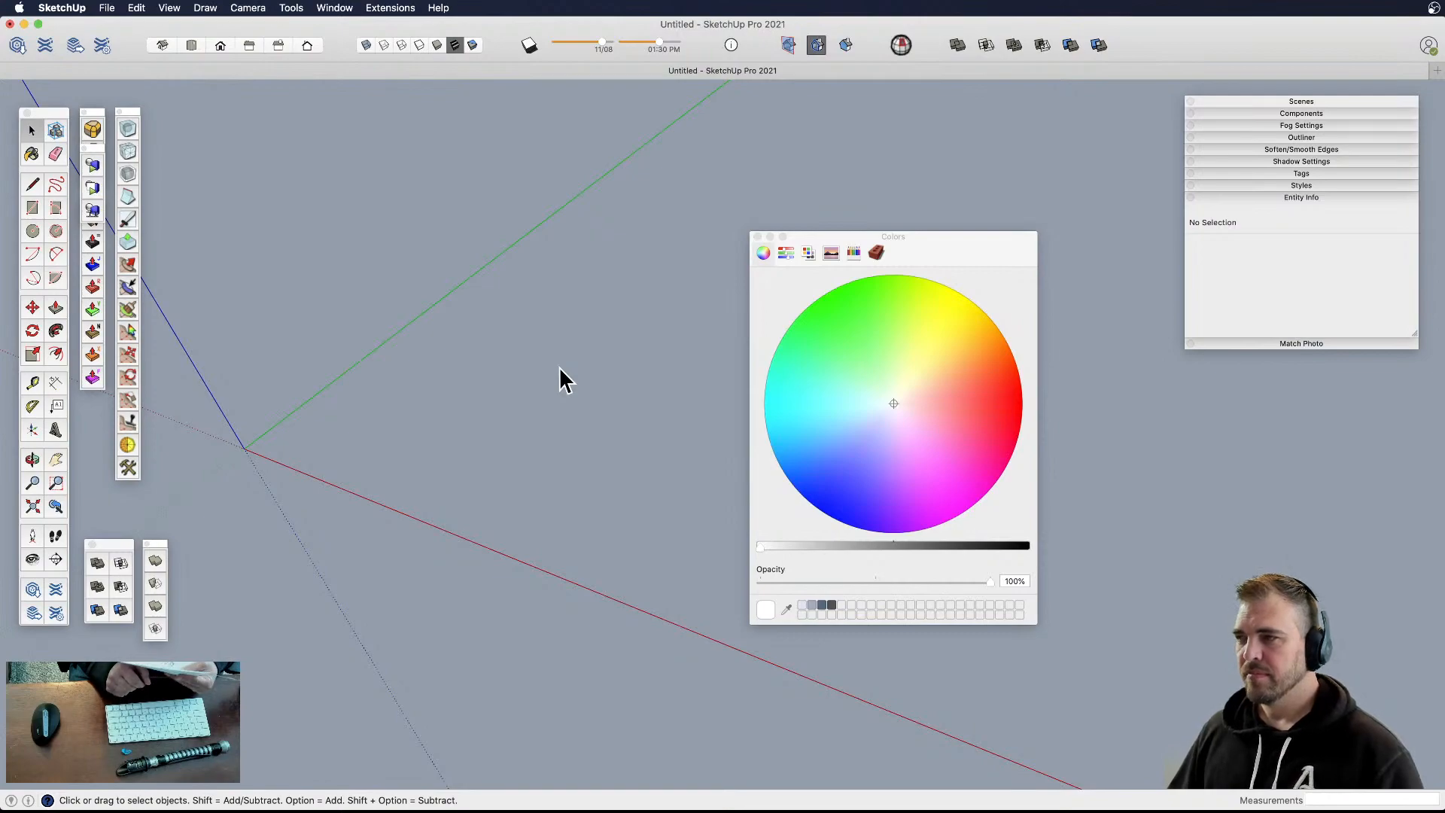
- Clear the workspace by closing the Colors window and collapsing Entity Info
click(756, 236)
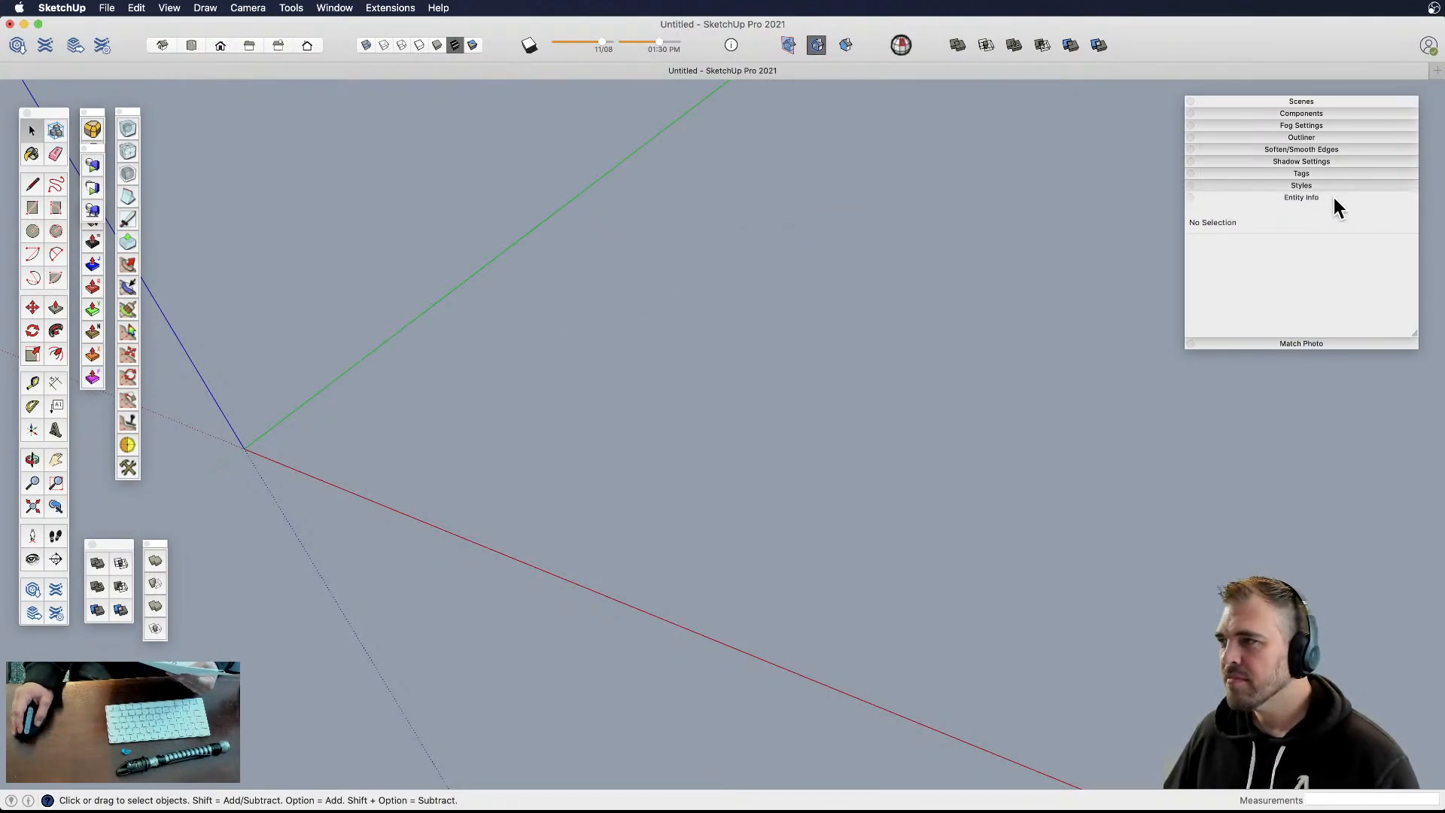
click(1334, 197)
drag(1395, 101, 1403, 97)
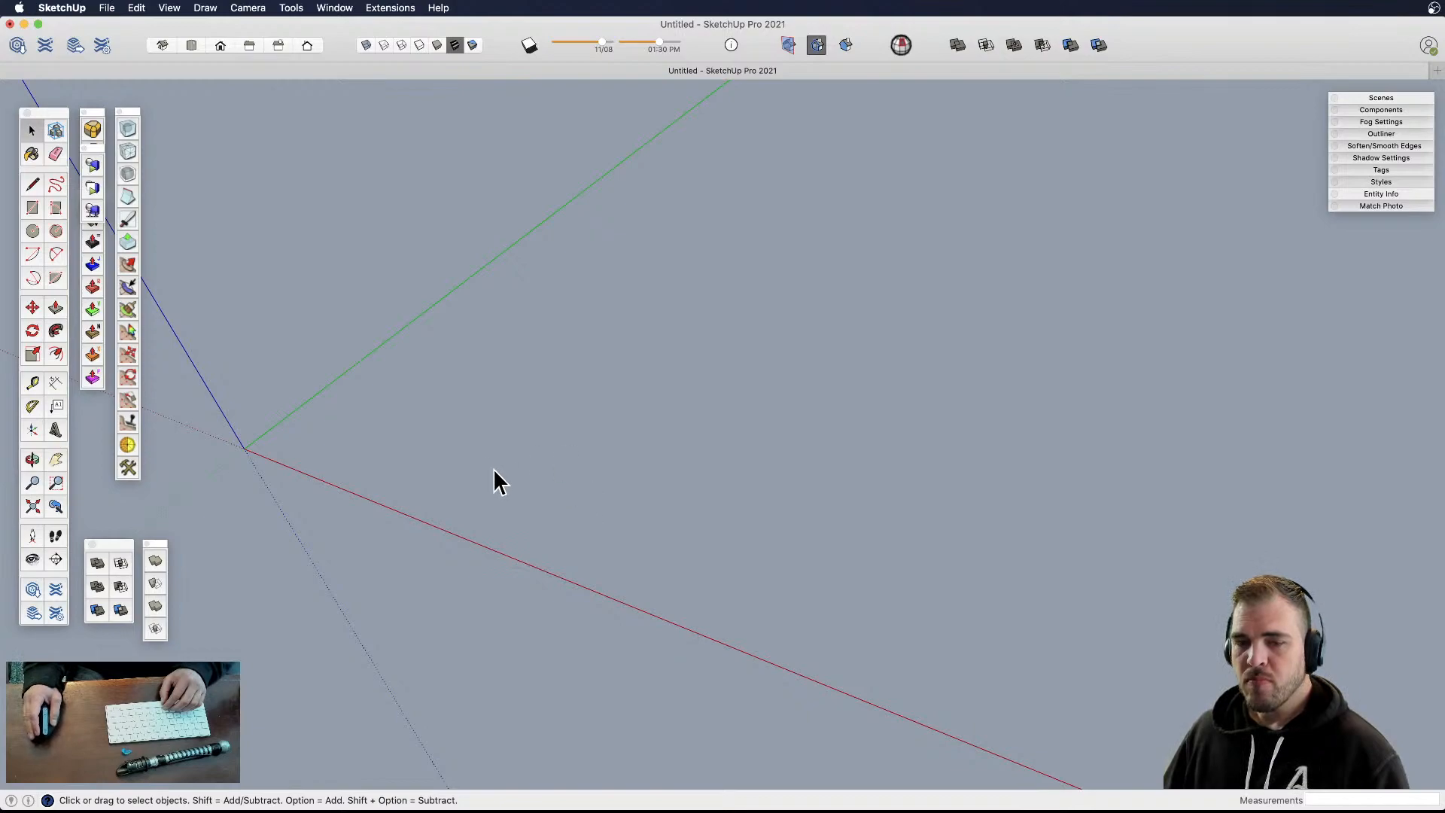
- Draw a circle with a radius of about 3 11/16 inches on the ground plane near the origin
middle_drag(438, 481, 568, 591)
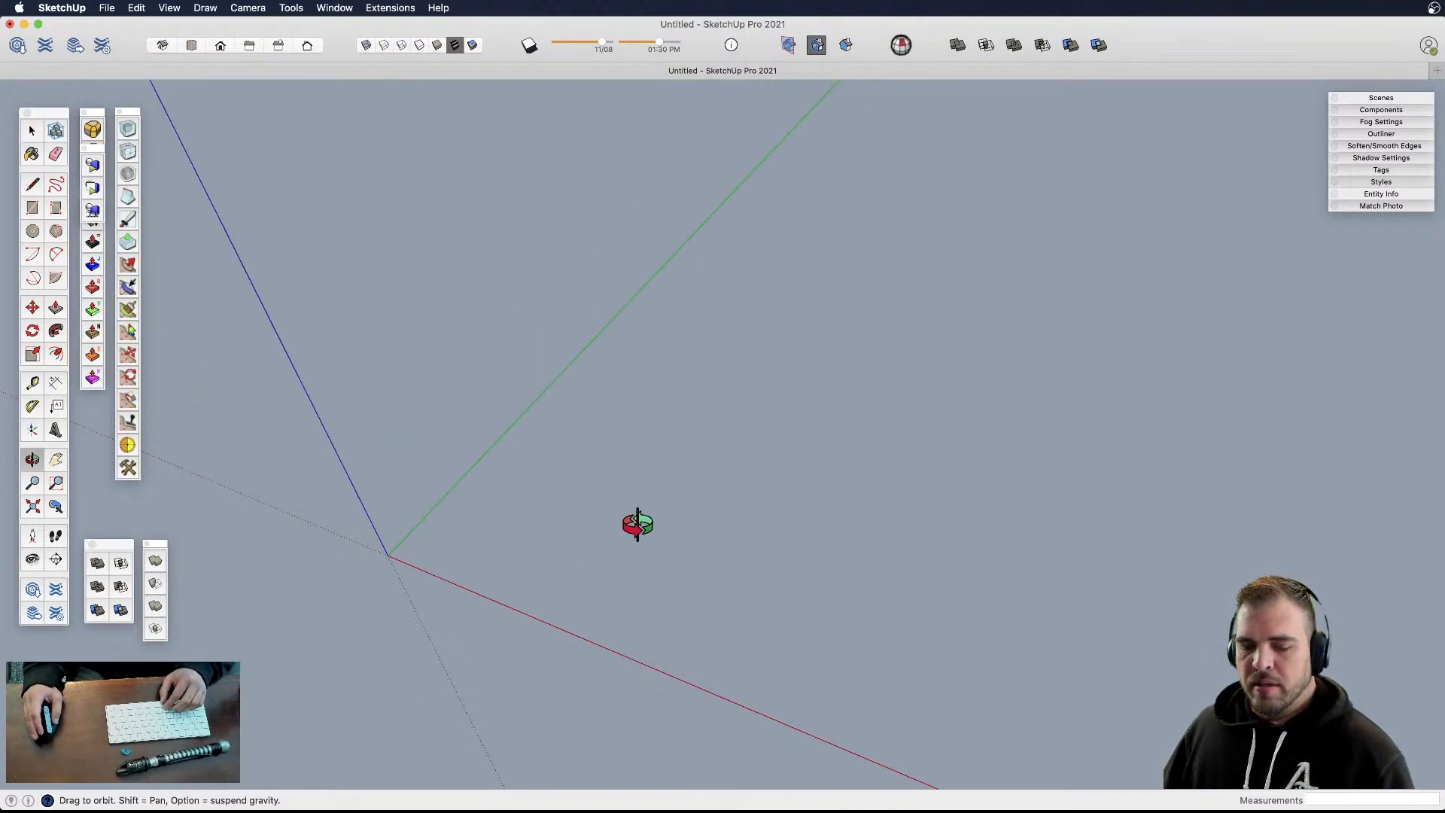
key(space)
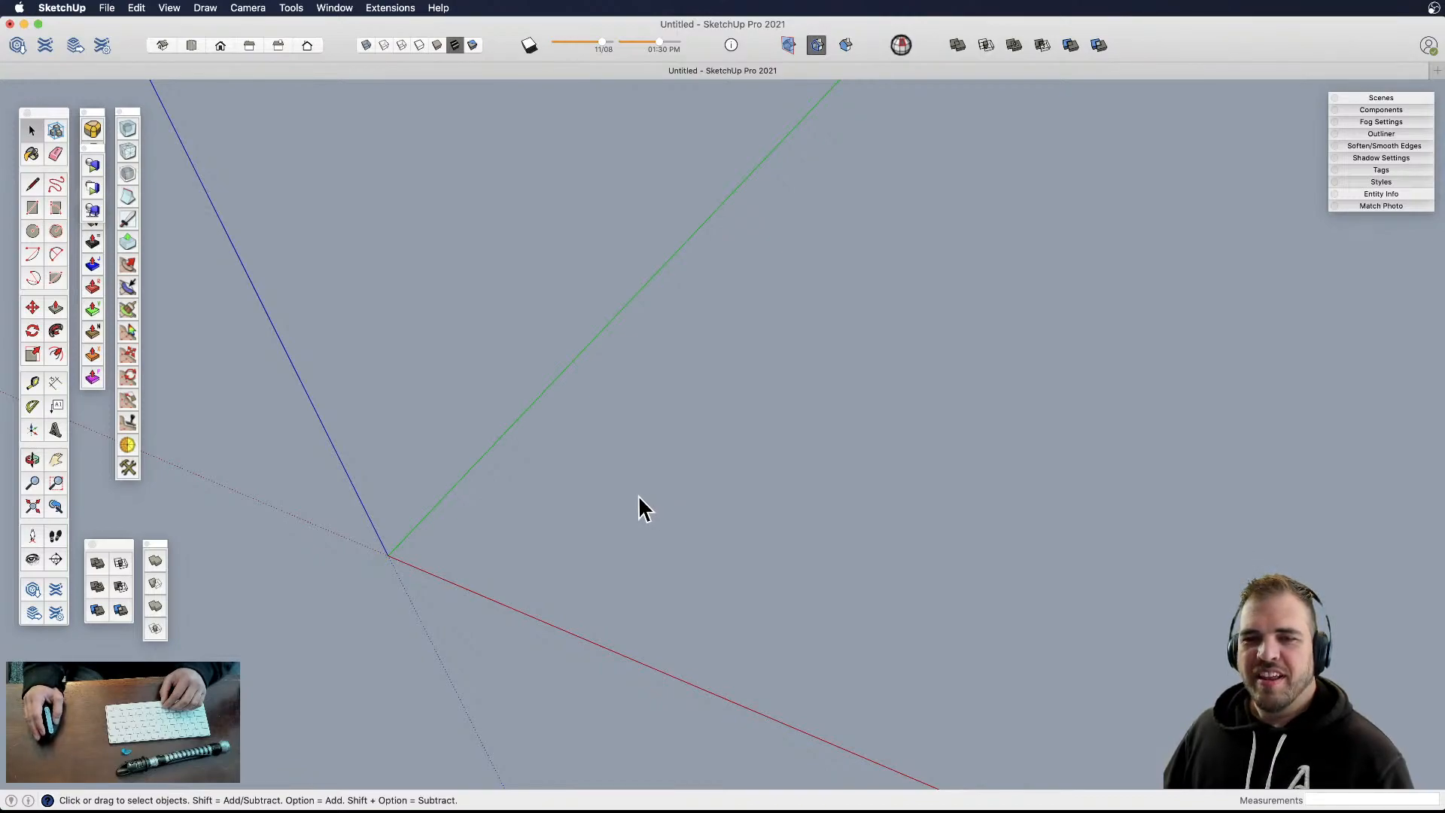
middle_drag(549, 506, 510, 484)
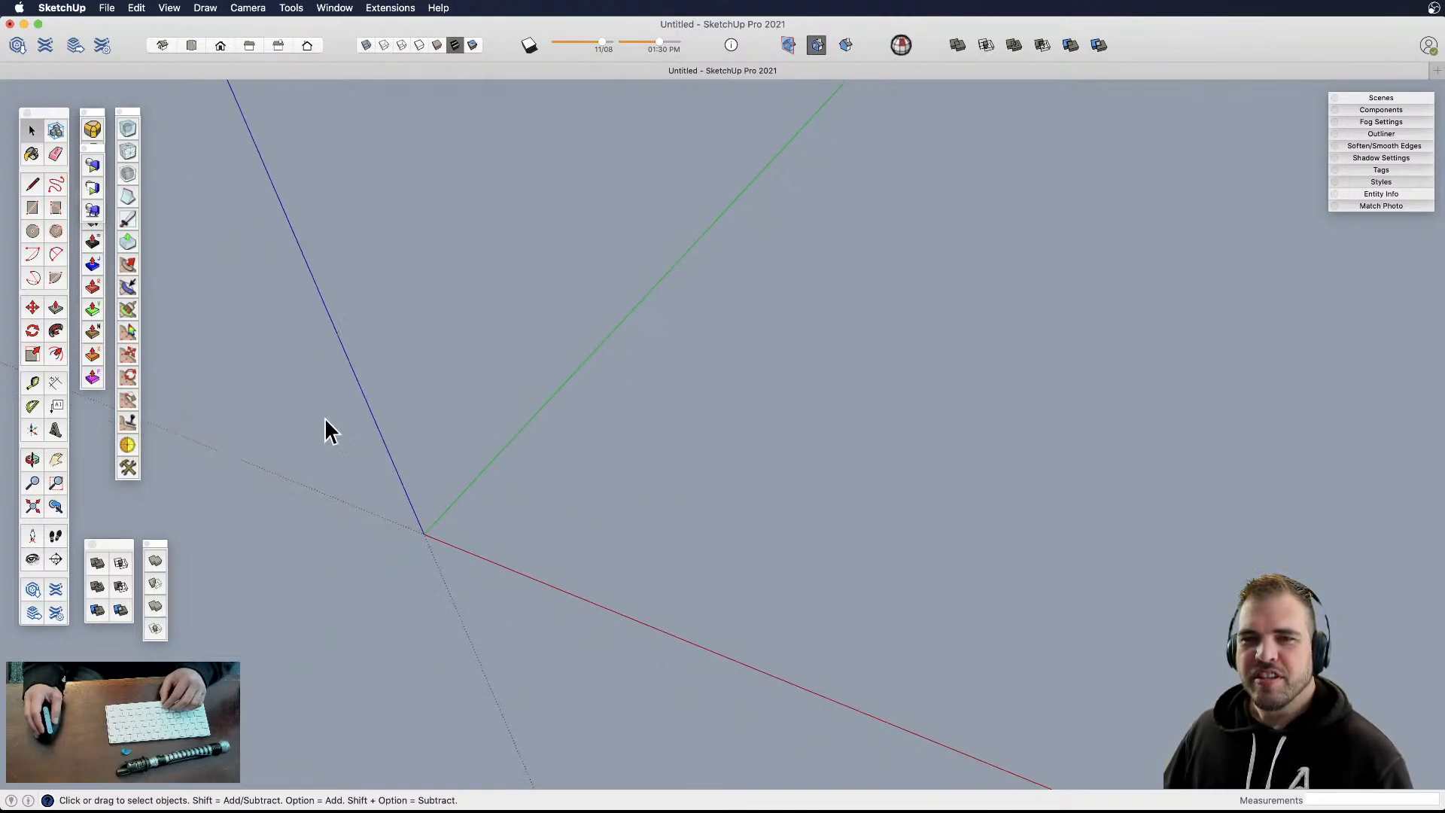
click(34, 230)
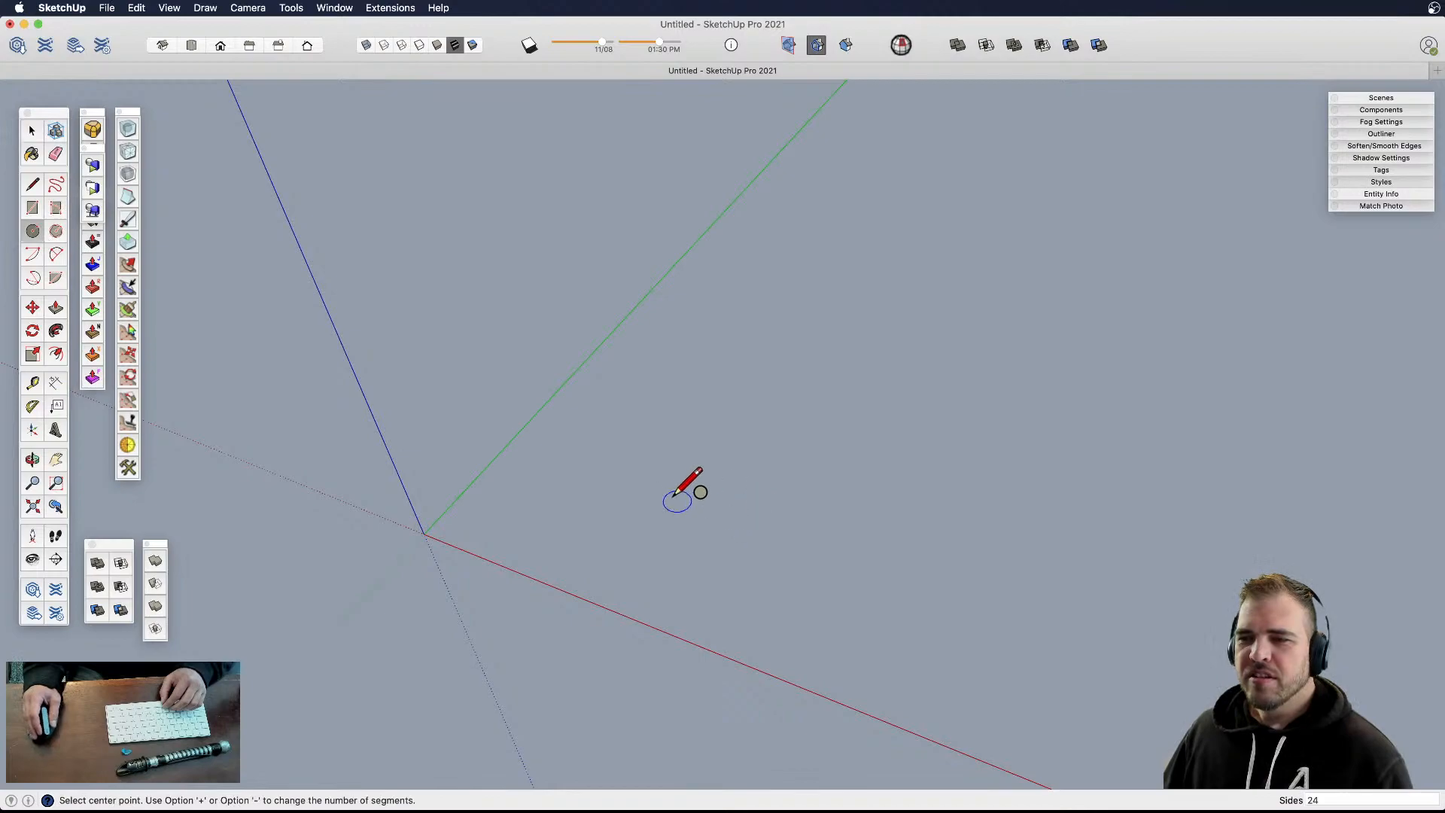
click(632, 495)
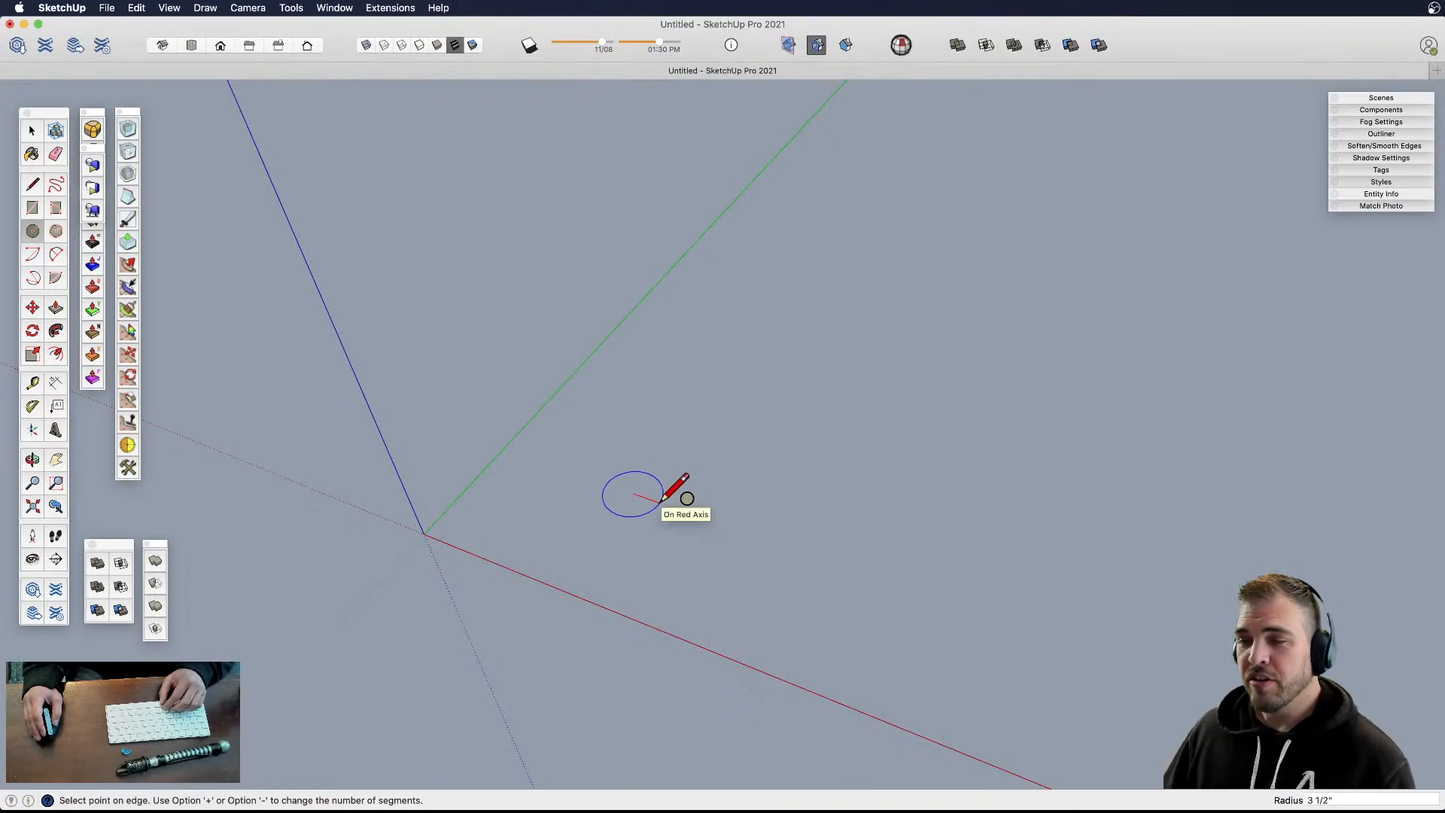
click(662, 499)
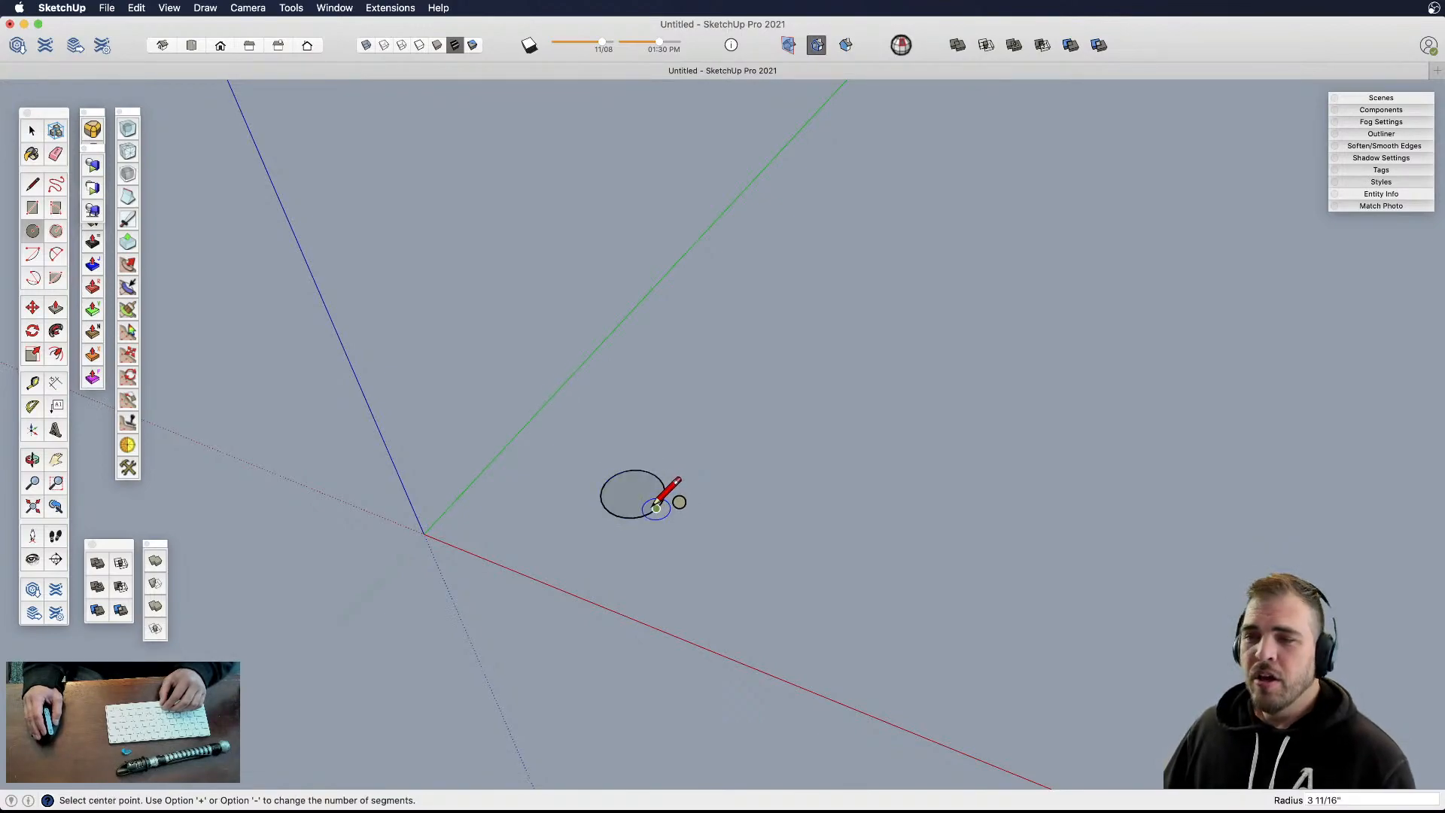
- Push/Pull the circle upward into a tall cylinder
key(p)
click(636, 506)
click(590, 258)
middle_drag(635, 371, 678, 265)
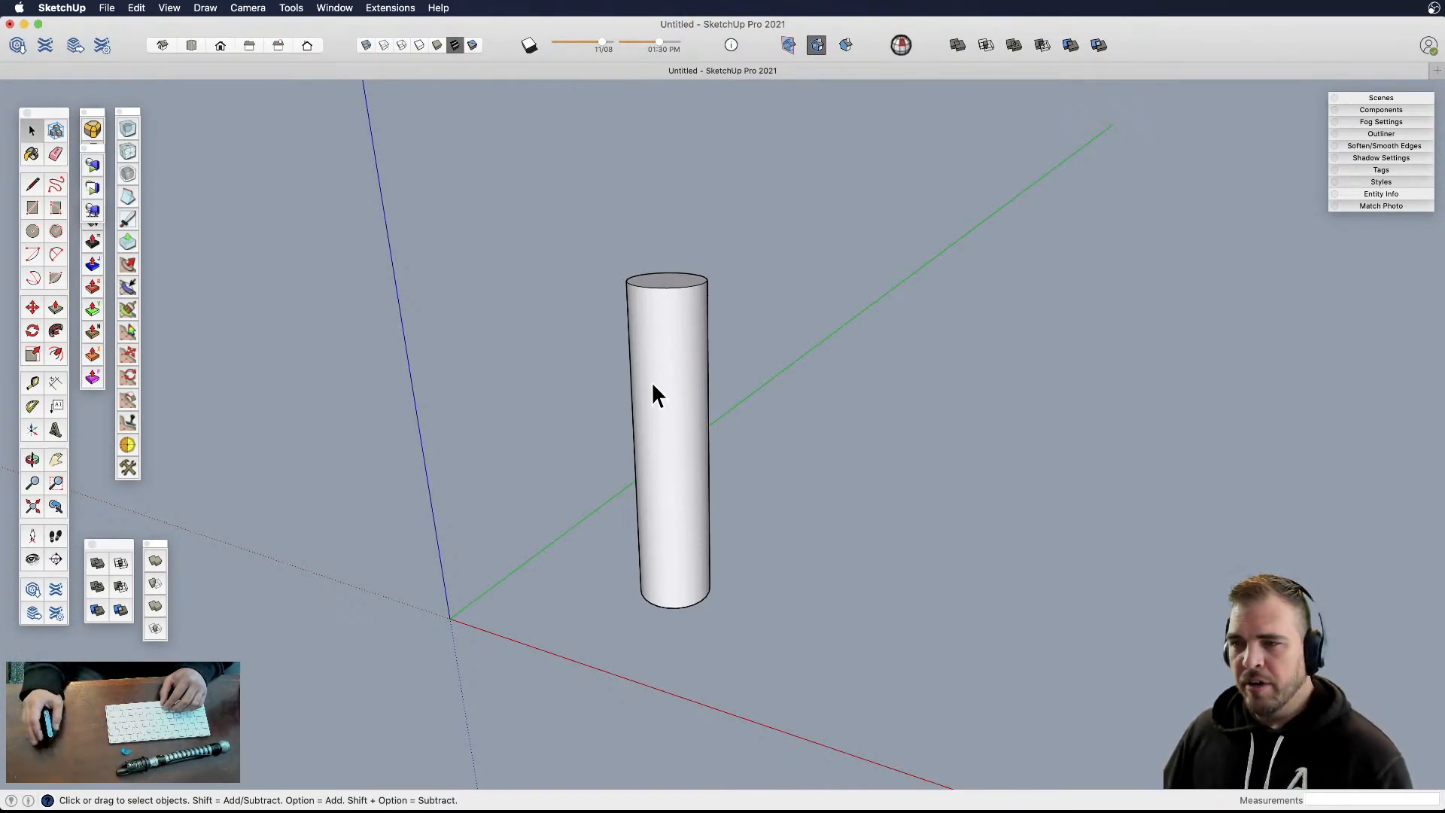
key(o)
drag(658, 375, 657, 497)
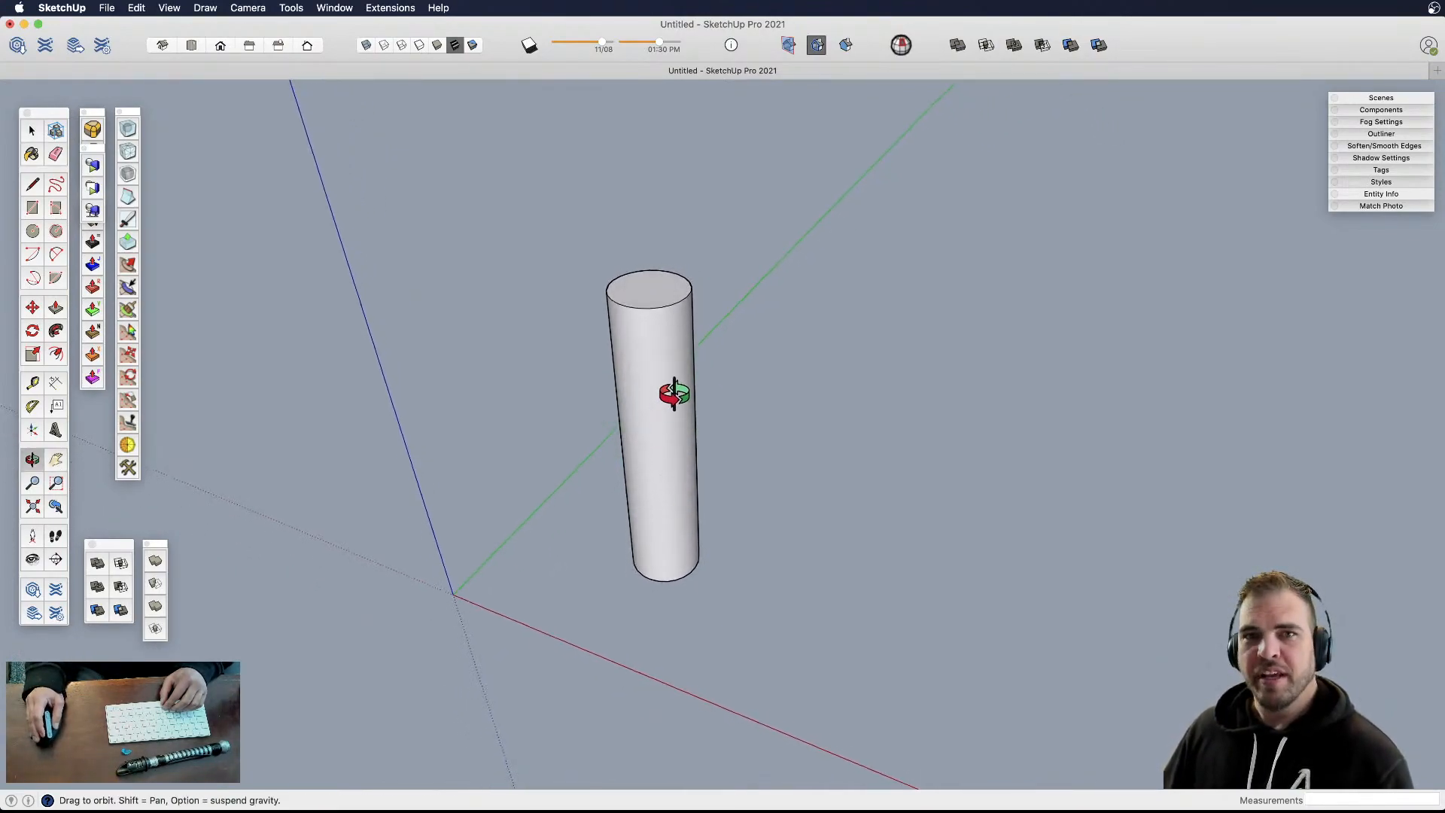
key(space)
- Erase the cylinder's body, leaving only the base circle on the ground plane
key(e)
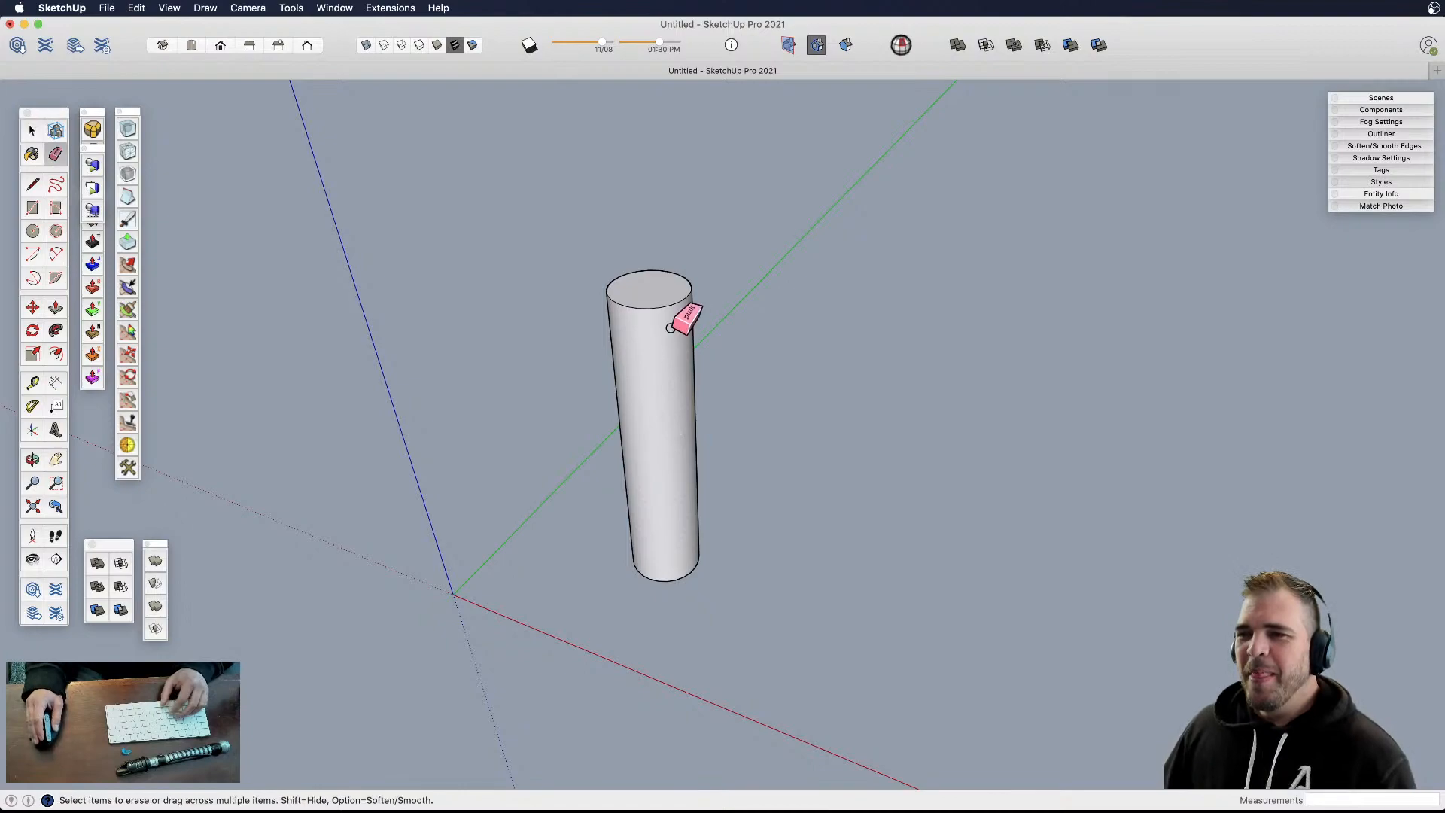
click(666, 305)
scroll(660, 595, up, 1)
scroll(660, 595, up, 3)
scroll(660, 592, down, 4)
middle_drag(660, 570, 676, 525)
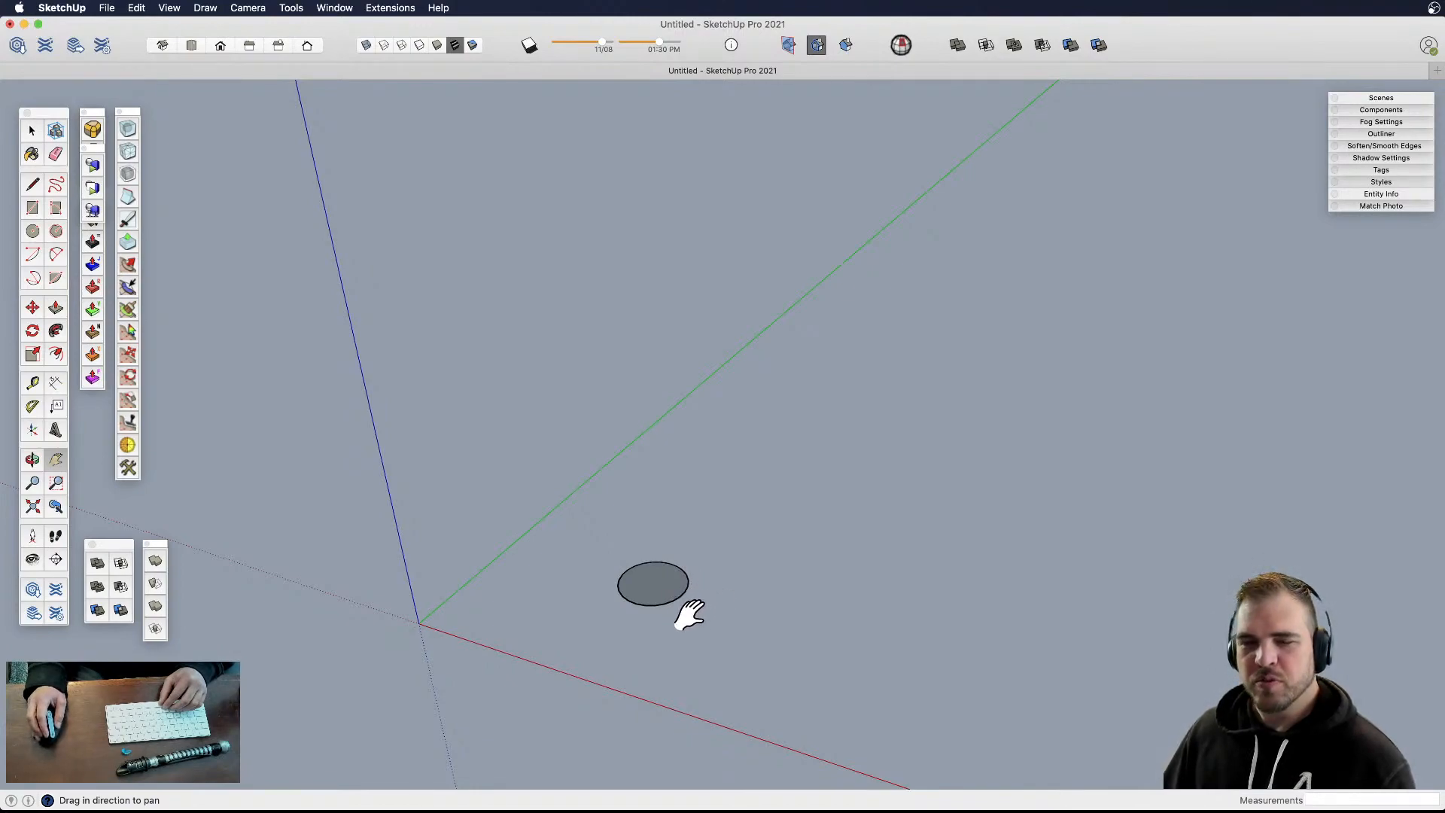
- Select the base circle's face and enlarge it with the Scale tool
scroll(666, 600, up, 4)
shift+middle_drag(666, 598, 713, 585)
mouse_move(713, 585)
middle_down()
mouse_move(684, 527)
mouse_move(693, 580)
middle_up()
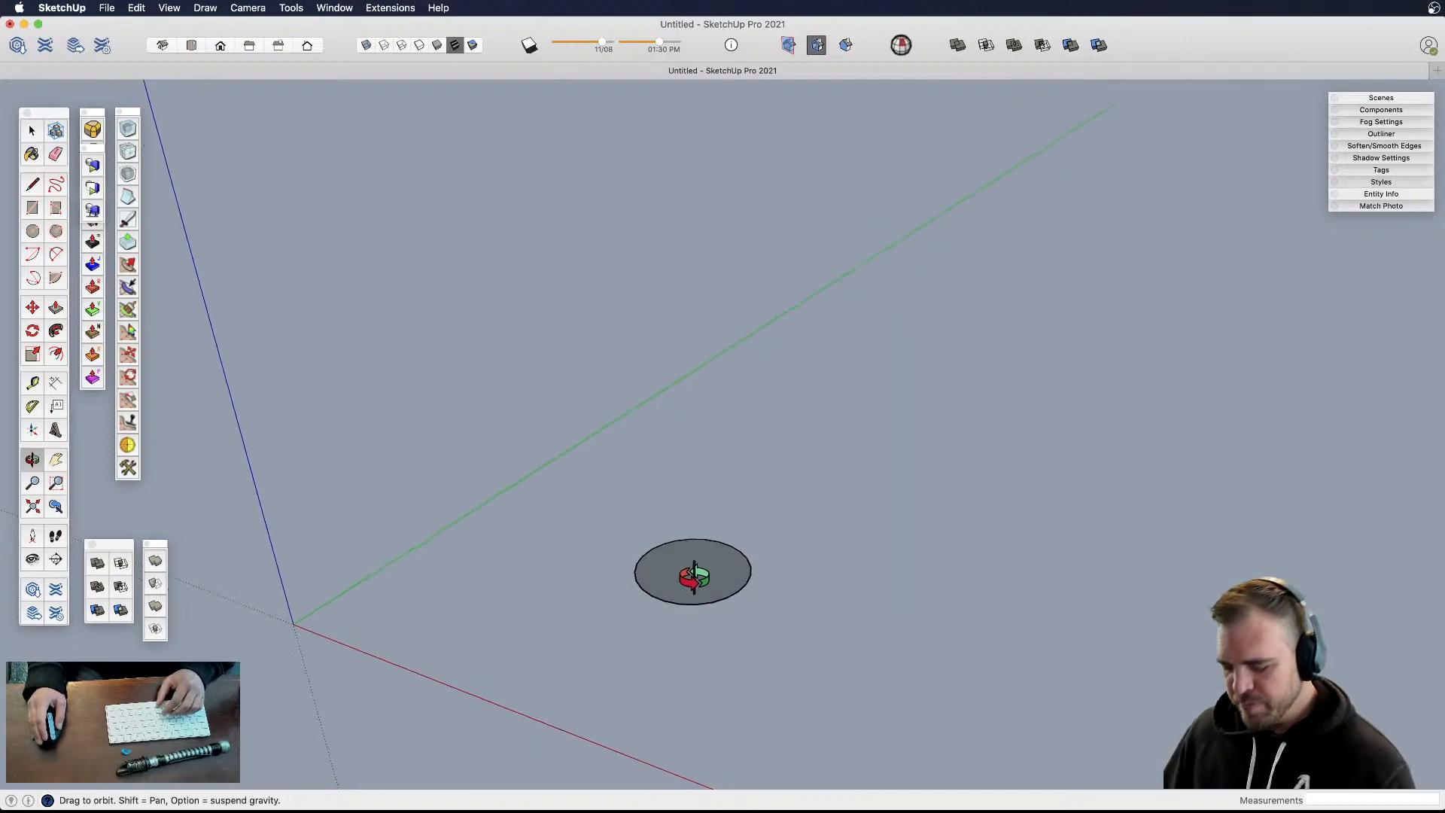
key(l)
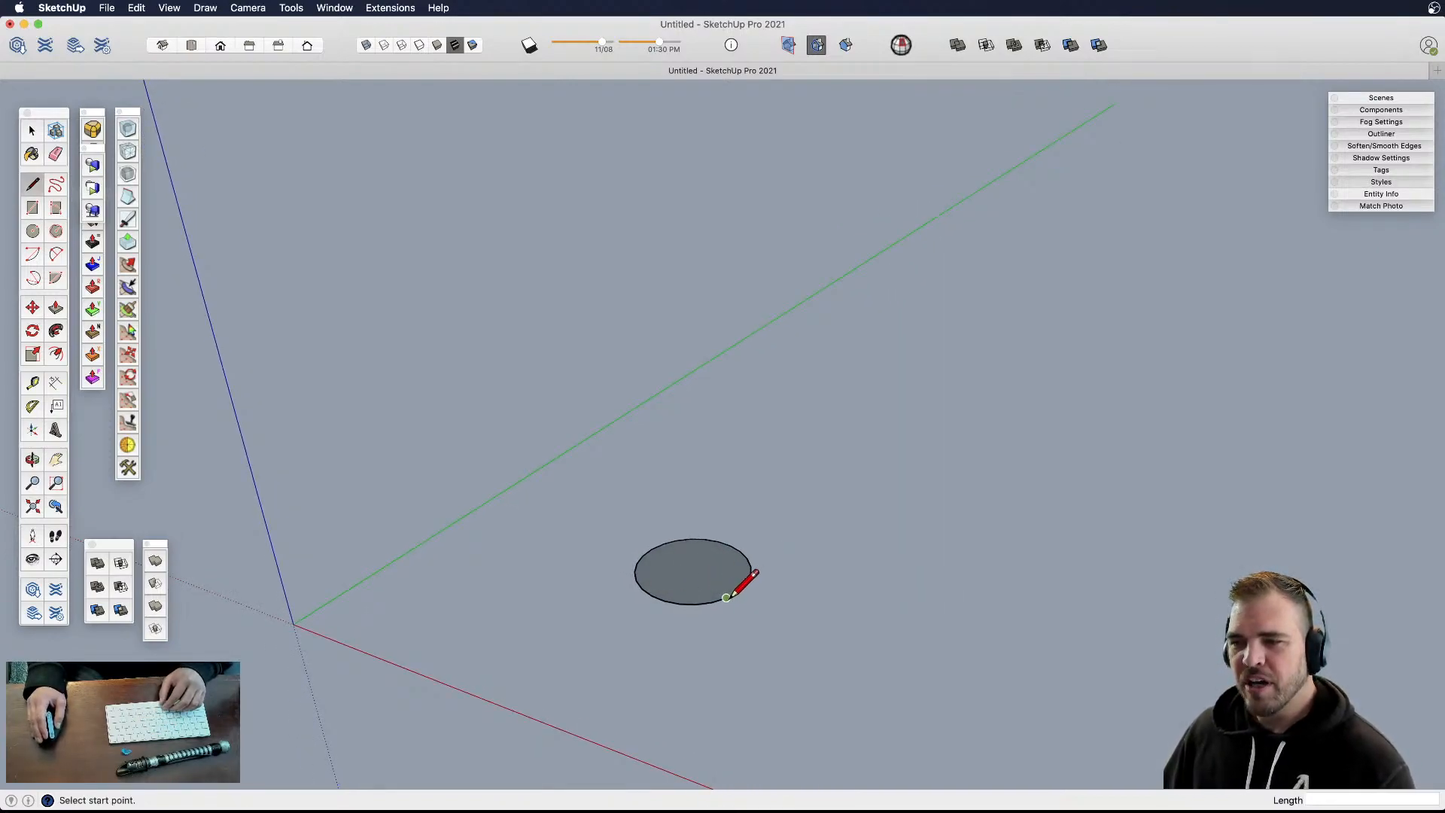
key(space)
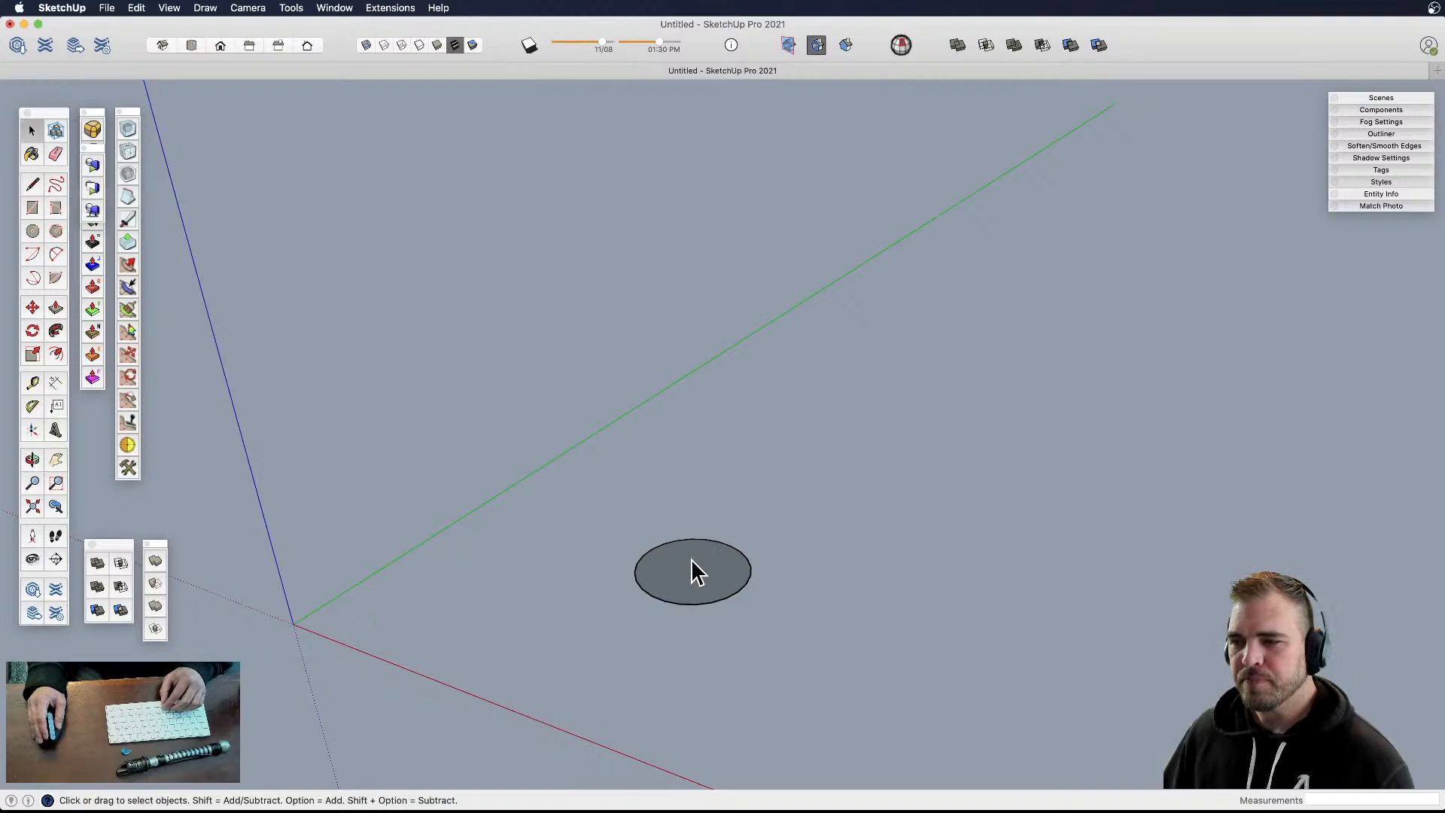
scroll(697, 572, down, 3)
key(e)
key(space)
click(699, 571)
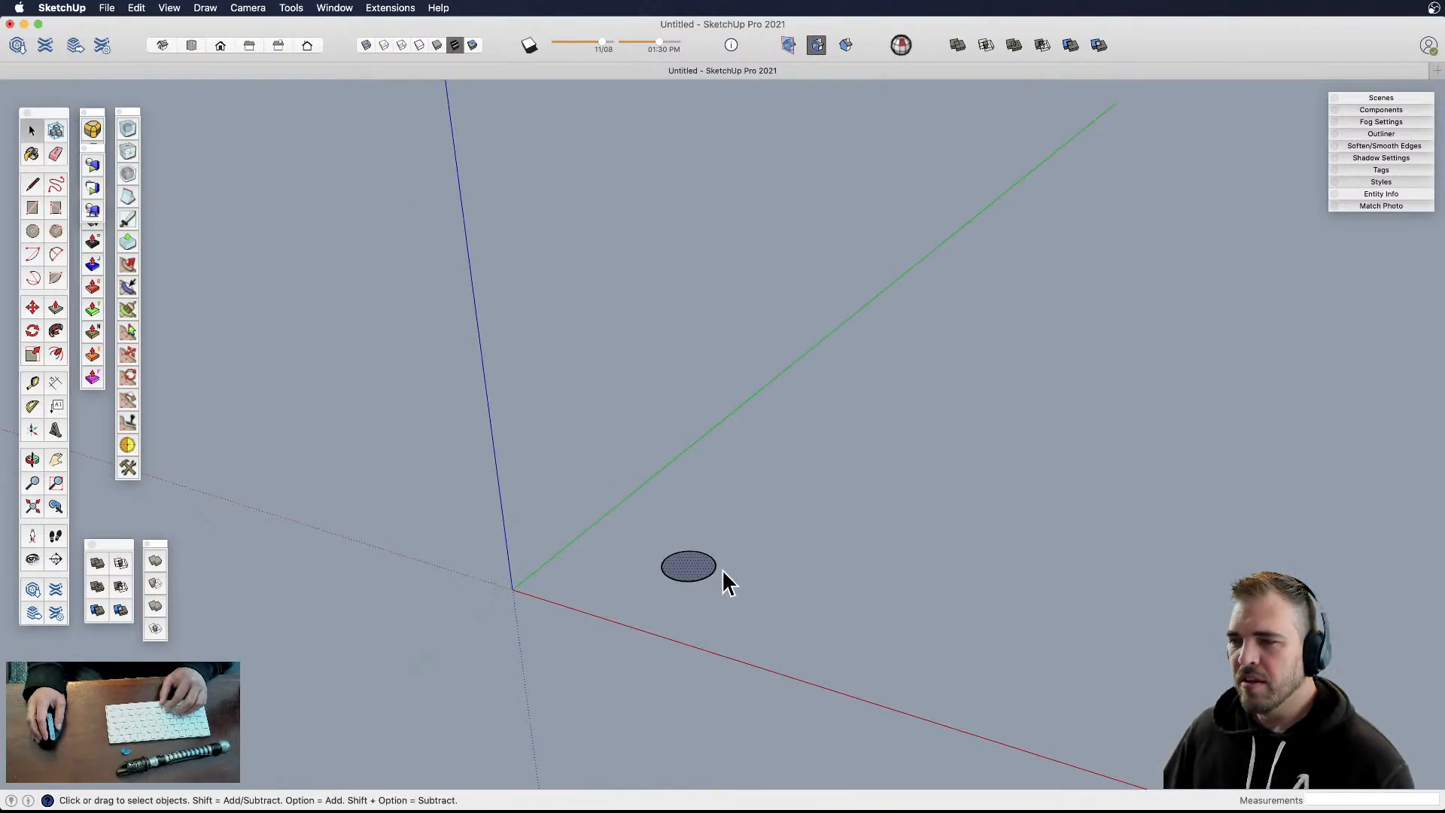
key(s)
drag(722, 567, 773, 554)
mouse_move(762, 606)
shift+middle_down()
mouse_move(740, 660)
mouse_move(702, 587)
mouse_move(673, 625)
shift+middle_up()
- Draw a tall vertical line from the circle's centre, a short line across its upper end, and a line about 5' 2" back down
key(l)
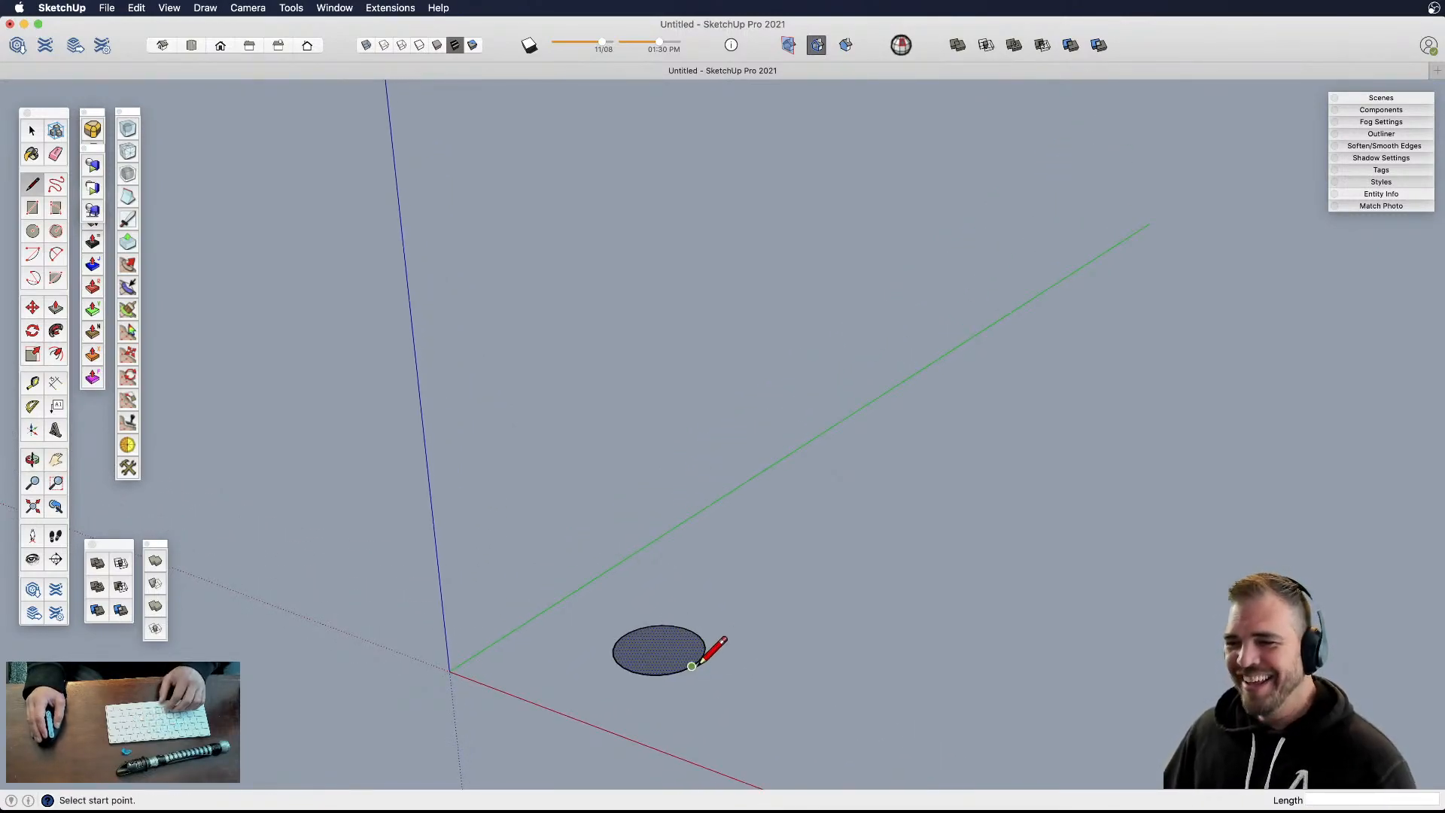
click(659, 648)
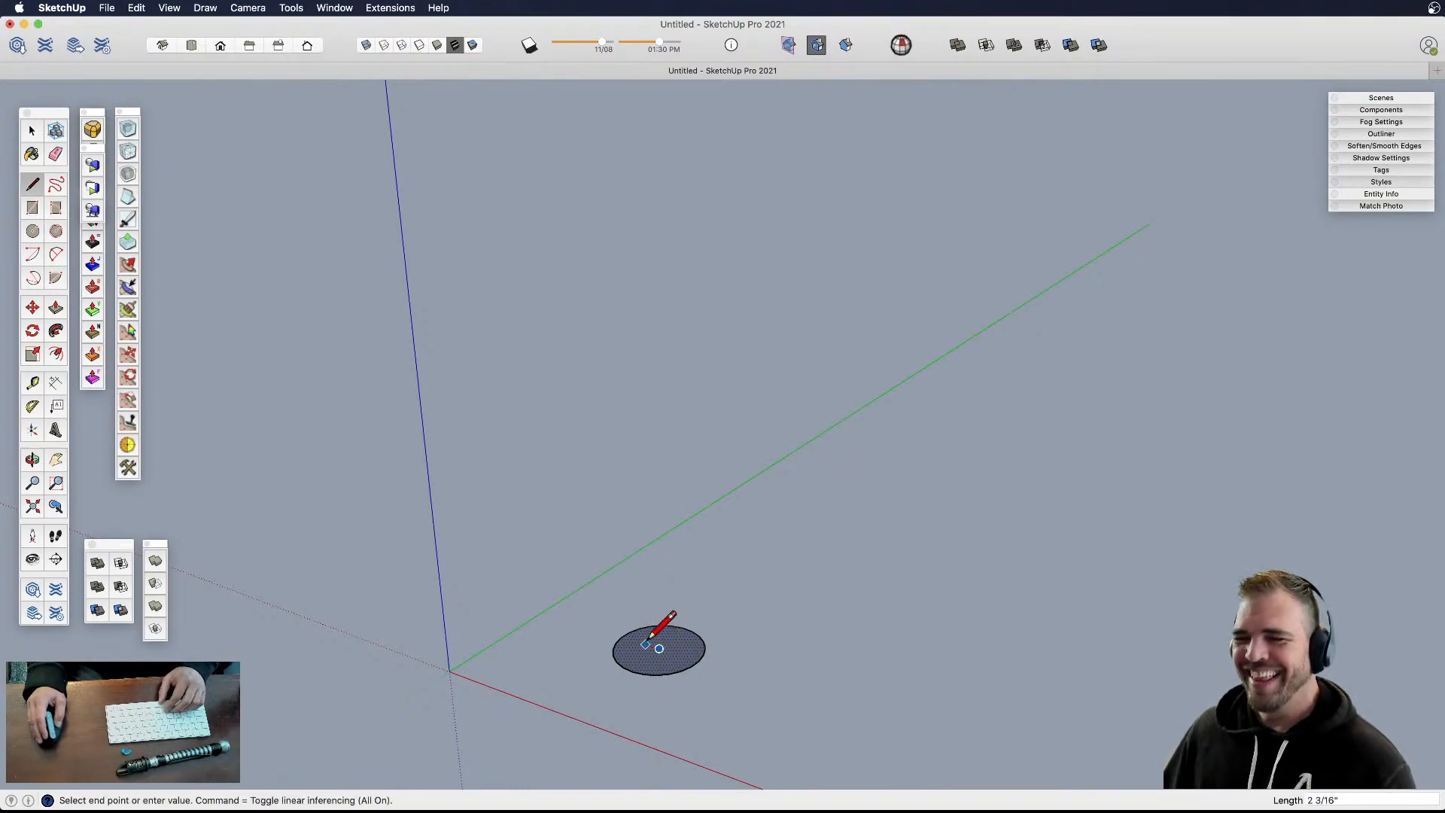
click(647, 134)
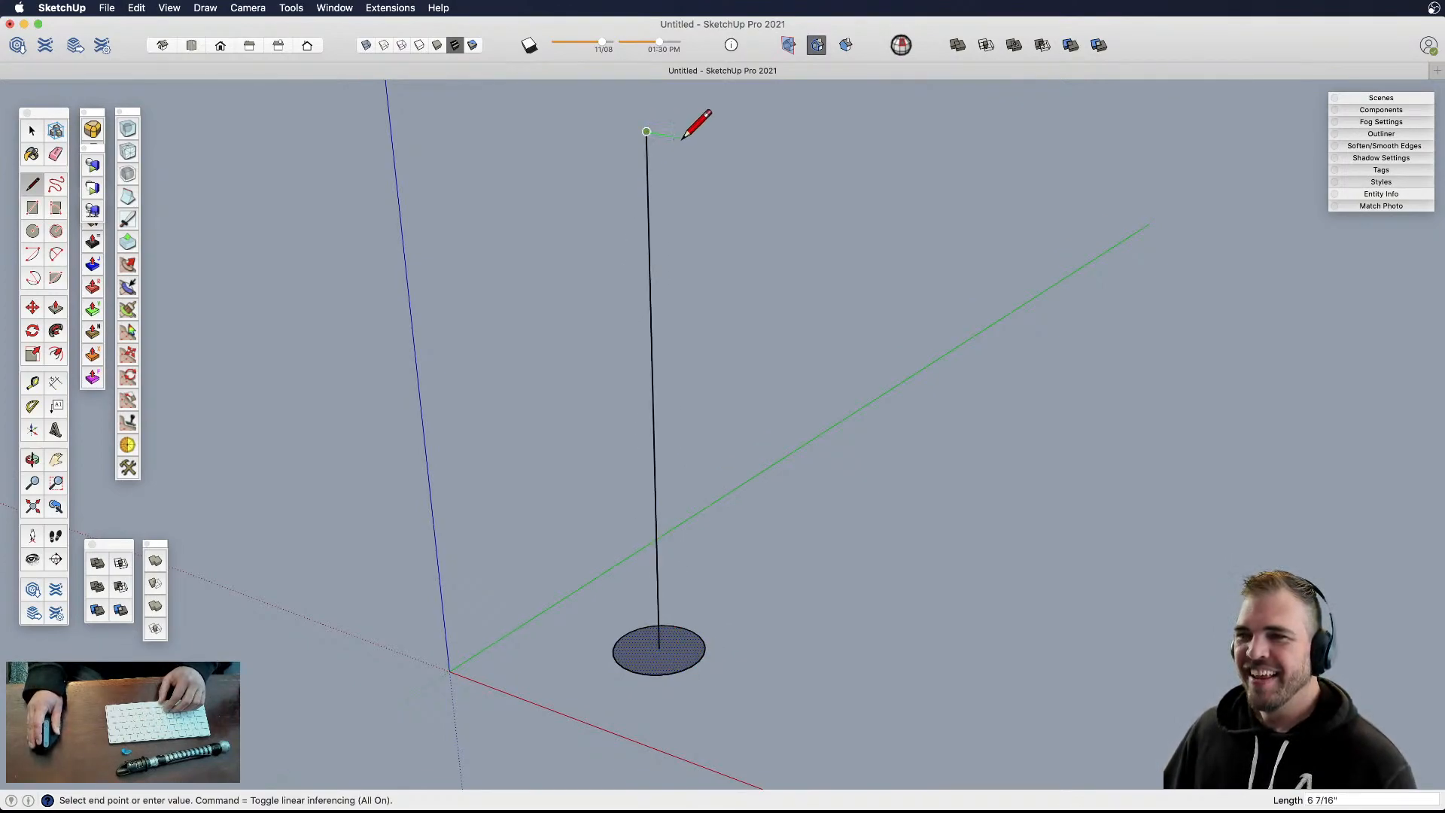
click(701, 142)
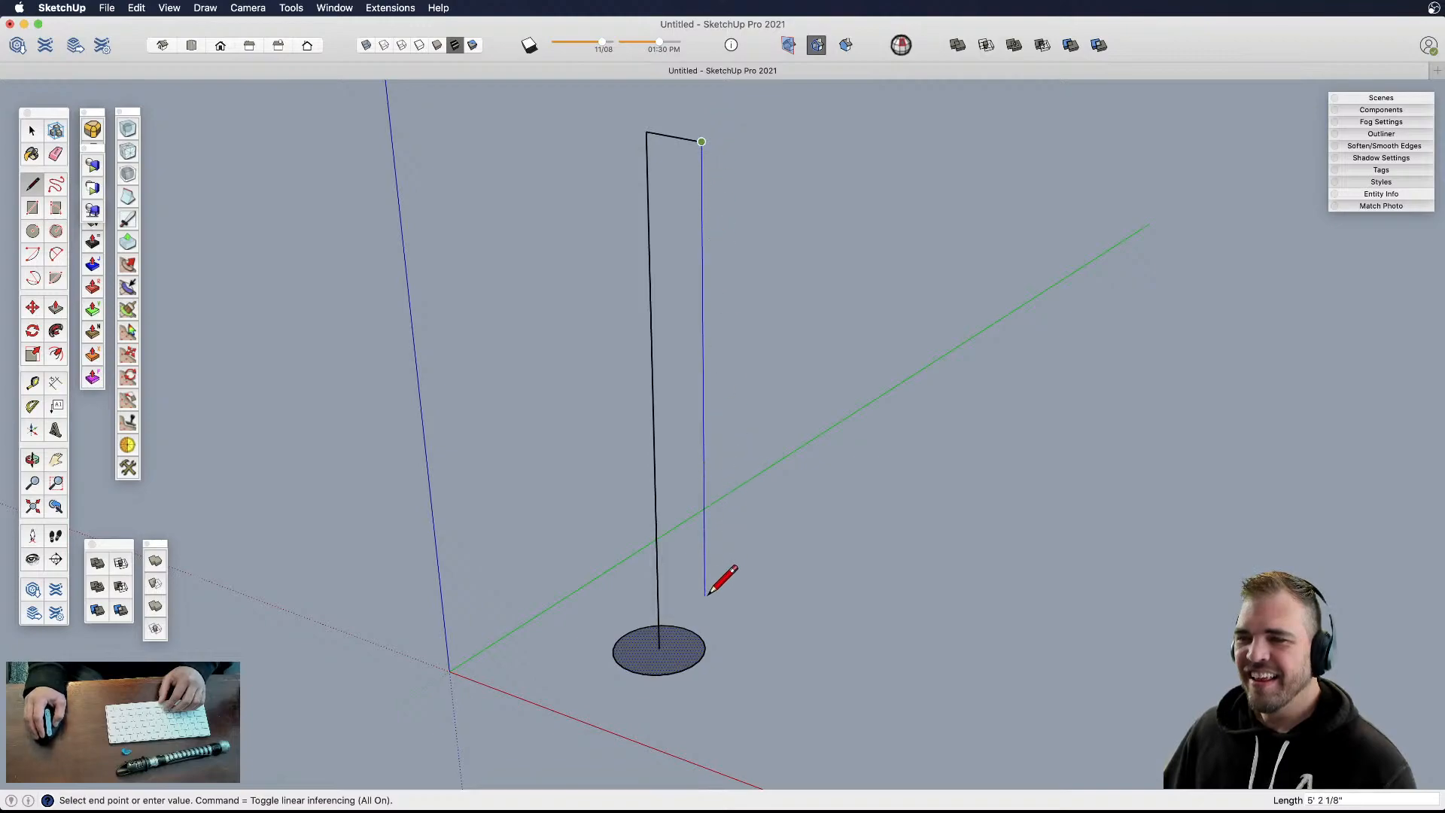
click(705, 599)
- Erase the short upper line and the second vertical line, keeping the line from the circle's centre
middle_drag(713, 553, 685, 422)
key(e)
click(657, 116)
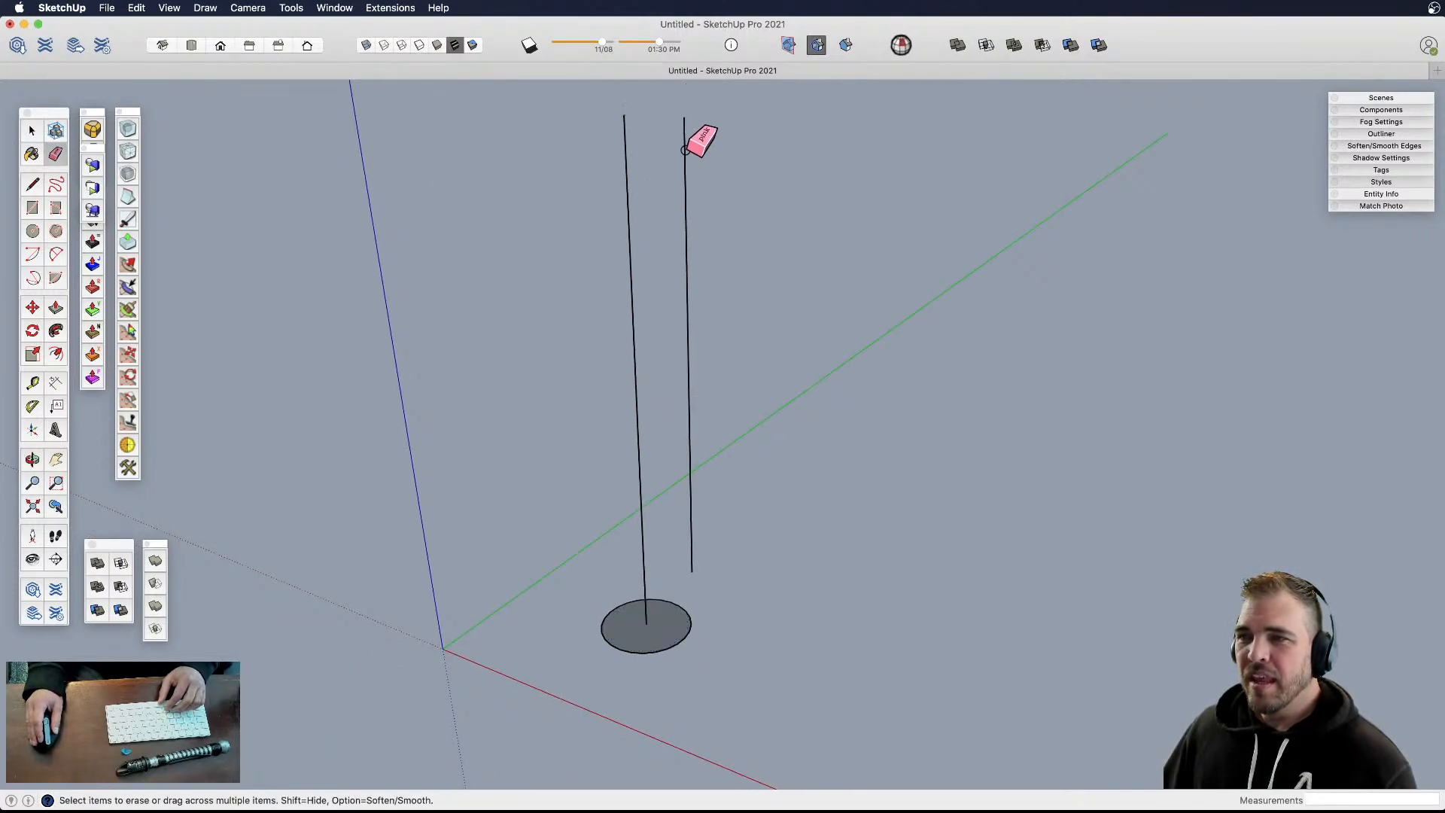
click(686, 150)
- Draw upper, side and lower edges from the centre line to close a tall vertical rectangular face above the circle
mouse_move(687, 329)
middle_down()
mouse_move(722, 371)
mouse_move(800, 413)
mouse_move(845, 365)
mouse_move(821, 395)
middle_up()
key(l)
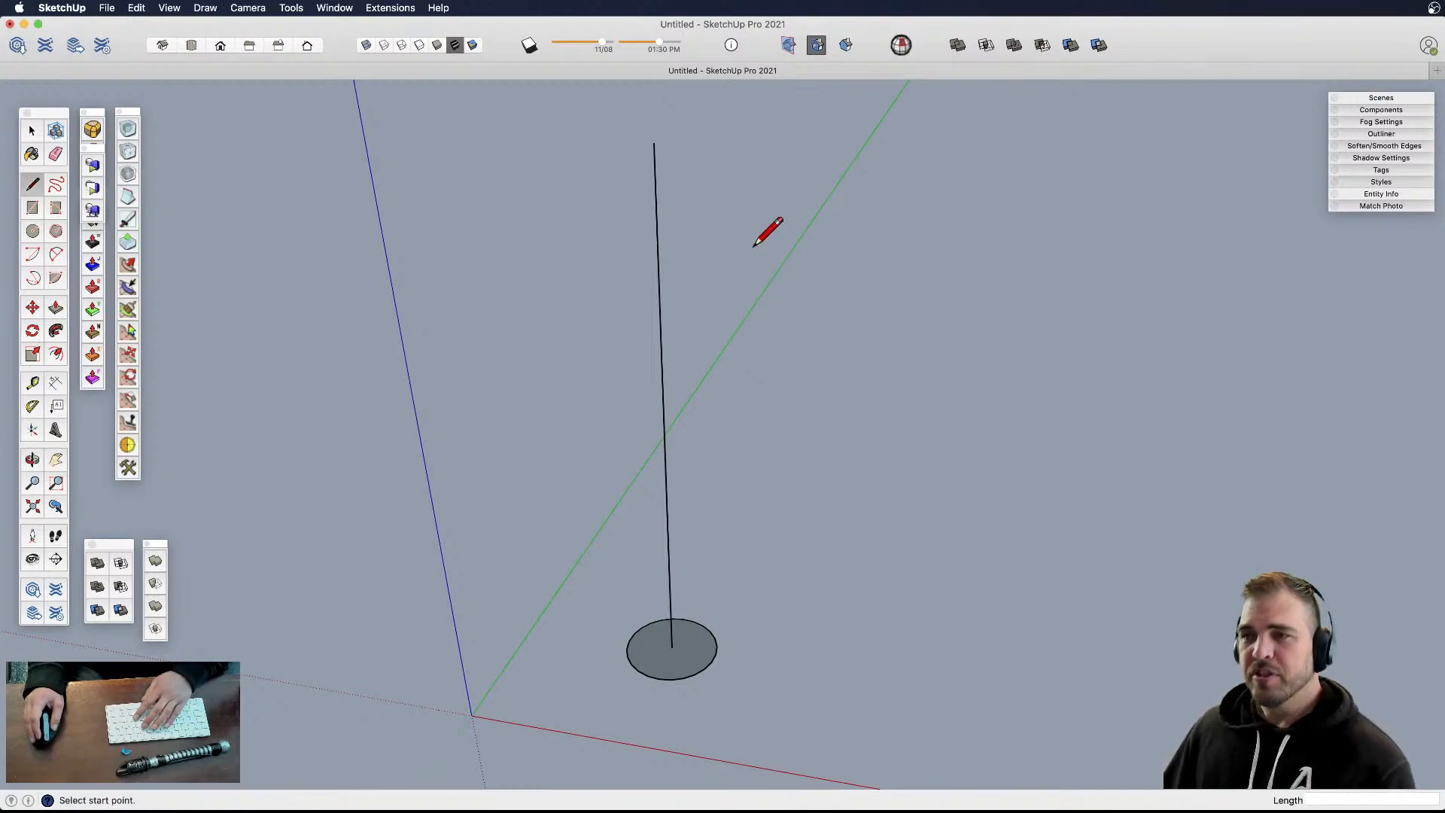
click(654, 143)
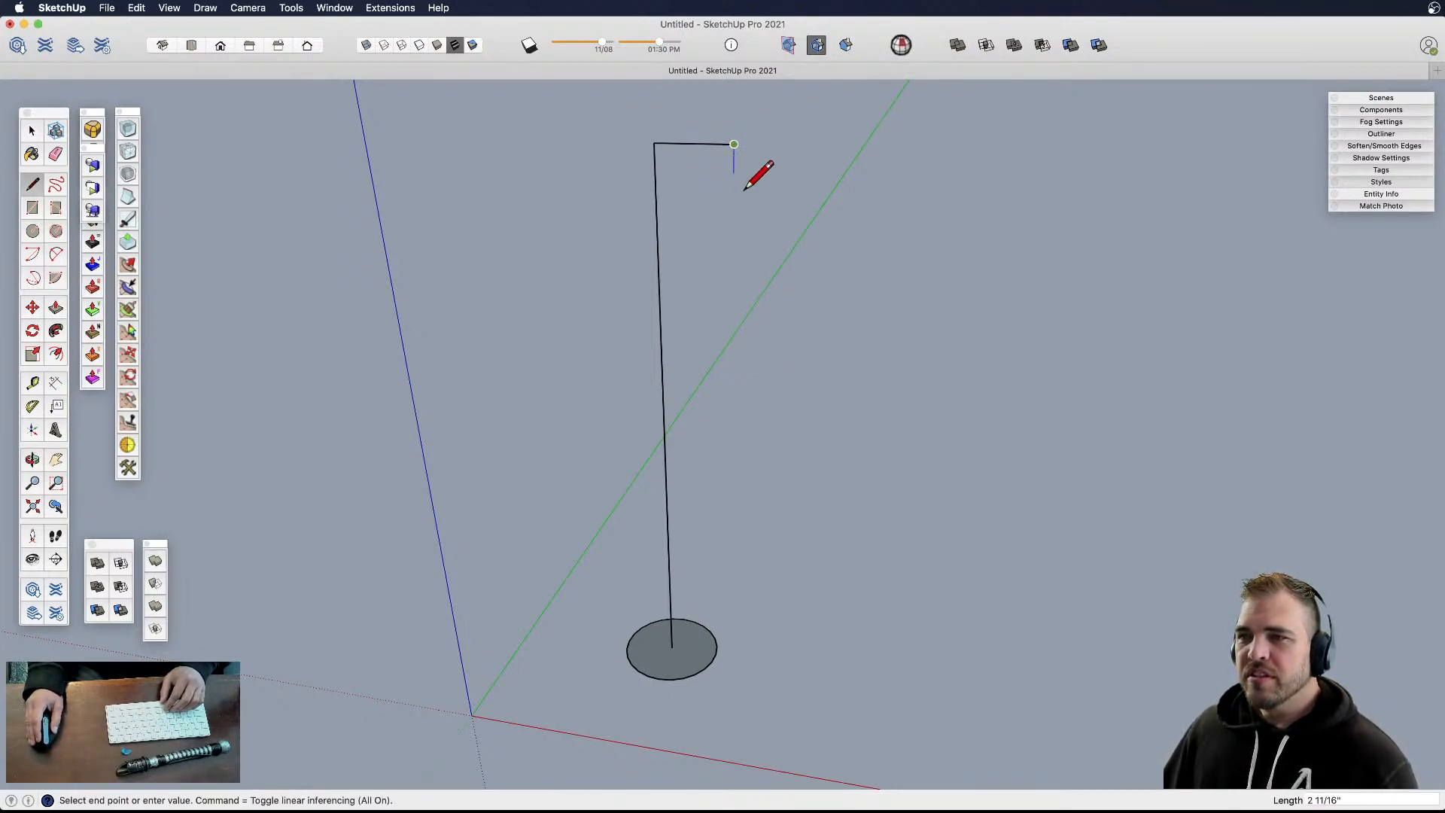
click(731, 597)
click(670, 590)
- Erase the short line segment between the rectangular face and the circle
mouse_move(679, 574)
middle_down()
mouse_move(540, 535)
mouse_move(639, 604)
middle_up()
key(e)
click(668, 674)
shift+middle_drag(672, 672, 674, 583)
- Move the rectangular face by its lower inner corner down onto the circle's centre
key(space)
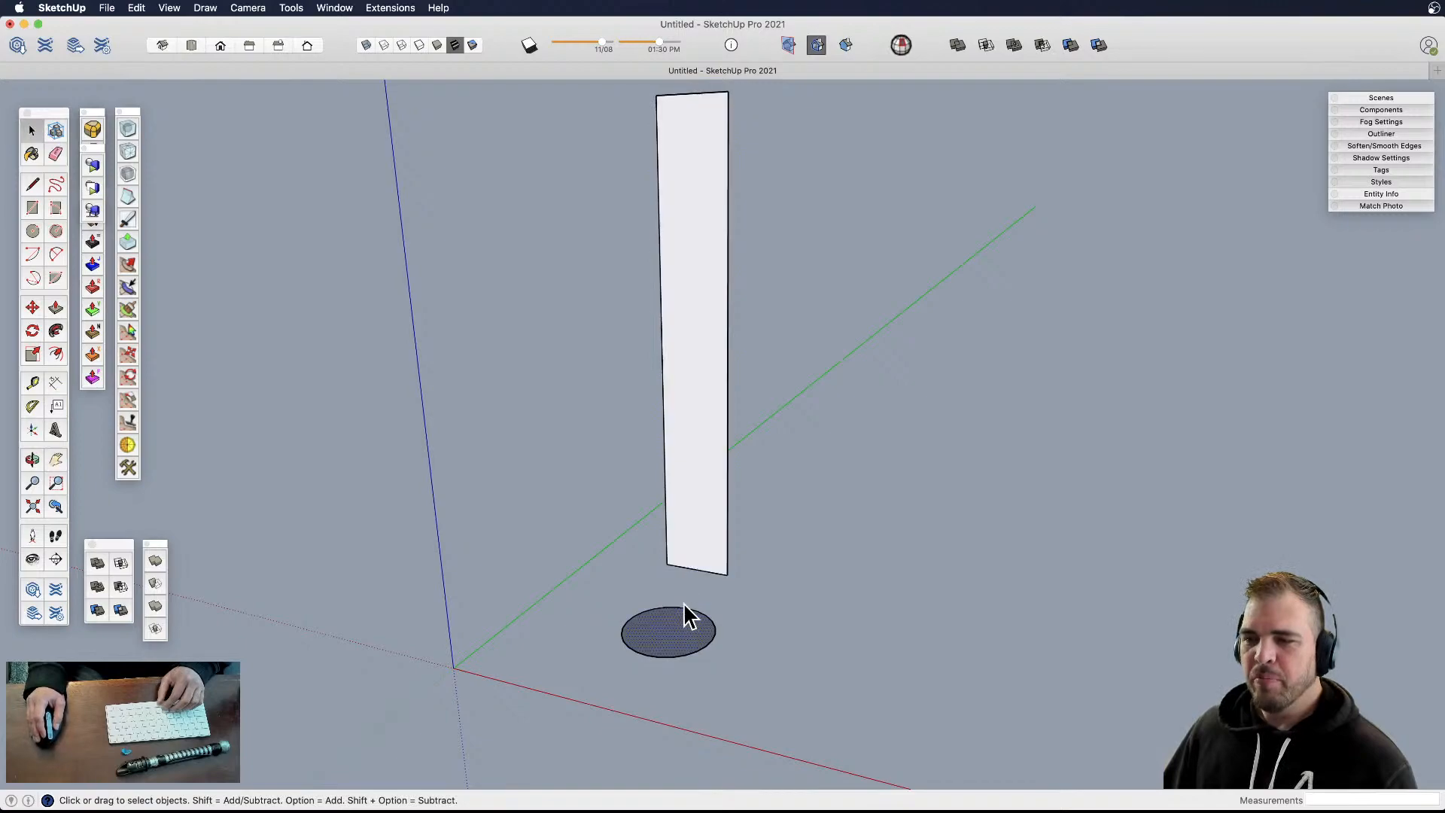
click(693, 543)
key(m)
click(669, 564)
click(668, 632)
key(space)
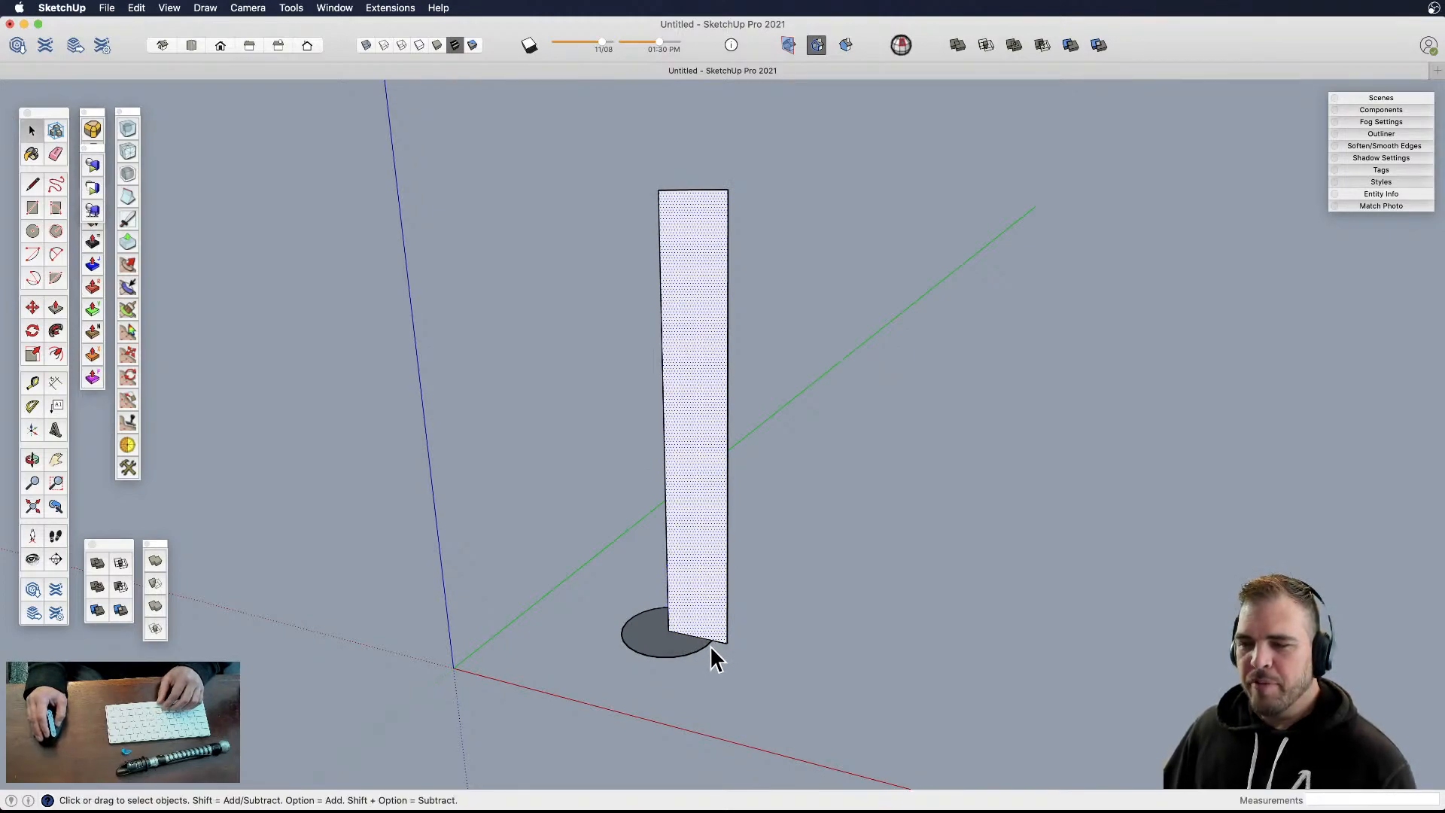
- Select the circle's edge and undo the rectangular face's move
scroll(715, 658, up, 2)
click(711, 646)
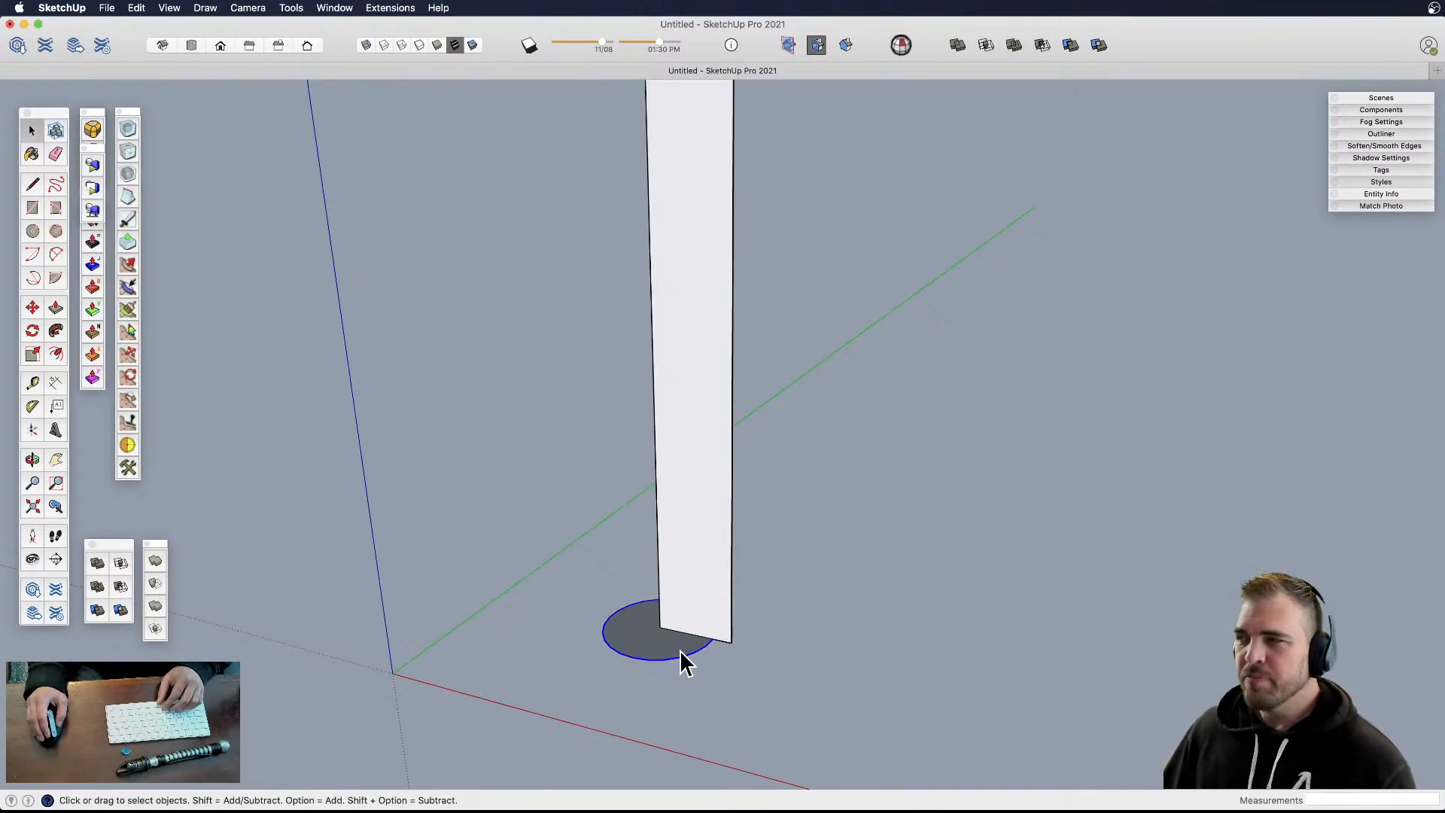
key(super+z)
scroll(708, 646, down, 2)
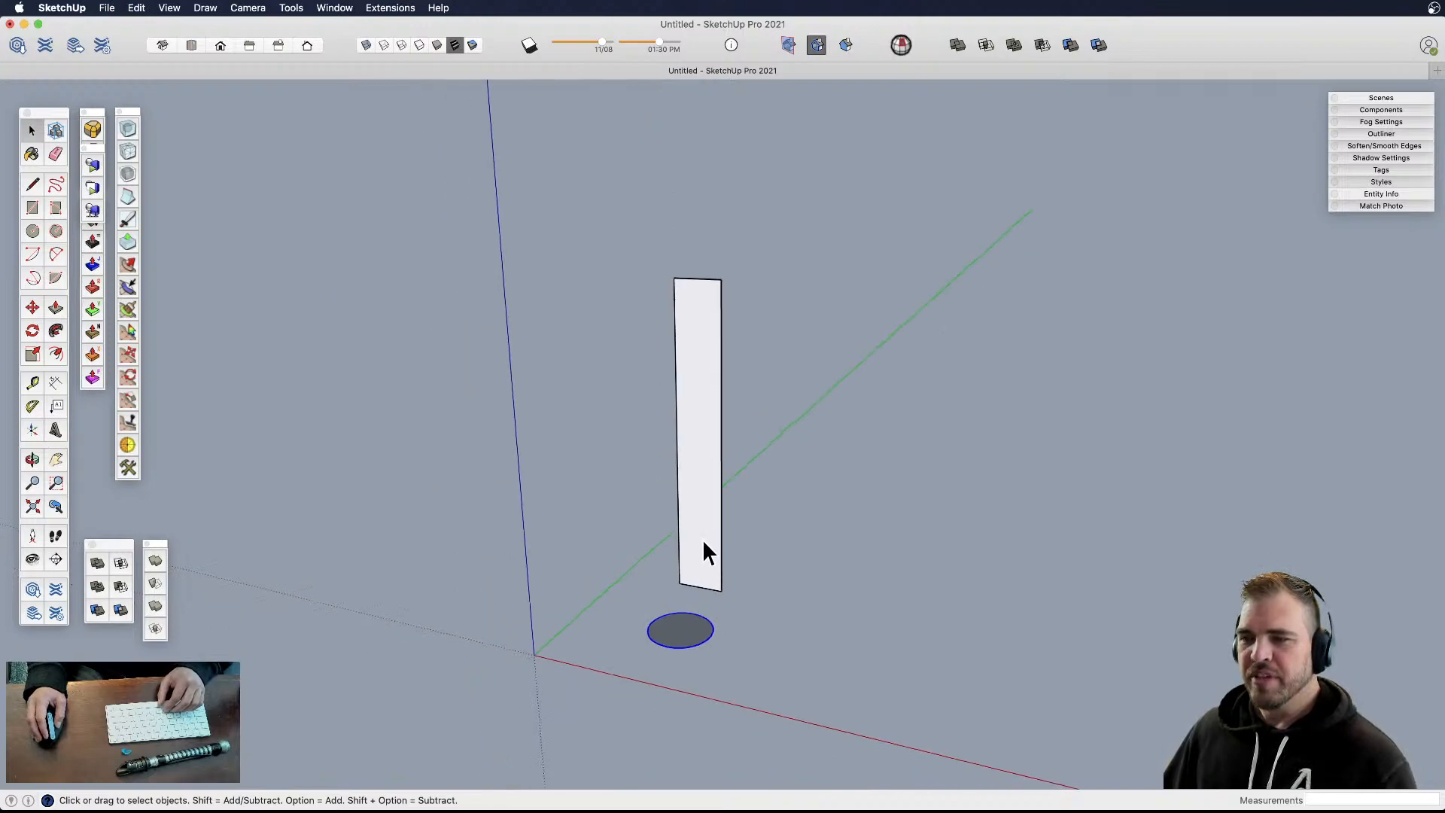
- Erase all the edges of the tall rectangular face above the circle
scroll(693, 573, up, 3)
key(h)
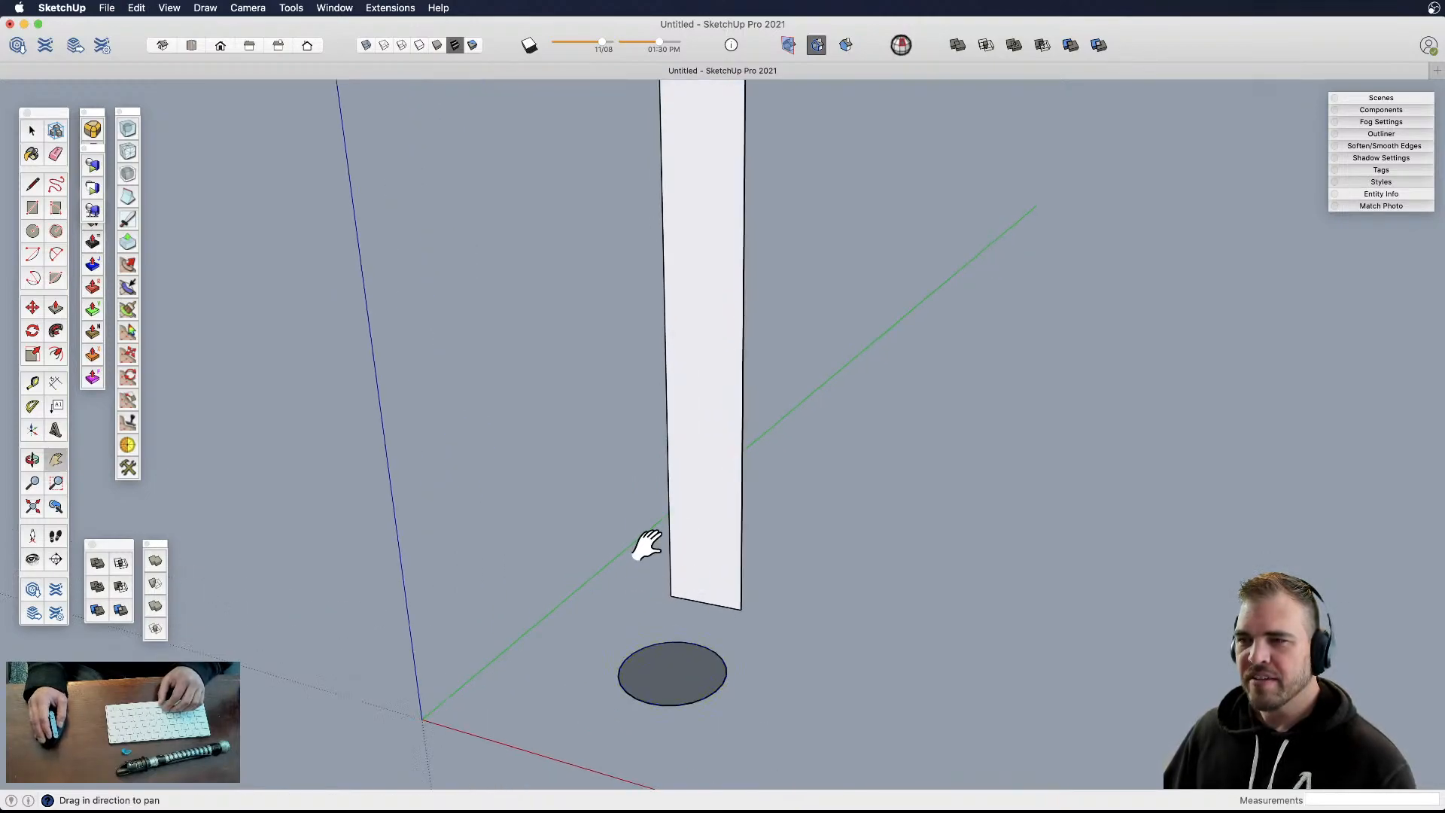
scroll(683, 548, down, 3)
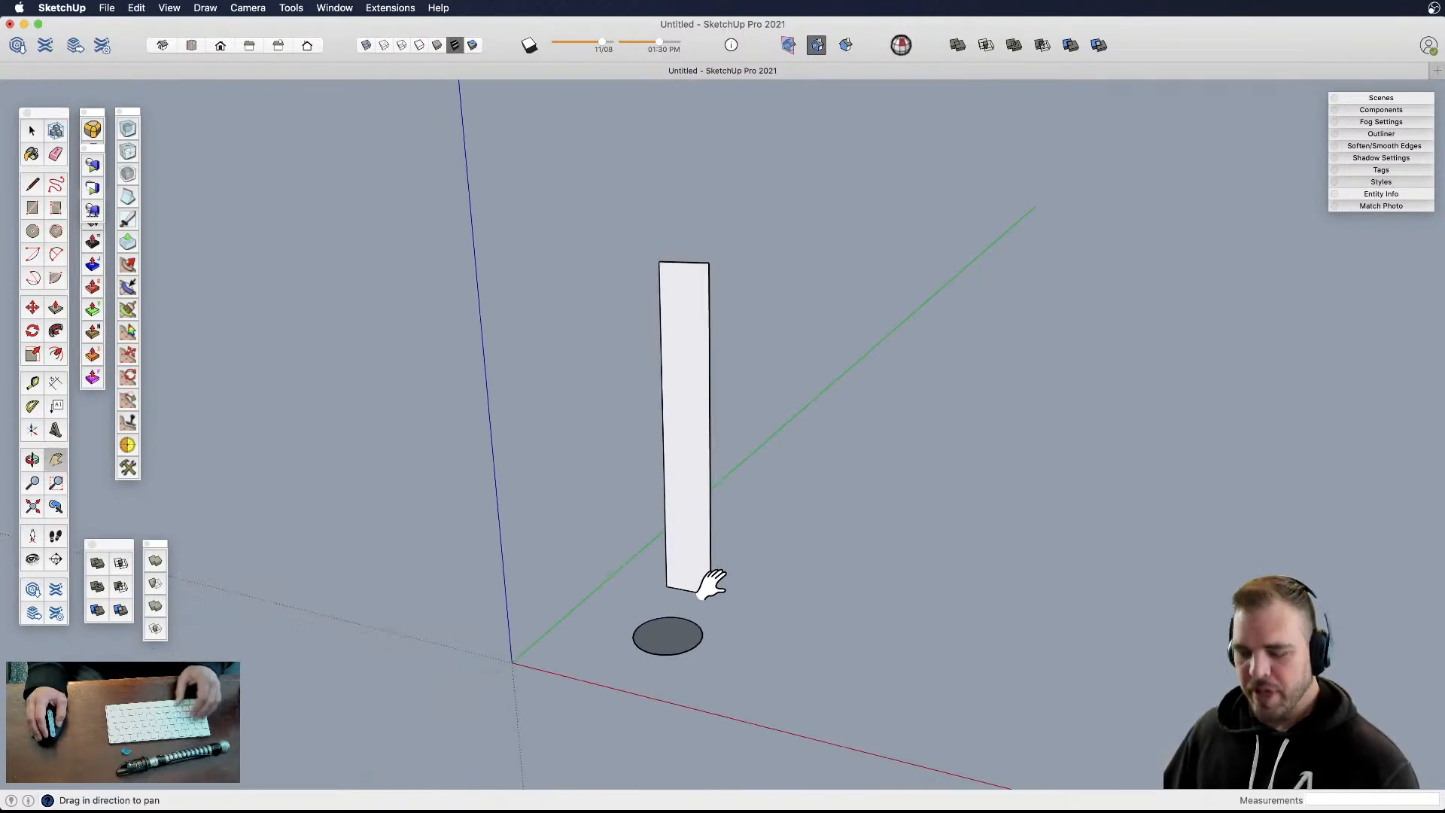
key(e)
drag(718, 559, 696, 593)
drag(657, 515, 681, 331)
click(687, 259)
- Draw a tall vertical rectangular face above the circle's centre and erase the line segment connecting it to the circle
key(l)
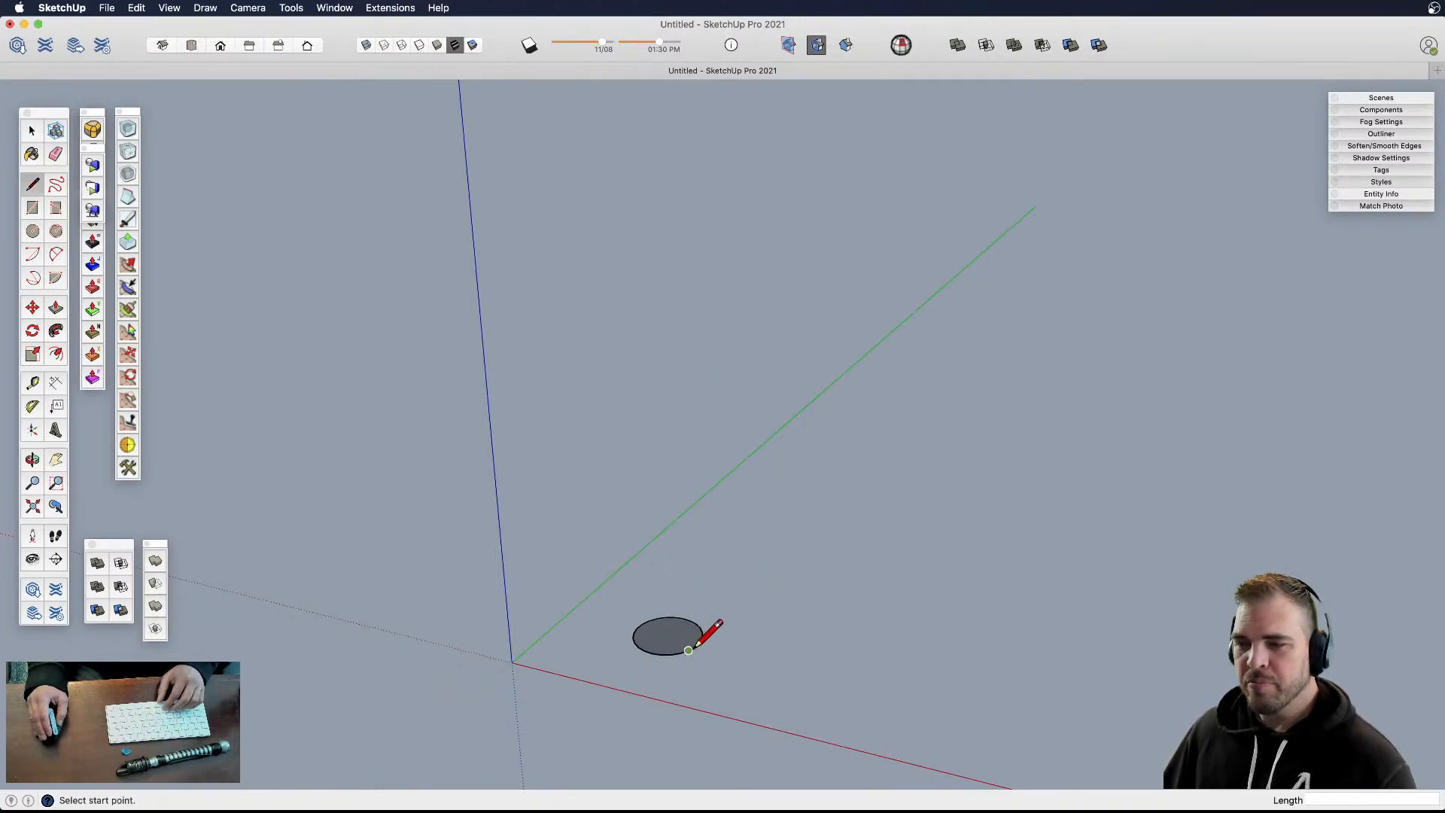
click(668, 635)
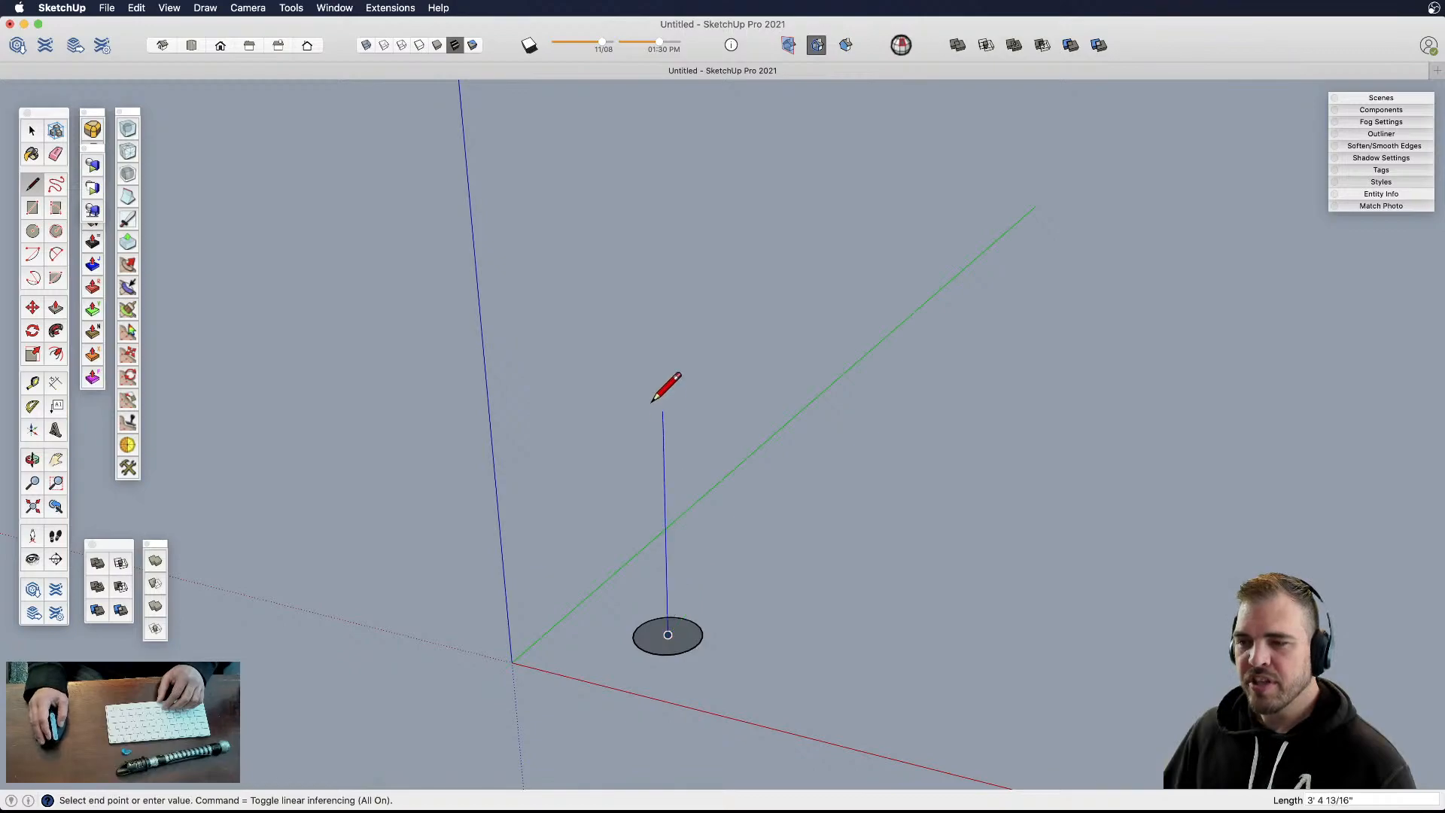
click(658, 218)
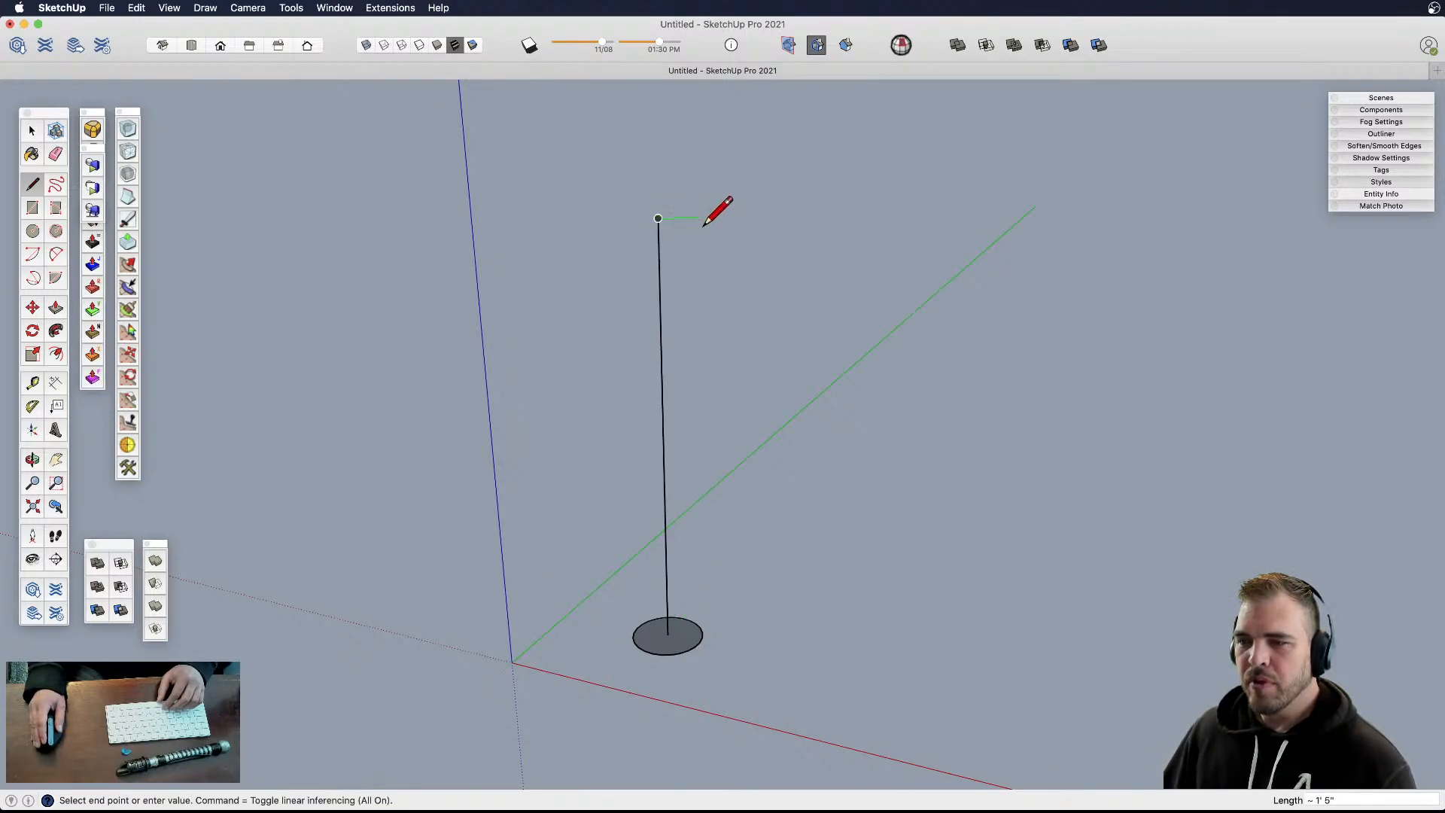
click(699, 219)
click(702, 559)
click(667, 554)
key(e)
click(666, 581)
mouse_move(689, 561)
middle_down()
mouse_move(681, 548)
mouse_move(1106, 610)
mouse_move(654, 507)
mouse_move(694, 553)
mouse_move(685, 544)
middle_up()
- Draw the lower end of the profile from the face's bottom edge as a flared knob, a narrow neck and an outward slope
key(l)
scroll(680, 554, up, 2)
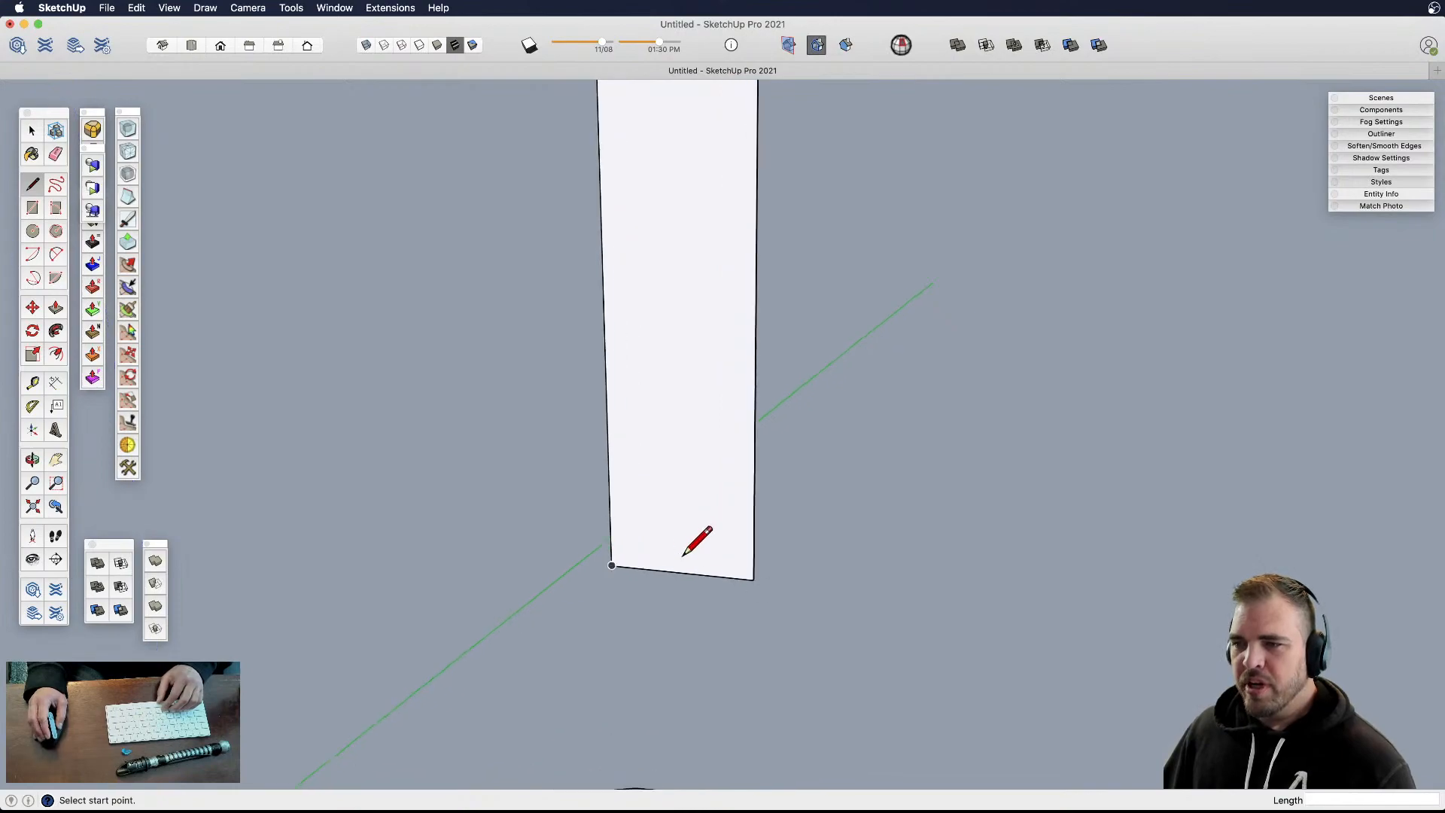
click(666, 570)
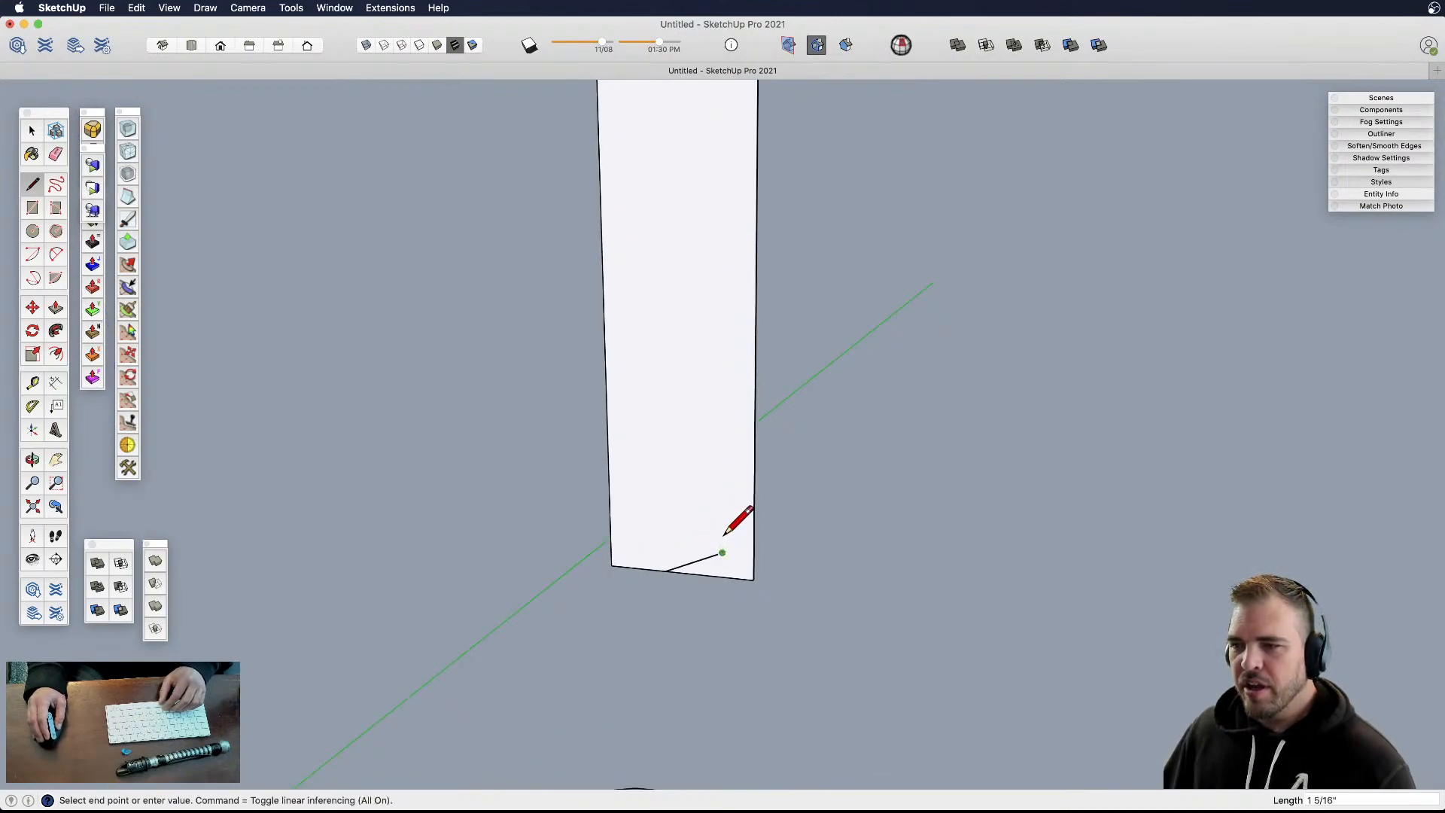
click(723, 527)
click(677, 500)
middle_drag(675, 422, 693, 584)
scroll(693, 472, up, 3)
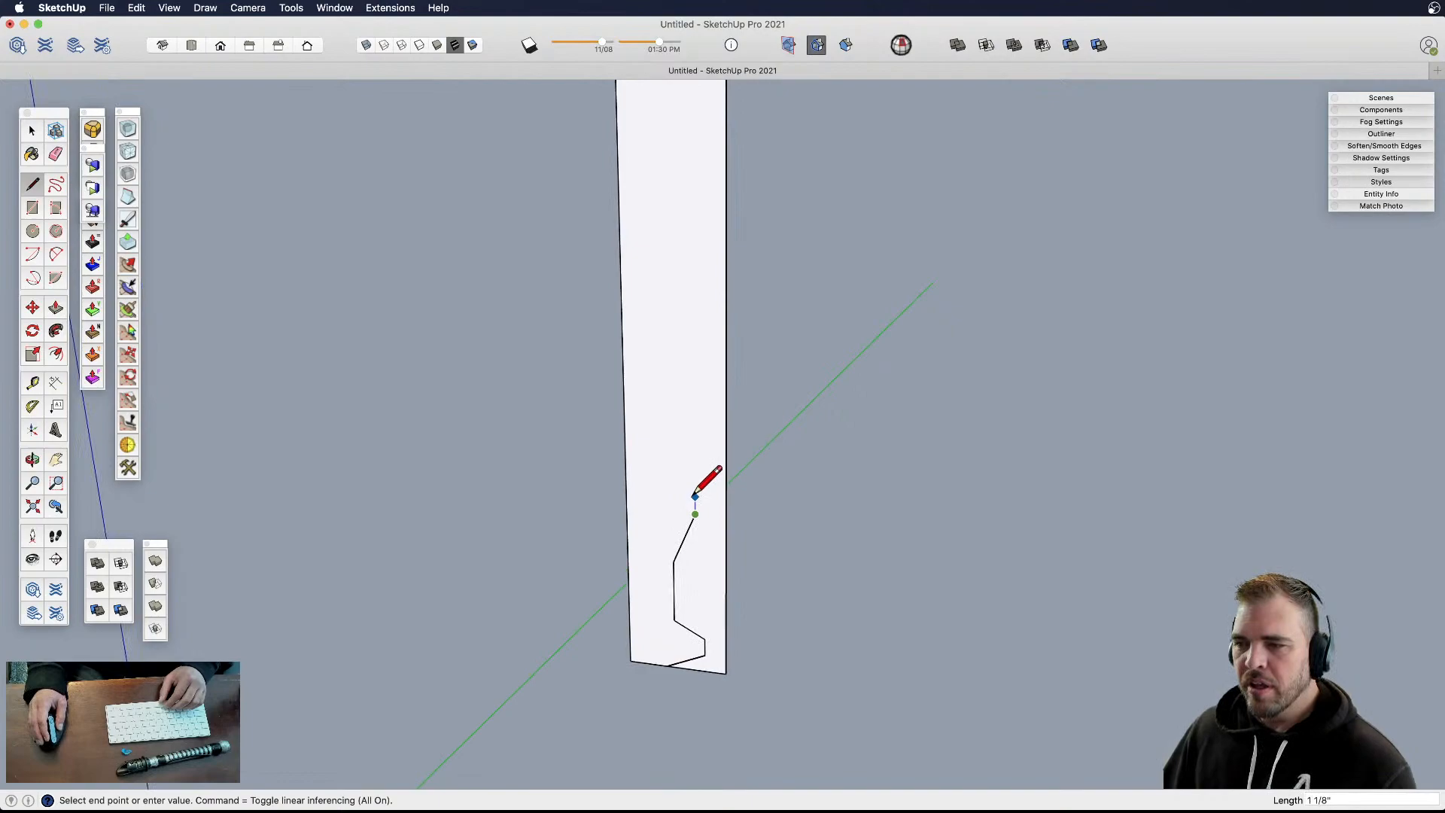
- Continue the profile up the face with a long straight grip, a short outward slope and a wider vertical section
scroll(685, 495, down, 4)
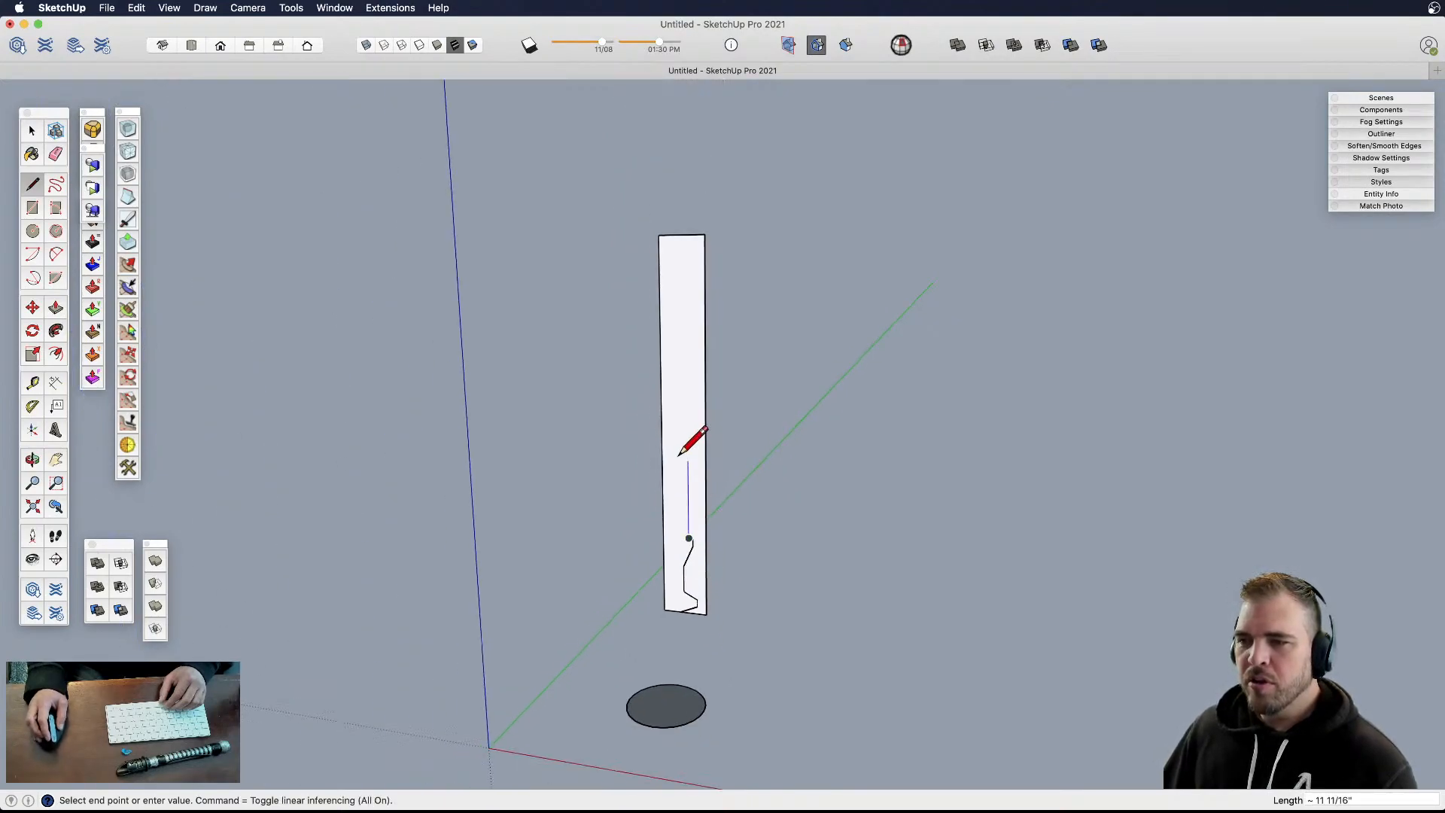
scroll(685, 376, up, 3)
click(683, 371)
scroll(682, 365, up, 5)
click(706, 351)
click(706, 225)
scroll(766, 464, down, 3)
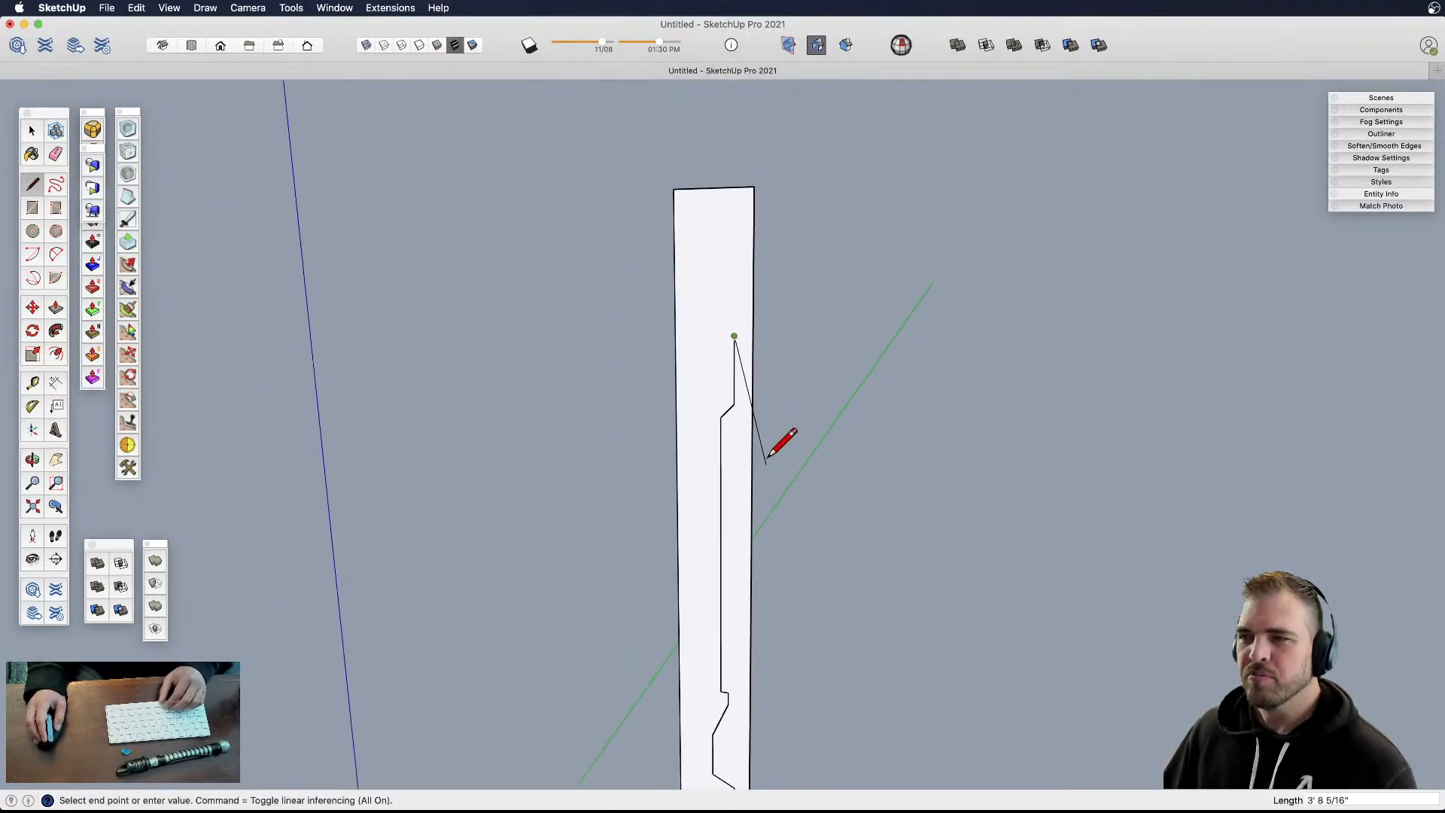
- Finish the profile with an inward taper, a narrow neck, a thin projecting flange and a flared end meeting the face's top edge
scroll(719, 304, up, 3)
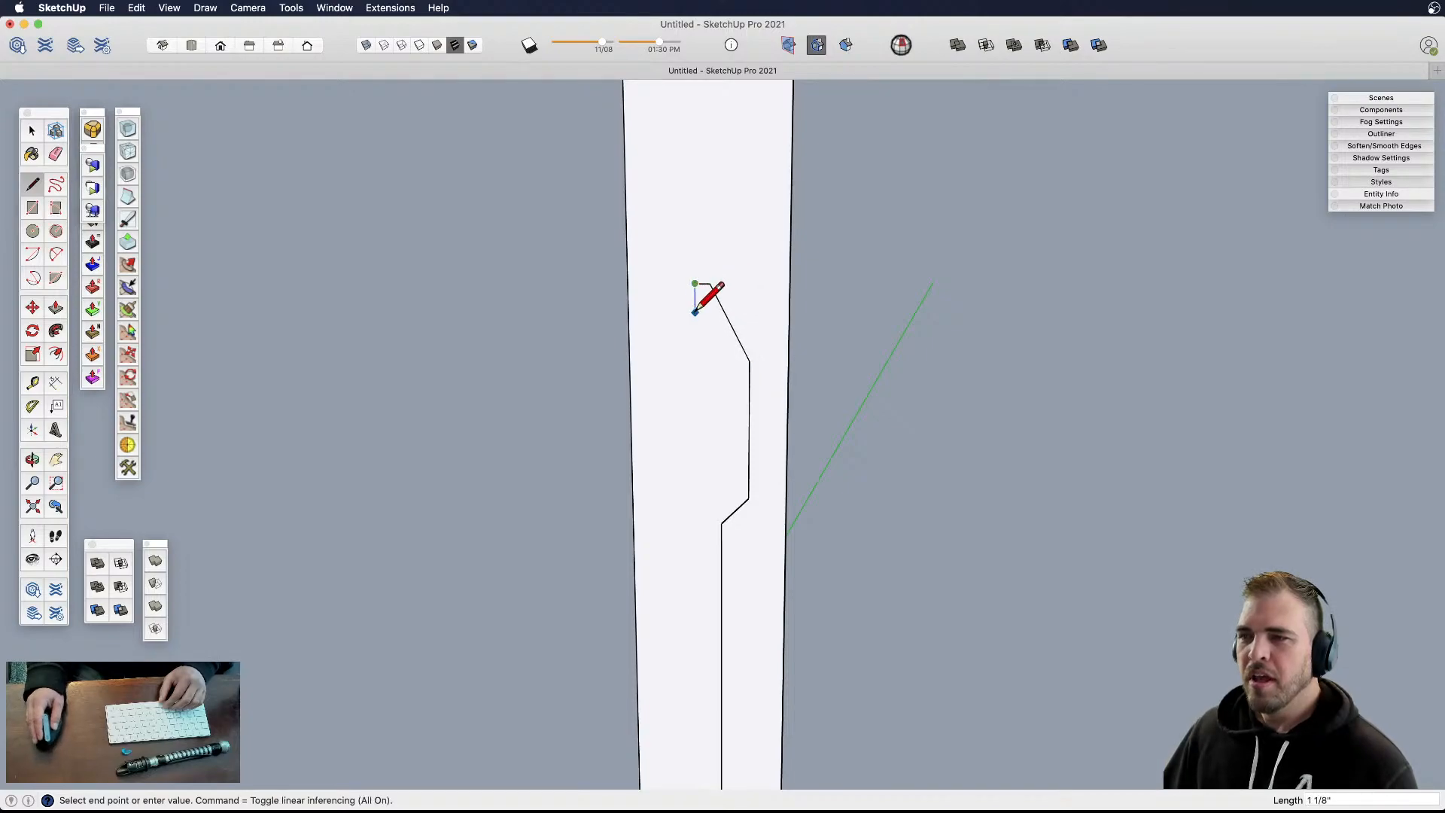
click(695, 224)
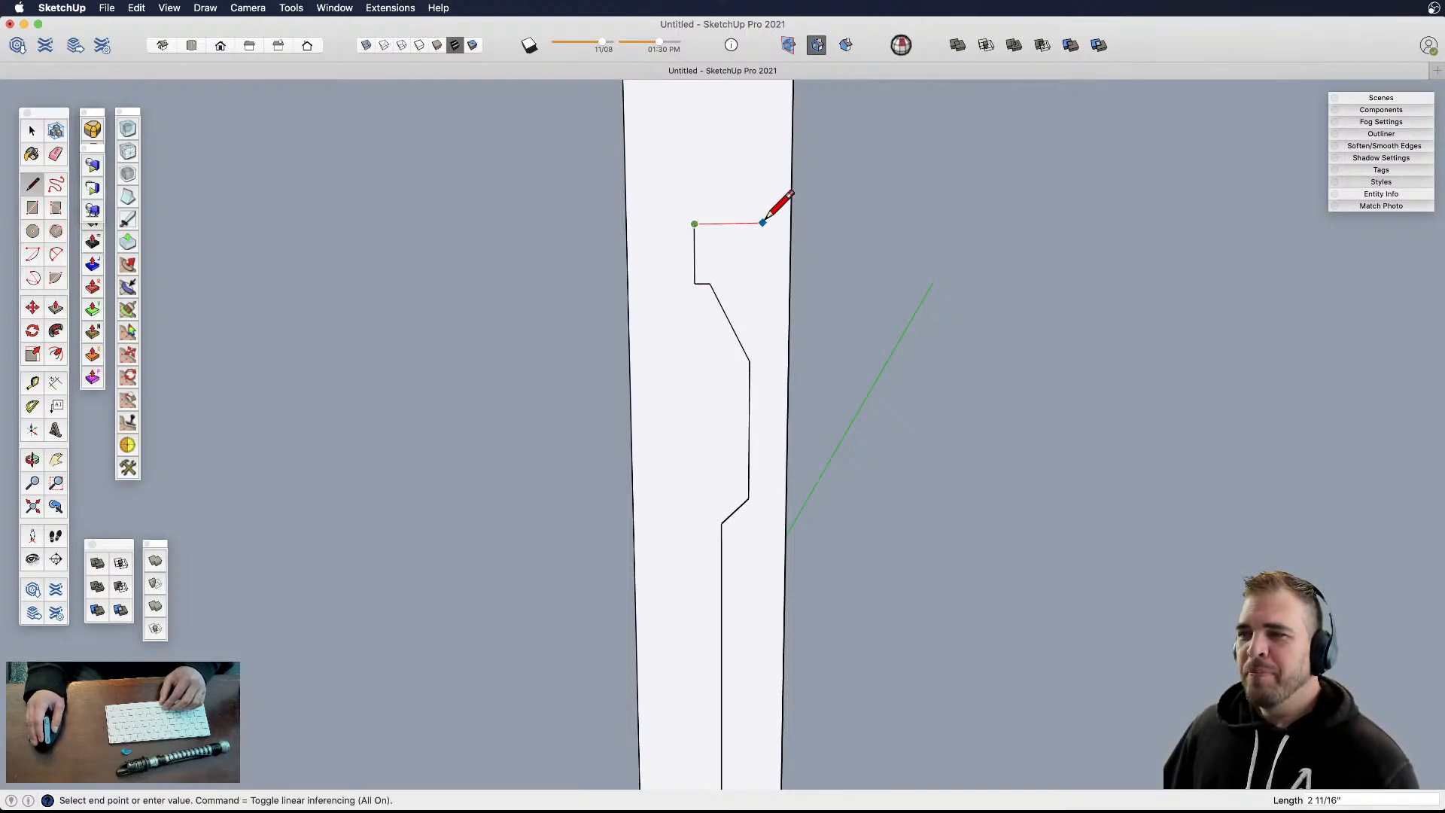
click(765, 223)
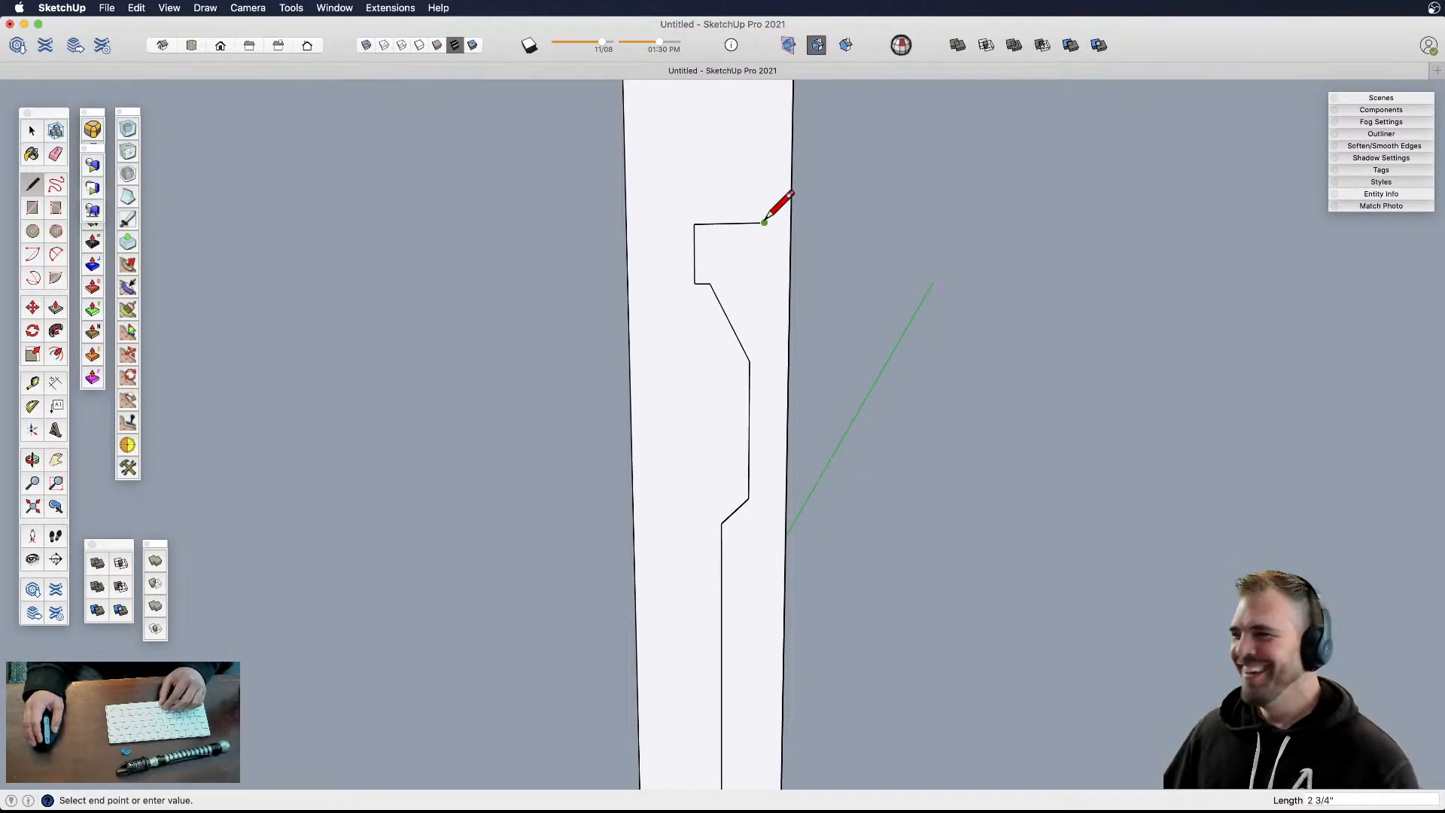
scroll(758, 388, down, 3)
scroll(752, 273, up, 4)
click(775, 315)
click(712, 314)
click(712, 242)
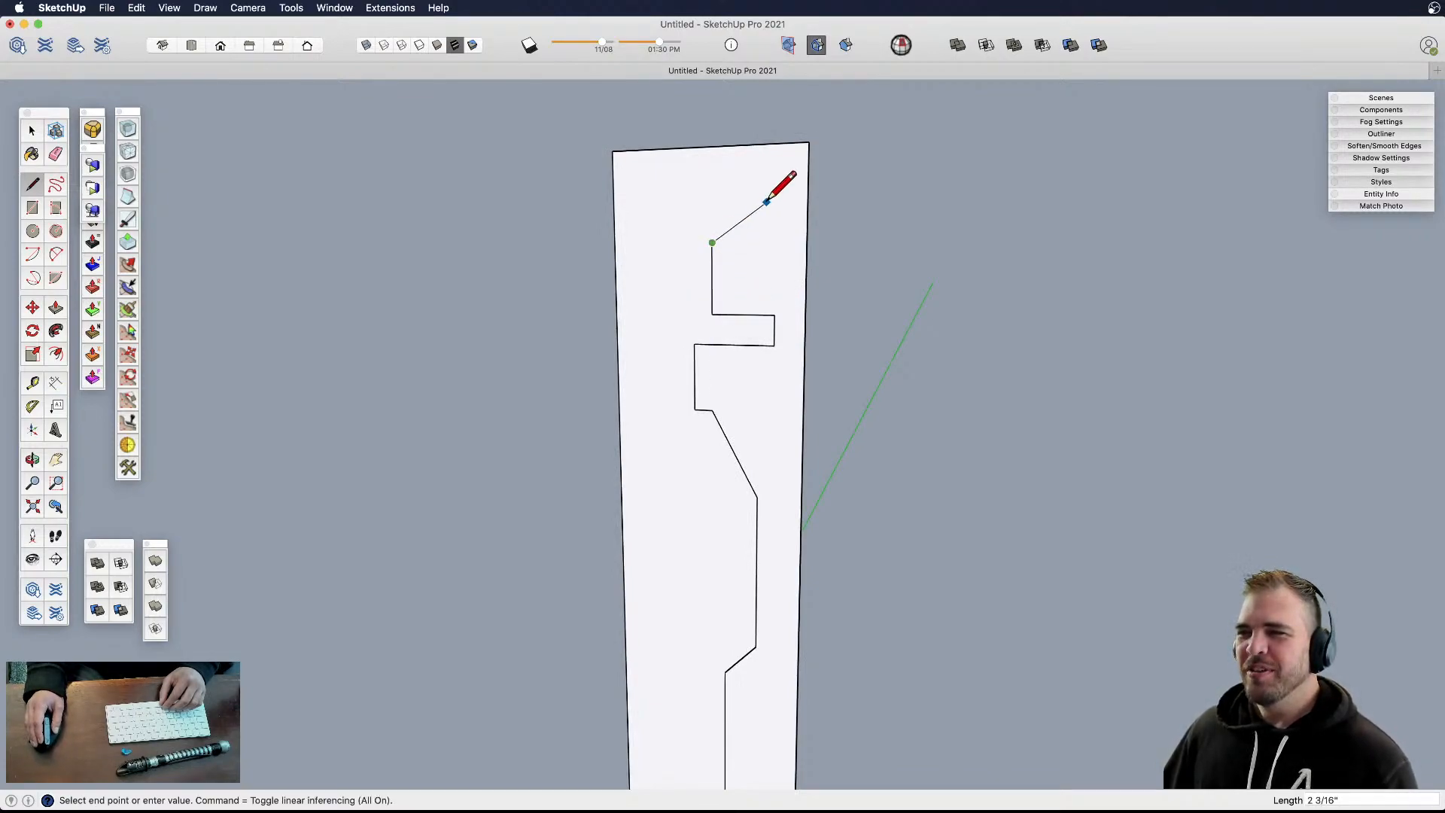
click(747, 144)
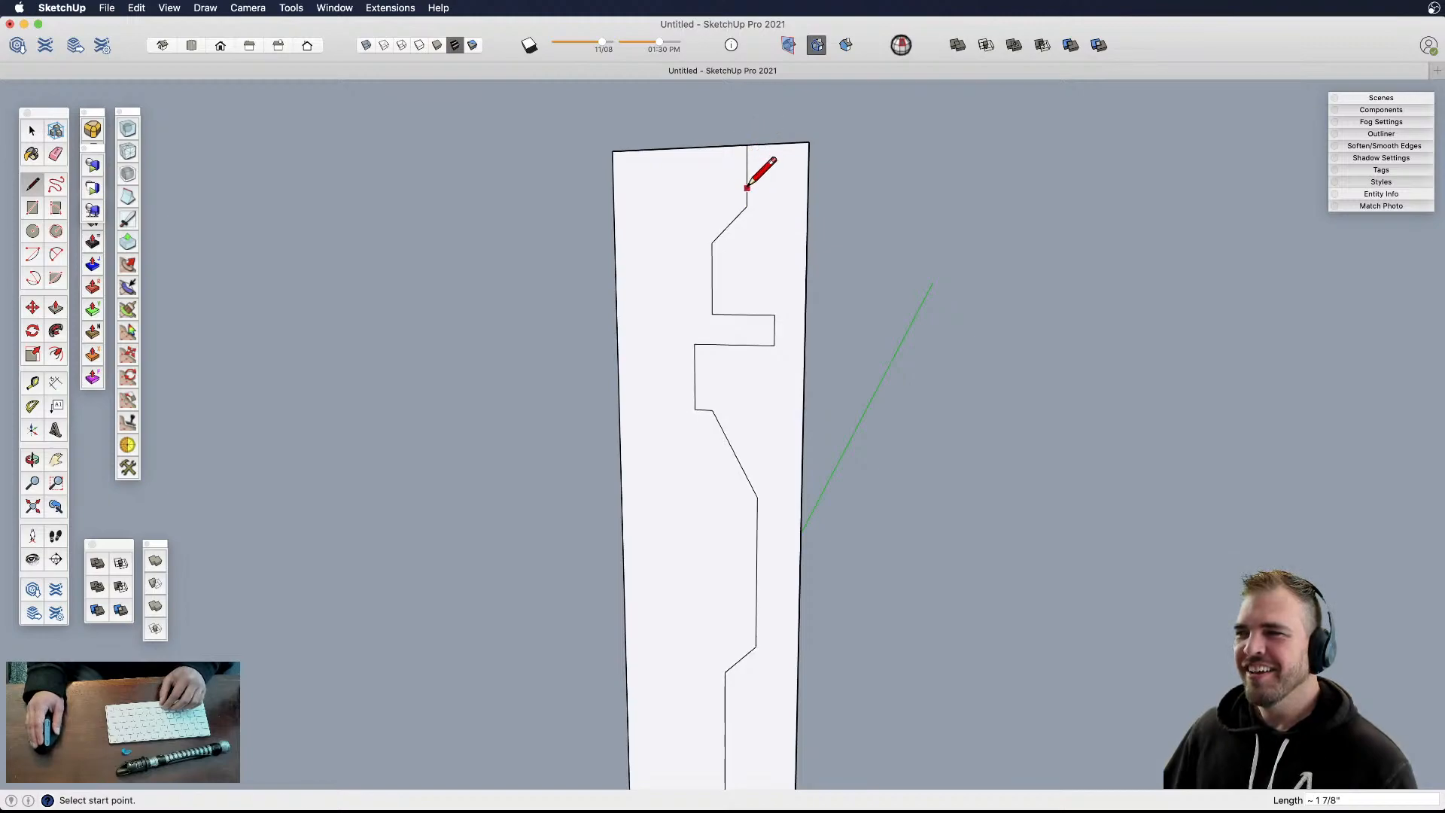
- Move the short vertical edge of the knob at the profile's lower end inward by about 15/16"
scroll(753, 158, down, 5)
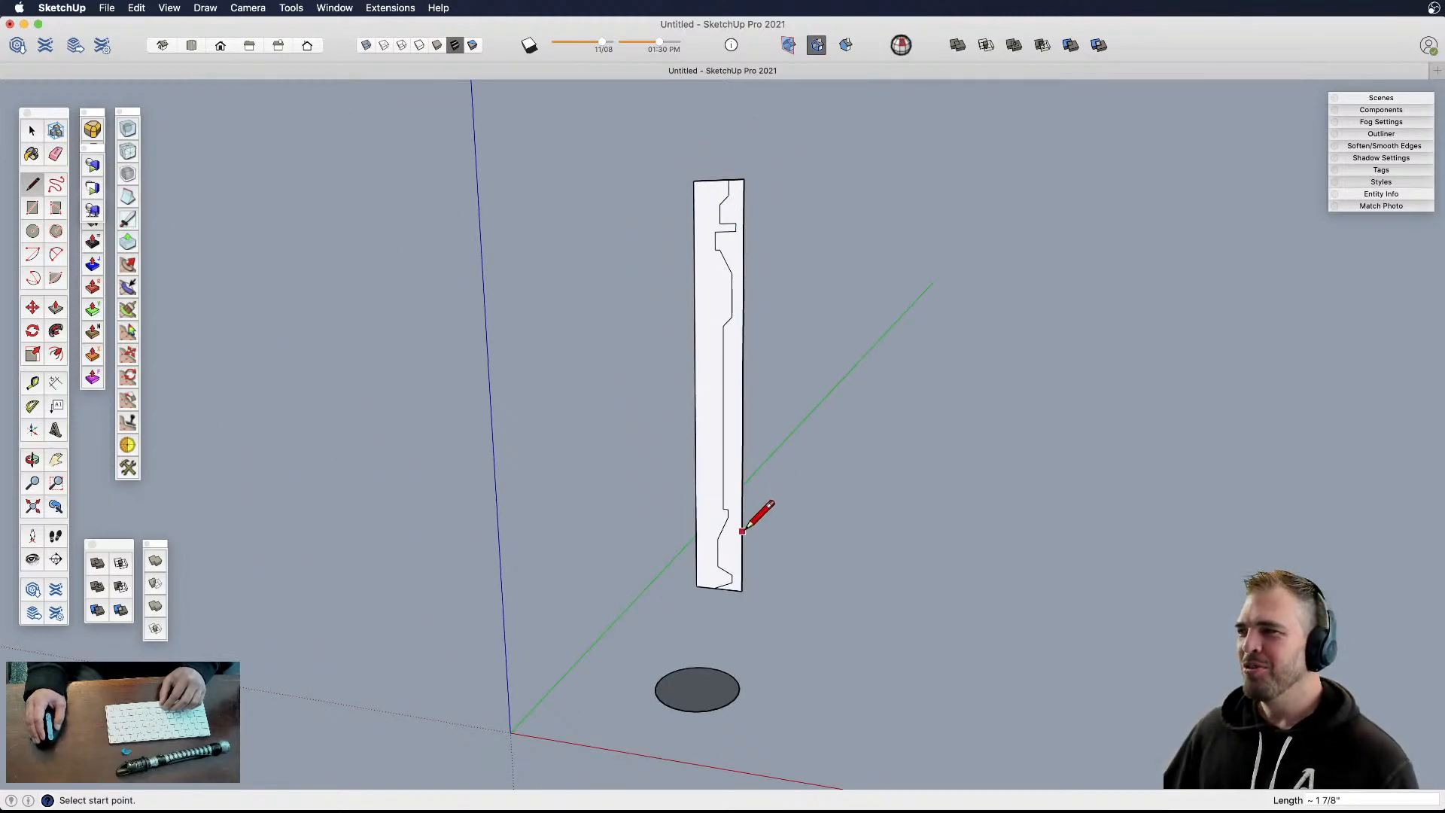
scroll(734, 591, up, 3)
key(space)
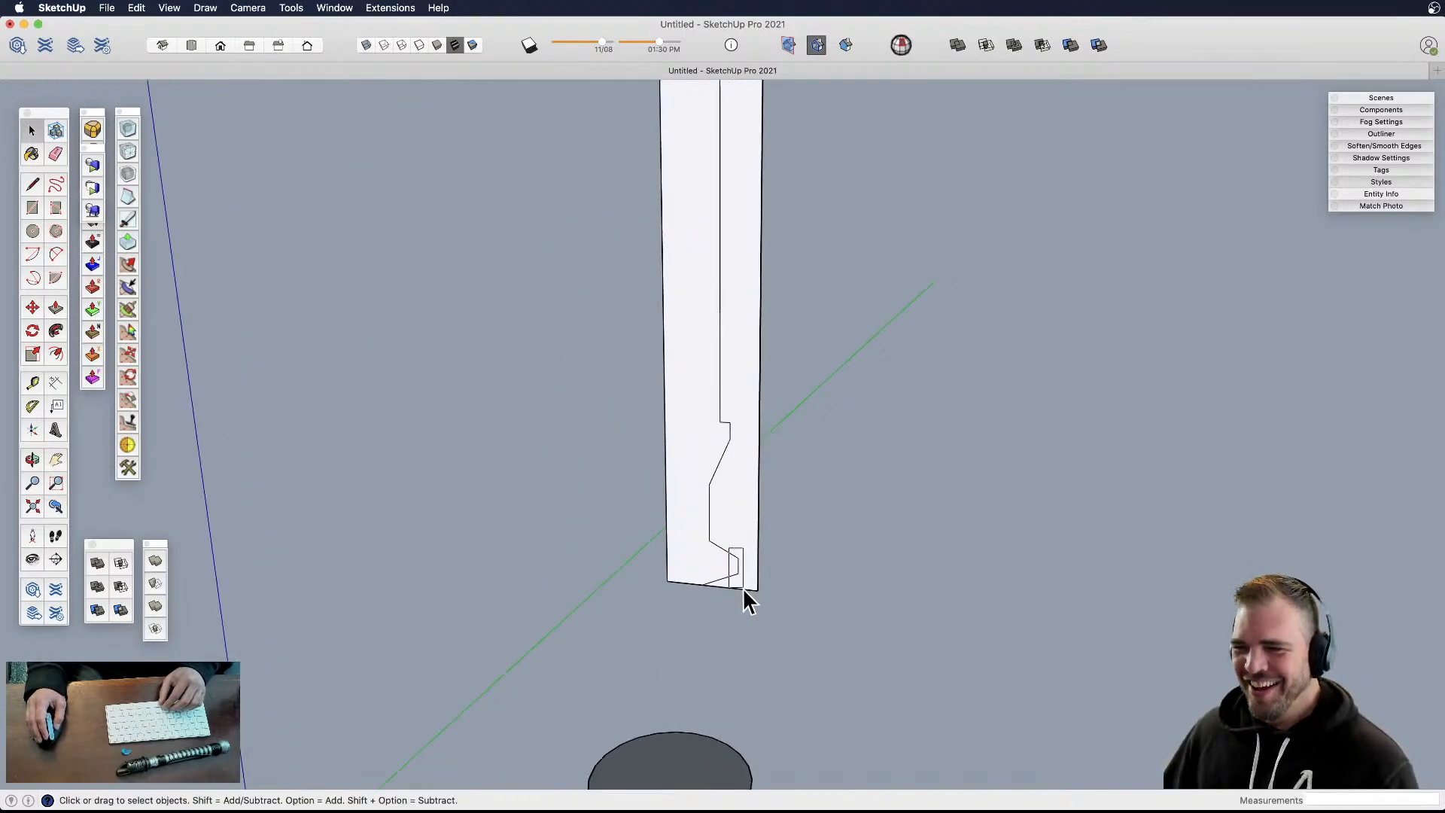
drag(743, 578, 744, 579)
scroll(738, 566, up, 4)
key(m)
click(737, 547)
scroll(722, 567, down, 5)
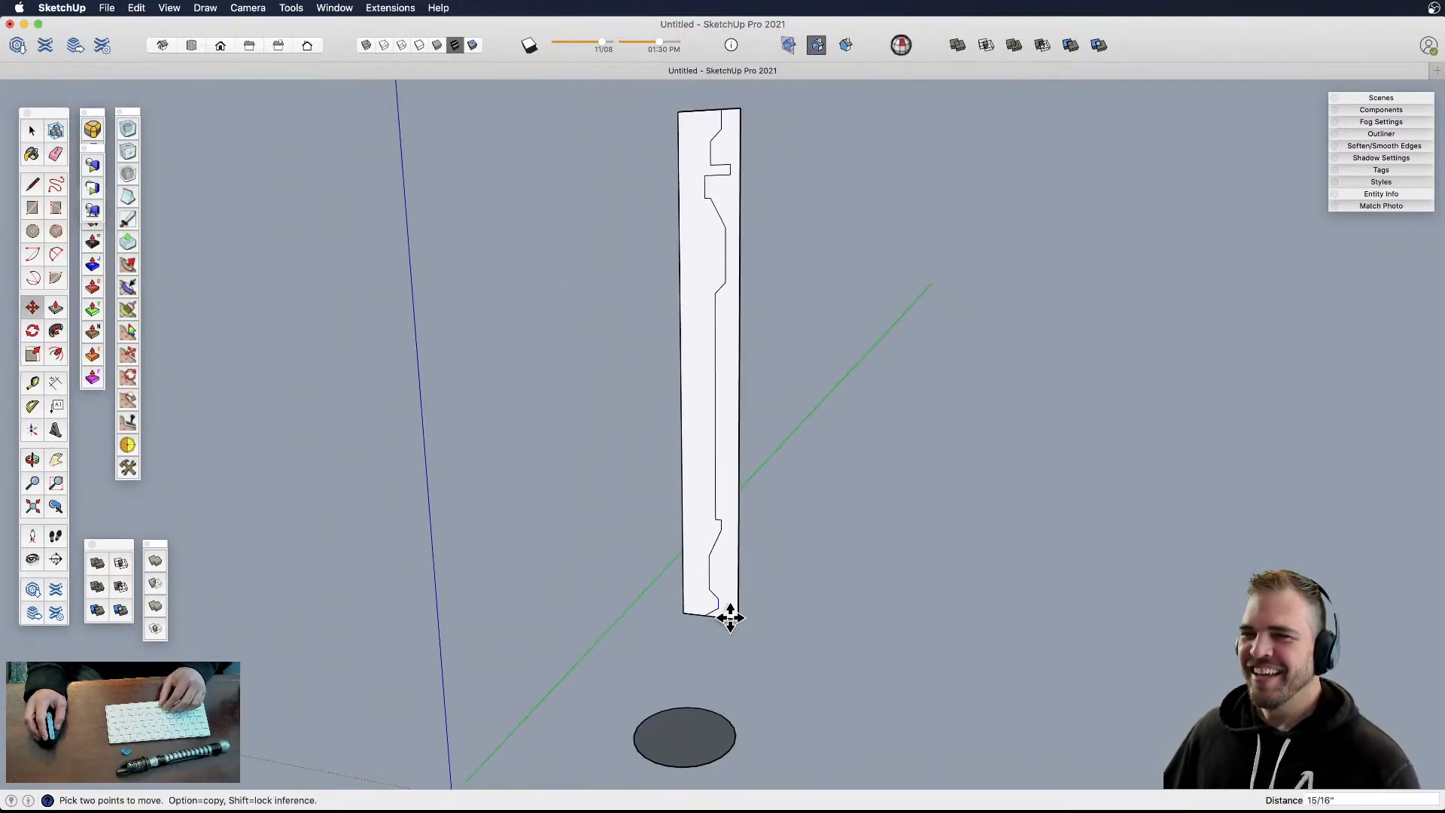
scroll(753, 595, down, 2)
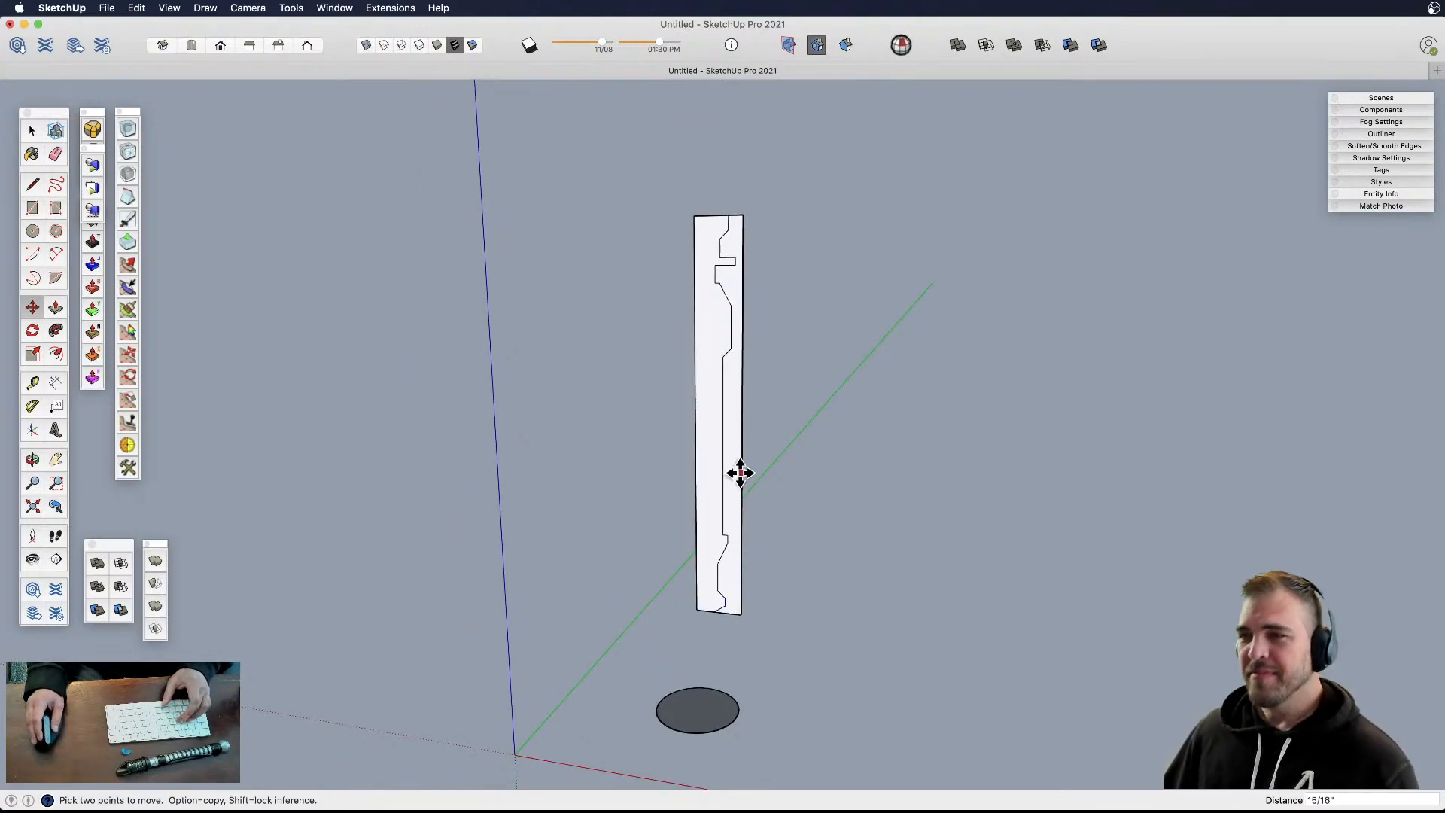
- Erase the rectangle's outer edges beyond the stepped profile so only the inner profile face remains
key(e)
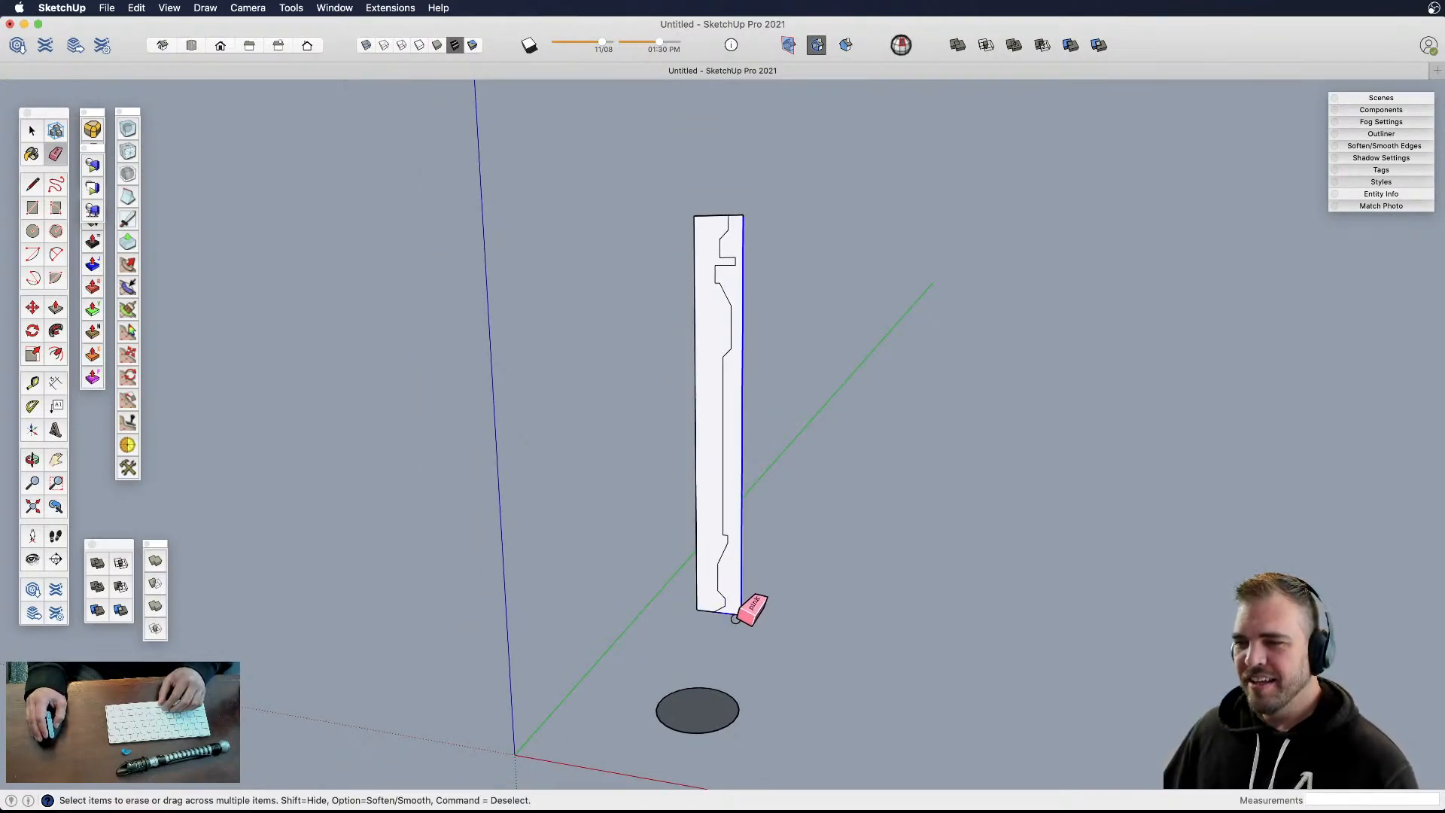
click(743, 602)
click(737, 218)
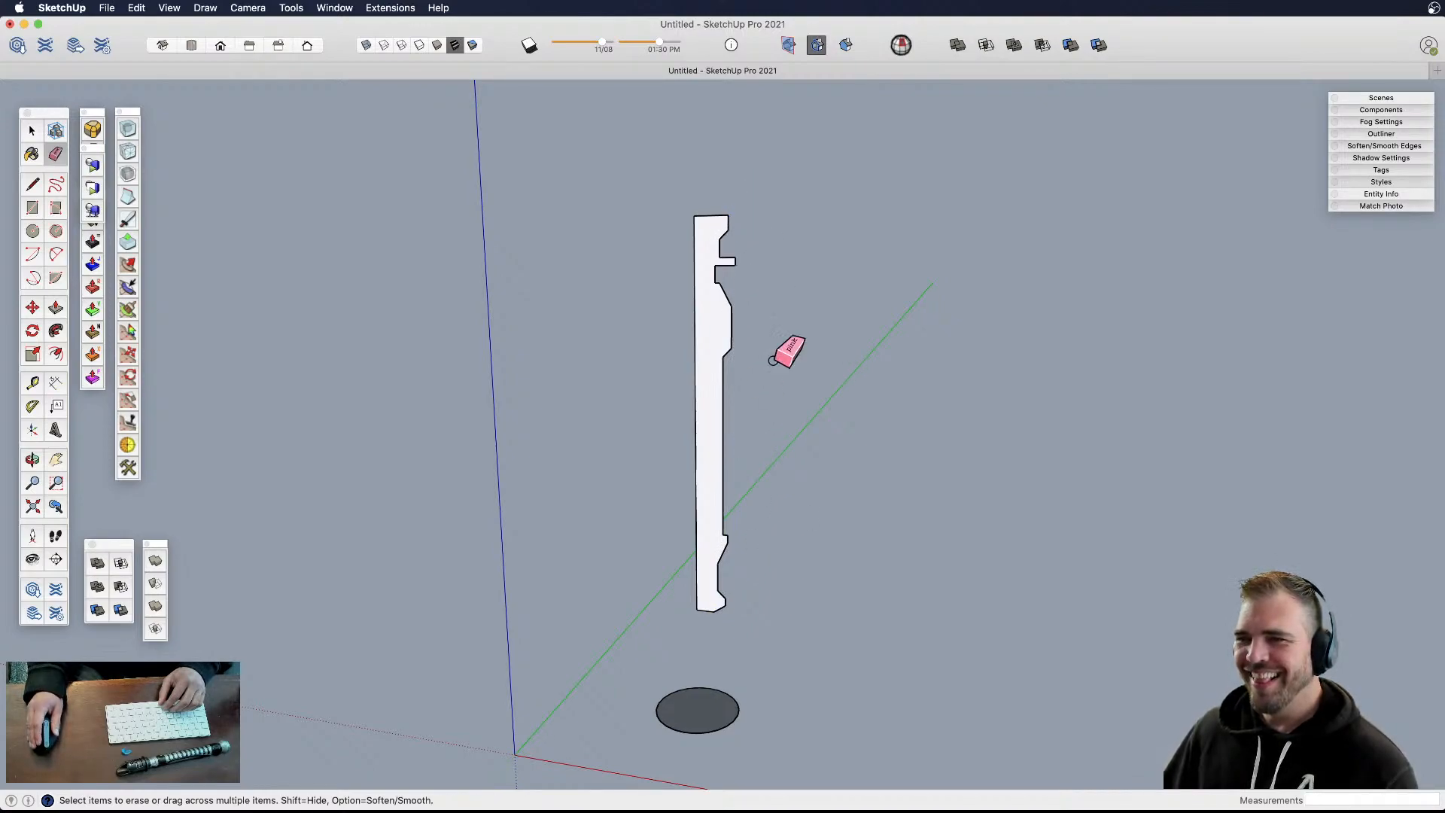
- Try to revolve the profile face around the circle with Follow Me and undo it
mouse_move(730, 515)
shift+middle_down()
mouse_move(728, 497)
mouse_move(945, 494)
mouse_move(832, 665)
mouse_move(755, 632)
mouse_move(719, 639)
shift+middle_up()
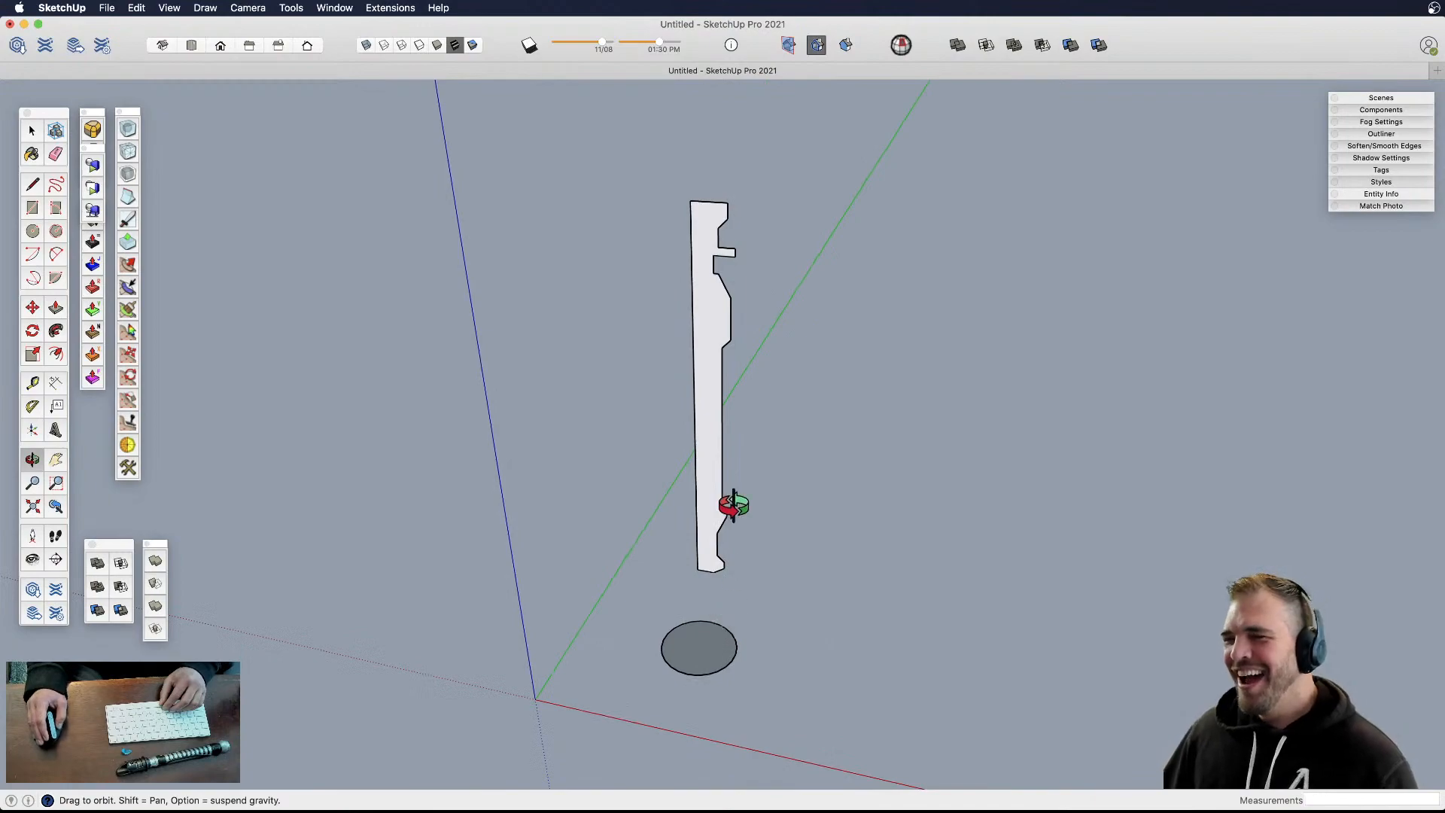
key(space)
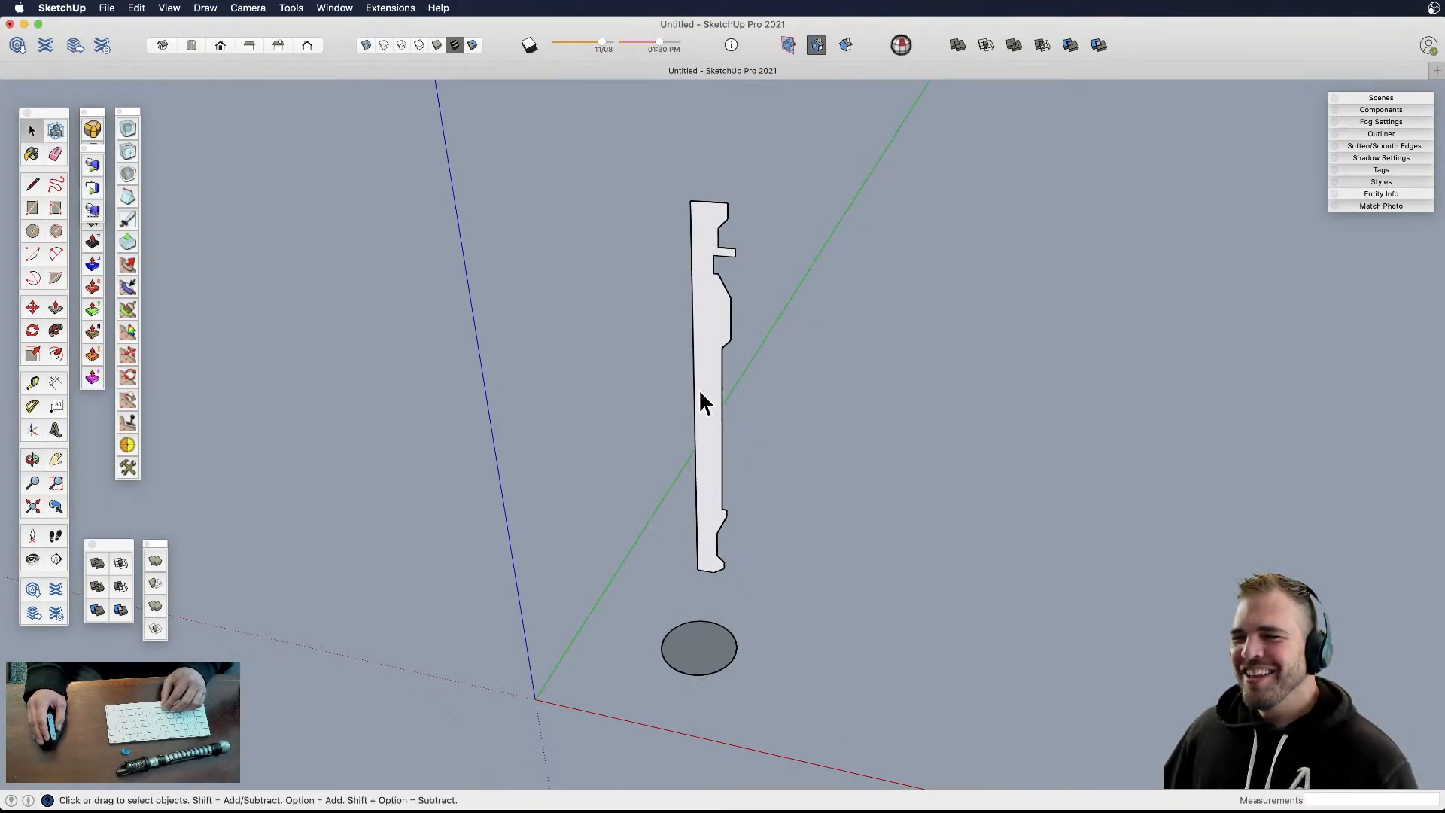
shift+middle_drag(713, 480, 706, 429)
shift+middle_drag(706, 429, 718, 521)
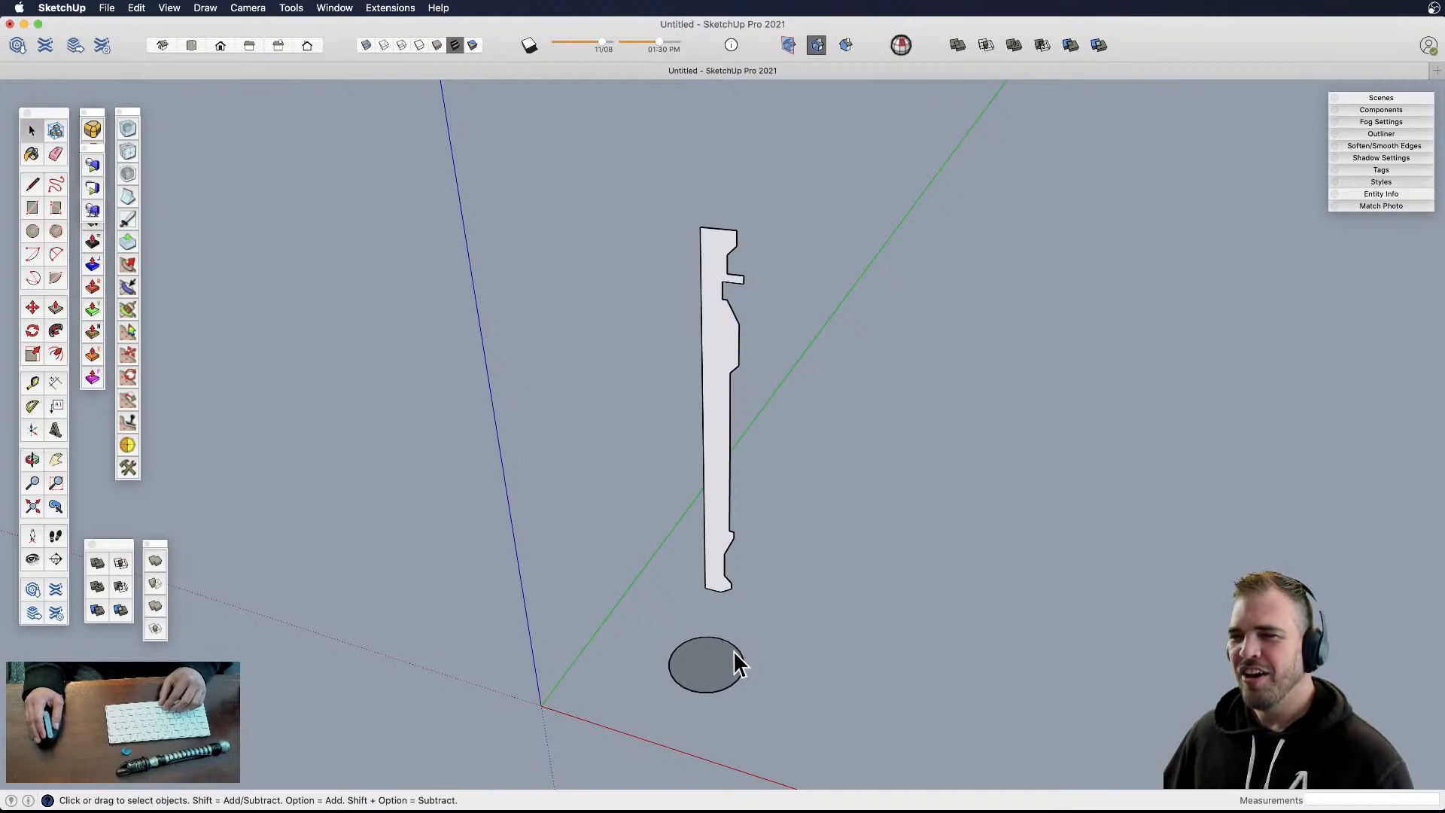
middle_drag(747, 662, 903, 342)
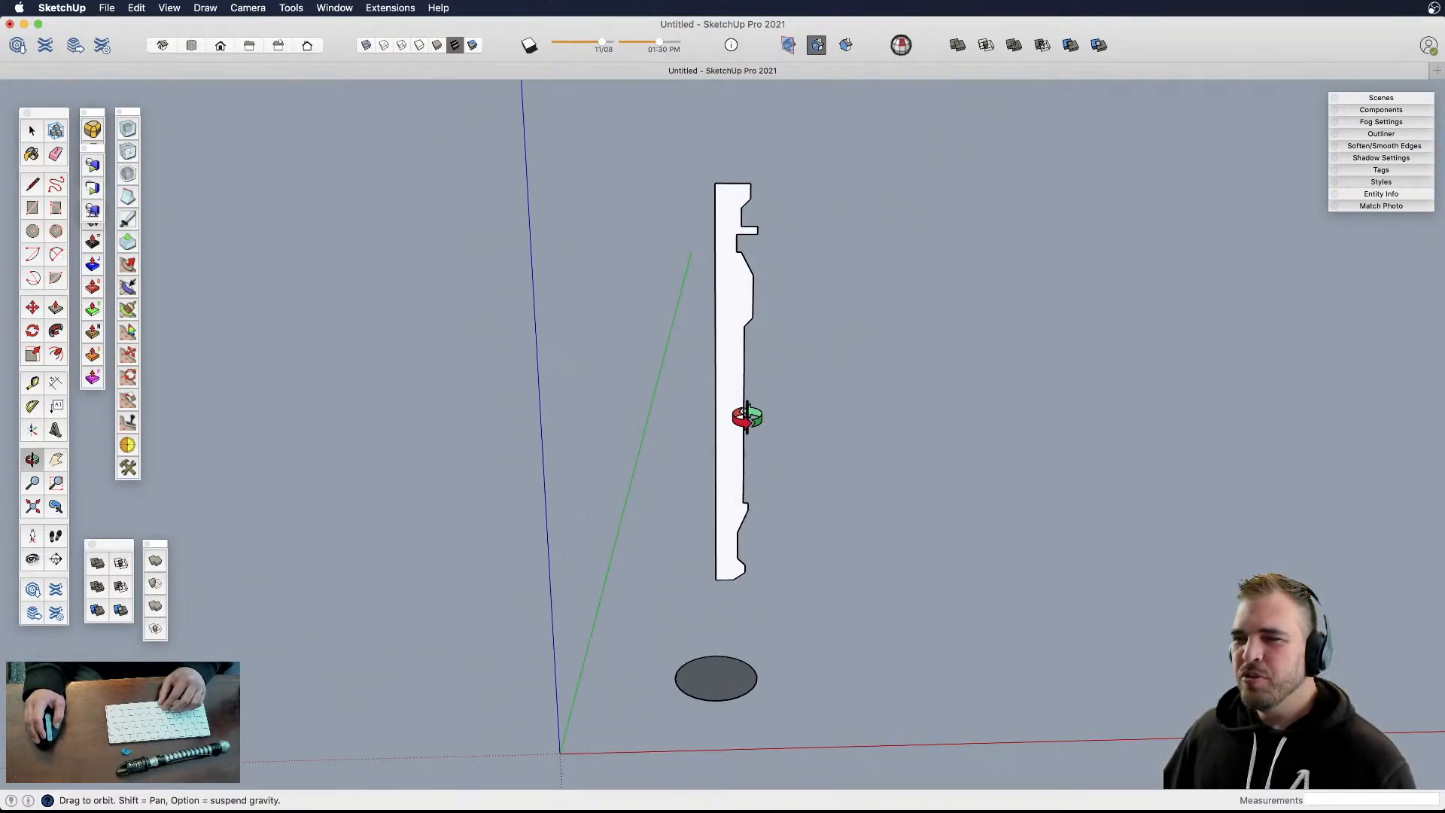
middle_drag(751, 522, 750, 599)
click(745, 585)
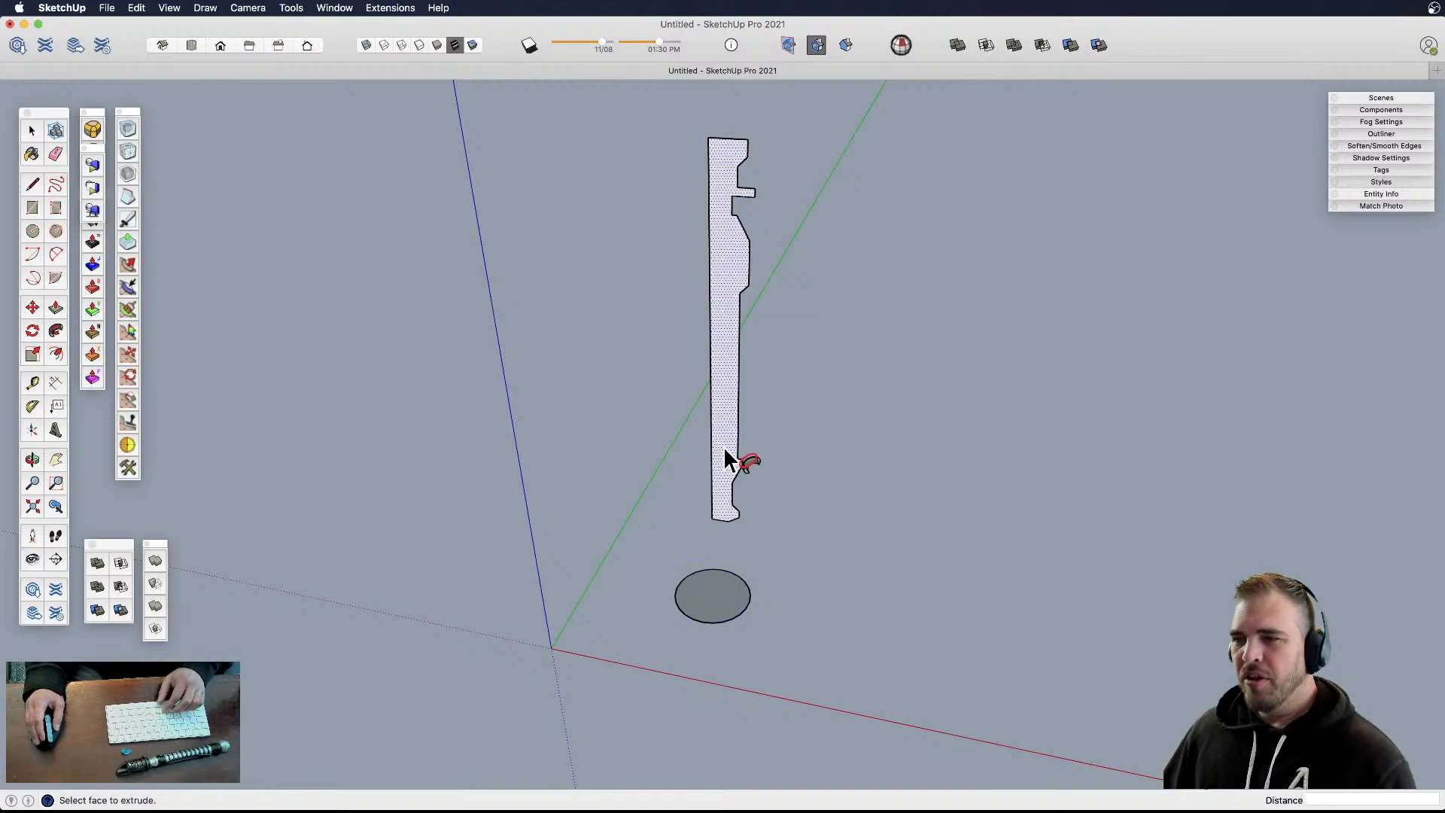
click(728, 410)
key(space)
middle_drag(766, 457, 716, 364)
key(super+z)
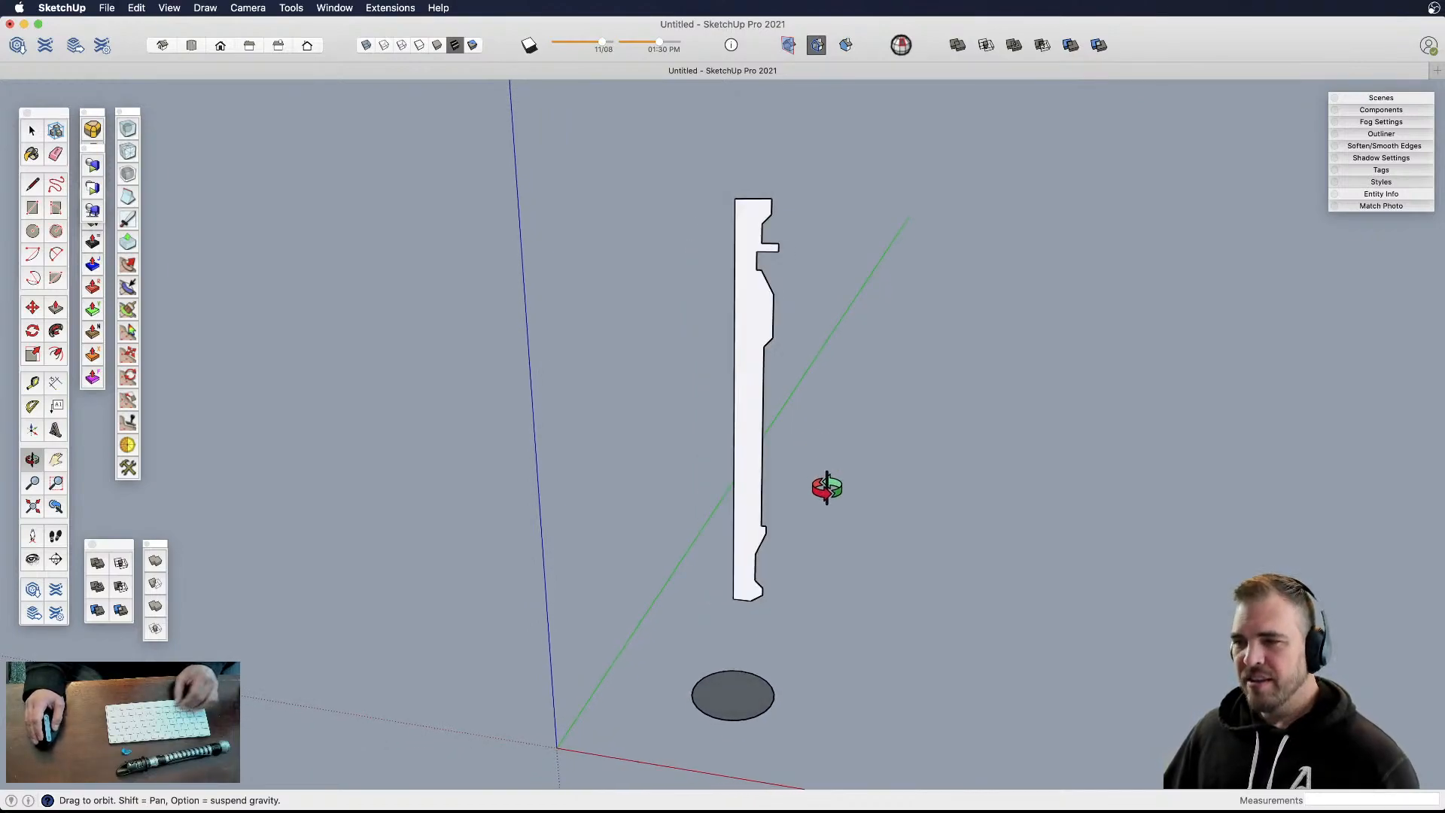
- Select the profile's stepped outer edges and move them inward along the red axis by about 1 7/16" to slim it
key(space)
mouse_move(742, 174)
mouse_down()
mouse_move(816, 624)
mouse_move(831, 636)
mouse_up()
scroll(778, 531, up, 3)
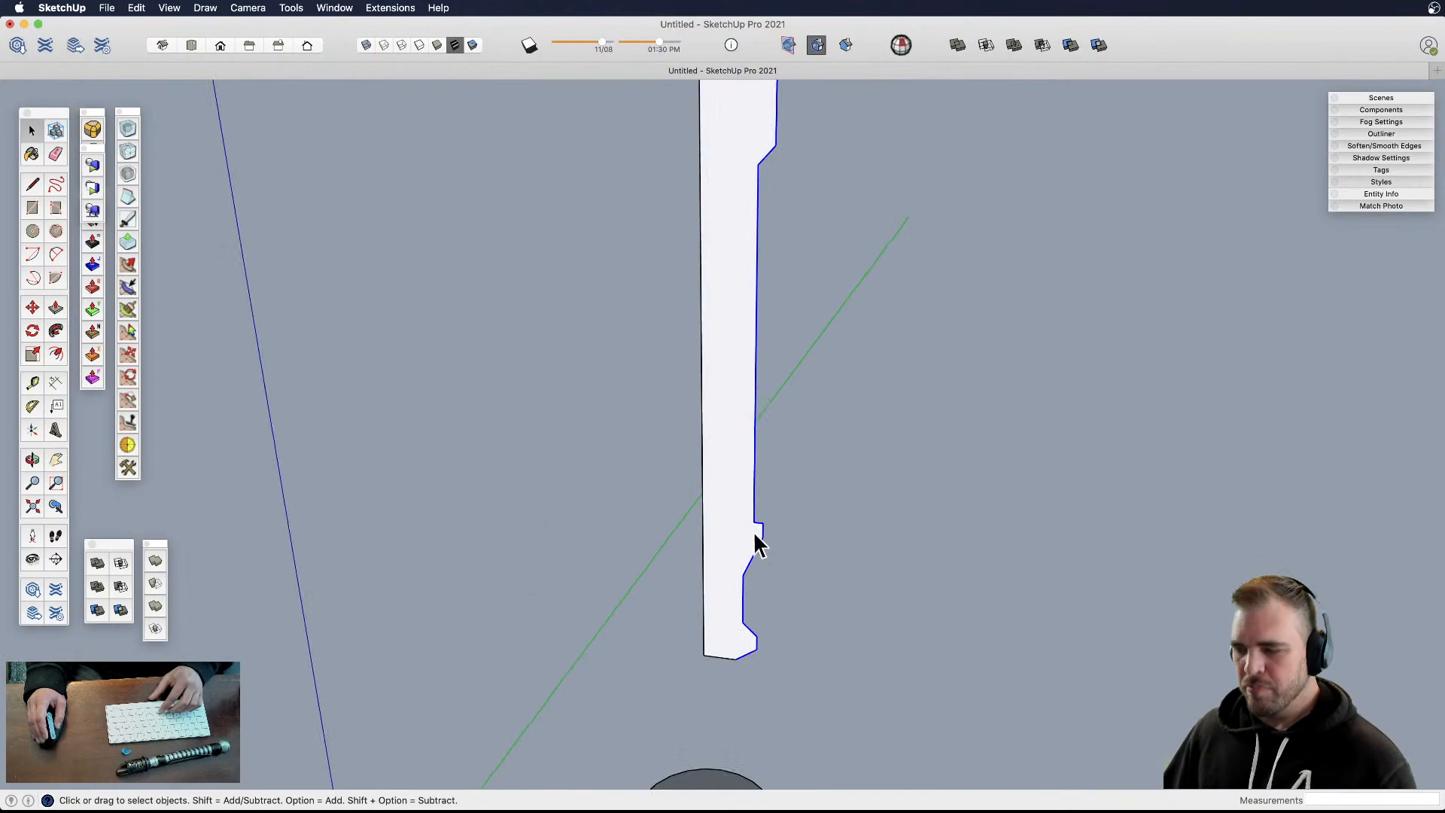
key(m)
click(719, 522)
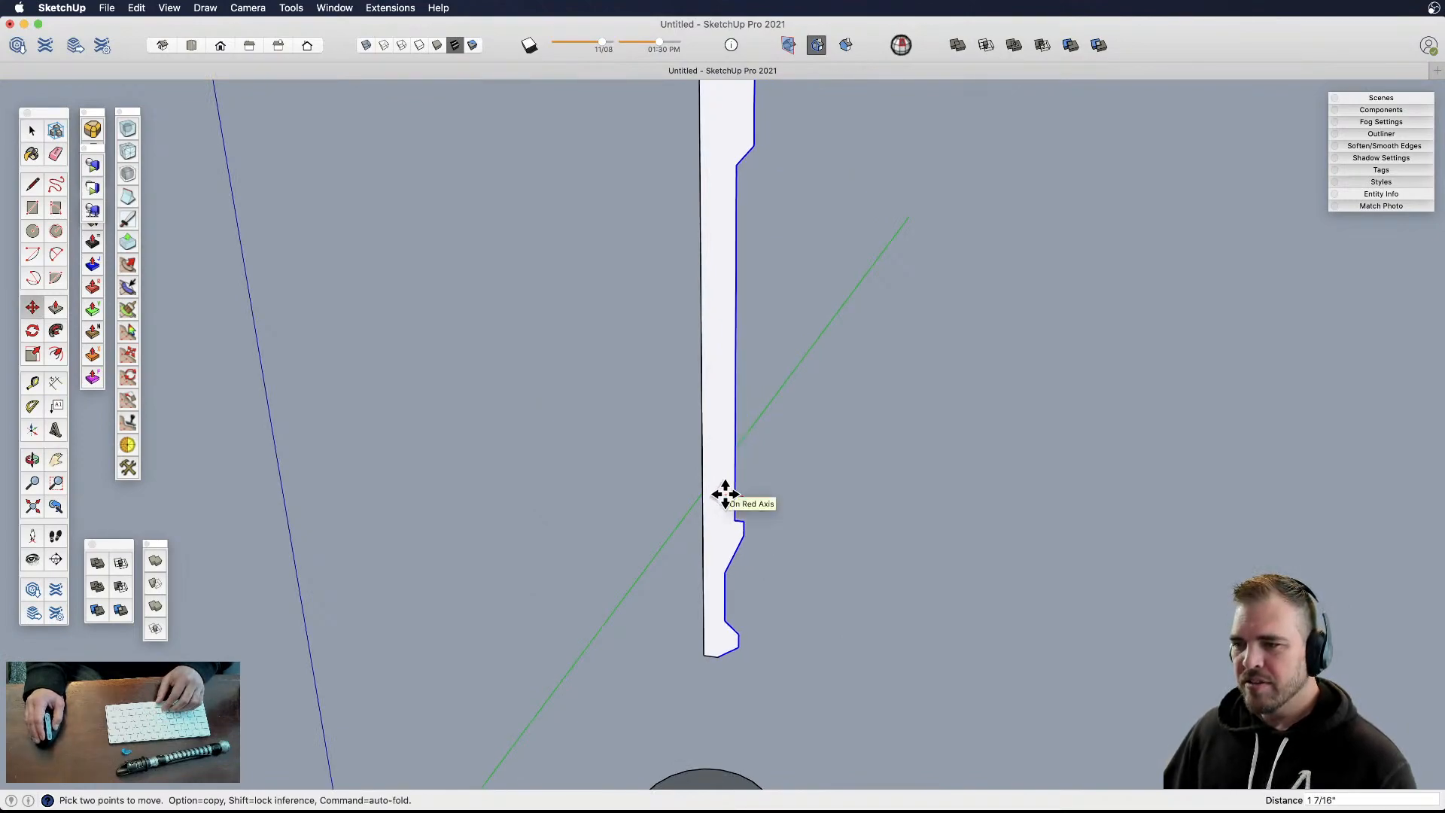
click(725, 494)
scroll(693, 495, down, 4)
- Revolve the slimmed profile face around the base circle with Follow Me to form the round hilt
key(space)
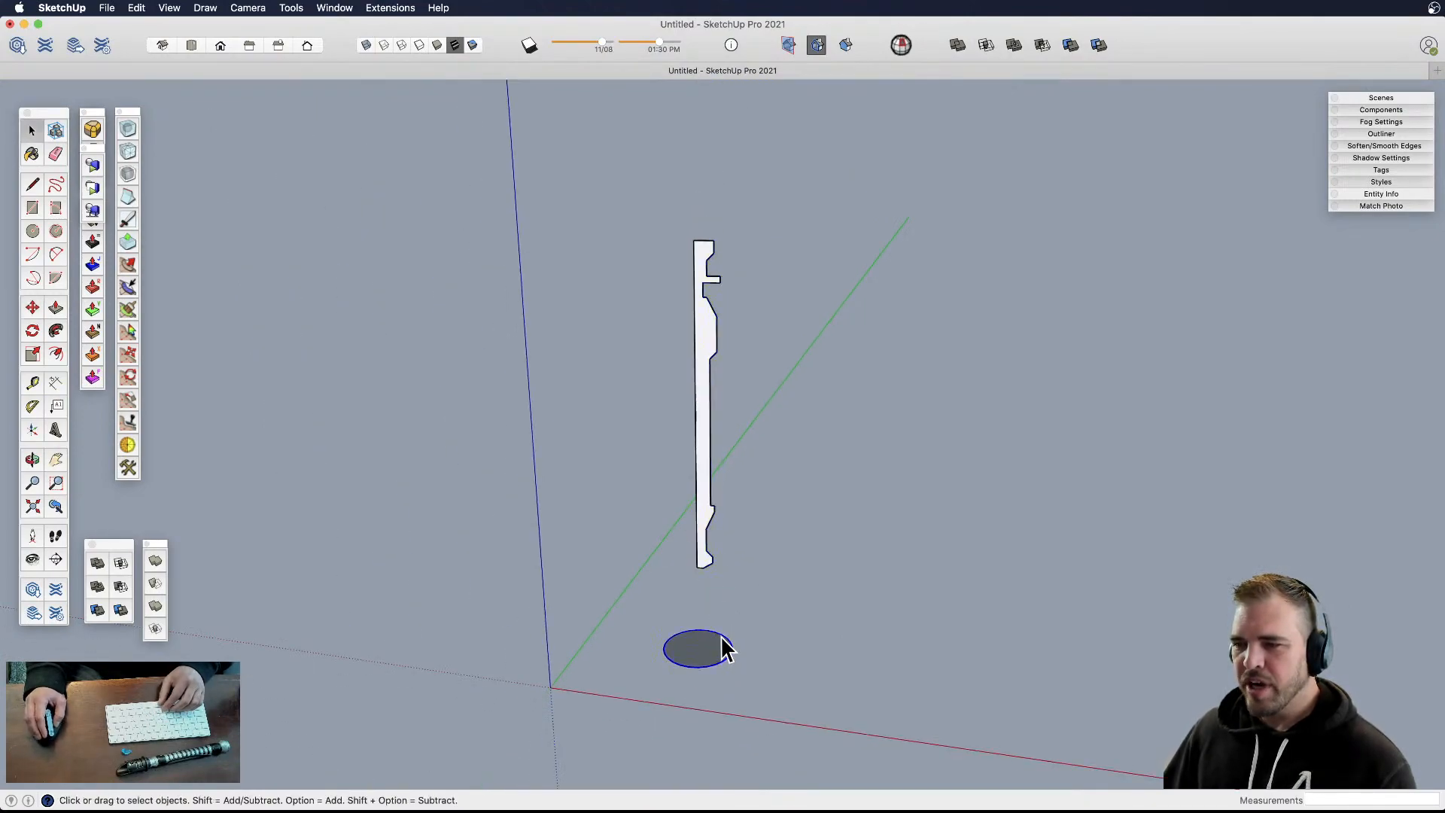
key(shift+f)
click(705, 496)
key(space)
mouse_move(738, 509)
middle_down()
mouse_move(810, 358)
mouse_move(697, 422)
mouse_move(716, 527)
middle_up()
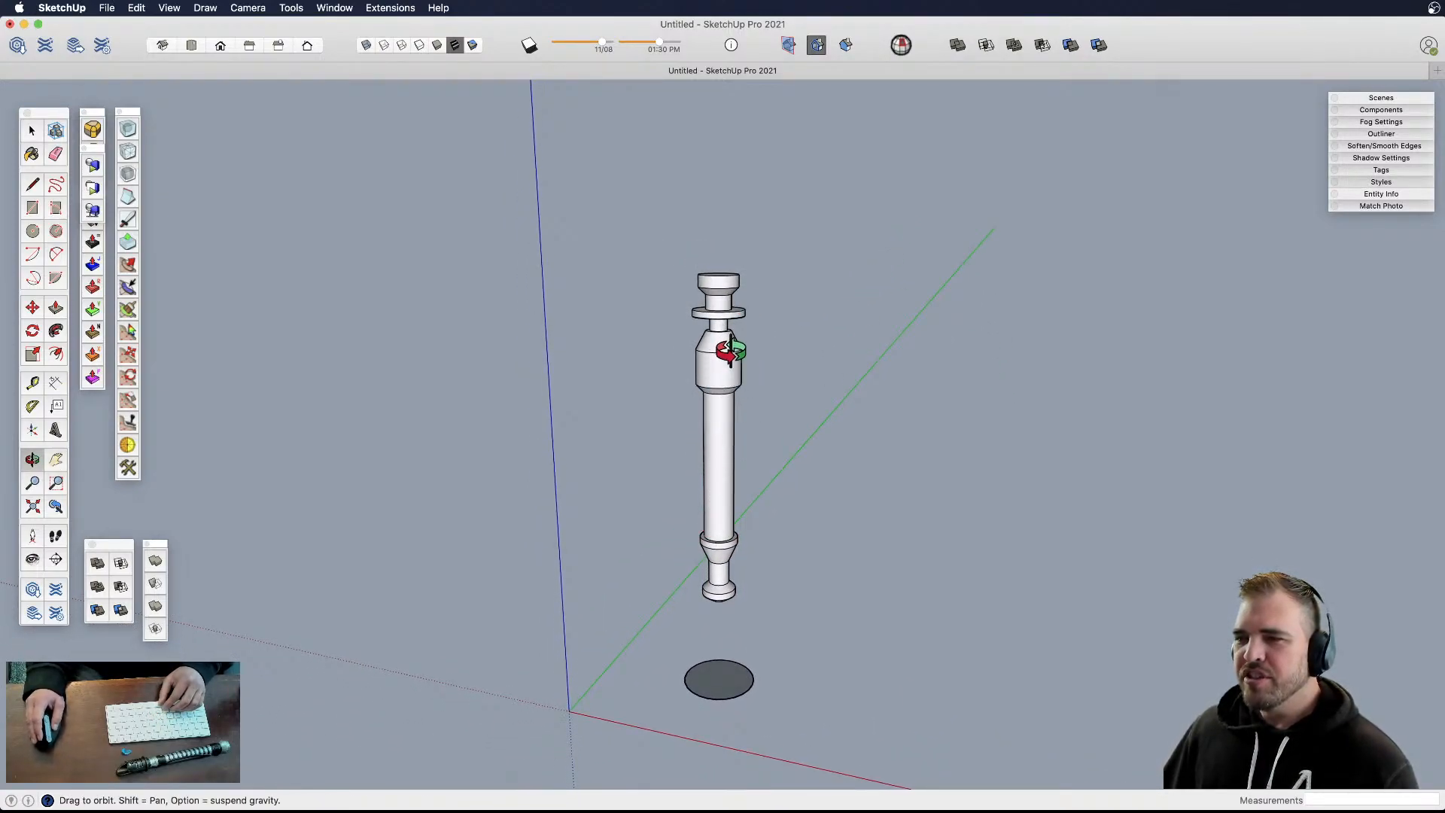
middle_drag(711, 301, 701, 272)
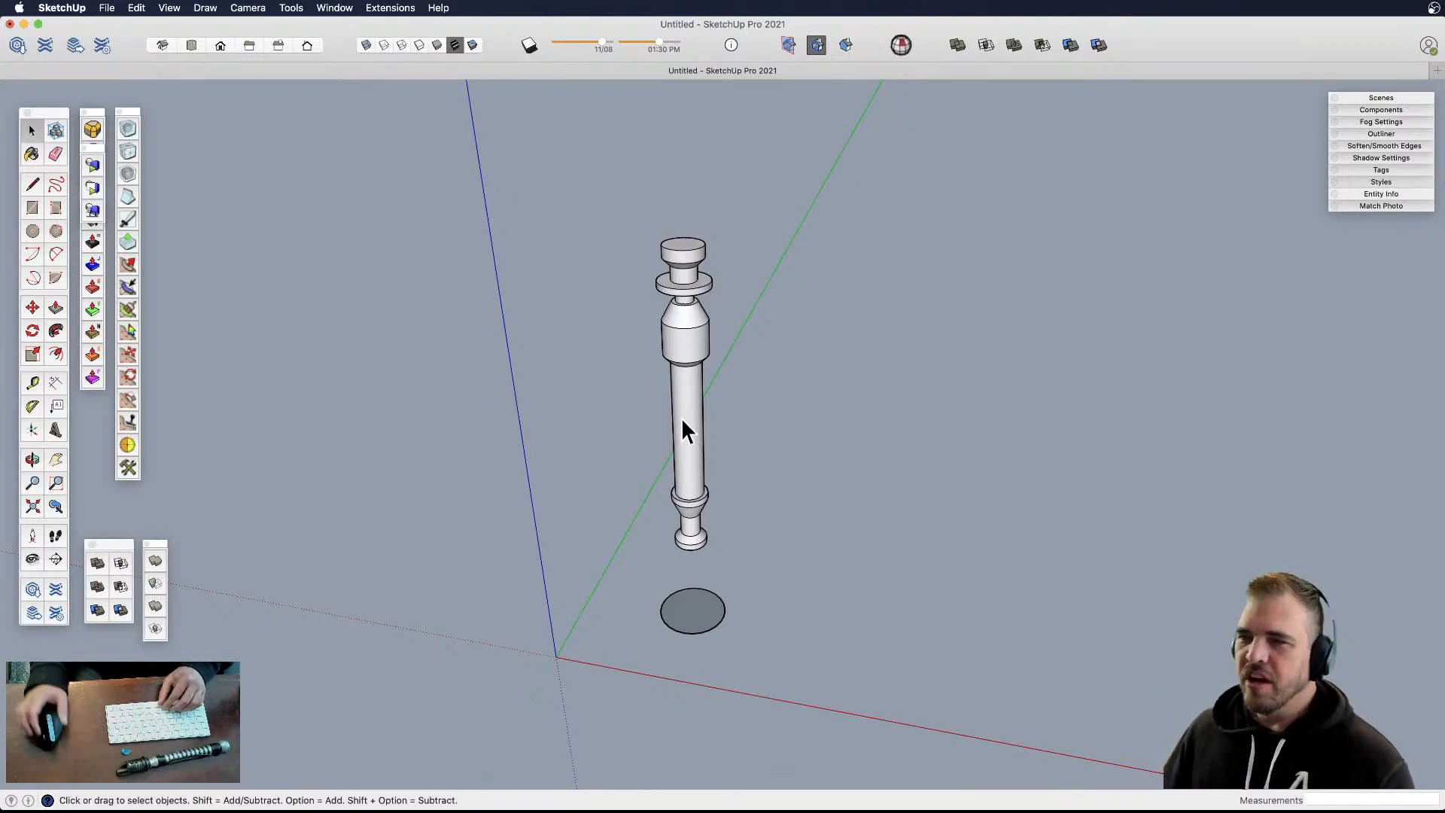
scroll(685, 429, up, 1)
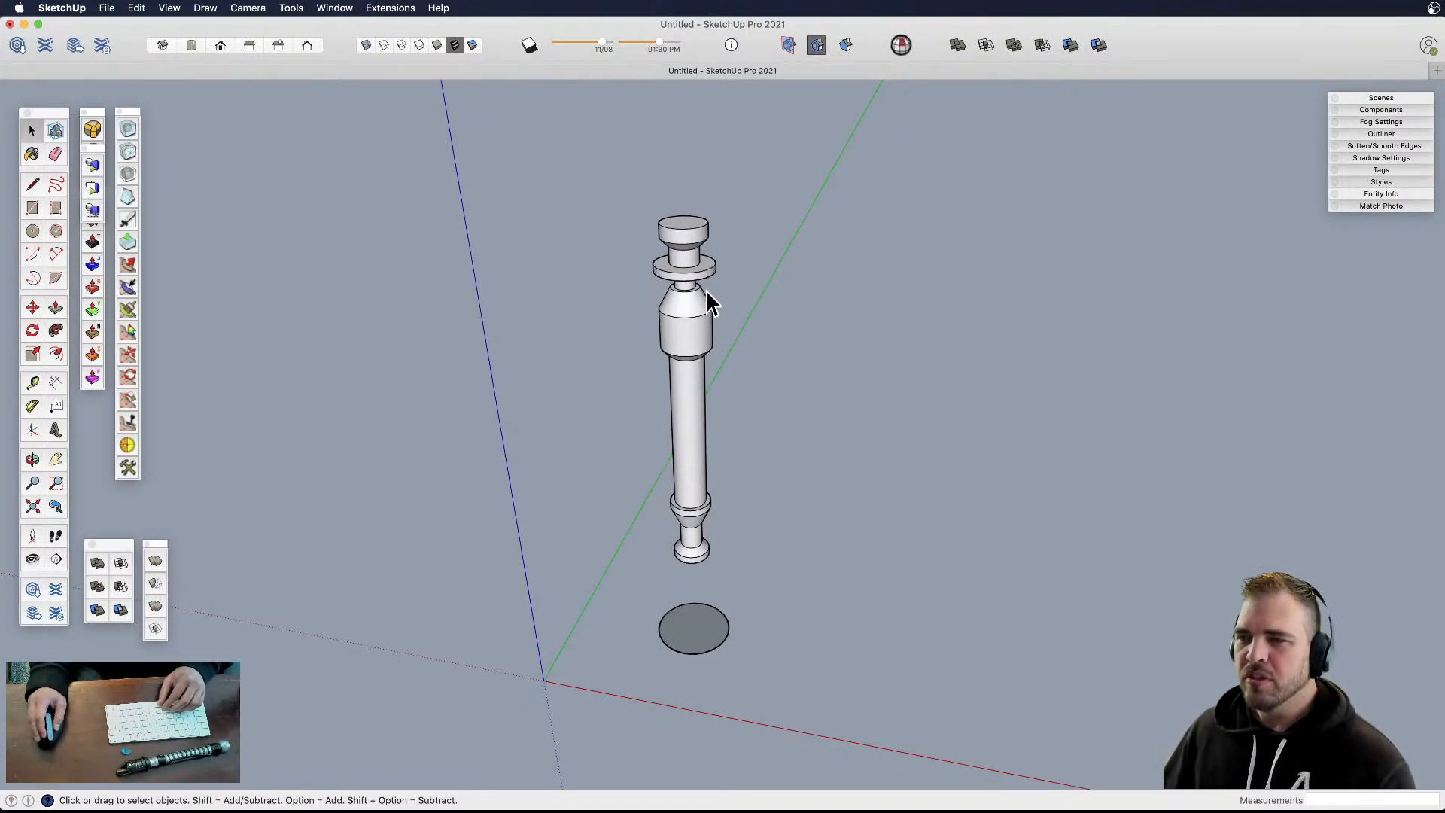
scroll(700, 283, up, 3)
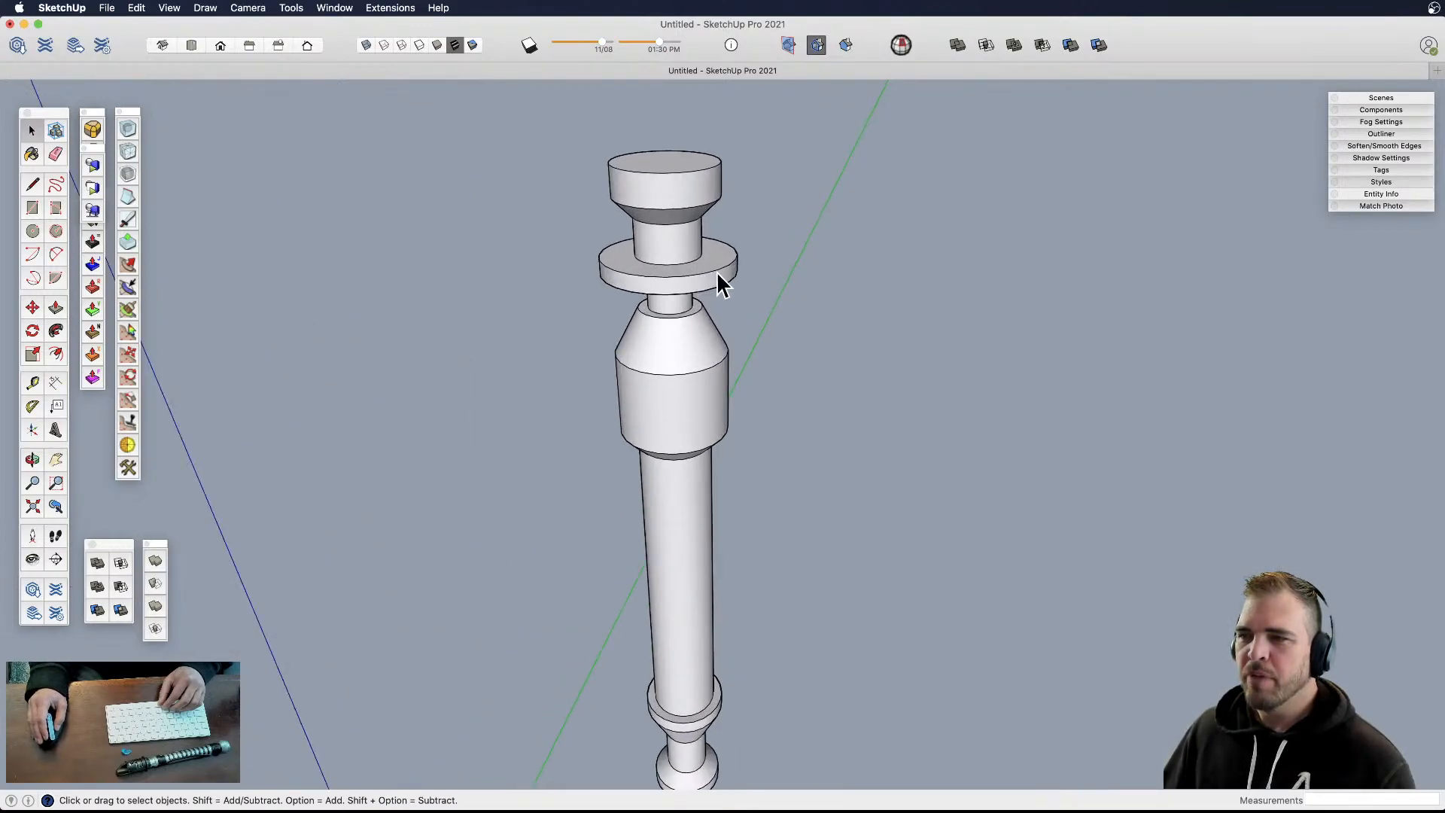
scroll(717, 276, up, 3)
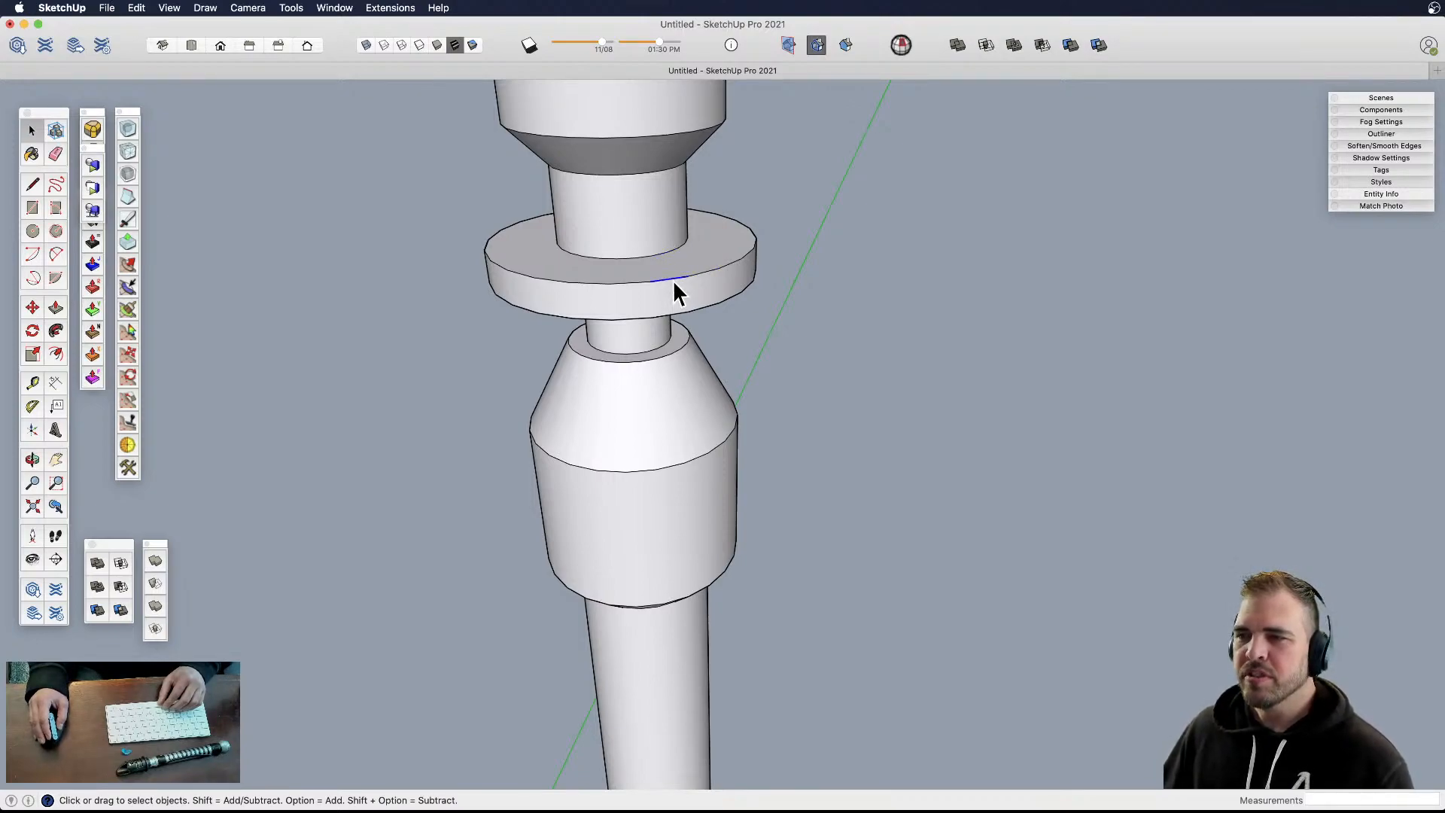
scroll(676, 292, down, 5)
- Draw a second circle with a radius of about 4 13/16" on the ground beside the base circle
mouse_move(759, 600)
shift+middle_down()
mouse_move(612, 429)
mouse_move(661, 512)
shift+middle_up()
key(c)
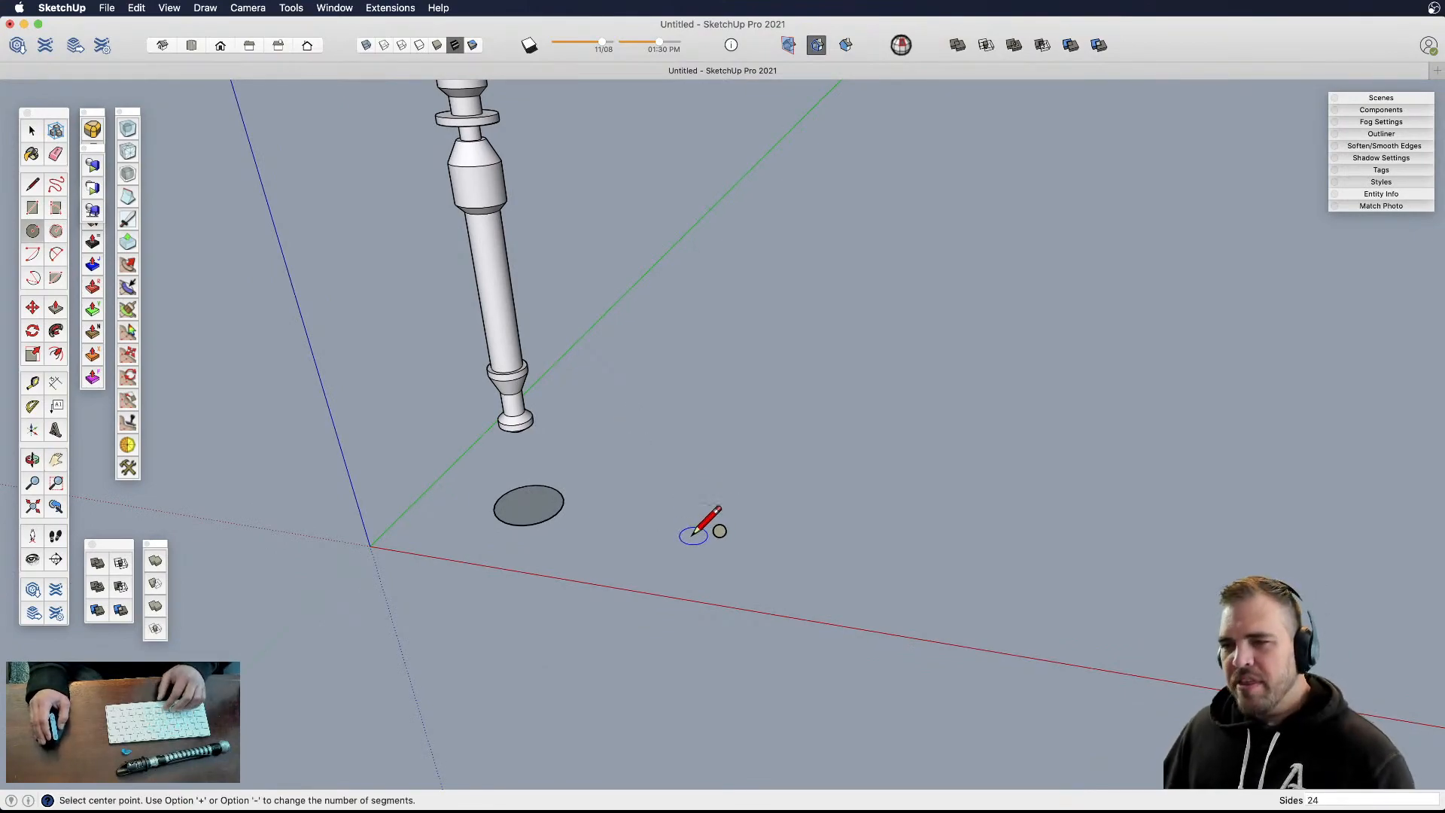
click(685, 530)
click(712, 532)
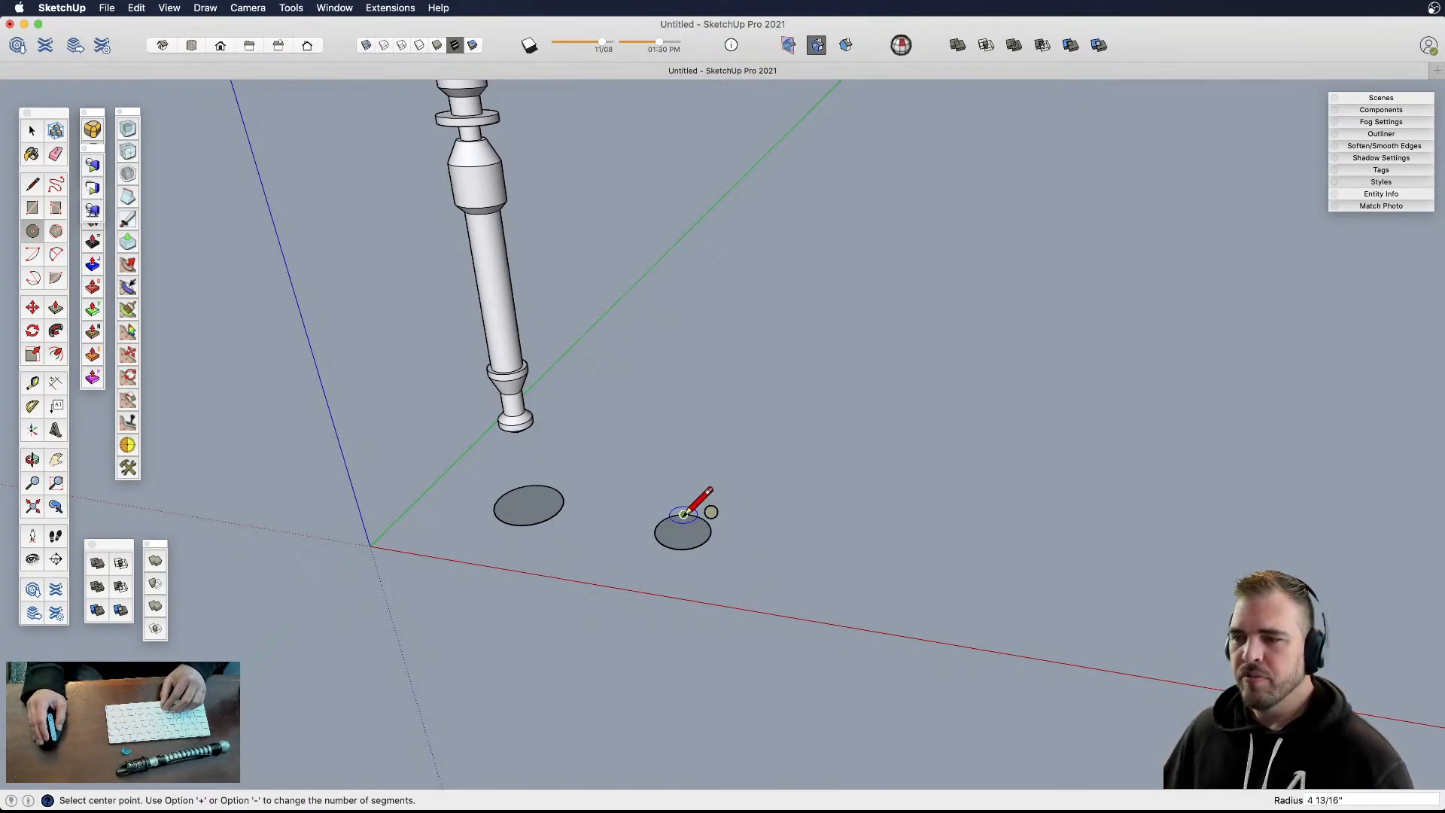
scroll(703, 522, up, 3)
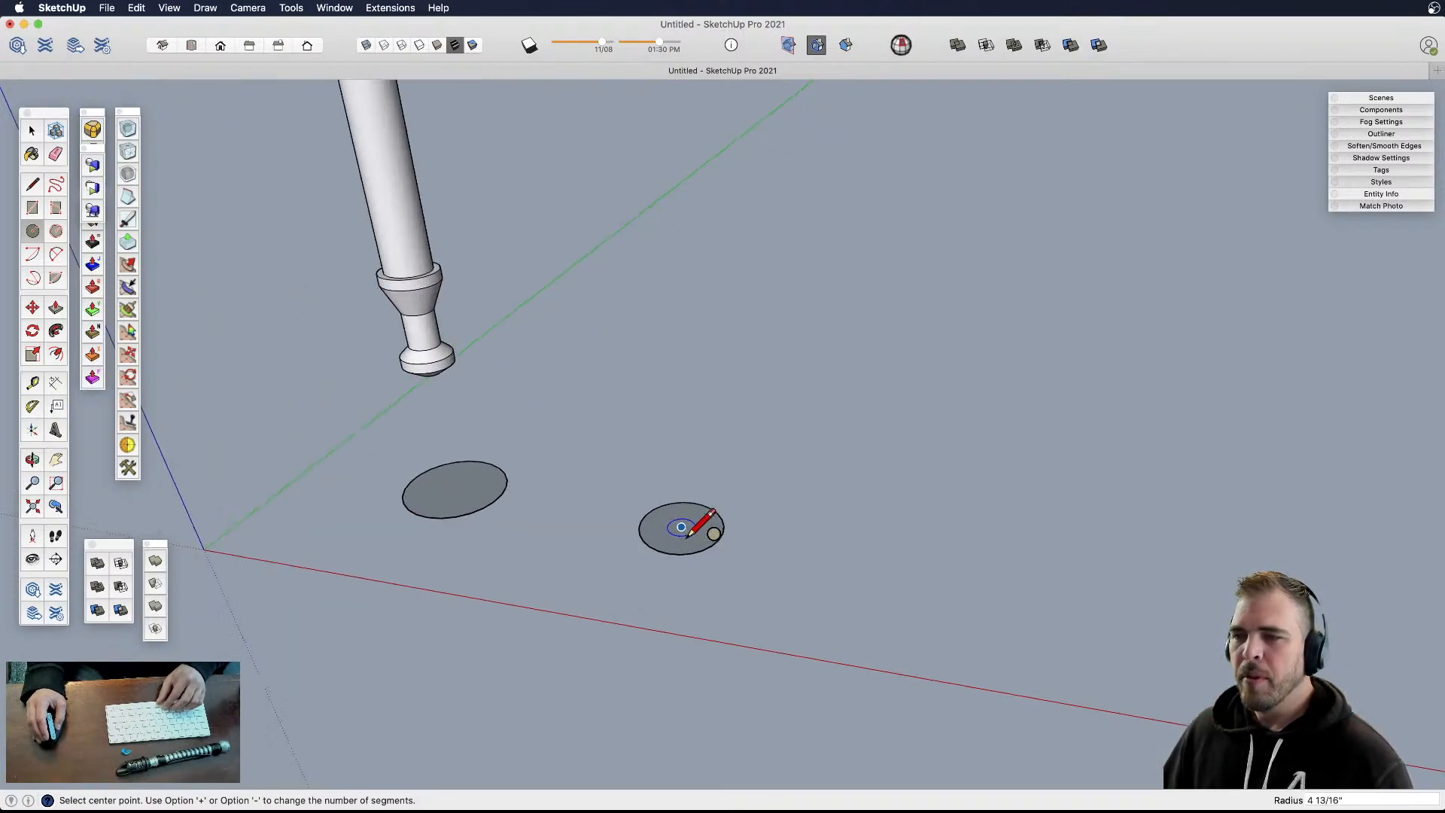
- Extrude the second circle's face upward into a short cylinder with Push/Pull
key(space)
click(742, 522)
key(s)
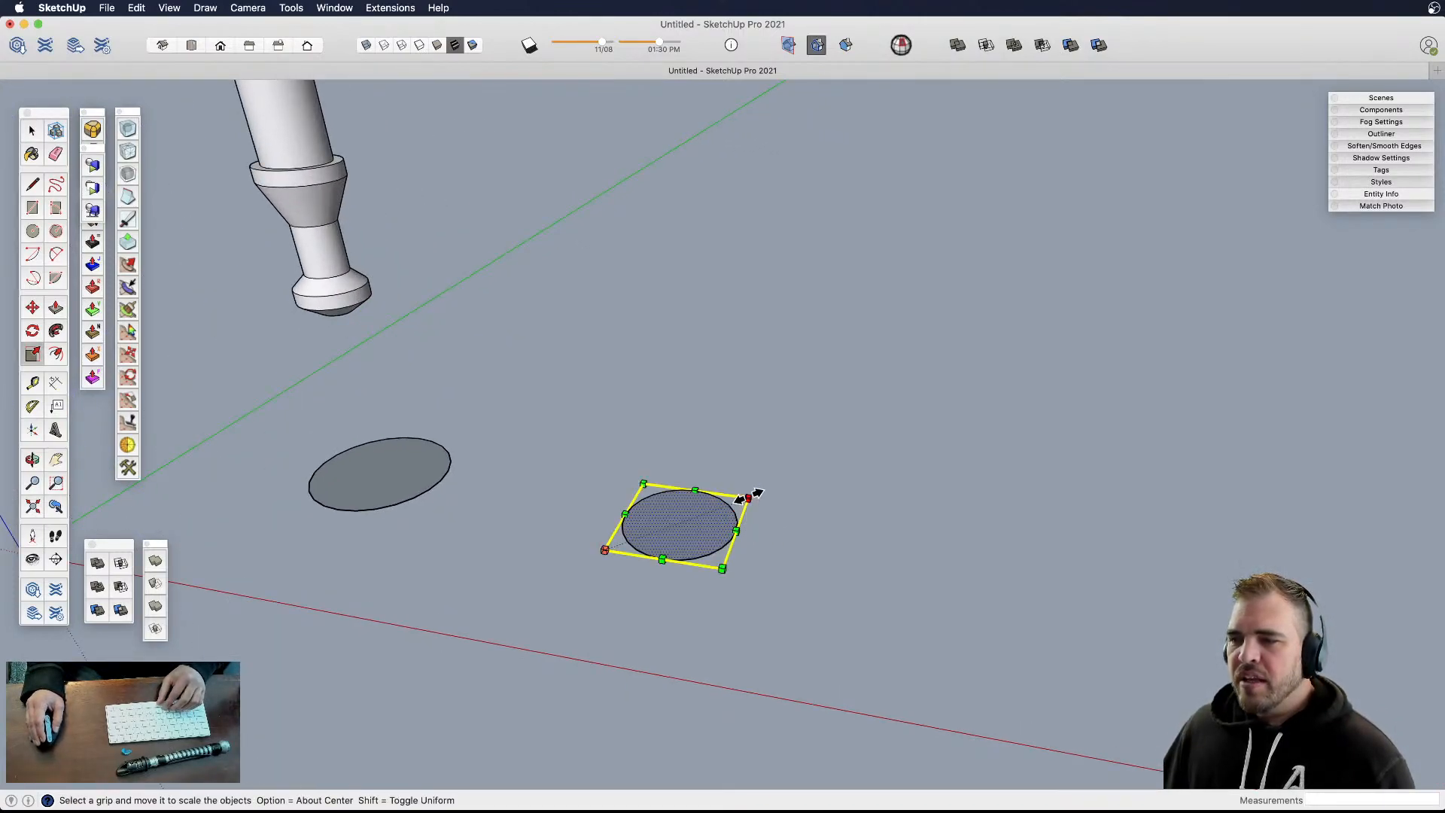
middle_drag(719, 512, 698, 537)
key(p)
drag(724, 546, 724, 505)
key(space)
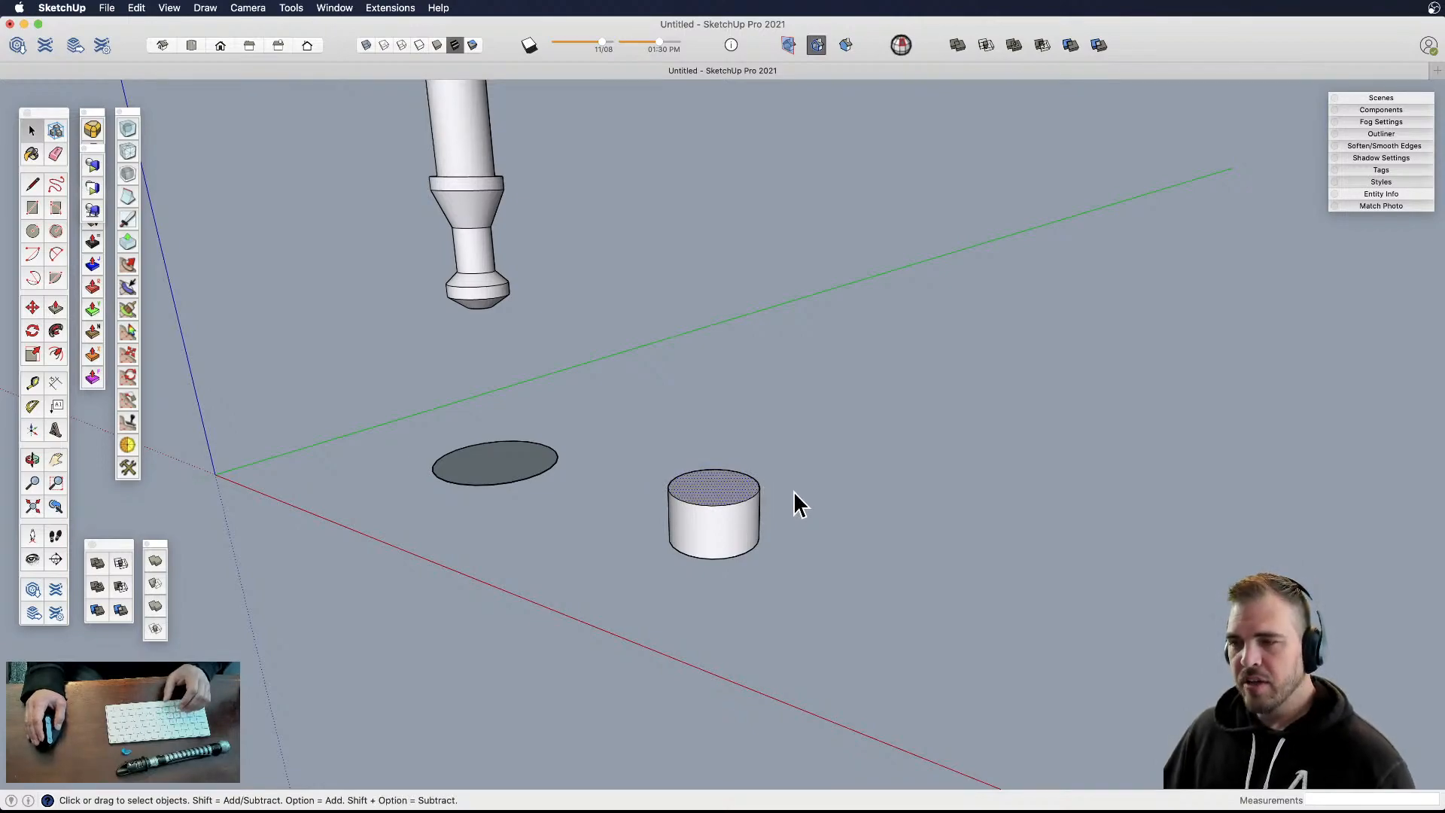
- Scale the cylinder's top face outward about its center, then extrude the enlarged face upward into a straight band
key(s)
drag(779, 480, 765, 436)
key(p)
key(space)
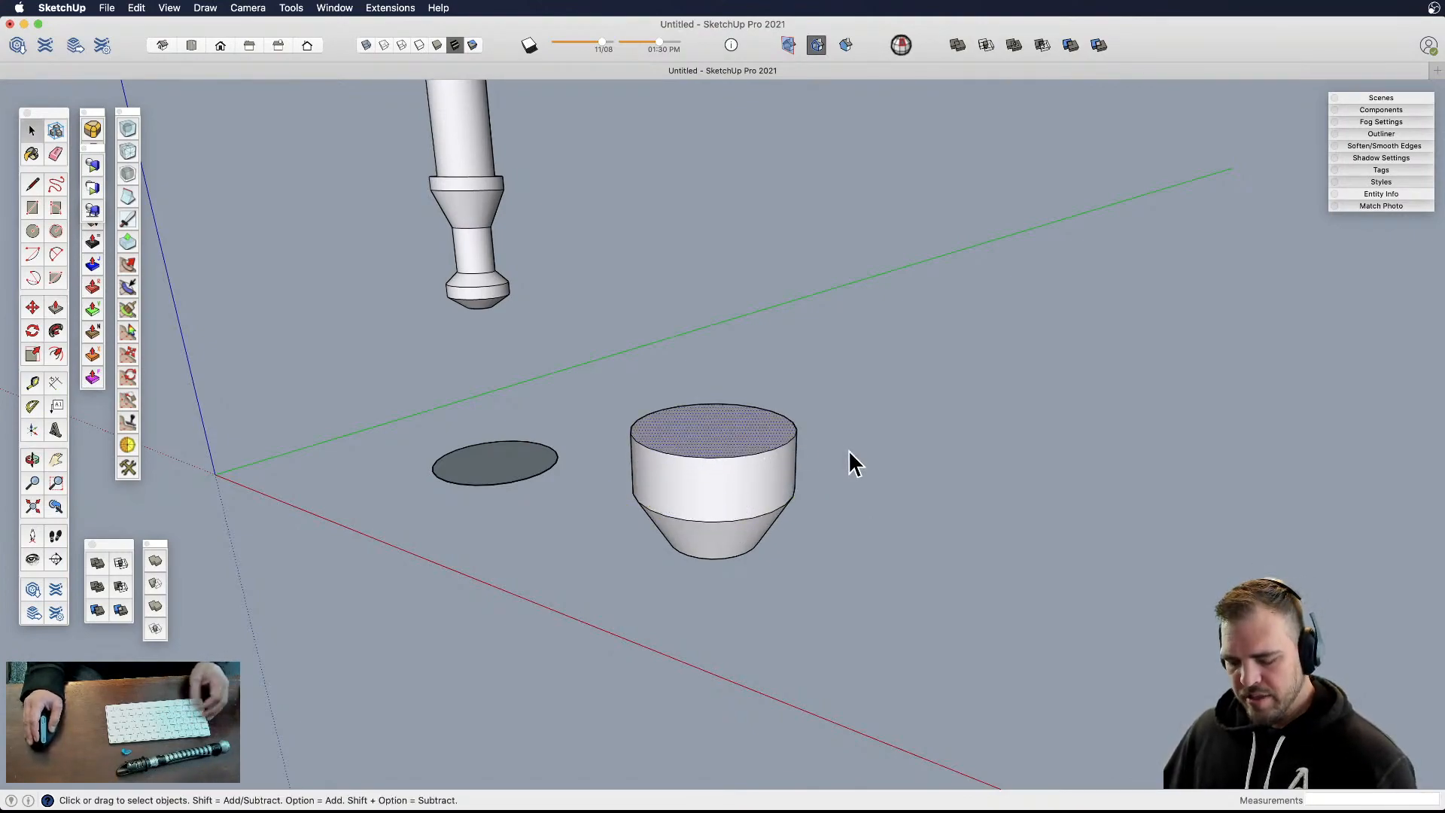
- Scale the top face inward about its center, then offset it and extrude the inner circle upward into a narrower neck
key(s)
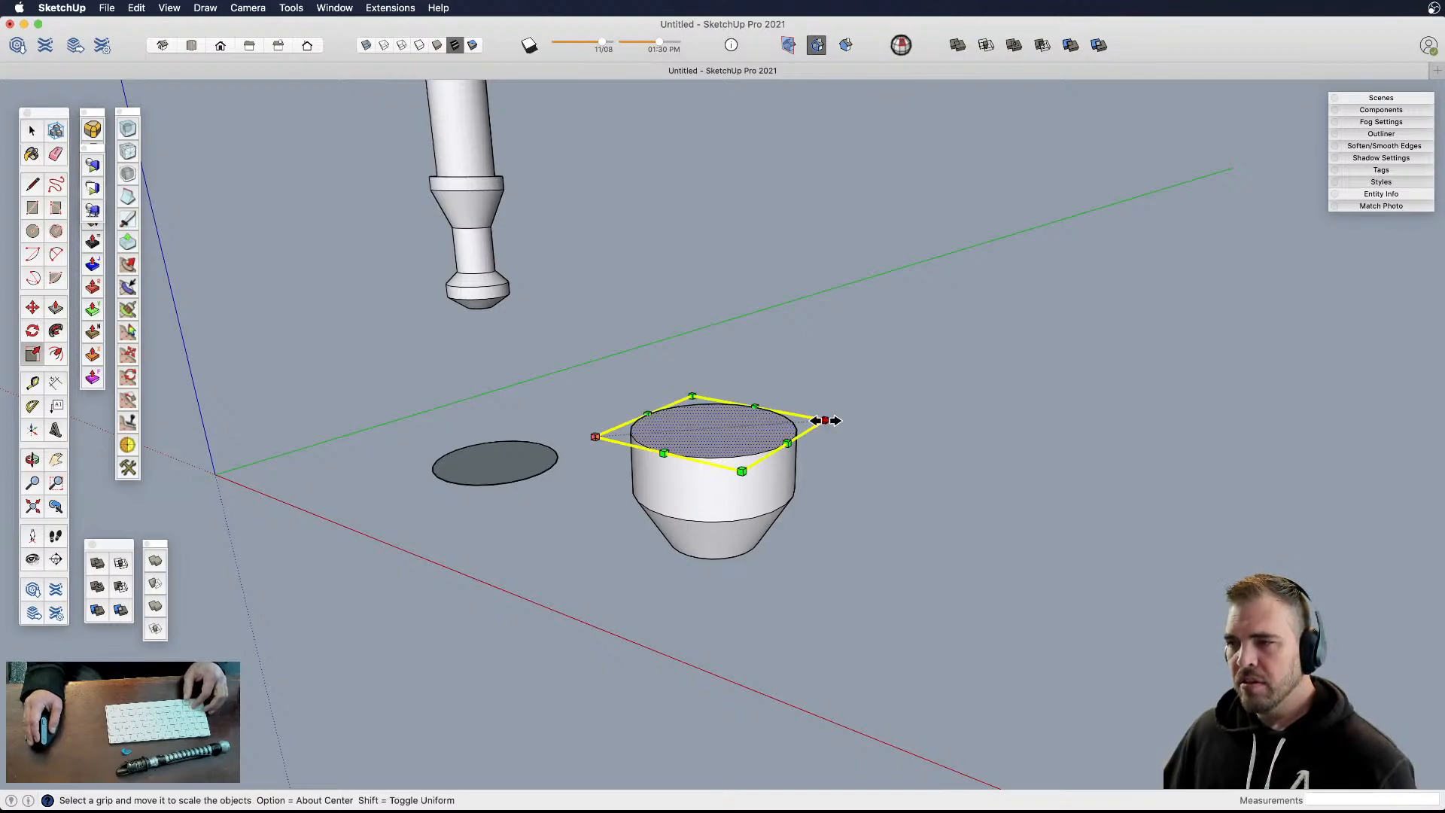
drag(825, 420, 721, 314)
scroll(730, 431, up, 3)
key(f)
key(p)
key(space)
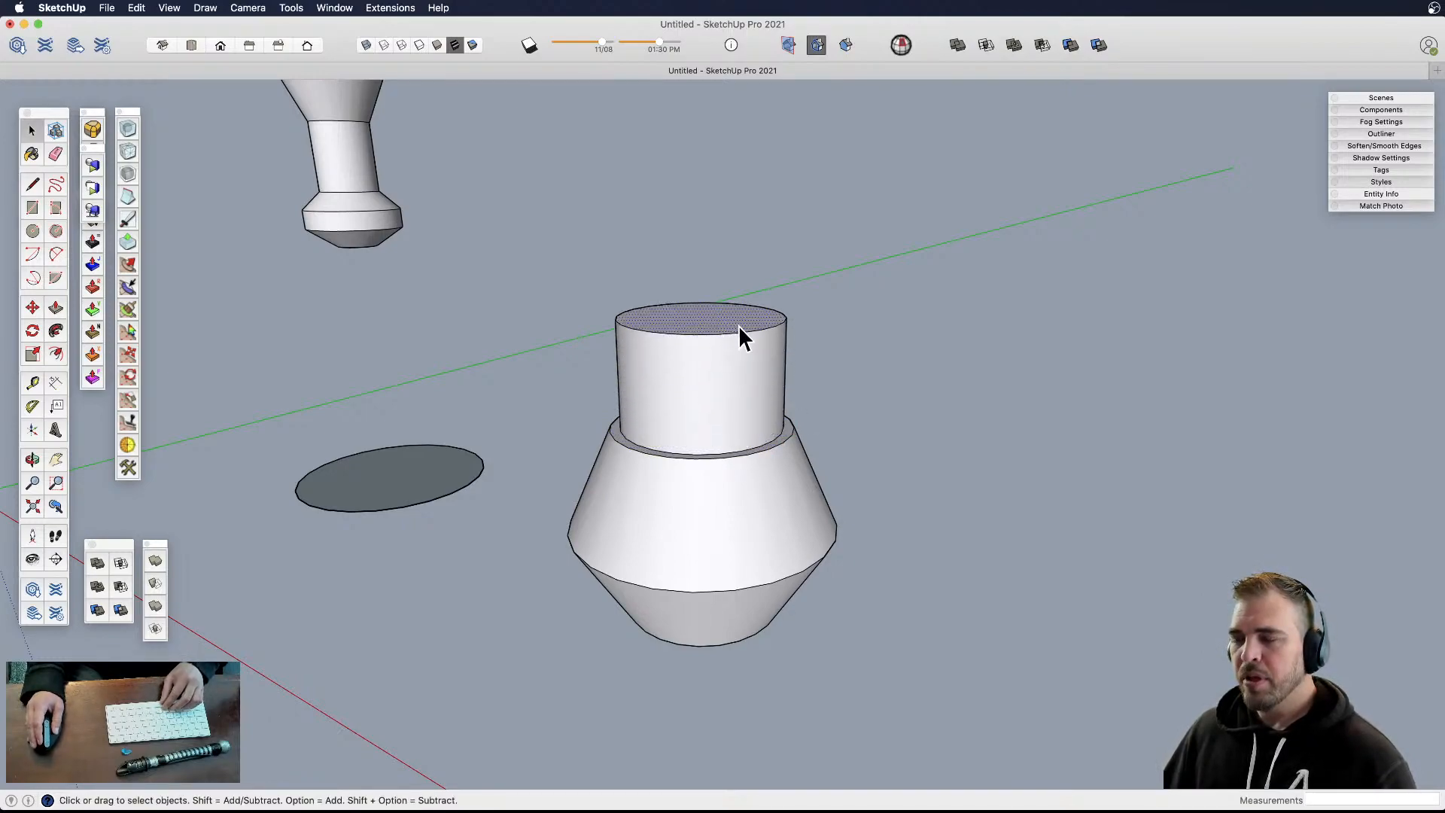
- Offset the neck's top face slightly inward and move the inner face up 1 5/8" to form a tapered tip
key(f)
middle_drag(738, 317, 731, 414)
key(space)
click(730, 414)
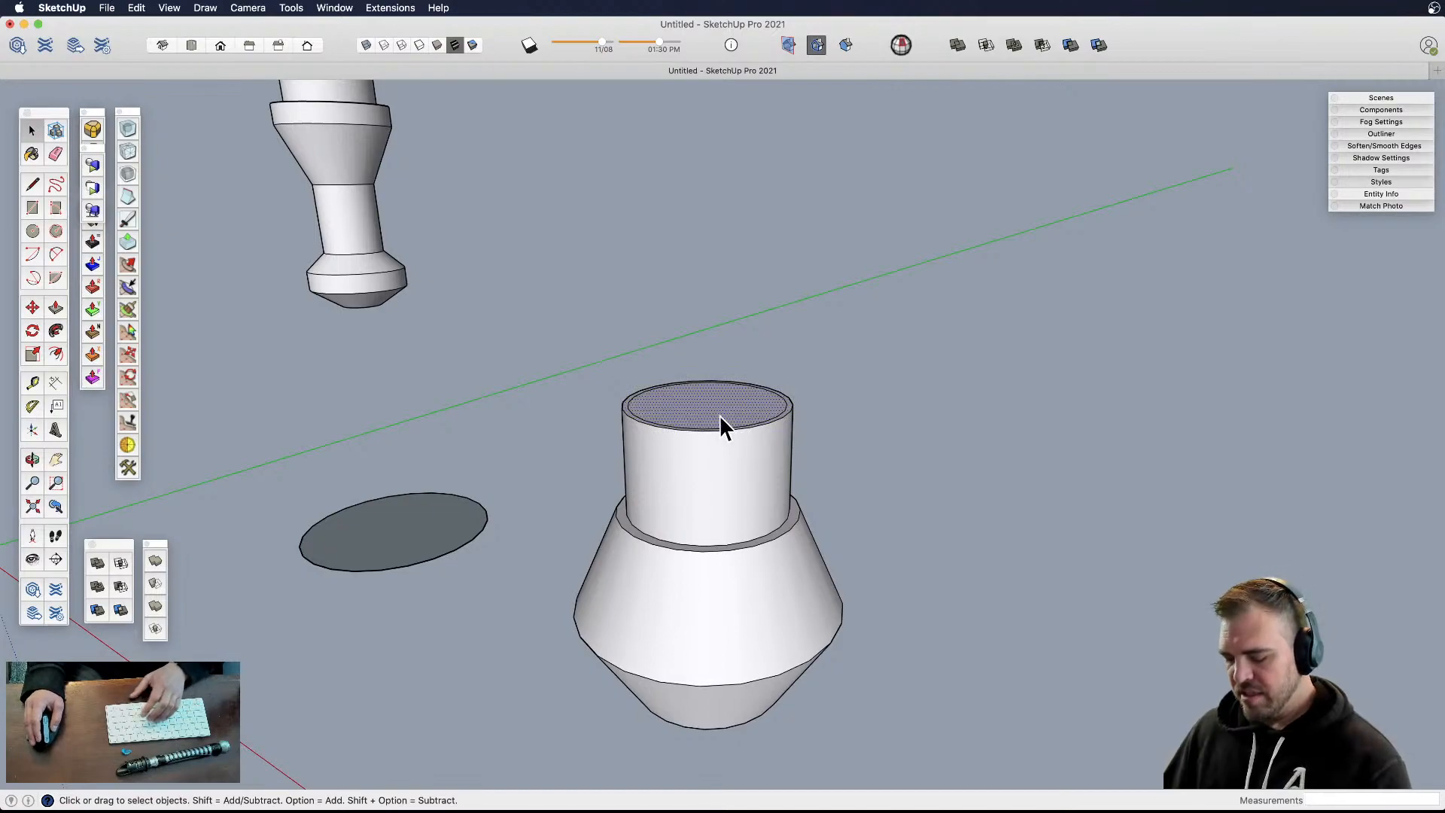
key(m)
click(715, 412)
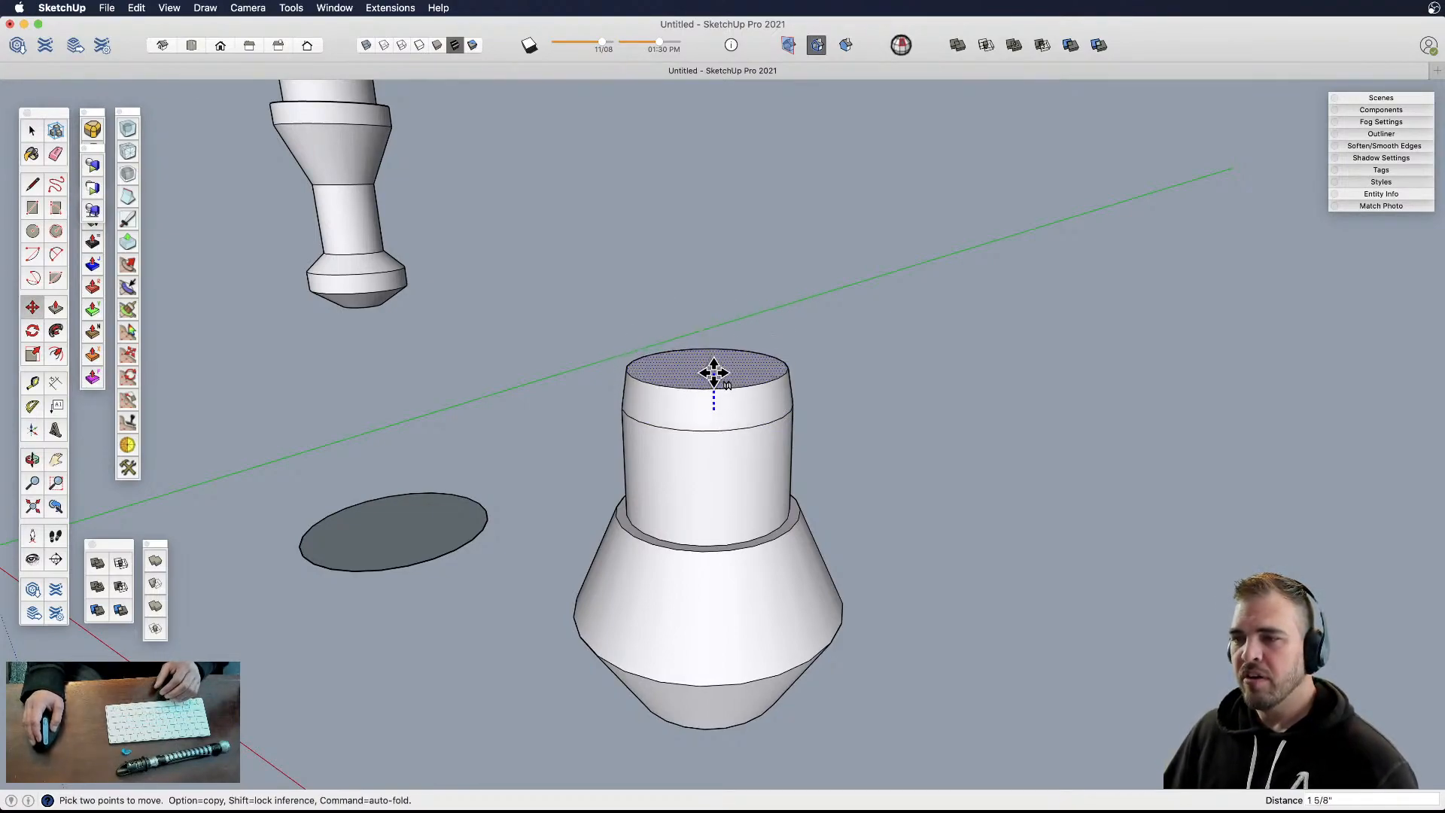
click(713, 373)
key(space)
- Scale the raised top face to 0.73 about its center to steepen the taper
key(s)
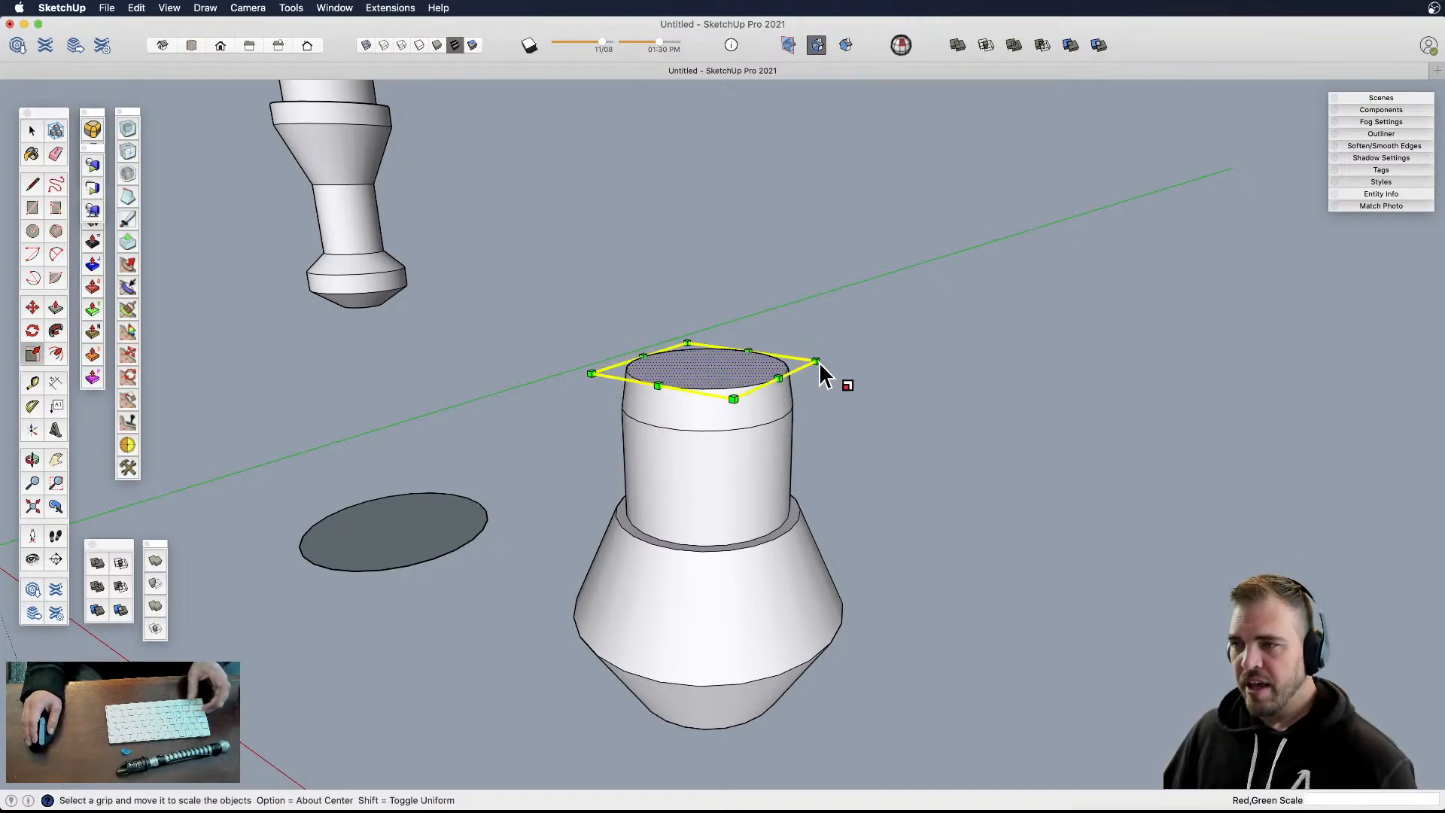
alt+drag(816, 361, 787, 363)
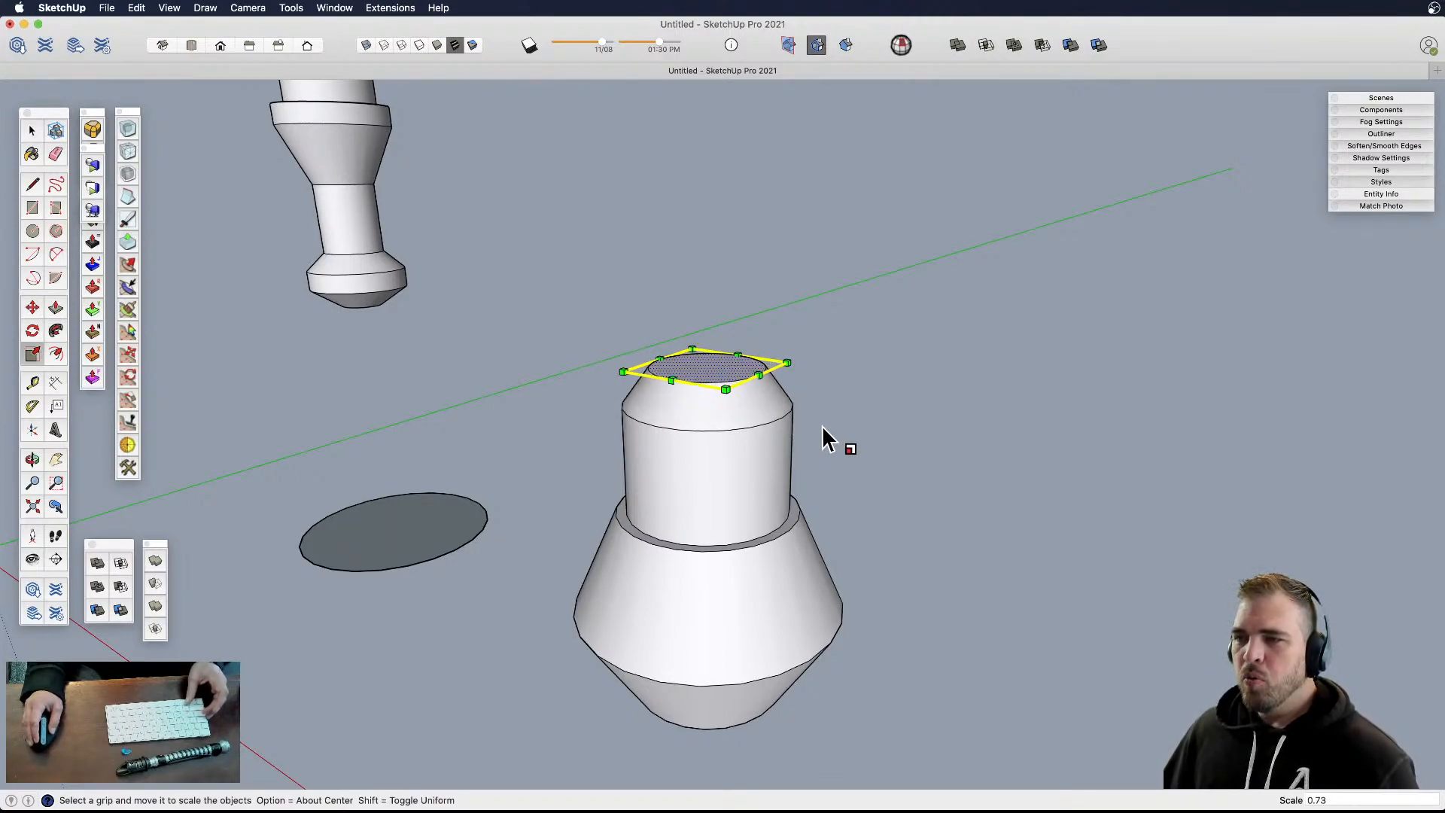
scroll(805, 451, down, 4)
key(space)
click(810, 479)
scroll(761, 499, down, 4)
mouse_move(721, 510)
shift+middle_down()
mouse_move(723, 532)
mouse_move(878, 374)
mouse_move(700, 400)
mouse_move(707, 527)
shift+middle_up()
scroll(775, 519, up, 3)
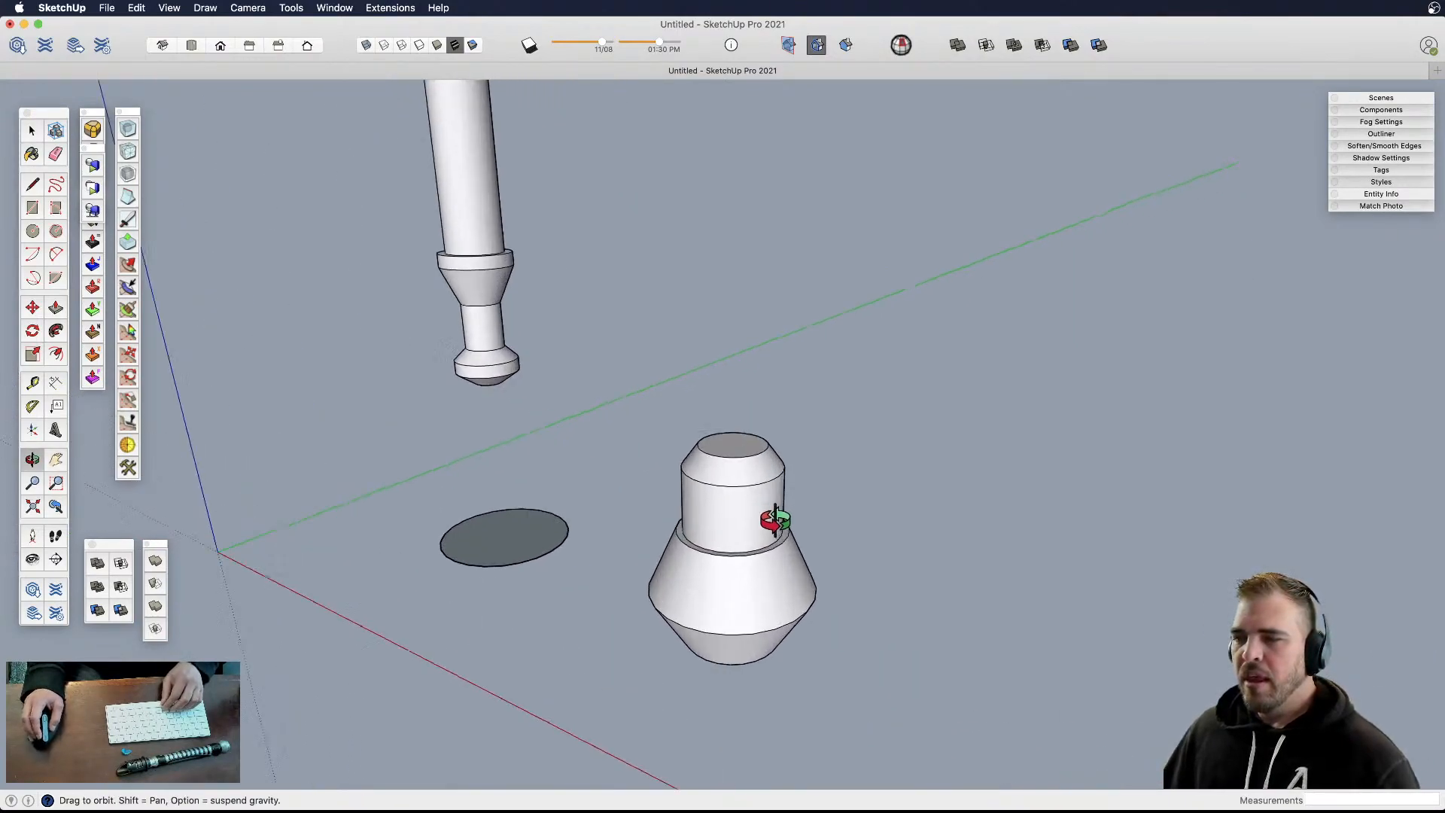
scroll(775, 519, up, 3)
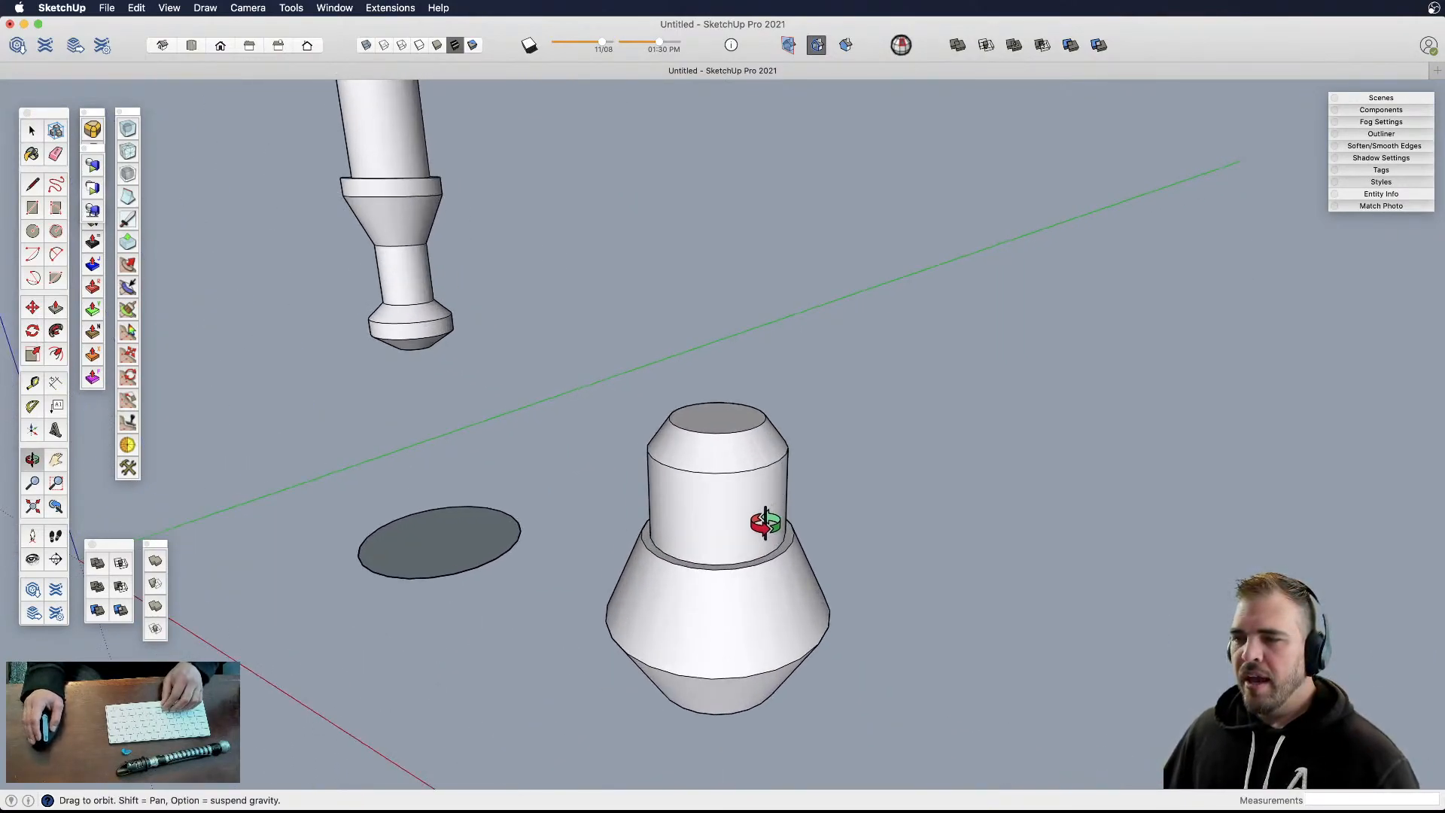
- Offset the tapered tip's top circle inward by about 1/2" and extrude the inner face upward into a small cylinder
click(746, 434)
mouse_move(744, 436)
middle_down()
mouse_move(742, 480)
mouse_move(748, 365)
mouse_move(733, 421)
middle_up()
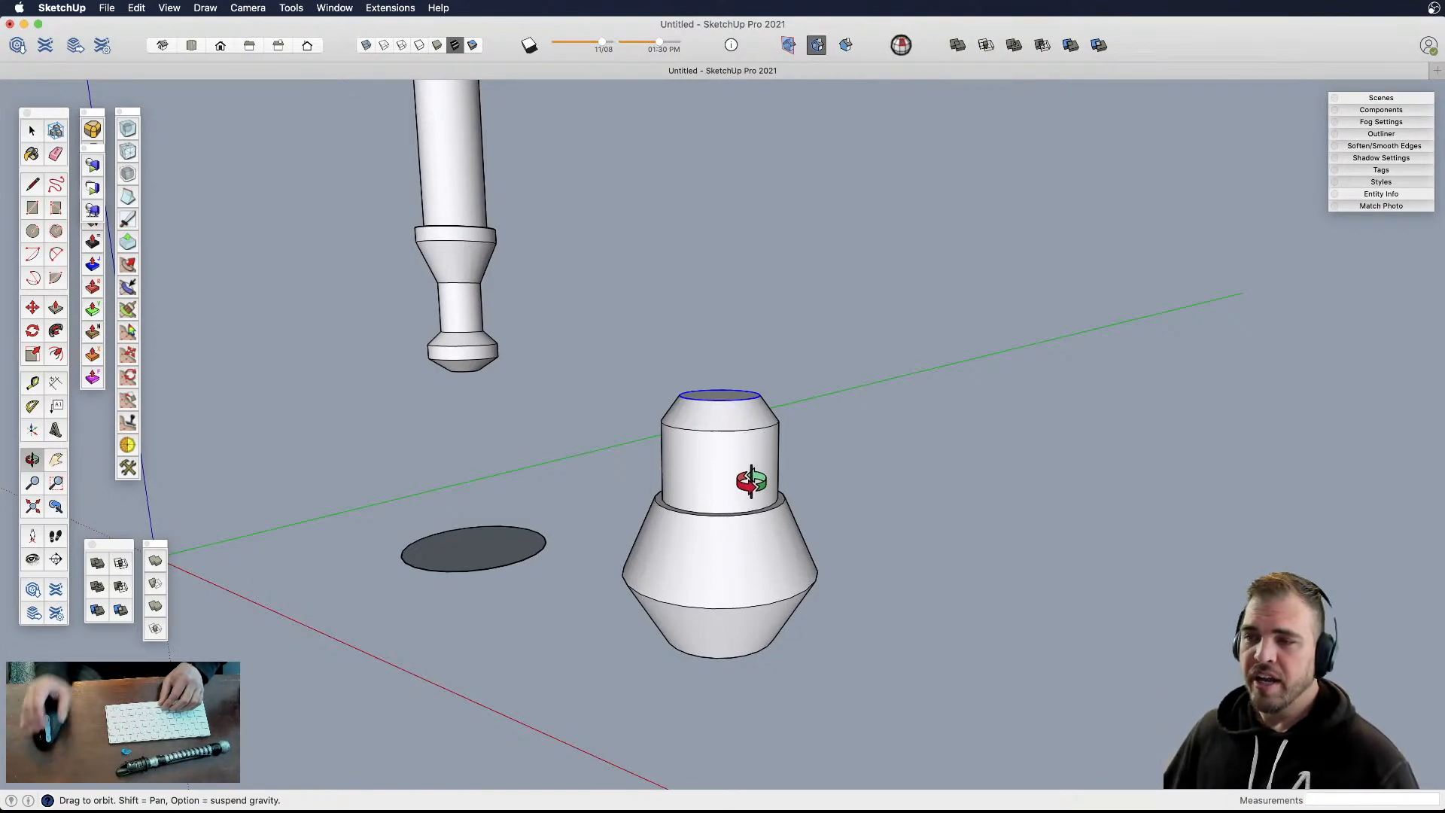
scroll(732, 395, up, 3)
scroll(732, 395, up, 2)
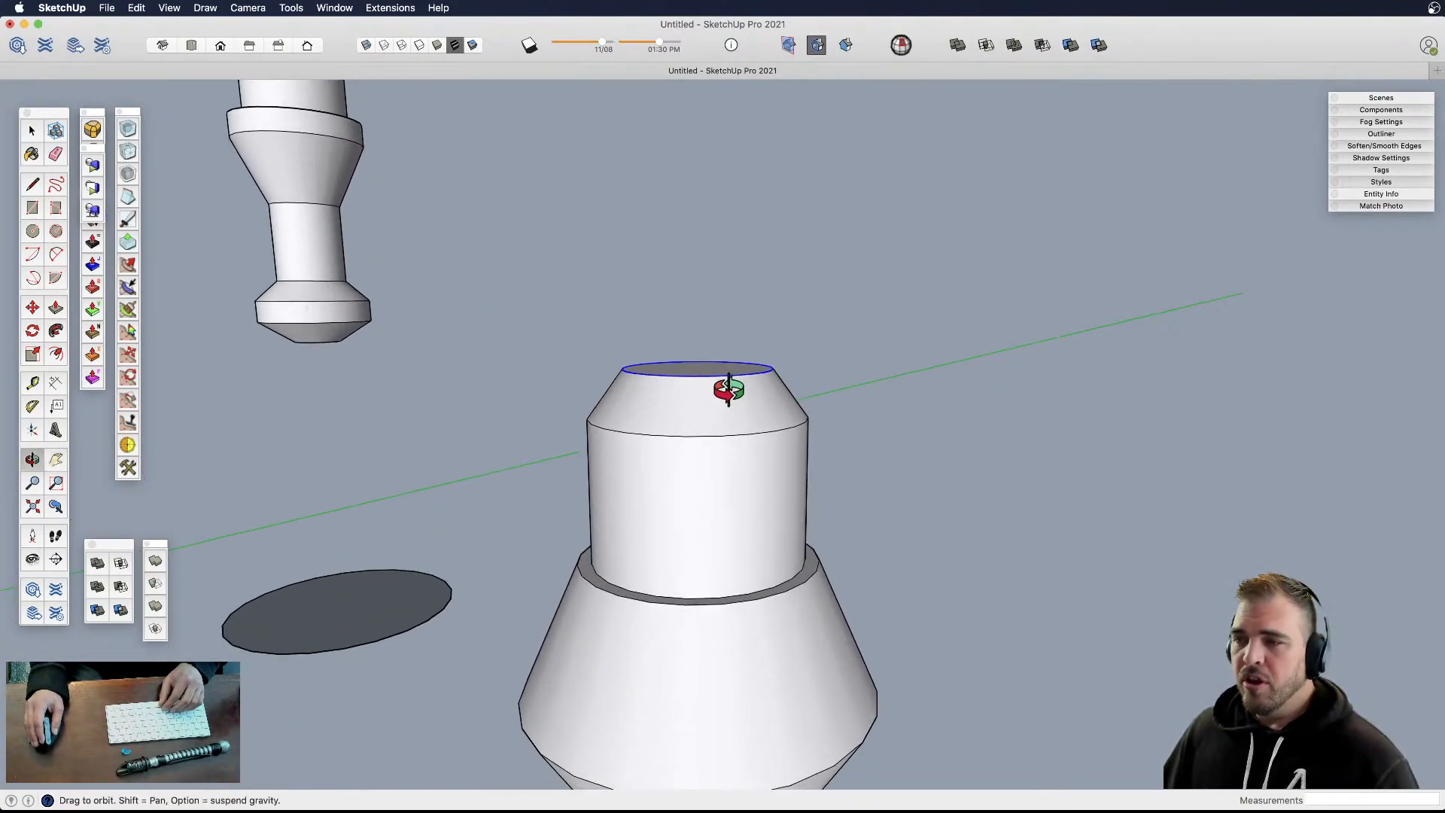
drag(723, 386, 745, 580)
key(space)
key(f)
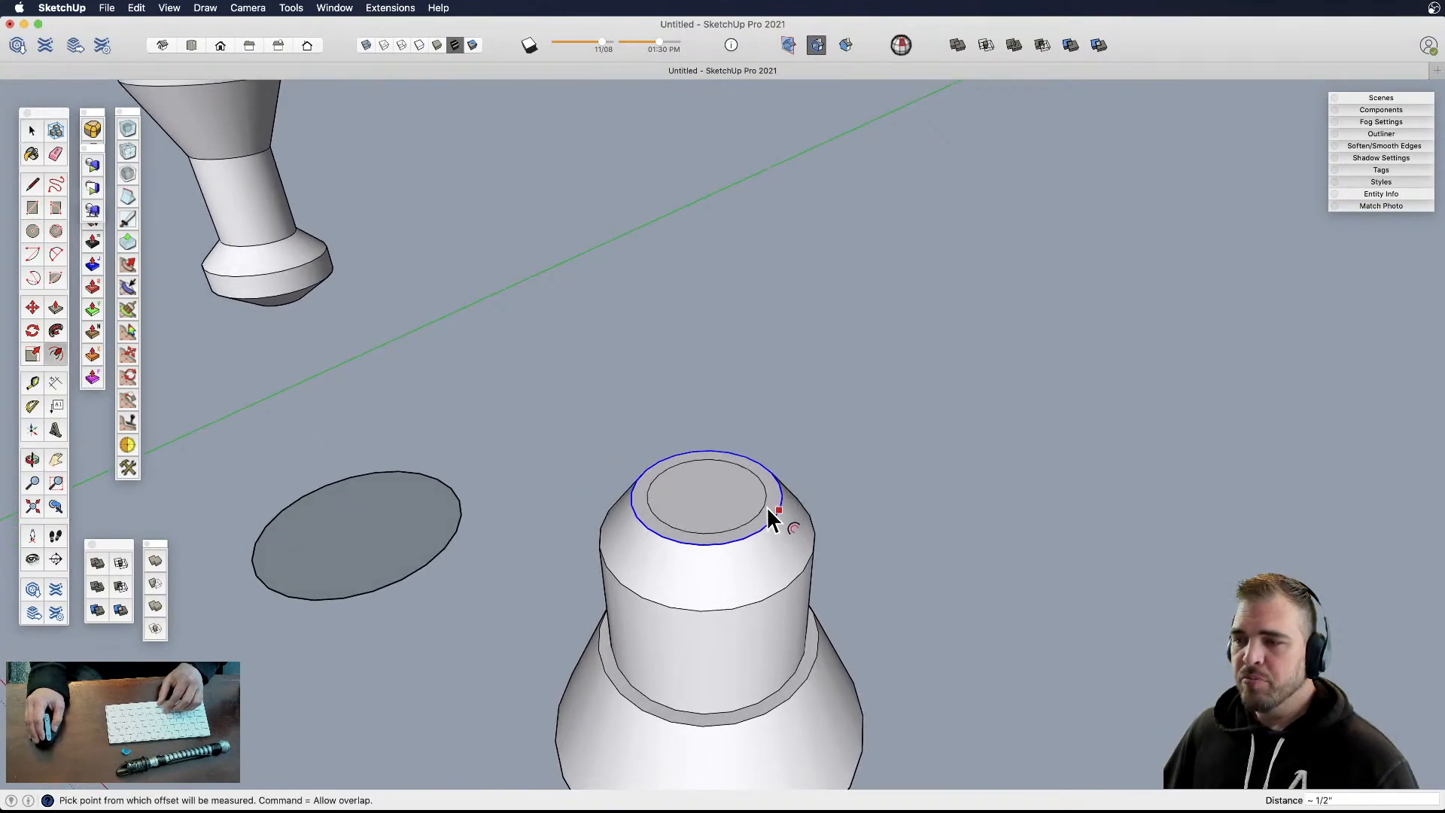
click(769, 510)
key(p)
drag(735, 509, 736, 436)
key(space)
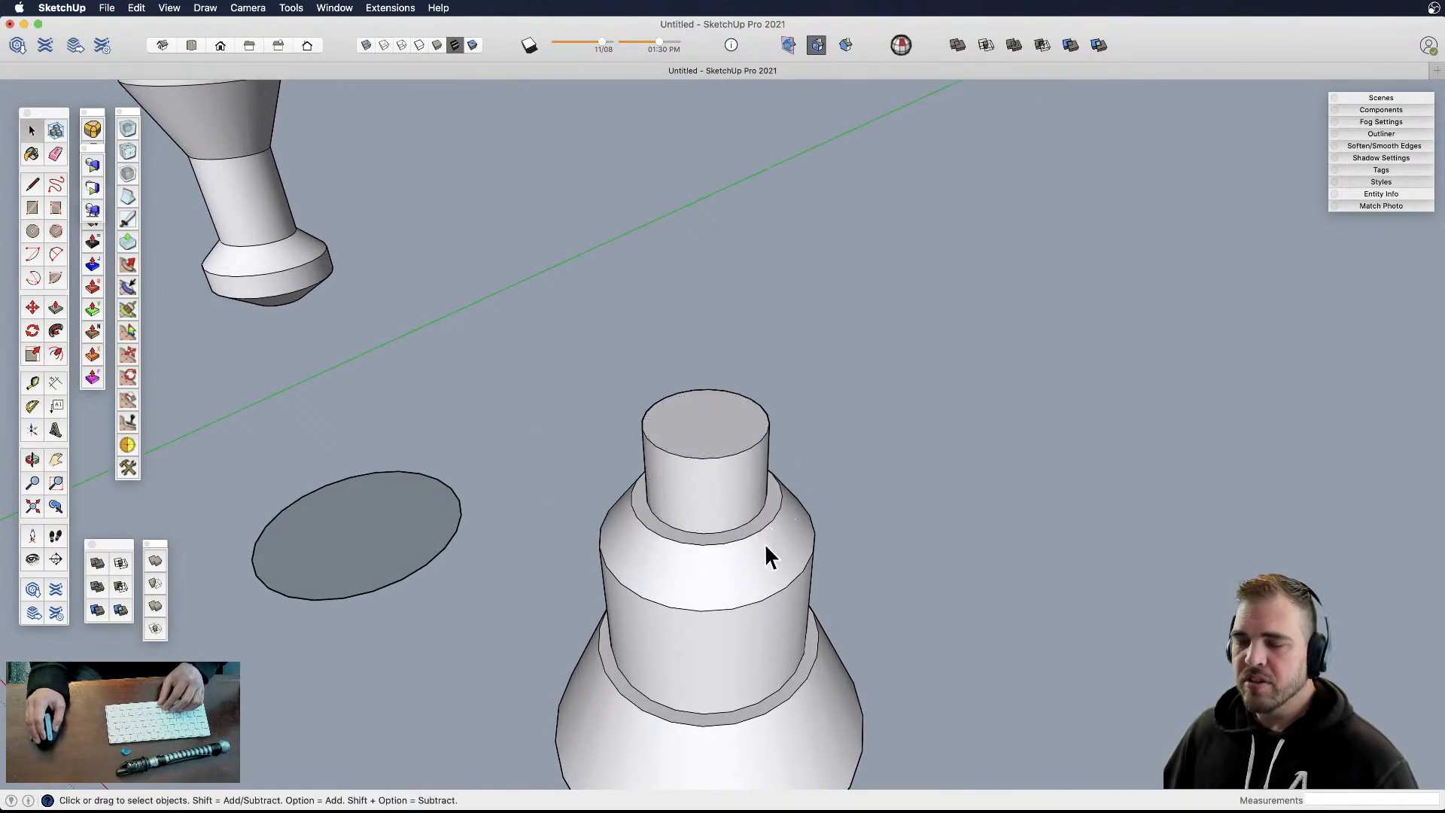
- Examine the stacked form's upper tiers by selecting their top face and circular edges in turn
key(h)
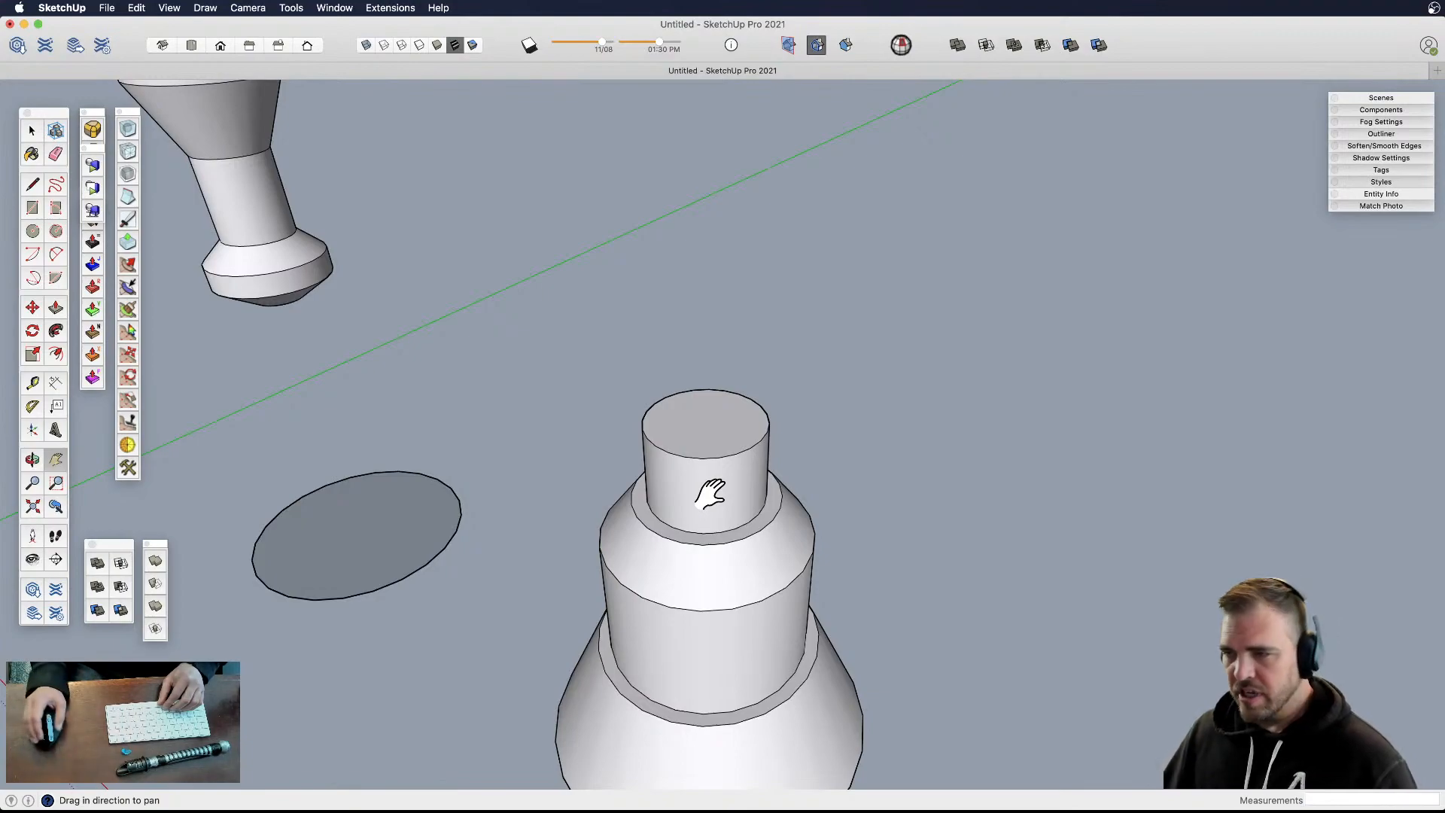
scroll(719, 503, down, 3)
key(o)
drag(710, 500, 719, 419)
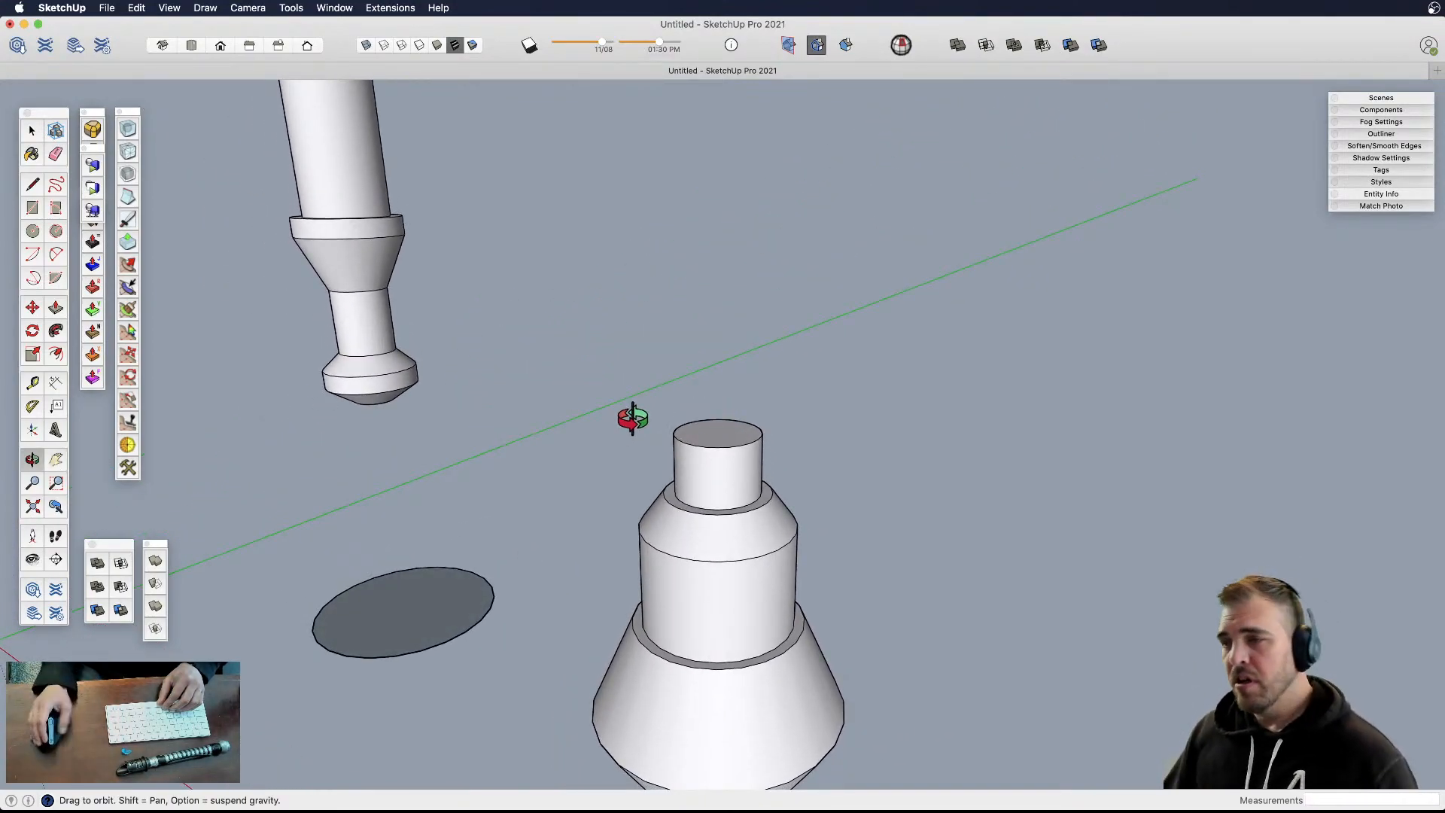
key(space)
click(738, 444)
scroll(756, 514, up, 2)
shift+click(753, 499)
click(799, 563)
scroll(753, 566, down, 2)
shift+middle_drag(751, 575, 690, 404)
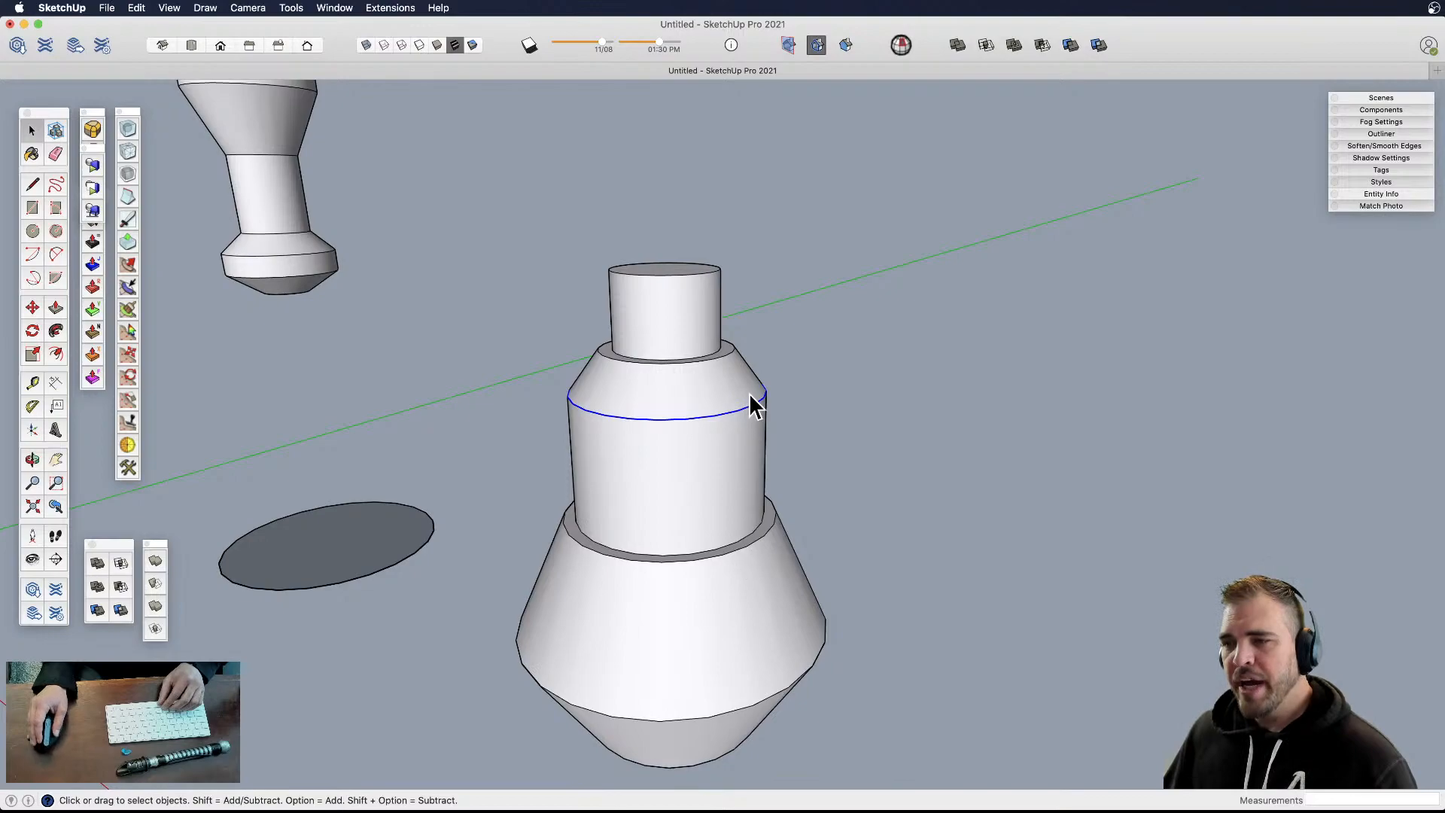
- Select the widest circular edge of the lower body and scale it to 0.74 about its center
click(805, 677)
middle_drag(806, 687, 808, 543)
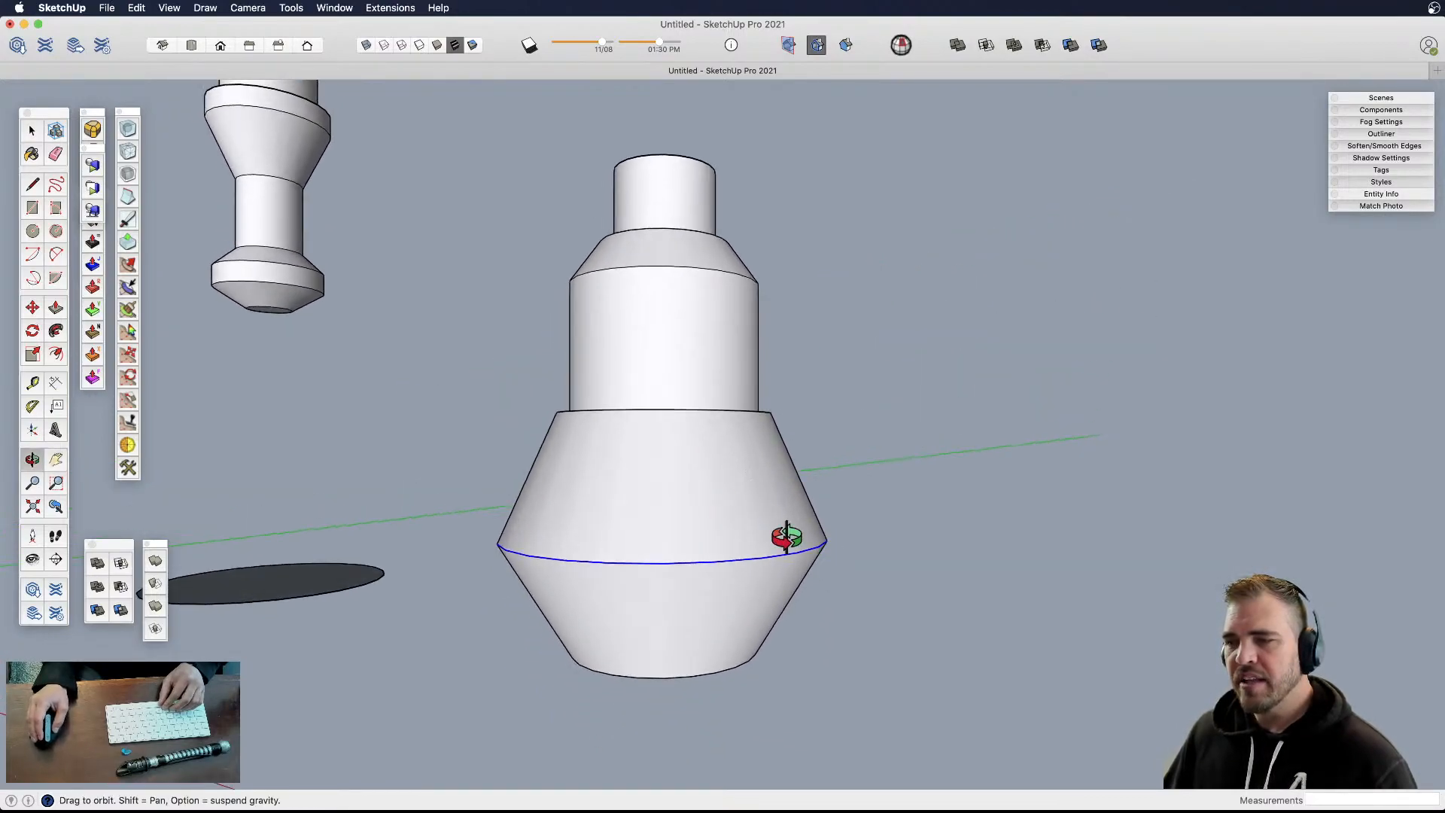
key(s)
alt+drag(862, 530, 817, 531)
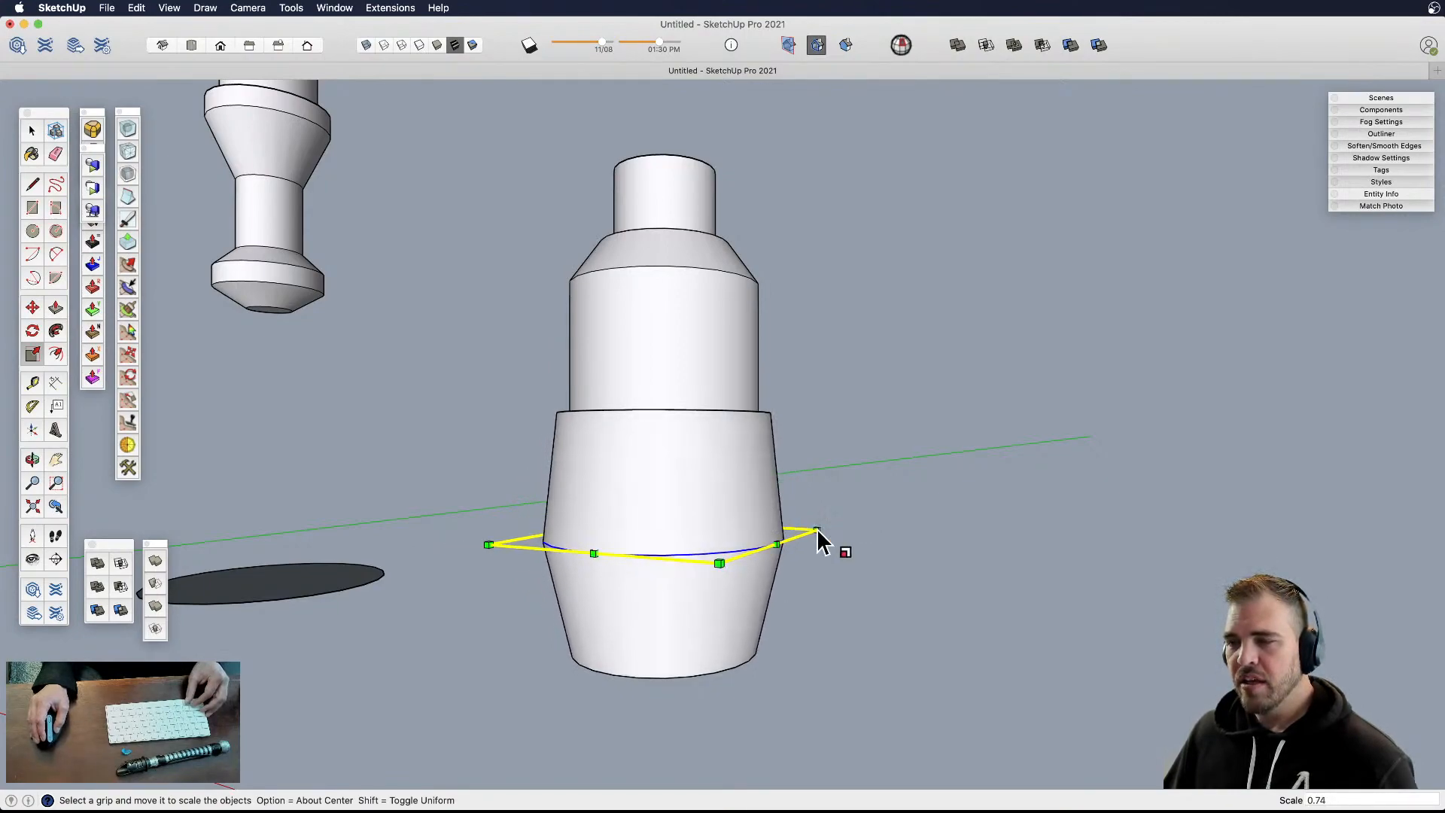
scroll(784, 613, down, 3)
middle_drag(783, 612, 724, 520)
shift+middle_drag(708, 358, 708, 488)
scroll(709, 488, down, 3)
- Offset the small cylinder's top circle outward and extrude the new outer ring upward into a wide collar
click(719, 540)
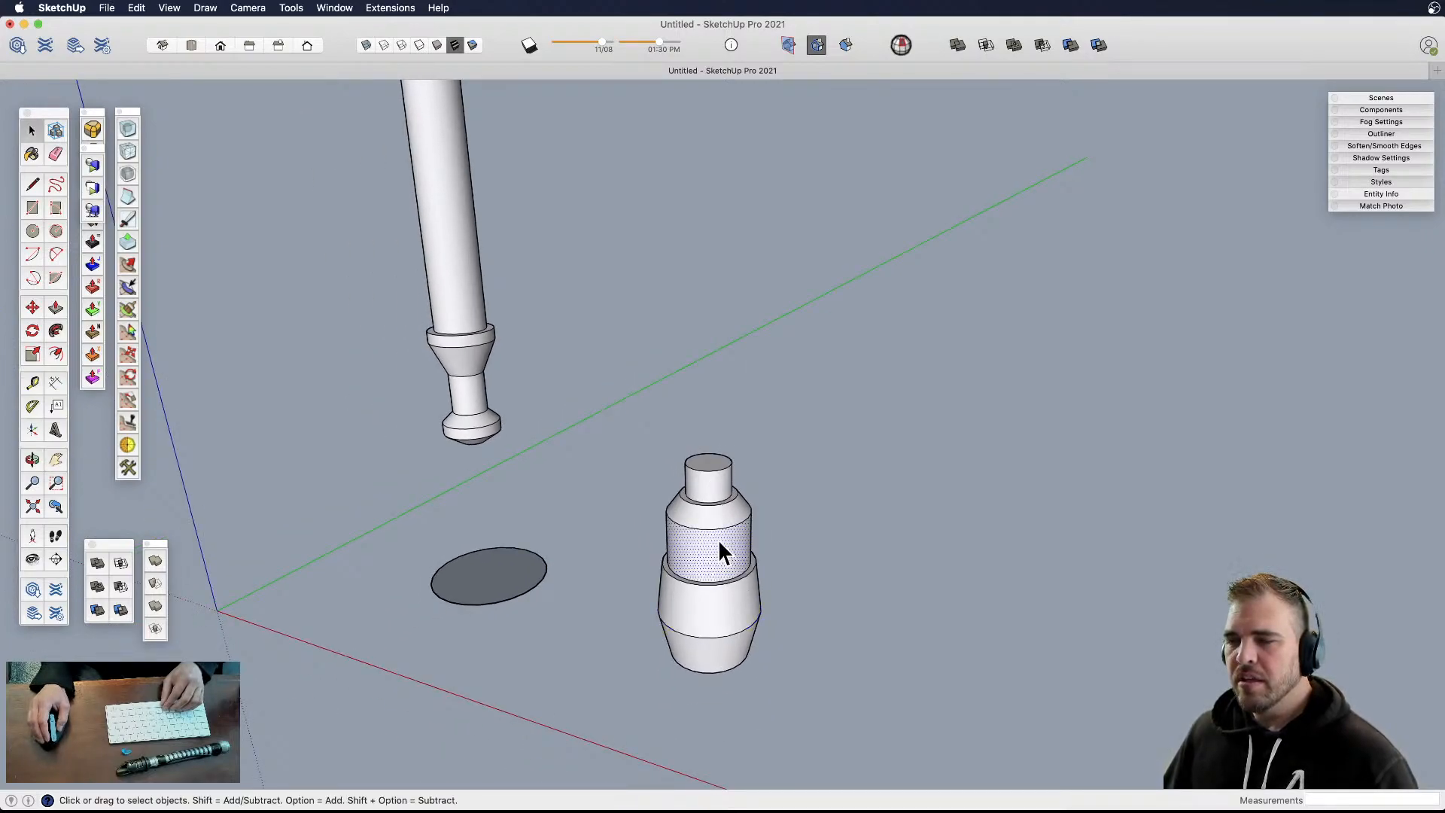
scroll(710, 463, up, 3)
scroll(711, 464, up, 2)
key(Escape)
key(f)
click(745, 463)
click(779, 470)
key(p)
click(764, 470)
click(745, 447)
- Extrude the recessed inner face flush with the collar's top to close the hole
middle_drag(745, 449, 735, 549)
click(726, 525)
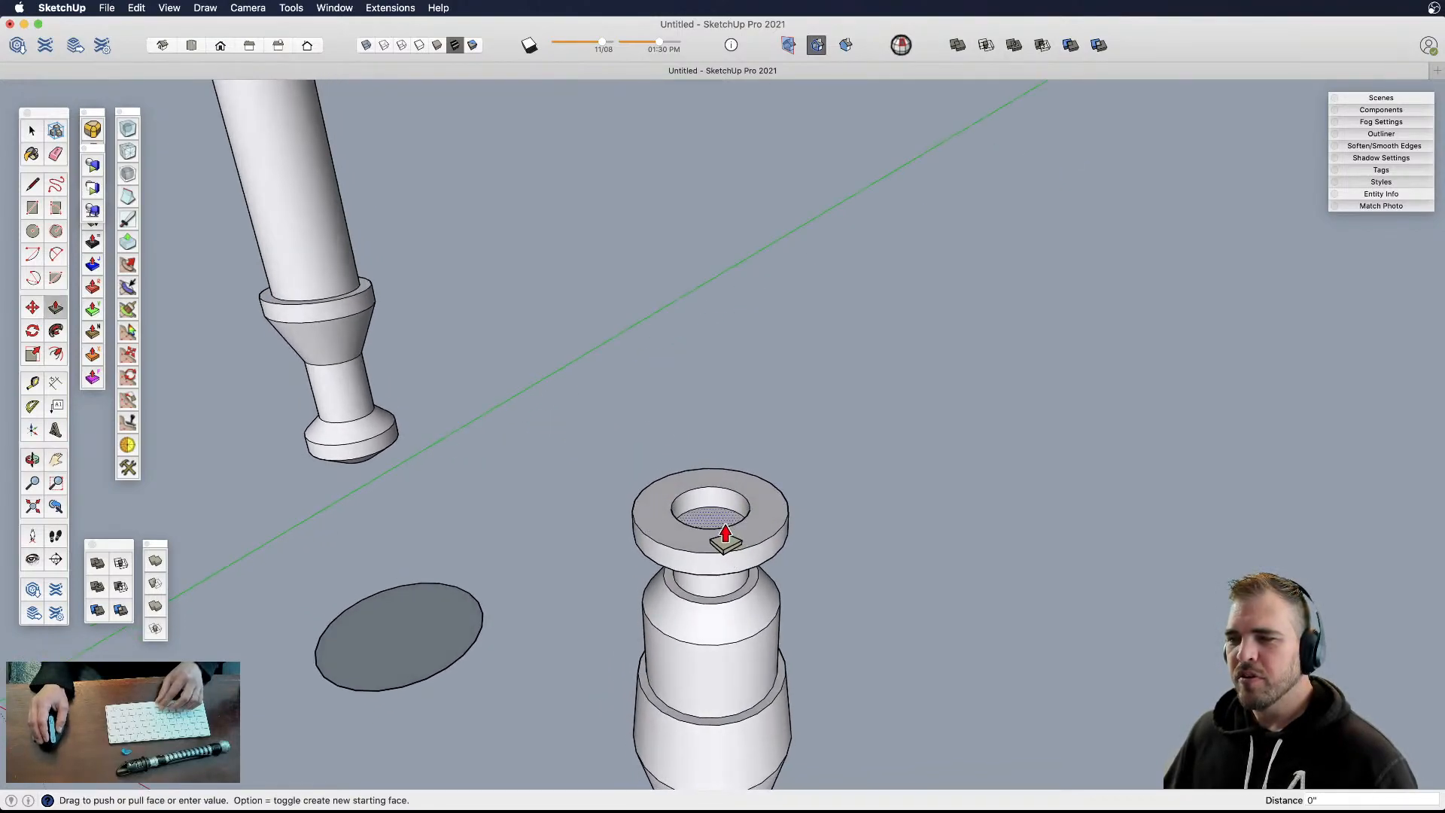
click(768, 515)
key(e)
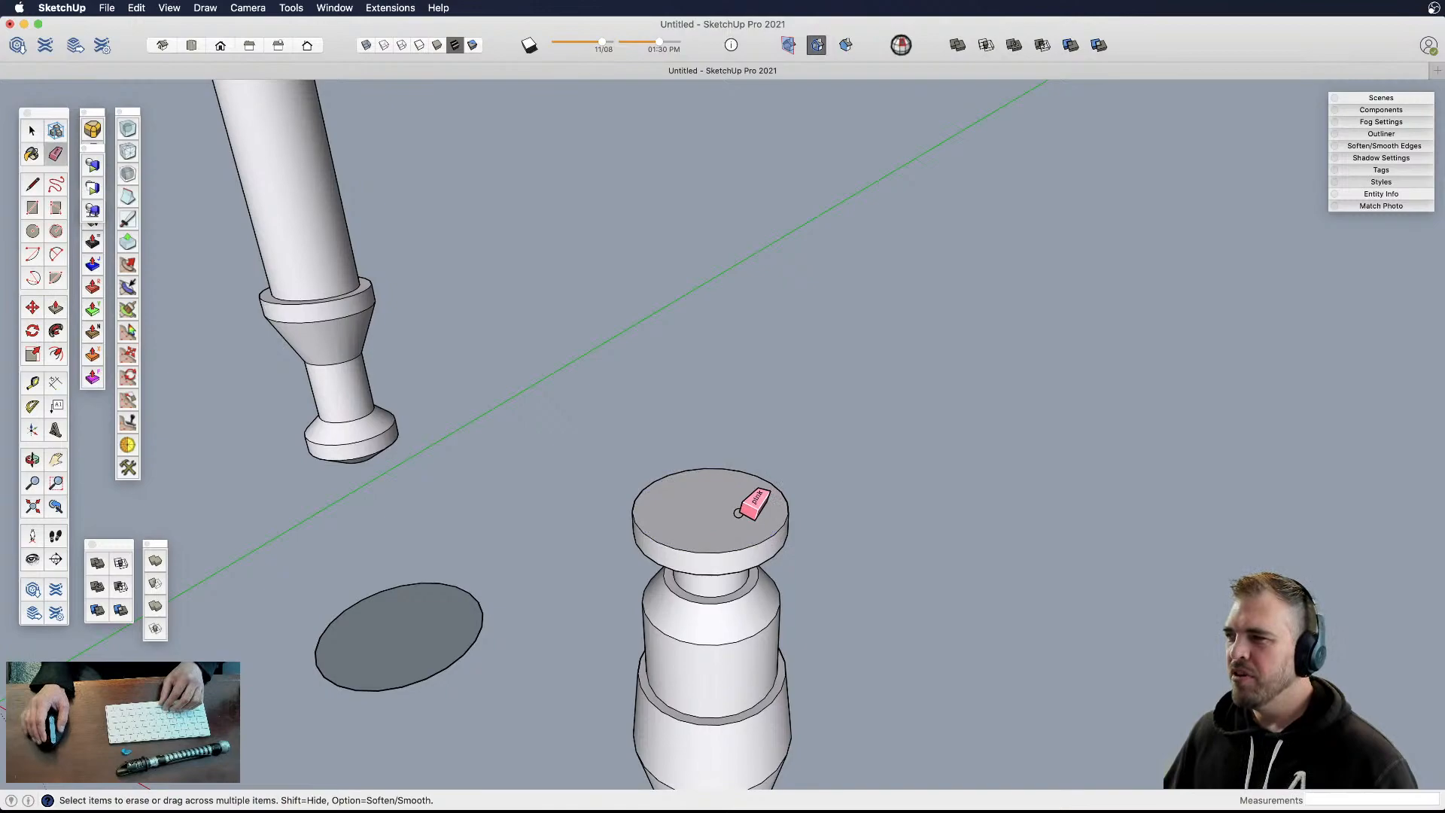
key(p)
click(755, 519)
click(753, 530)
key(h)
drag(744, 521, 753, 540)
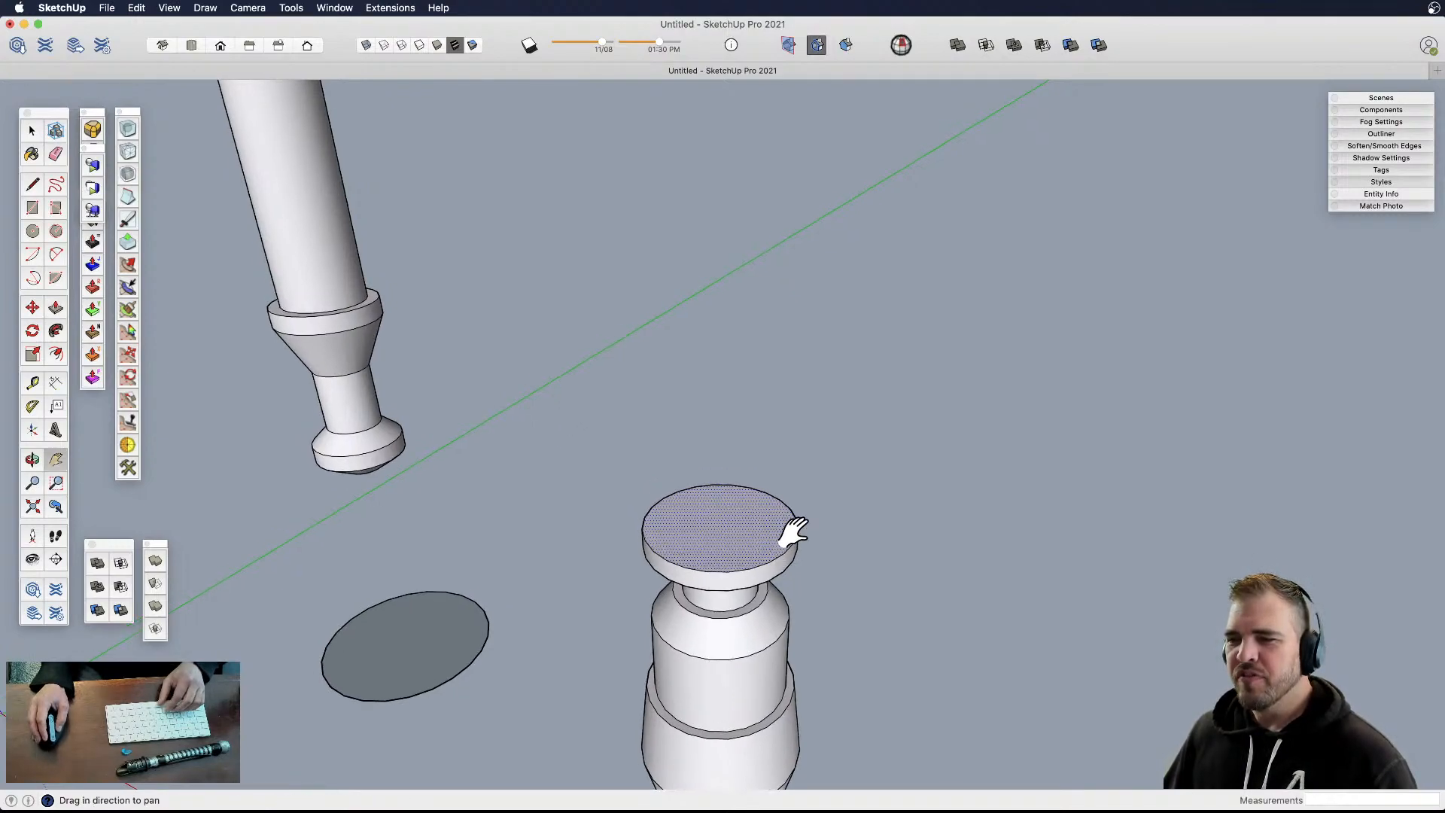
- Offset the collar's top face inward and extrude the inner circle upward into a neck
scroll(791, 531, up, 4)
key(f)
click(775, 536)
click(756, 536)
key(p)
click(723, 539)
click(718, 459)
key(space)
- Offset the neck's top circle outward and extrude both the outer ring and inner face to form a solid second collar
key(f)
click(756, 440)
click(800, 441)
key(p)
click(773, 439)
click(774, 421)
click(751, 430)
click(769, 421)
key(e)
scroll(749, 419, down, 3)
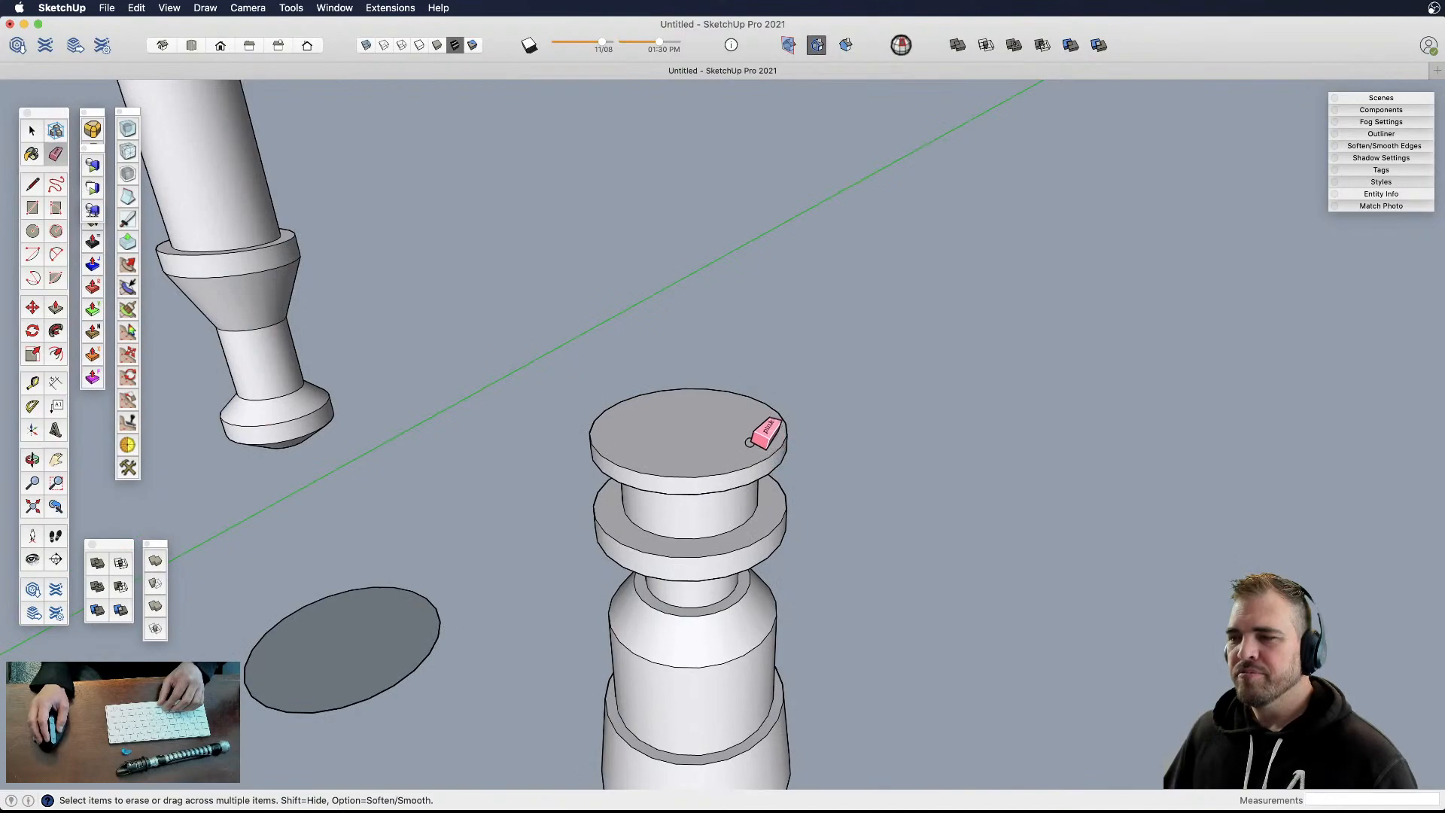
- Offset the inner circle on the upper collar inward by about 1/2" and extrude the narrow ring upward into a hollow tube
key(f)
click(737, 435)
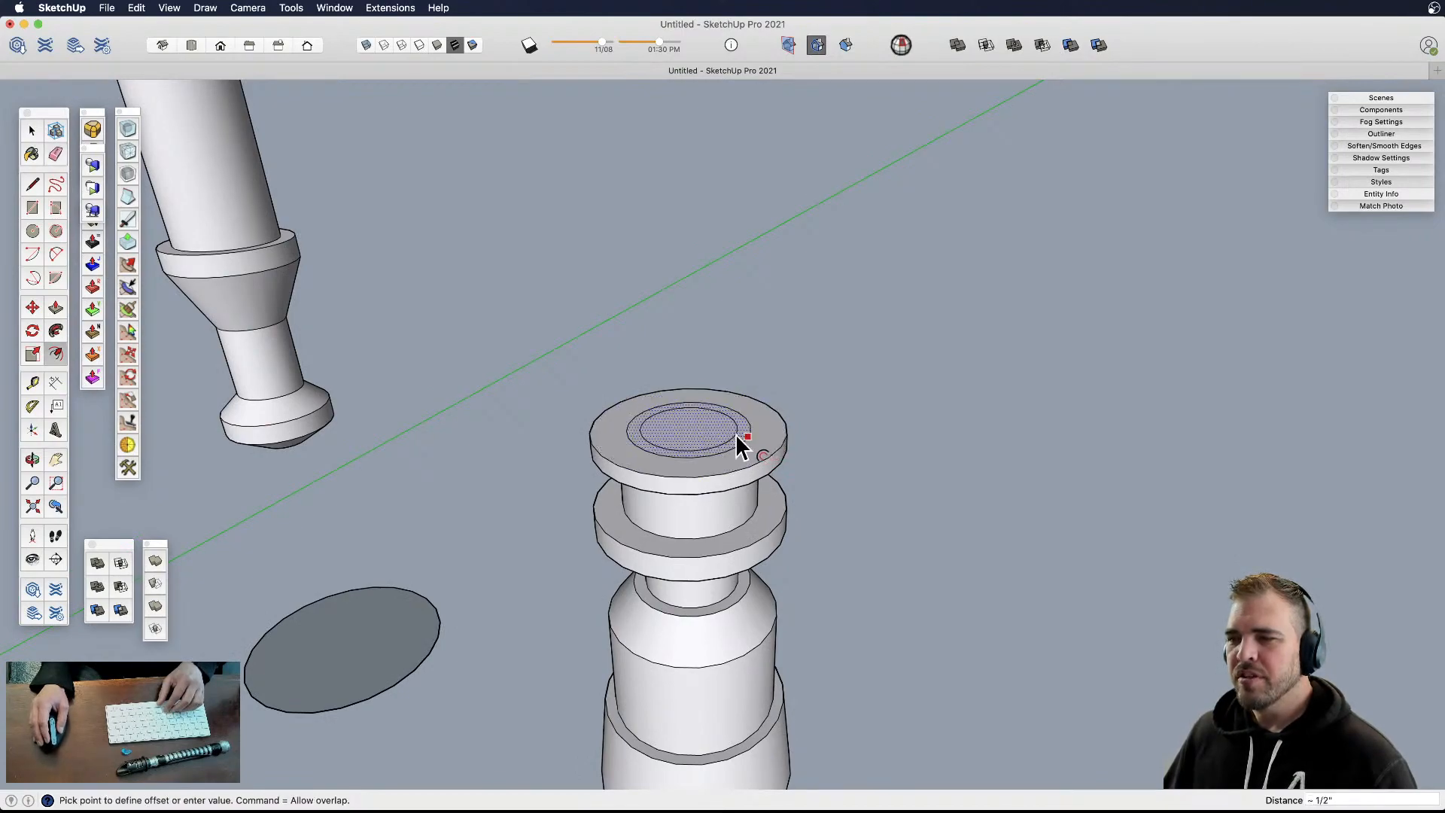
click(733, 435)
key(p)
drag(741, 438, 748, 371)
middle_drag(742, 419, 730, 484)
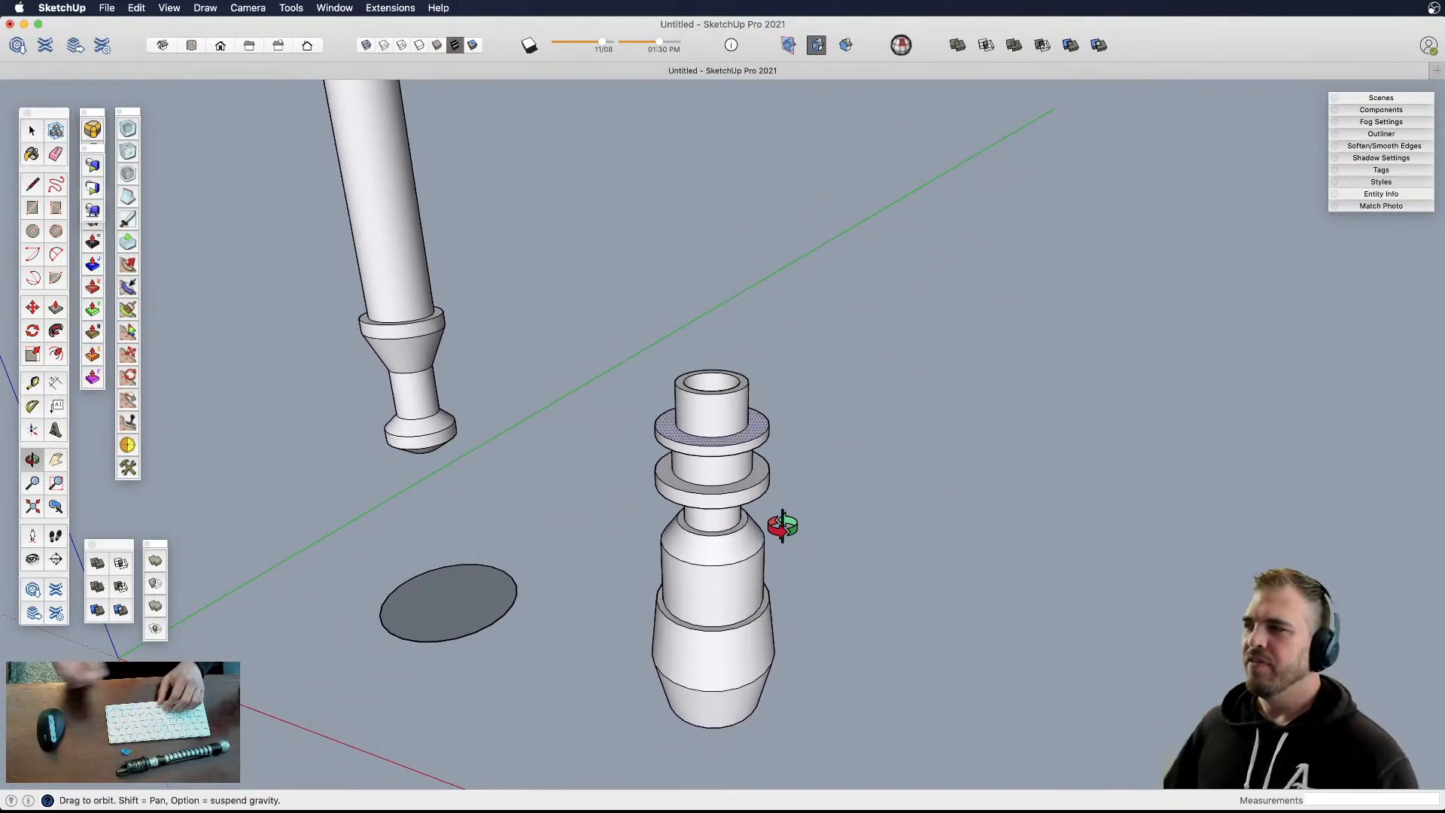
scroll(791, 515, down, 1)
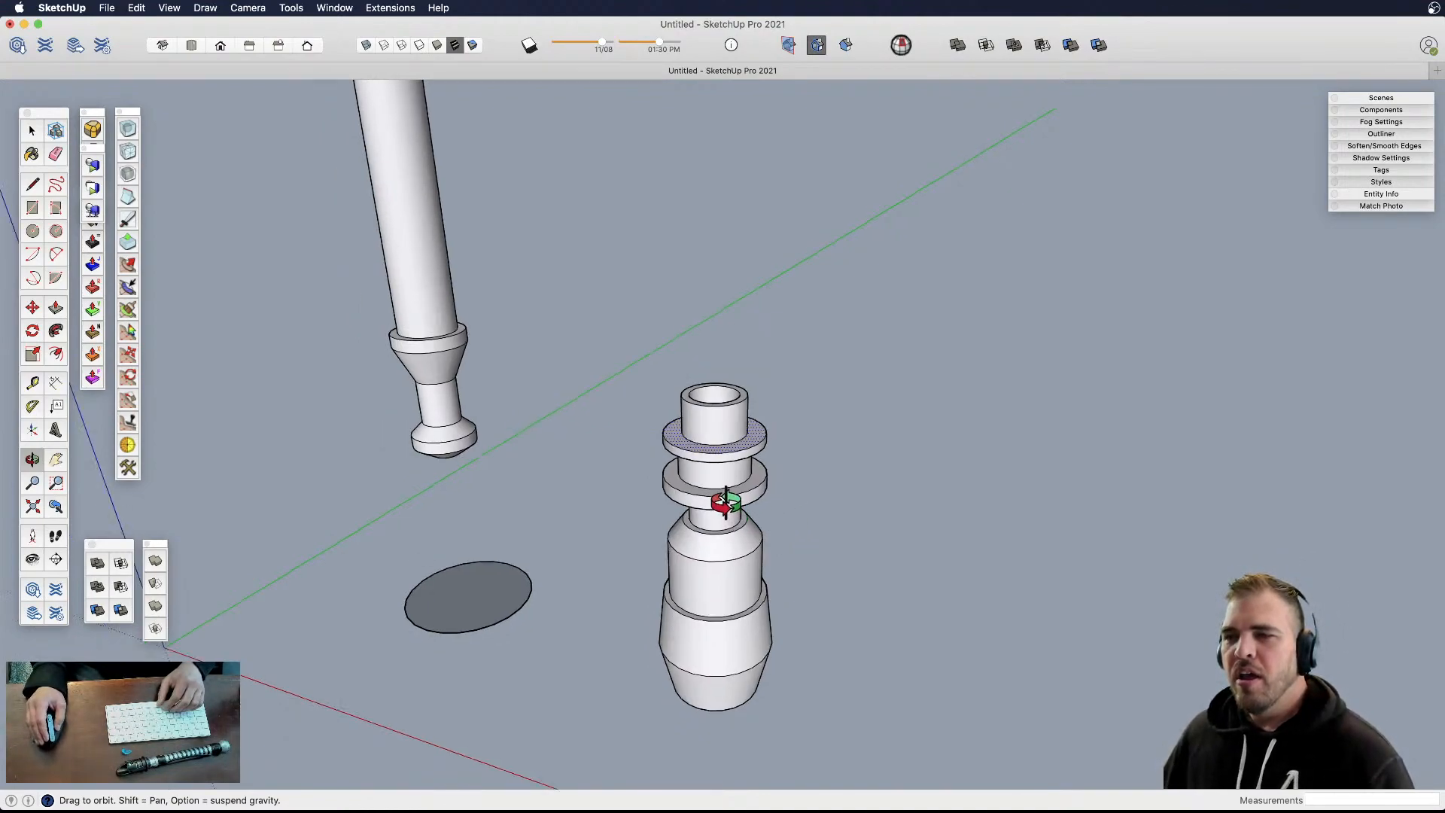
scroll(760, 527, down, 3)
key(space)
- Examine the circular edges around the two collars and the neck between them, selecting individual edges
middle_drag(557, 428, 613, 542)
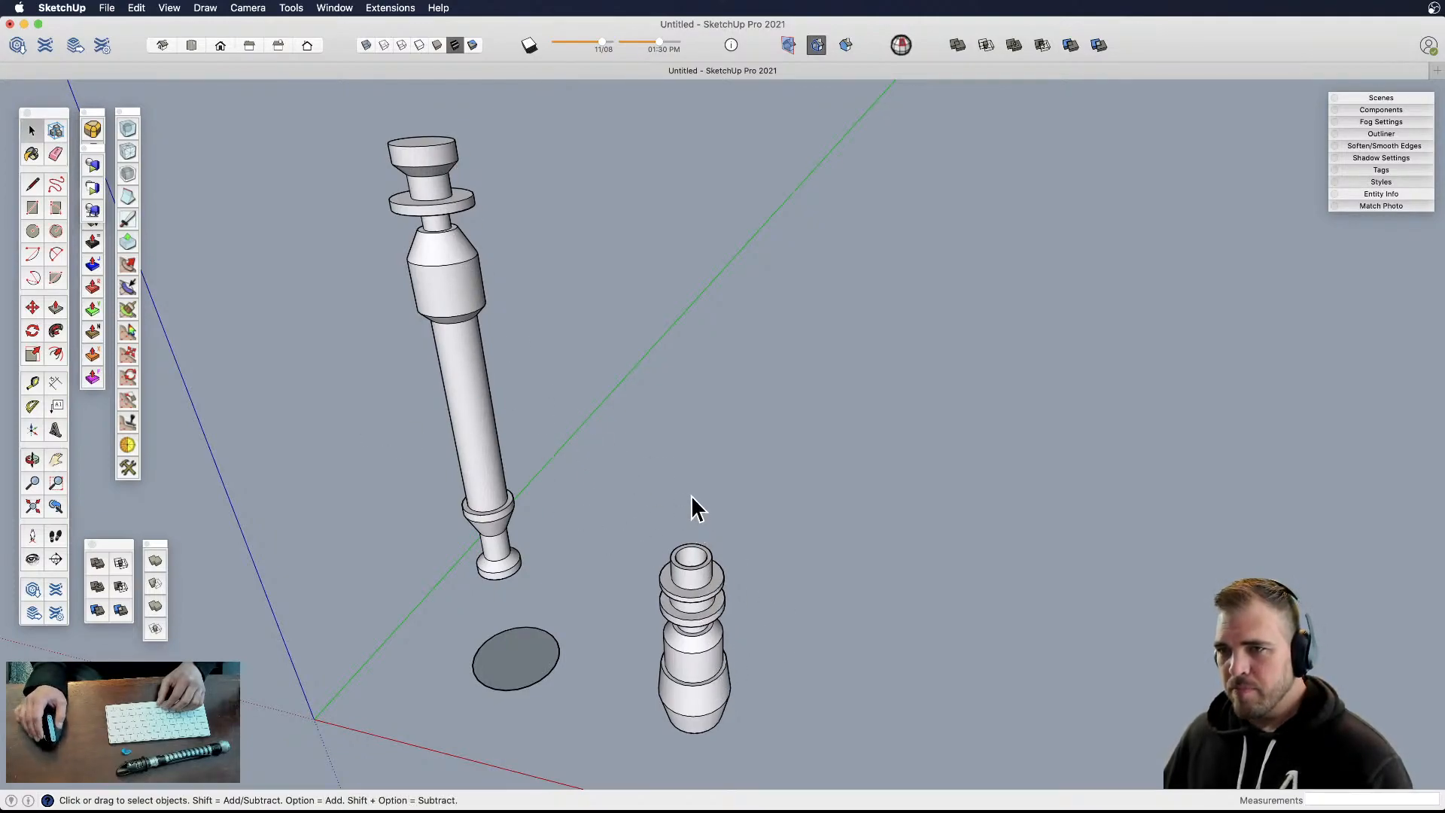
middle_drag(685, 536, 685, 471)
scroll(685, 471, up, 5)
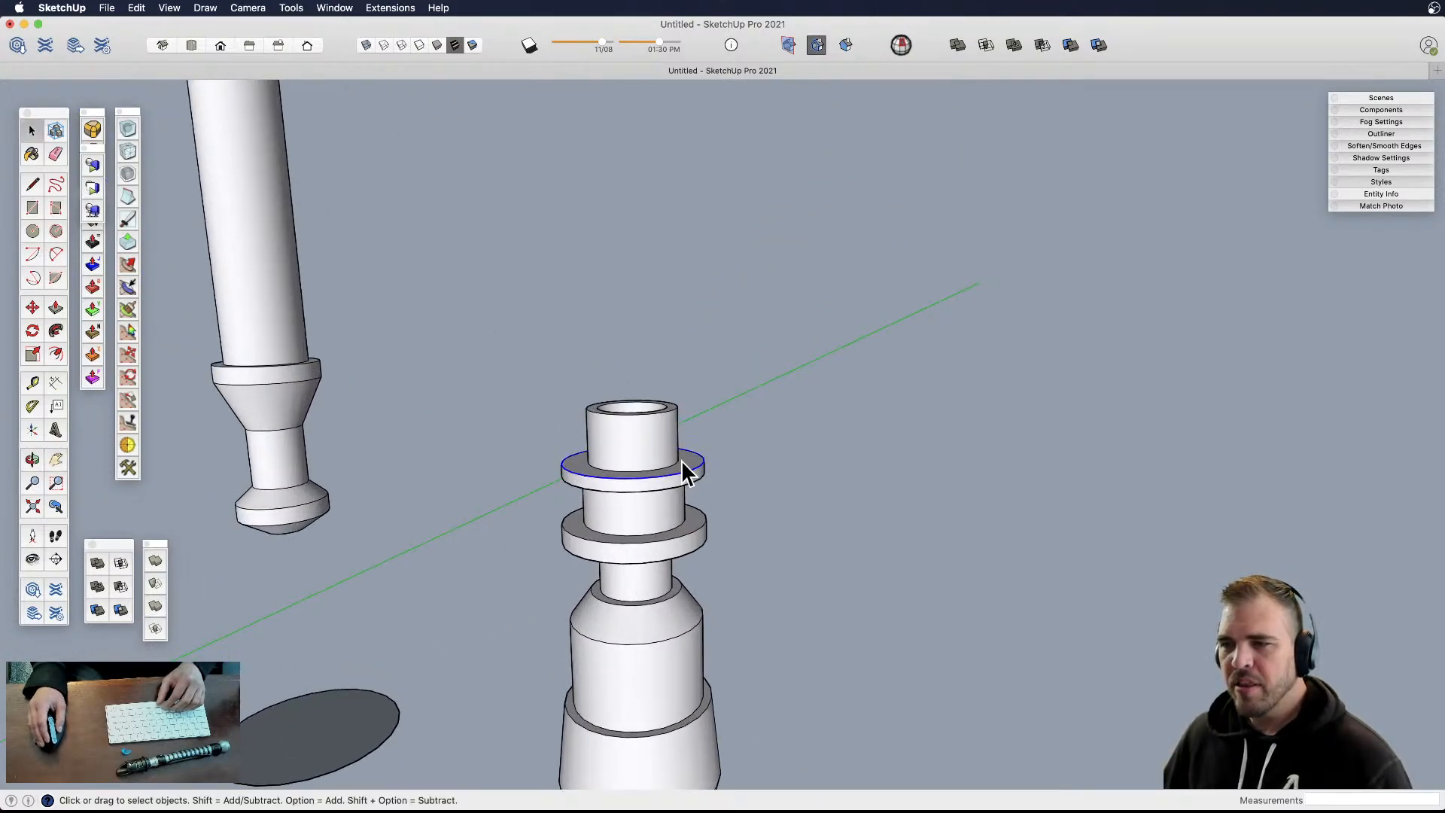
scroll(693, 499, up, 3)
click(701, 482)
click(707, 456)
shift+middle_drag(629, 462, 655, 575)
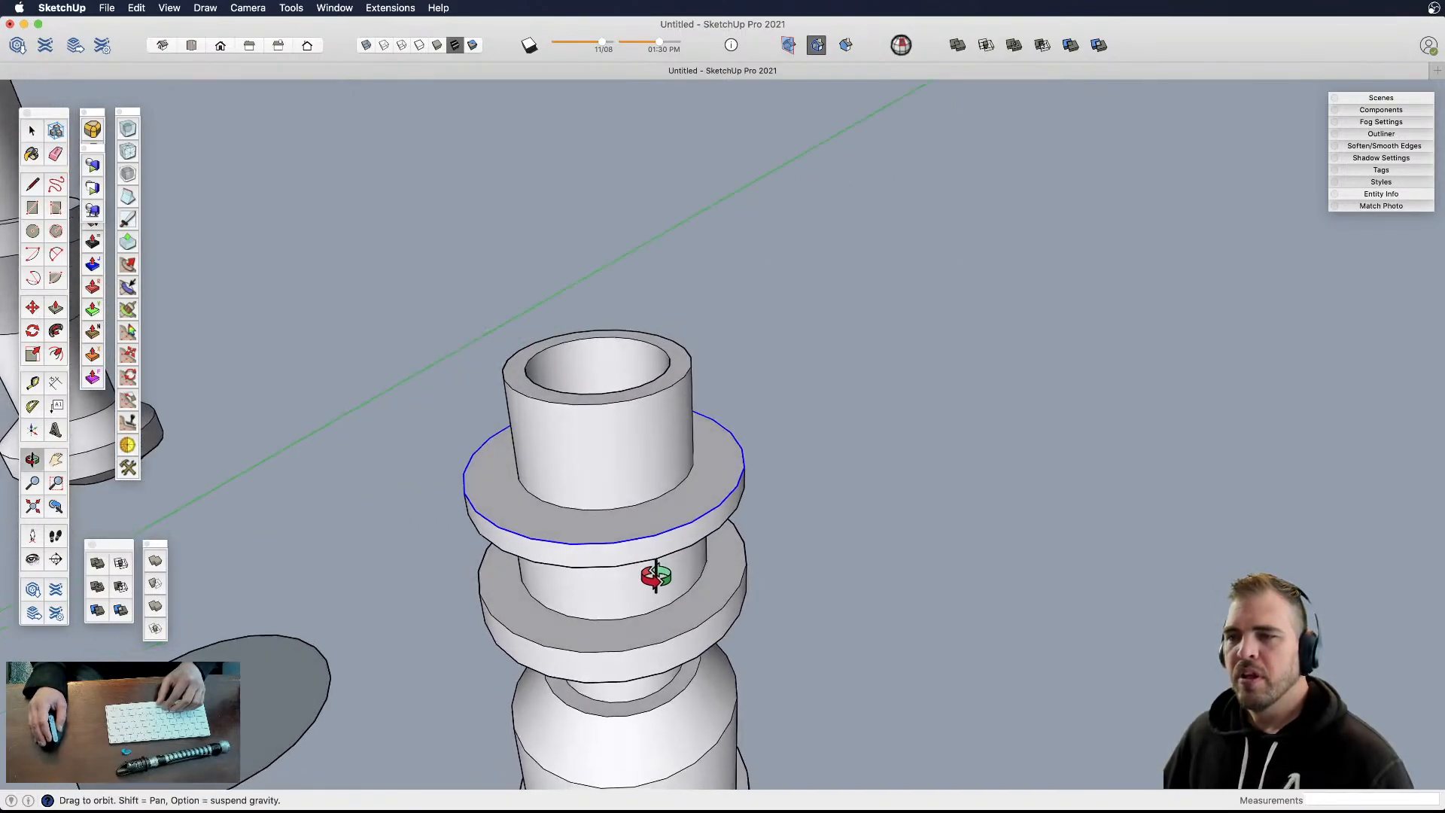
middle_drag(721, 519, 688, 502)
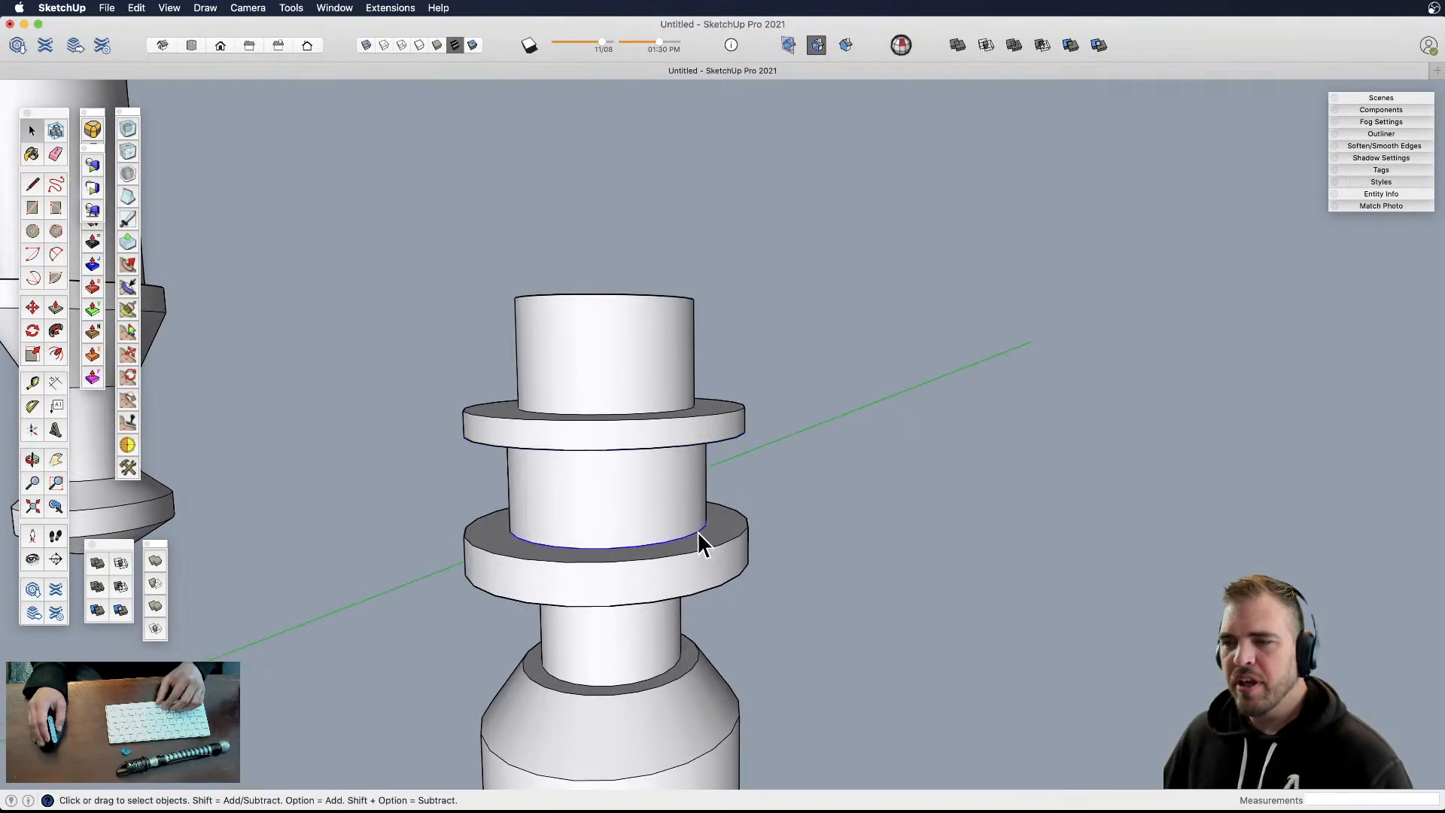
scroll(696, 536, up, 2)
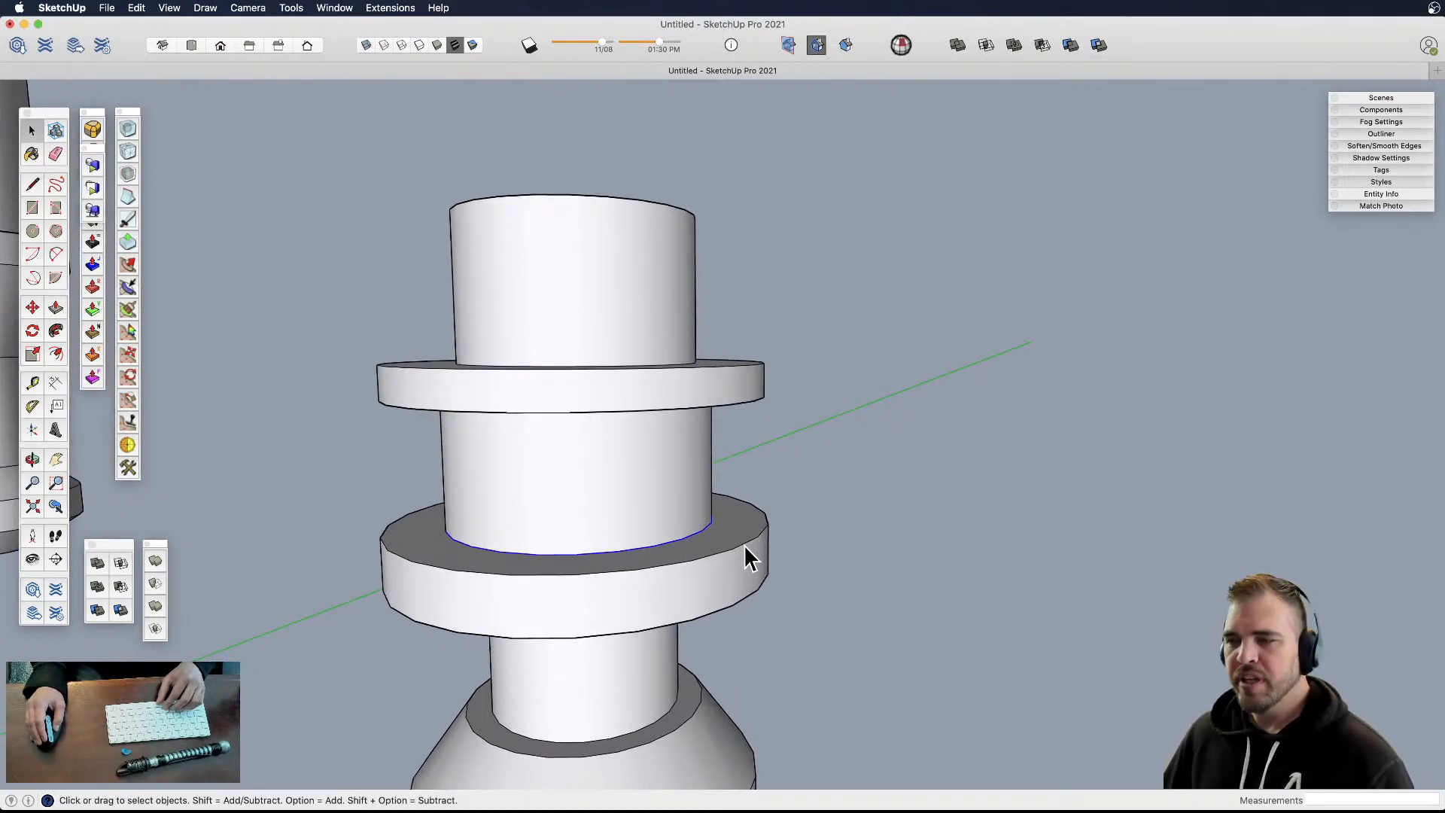
scroll(749, 558, down, 3)
middle_drag(745, 555, 708, 534)
- Select the lower circular edge of the flange near the revolved hilt's base and scale it
drag(712, 503, 517, 529)
shift+middle_drag(516, 529, 600, 551)
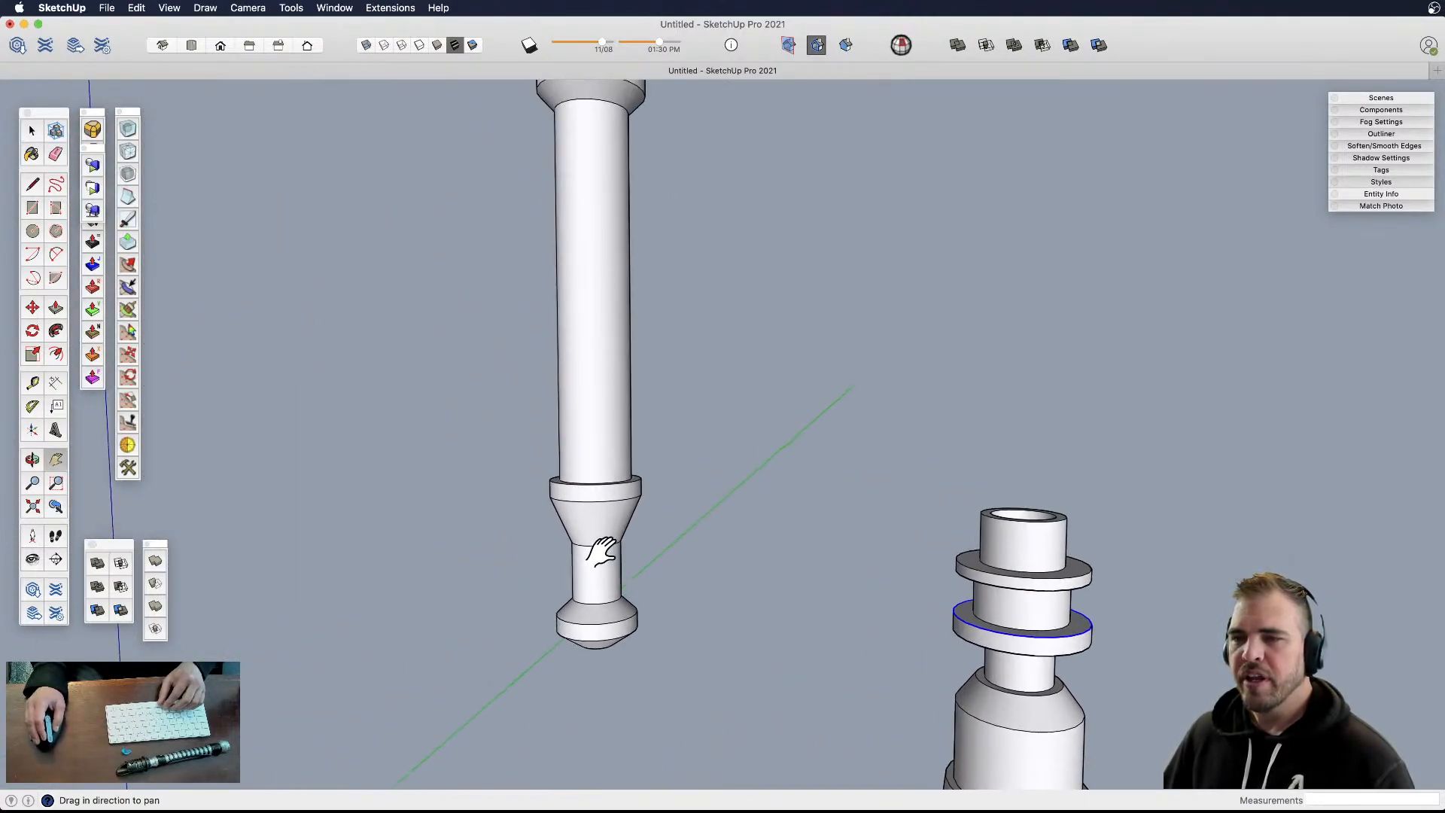
scroll(550, 486, up, 5)
middle_drag(615, 495, 610, 456)
drag(482, 455, 821, 489)
shift+middle_drag(672, 474, 761, 241)
key(space)
drag(516, 417, 788, 500)
middle_drag(788, 500, 725, 532)
key(s)
drag(709, 431, 710, 460)
key(space)
scroll(690, 550, down, 5)
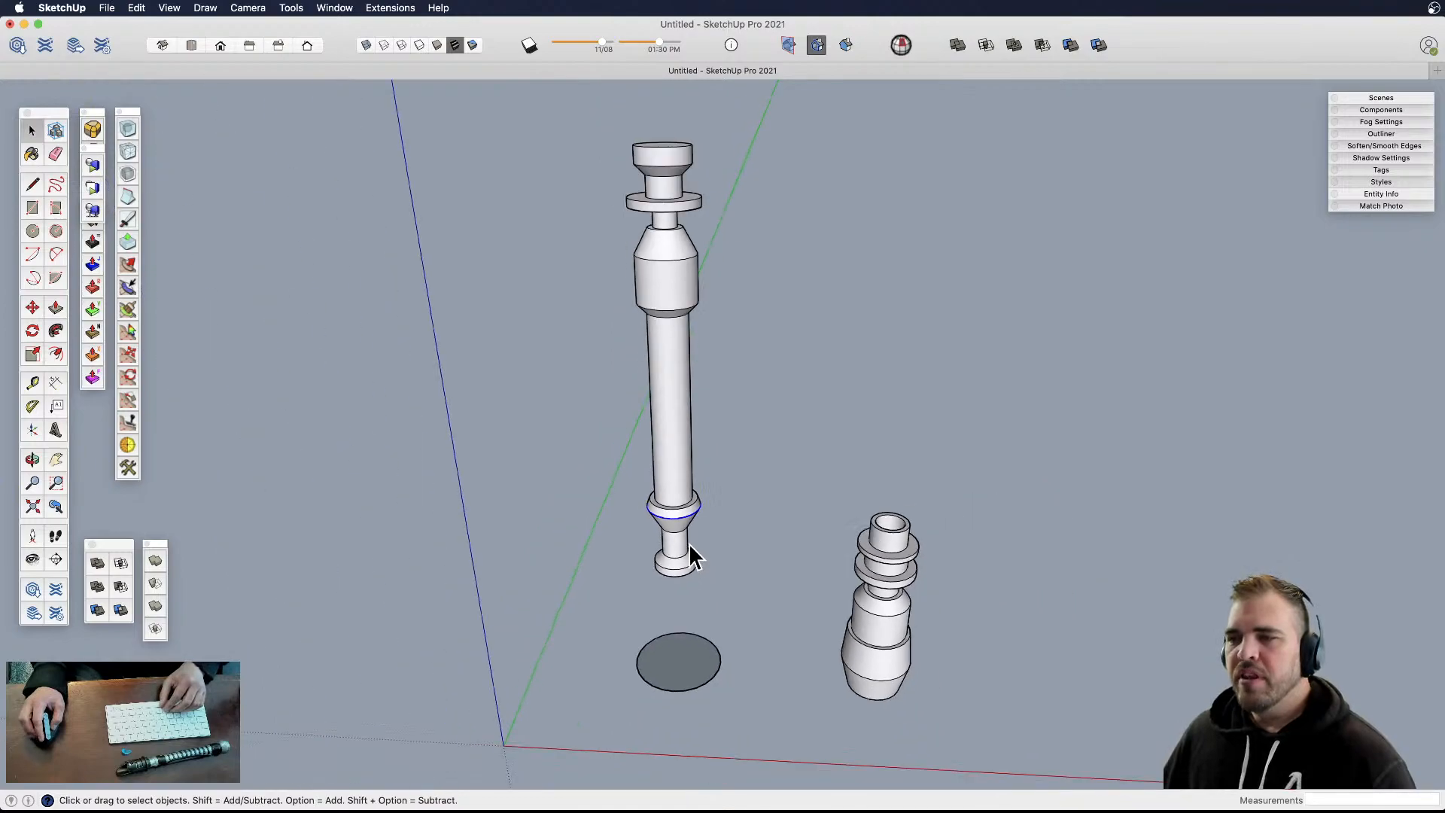
shift+middle_drag(671, 431, 635, 517)
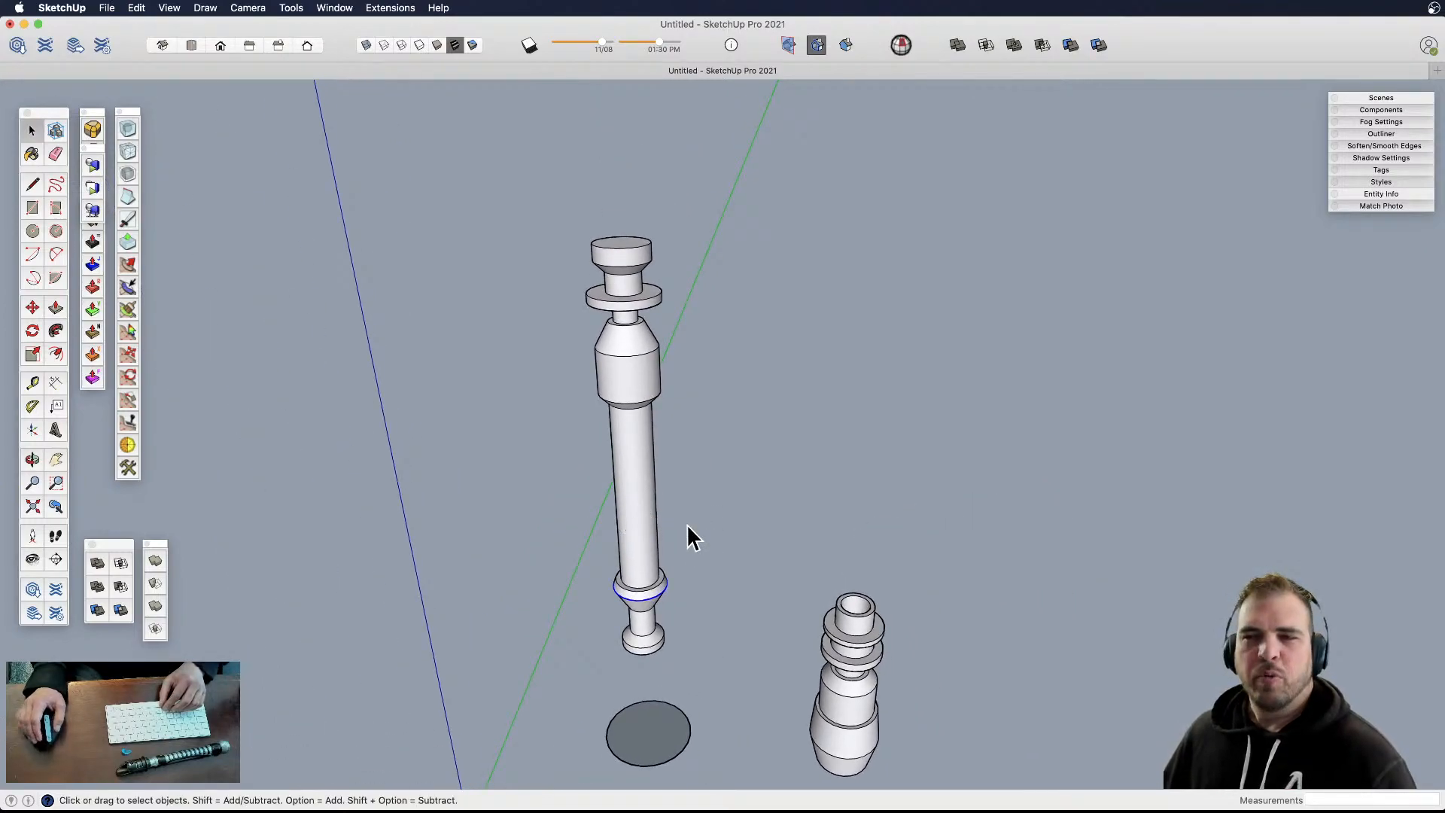
middle_drag(684, 500, 629, 312)
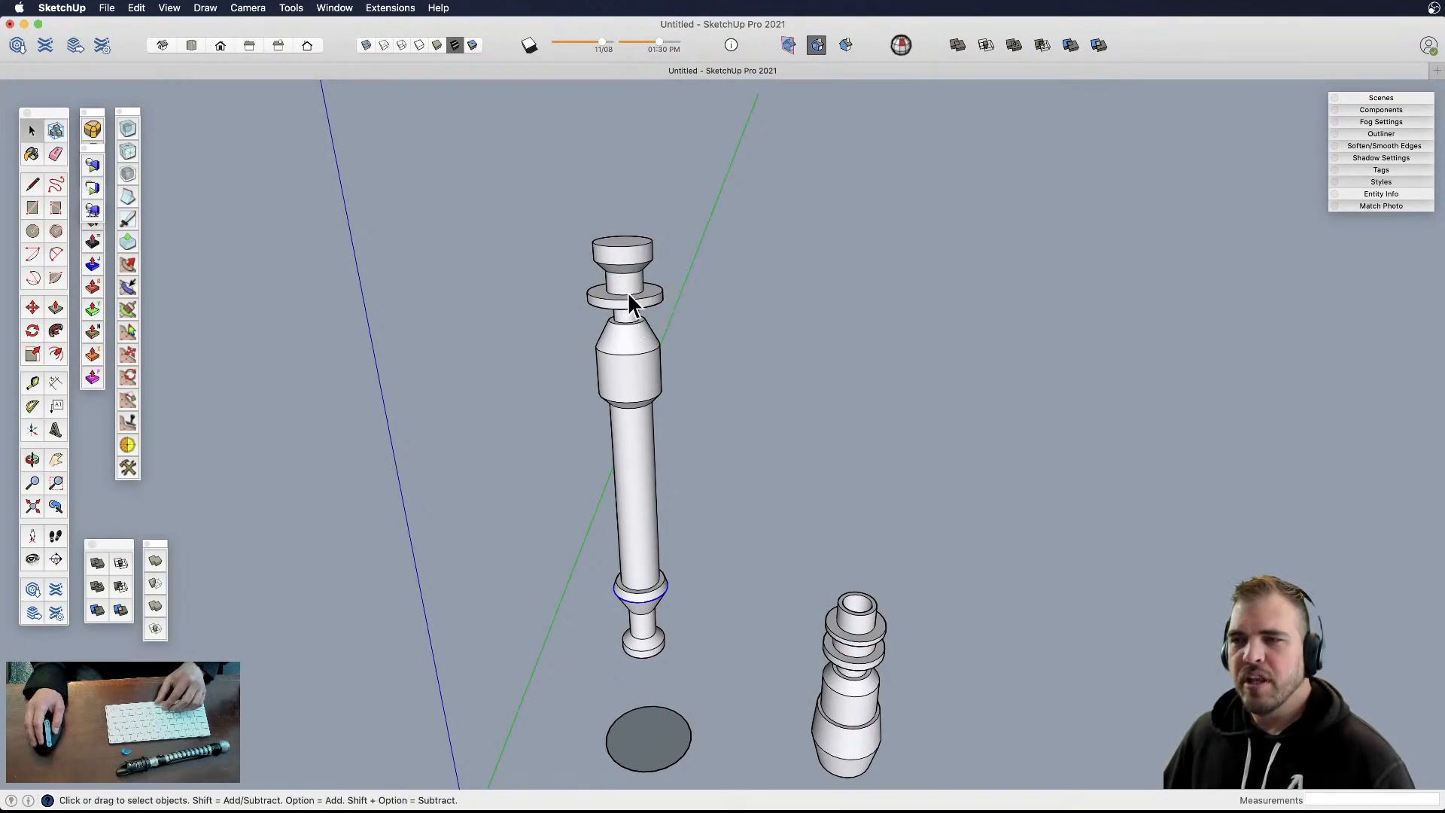
- Examine the individual edge segments around the rim of the wide disc near the hilt's upper end
scroll(629, 295, up, 5)
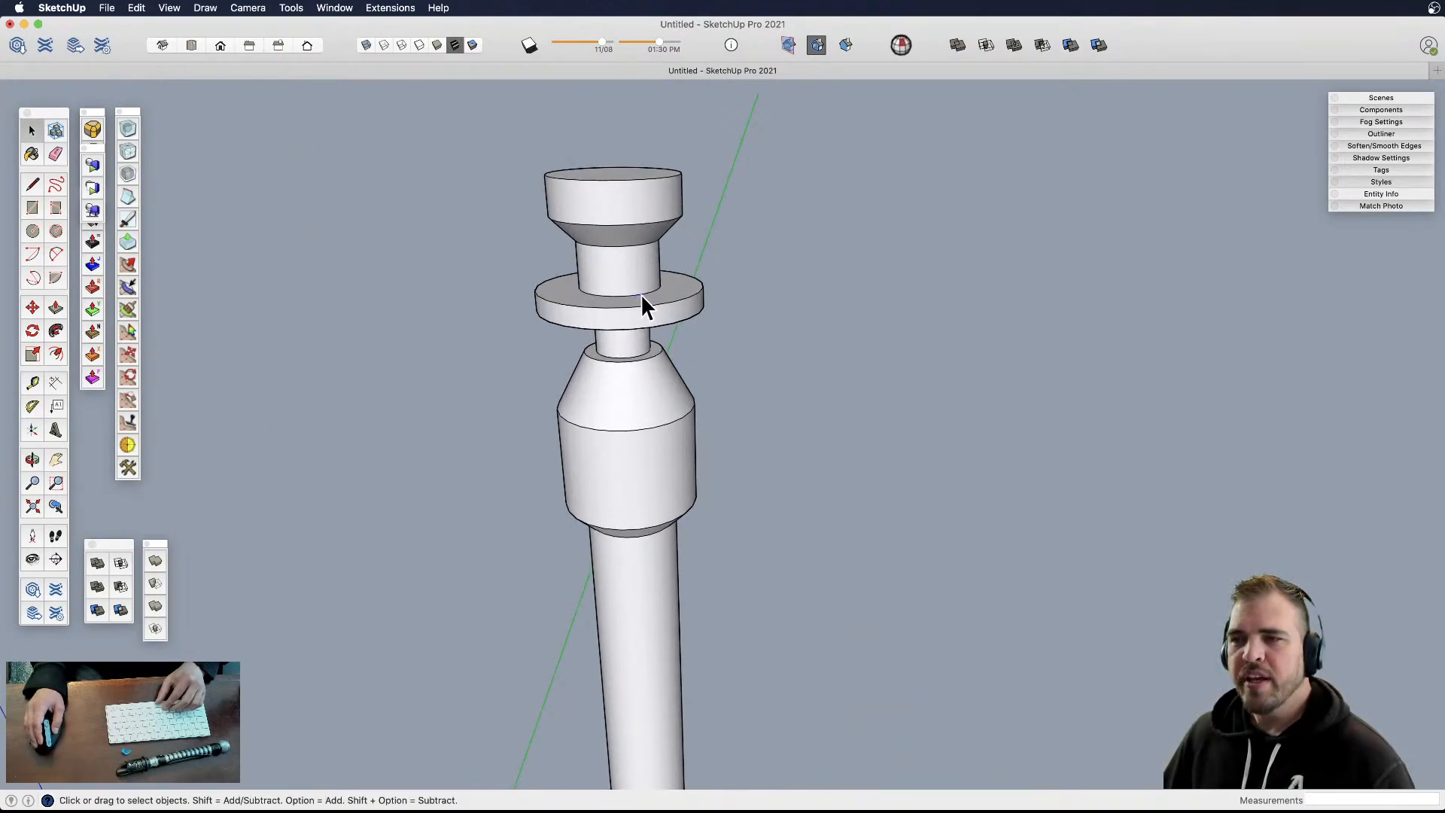
scroll(640, 295, up, 3)
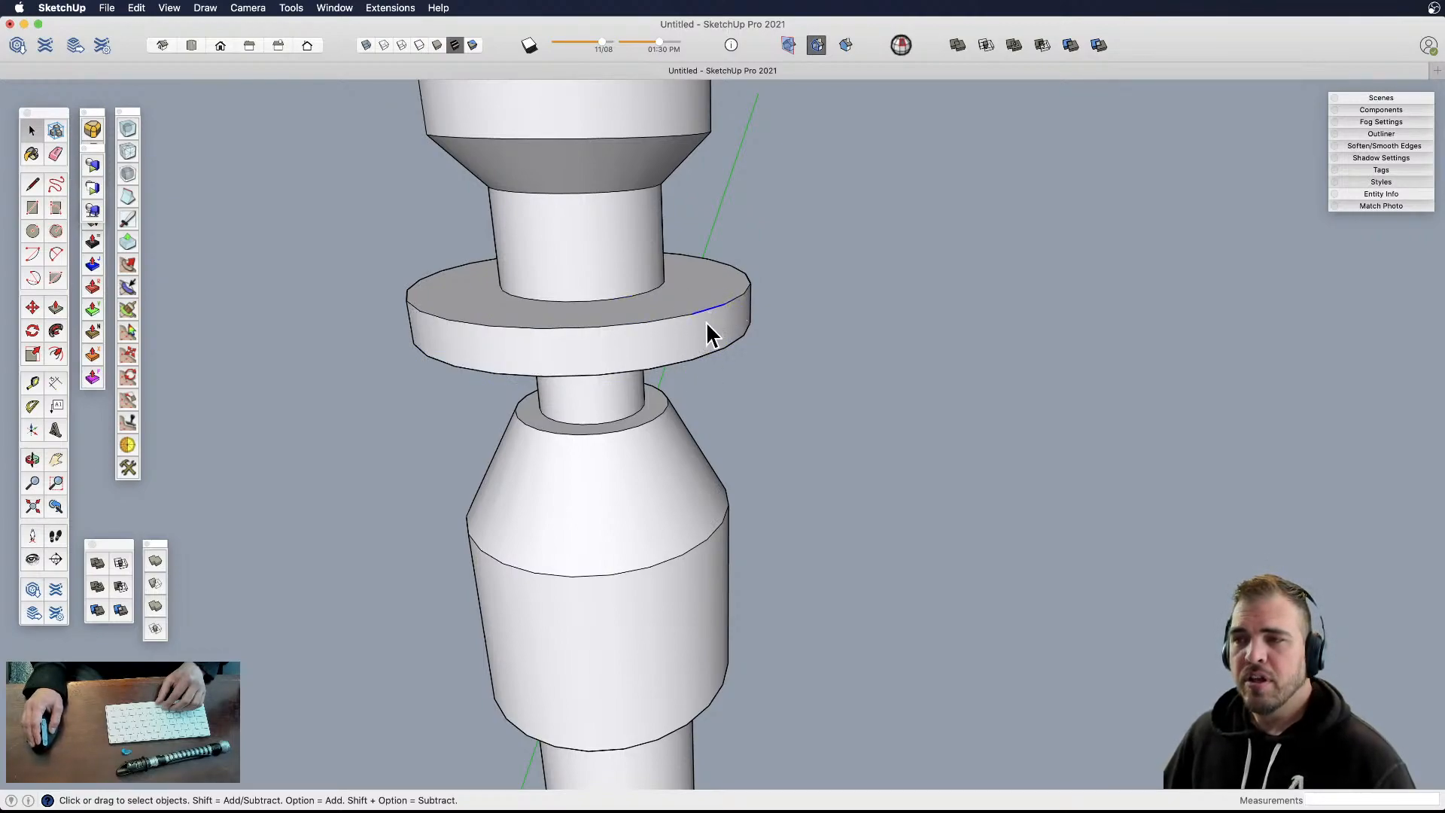
scroll(708, 331, down, 8)
shift+middle_drag(647, 318, 658, 381)
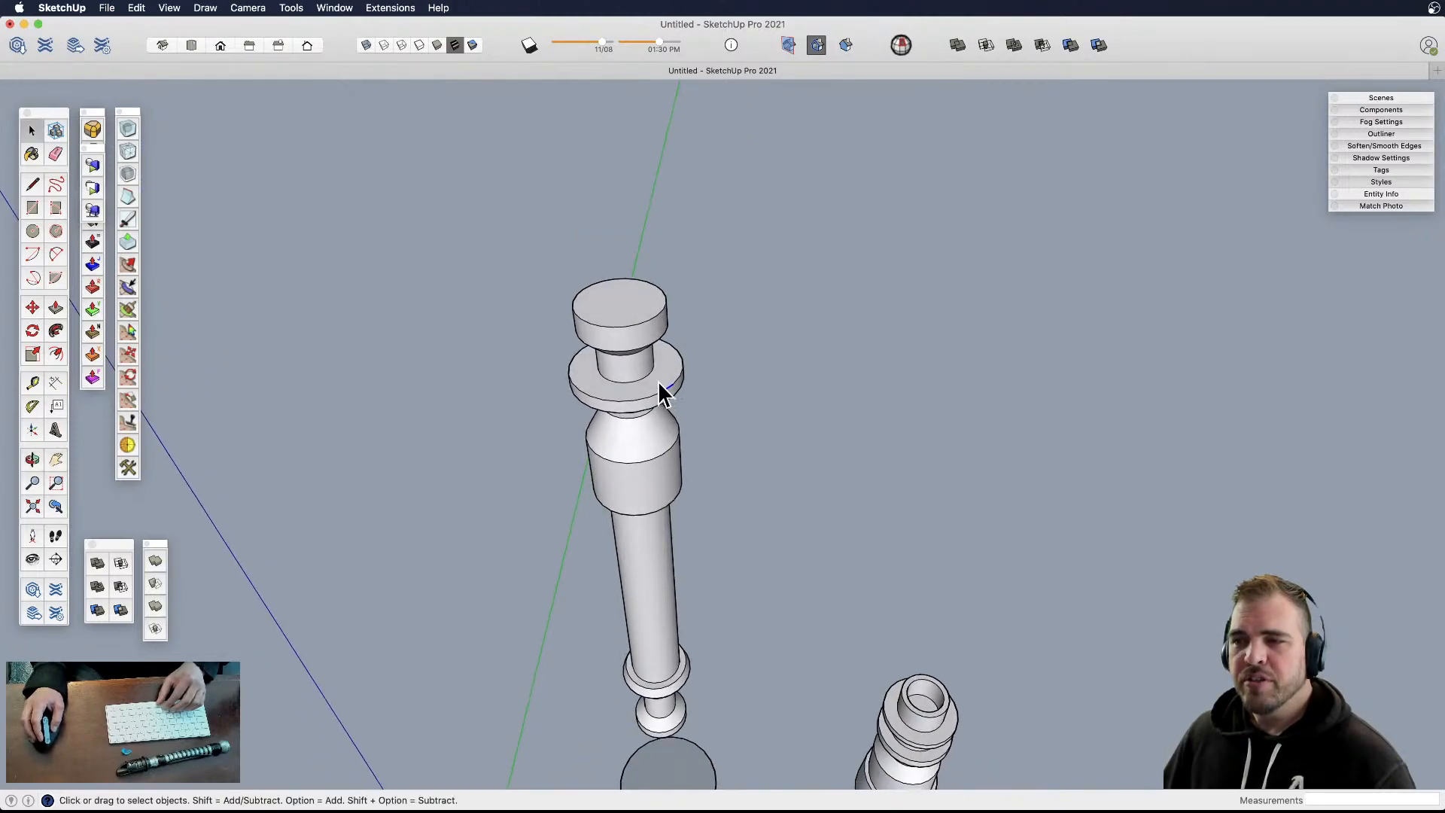
scroll(659, 385, up, 4)
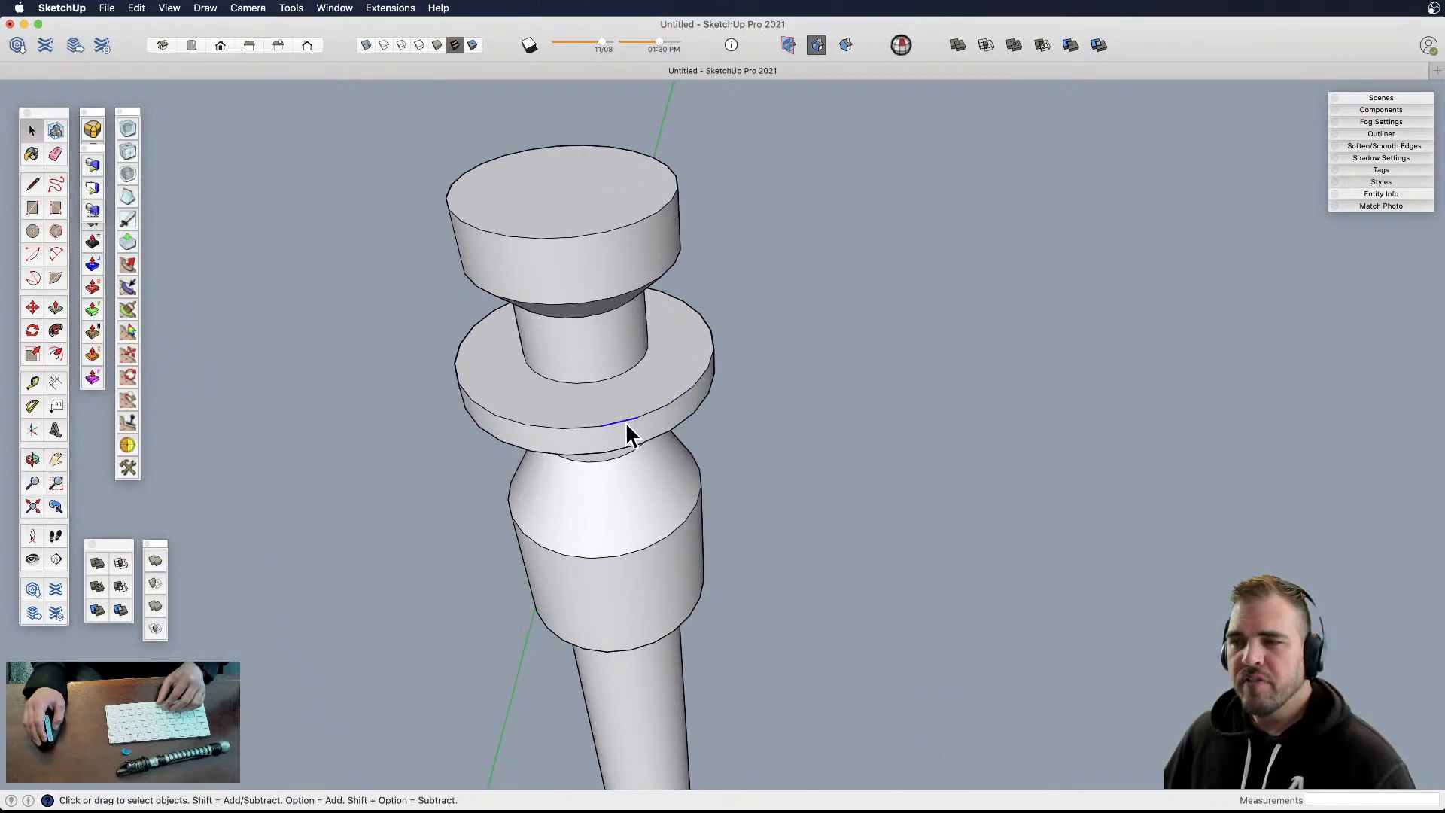
scroll(645, 391, down, 4)
middle_drag(645, 391, 662, 499)
scroll(674, 306, up, 5)
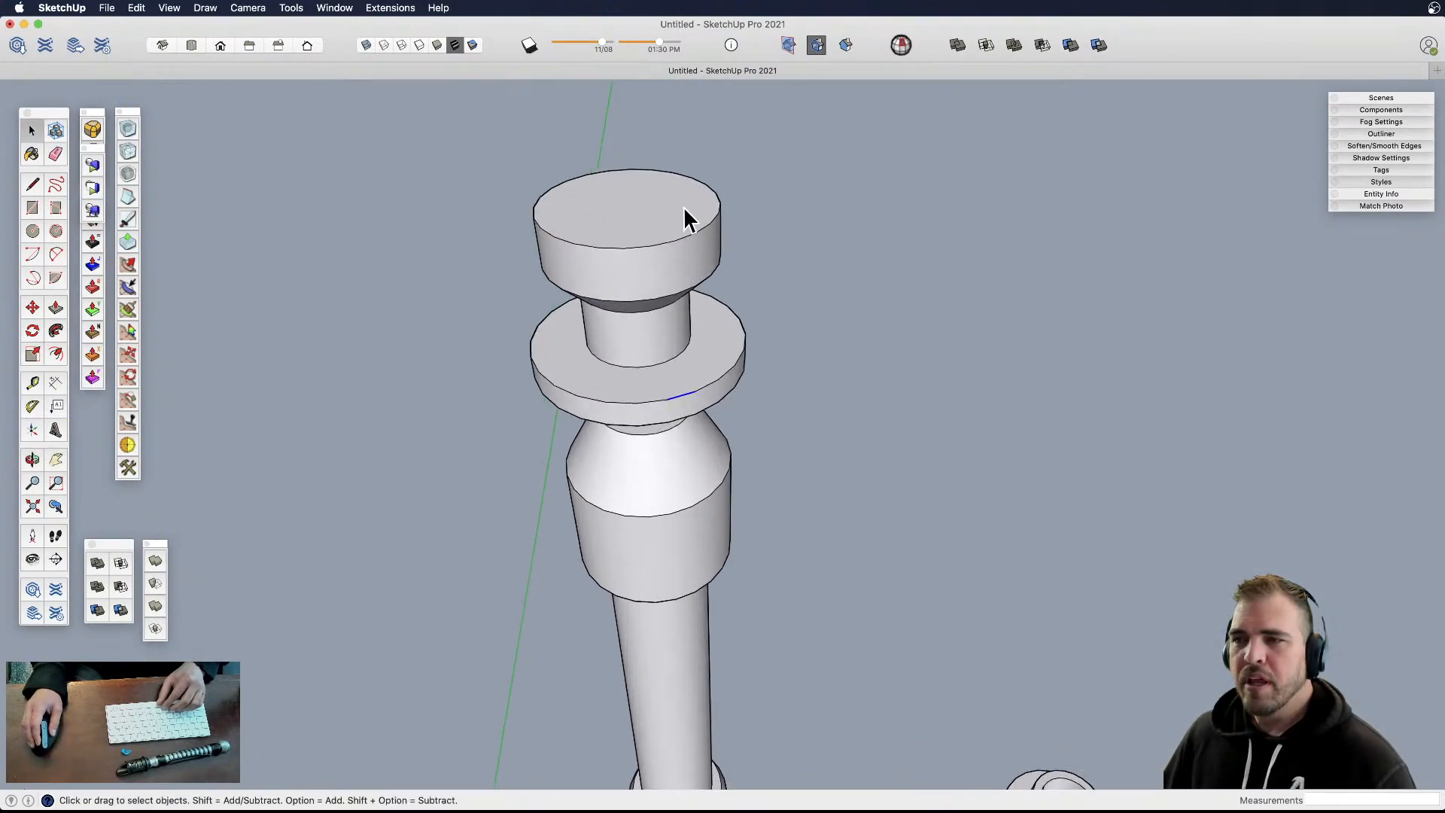
- Select only the boundary edges of the hilt's top face and weld them into one curve
click(655, 218)
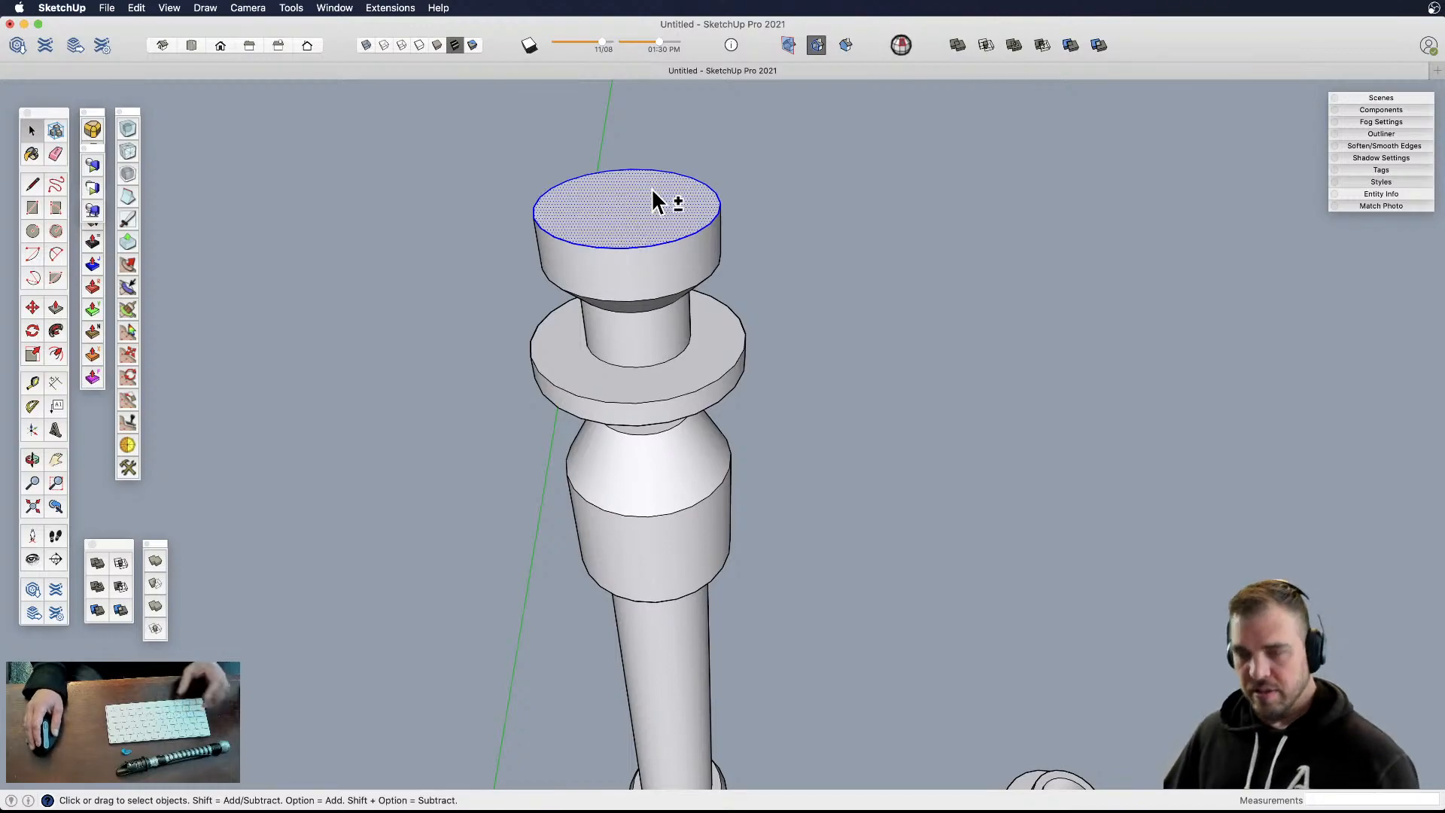
shift+click(652, 205)
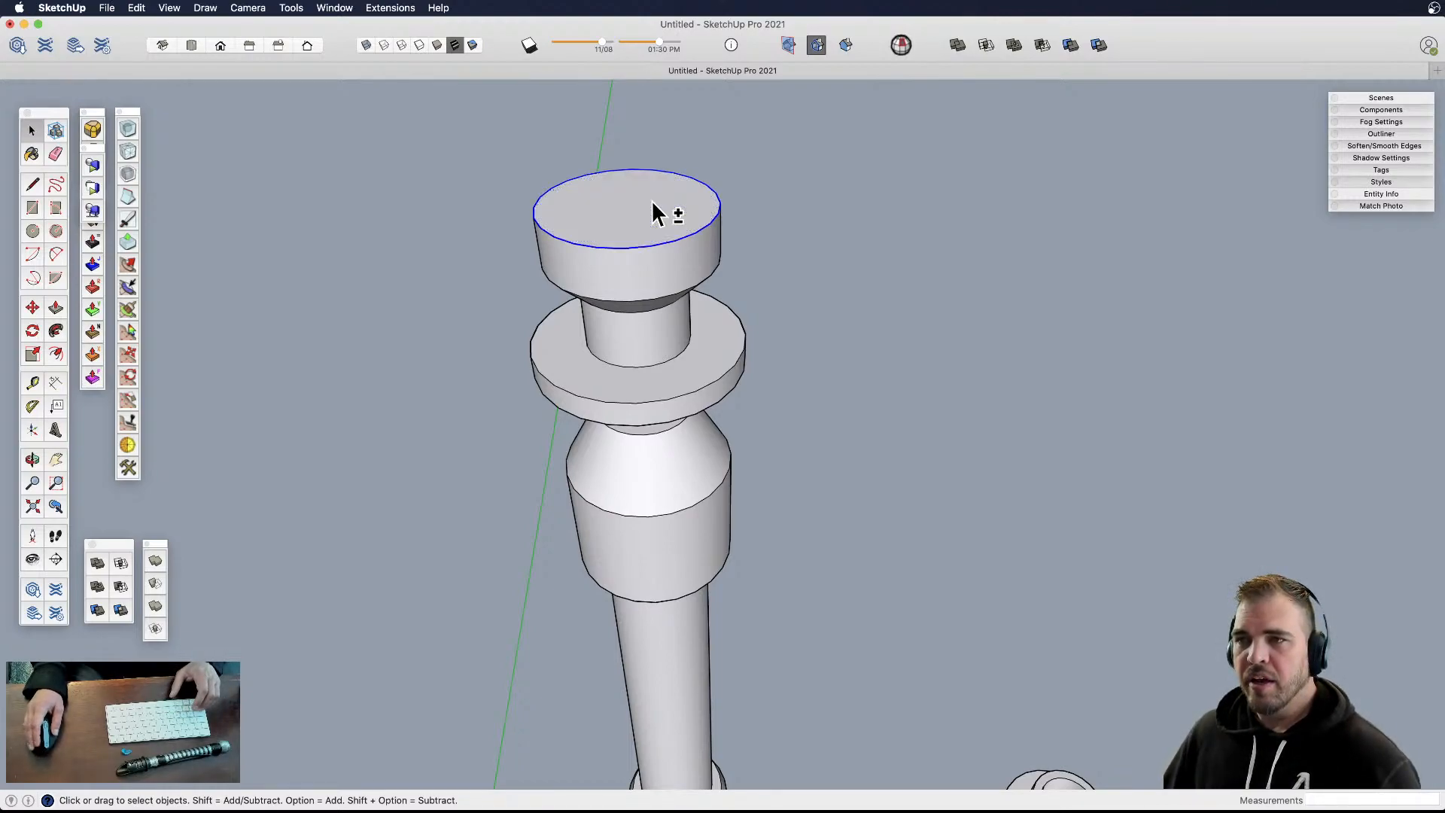
right_click(719, 213)
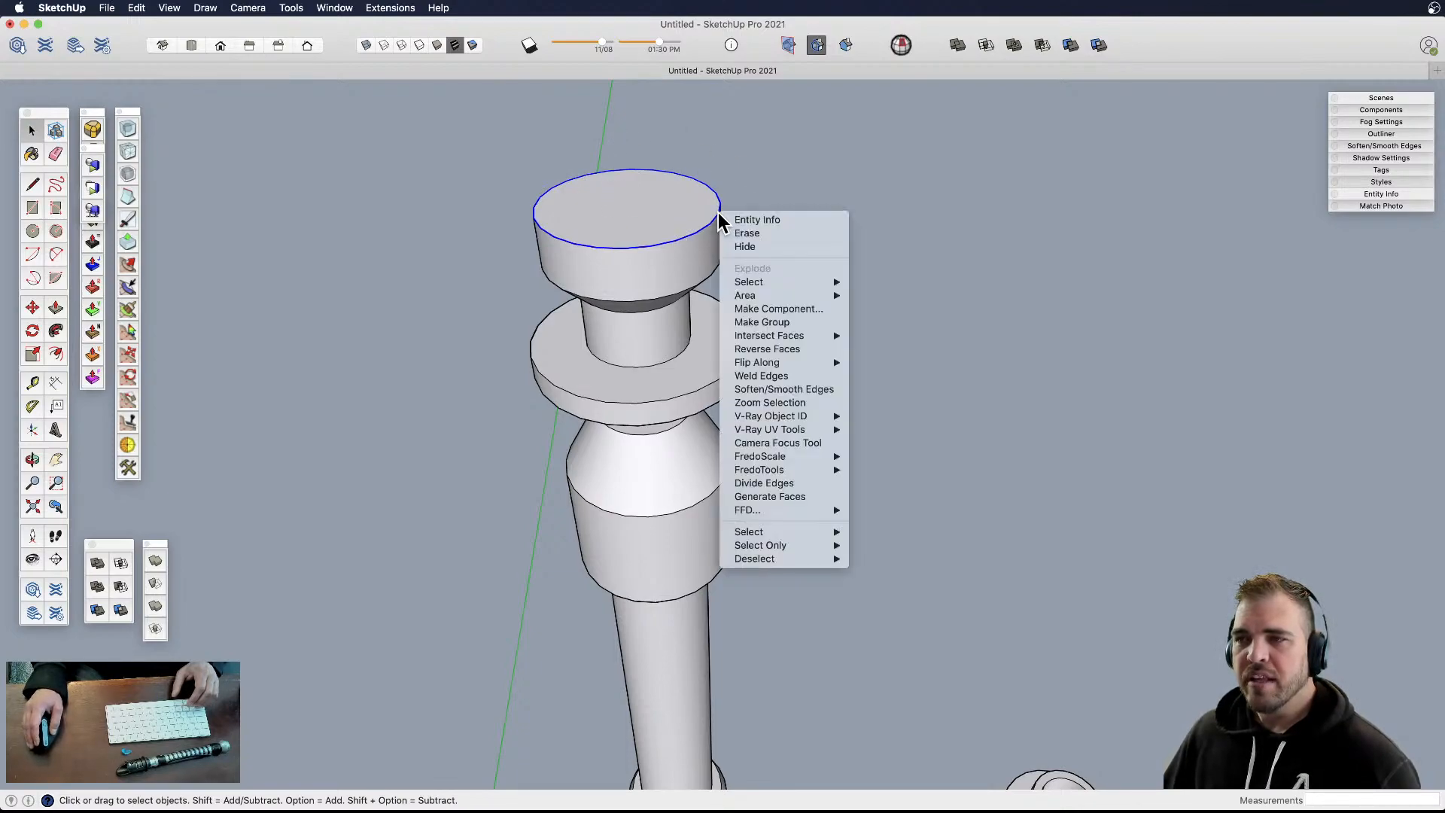
click(796, 376)
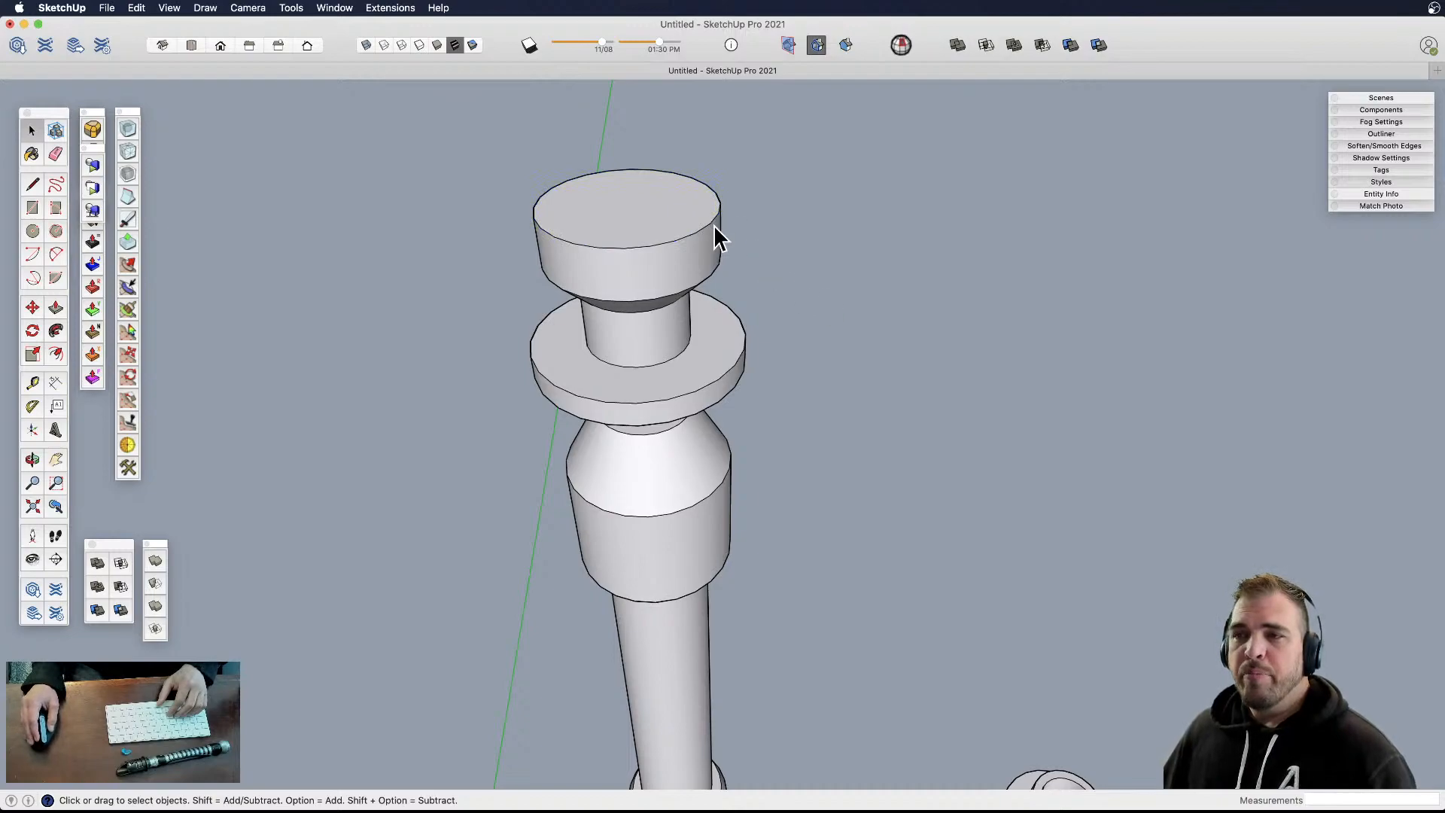
scroll(711, 229, down, 3)
scroll(715, 226, down, 3)
middle_drag(715, 226, 632, 500)
triple_click(695, 249)
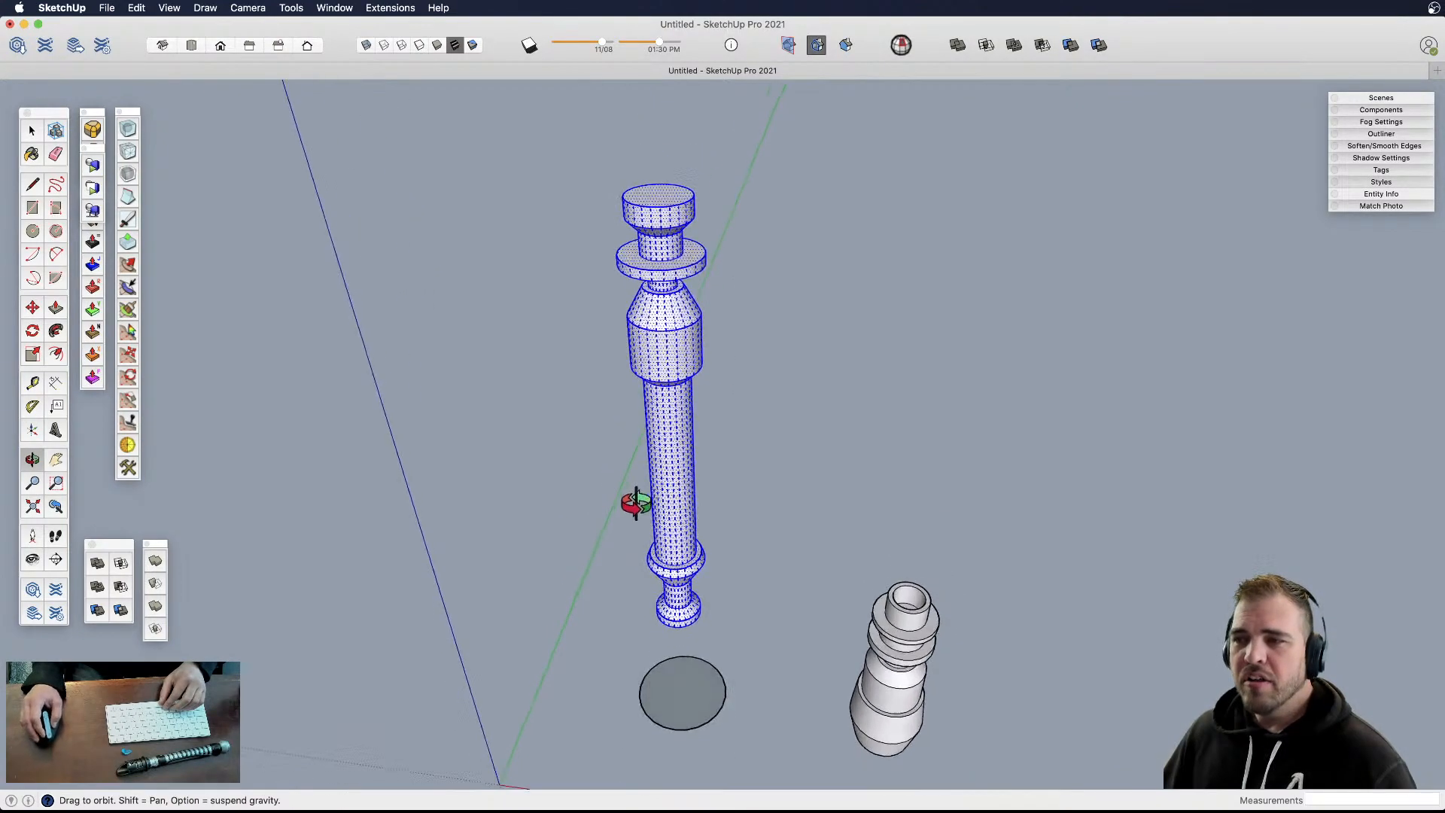
right_click(652, 251)
click(623, 316)
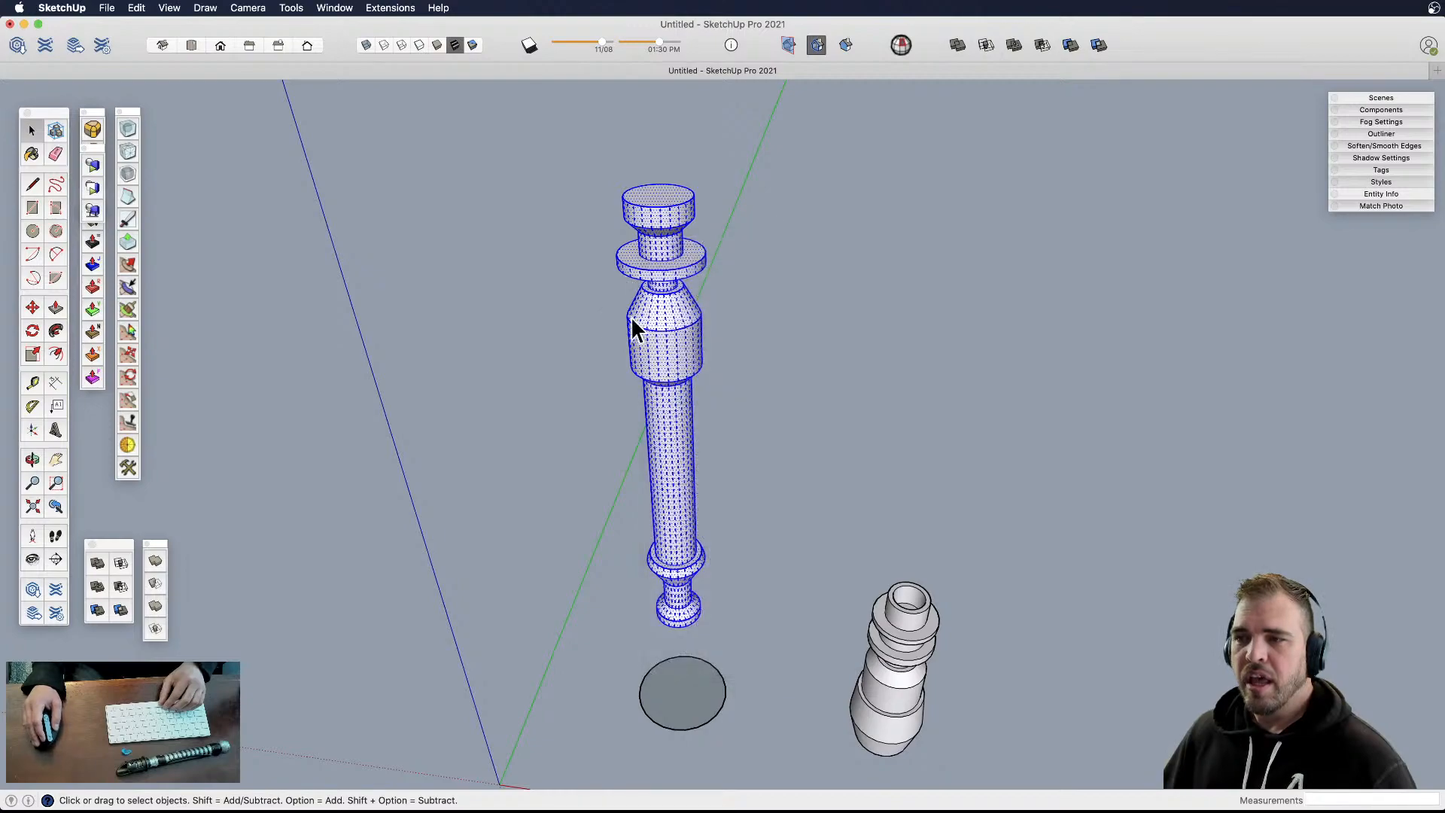
click(721, 354)
right_click(665, 319)
click(662, 318)
- Select the whole revolved hilt with hidden geometry turned off and weld its edges
drag(565, 168, 820, 625)
middle_drag(777, 635, 662, 238)
drag(617, 158, 831, 692)
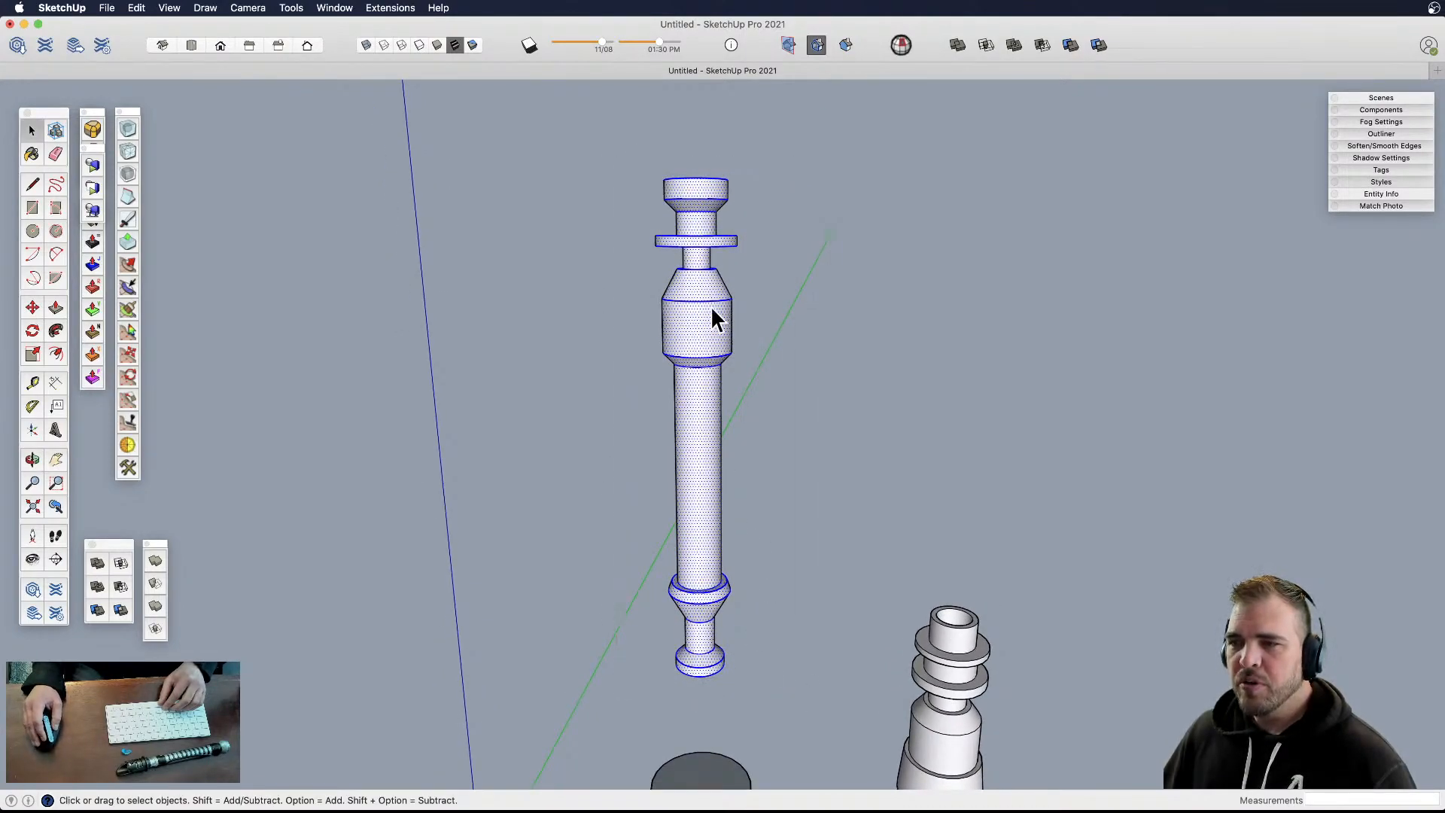
key(alt+h)
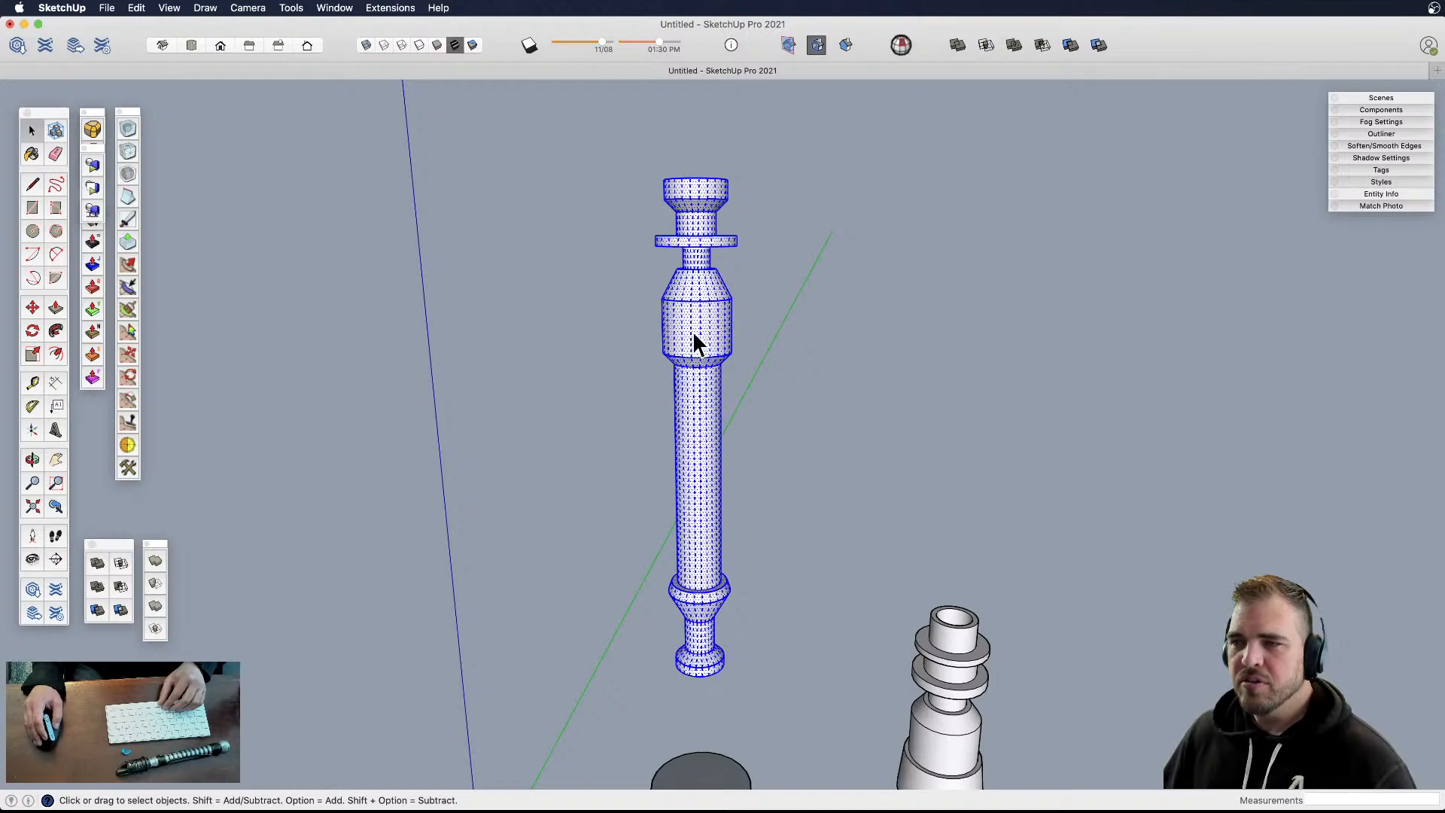
drag(598, 136, 803, 709)
key(alt+h)
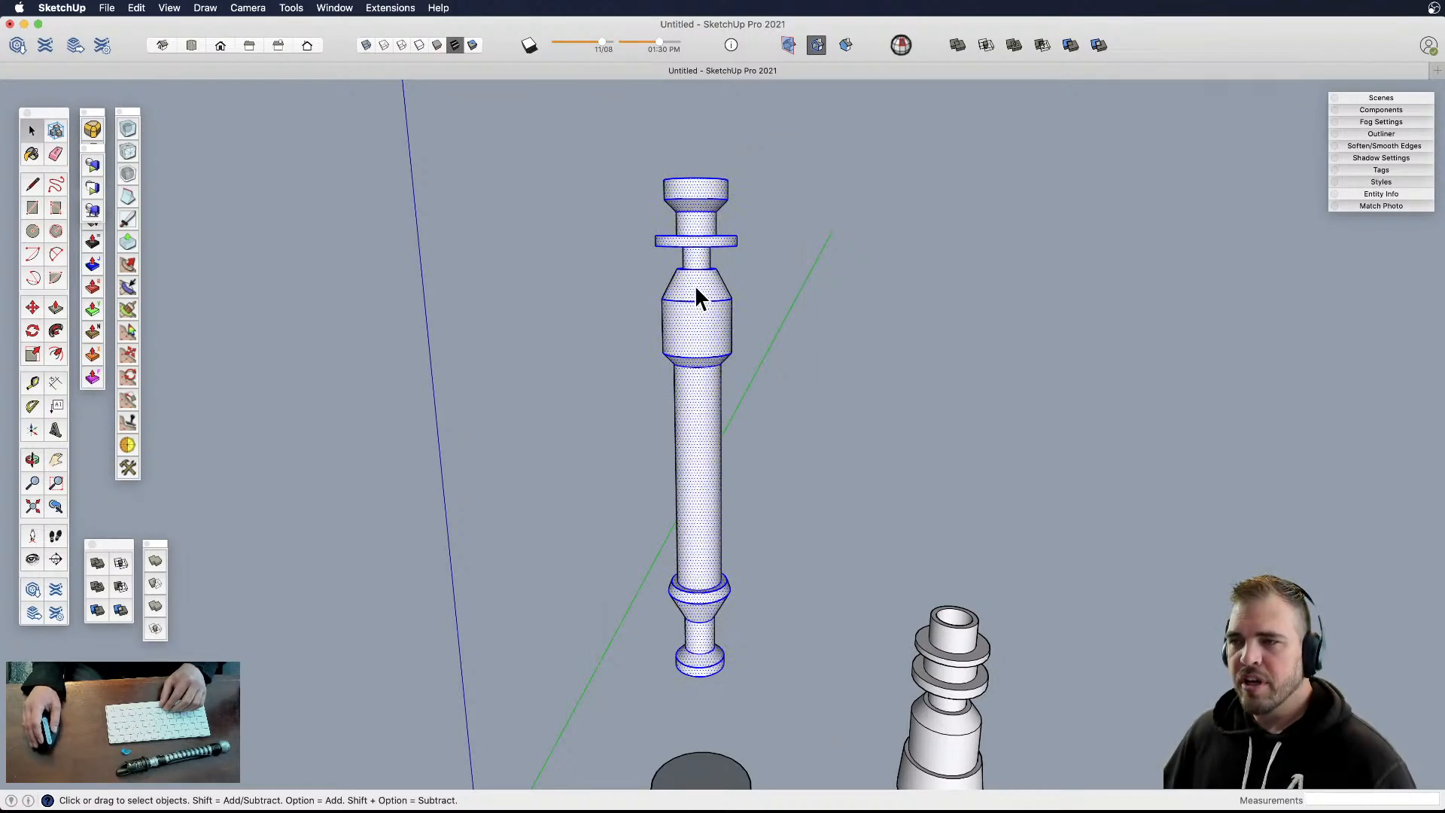
right_click(698, 243)
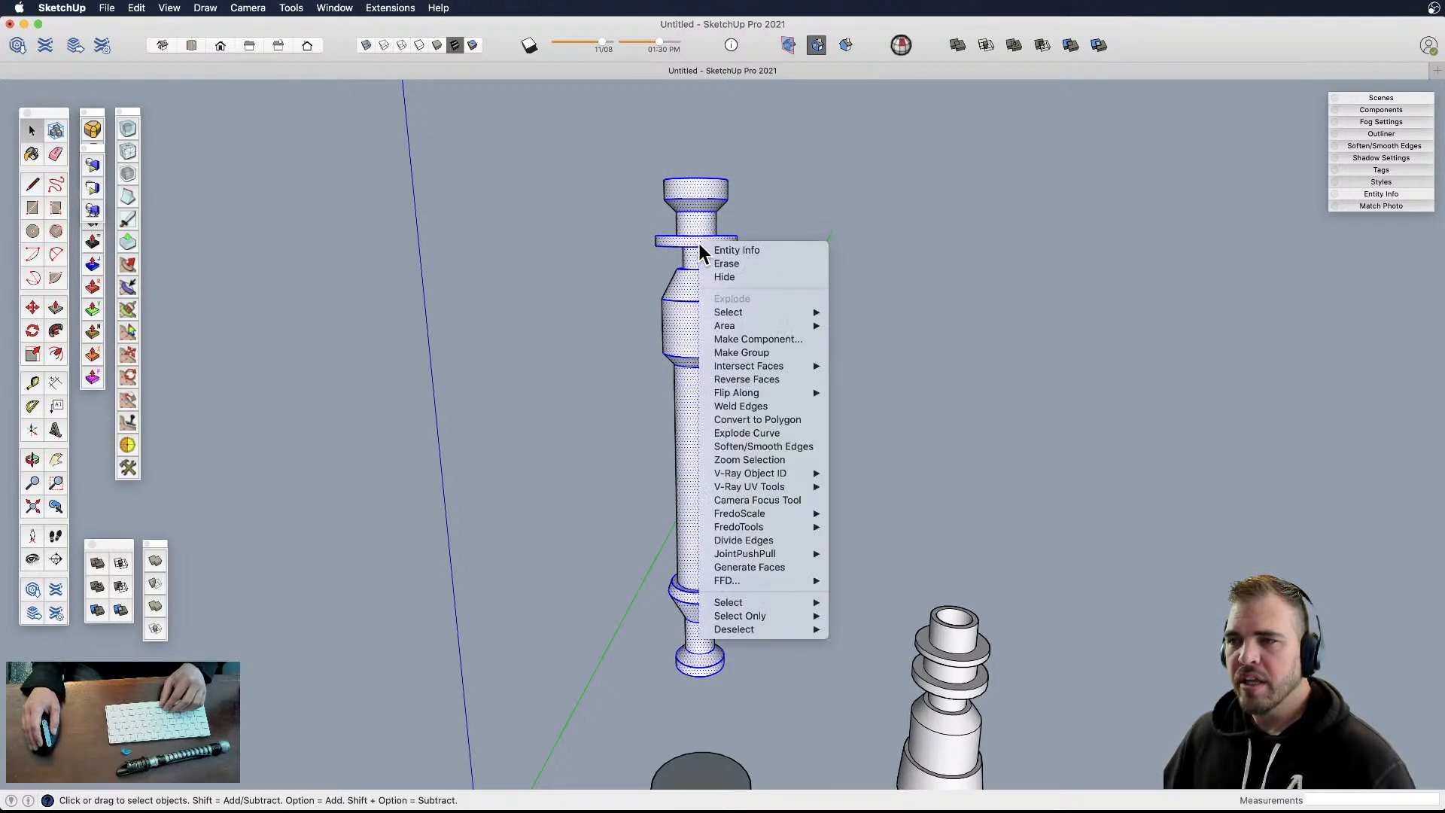
click(752, 408)
- Check the welded curves by selecting circular edges on the hilt's disc, cone and barrel one after another
middle_drag(730, 315, 711, 286)
scroll(712, 271, up, 2)
scroll(712, 280, up, 3)
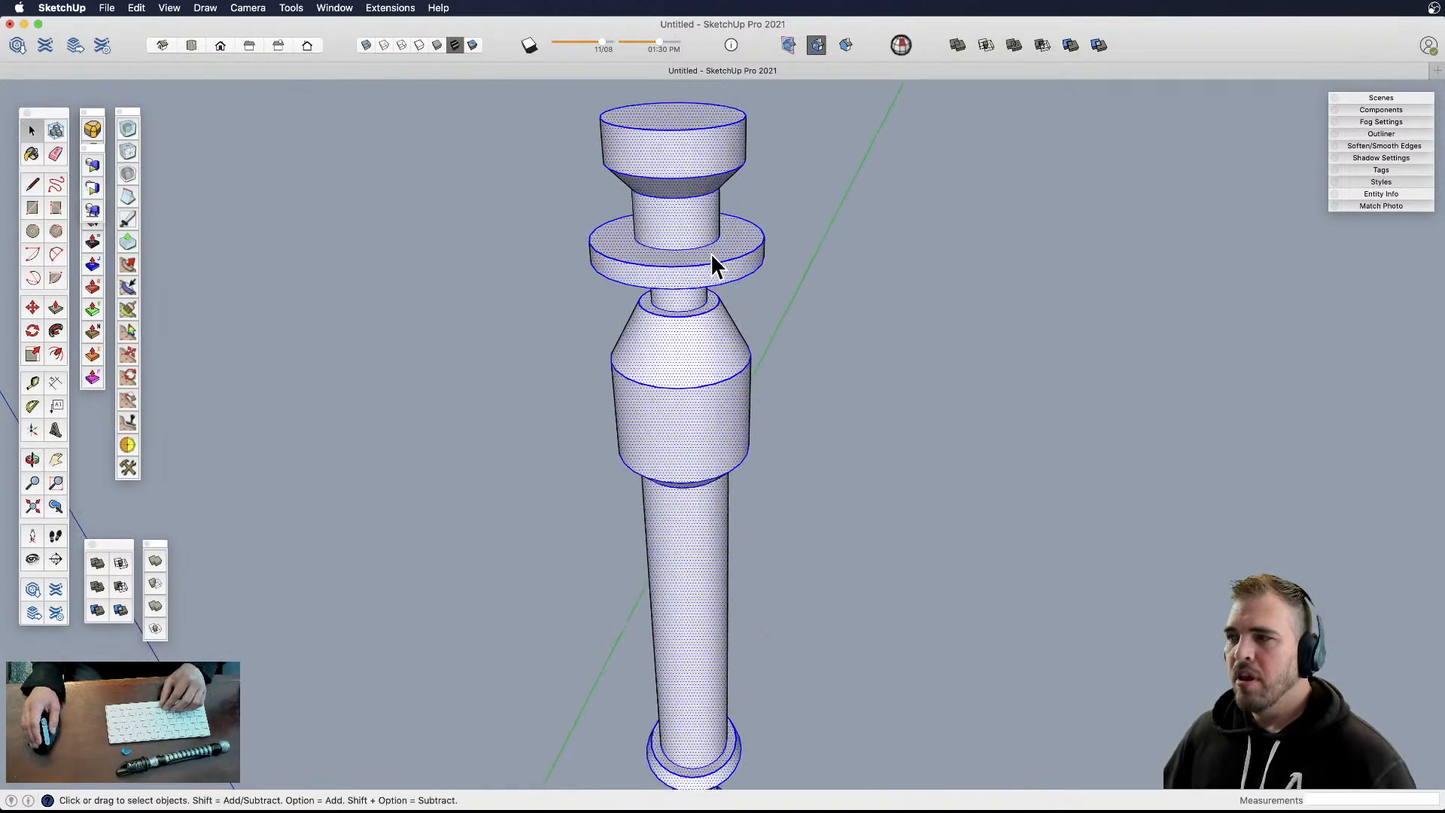
click(719, 265)
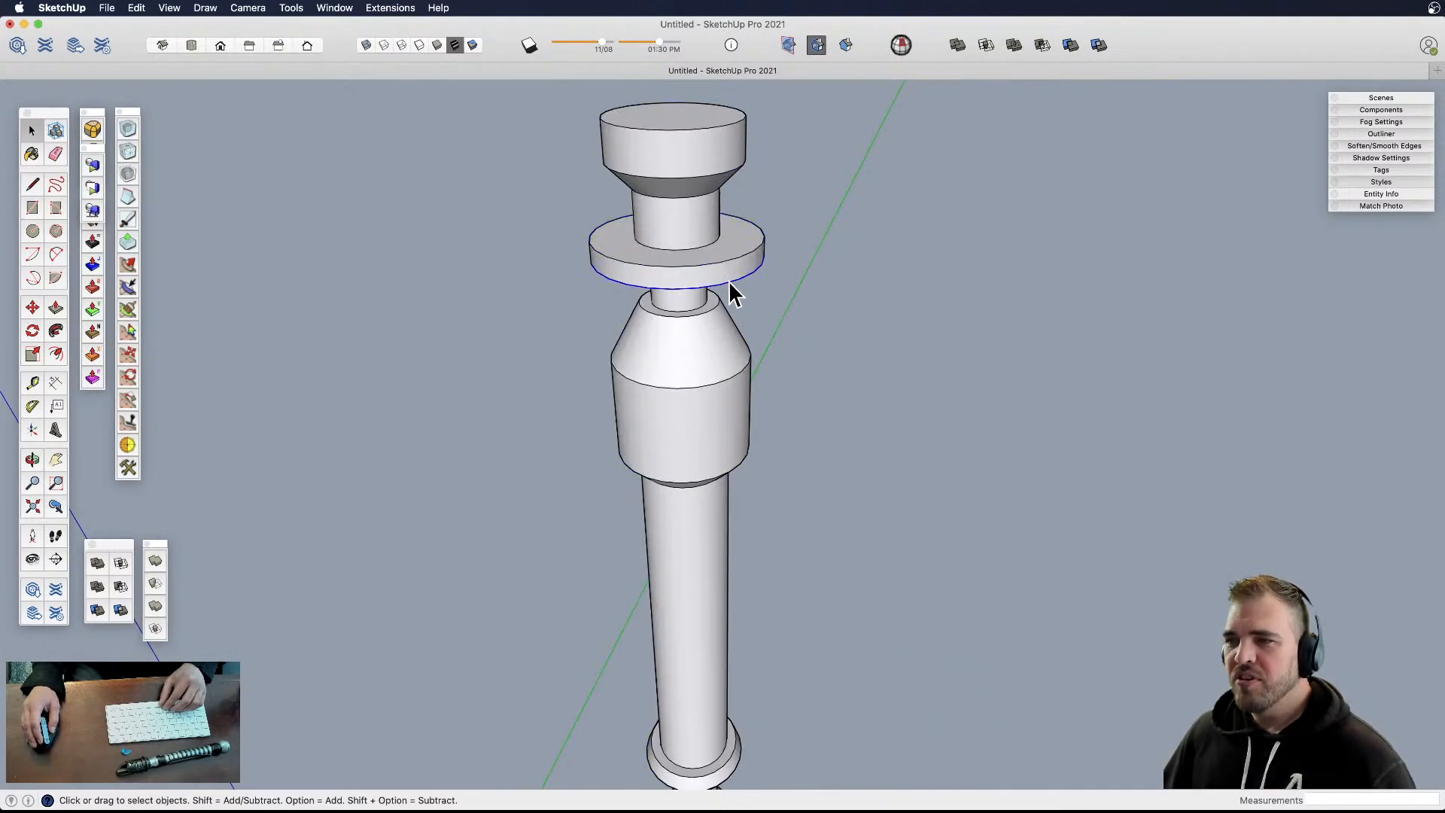
click(721, 374)
click(736, 479)
middle_drag(717, 516, 719, 361)
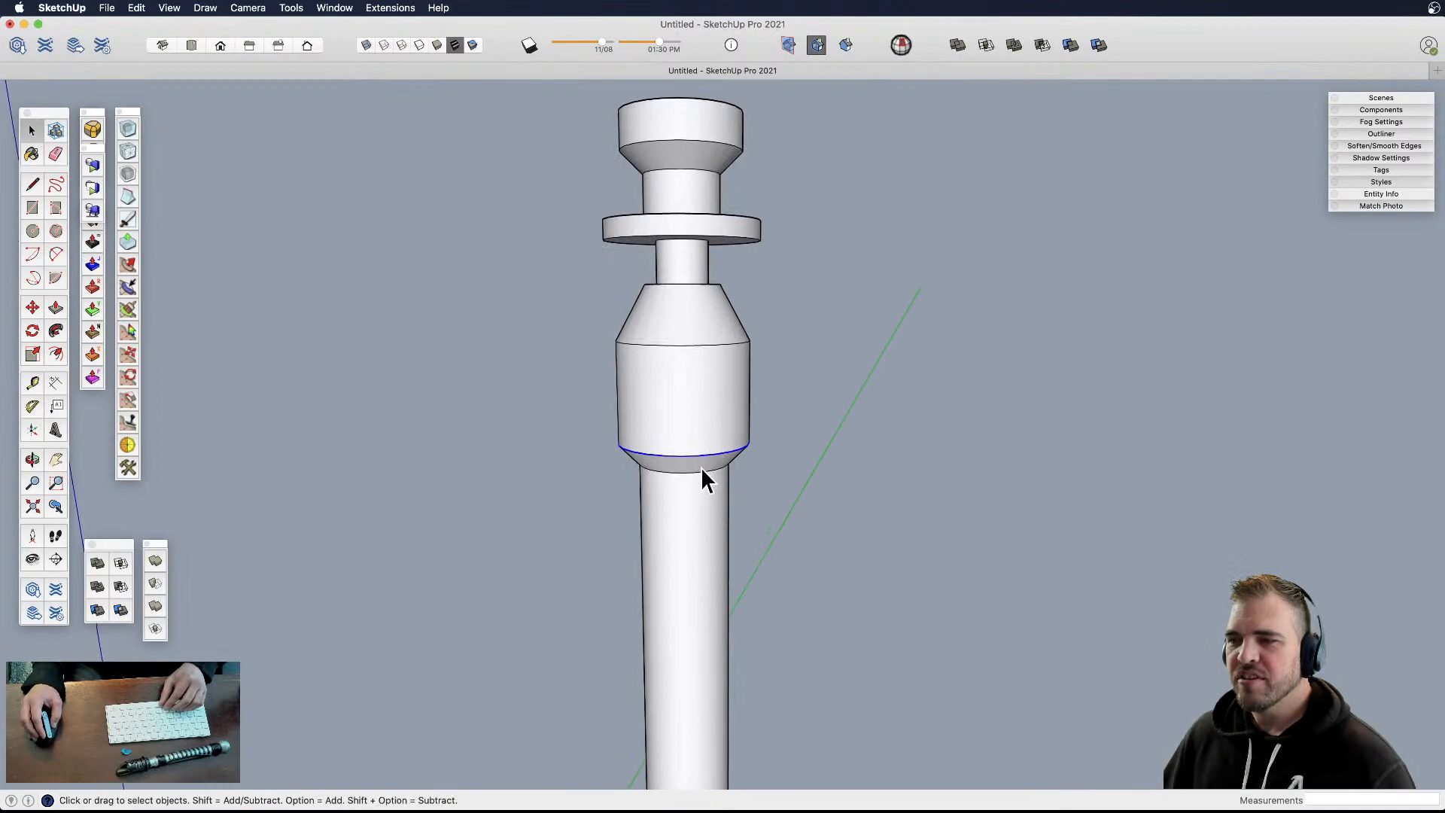
click(703, 472)
shift+middle_drag(679, 531, 687, 360)
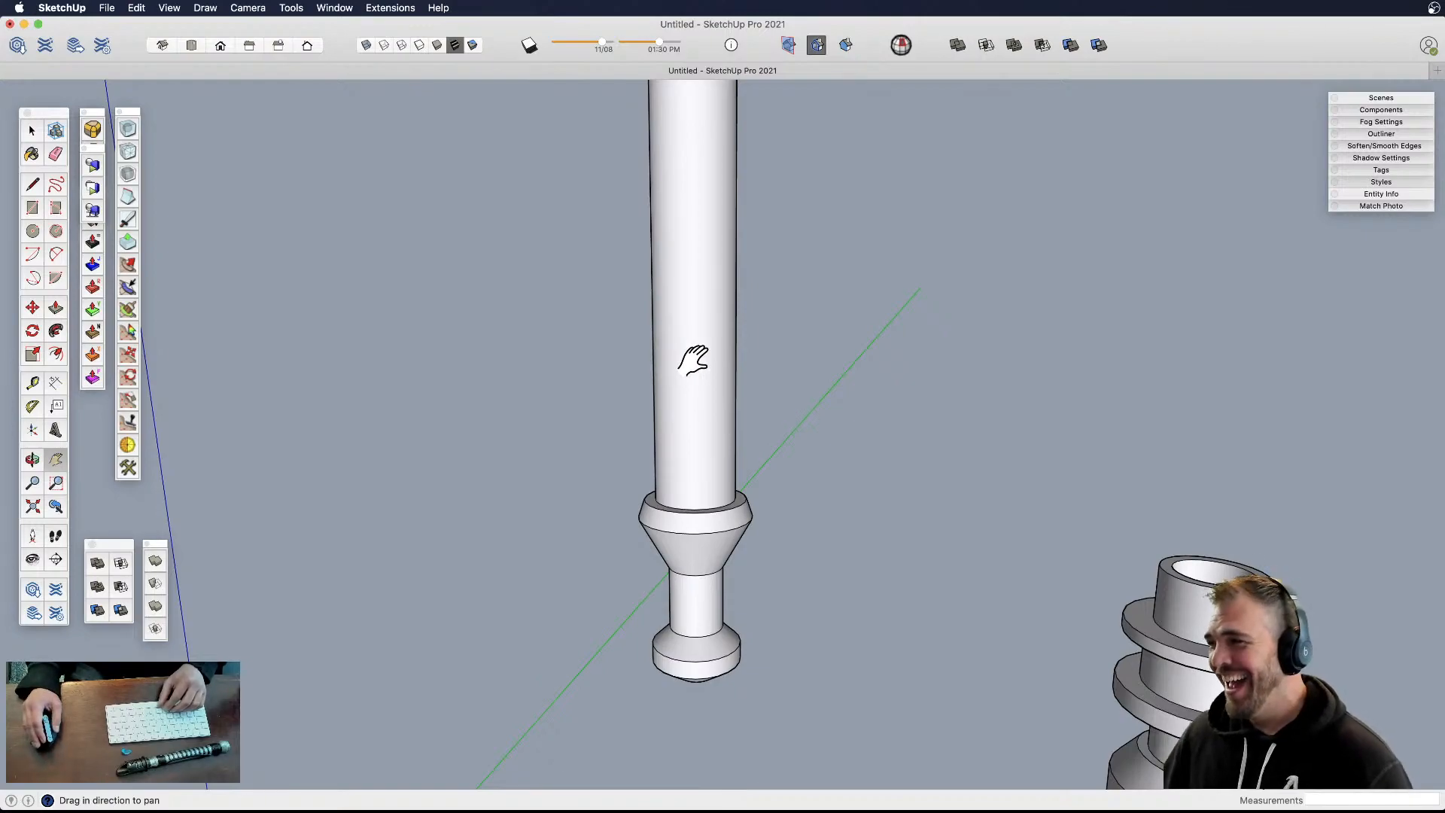
- Scale the narrow neck surface between the lower flange and the base knob outward by about 1.42
scroll(694, 407, down, 5)
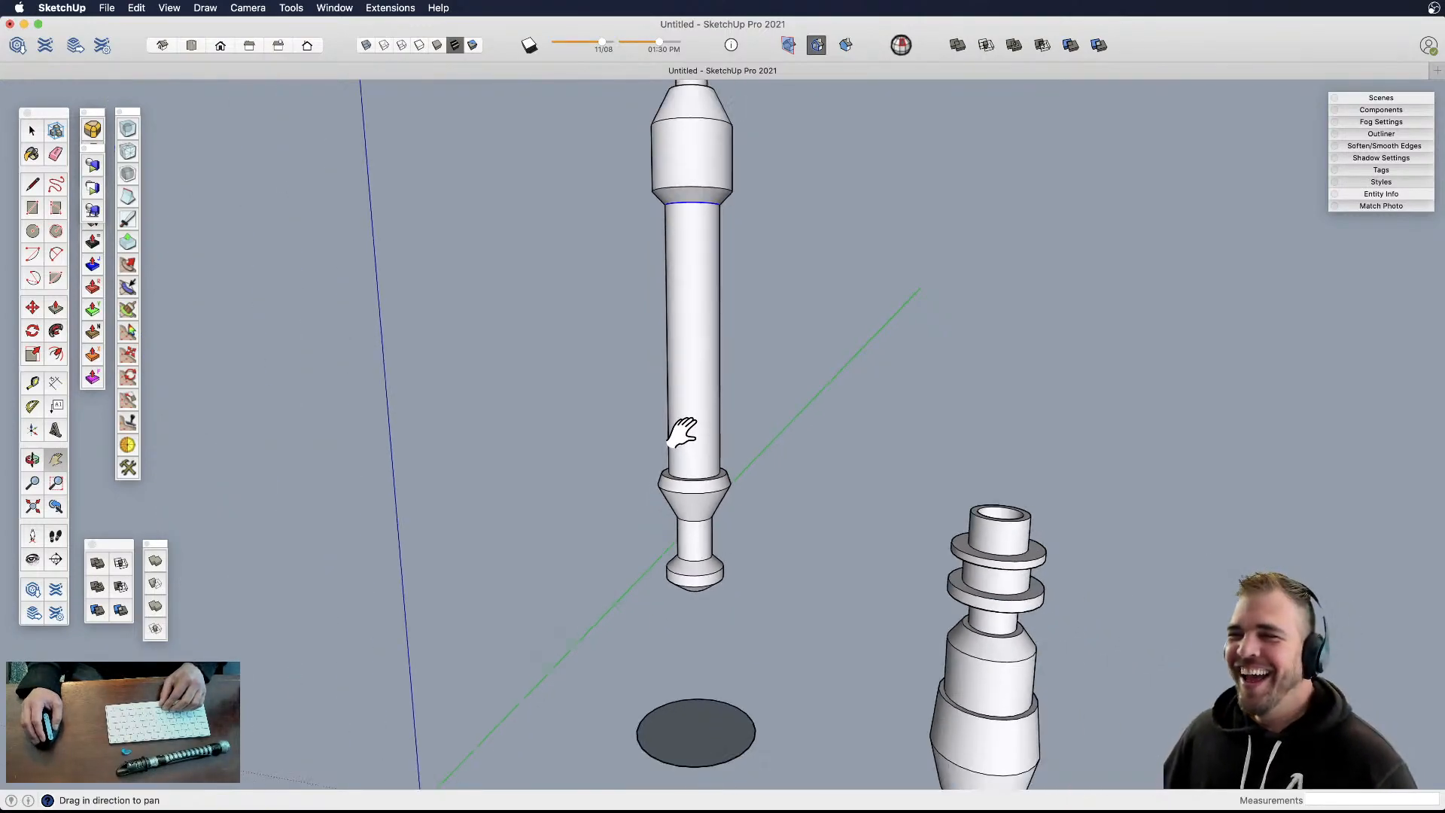
drag(690, 496, 734, 396)
key(space)
click(700, 445)
scroll(724, 417, up, 5)
key(s)
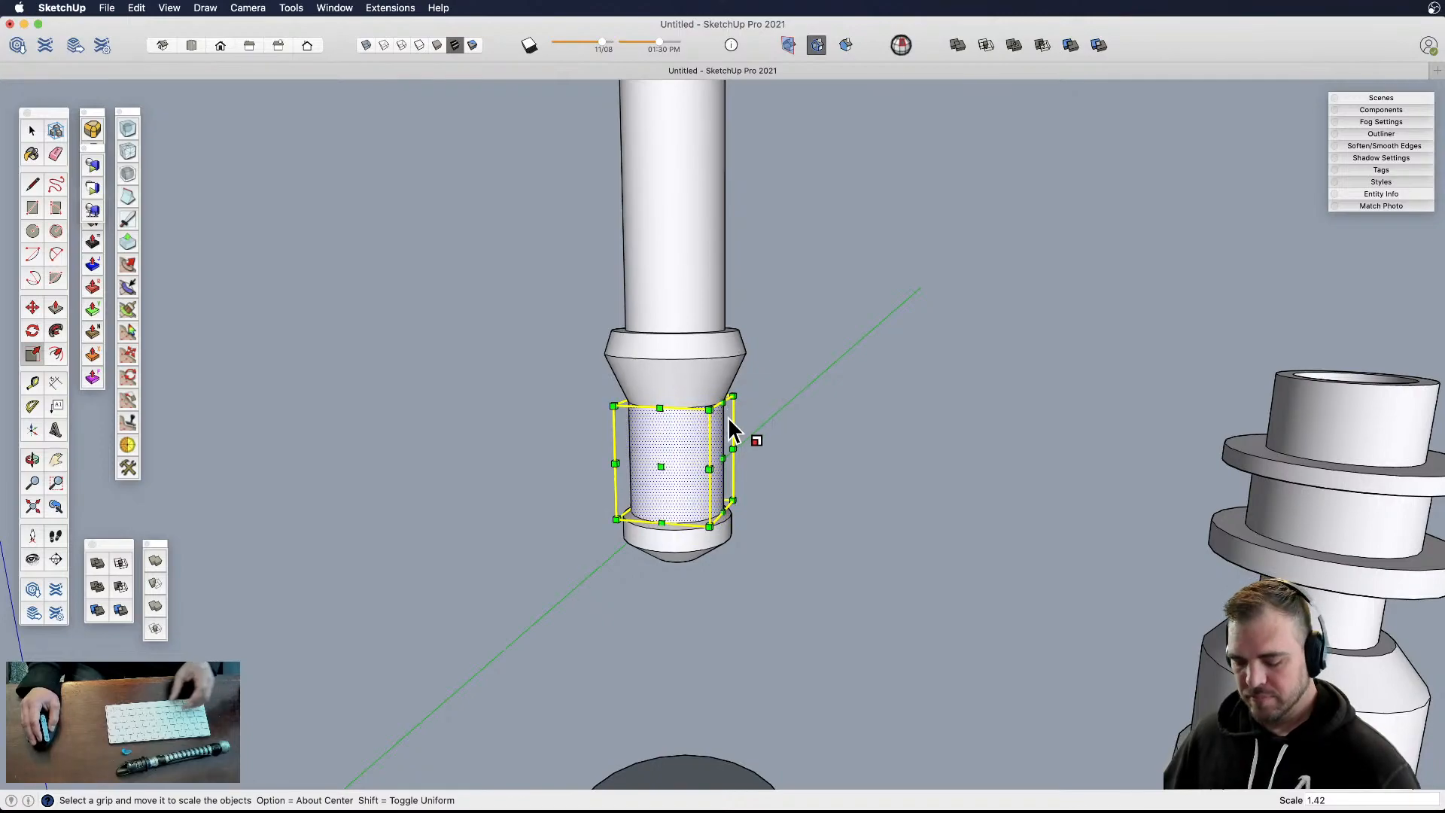
key(space)
- Scale the upper tapered band of the lower flange inward to about 0.90
click(721, 358)
shift+middle_drag(721, 358, 734, 482)
click(751, 455)
scroll(756, 458, up, 3)
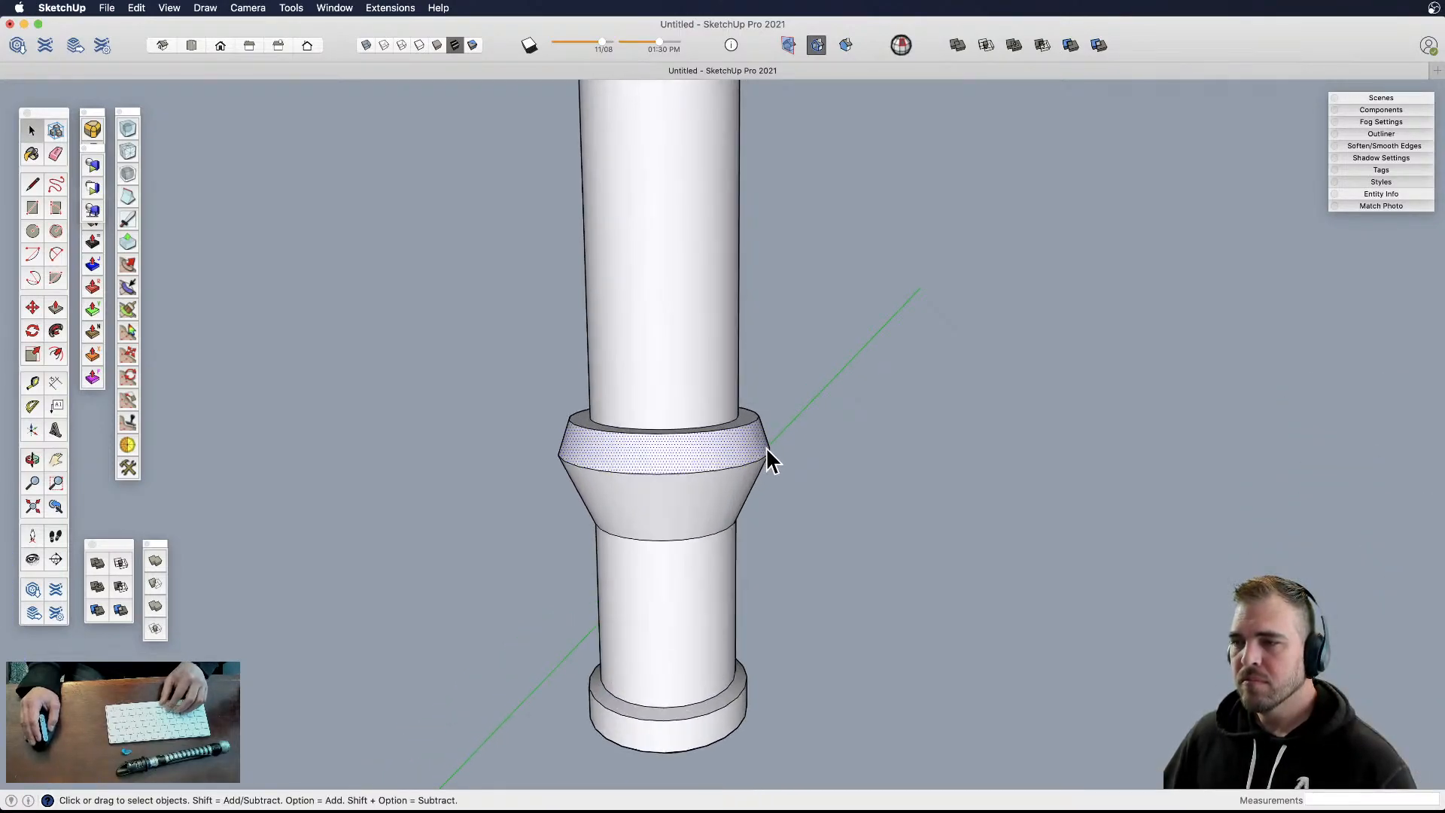
key(s)
click(787, 404)
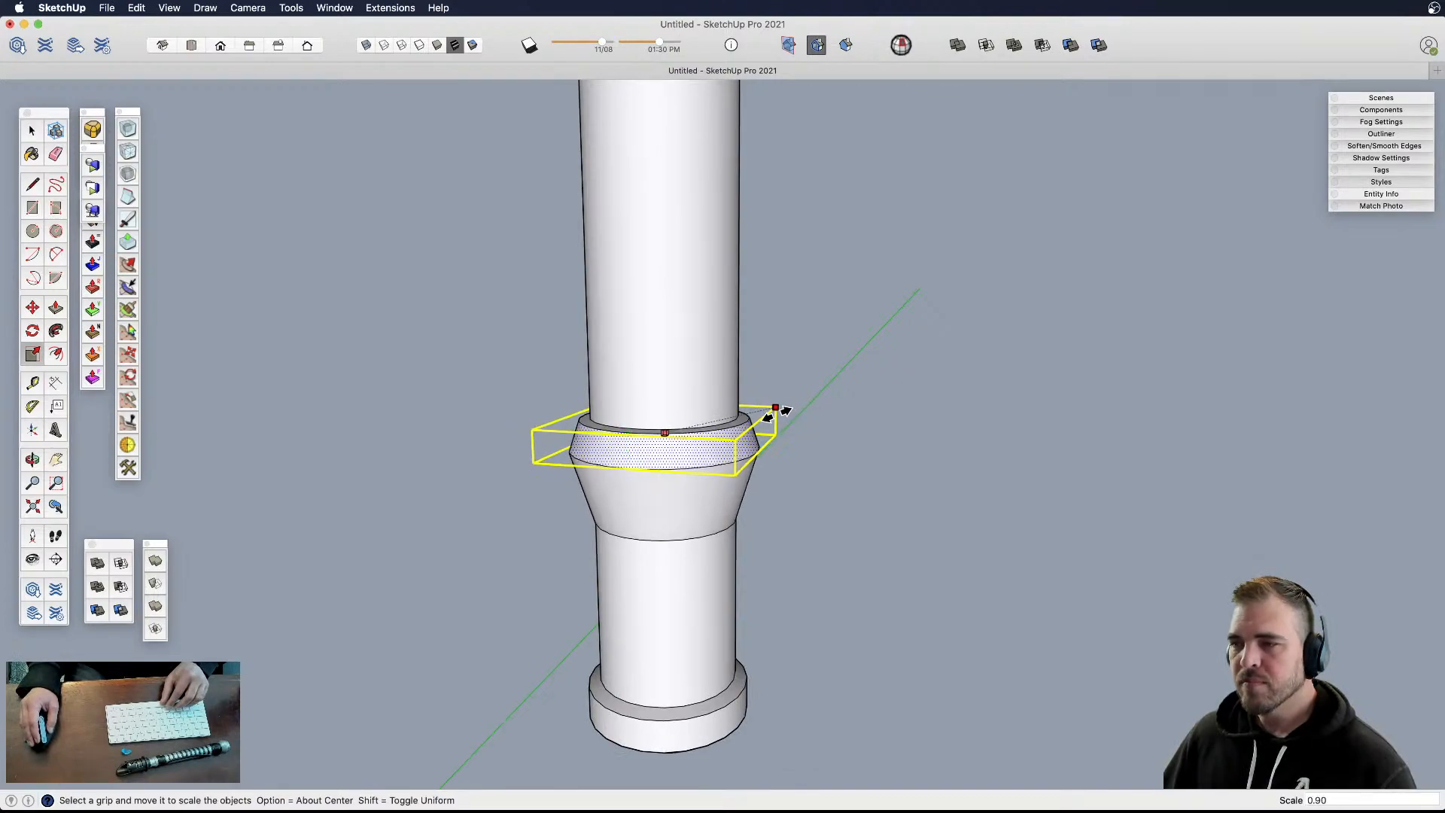
click(768, 410)
key(space)
- Scale the outer band of the base knob outward by about 1.16
scroll(700, 488, down, 5)
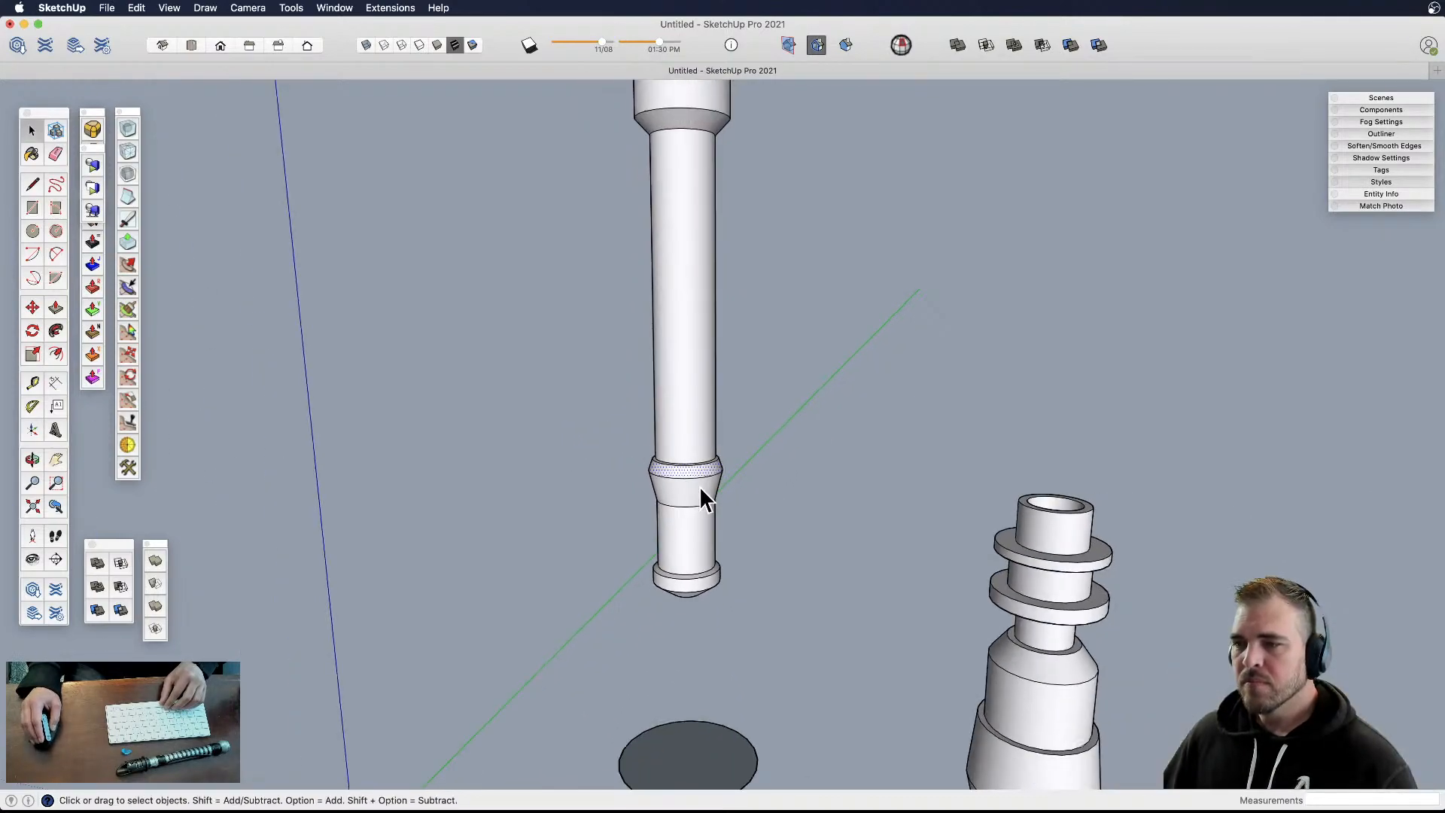
scroll(711, 592, up, 5)
click(716, 574)
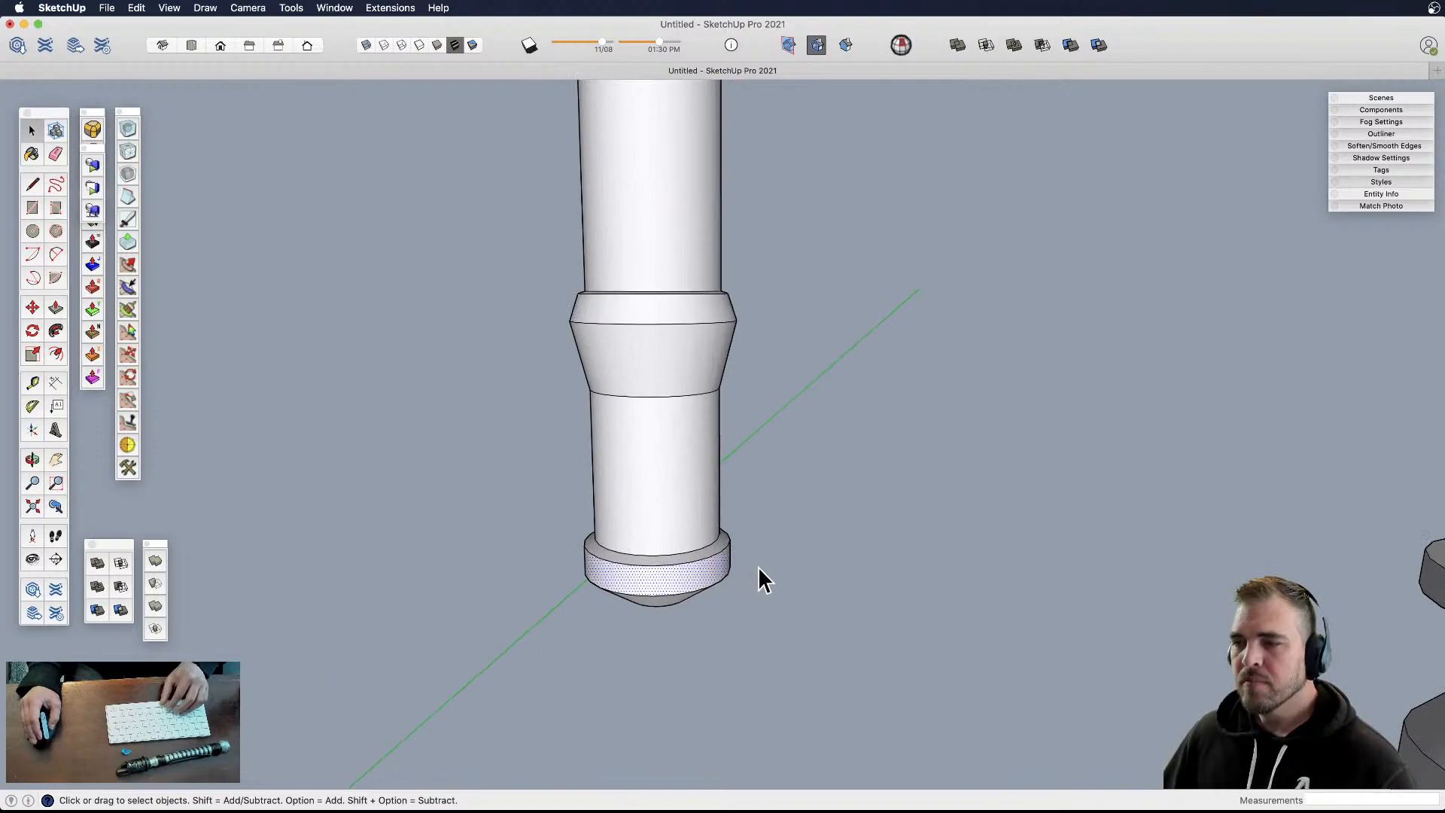
key(s)
drag(744, 523, 752, 517)
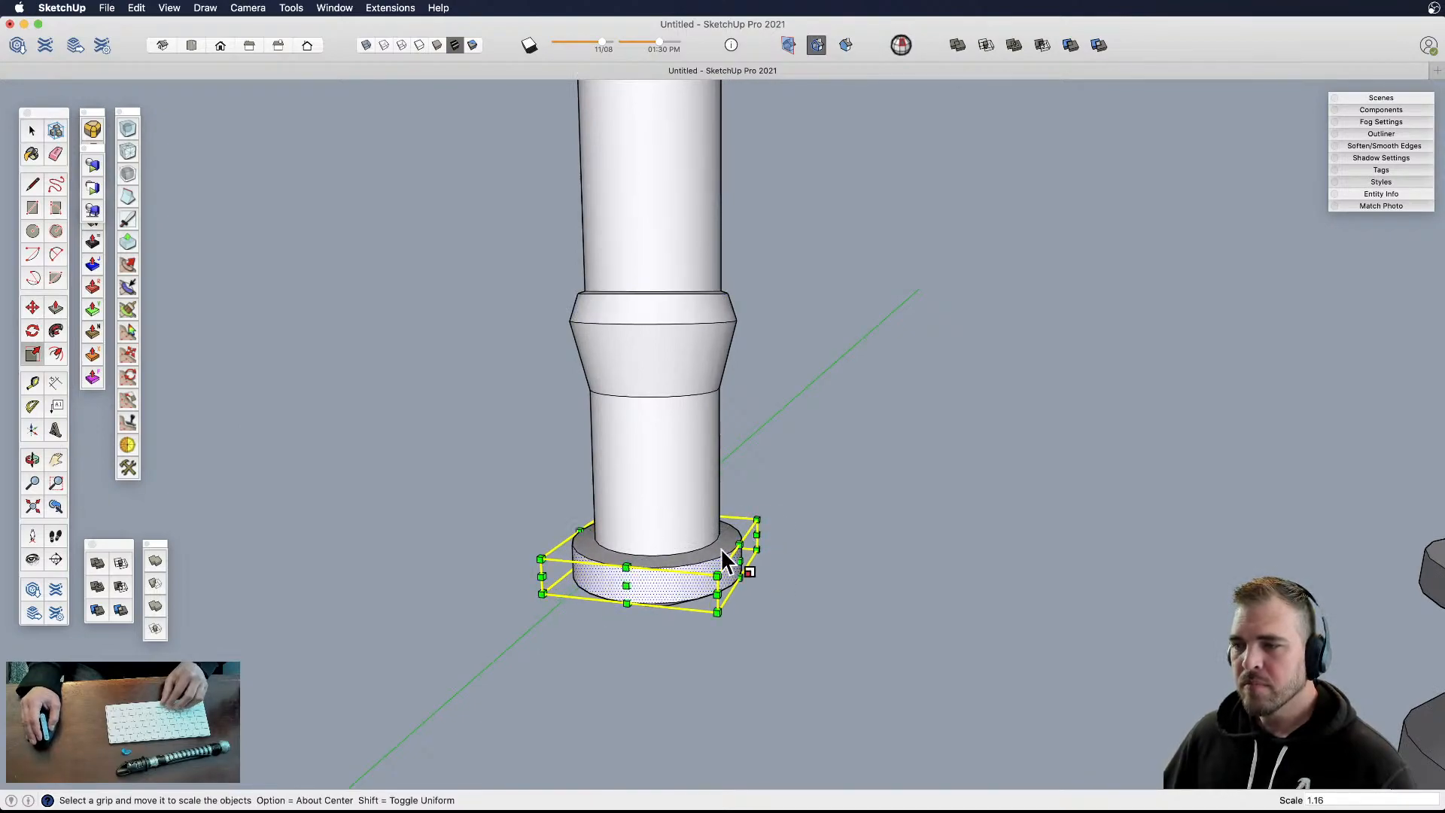
key(space)
- Move the circular edge at the foot of the lower neck up in two moves to form a long taper
click(692, 550)
key(m)
click(689, 550)
click(690, 523)
scroll(689, 521, down, 1)
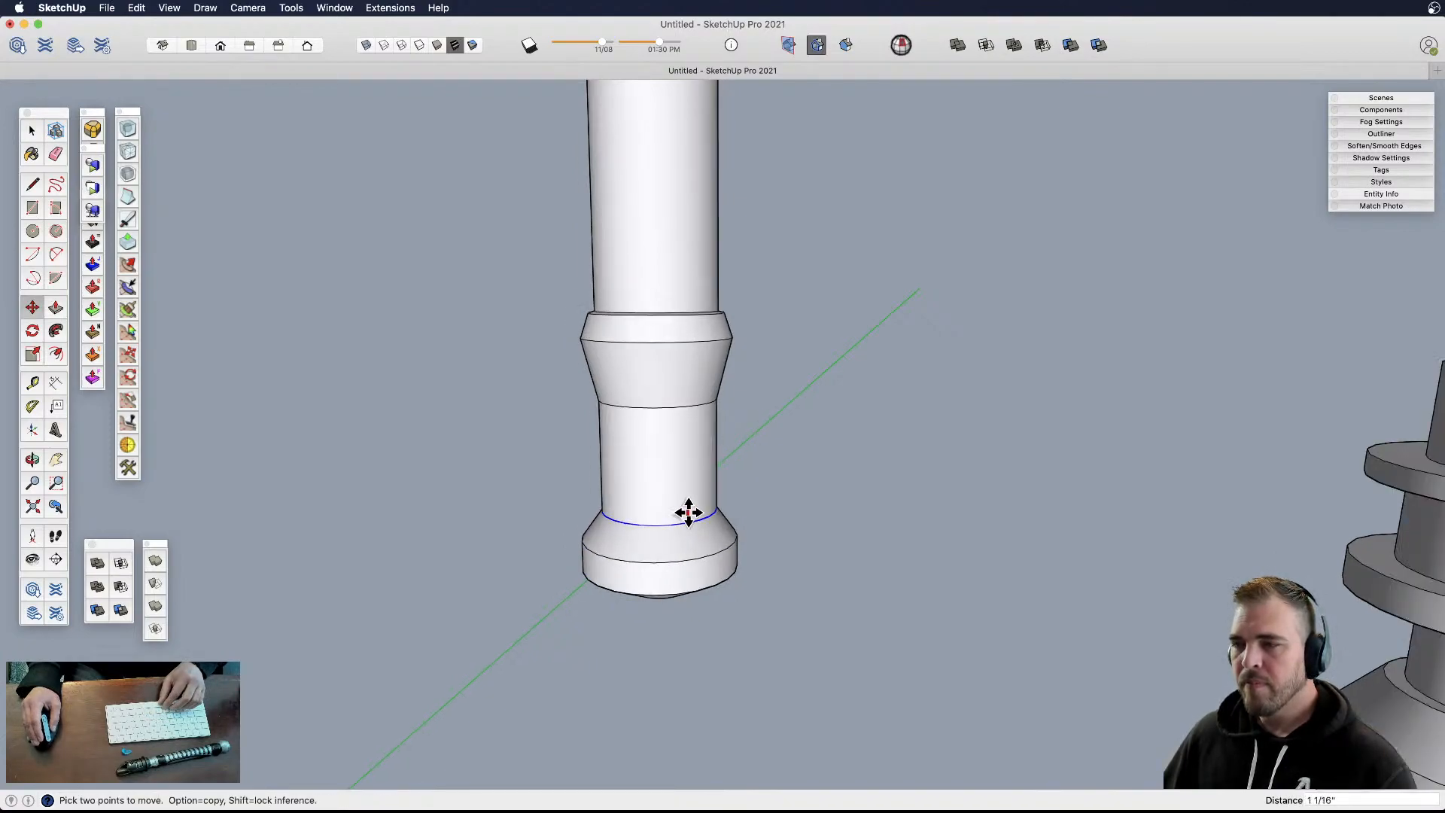
click(690, 525)
click(687, 436)
- Scale the outer surface of the wide upper barrel slightly inward
scroll(684, 474, down, 4)
shift+middle_drag(683, 474, 684, 519)
scroll(684, 429, down, 4)
shift+middle_drag(685, 414, 682, 500)
middle_drag(683, 501, 681, 518)
scroll(681, 519, up, 6)
key(space)
click(706, 456)
key(s)
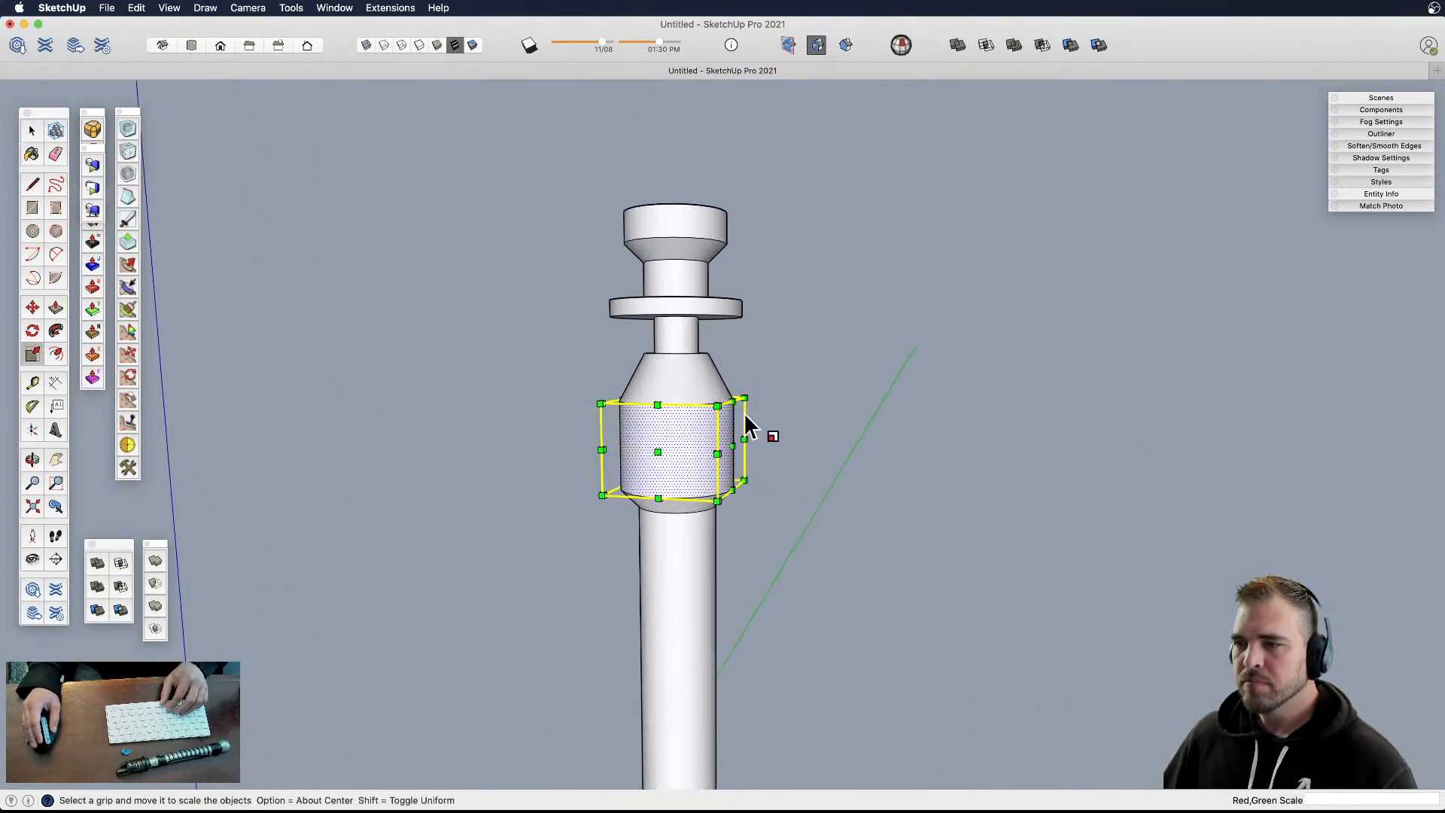
drag(744, 397, 737, 404)
scroll(722, 436, down, 3)
key(space)
- Select the disc and cap section at the hilt's upper end and move it down to shorten the thin neck
scroll(734, 444, up, 3)
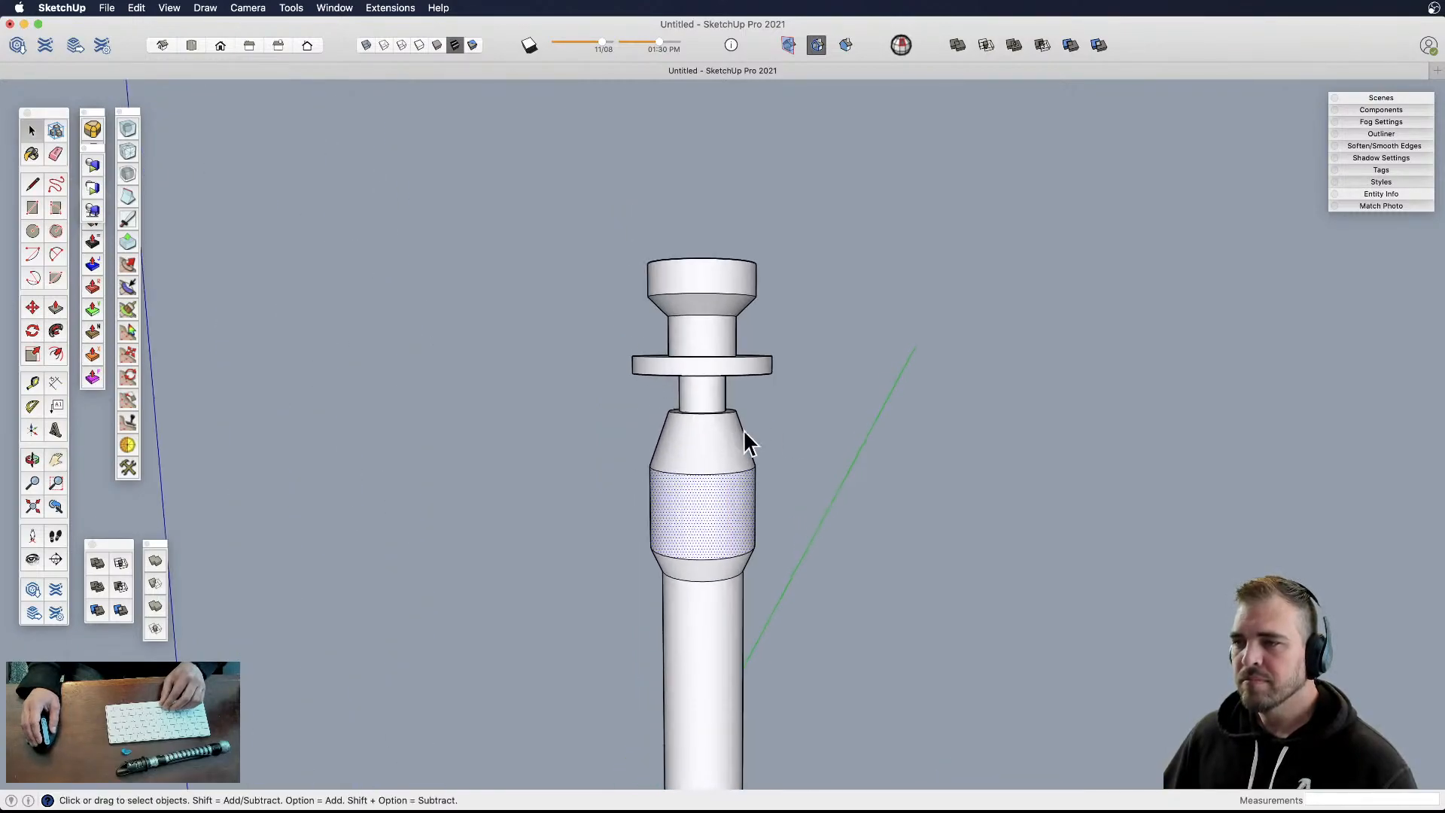
drag(576, 232, 831, 385)
key(m)
click(696, 328)
click(697, 344)
shift+middle_drag(710, 398, 696, 326)
key(space)
click(727, 387)
scroll(694, 396, down, 5)
shift+middle_drag(696, 475, 681, 437)
click(727, 416)
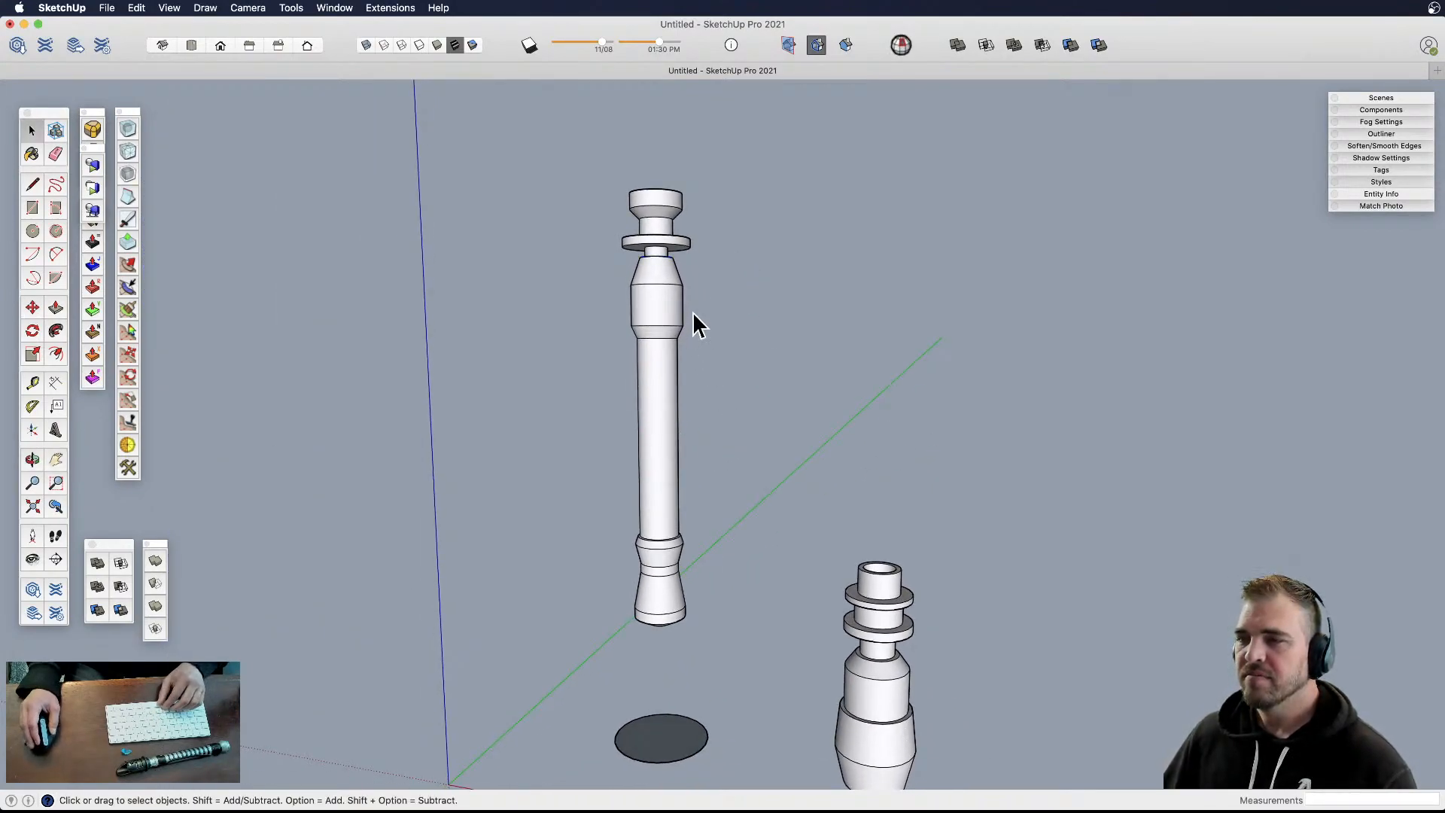
- Select the circular edge of the hilt's top face and show its Entity Info
scroll(640, 210, up, 5)
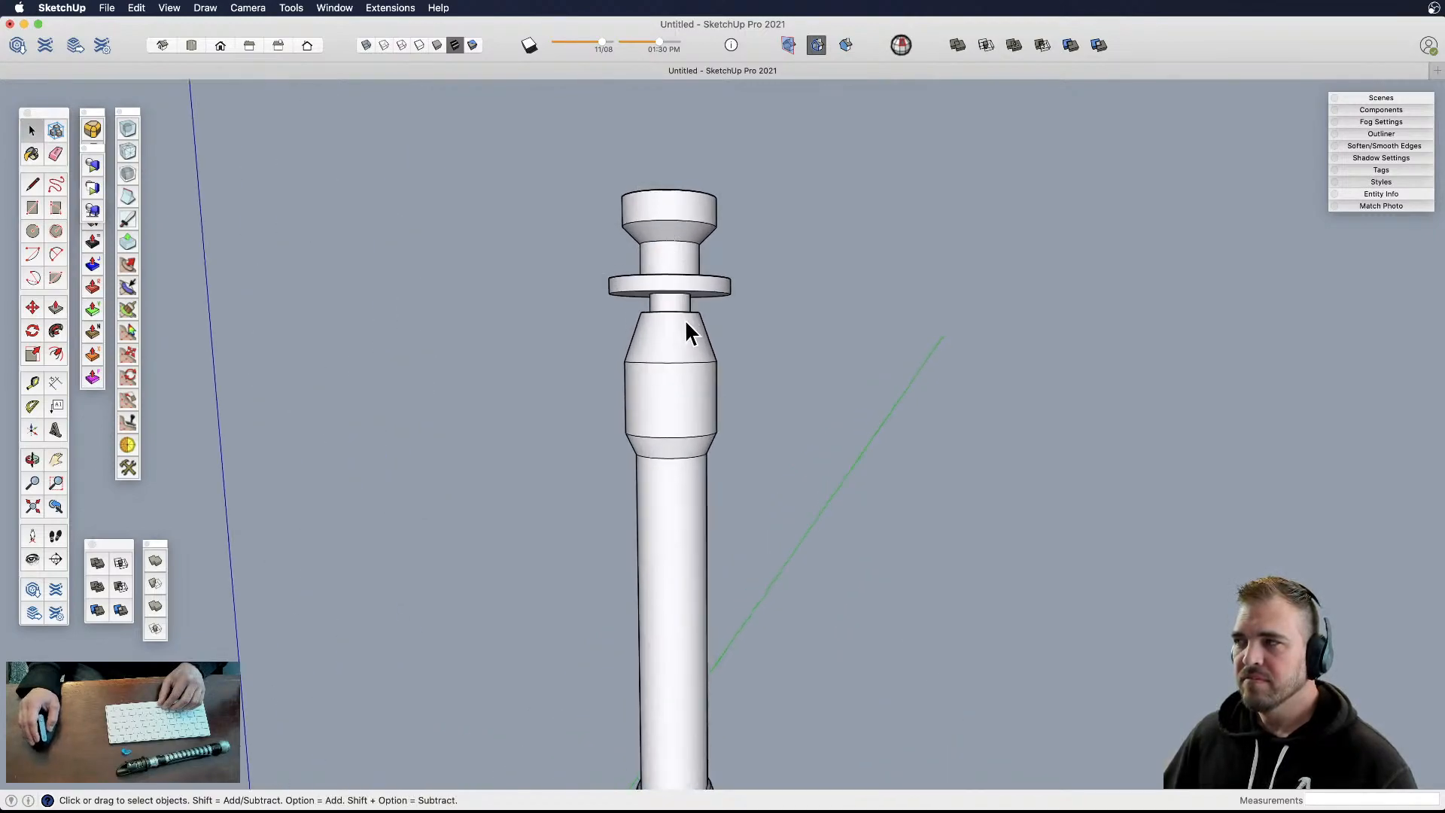
mouse_move(693, 316)
middle_down()
mouse_move(690, 291)
mouse_move(689, 427)
mouse_move(657, 267)
mouse_move(674, 422)
mouse_move(700, 319)
middle_up()
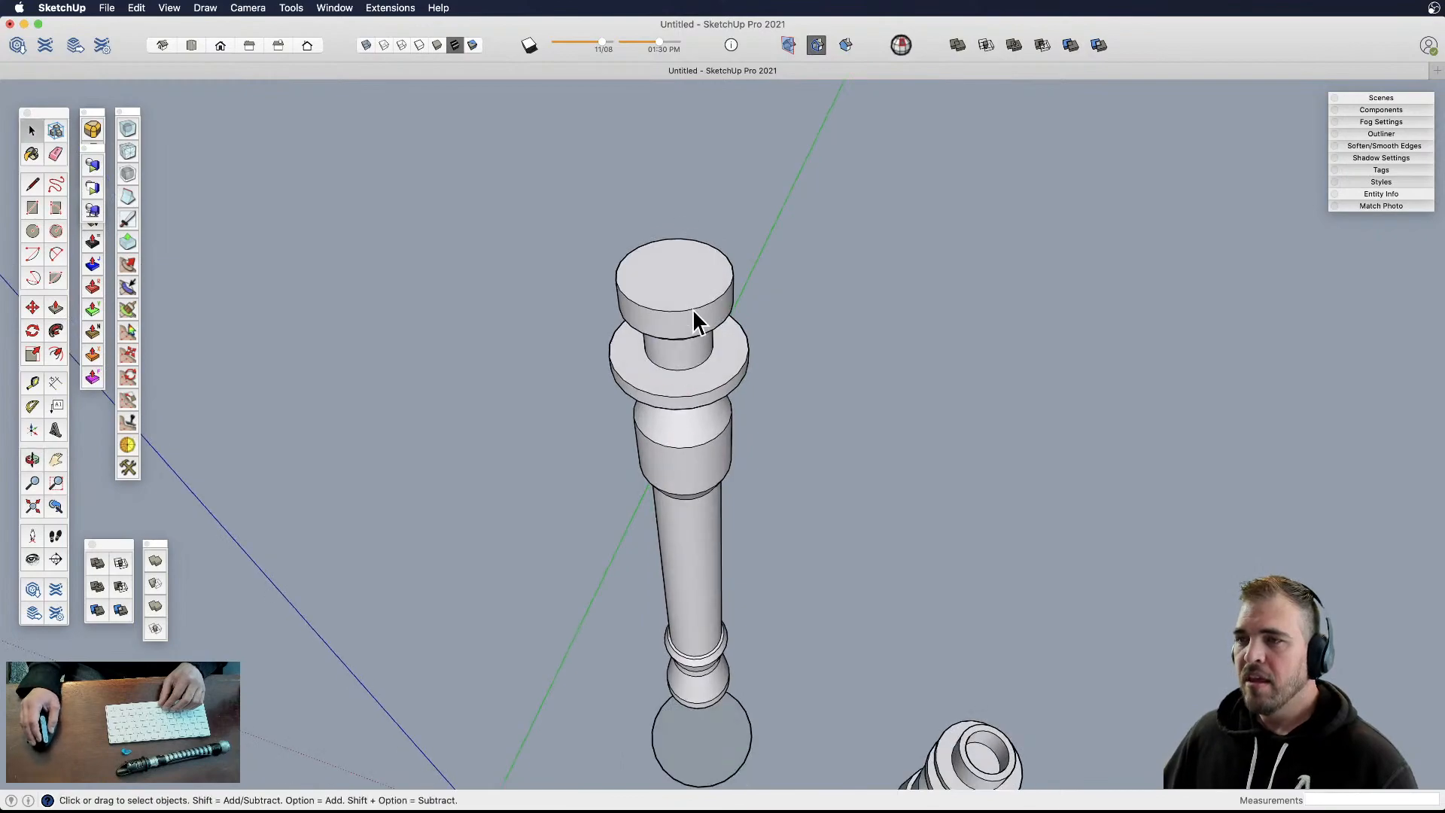
key(l)
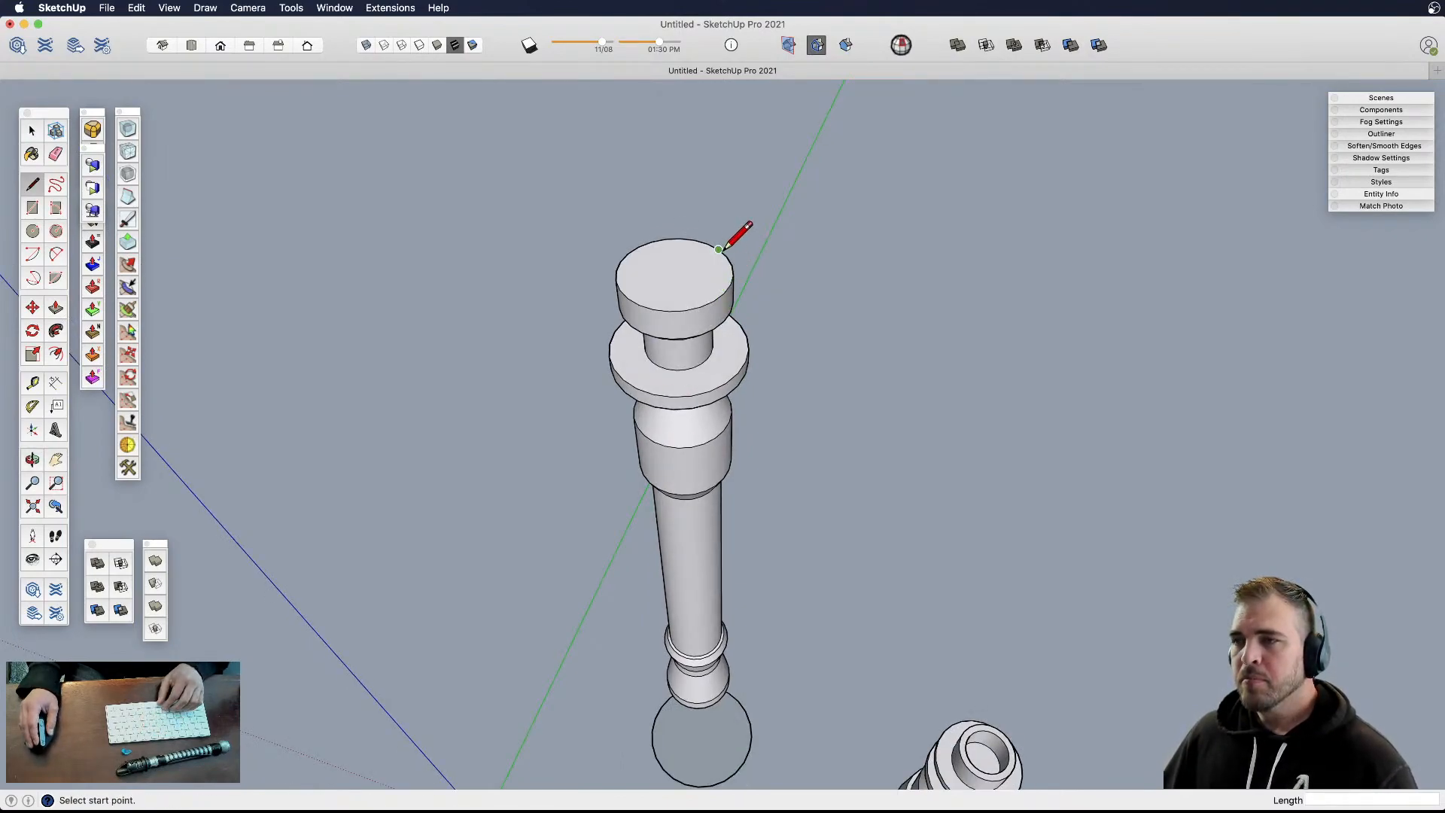
key(space)
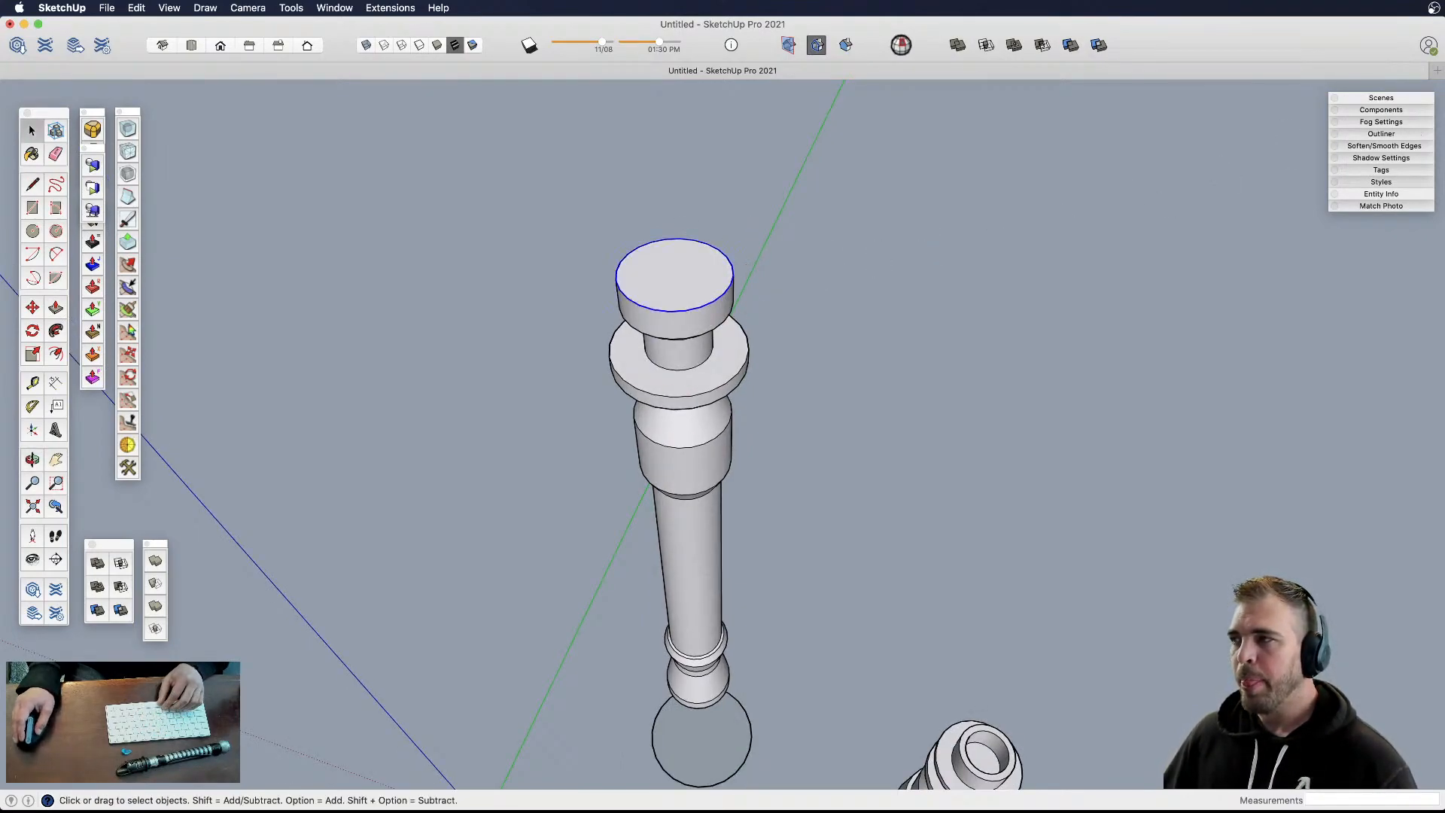
click(1388, 197)
drag(1360, 101, 1323, 93)
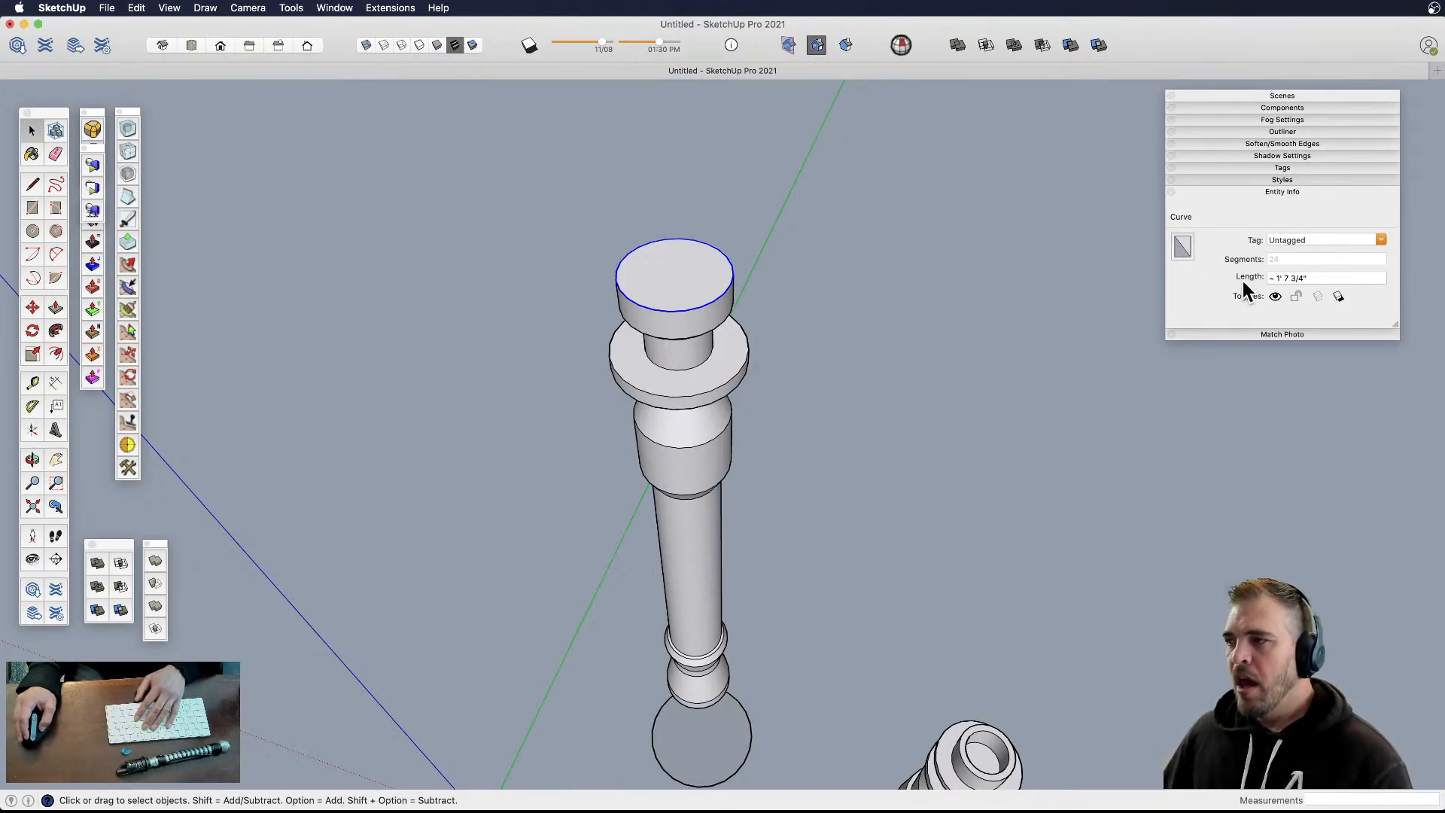
key(l)
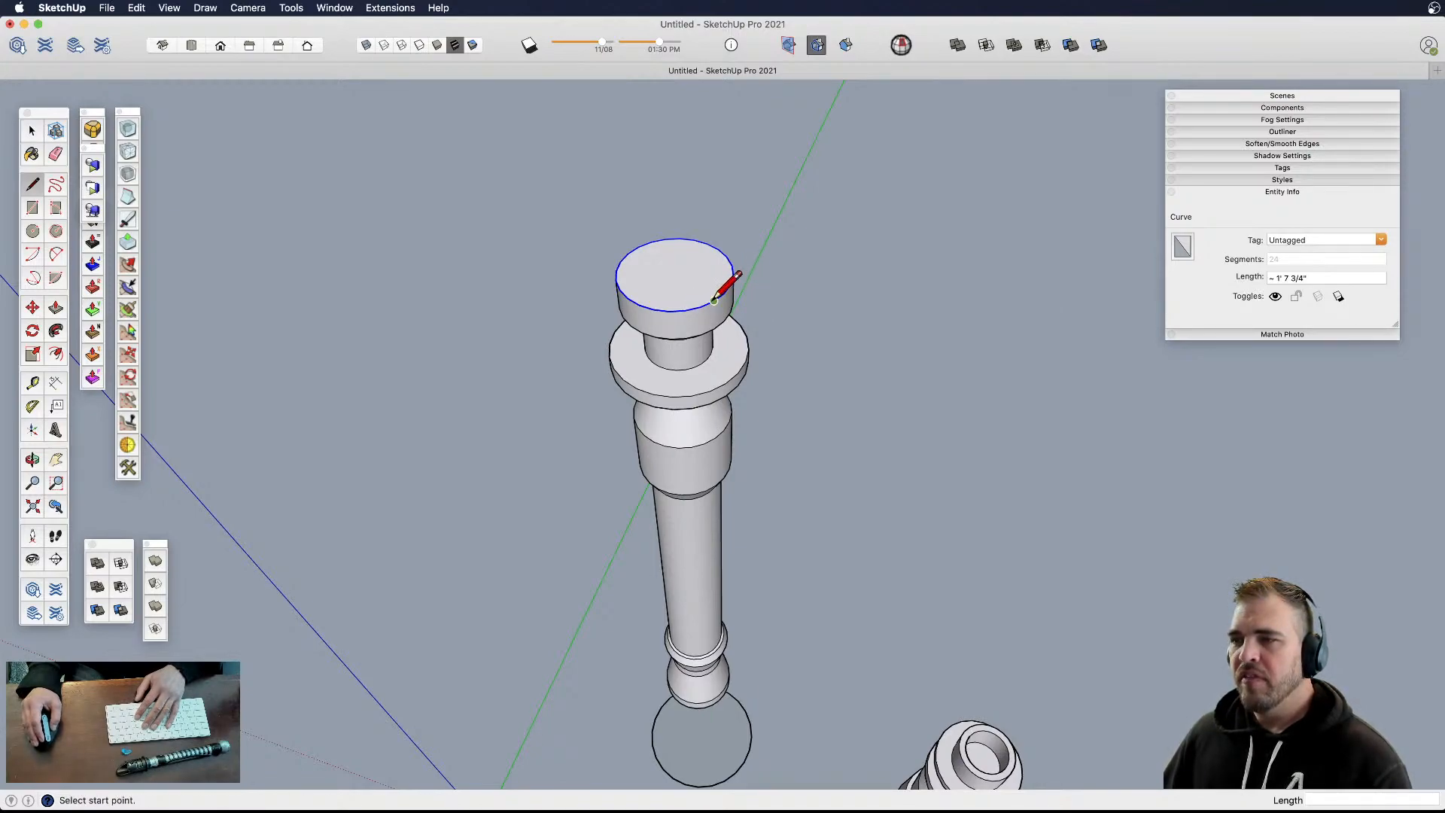
key(space)
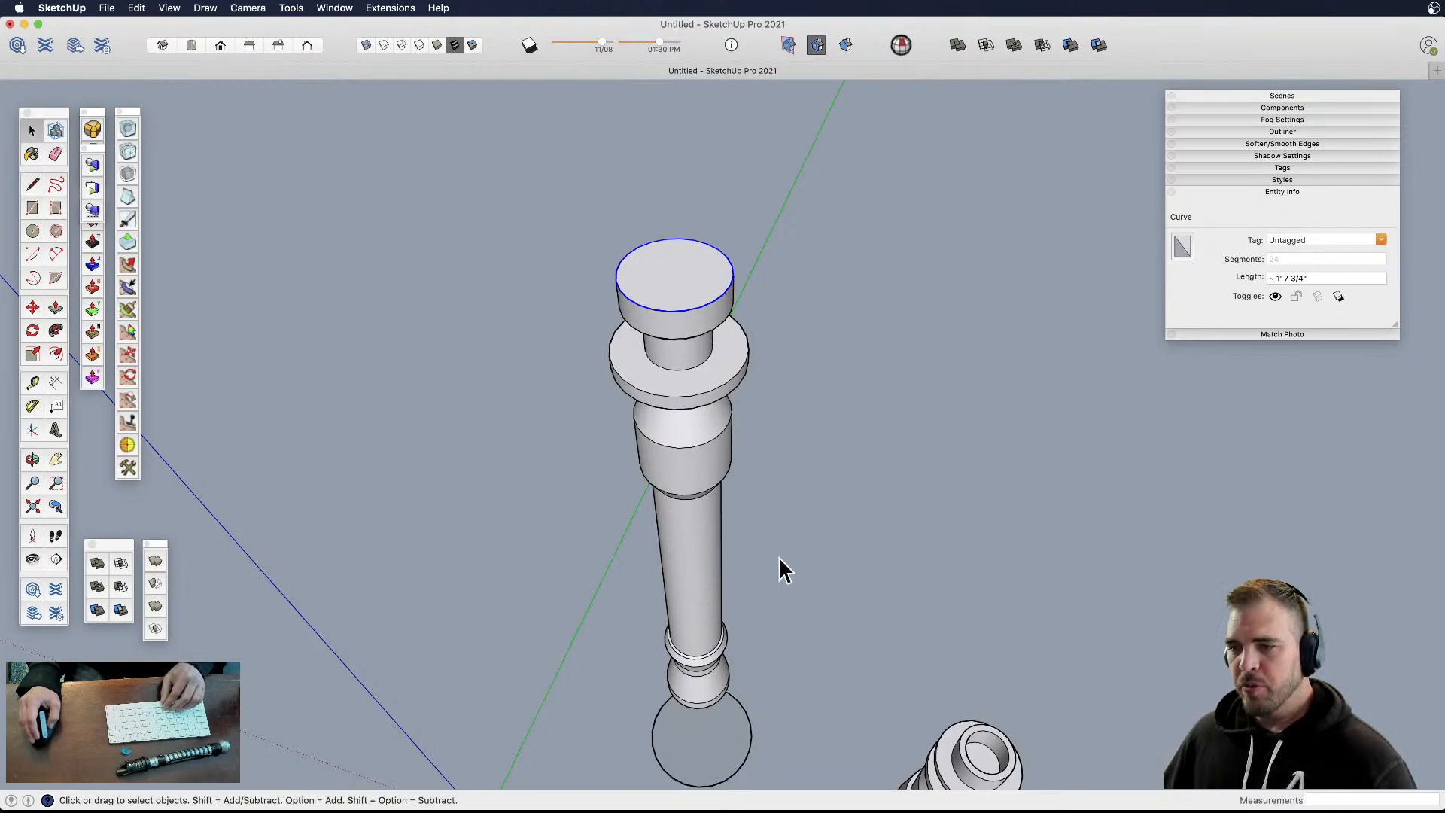
shift+middle_drag(741, 666, 735, 531)
key(l)
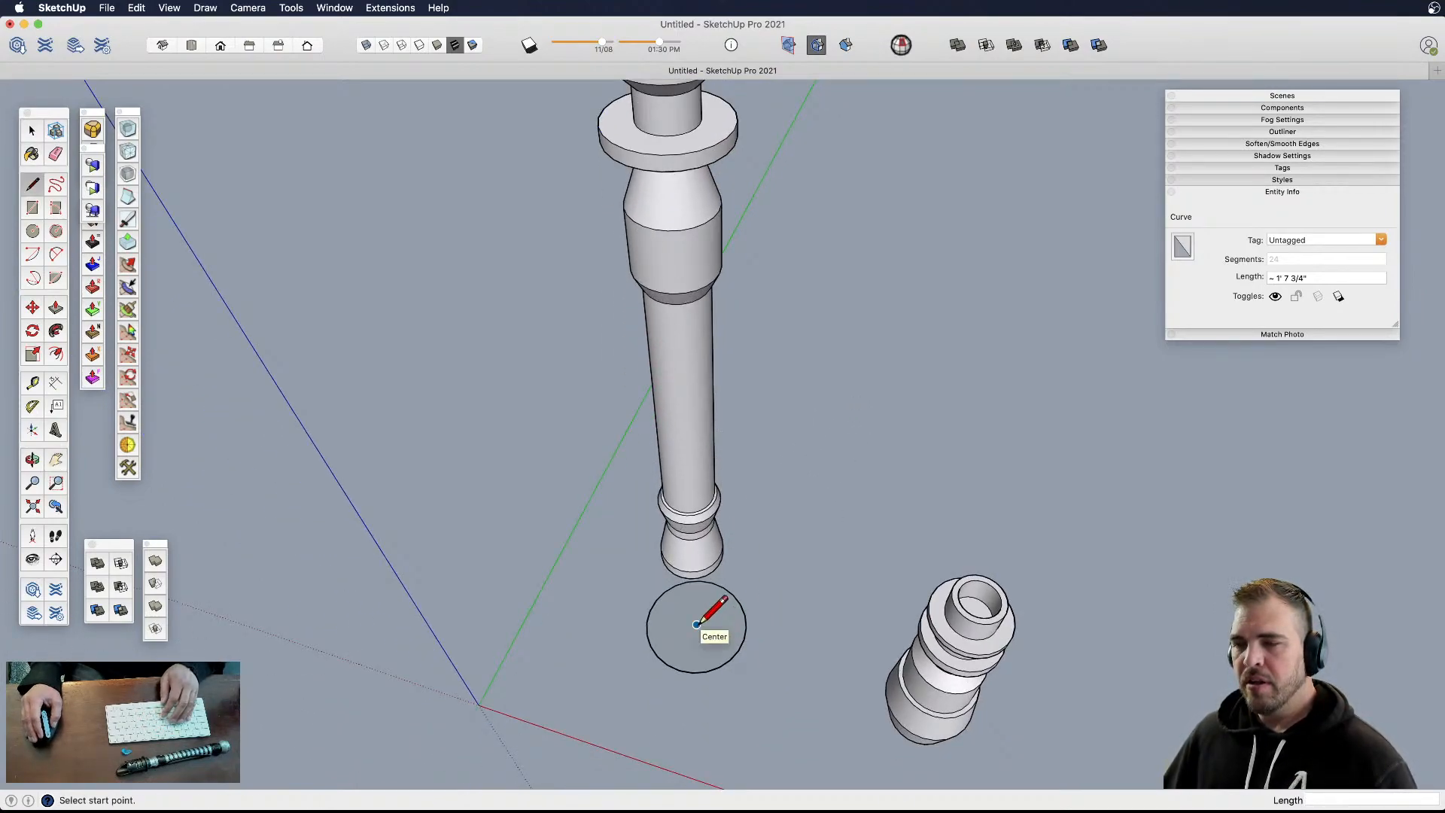
shift+middle_drag(715, 353, 753, 410)
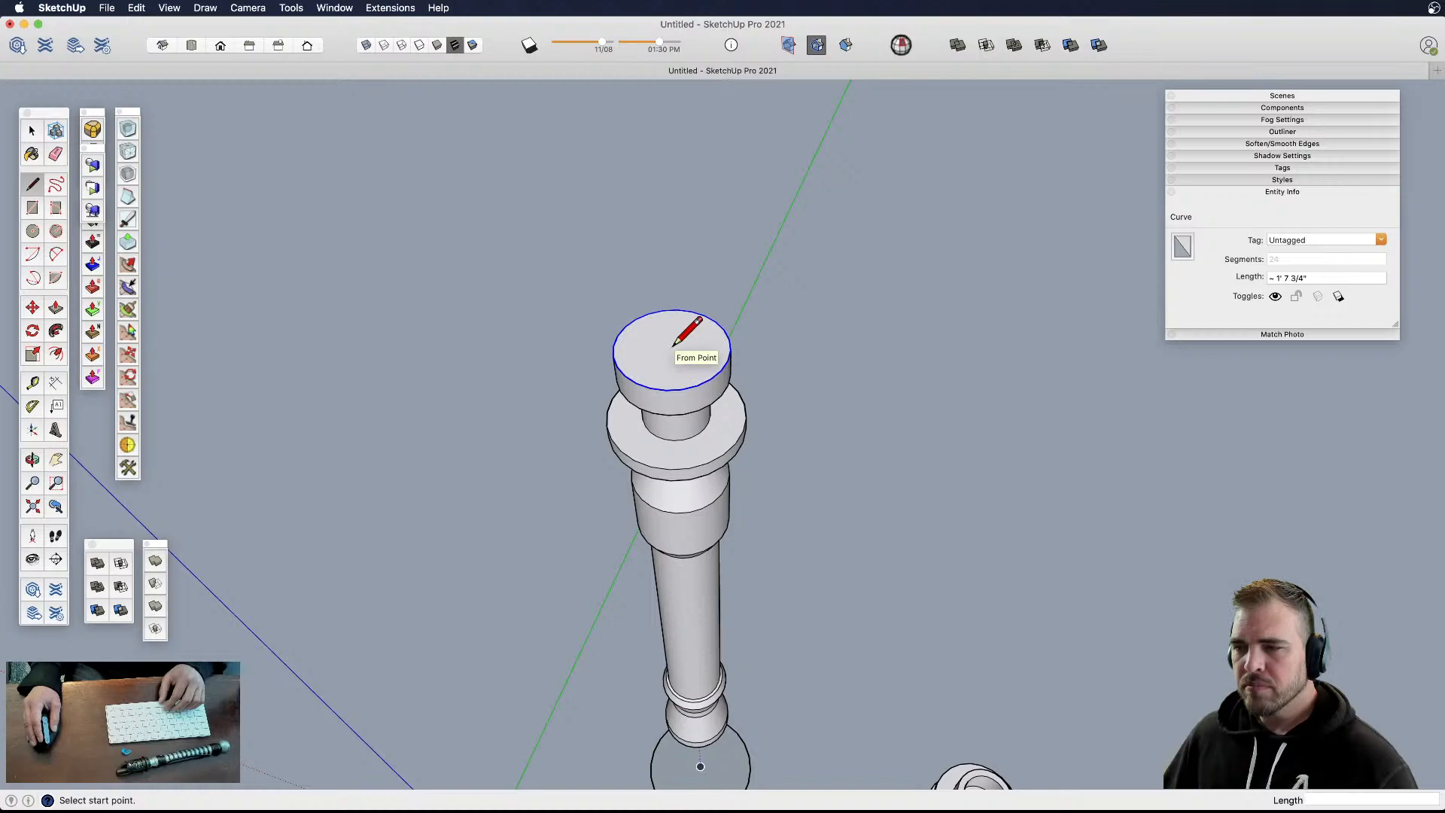
key(space)
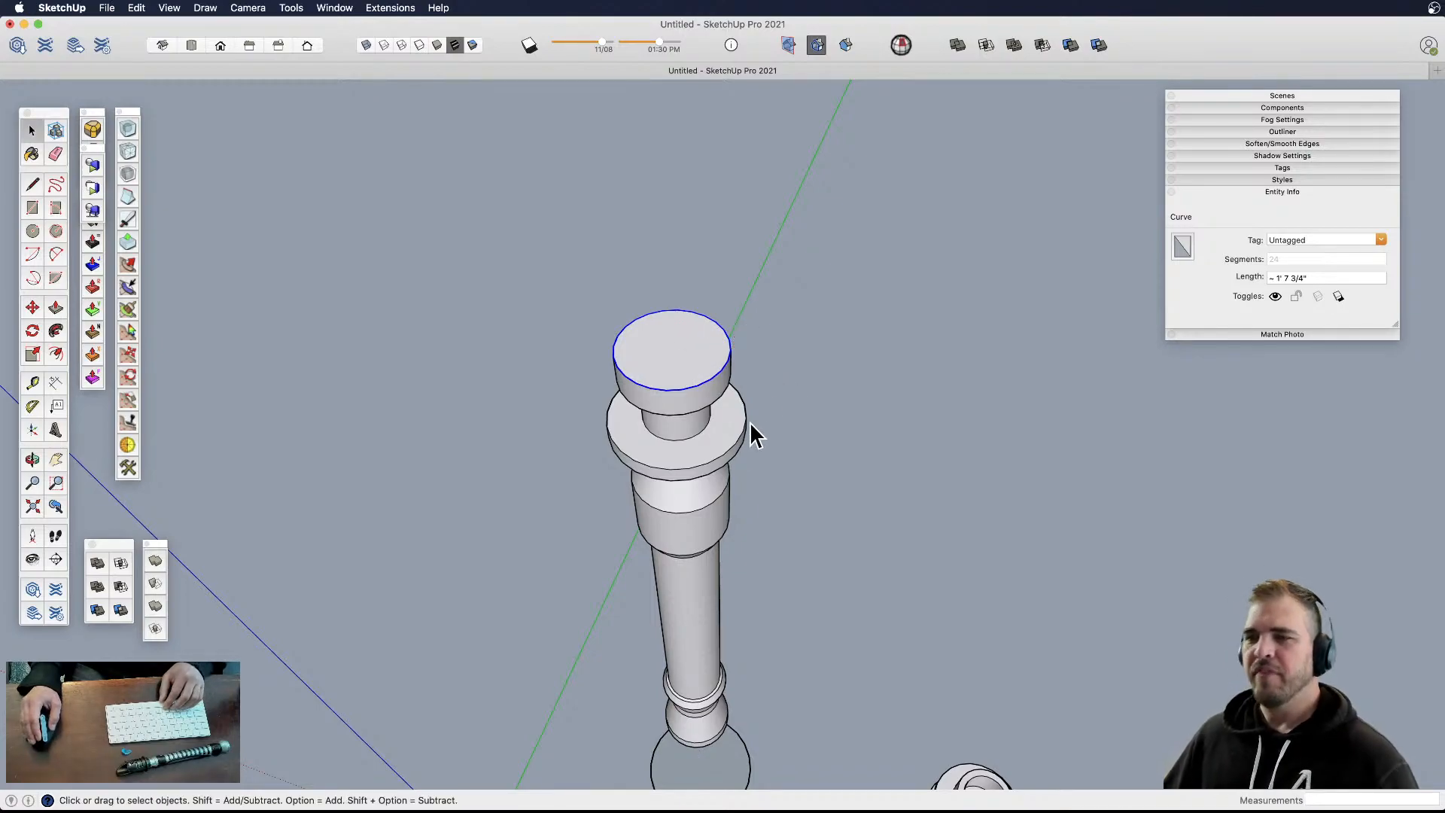
middle_drag(710, 466, 671, 422)
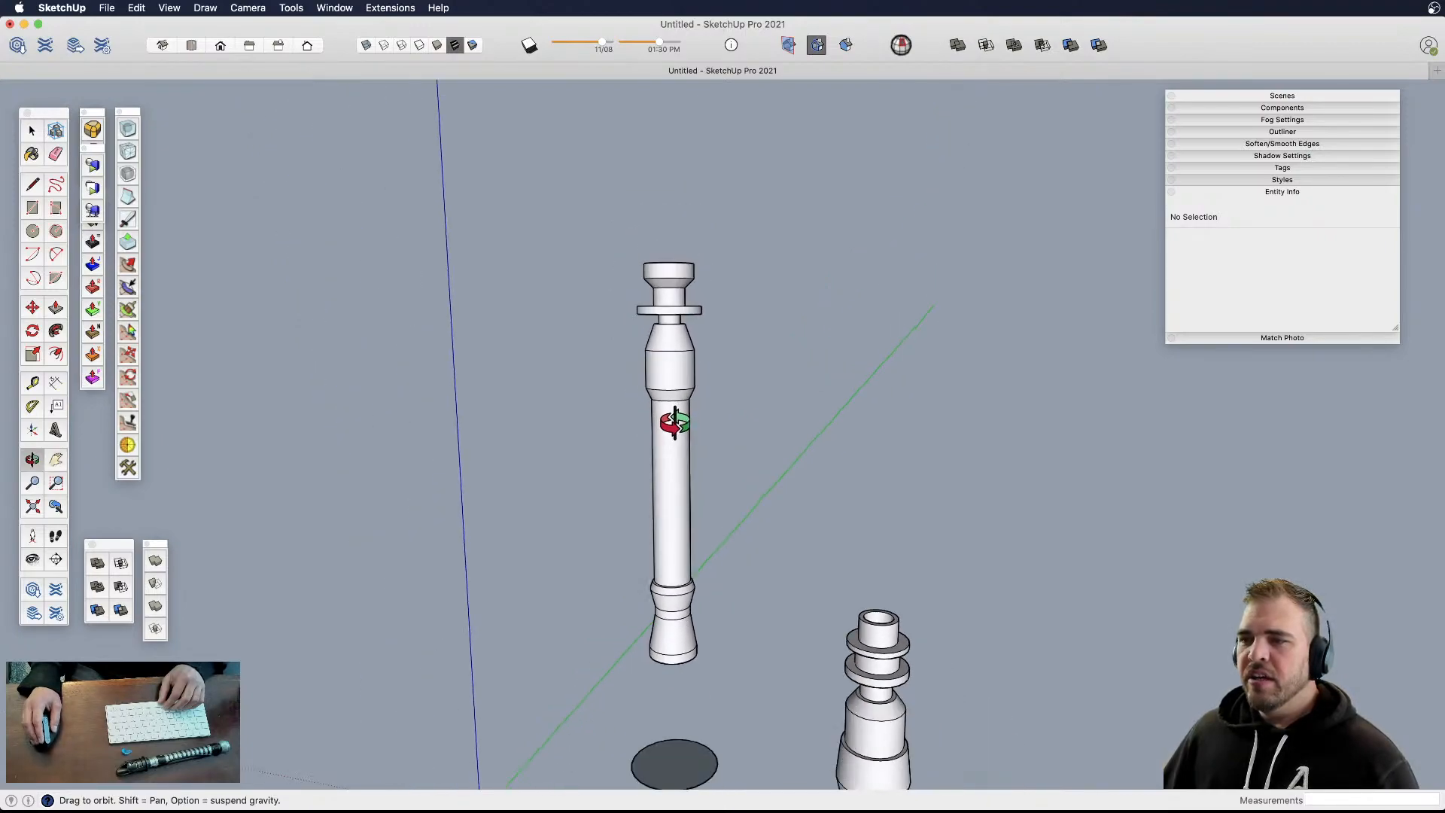
key(space)
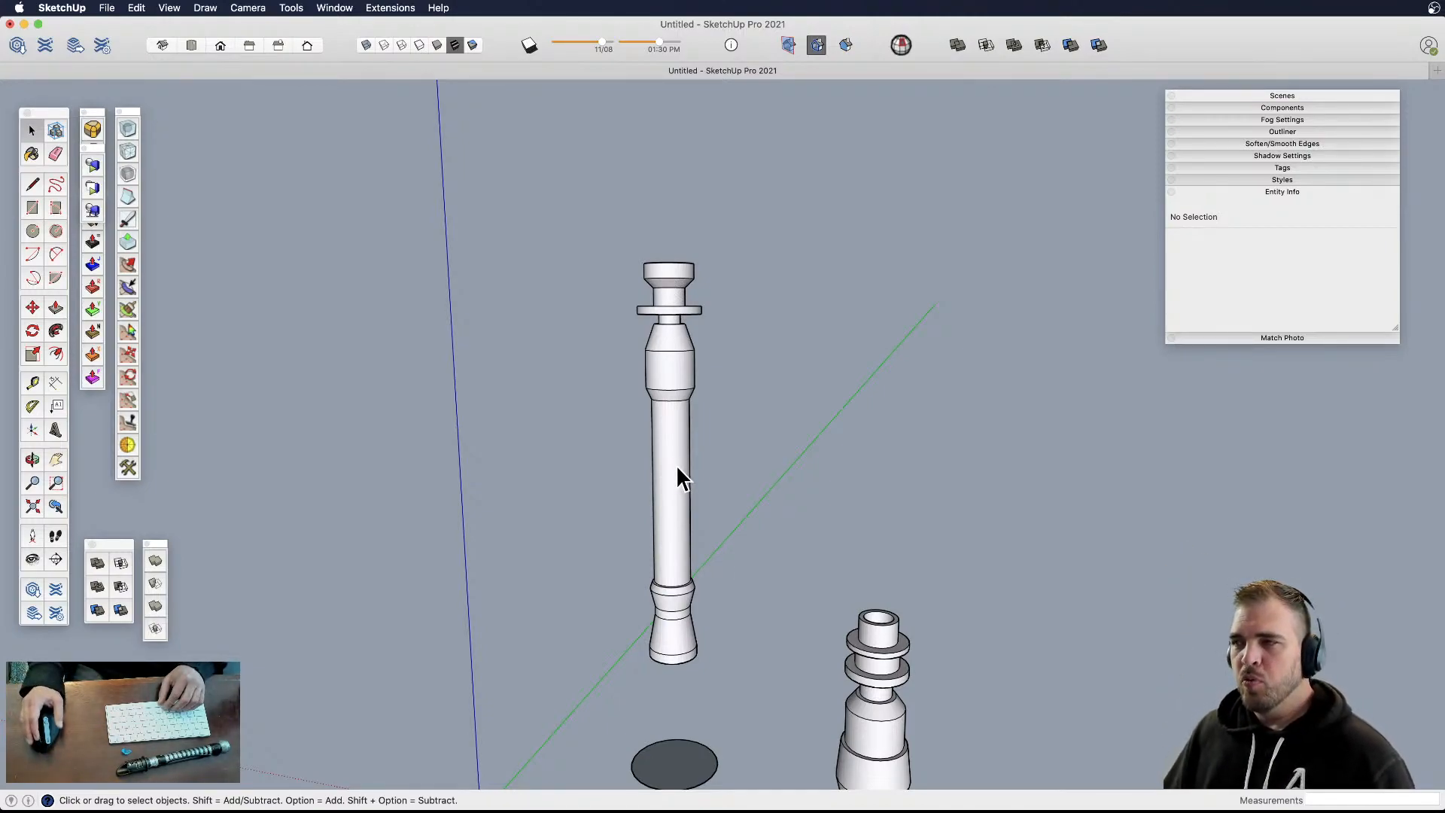
middle_drag(677, 473, 662, 553)
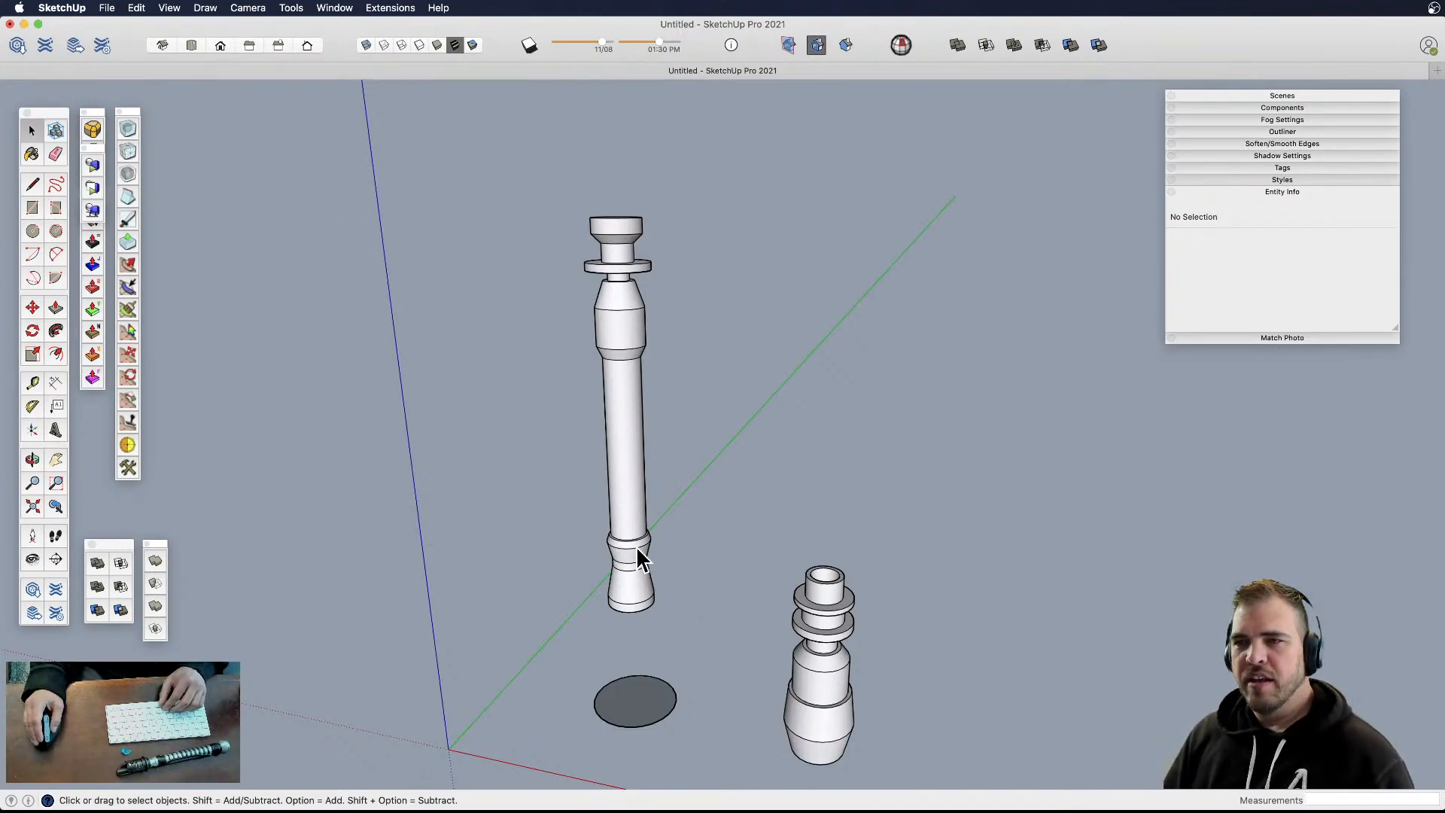
- Select the end section at the foot of the tall hilt and scale it about its center to roughly half size
middle_drag(627, 578, 735, 393)
middle_drag(700, 593, 686, 443)
drag(644, 432, 763, 500)
scroll(683, 434, up, 4)
scroll(684, 436, up, 3)
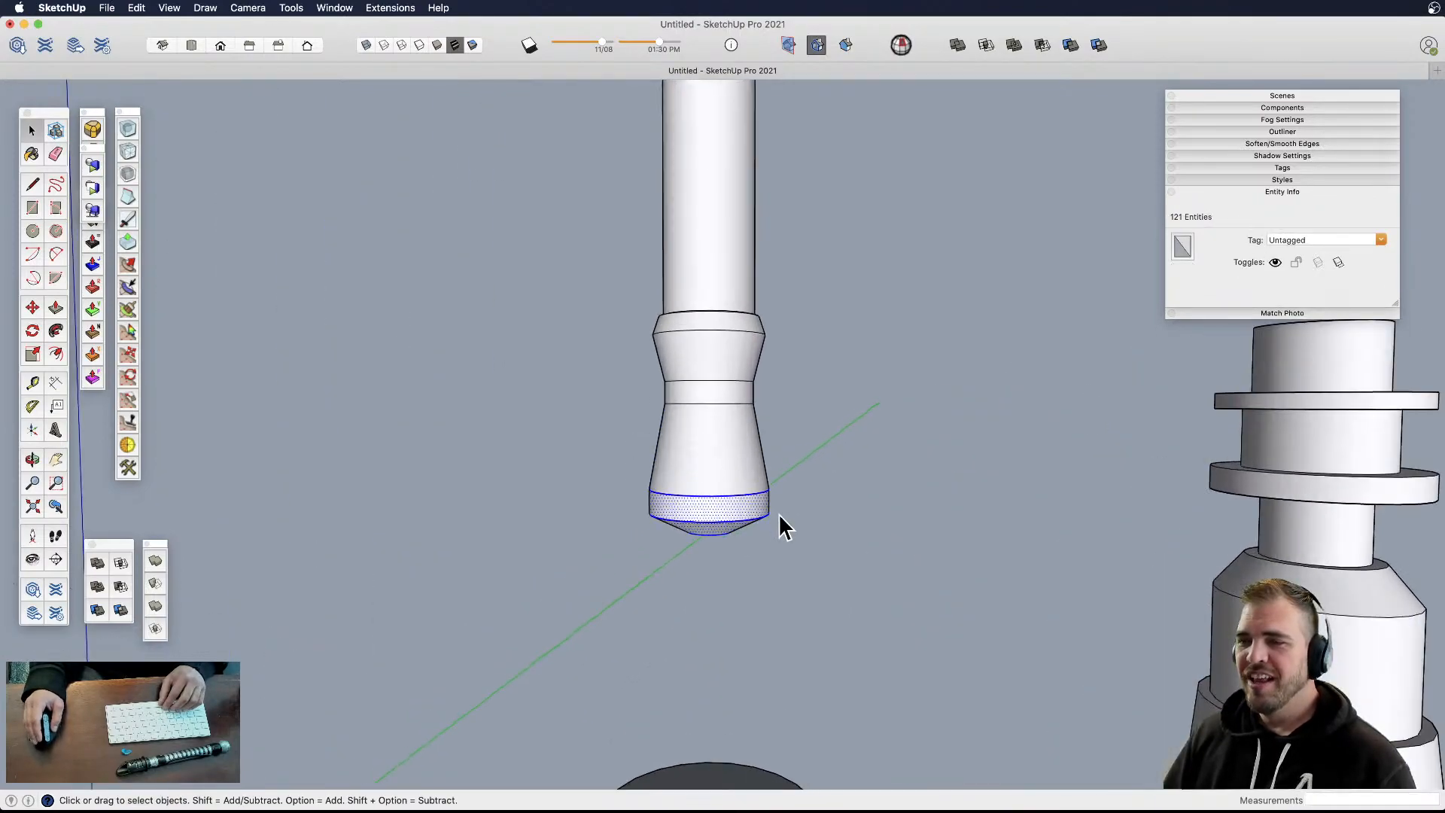
key(s)
click(776, 493)
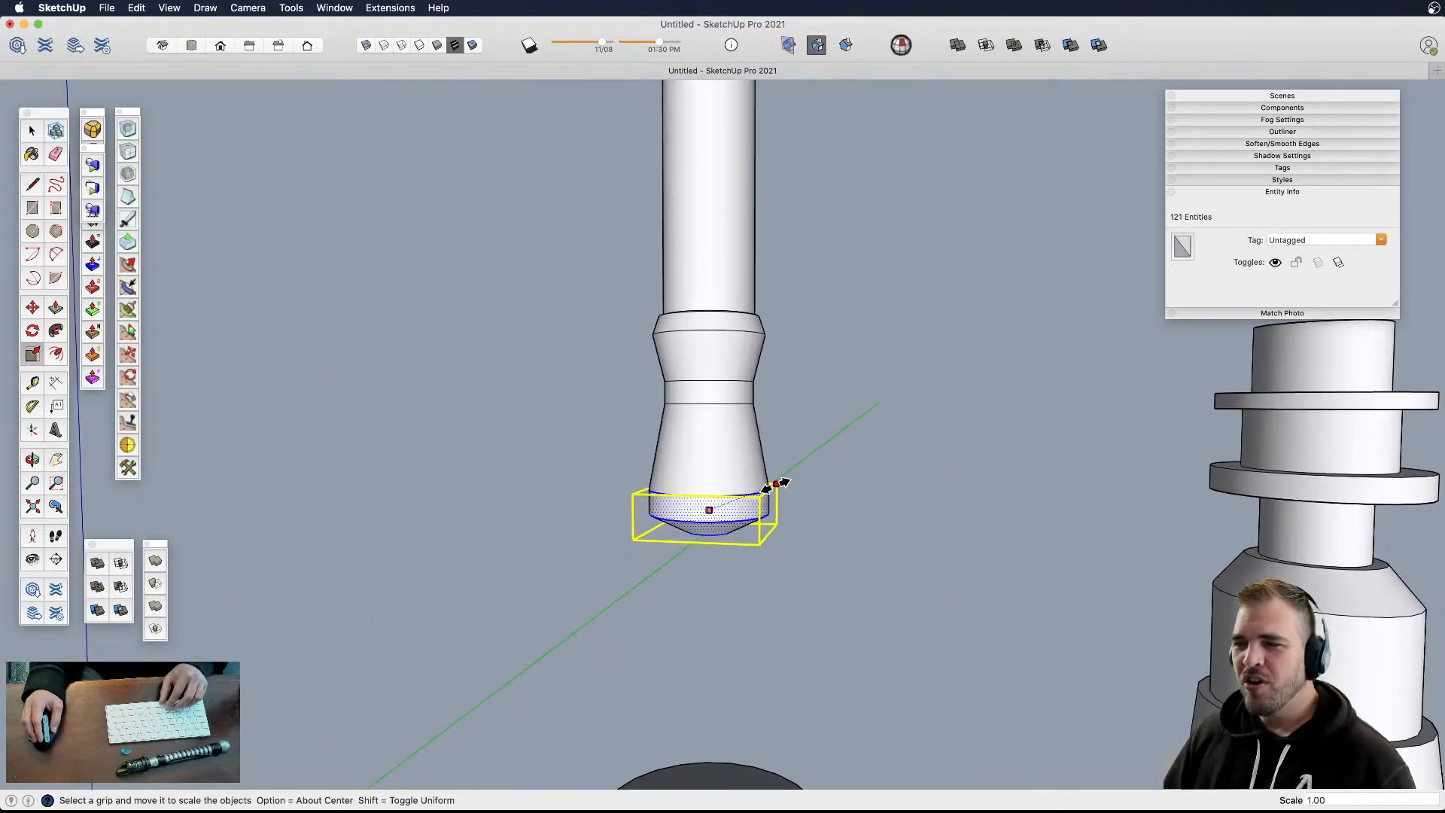
click(742, 500)
- Move the selected foot section straight up about 4 3/4" to shorten the hilt's lower end, then clear the selection
key(m)
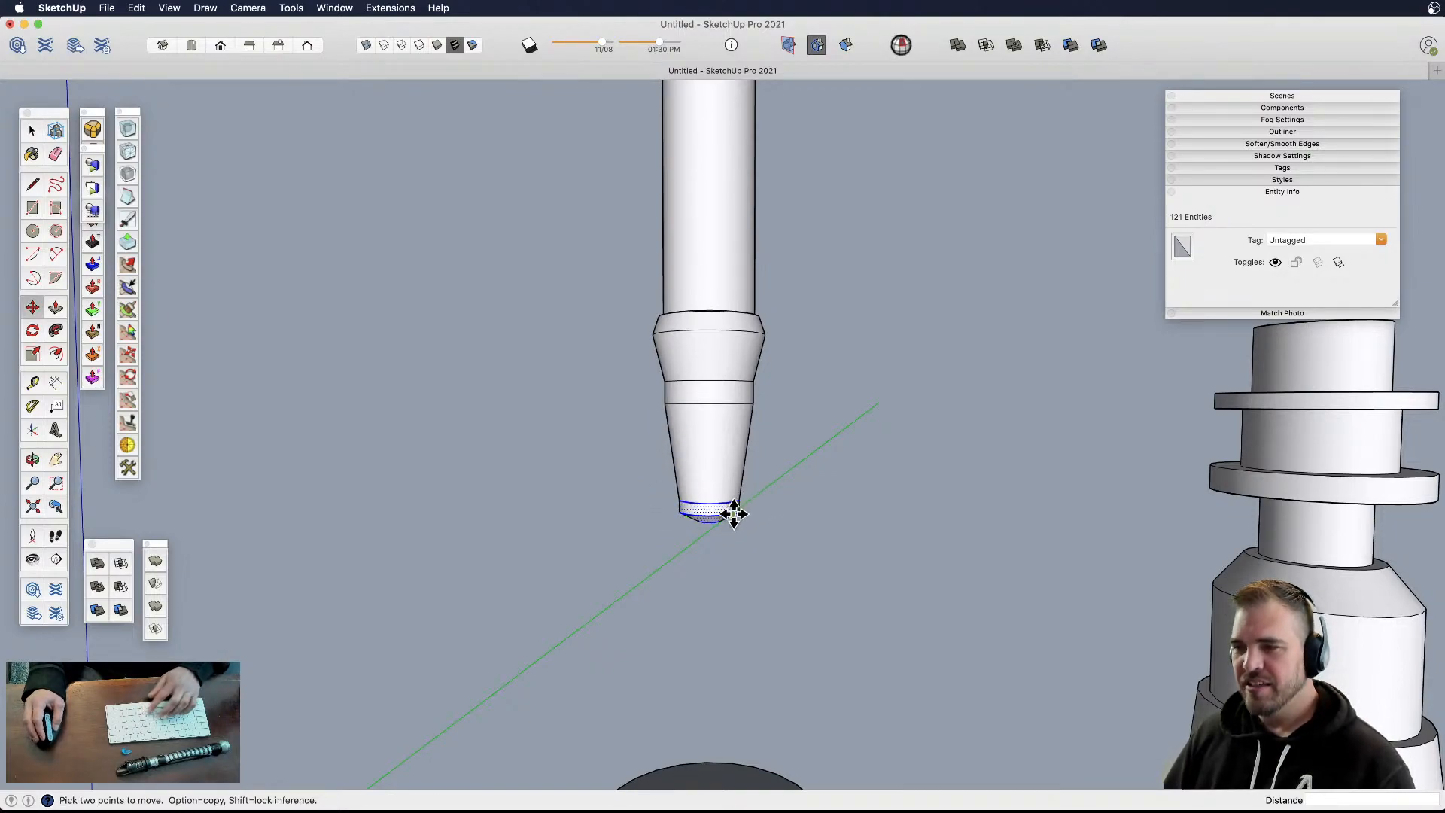
click(735, 509)
click(735, 421)
scroll(726, 482, down, 5)
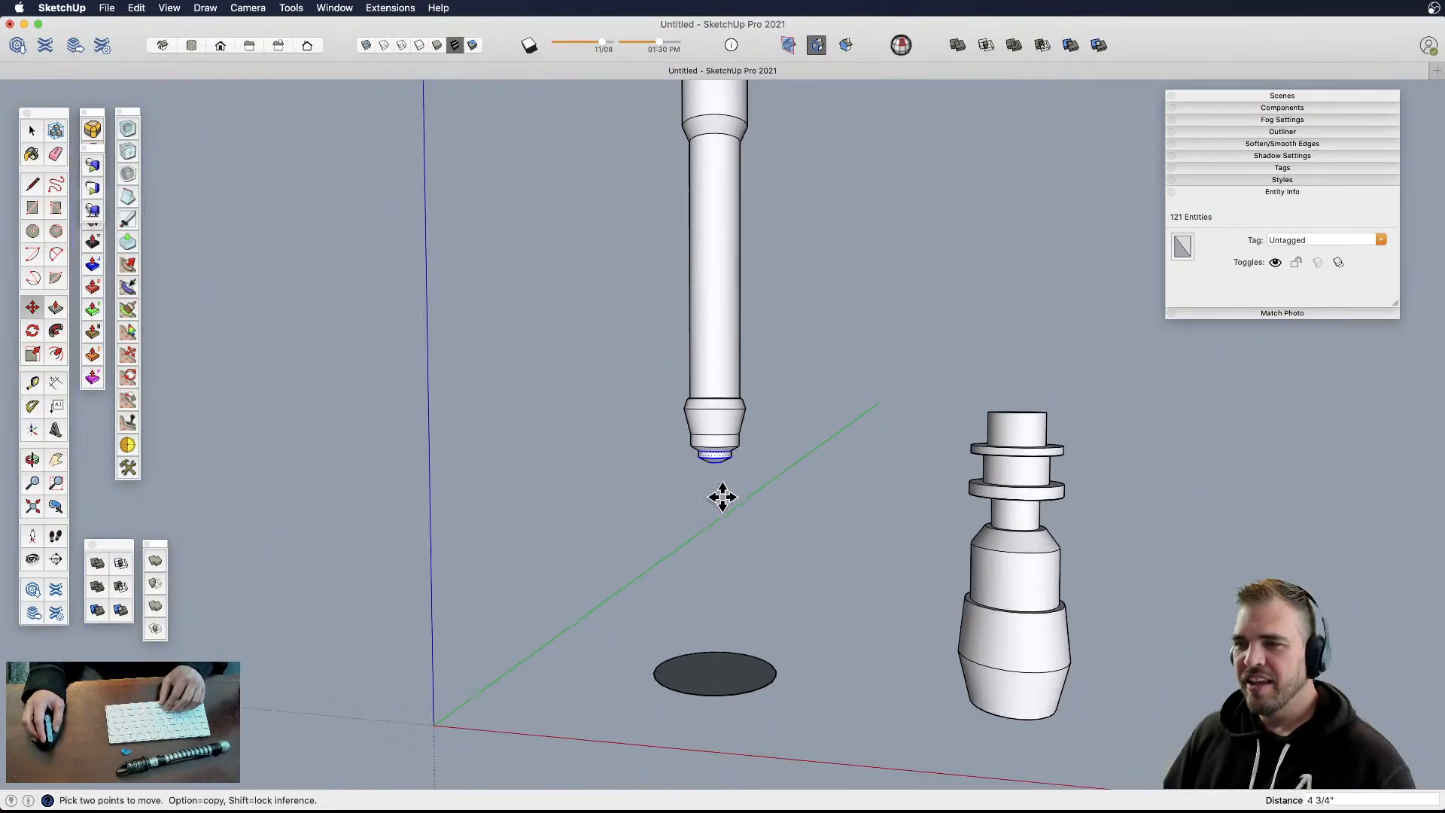
click(794, 473)
- Scale the outer surface of the tall hilt's upper barrel slightly inward about its center
shift+middle_drag(716, 423, 704, 508)
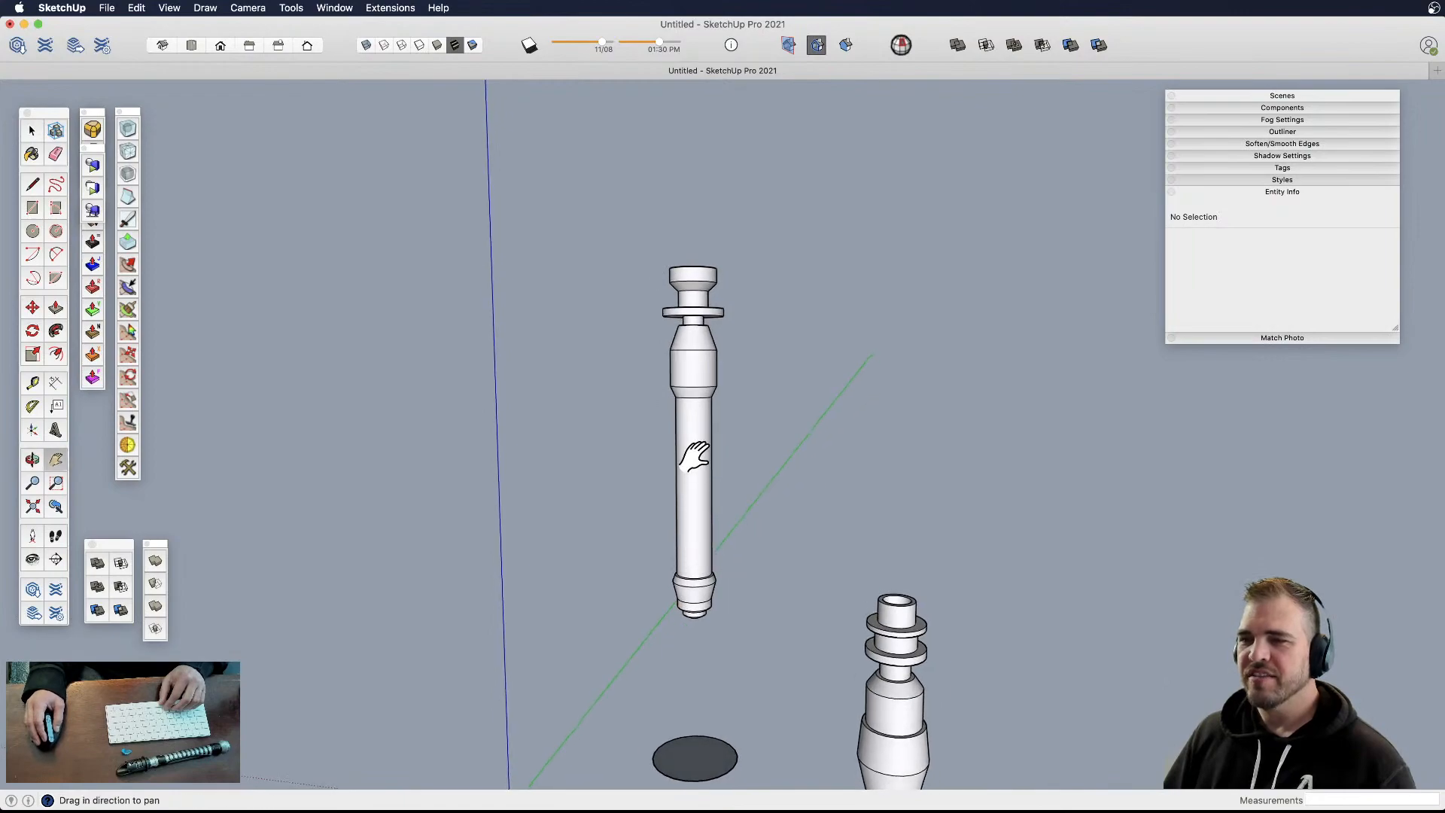
shift+middle_drag(696, 455, 706, 473)
scroll(709, 455, up, 3)
click(739, 448)
key(s)
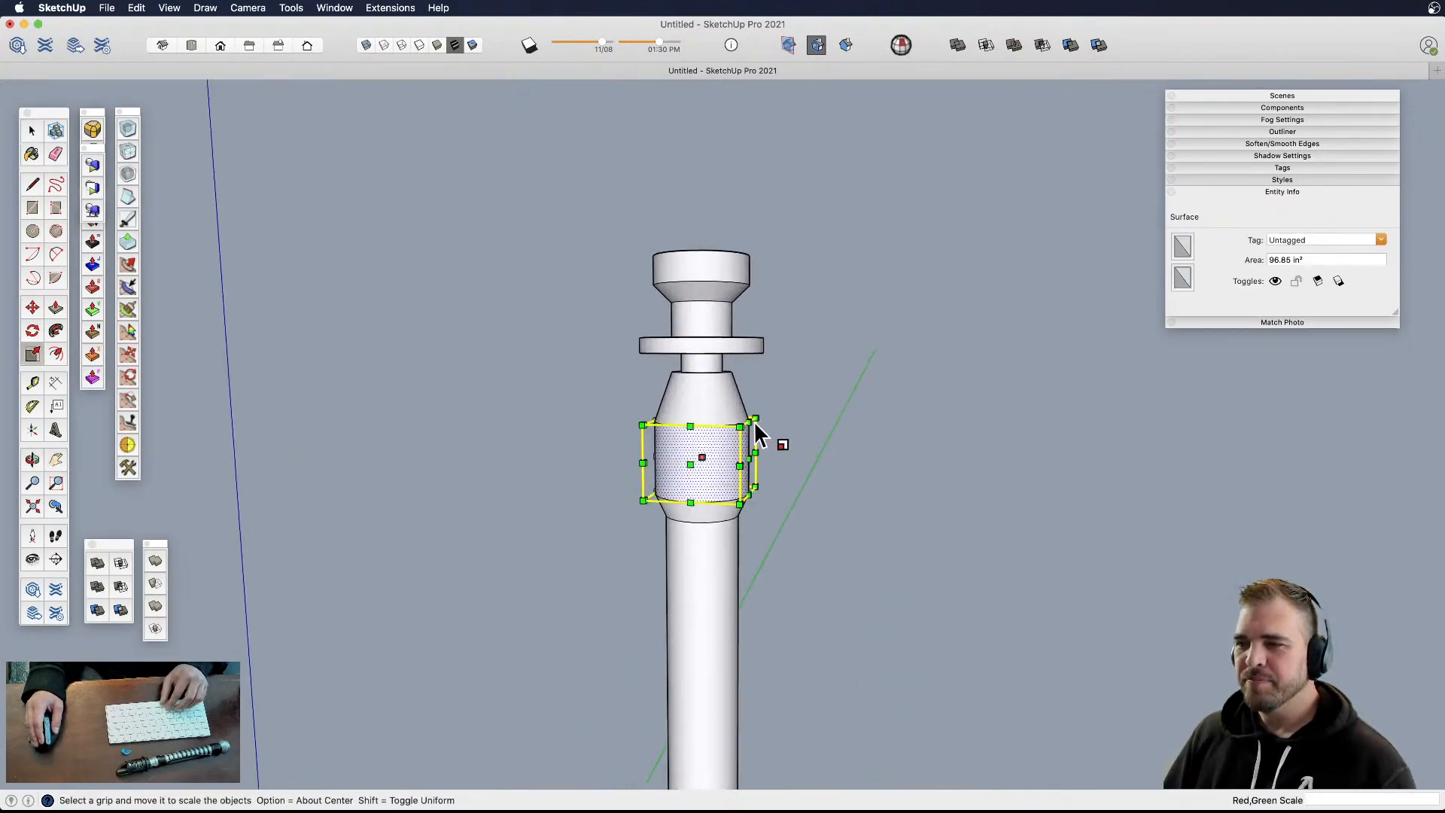
alt+click(756, 418)
alt+click(751, 422)
- Move the circular edge at the upper end of the barrel up about 2 7/8" to shorten the taper above it
key(space)
click(736, 429)
scroll(737, 438, up, 3)
key(m)
click(734, 428)
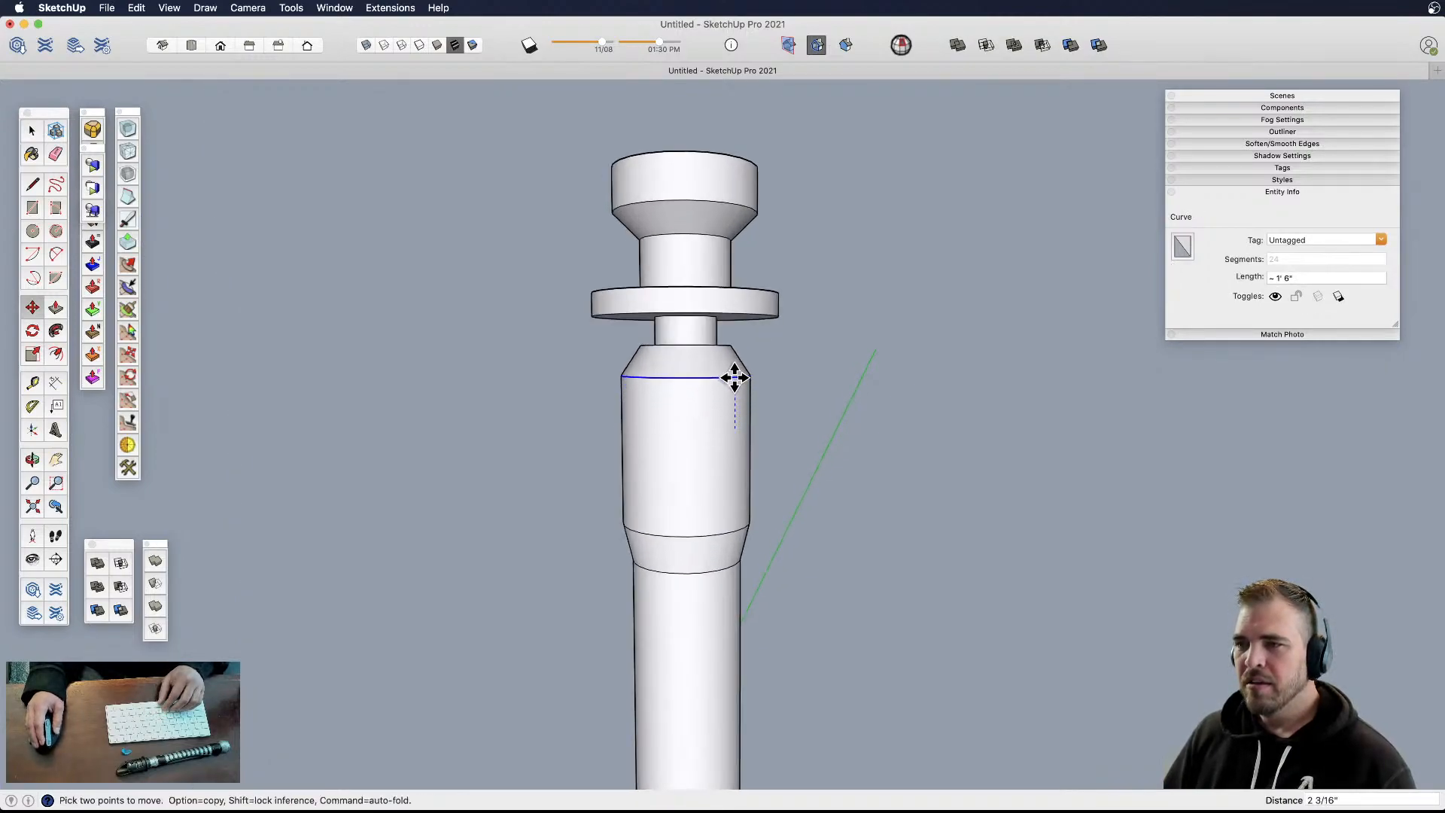
click(735, 361)
scroll(709, 442, down, 4)
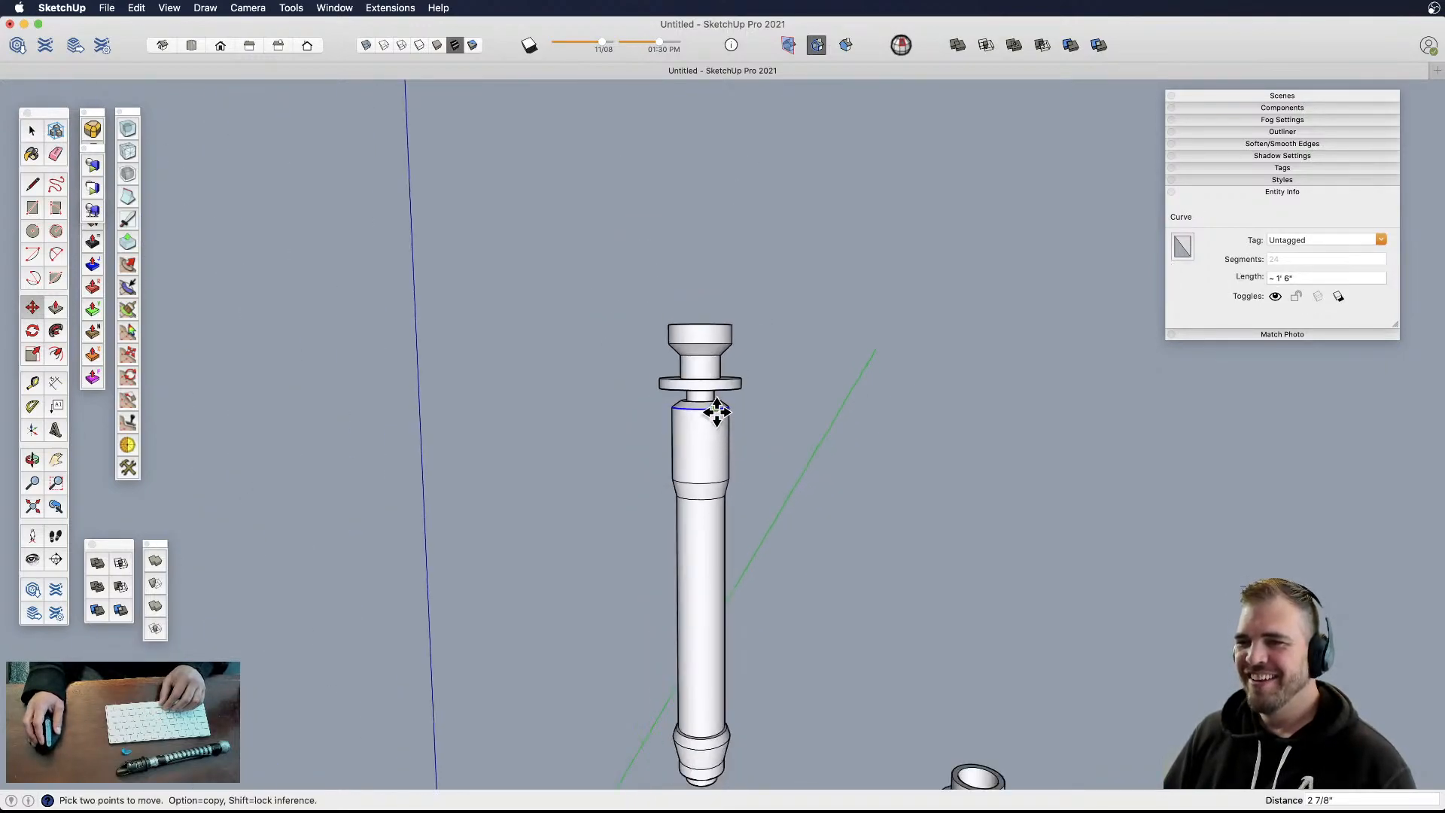
- Push the underside of the disc upward with Push/Pull to make the disc thinner
scroll(726, 377, up, 4)
shift+middle_drag(726, 377, 745, 319)
key(p)
click(761, 412)
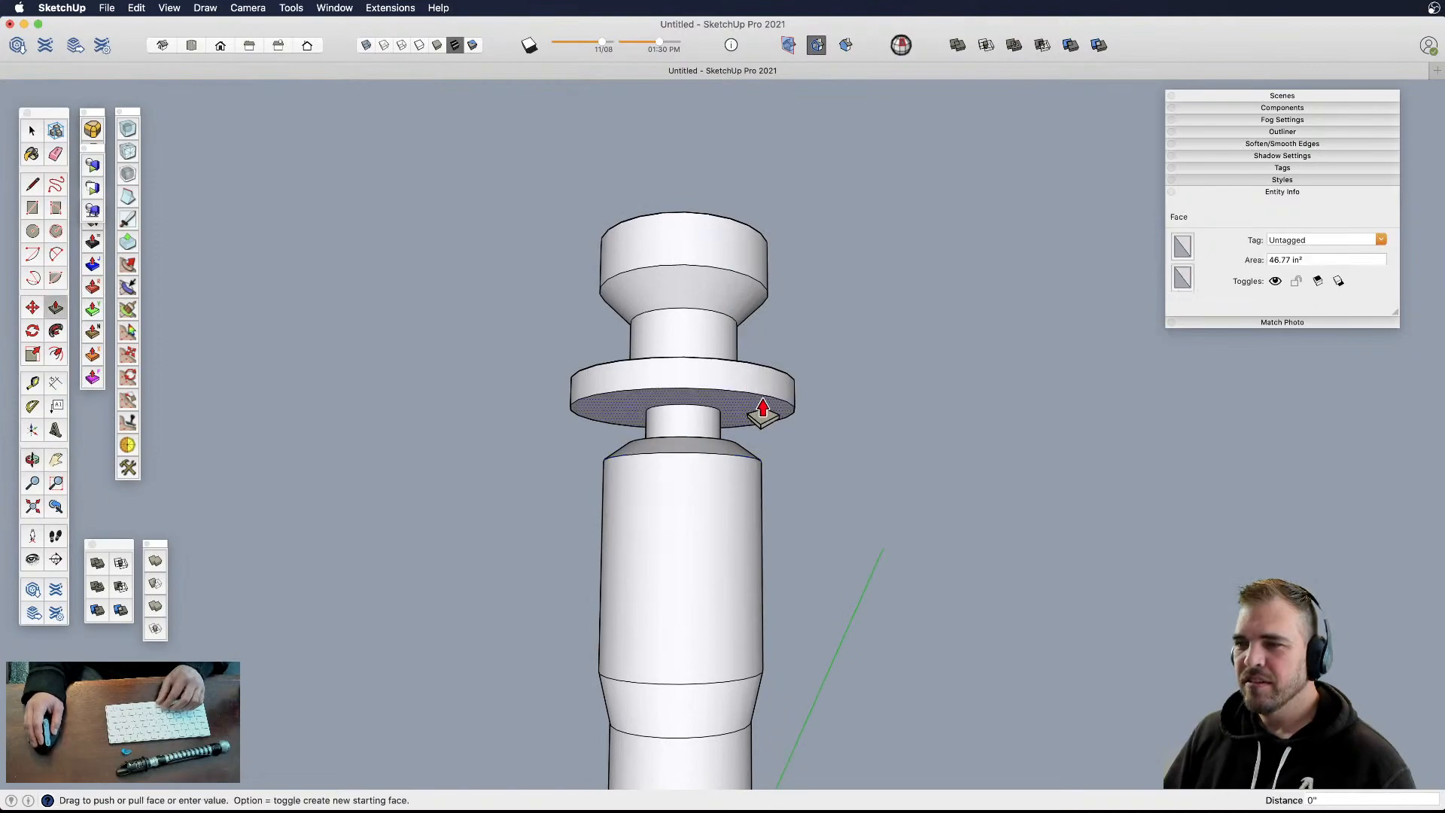
click(762, 392)
scroll(696, 454, down, 5)
middle_drag(697, 455, 687, 580)
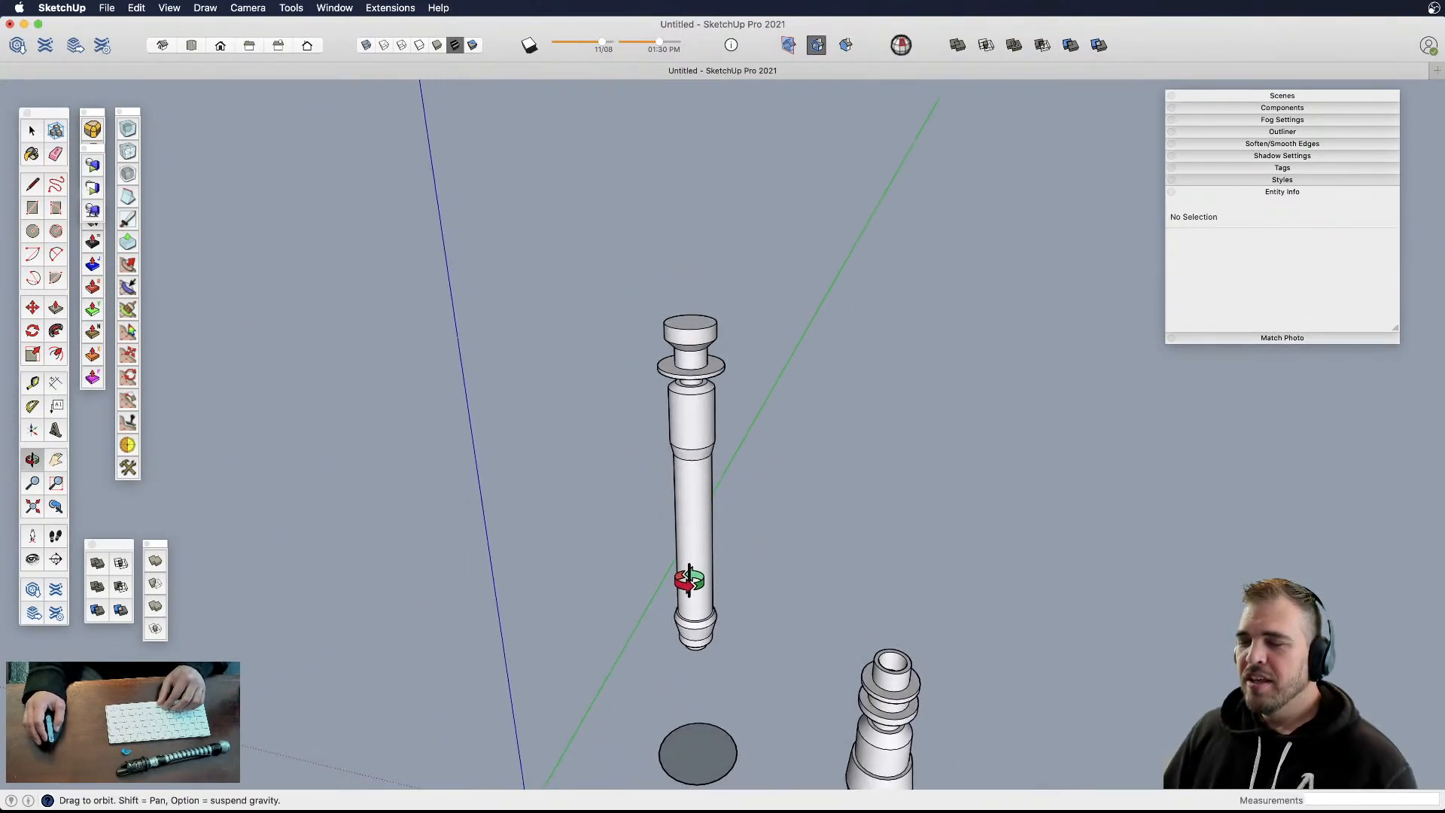
- Offset the outline of the hilt's circular top face inward to form a narrow rim
shift+middle_drag(724, 410, 693, 468)
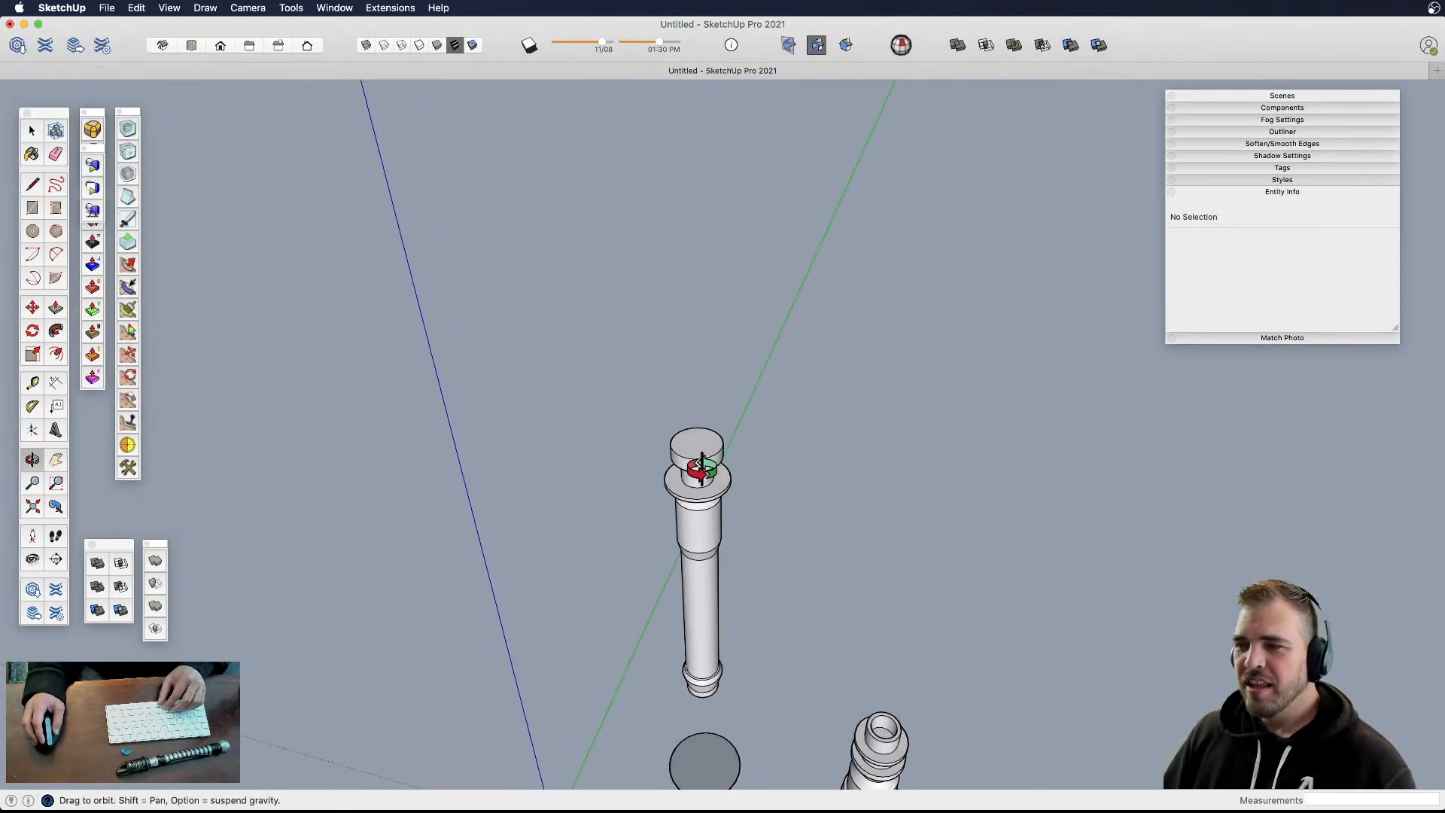
scroll(700, 445, up, 10)
click(768, 390)
key(p)
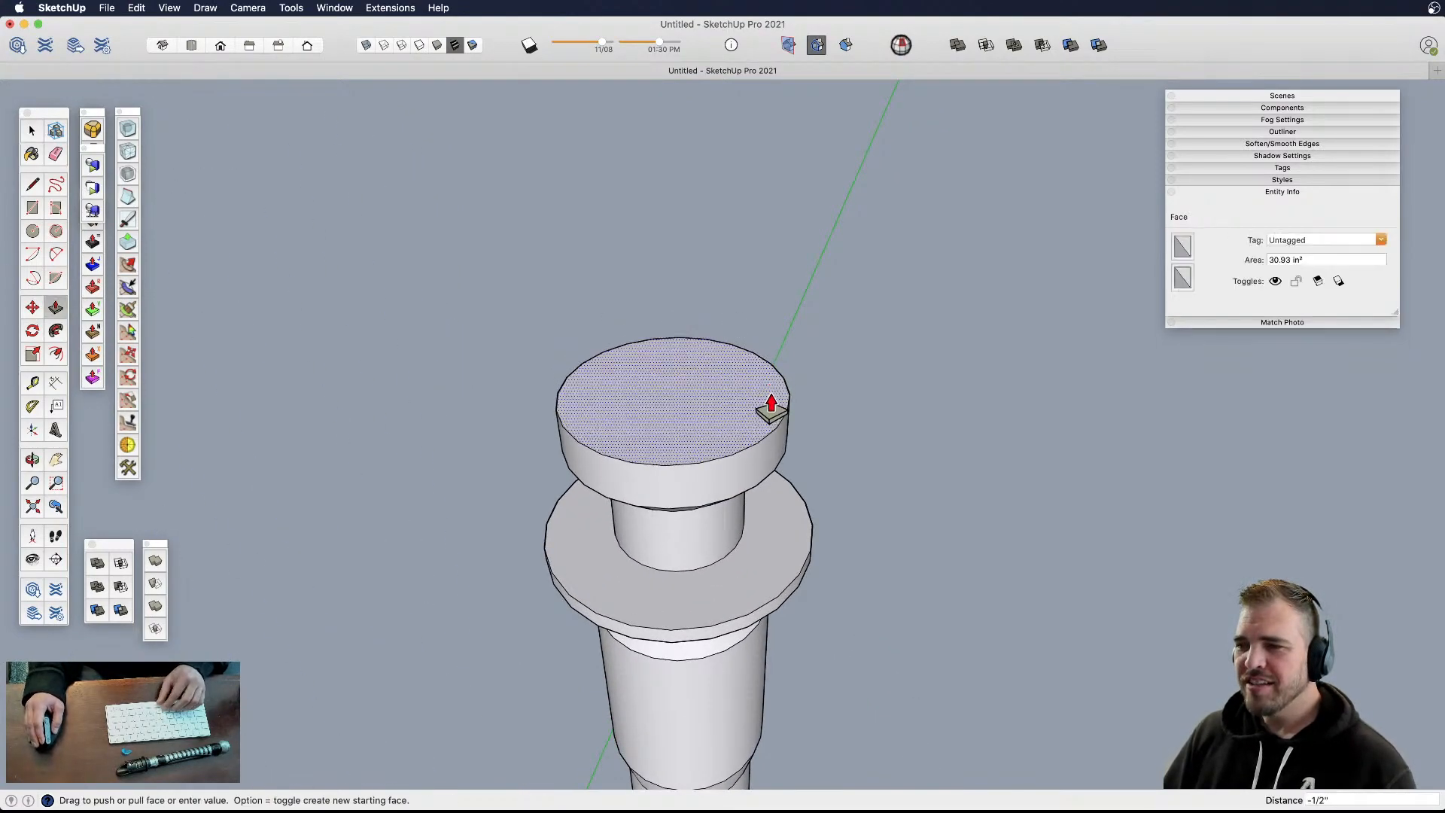
key(f)
click(765, 404)
click(766, 404)
- Push the inner circle of the top face down about 1/4" to form a shallow recess inside the rim
shift+middle_drag(710, 426, 719, 437)
key(p)
click(712, 426)
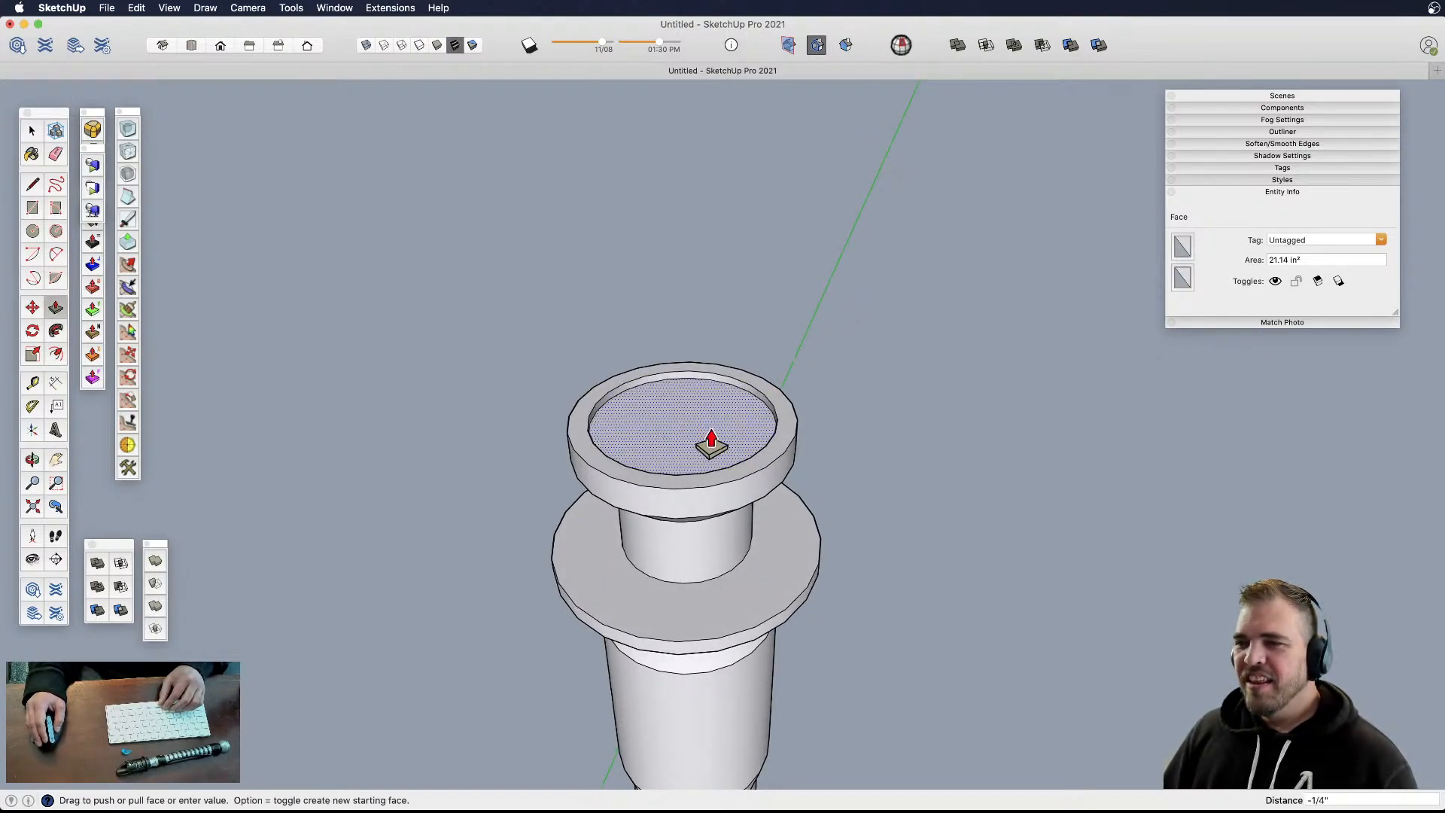
click(712, 443)
scroll(670, 423, down, 6)
key(space)
click(781, 503)
- Offset the recessed face's outline inward and pull the inner circle up about 1 7/8" into a cylinder
shift+middle_drag(669, 484, 648, 390)
scroll(648, 399, down, 5)
shift+middle_drag(657, 579, 648, 613)
shift+middle_drag(606, 294, 560, 316)
scroll(577, 273, up, 6)
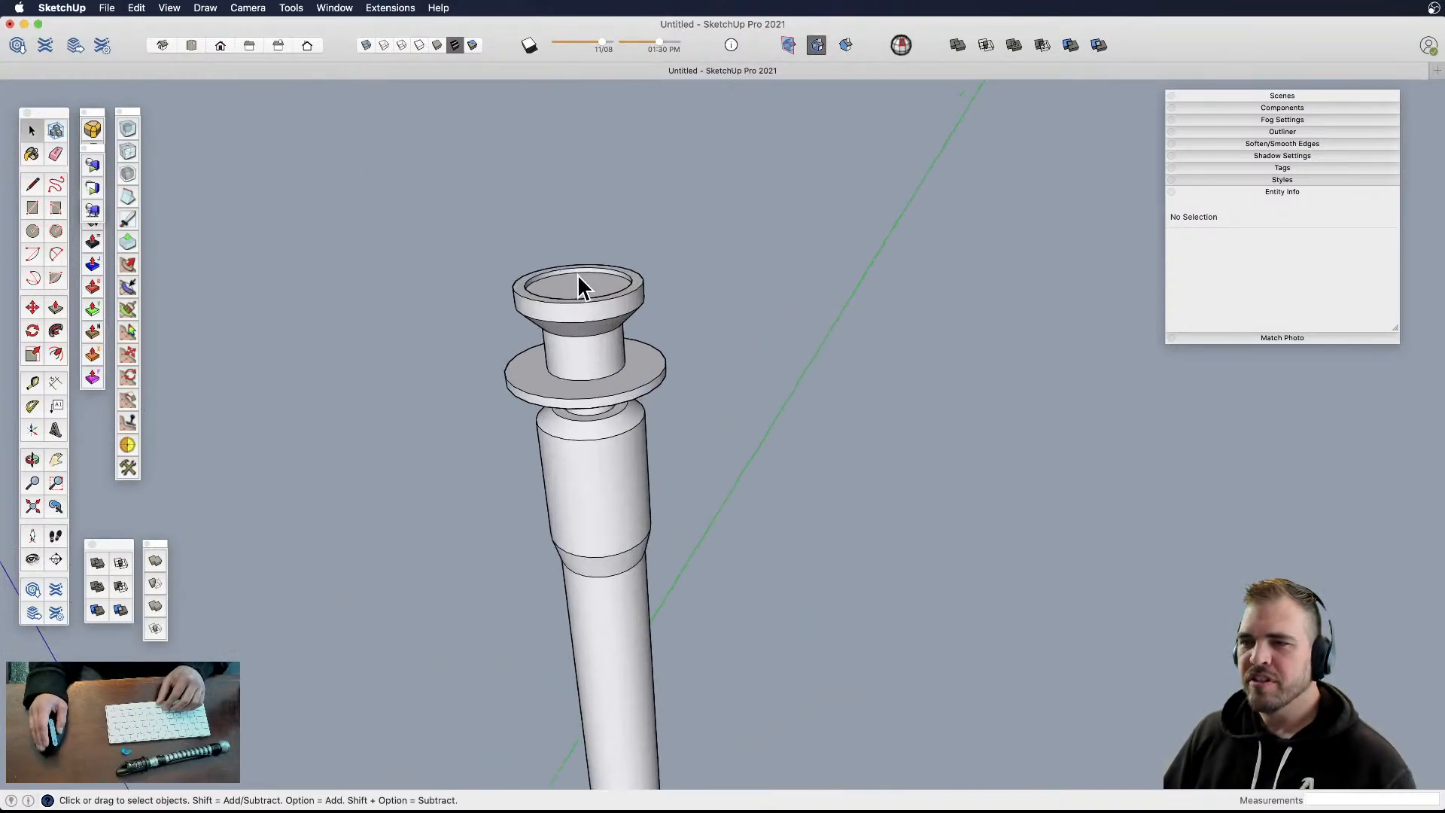
click(645, 293)
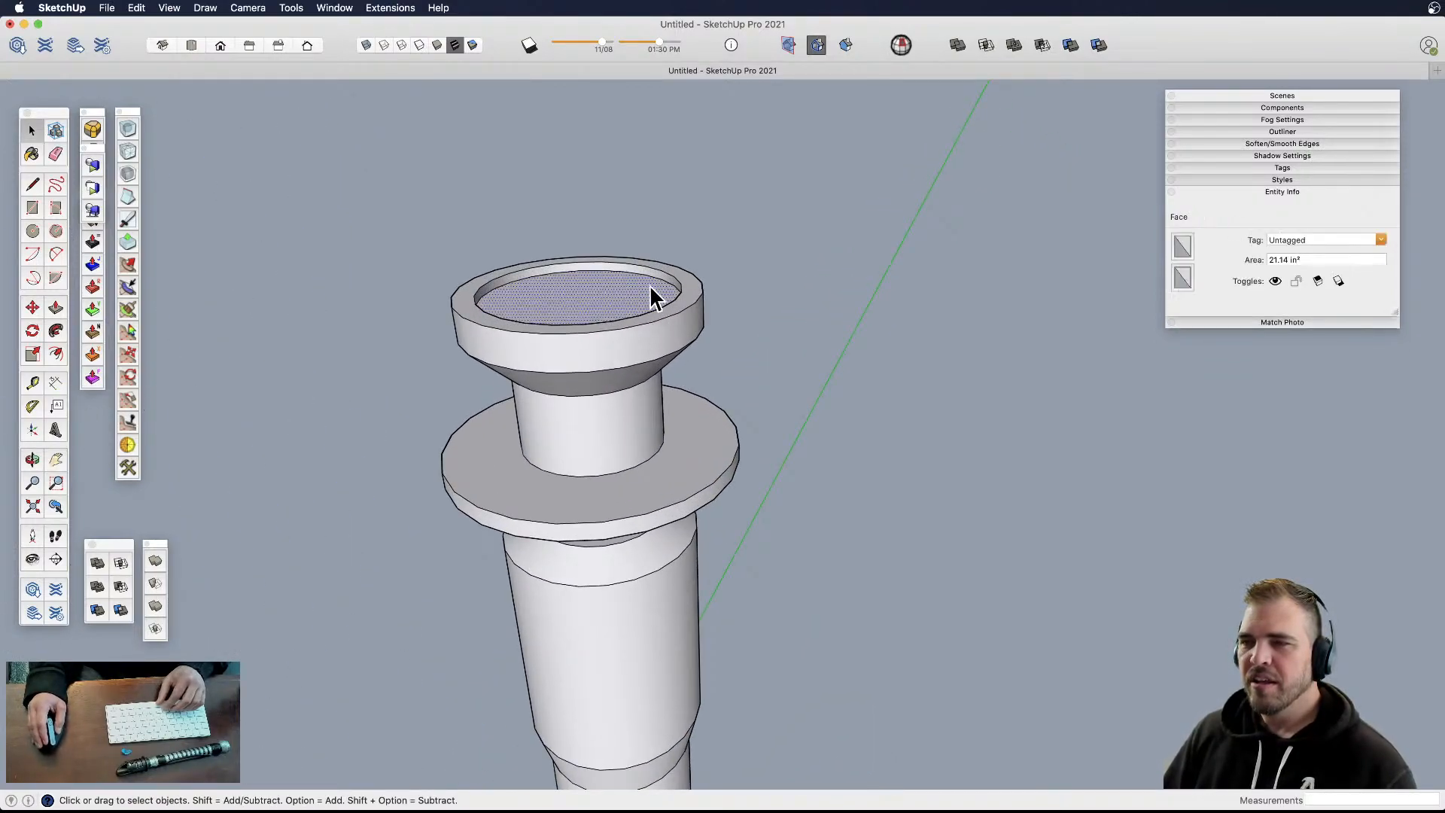
key(p)
drag(599, 299, 595, 241)
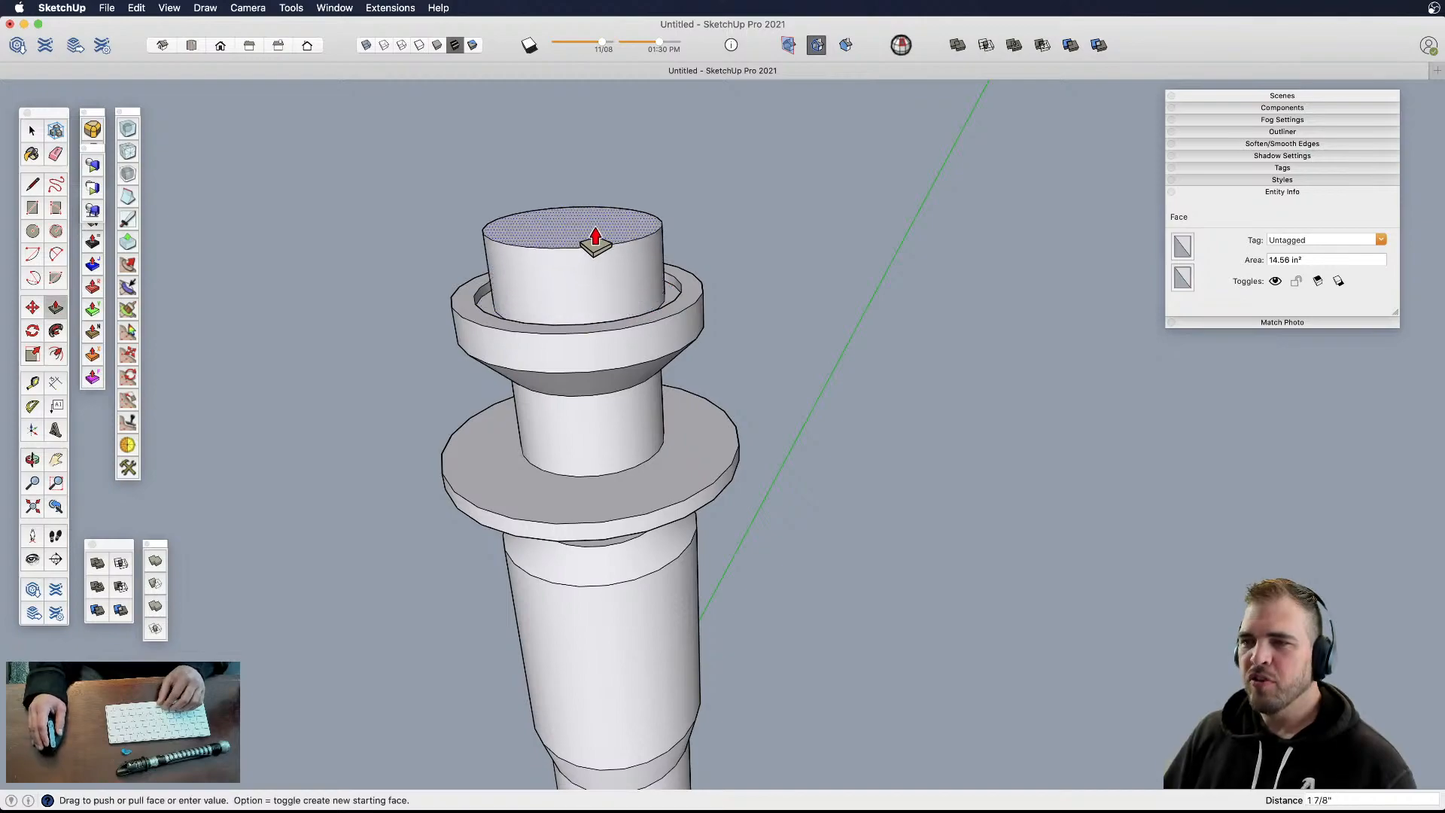
- Offset the new cylinder's top face inward and push the inner circle down to hollow it into a tube
key(f)
scroll(693, 308, up, 5)
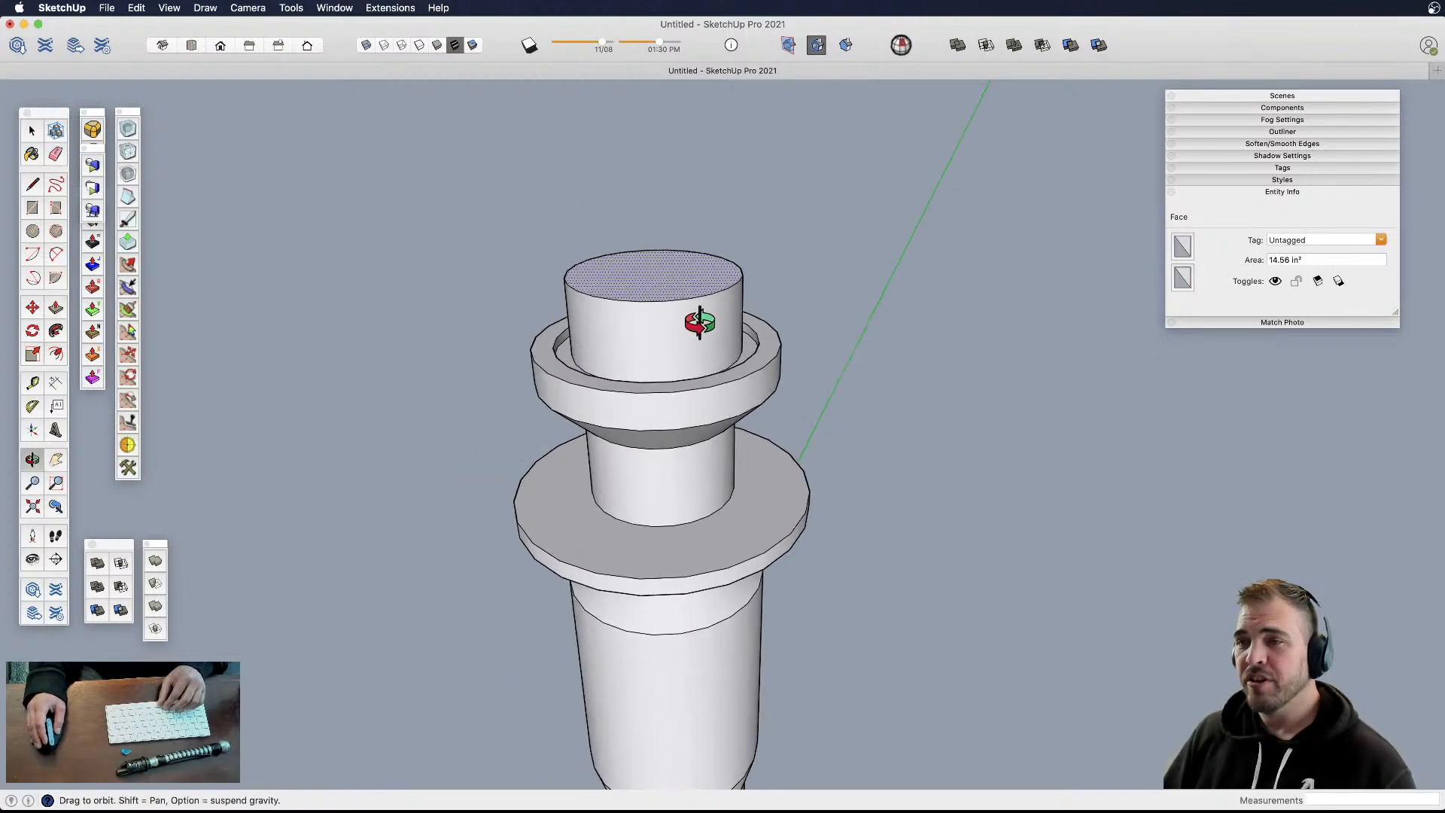
drag(739, 295, 734, 293)
key(p)
drag(636, 313, 639, 374)
- Scale the circular floor face inside the hollow tube slightly inward and clear the selection
key(s)
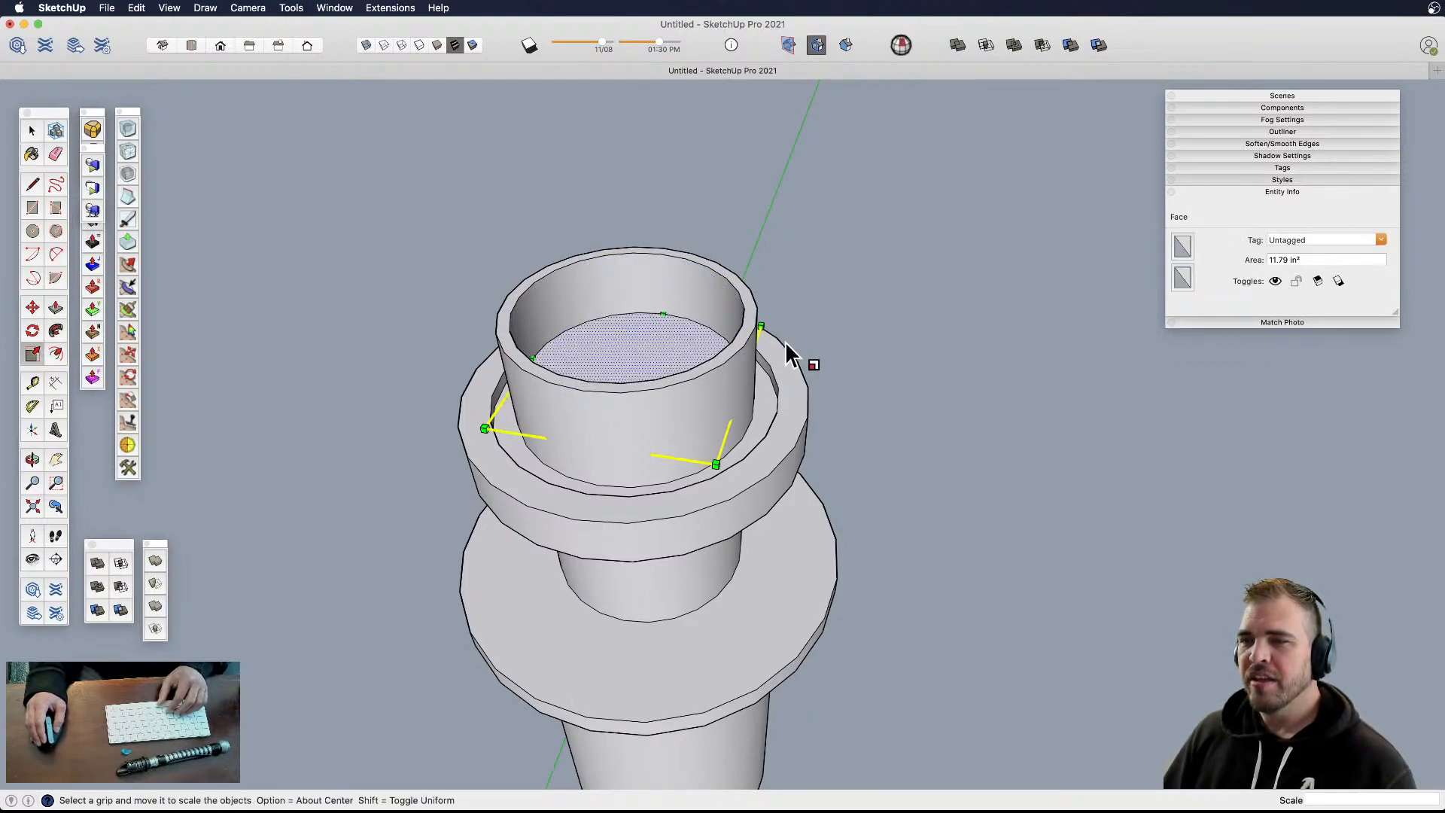
mouse_move(761, 328)
mouse_down()
mouse_move(742, 332)
mouse_move(747, 344)
mouse_up()
scroll(648, 361, down, 3)
shift+middle_drag(660, 392, 677, 265)
scroll(664, 302, down, 4)
key(space)
click(722, 387)
- Pull the disc's underside down 1 3/4" to the taper above the barrel, forming a thick collar
scroll(630, 361, down, 3)
middle_drag(630, 361, 584, 477)
scroll(637, 369, up, 5)
shift+middle_drag(657, 384, 668, 310)
middle_drag(669, 310, 686, 260)
scroll(686, 290, up, 6)
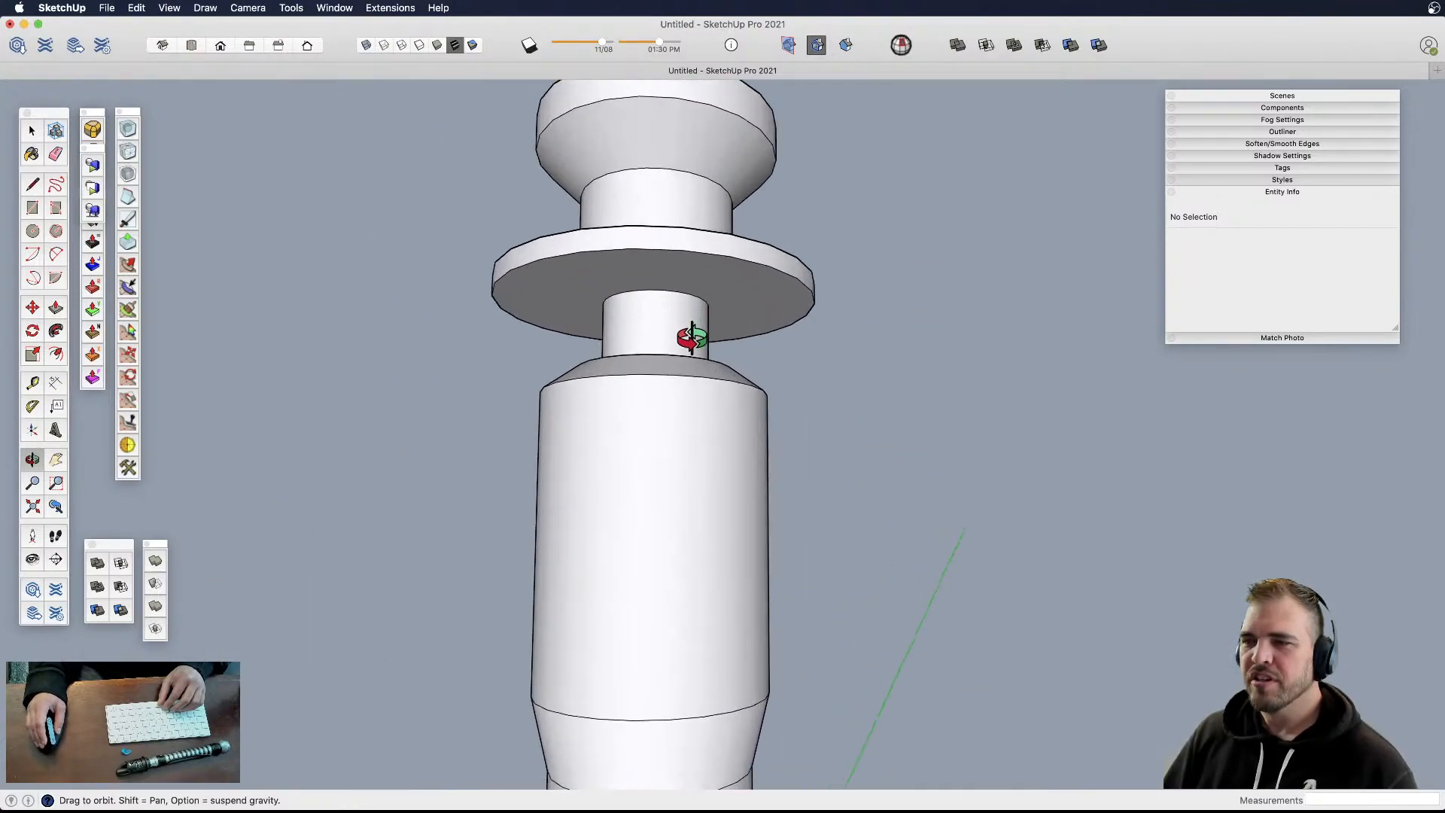
key(p)
drag(718, 294, 676, 365)
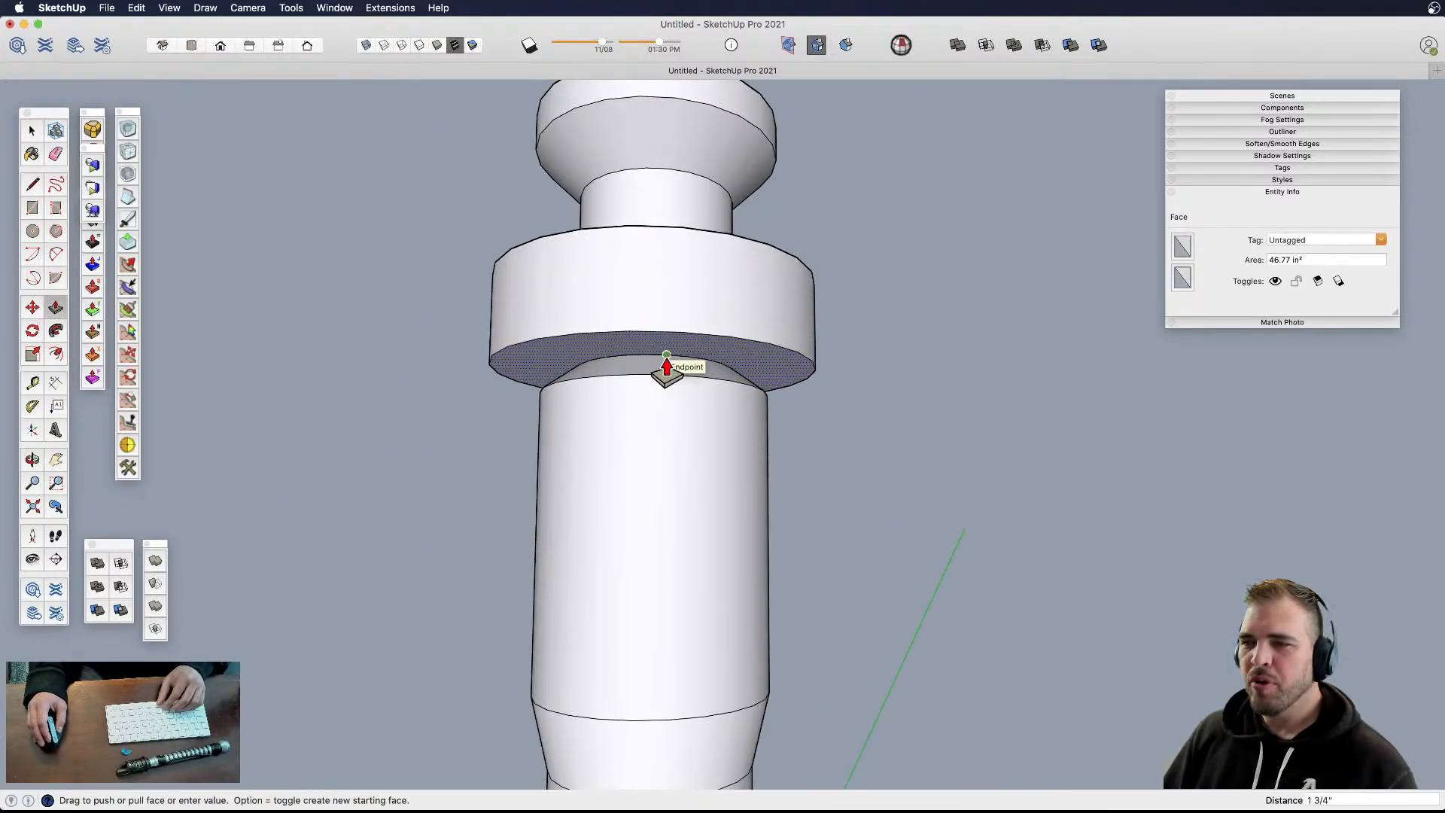
- Draw a line over one segment of the collar's lower rim to restore the missing underside face
key(space)
scroll(728, 369, up, 4)
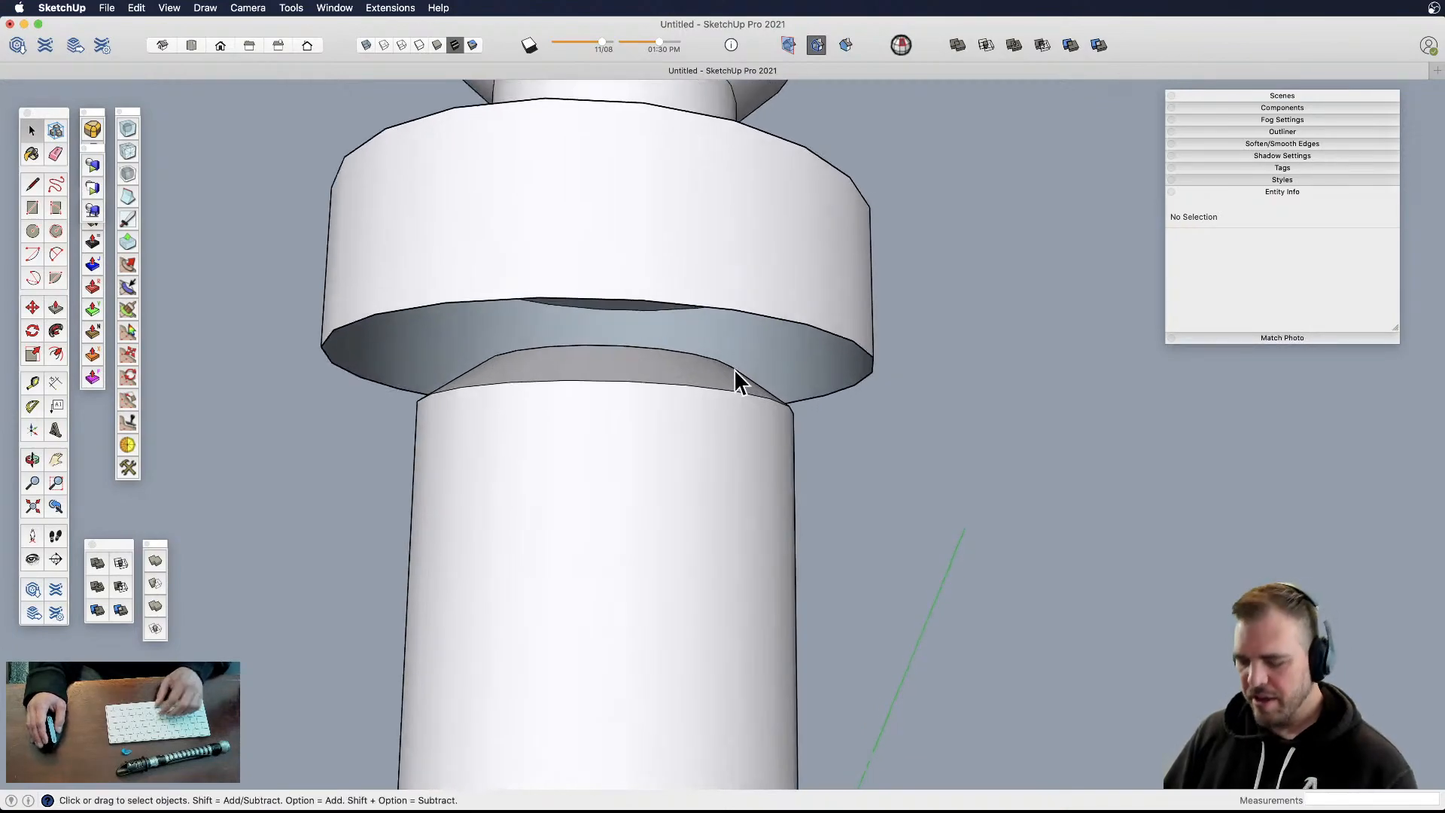
key(l)
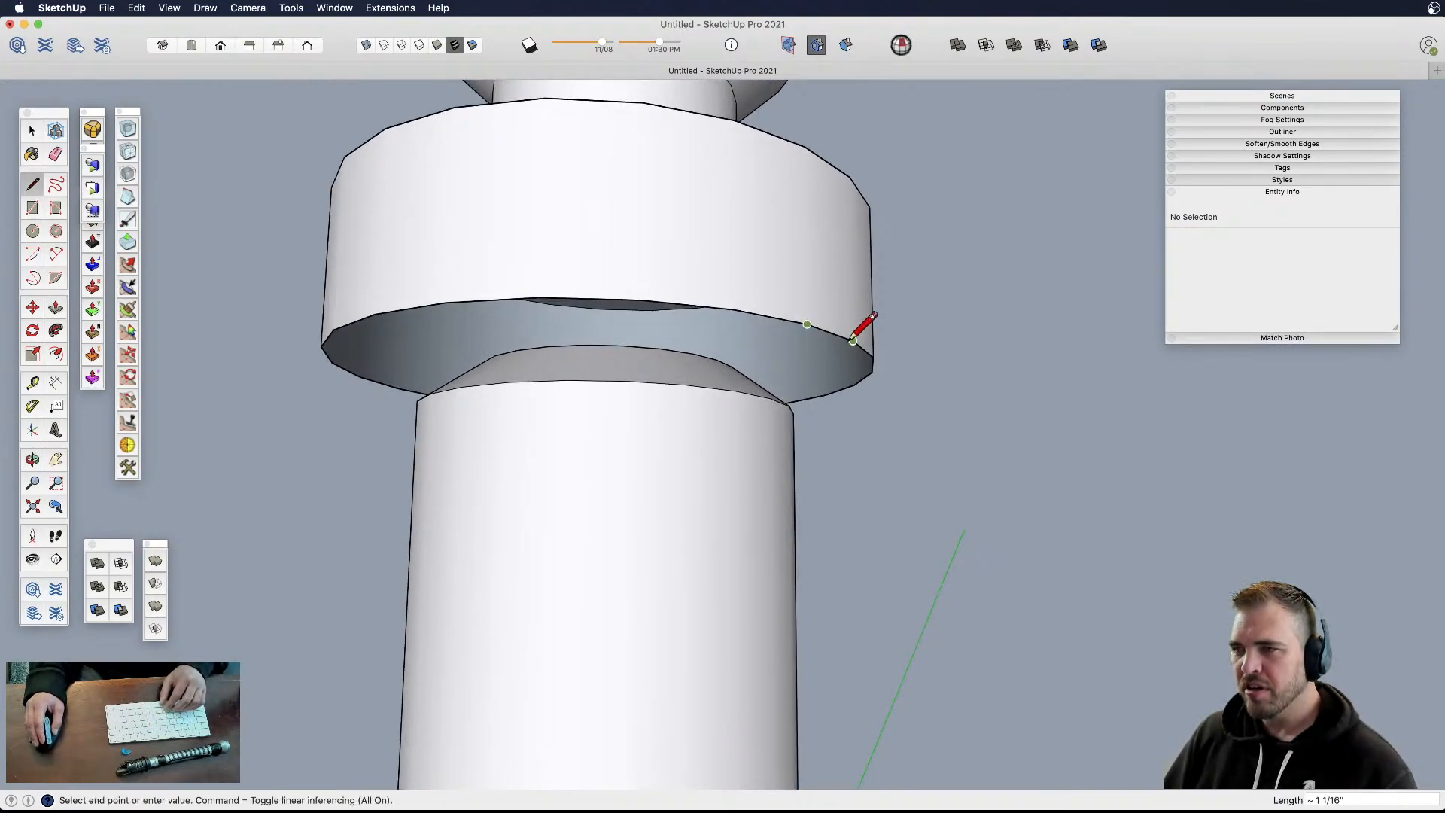
scroll(790, 367, down, 2)
key(space)
- Scale the collar's outer surface inward to reduce the collar's diameter
click(798, 294)
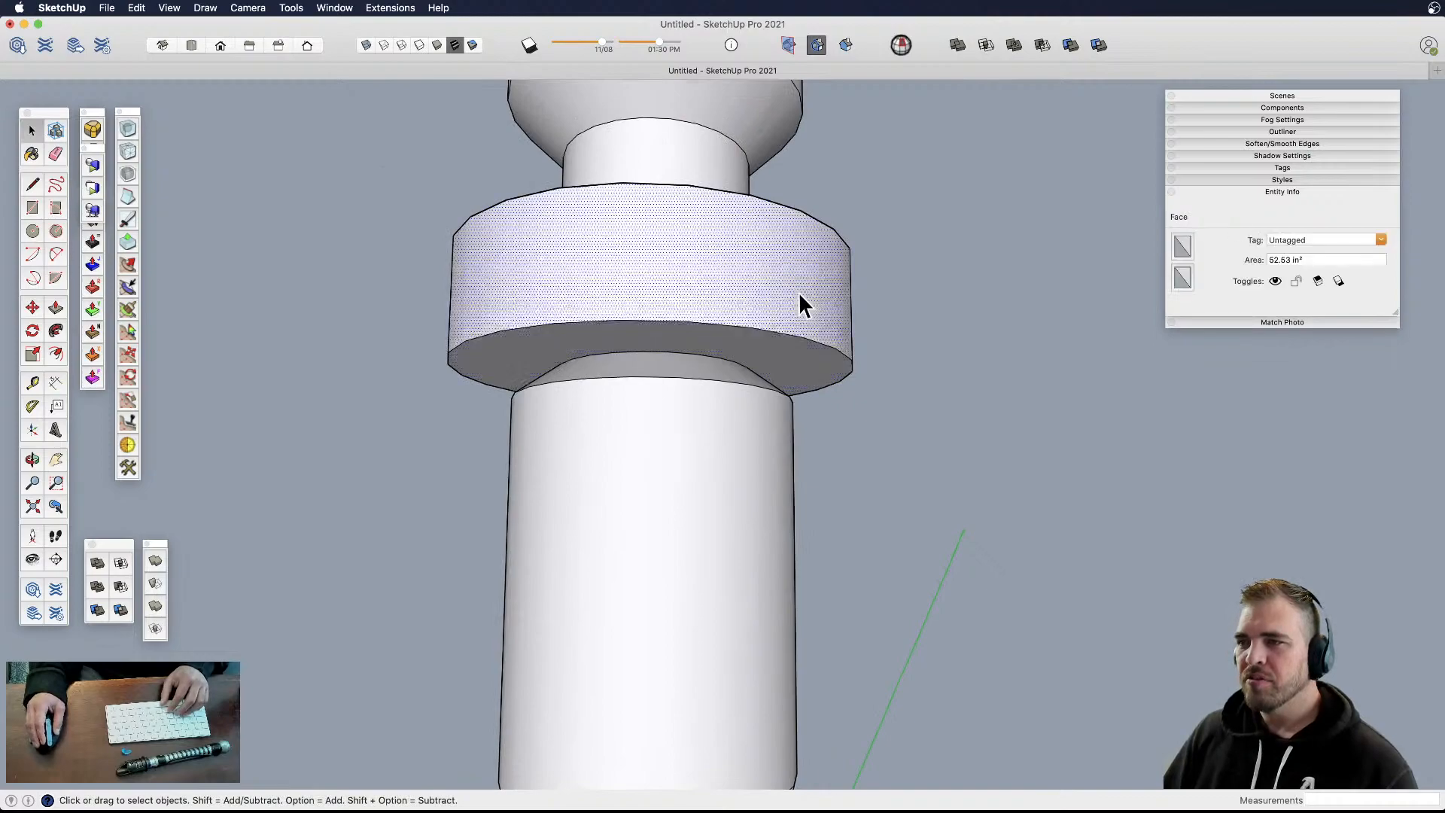
key(s)
drag(809, 151, 753, 268)
- Push/Pull the underside of the narrowed collar by about 1/2" where it meets the barrel's taper
scroll(728, 358, up, 3)
key(p)
drag(669, 326, 687, 370)
scroll(649, 423, down, 8)
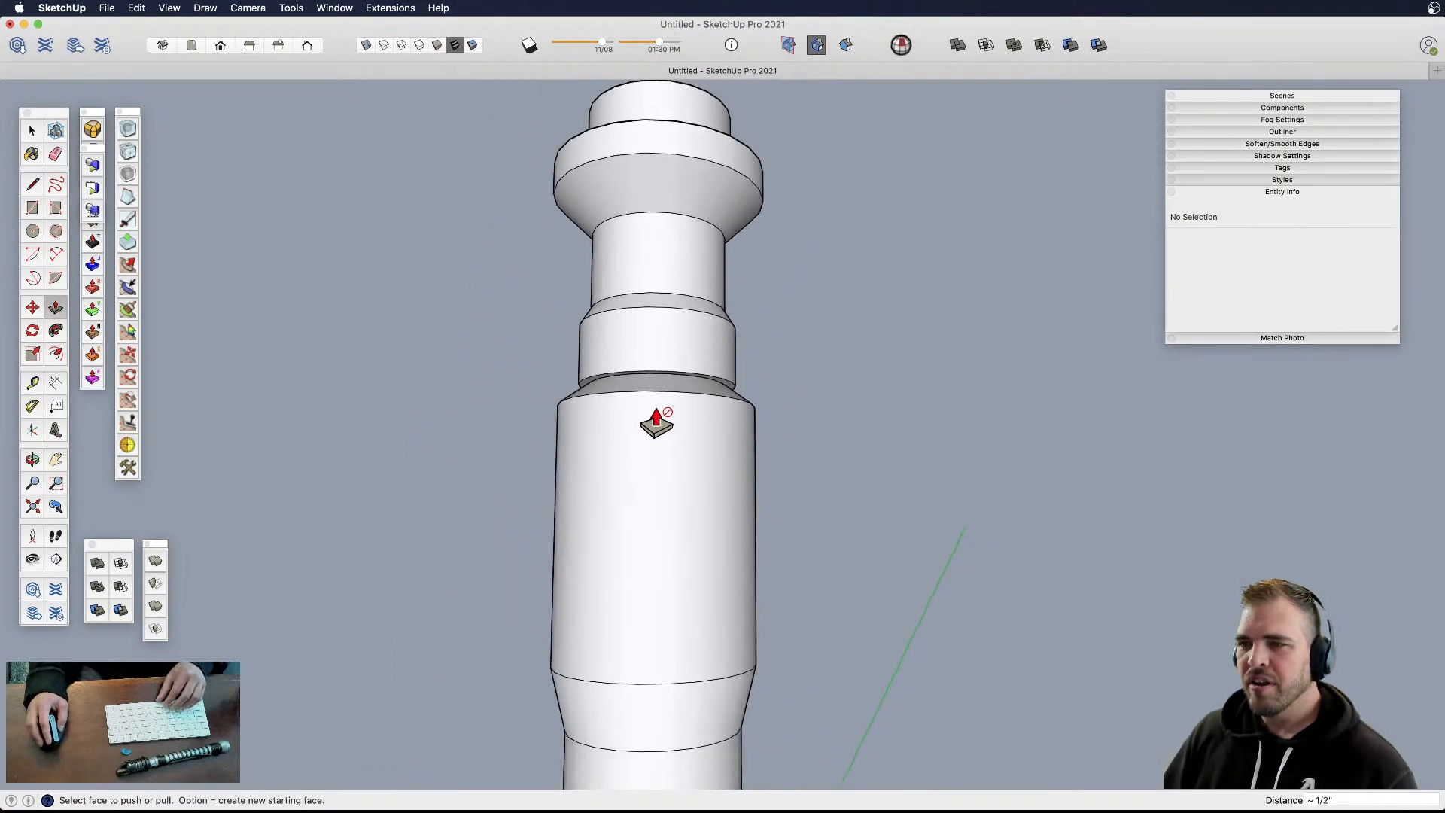
mouse_move(656, 420)
shift+middle_down()
mouse_move(670, 438)
mouse_move(645, 500)
mouse_move(631, 502)
mouse_move(613, 451)
mouse_move(627, 498)
shift+middle_up()
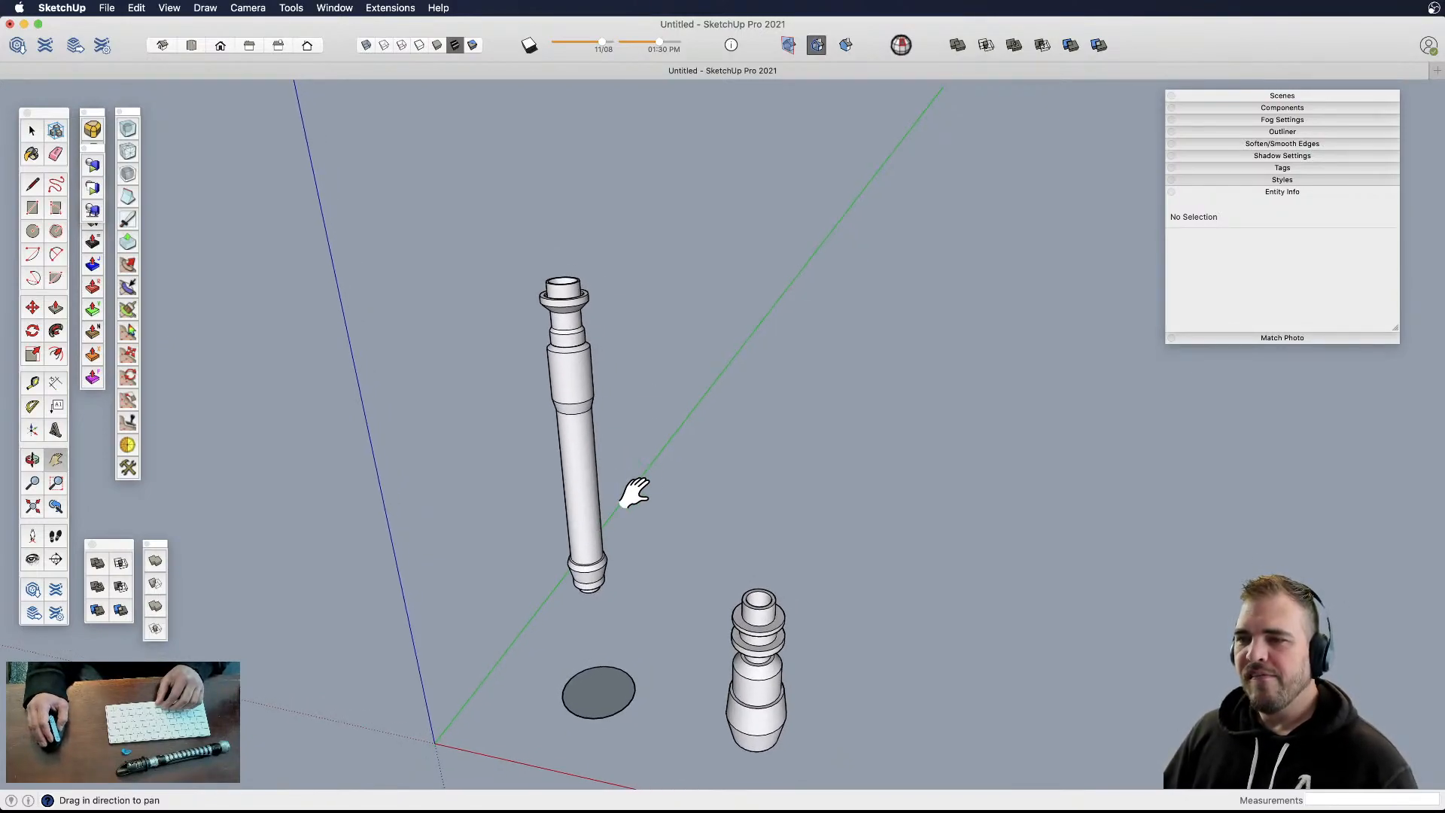
- Select all the connected geometry of the short hilt and make it a group
click(775, 727)
triple_click(769, 726)
scroll(762, 726, down, 2)
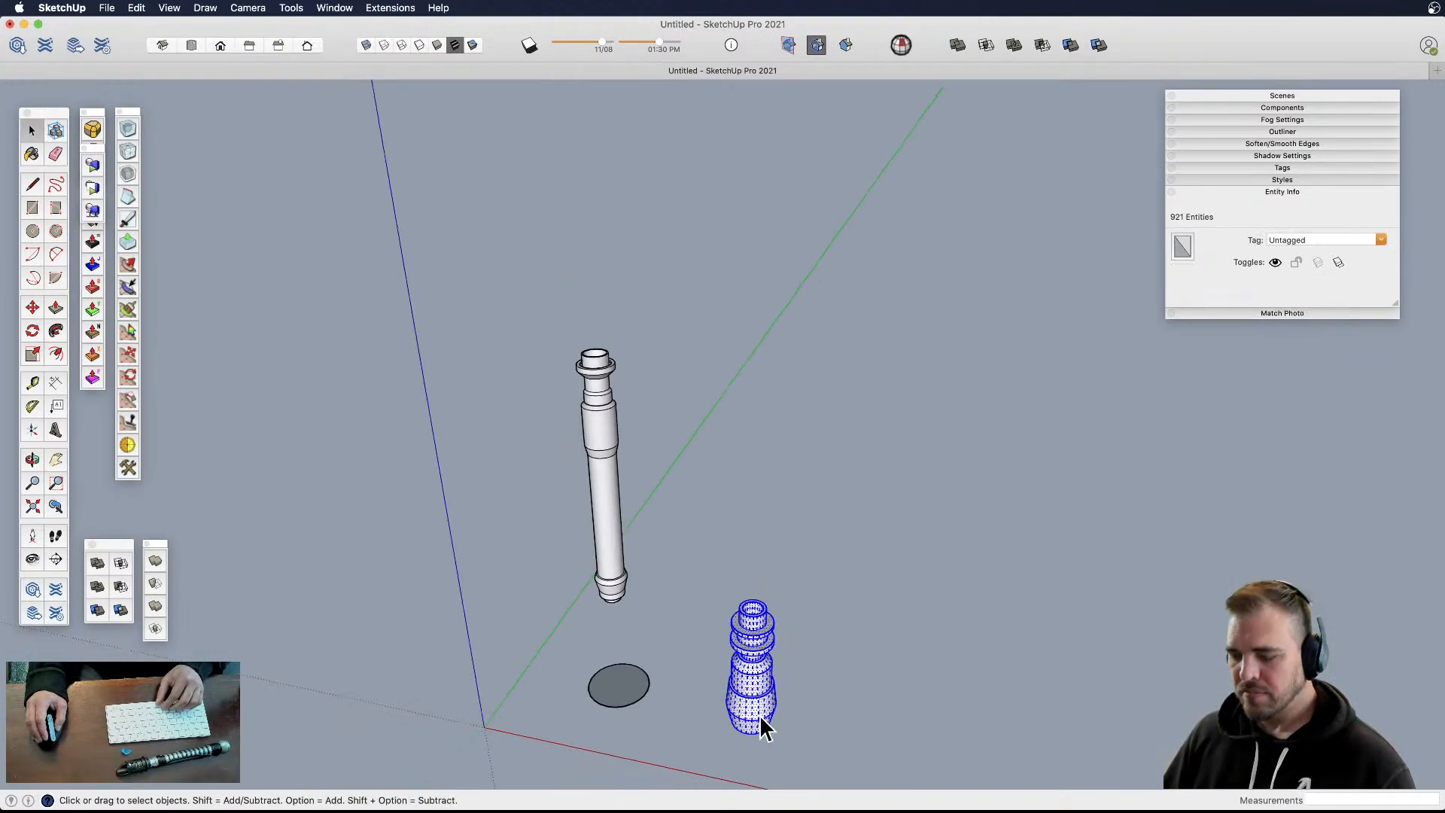
key(g)
- Select all the geometry of the tall hilt and make it a group
shift+middle_drag(743, 683, 723, 626)
click(589, 450)
triple_click(587, 428)
drag(529, 252, 670, 565)
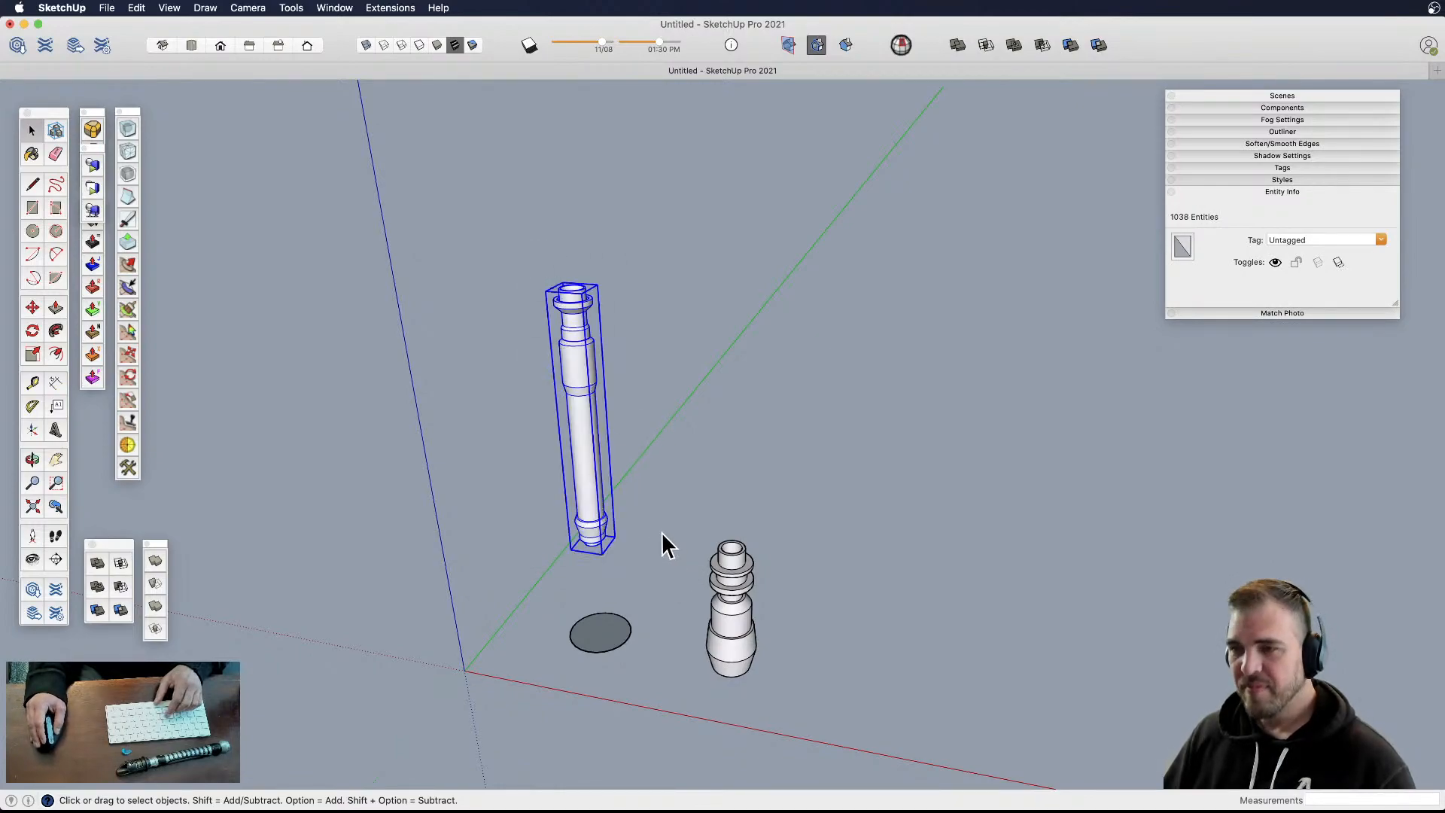
- Make the selected geometry of the tall hilt a single group
key(g)
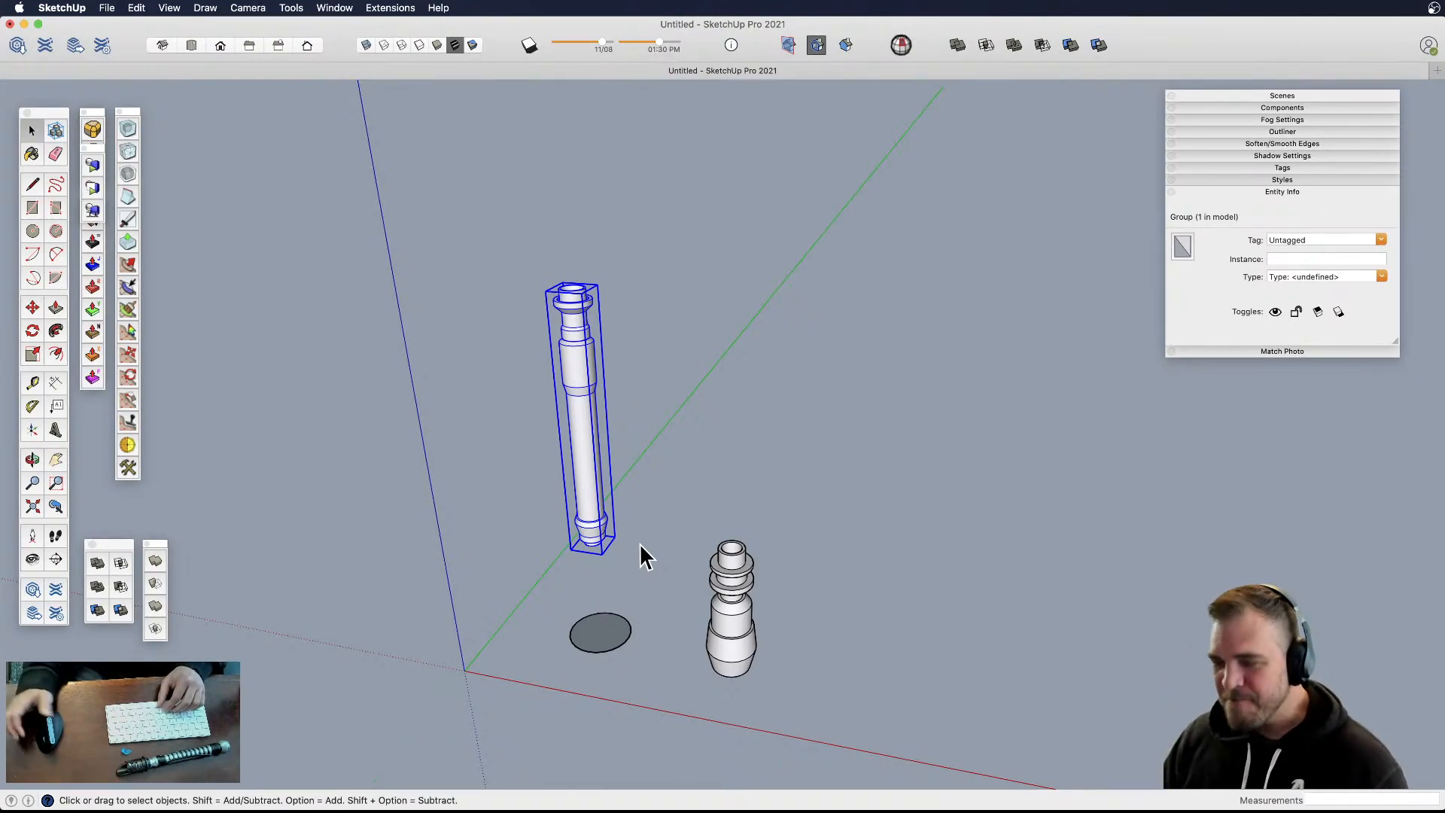
middle_drag(645, 570, 565, 566)
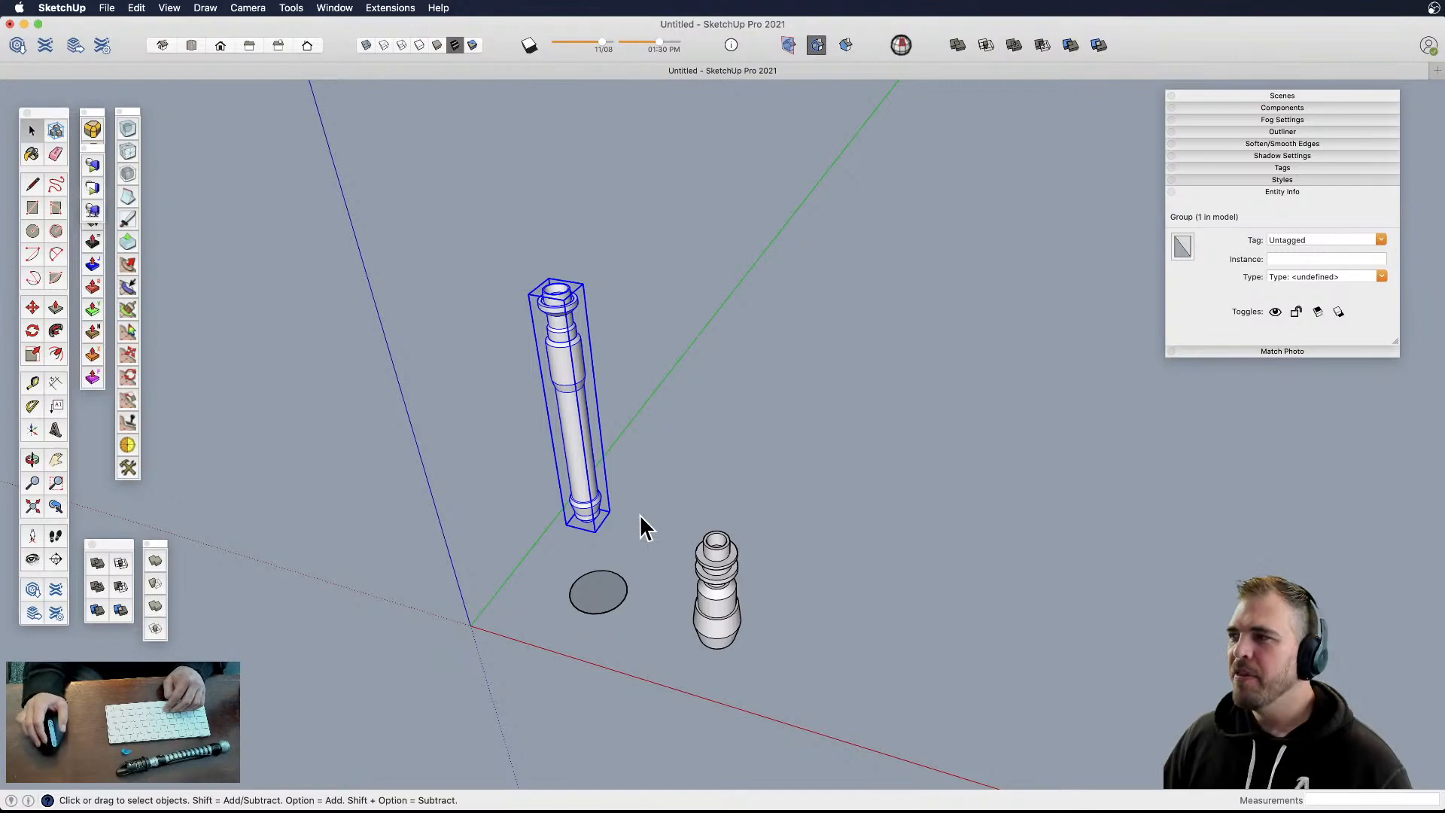
scroll(643, 541, up, 4)
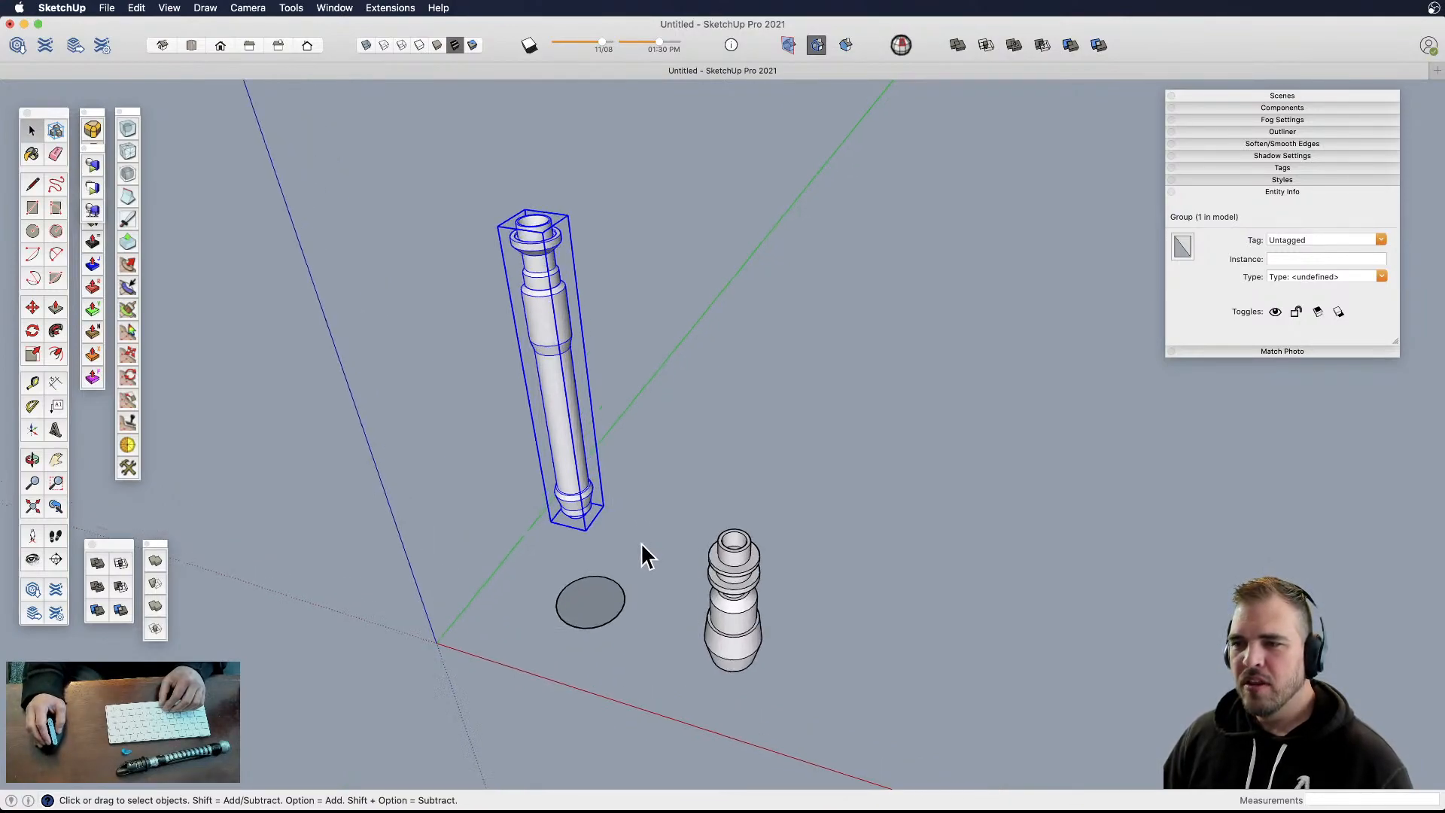
middle_drag(655, 578, 597, 568)
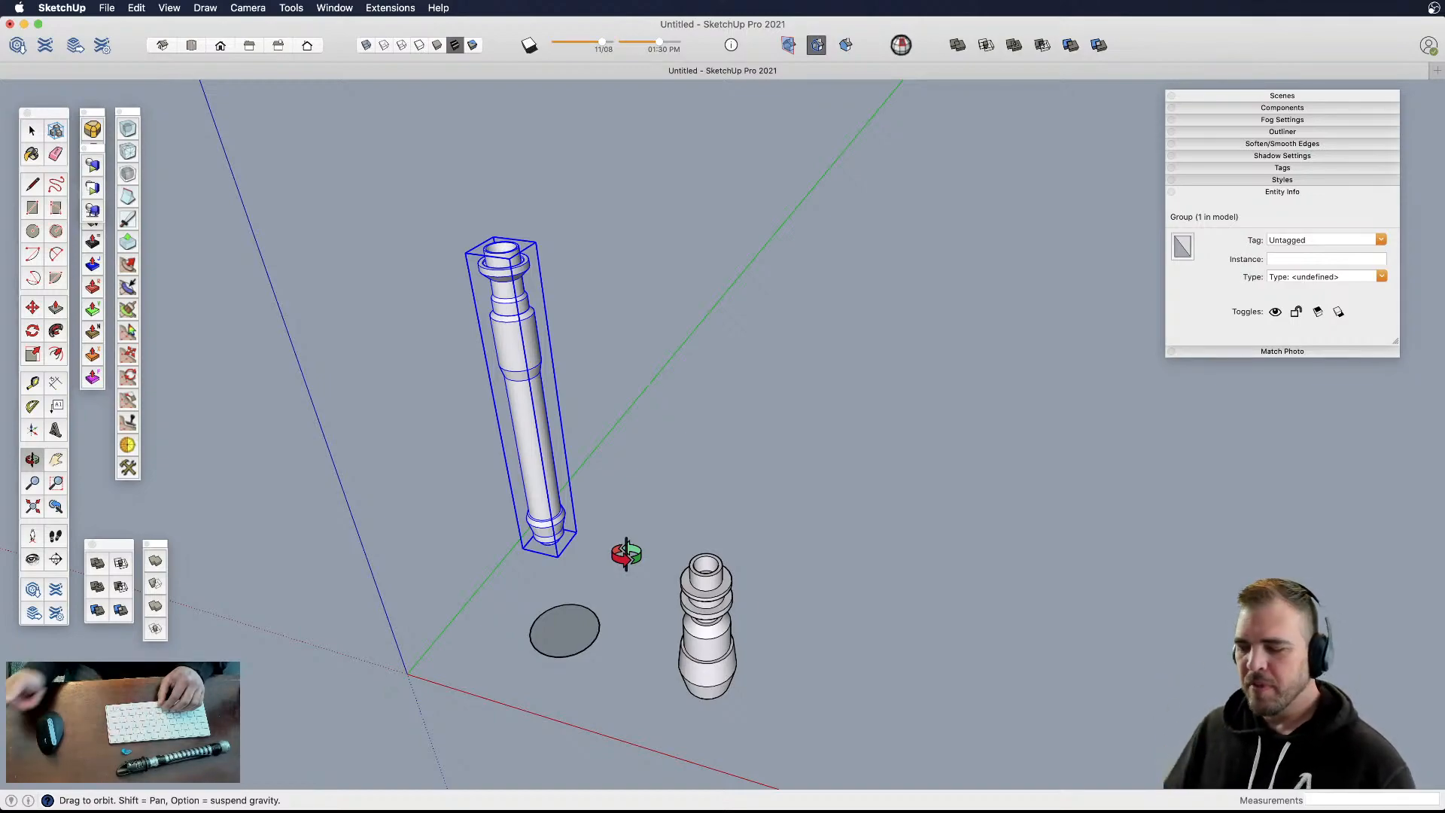
drag(597, 557, 597, 565)
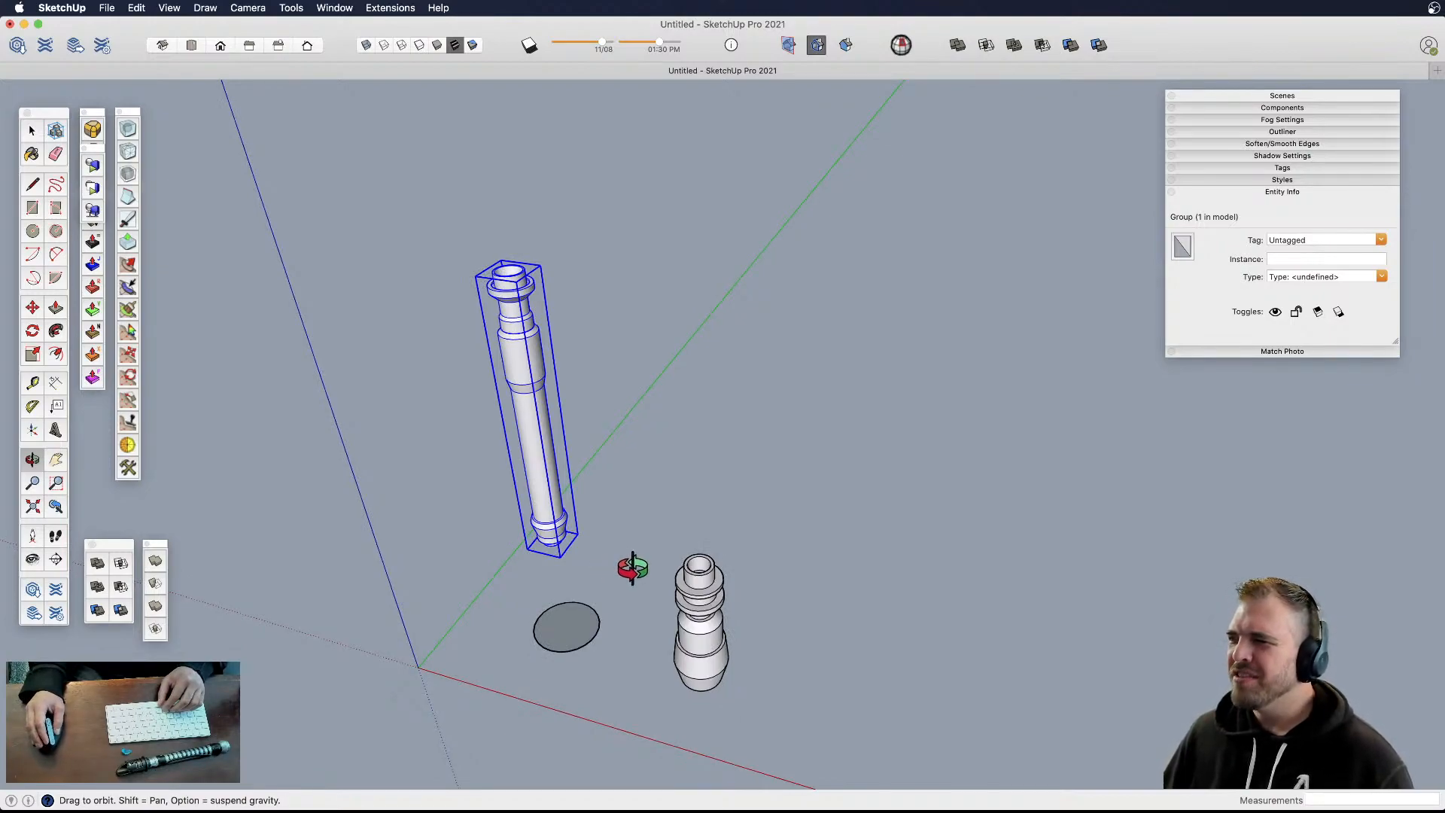
shift+middle_drag(625, 571, 633, 505)
shift+middle_drag(700, 603, 627, 598)
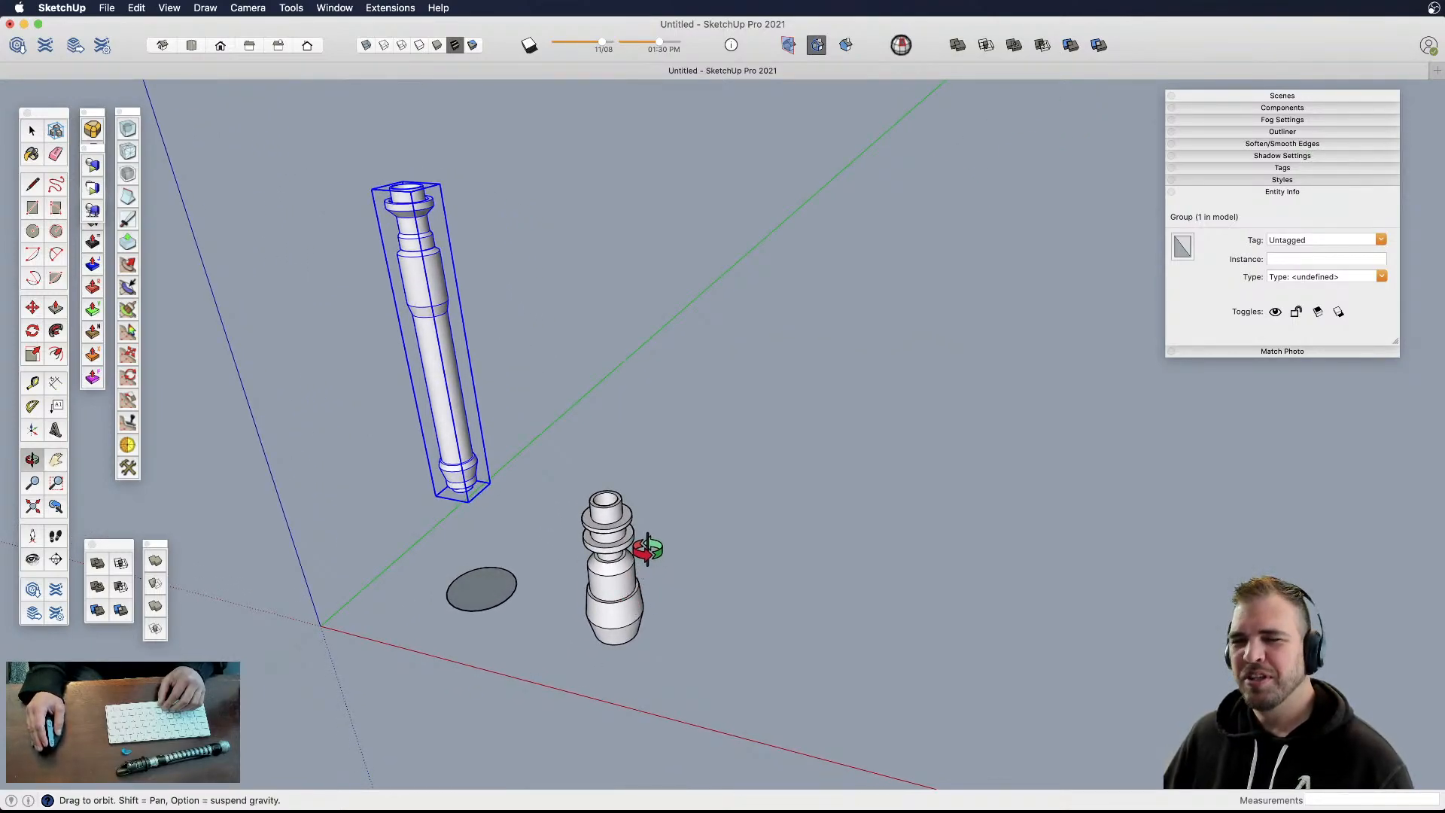
middle_drag(665, 564, 470, 592)
click(569, 593)
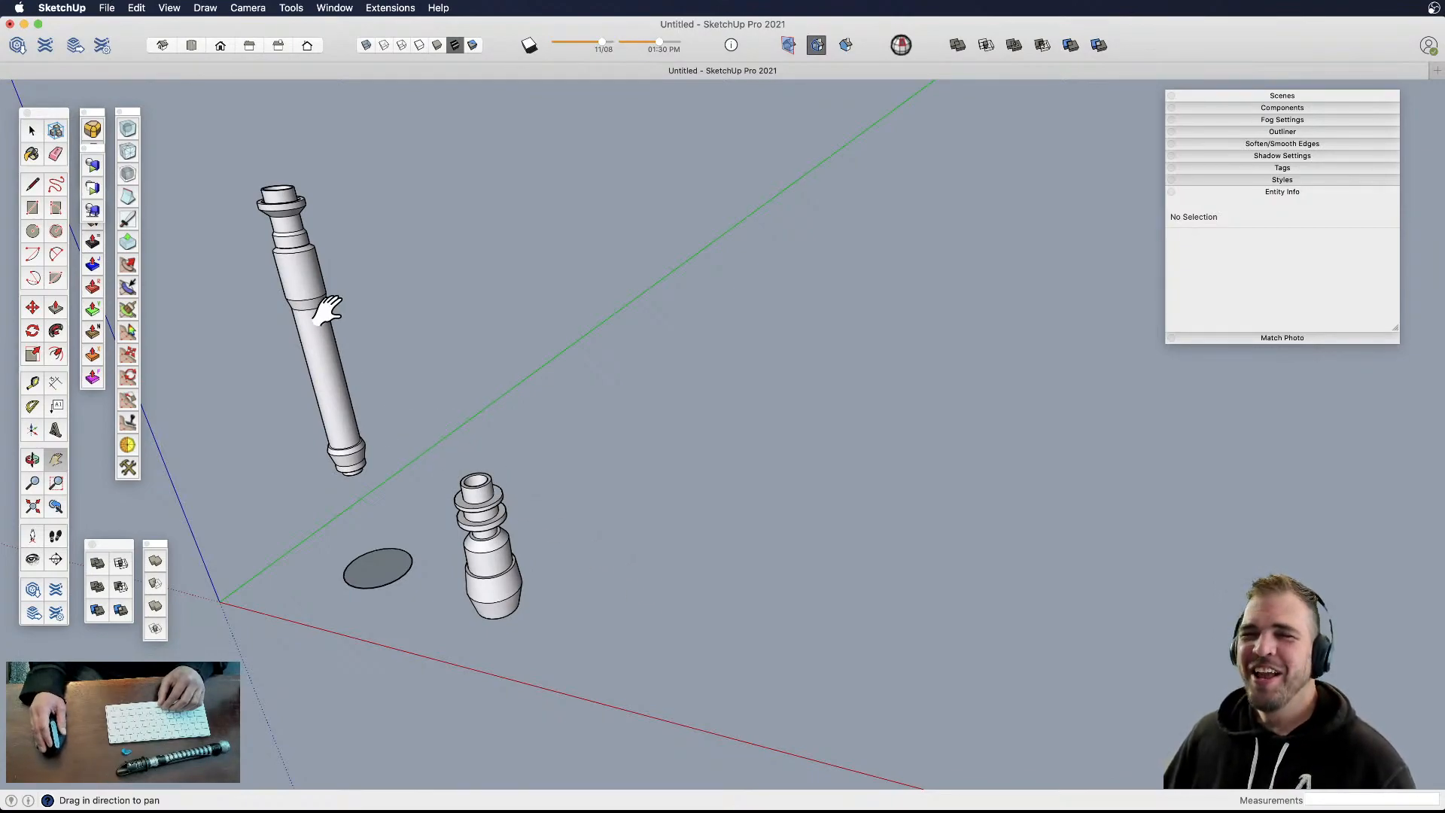
- Inside the tall hilt's group, group the connected geometry of the upper section above the barrel, including the emitter neck
key(space)
key(h)
drag(329, 331, 486, 424)
scroll(469, 331, up, 2)
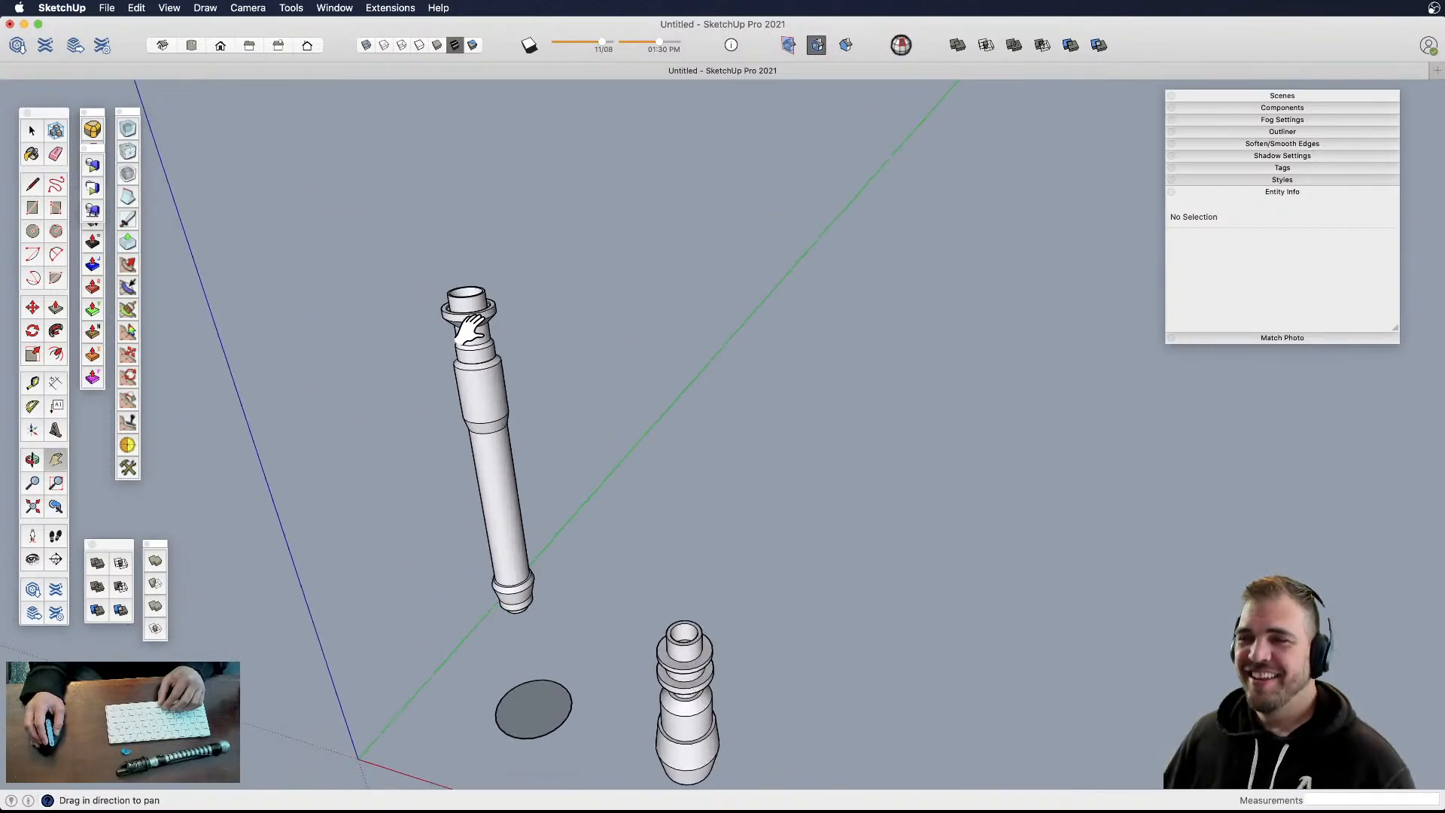
key(space)
click(476, 342)
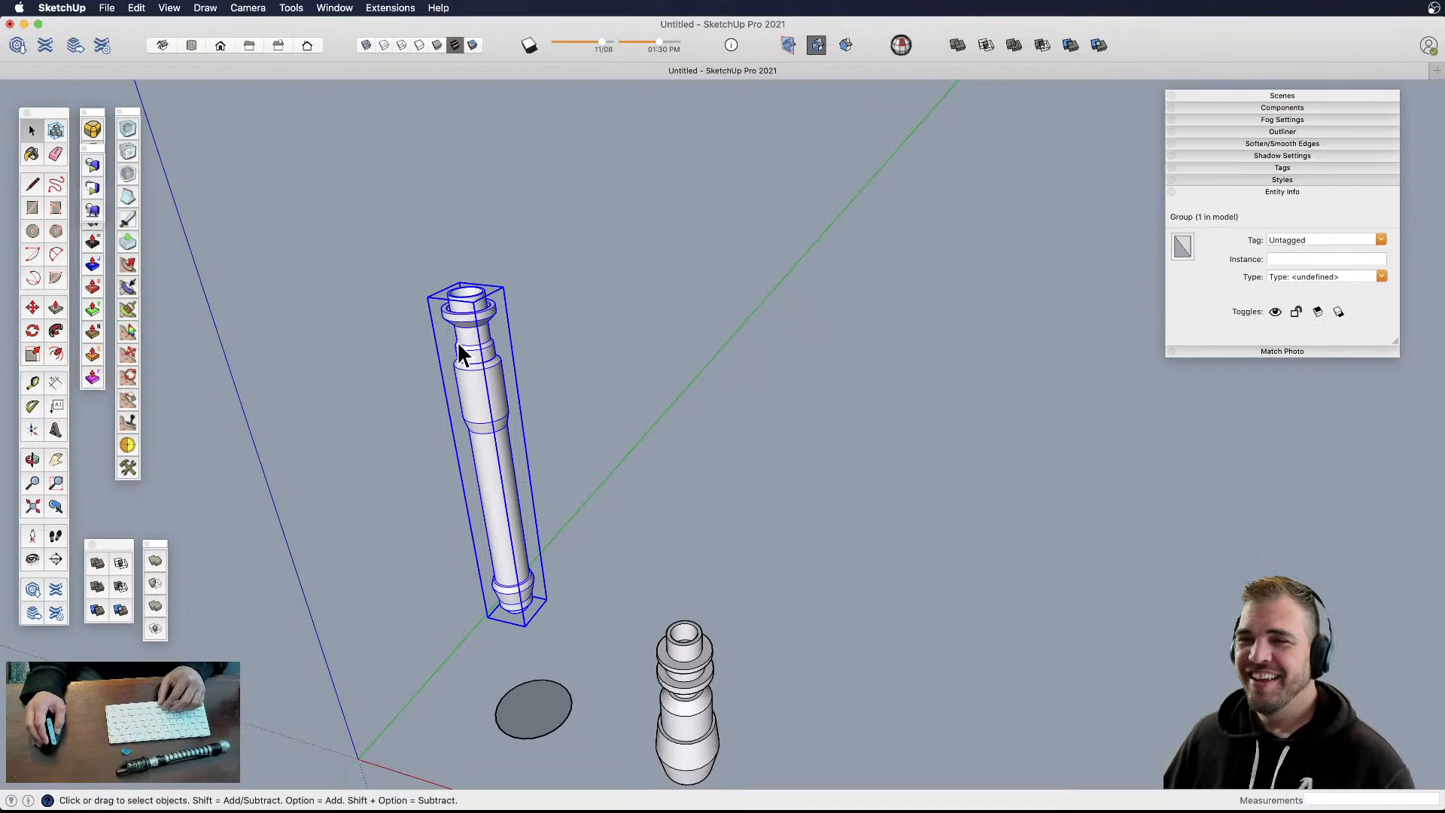
double_click(465, 348)
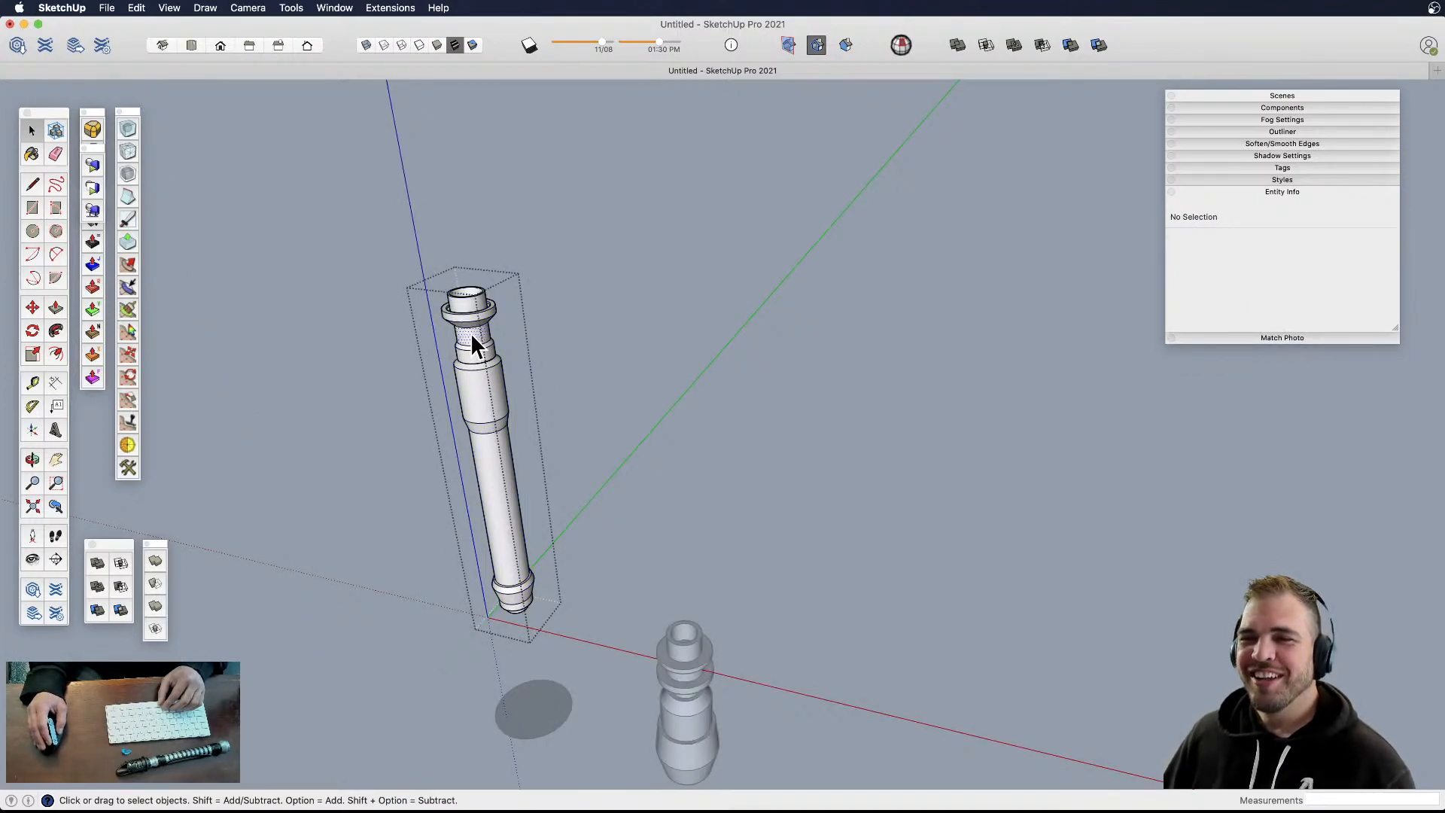
triple_click(472, 336)
scroll(468, 335, up, 3)
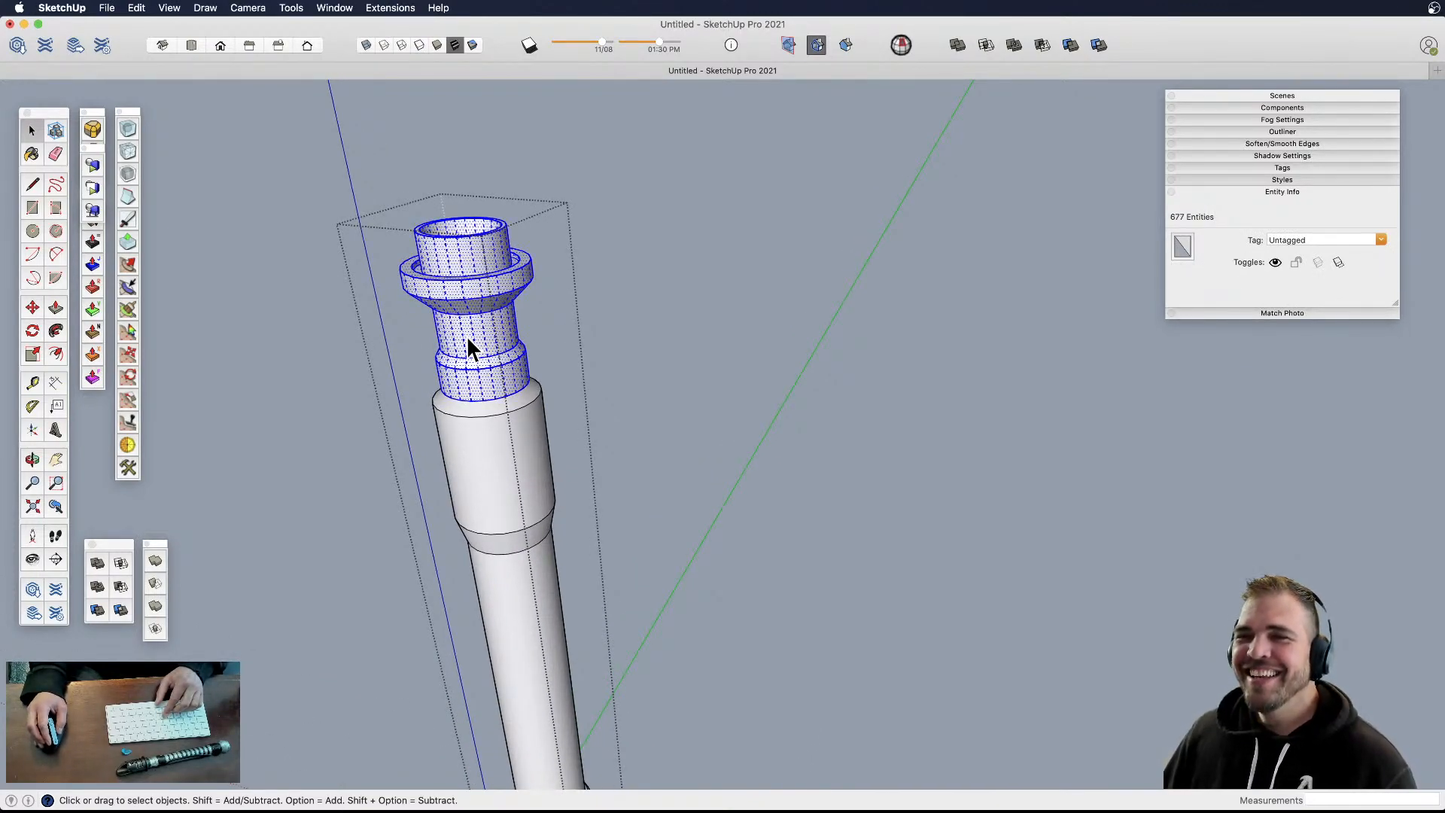
key(super+g)
scroll(564, 407, down, 3)
click(582, 460)
- Copy the tall hilt with Move to the open area beyond the short hilt
shift+middle_drag(599, 577, 448, 485)
scroll(561, 587, down, 2)
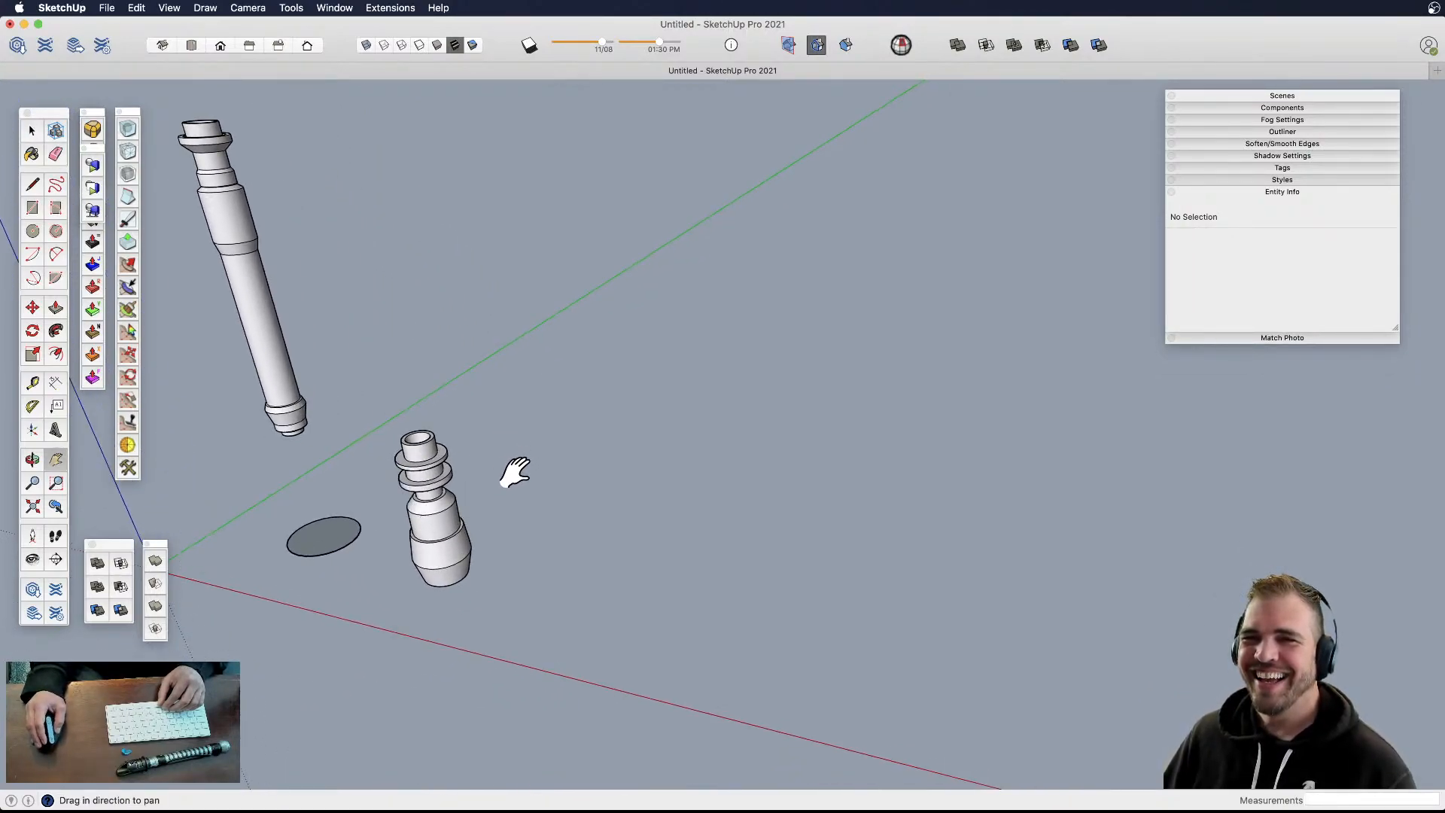
click(260, 301)
shift+middle_drag(308, 359, 391, 429)
key(m)
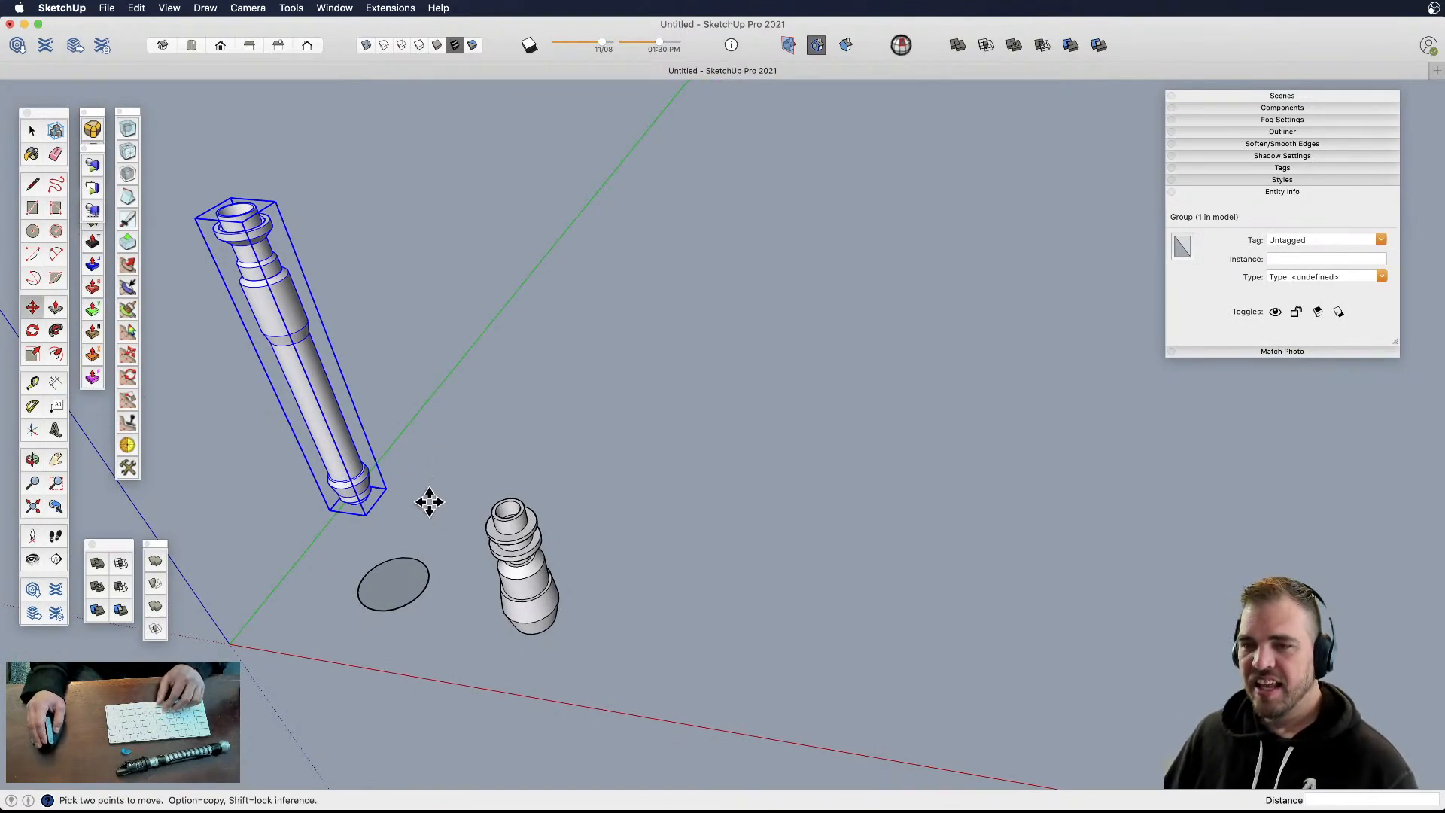
click(424, 501)
key(alt)
click(762, 548)
mouse_move(762, 548)
middle_down()
mouse_move(630, 620)
mouse_move(645, 345)
middle_up()
key(space)
- Open the copied hilt's nested upper-section group and Push/Pull the tube's top rim upward to make the emitter tube much longer
scroll(635, 386, up, 8)
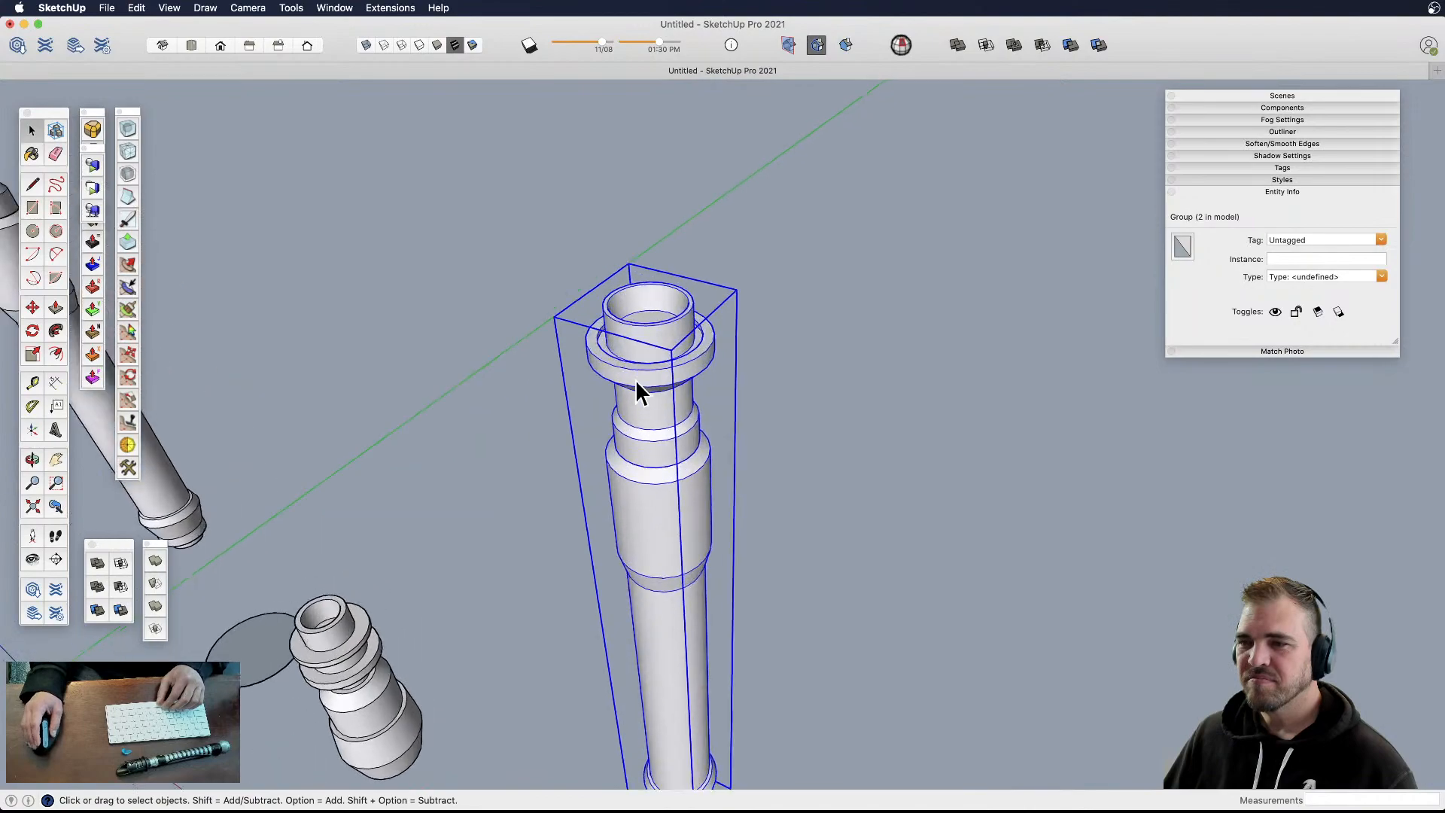
double_click(735, 297)
key(p)
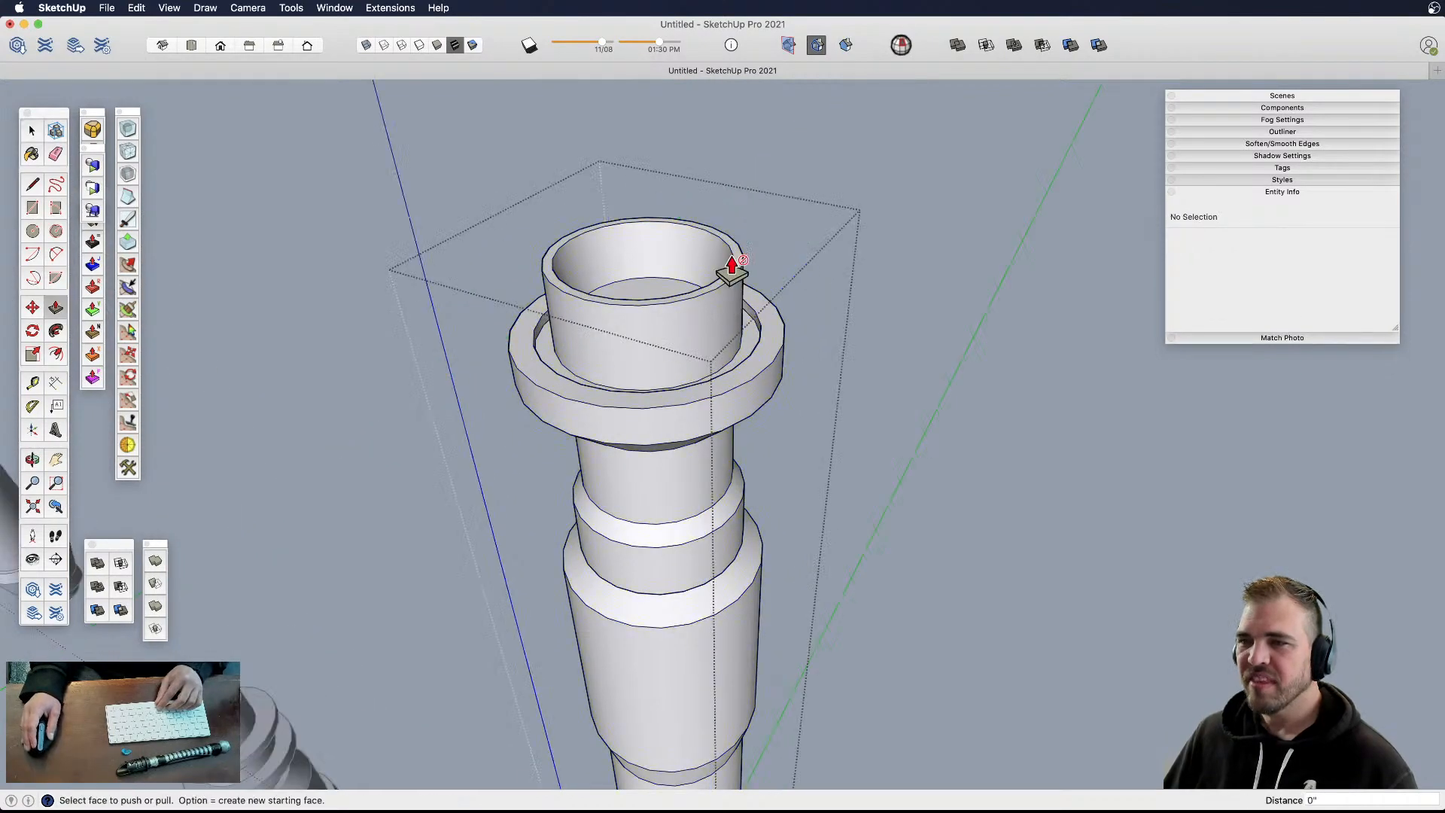
key(space)
double_click(736, 266)
triple_click(736, 266)
key(p)
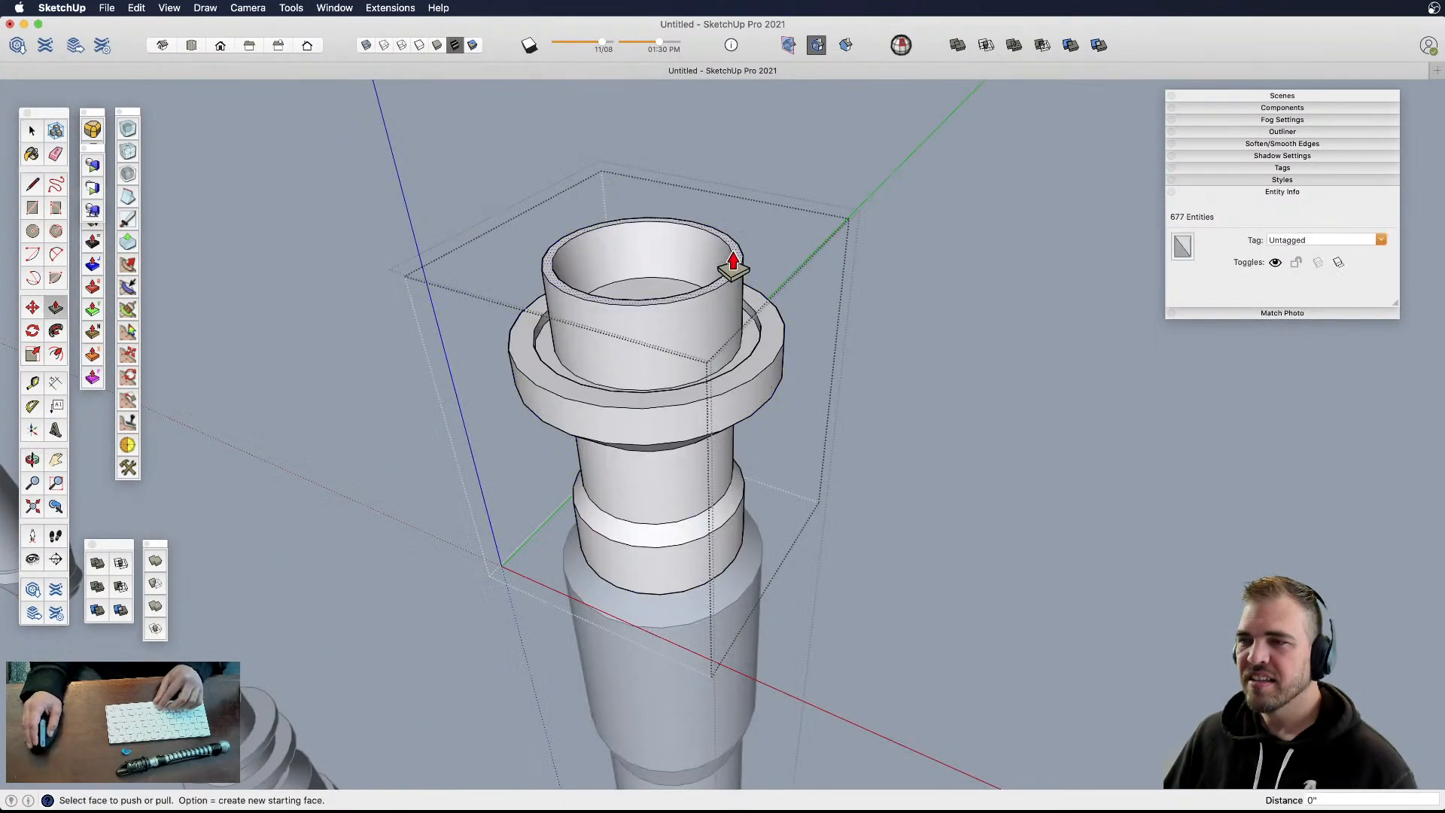
click(739, 263)
click(737, 100)
scroll(696, 264, down, 5)
shift+middle_drag(677, 309, 775, 392)
click(689, 262)
click(685, 233)
key(space)
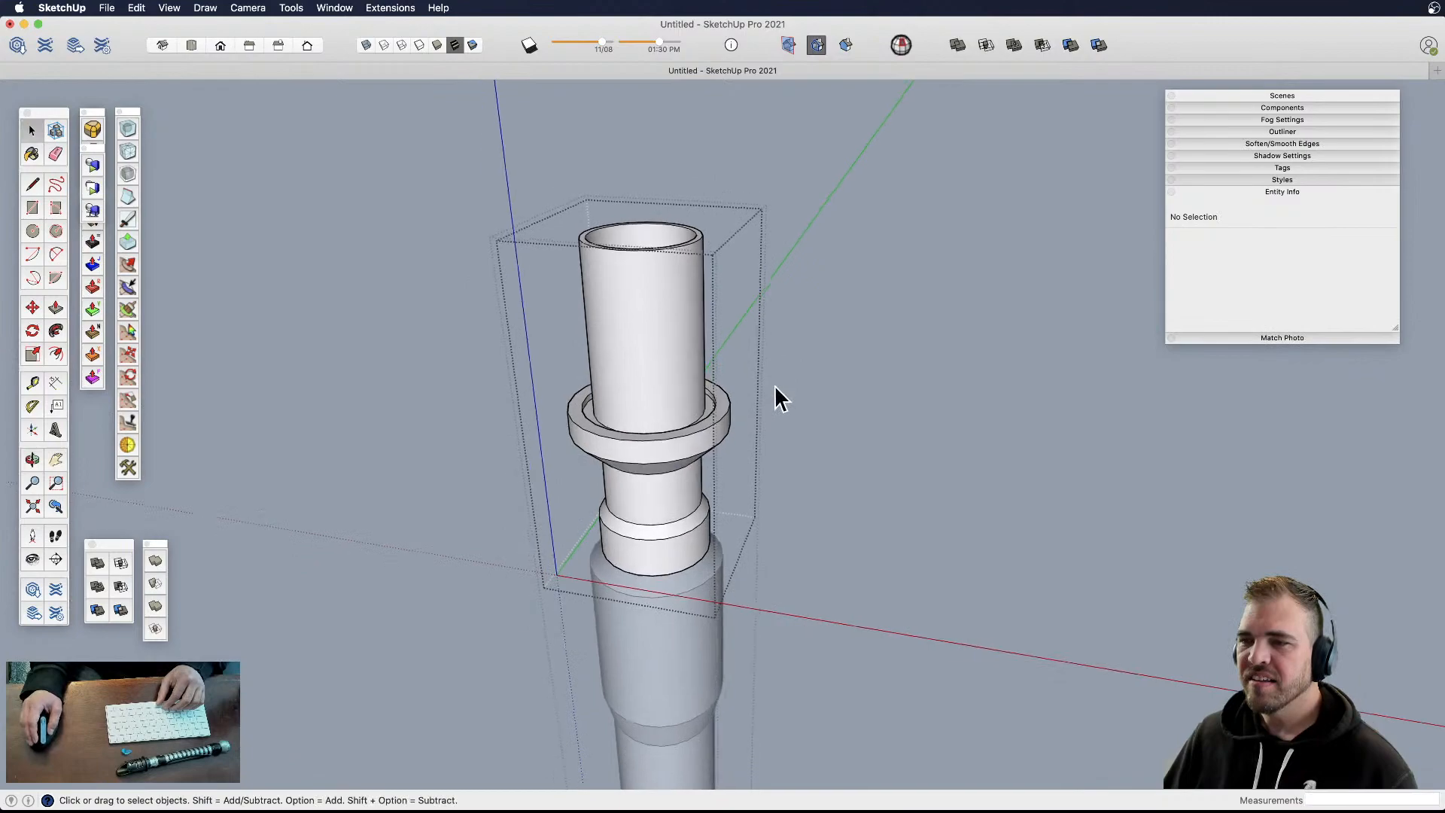
double_click(768, 456)
- Copy the hilt with the lengthened emitter tube and place the duplicate beside it
middle_drag(760, 453, 662, 545)
click(647, 426)
scroll(647, 426, down, 4)
key(m)
click(701, 610)
key(alt)
click(800, 622)
key(space)
click(752, 580)
- In the front view, draw a square beside the newest hilt's emitter tube and make it a group
shift+middle_drag(758, 577, 745, 608)
middle_drag(745, 608, 737, 432)
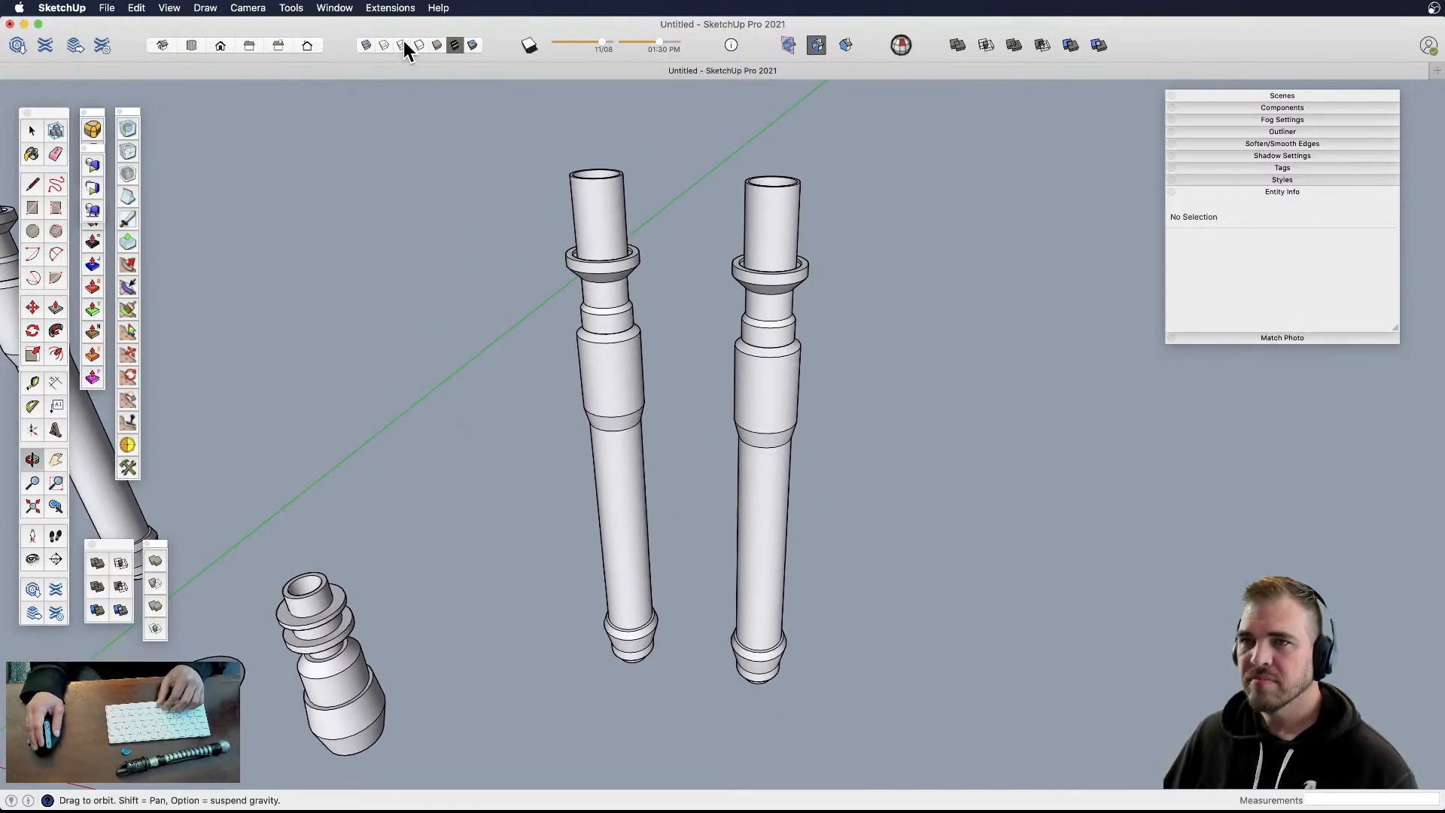
click(220, 46)
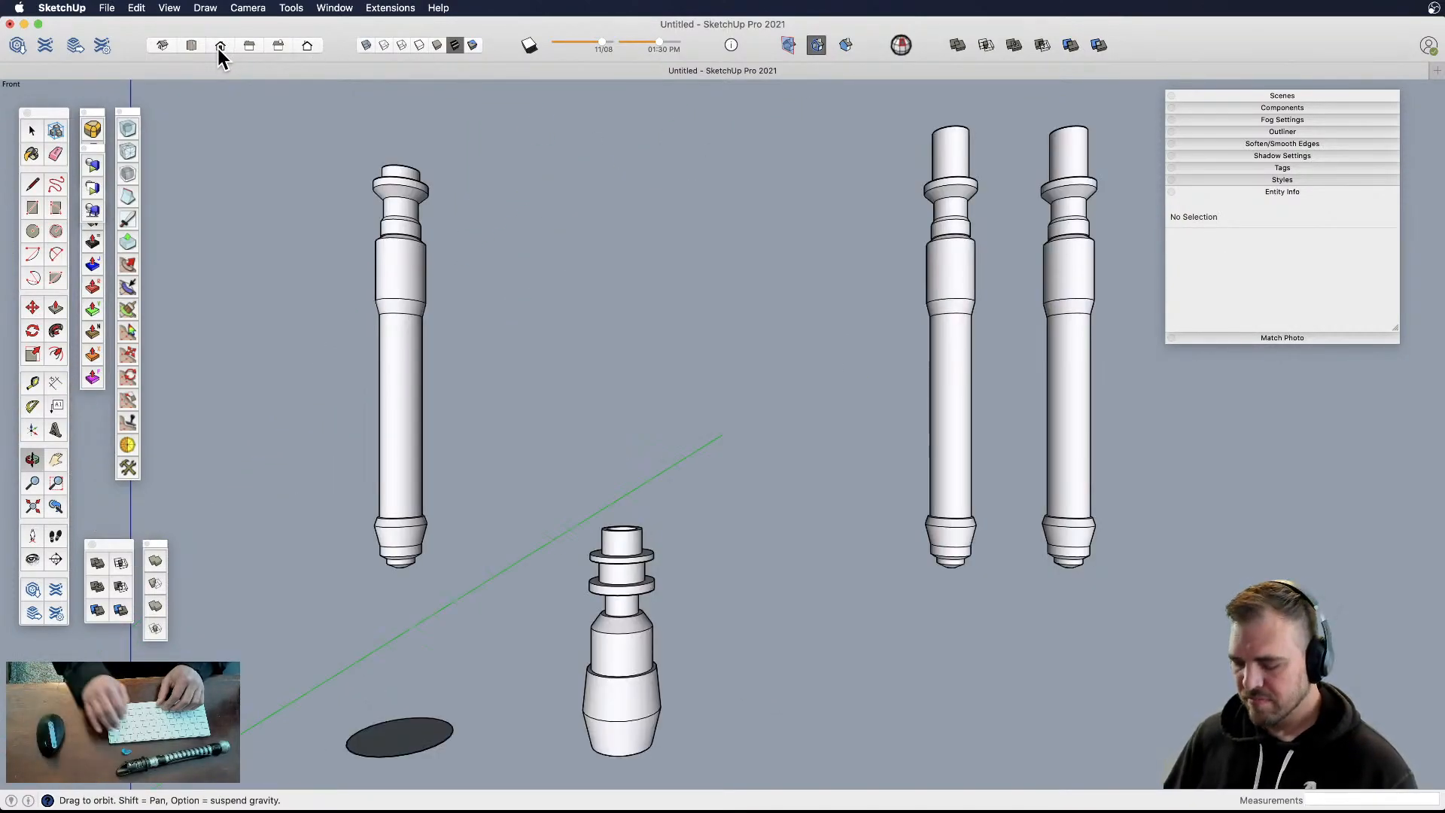
shift+middle_drag(956, 207, 613, 372)
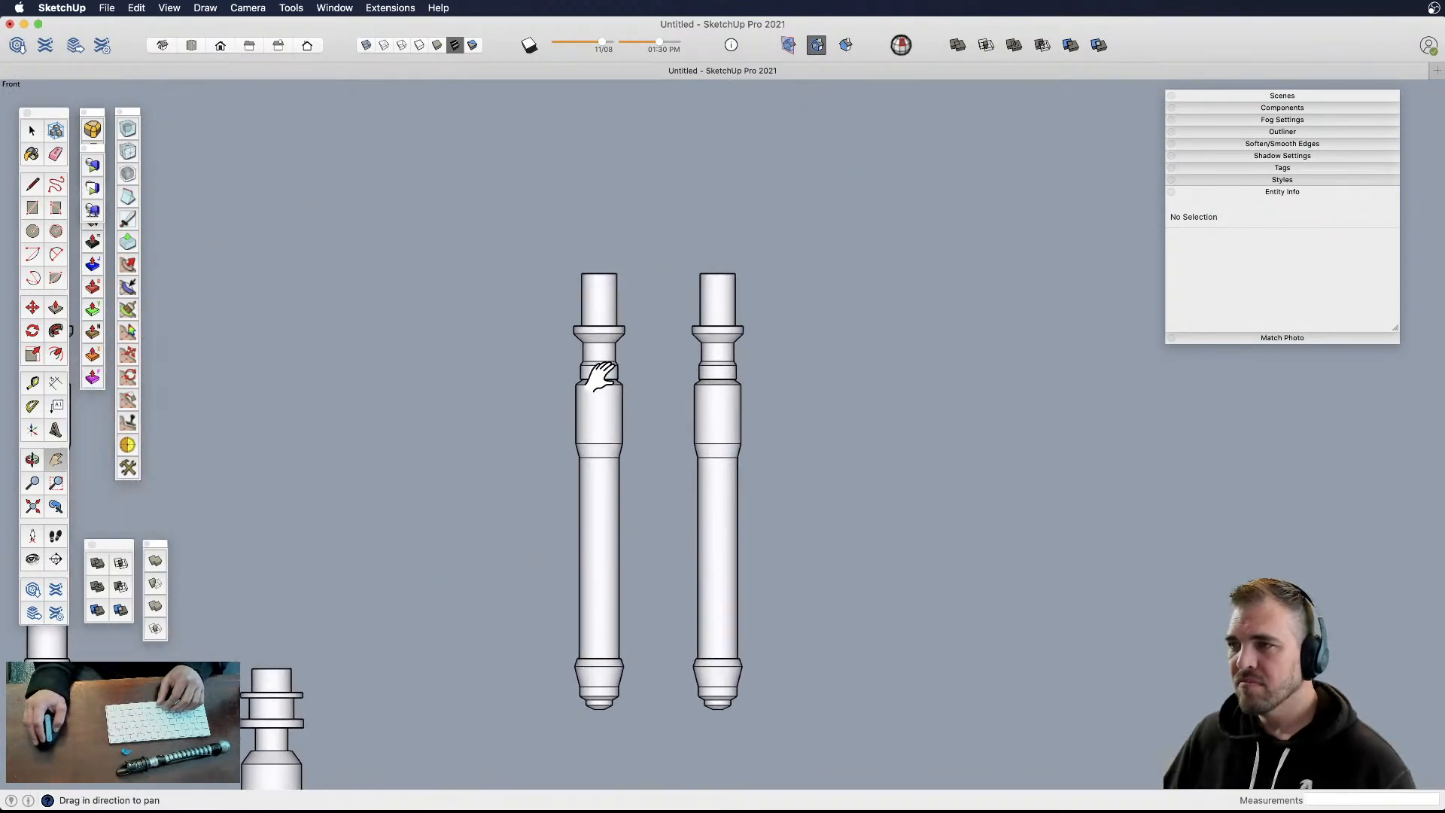
scroll(726, 306, up, 6)
key(r)
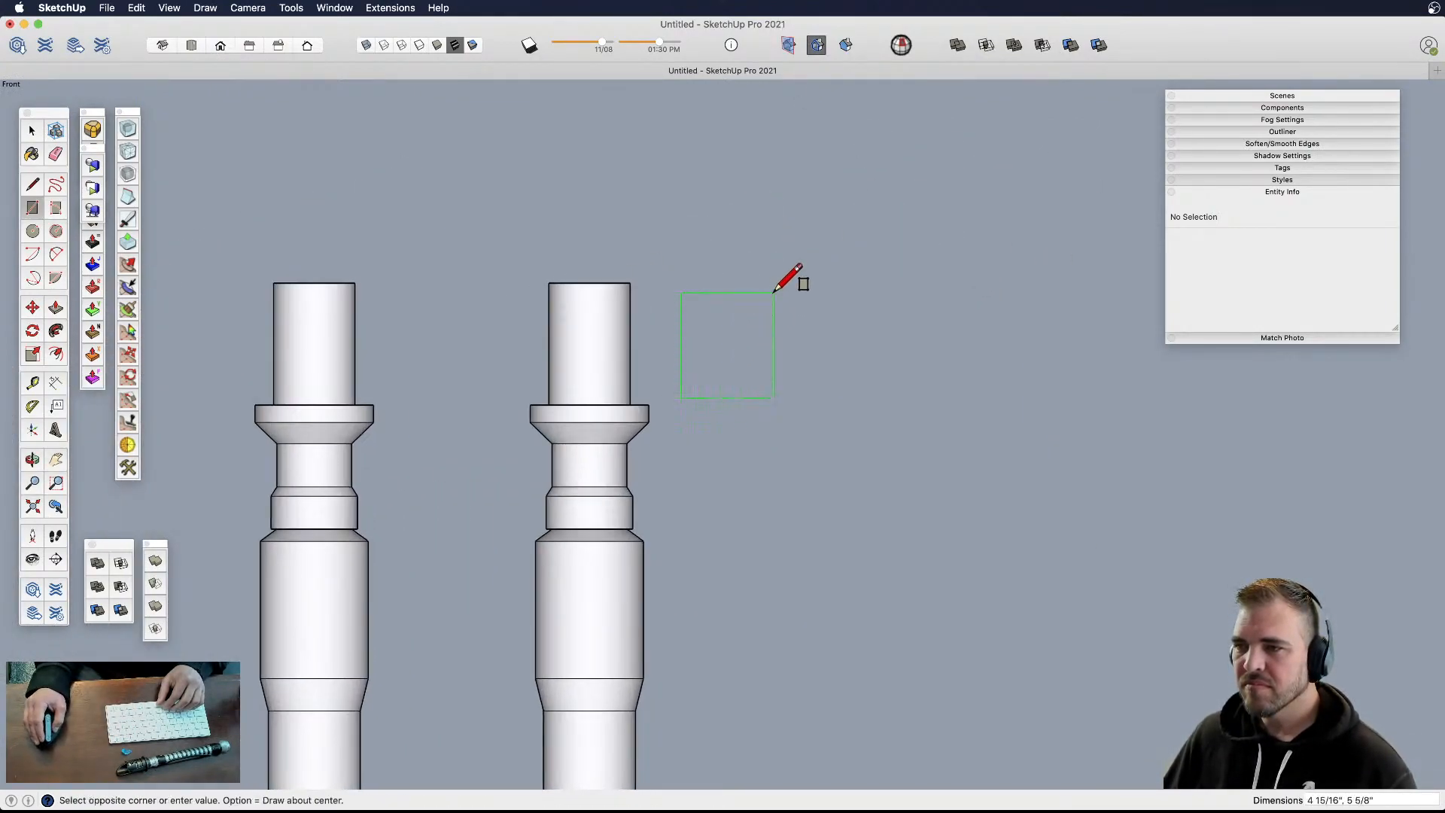
click(832, 256)
scroll(774, 342, up, 4)
key(space)
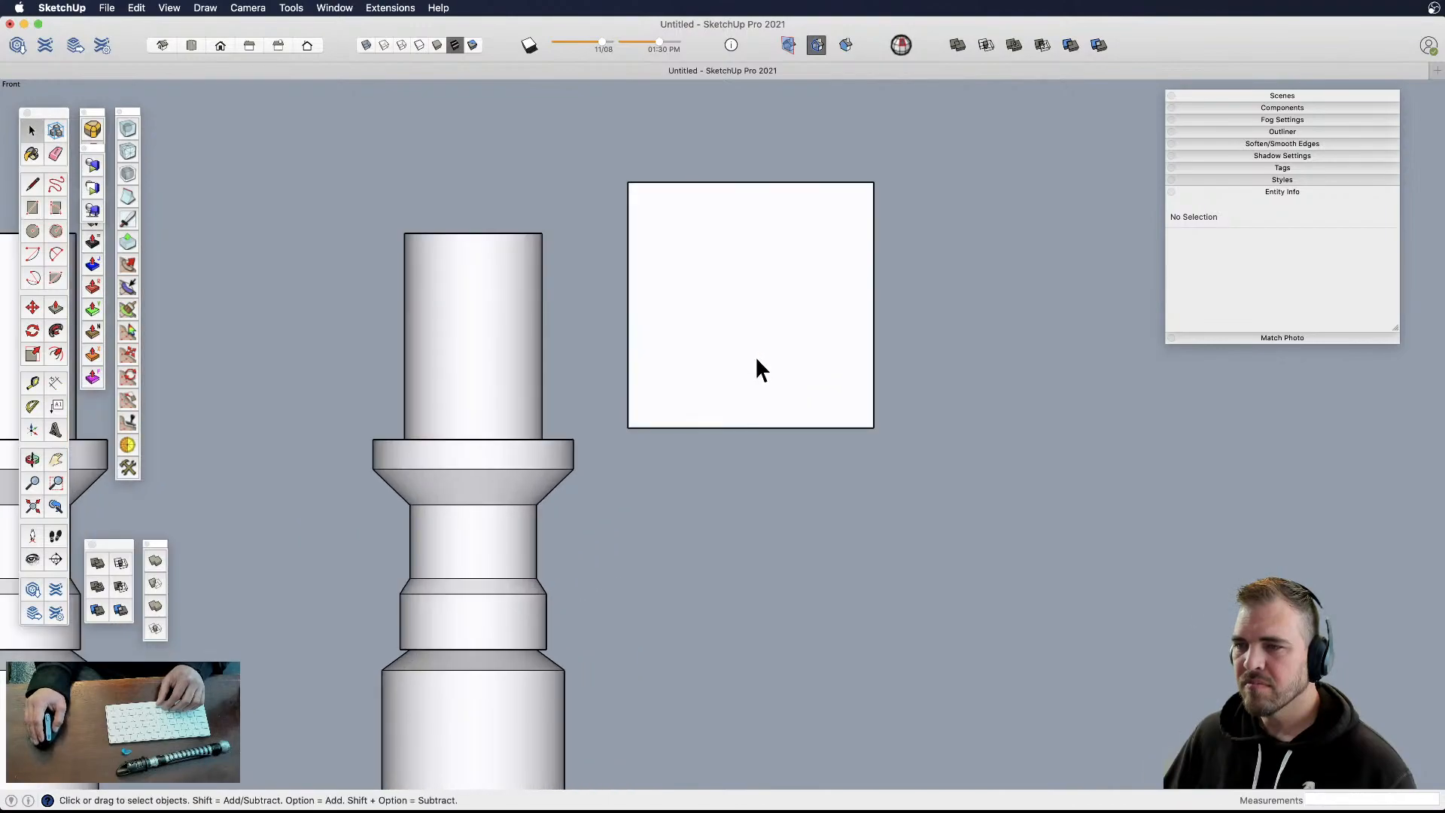
click(756, 356)
key(super+g)
- Move the square's bottom midpoint to the centre of the tube's top edge, and shift it sideways and down beside the tube
key(m)
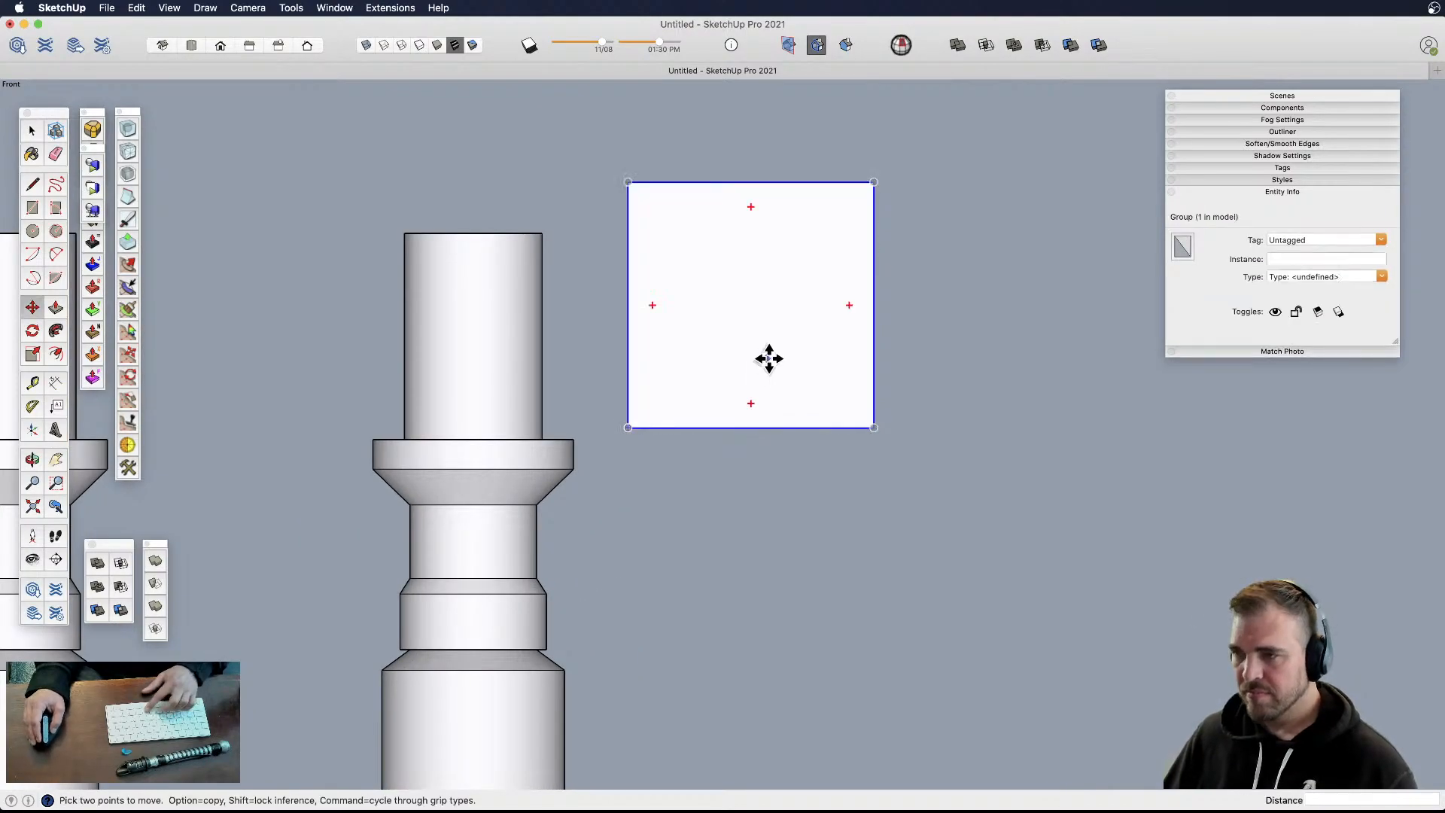
click(750, 427)
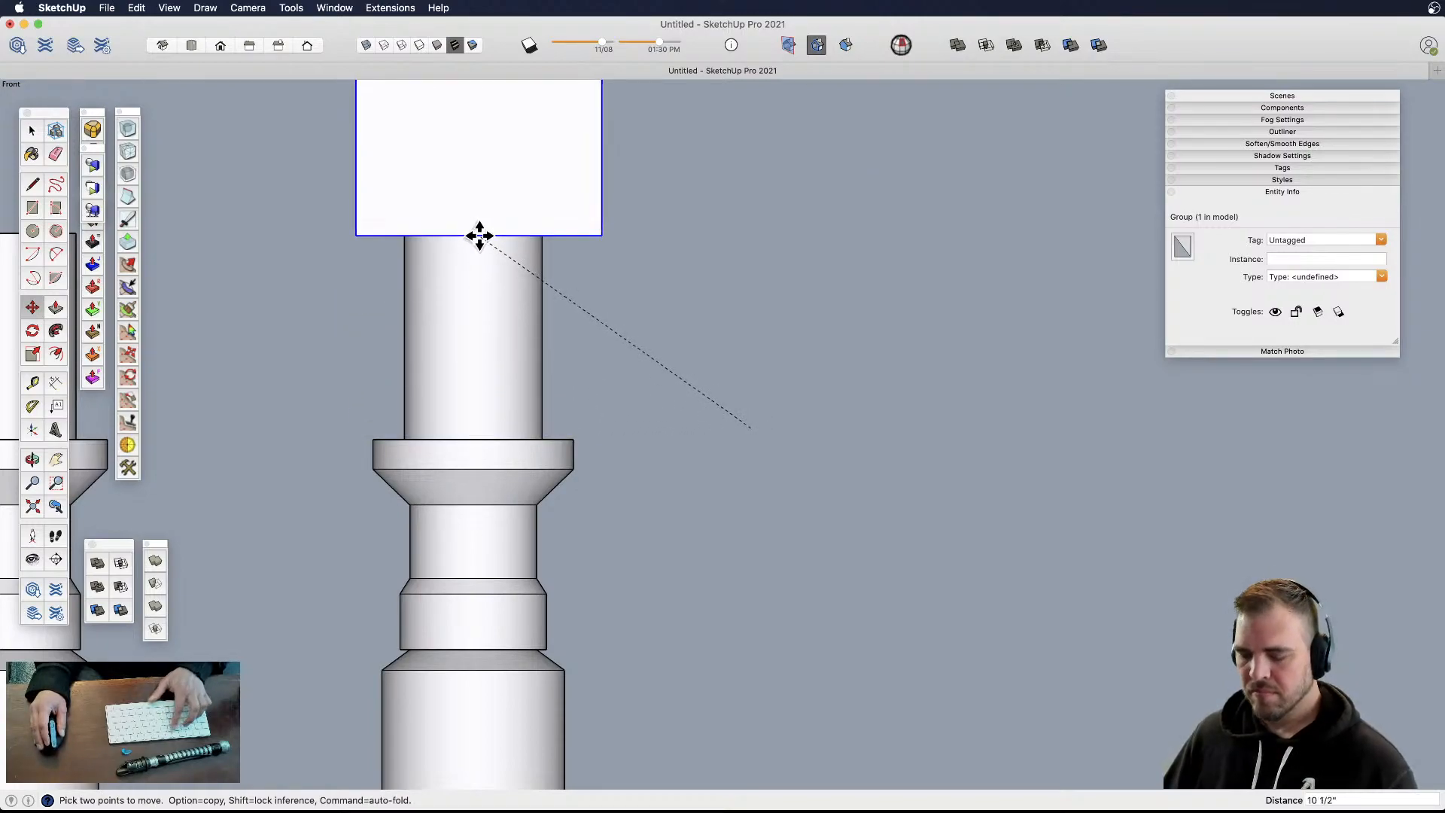
click(473, 233)
click(481, 221)
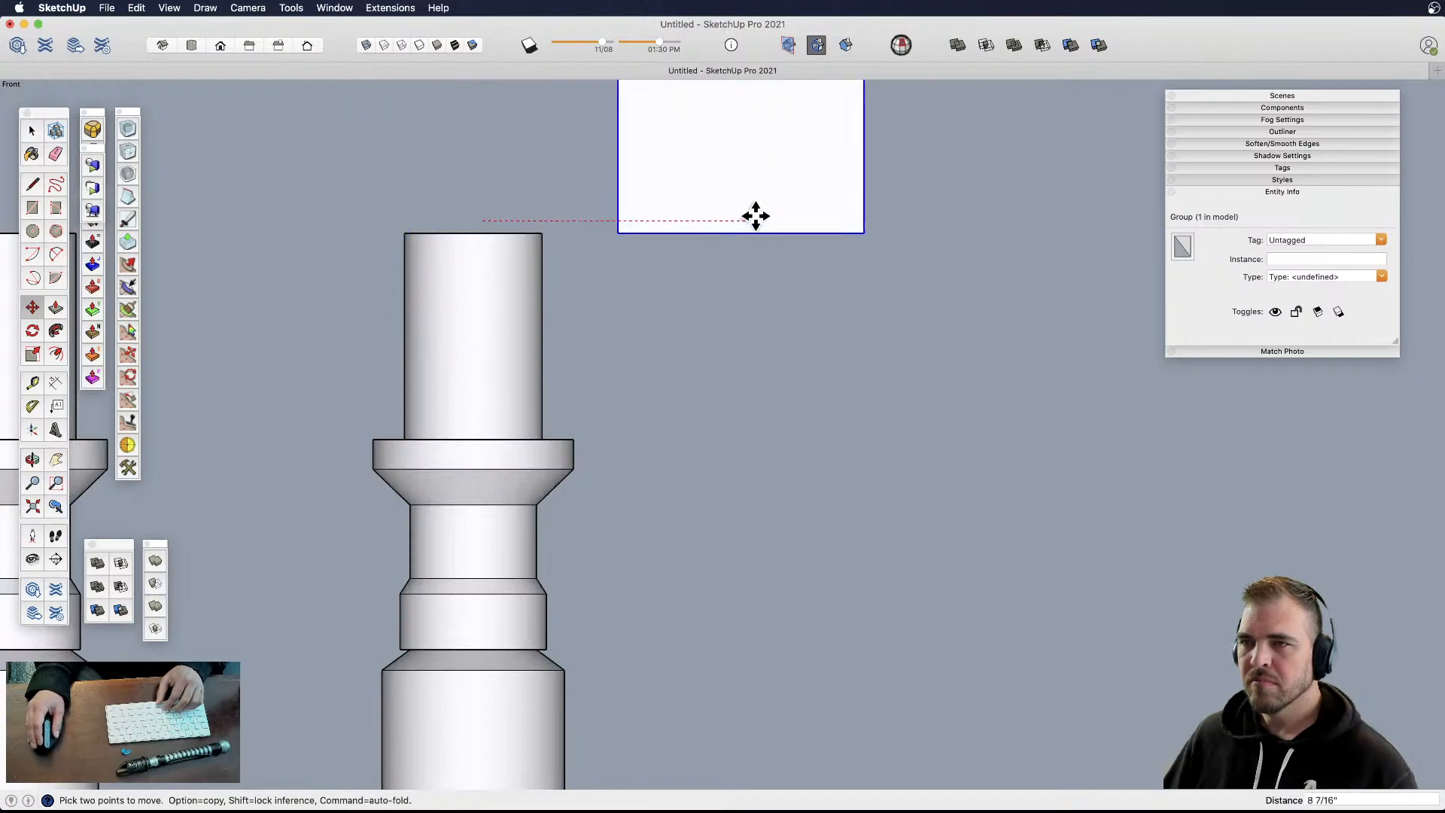
click(790, 219)
click(799, 154)
click(797, 391)
key(space)
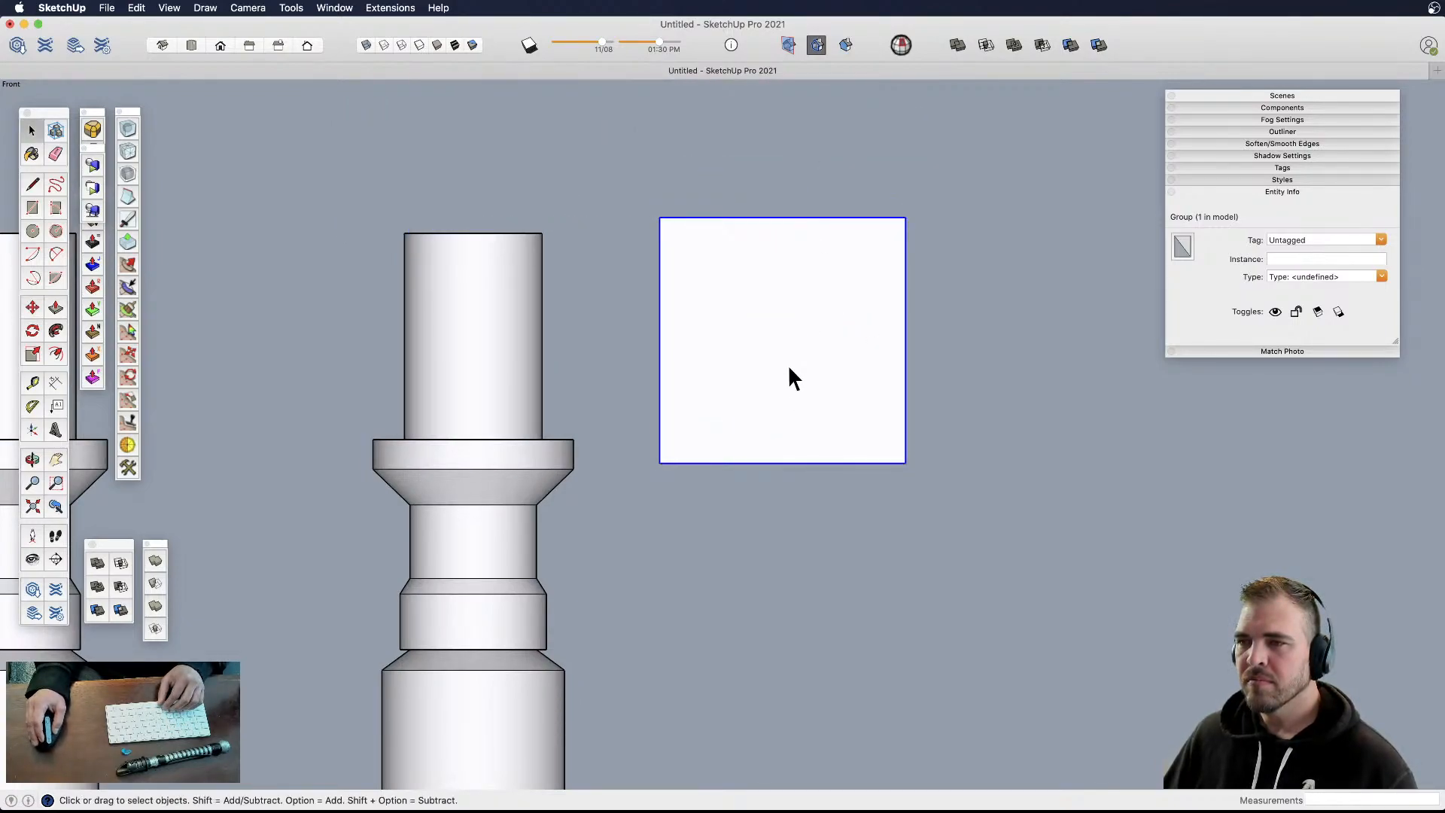
- Inside the square's group, draw a cutter profile: a line about 1 1/8" in from the side, a curved arc, and a horizontal line across
double_click(849, 350)
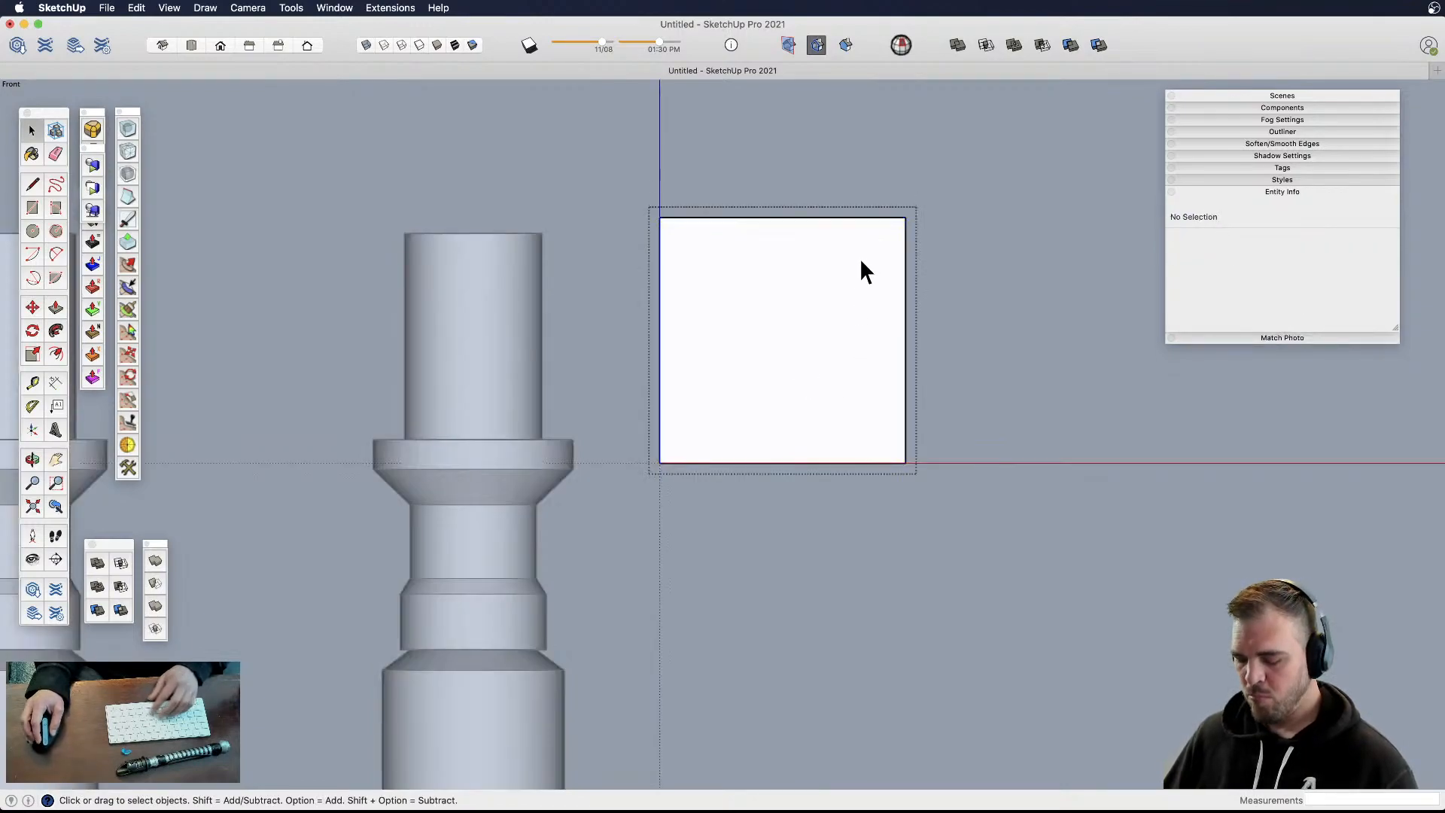
key(l)
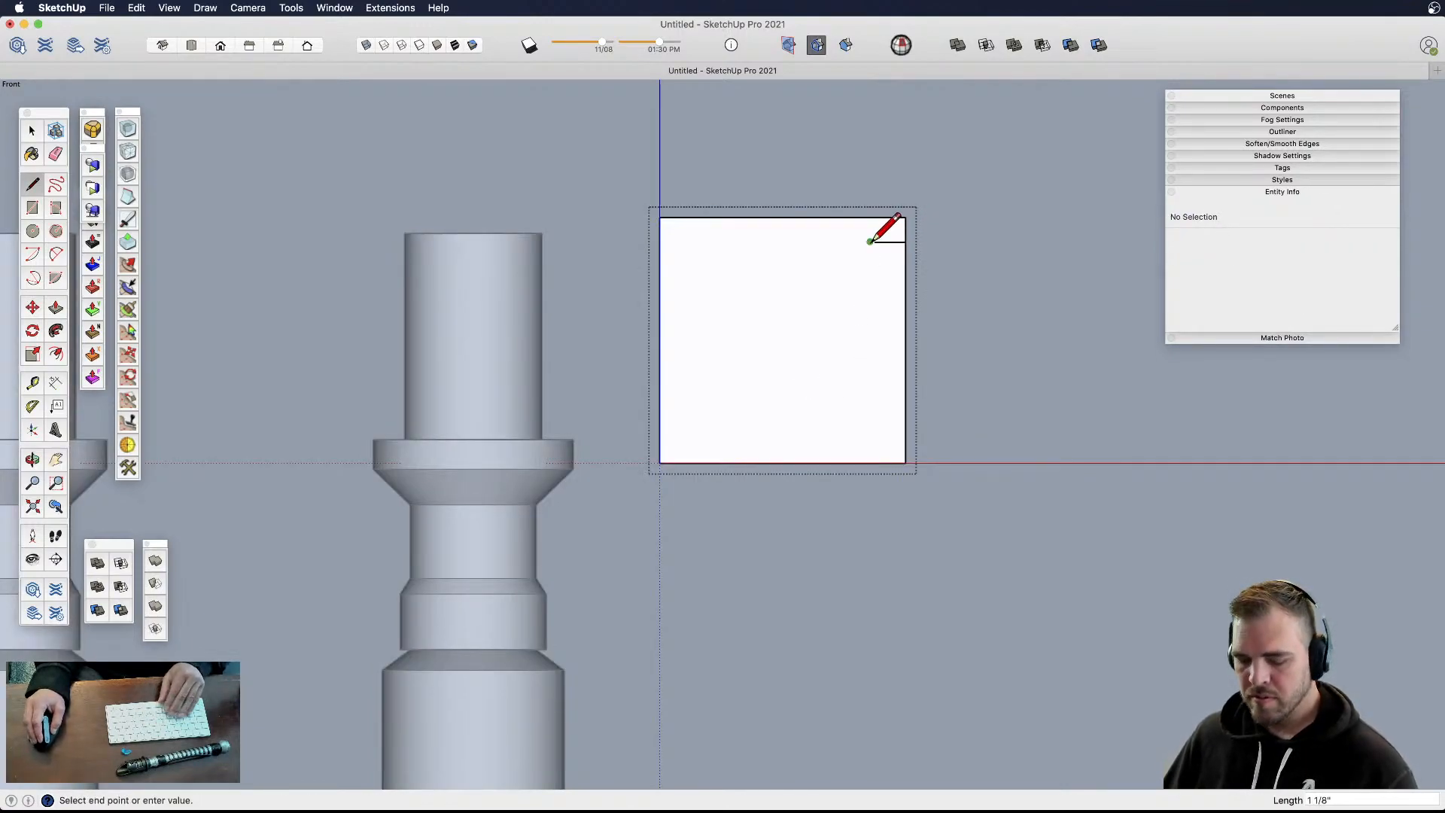
key(a)
click(870, 242)
click(776, 392)
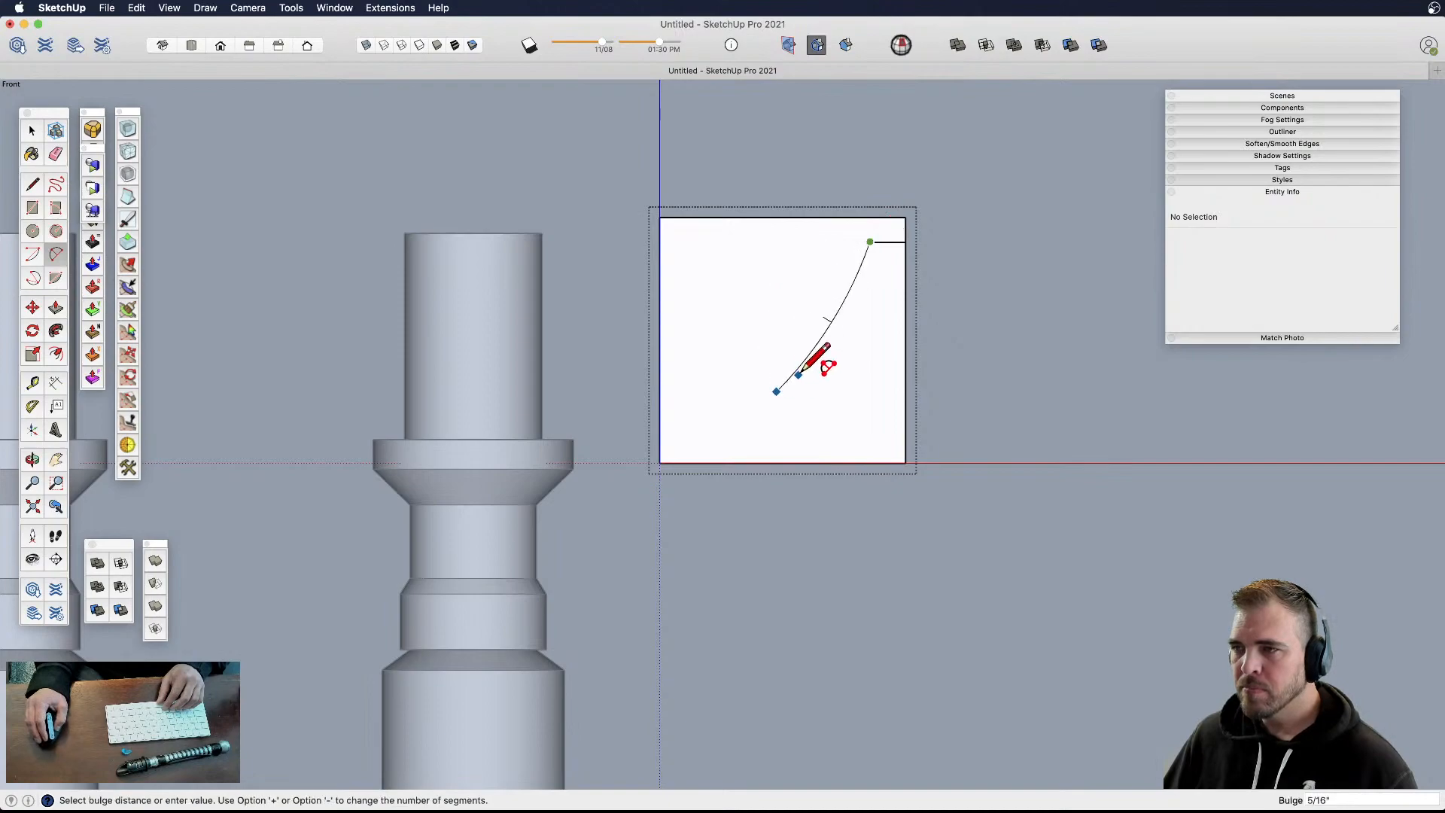
click(833, 331)
key(l)
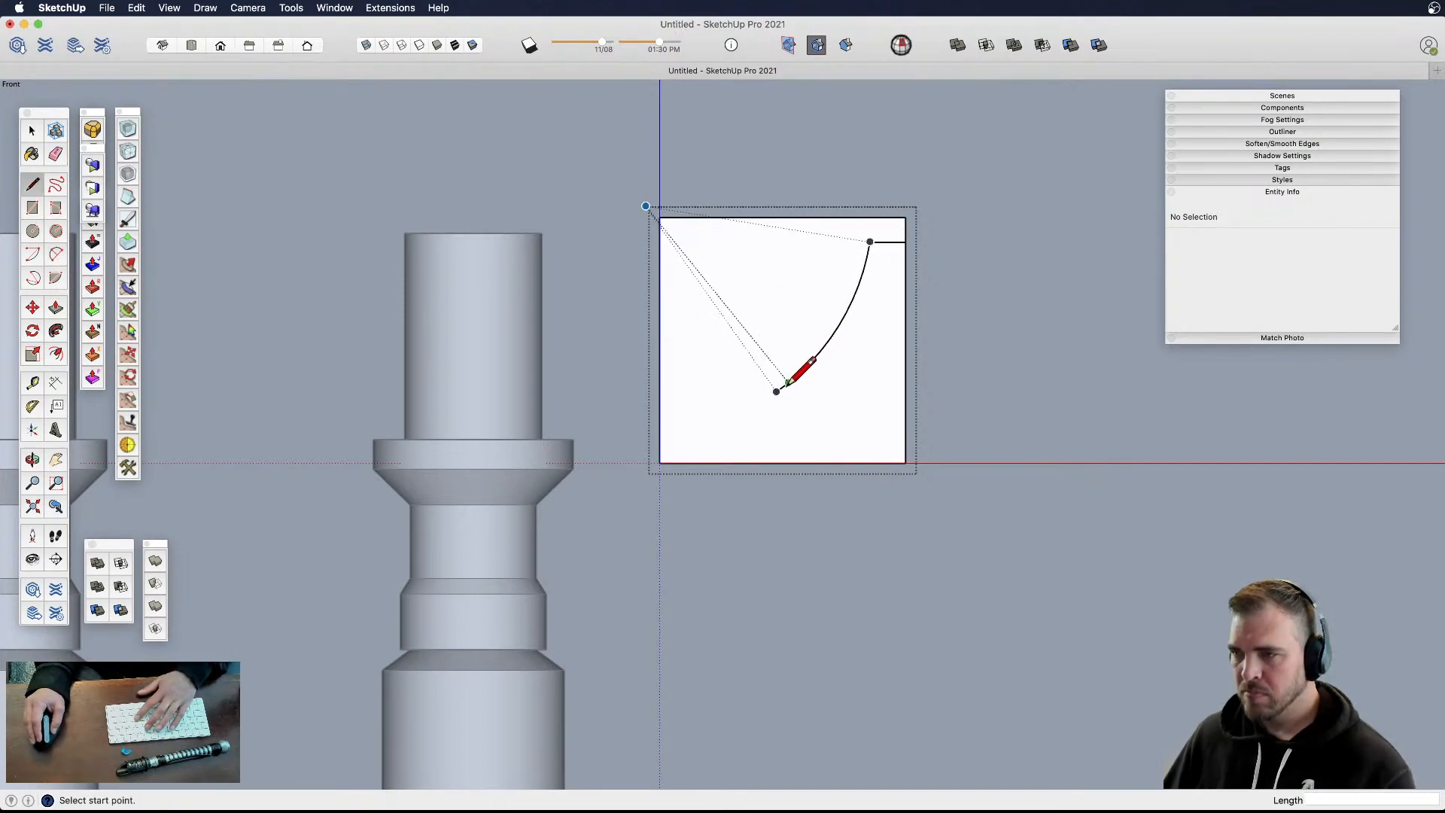
click(776, 391)
click(660, 391)
- Erase the square's outer edges below the curved profile, keeping only the shape above it
key(e)
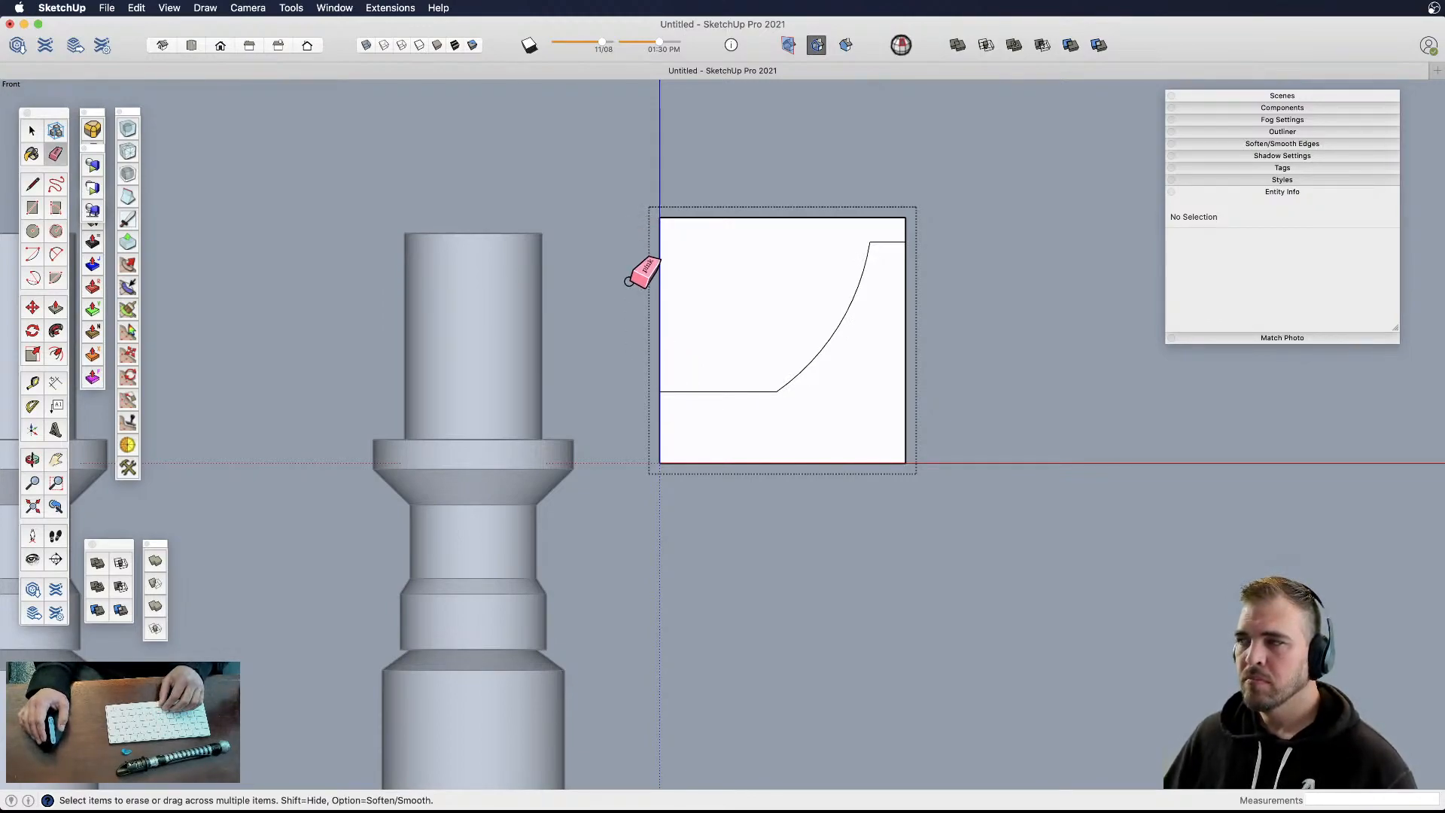
drag(638, 425, 730, 470)
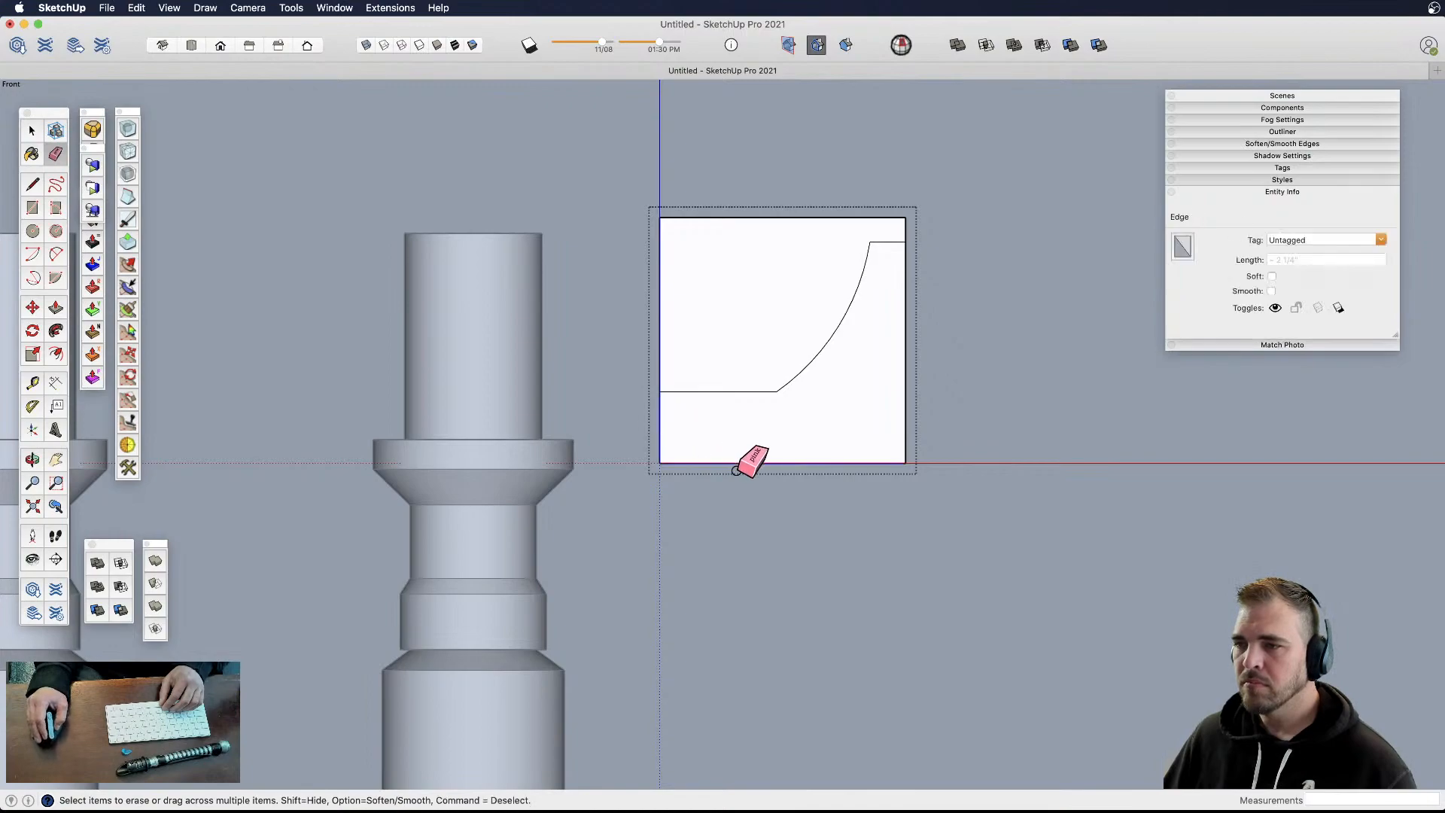
drag(925, 440, 958, 329)
- Push/Pull the curved profile face about 7 7/8" into a solid block and close its group
scroll(813, 371, down, 3)
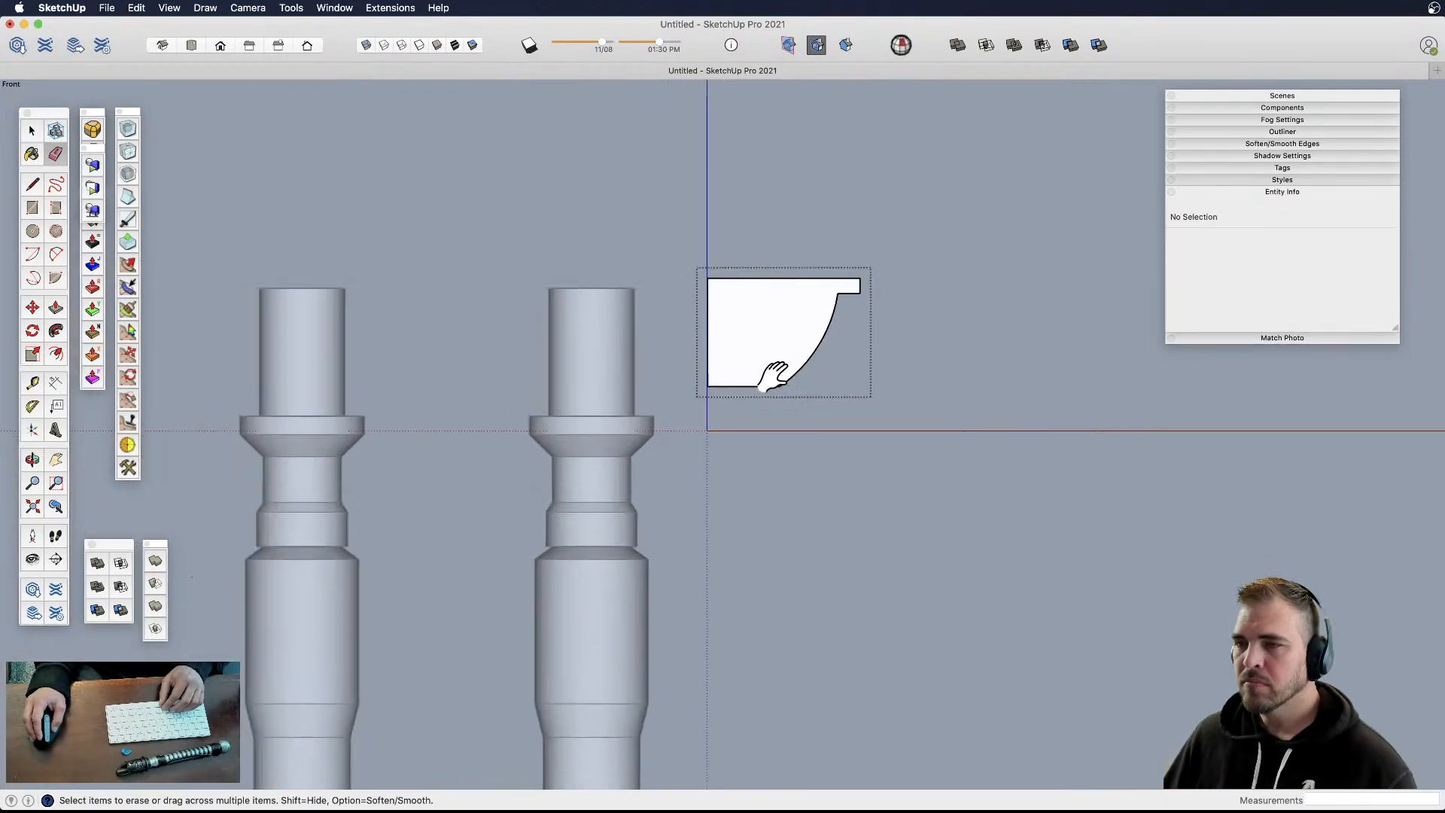
shift+middle_drag(790, 374, 793, 308)
drag(797, 304, 751, 359)
key(p)
click(778, 358)
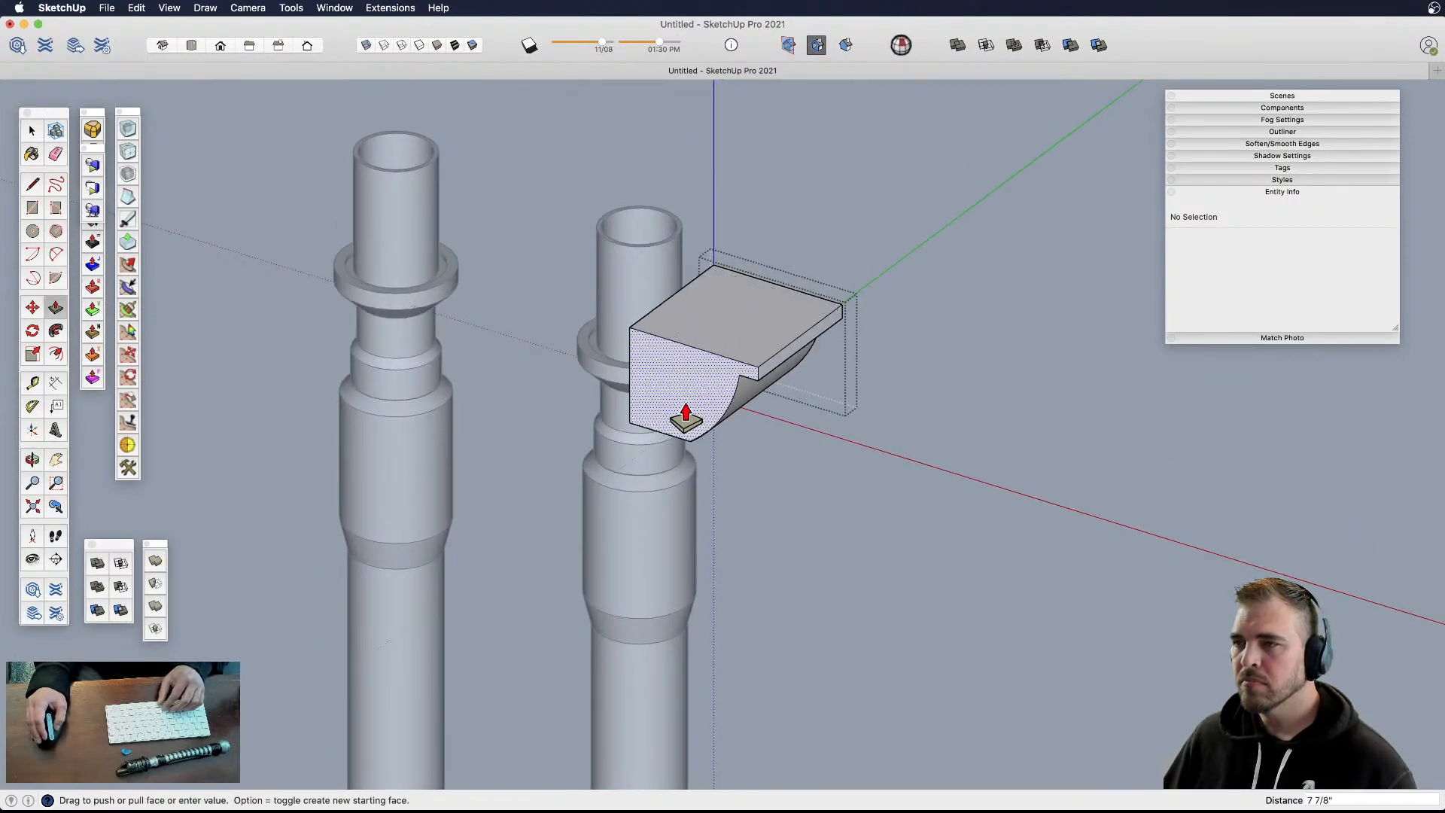
click(687, 418)
key(space)
click(834, 445)
- Move the curved block by its corner onto the copied hilt's emitter tube, and adjust it sideways and vertically so it covers the tube's upper end
click(703, 367)
middle_drag(703, 367, 893, 377)
key(m)
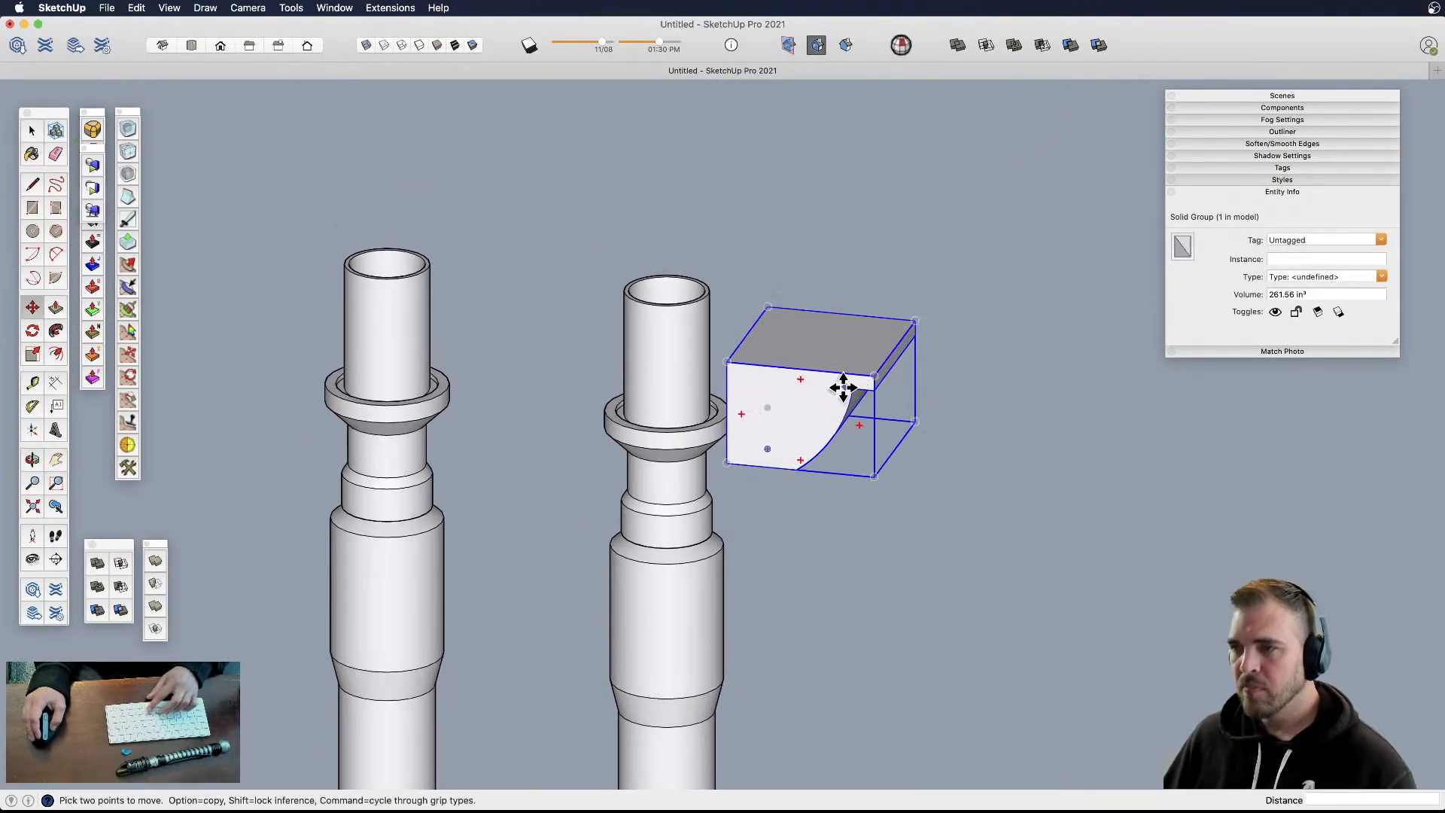
click(728, 364)
click(626, 287)
shift+middle_drag(701, 357, 741, 418)
scroll(768, 309, up, 3)
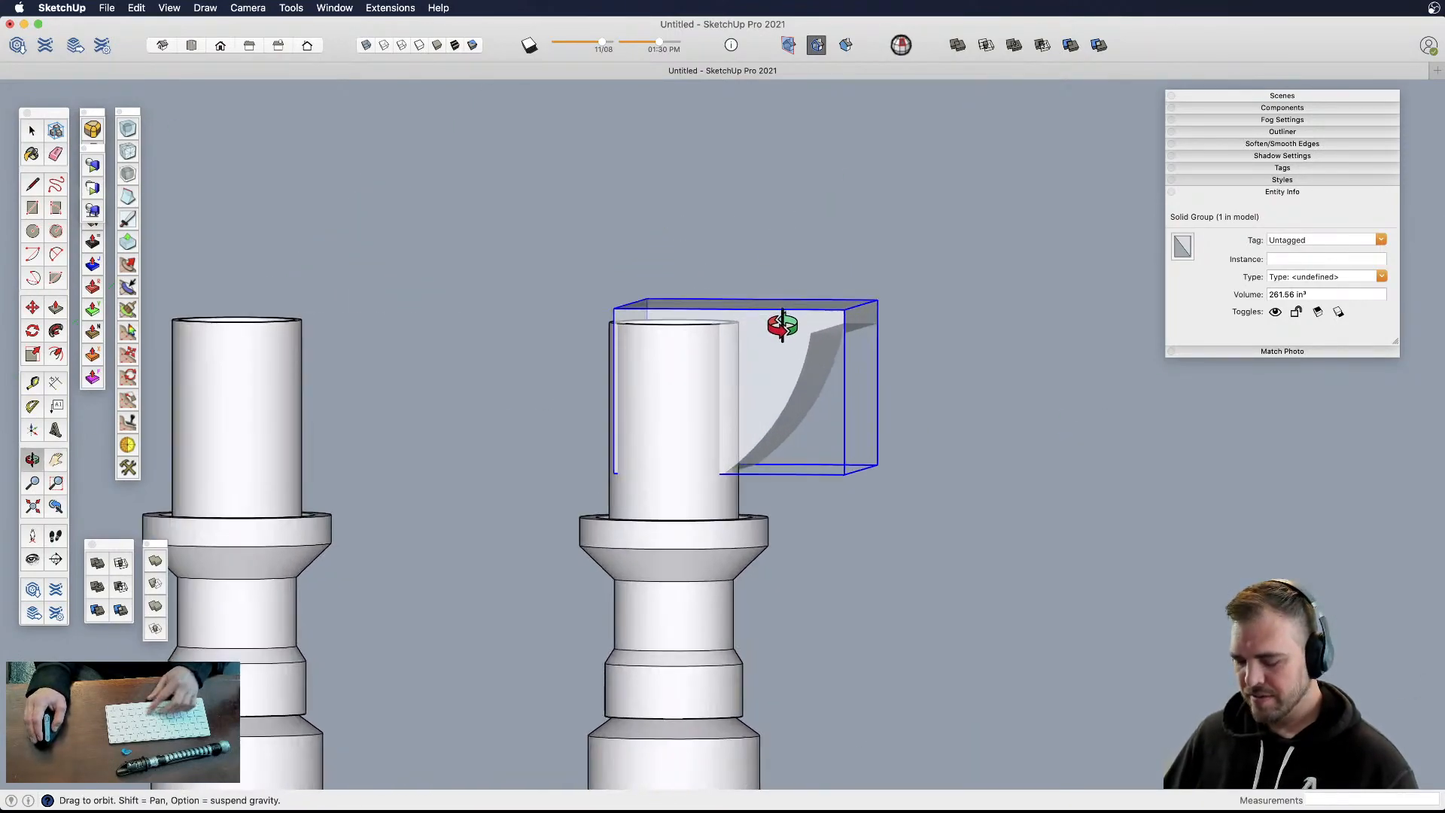
click(785, 271)
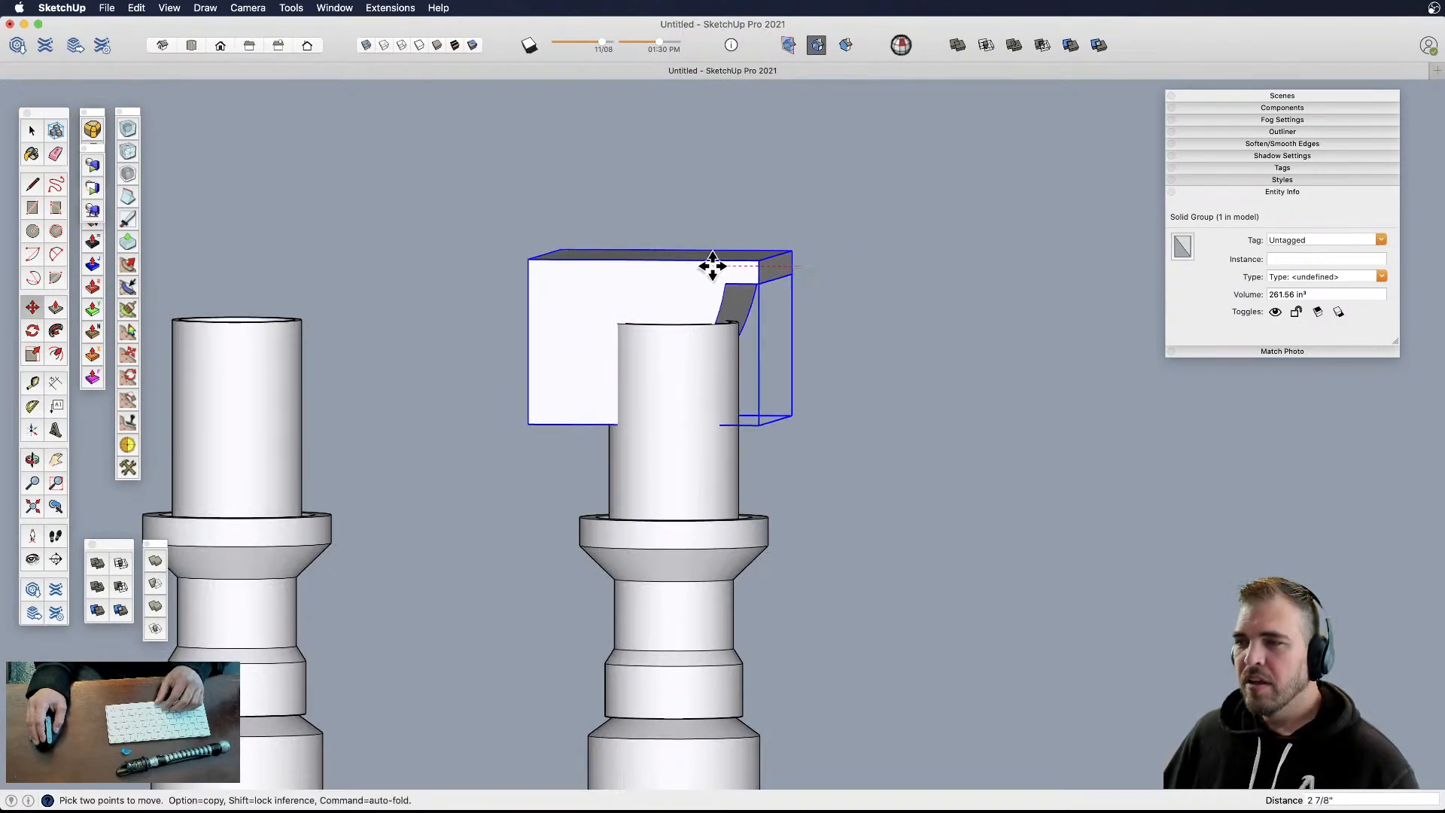
click(799, 330)
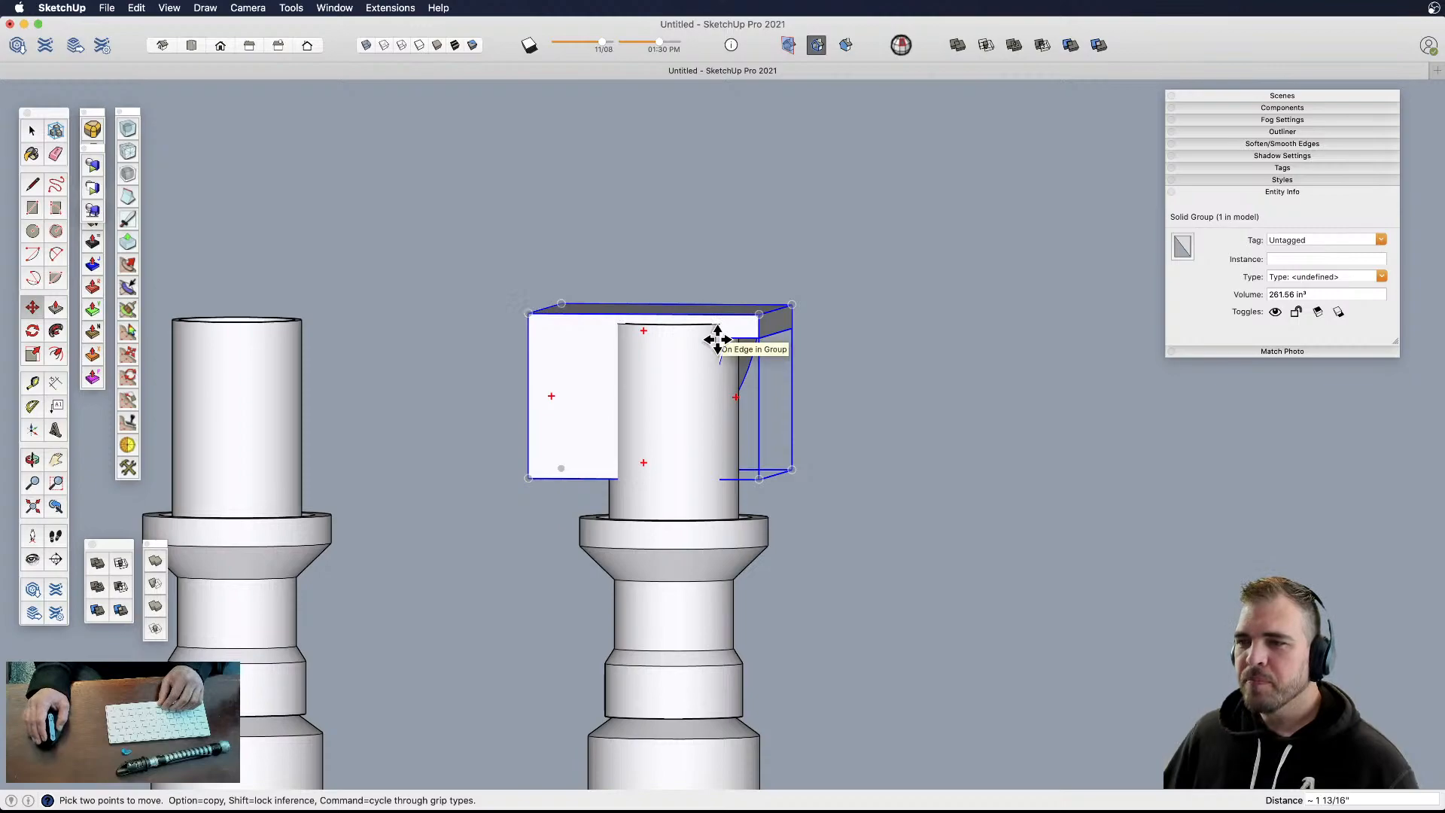
- Shift the curved block about 2 1/4" so it spans the emitter tube on both sides
middle_drag(701, 387, 387, 502)
key(m)
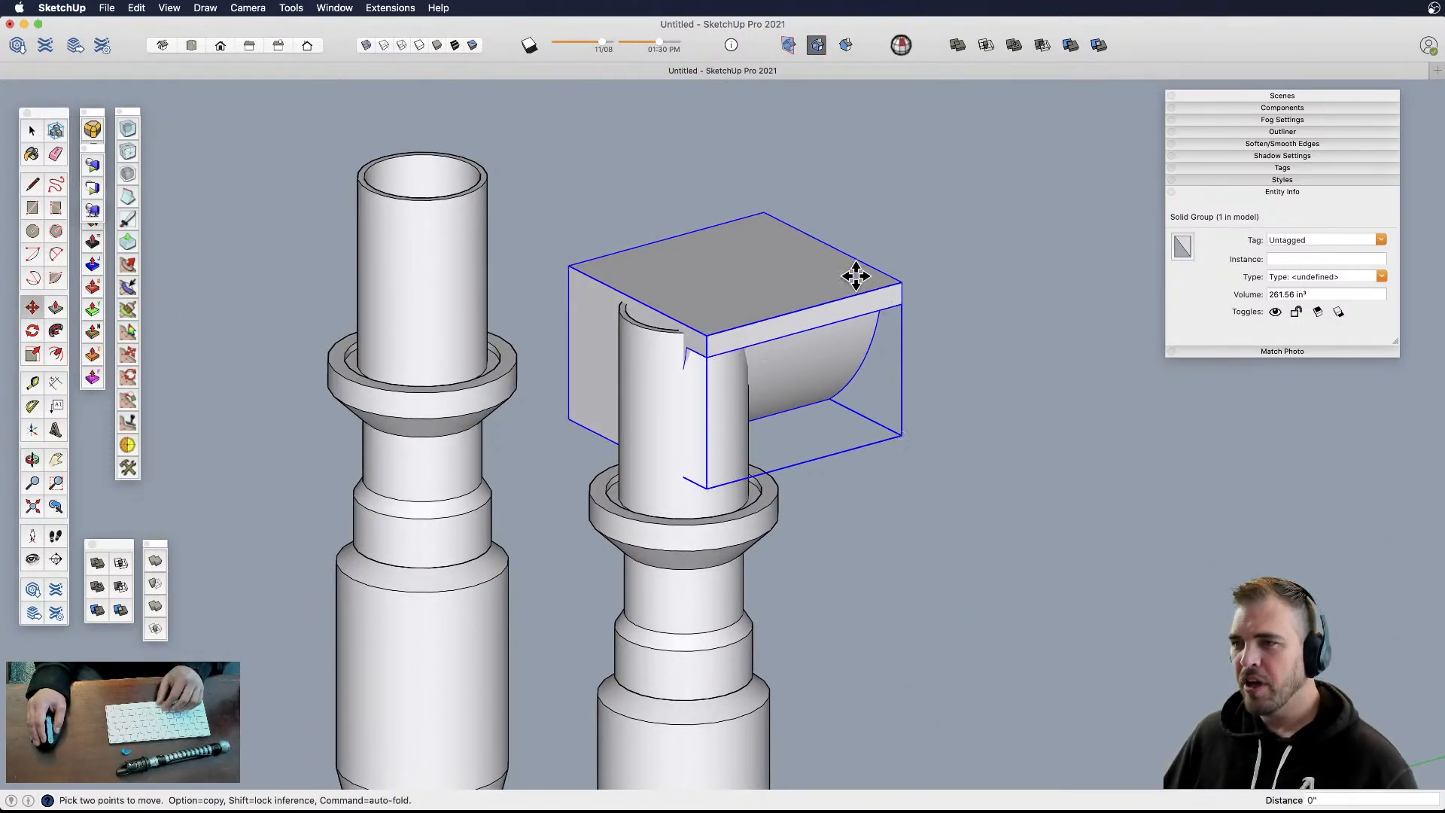
click(855, 275)
click(802, 294)
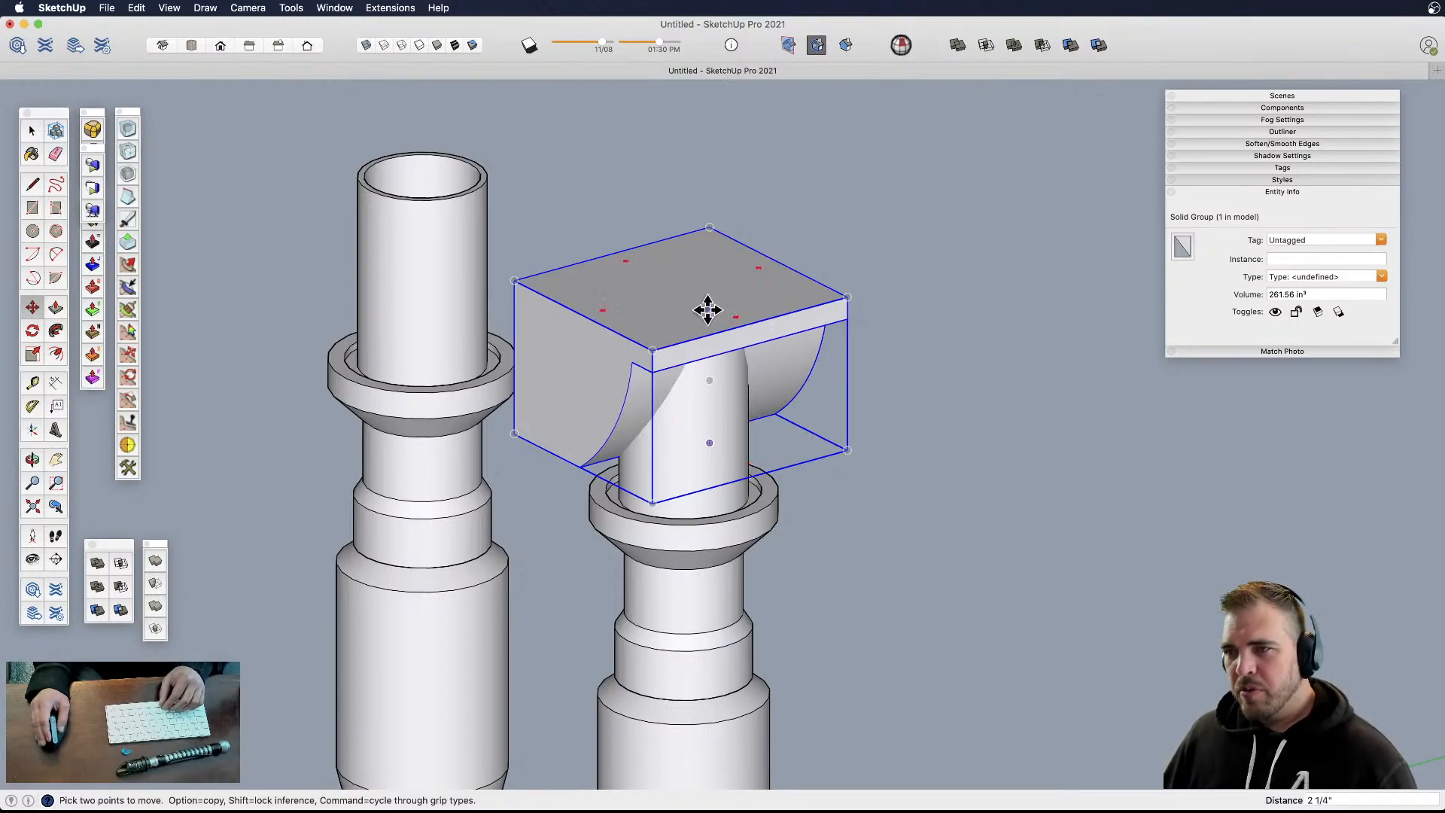
- Copy the curved block across onto the neighbouring hilt's emitter tube
middle_drag(669, 341, 814, 365)
scroll(813, 365, down, 5)
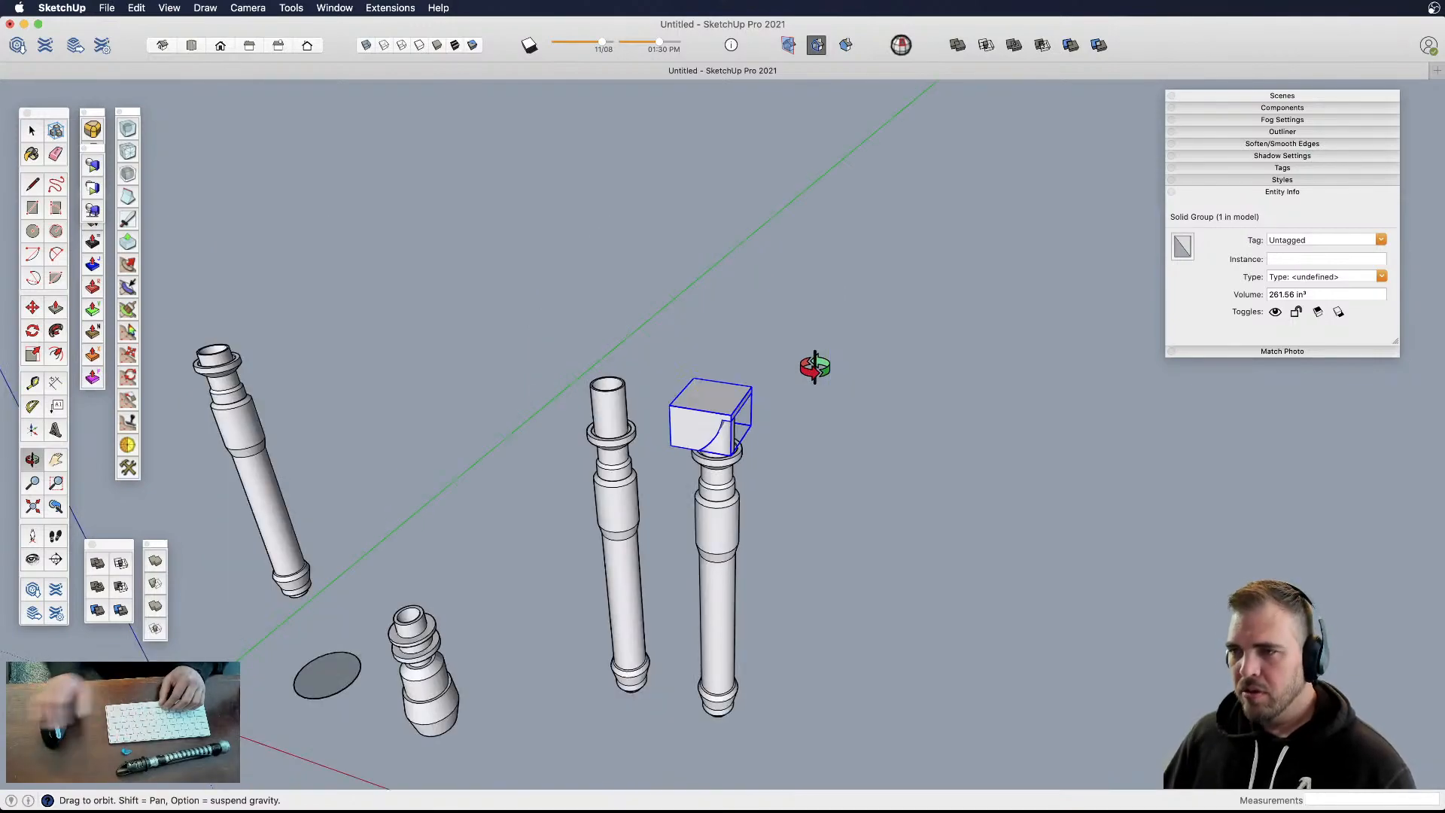
scroll(733, 389, up, 4)
scroll(732, 354, up, 3)
scroll(800, 313, down, 3)
key(h)
scroll(732, 300, down, 2)
scroll(732, 300, down, 2)
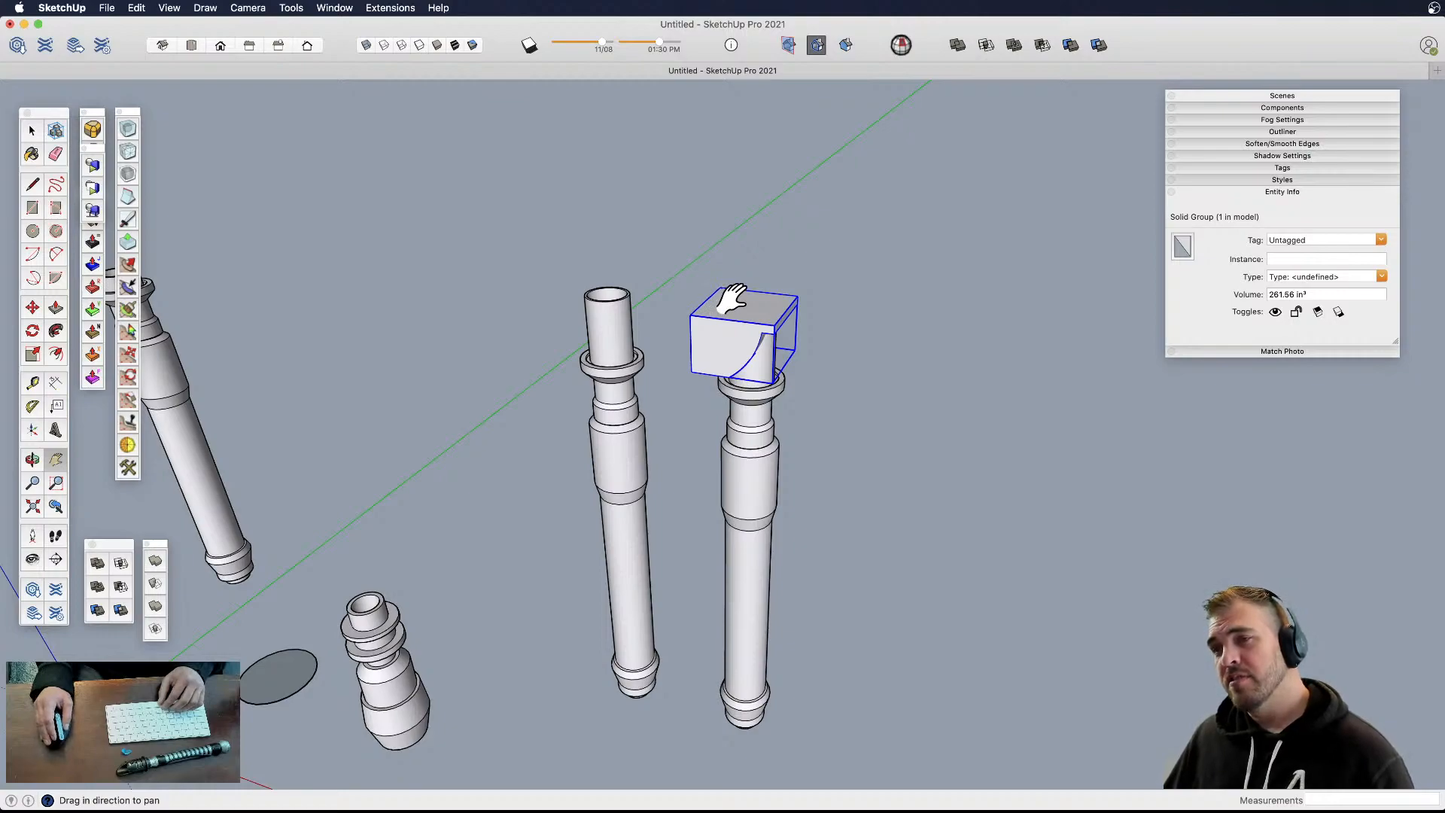
key(space)
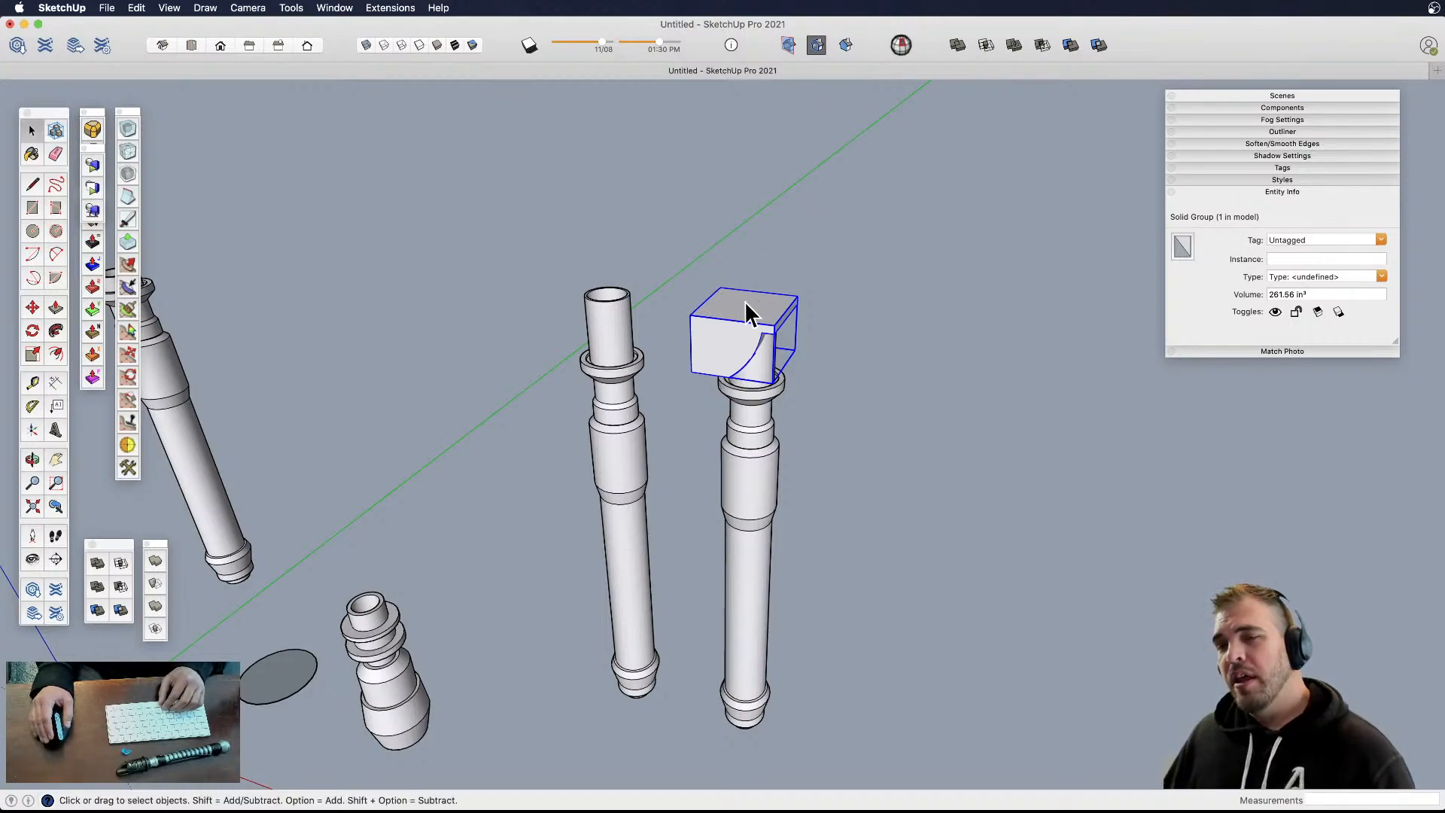
key(m)
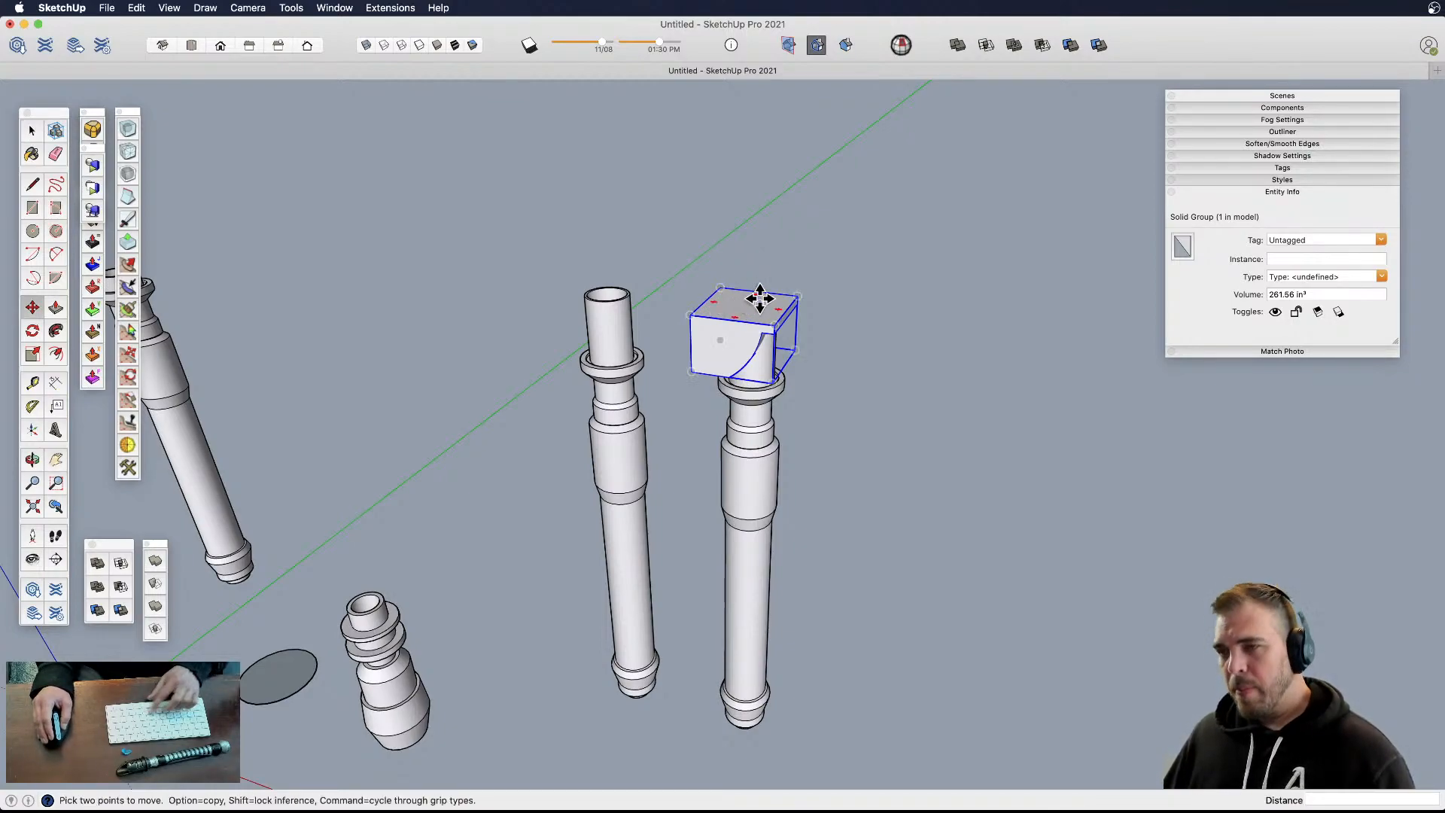
key(alt)
click(797, 295)
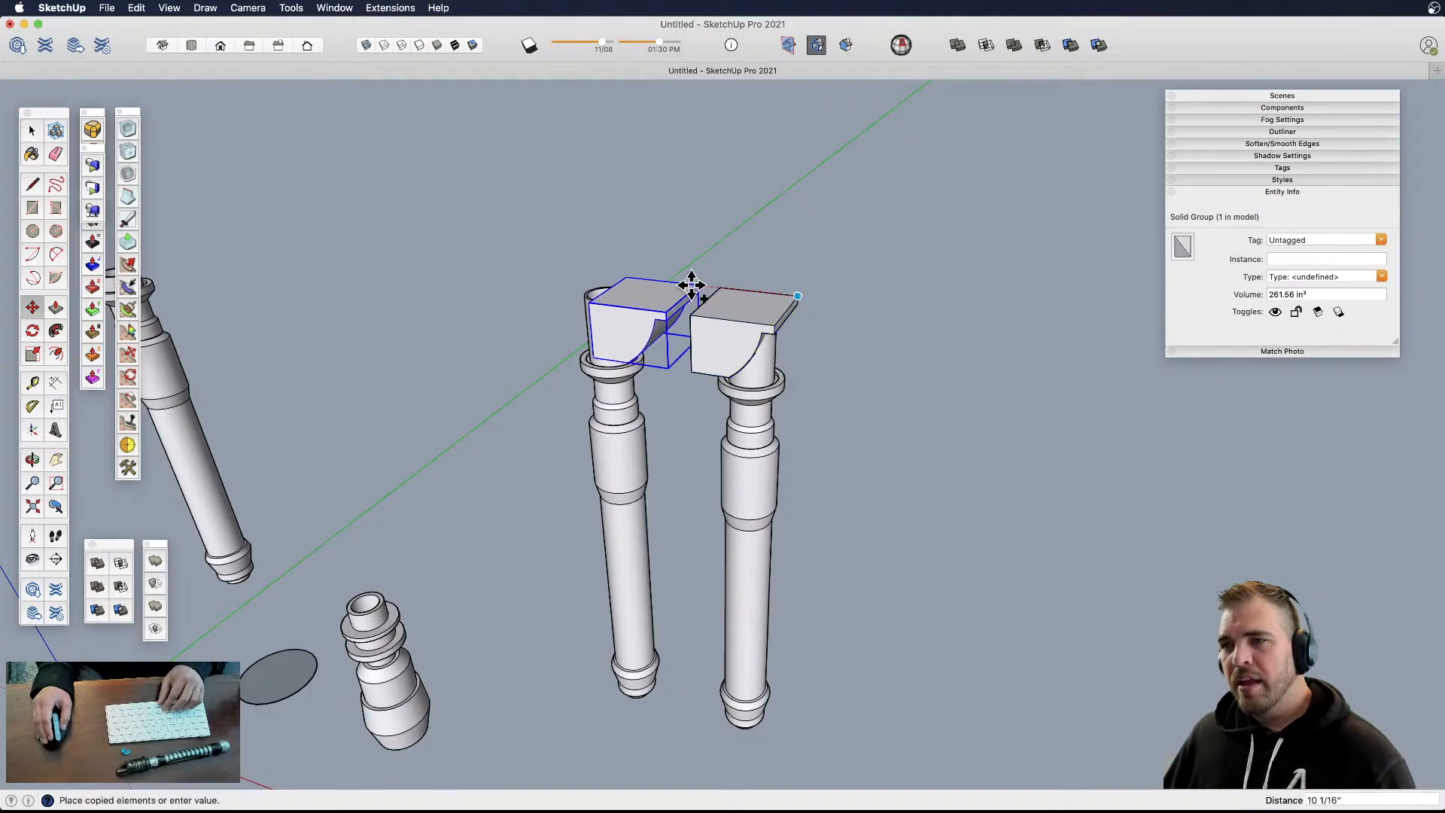
click(652, 274)
key(space)
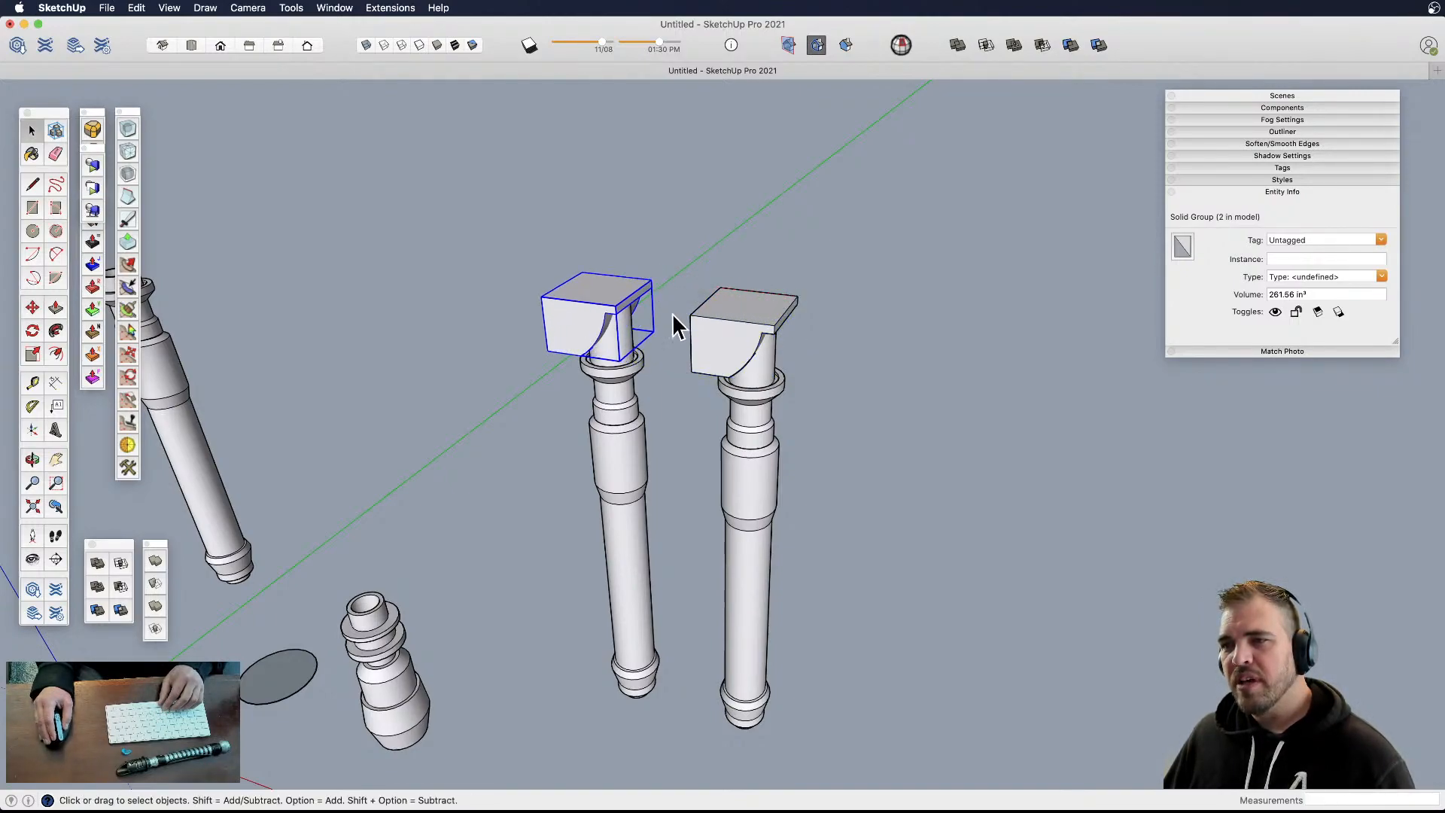
click(666, 348)
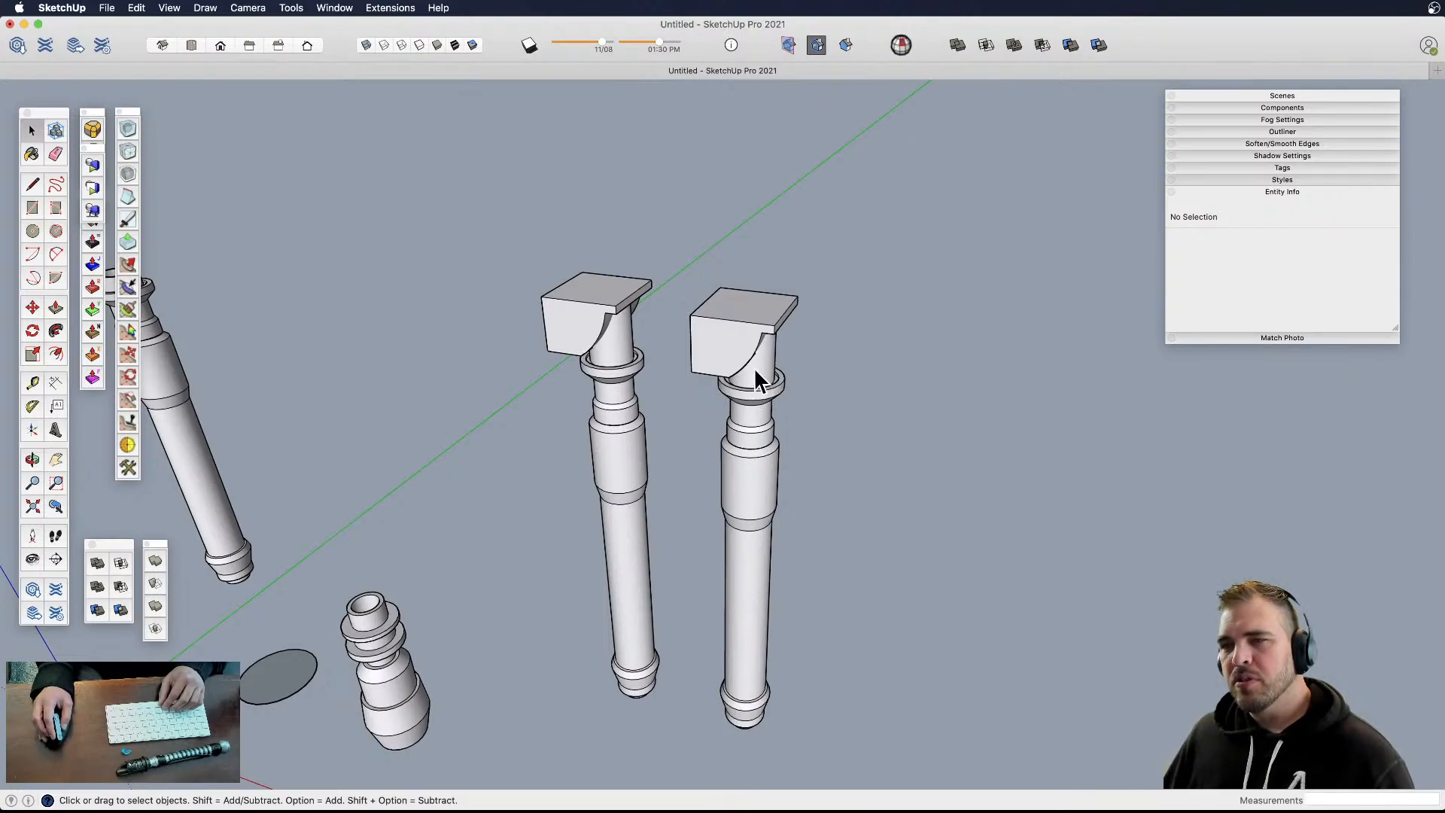
- Nudge the original curved block about 7/16" sideways across its emitter tube
scroll(755, 354, up, 5)
middle_drag(735, 377, 788, 126)
scroll(772, 293, up, 5)
middle_drag(761, 294, 726, 294)
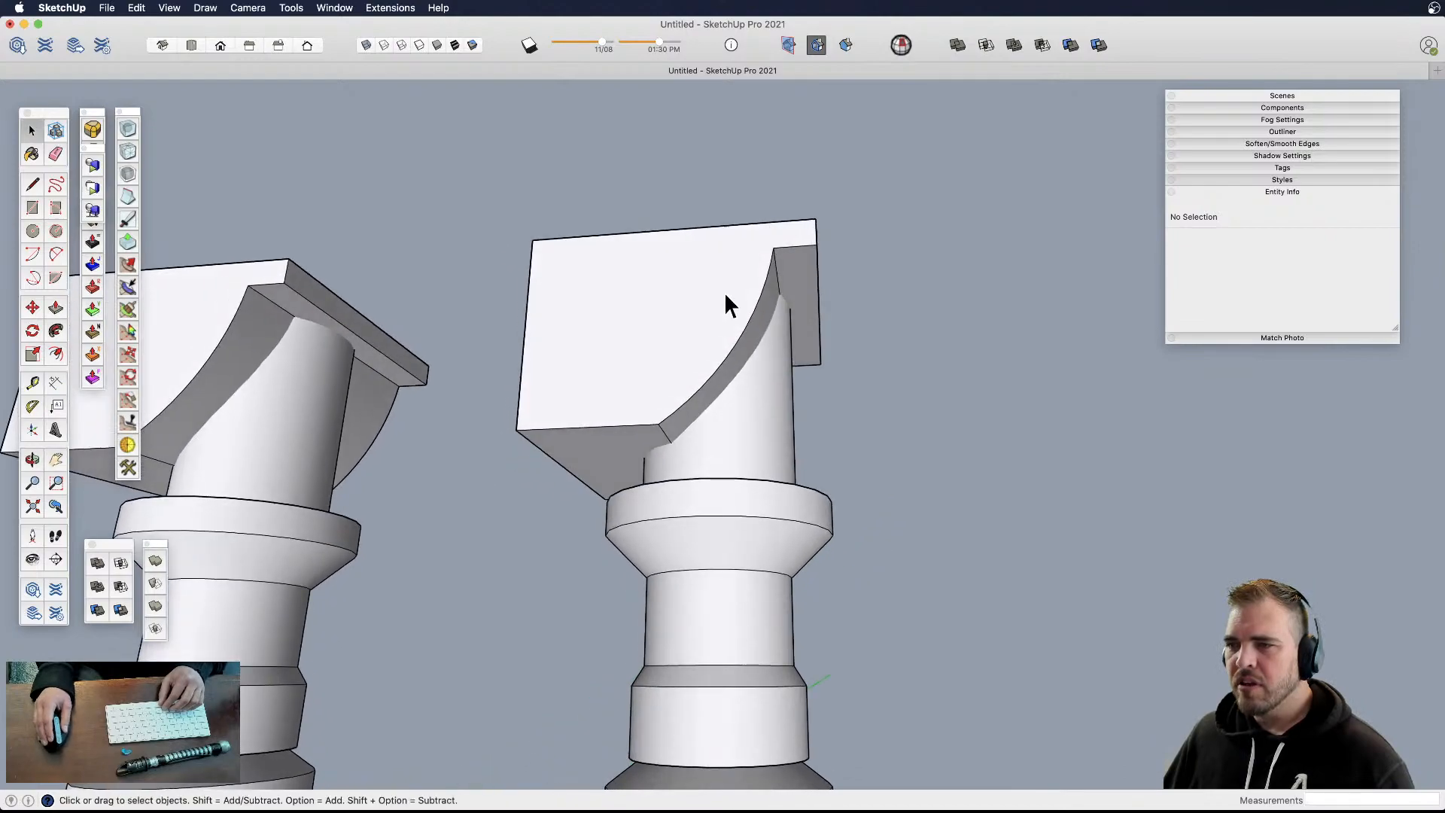
click(726, 294)
key(m)
drag(716, 249, 699, 257)
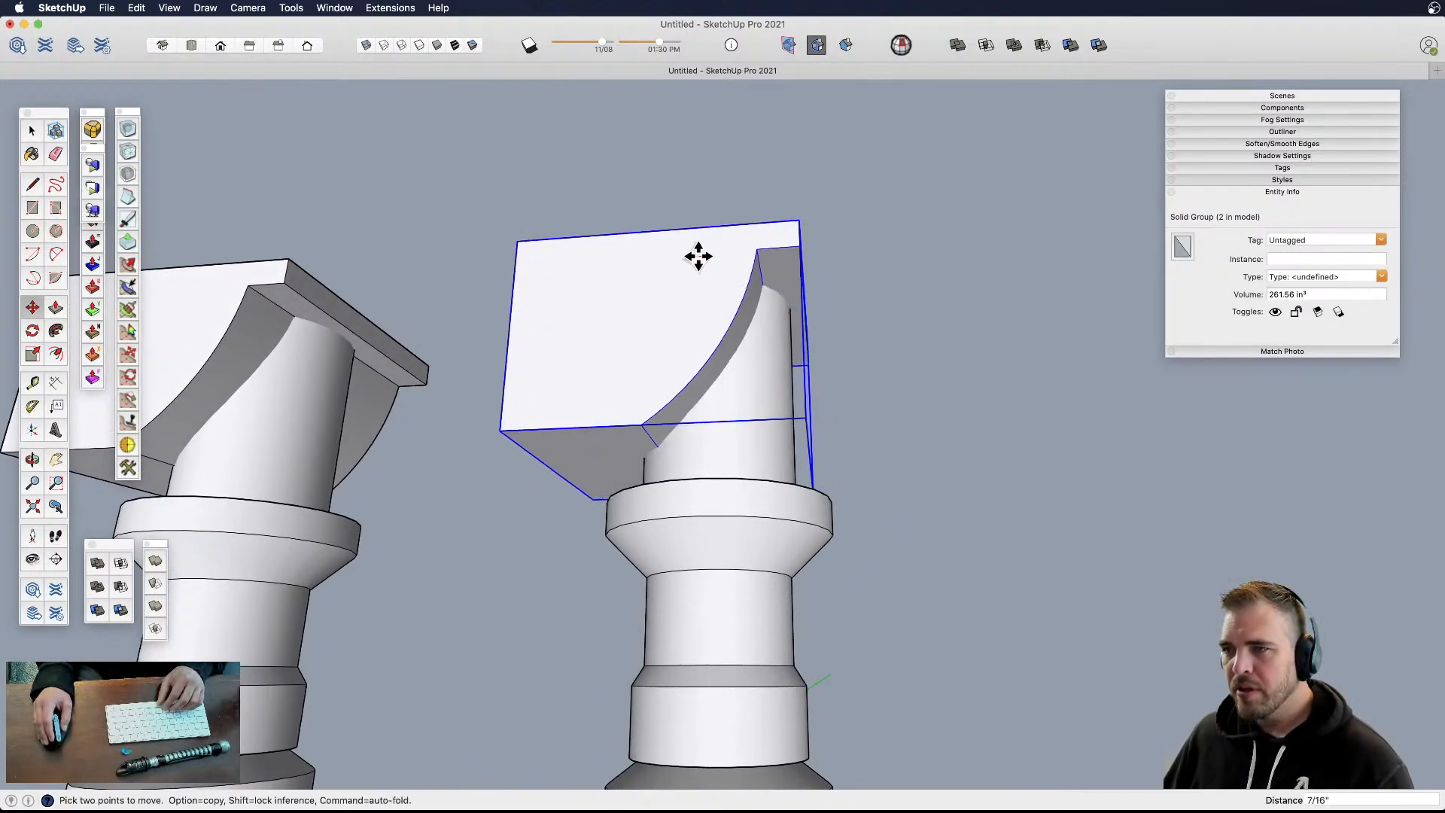
- Move the original curved block off its hilt to an open spot behind it, and erase that hilt
scroll(542, 349, down, 5)
middle_drag(542, 349, 730, 368)
scroll(752, 458, down, 5)
click(696, 467)
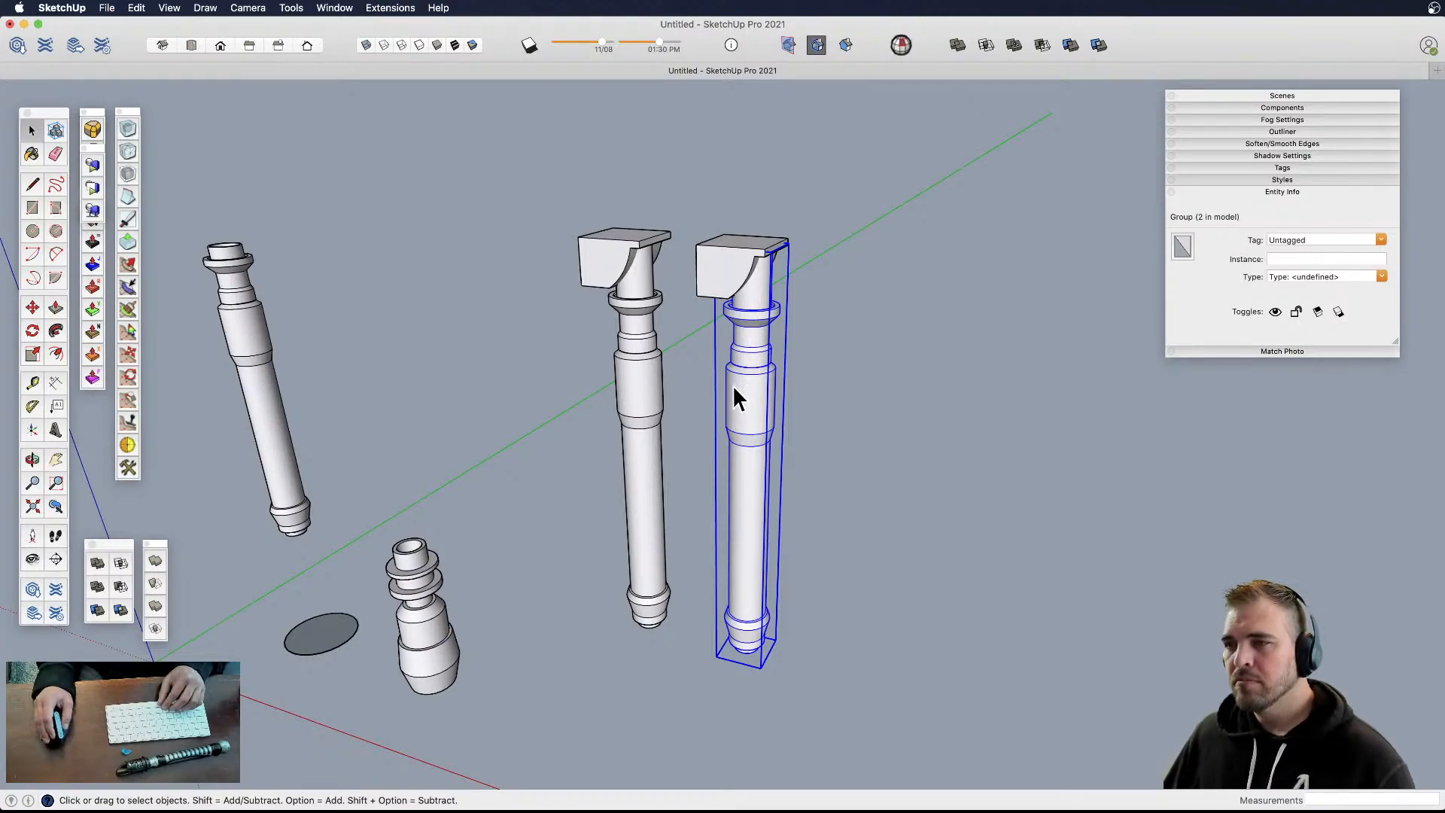
middle_drag(748, 322, 662, 438)
click(673, 324)
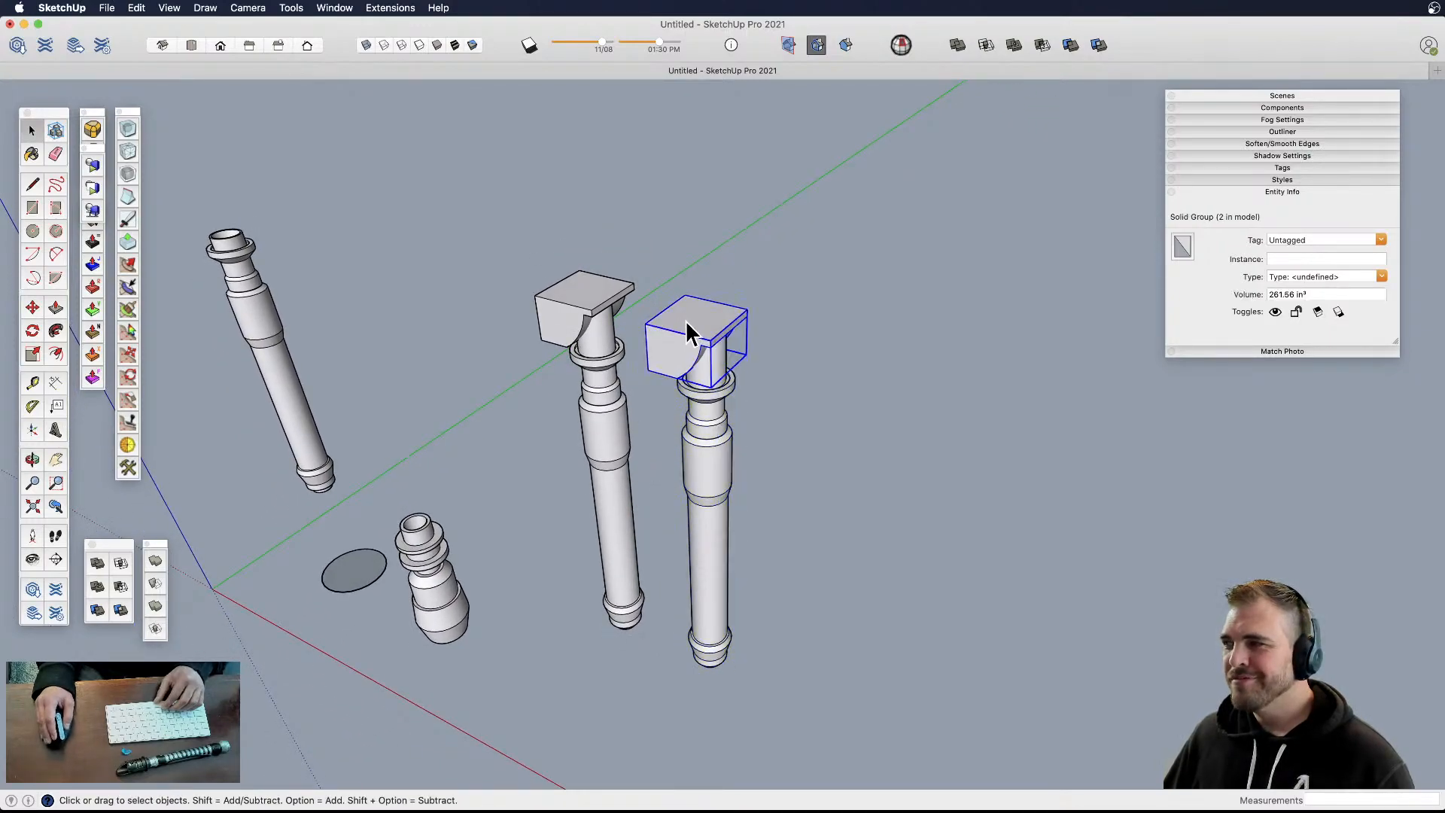
key(m)
click(688, 314)
click(758, 264)
key(space)
key(e)
click(722, 388)
key(space)
- Make the remaining long-emitter hilt a component named saber1
click(611, 374)
right_click(609, 367)
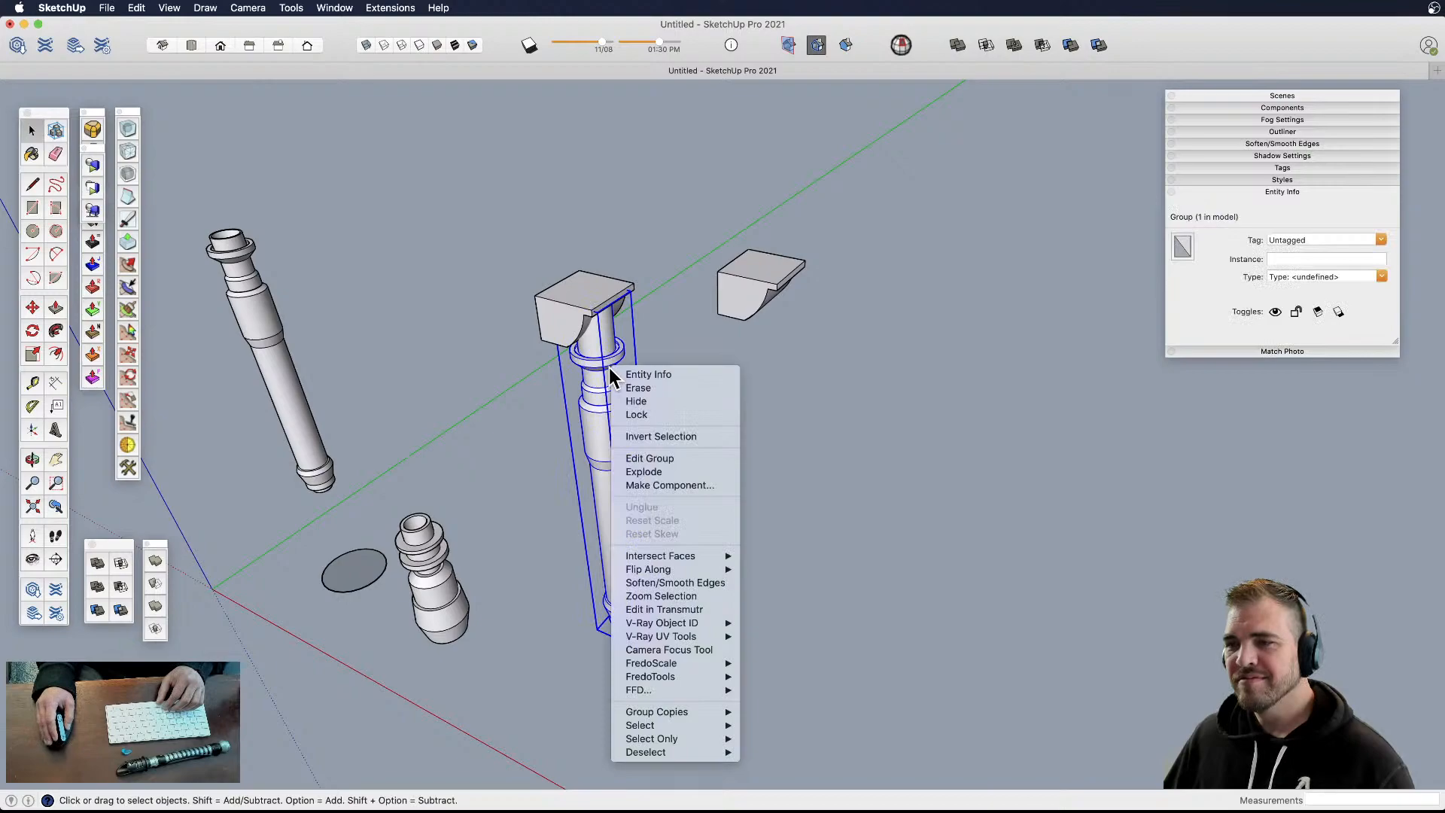
click(683, 485)
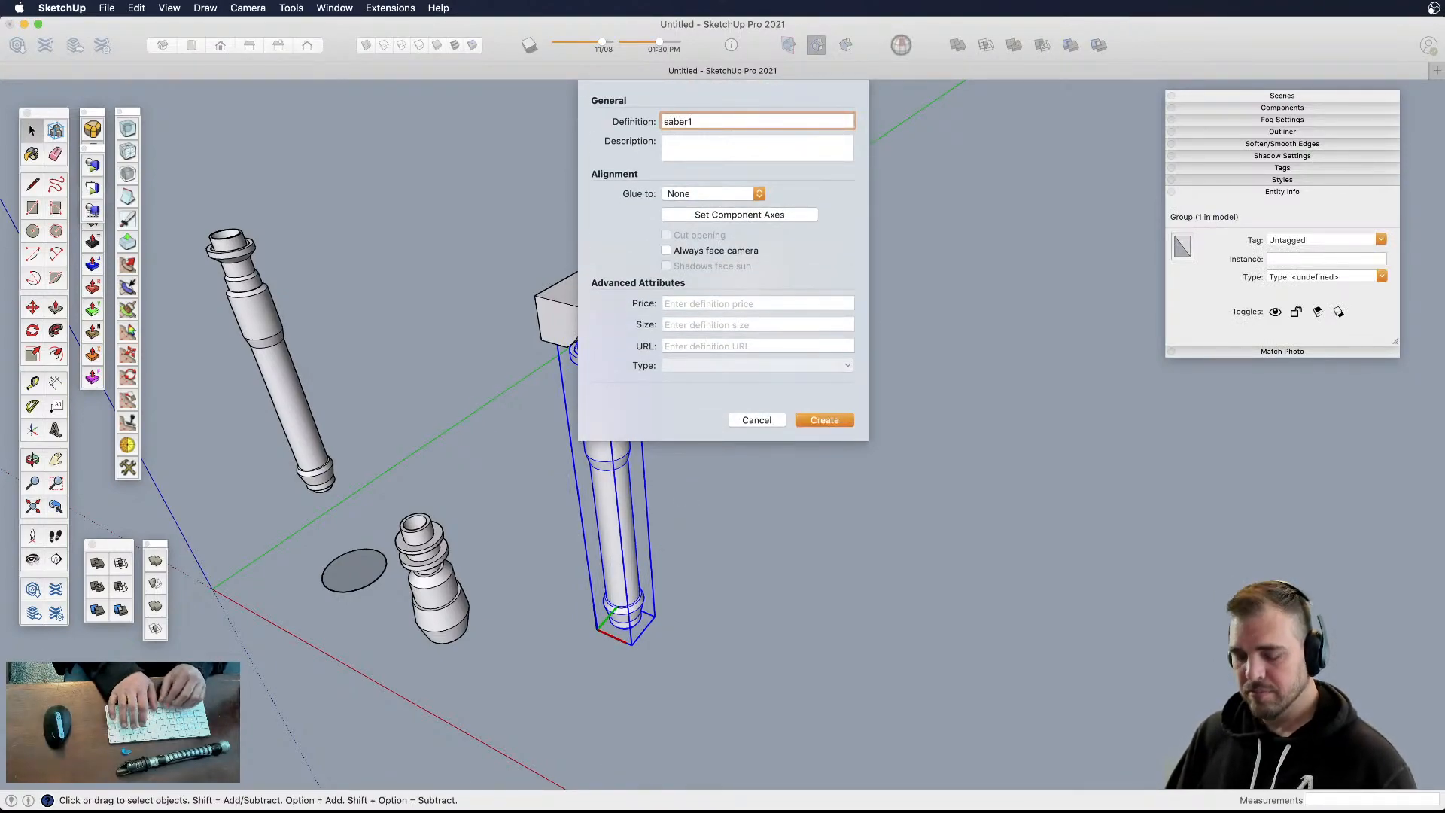
key(Return)
- Place a copy of the saber1 component beside the original along the red axis
mouse_move(700, 507)
shift+middle_down()
mouse_move(710, 467)
mouse_move(711, 488)
shift+middle_up()
key(m)
click(719, 523)
key(alt)
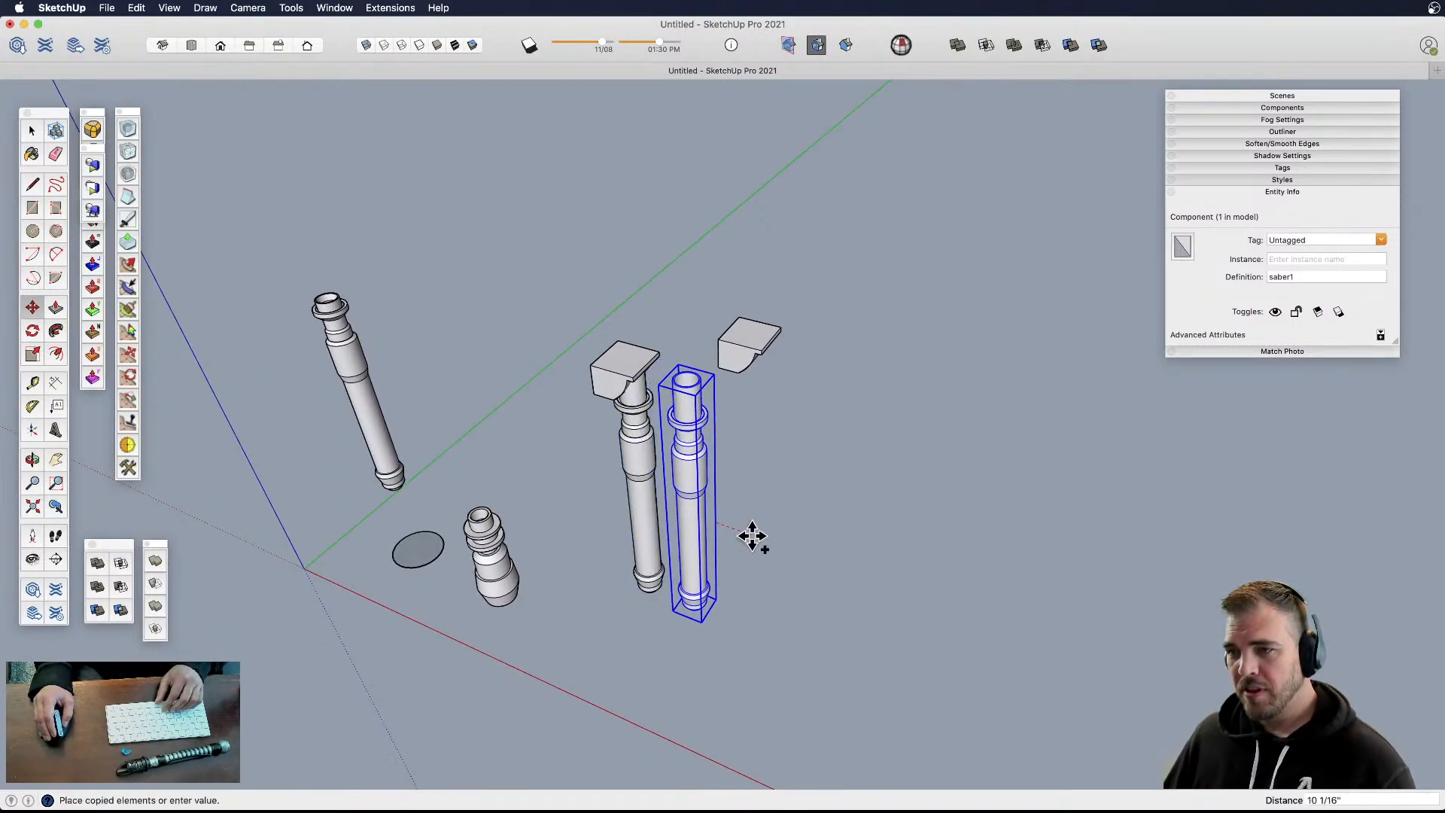
click(758, 540)
key(space)
click(742, 527)
- Move the curved block about 8 9/16" off the first saber1 hilt along the green axis
scroll(657, 406, up, 4)
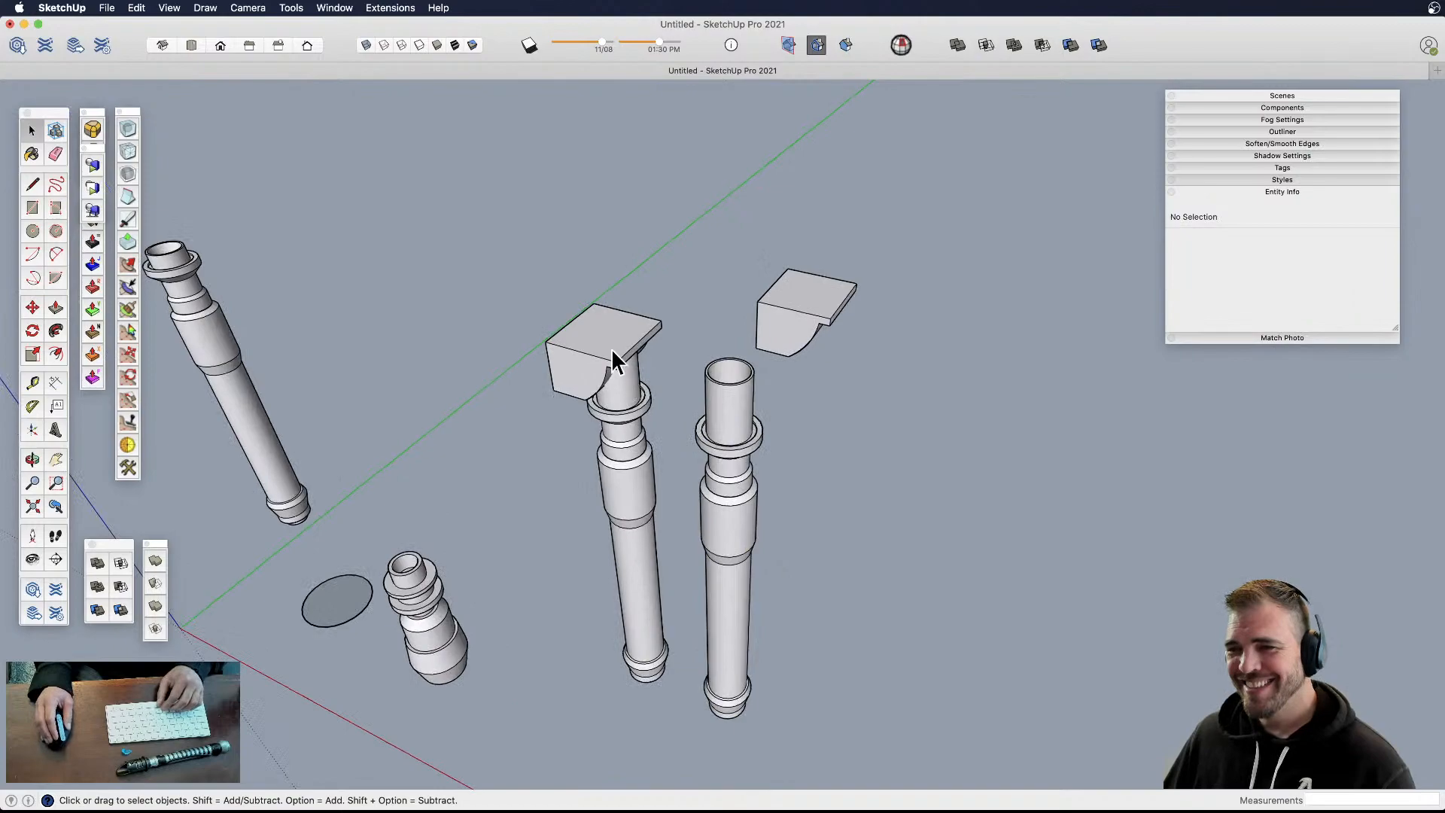
click(611, 360)
key(m)
click(594, 304)
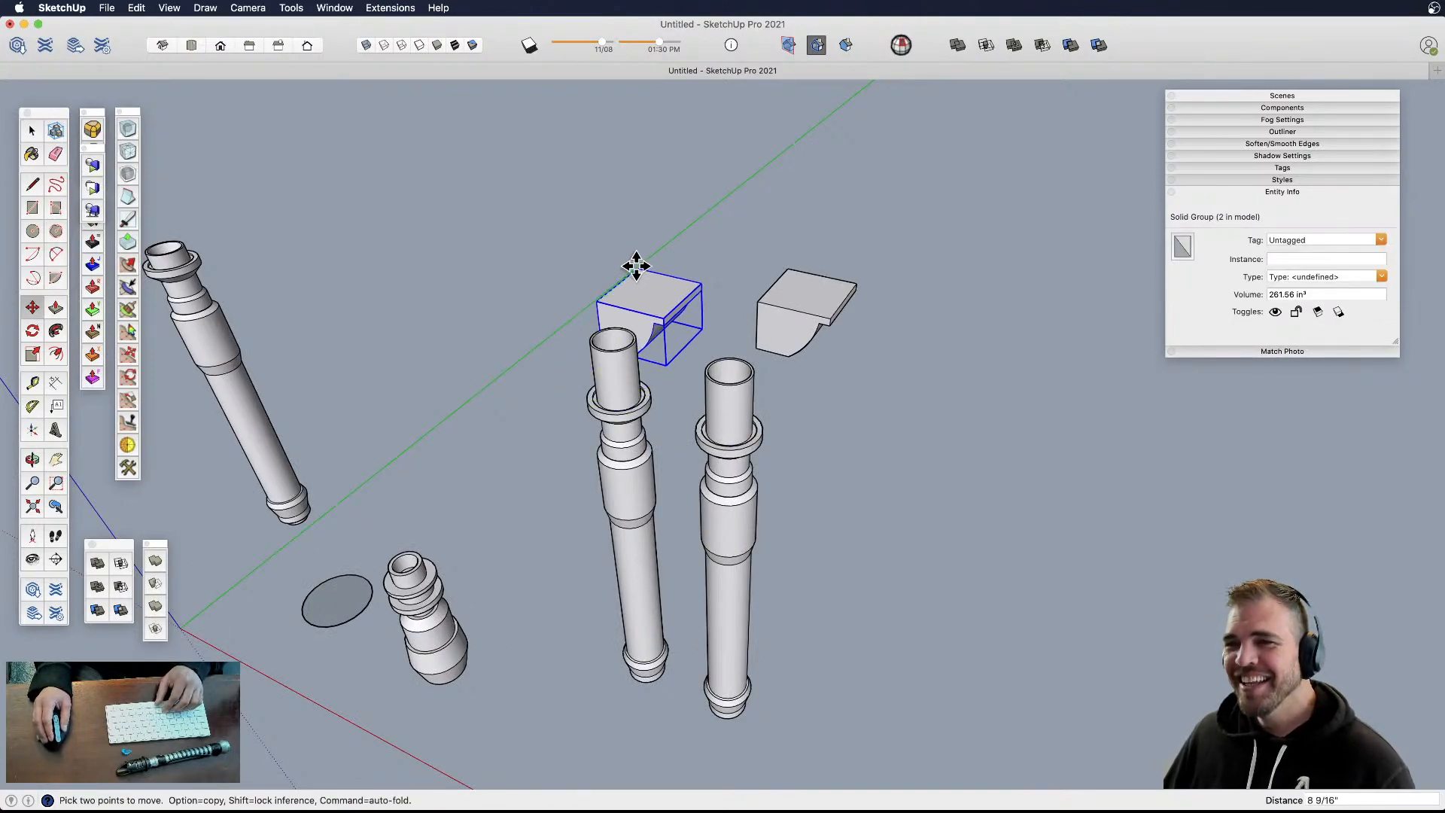
click(636, 268)
key(space)
- Inside the first saber1's emitter group, scale the tube's inner wall surface to about 0.91 around its centre
middle_drag(683, 379, 735, 455)
scroll(631, 355, up, 3)
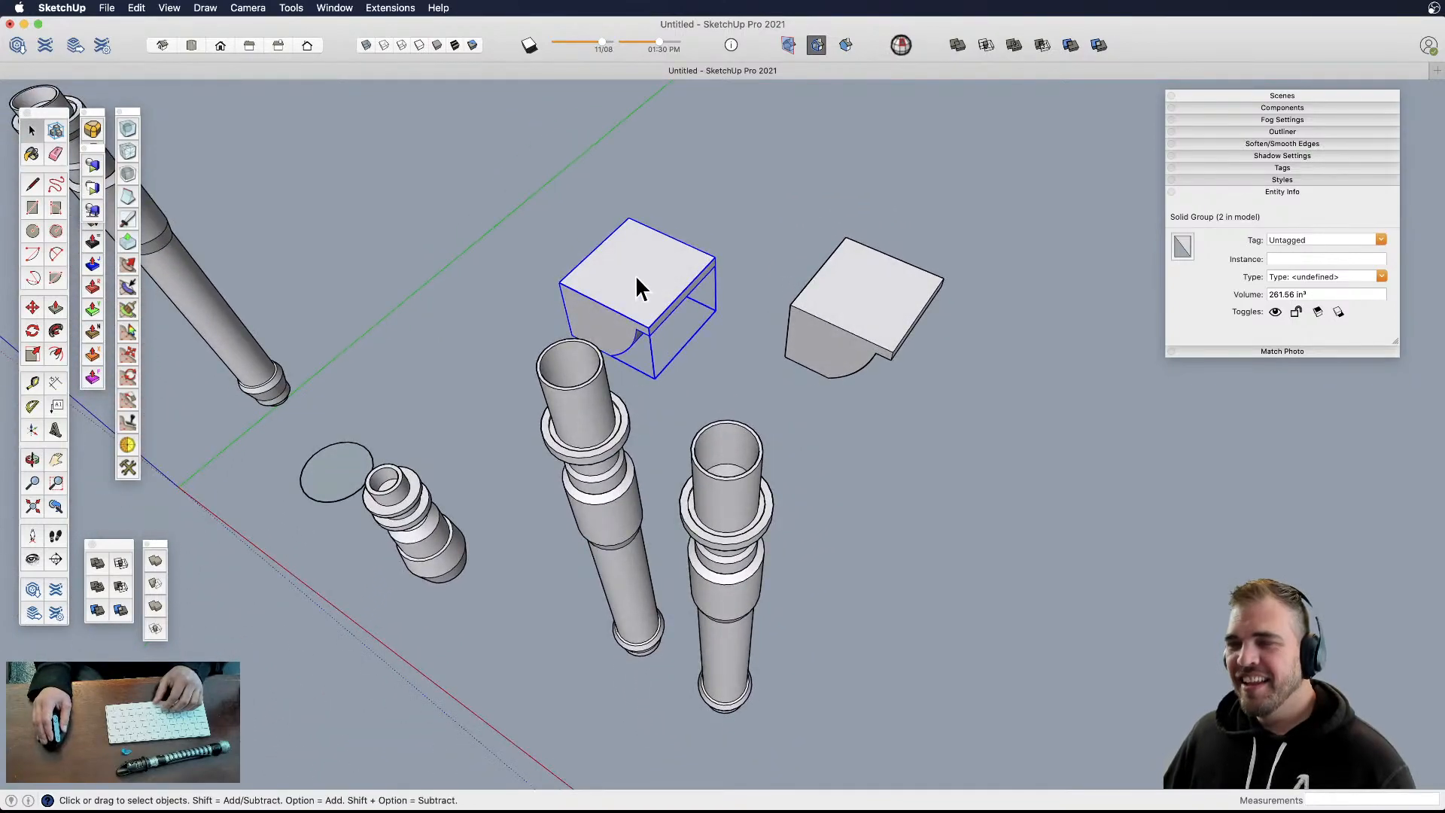
double_click(566, 392)
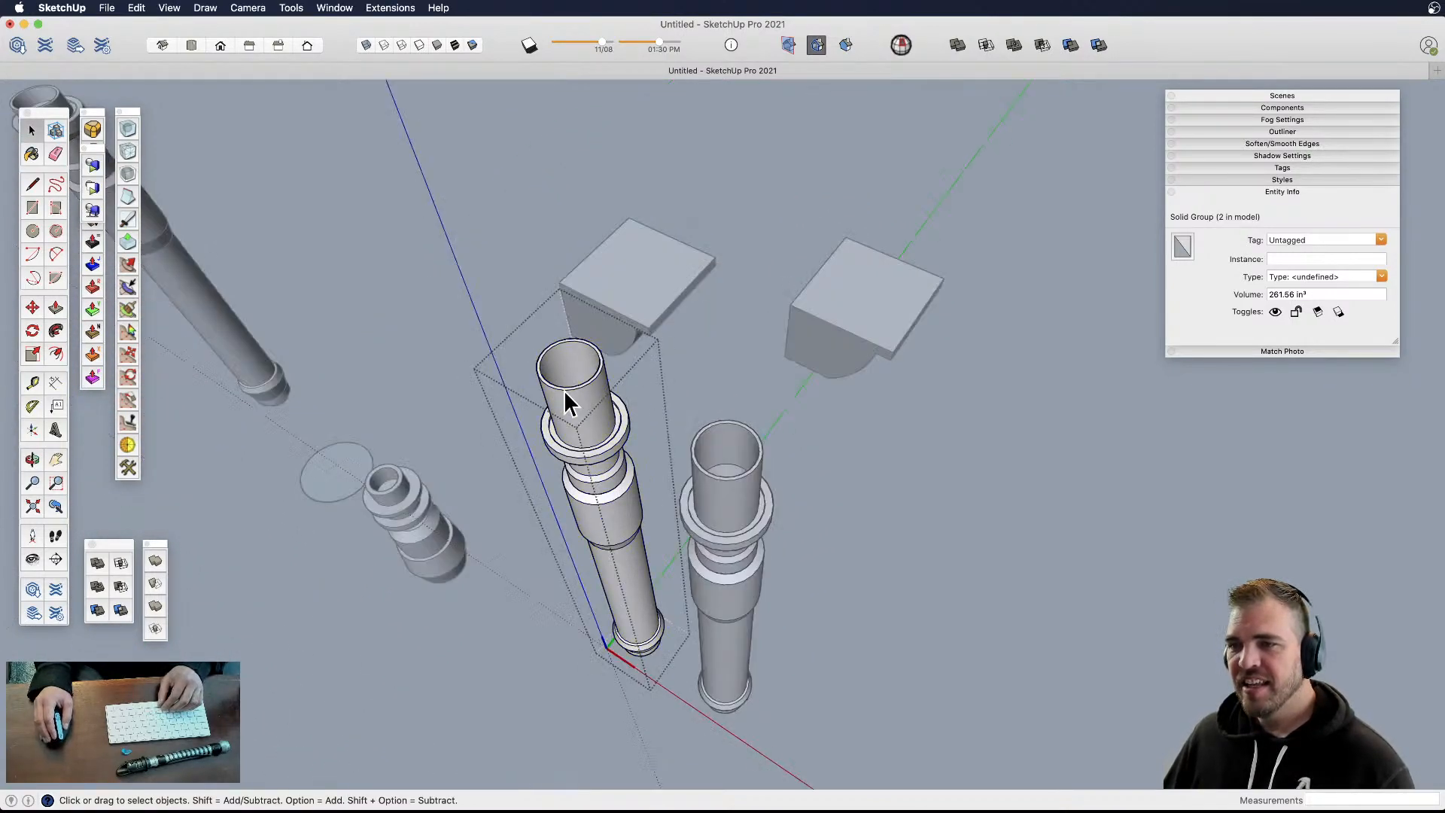
scroll(561, 382, up, 4)
click(564, 376)
double_click(572, 369)
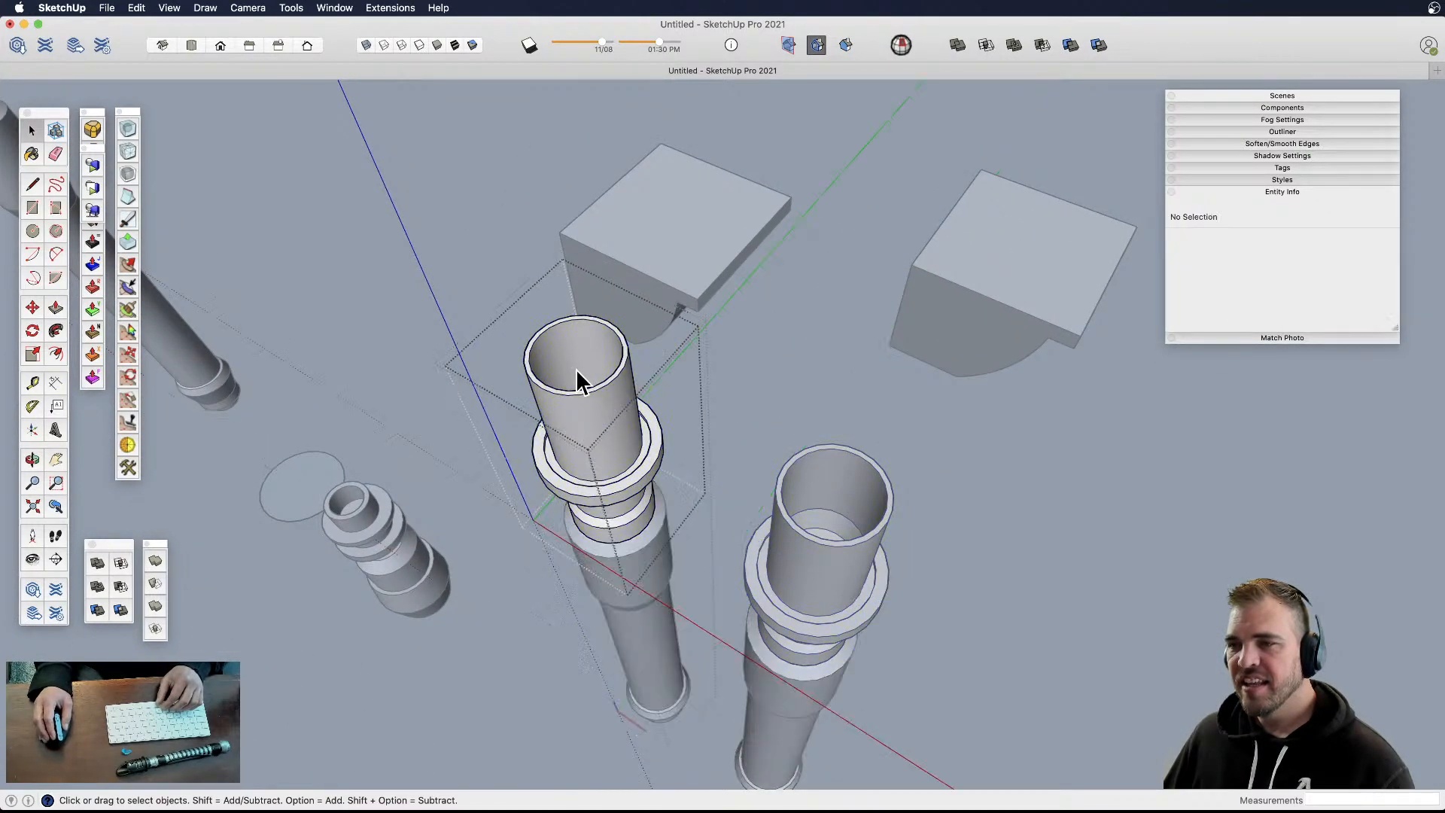
scroll(578, 367, up, 3)
key(m)
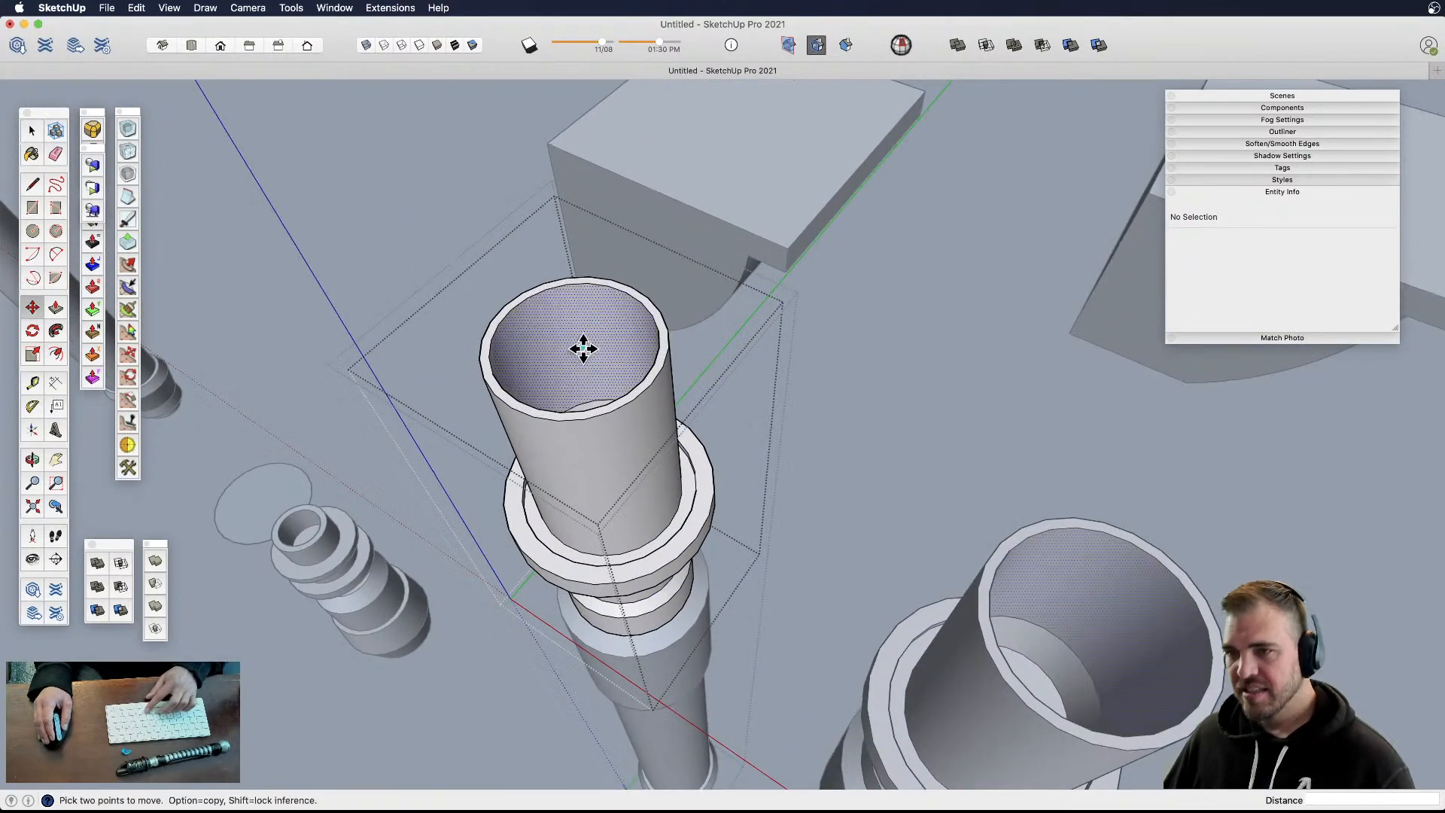
key(space)
click(569, 346)
key(s)
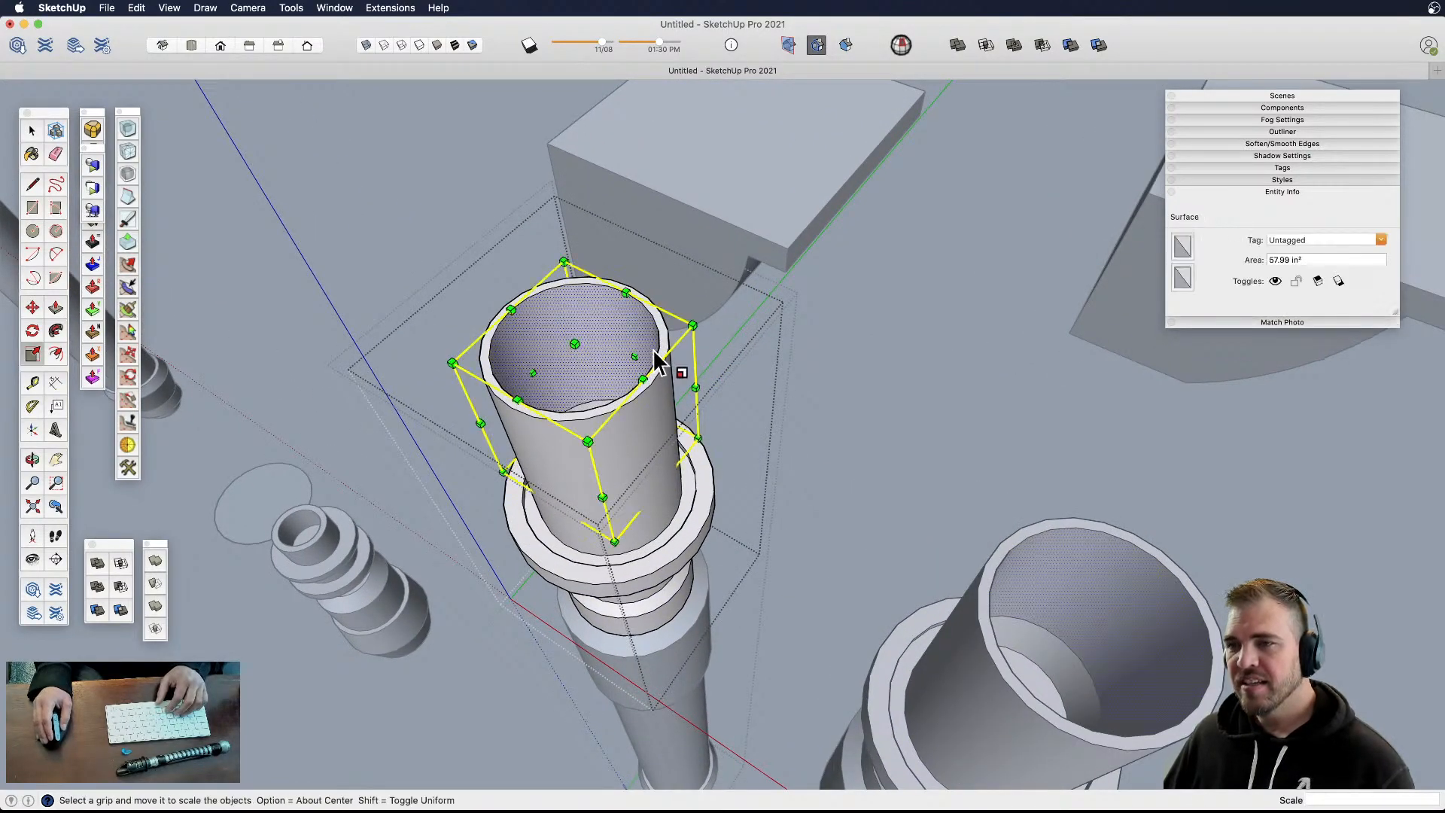
click(692, 327)
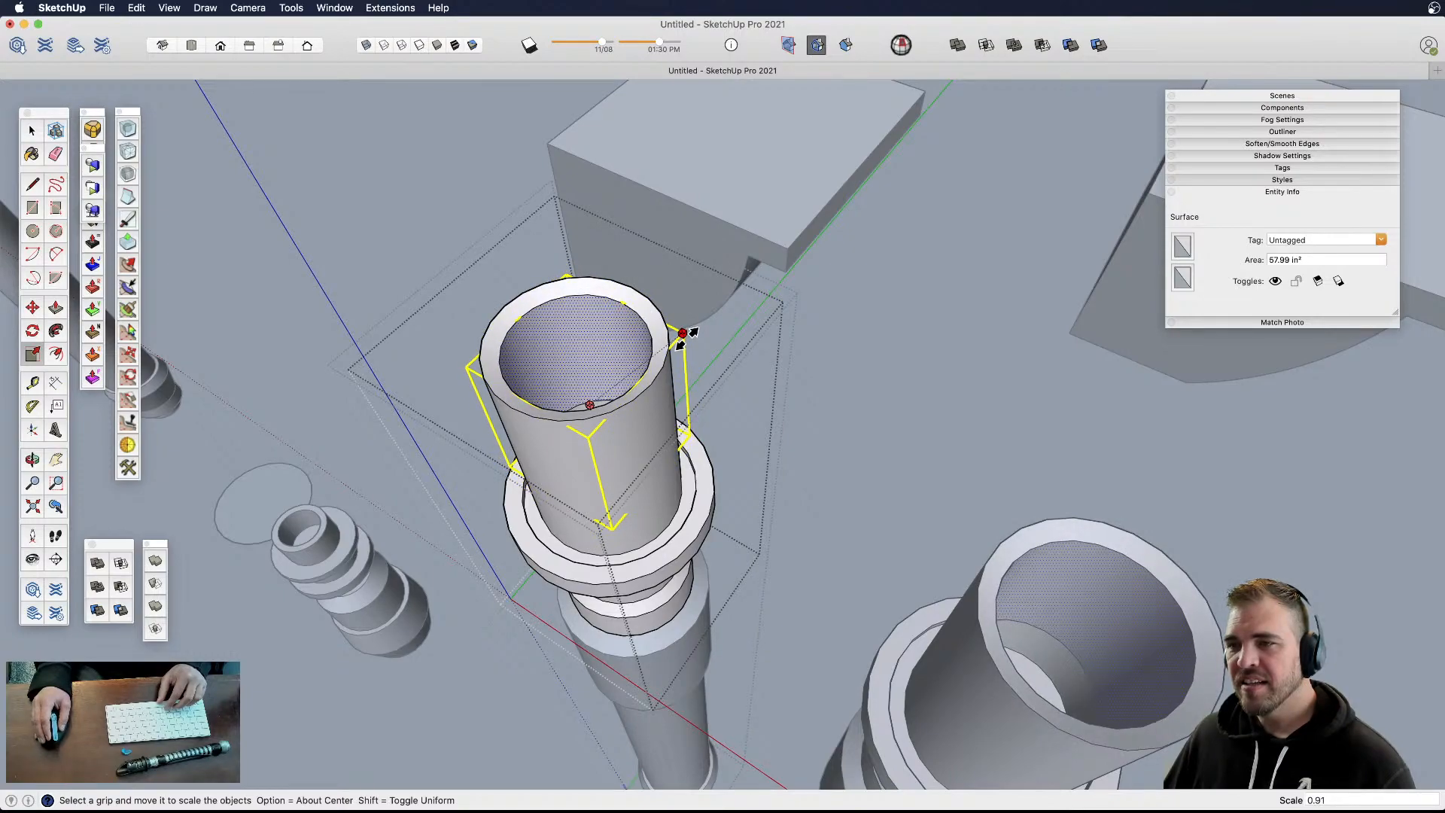
click(685, 331)
- Raise the emitter tube's inner rim edge about 3/8" along the blue axis
key(space)
click(640, 327)
middle_drag(640, 327, 743, 172)
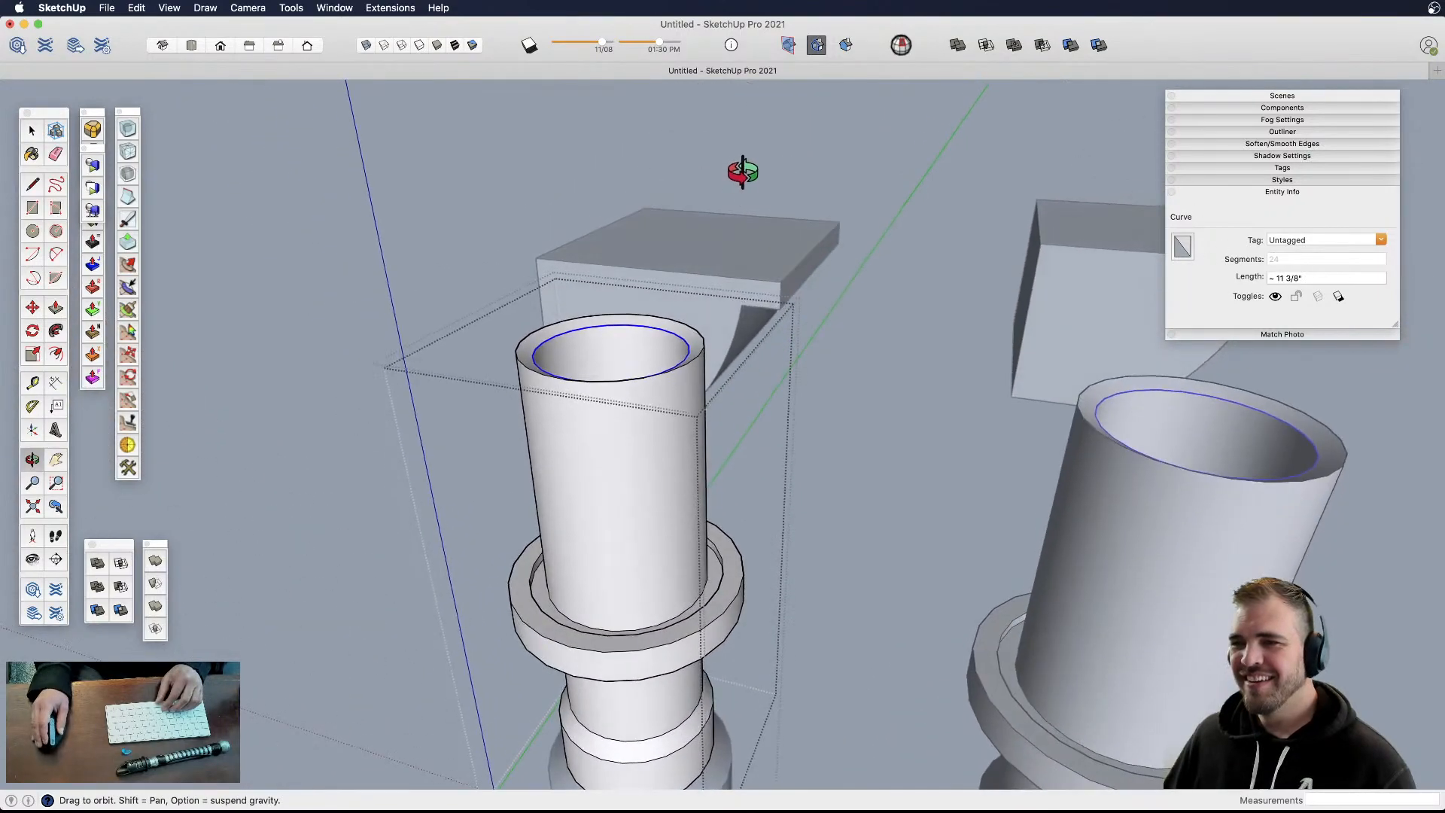
key(m)
click(629, 350)
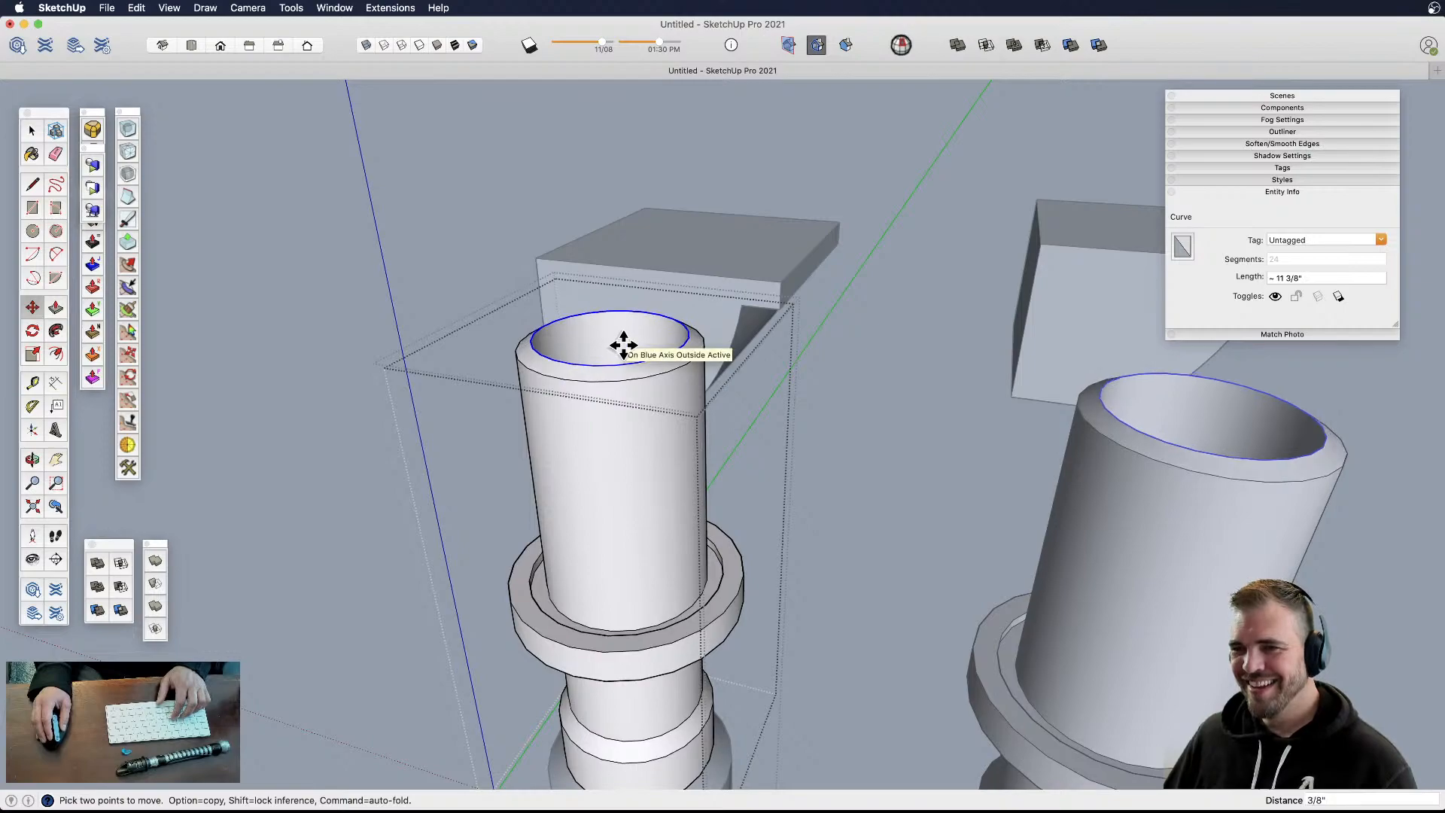
click(624, 347)
middle_drag(624, 347, 676, 319)
- Close the saber1 component and move the curved block back over its emitter tube along the green axis
middle_drag(718, 256, 553, 467)
click(743, 376)
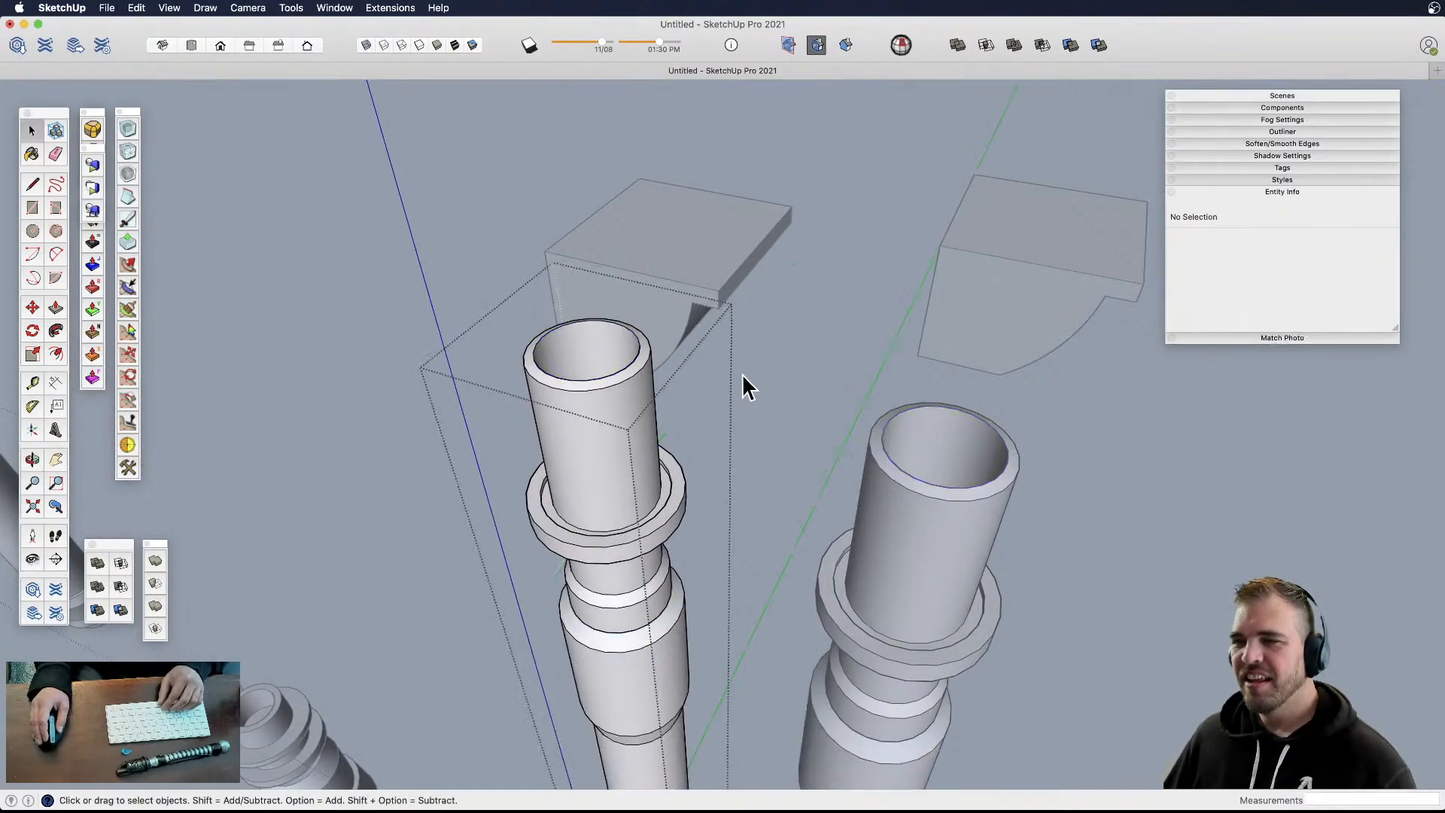
middle_drag(626, 436, 700, 286)
click(712, 277)
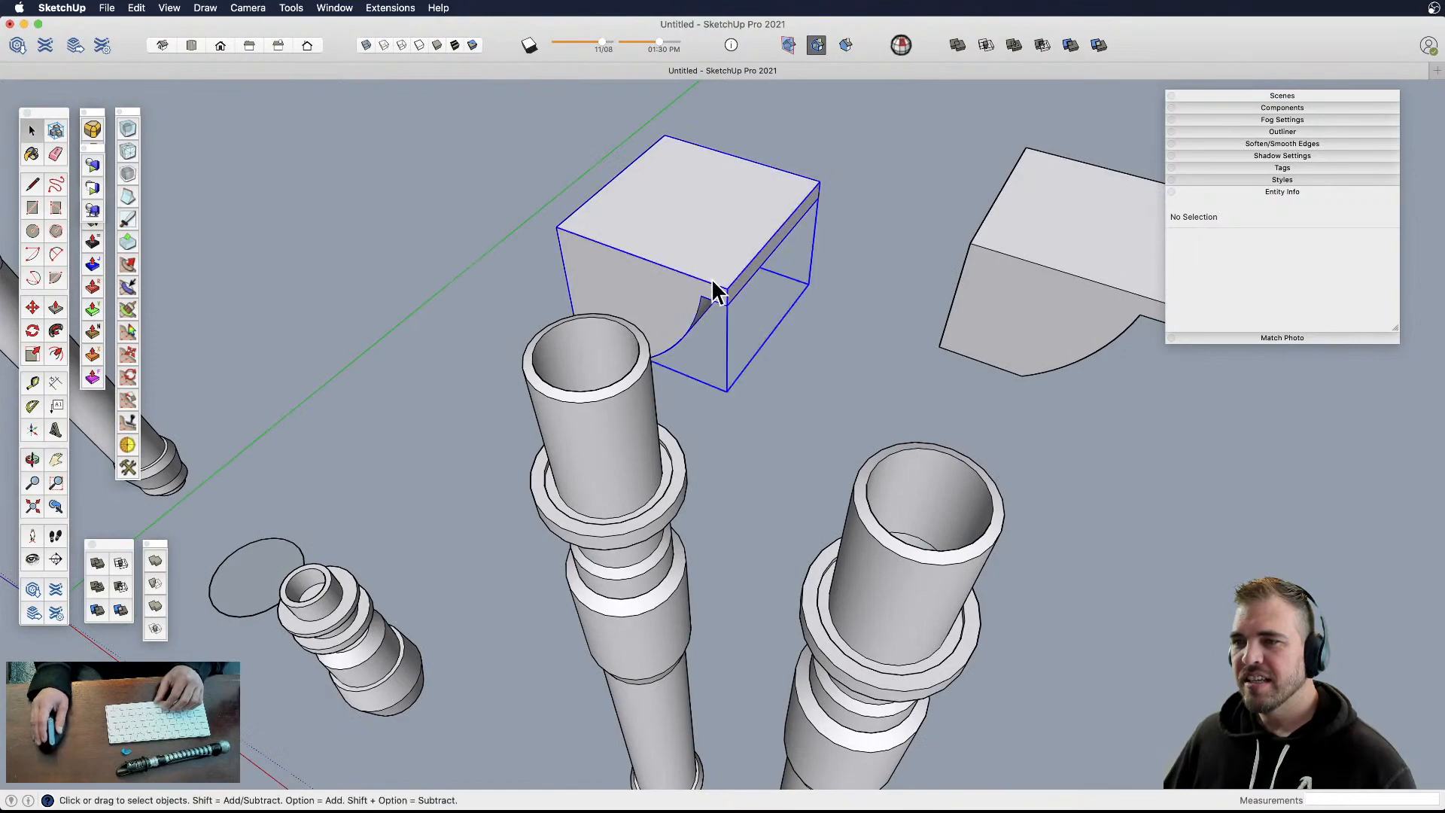
key(m)
click(726, 235)
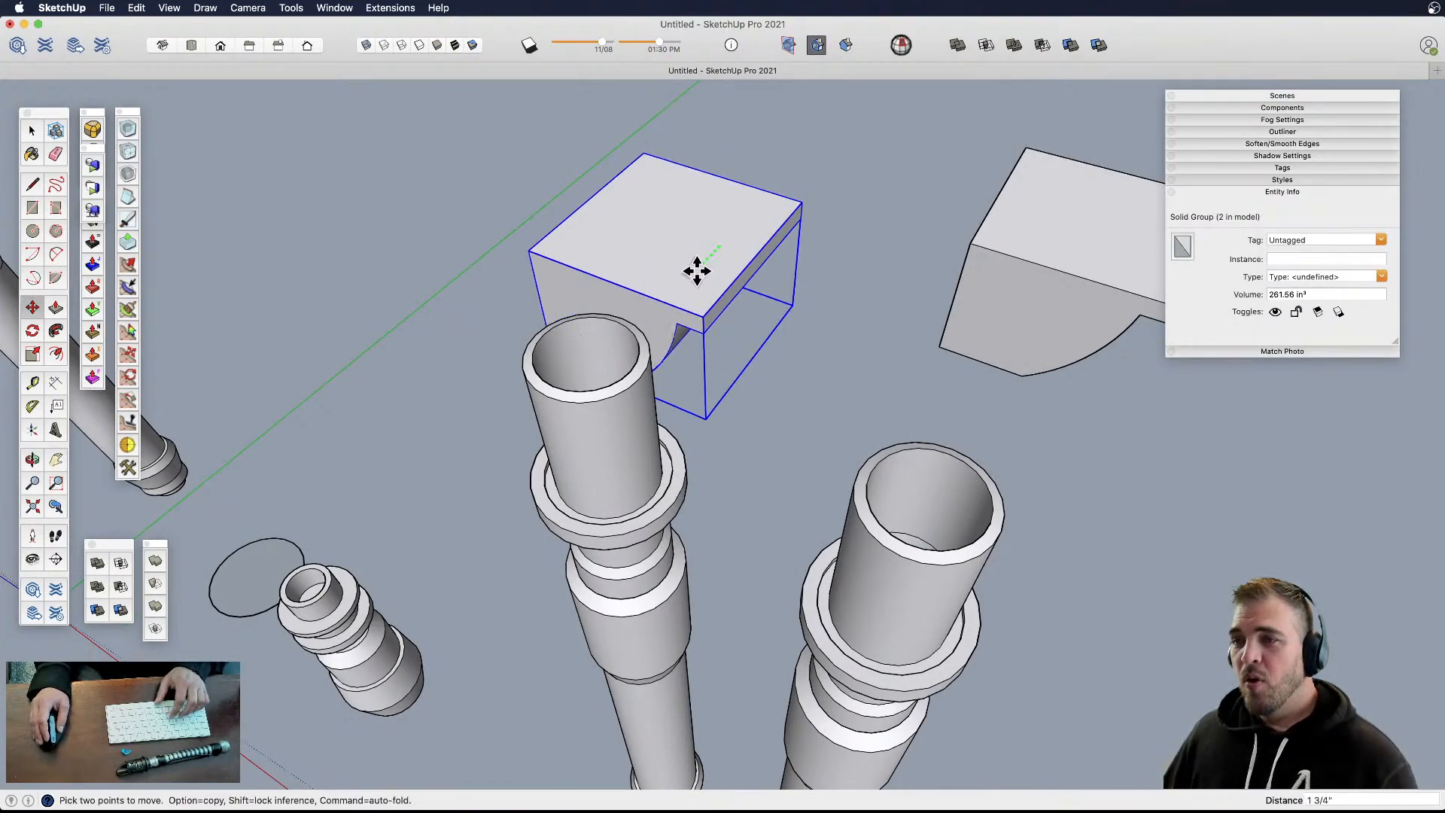
click(735, 430)
shift+middle_drag(624, 372, 648, 137)
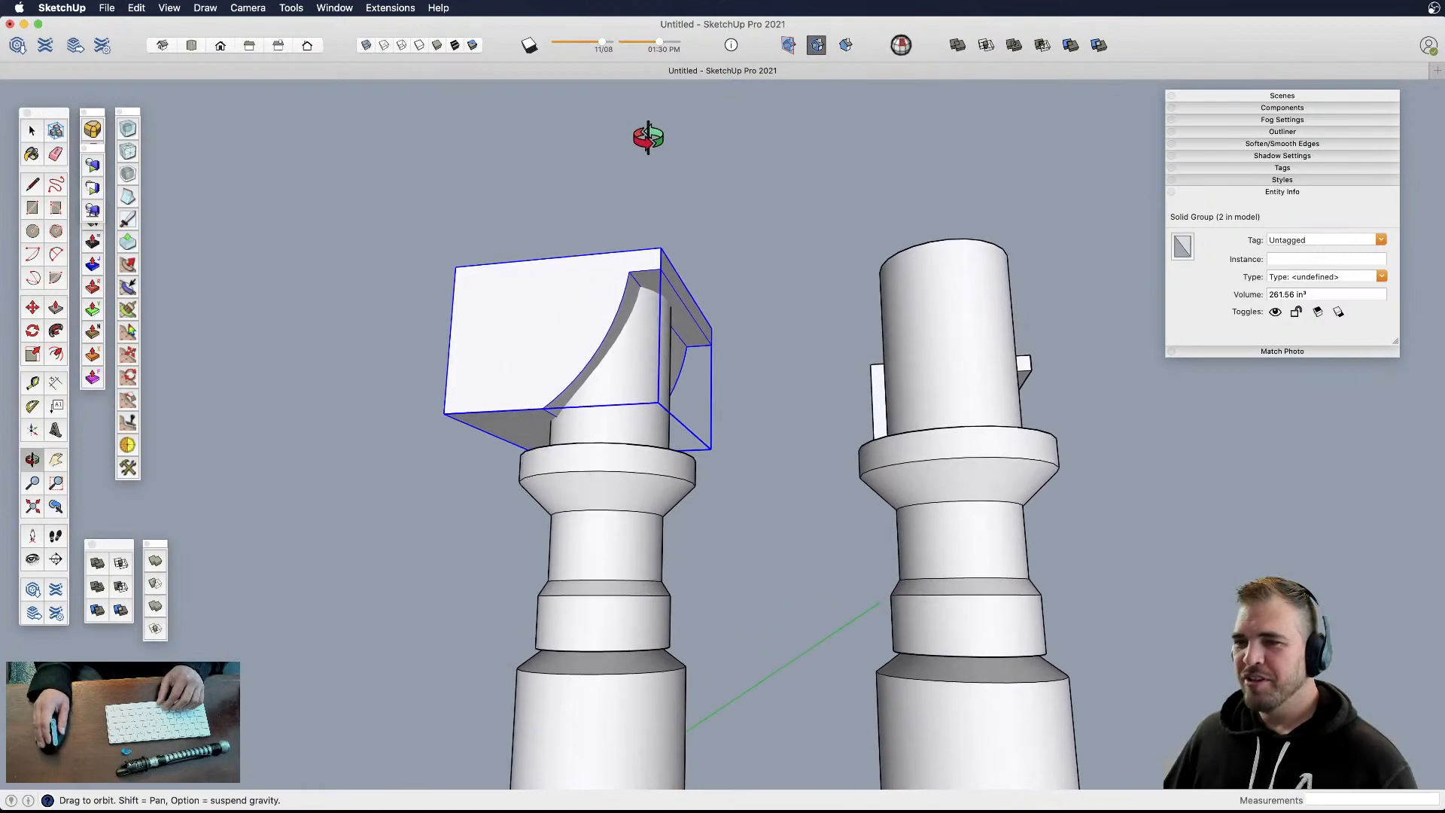
- Inside the curved block group over the first saber1 hilt, Push/Pull the block's top face upward to make it taller
middle_drag(654, 314, 587, 541)
key(space)
double_click(586, 346)
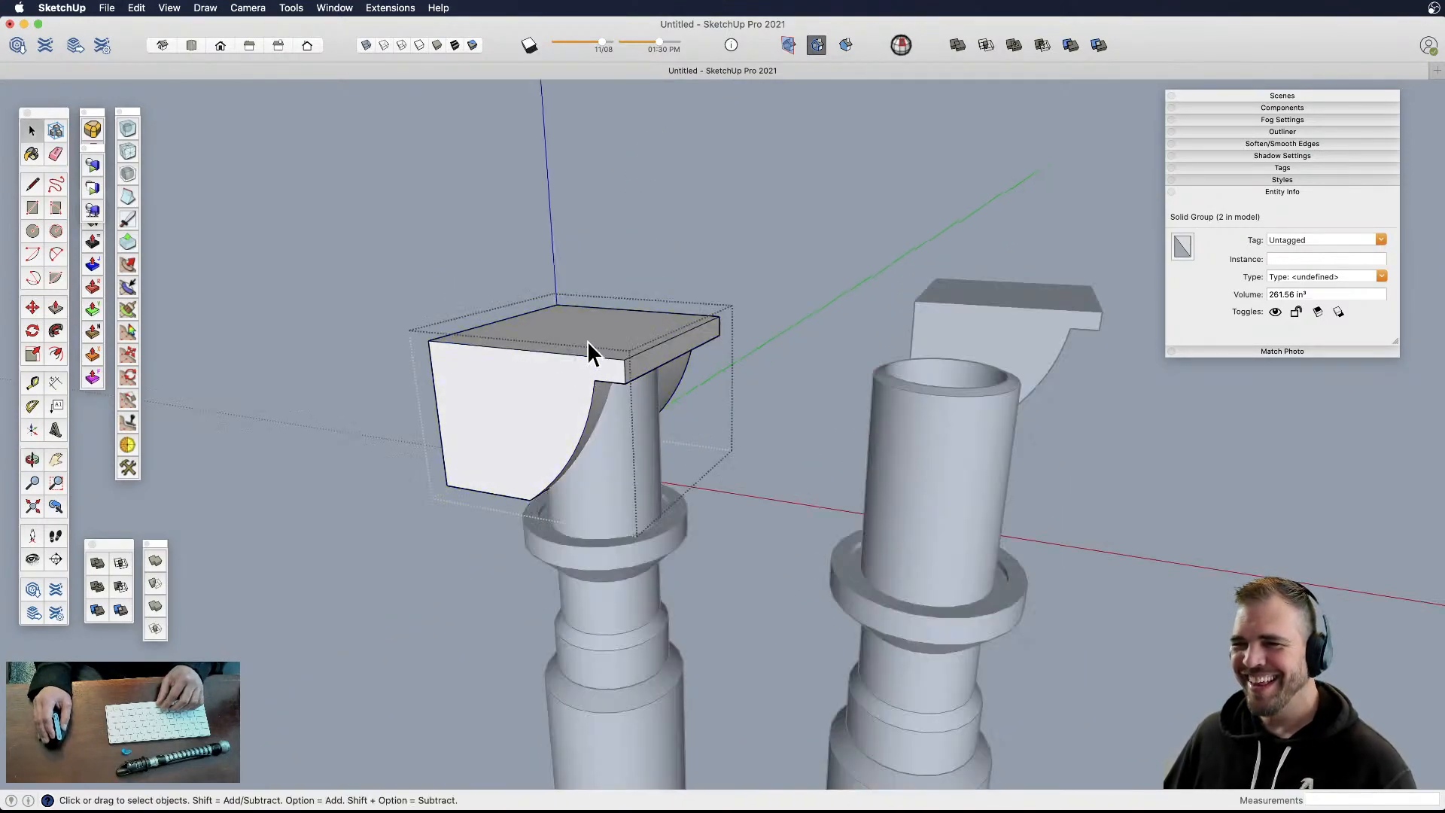
key(p)
click(589, 343)
click(591, 308)
key(space)
click(754, 387)
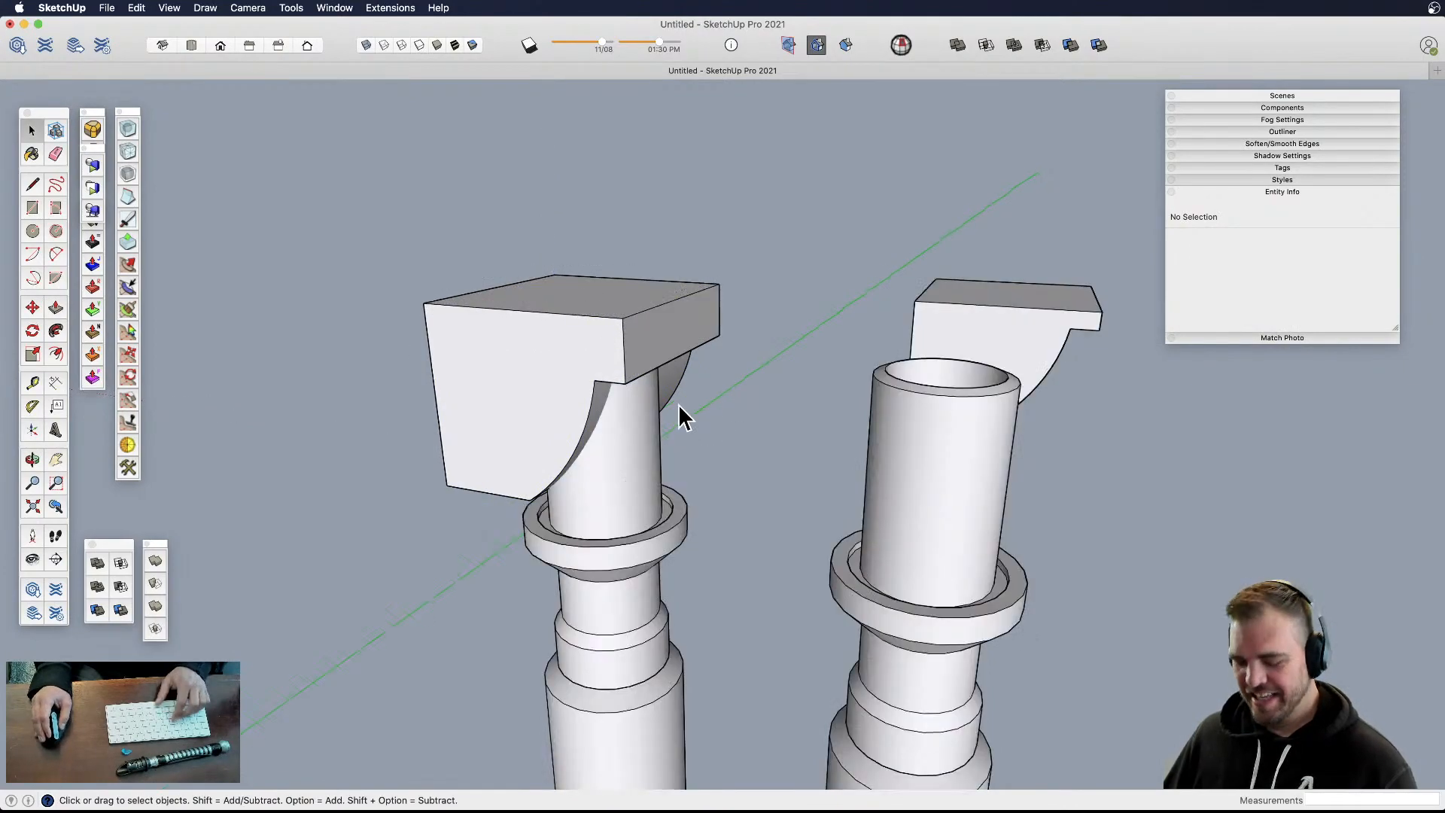
- Examine in X-ray view how the curved block overlaps the emitter tube, restore opaque faces, and select the block
key(x)
middle_drag(655, 413, 597, 452)
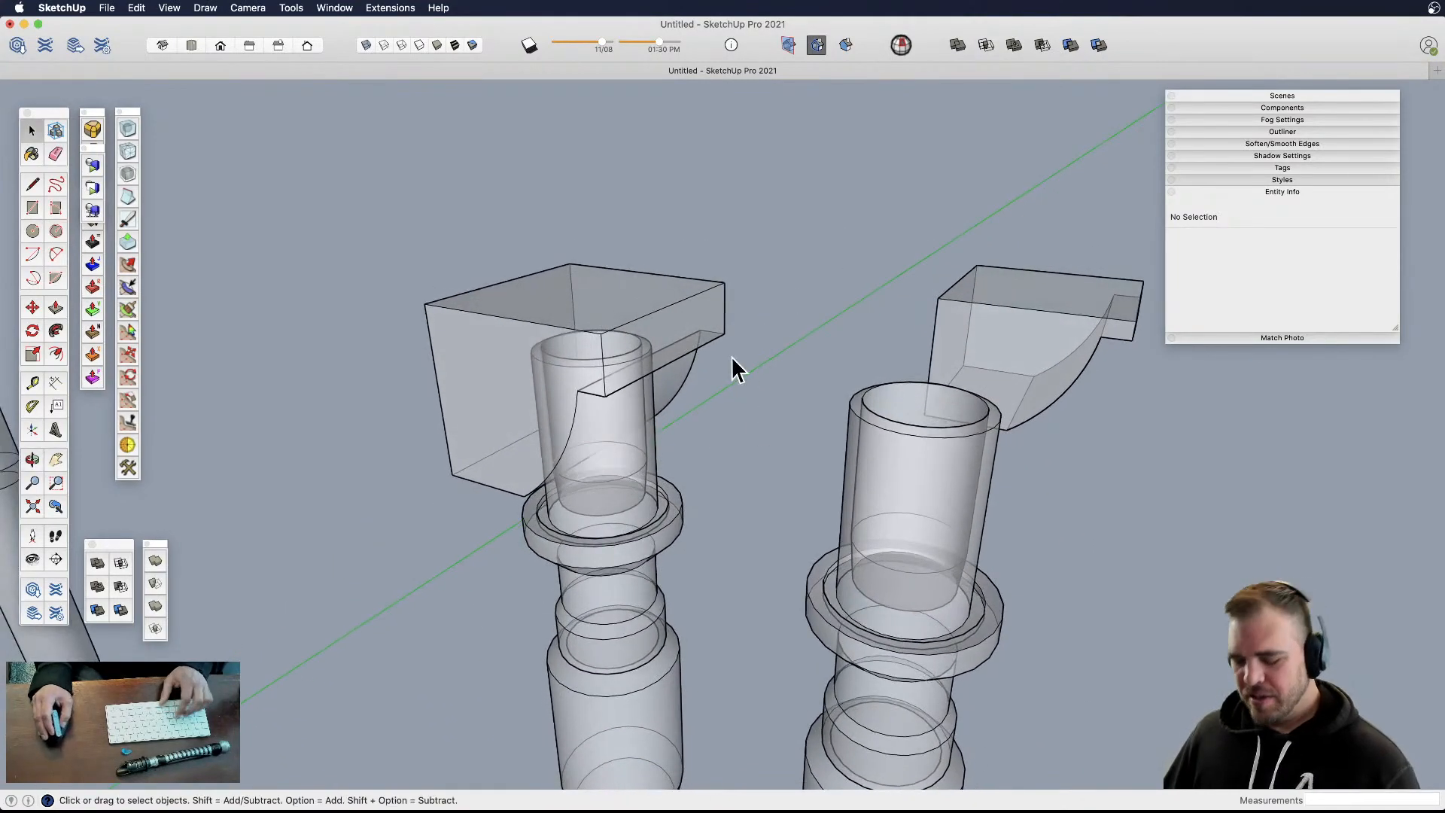
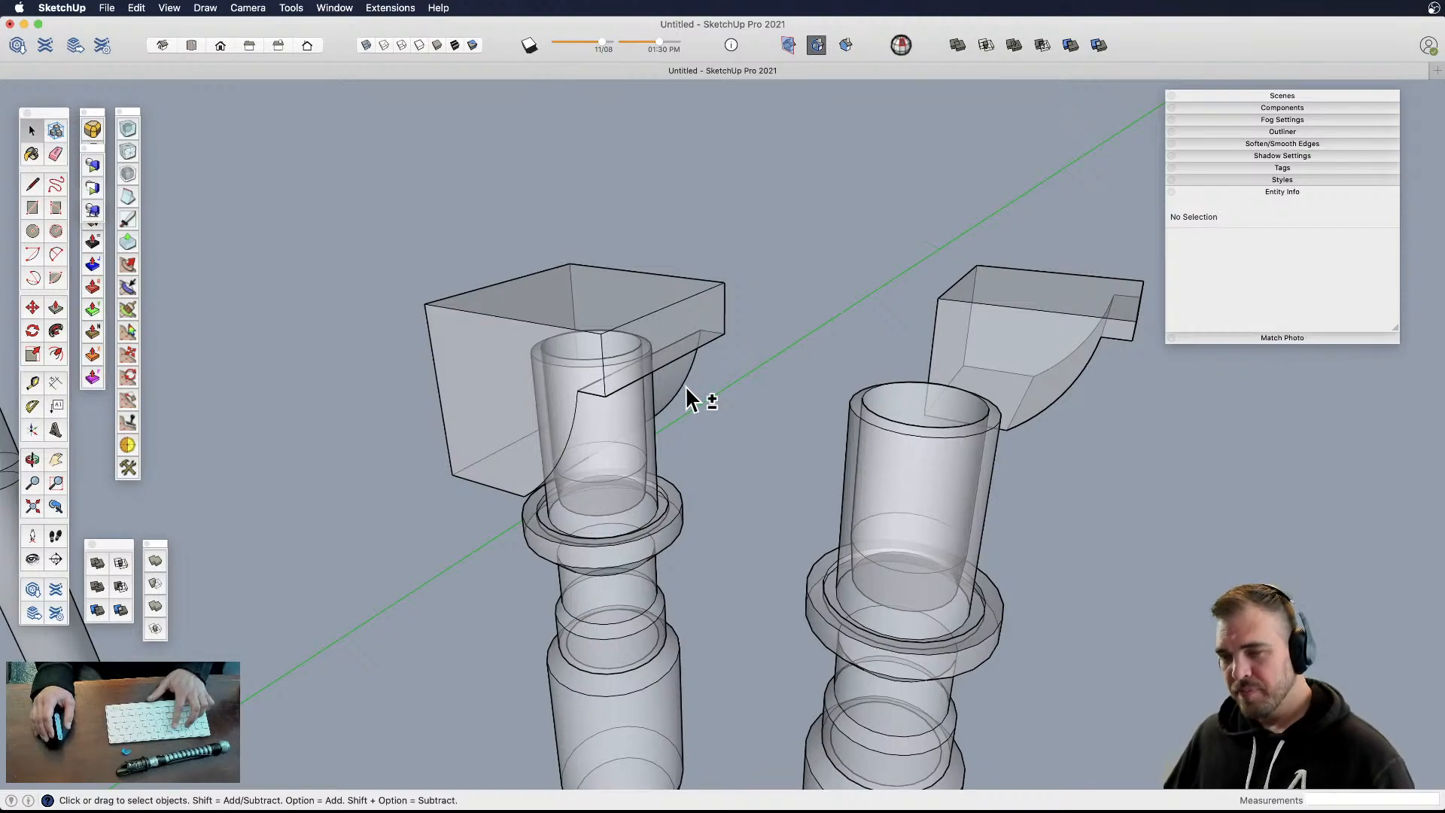
key(shift+x)
middle_drag(643, 431, 590, 511)
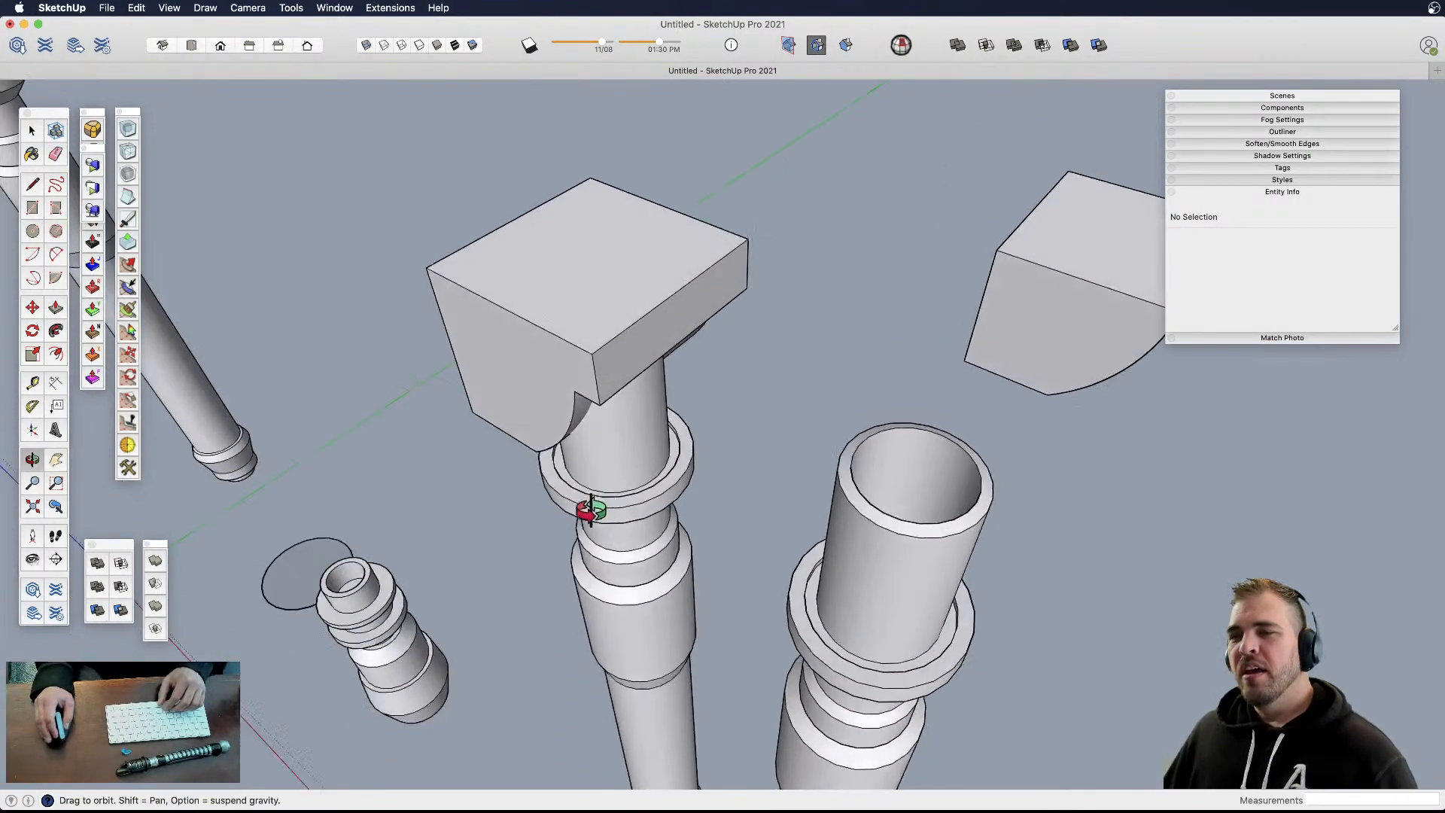
click(647, 328)
shift+middle_drag(698, 556, 685, 528)
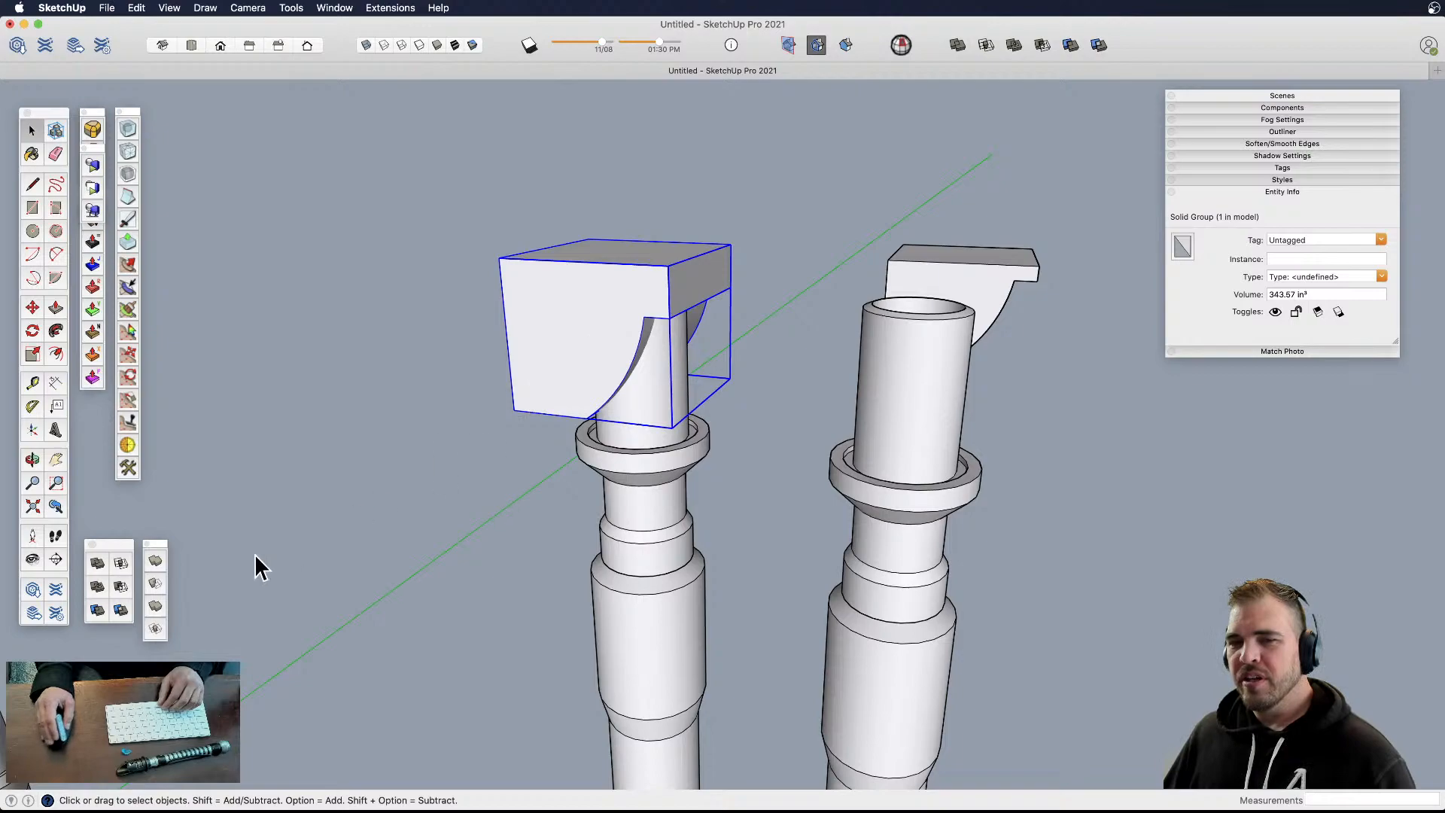
- Rearrange the floating Solid Tools toolbar and the smaller four-icon toolbar so they sit side by side, clear of the model
drag(114, 548, 186, 314)
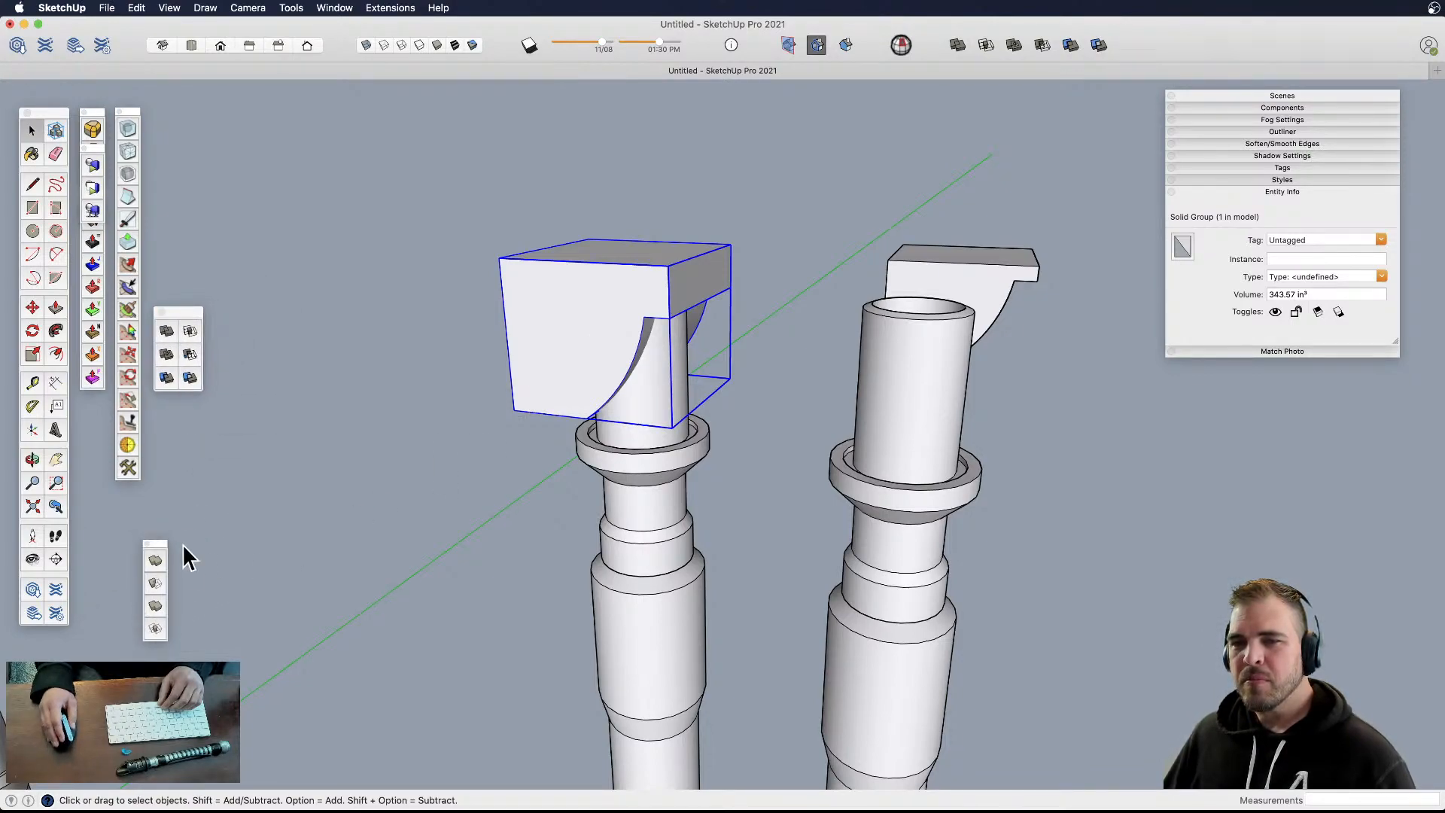
drag(156, 546, 91, 525)
mouse_move(190, 319)
mouse_down()
mouse_move(229, 314)
mouse_move(187, 313)
mouse_up()
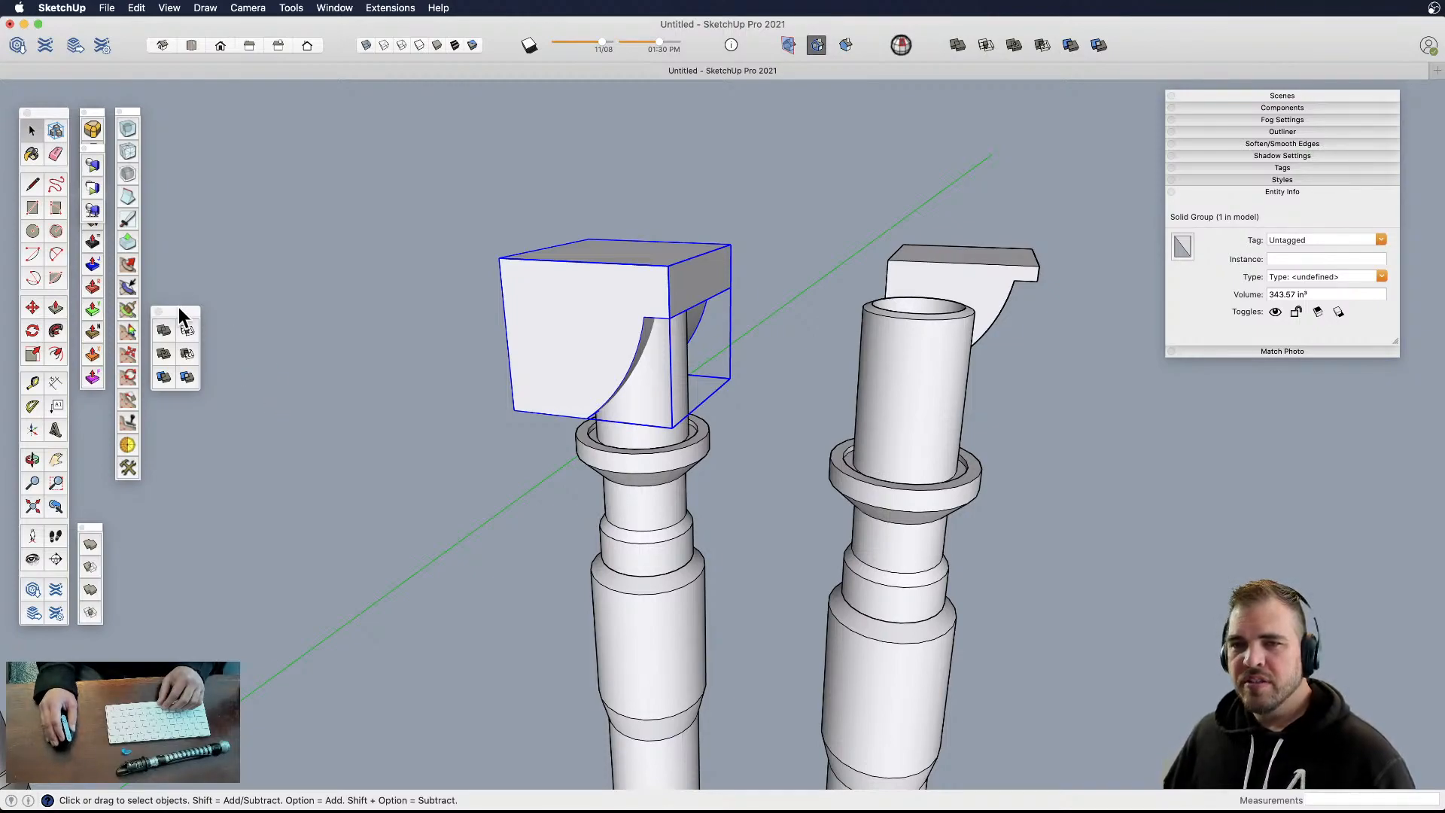
drag(186, 313, 184, 313)
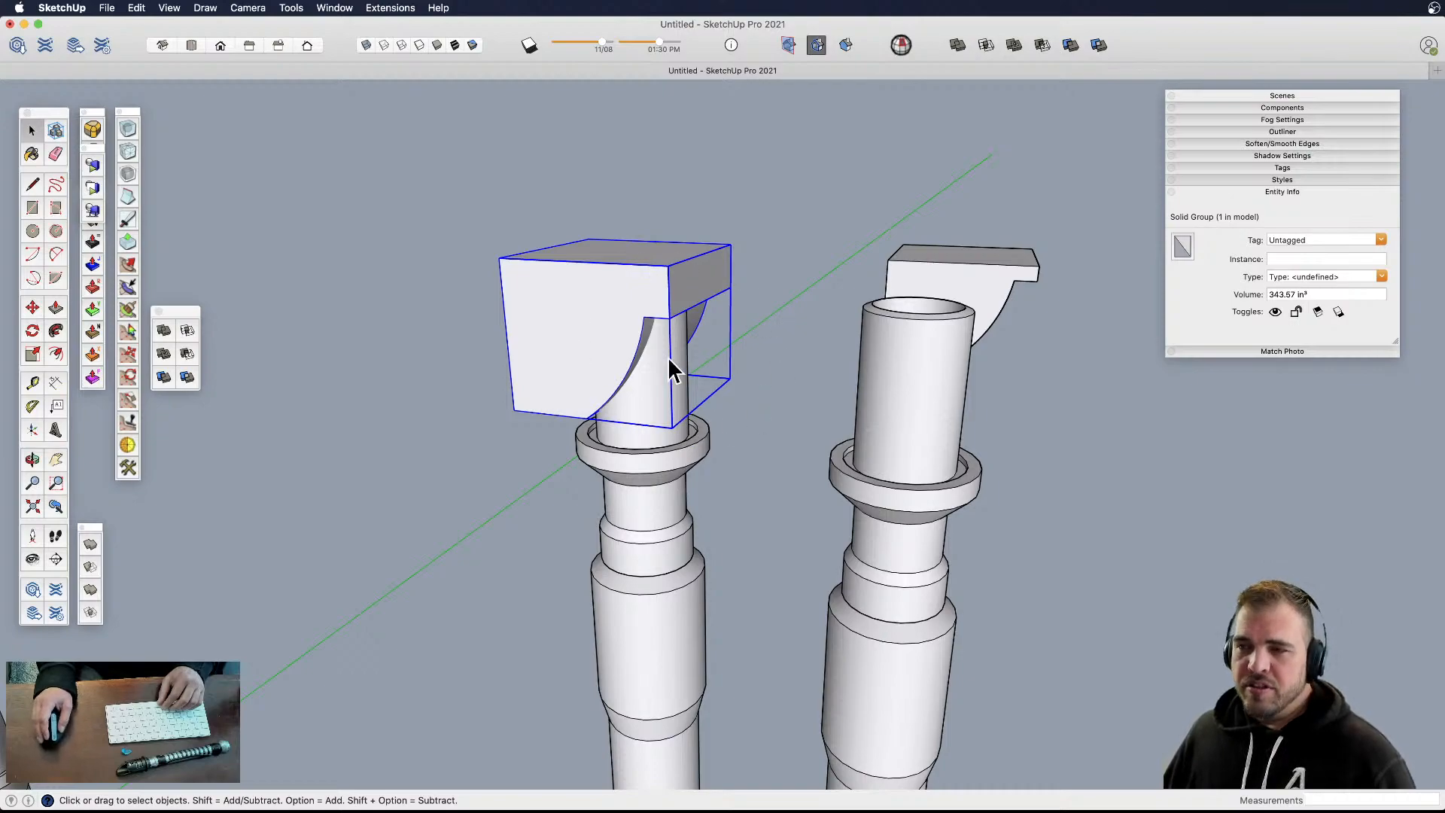
middle_drag(642, 308, 496, 318)
drag(182, 313, 150, 522)
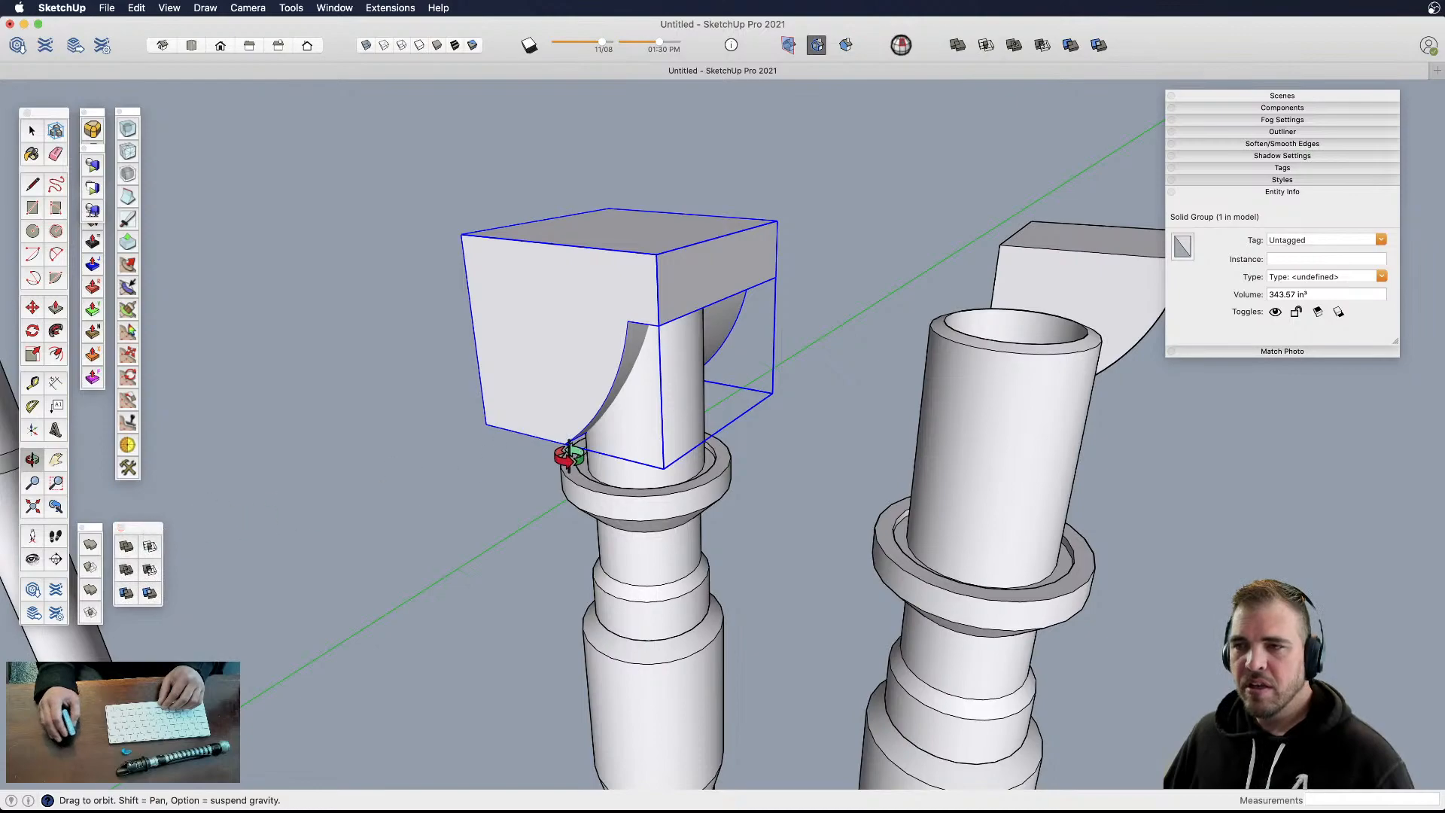
- Inside the second saber1's emitter group, raise the tube's top rim about 7/8" along the blue axis and close the component
key(space)
scroll(745, 554, down, 5)
click(775, 561)
scroll(775, 563, down, 3)
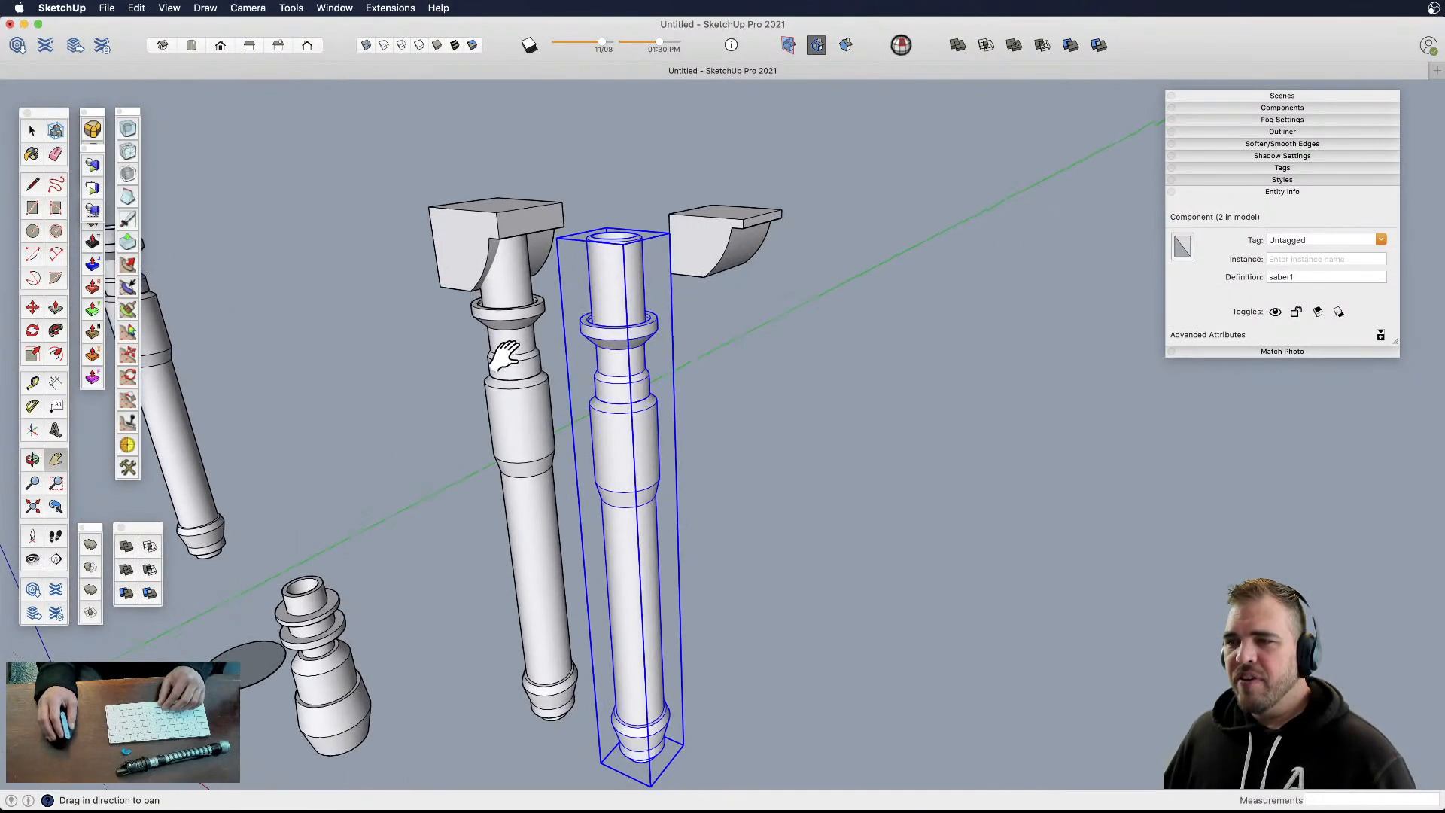
double_click(611, 294)
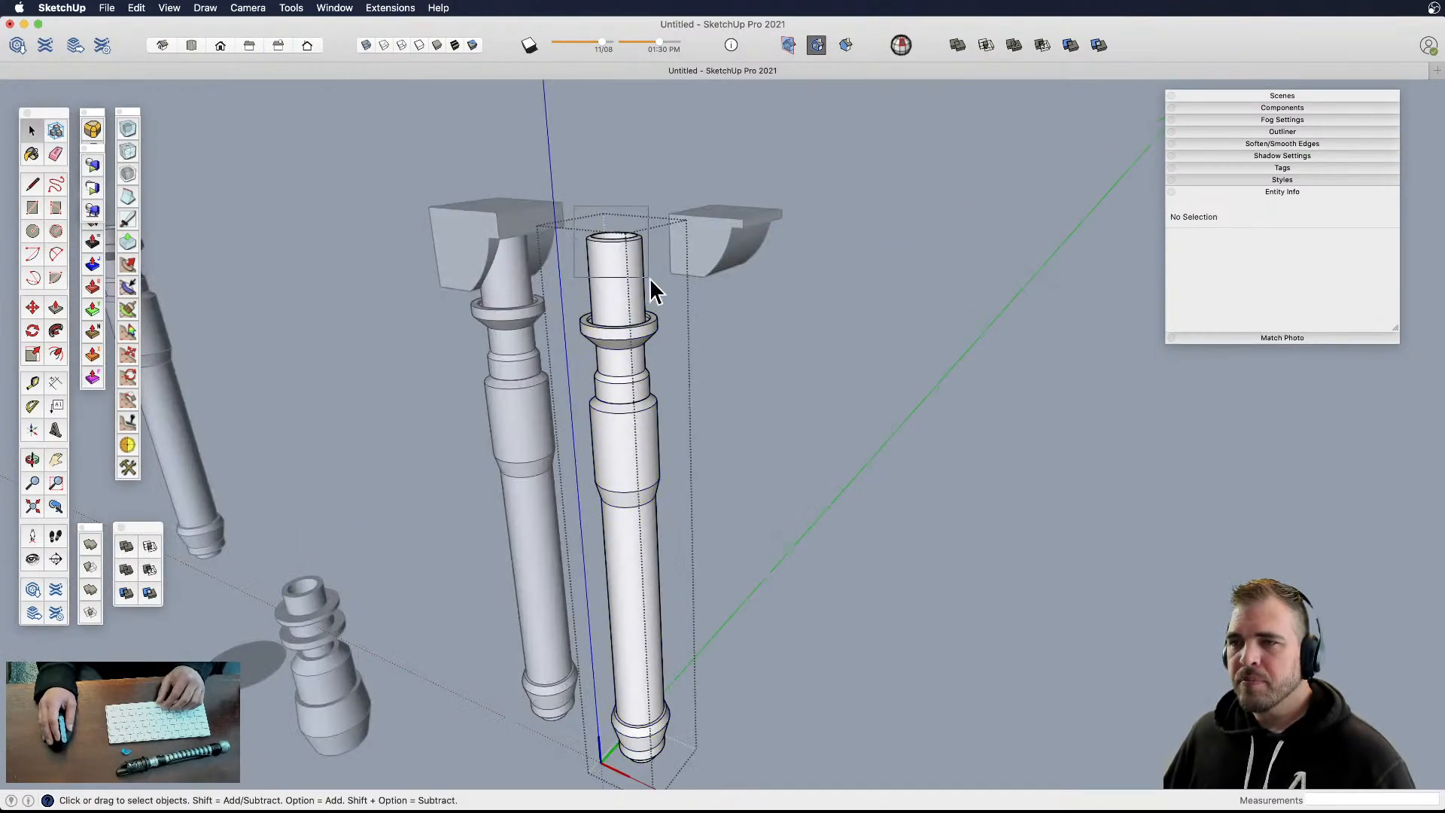
double_click(597, 253)
drag(559, 210, 670, 261)
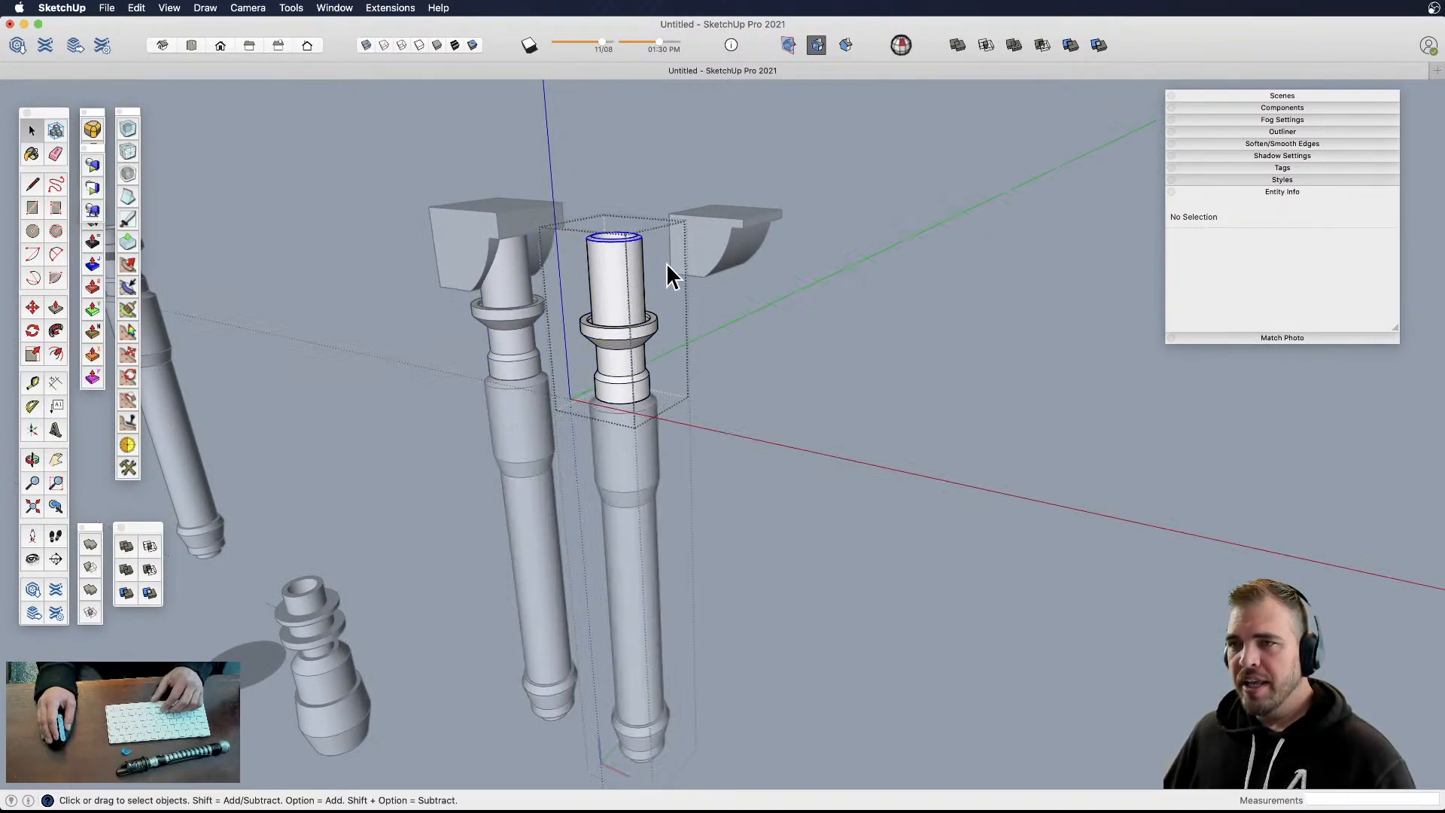
key(m)
click(614, 268)
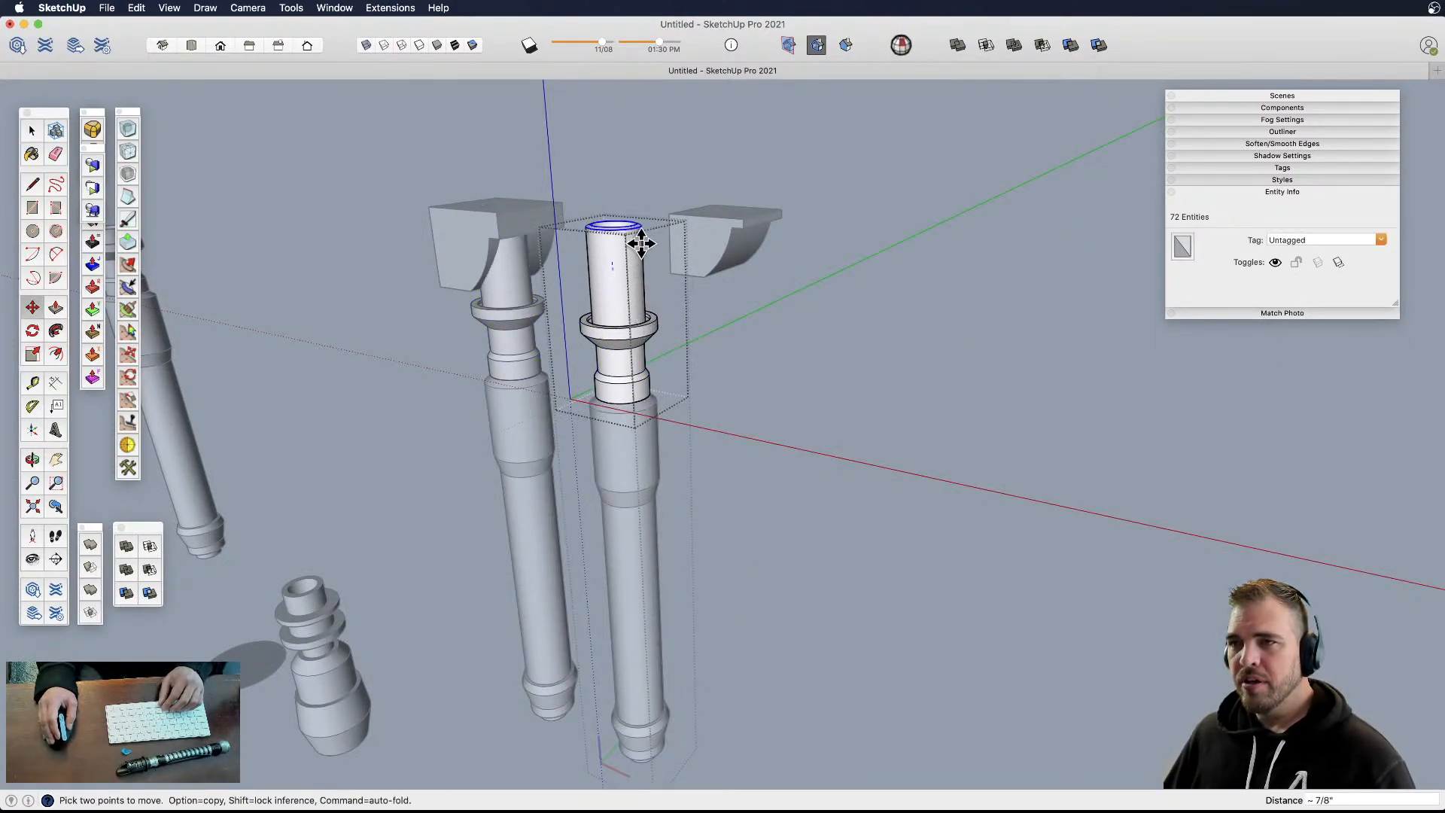
click(825, 210)
key(space)
click(800, 361)
middle_drag(800, 361, 627, 392)
click(757, 465)
- Move the second saber1 component a little farther away from the first hilt
click(670, 474)
scroll(669, 476, down, 3)
key(m)
click(710, 526)
click(735, 532)
key(space)
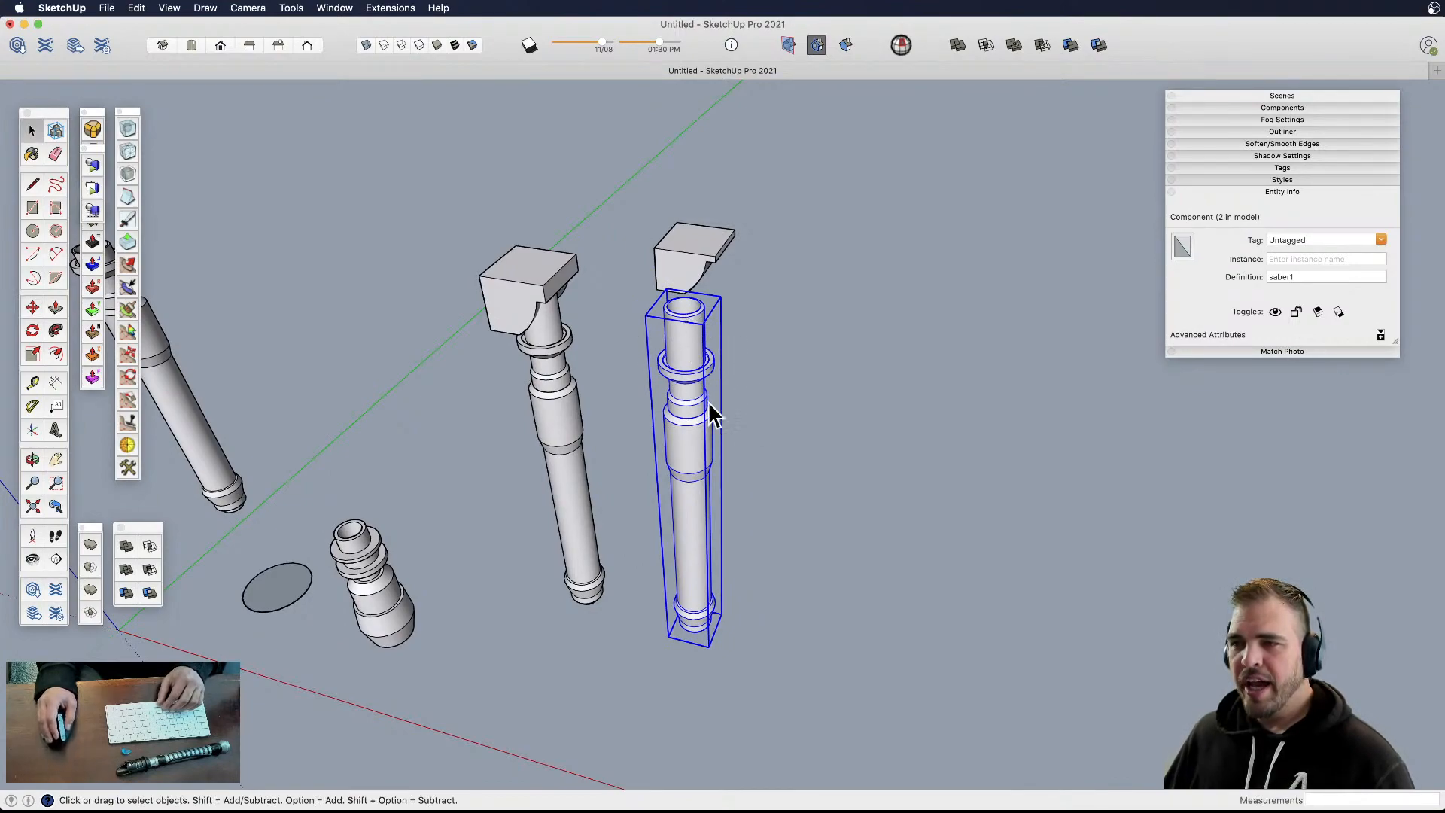
key(m)
click(758, 507)
click(760, 506)
key(space)
scroll(710, 322, up, 3)
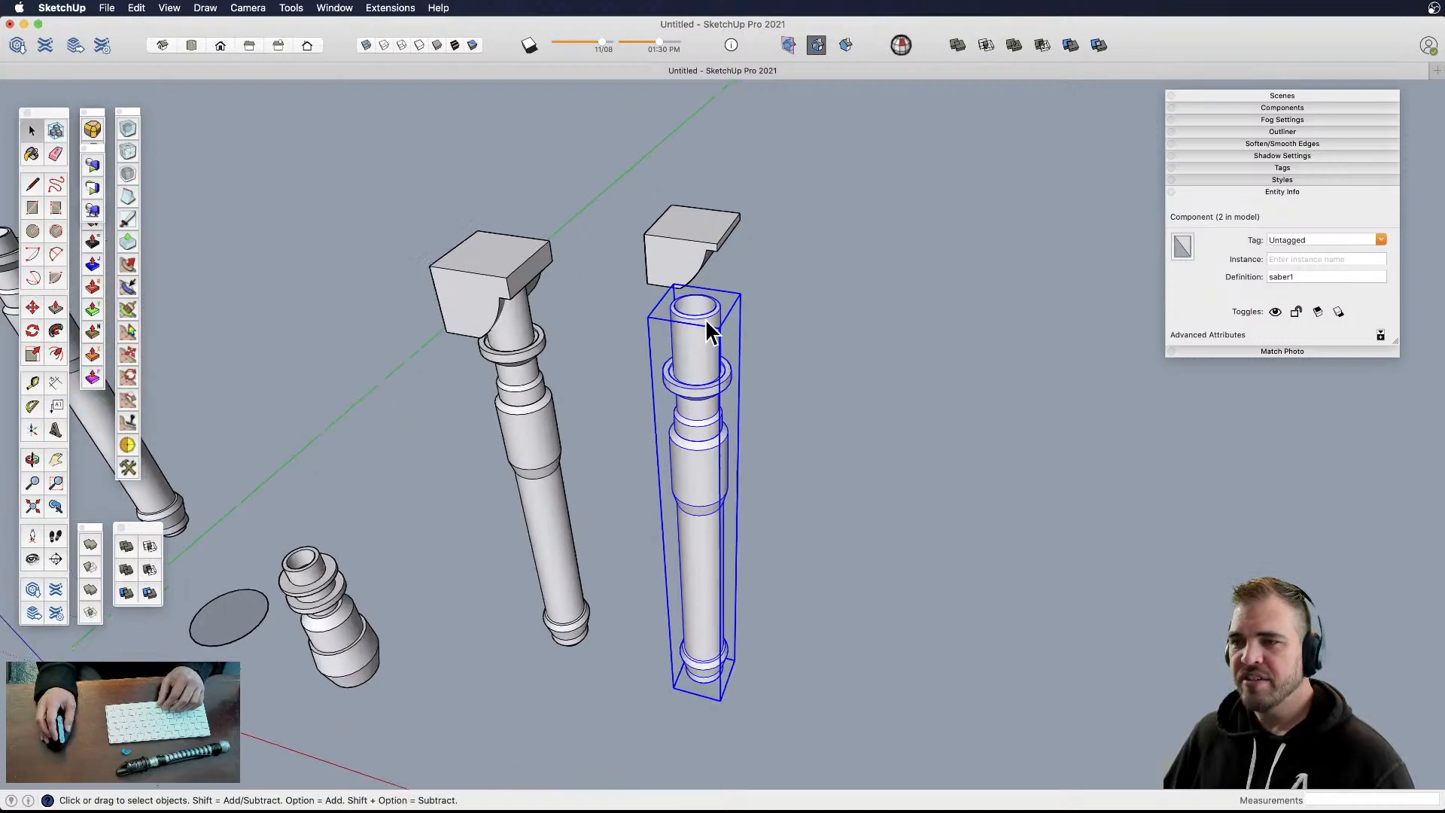
scroll(467, 350, up, 3)
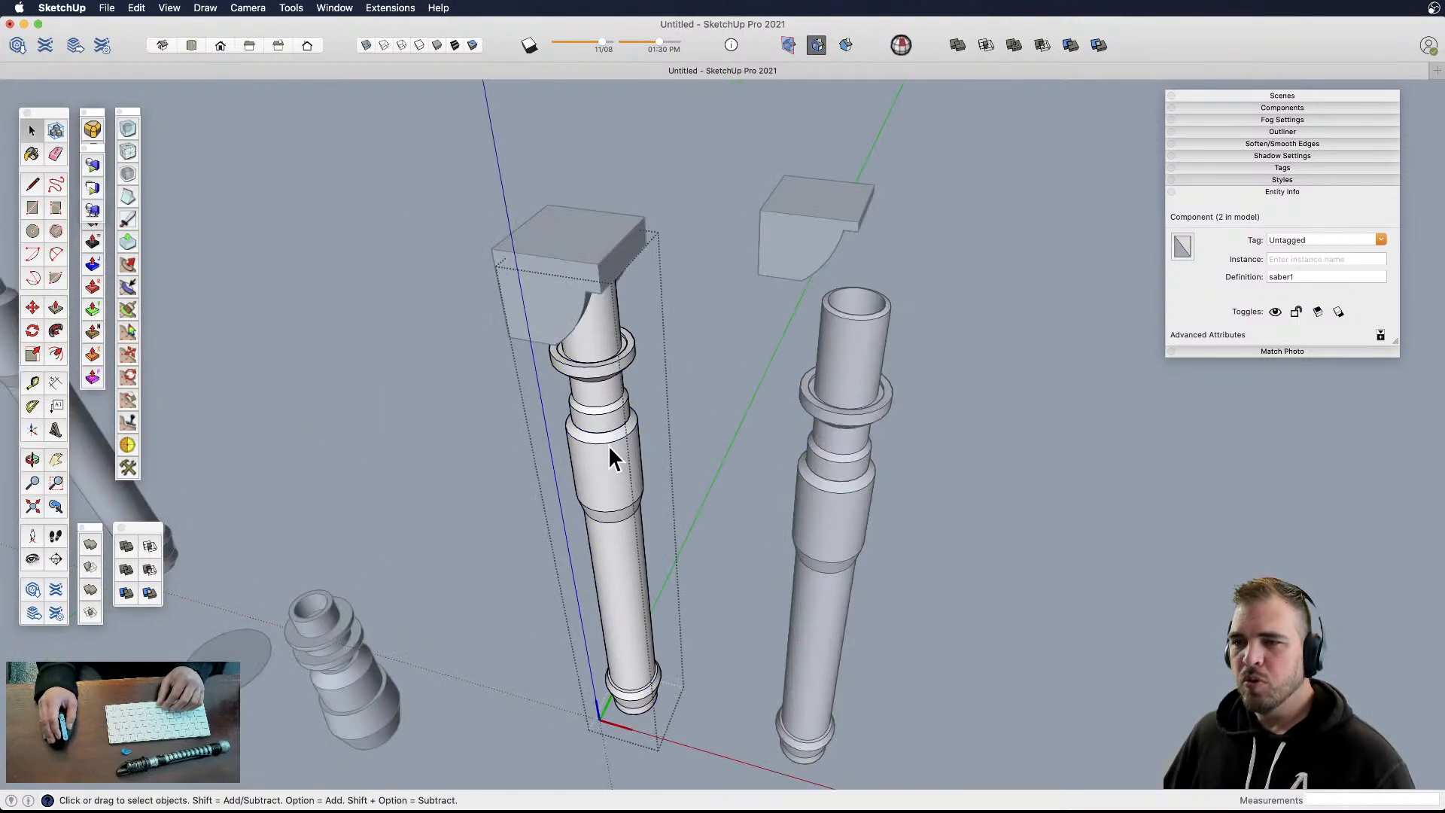
- Open the first saber1, select its sloped shoulder surface to compare it with the other copy, and close the component
double_click(611, 457)
scroll(602, 448, up, 5)
click(595, 440)
scroll(517, 212, down, 5)
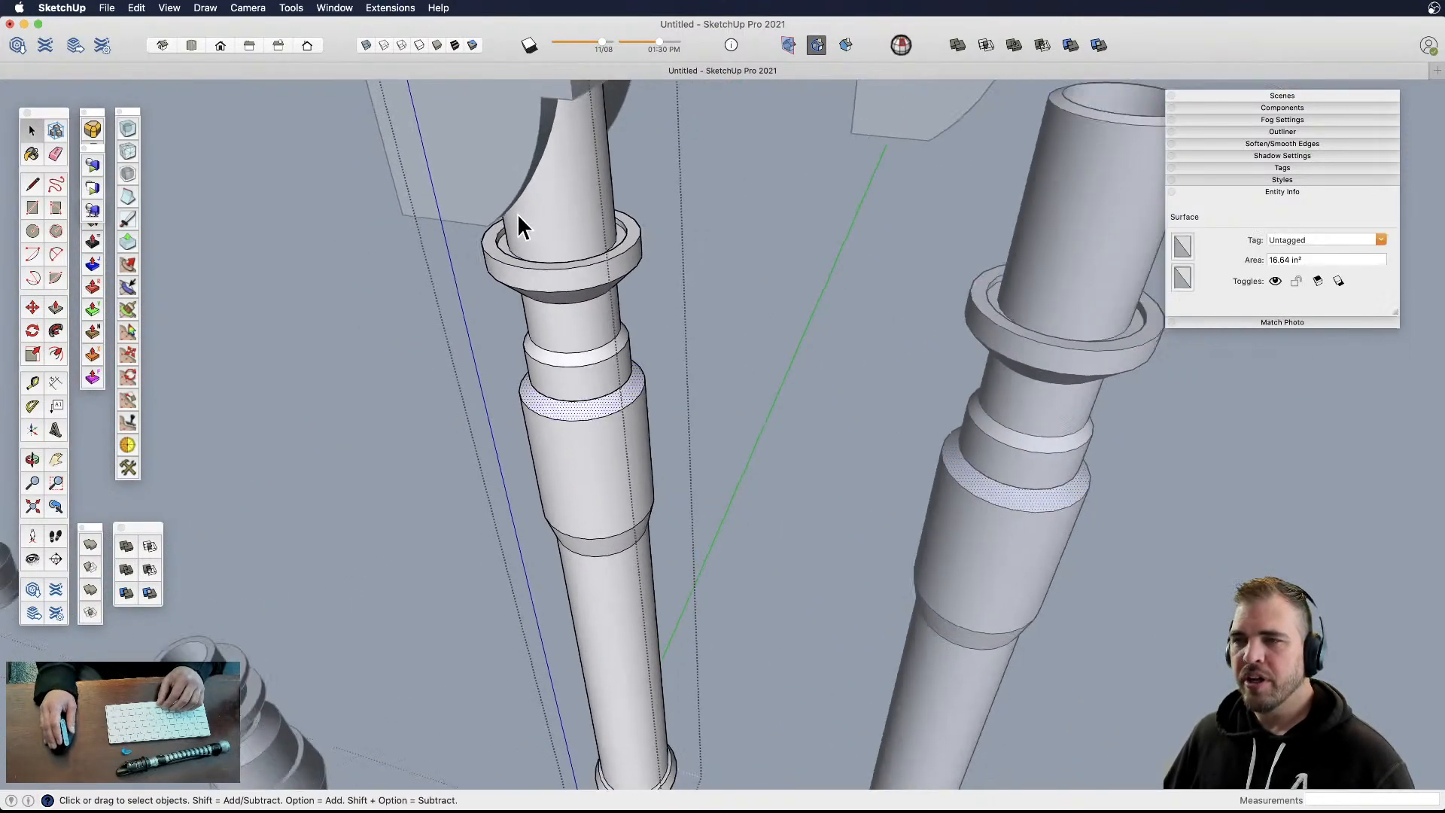
shift+middle_drag(527, 182, 615, 346)
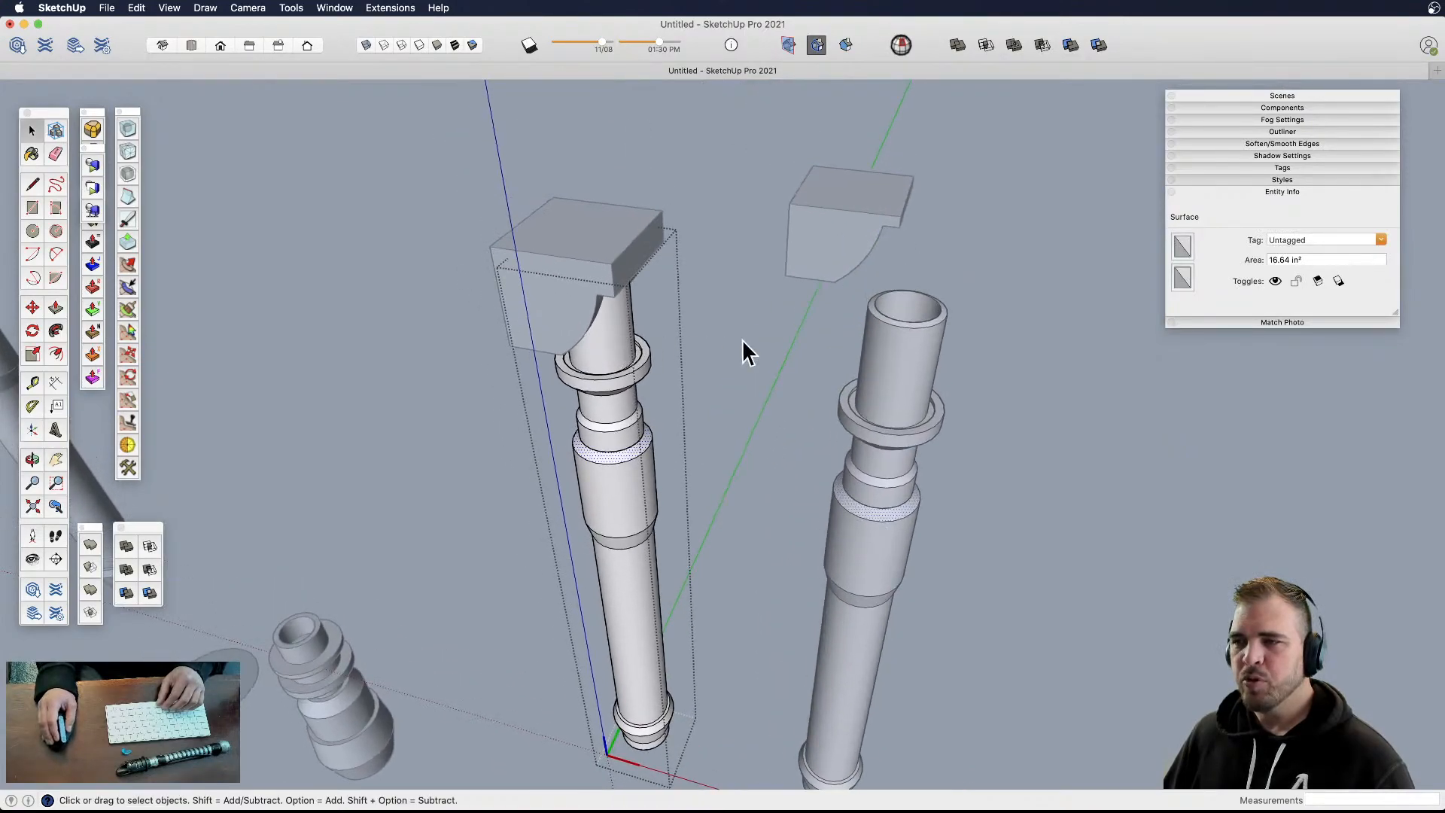
click(817, 388)
- Select the first saber1 and the curved block in turn to examine their entity types
scroll(580, 256, up, 5)
shift+middle_drag(607, 274, 635, 477)
click(636, 486)
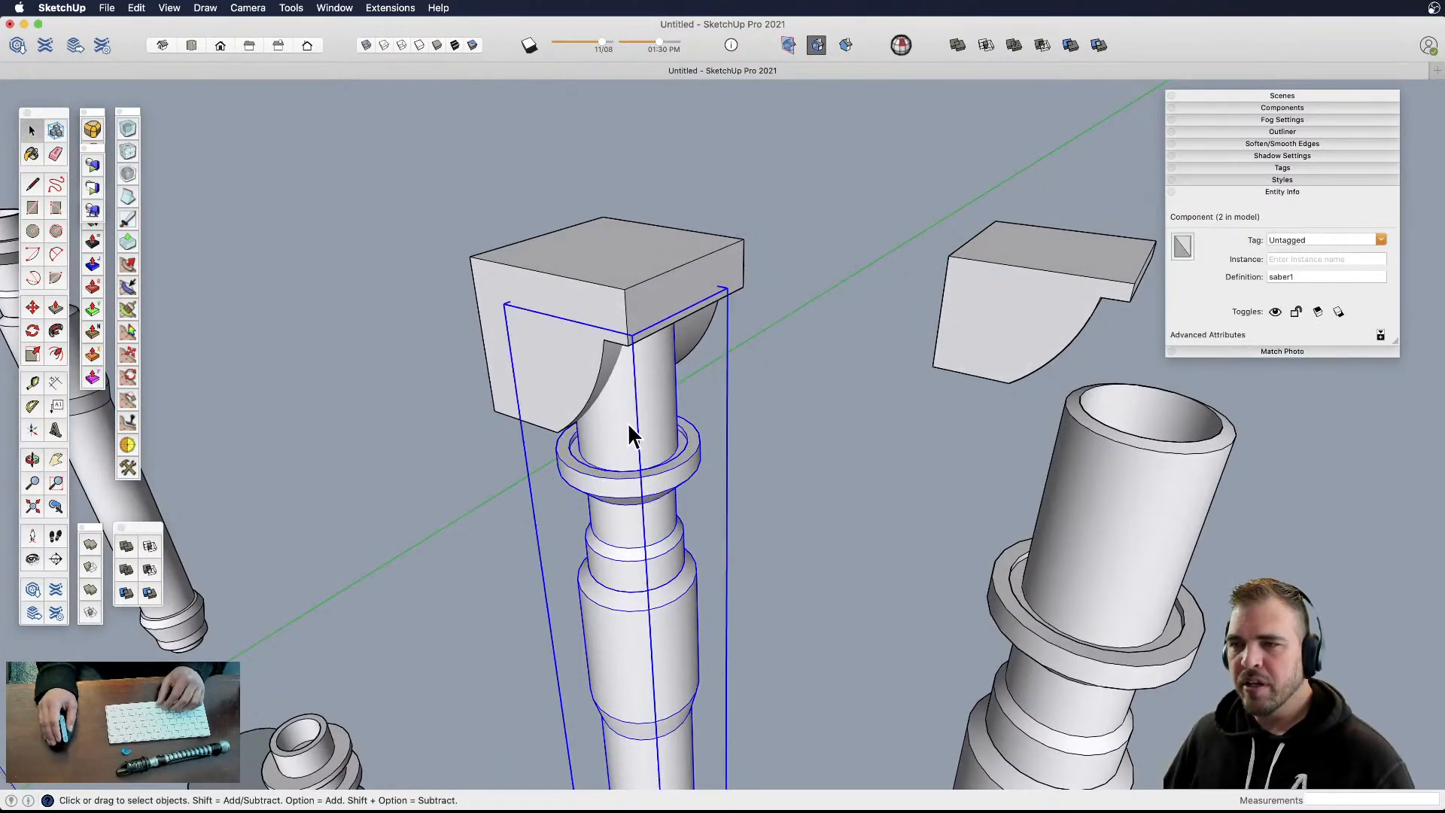
click(603, 300)
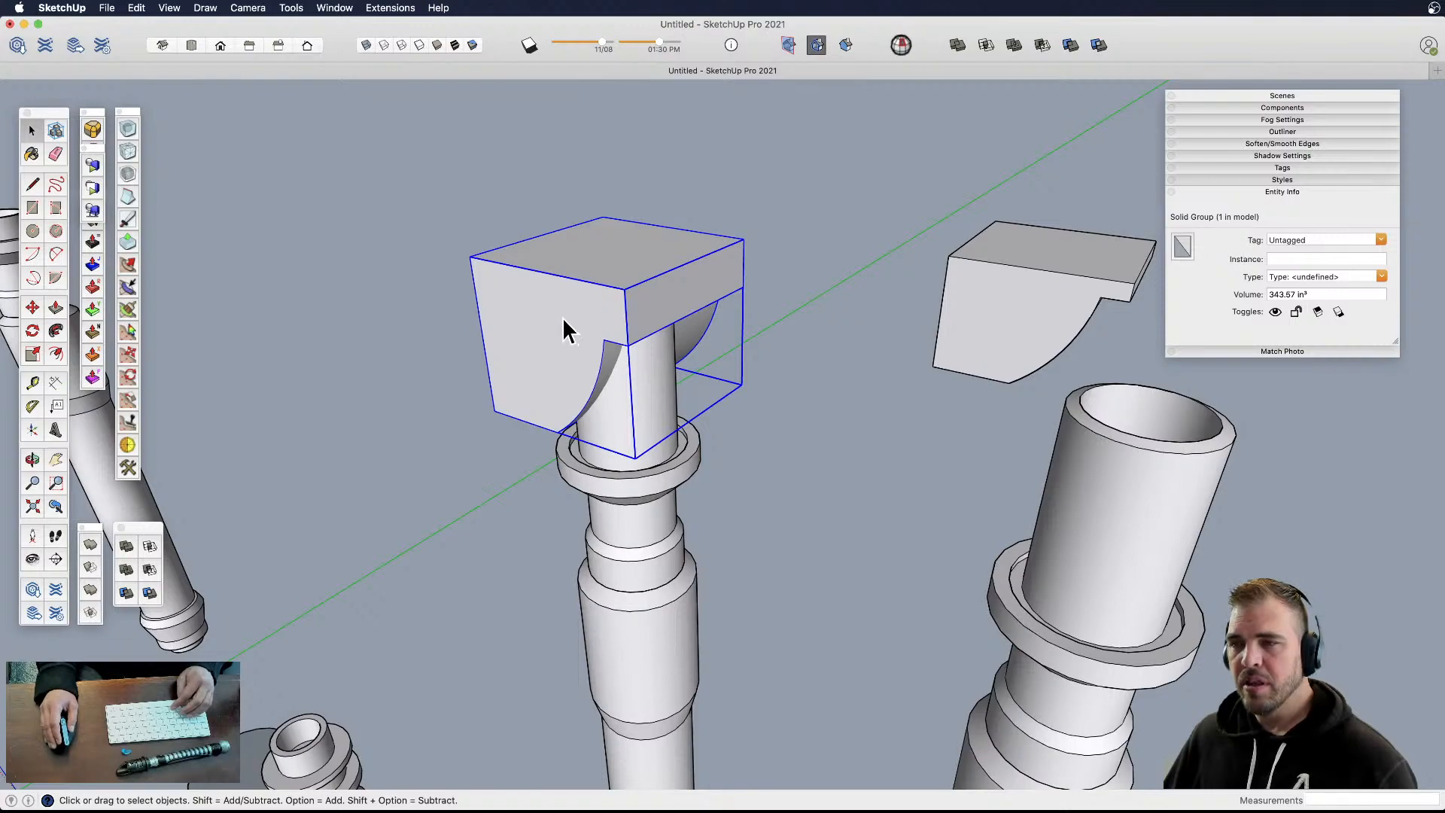
click(736, 509)
click(632, 420)
key(h)
shift+middle_drag(617, 410, 599, 346)
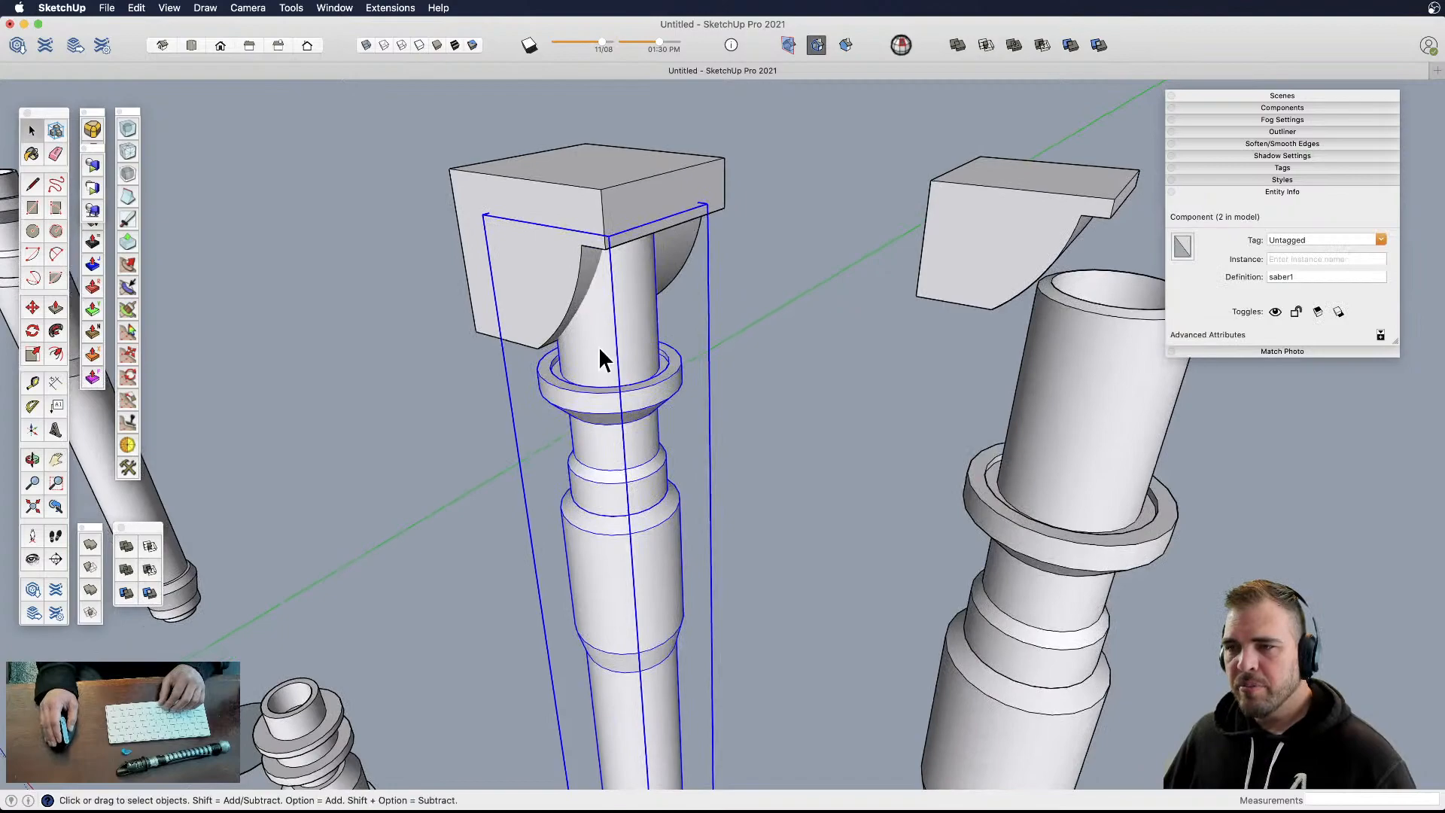
- Inside the first saber1, lower the grip's sloped shoulder ring about 2 13/16" along the blue axis, away from the emitter
double_click(598, 346)
scroll(600, 532, down, 3)
middle_drag(616, 542, 591, 380)
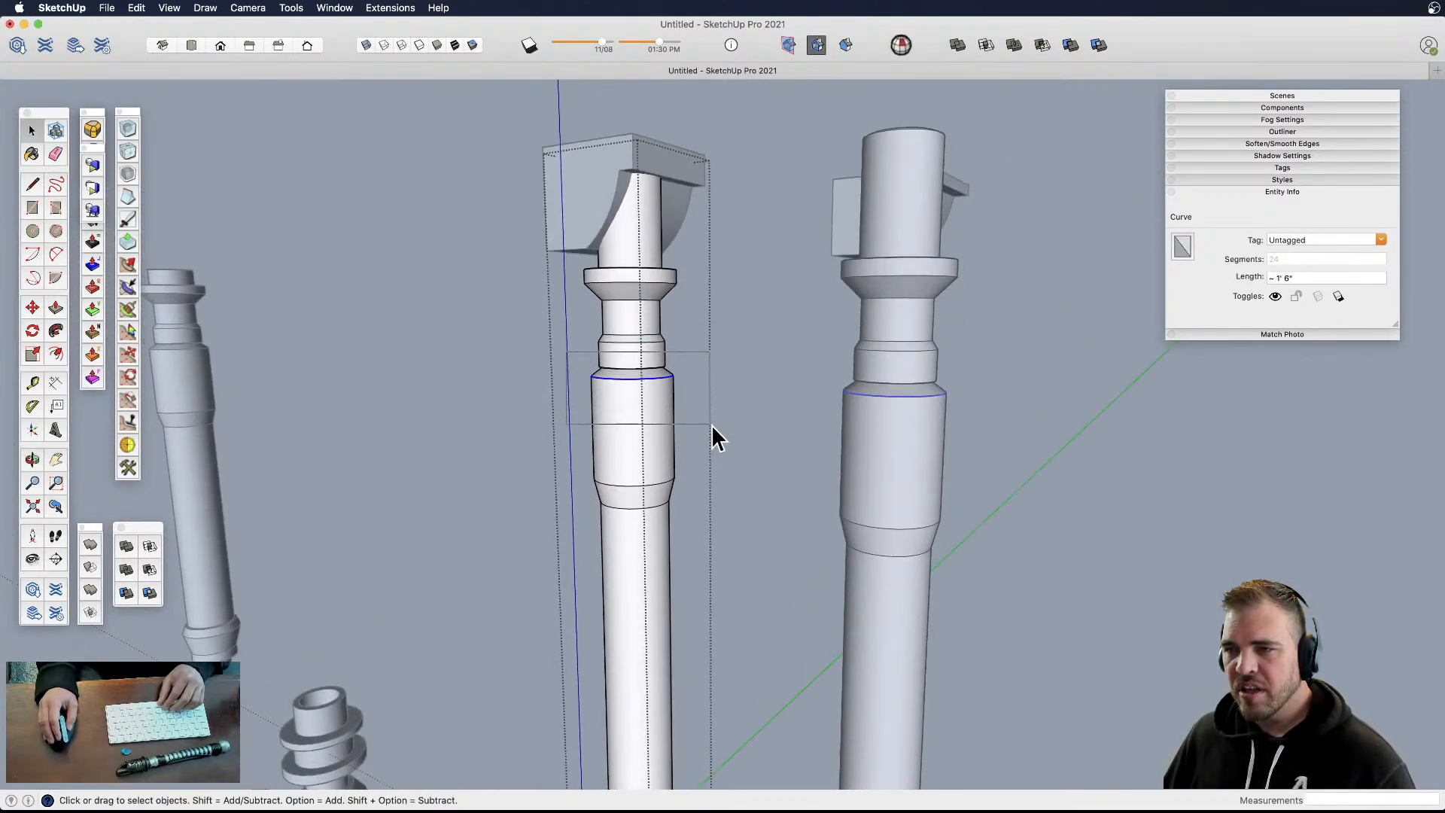
drag(711, 423, 711, 424)
scroll(635, 382, up, 3)
key(m)
click(634, 379)
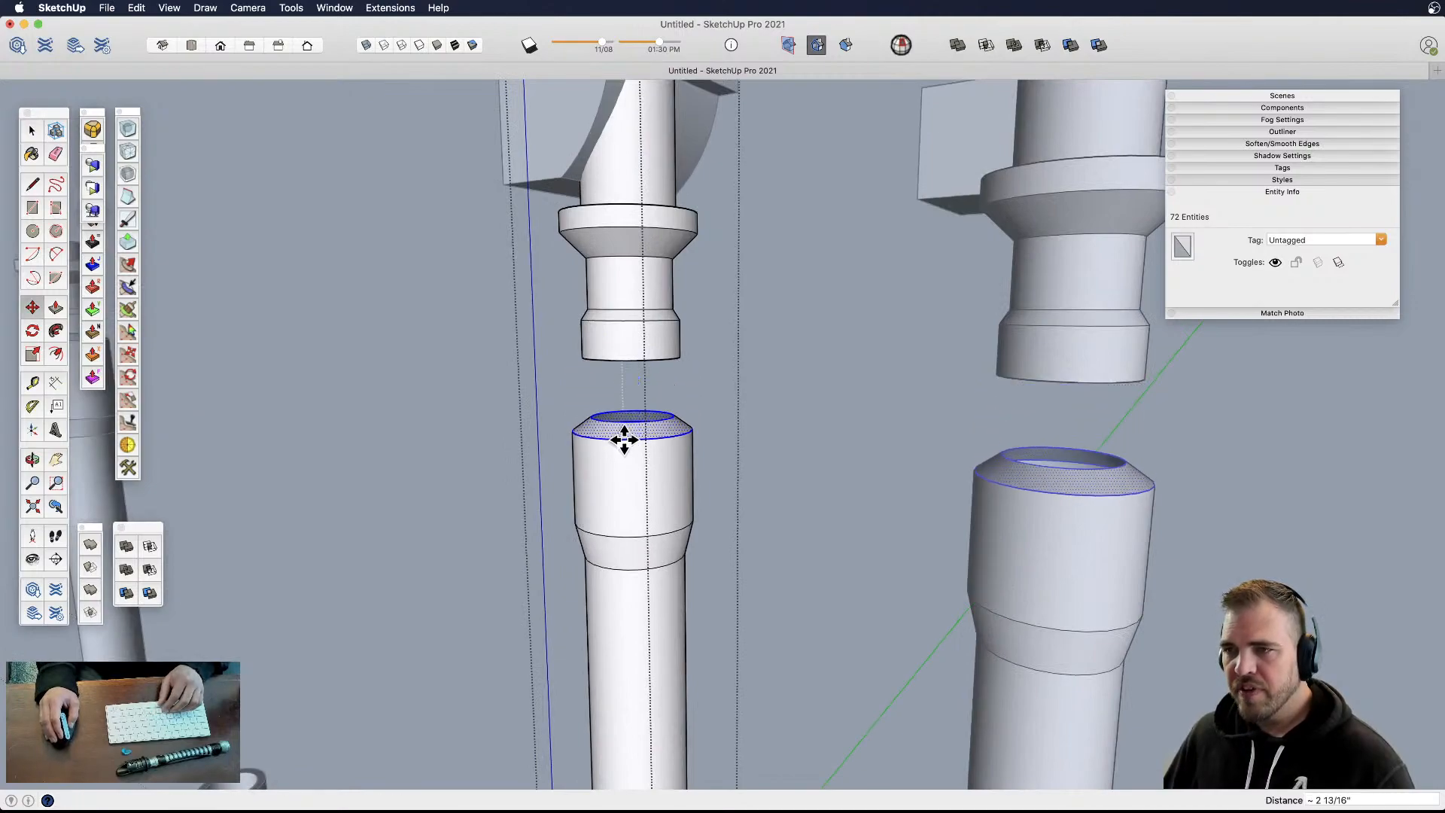
click(624, 439)
- Trace a rim segment of the grip's open upper end with the Line tool to cap the opening with a face
scroll(664, 404, up, 3)
middle_drag(665, 404, 676, 518)
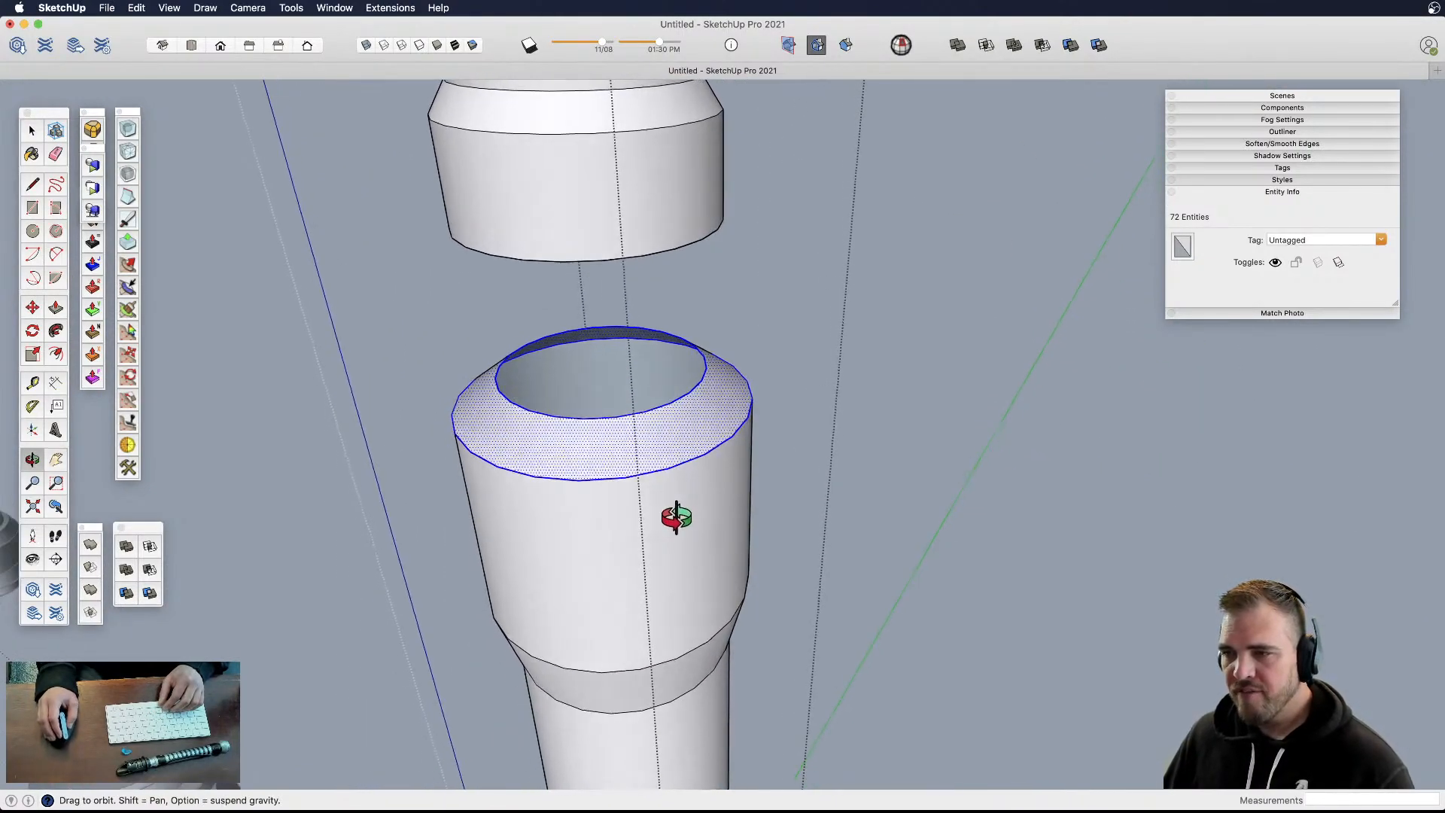
key(l)
scroll(652, 420, up, 2)
click(639, 405)
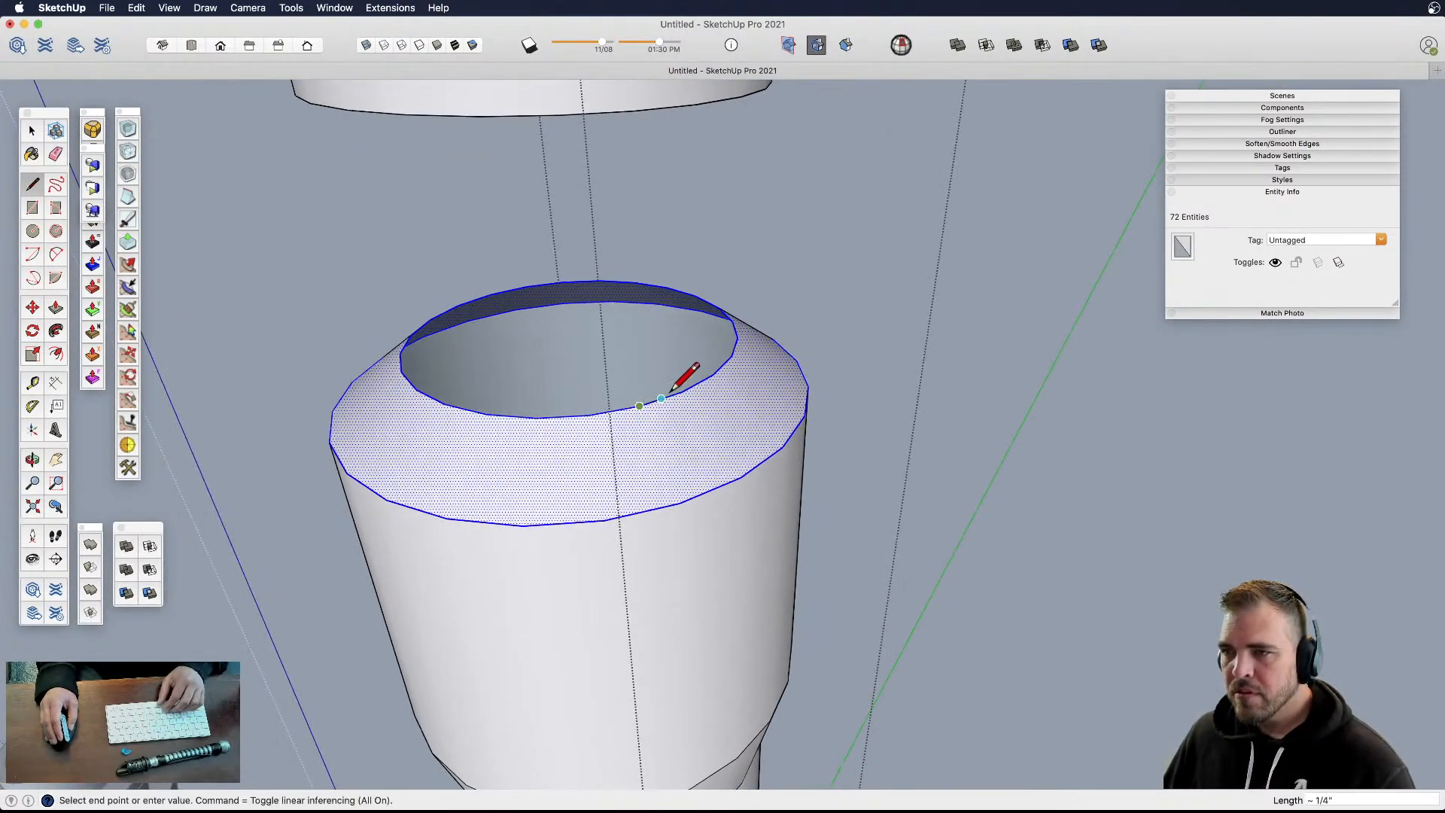
click(682, 391)
key(space)
scroll(664, 395, down, 3)
shift+middle_drag(664, 395, 682, 433)
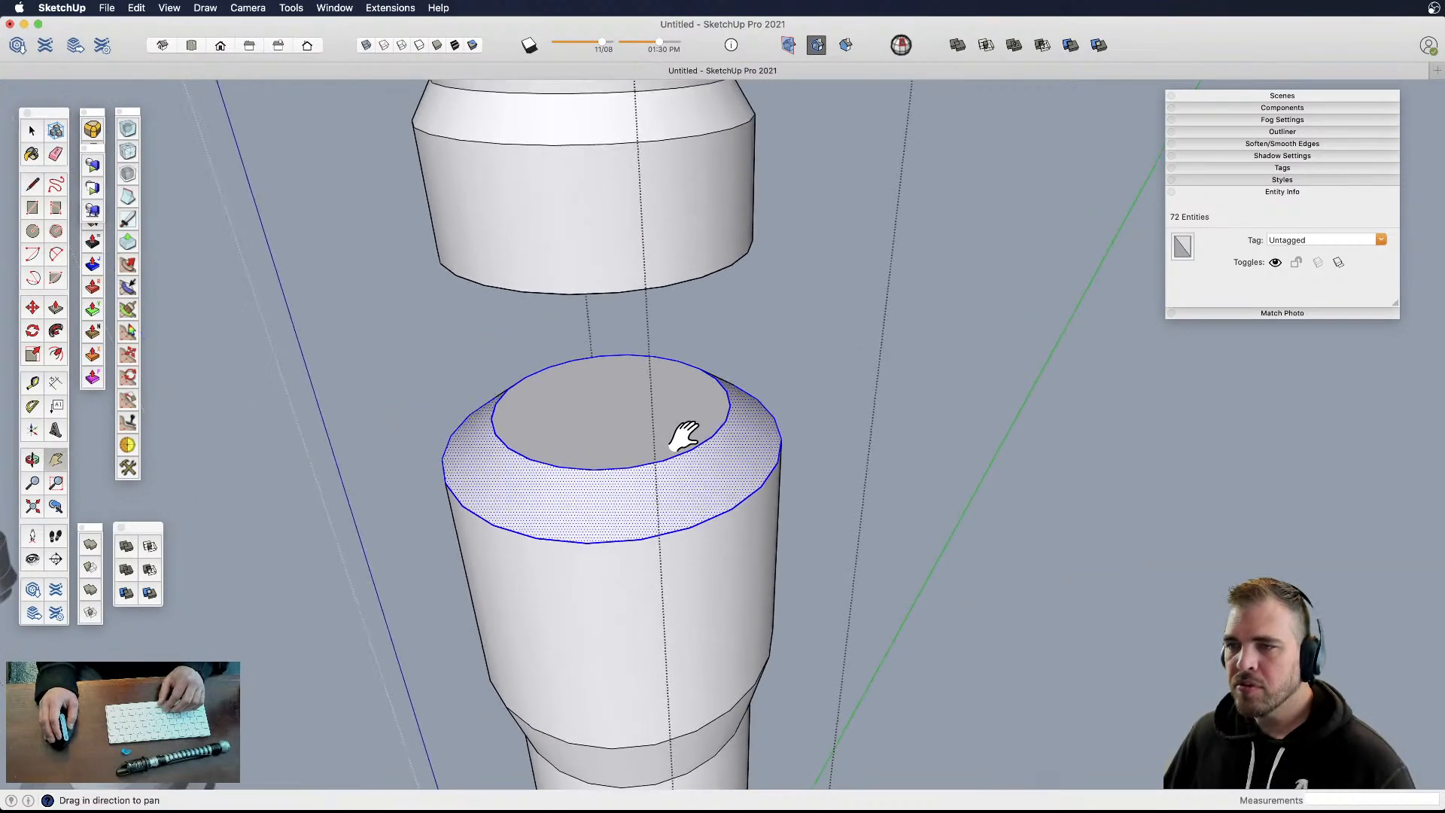
click(639, 419)
middle_drag(661, 449, 656, 288)
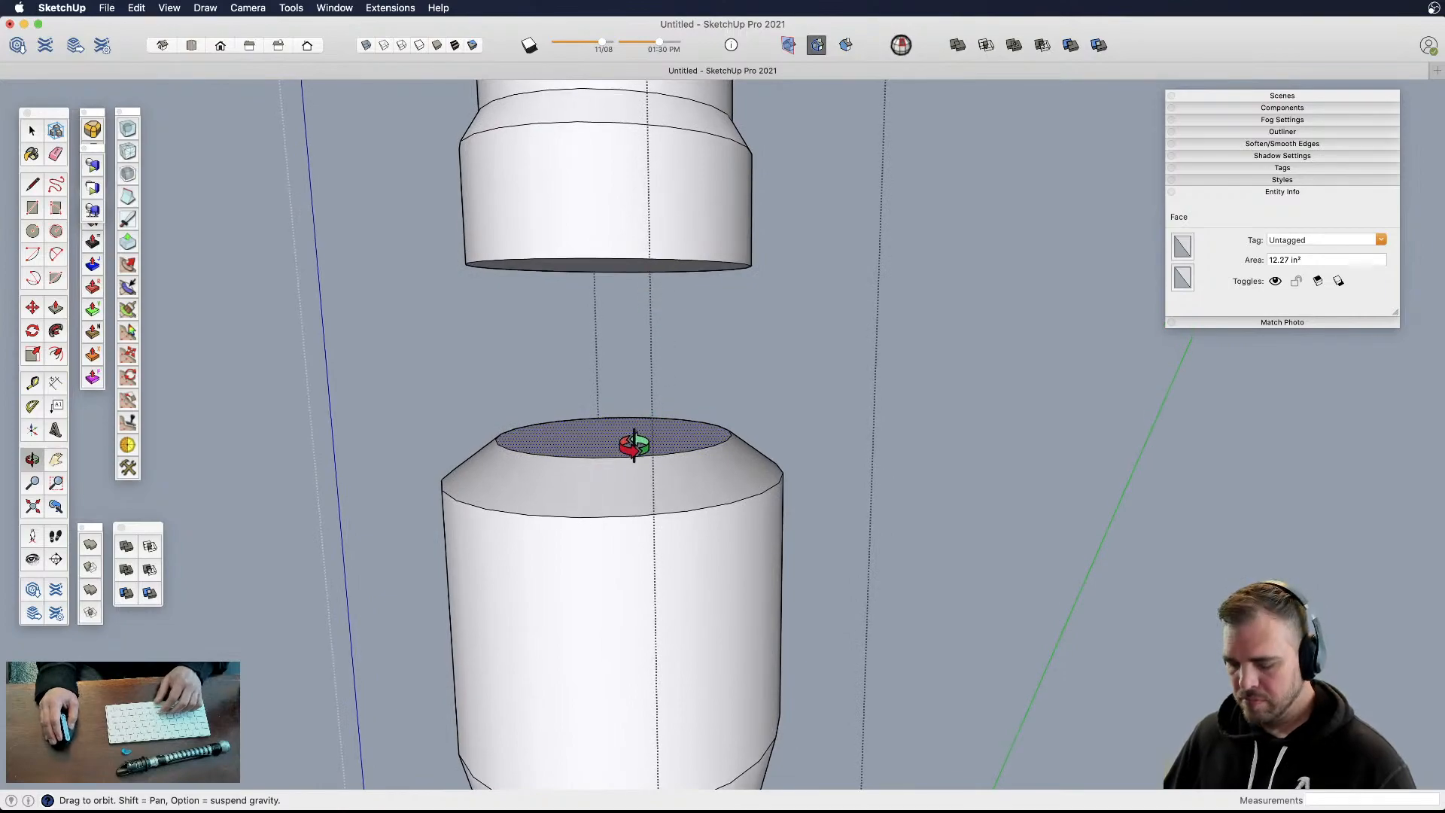
- Raise the shoulder surface together with its cap face about 2 13/16" along the blue axis, up to the emitter's underside
key(space)
click(422, 386)
click(560, 474)
shift+click(628, 437)
key(m)
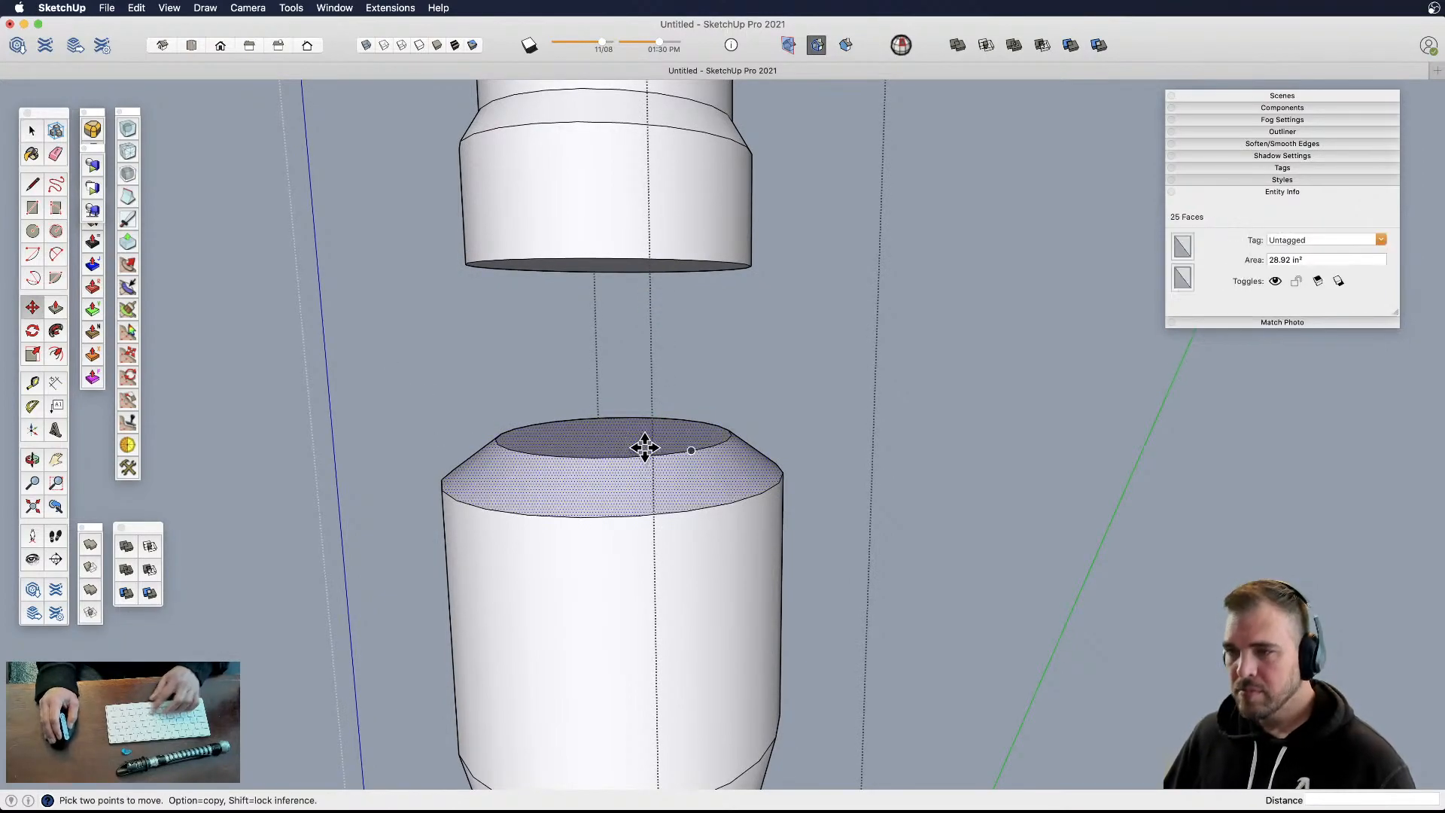
click(626, 437)
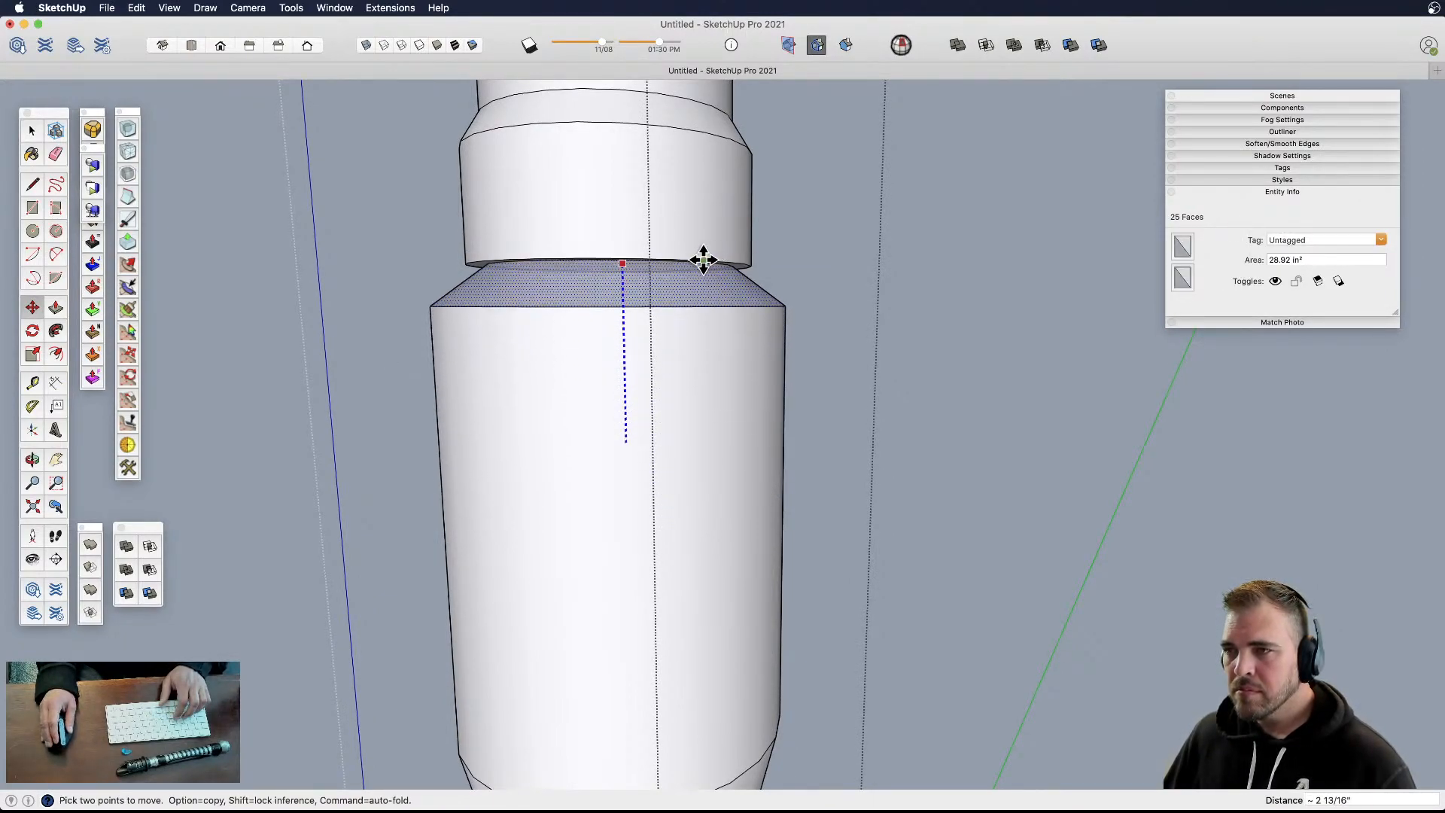
click(706, 260)
- Explode the emitter group inside the first saber1 component
scroll(632, 316, down, 5)
middle_drag(623, 306, 657, 423)
key(space)
click(639, 389)
scroll(633, 390, up, 5)
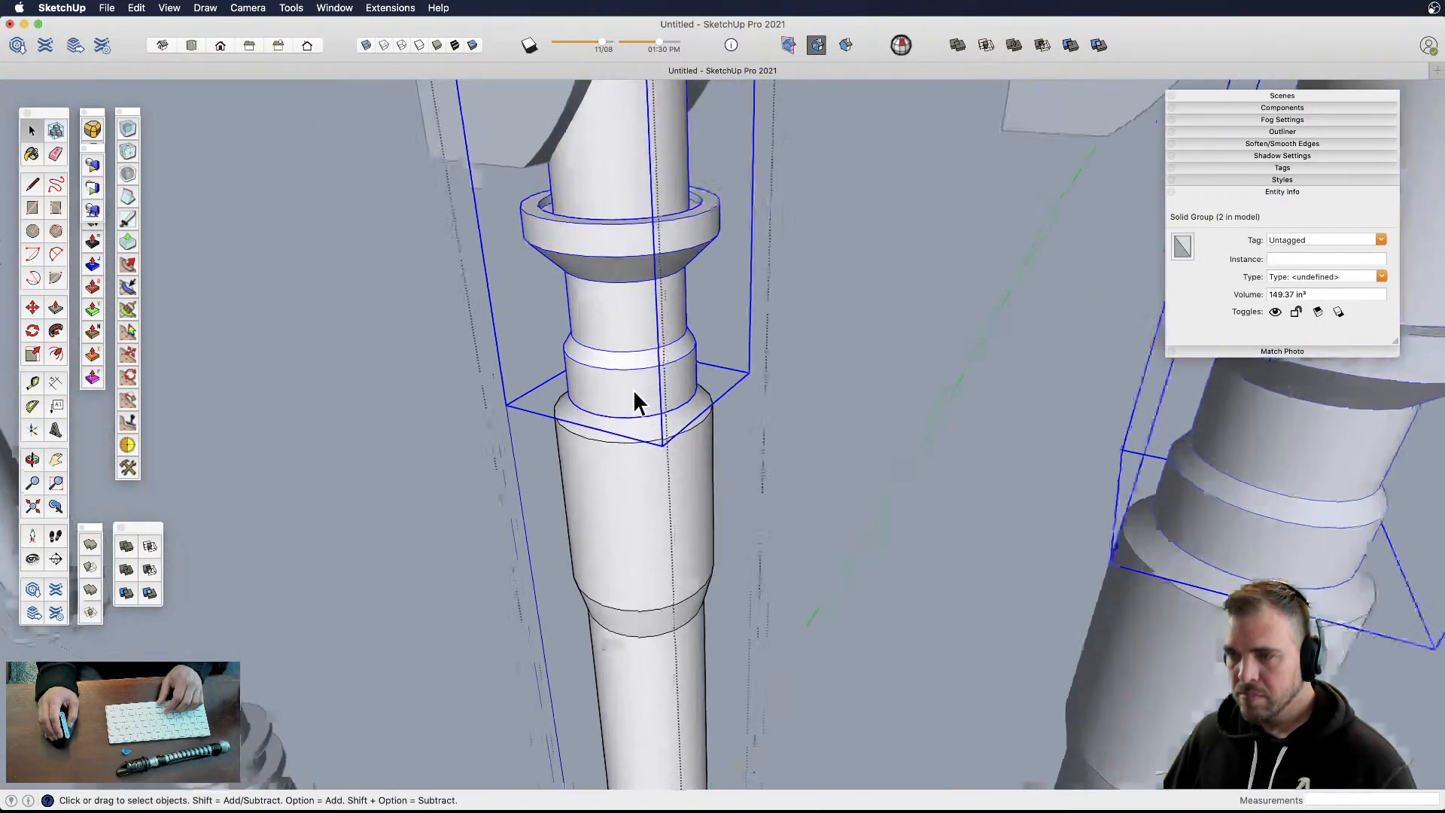
- Try deleting the emitter's lowest cylindrical wall and the inner circular face beneath it
click(630, 382)
key(Delete)
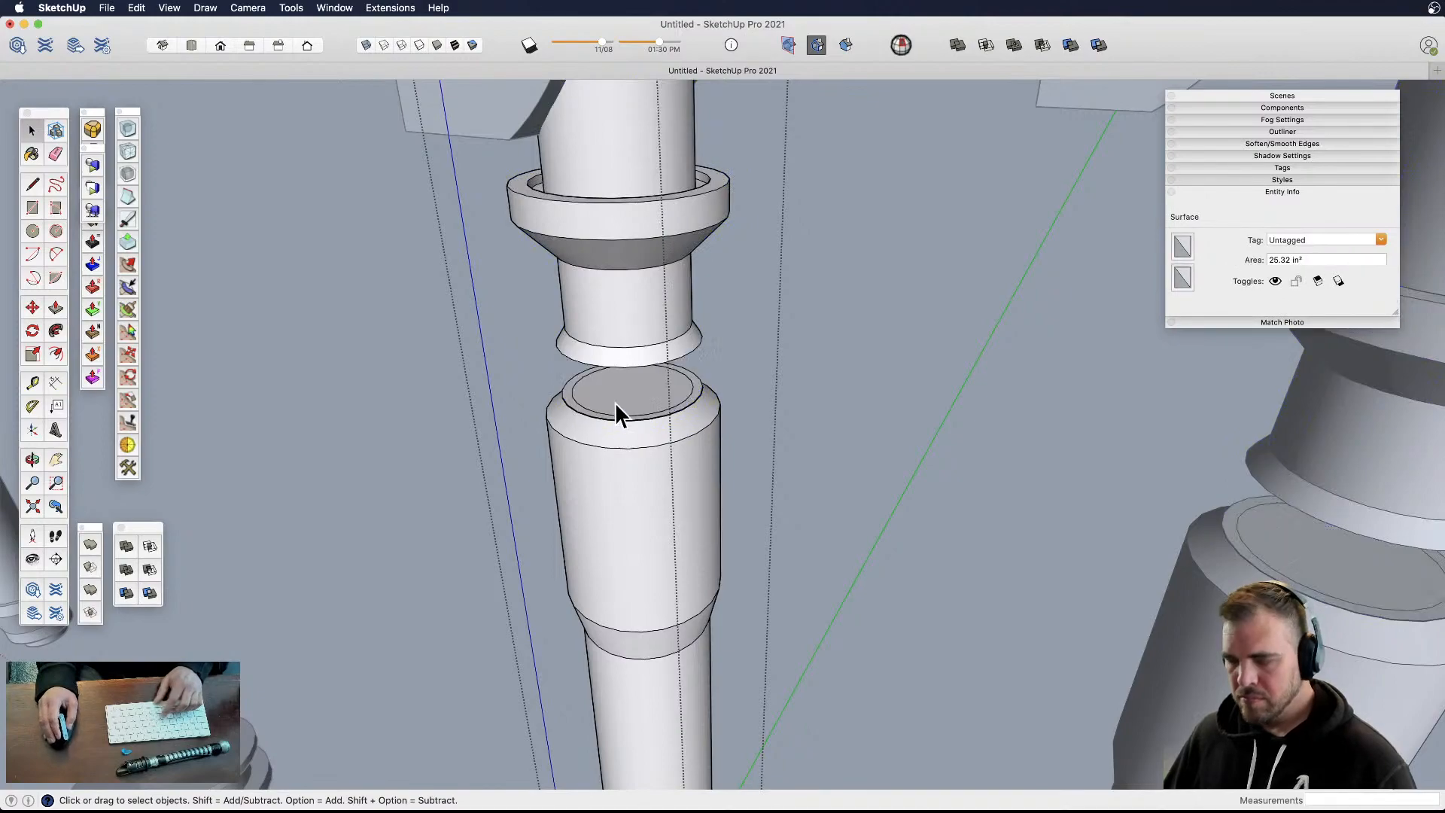
click(620, 397)
key(Delete)
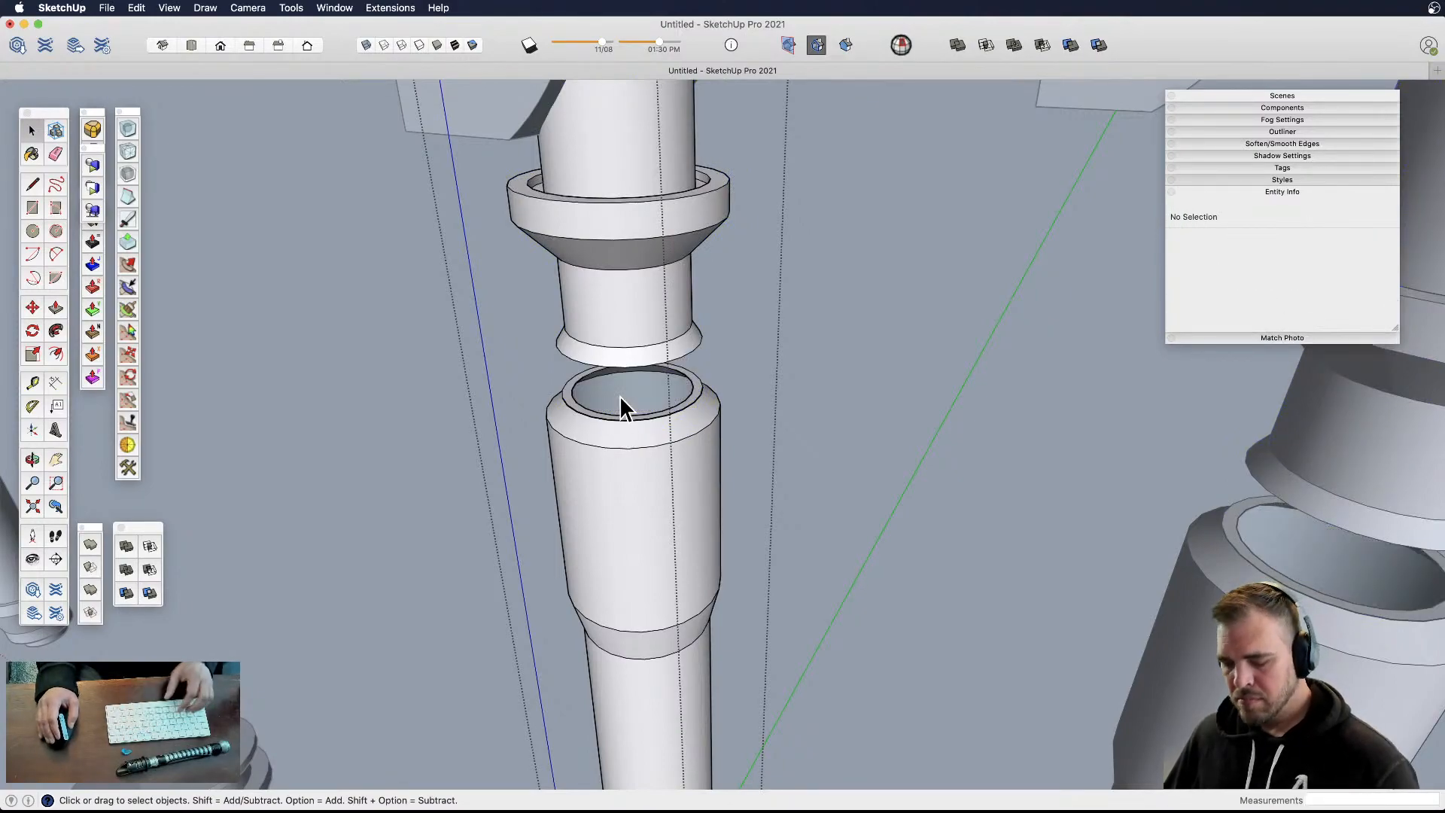
- Select all the connected geometry of the hilt inside the first saber1 component
scroll(621, 399, down, 5)
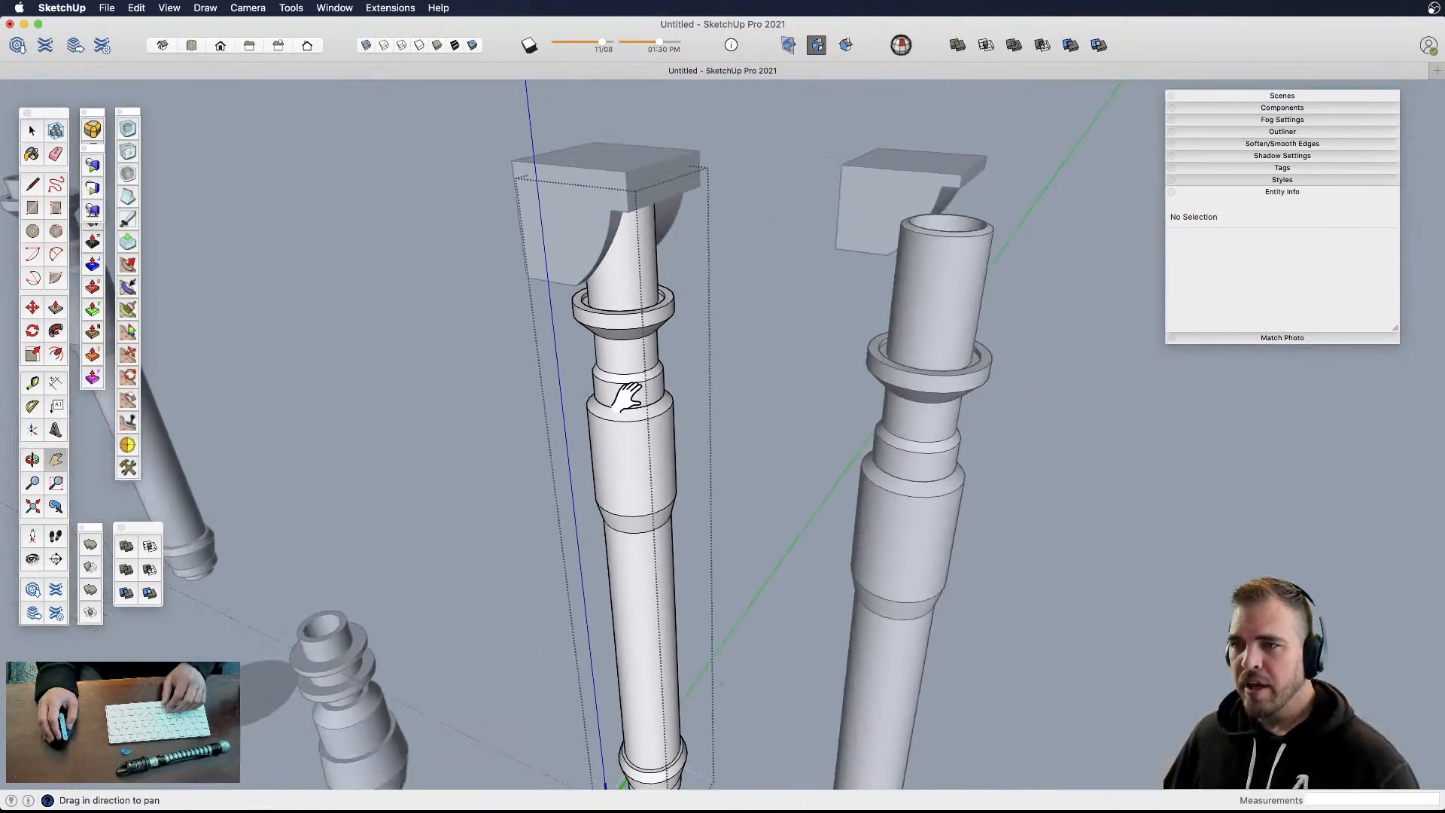
middle_drag(626, 396, 660, 309)
double_click(633, 346)
triple_click(634, 344)
scroll(634, 344, down, 3)
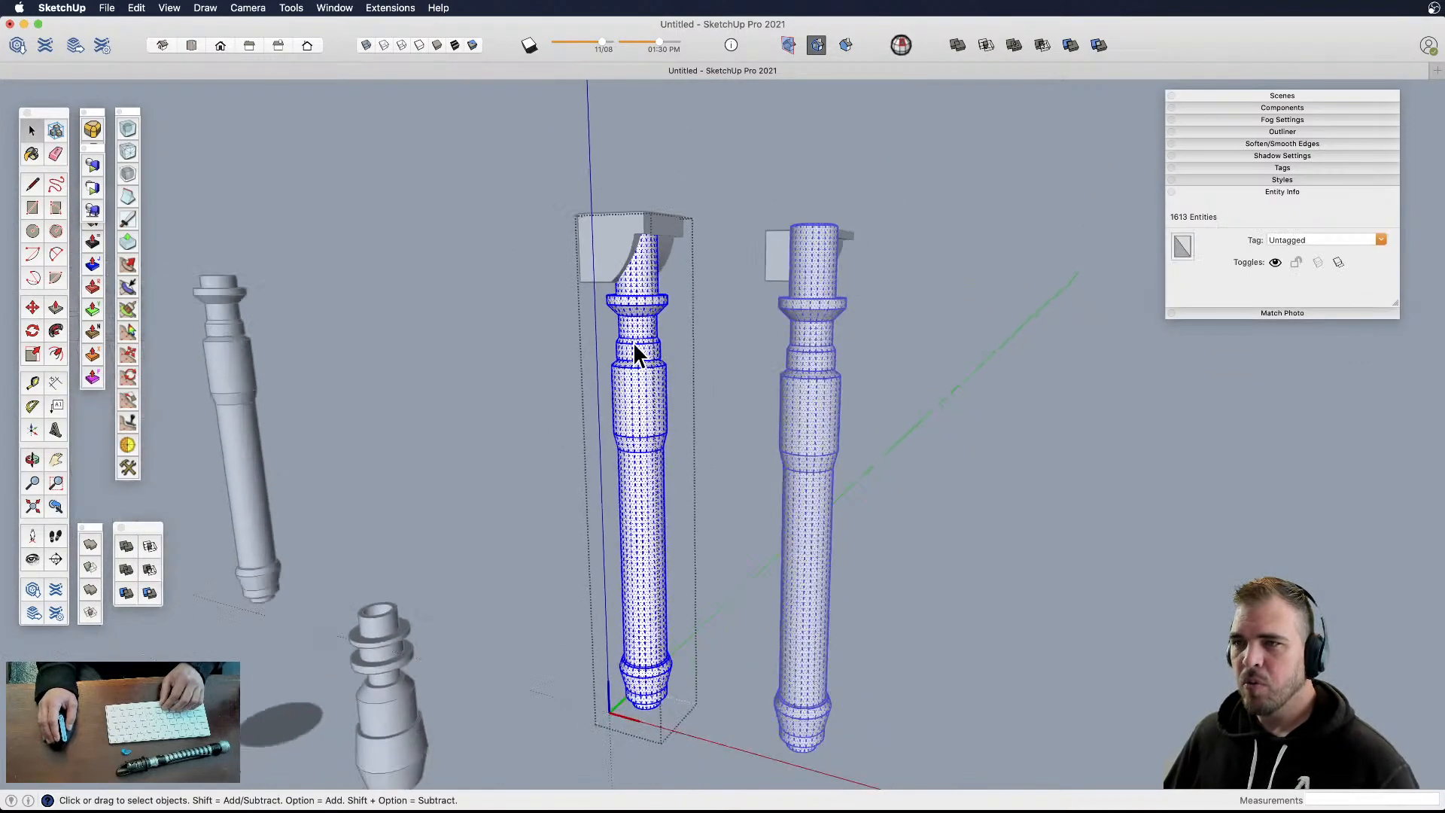
- Close the first saber1 component, select it as one solid, and place the Solid Tools palette near the hilts
click(711, 319)
click(639, 339)
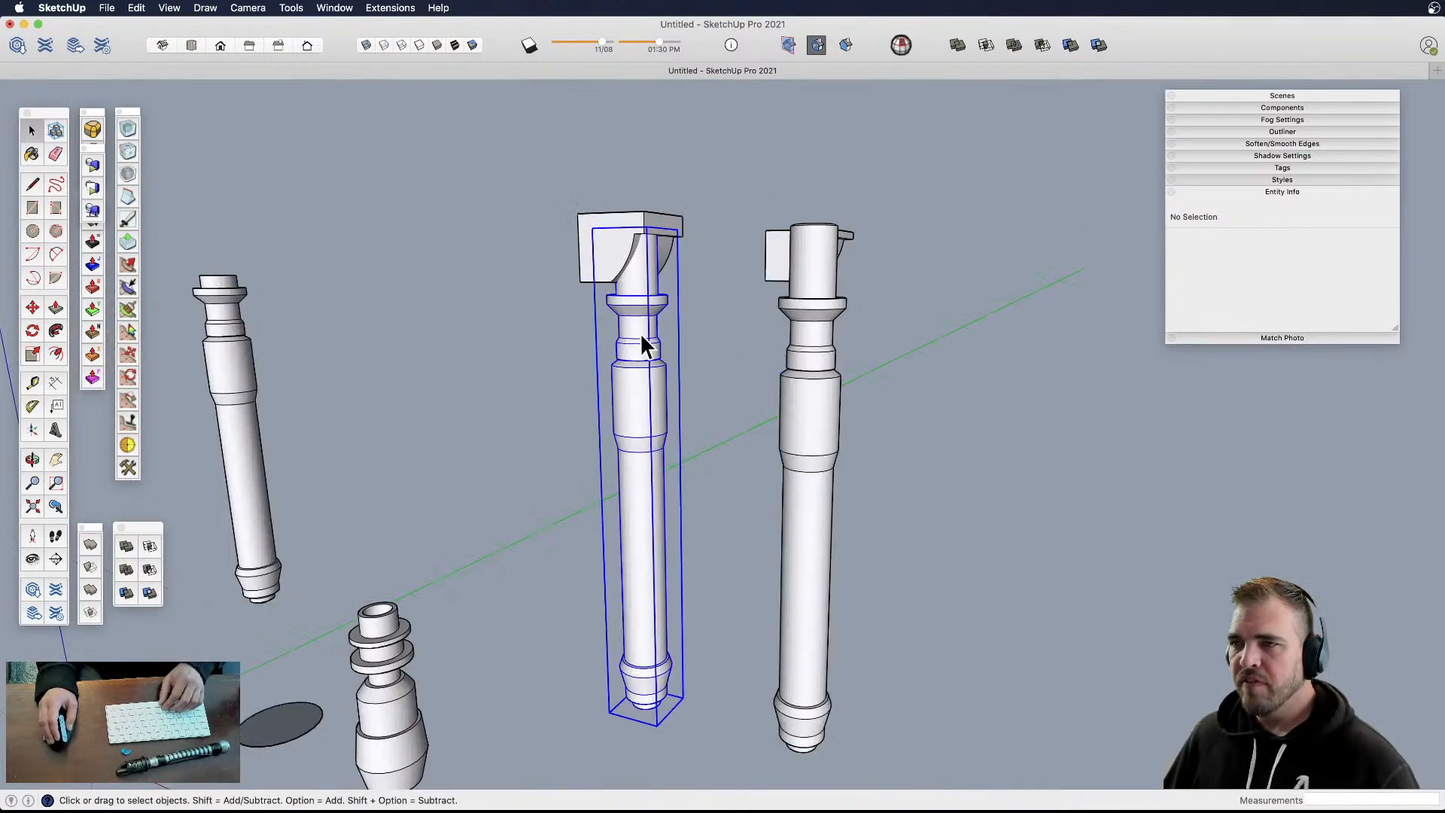
middle_drag(636, 339, 642, 287)
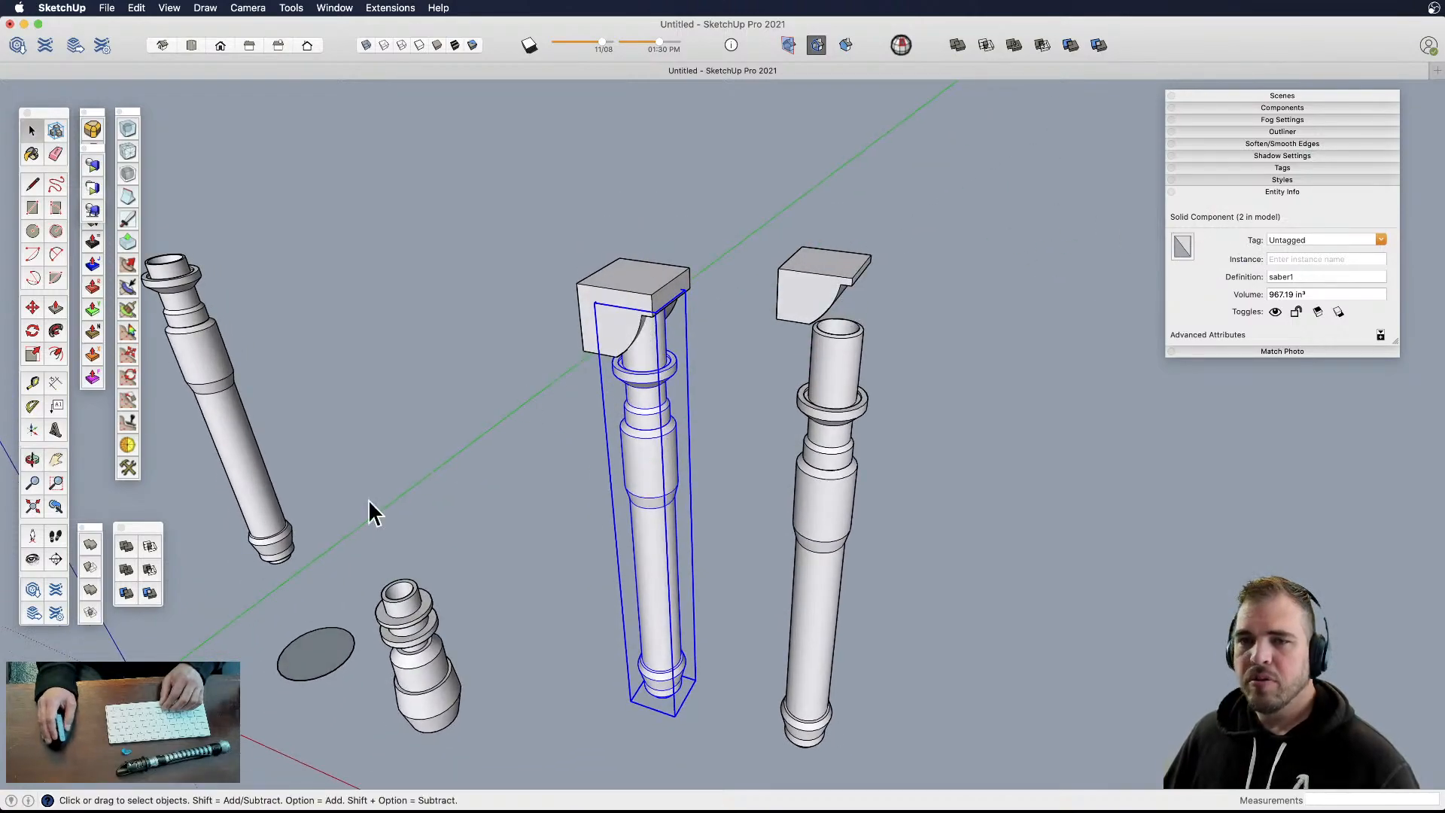
drag(140, 524, 287, 295)
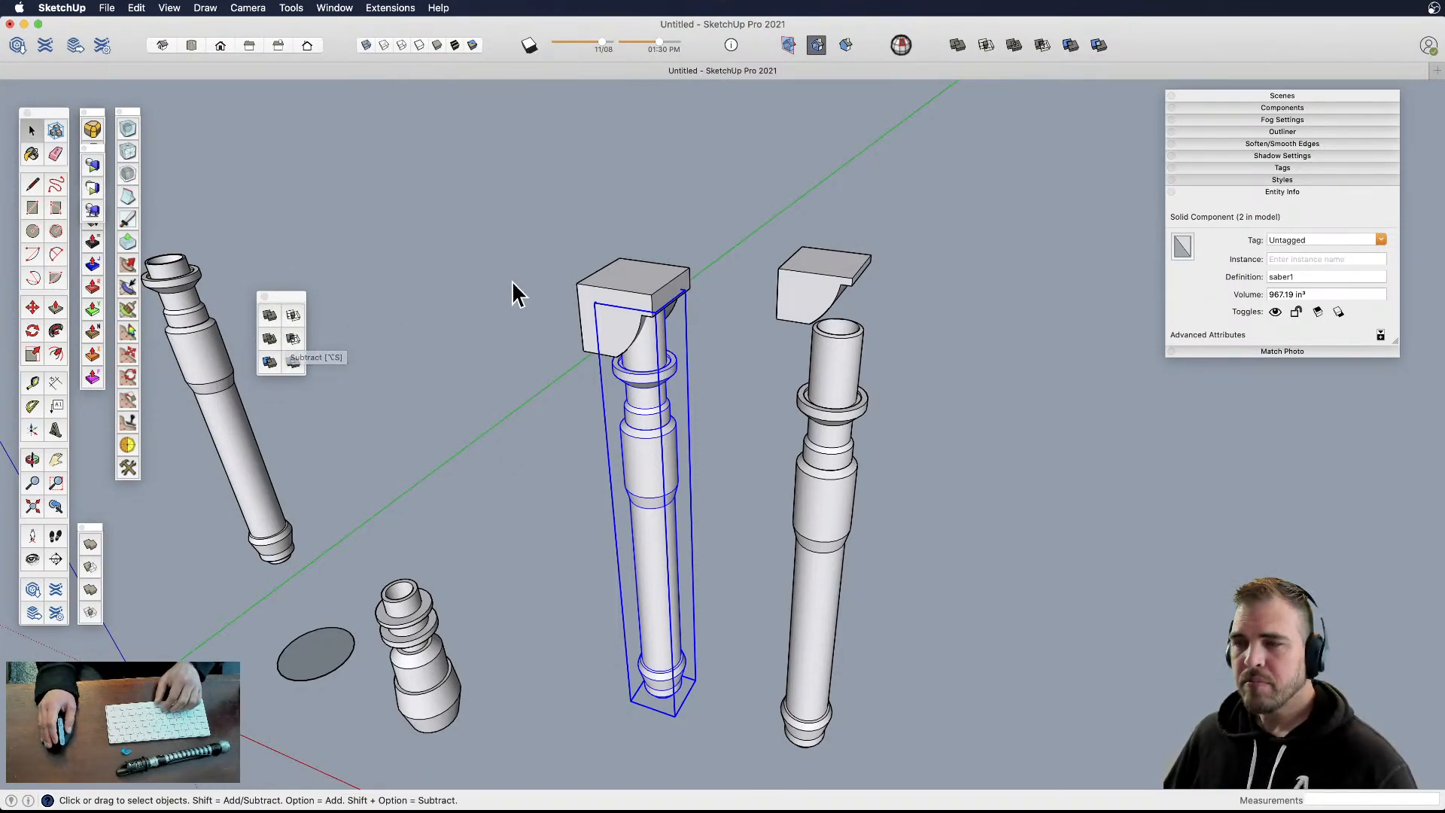
- Subtract the curved block from the first saber1 hilt to carve its emitter tube
click(550, 256)
scroll(632, 316, up, 3)
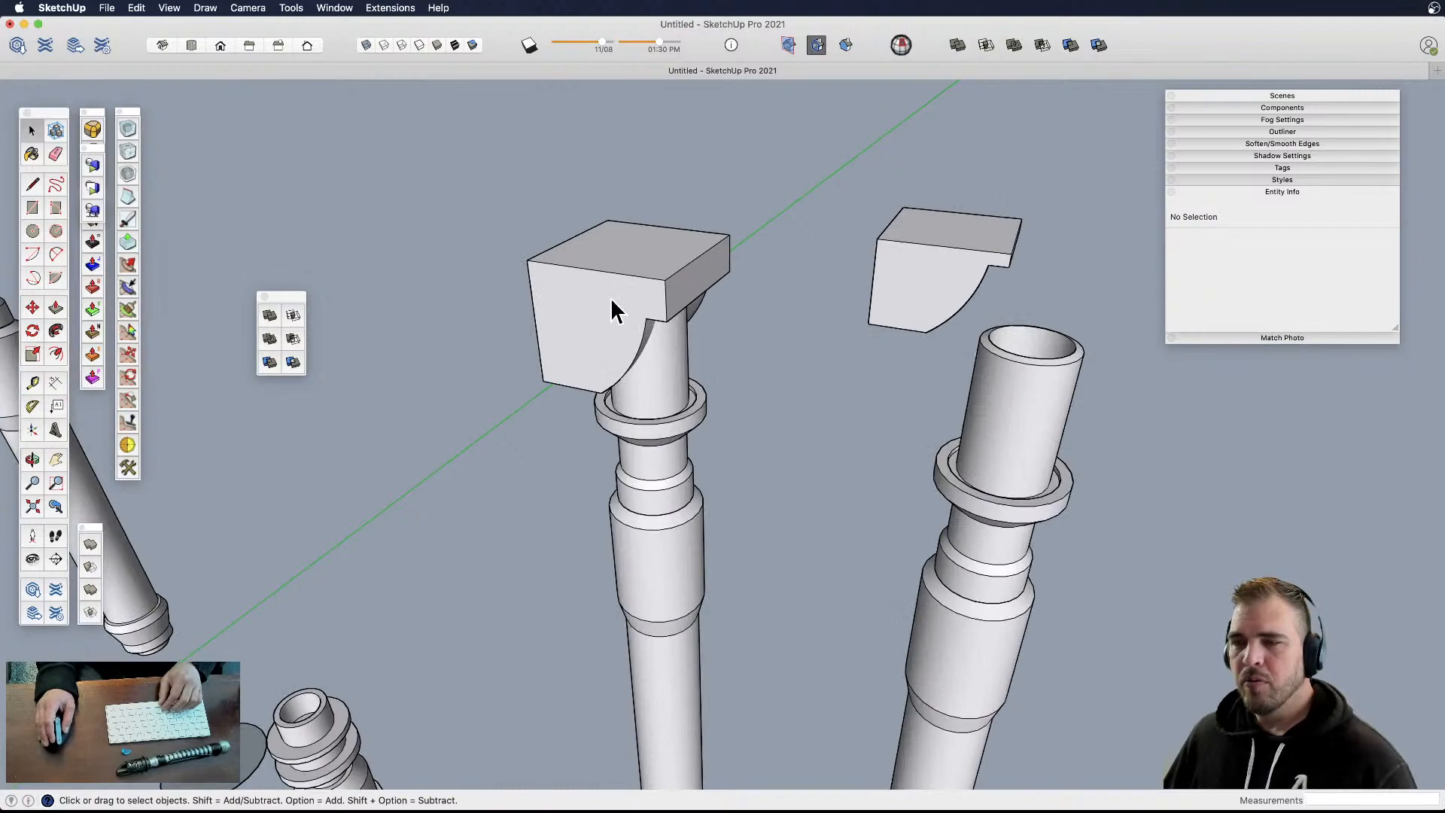
click(611, 300)
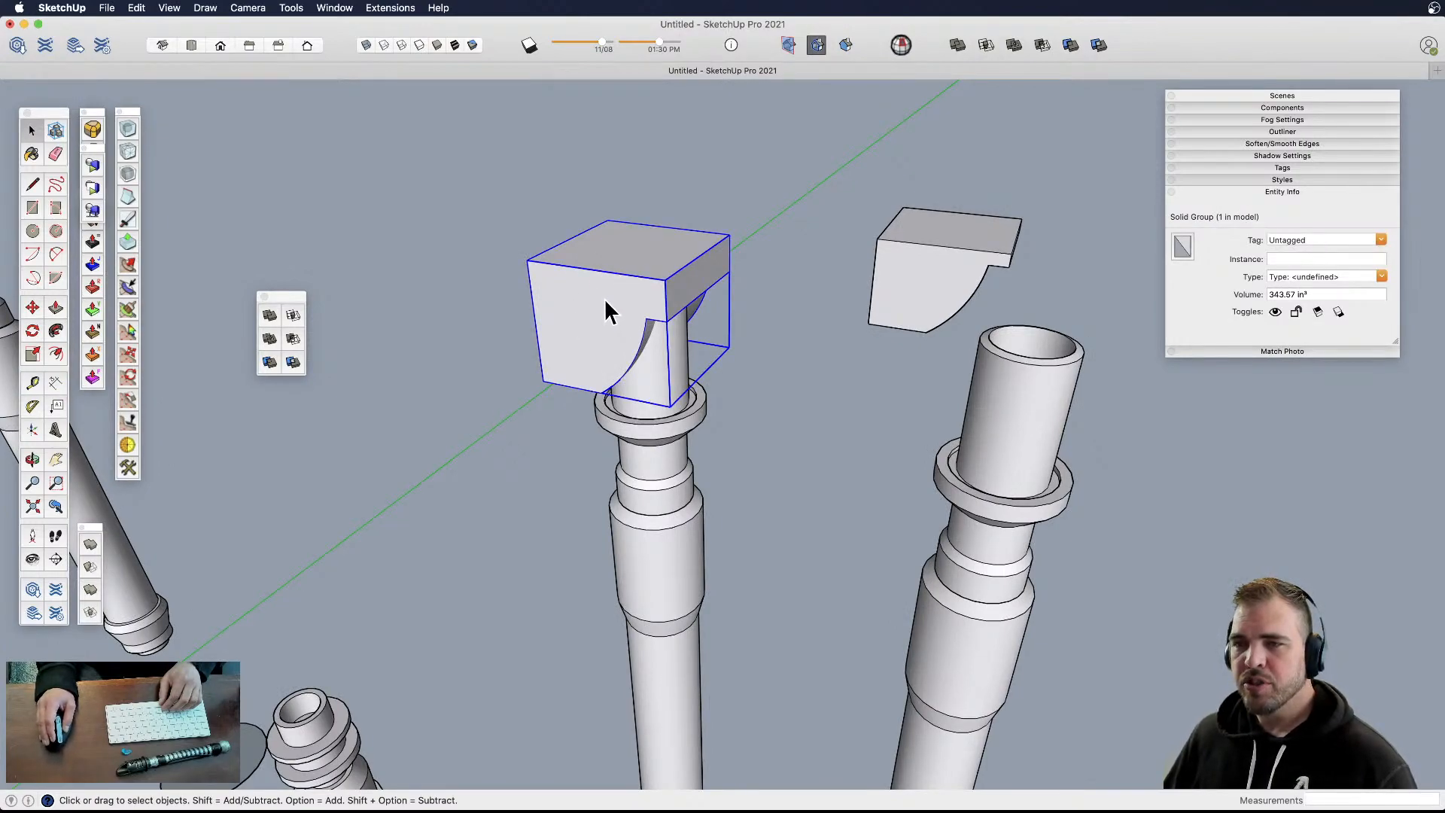
click(293, 338)
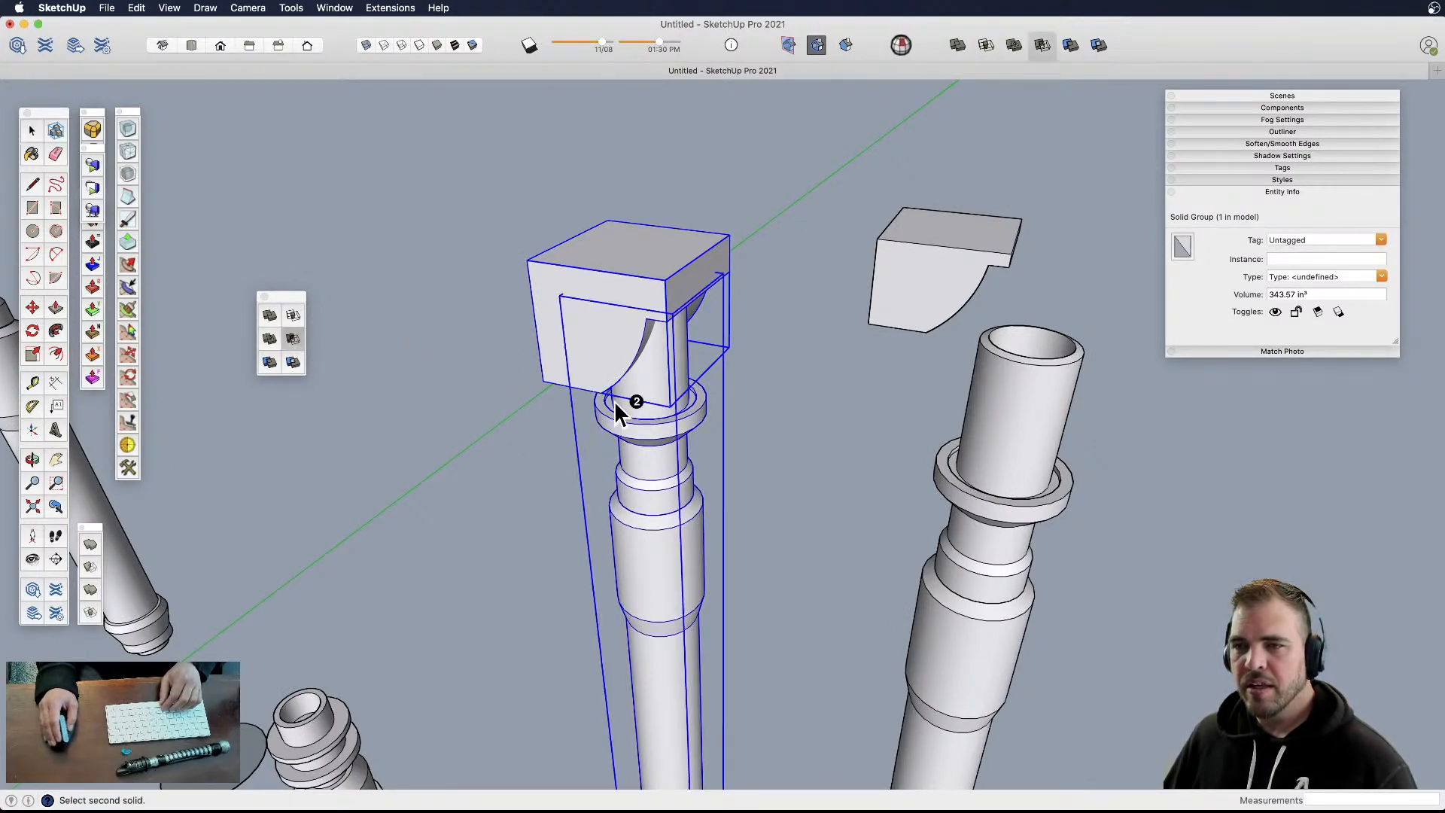
click(658, 425)
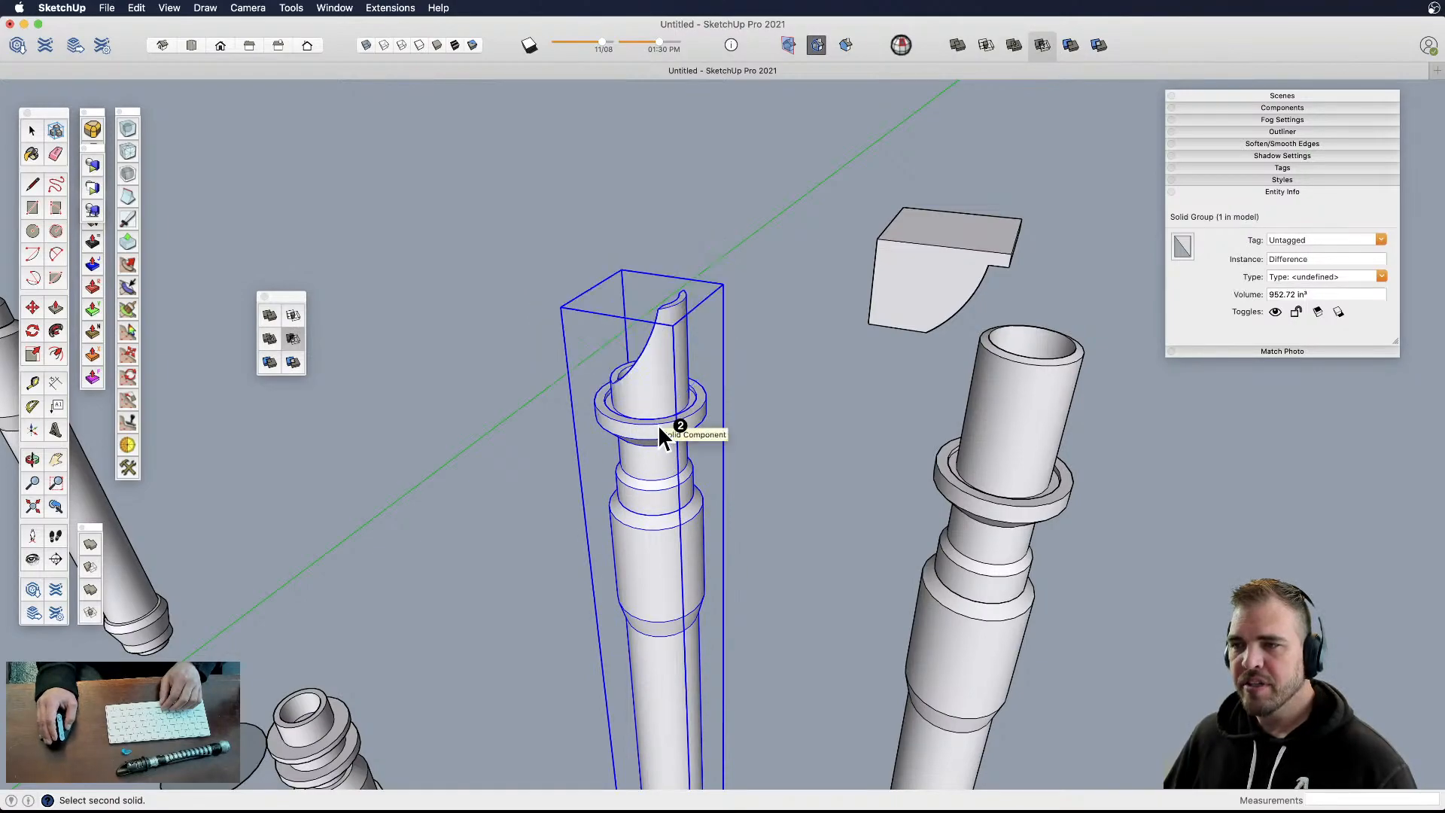
middle_drag(672, 378, 897, 459)
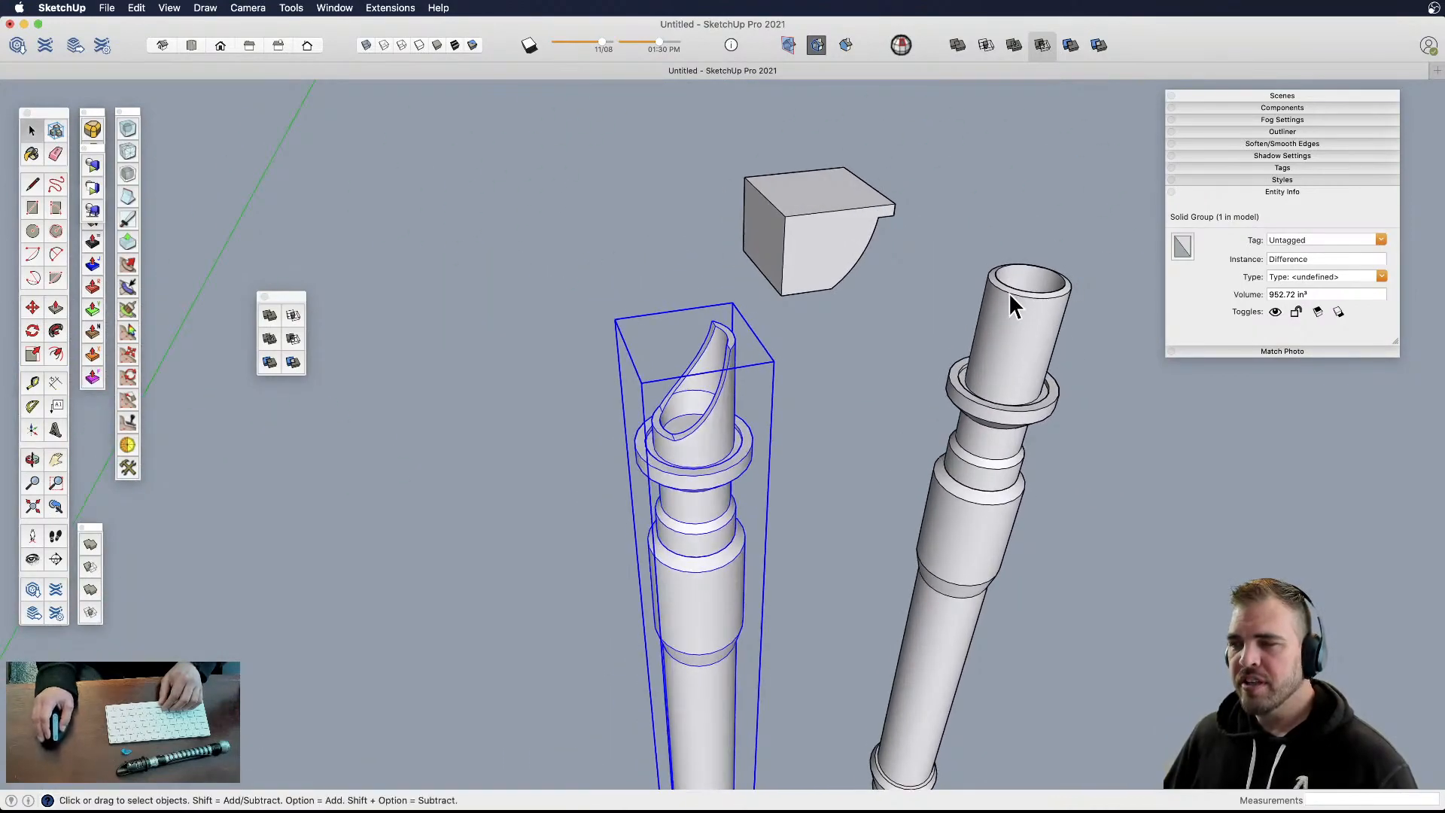
- Copy the carved hilt group beside the original and erase the remaining uncut saber1 hilt
middle_drag(1017, 340, 1004, 449)
middle_drag(697, 366, 693, 506)
key(m)
click(744, 672)
click(818, 631)
key(e)
click(867, 326)
- Inside the carved hilt's copy, offset the emitter floor circle inward about 7/16" and pull the inner disc up past the rim
key(space)
triple_click(787, 319)
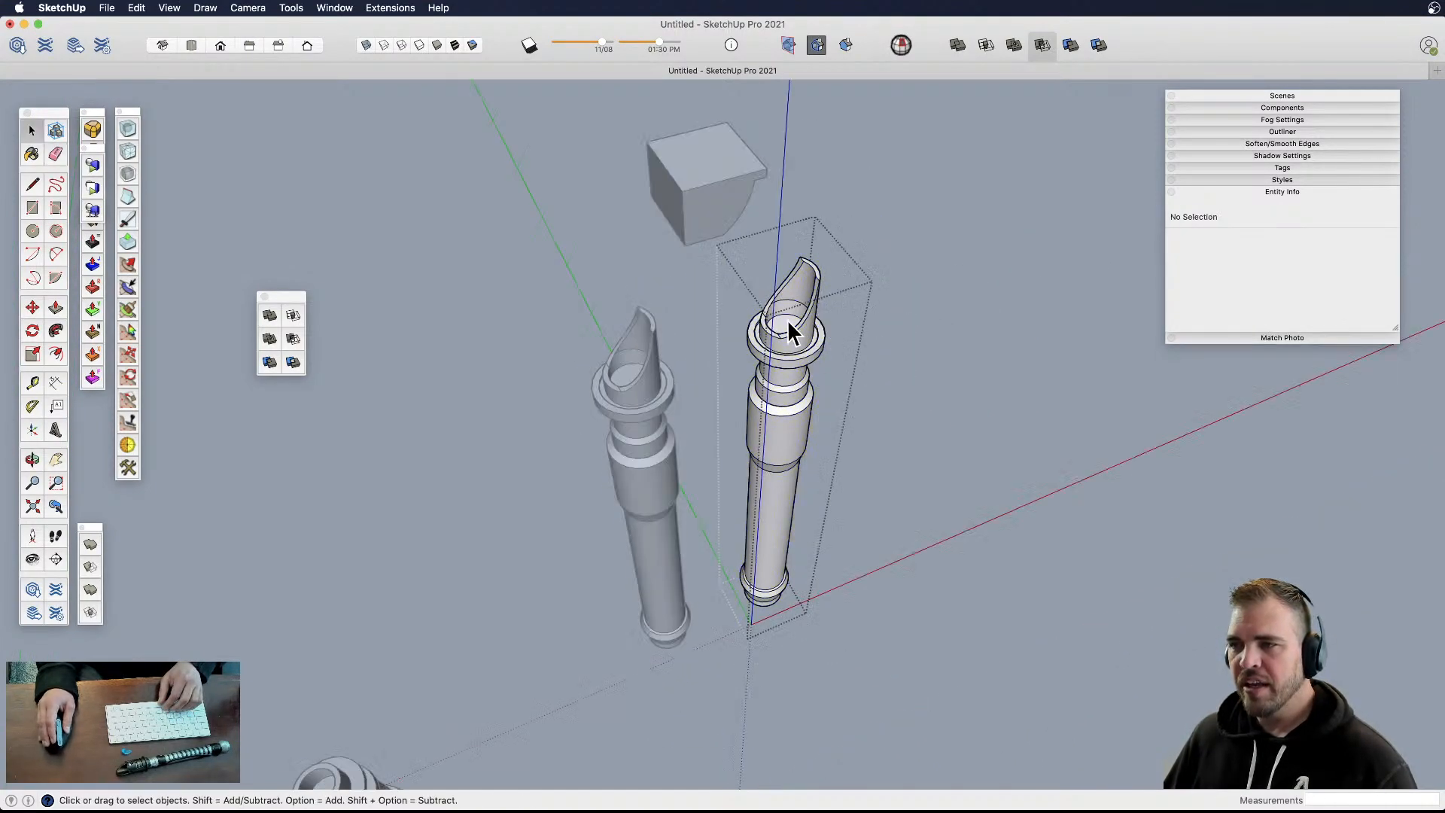
scroll(784, 319, up, 5)
key(f)
click(785, 318)
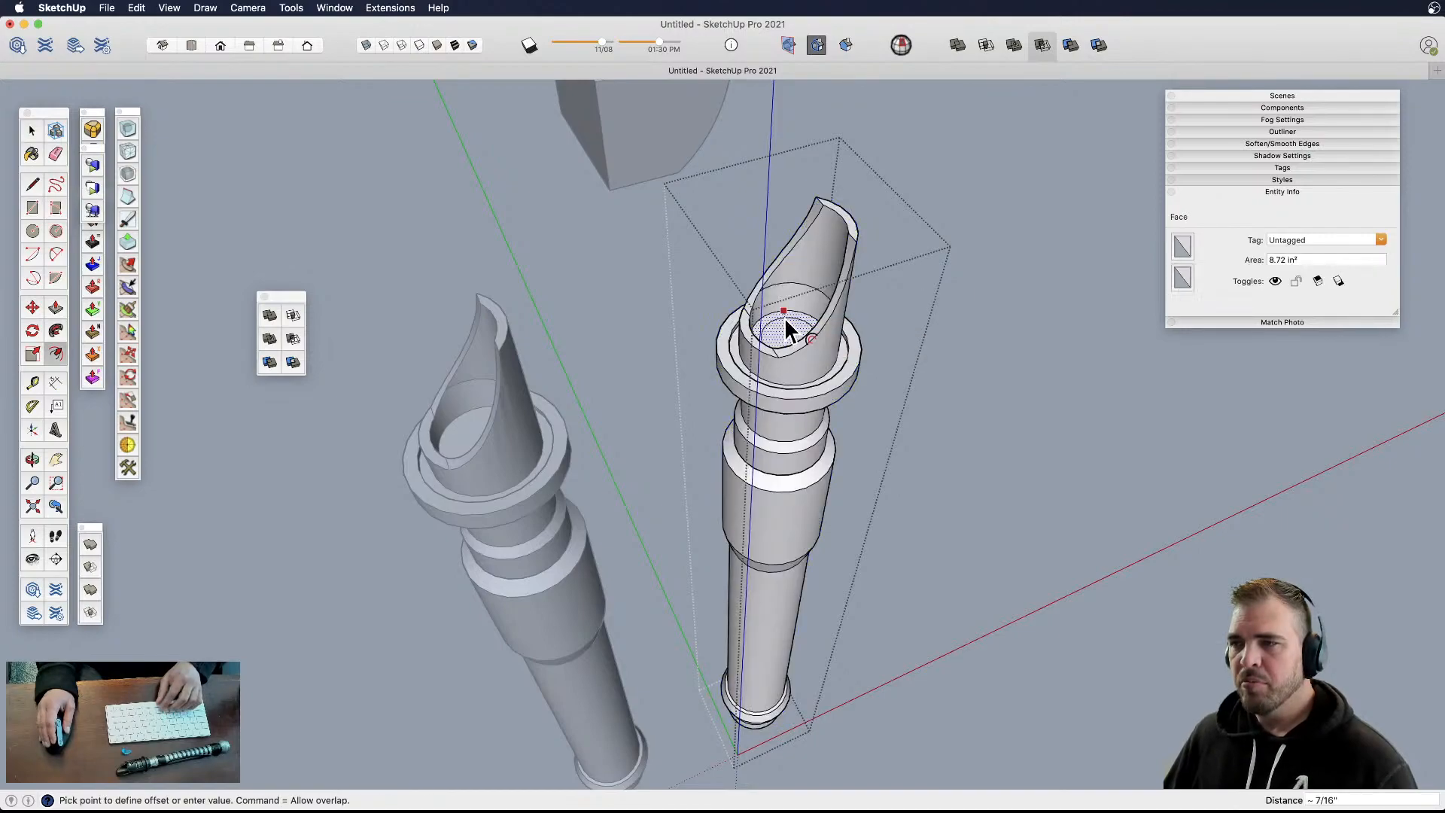
click(785, 318)
key(p)
click(781, 329)
click(789, 179)
key(space)
scroll(797, 410, down, 4)
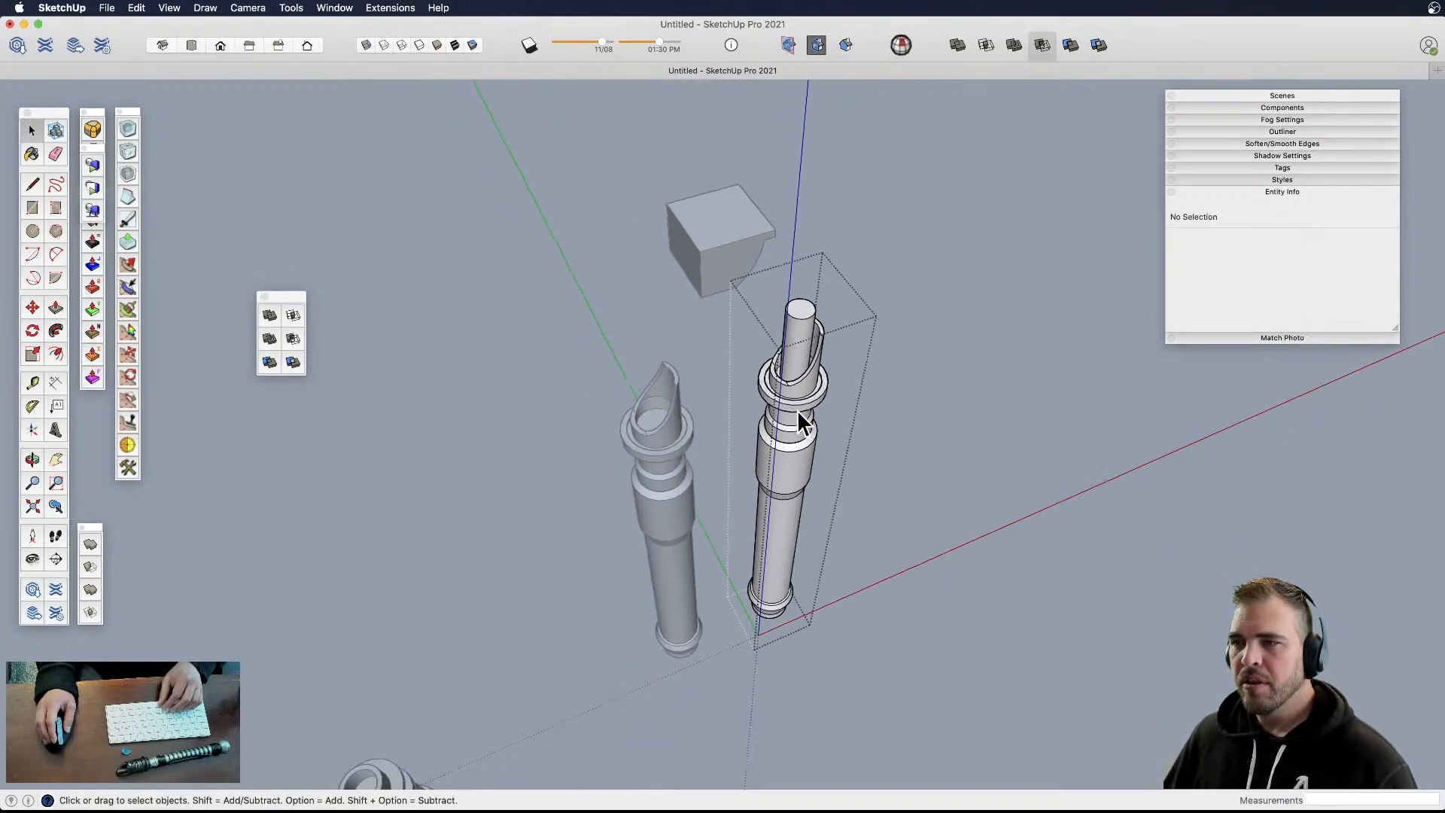
click(848, 427)
- Erase the modified copy and convert the remaining carved hilt group into a component with the default settings
key(e)
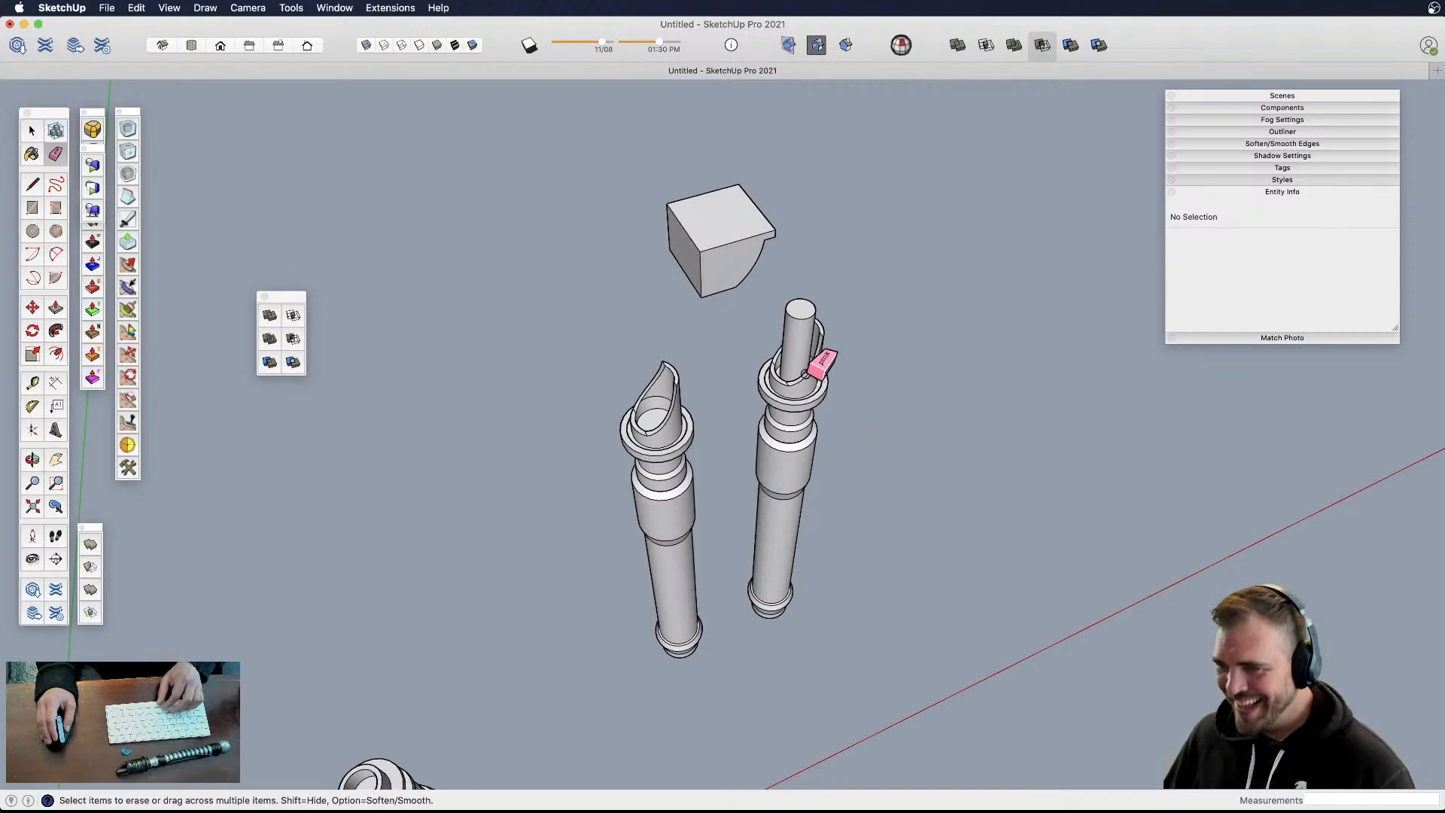
click(823, 376)
click(662, 440)
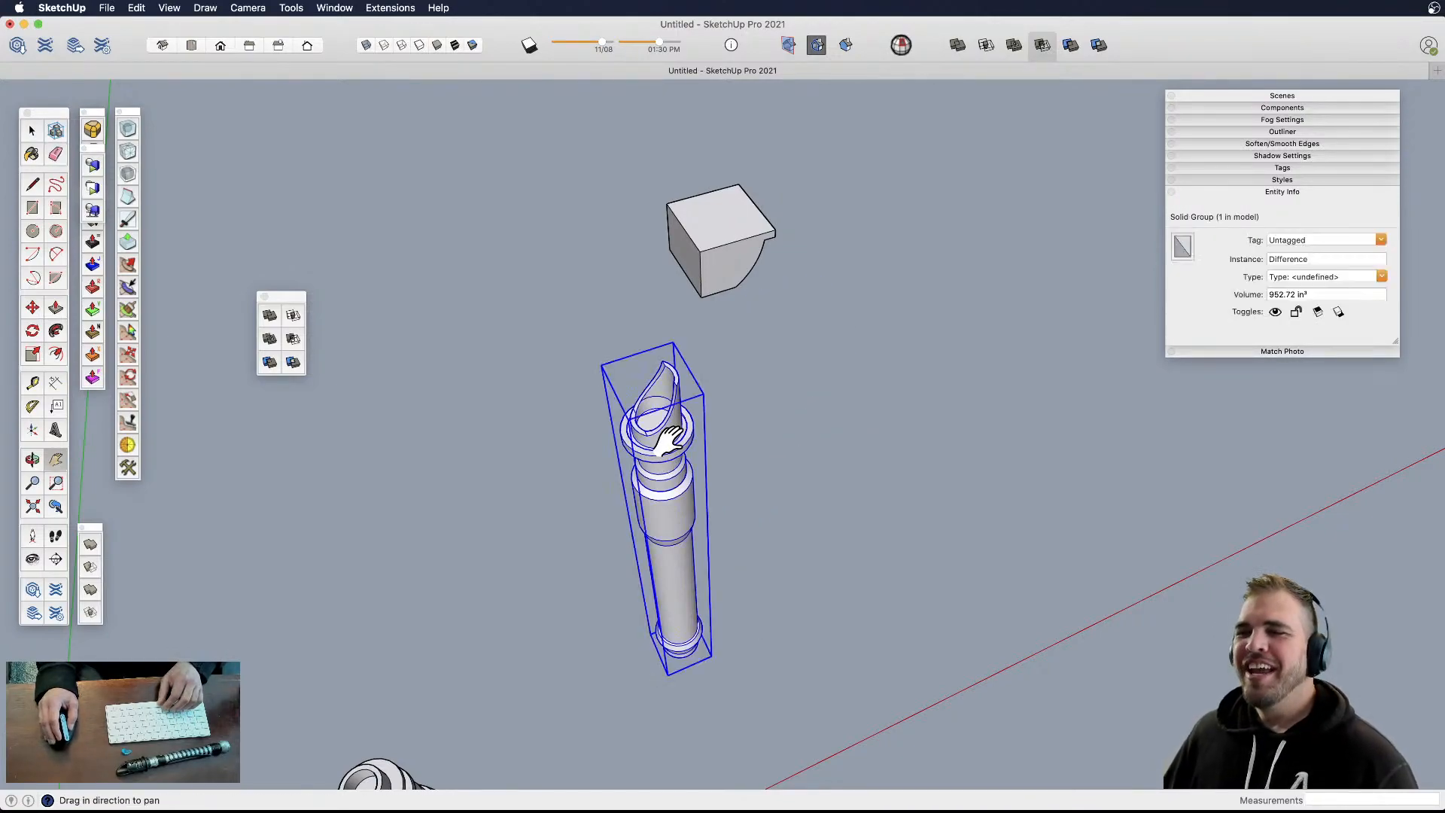
right_click(649, 424)
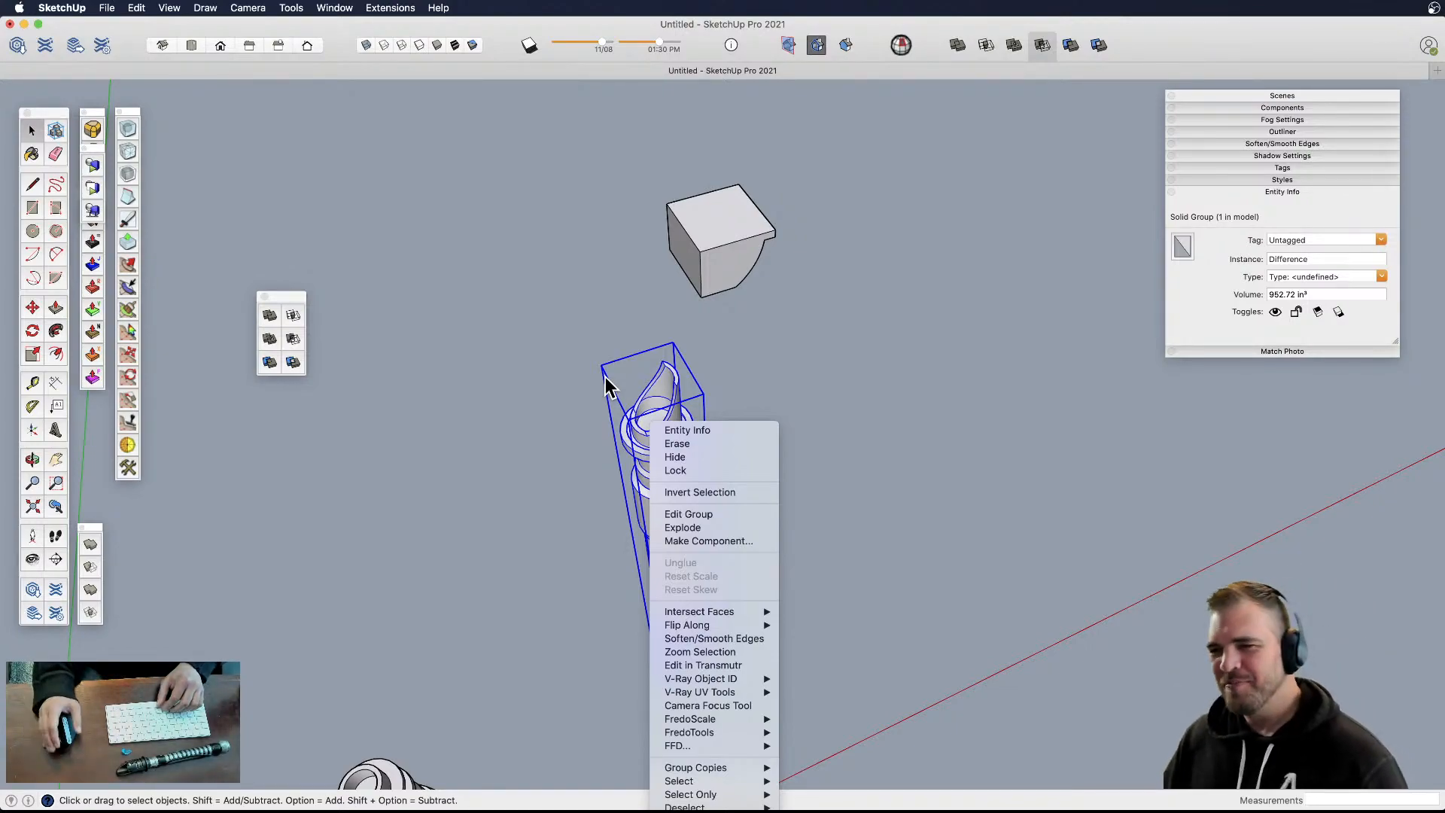
click(708, 540)
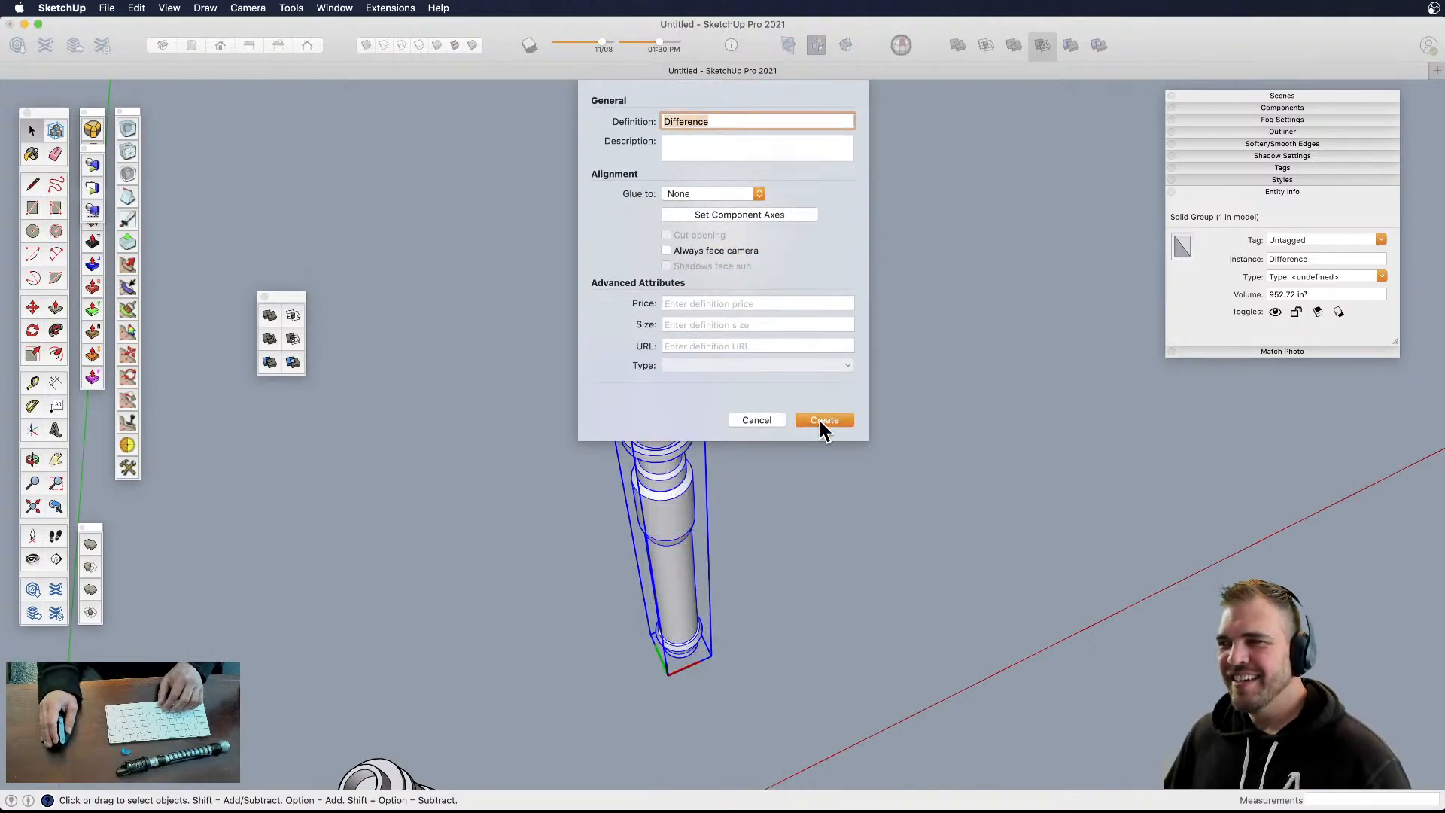
click(824, 420)
- Place a copy of the carved hilt component beside the original along the red axis
middle_drag(819, 421, 677, 568)
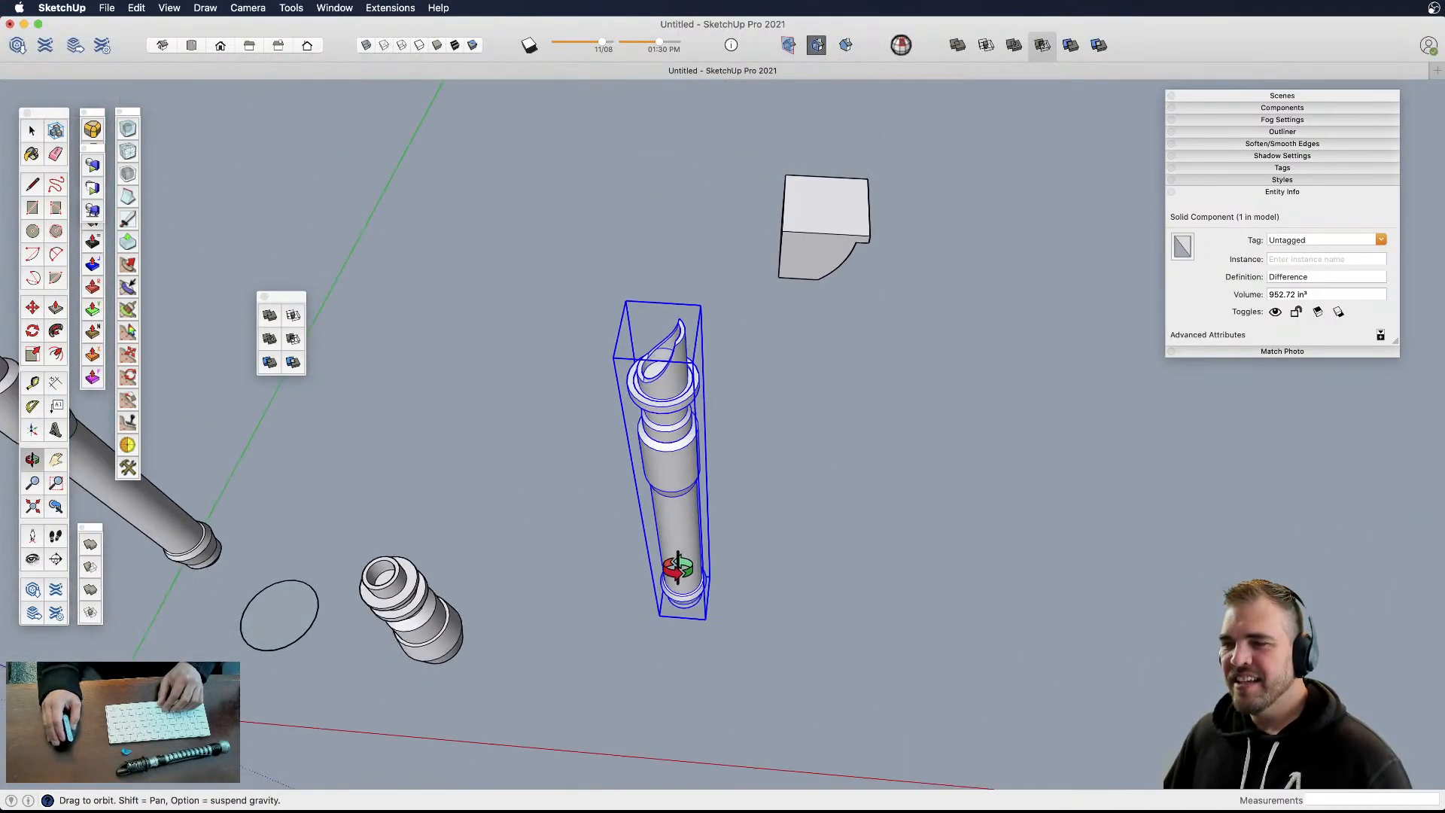
key(m)
key(alt)
click(726, 626)
click(831, 635)
key(space)
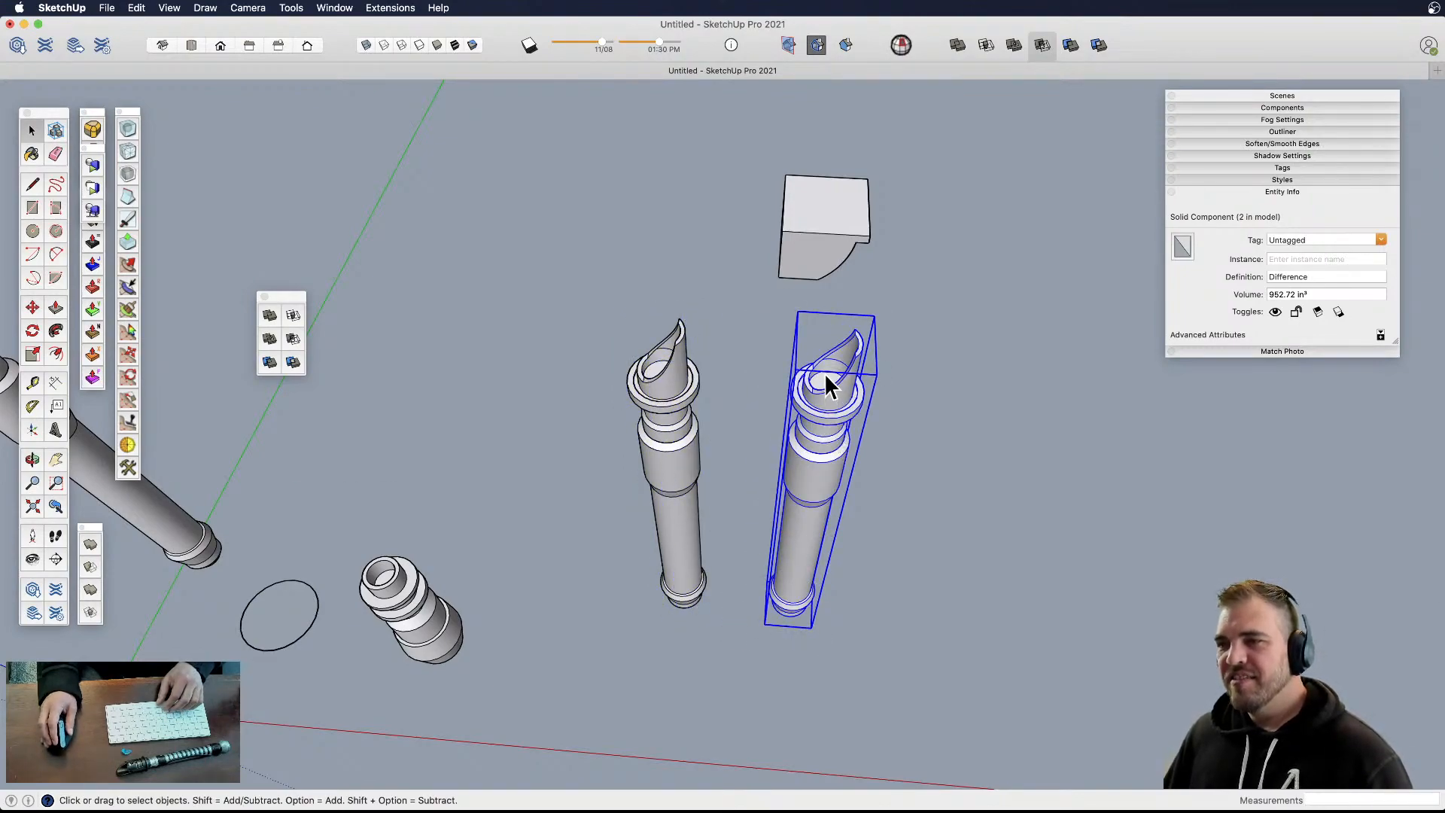
- Inside the component copy, inset the emitter floor circle slightly and pull the inner disc up 7 3/8"
double_click(824, 373)
scroll(822, 373, up, 4)
key(f)
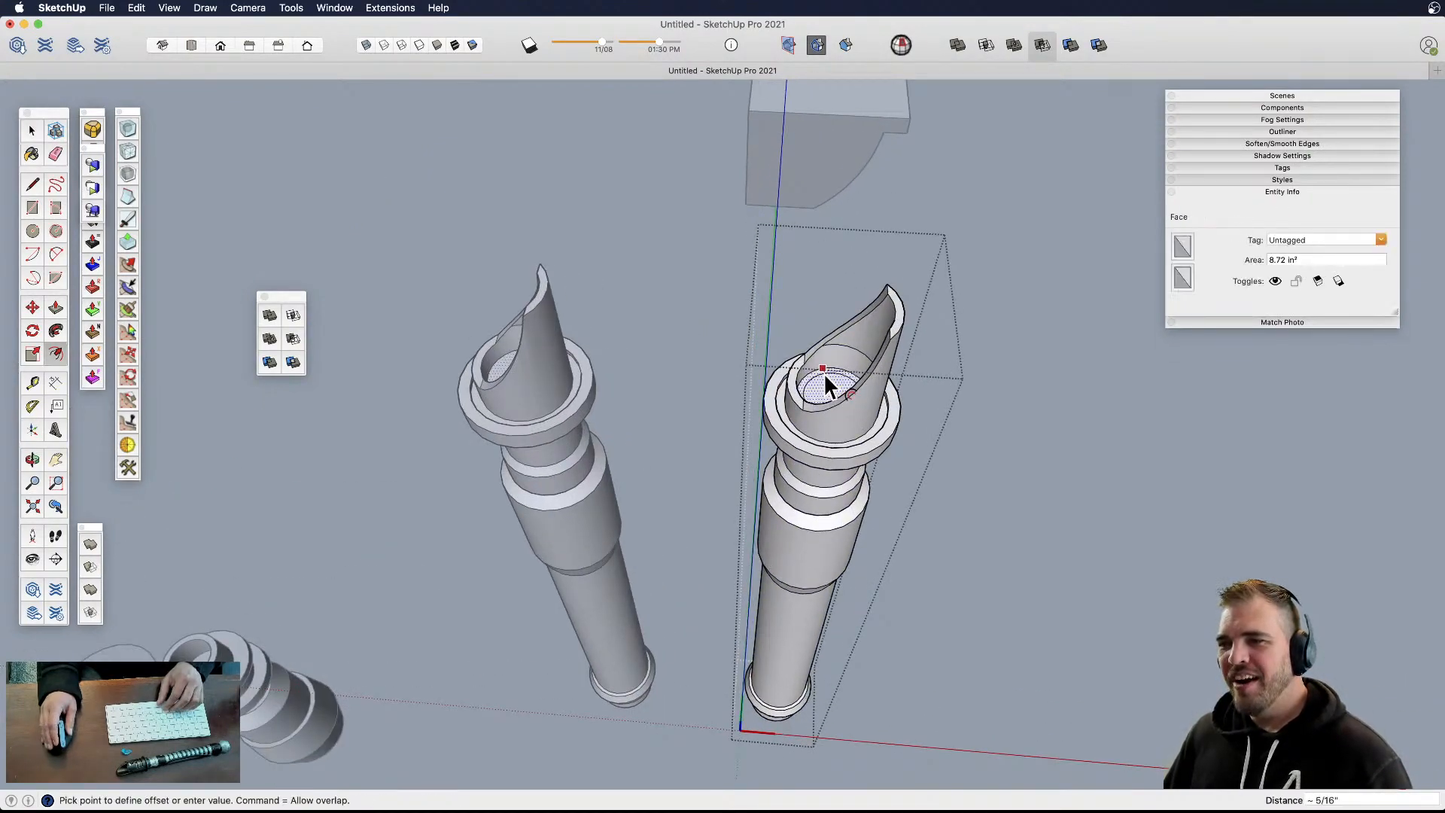
key(p)
click(824, 373)
click(832, 286)
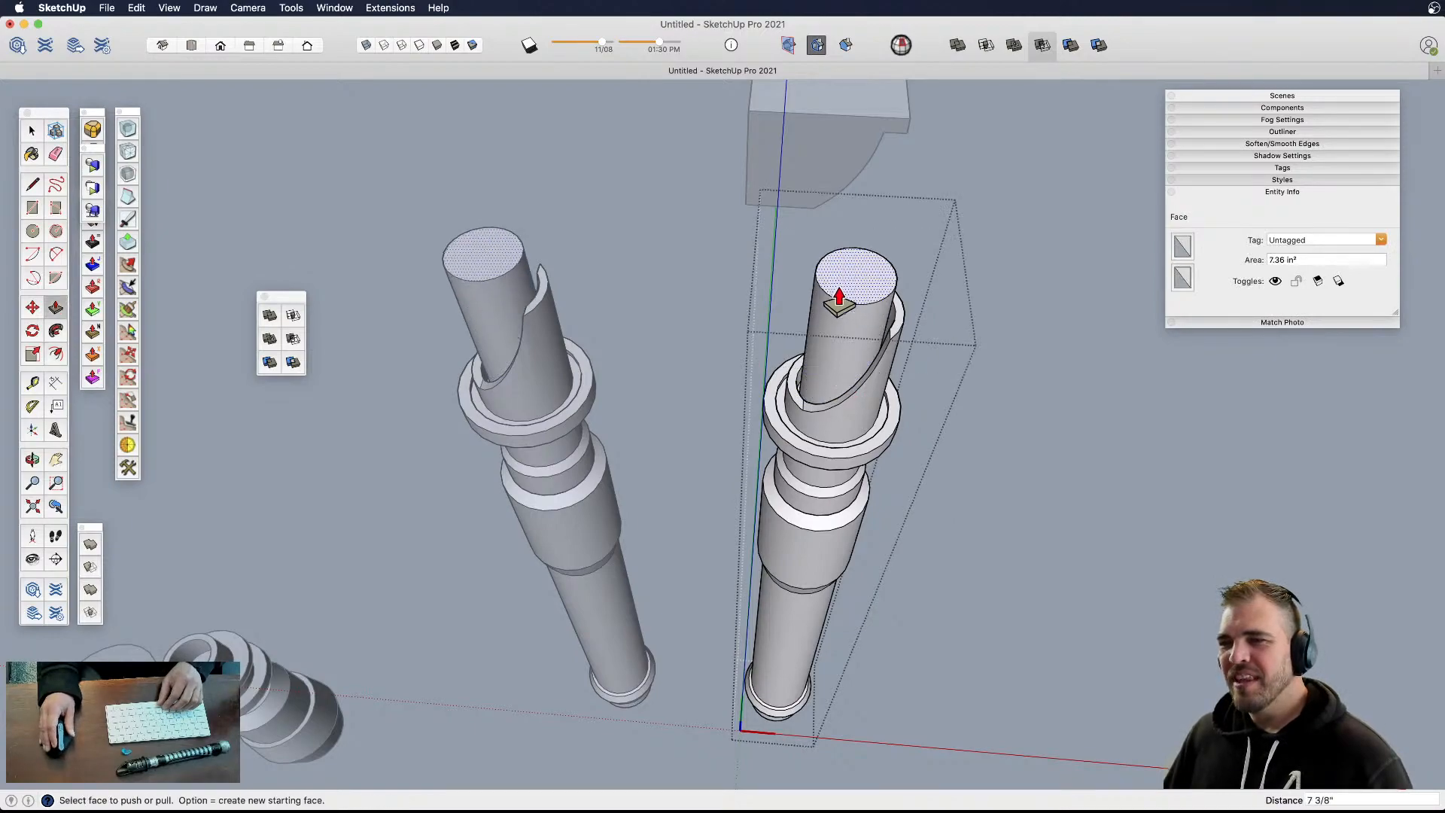
key(space)
click(680, 467)
- Undo the core, component and erase edits back to when the uncut saber1 hilt still stood beside the carved ones
scroll(677, 465, down, 5)
middle_drag(635, 461, 599, 414)
key(space)
double_click(743, 437)
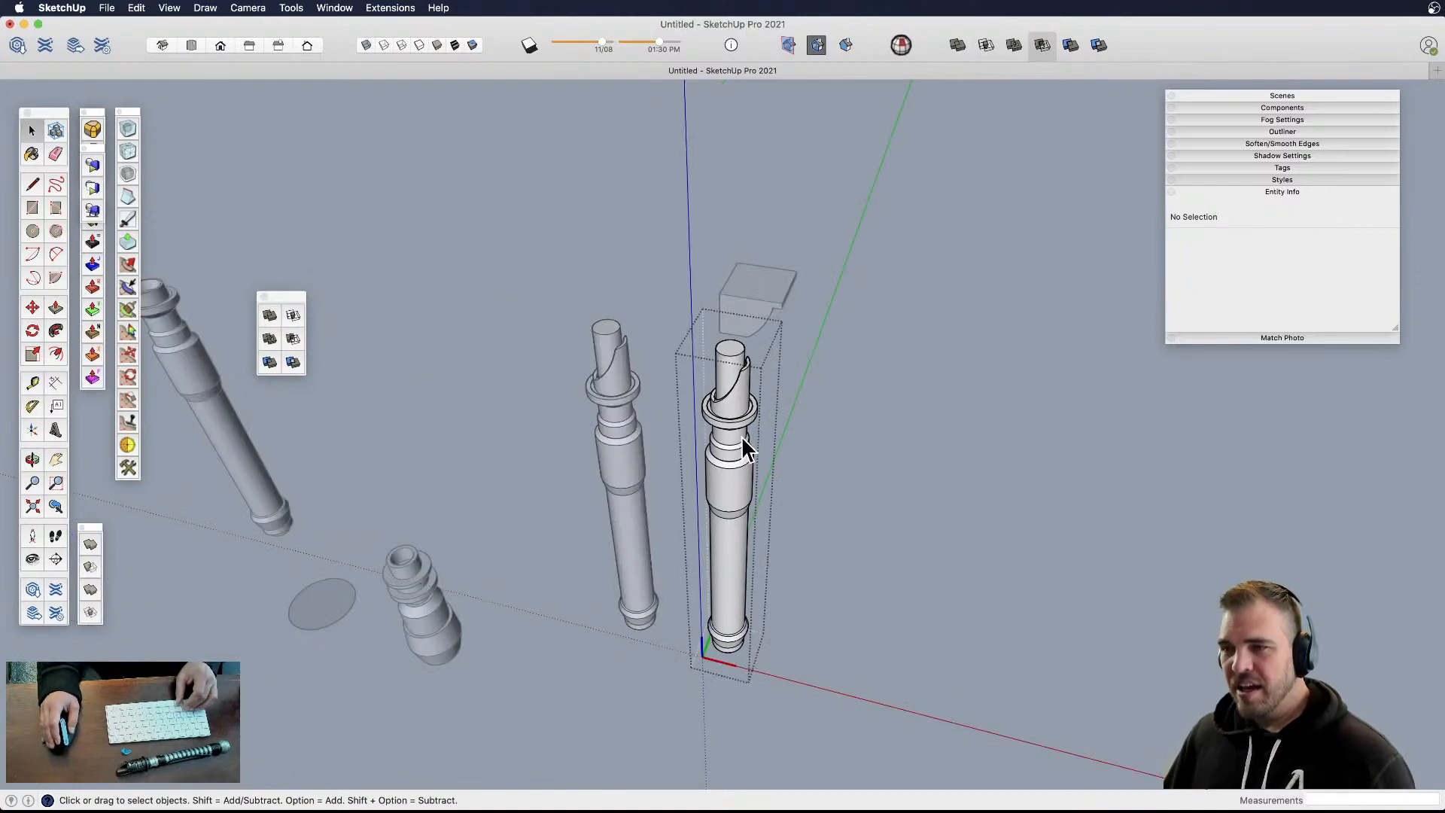
key(super+z)
key(super+z)
key(super+z)
key(super+z)
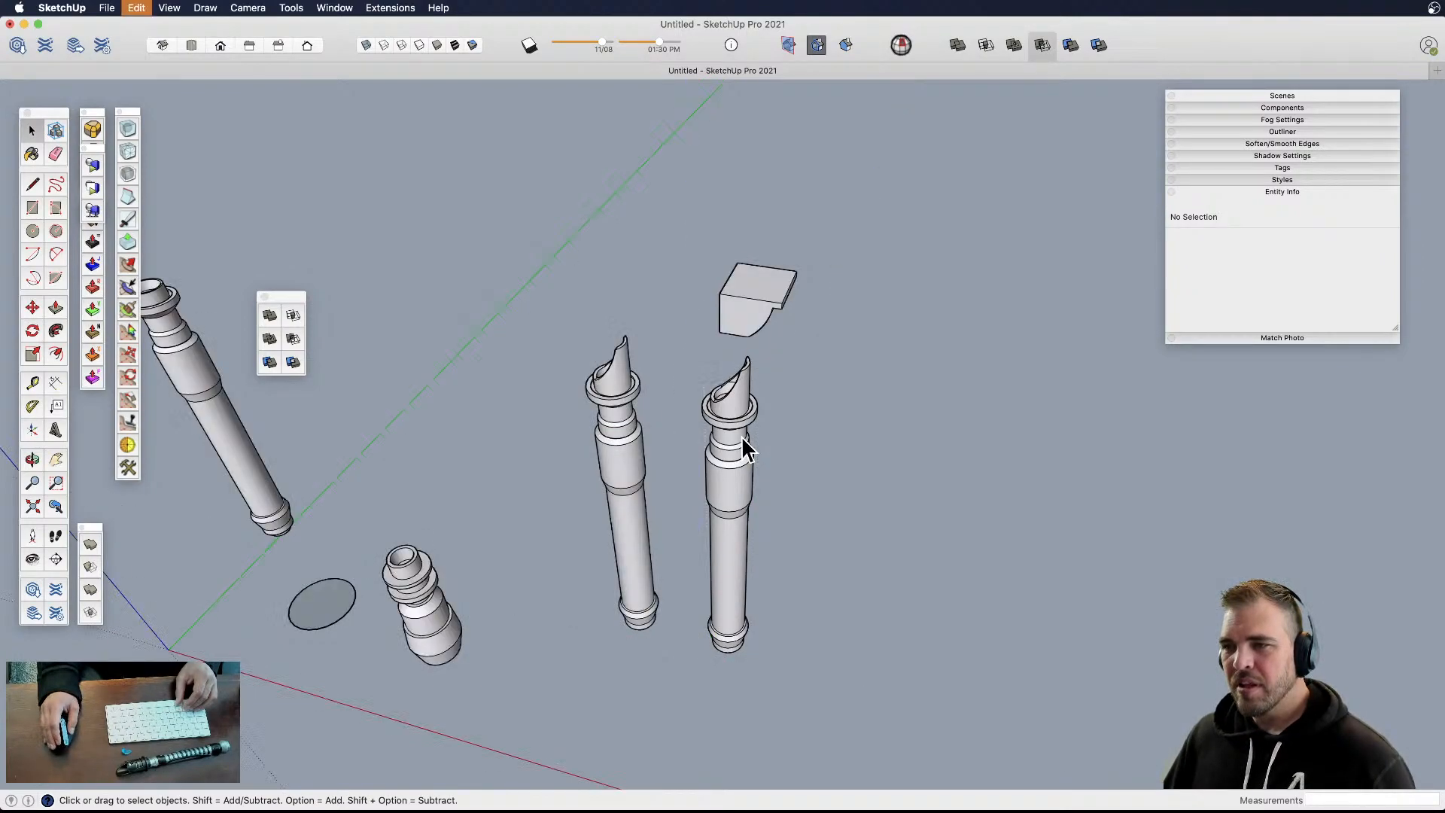
key(super+z)
key(super+z)
key(super+z)
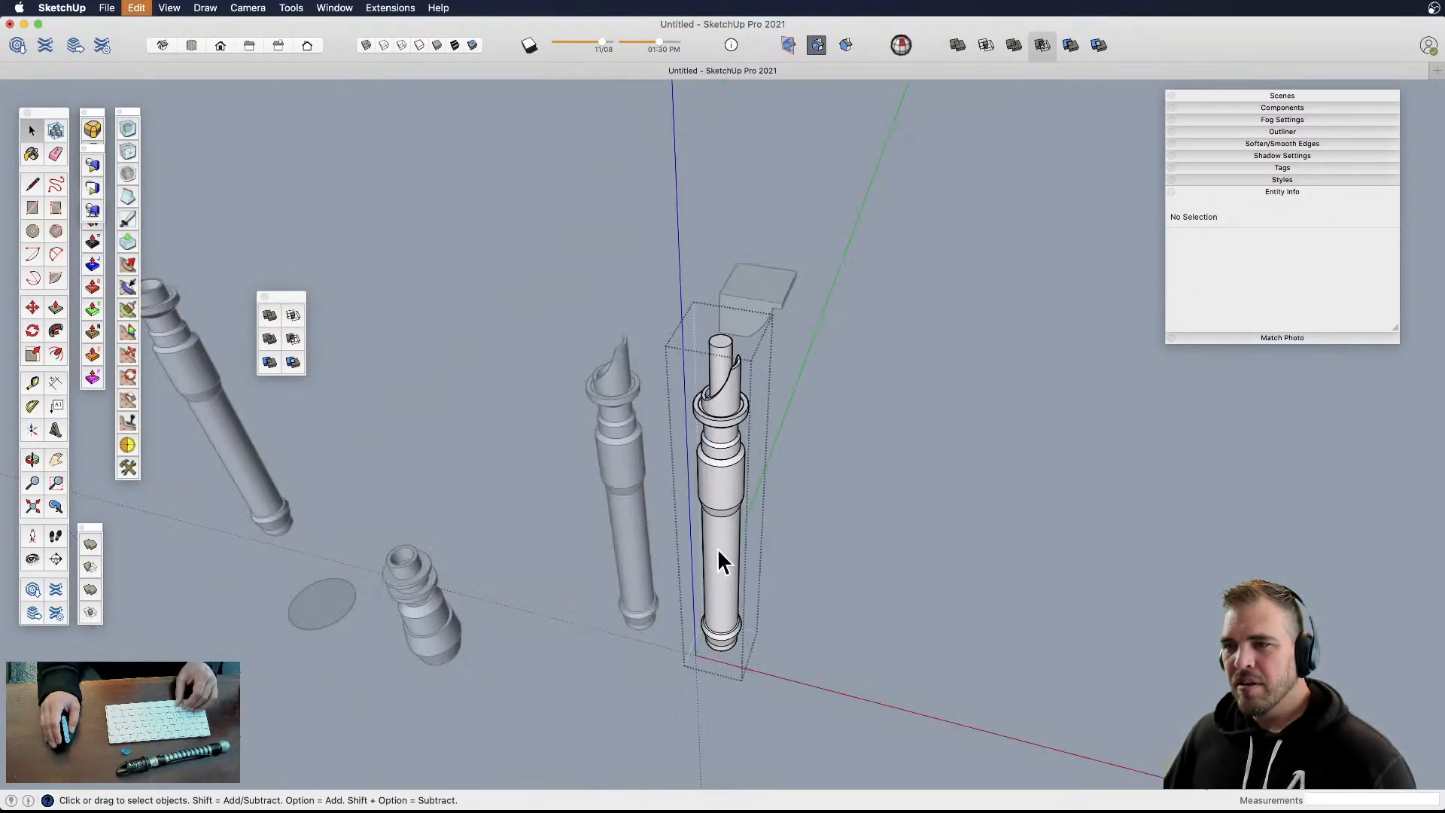
key(super+z)
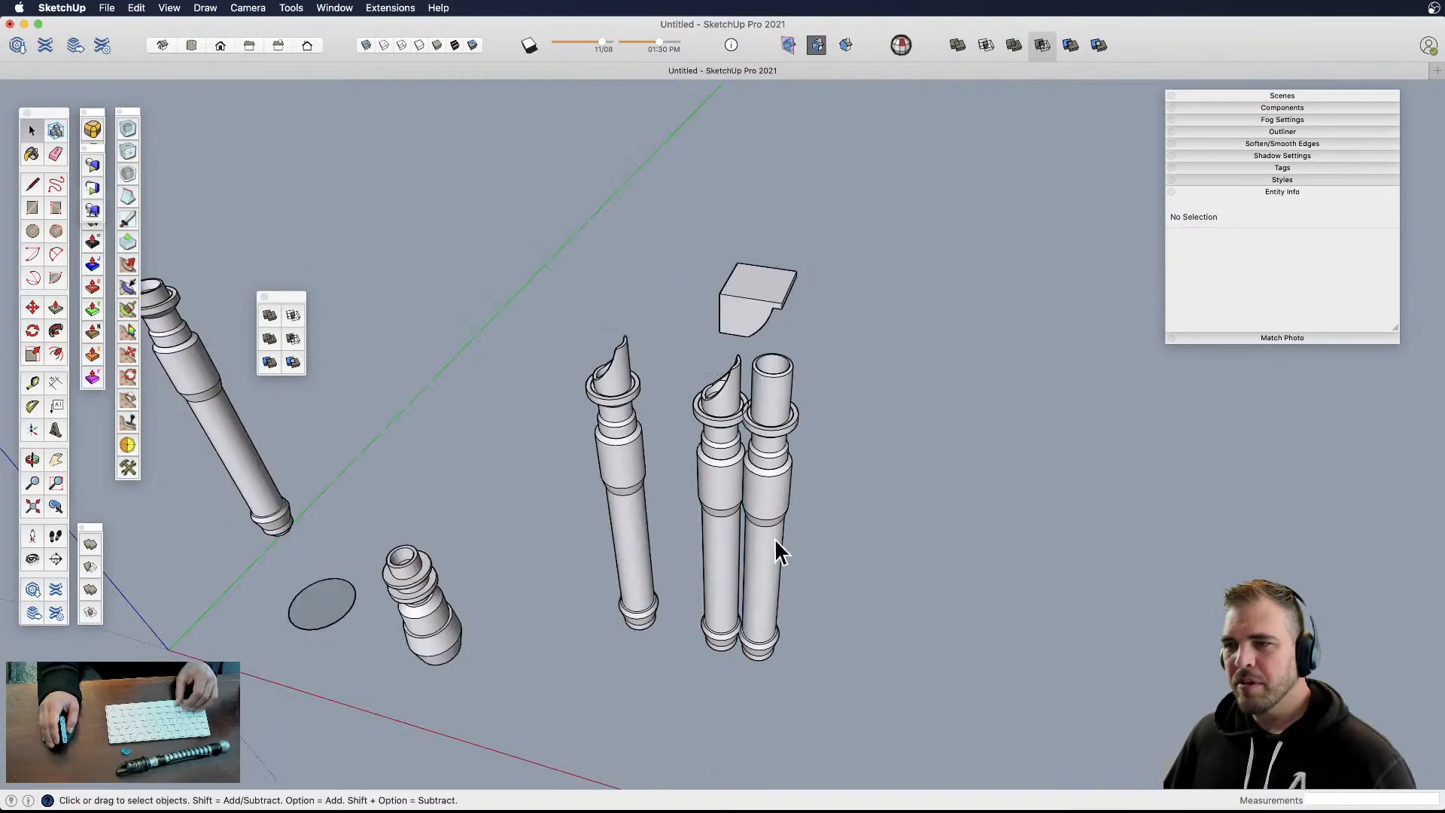
- Erase the carved hilt copy standing directly next to the uncut saber1 hilt
click(781, 431)
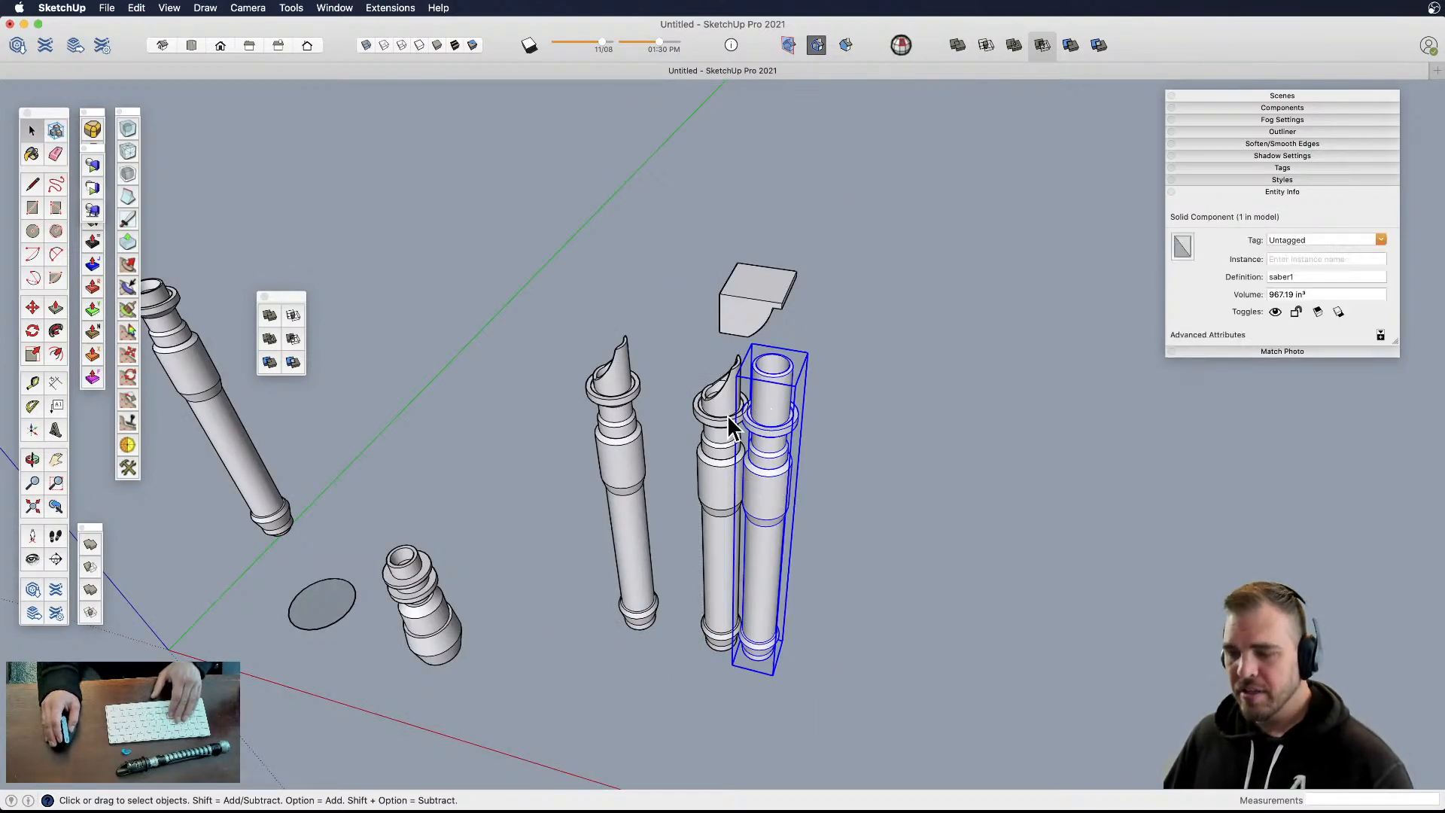
key(e)
click(734, 393)
key(space)
- Place a copy of the uncut saber1 component beside it along the red axis
click(770, 427)
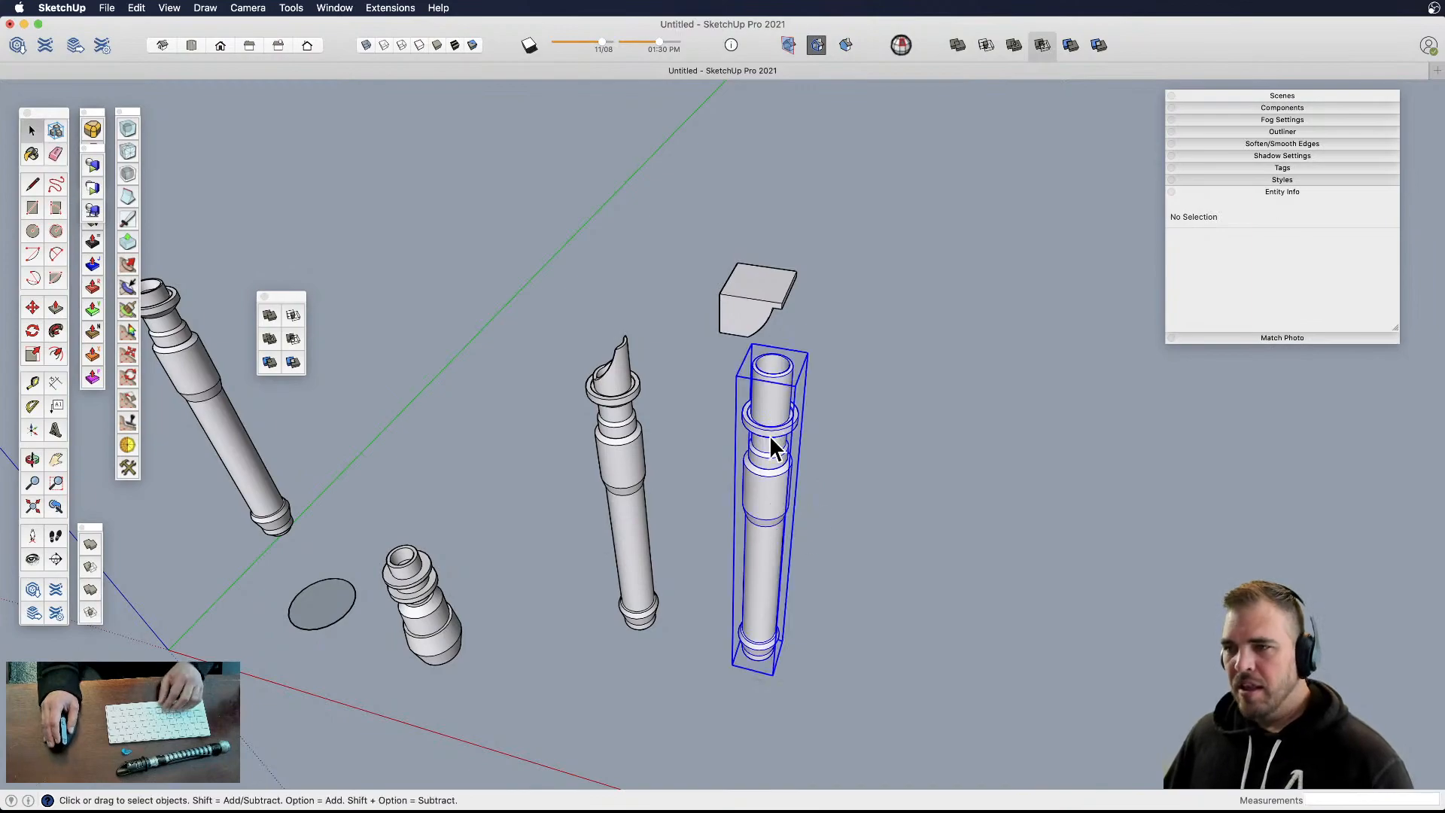
middle_drag(913, 418, 764, 502)
key(m)
click(776, 556)
key(alt)
click(848, 574)
key(space)
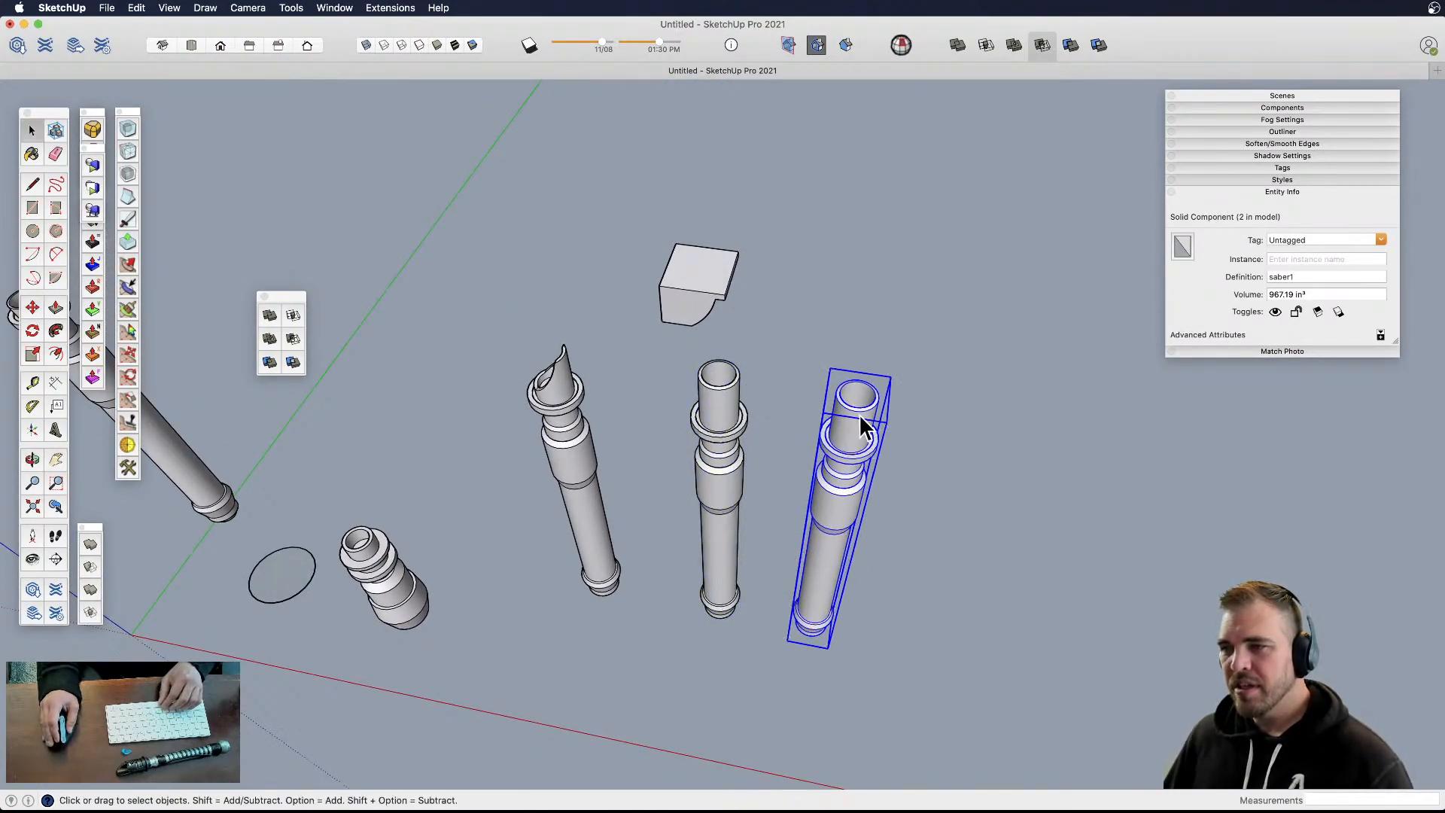
- Raise the emitter tube's rim along the blue axis inside the saber1 copy and close the component
double_click(858, 414)
middle_drag(858, 414, 777, 208)
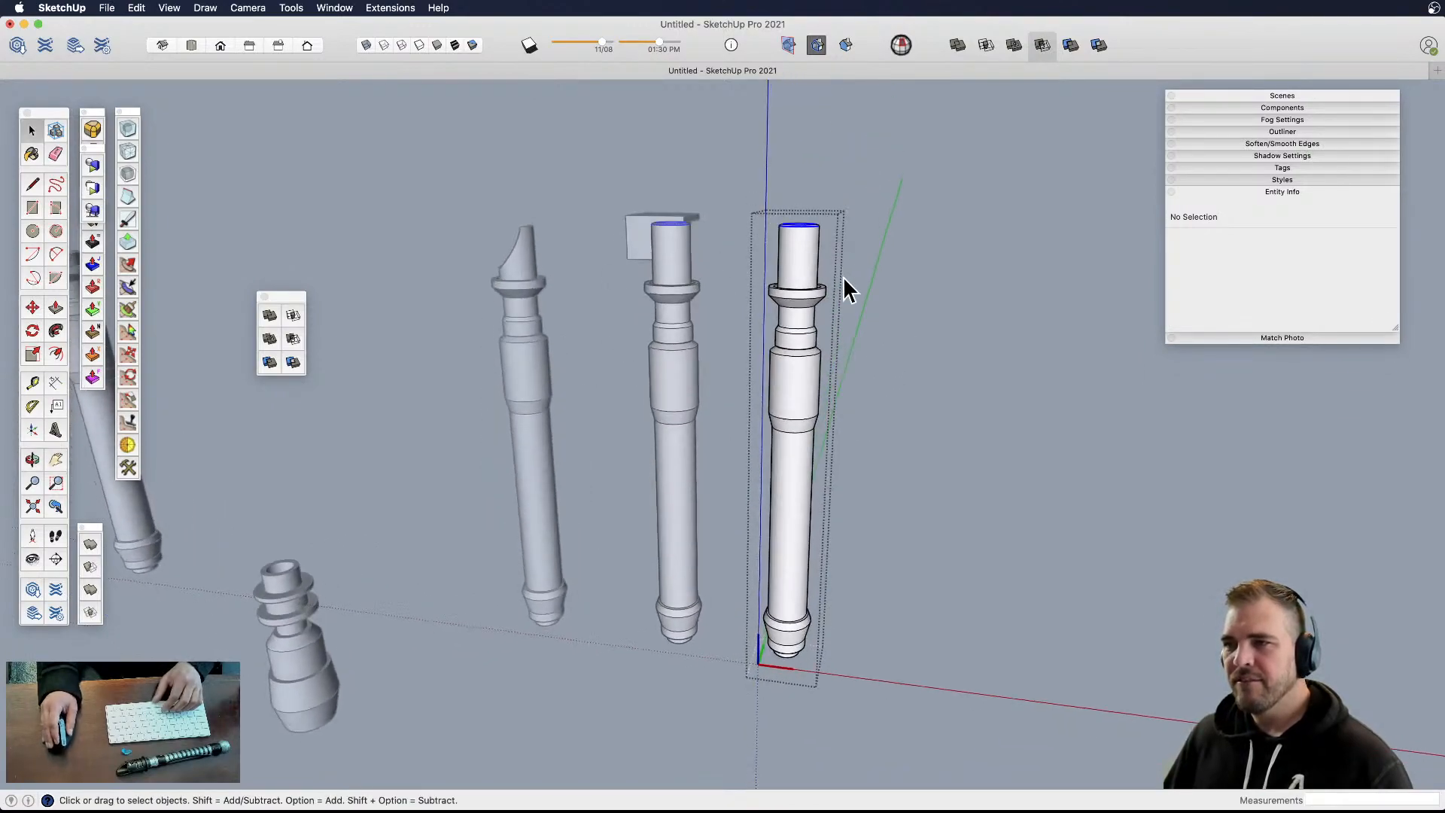
key(m)
click(787, 227)
click(799, 203)
middle_drag(772, 206, 865, 421)
key(space)
click(914, 487)
click(732, 259)
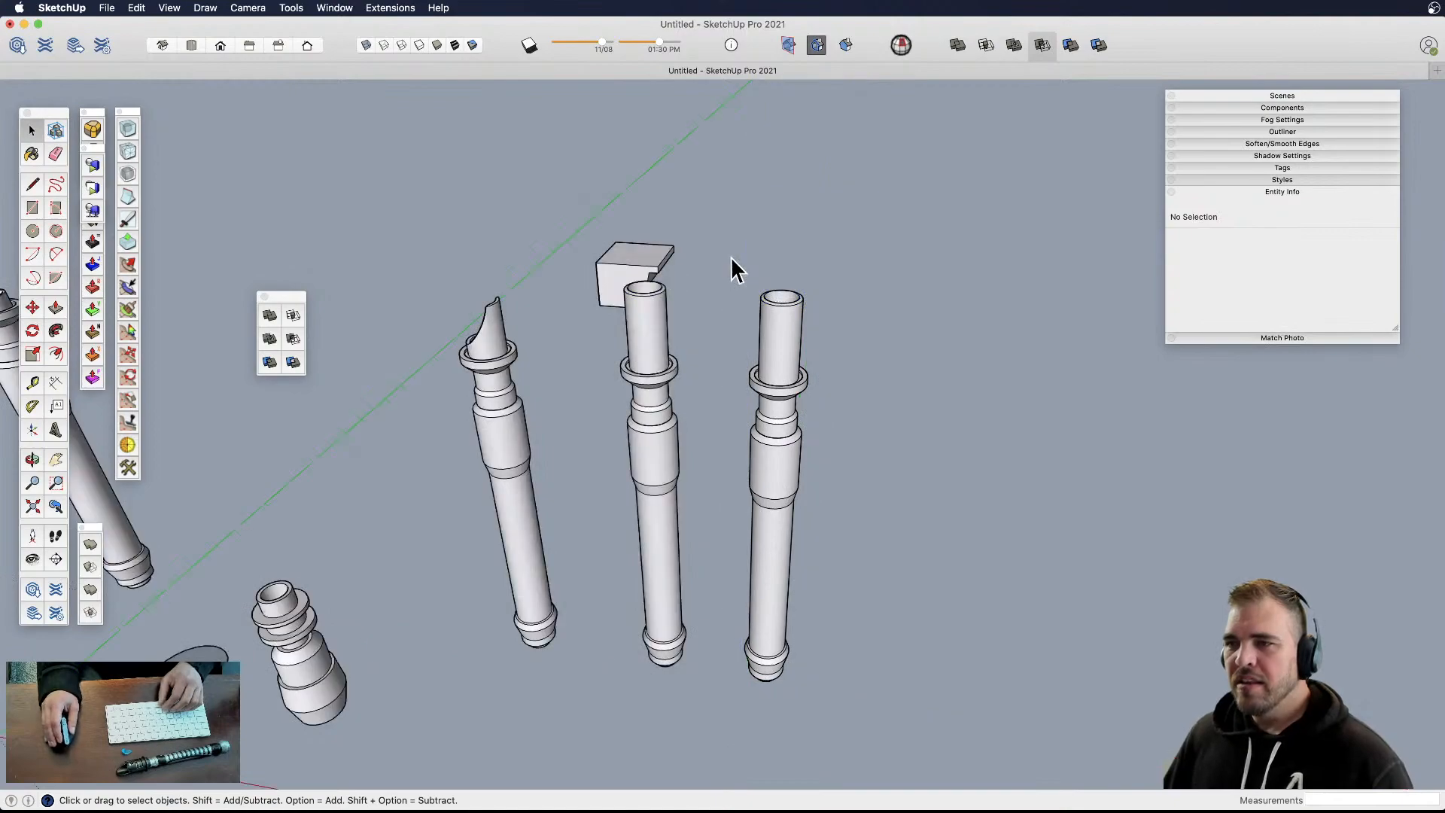
- Move the remaining curved block onto the emitter tube of the middle saber1 hilt
click(629, 281)
scroll(609, 290, up, 6)
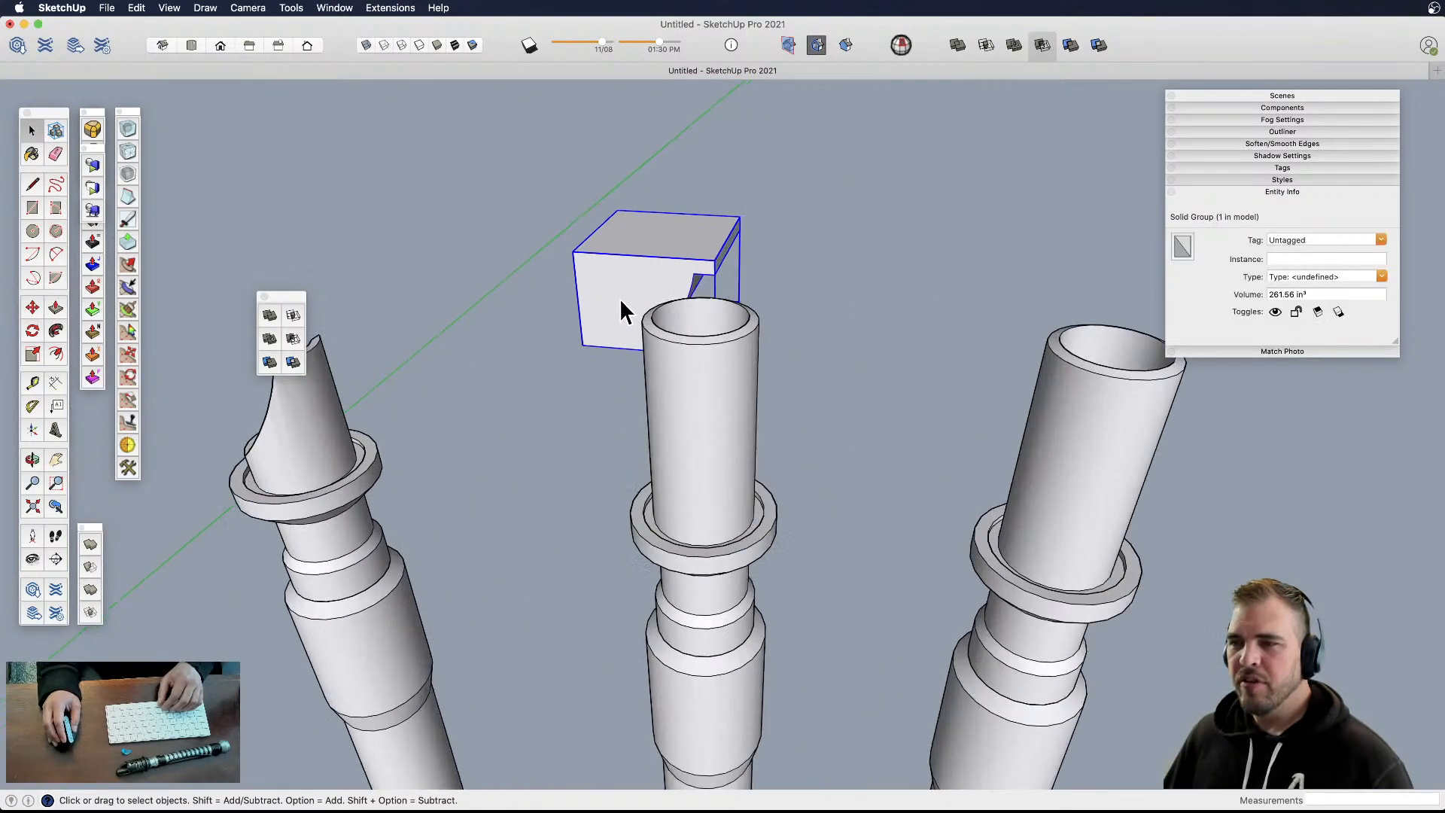
key(m)
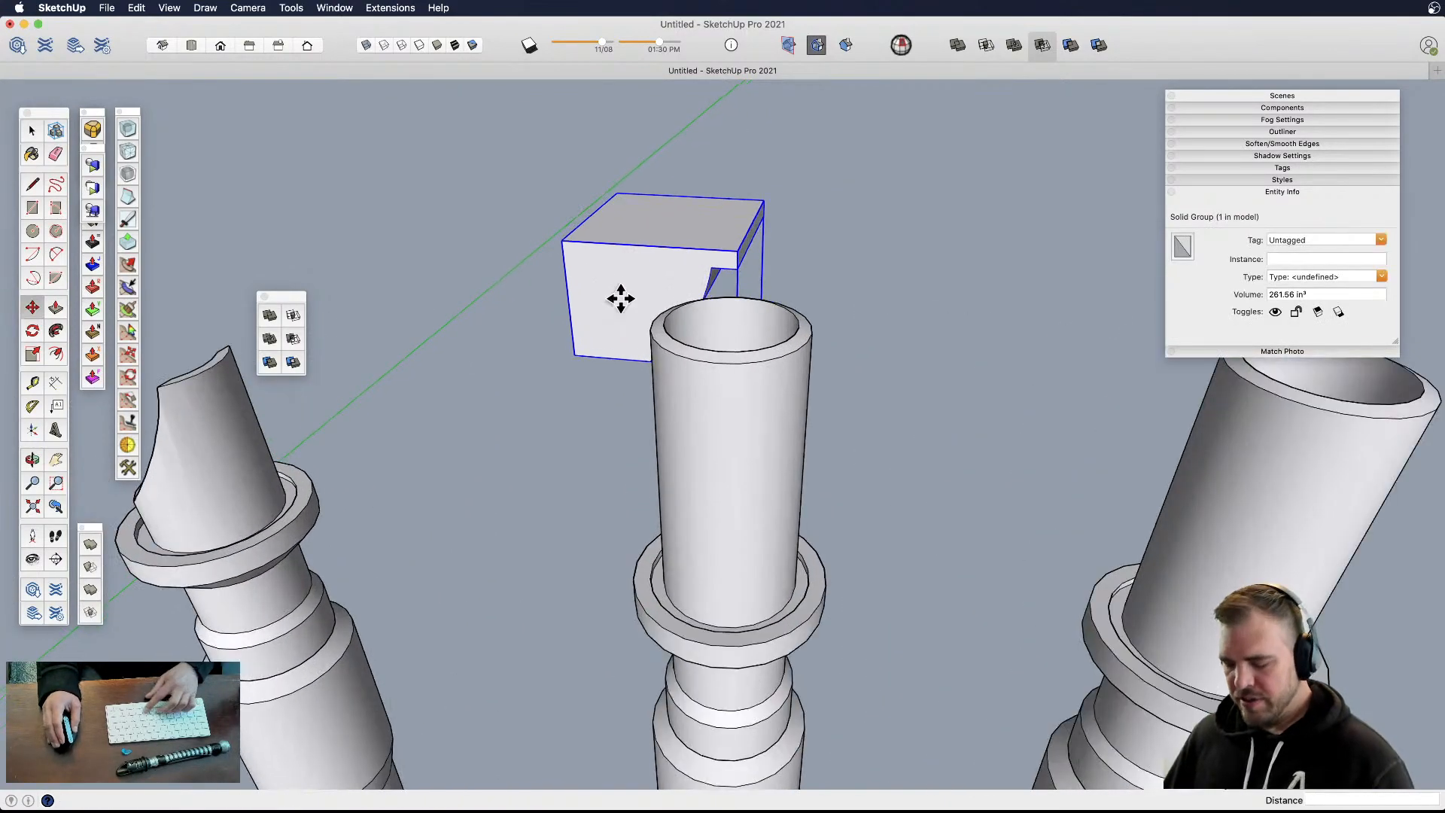
click(633, 361)
scroll(724, 365, down, 5)
shift+middle_drag(724, 365, 712, 277)
click(787, 300)
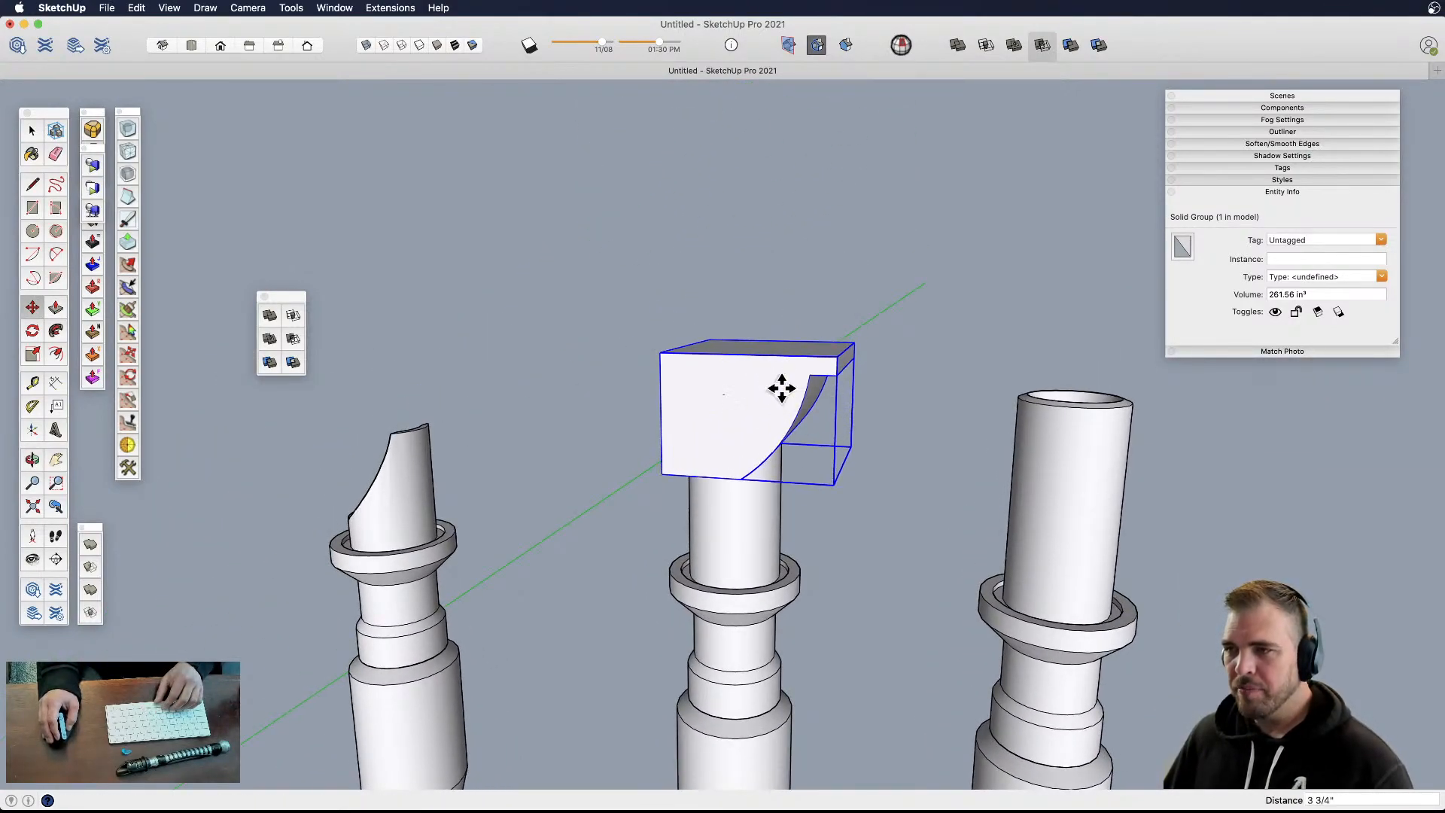
key(space)
- Pull the curved block's upper face higher inside its group so the block extends well above the emitter tube
shift+middle_drag(735, 376, 689, 470)
double_click(715, 387)
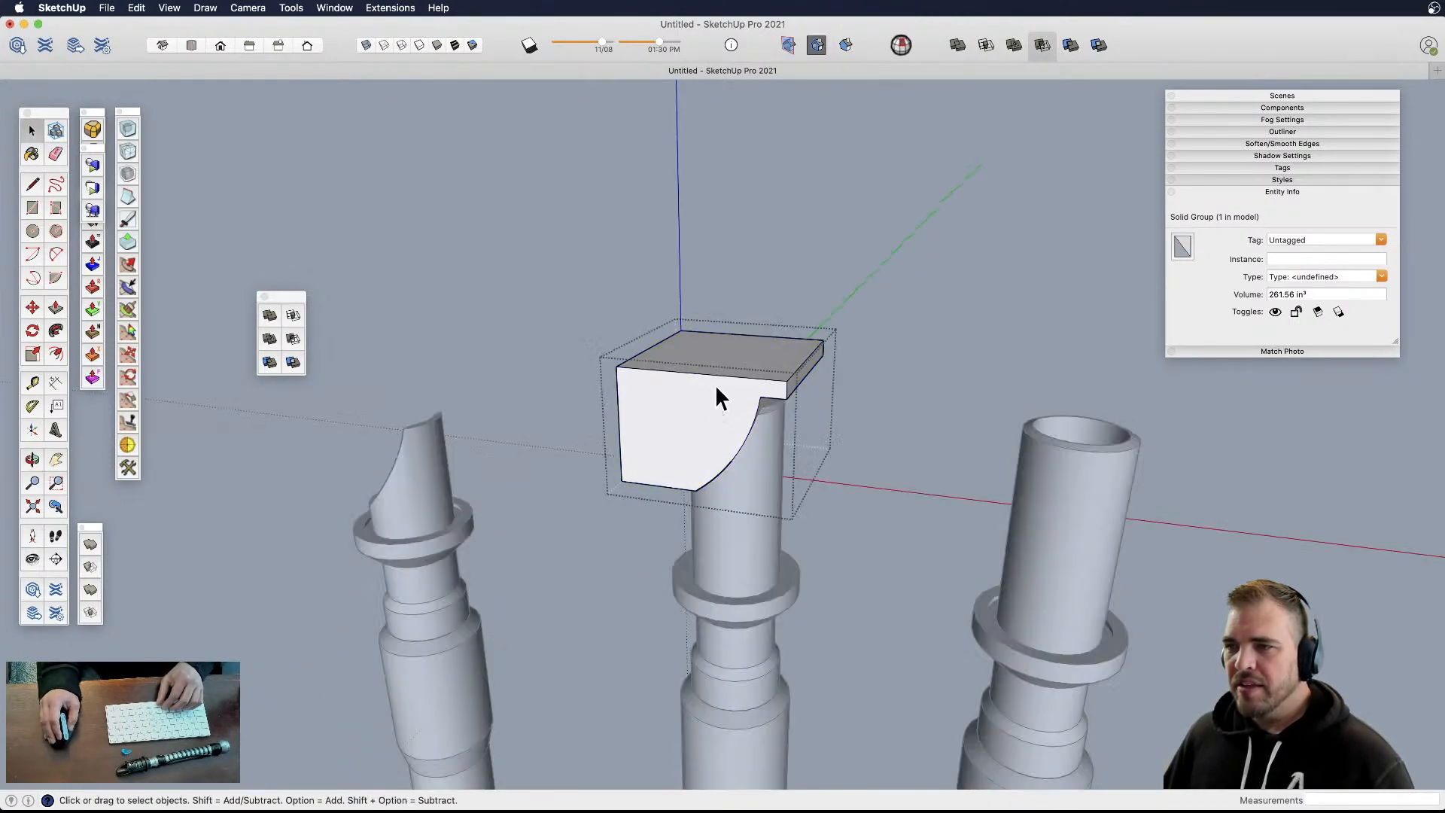
key(p)
click(714, 349)
click(724, 286)
key(space)
click(832, 351)
- Shift the enlarged block horizontally so it spans the full width of the middle hilt's emitter tube
middle_drag(745, 365, 735, 271)
click(726, 374)
middle_drag(806, 377, 525, 563)
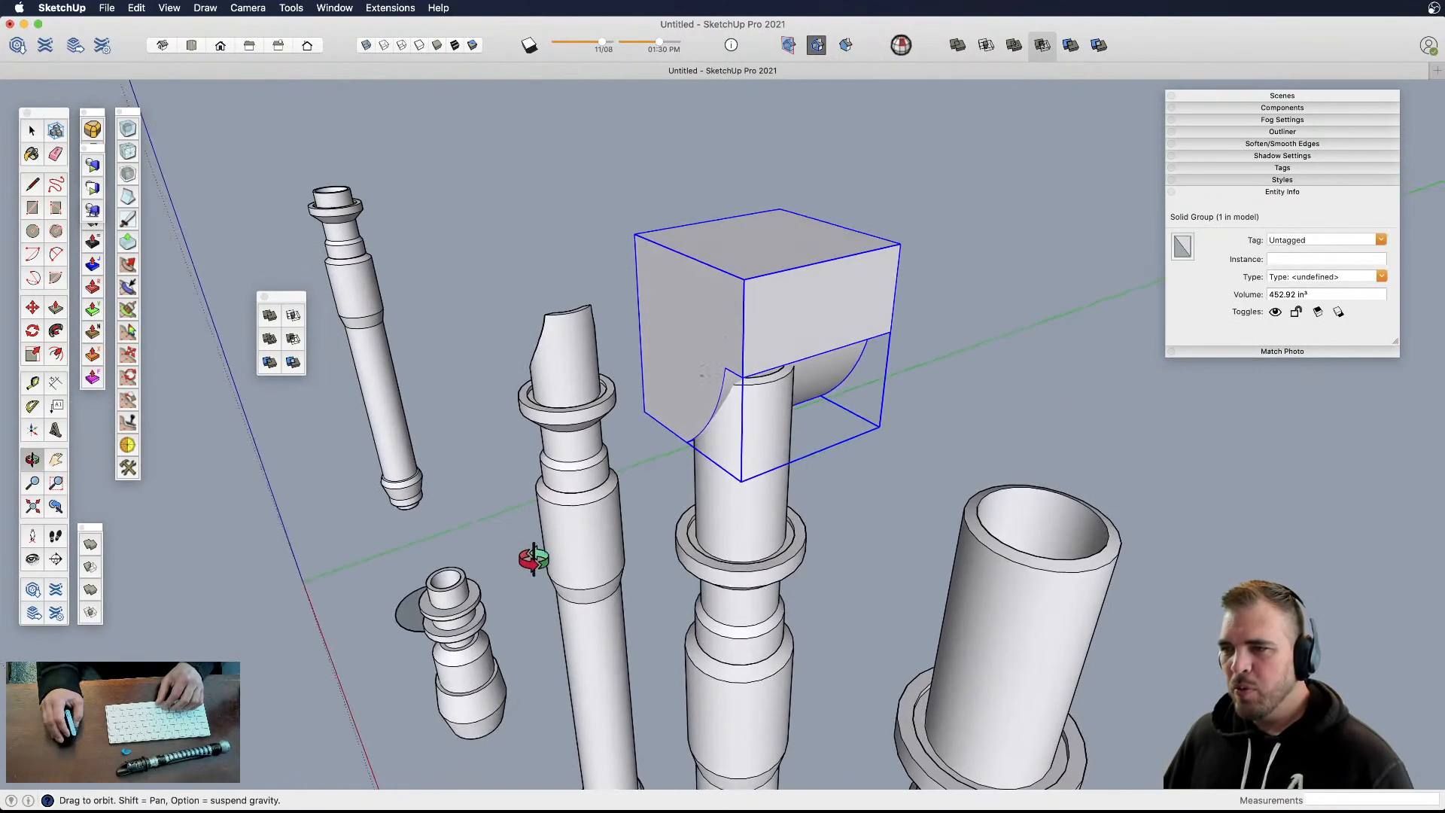
key(m)
click(816, 332)
click(788, 345)
middle_drag(788, 346, 590, 451)
- Bring the second set of solid tools beside the native ones and subtract the curved block from the middle saber1 hilt
click(676, 410)
drag(92, 532, 294, 391)
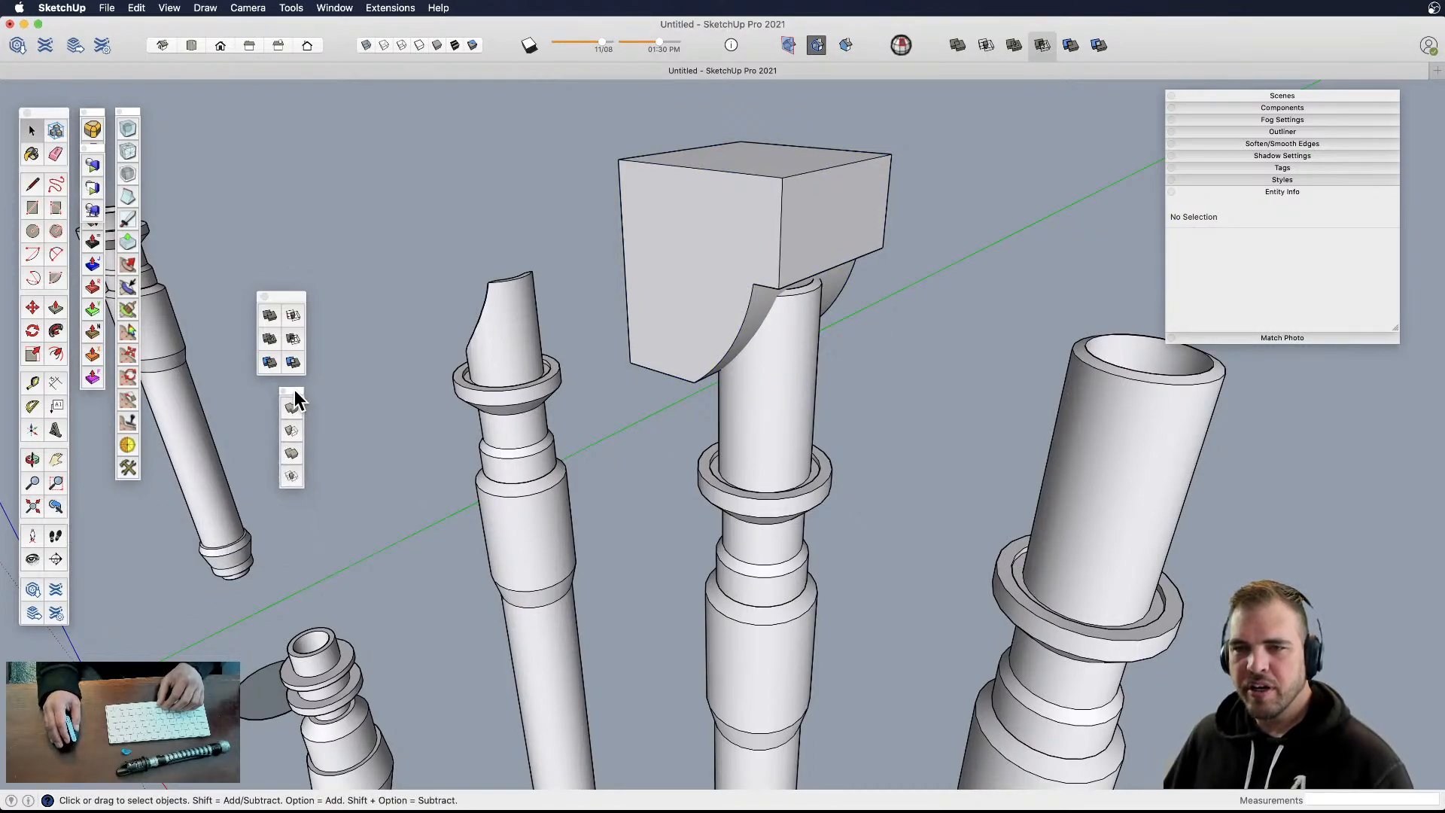
click(286, 435)
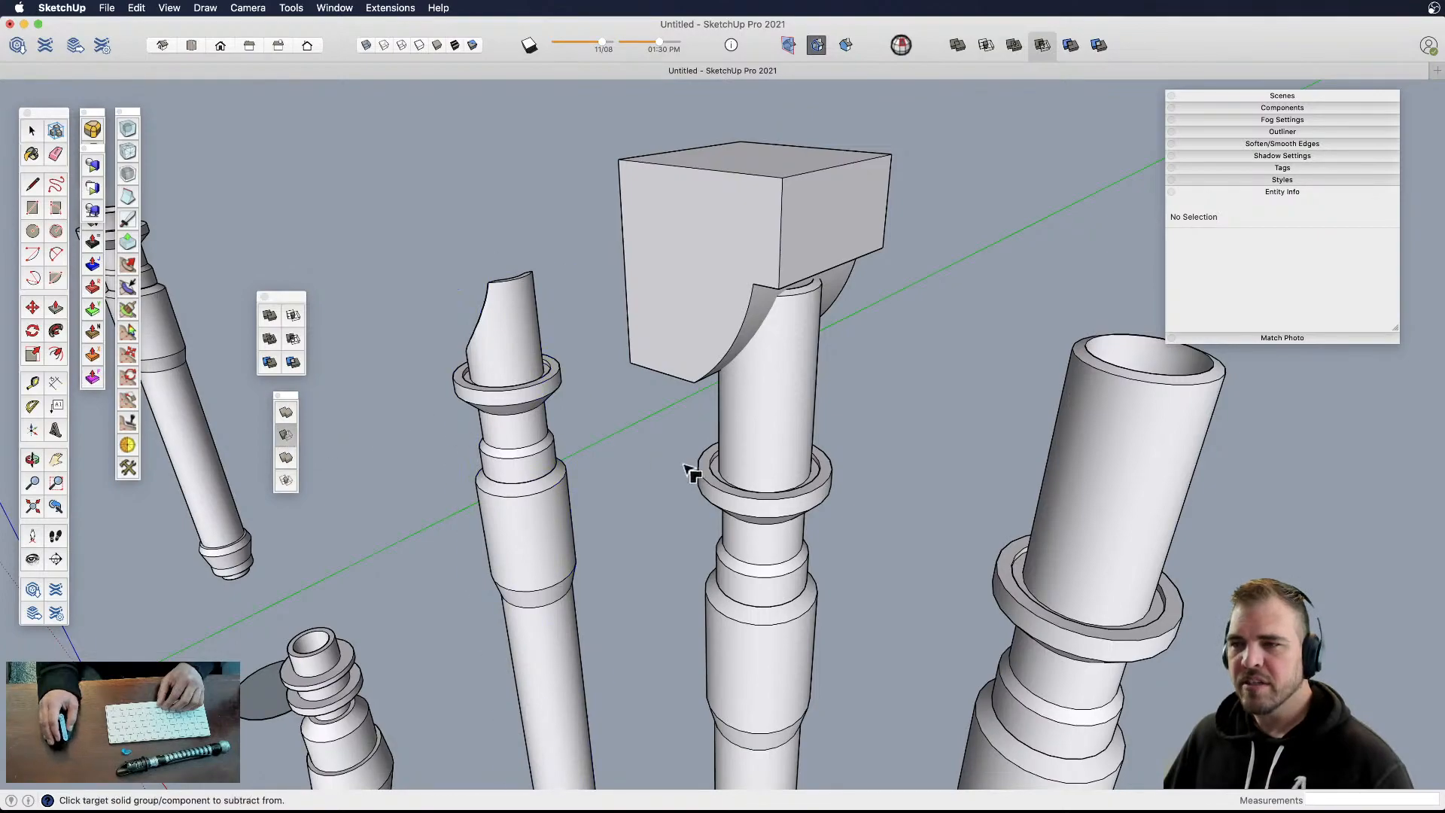
click(782, 376)
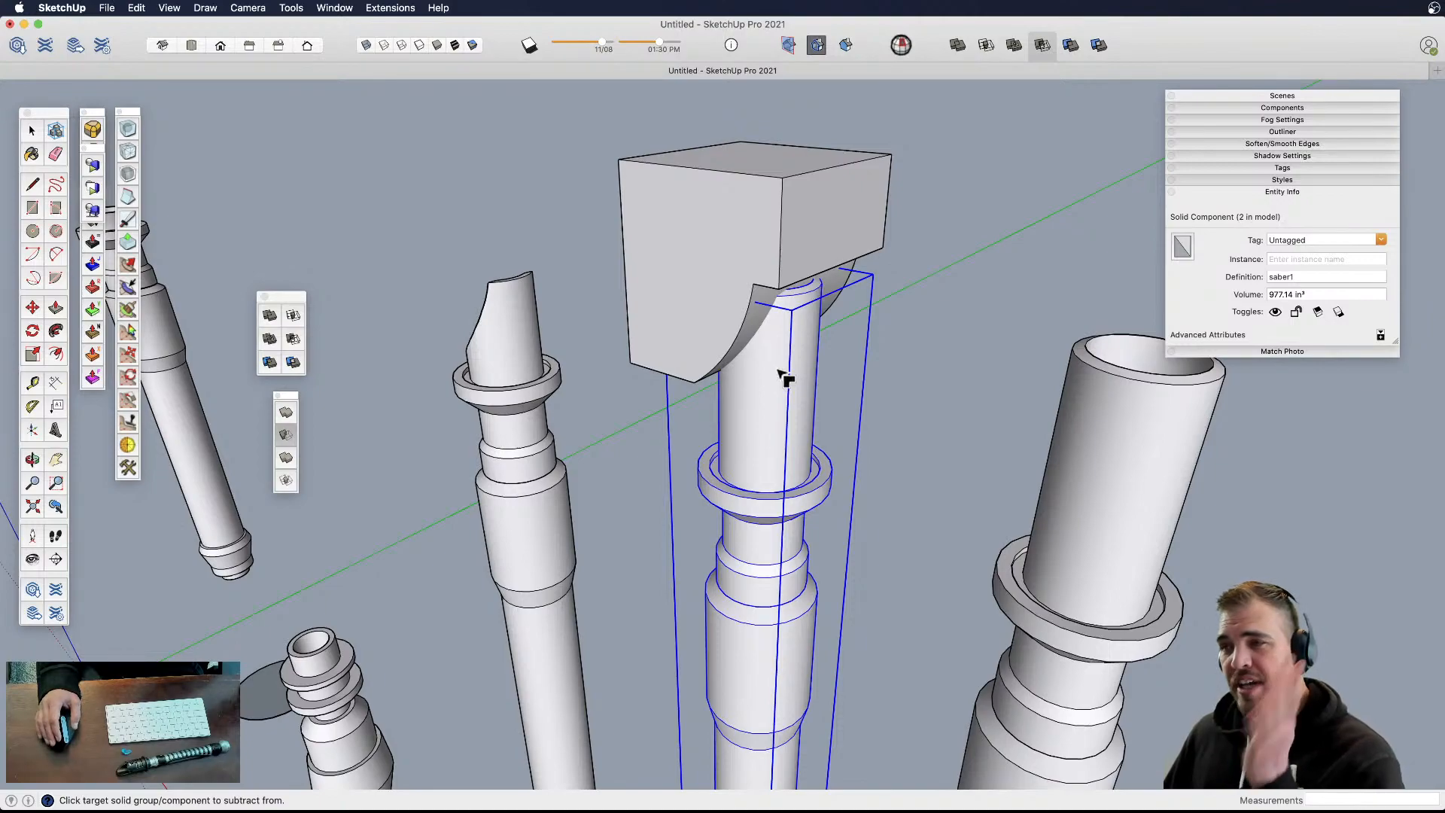
click(702, 268)
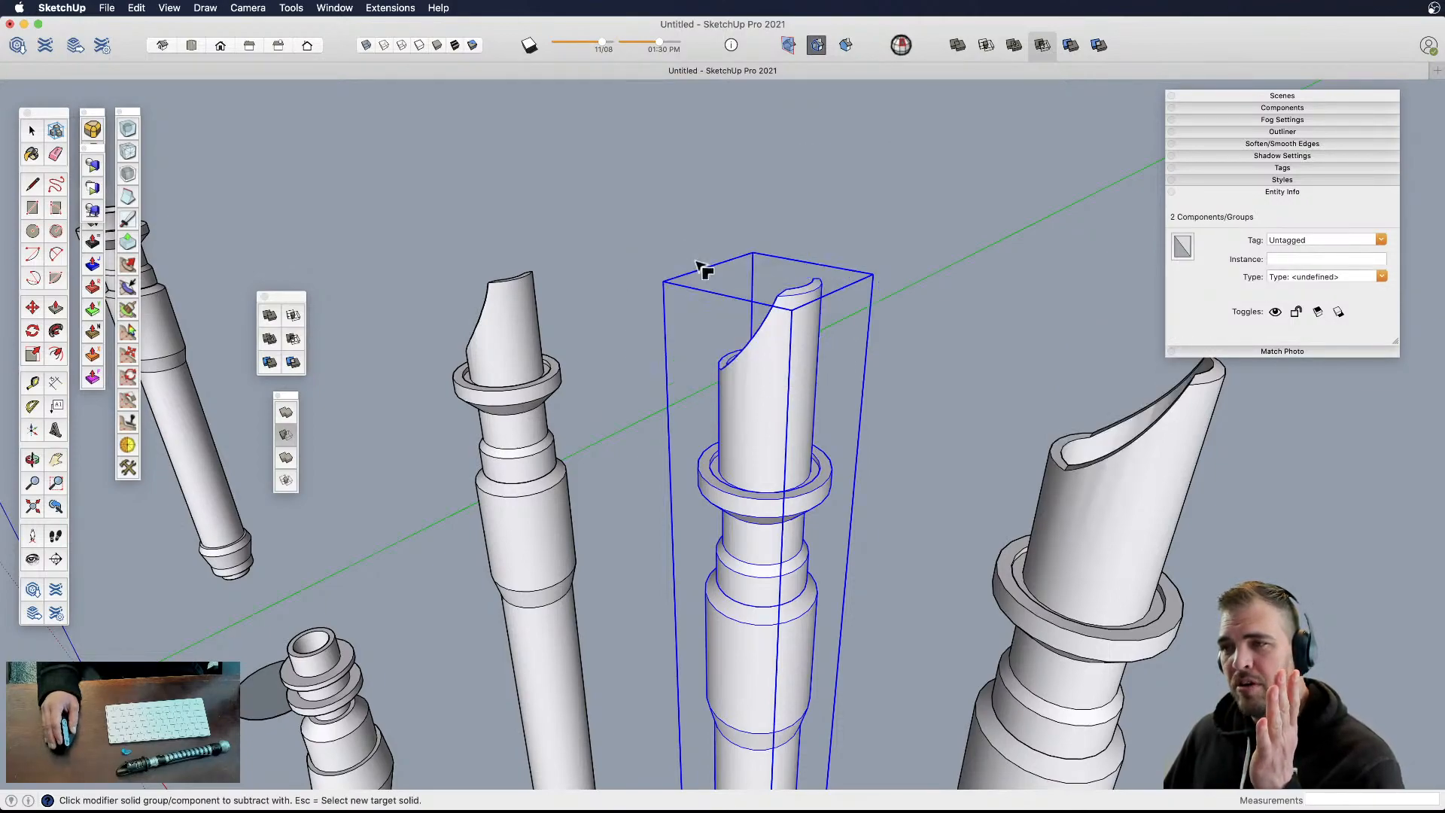
key(space)
scroll(831, 410, down, 3)
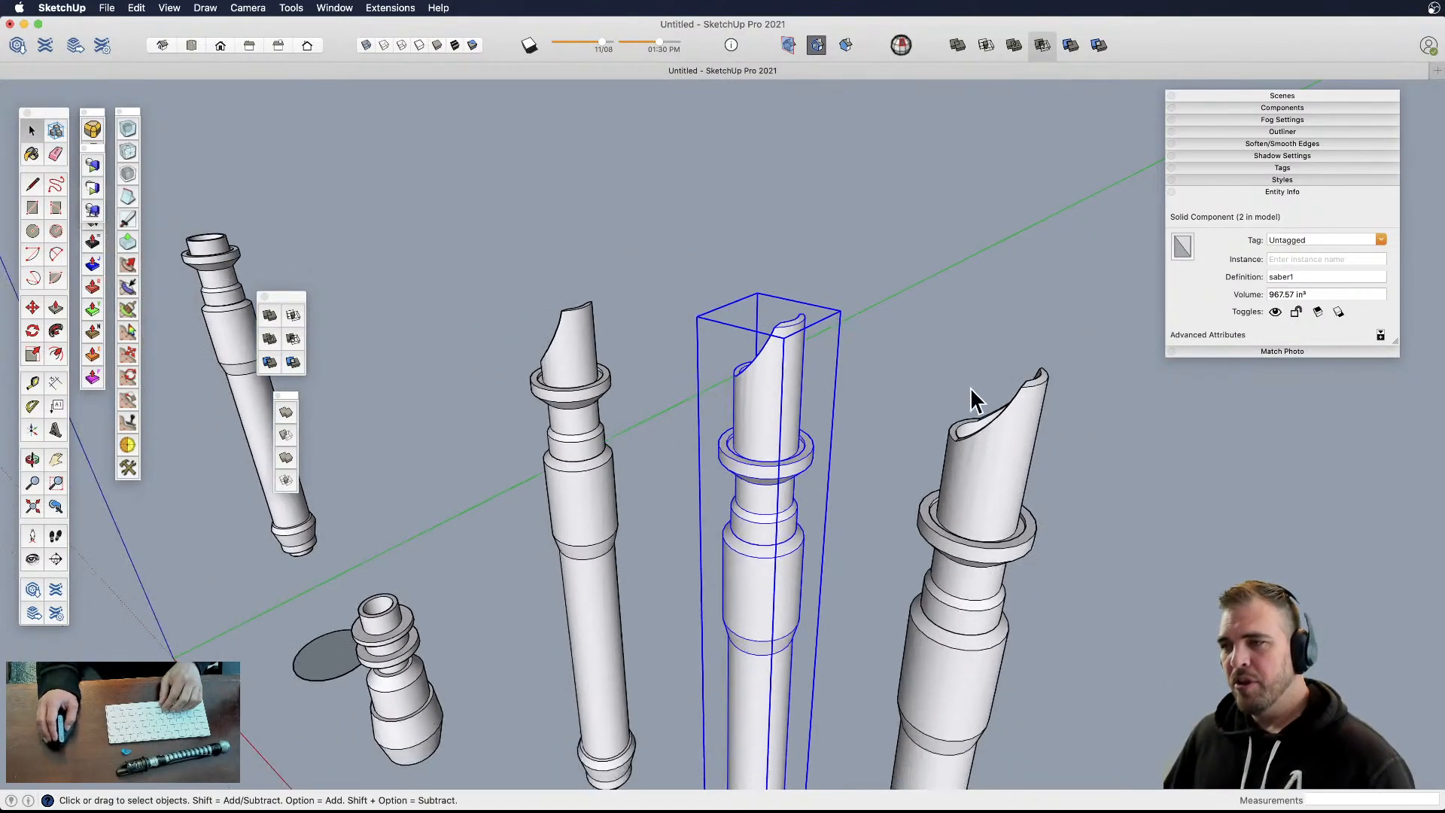
middle_drag(961, 455, 667, 424)
click(897, 414)
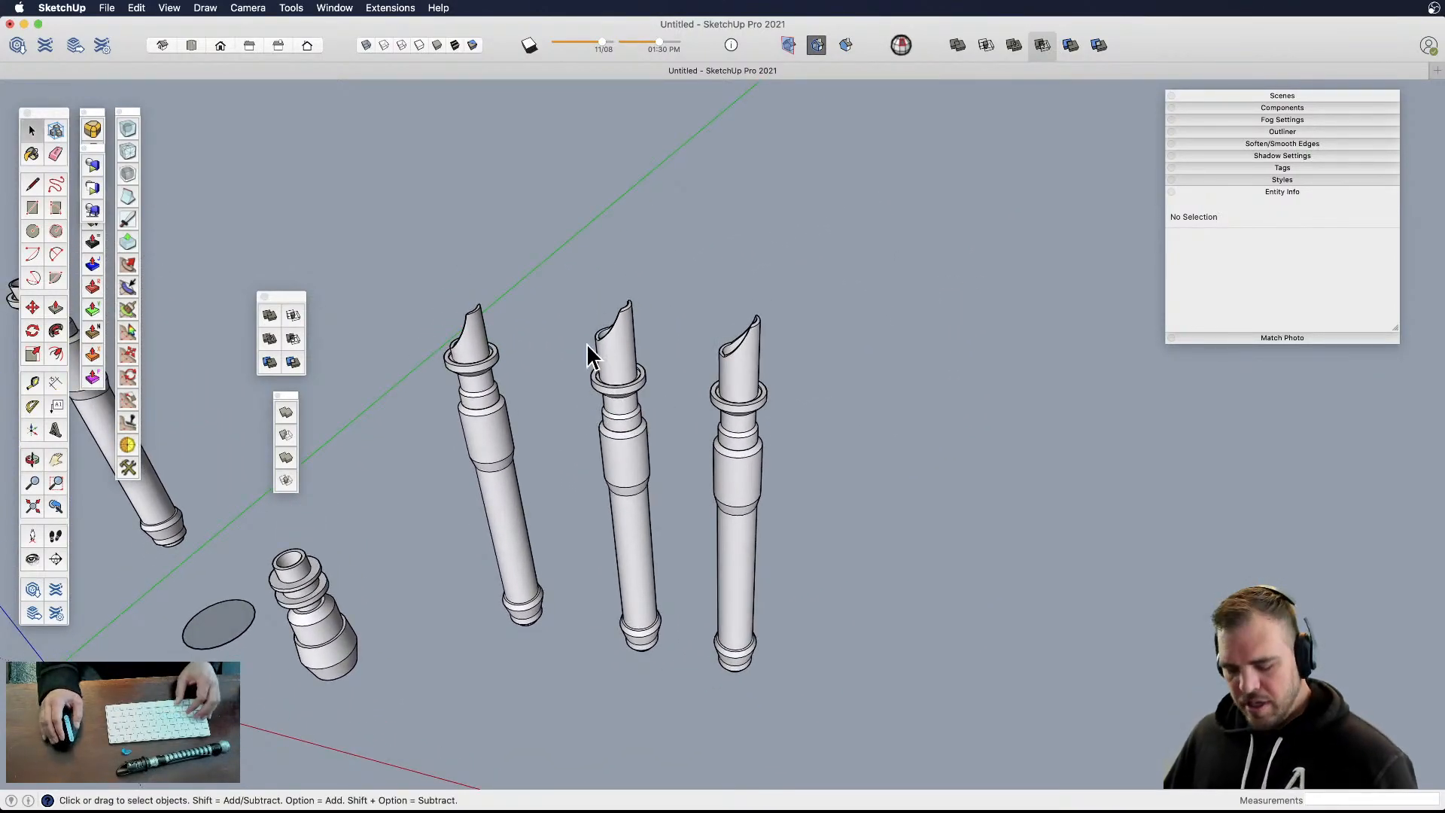
- Draw a rectangle about 5 5/8" by 5 1/4" in the front view, between the emitter tubes of two cut hilts
scroll(584, 344, up, 6)
middle_drag(602, 376, 626, 204)
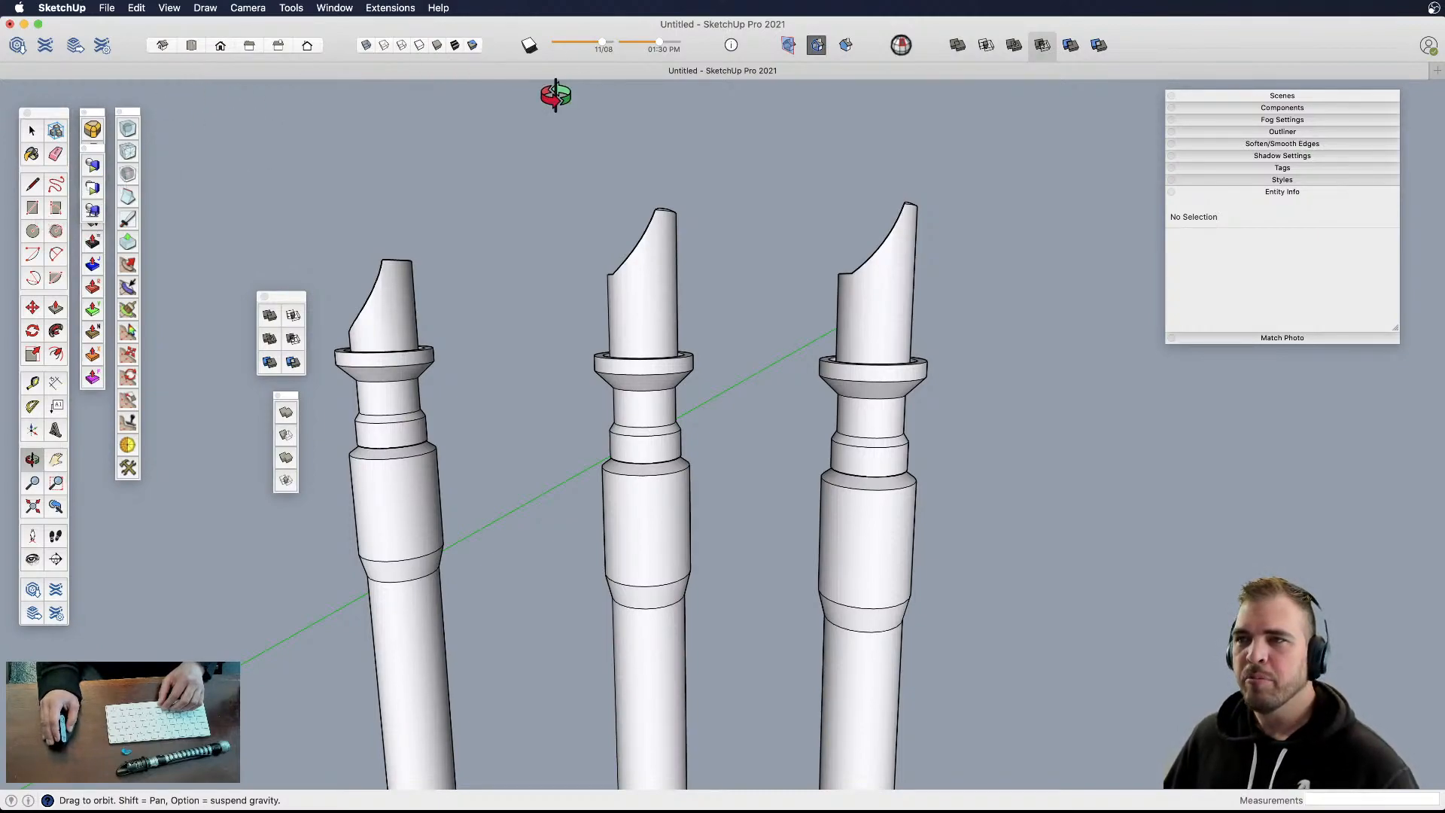
click(220, 44)
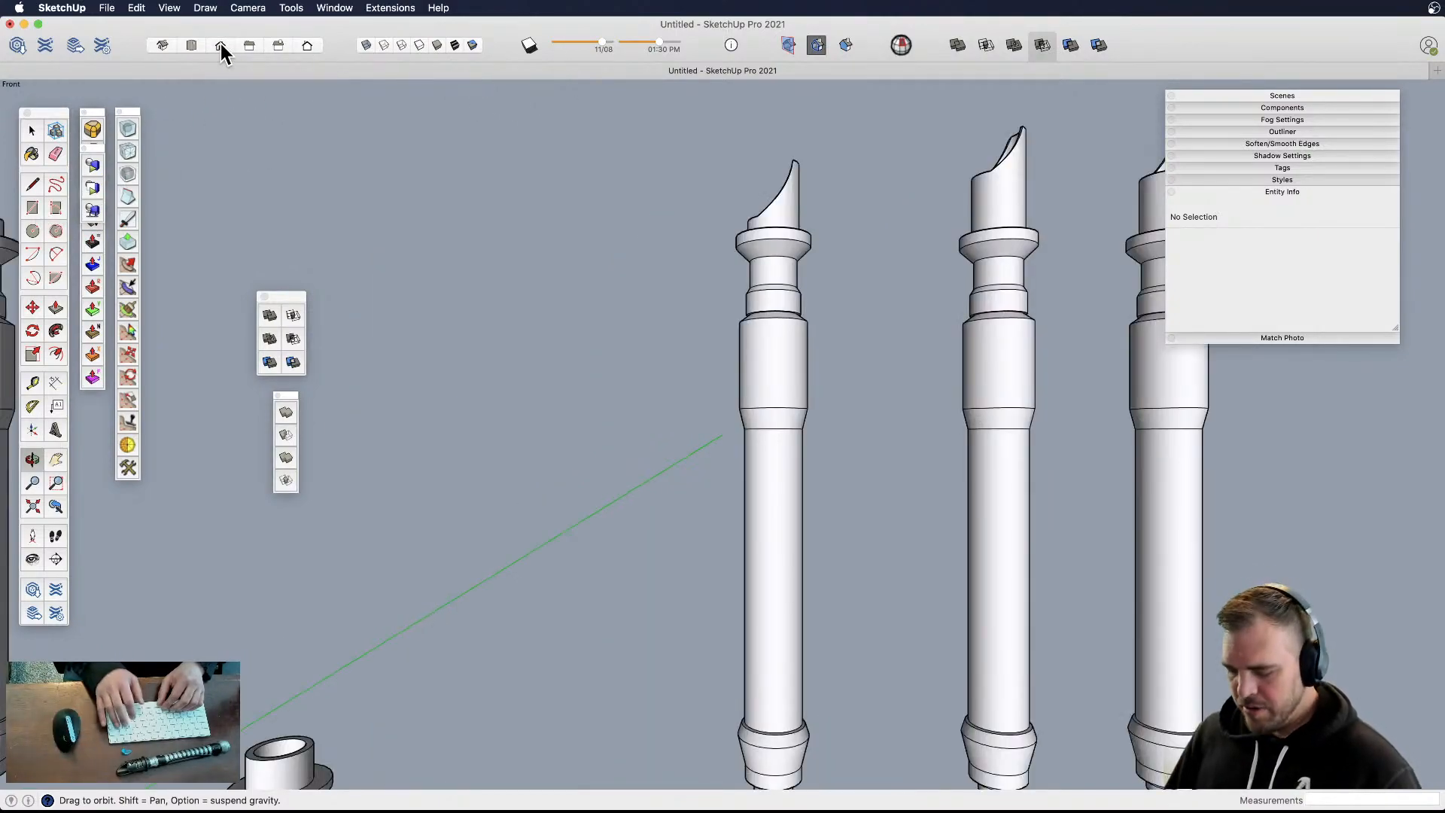
key(h)
drag(774, 232, 415, 372)
scroll(695, 295, up, 4)
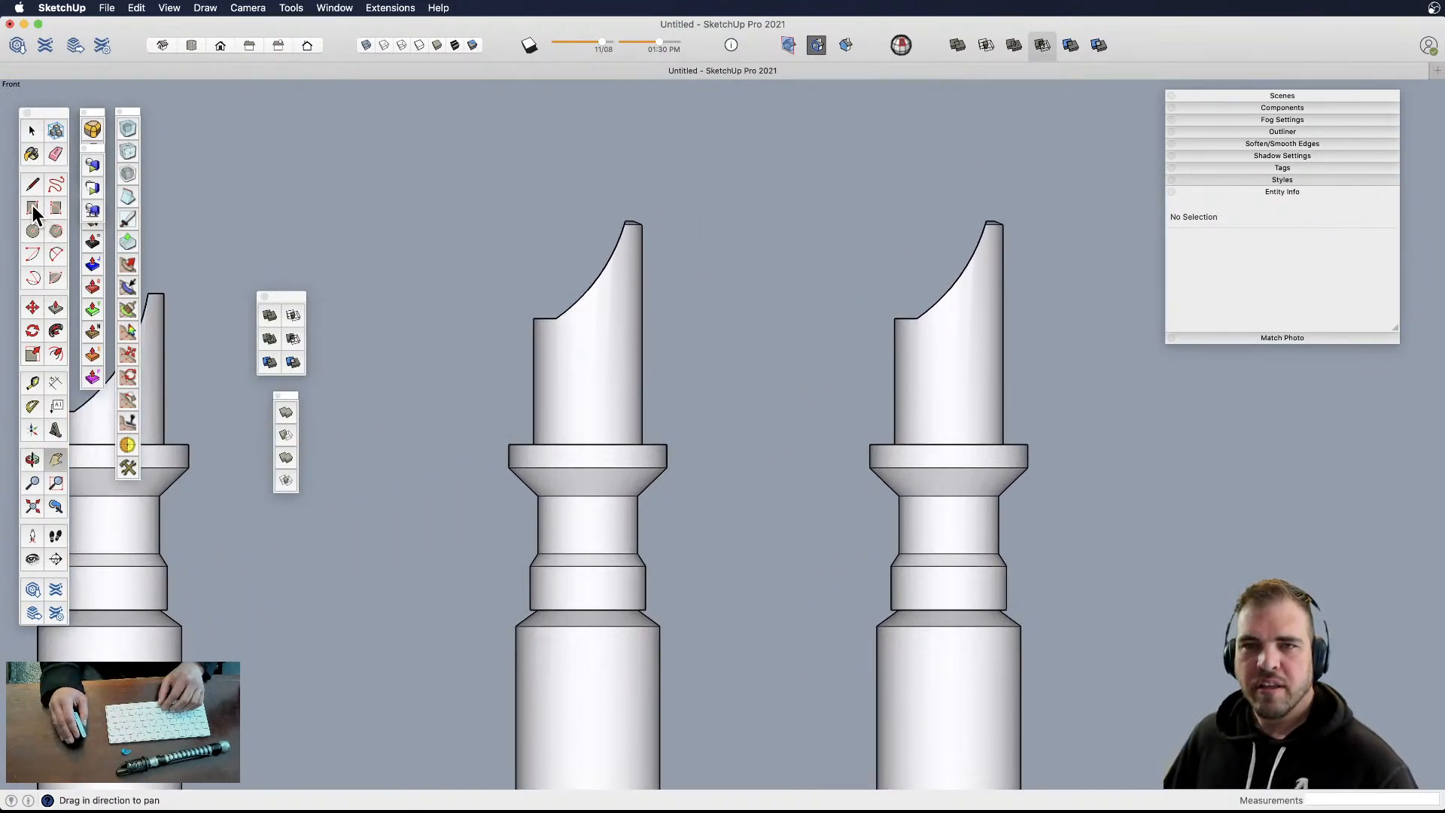
click(672, 420)
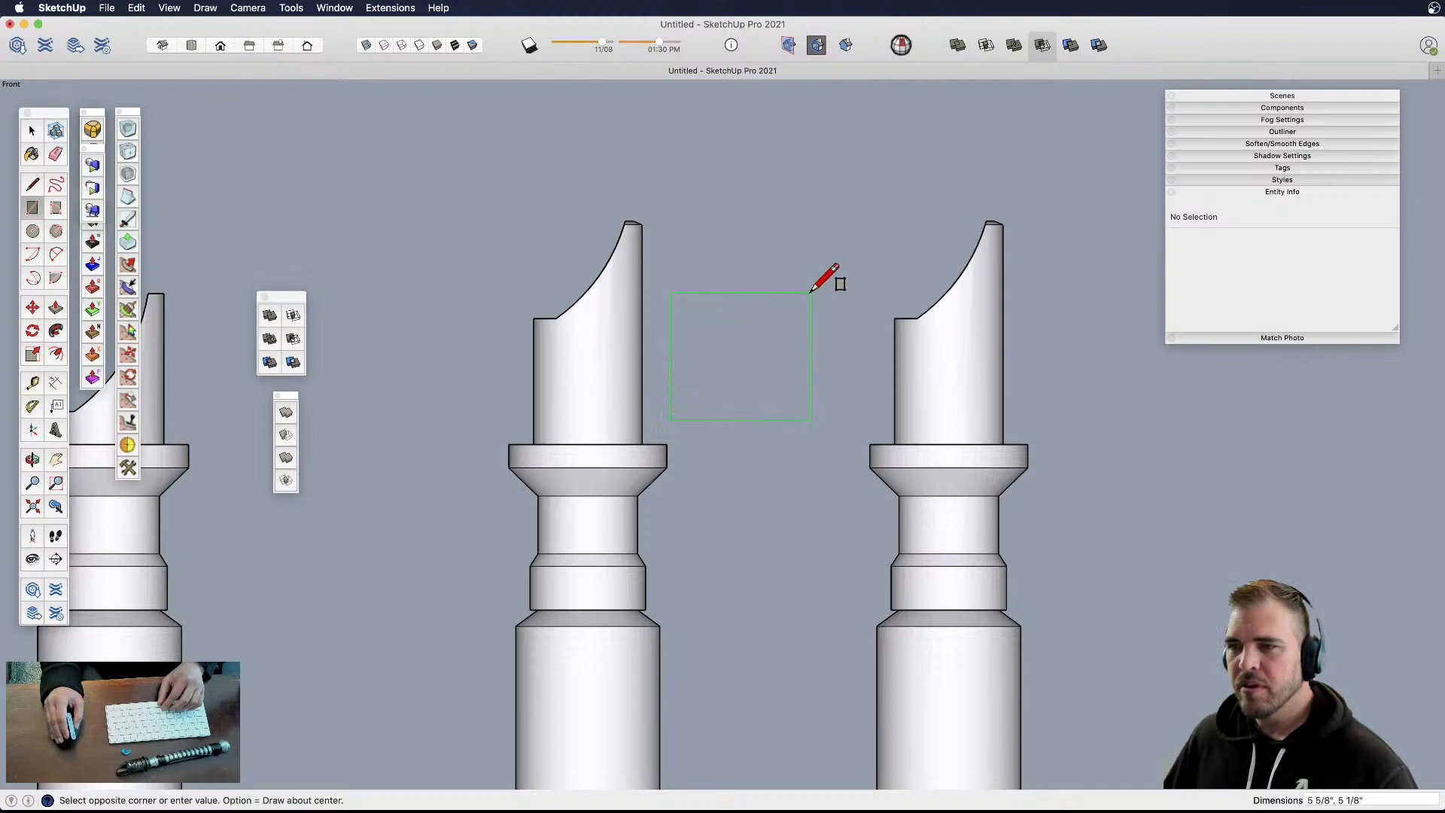
click(810, 292)
scroll(715, 339, up, 4)
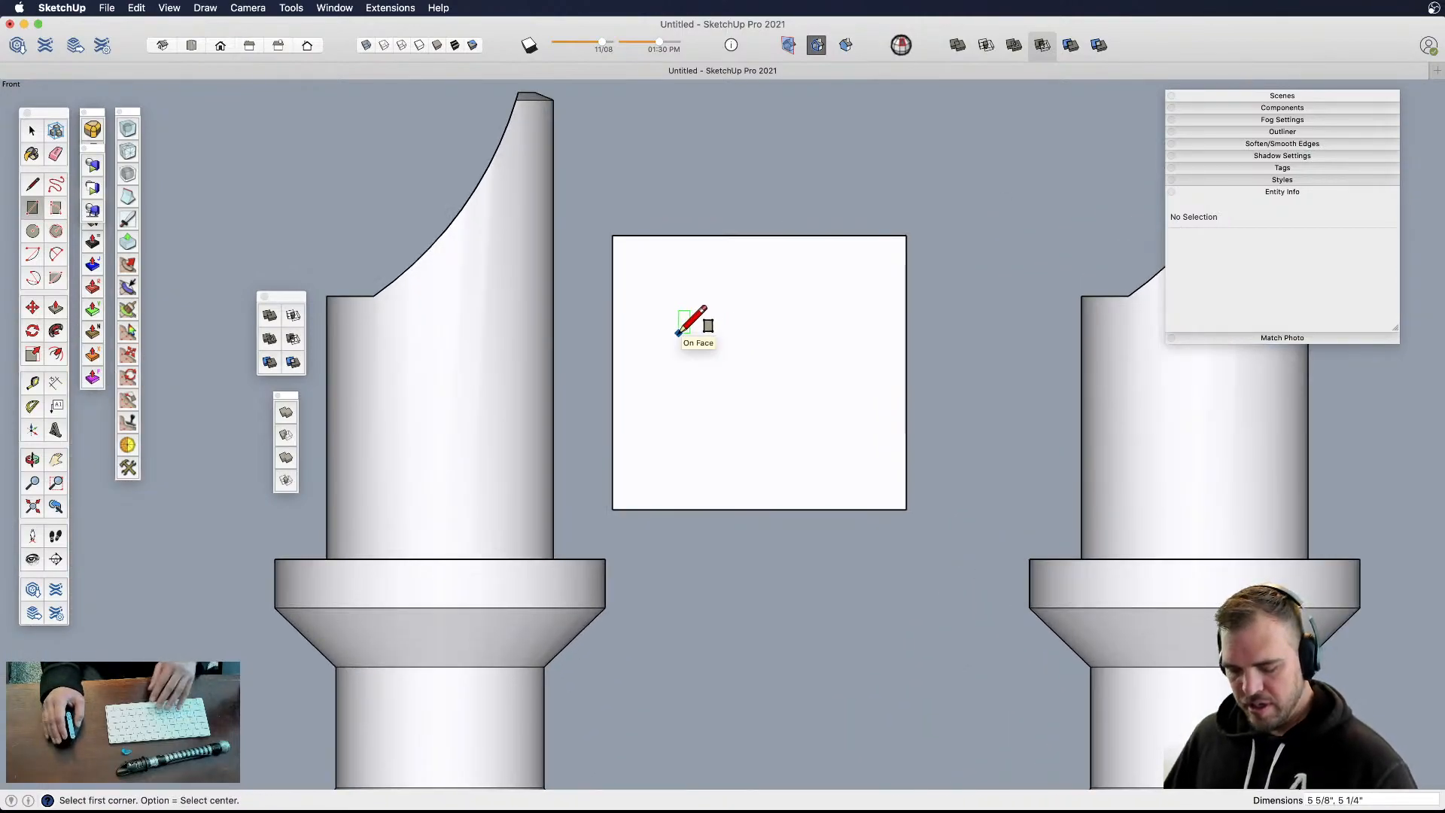
- Draw a slot about 2 5/8" by 11/16" inward from the rectangle's right edge and round its inner end with an arc
click(906, 316)
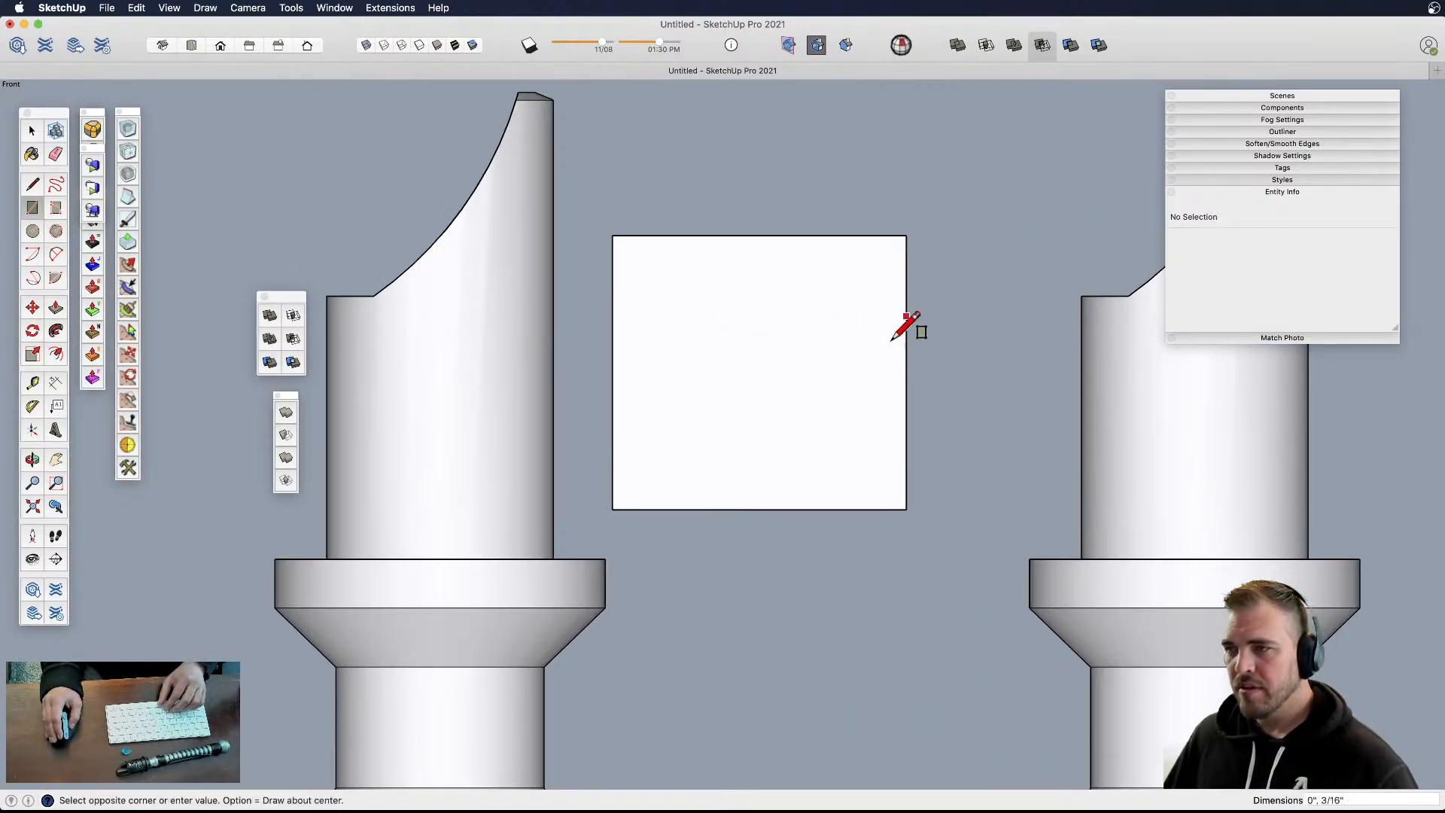
click(773, 352)
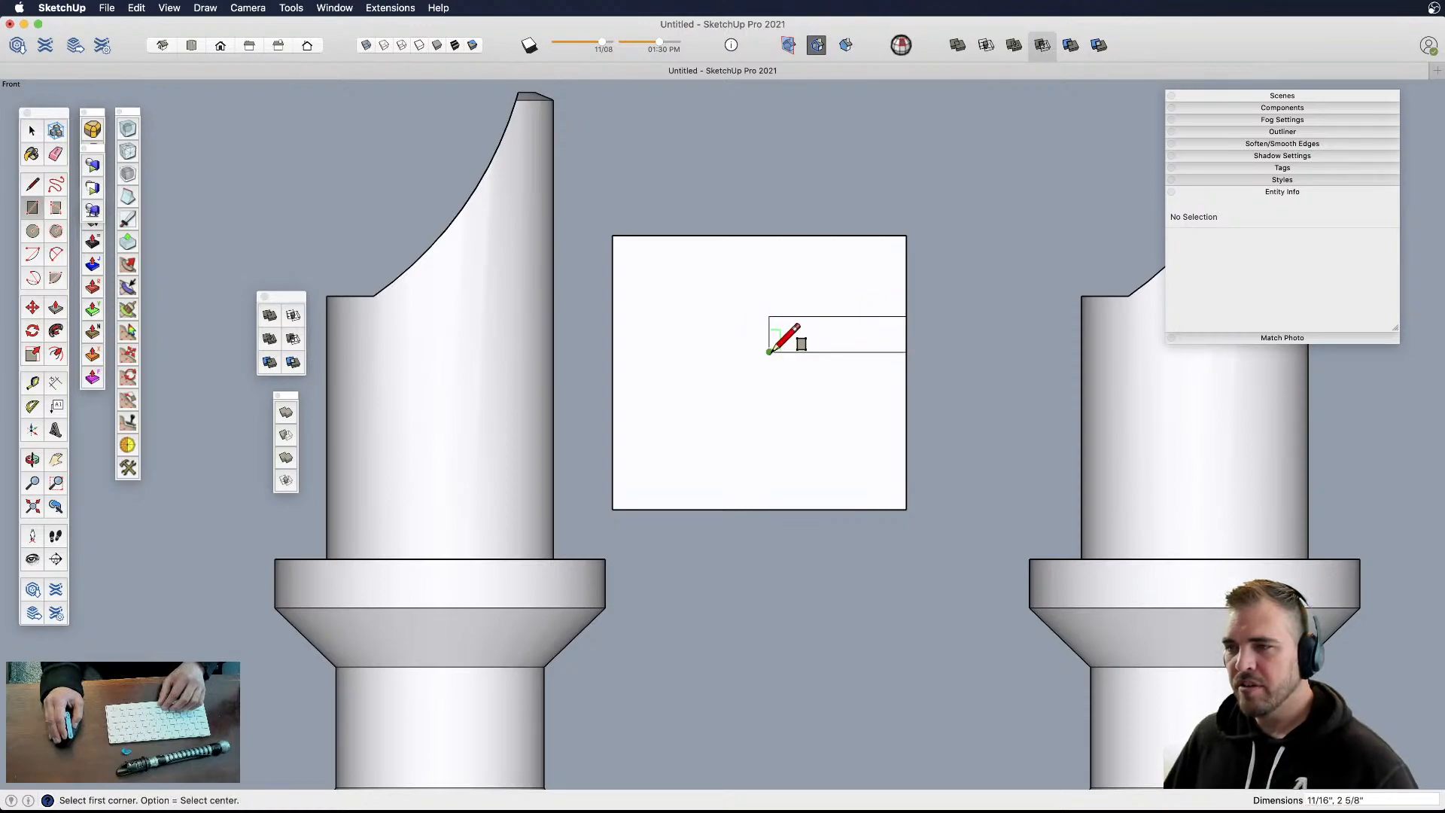
scroll(769, 354, up, 3)
key(a)
click(766, 355)
click(768, 301)
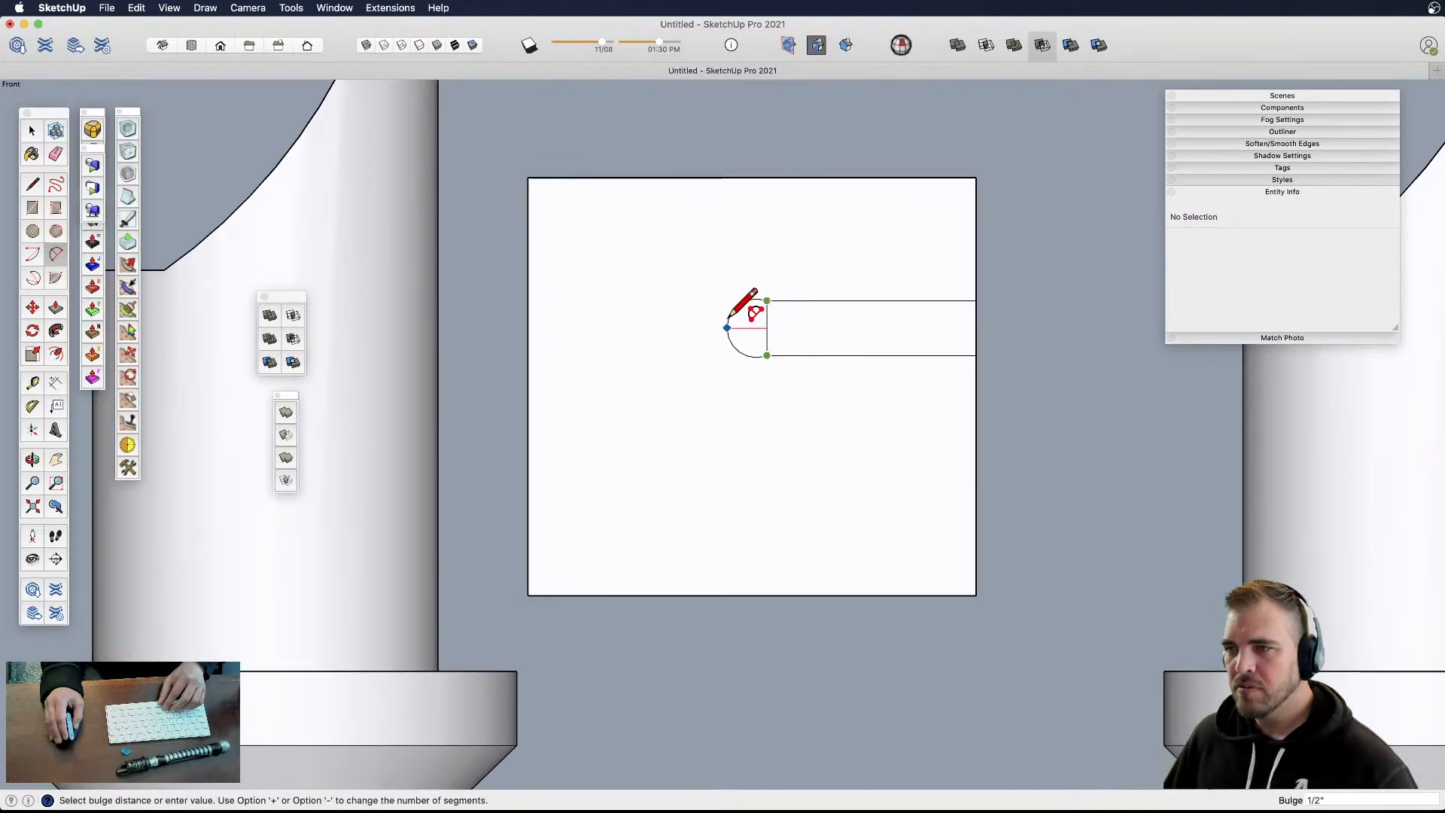
click(743, 317)
- Set the slot's end arc to 6 segments
key(space)
click(747, 314)
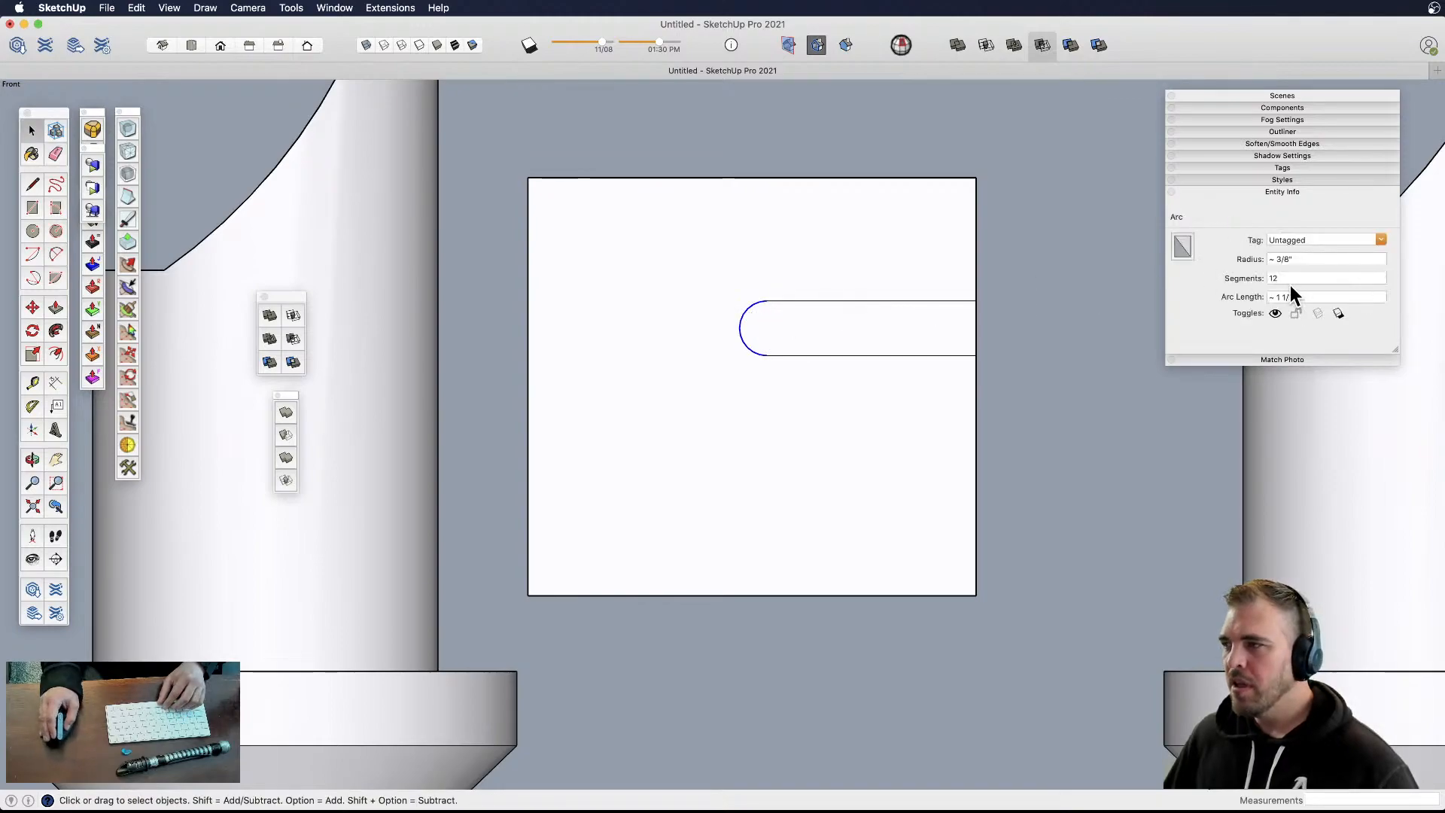
text(6)
key(Return)
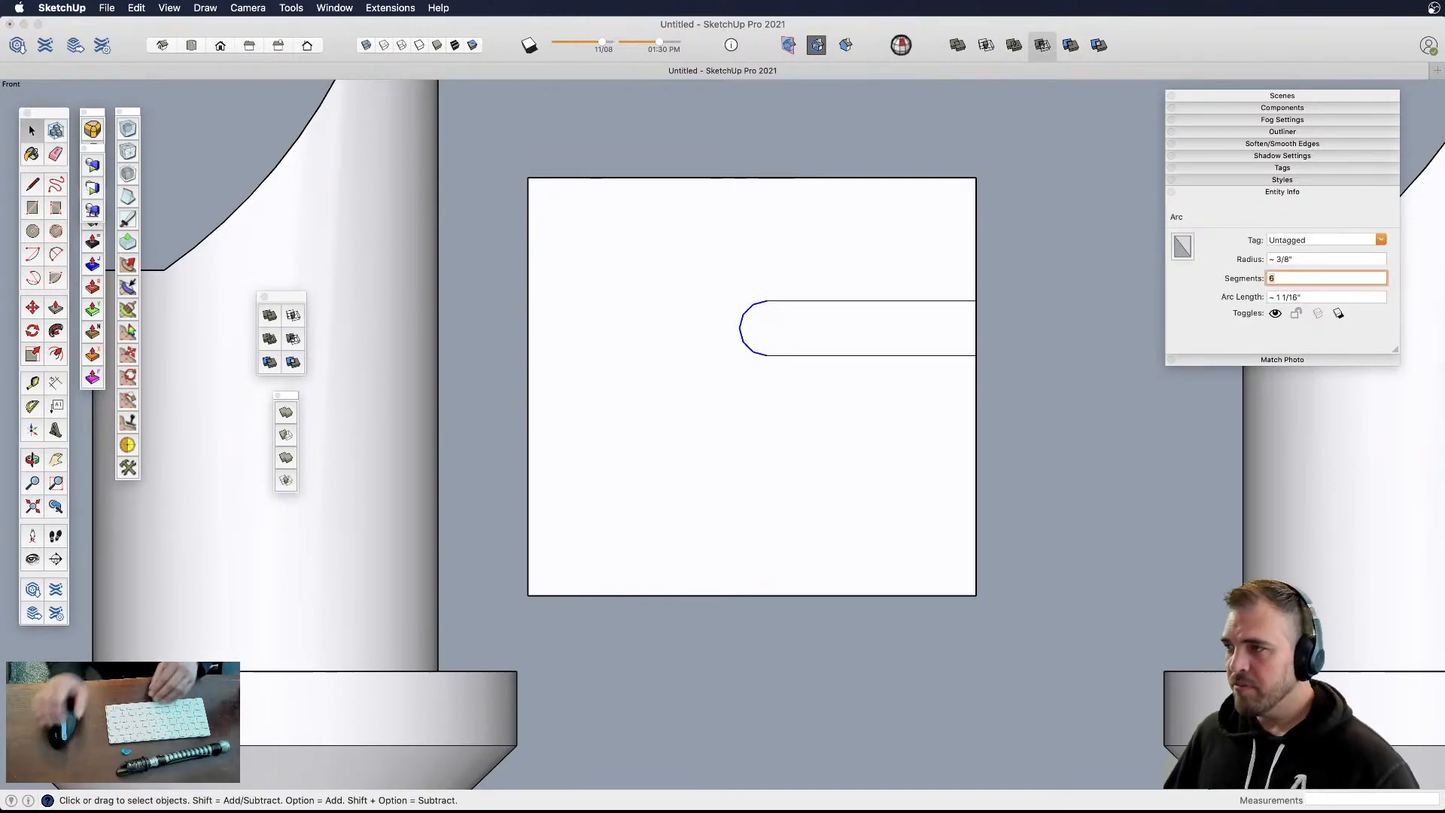
- Copy the slot face straight down about 1 3/16" and repeat it as 2x for evenly spaced slots
click(895, 336)
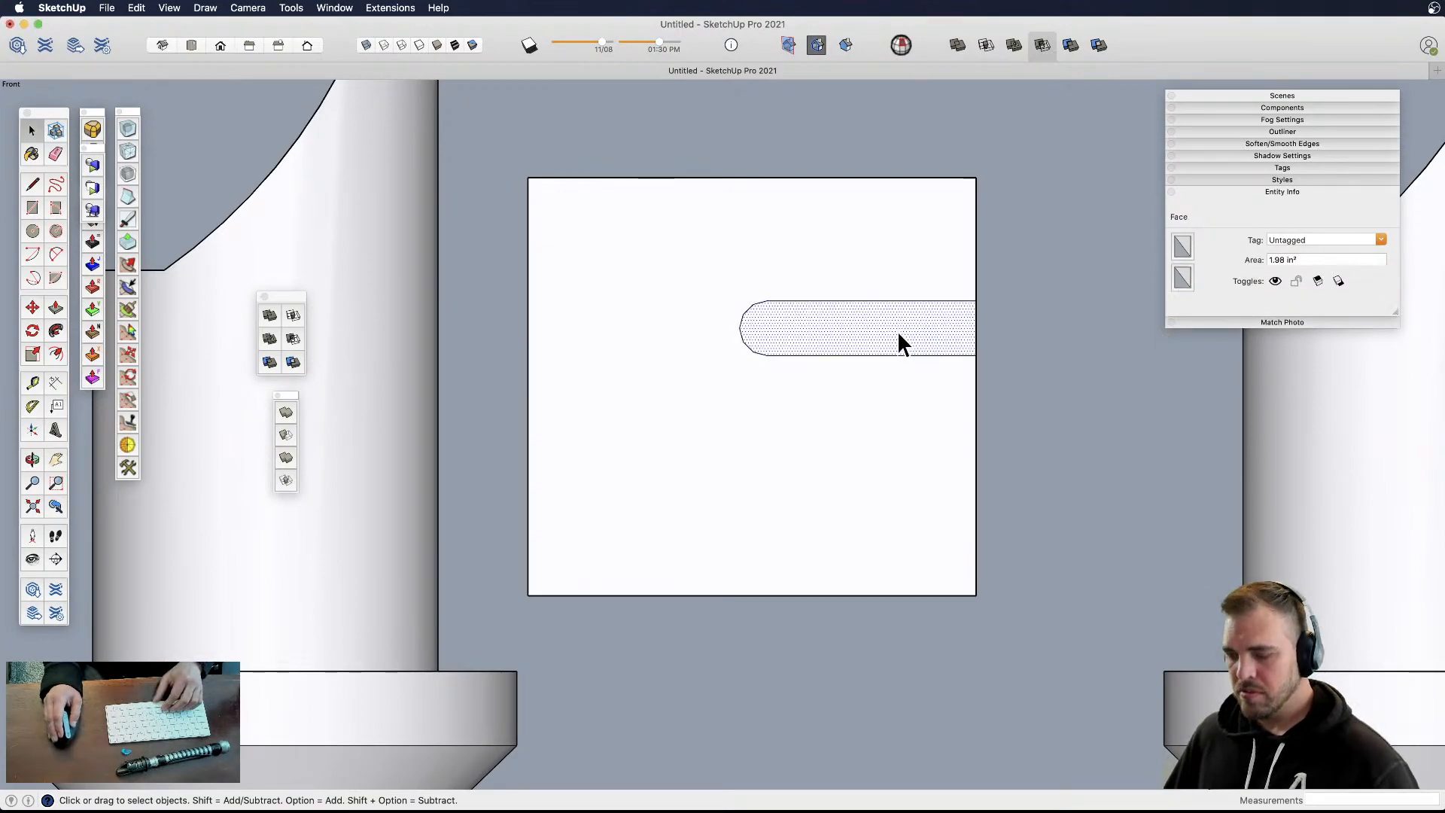
key(m)
click(901, 314)
key(alt)
click(898, 407)
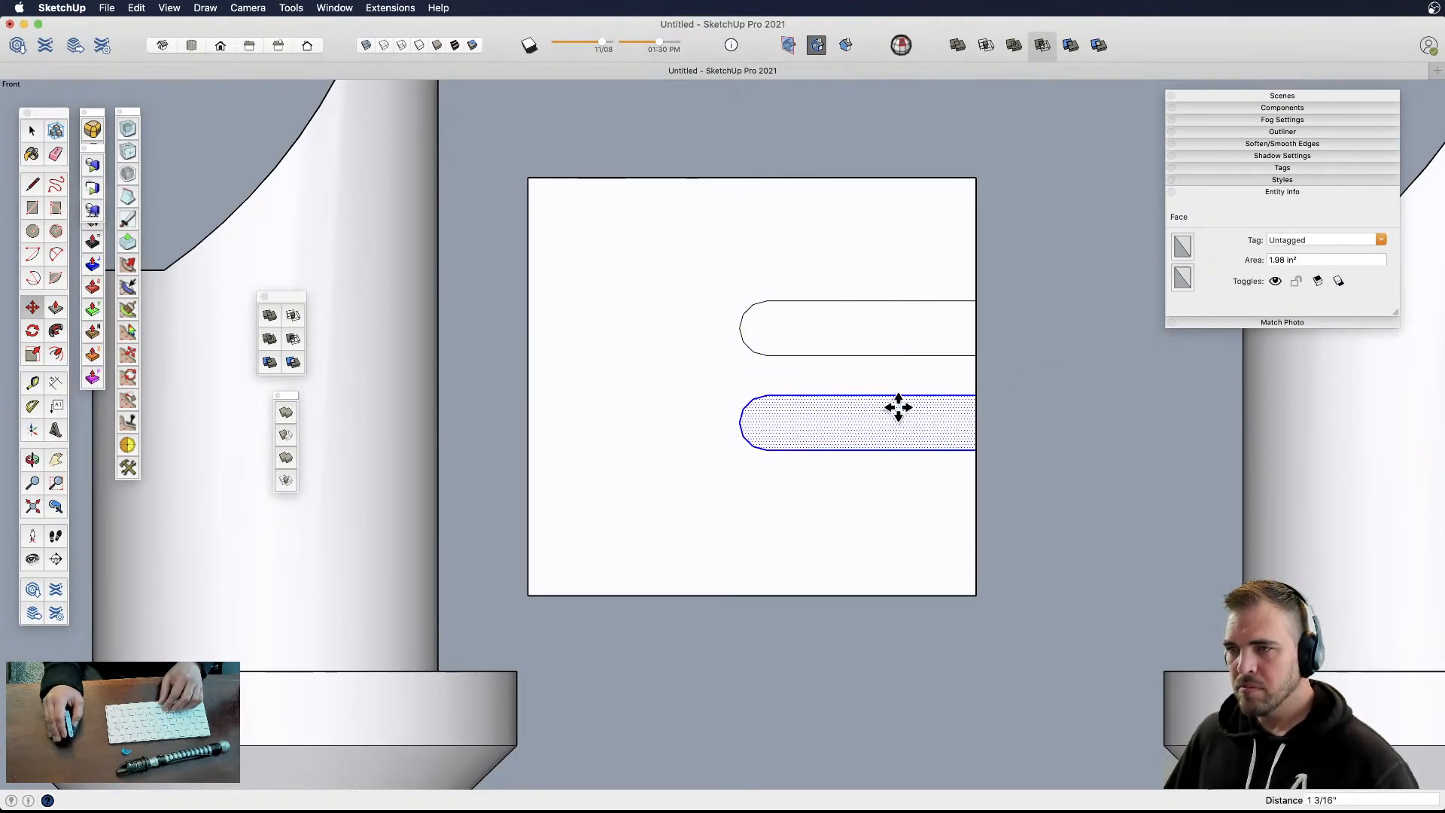
text(2x)
key(Return)
- Erase the surrounding rectangle's edges so that only the three rounded slot profiles are left
key(e)
mouse_move(1013, 193)
mouse_down()
mouse_move(961, 189)
mouse_move(923, 155)
mouse_move(547, 266)
mouse_up()
drag(651, 533, 712, 599)
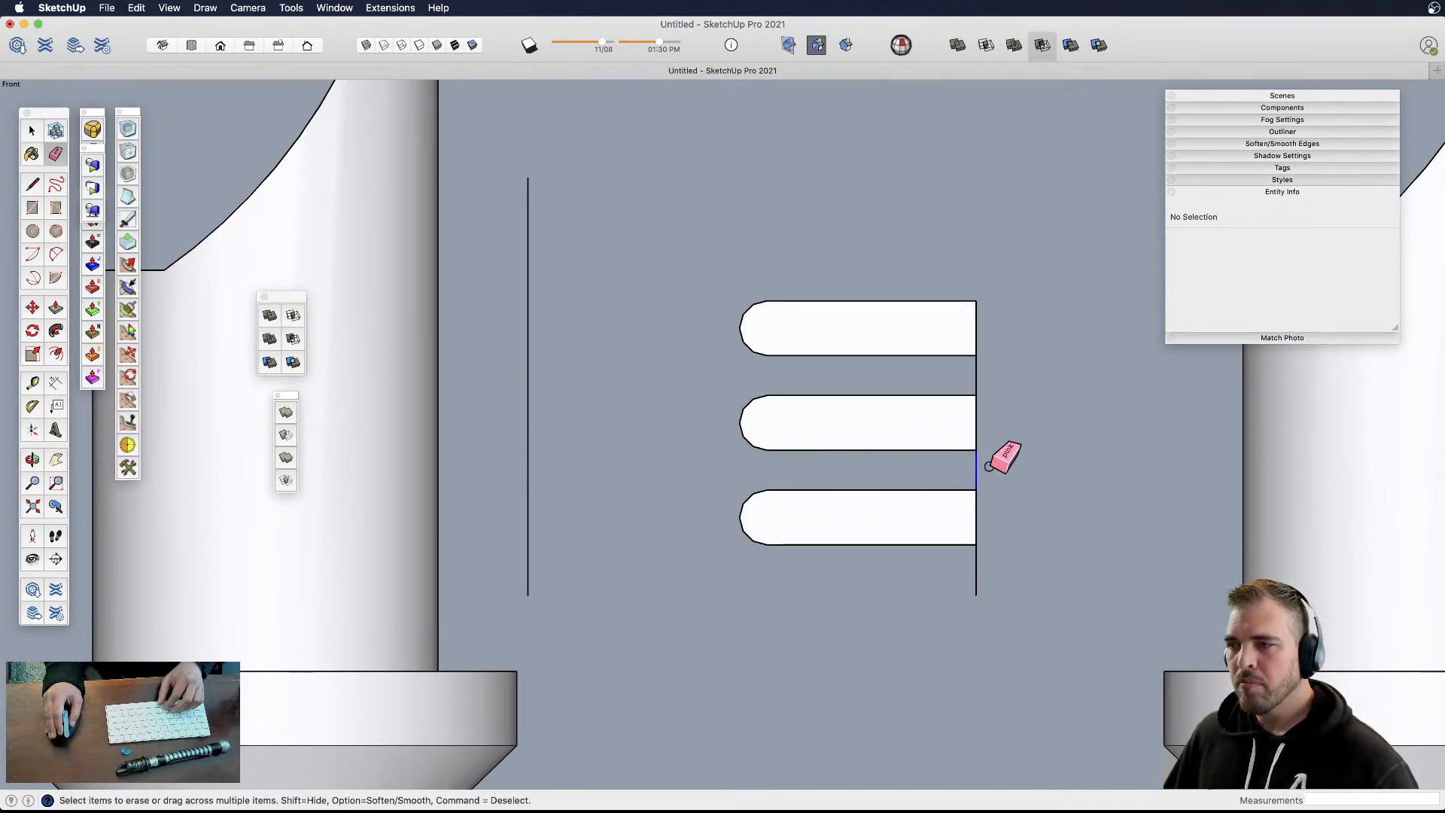
click(526, 447)
- Push/Pull the three slot profiles about 6 3/4" each into equally long bars
scroll(677, 490, down, 3)
mouse_move(677, 490)
middle_down()
mouse_move(855, 400)
mouse_move(564, 596)
middle_up()
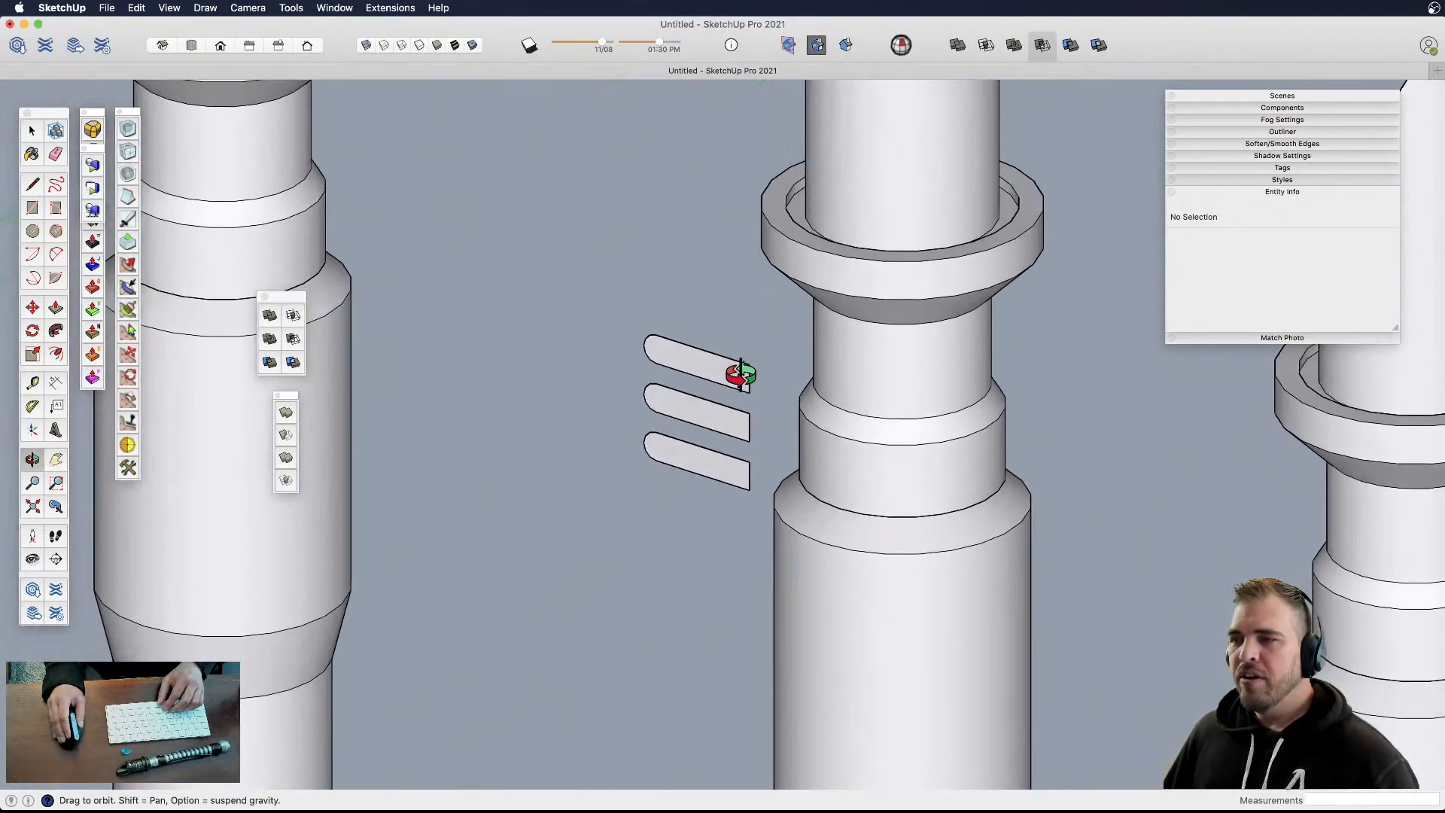
key(p)
drag(716, 377, 510, 442)
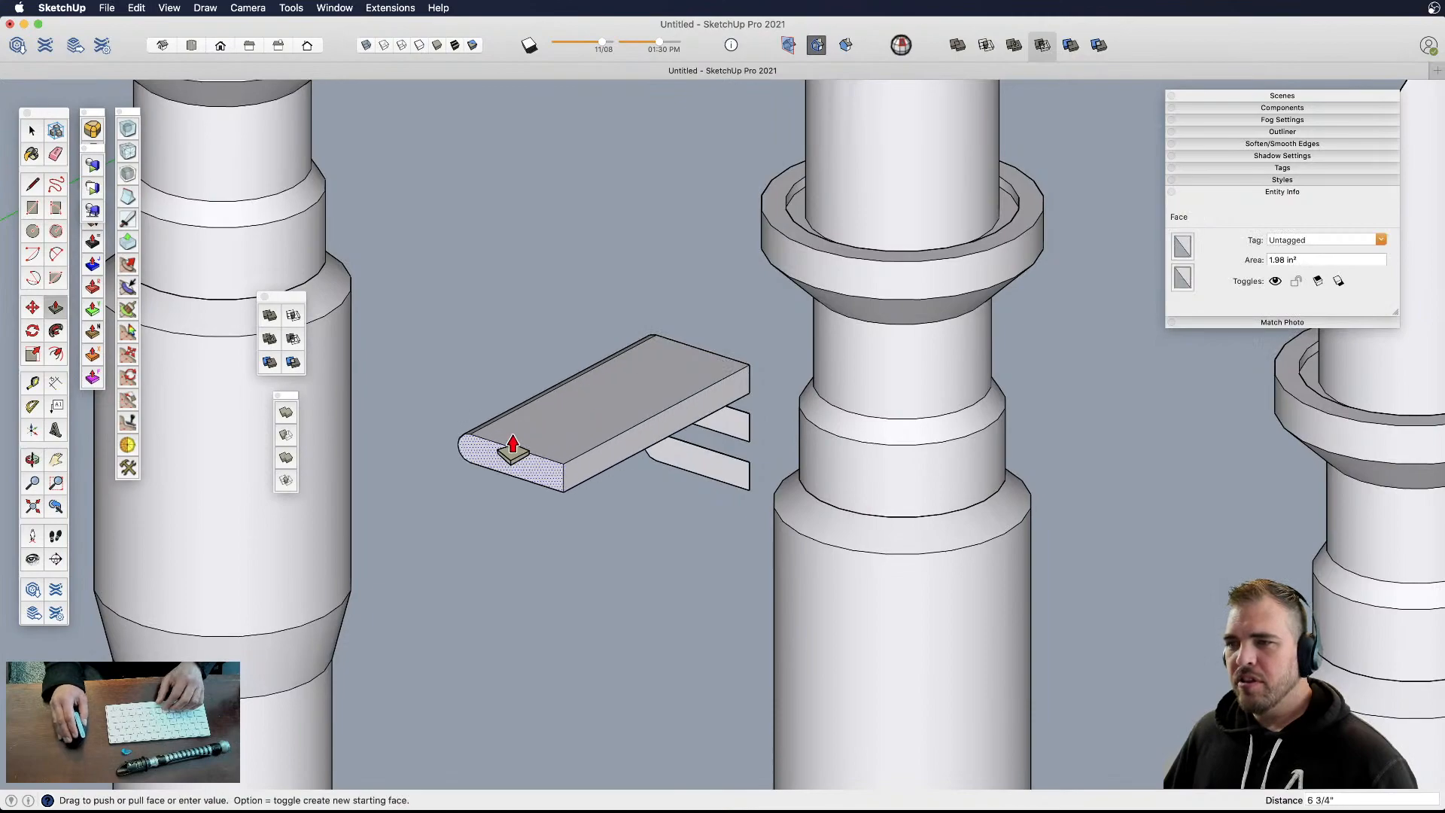
double_click(721, 437)
double_click(724, 479)
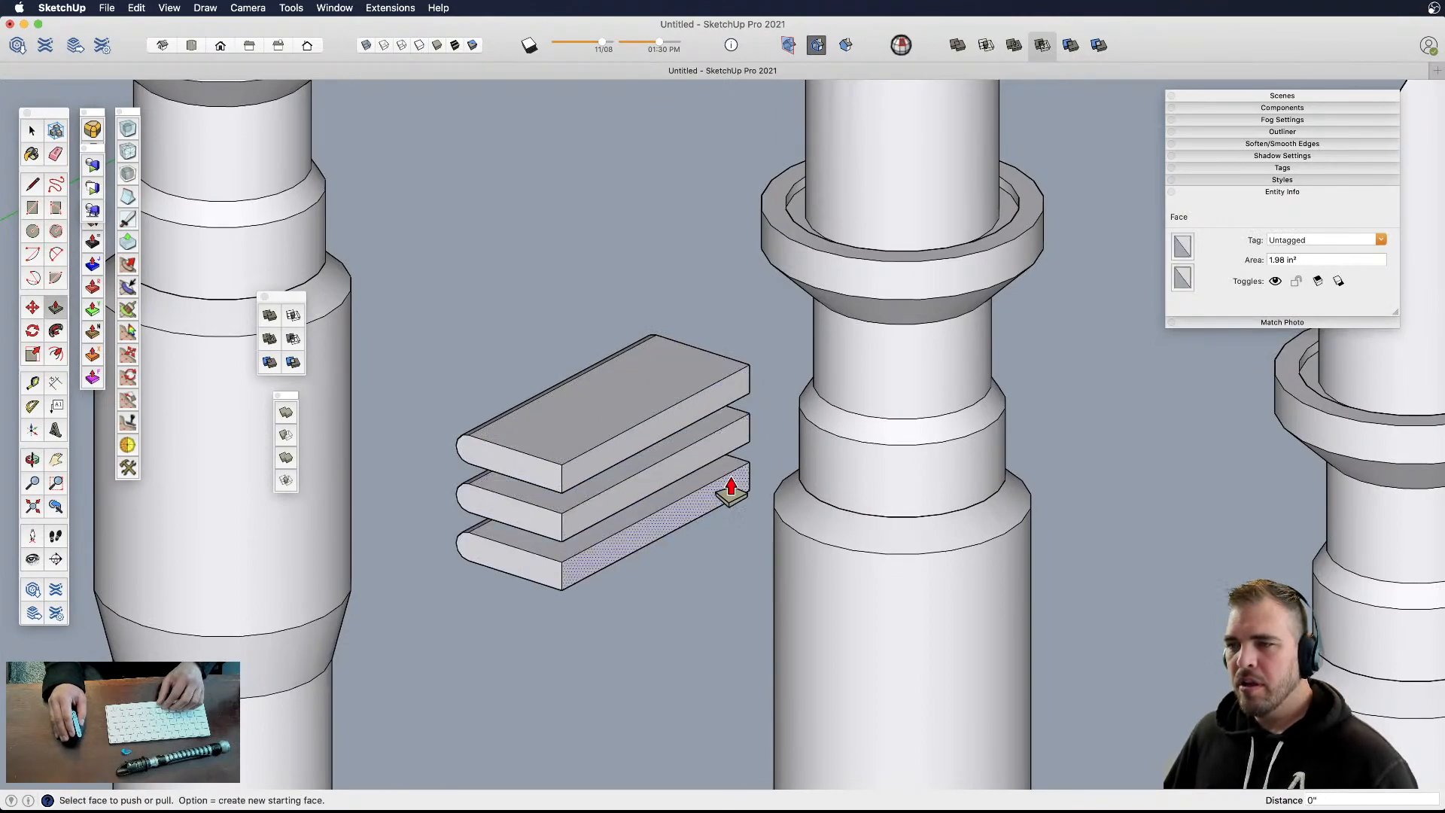
key(r)
click(562, 465)
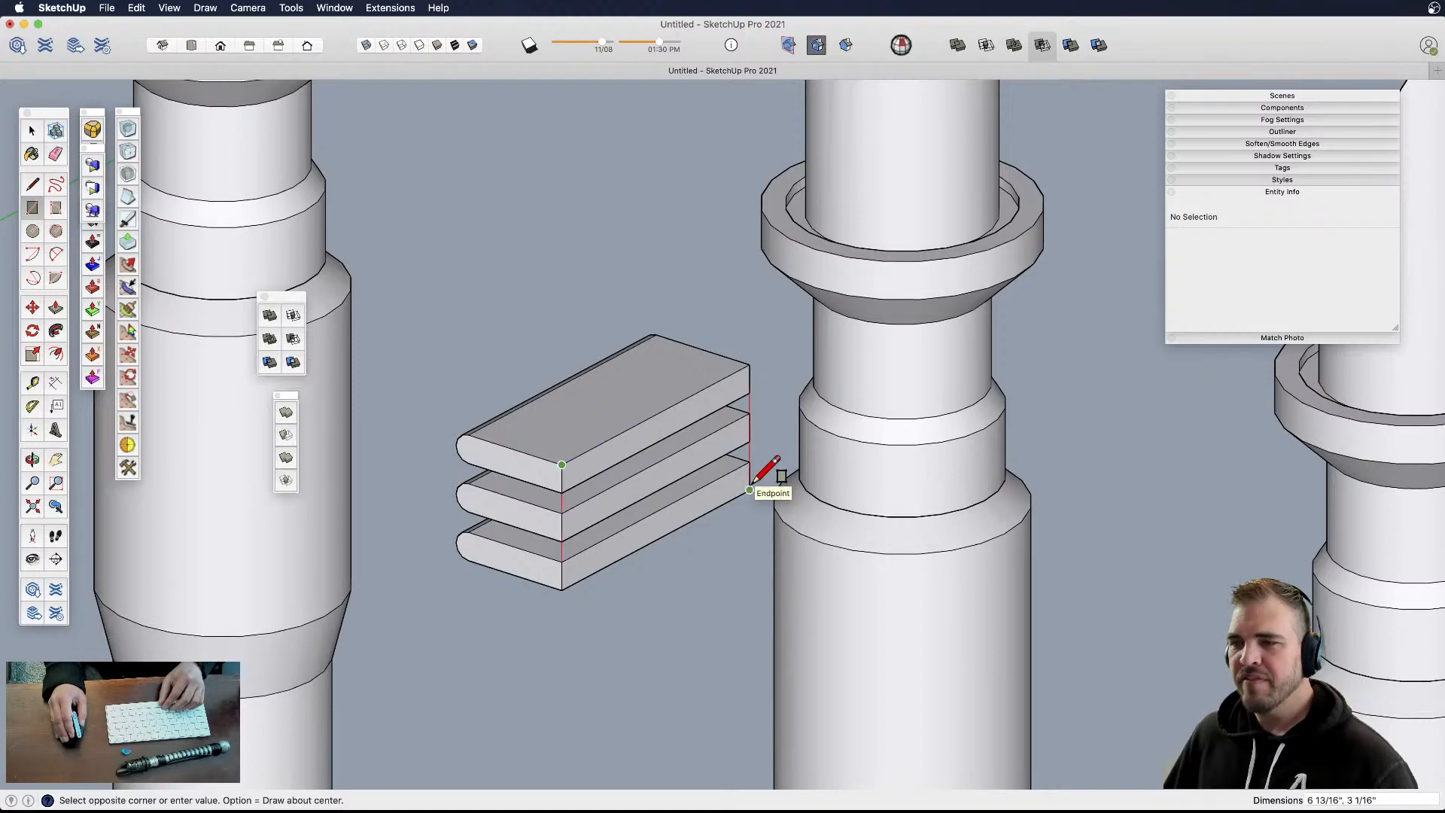
key(space)
- Make each of the three bars its own group and select all three together
scroll(752, 484, down, 3)
middle_drag(752, 485, 788, 516)
triple_click(589, 459)
click(602, 491)
shift+click(594, 522)
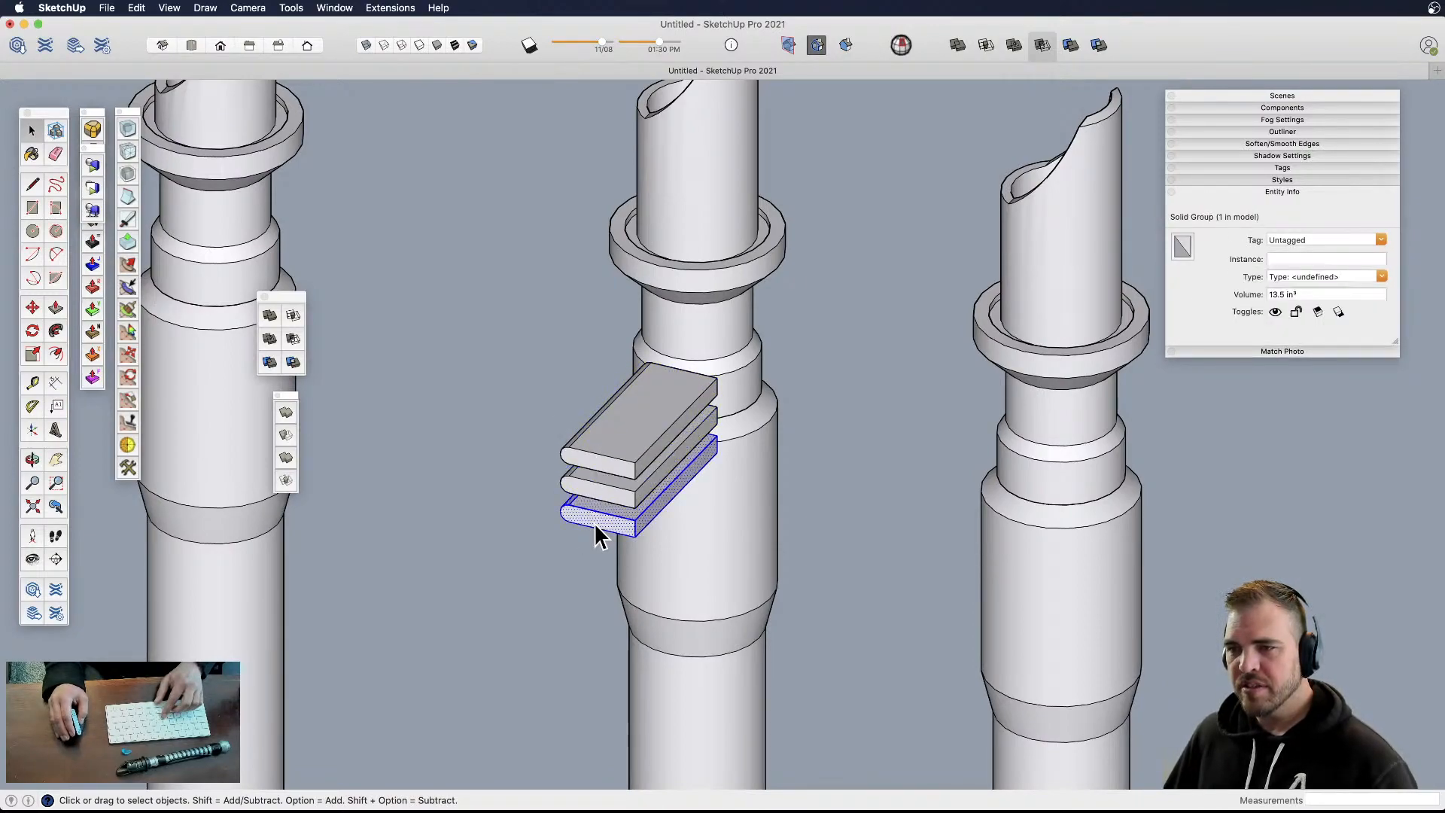
shift+click(602, 463)
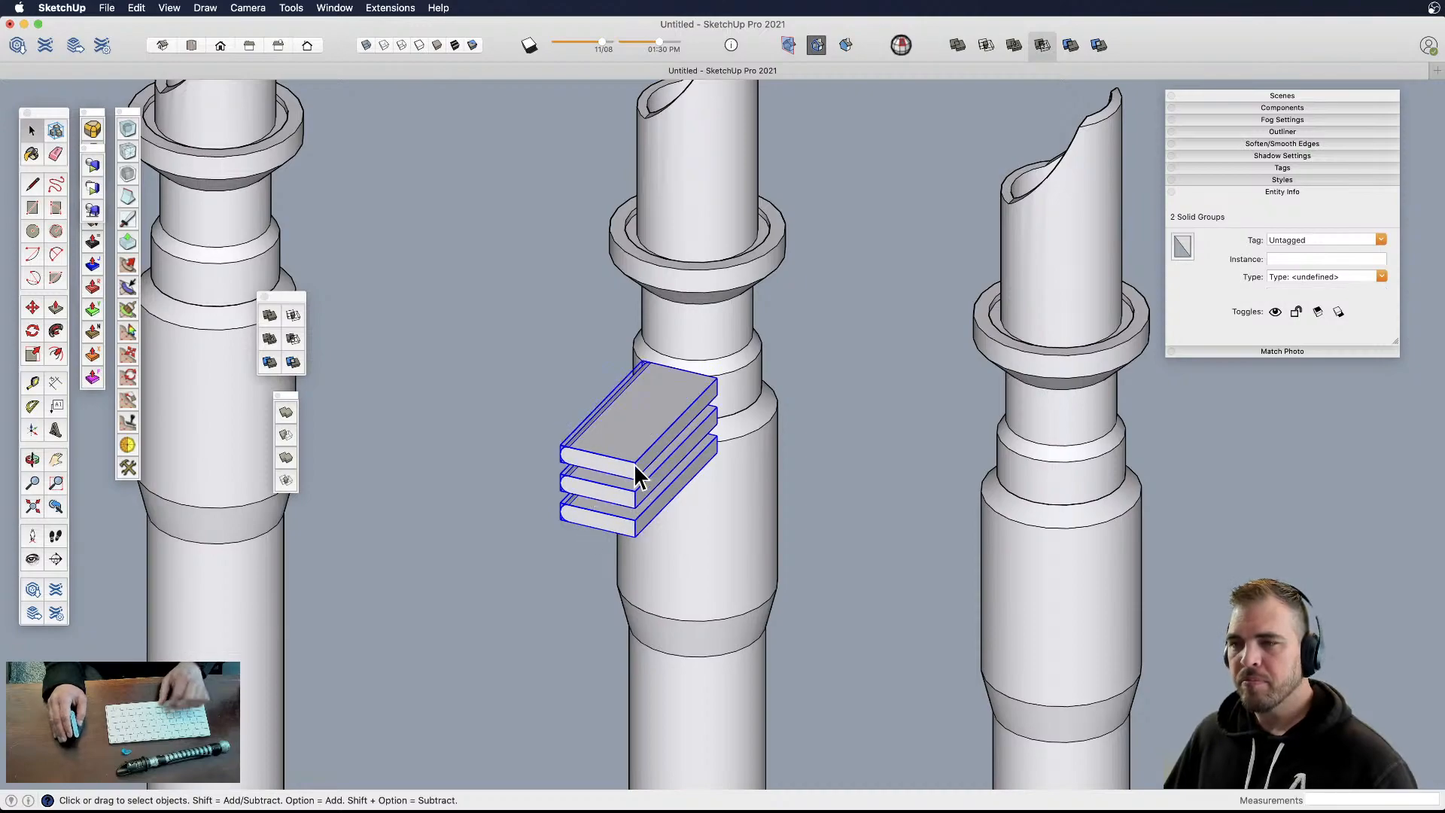
- Move the three bar groups into the side of the middle hilt's emitter tube, just above its collar
middle_drag(638, 477, 518, 614)
key(shift+p)
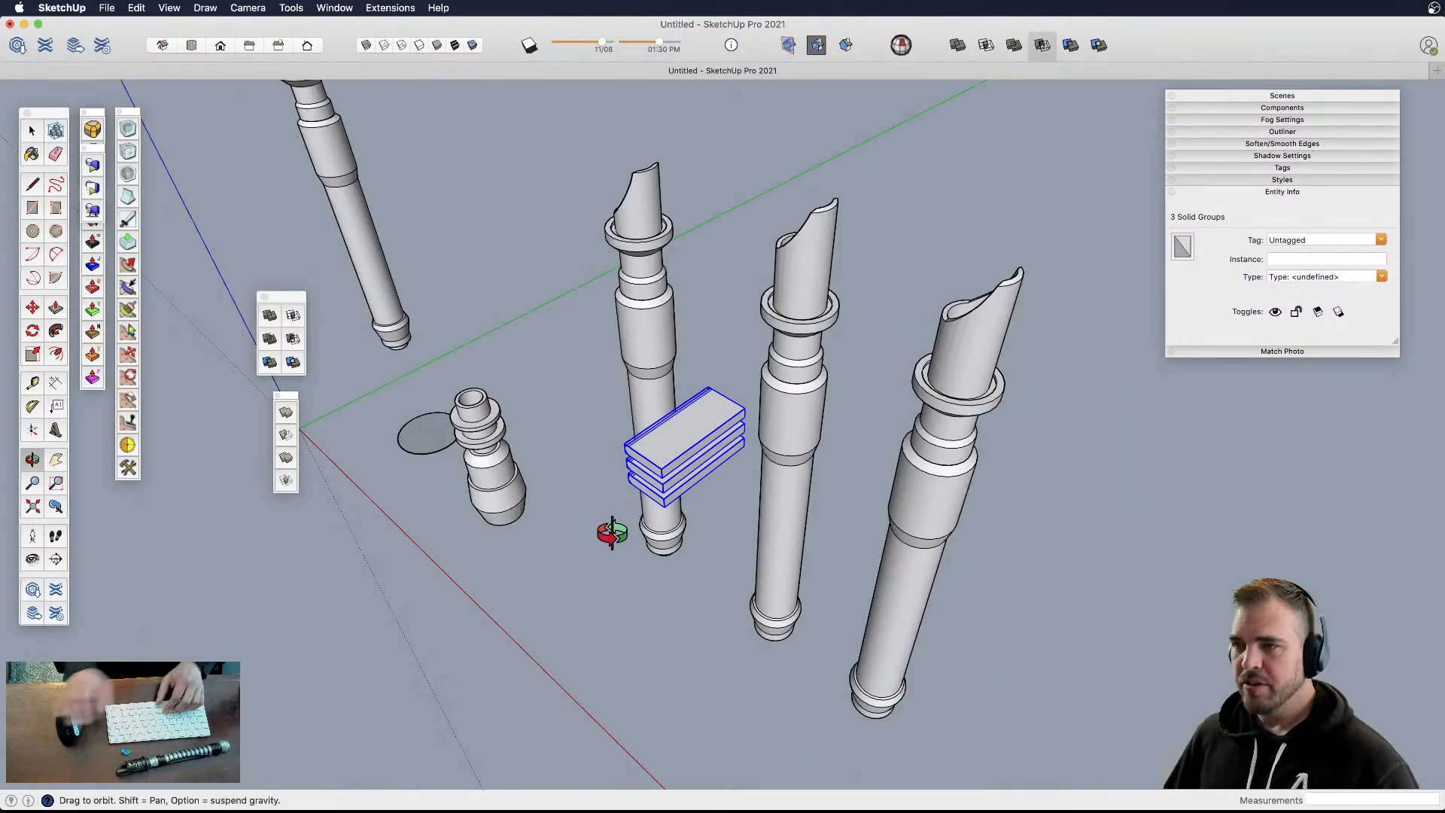
scroll(694, 449, up, 4)
key(m)
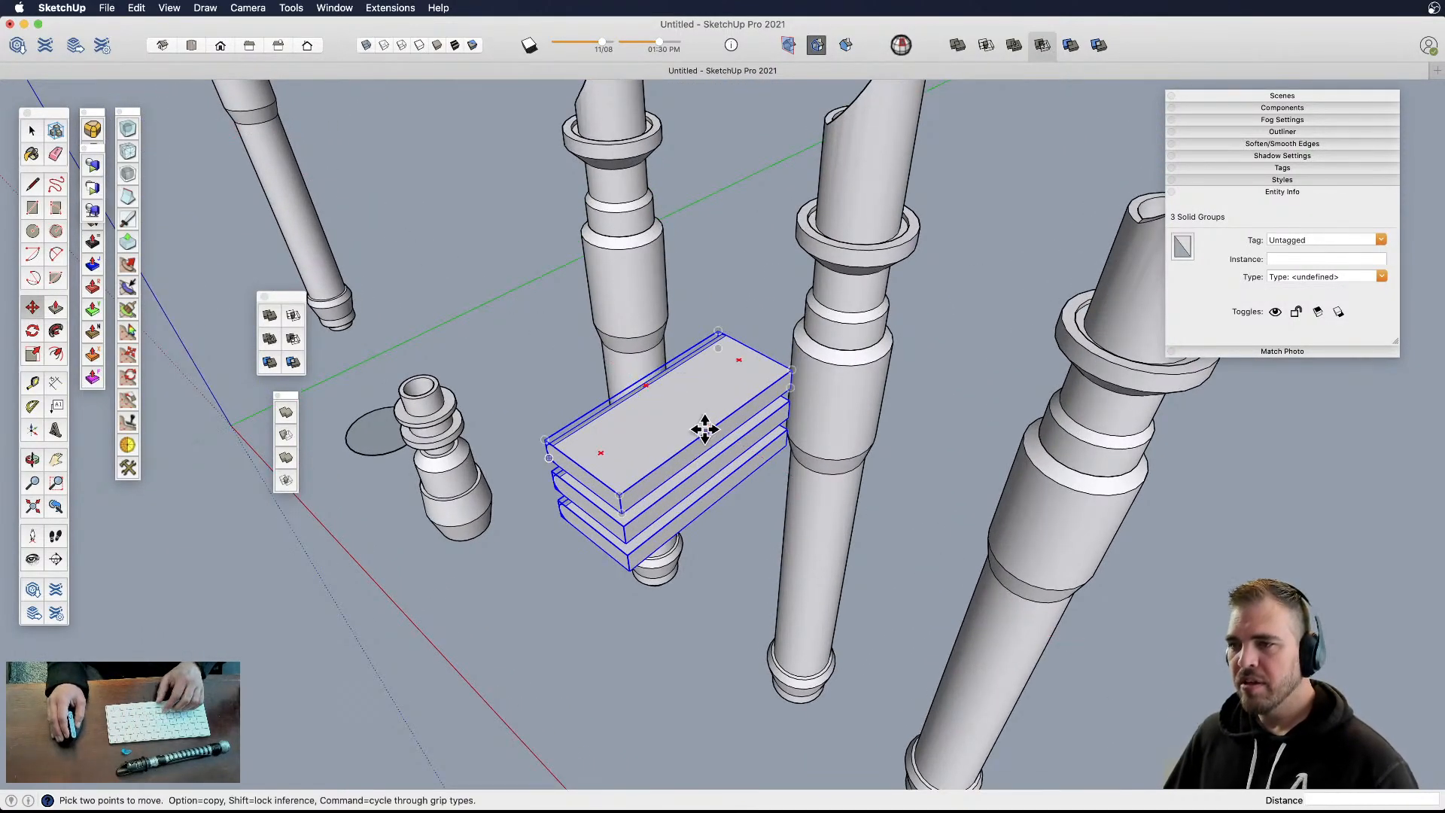
click(714, 426)
shift+middle_drag(918, 145, 973, 248)
scroll(716, 199, up, 5)
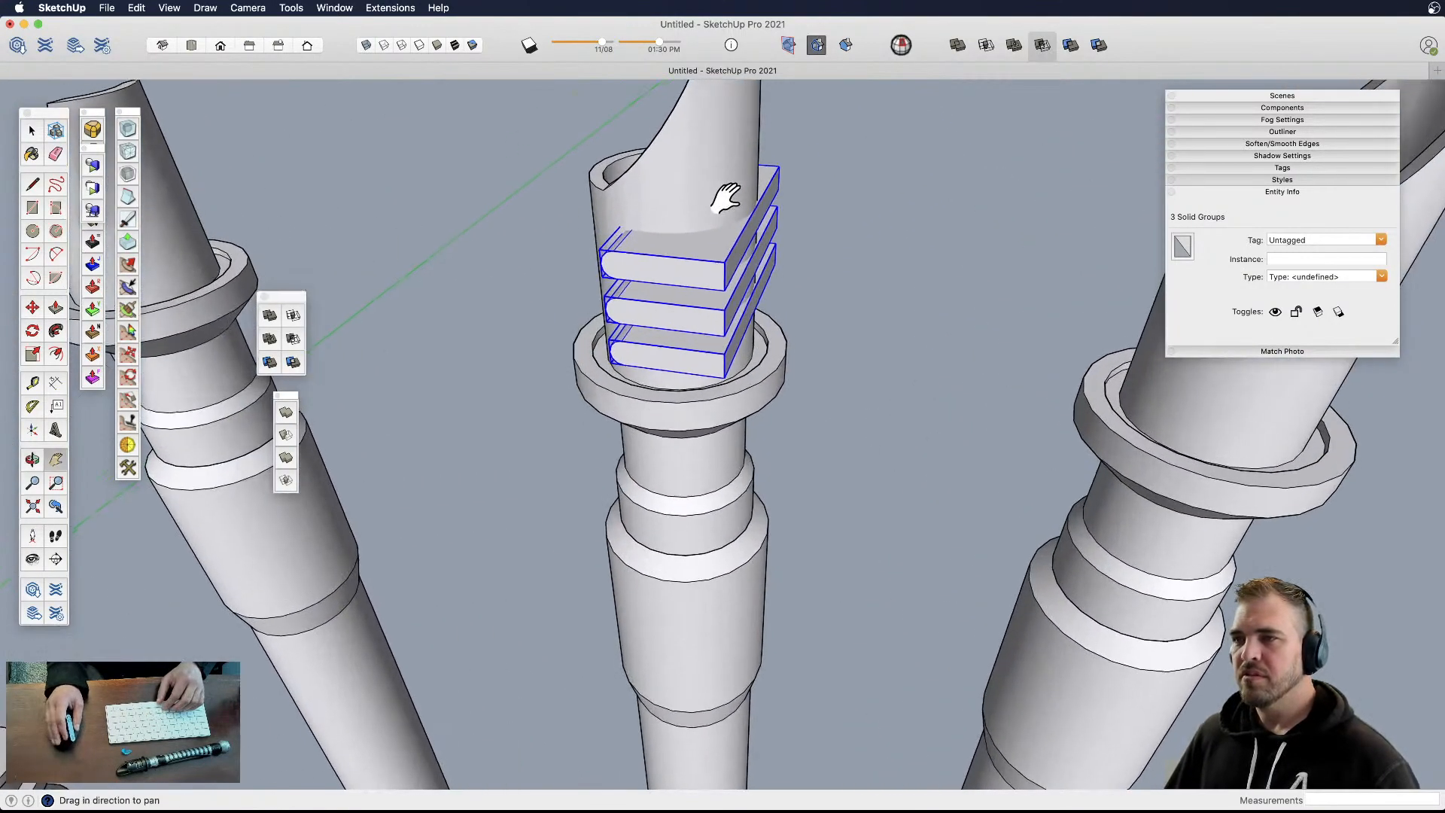
middle_drag(722, 185, 743, 366)
click(696, 271)
click(733, 276)
key(space)
click(801, 301)
- Copy the three bar groups from the middle hilt over to the leftmost cut hilt's emitter tube
middle_drag(802, 301, 852, 79)
middle_drag(858, 410, 757, 476)
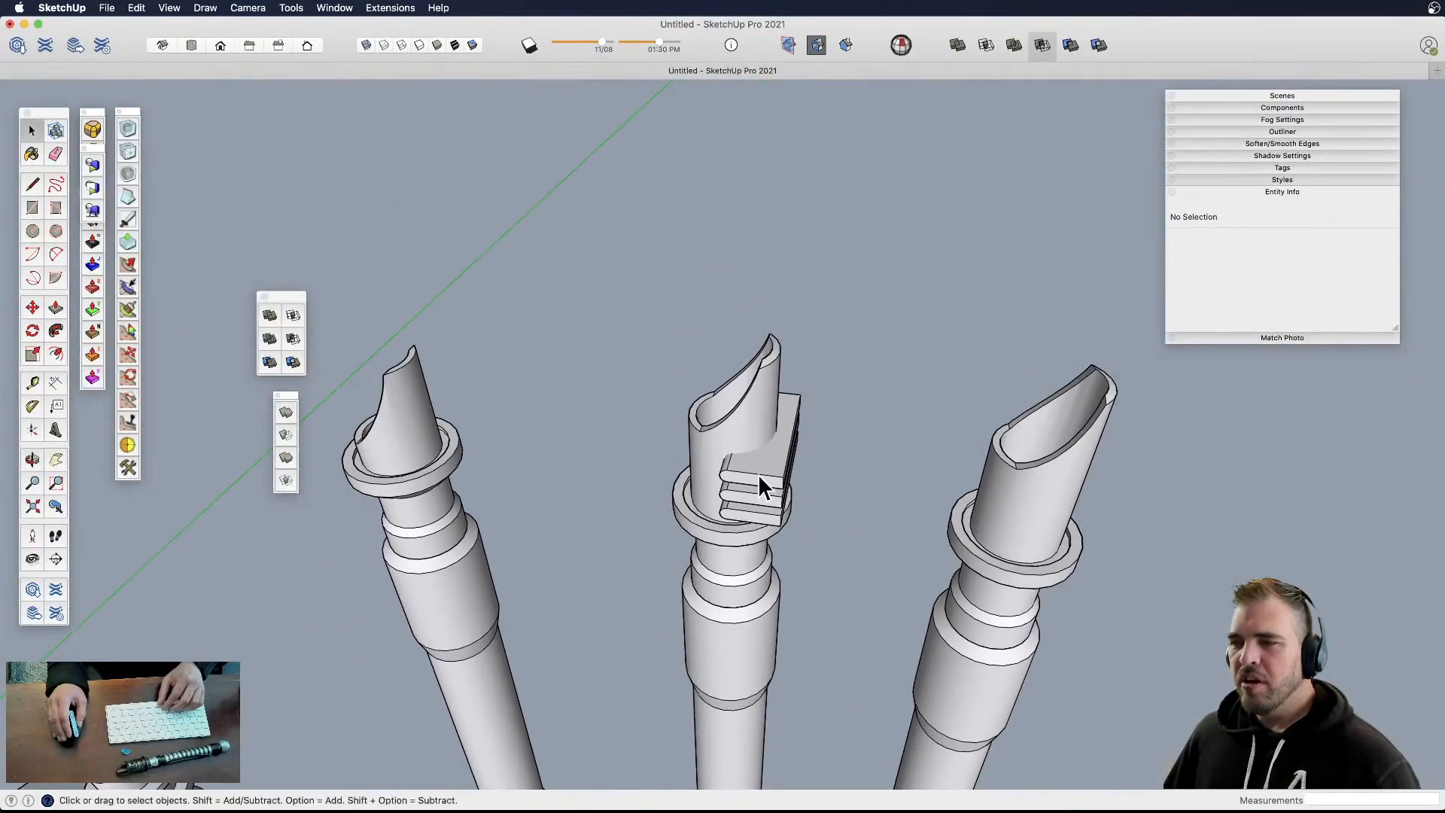
click(758, 479)
shift+click(760, 500)
shift+click(758, 515)
key(m)
key(alt)
click(784, 477)
click(419, 450)
- Shift the copied bars horizontally so they pass through one side of the leftmost cut hilt's emitter tube
middle_drag(420, 451, 623, 418)
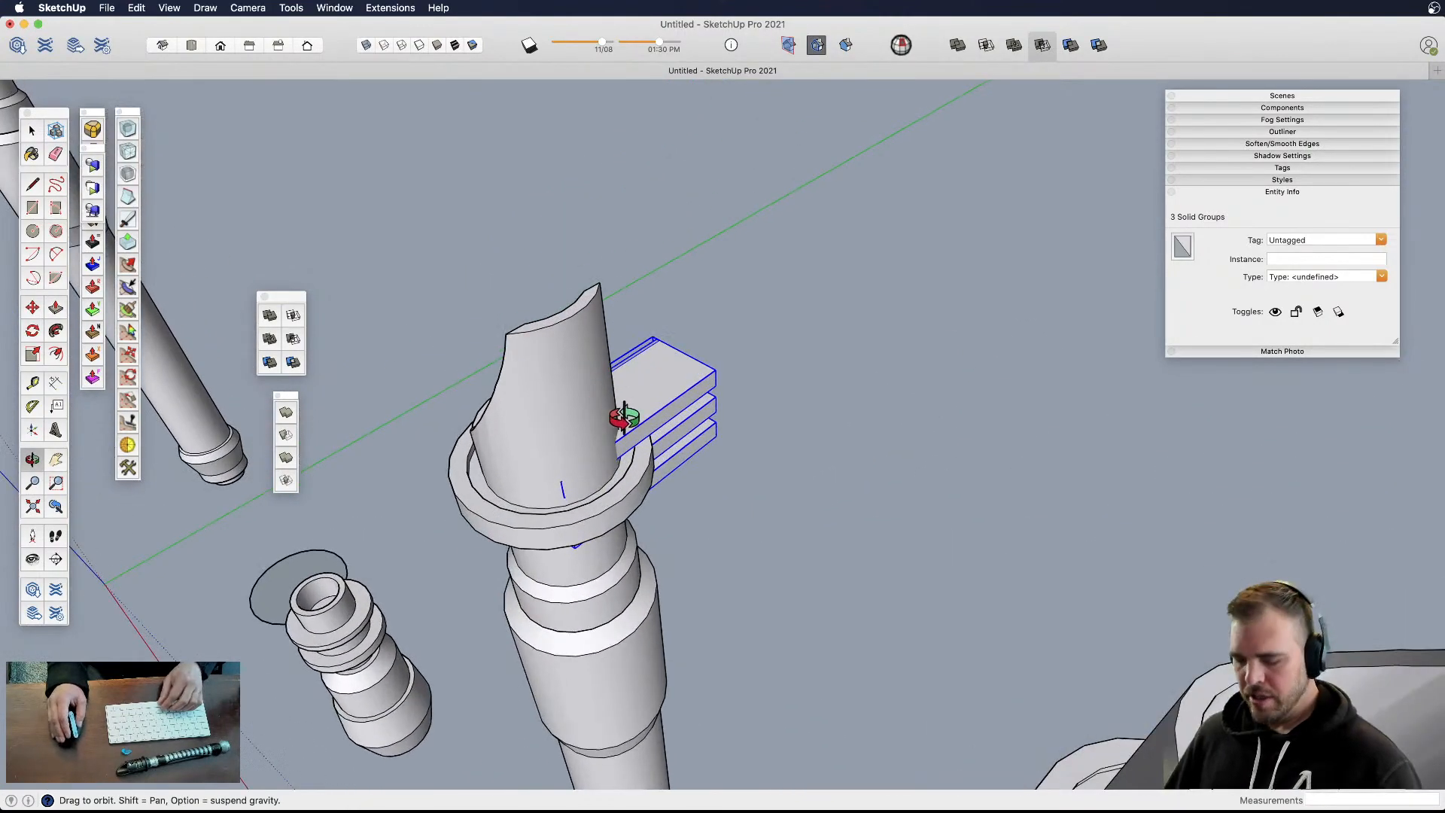
click(649, 422)
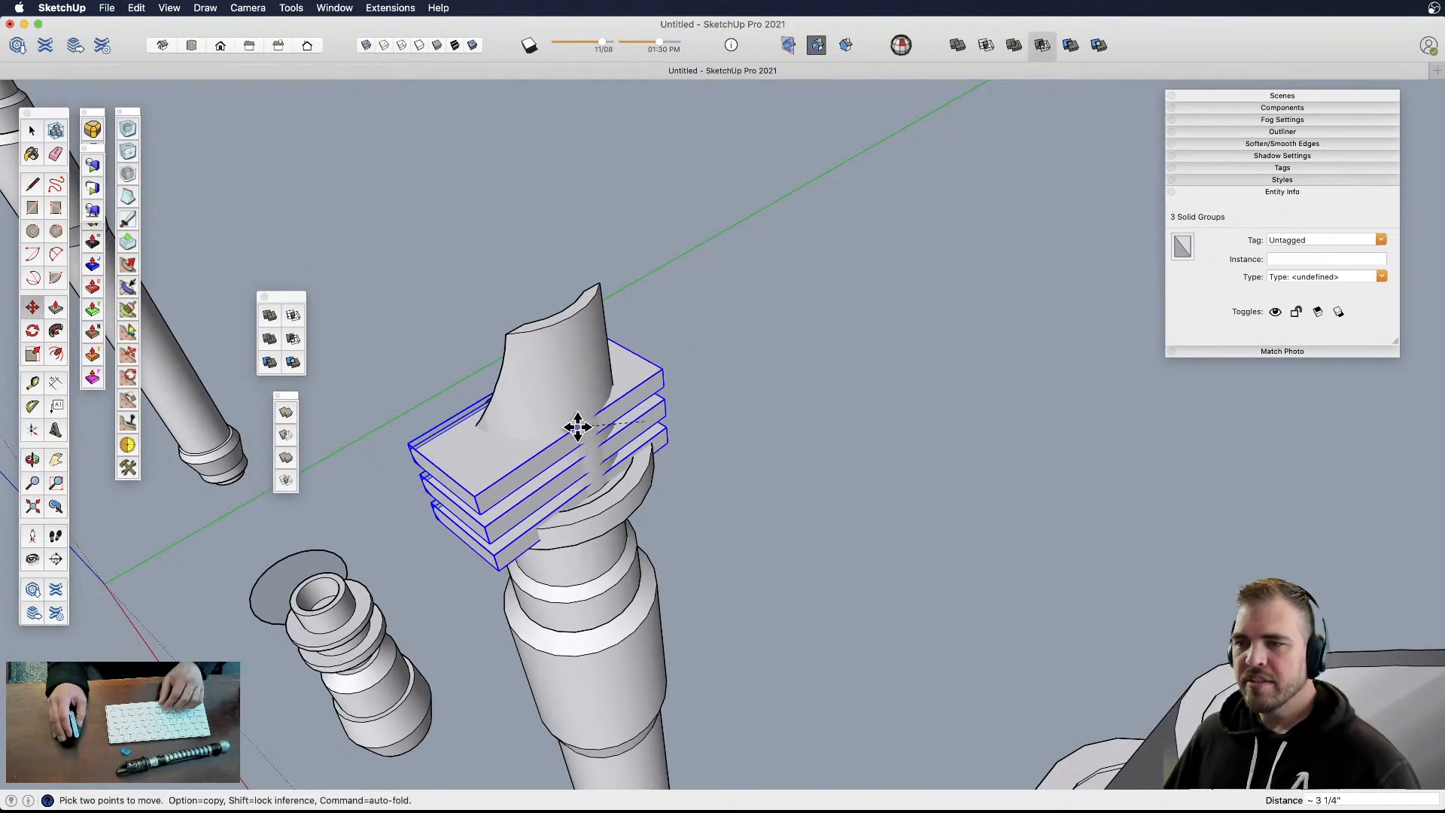
click(590, 419)
middle_drag(590, 420, 726, 445)
click(597, 294)
click(654, 299)
key(space)
click(689, 429)
middle_drag(690, 429, 651, 477)
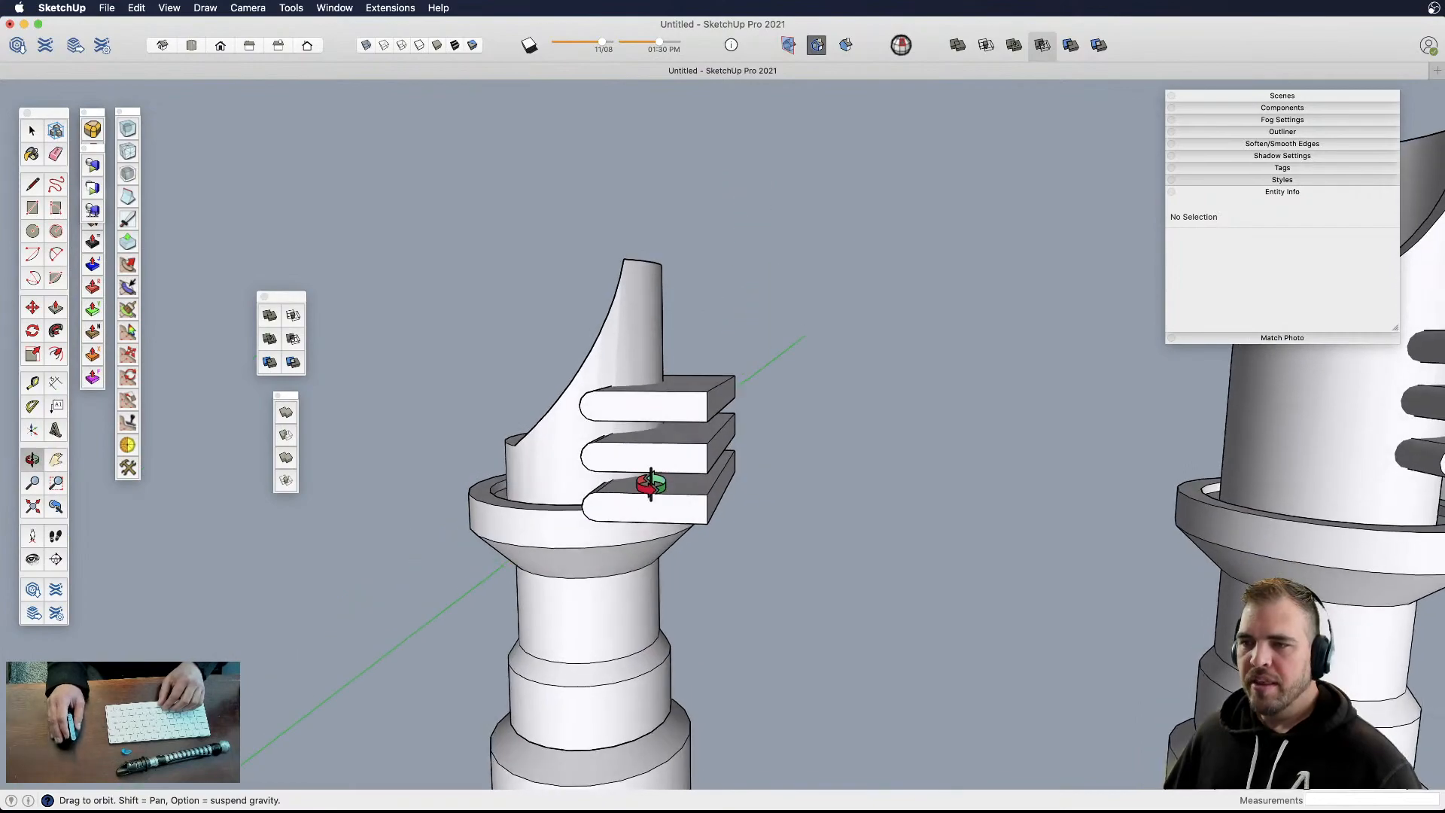
- Raise the three copied bars slightly so the lowest one clears the collar below the emitter tube
click(651, 477)
shift+click(668, 464)
key(m)
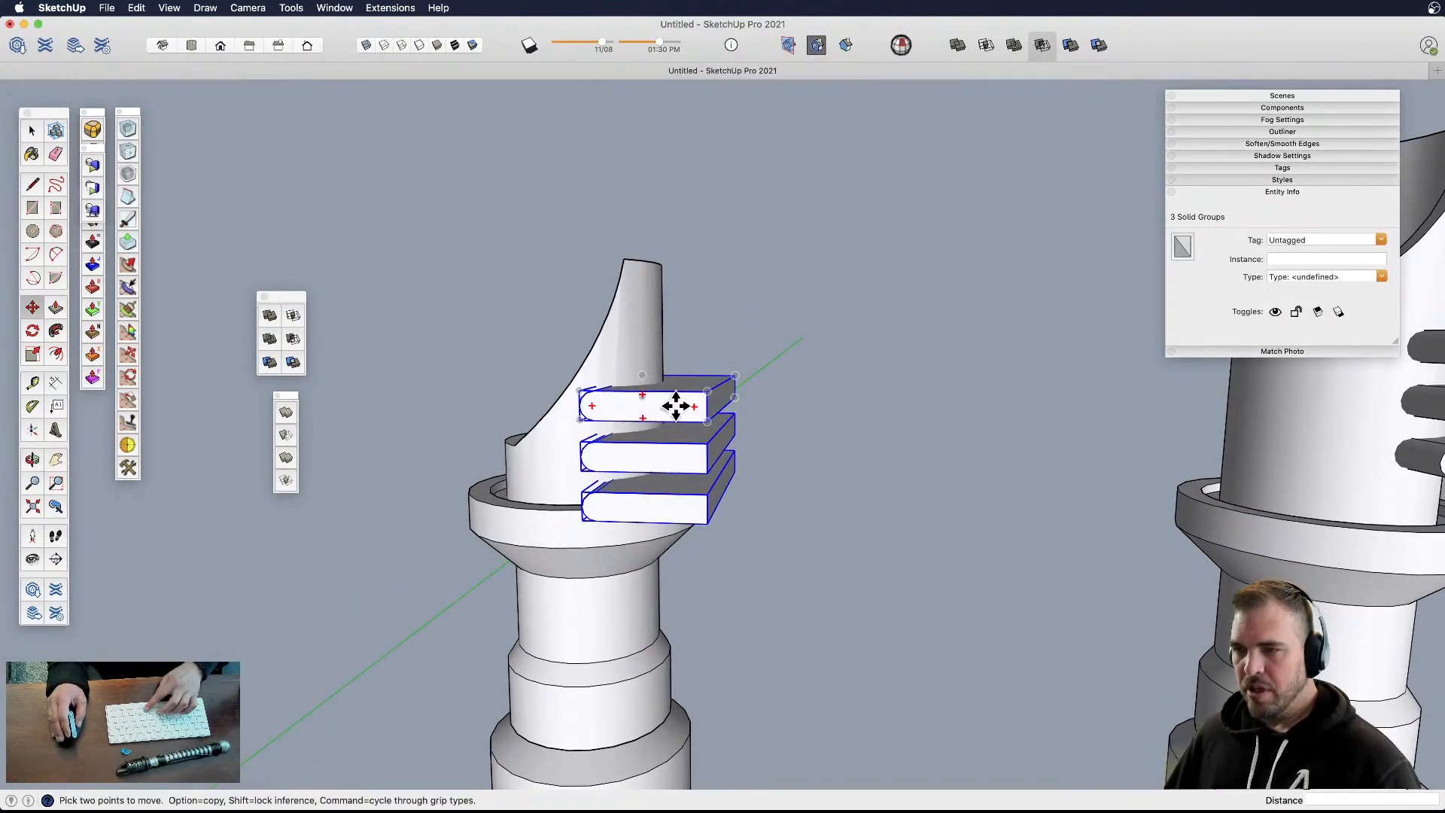
click(668, 400)
click(683, 374)
- Open the leftmost cut hilt for editing
key(h)
middle_drag(636, 388, 824, 371)
key(space)
click(638, 427)
scroll(638, 426, down, 3)
double_click(638, 426)
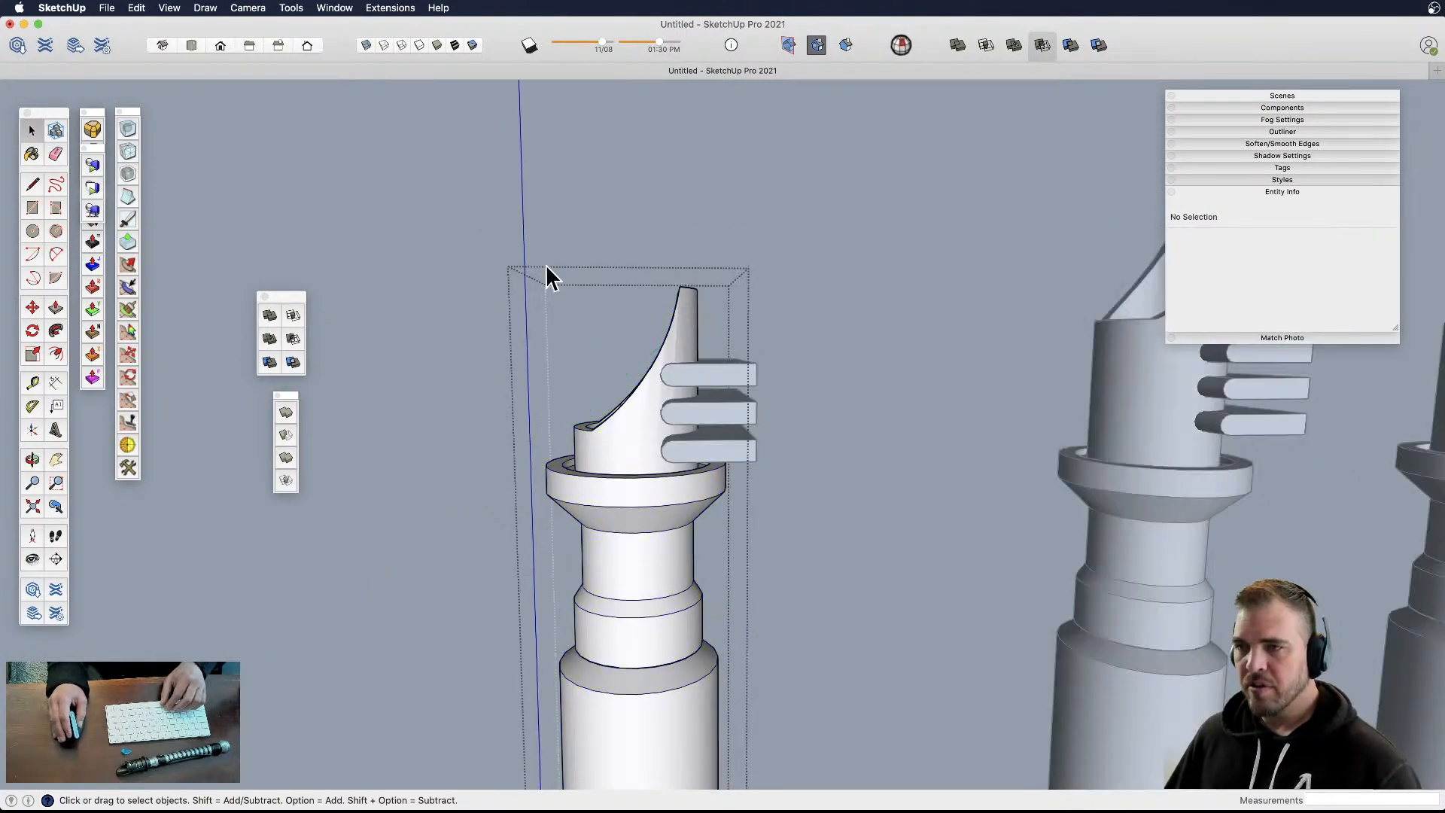
- Move the slanted cut surface at the lightsaber hilt's tip straight up within its group, and leave group editing
triple_click(645, 420)
middle_drag(645, 419, 751, 433)
key(m)
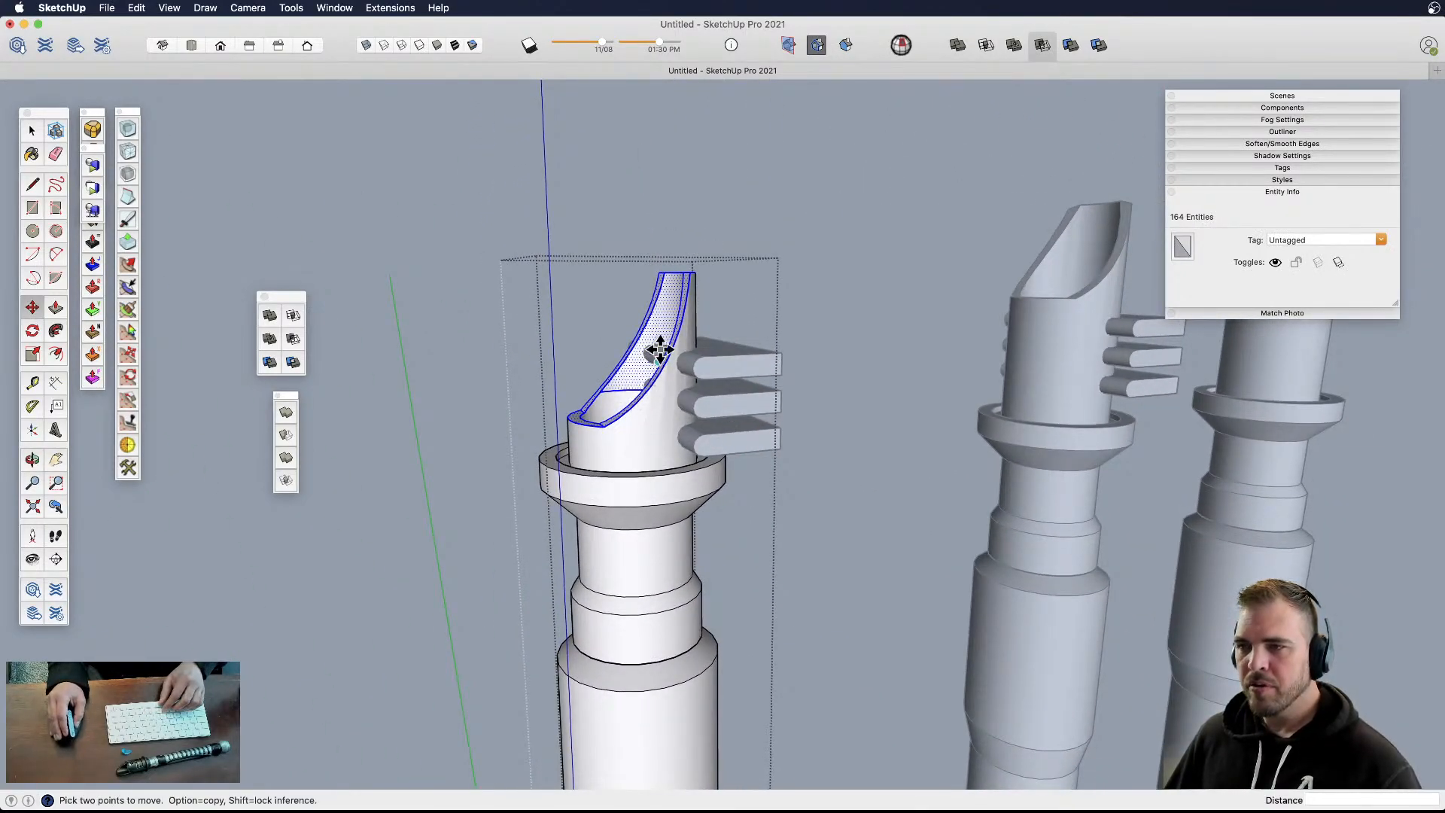
click(690, 274)
click(693, 213)
middle_drag(679, 346, 630, 548)
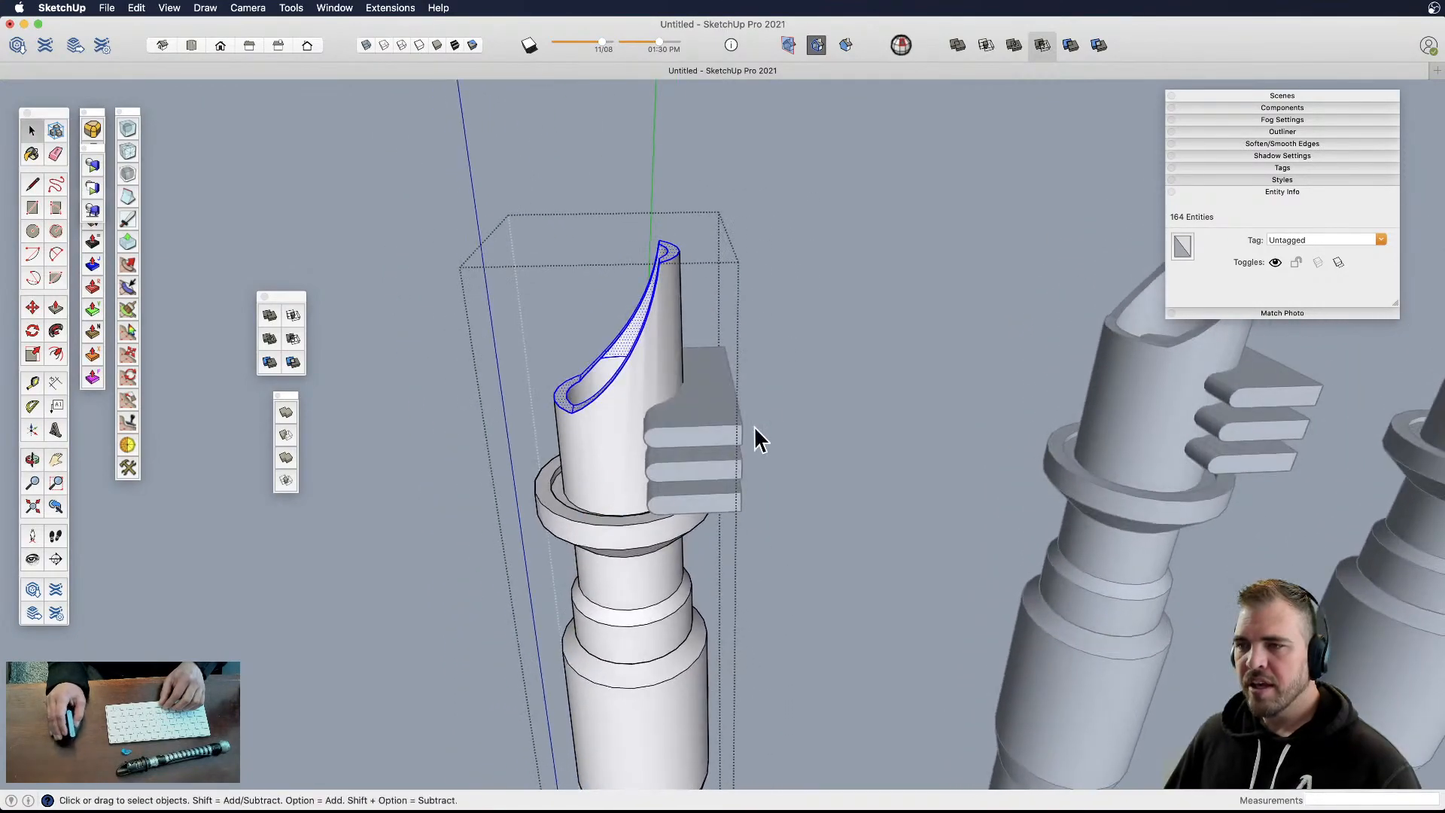
click(742, 432)
click(726, 444)
shift+click(717, 469)
shift+click(717, 503)
middle_drag(717, 511, 809, 352)
click(895, 403)
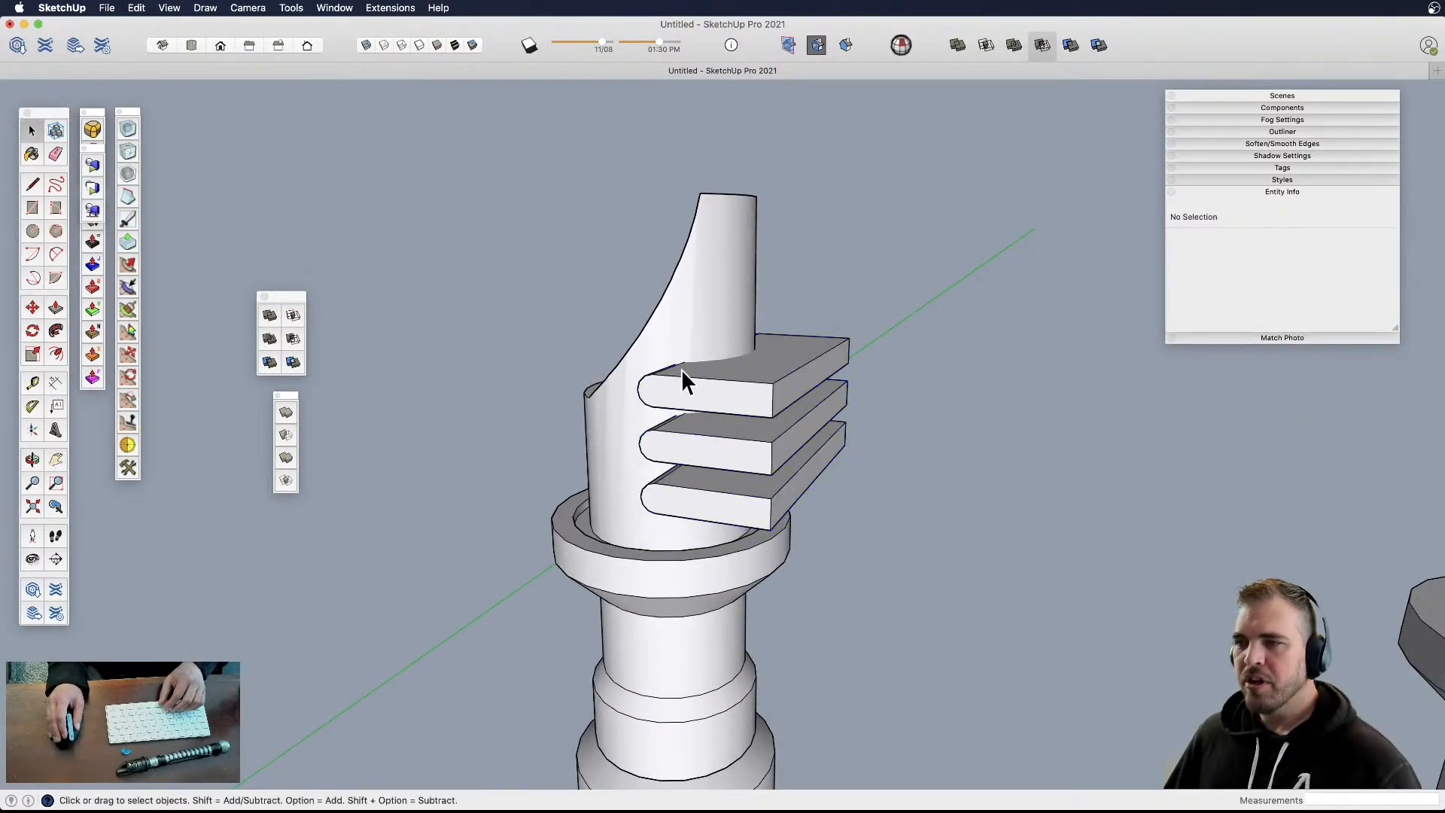
middle_drag(681, 377, 760, 403)
click(768, 397)
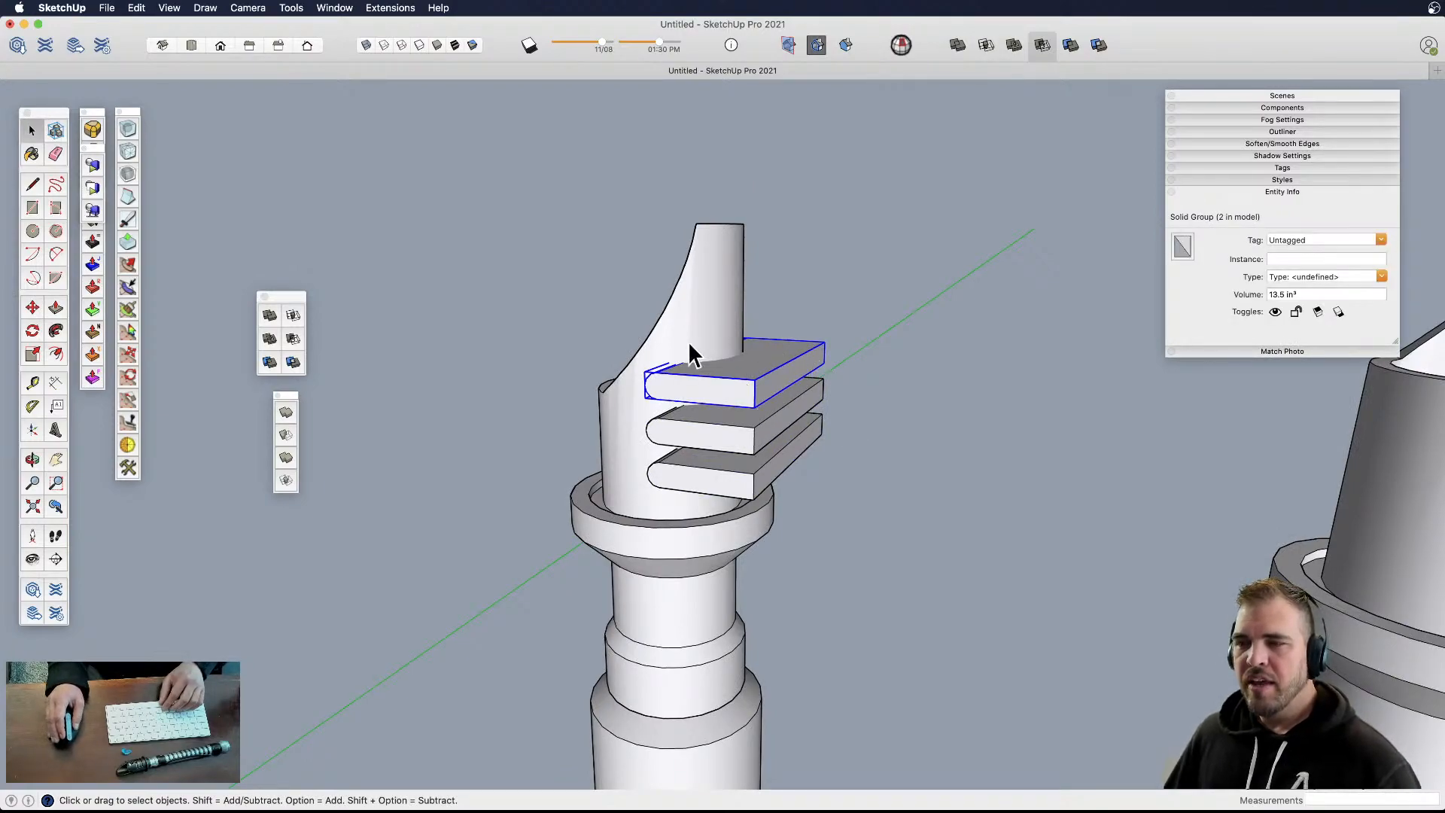
shift+click(740, 428)
shift+click(736, 480)
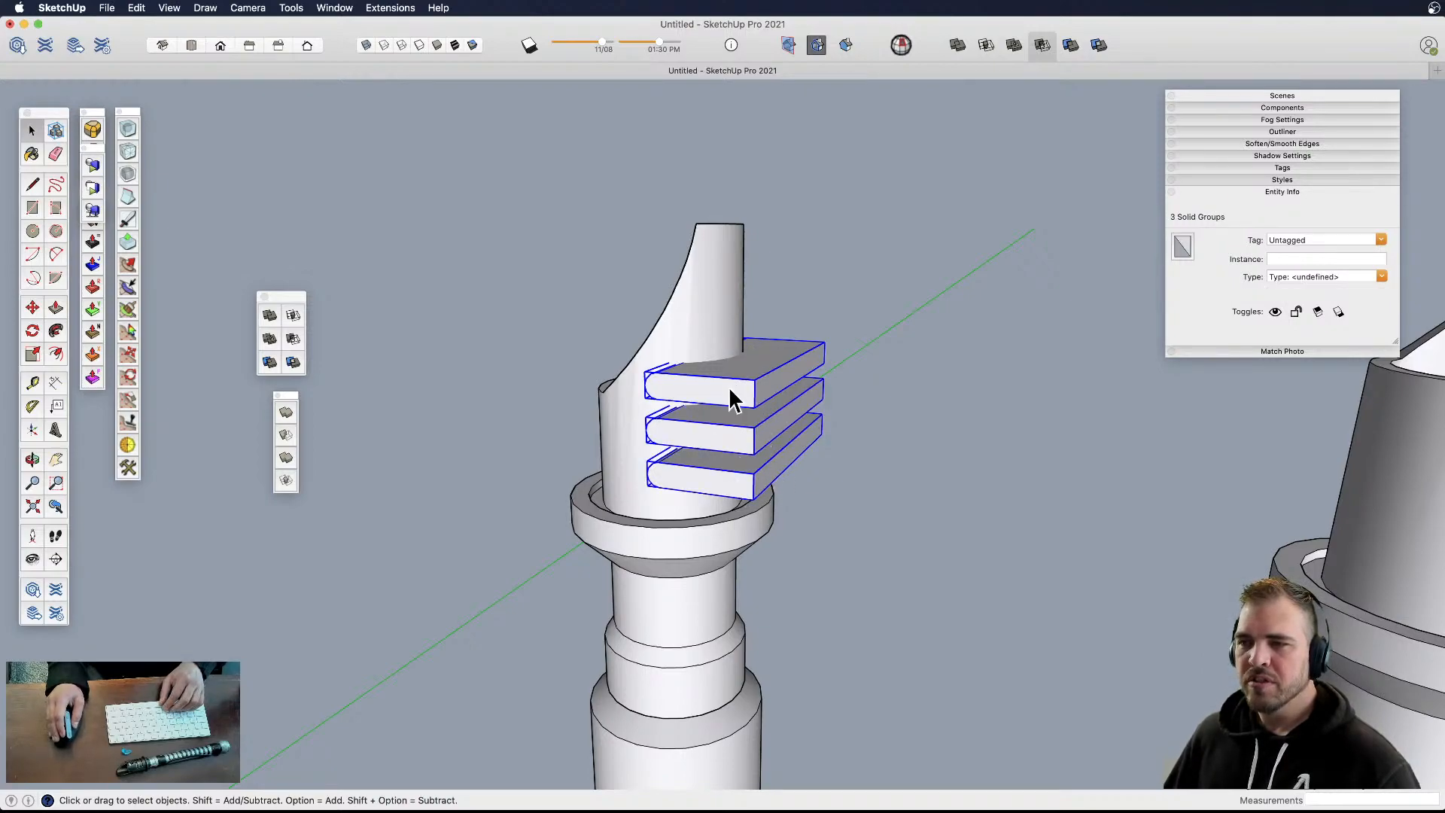
click(607, 361)
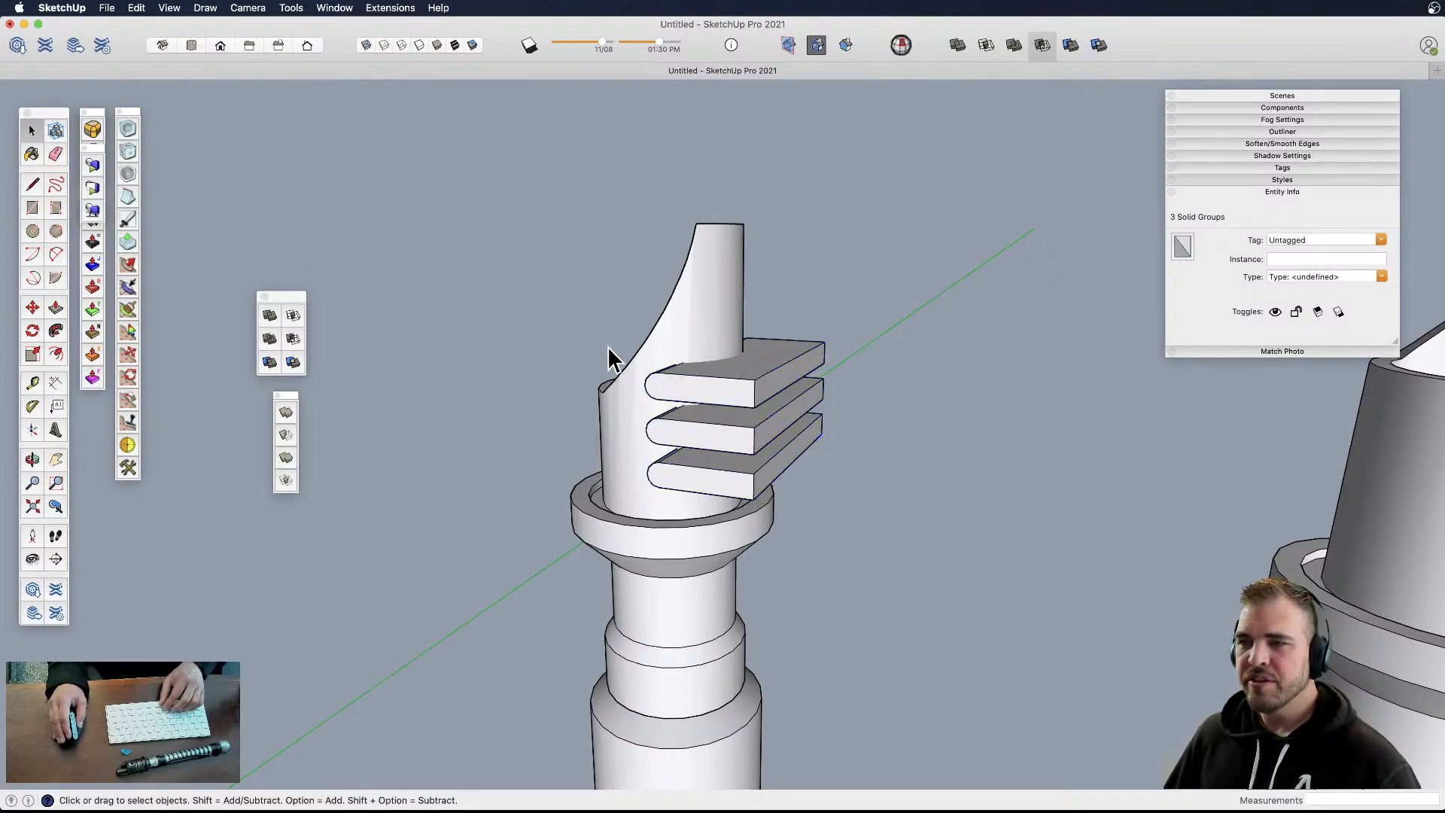
- Subtract the uppermost rounded plate from the hilt group to cut the first slot
click(292, 340)
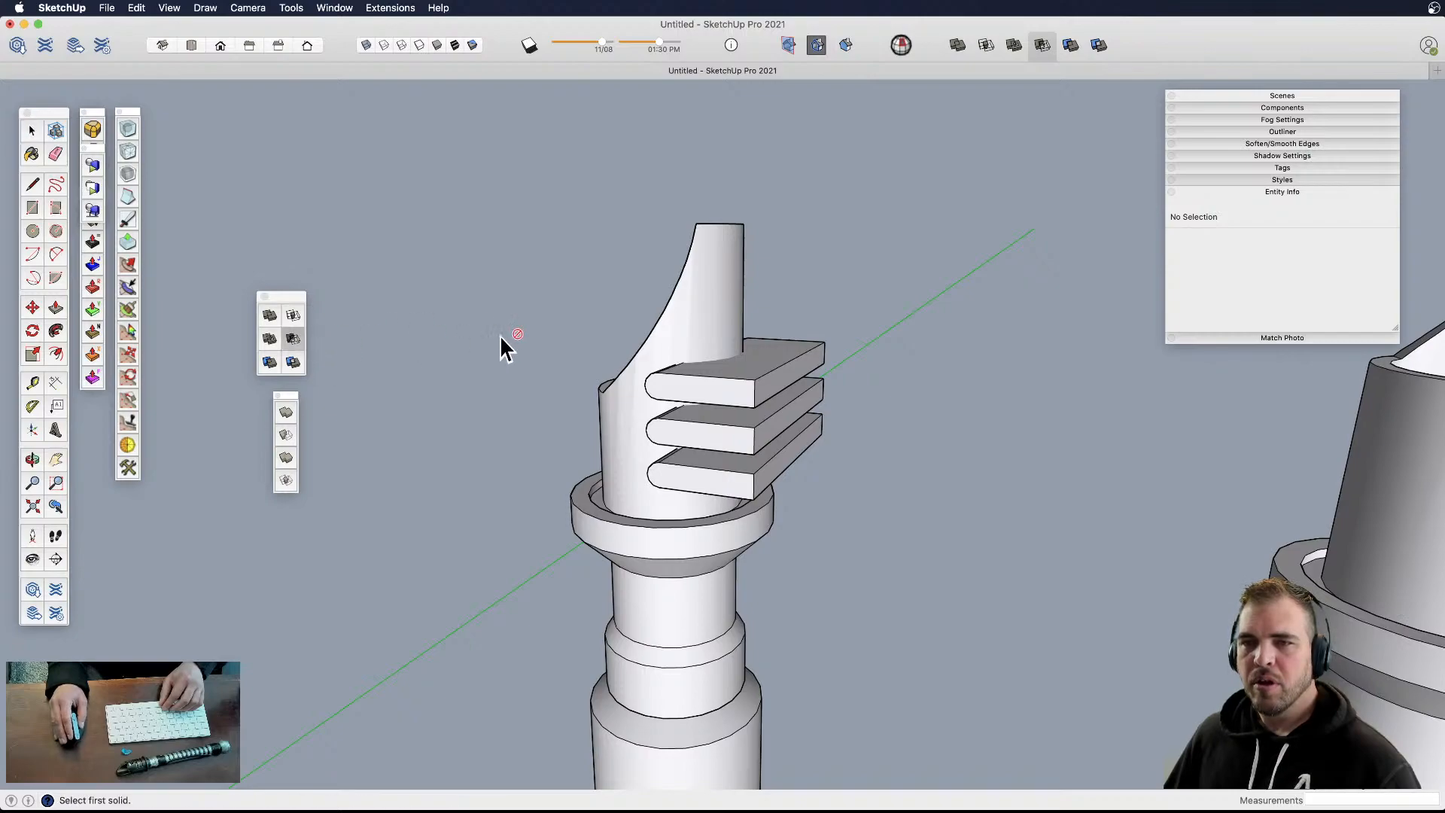
click(751, 372)
click(692, 308)
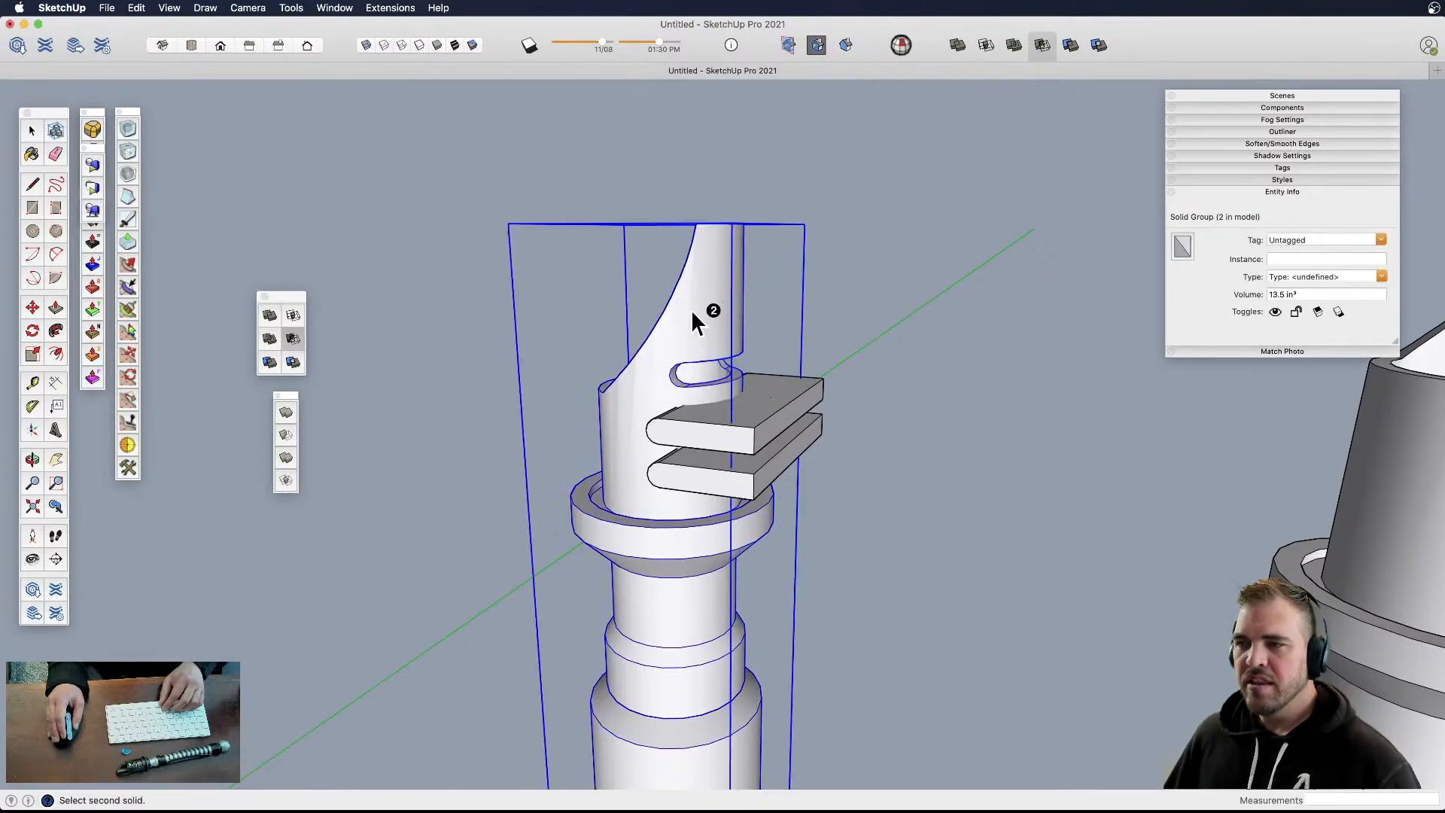
click(790, 344)
shift+middle_drag(731, 360, 722, 387)
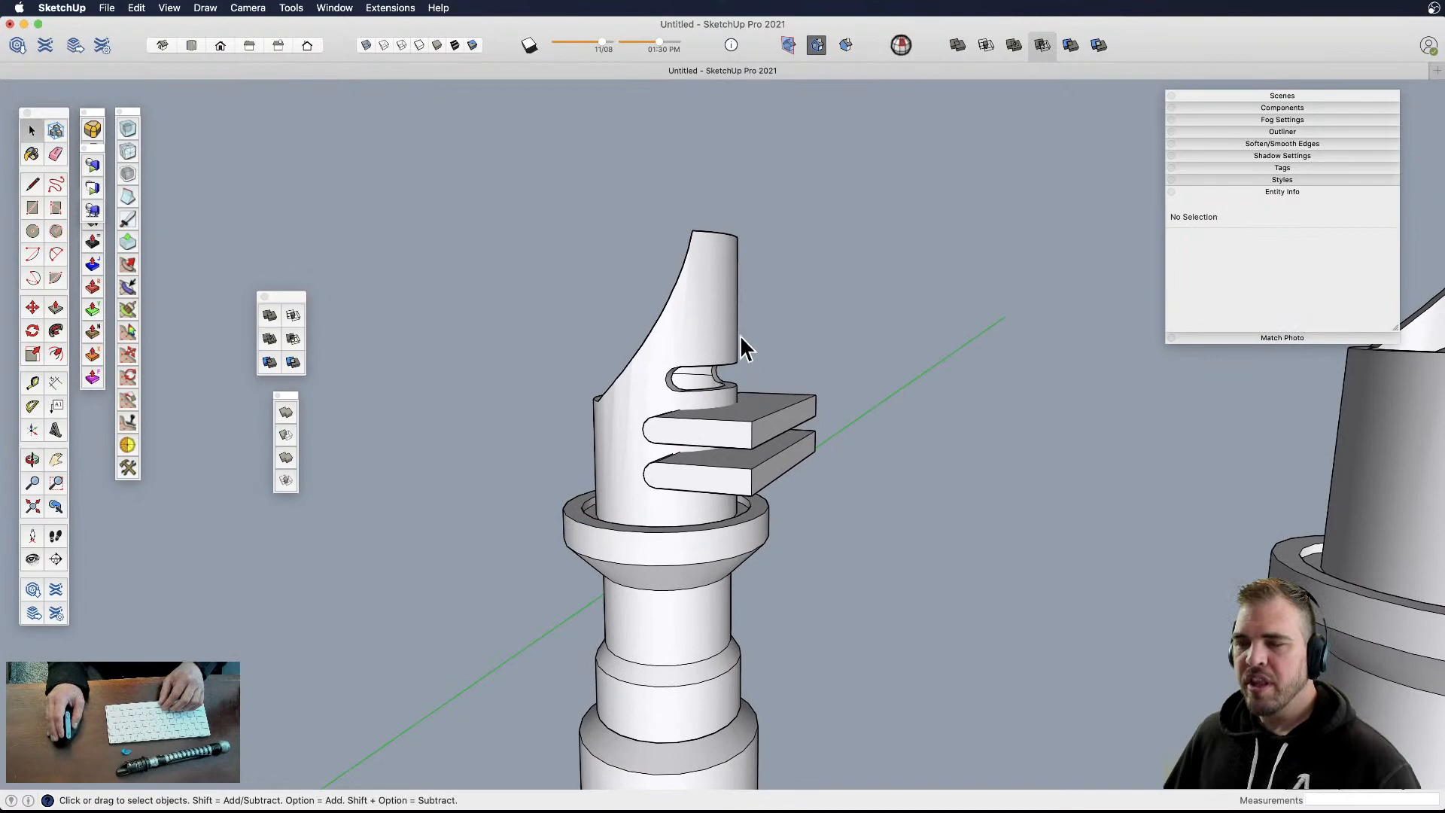
- Subtract the middle and lower rounded plates from the same hilt group to cut the other two slots
click(293, 339)
click(759, 424)
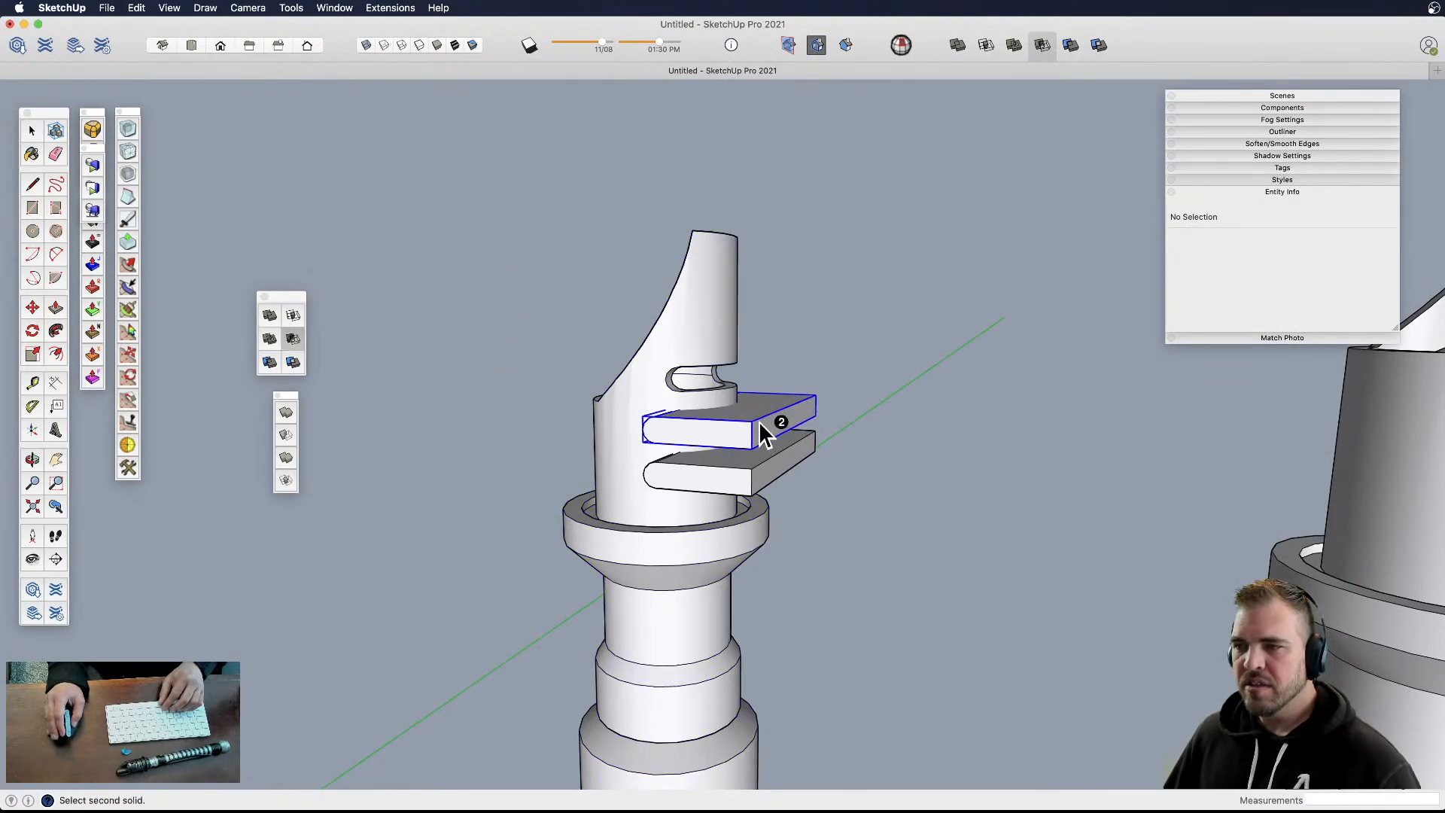
click(697, 329)
key(space)
click(716, 470)
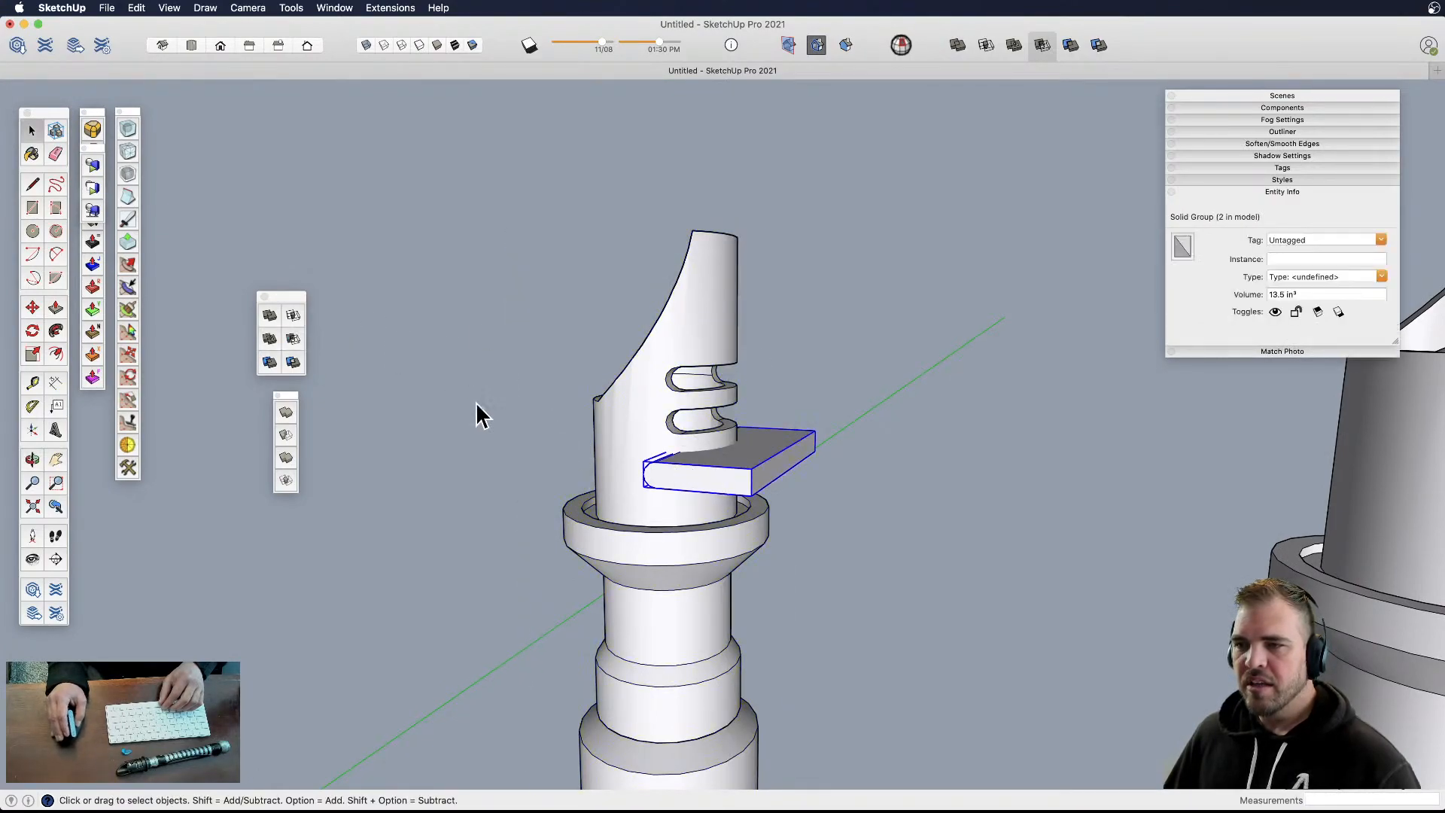
click(298, 340)
click(684, 398)
middle_drag(684, 398, 570, 538)
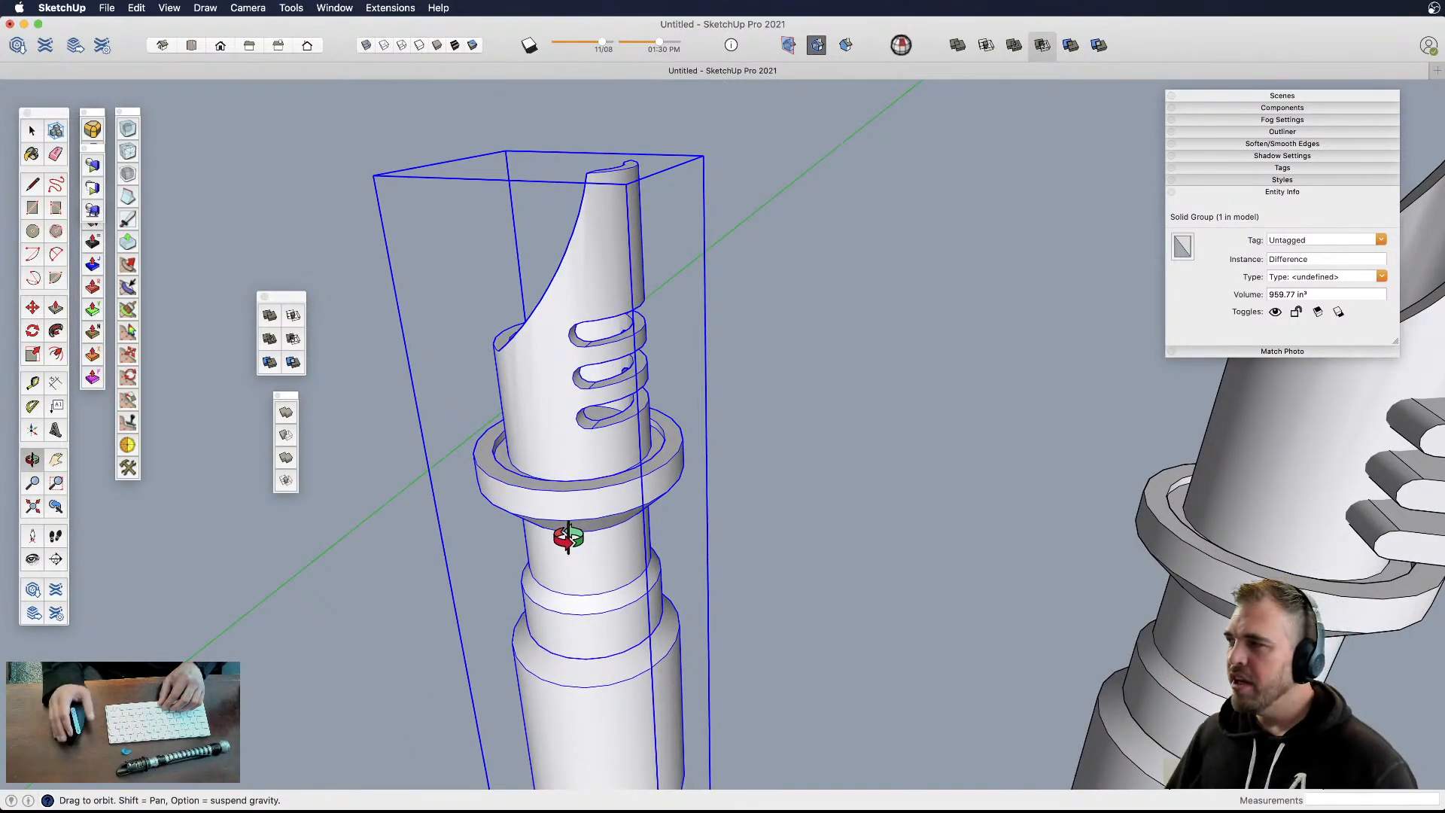
scroll(616, 516, down, 5)
click(408, 549)
- Subtract the top and middle plates in succession from the neighbouring saber1 component, using it as the target that stays a component
middle_drag(574, 464, 705, 322)
scroll(709, 434, up, 5)
click(667, 322)
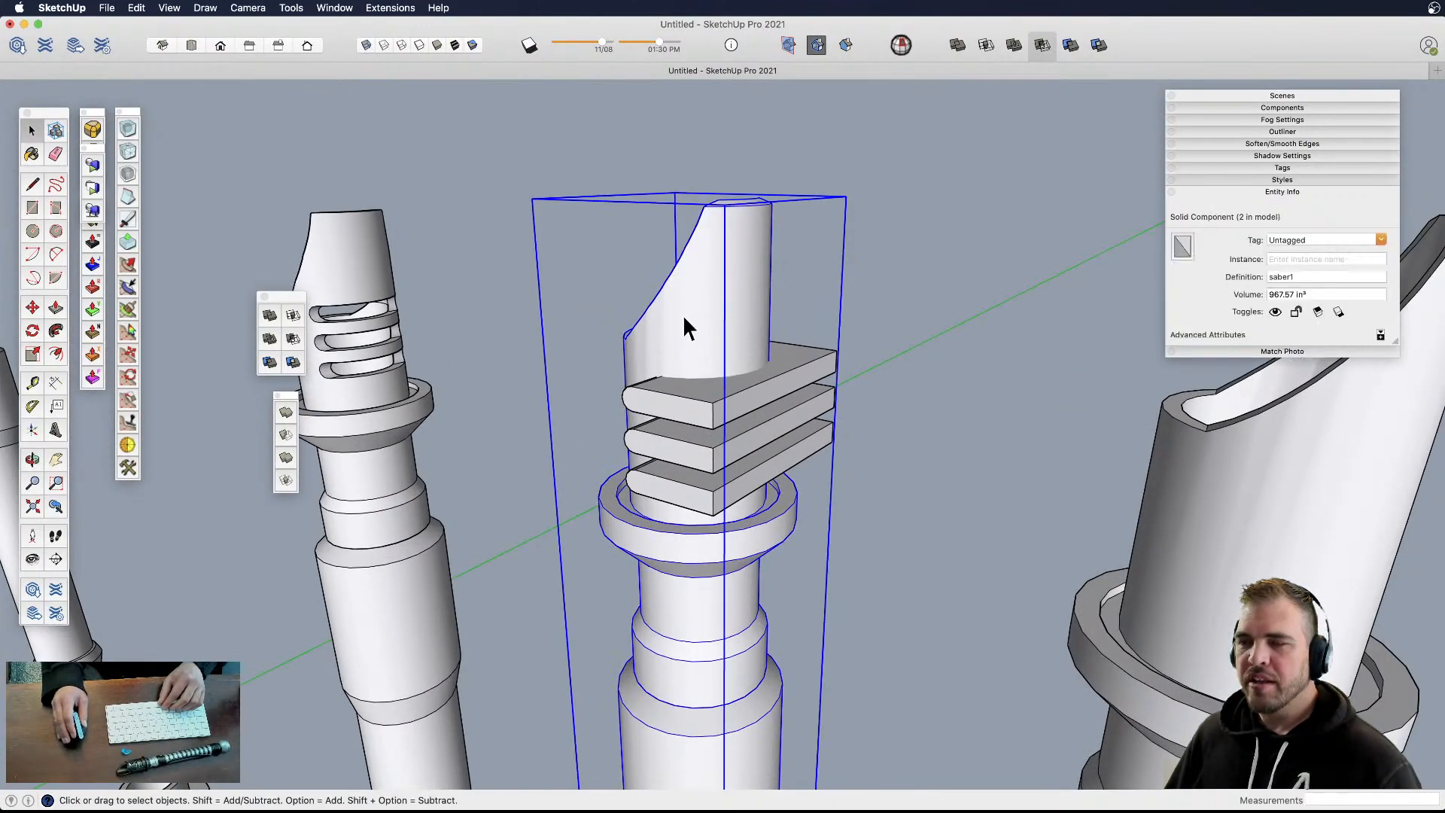
click(284, 440)
click(809, 374)
click(806, 419)
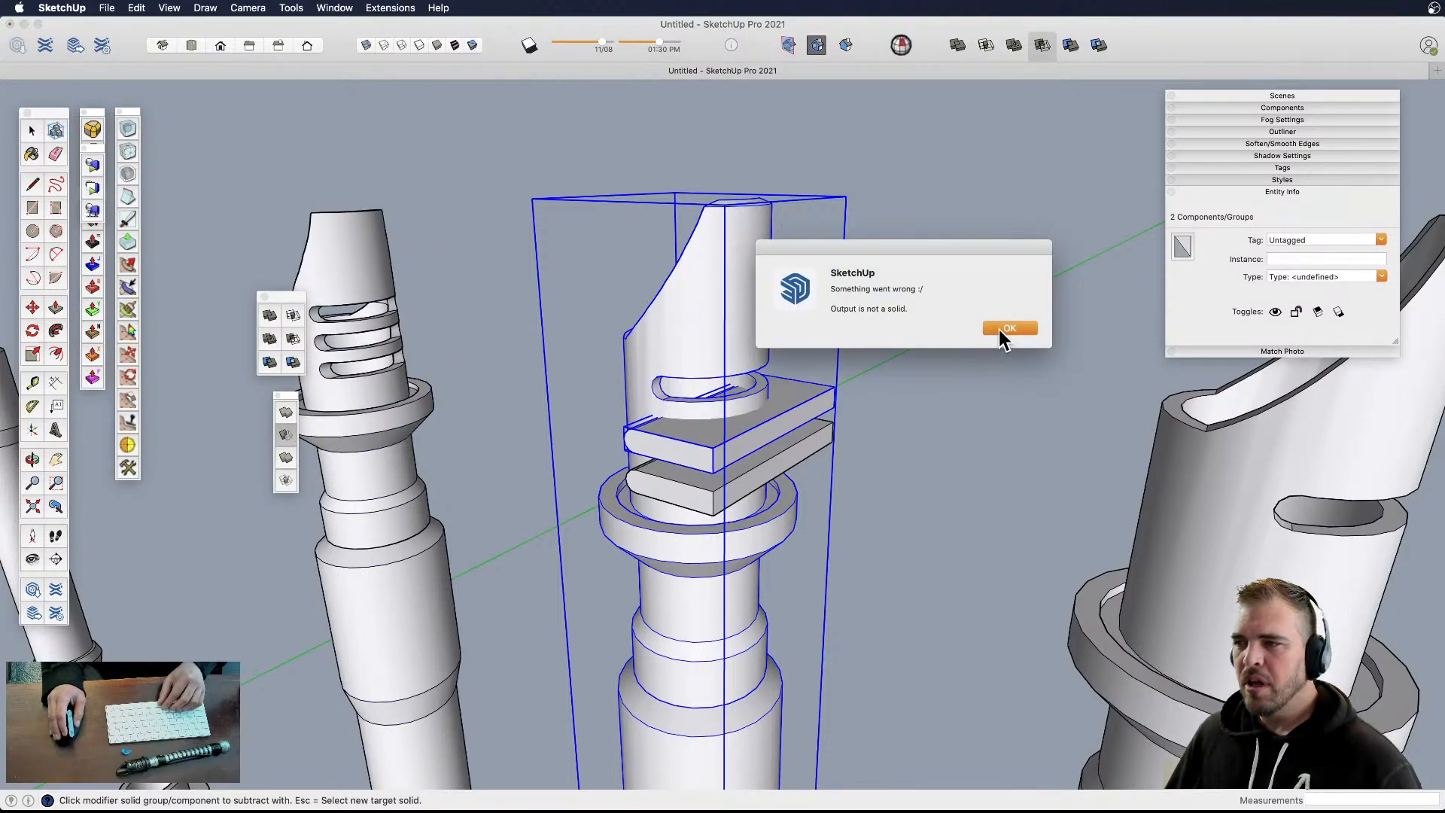
click(1007, 328)
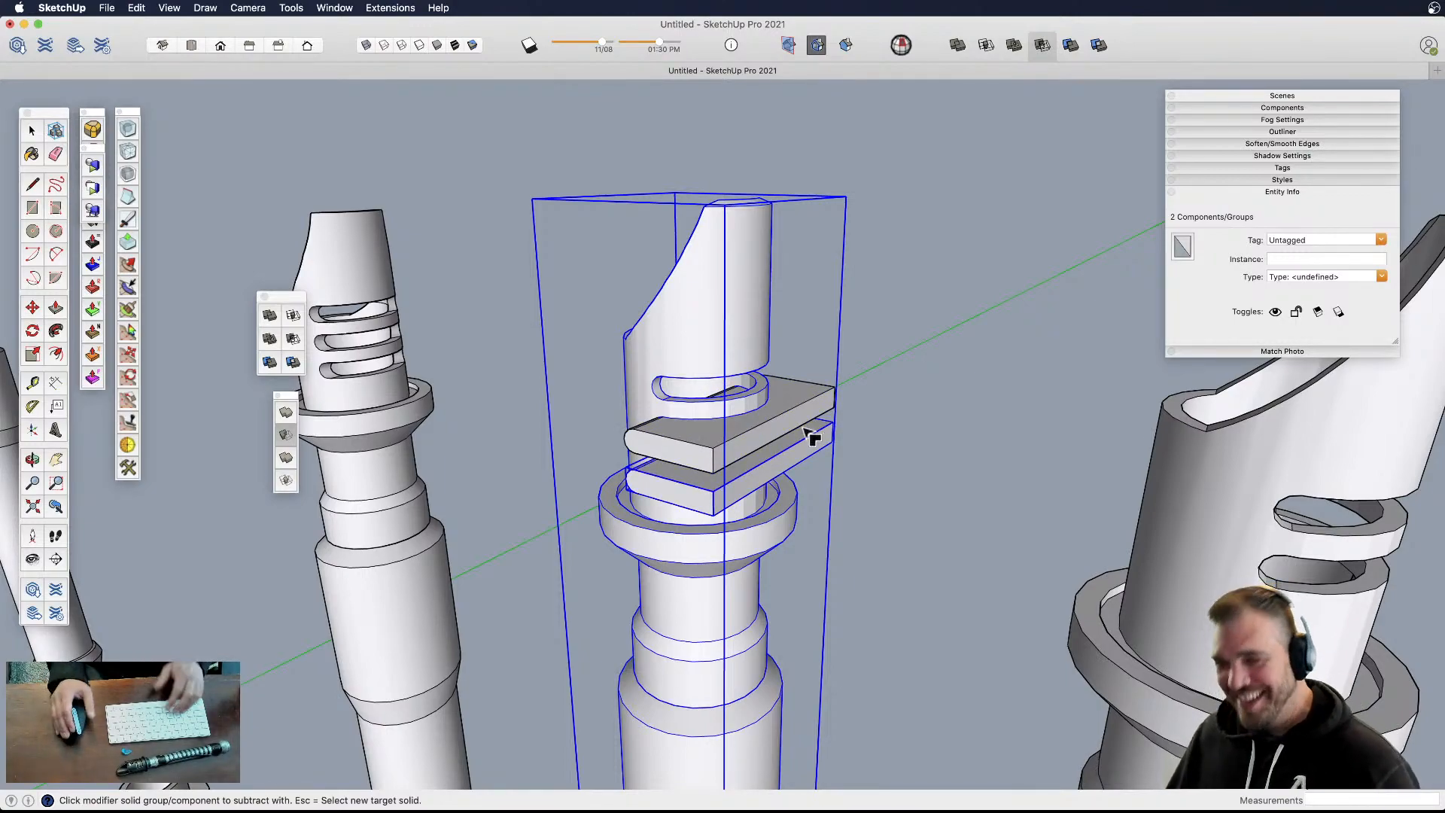
key(space)
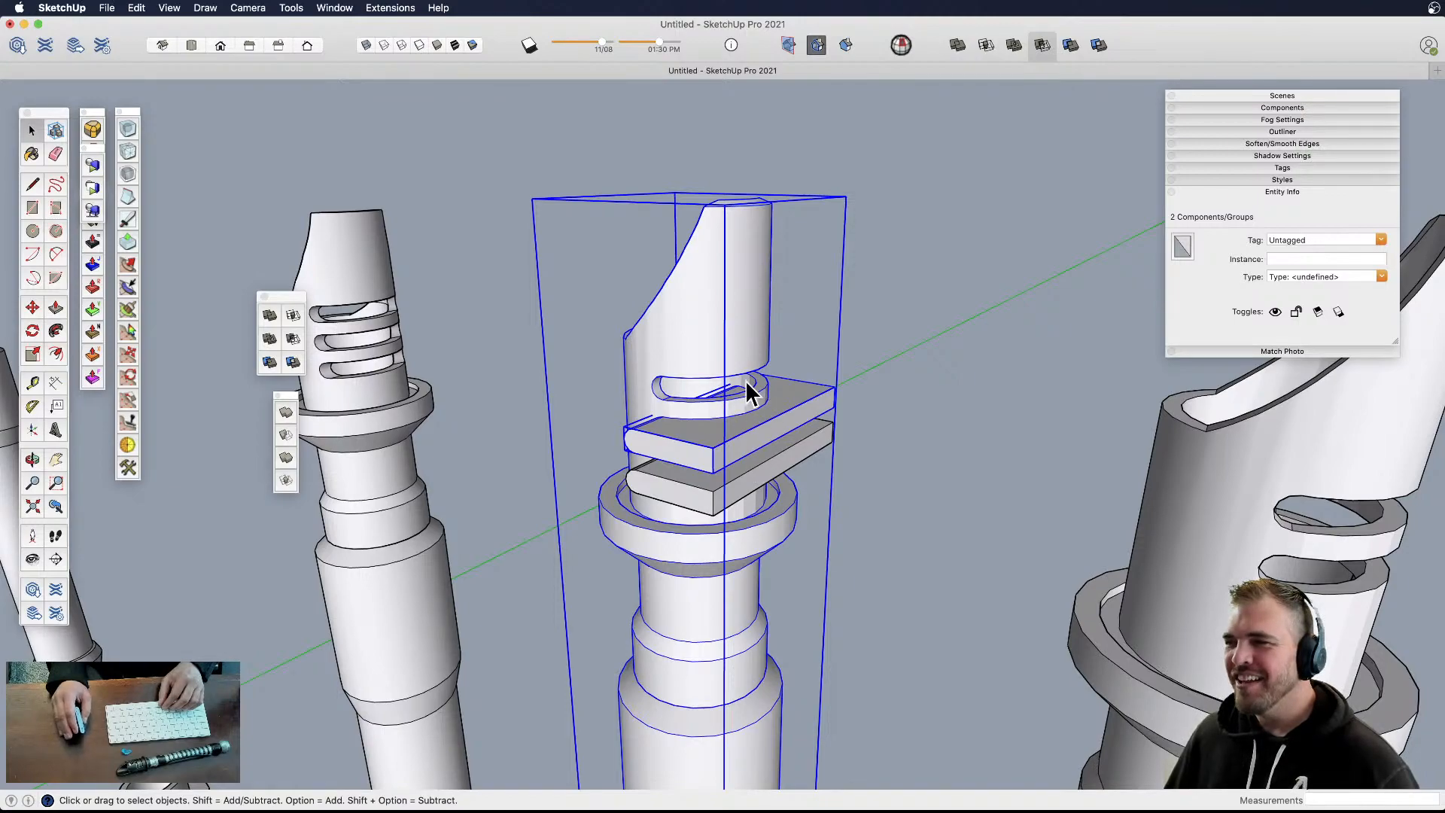
- Delete the leftover middle plate crossing the saber1 component
click(807, 450)
shift+click(800, 404)
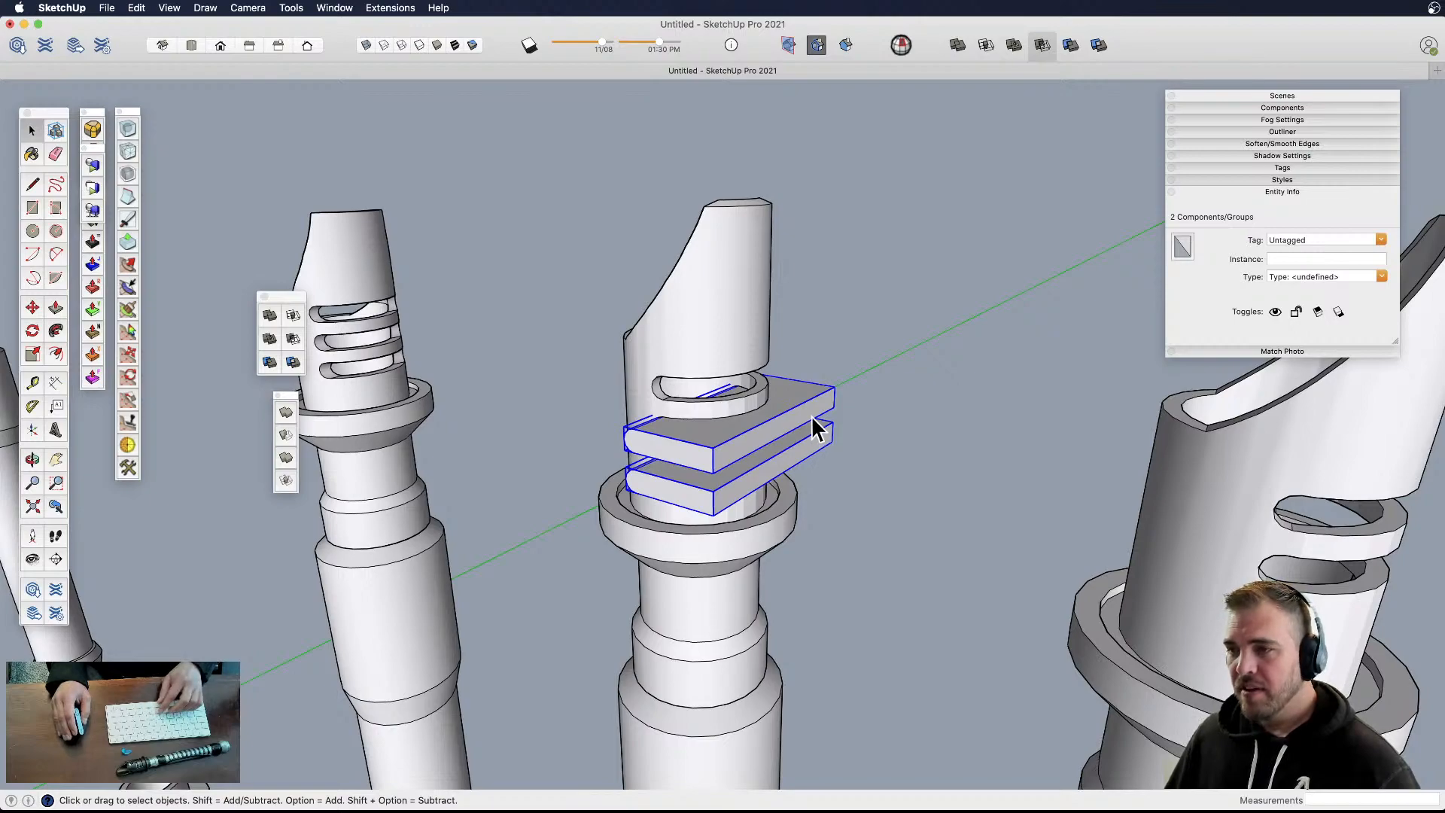
key(m)
click(802, 409)
key(Escape)
key(space)
click(816, 396)
click(821, 406)
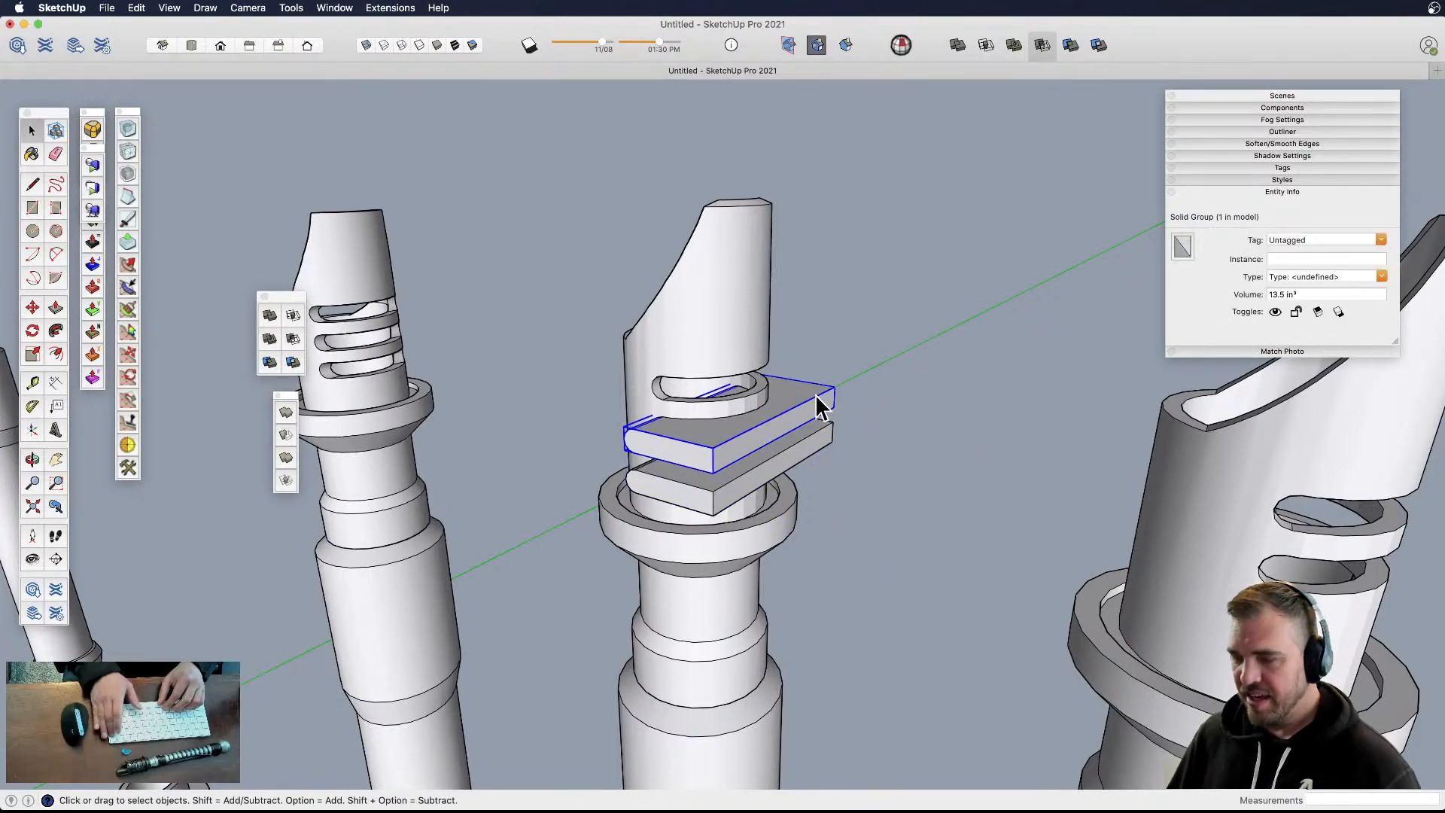
key(Delete)
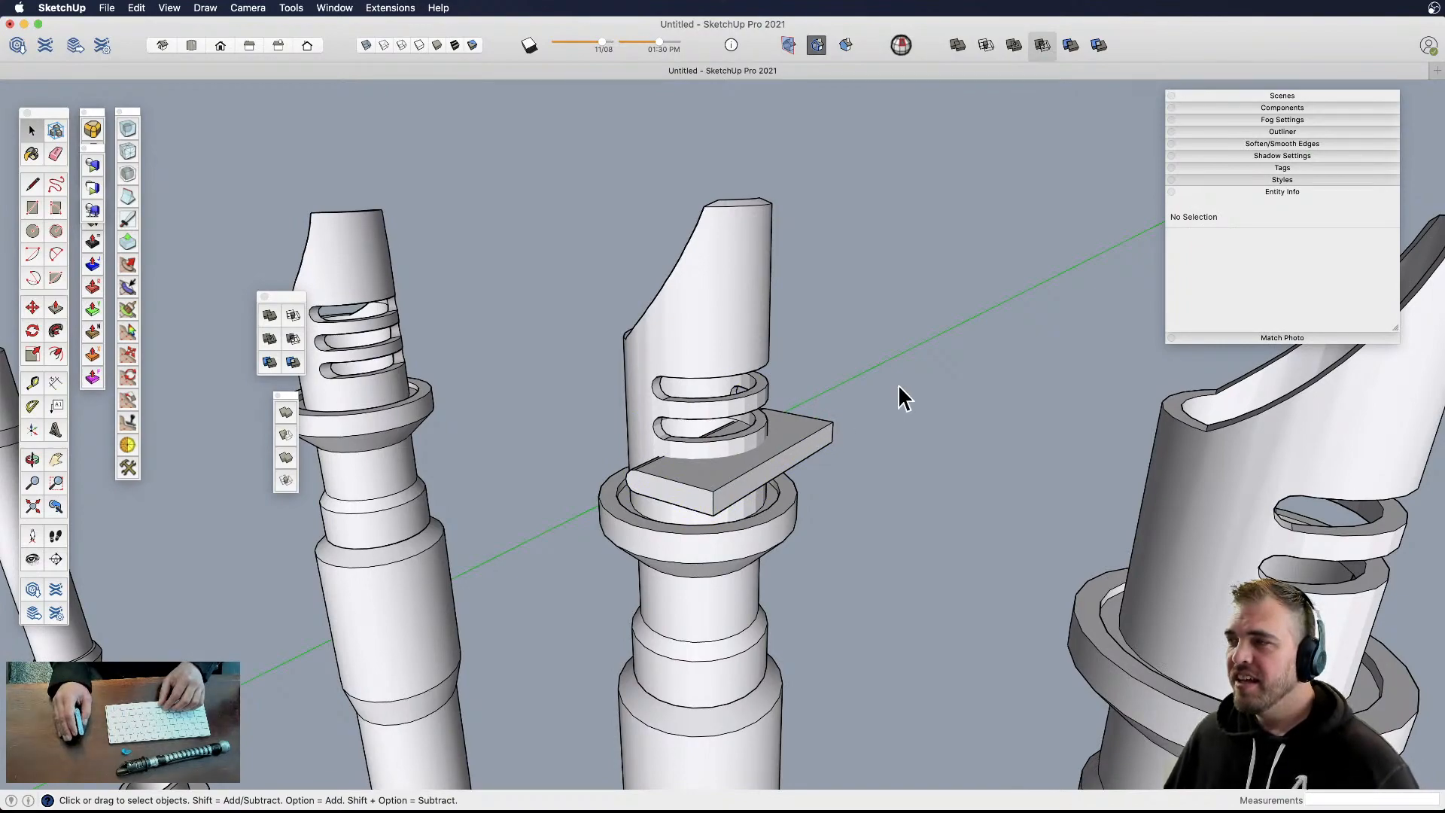
- Examine the saber1 component and its inner geometry around the new slots to see whether it is still a solid
click(733, 344)
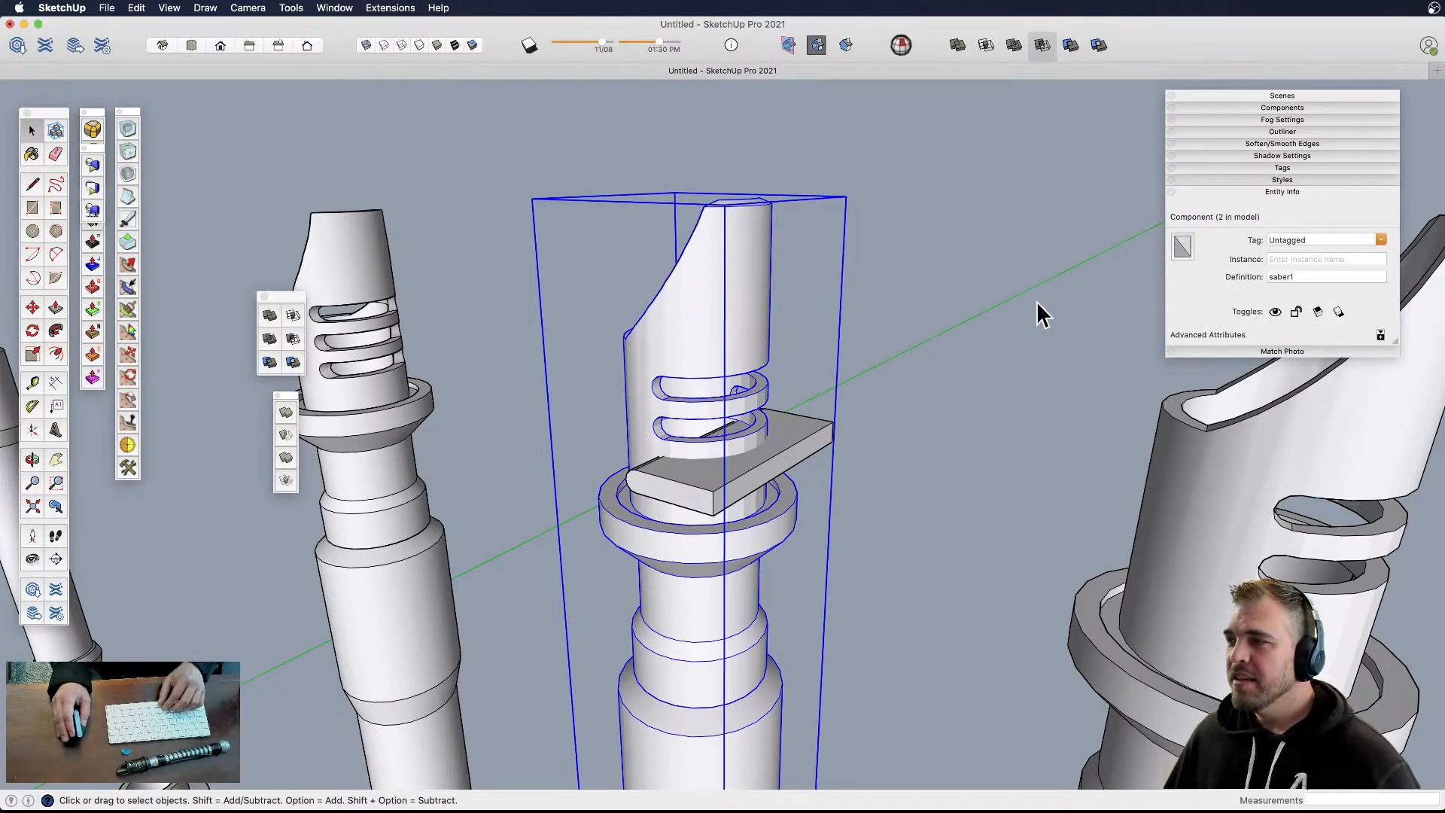
triple_click(687, 354)
middle_drag(682, 350, 726, 506)
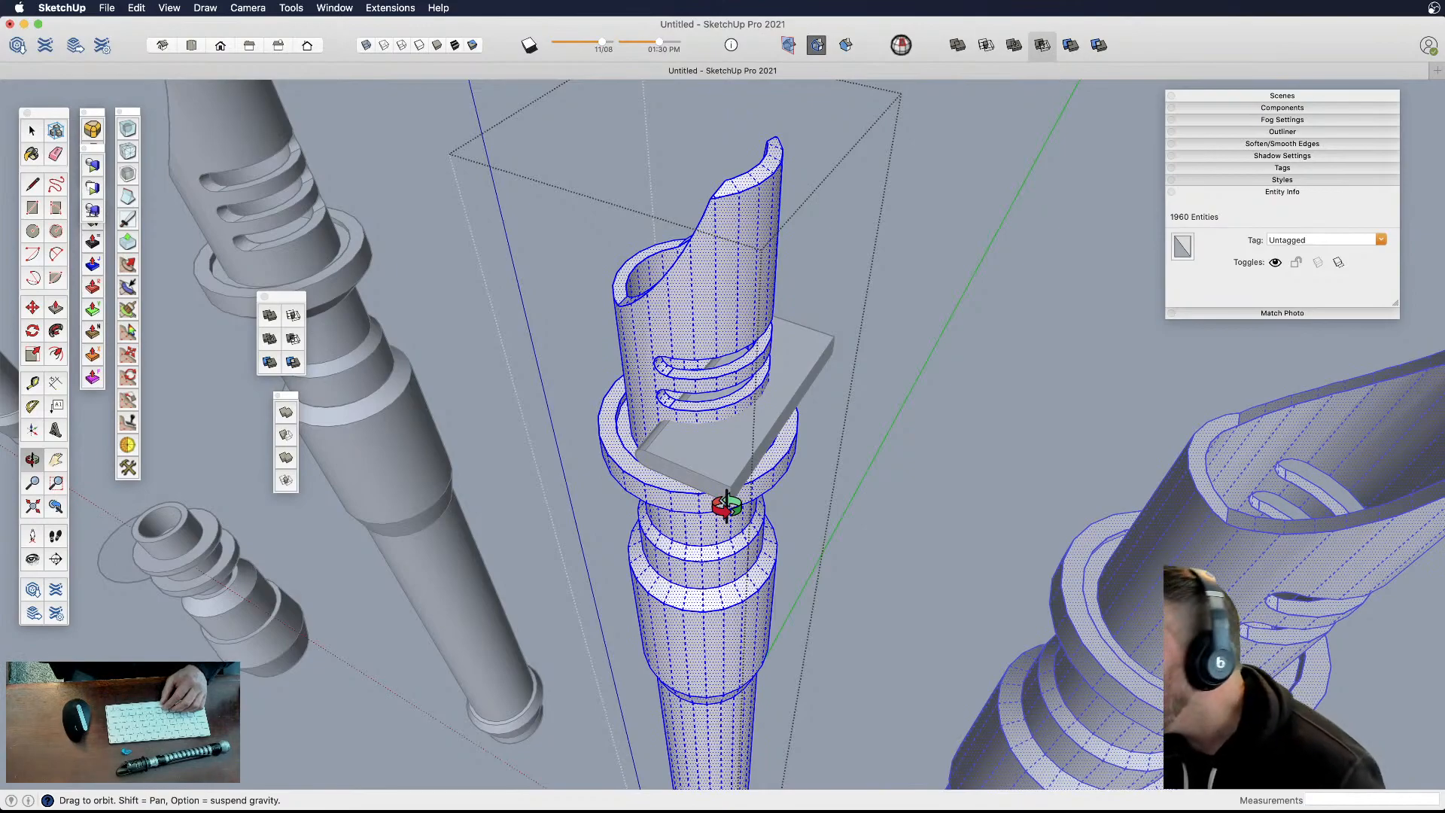
key(space)
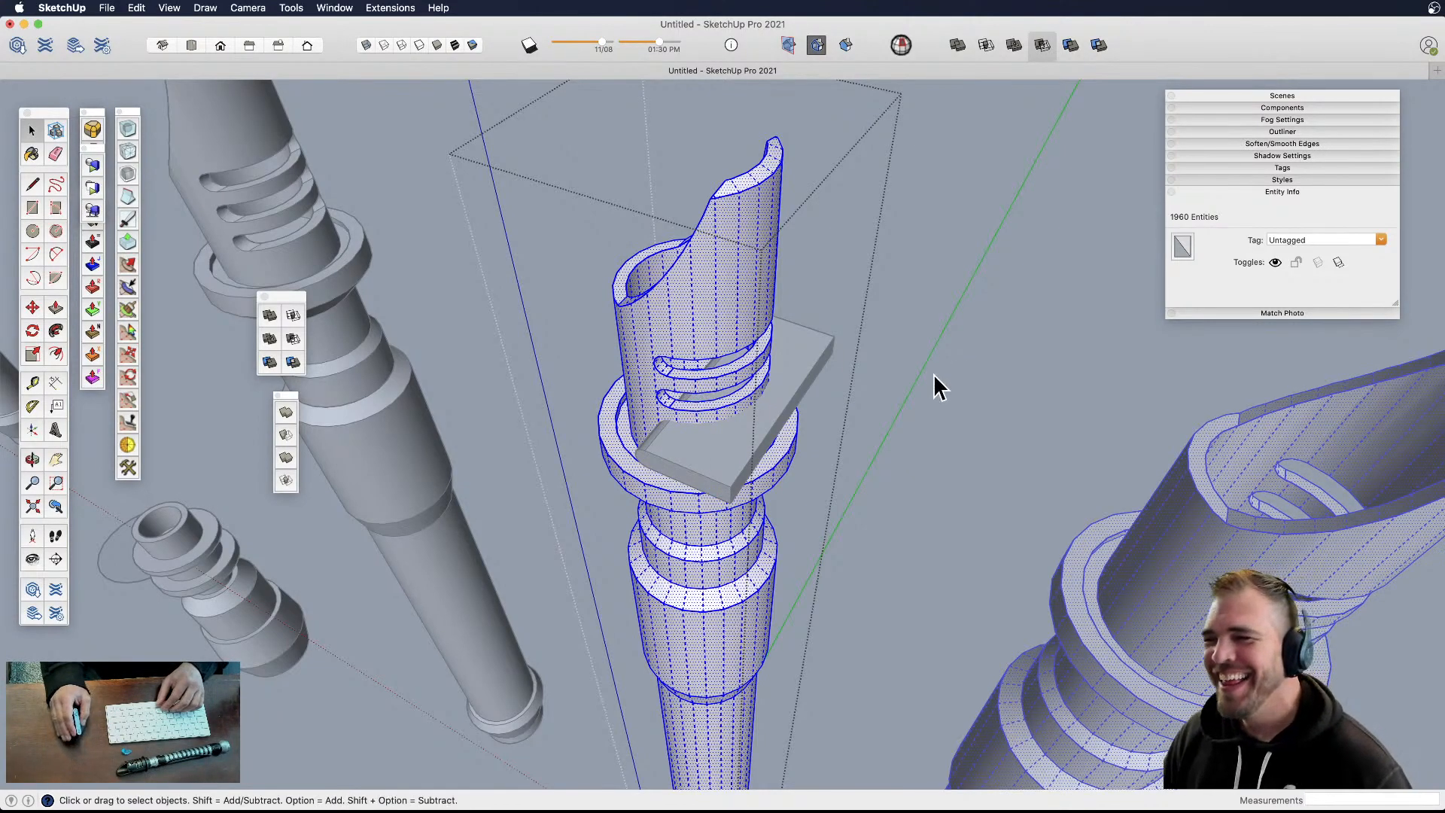
click(704, 257)
click(918, 301)
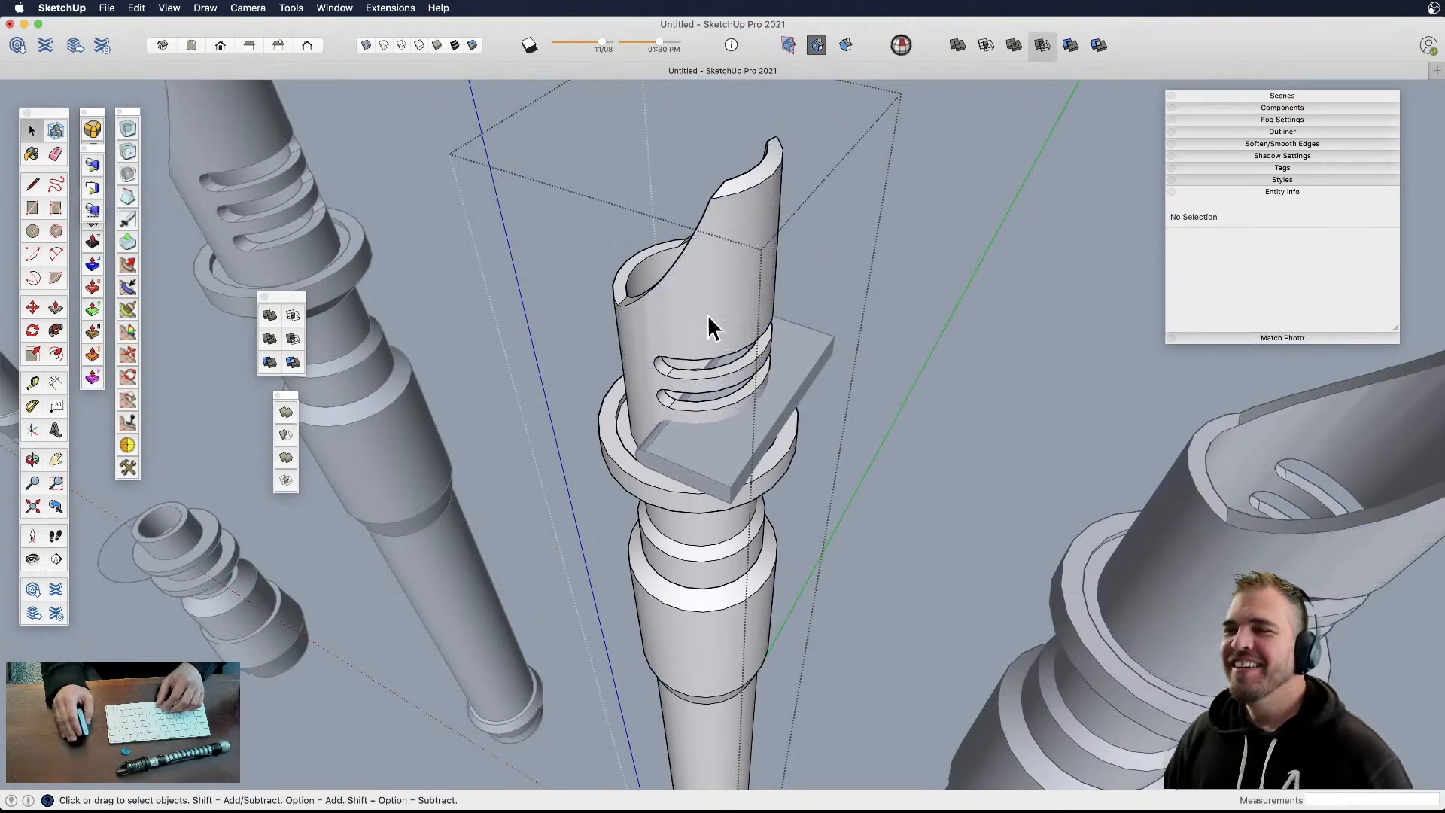
click(910, 346)
scroll(707, 373, down, 3)
shift+middle_drag(708, 373, 689, 396)
scroll(689, 395, down, 3)
shift+middle_drag(688, 395, 724, 334)
scroll(724, 335, up, 5)
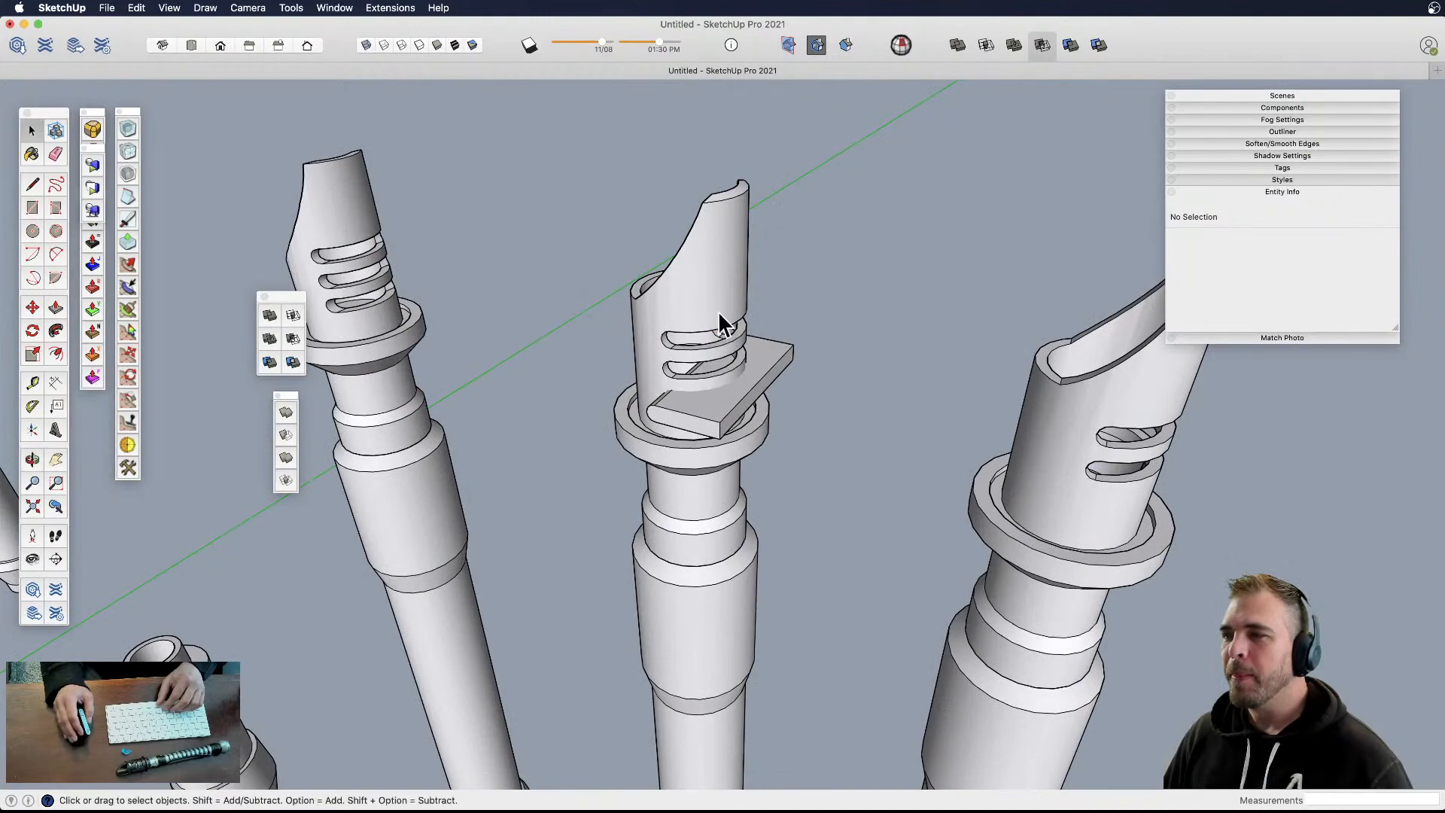
click(718, 320)
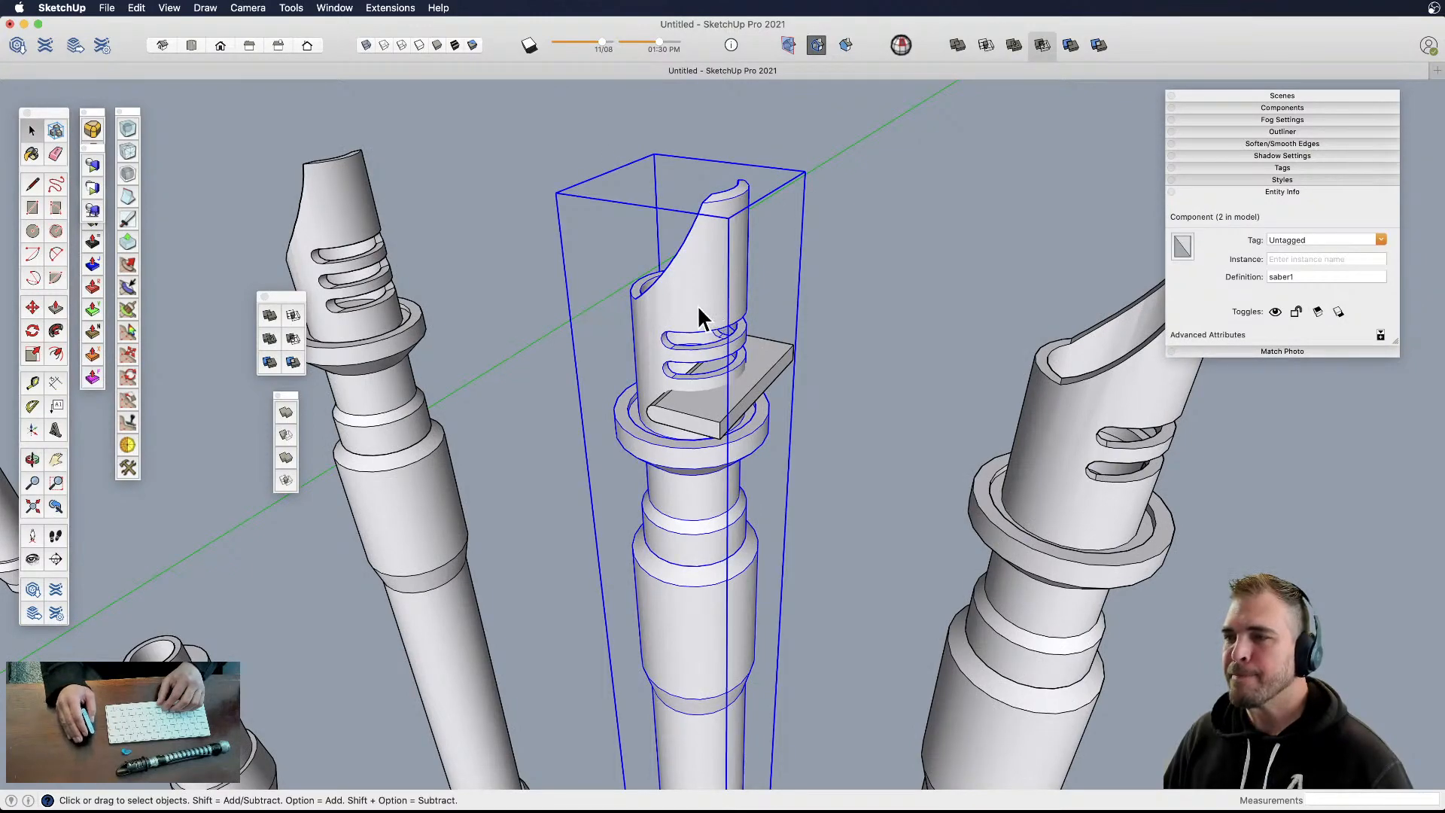
double_click(698, 306)
triple_click(699, 306)
click(865, 288)
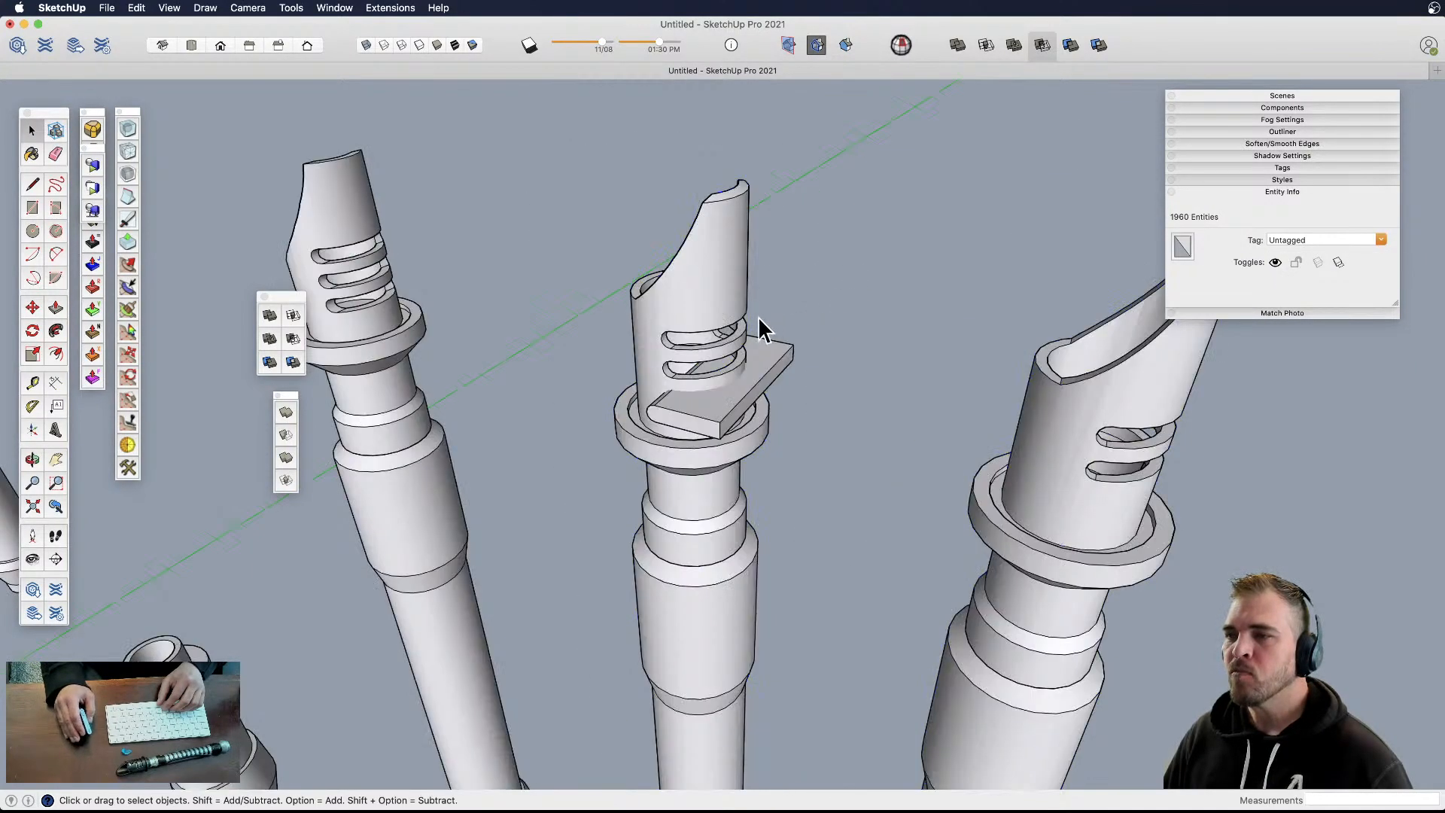
- Run Solid Inspector² on the saber1 component and try to fix all reported errors automatically
click(706, 307)
click(901, 46)
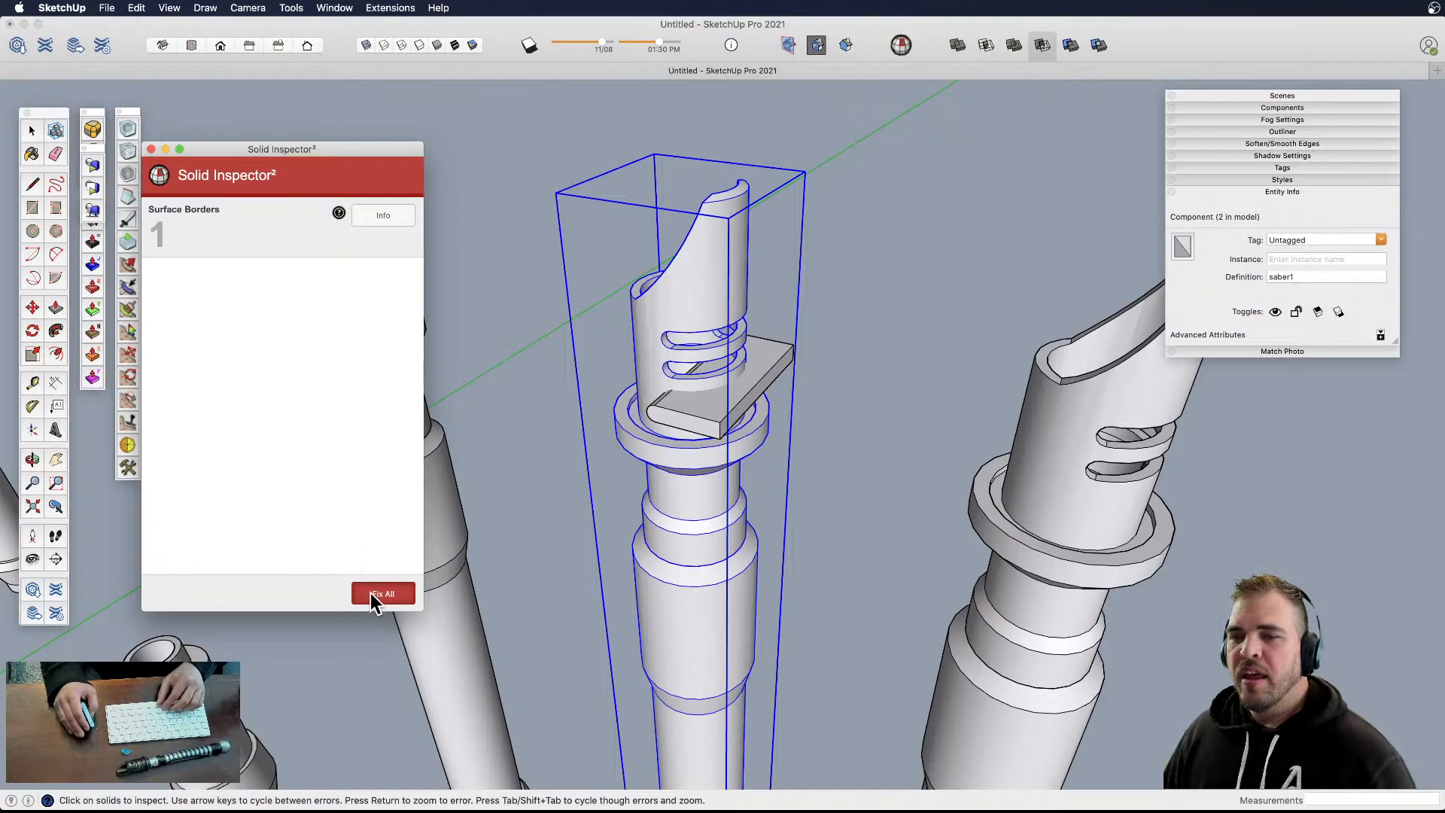
drag(220, 162, 289, 129)
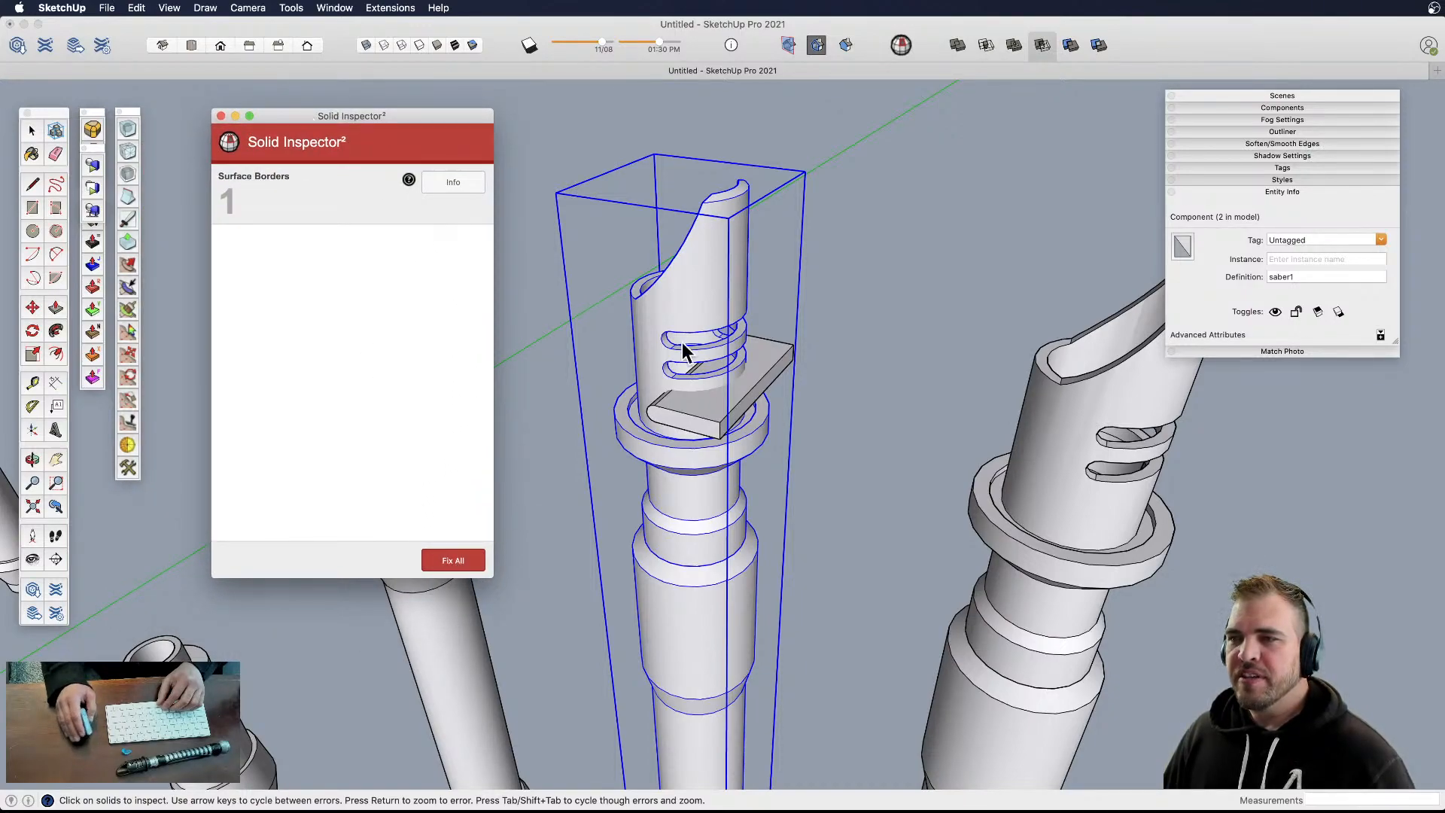
click(456, 561)
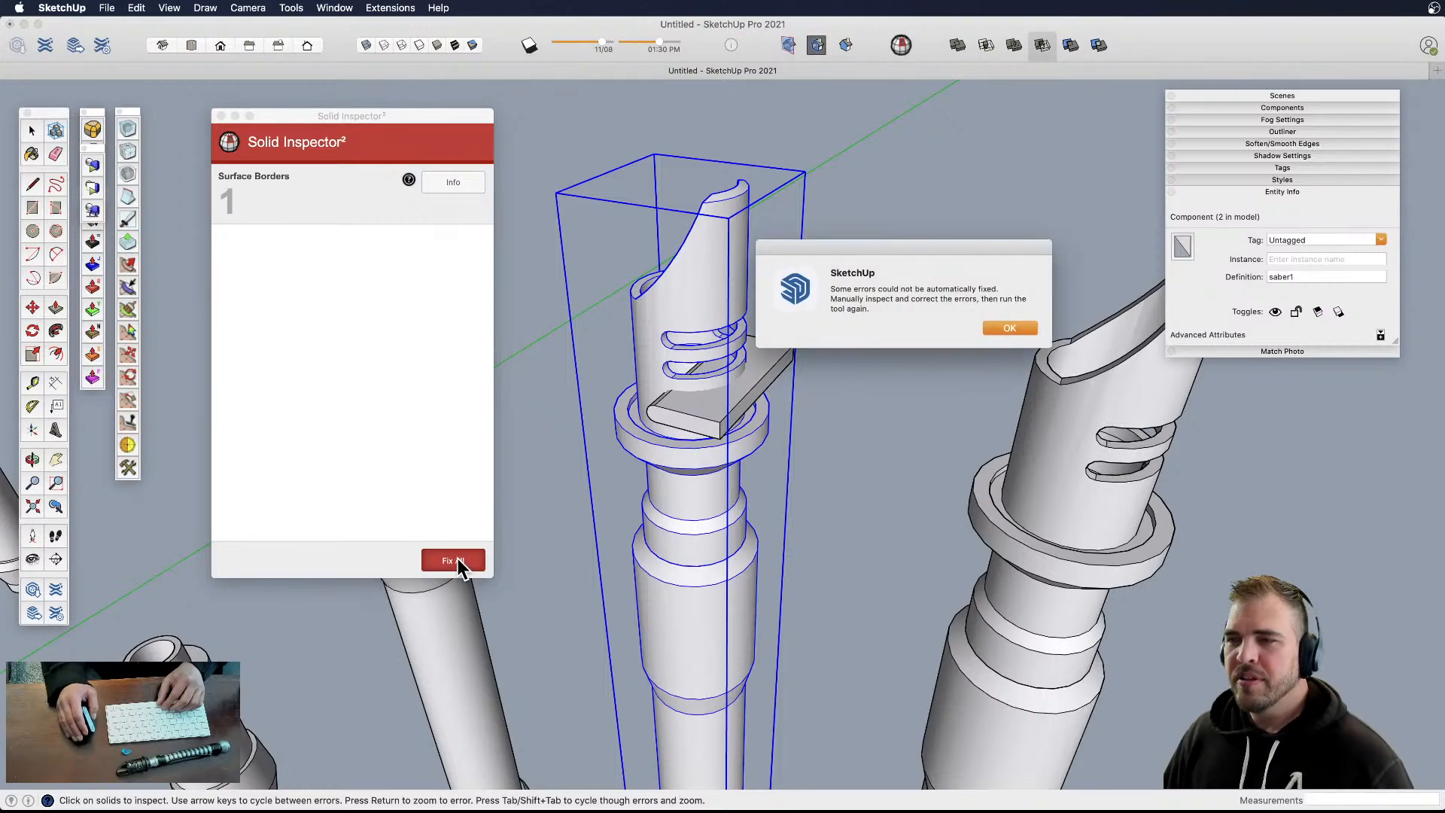
click(1009, 328)
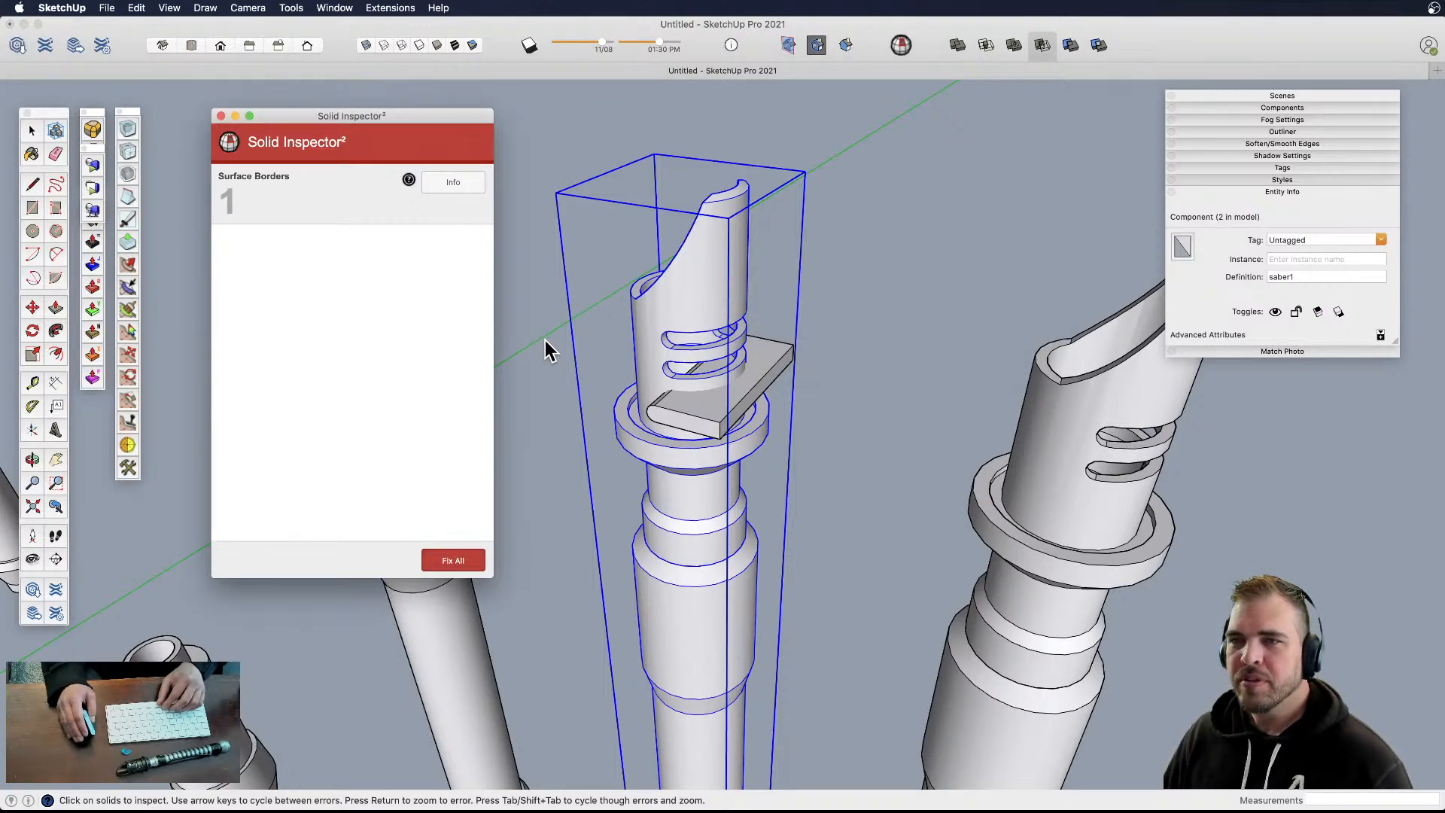
- Examine the saber1 component's mesh up close and in X-ray display, and read the explanation of the Surface Borders error
scroll(548, 350, down, 5)
middle_drag(635, 293, 618, 508)
scroll(571, 568, up, 10)
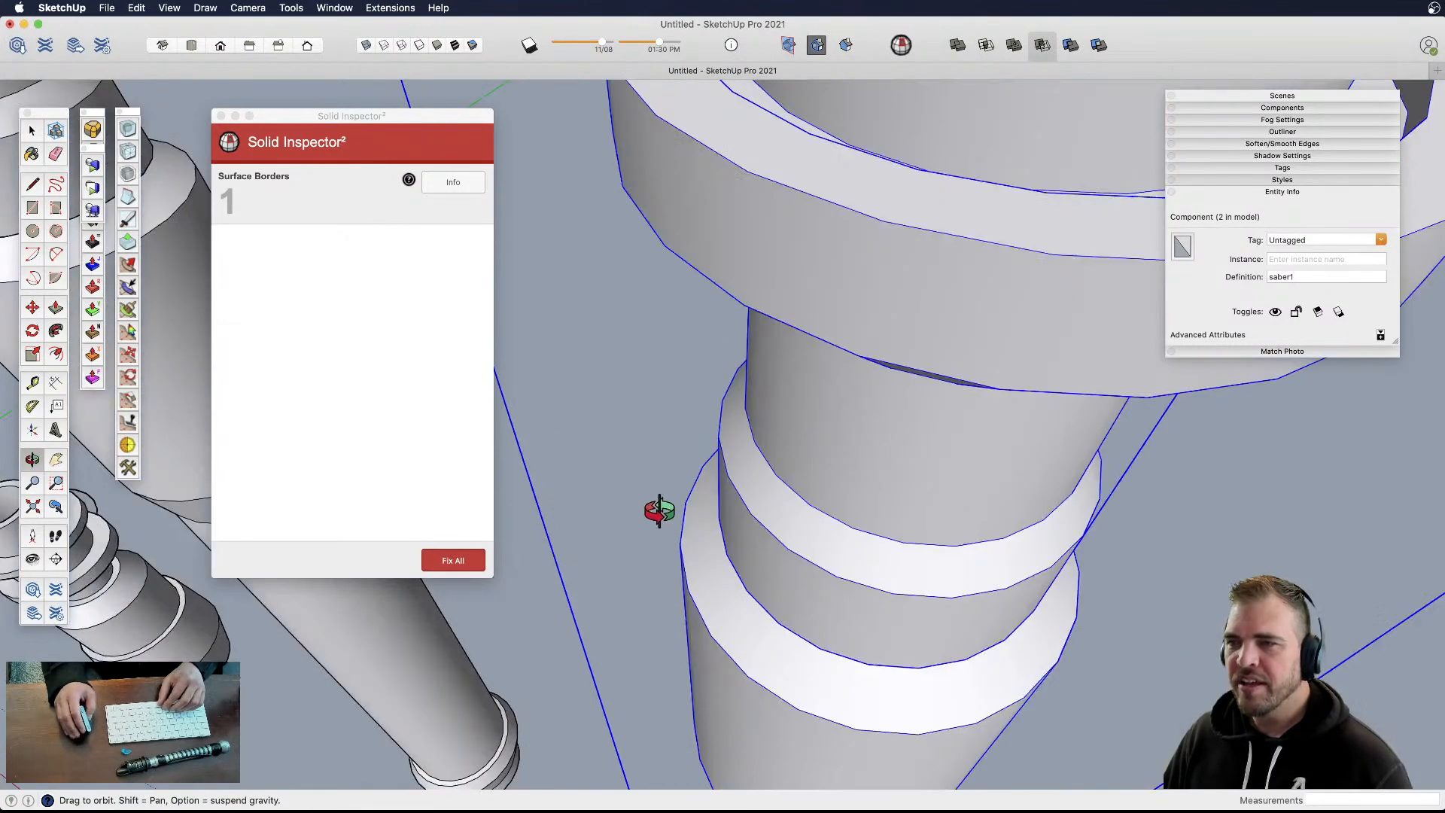
scroll(659, 509, down, 10)
key(shift+x)
scroll(700, 502, up, 5)
scroll(701, 459, up, 2)
middle_drag(701, 457, 653, 345)
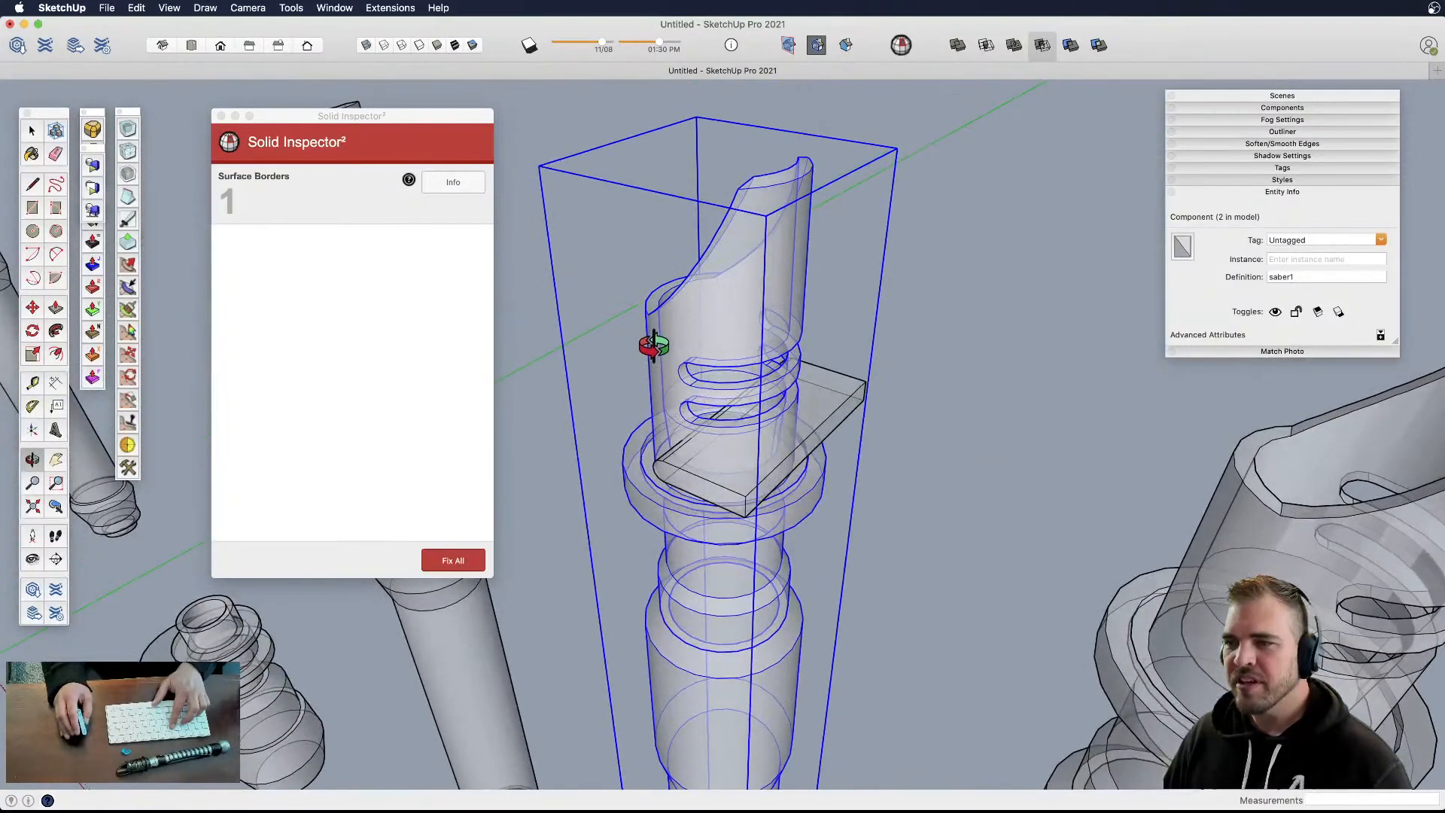
scroll(653, 346, down, 3)
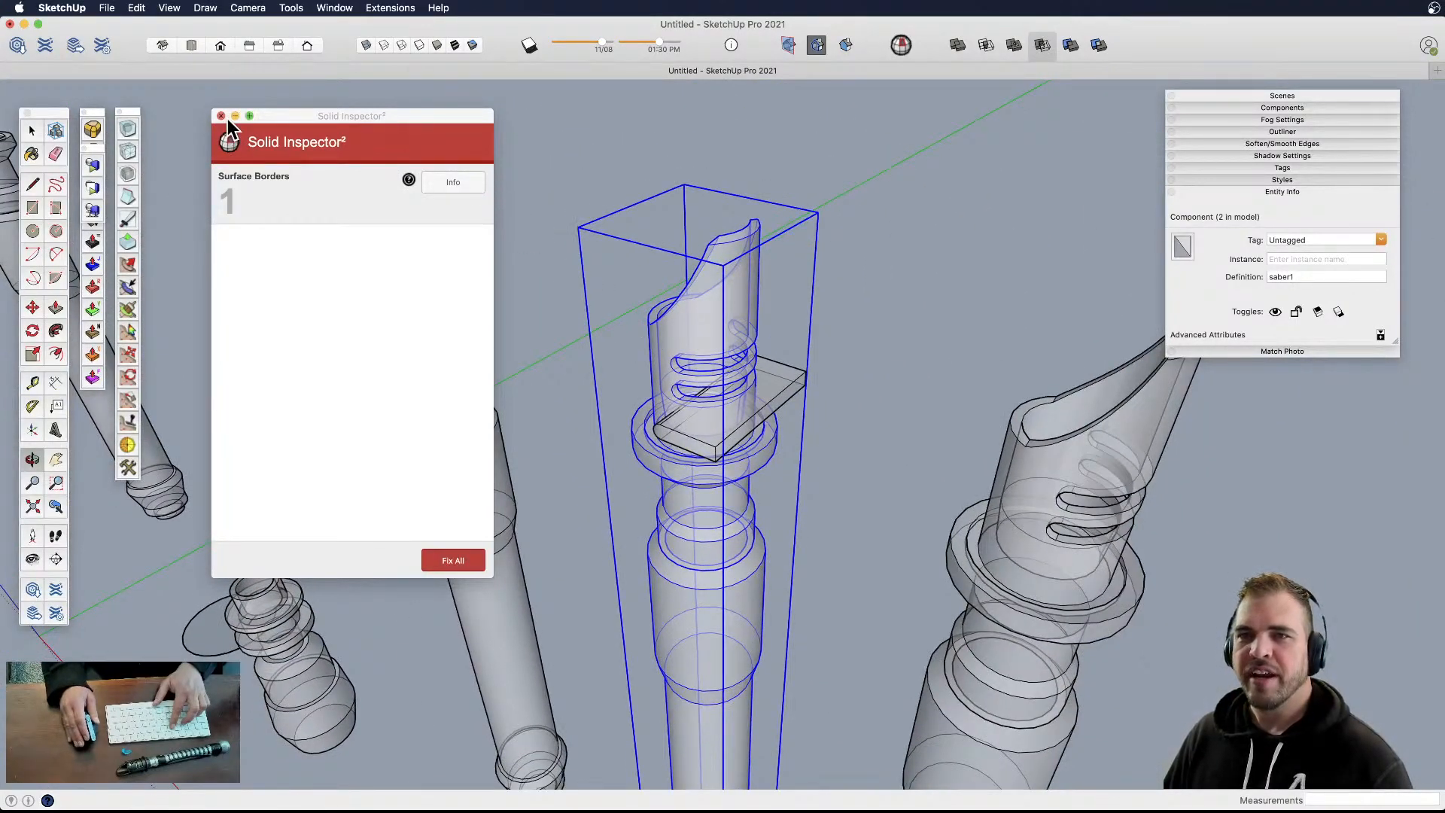
click(453, 185)
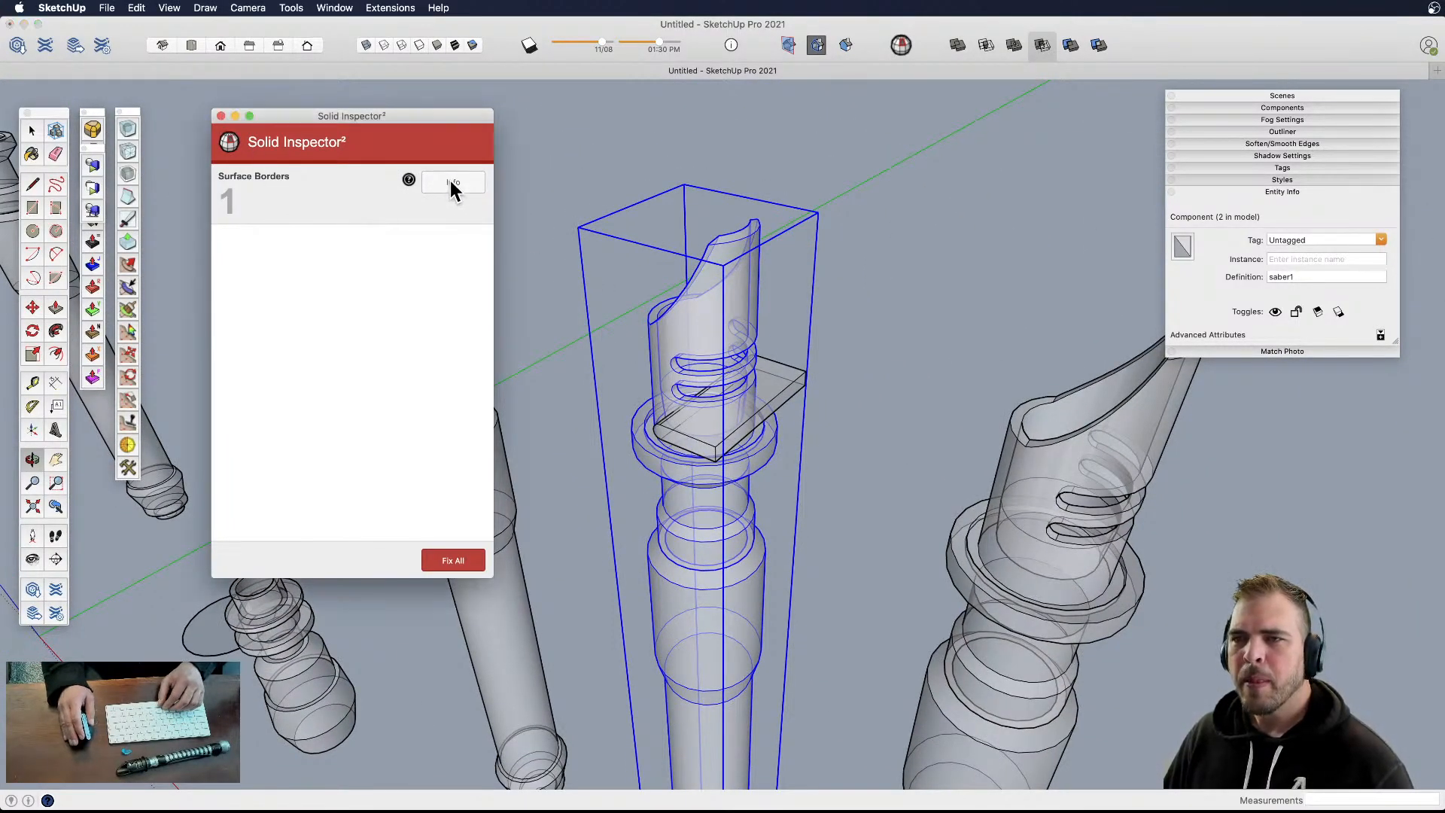
click(445, 183)
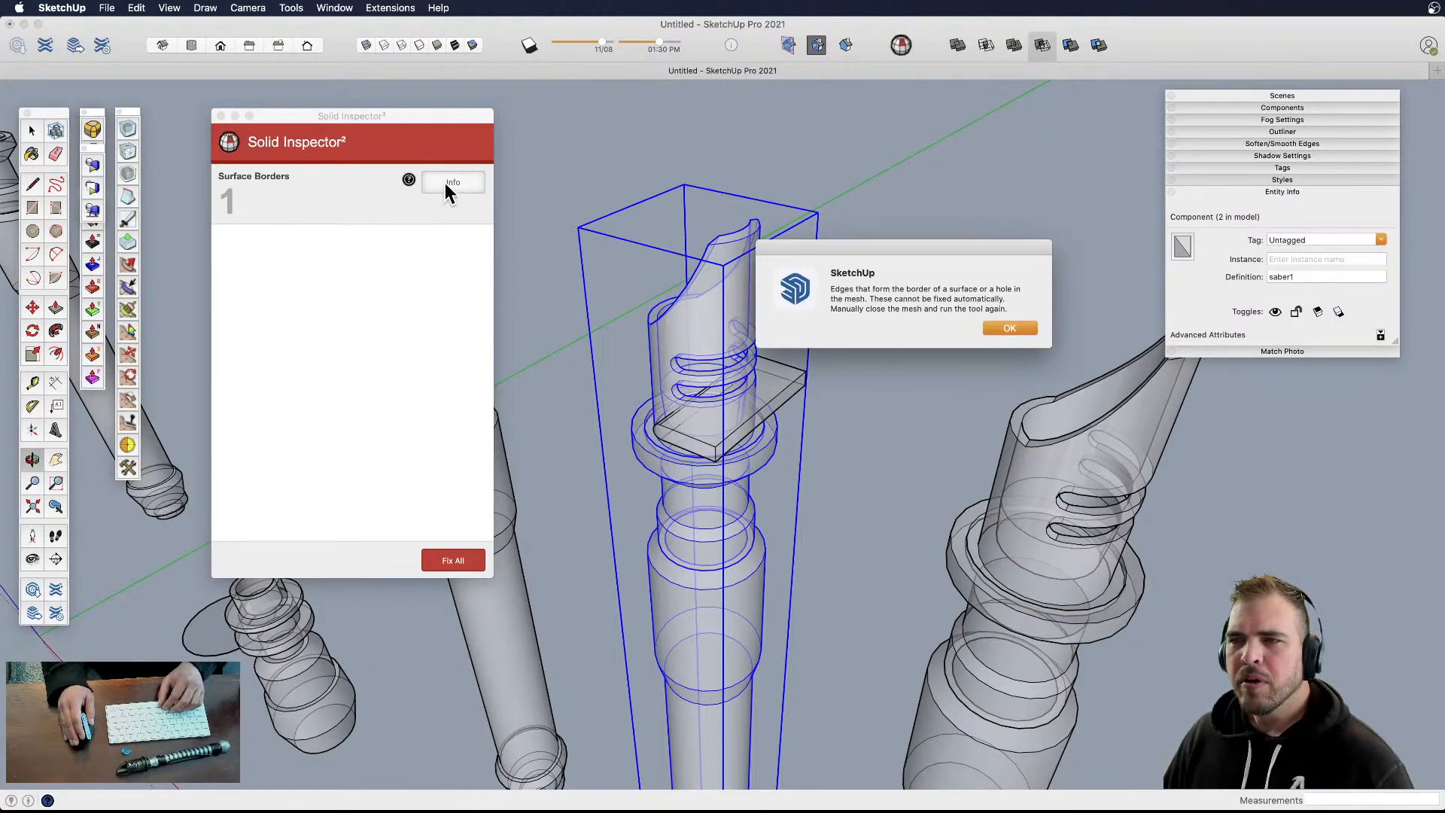
- Dismiss the error explanation, close Solid Inspector², and delete the plate crossing the saber1 component
click(1010, 325)
click(221, 116)
click(867, 364)
click(786, 384)
key(Delete)
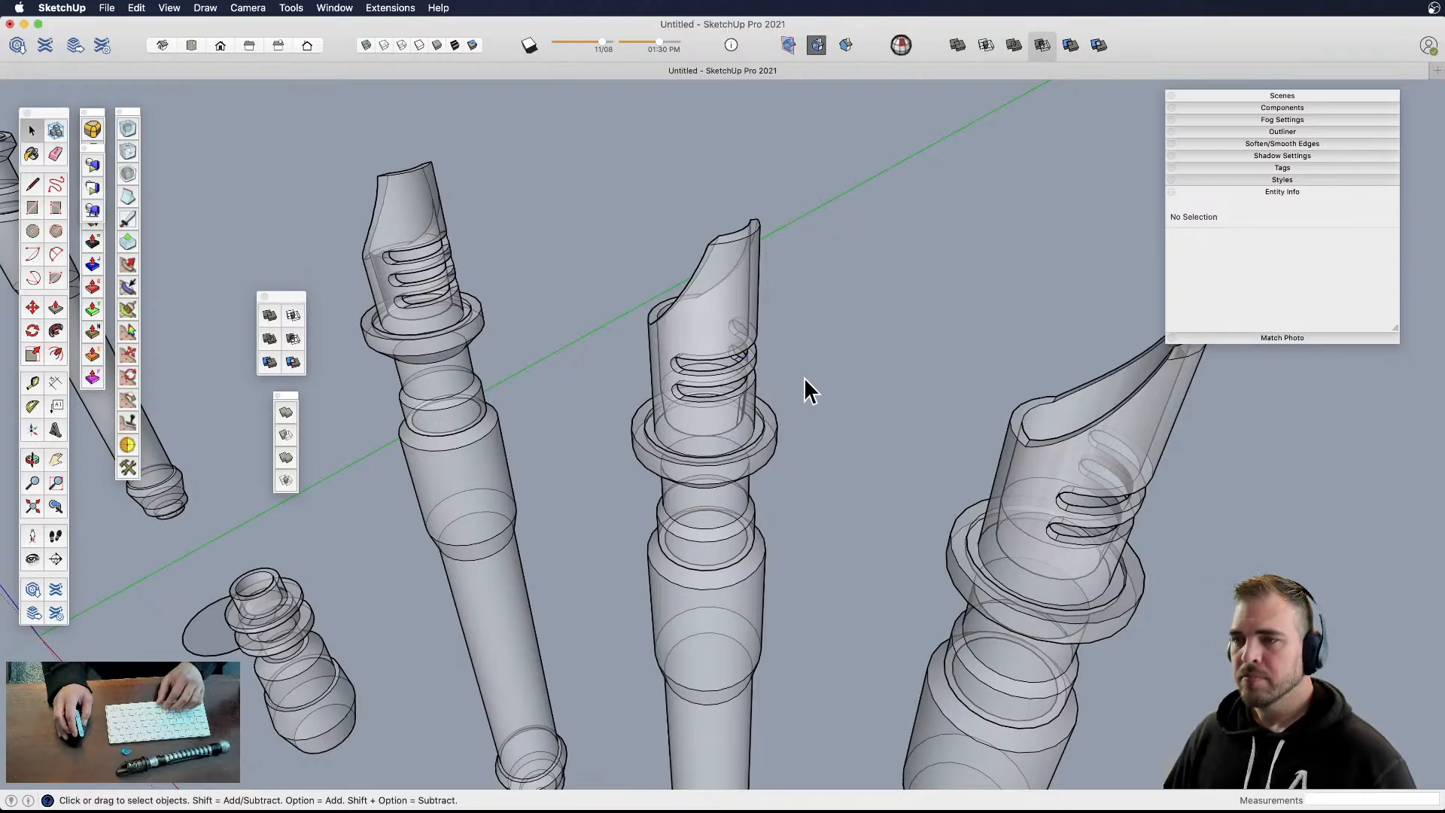
- Turn off X-ray display, edit the saber1 component, and trace the 7/16" edge of the opening inside the bore to close its missing face
scroll(806, 387, up, 5)
middle_drag(623, 444, 623, 594)
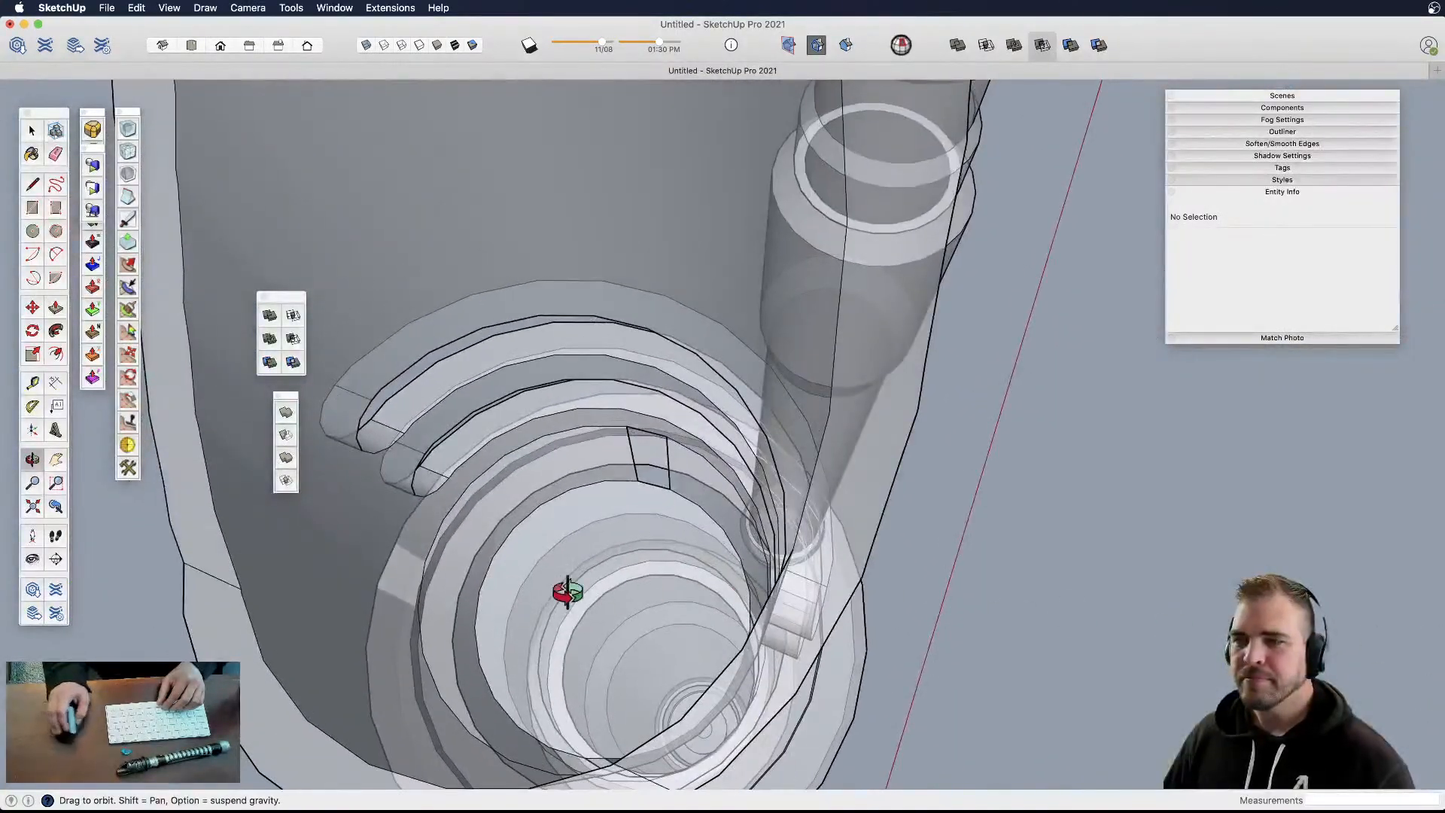
key(x)
key(space)
triple_click(611, 473)
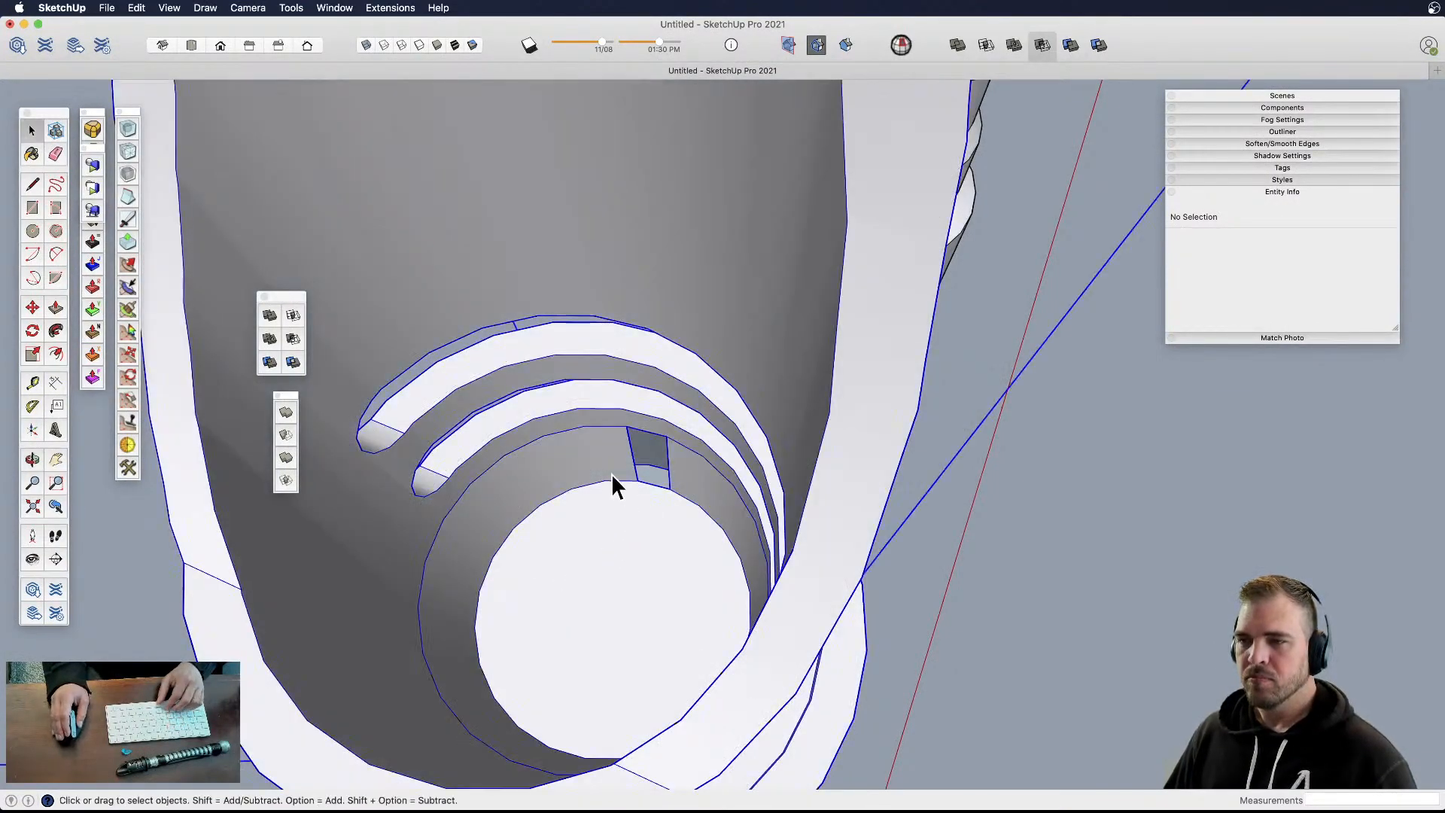
scroll(575, 500, up, 2)
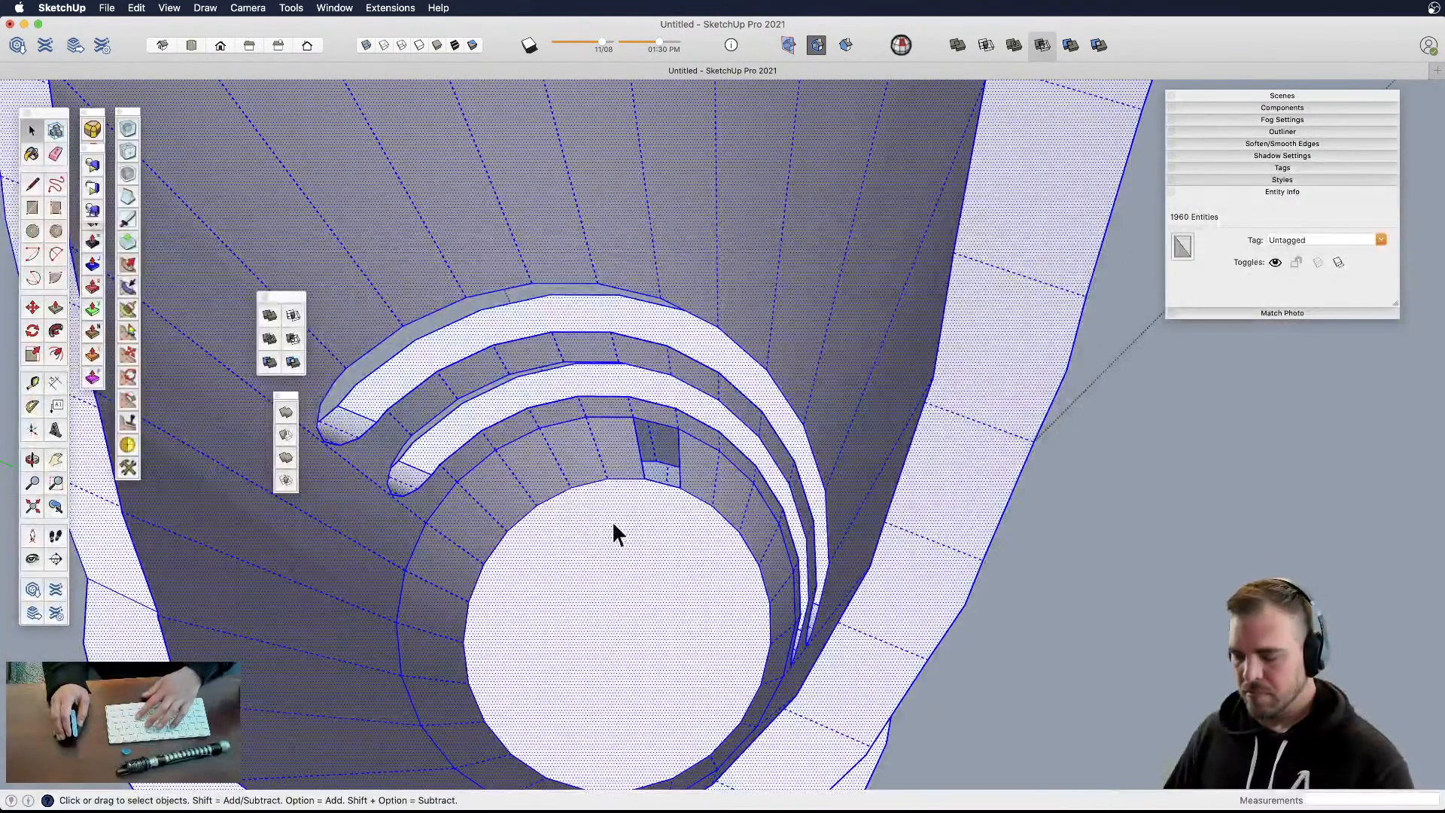
key(l)
click(645, 477)
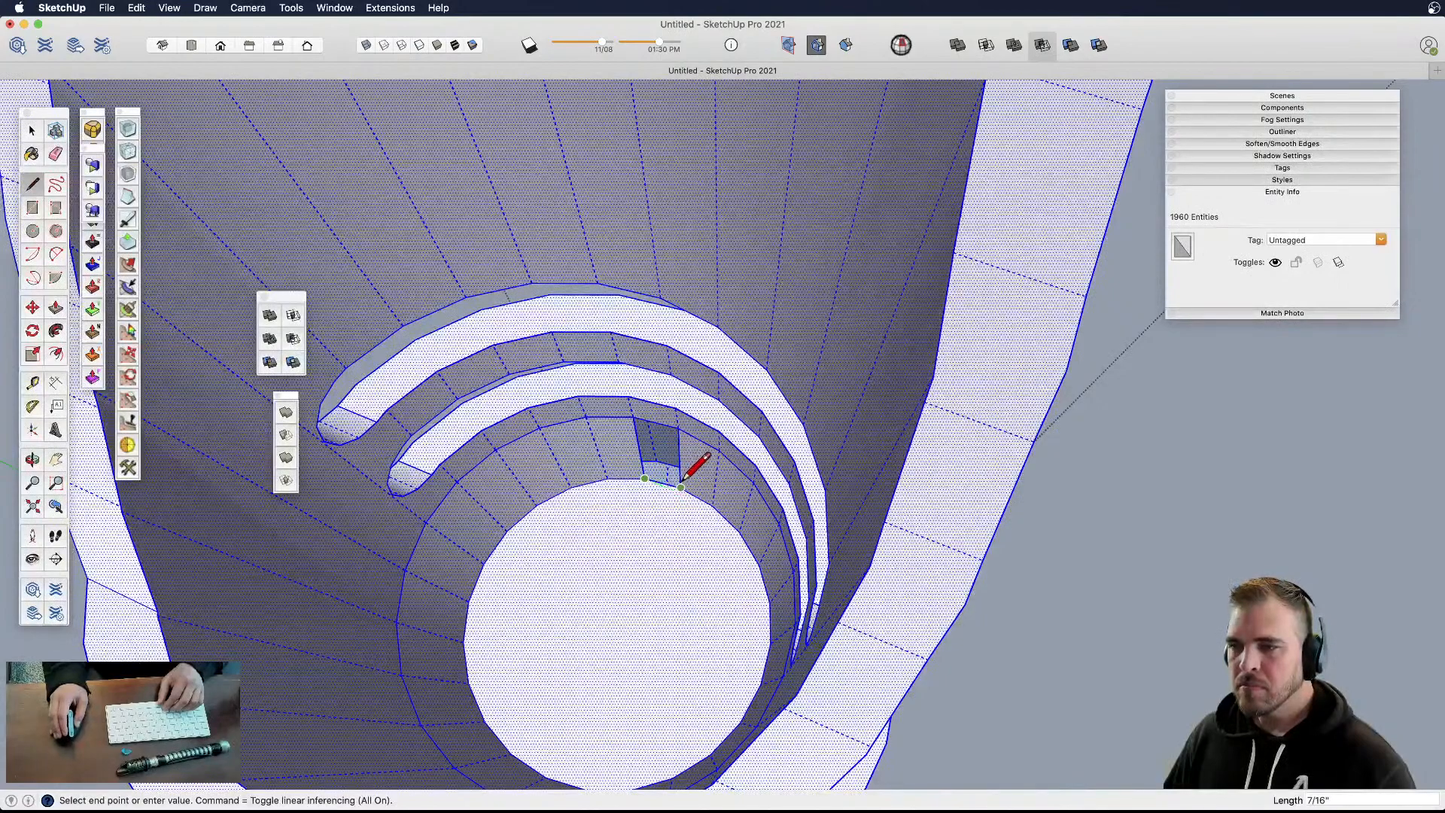
click(679, 490)
scroll(675, 491, down, 1)
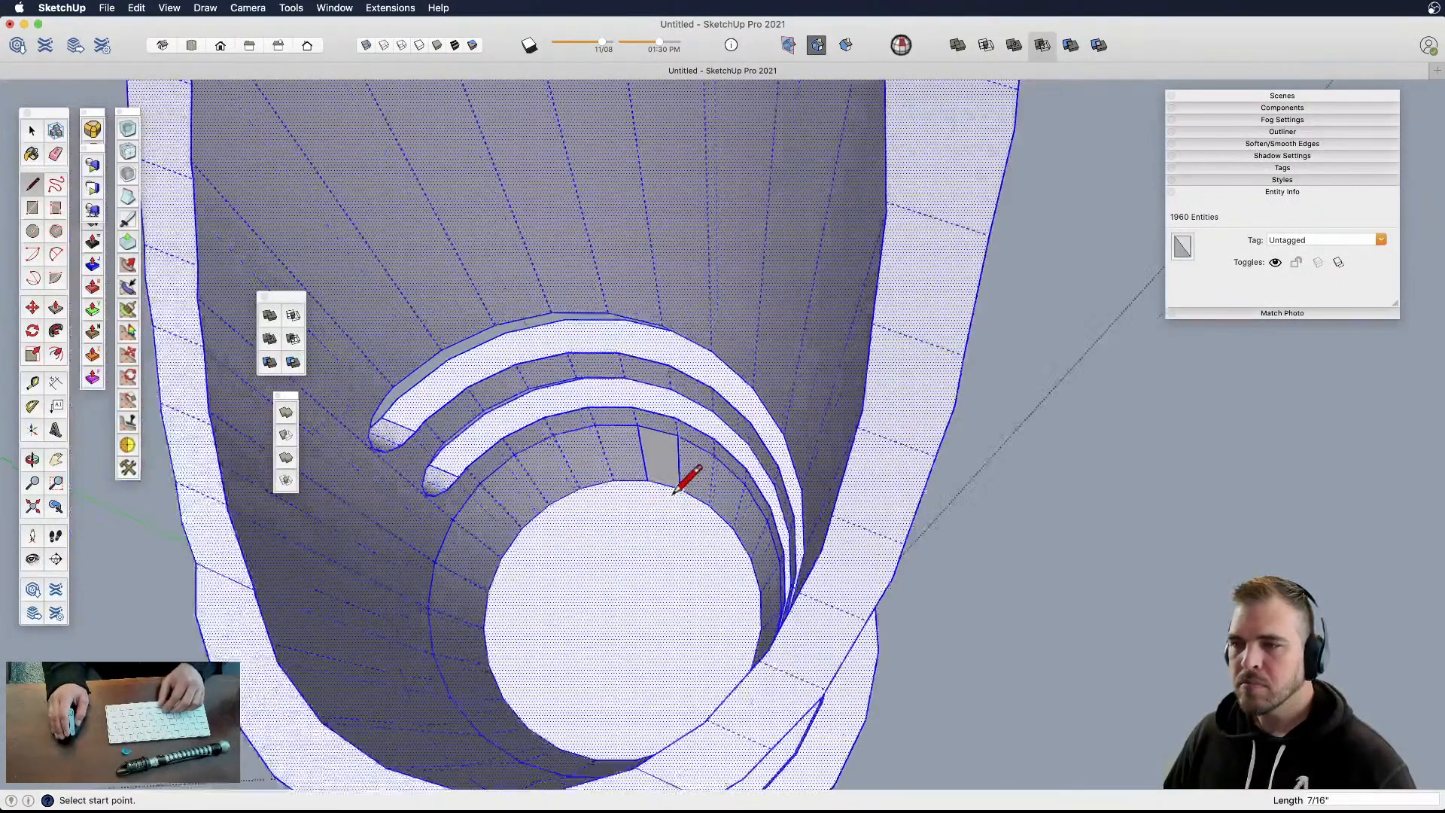
- Exit the component and select saber1 to check in its entity information whether it is a solid
key(space)
scroll(662, 494, down, 6)
mouse_move(662, 494)
middle_down()
mouse_move(567, 472)
mouse_move(600, 534)
mouse_move(572, 460)
middle_up()
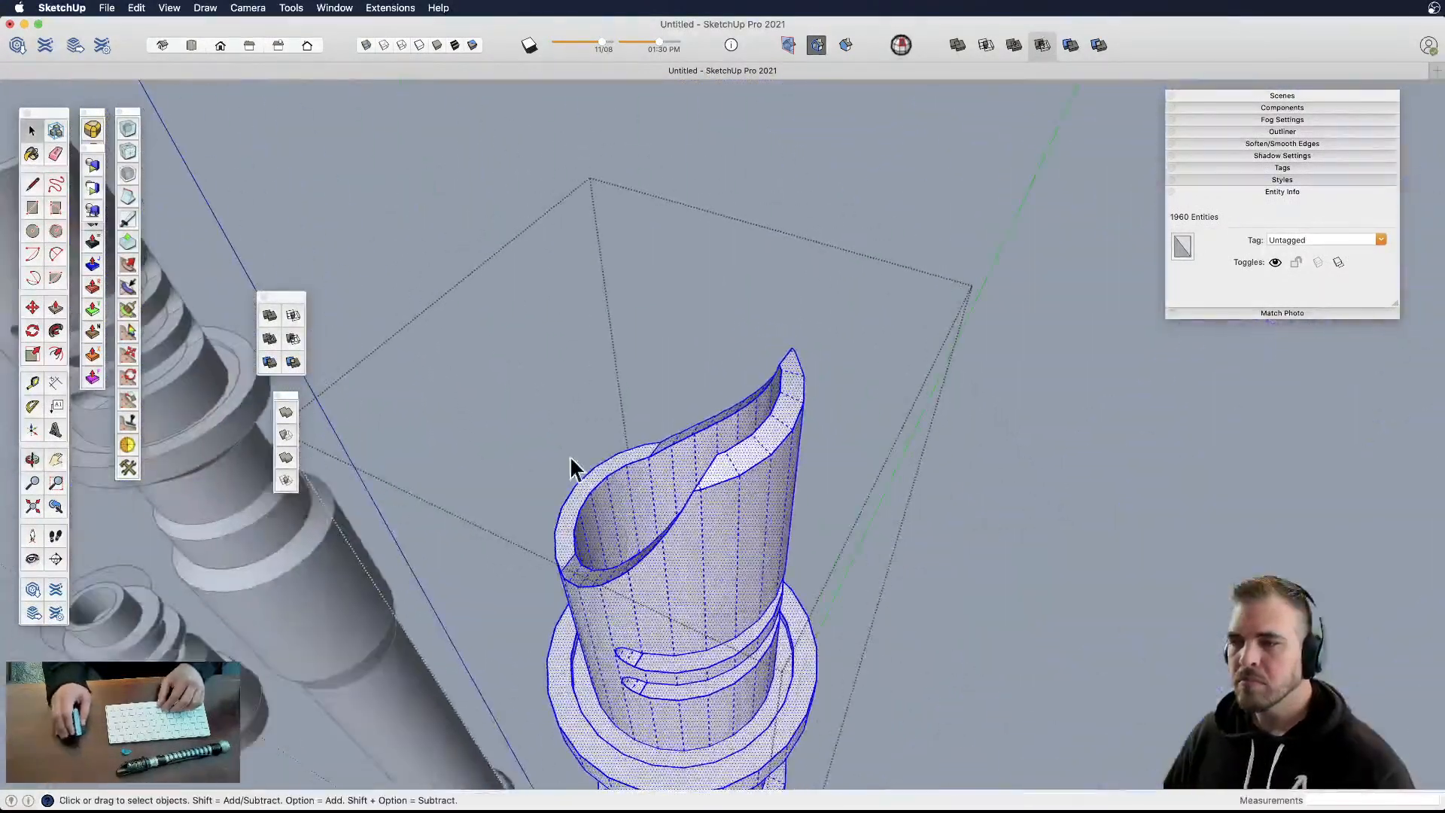
click(571, 460)
click(679, 506)
click(441, 206)
click(759, 580)
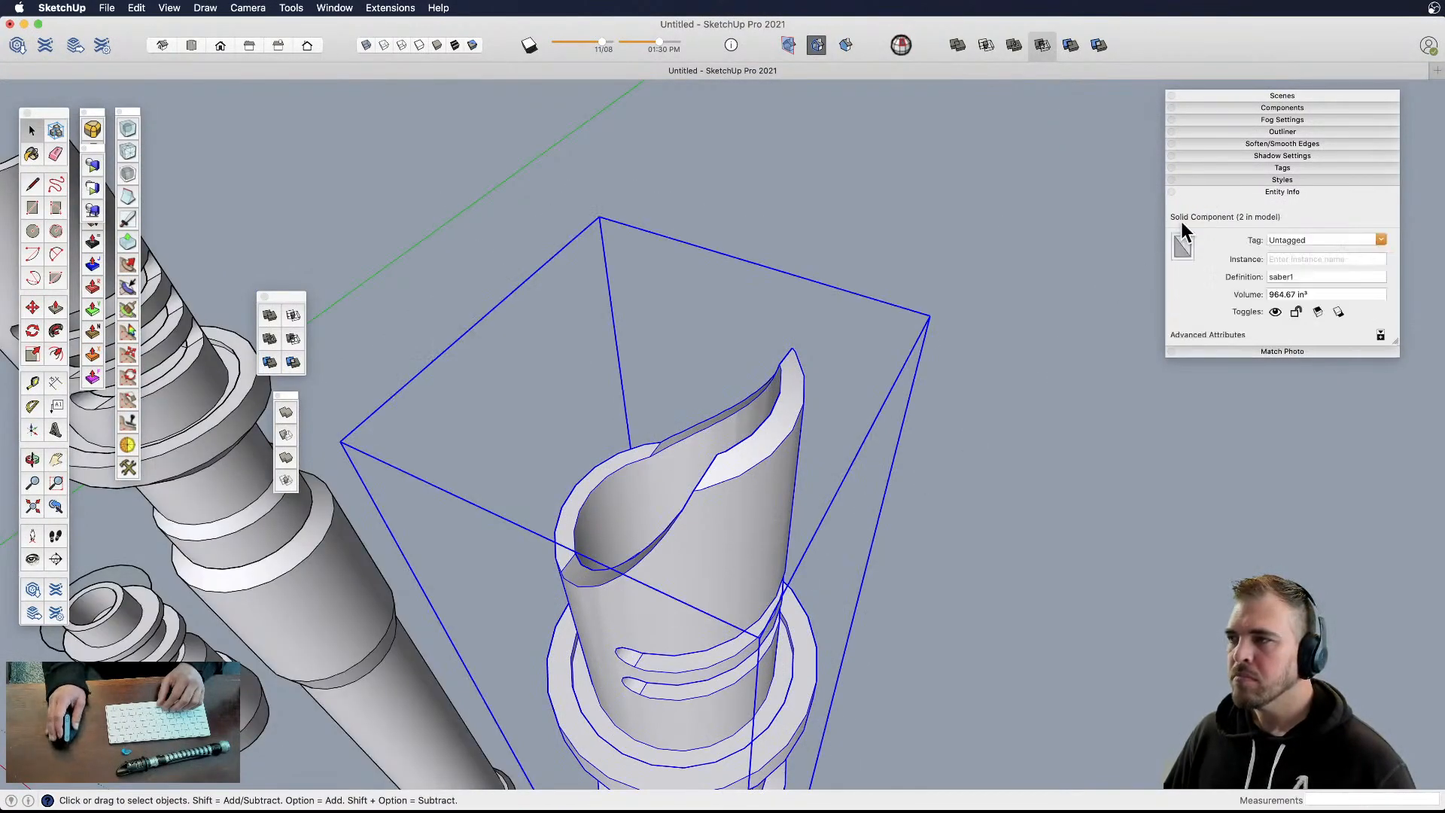
scroll(982, 395, down, 4)
middle_drag(982, 396, 736, 410)
middle_drag(724, 518, 725, 419)
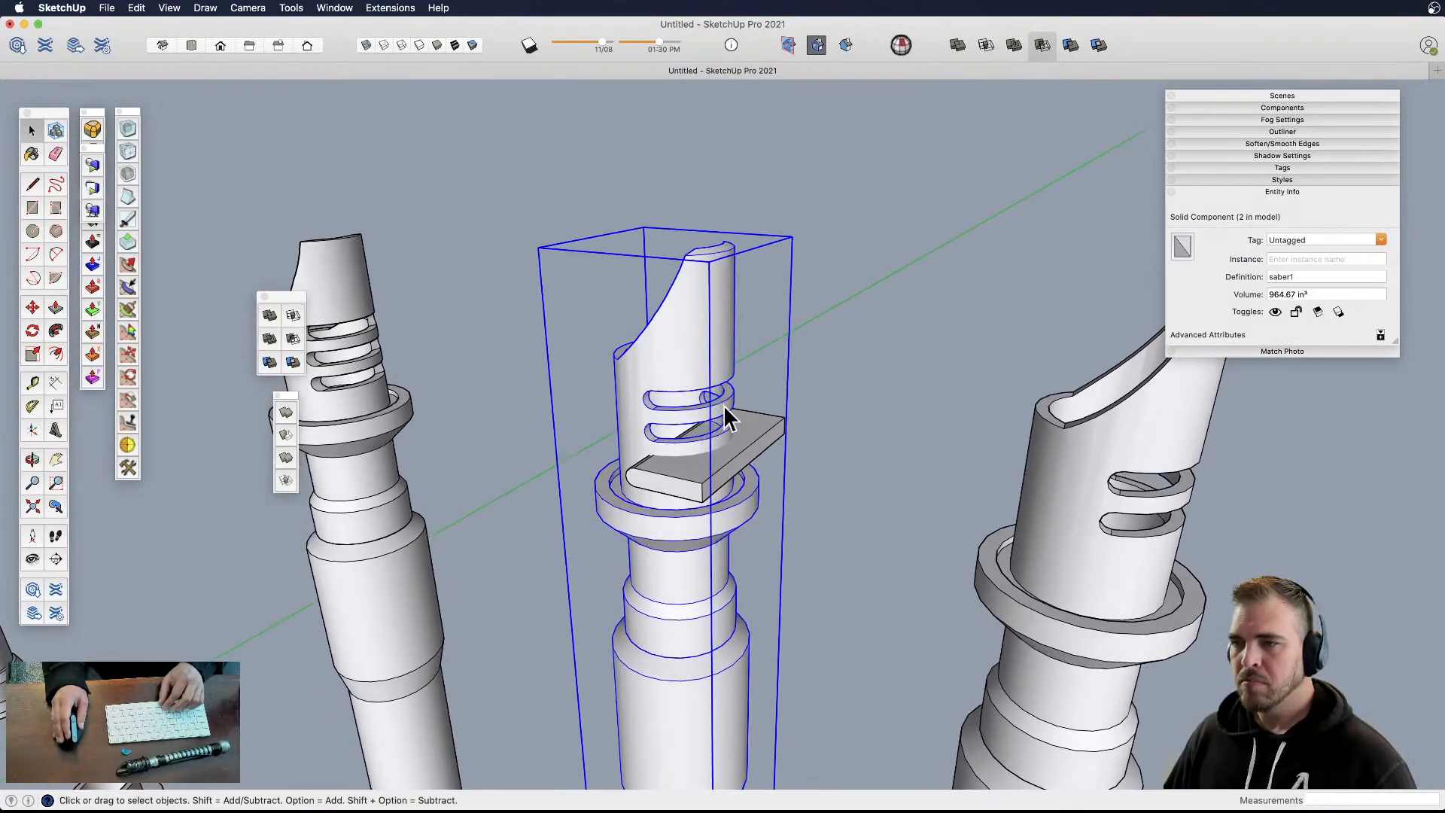
- Save the model to the Desktop as Live_lightsaber
click(829, 419)
scroll(694, 429, down, 4)
middle_drag(693, 470, 687, 347)
scroll(687, 350, down, 3)
shift+middle_drag(675, 408, 668, 374)
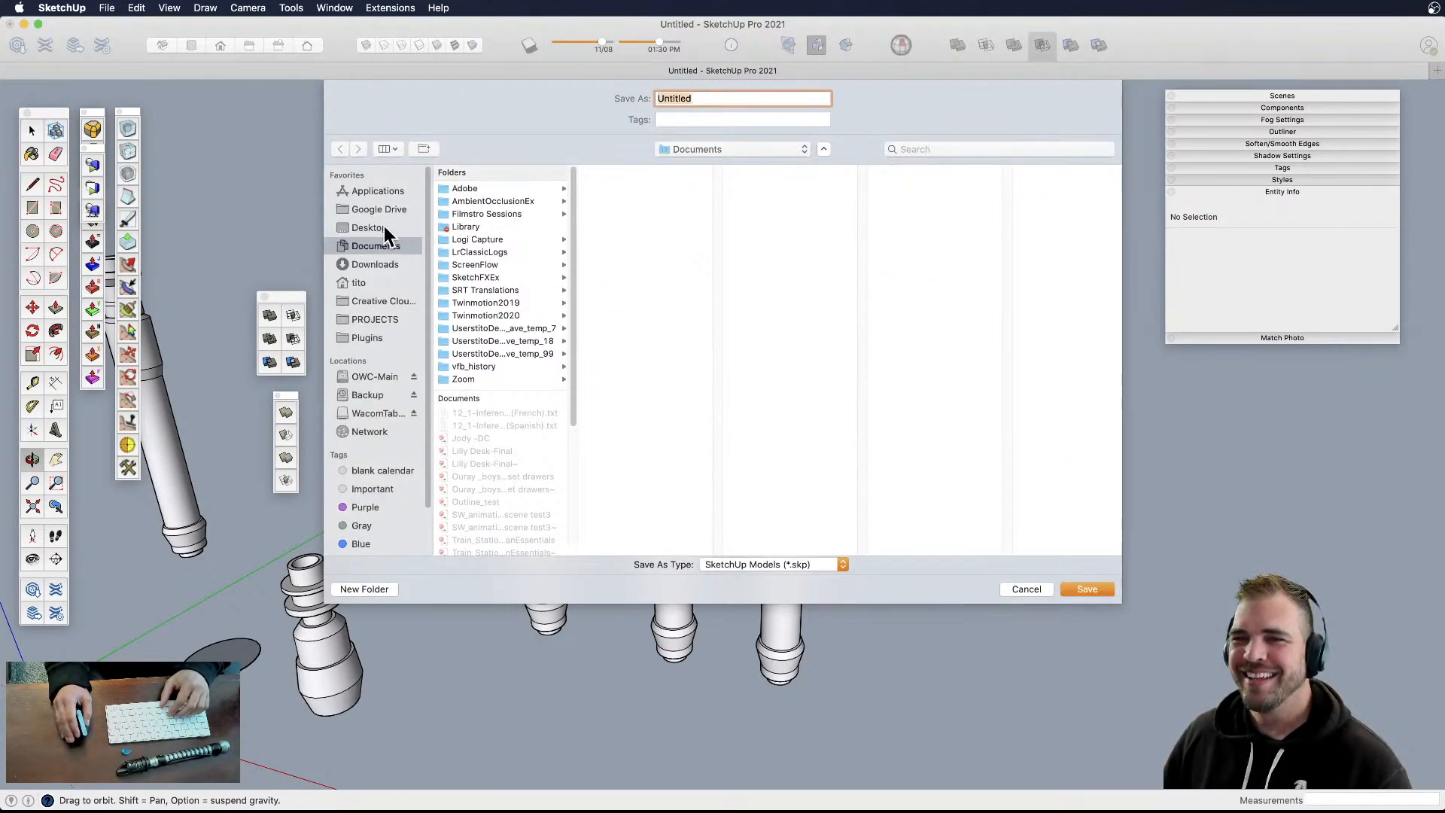
text(Live_)
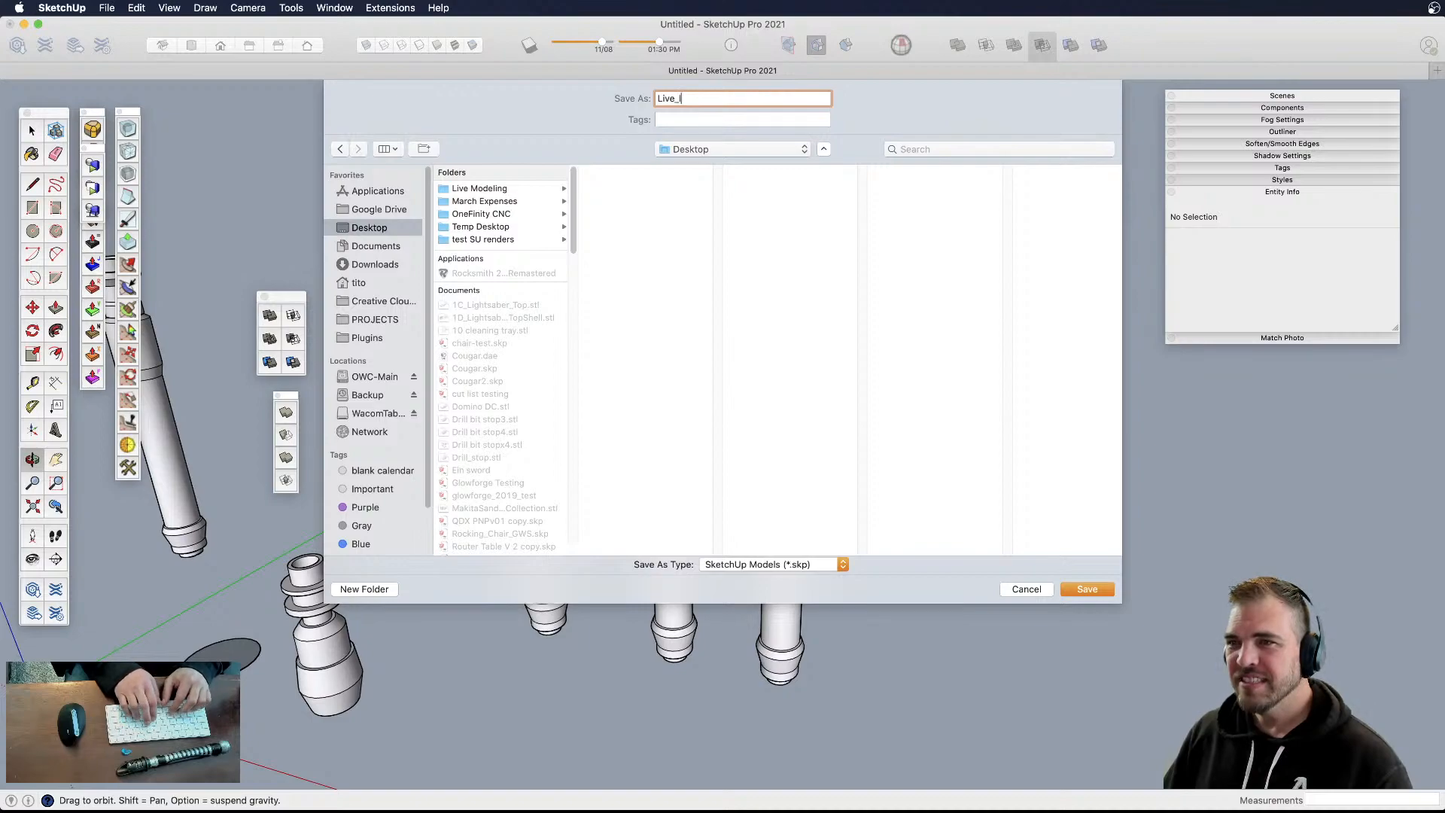
text(lightsaber)
key(Return)
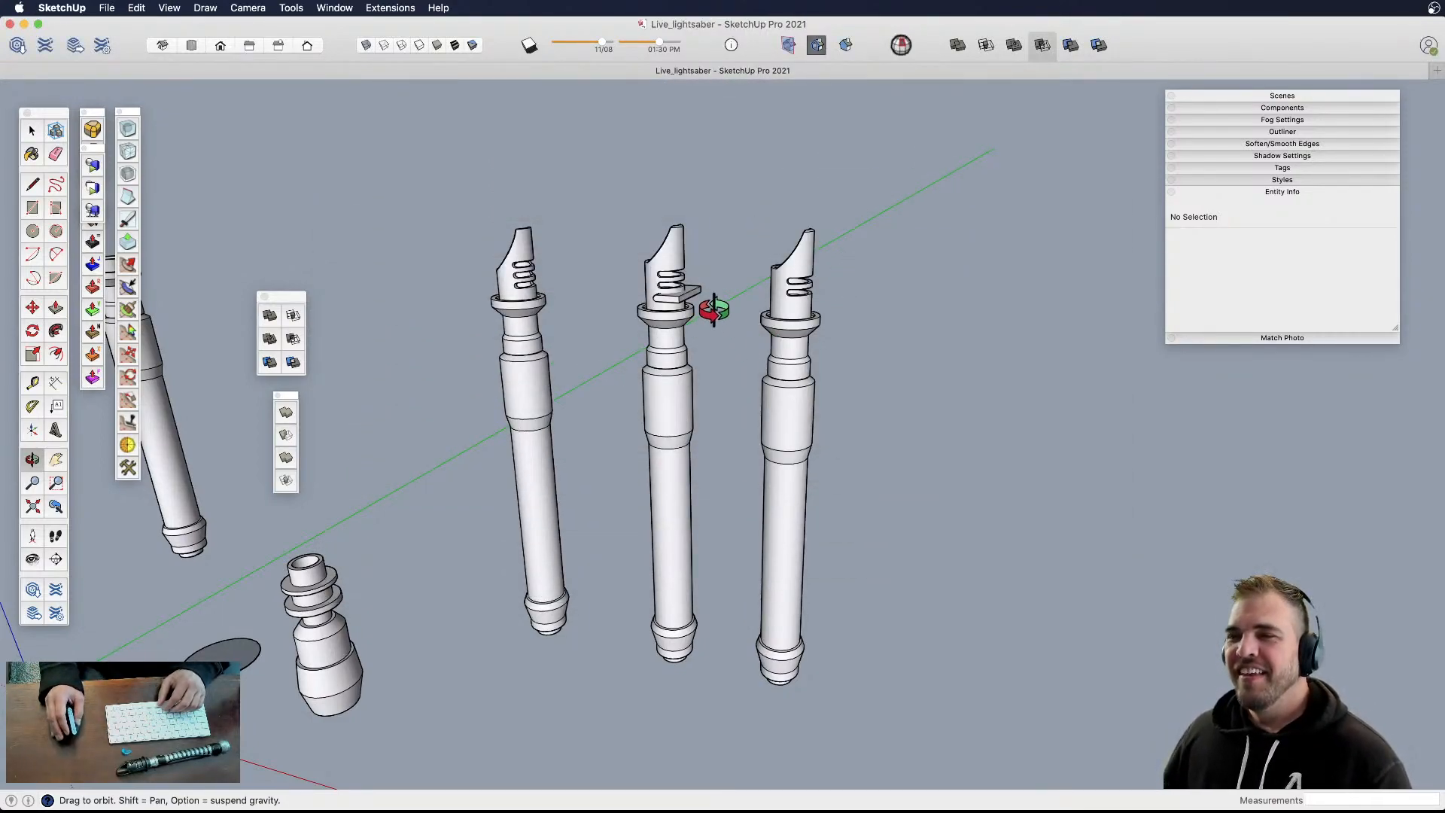
- Delete the plate crossing the middle hilt, look at the slots without it, and undo the deletion
drag(678, 297, 681, 304)
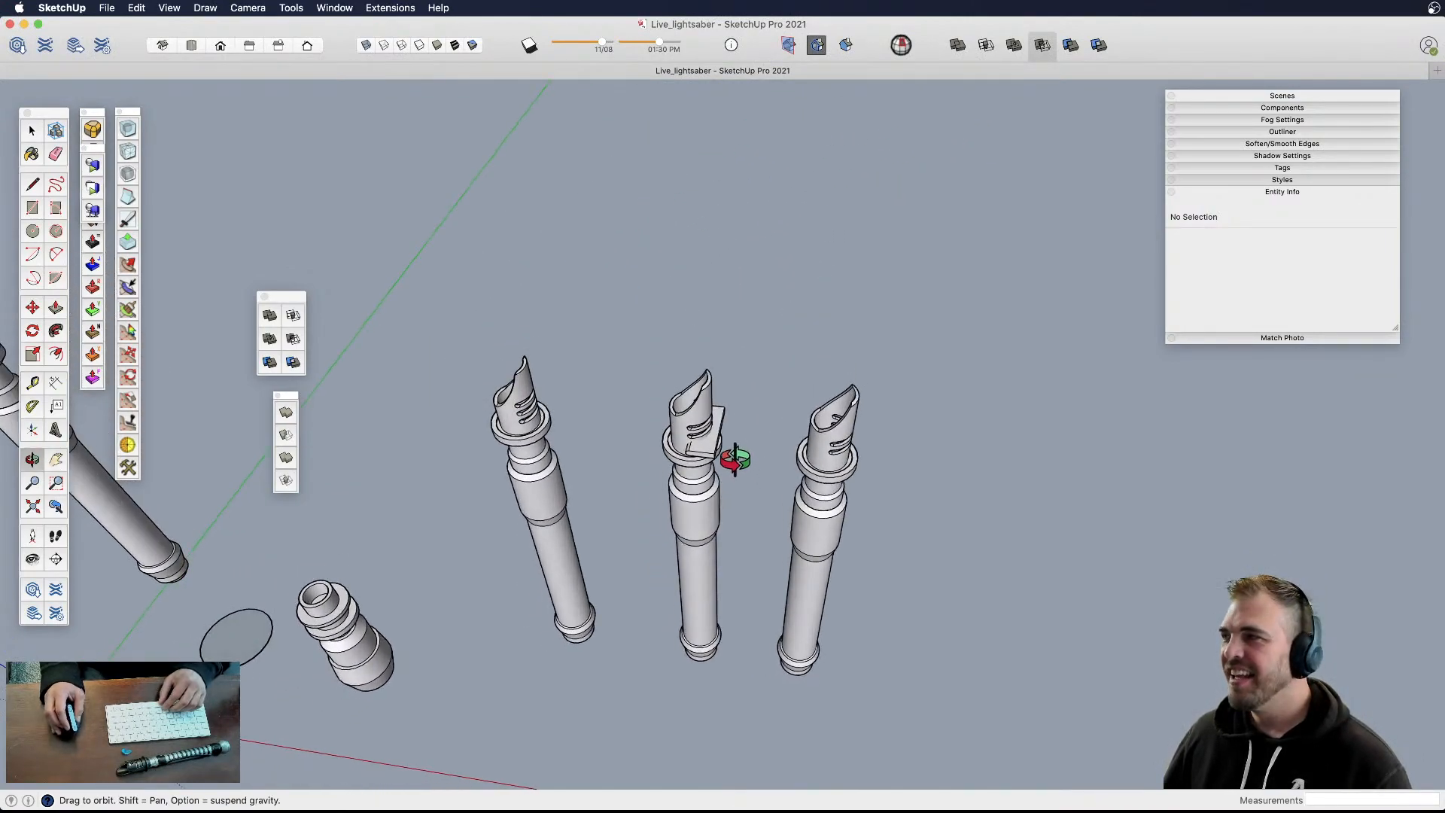
drag(737, 455, 722, 455)
scroll(719, 454, up, 5)
key(space)
click(632, 377)
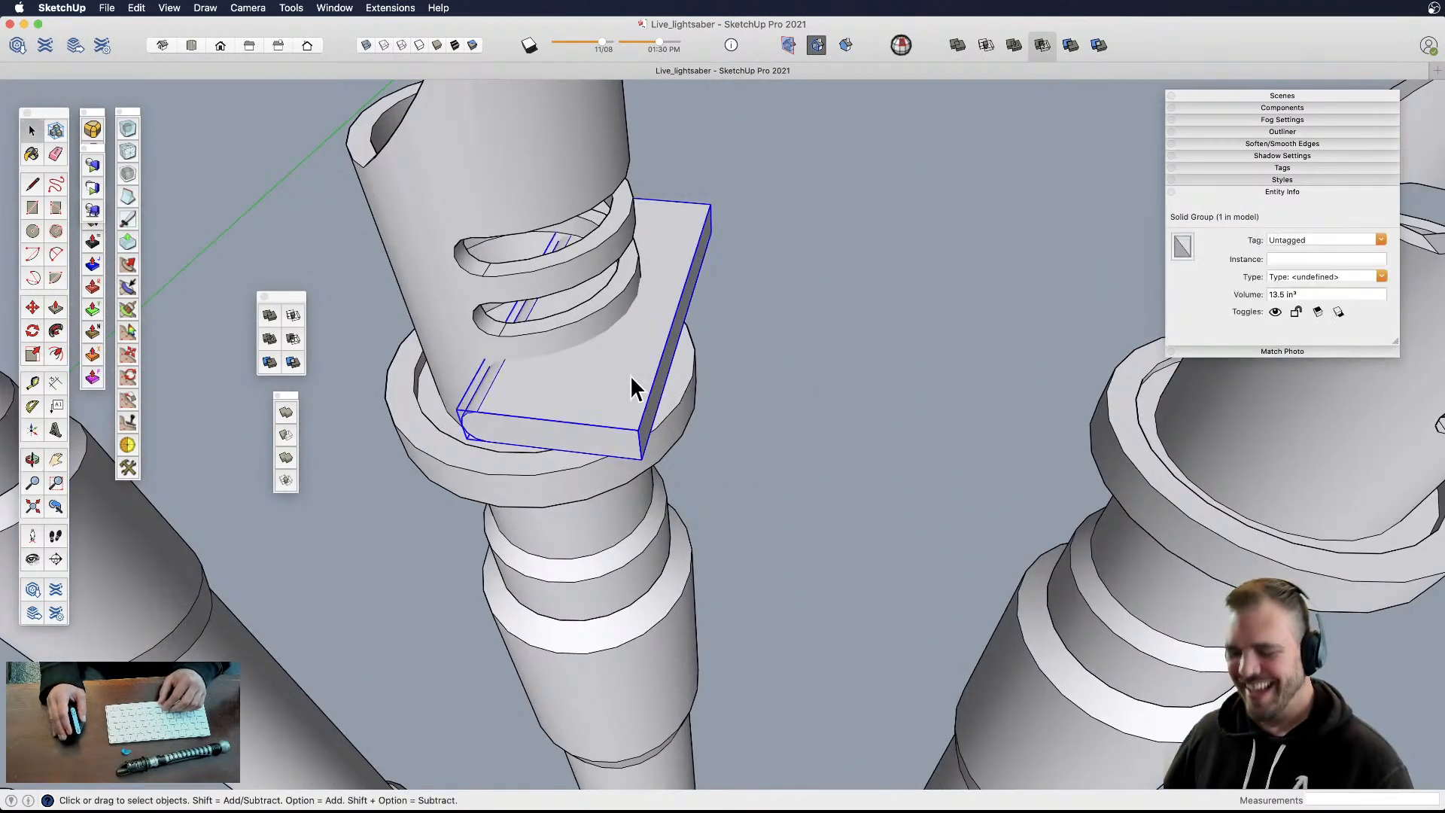
key(Delete)
shift+middle_drag(633, 354, 564, 459)
shift+middle_drag(564, 459, 727, 503)
scroll(629, 526, up, 5)
shift+middle_drag(629, 526, 742, 450)
scroll(715, 455, down, 6)
key(super+z)
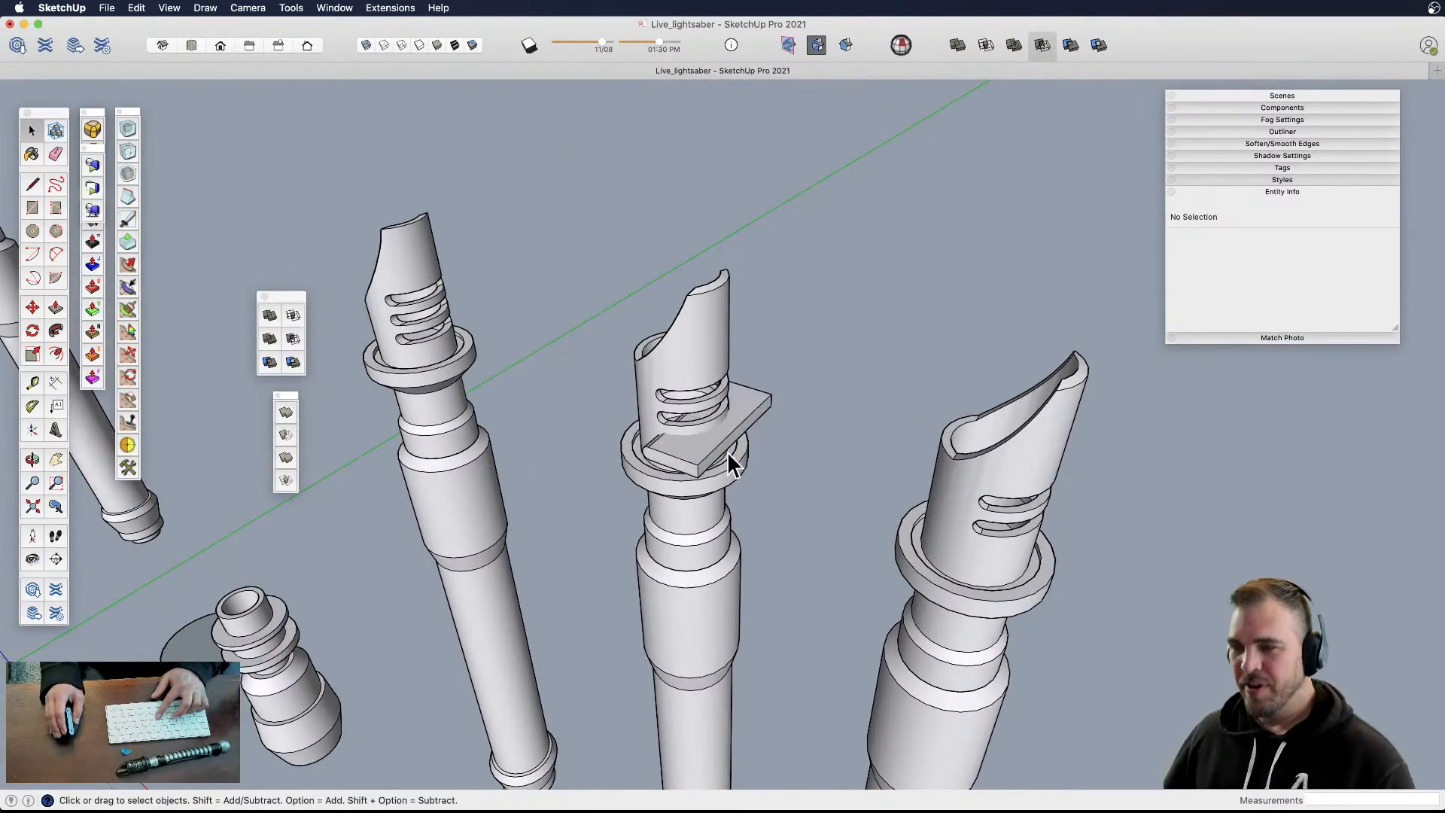
- Subtract the plate from the middle saber1 component to cut its third slot
click(715, 361)
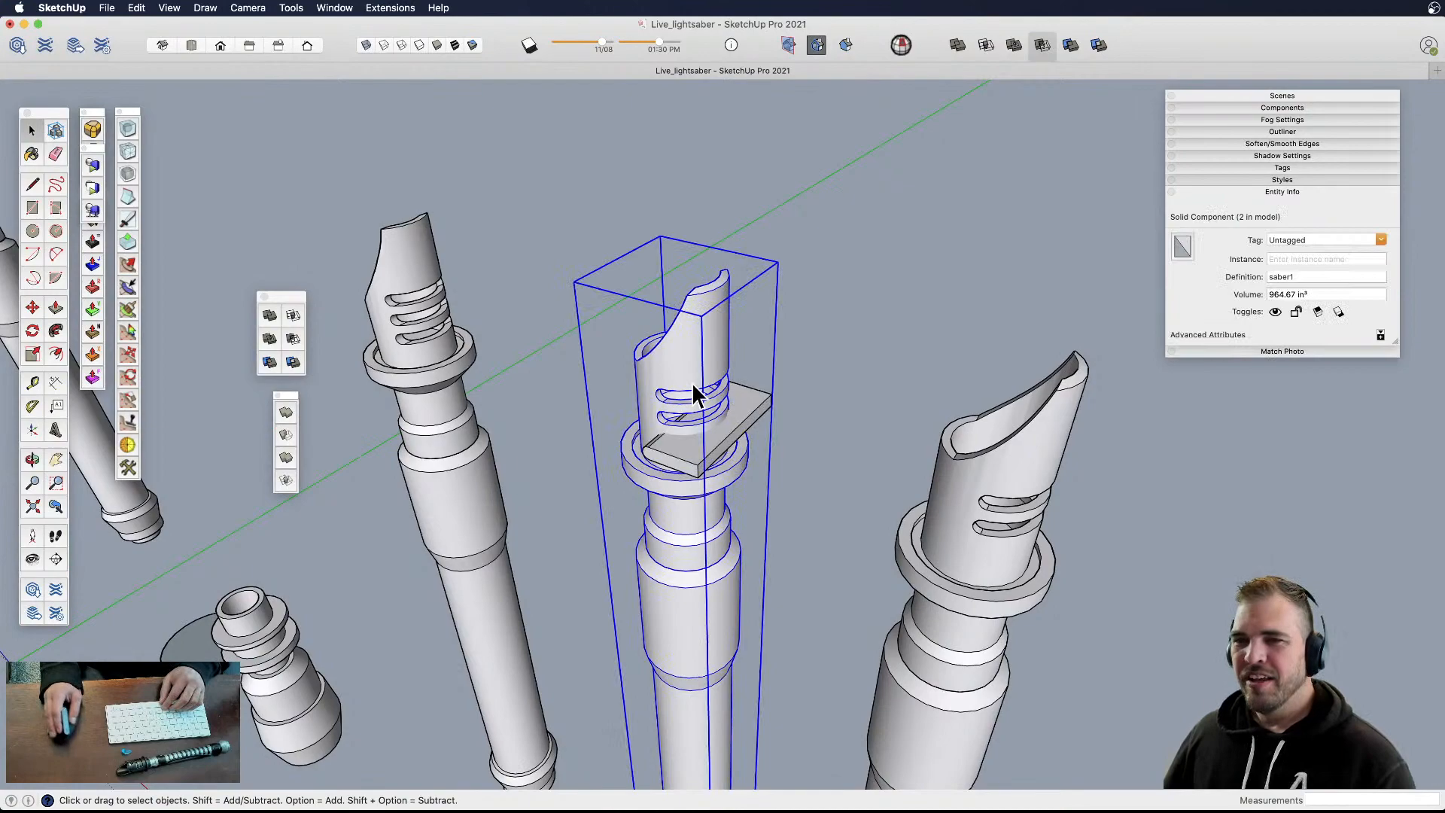
click(286, 436)
click(767, 416)
middle_drag(784, 429, 582, 461)
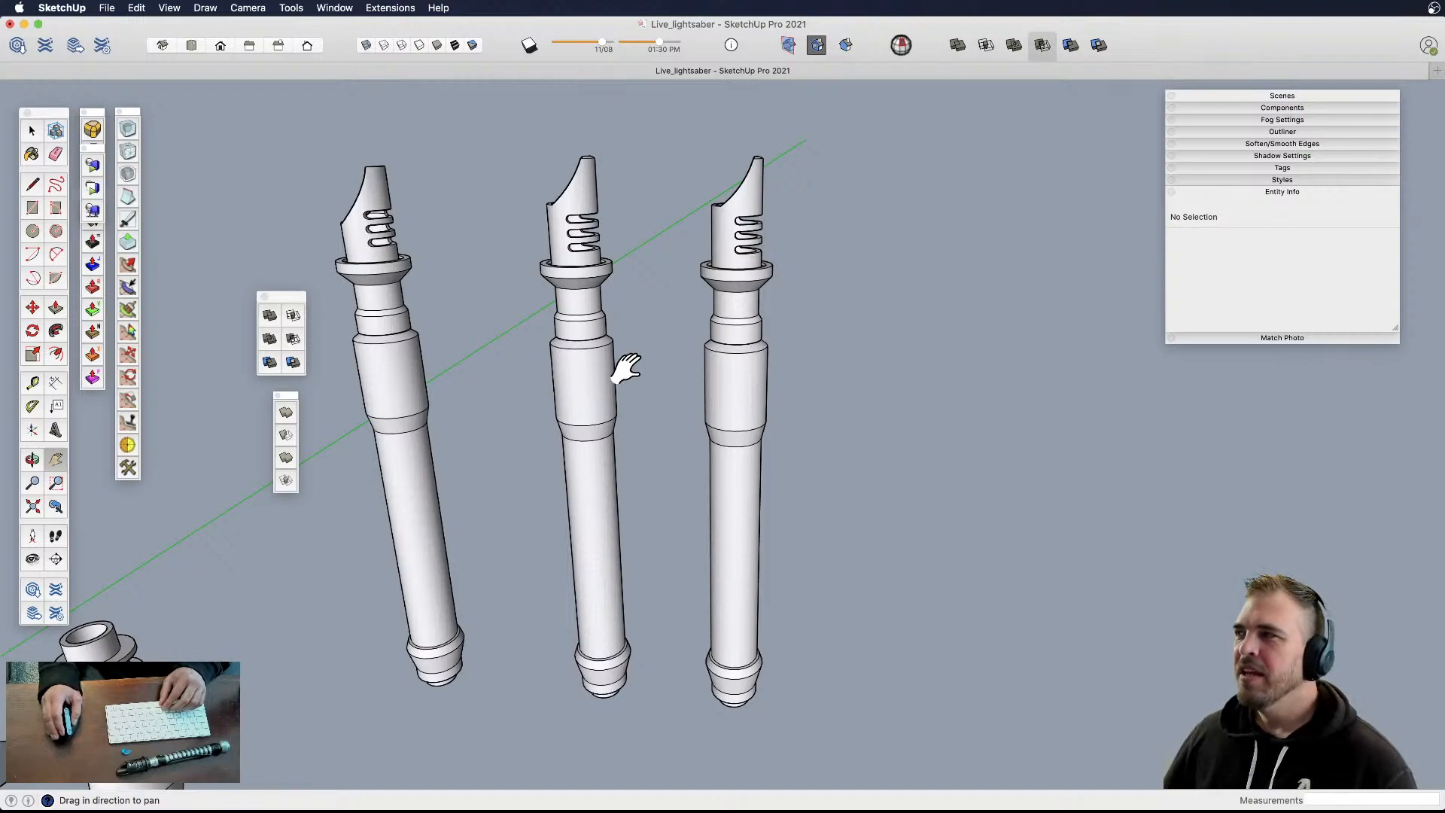
- Copy the saber1 hilt at the right end of the row to an empty spot beyond it
middle_drag(575, 384, 531, 481)
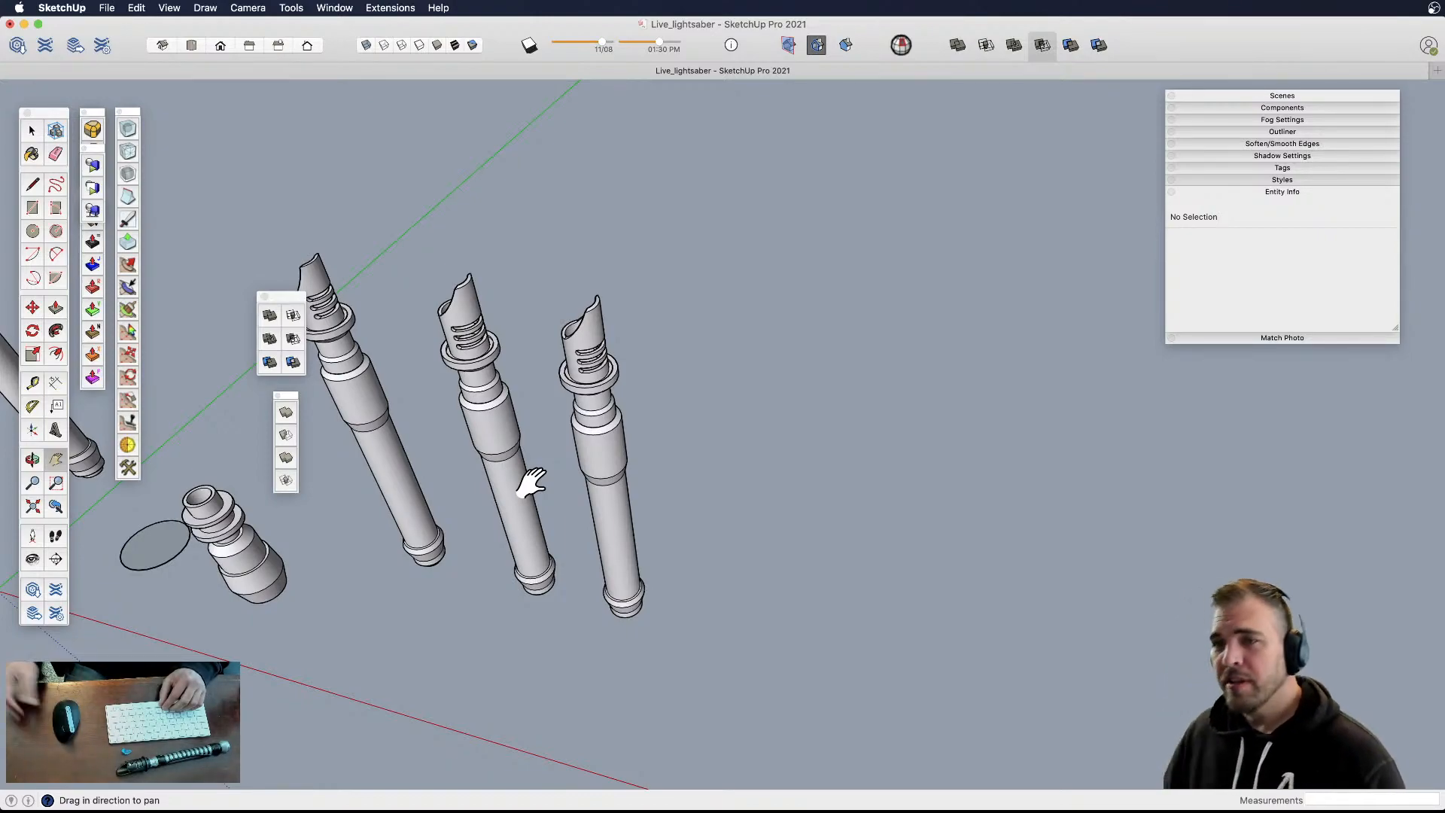
mouse_move(652, 433)
shift+middle_down()
mouse_move(803, 461)
mouse_move(835, 290)
mouse_move(873, 306)
mouse_move(777, 482)
shift+middle_up()
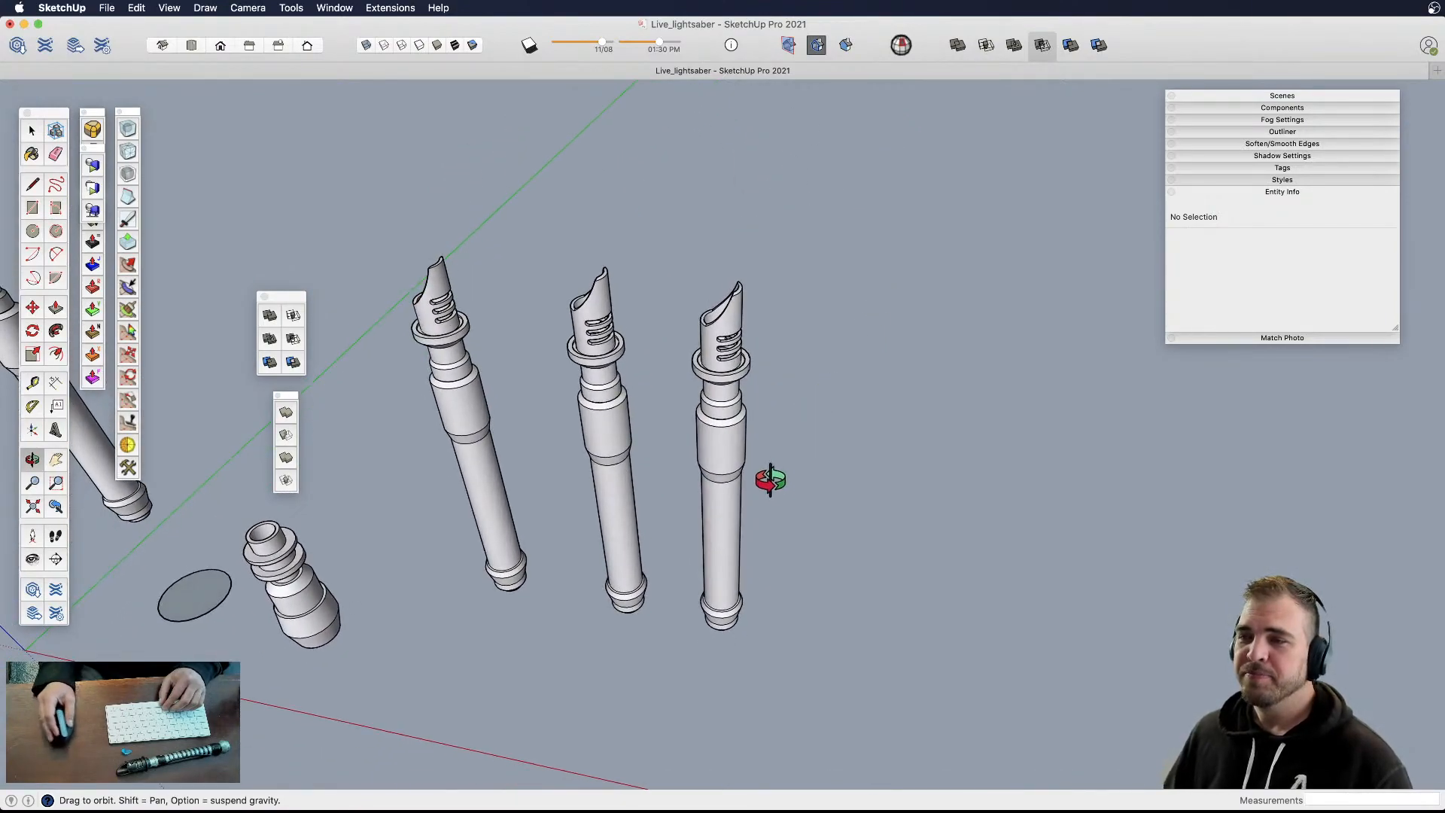
middle_drag(715, 407, 870, 285)
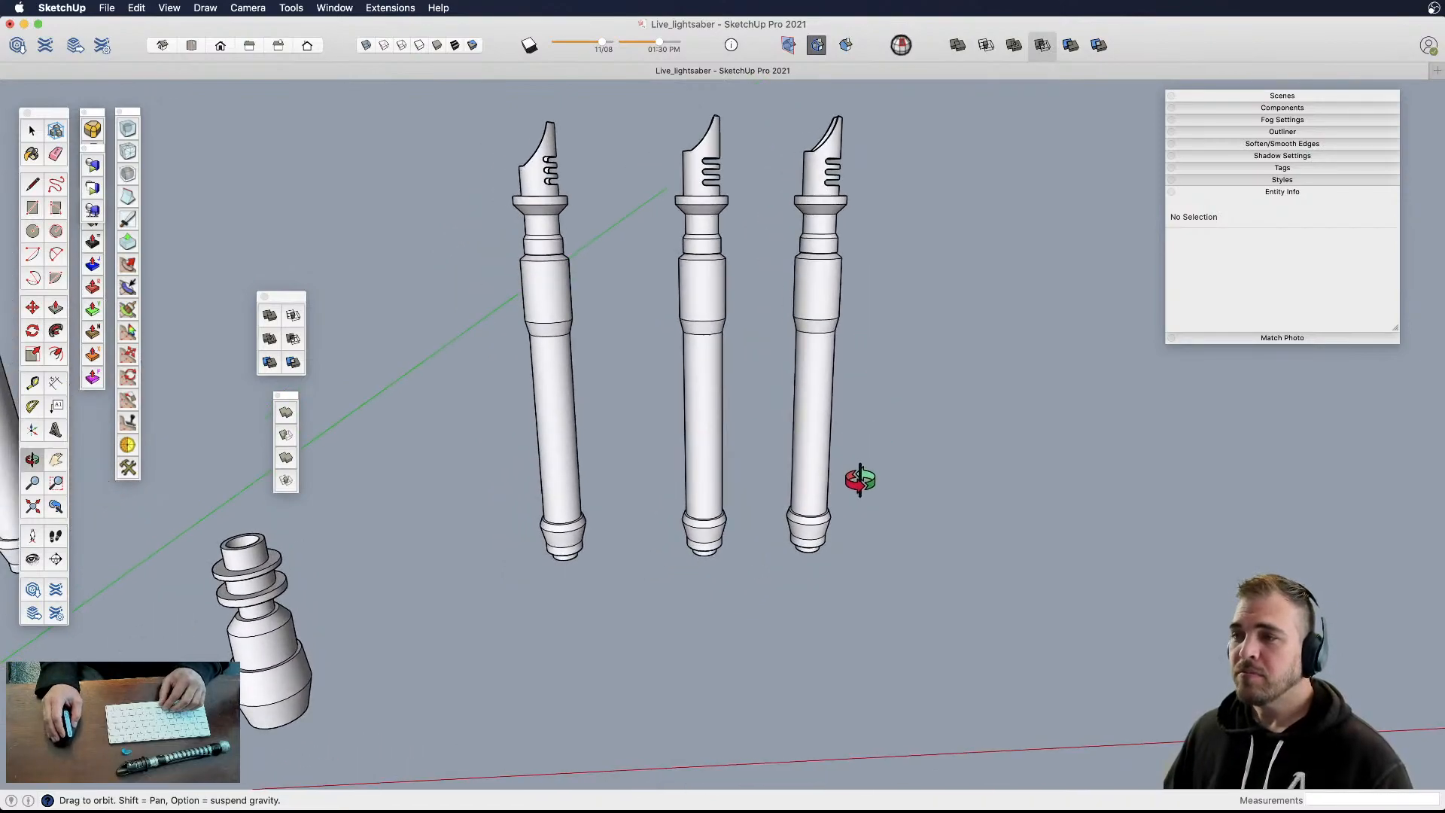
click(828, 519)
middle_drag(828, 520, 608, 675)
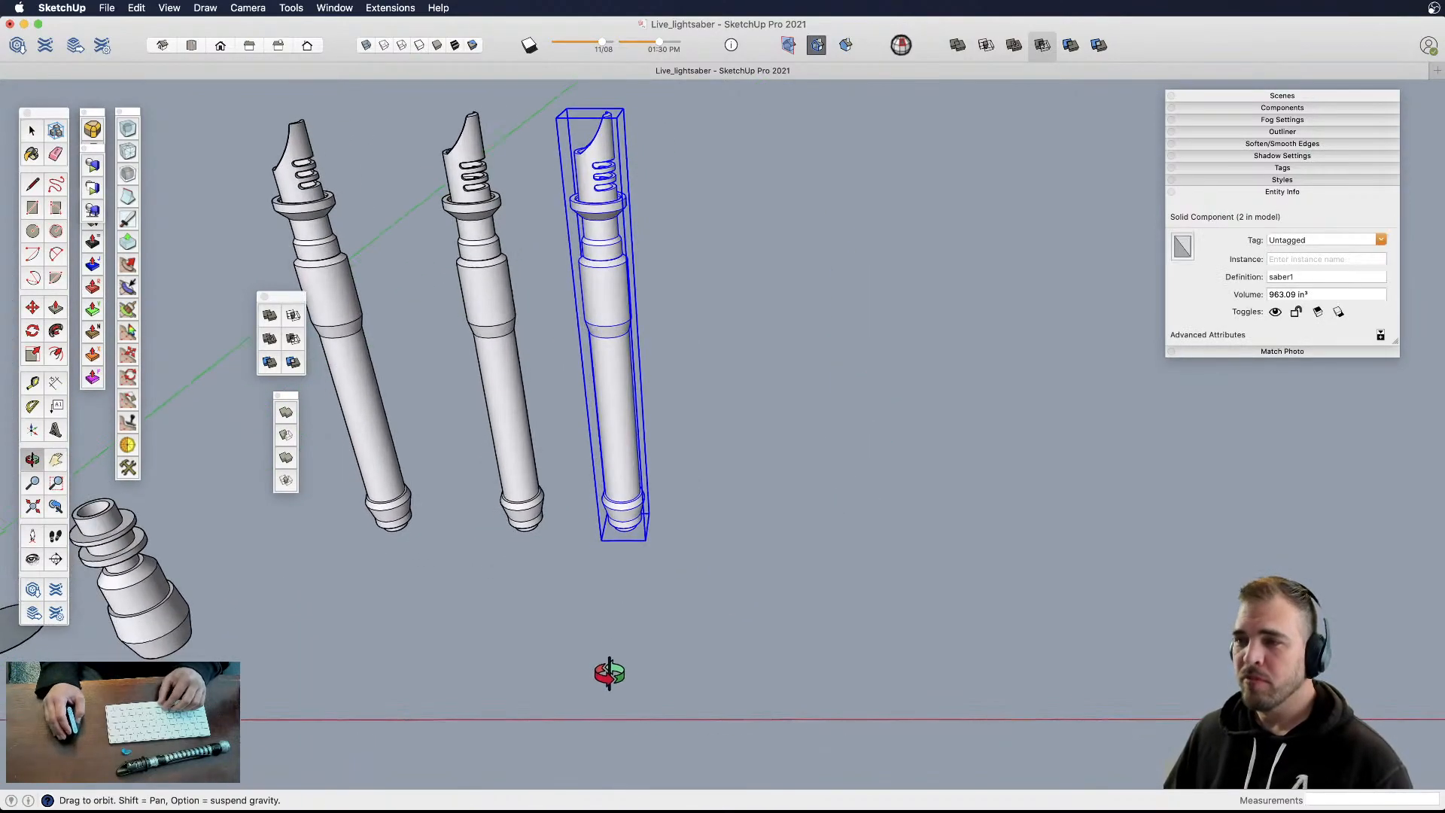
key(m)
click(724, 575)
key(alt)
click(949, 577)
middle_drag(949, 577, 777, 489)
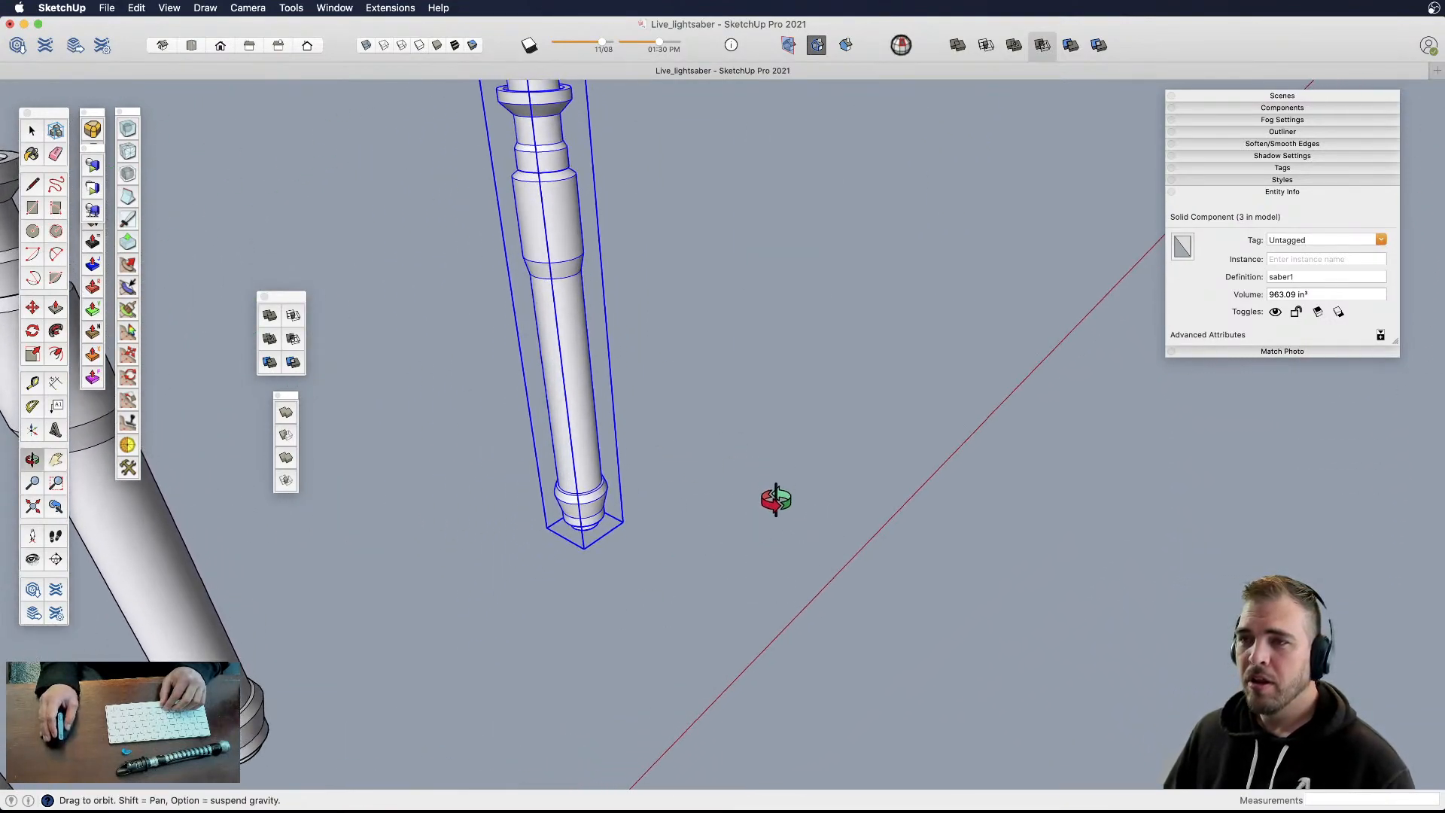
- Draw a circle of about 1 1/4" radius beside the new hilt, extrude it into a short upright cylinder, and group it
key(c)
click(657, 612)
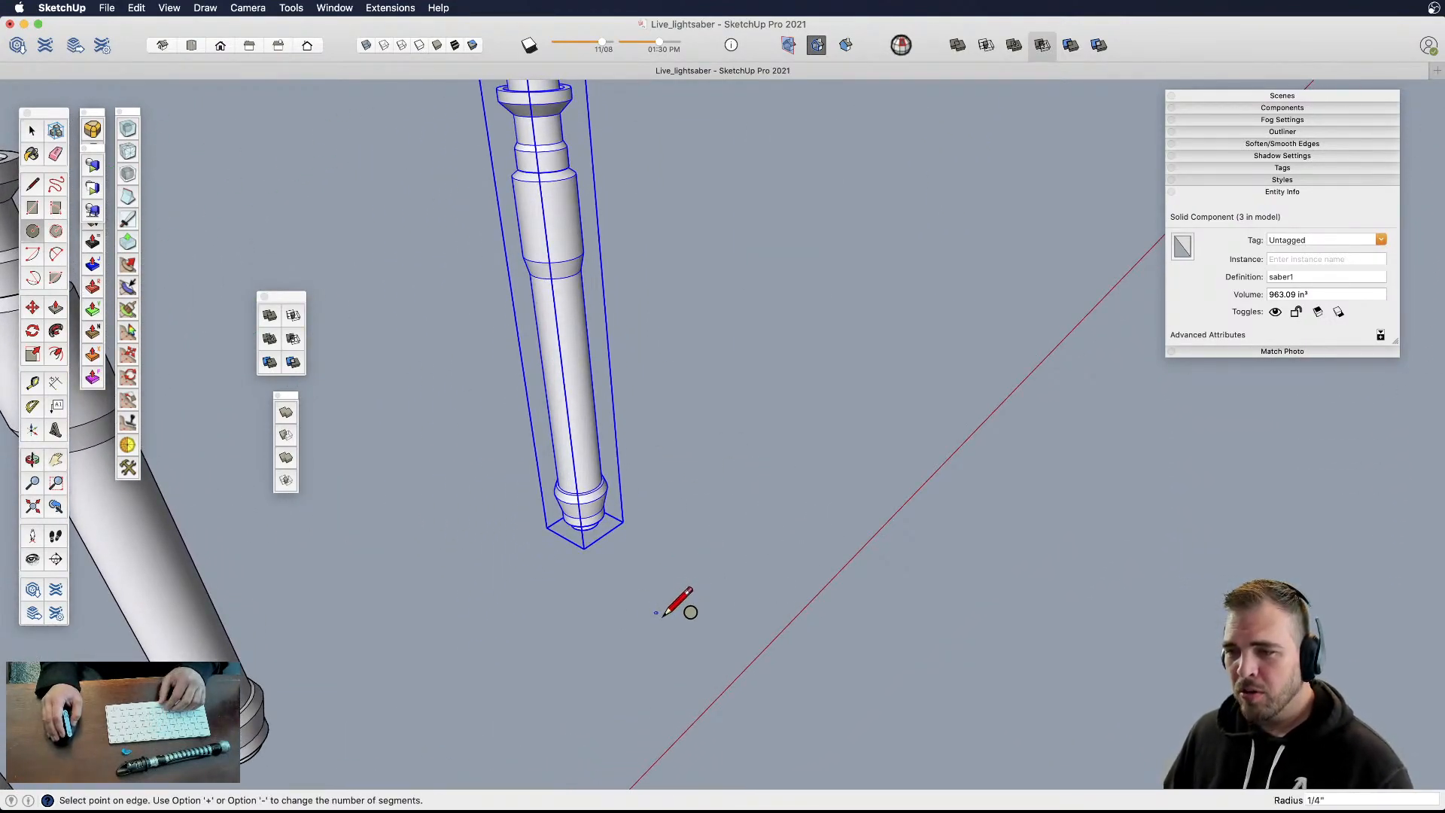
scroll(672, 615, up, 3)
click(670, 613)
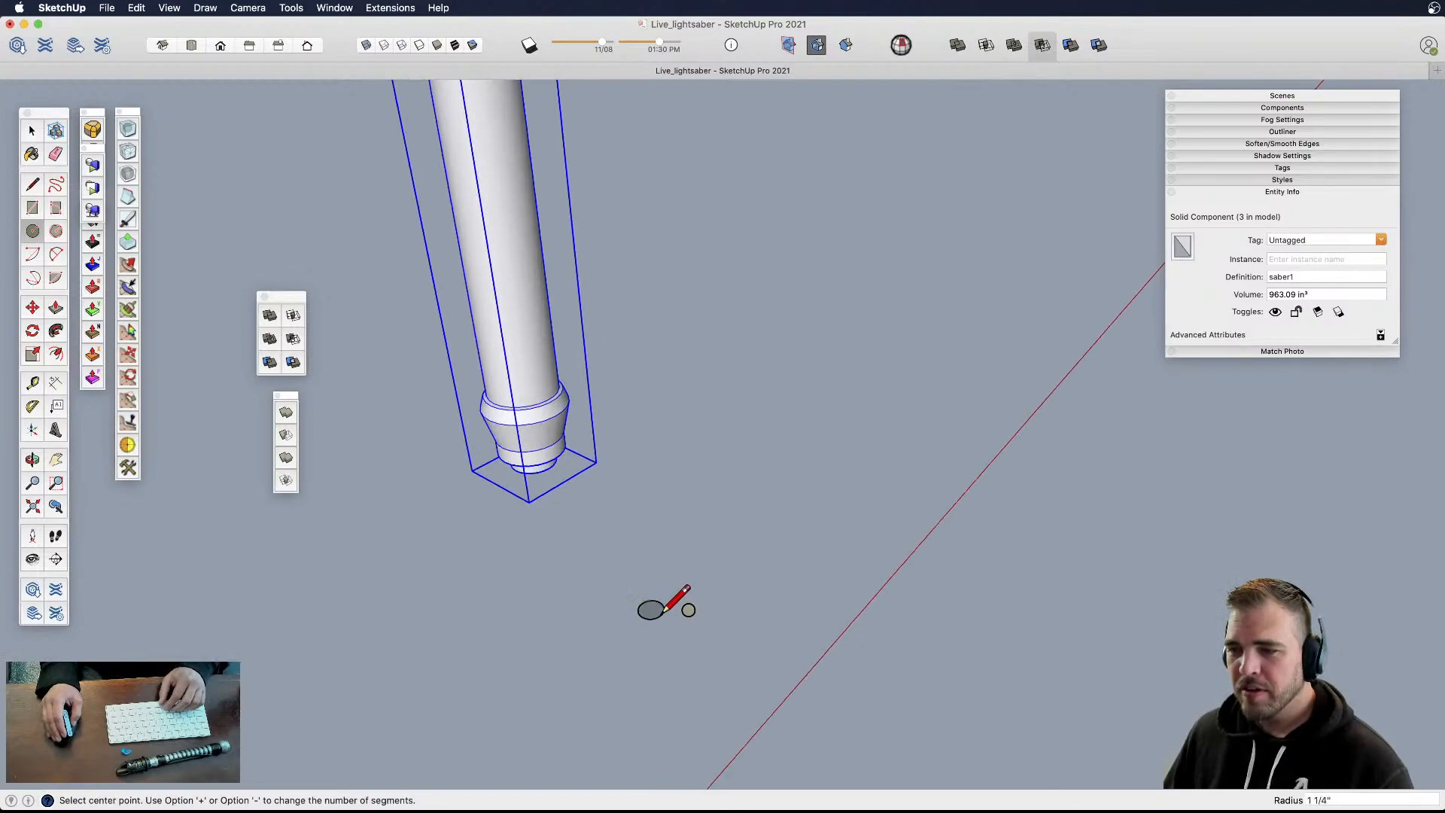
key(p)
drag(650, 619, 697, 638)
key(space)
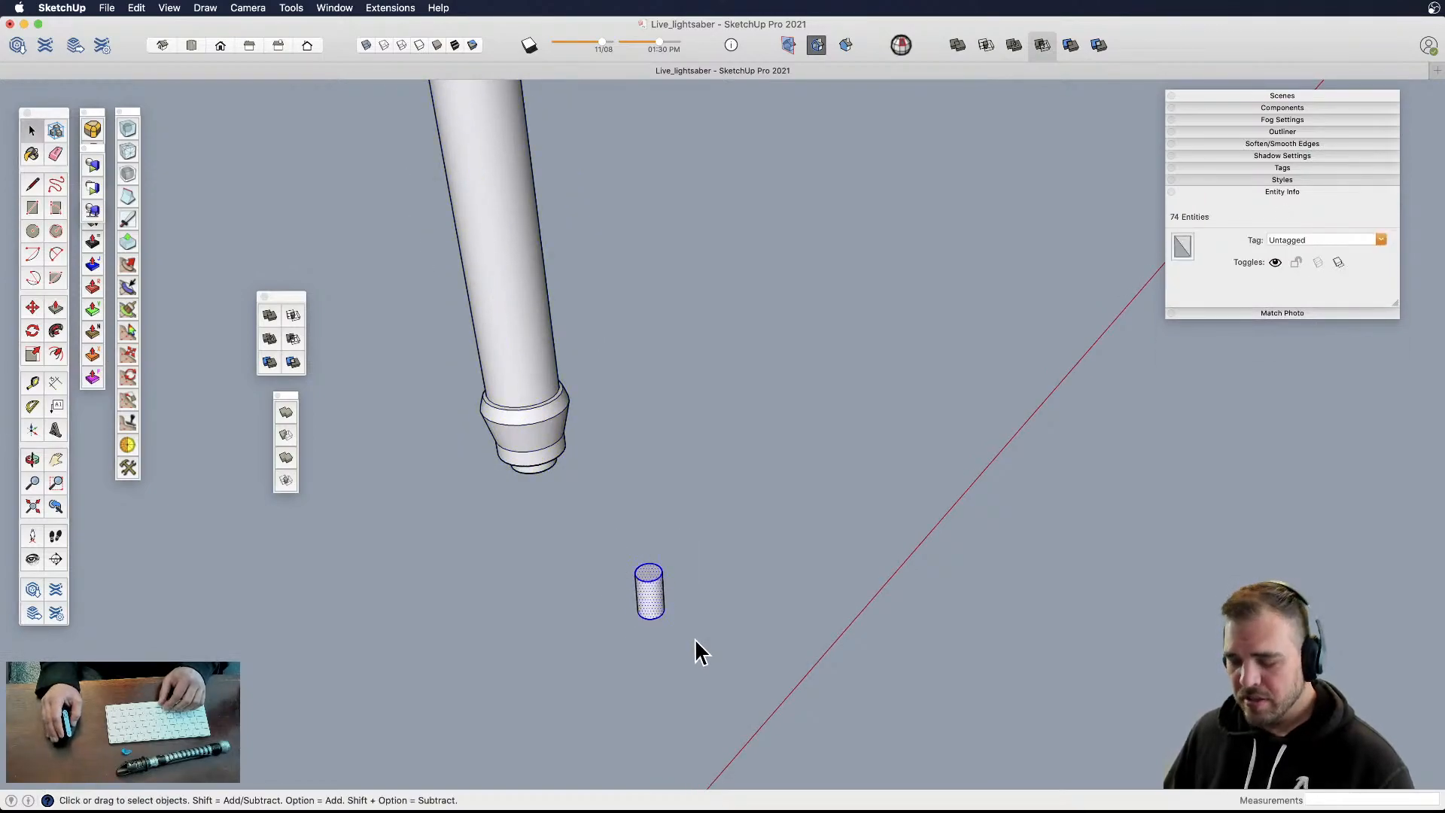
key(g)
- Rotate the cylinder group to horizontal and move it about 2' 9" so it penetrates the lower shaft of the new hilt
middle_drag(689, 639, 500, 516)
key(m)
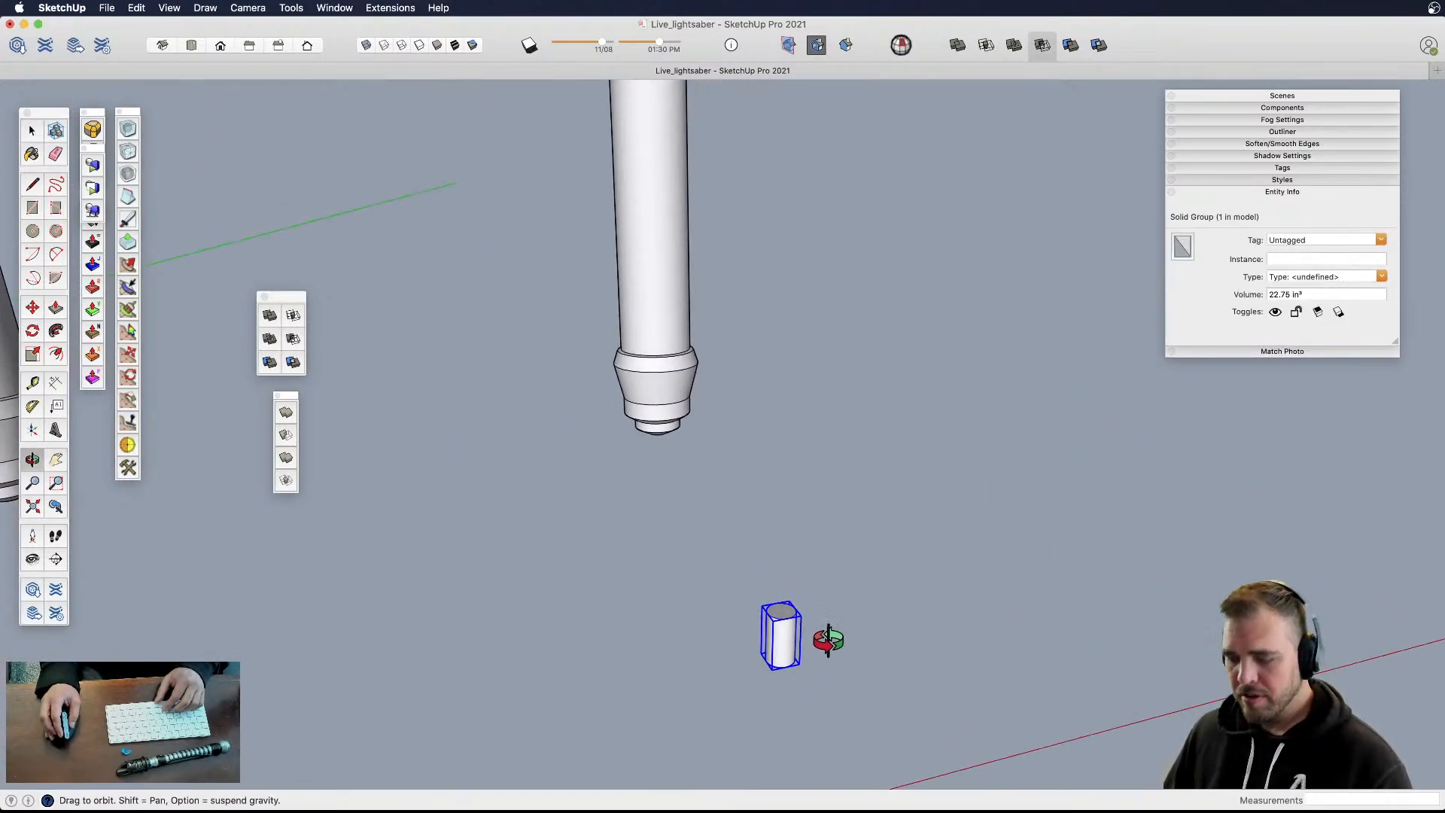
click(778, 622)
click(732, 648)
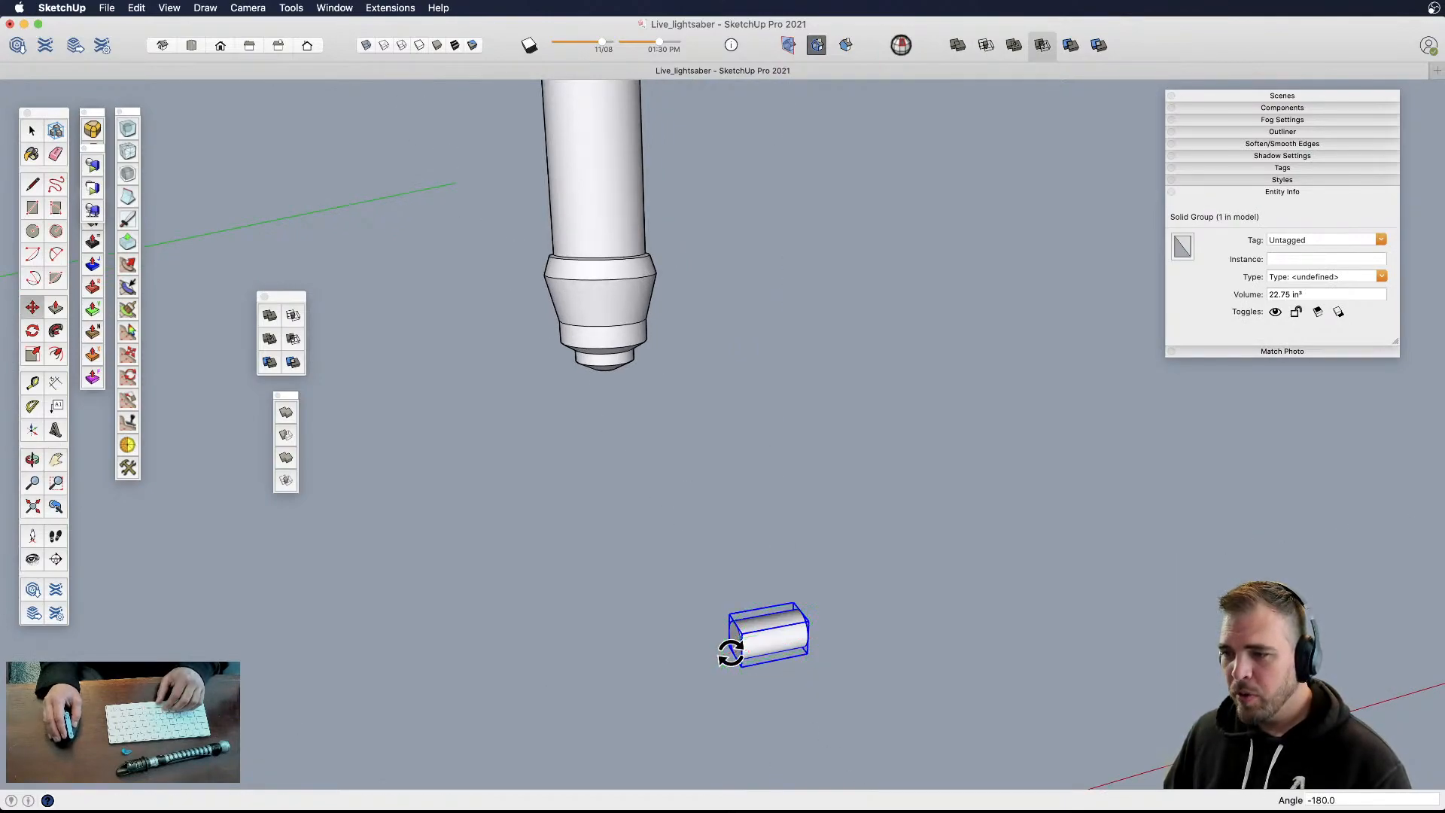
middle_drag(810, 636, 856, 630)
click(811, 691)
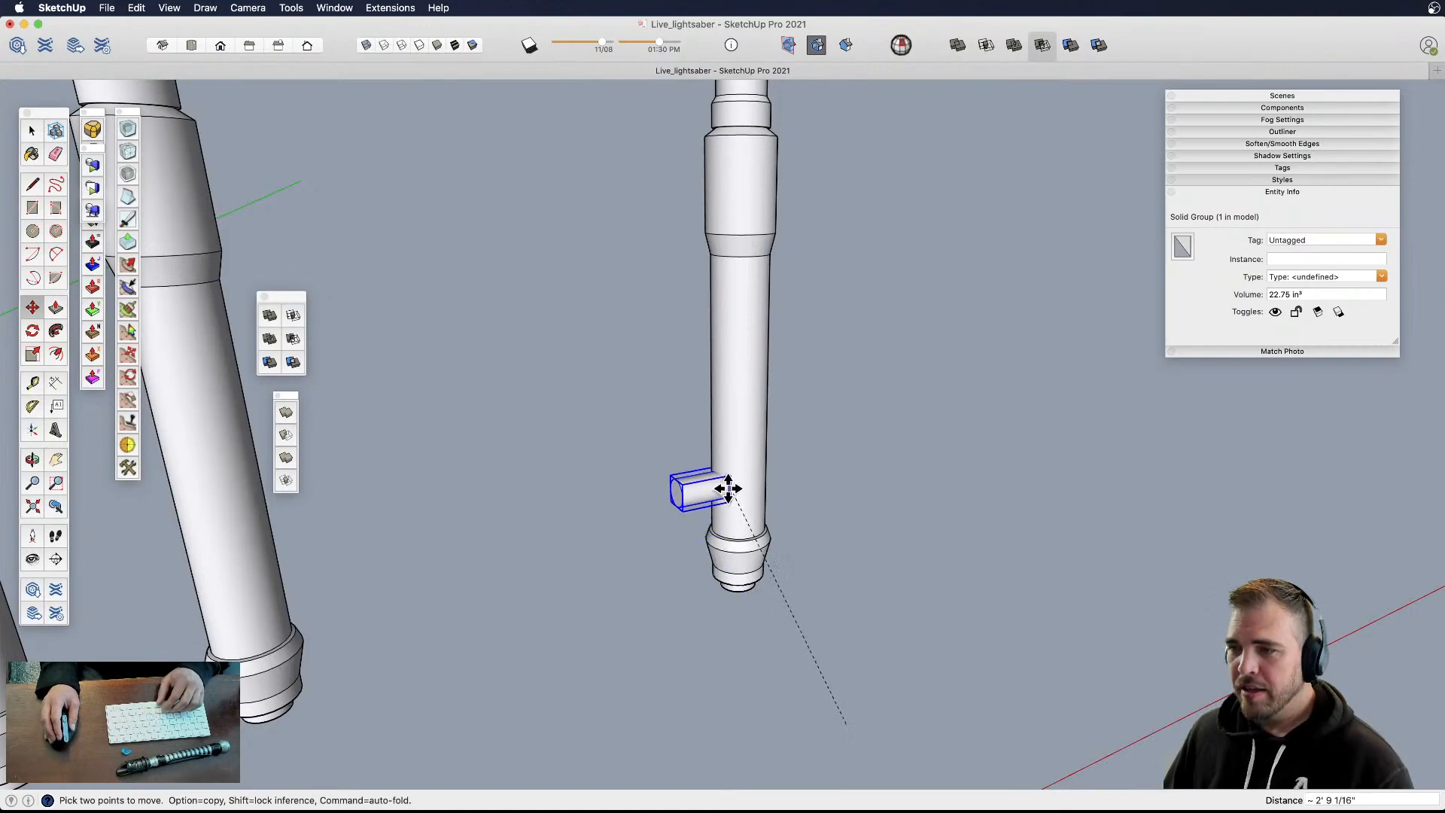
scroll(733, 516, up, 3)
scroll(801, 517, down, 3)
mouse_move(768, 509)
middle_down()
mouse_move(775, 493)
mouse_move(784, 521)
middle_up()
- Copy the cylinder a short distance up the shaft and repeat it as four evenly spaced copies
key(m)
click(776, 492)
key(alt)
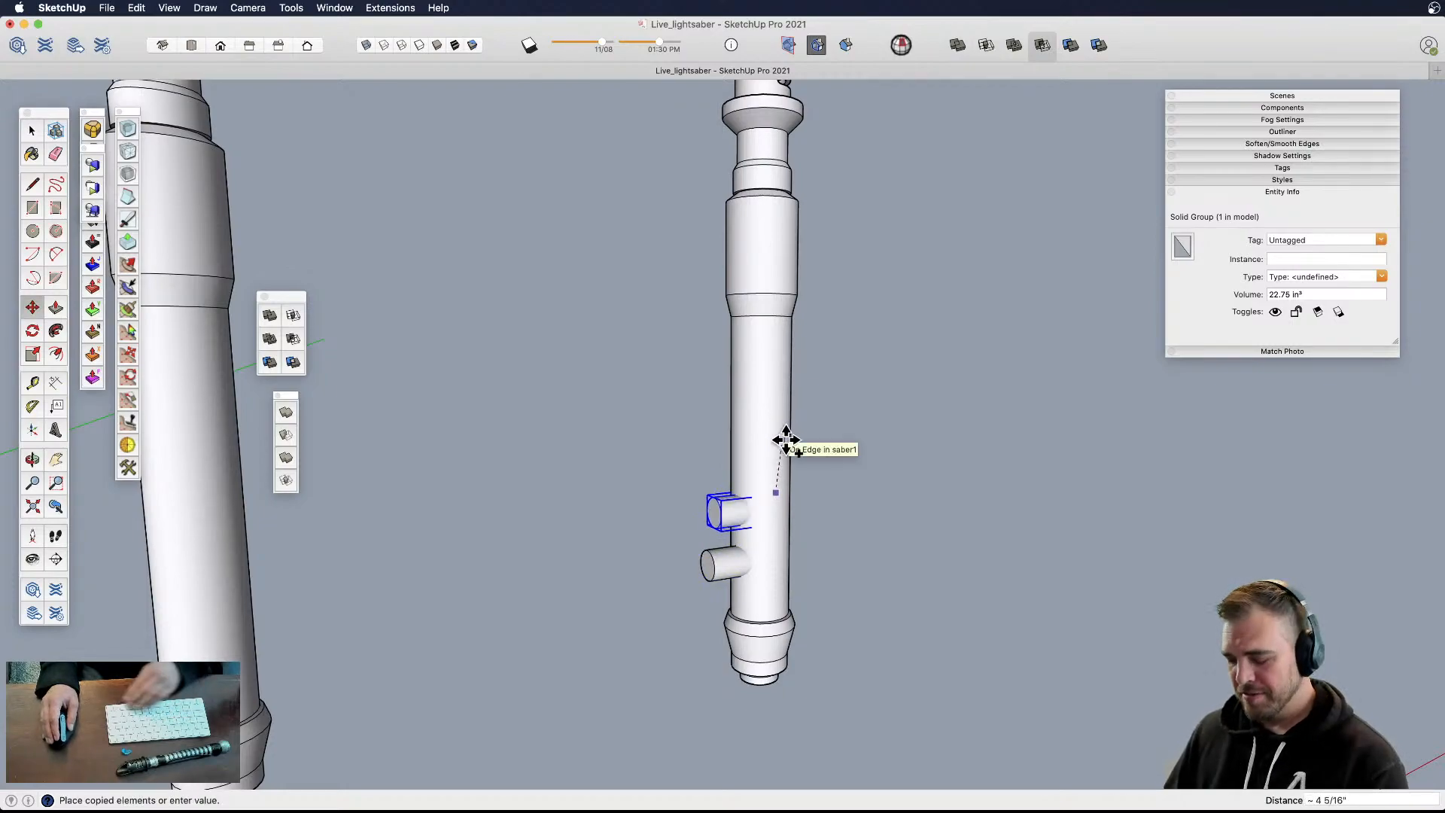
click(818, 436)
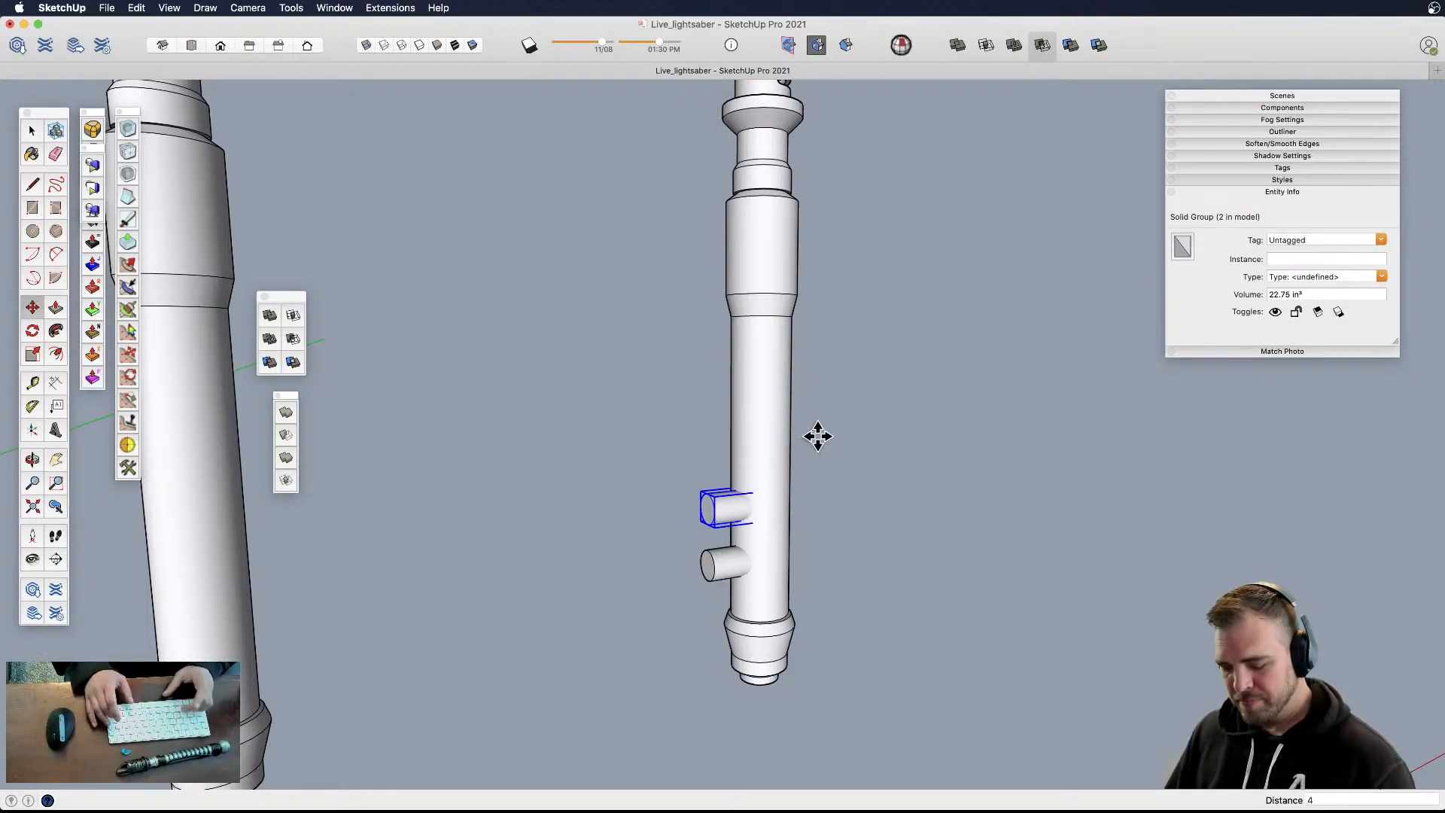
text(4x)
key(Return)
key(space)
- Select all five cylinders and move them together about 4 5/16" down the shaft
click(728, 338)
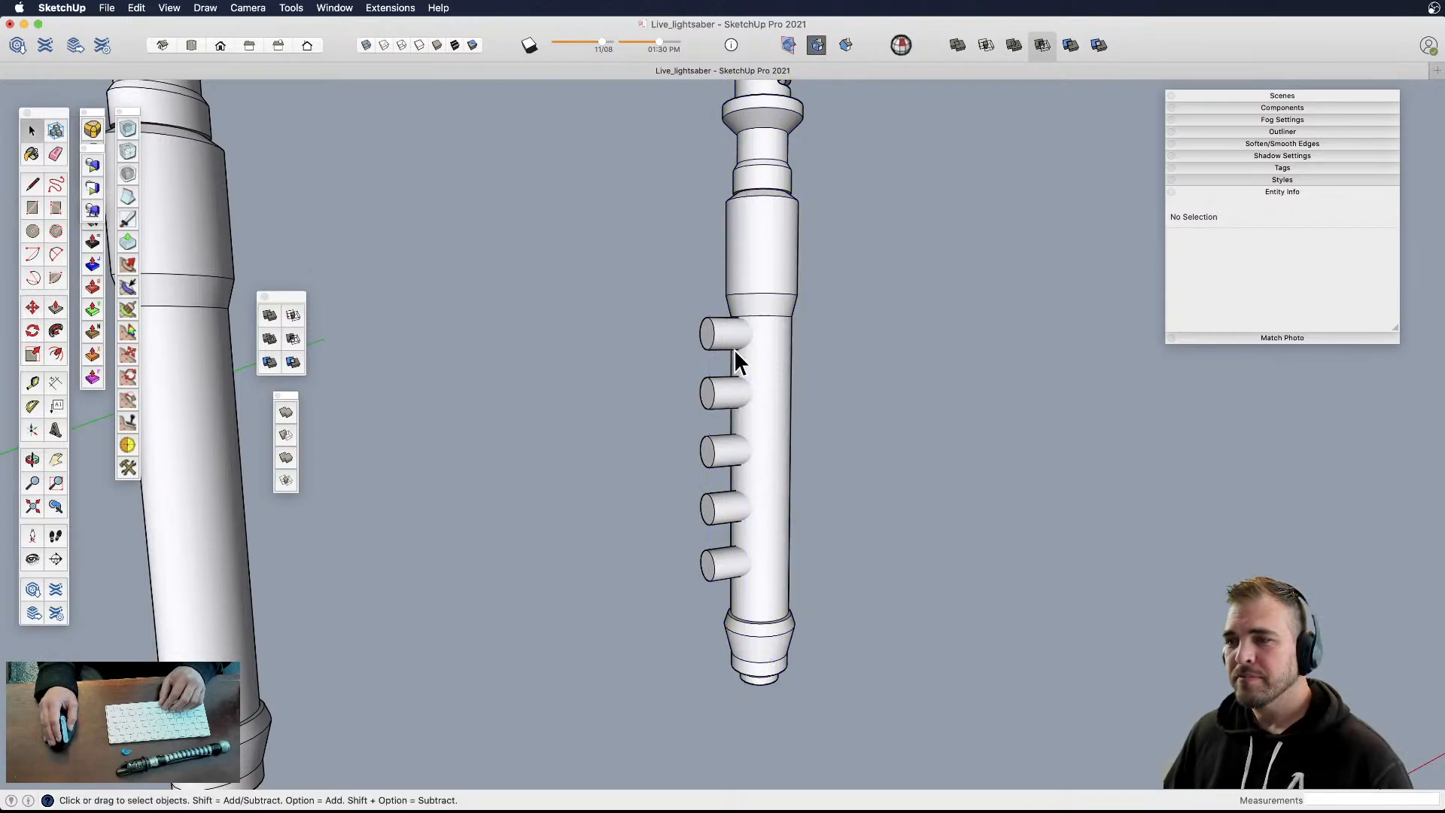
shift+click(720, 396)
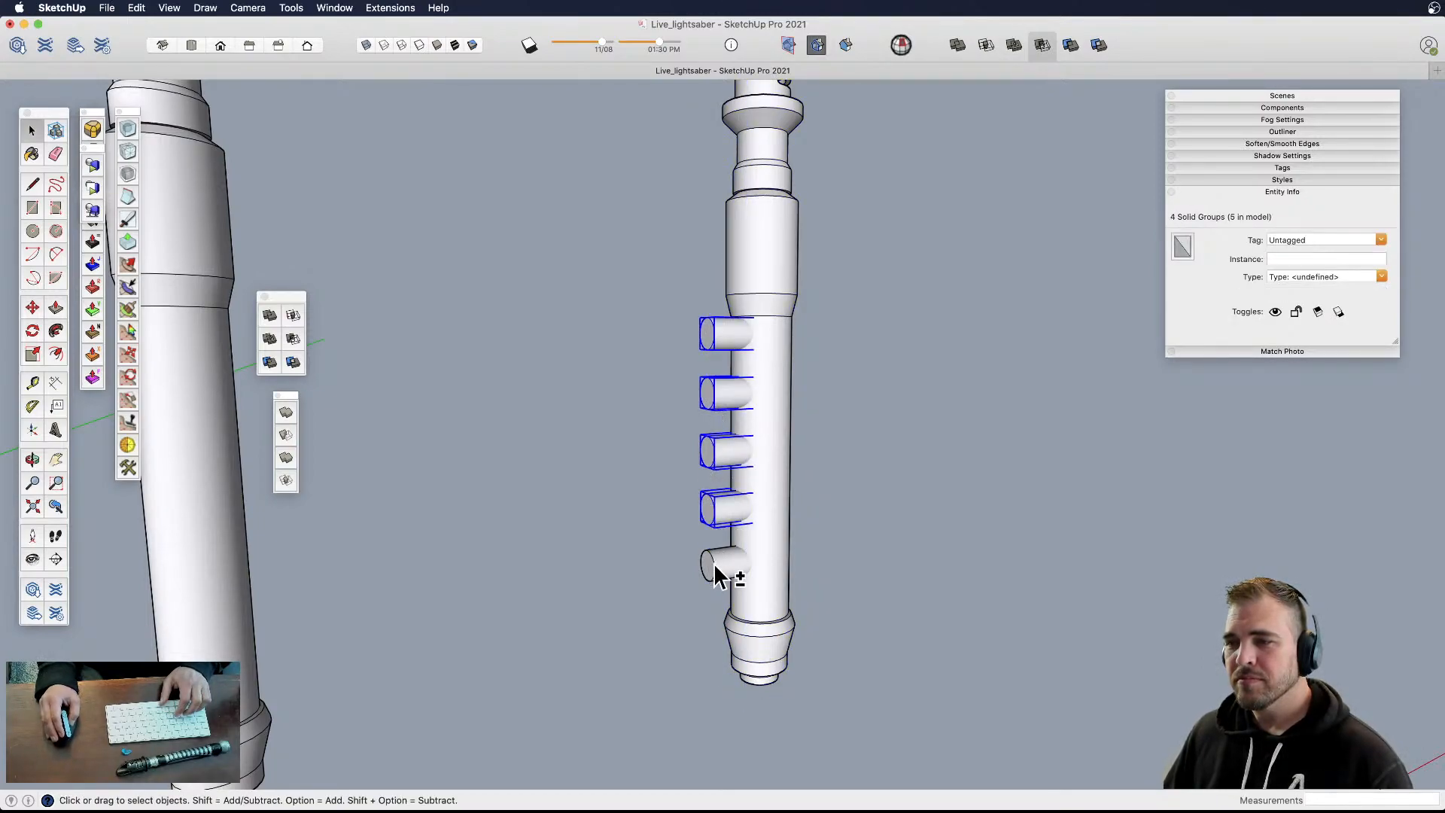
key(m)
click(816, 456)
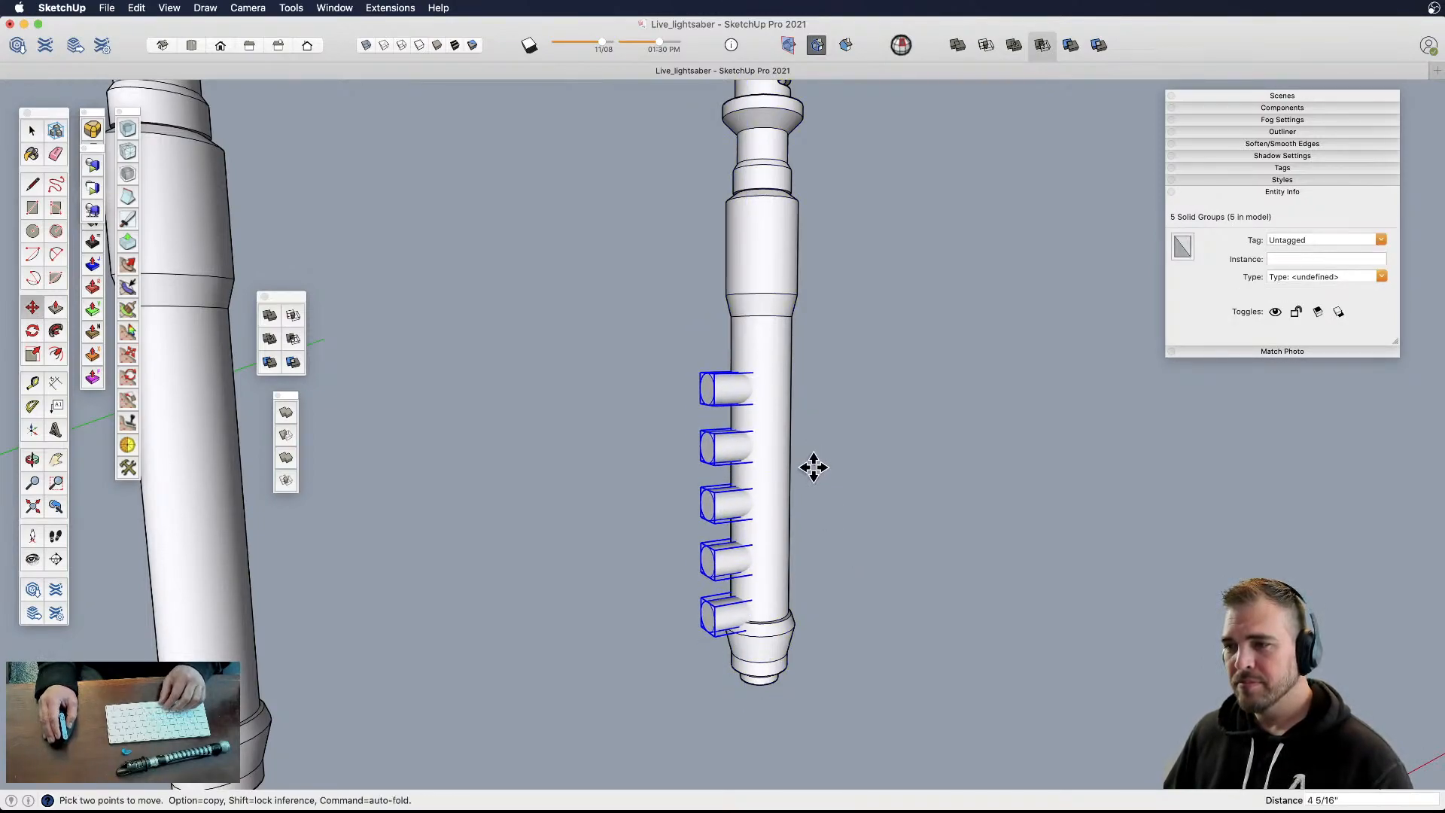
key(h)
key(space)
click(811, 432)
- Subtract all five horizontal cylinders from the lower shaft of the copied hilt, cutting a row of round holes
middle_drag(812, 432, 818, 512)
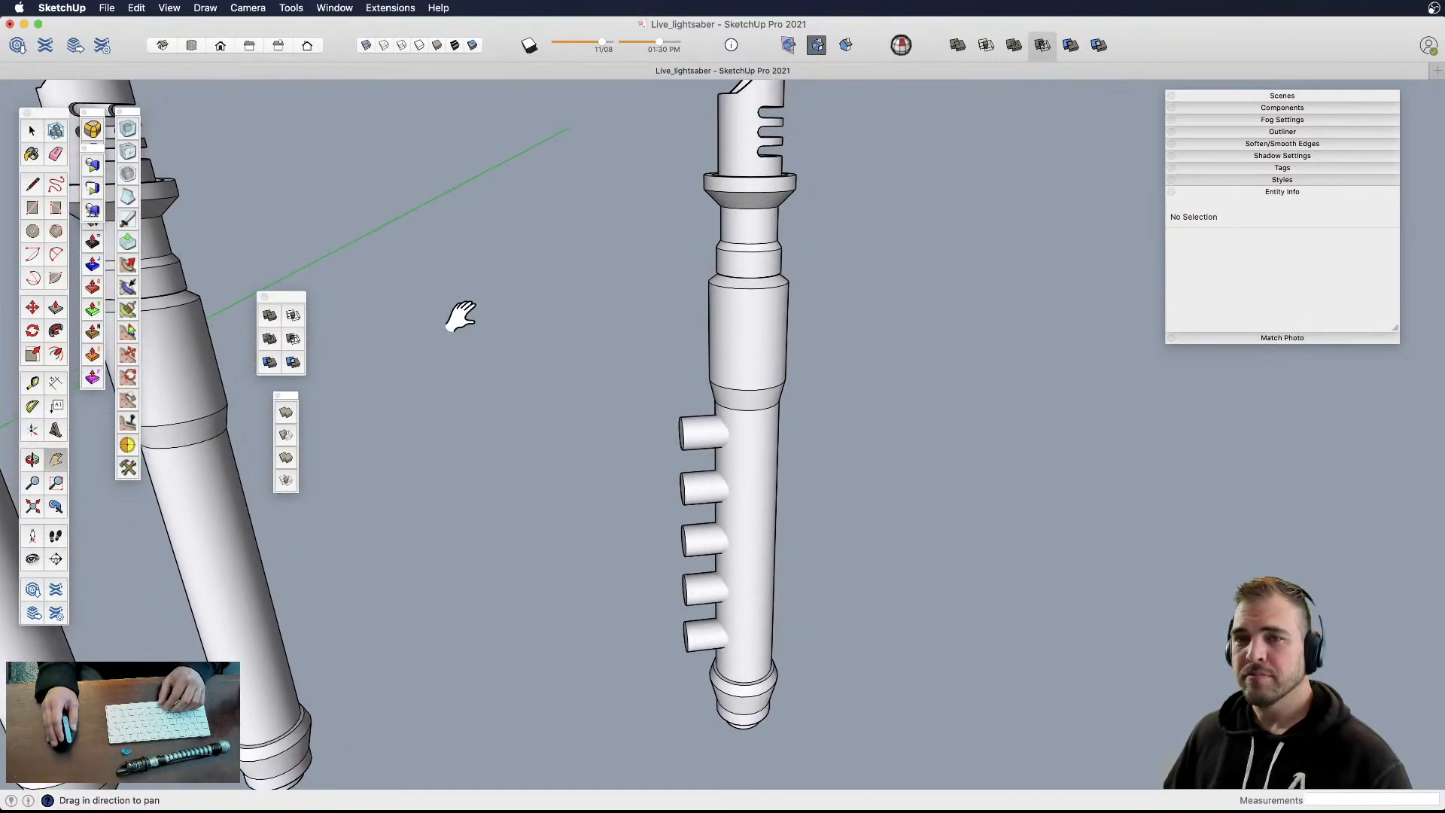
click(285, 436)
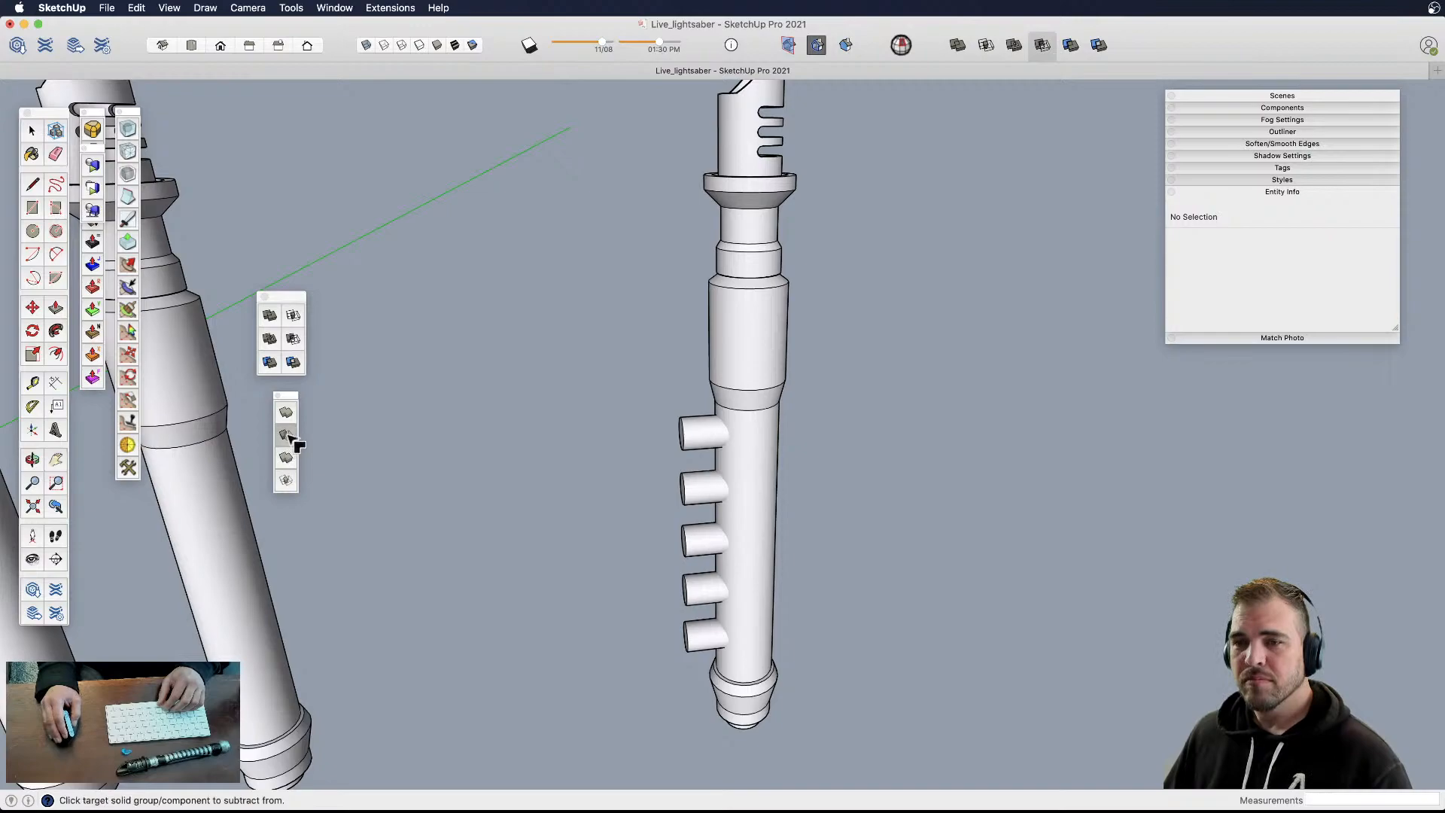
click(760, 414)
click(697, 454)
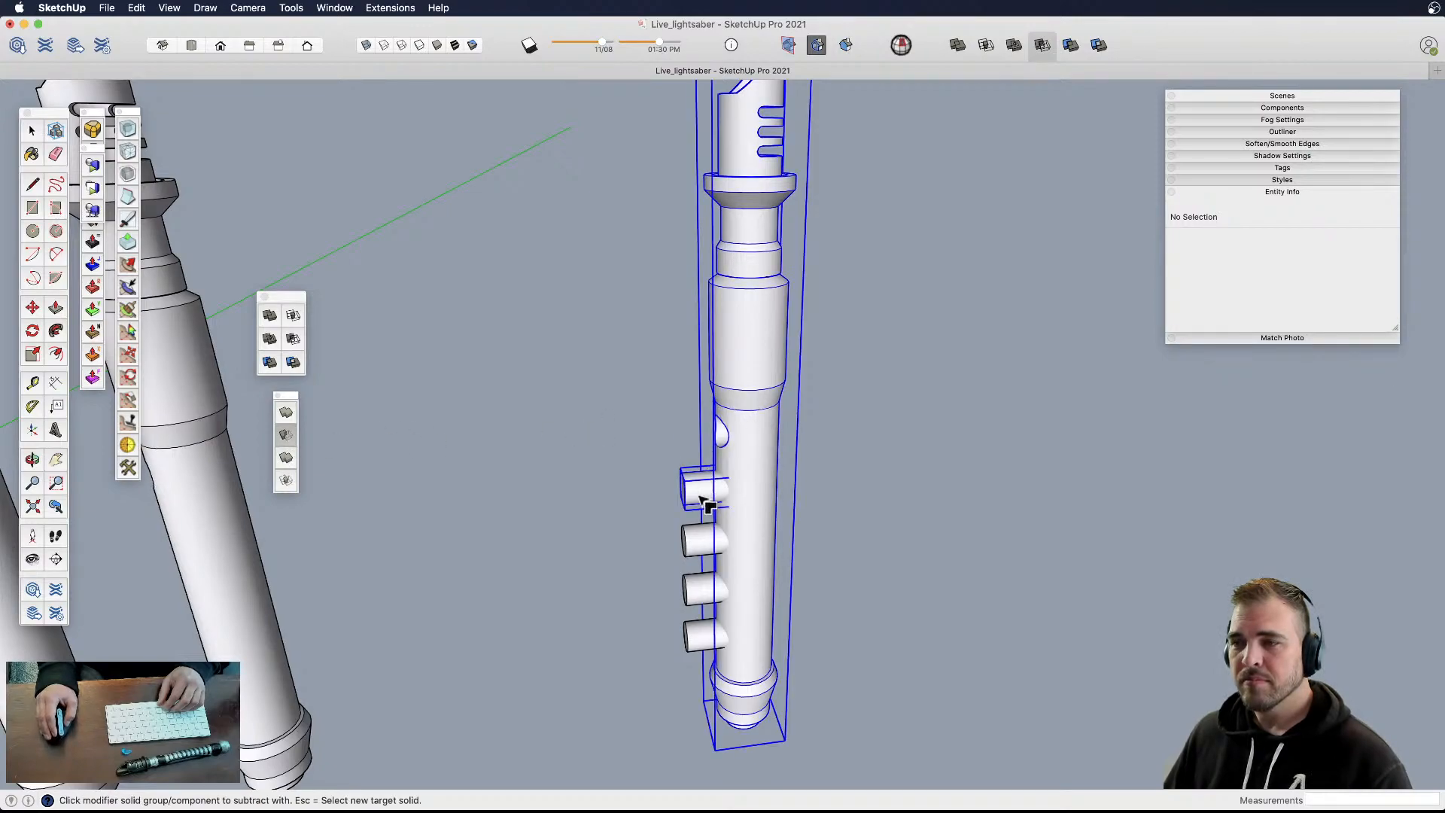
click(701, 504)
click(695, 555)
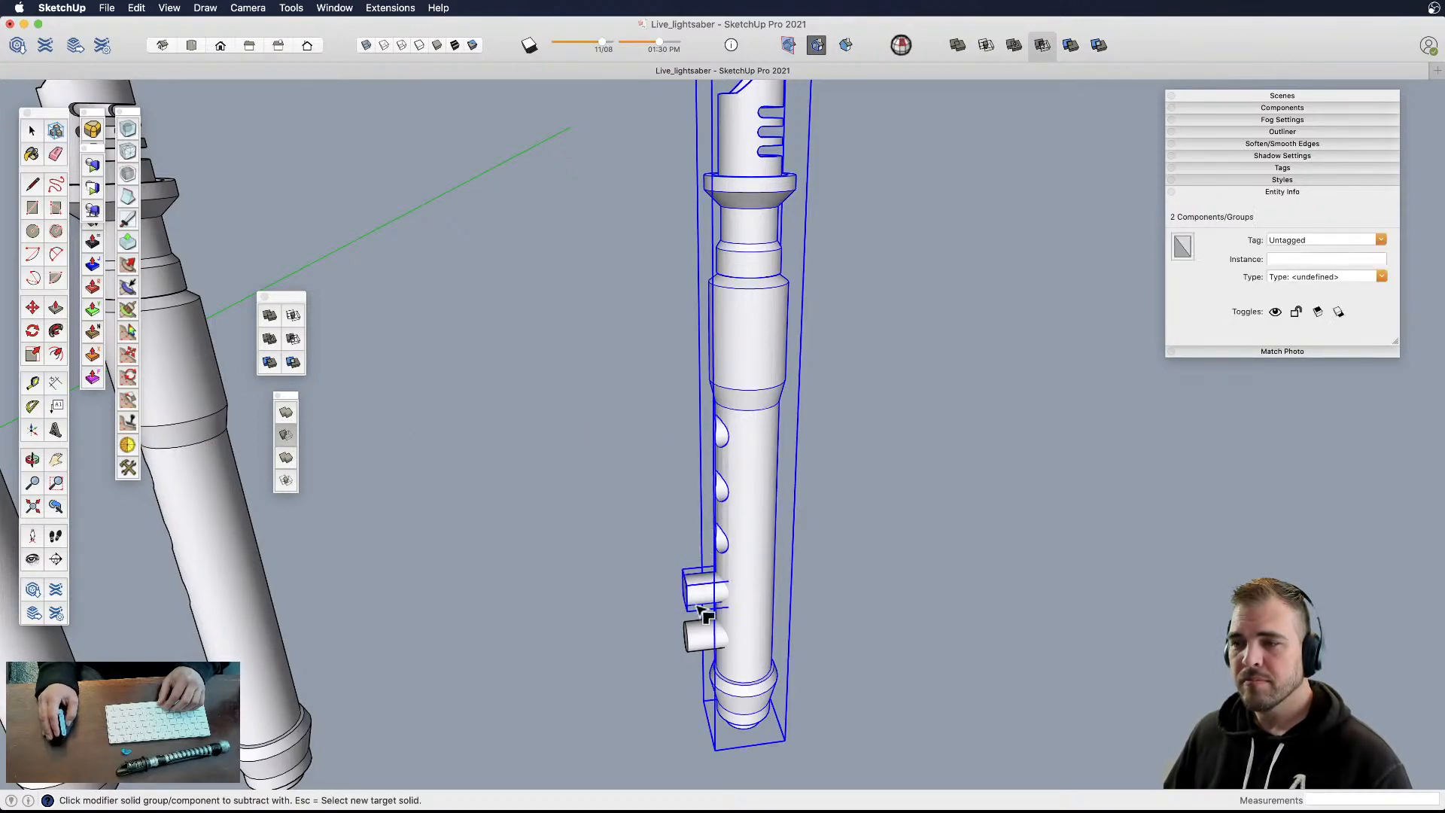
click(697, 605)
click(678, 645)
key(space)
click(643, 645)
scroll(642, 645, down, 5)
shift+middle_drag(643, 645, 839, 555)
click(839, 554)
key(m)
click(879, 579)
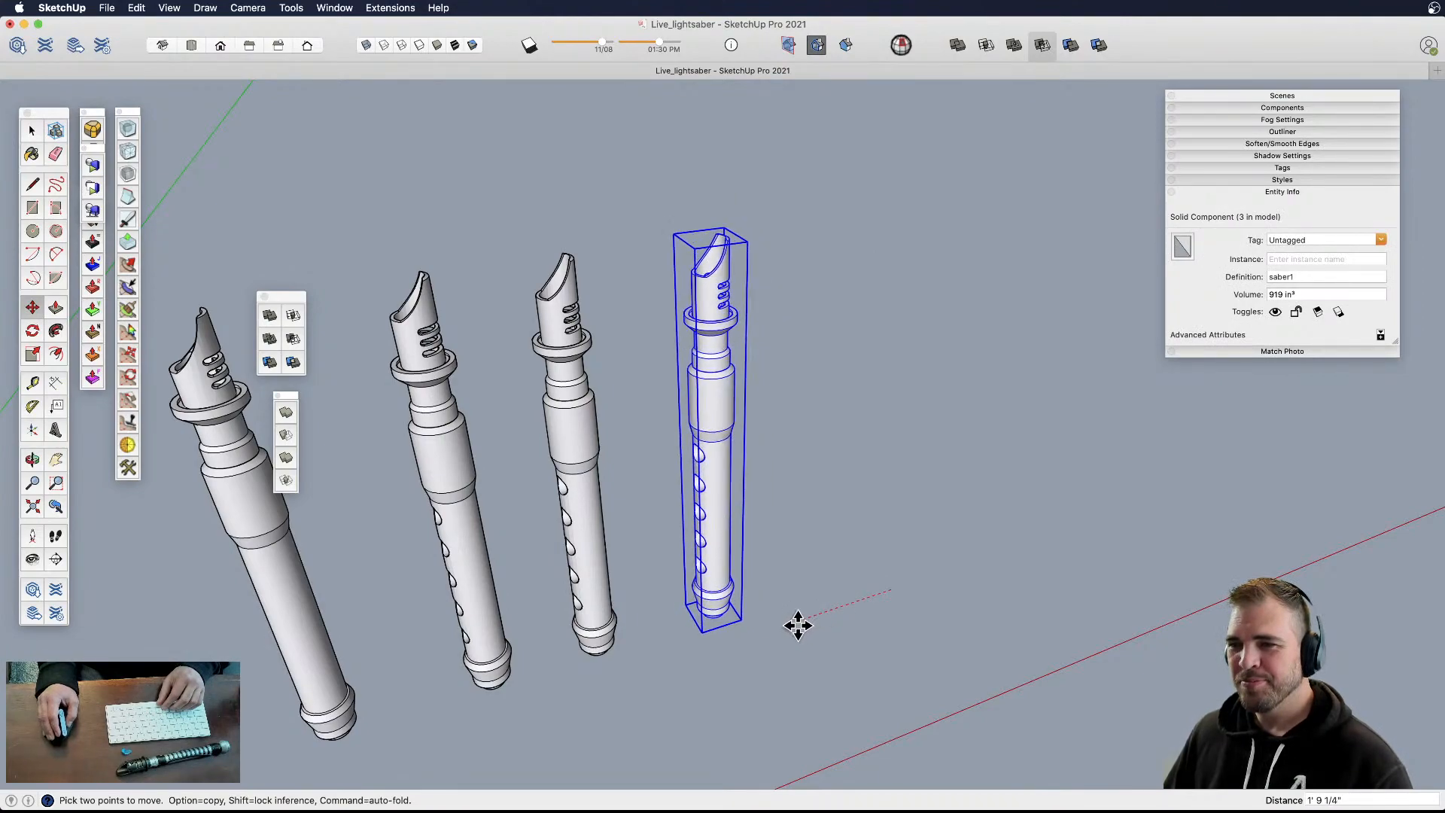
key(space)
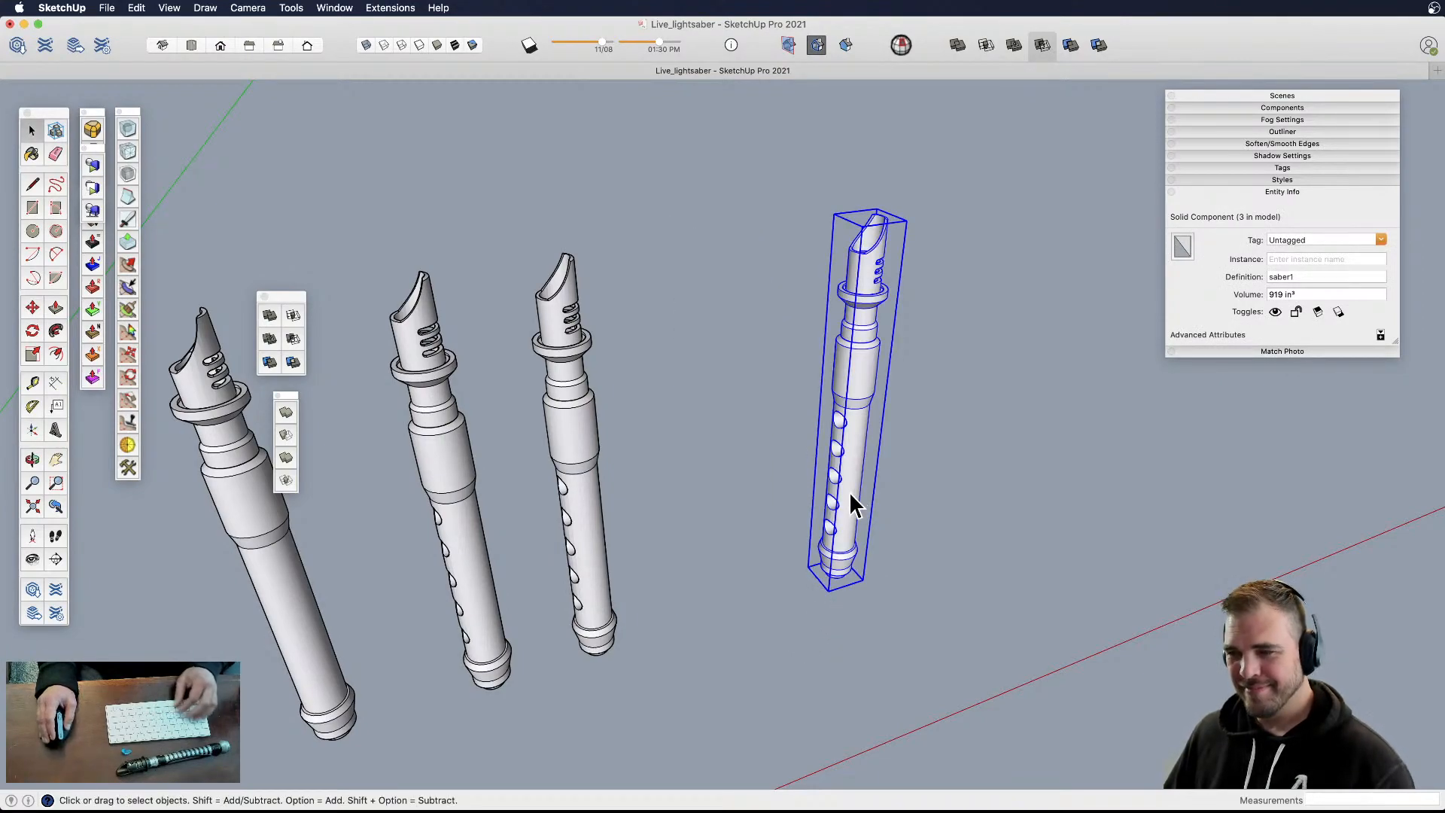
click(909, 498)
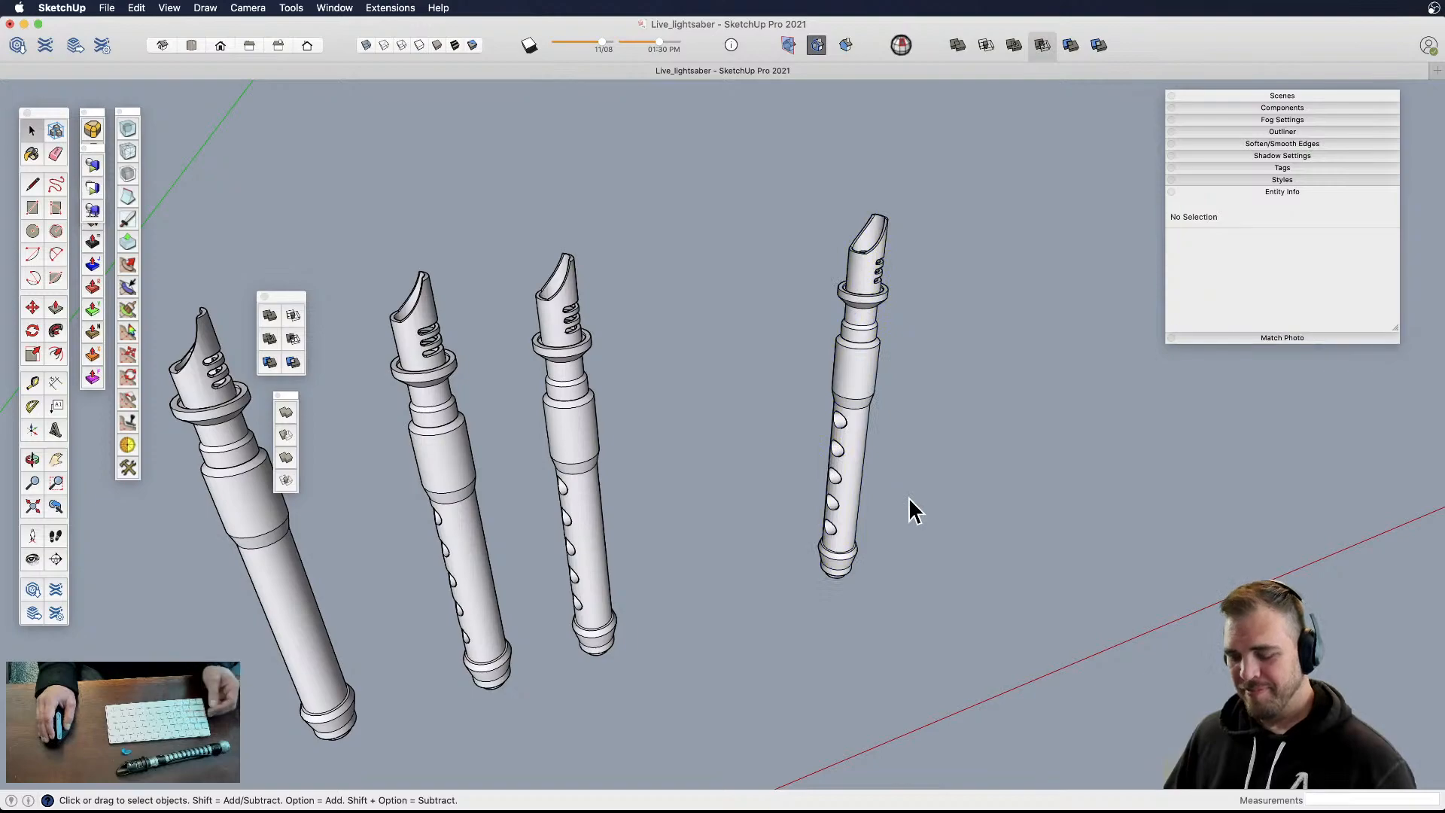
- Undo the hole cuts back to before the hilt was copied, and redo the work to restore the holed hilt as a unique component
key(super+z)
key(super+z)
key(super+z)
key(super+z)
key(super+z)
key(super+z)
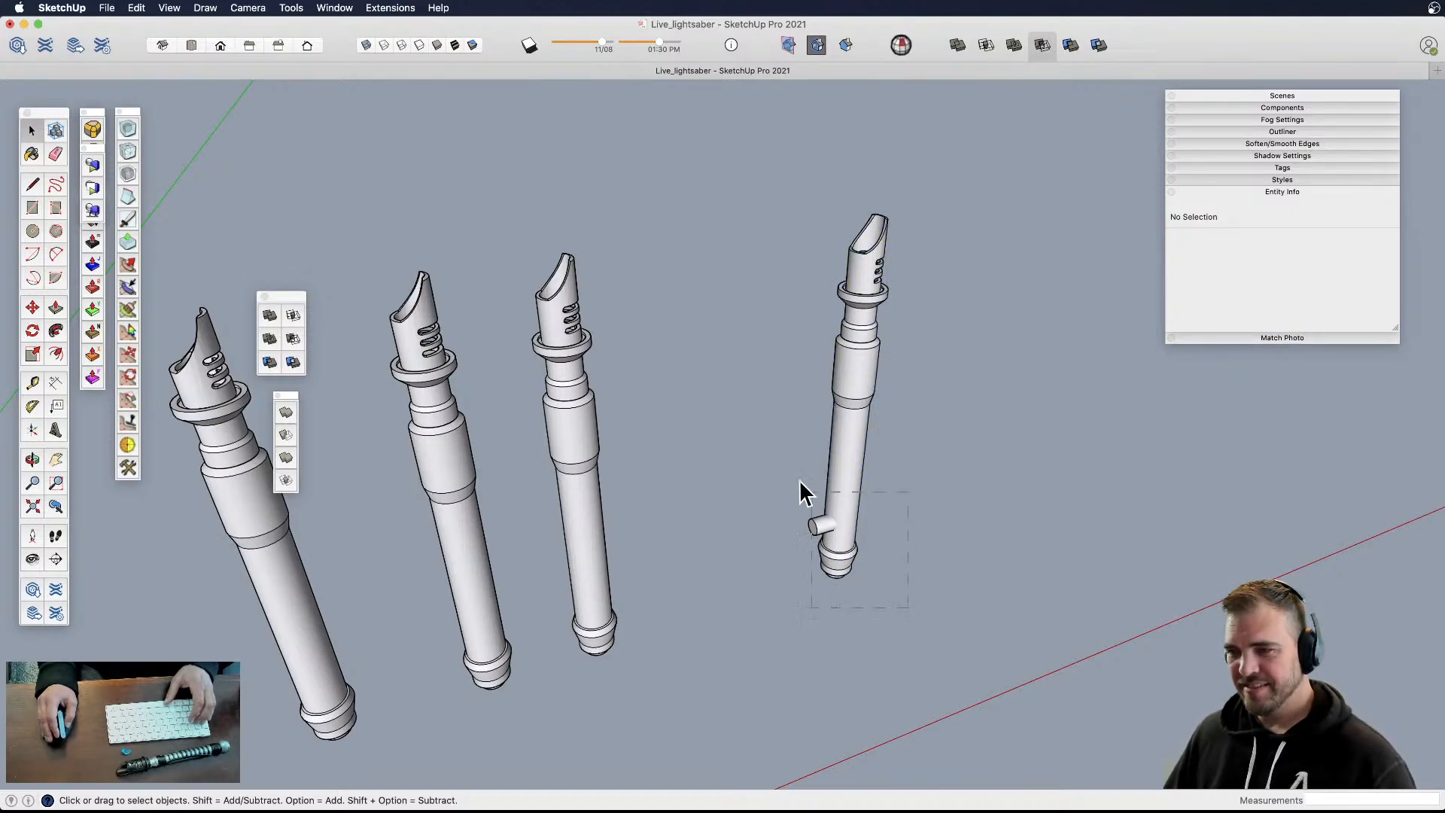
key(super+z)
key(super+z)
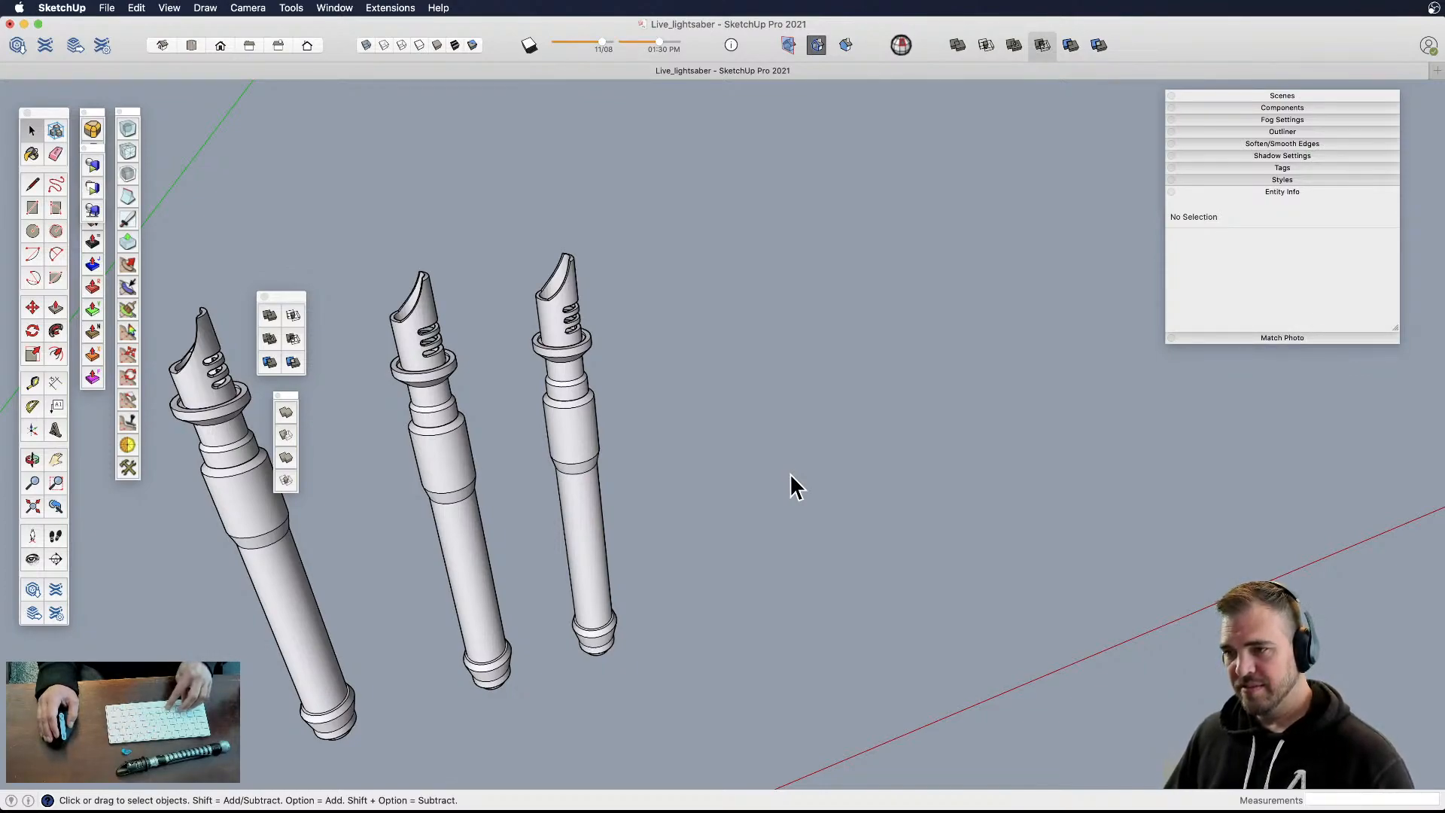
key(super+shift+z)
- Move the holed hilt about 1' 3 7/16" closer to the row of slotted hilts
key(m)
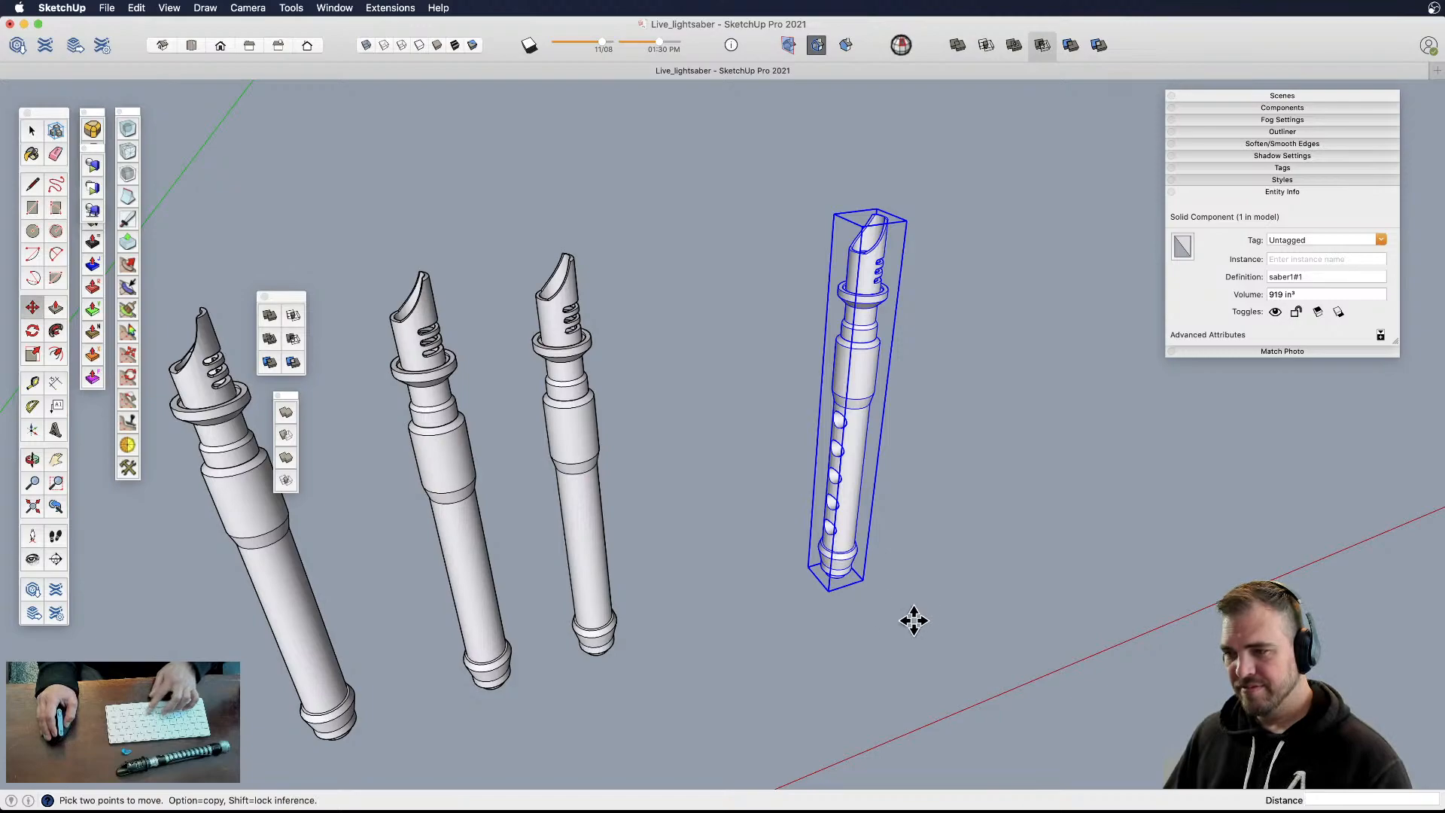
click(866, 608)
click(796, 634)
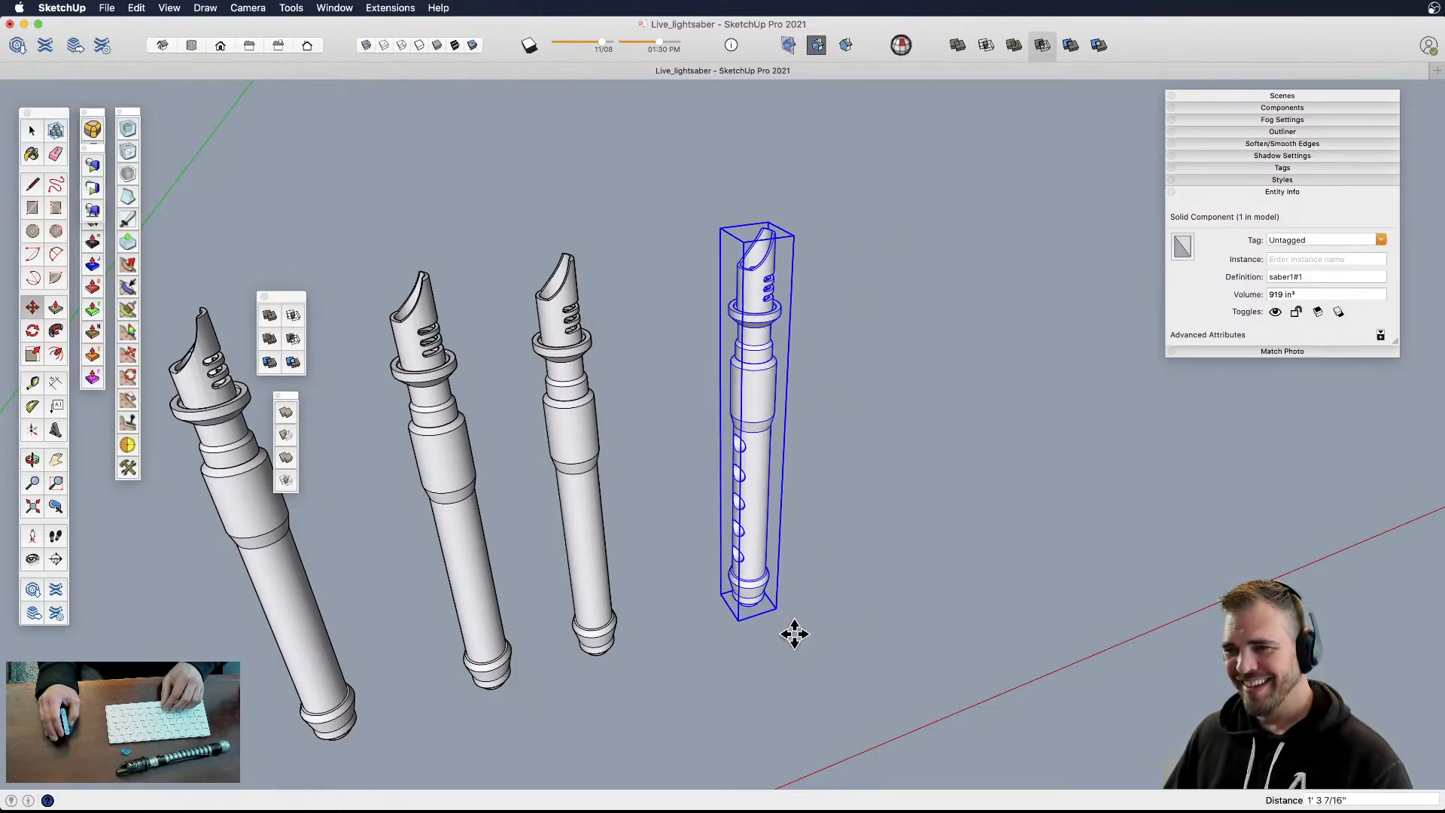
key(space)
- Rotate the holed hilt from upright to horizontal
key(m)
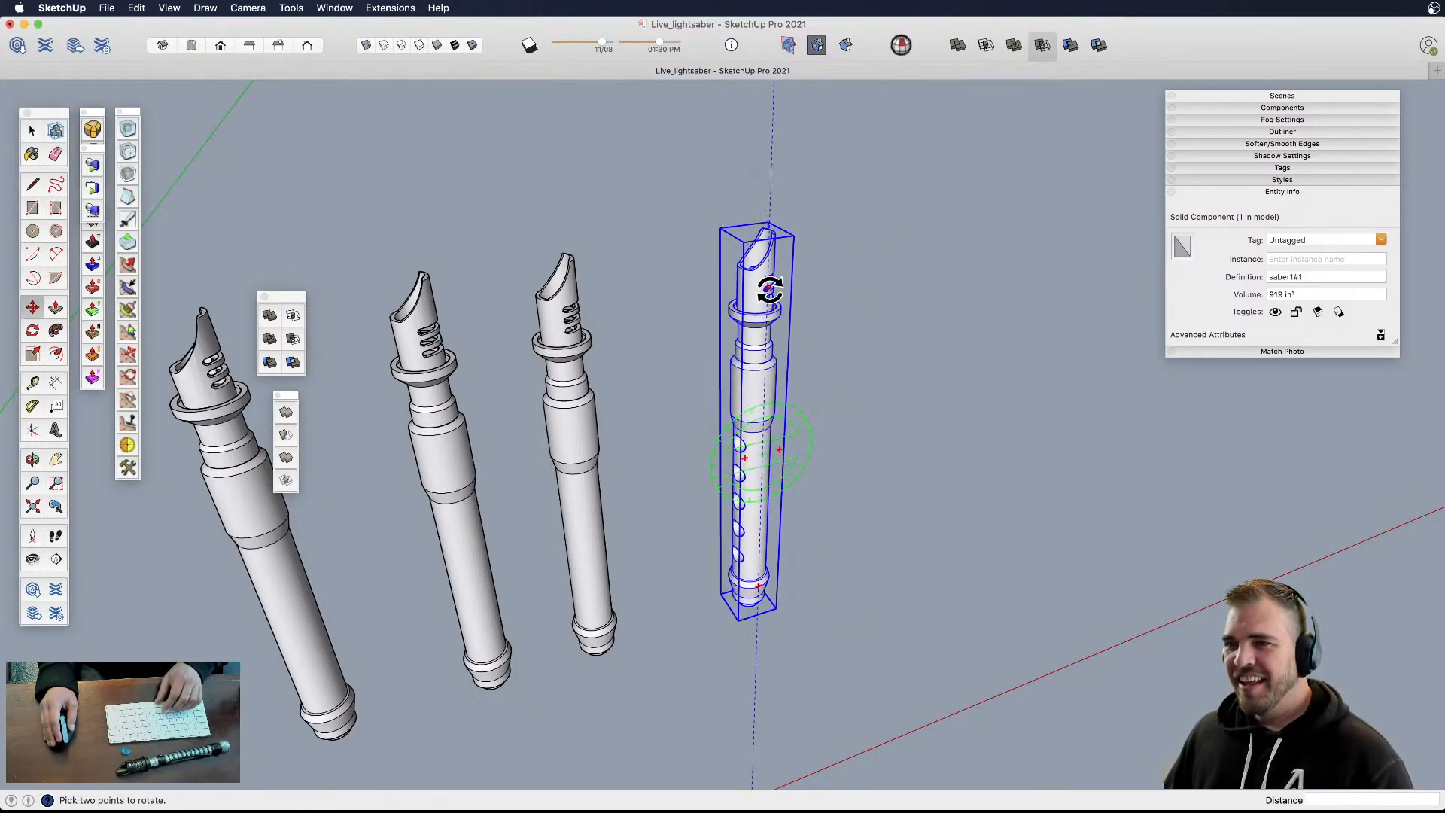
click(771, 294)
click(821, 443)
middle_drag(821, 443, 663, 284)
middle_drag(933, 416, 942, 426)
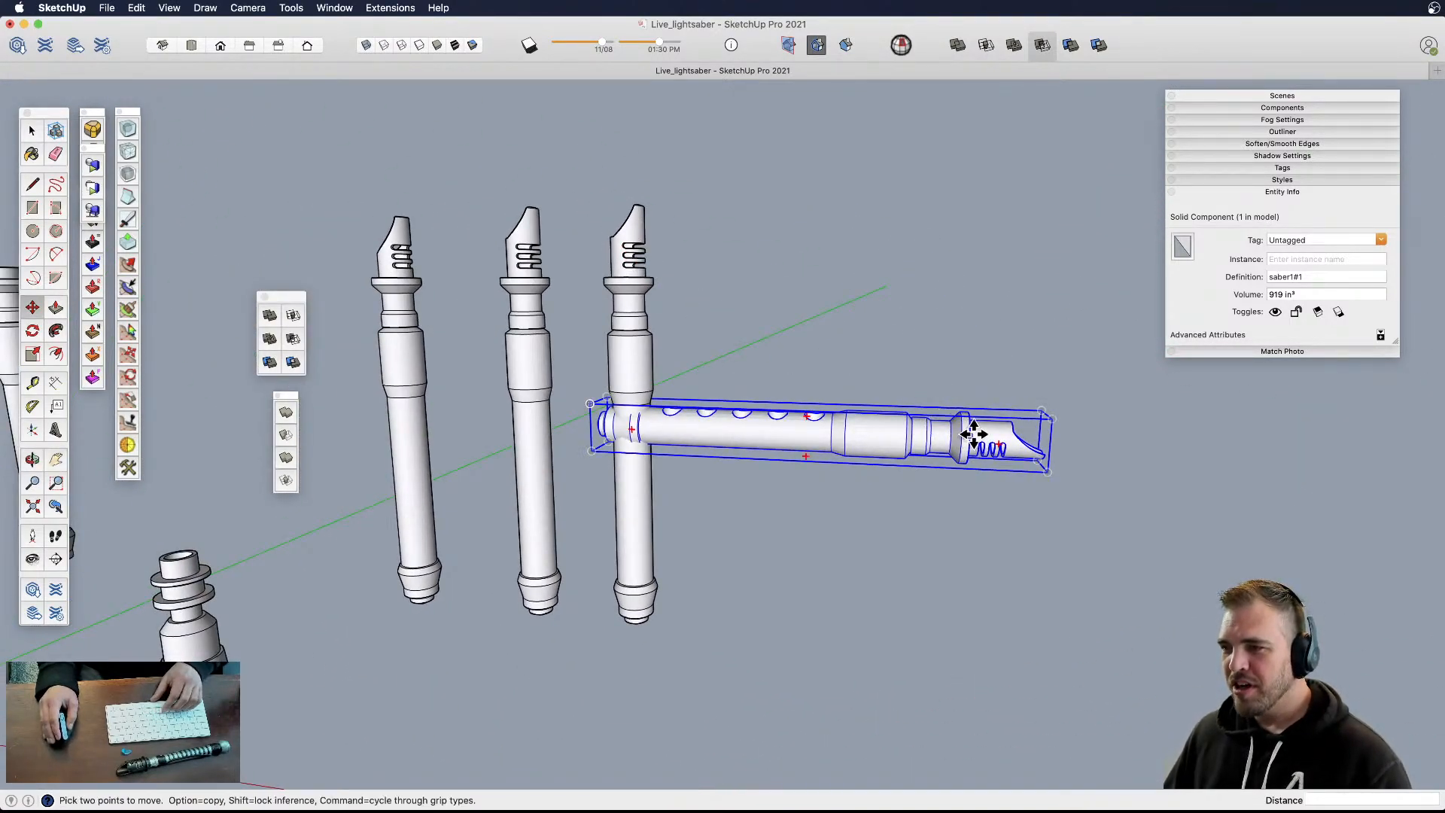
- Move the horizontal holed hilt along the green axis, clear of the upright hilts, and deselect it
middle_drag(832, 387, 655, 486)
click(709, 464)
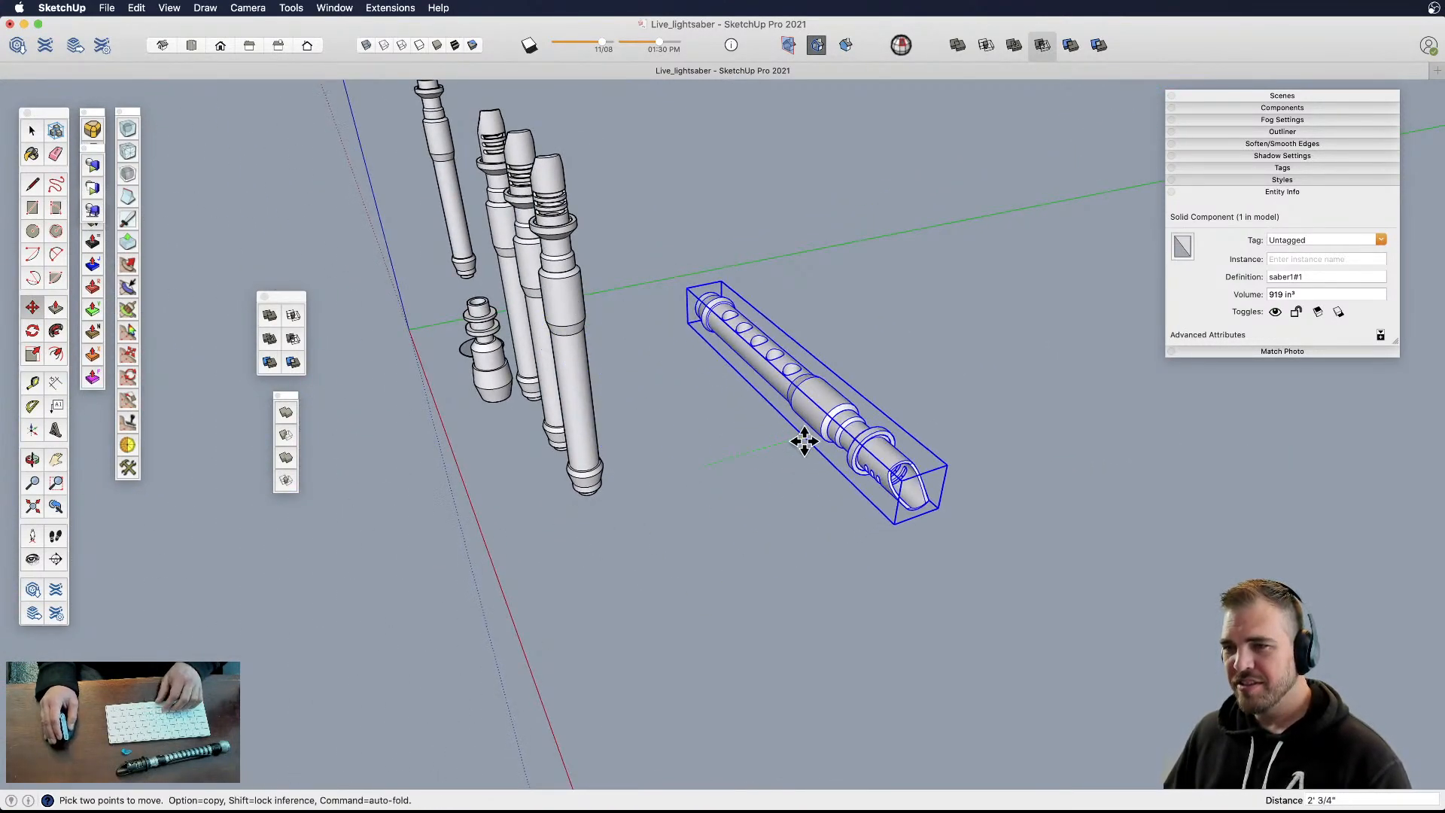
click(782, 466)
key(space)
click(739, 454)
middle_drag(741, 457, 721, 505)
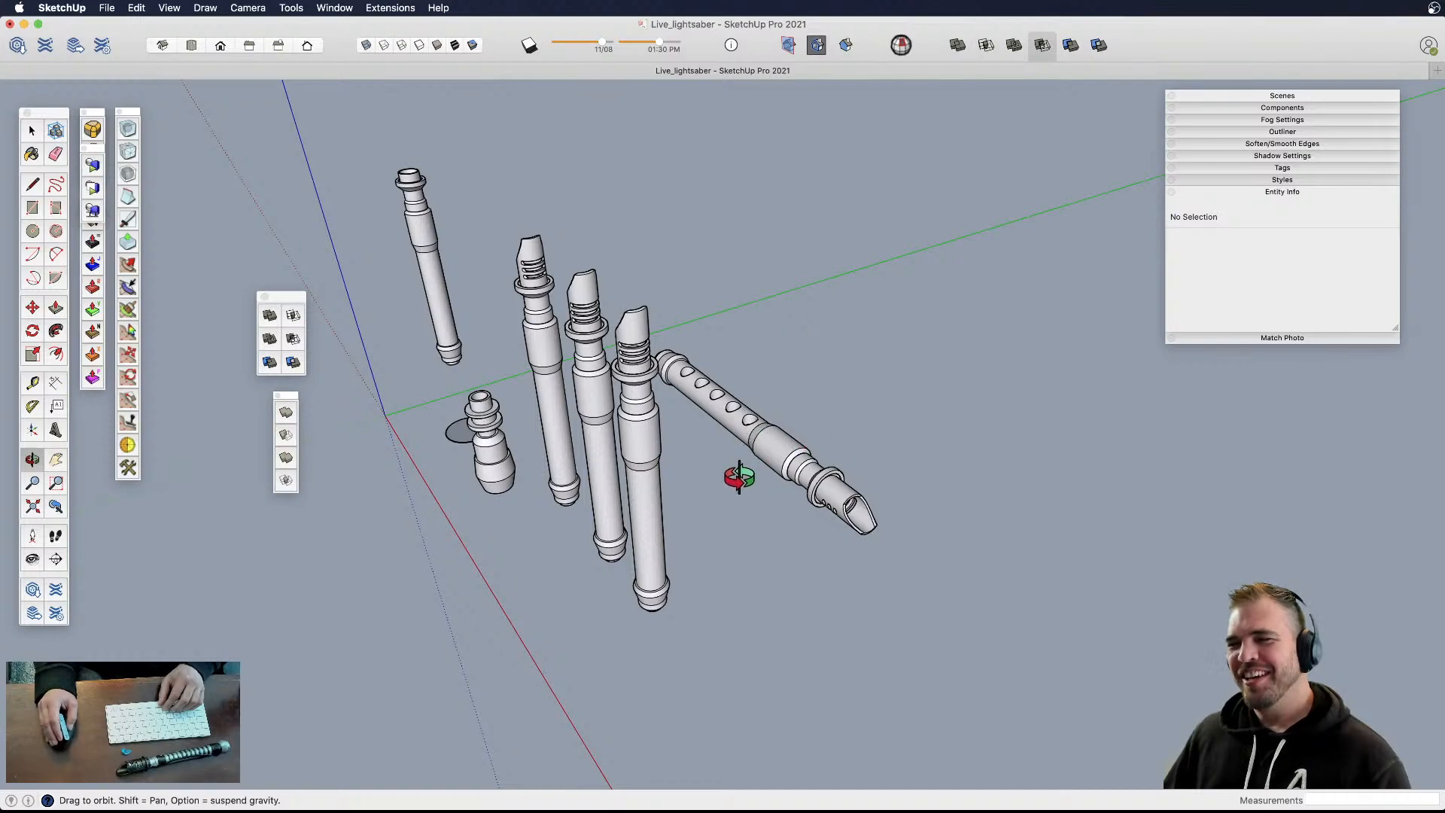
middle_drag(711, 489, 750, 470)
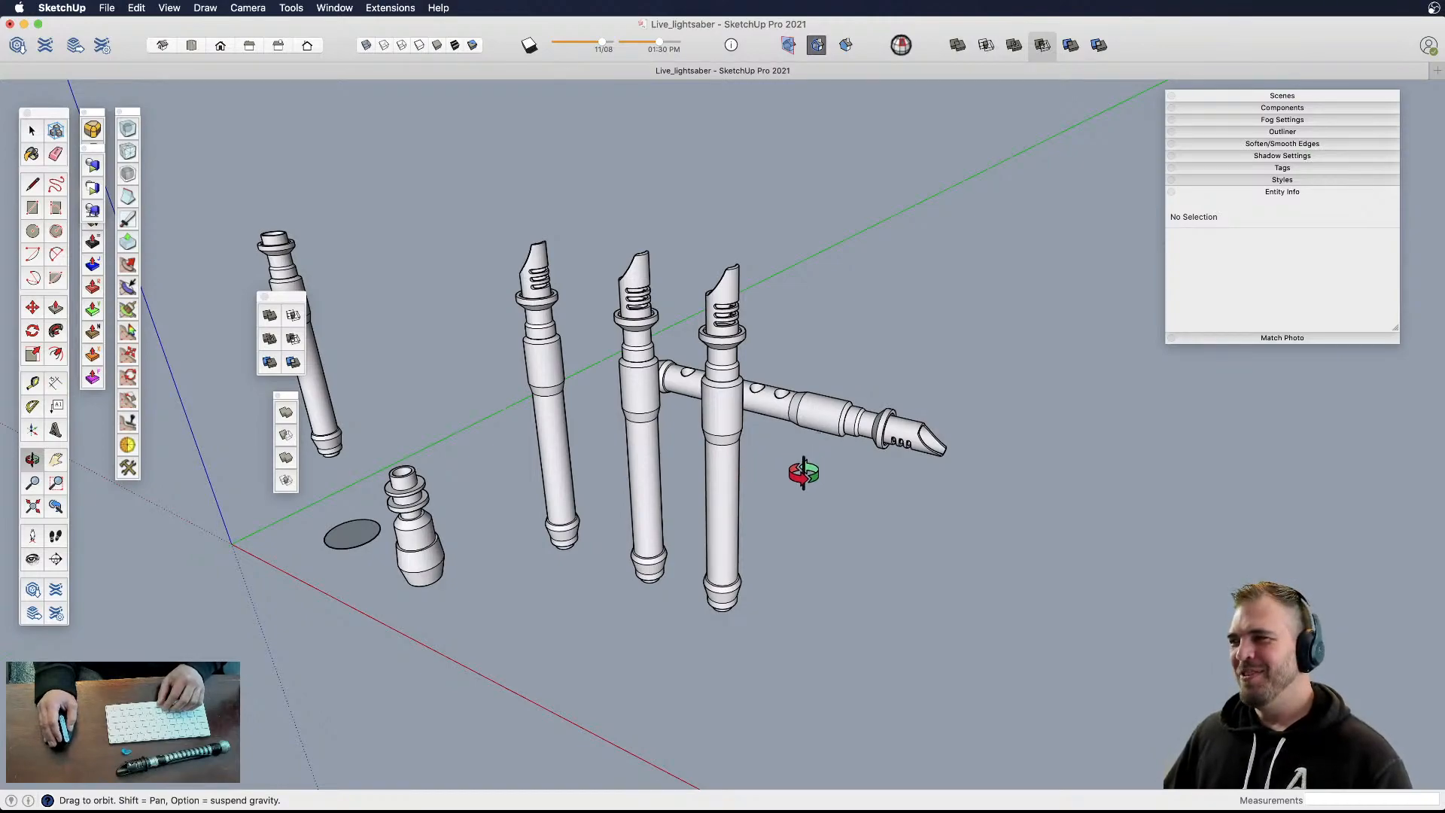
middle_drag(808, 468, 777, 477)
middle_drag(722, 520, 653, 497)
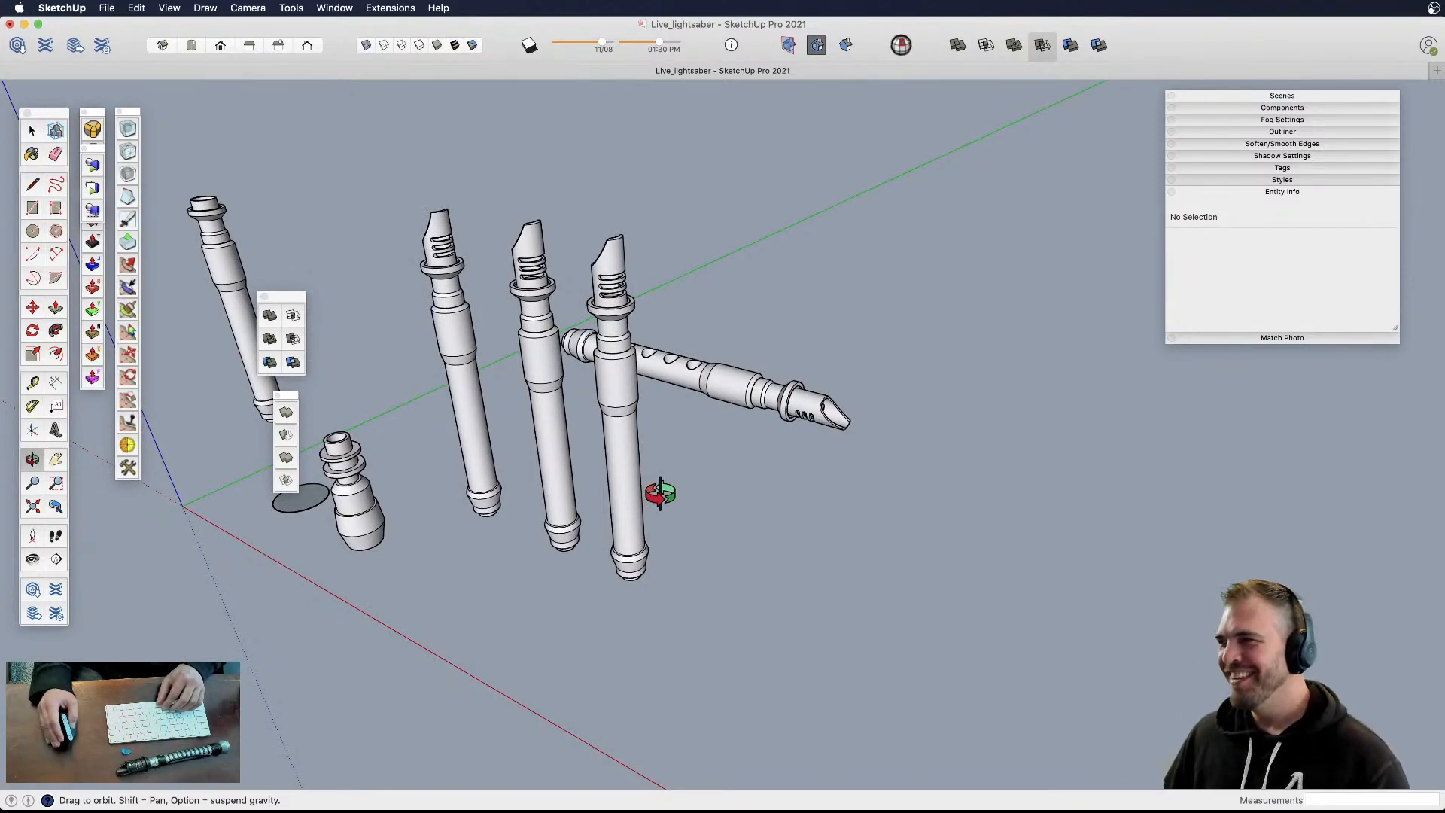
middle_drag(685, 565, 766, 494)
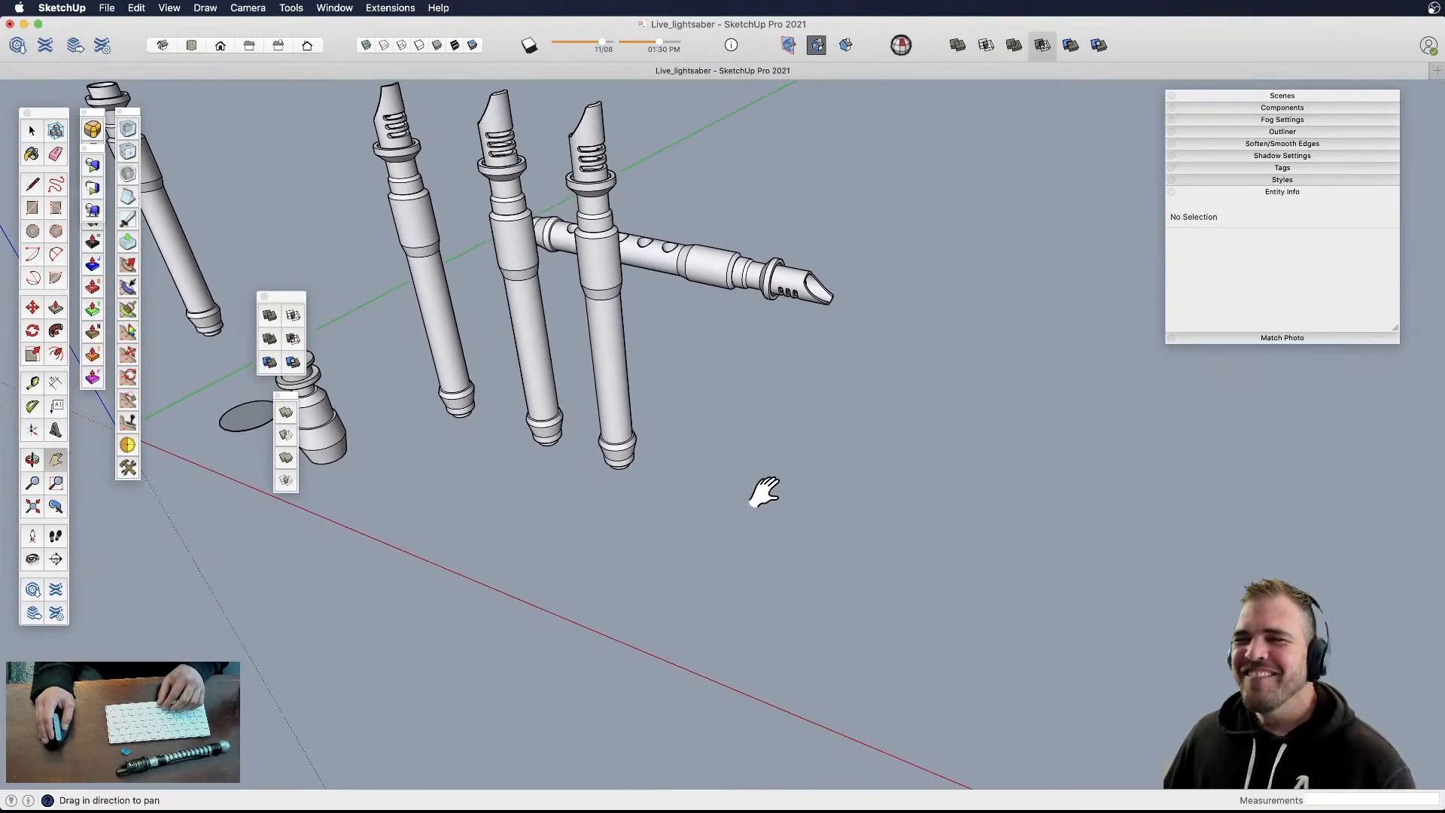
middle_drag(803, 488, 740, 445)
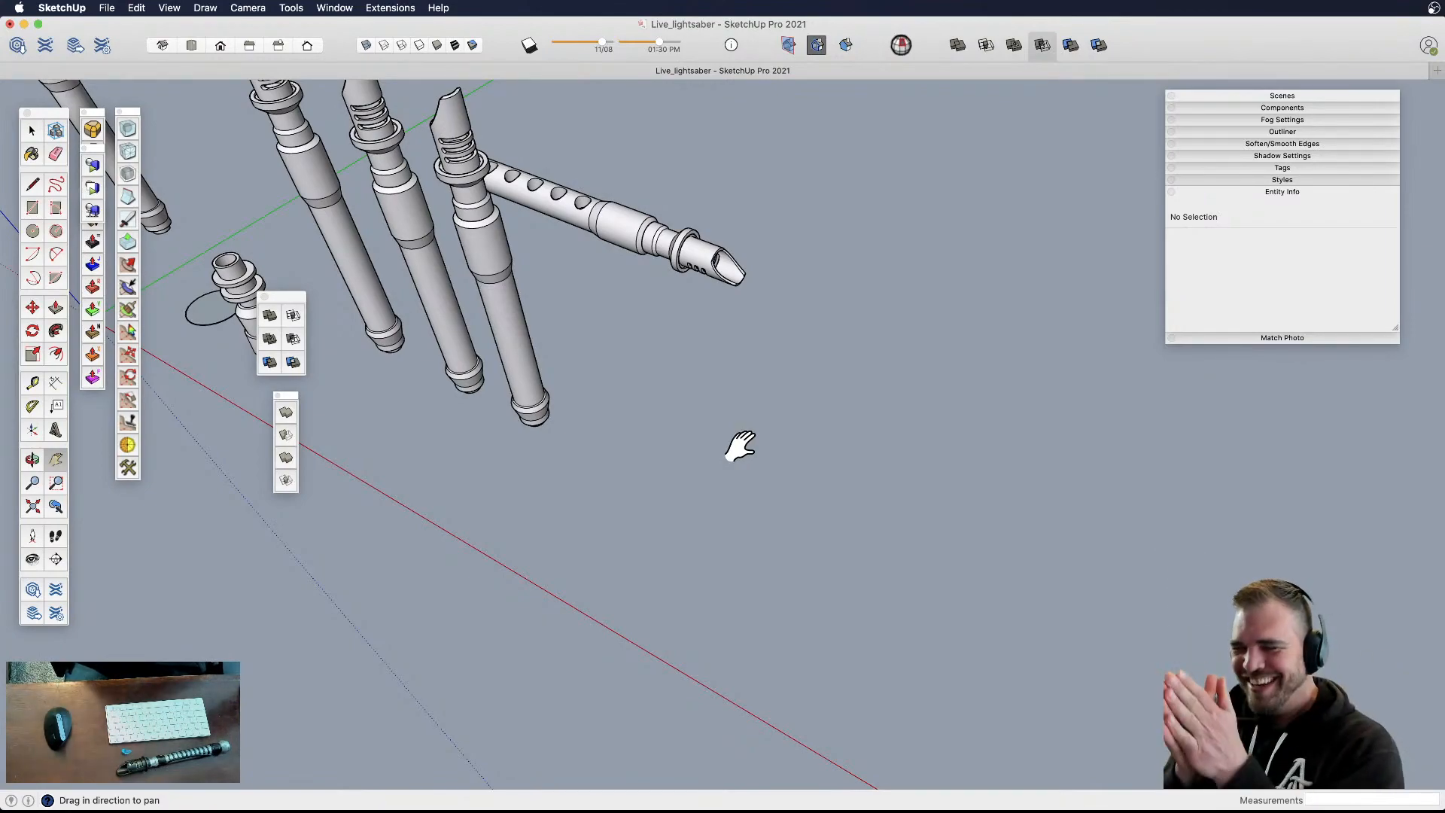
- Draw a line about 2' 6 9/16" long parallel to the green axis in the empty area beside the hilts
drag(741, 545, 629, 451)
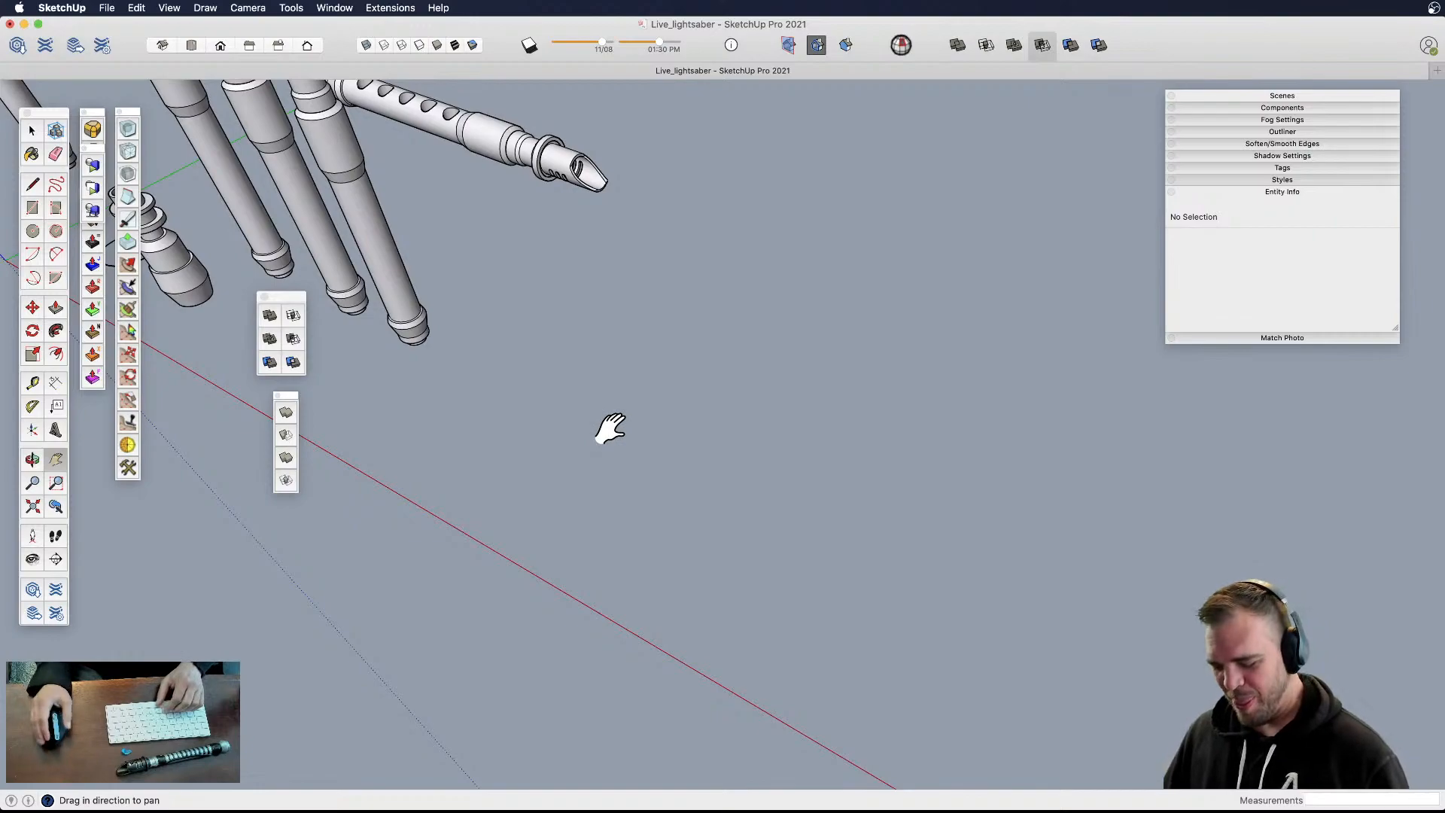
drag(637, 404, 678, 447)
mouse_move(617, 352)
mouse_down()
mouse_move(706, 416)
mouse_move(587, 304)
mouse_up()
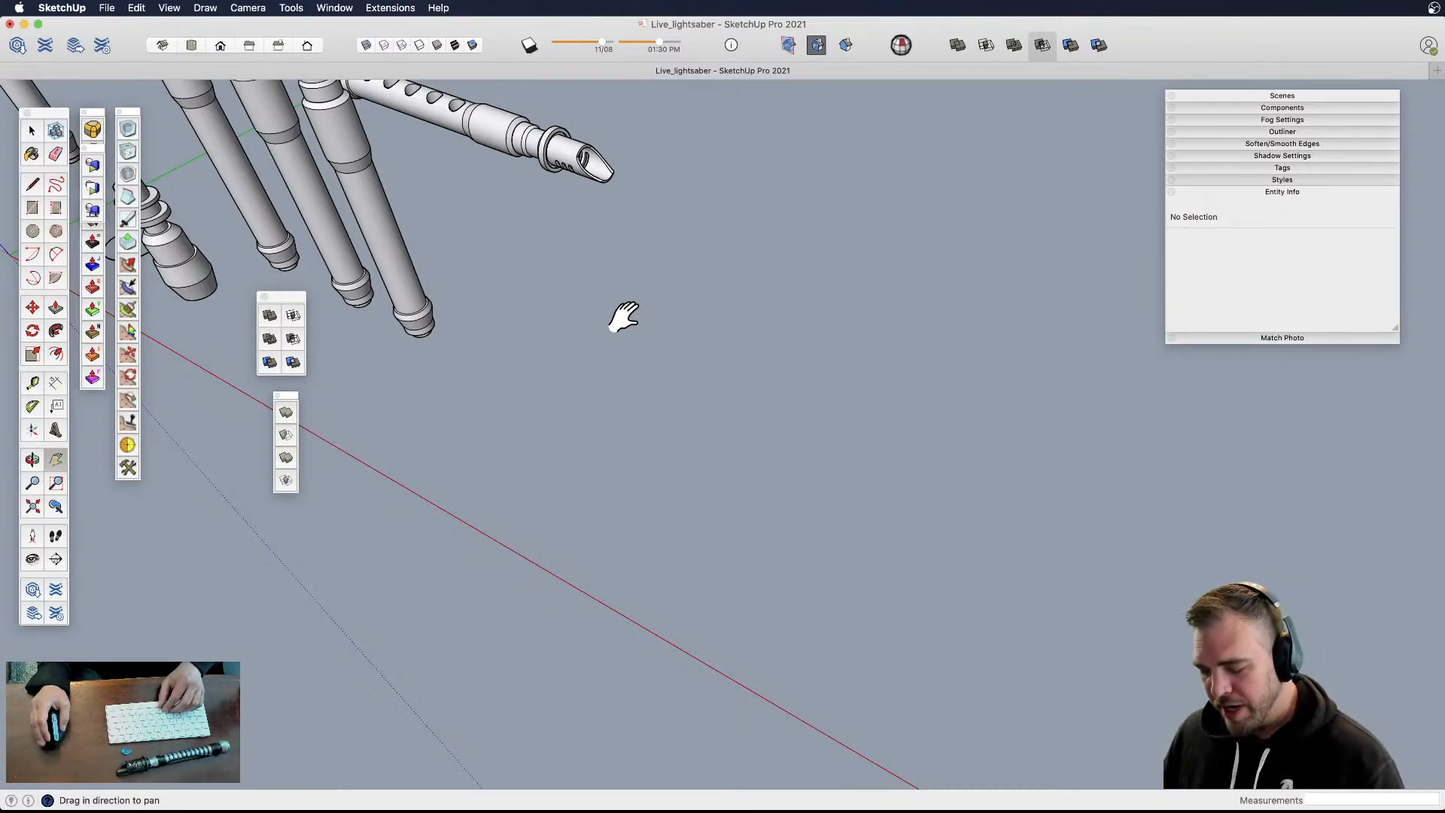
mouse_move(619, 397)
middle_down()
mouse_move(622, 291)
mouse_move(600, 413)
mouse_move(619, 340)
middle_up()
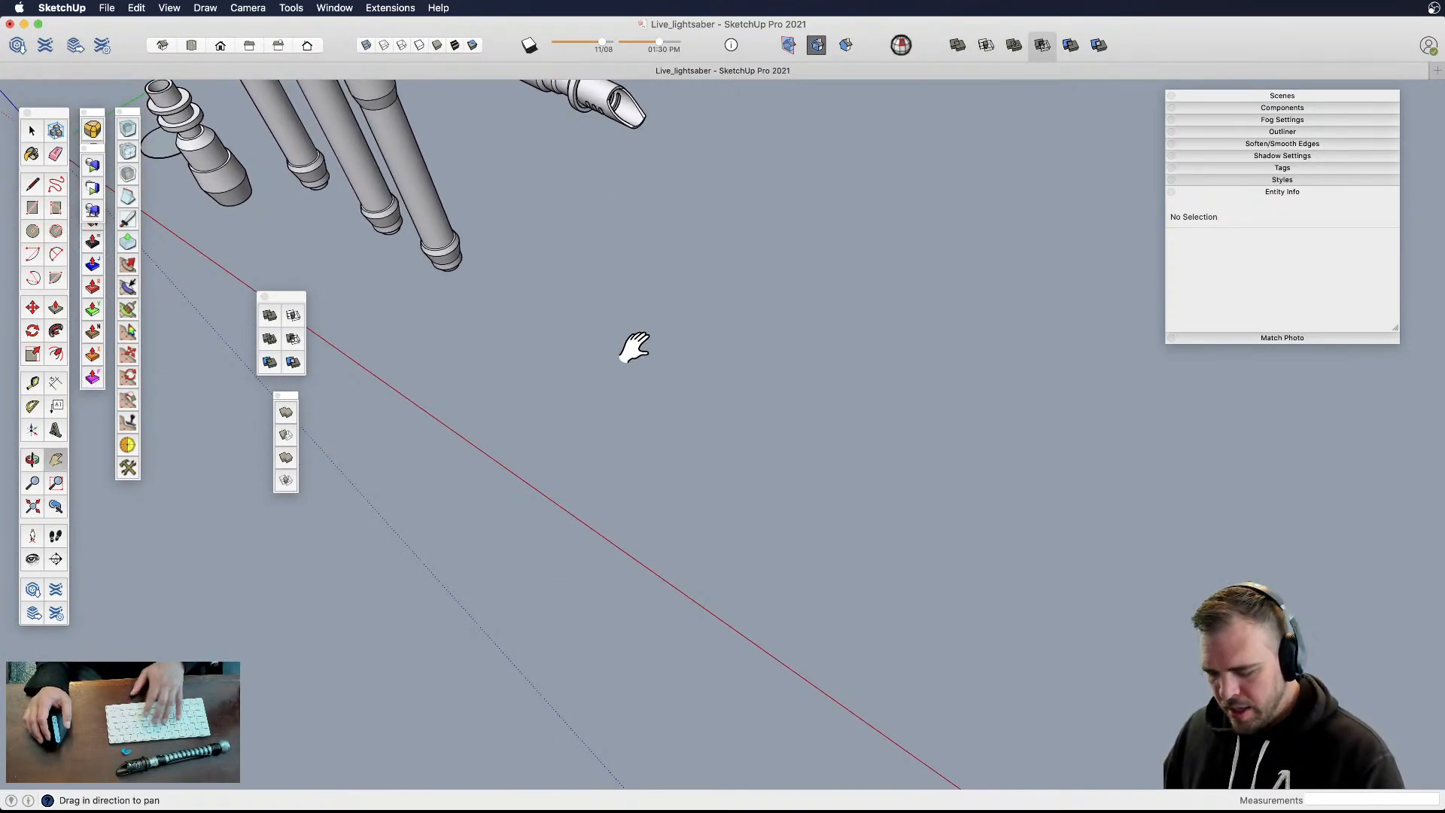
key(l)
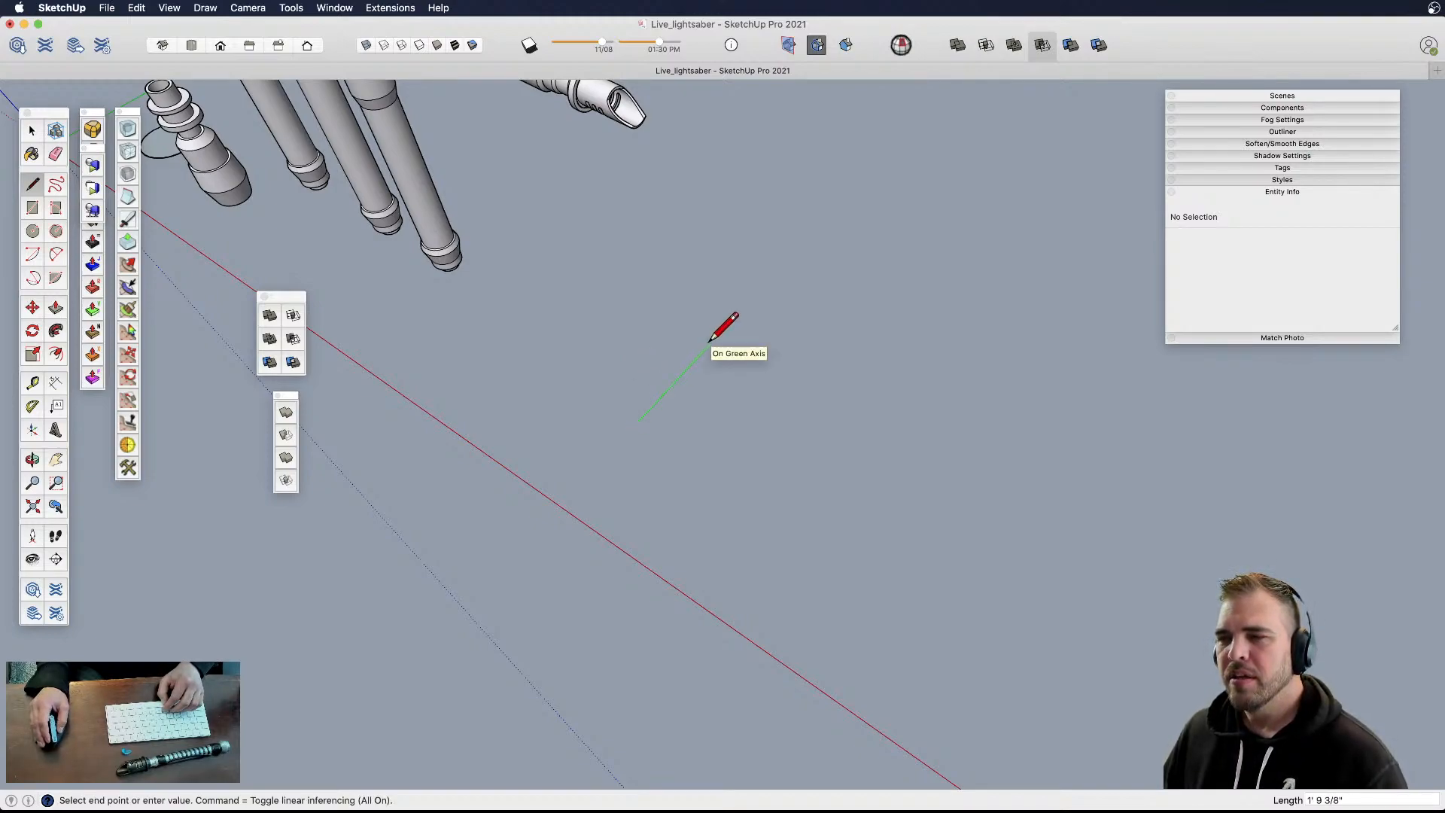
click(736, 314)
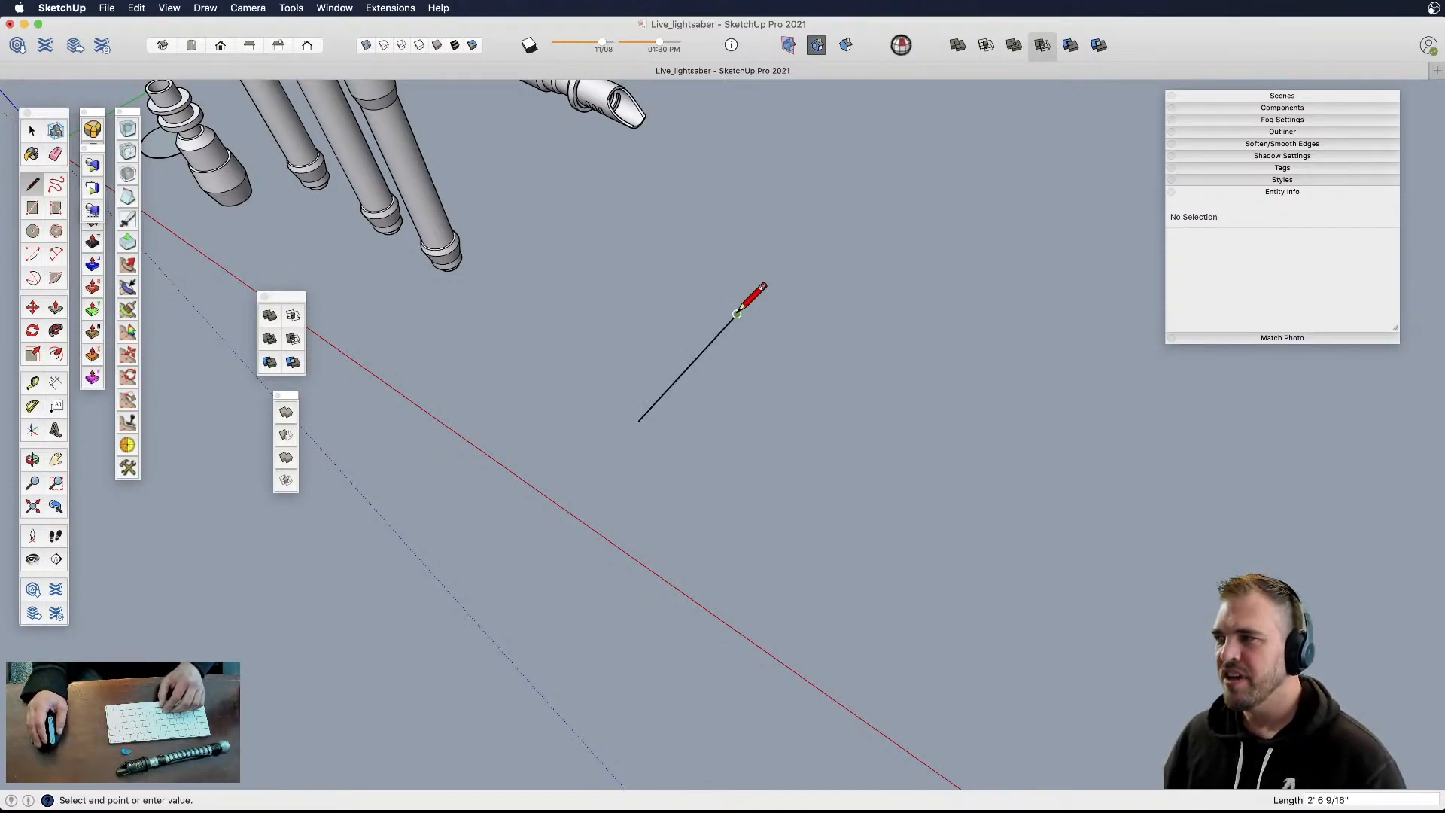
key(space)
- Place angled Protractor guides through both endpoints of the line, setting the far-end guide at 15°
scroll(748, 353, up, 1)
scroll(745, 361, up, 2)
key(shift+t)
click(735, 293)
click(786, 229)
click(806, 253)
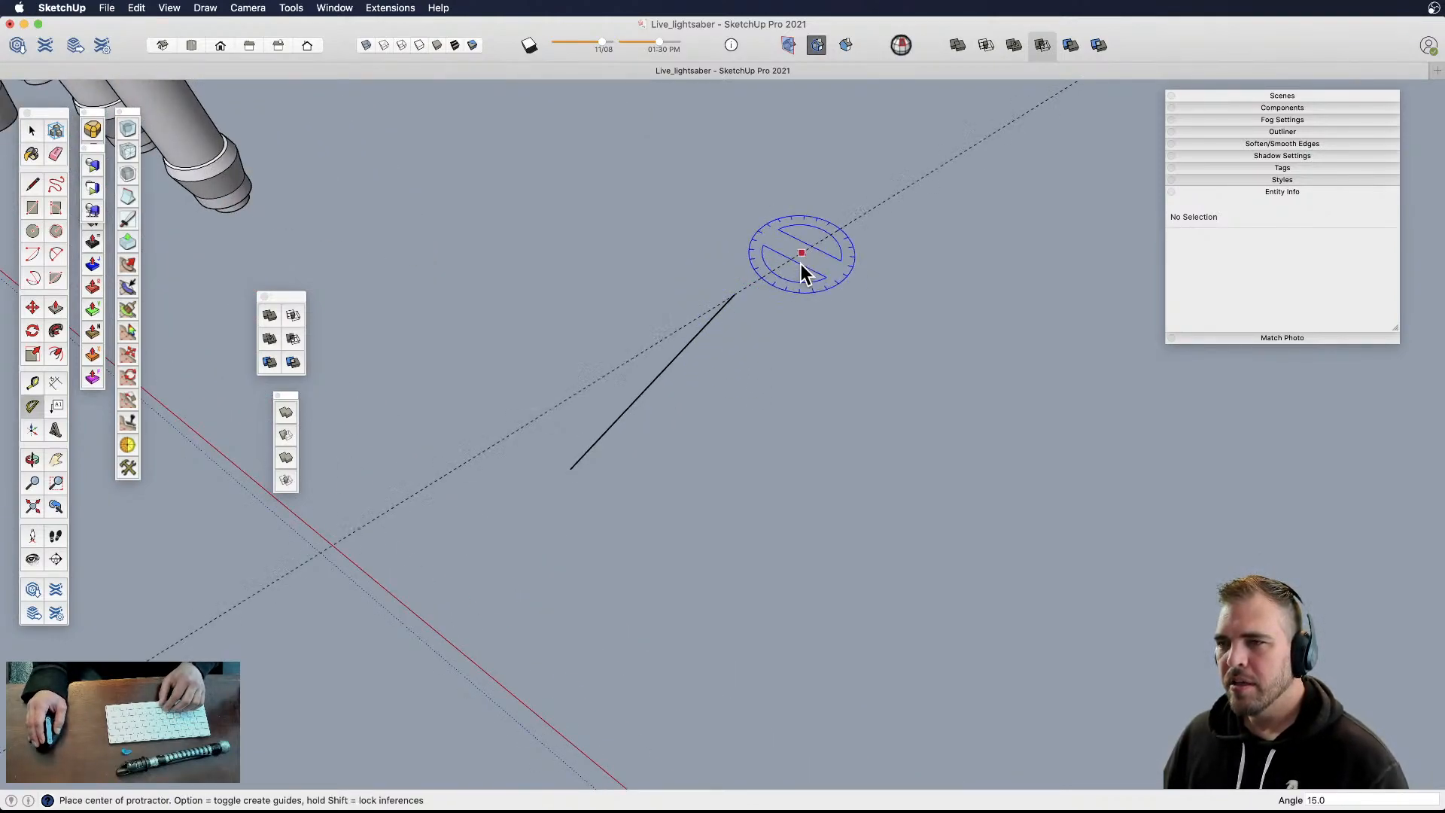
click(572, 470)
click(535, 515)
click(561, 527)
- Draw a shorter line outward along each guide from both ends of the first line, forming a three-segment bent path
key(l)
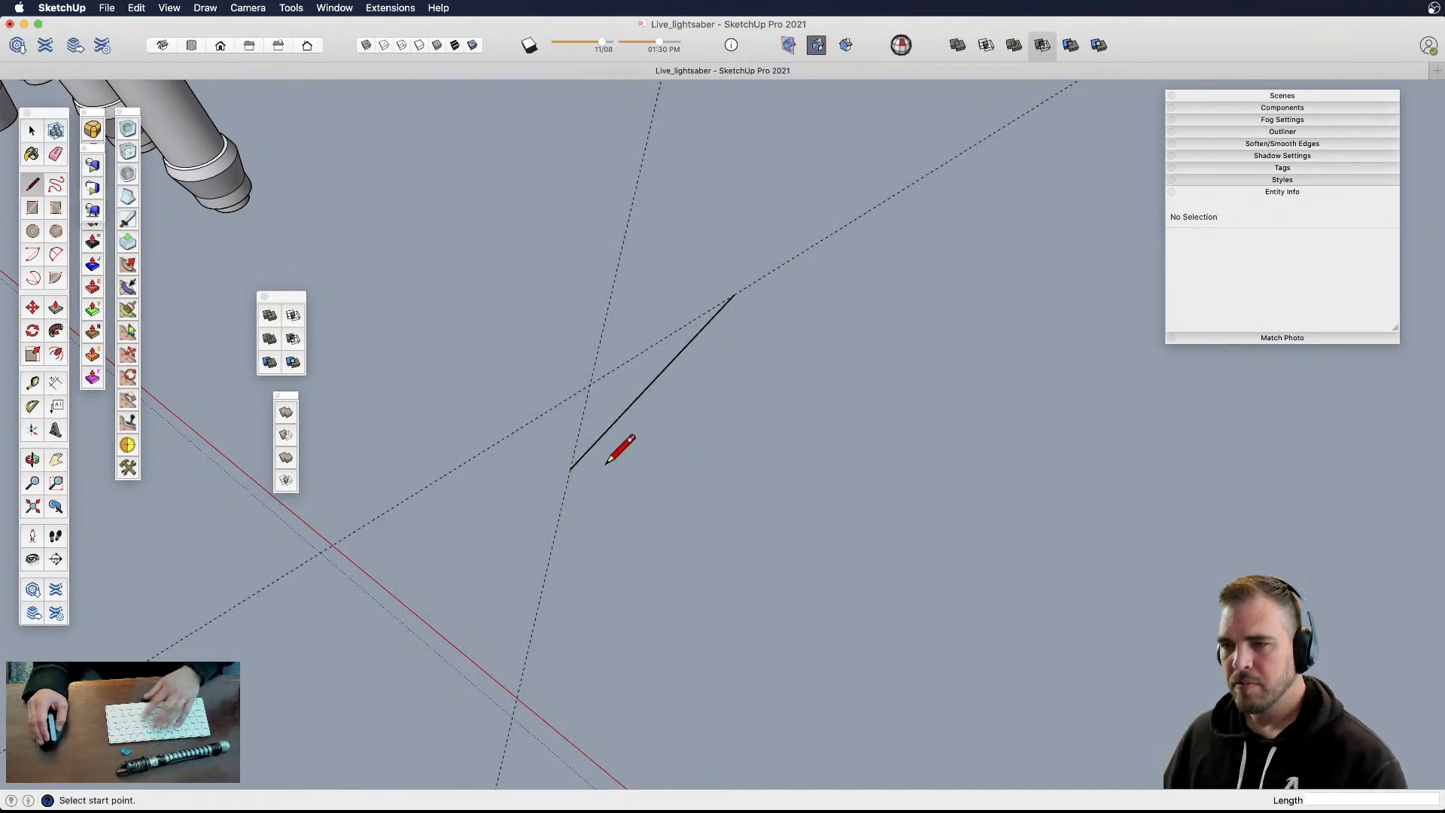
click(571, 469)
click(532, 636)
key(space)
key(l)
click(734, 293)
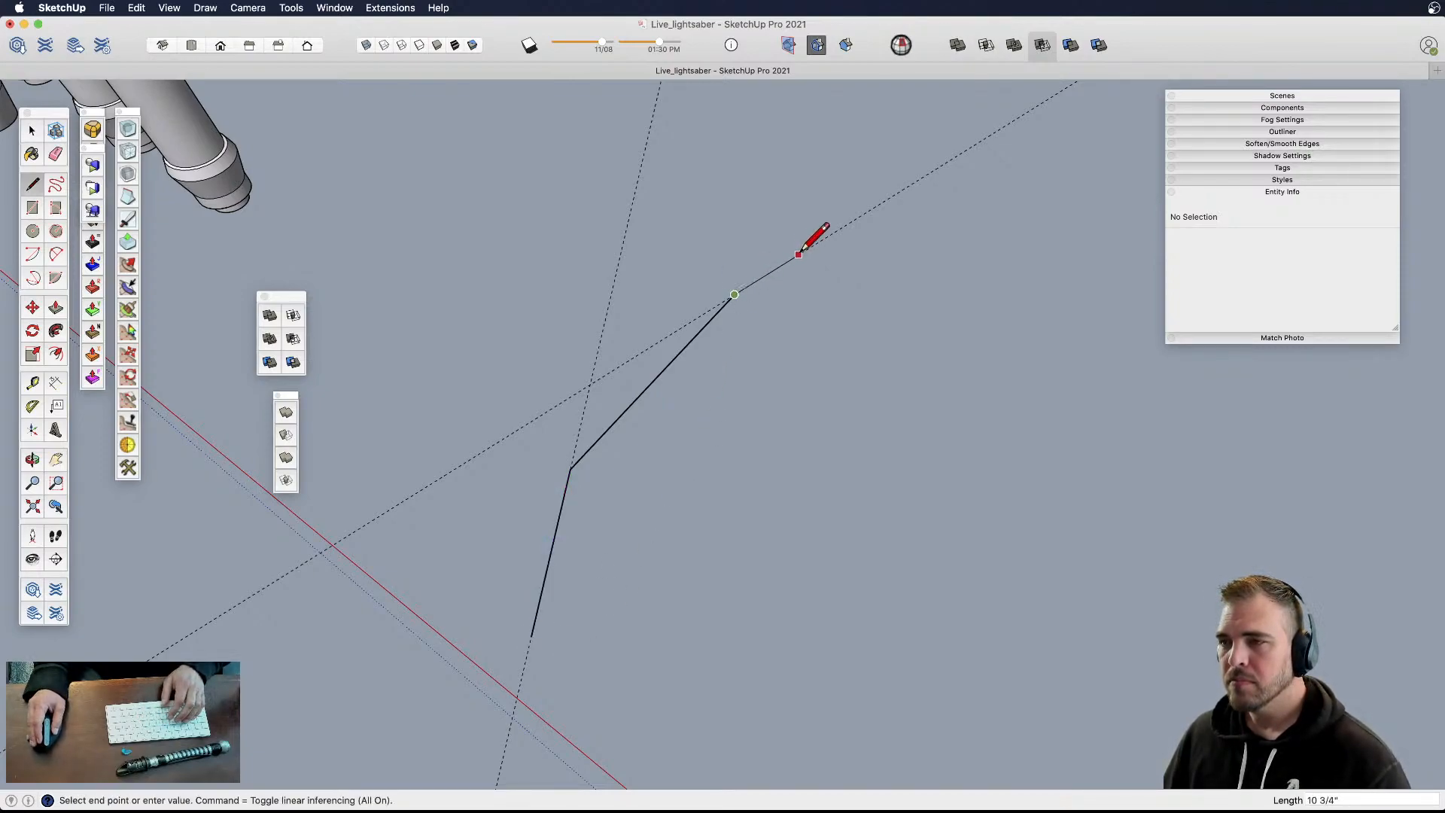
click(870, 210)
key(space)
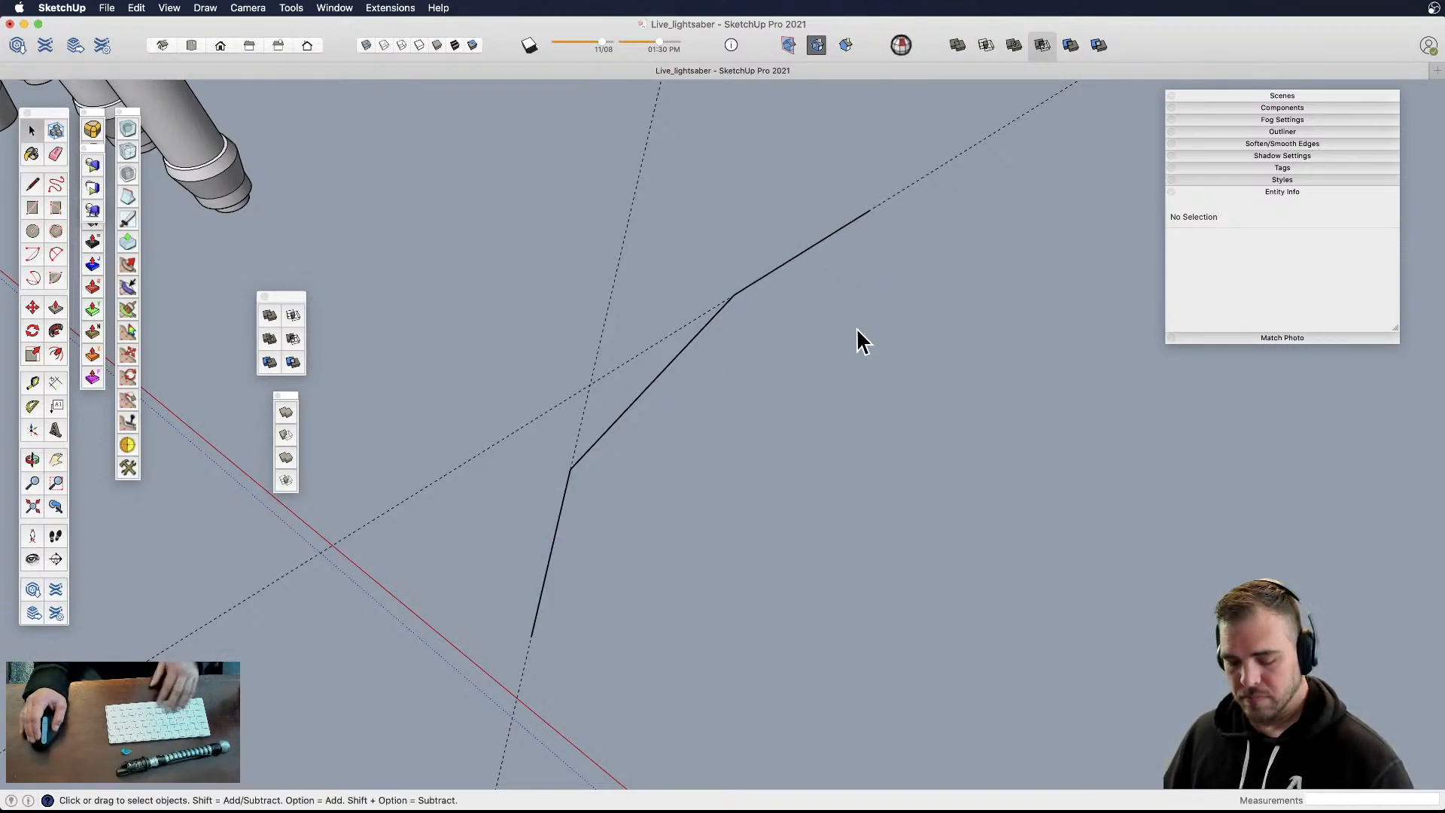
- Erase both angled construction guides around the bent path
key(e)
drag(600, 381, 600, 390)
mouse_move(600, 390)
middle_down()
mouse_move(622, 404)
mouse_move(652, 555)
mouse_move(665, 387)
mouse_move(880, 203)
mouse_move(858, 138)
mouse_move(723, 346)
mouse_move(725, 438)
middle_up()
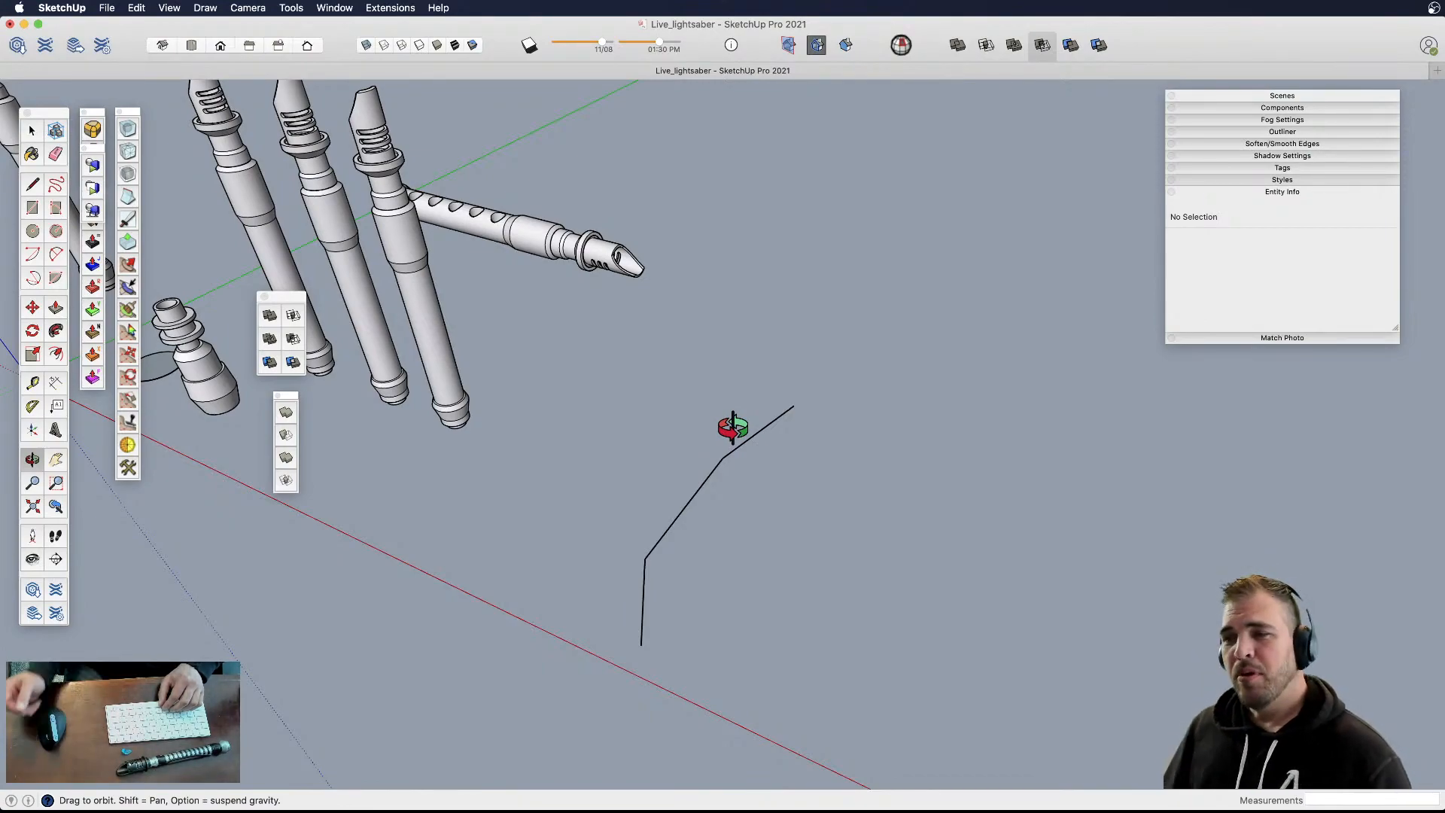
- Round both corners of the bent path with tangent arcs and trim off the sharp corners
scroll(738, 461, up, 5)
mouse_move(707, 462)
middle_down()
mouse_move(697, 413)
mouse_move(679, 474)
middle_up()
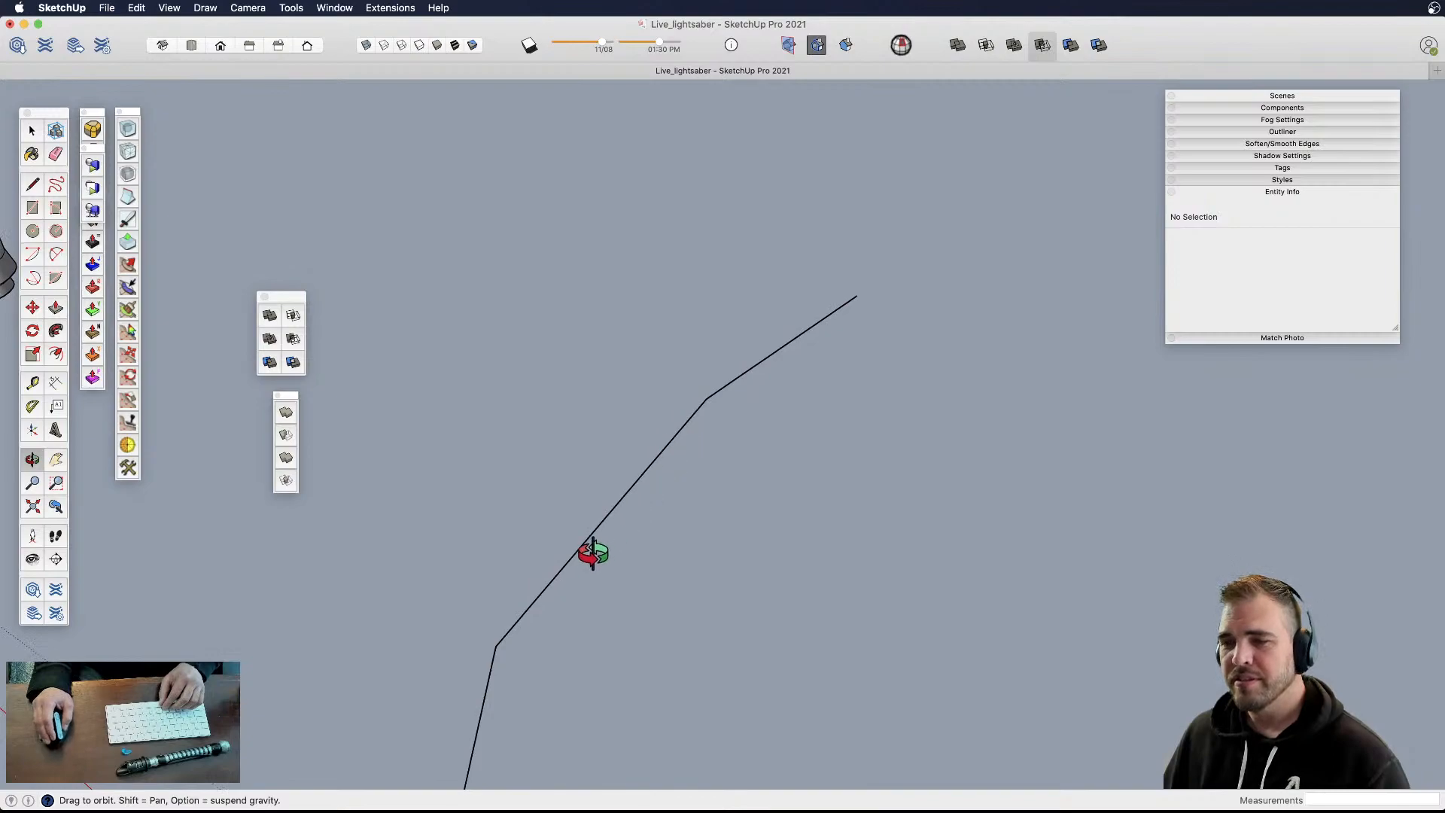
middle_drag(587, 555, 678, 426)
key(a)
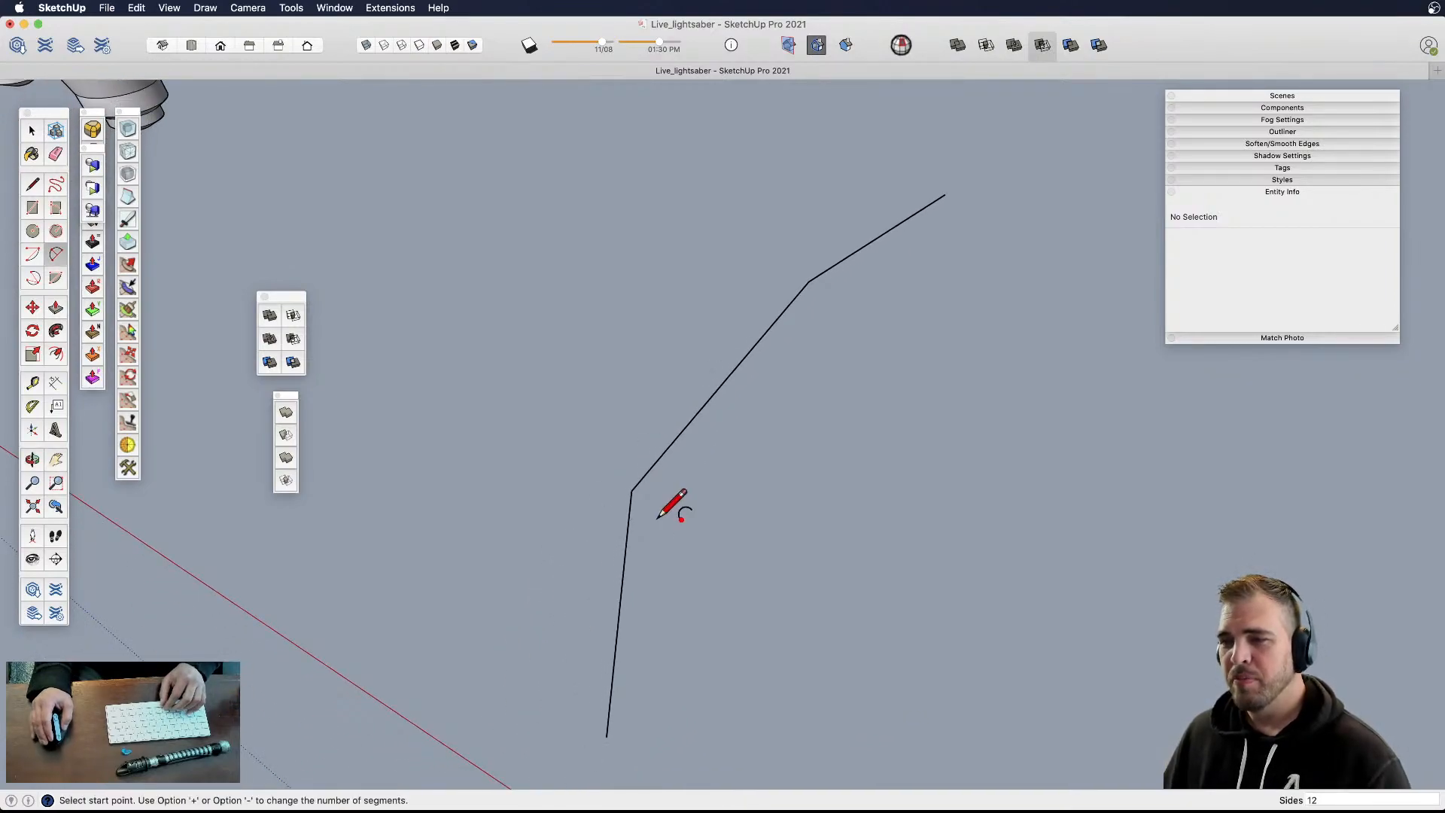
click(625, 549)
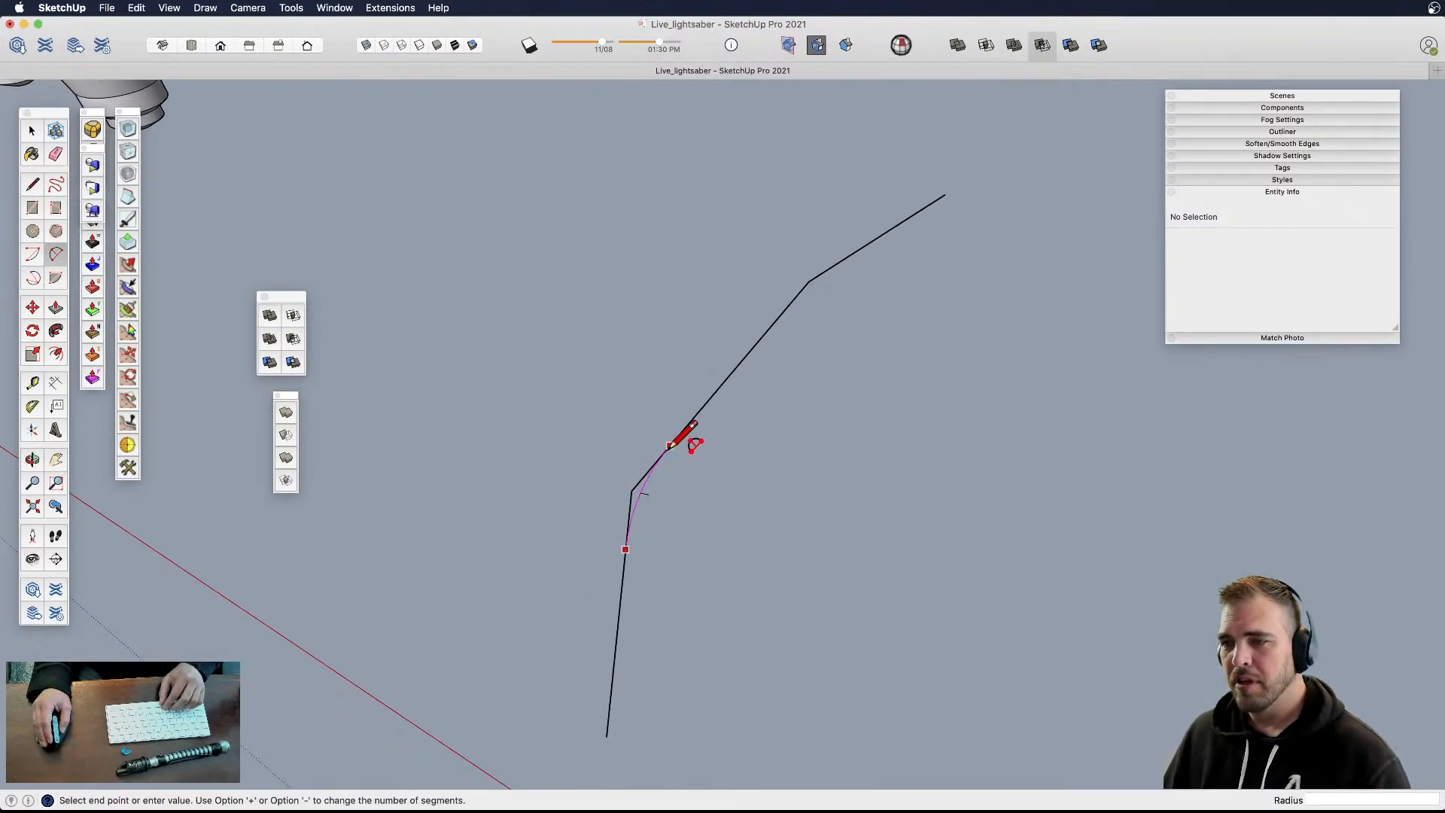
scroll(627, 541, down, 4)
click(742, 370)
scroll(821, 307, up, 1)
double_click(792, 326)
scroll(754, 360, down, 4)
- Draw a circle with a radius of about 3 5/16" flat on the ground beside the lower end of the bent path
middle_drag(733, 388, 677, 423)
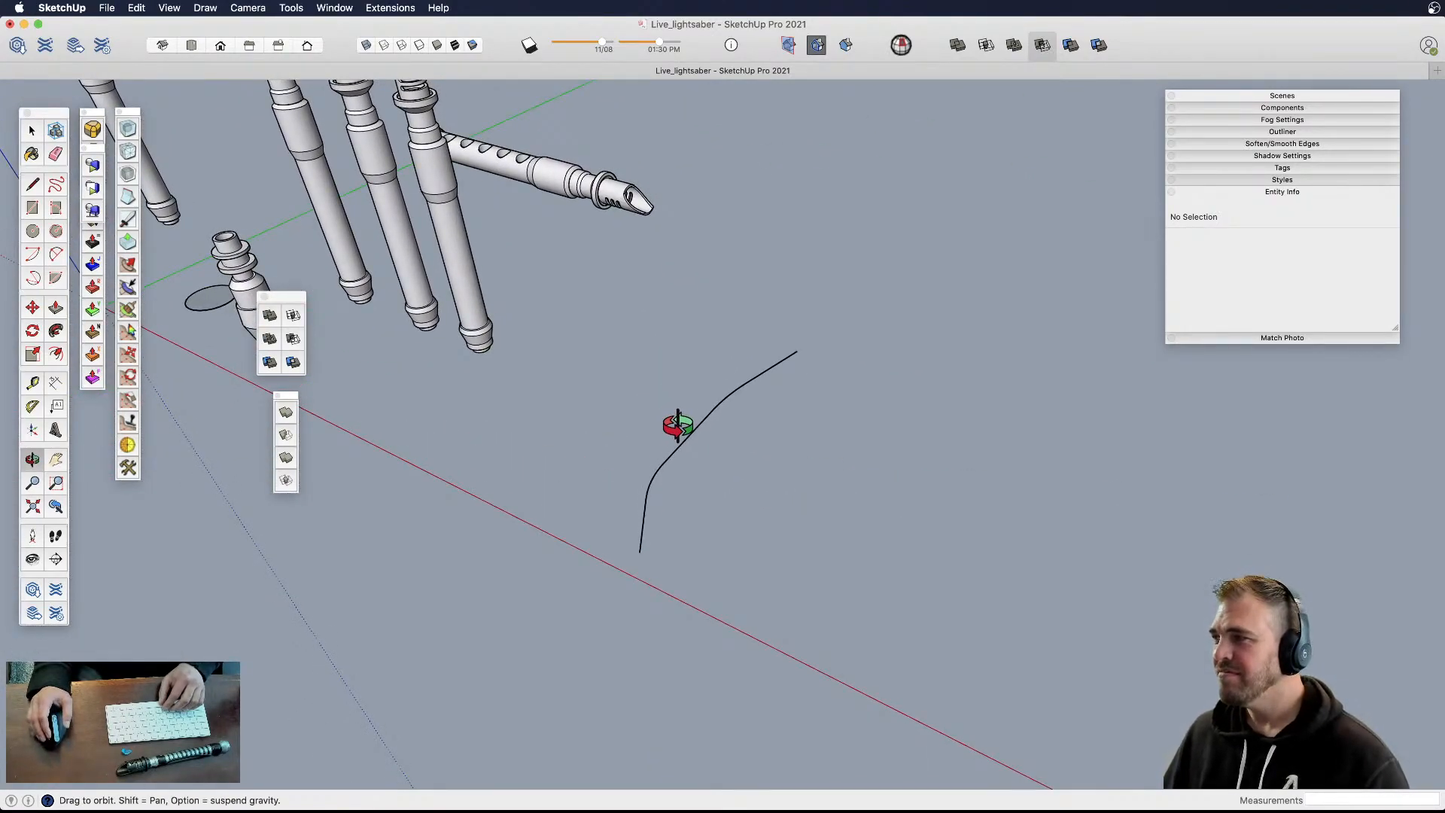
middle_drag(667, 433, 740, 475)
key(c)
click(708, 508)
key(space)
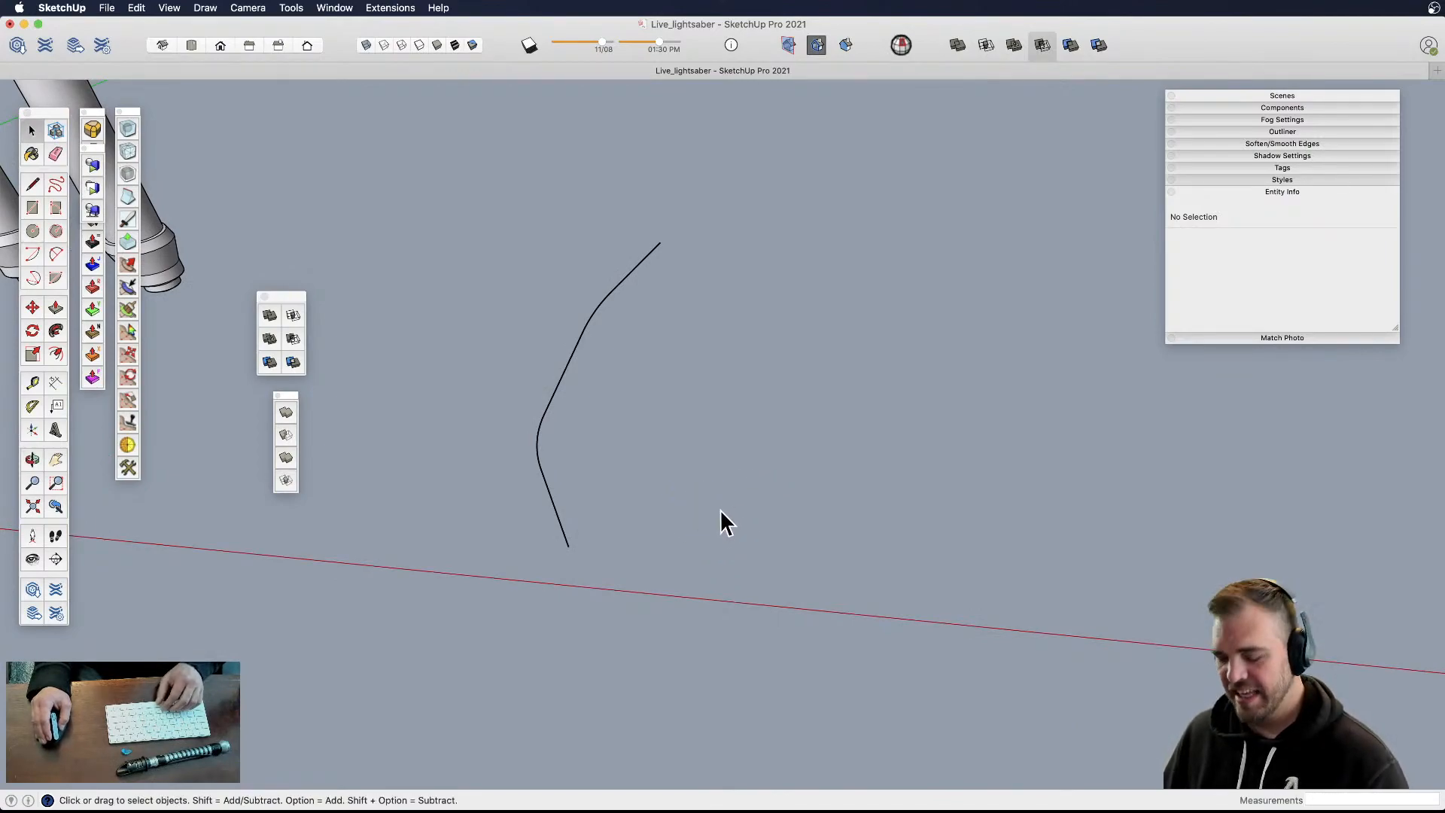
key(c)
click(716, 514)
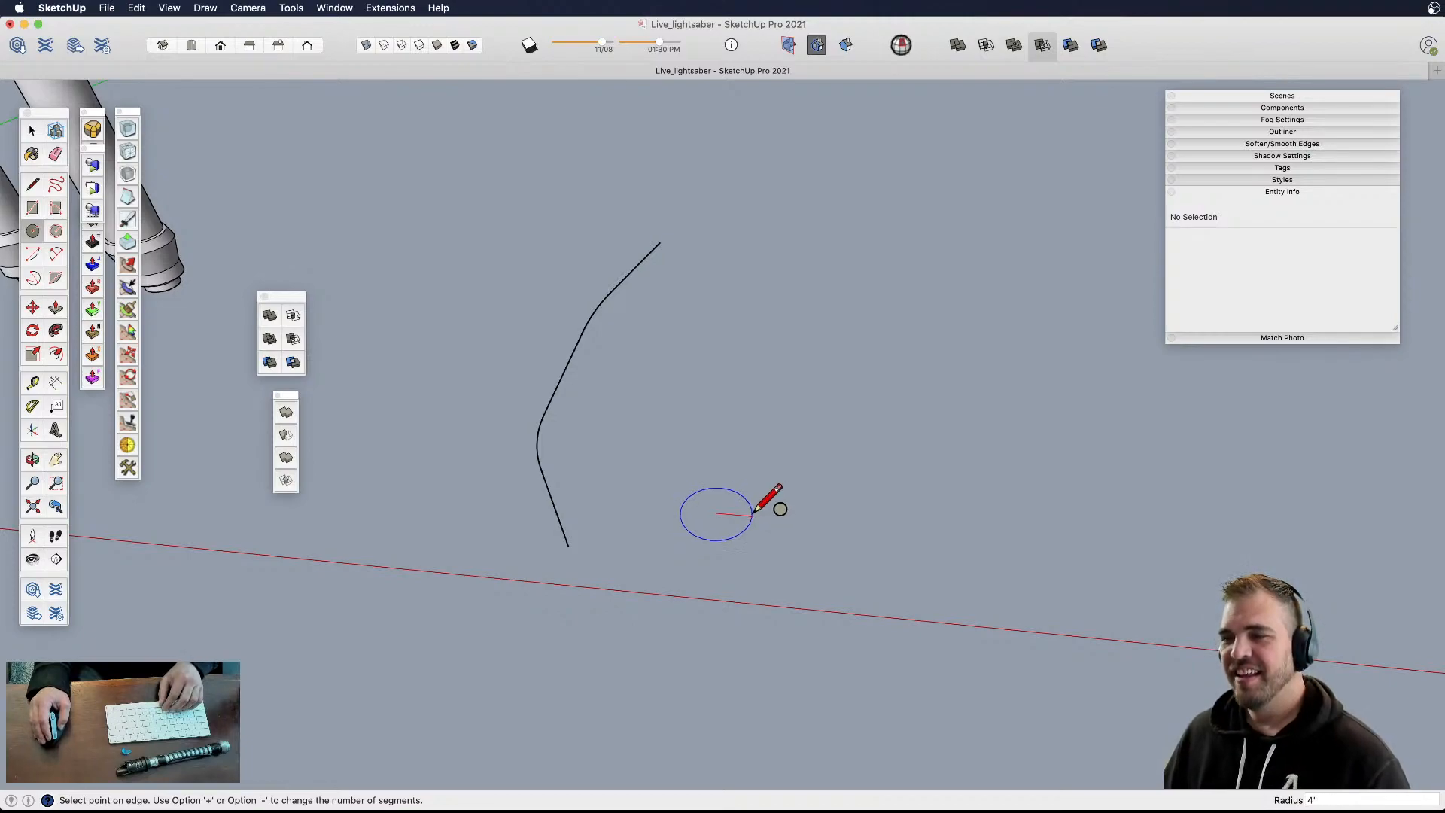
click(747, 511)
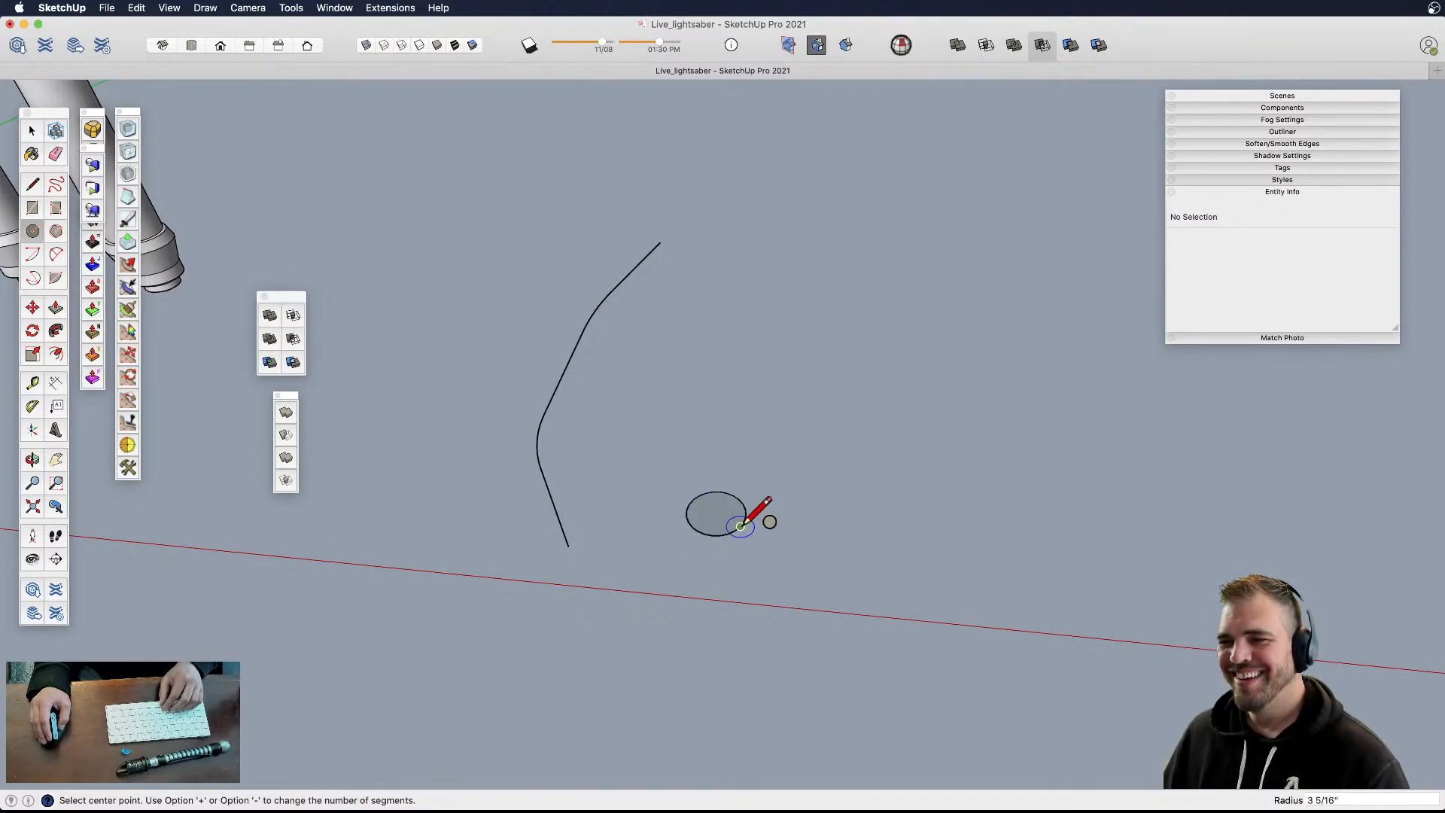
- Set the new circle's edge to 48 segments
key(space)
click(746, 514)
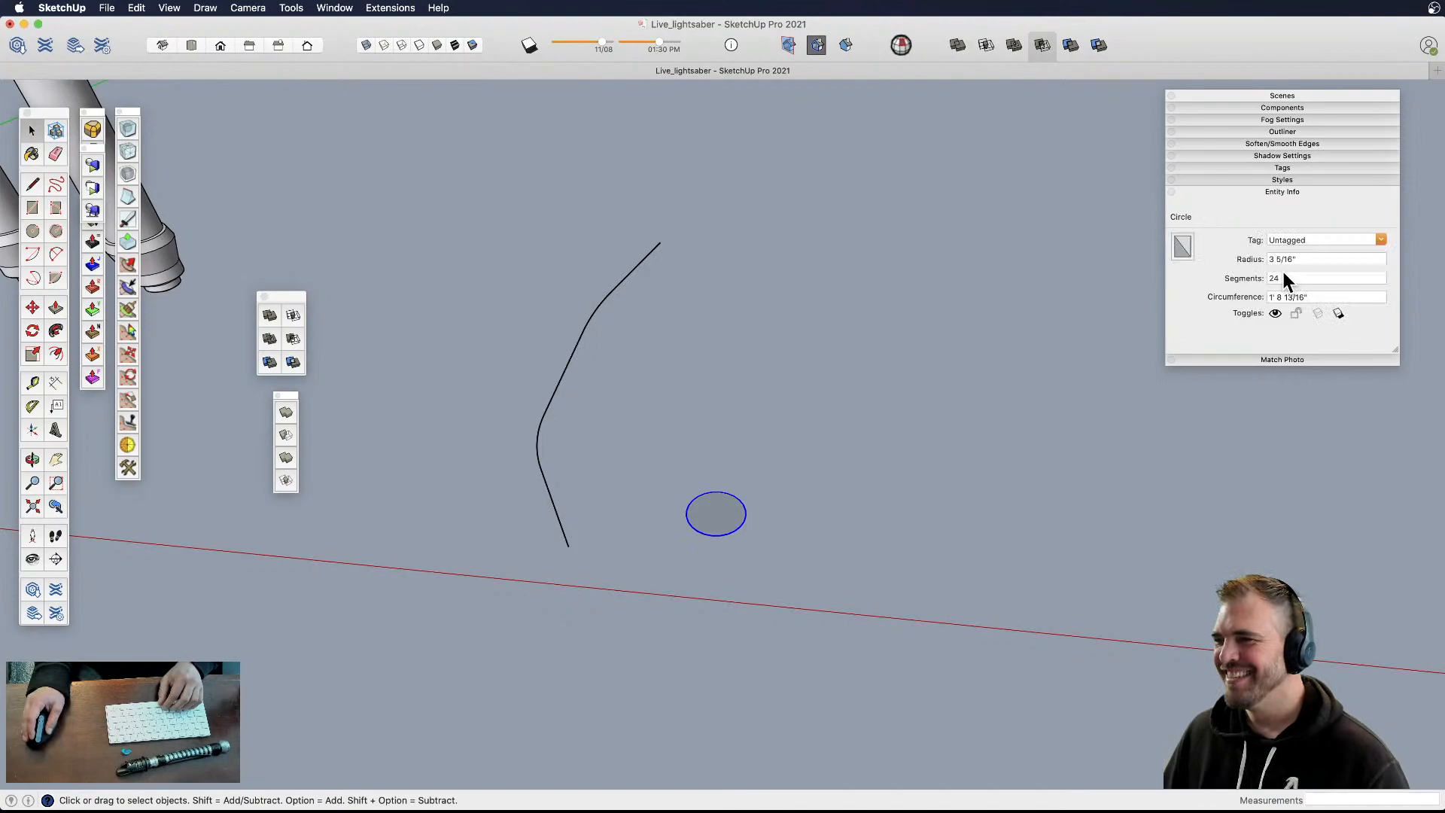
text(48)
key(Return)
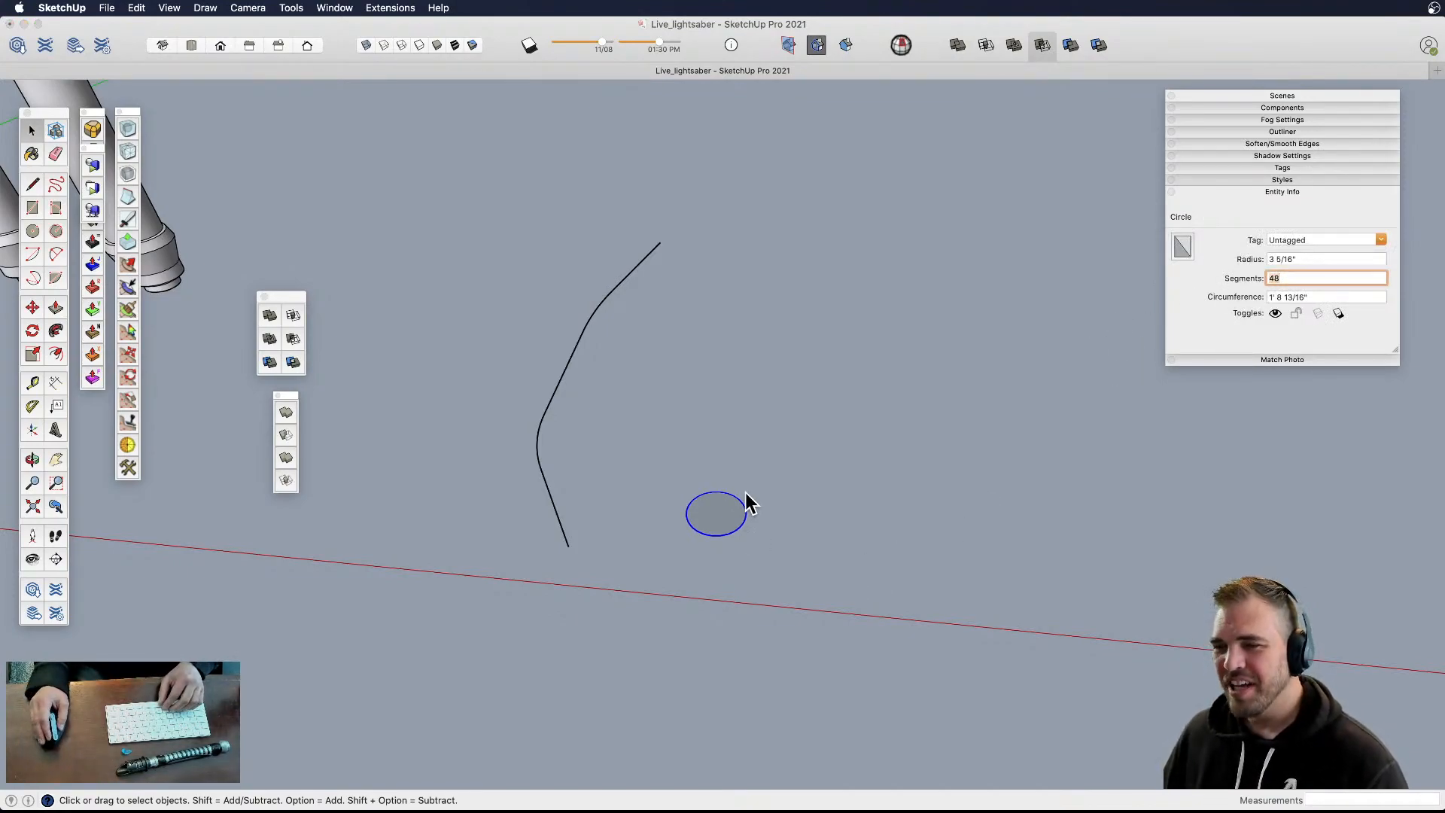
- Rotate the circle face about its centre until it stands upright, facing the near end of the bent path
middle_drag(743, 494, 763, 365)
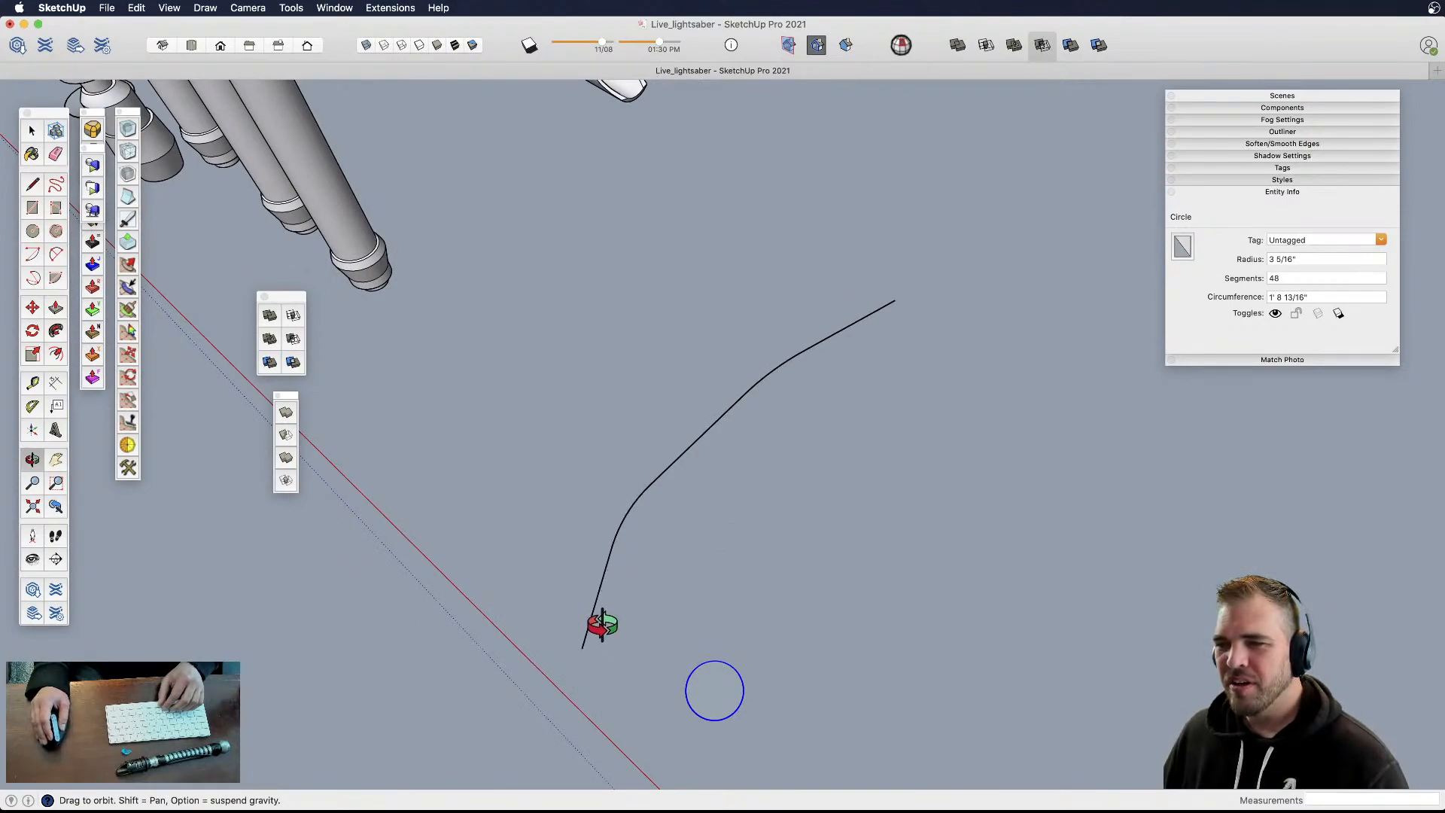
middle_drag(654, 530, 539, 455)
click(693, 494)
key(q)
drag(689, 499, 758, 557)
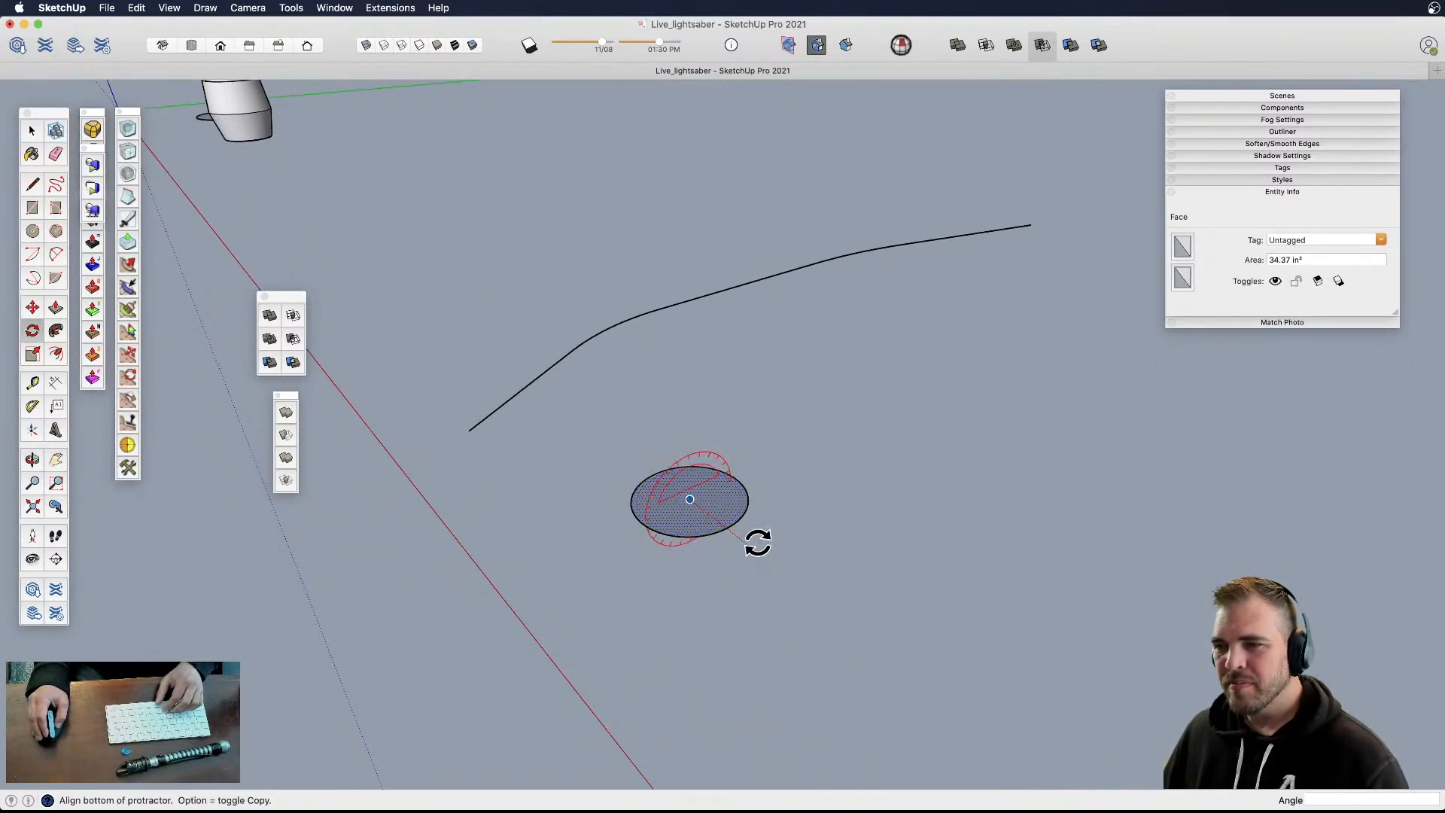
click(771, 463)
click(694, 445)
- Move the circle by its centre onto the near endpoint of the bent path
shift+middle_drag(694, 447, 920, 594)
key(m)
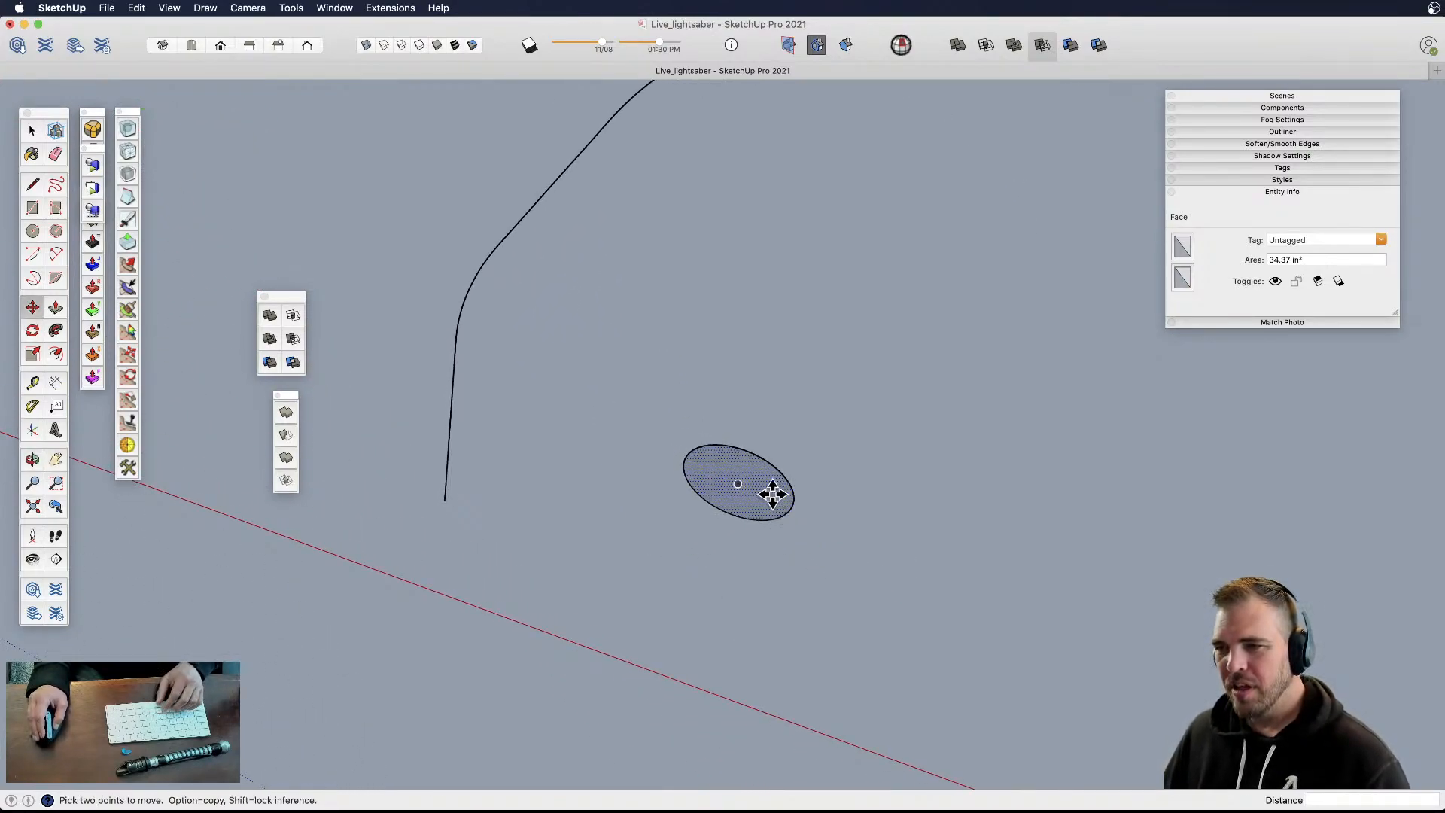
click(738, 482)
click(442, 495)
middle_drag(442, 495, 773, 516)
- Try to sweep the circle along the entire bent path with Follow Me
key(space)
drag(463, 280, 464, 280)
middle_drag(615, 428, 500, 484)
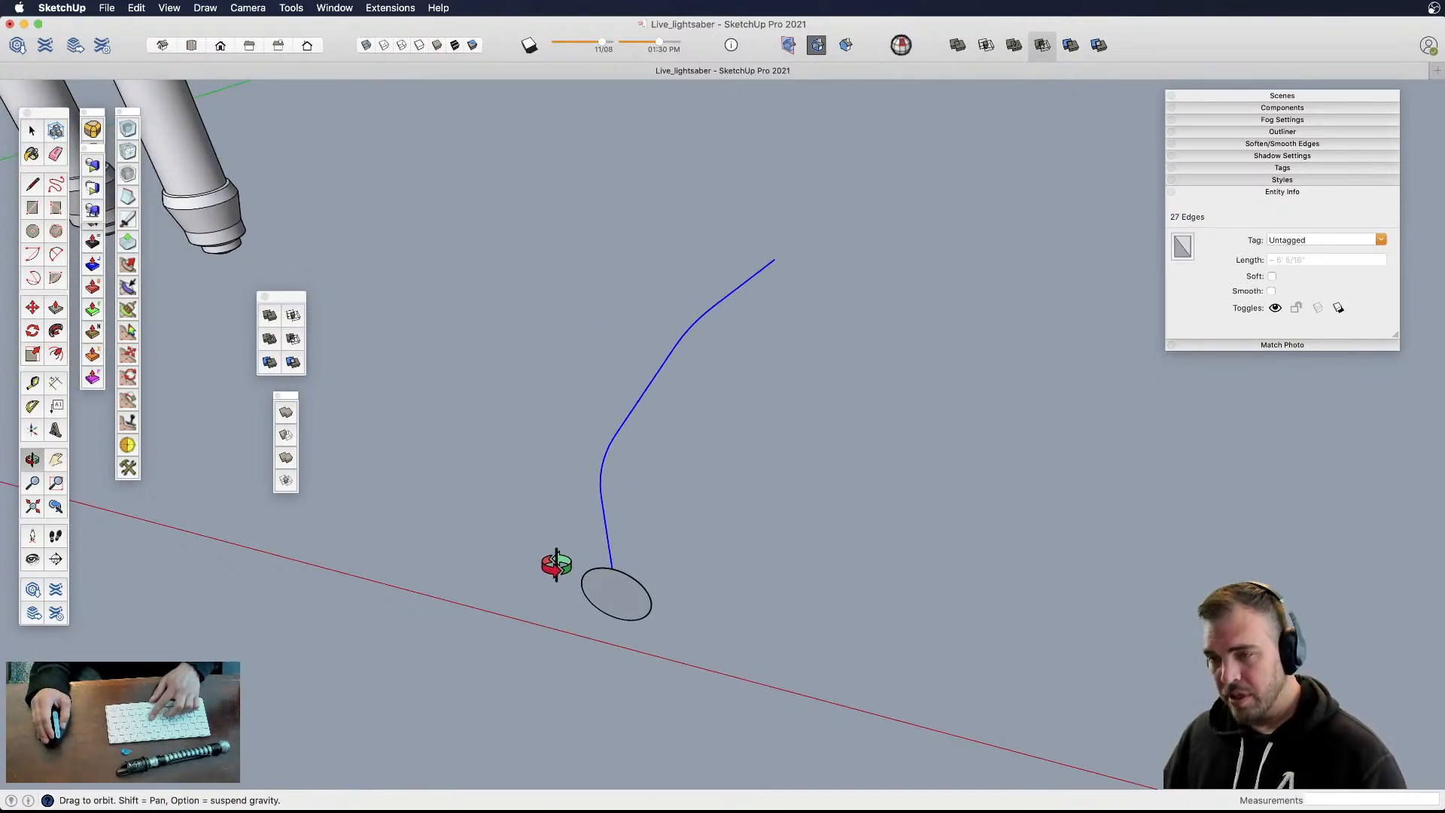
key(shift+f)
click(637, 606)
key(space)
- Inspect the swept tube's end face and bends, and undo the sweep
mouse_move(698, 568)
middle_down()
mouse_move(664, 583)
mouse_move(676, 573)
middle_up()
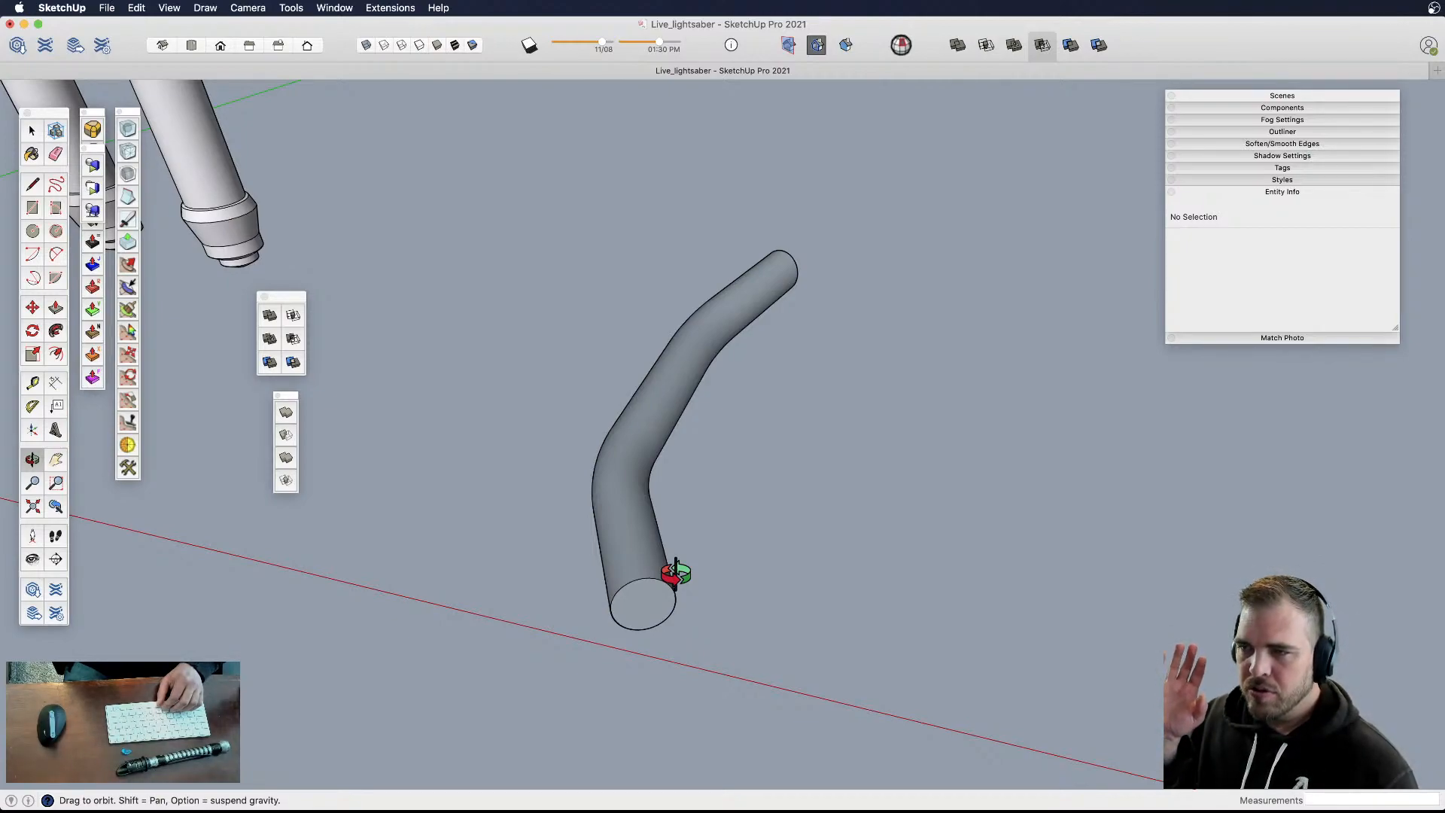
drag(657, 562, 729, 372)
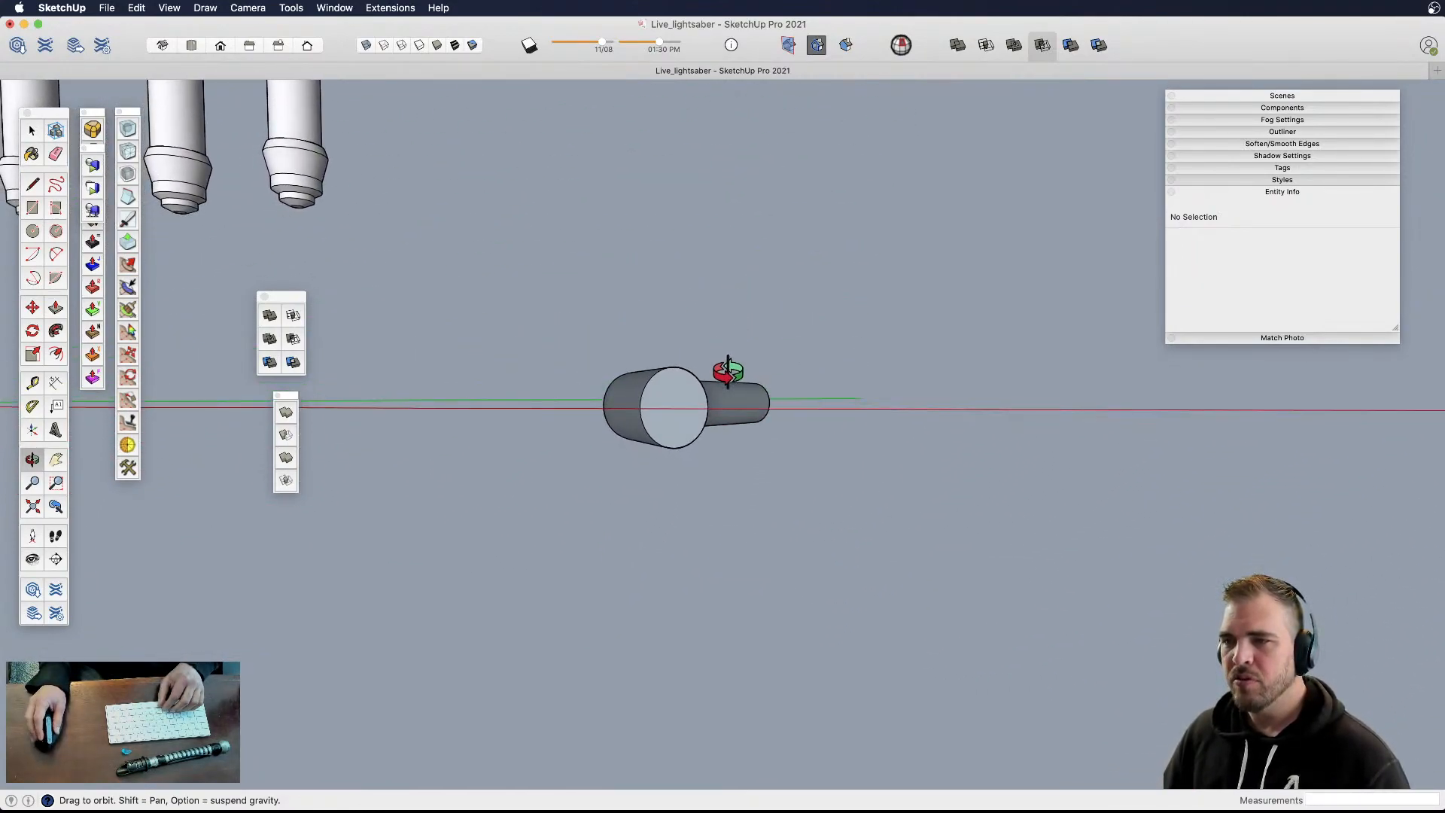
scroll(687, 413, up, 5)
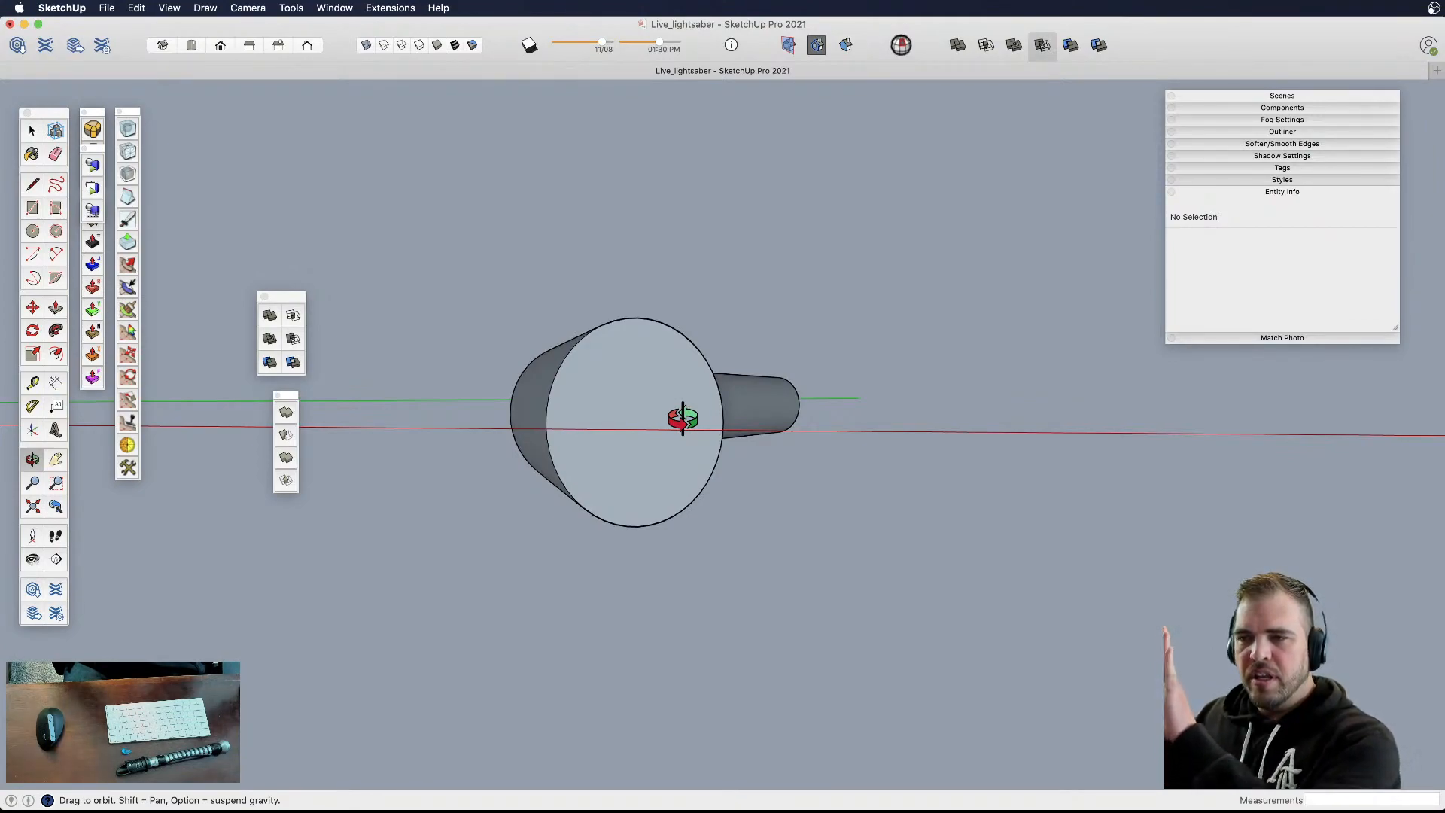
scroll(682, 415, down, 2)
shift+drag(682, 414, 647, 393)
mouse_move(647, 393)
middle_down()
mouse_move(555, 426)
mouse_move(607, 500)
mouse_move(788, 526)
mouse_move(639, 622)
mouse_move(574, 526)
mouse_move(642, 300)
mouse_move(645, 335)
middle_up()
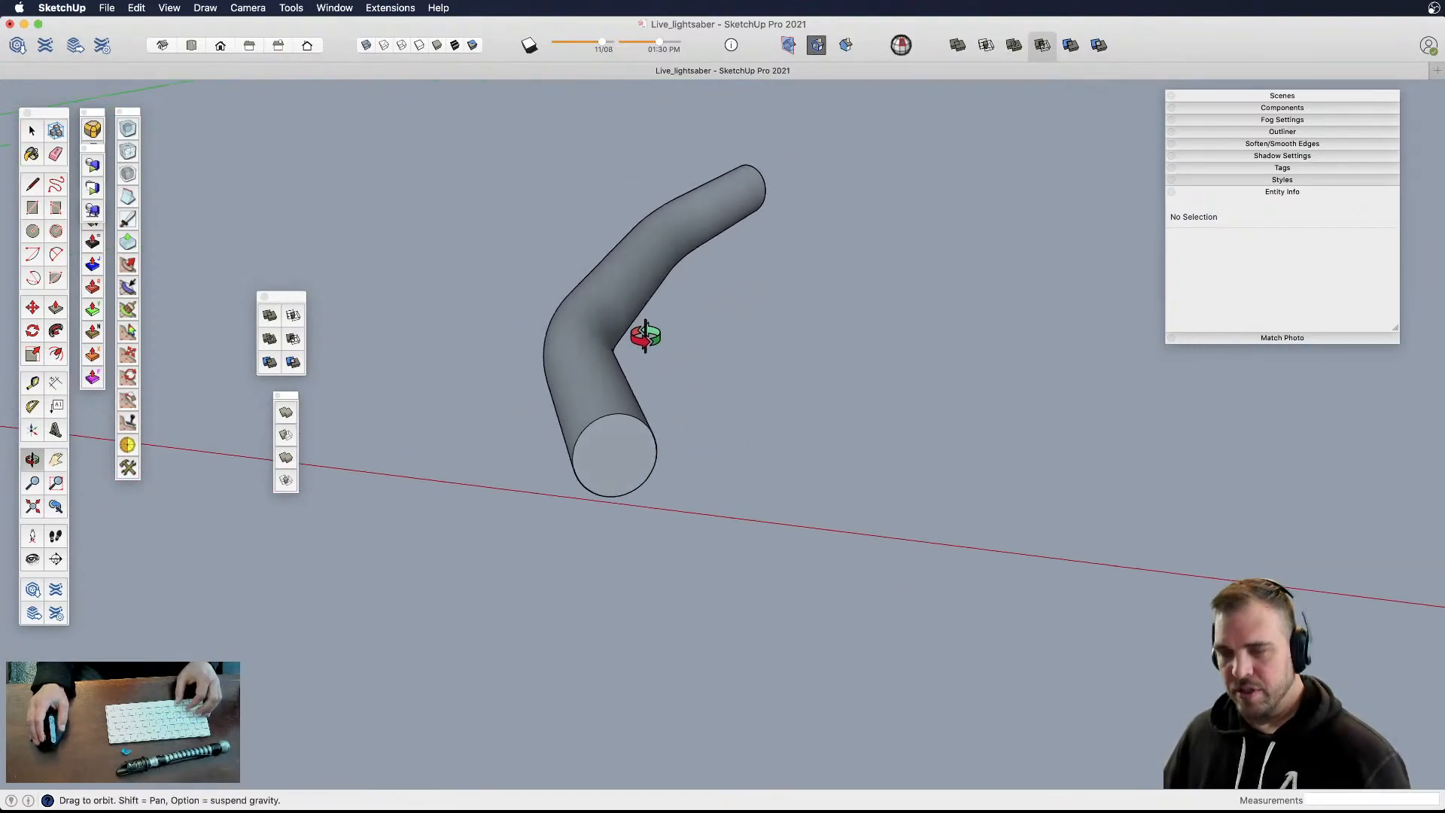
key(super+z)
- Move the circle face about 2 1/2" off the path's end and make it a group
middle_drag(639, 471, 657, 534)
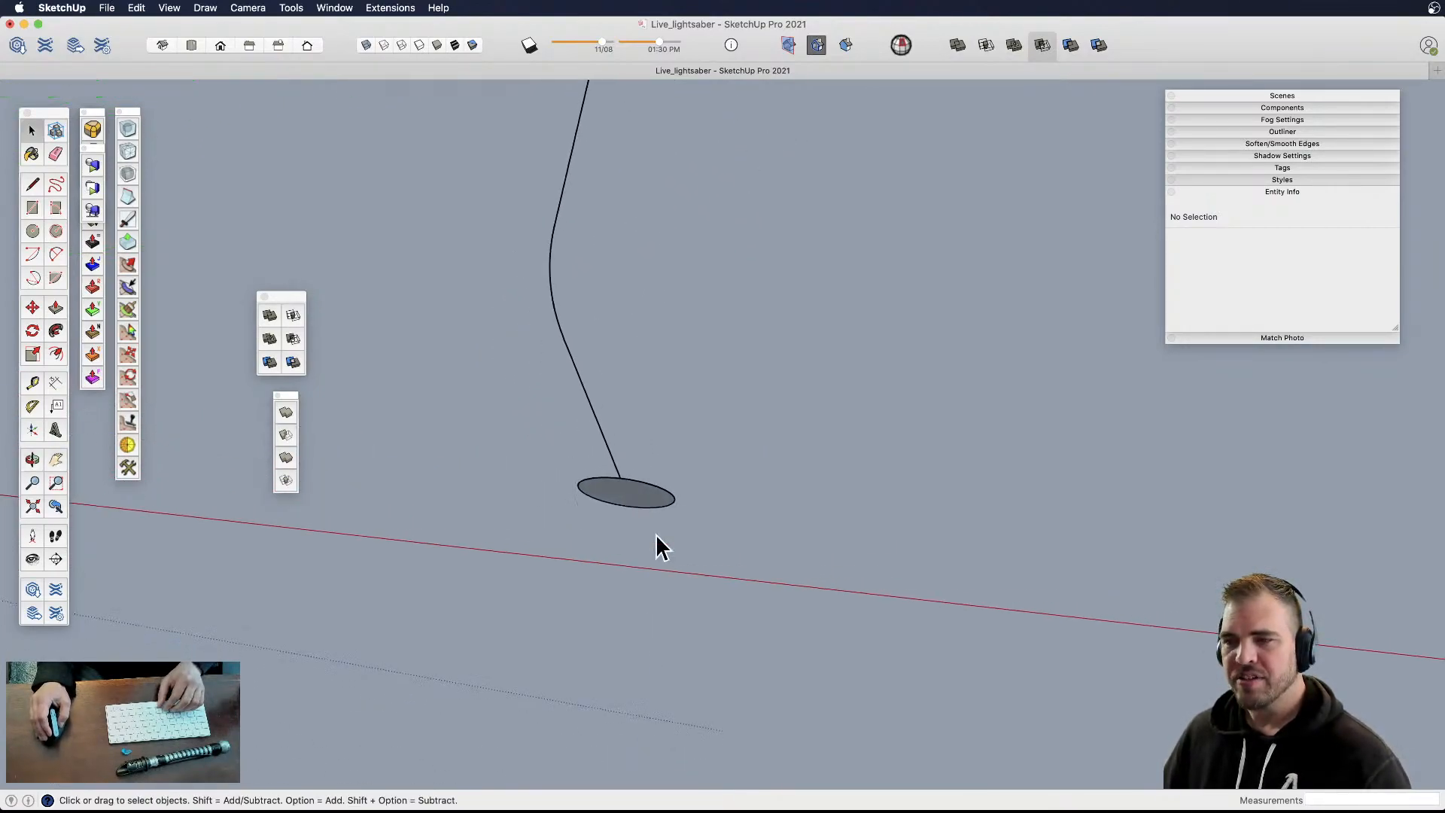
click(640, 497)
key(m)
click(694, 549)
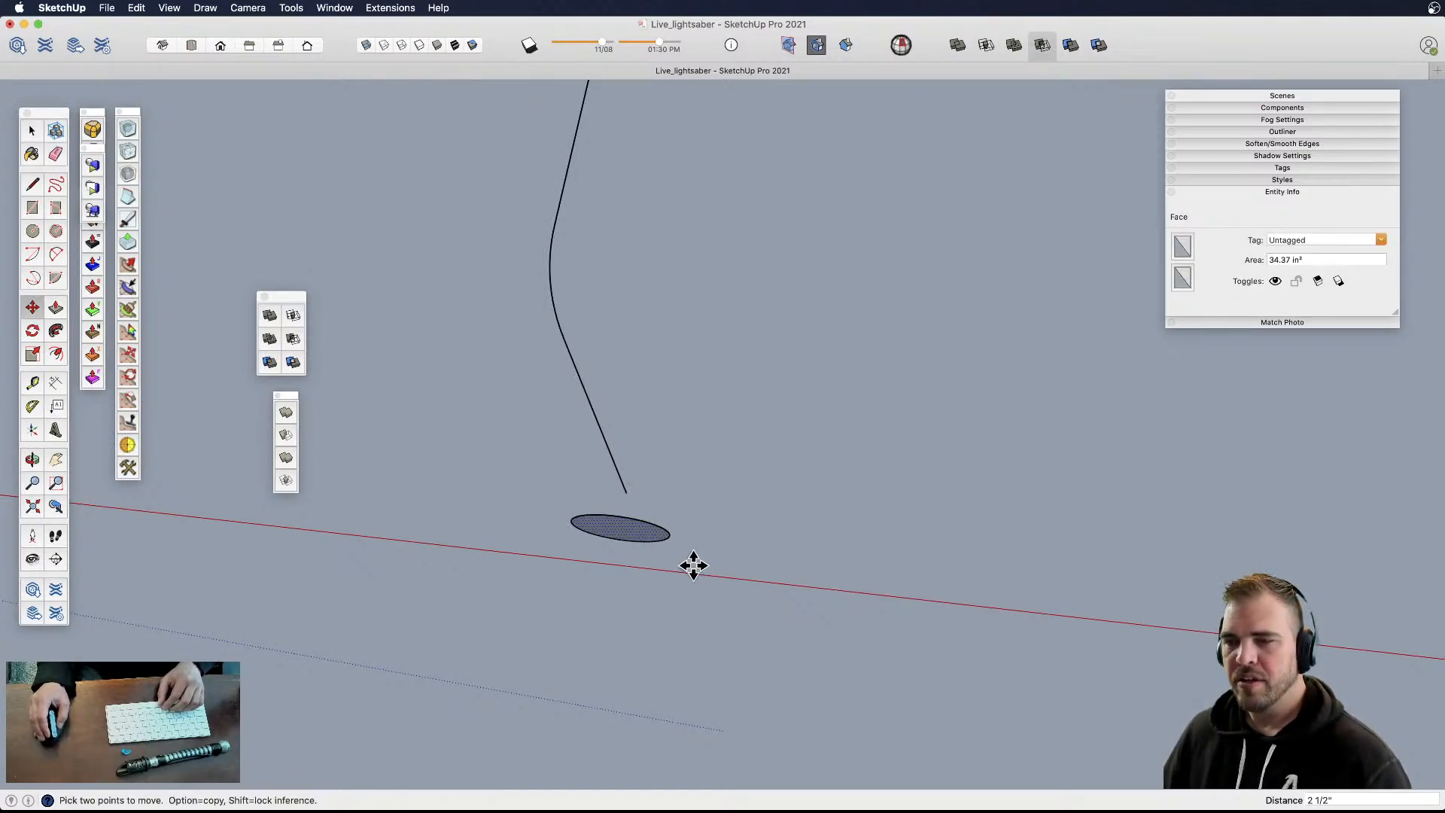
key(g)
scroll(642, 538, up, 4)
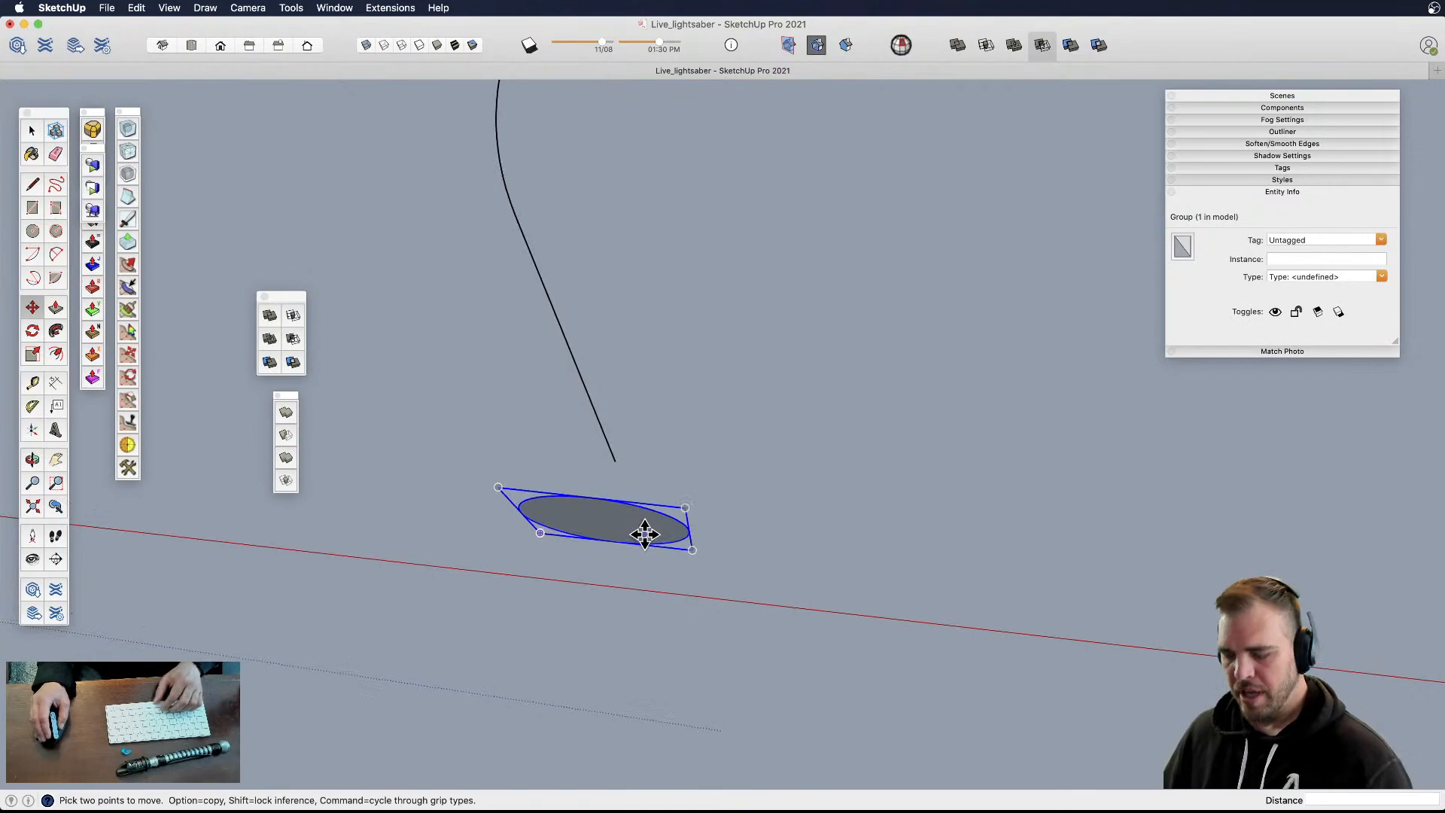
- Move the circle group by its centre back onto the path's near endpoint and explode it
key(q)
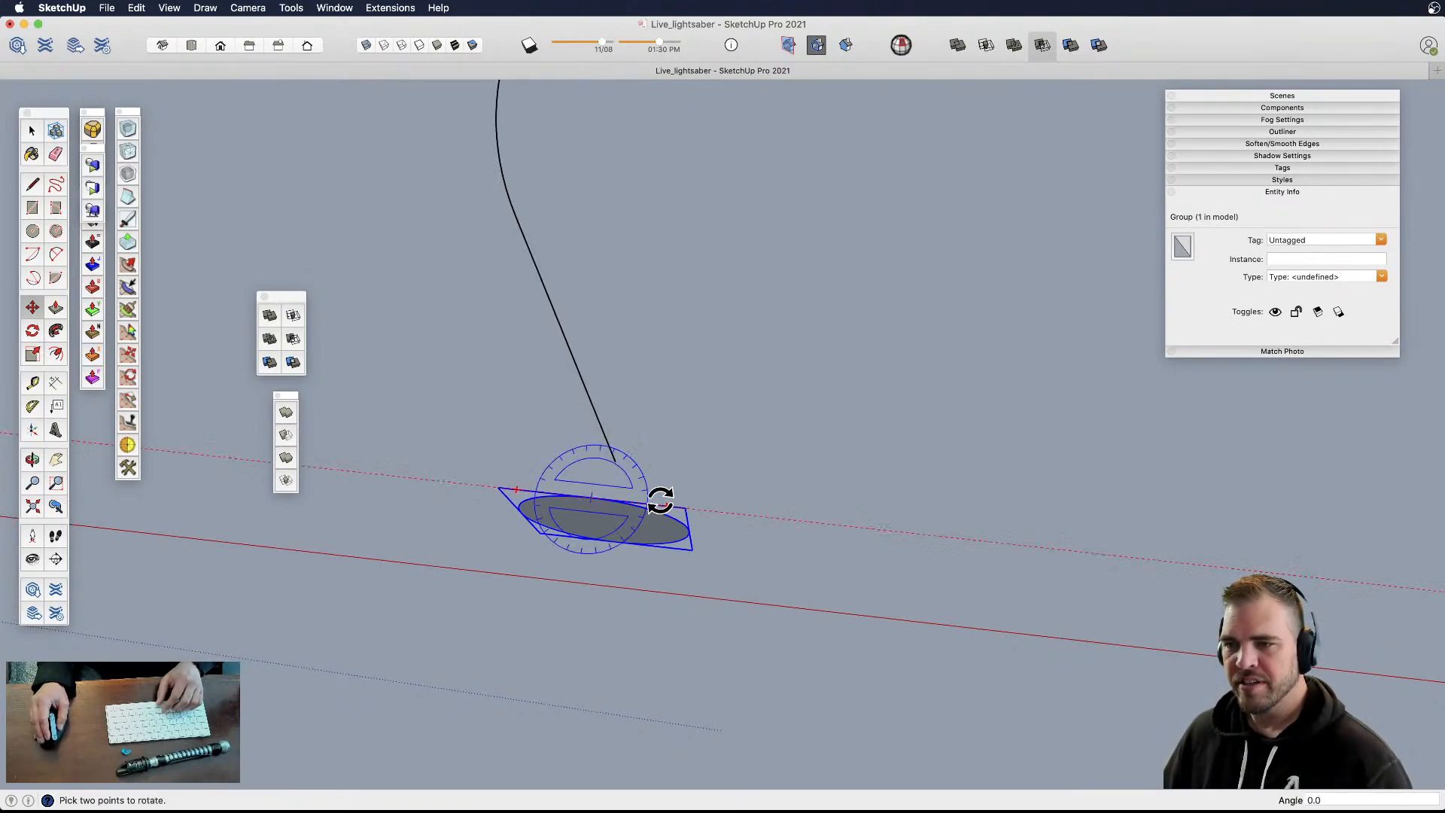
shift+middle_drag(656, 518, 596, 449)
key(m)
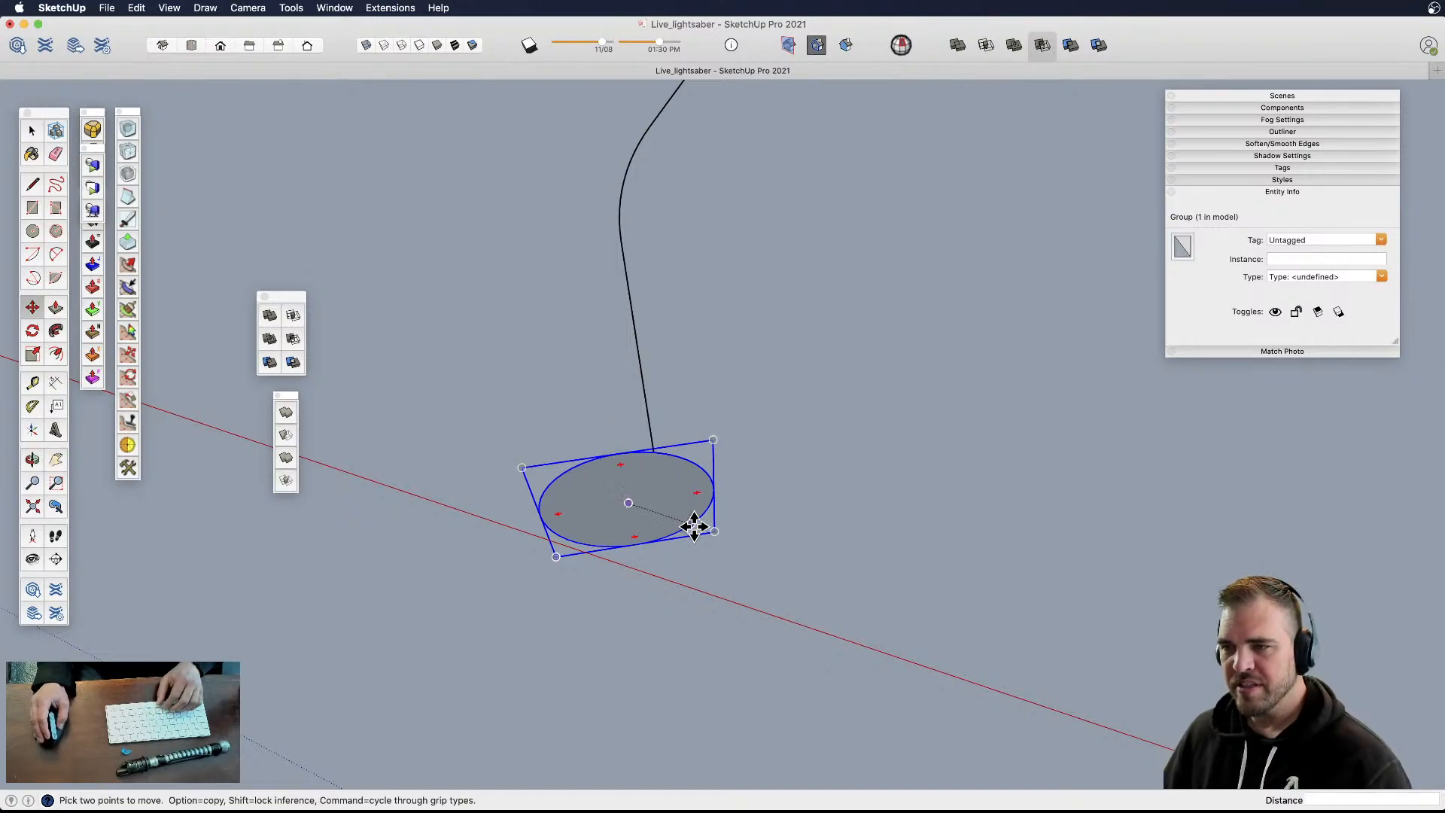
click(629, 500)
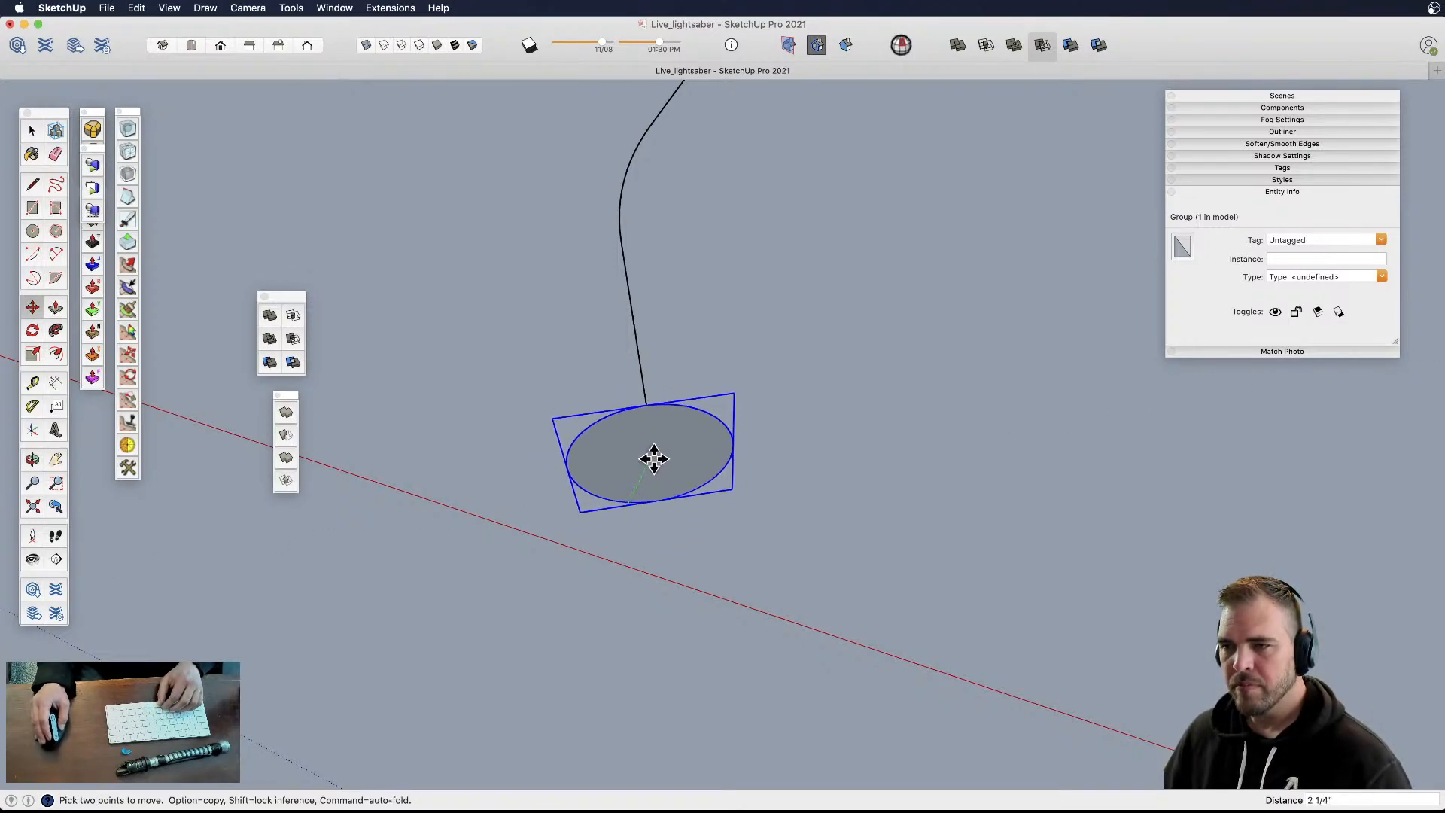
click(648, 446)
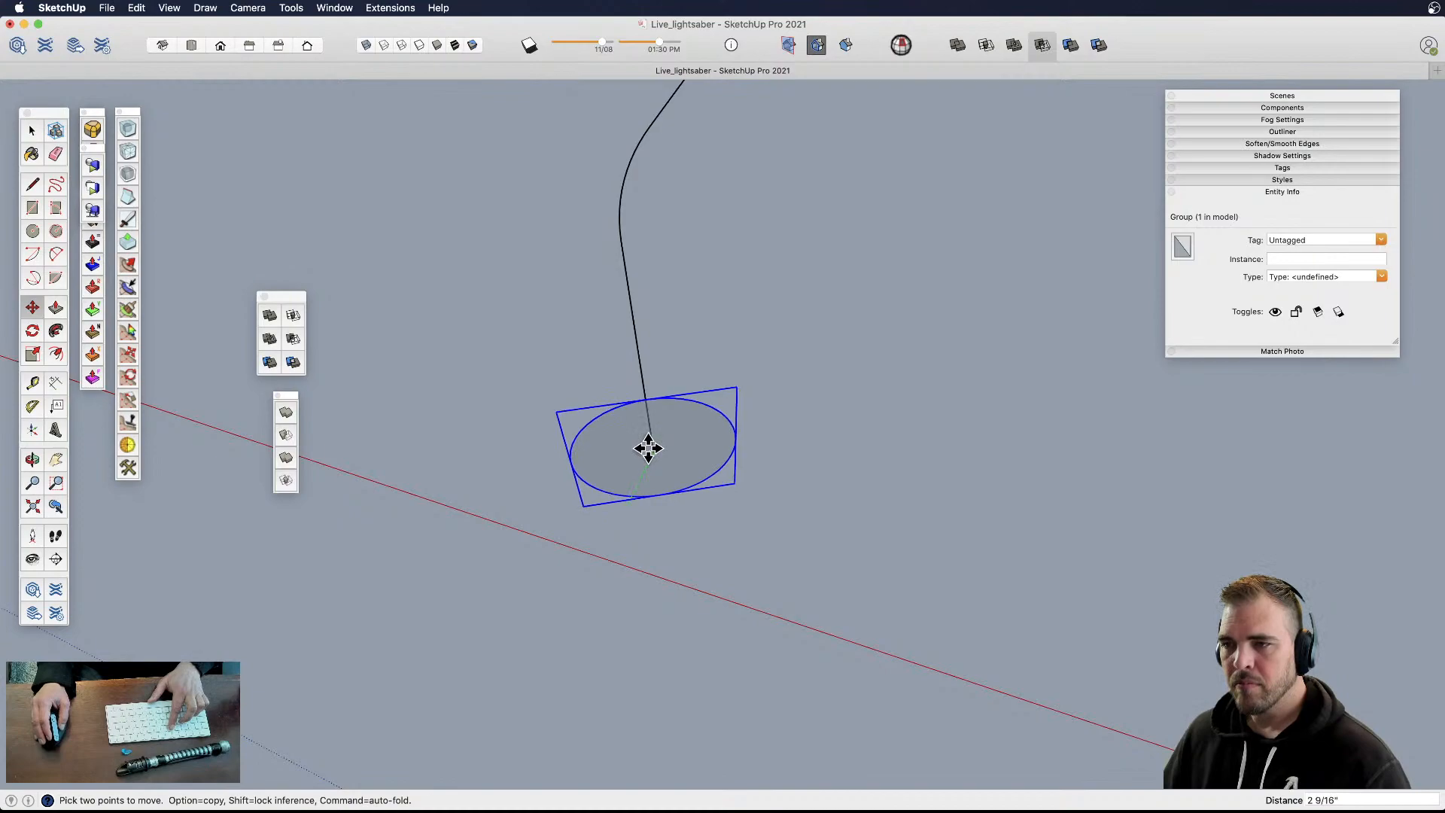
click(652, 451)
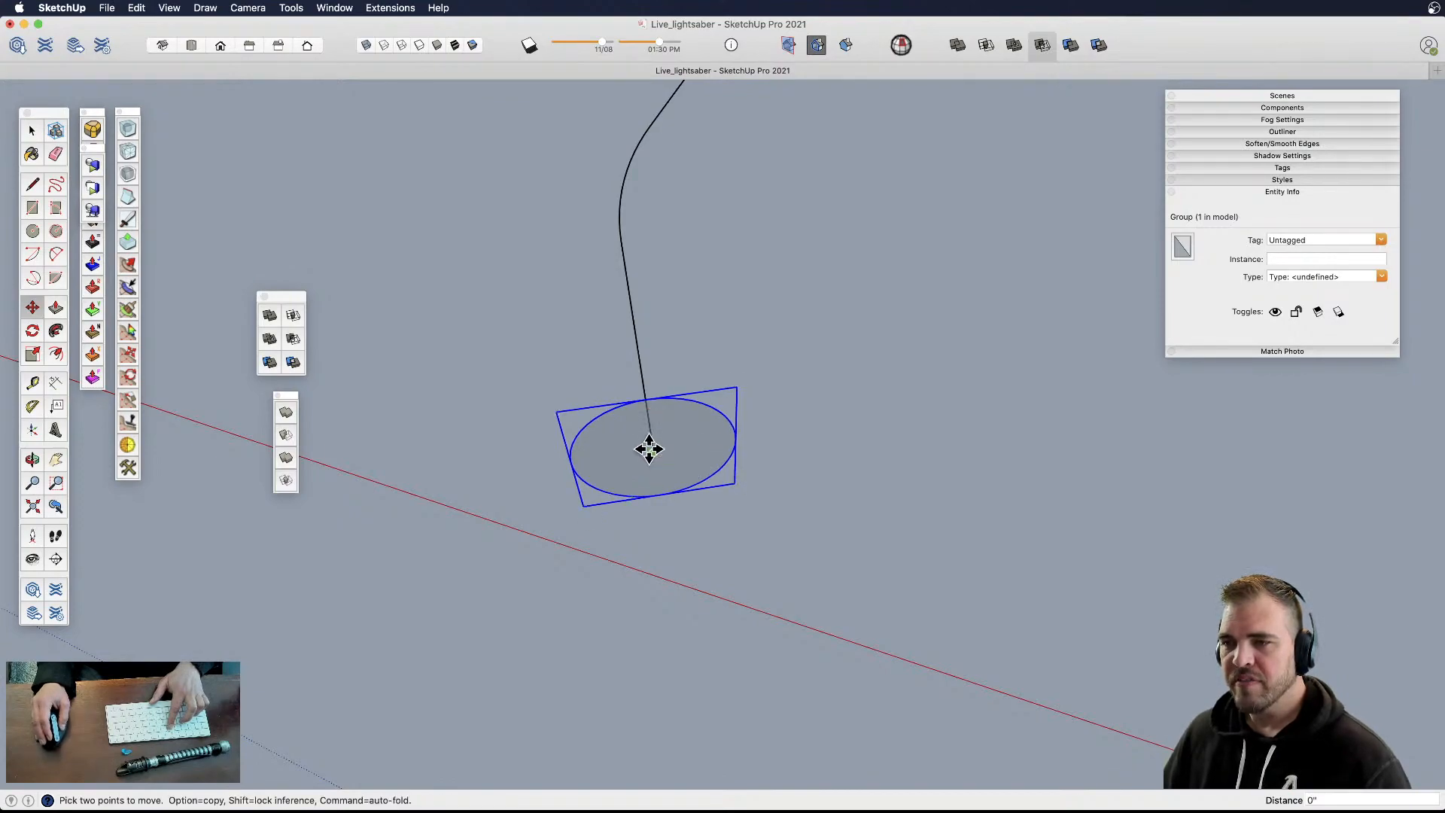
click(706, 491)
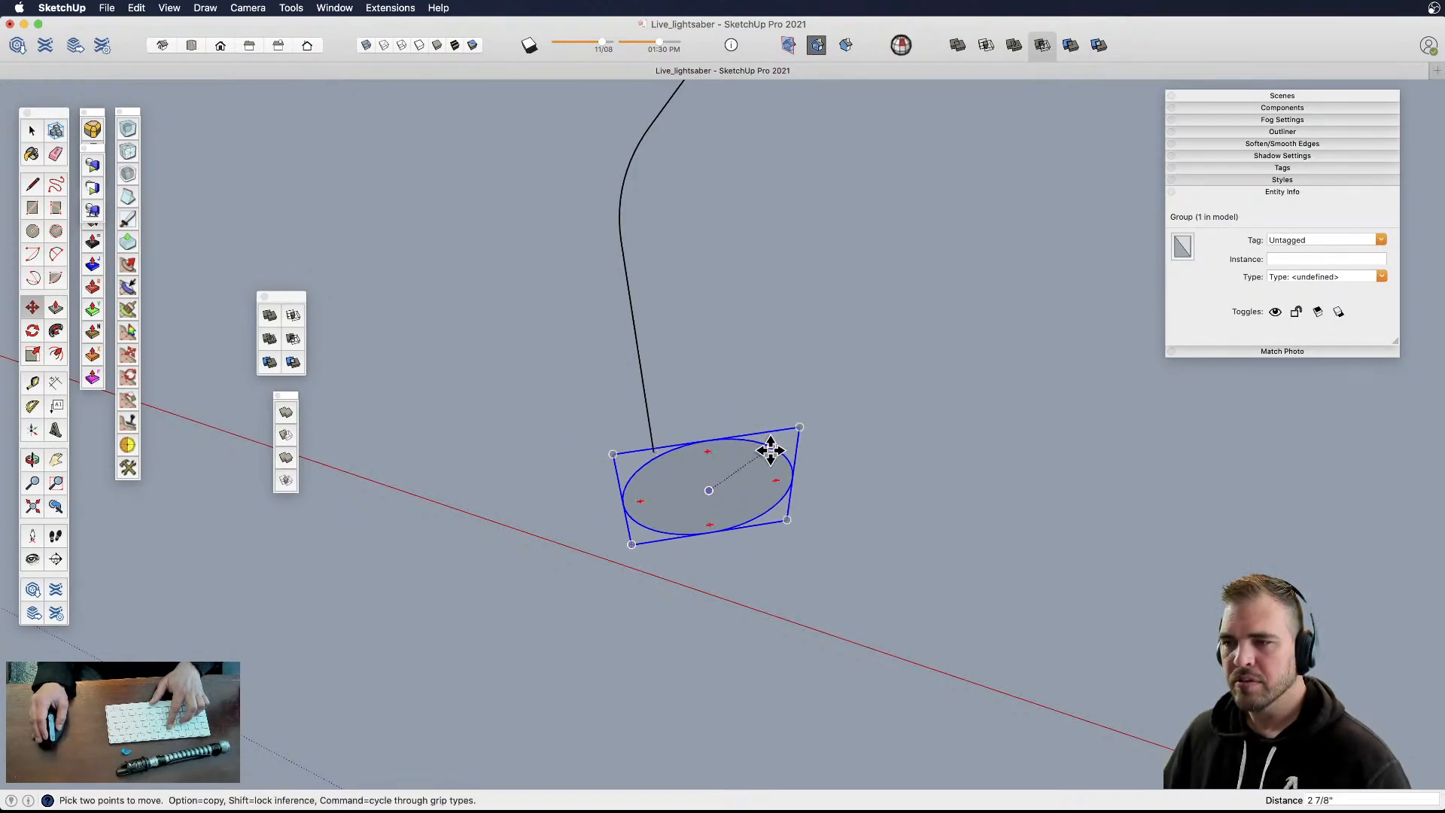
click(706, 491)
click(653, 453)
key(space)
key(x)
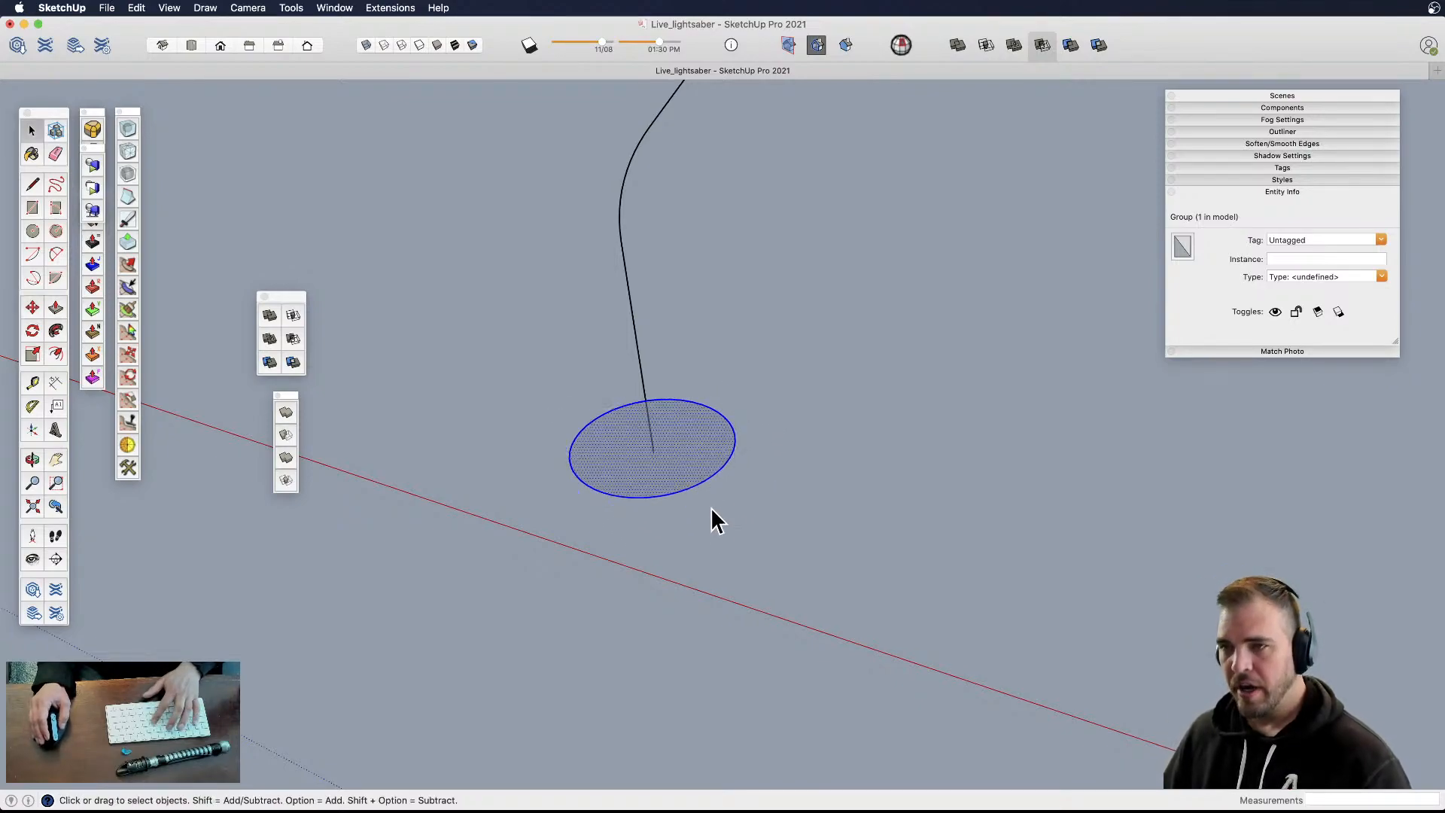
- Sweep the circle along the entire bent path with Follow Me and display the model in X-ray
scroll(709, 569, down, 4)
triple_click(660, 396)
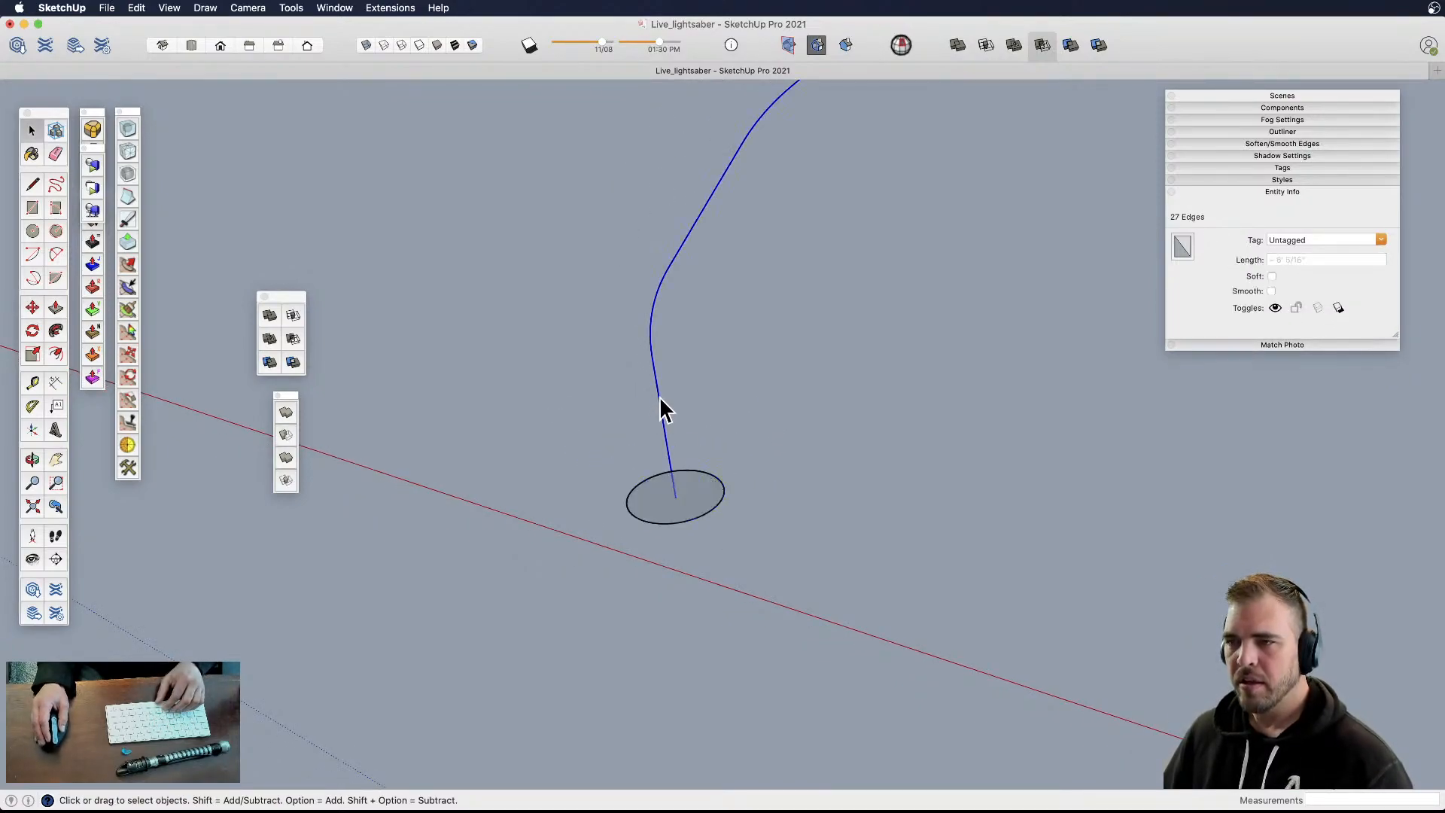
key(j)
click(697, 496)
middle_drag(699, 550, 797, 526)
- Move the whole swept tube along the red axis until it clears the path line, and deselect it
triple_click(684, 447)
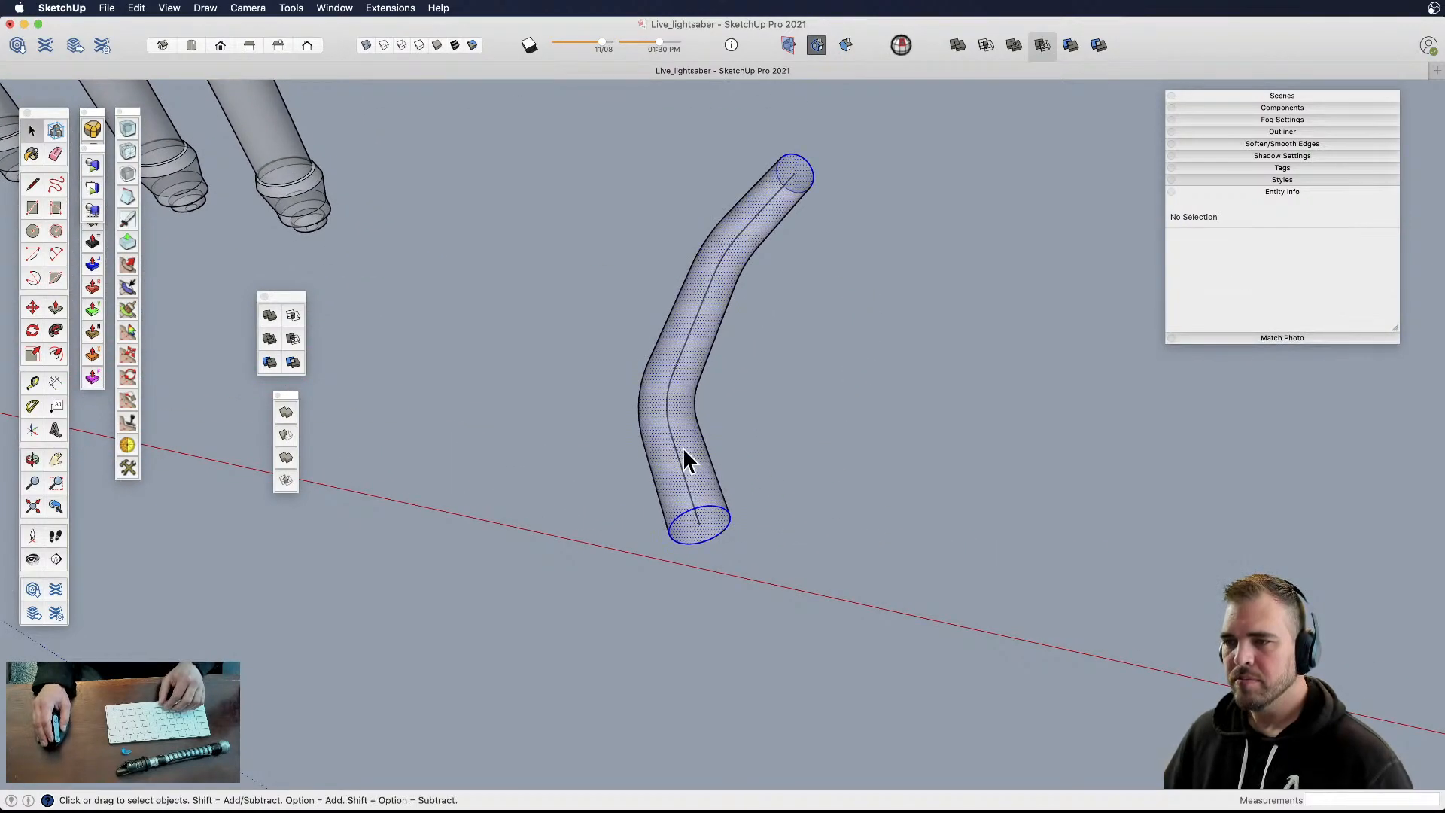
key(m)
click(755, 471)
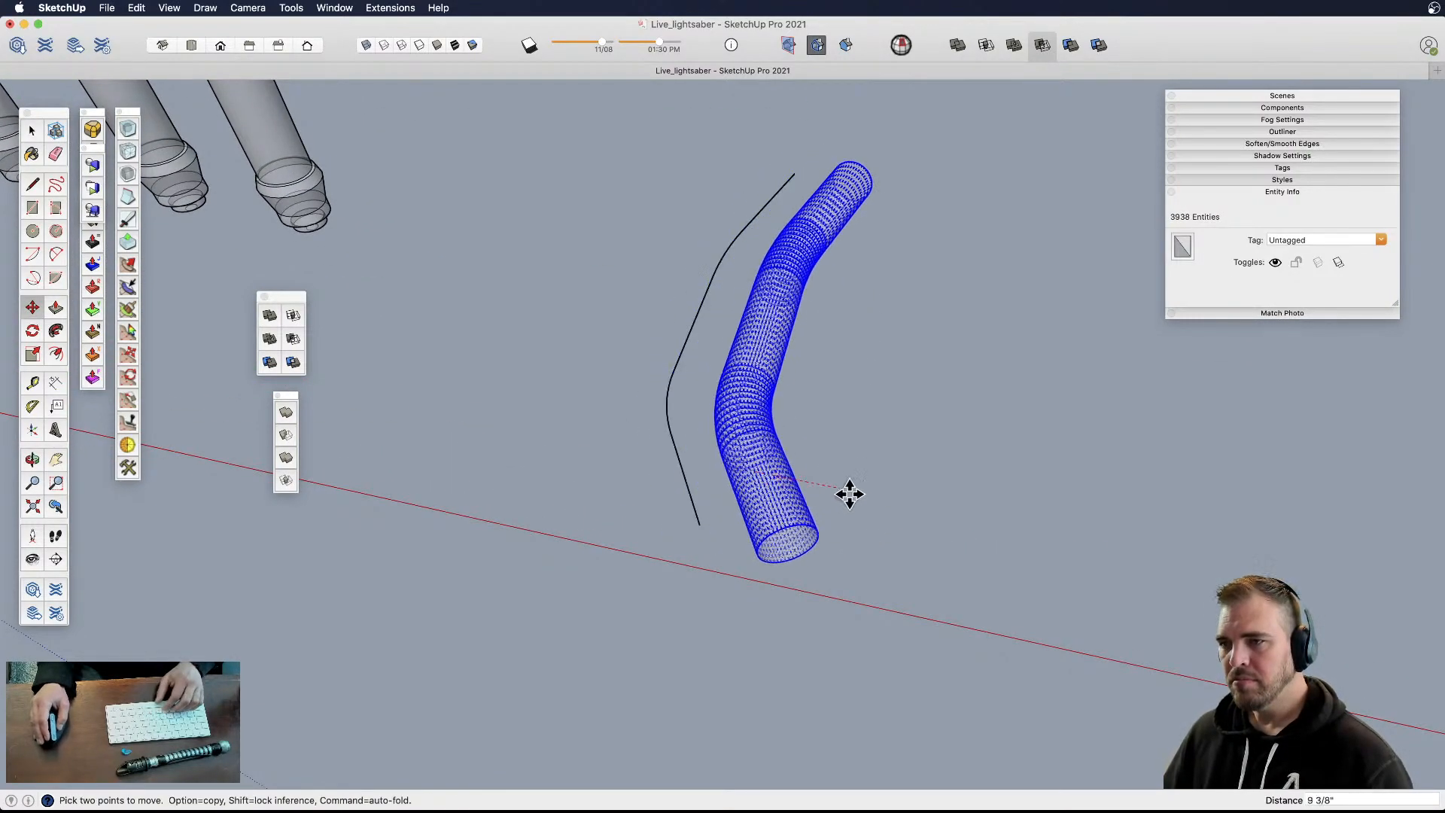
click(865, 497)
shift+middle_drag(865, 497, 799, 512)
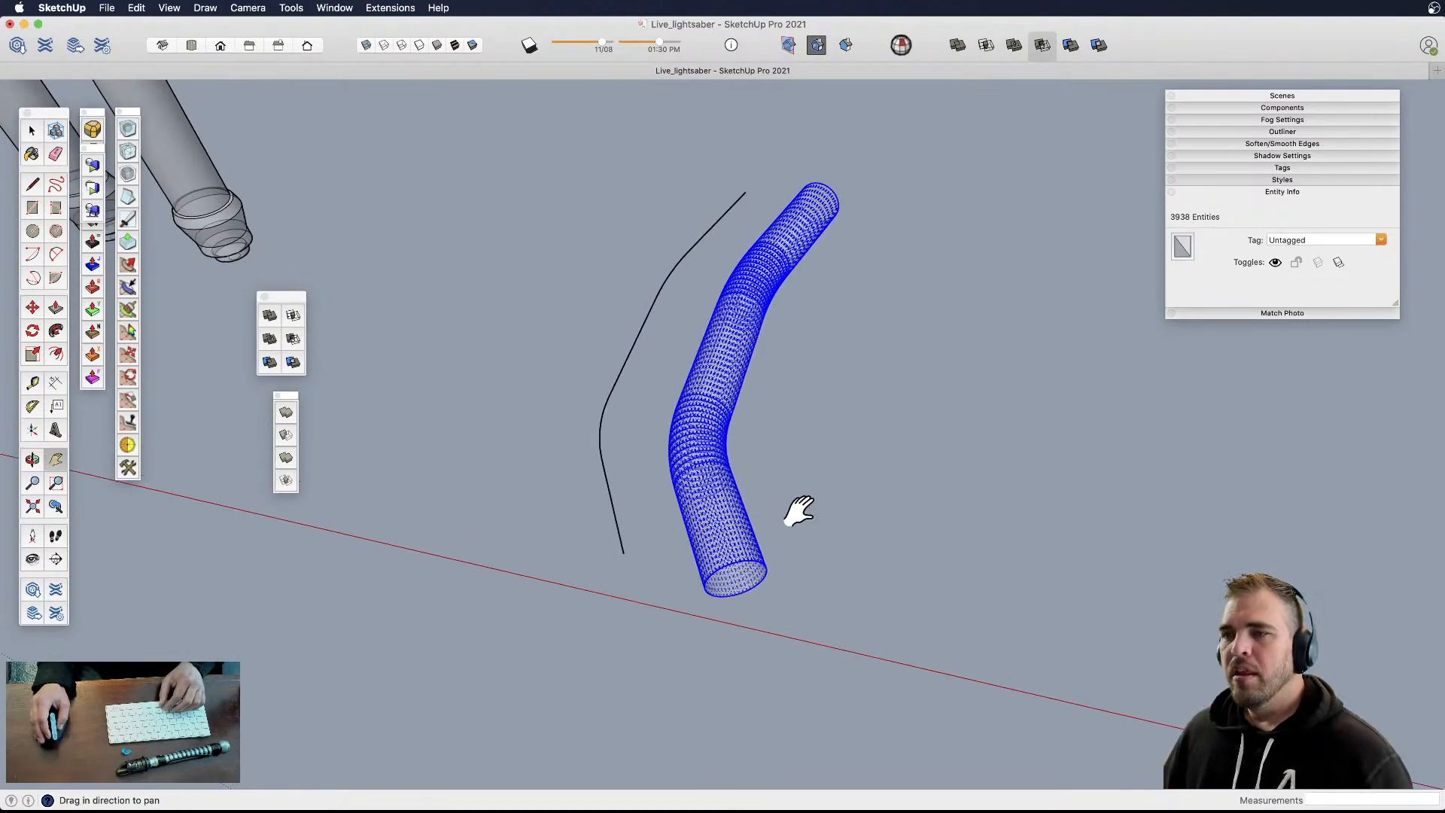
key(space)
click(795, 511)
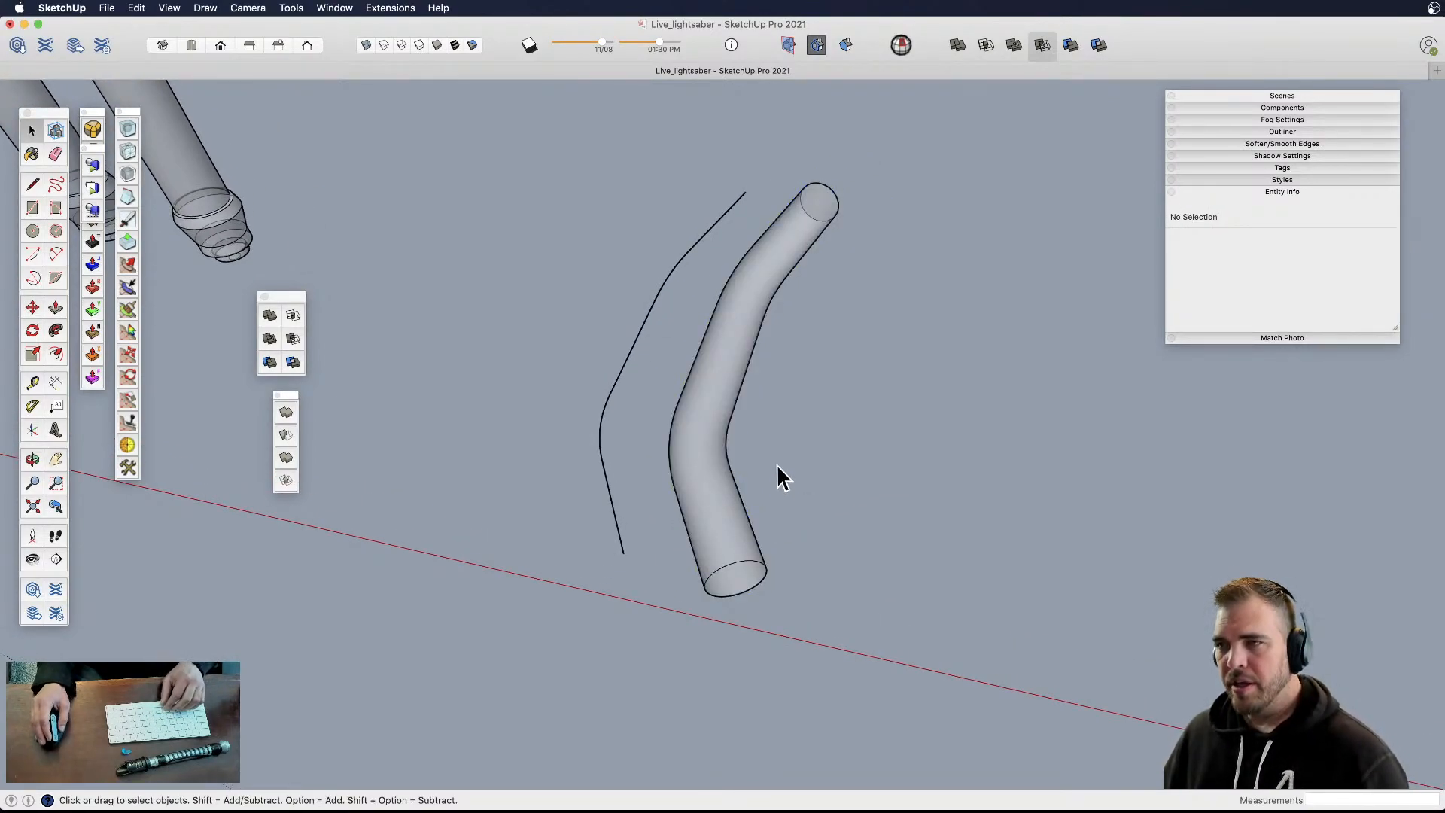
scroll(606, 274, down, 5)
middle_drag(687, 381, 572, 183)
key(space)
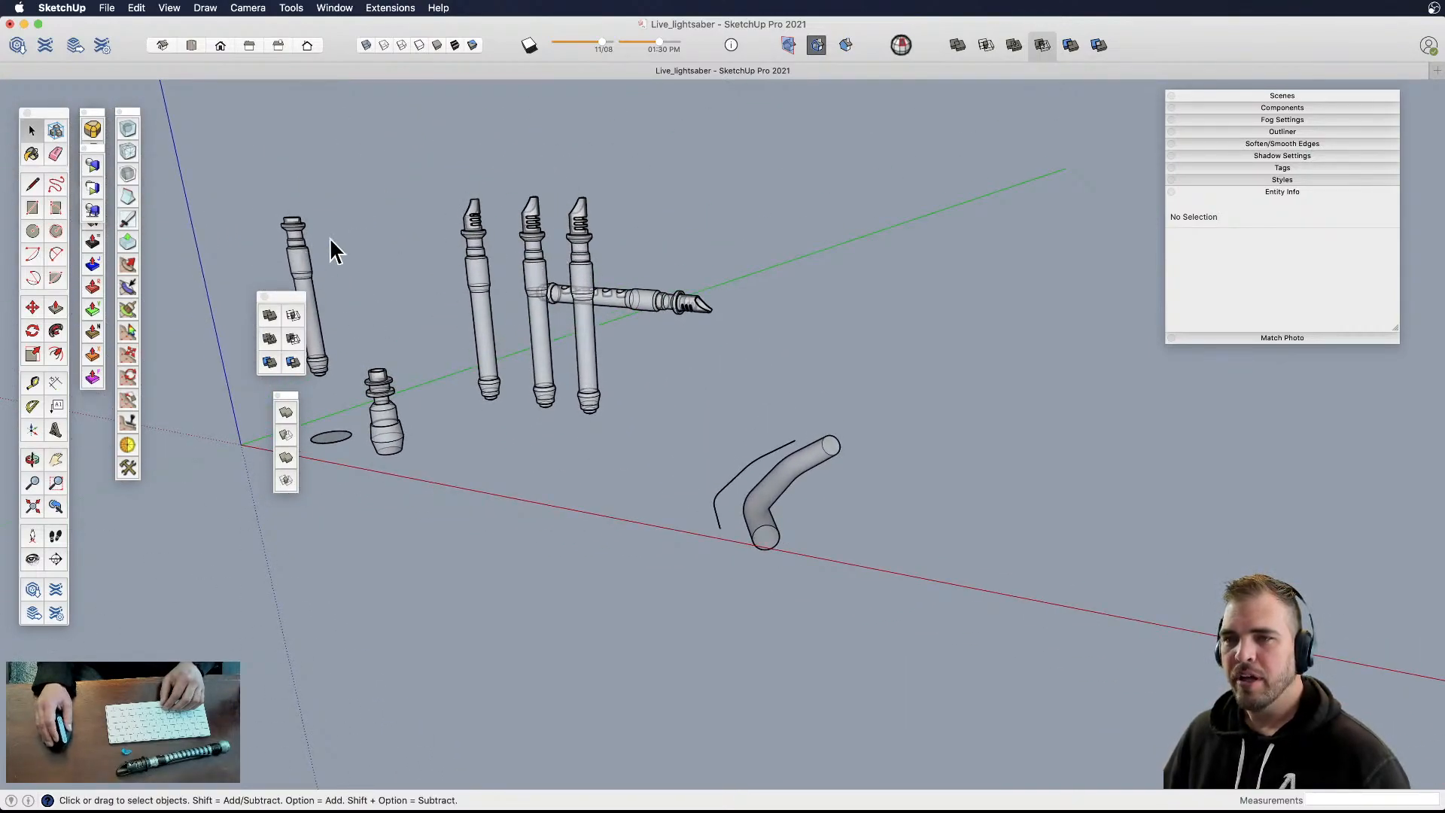
middle_drag(620, 417, 826, 578)
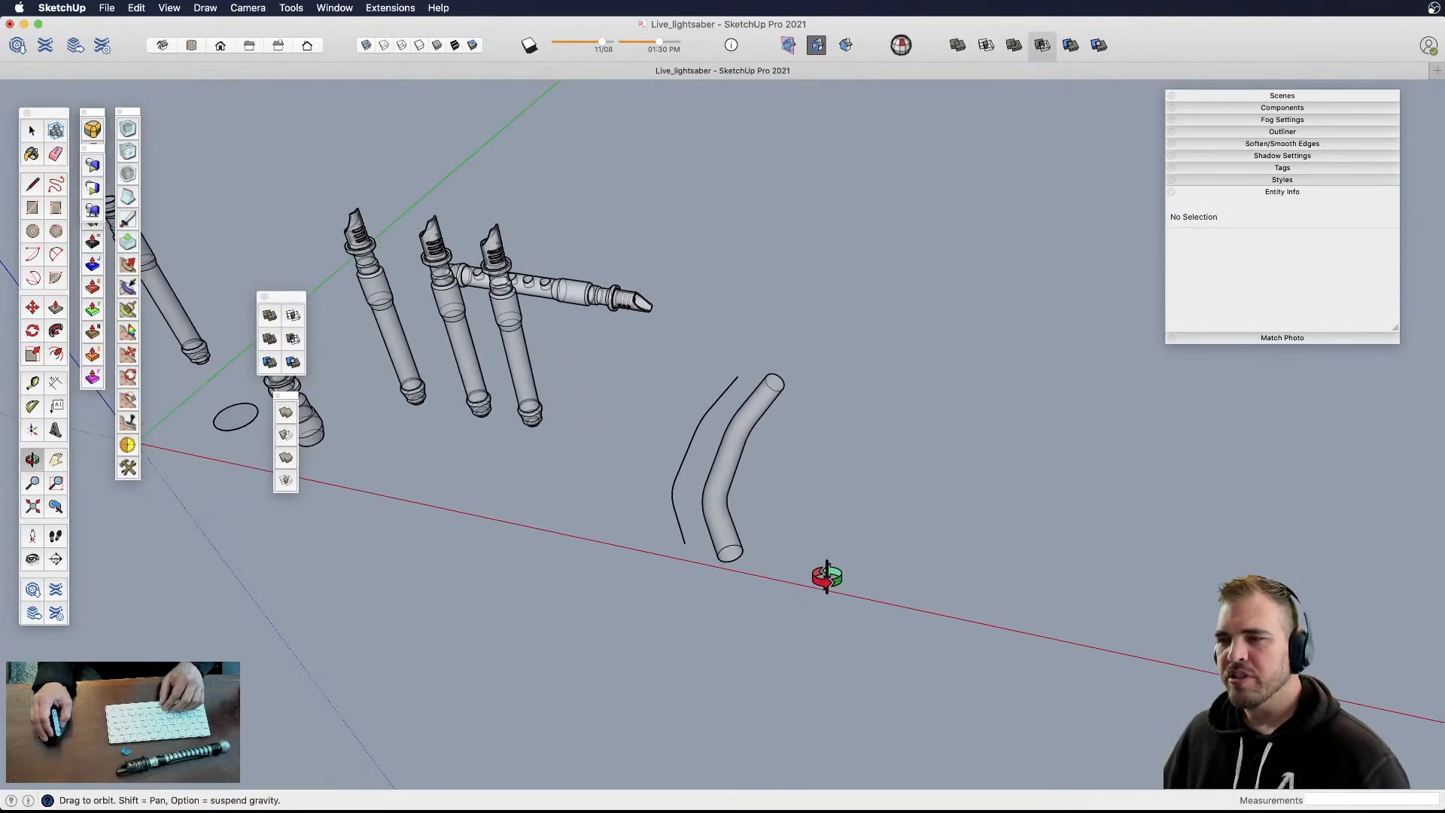
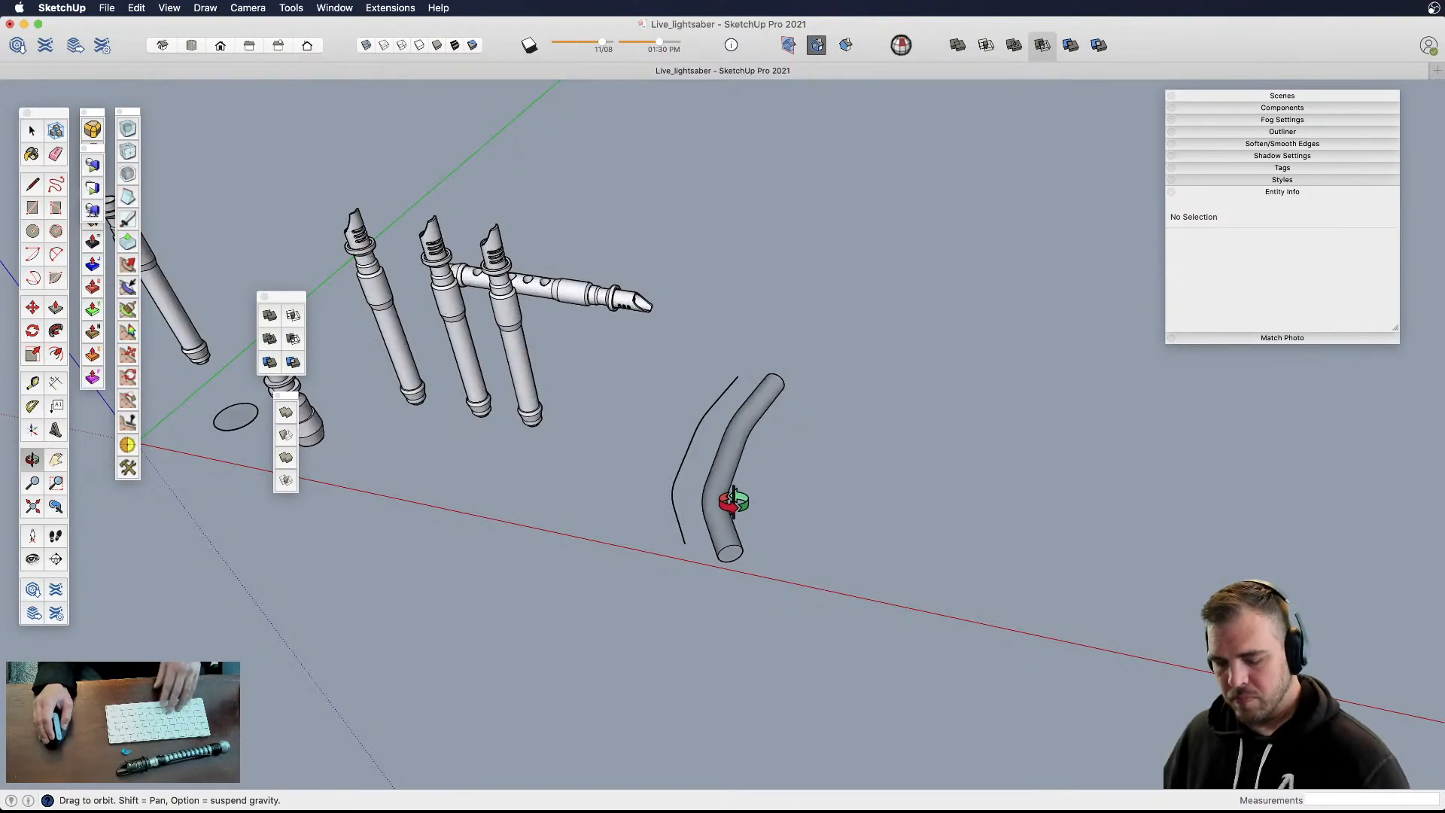
- Select the whole swept tube and move it about 1' 3 3/4" along the red axis, farther from the path line
scroll(742, 492, up, 4)
drag(745, 496, 745, 559)
key(space)
click(723, 437)
click(719, 435)
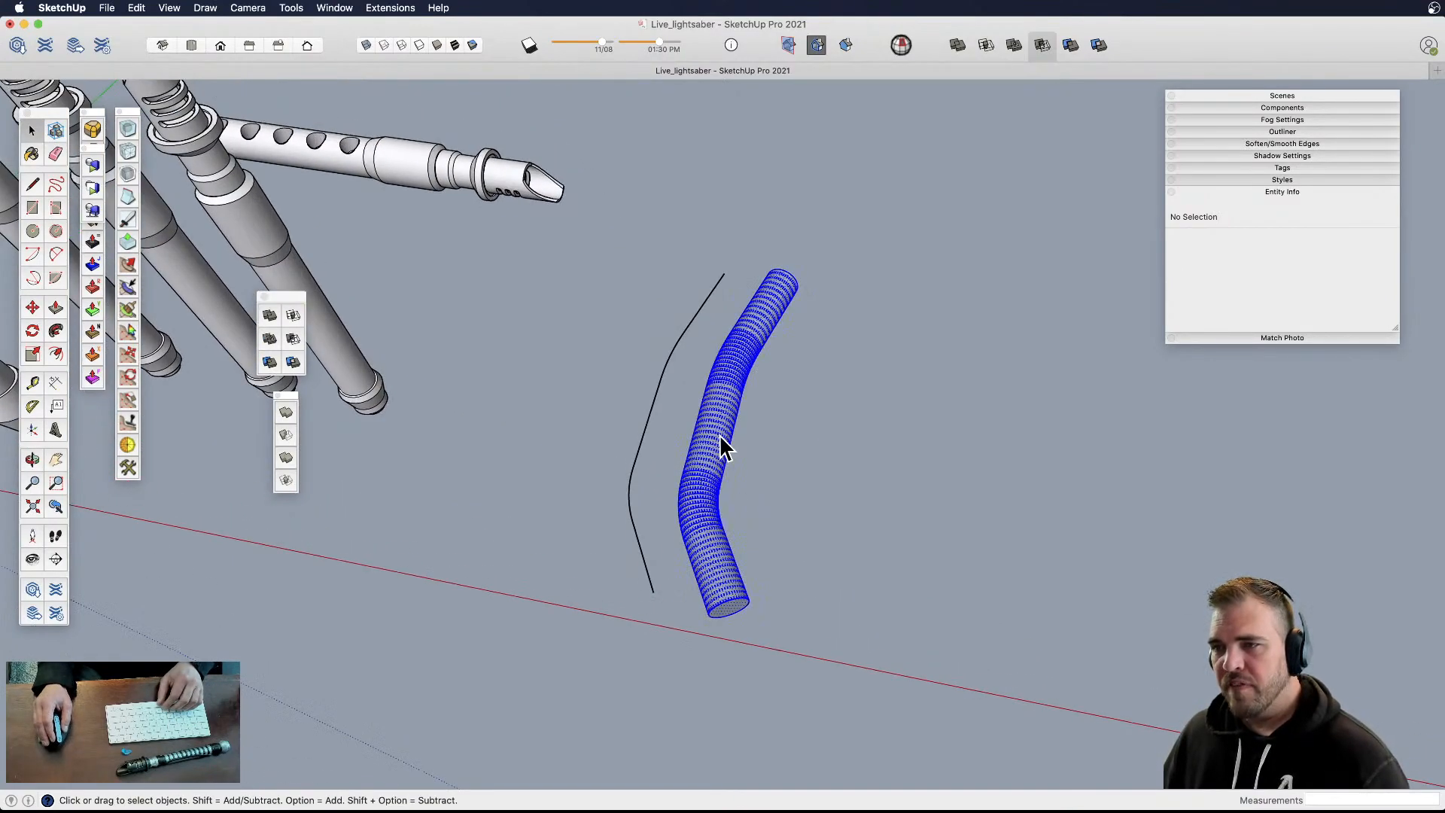
middle_drag(730, 449, 736, 418)
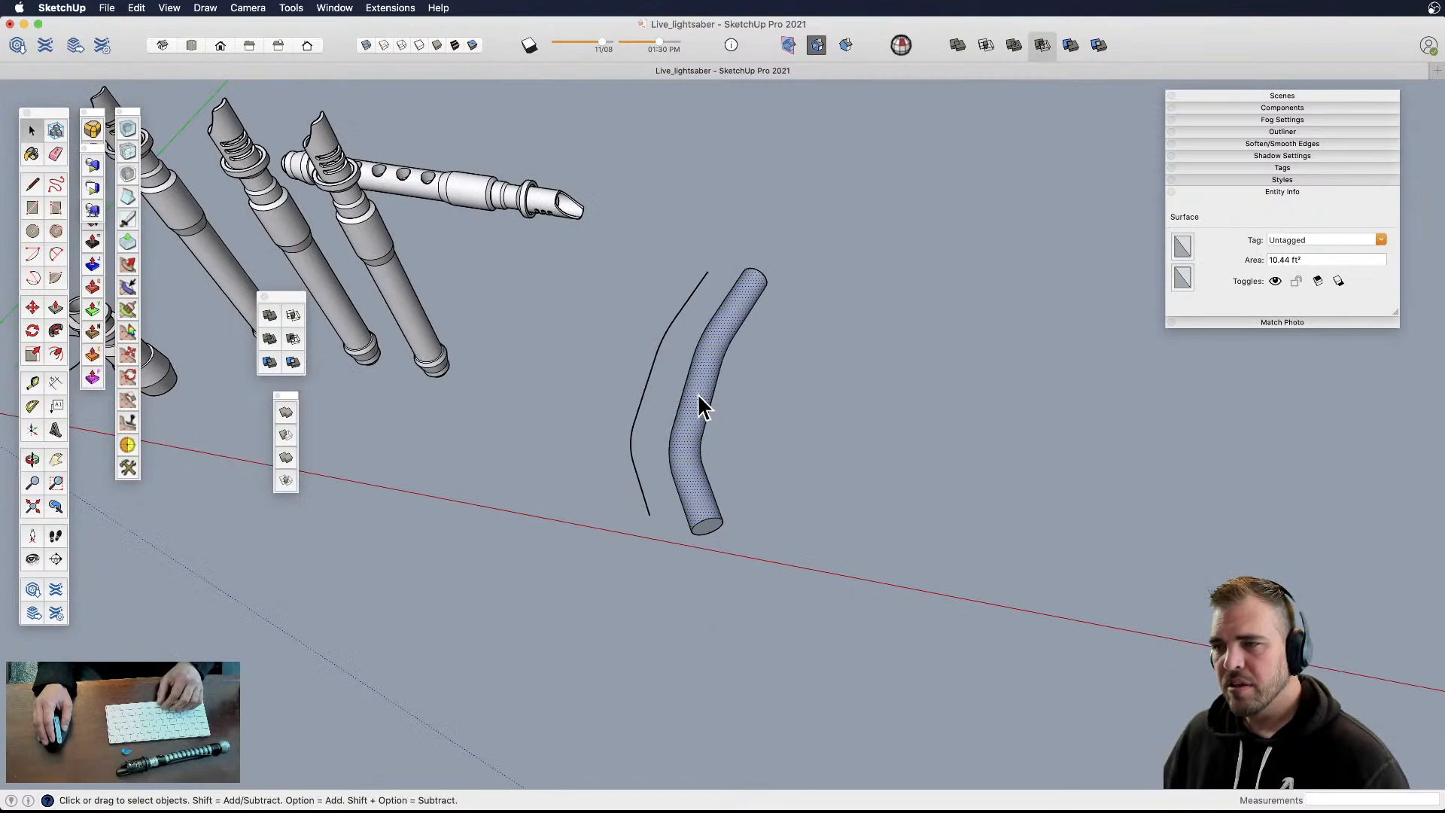
key(m)
click(706, 414)
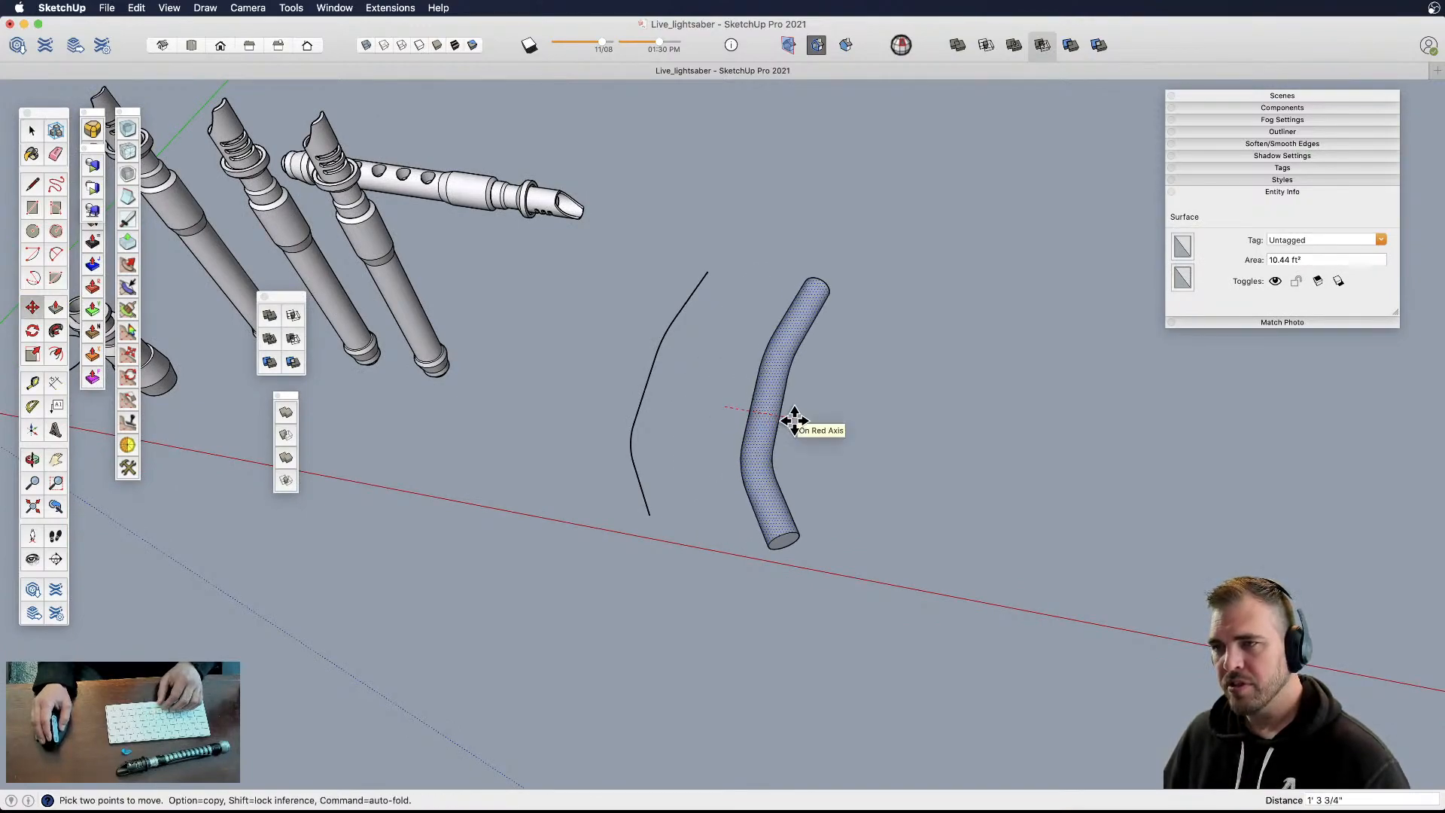
click(790, 420)
- Select everything on the tube, including both end circles, and weld its edges
key(space)
drag(742, 231, 907, 663)
key(o)
drag(717, 452, 510, 361)
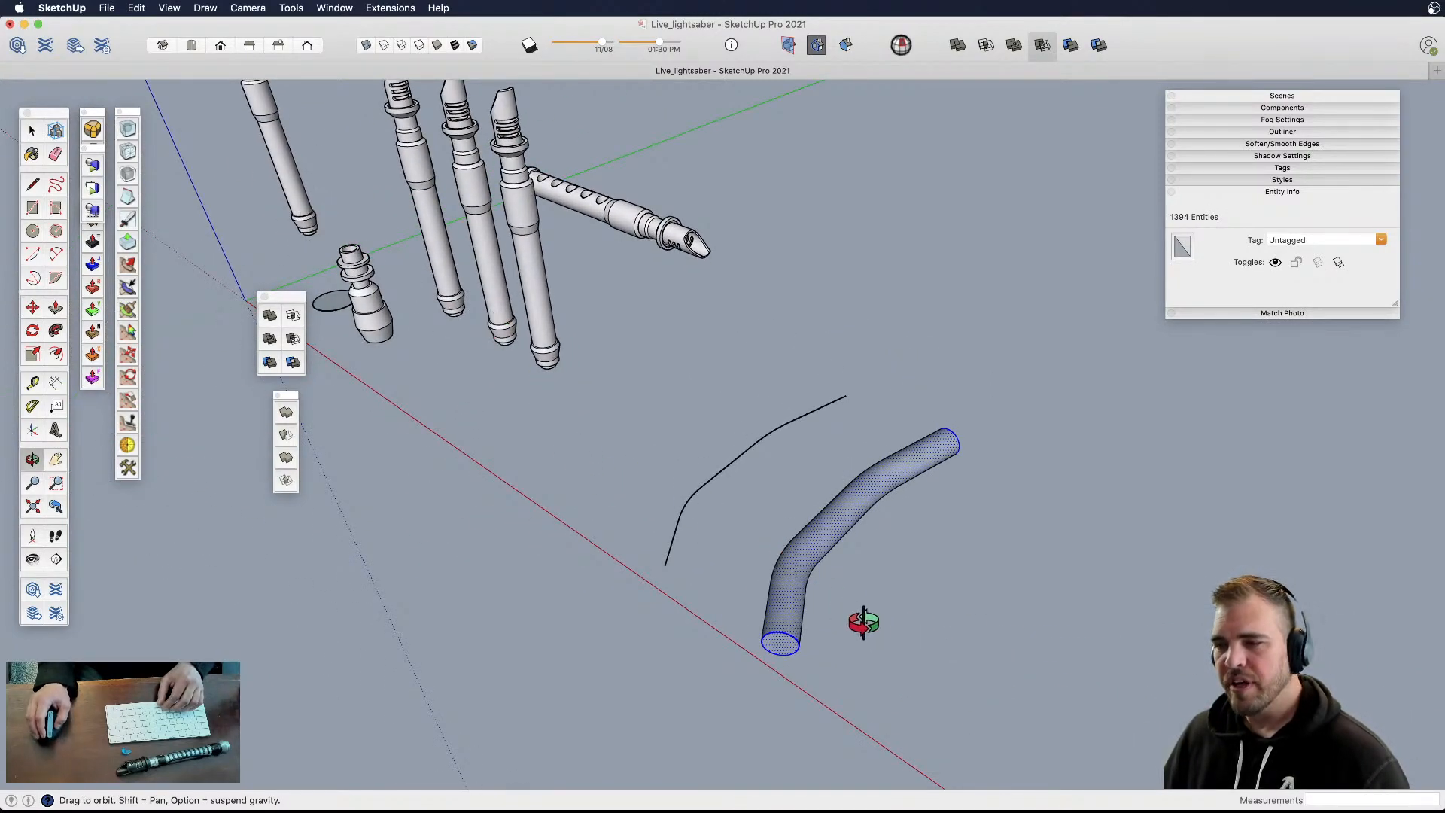
key(space)
scroll(861, 519, up, 3)
right_click(832, 512)
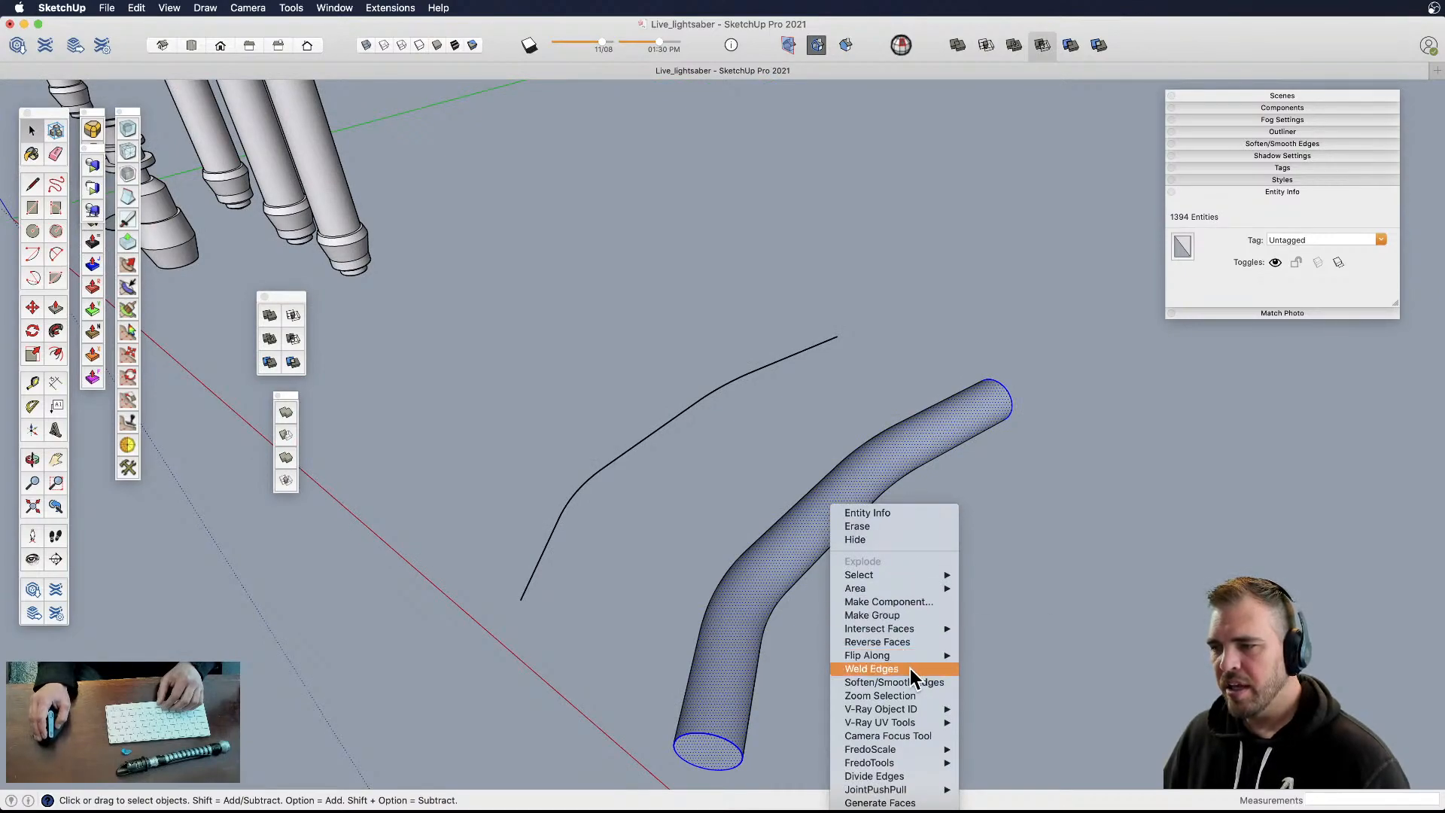
click(819, 672)
- Select each end circle of the tube to check whether it is a single curve
shift+middle_drag(763, 711, 687, 559)
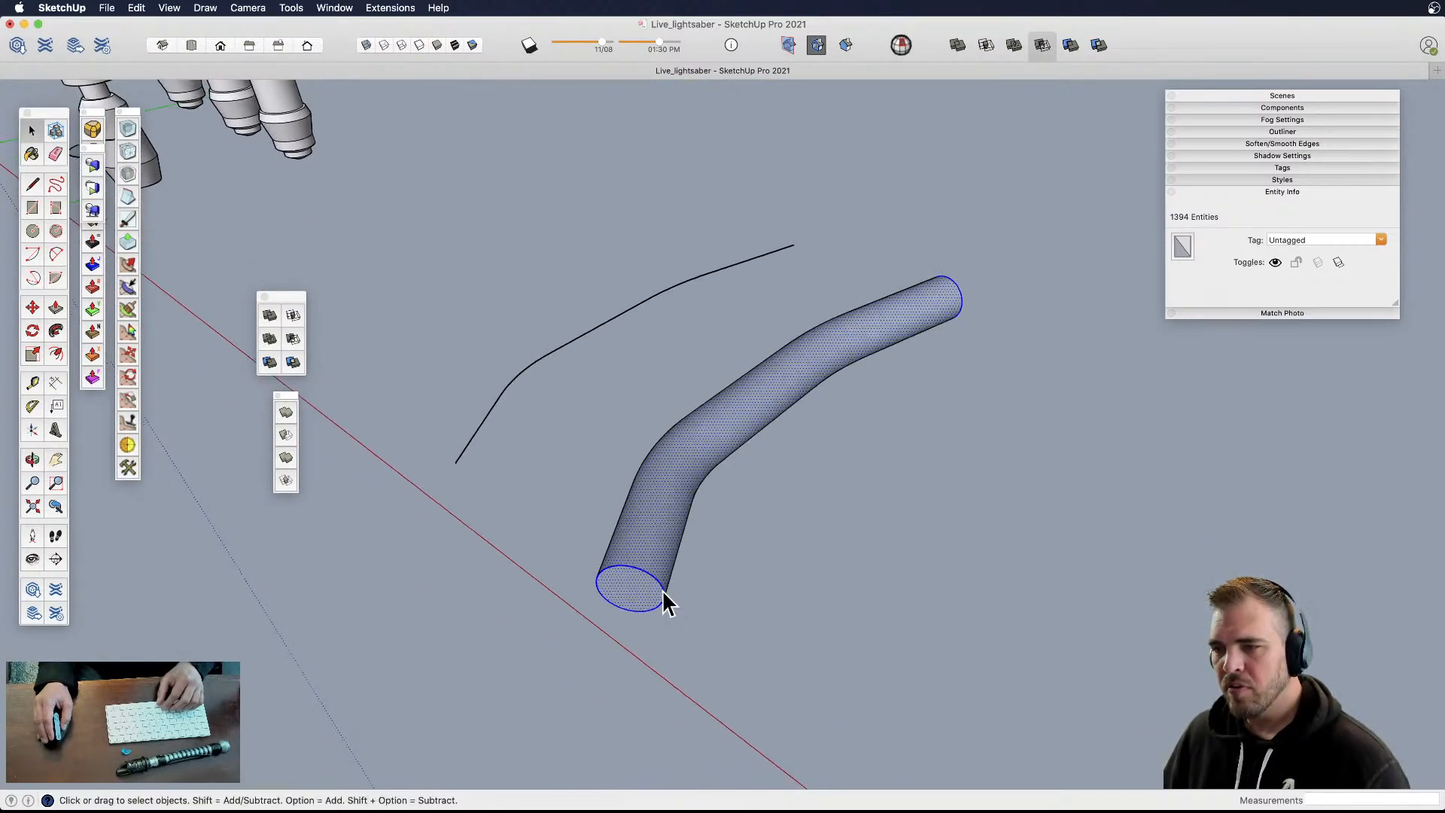
click(664, 594)
click(961, 292)
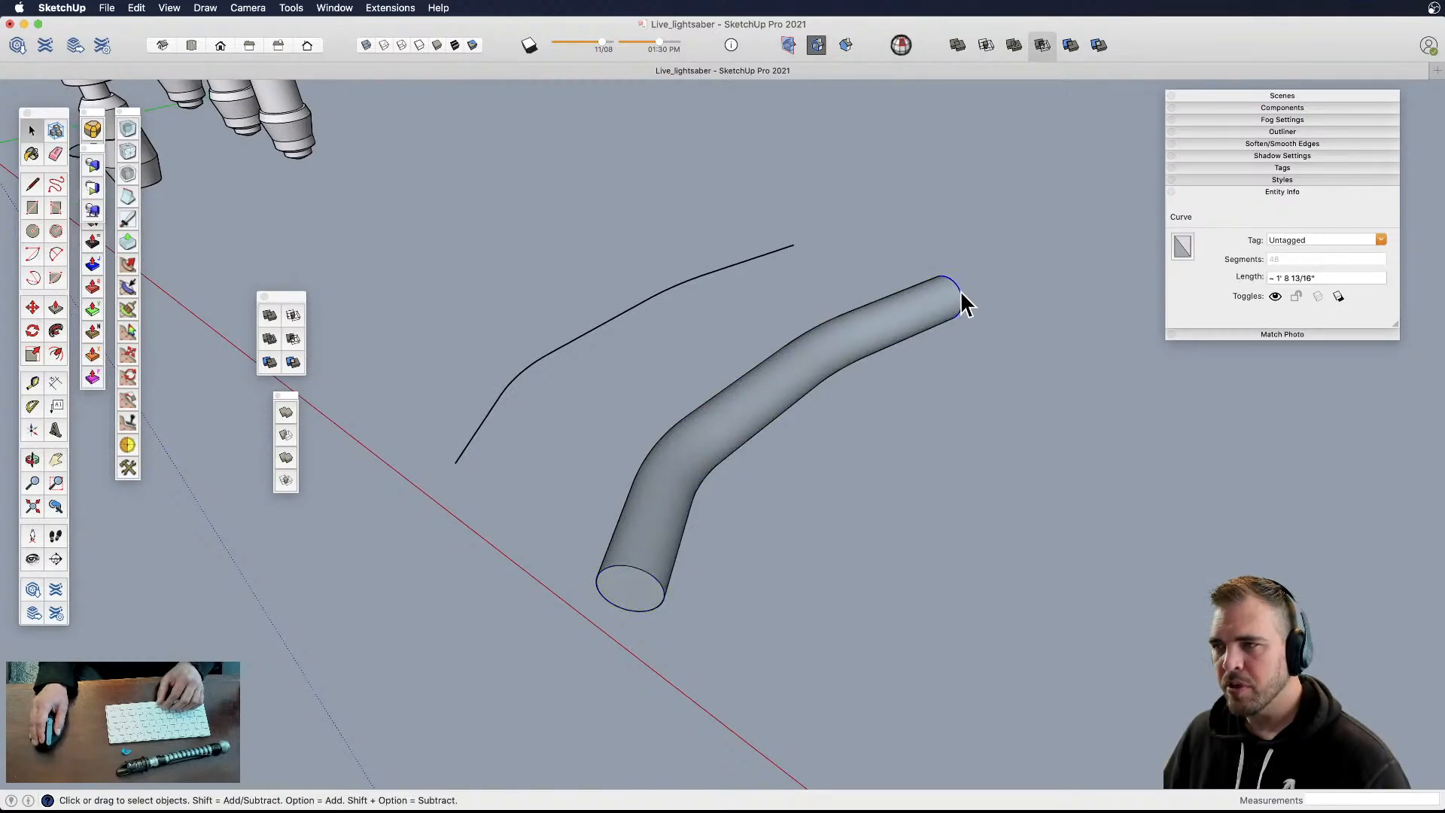
- Show hidden geometry and select an edge on one of the bend's rings to check whether the ring is welded
key(alt+h)
middle_drag(738, 458, 707, 504)
scroll(683, 465, up, 3)
scroll(712, 462, up, 2)
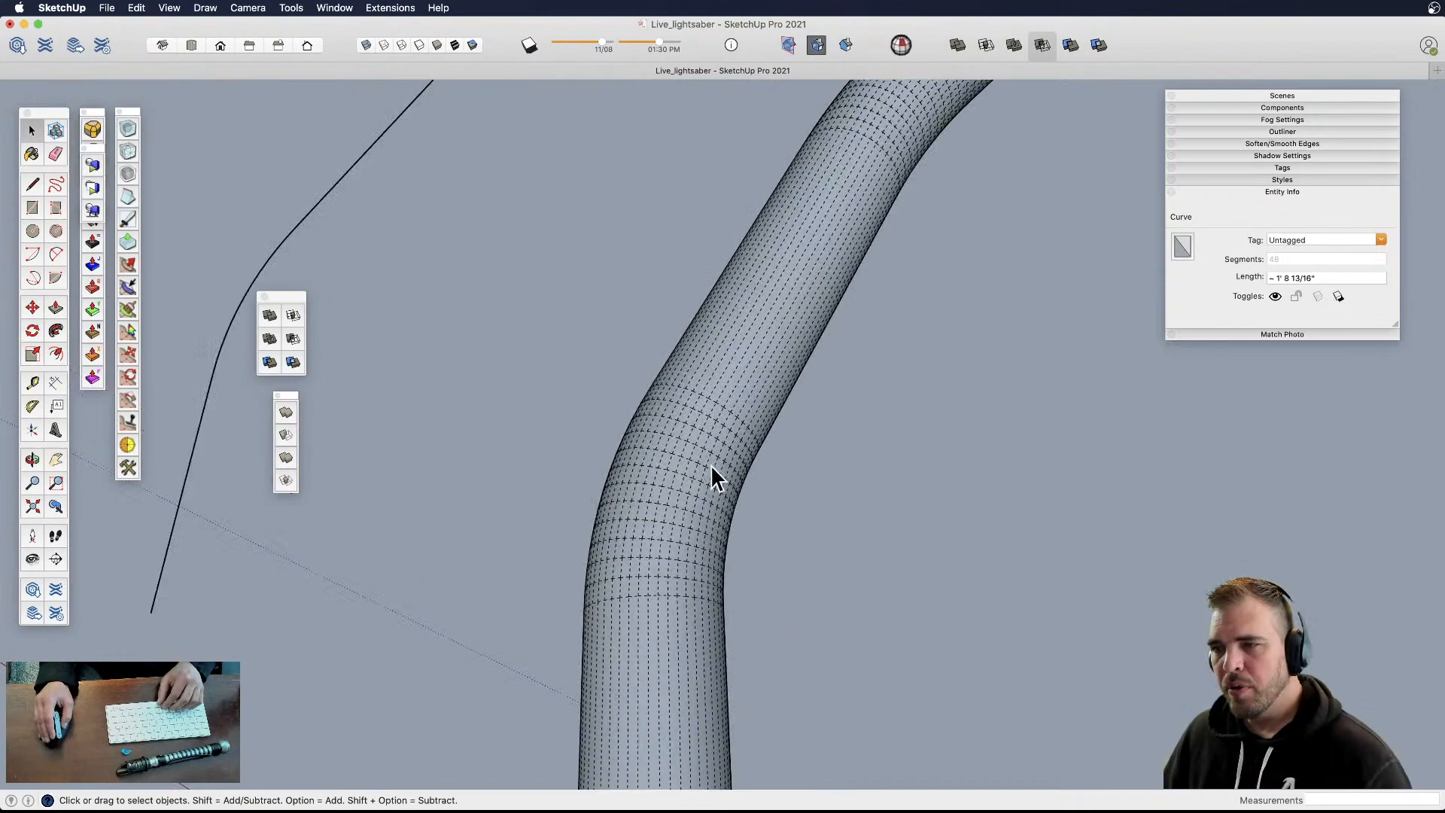
click(708, 468)
scroll(708, 467, up, 2)
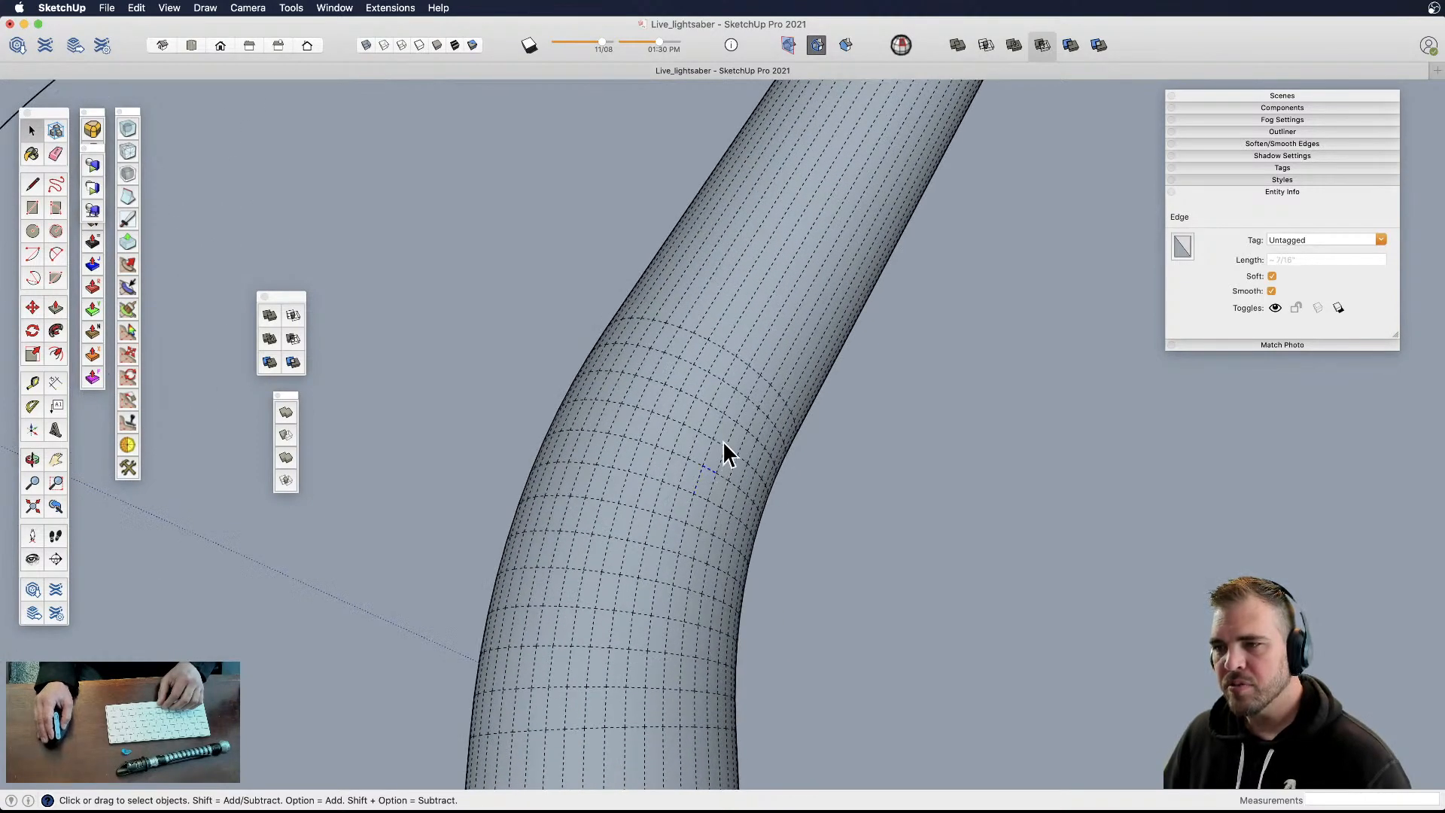
scroll(722, 446, down, 6)
shift+middle_drag(735, 420, 652, 505)
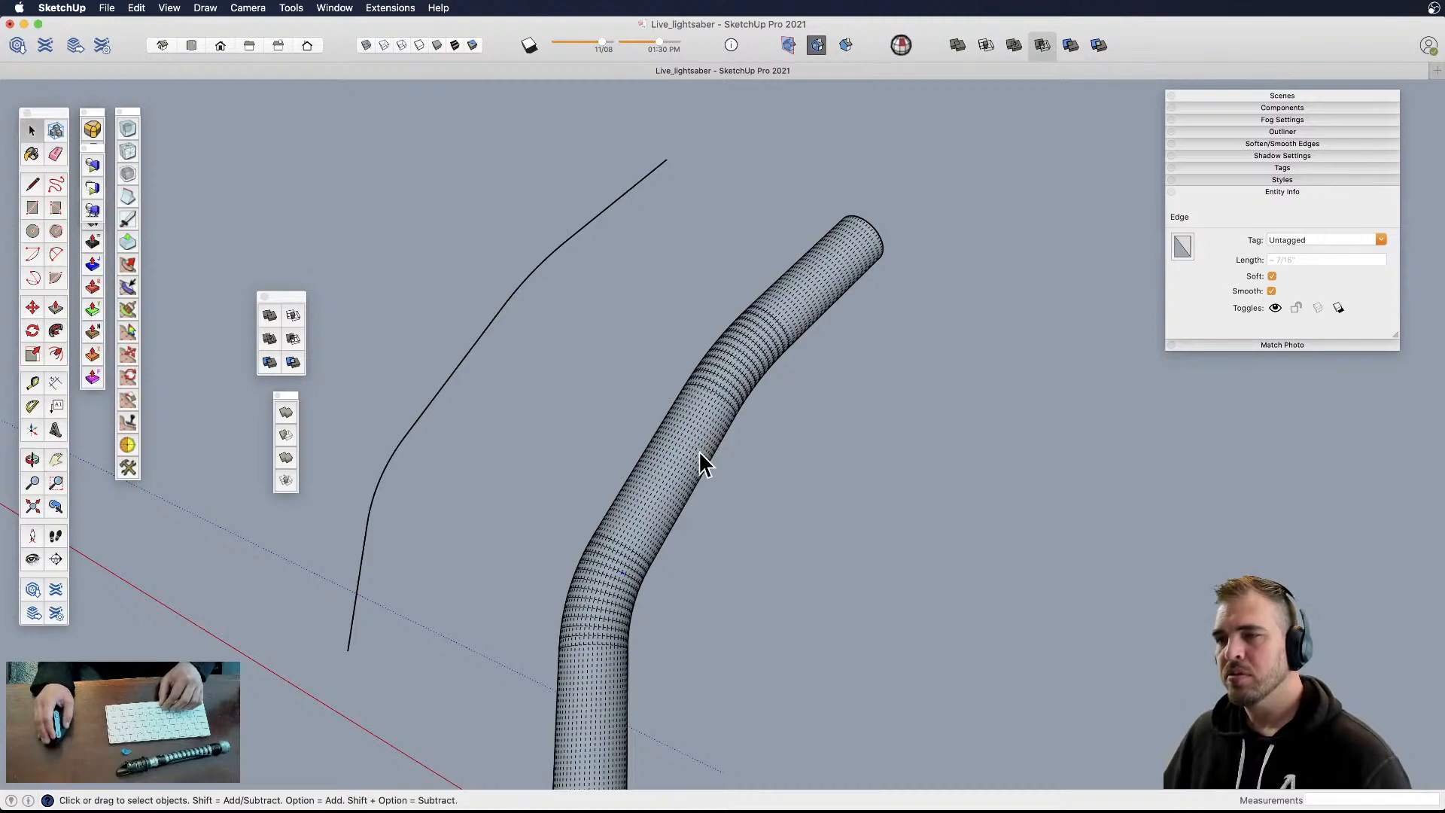
- Select the entire tube with its hidden edges, weld them and clear the selection
click(713, 426)
triple_click(712, 421)
scroll(712, 421, down, 3)
click(758, 441)
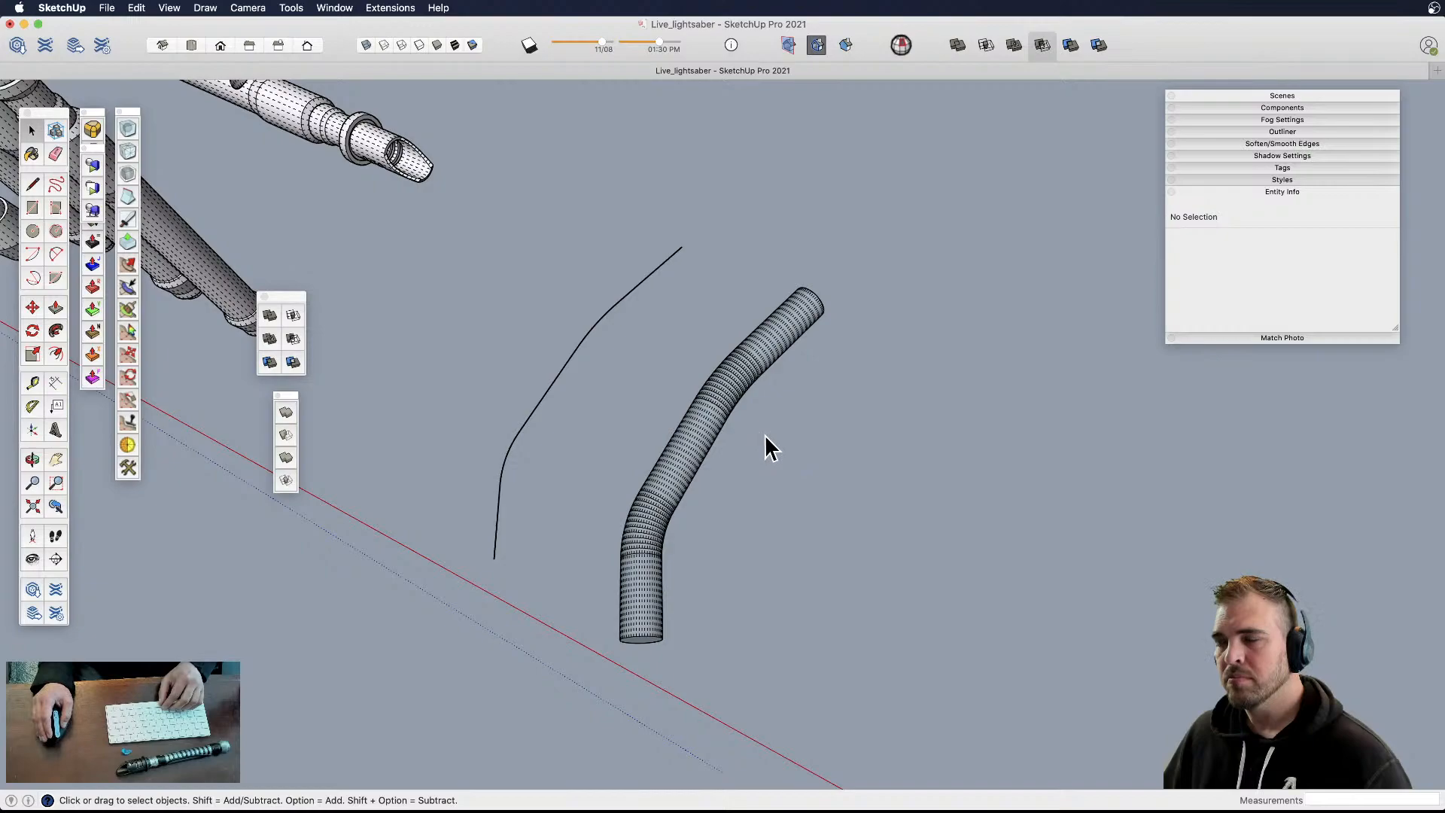
triple_click(715, 421)
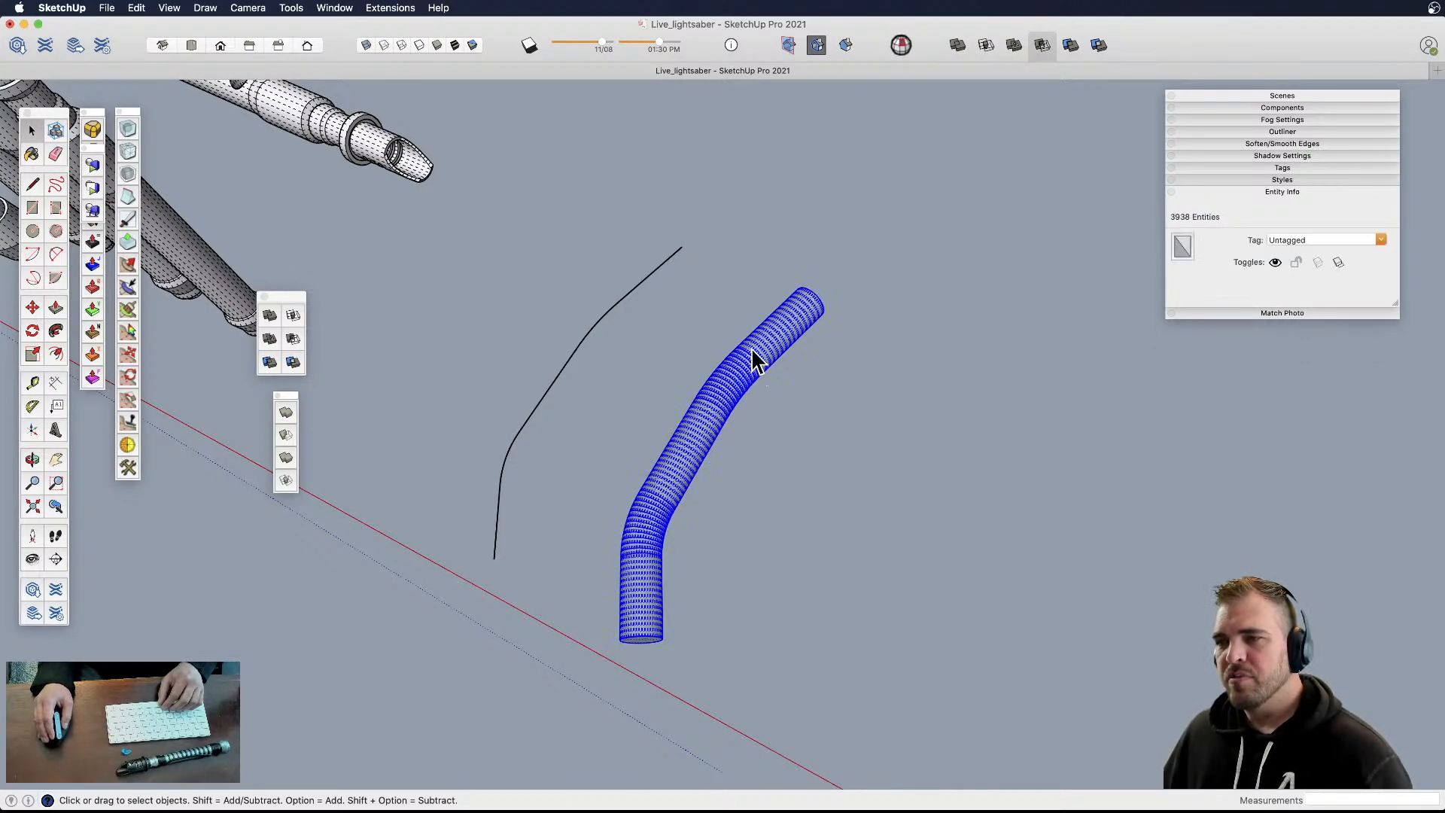
scroll(736, 393, up, 4)
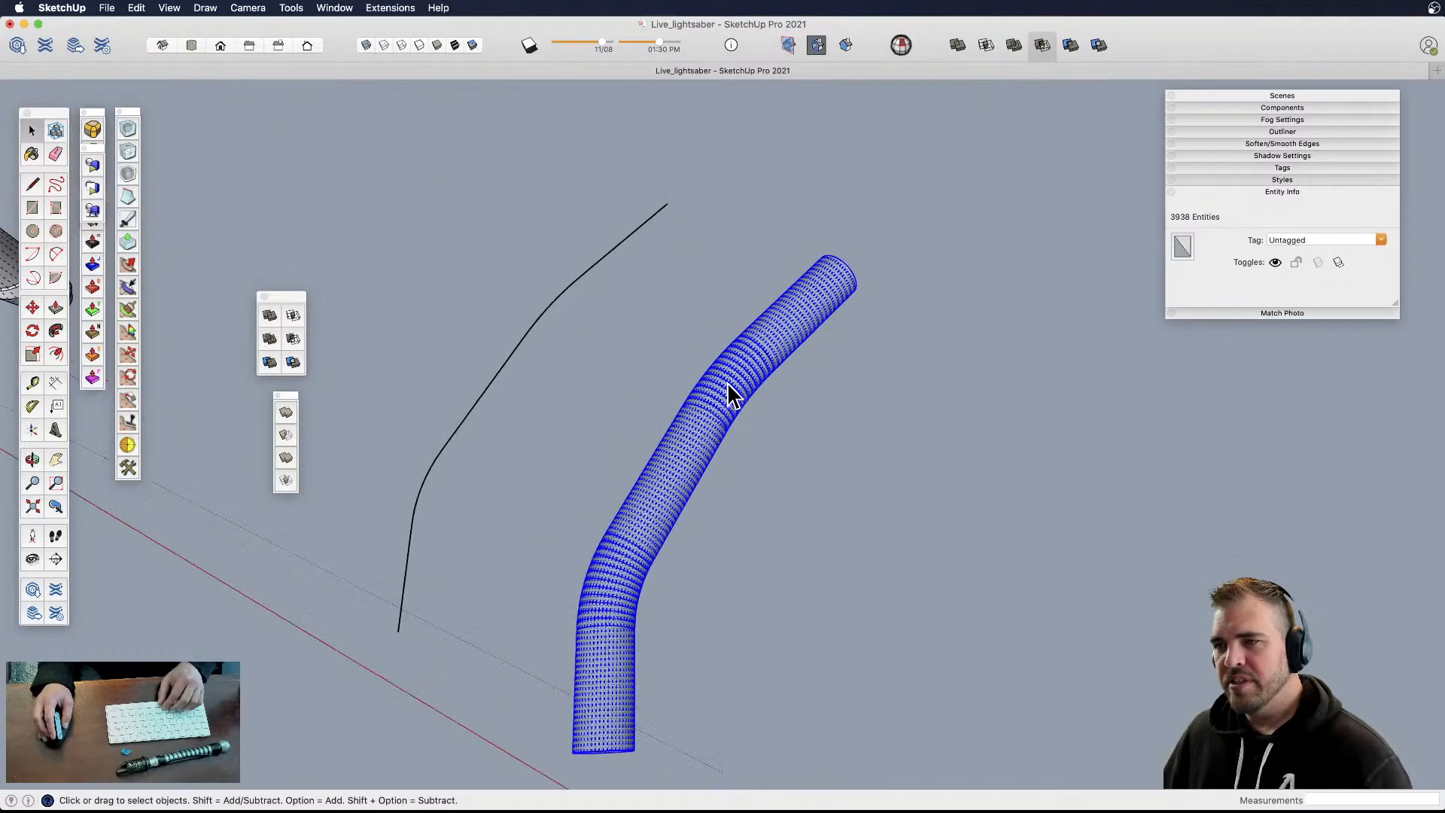
scroll(757, 385, up, 2)
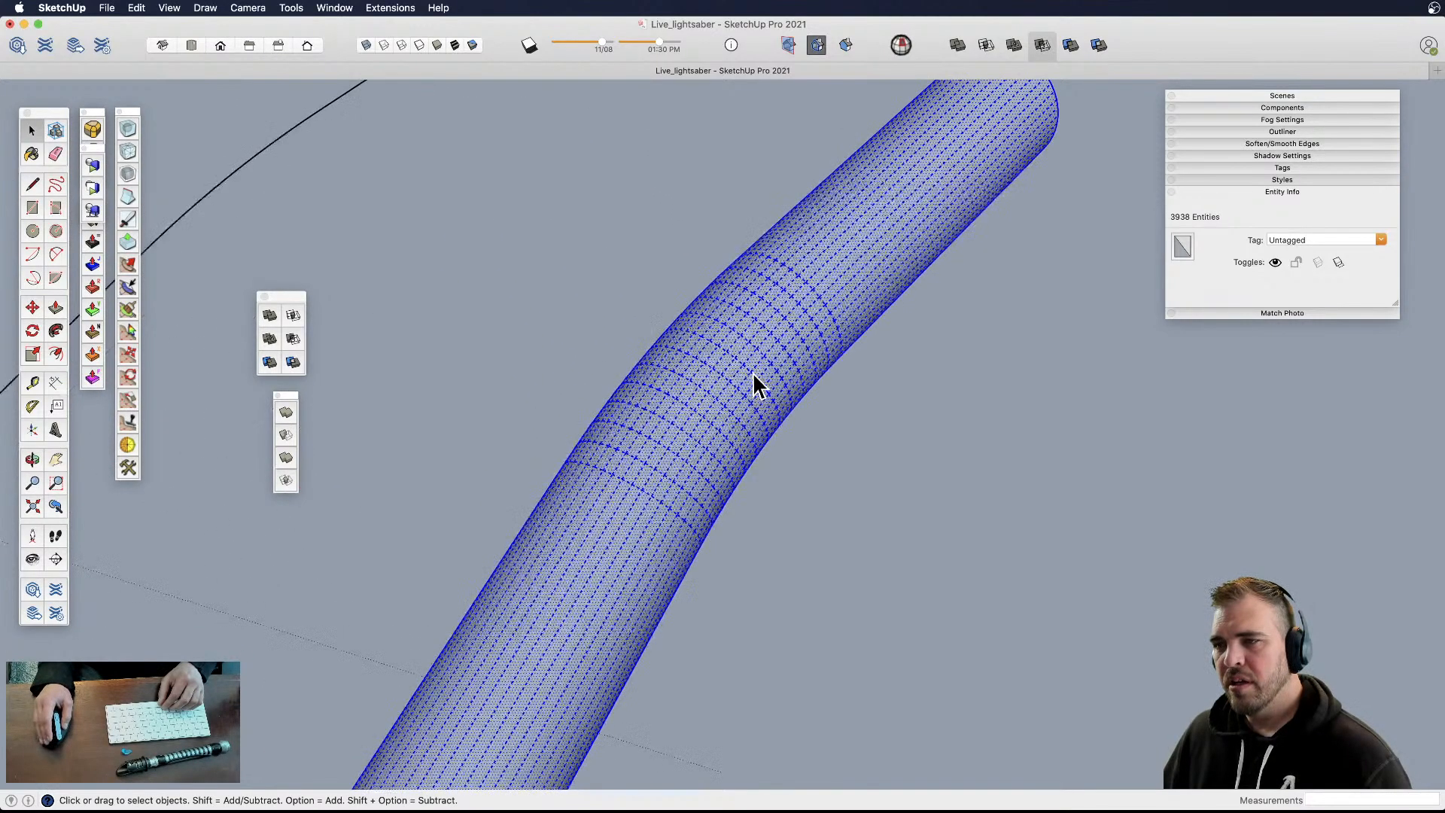
scroll(752, 372, down, 3)
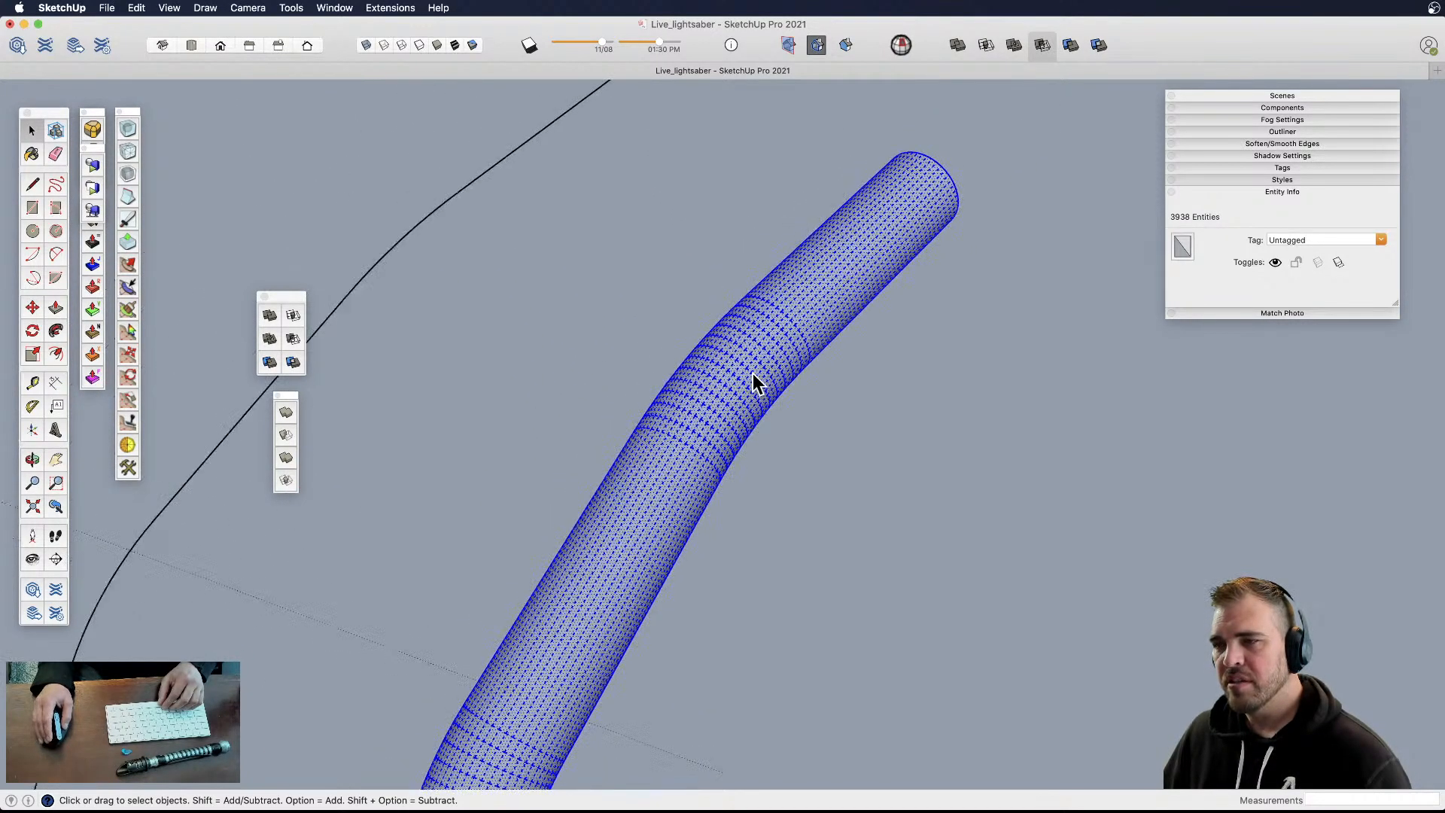
right_click(752, 374)
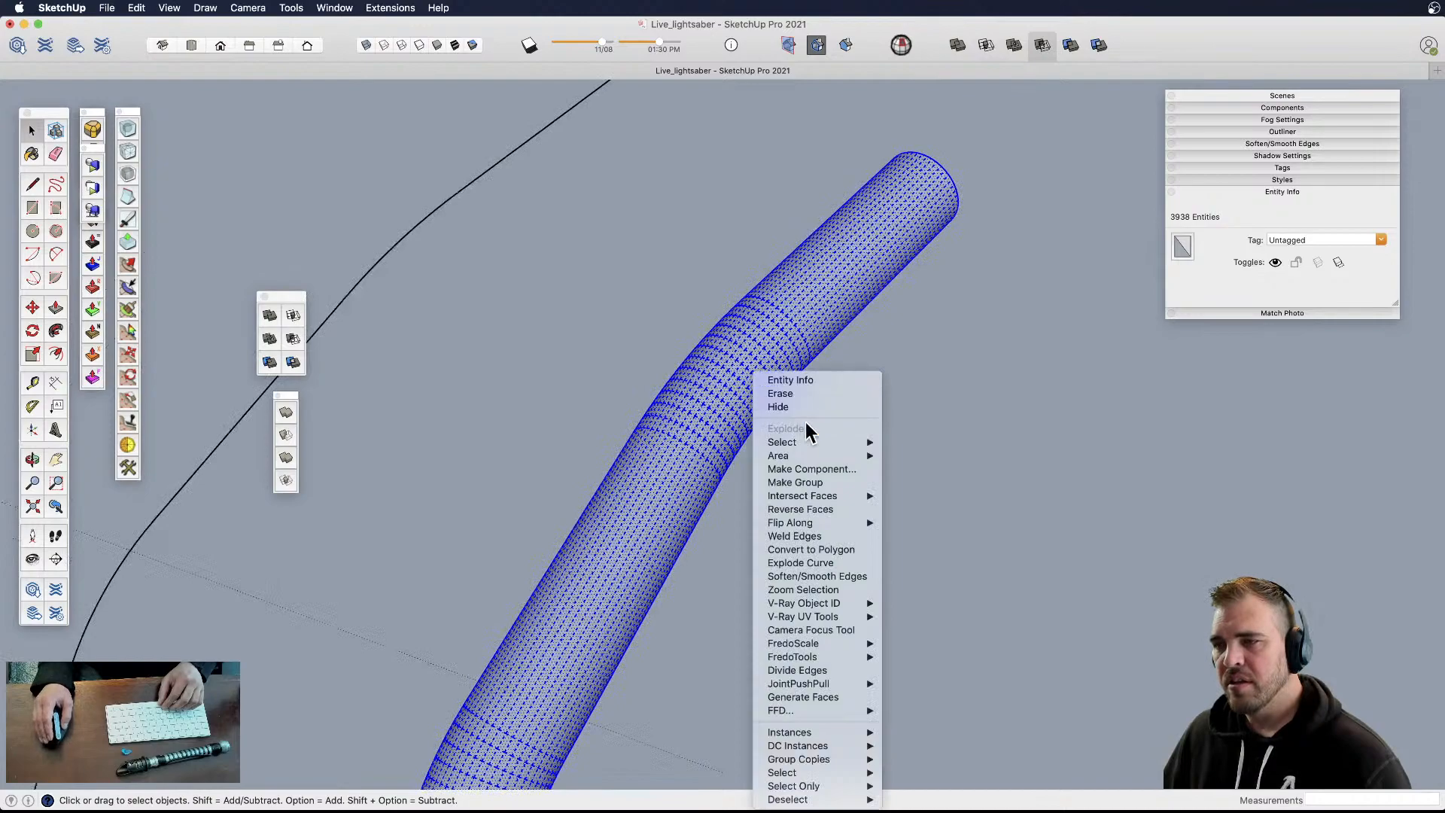
click(818, 534)
scroll(799, 453, down, 1)
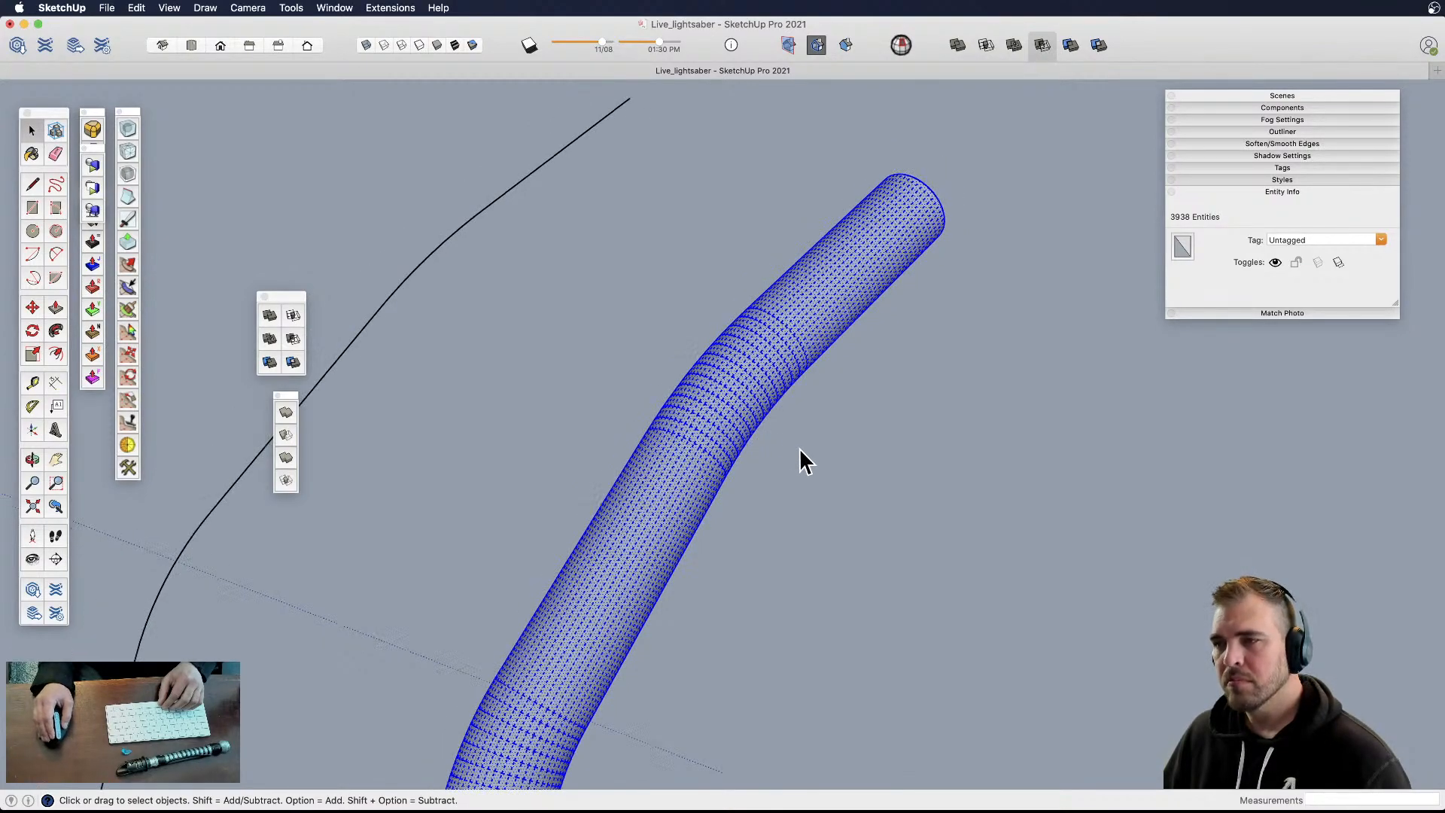
click(801, 459)
scroll(800, 461, down, 3)
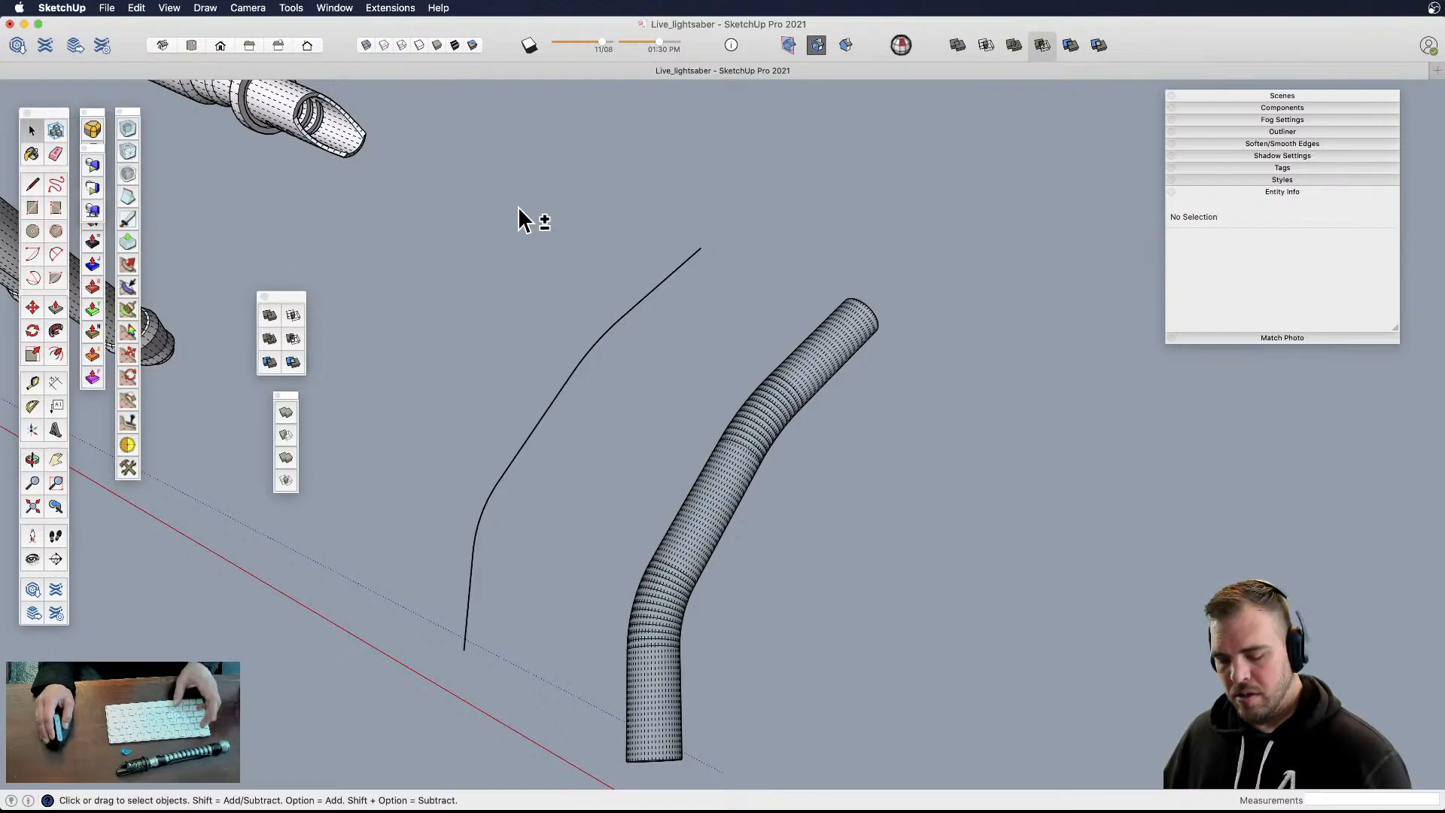
- Compare the tube in wireframe and shaded display with hidden geometry off, and show hidden geometry again
key(shift+h)
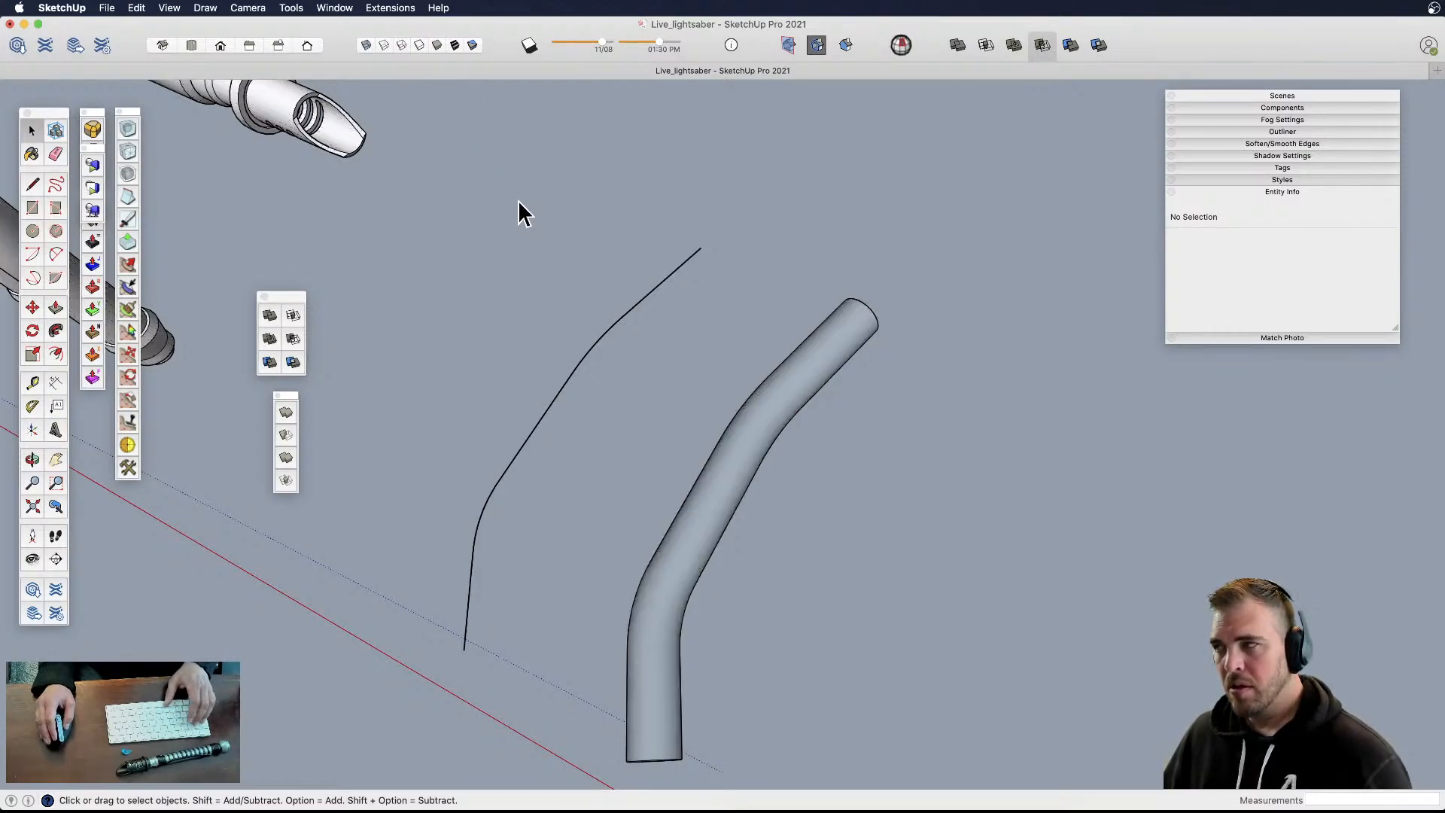
click(400, 46)
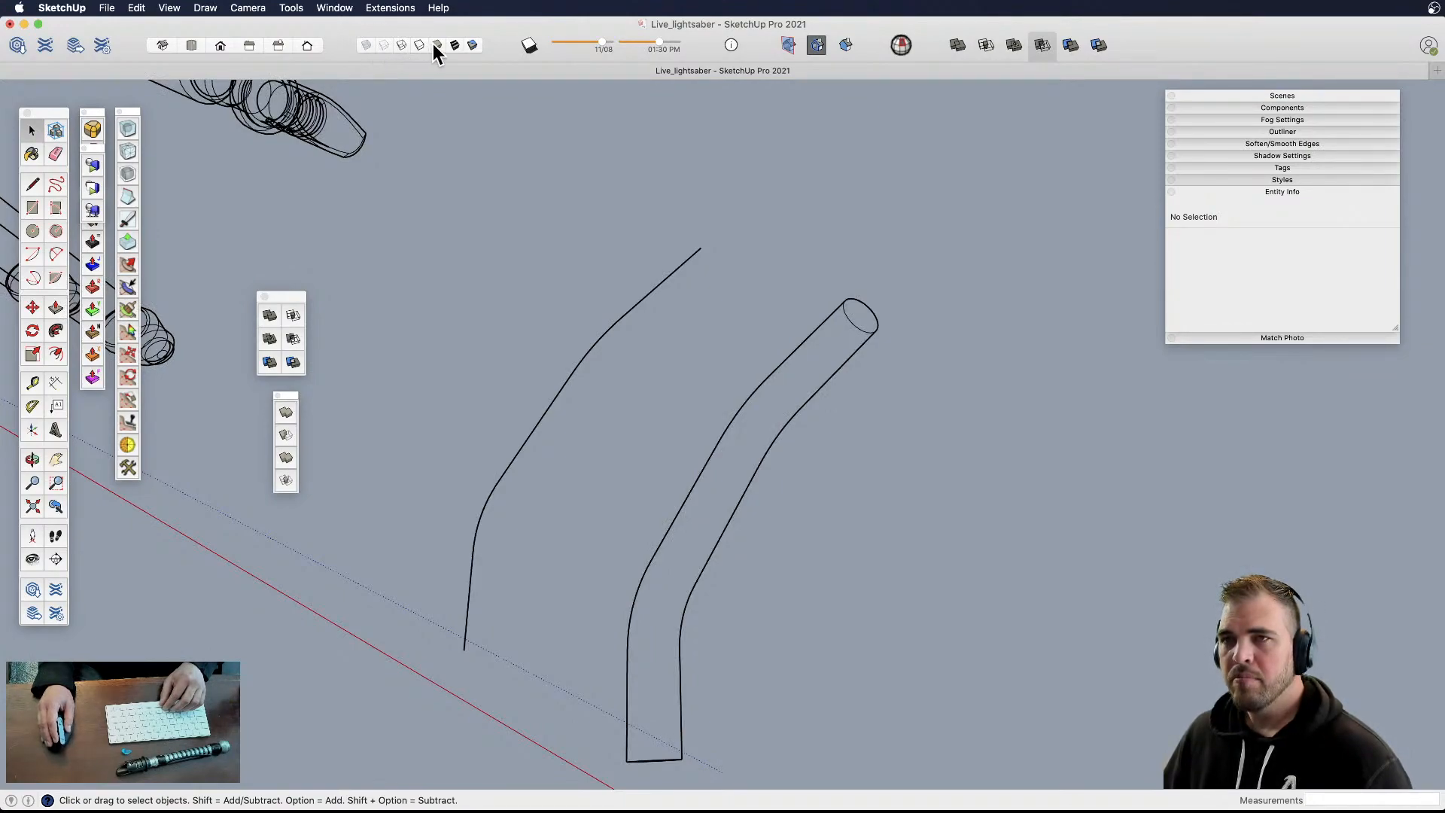
click(435, 45)
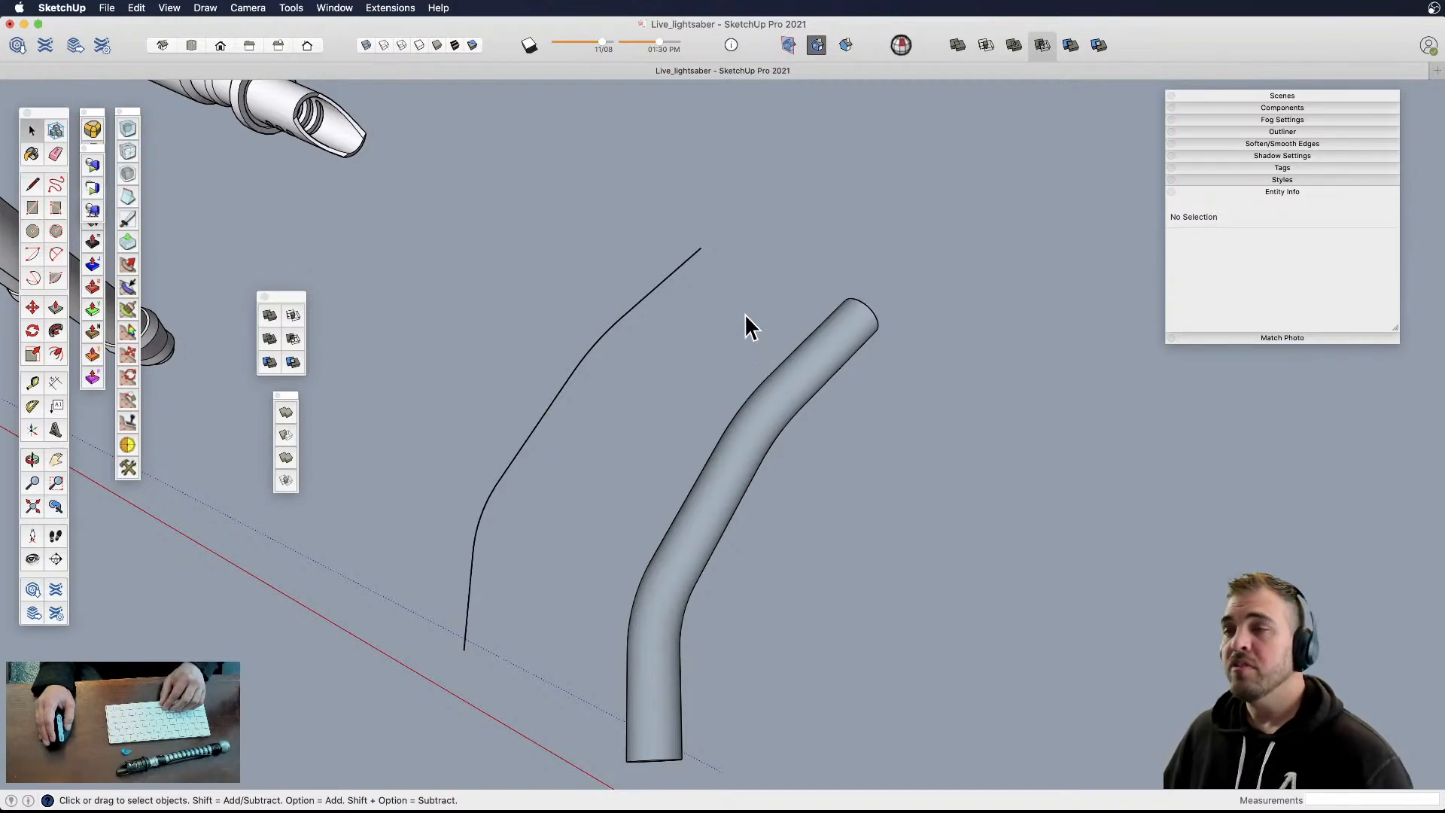
key(alt+h)
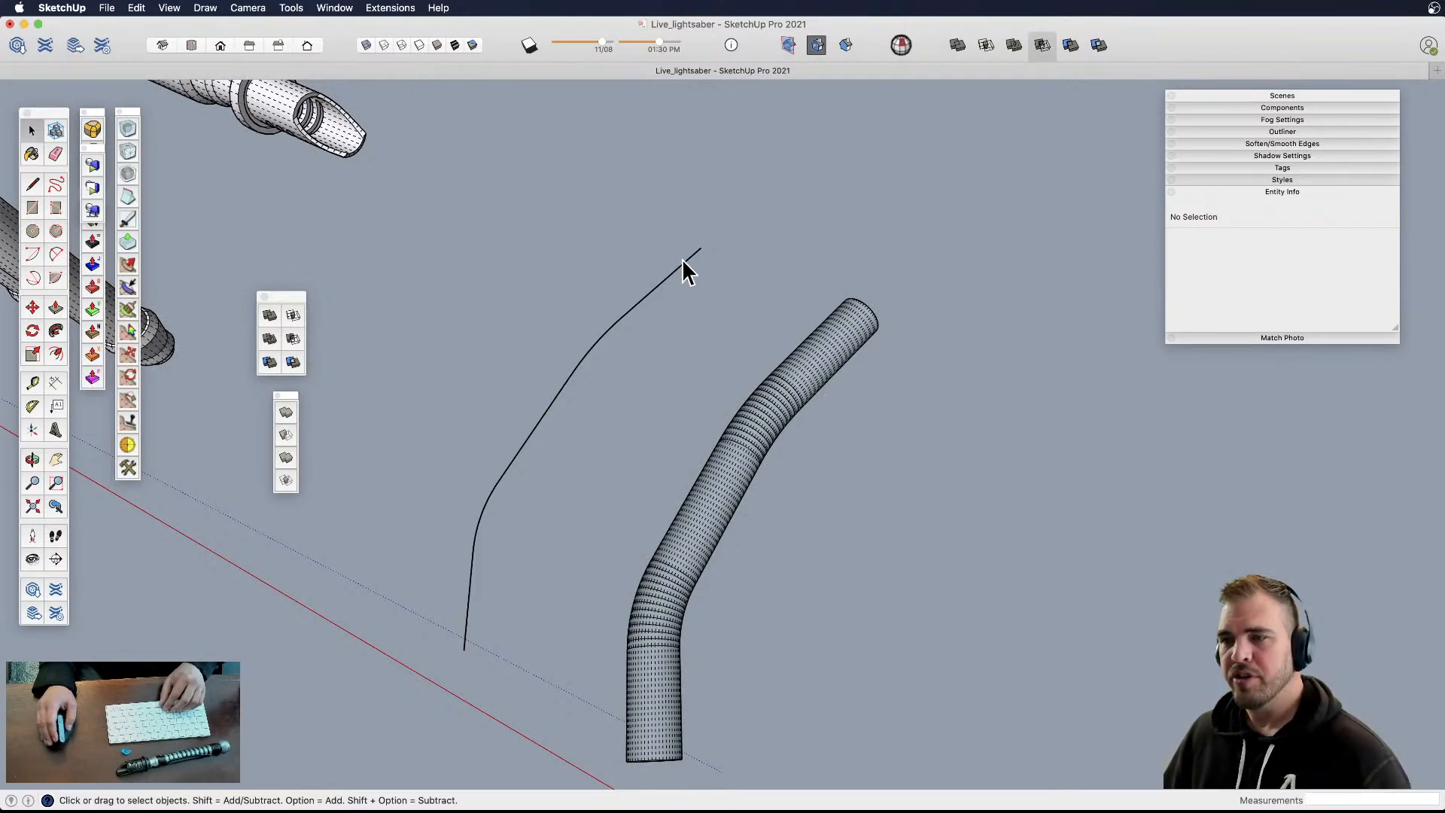
- In the top view, select the ring of hidden edges where the straight middle section meets the tube's upper bend and weld it
click(191, 45)
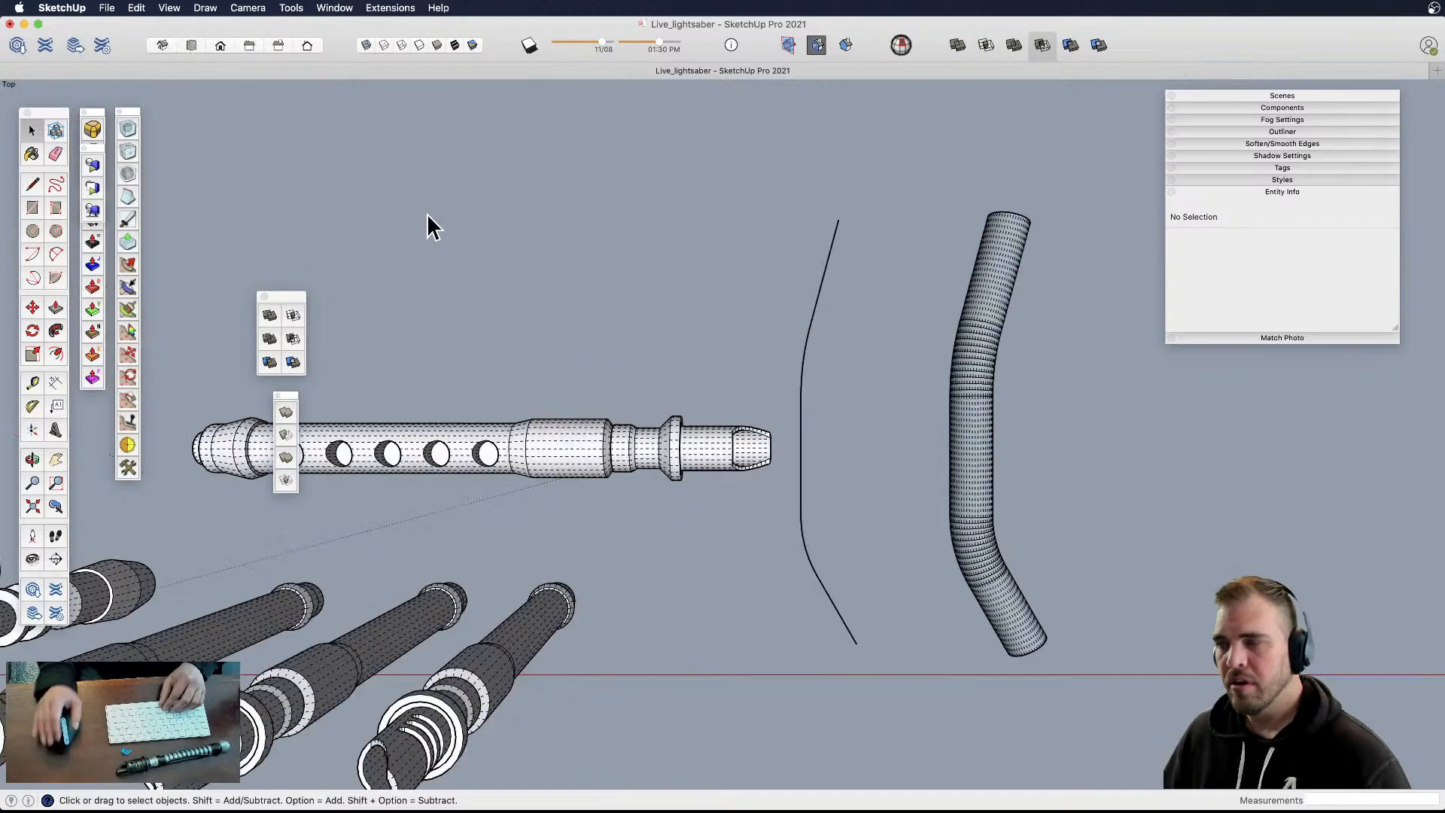
key(v)
key(h)
drag(1024, 415, 723, 477)
scroll(807, 374, up, 5)
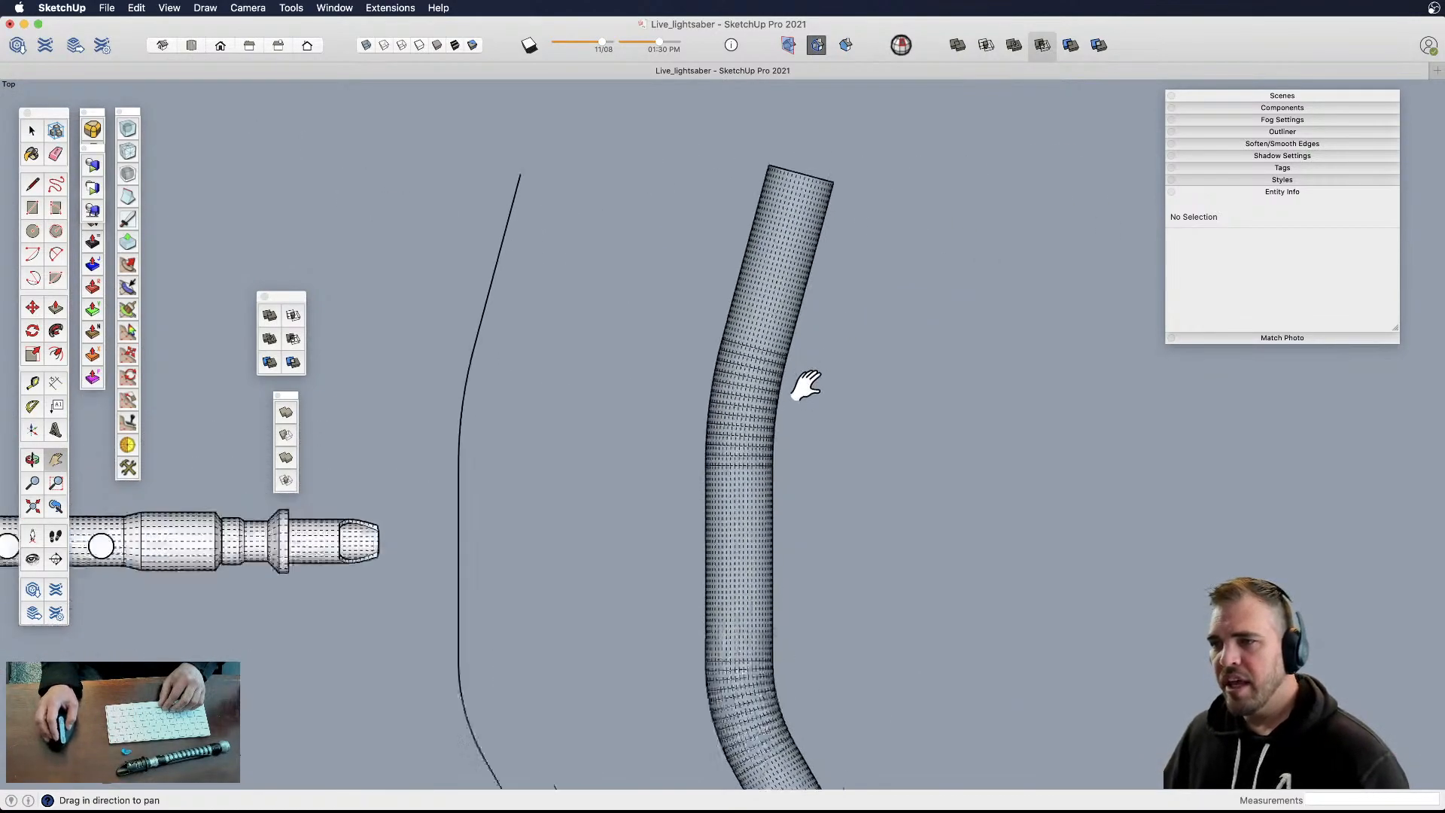
key(space)
drag(590, 492, 820, 539)
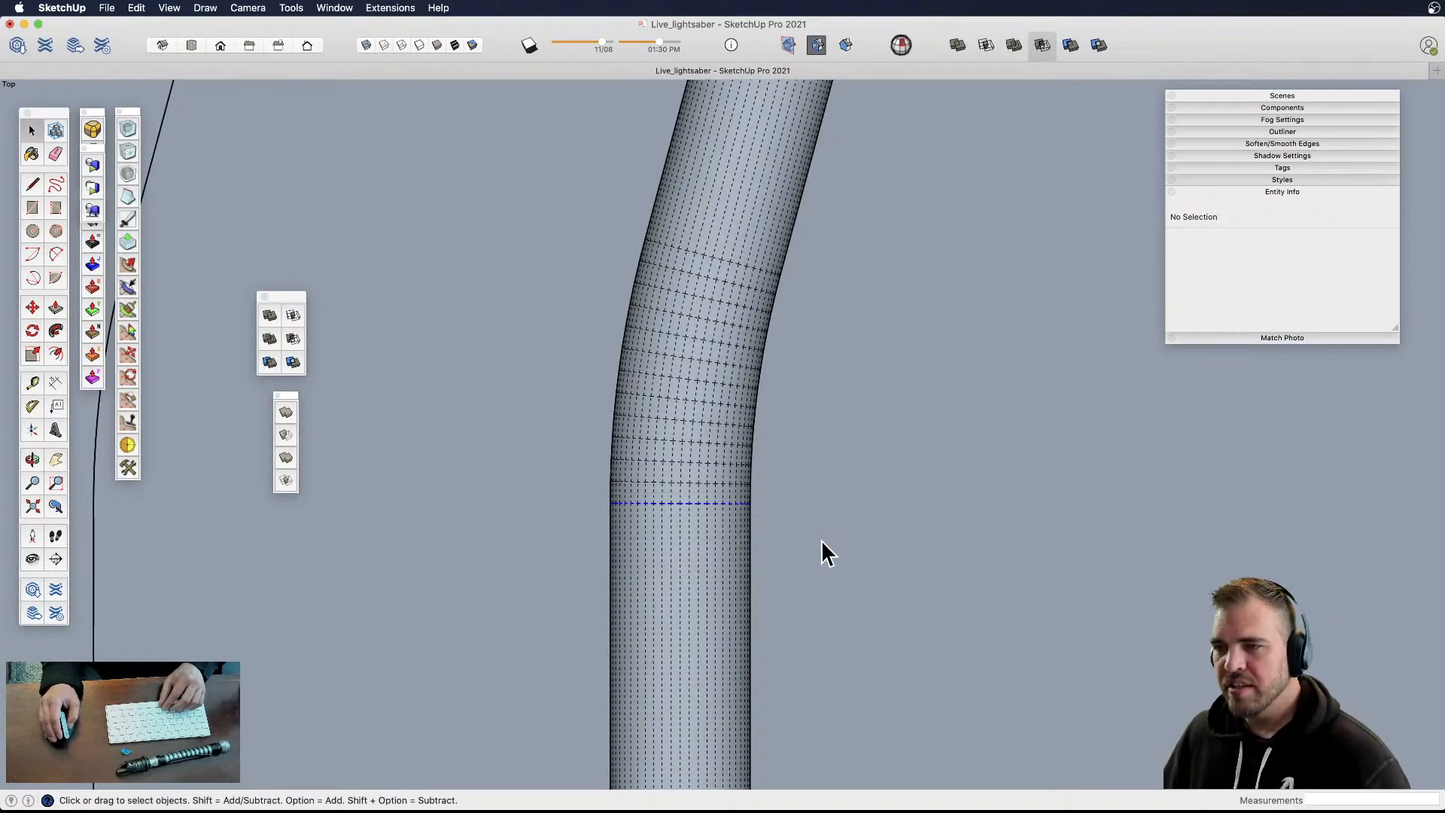
right_click(731, 505)
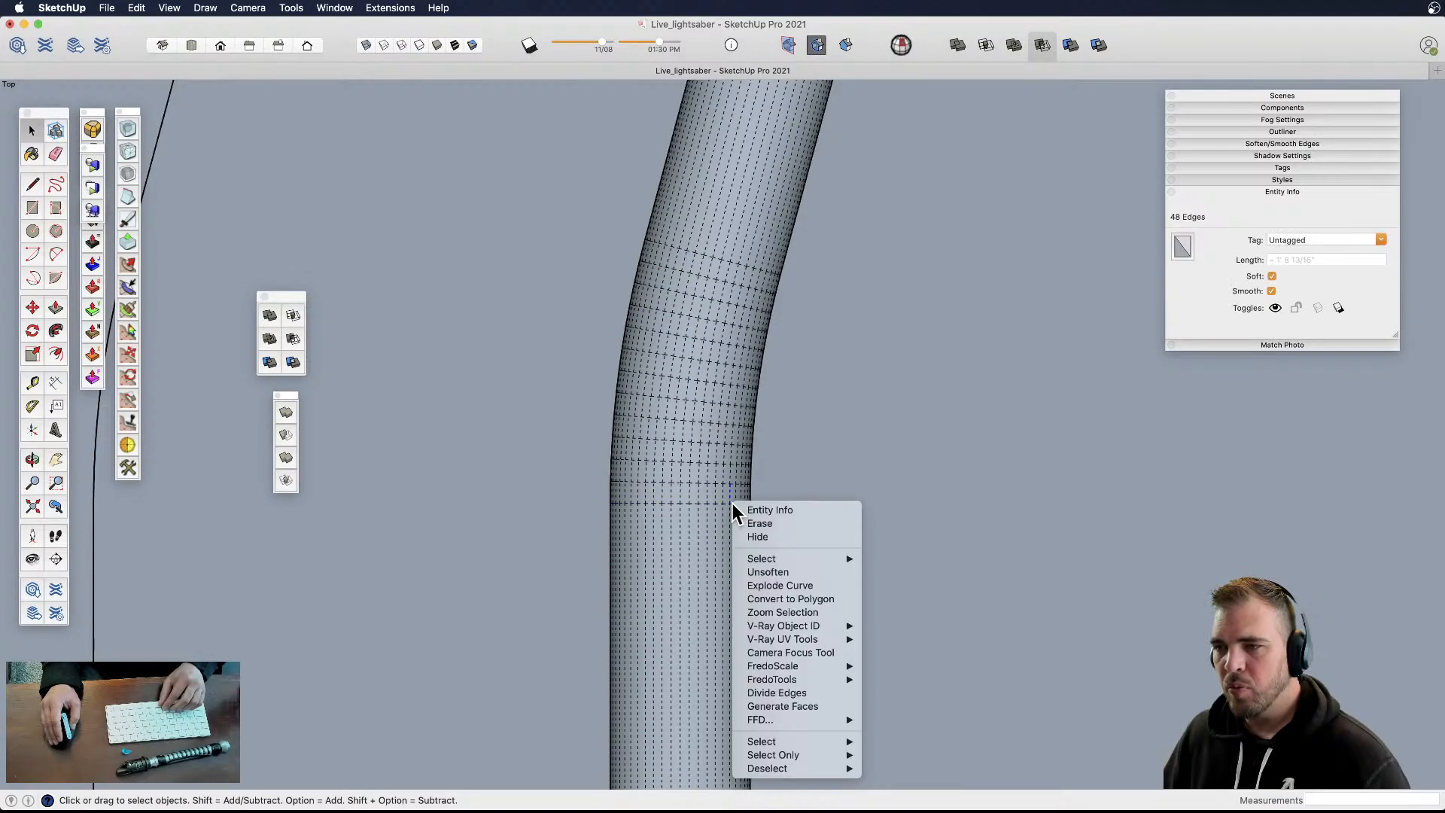
click(585, 490)
drag(848, 548, 848, 549)
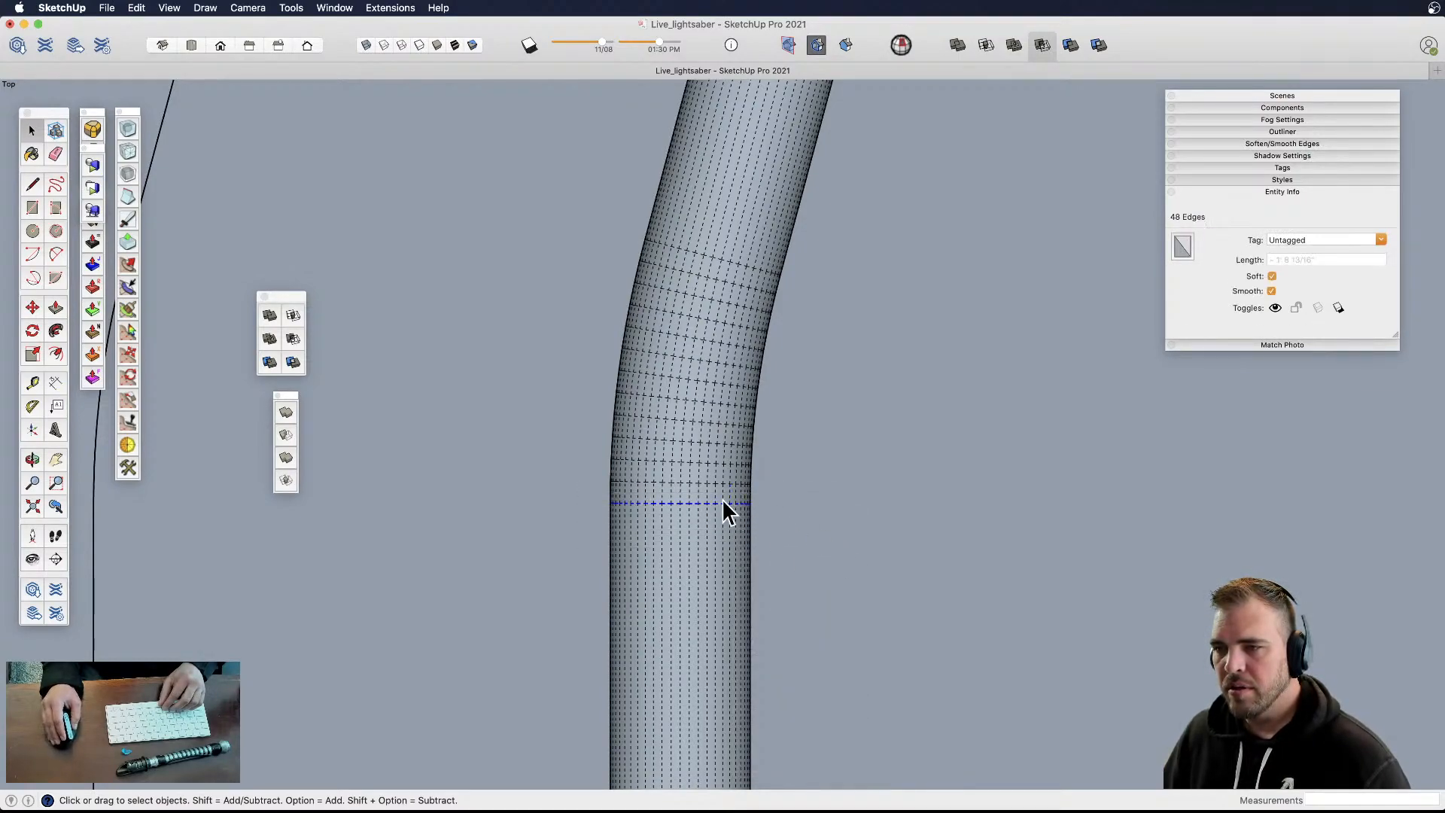
right_click(714, 504)
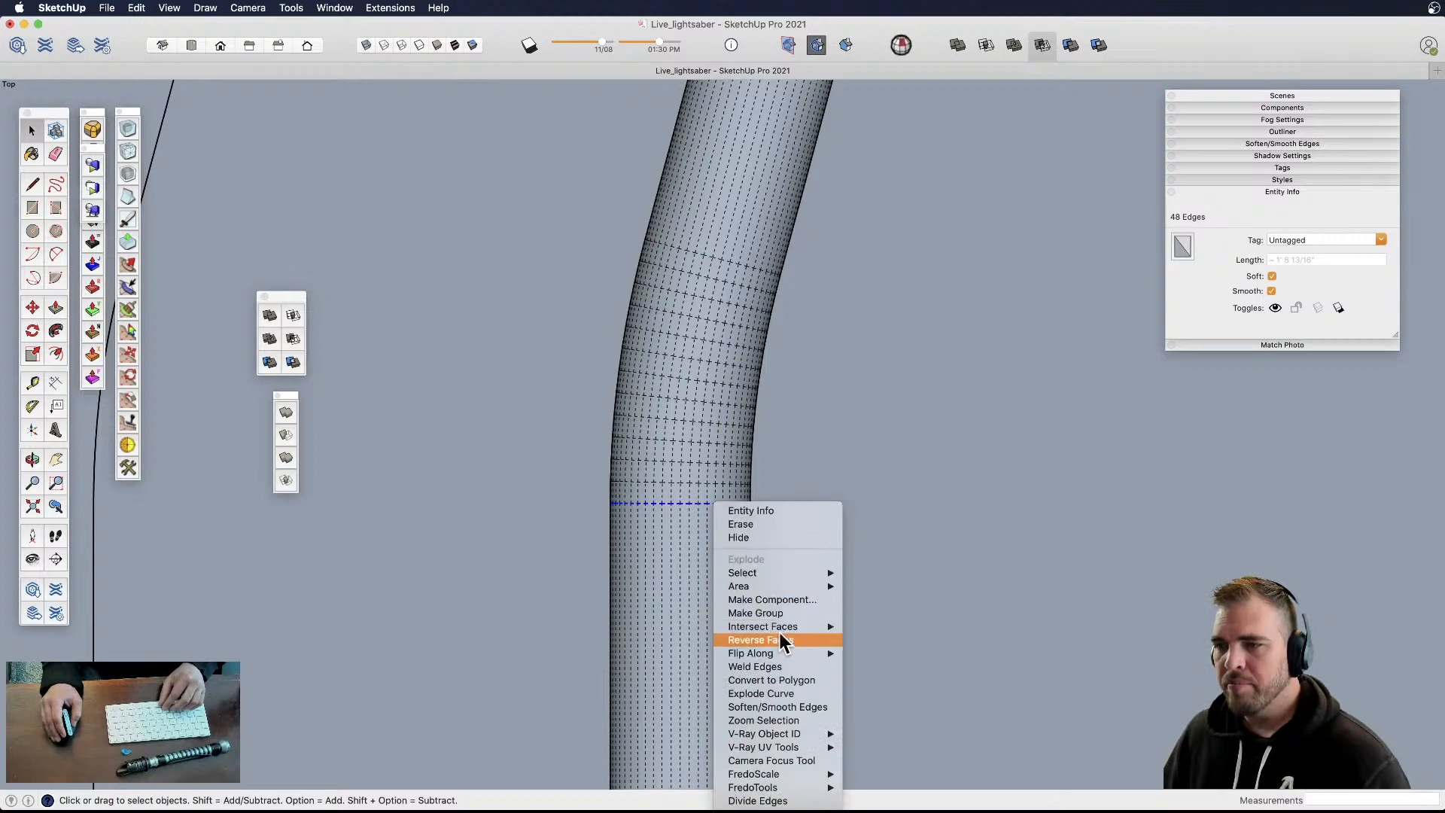
click(796, 666)
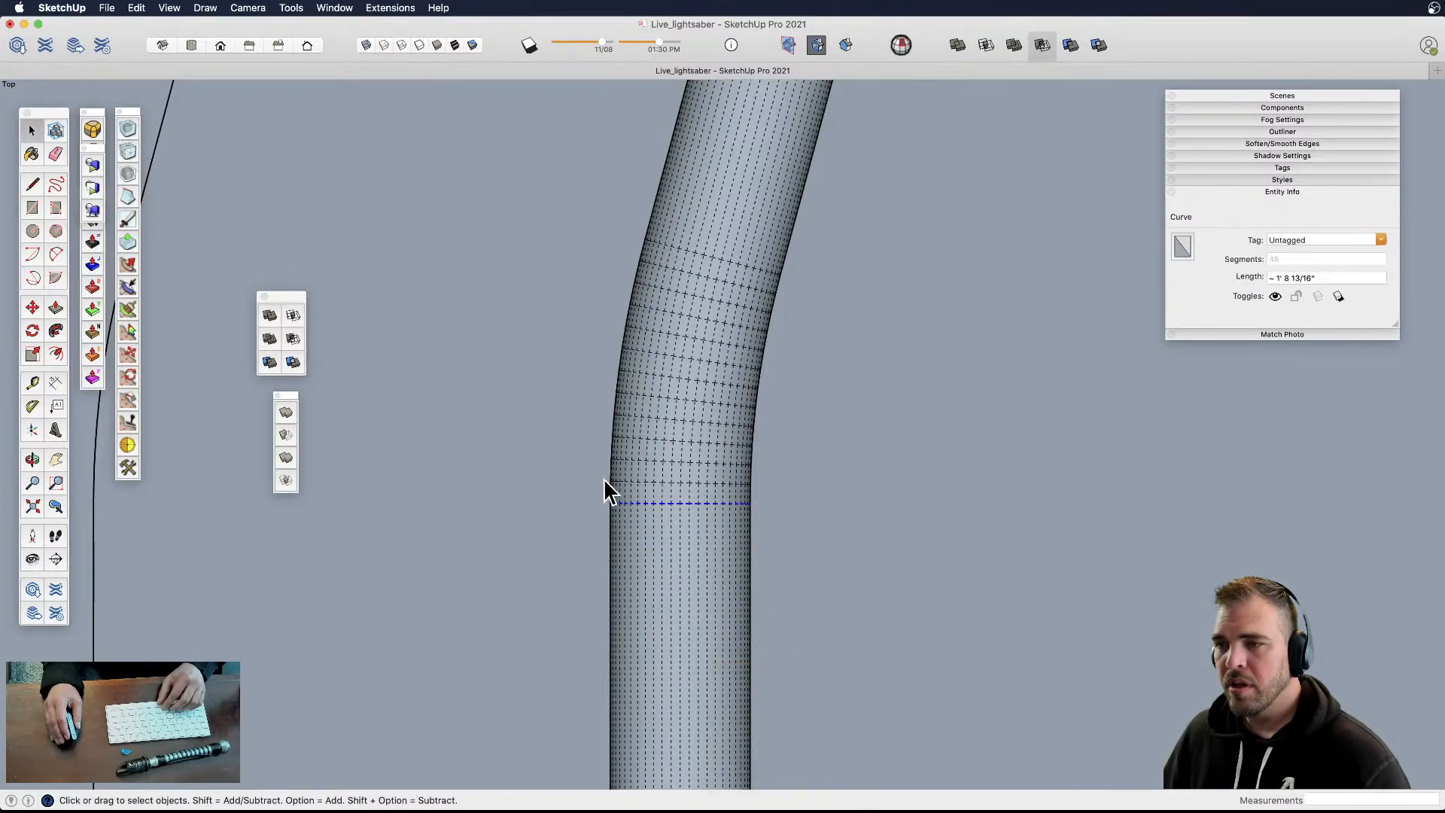
- Select the next hidden ring up the bend, weld its edges, and reselect the first ring to check it
key(super+z)
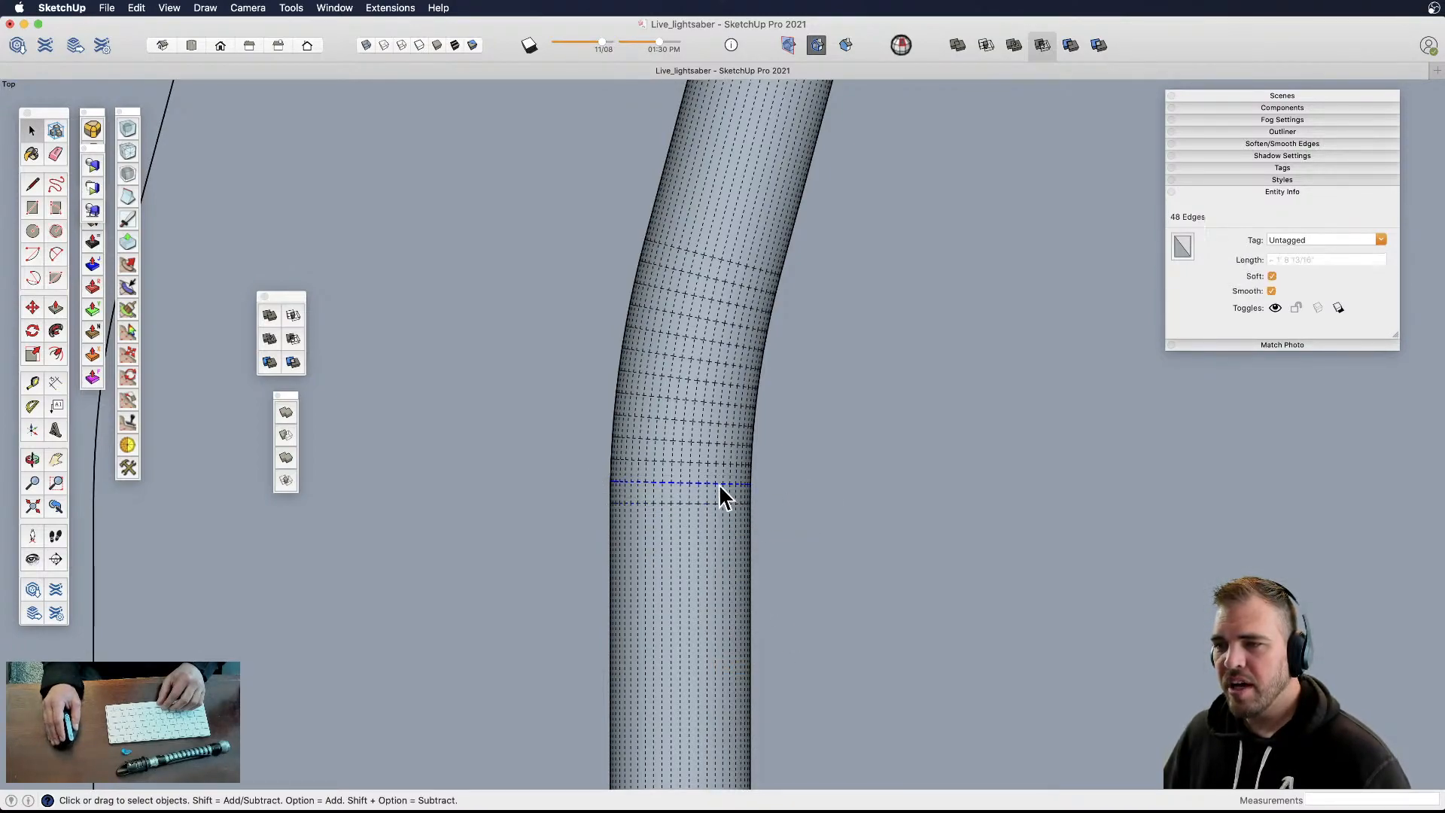
right_click(711, 485)
click(780, 645)
click(810, 520)
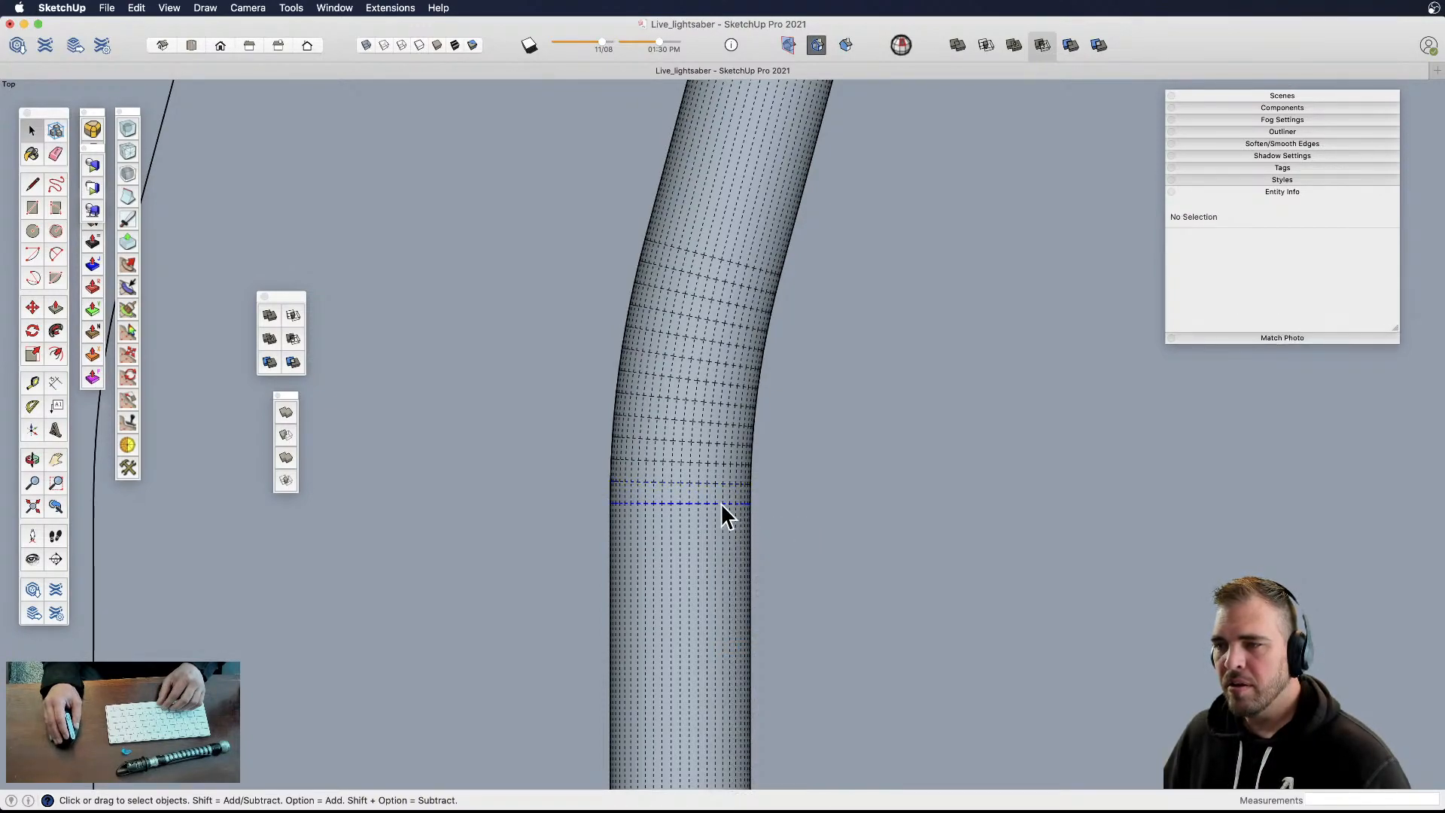
click(720, 503)
- Select a band of three adjacent hidden rings on the upper bend, weld its edges together and reselect the band
drag(538, 348, 790, 455)
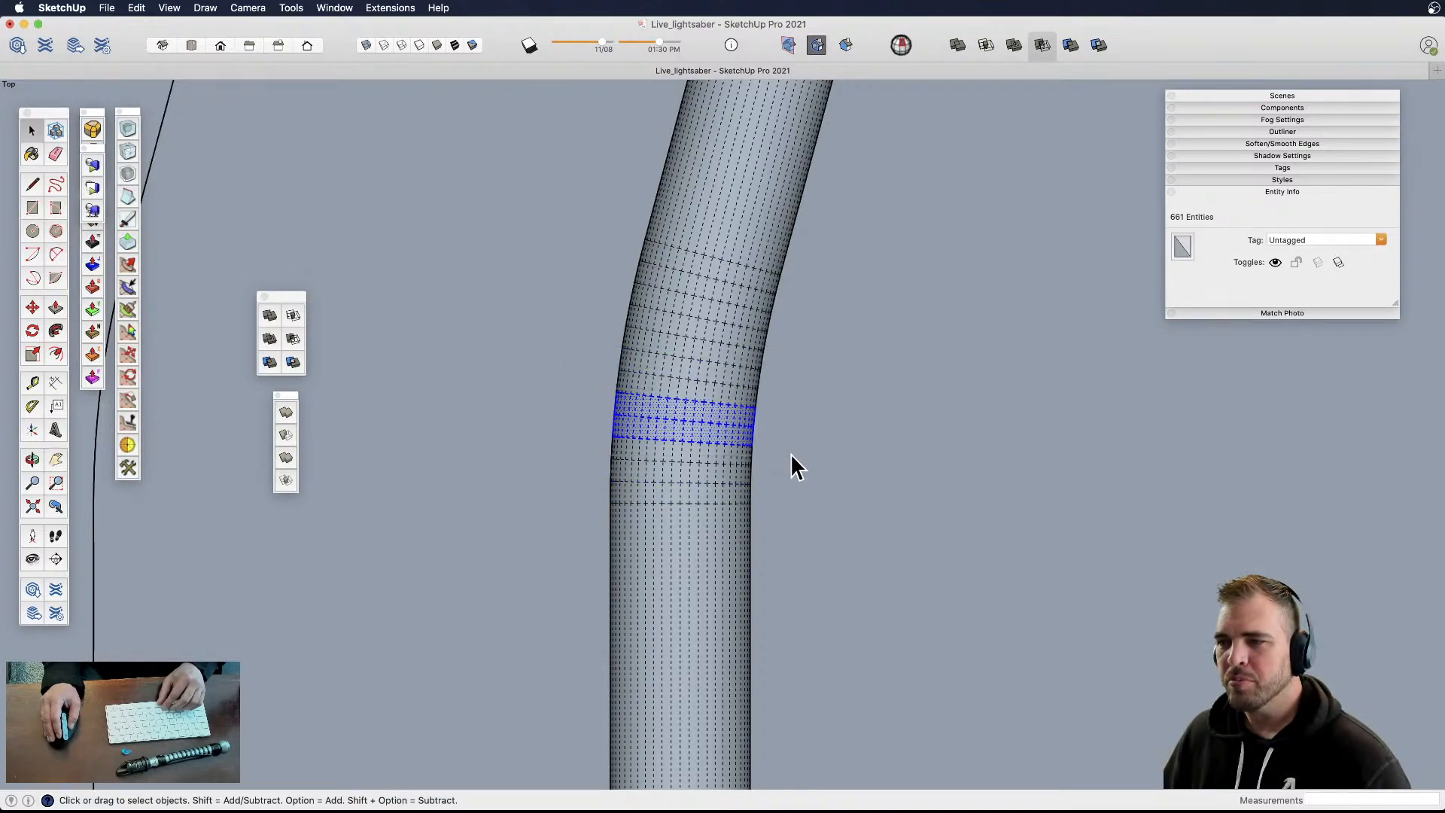
right_click(708, 424)
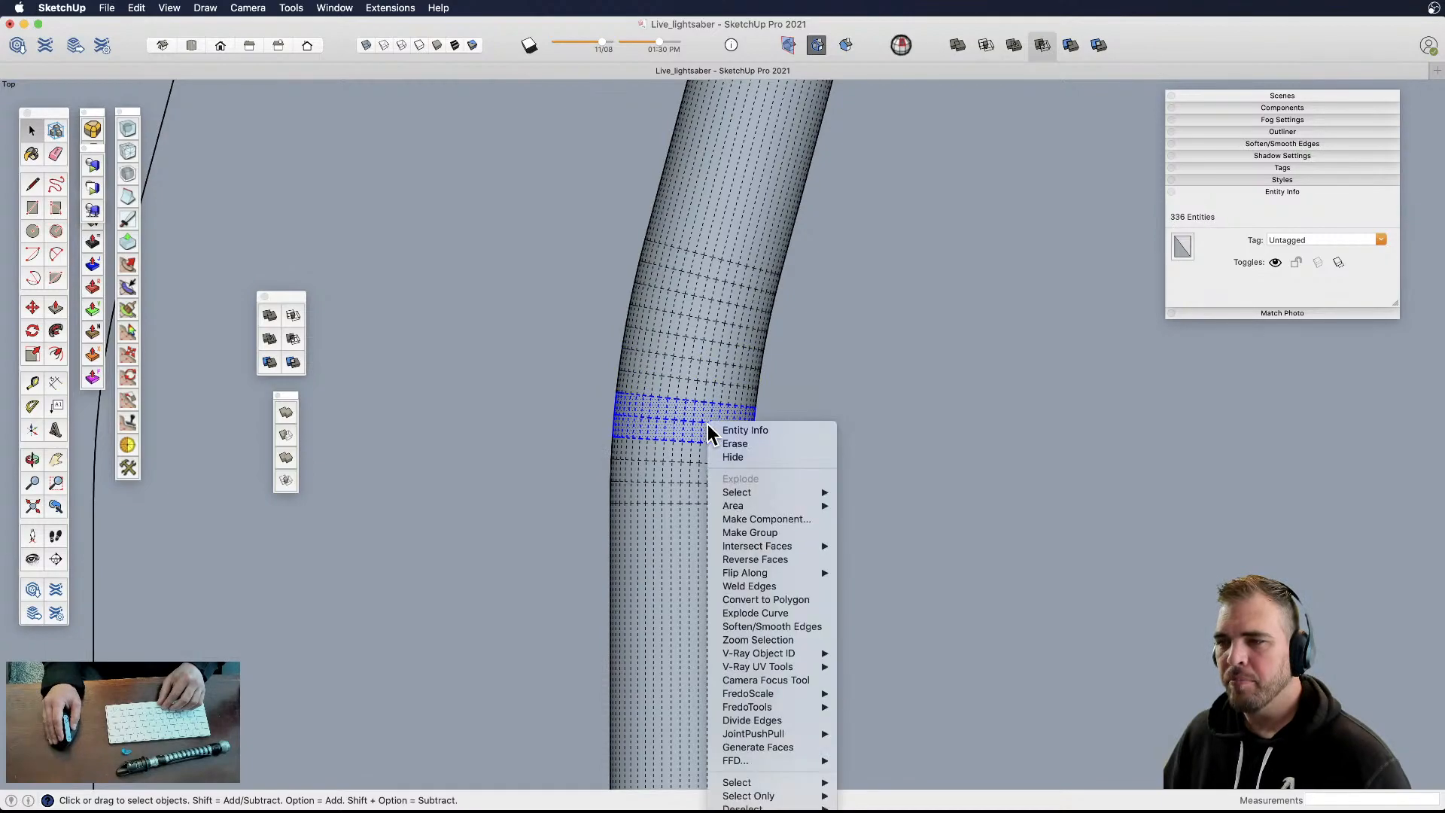
click(768, 592)
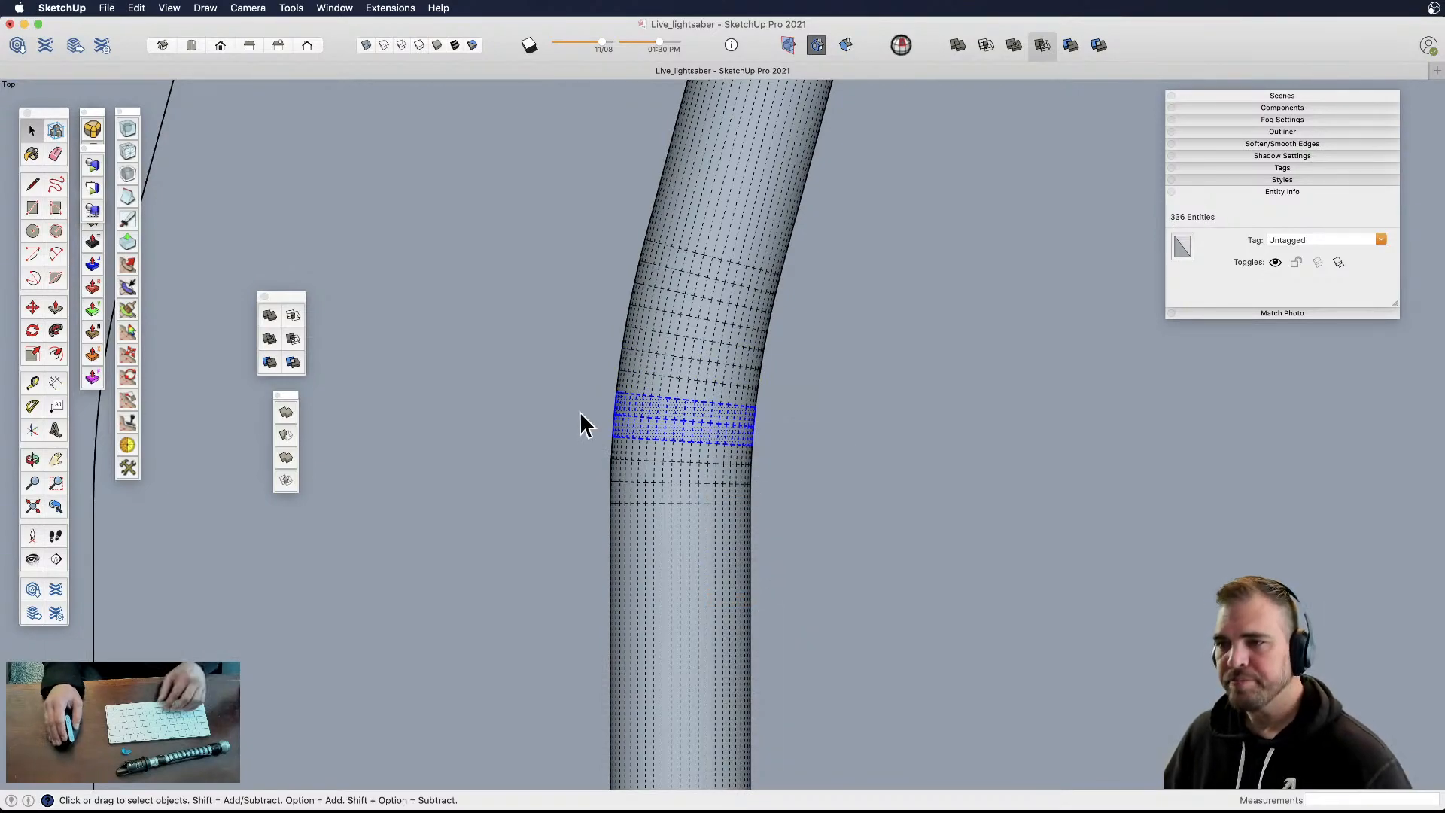
drag(589, 389, 793, 455)
drag(691, 448, 786, 453)
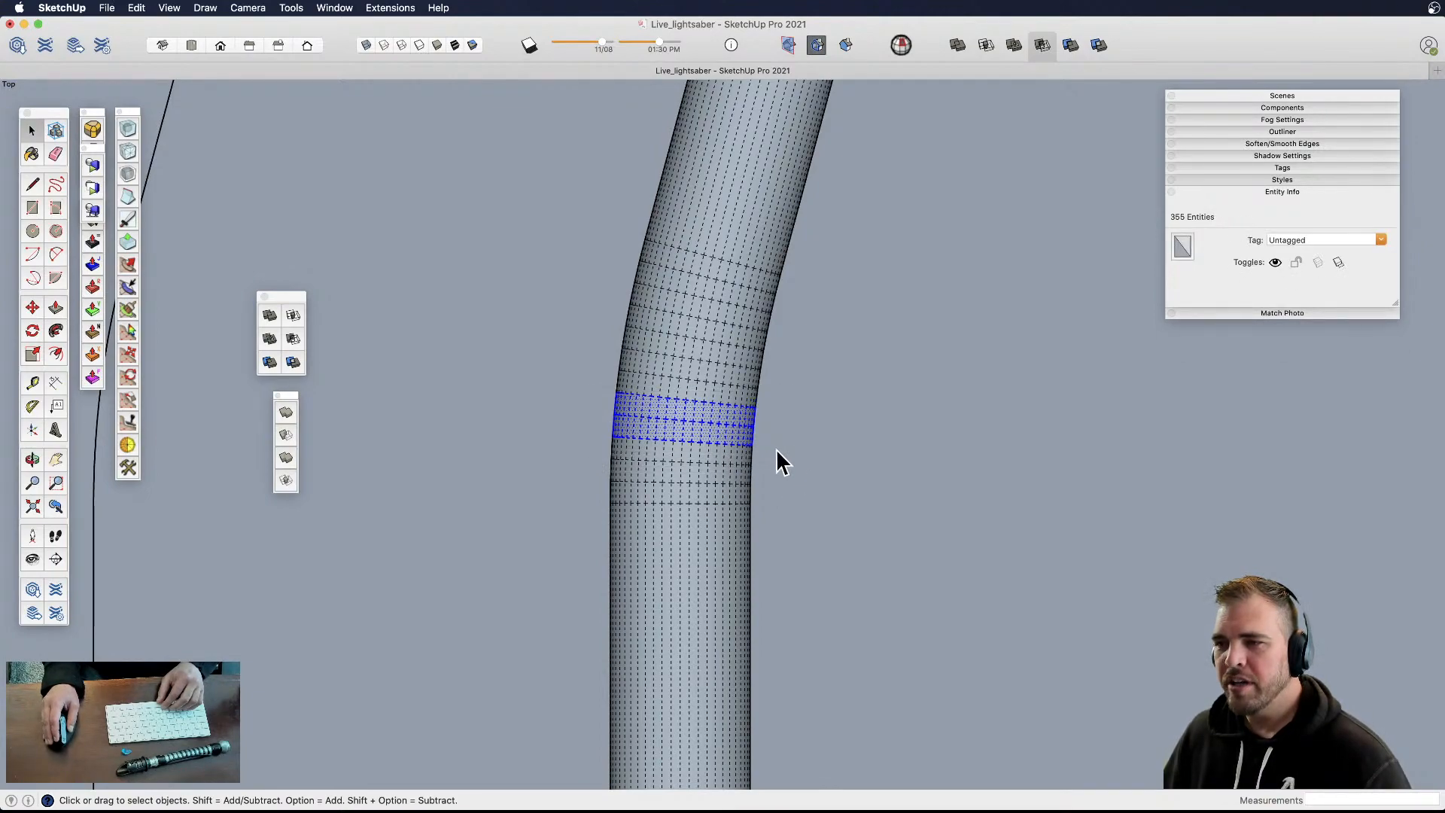
- Weld the edges of the selected three-ring band on the upper bend and reselect its lowest ring to check it
right_click(712, 426)
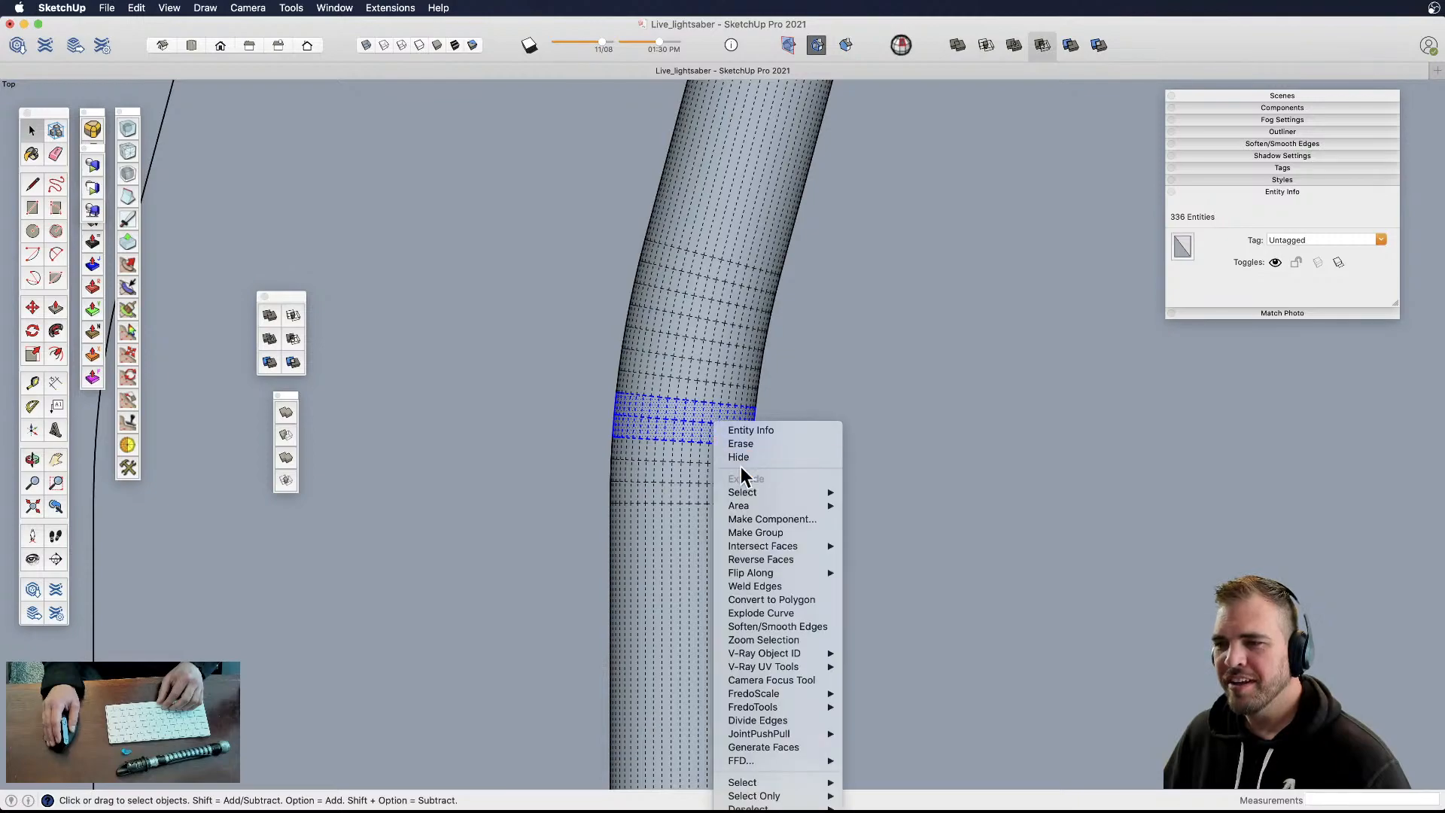
click(766, 584)
click(708, 445)
scroll(707, 445, up, 2)
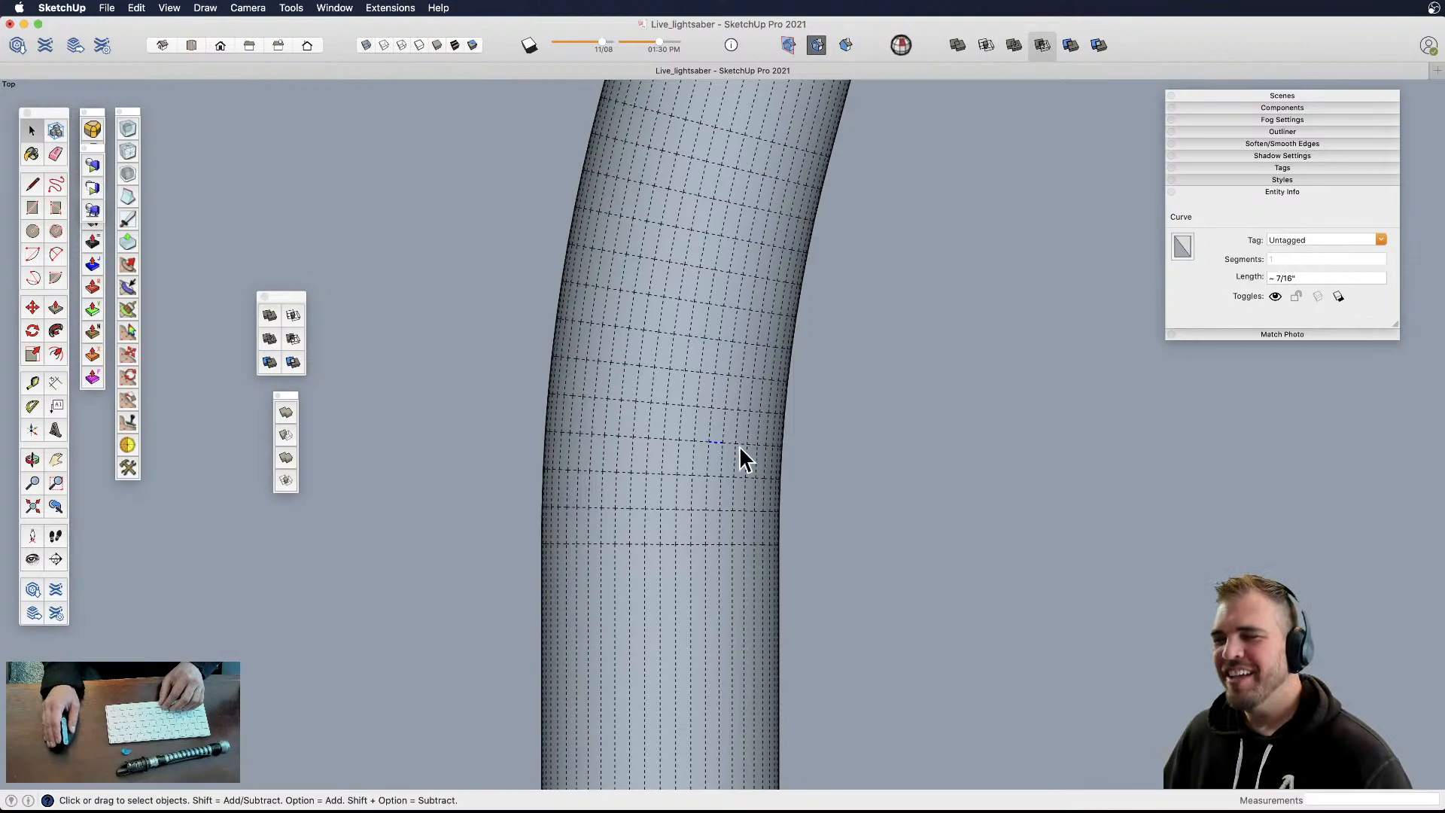
- Select the whole tube, clear the selection, and examine it from the other side with hidden geometry off and on again
scroll(741, 588, down, 8)
middle_drag(749, 643, 574, 381)
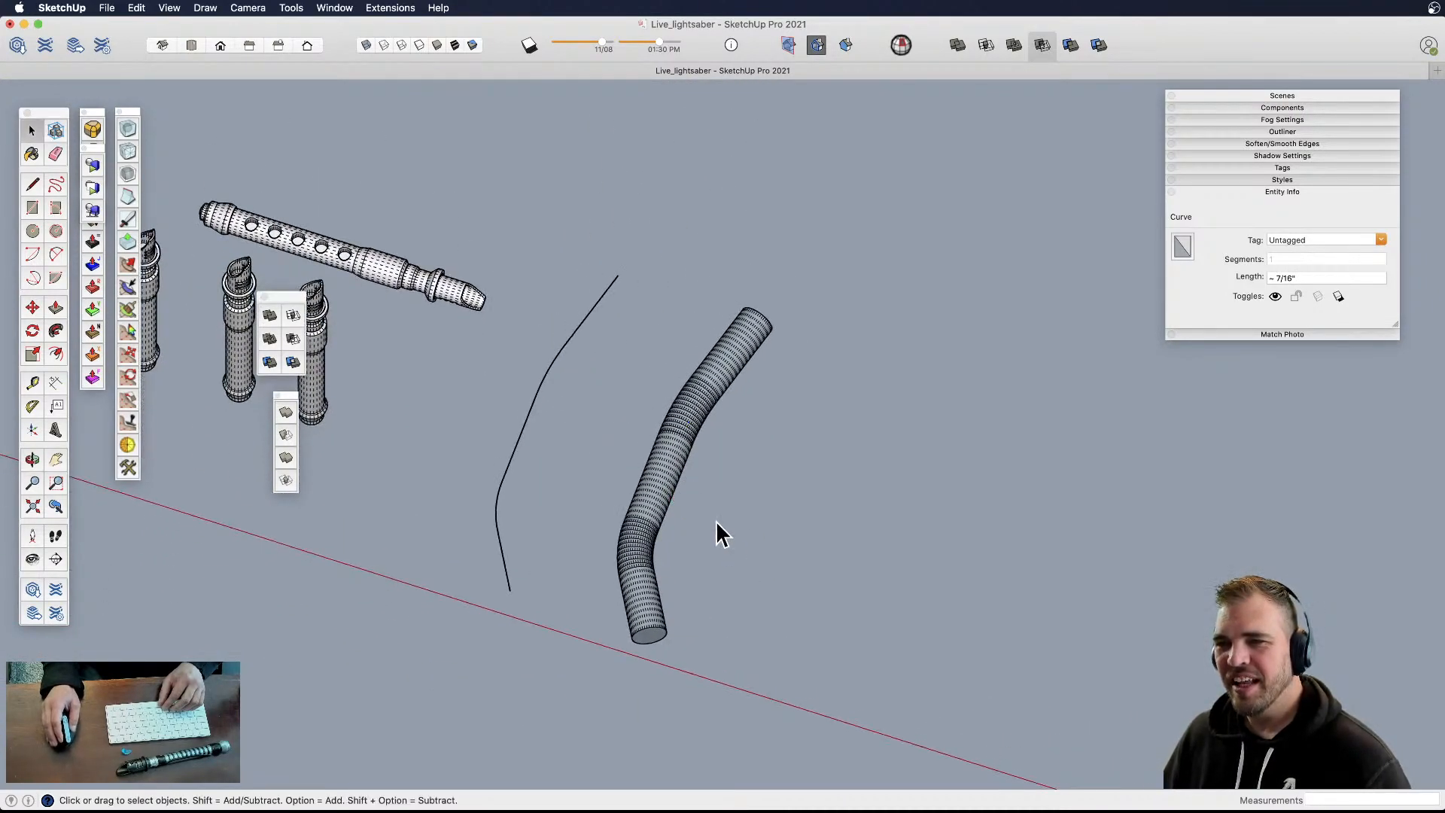
click(714, 543)
scroll(729, 520, up, 3)
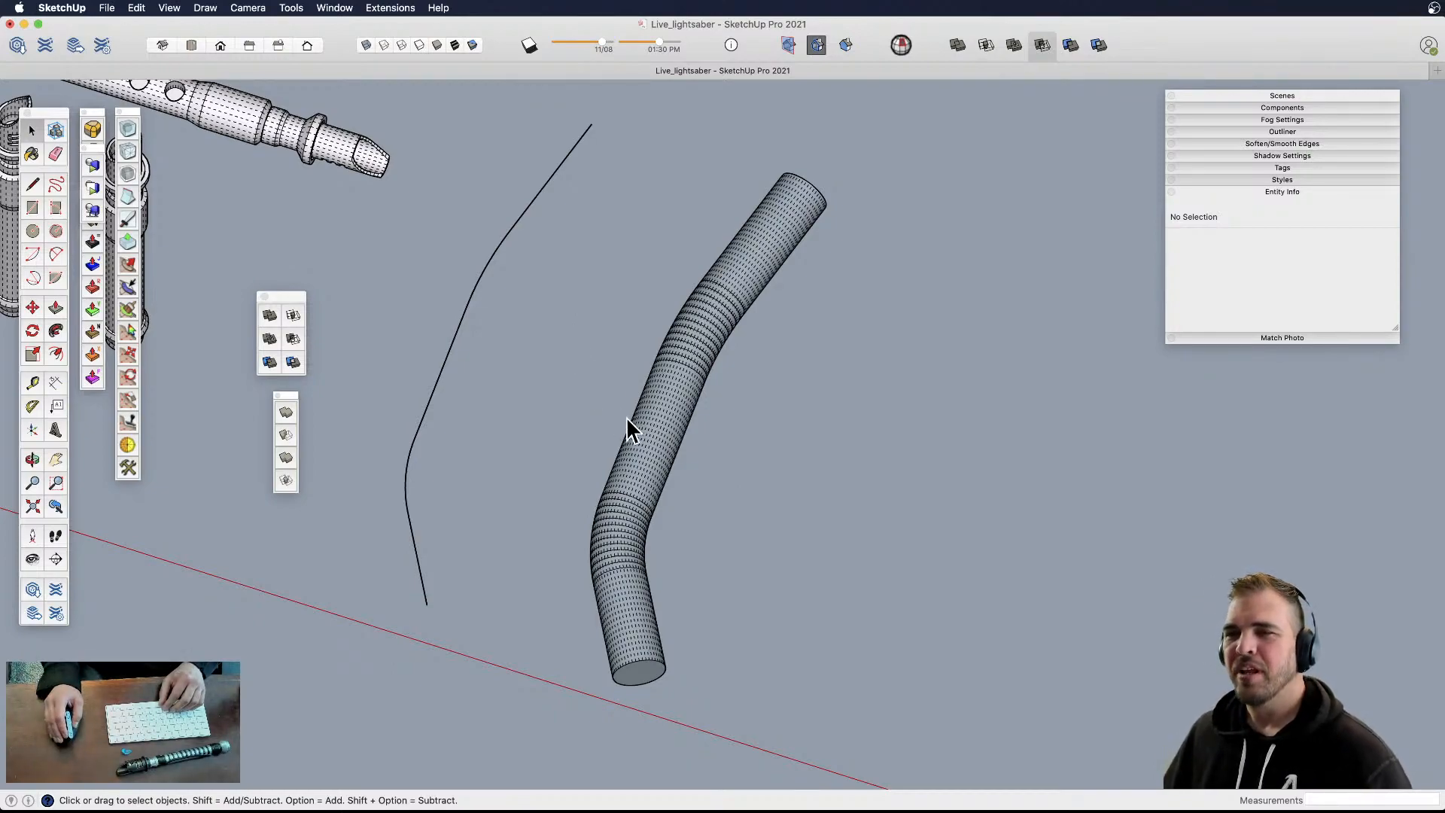
middle_drag(723, 485, 684, 444)
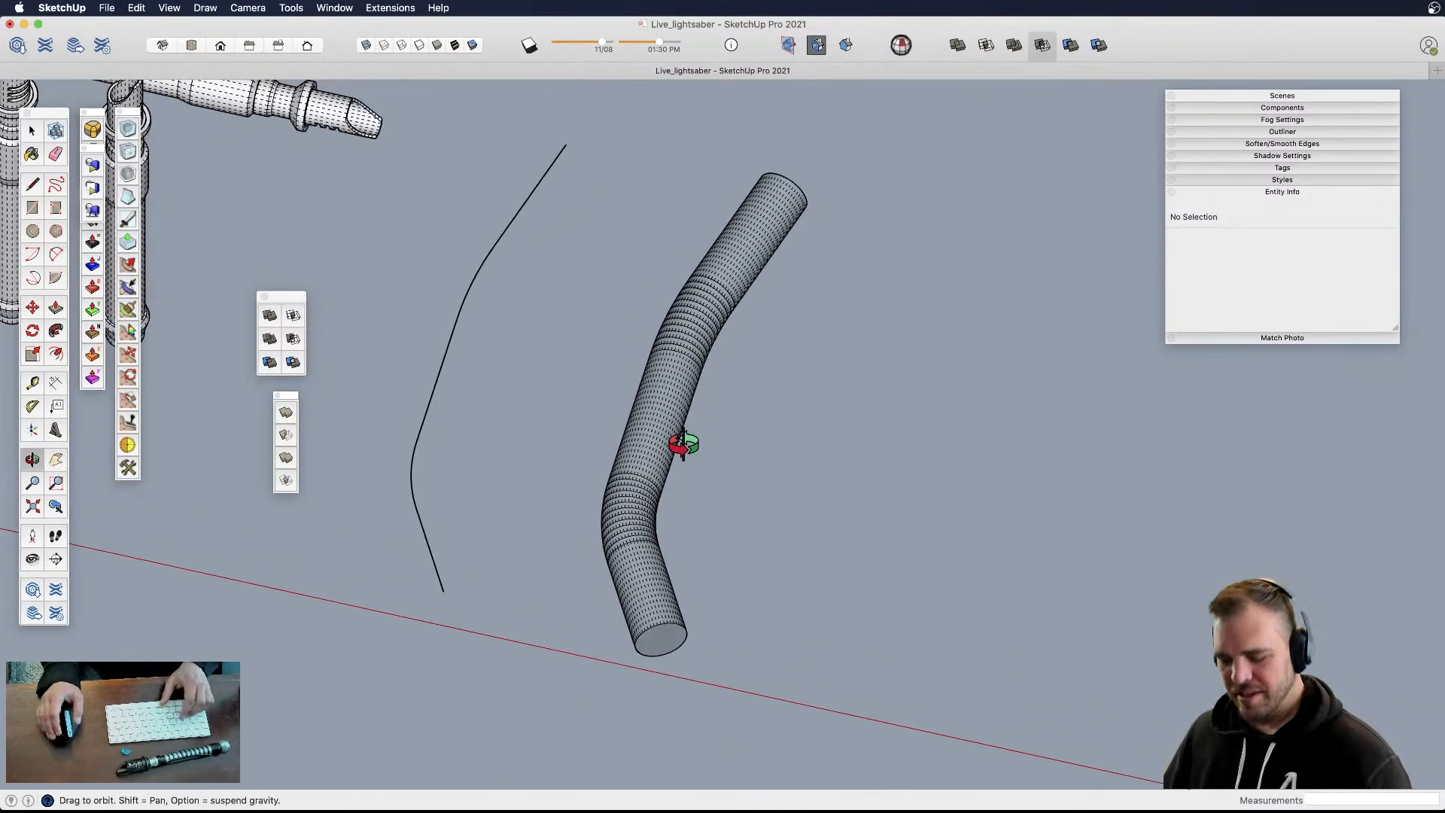
triple_click(662, 408)
click(745, 468)
middle_drag(745, 468, 428, 411)
drag(865, 483, 532, 542)
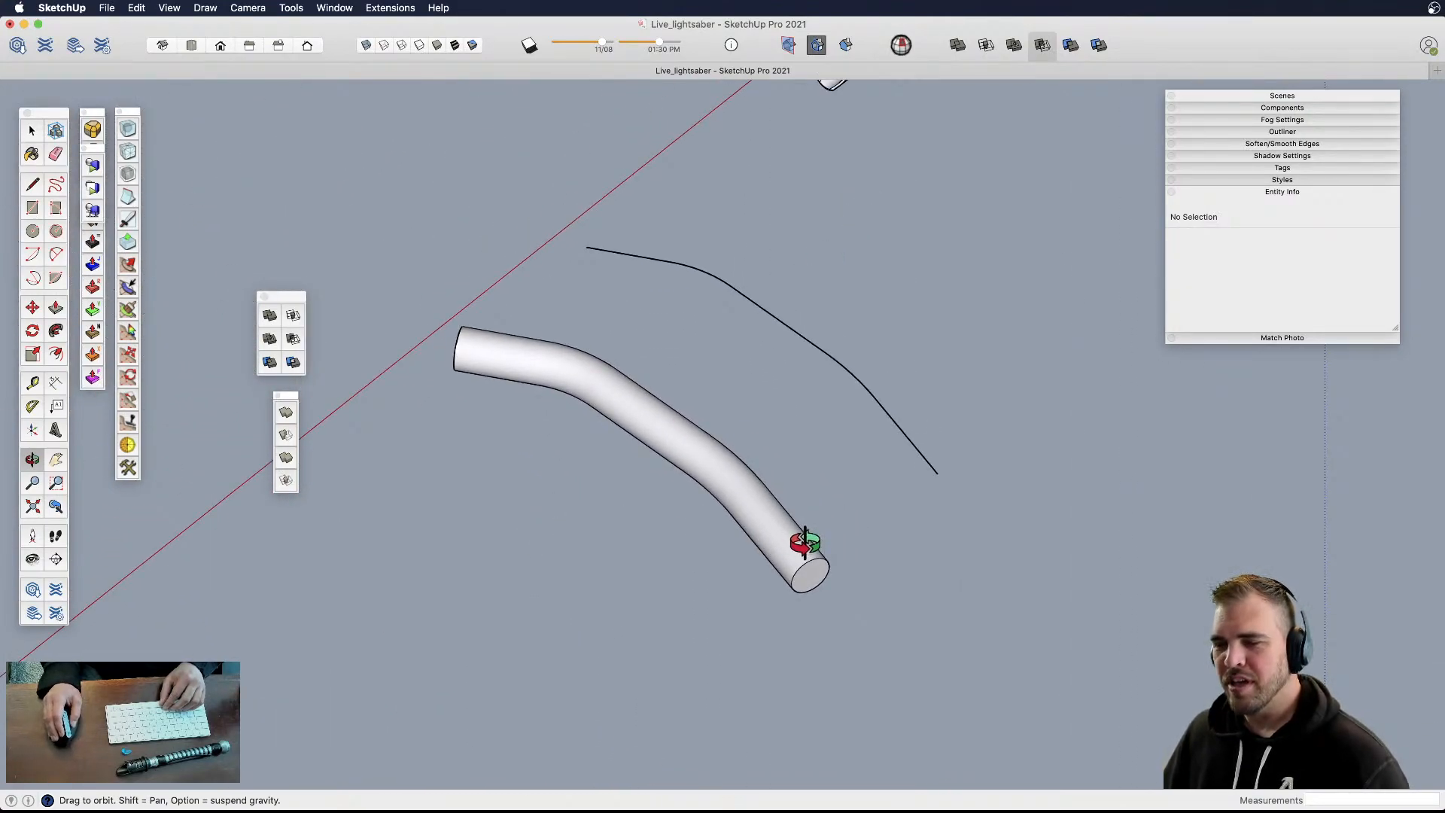
key(shift+h)
- Push the tube's end face farthest from the red axis back toward its bend and delete the leftover end section
scroll(816, 580, up, 5)
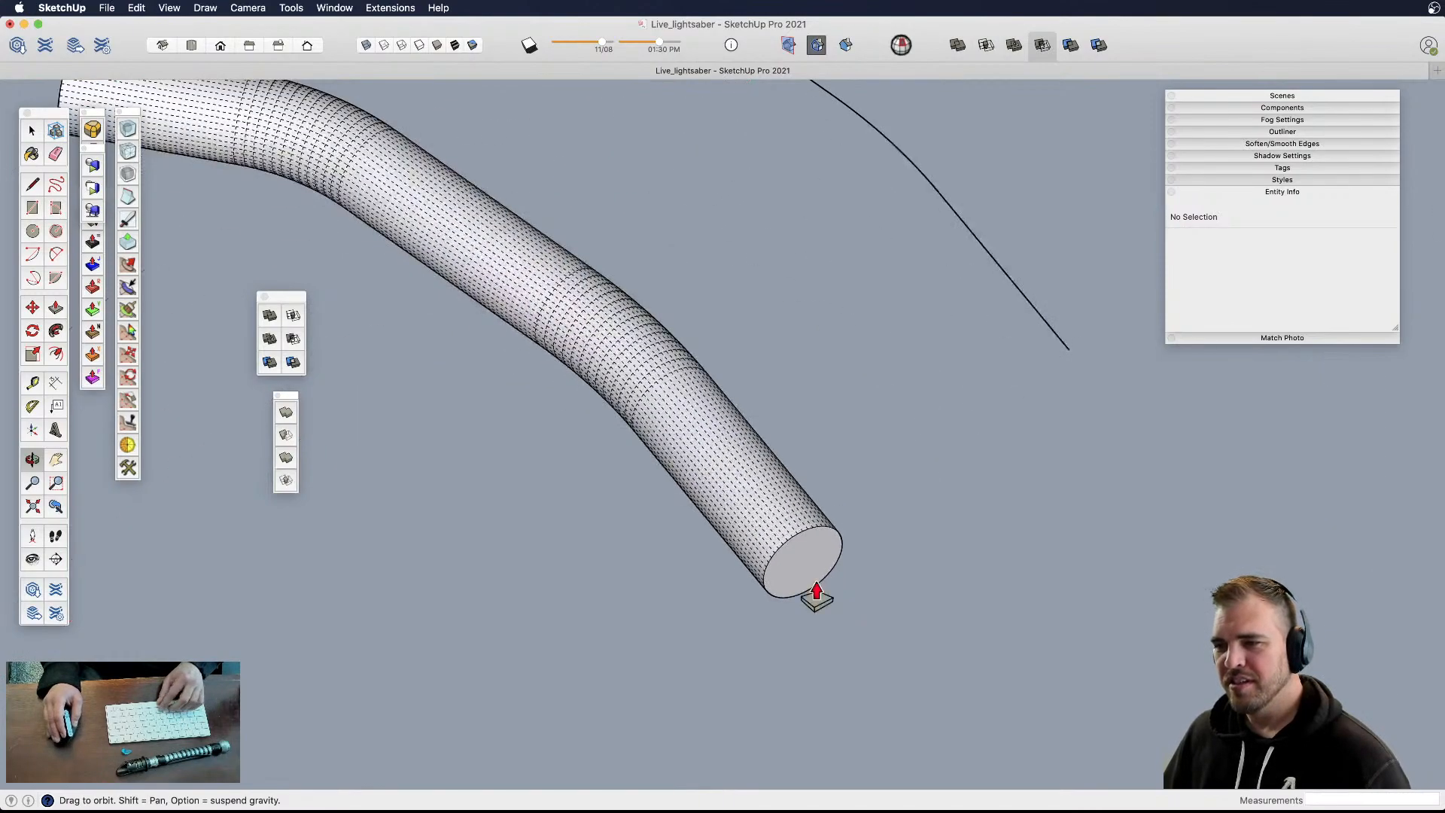
key(p)
click(793, 572)
click(674, 430)
shift+middle_drag(674, 431, 990, 542)
key(space)
drag(1074, 622, 824, 403)
key(Delete)
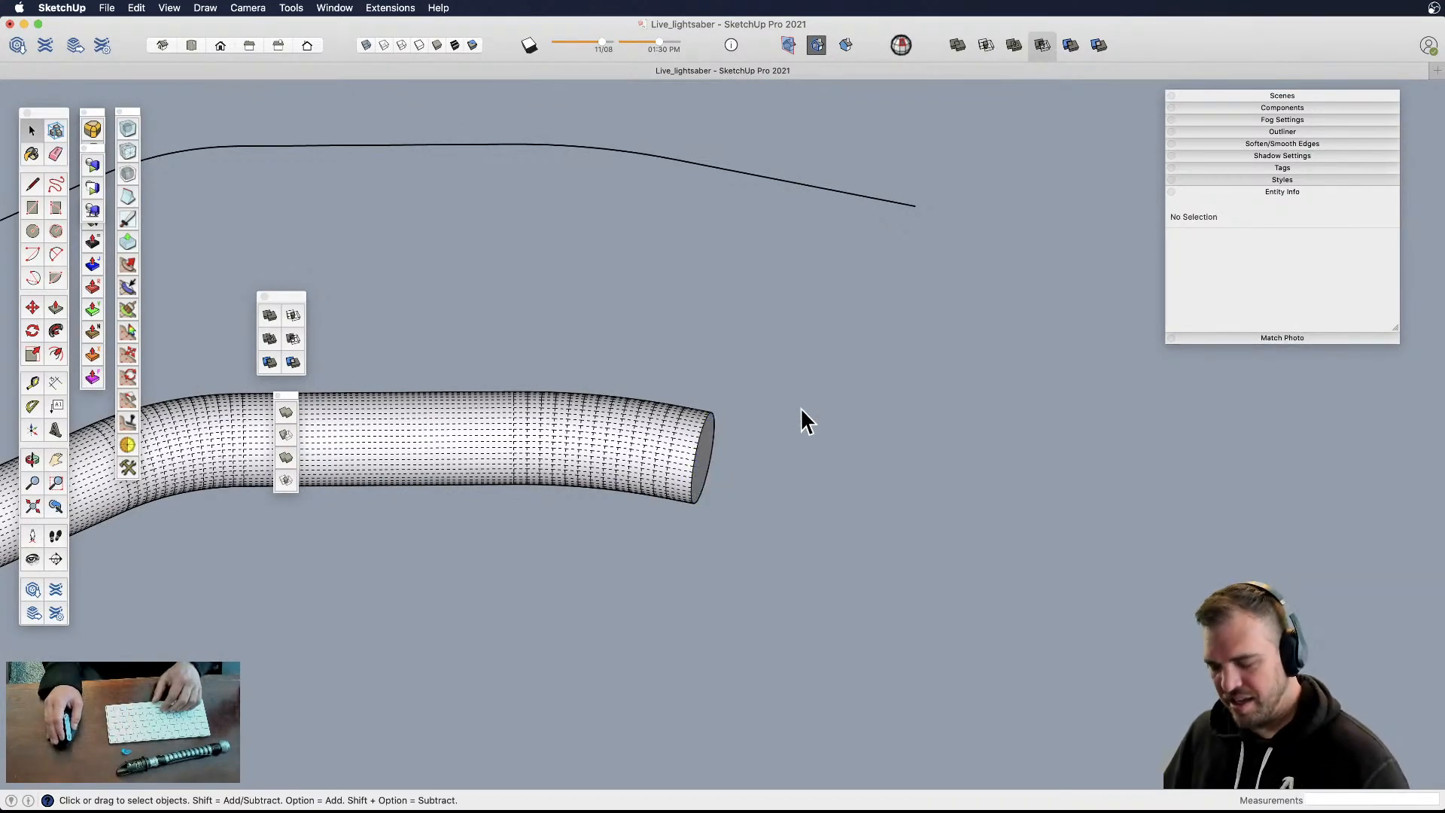
- Pull the shortened far end face back outward with Push/Pull to give that end a straight section
key(p)
click(707, 477)
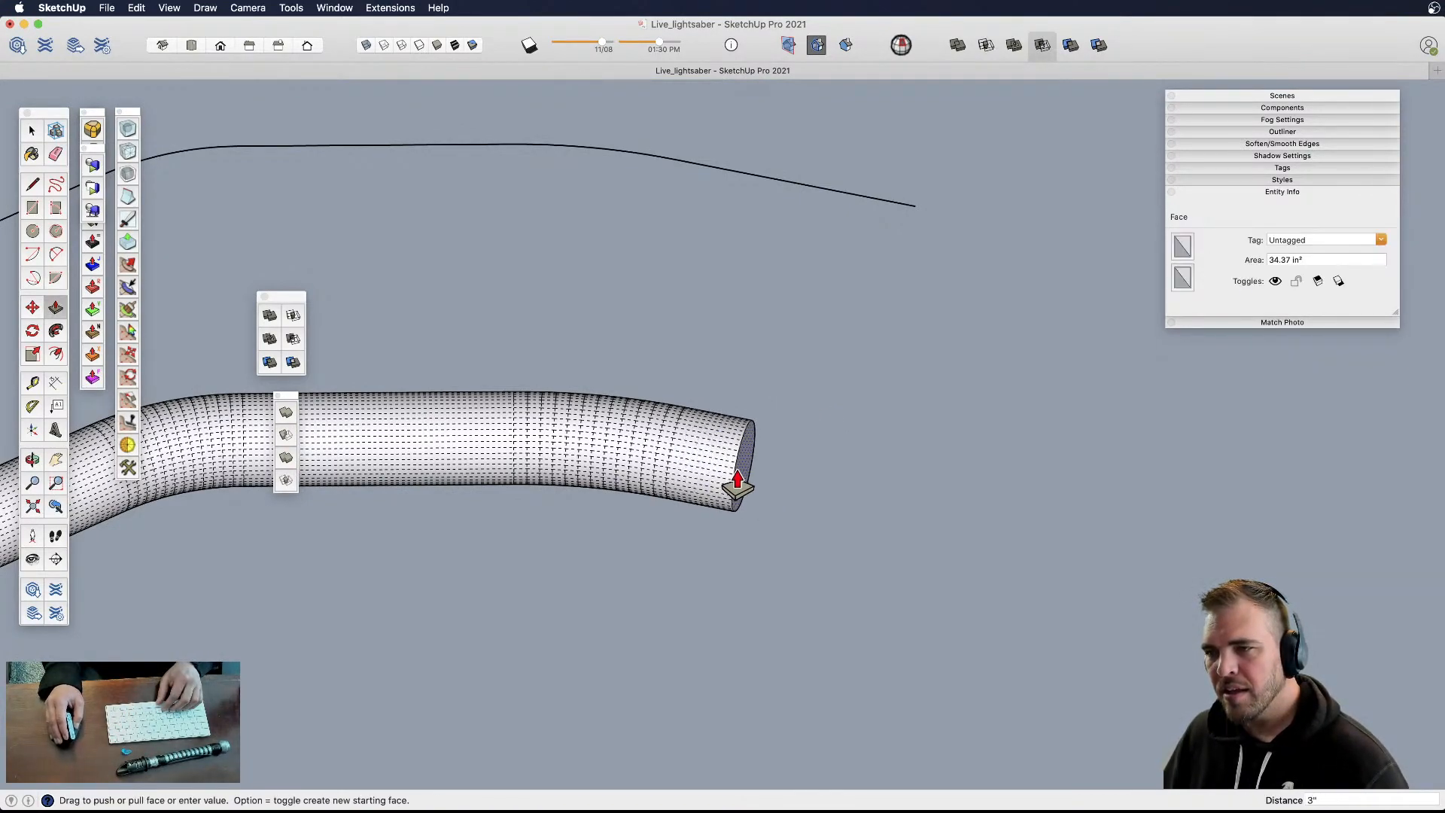
click(798, 510)
- Push the tube's end face nearest the red axis back toward its bend and delete the leftover end section
scroll(802, 514, down, 1)
scroll(802, 514, down, 2)
shift+middle_drag(534, 488, 862, 431)
scroll(639, 460, up, 4)
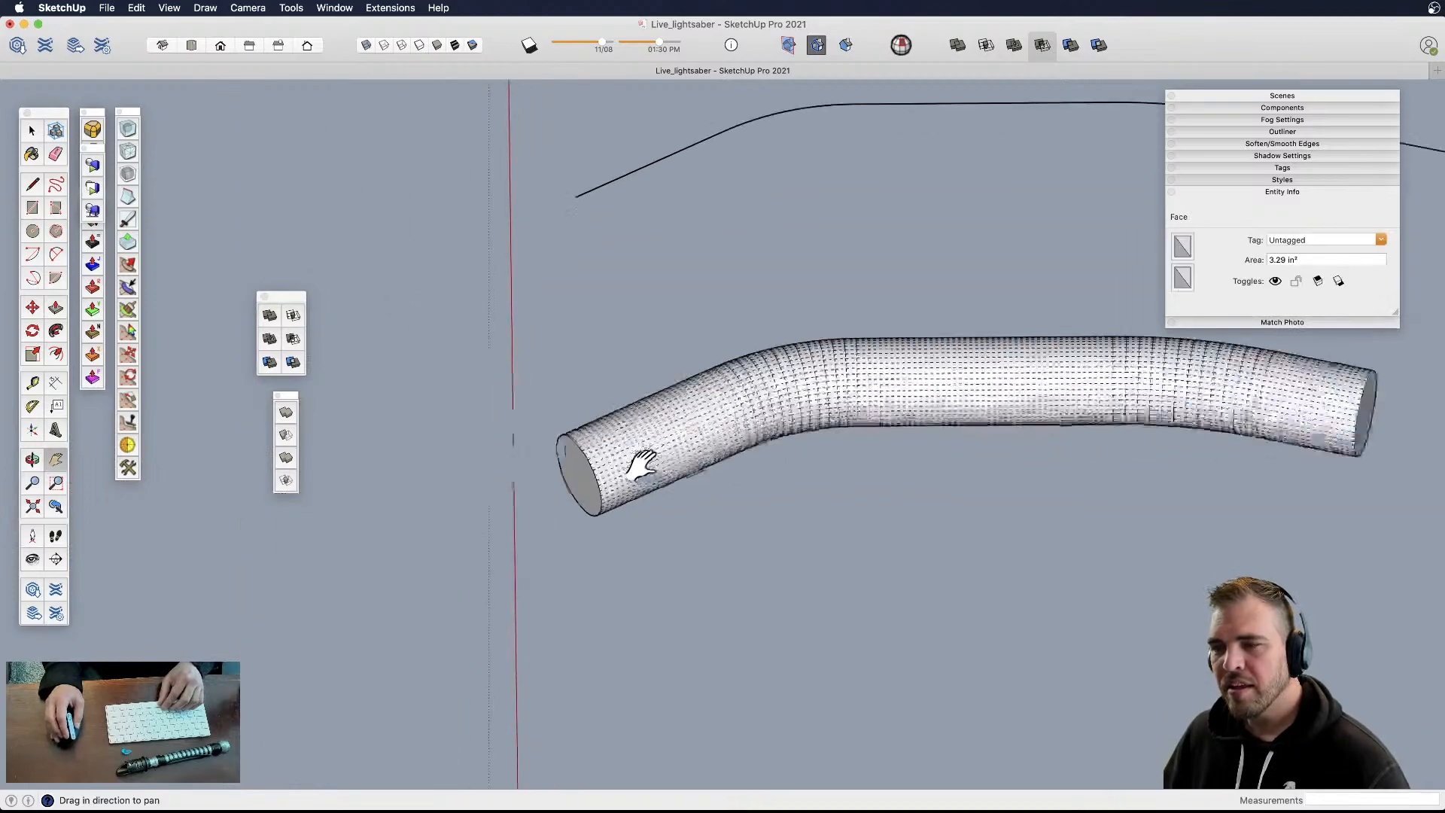
click(552, 497)
click(682, 458)
shift+middle_drag(645, 436, 552, 440)
key(space)
drag(689, 519, 612, 336)
key(Delete)
- Extend the shortened end face nearest the red axis outward by about 3/4" with Push/Pull
shift+middle_drag(740, 490, 871, 490)
key(p)
click(737, 488)
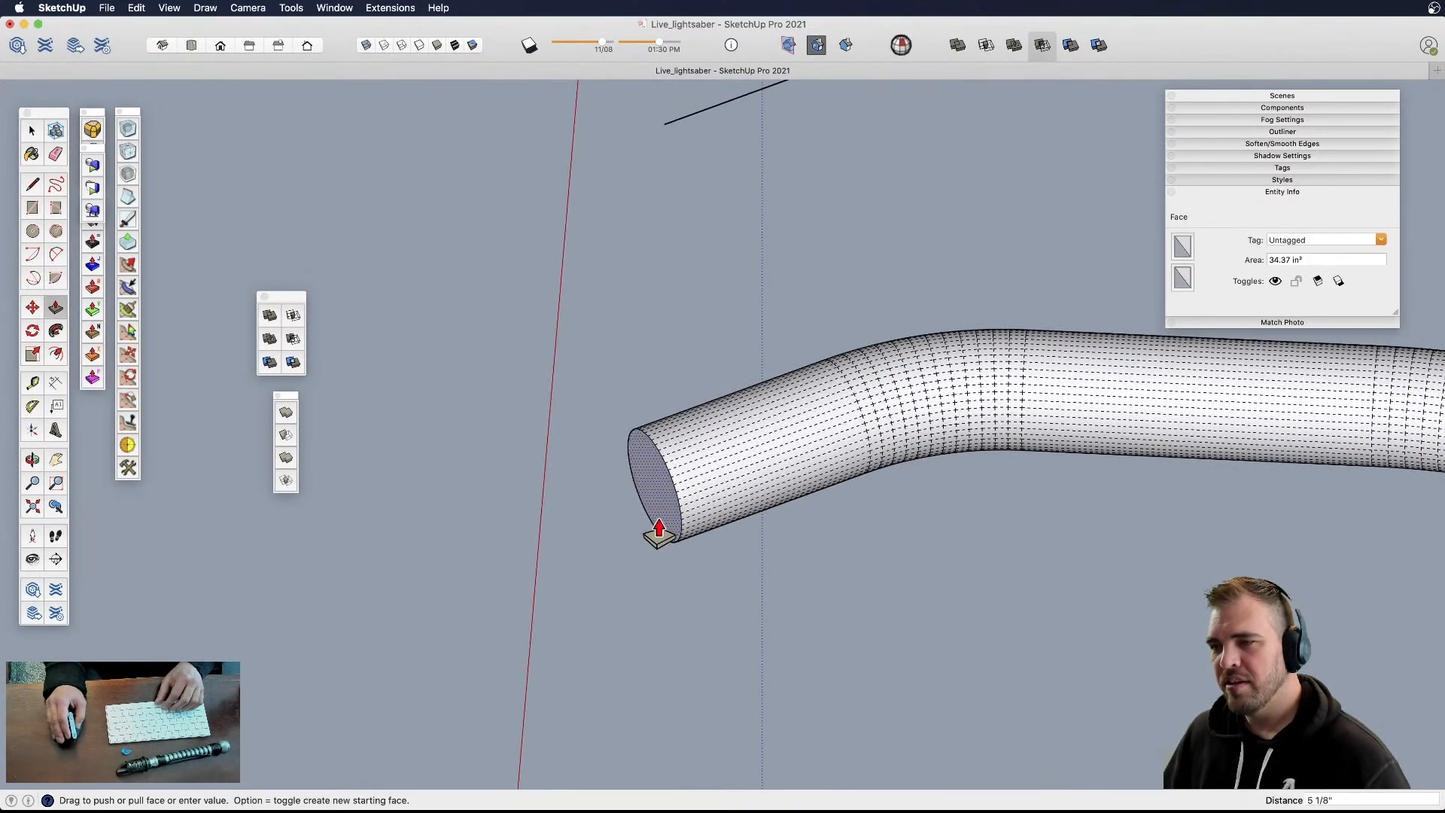
click(731, 533)
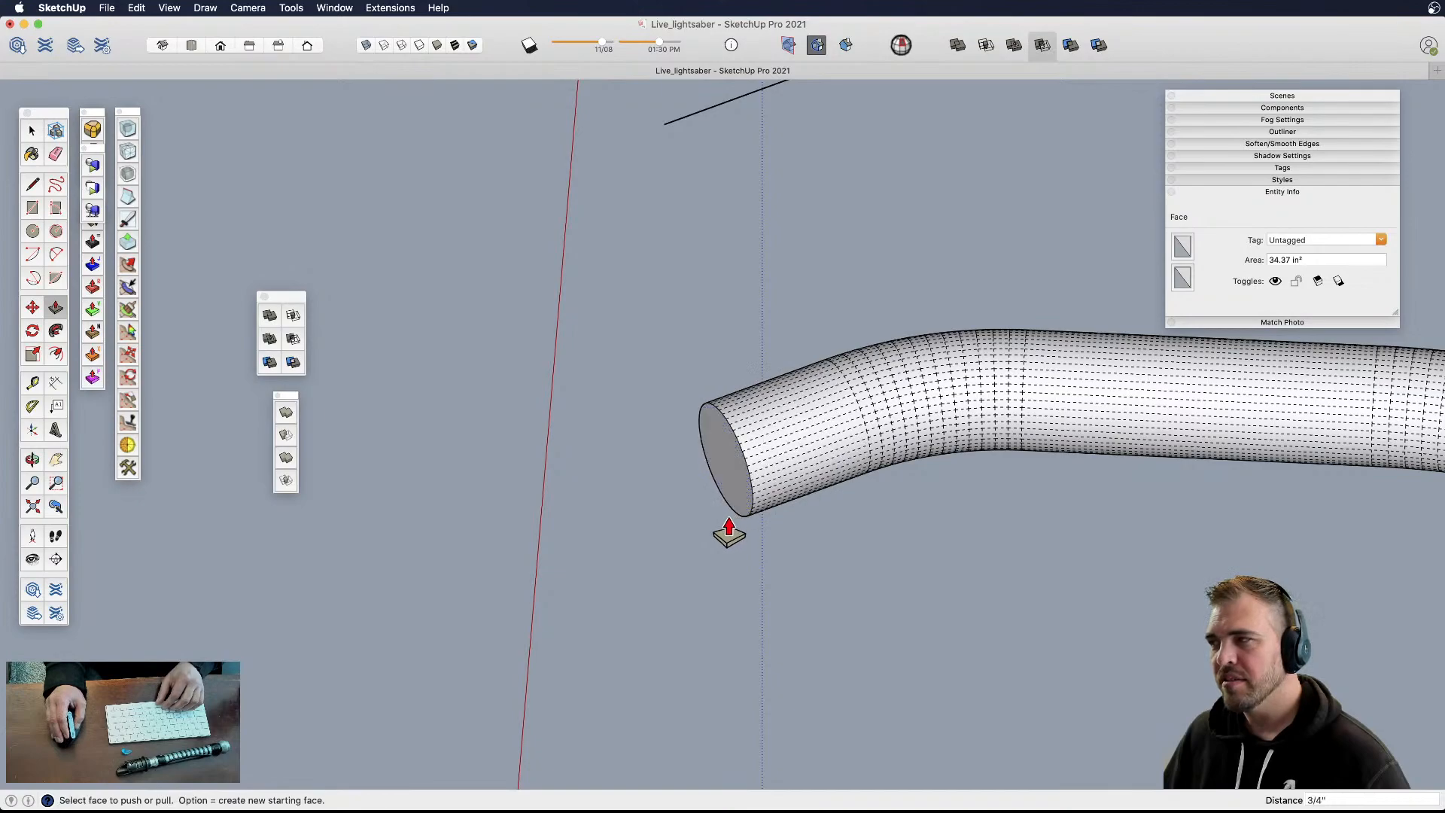
scroll(731, 533, down, 5)
middle_drag(780, 510, 788, 424)
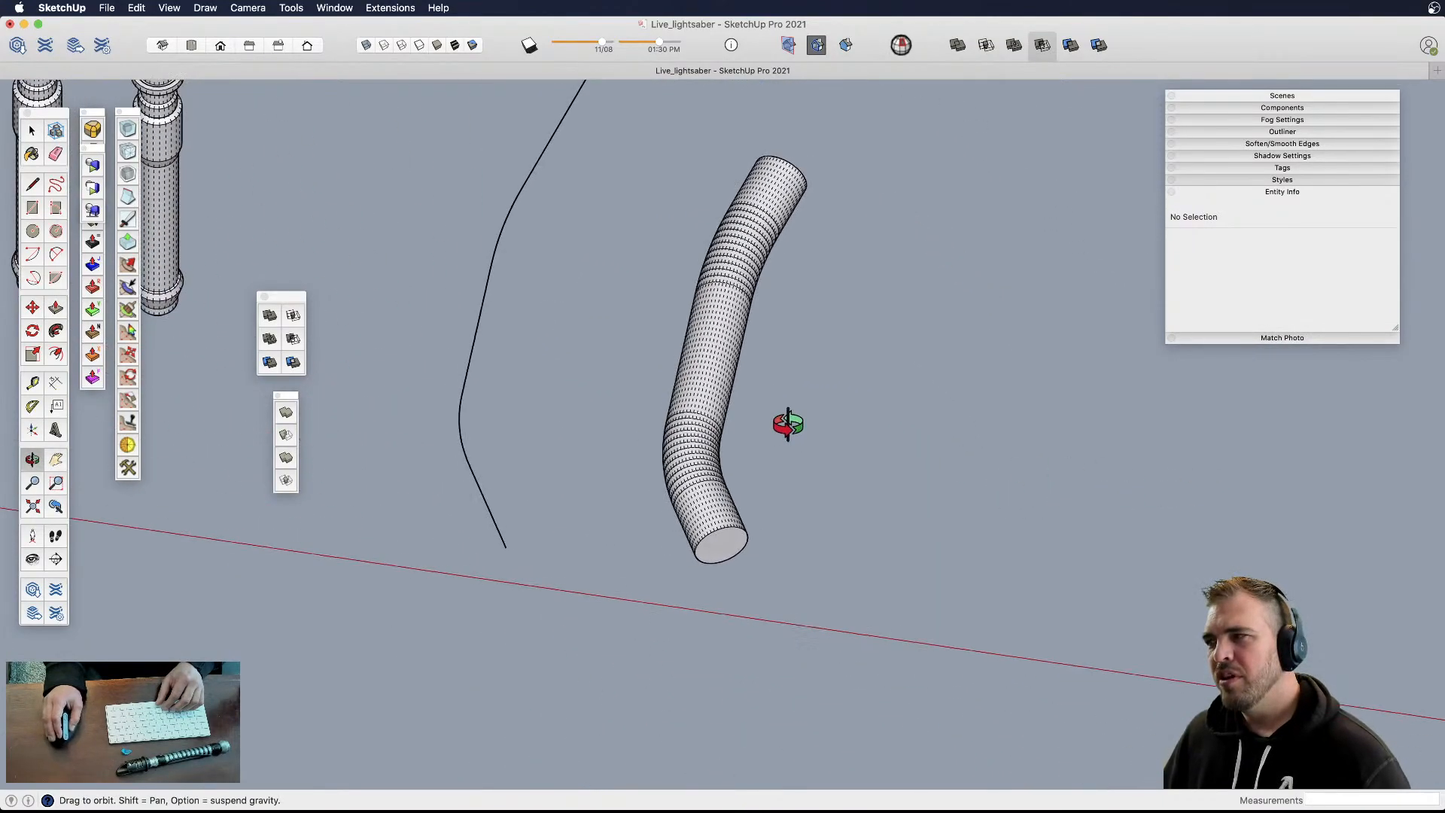
- Turn hidden geometry off and examine the smooth tube and its lower end from several angles
key(h)
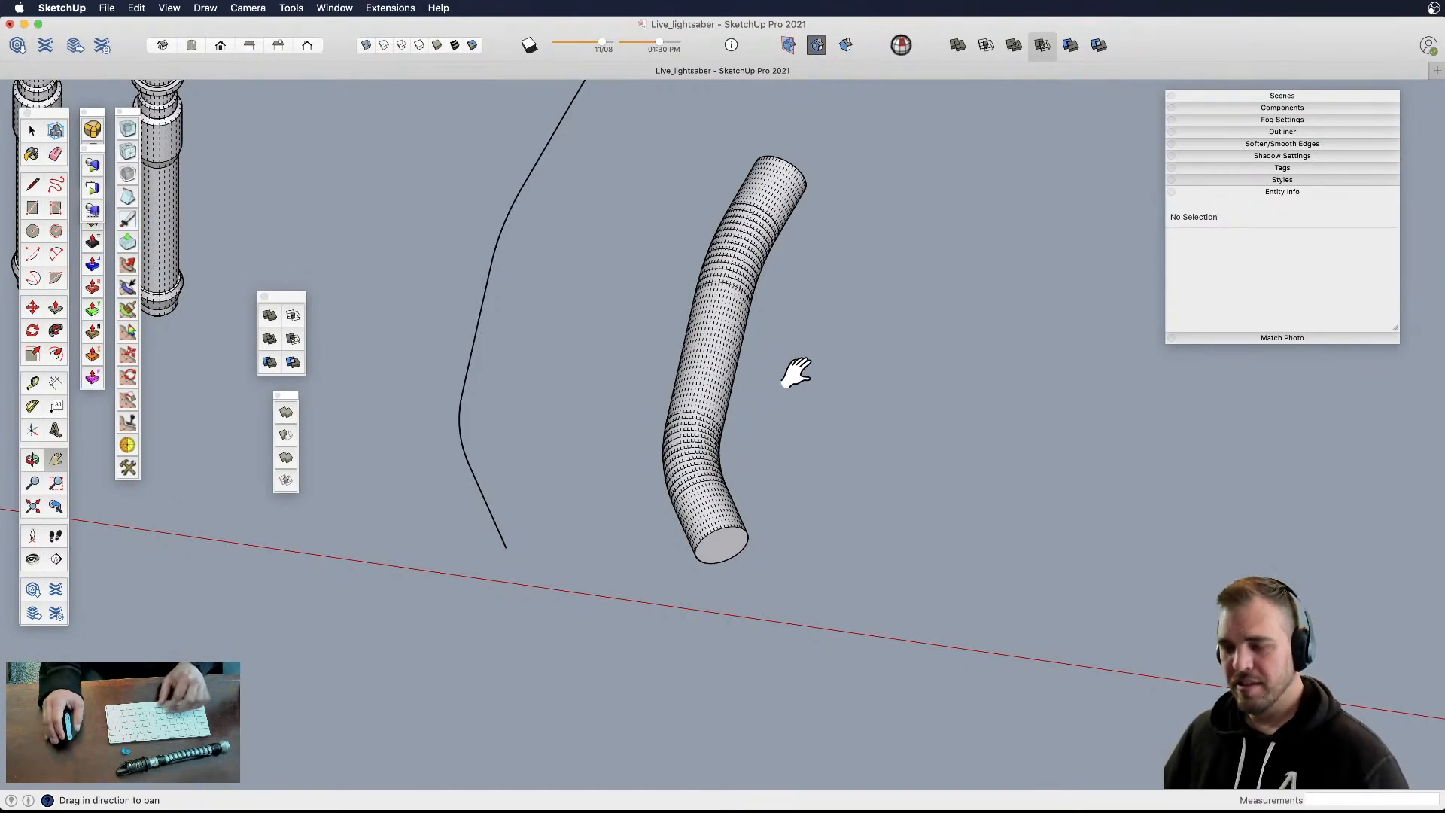
key(alt+h)
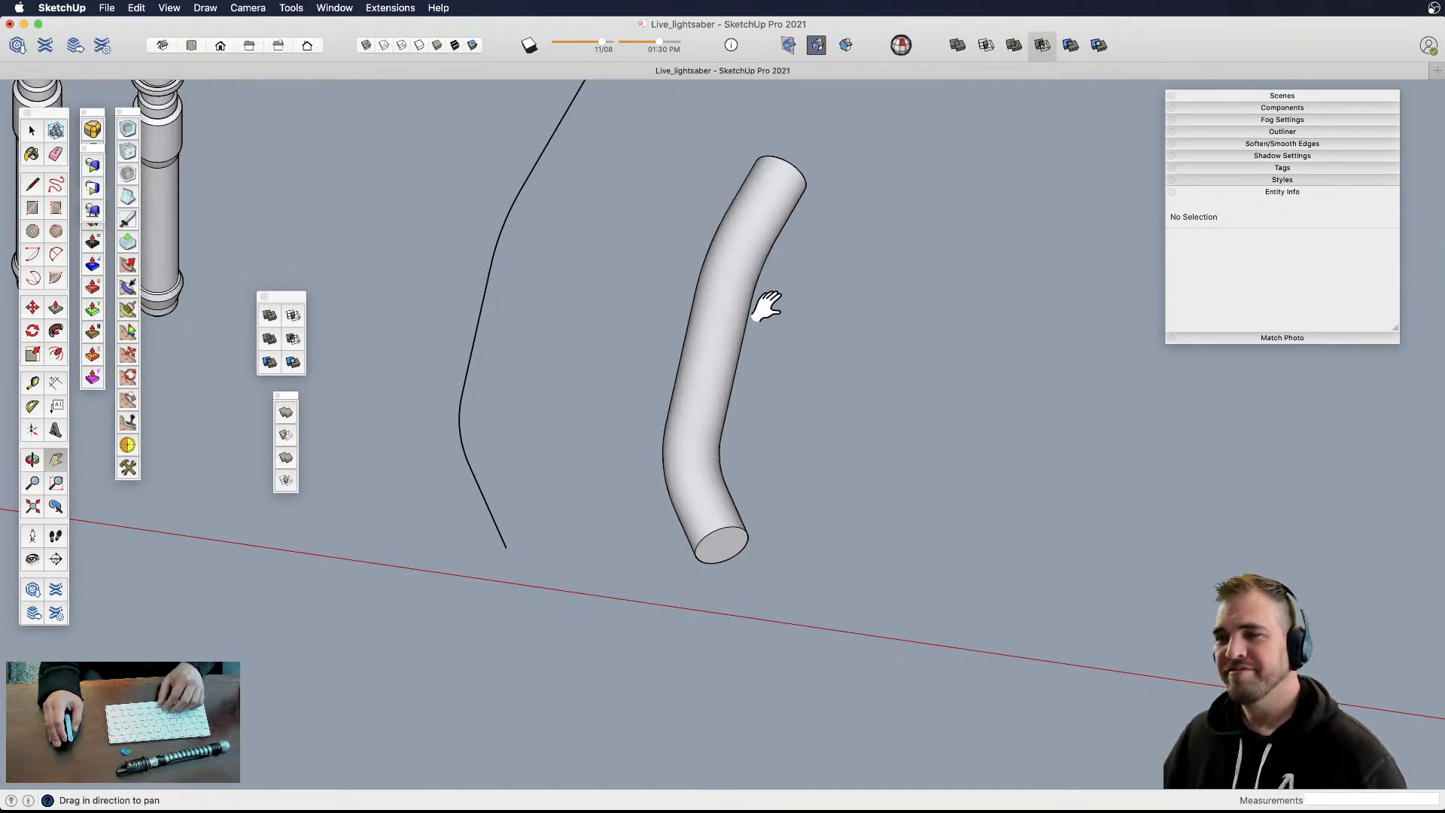
middle_drag(774, 258, 768, 413)
scroll(752, 632, up, 6)
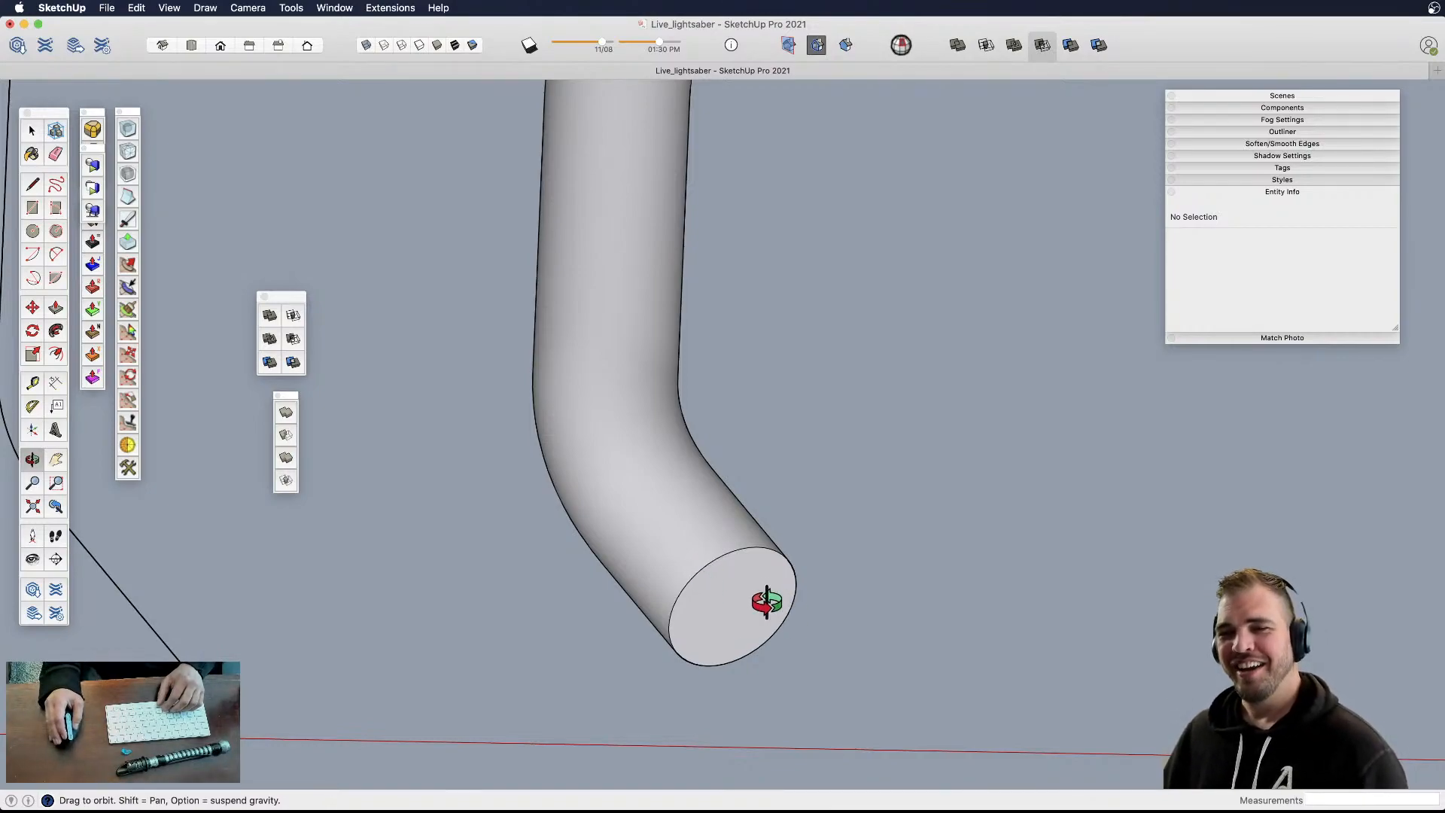
drag(766, 599, 733, 598)
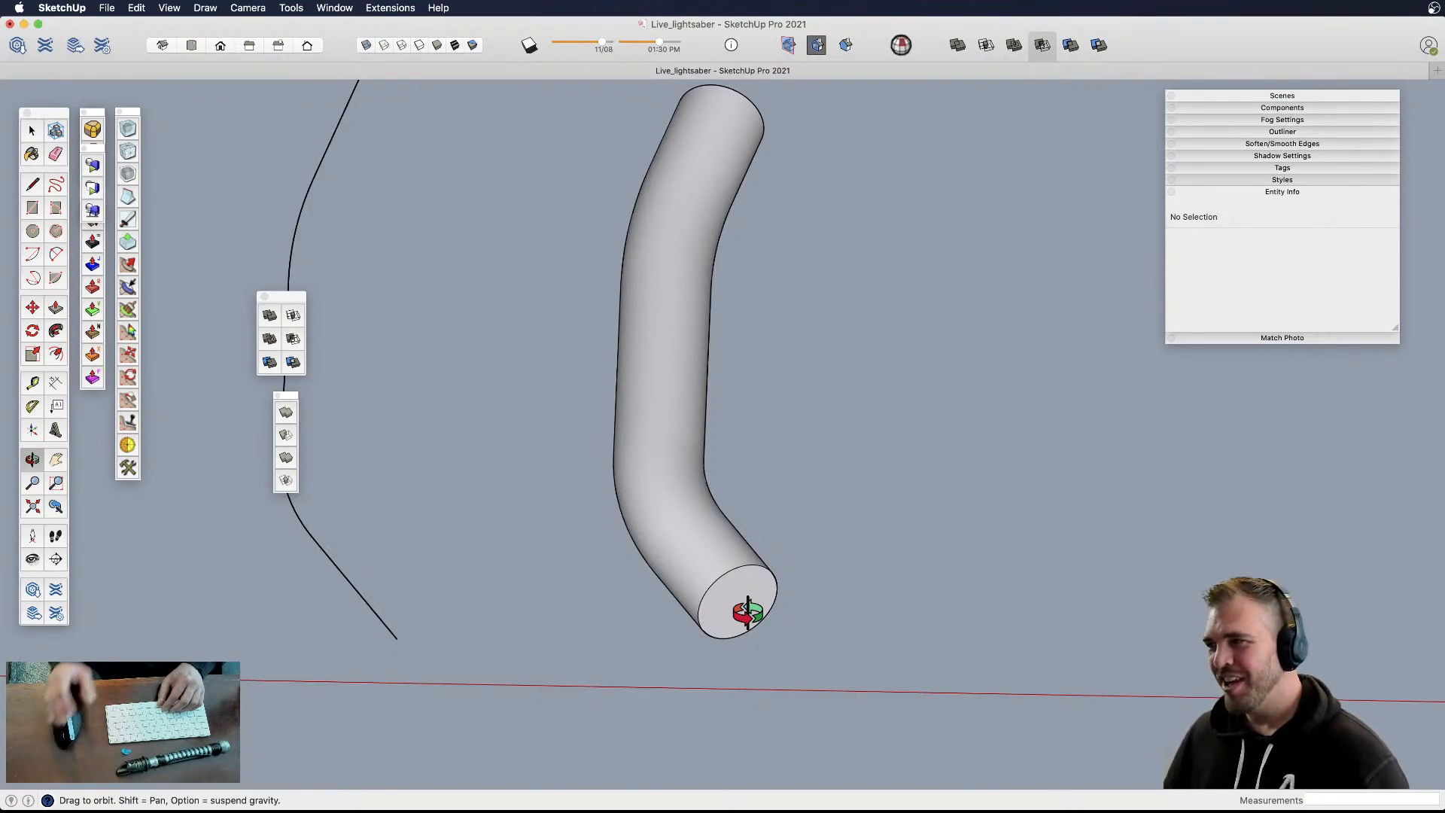
- Show hidden geometry, push the tube's lower end face back about 4 3/4" toward the bend, and reselect that face
scroll(743, 611, up, 5)
key(space)
click(748, 613)
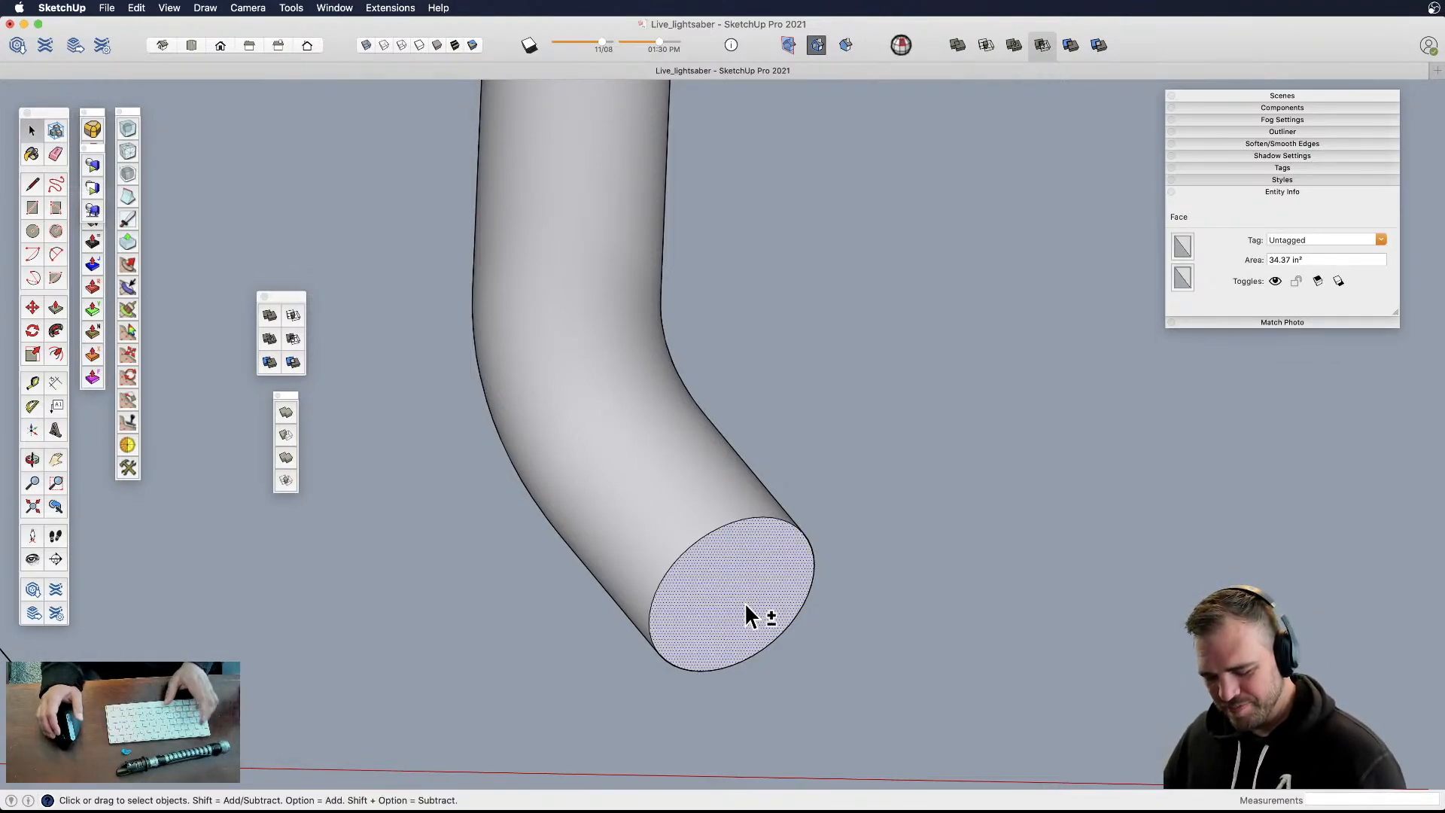
key(alt+h)
key(p)
click(755, 598)
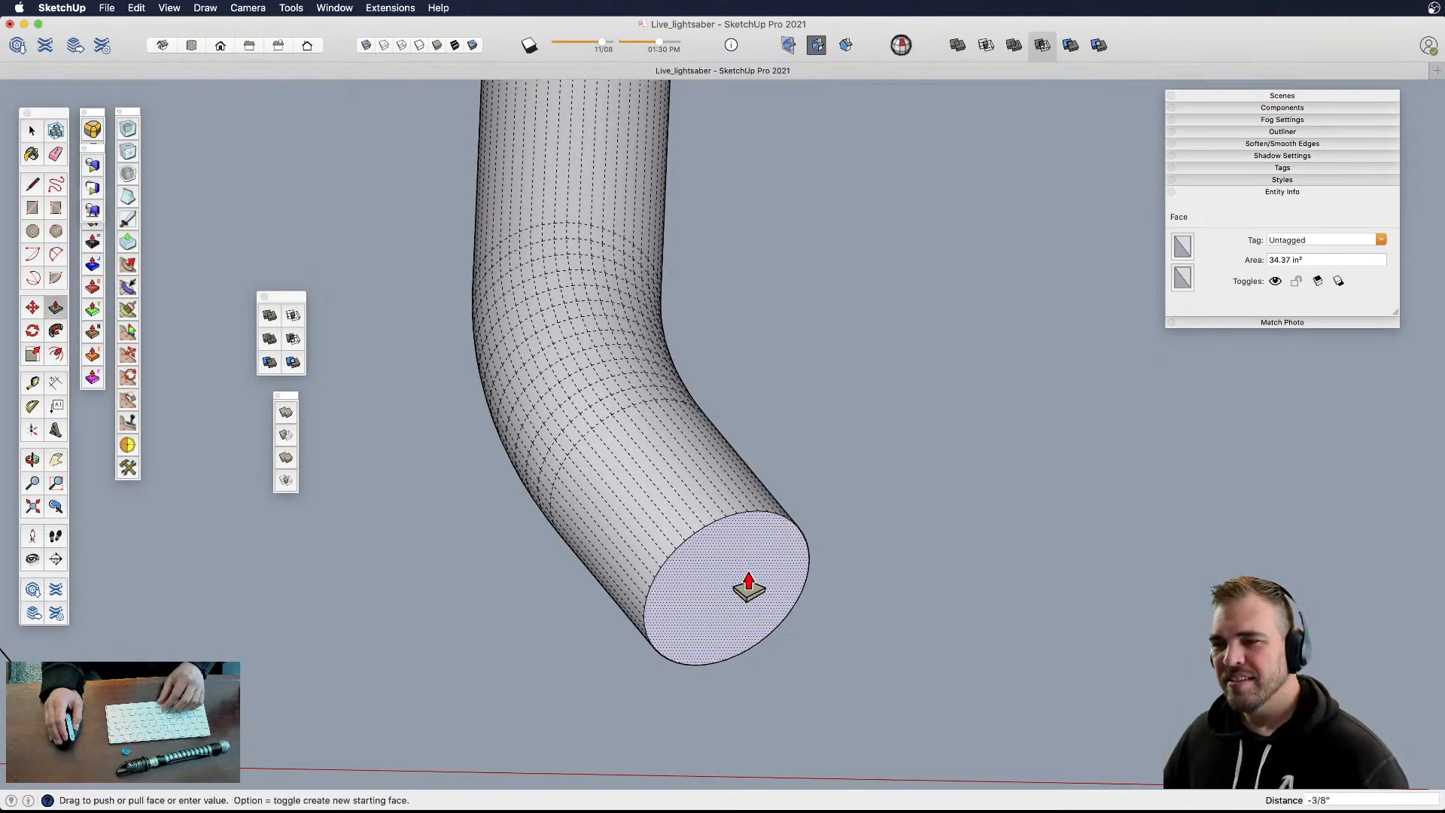
click(690, 522)
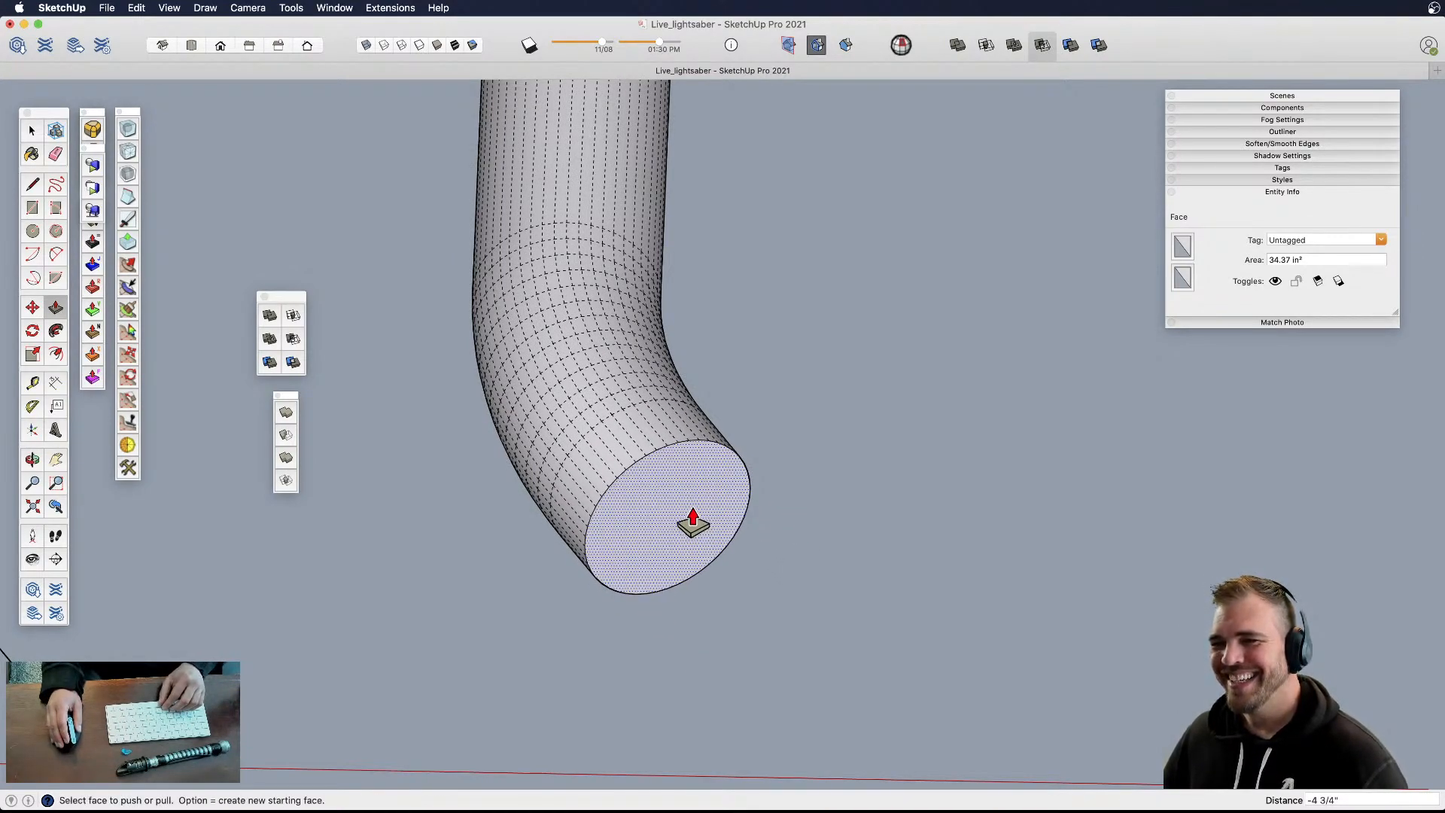
key(space)
click(775, 552)
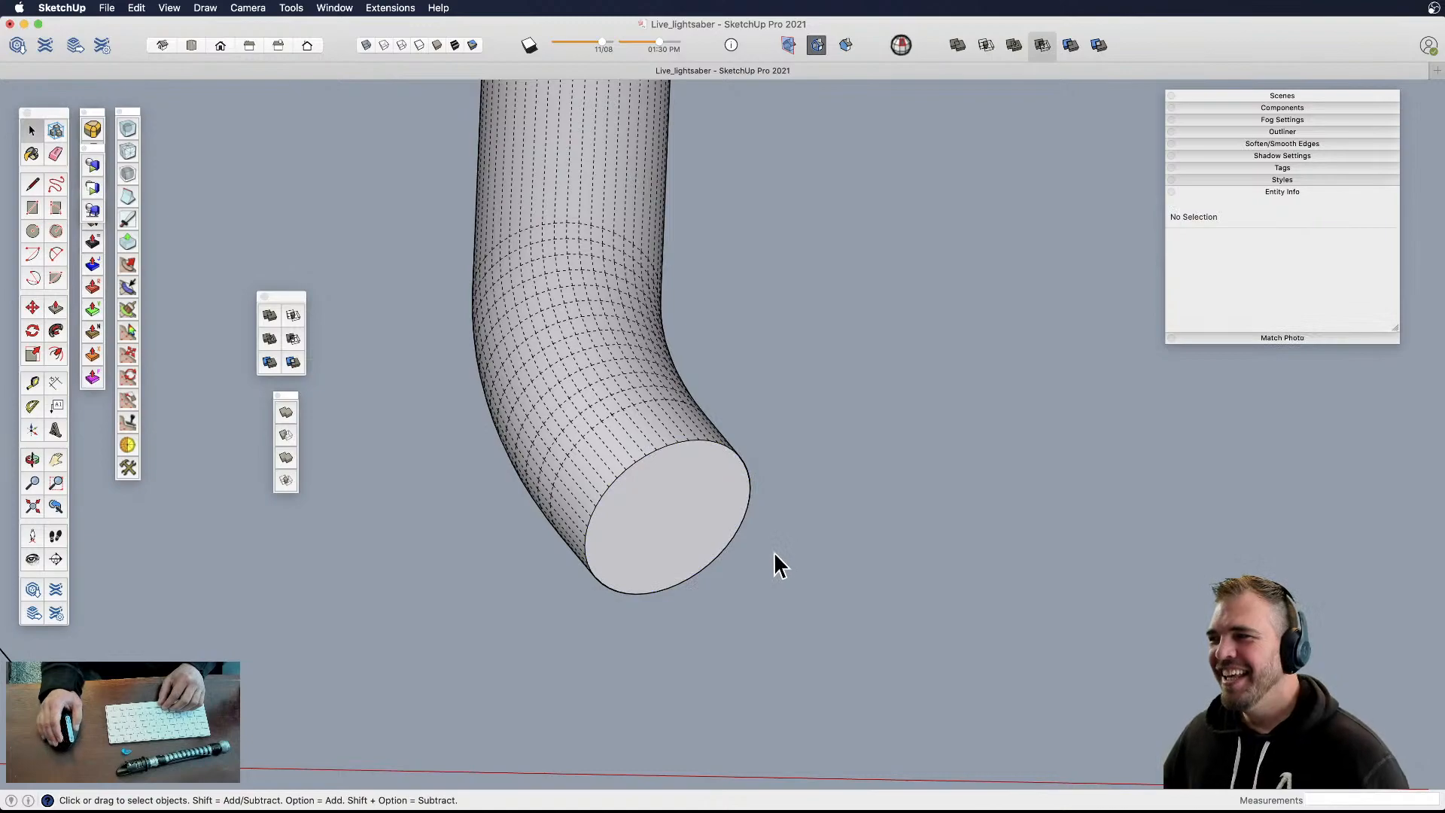
click(718, 527)
- Try scaling the selected lower end face uniformly about its center by a factor of about 1.45
middle_drag(671, 522, 596, 496)
key(shift+z)
scroll(688, 474, up, 4)
middle_drag(688, 474, 606, 539)
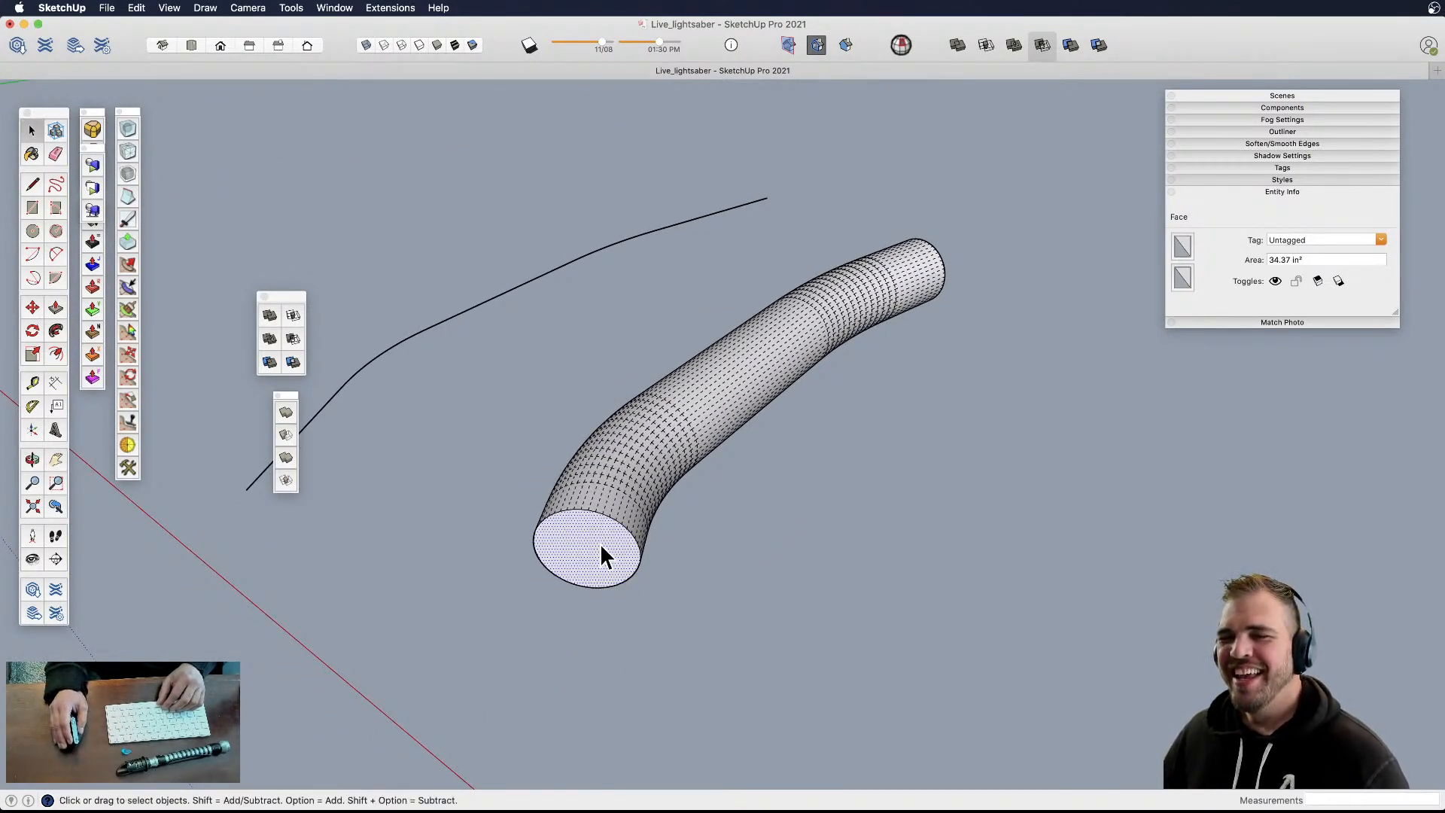
middle_drag(602, 555, 648, 513)
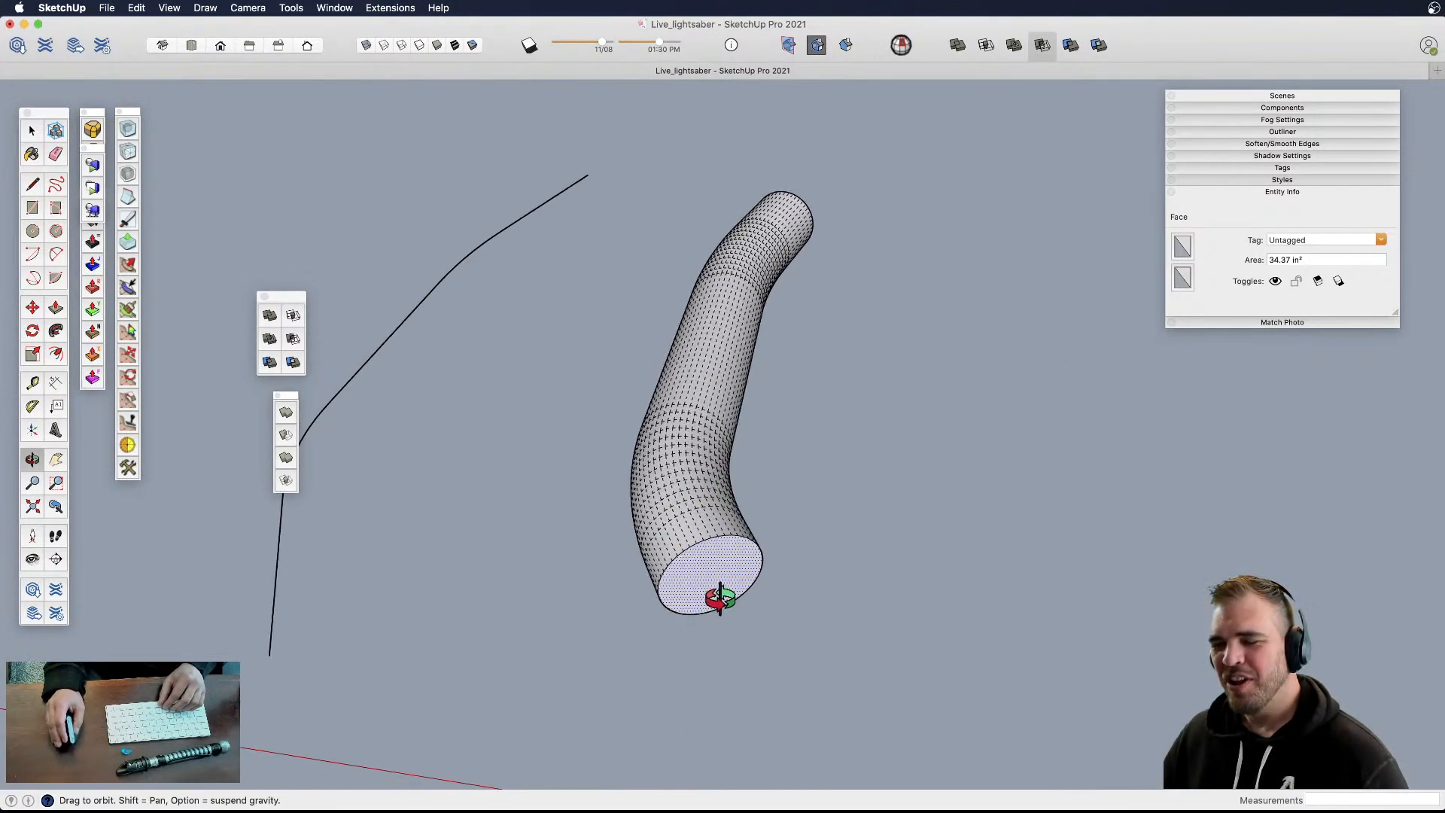
drag(735, 580, 610, 553)
key(space)
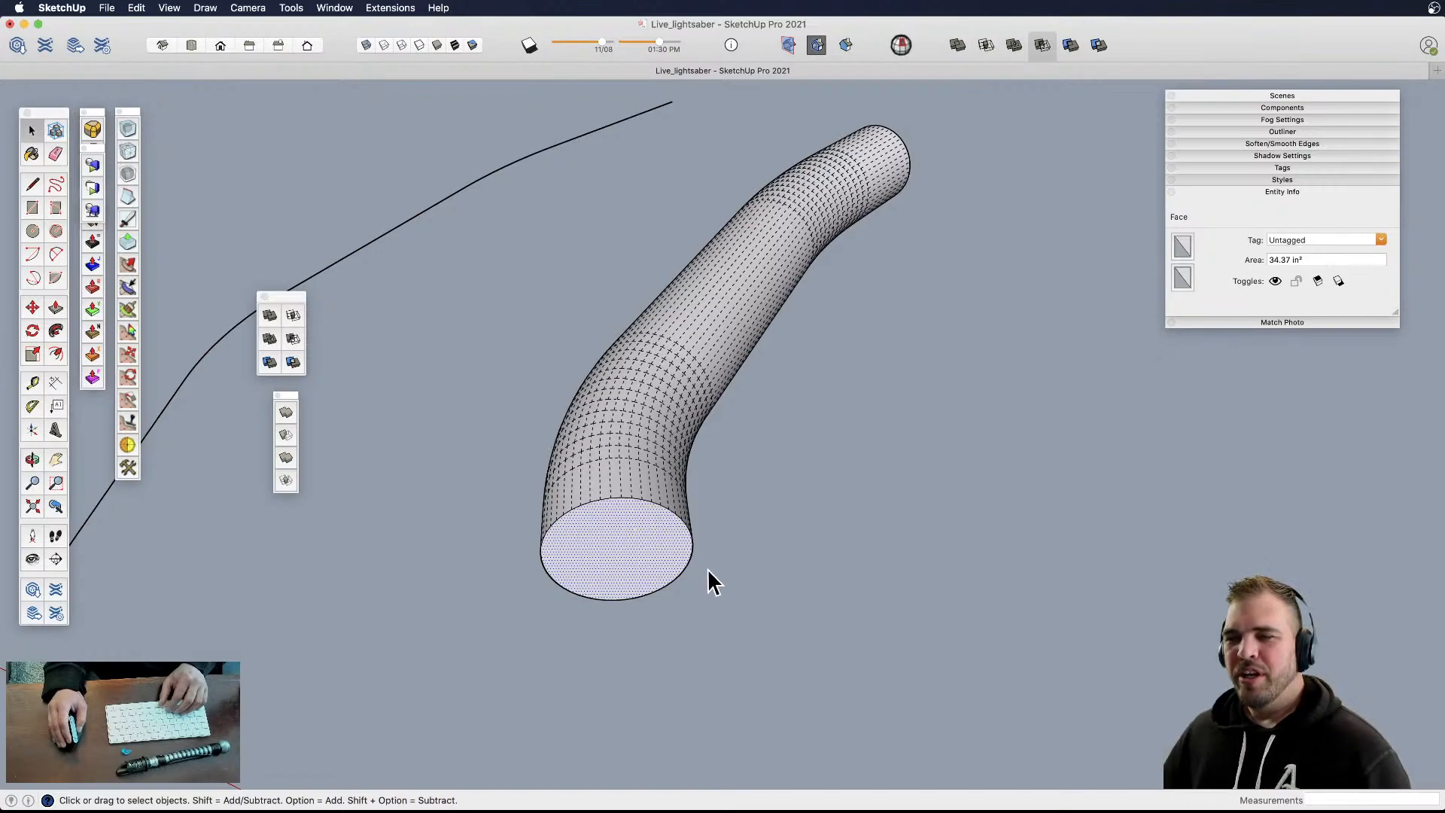
key(s)
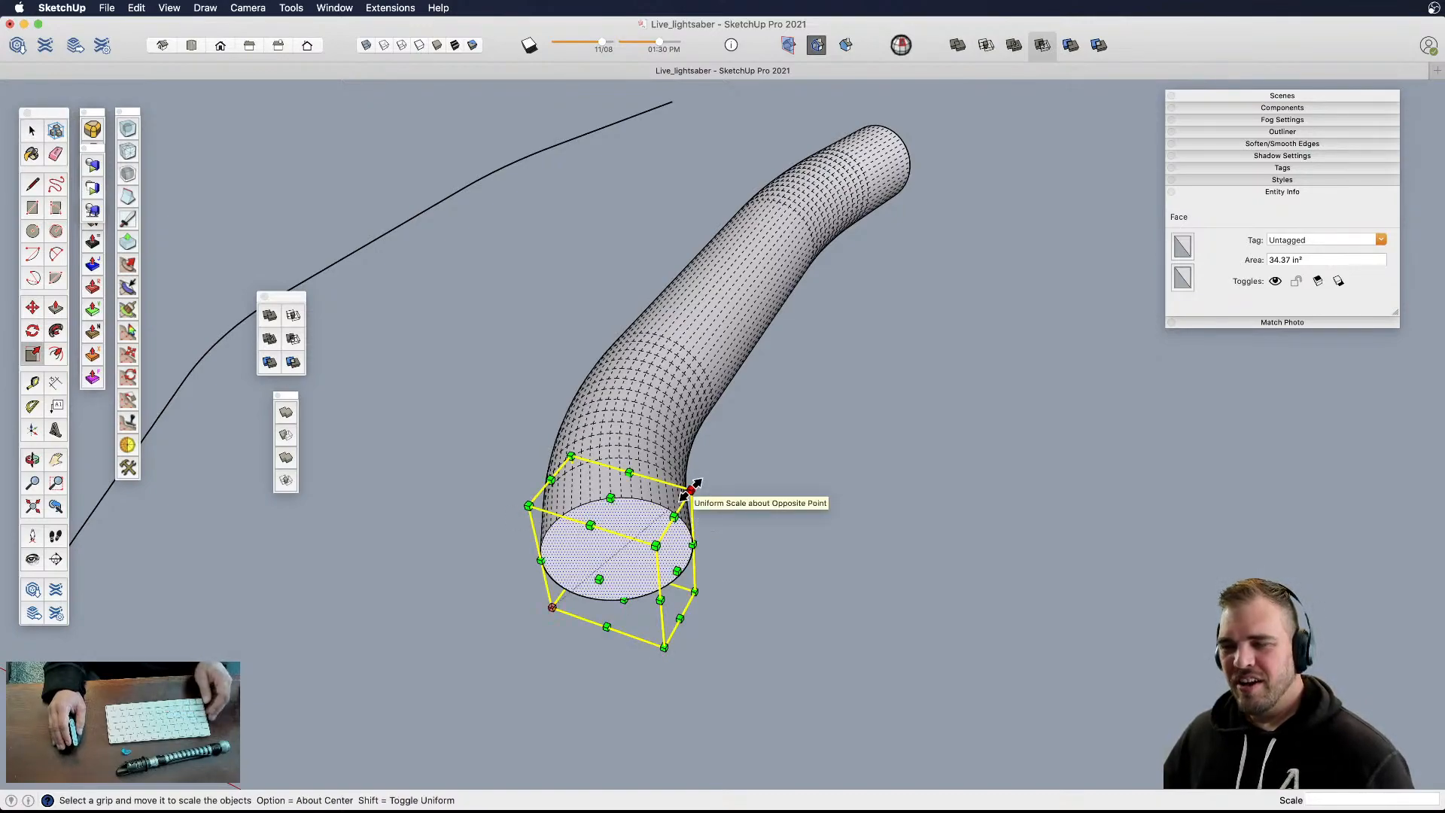
alt+drag(690, 490, 761, 503)
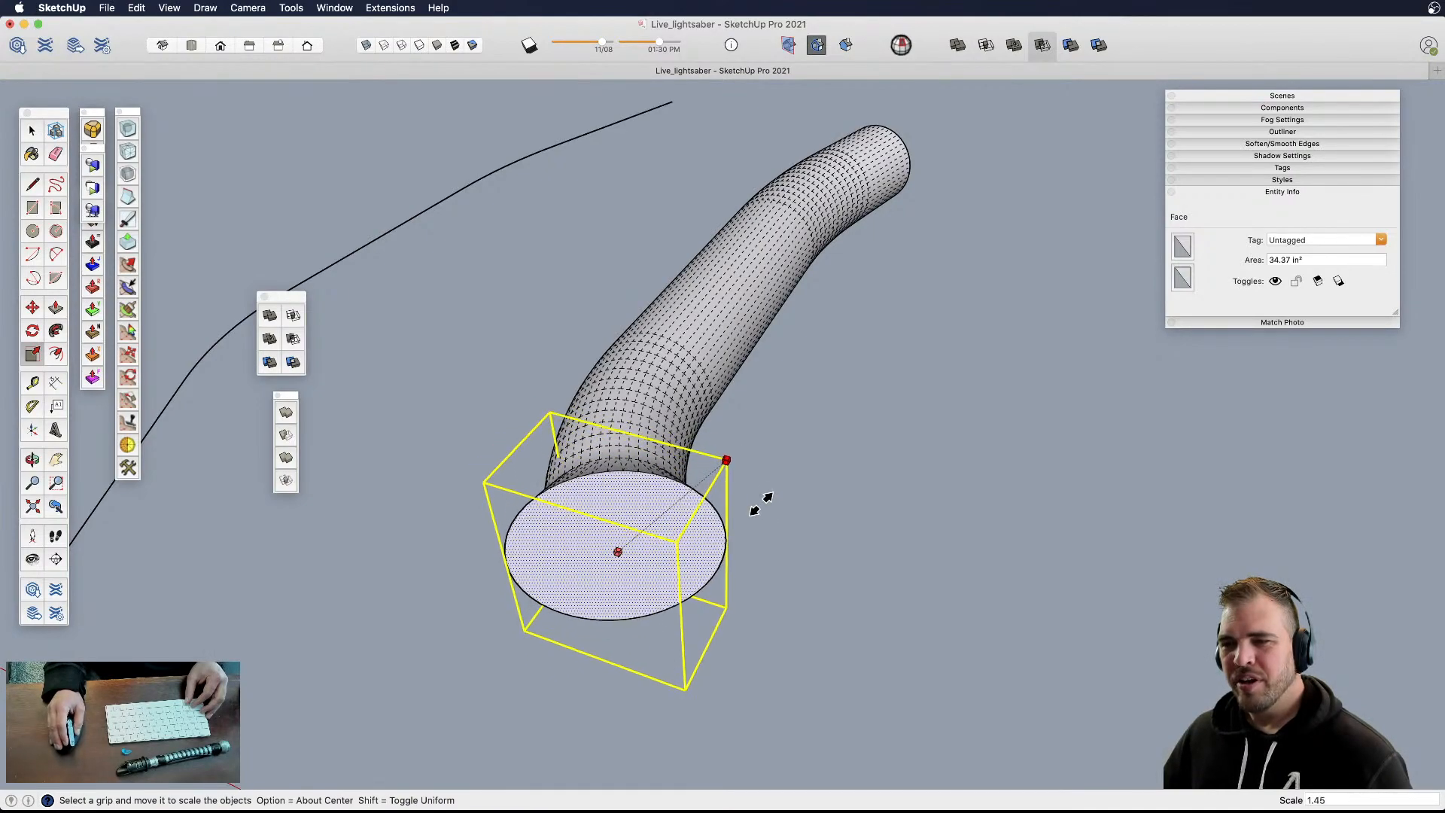
key(Escape)
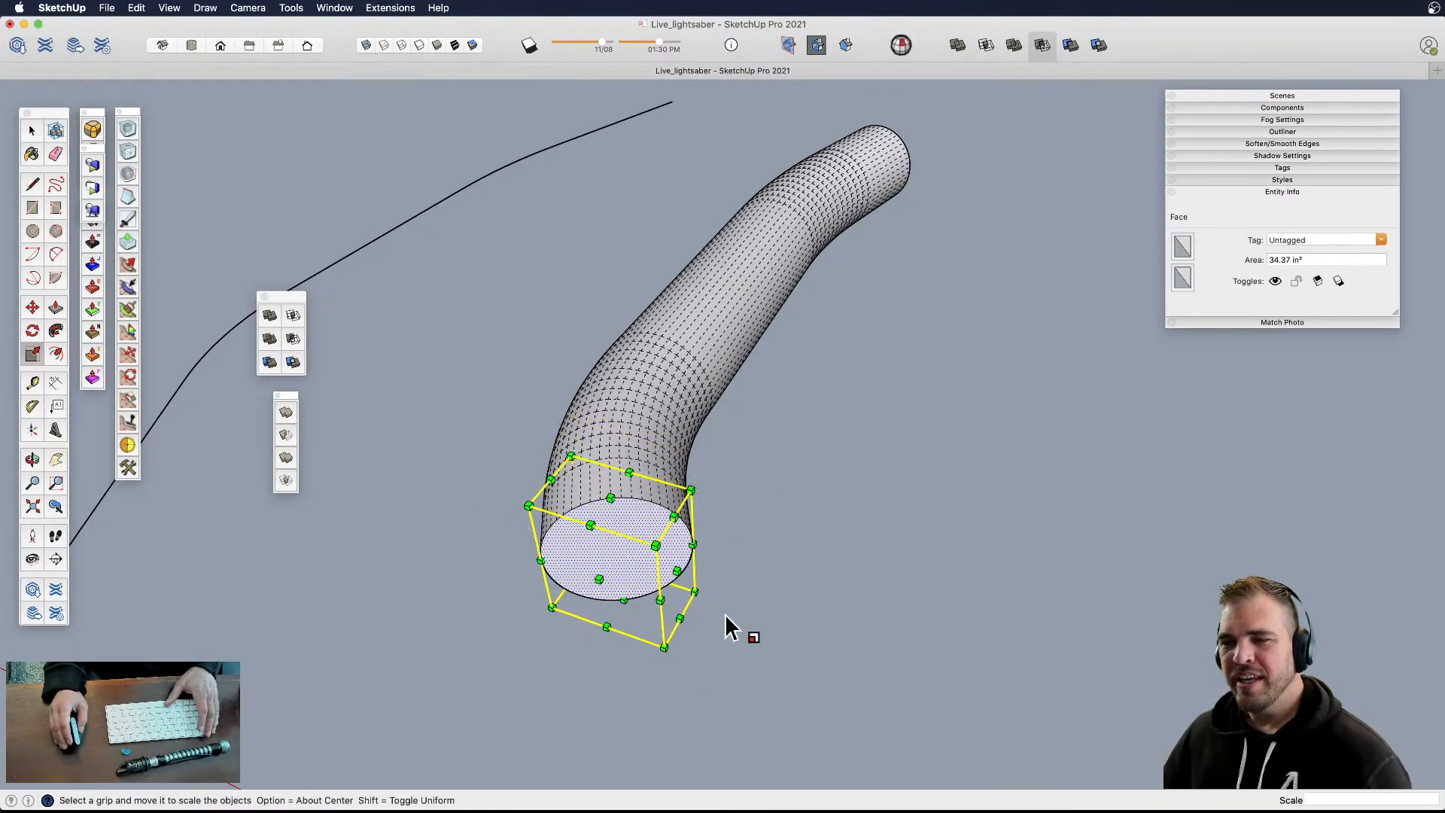
key(space)
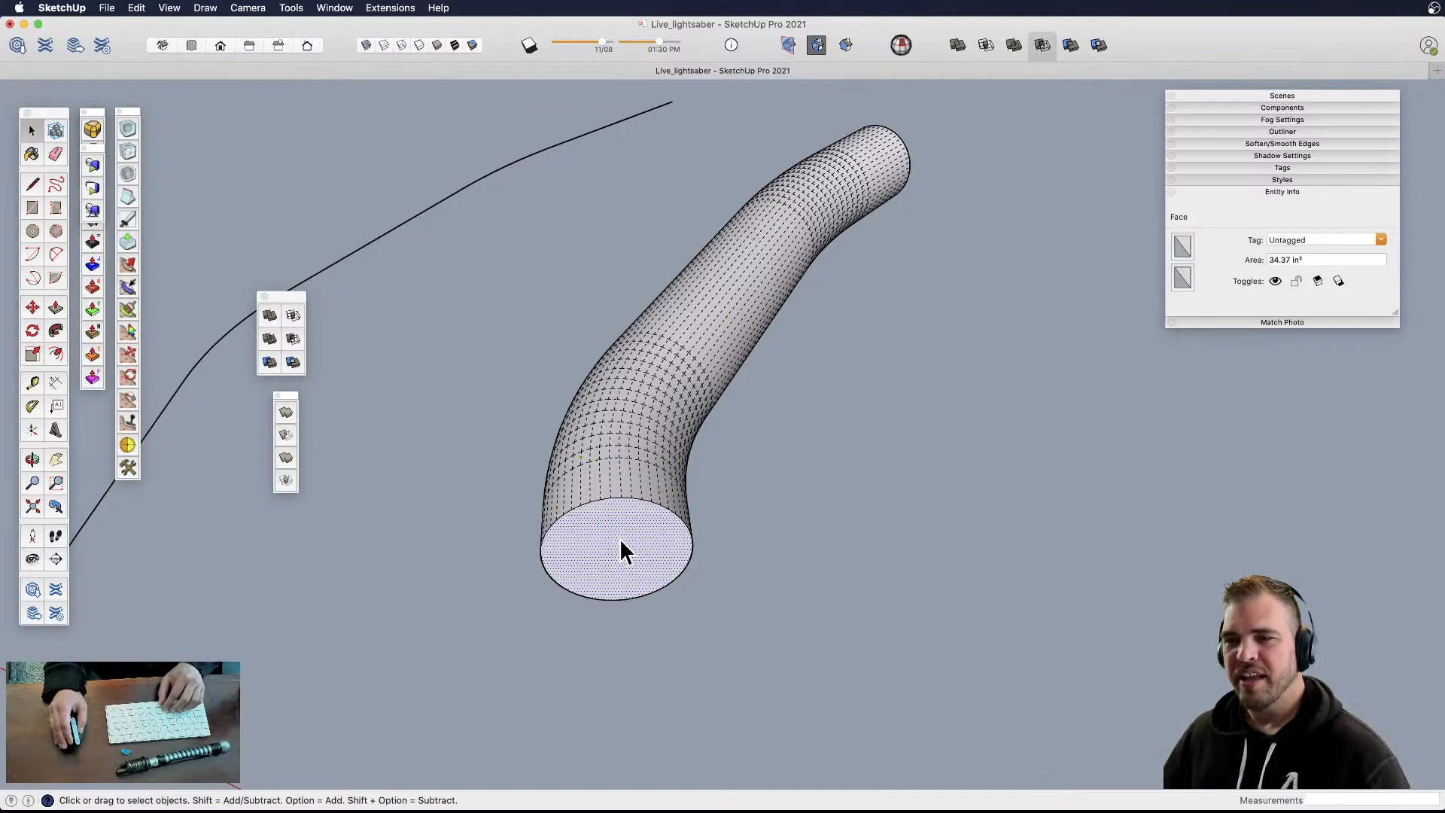
- Align the drawing axes to the tube's selected lower end face
middle_drag(620, 540, 715, 544)
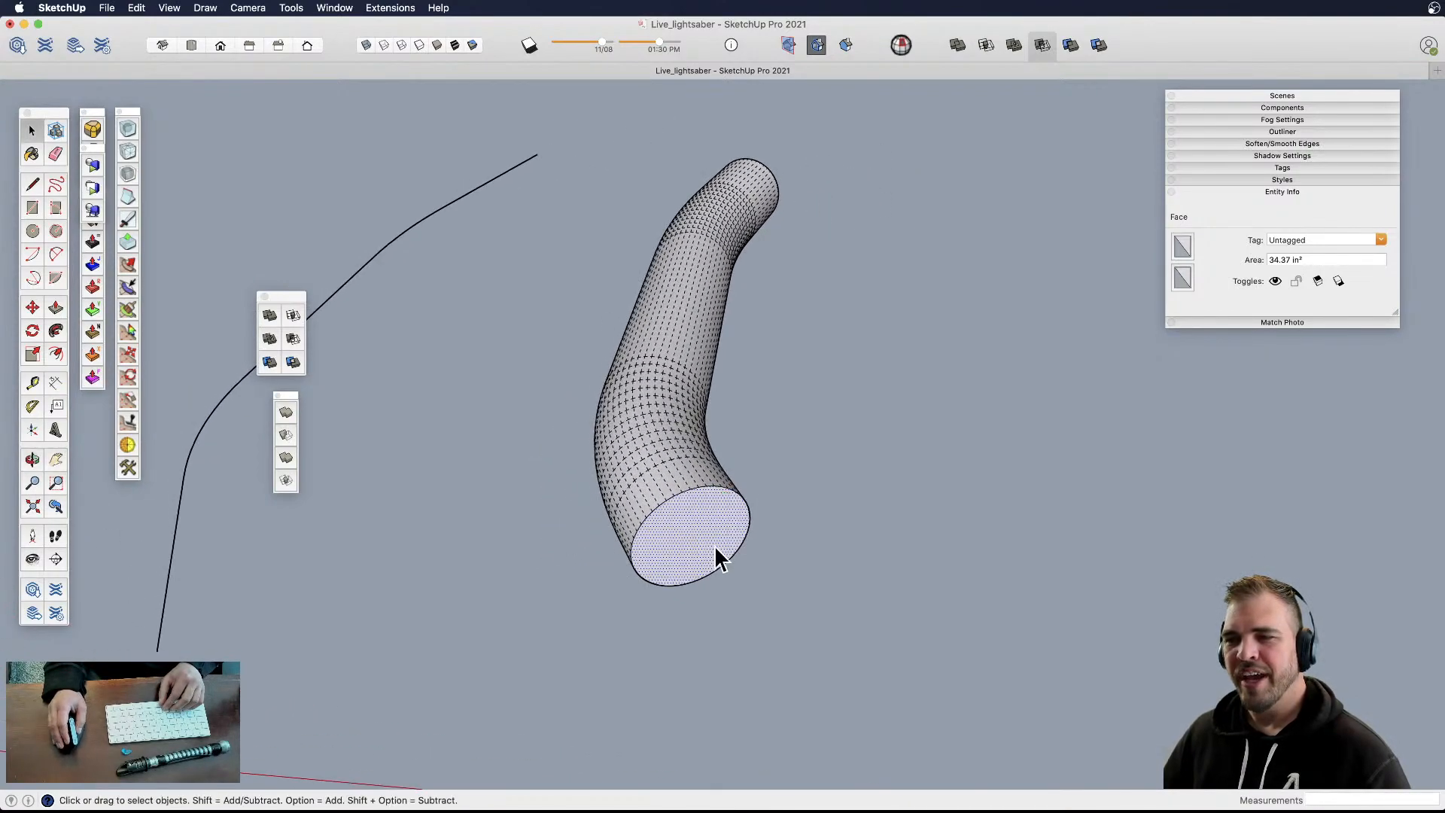
right_click(690, 517)
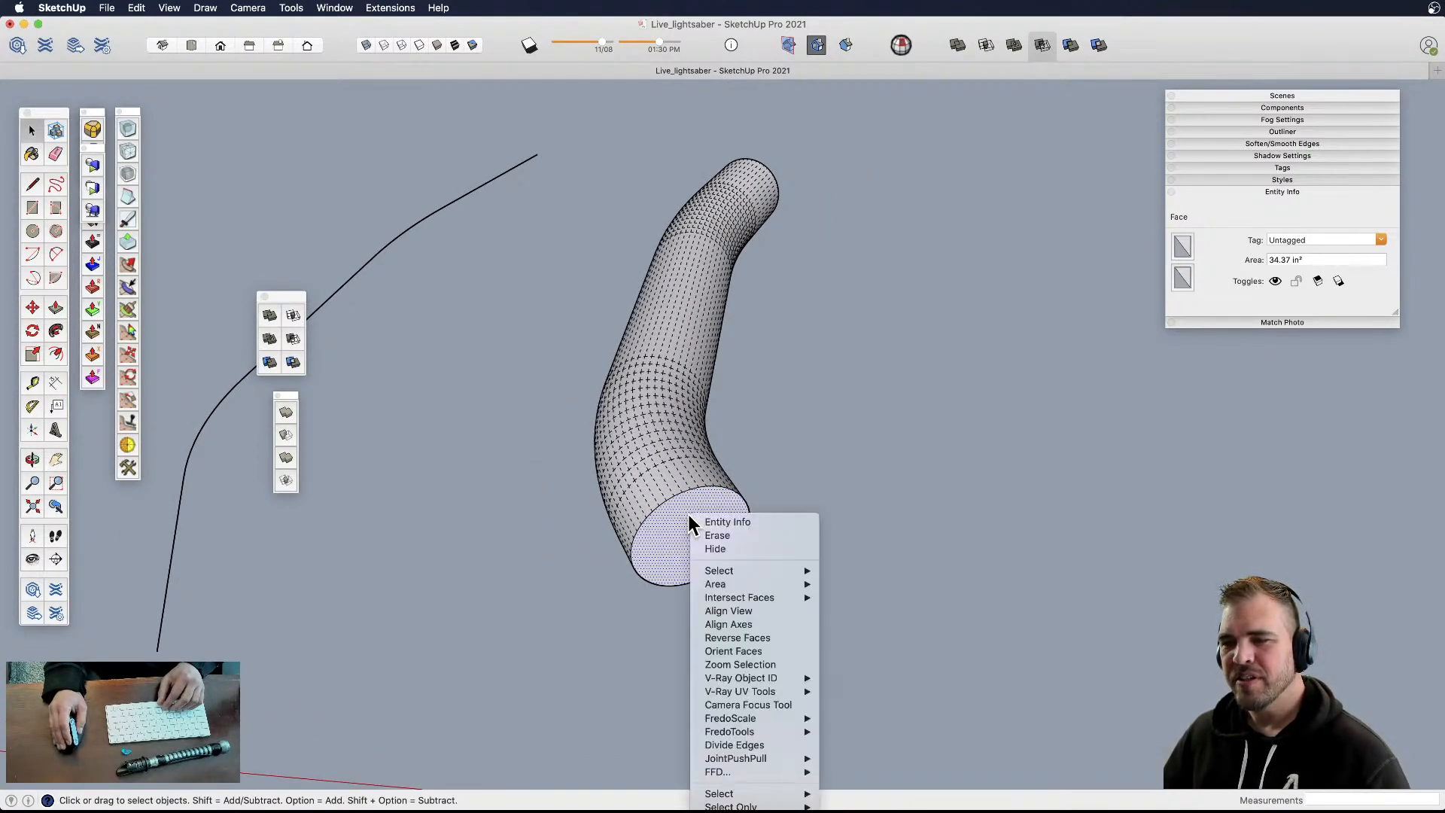
click(761, 624)
- Scale the lower end face down with the aligned axes and extrude it outward by a thin ring
scroll(677, 572, up, 2)
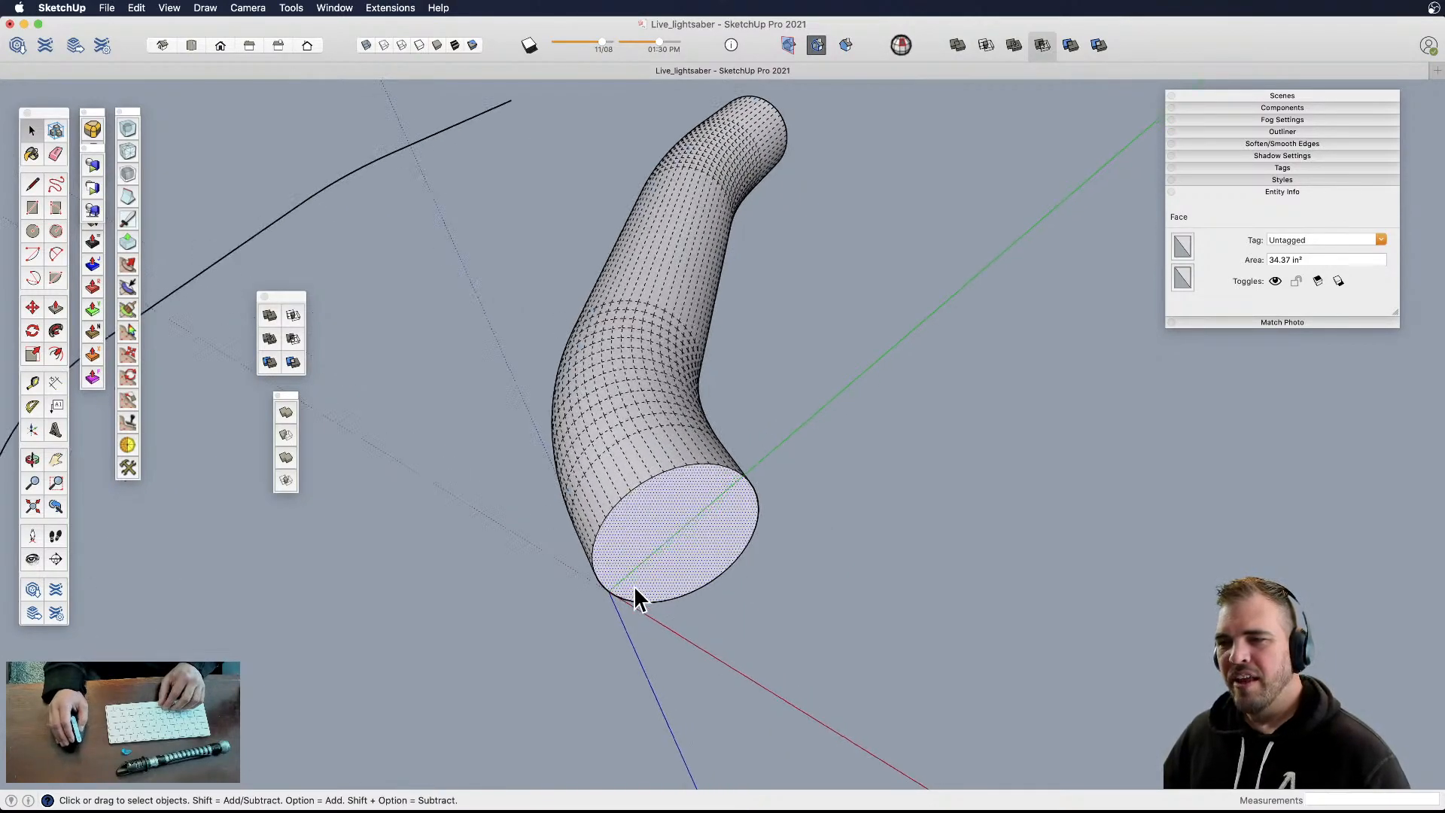
key(s)
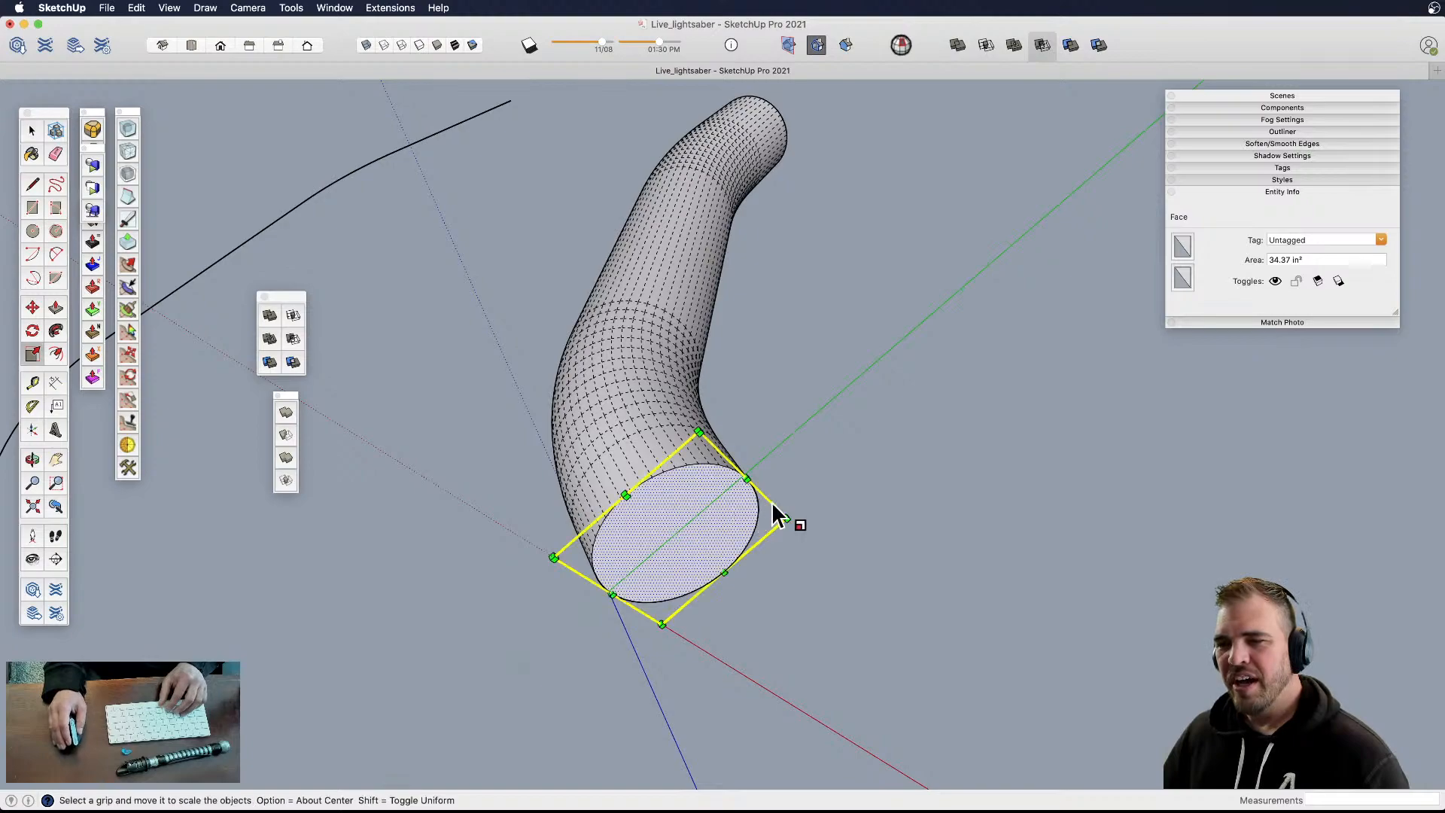
drag(782, 519, 713, 517)
key(p)
key(space)
scroll(715, 520, up, 3)
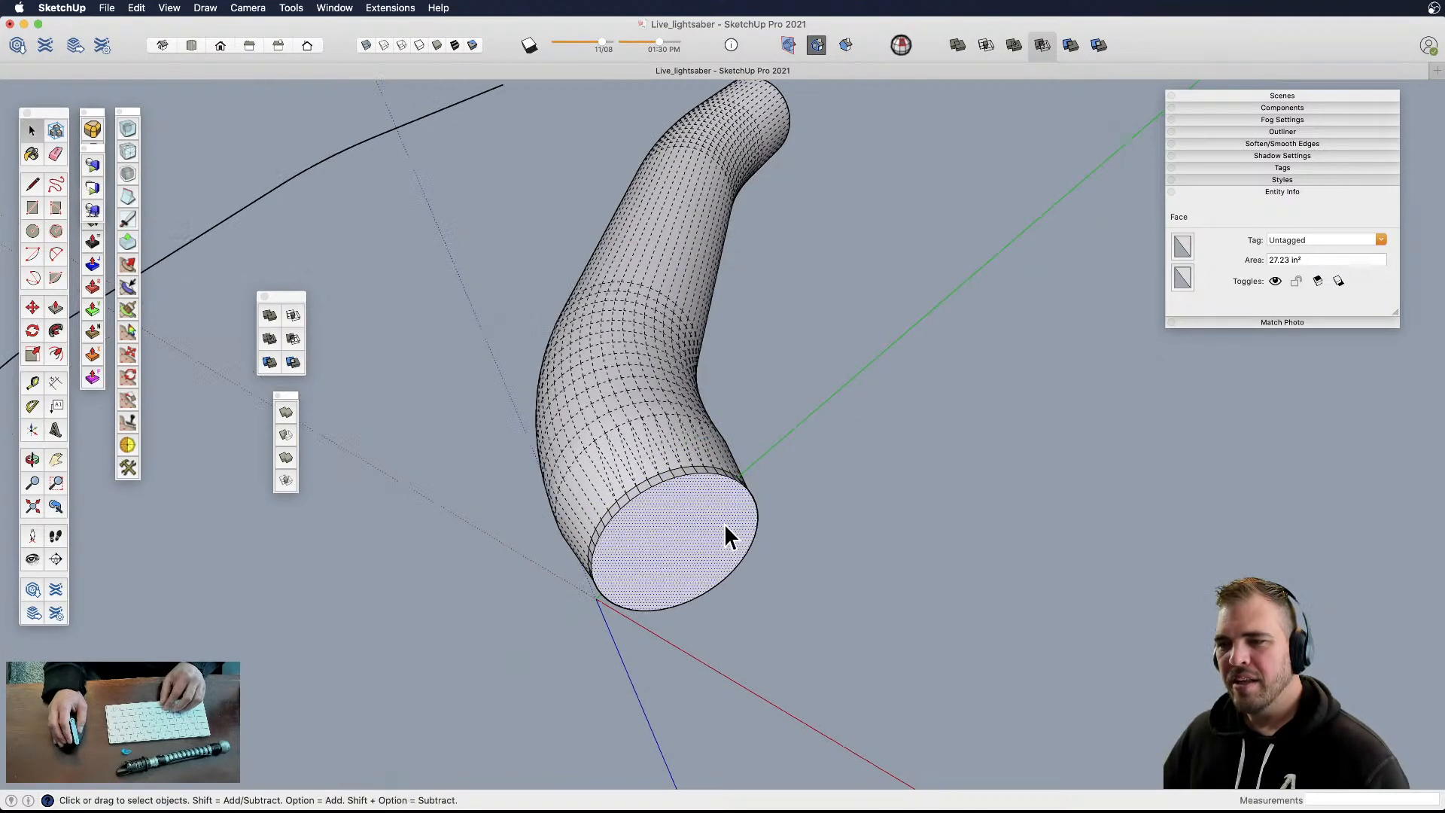
- Weld the boundary edges of the tube's lower end face into one curve and select that curve
key(super+t)
double_click(700, 497)
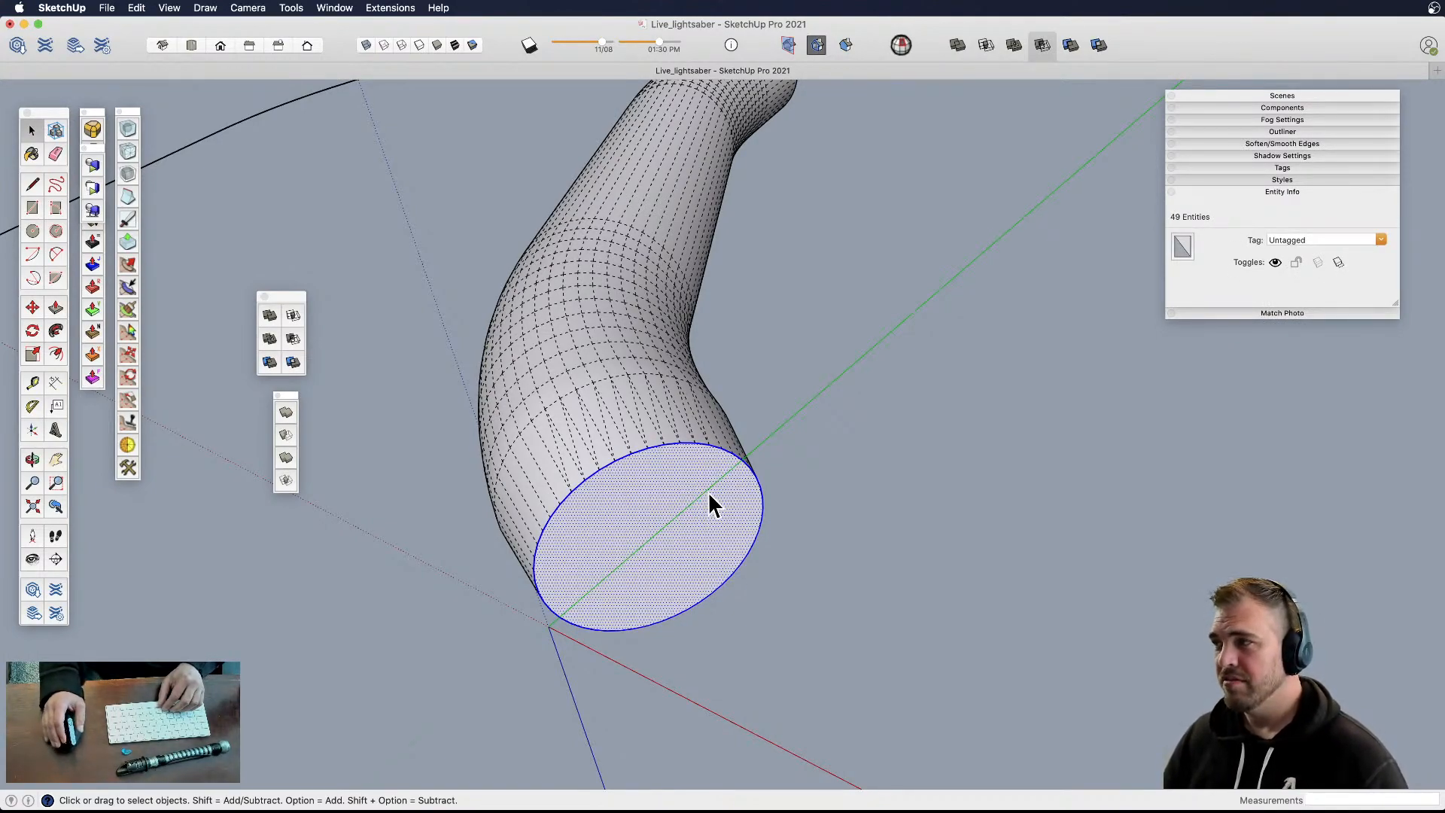
right_click(718, 454)
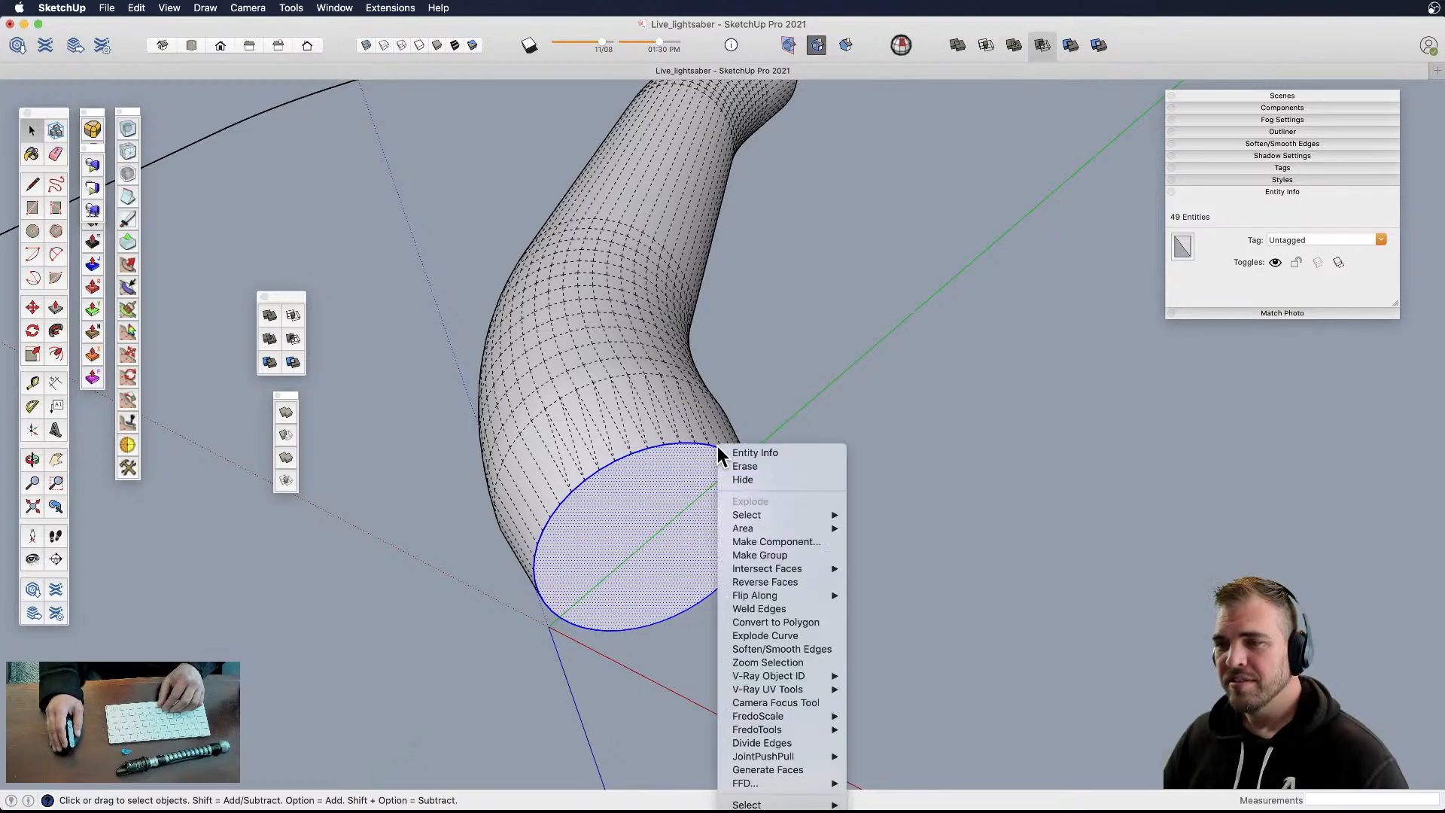
click(778, 608)
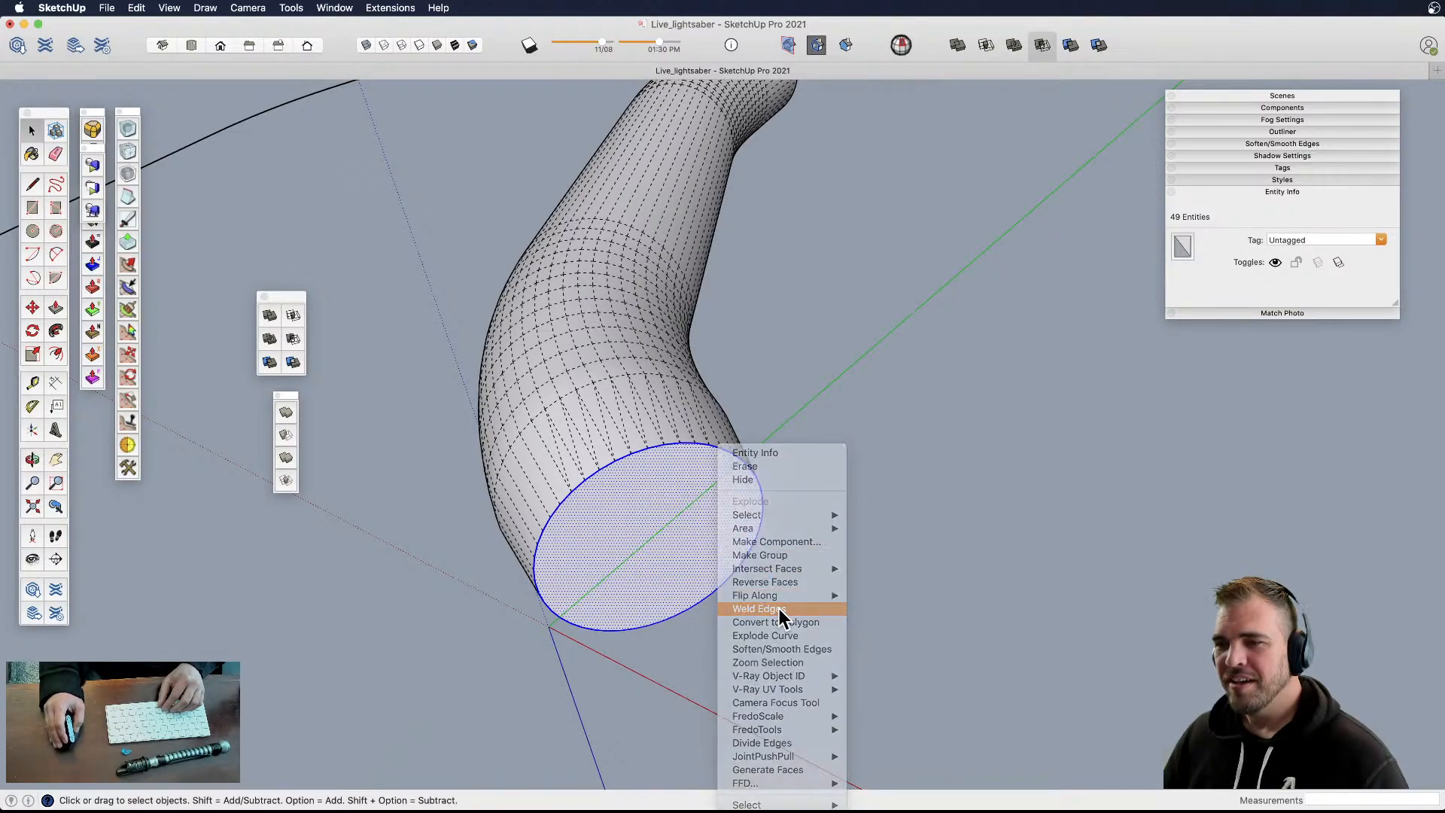
click(724, 449)
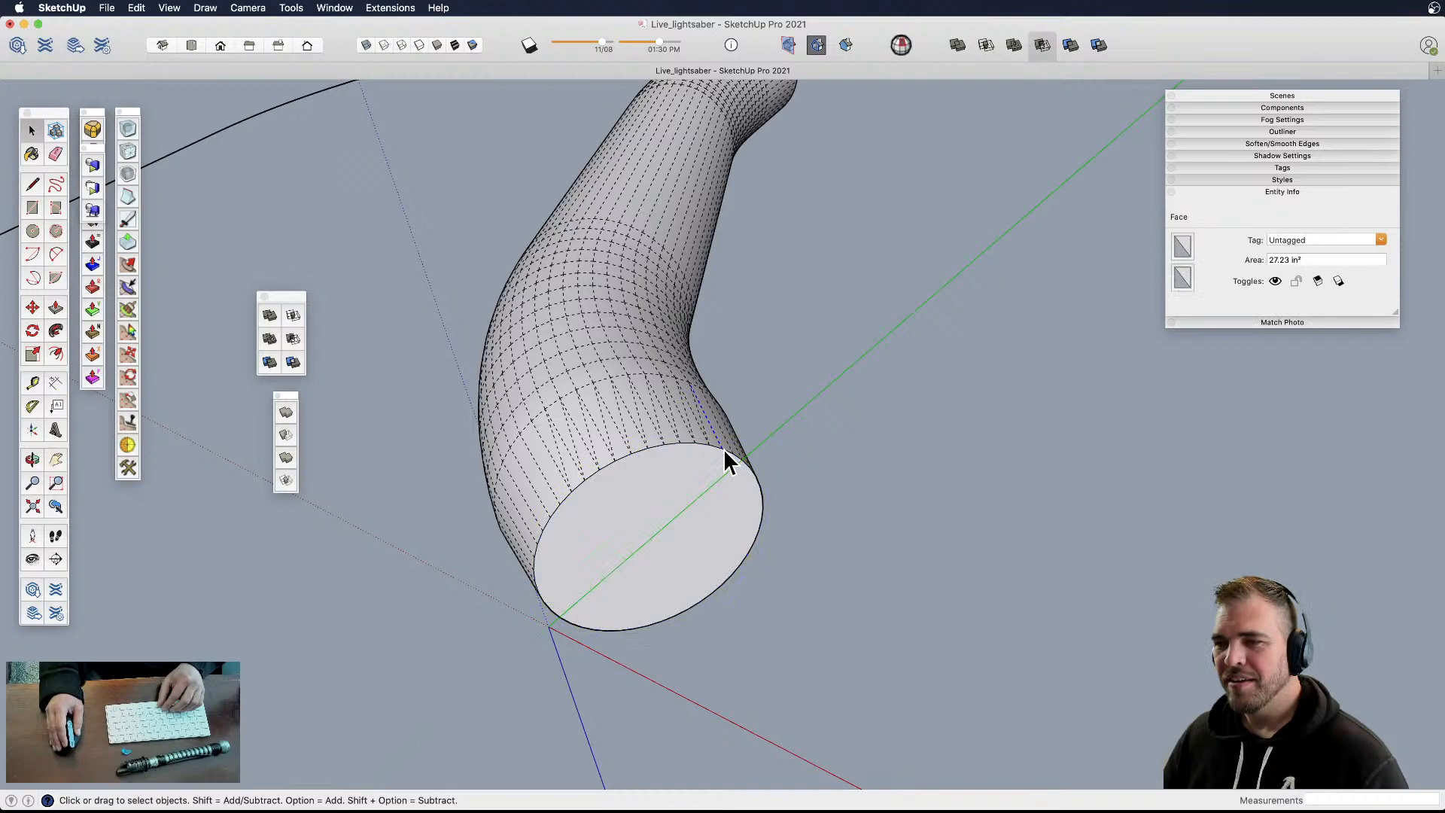
click(717, 450)
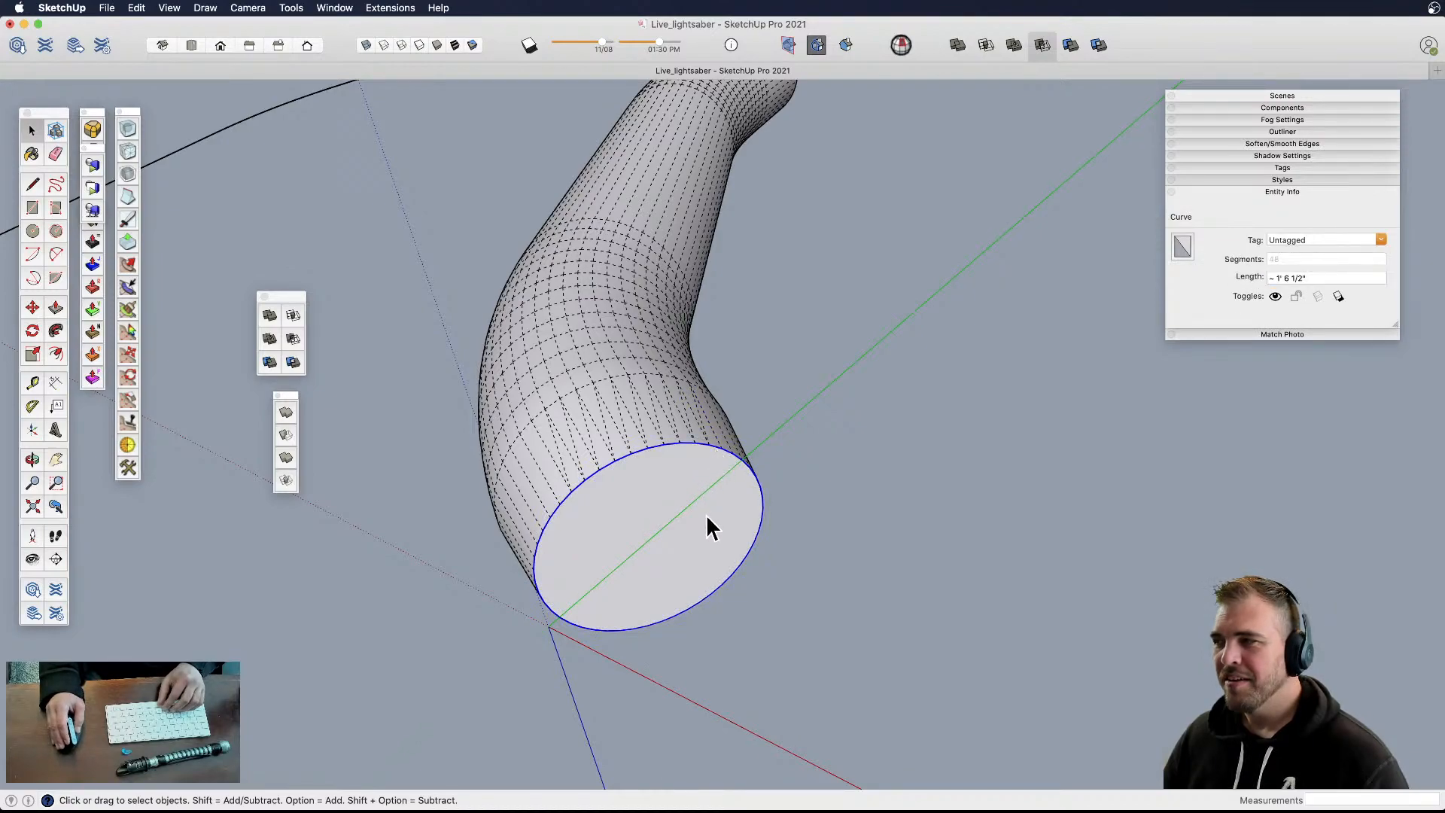
- Offset the welded end curve outward about 1/2" and extrude the resulting ring 5/8"
key(s)
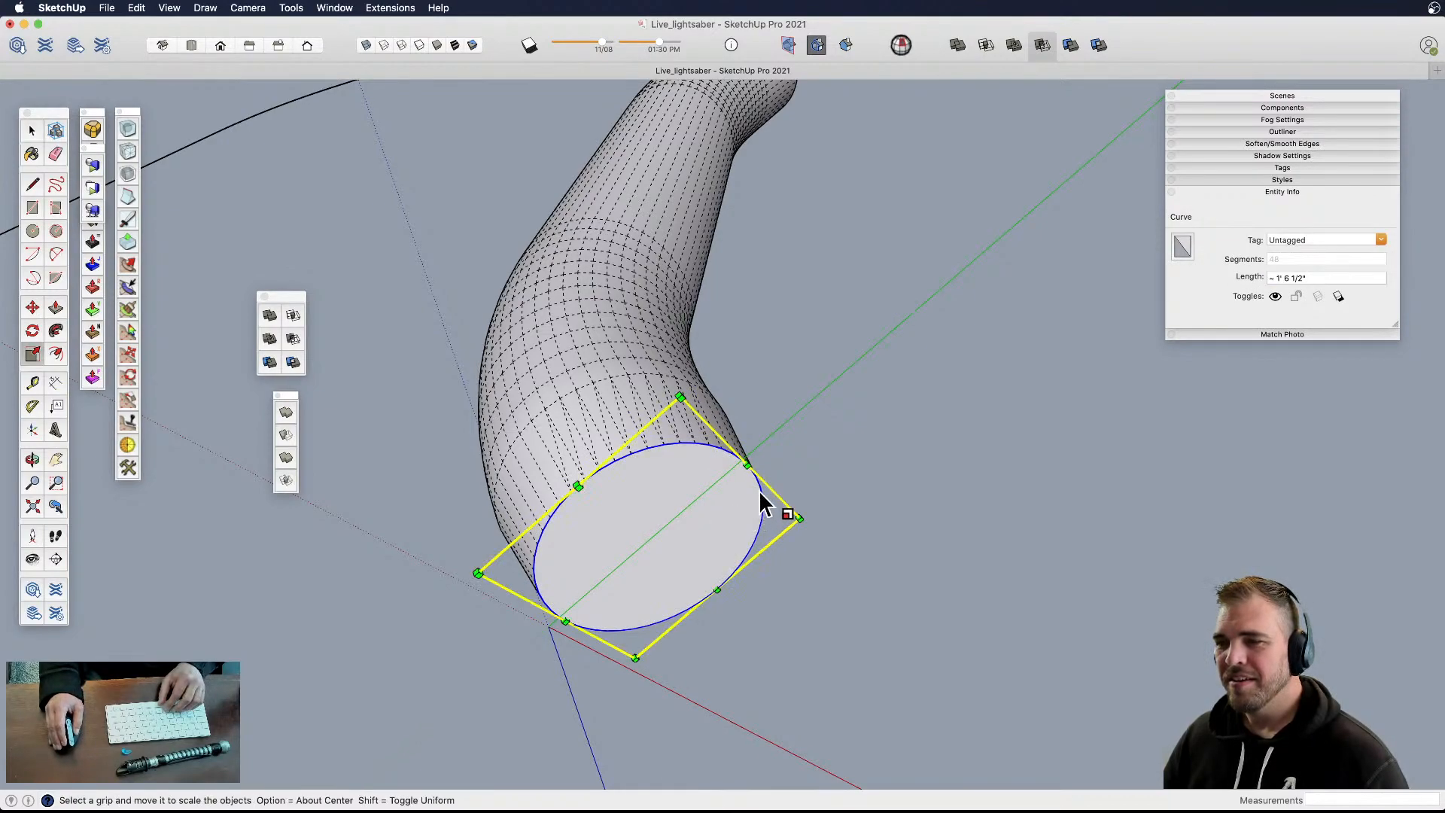
key(f)
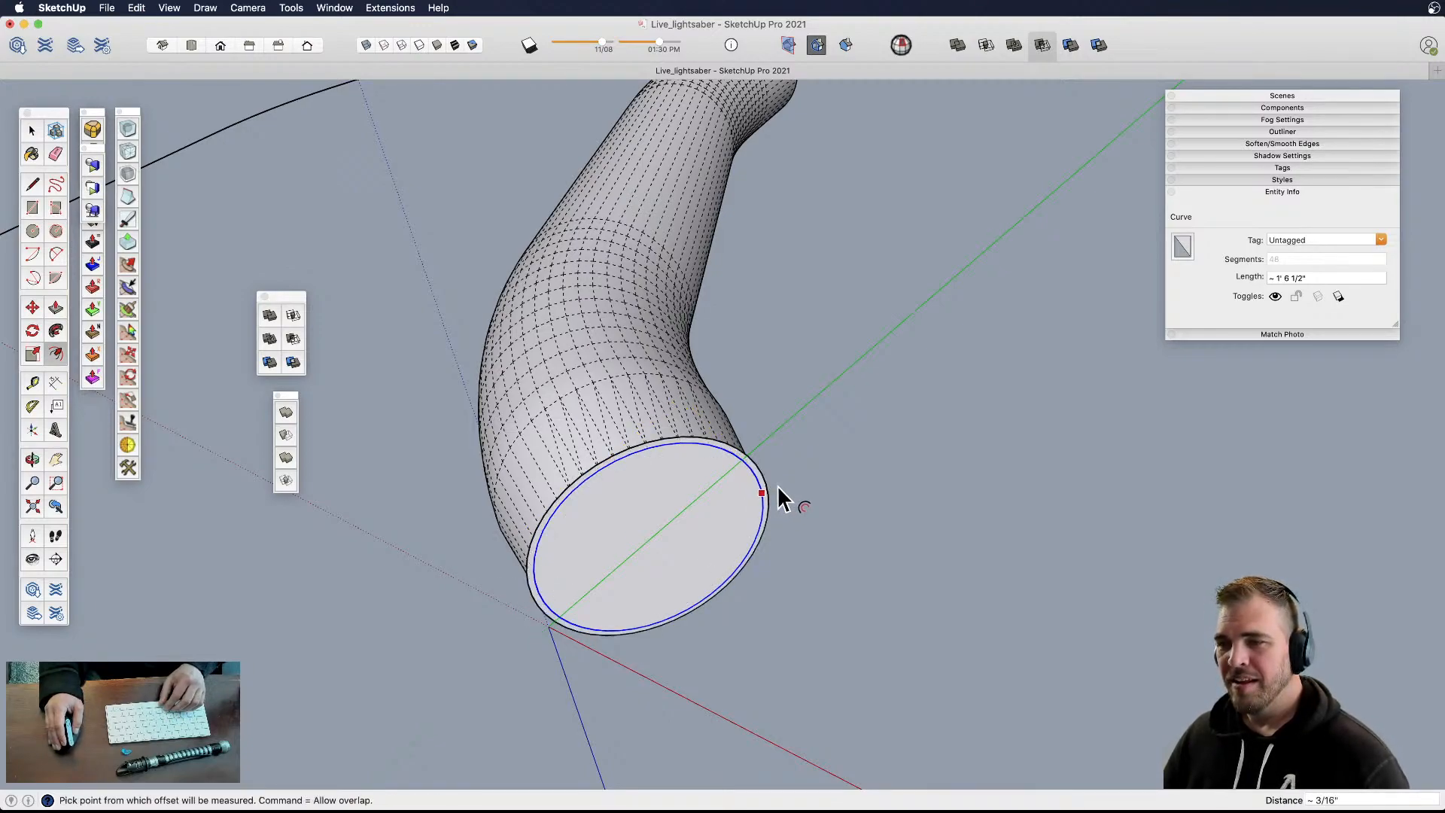
click(779, 490)
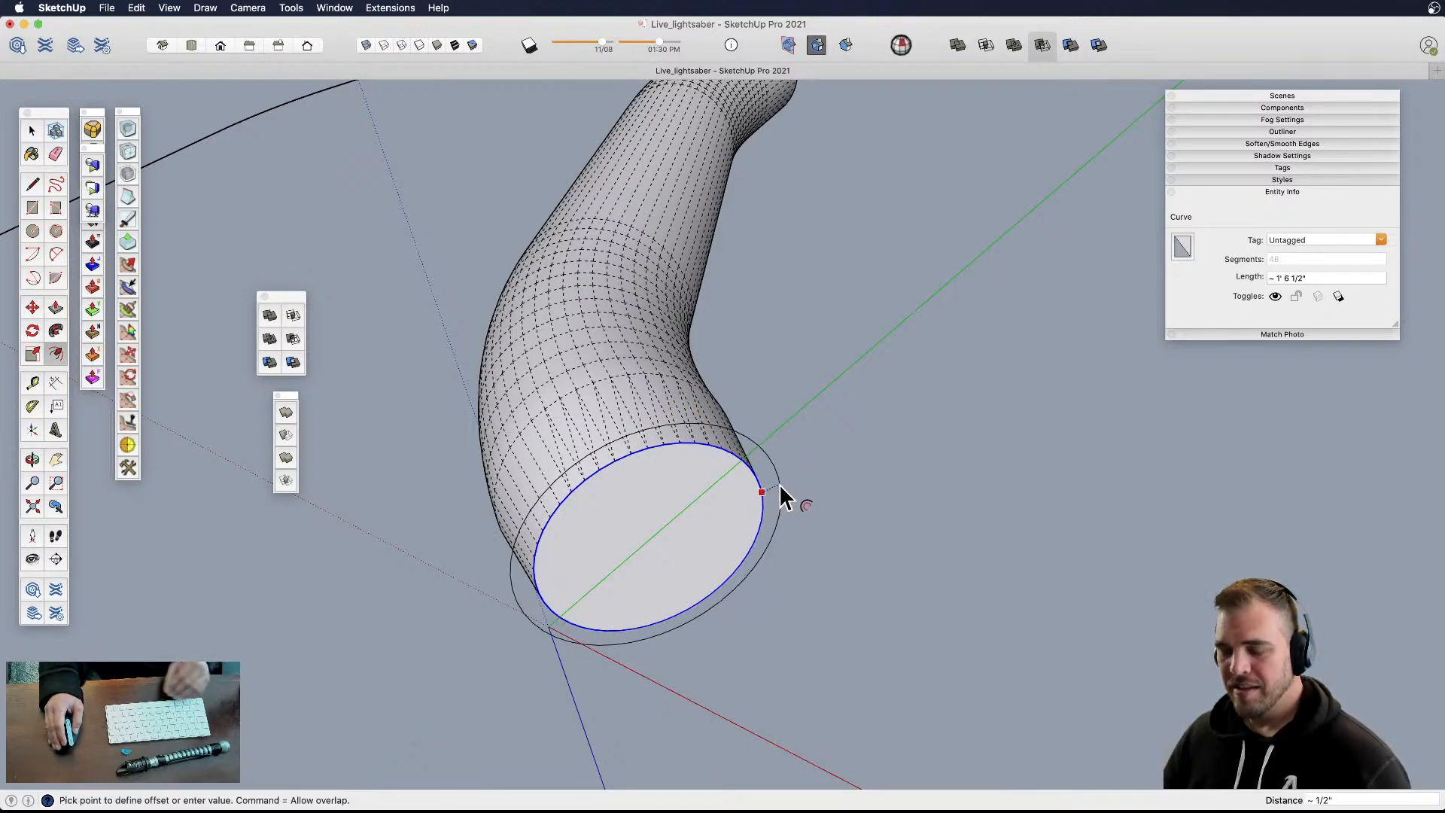
click(783, 498)
key(p)
click(775, 495)
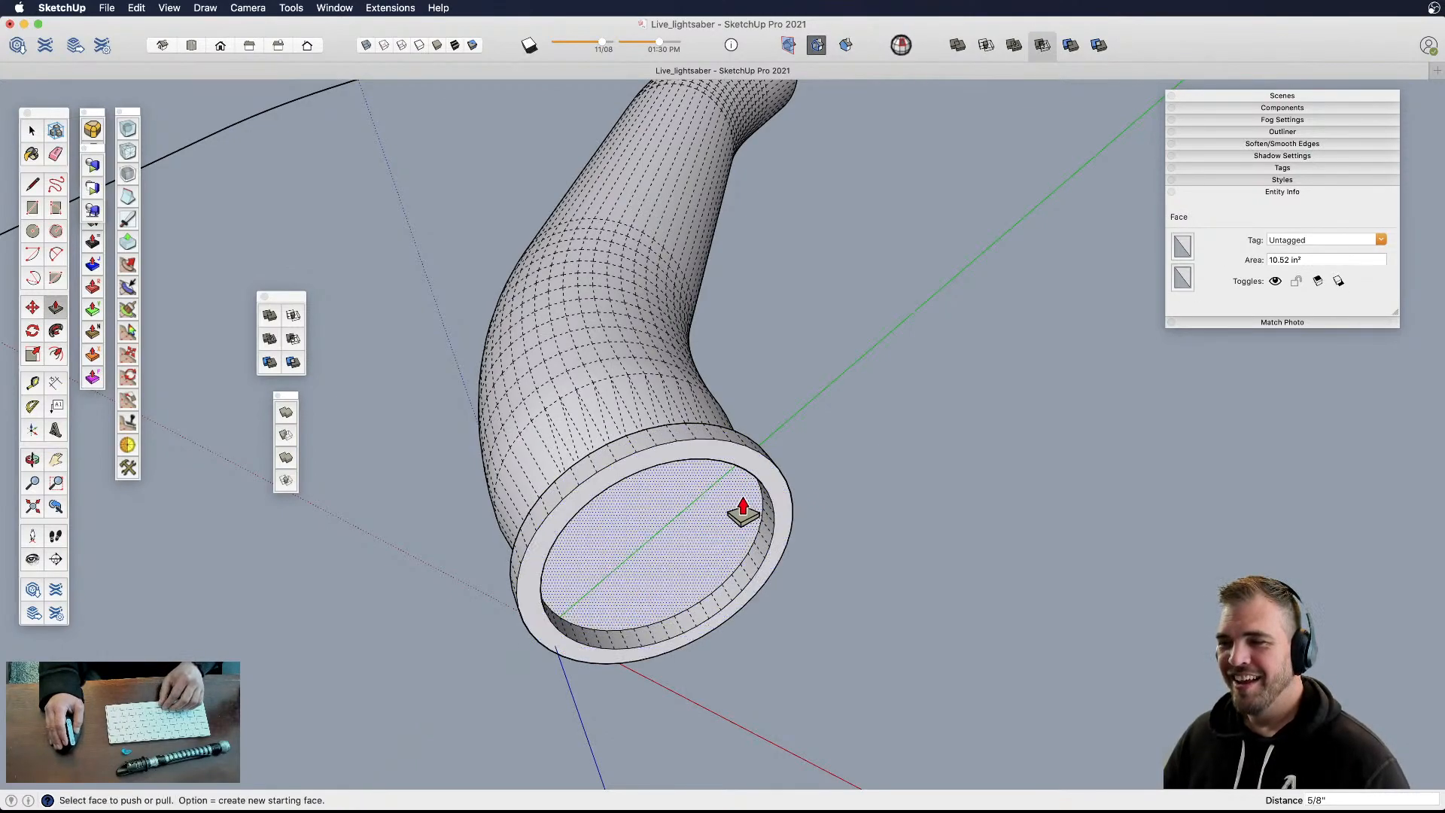
- Erase the inner edge so the lower end is one flat face, and scale that face slightly larger about its center
key(e)
click(769, 493)
key(space)
click(734, 527)
key(s)
alt+click(696, 382)
alt+click(701, 365)
- Extrude the enlarged lower end face about 4 3/16" to form a collar
scroll(734, 429, down, 5)
shift+middle_drag(706, 474, 787, 526)
key(p)
drag(776, 519, 835, 580)
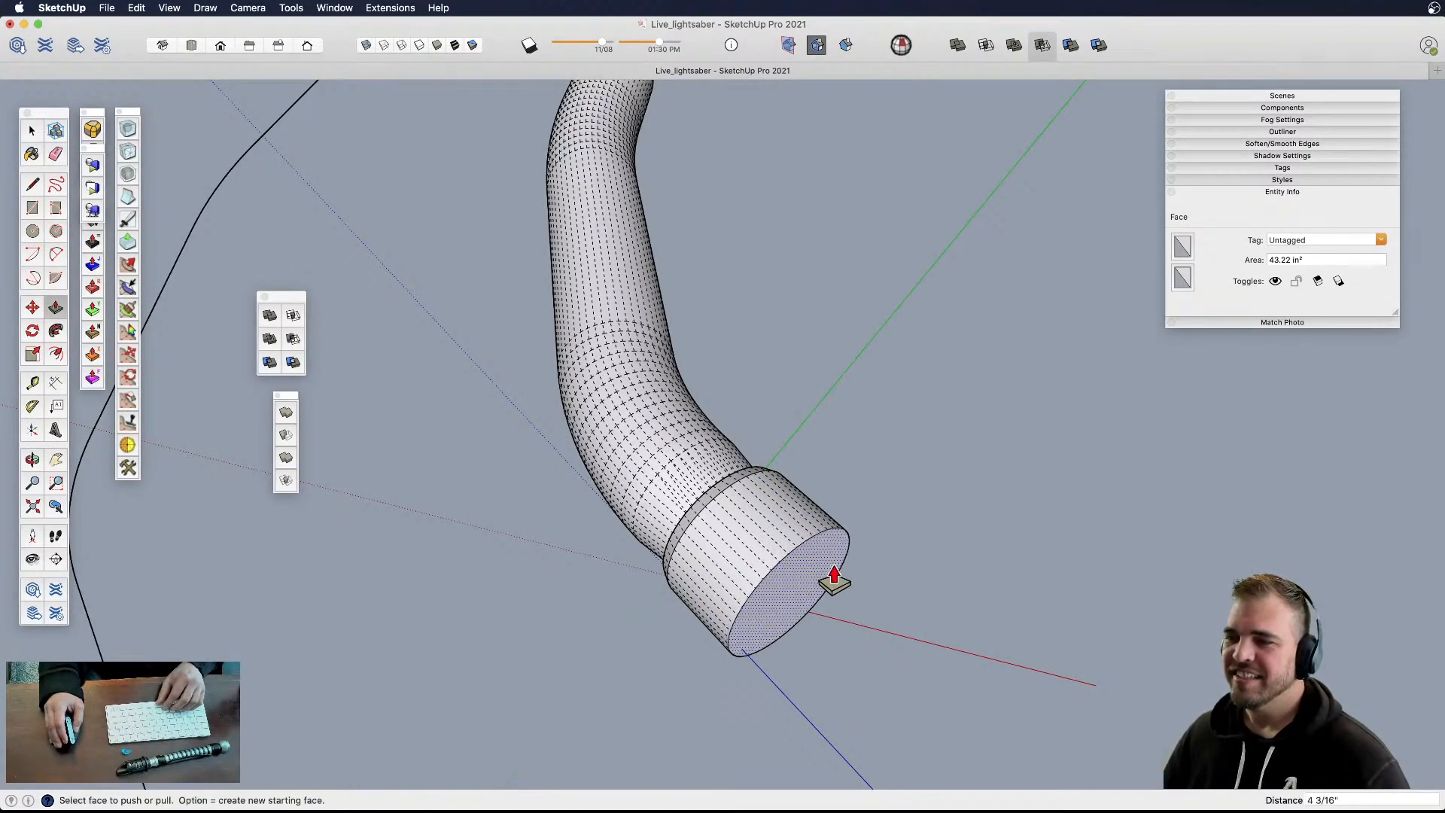
- Offset the collar's end face inward and move the inner face outward about 1" along the collar's axis to form a bevel
shift+middle_drag(835, 579, 772, 517)
scroll(778, 494, up, 4)
key(space)
key(f)
click(788, 473)
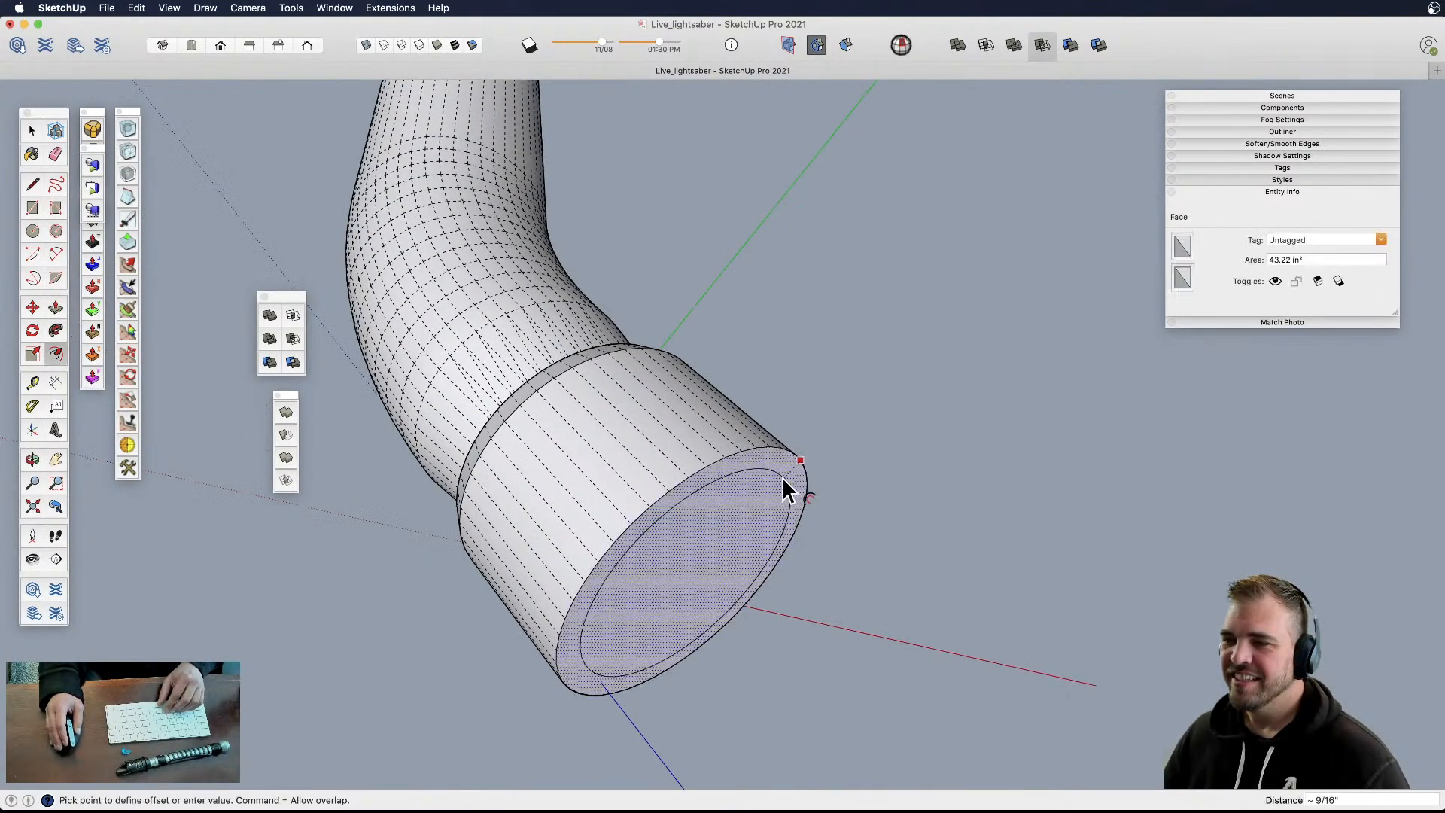
click(779, 485)
shift+middle_drag(717, 539, 749, 474)
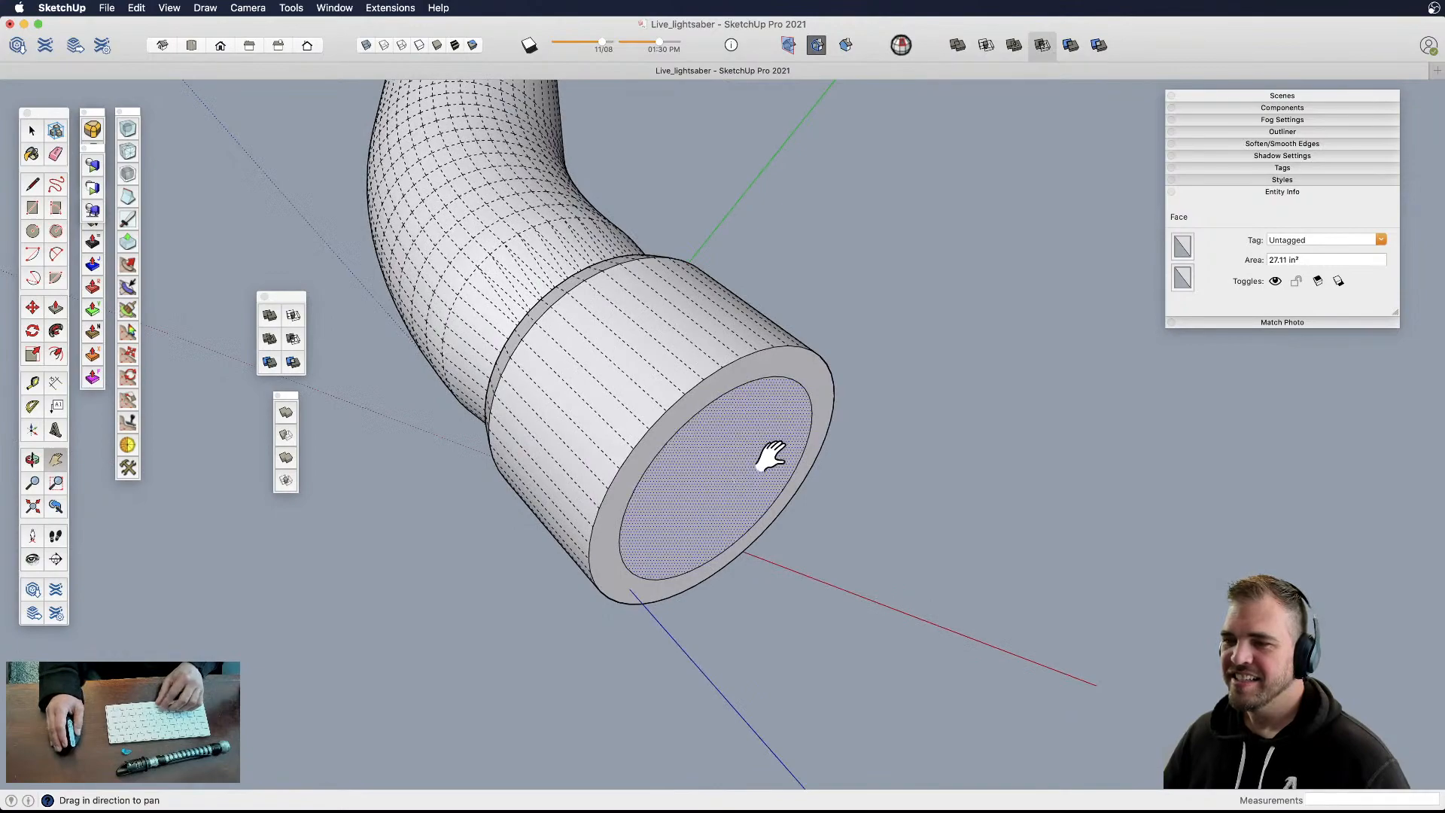
key(space)
click(761, 450)
key(m)
click(744, 451)
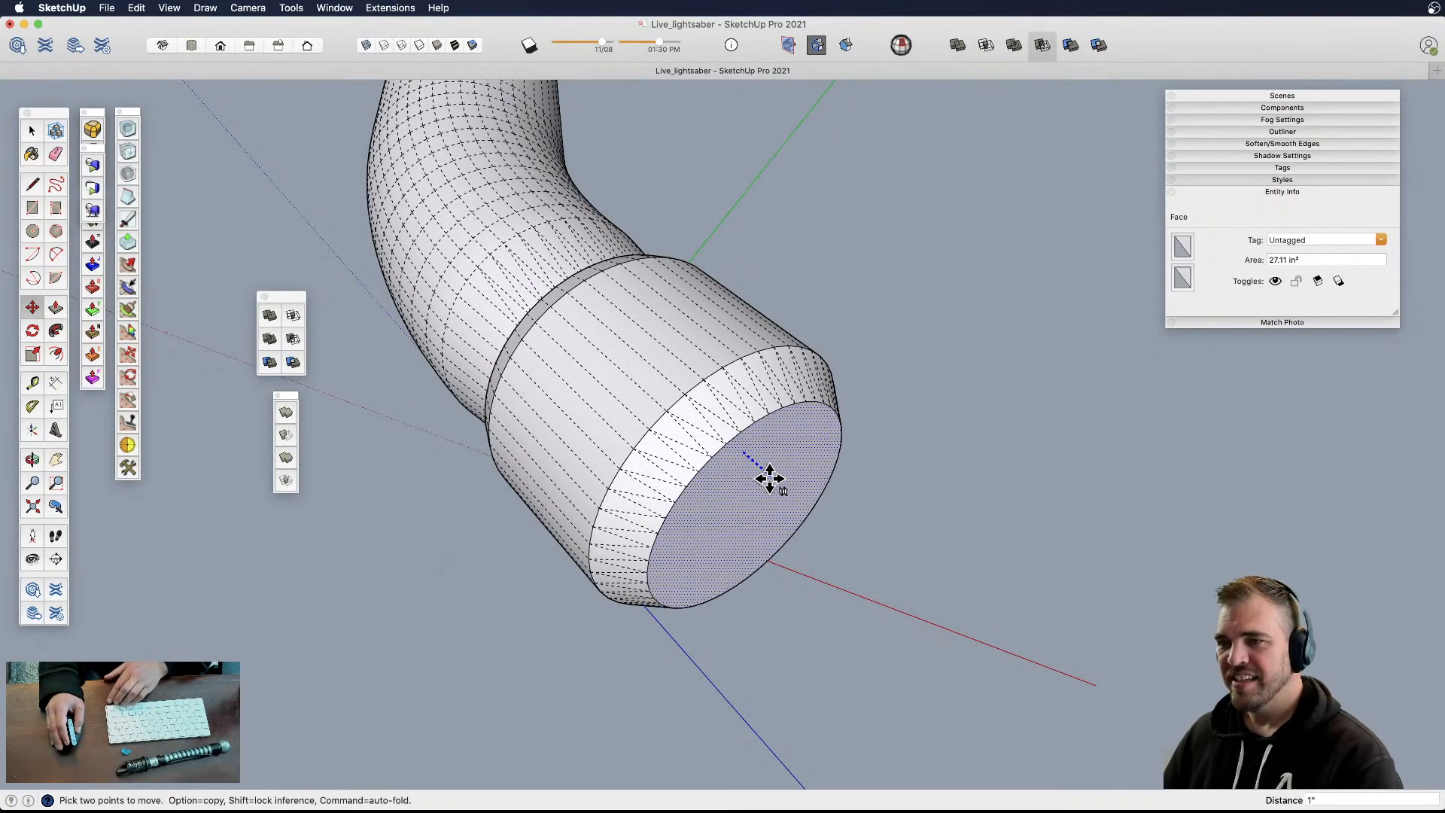
- Offset the beveled end face inward twice and push the ring between the two offsets in by 5/16" as a groove
scroll(768, 477, down, 3)
middle_drag(767, 477, 687, 490)
scroll(760, 523, up, 3)
key(f)
click(809, 504)
click(799, 507)
click(788, 522)
click(784, 526)
key(p)
click(783, 527)
click(766, 546)
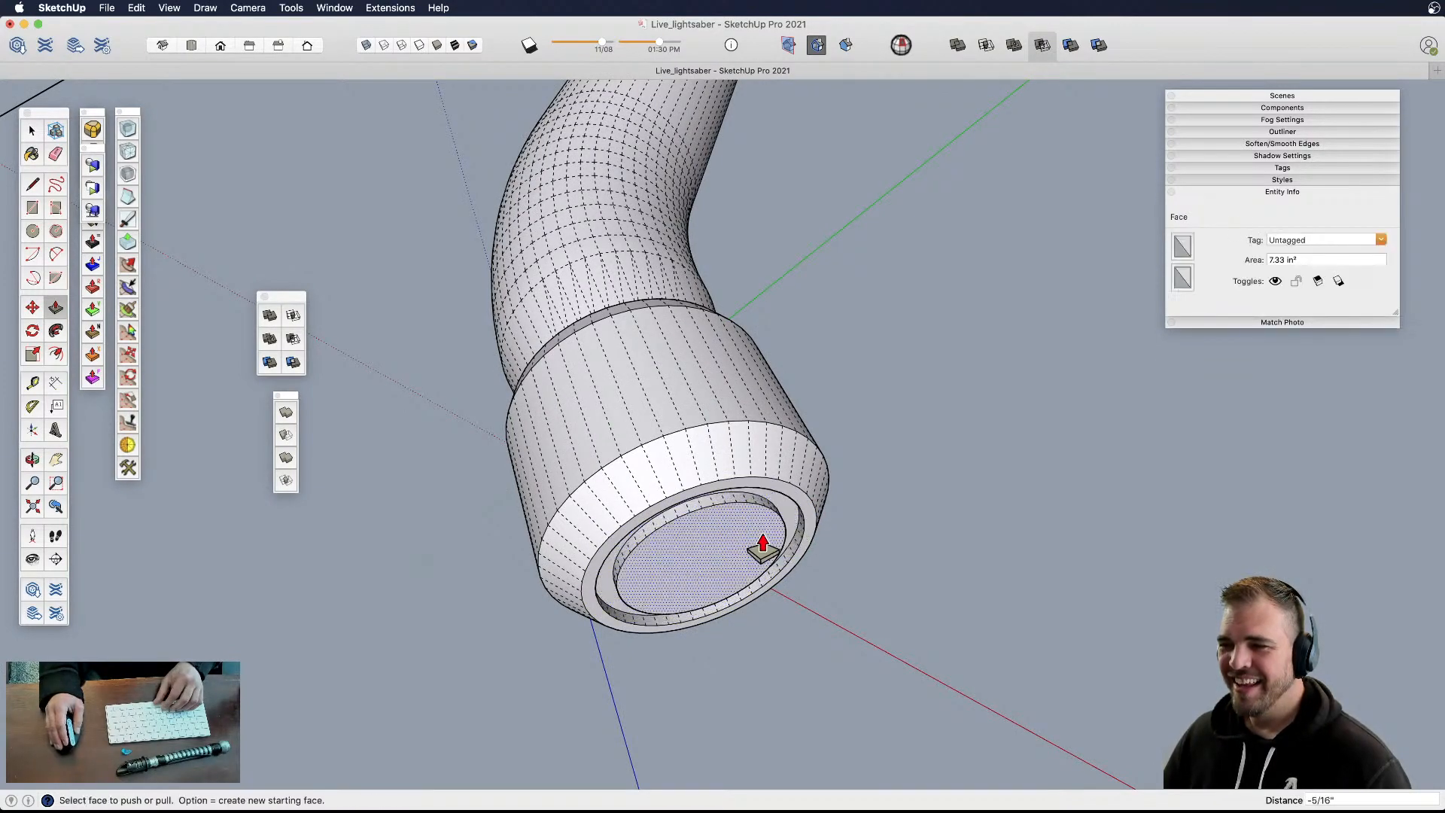
- Extrude the central disc inside the groove outward into a boss
click(765, 534)
click(761, 553)
key(space)
click(761, 552)
key(p)
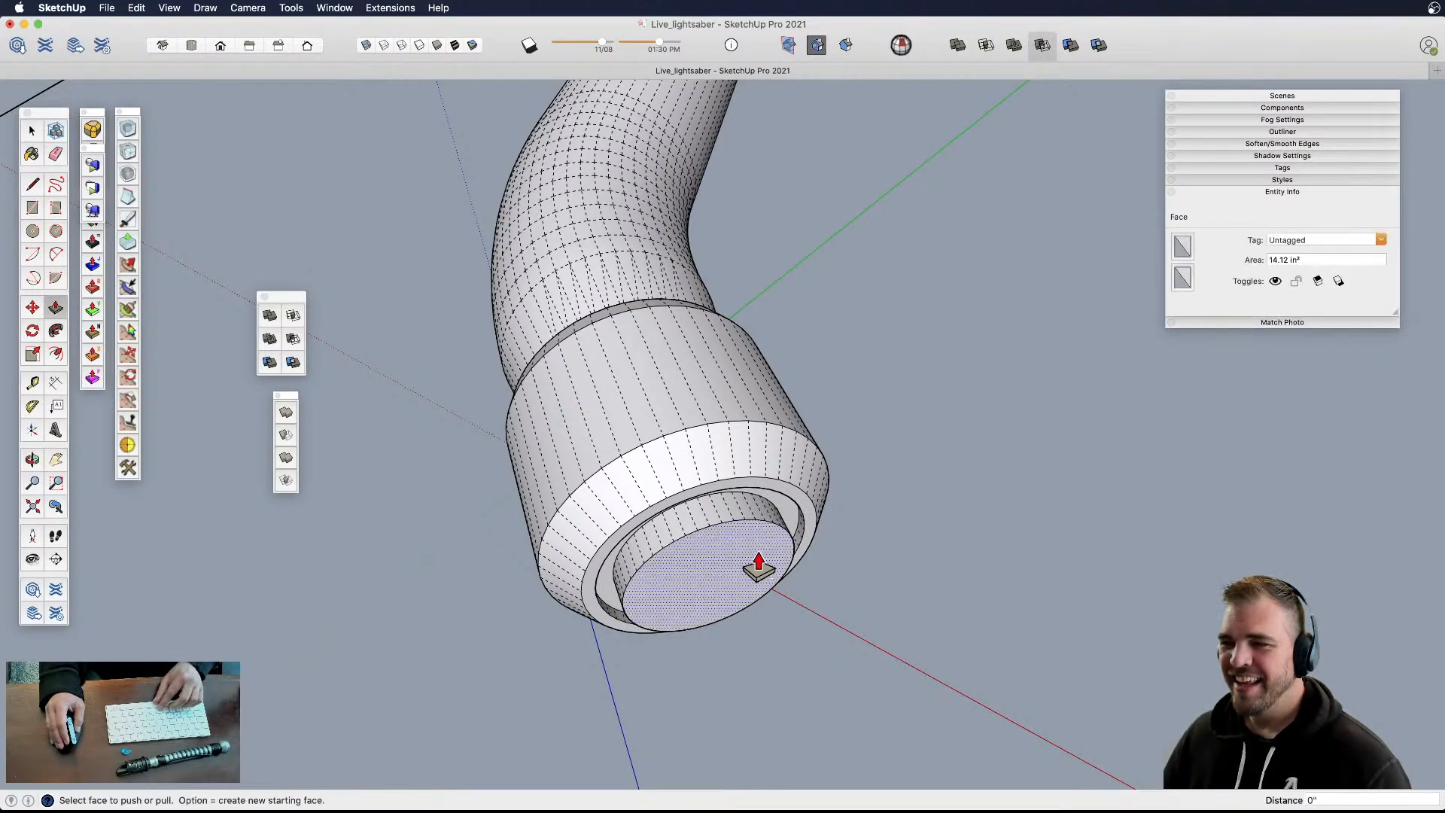
- Taper the boss tip by scaling its end face about center to 0.84
key(space)
key(s)
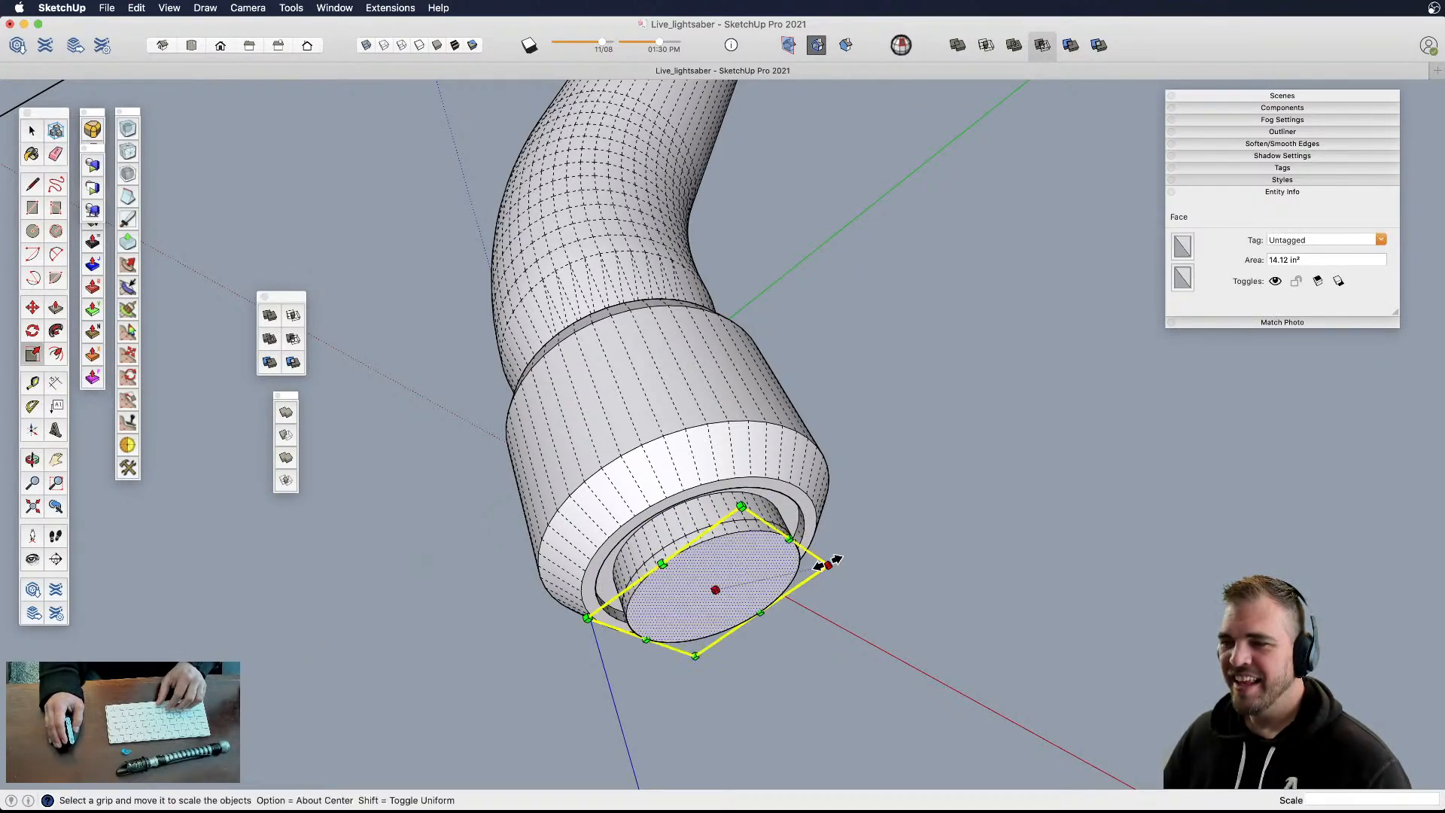
alt+click(827, 564)
alt+click(810, 569)
- Offset the edge of the boss's end face inward about 3/8"
scroll(747, 574, up, 2)
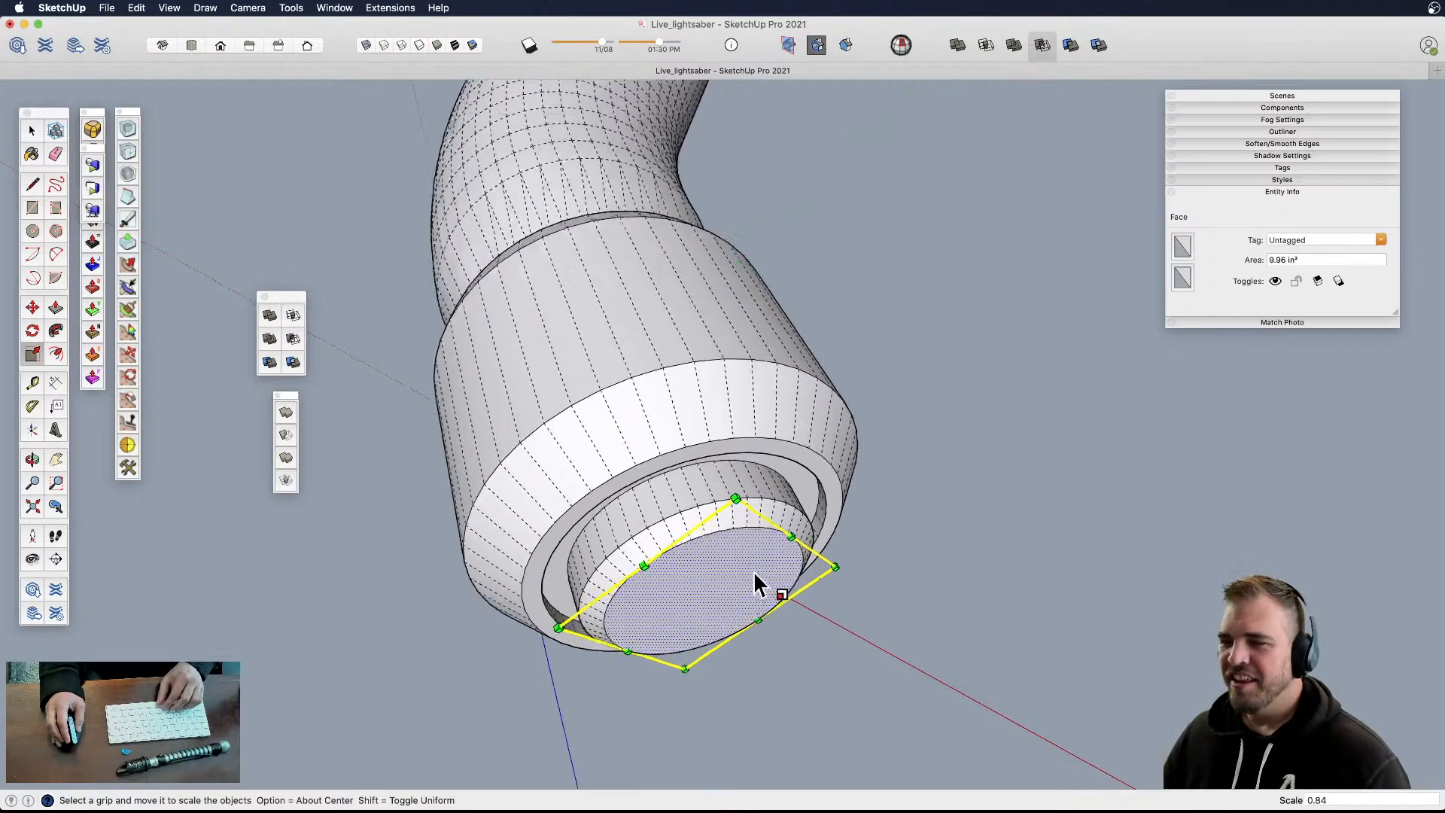
scroll(748, 573, up, 3)
key(f)
click(792, 557)
click(790, 558)
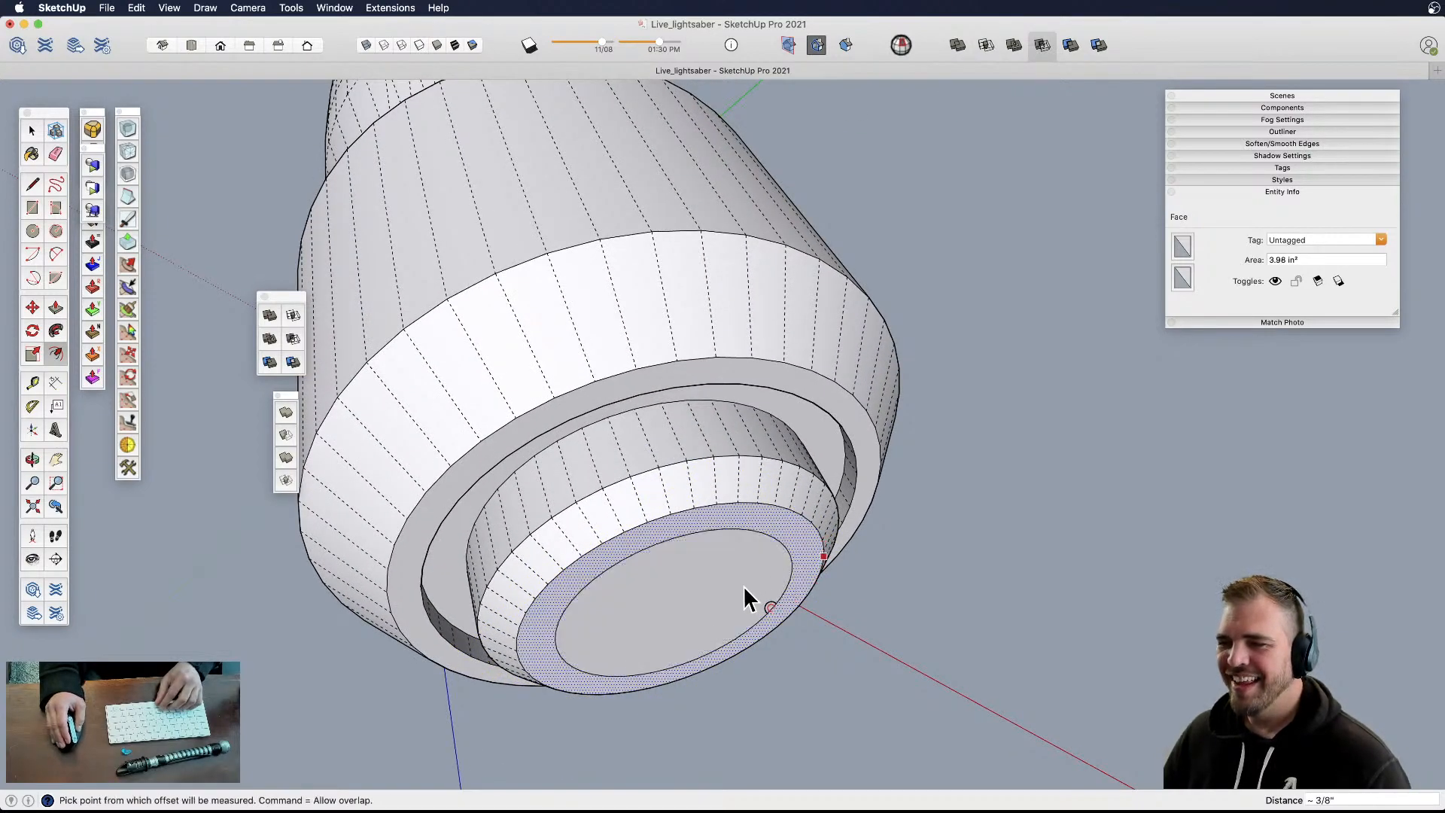
- Delete the inner disc of the boss's end face and the face behind it to open the hilt's interior
key(space)
click(715, 578)
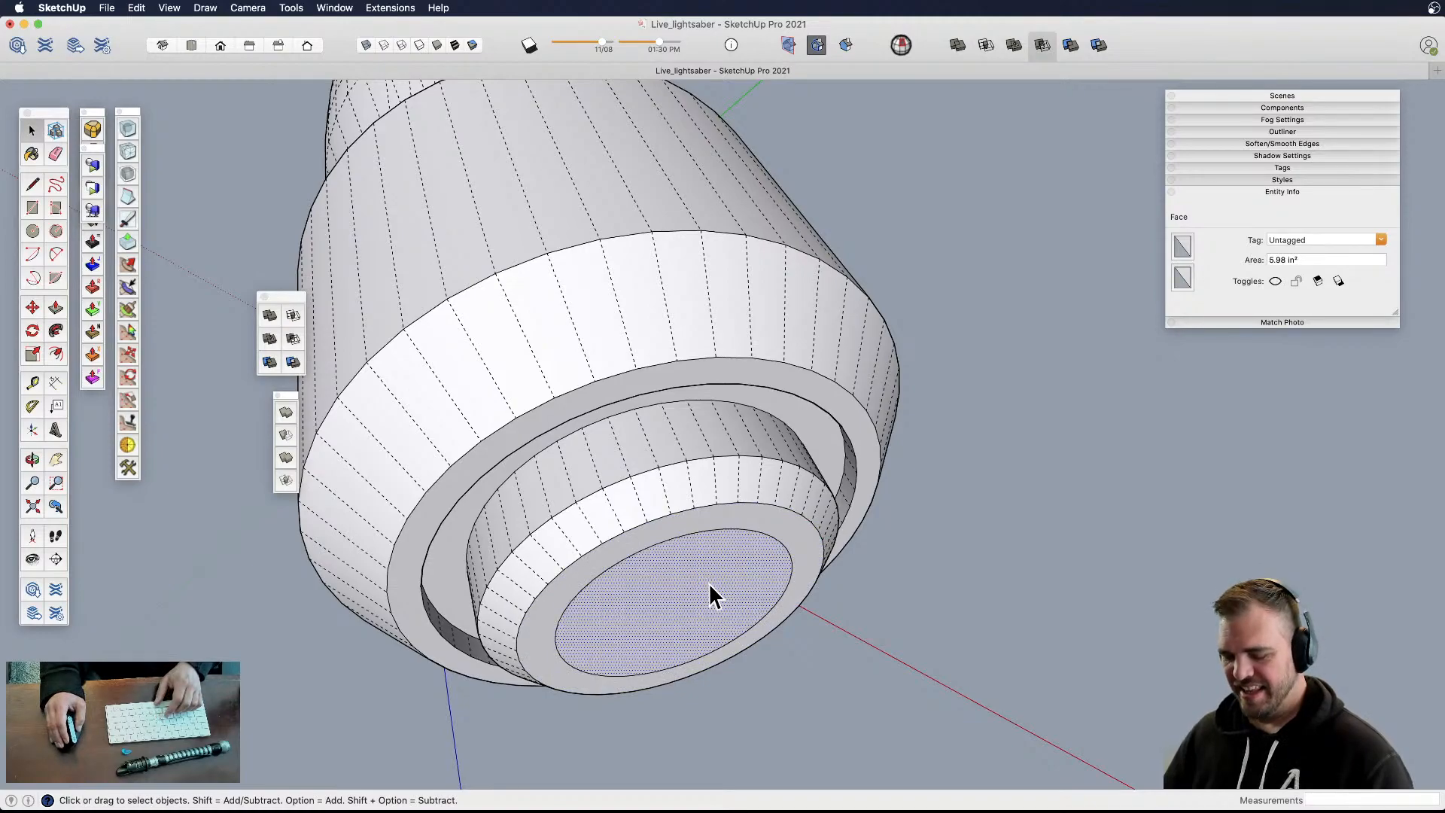
middle_drag(711, 580, 726, 540)
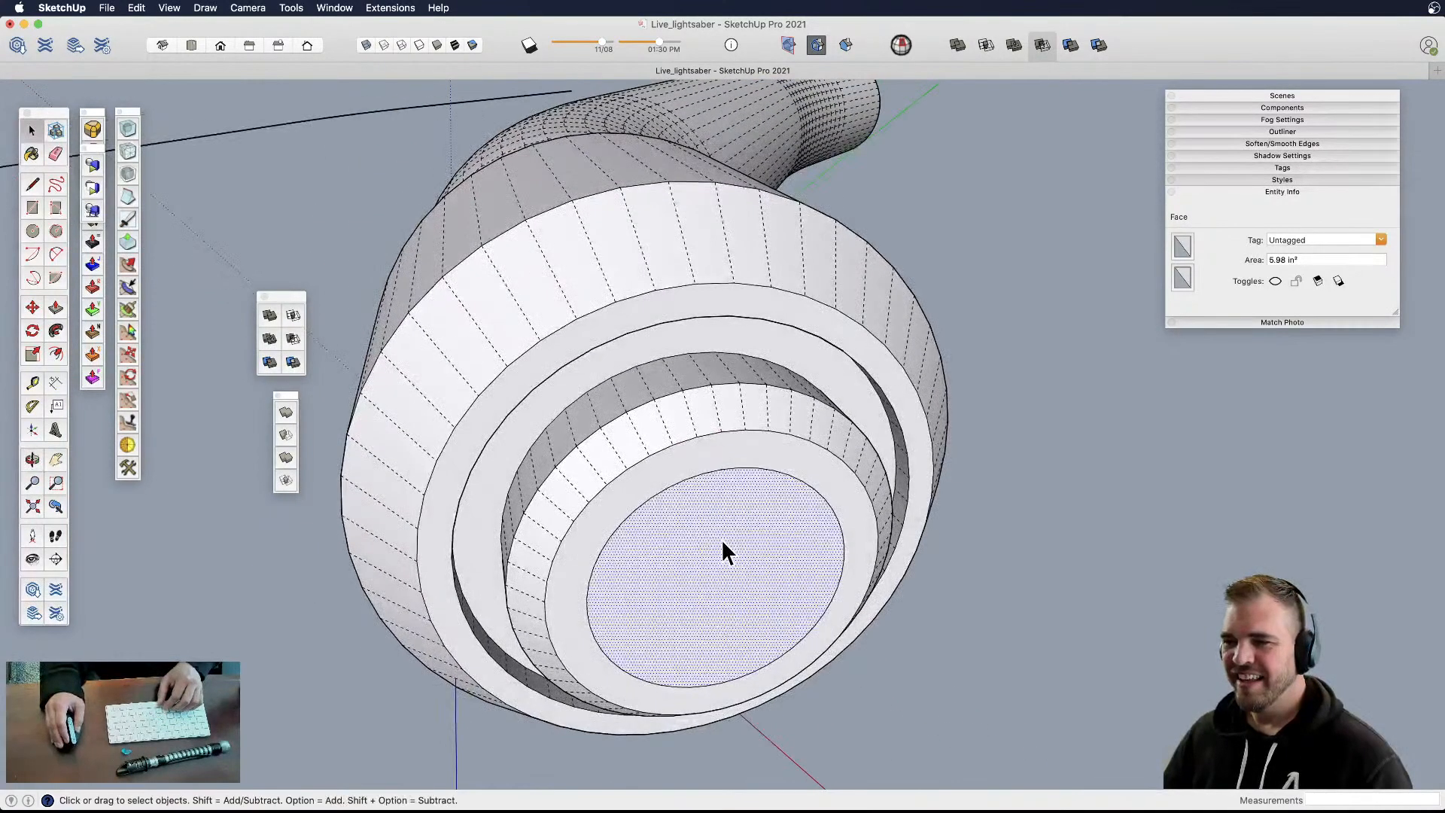
scroll(725, 549, down, 2)
key(Delete)
click(729, 553)
key(Delete)
- Trace a short edge segment of the boss opening with the Line tool to refill its face, and turn off hidden geometry
scroll(745, 568, up, 6)
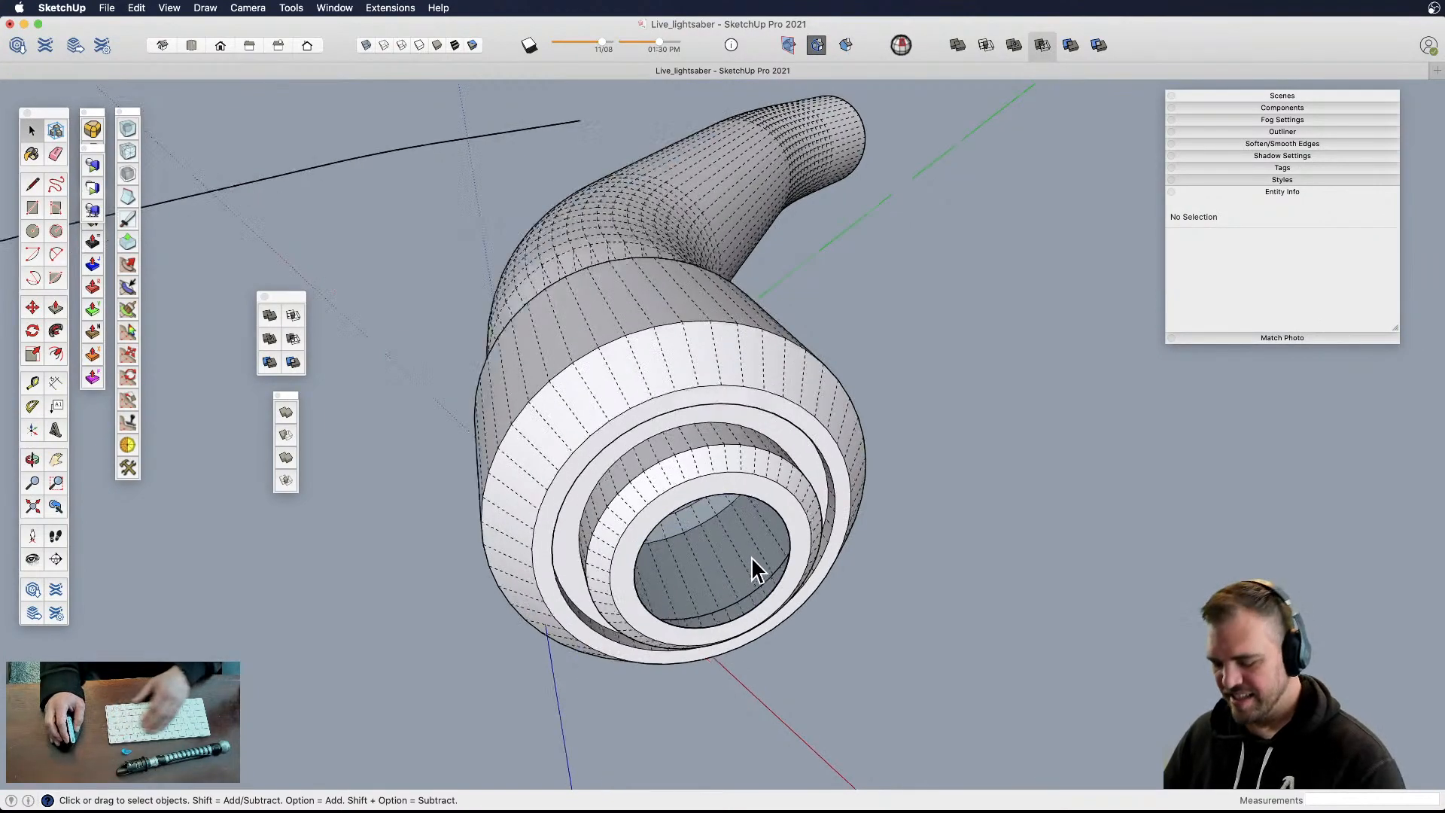
key(l)
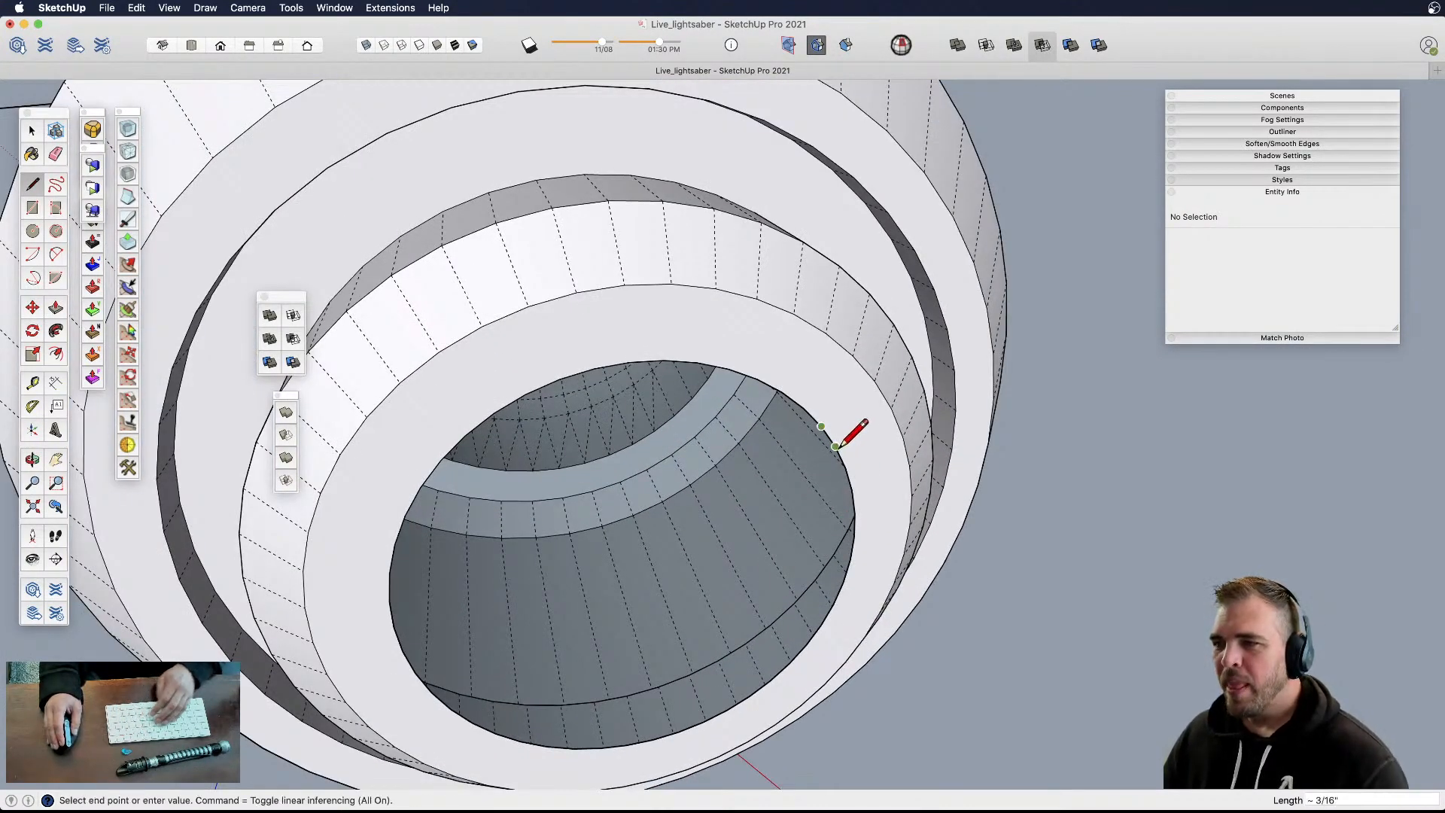
click(834, 447)
scroll(840, 465, down, 5)
mouse_move(800, 485)
middle_down()
mouse_move(774, 571)
mouse_move(793, 568)
mouse_move(735, 490)
mouse_move(920, 613)
mouse_move(930, 576)
mouse_move(557, 519)
mouse_move(471, 487)
mouse_move(507, 503)
mouse_move(748, 509)
middle_up()
key(p)
scroll(795, 560, down, 3)
key(alt+h)
- Push the face at the tube's plain end back about 3 9/16", toggling hidden geometry to check the segments
scroll(787, 555, down, 4)
key(p)
click(843, 625)
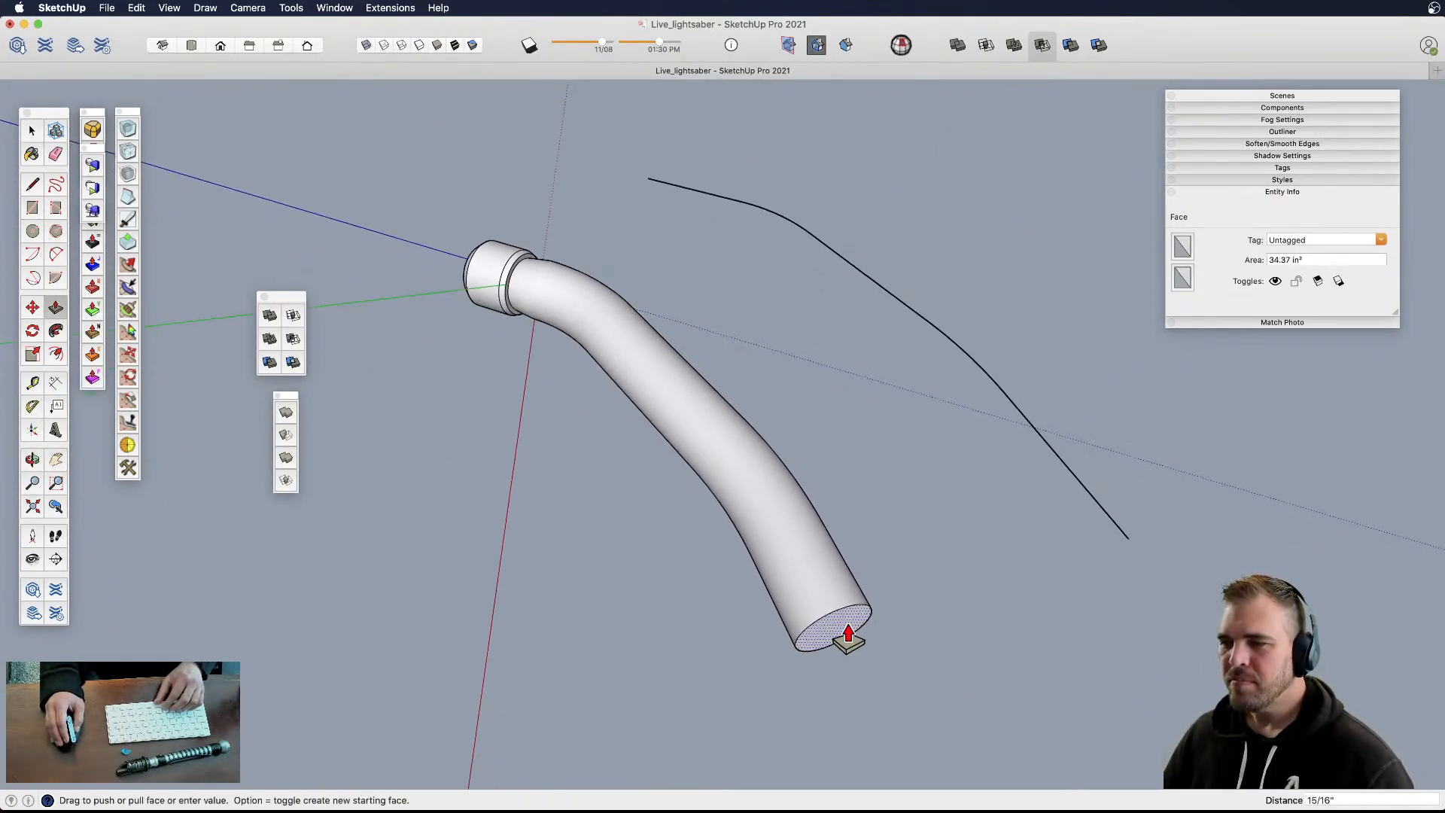
key(alt+h)
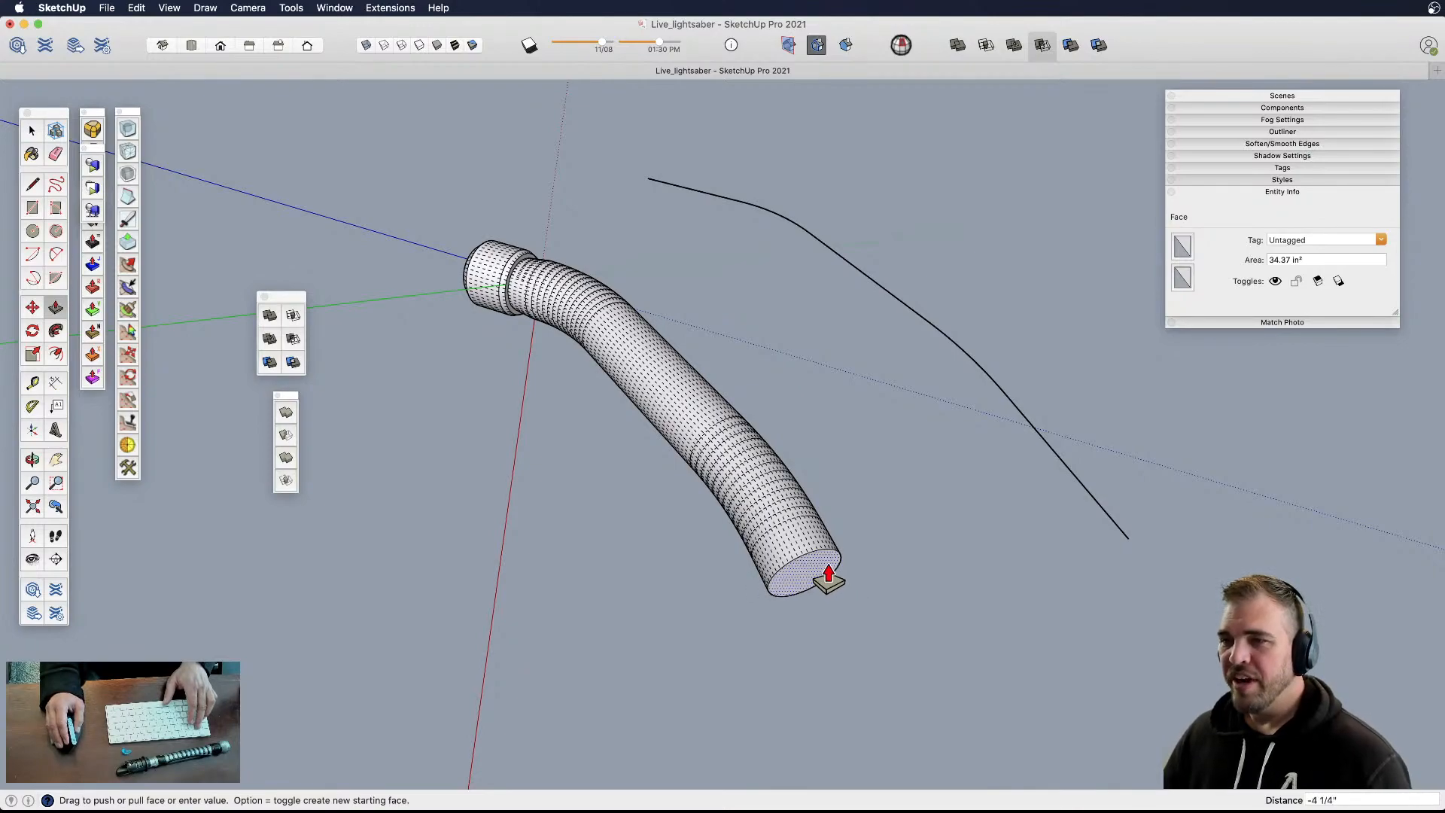
click(829, 584)
key(alt+h)
scroll(821, 579, up, 5)
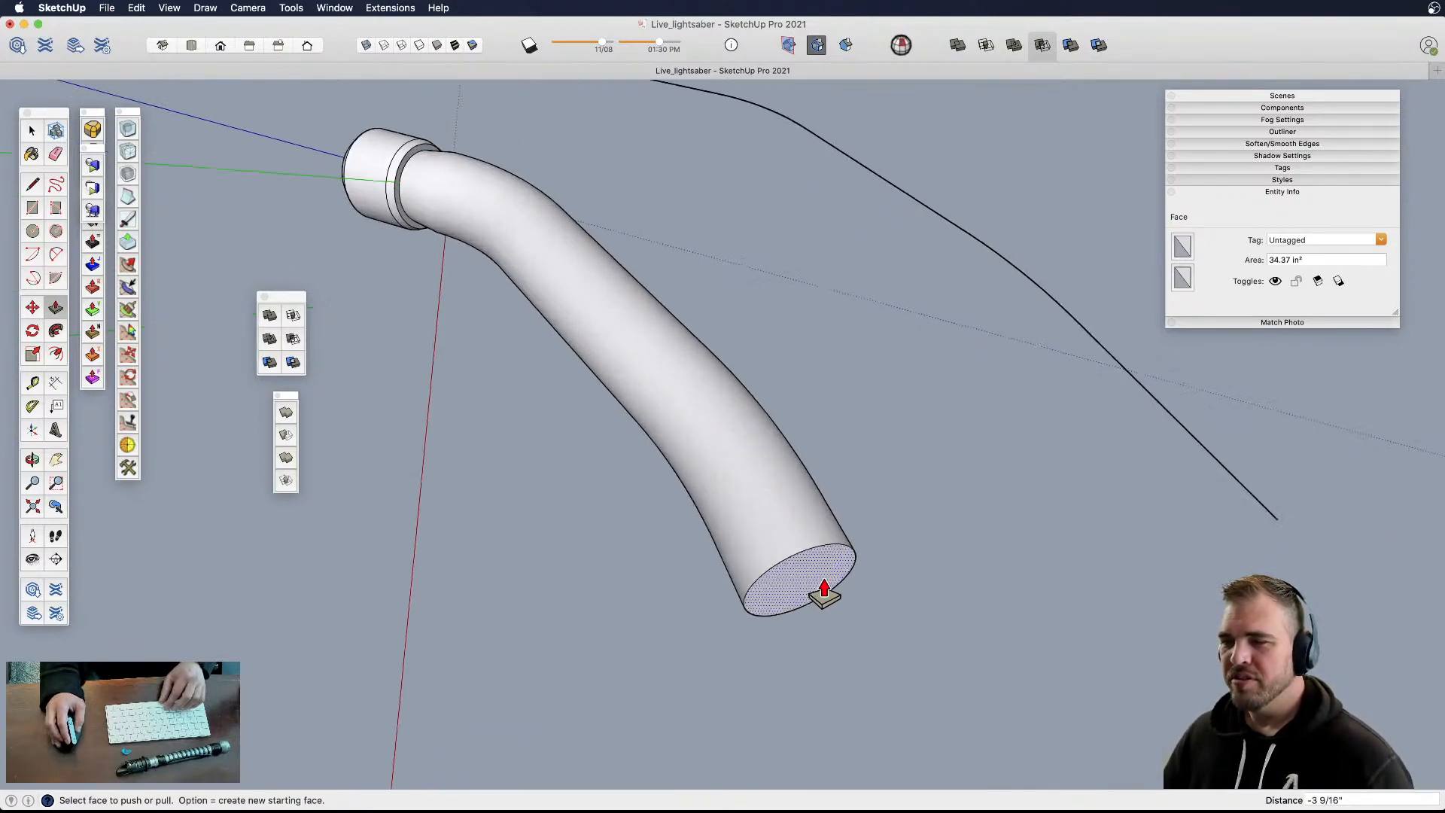
- Reset the drawing axes to their default position
key(space)
click(805, 561)
scroll(806, 560, down, 5)
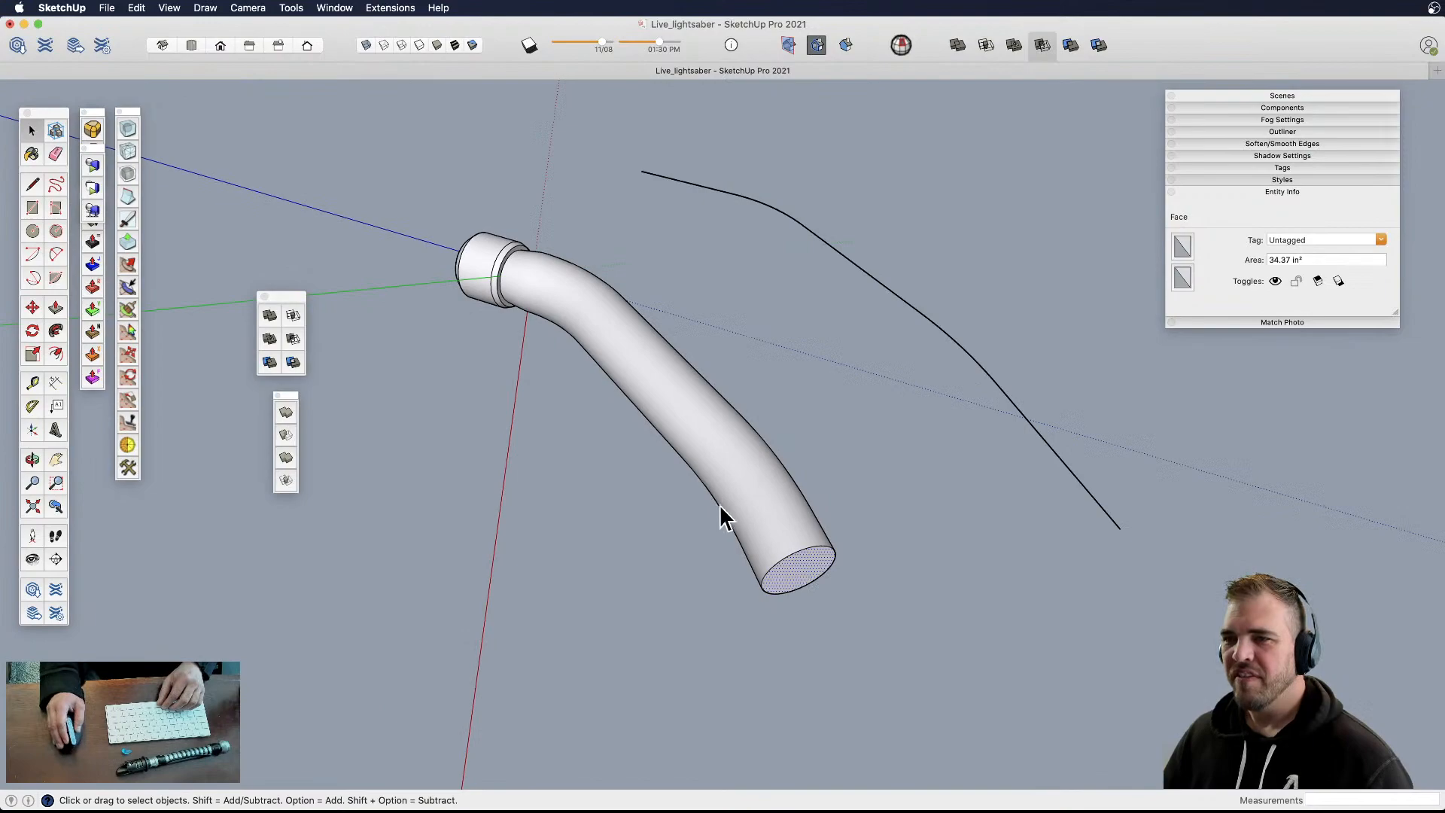
right_click(524, 341)
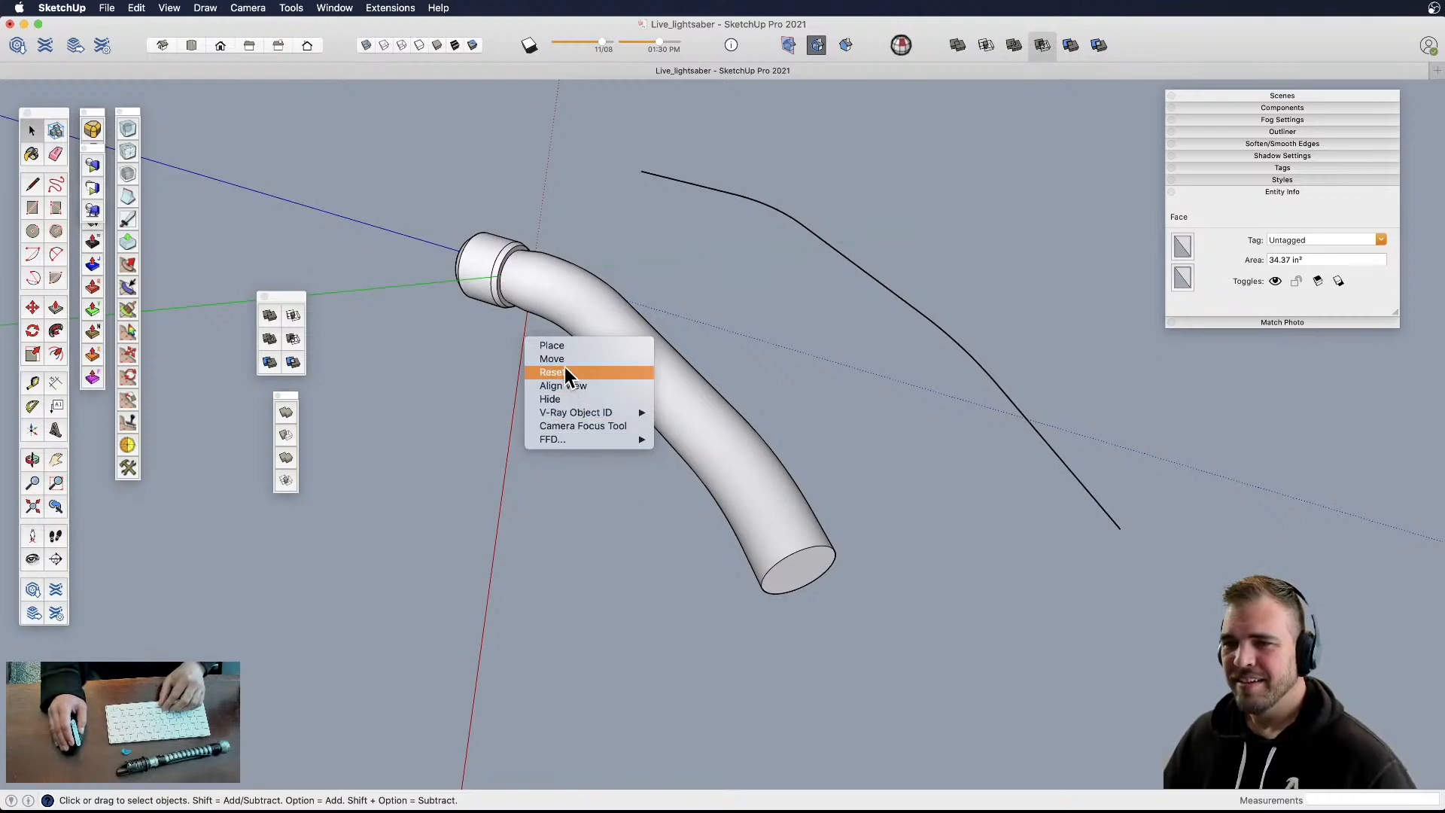
- Align the drawing axes to the end face of the tube's plain end
click(787, 573)
click(788, 575)
shift+middle_drag(790, 576, 731, 380)
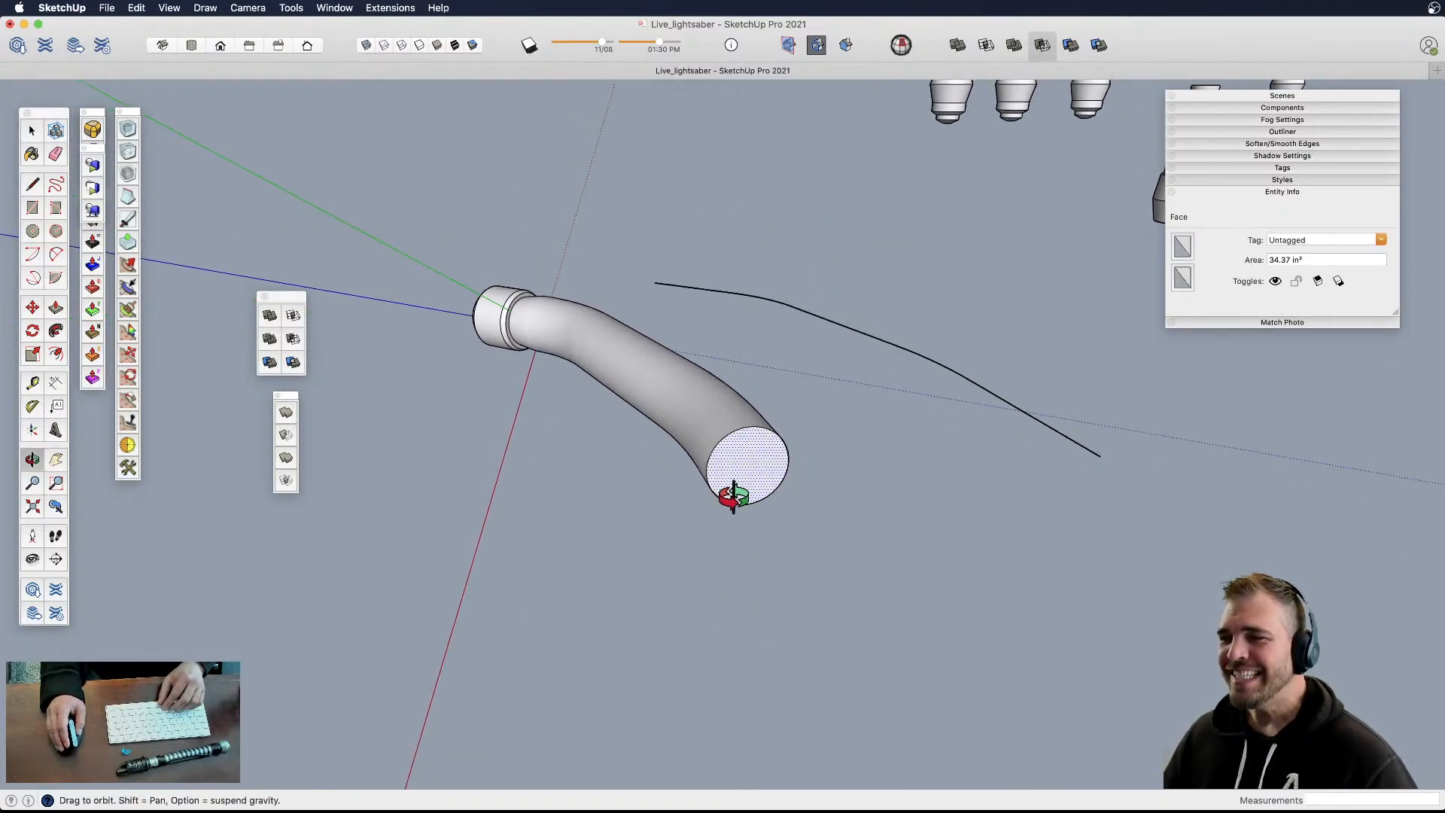
scroll(757, 456, up, 4)
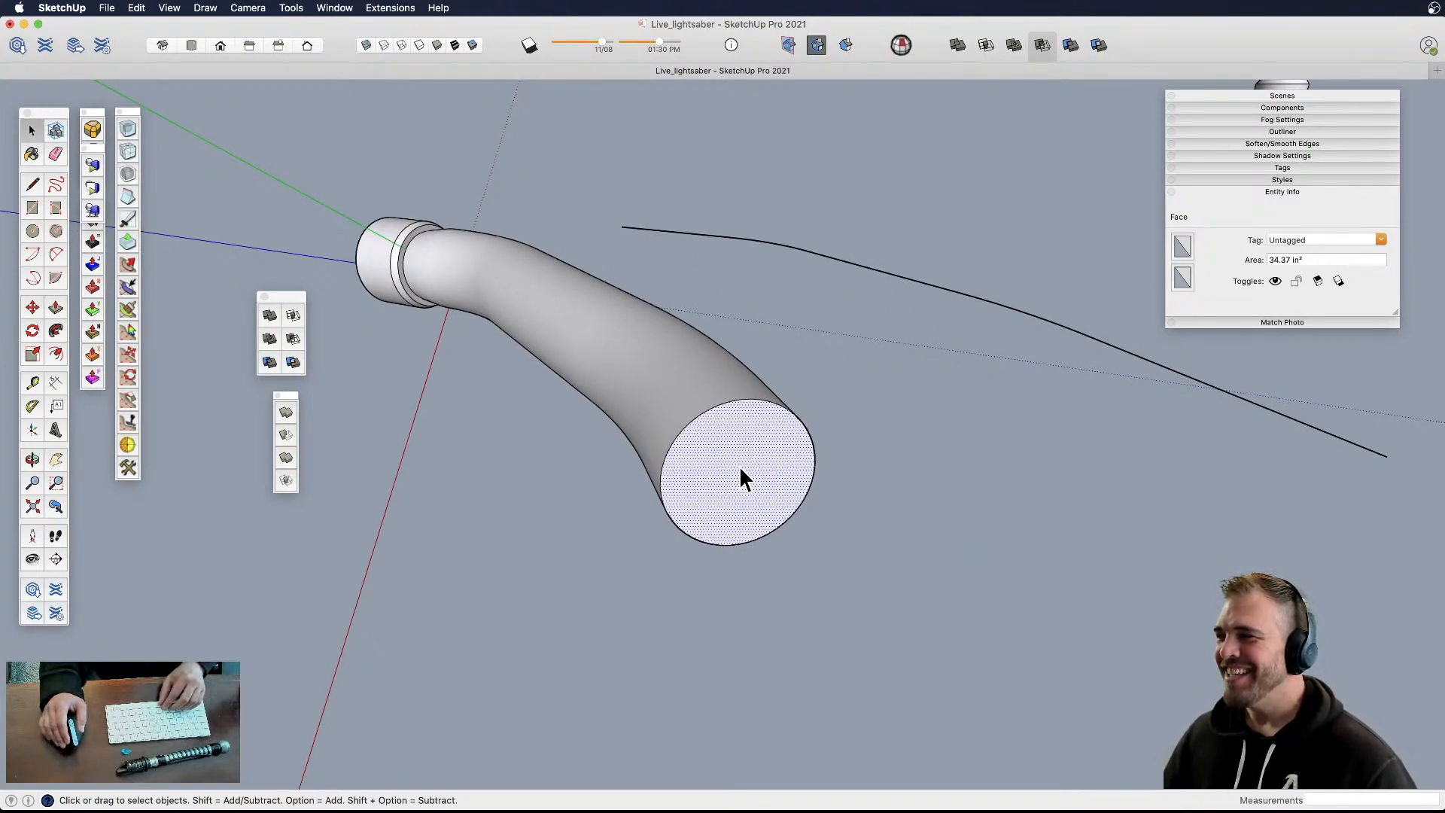
right_click(742, 467)
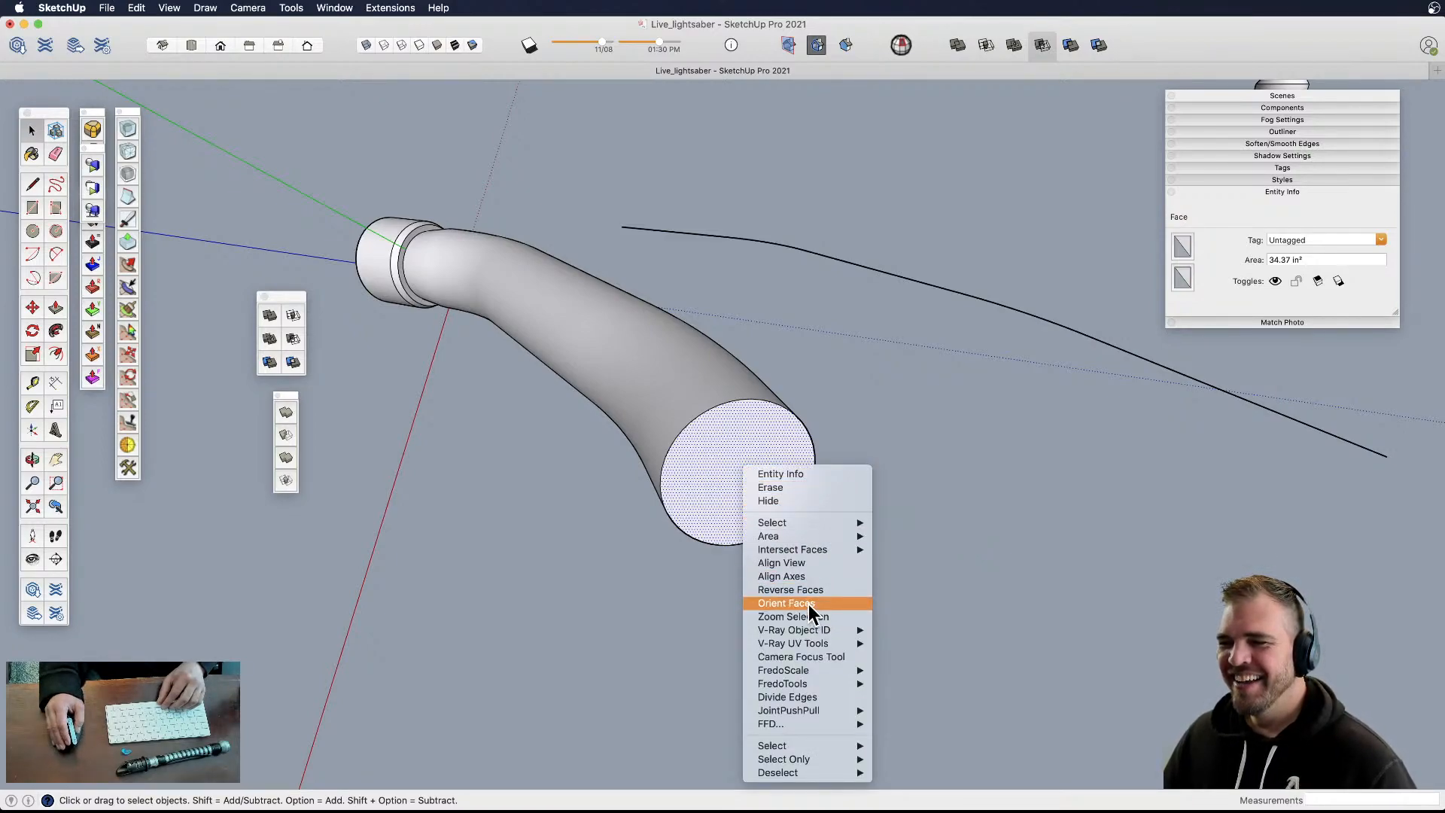
click(798, 576)
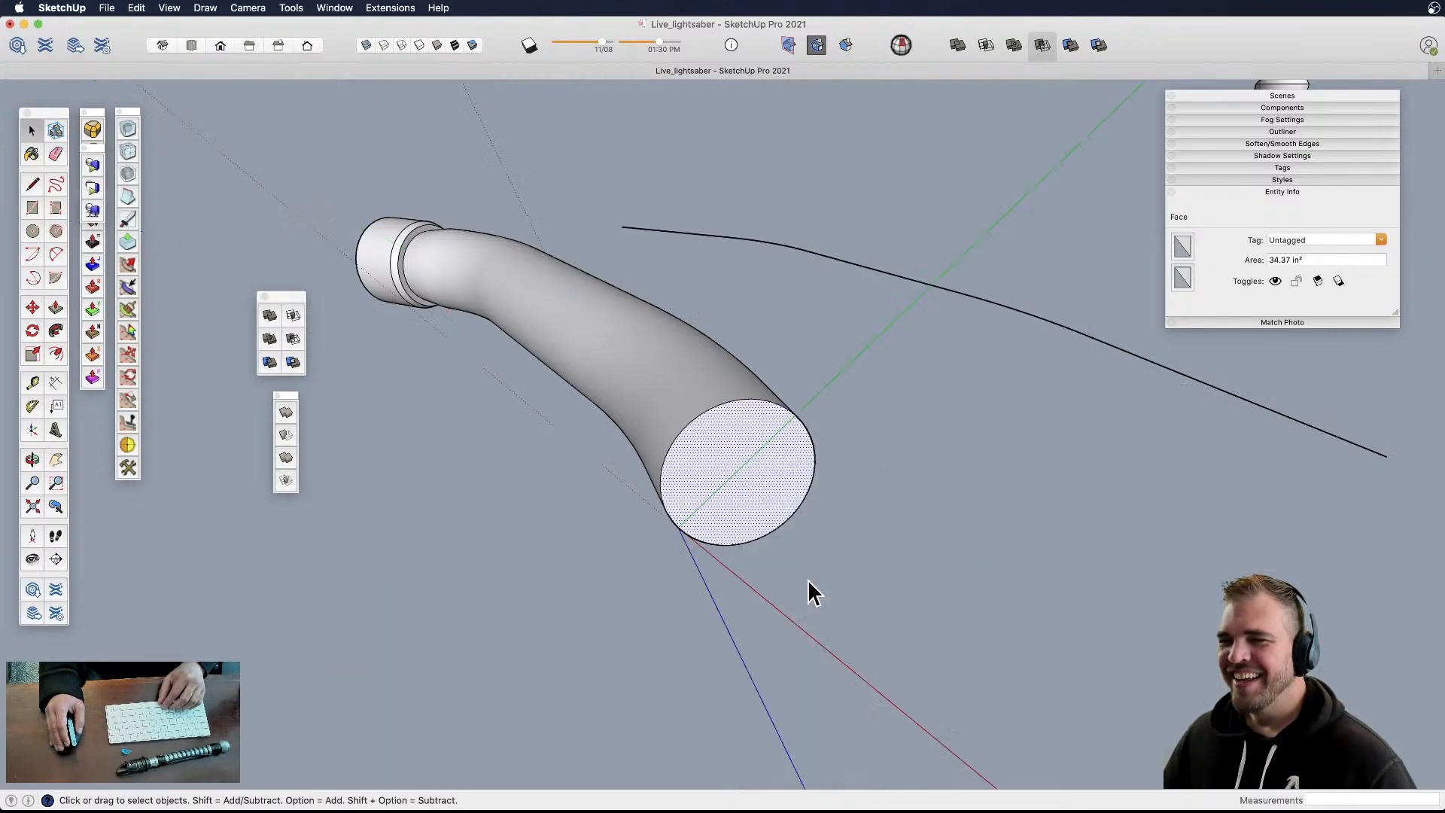
- Offset the plain end's boundary outward 7/8" and extrude the resulting ring 1"
middle_drag(756, 471, 767, 543)
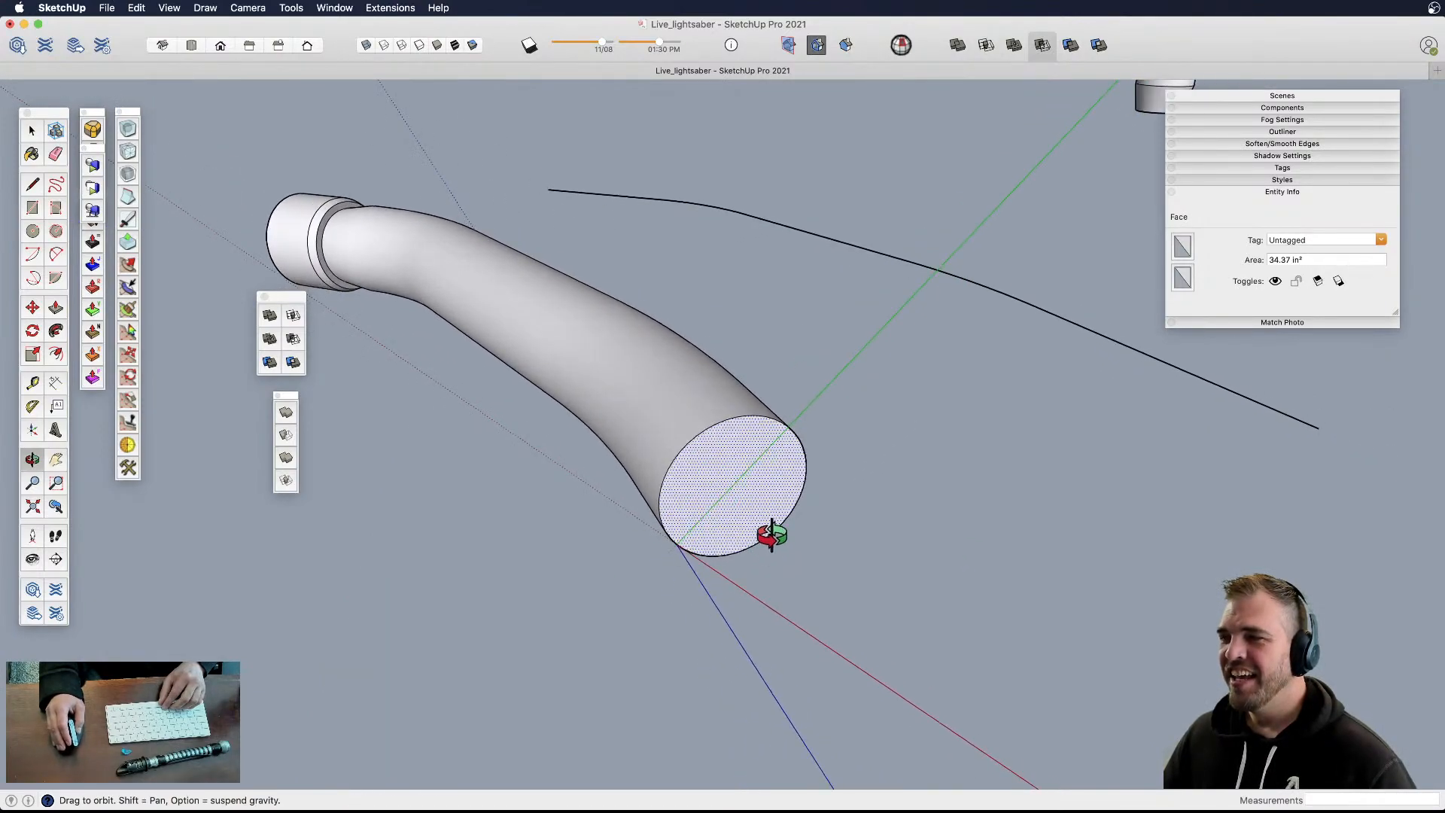
scroll(770, 487, up, 3)
key(f)
click(827, 450)
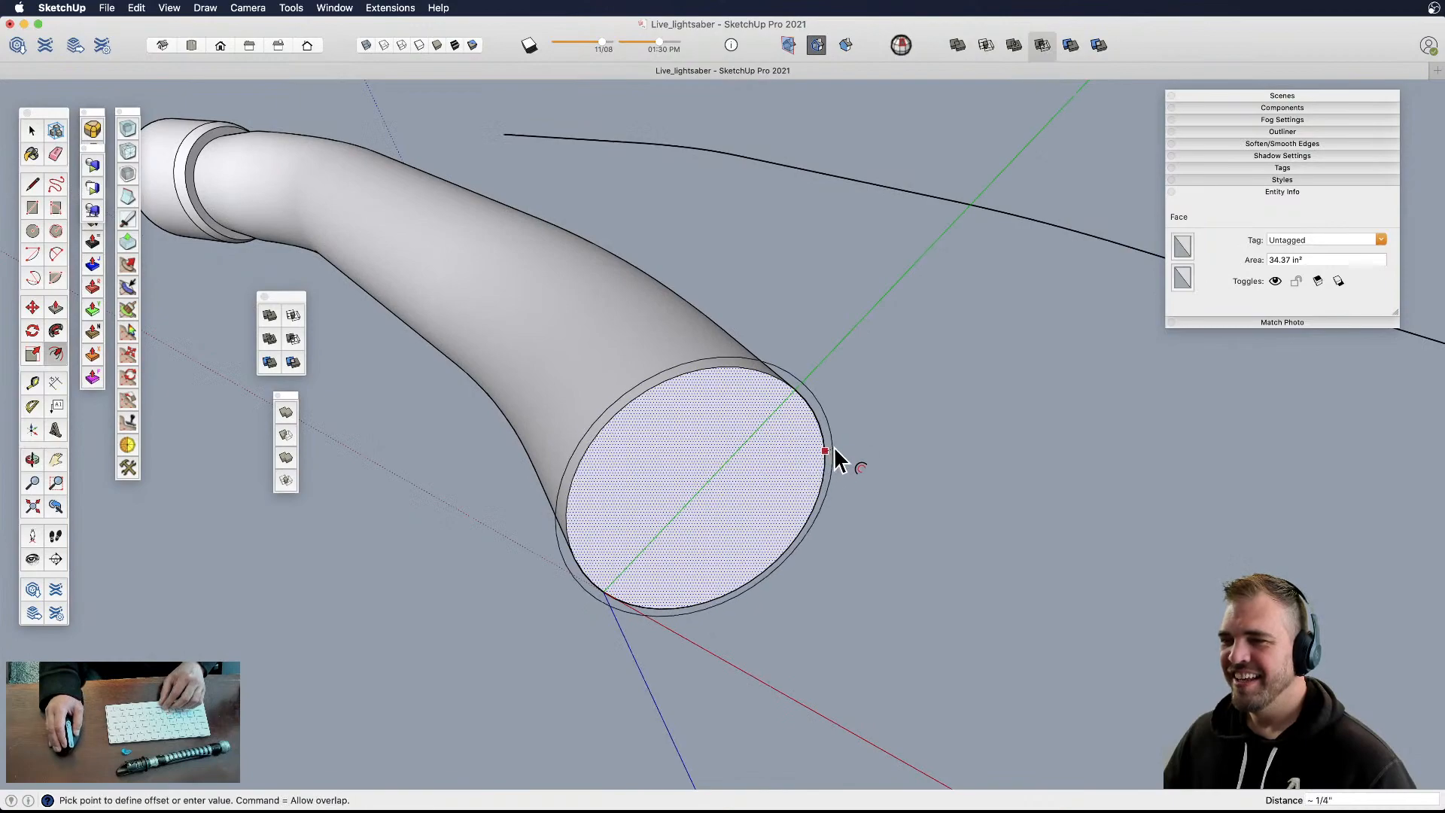
click(855, 441)
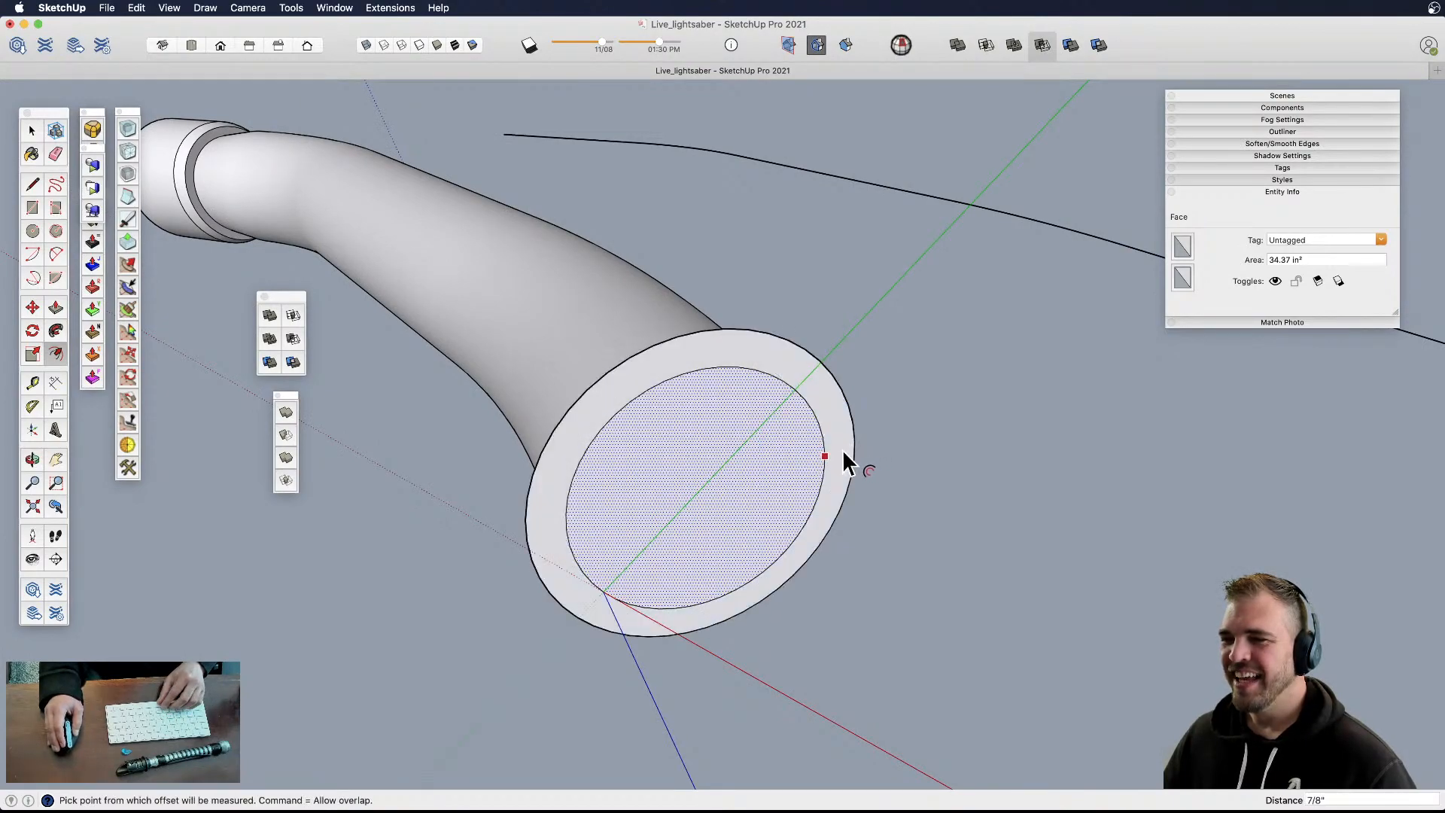
key(p)
double_click(846, 458)
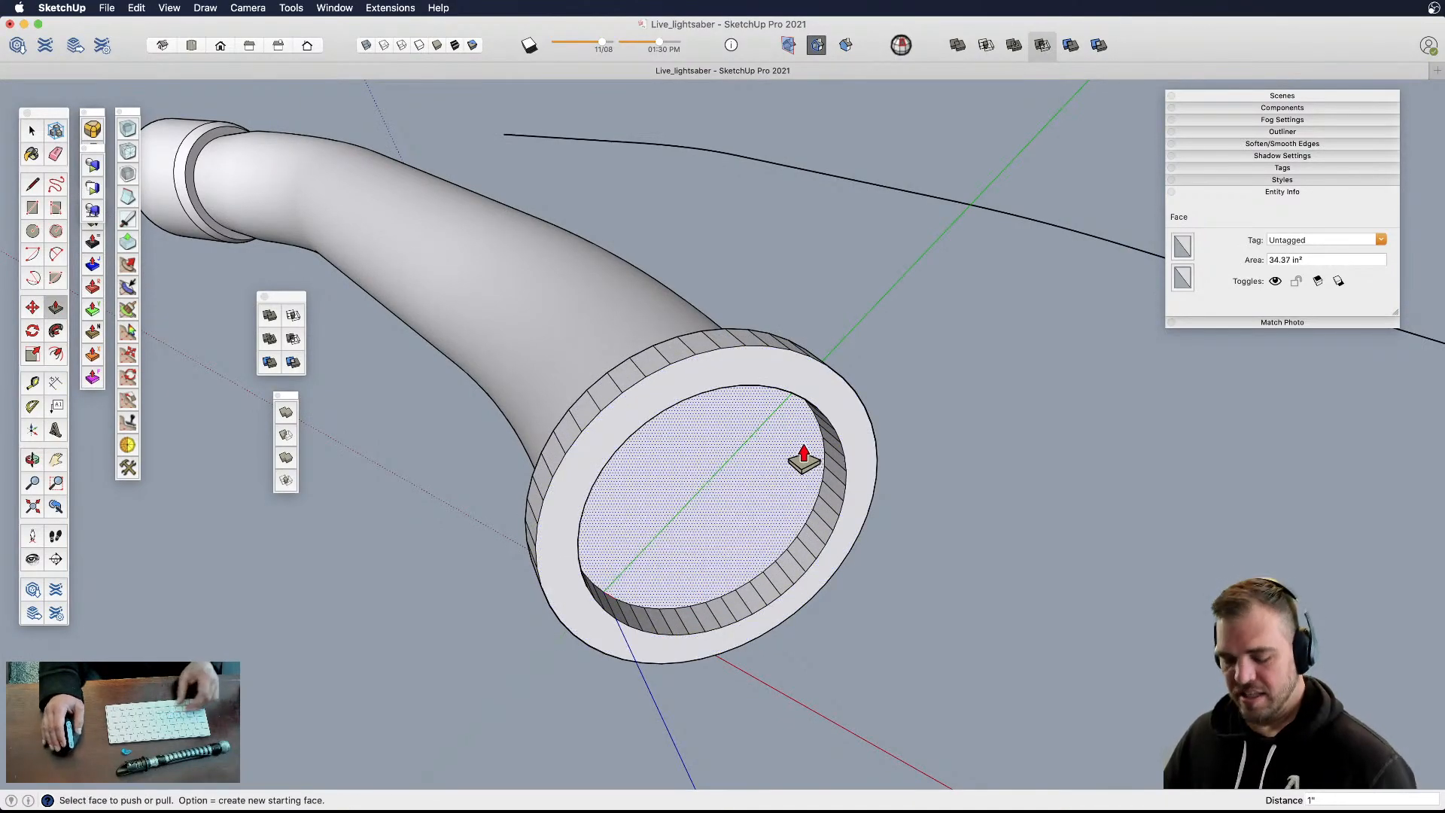
- Undo the ring extrusion and the outward offset on the tube's plain end
key(super+z)
key(space)
key(super+z)
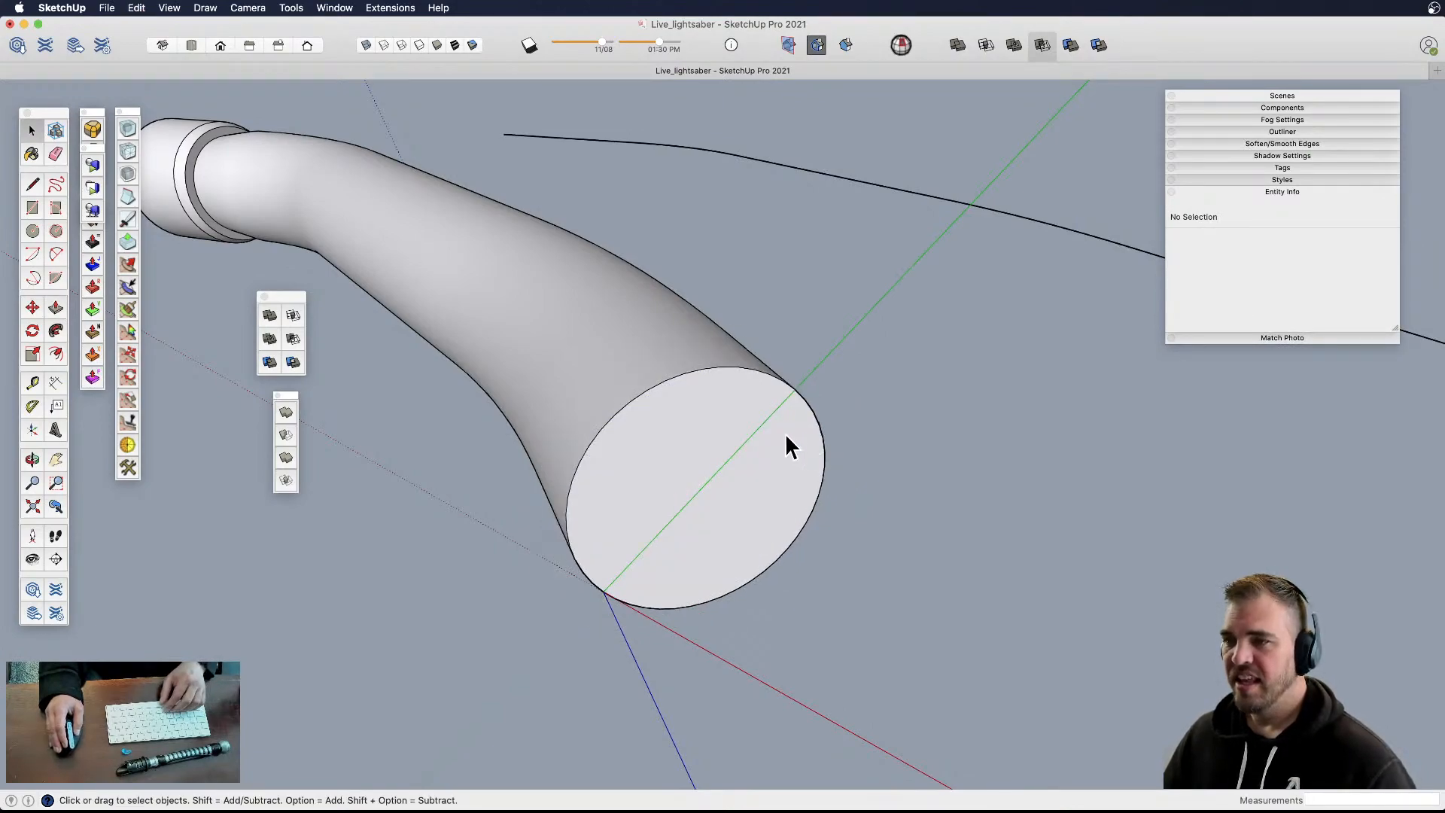
- Weld the boundary edges of the tube's plain end face into a single curve
click(811, 409)
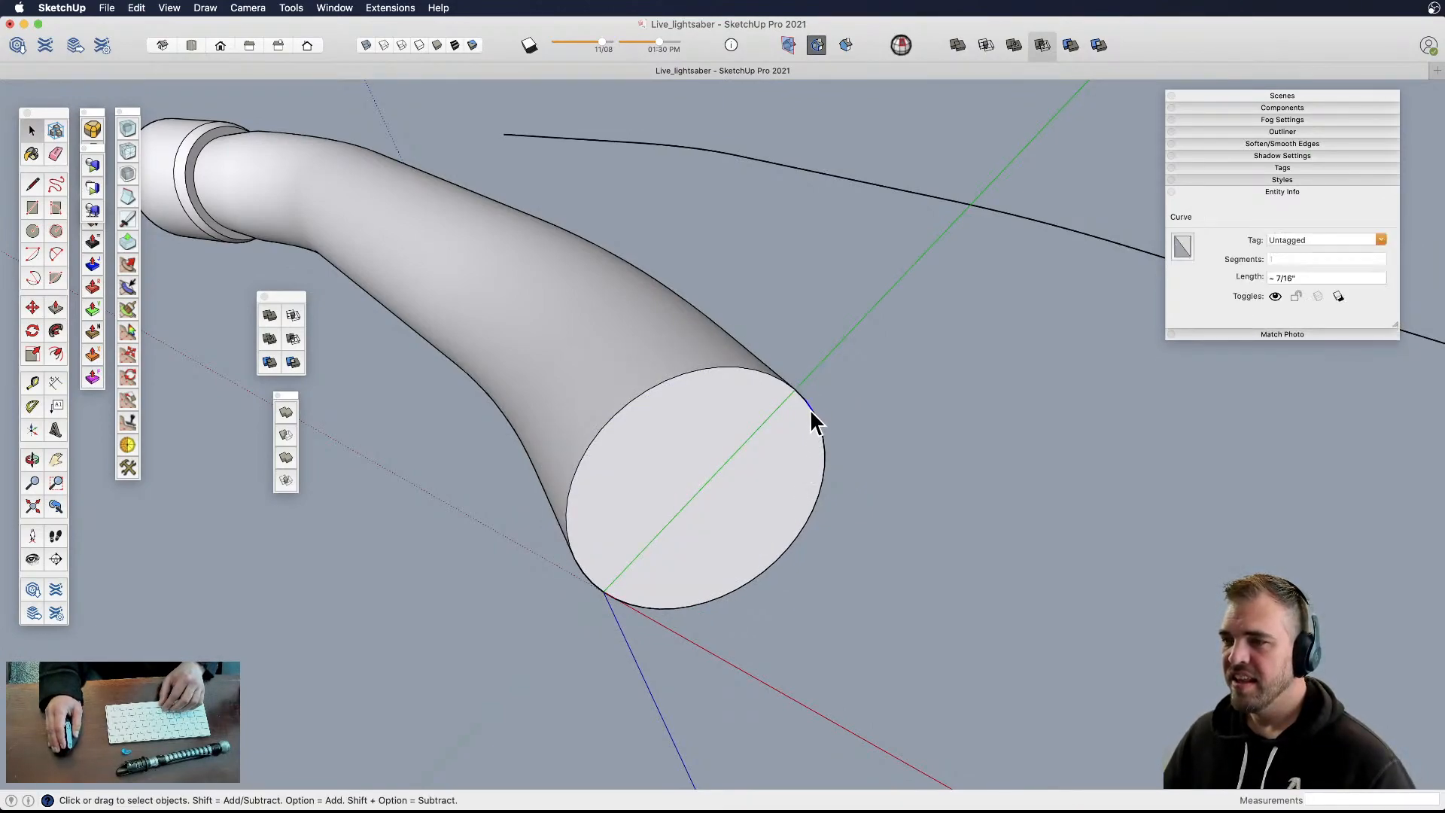
double_click(775, 461)
shift+click(786, 450)
right_click(807, 408)
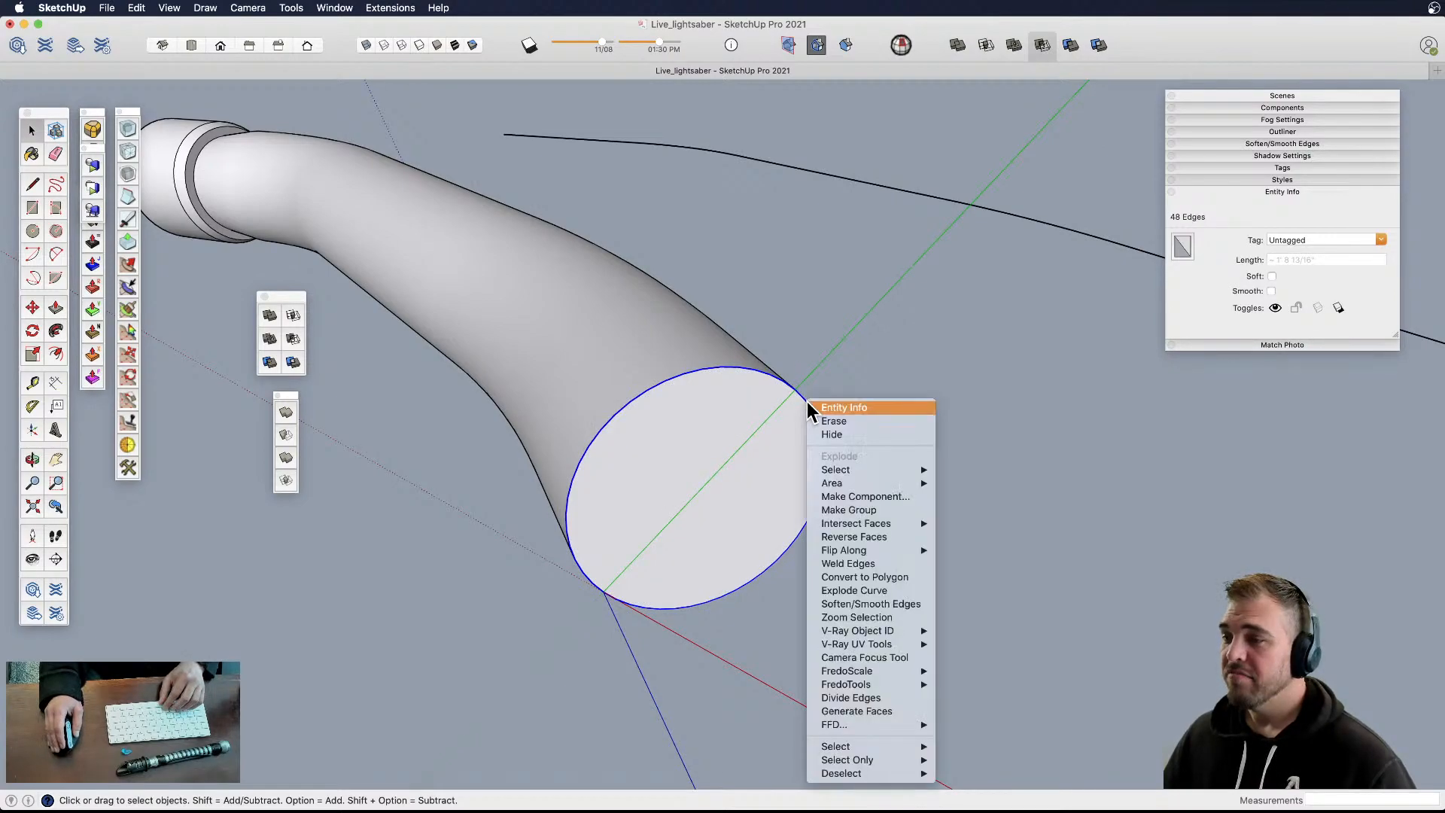
click(864, 563)
- Offset the plain end's welded boundary outward and extrude the resulting ring 1 1/8"
click(803, 459)
key(f)
click(822, 429)
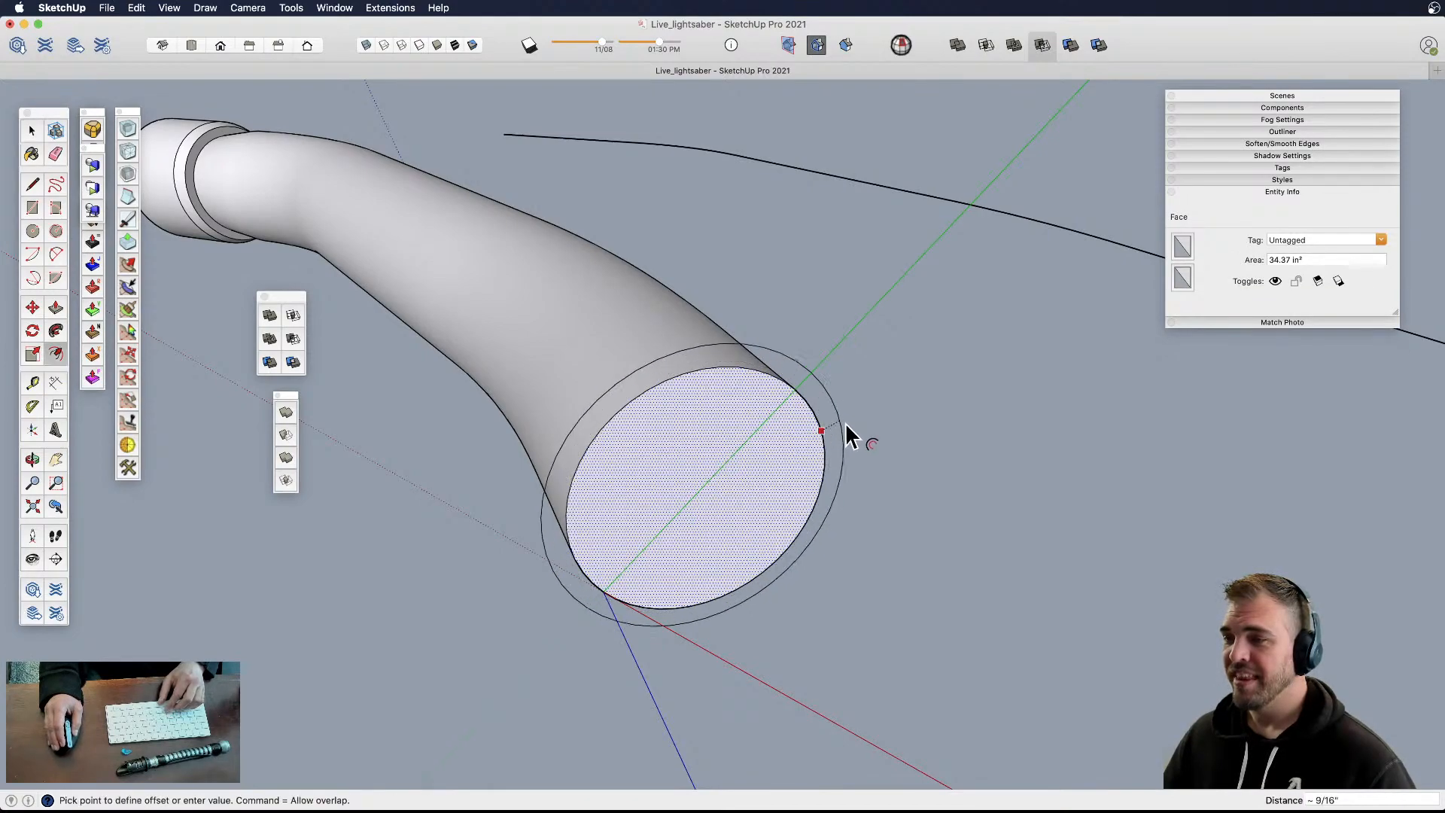
click(843, 430)
key(p)
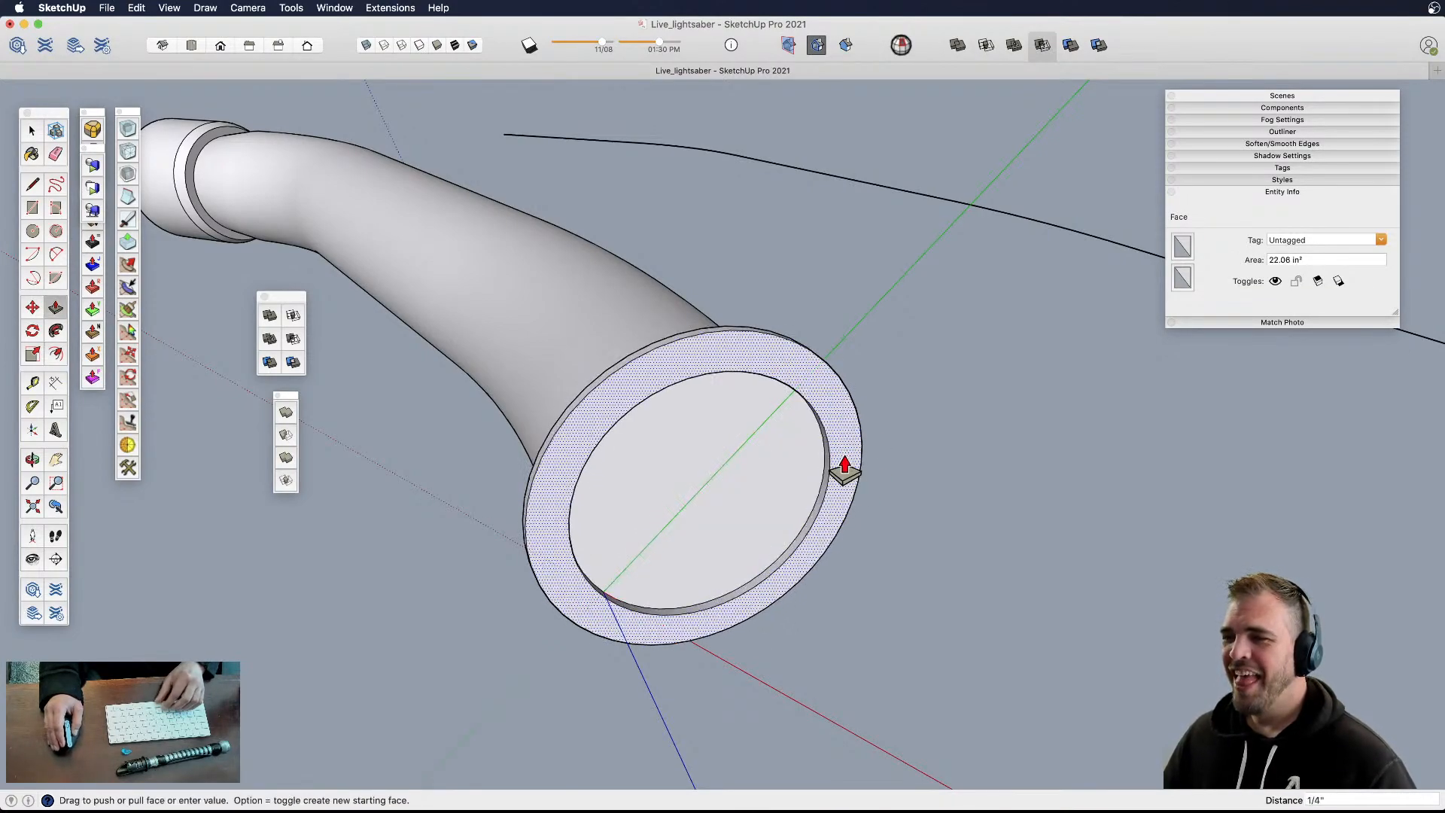
click(853, 480)
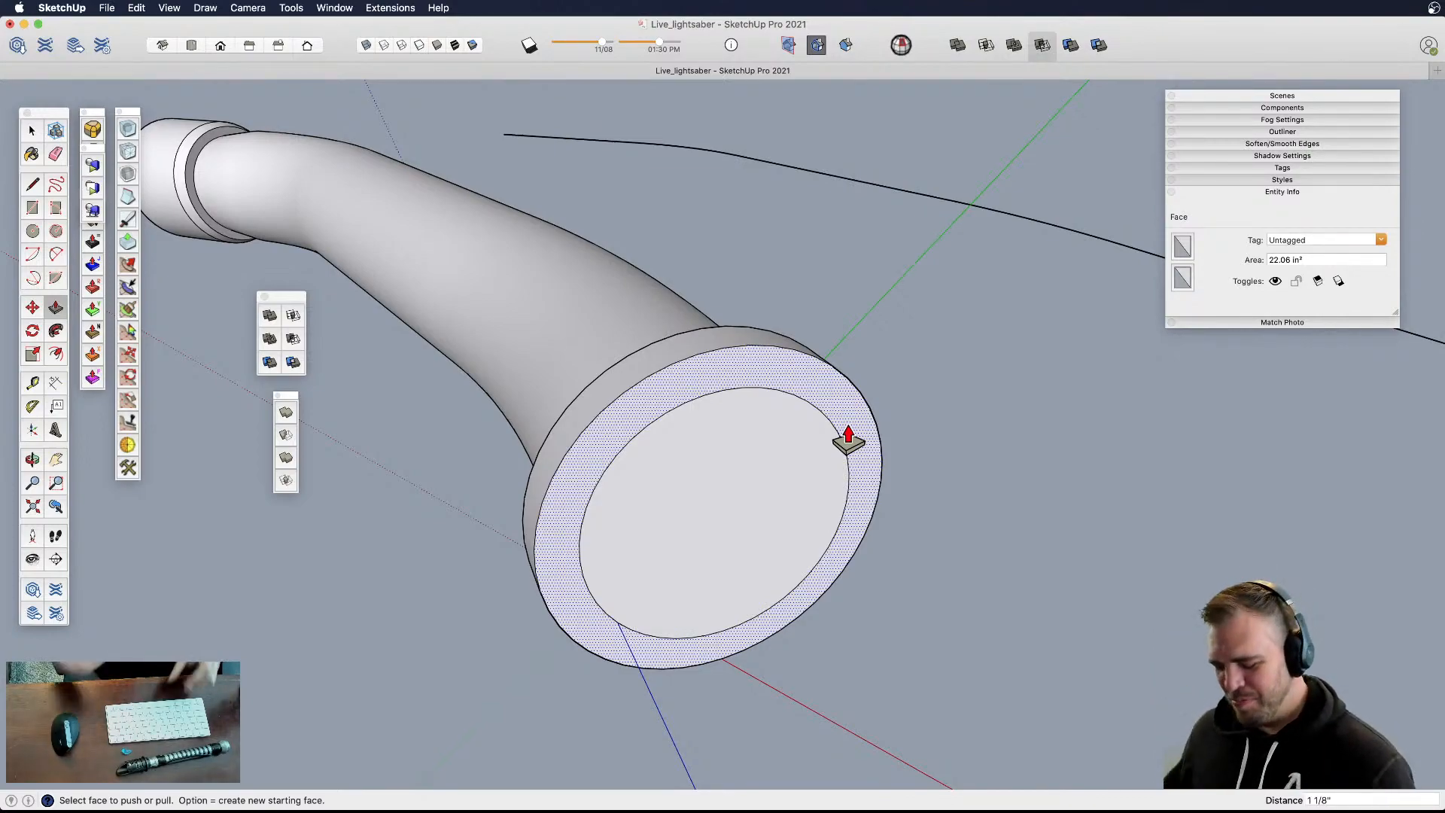
- Erase the inner circle on the flange's end and extrude the merged end face 1 1/2"
key(e)
drag(837, 417, 821, 453)
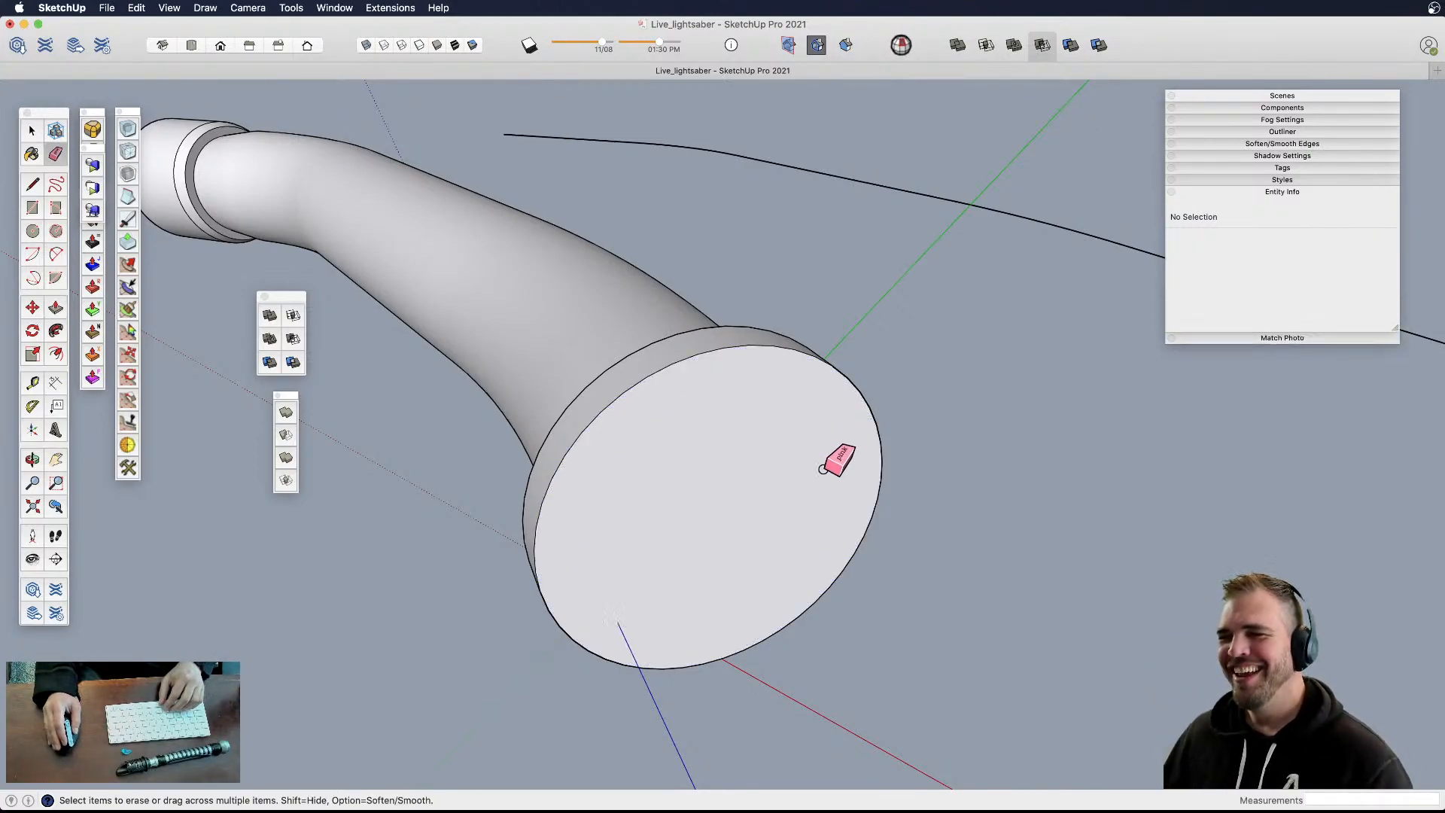
scroll(755, 555, down, 3)
middle_drag(753, 551, 705, 485)
middle_drag(742, 624, 736, 613)
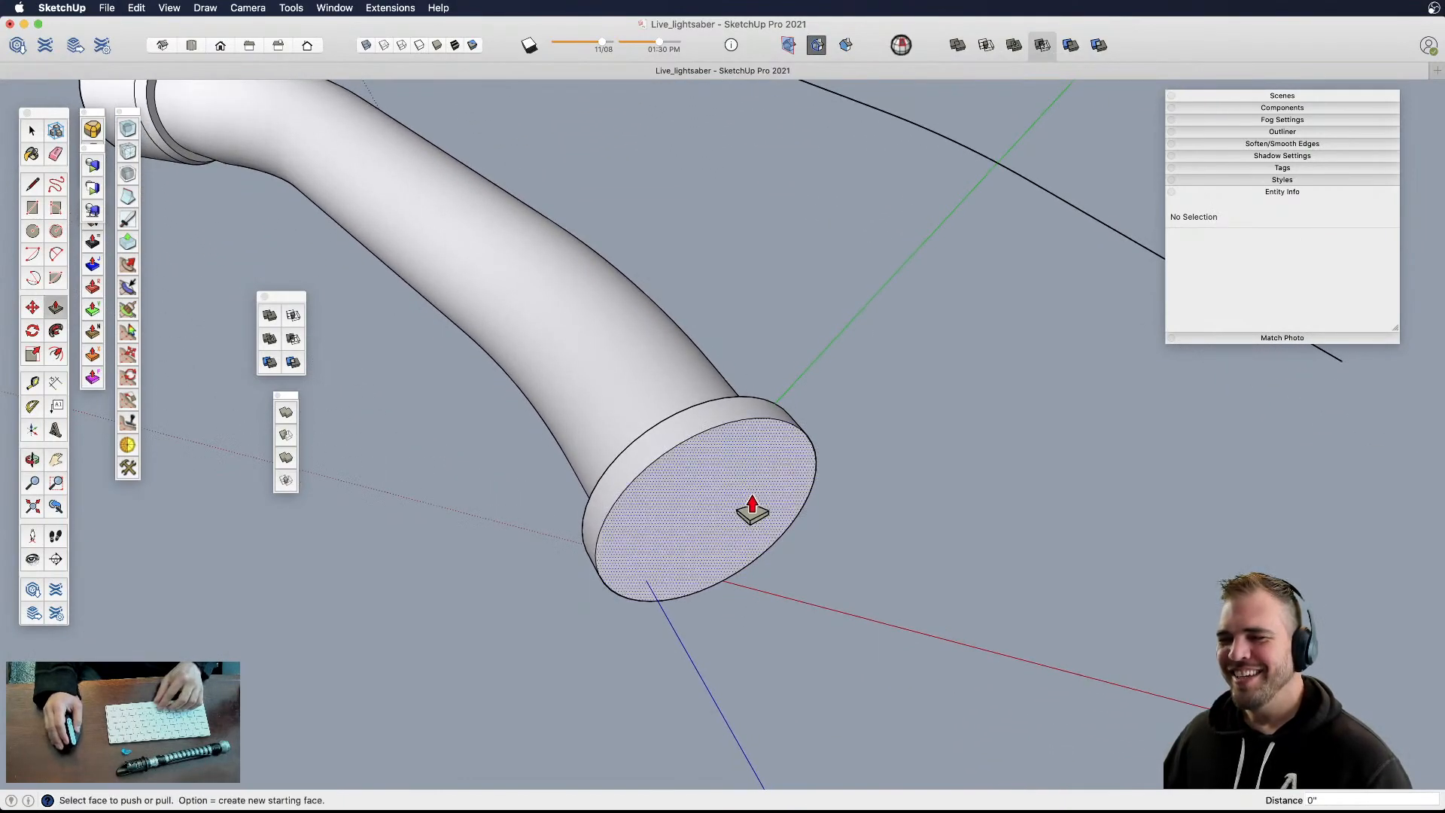
click(752, 508)
click(766, 548)
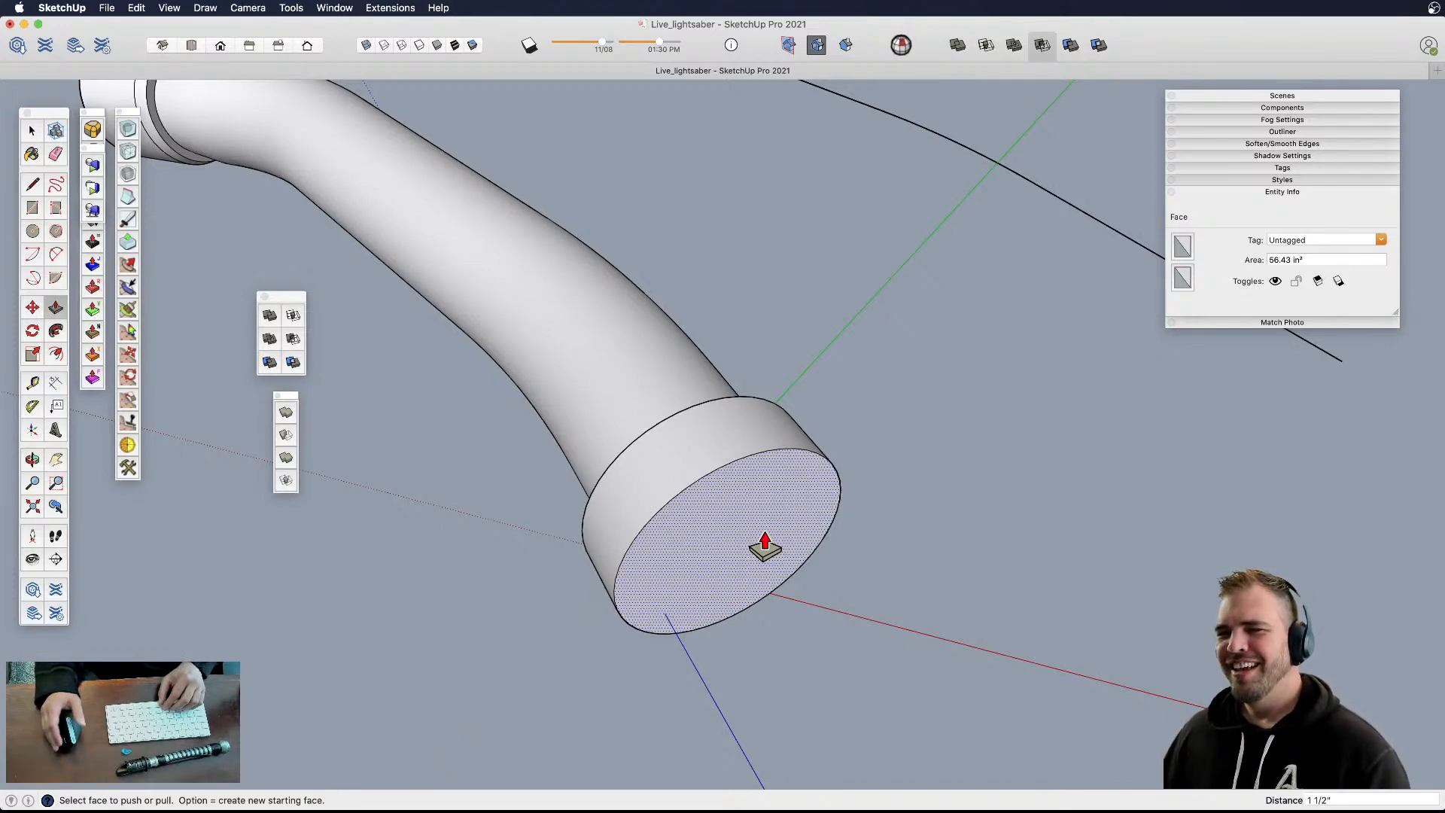
- Offset the flange's end face slightly inward and extrude the inner face outward as a narrower segment
key(space)
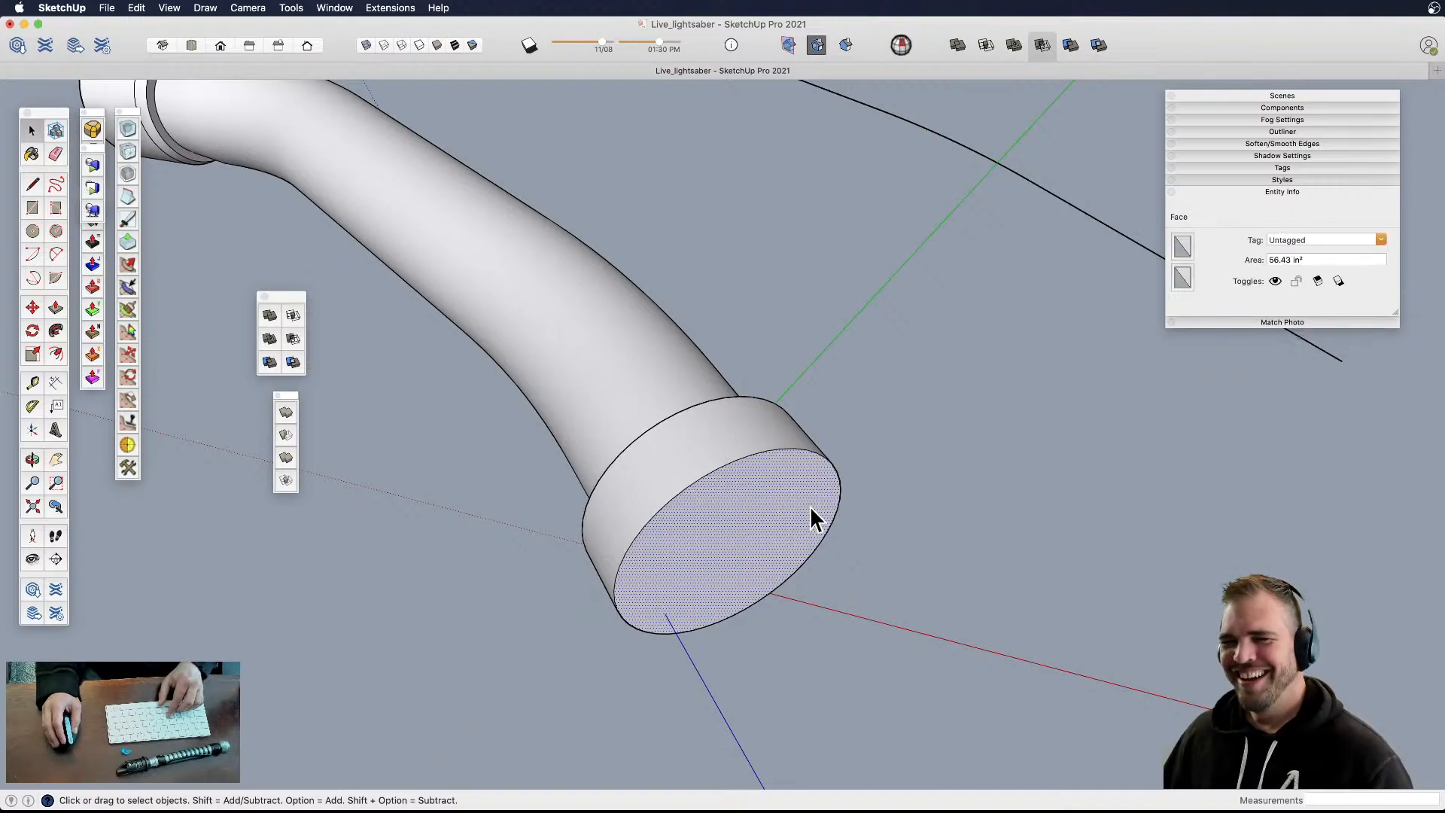
scroll(828, 497, up, 3)
key(f)
click(854, 471)
click(846, 473)
key(p)
click(813, 507)
click(945, 675)
- Try to offset the narrower segment's end face inward about 3/16"
scroll(835, 576, down, 4)
shift+middle_drag(762, 537, 709, 522)
scroll(778, 549, up, 3)
click(848, 536)
key(f)
click(919, 509)
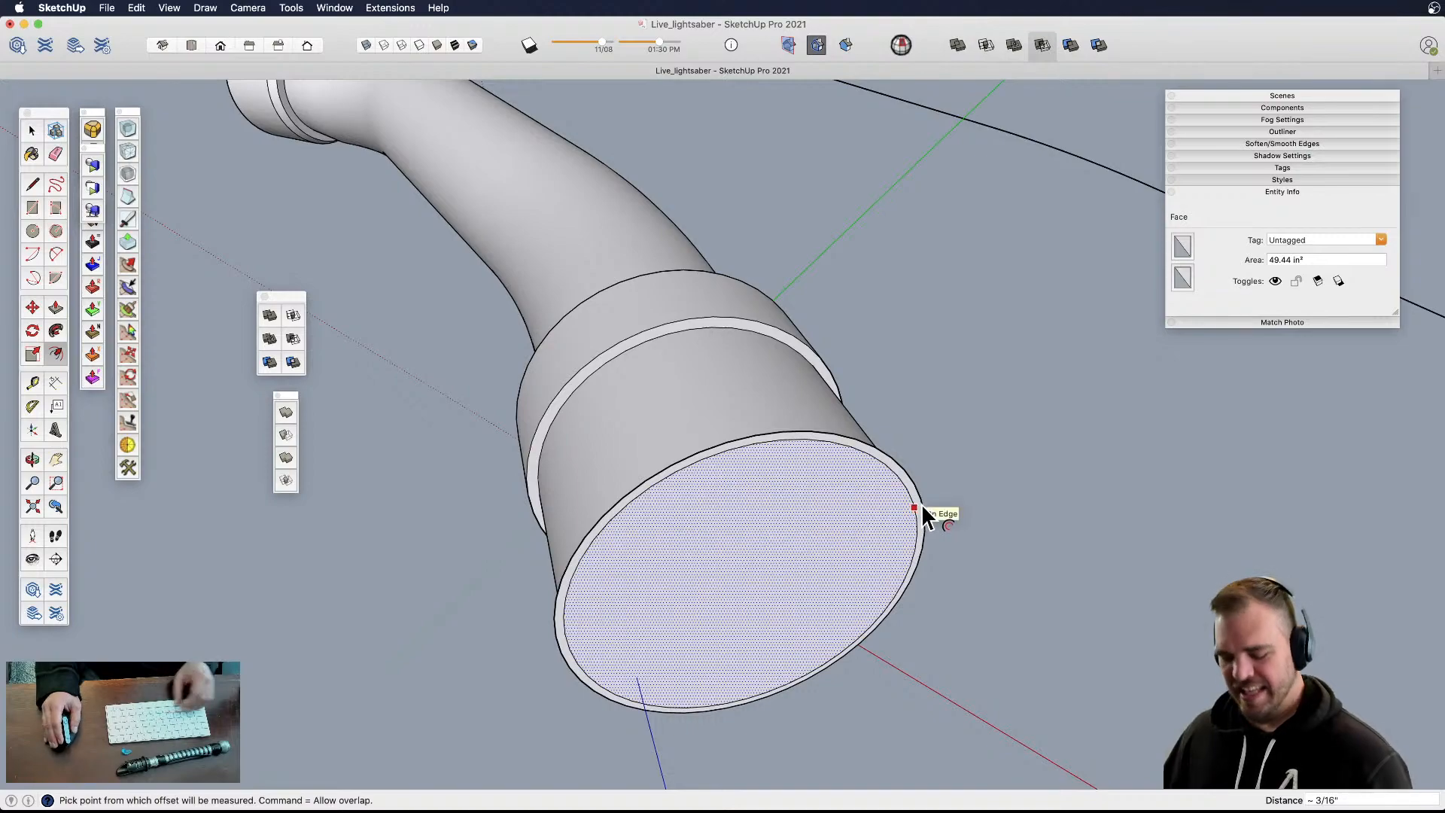
key(super+z)
- Push the narrower segment's end face back to shorten it, and offset its boundary outward into a wide ring
key(p)
click(871, 538)
click(815, 480)
key(space)
click(842, 461)
key(f)
click(897, 453)
click(894, 447)
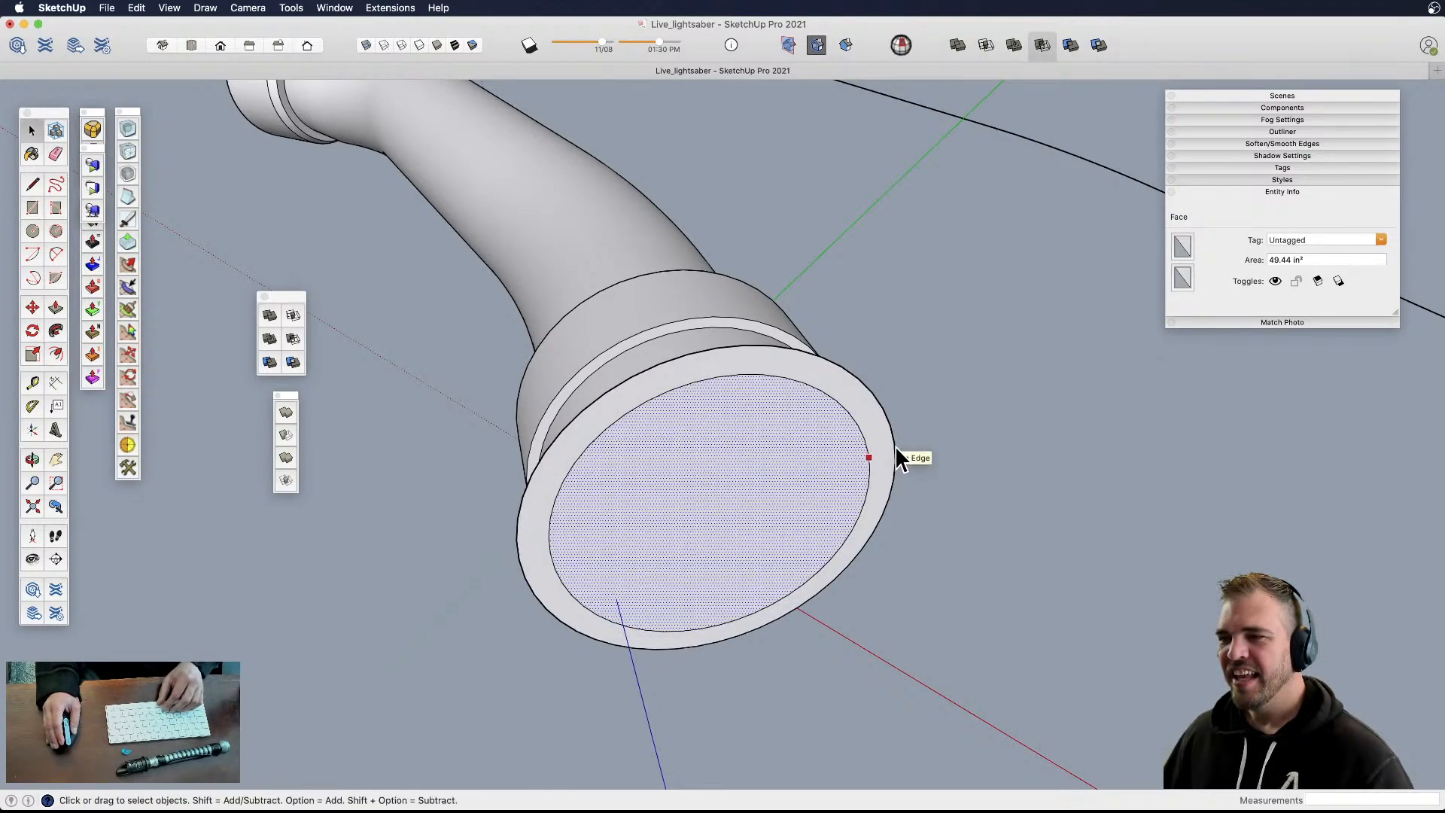
click(906, 448)
- Extrude the wide ring forward into a hollow collar around the recessed end face
key(e)
click(902, 447)
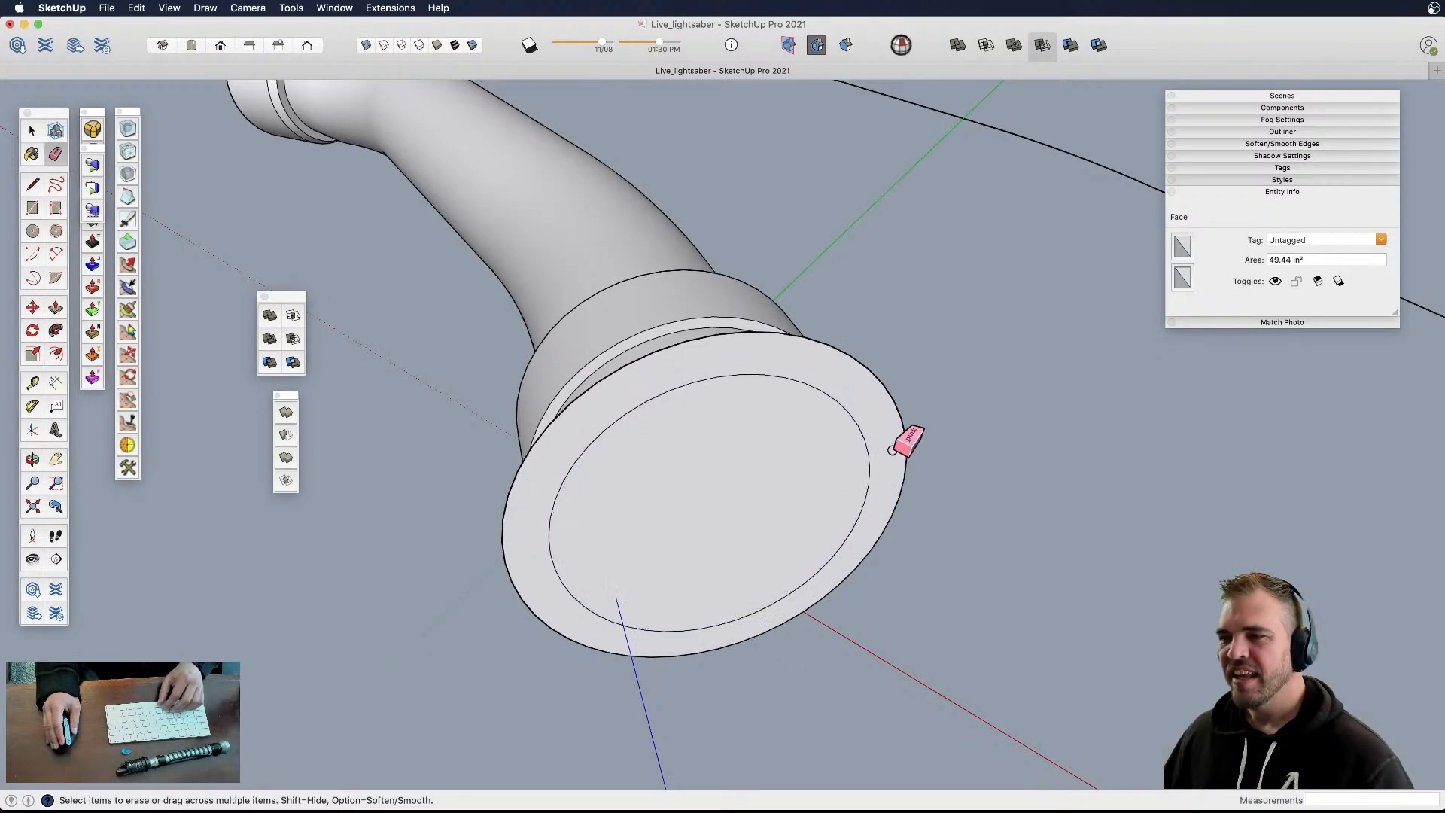
key(p)
click(906, 452)
click(916, 484)
click(886, 553)
click(837, 524)
- Scale the recessed face inside the collar smaller to taper the socket, and extrude the collar's rim further
key(space)
click(836, 532)
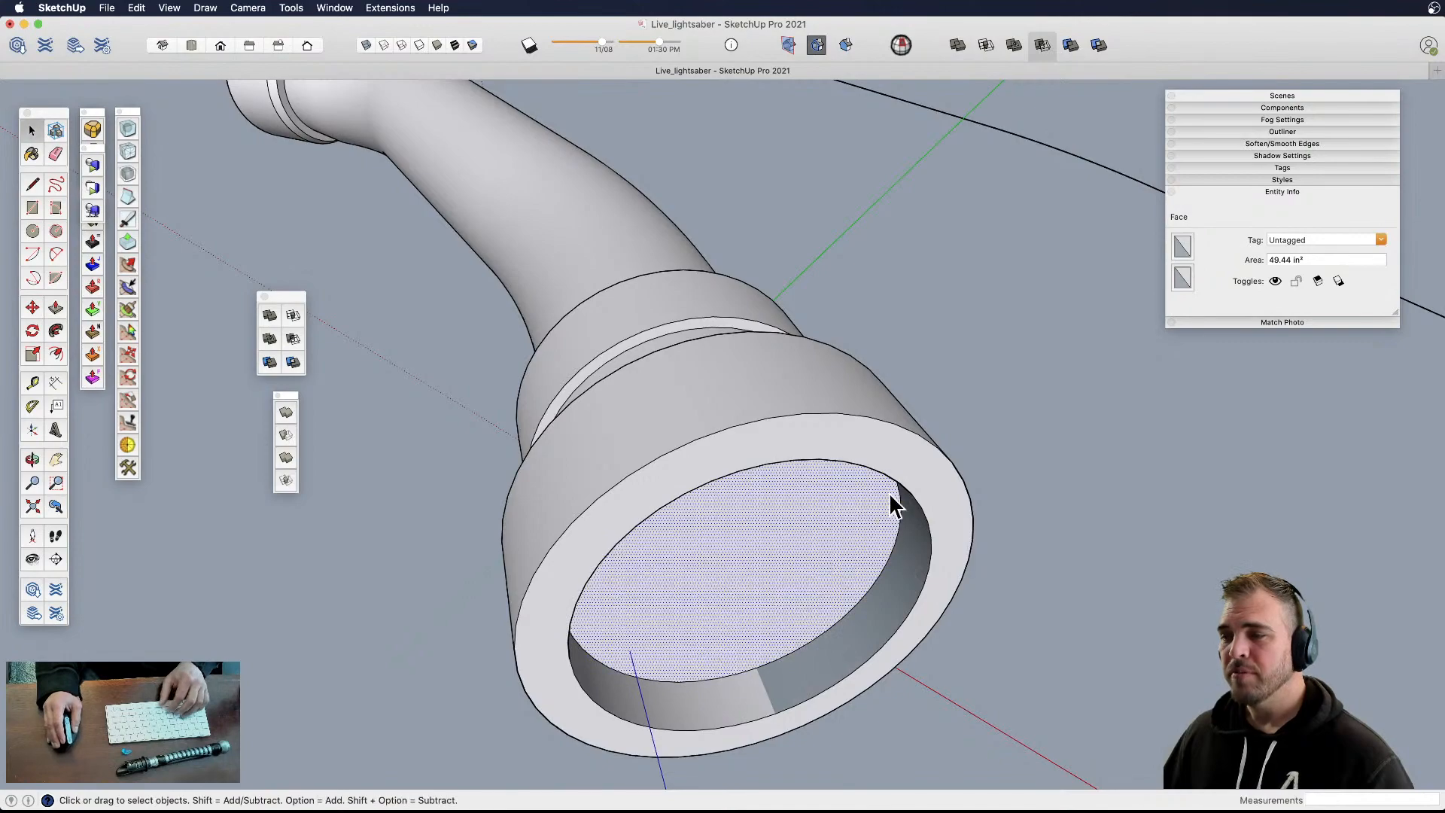
key(s)
drag(763, 343, 769, 404)
middle_drag(769, 404, 796, 476)
key(p)
click(871, 429)
click(838, 500)
middle_drag(796, 494, 864, 482)
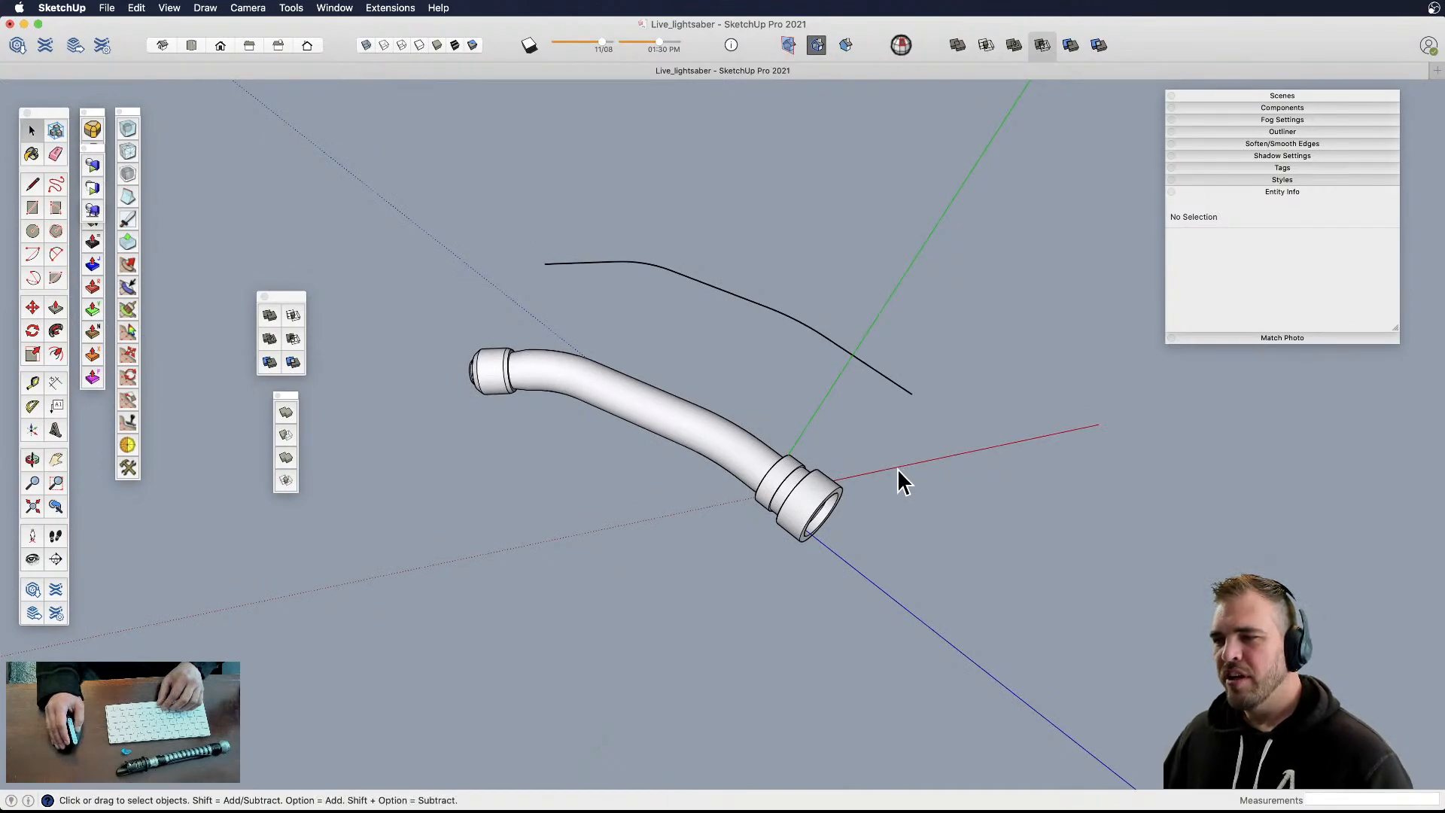
- Reset the drawing axes to their default position
right_click(900, 477)
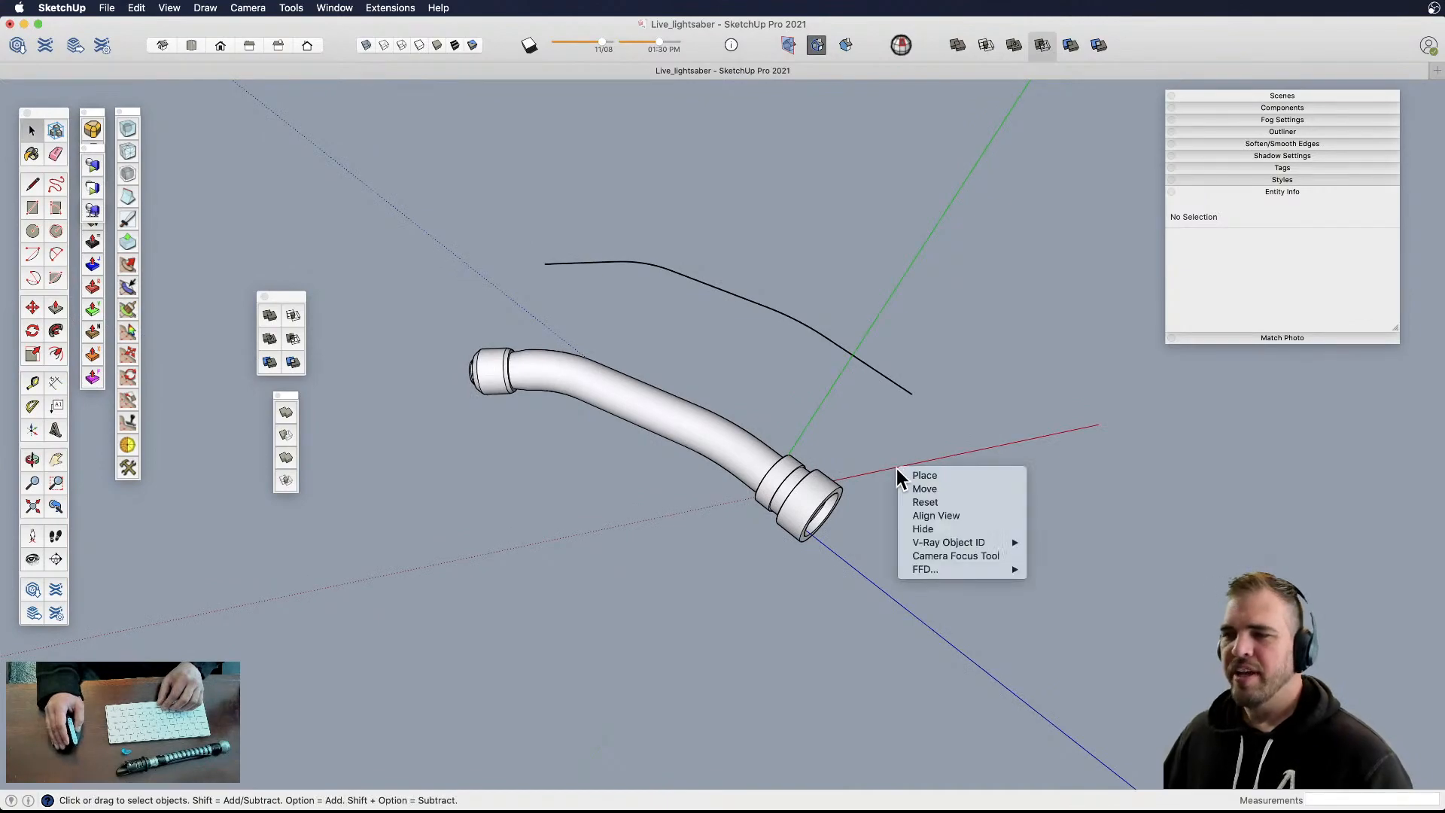
right_click(833, 390)
right_click(832, 391)
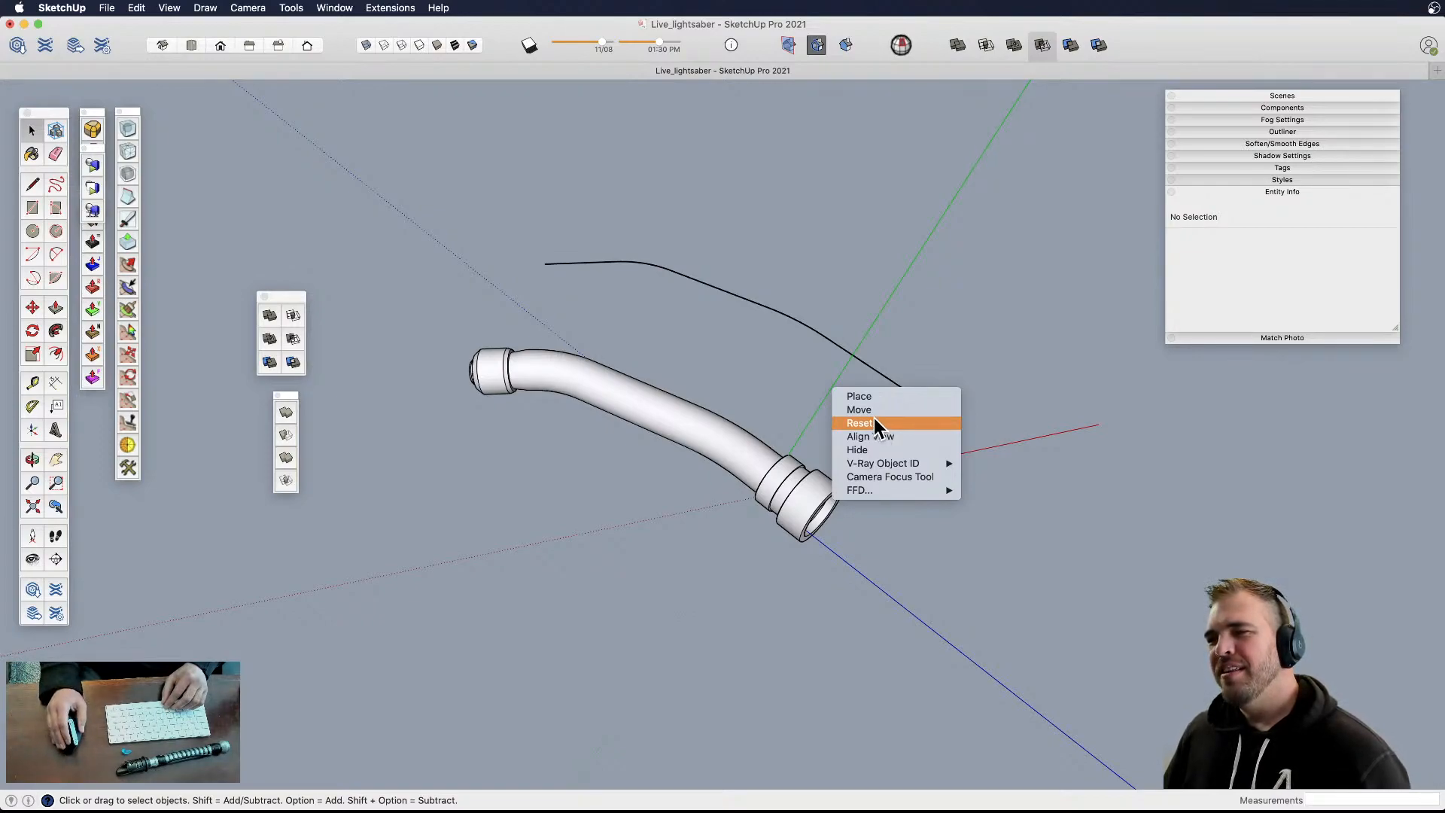
right_click(826, 396)
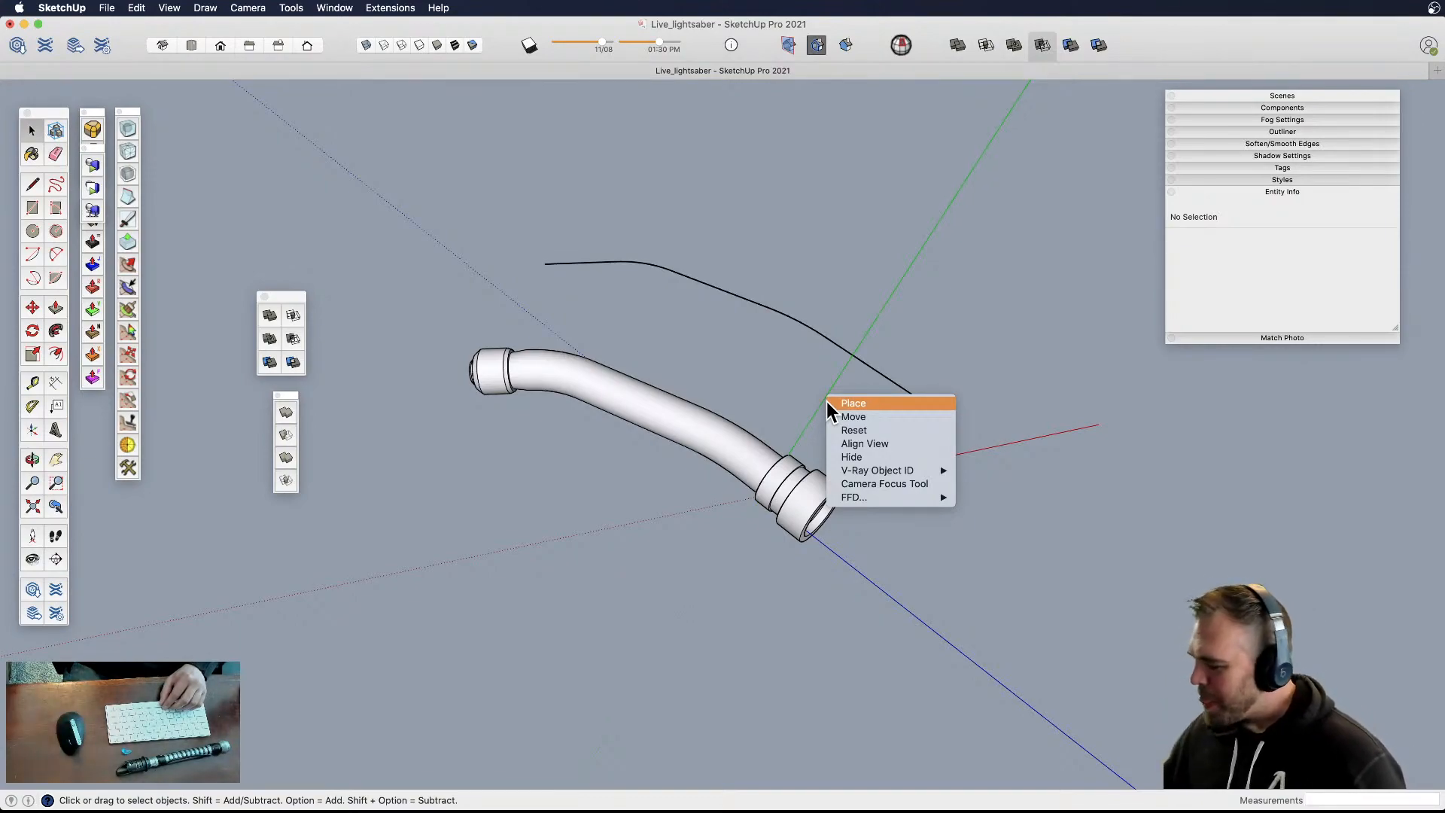
click(857, 430)
- Place the drawing axes at an arbitrary origin behind the hilts and reset them to the default
scroll(783, 467, down, 5)
middle_drag(620, 522, 628, 566)
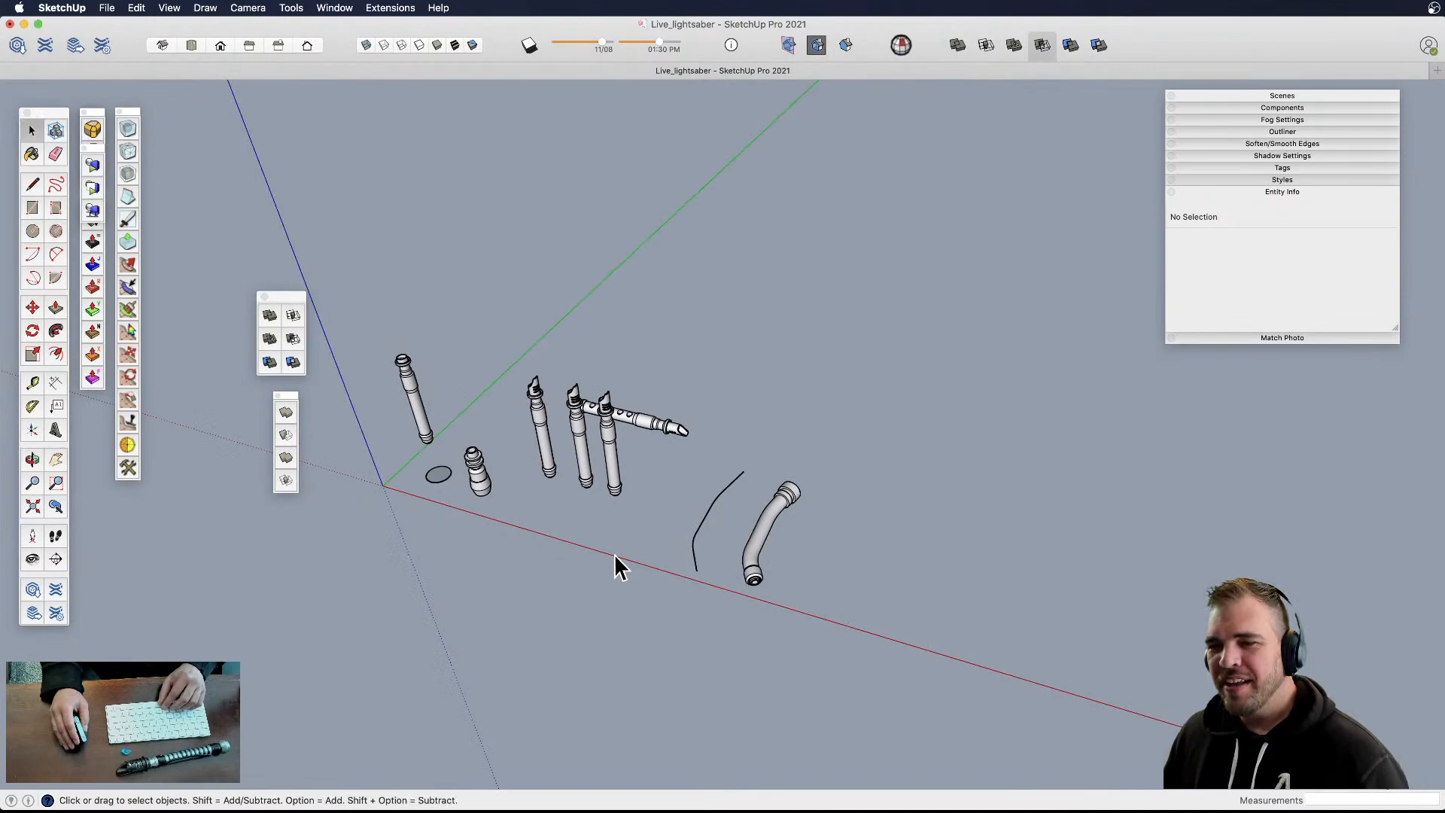
right_click(619, 558)
click(639, 562)
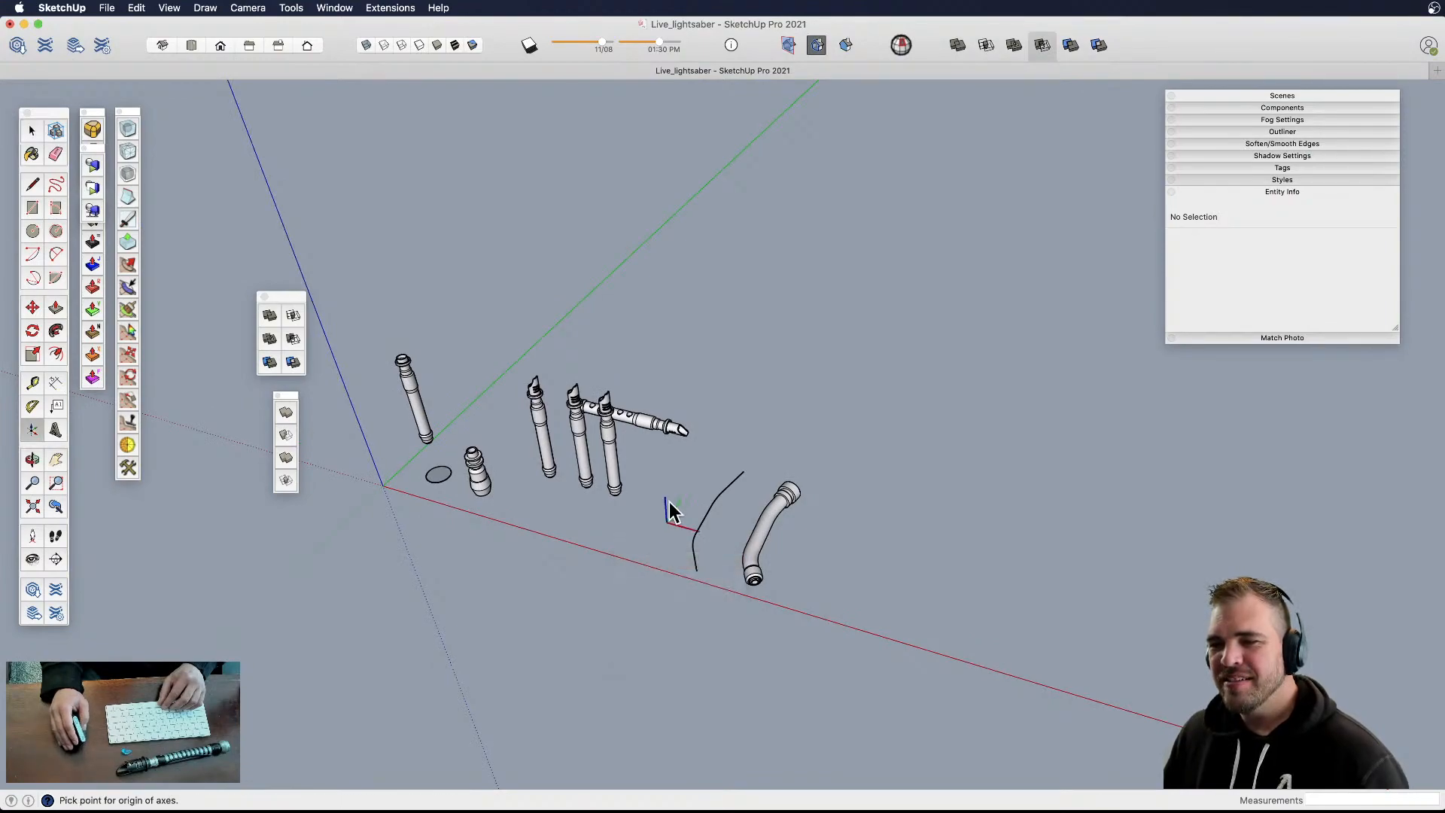
click(744, 350)
click(897, 381)
click(941, 316)
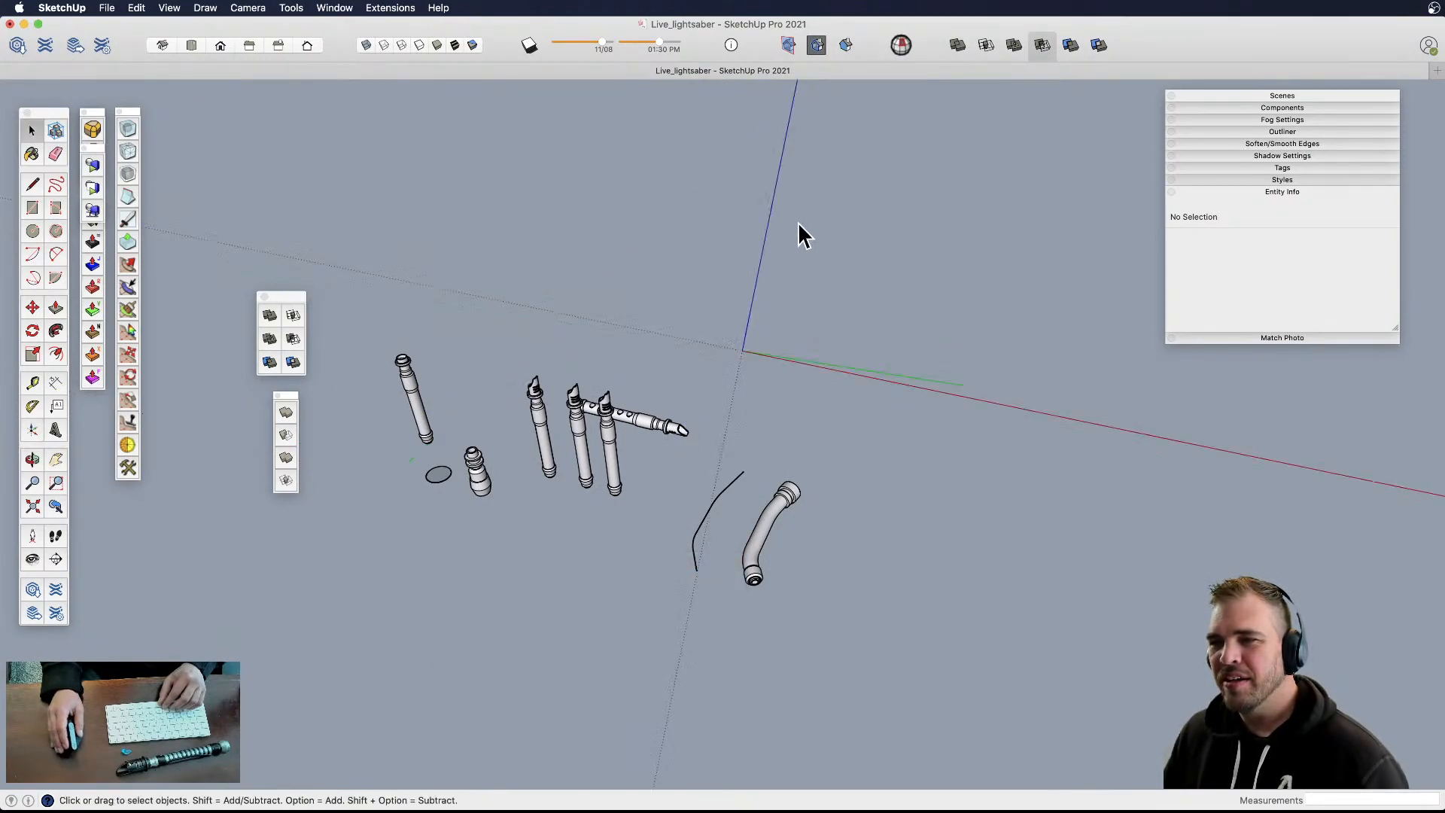
right_click(942, 406)
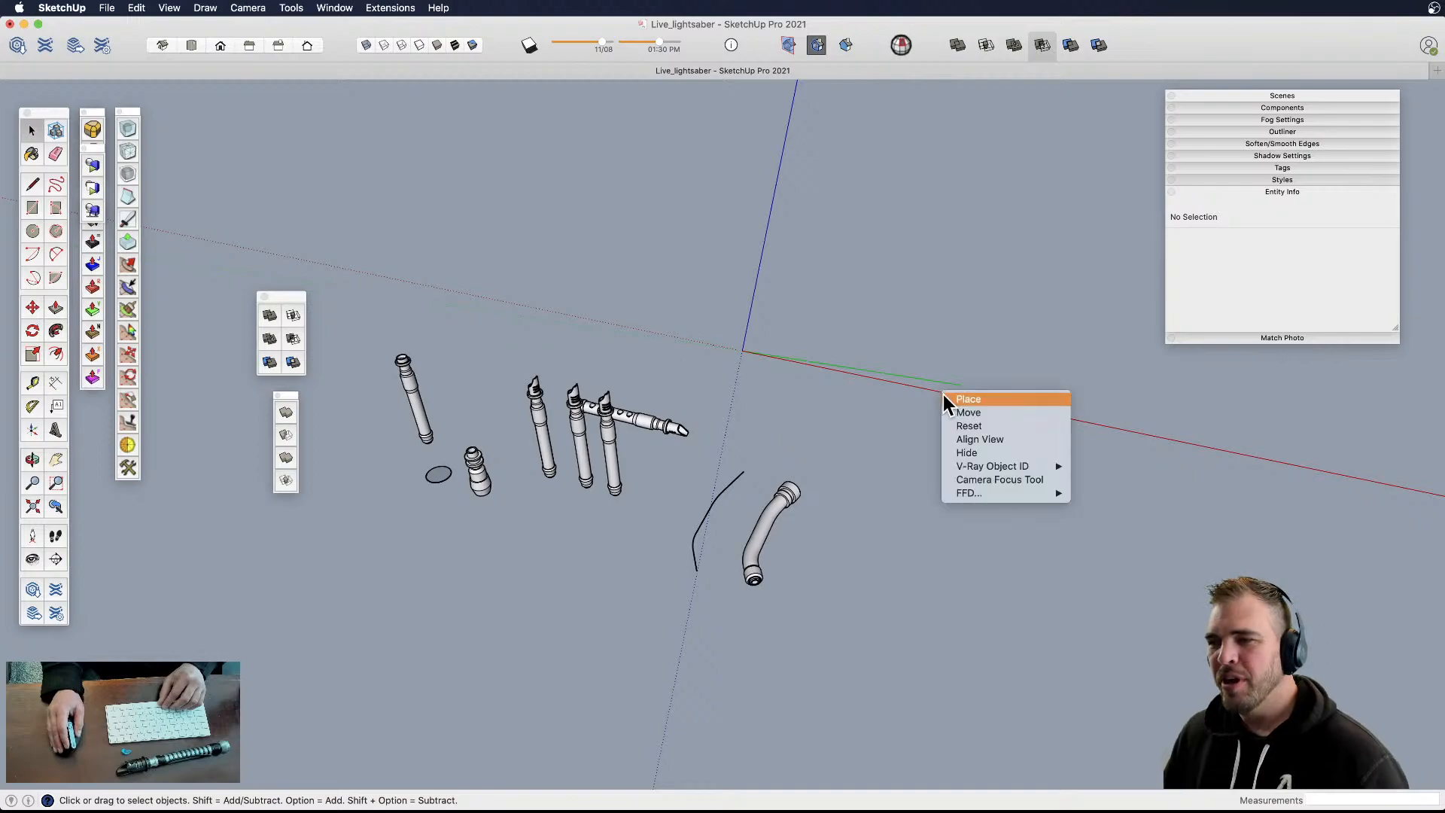
click(986, 425)
- Align the drawing axes to the recessed face inside the curved hilt's collar
scroll(751, 575, up, 10)
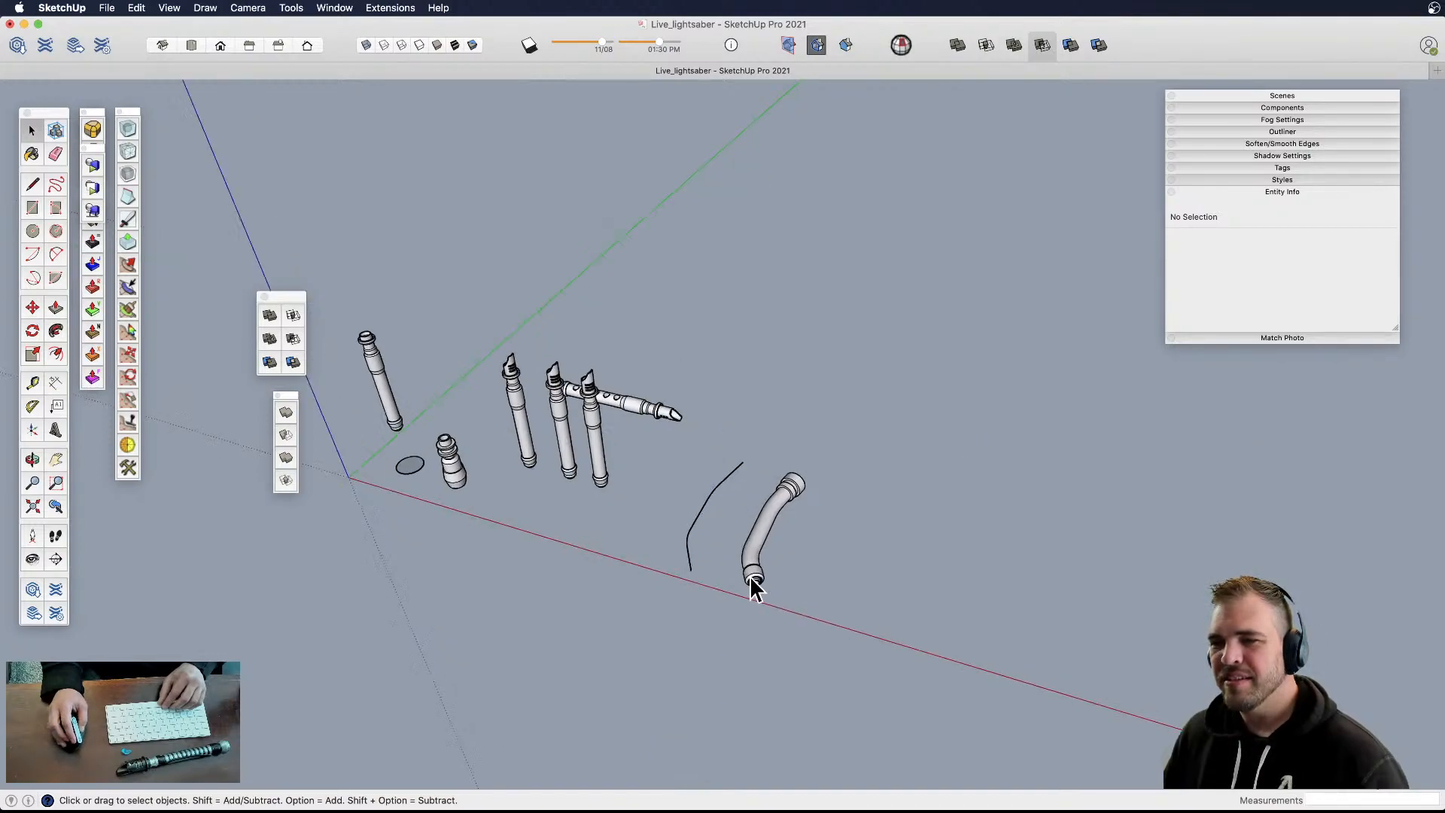
middle_drag(790, 460, 767, 484)
click(706, 518)
scroll(723, 497, up, 3)
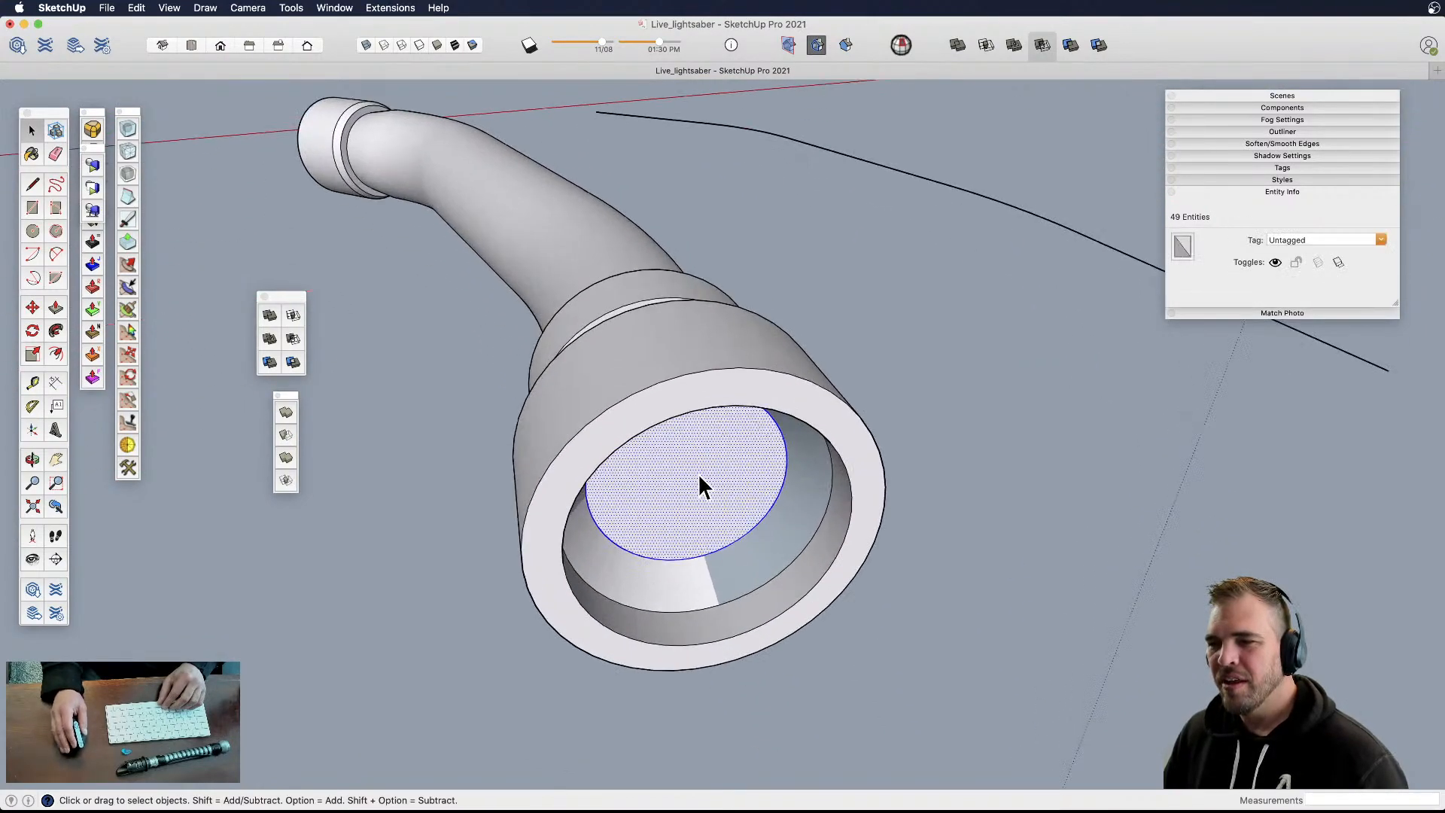
scroll(703, 463, down, 1)
right_click(703, 467)
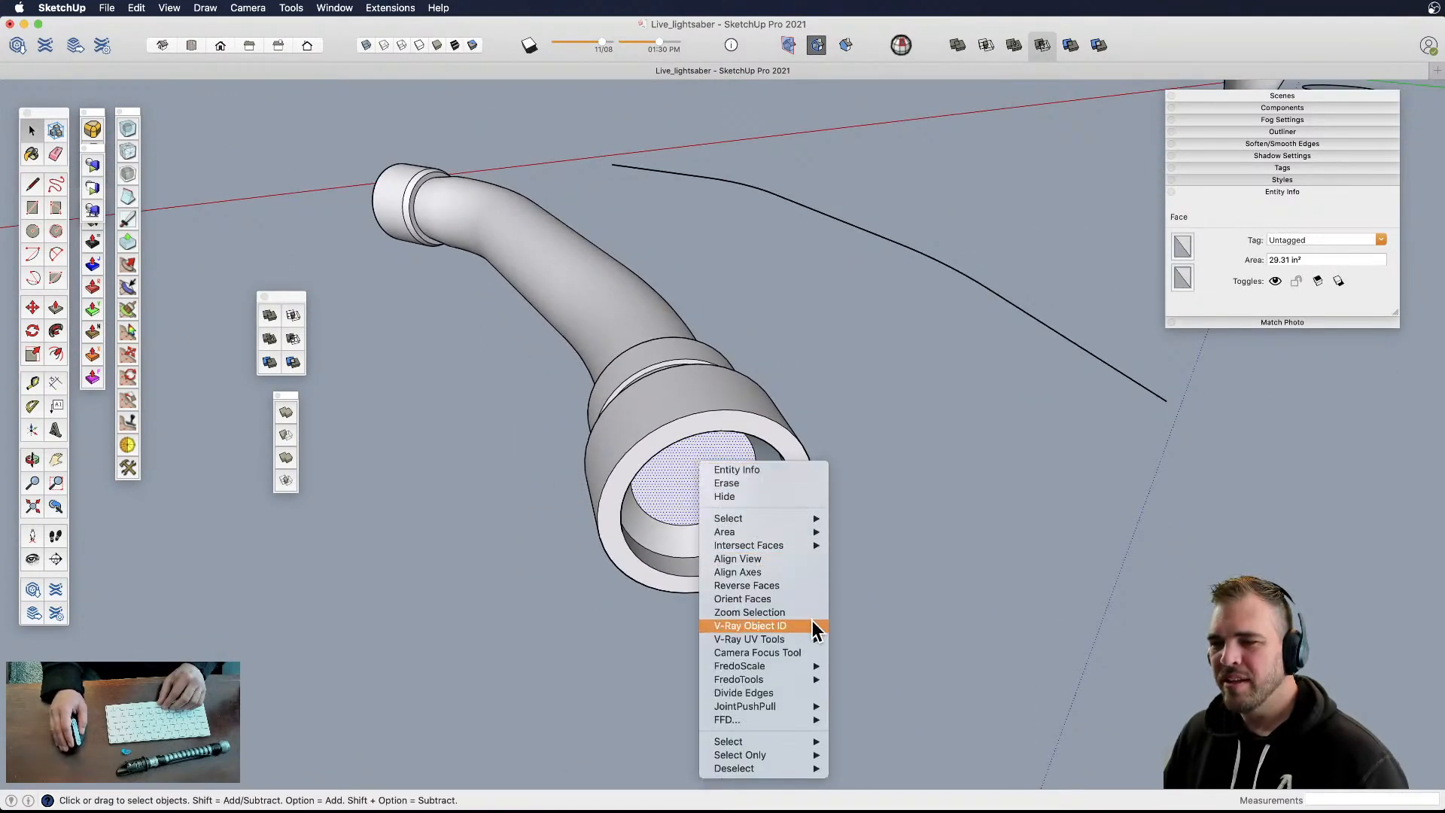
click(776, 575)
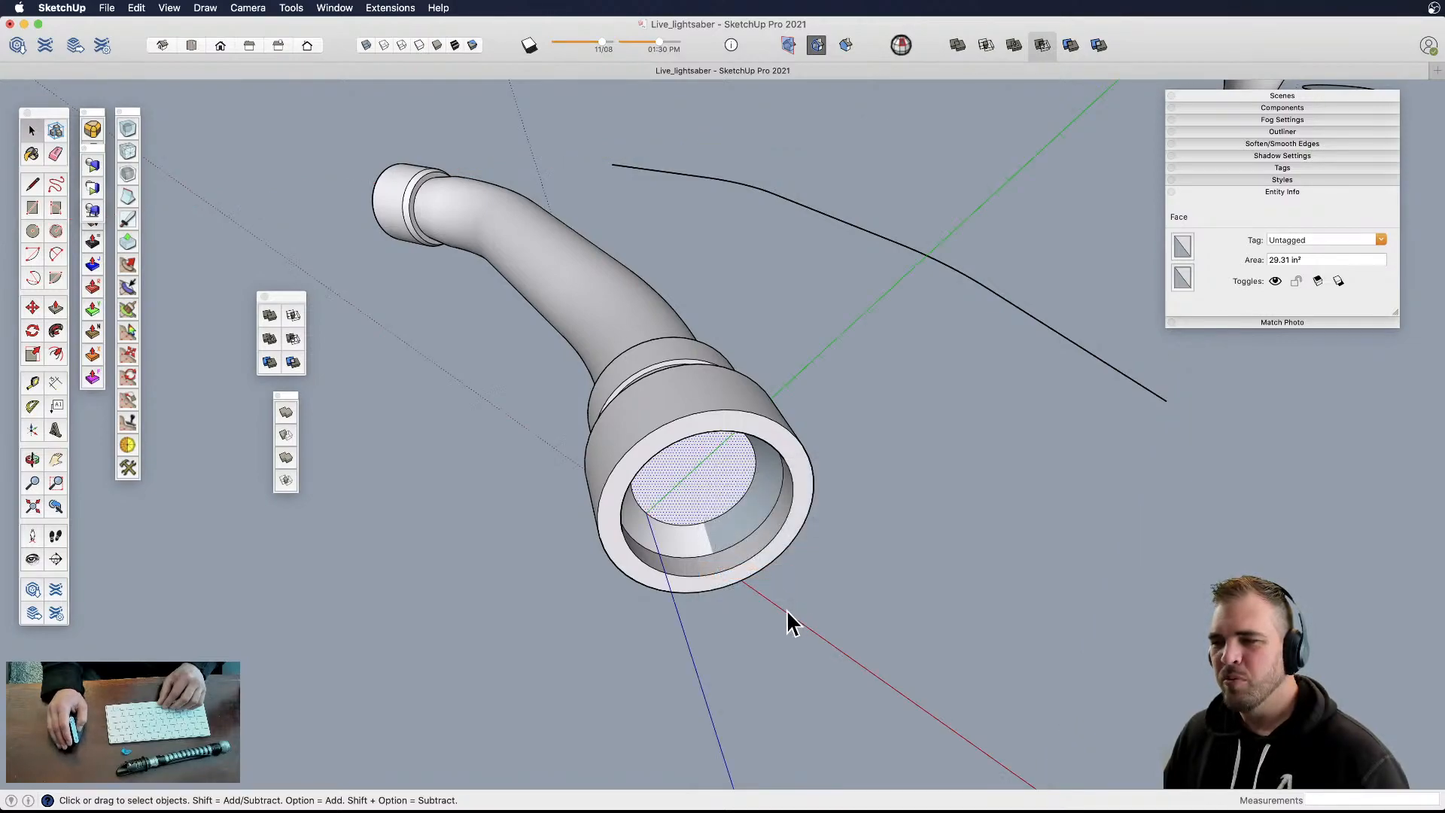
right_click(784, 615)
click(800, 599)
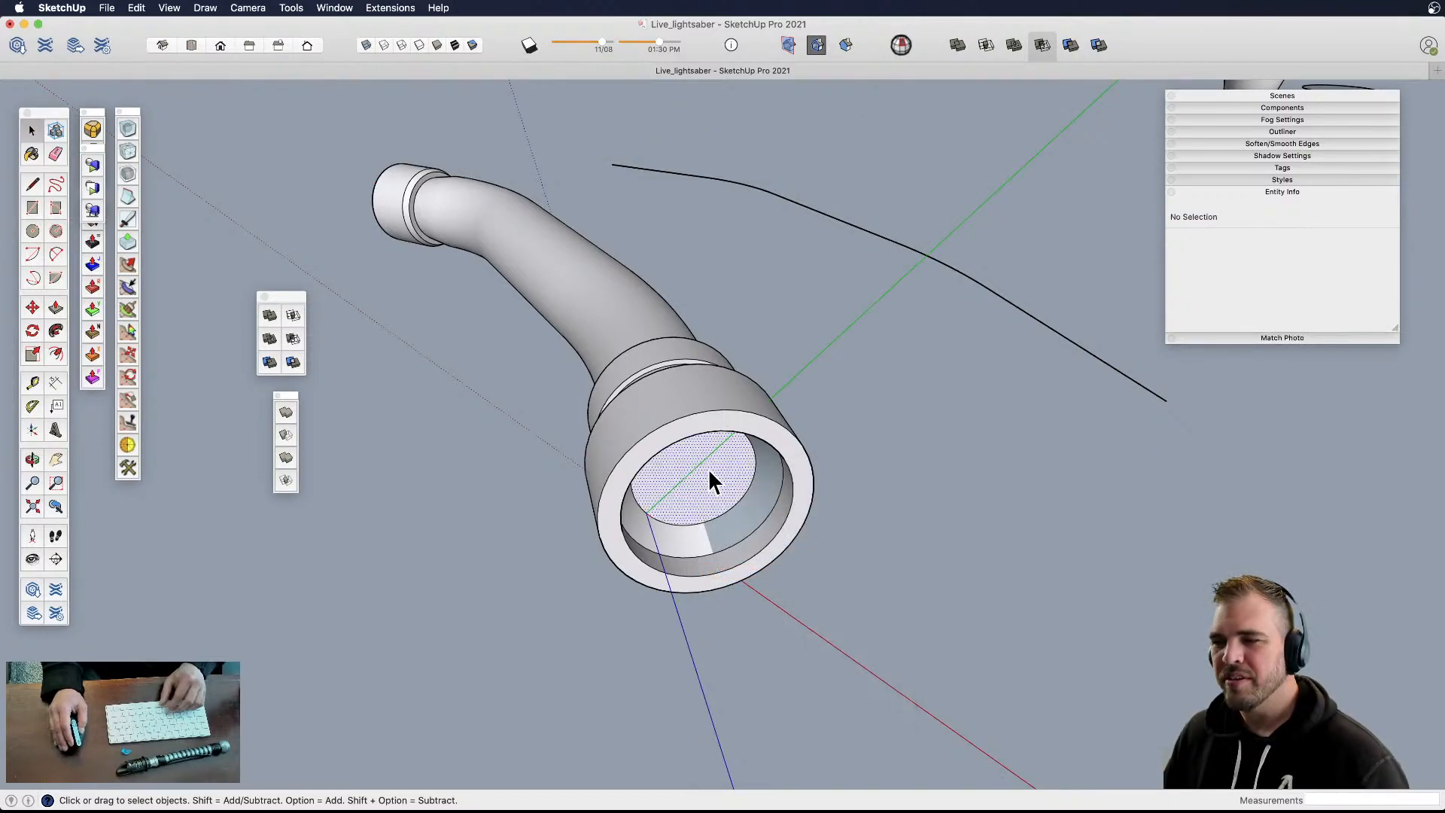
- Offset the recessed face inside the collar inward about 1/2" and push/pull the resulting face
key(f)
click(742, 452)
click(732, 473)
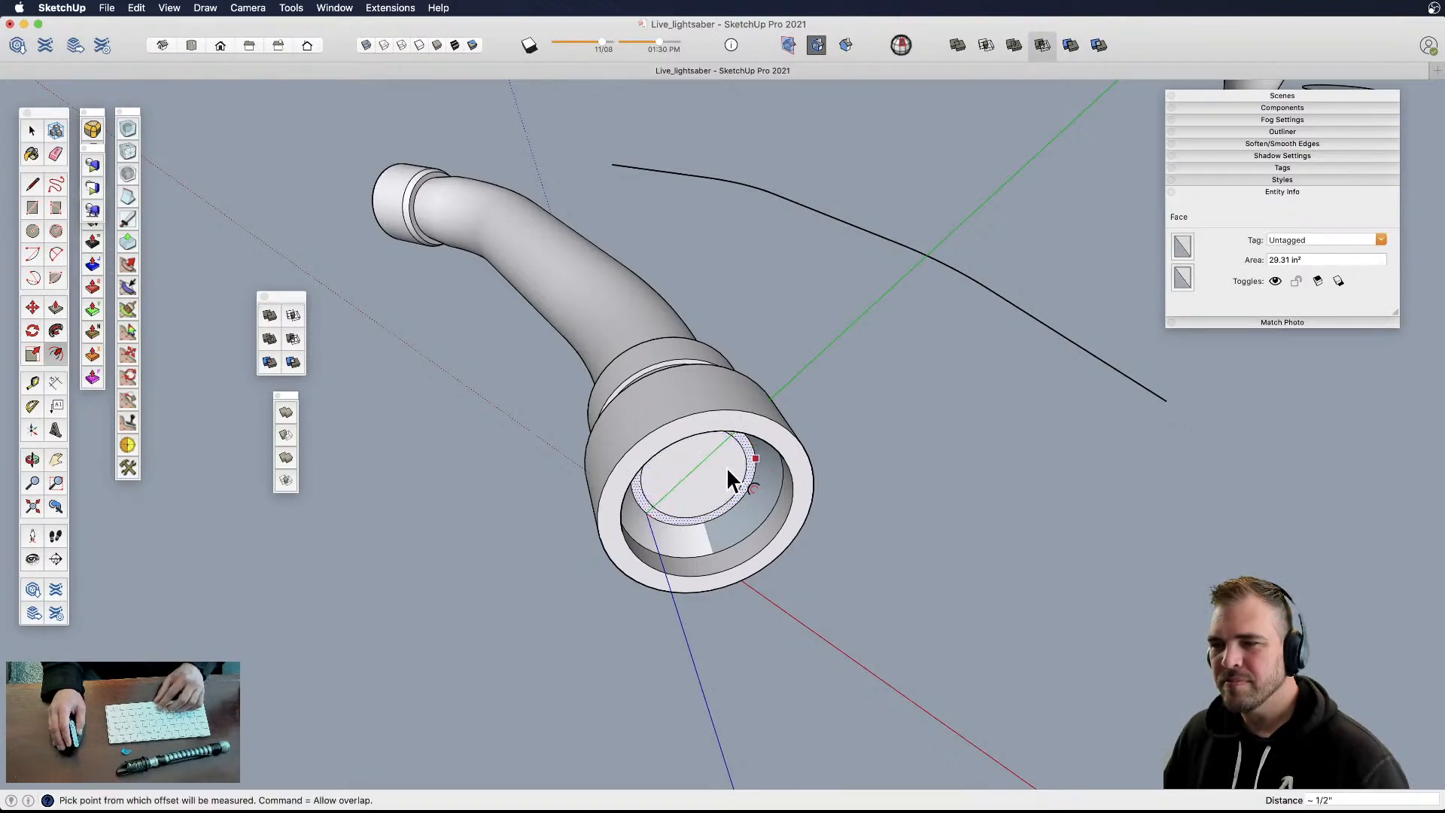
key(p)
middle_drag(748, 468, 894, 565)
click(664, 512)
- Lengthen the cap segment at the hilt's opposite end by moving its stepped tip geometry outward
middle_drag(564, 532, 479, 442)
click(755, 473)
drag(694, 395, 749, 501)
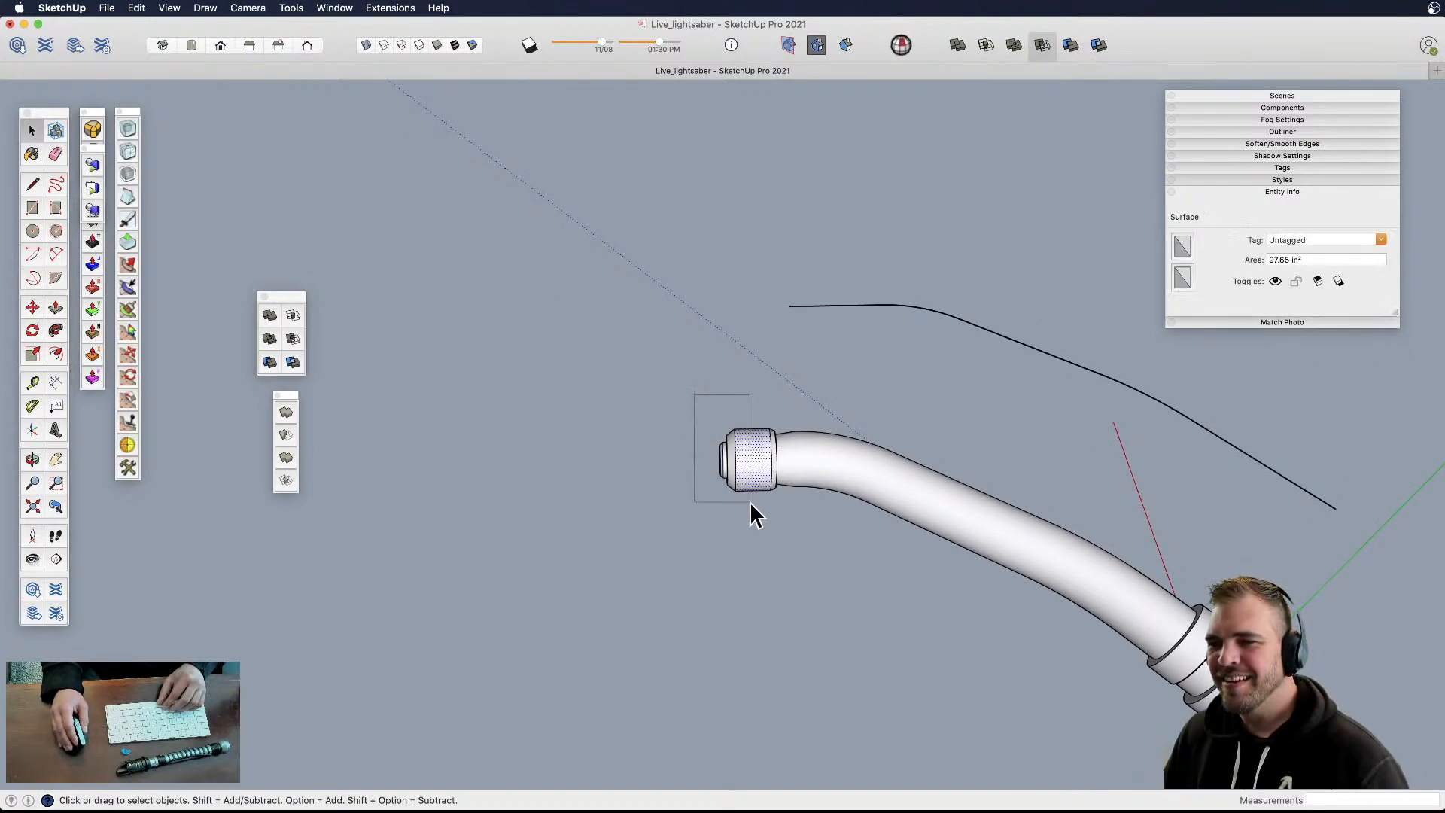
scroll(751, 498, up, 3)
key(m)
click(759, 453)
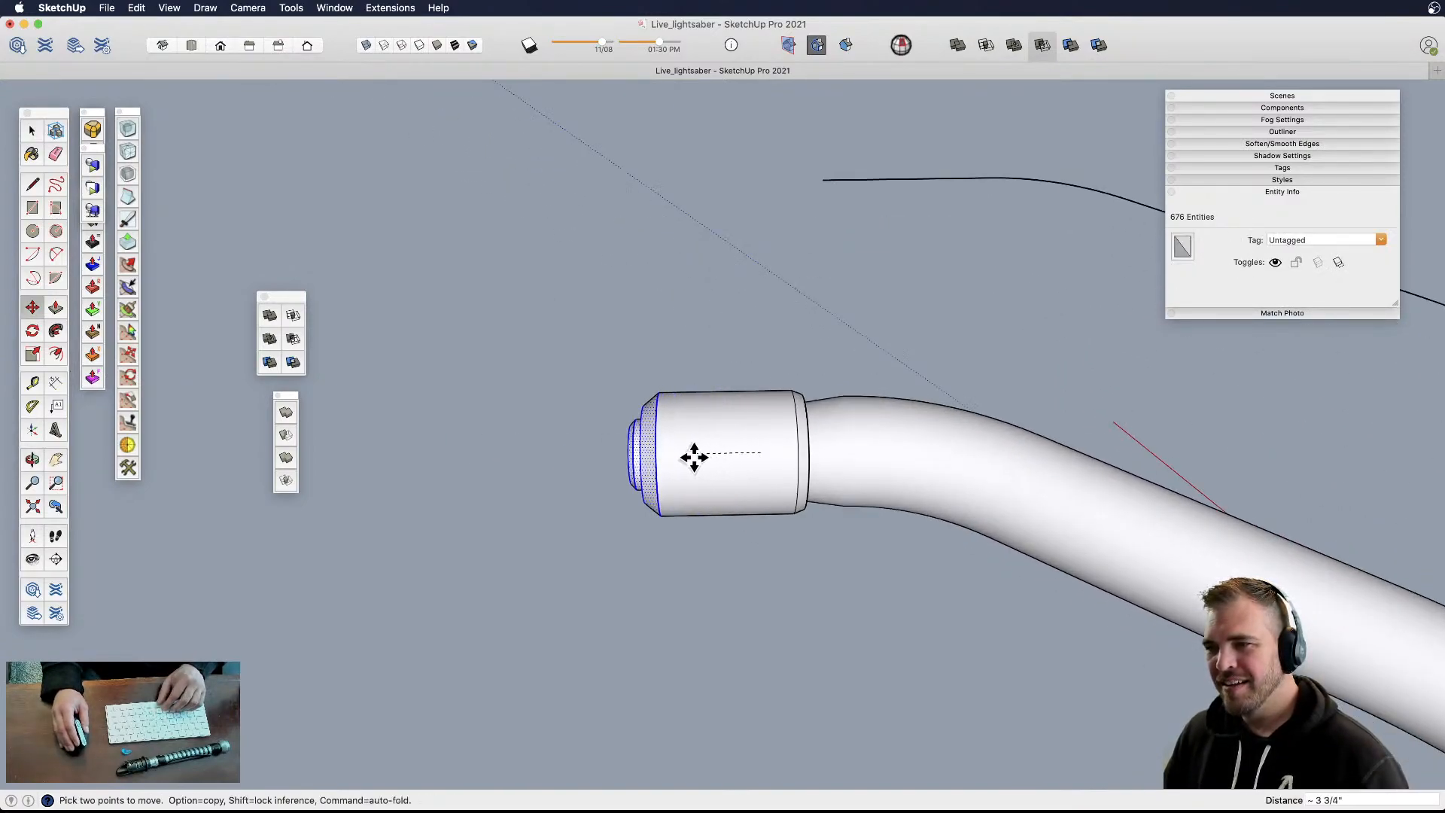
middle_drag(670, 459, 1166, 456)
- Turn on hidden geometry to show the hilt's segments, and reset the drawing axes to the default
scroll(716, 466, down, 3)
shift+middle_drag(1165, 456, 1116, 532)
click(875, 546)
key(alt+h)
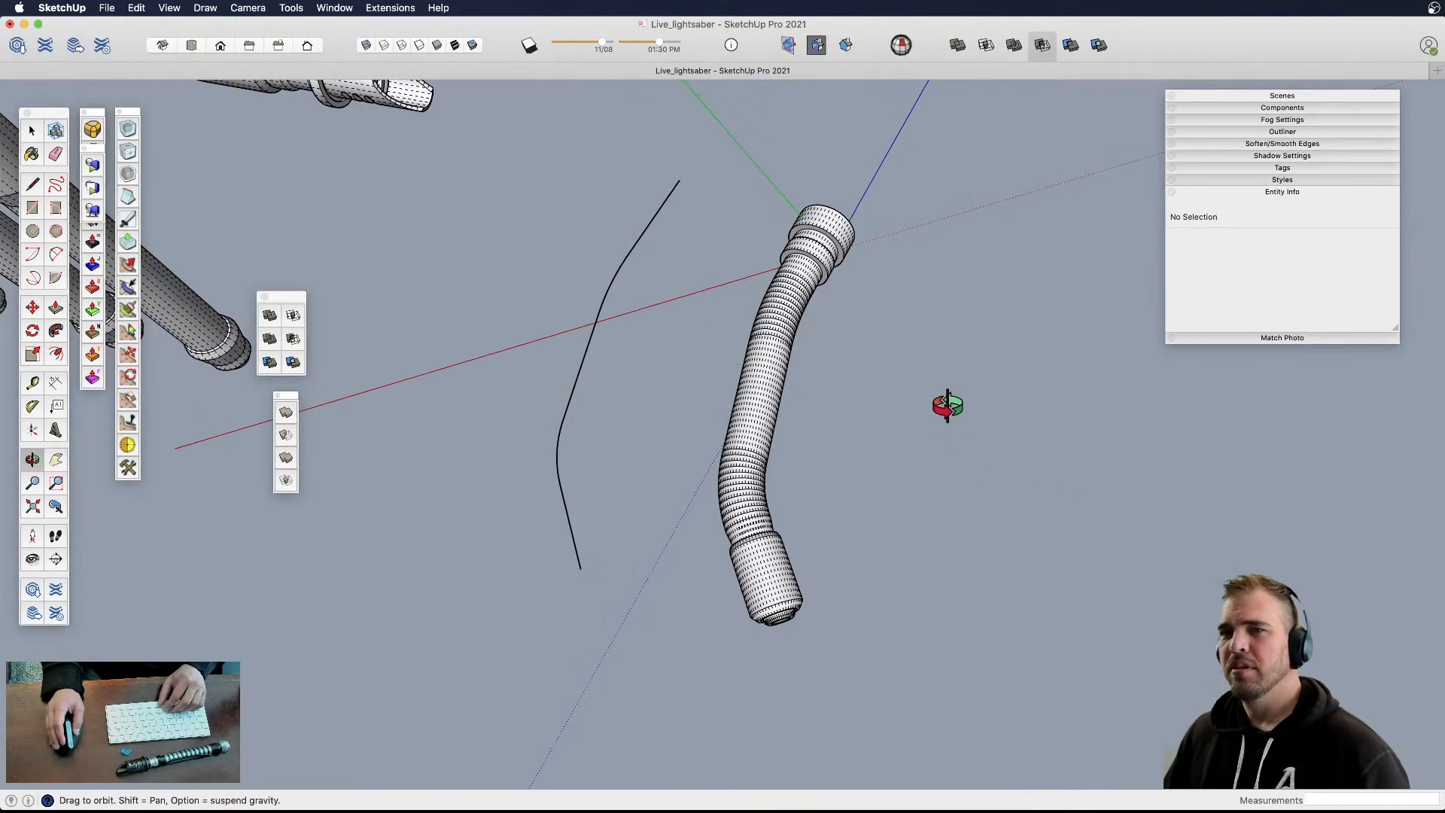
right_click(894, 148)
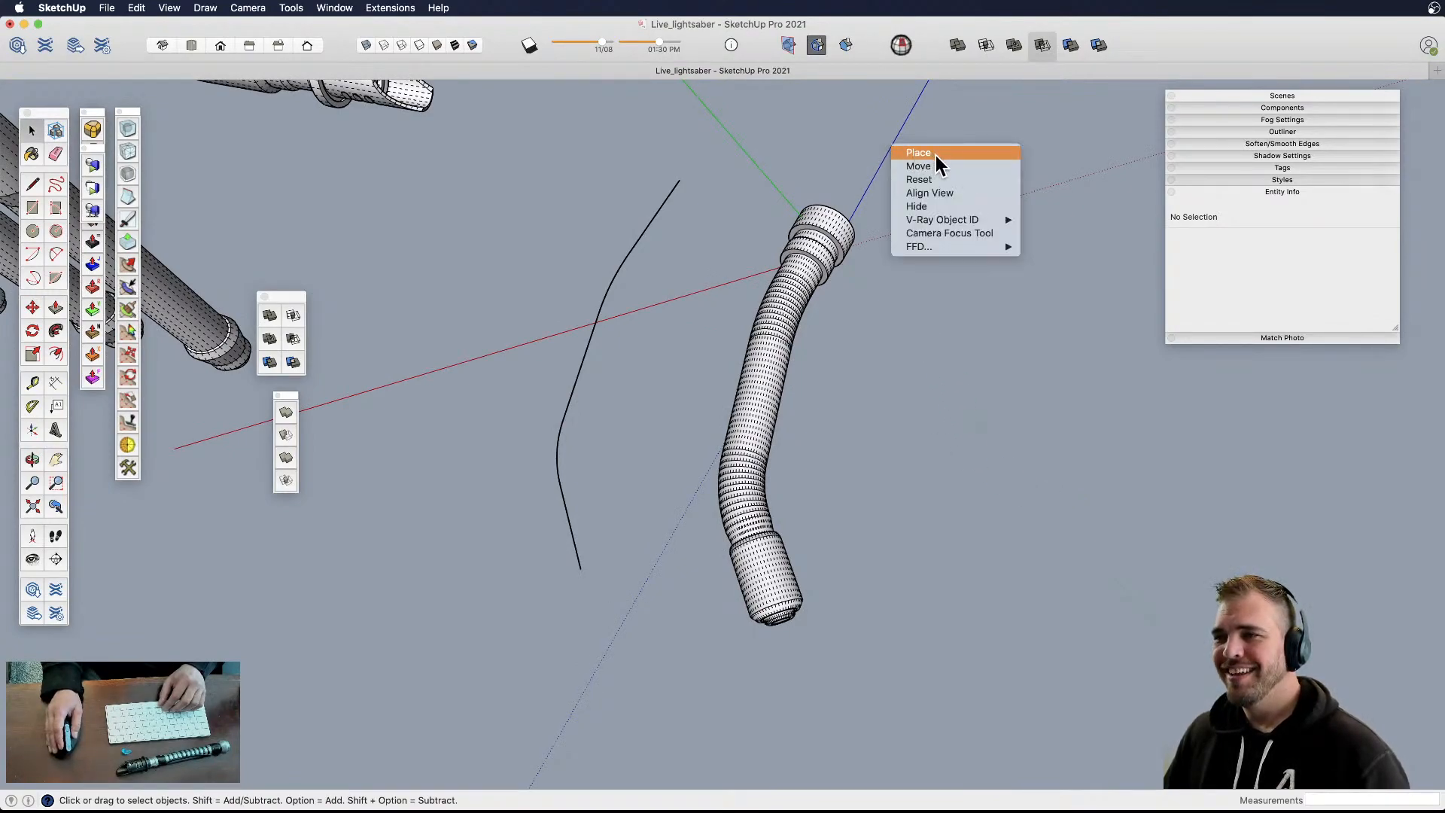
click(938, 179)
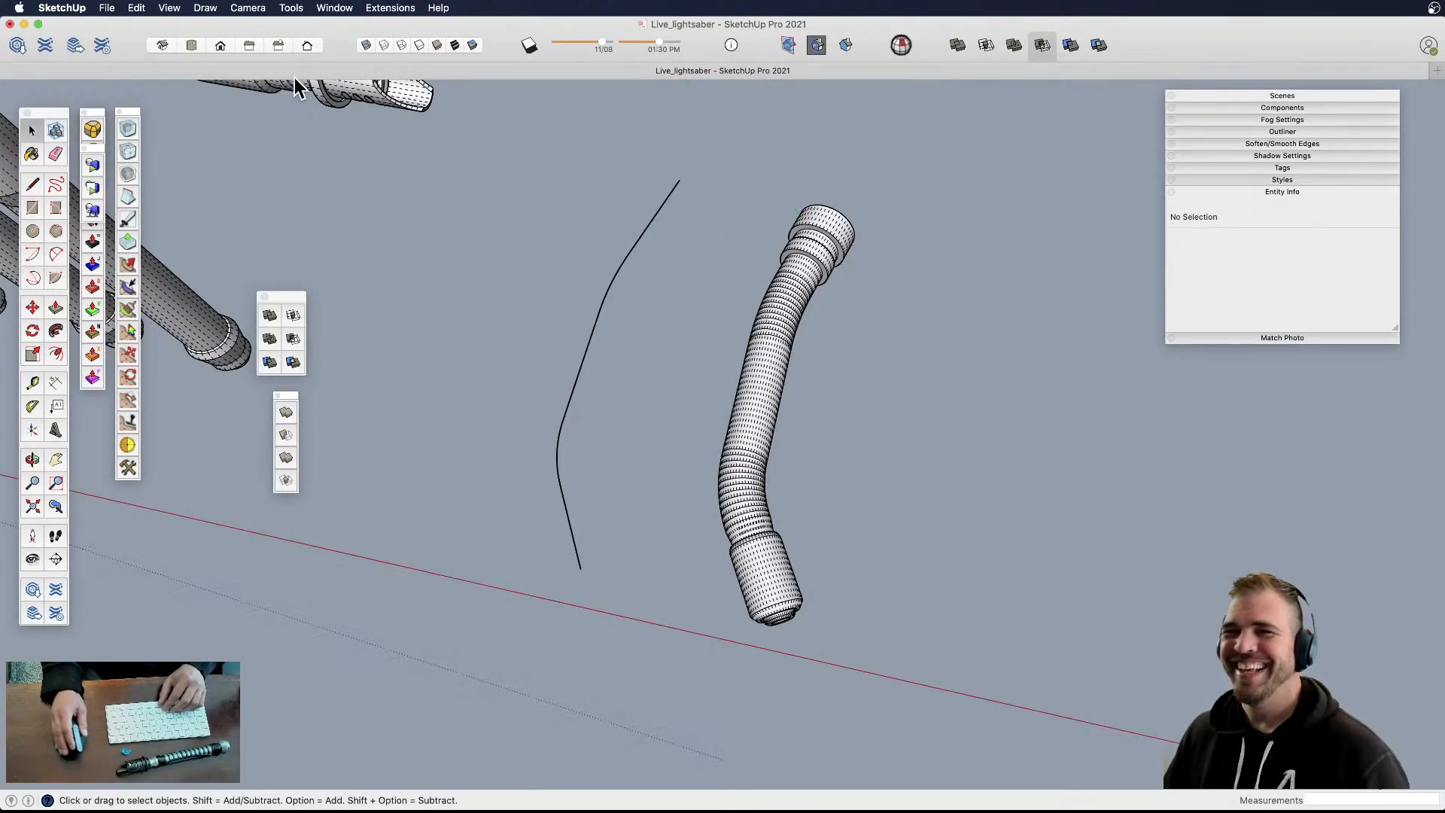
- From the top view, shorten the curved hilt's straight middle section by moving its collar half about 1' 2" toward the cap
click(190, 46)
key(shift+p)
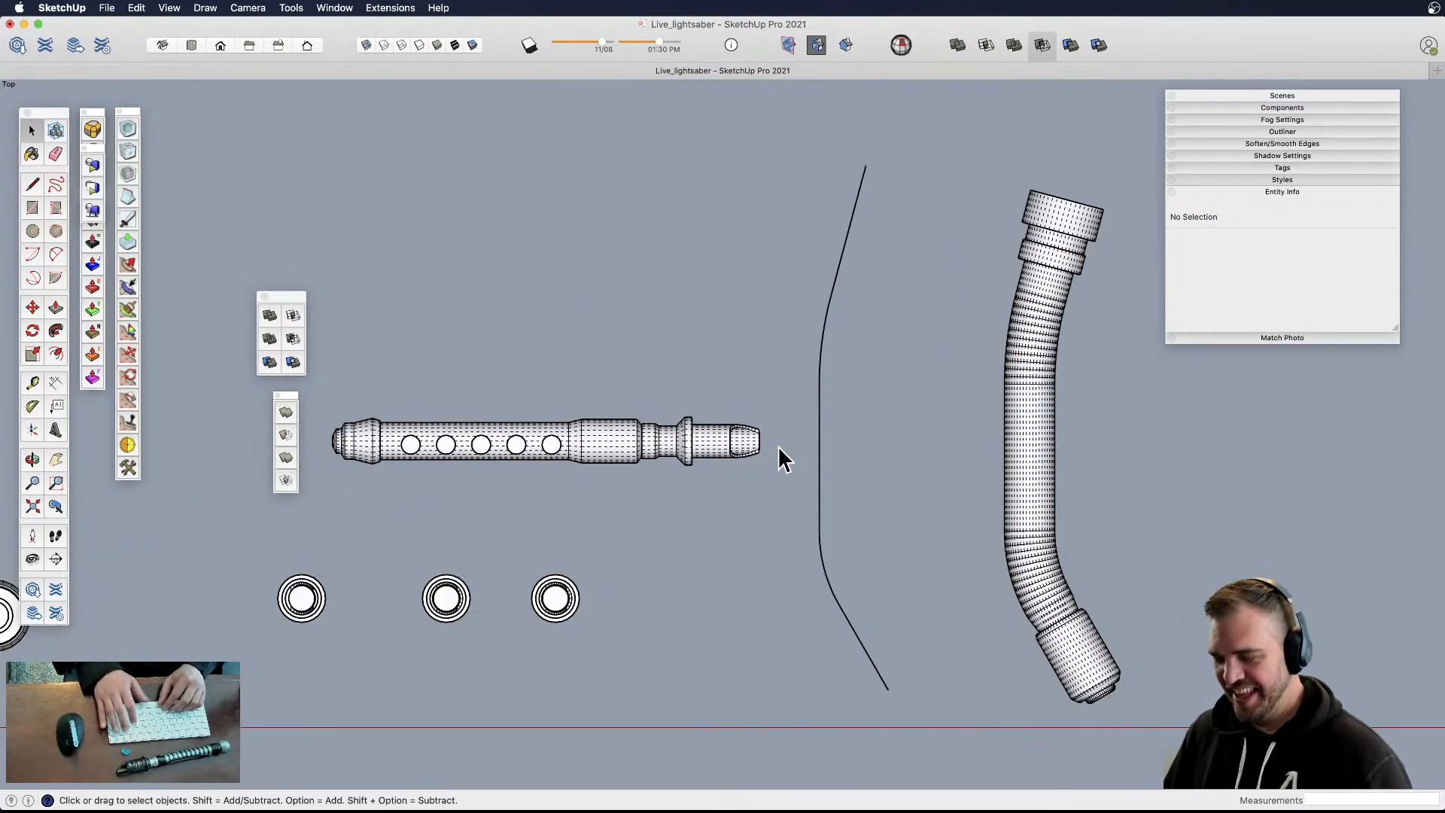
key(h)
drag(1174, 674, 865, 652)
scroll(874, 592, down, 3)
key(space)
drag(725, 295, 893, 480)
key(m)
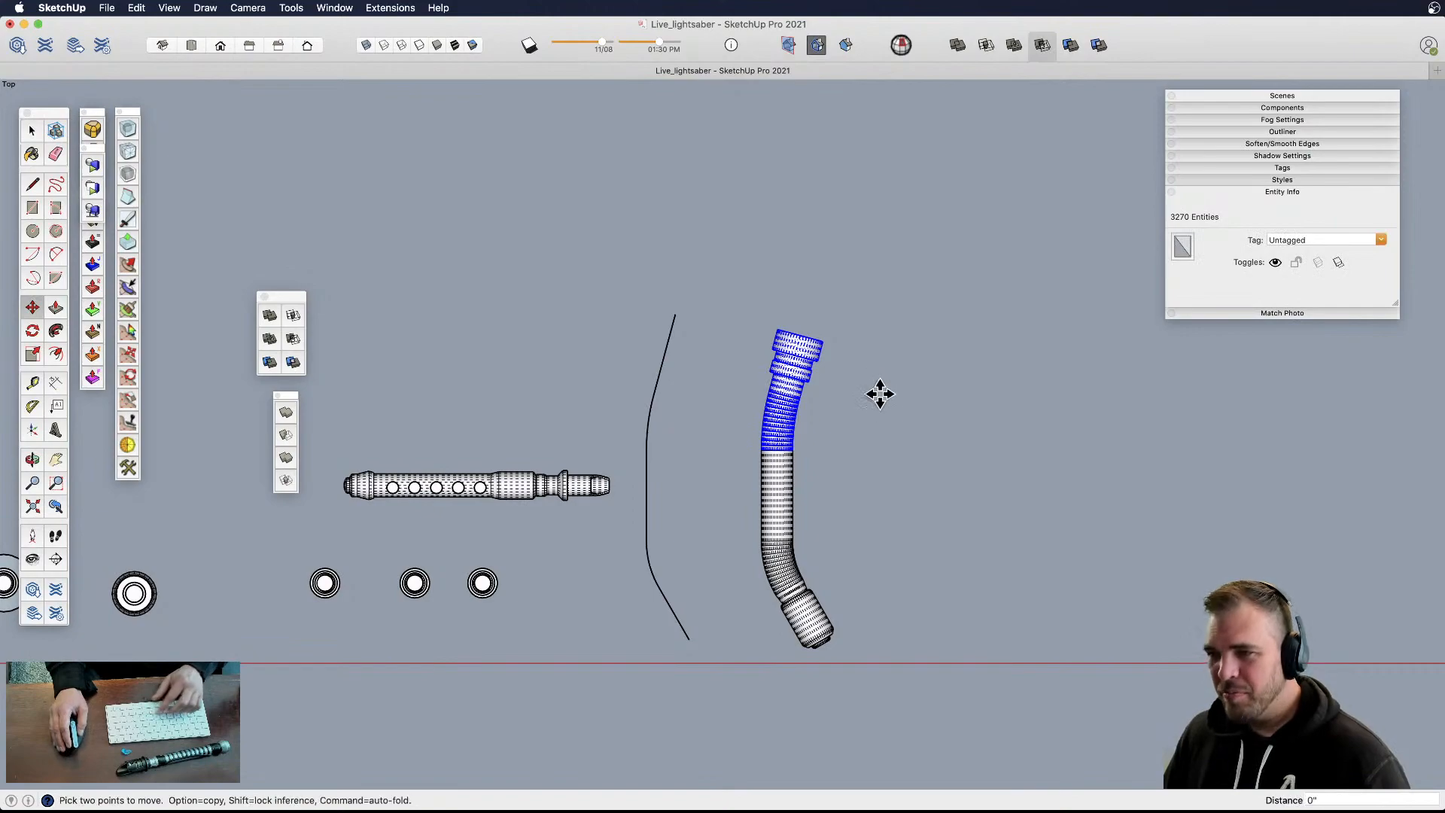
click(876, 387)
click(886, 447)
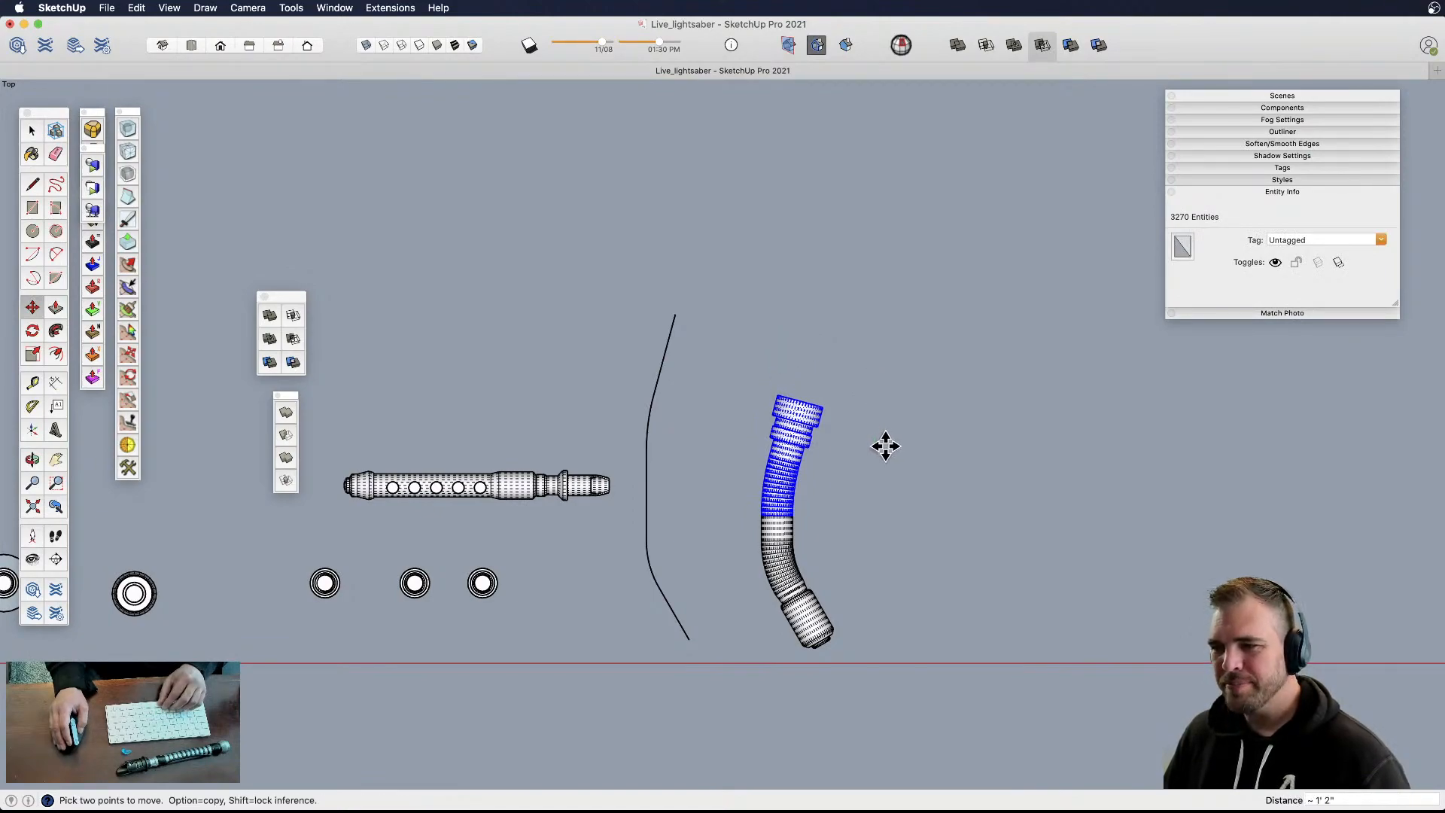
key(space)
click(873, 547)
scroll(873, 547, up, 5)
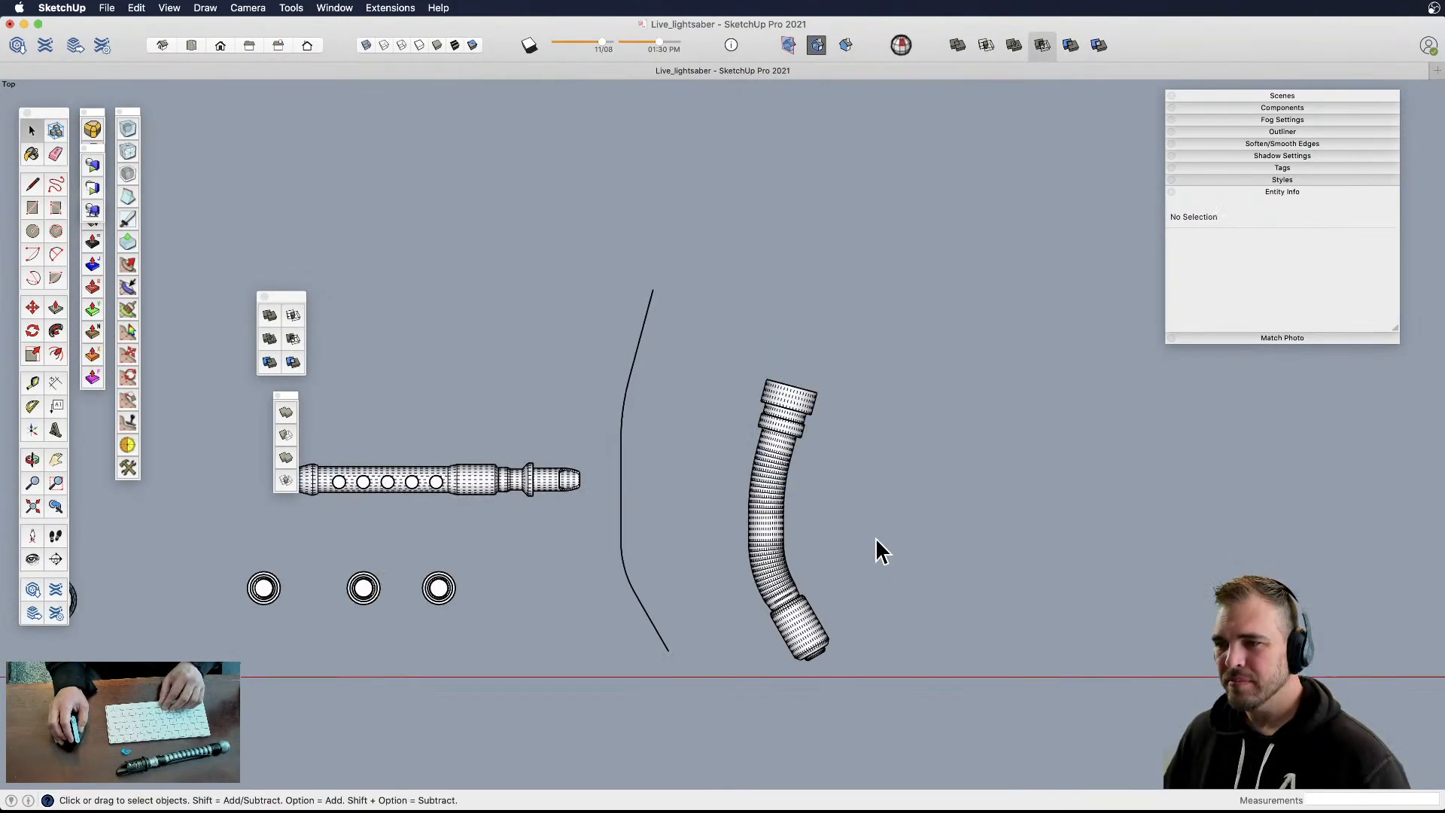
- Move the hilt's collar half slightly away from the cap to lengthen the straight middle section
drag(587, 223, 872, 526)
key(m)
click(824, 509)
click(825, 446)
key(space)
click(824, 454)
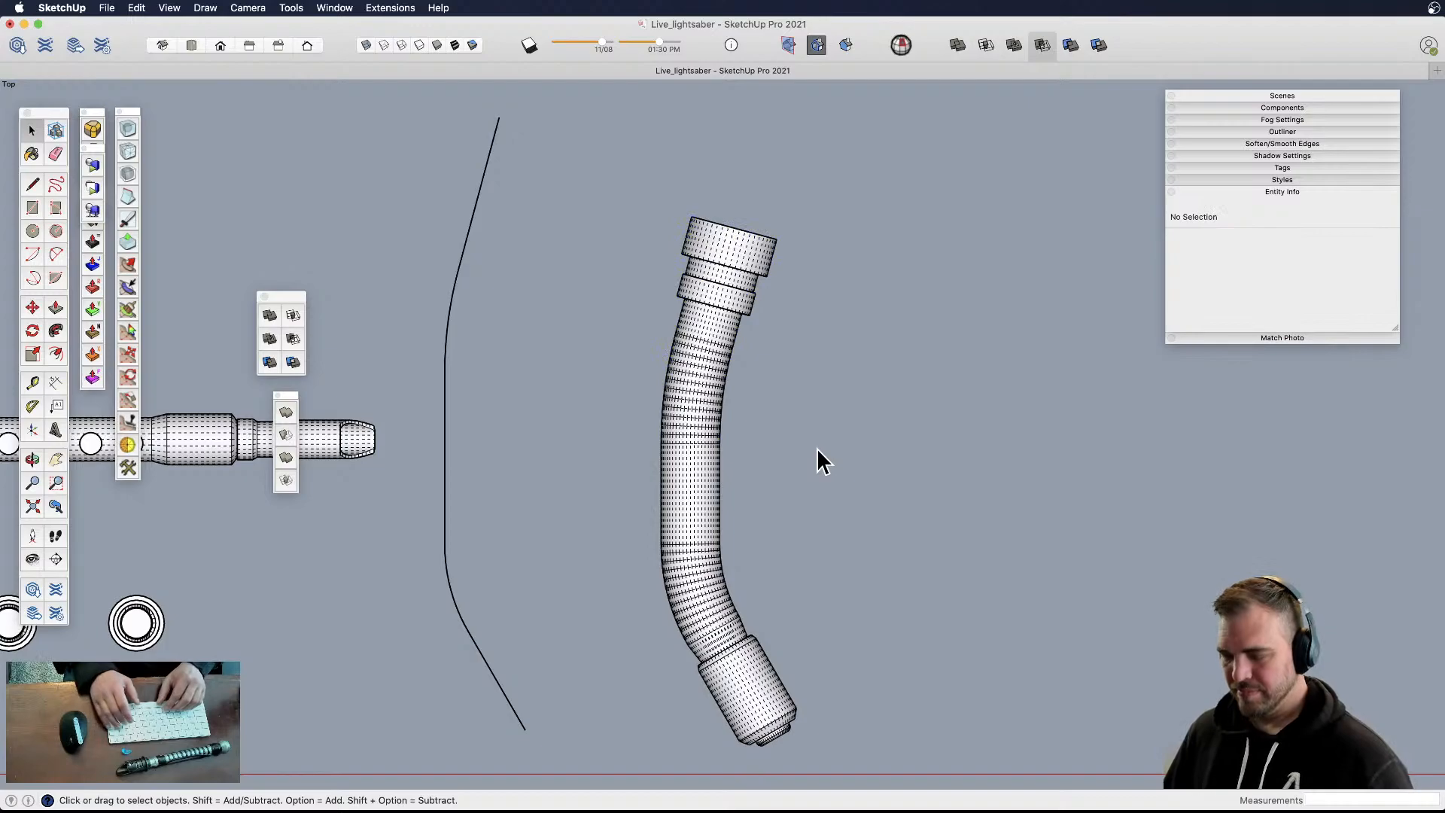
- Shorten the hilt's cap segment by moving its stepped tip geometry inward along the hilt
shift+middle_drag(793, 606, 753, 482)
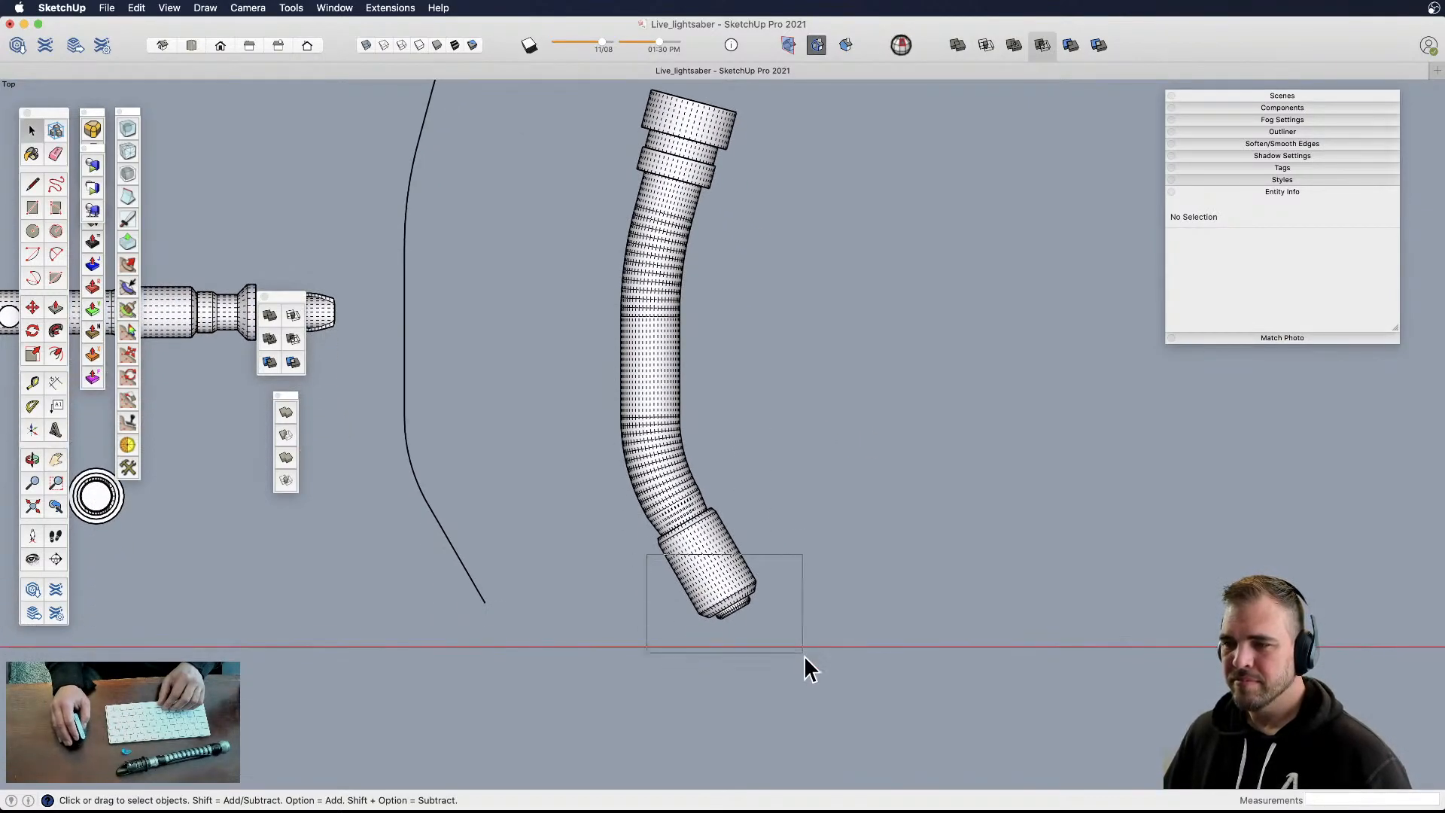
drag(802, 655, 801, 649)
middle_drag(709, 592, 816, 507)
scroll(812, 552, up, 3)
key(m)
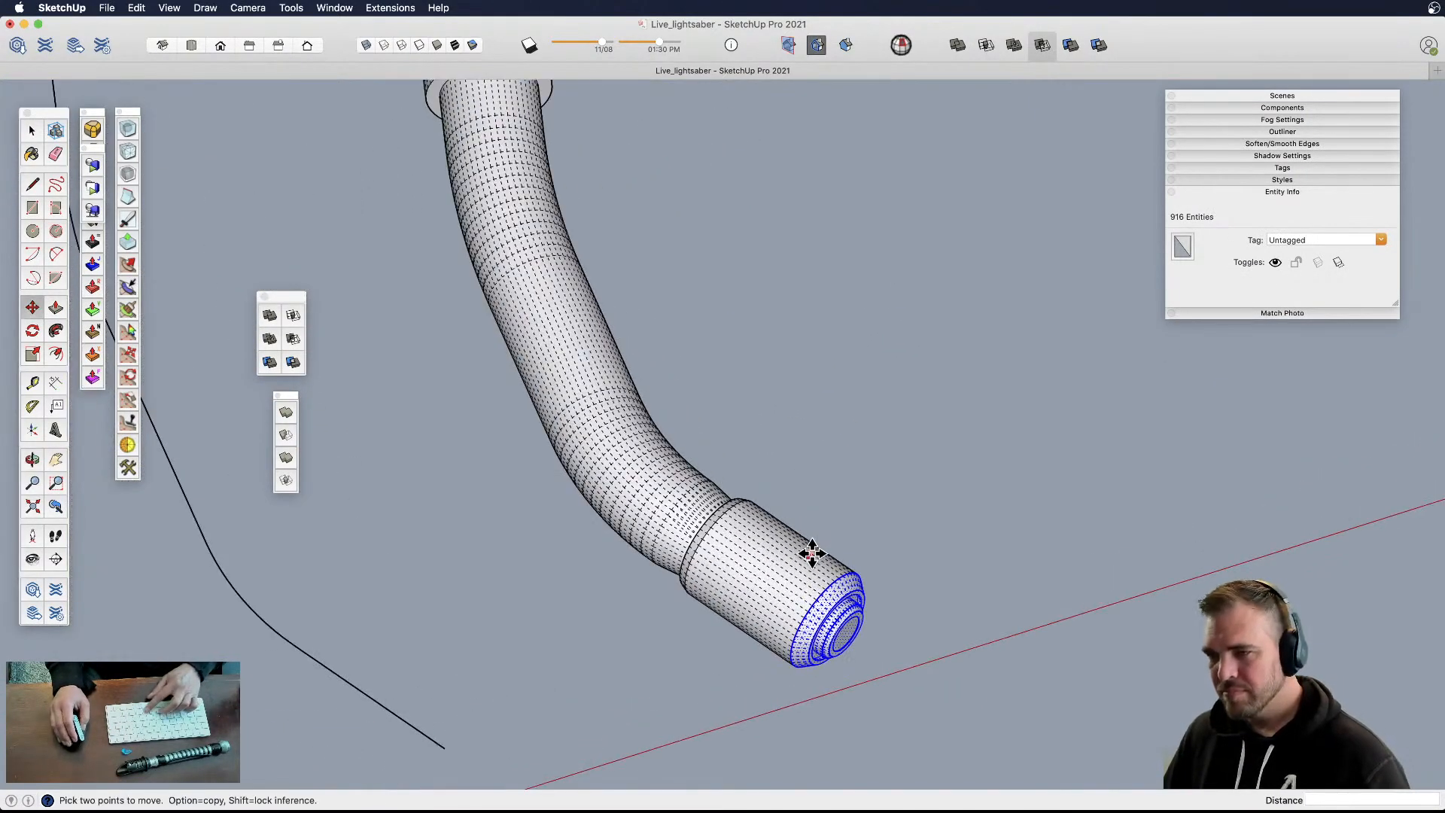
click(811, 563)
click(794, 553)
scroll(834, 568, down, 3)
key(space)
click(822, 506)
shift+middle_drag(816, 494, 871, 593)
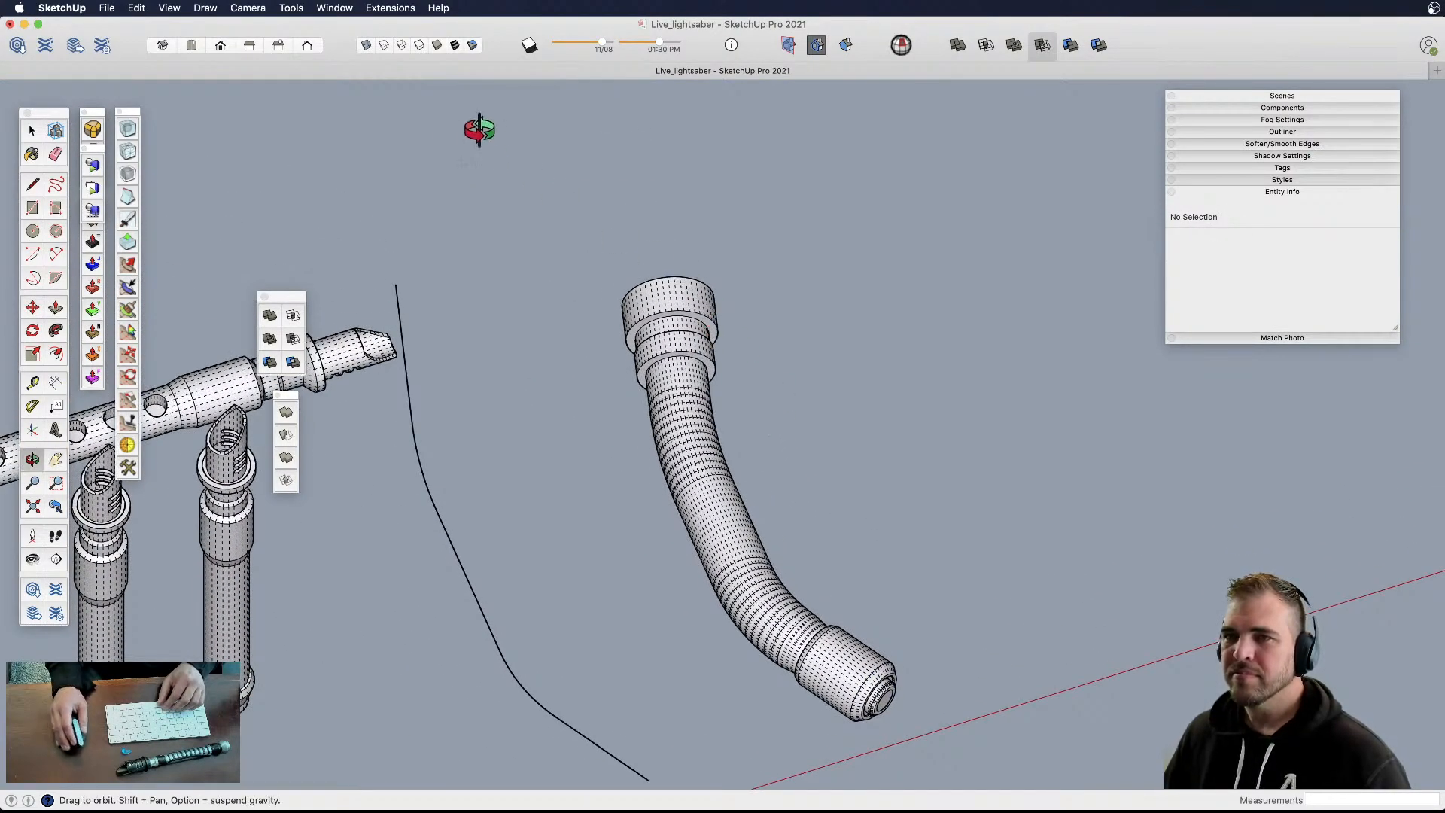
- Return to the top view centred on the curved hilt and turn off hidden geometry
click(193, 44)
key(h)
drag(993, 563, 614, 595)
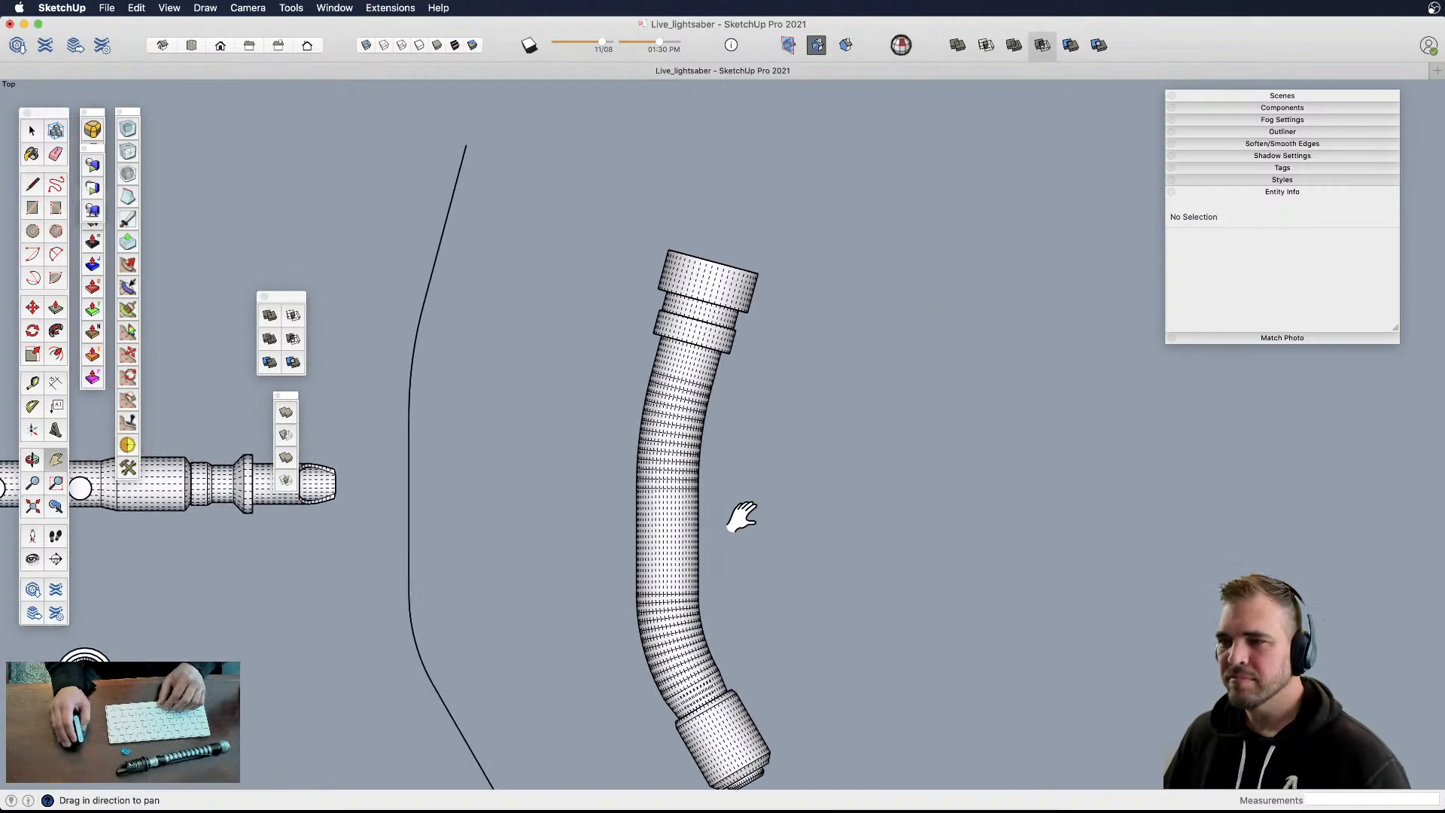
key(space)
key(alt+h)
scroll(778, 292, up, 4)
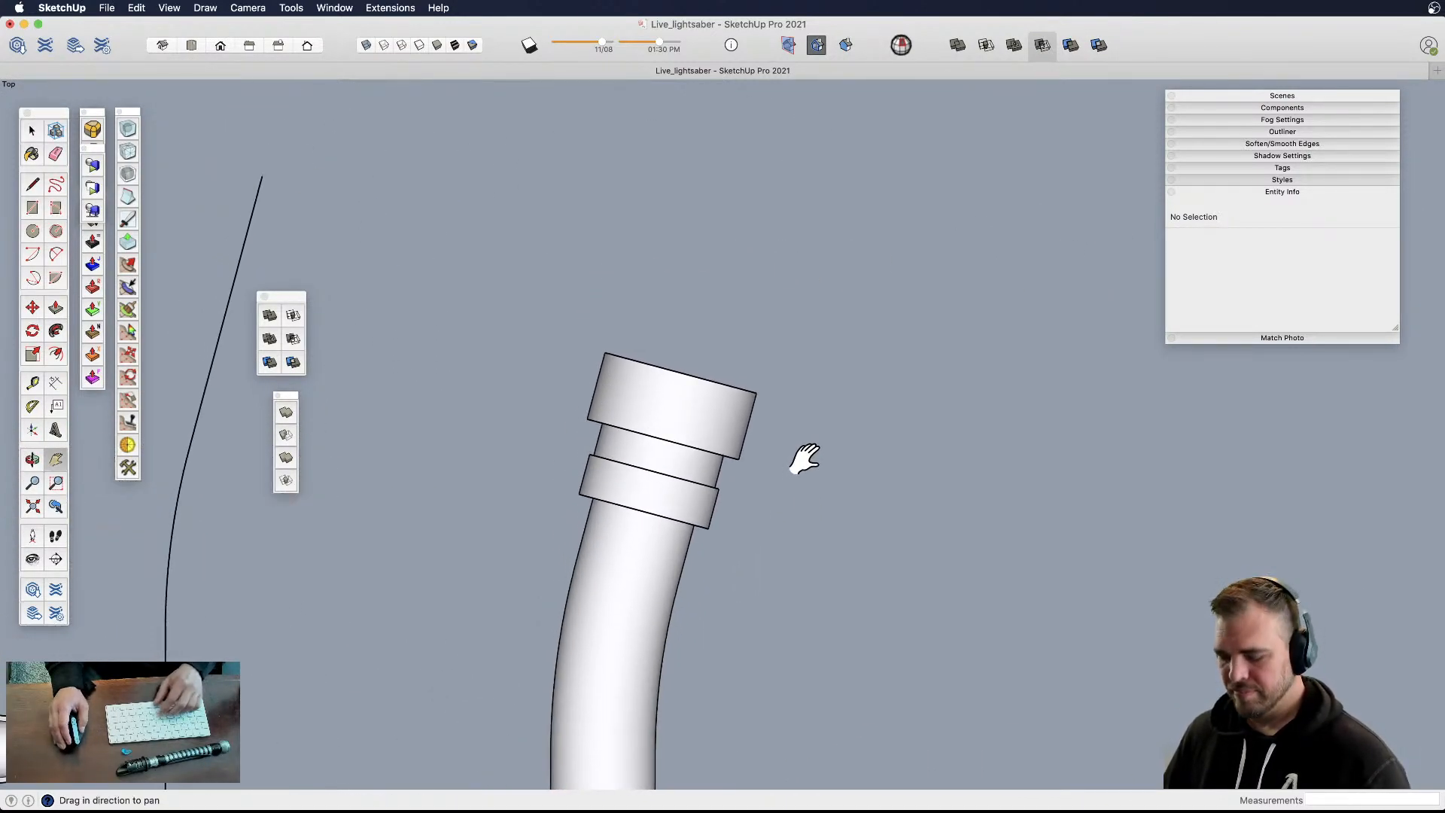
- Draw a closed upright rectangle about 2' 1/8" long beside the hilt's collar with the Line tool and group it
key(l)
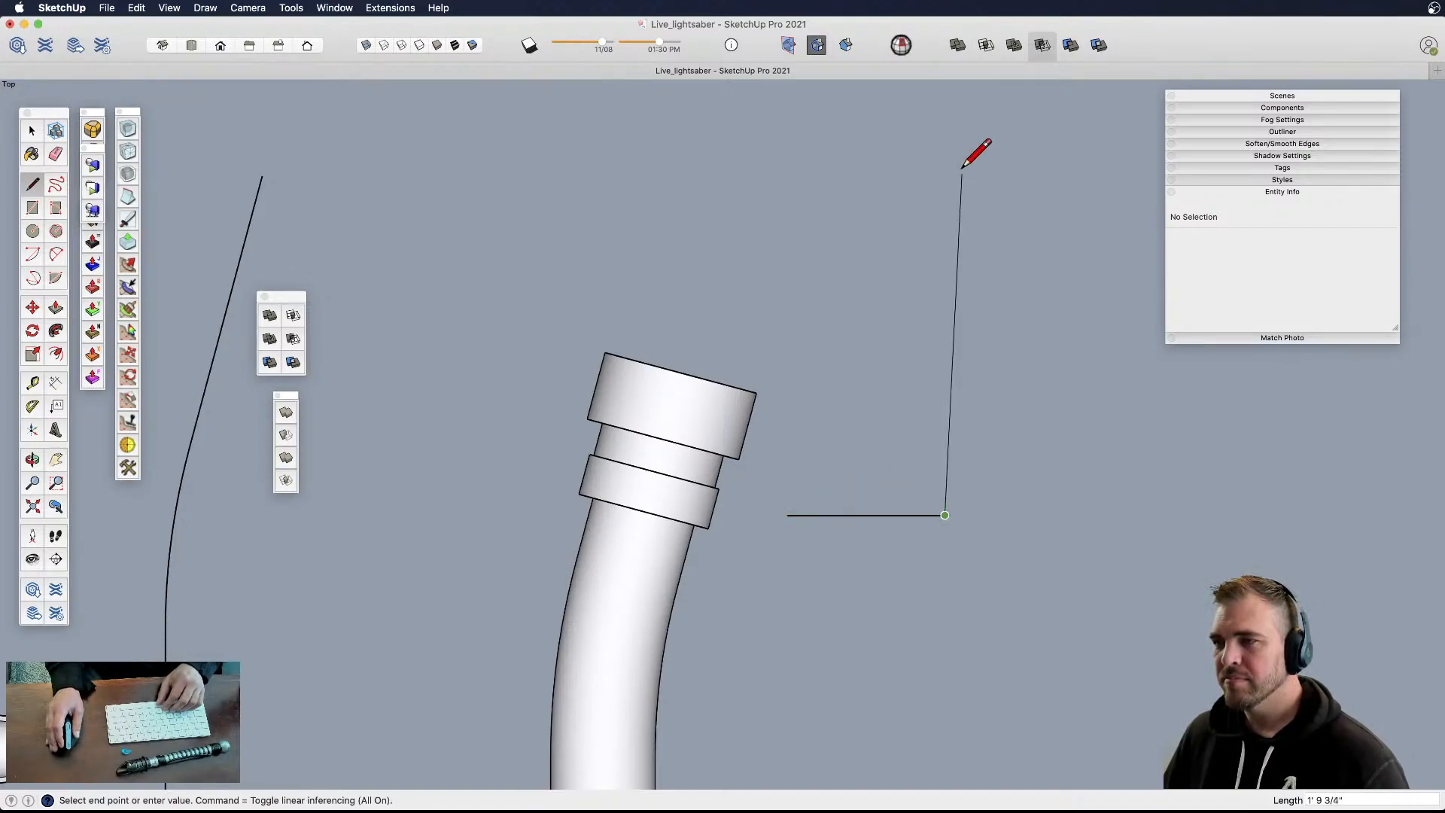
click(945, 135)
click(786, 135)
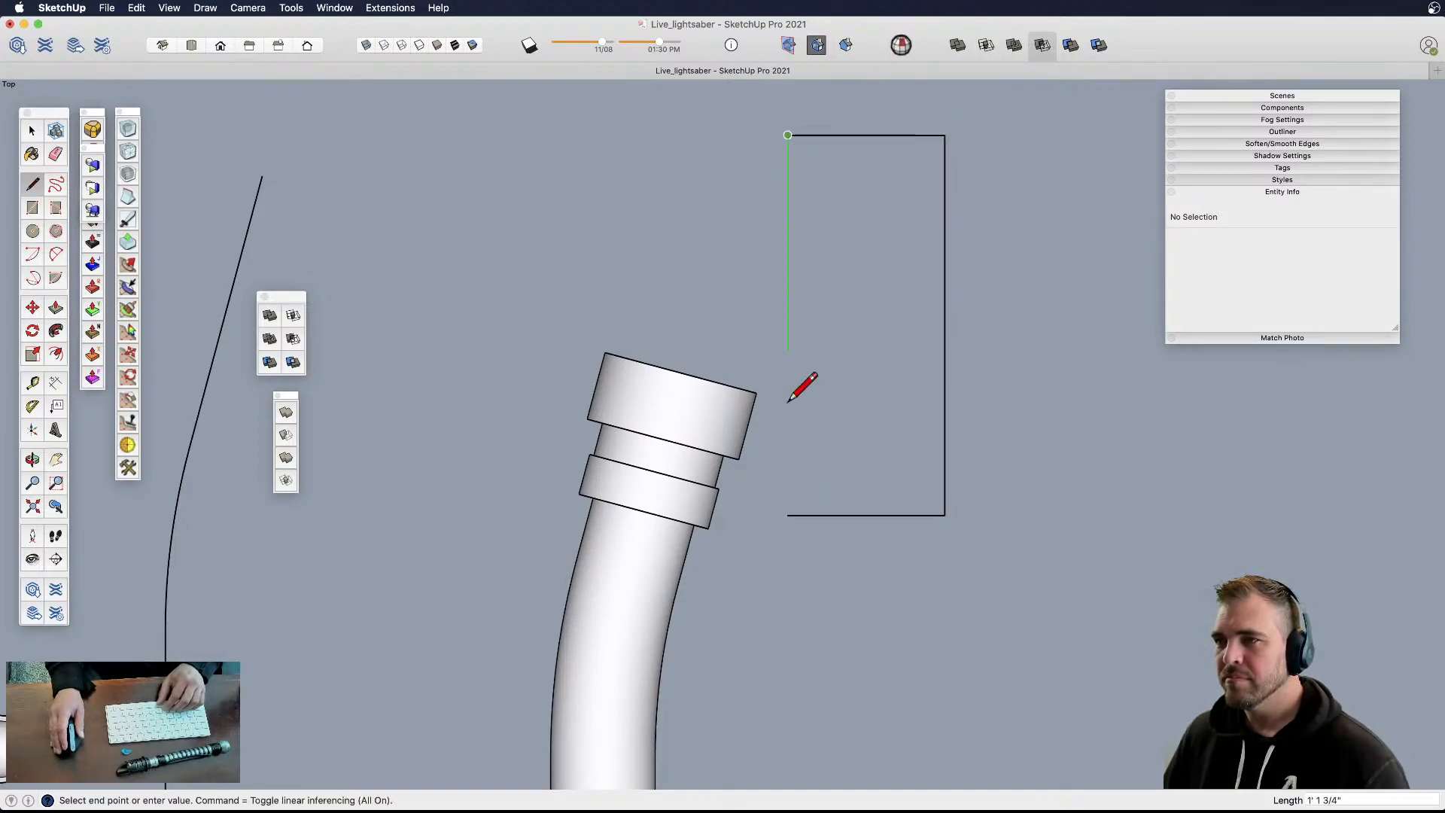
click(787, 515)
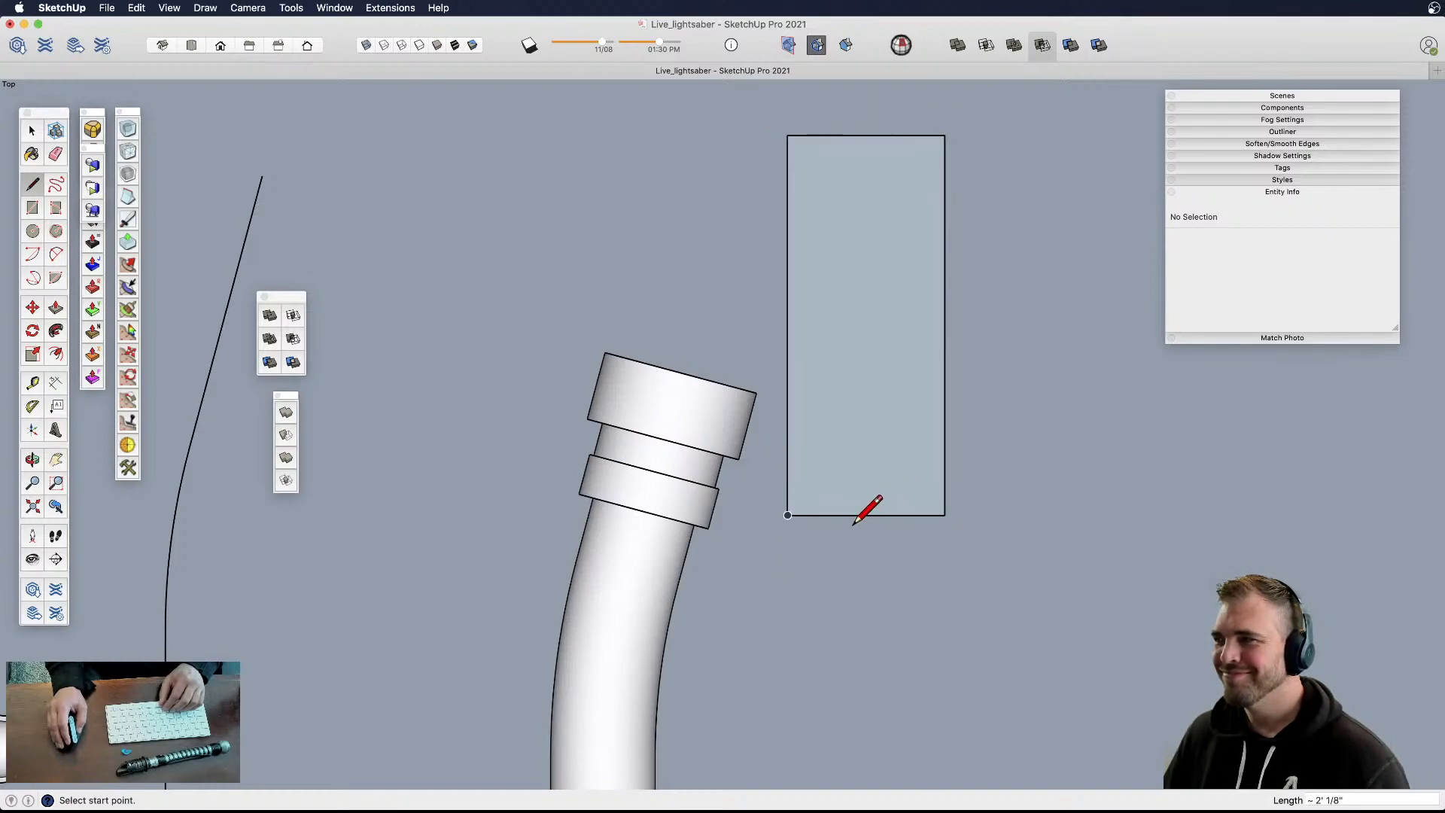
key(space)
click(843, 503)
key(g)
- Position the rectangle group alongside the collar, rotated 15° about its lower corner to match the collar's tilt
key(m)
click(788, 516)
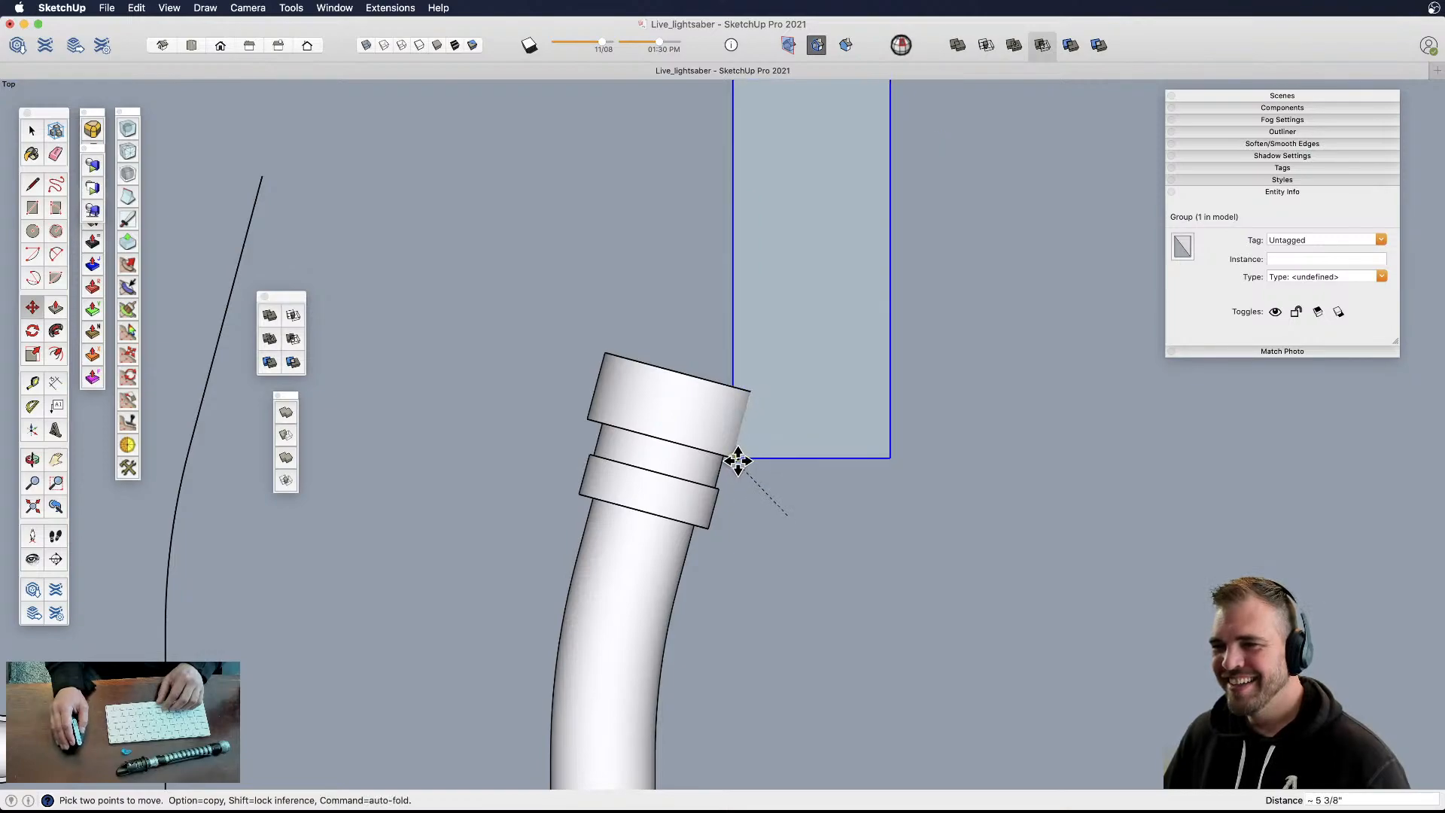
click(737, 460)
key(q)
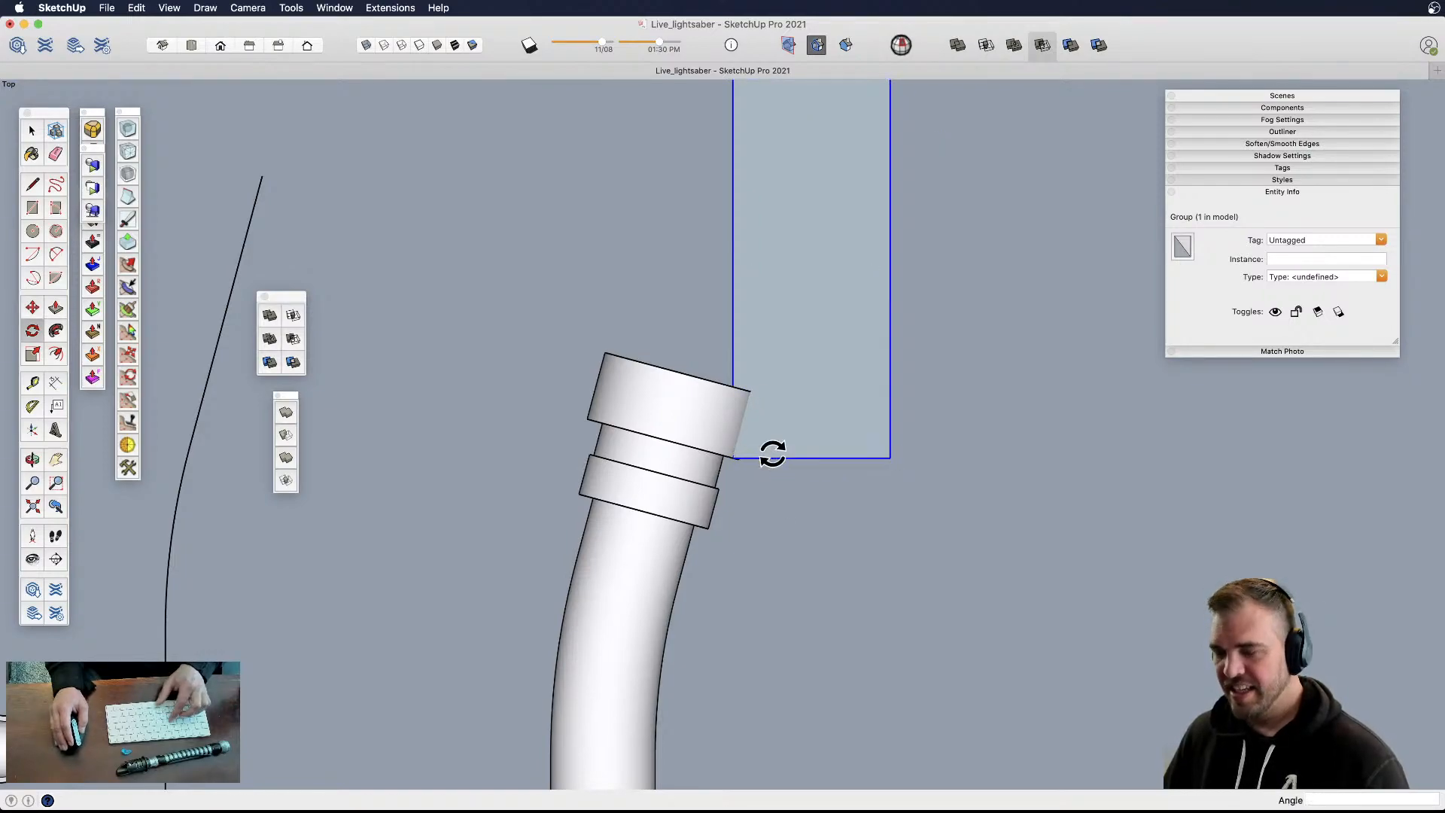
click(733, 457)
click(822, 458)
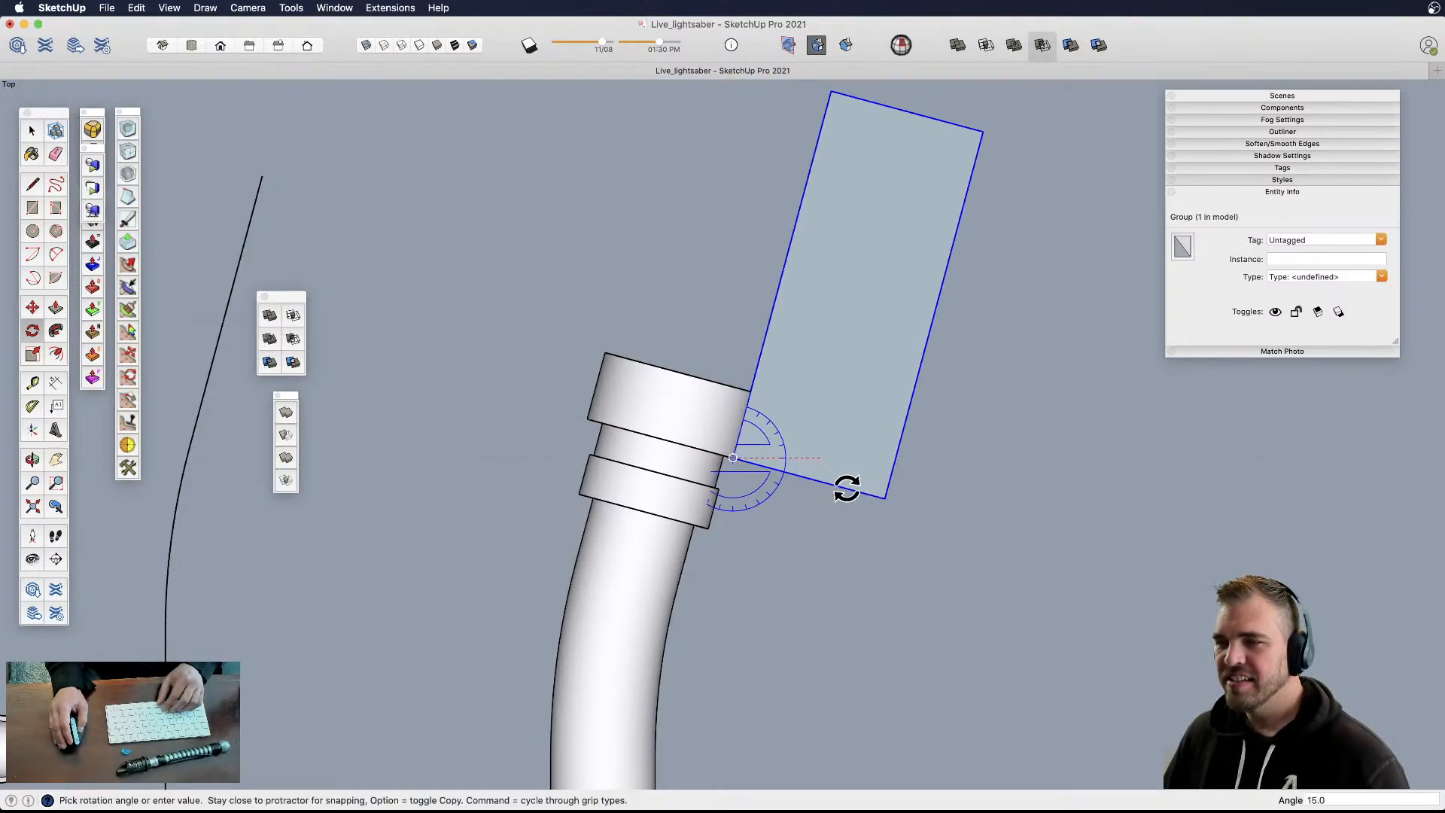
click(845, 488)
key(m)
click(809, 457)
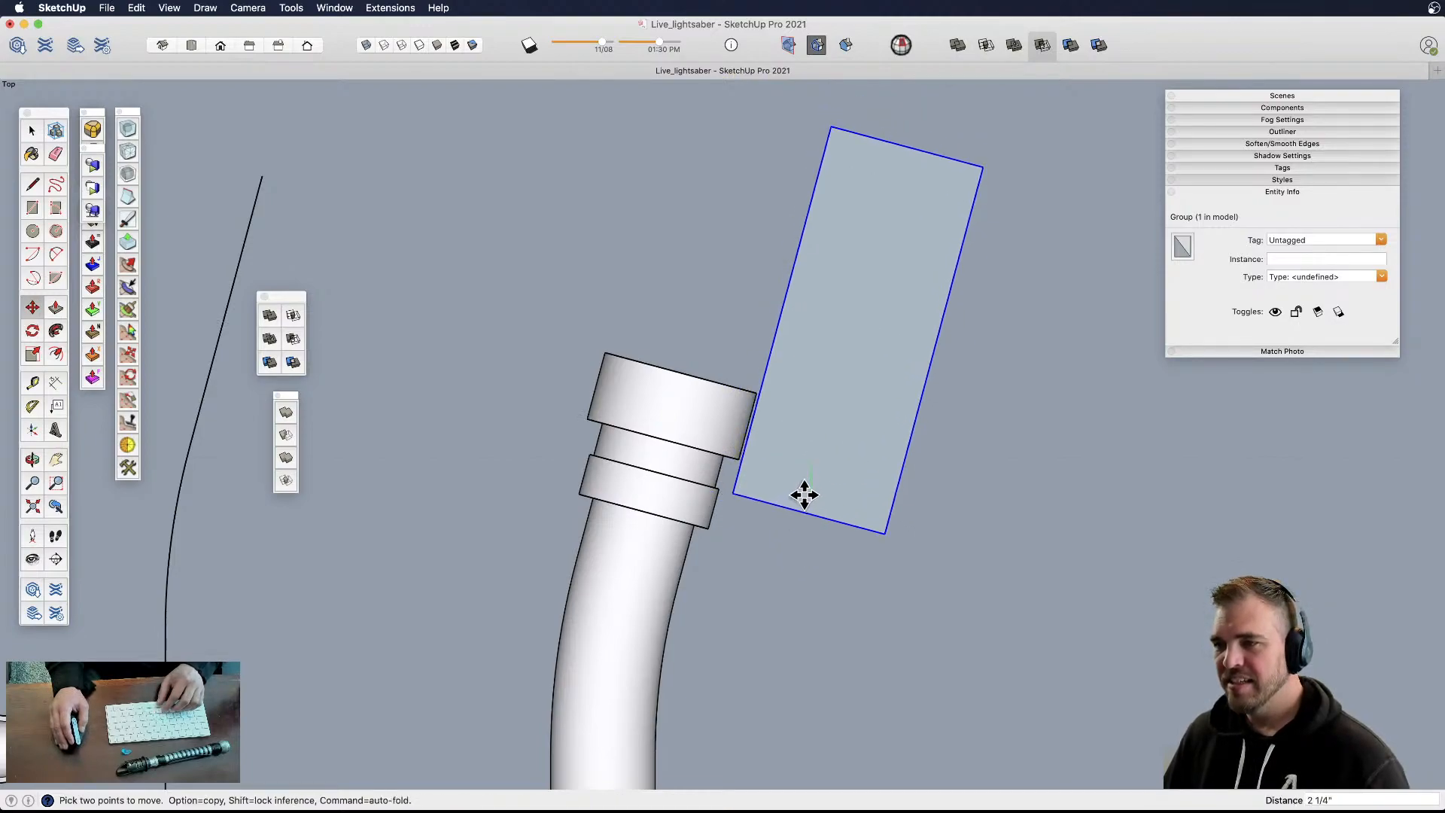
click(820, 532)
key(space)
- Inside the rectangle group, start a claw profile with a line about 2 3/16" long from the collar-side edge and a shorter step line
double_click(806, 512)
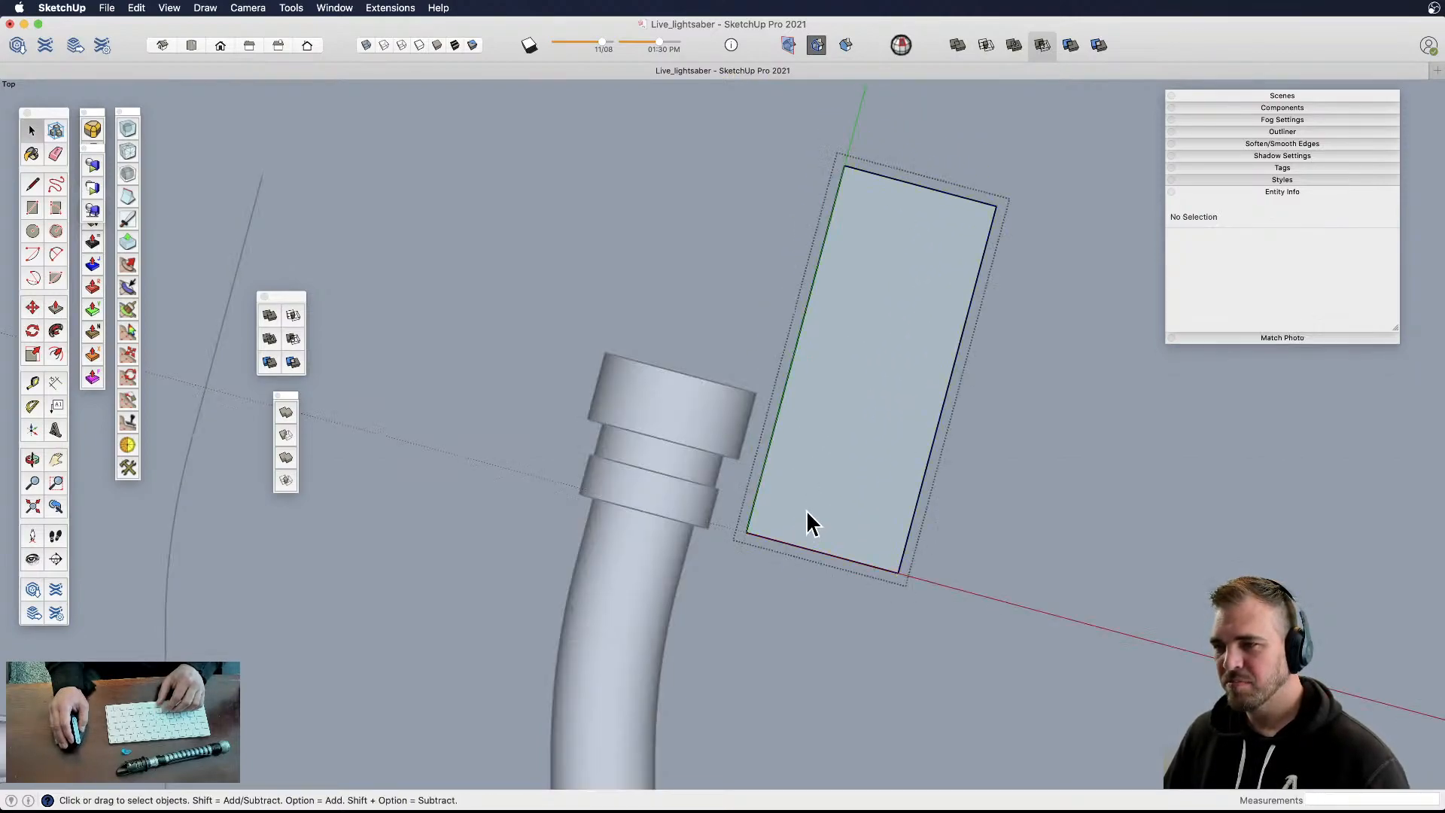
key(l)
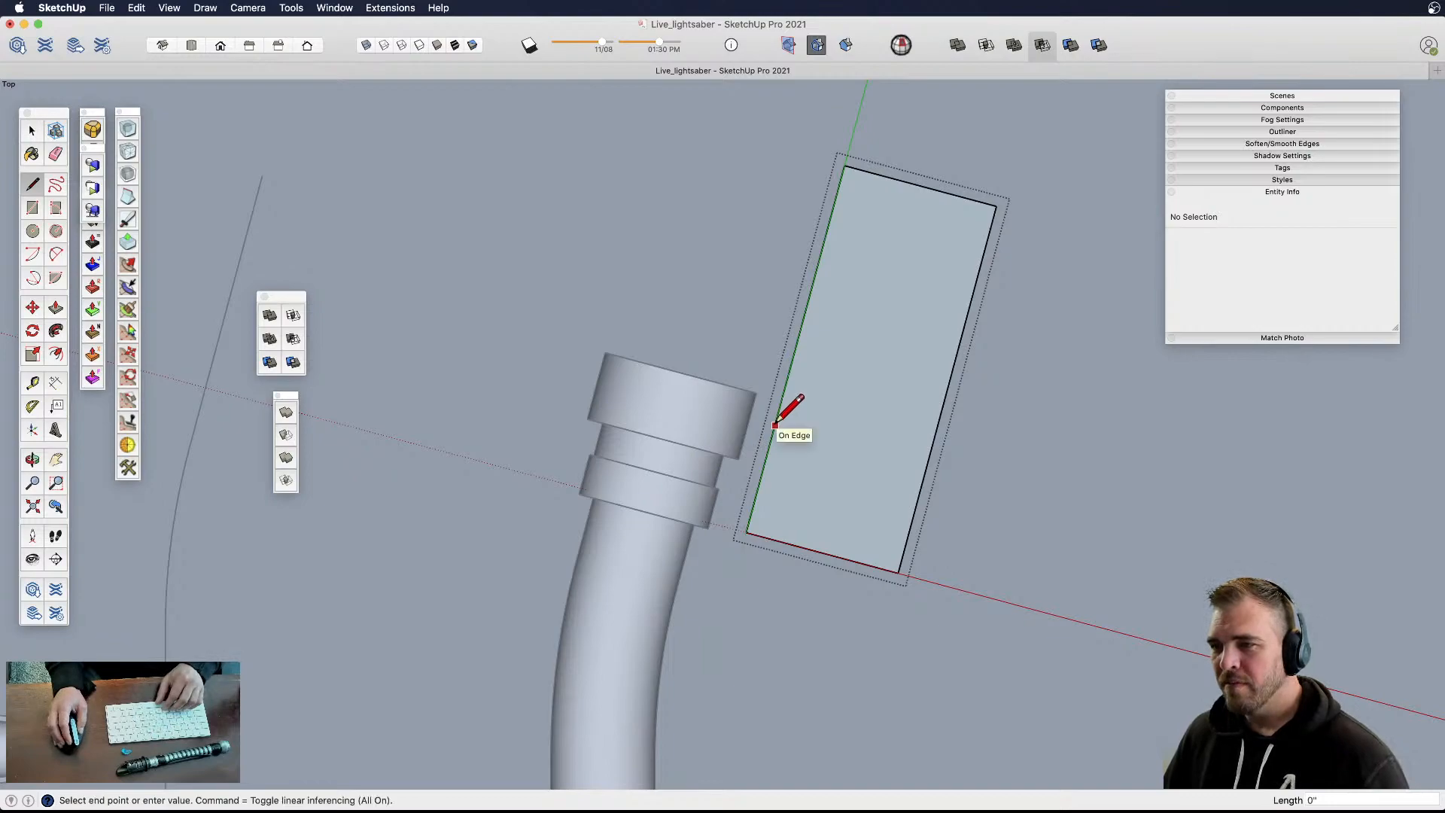
click(774, 429)
scroll(794, 427, up, 3)
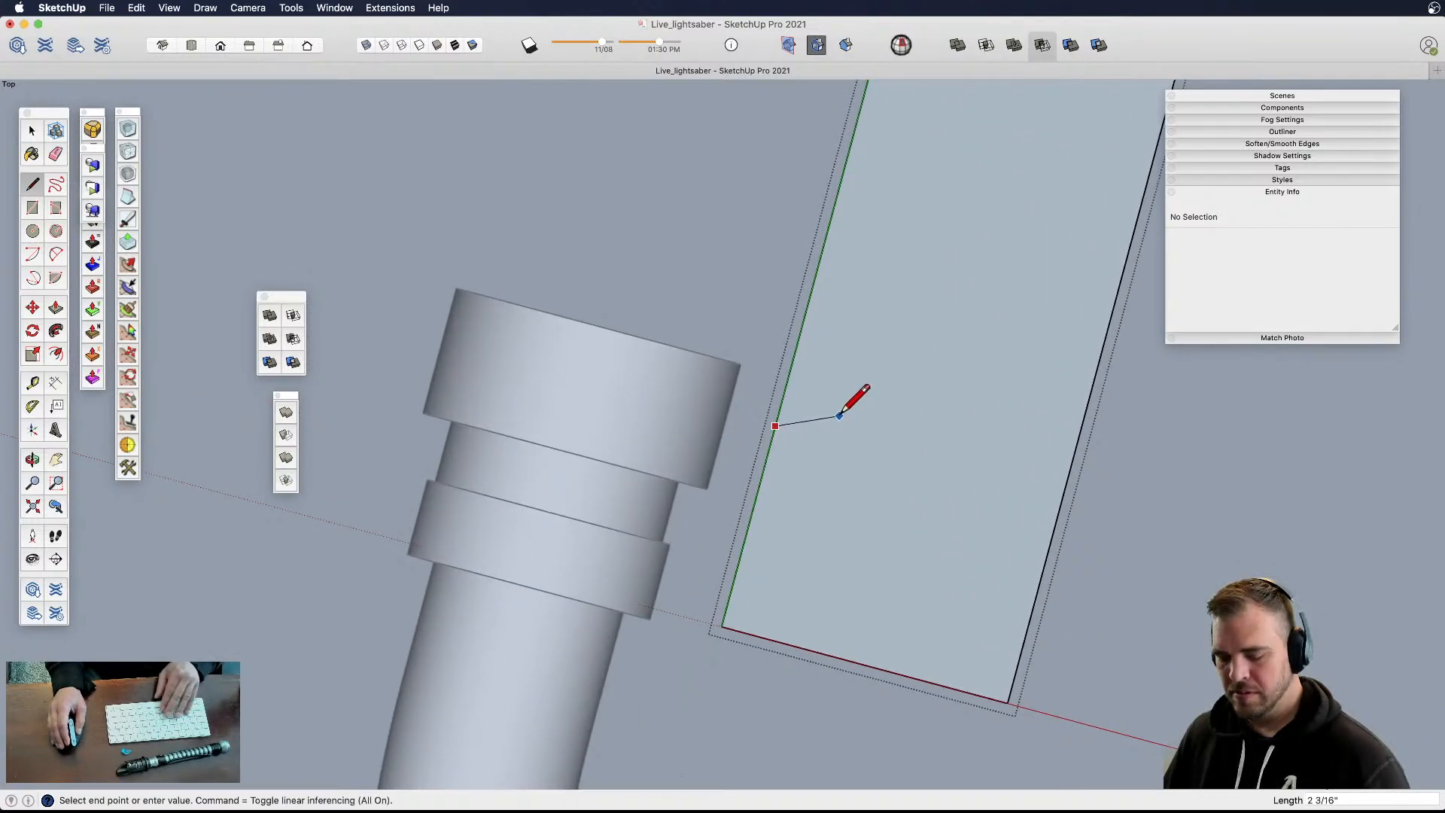
click(839, 415)
click(845, 394)
- Draw the claw's inner arc from the step line toward the rectangle's far end, with a bulge of about 2 1/16"
key(a)
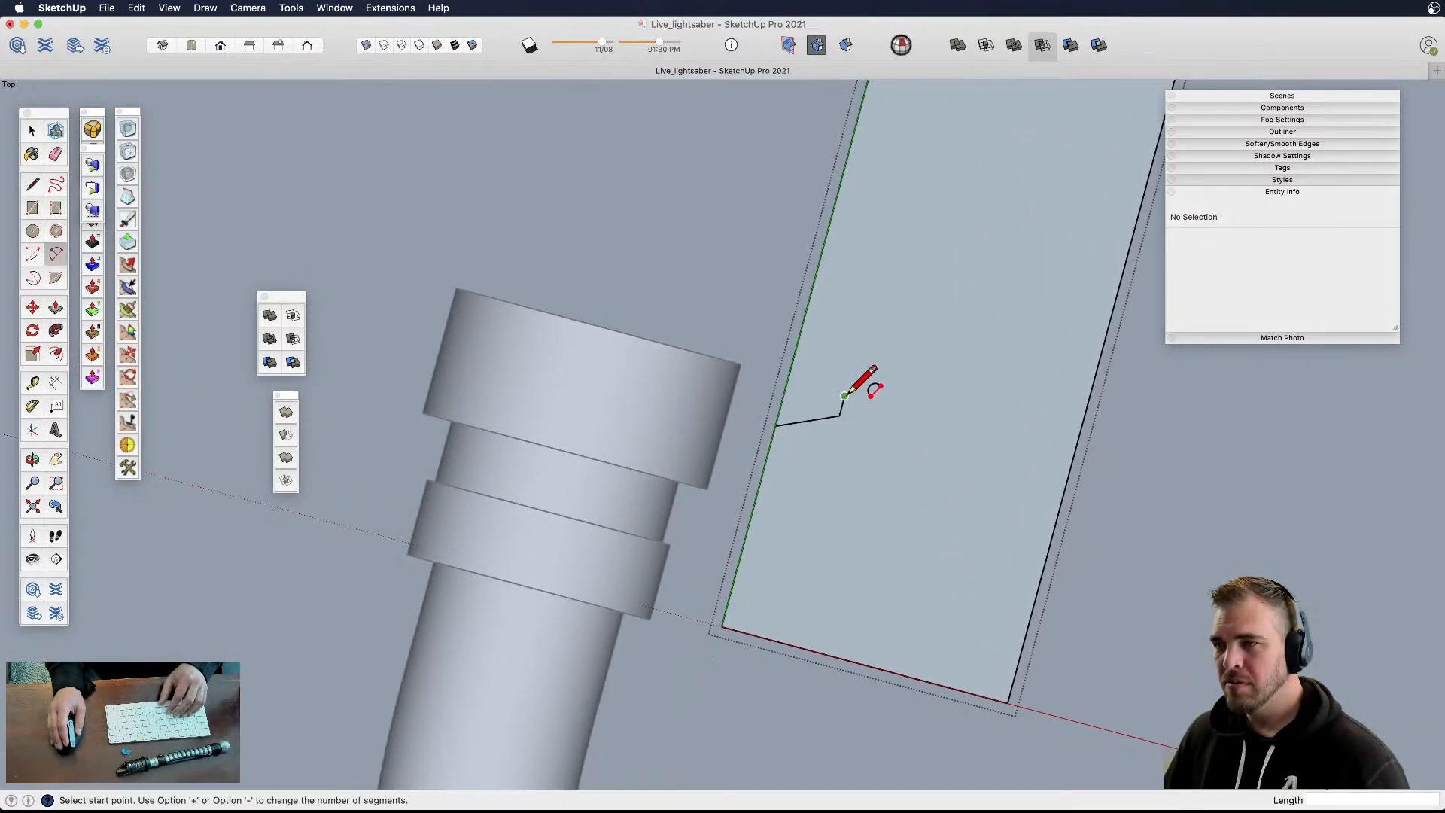
click(844, 394)
scroll(794, 590, down, 3)
scroll(793, 591, down, 1)
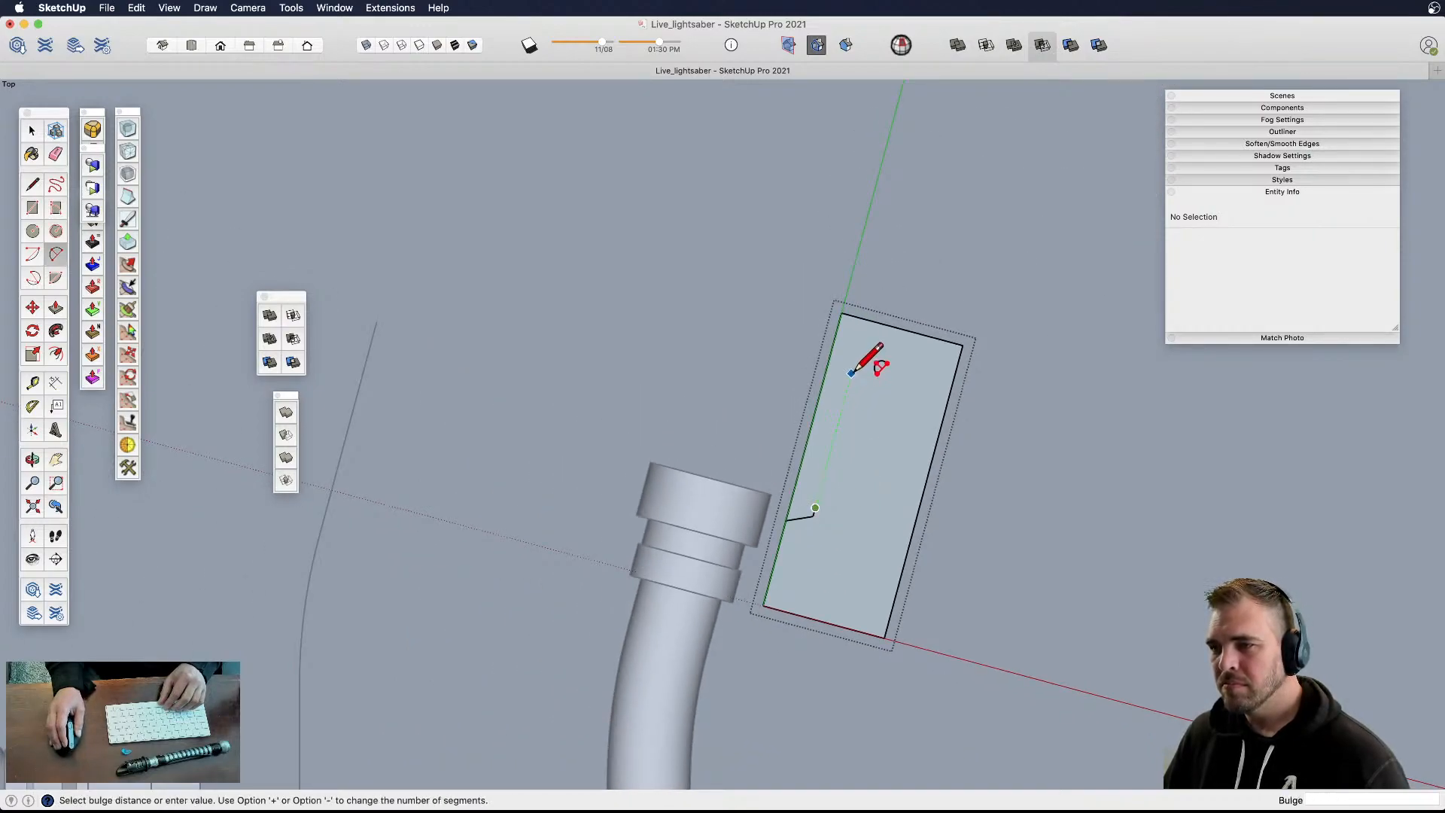
click(851, 374)
scroll(857, 412, up, 2)
click(862, 456)
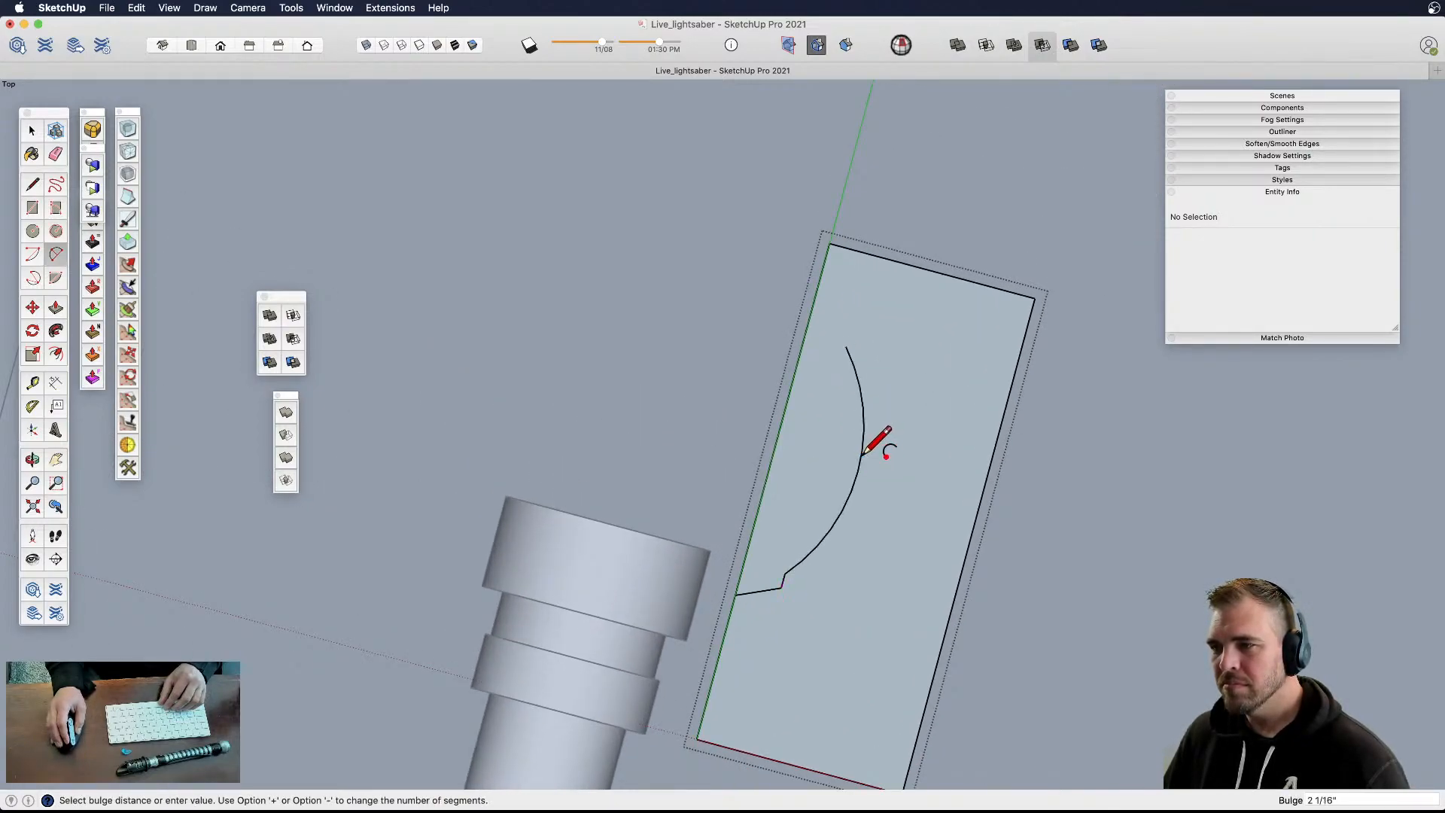
- Draw two short angled lines at the inner arc's far end to form the claw's tip, the first about 1 3/16" long
key(l)
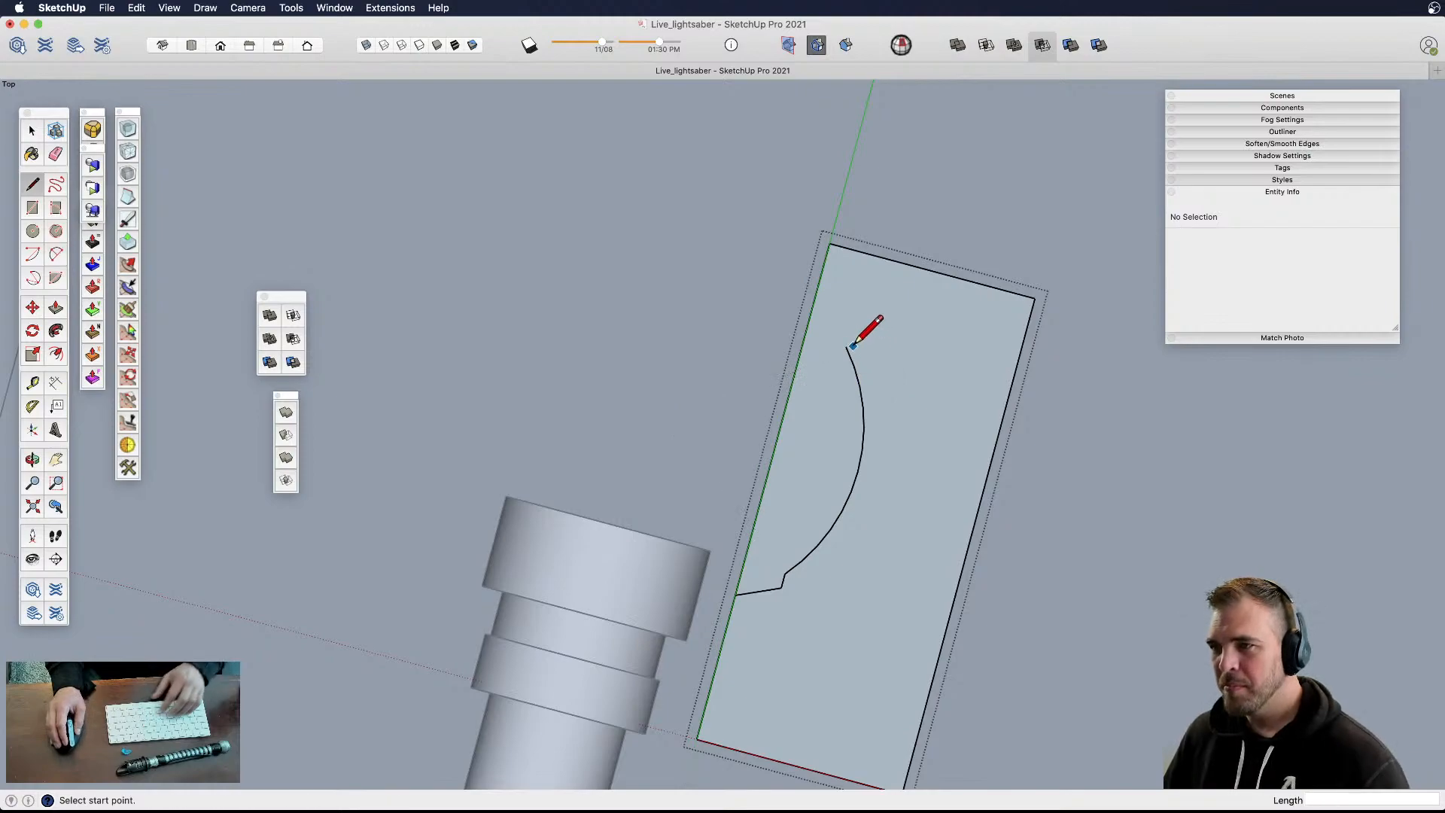
click(845, 346)
click(851, 324)
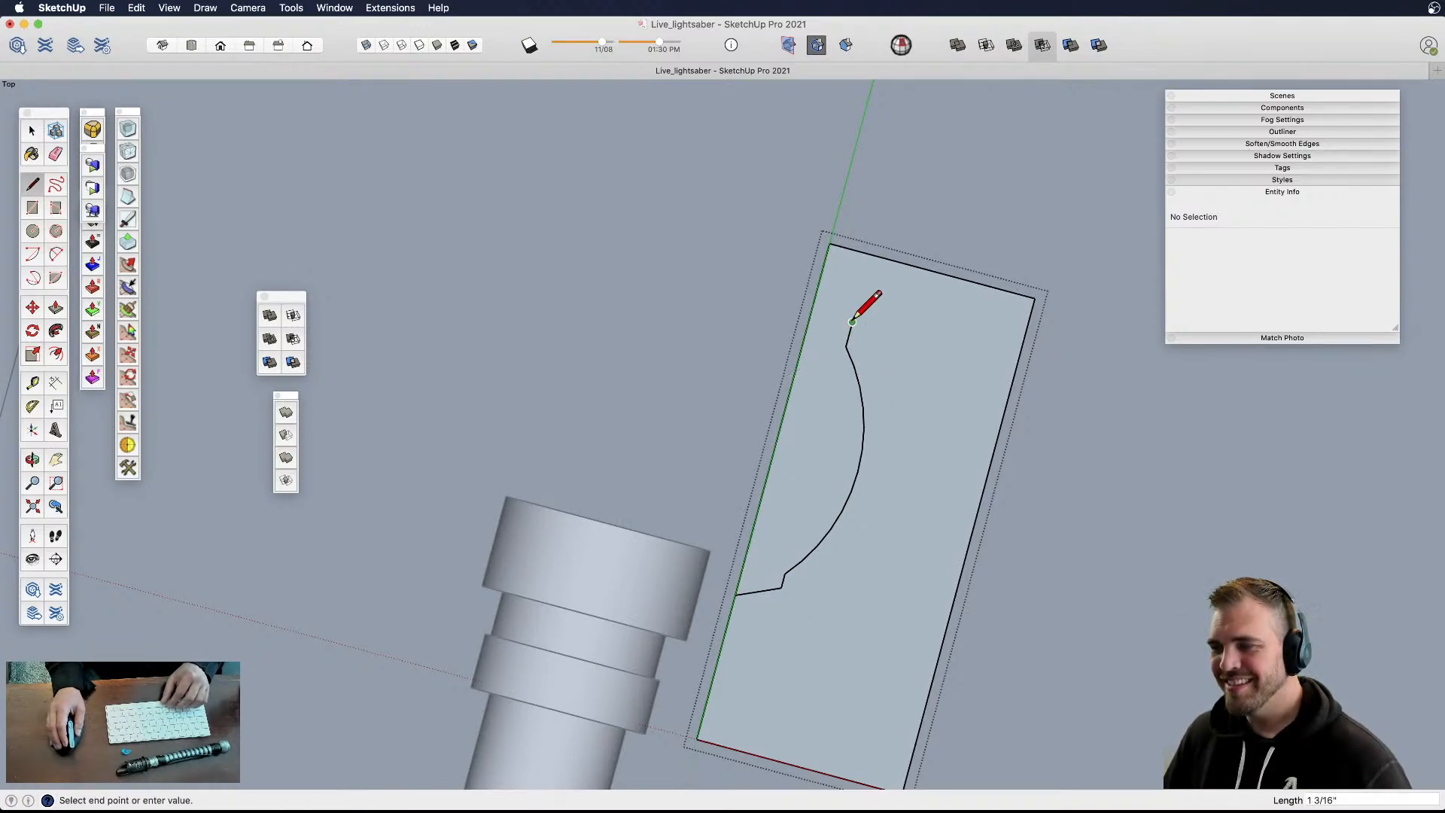
scroll(850, 322, up, 3)
click(888, 306)
- Draw the claw's outer arc from the tip back toward the base, bulging outward roughly alongside the inner arc
key(a)
scroll(848, 274, down, 3)
click(851, 291)
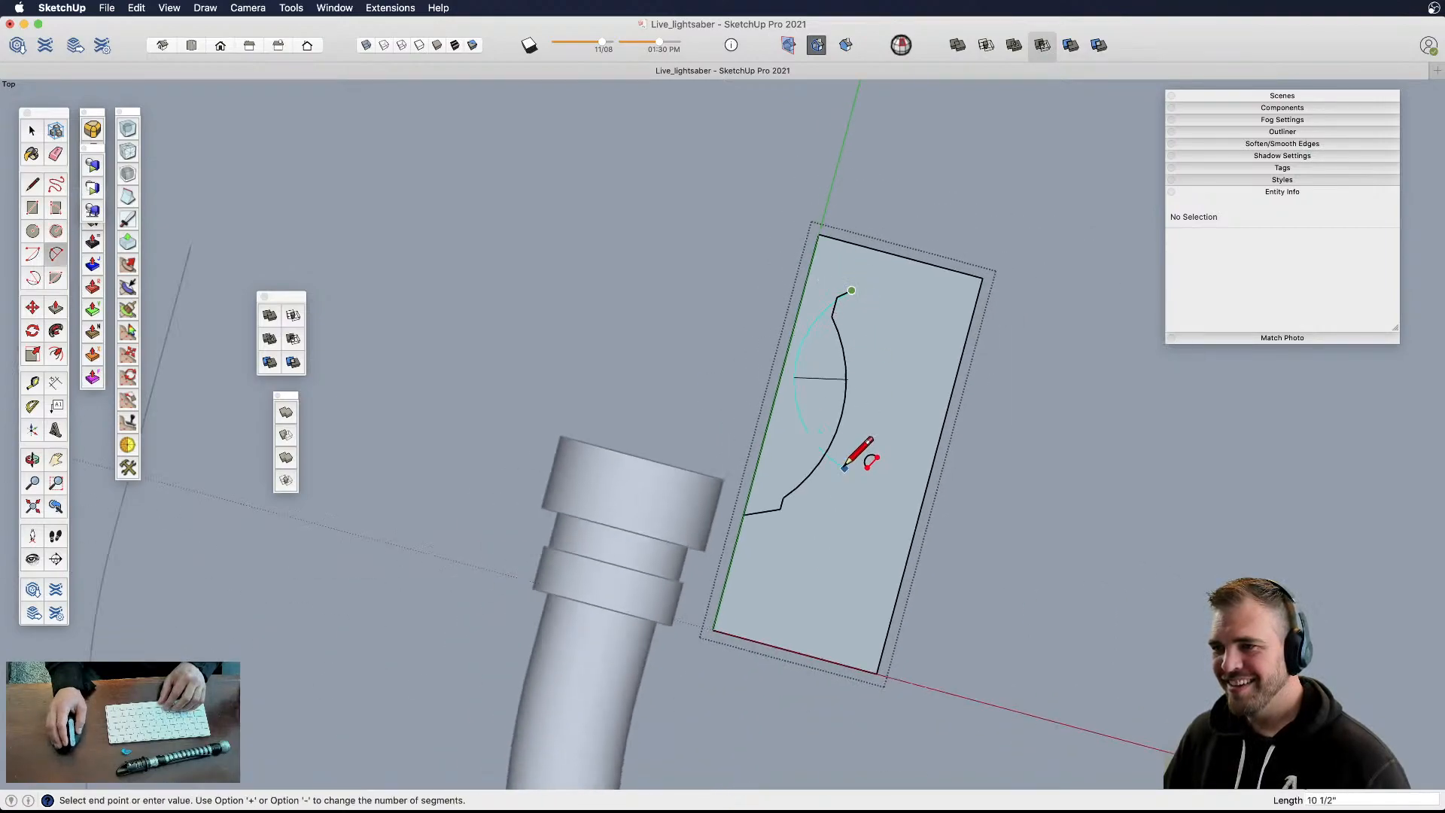
click(836, 513)
click(872, 406)
scroll(831, 531, up, 2)
- Extend the claw's outer edge with a short straight line and a second arc curving in toward the rectangle's collar-side corner
key(l)
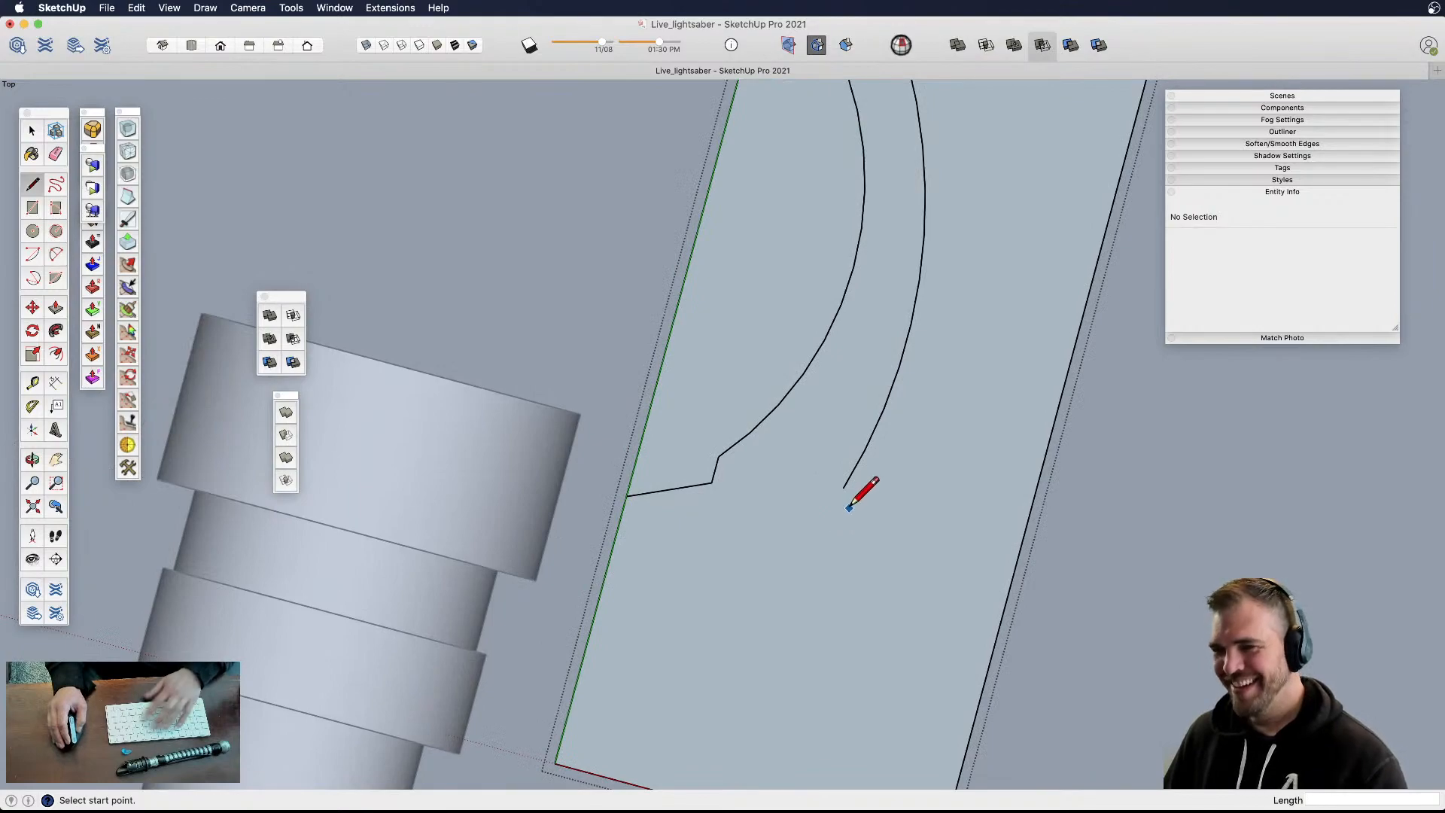
click(843, 488)
click(798, 574)
scroll(797, 572, down, 3)
scroll(753, 482, up, 3)
key(a)
click(764, 468)
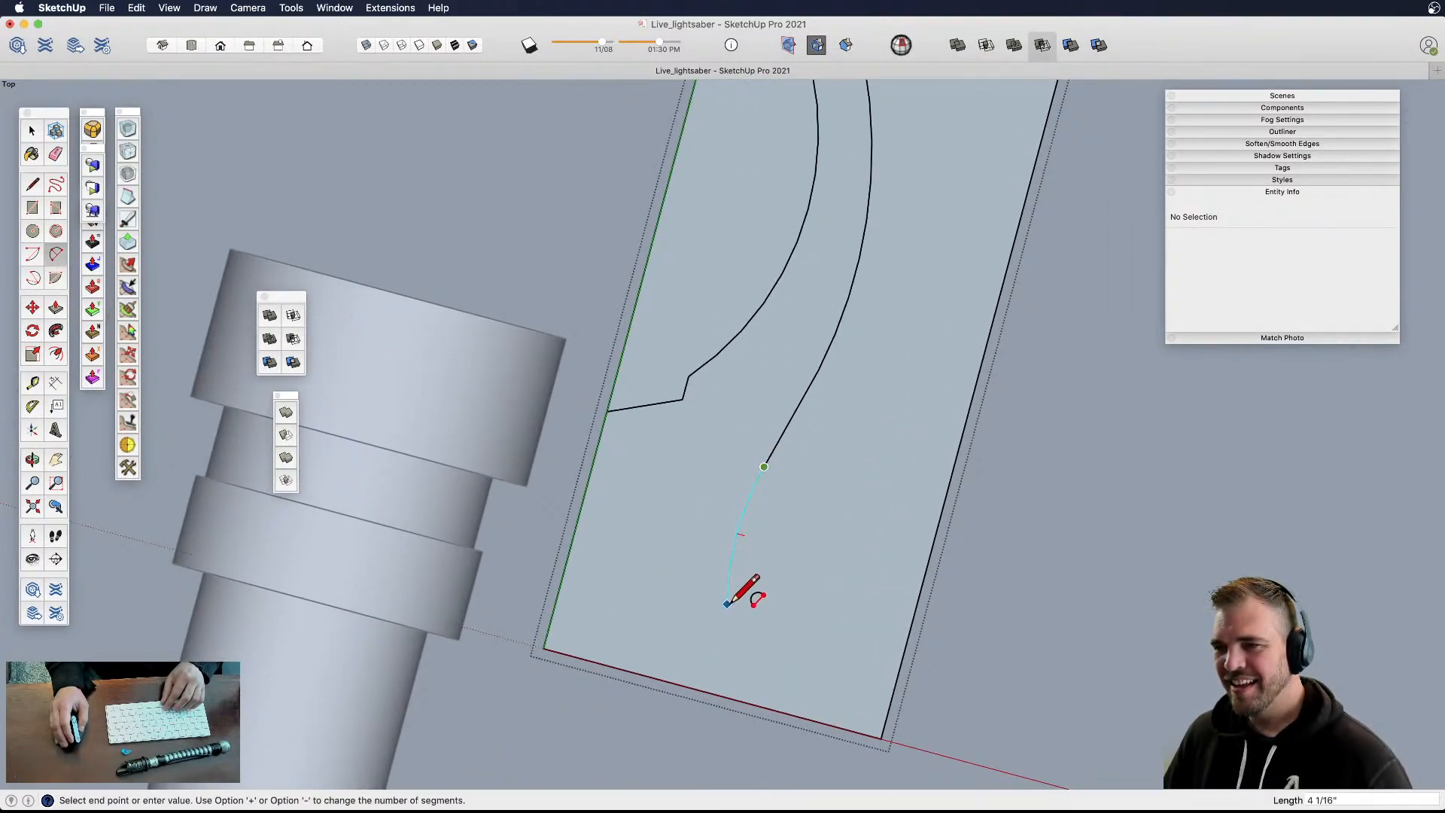
double_click(617, 591)
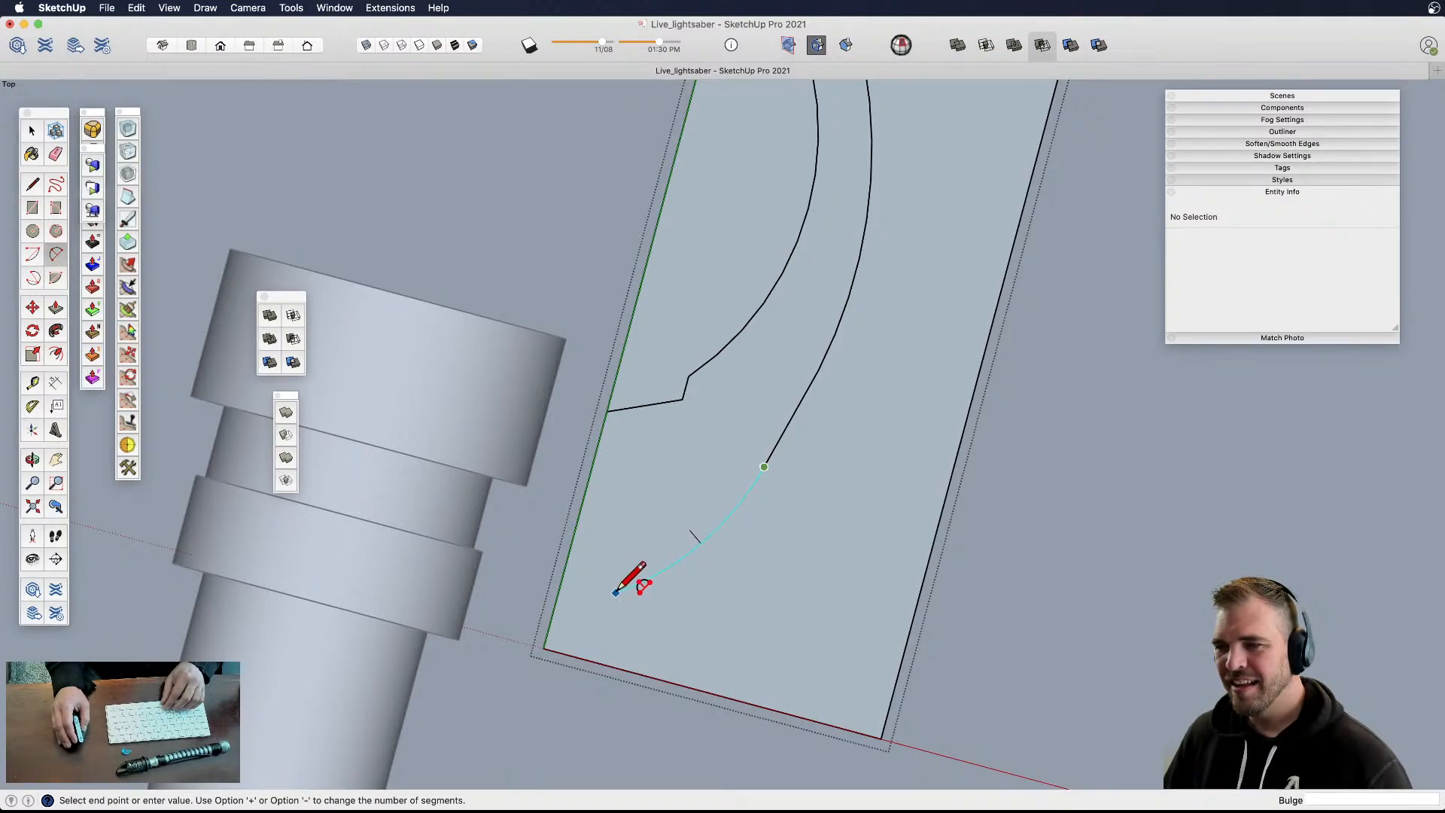
- Close the claw profile with short step lines at the rectangle's collar-side corner and erase the surplus rectangle around it
key(l)
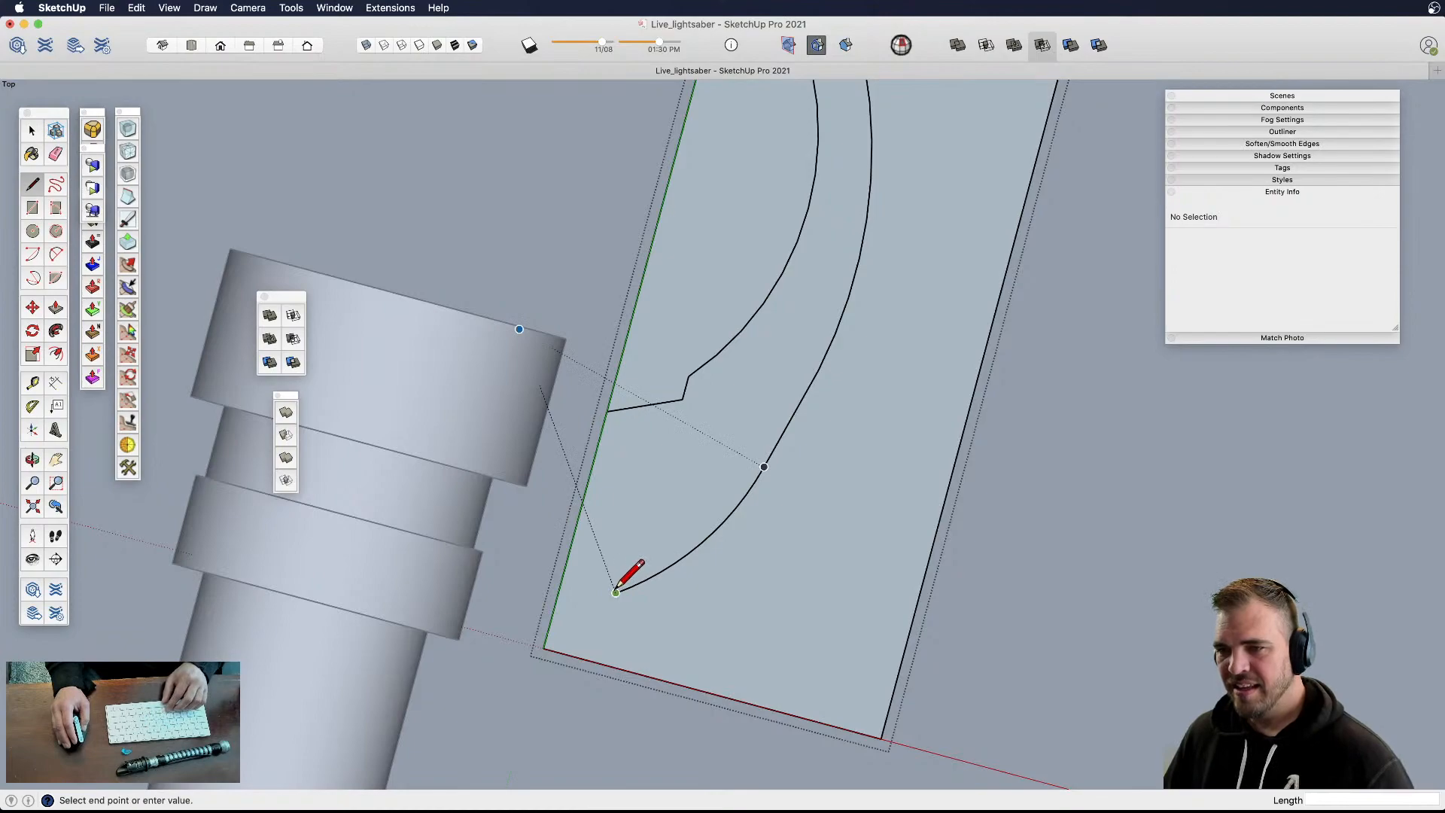
click(616, 592)
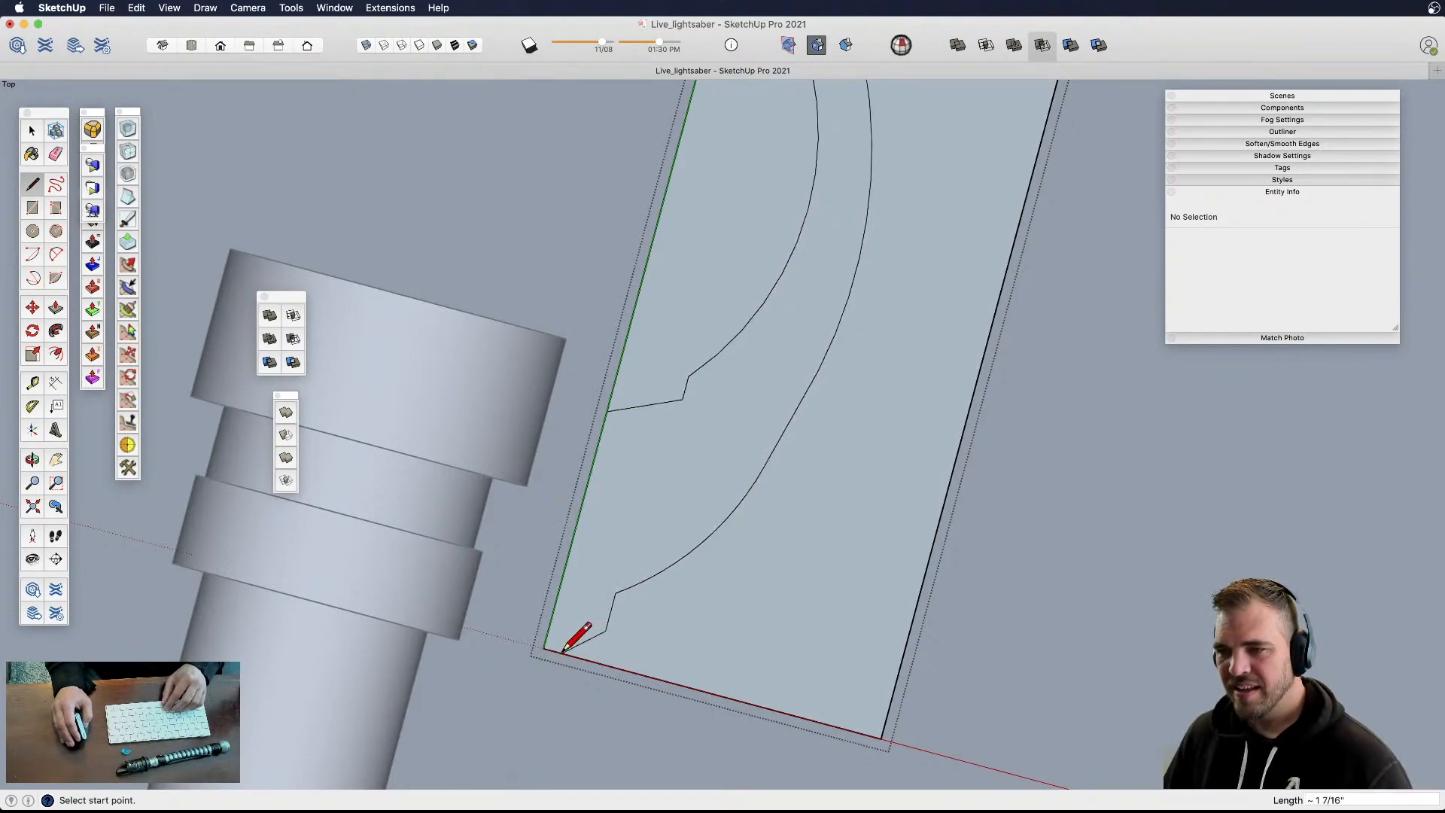
click(570, 648)
scroll(645, 509, down, 5)
key(e)
mouse_move(701, 607)
mouse_down()
mouse_move(748, 597)
mouse_move(805, 387)
mouse_move(768, 233)
mouse_move(684, 284)
mouse_move(697, 484)
mouse_up()
- Push/pull the claw face to a thickness of about 1 9/16" and exit the group
mouse_move(697, 484)
middle_down()
mouse_move(709, 607)
mouse_move(600, 280)
middle_up()
scroll(732, 493, up, 3)
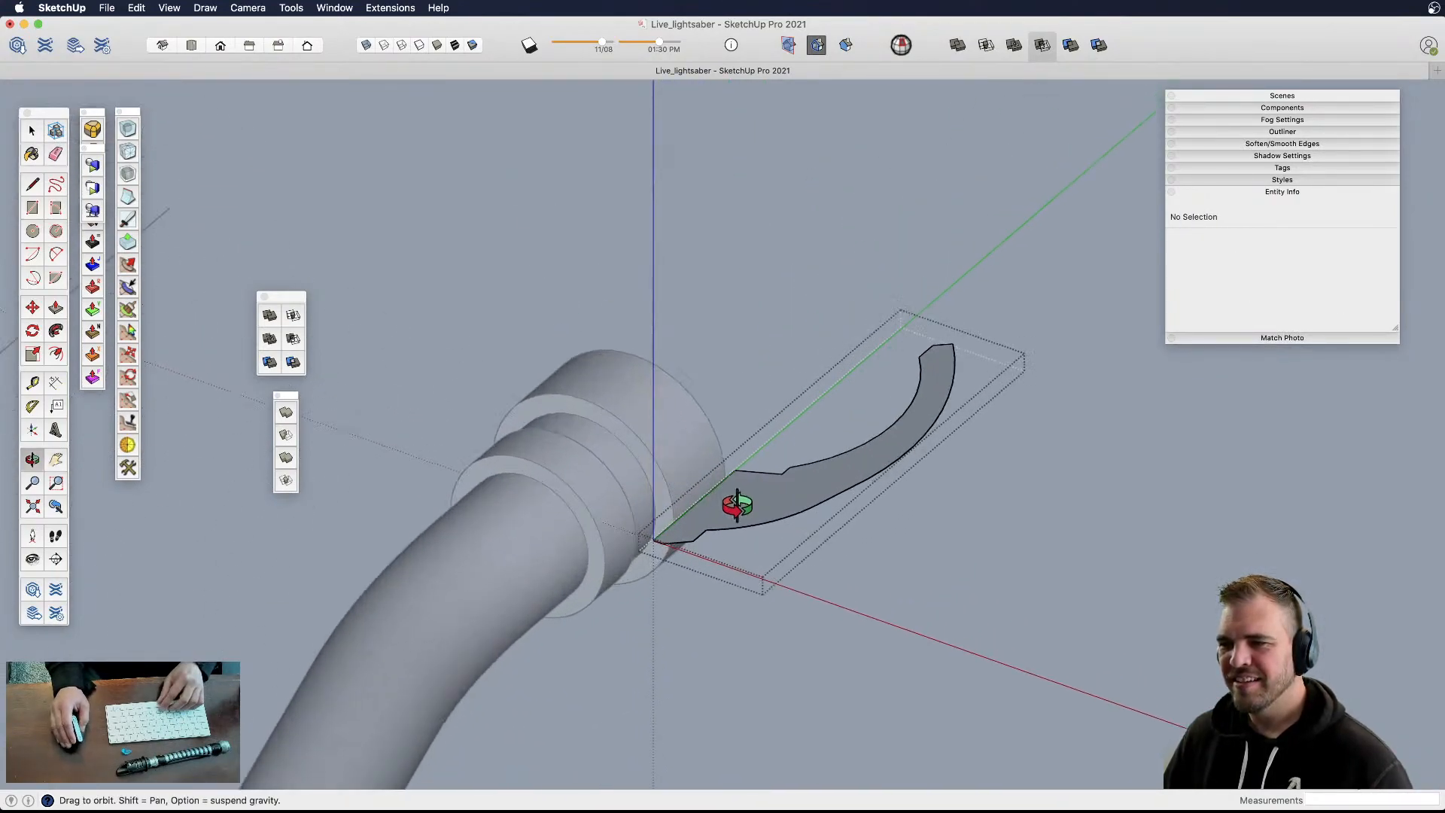
key(p)
click(738, 507)
click(740, 493)
middle_drag(740, 493, 742, 462)
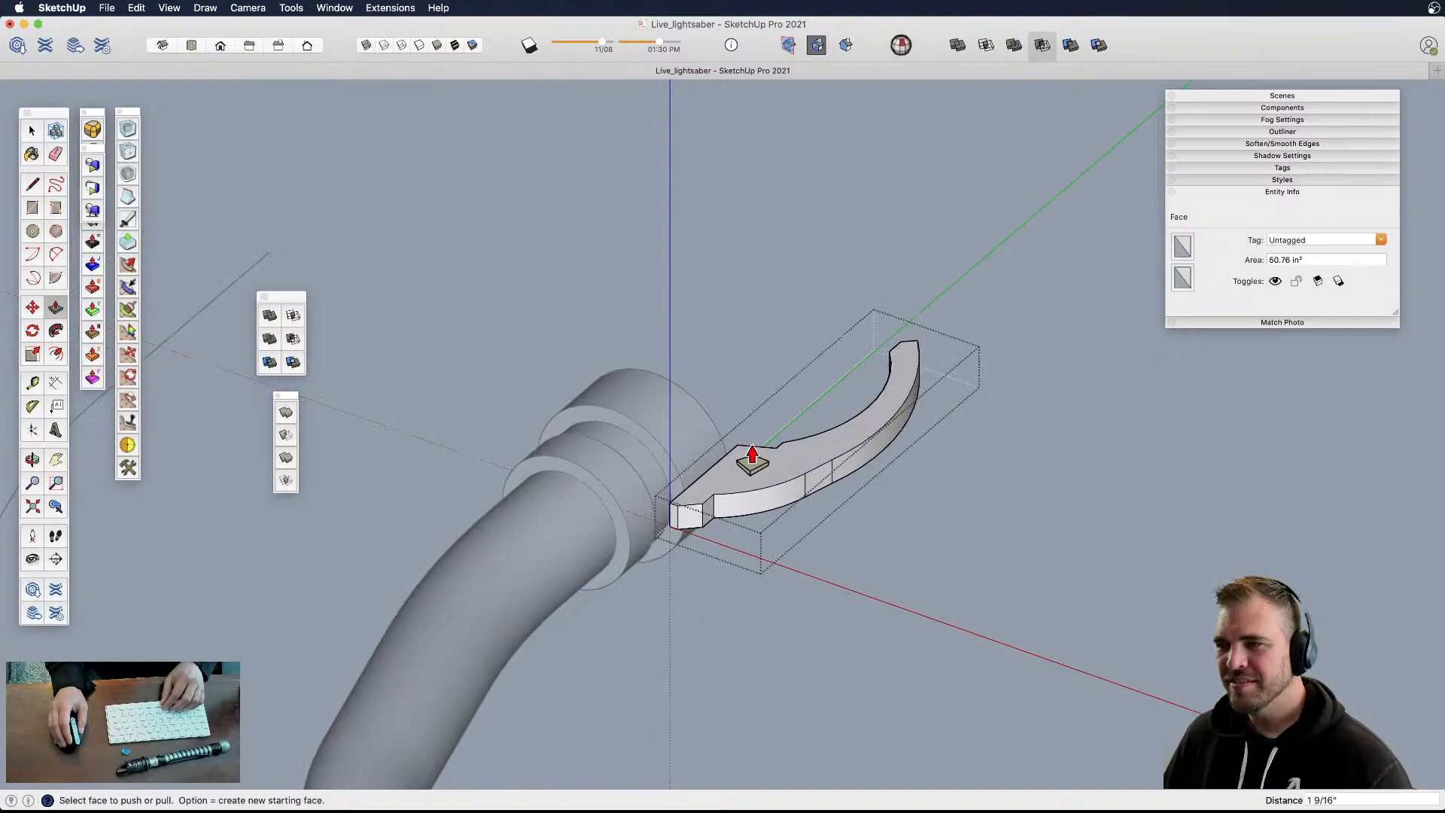
key(space)
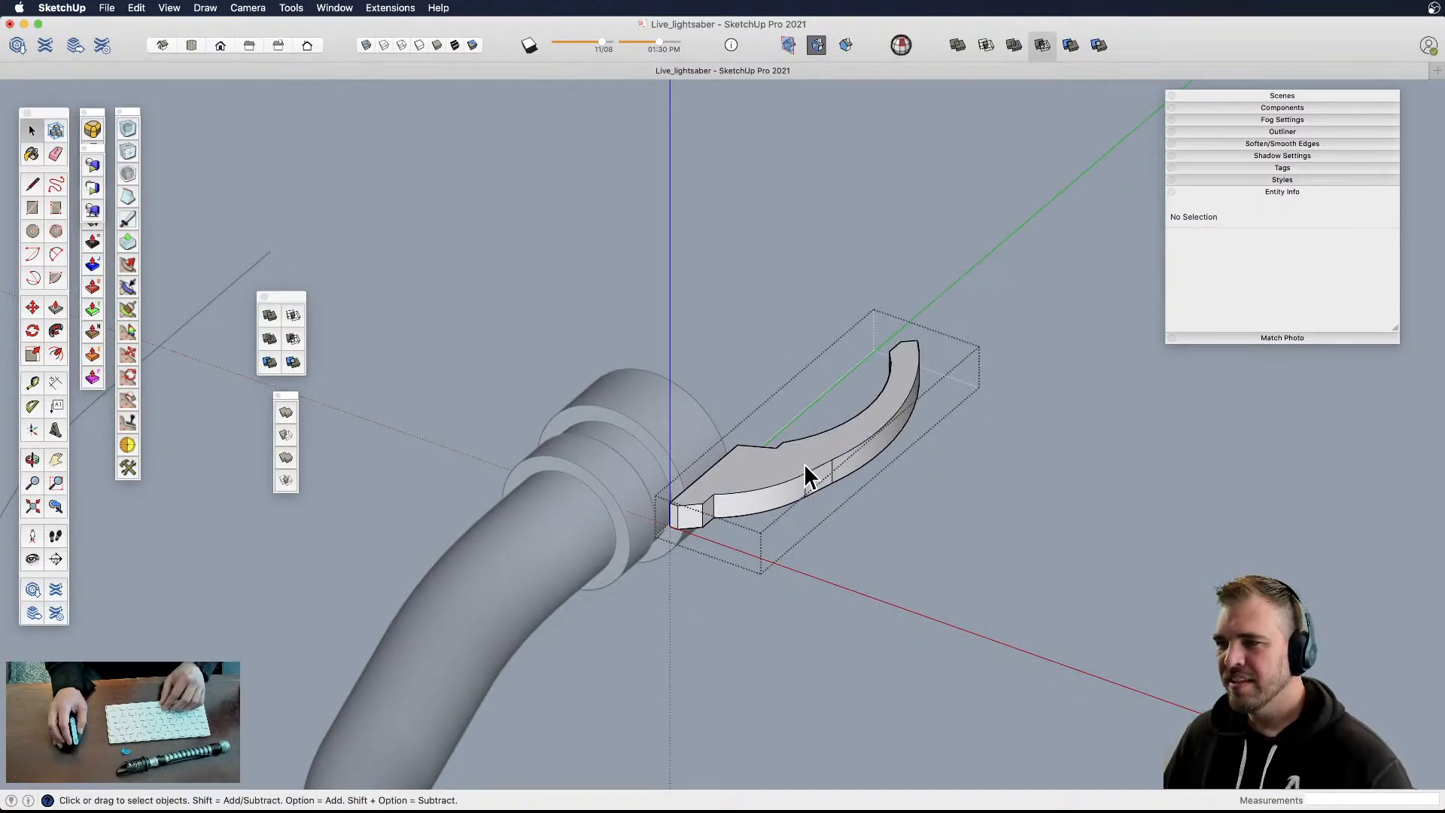
scroll(804, 463, up, 5)
middle_drag(800, 474, 850, 594)
click(846, 594)
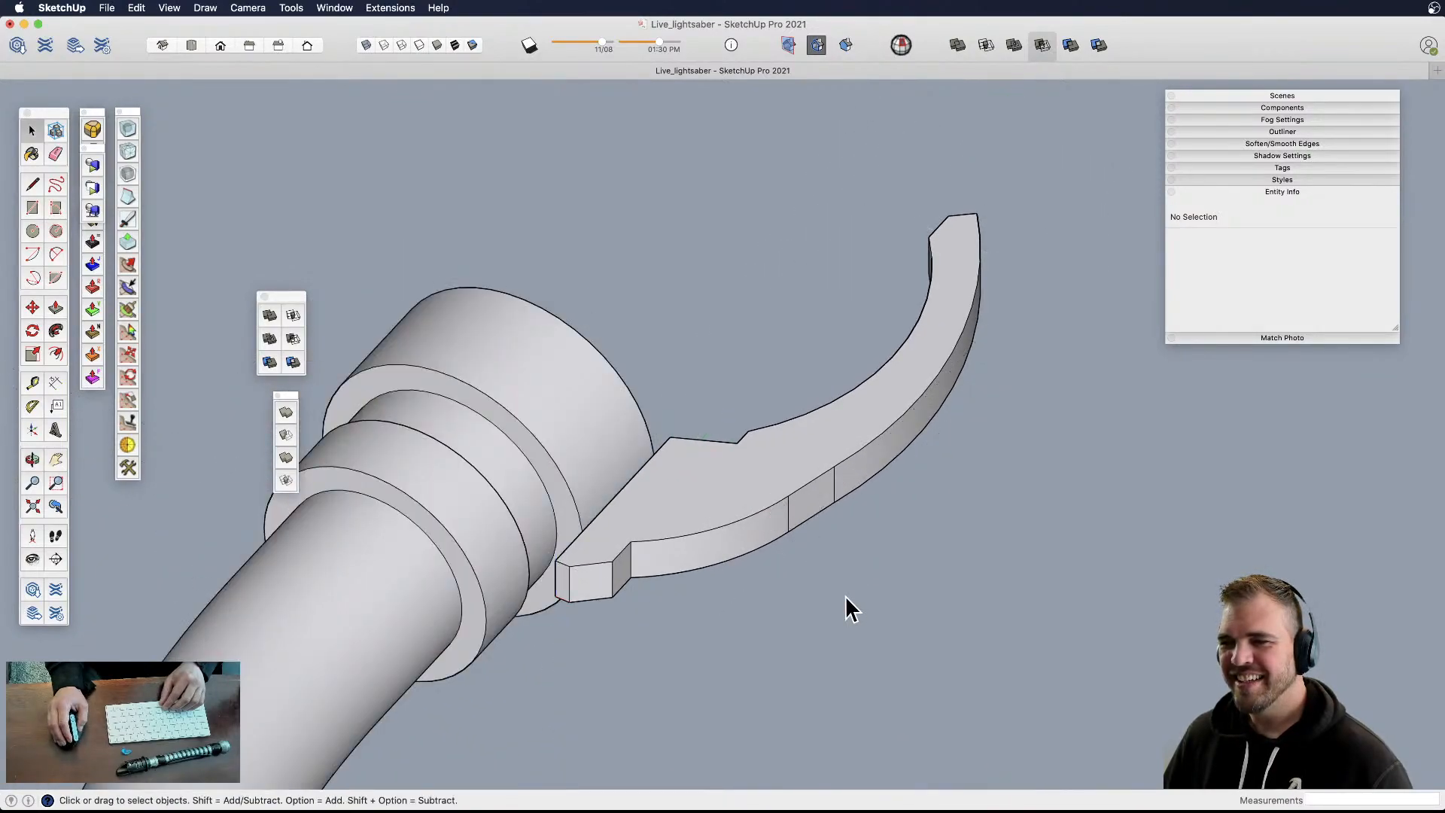
- Show hidden geometry and move the claw group vertically down about 2 11/16" to align with the middle of the hilt
click(715, 526)
middle_drag(775, 477, 752, 264)
key(m)
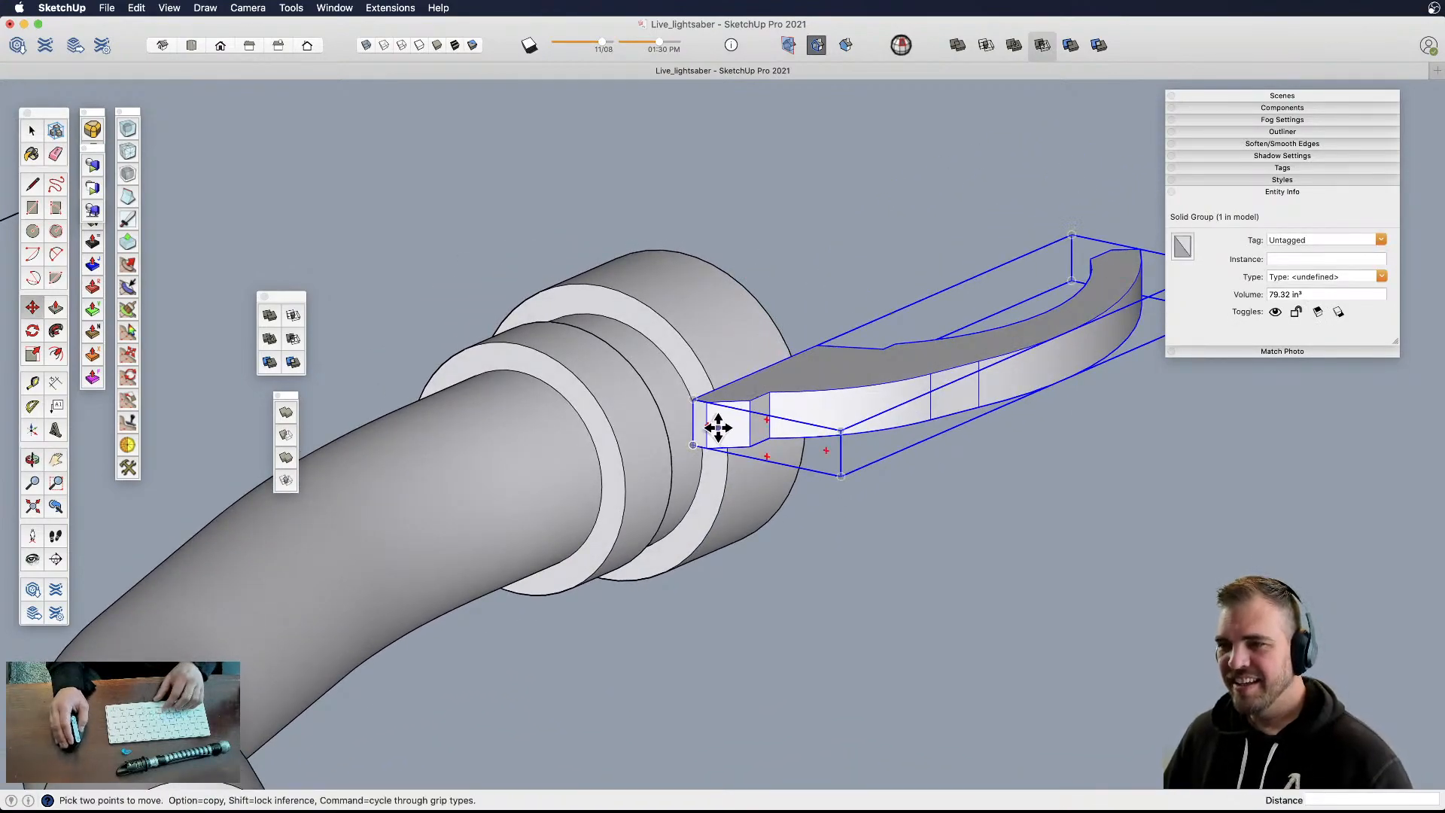
click(751, 425)
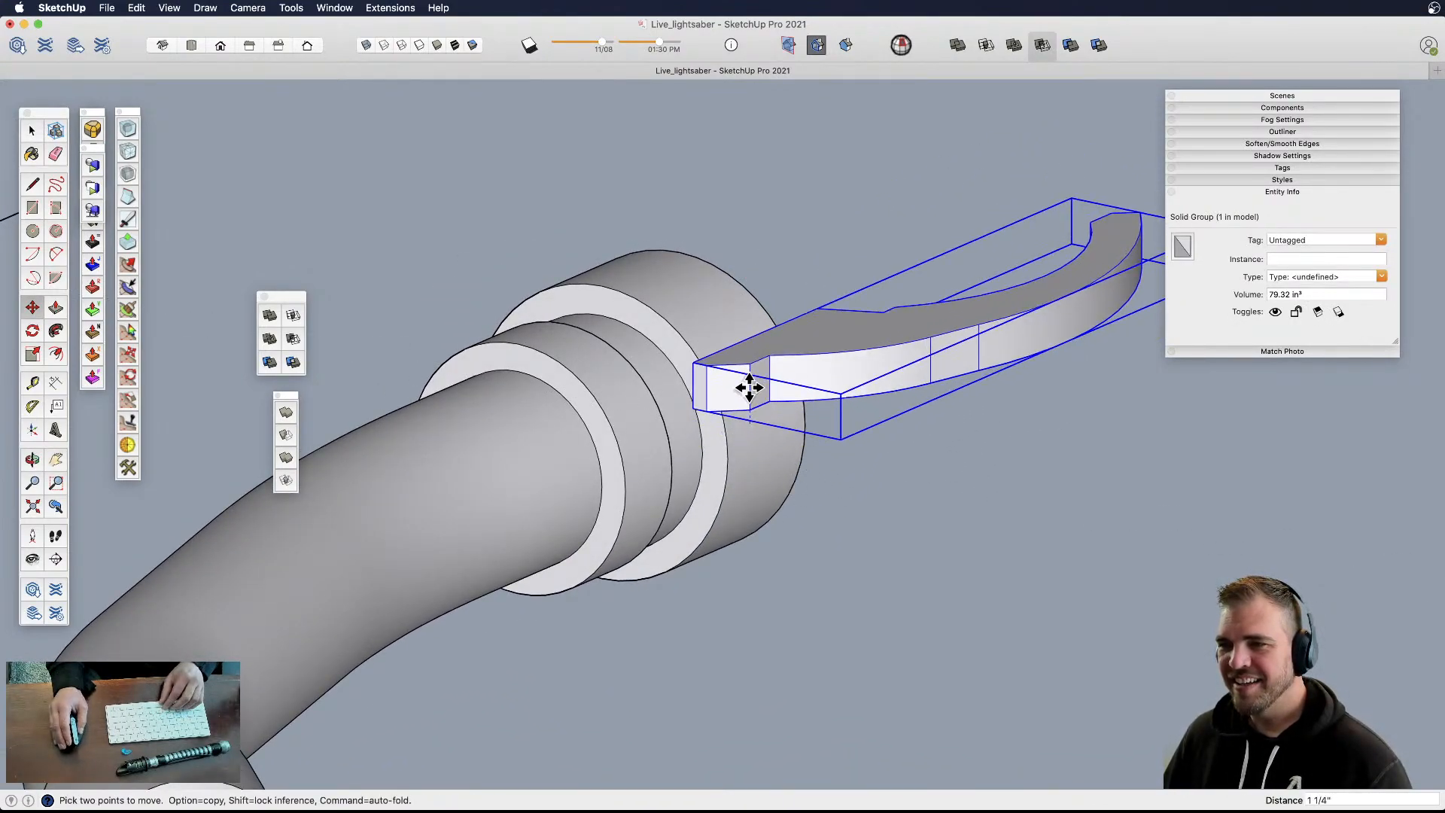
key(h)
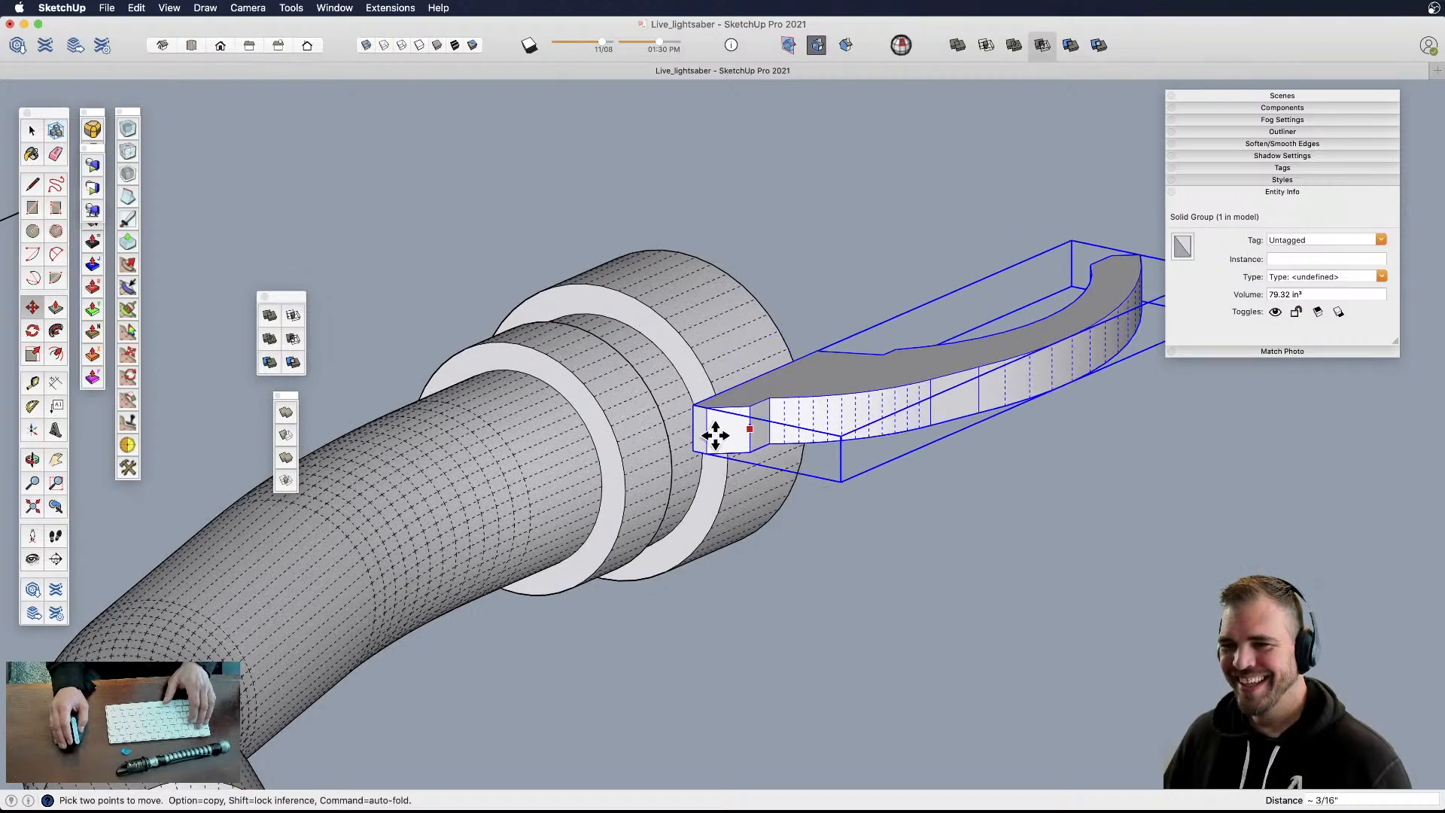
click(623, 493)
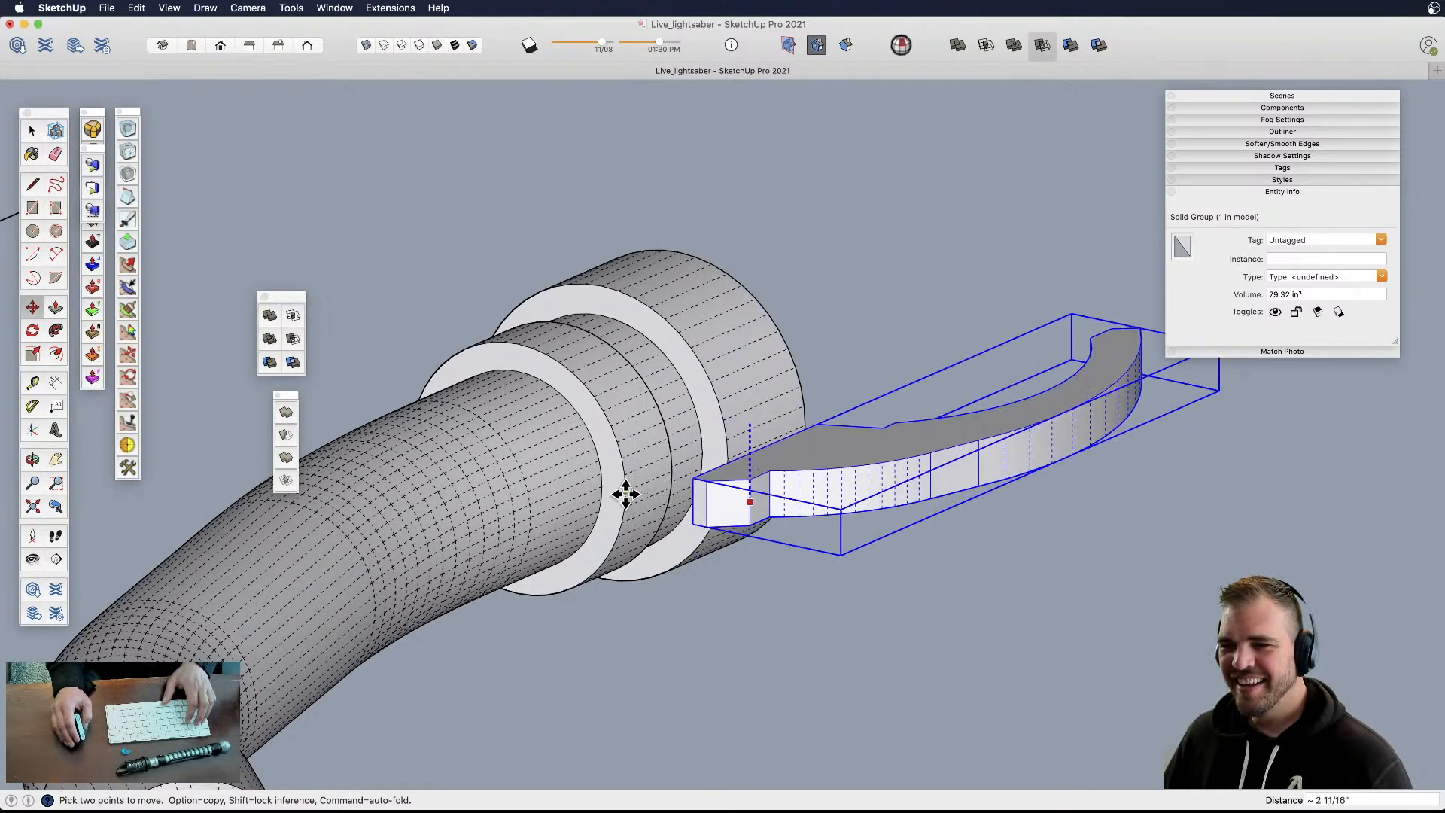
middle_drag(835, 440, 784, 506)
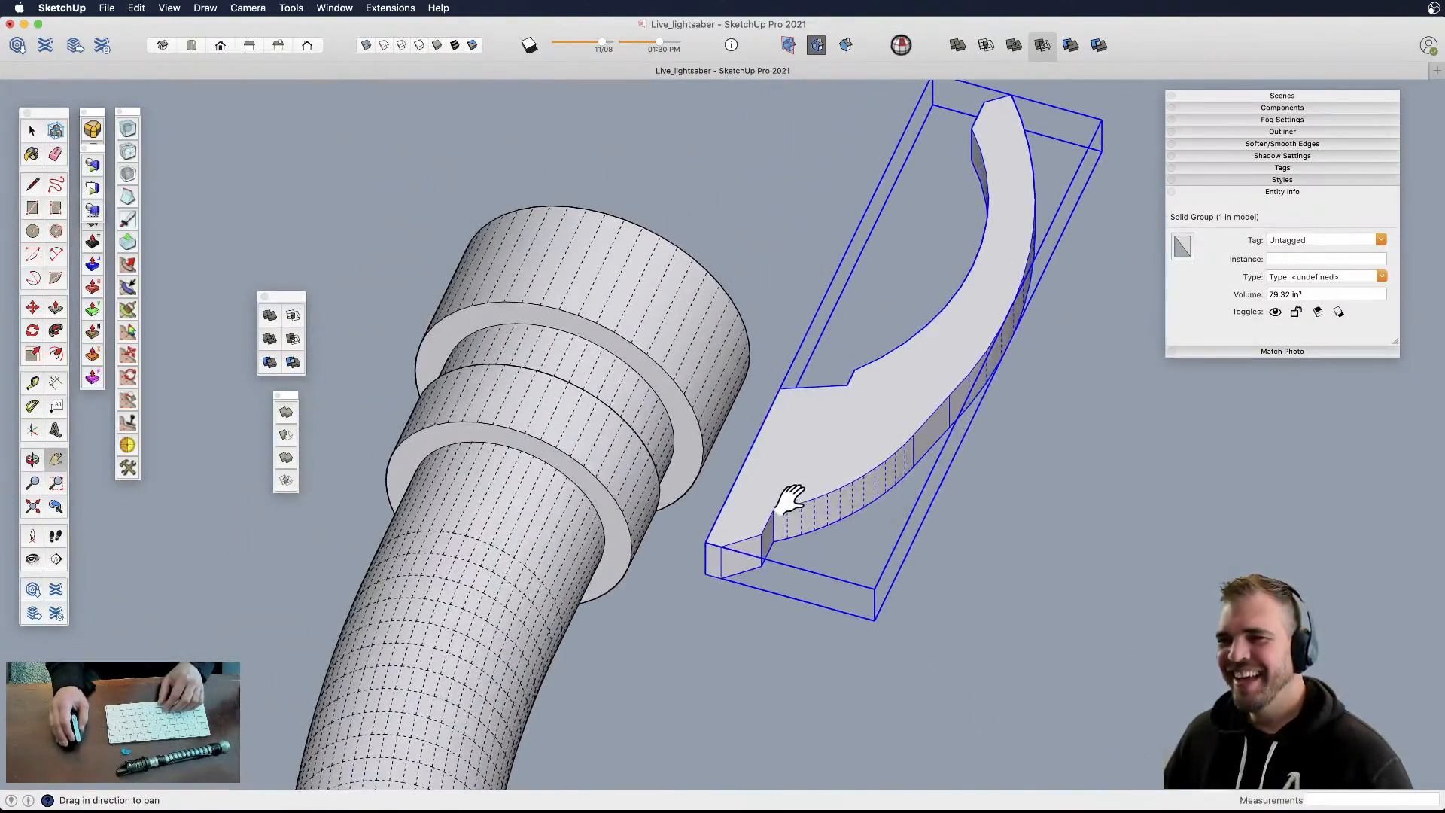
- Move the claw group about 2 15/16" sideways into the collar and shift it about 11/16" to fine-tune its seat
click(844, 429)
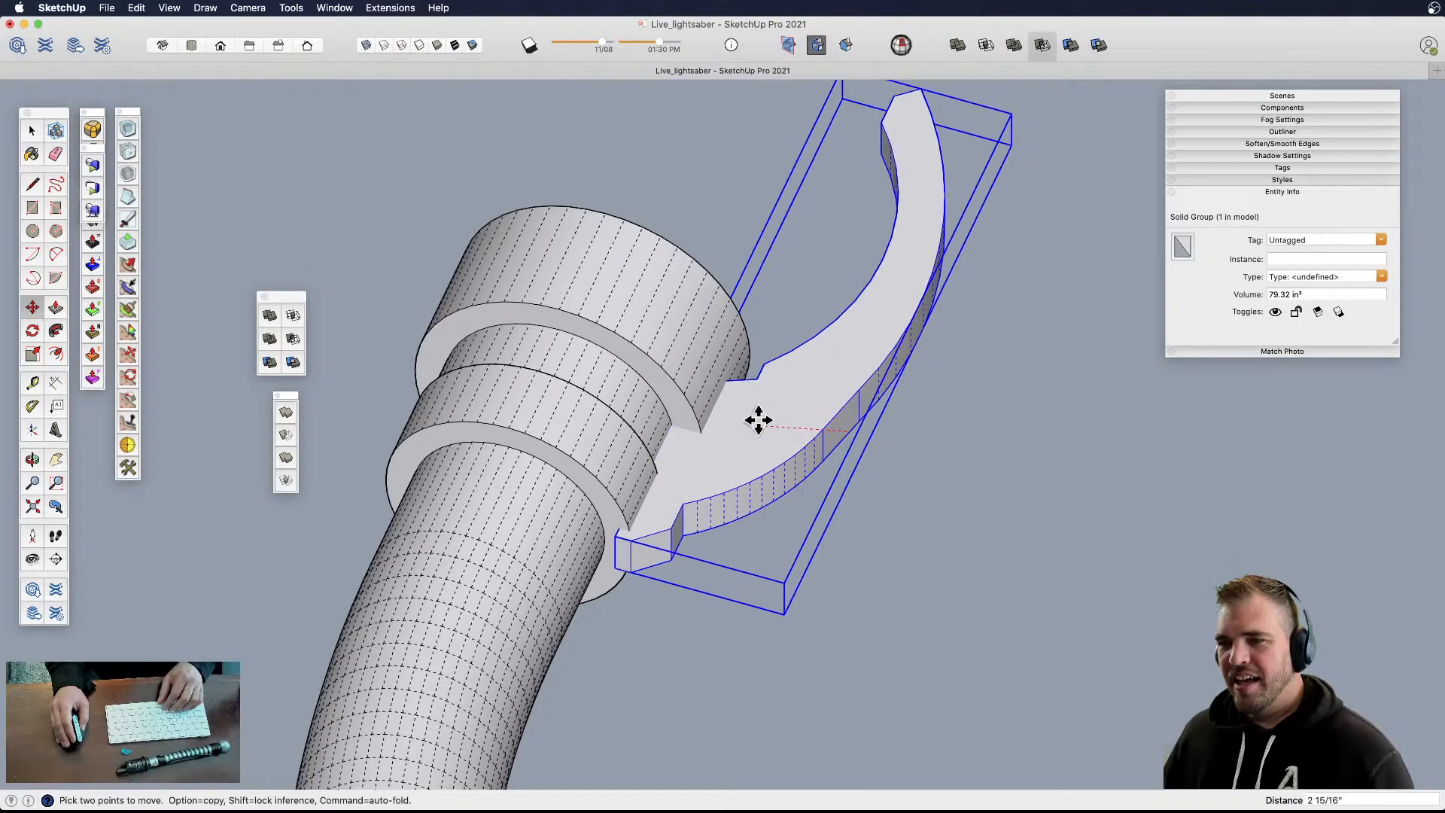
middle_drag(726, 436, 700, 419)
scroll(711, 419, up, 5)
click(802, 433)
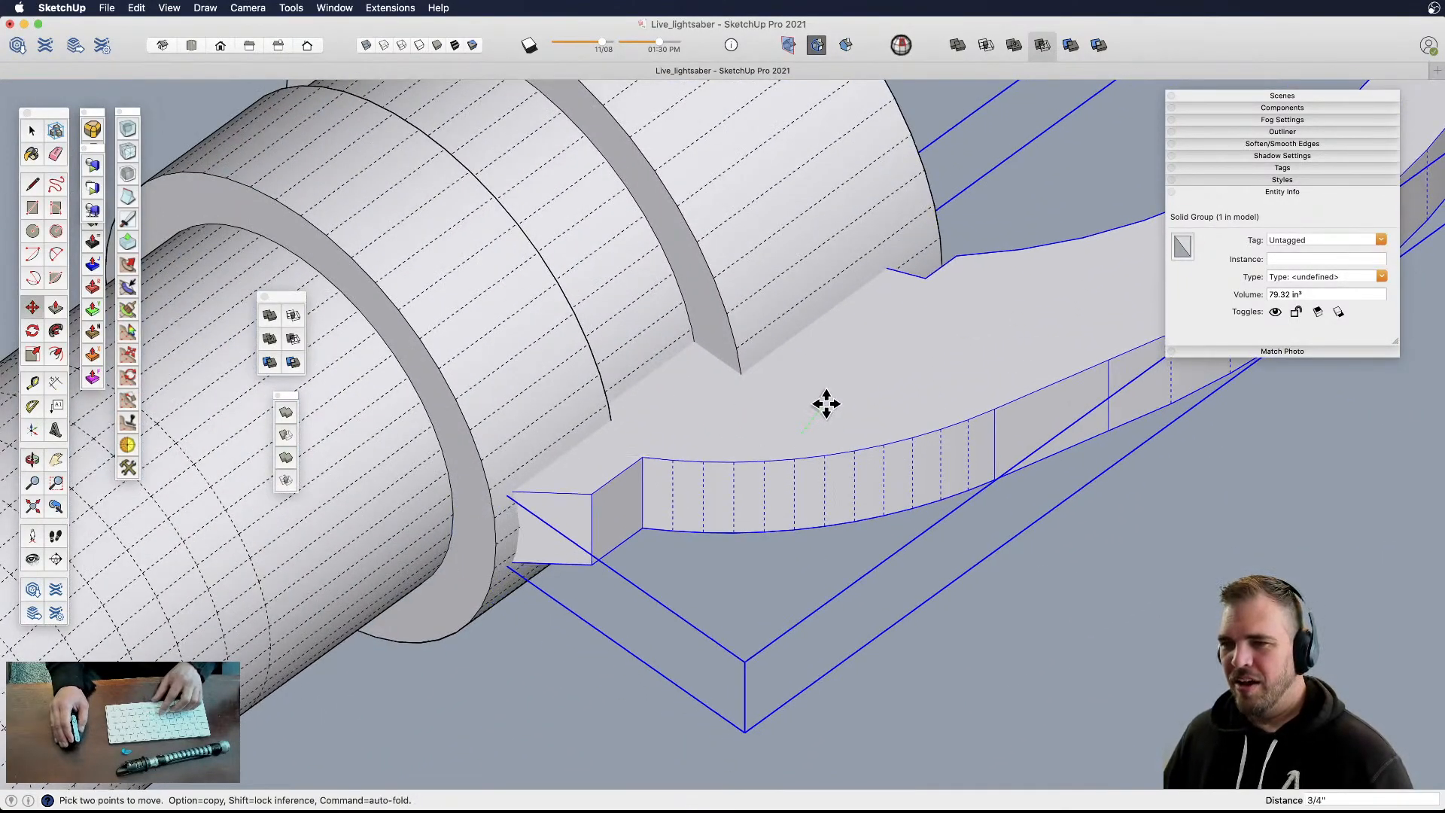
scroll(765, 454, down, 7)
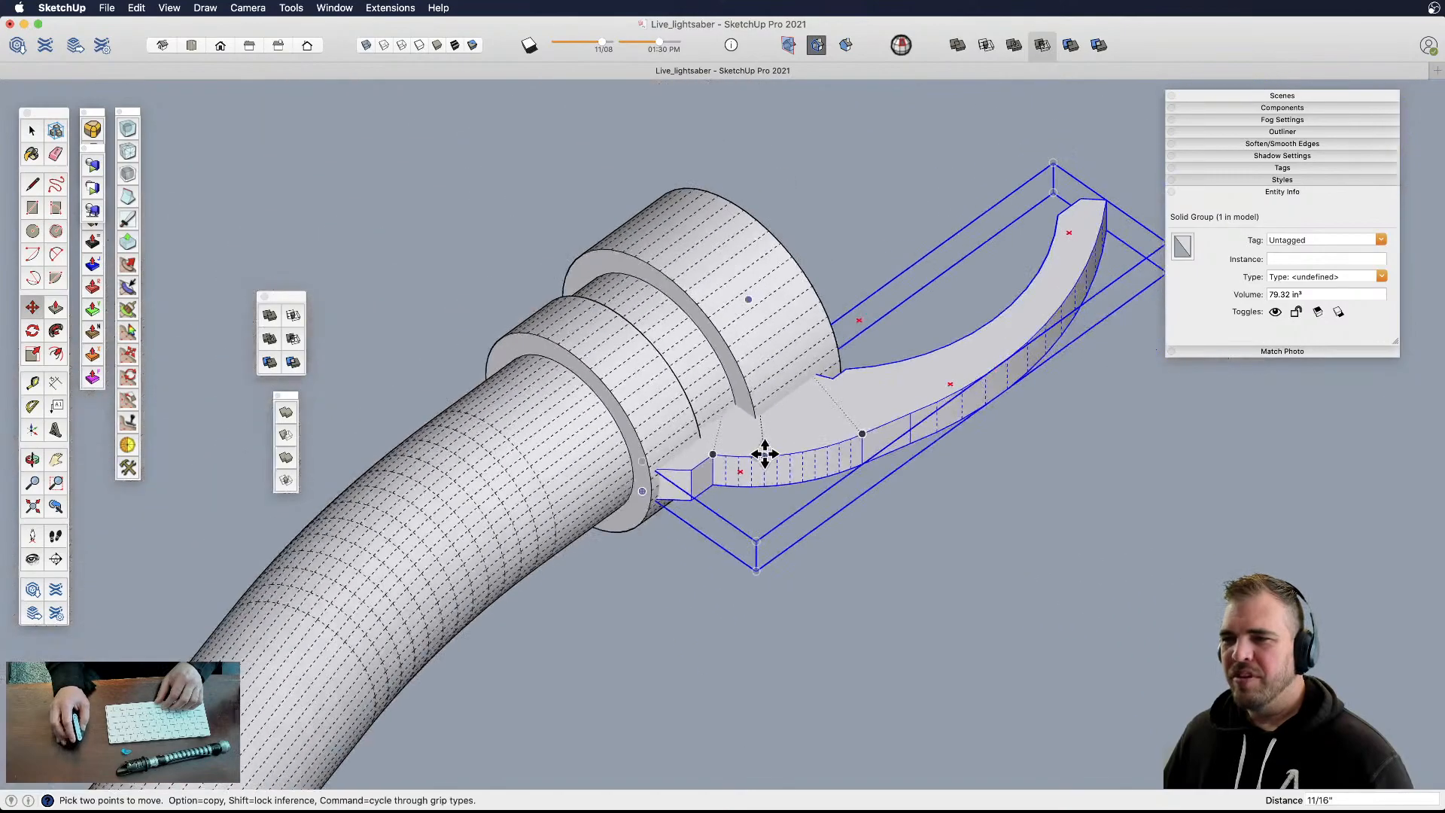
key(space)
click(874, 526)
- Hide the hidden geometry and examine the hilt with its attached claw from several angles
shift+middle_drag(767, 419, 700, 425)
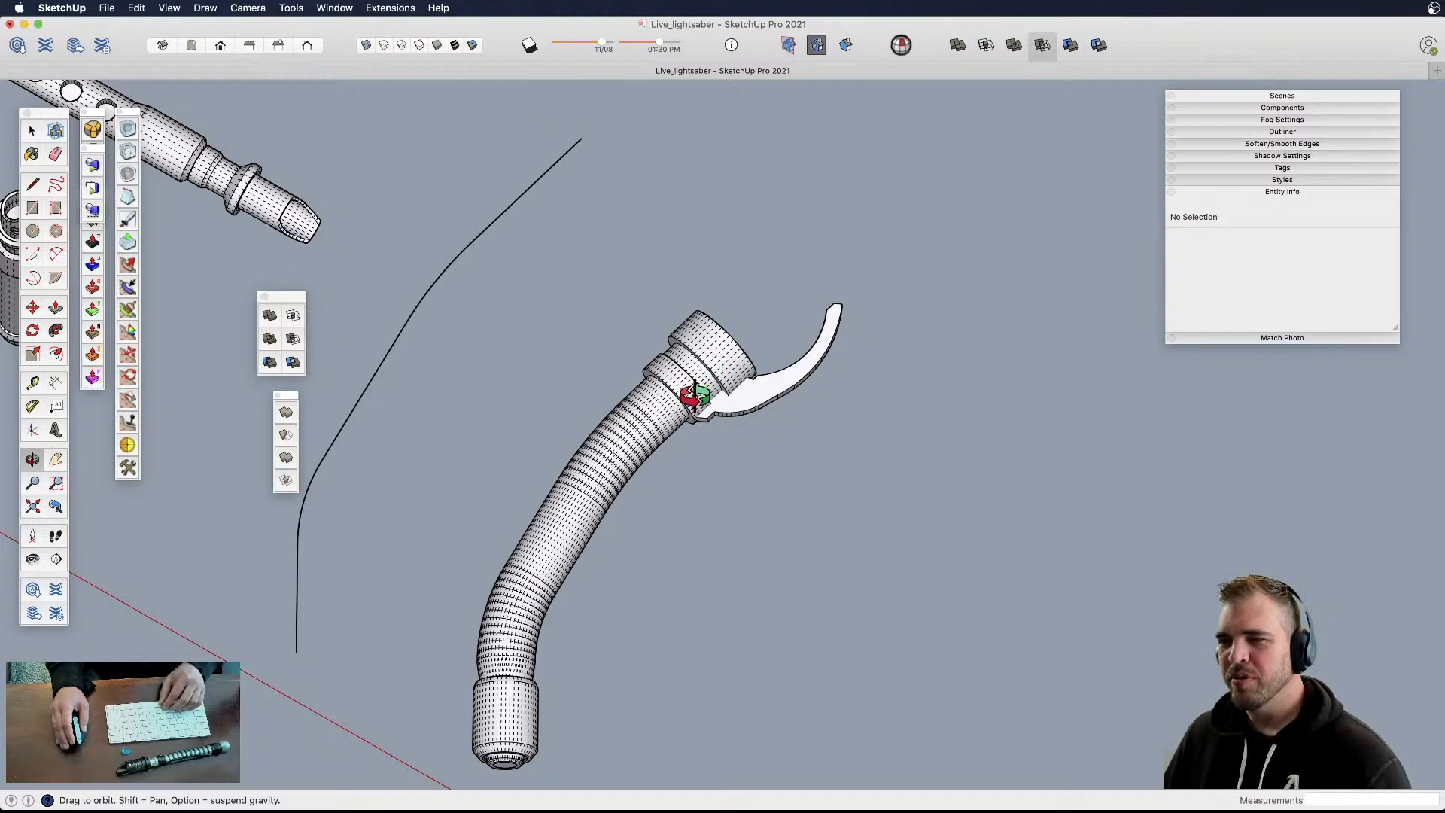
drag(708, 386, 677, 323)
key(space)
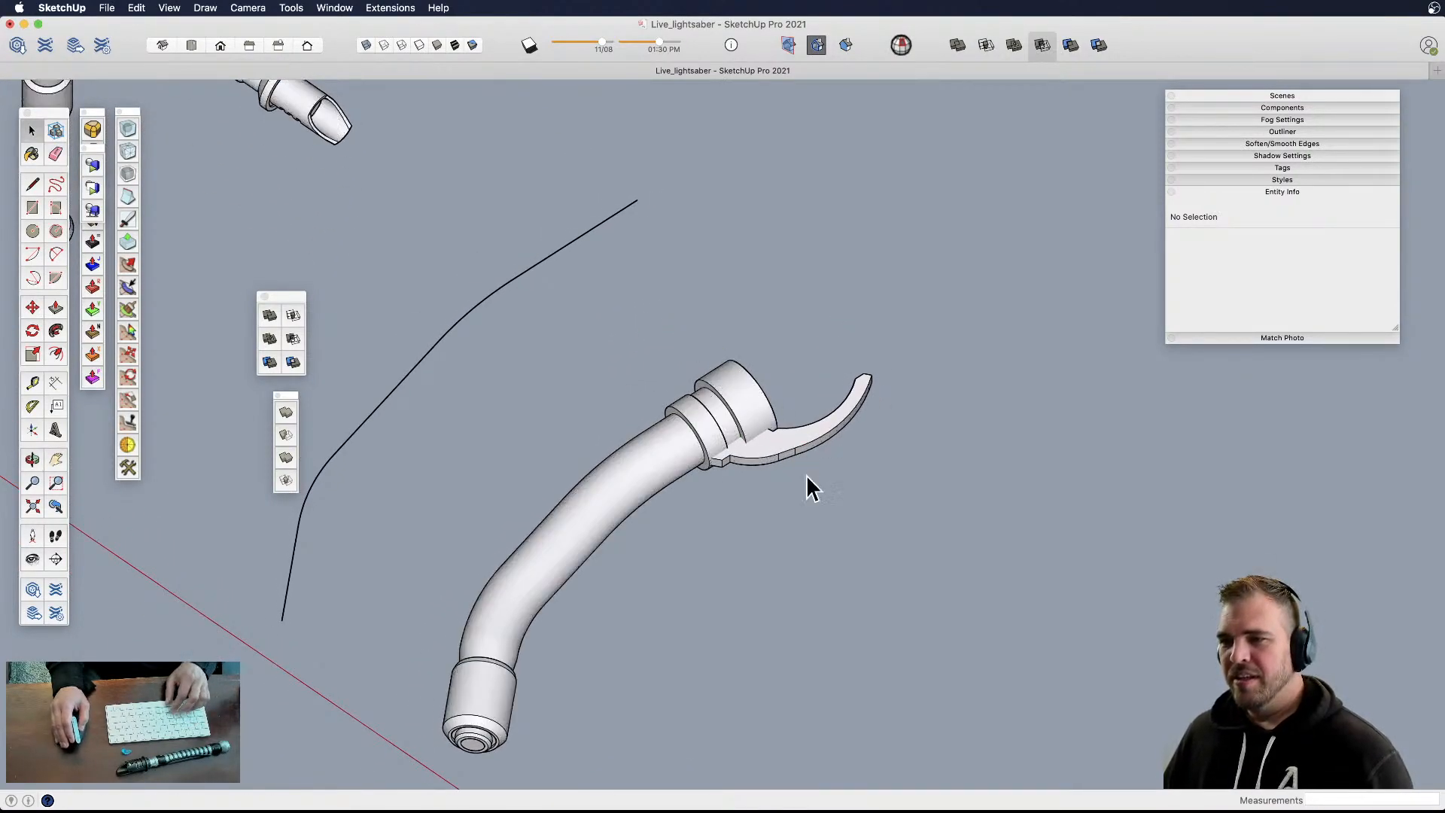
scroll(767, 494, up, 3)
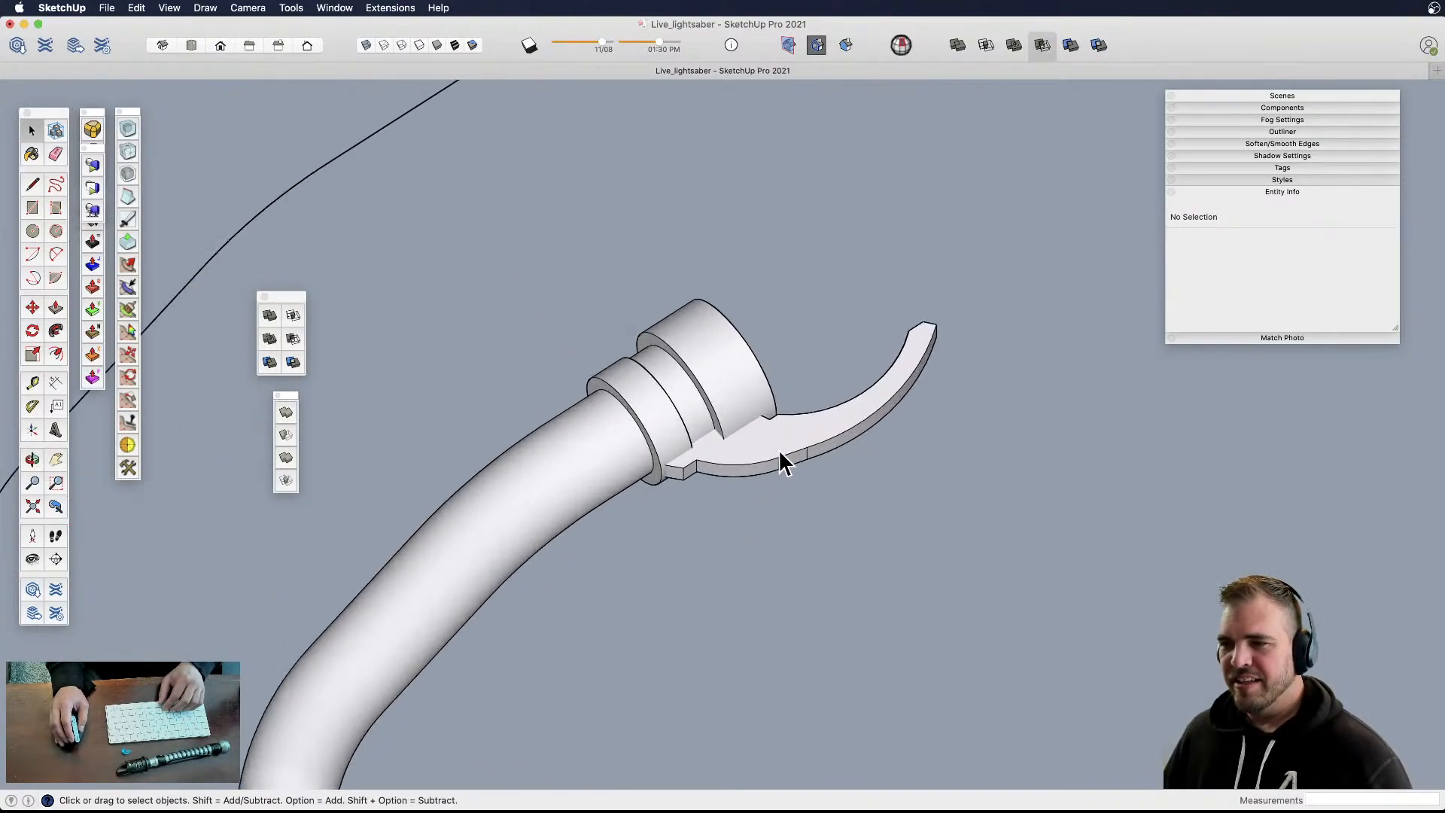
key(h)
key(o)
drag(752, 435, 800, 514)
middle_drag(800, 514, 741, 534)
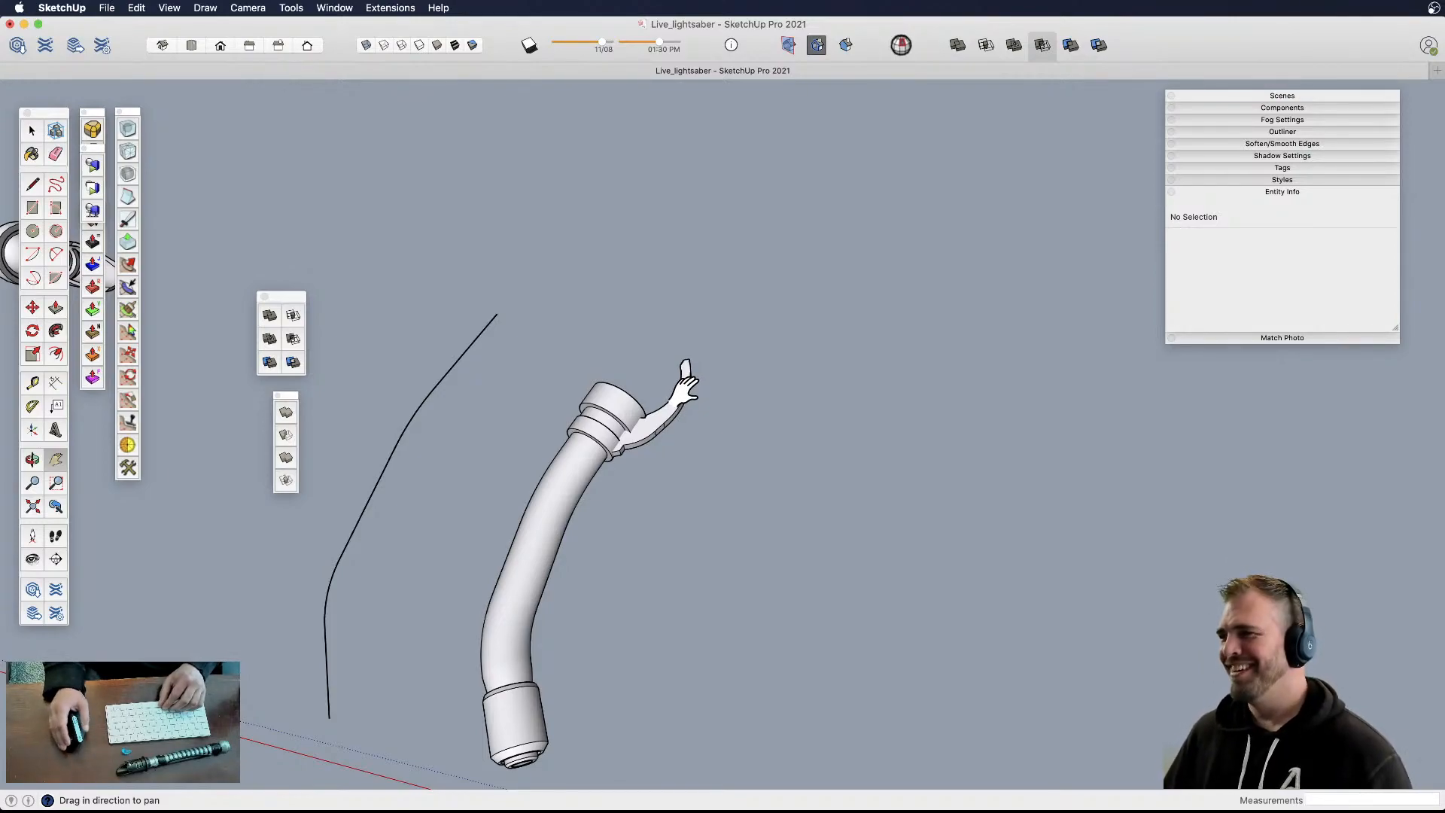
scroll(661, 452, up, 3)
middle_drag(655, 422, 617, 301)
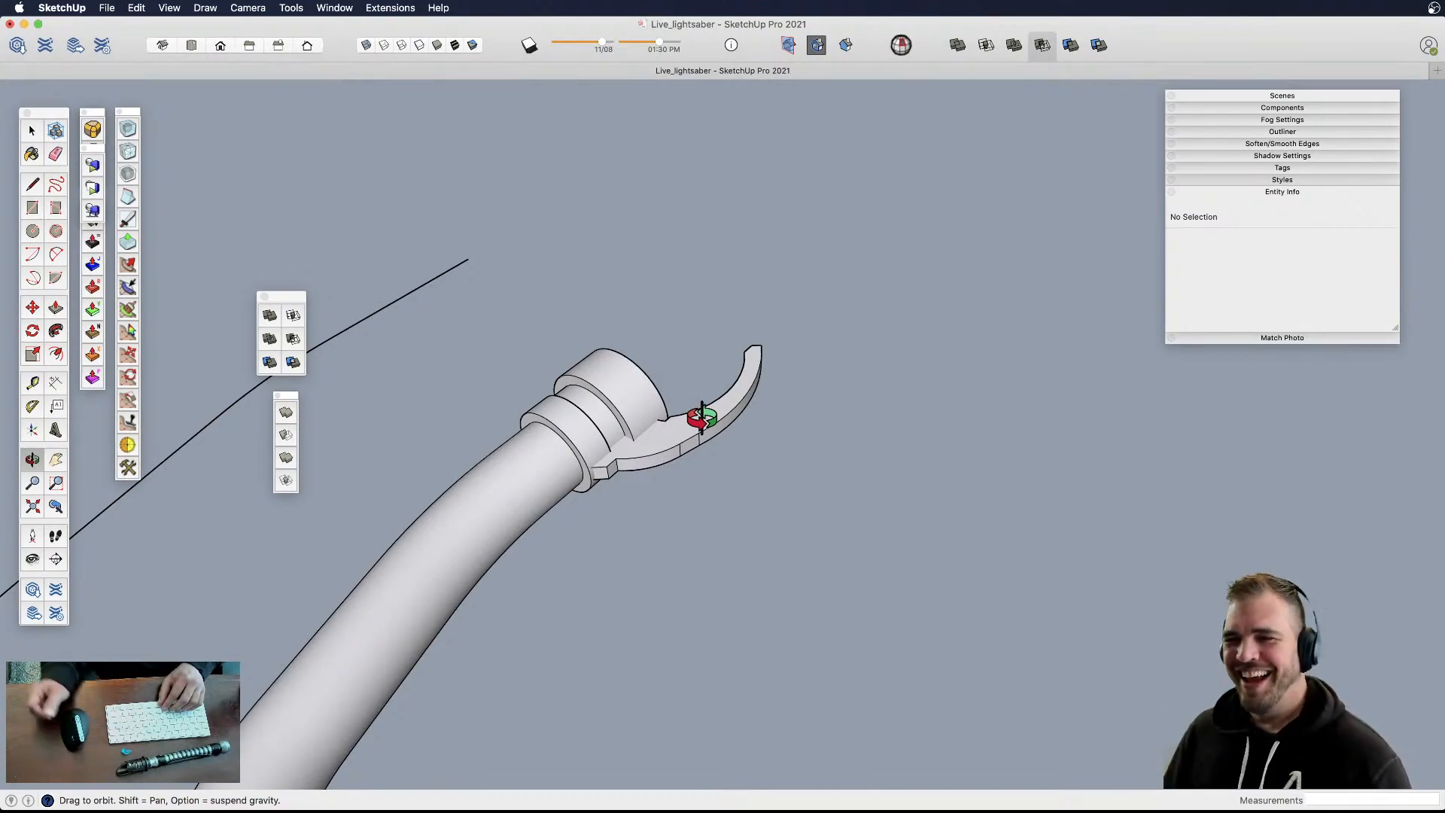
mouse_move(722, 500)
middle_down()
mouse_move(645, 500)
mouse_move(708, 371)
mouse_move(700, 504)
middle_up()
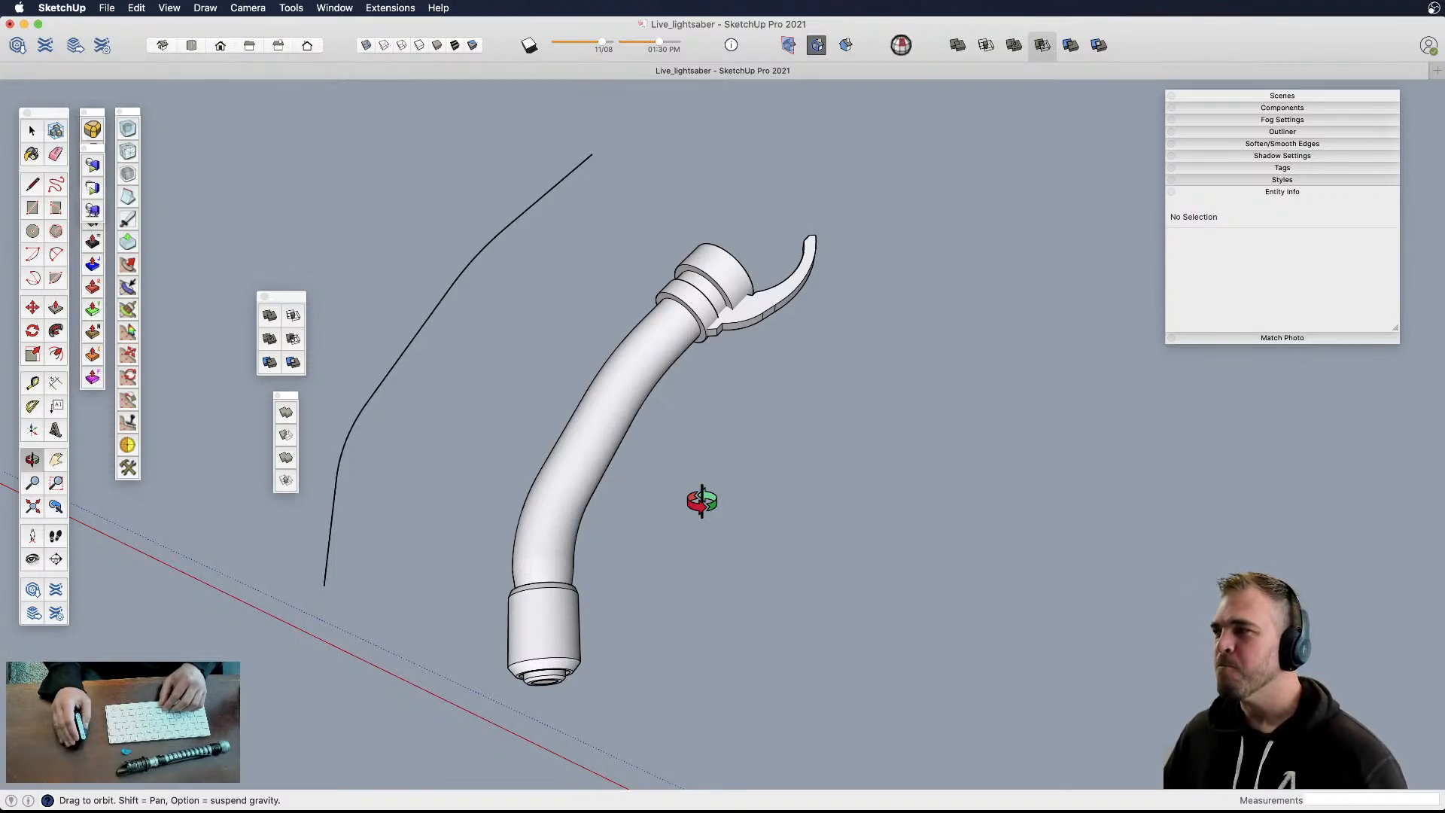
scroll(703, 501, down, 3)
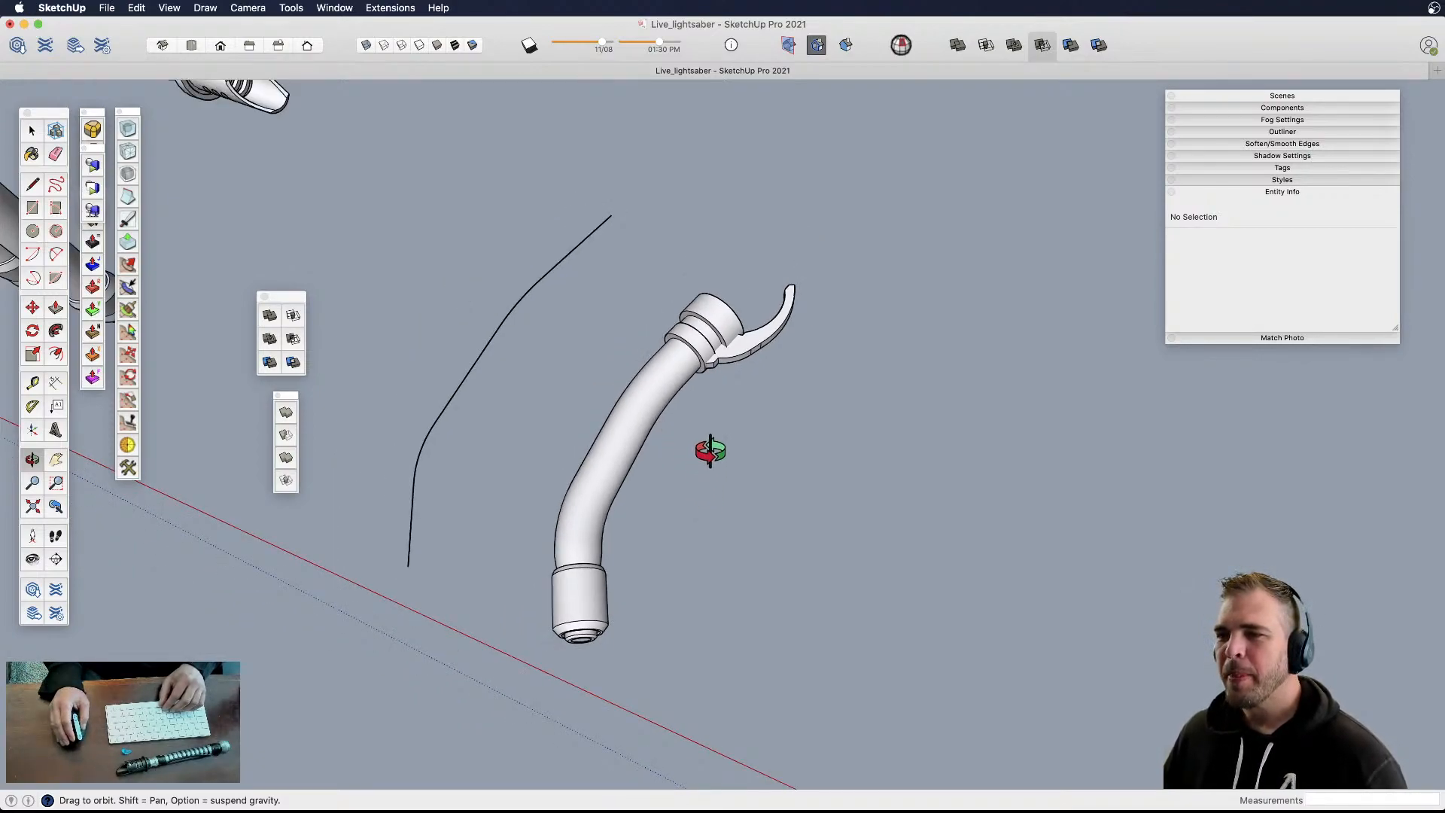
- Show hidden geometry and switch to the top view, framing the curved grip between the collar and the pommel
key(space)
click(626, 431)
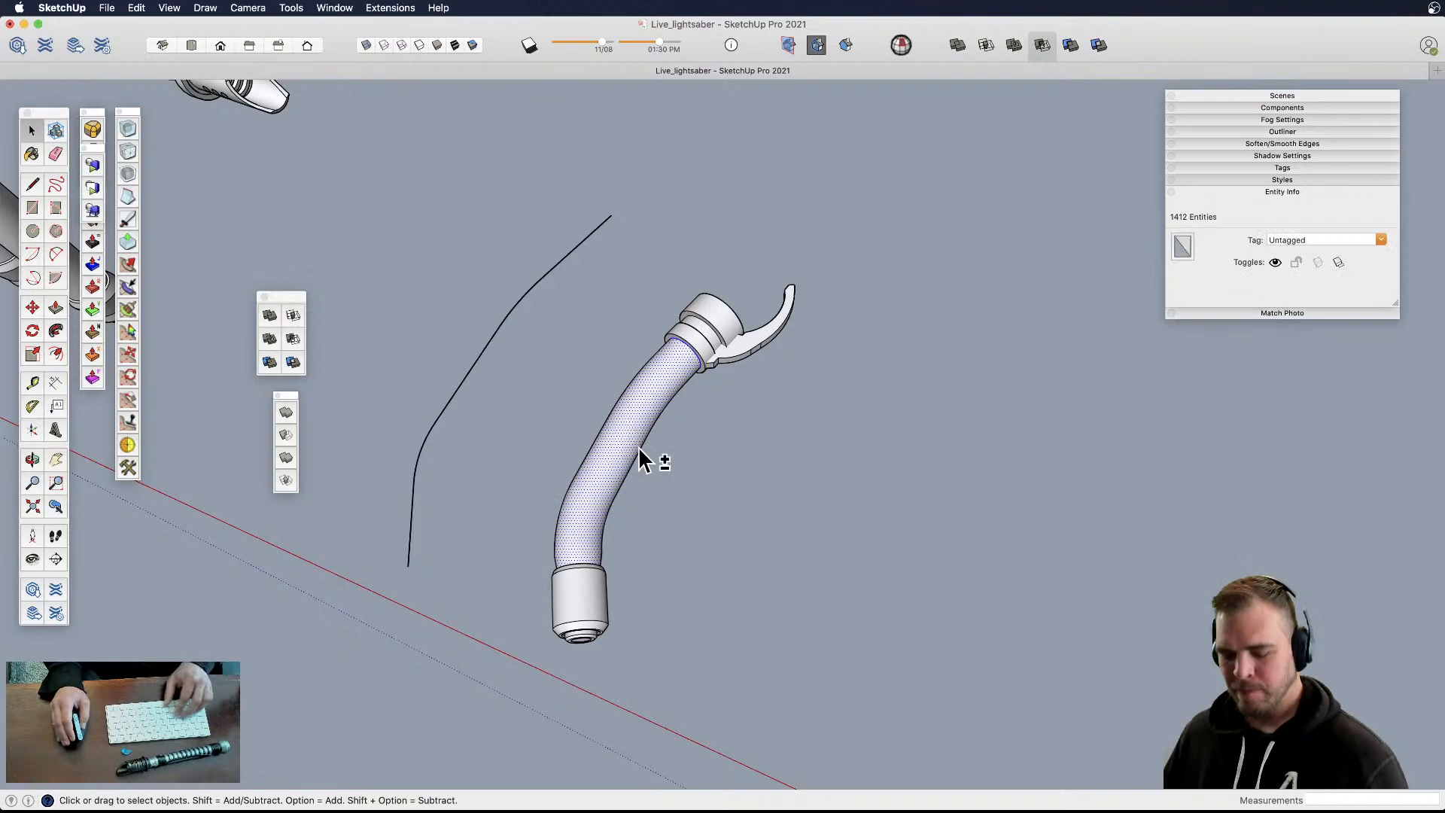
key(alt+h)
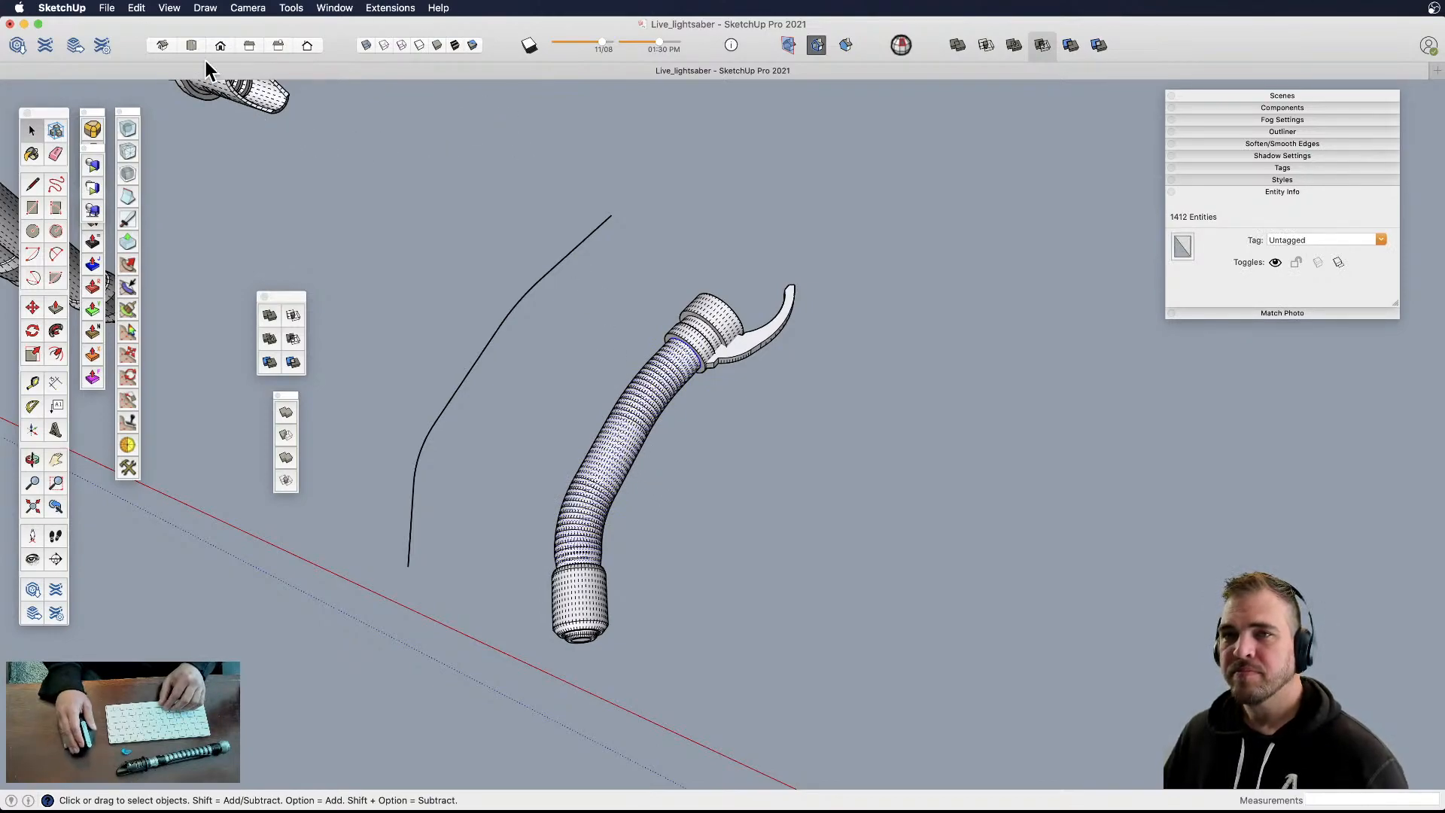
key(super+2)
key(h)
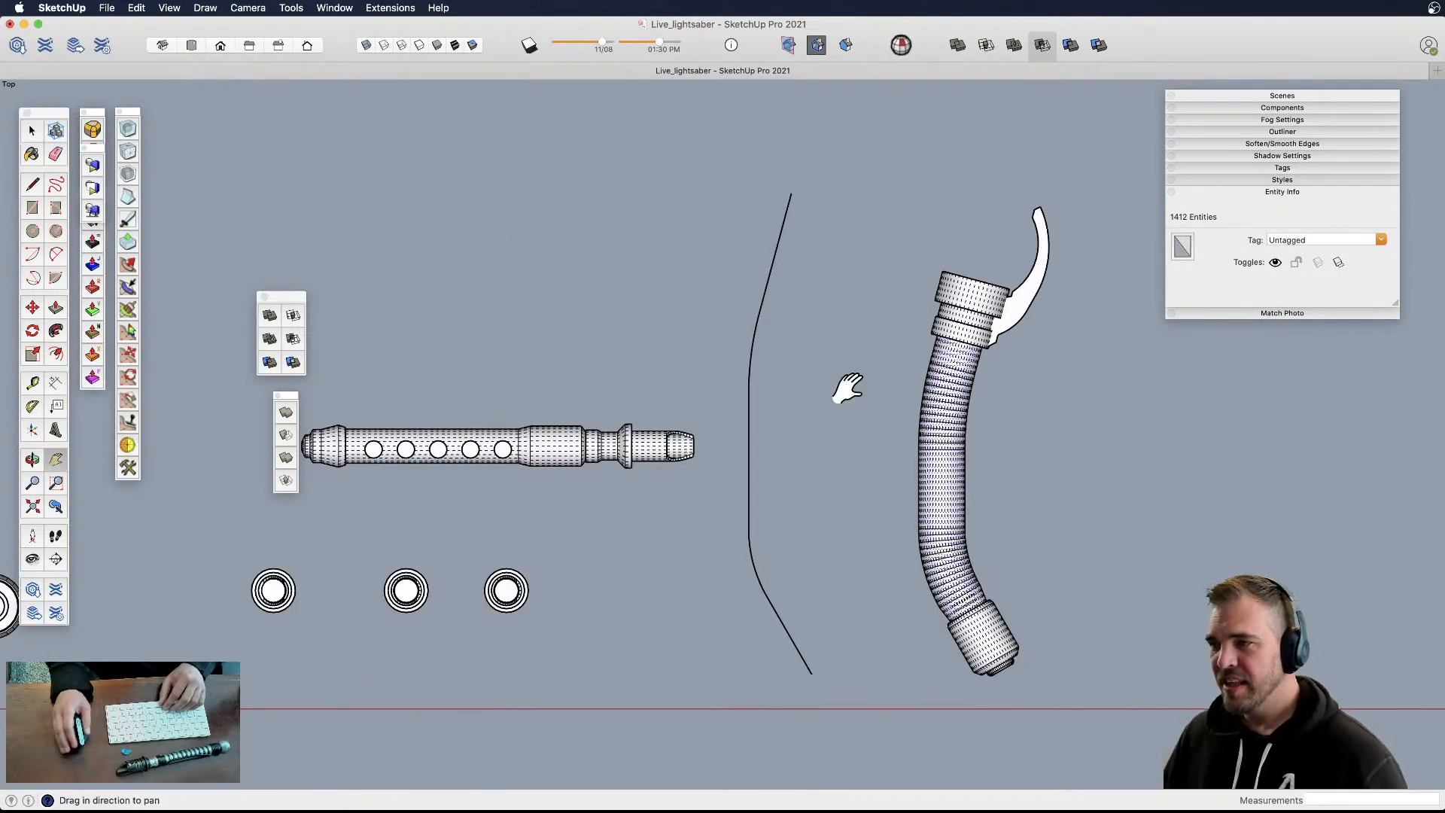
drag(952, 501, 775, 442)
scroll(803, 459, up, 3)
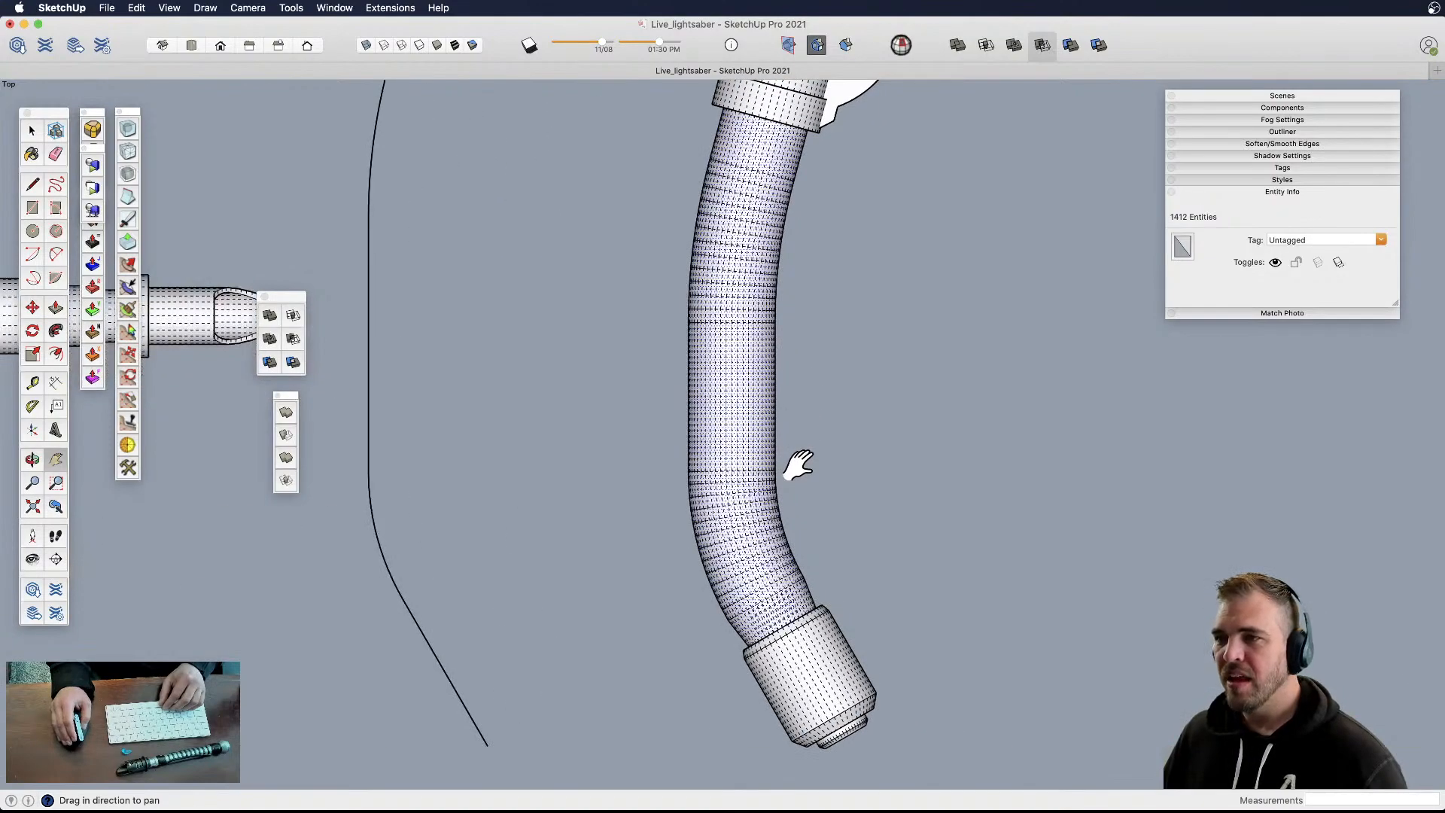
scroll(798, 465, down, 1)
key(space)
drag(675, 180, 884, 567)
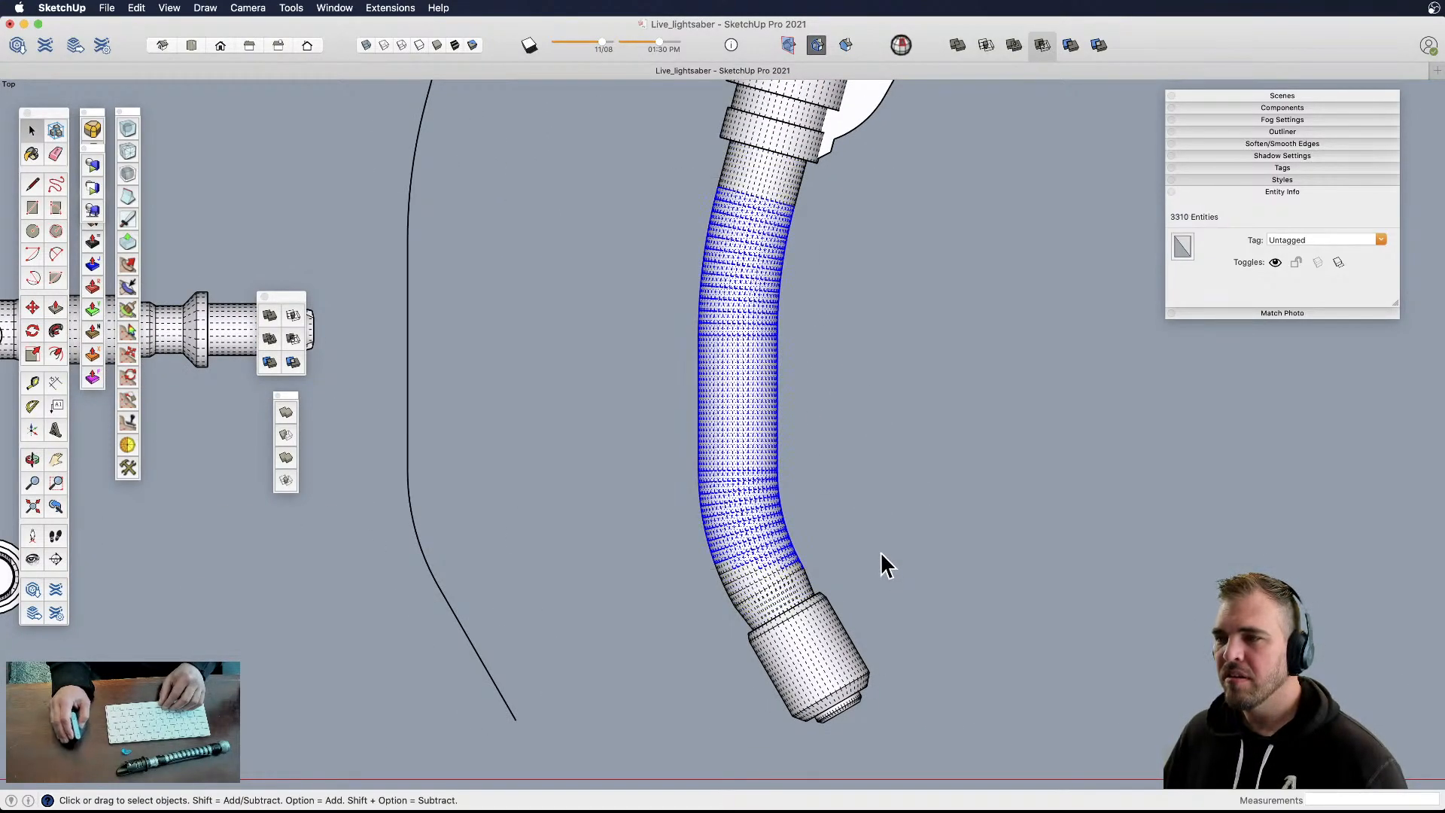
scroll(783, 594, up, 3)
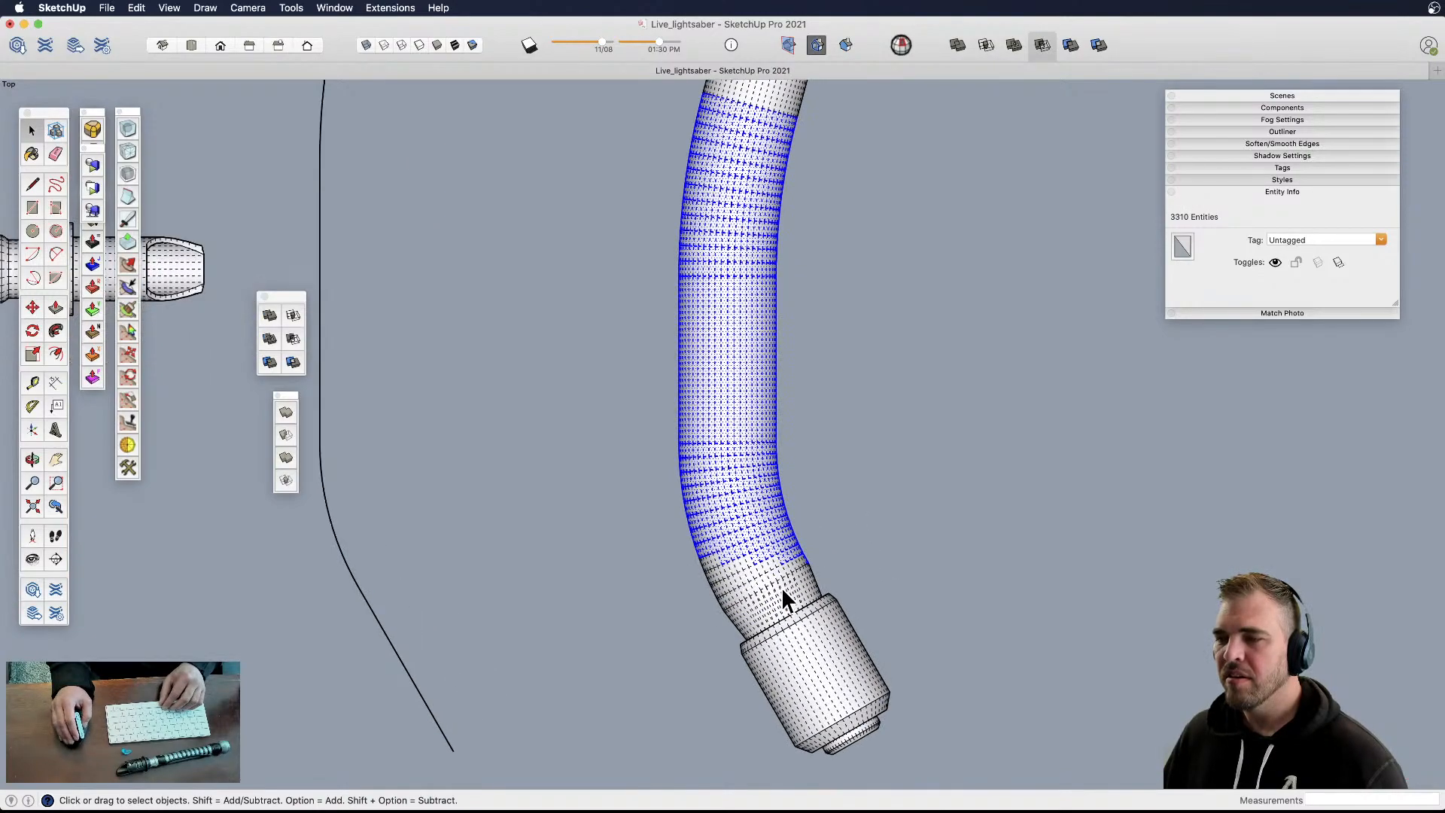
scroll(839, 535, down, 4)
click(838, 531)
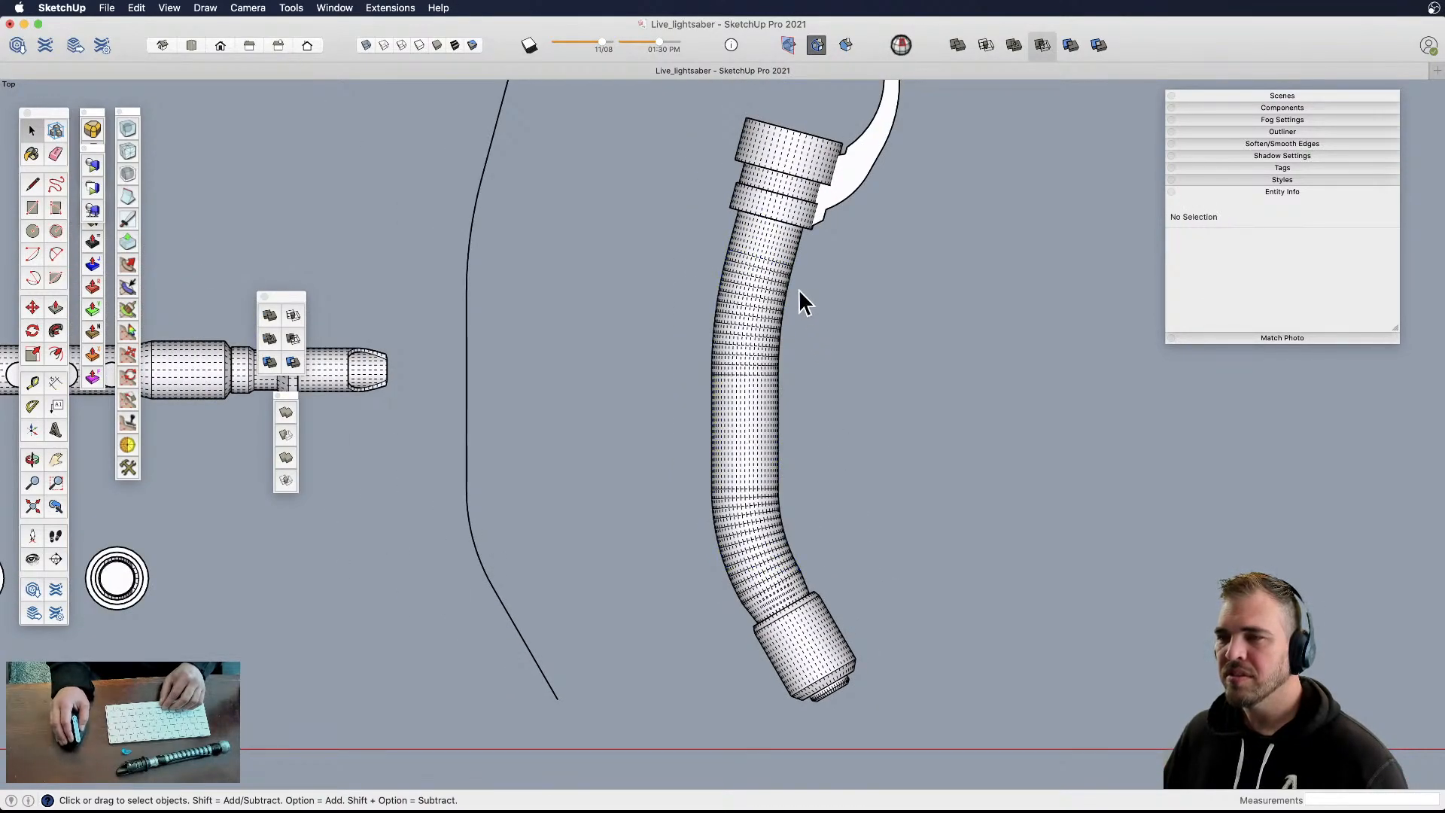
scroll(812, 280, up, 1)
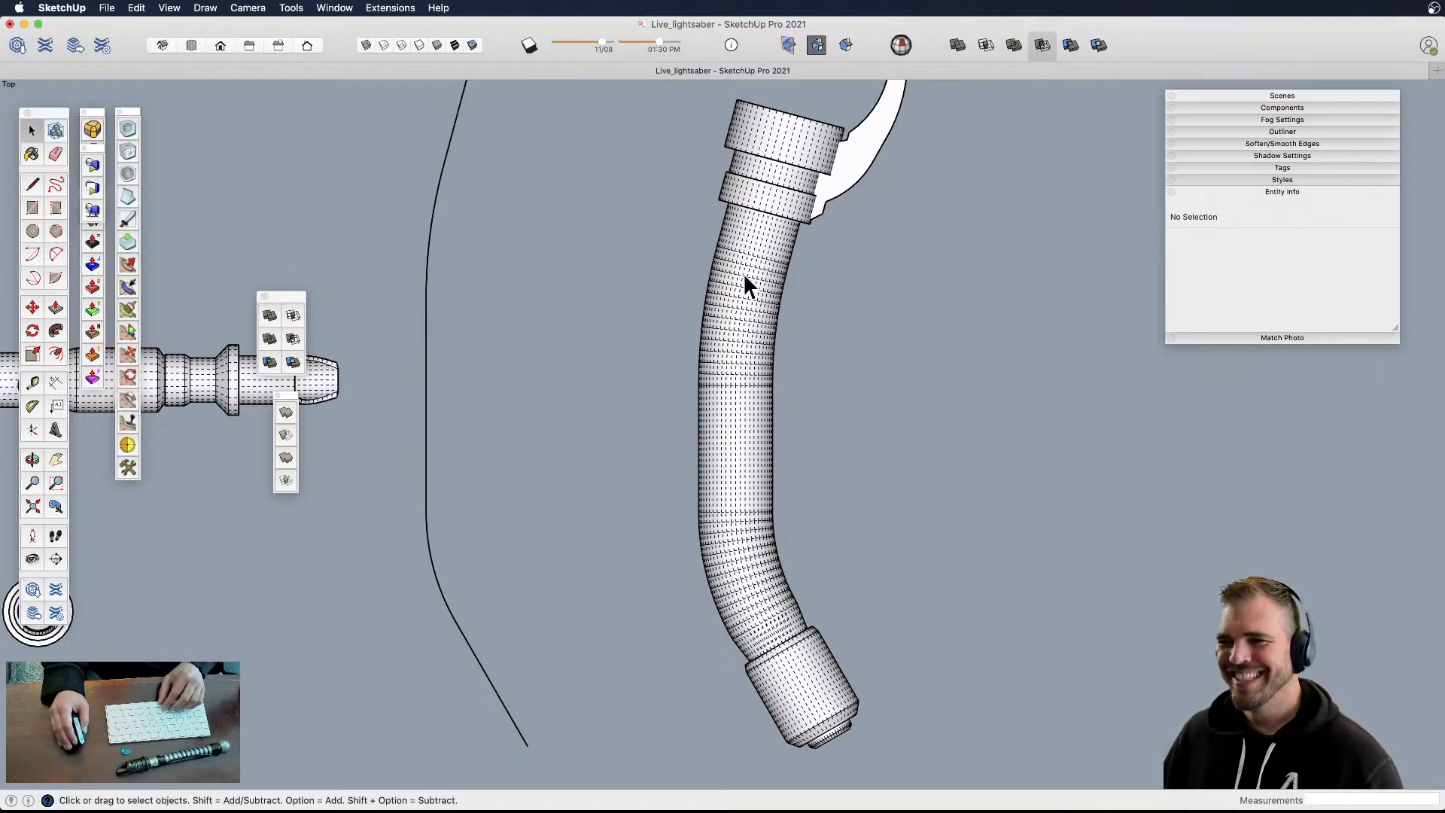
click(765, 301)
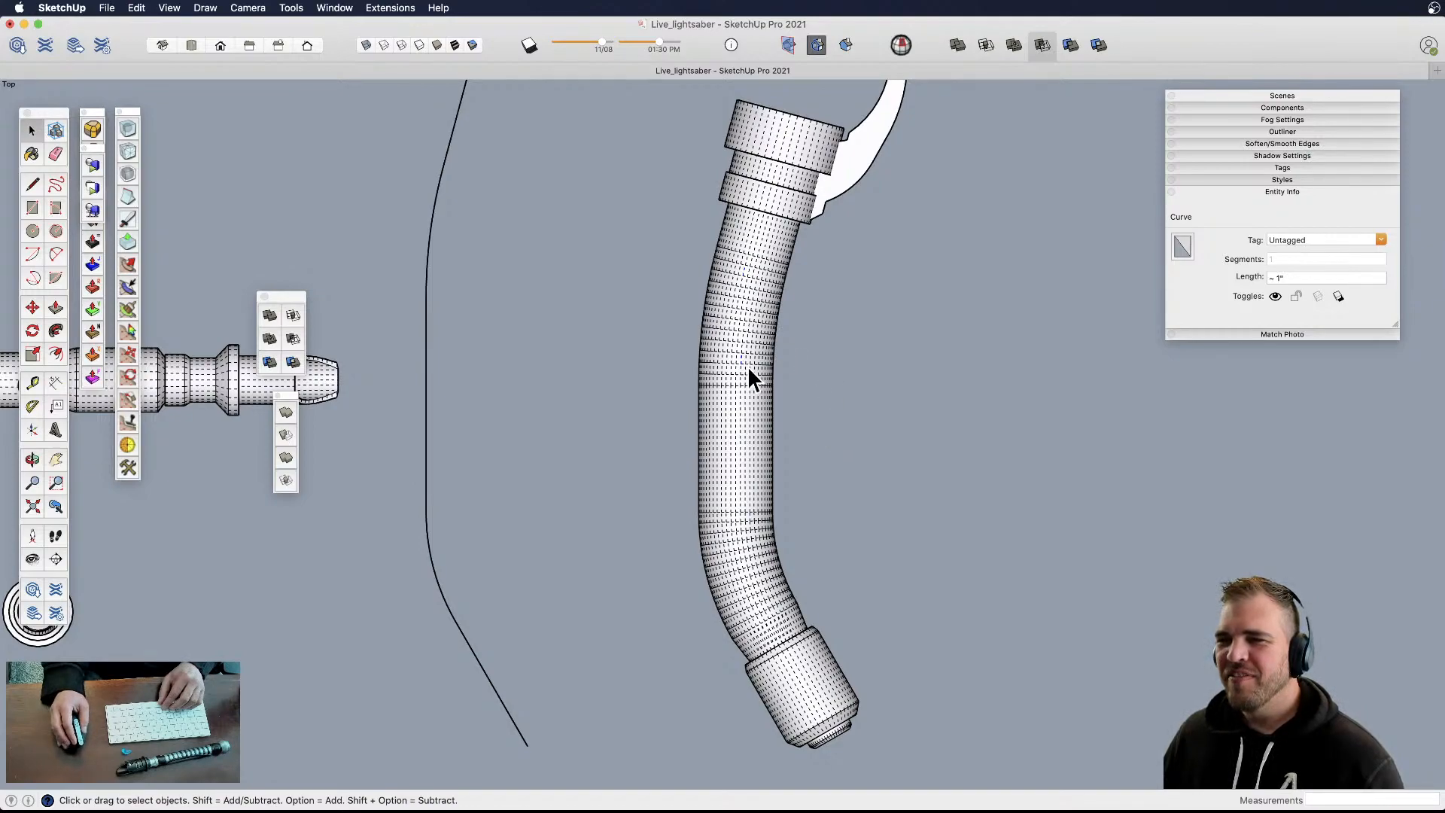
scroll(746, 368, up, 2)
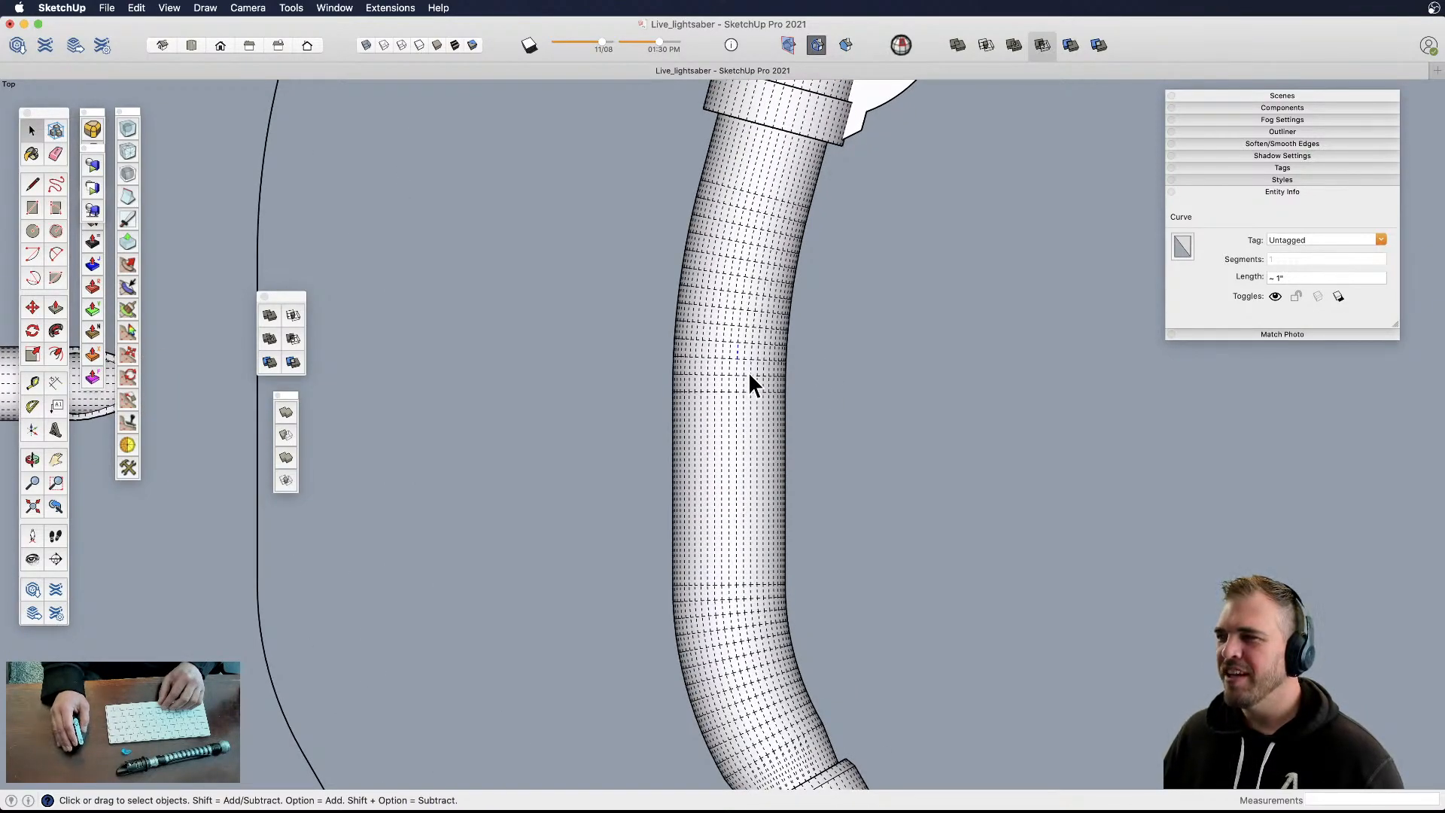
scroll(782, 384, down, 2)
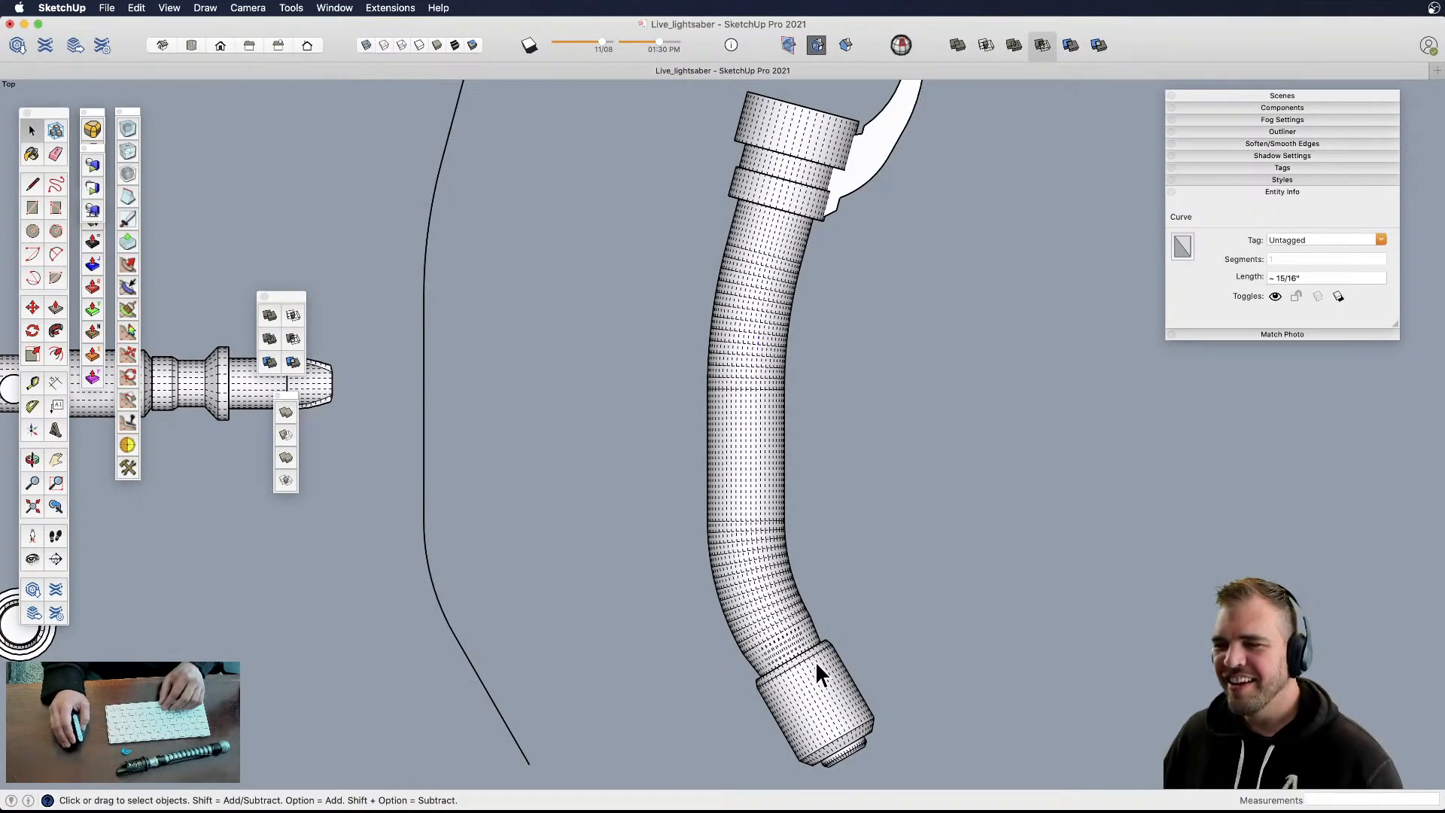
click(849, 566)
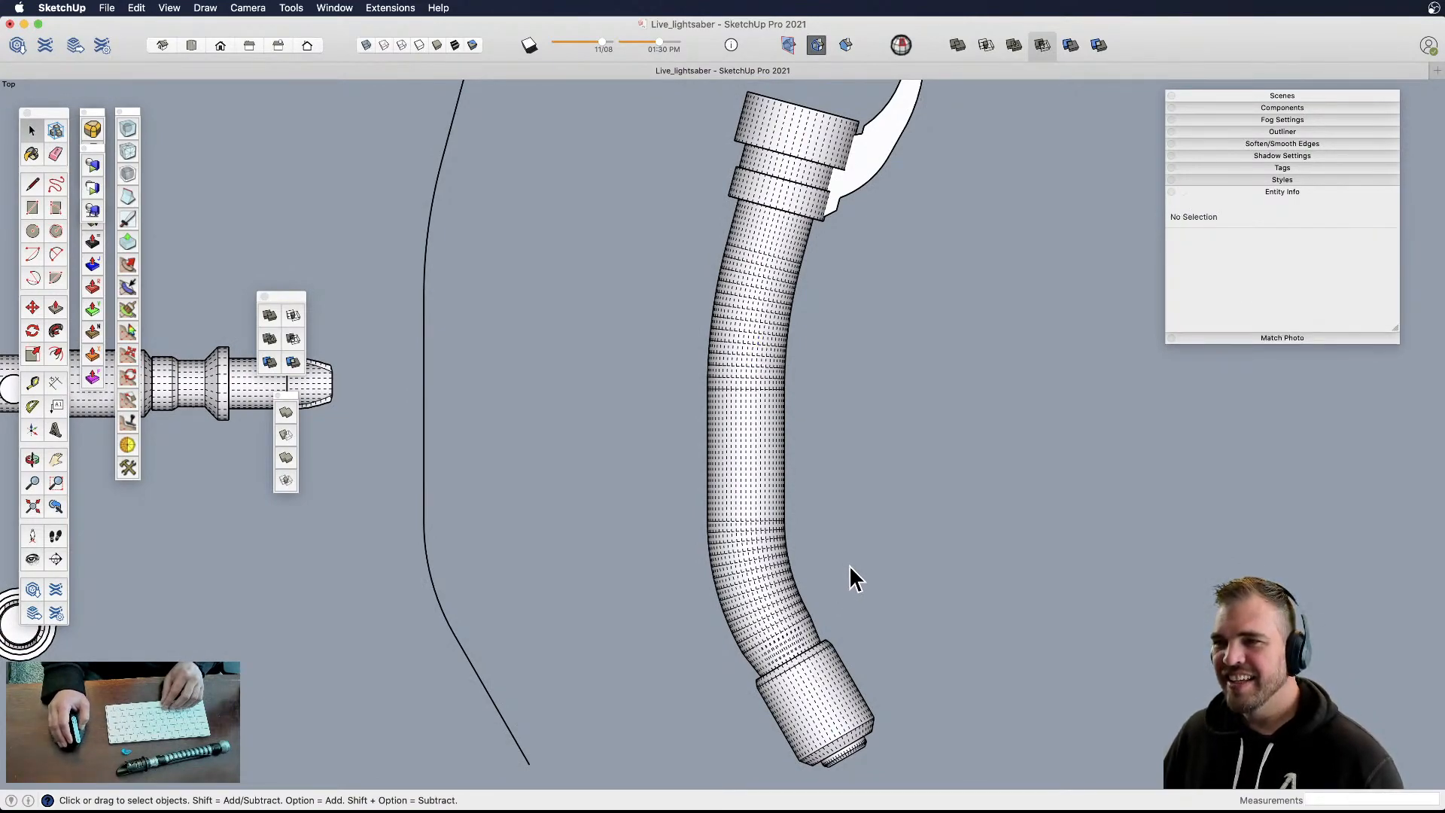
- Select the ring of hidden edges where the grip's bend starts near the collar and weld it into one curve
scroll(765, 242, up, 3)
drag(630, 201, 906, 305)
middle_drag(855, 450, 895, 451)
drag(569, 180, 892, 278)
right_click(727, 270)
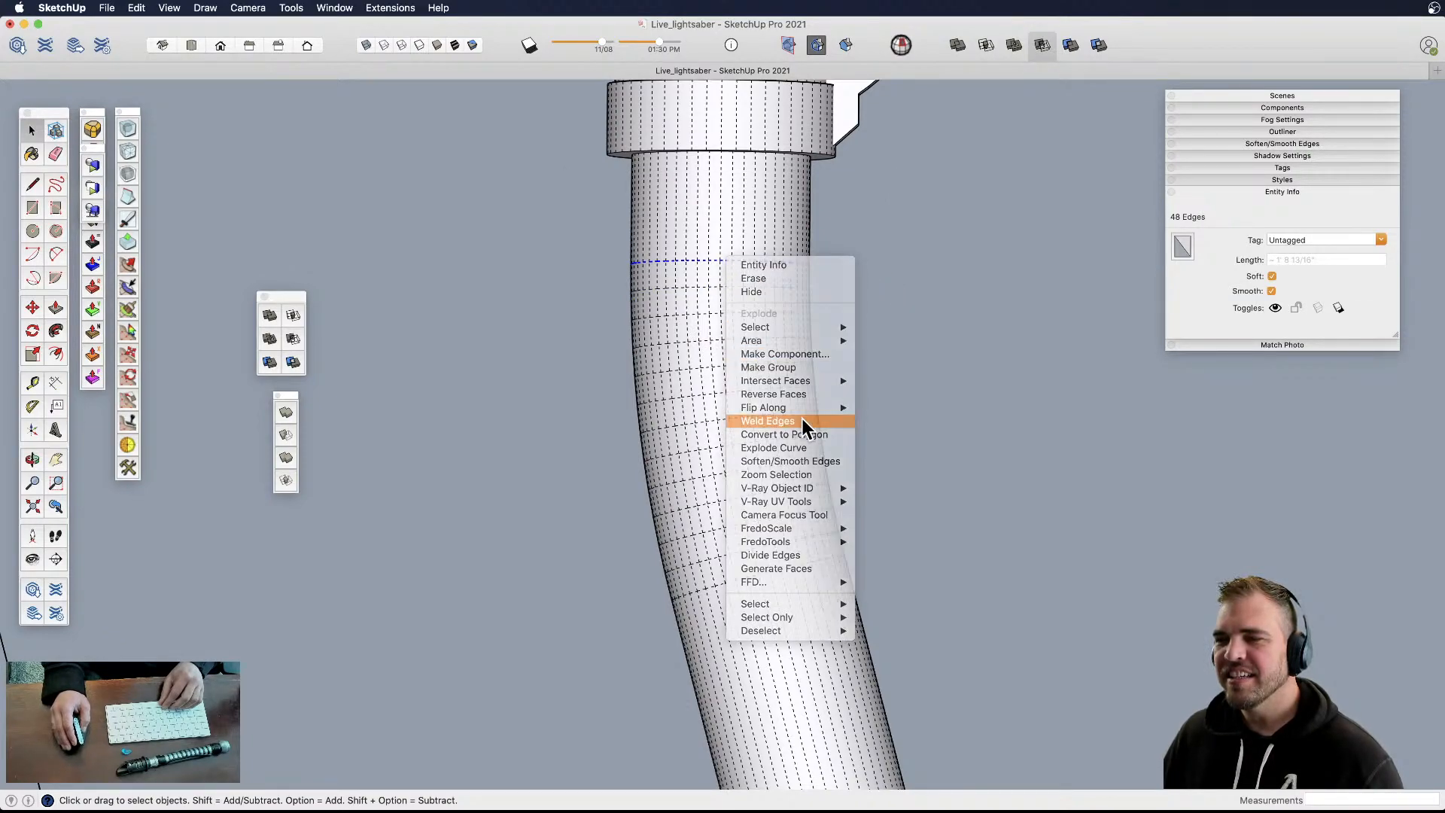
click(803, 420)
click(758, 265)
- Unsoften the welded ring near the collar with the Eraser
middle_drag(761, 274, 682, 422)
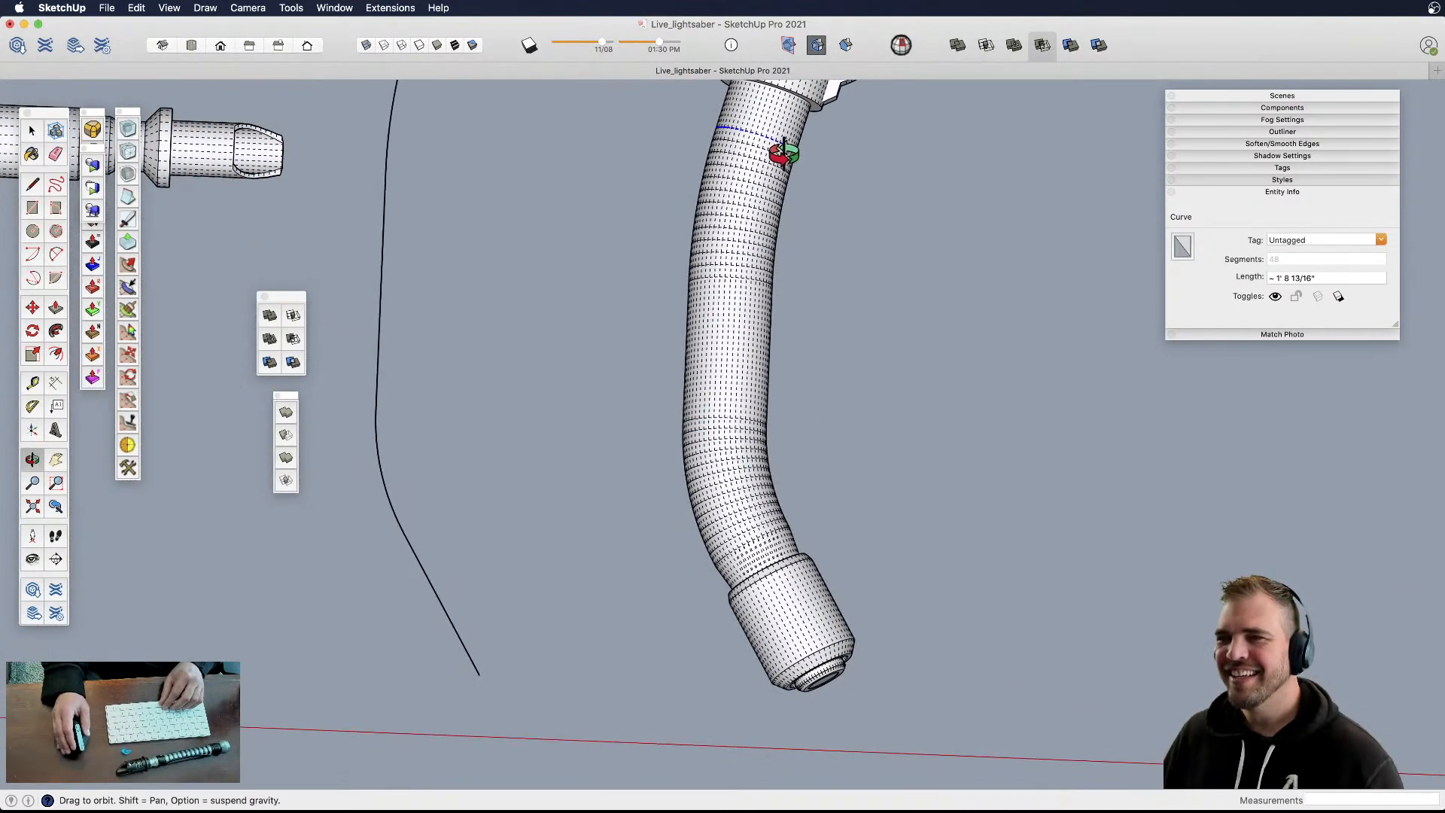
scroll(764, 143, up, 5)
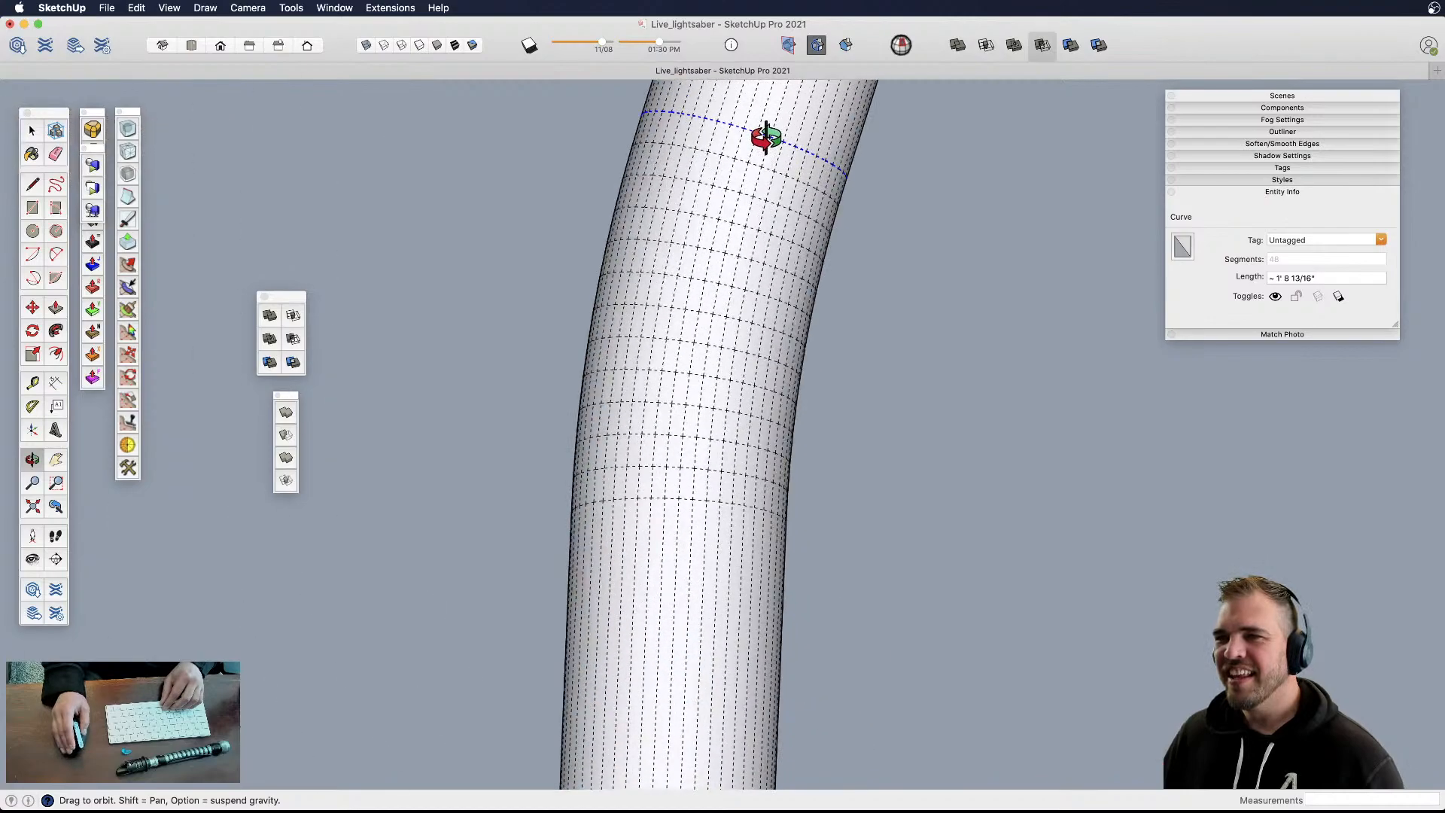
key(e)
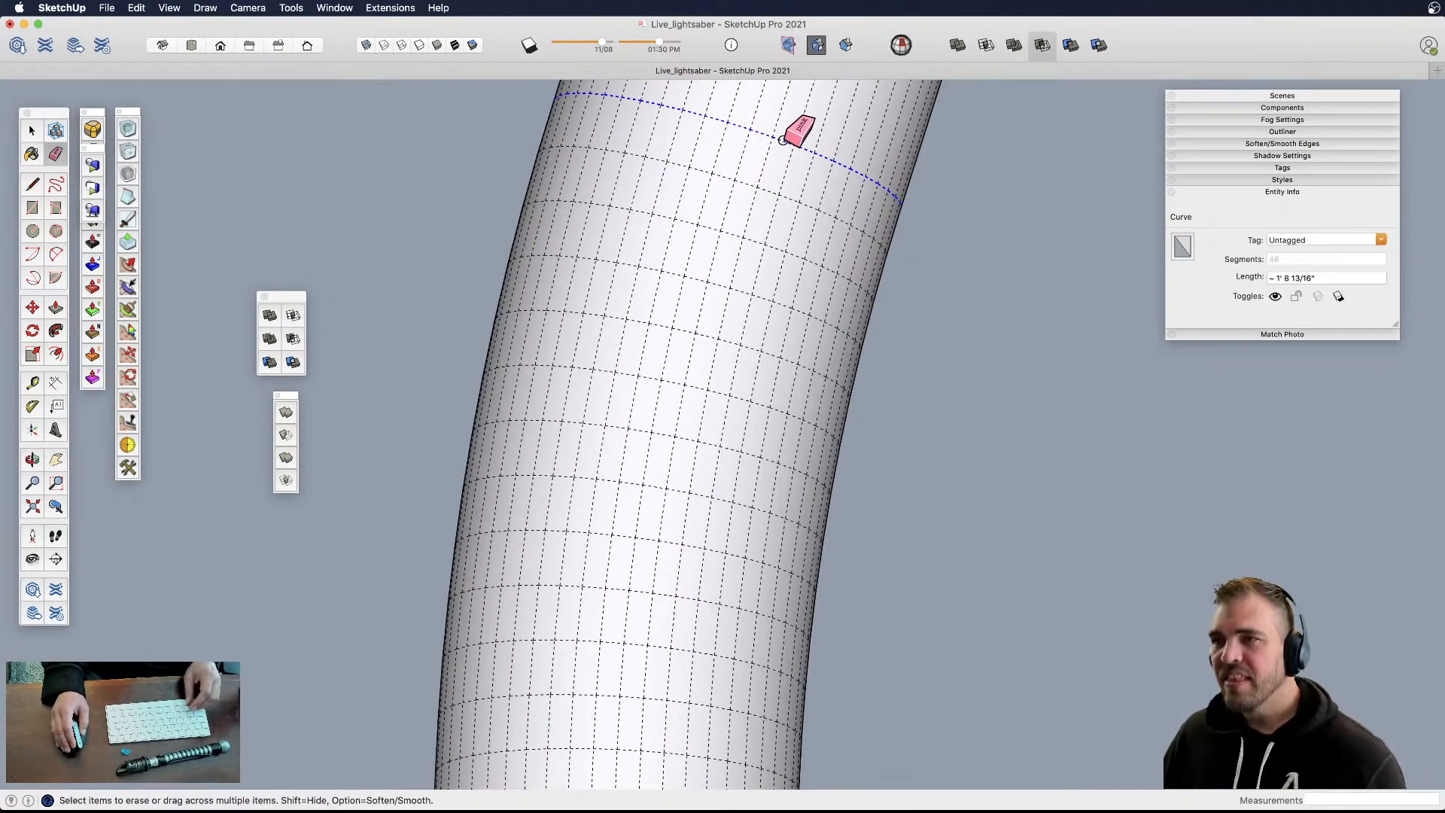
scroll(787, 210, down, 5)
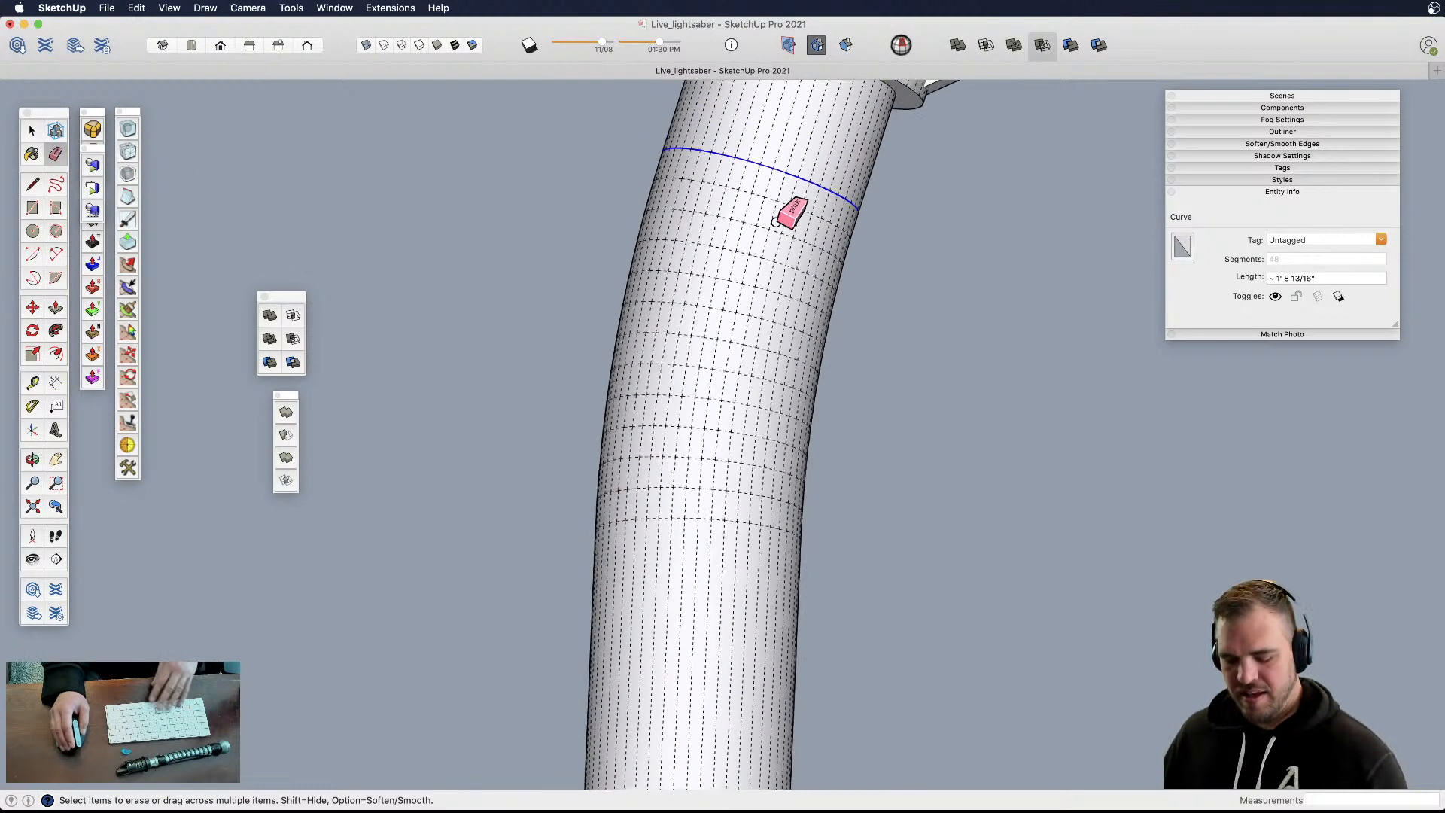
- Examine the hidden edge rings along the grip's lower bend and where it meets the pommel
shift+middle_drag(791, 515, 749, 390)
middle_drag(682, 619, 639, 594)
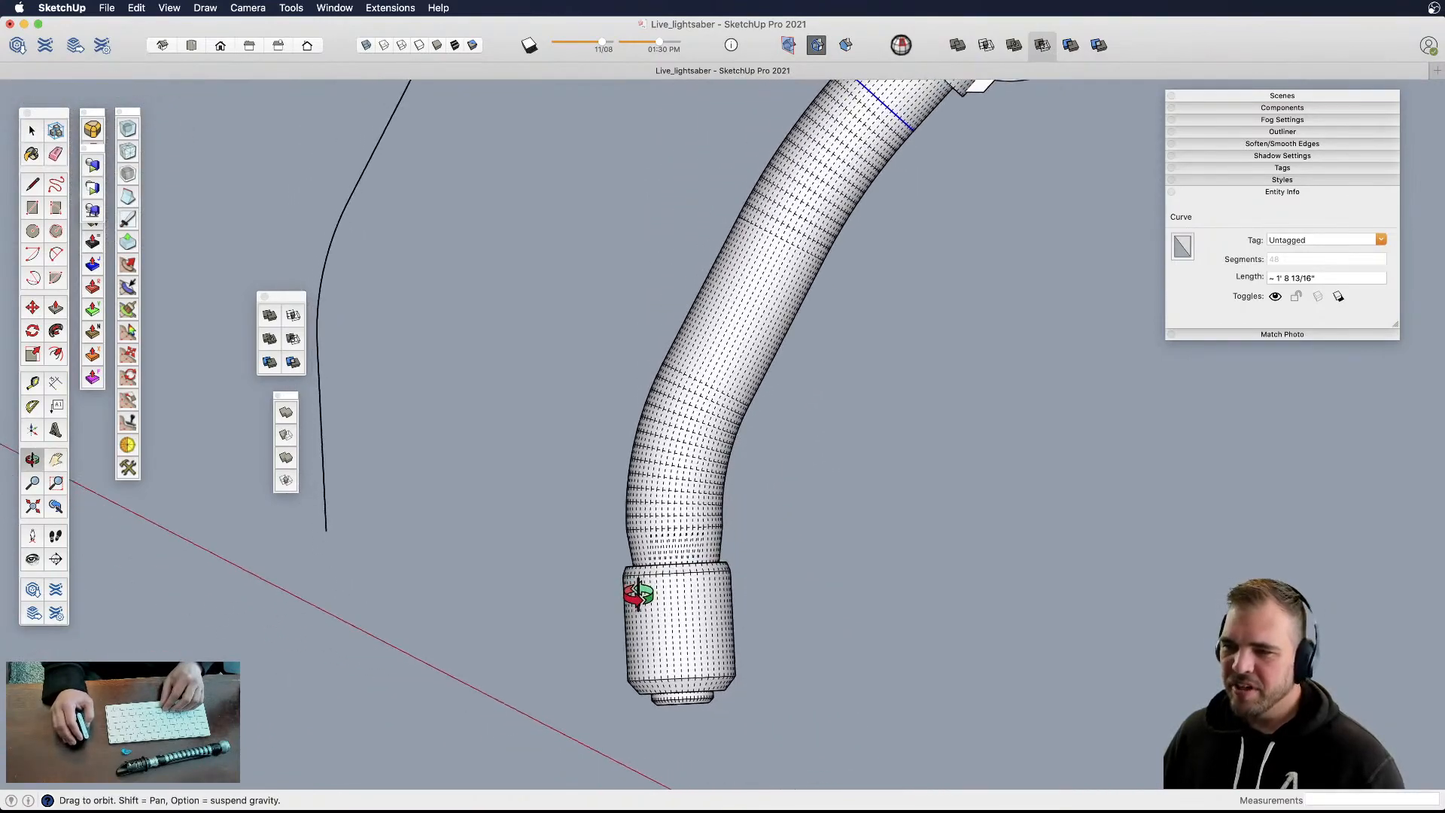
scroll(681, 533, up, 5)
scroll(678, 531, up, 4)
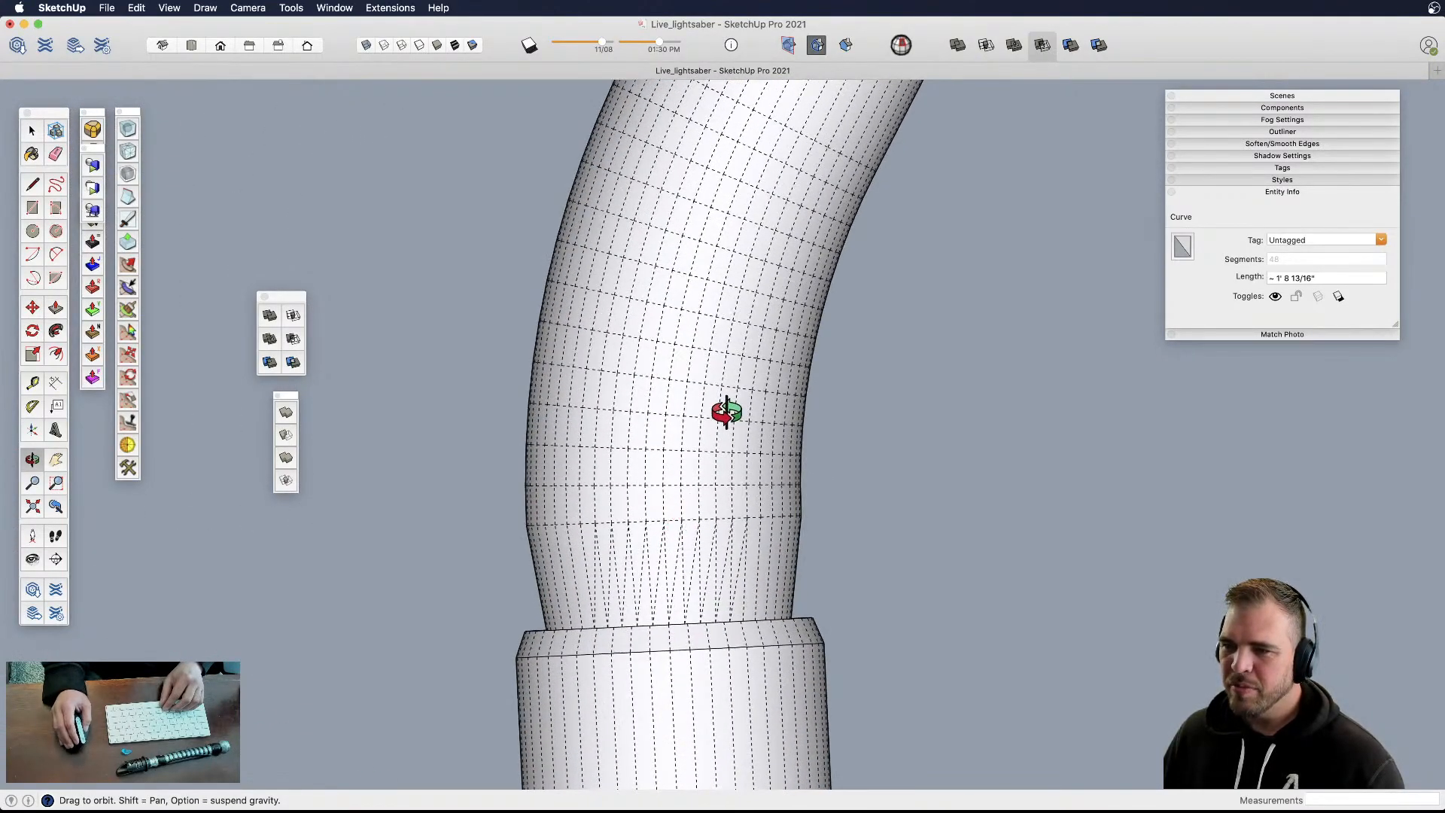
shift+middle_drag(730, 480, 748, 572)
scroll(722, 497, down, 2)
scroll(722, 497, down, 3)
middle_drag(716, 484, 838, 532)
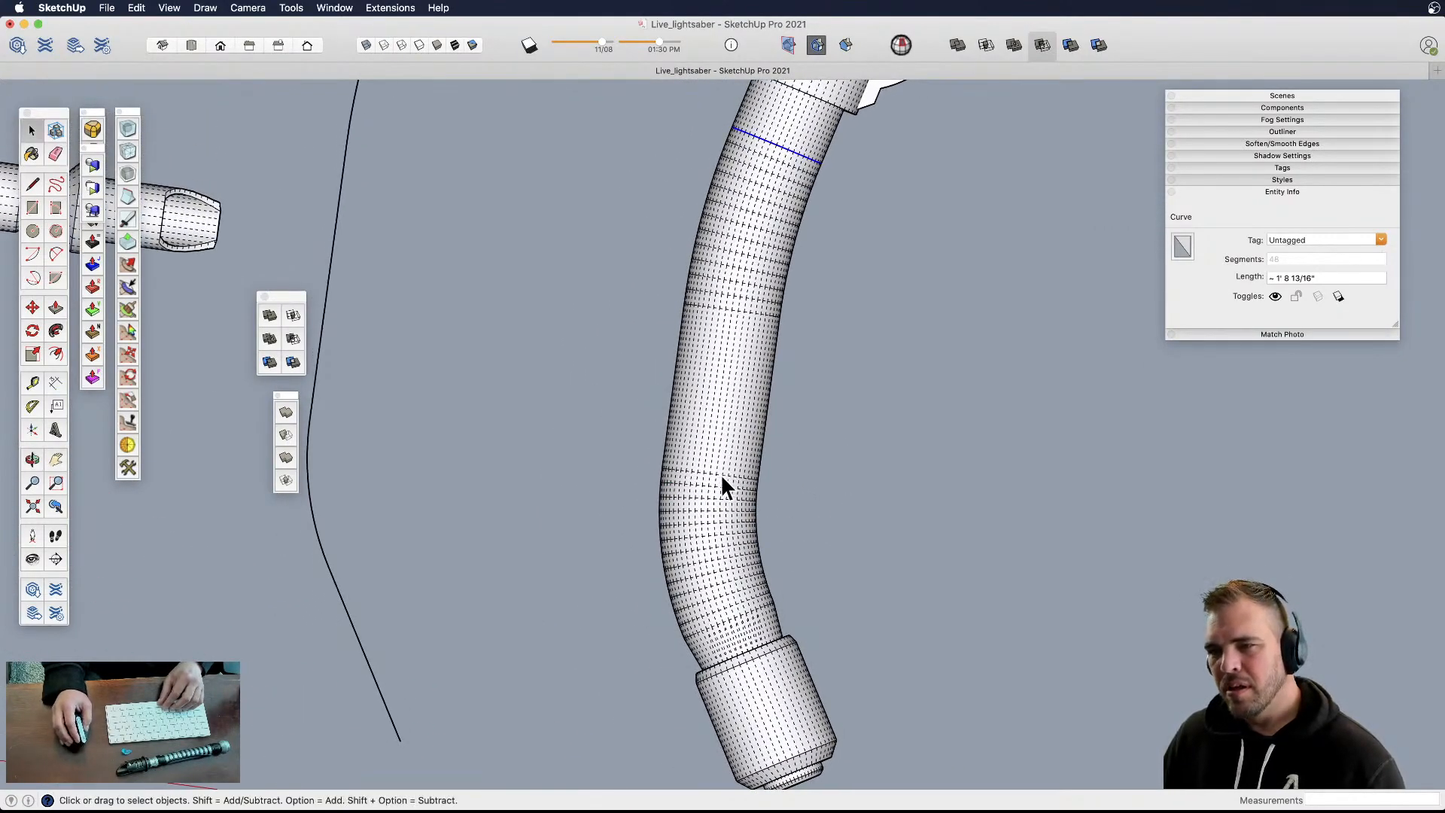
- Select the ring of hidden edges where the grip's straight middle meets its lower bend and weld it into one curve
drag(617, 444, 821, 490)
scroll(795, 490, up, 5)
middle_drag(670, 522, 666, 527)
drag(388, 428, 730, 485)
right_click(566, 466)
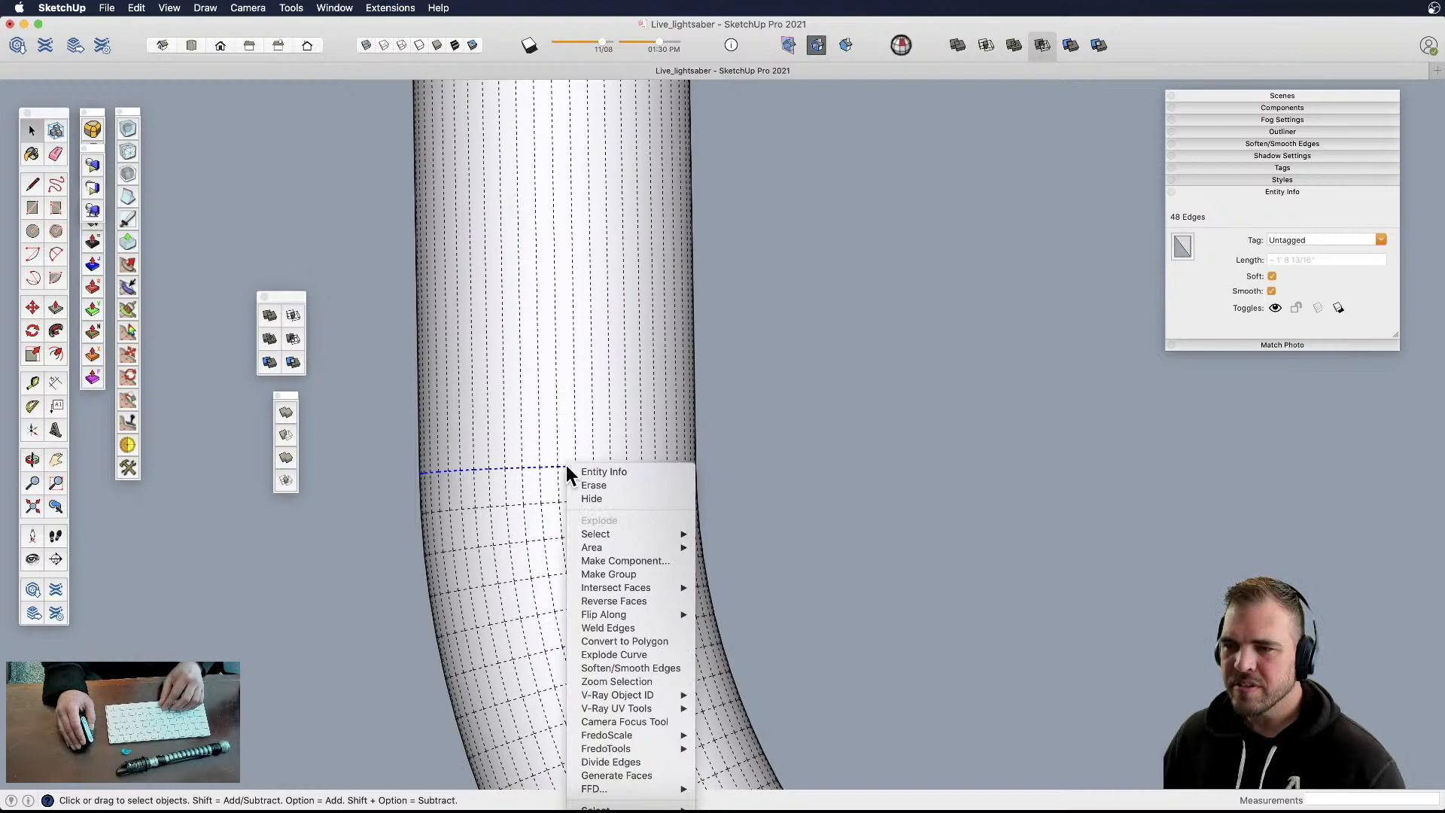
click(614, 627)
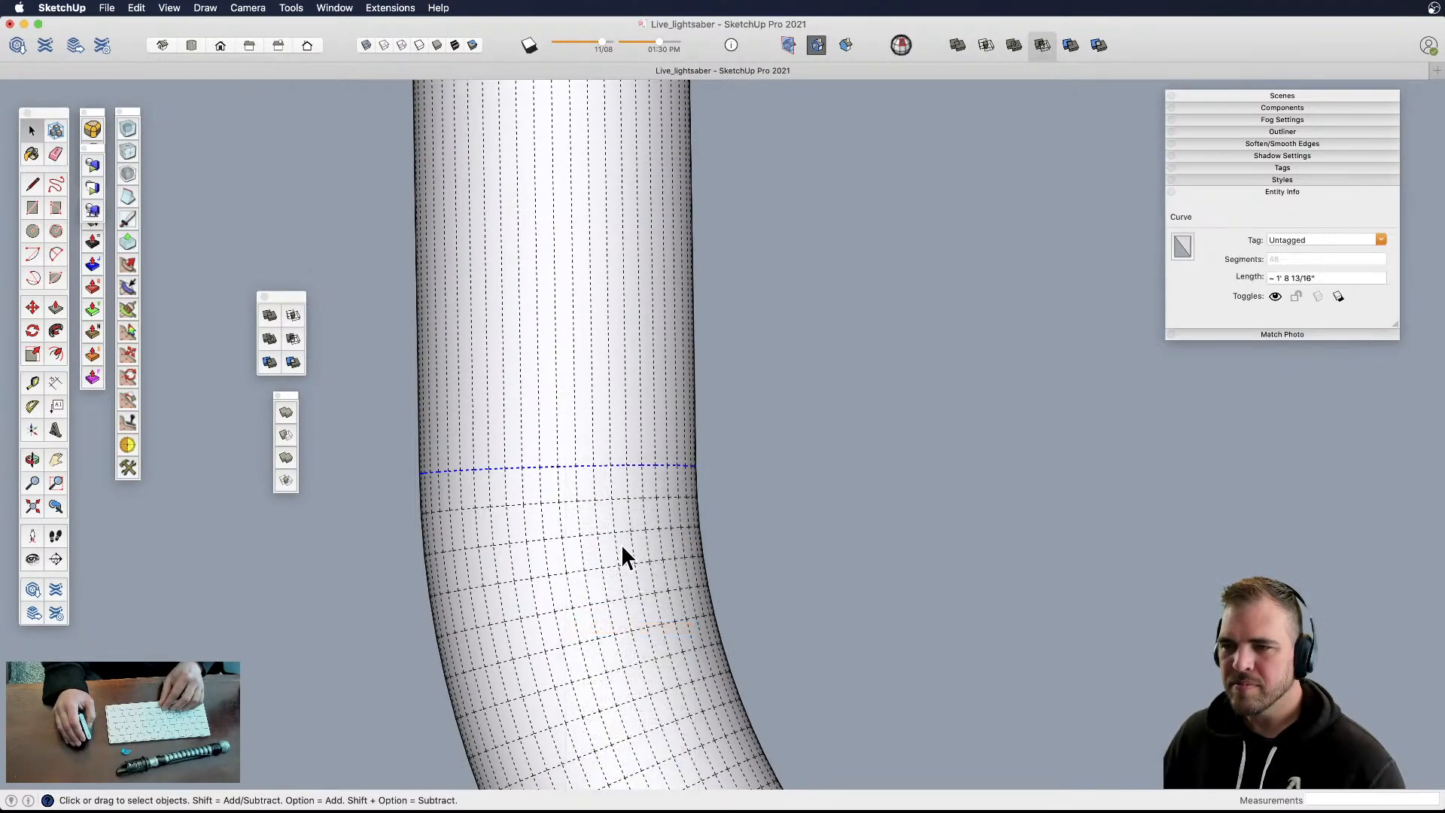
- Toggle hidden geometry off and back on, and select the grip surface below the collar-side ring
scroll(635, 476, down, 10)
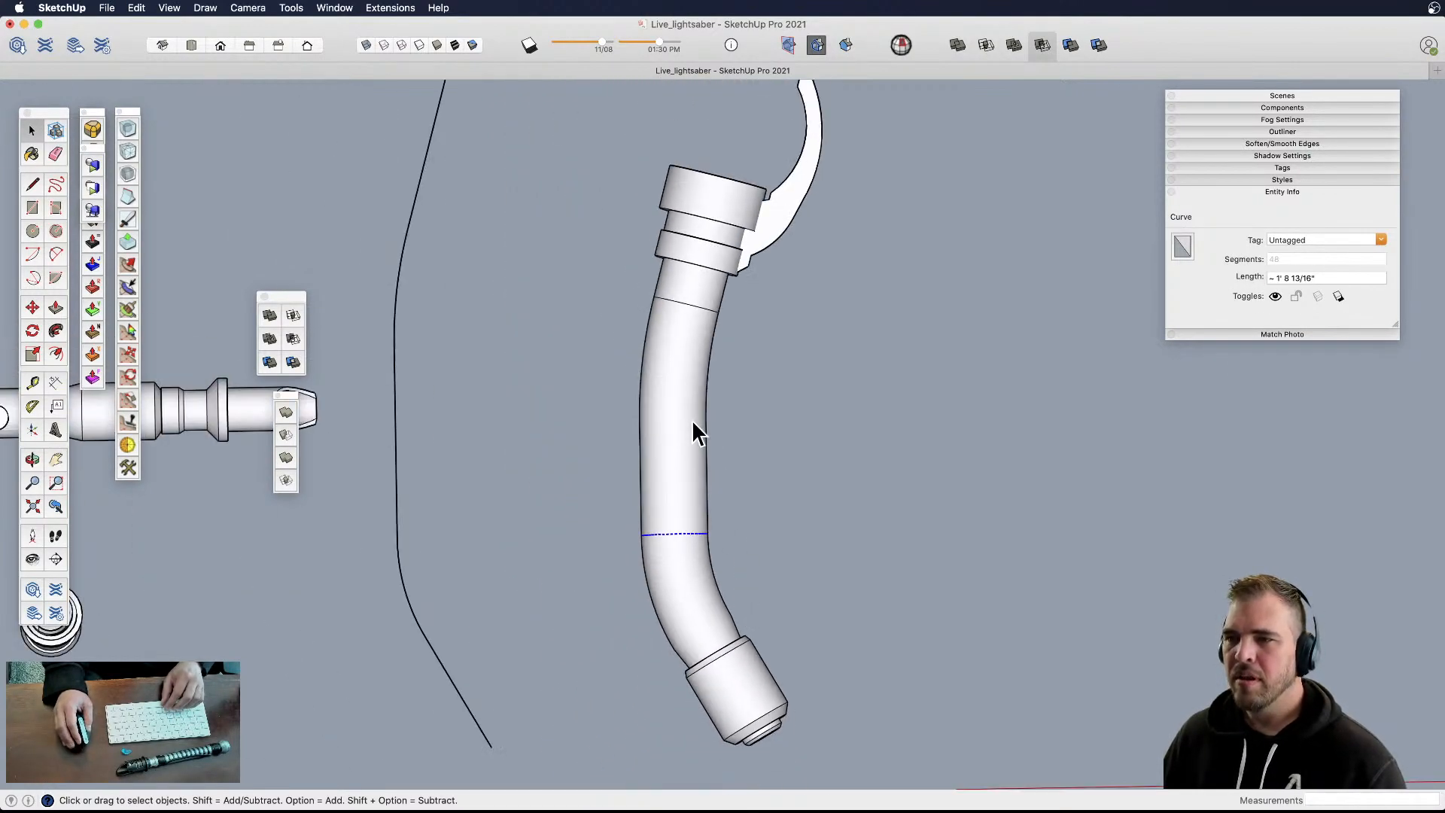
click(691, 527)
key(shift+h)
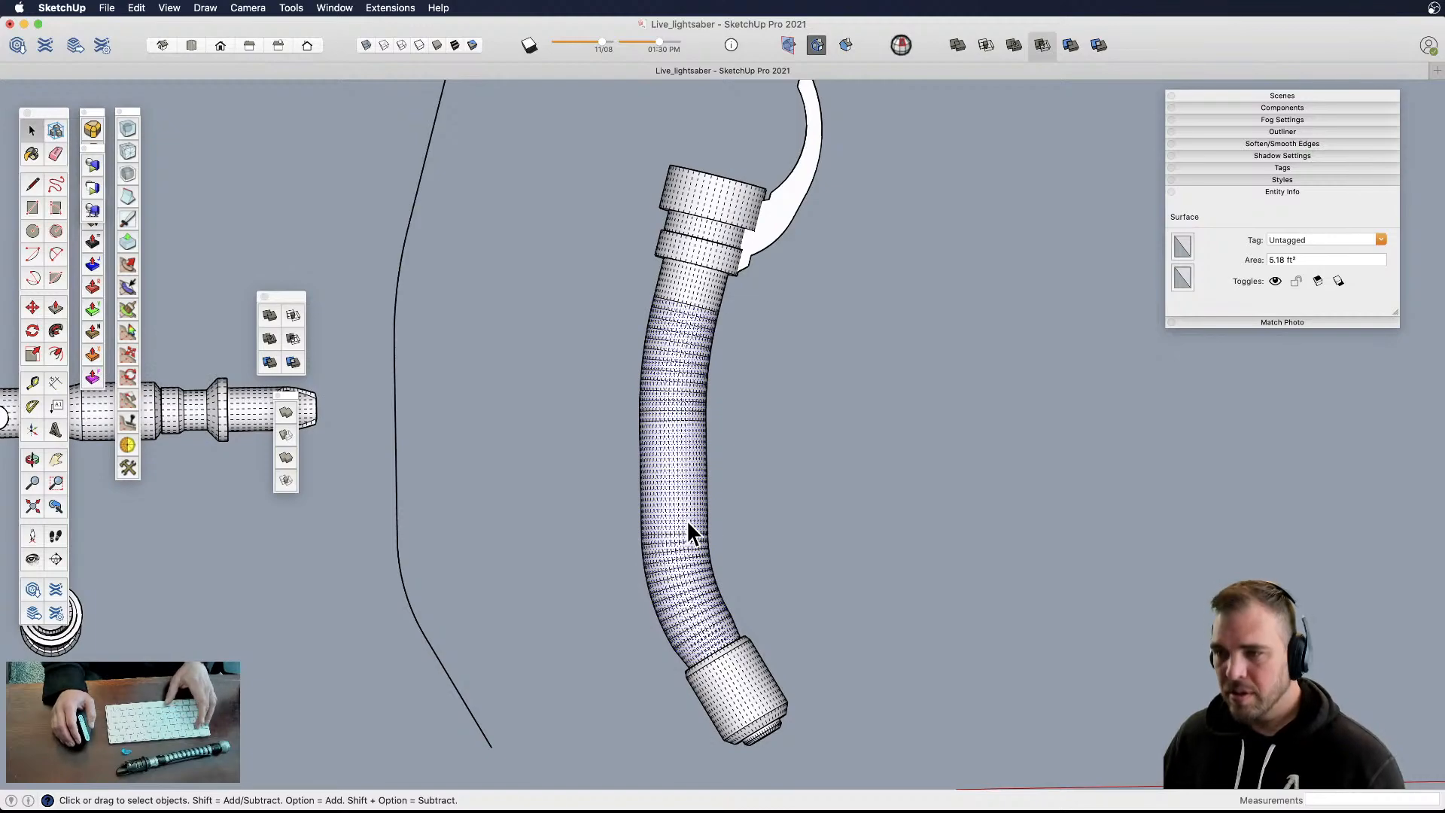
- Unsmooth the hidden ring edge on the handle where the straight middle section meets the lower bend
scroll(680, 525, up, 5)
click(676, 555)
scroll(678, 555, up, 3)
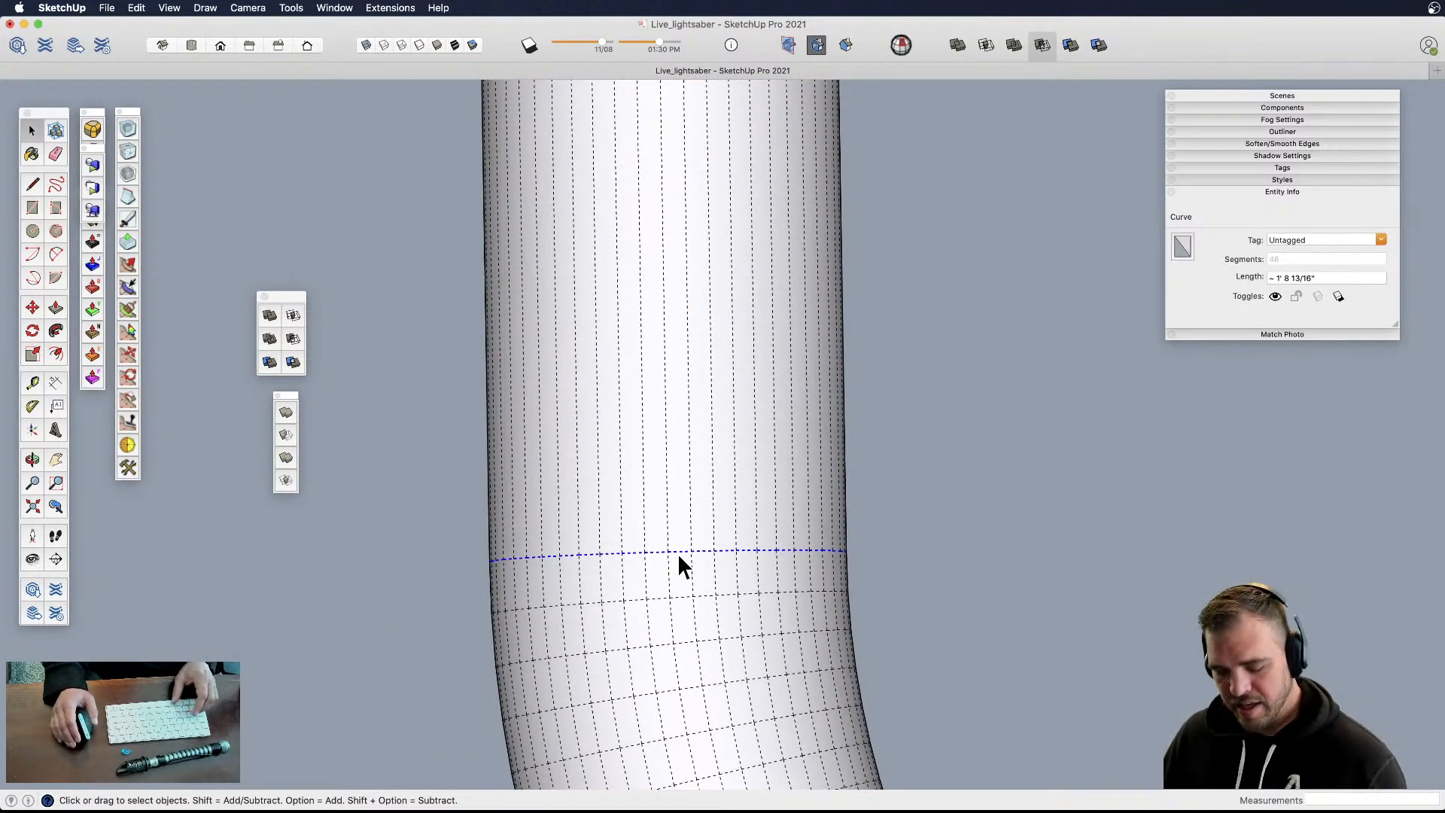
key(e)
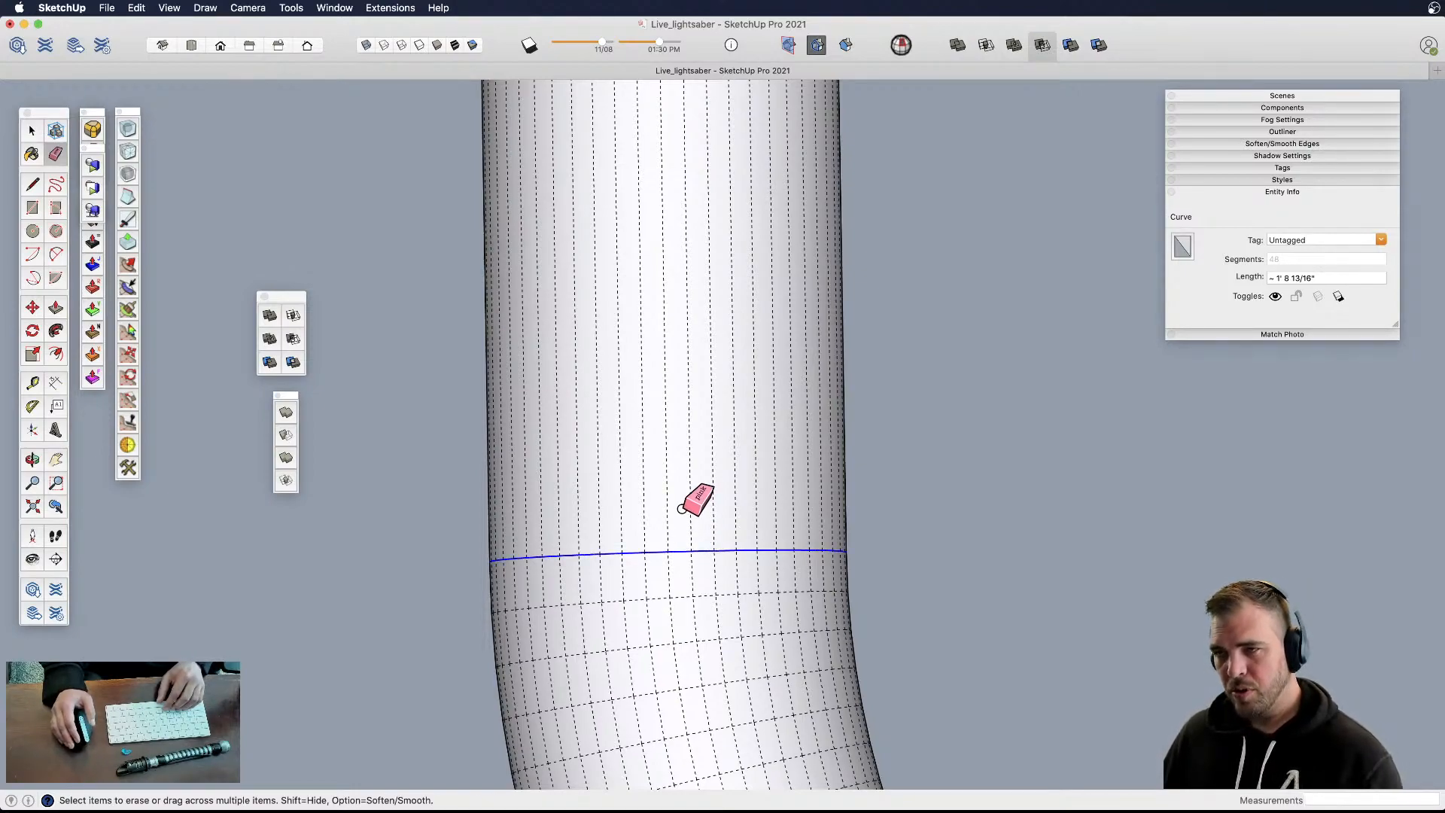
key(space)
scroll(877, 521, down, 5)
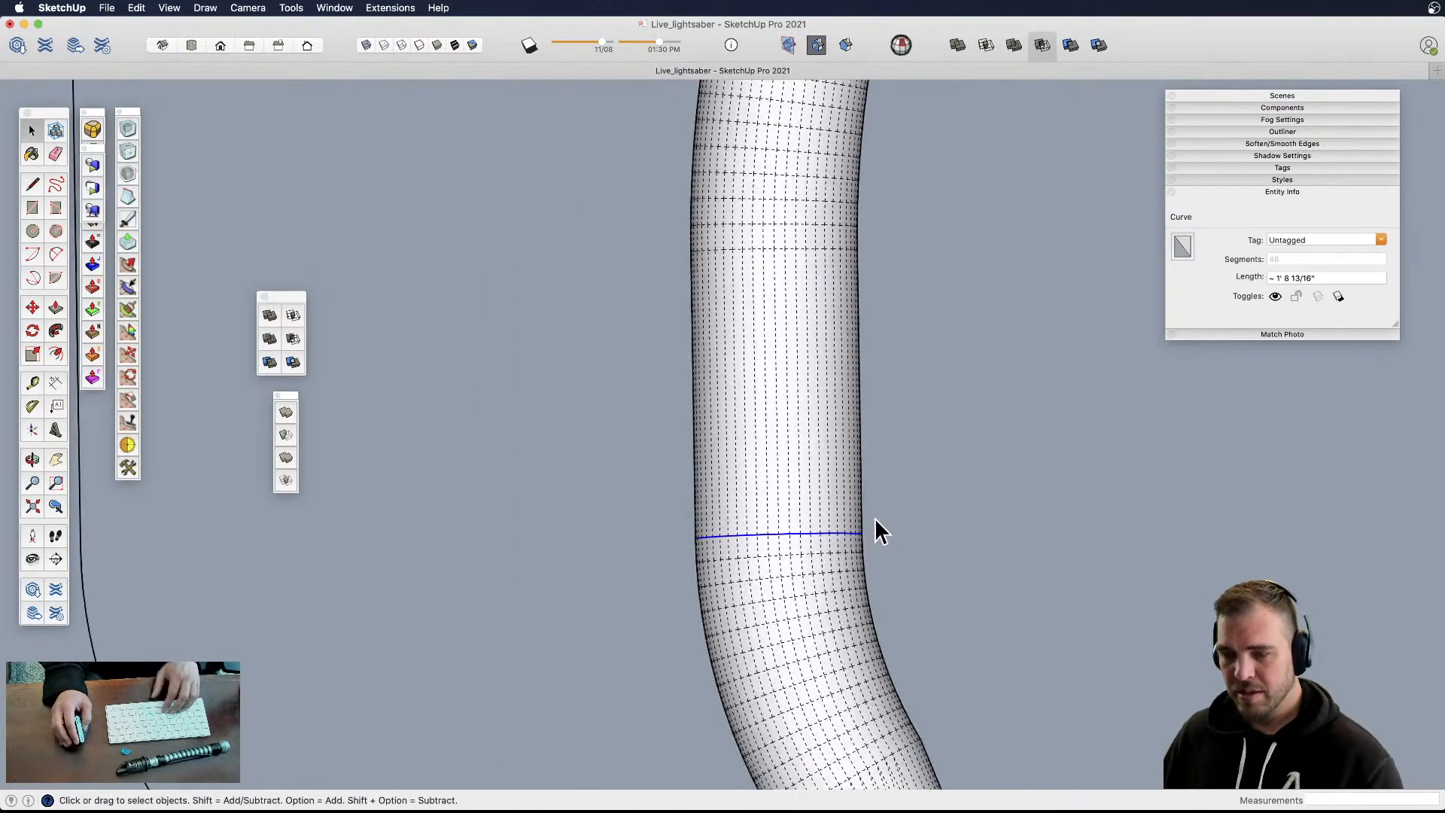
- Copy the middle grip surface between the two ring edges to empty space beside the handle along the red axis
scroll(879, 517, down, 5)
click(828, 461)
scroll(828, 461, down, 4)
shift+middle_drag(839, 452, 702, 436)
scroll(703, 452, up, 5)
key(m)
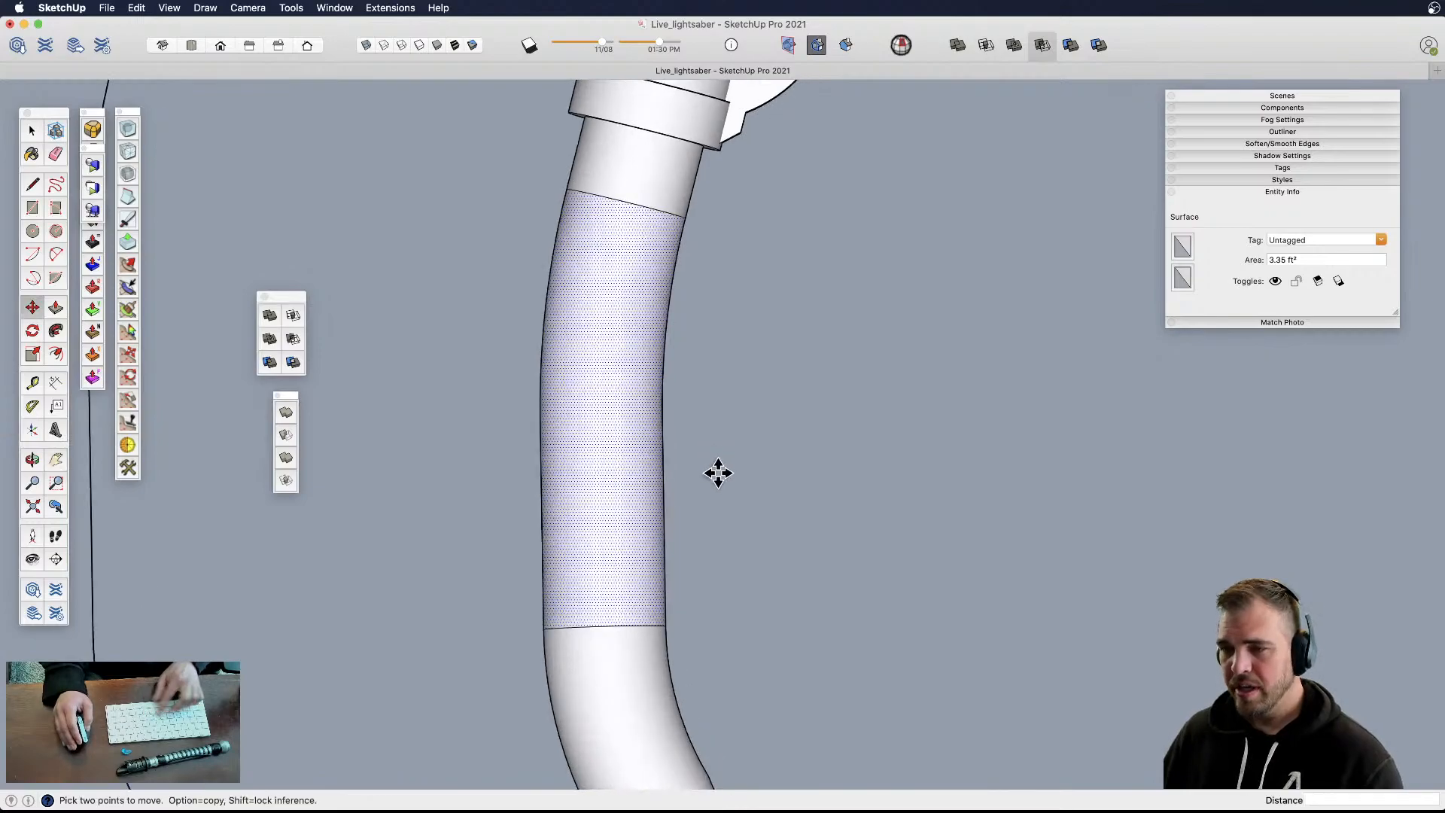
click(716, 471)
key(alt)
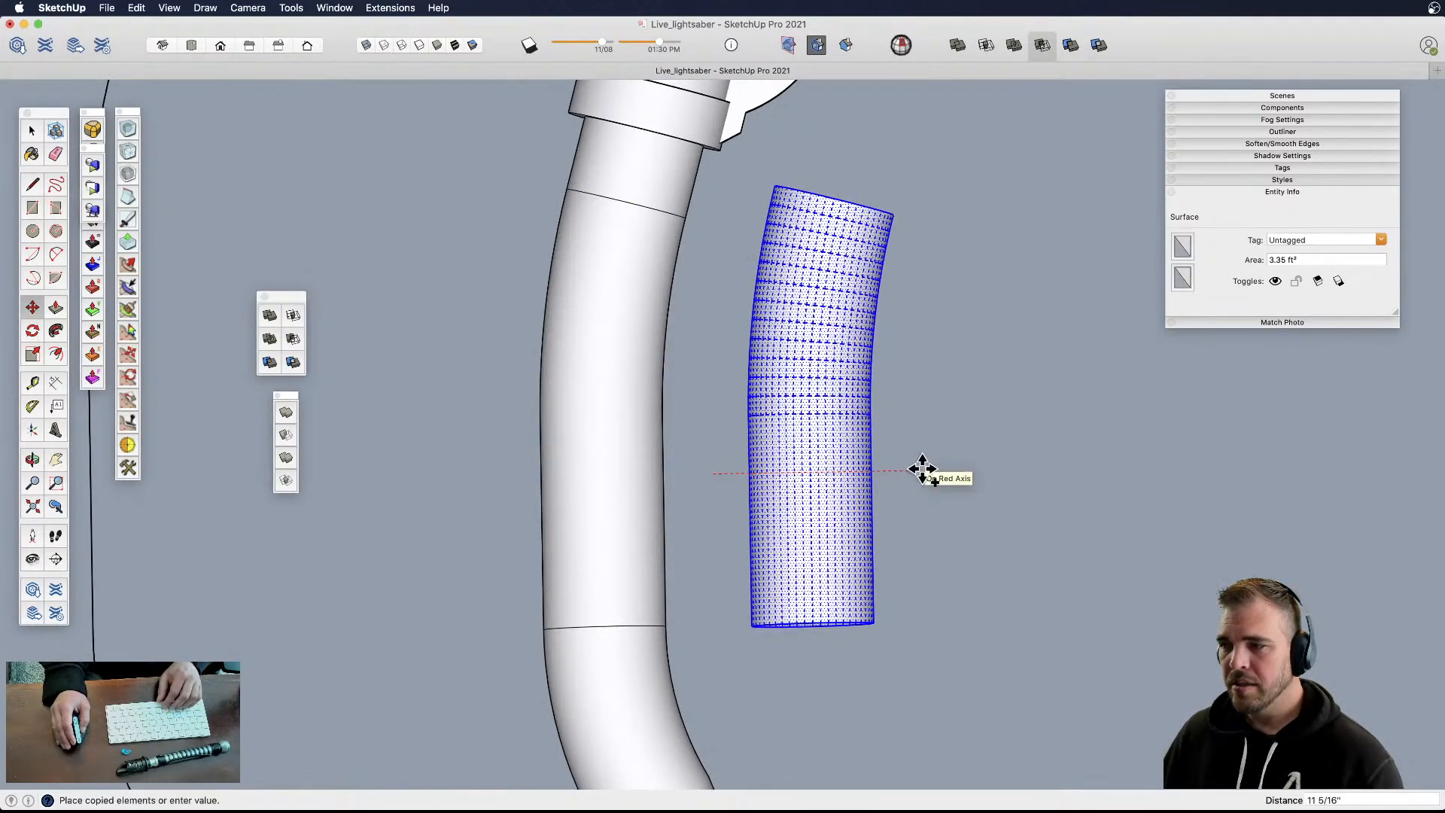
click(923, 470)
- Close both open ends of the copied grip tube with faces by tracing a rim segment at each end
shift+middle_drag(827, 554, 815, 611)
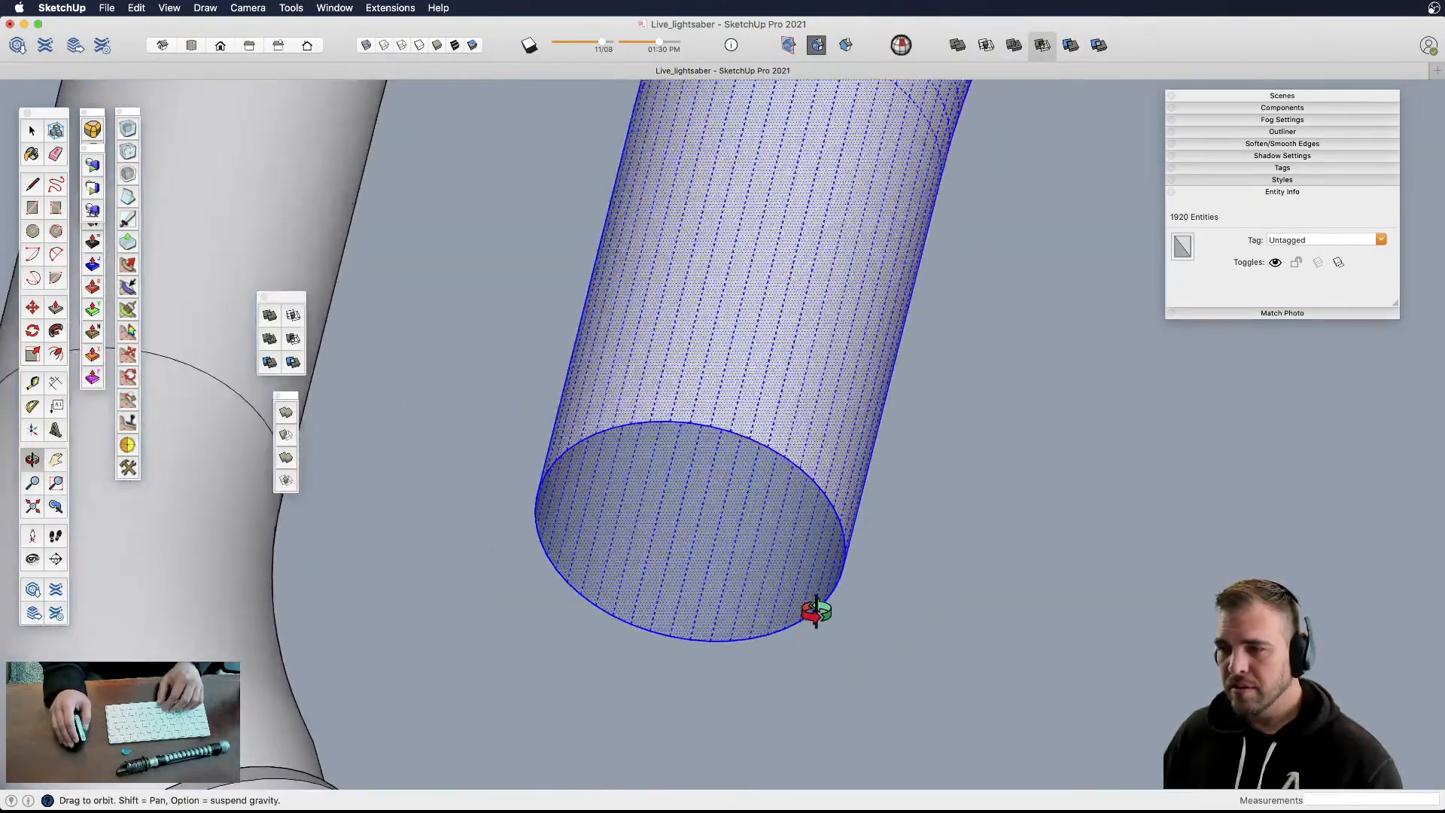
key(l)
click(750, 438)
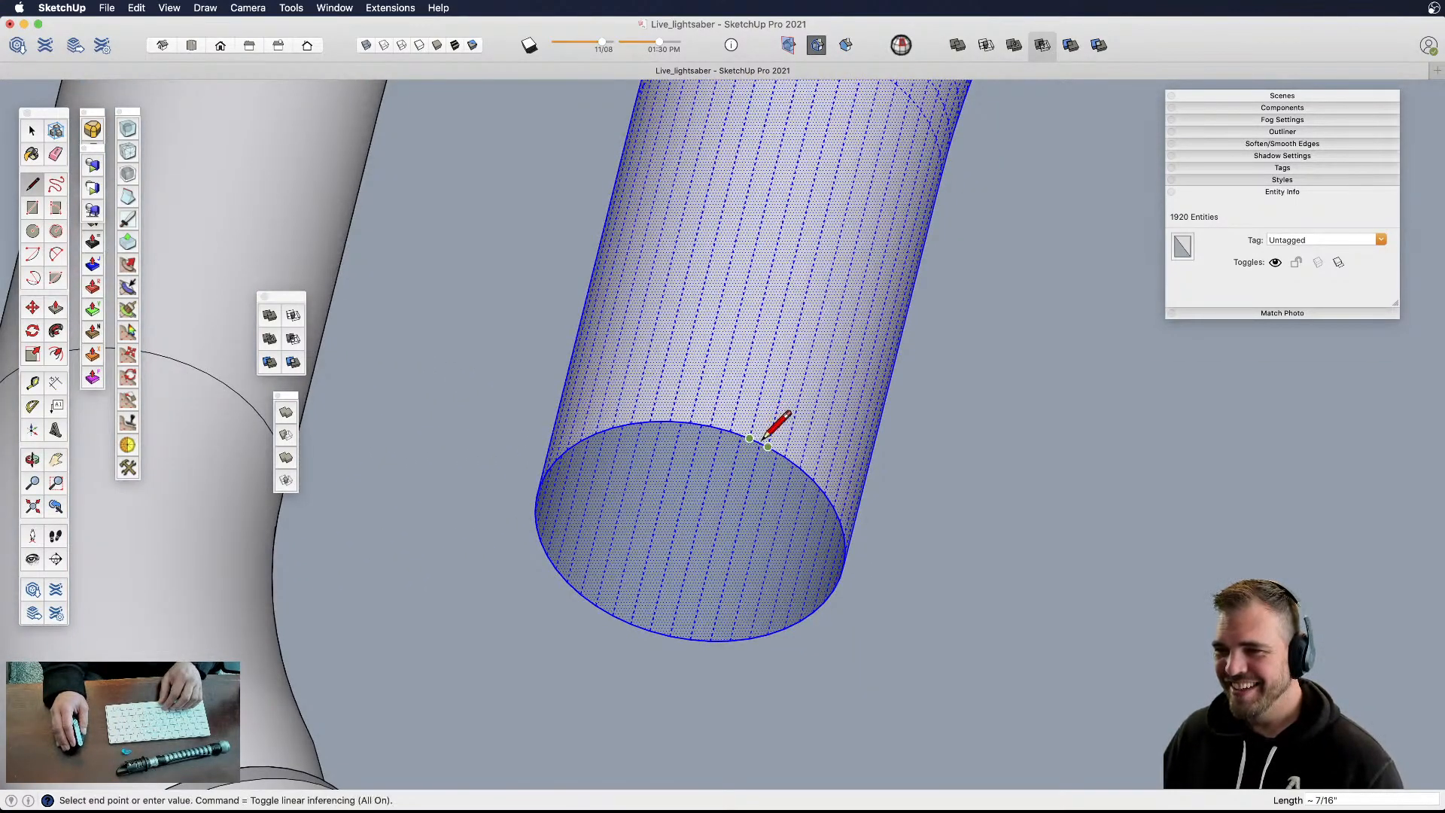
click(768, 446)
scroll(778, 552, down, 4)
mouse_move(819, 414)
shift+middle_down()
mouse_move(817, 467)
mouse_move(487, 517)
mouse_move(670, 506)
shift+middle_up()
scroll(831, 532, up, 6)
mouse_move(828, 532)
middle_down()
mouse_move(801, 554)
mouse_move(580, 508)
mouse_move(1316, 549)
middle_up()
click(826, 522)
- Group the capped grip copy and scale it up slightly so that its cross-section is thicker
scroll(828, 523, down, 5)
key(space)
triple_click(787, 534)
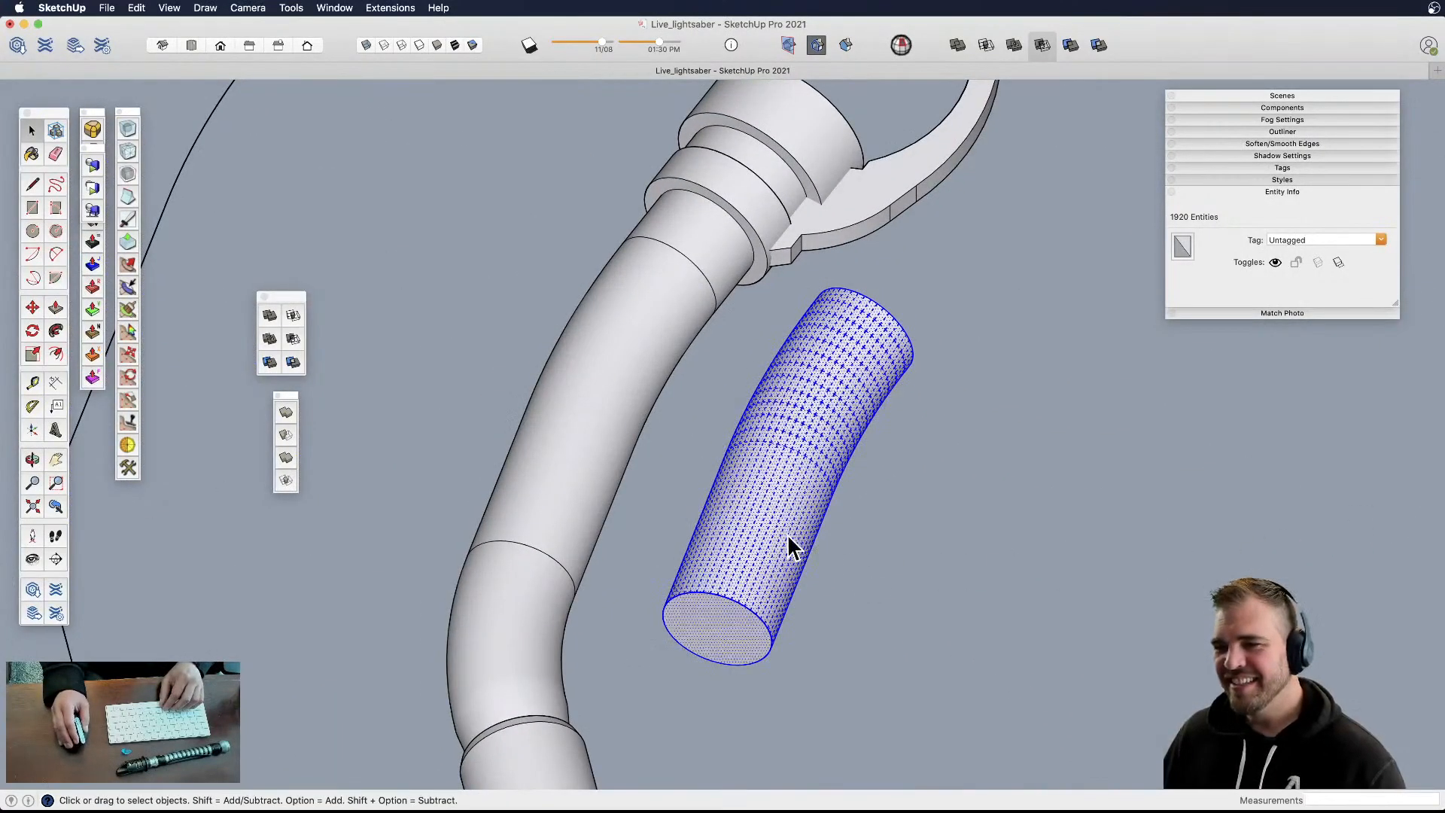
key(g)
key(s)
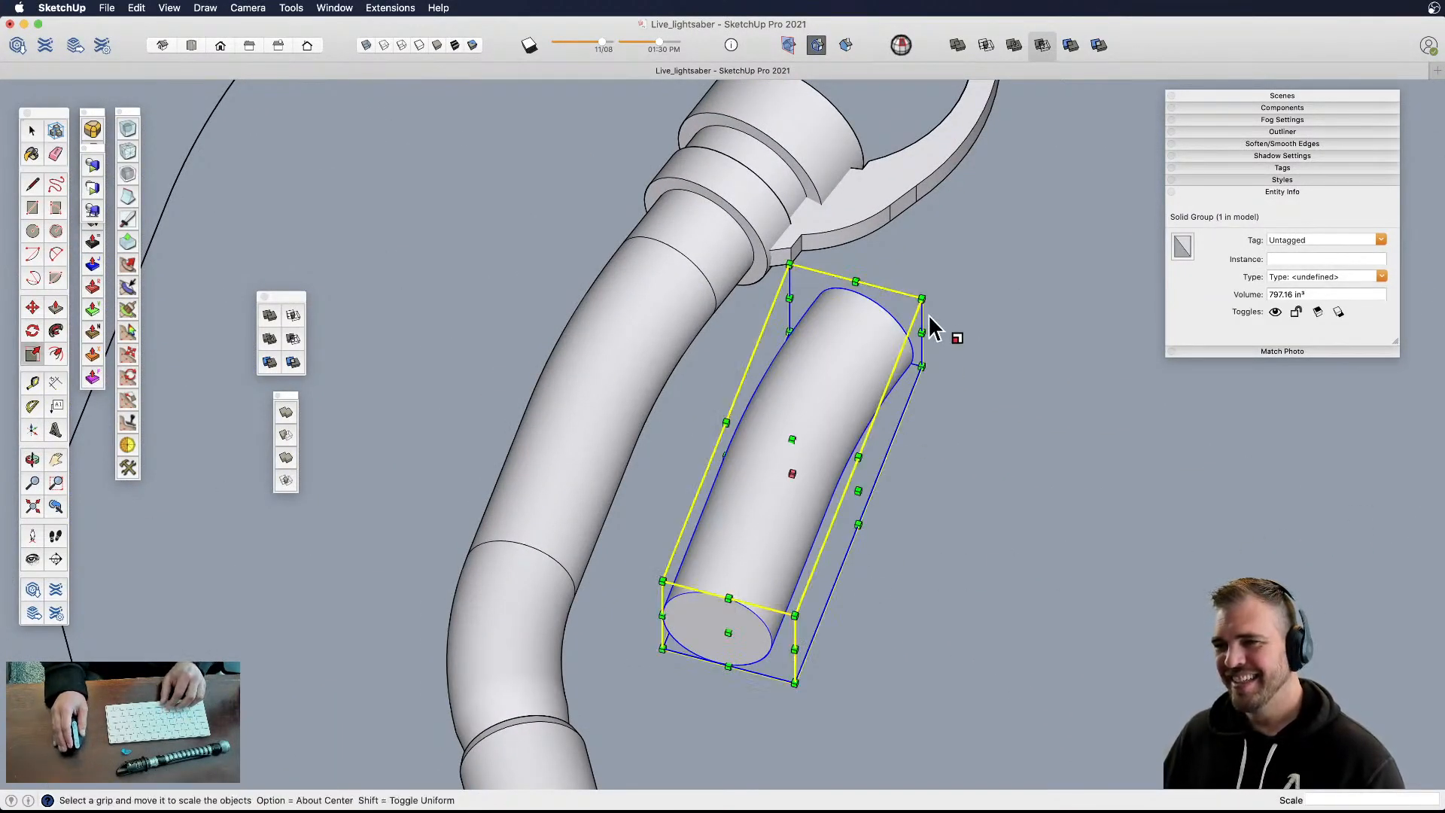
drag(924, 298, 938, 280)
key(h)
- Inside the grip group, offset the lower end face inward and move the inner face out 7/16" to form a bevel
scroll(731, 639, up, 3)
key(space)
double_click(732, 639)
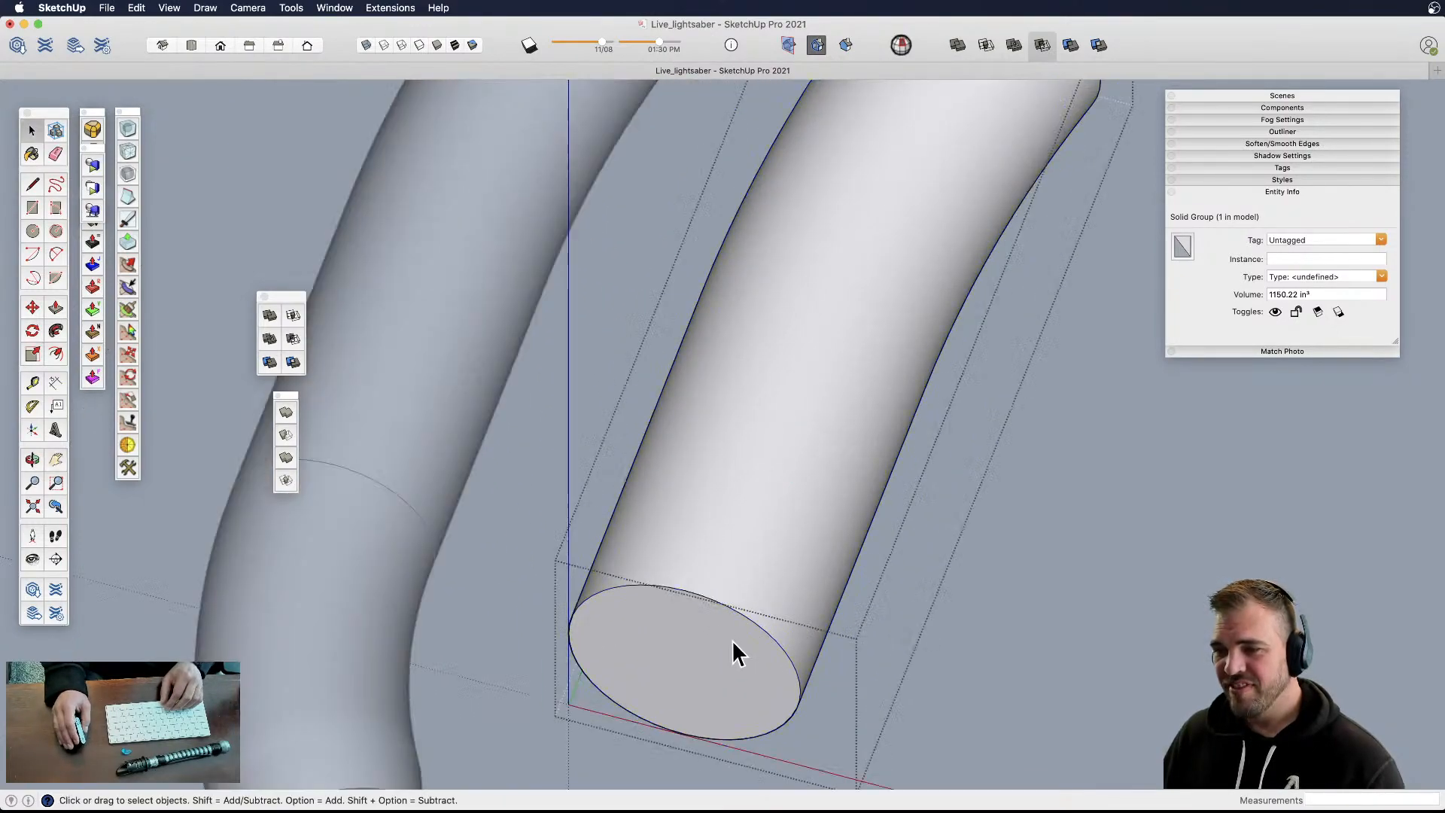
shift+middle_drag(732, 638, 803, 474)
click(803, 474)
scroll(826, 432, up, 3)
key(f)
click(824, 450)
click(820, 453)
key(h)
key(m)
click(729, 509)
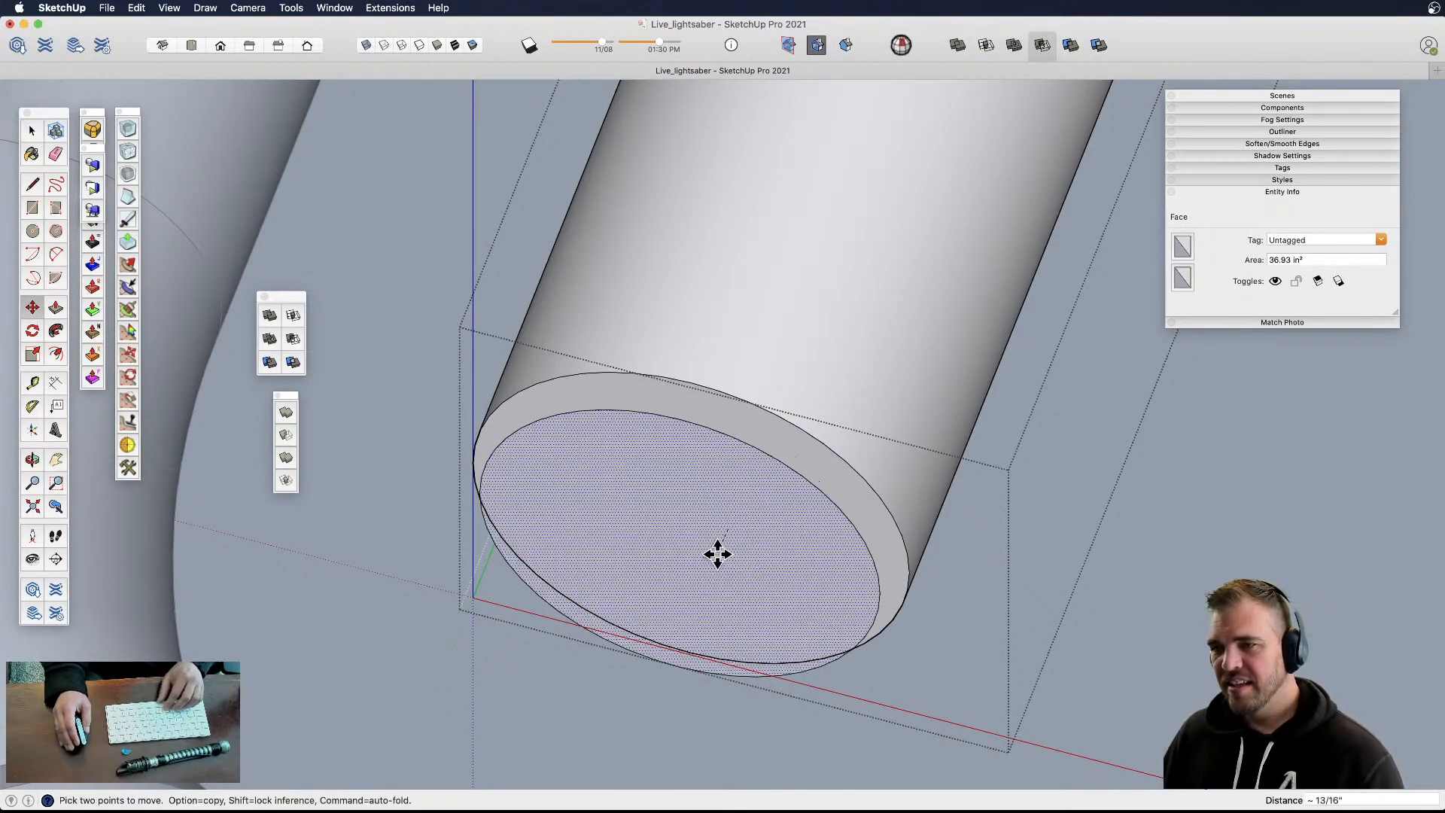
key(super)
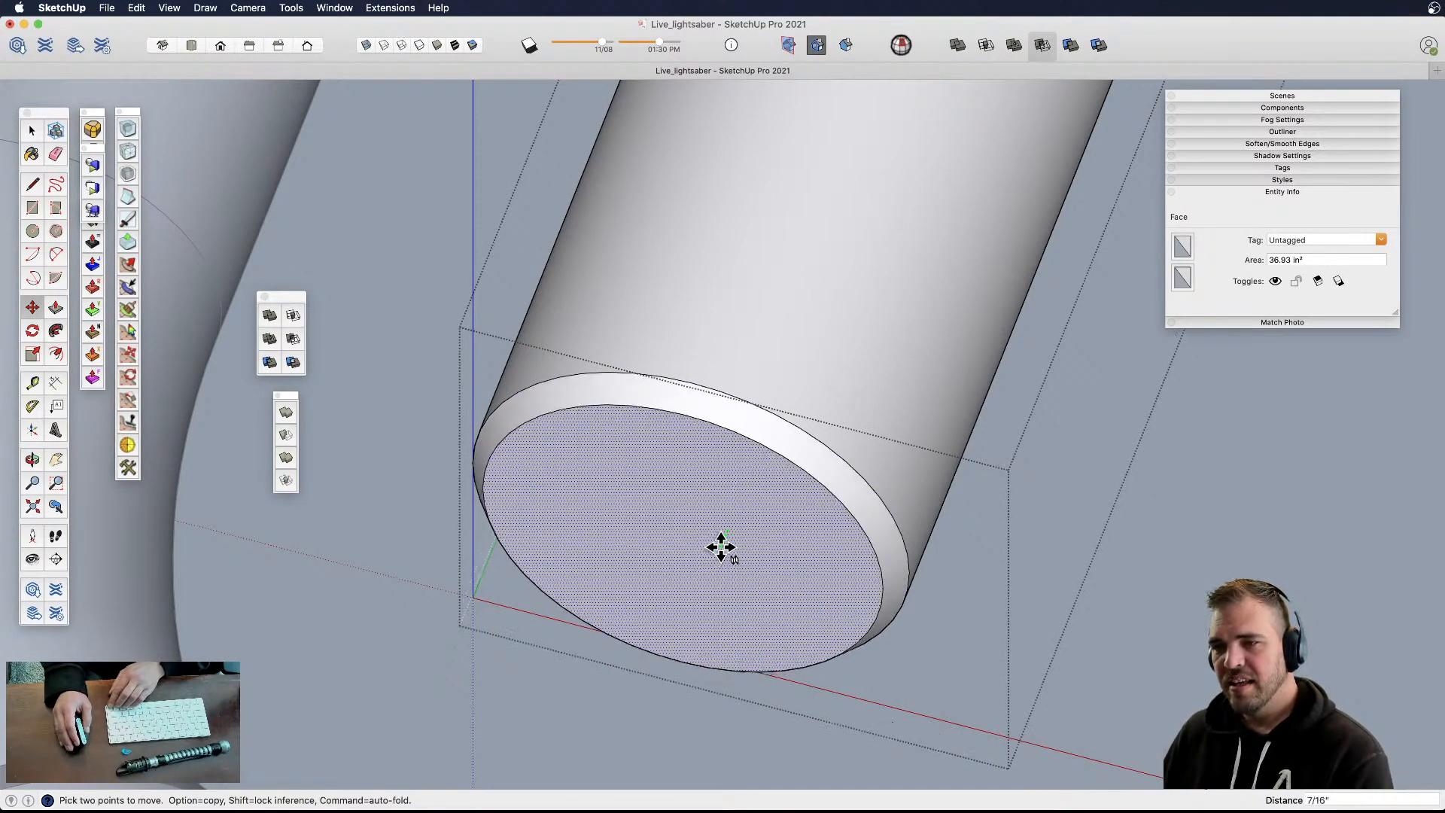
- Align the drawing axes to the grip's opposite end face
middle_drag(715, 549, 572, 429)
scroll(735, 445, up, 5)
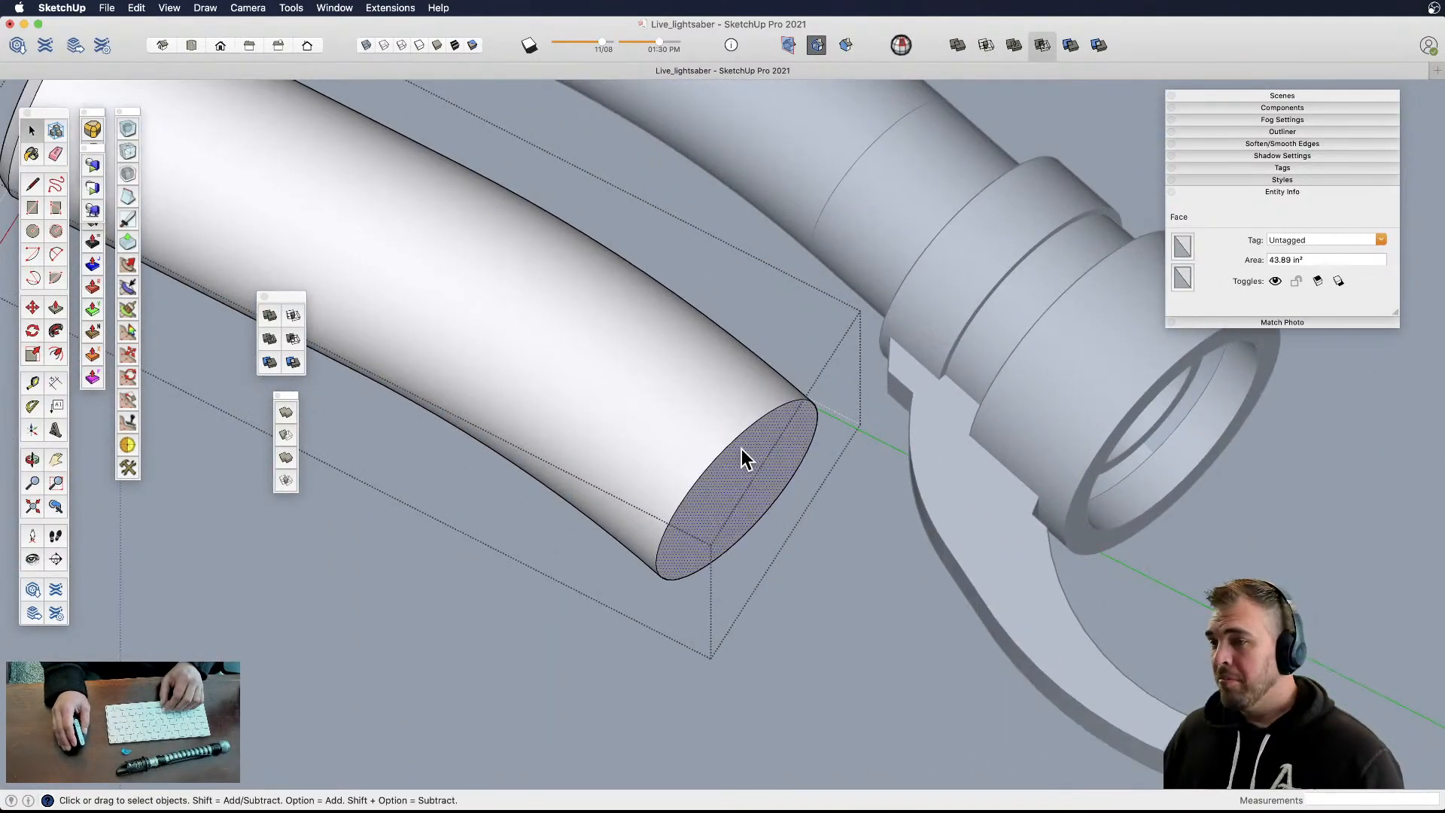
right_click(742, 449)
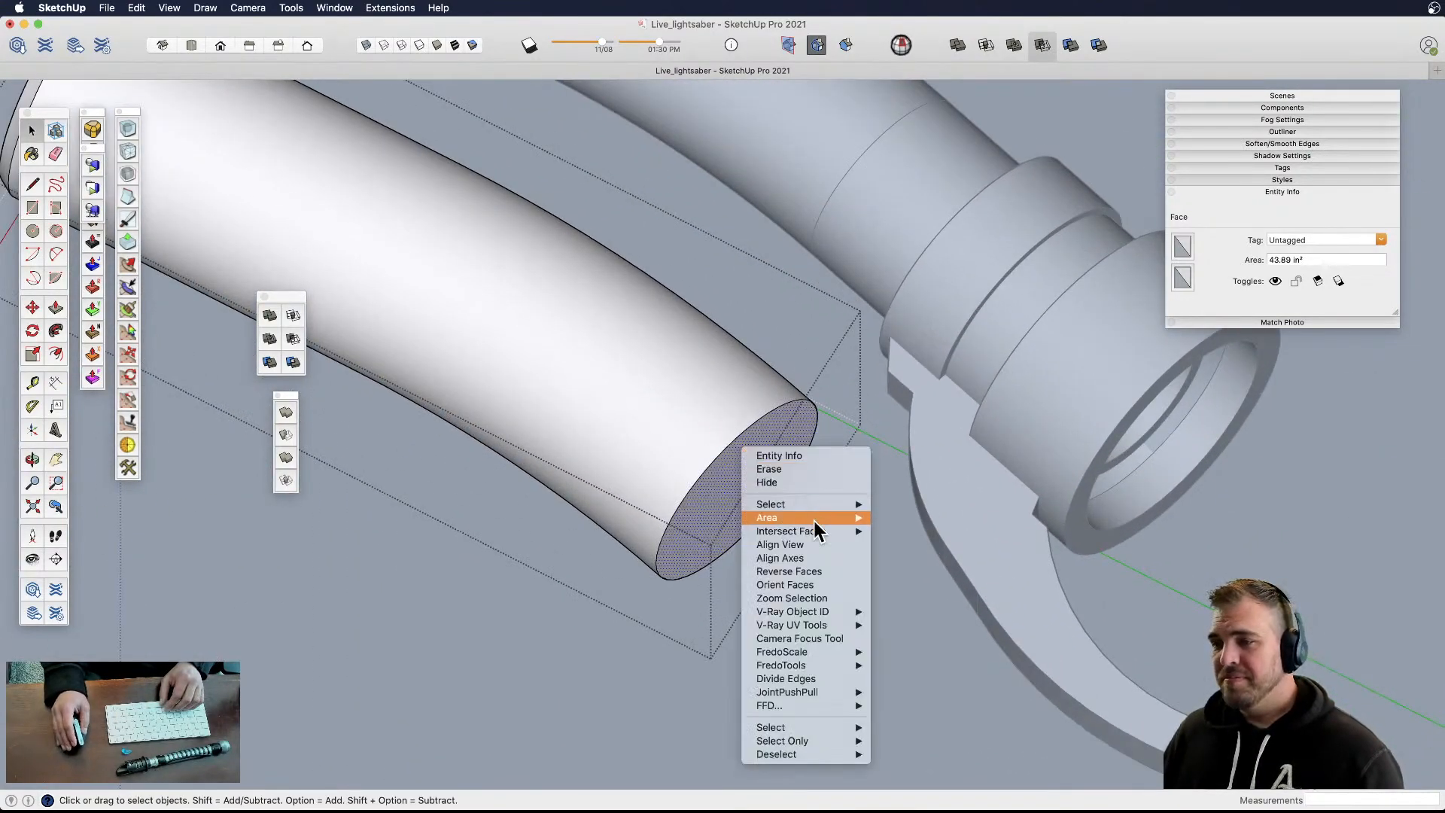
click(810, 559)
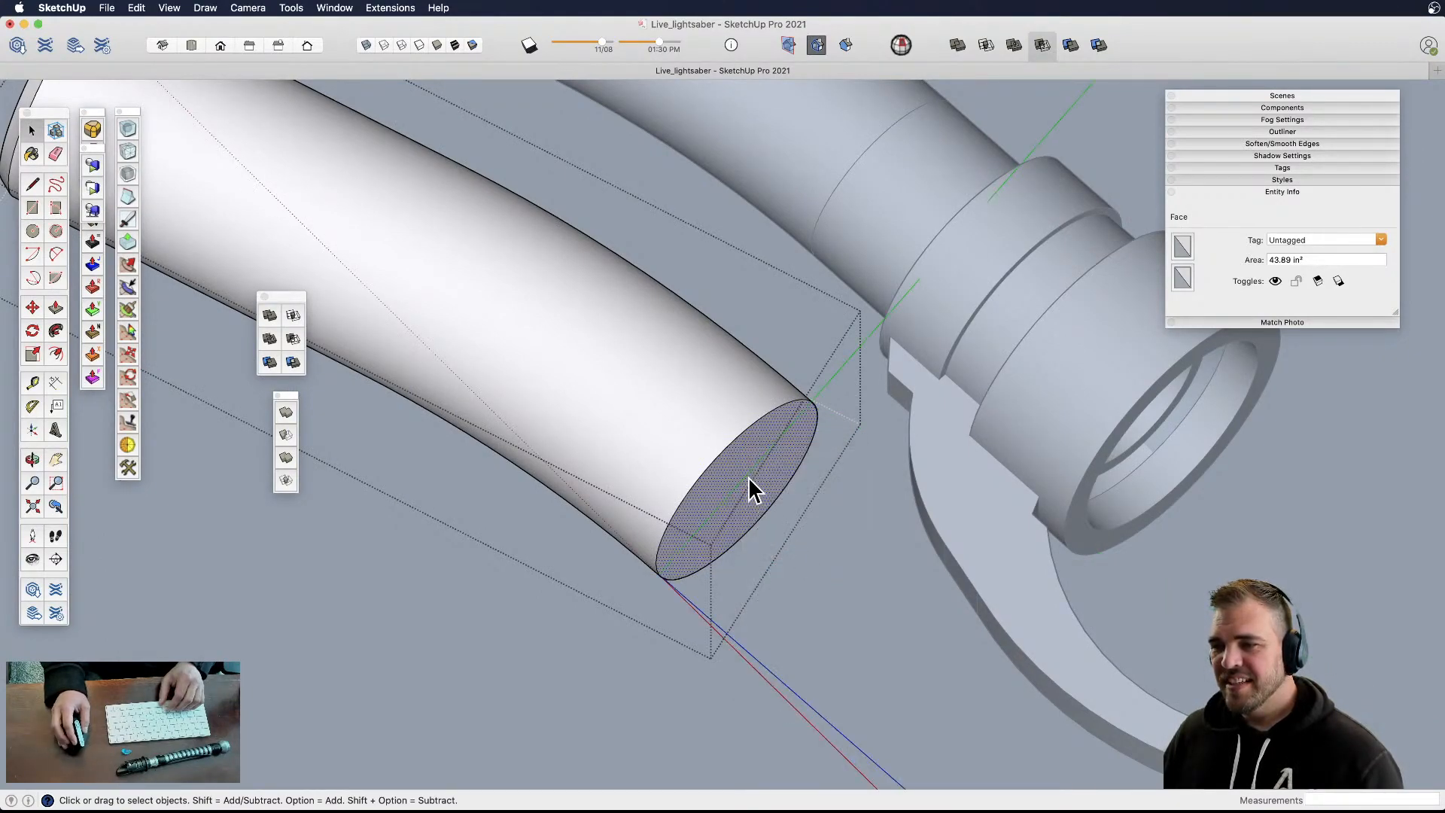
- Offset the grip's upper end face inward and move the inner face outward 3/8" to bevel that end
scroll(750, 489, up, 3)
middle_drag(751, 482, 775, 413)
key(f)
click(833, 323)
click(840, 301)
key(space)
click(783, 387)
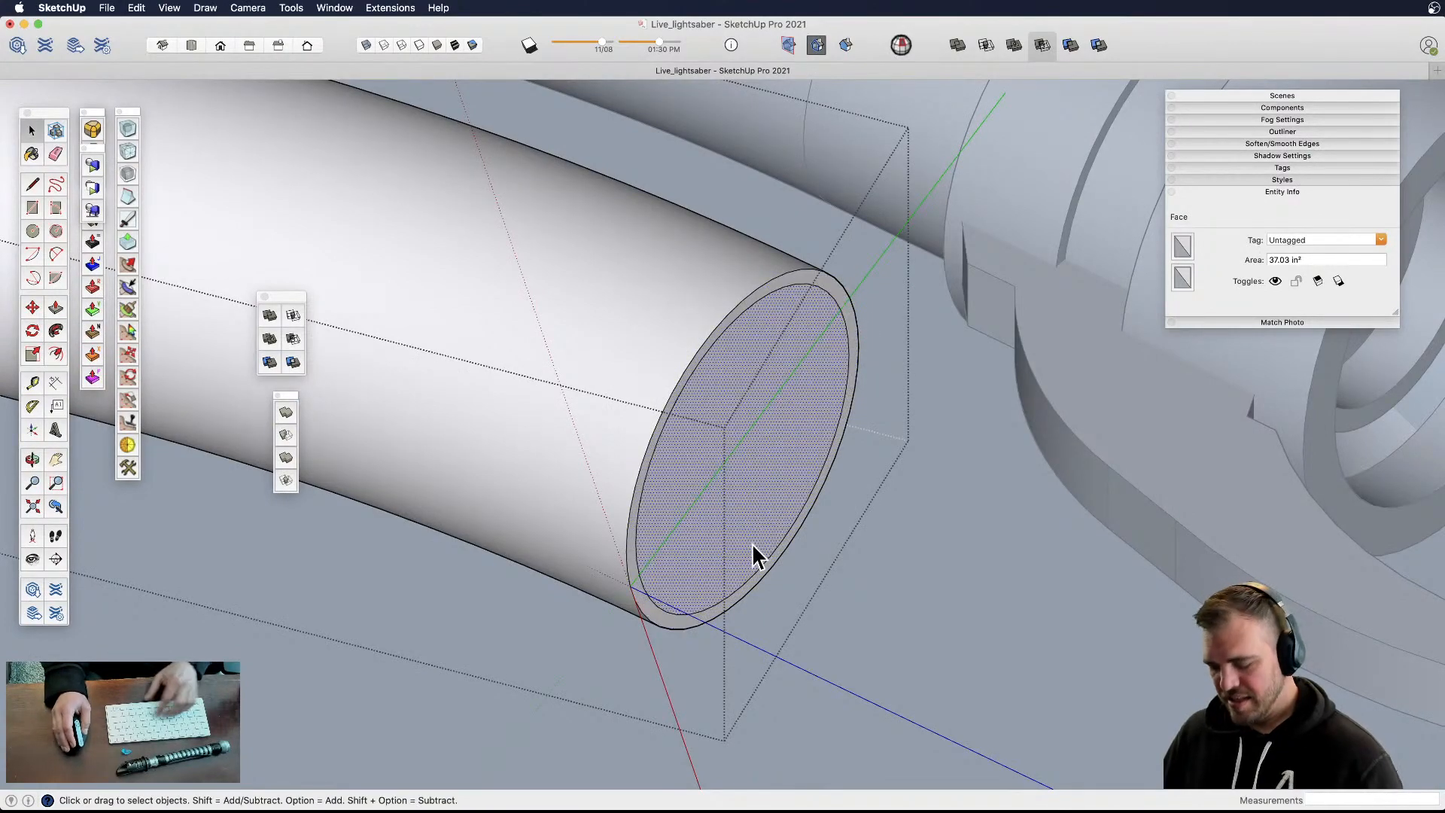
key(m)
click(734, 508)
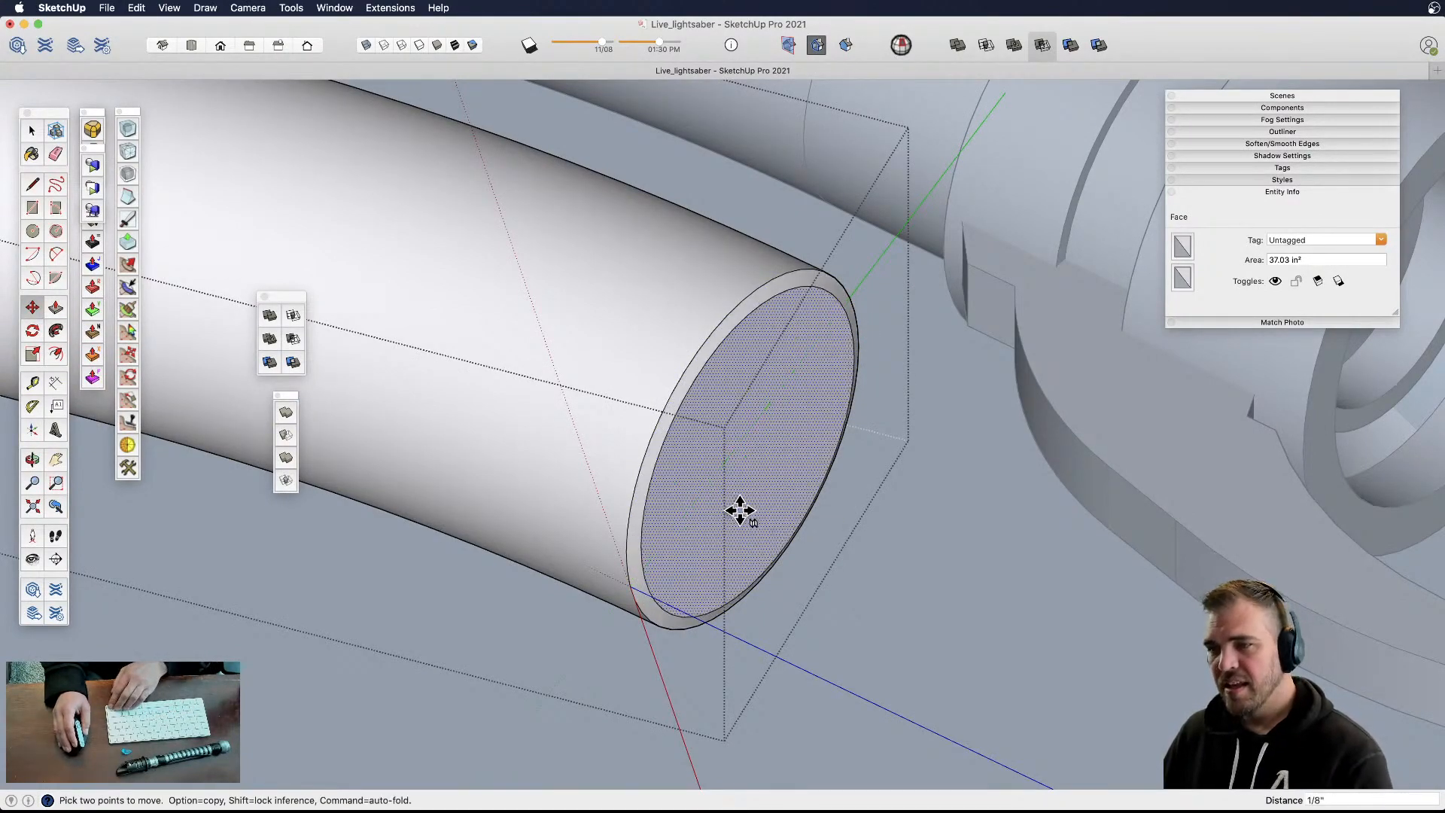
click(749, 514)
scroll(774, 573, down, 6)
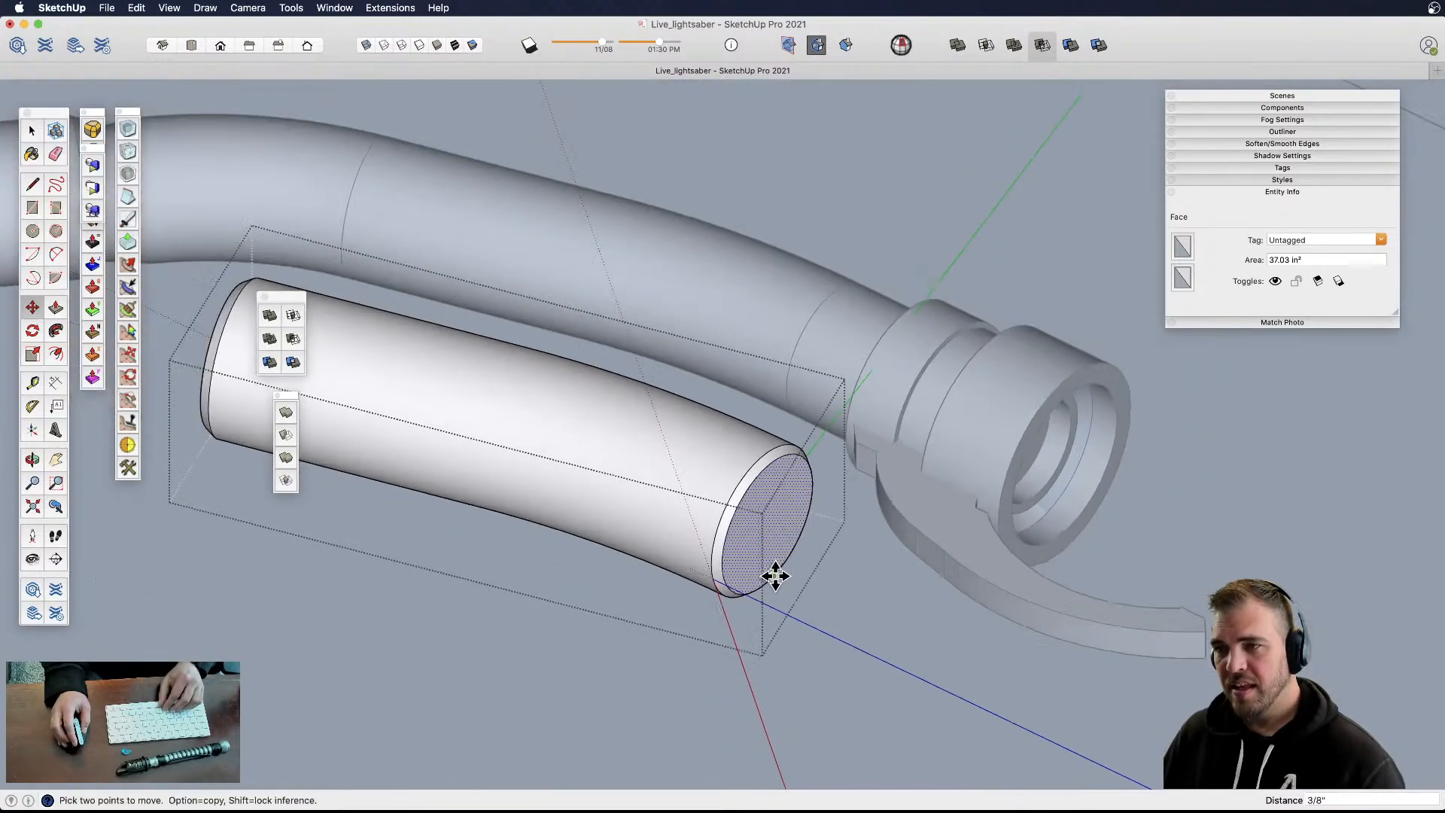
- Close the grip group and move it 10" along the red axis back onto the curved handle
key(space)
click(698, 640)
middle_drag(619, 551, 1039, 576)
click(752, 546)
key(m)
click(815, 572)
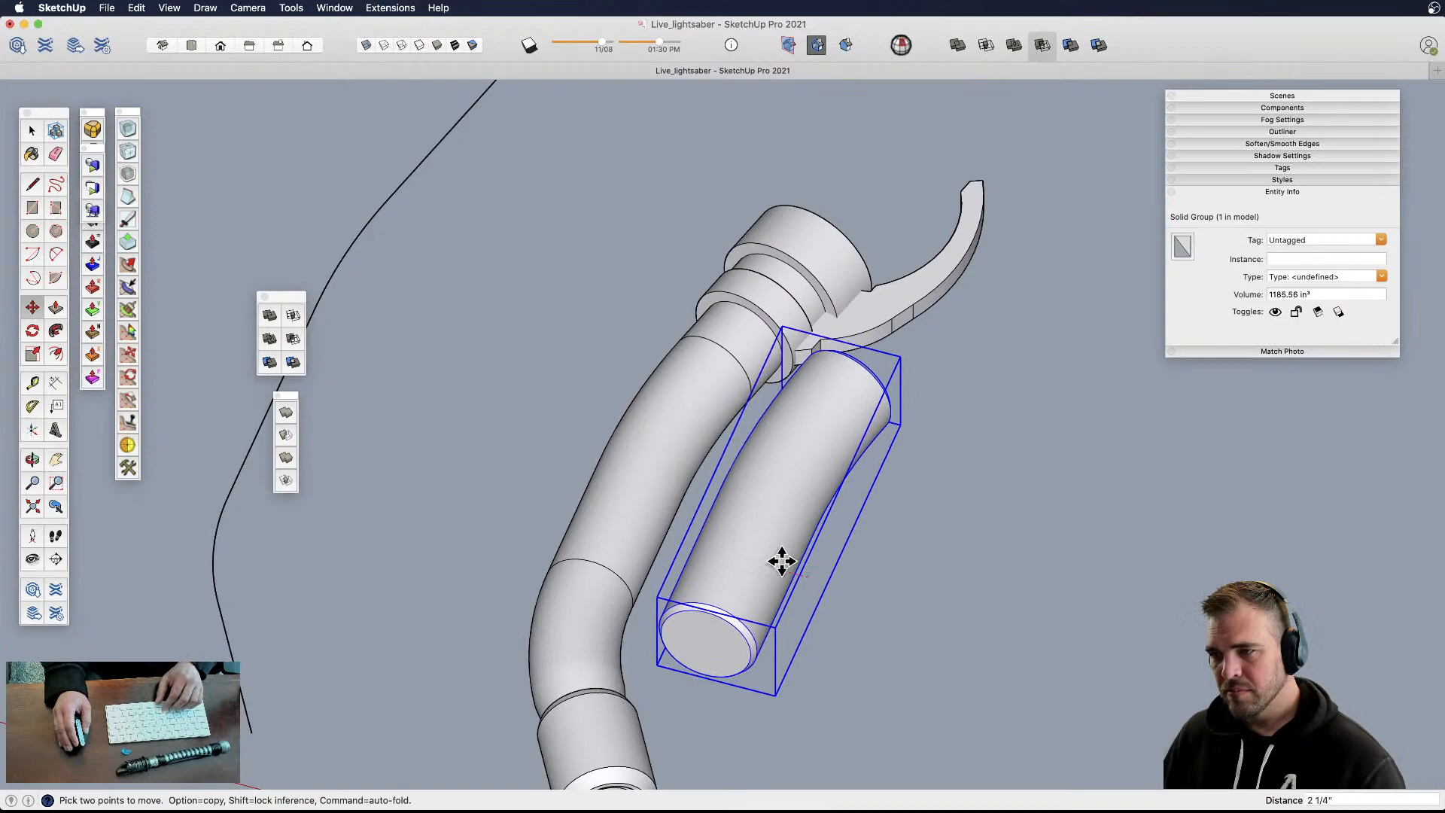
text(10)
key(Return)
key(space)
click(770, 573)
- Nudge the grip sleeve 3/16" along the red axis to center it around the handle
shift+middle_drag(676, 542, 966, 506)
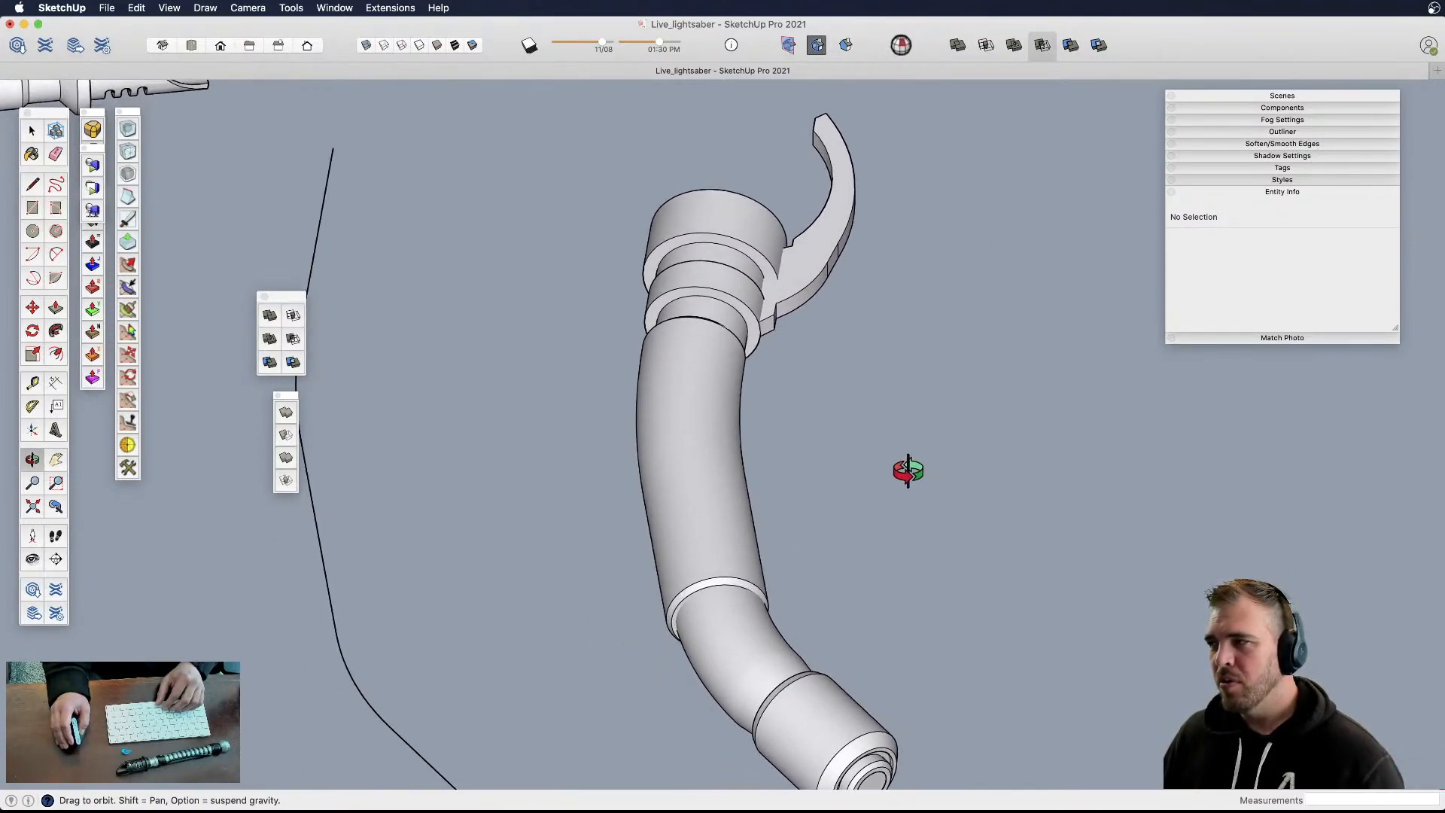
scroll(803, 561, up, 5)
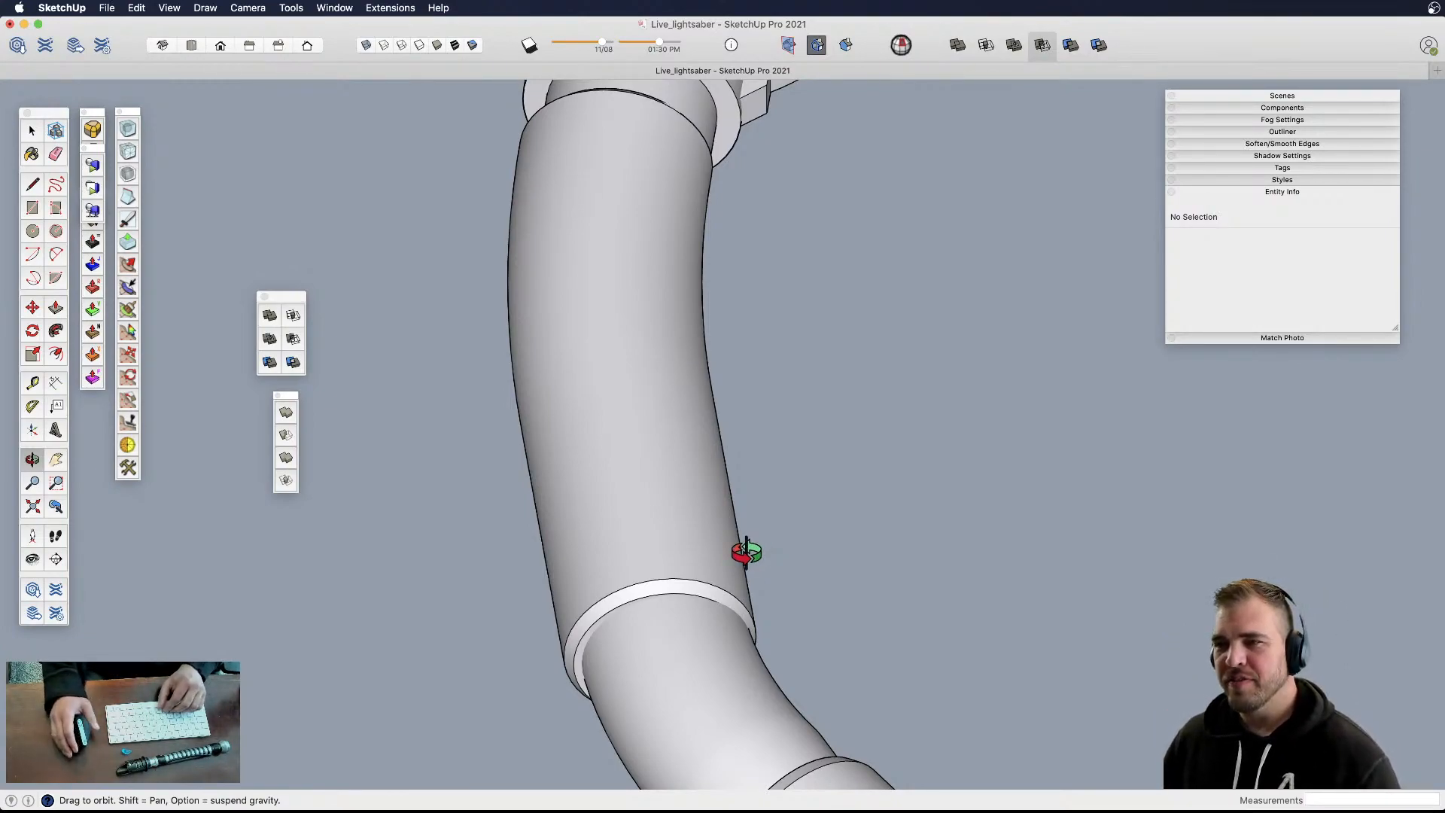
key(space)
click(681, 578)
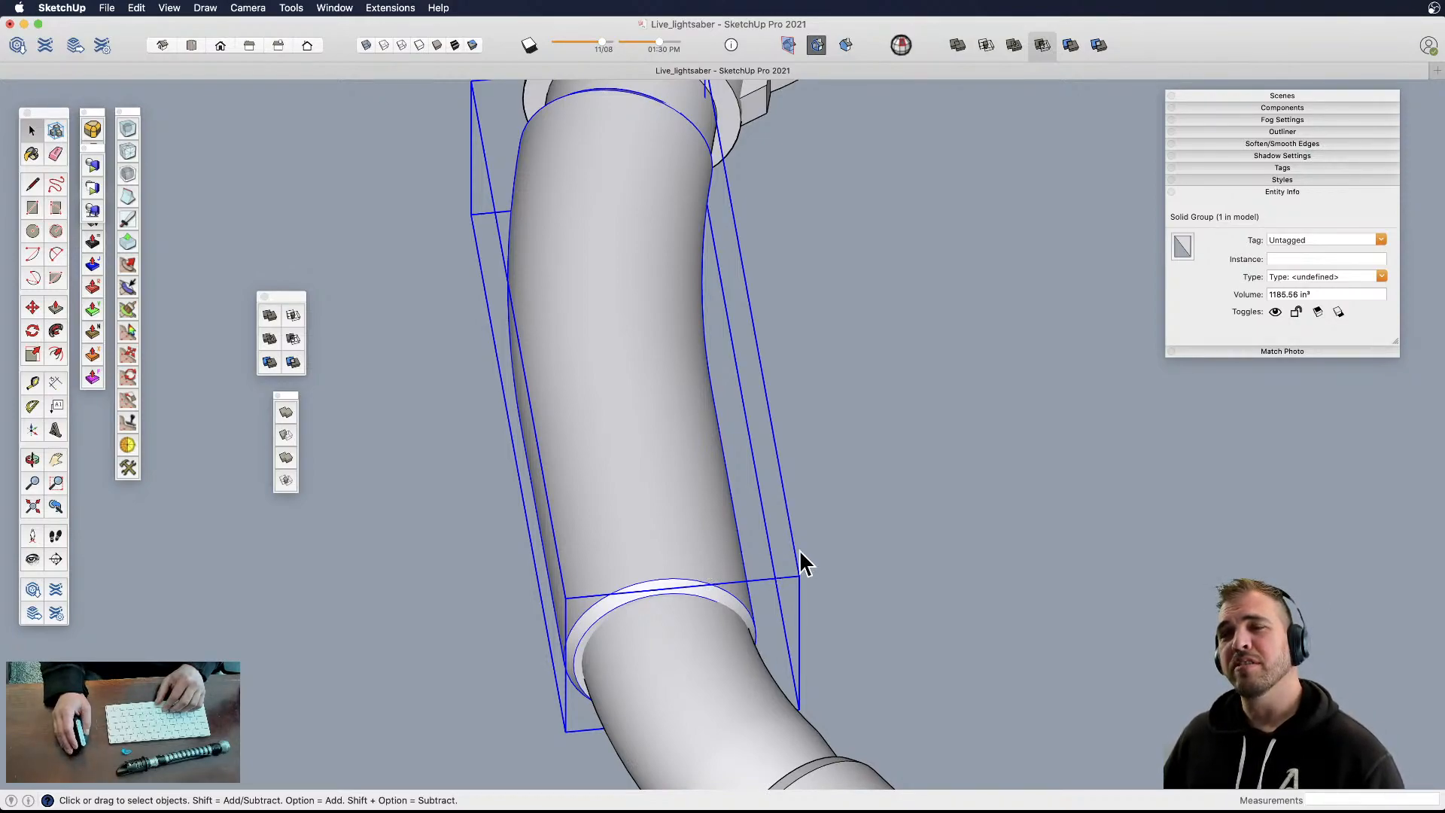
scroll(724, 563, up, 5)
shift+middle_drag(715, 572, 820, 448)
key(m)
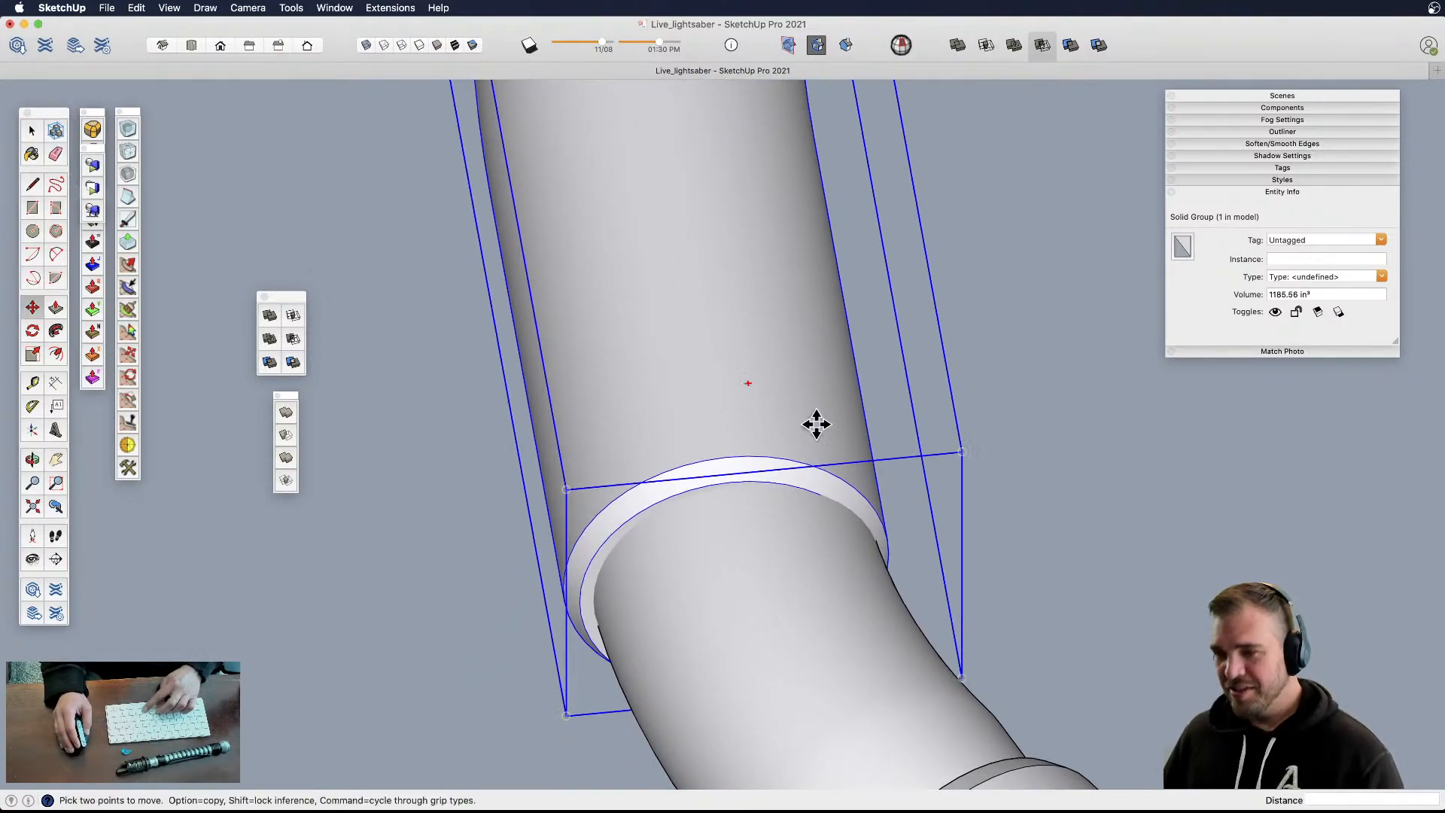
click(816, 422)
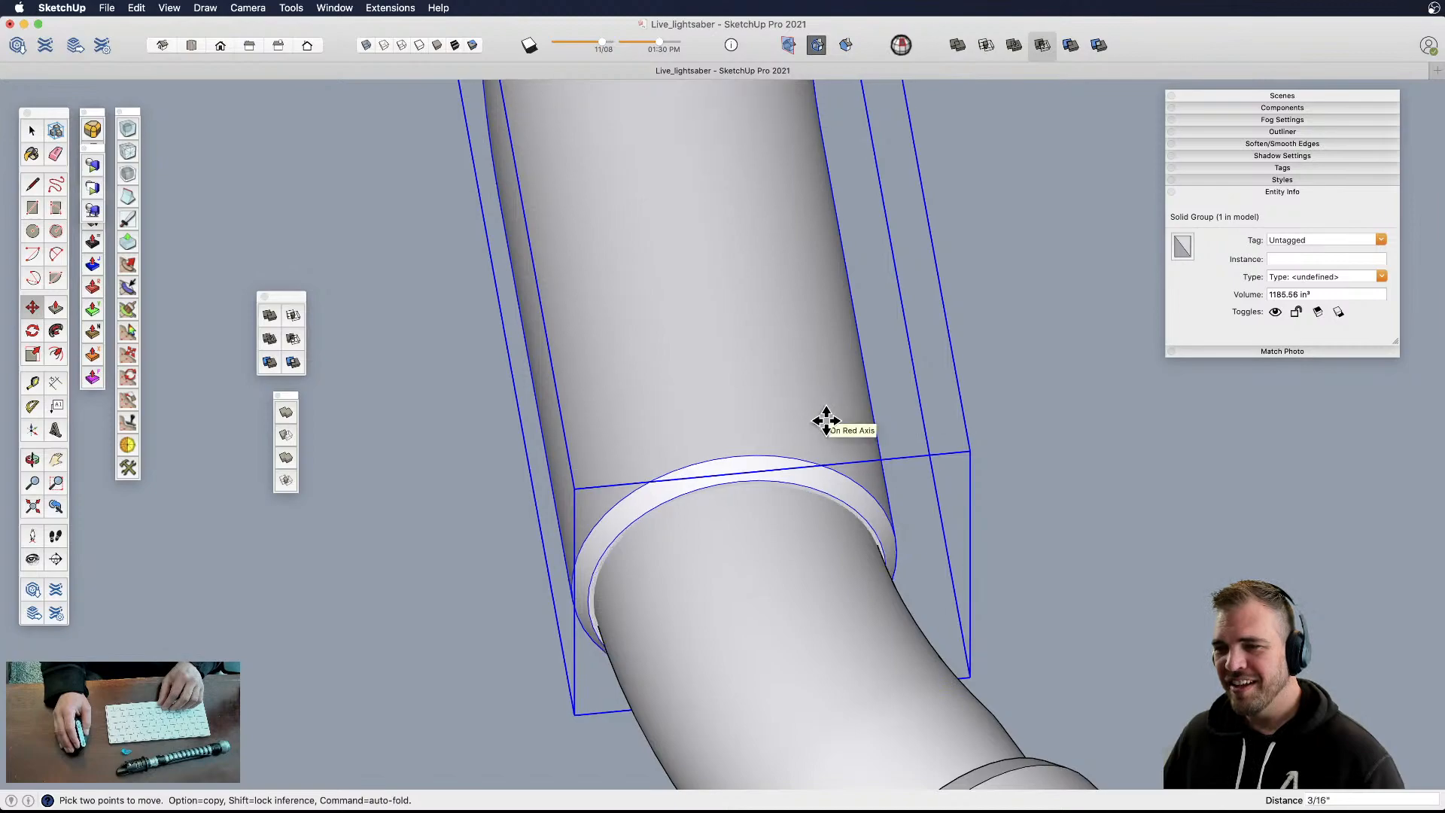
scroll(828, 567, down, 3)
middle_drag(829, 568, 824, 466)
scroll(874, 472, down, 3)
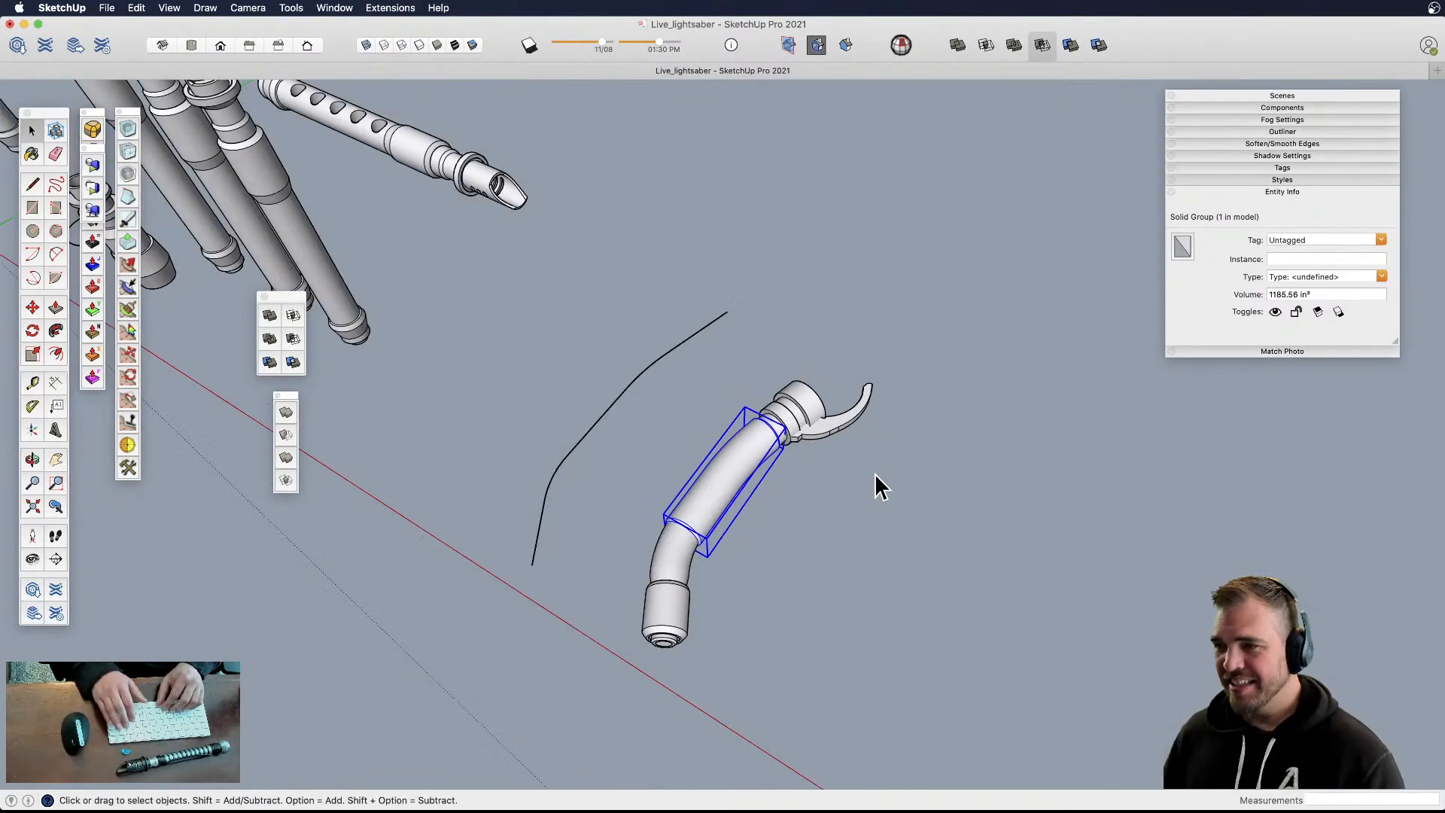
- Align the drawing axes to the flat rim face at the emitter's open end
click(814, 519)
scroll(802, 426, up, 2)
scroll(802, 426, up, 3)
middle_drag(802, 426, 646, 470)
click(646, 470)
scroll(647, 470, up, 3)
click(729, 468)
key(s)
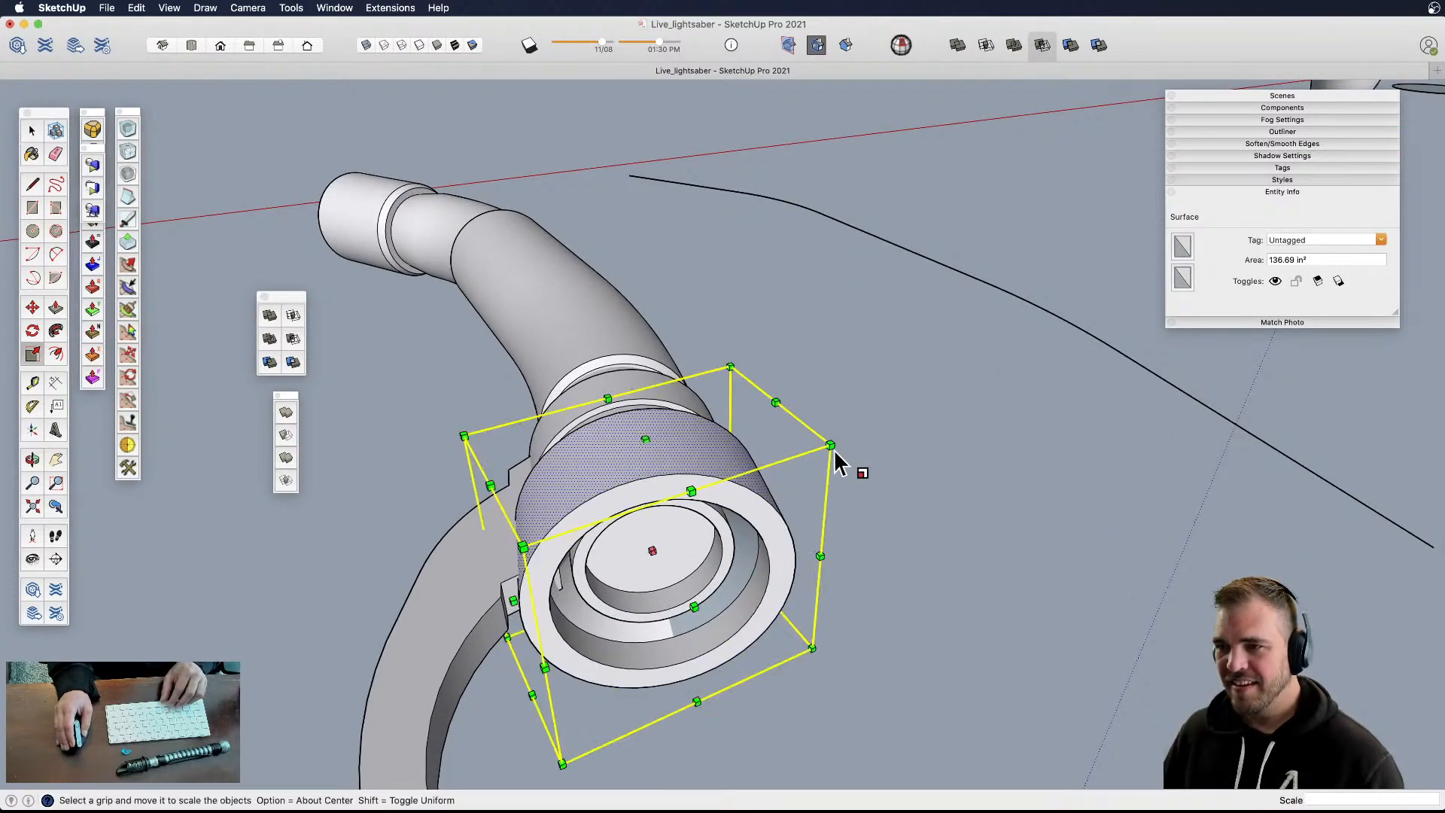
key(space)
click(697, 484)
right_click(698, 483)
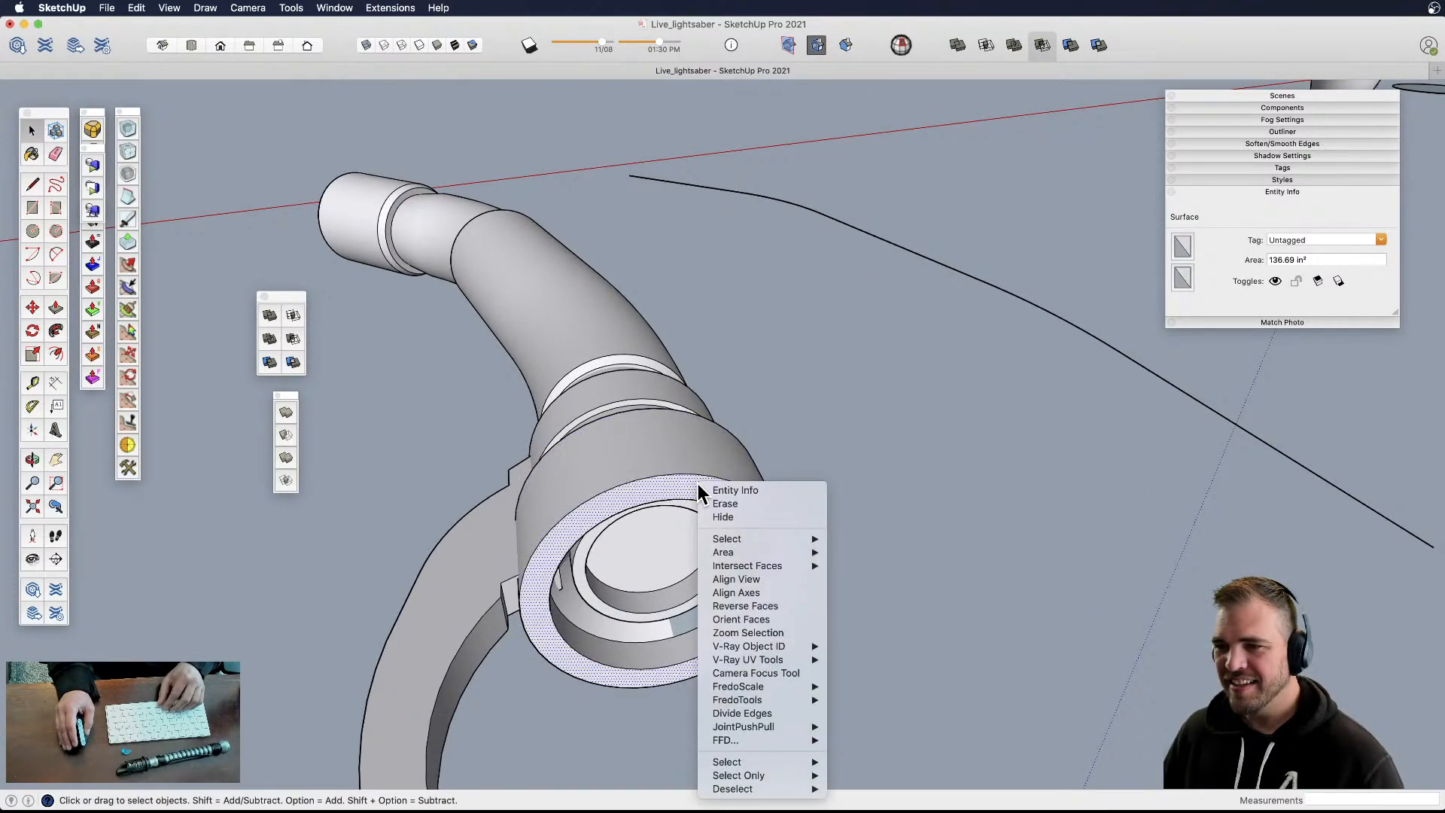
click(757, 593)
- Scale the emitter's outermost cylindrical surface down slightly to reduce its diameter
click(724, 450)
key(s)
drag(834, 576, 824, 580)
key(space)
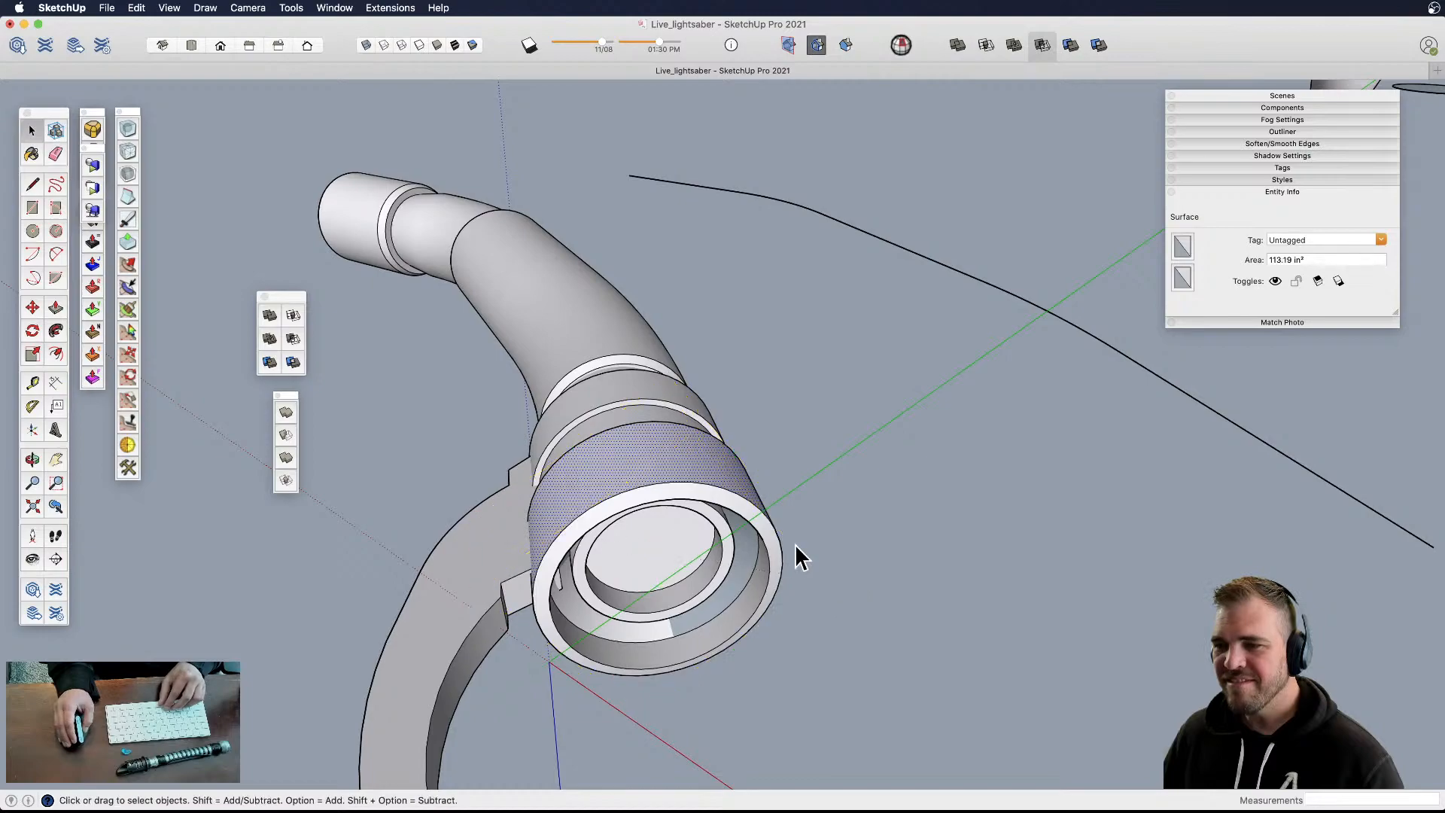
- Move the emitter's end rim face outward along the handle's direction to lengthen the emitter
click(764, 527)
middle_drag(561, 497, 1016, 587)
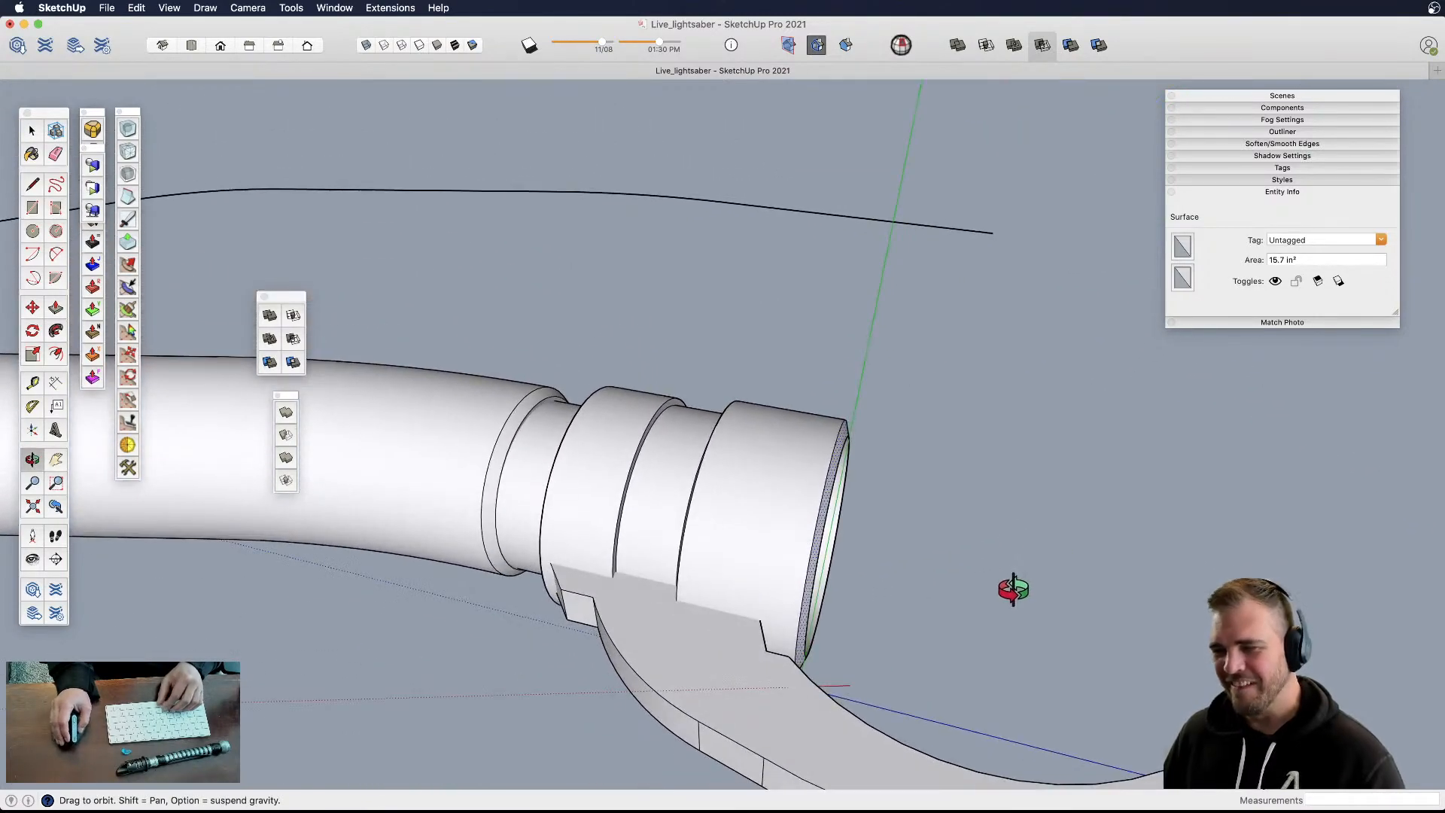
key(m)
click(879, 502)
click(926, 516)
key(space)
- Move the ring edge at the collar's base 1 1/16" along the blue axis toward the grip to taper the collar
scroll(925, 519, down, 5)
shift+middle_drag(813, 529, 662, 510)
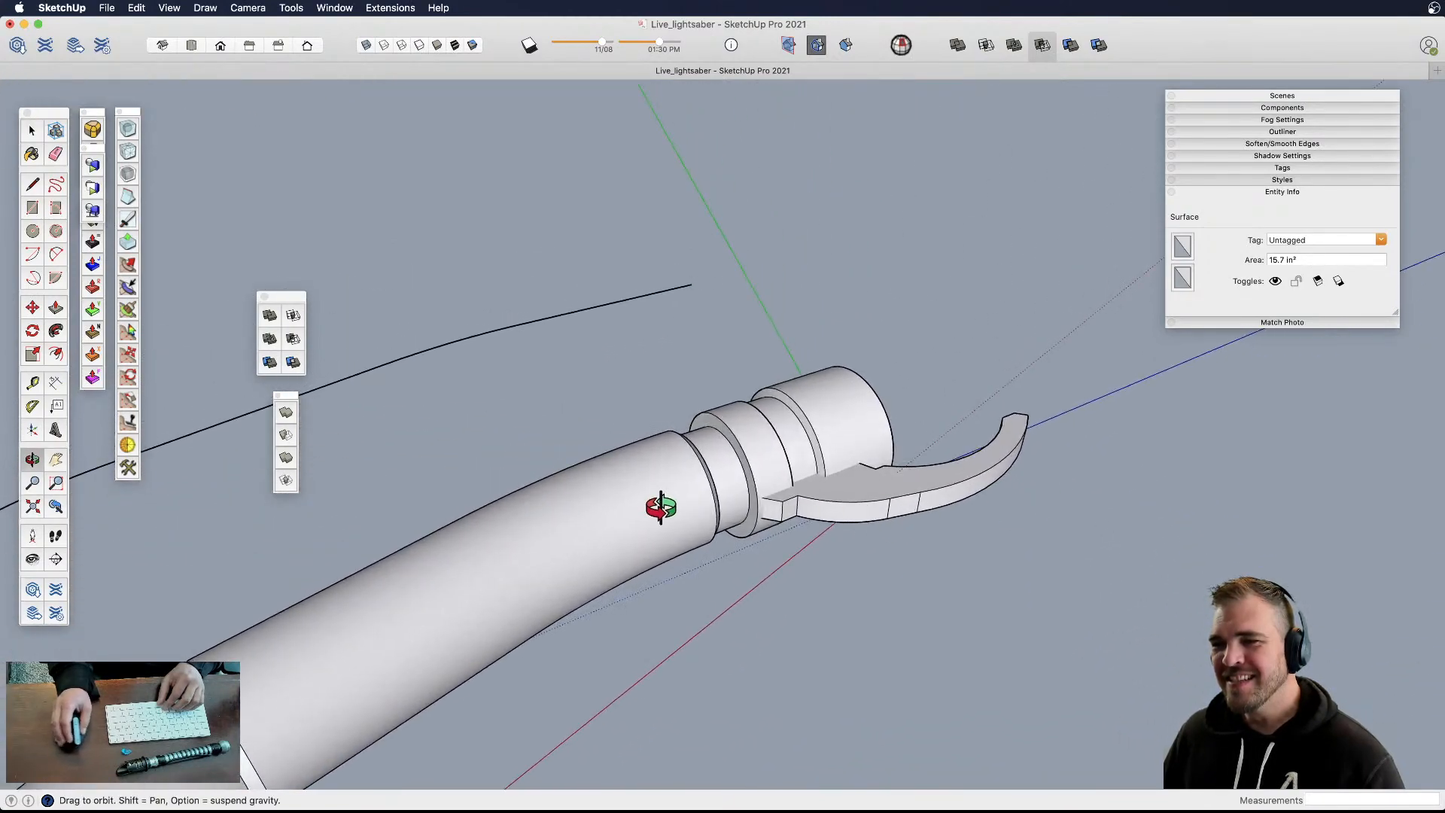
scroll(734, 470, up, 5)
click(741, 452)
scroll(739, 452, up, 2)
key(m)
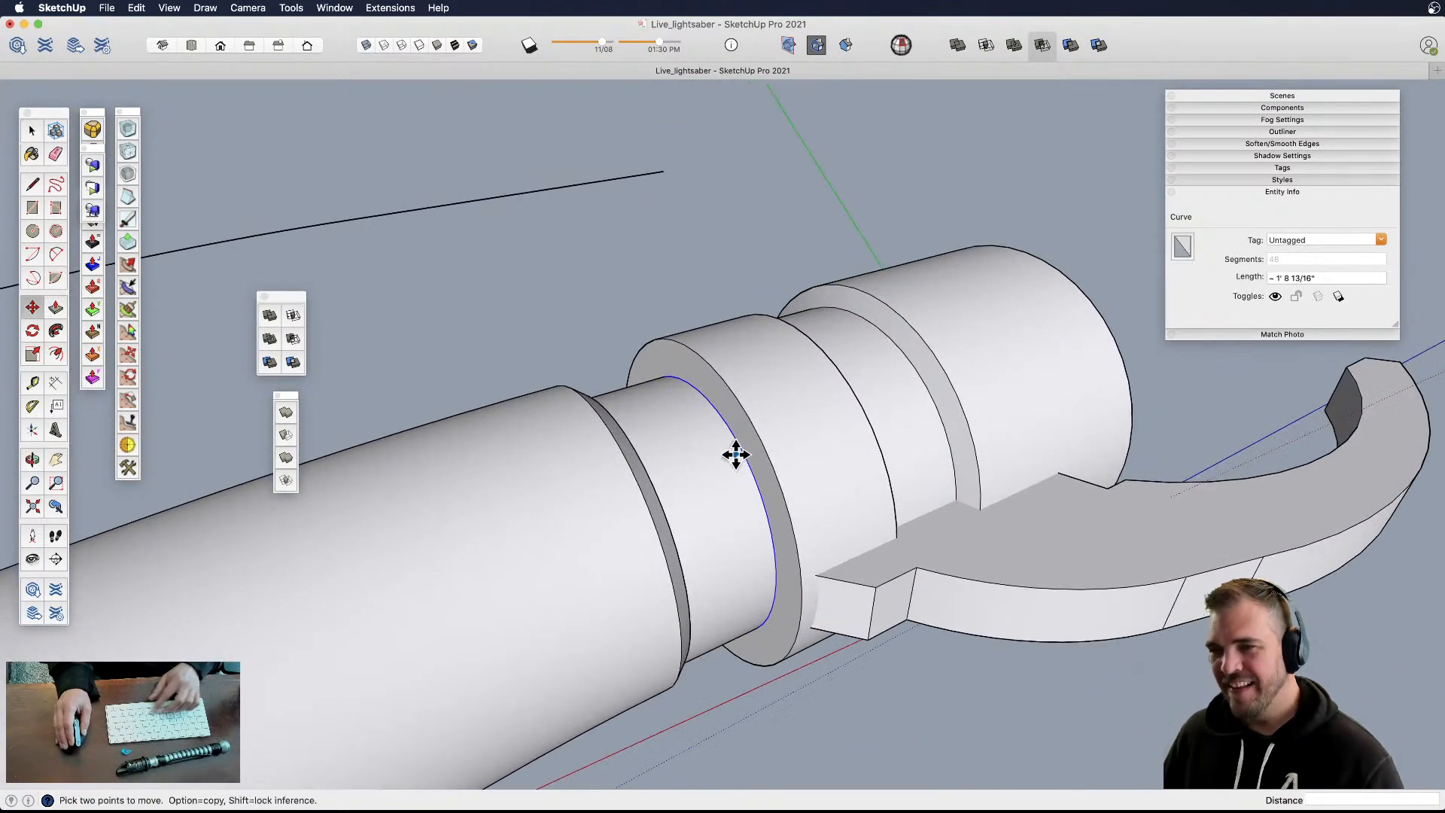
click(739, 446)
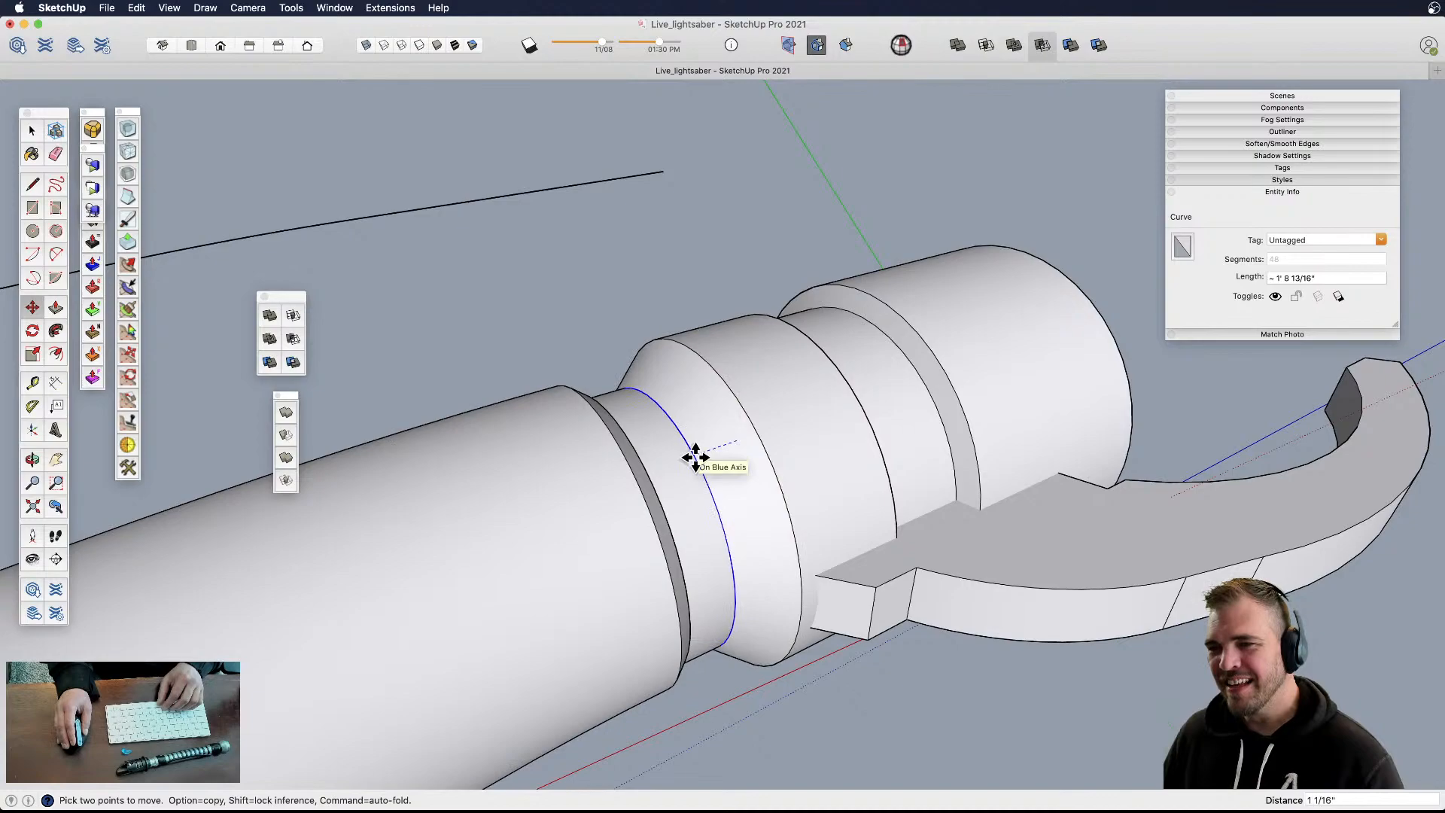
click(696, 458)
- Clear the selection and reset the drawing axes to their default position
scroll(694, 466, down, 6)
shift+middle_drag(693, 468, 811, 359)
key(space)
click(746, 557)
right_click(815, 323)
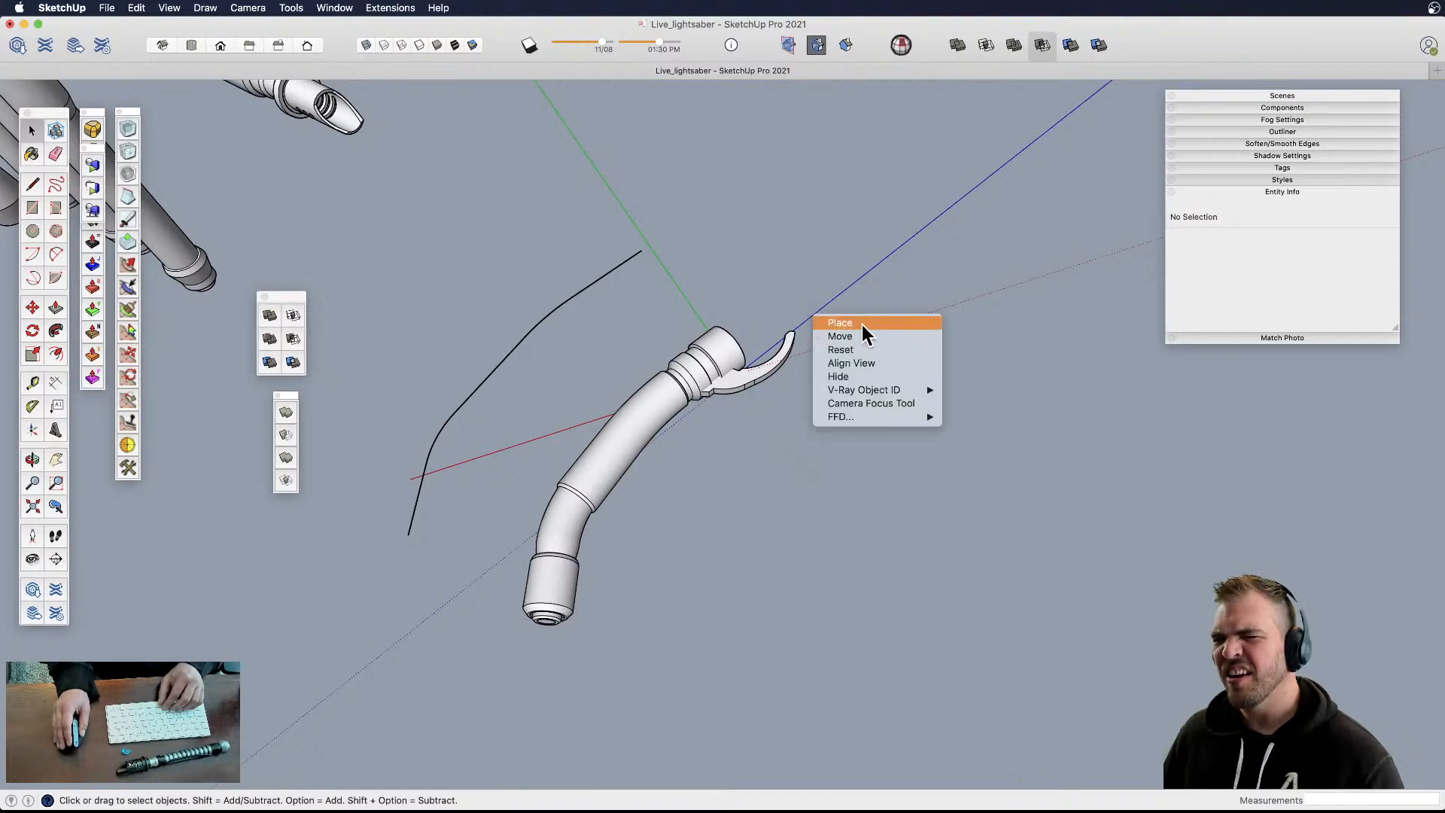
click(859, 348)
- Delete the loose path curve beside the curved handle and select all of the handle's parts
middle_drag(532, 413, 644, 607)
key(Delete)
drag(620, 396, 800, 666)
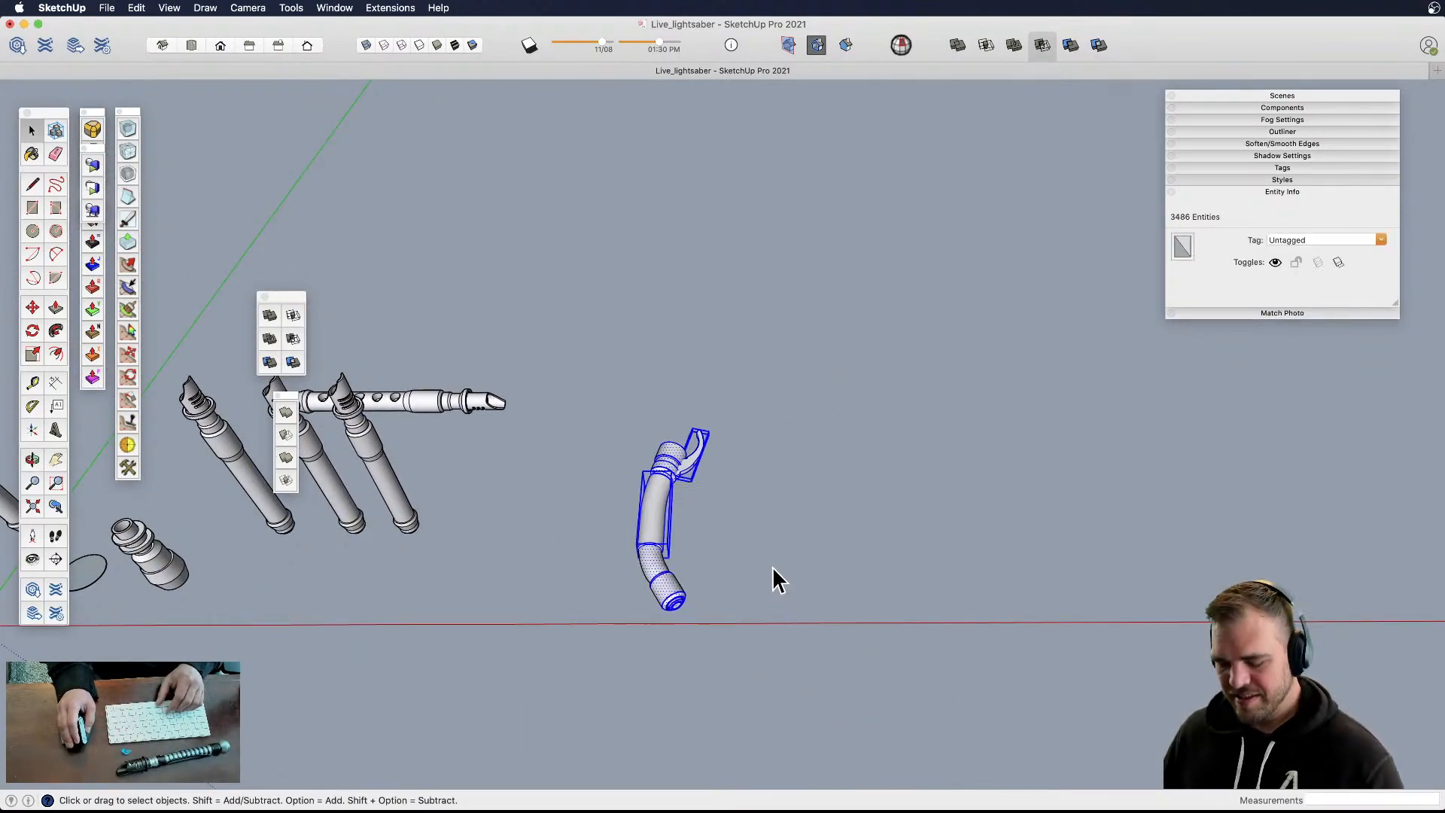
click(716, 557)
middle_drag(716, 557, 429, 426)
scroll(714, 557, up, 5)
middle_drag(714, 557, 707, 616)
drag(707, 616, 855, 295)
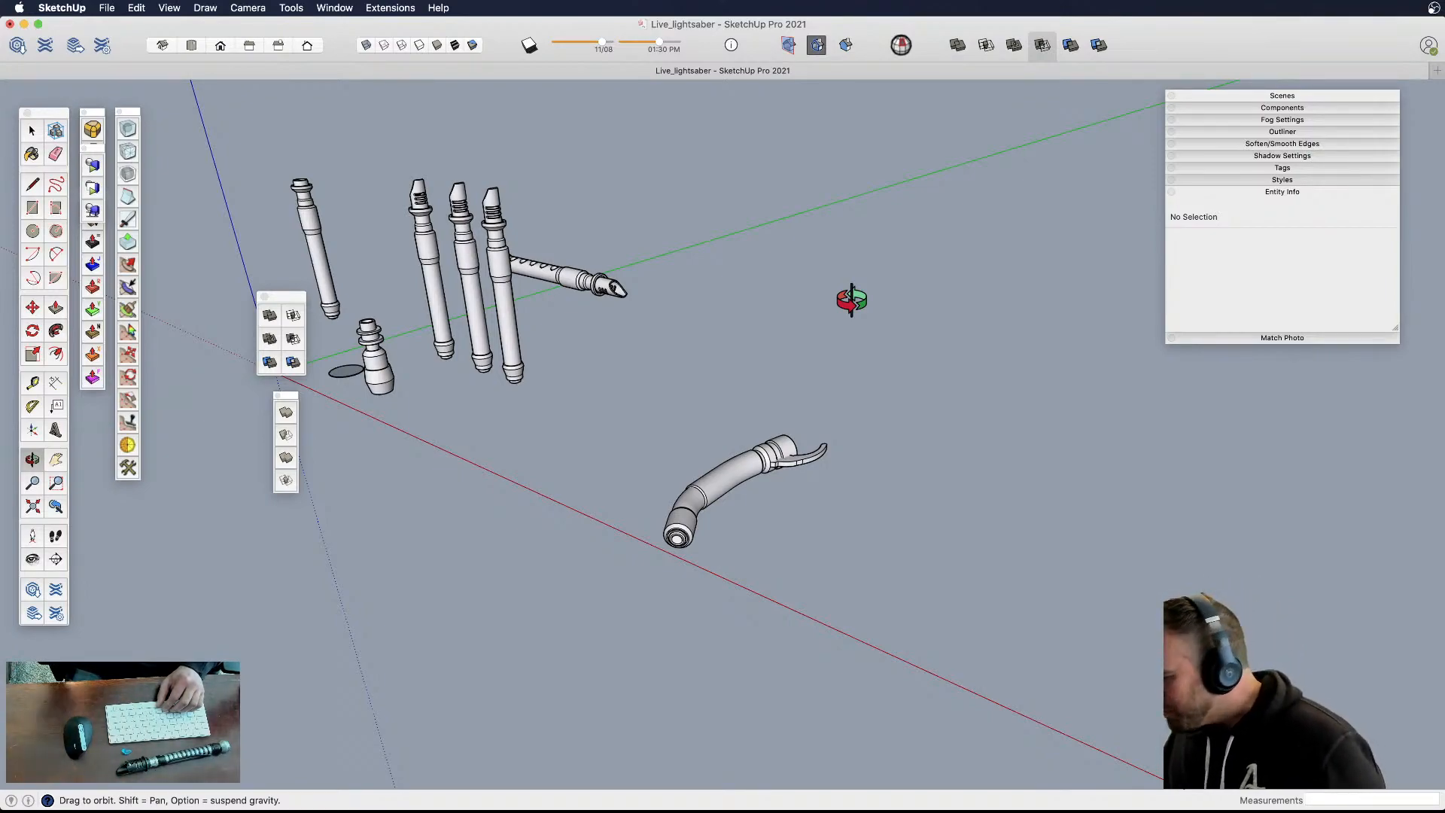
- Examine the curved hilt beside the straight hilts from several angles and distances
drag(576, 333, 578, 425)
shift+drag(766, 437, 599, 468)
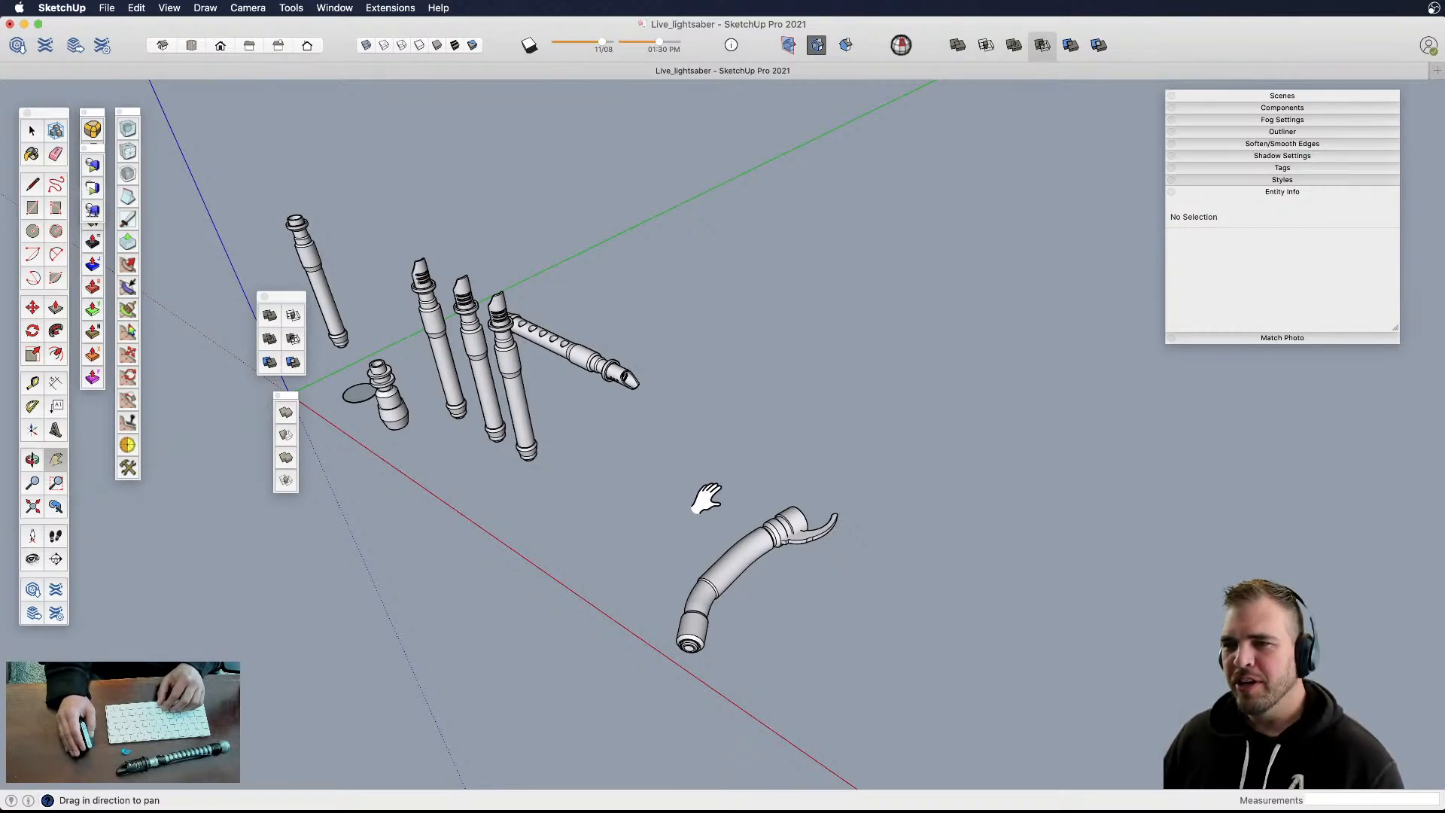
shift+middle_drag(815, 612, 643, 518)
shift+middle_drag(643, 518, 707, 489)
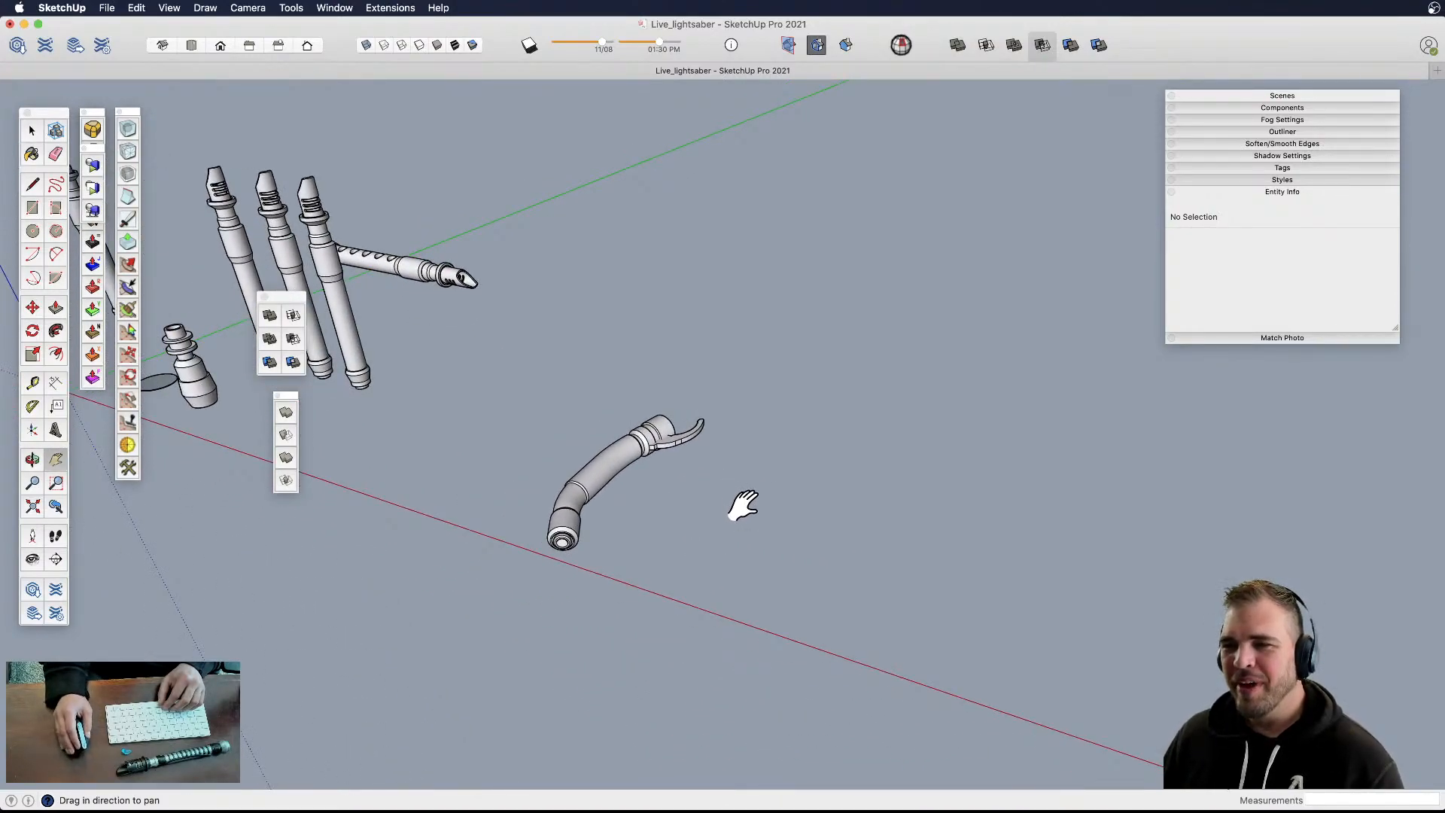
shift+middle_drag(766, 514, 750, 538)
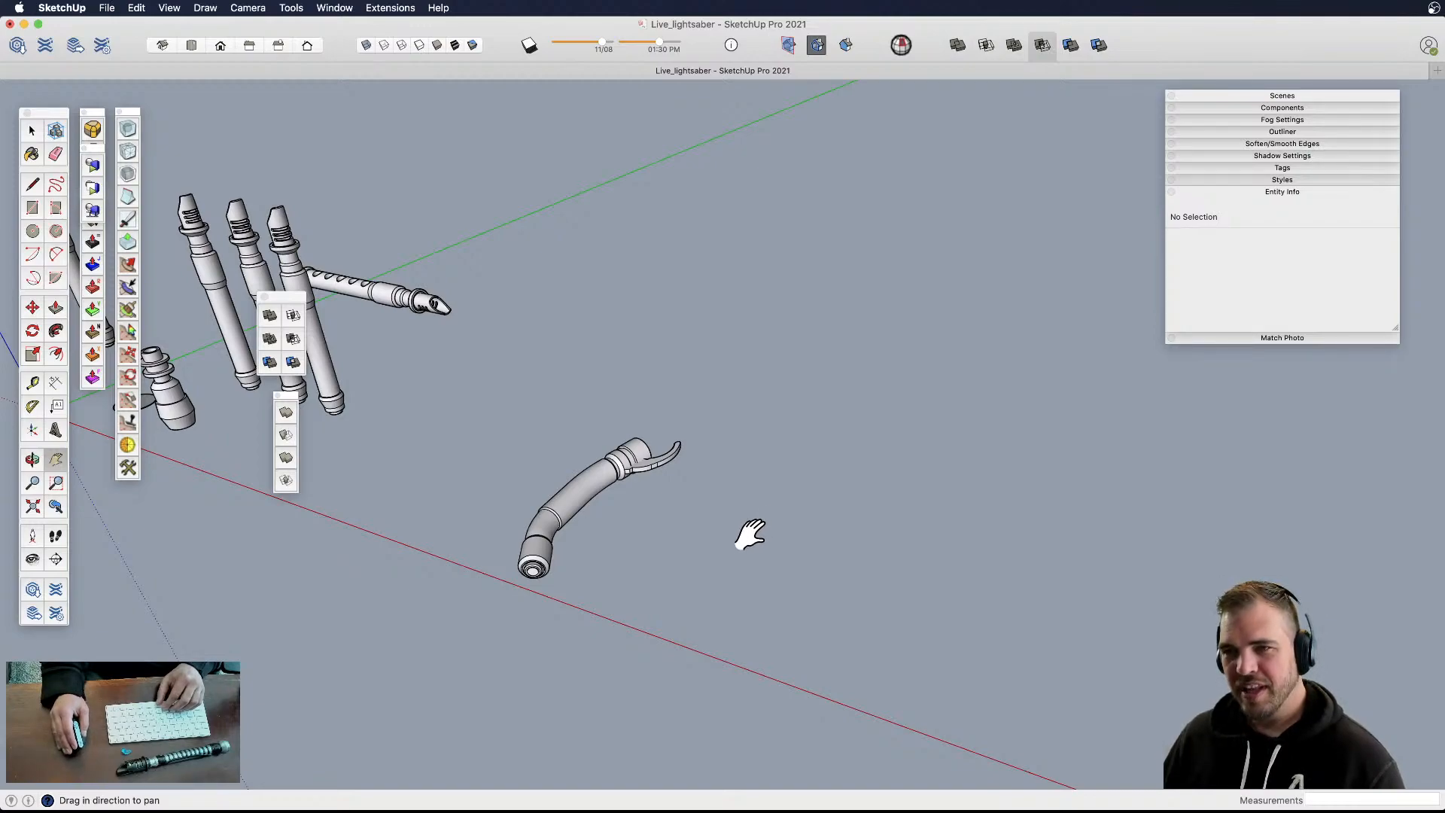
mouse_move(741, 560)
middle_down()
mouse_move(761, 539)
mouse_move(748, 544)
middle_up()
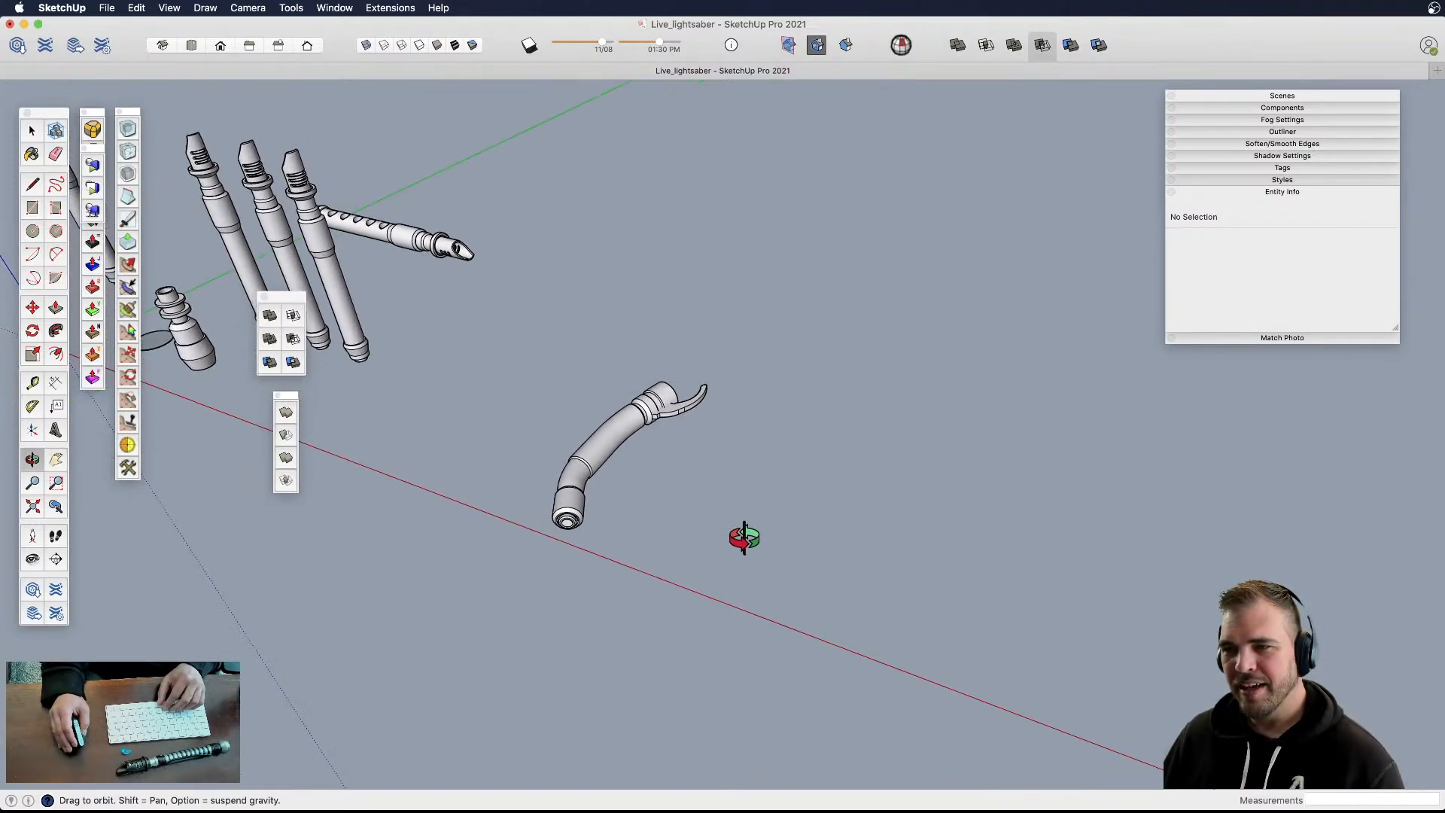
middle_drag(758, 492, 768, 456)
scroll(670, 435, up, 6)
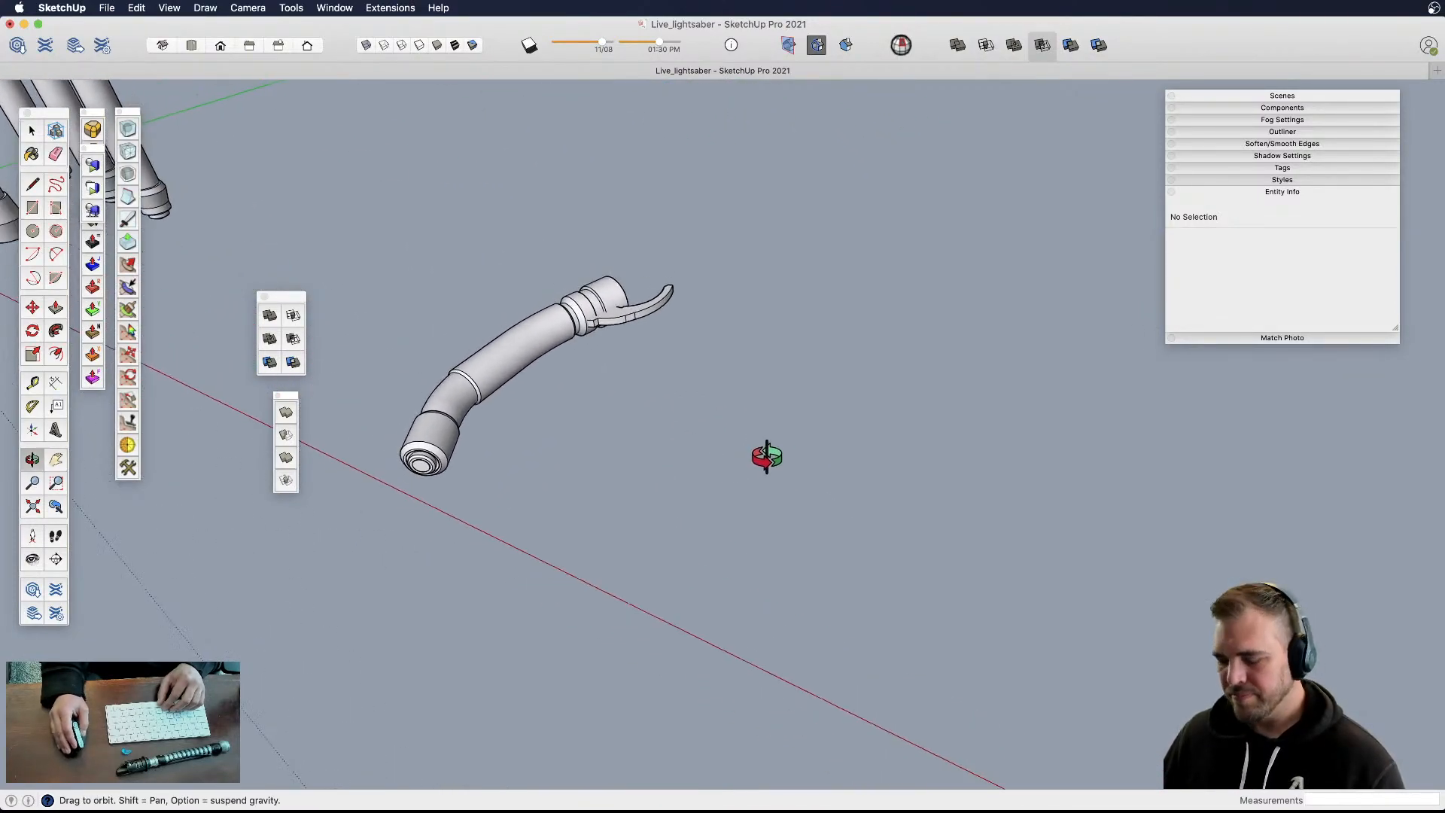
key(c)
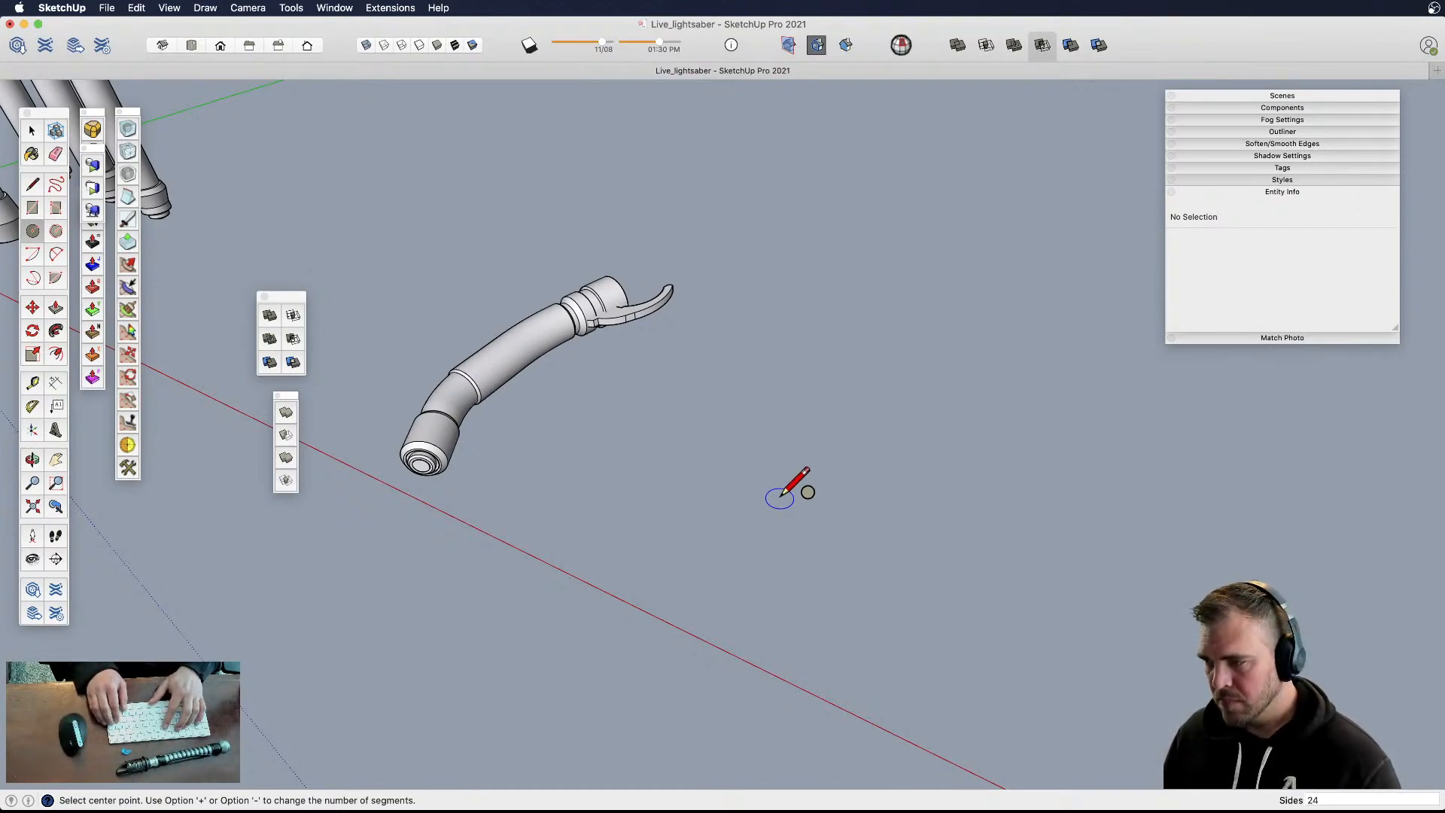
click(821, 518)
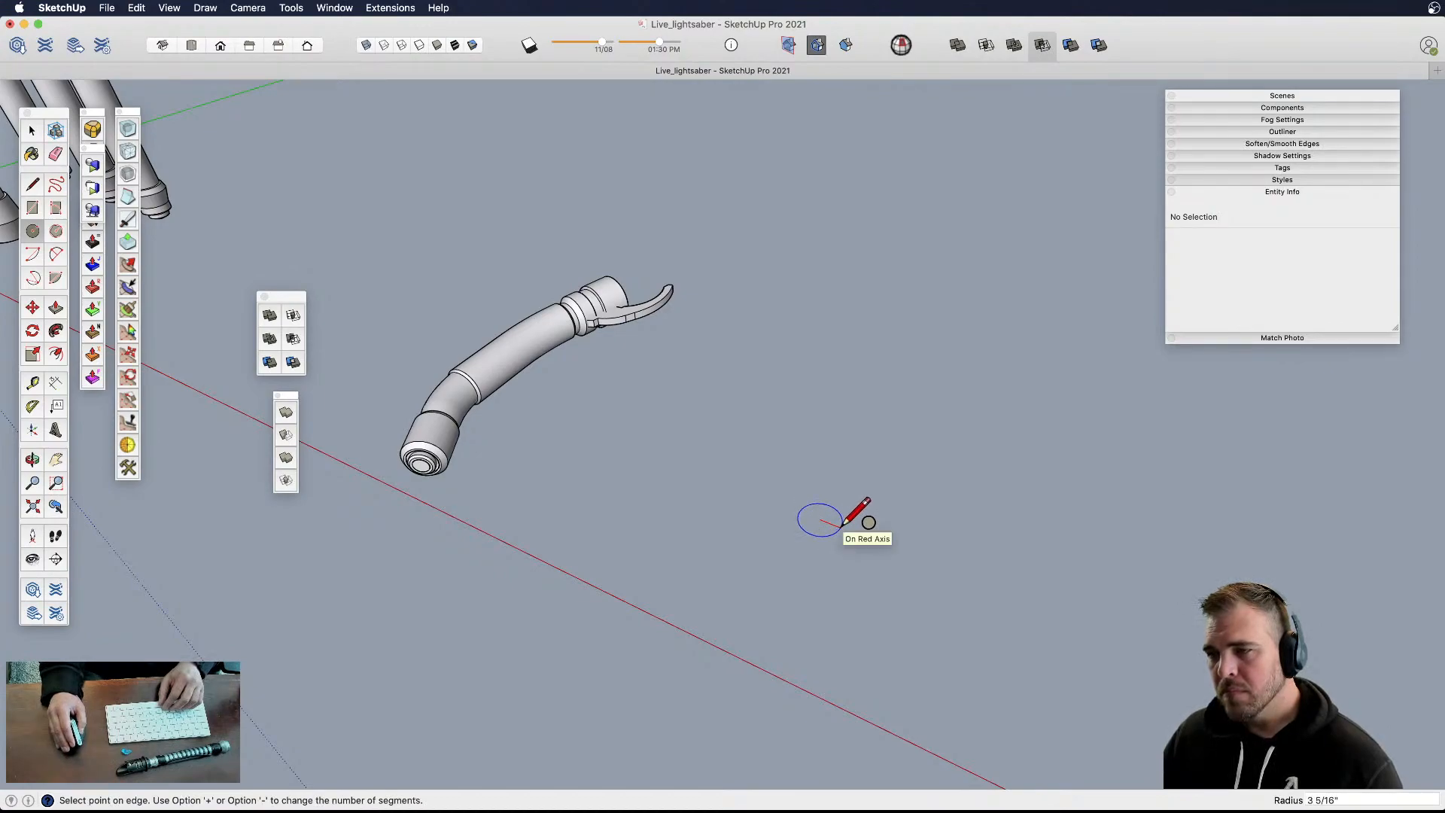
key(space)
- Open the emitter group of the straight hilt beside the flat circle near the origin for editing
scroll(833, 541, down, 5)
middle_drag(826, 558, 520, 341)
scroll(617, 485, up, 3)
scroll(630, 494, up, 3)
scroll(648, 381, down, 2)
middle_drag(730, 502, 707, 371)
scroll(693, 259, up, 3)
scroll(661, 273, up, 5)
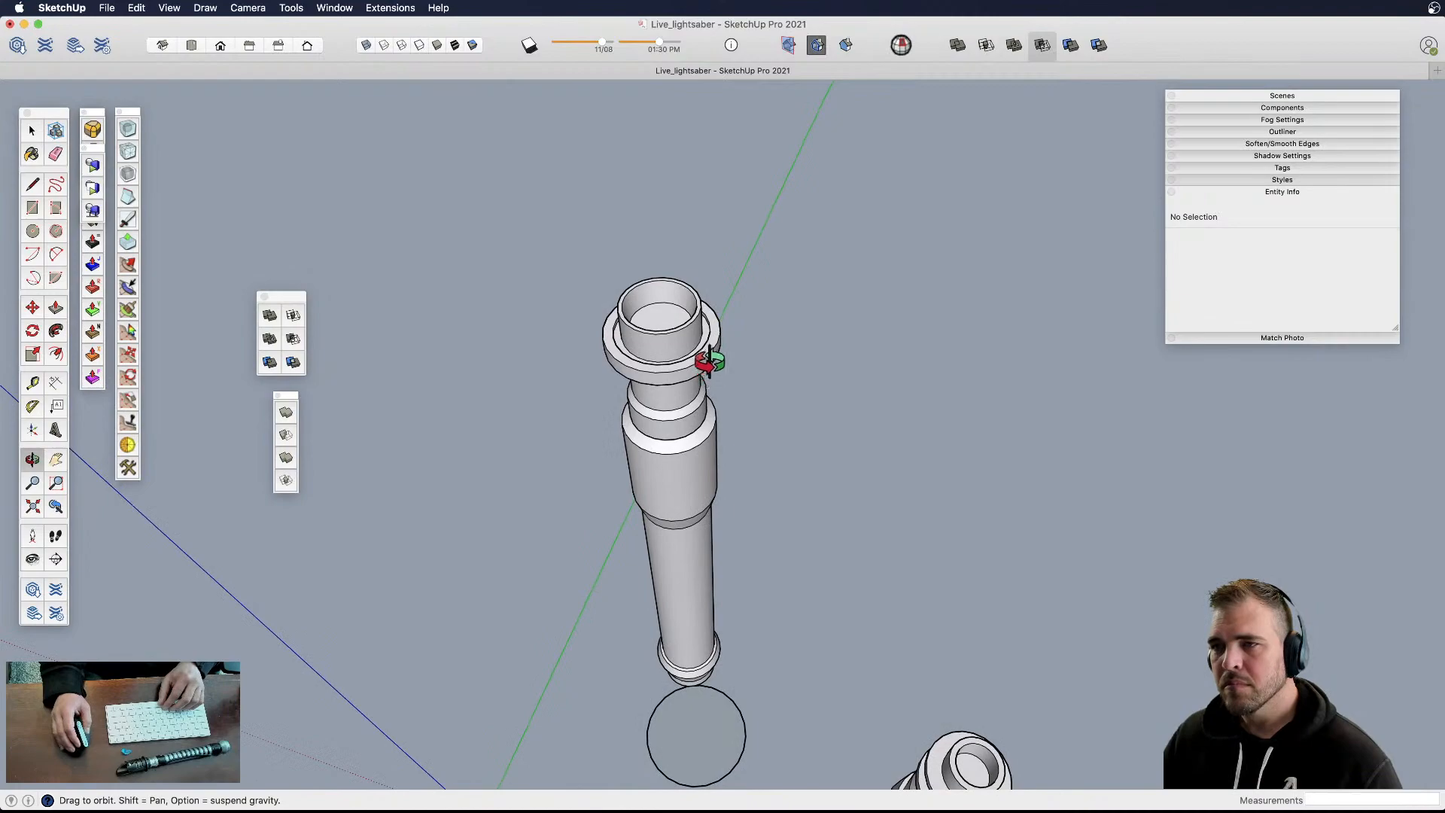
scroll(662, 313, up, 3)
key(space)
click(662, 316)
double_click(660, 313)
click(660, 312)
middle_drag(661, 315, 774, 425)
double_click(777, 360)
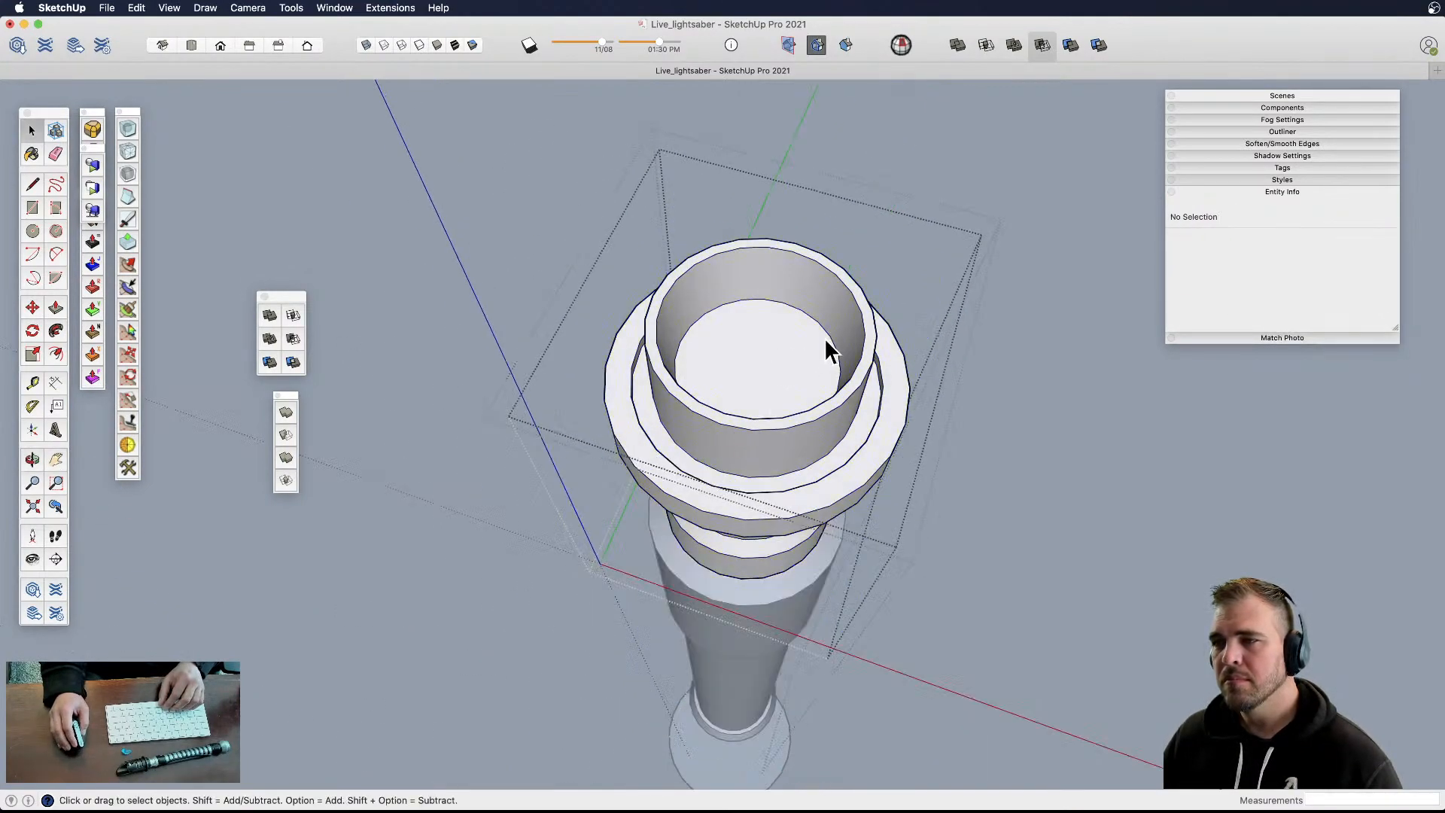
- Offset the recessed circular face inside the emitter inward by 1/4" and close the group
scroll(825, 337, up, 2)
key(f)
click(824, 341)
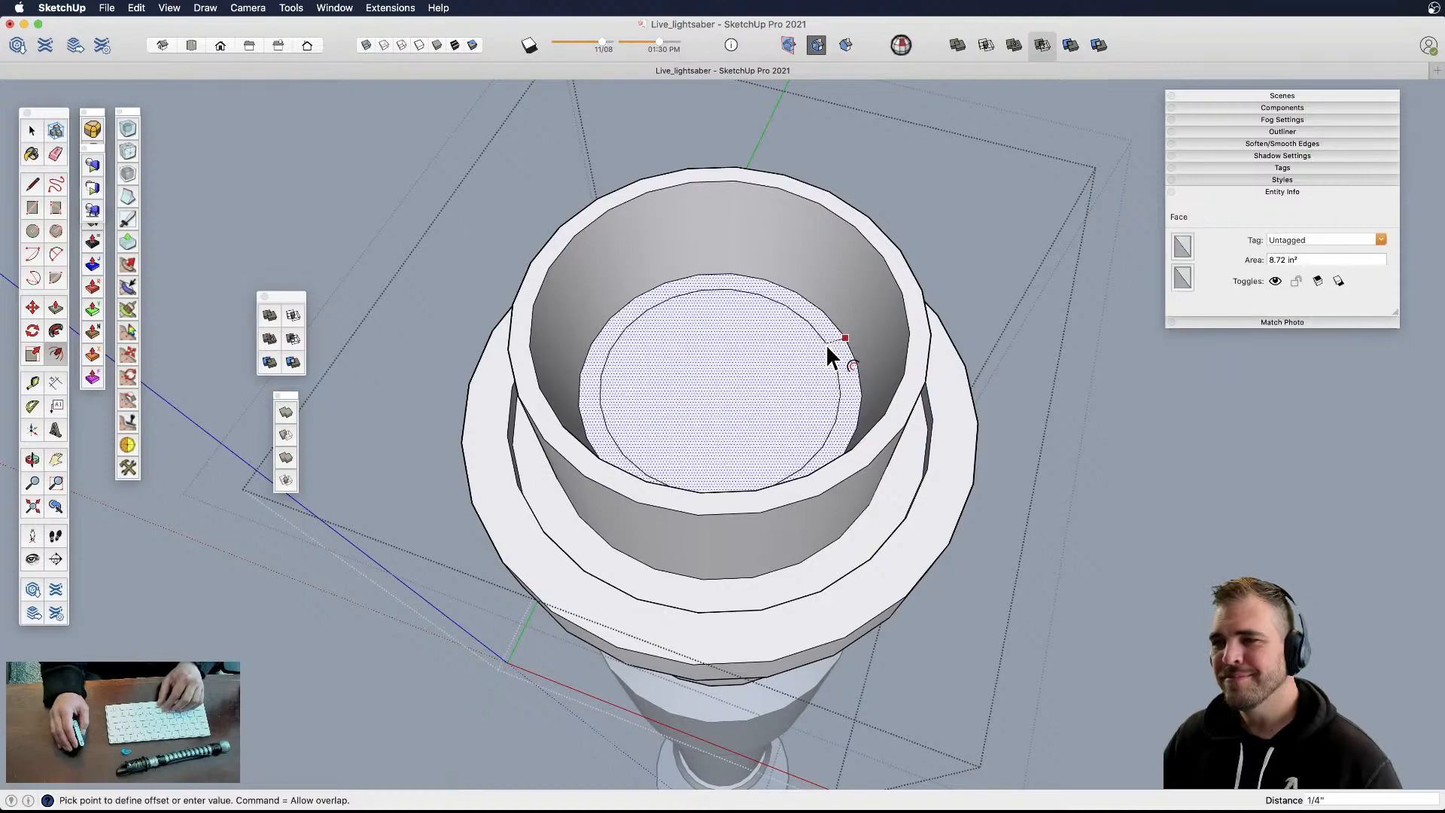
click(825, 344)
key(space)
scroll(788, 345, down, 3)
click(918, 417)
- Draw a straight line across the full diameter of the offset circle inside the emitter
middle_drag(919, 417, 707, 336)
scroll(704, 334, up, 3)
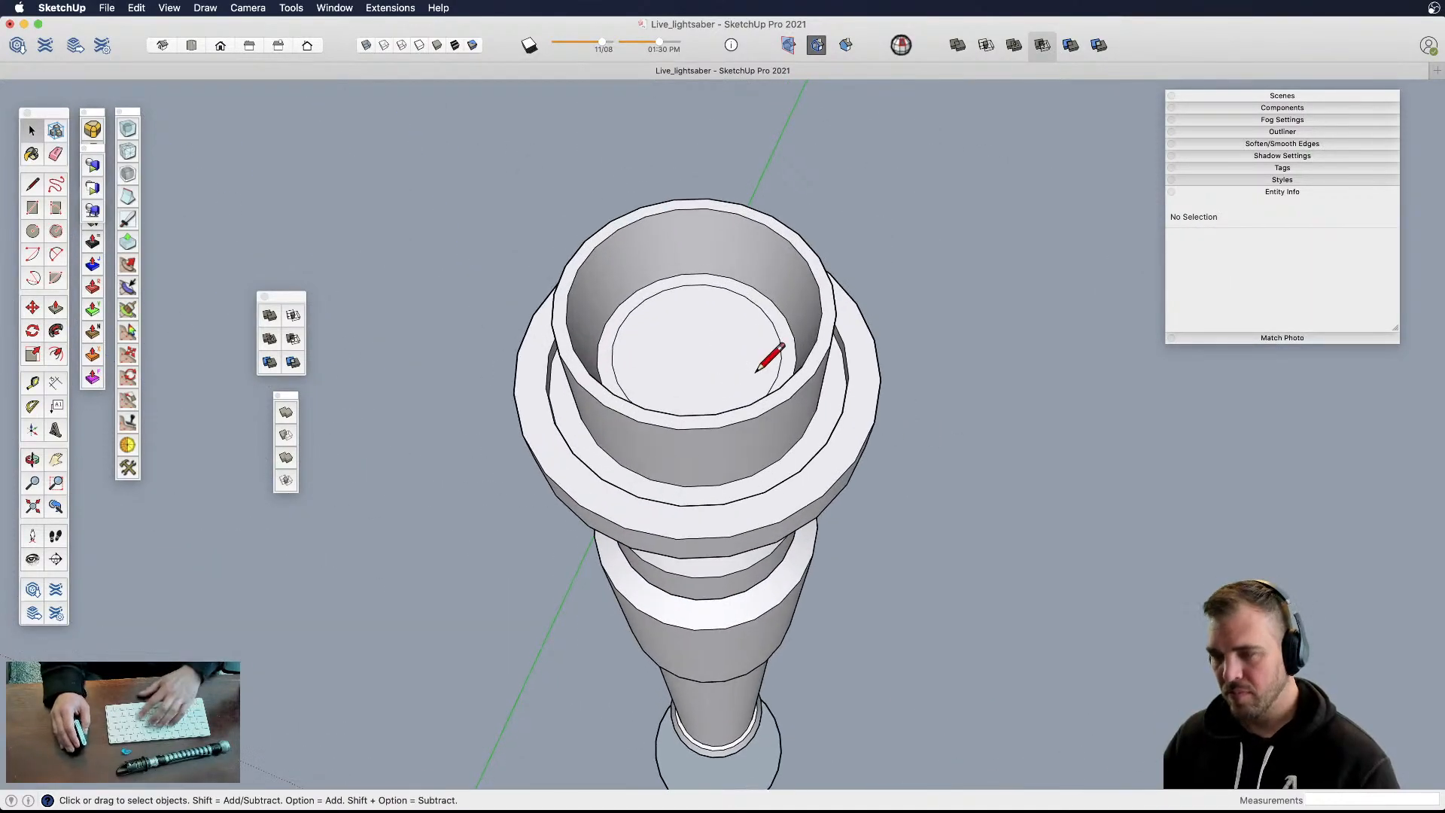
key(l)
middle_drag(645, 338, 708, 383)
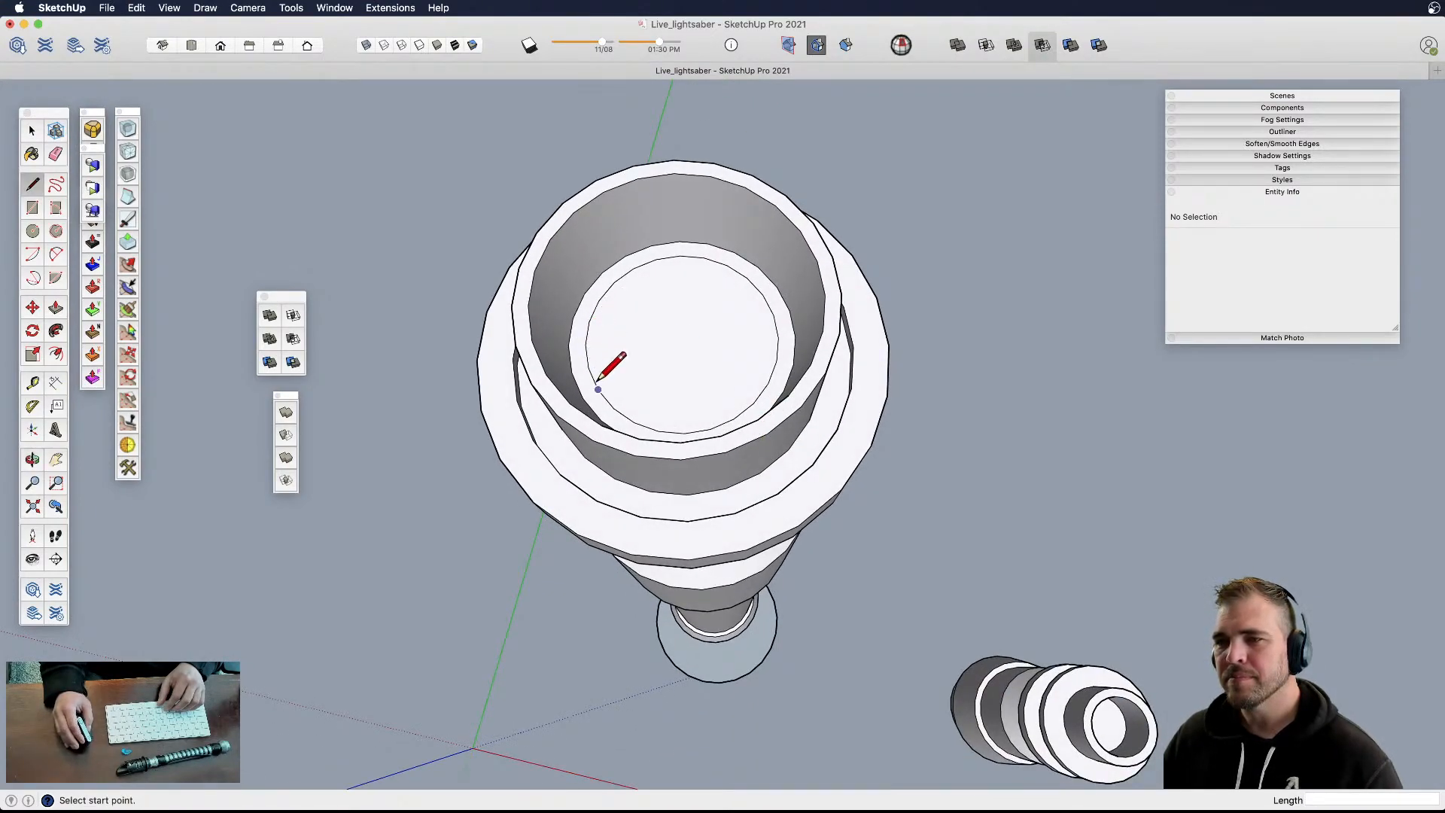
click(586, 344)
click(794, 338)
key(space)
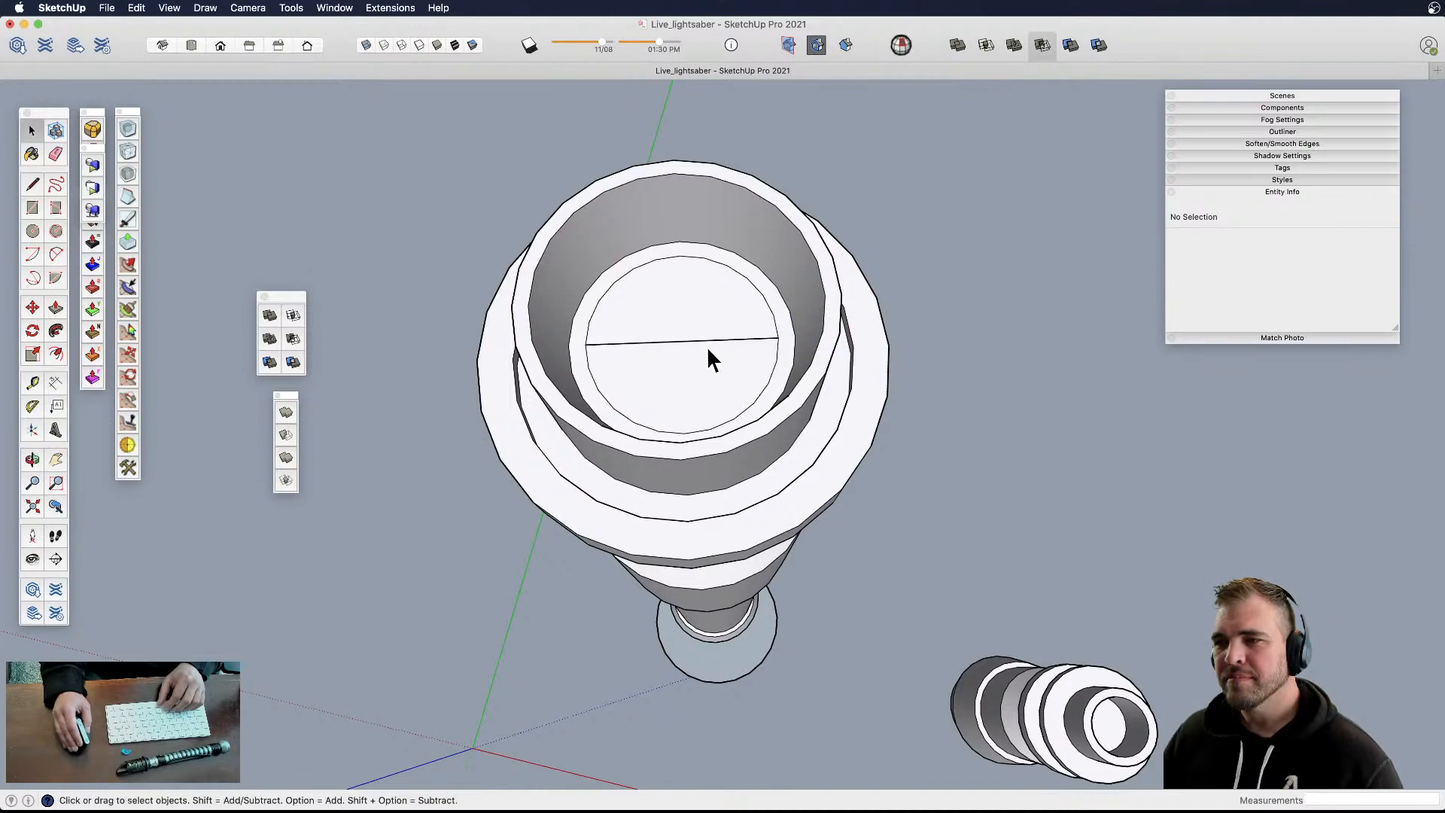
- Measure the diameter line inside the emitter with Tape Measure and resize the whole model so it becomes 1"
scroll(692, 349, down, 3)
scroll(678, 354, down, 2)
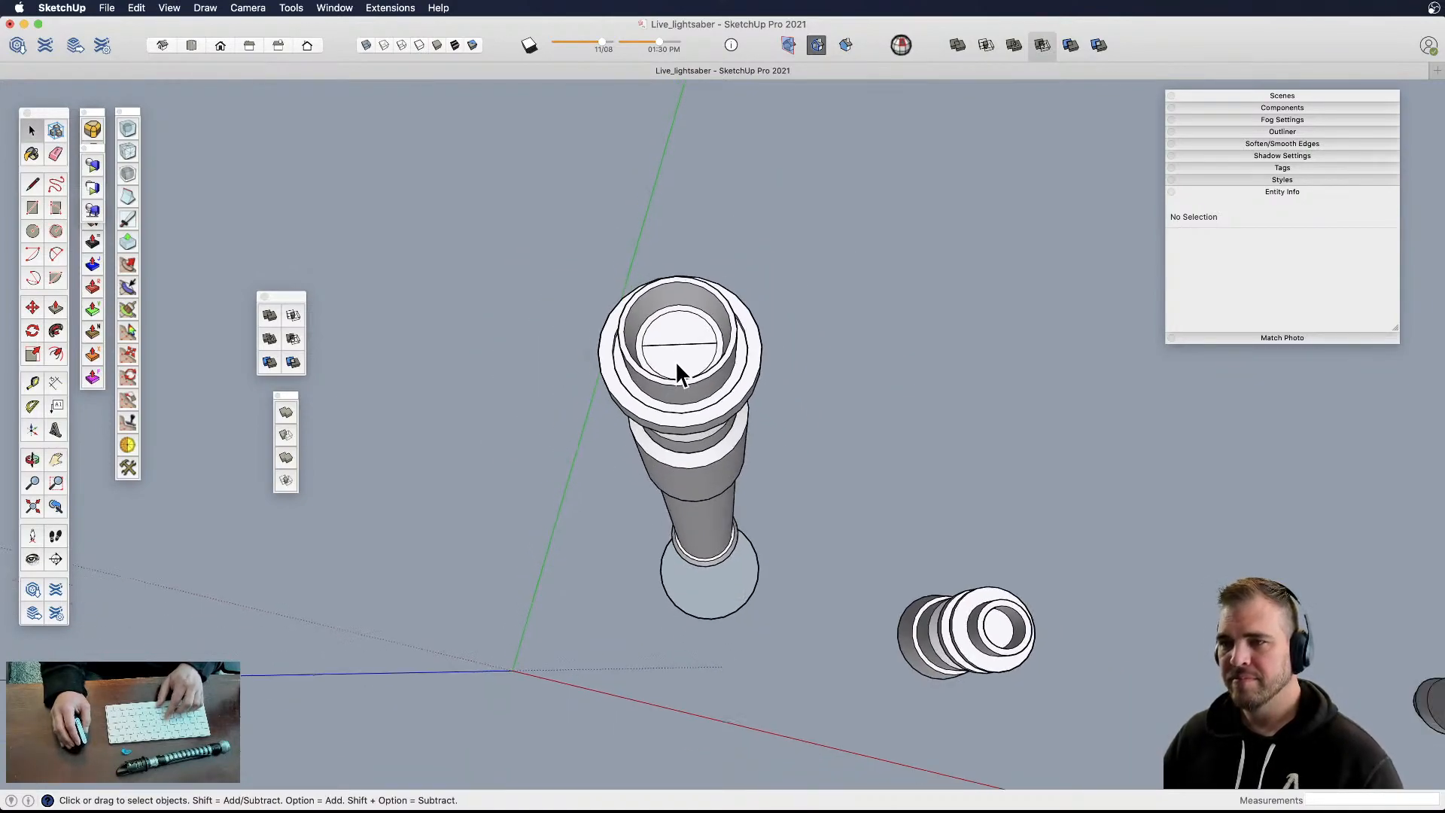
key(h)
key(t)
click(642, 347)
click(727, 323)
text(1)
key(Return)
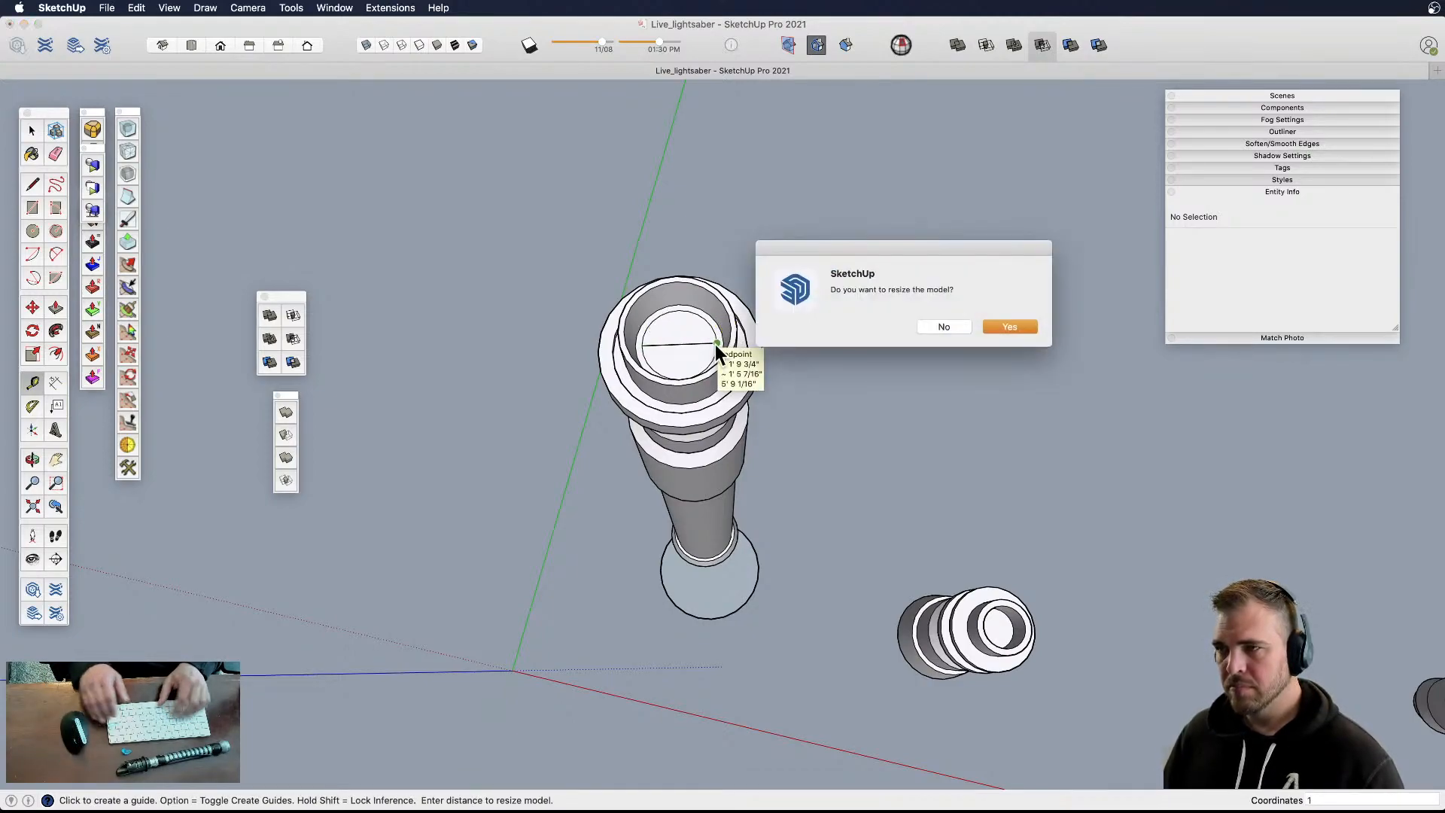
click(1010, 326)
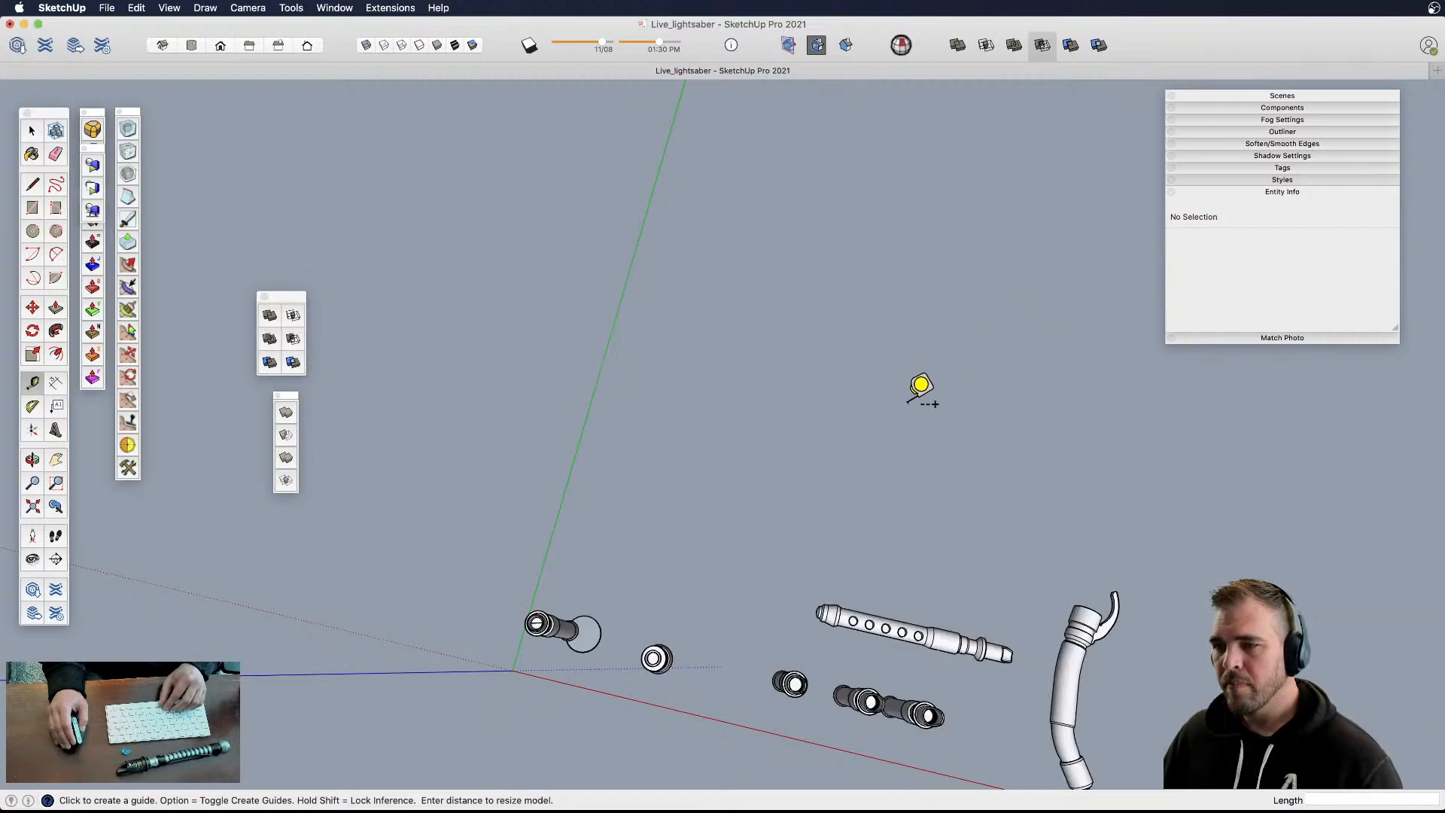
- Erase the diameter line across the circle inside the straight hilt's emitter
scroll(909, 402, down, 3)
key(h)
drag(735, 522, 869, 410)
scroll(763, 443, up, 10)
key(e)
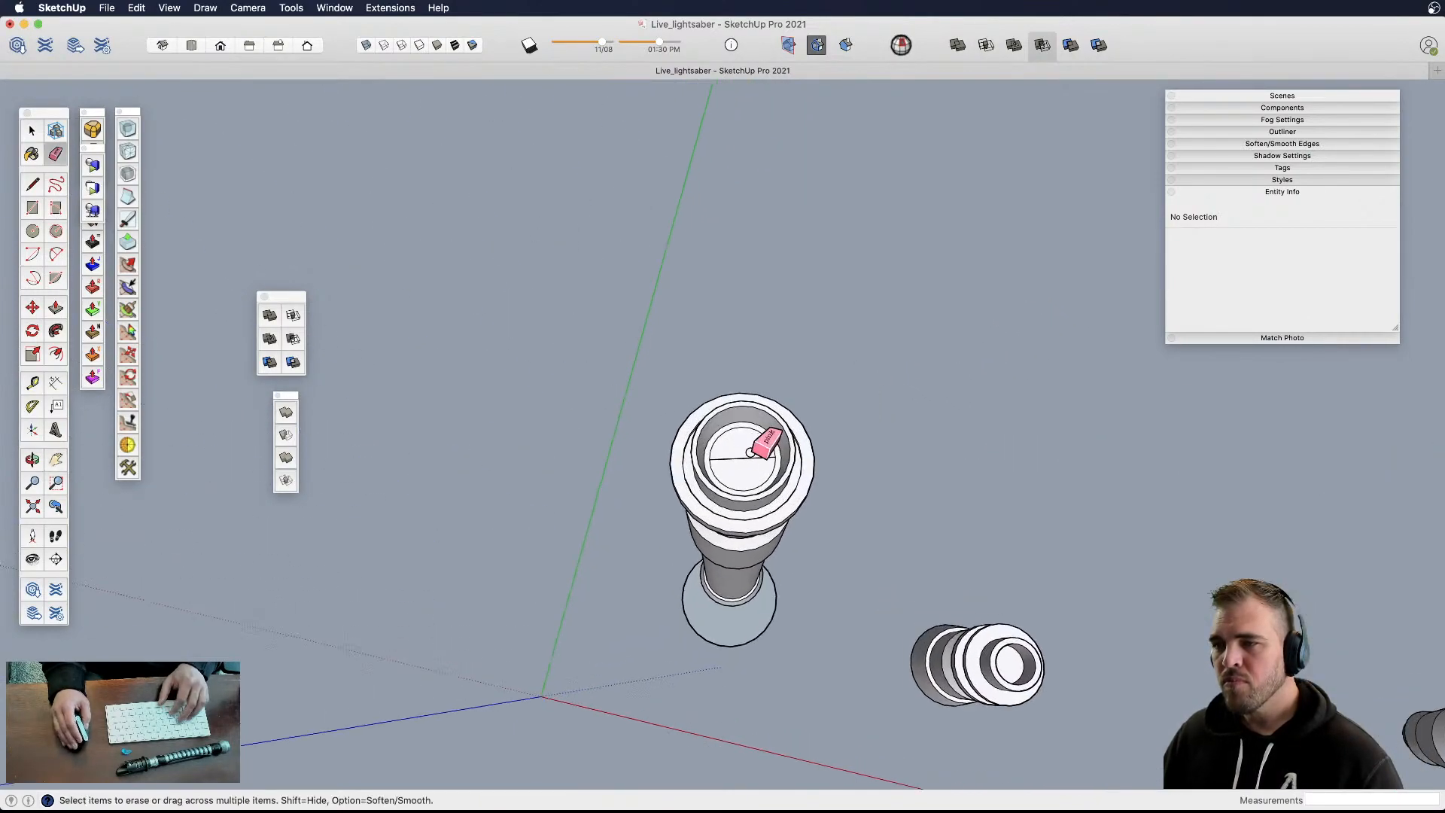
- Draw a circle with a 0.5" radius on the ground beside the curved hilt
scroll(743, 459, down, 10)
middle_drag(1001, 489, 760, 451)
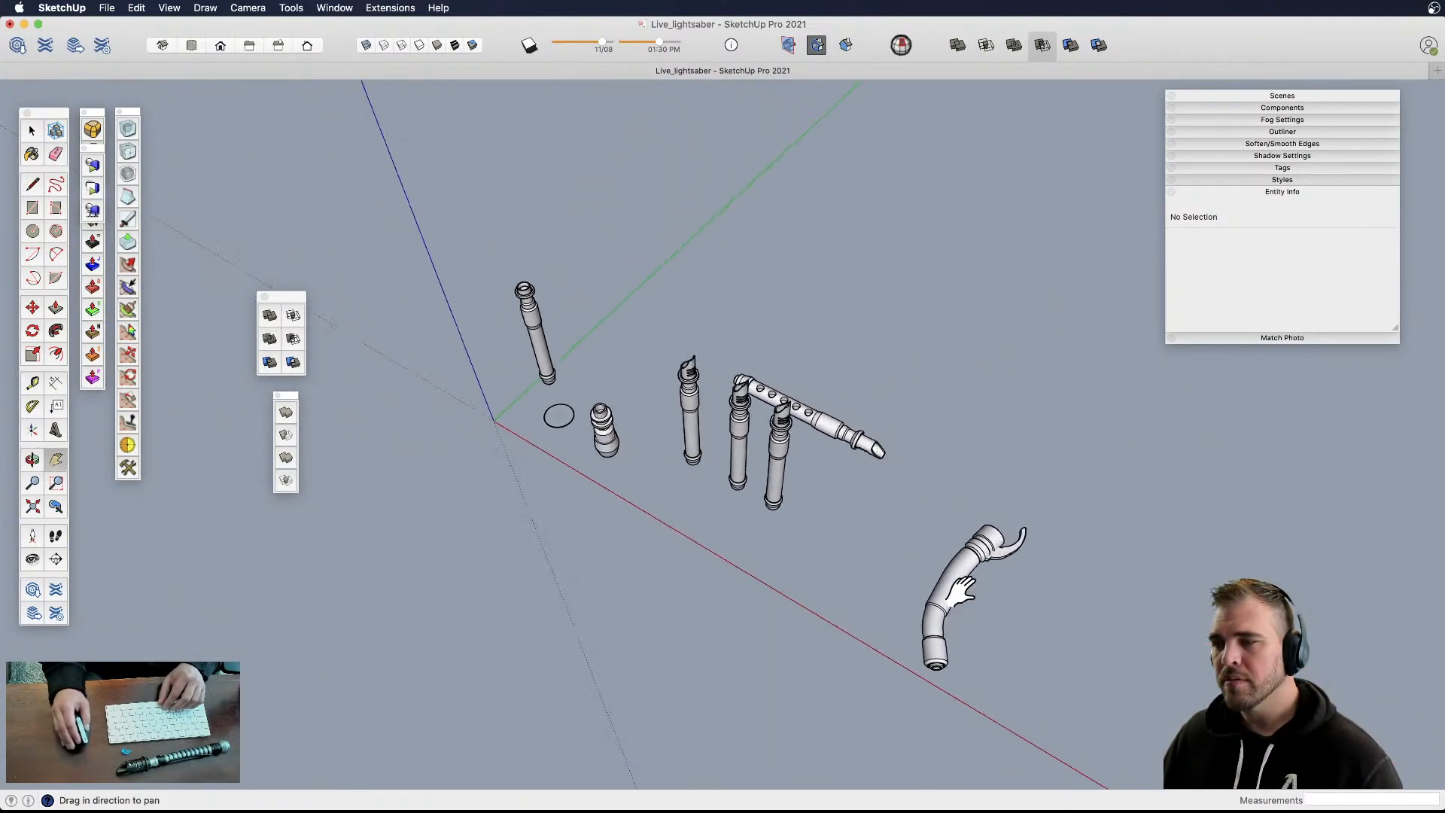
shift+middle_drag(939, 567, 684, 390)
key(c)
click(800, 471)
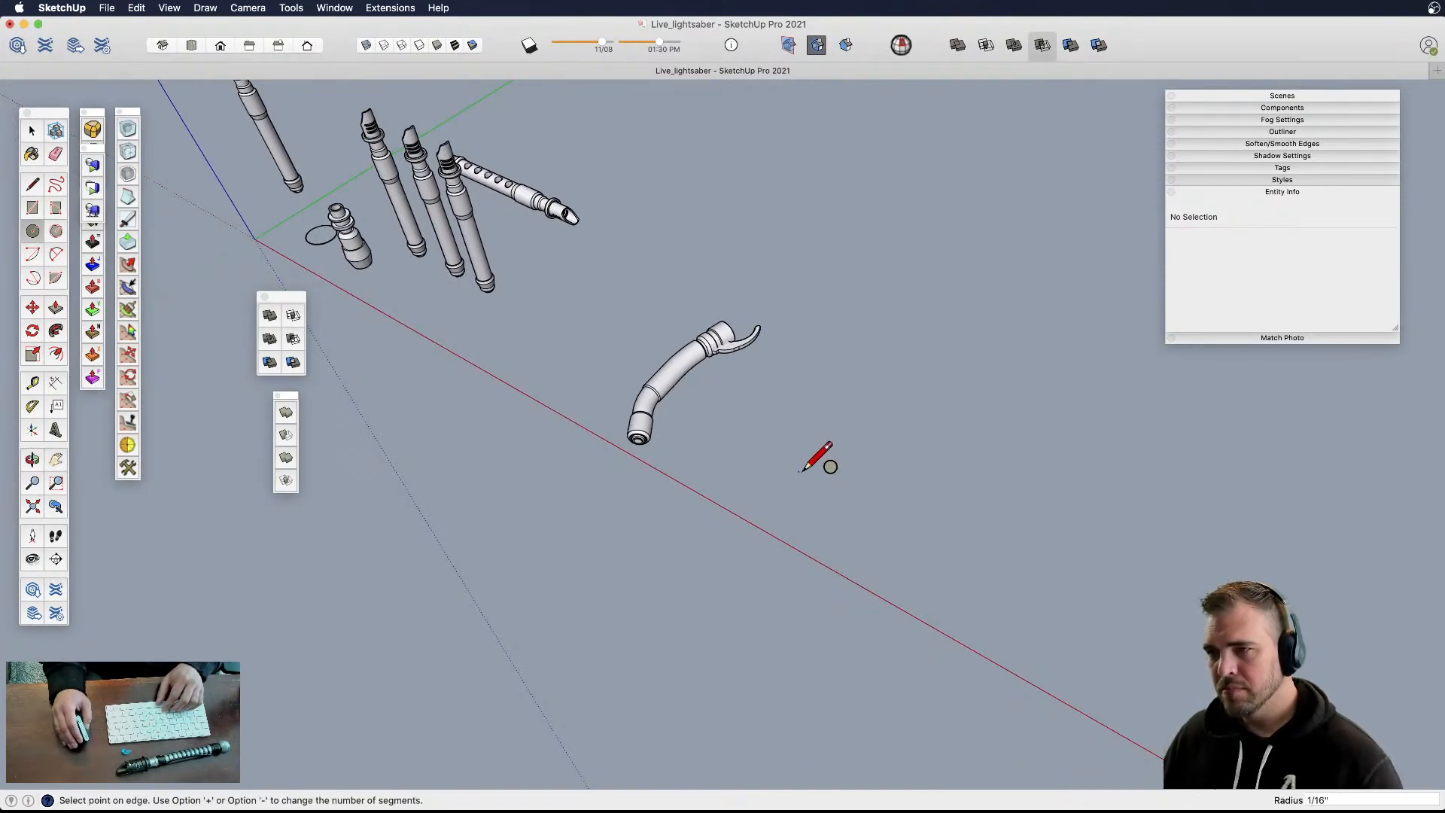
text(.5)
key(Return)
- Push/Pull the 0.5" radius circle up 3' to form the blade cylinder
scroll(860, 497, up, 5)
key(p)
click(766, 459)
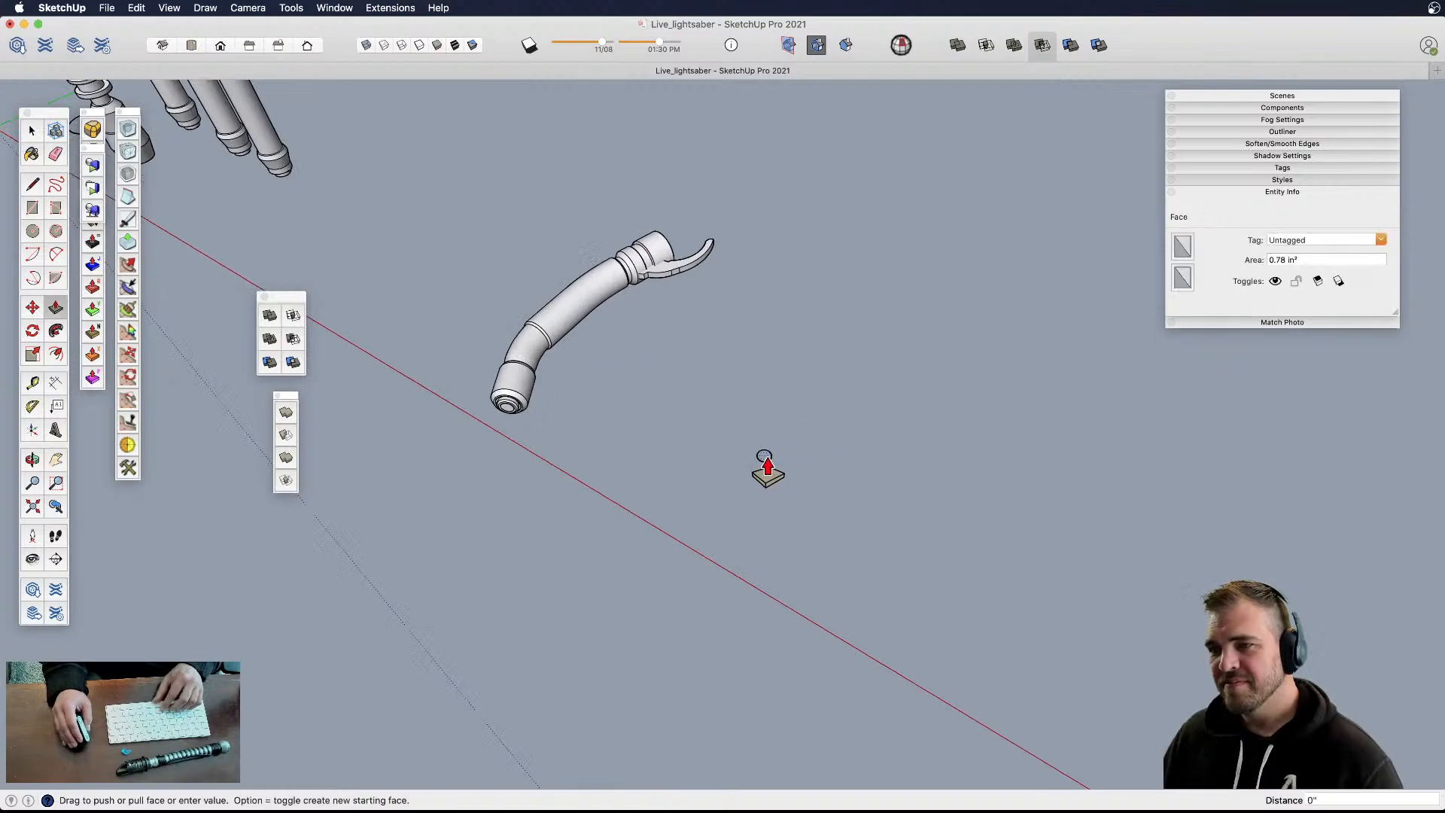
text(3')
key(Return)
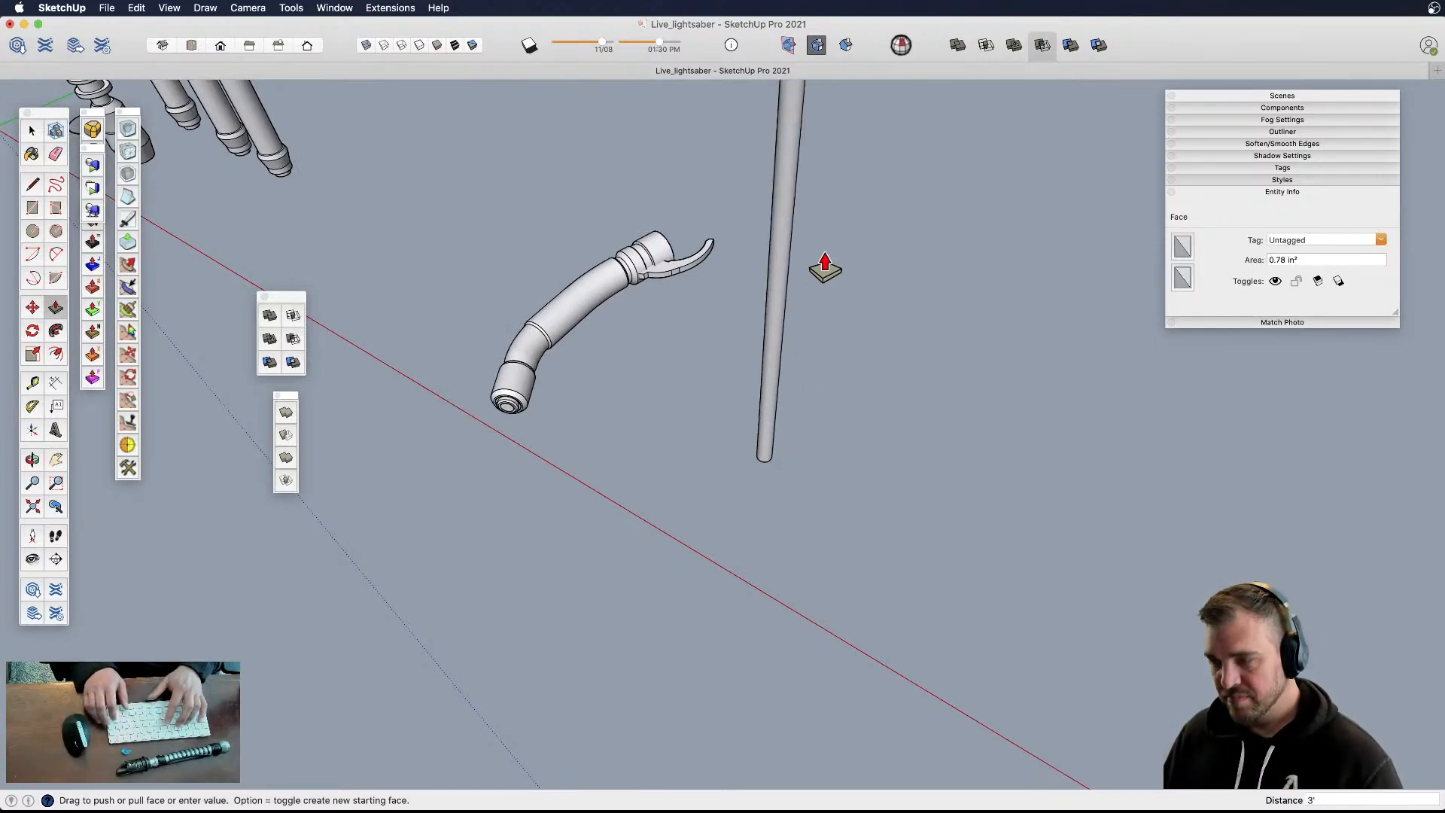
- Select the circular face at the upper end of the blade cylinder
scroll(715, 434, down, 5)
middle_drag(714, 433, 707, 505)
scroll(689, 331, up, 10)
scroll(831, 372, down, 8)
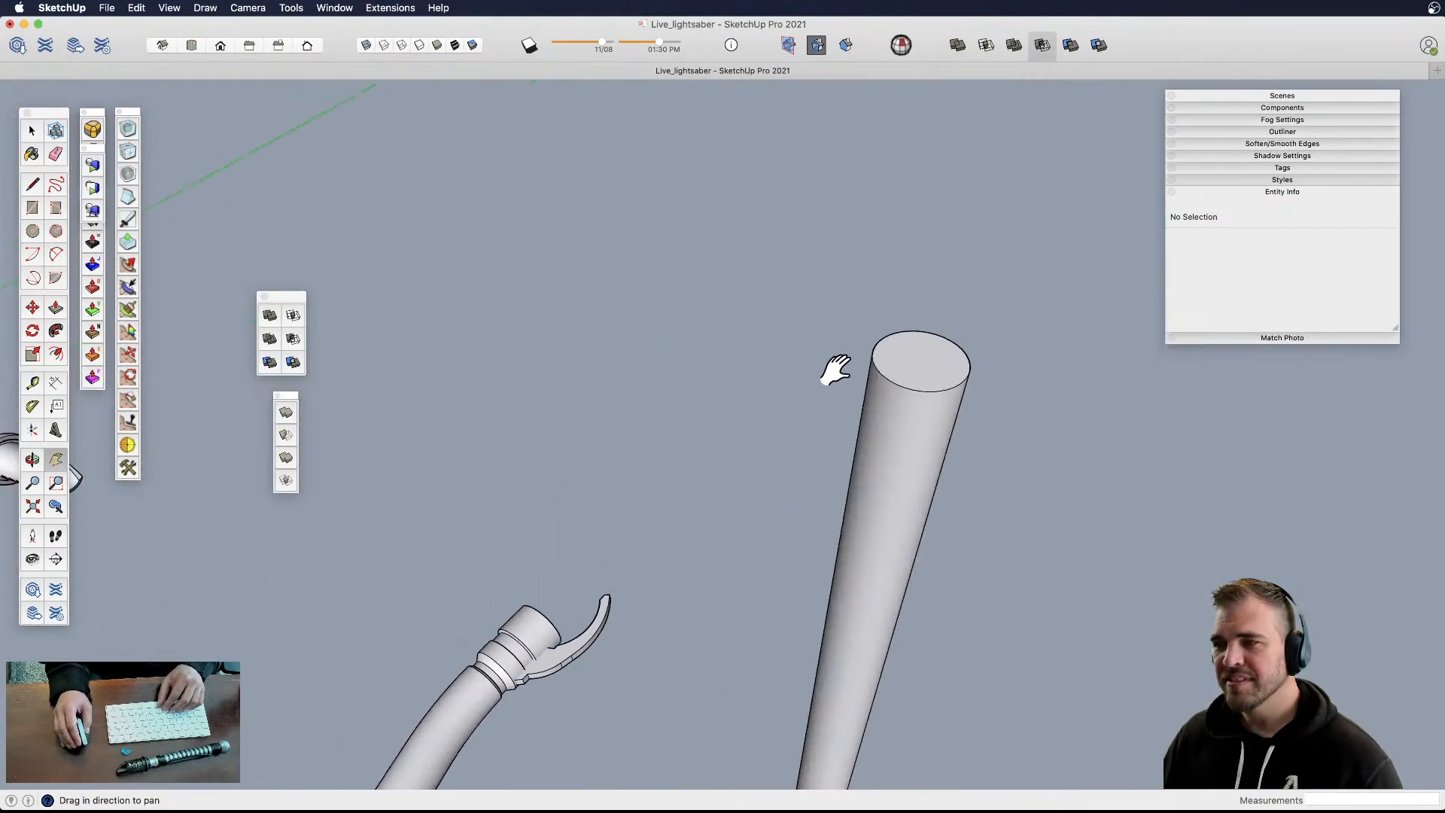
drag(832, 372, 700, 390)
scroll(803, 376, up, 10)
scroll(803, 376, down, 8)
drag(803, 376, 756, 376)
scroll(756, 377, up, 8)
scroll(757, 376, down, 8)
mouse_move(756, 377)
shift+middle_down()
mouse_move(636, 387)
mouse_move(635, 404)
mouse_move(737, 345)
mouse_move(733, 373)
shift+middle_up()
click(668, 390)
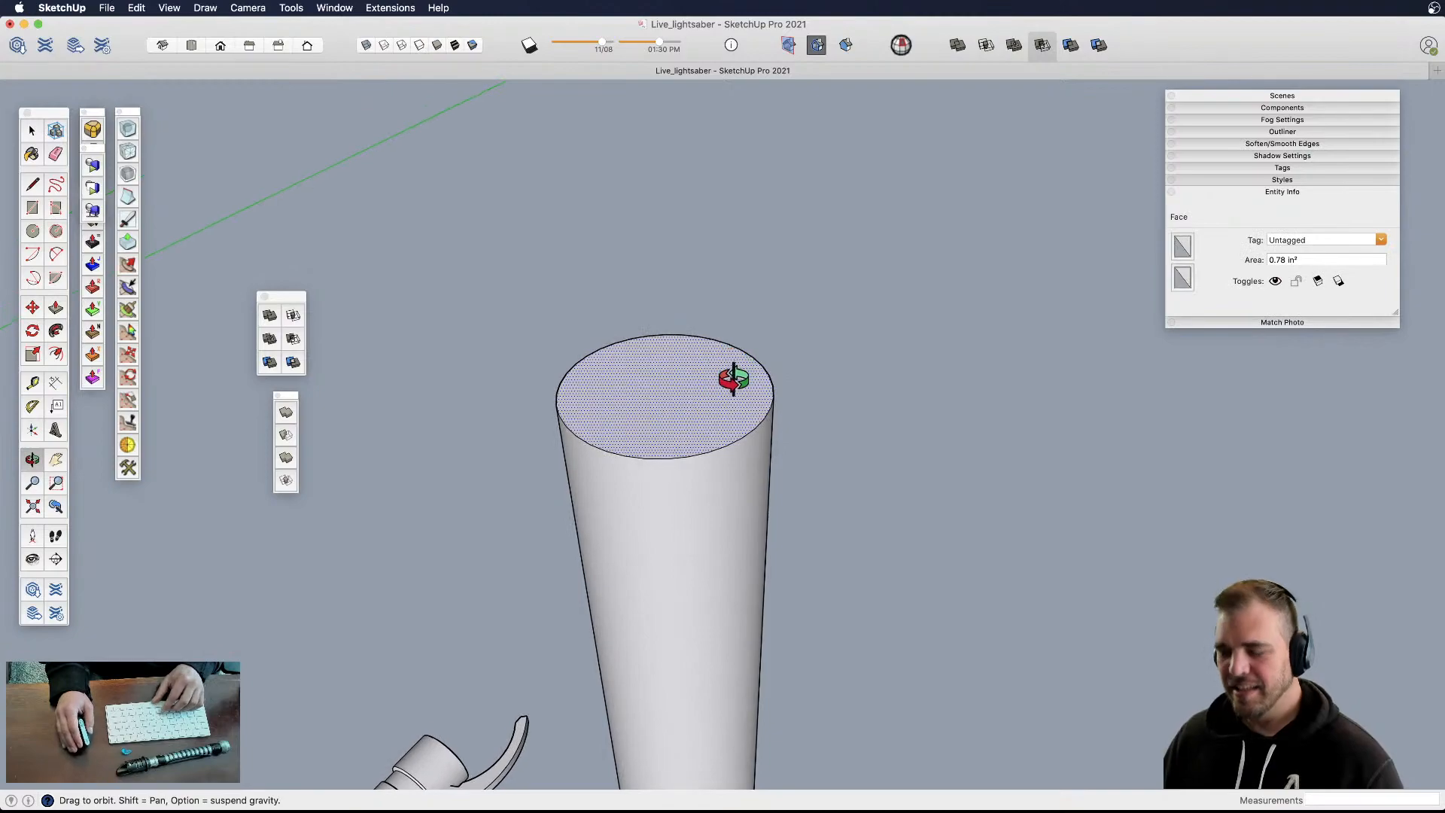
key(b)
key(space)
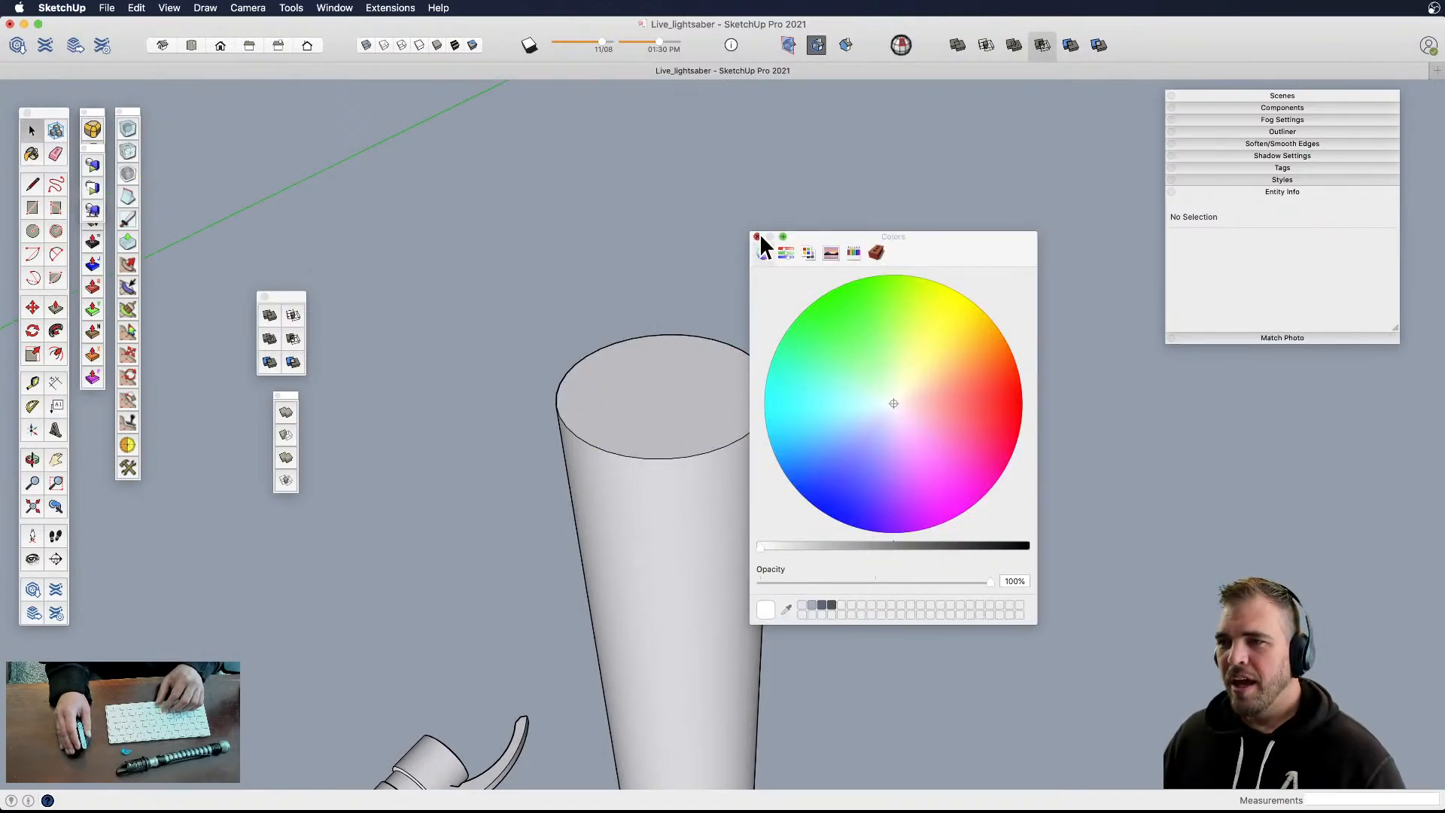
click(757, 236)
- Raise the blade's end face 1/8" and scale it down about its center to bevel the tip
key(p)
click(722, 413)
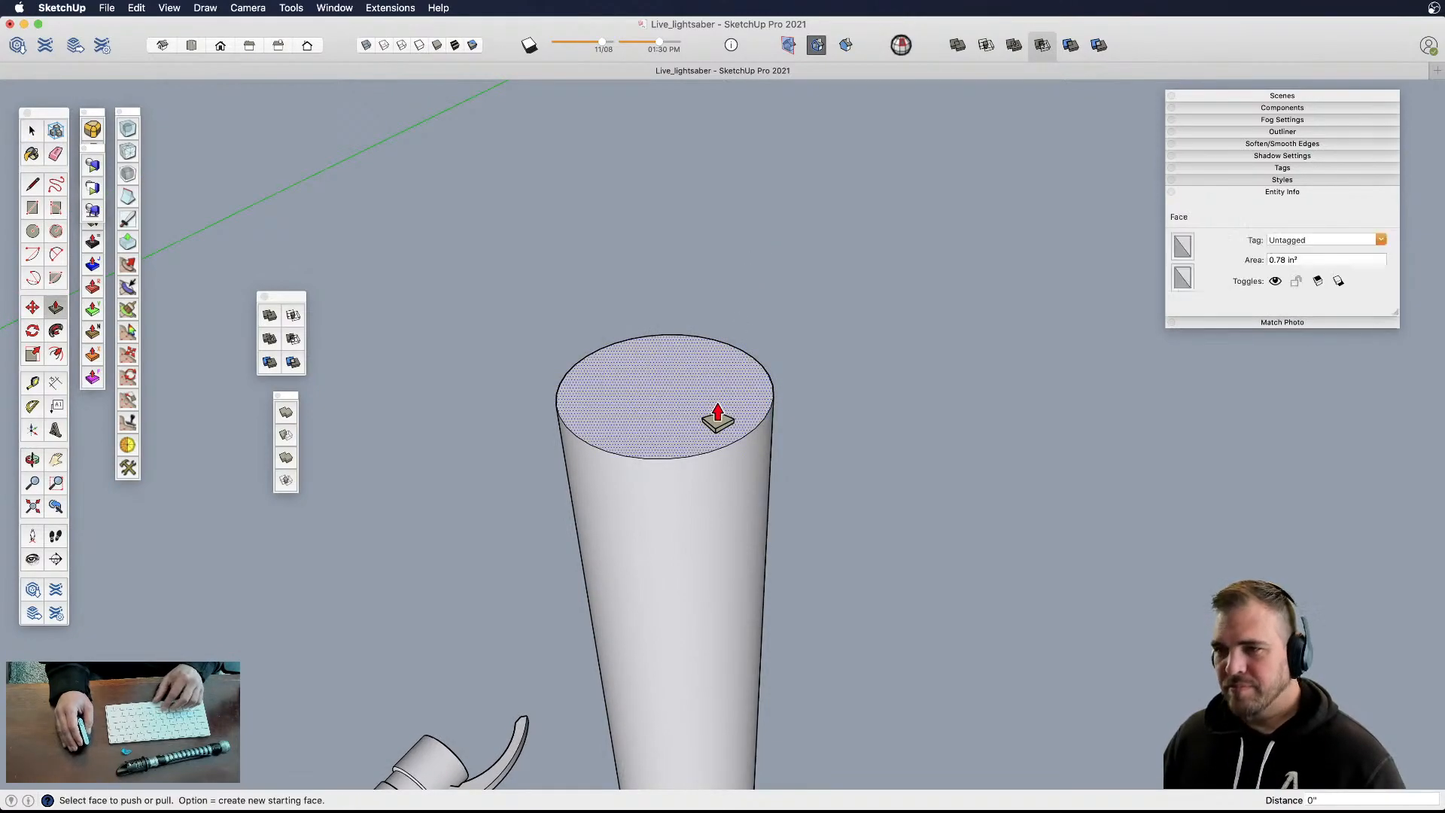
drag(723, 412, 719, 386)
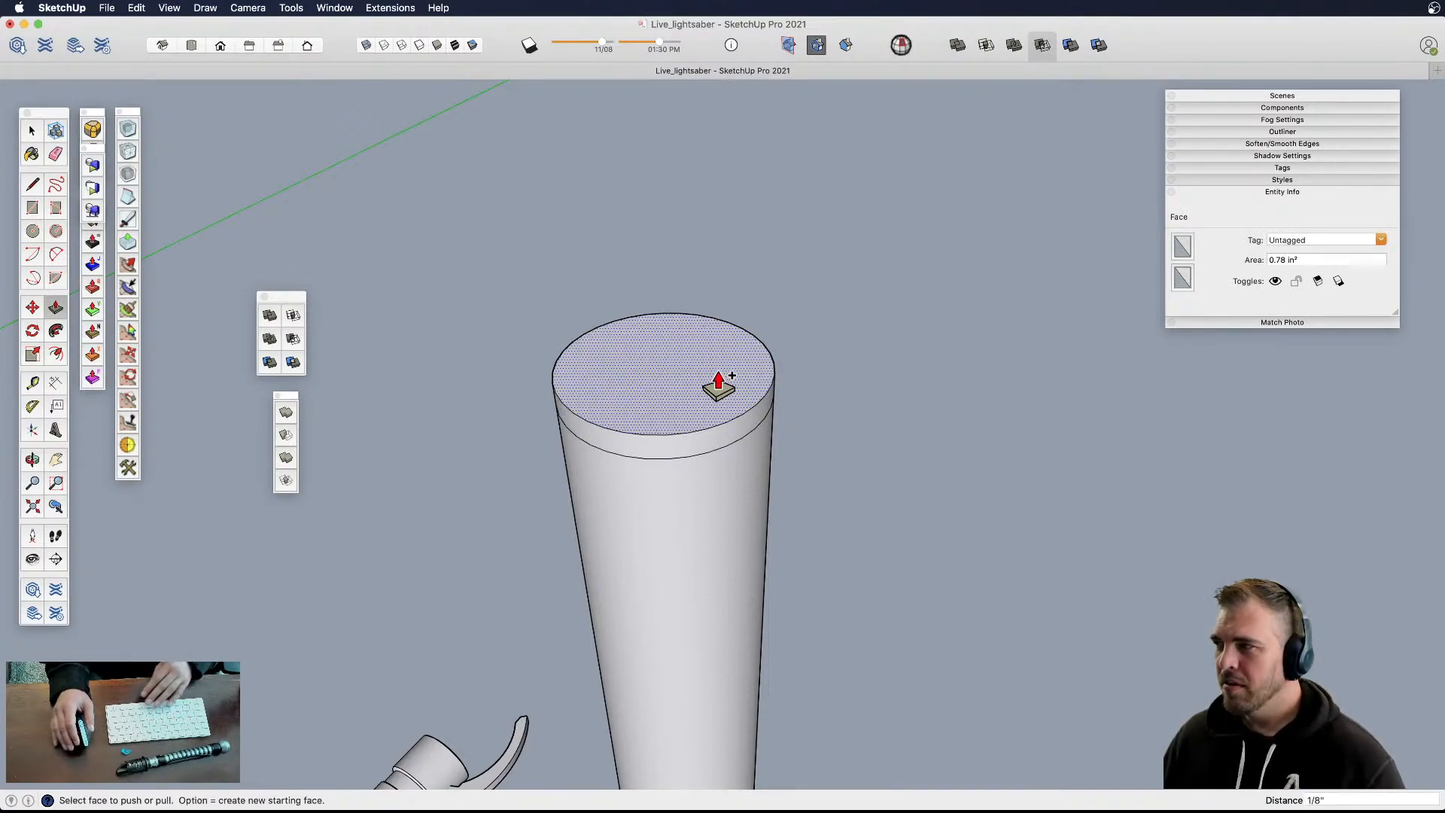
key(s)
drag(798, 329, 748, 316)
- Add two more tapered tiers to the blade tip with Push/Pull and Scale, scaling the last face to 0.50
key(p)
key(s)
key(p)
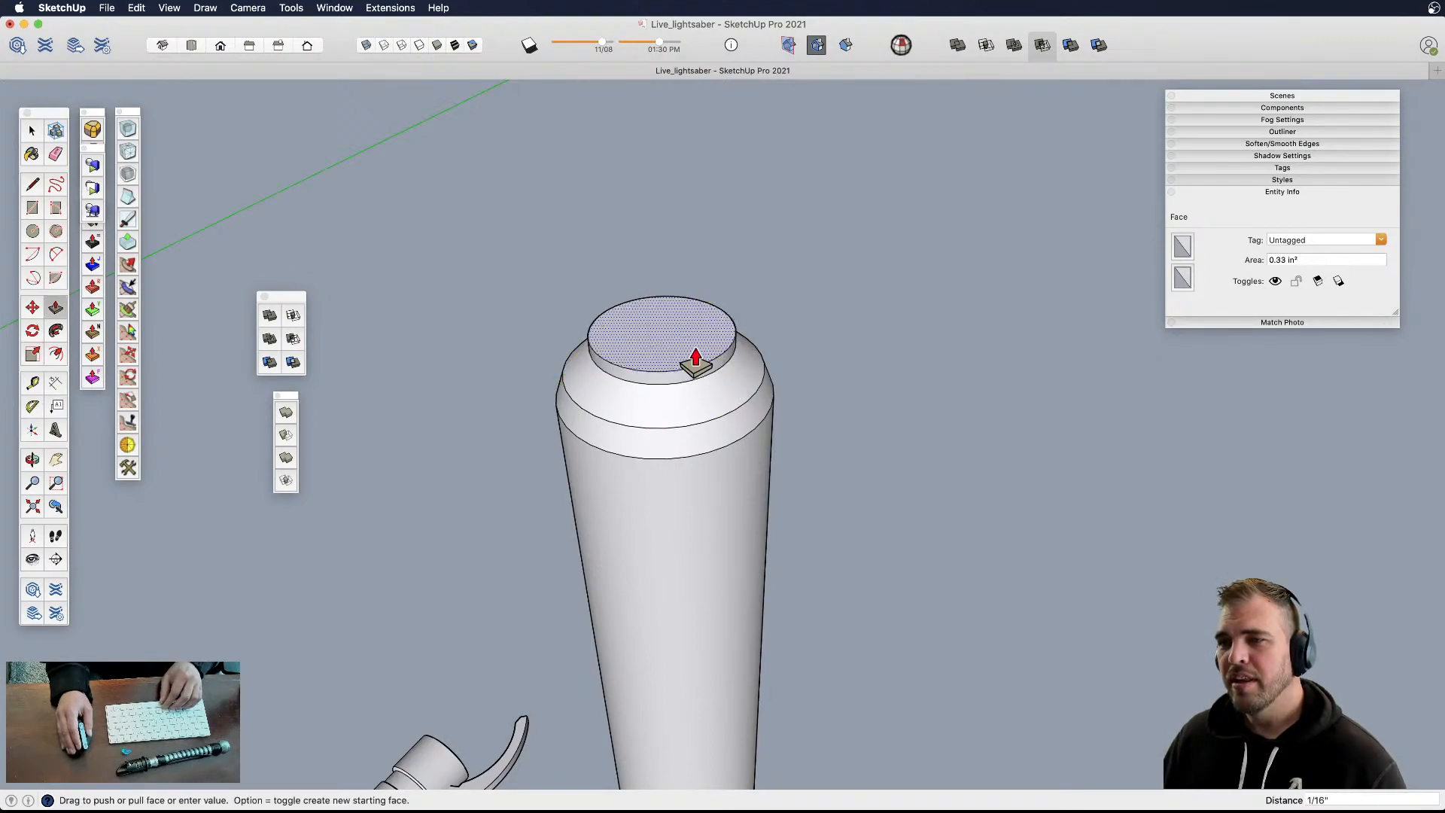
key(s)
drag(752, 307, 711, 318)
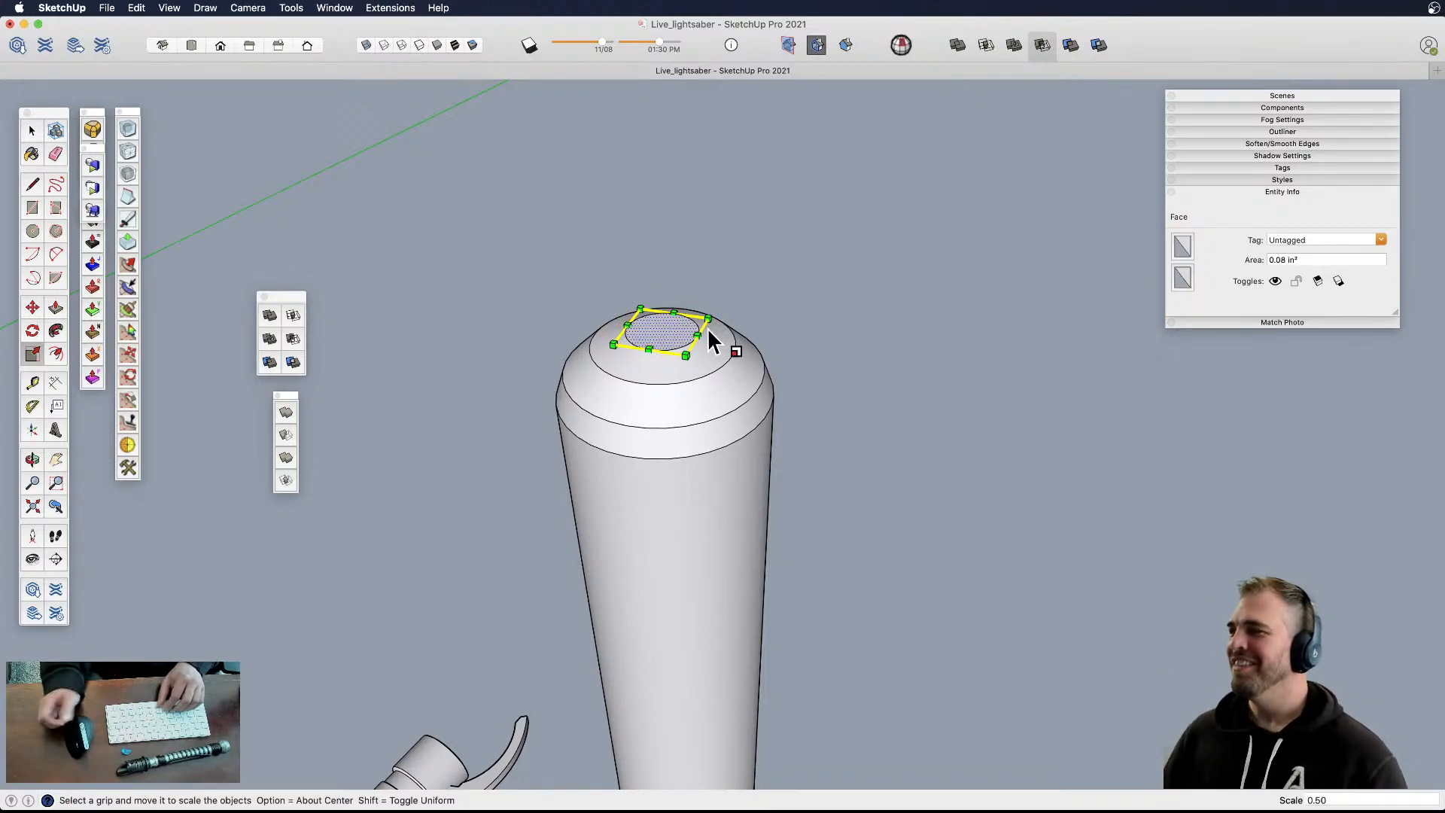
- Soften the ring edges of the blade tip's tiers to smooth them into a rounded dome
key(e)
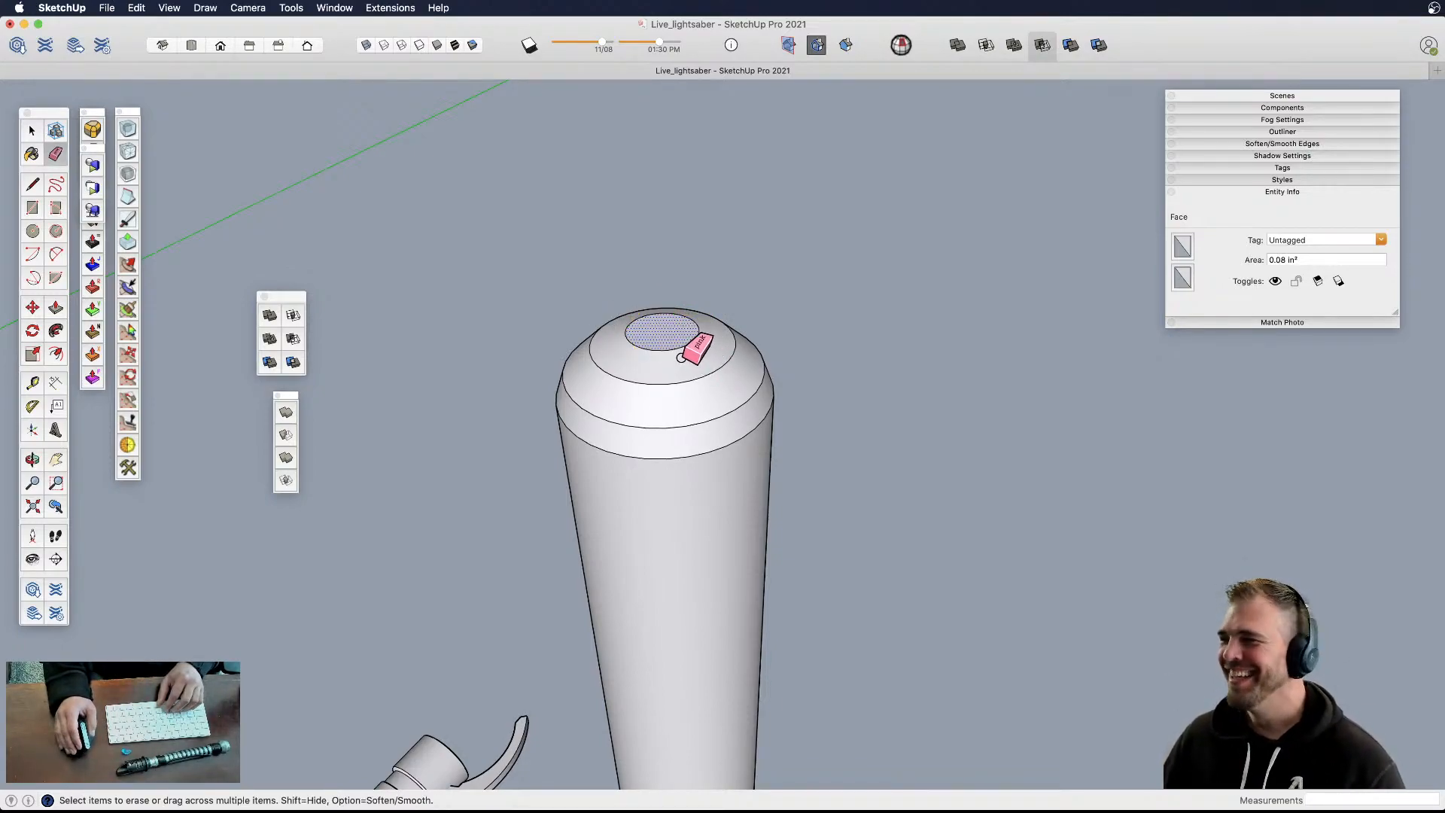
key(Delete)
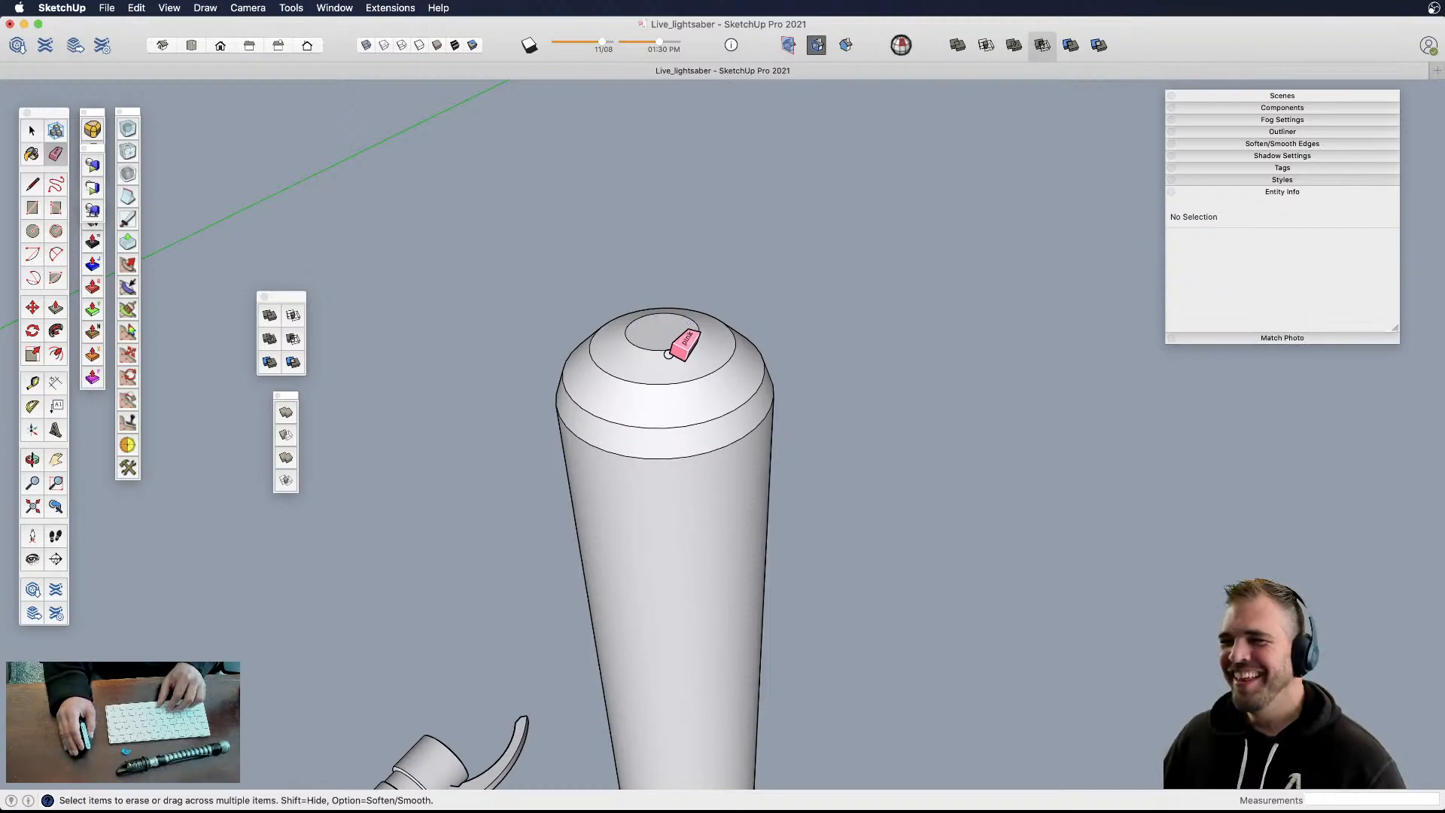
mouse_move(672, 350)
alt+mouse_down()
mouse_move(729, 364)
mouse_move(741, 425)
alt+mouse_up()
key(space)
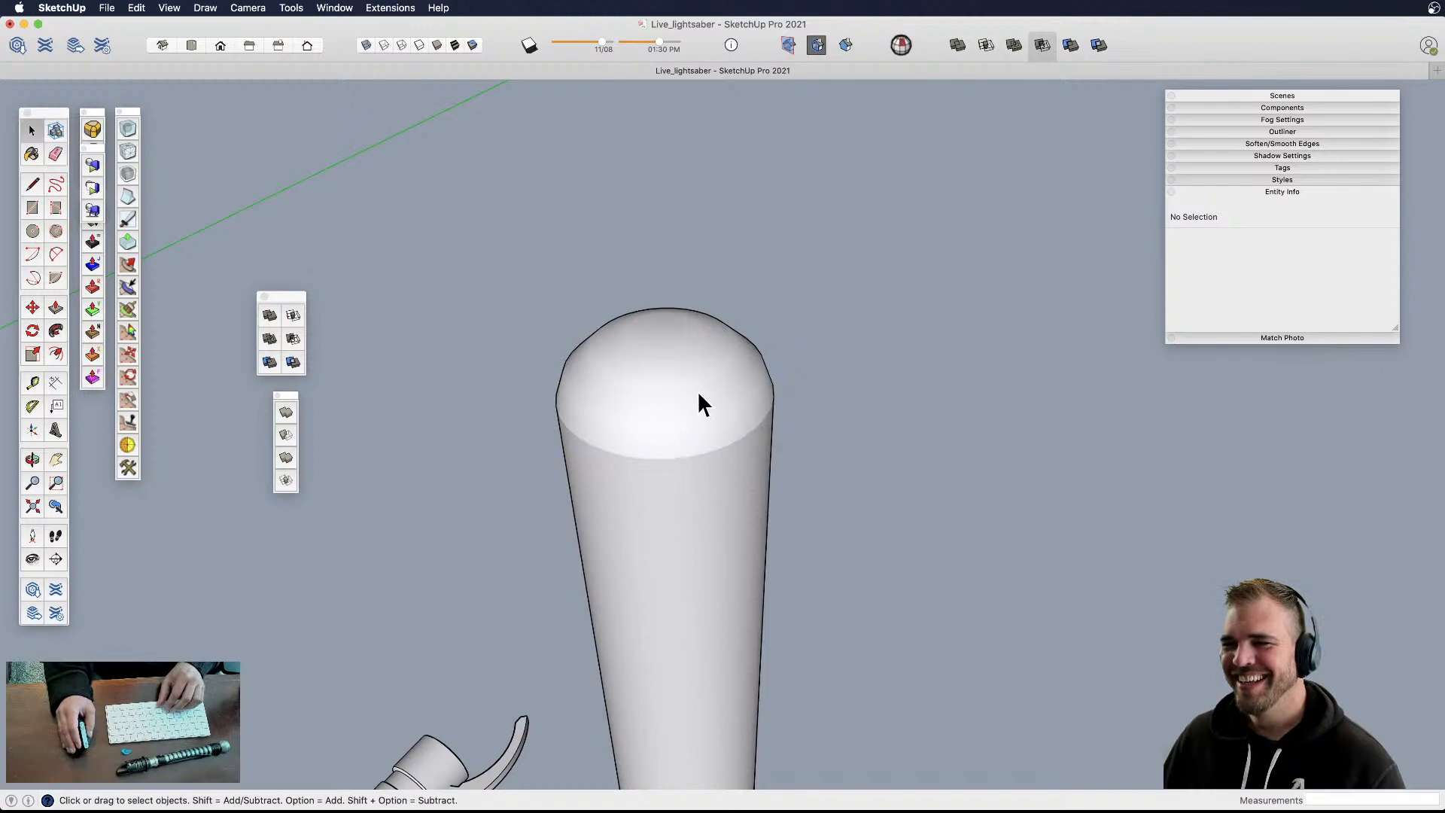
- Hide the dome surface, delete the internal face with its edge at the dome's base, and unhide the dome
click(703, 388)
key(super+e)
click(700, 387)
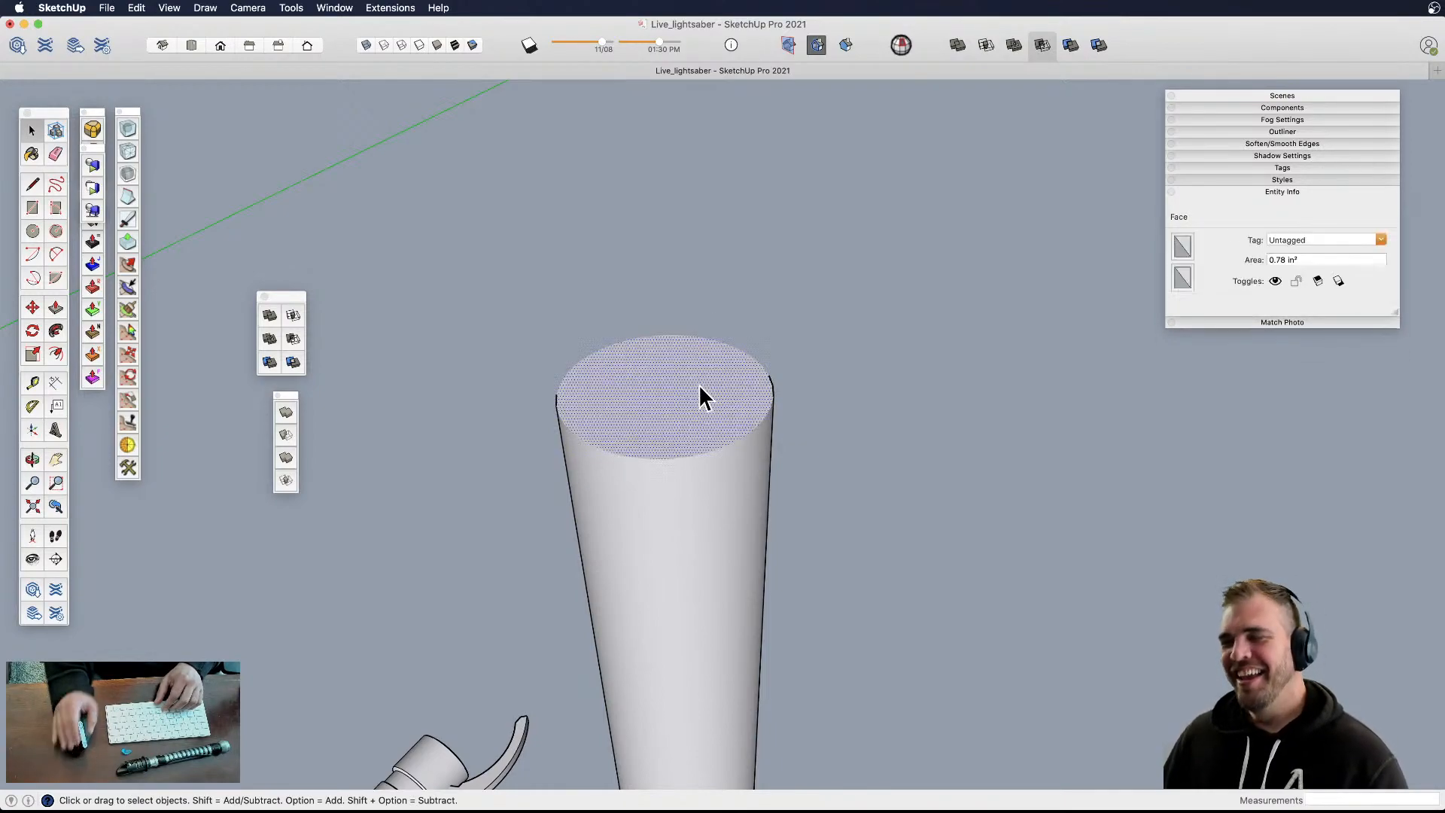
key(Delete)
key(super+shift+e)
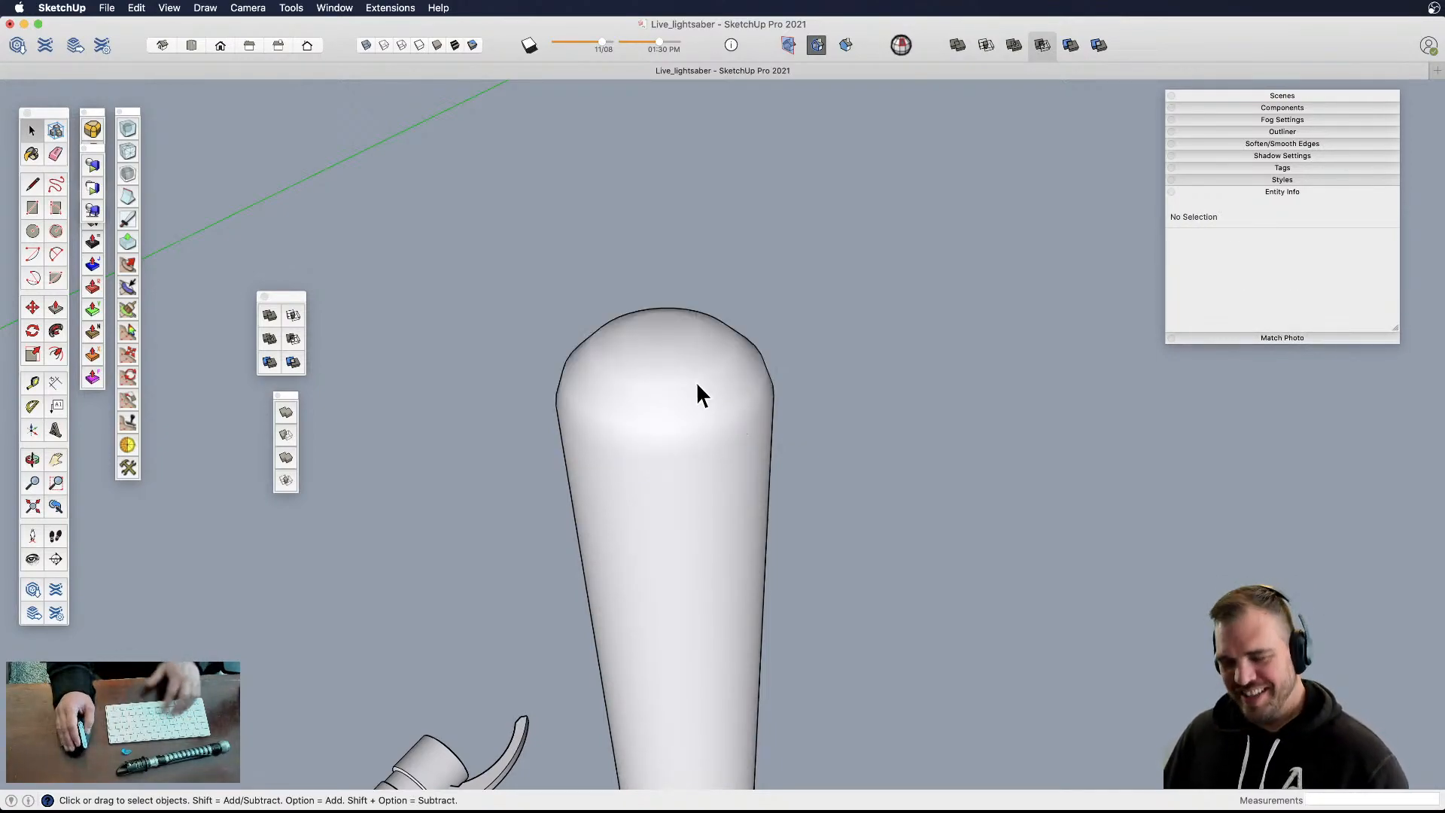
scroll(697, 381, down, 5)
scroll(678, 385, down, 2)
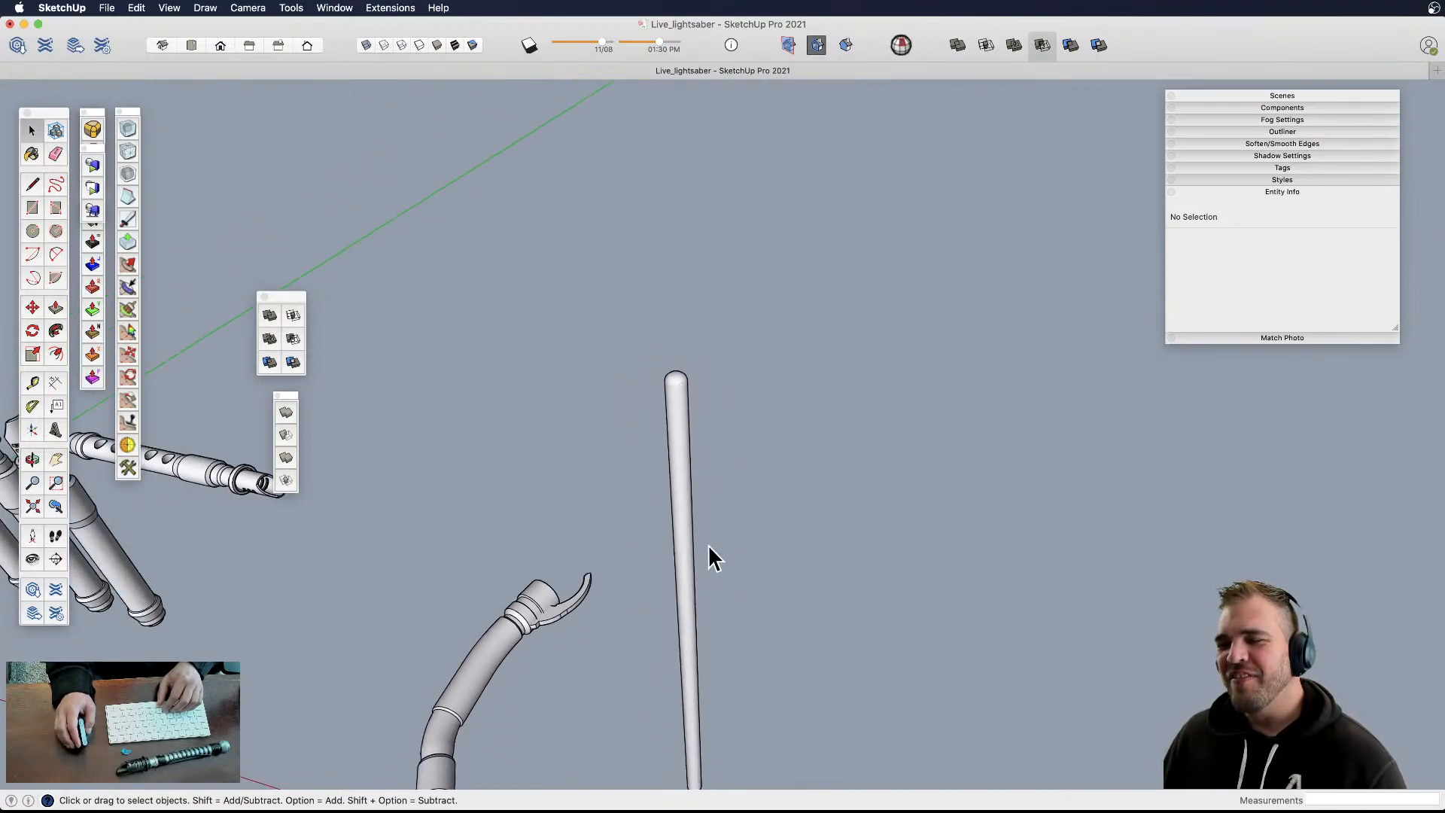
scroll(676, 381, up, 4)
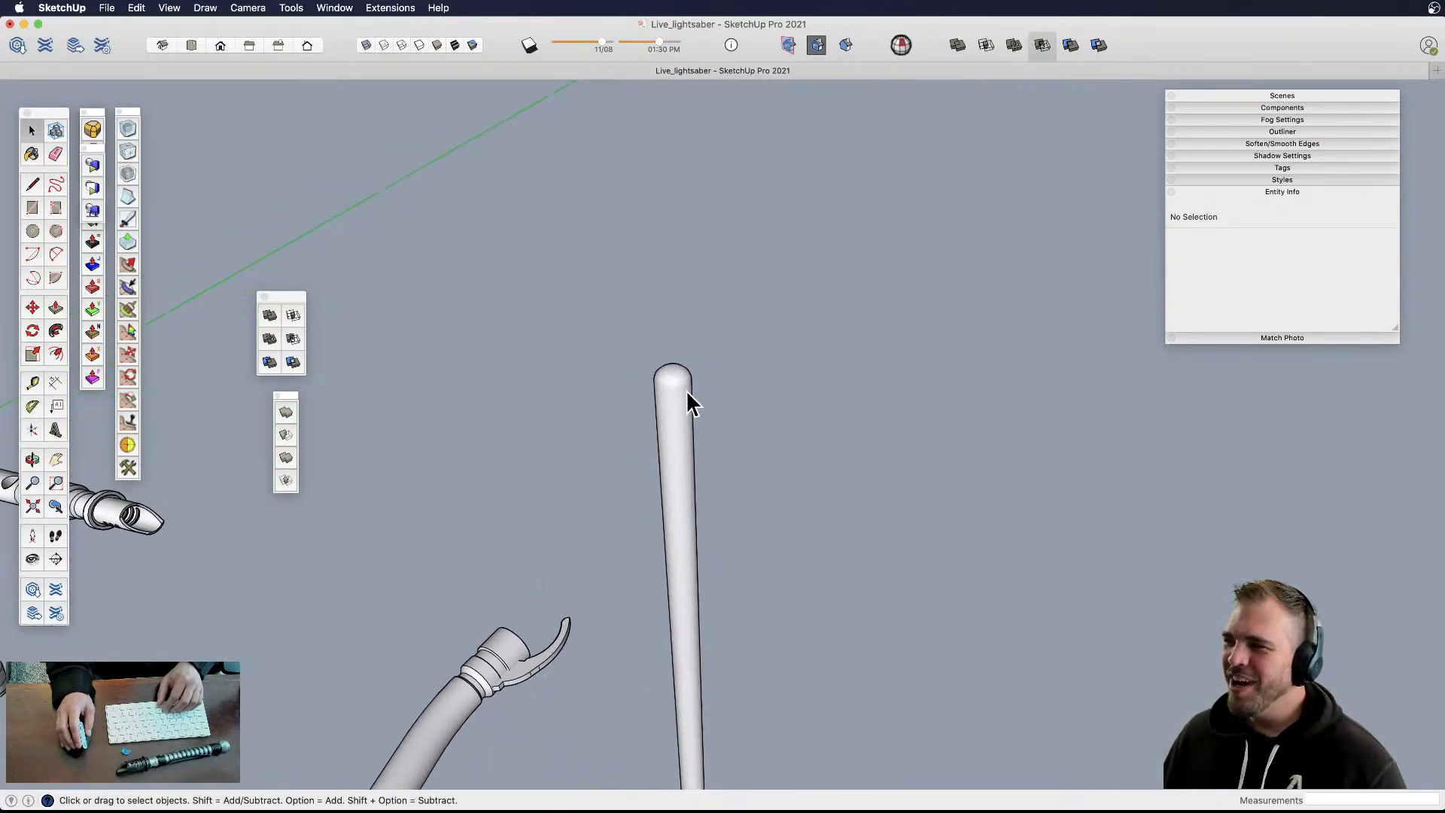
- Delete the flat face closing the lower end of the blade
scroll(675, 378, down, 5)
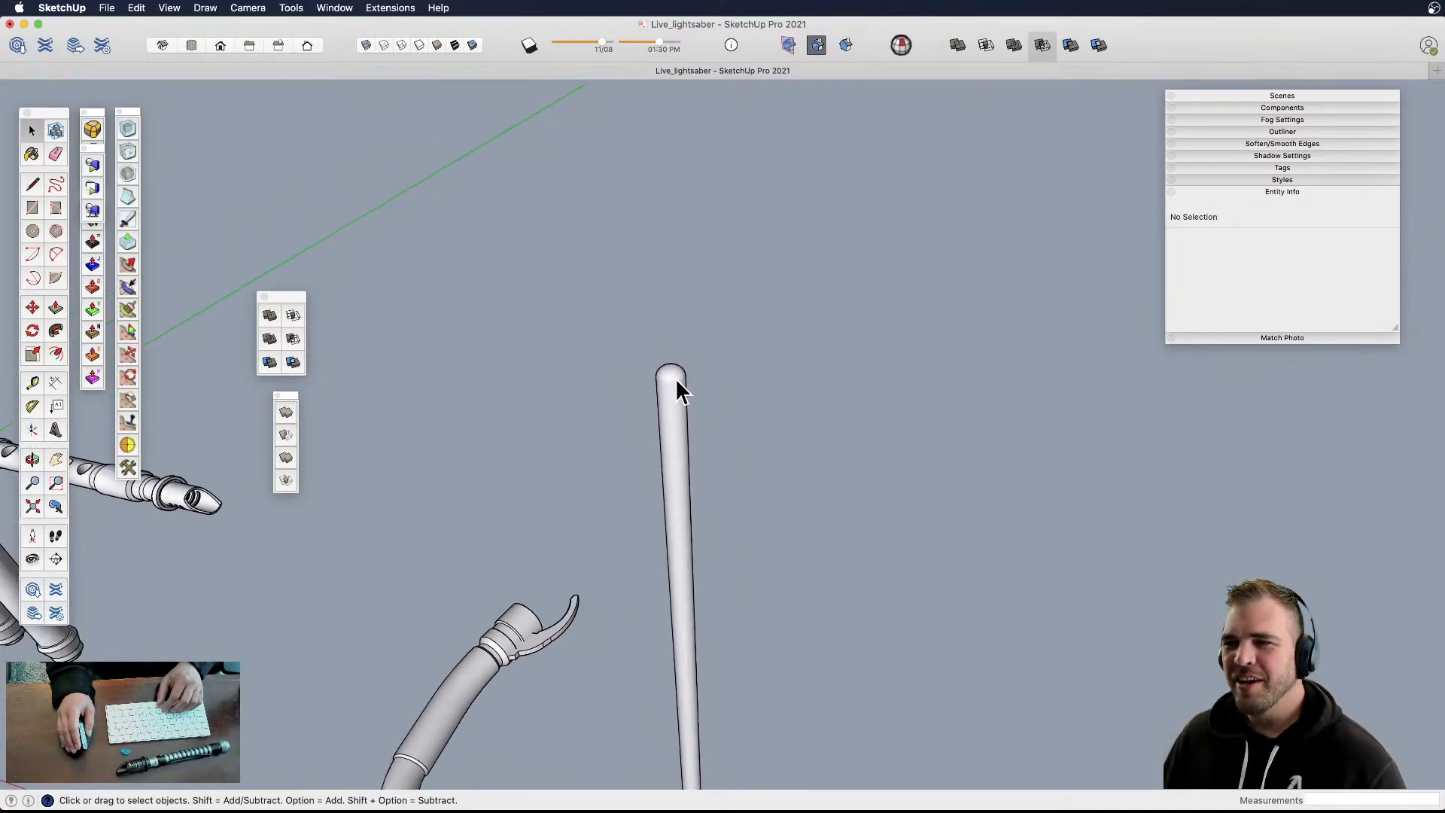
mouse_move(678, 515)
shift+middle_down()
mouse_move(682, 460)
mouse_move(625, 539)
mouse_move(657, 539)
mouse_move(663, 500)
mouse_move(693, 519)
shift+middle_up()
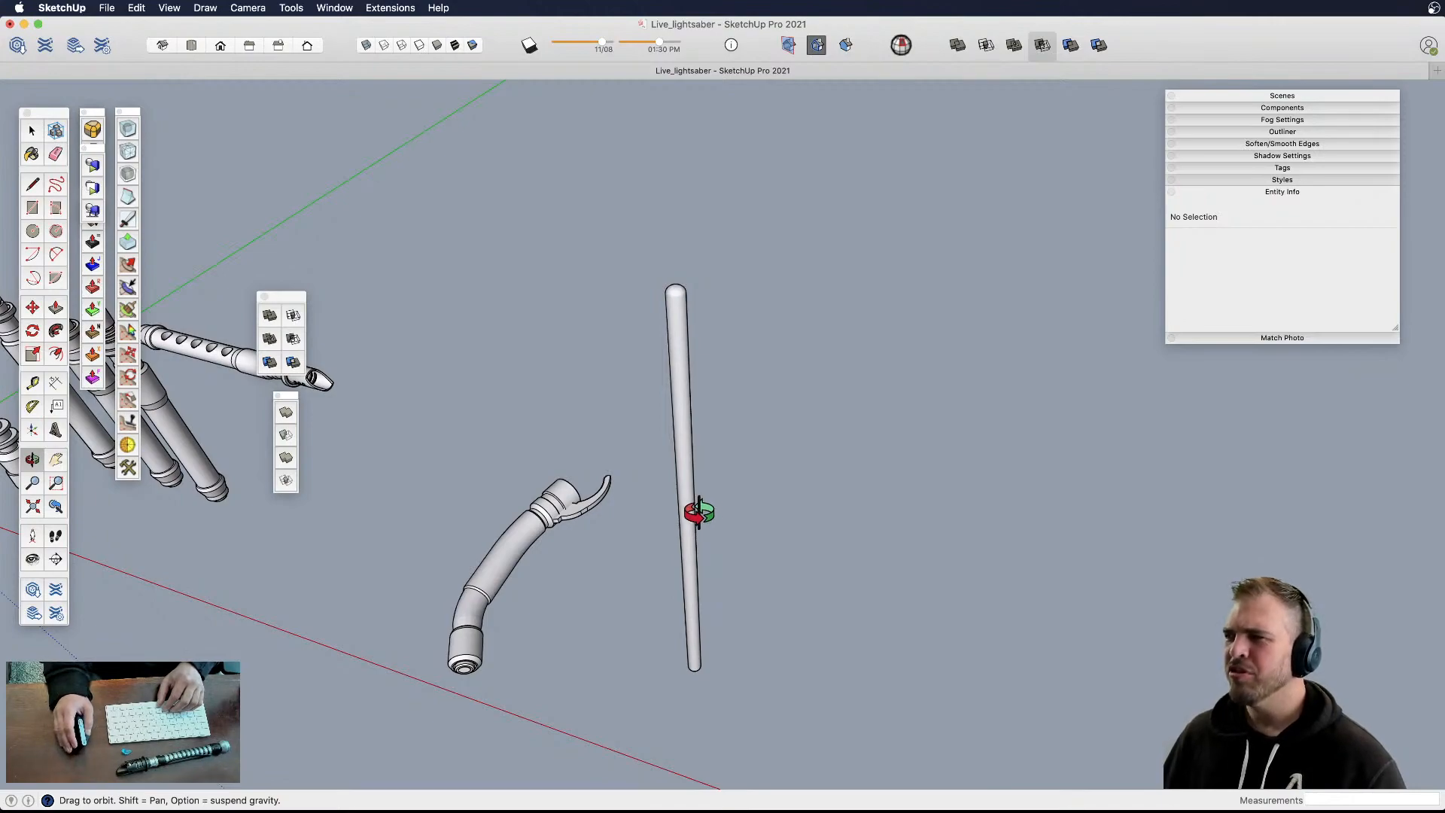
shift+middle_drag(707, 503, 703, 489)
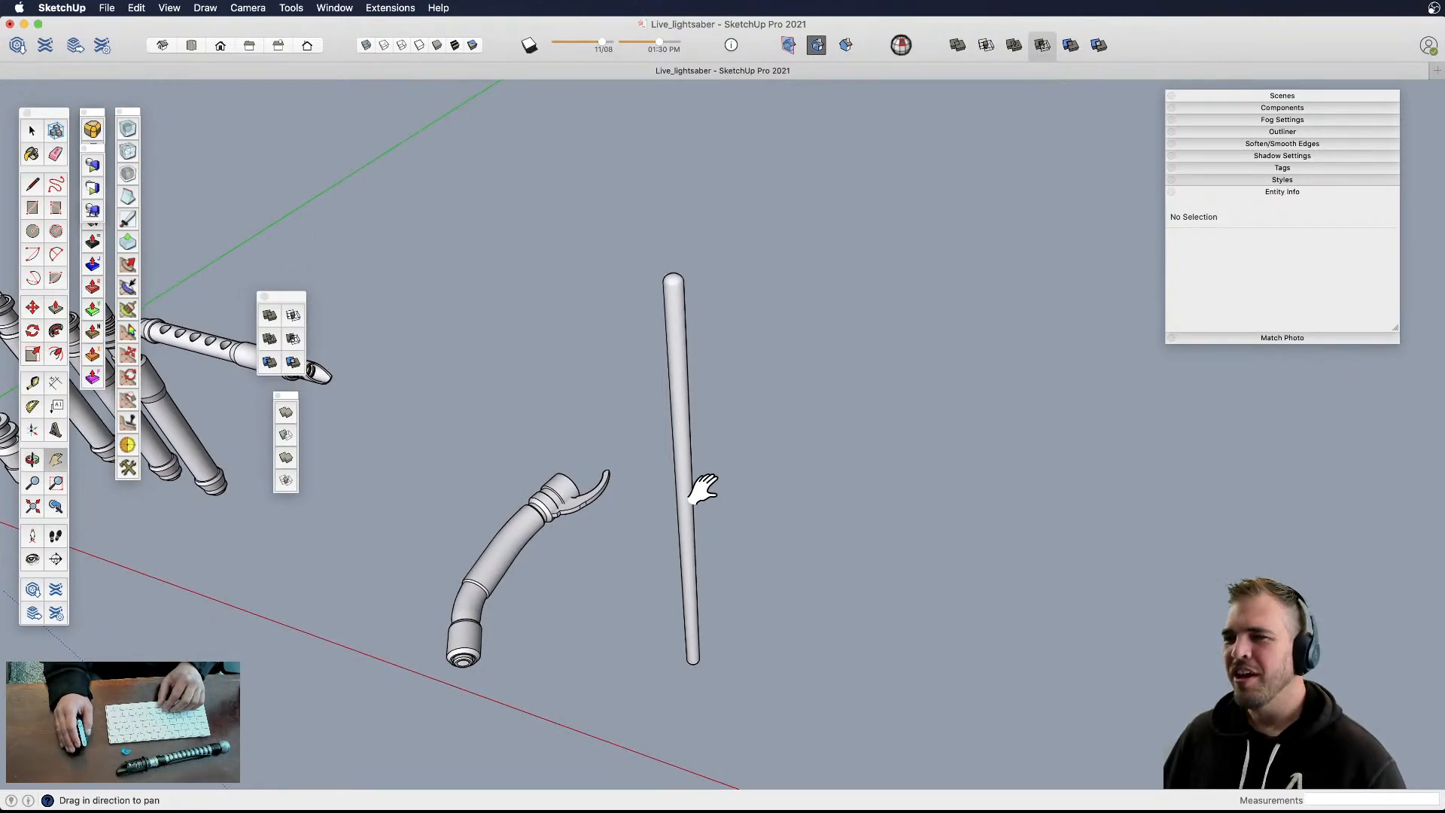
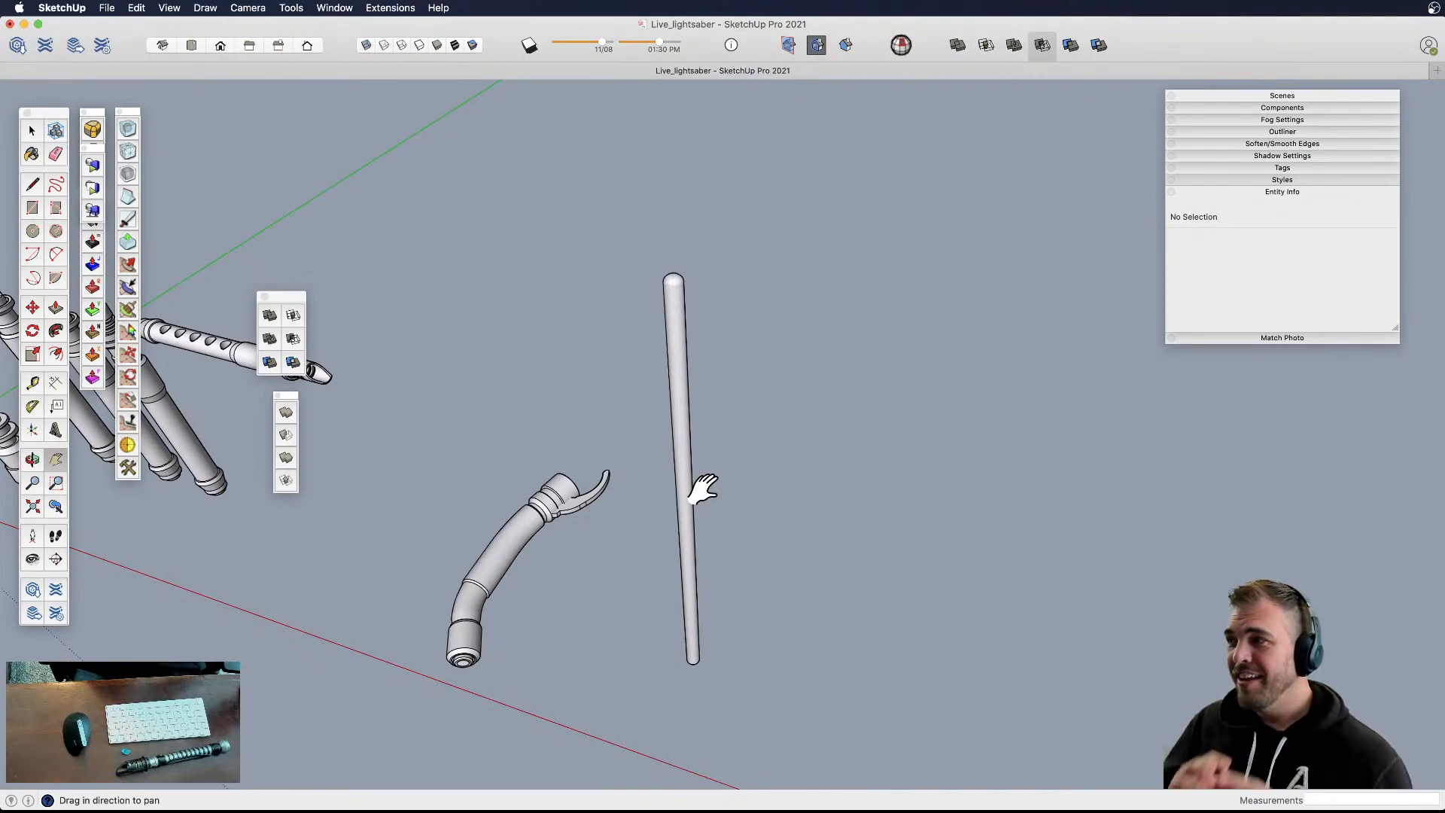
key(space)
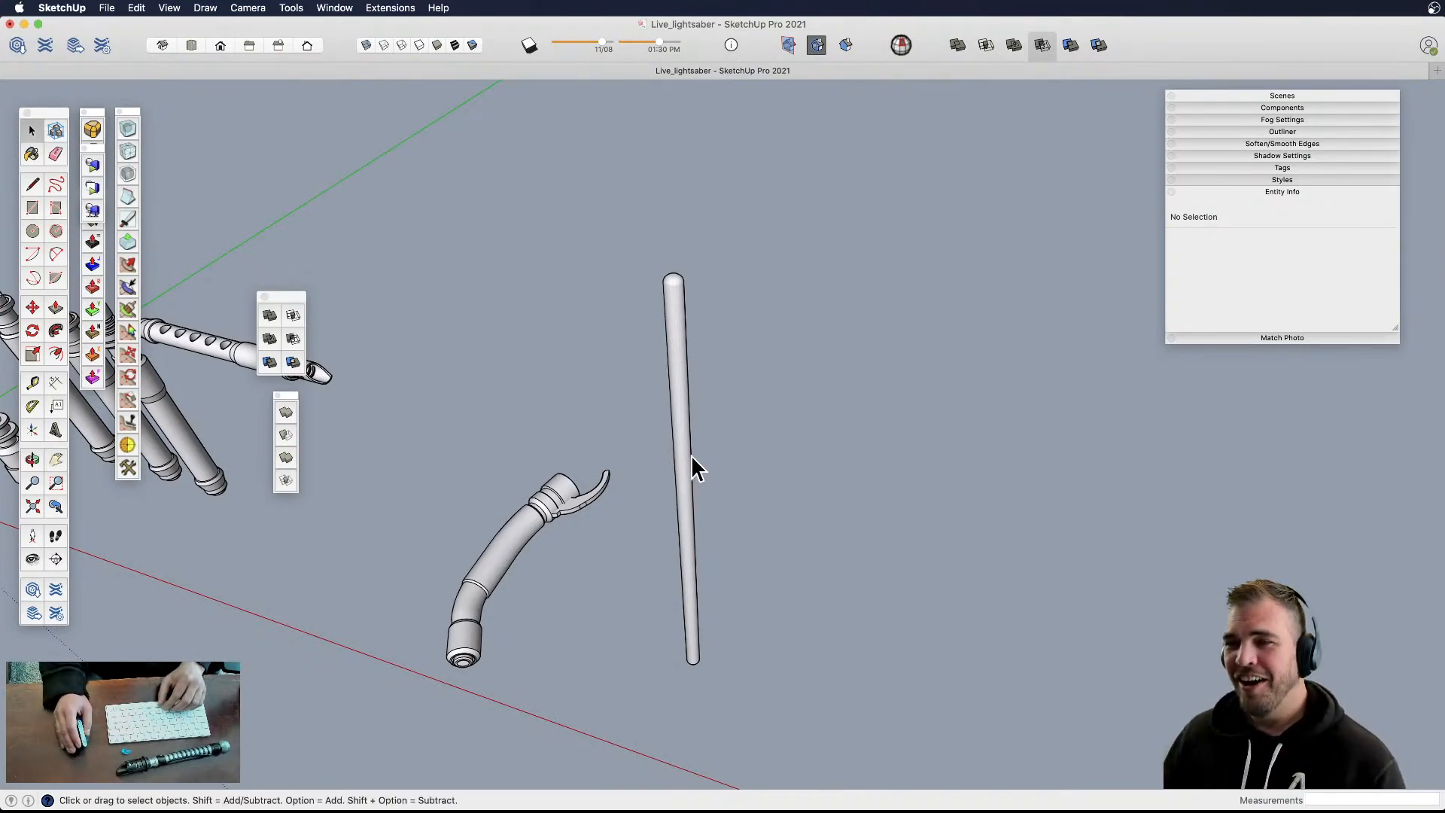
click(687, 448)
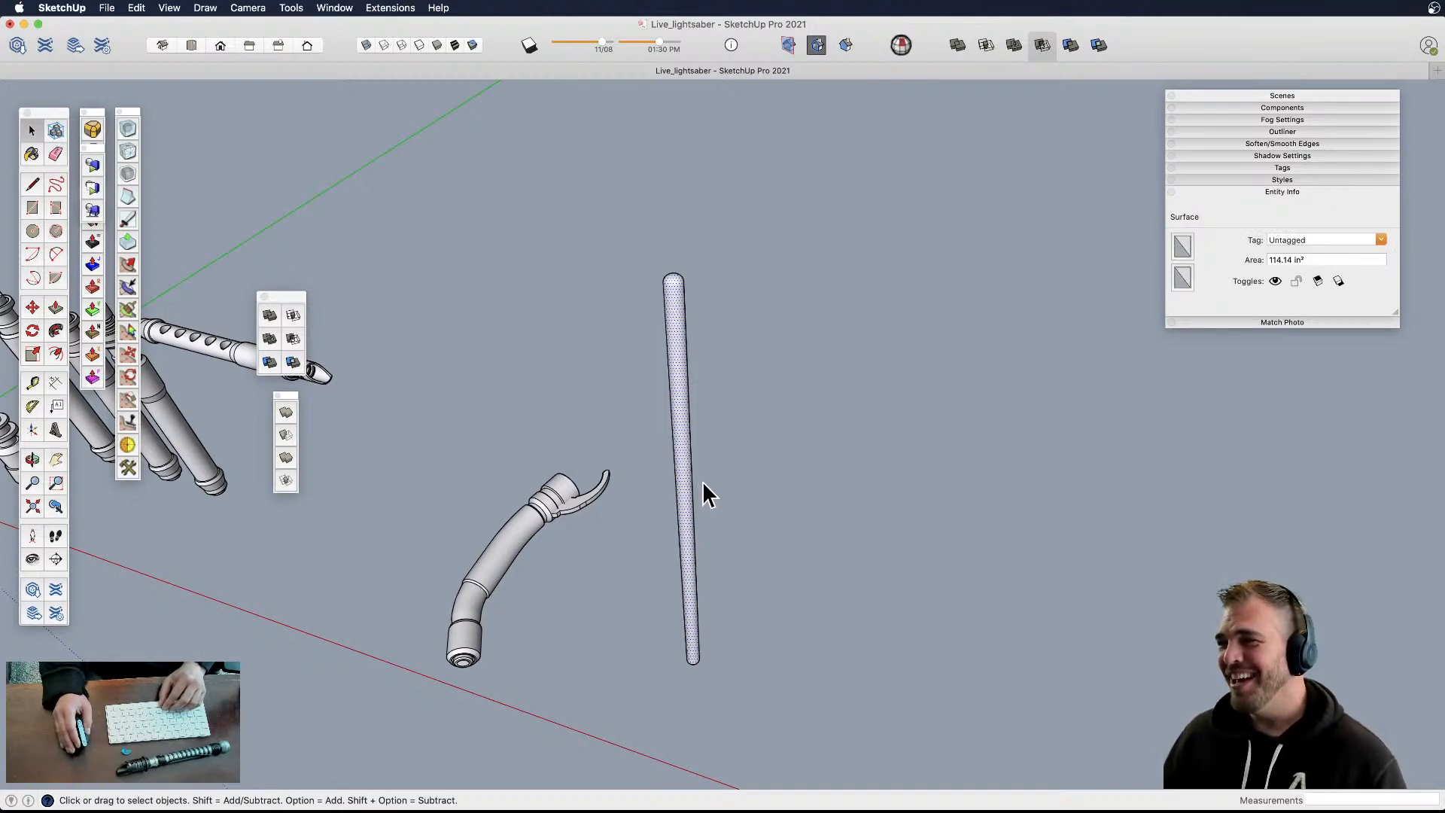
click(724, 496)
middle_drag(702, 560, 707, 174)
scroll(697, 587, up, 6)
scroll(700, 551, up, 3)
click(700, 551)
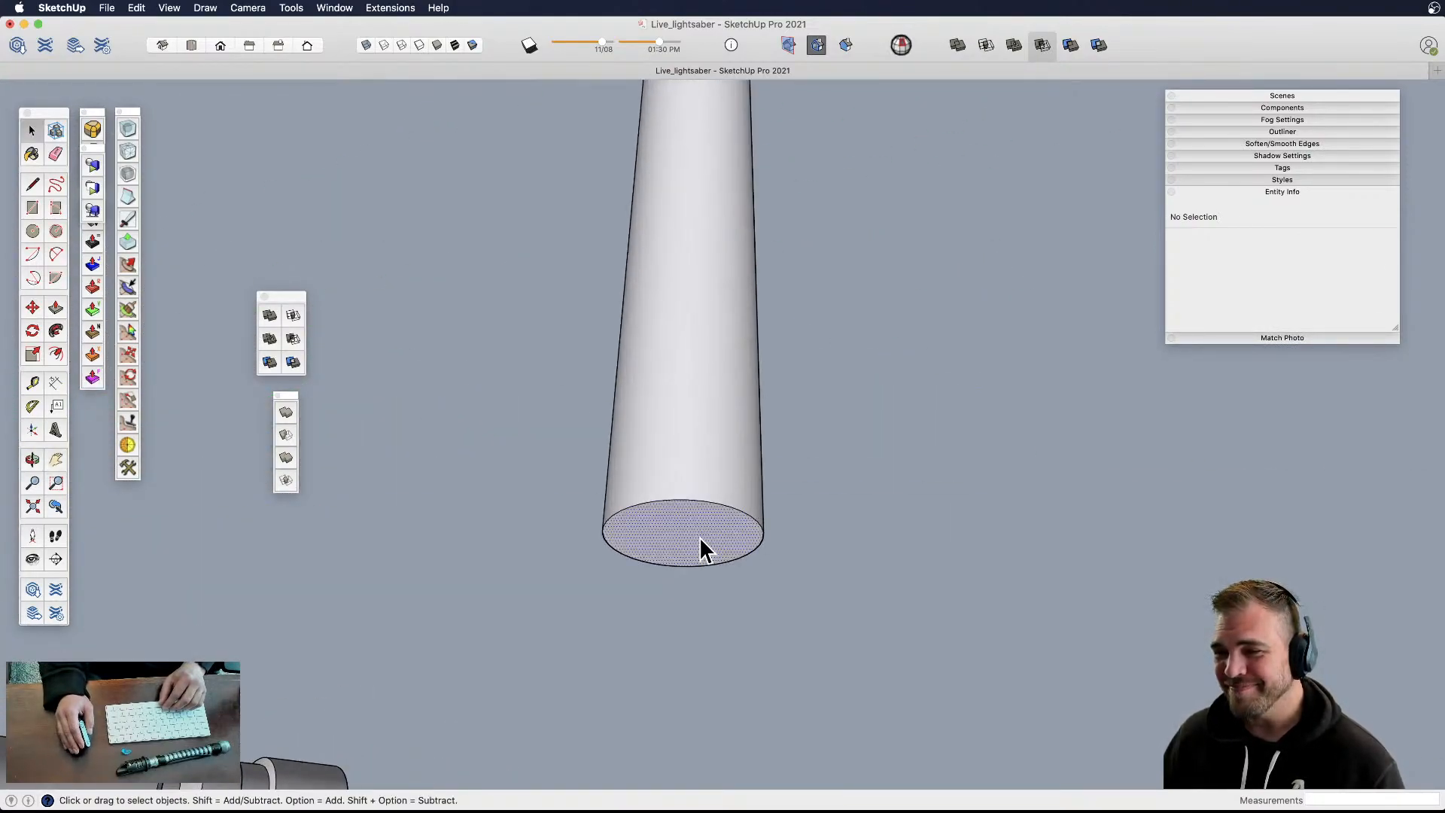
- Draw a line just over 1 3/16" long straight down from the center of the blade's open end along the blue axis
key(l)
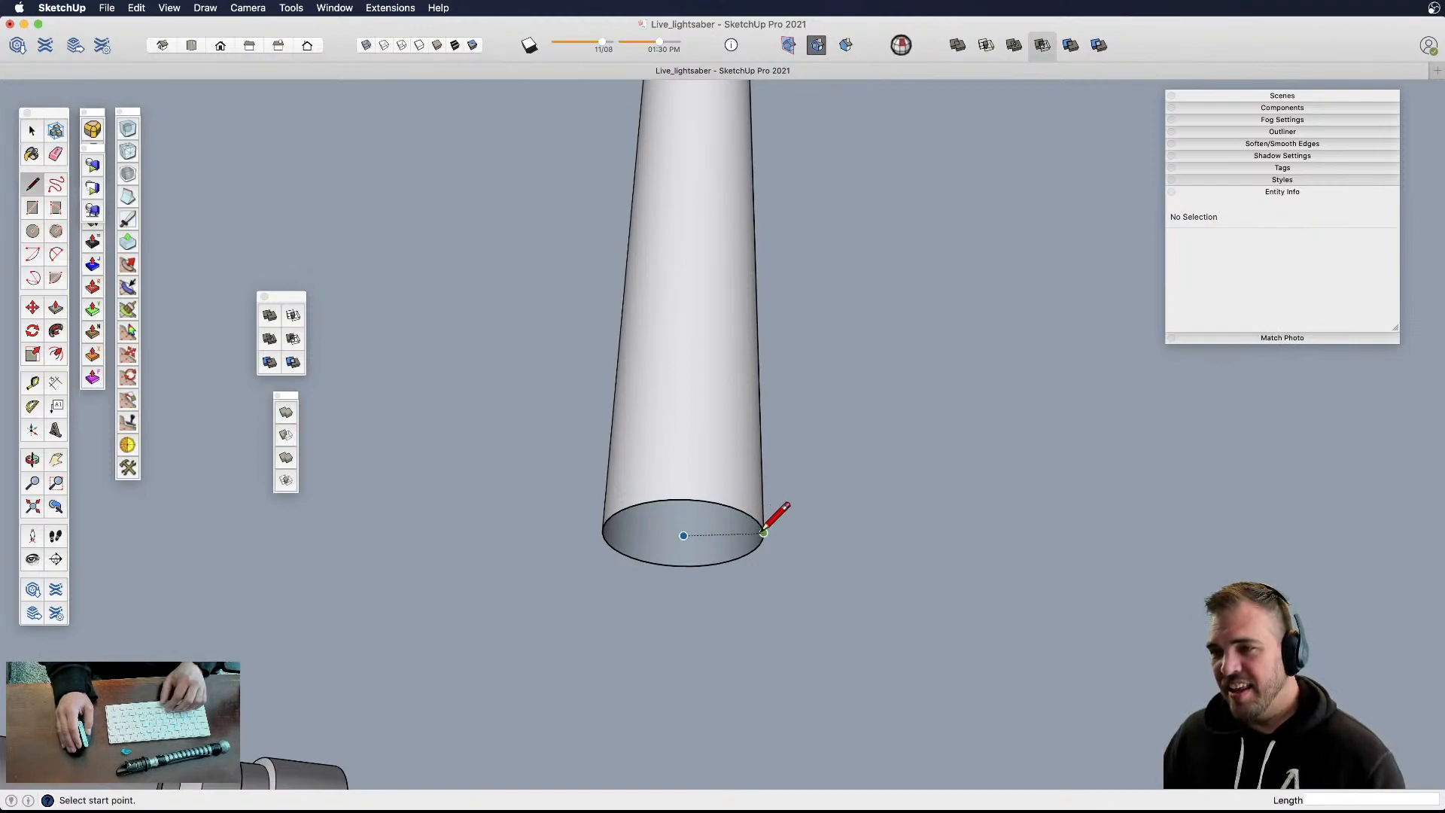
click(684, 536)
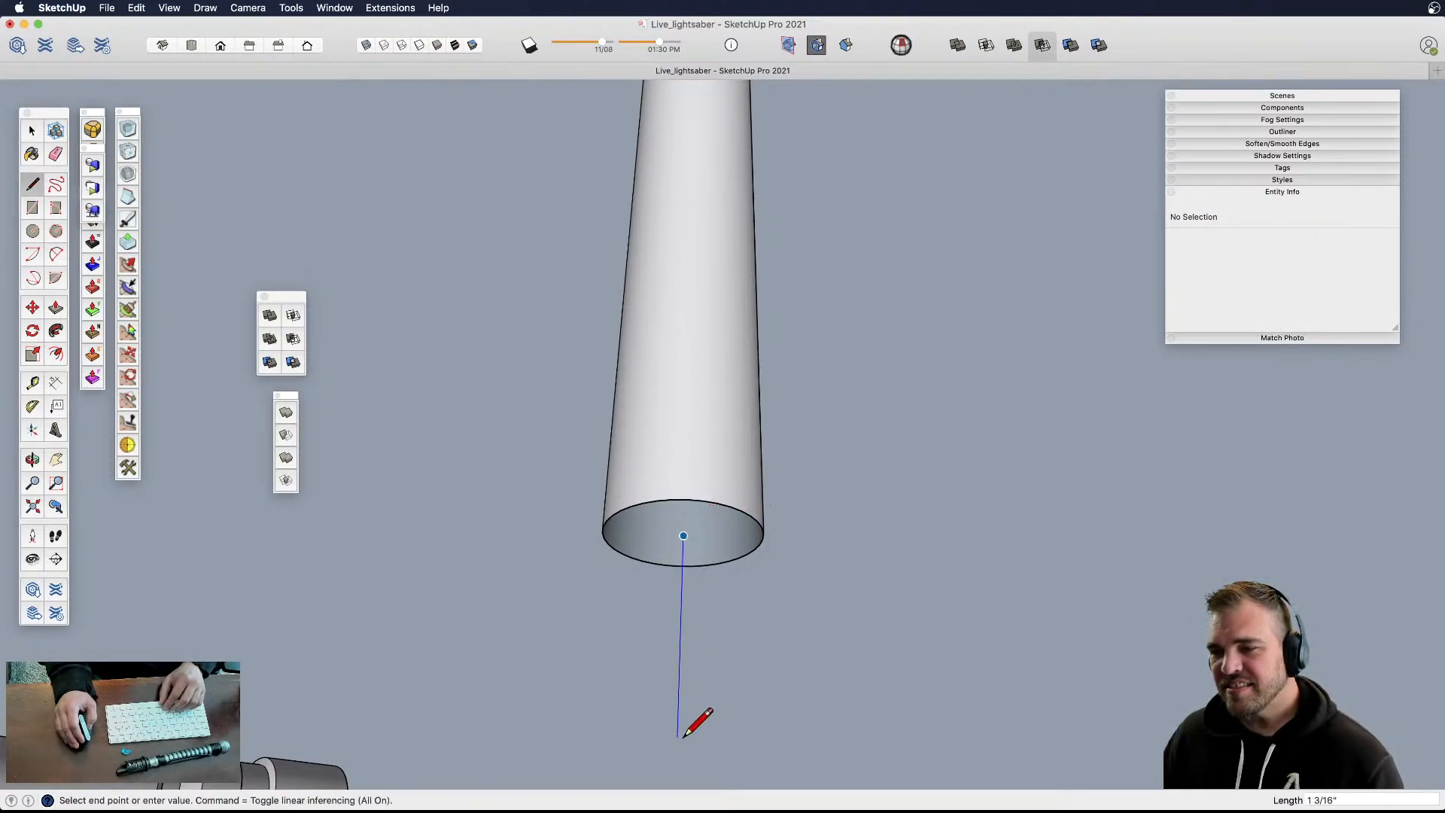
click(678, 762)
key(space)
- Group the whole blade together with the line below its open end
scroll(668, 683, down, 5)
middle_drag(670, 670, 694, 582)
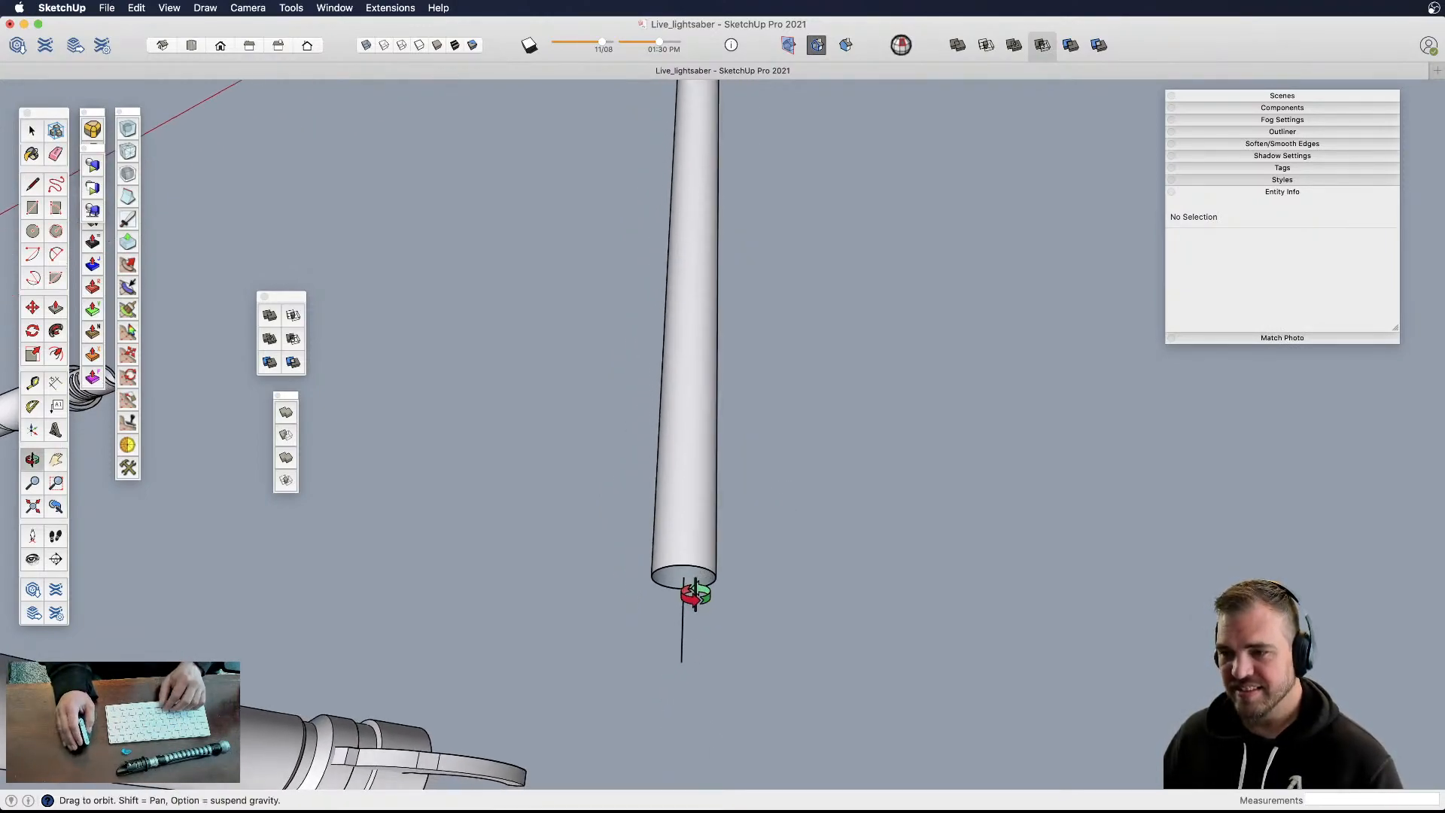
drag(694, 580, 617, 522)
triple_click(689, 539)
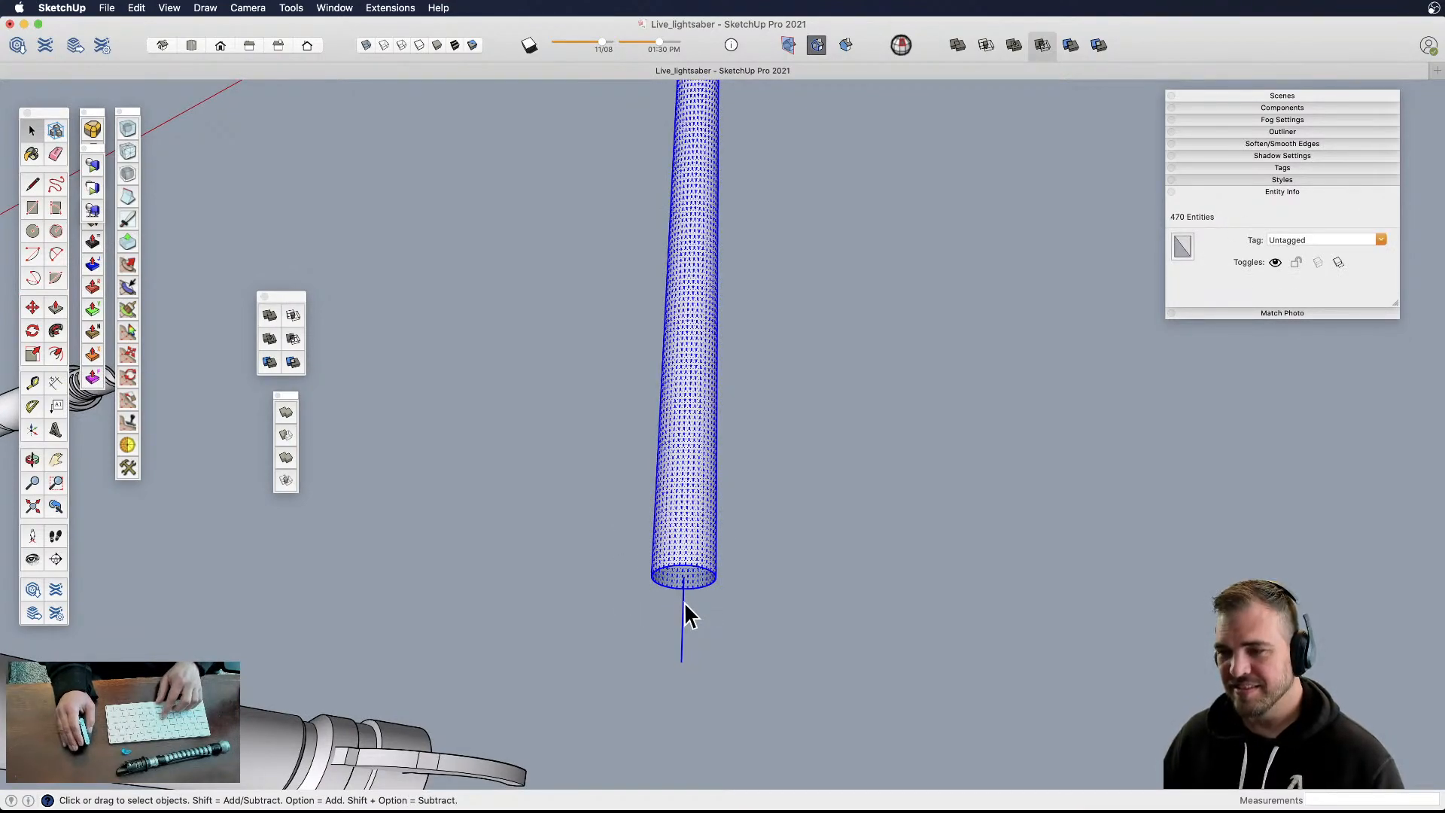
key(g)
- Copy the blade group 3" along the red axis and repeat the copy with 2x for three blades in total
scroll(687, 610, down, 5)
middle_drag(684, 597, 718, 715)
scroll(741, 515, down, 4)
shift+middle_drag(740, 516, 677, 468)
scroll(720, 676, up, 5)
shift+middle_drag(719, 676, 734, 546)
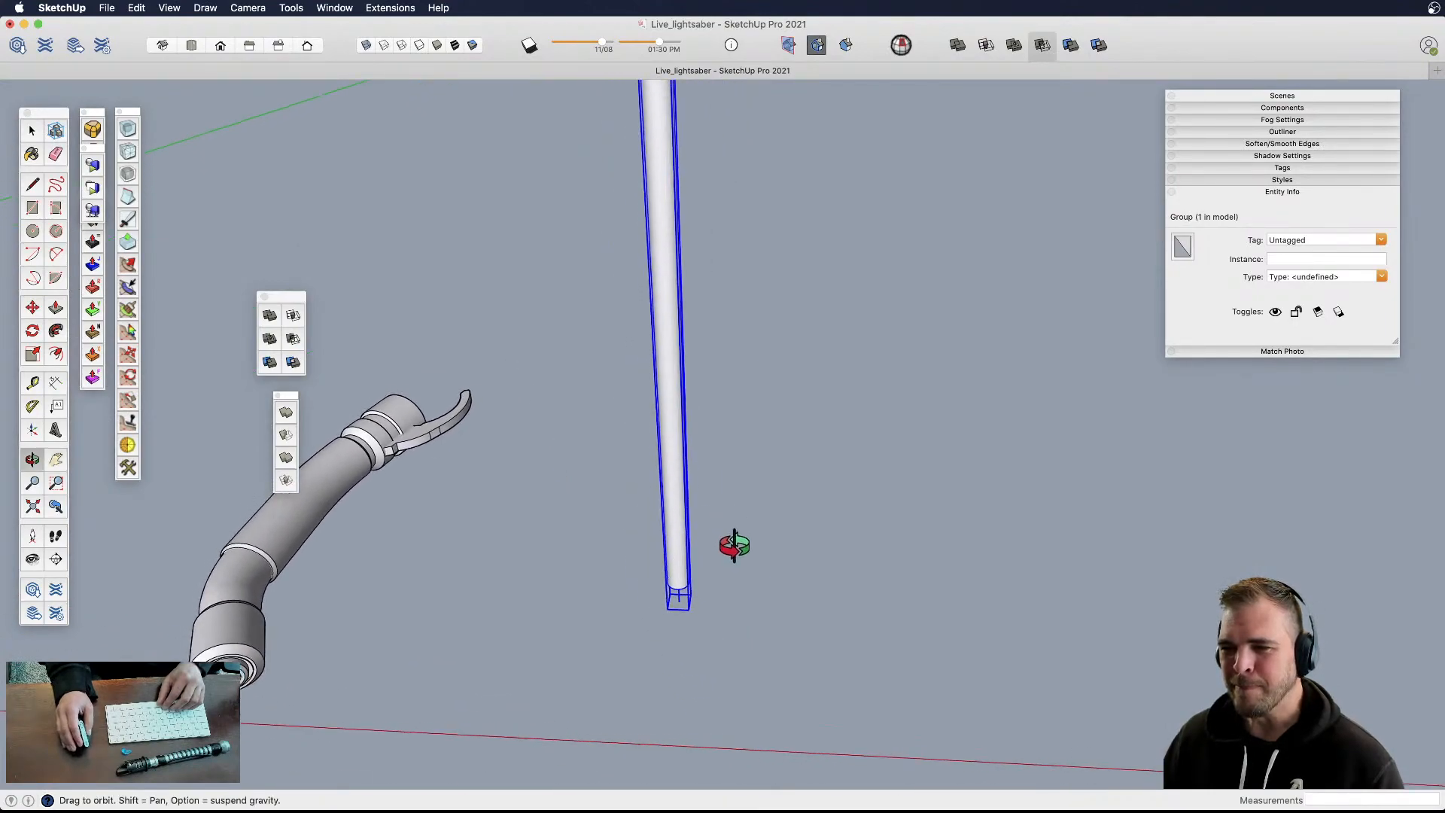
key(m)
click(715, 634)
key(alt)
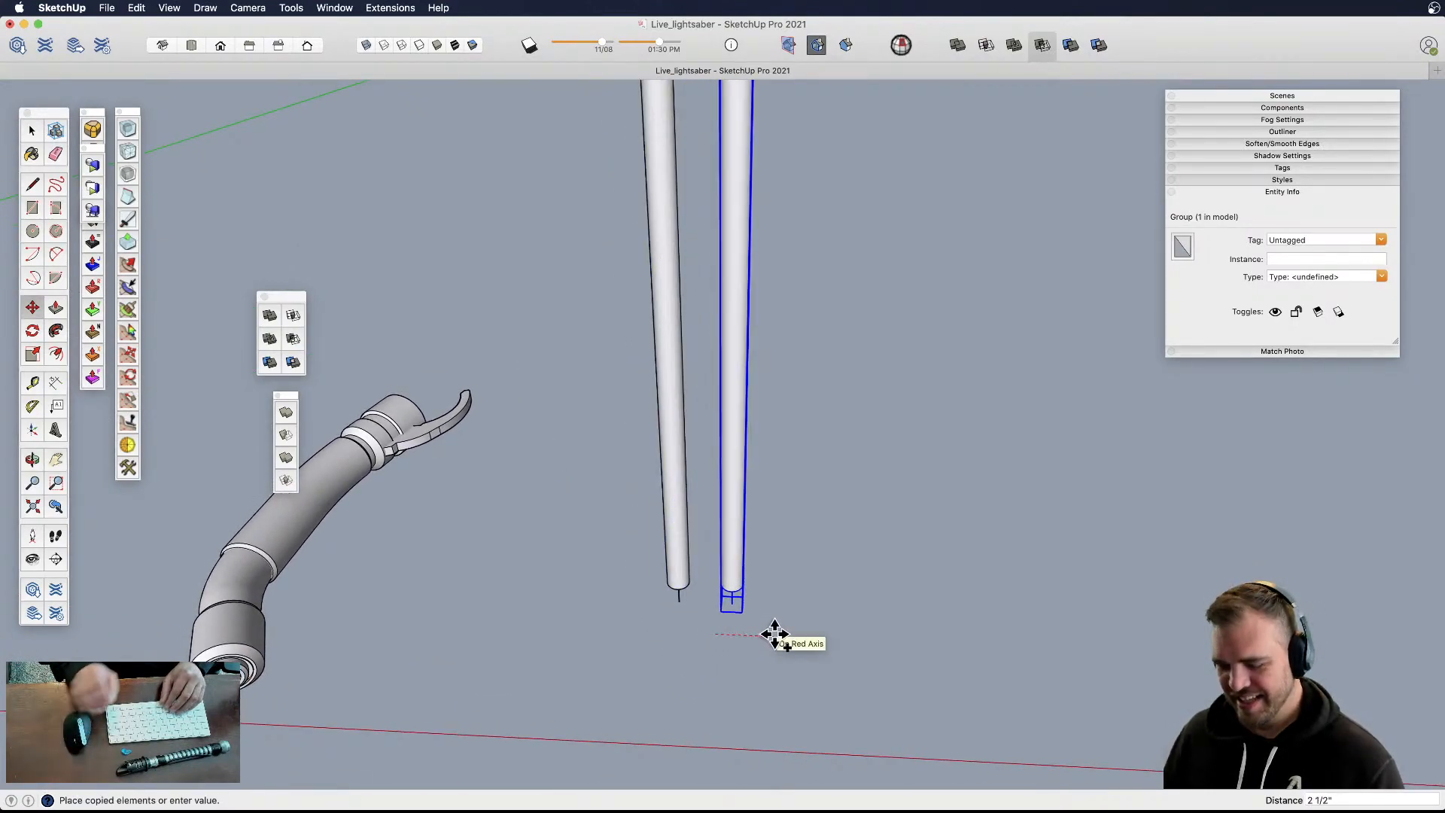
text(3)
key(Return)
text(2x)
key(Return)
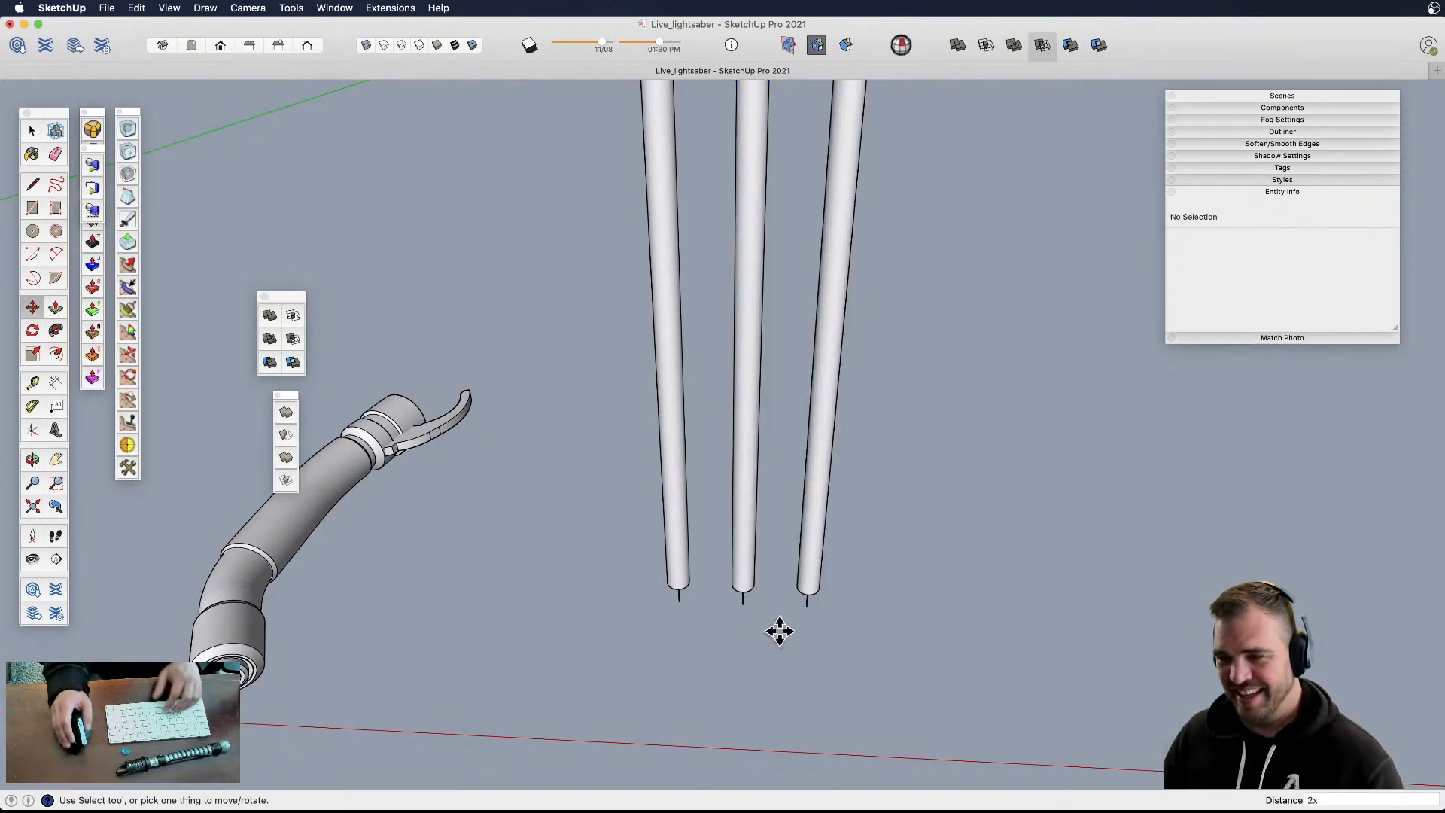
- Open the Paint Bucket's color wheel, place it clear of the blades, and select the original blade nearest the curved hilt
scroll(751, 600, down, 3)
key(h)
drag(751, 600, 719, 658)
key(shift+super+a)
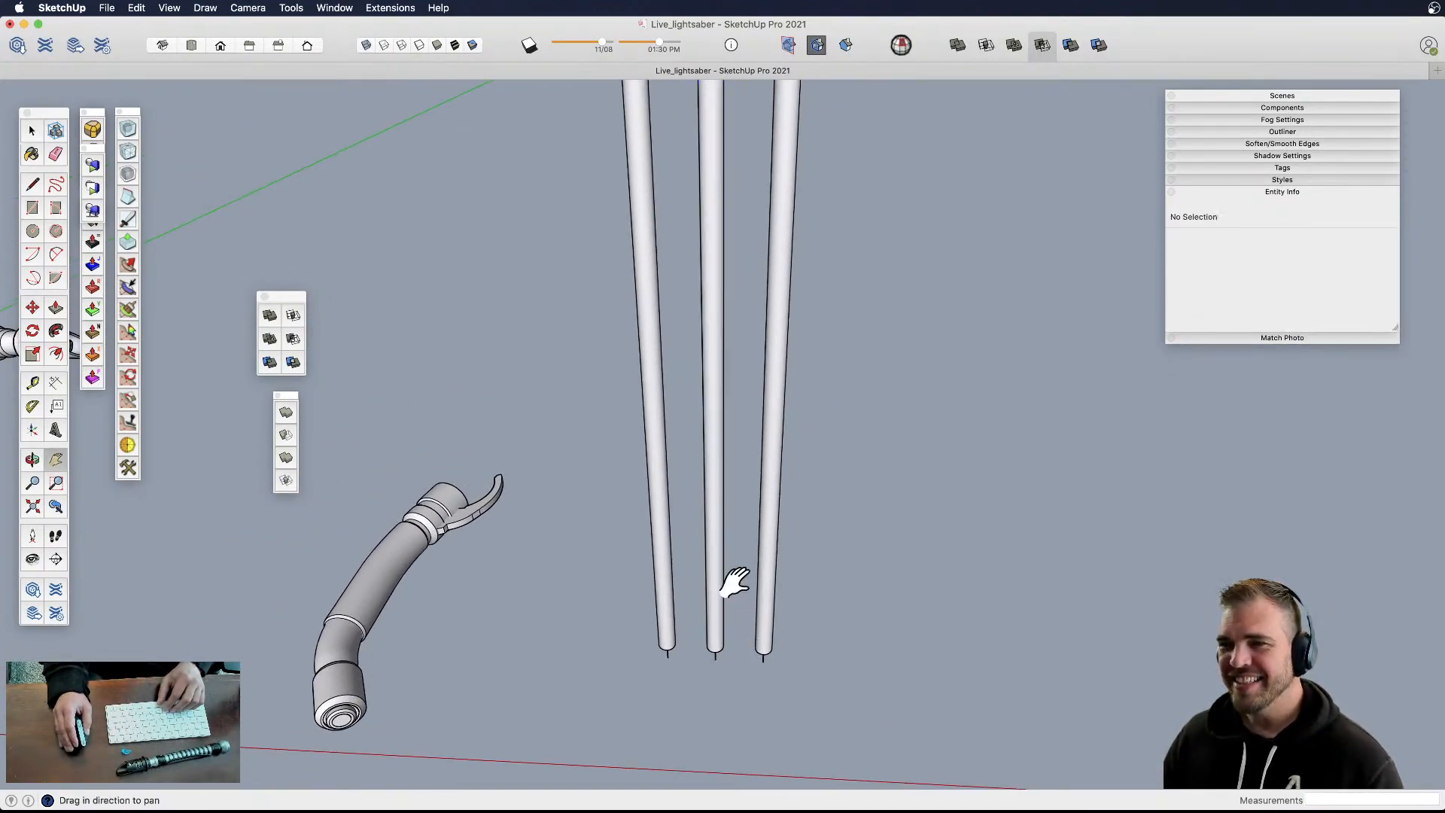
drag(735, 595, 742, 659)
key(o)
drag(743, 542, 726, 680)
key(space)
click(713, 495)
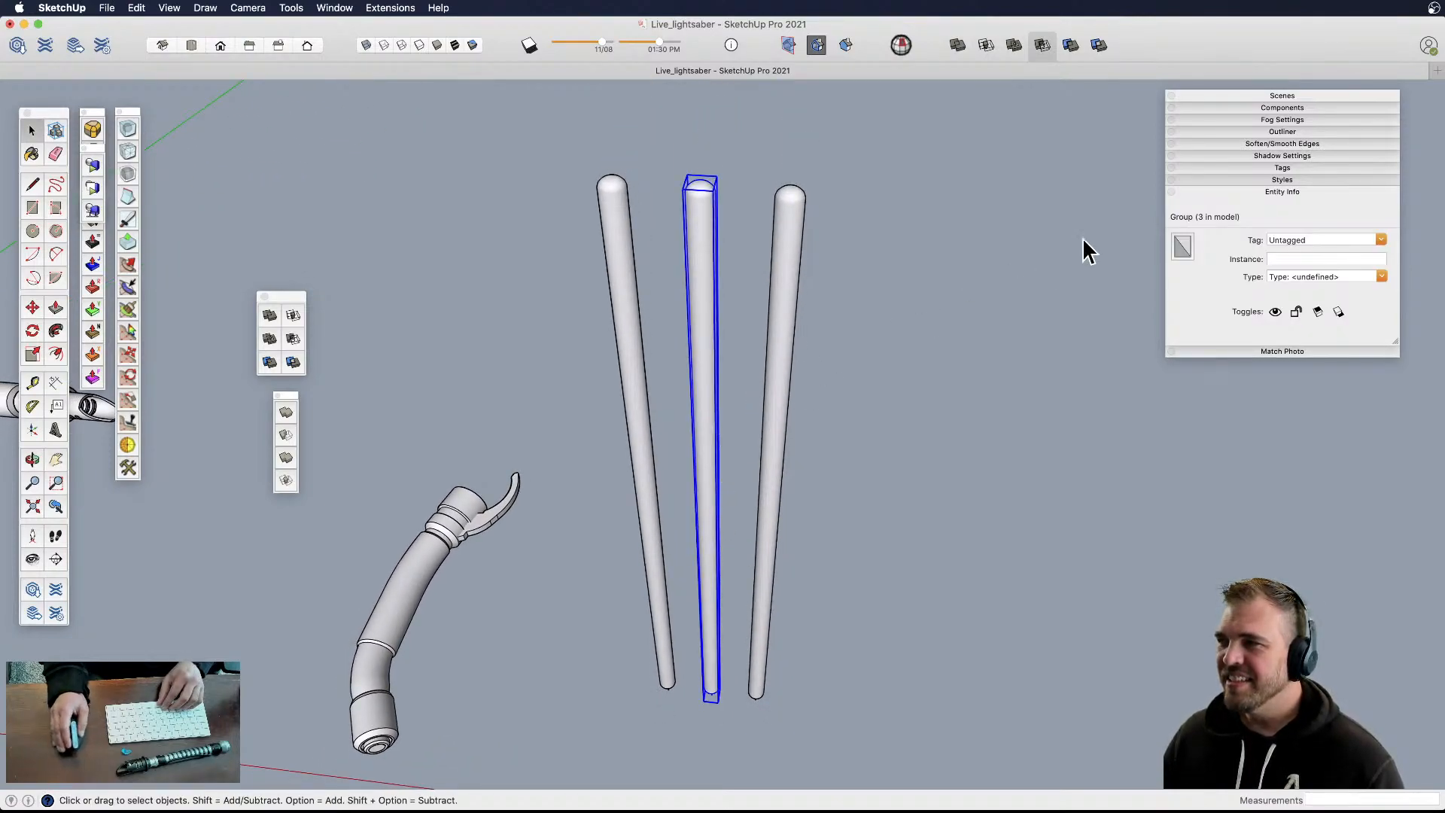
click(32, 155)
drag(953, 238, 1226, 175)
key(space)
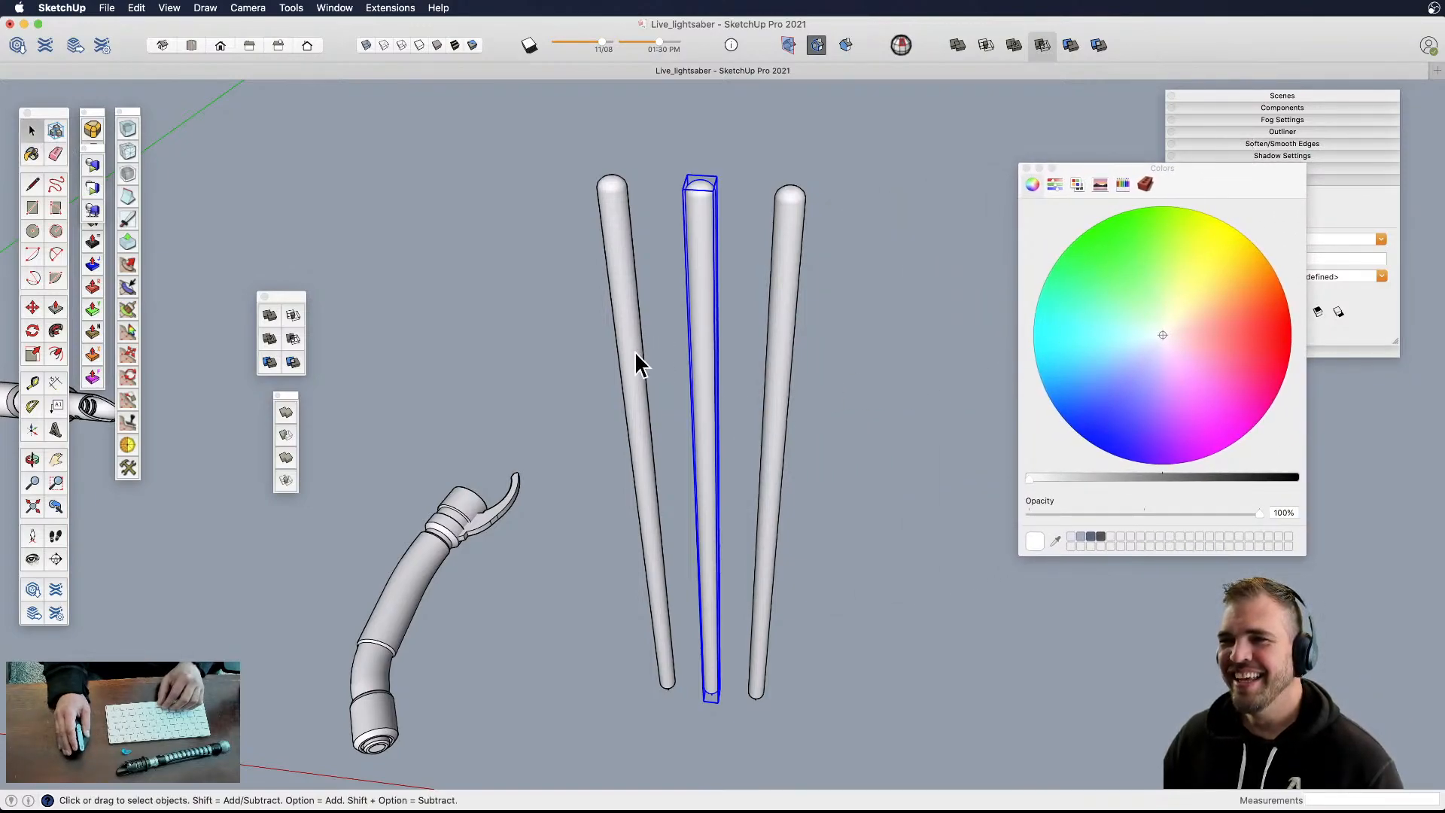
click(636, 316)
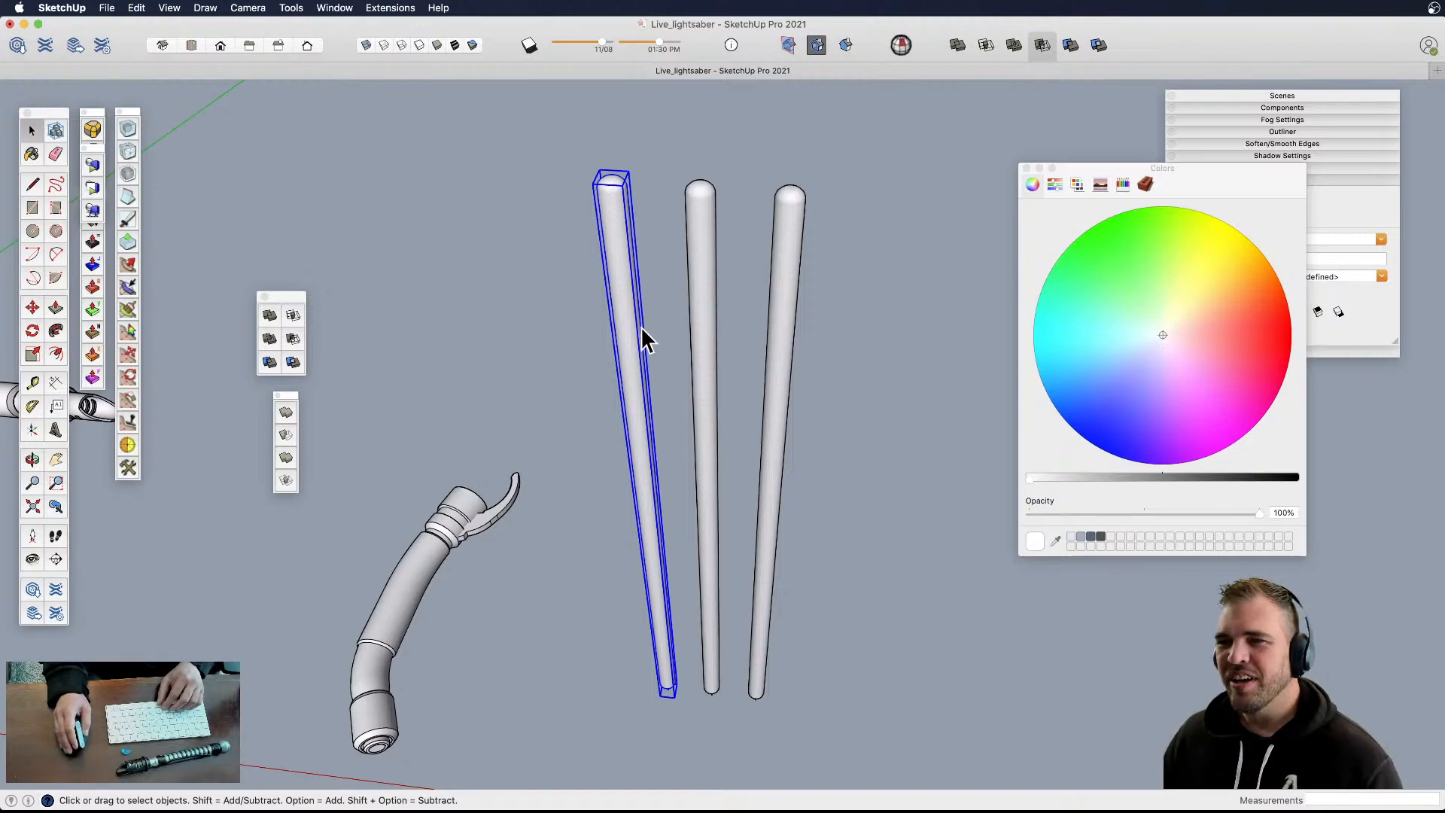
scroll(636, 330, down, 6)
shift+middle_drag(637, 330, 563, 326)
shift+middle_drag(852, 520, 645, 503)
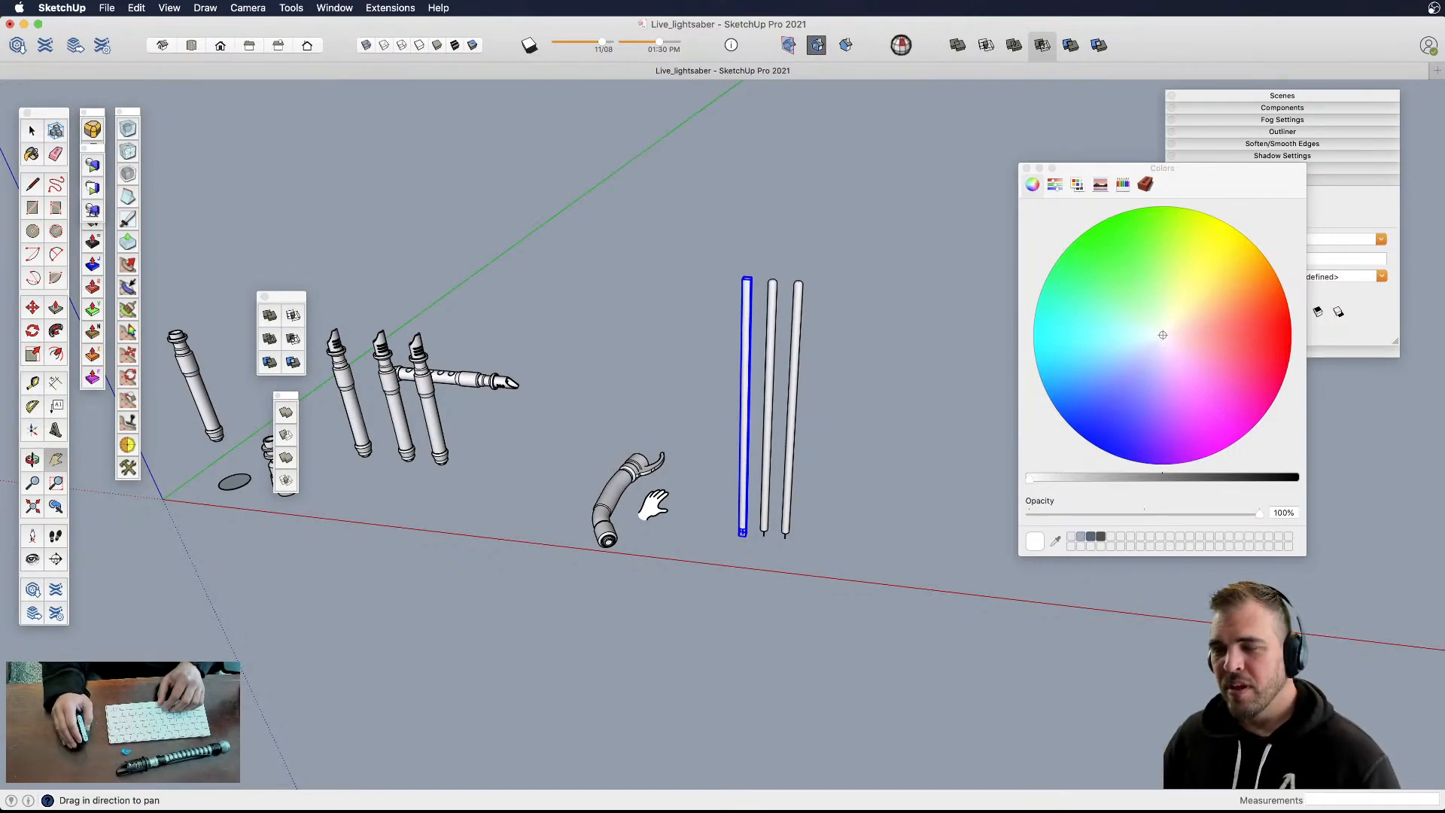
drag(586, 445, 577, 437)
mouse_move(577, 437)
middle_down()
mouse_move(607, 452)
mouse_move(590, 468)
mouse_move(575, 459)
middle_up()
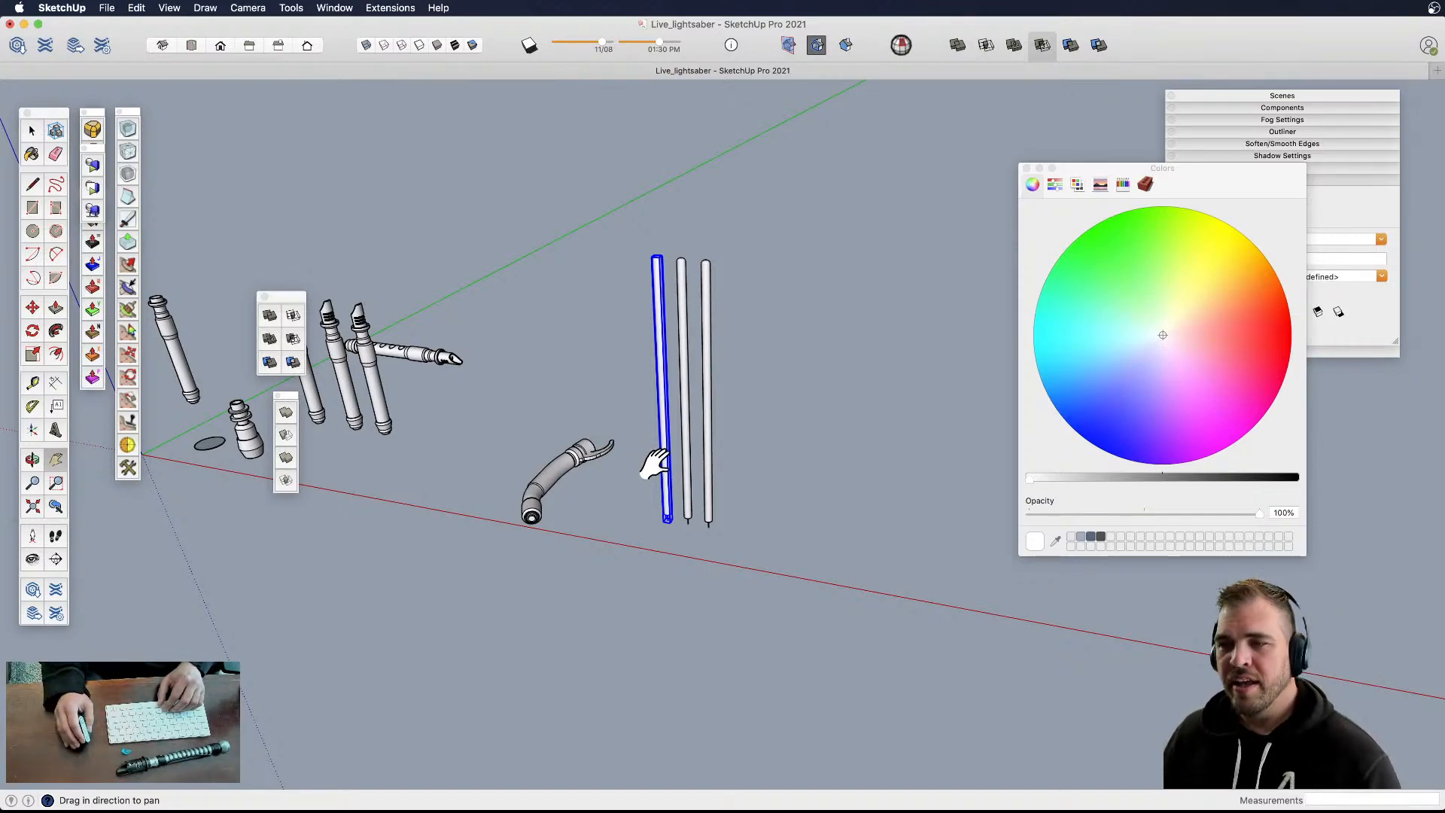
scroll(649, 502, up, 4)
scroll(693, 443, down, 3)
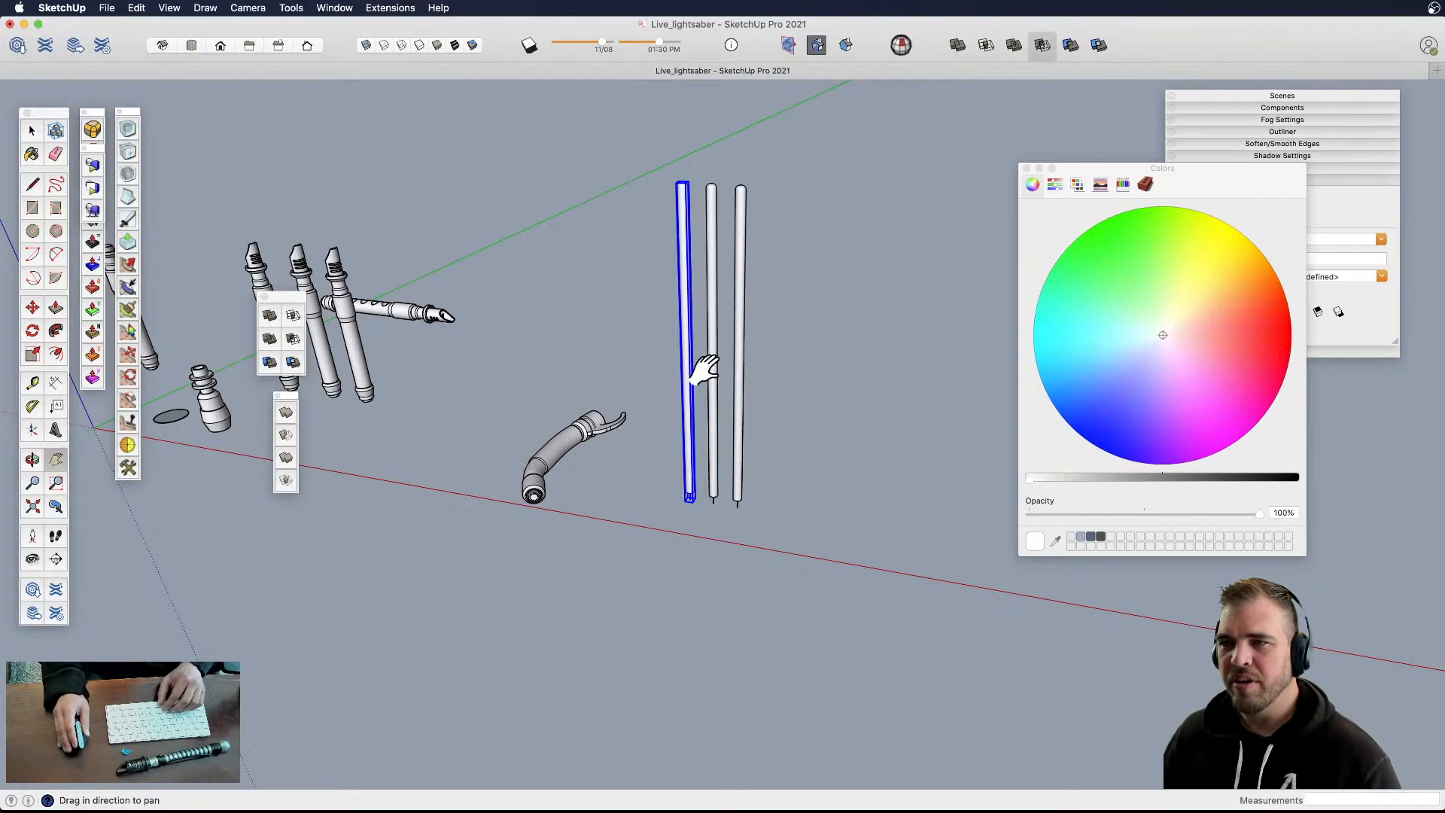
- Paint all geometry inside the first blade's group with a slightly darkened pale blue at 52% opacity
scroll(698, 488, up, 3)
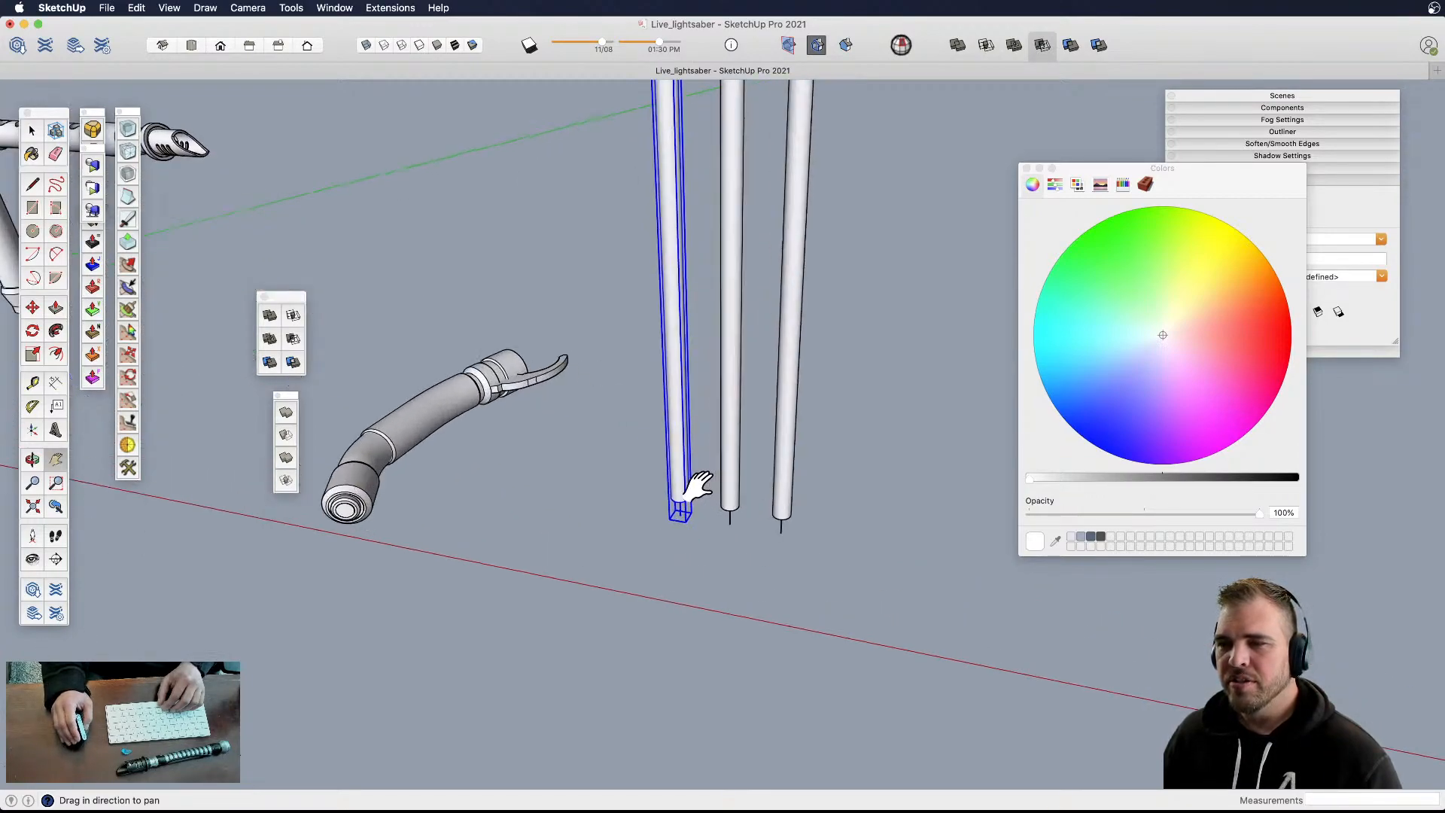
middle_drag(694, 435, 675, 490)
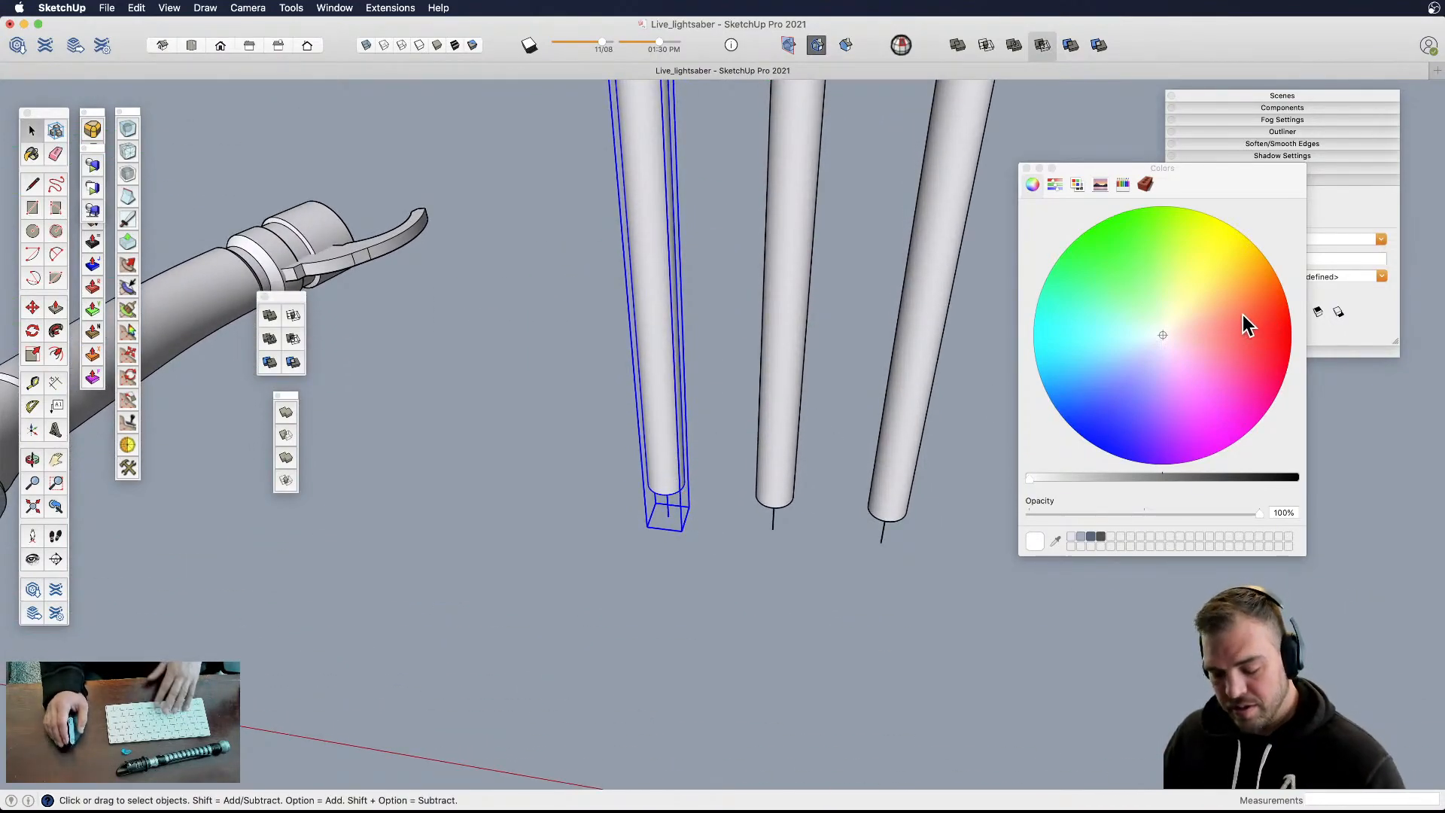
click(1143, 345)
drag(1144, 346, 1139, 354)
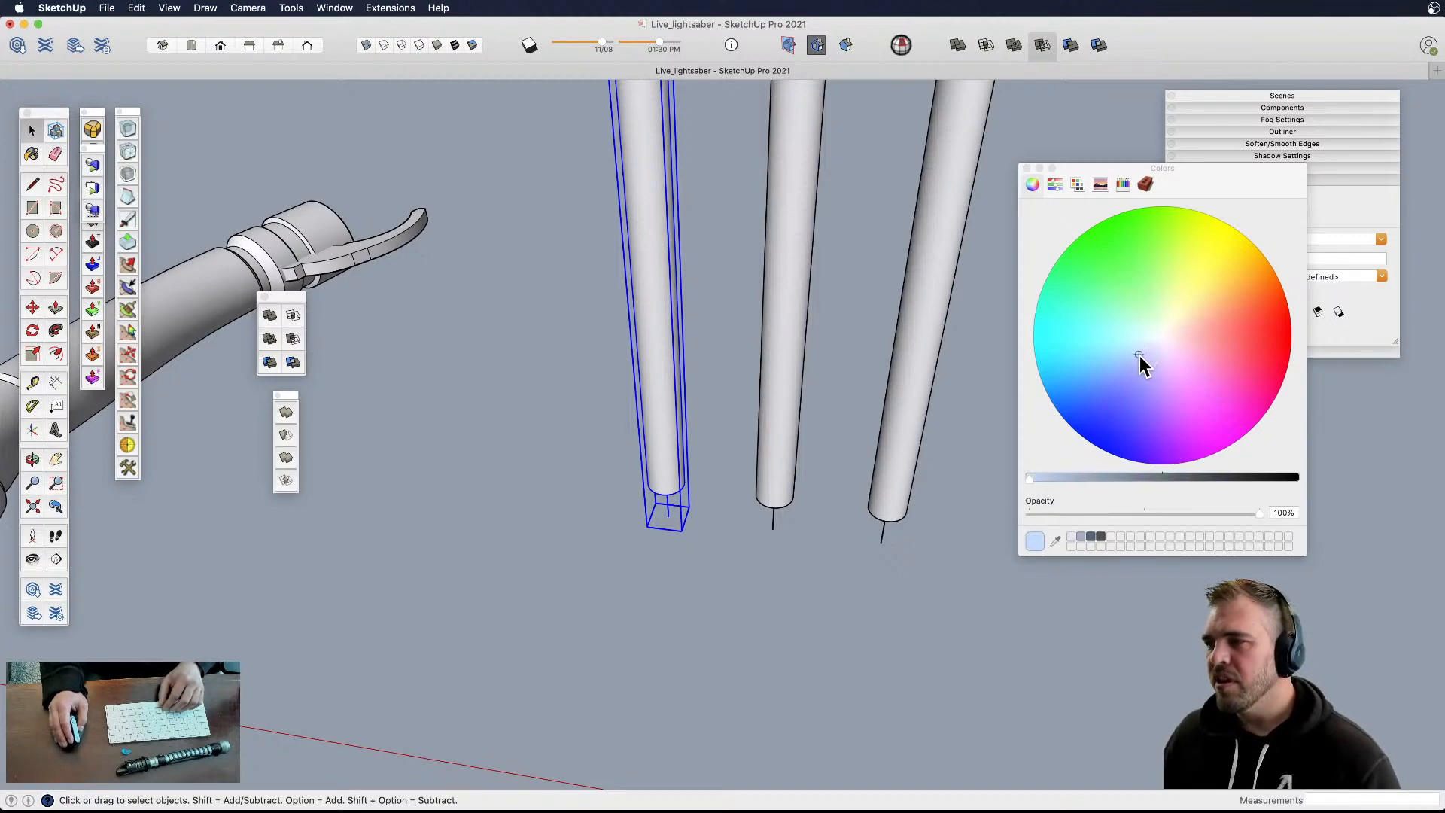
click(1091, 478)
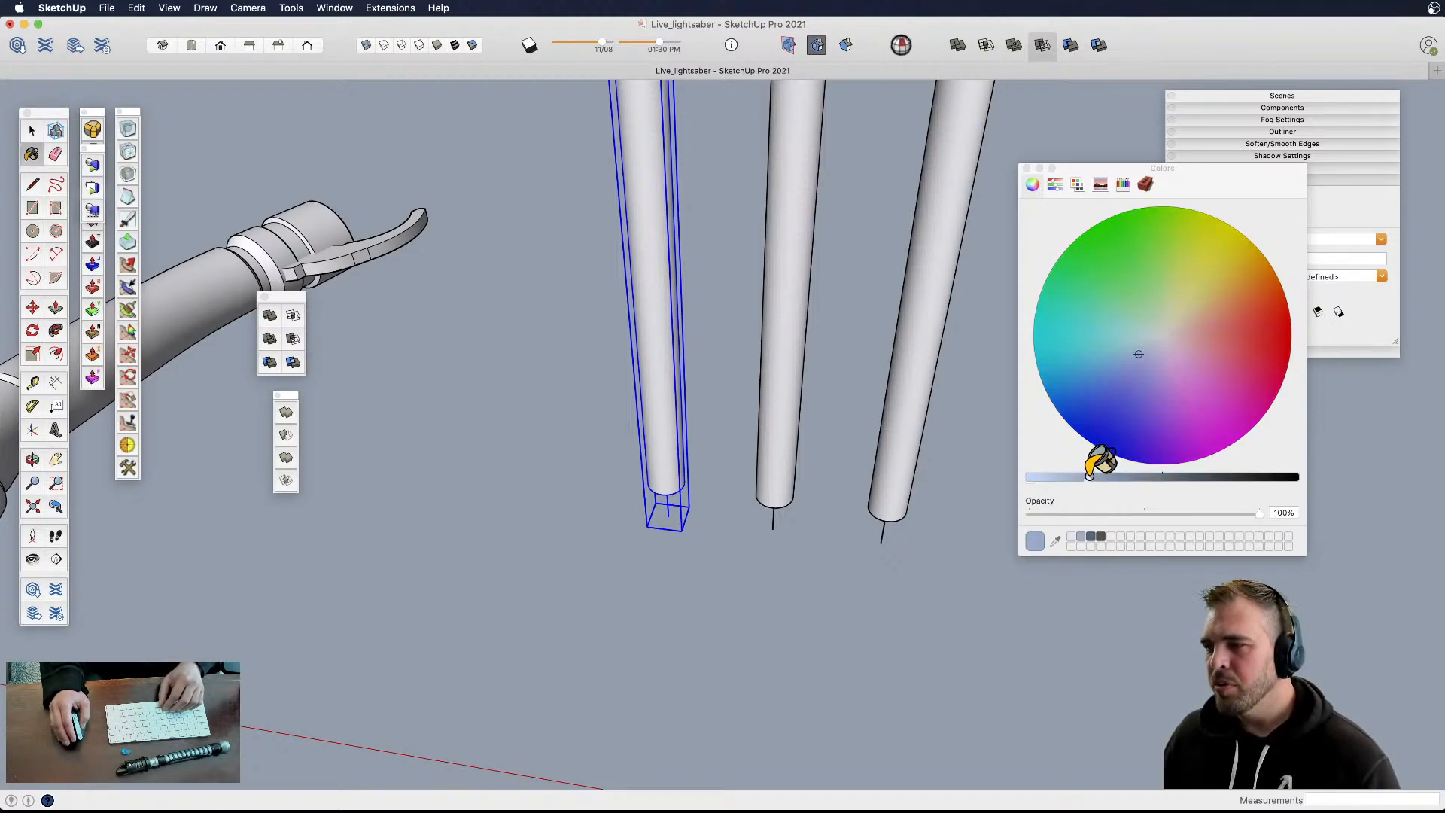
triple_click(657, 418)
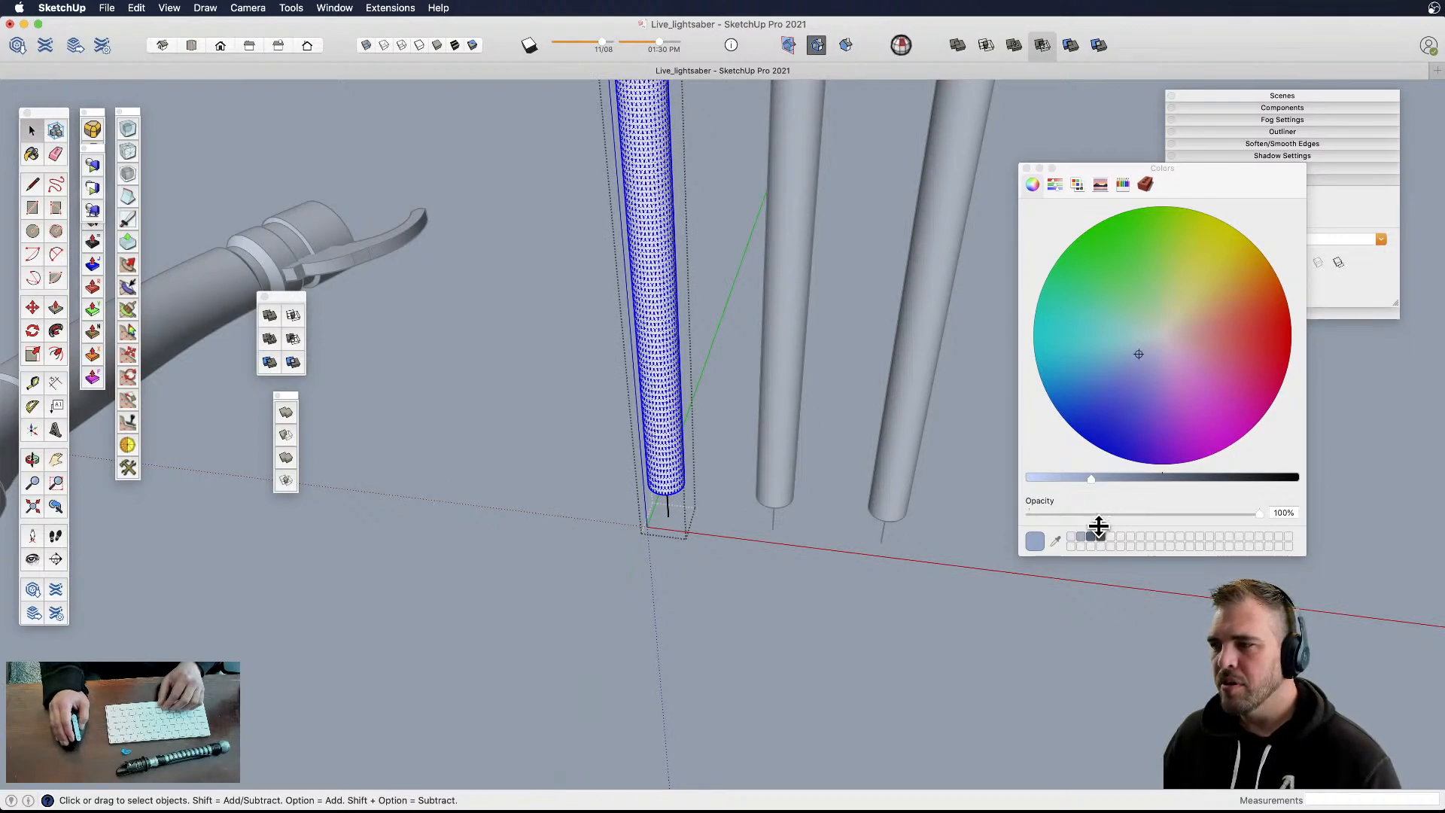
key(b)
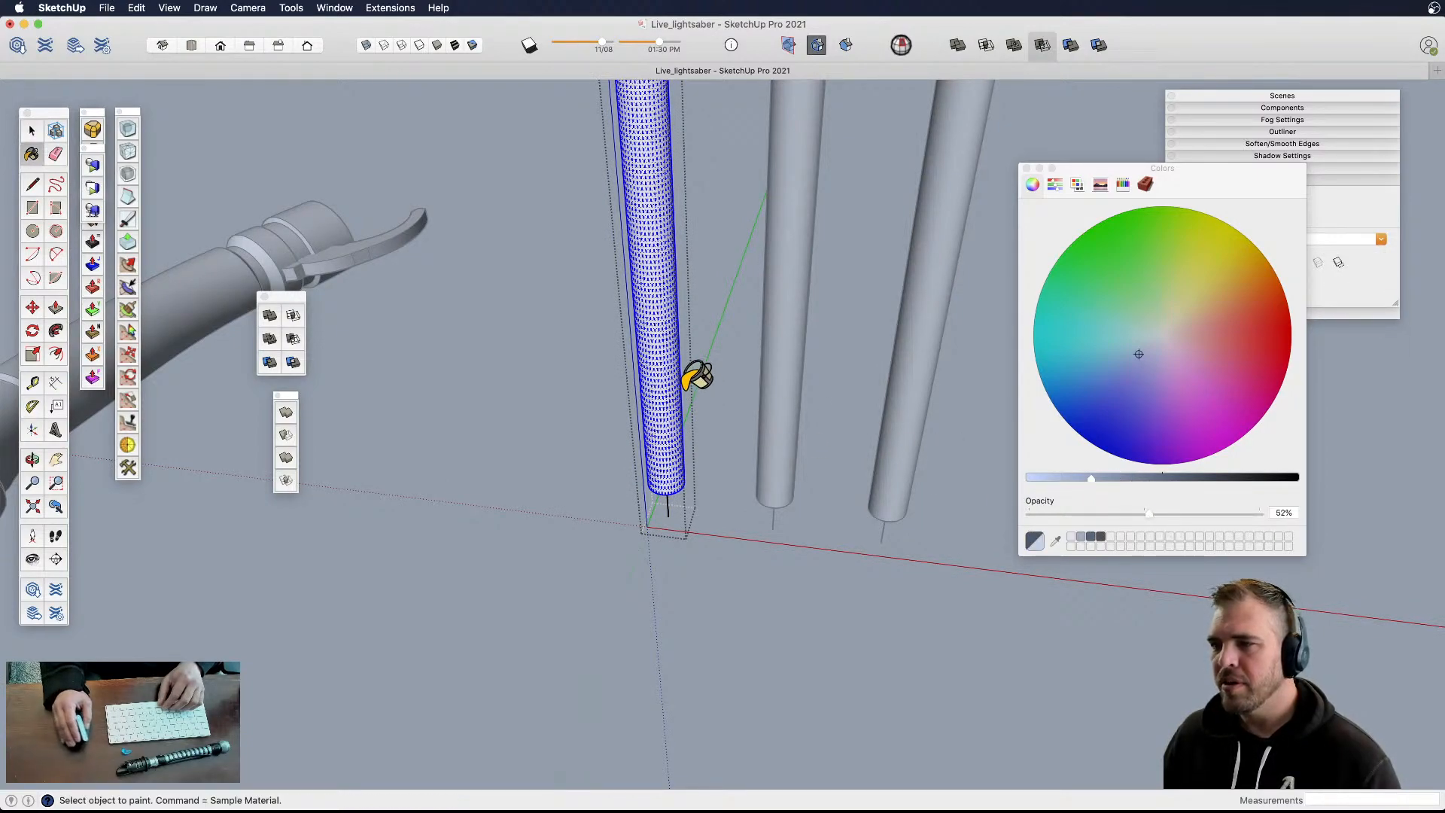
click(666, 352)
key(space)
click(724, 429)
middle_drag(724, 437, 678, 407)
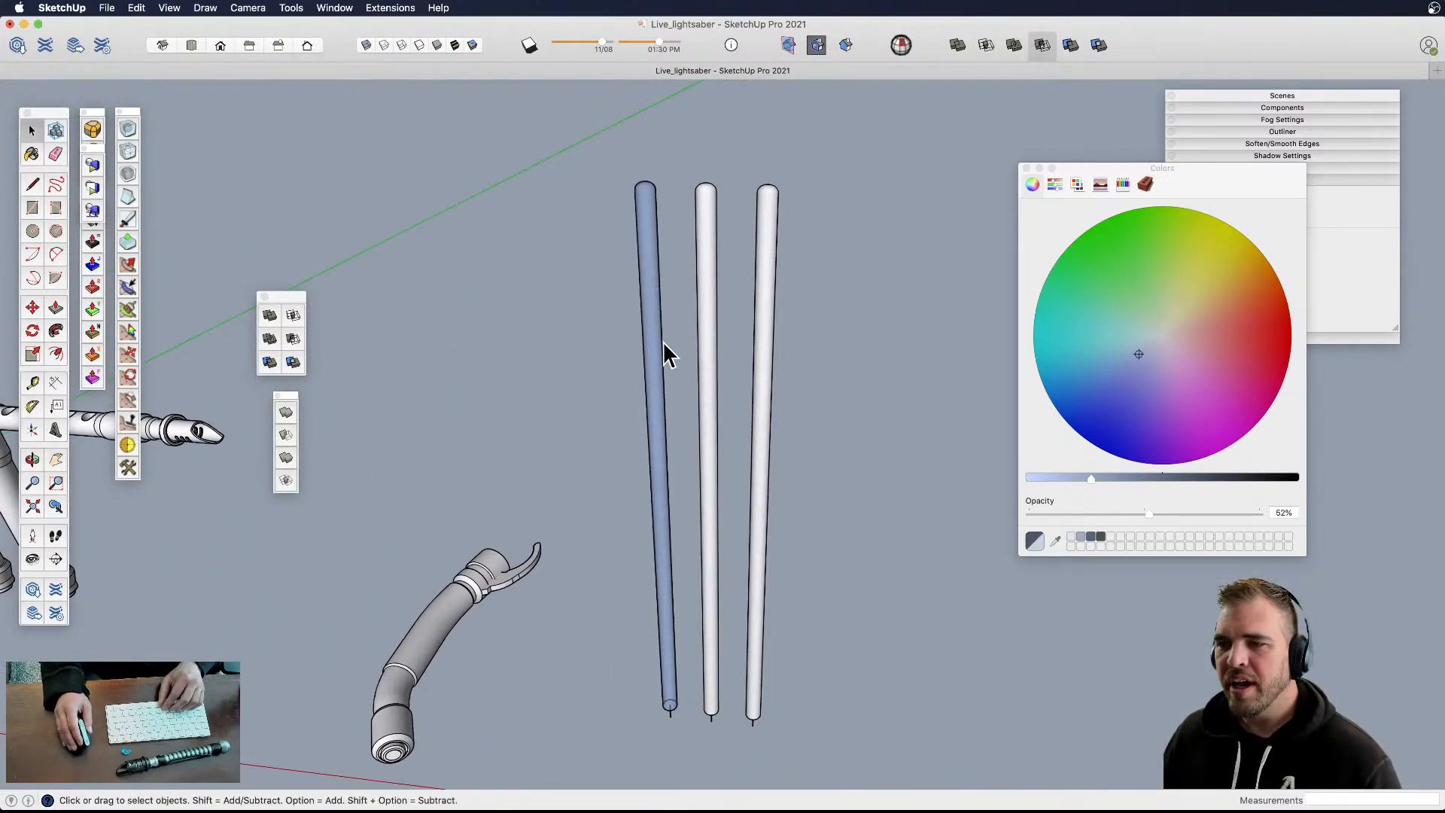
middle_drag(677, 478, 647, 308)
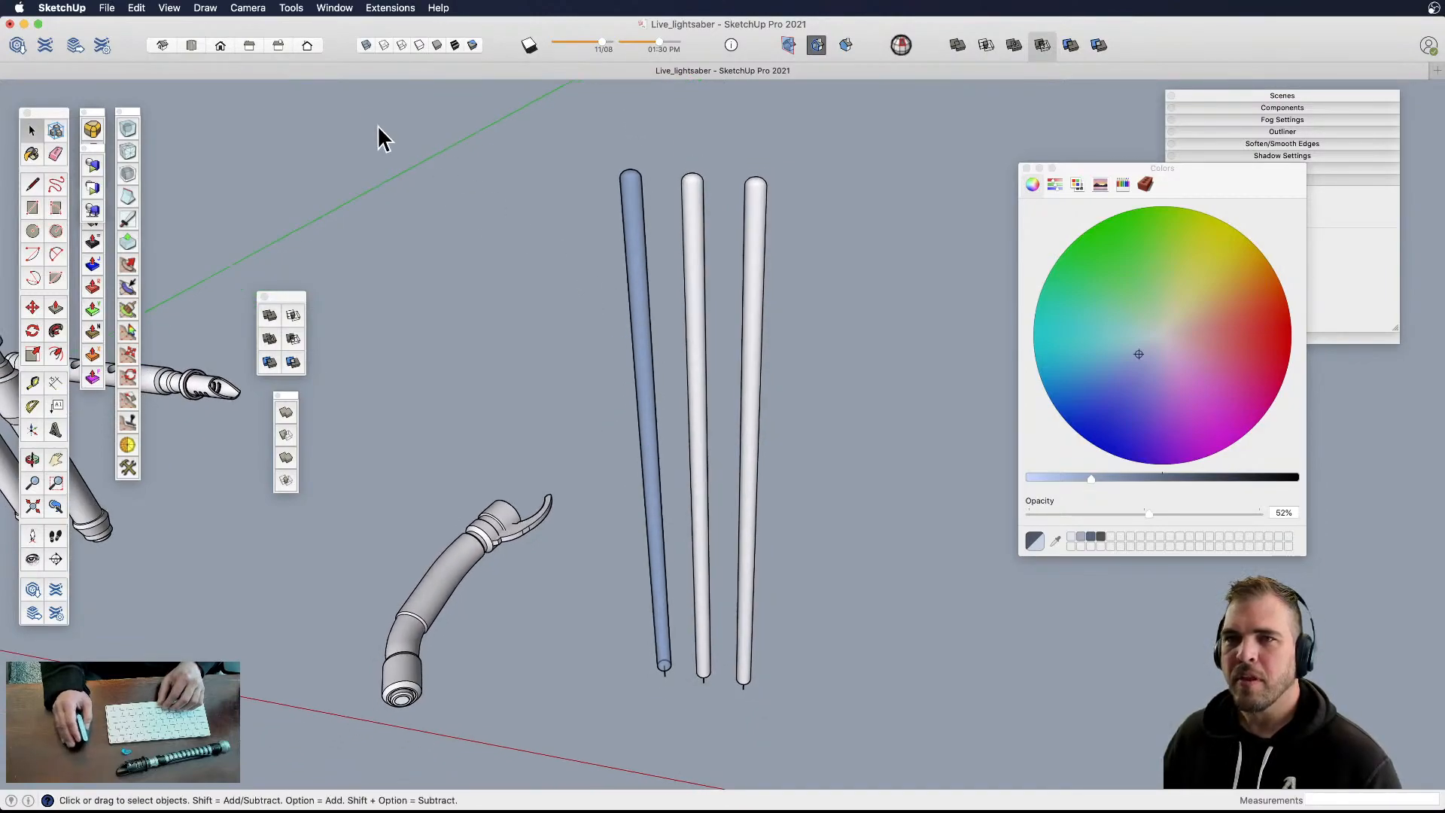
- Hide all edges of the blue blade inside its group, selecting them in wireframe, and restore the shaded display
click(627, 211)
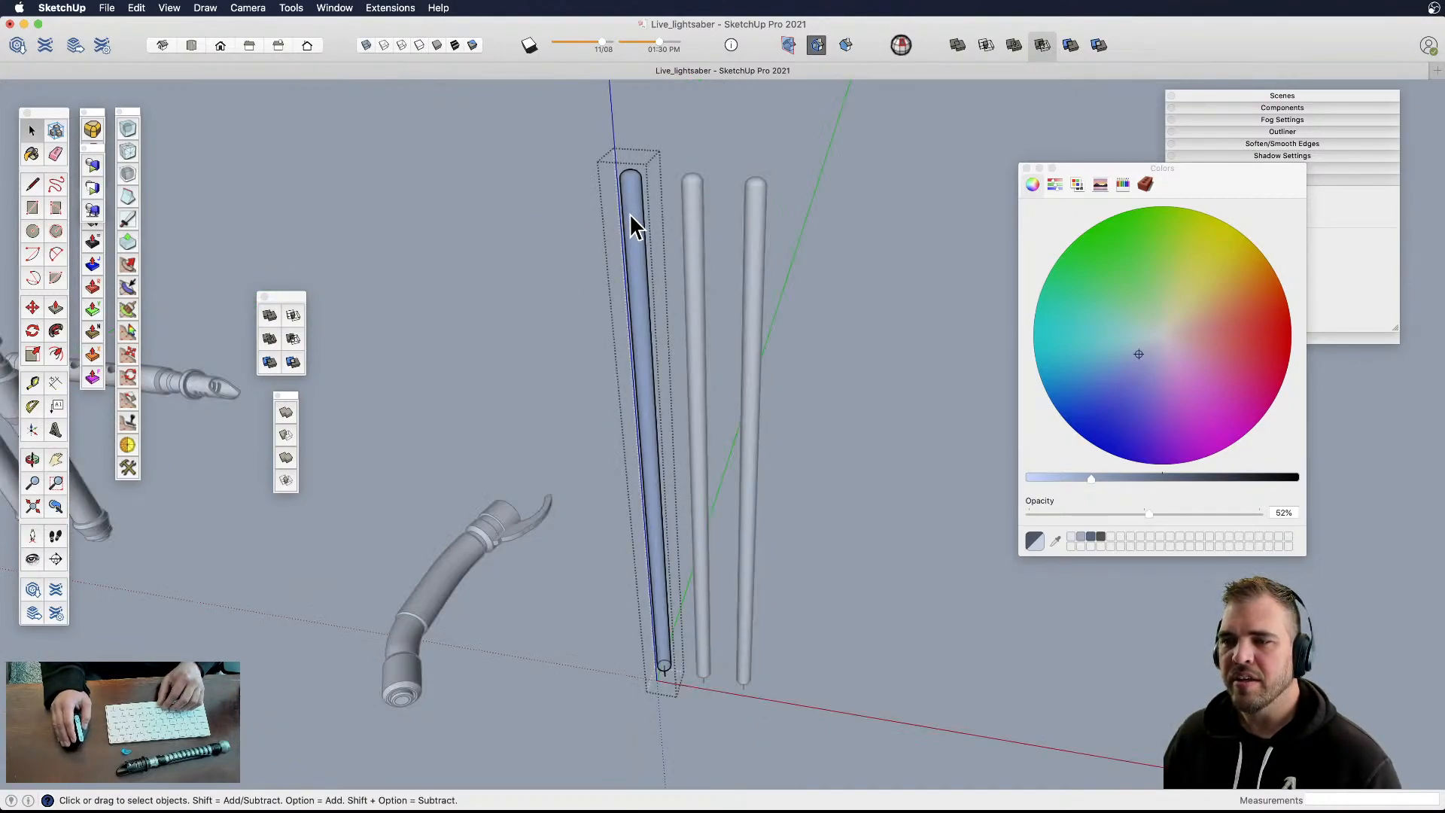
middle_drag(638, 246, 453, 92)
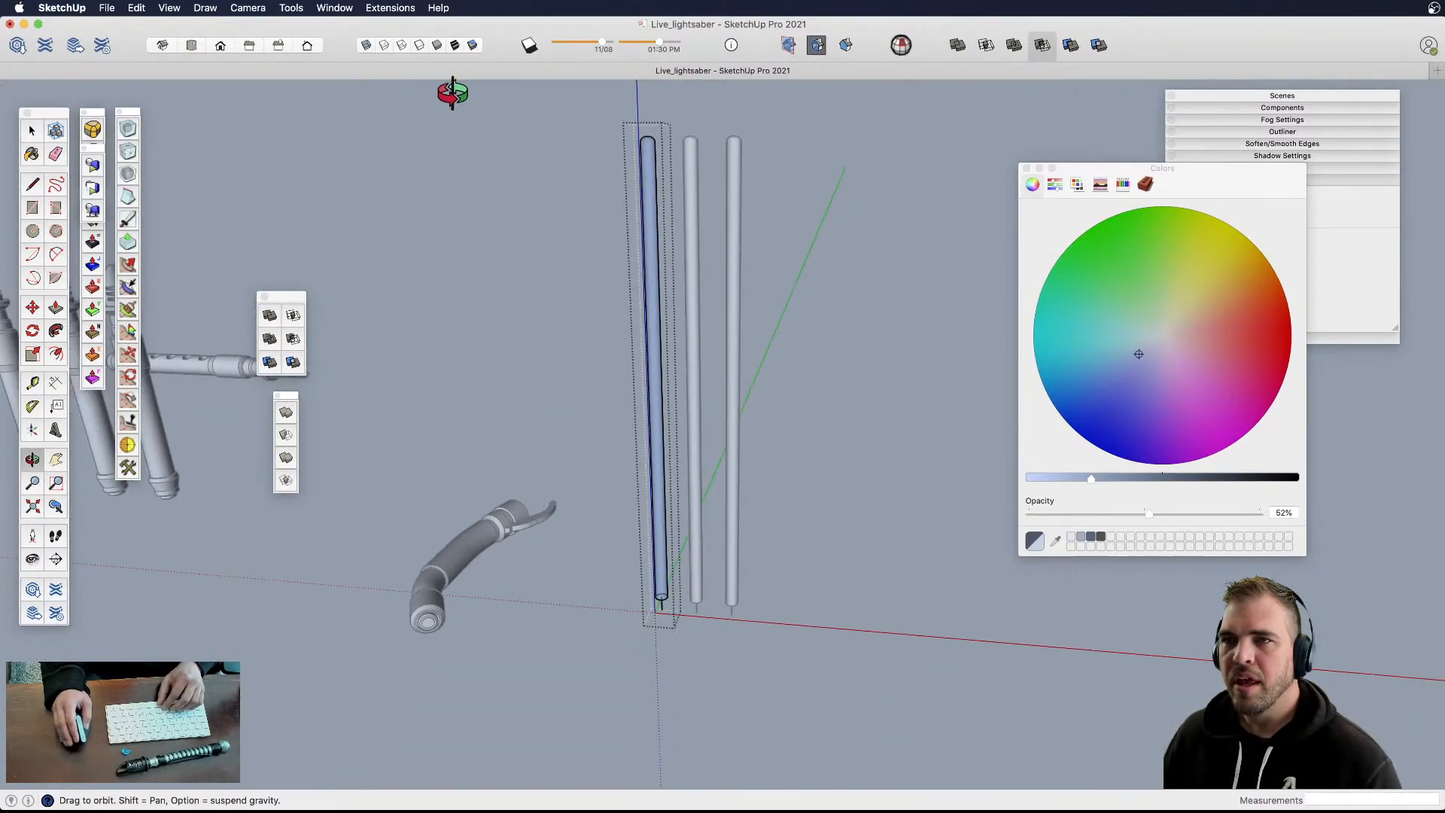
click(400, 45)
middle_drag(660, 231, 668, 170)
drag(647, 115, 691, 522)
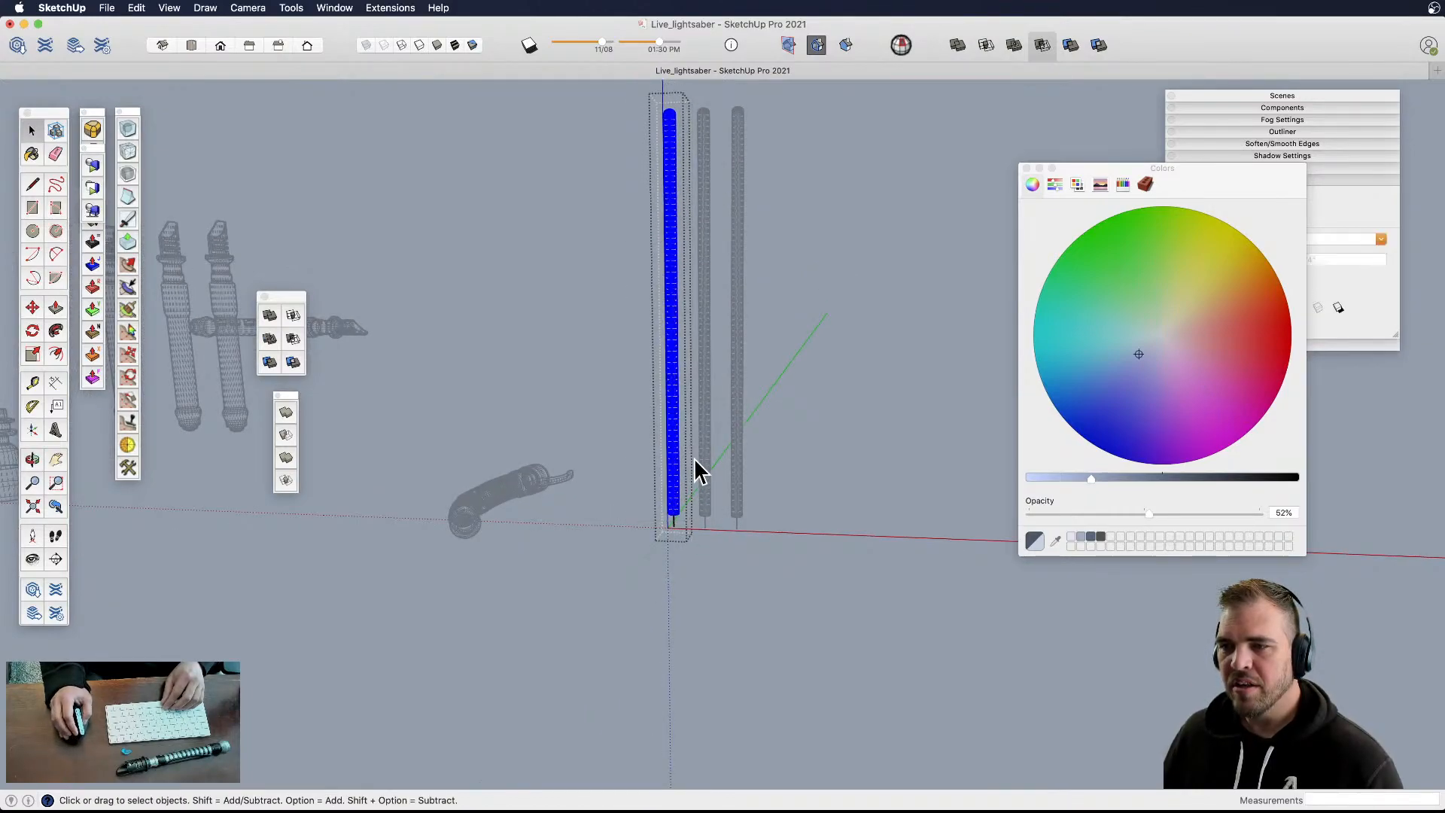
middle_drag(696, 139, 655, 152)
scroll(657, 181, up, 3)
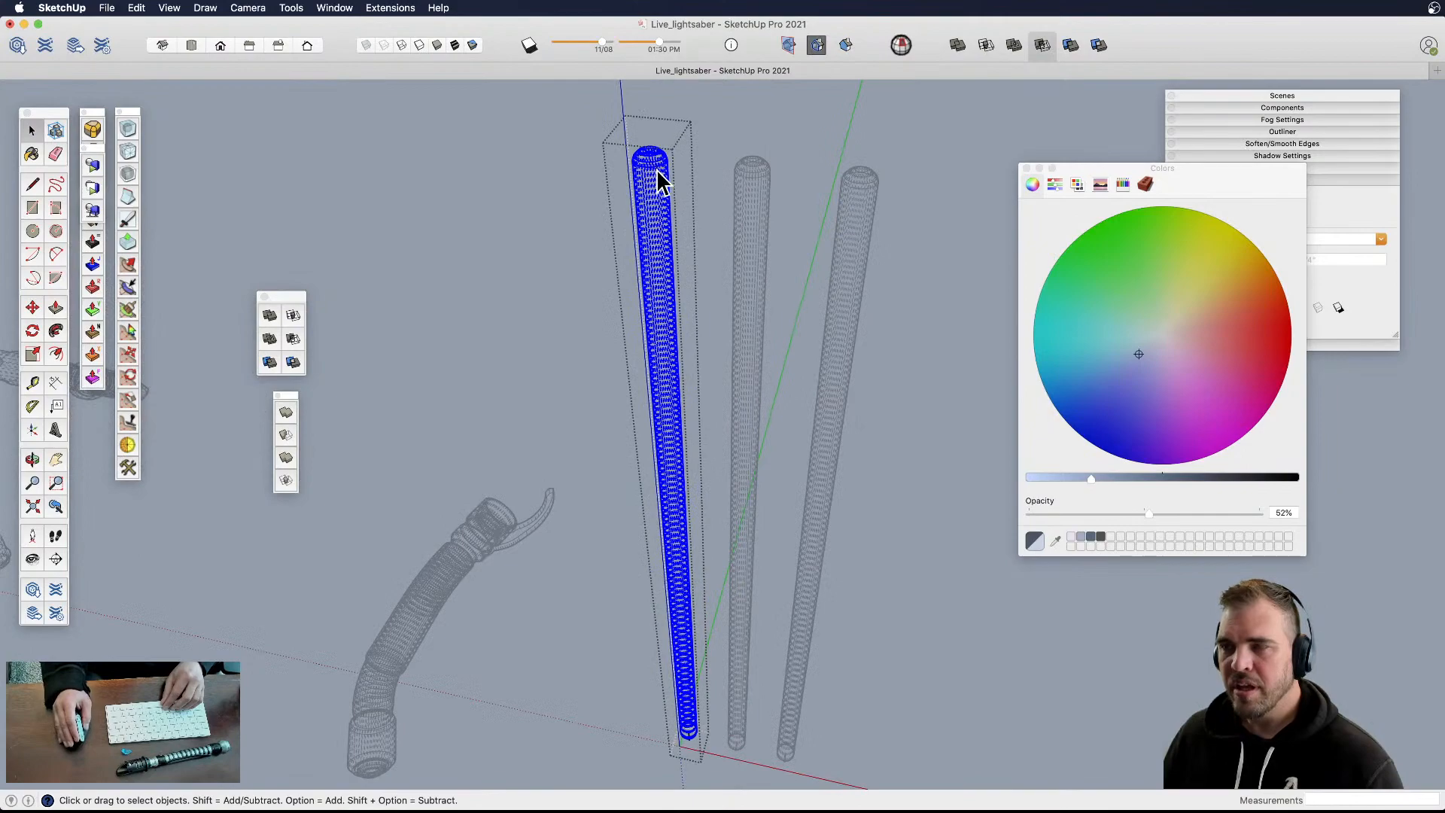
right_click(657, 177)
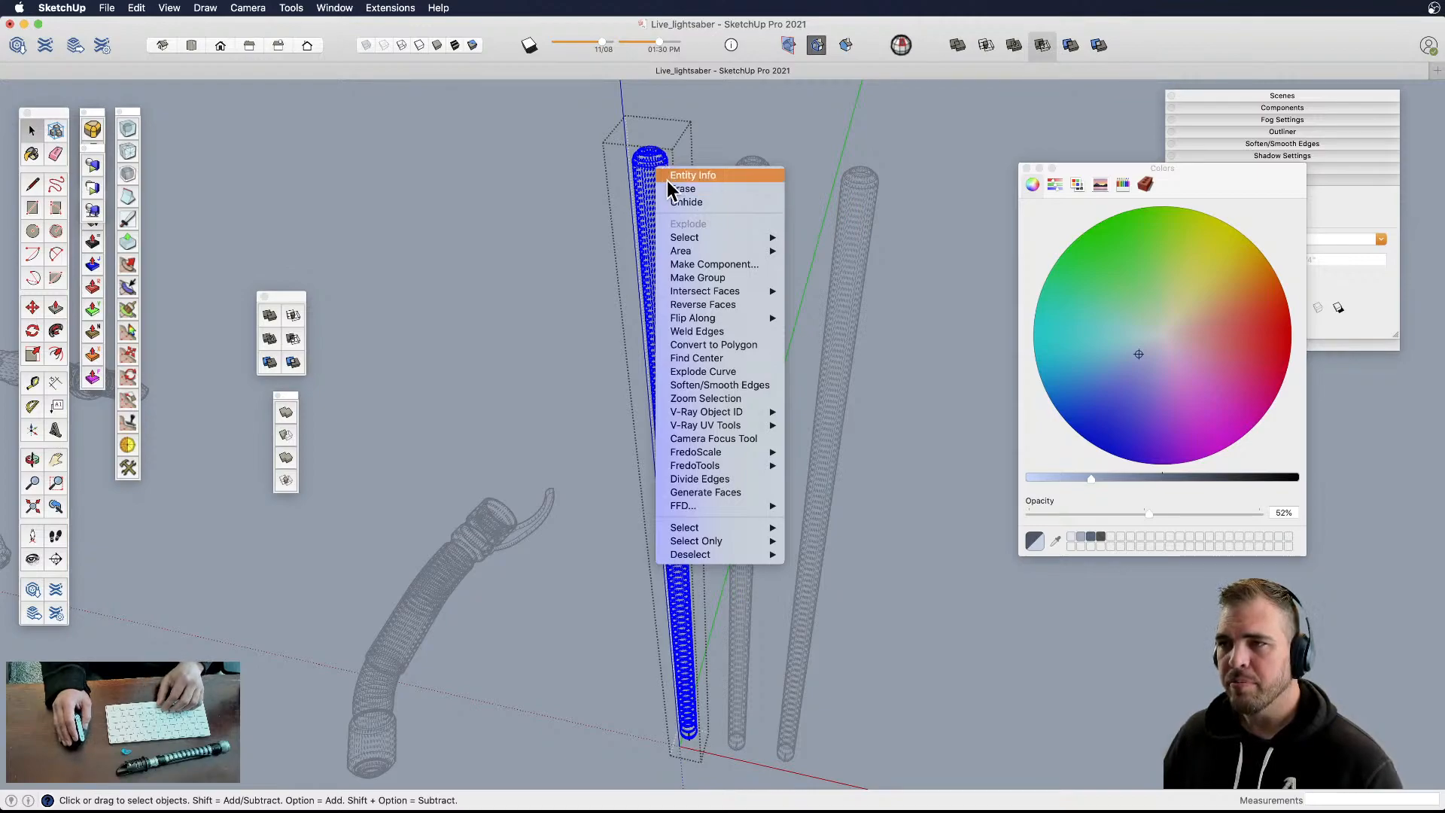
click(582, 207)
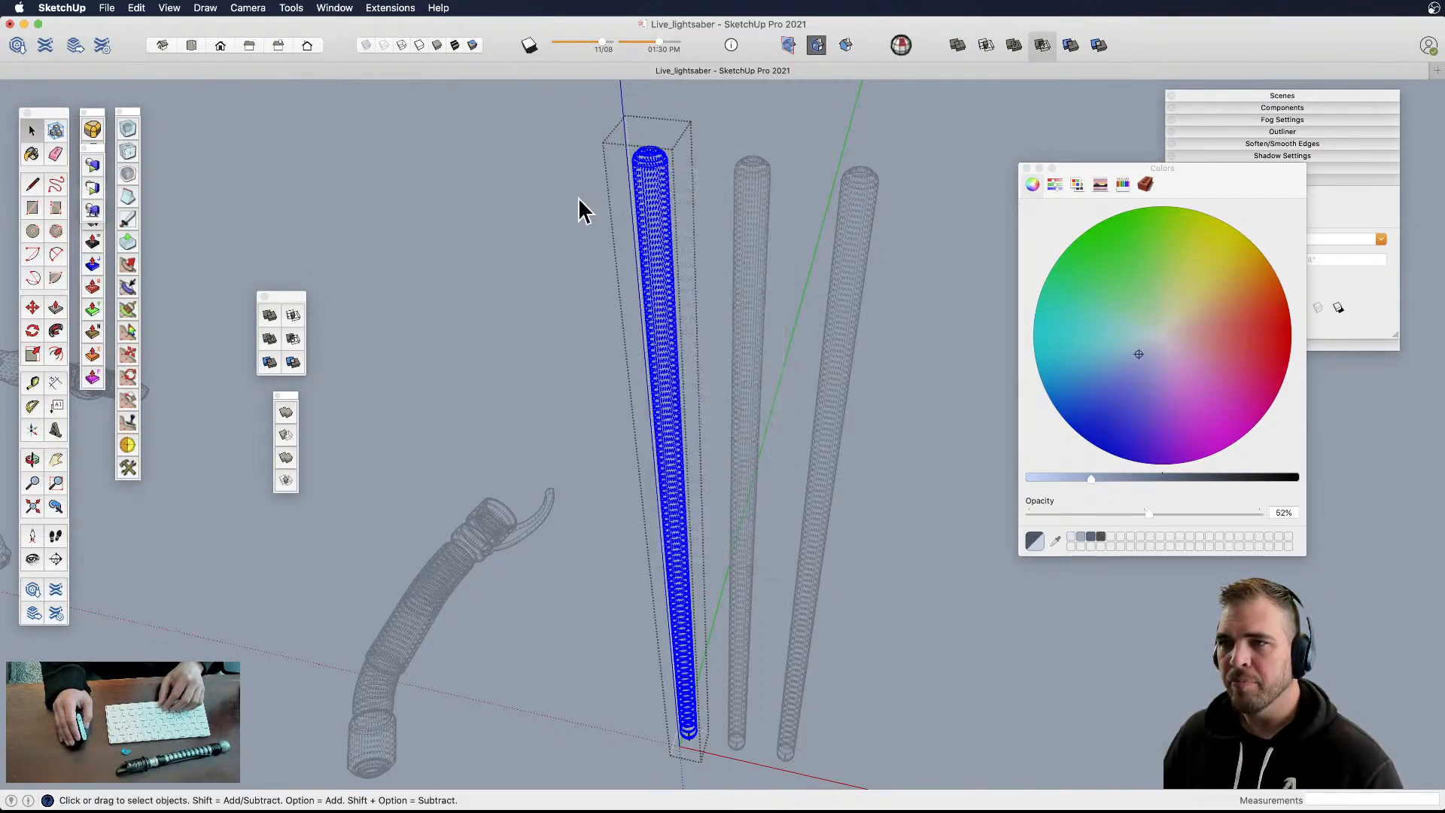
click(580, 201)
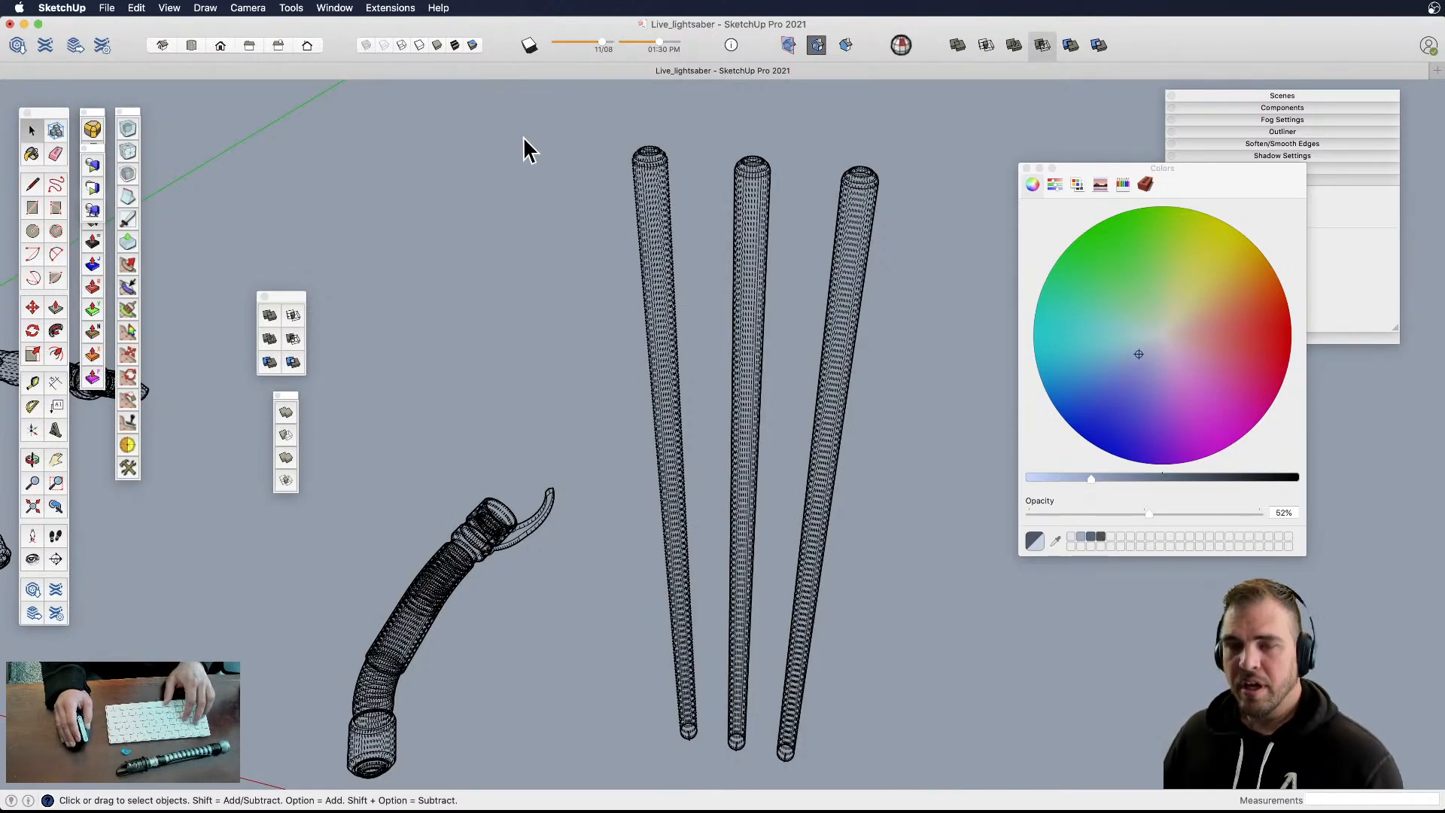
click(438, 47)
middle_drag(648, 284, 874, 264)
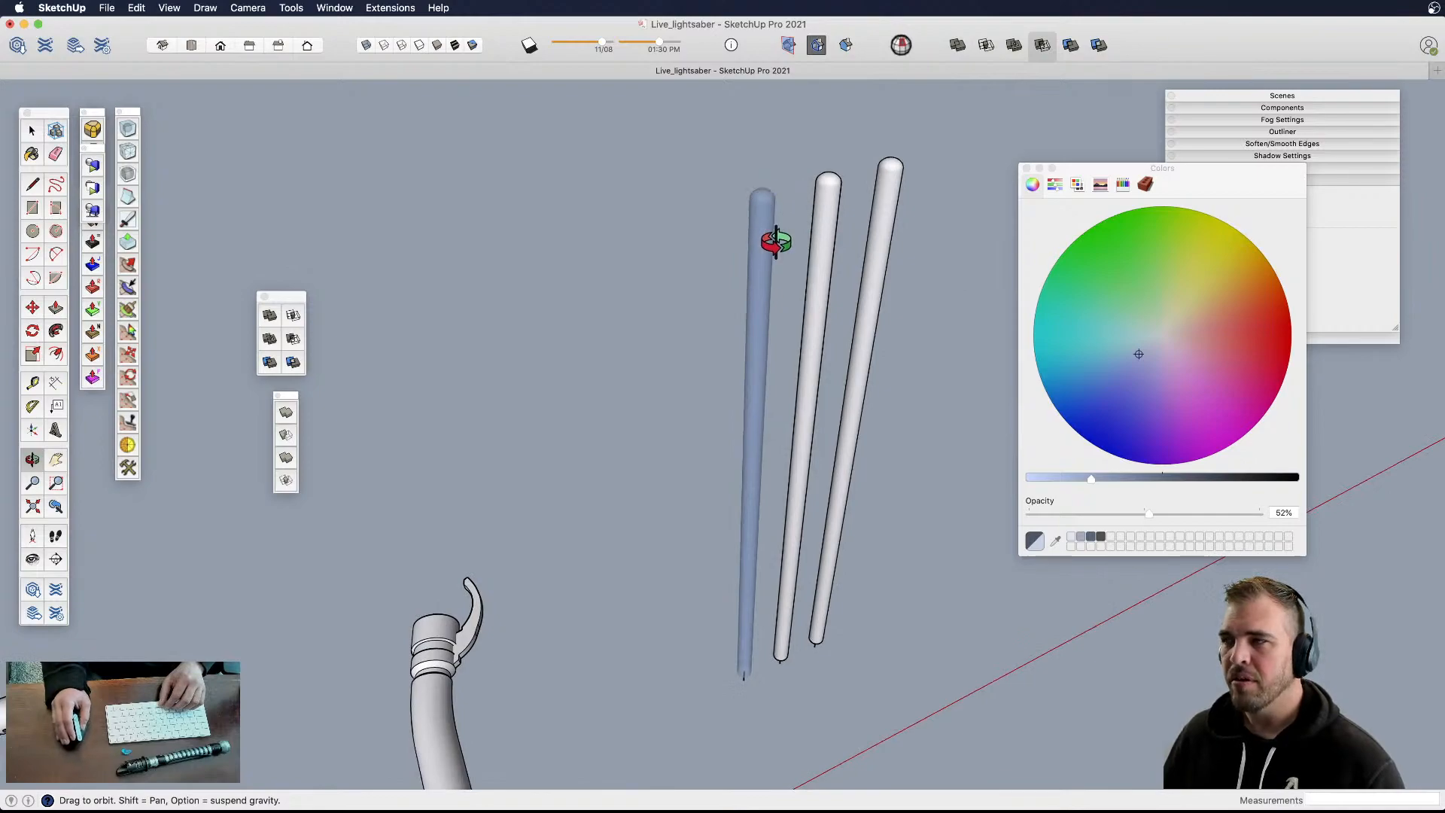
middle_drag(774, 216, 685, 510)
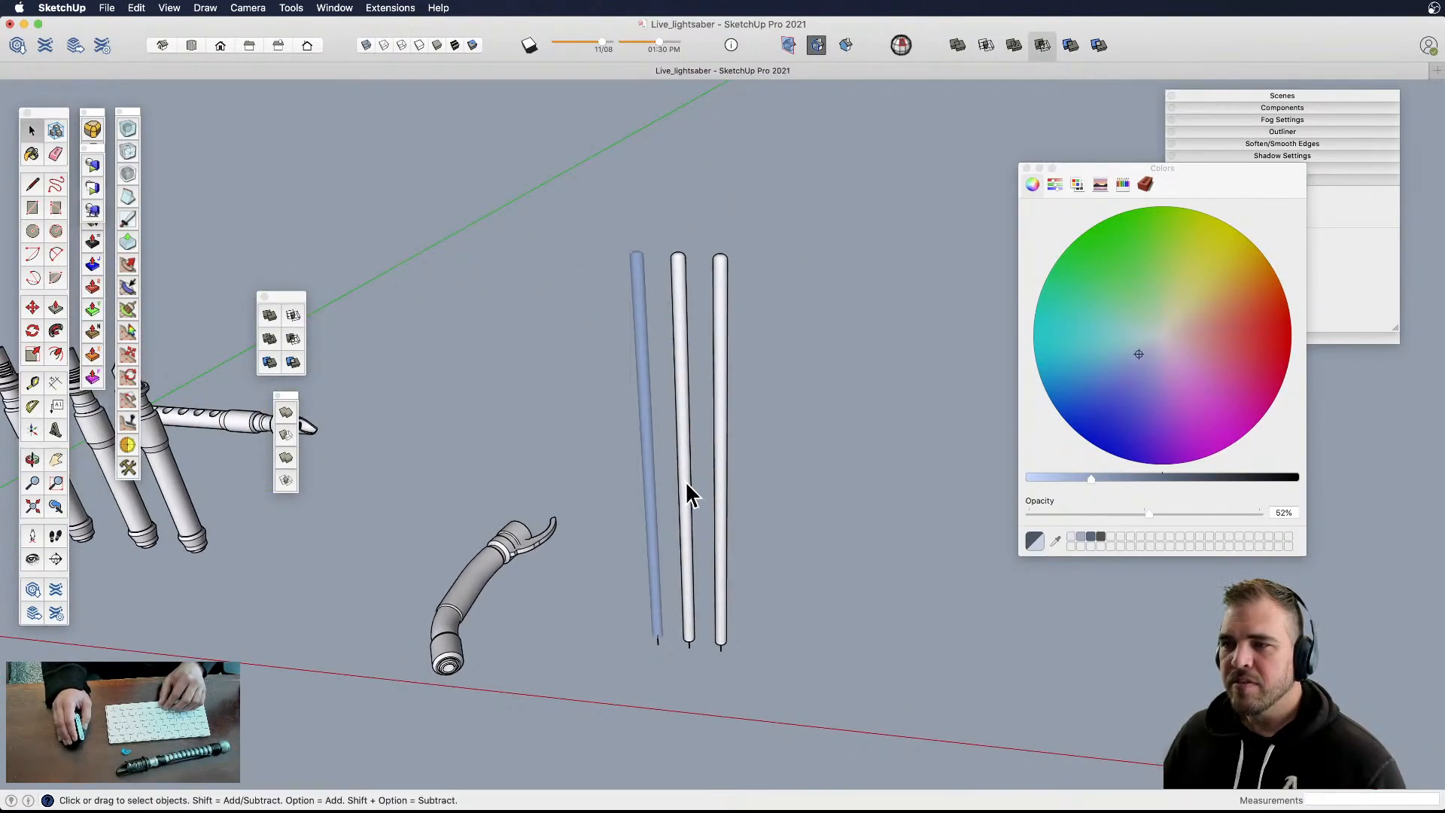
- Scale the middle white blade down uniformly by a factor of about 0.27
click(689, 497)
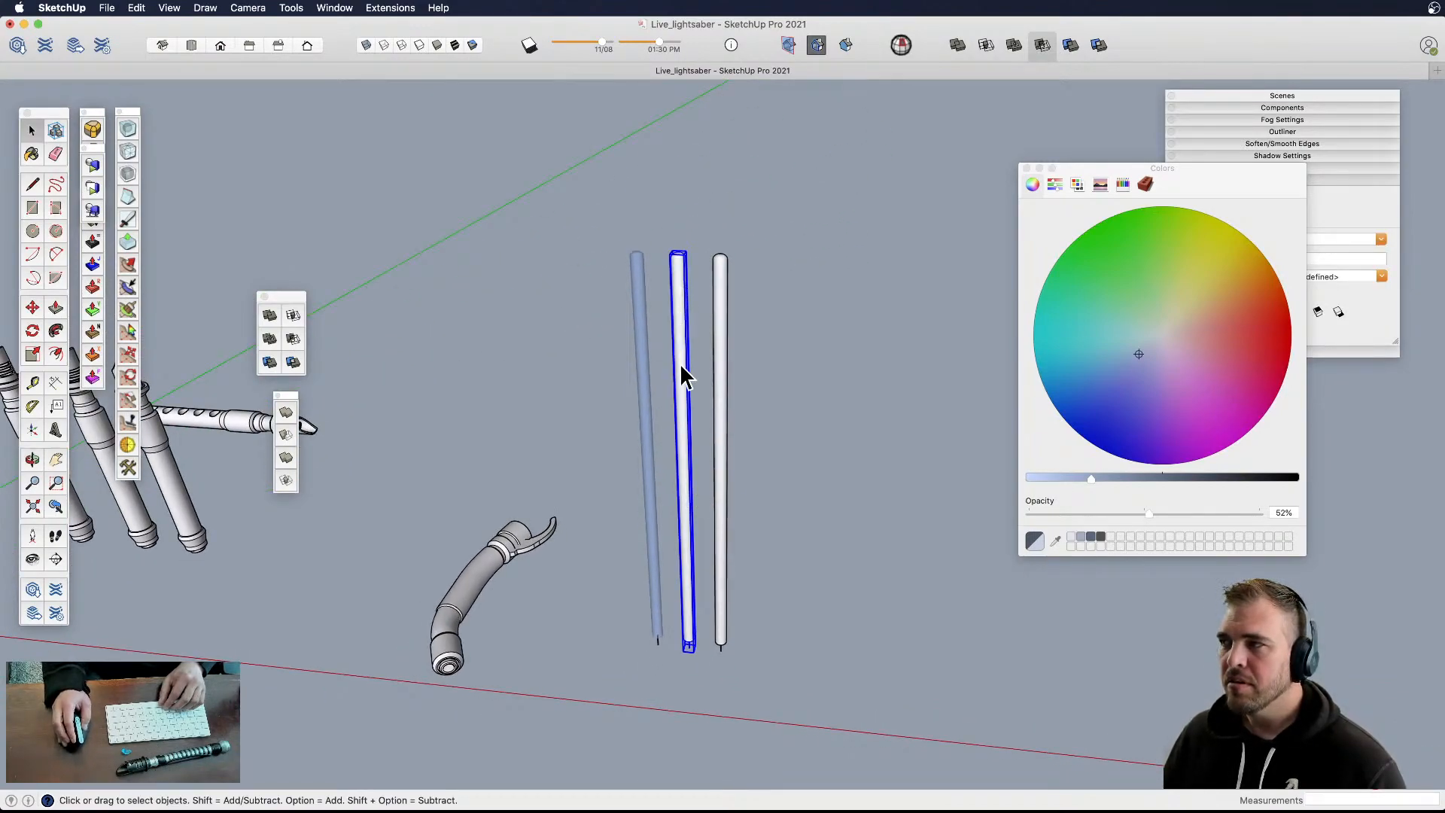
double_click(685, 413)
scroll(696, 452, up, 3)
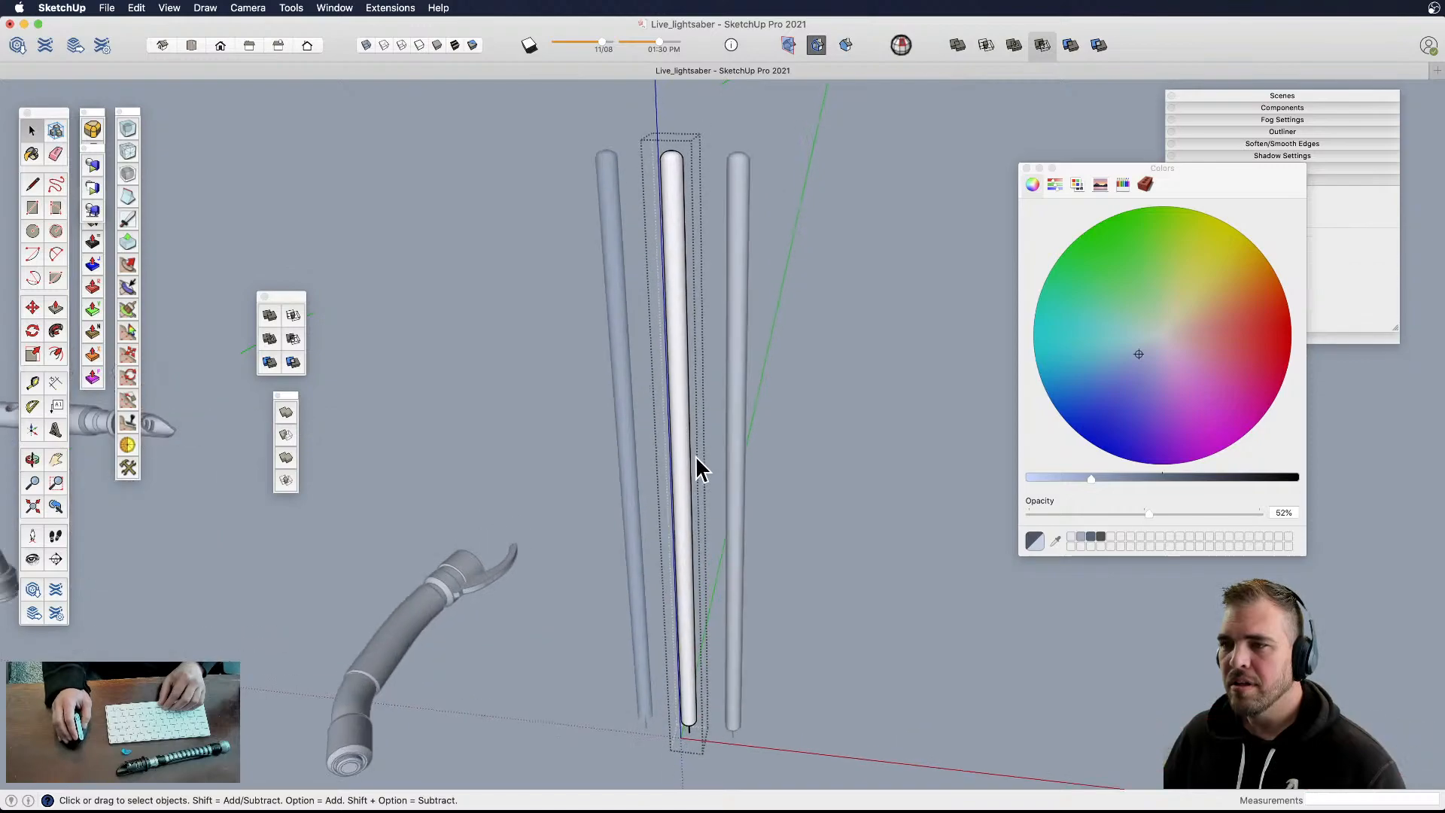
click(715, 292)
click(682, 289)
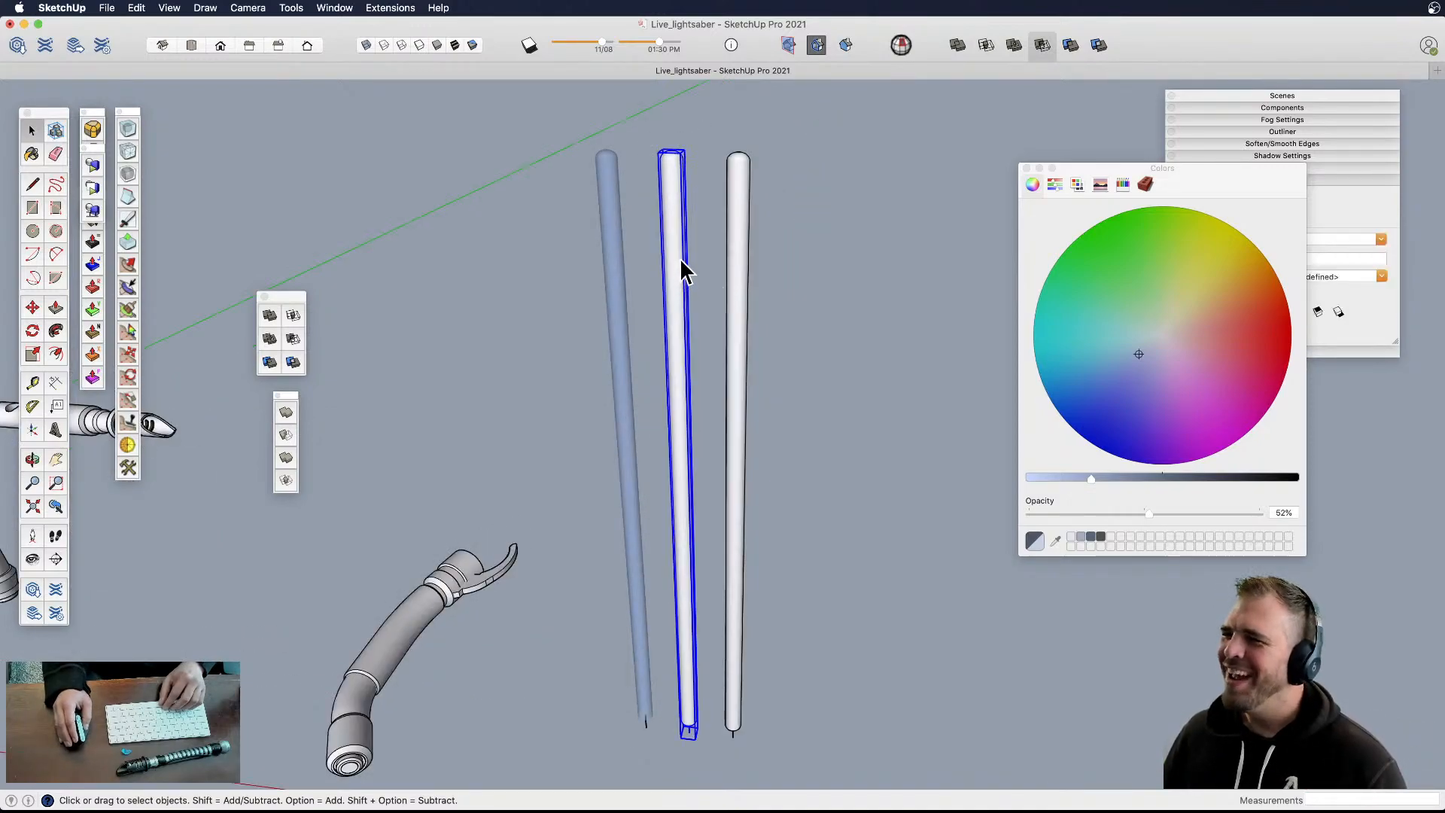
middle_drag(690, 232, 649, 348)
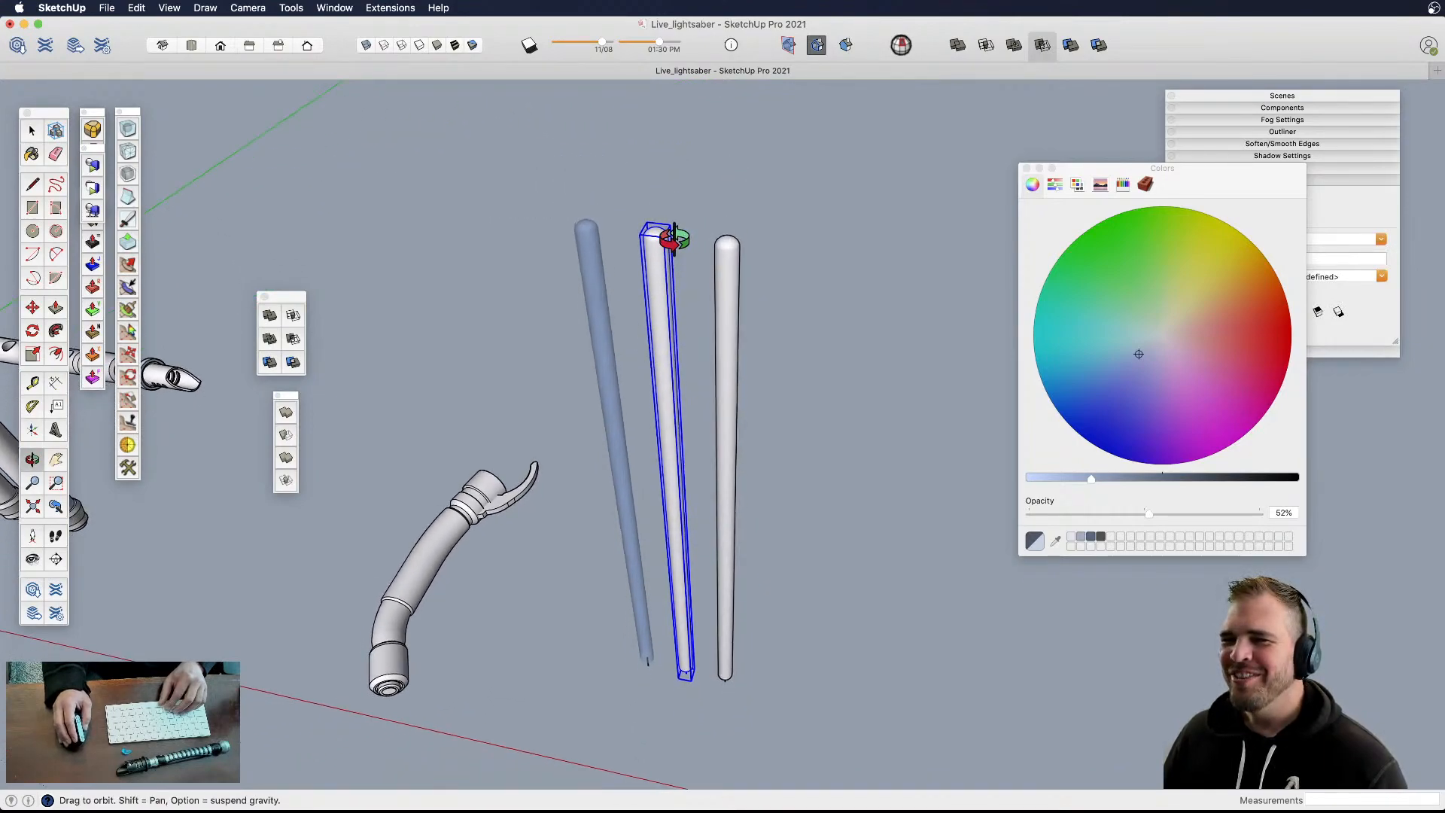
middle_drag(674, 239, 669, 222)
key(s)
click(667, 236)
drag(671, 233, 685, 577)
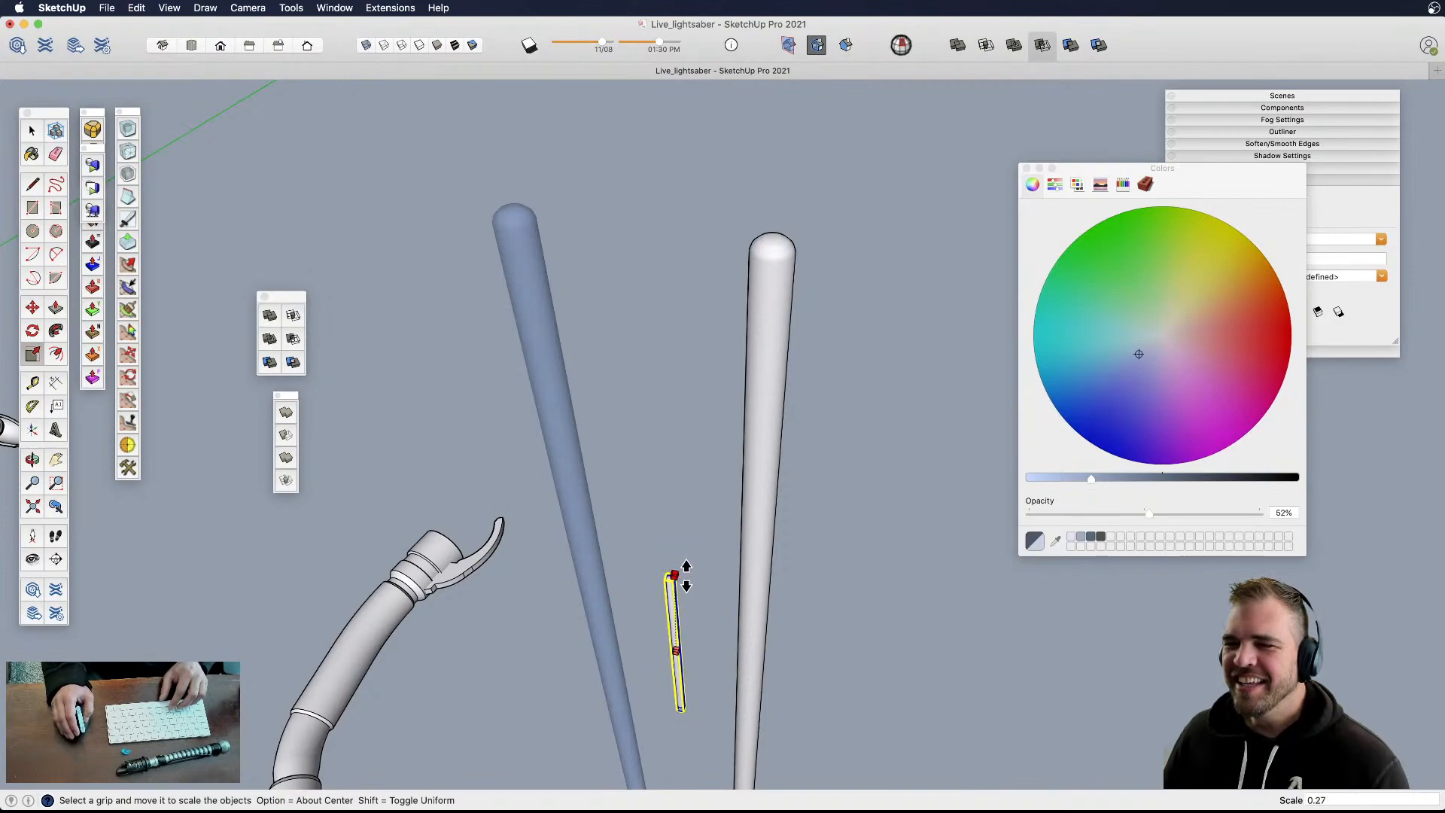
key(space)
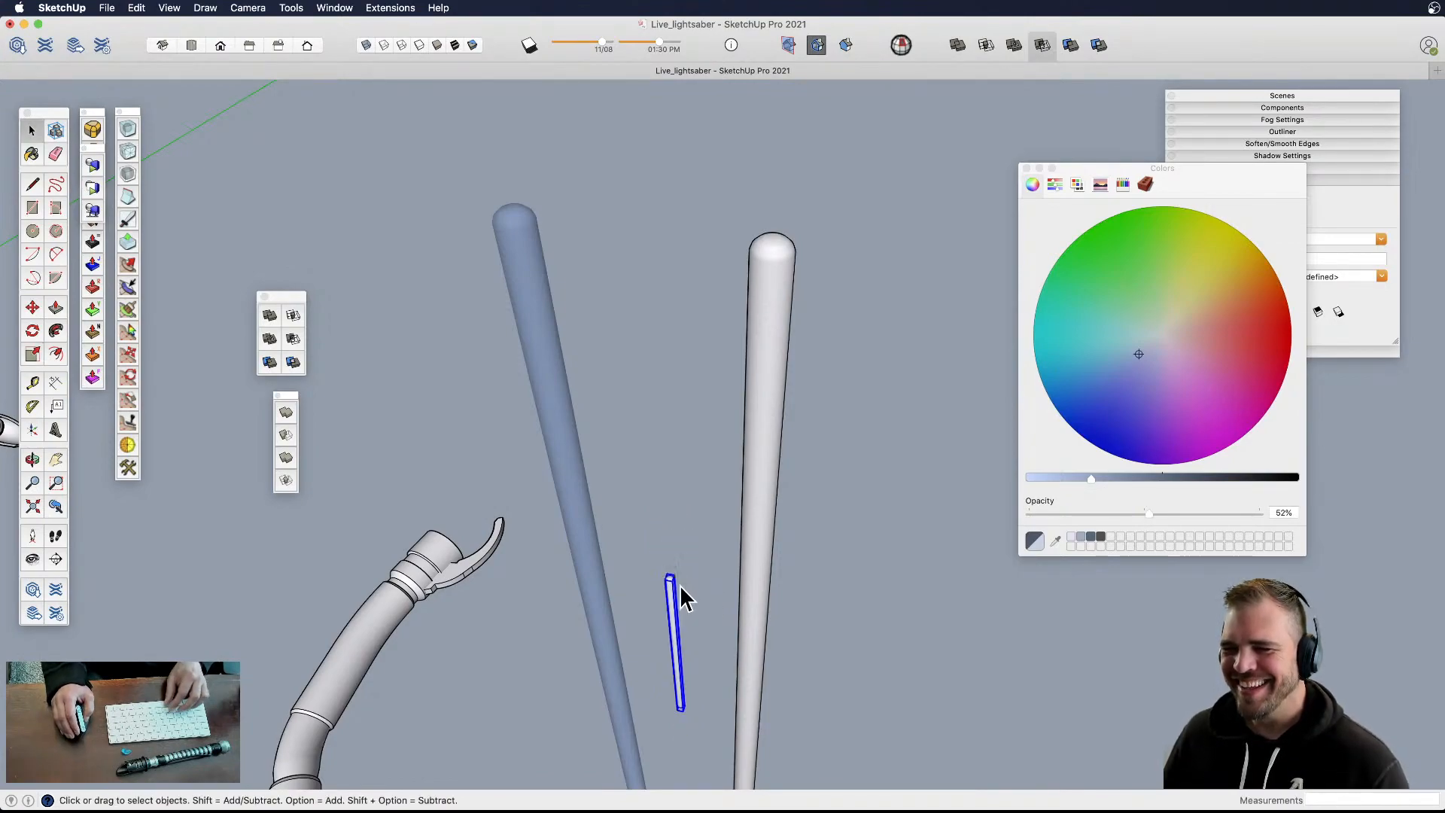
- Stretch the shrunken middle blade along the blue axis to match the height of the blue blade
double_click(672, 602)
middle_drag(674, 590, 693, 348)
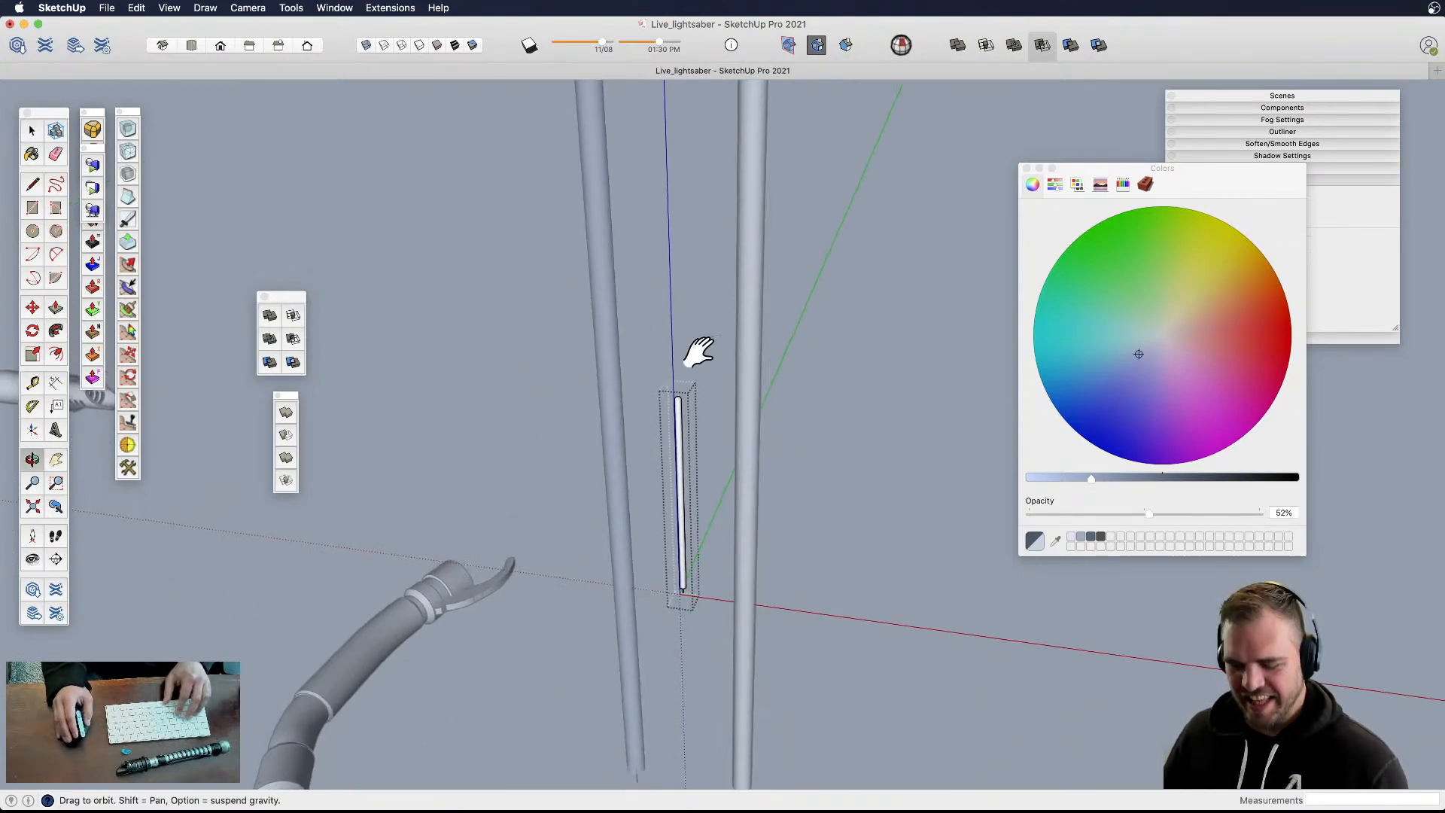
scroll(700, 444, down, 2)
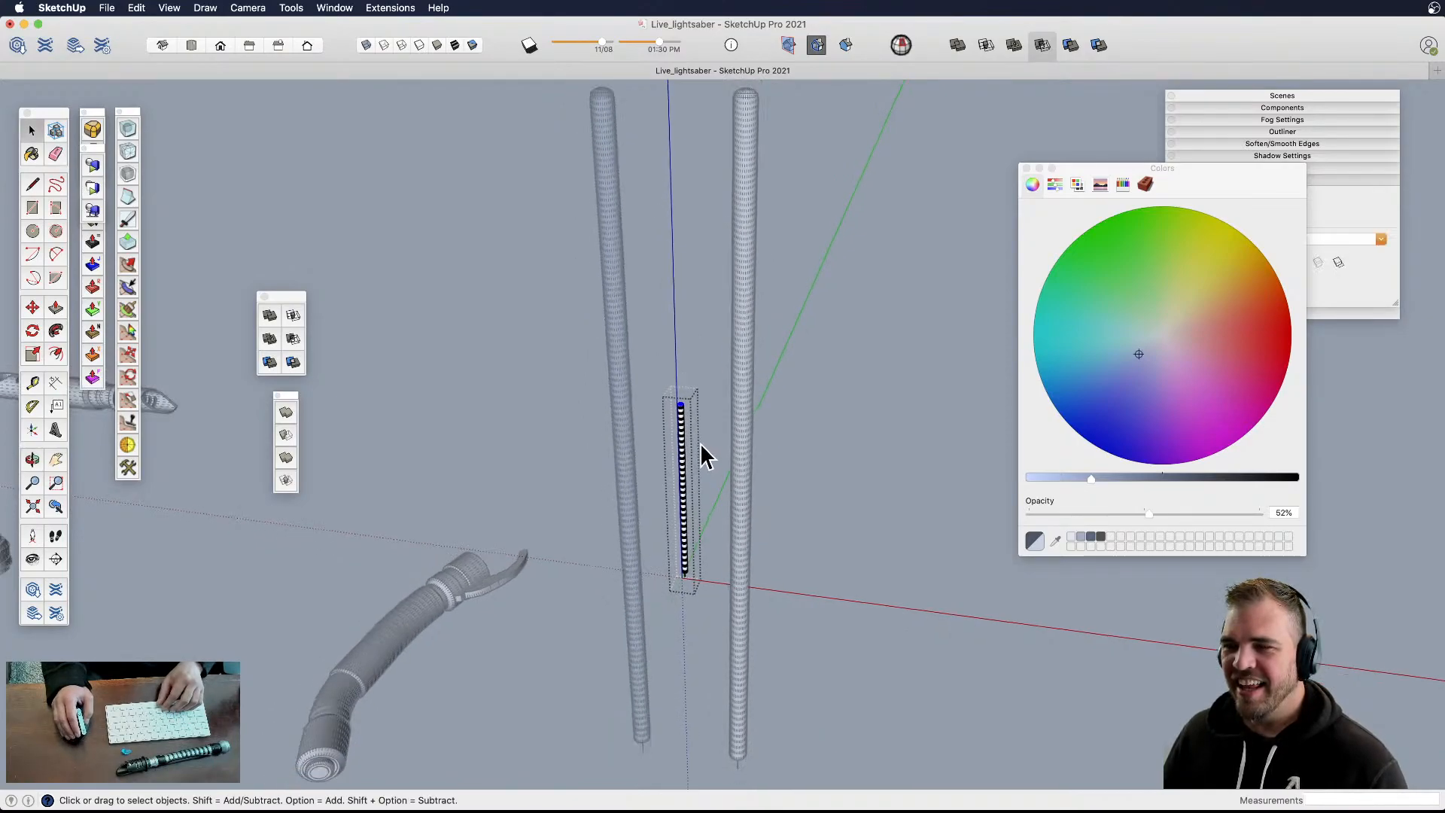
click(702, 439)
click(680, 427)
scroll(681, 421, up, 3)
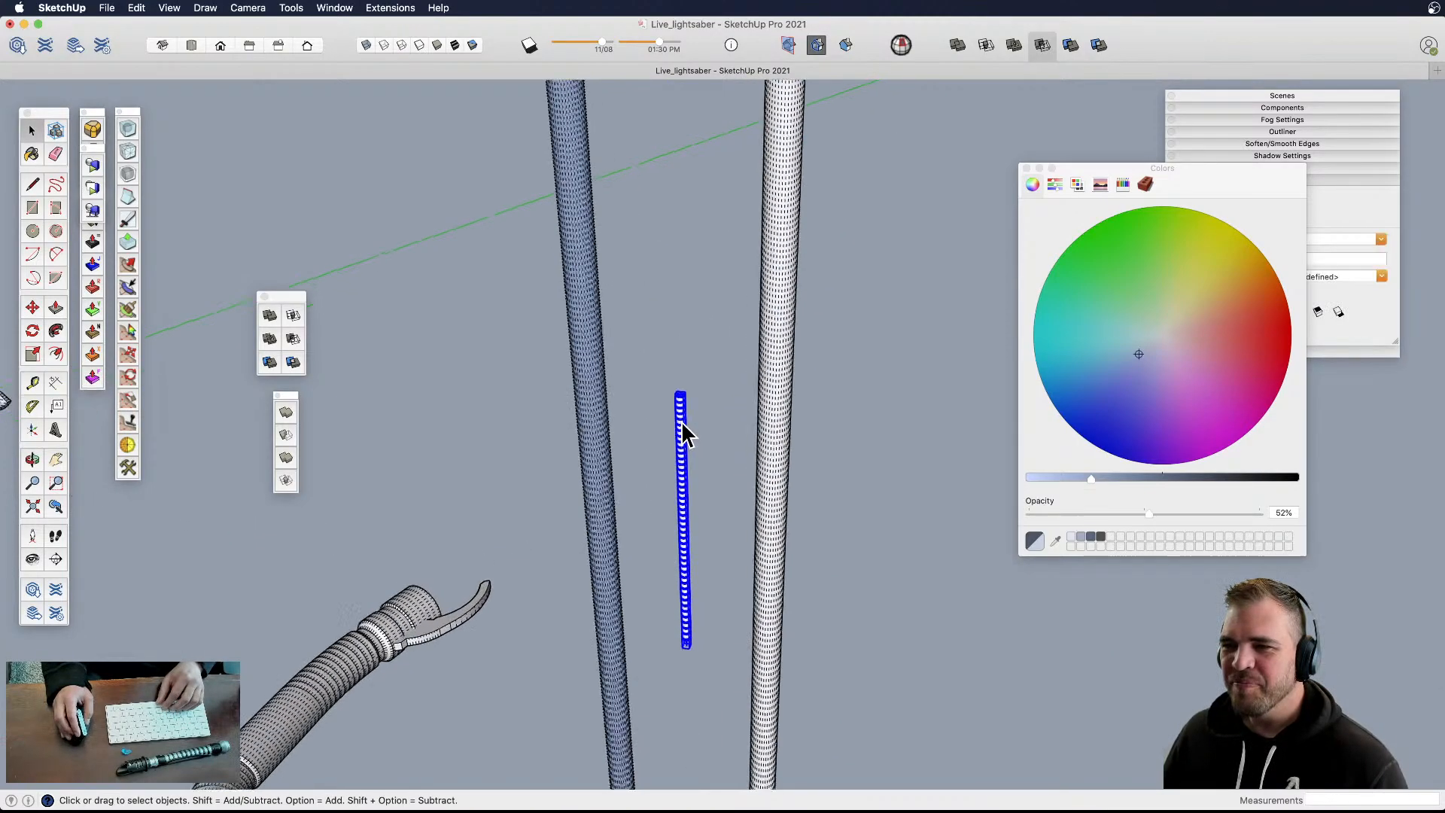
scroll(677, 504, up, 5)
key(s)
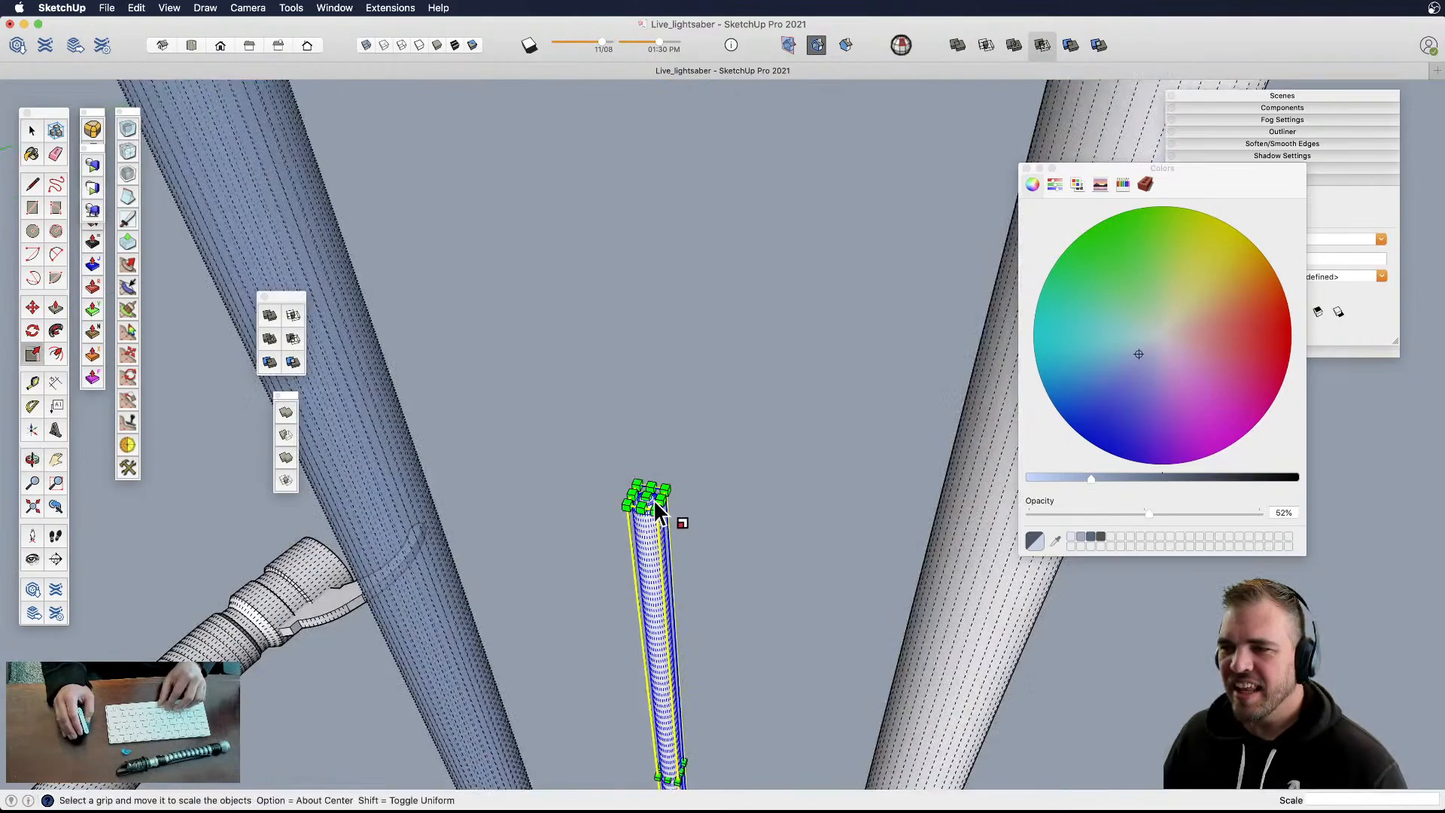
click(648, 494)
scroll(703, 503, down, 7)
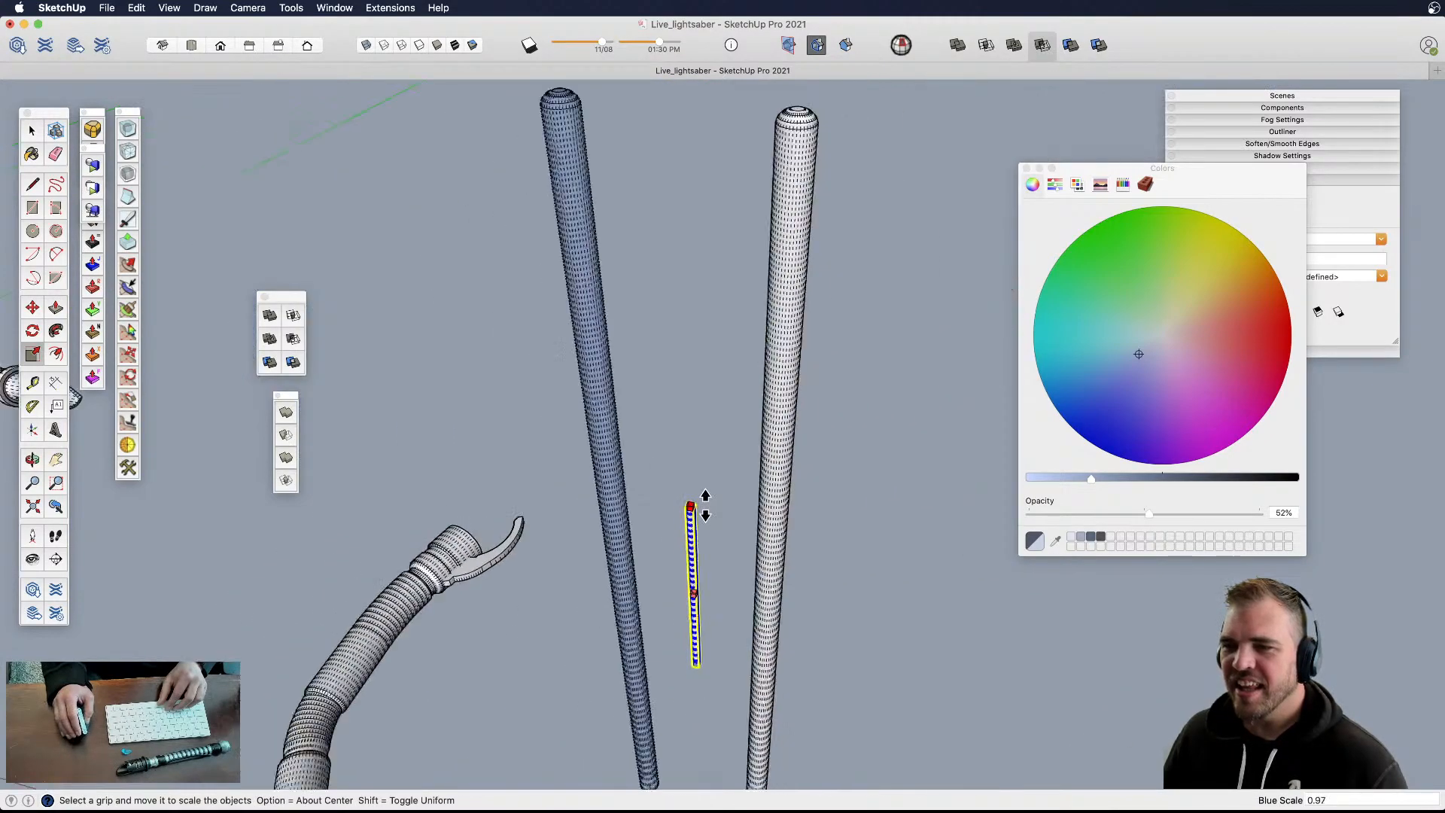
click(608, 237)
key(space)
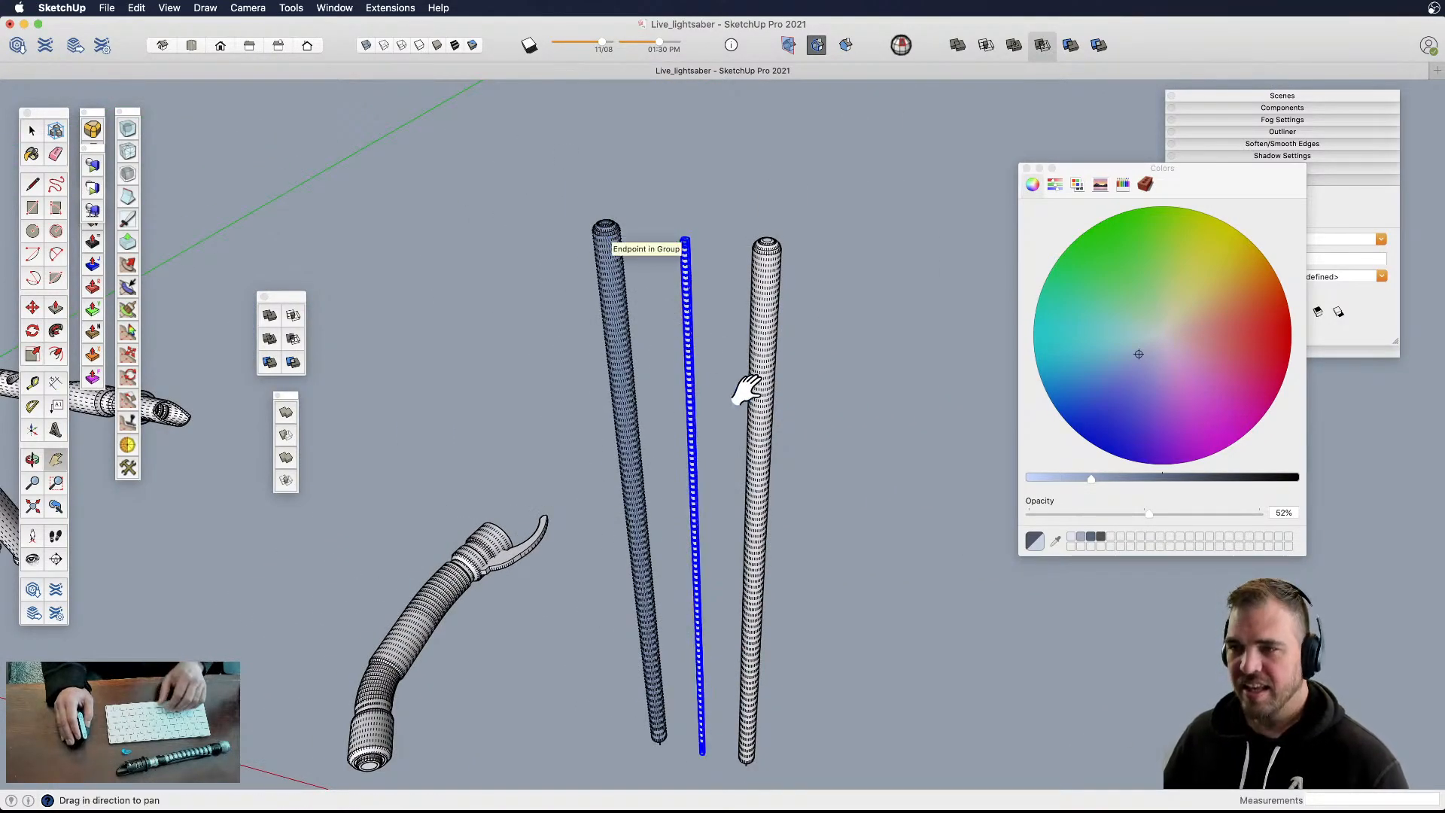
- Turn off the hidden geometry display and hide all edges inside the thin middle blade's group, using wireframe for the selection
click(729, 406)
key(h)
key(o)
drag(703, 407, 725, 371)
key(shift+h)
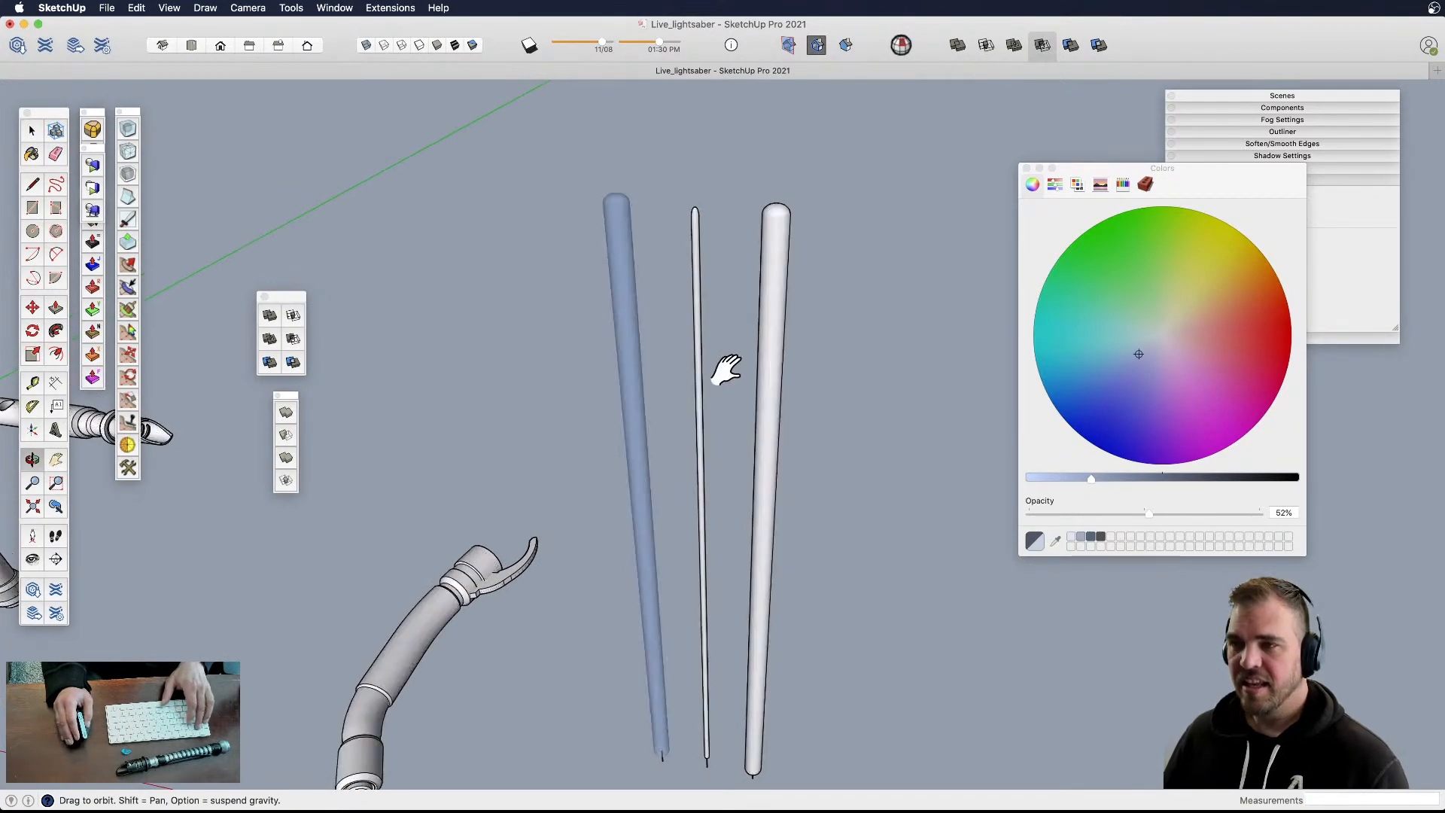
middle_drag(715, 336, 728, 263)
double_click(700, 334)
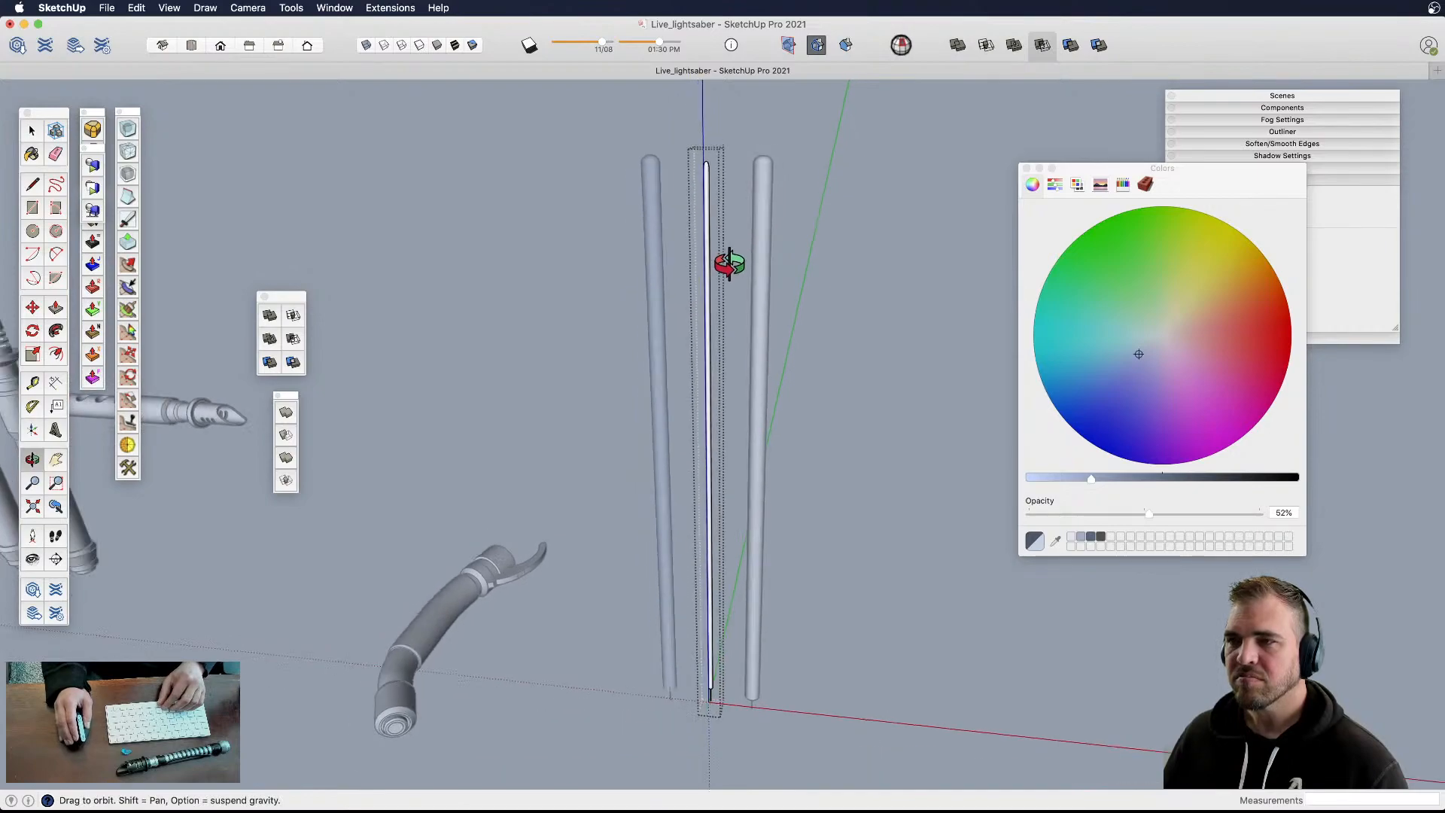
click(405, 45)
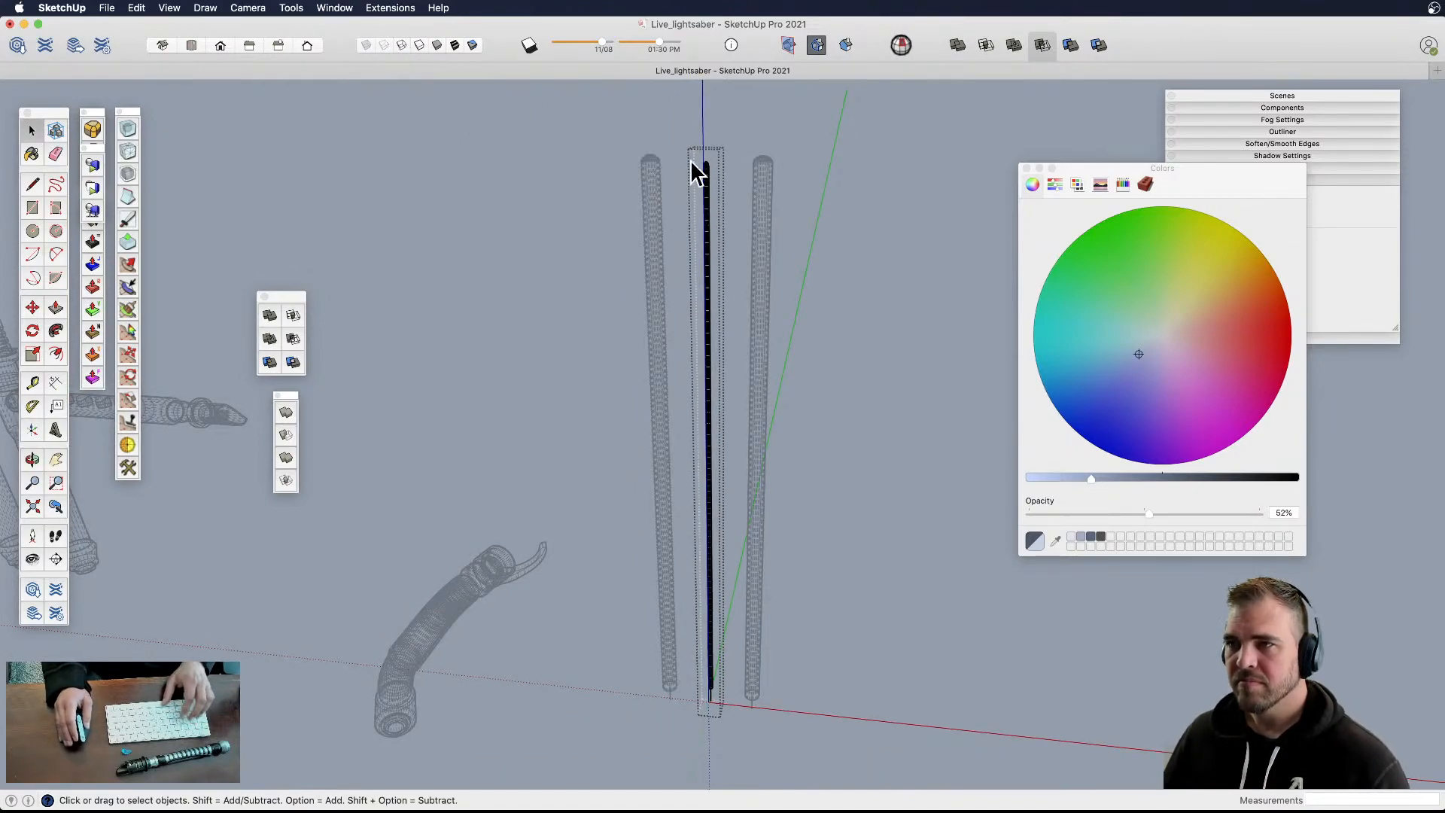
click(734, 698)
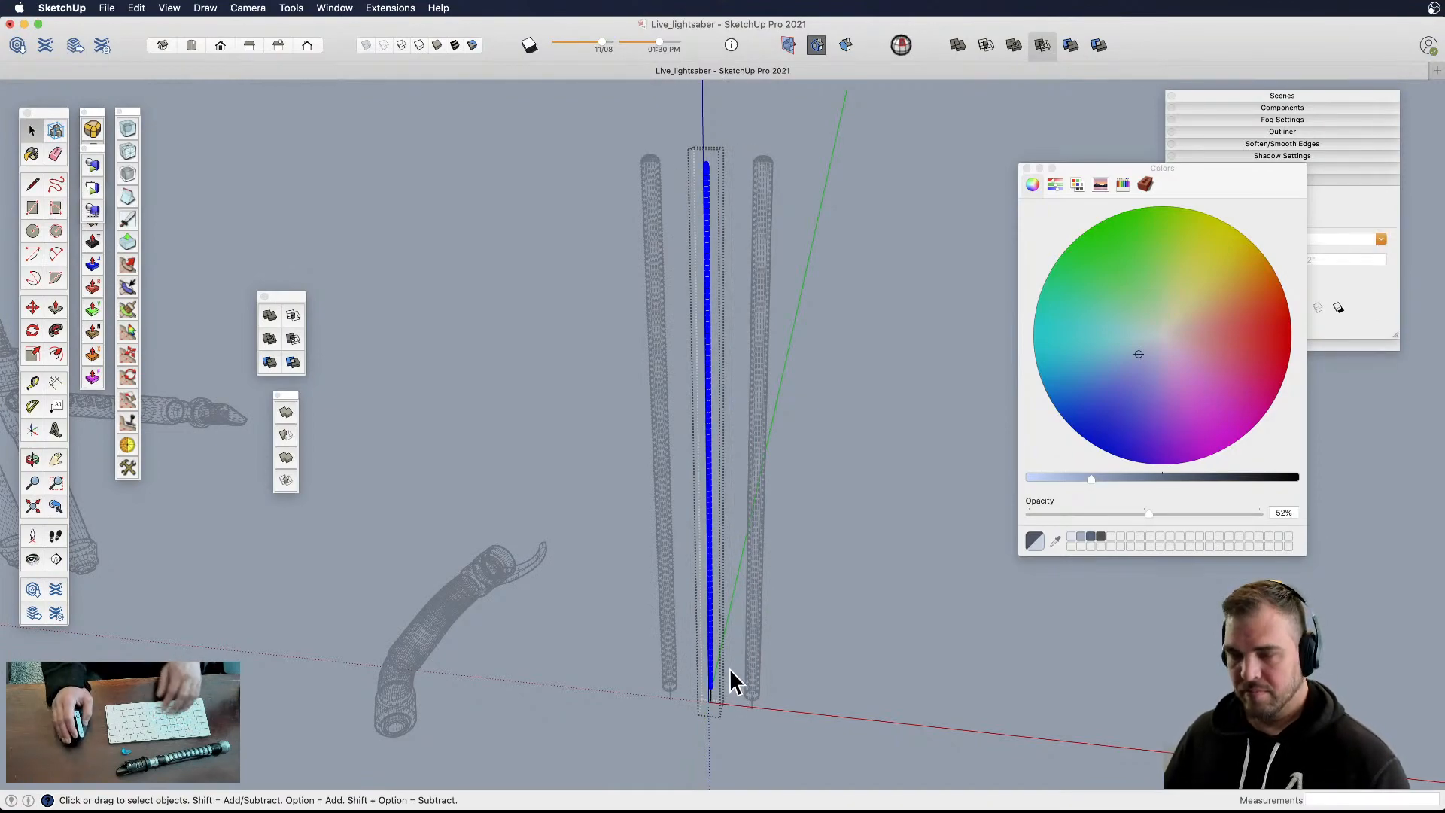
click(576, 581)
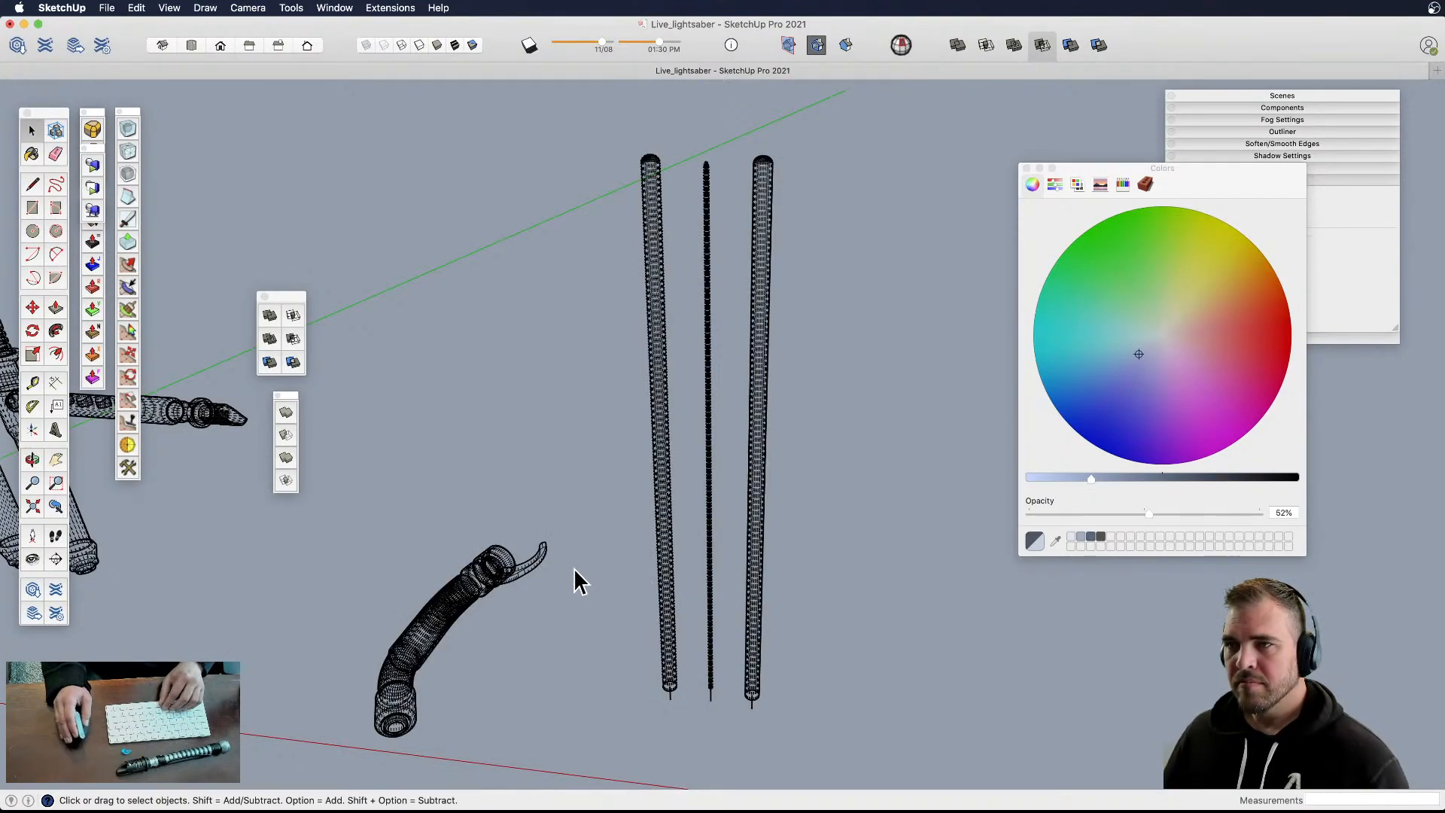
click(437, 46)
- Move the thin blade inside the blue blade, snapping the lower end of its guide line to that of the blue blade
click(705, 226)
middle_drag(693, 216, 680, 686)
scroll(709, 597, up, 5)
scroll(716, 484, down, 3)
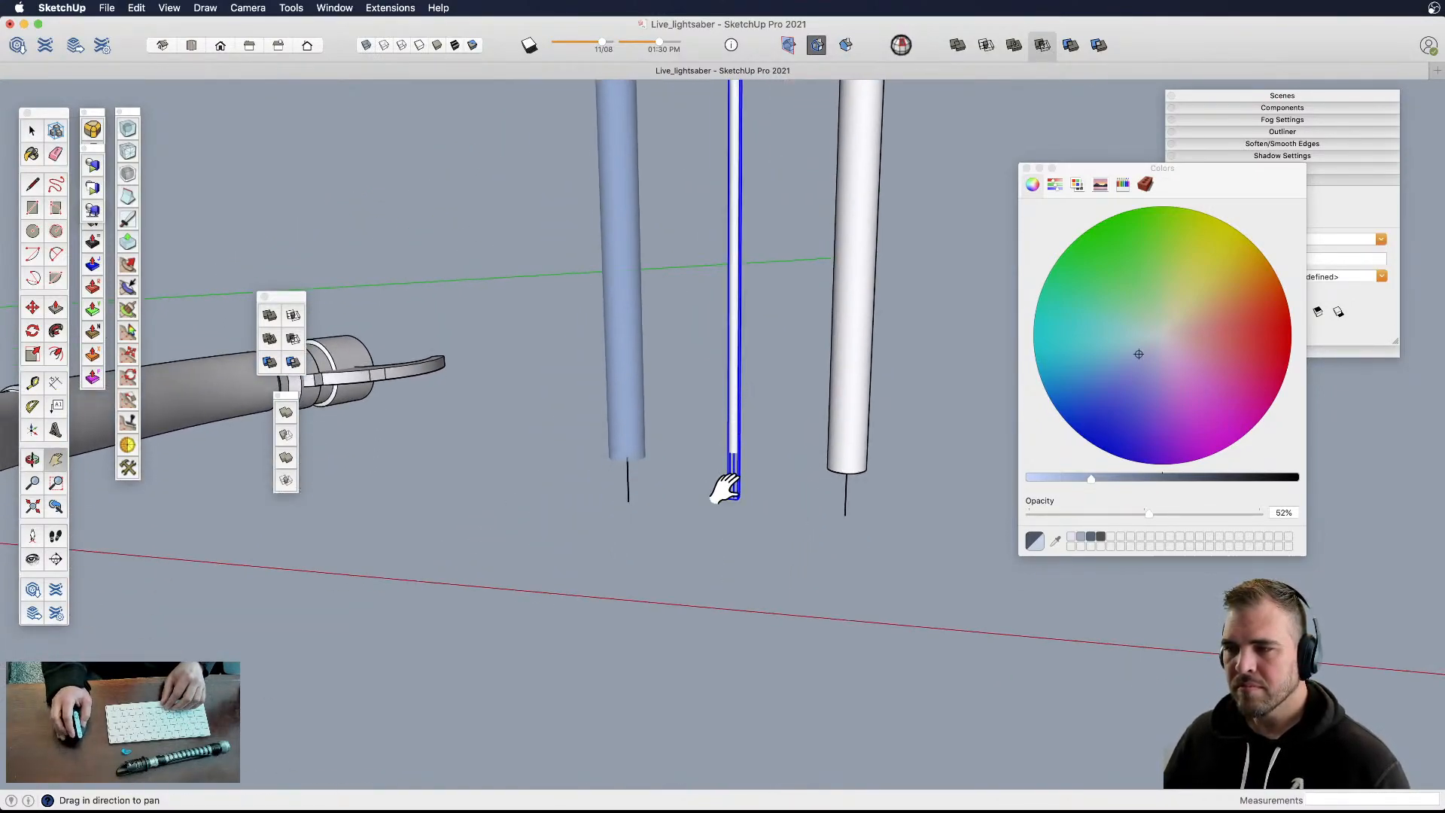
scroll(725, 493, up, 6)
key(m)
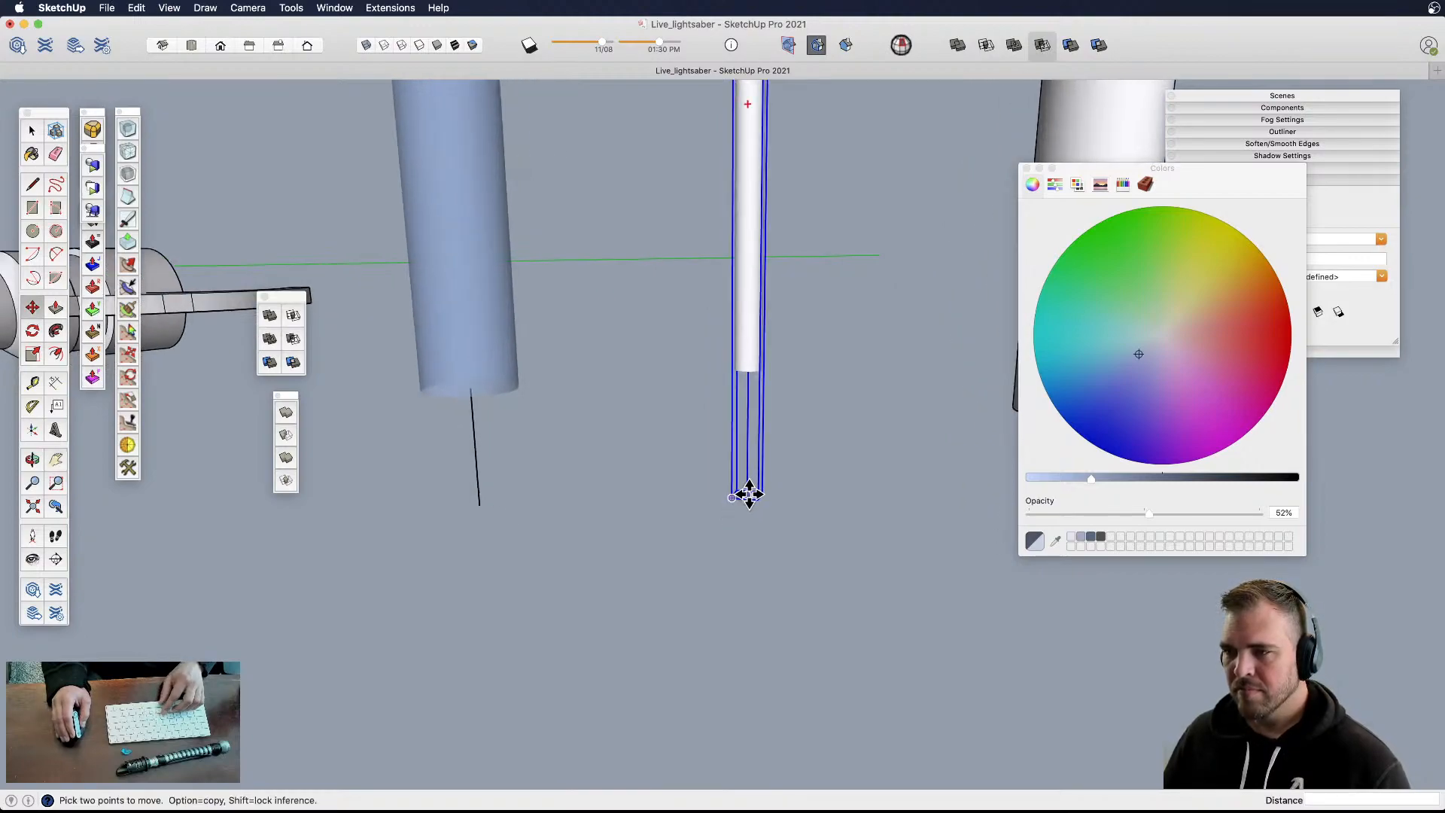
click(749, 495)
click(481, 503)
key(space)
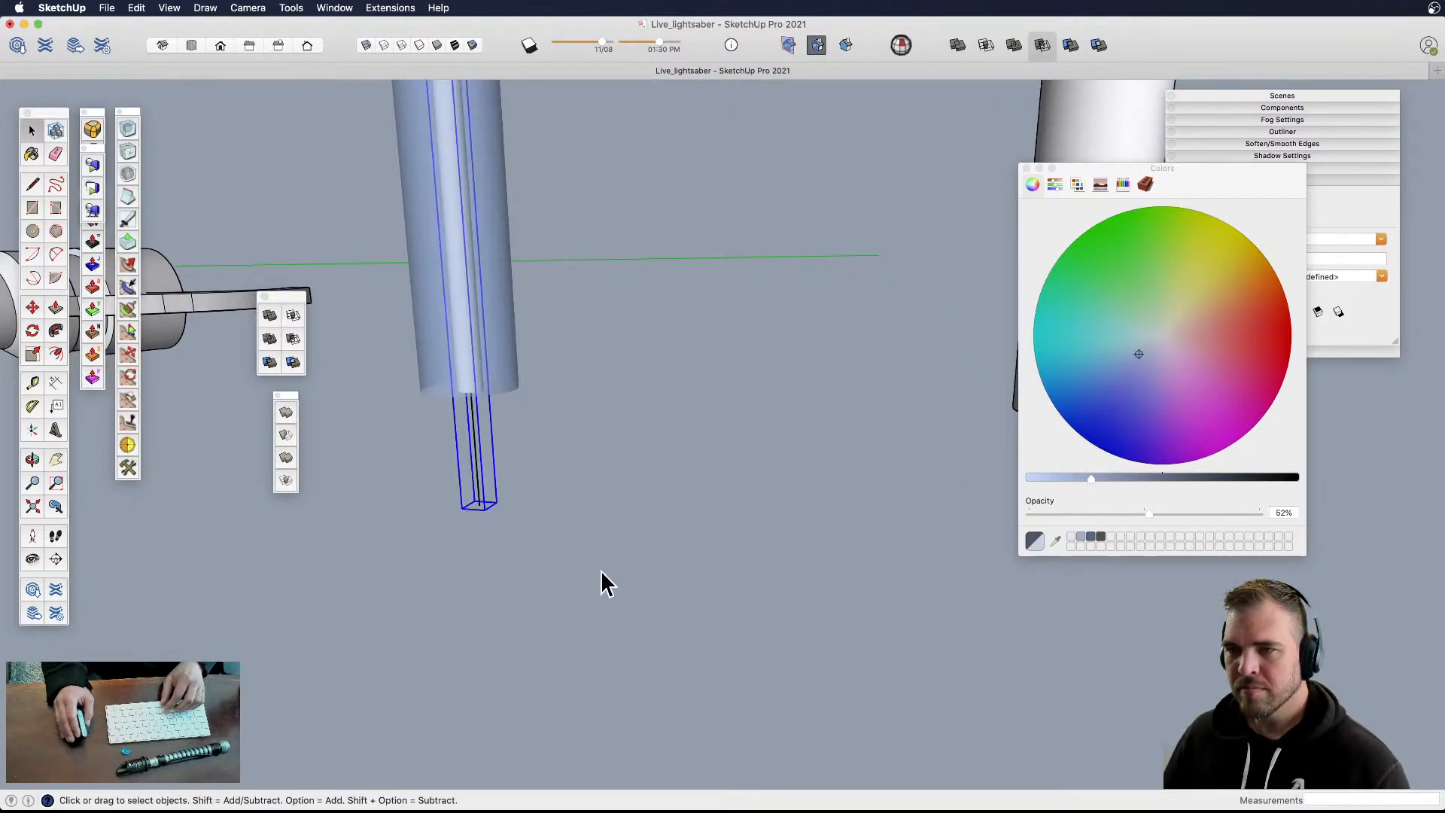
- Scale the remaining white blade slightly slimmer than the blue blade, matching its height to the blue blade's tip
scroll(602, 647, down, 10)
middle_drag(606, 635, 671, 600)
click(665, 598)
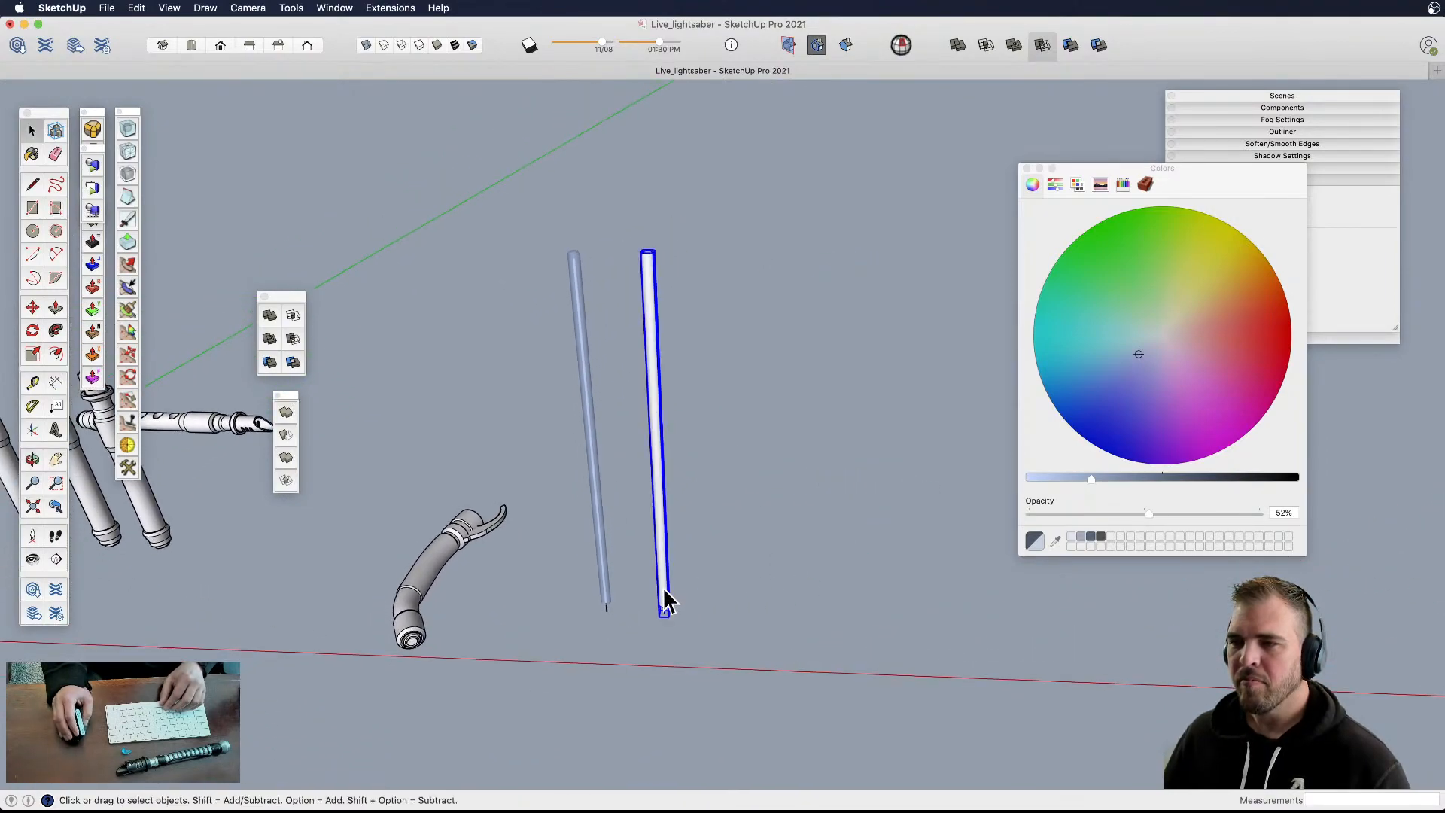
scroll(628, 277, up, 3)
key(s)
drag(706, 246, 545, 265)
key(space)
- Mix a paler, brighter blue-white paint color and set its opacity to 27%
middle_drag(670, 401, 607, 368)
scroll(607, 368, down, 3)
shift+middle_drag(643, 435, 629, 402)
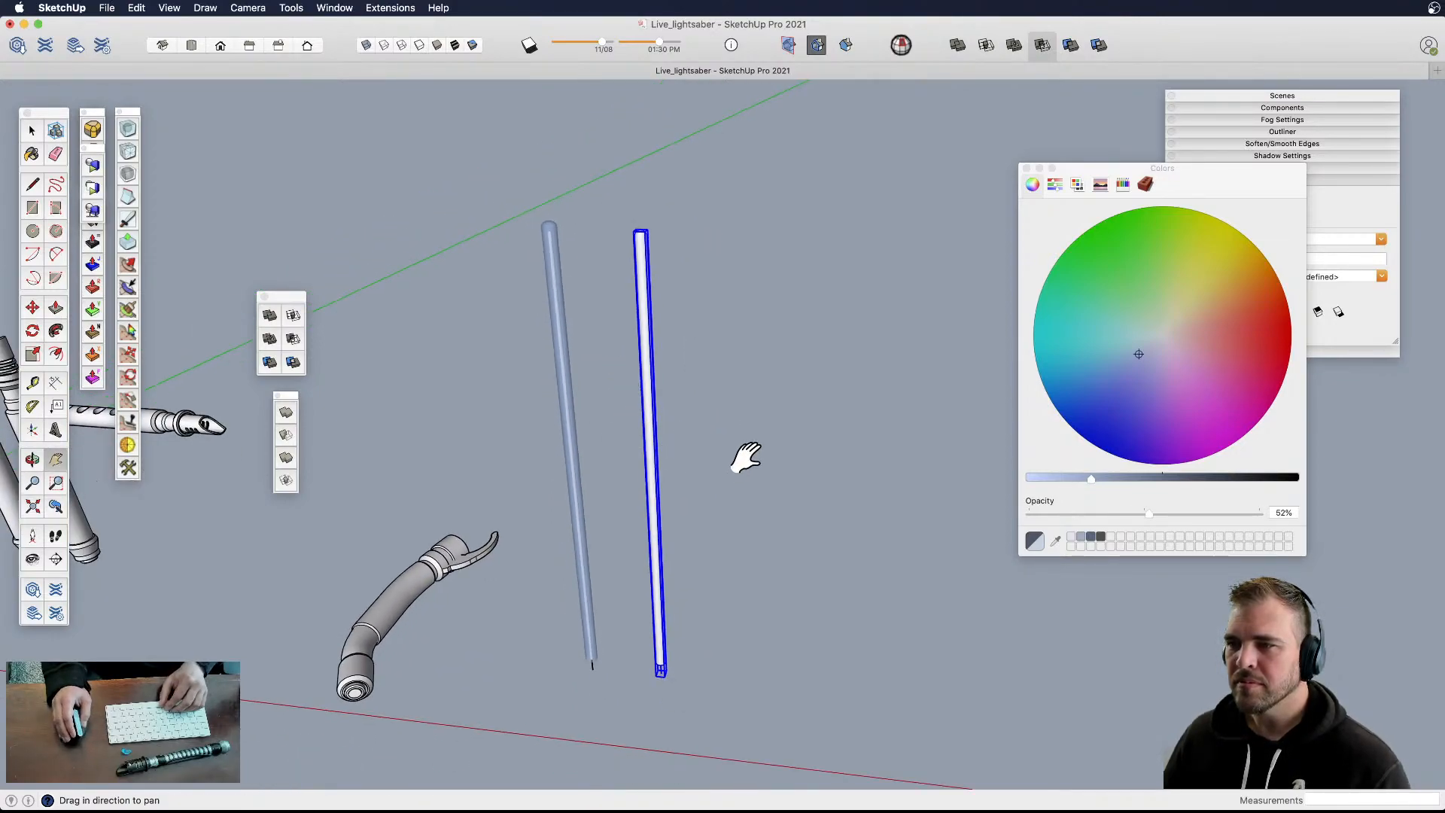
click(1153, 346)
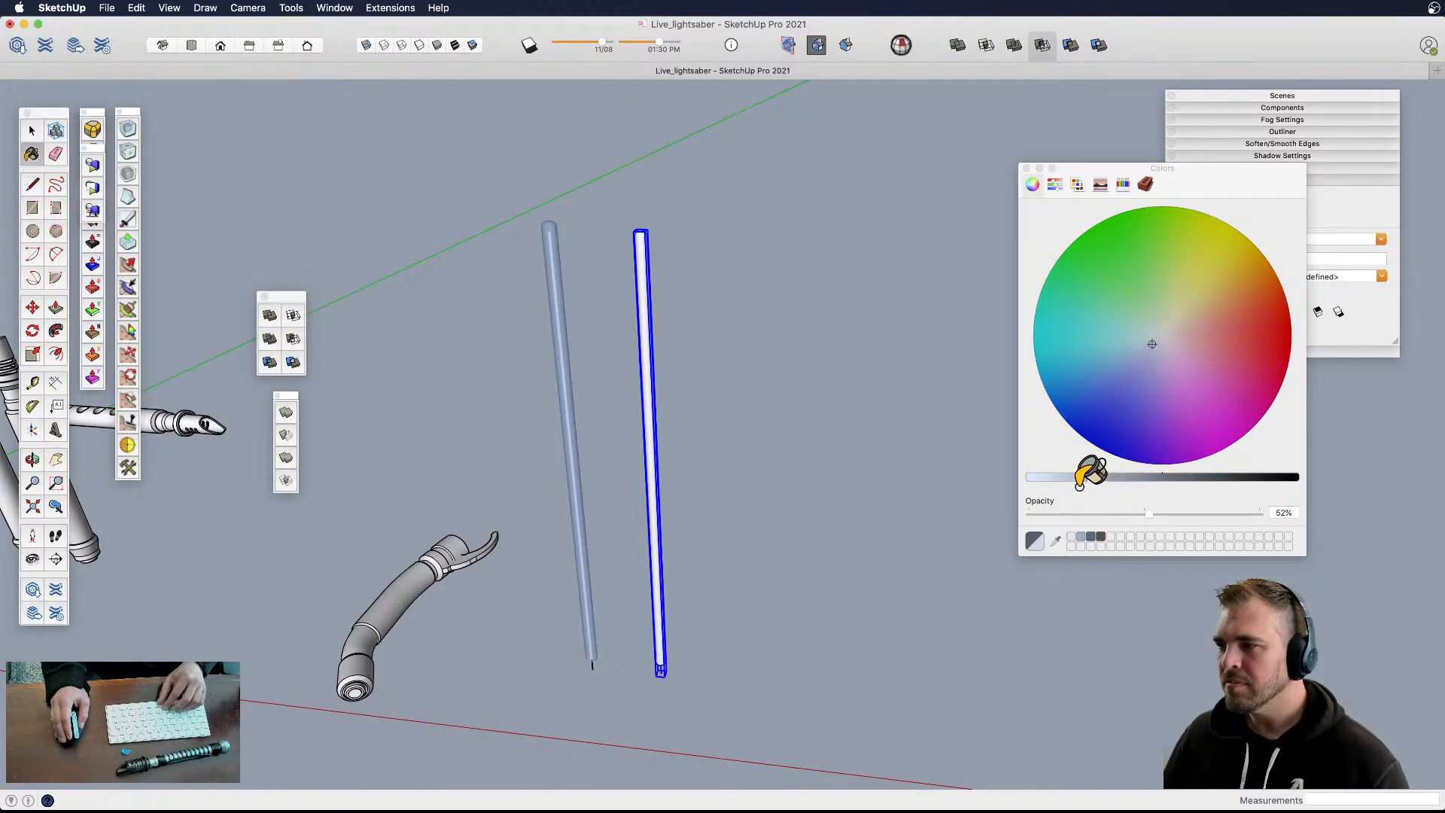
drag(1091, 476, 1067, 476)
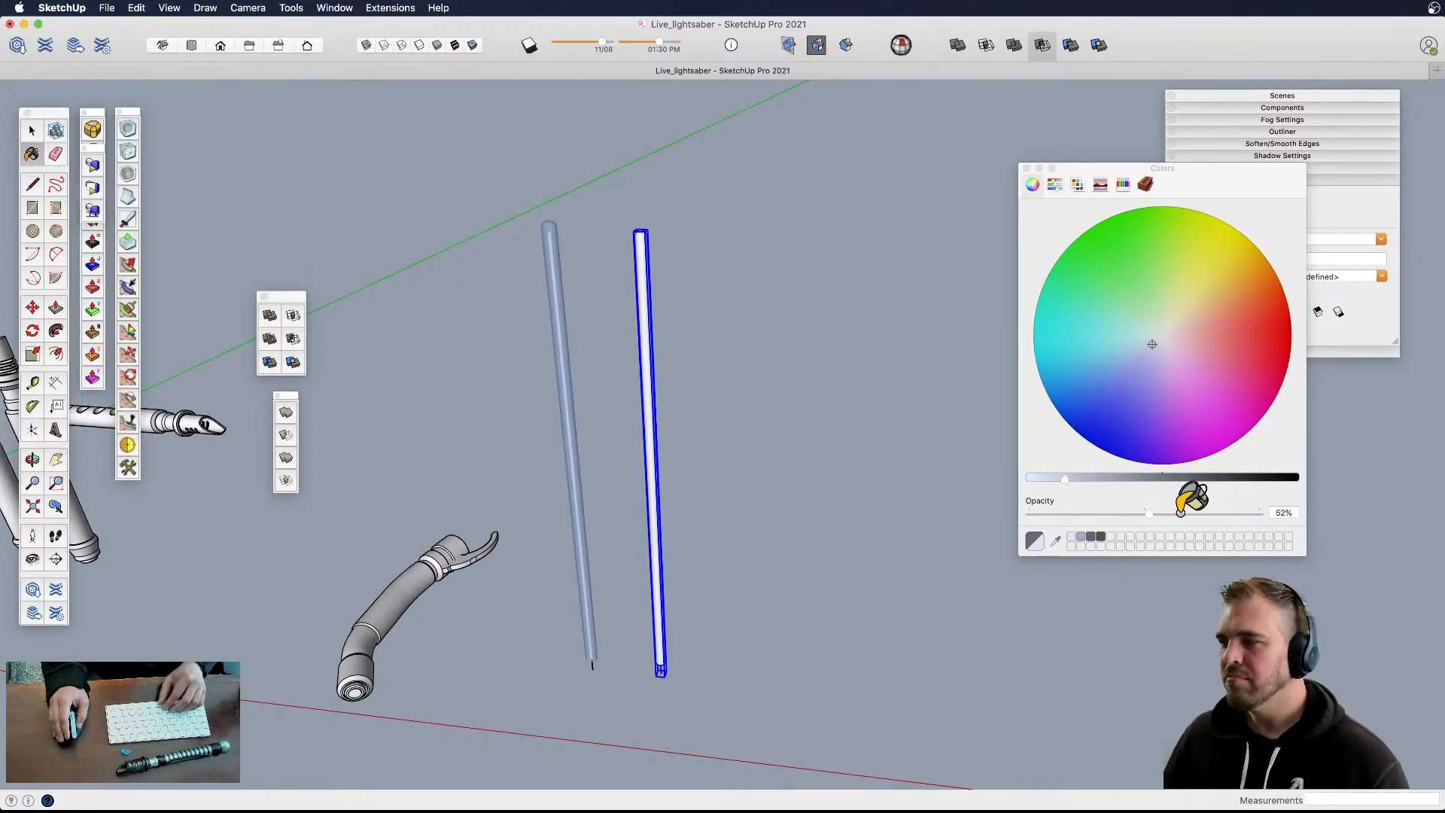
drag(1097, 513, 1091, 513)
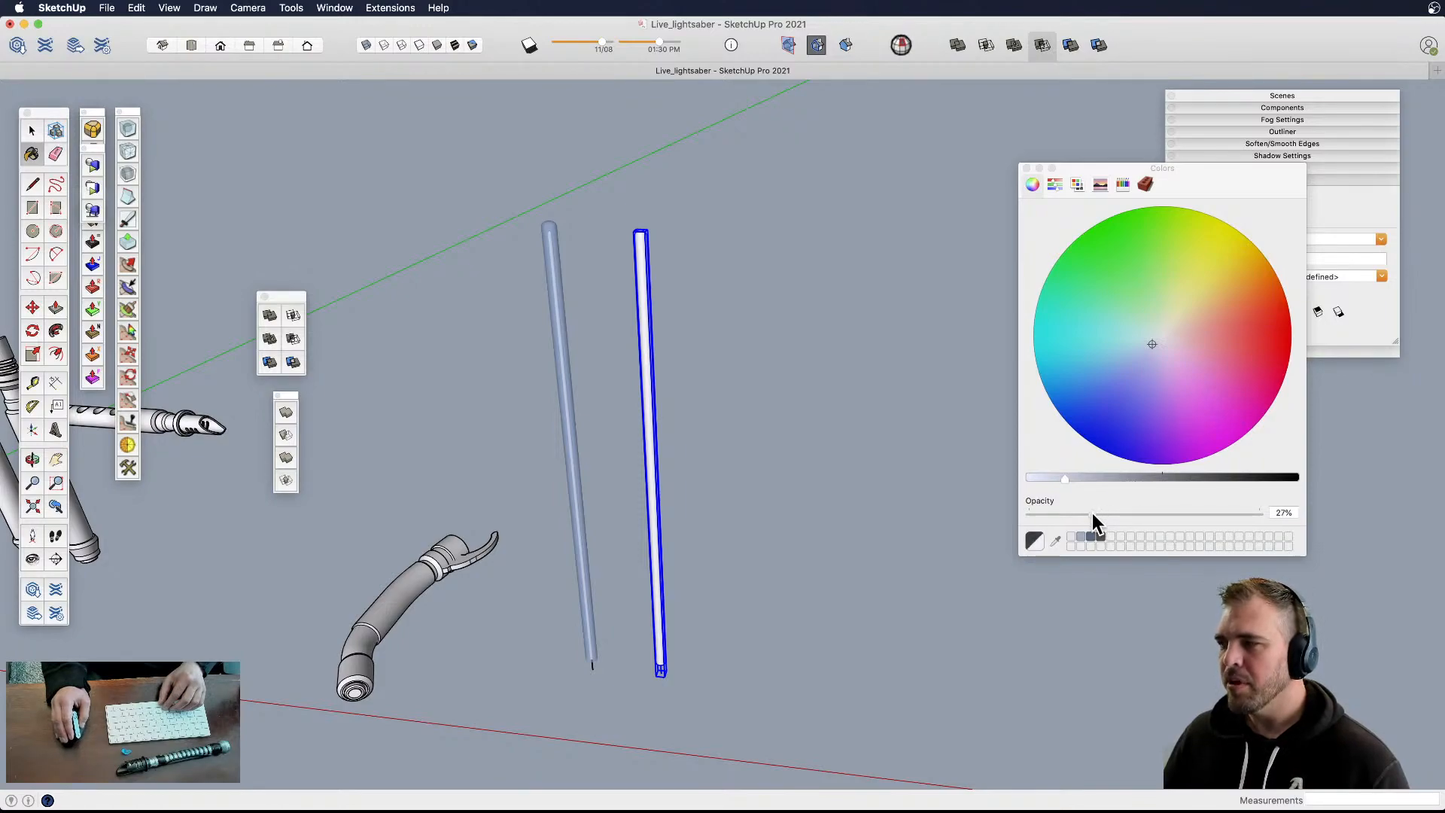
key(space)
double_click(646, 343)
click(643, 345)
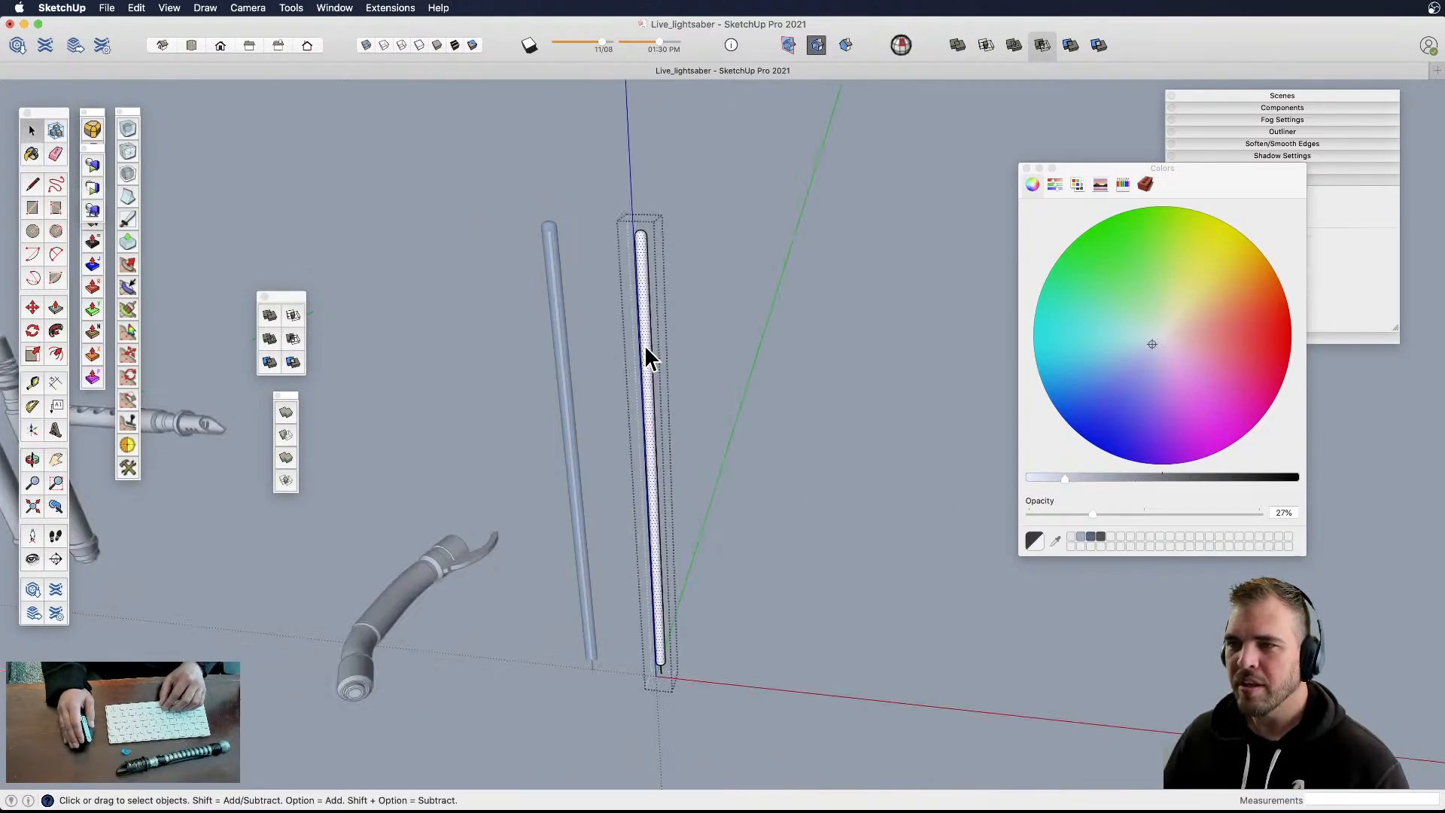
middle_drag(645, 408, 703, 319)
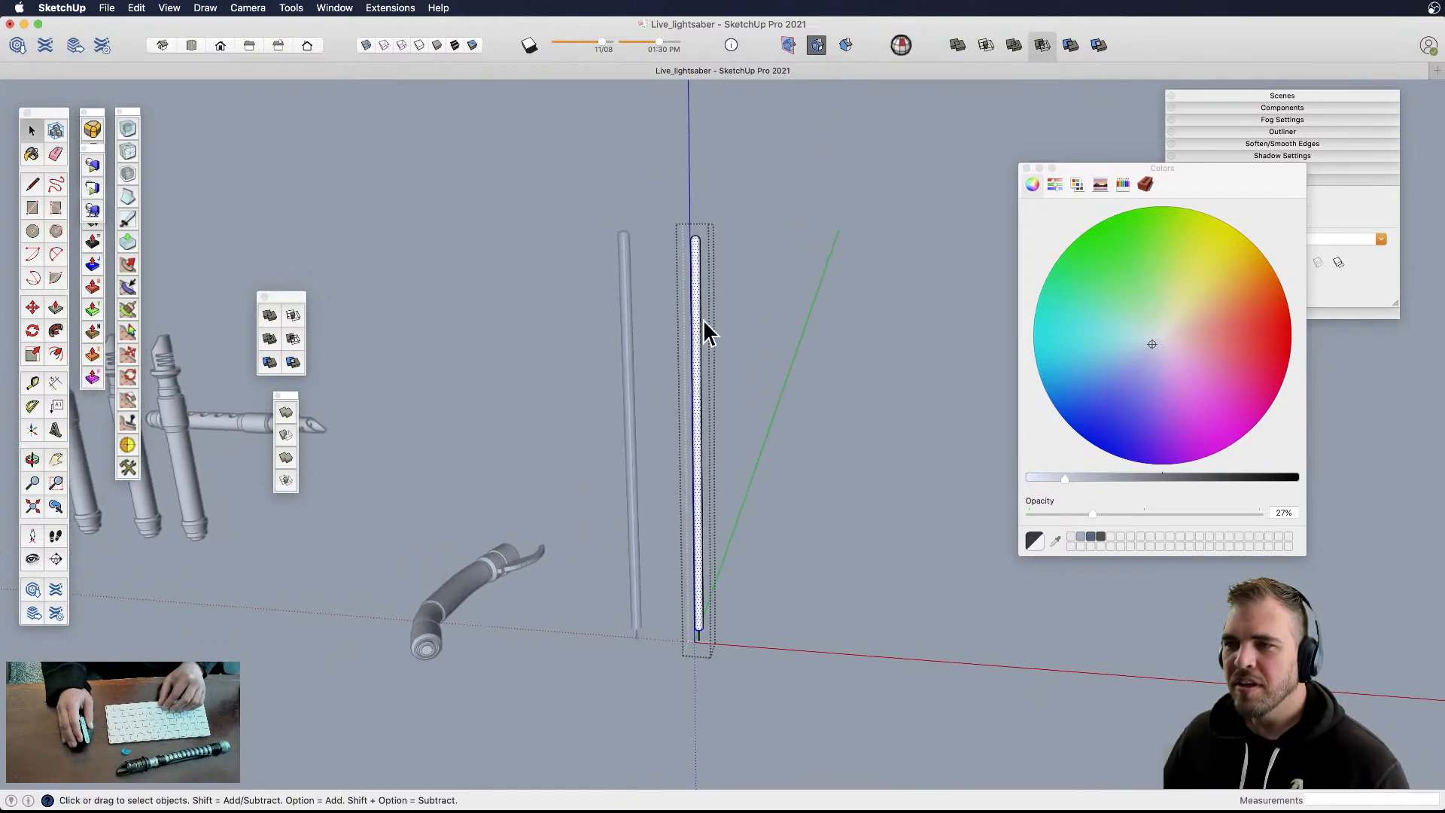
click(410, 46)
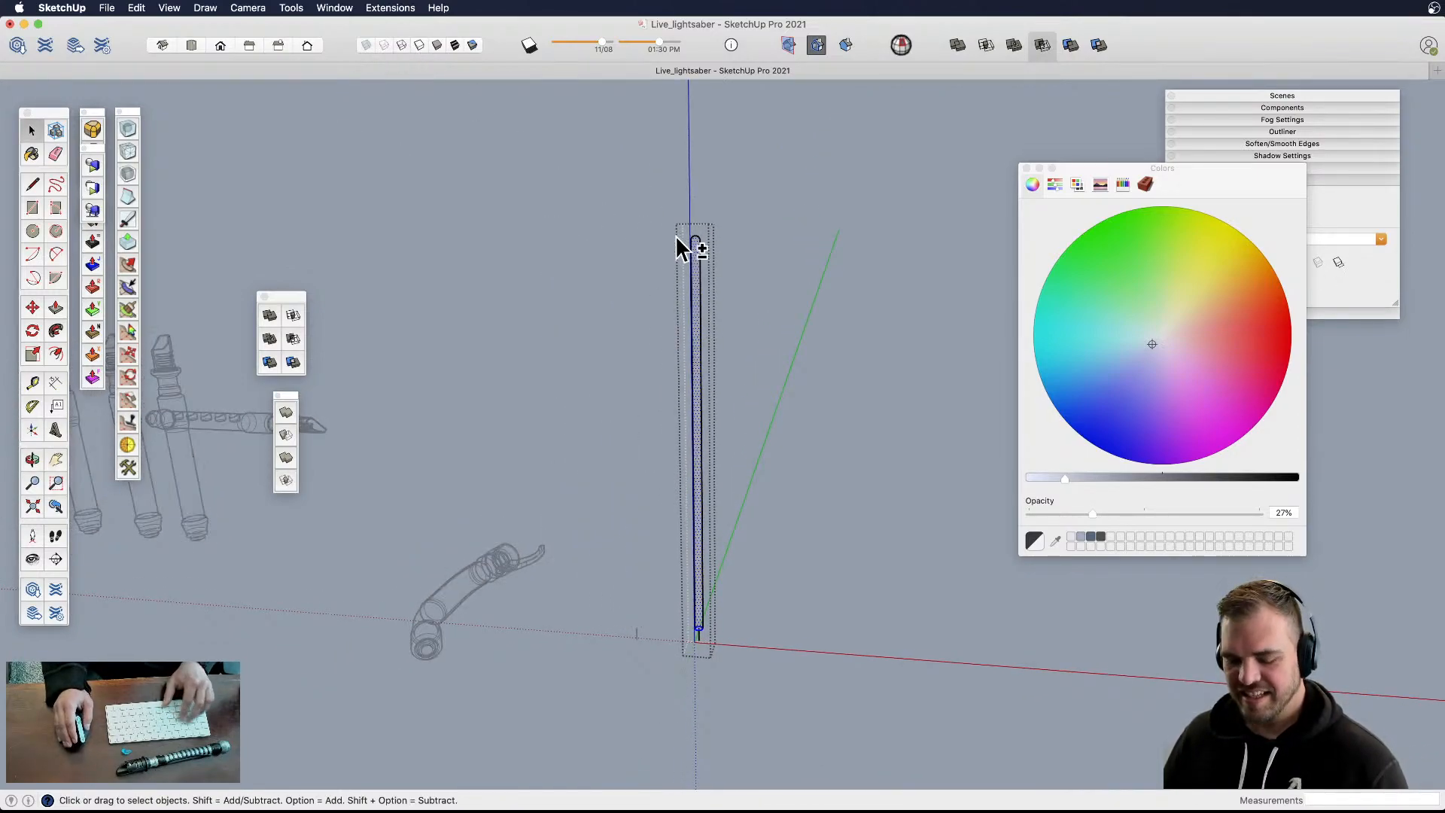
drag(677, 212, 776, 624)
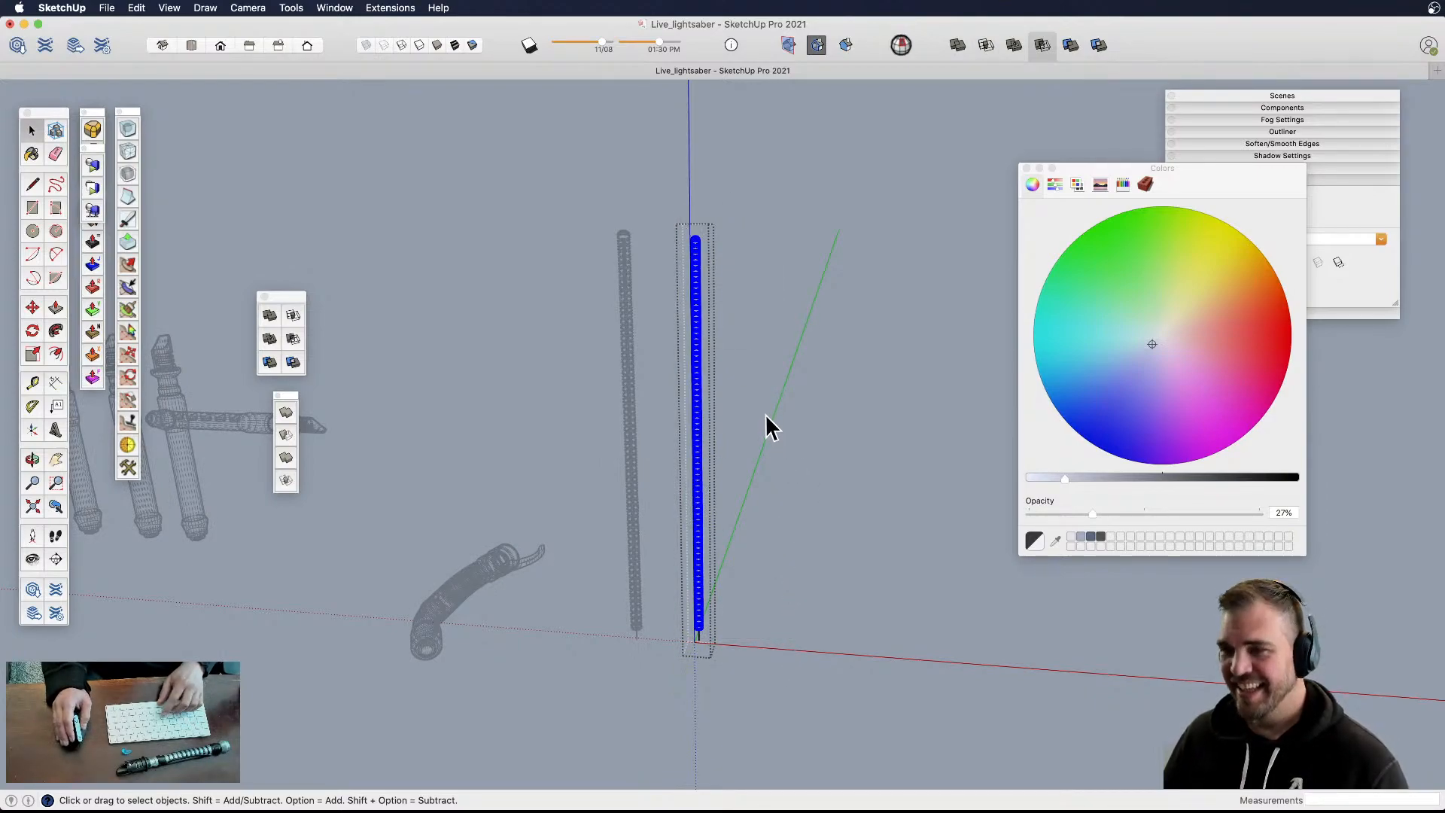
click(436, 45)
click(766, 322)
double_click(695, 297)
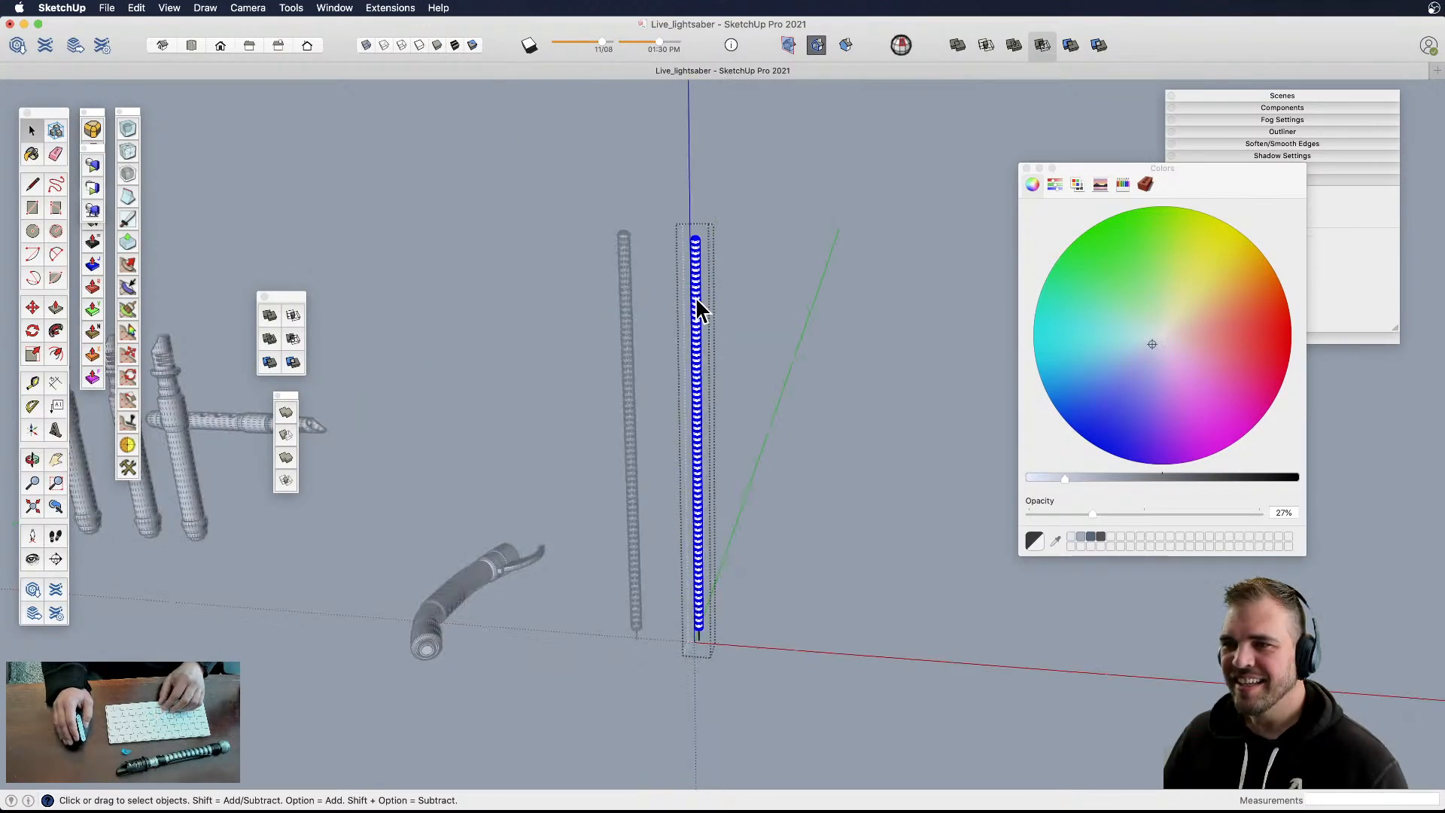
triple_click(694, 298)
click(759, 371)
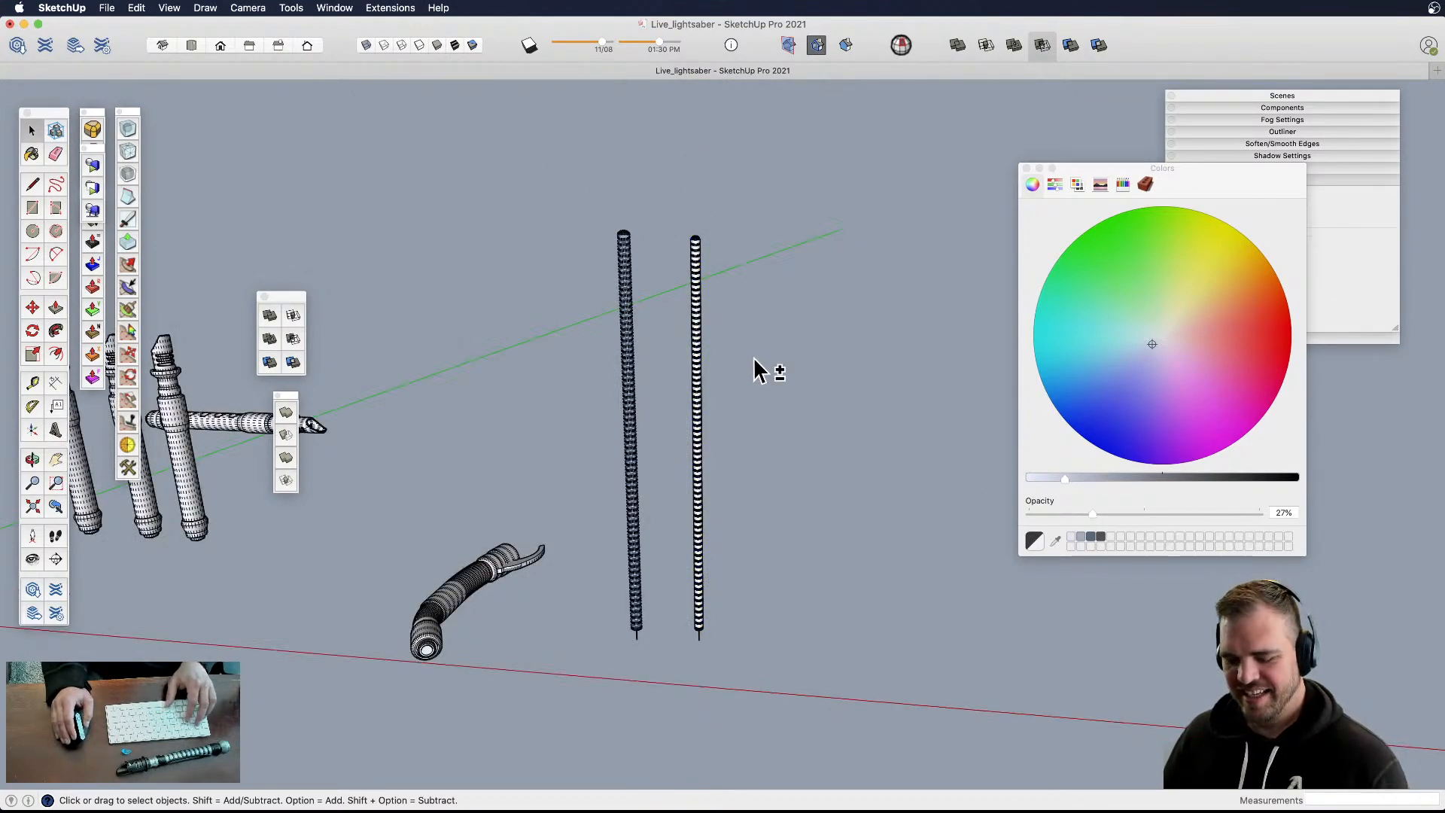
- Paint all the geometry inside the white blade's group with the pale 27% opacity color
double_click(697, 336)
triple_click(697, 336)
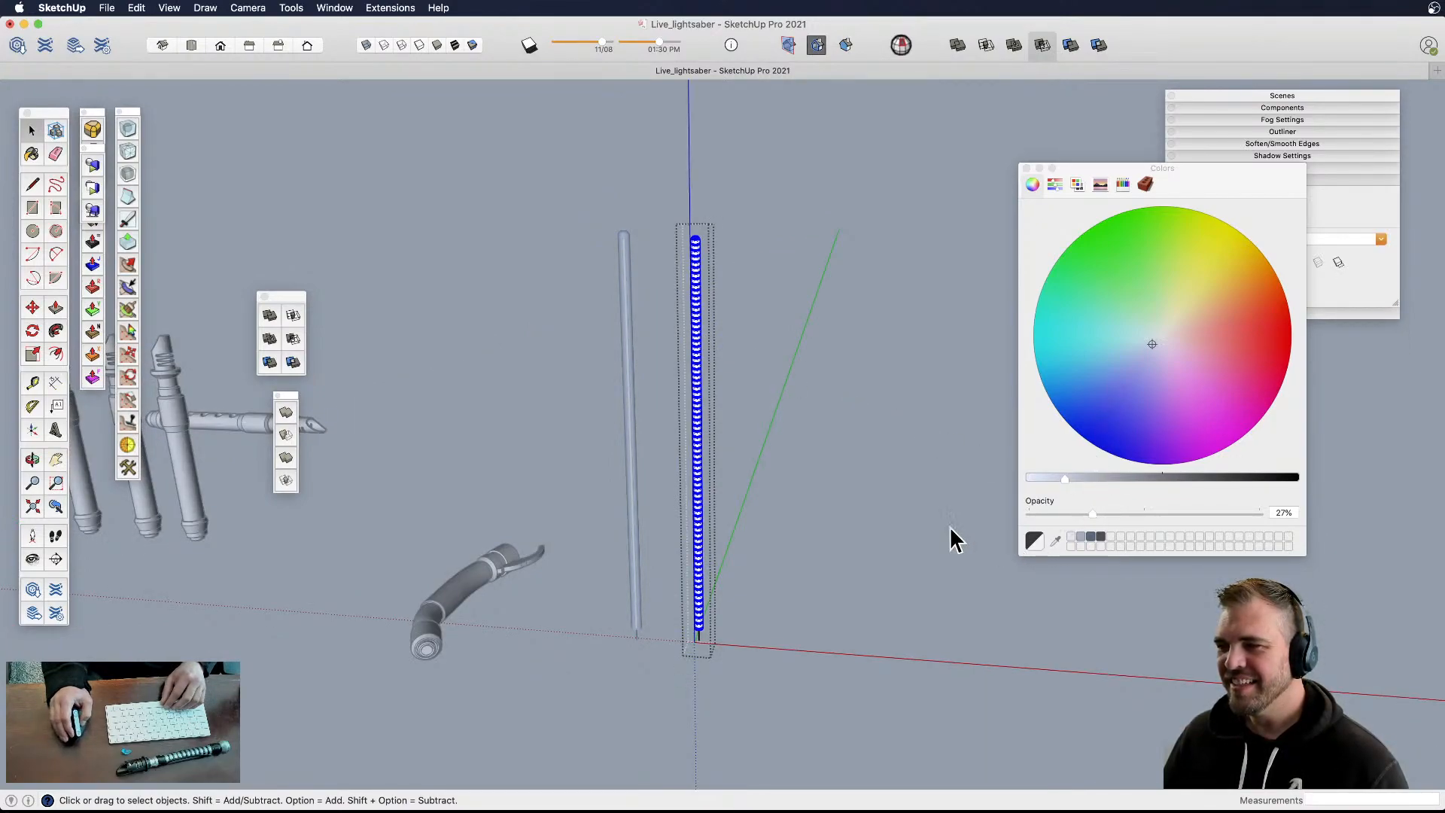
key(b)
click(696, 361)
key(space)
click(741, 385)
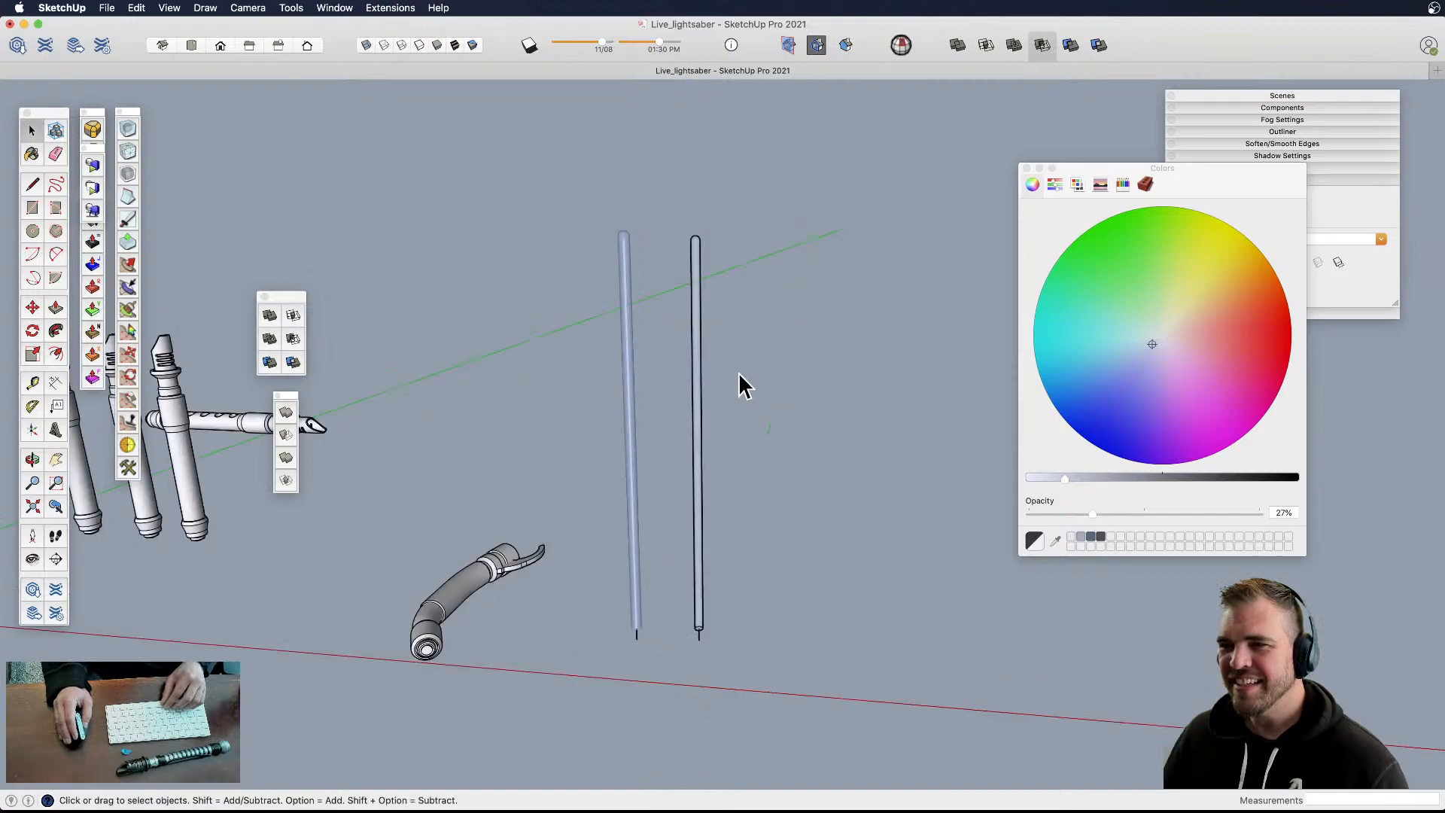
- Hide all edges inside the pale blade's group, selecting them in wireframe, and restore the shaded view with hidden geometry off
double_click(701, 304)
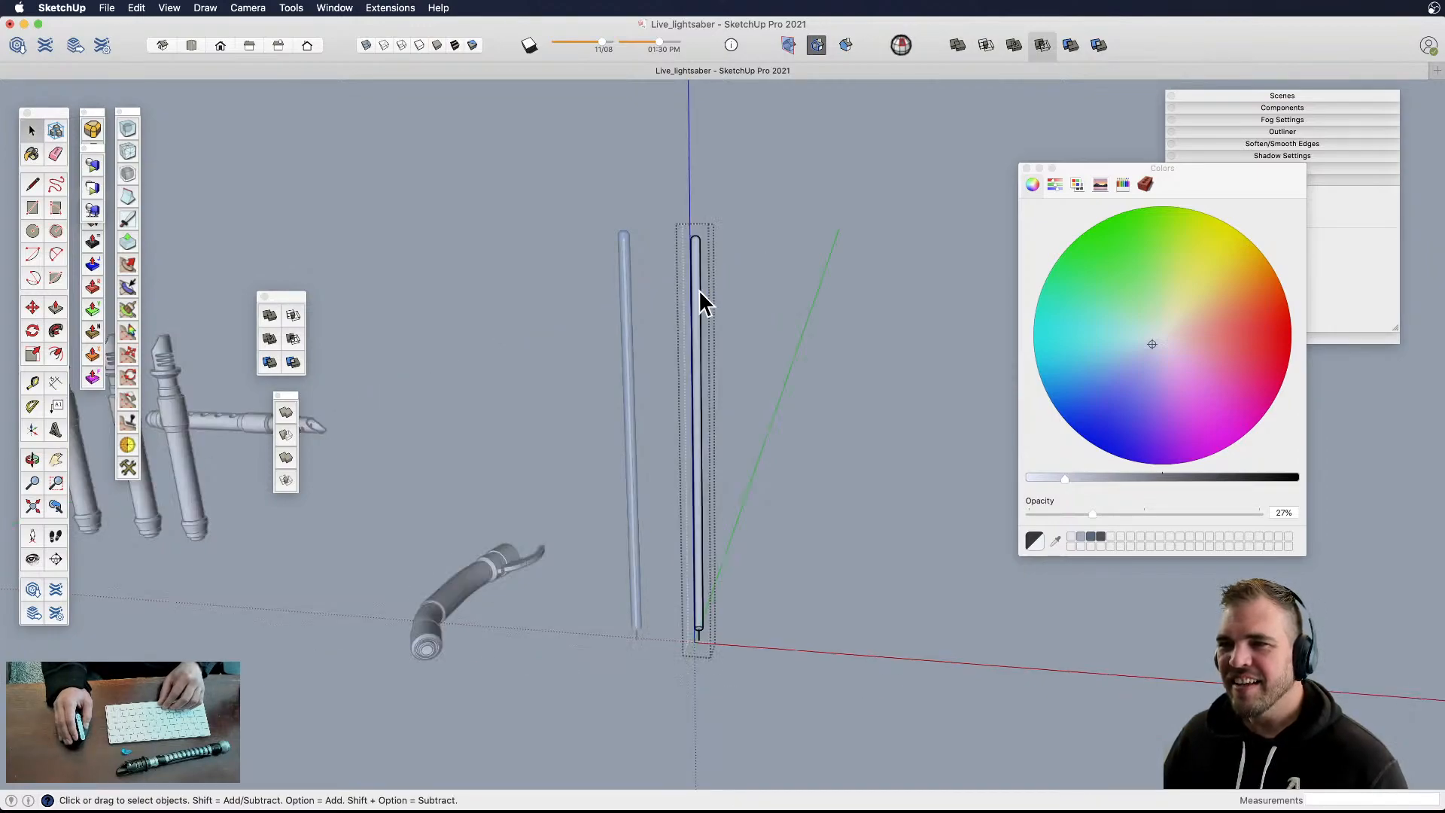
click(402, 46)
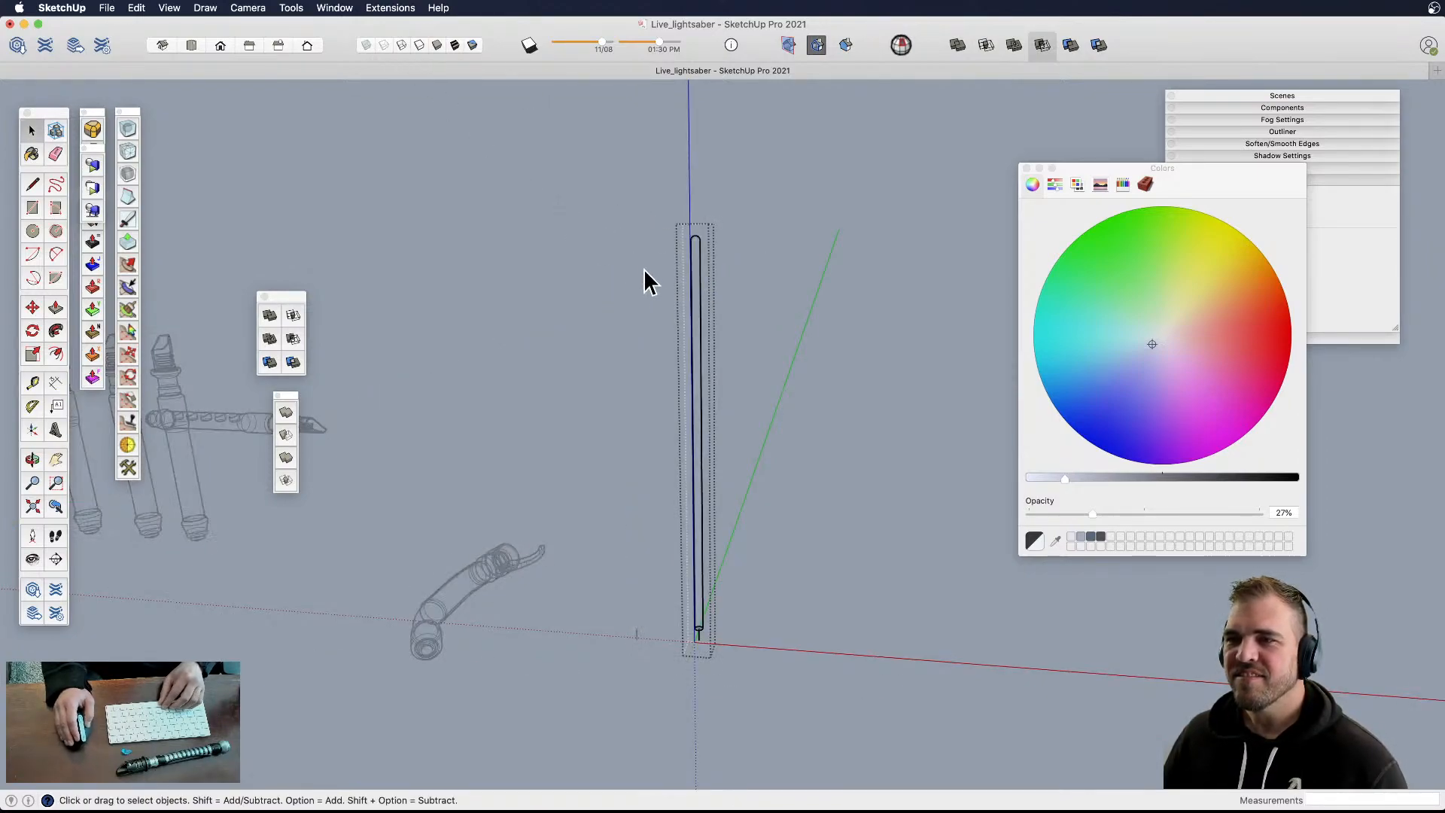
drag(678, 225, 761, 631)
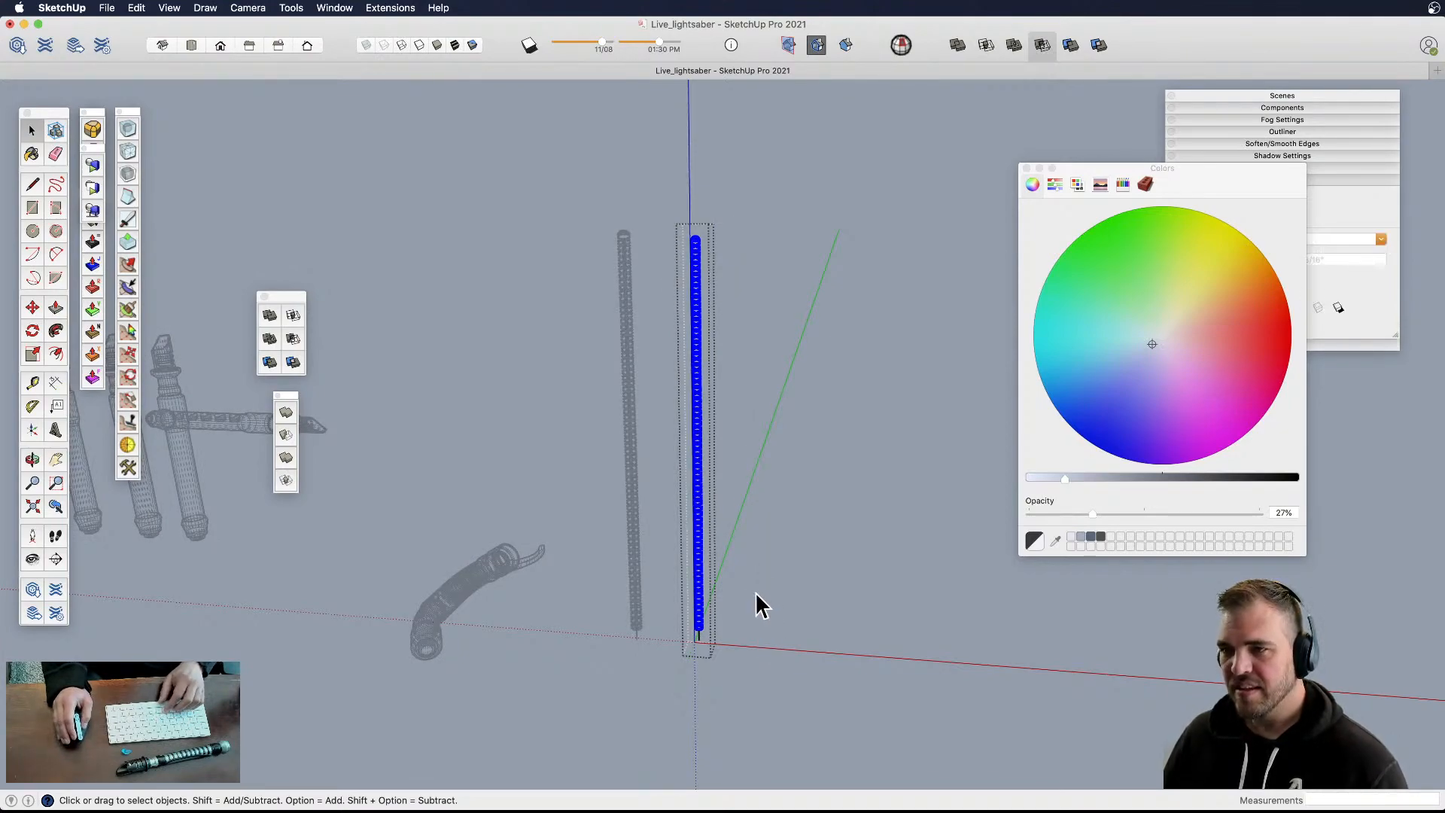
click(754, 595)
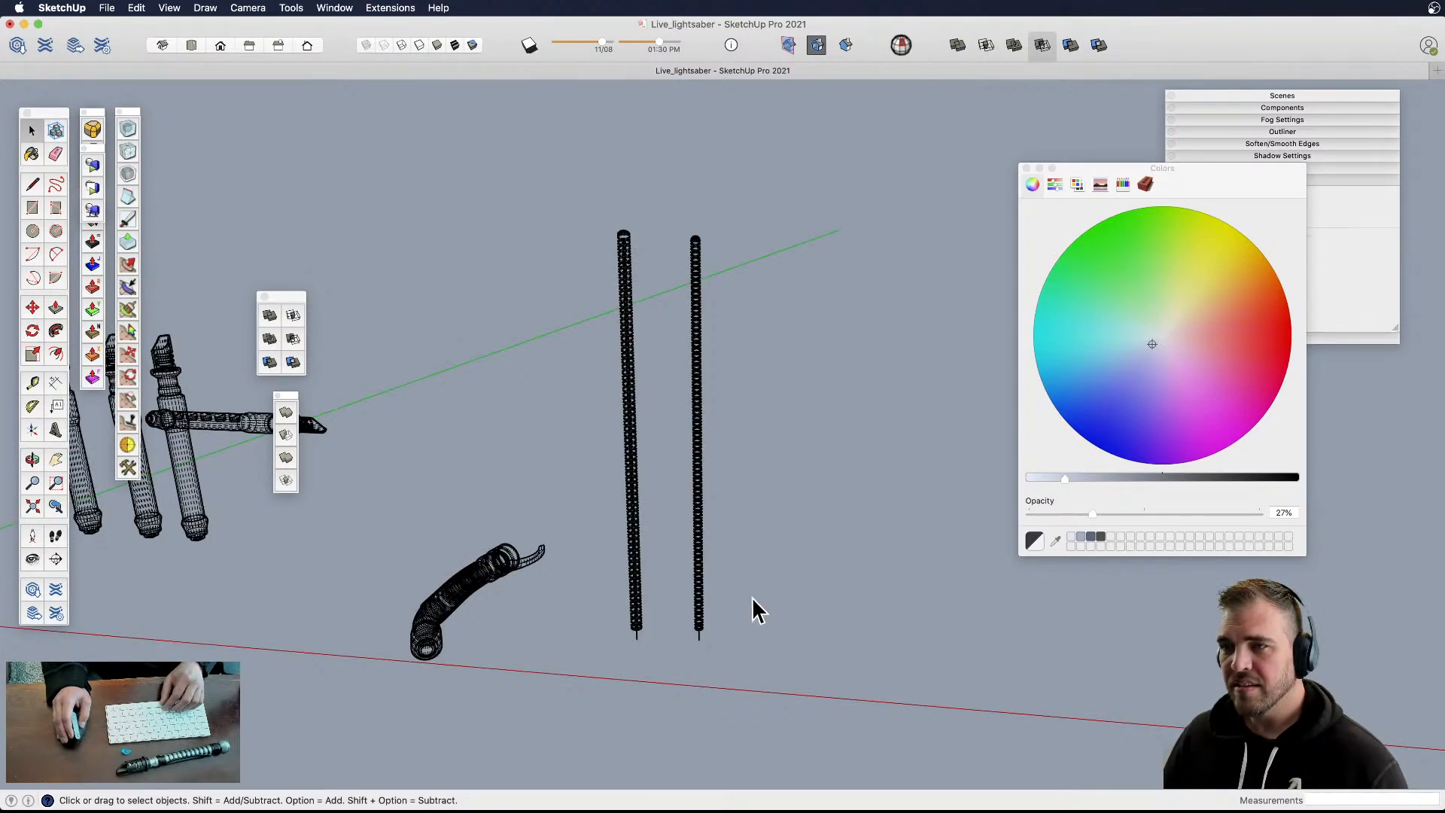
click(436, 45)
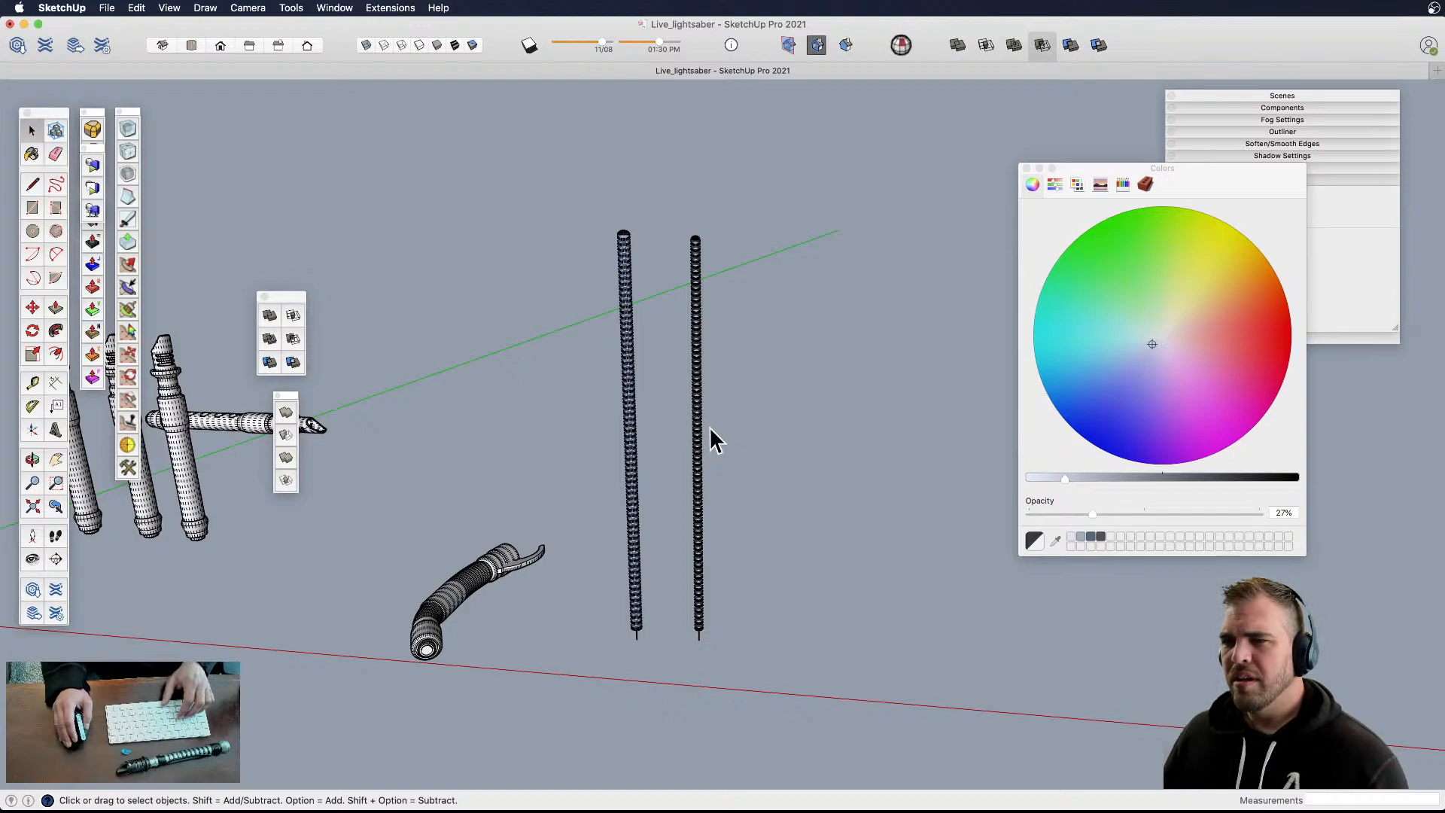
key(shift+h)
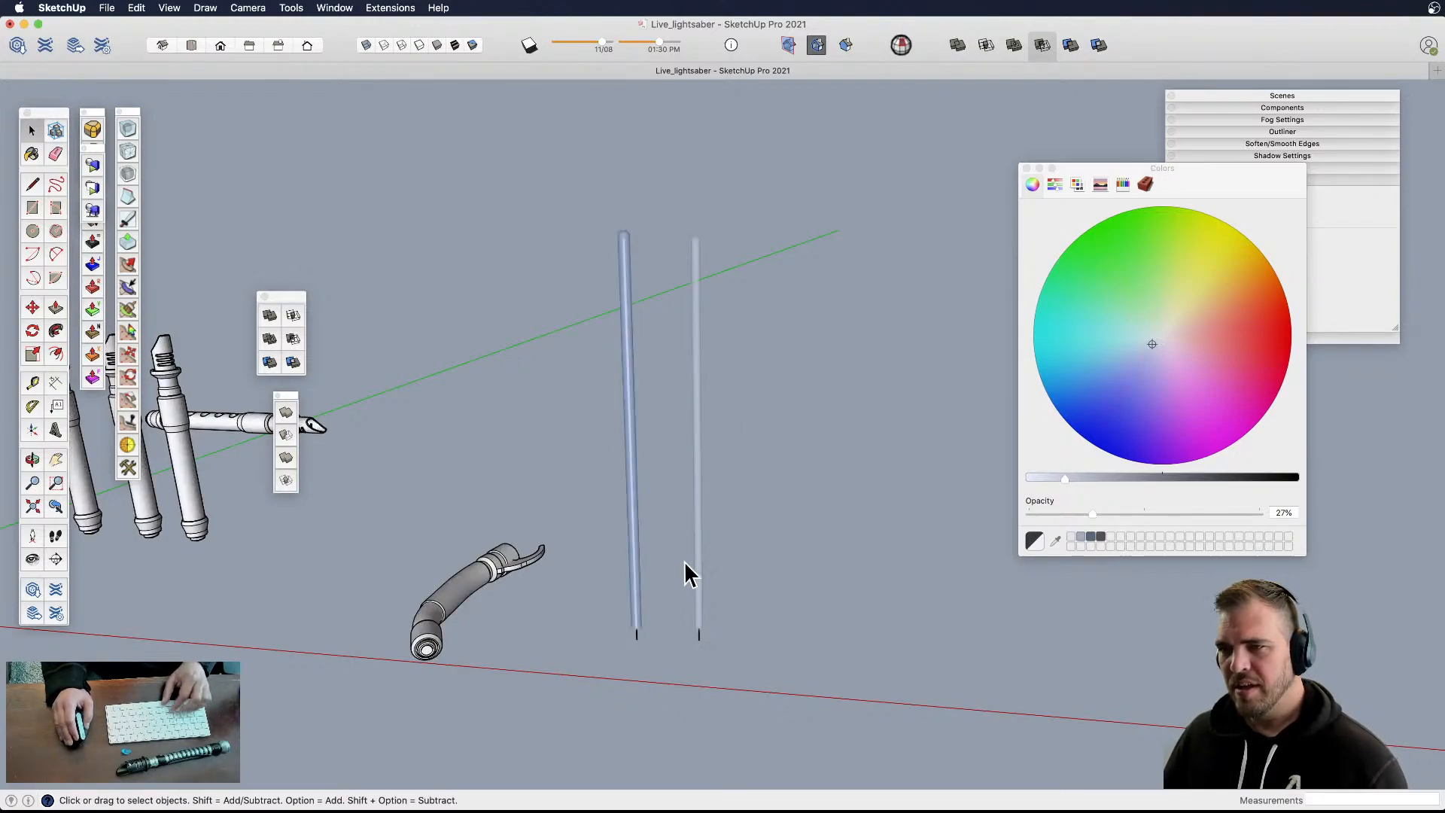
- Move the pale blade inside the blue blade, aligning the lower ends of their guide lines
click(702, 629)
scroll(703, 662, up, 6)
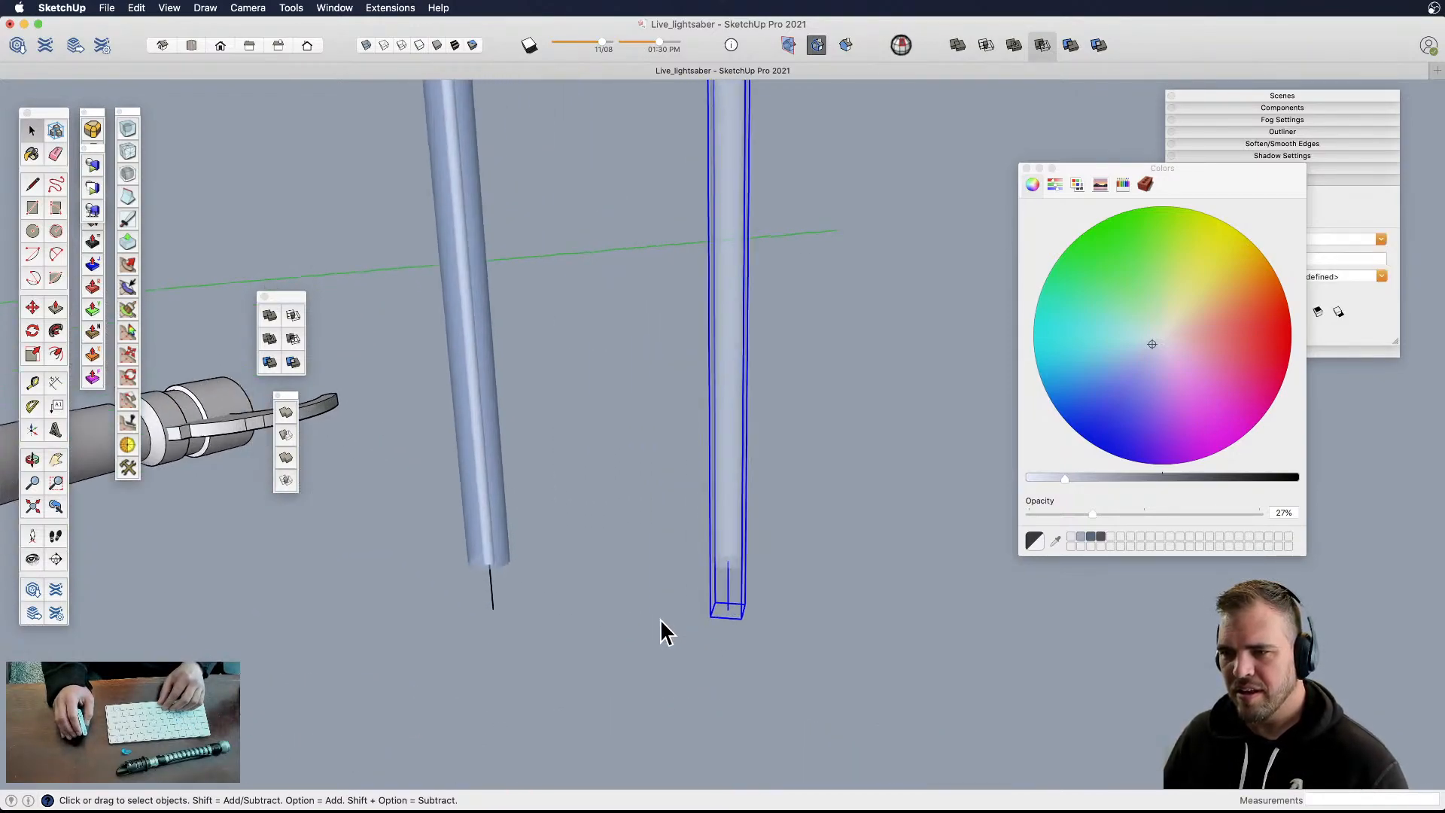
key(m)
click(764, 602)
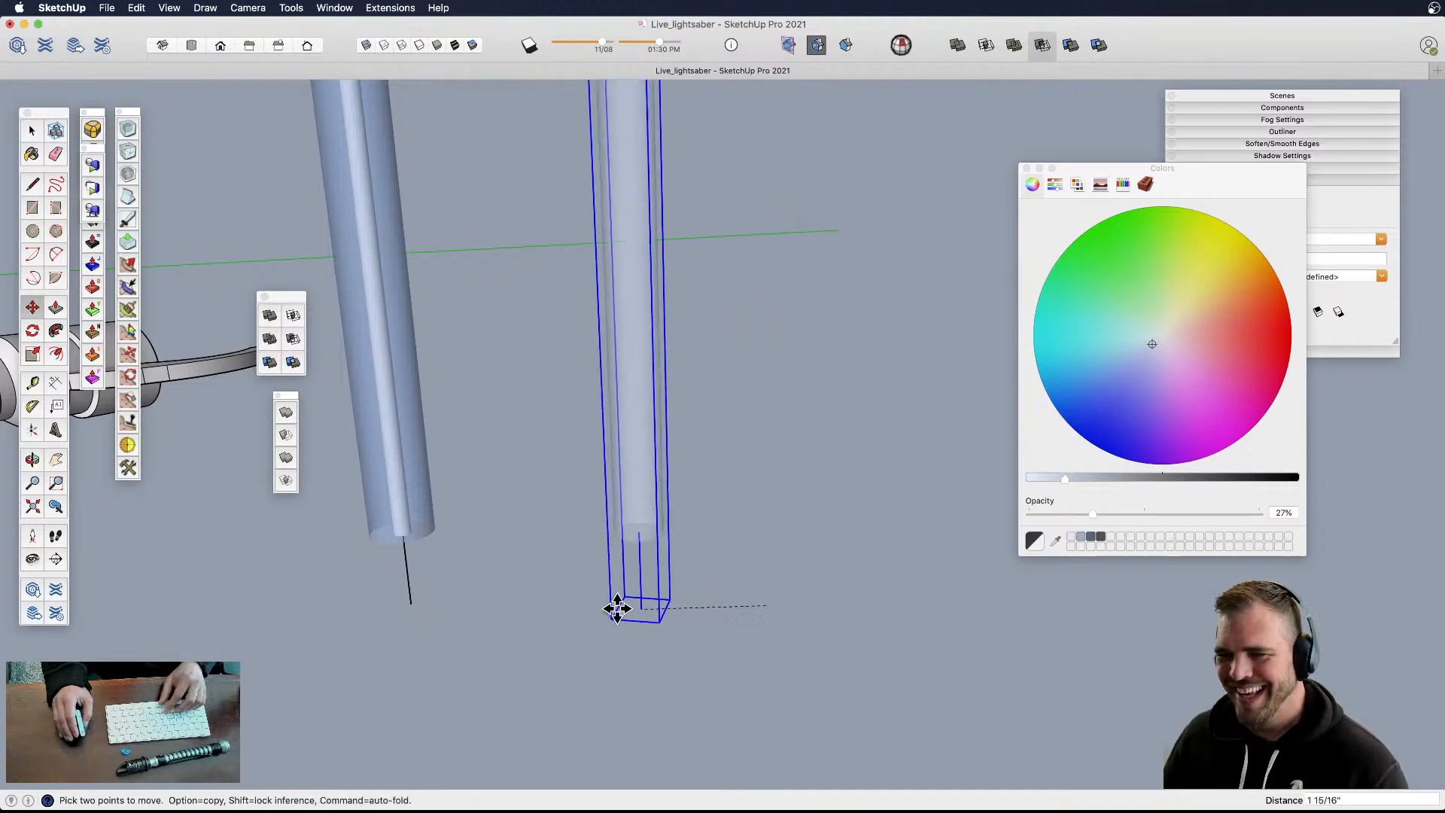
key(space)
scroll(633, 661, down, 6)
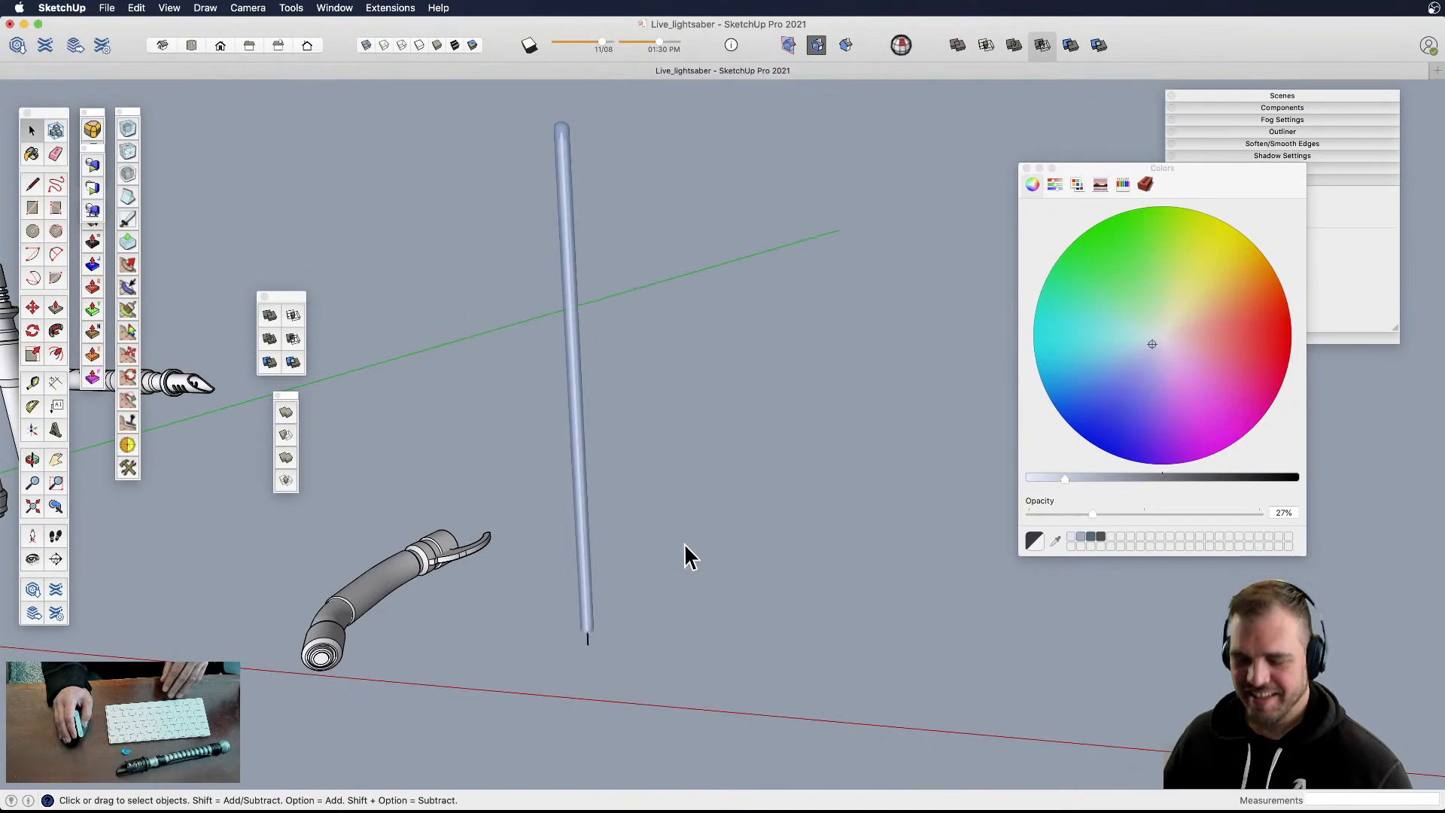
- Lower the outer blue blade along the blue axis until the tips of the inner blade layers are exposed
key(h)
drag(588, 290, 703, 536)
scroll(703, 497, up, 4)
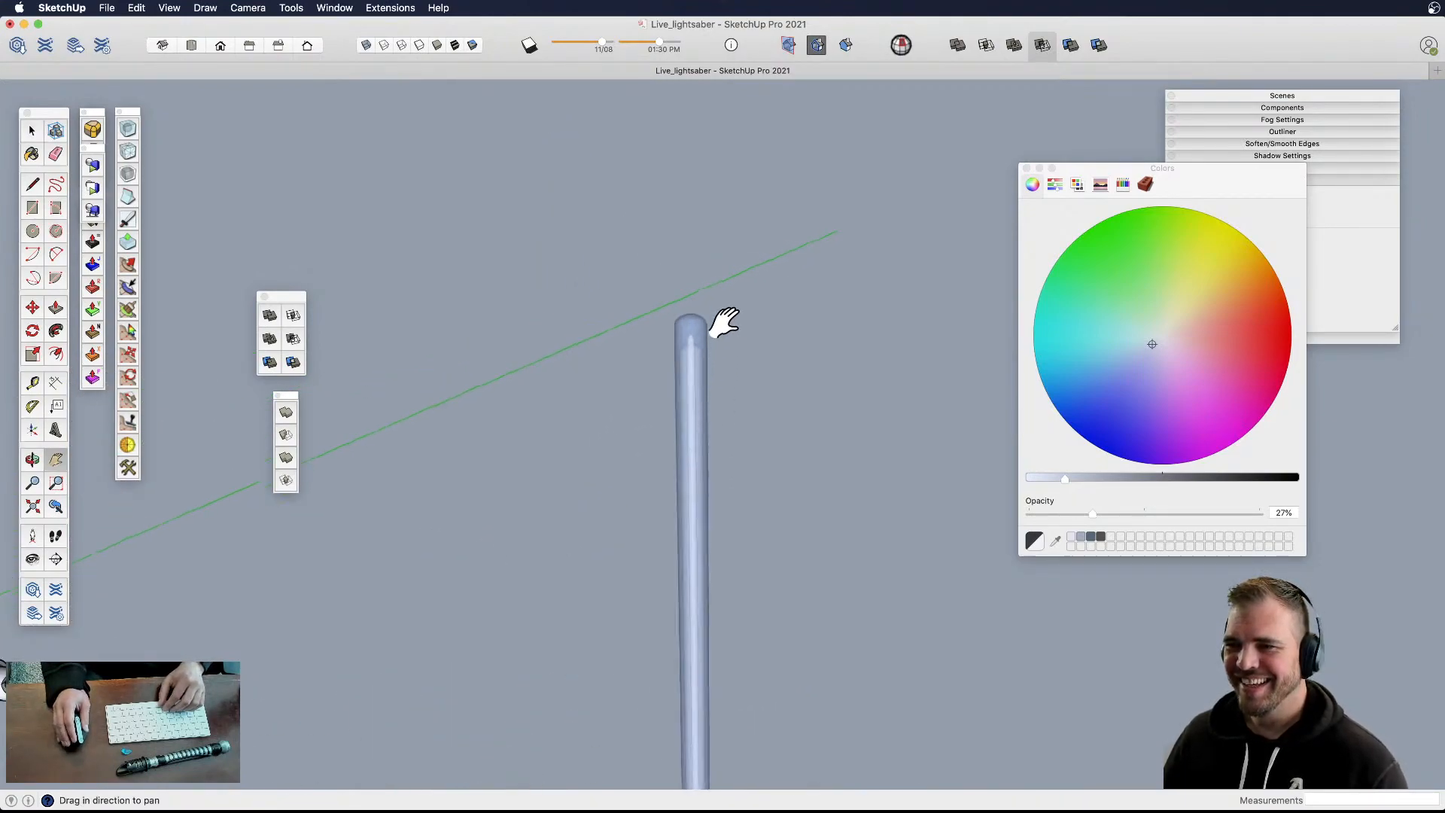
scroll(701, 376, up, 6)
key(space)
click(688, 335)
key(m)
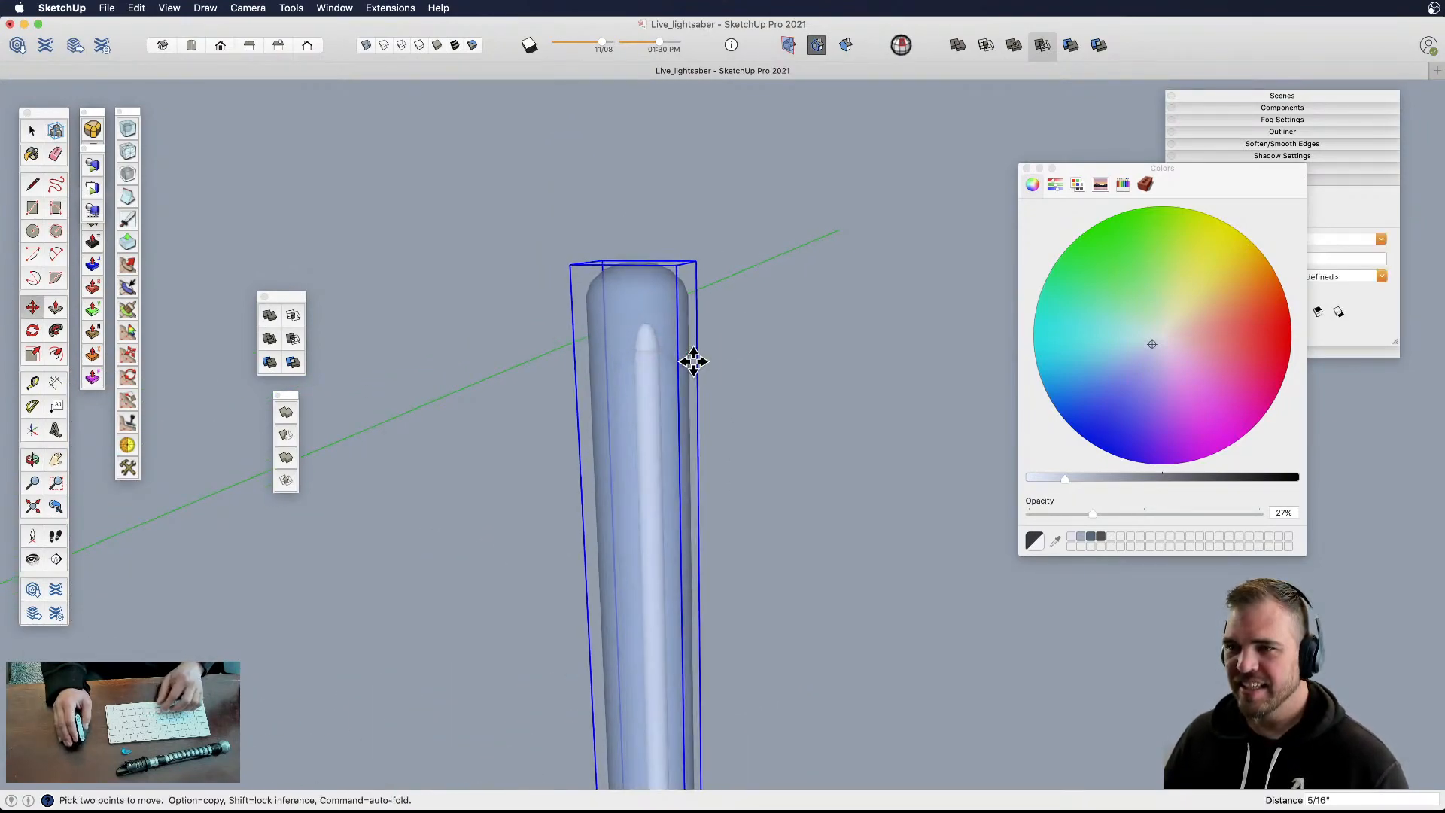
click(694, 377)
key(space)
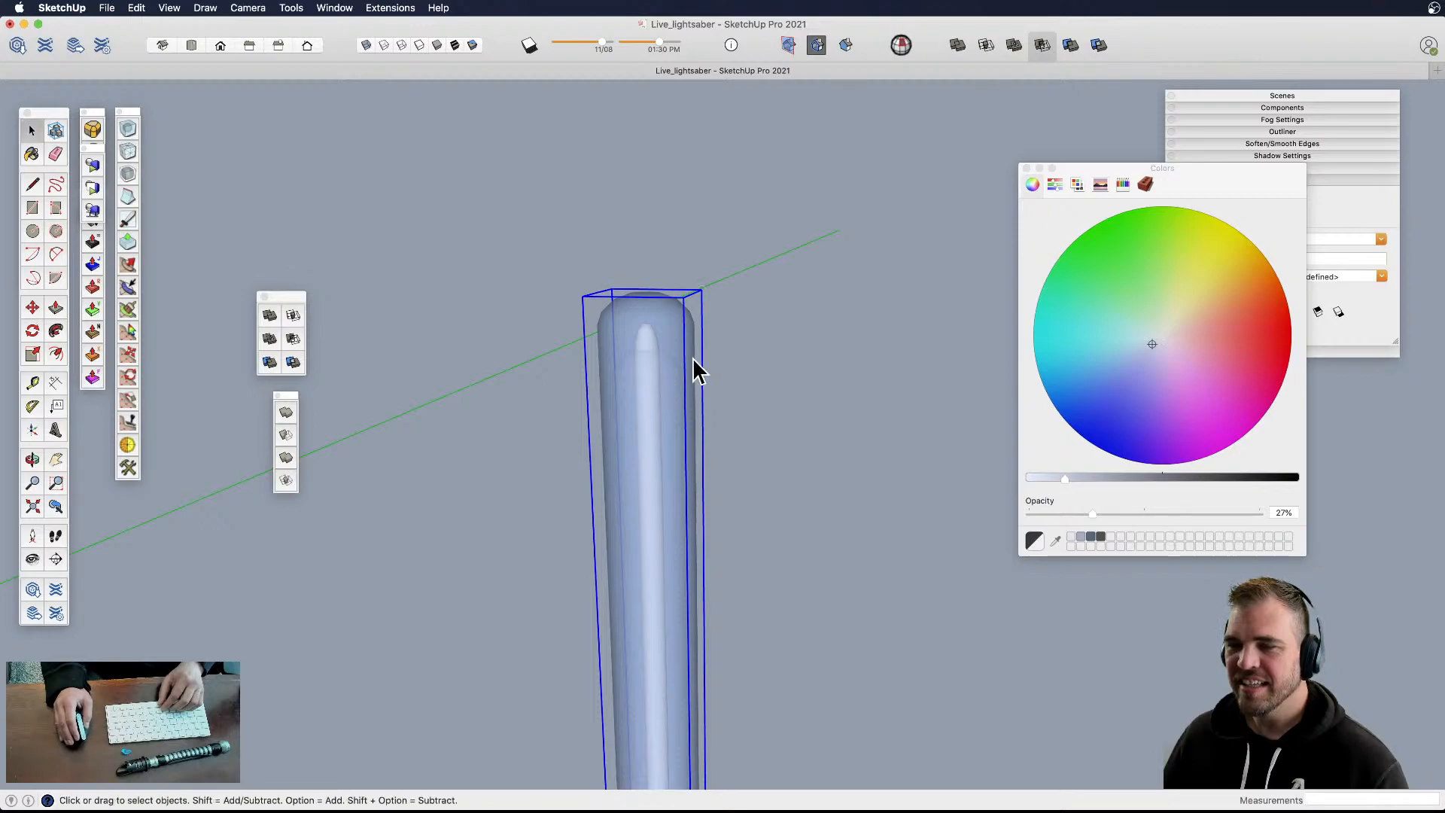
key(m)
click(708, 431)
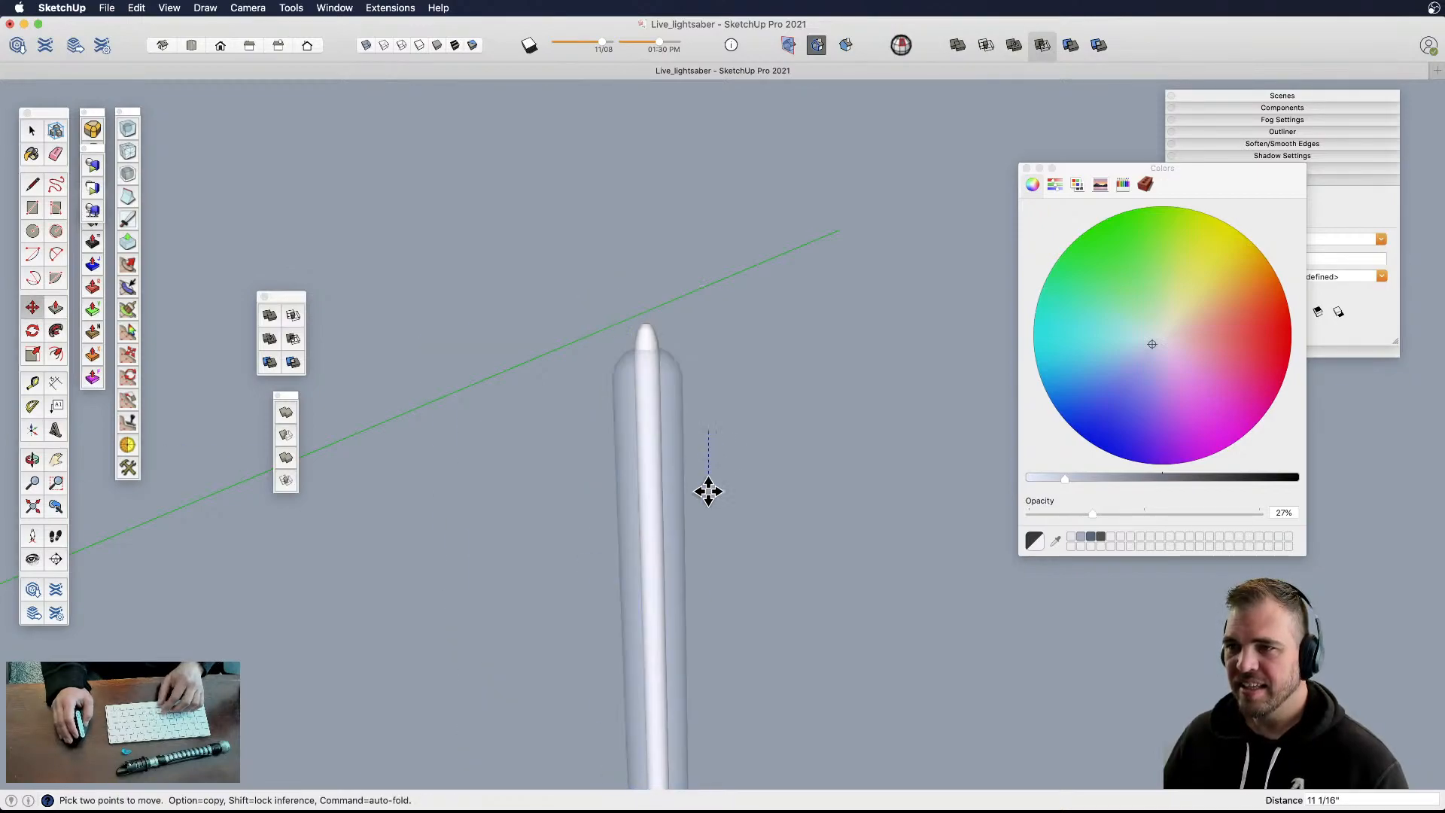
click(716, 487)
key(space)
- Raise the pale middle blade along the blue axis so its rounded tip encloses the tip of the thin white core
key(m)
click(678, 386)
click(684, 487)
key(space)
key(m)
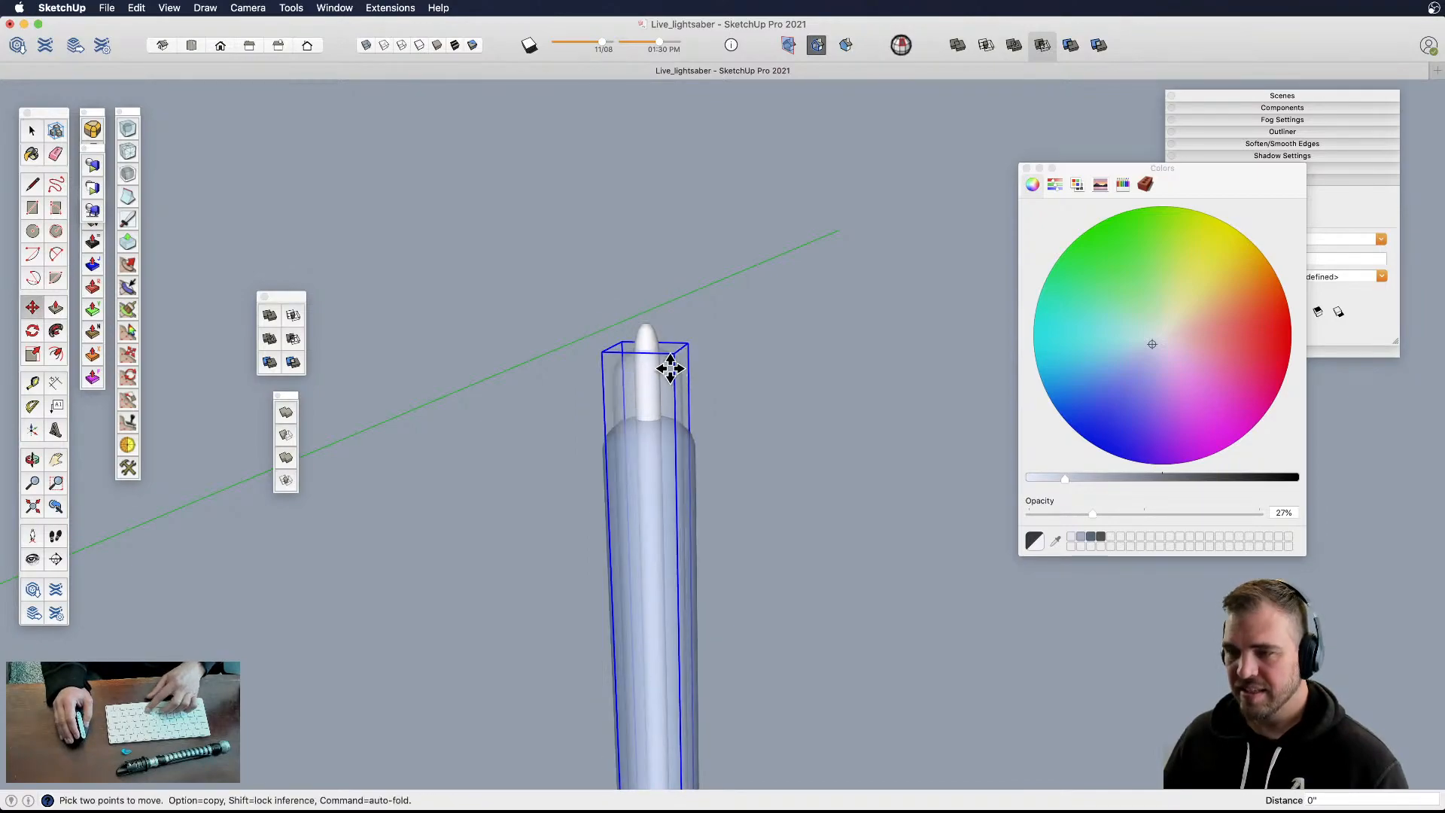
click(670, 379)
key(space)
- Raise the outer blue blade along the blue axis so its tip covers the tip of the middle blade
click(678, 485)
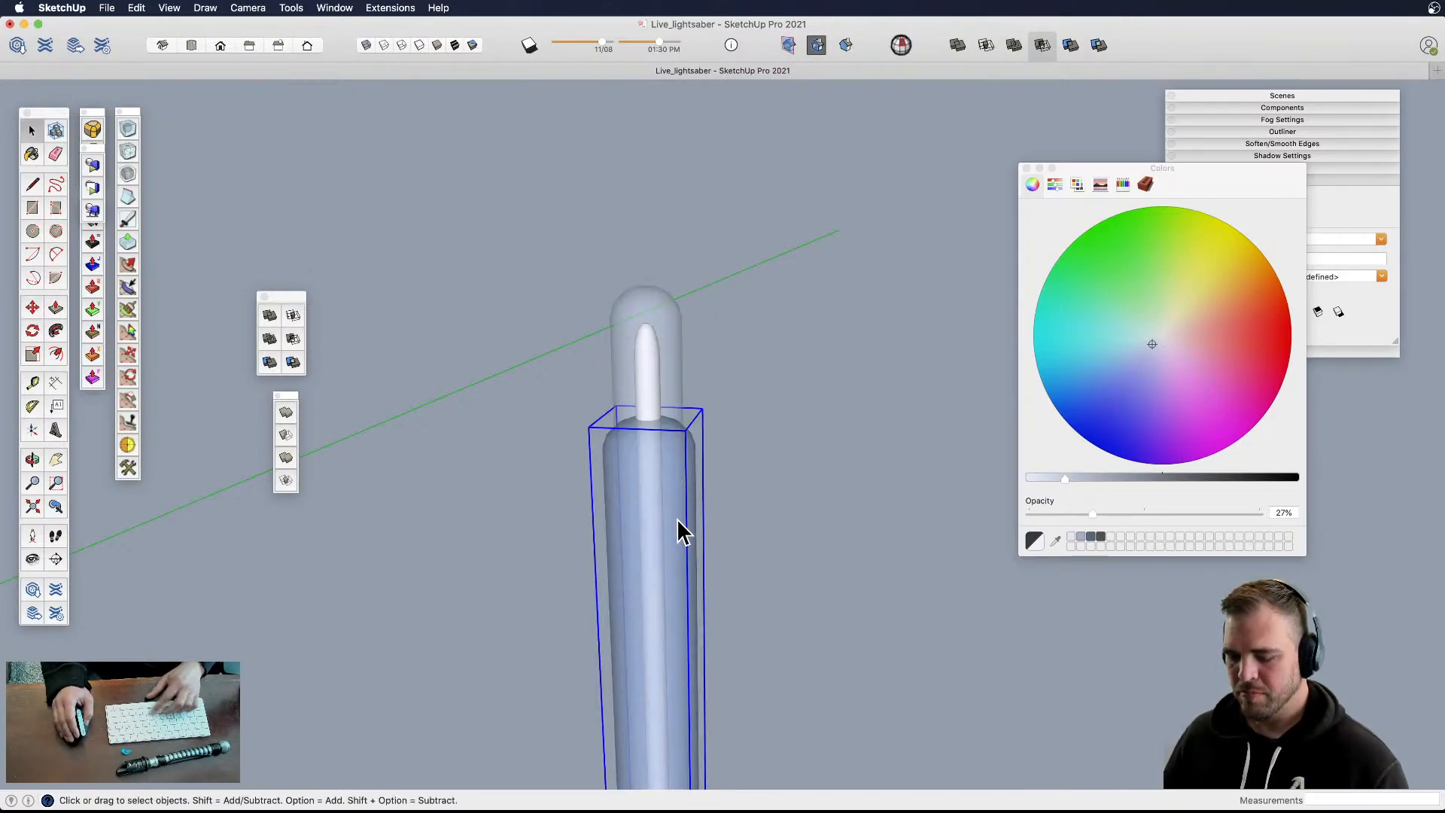
key(m)
click(679, 519)
click(677, 339)
key(space)
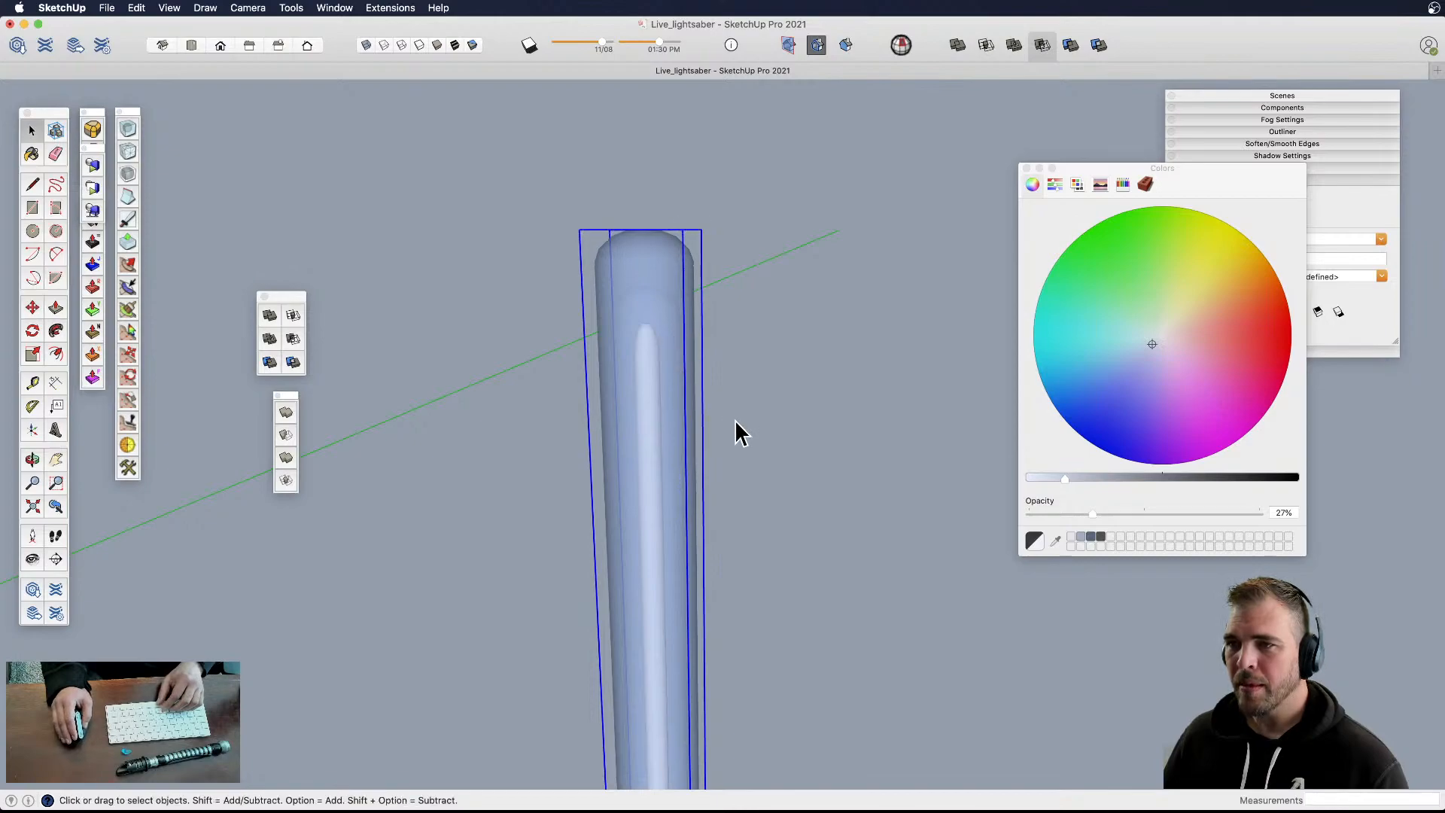
- Select the three nested blade layers and group them into a single blade
click(736, 420)
scroll(700, 415, down, 6)
shift+middle_drag(697, 495, 858, 306)
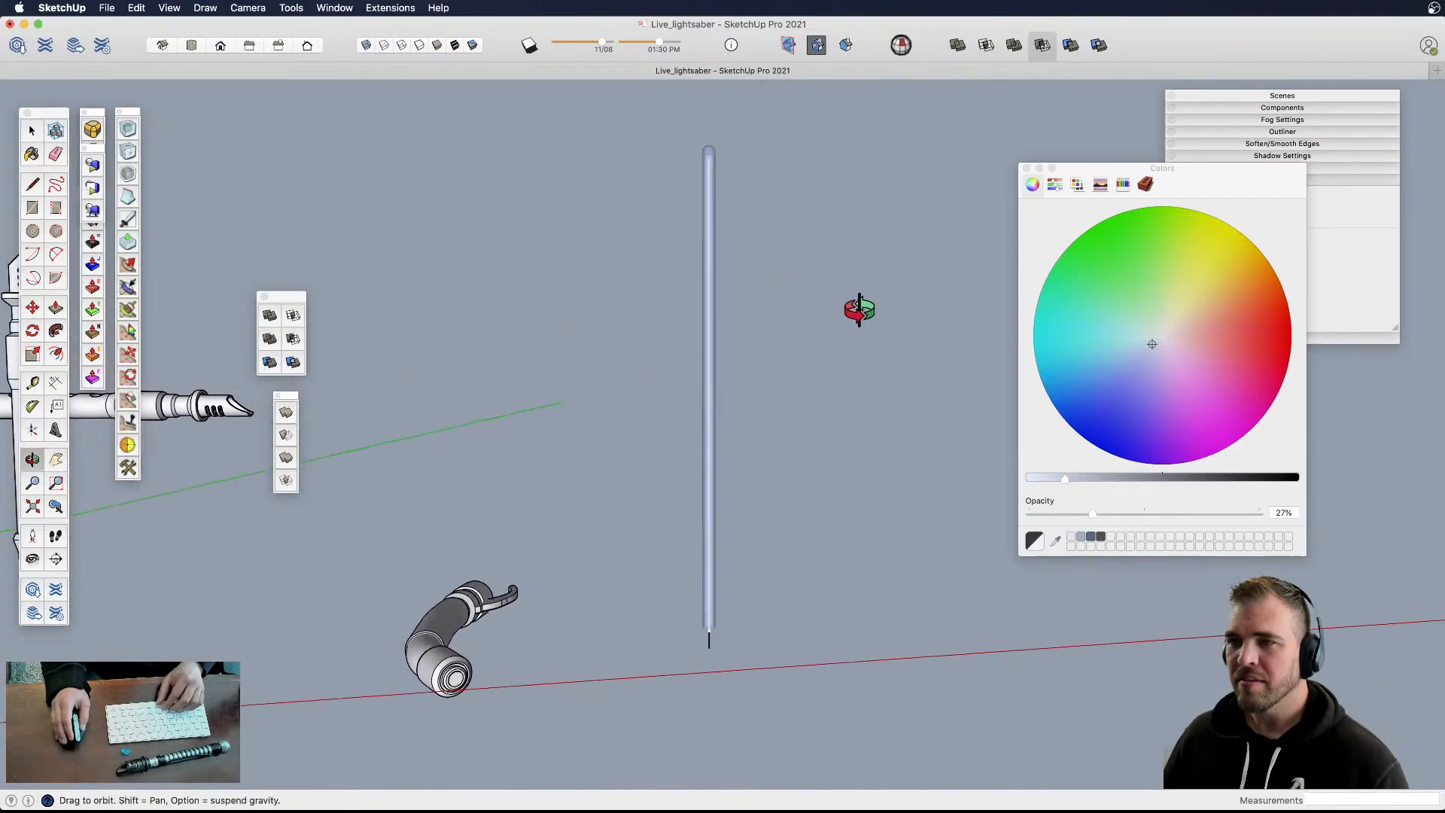
click(695, 637)
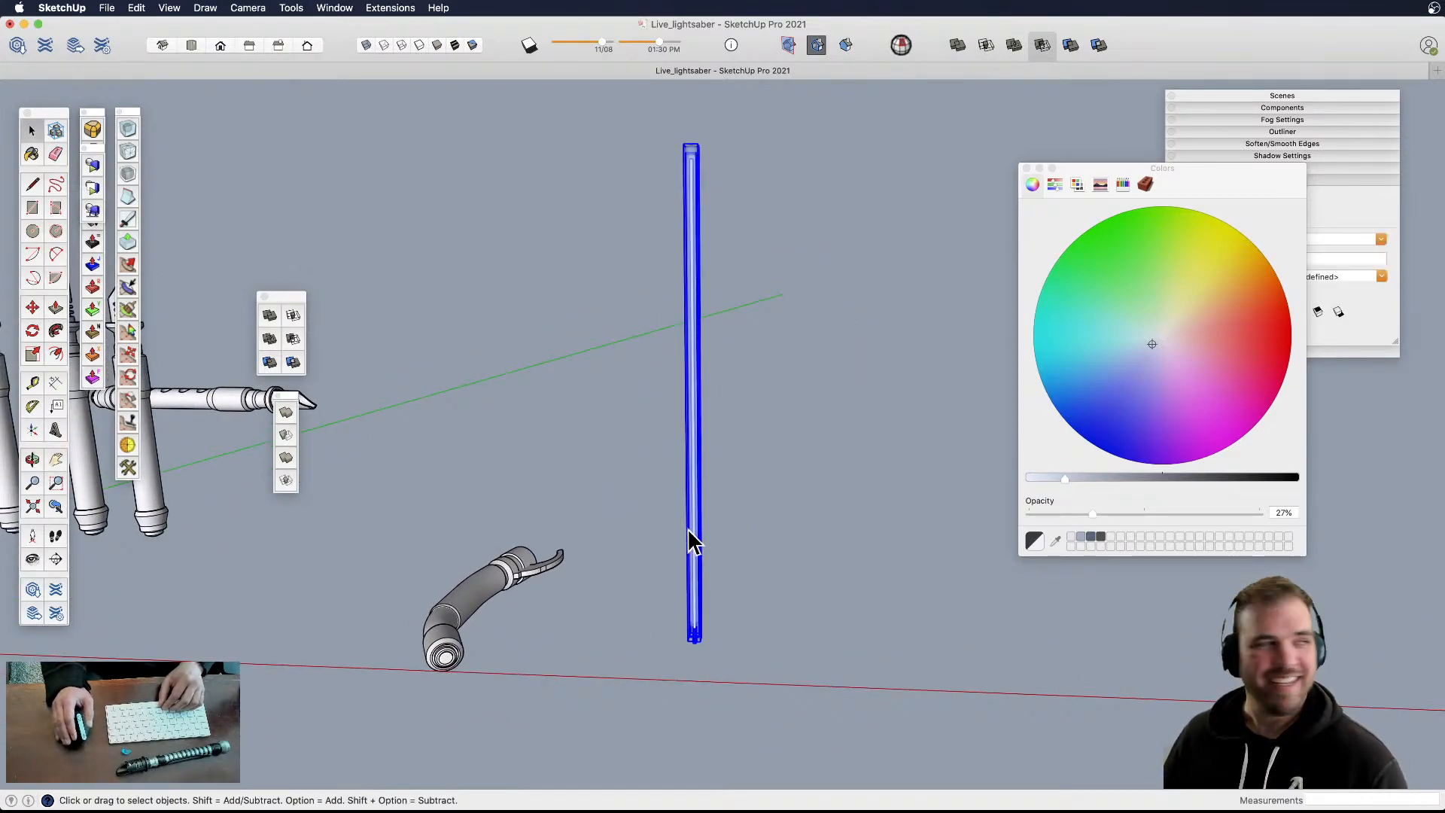
middle_drag(736, 629, 751, 488)
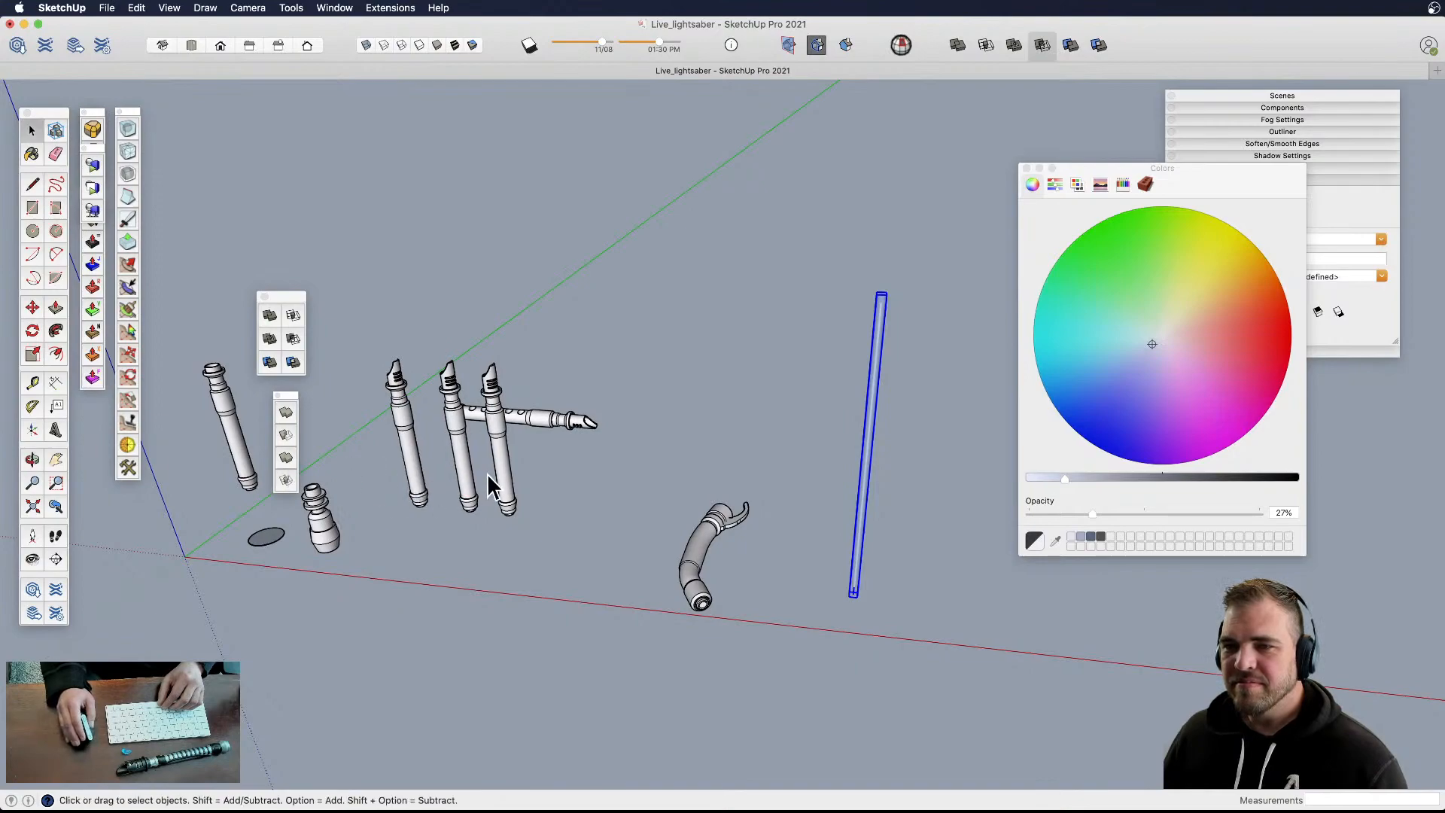
- Copy the slotted upright hilt nearest the curved hilt into the open space between the two
click(506, 500)
key(m)
key(alt)
click(539, 535)
click(654, 550)
key(space)
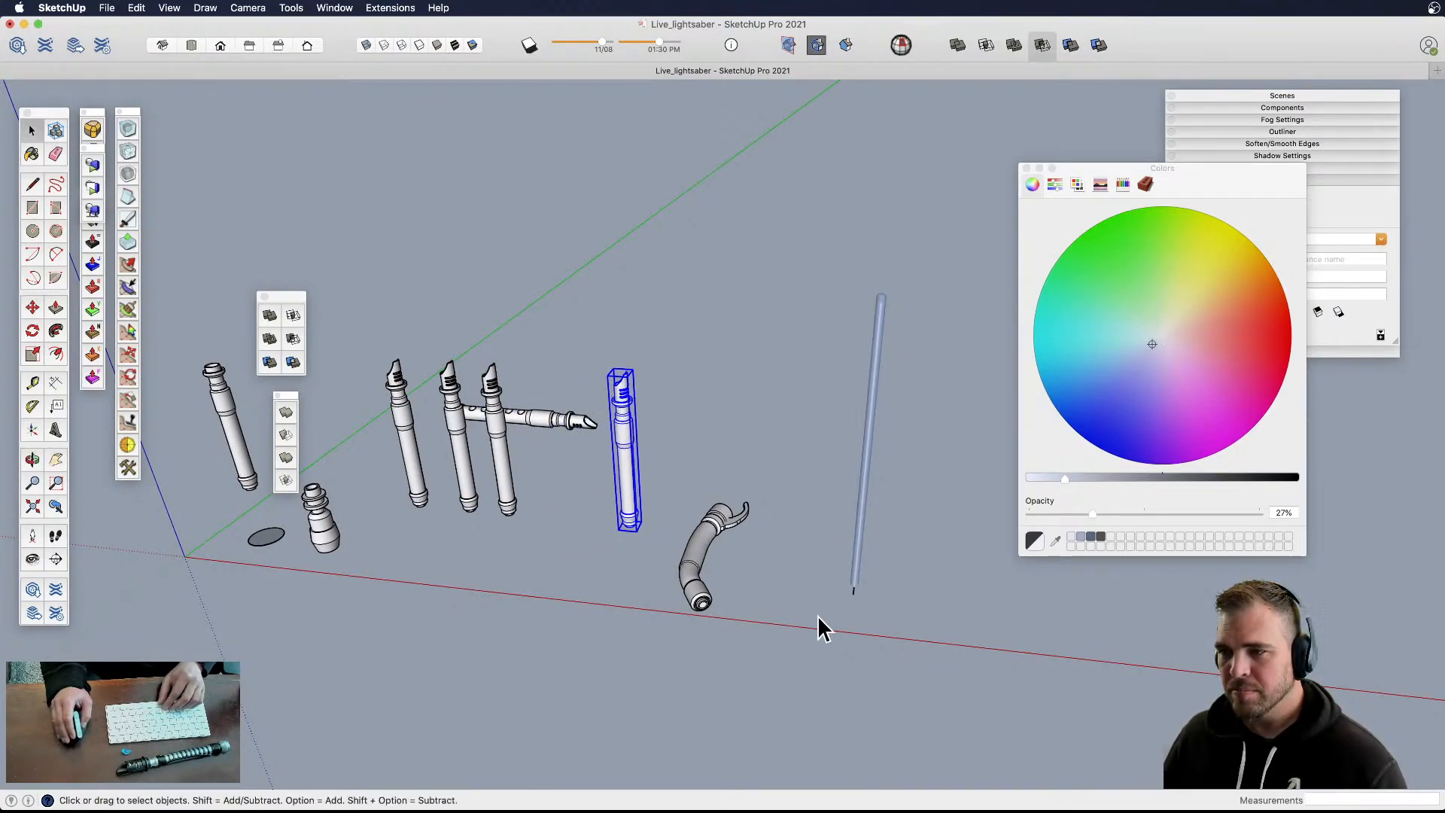
- Copy the blade by the lower end of its centre line onto the circular face inside the newly copied slotted hilt
click(843, 584)
scroll(858, 595, up, 5)
key(m)
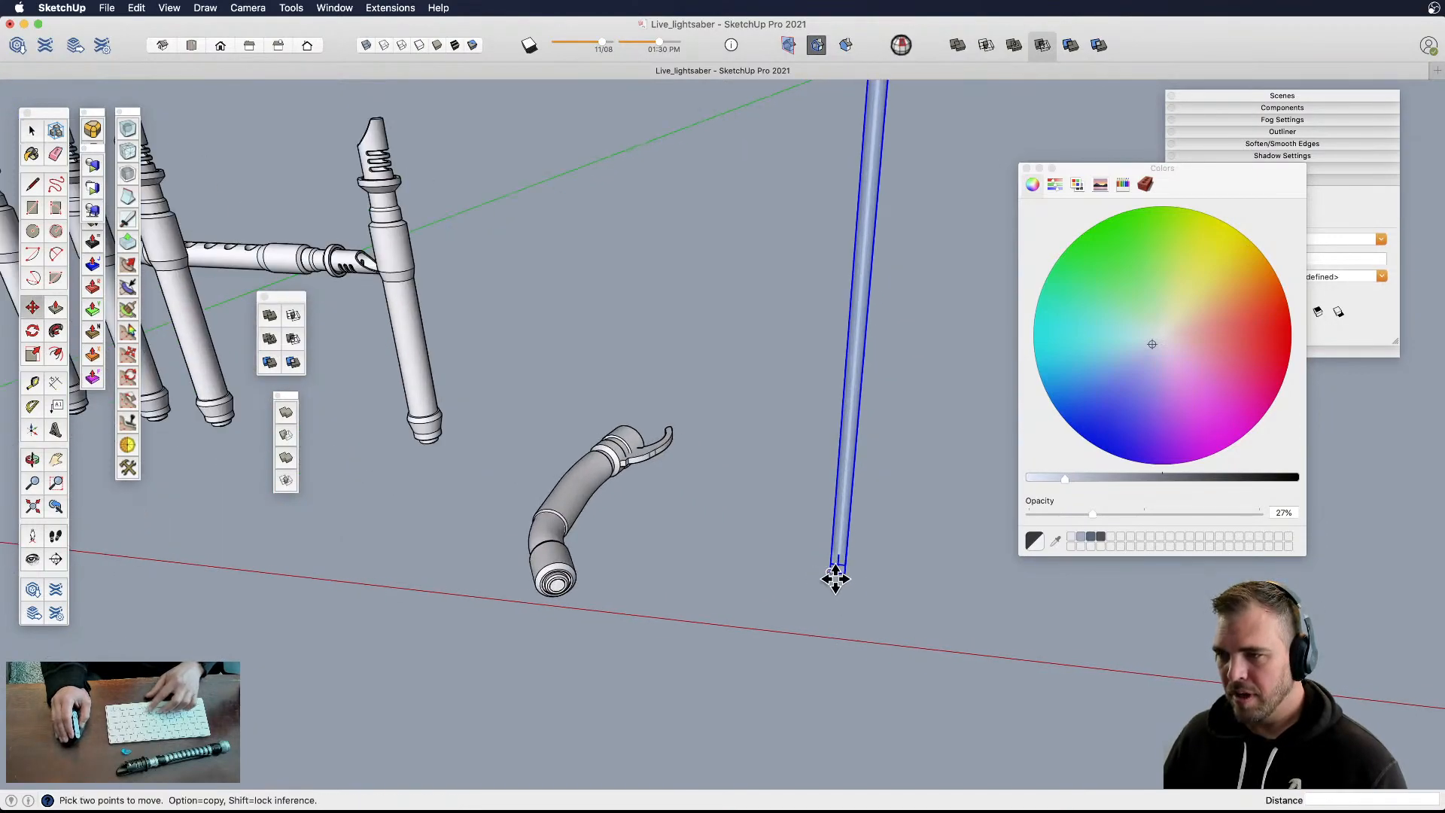
click(837, 568)
scroll(919, 607, down, 5)
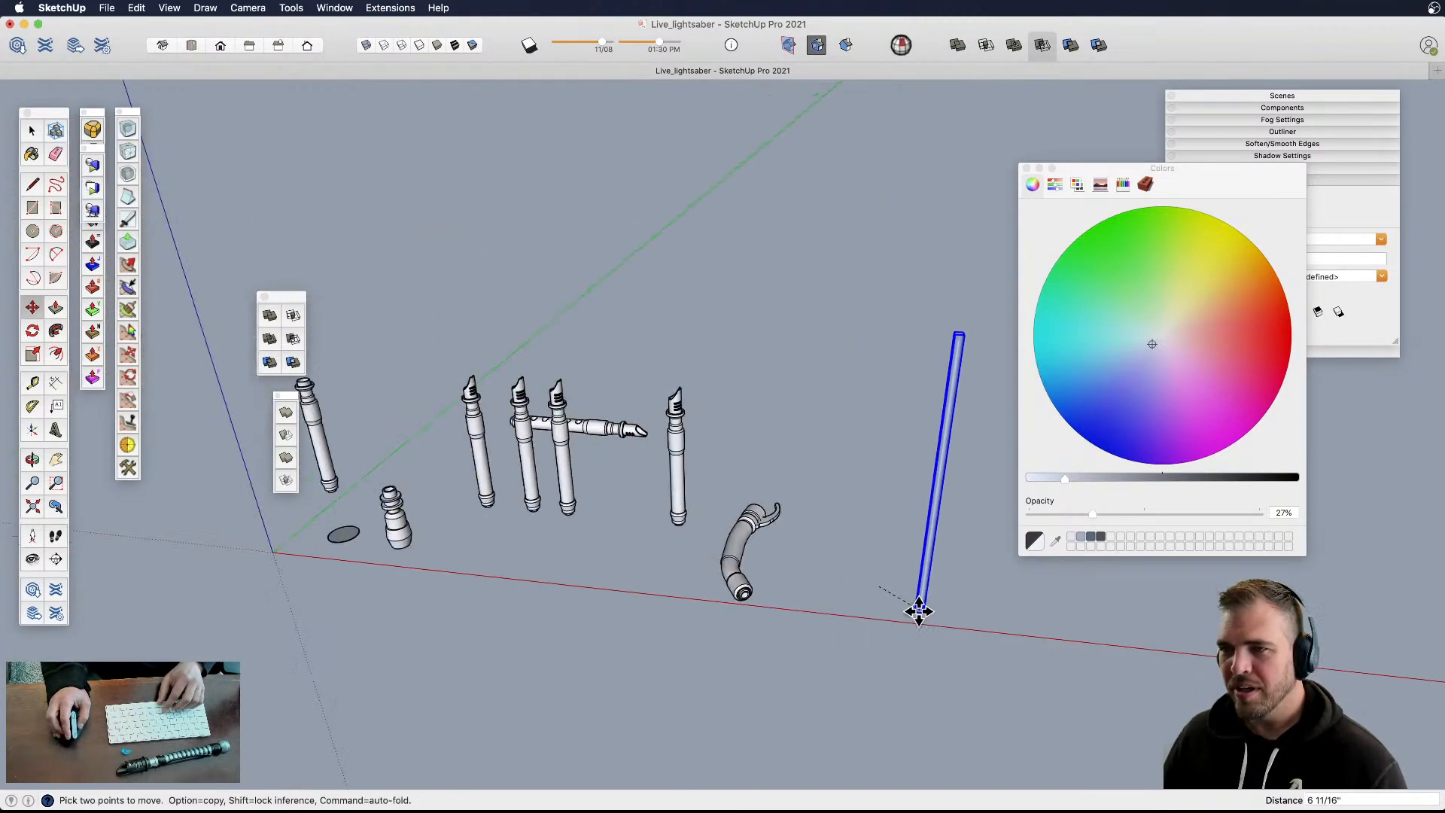
key(alt)
scroll(681, 397, up, 5)
middle_drag(681, 397, 961, 551)
scroll(830, 478, up, 6)
middle_drag(808, 474, 813, 619)
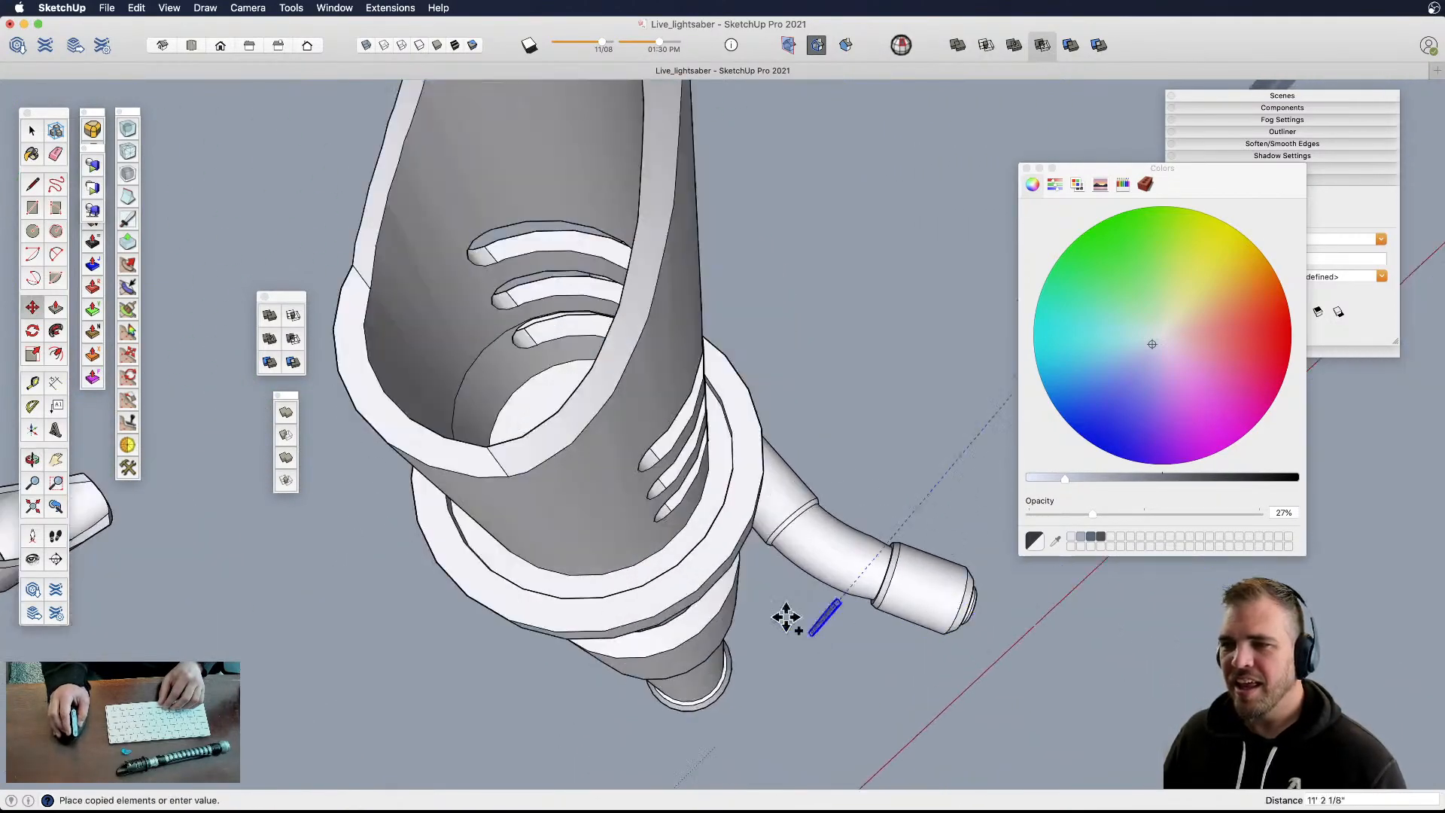
scroll(542, 364, up, 4)
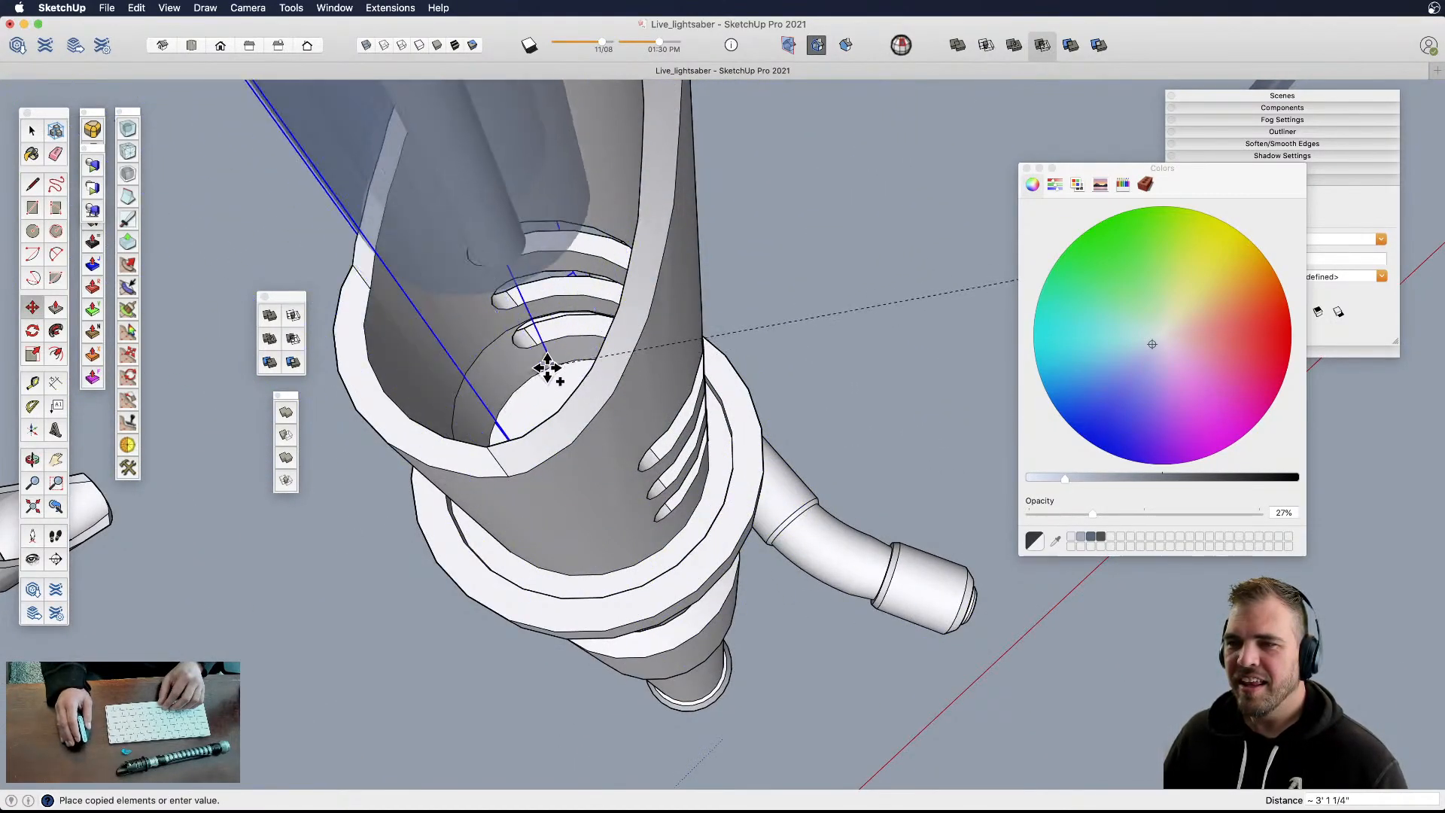
middle_drag(569, 379, 775, 423)
scroll(829, 414, down, 6)
scroll(769, 426, up, 3)
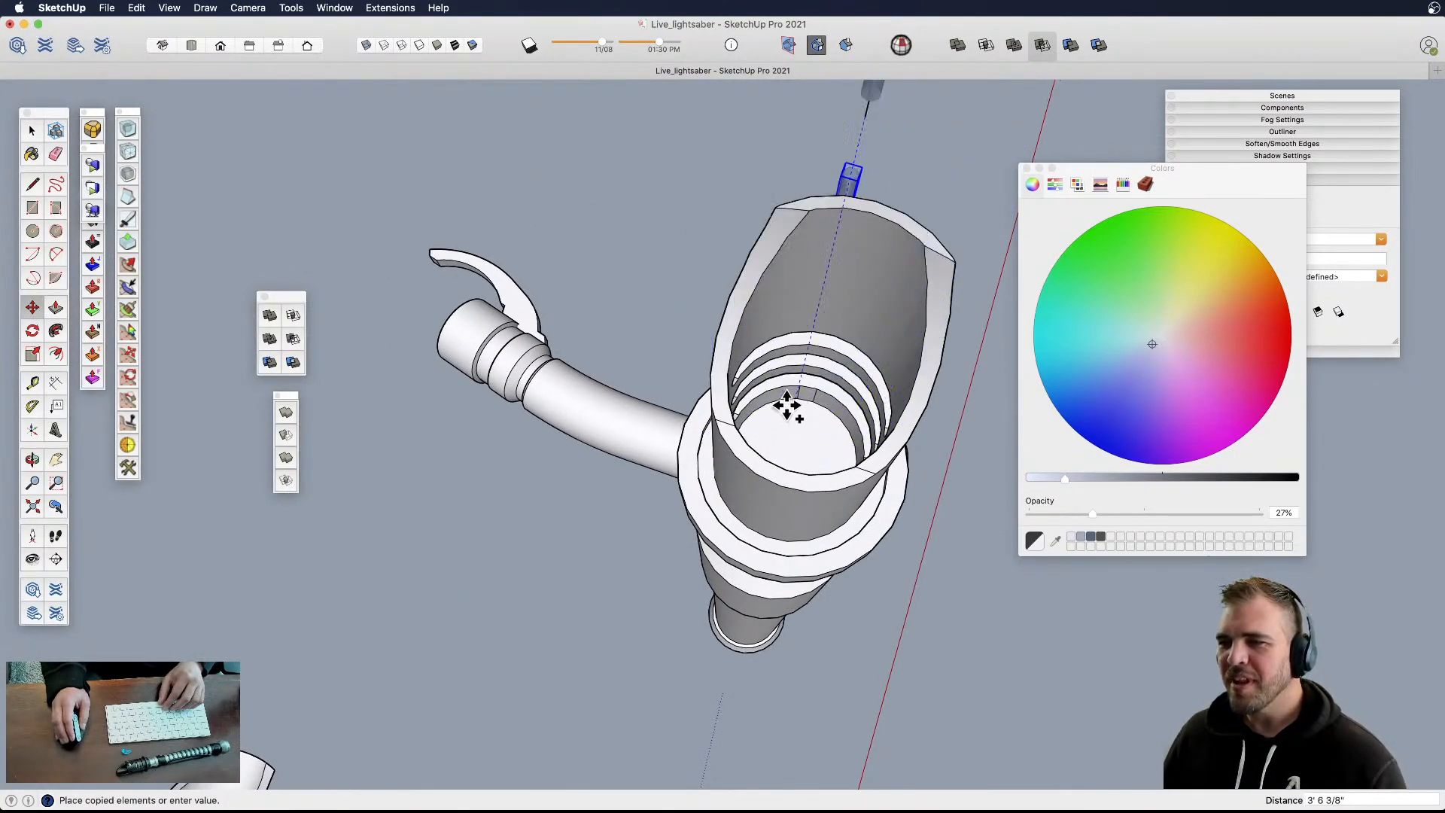
middle_drag(784, 461, 798, 413)
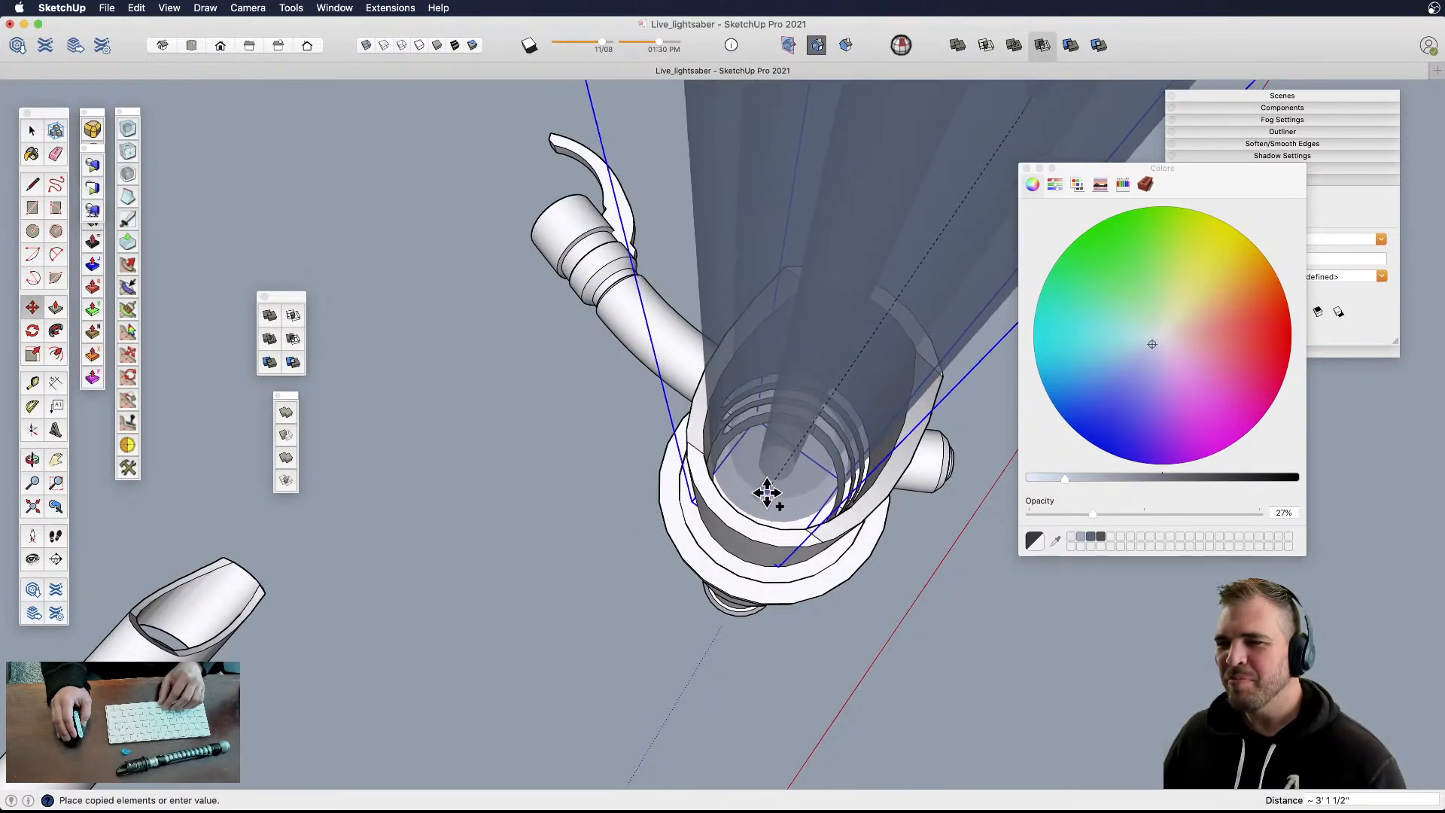
click(768, 504)
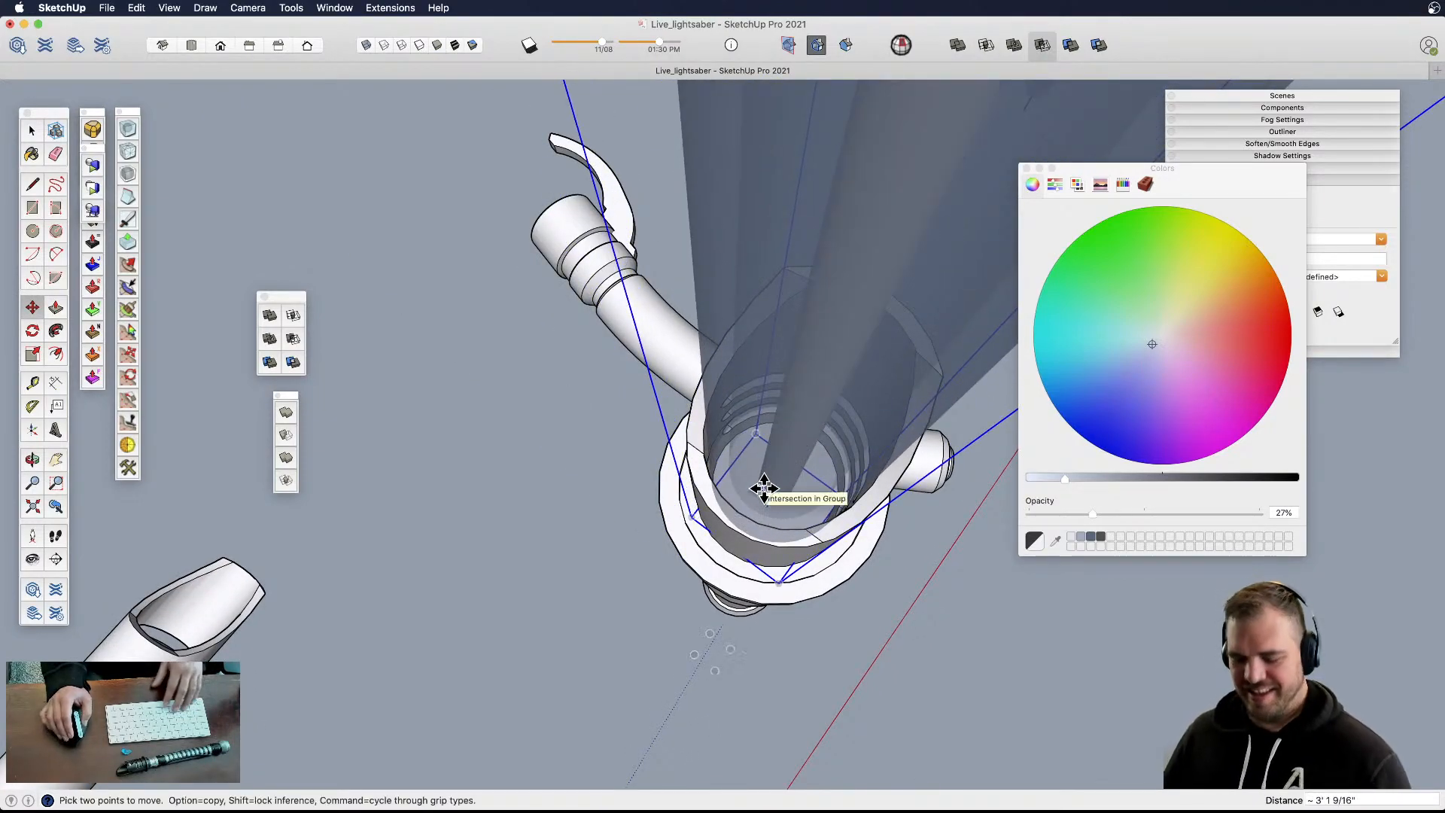
- Move the copied blade out of the slotted hilt into the open space beside it
middle_drag(767, 473, 745, 738)
click(743, 755)
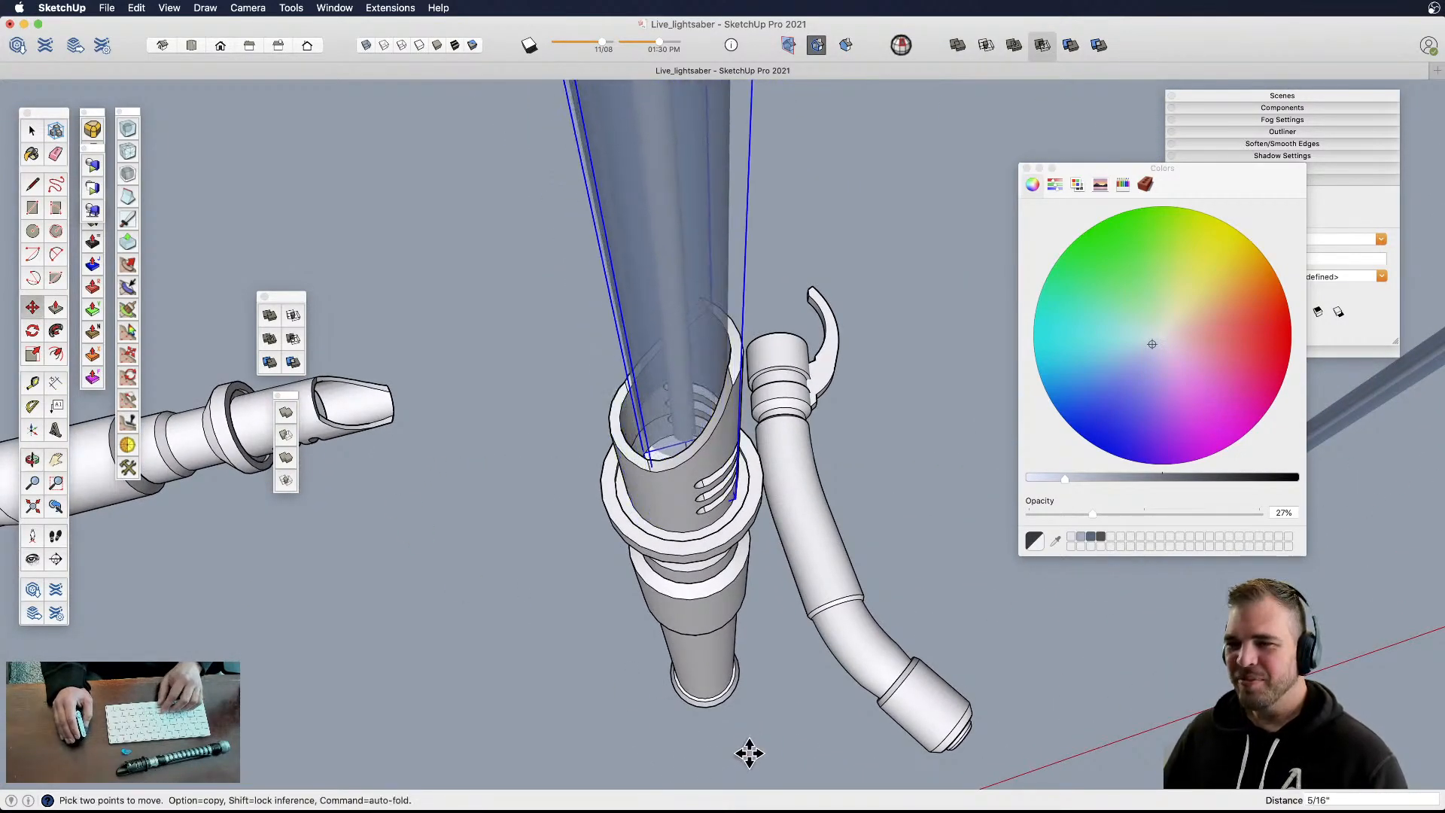
middle_drag(748, 749, 517, 465)
scroll(577, 562, up, 5)
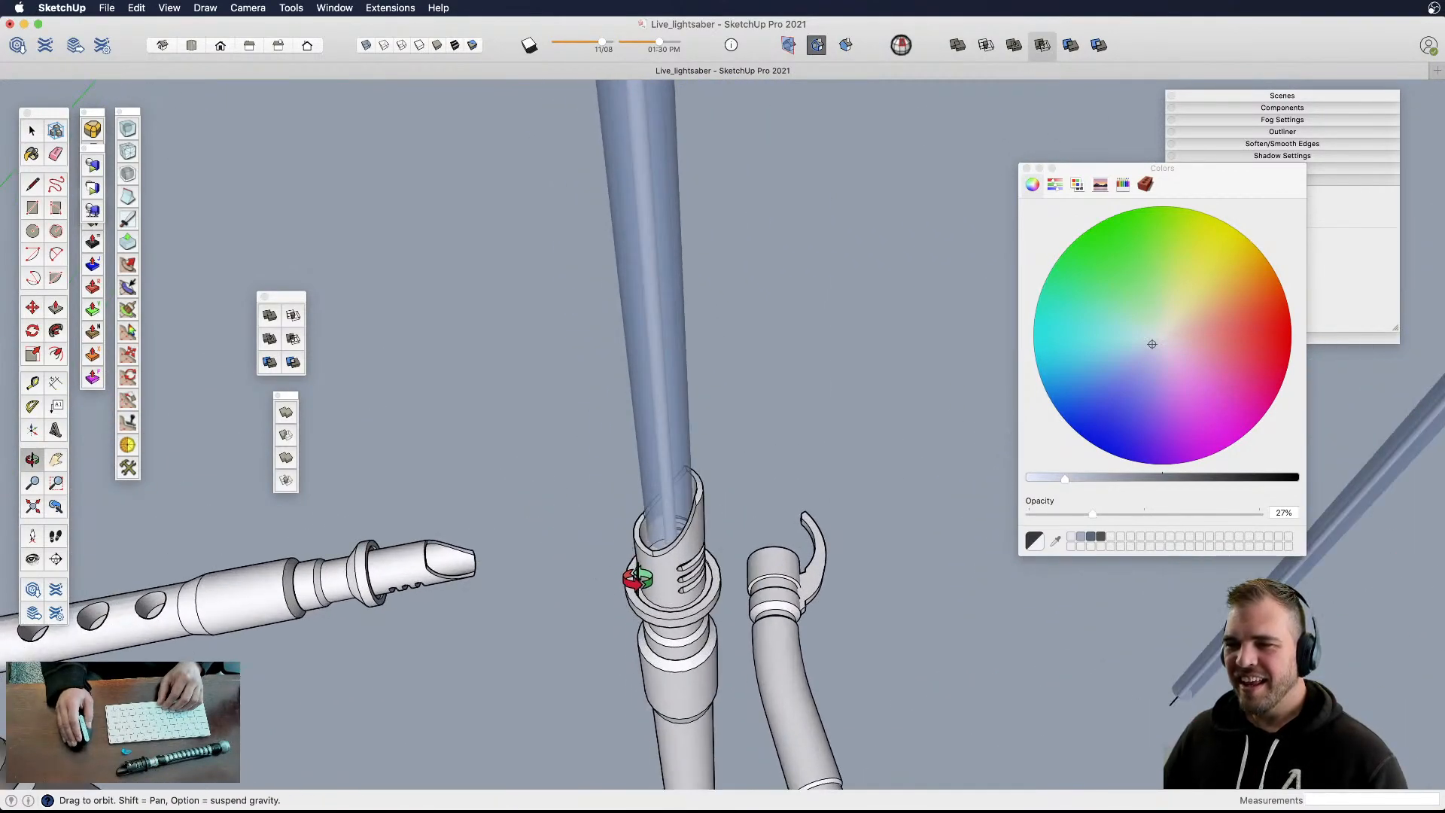
shift+middle_drag(647, 550, 751, 362)
click(664, 488)
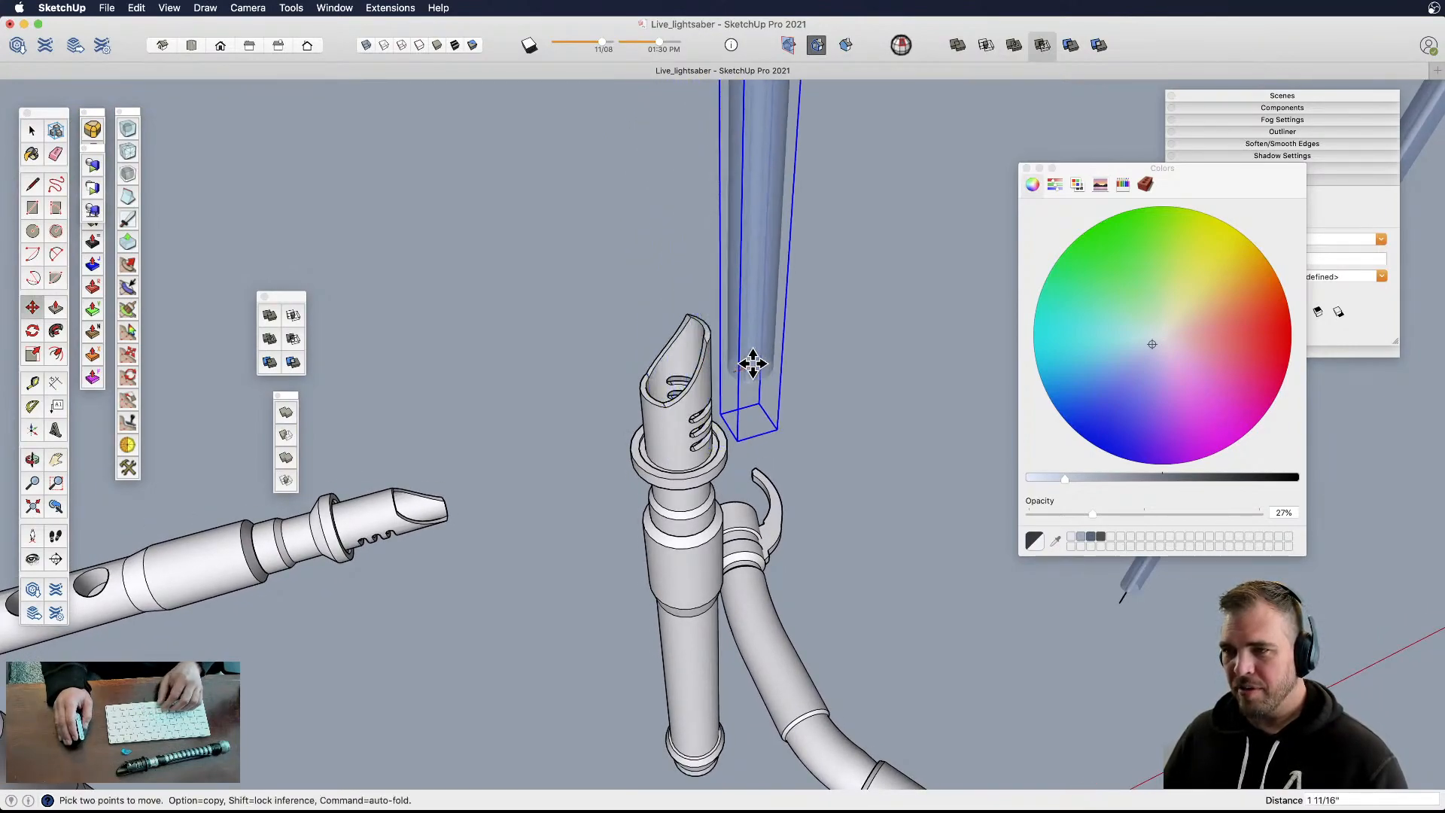
- Edit the slotted hilt group and draw a diameter line across the circular face inside its opening
scroll(683, 470, up, 3)
click(701, 498)
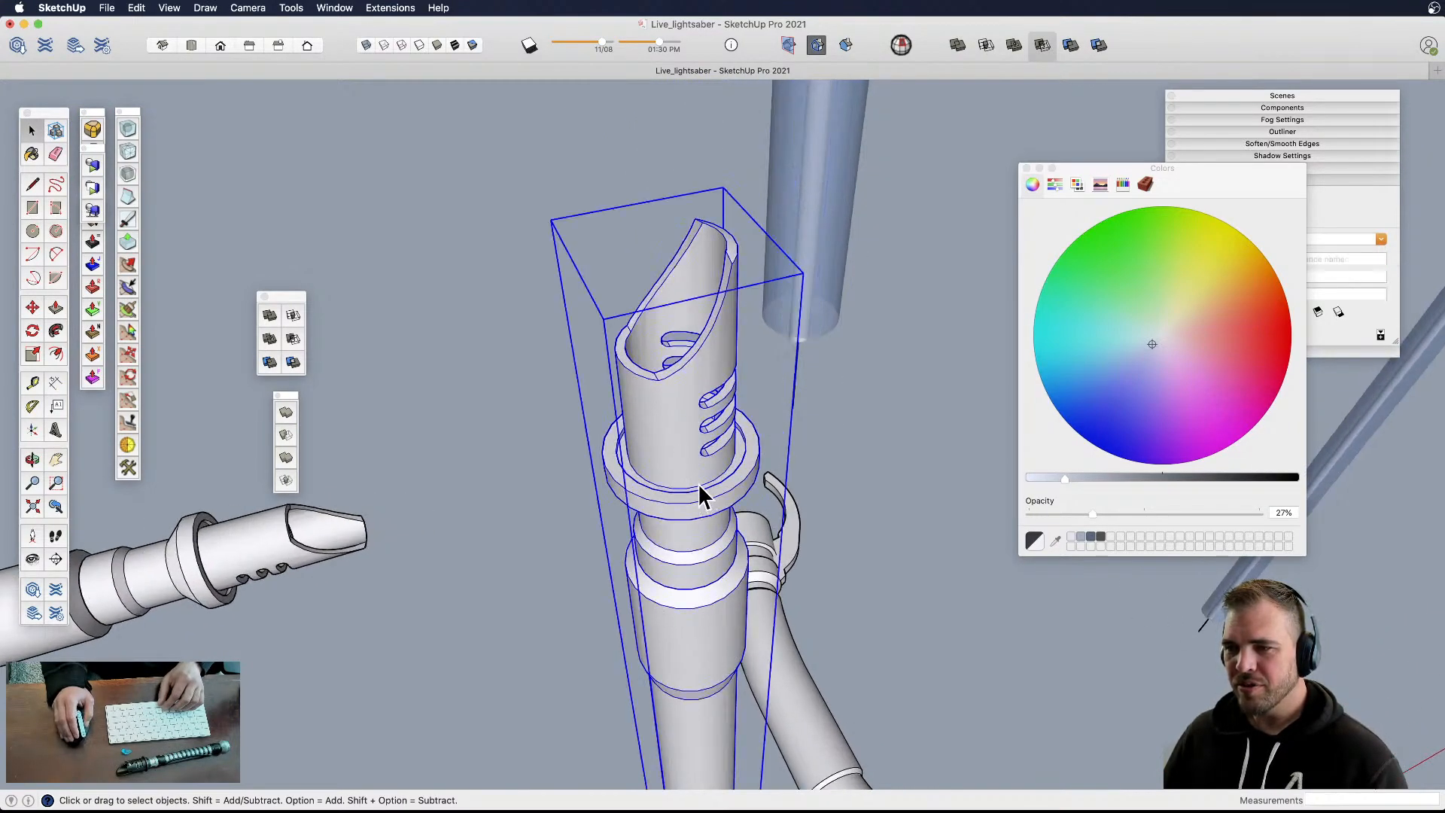
middle_drag(677, 387, 724, 524)
scroll(723, 512, up, 5)
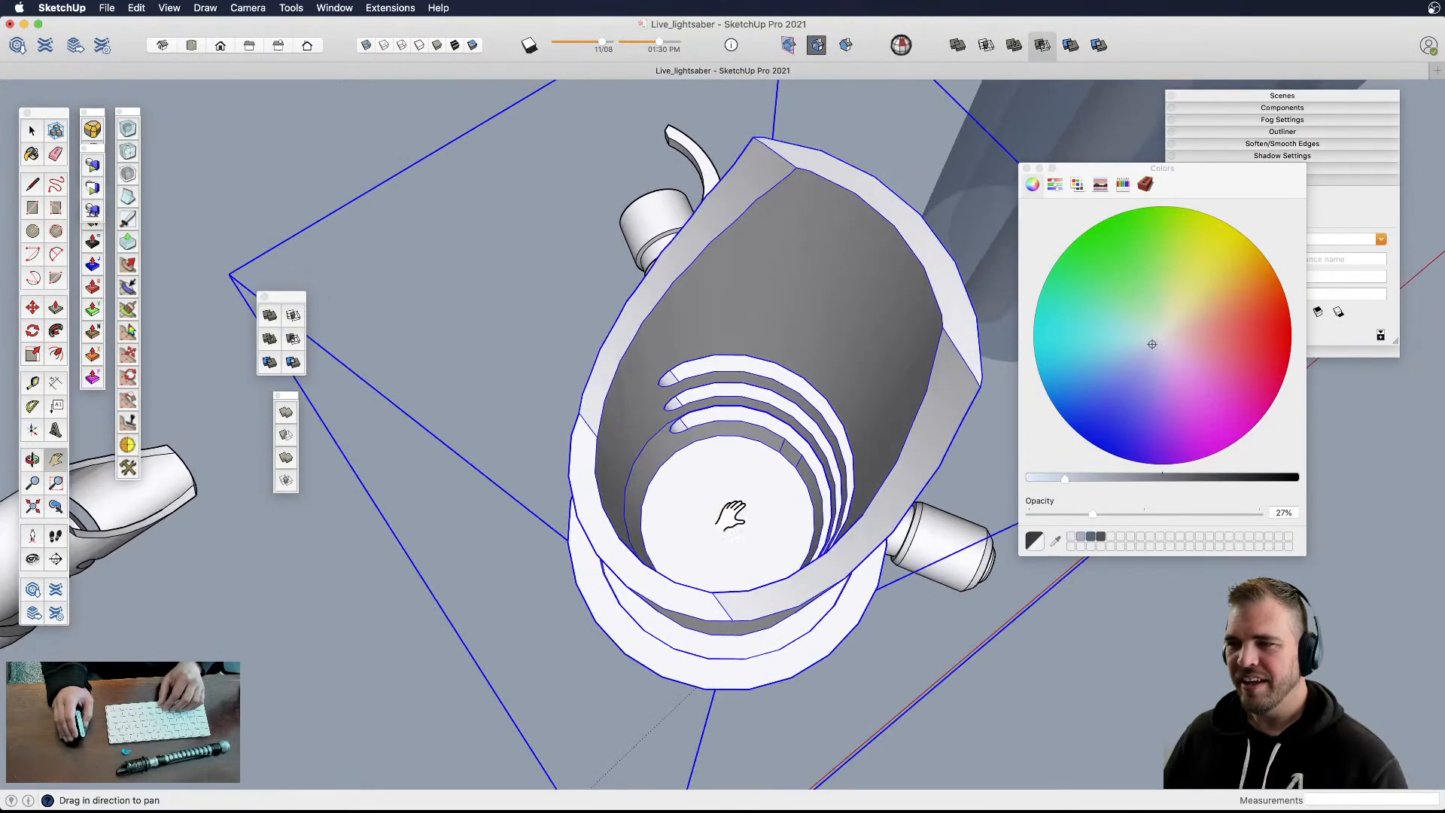
double_click(712, 459)
click(709, 457)
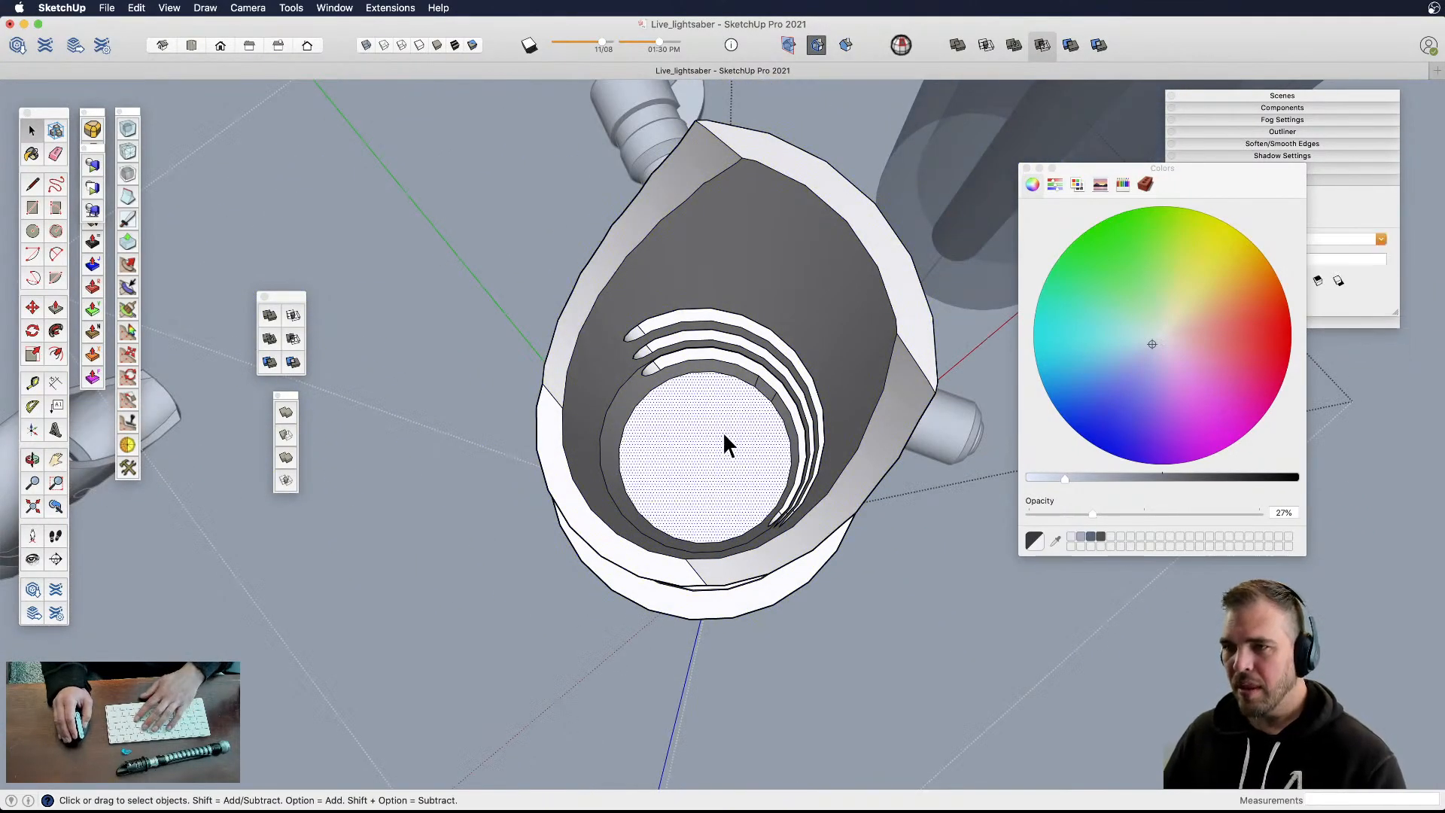
key(l)
click(713, 371)
click(698, 542)
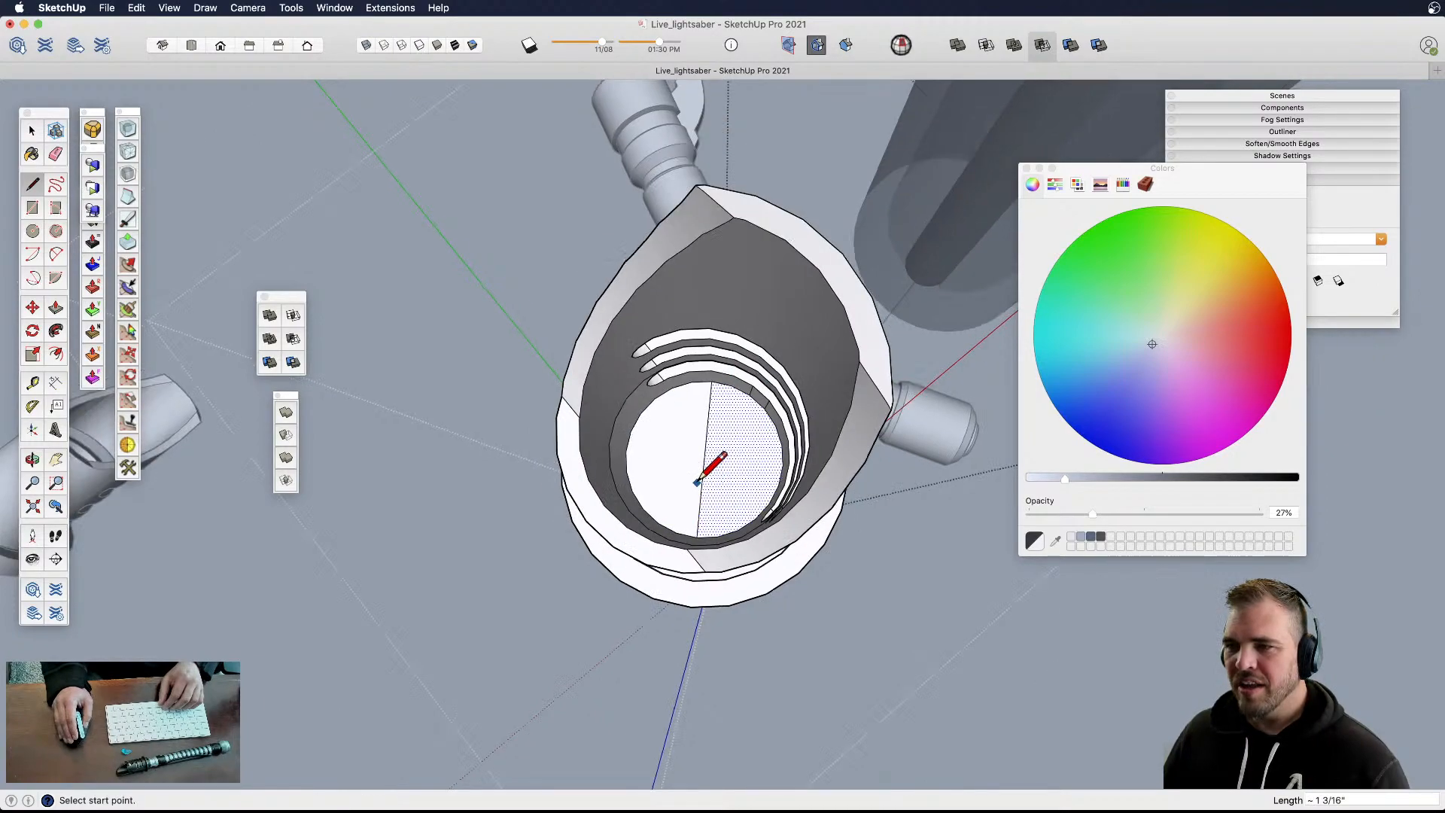
scroll(708, 459, down, 3)
key(space)
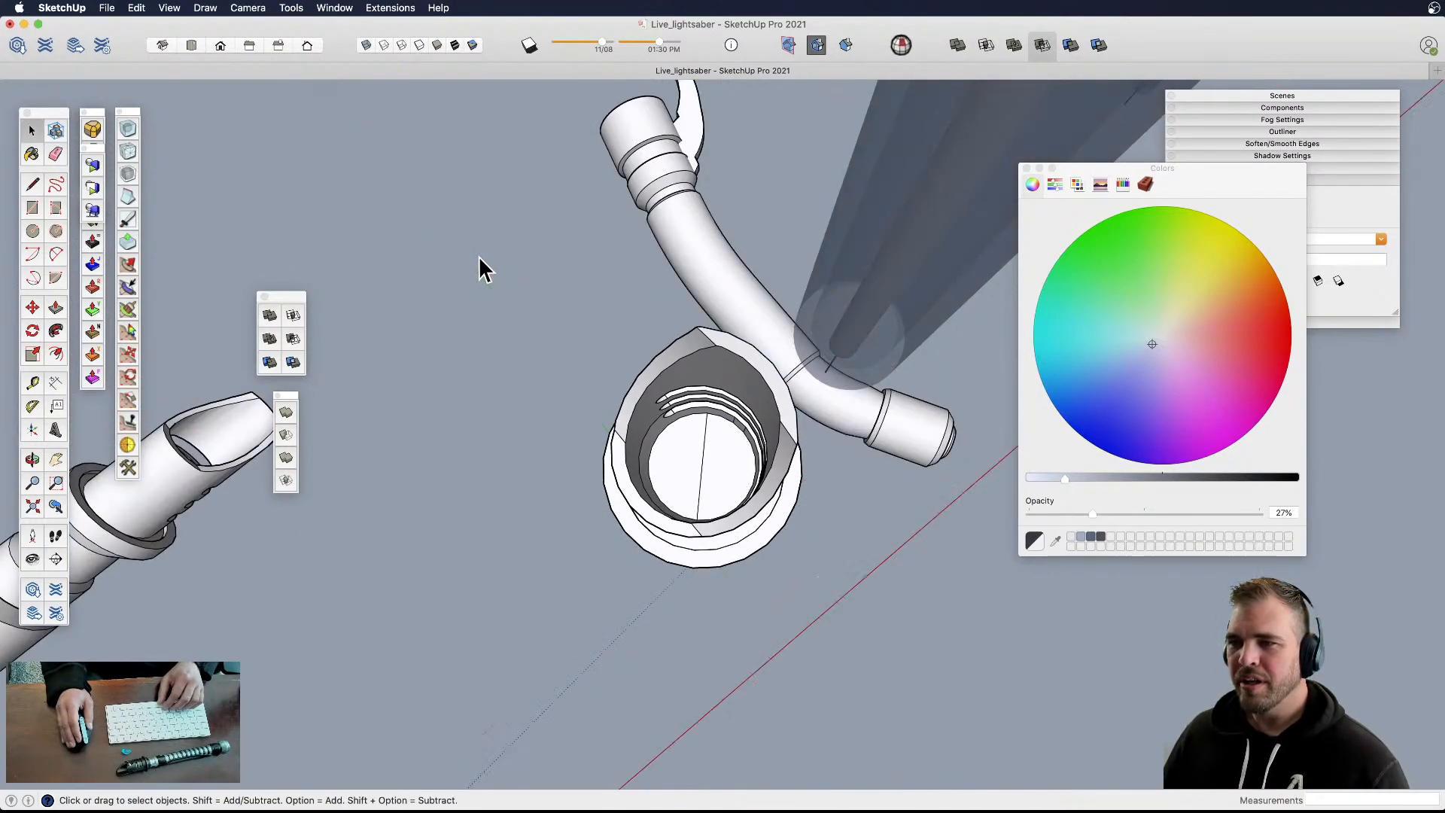
- Move the copied blade by its centre line's lower end to the midpoint of the diameter line inside the hilt
scroll(565, 322, down, 3)
shift+middle_drag(564, 322, 606, 235)
click(621, 332)
scroll(635, 369, up, 5)
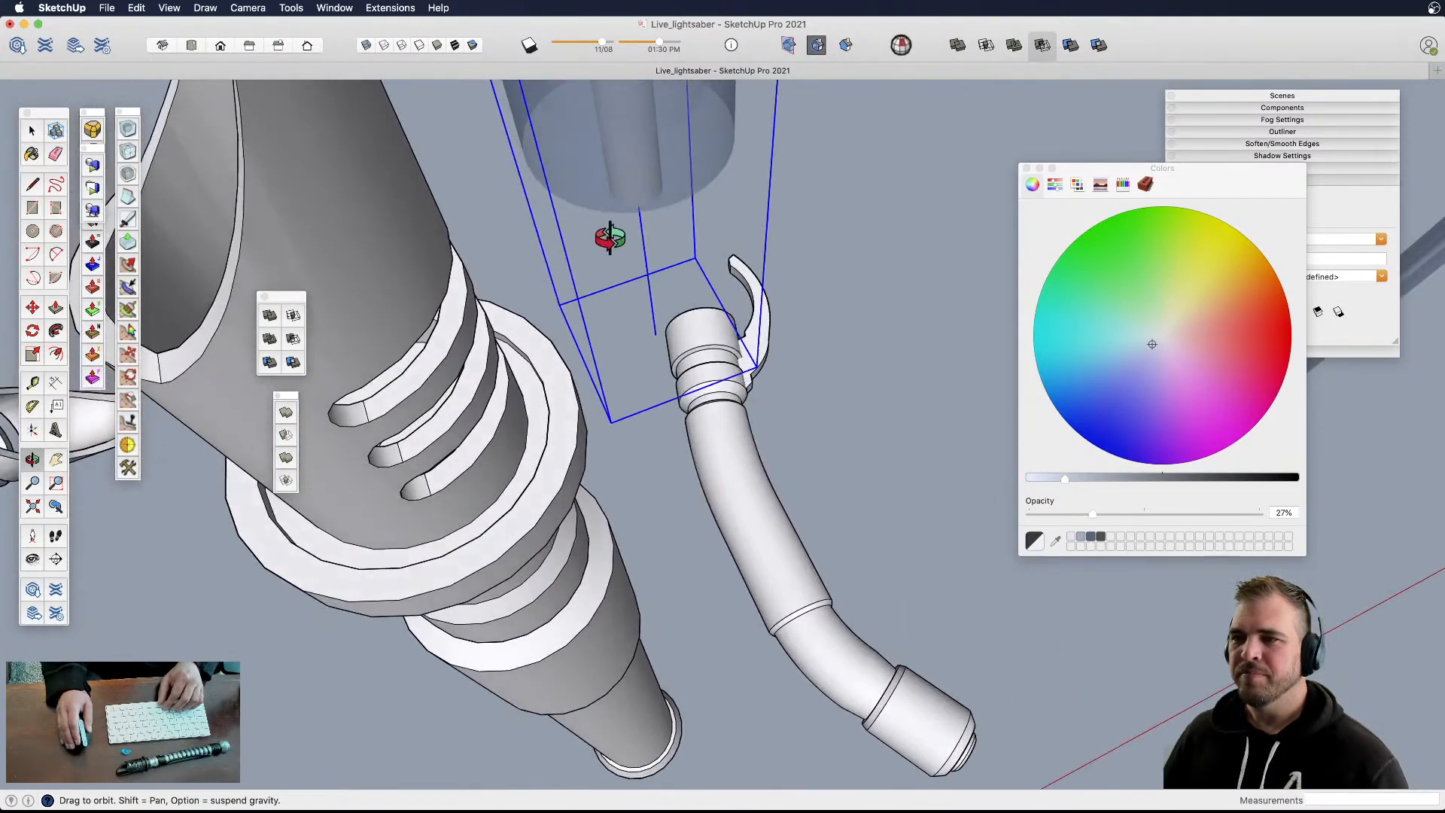
key(m)
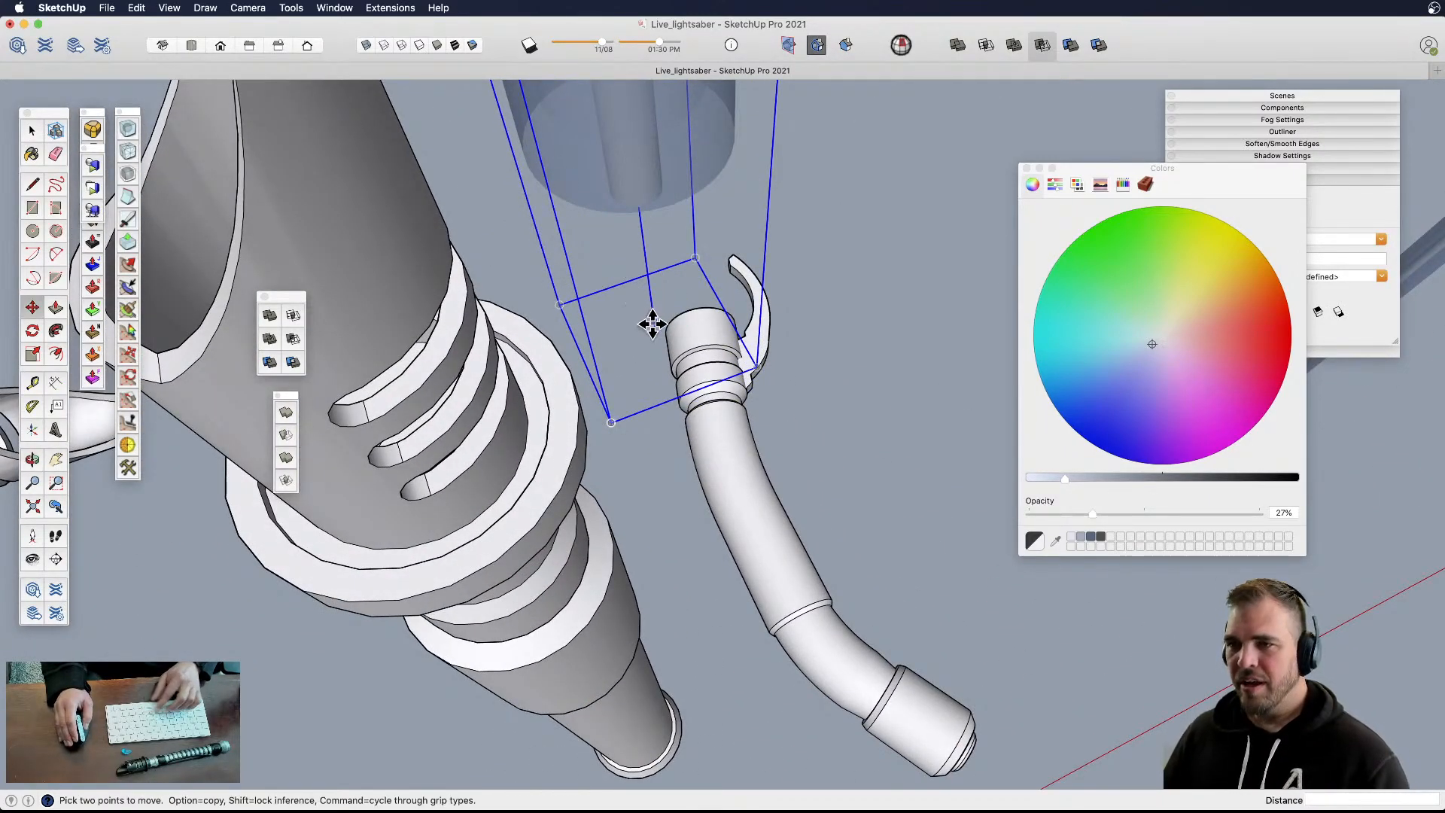
click(654, 334)
scroll(688, 310, down, 5)
middle_drag(669, 311, 729, 422)
scroll(672, 351, up, 4)
scroll(672, 351, up, 3)
scroll(715, 429, up, 3)
click(704, 430)
scroll(702, 431, down, 10)
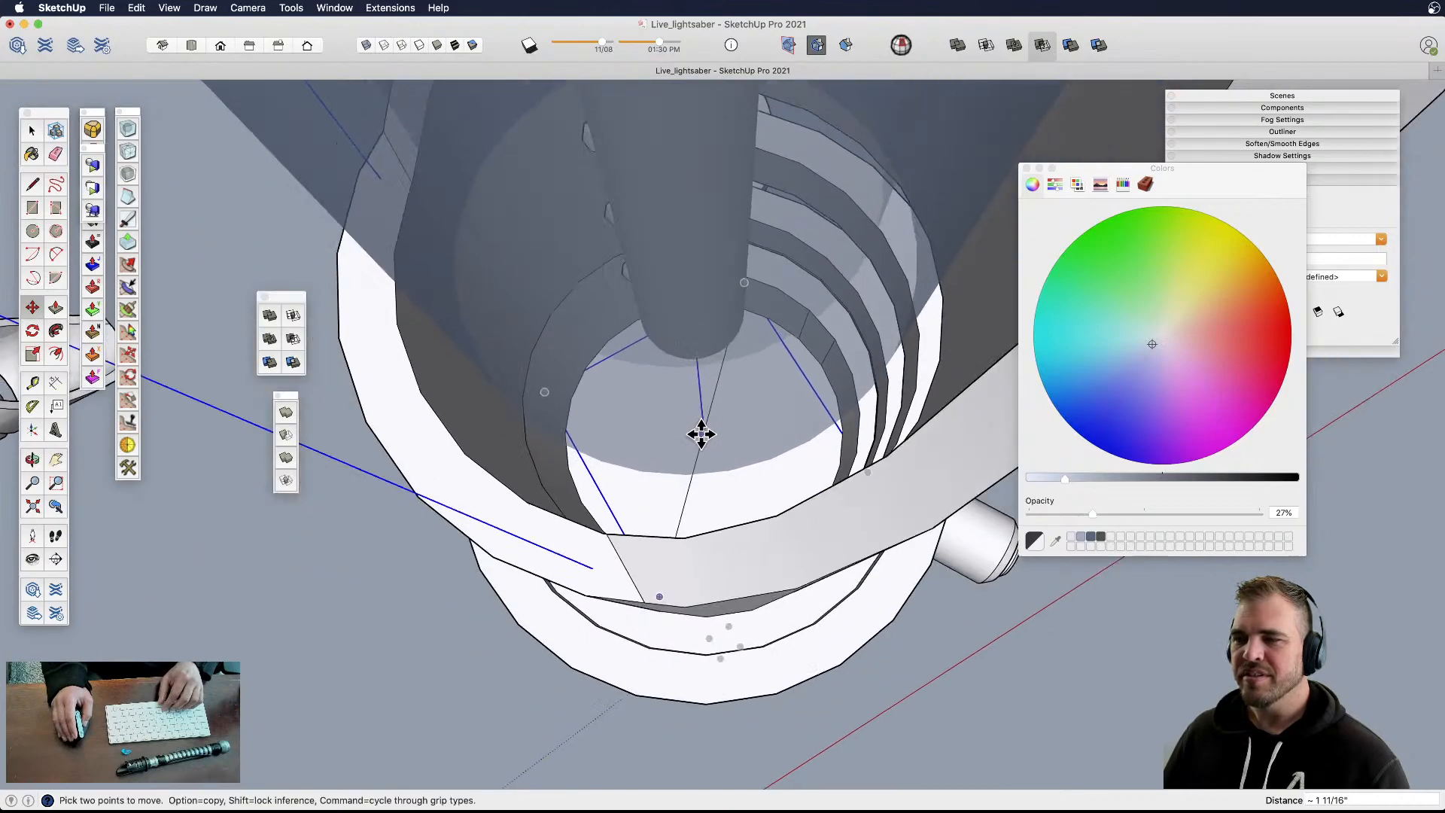
- Lower the copied blade about 1 7/16" deeper into the slotted hilt
middle_drag(703, 519, 565, 238)
scroll(561, 264, down, 5)
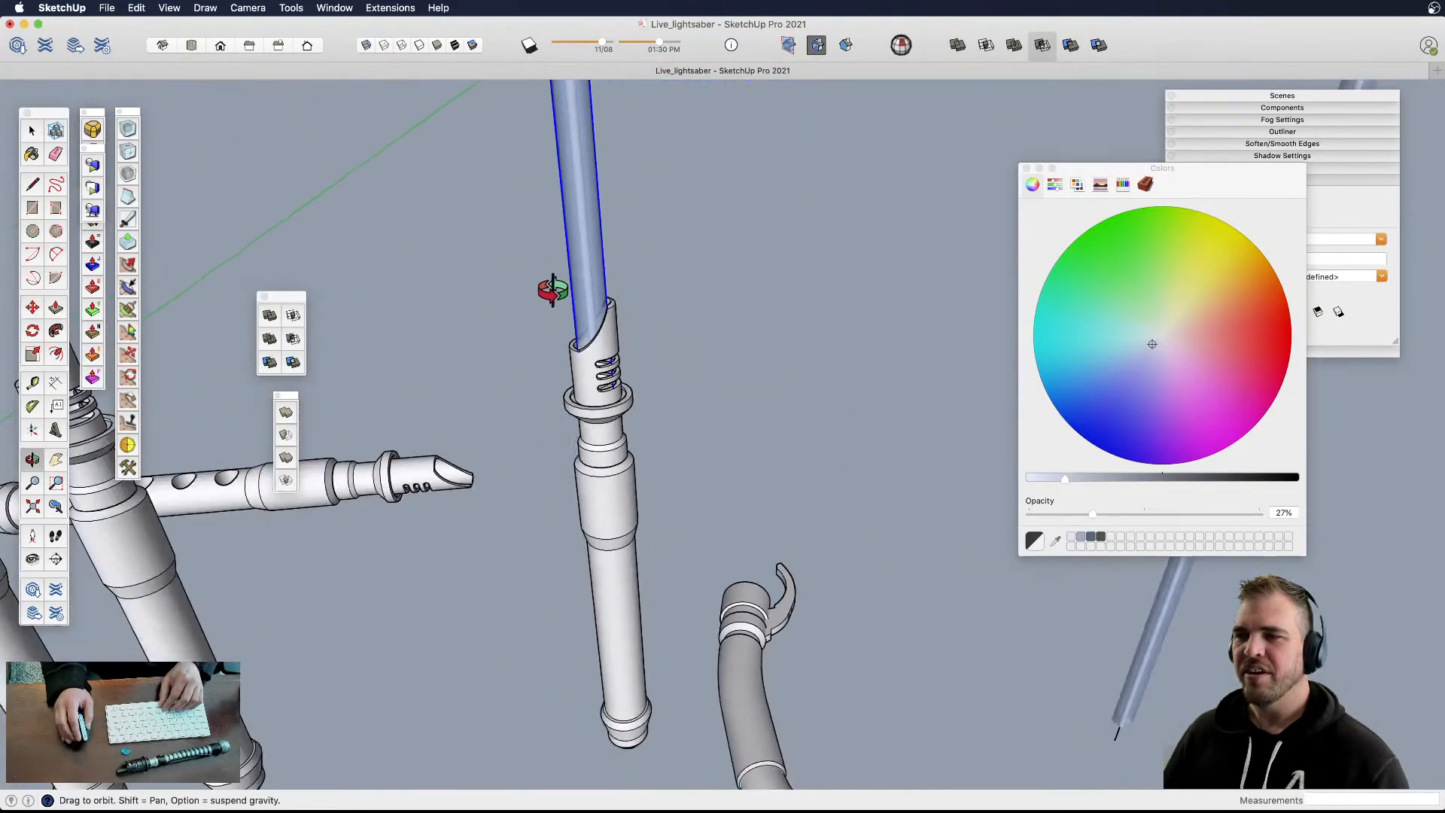
key(m)
click(597, 151)
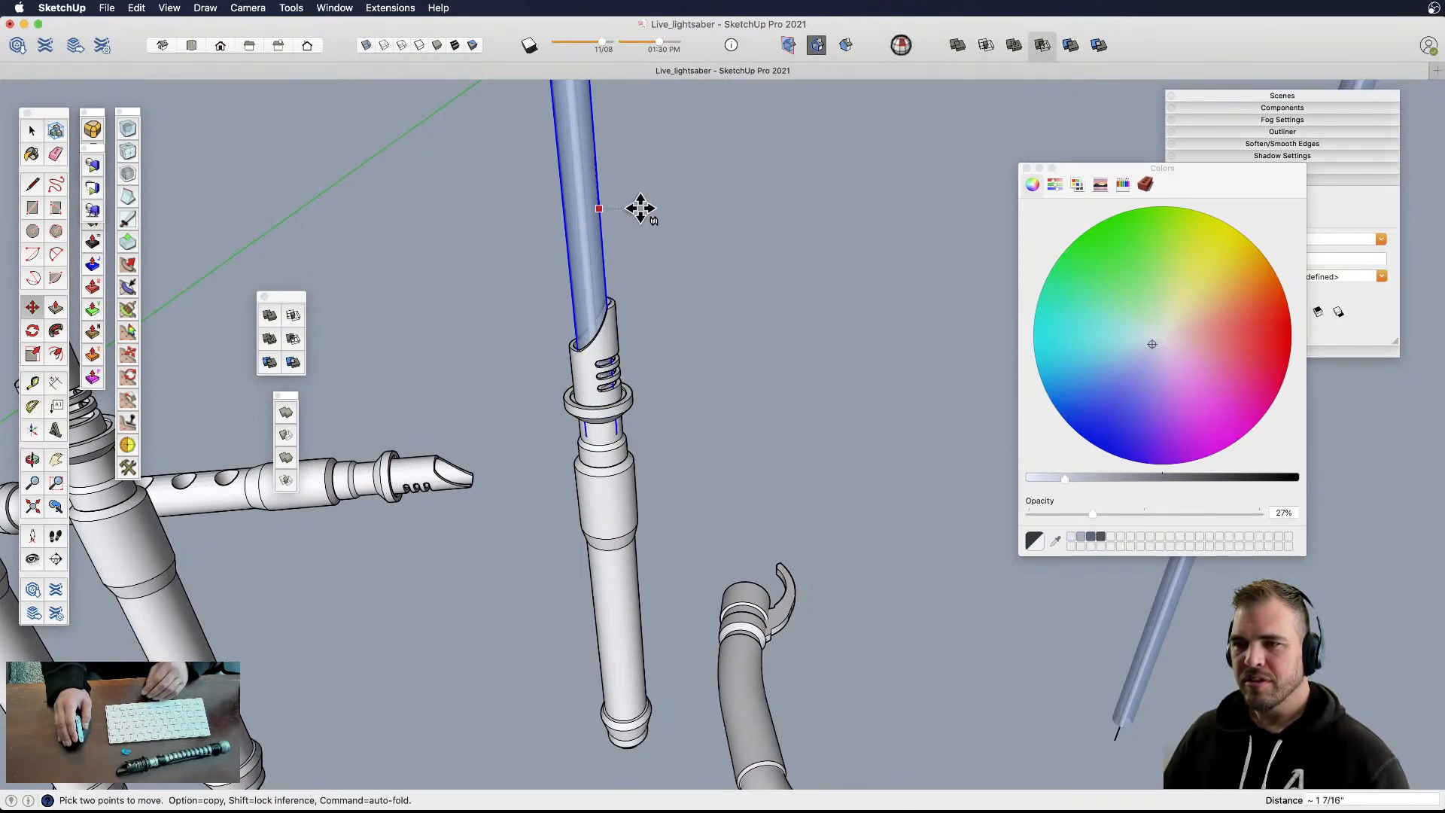
click(673, 269)
key(space)
click(677, 448)
middle_drag(647, 433, 516, 541)
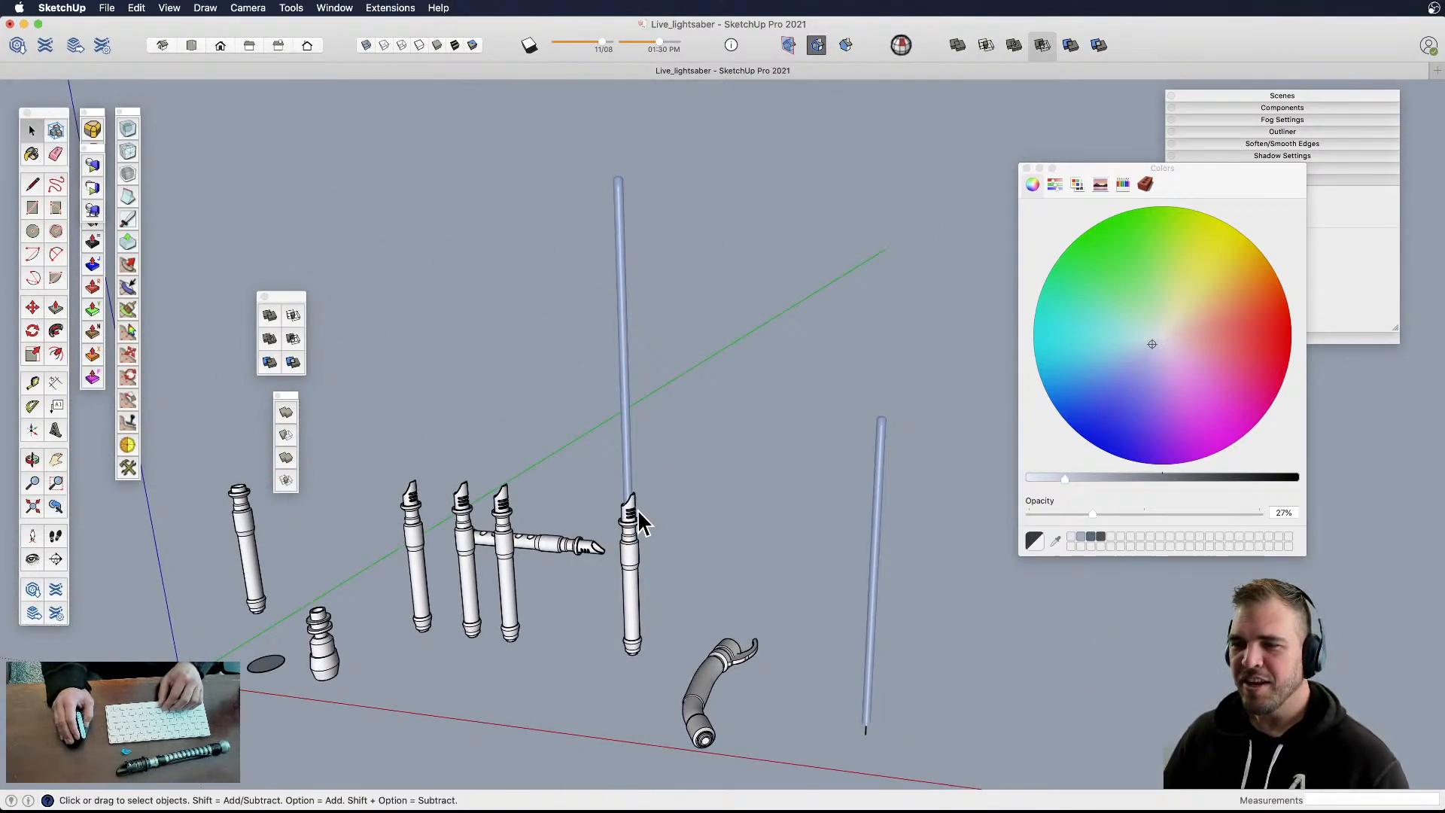
- Raise the freestanding original blade slightly along the blue axis
scroll(639, 519, up, 5)
middle_drag(625, 518, 637, 578)
shift+middle_drag(668, 432, 609, 584)
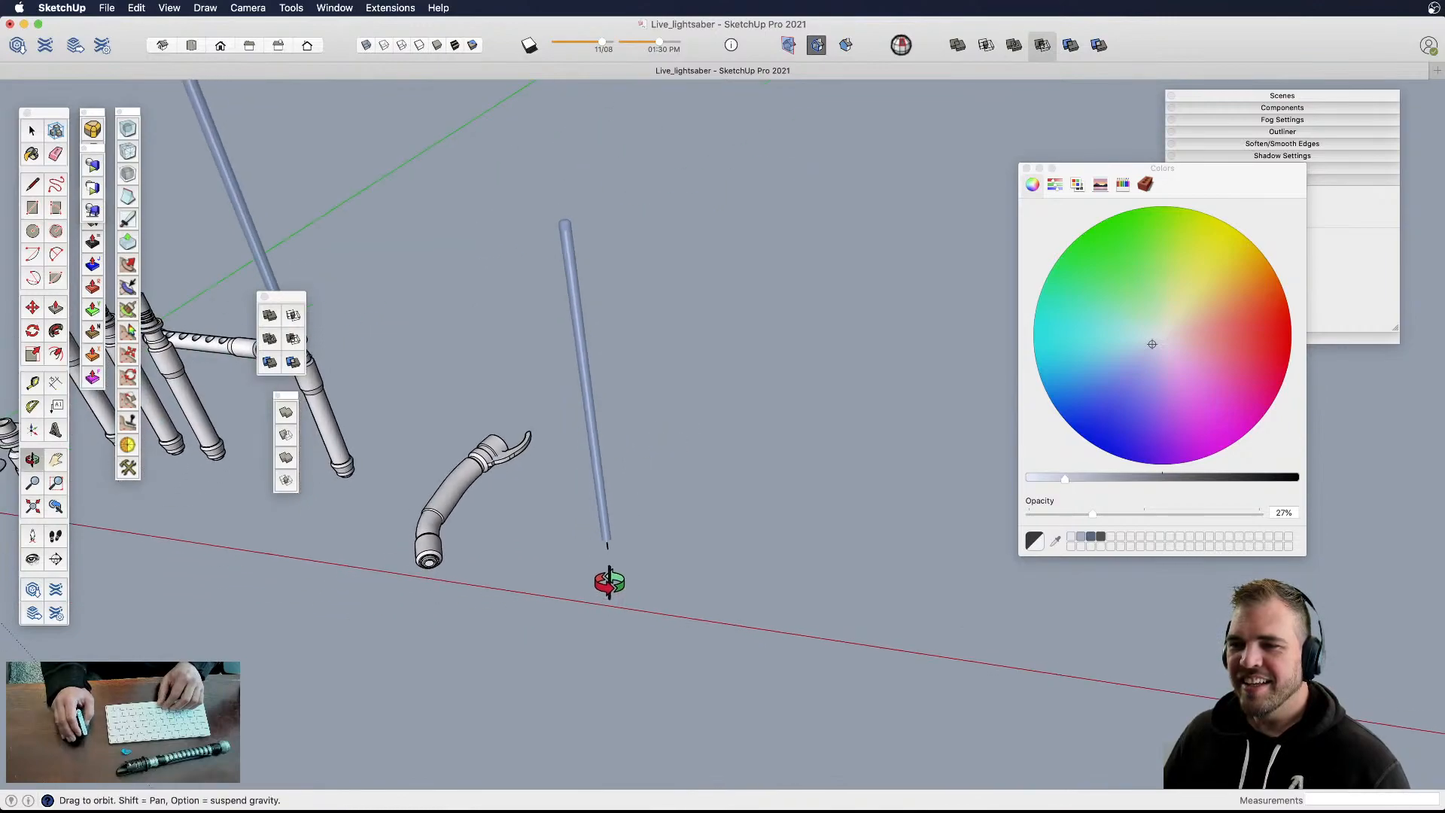
click(601, 506)
shift+middle_drag(607, 506, 642, 349)
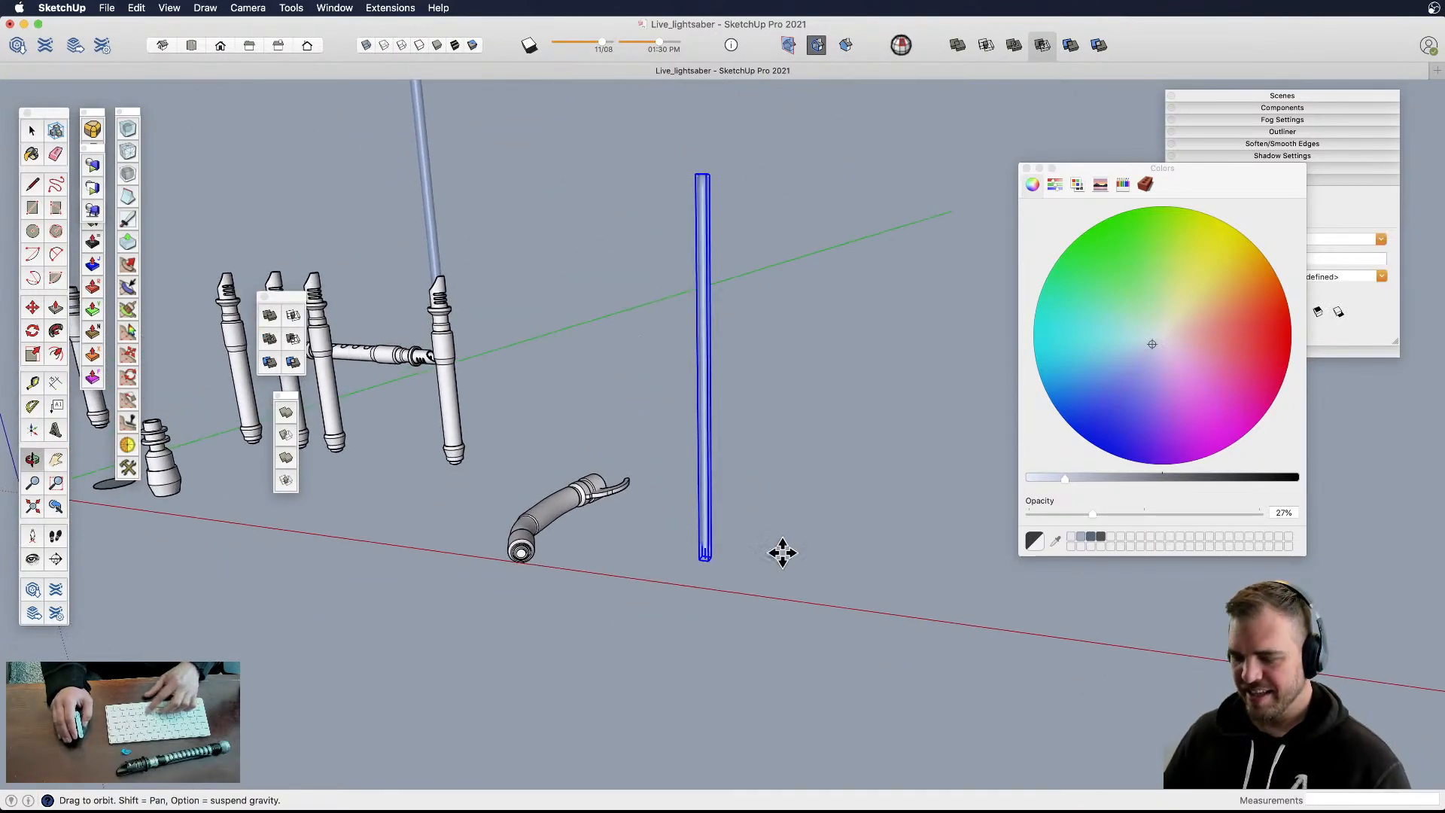
key(m)
click(745, 498)
click(750, 430)
key(space)
click(765, 517)
shift+middle_drag(538, 414, 746, 566)
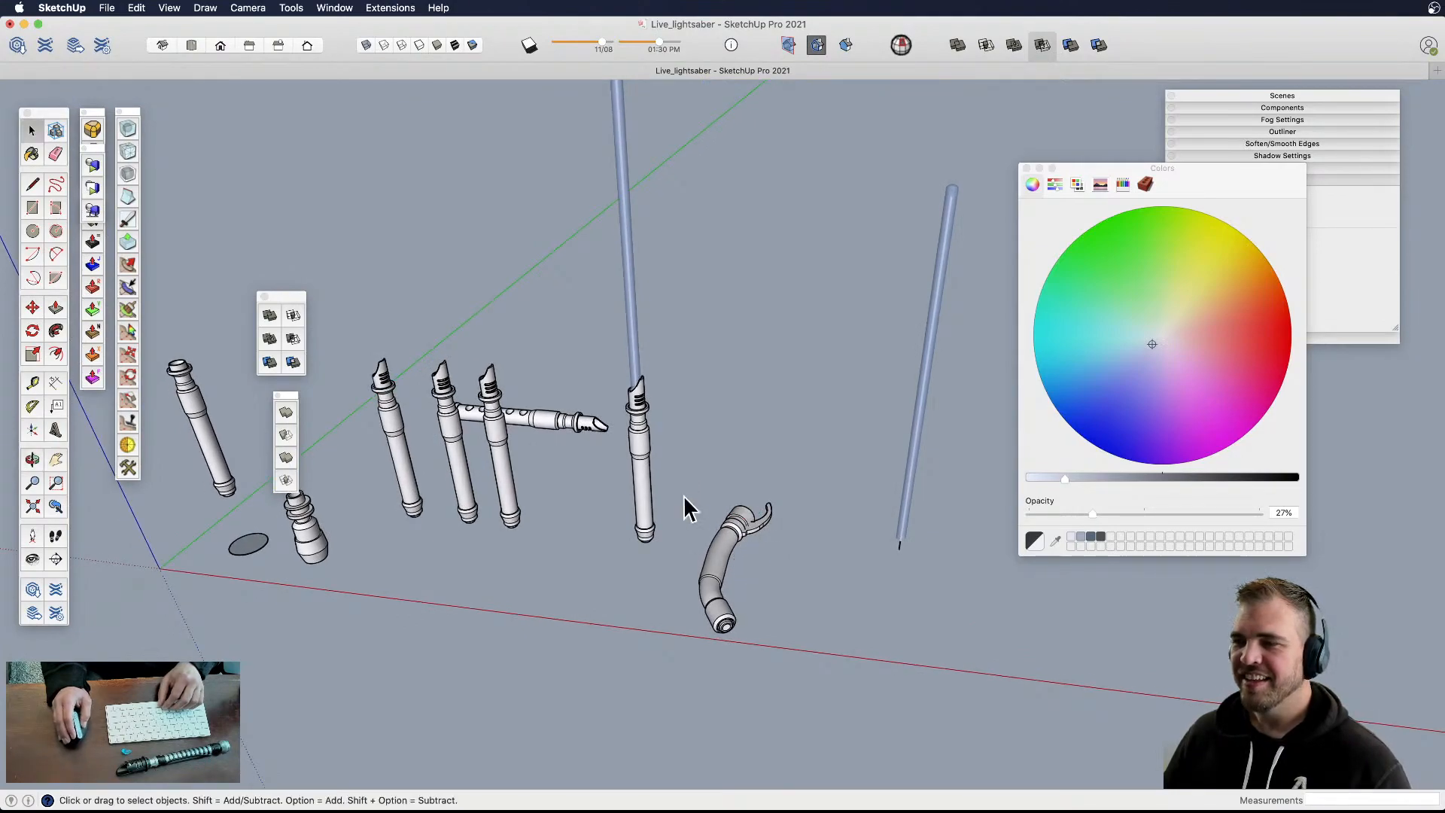
- Examine how the translucent blade sits in the slotted hilt, from the full layout and close up at the emitter
click(636, 374)
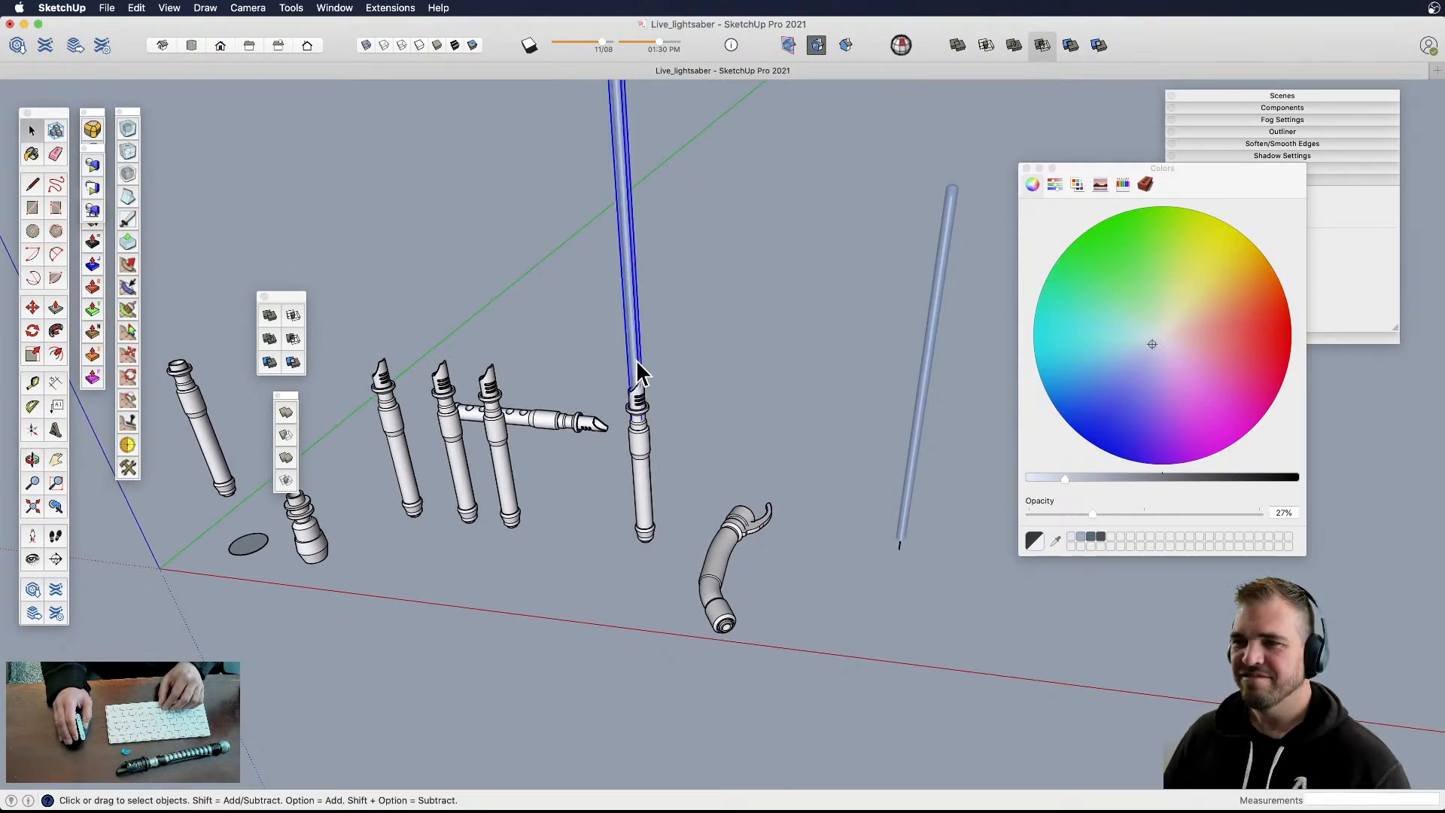
scroll(666, 421, down, 5)
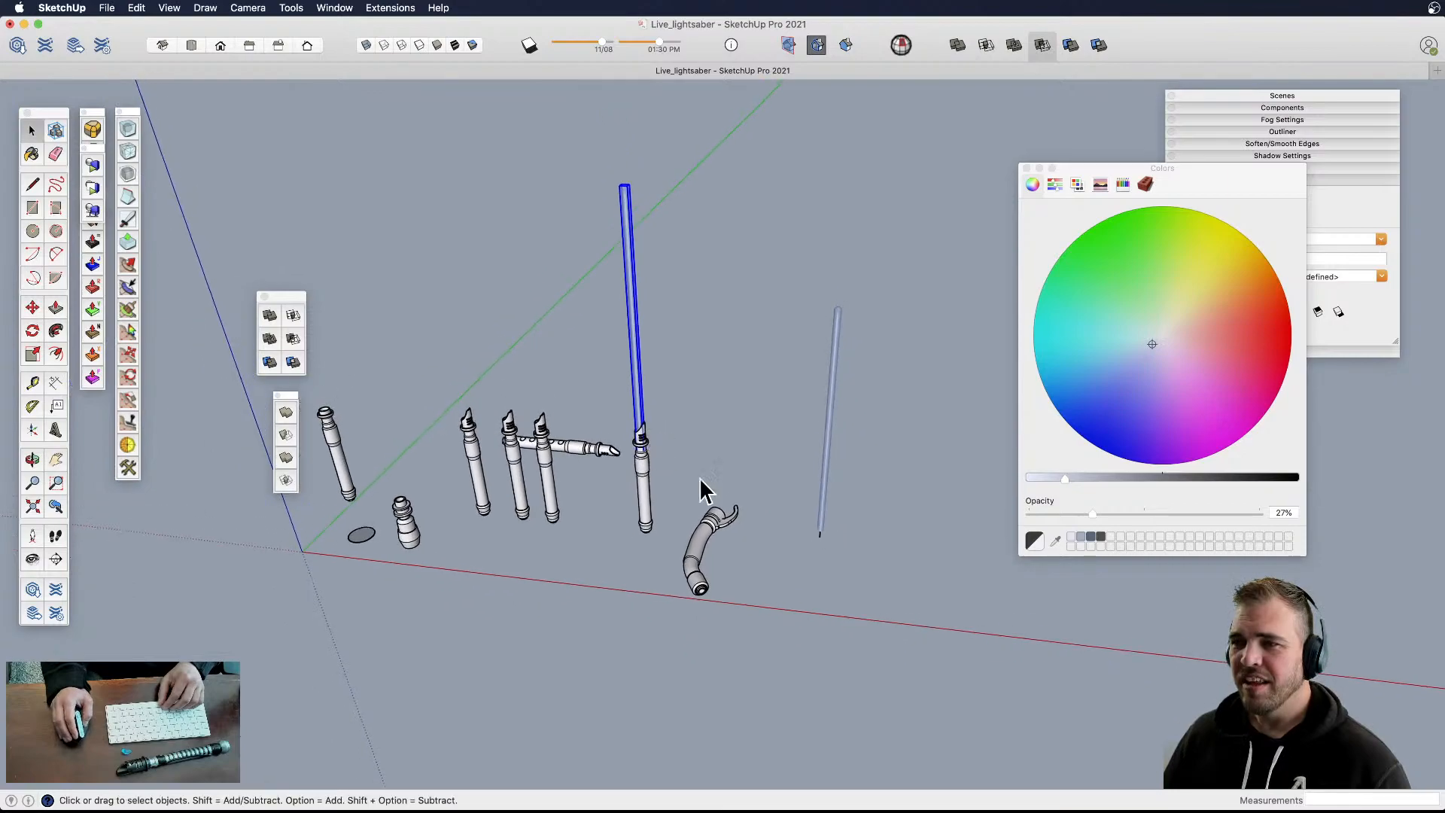
click(705, 449)
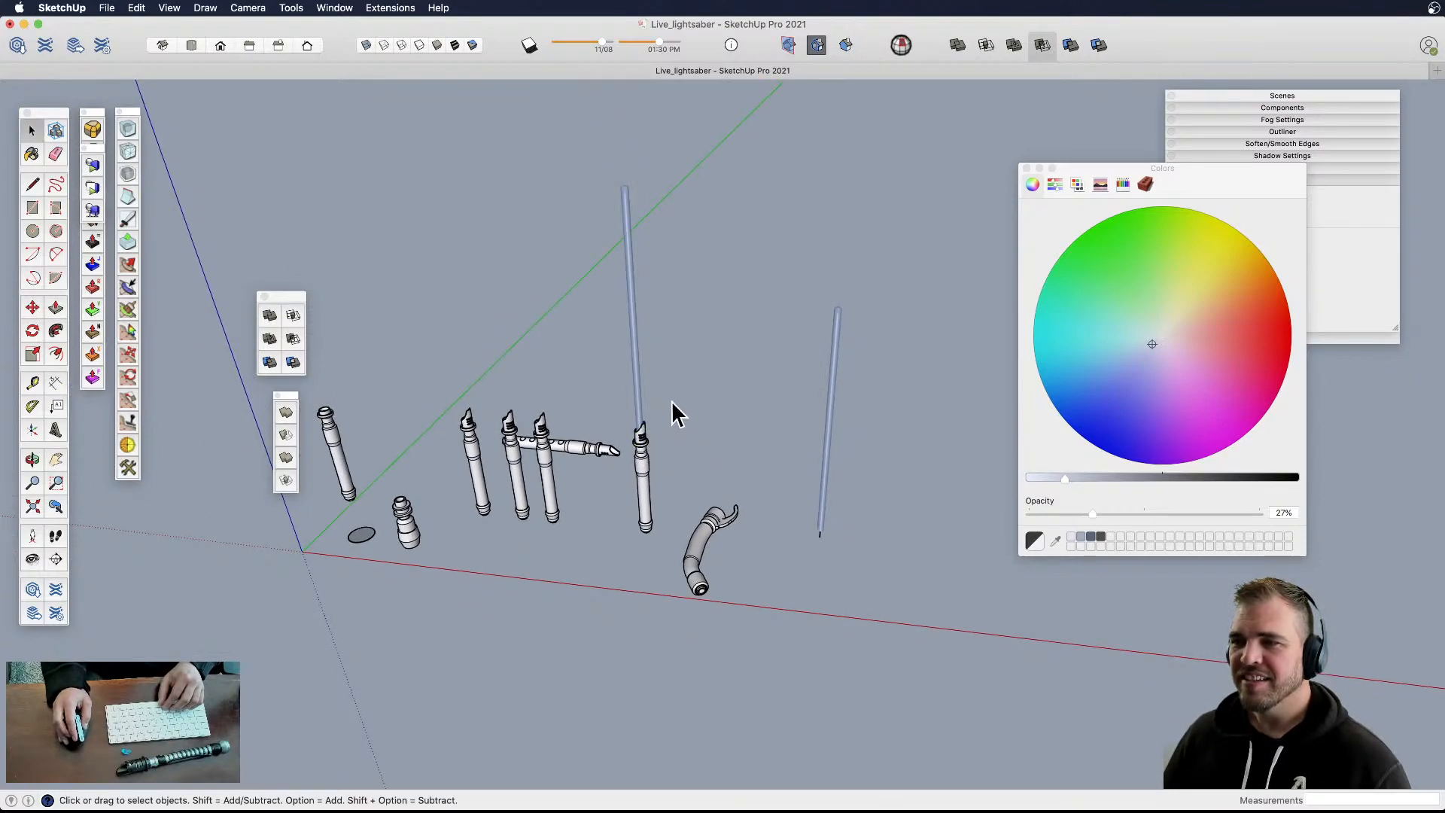
scroll(632, 323, up, 4)
middle_drag(690, 451, 586, 527)
scroll(649, 525, up, 3)
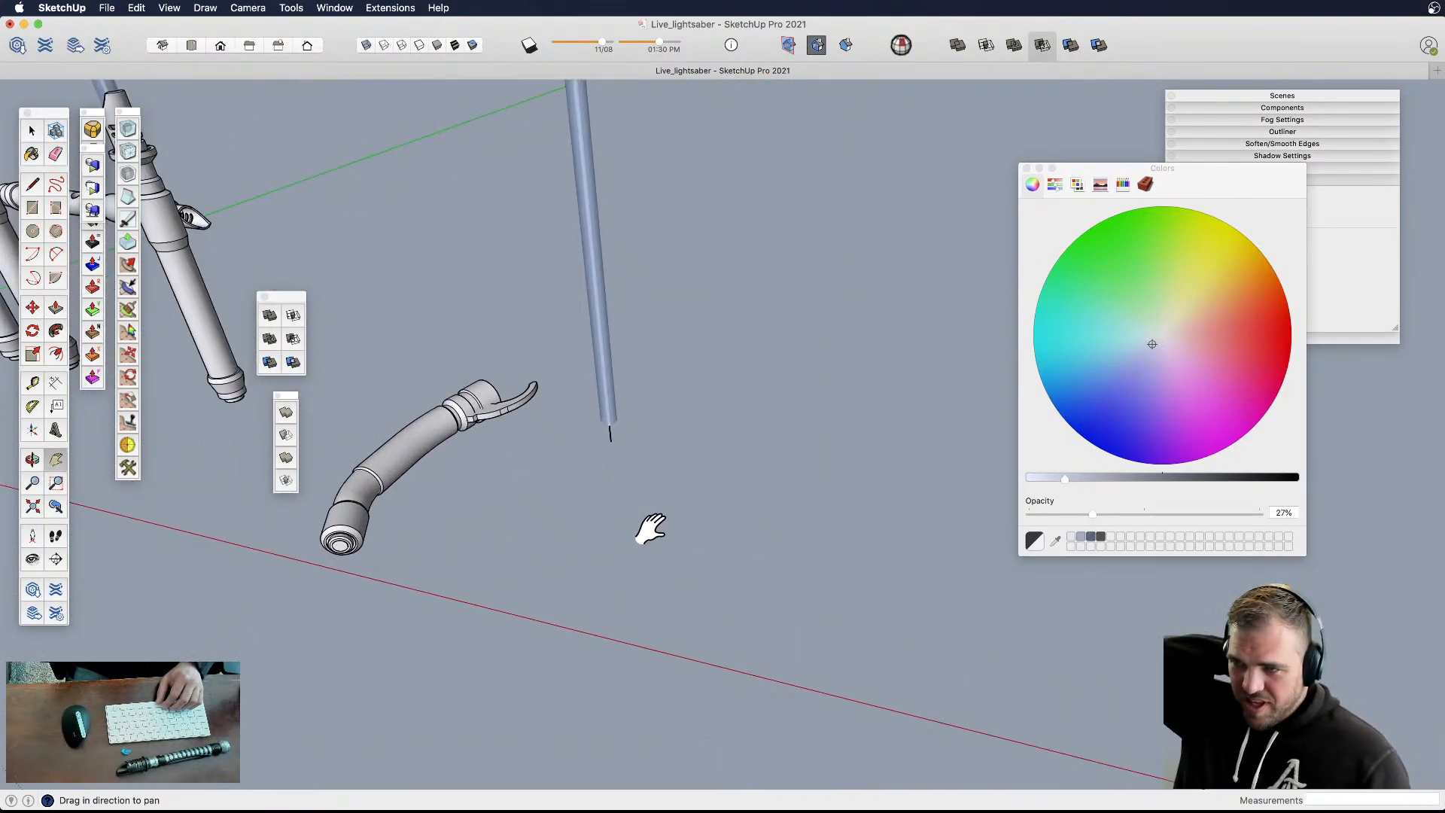
scroll(612, 490, down, 2)
shift+middle_drag(418, 369, 580, 530)
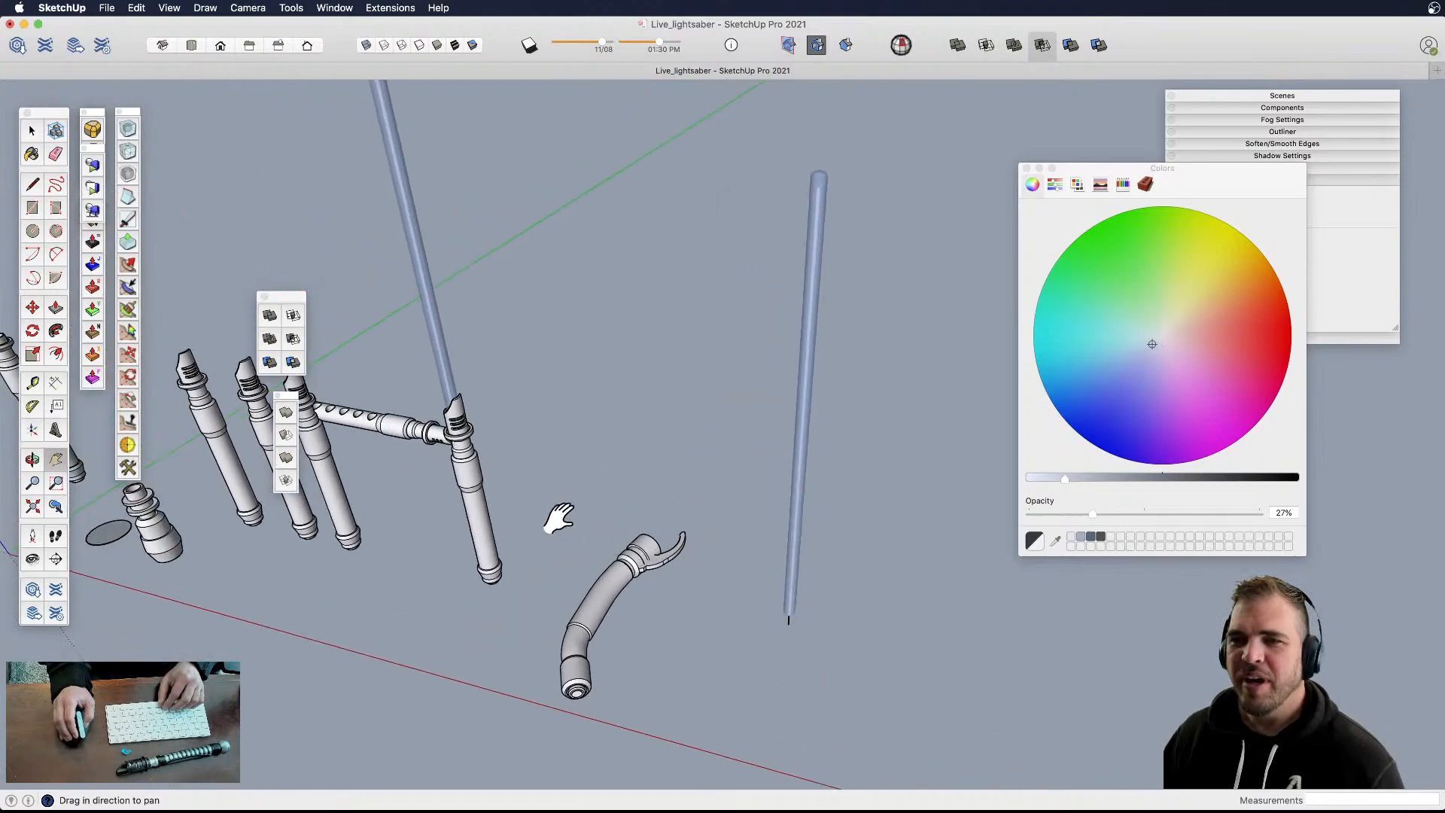
middle_drag(449, 422, 619, 391)
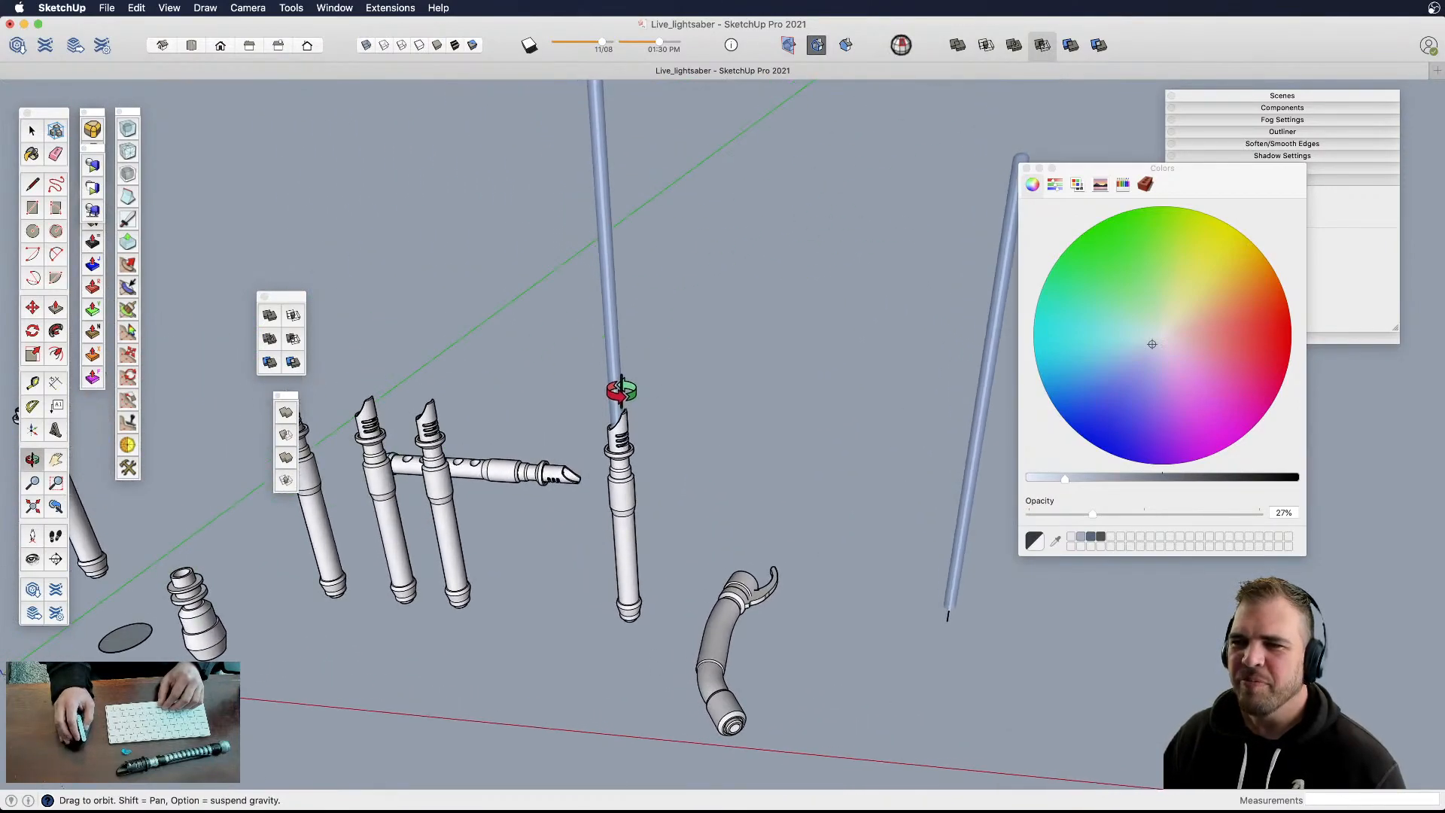
scroll(619, 409, up, 3)
scroll(614, 424, up, 3)
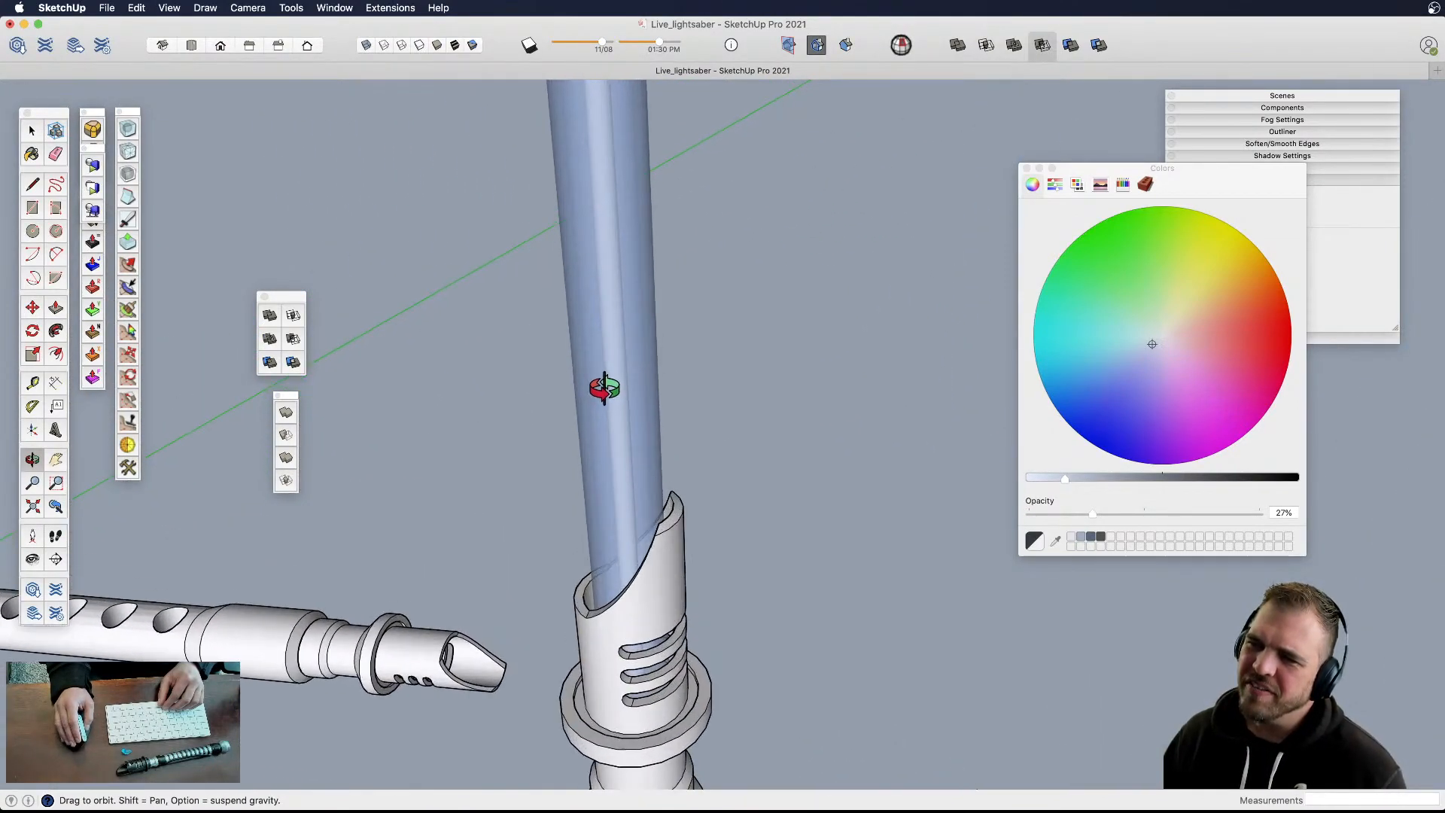
scroll(608, 382, down, 5)
key(space)
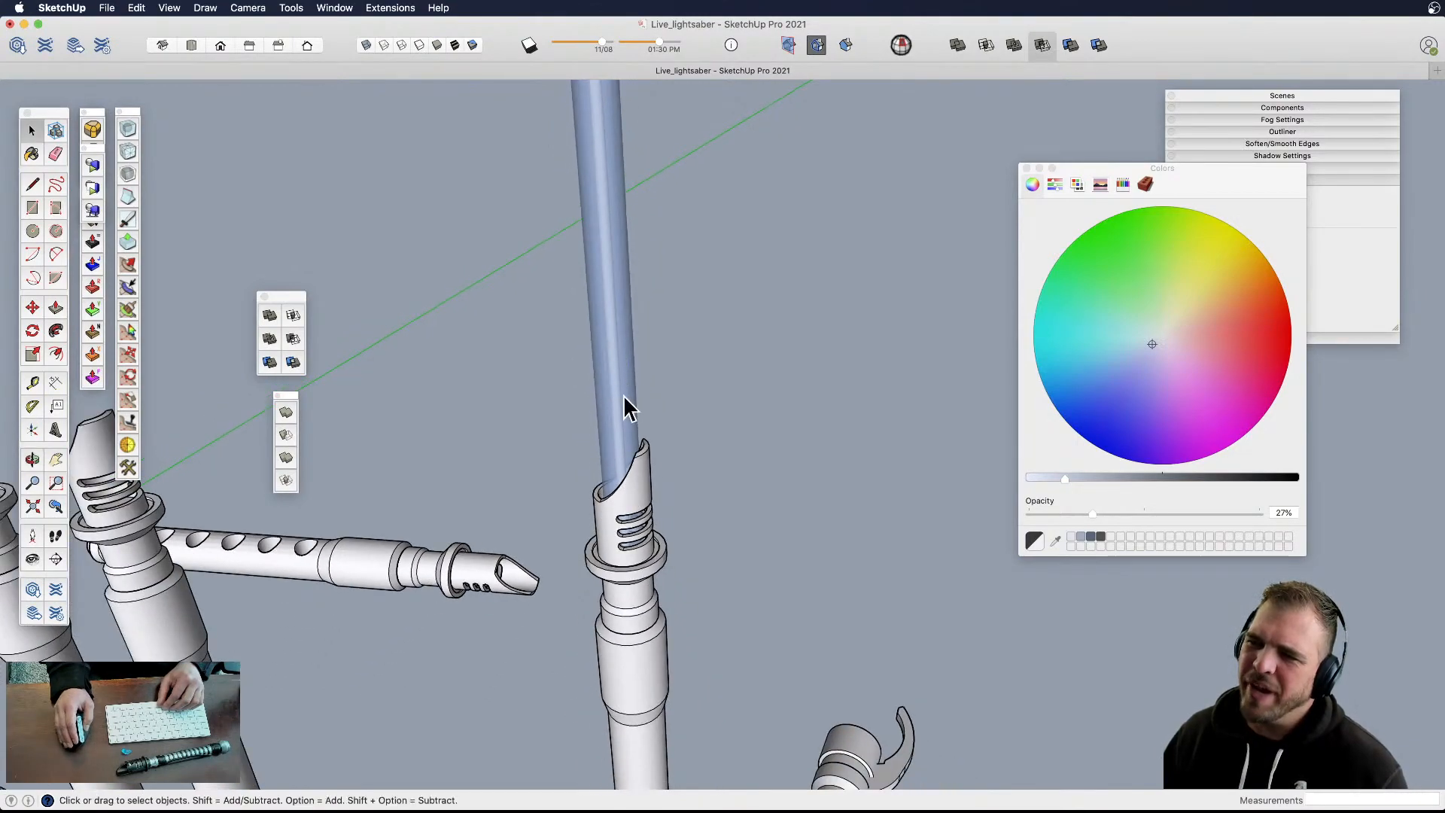
click(627, 409)
click(848, 325)
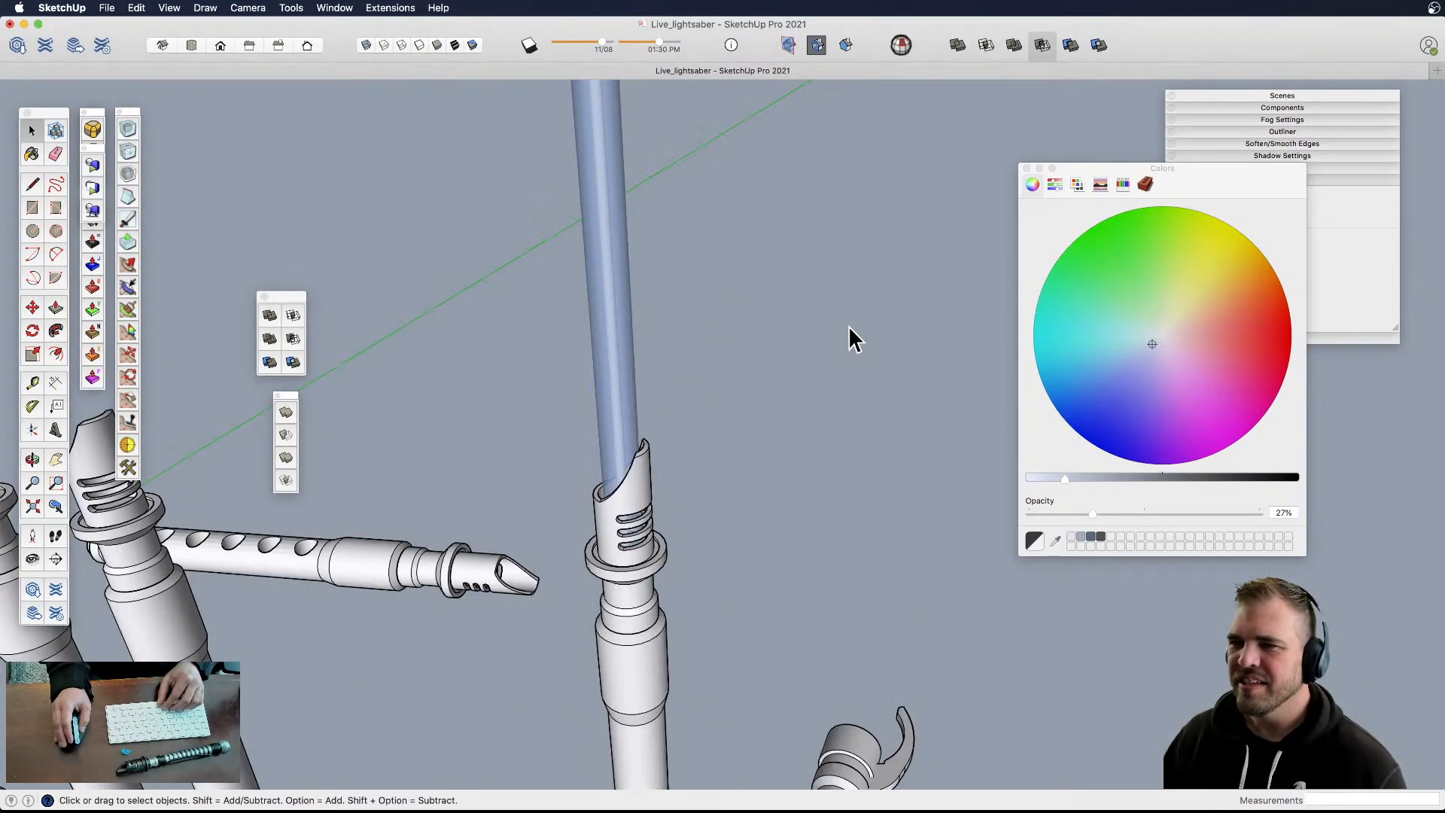
- Try lowering the opacity of the translucent blue blade material among the model's colours to about 26%
click(1144, 185)
drag(1201, 174, 1070, 191)
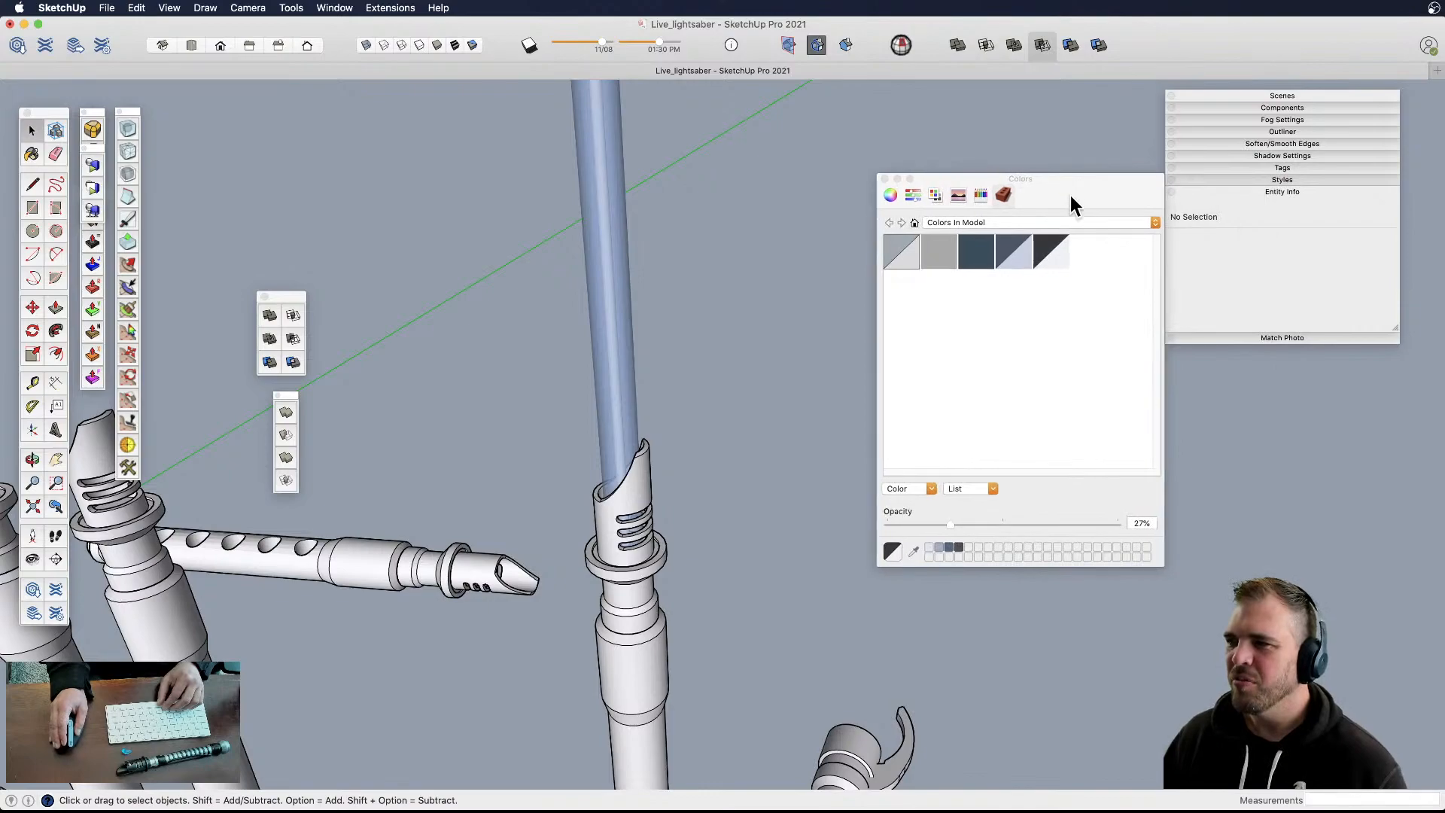
key(b)
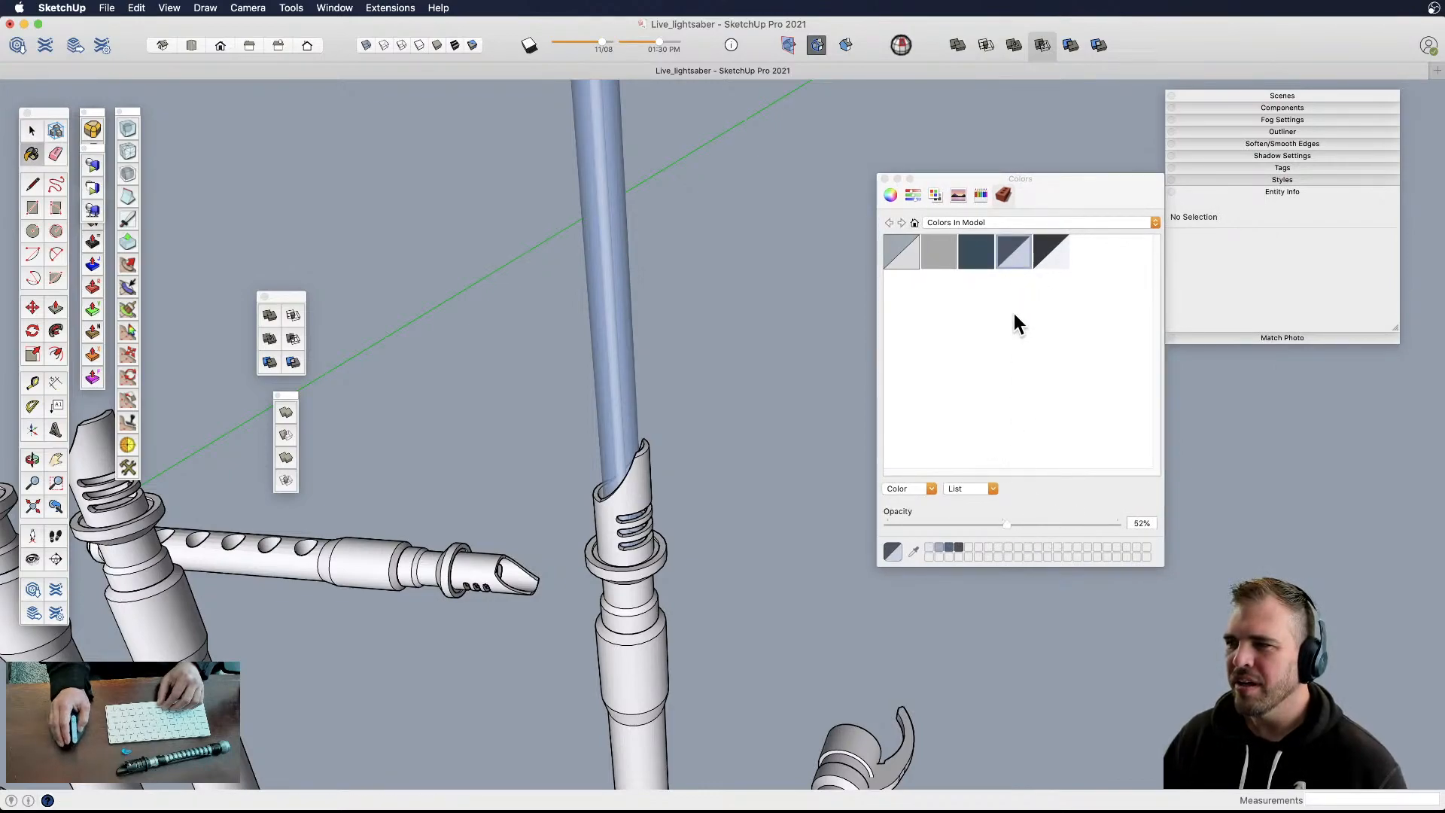
double_click(1018, 243)
drag(1007, 419, 949, 430)
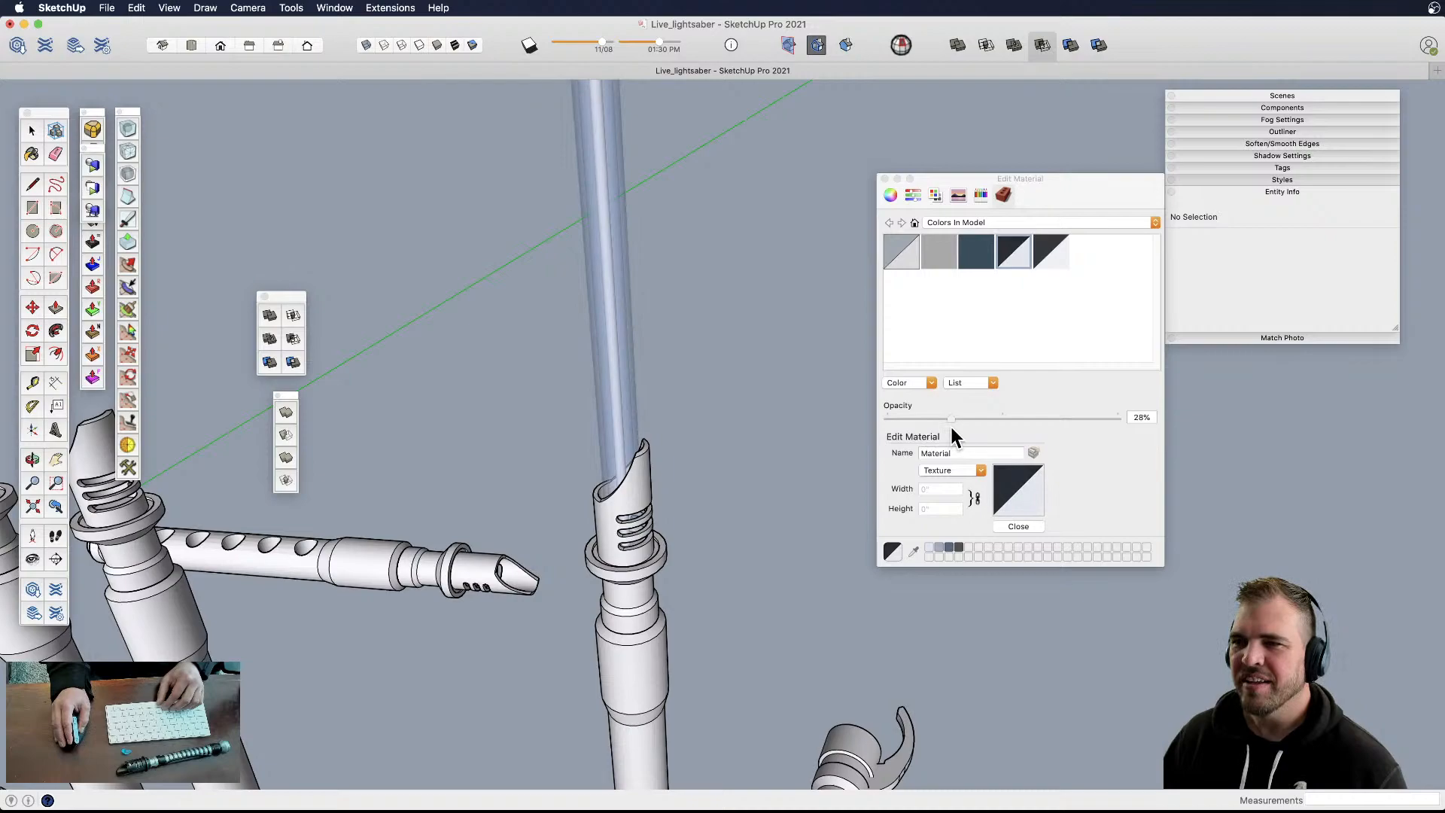
key(space)
scroll(784, 502, down, 6)
middle_drag(777, 515, 653, 454)
mouse_move(951, 524)
mouse_down()
mouse_move(1007, 525)
mouse_move(948, 525)
mouse_up()
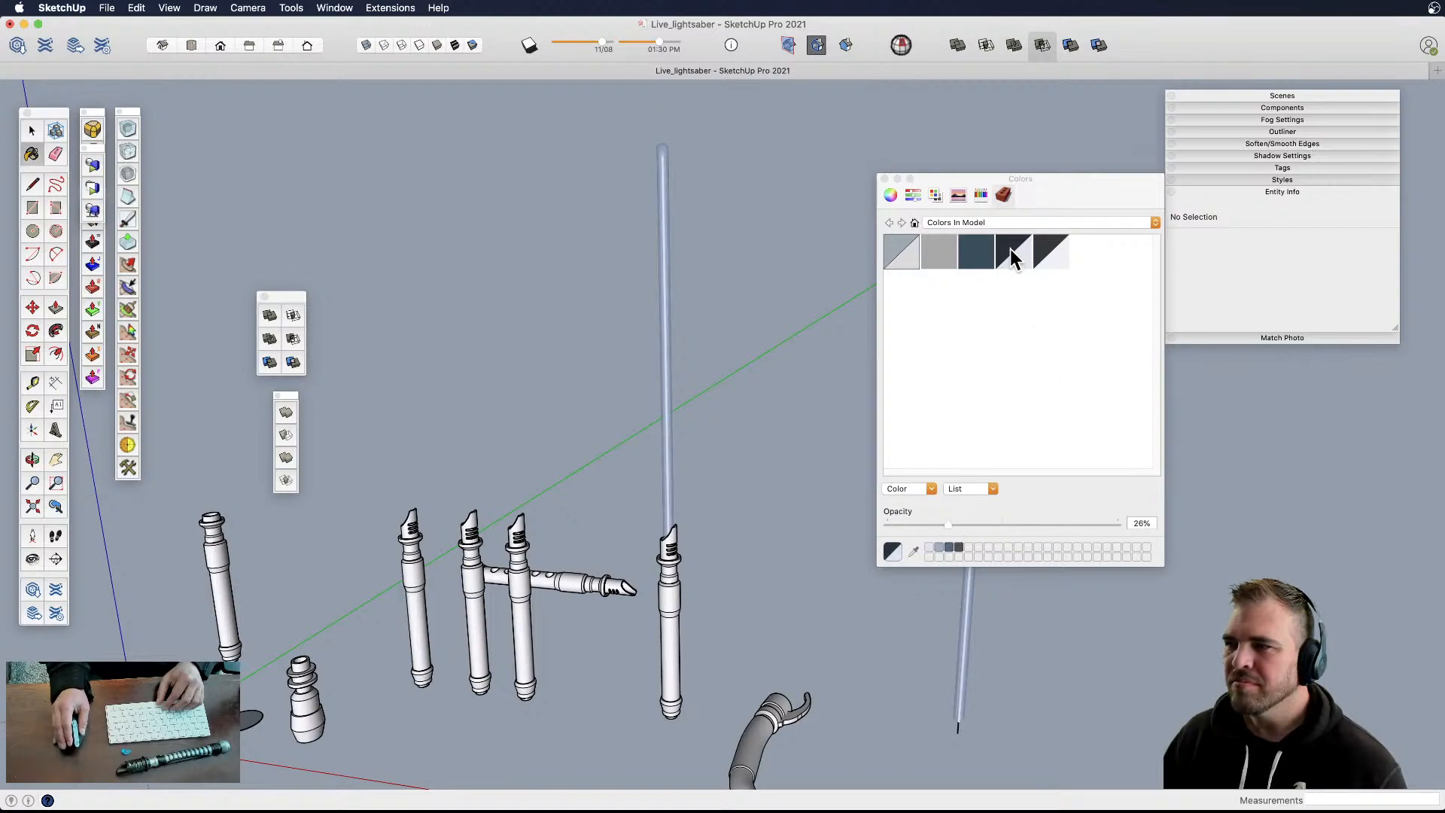
- Set the blue blade material's opacity to 59% and move the materials window clear of the freestanding blade
double_click(1059, 257)
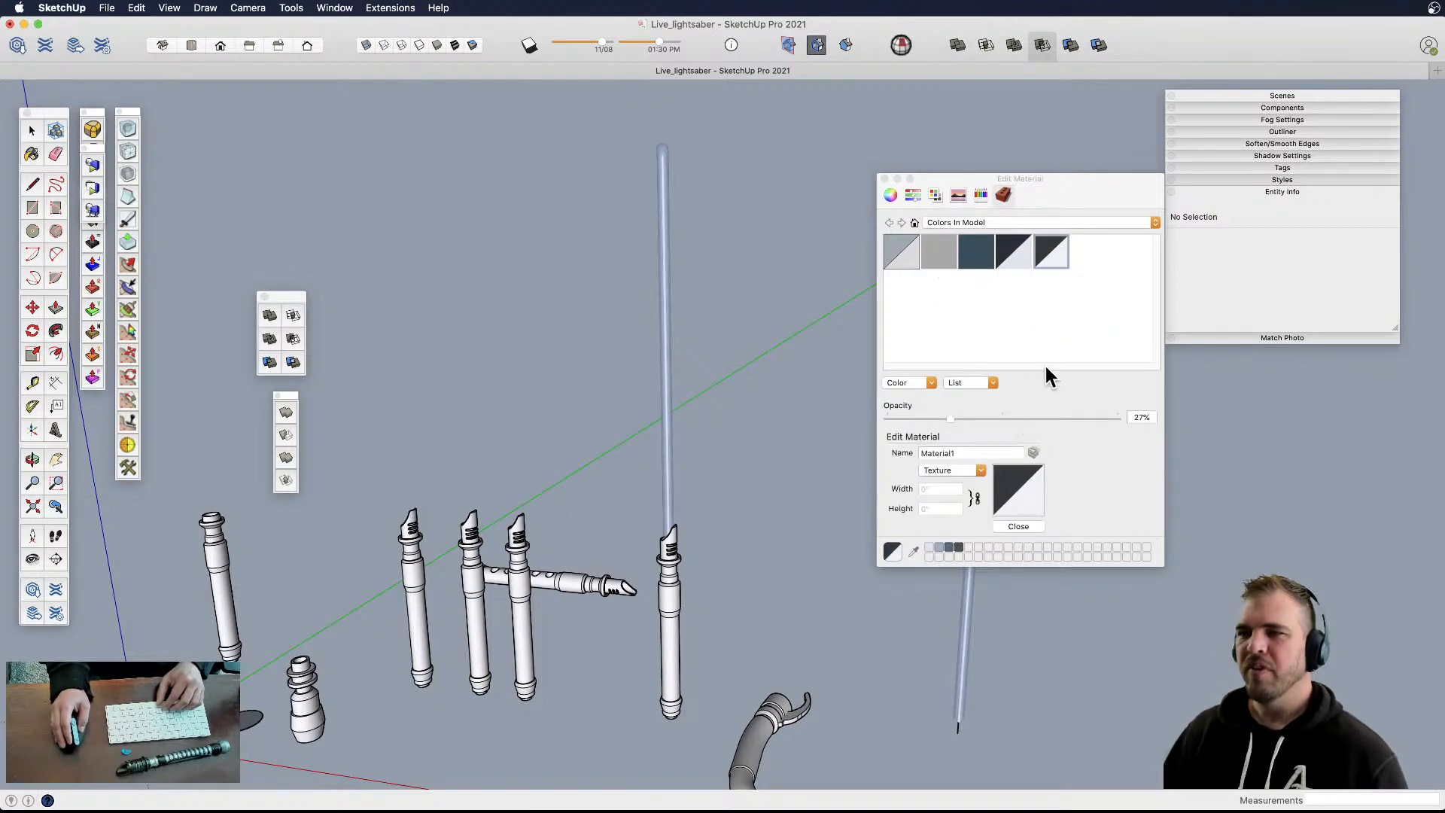
click(1013, 256)
drag(951, 418, 1024, 418)
click(1019, 526)
key(space)
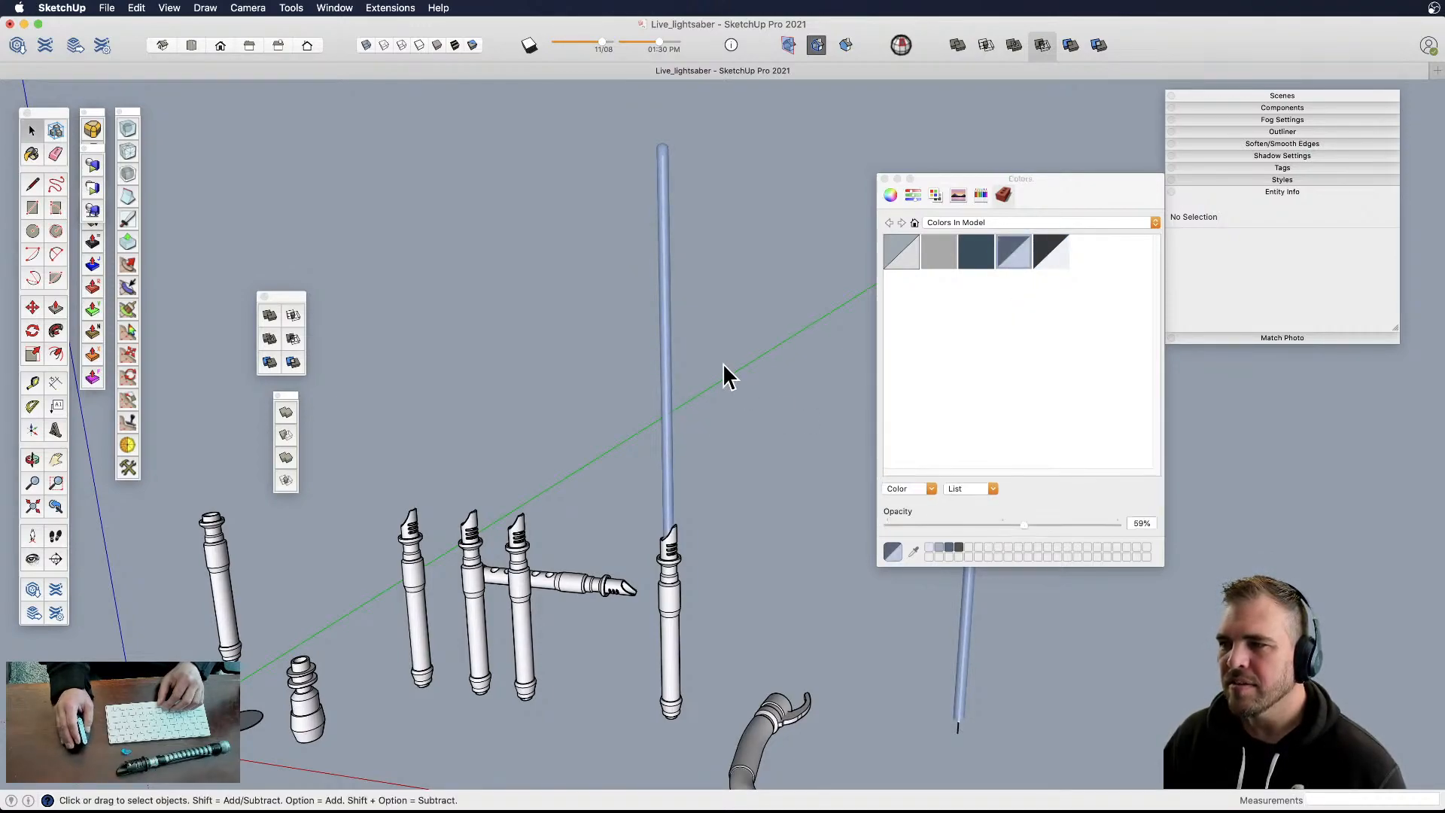
drag(1053, 197, 1046, 114)
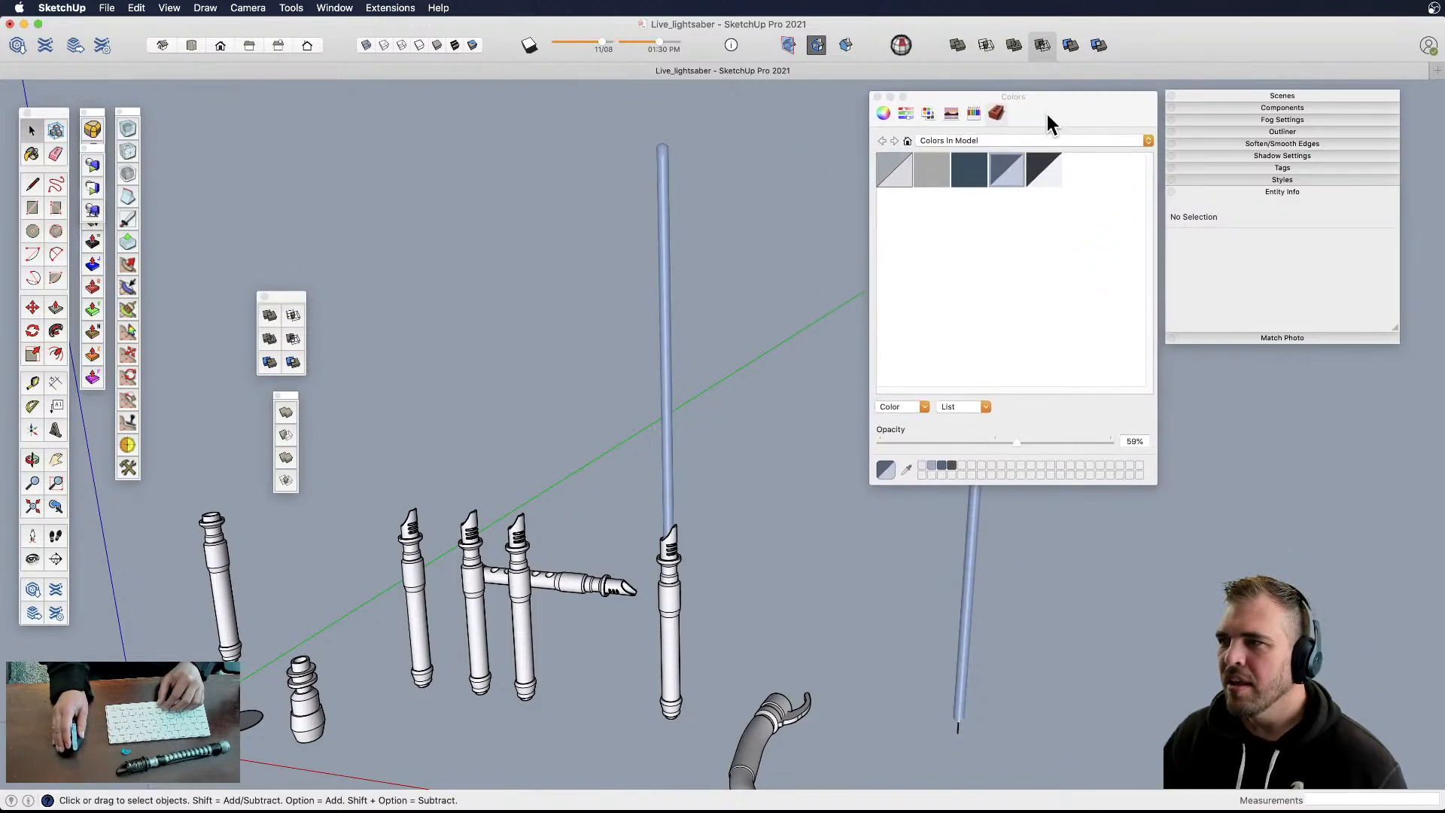
middle_drag(677, 608, 547, 610)
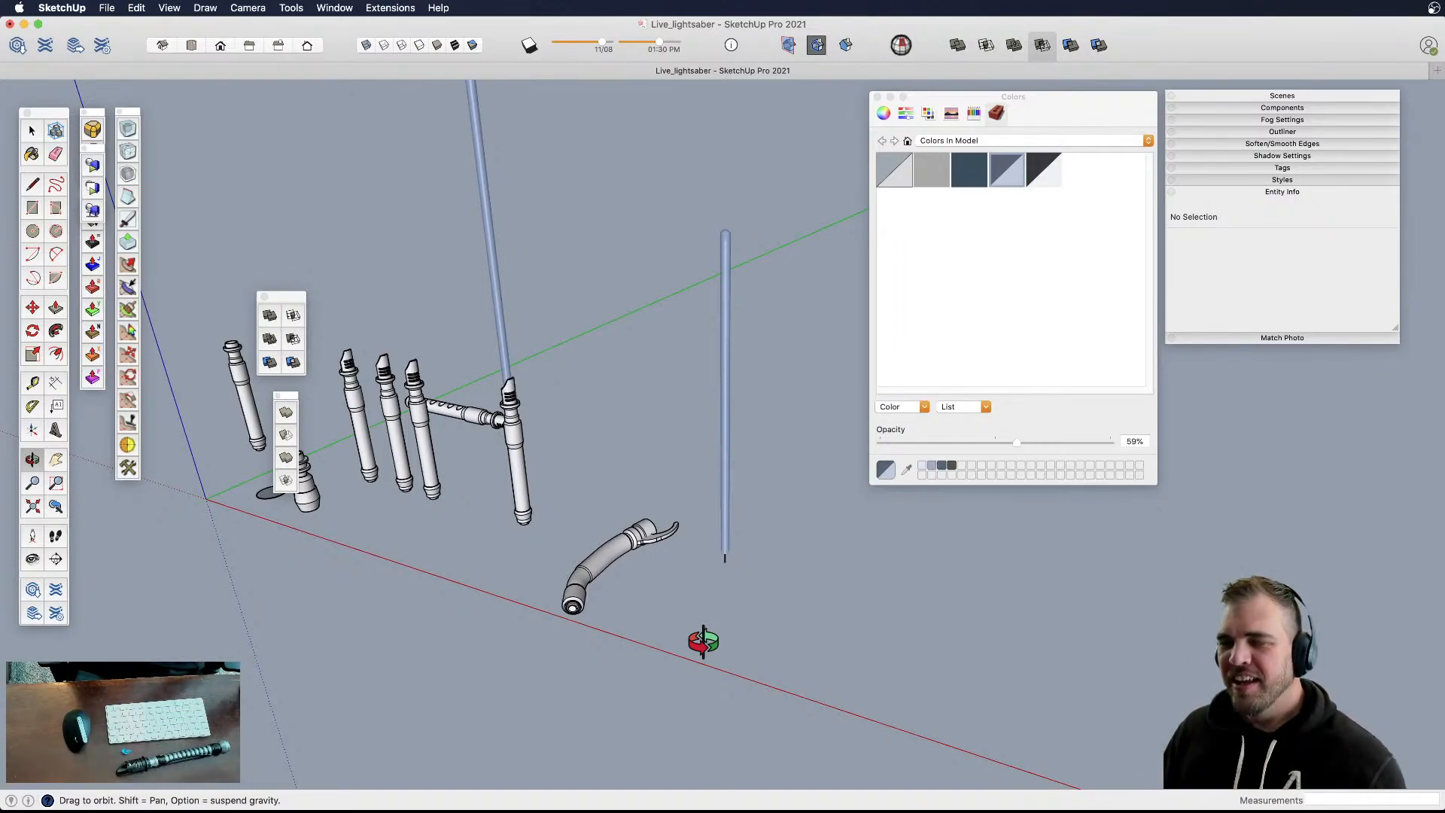
drag(720, 600, 691, 608)
scroll(686, 519, up, 3)
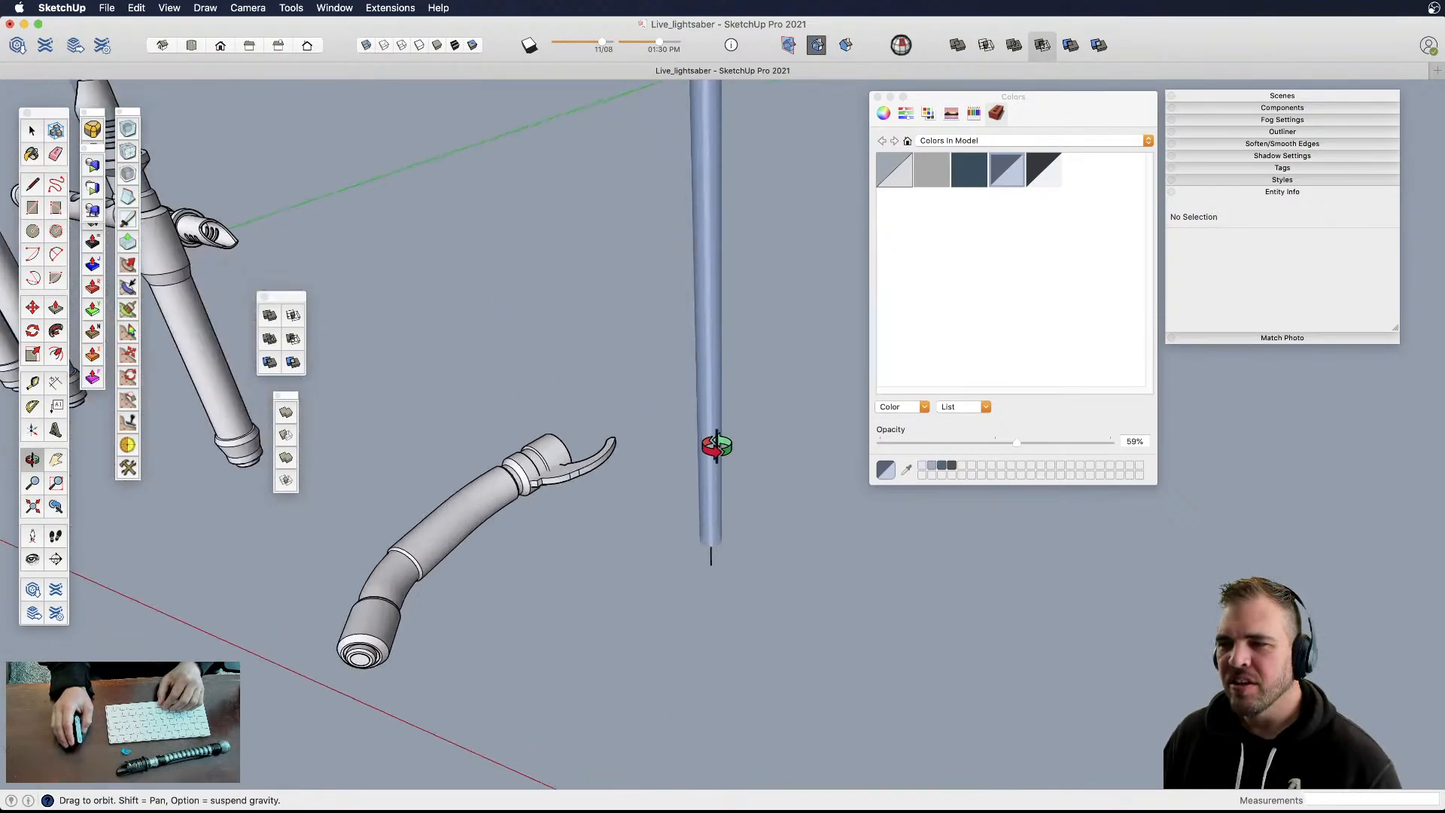
scroll(612, 507, down, 3)
drag(612, 507, 633, 568)
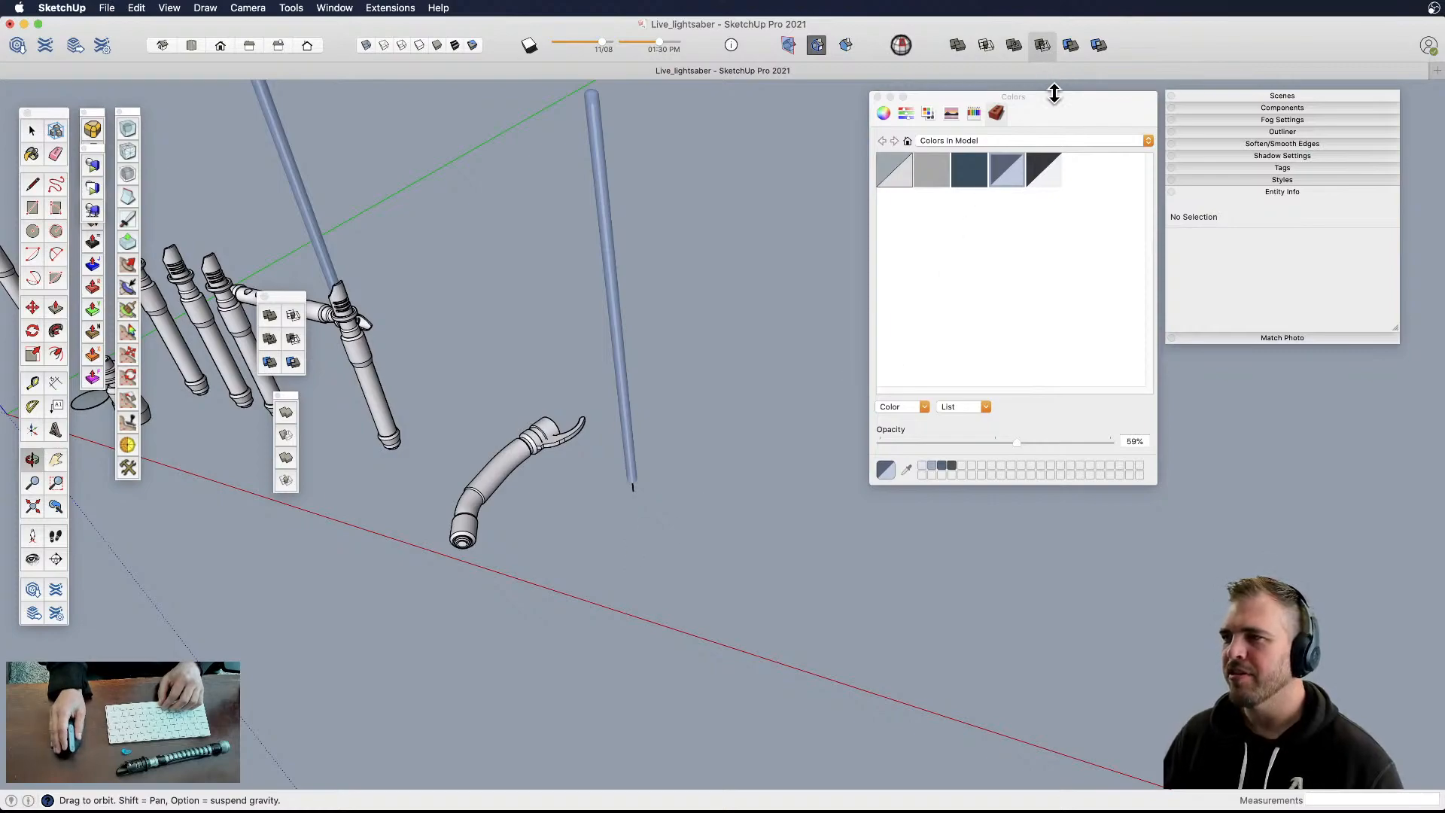
- Shift the docked panels farther from the model and close the materials window
drag(1257, 94, 1285, 93)
drag(1055, 109, 1093, 108)
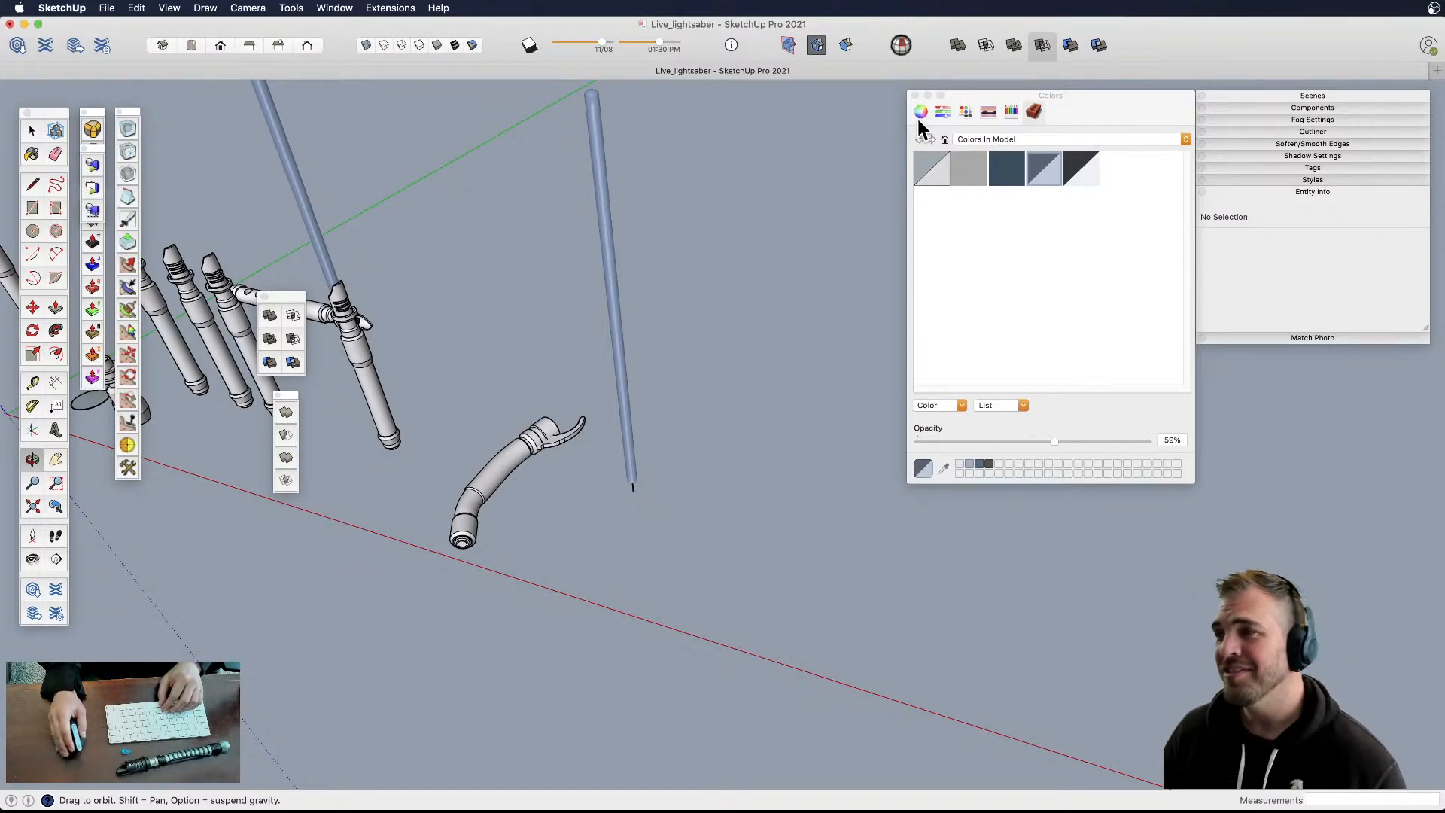
click(918, 97)
key(space)
- Draw a ground rectangle about 6 3/8" by 6 7/8" in the empty area beyond the curved hilt
shift+middle_drag(703, 580, 761, 542)
shift+middle_drag(896, 588, 690, 509)
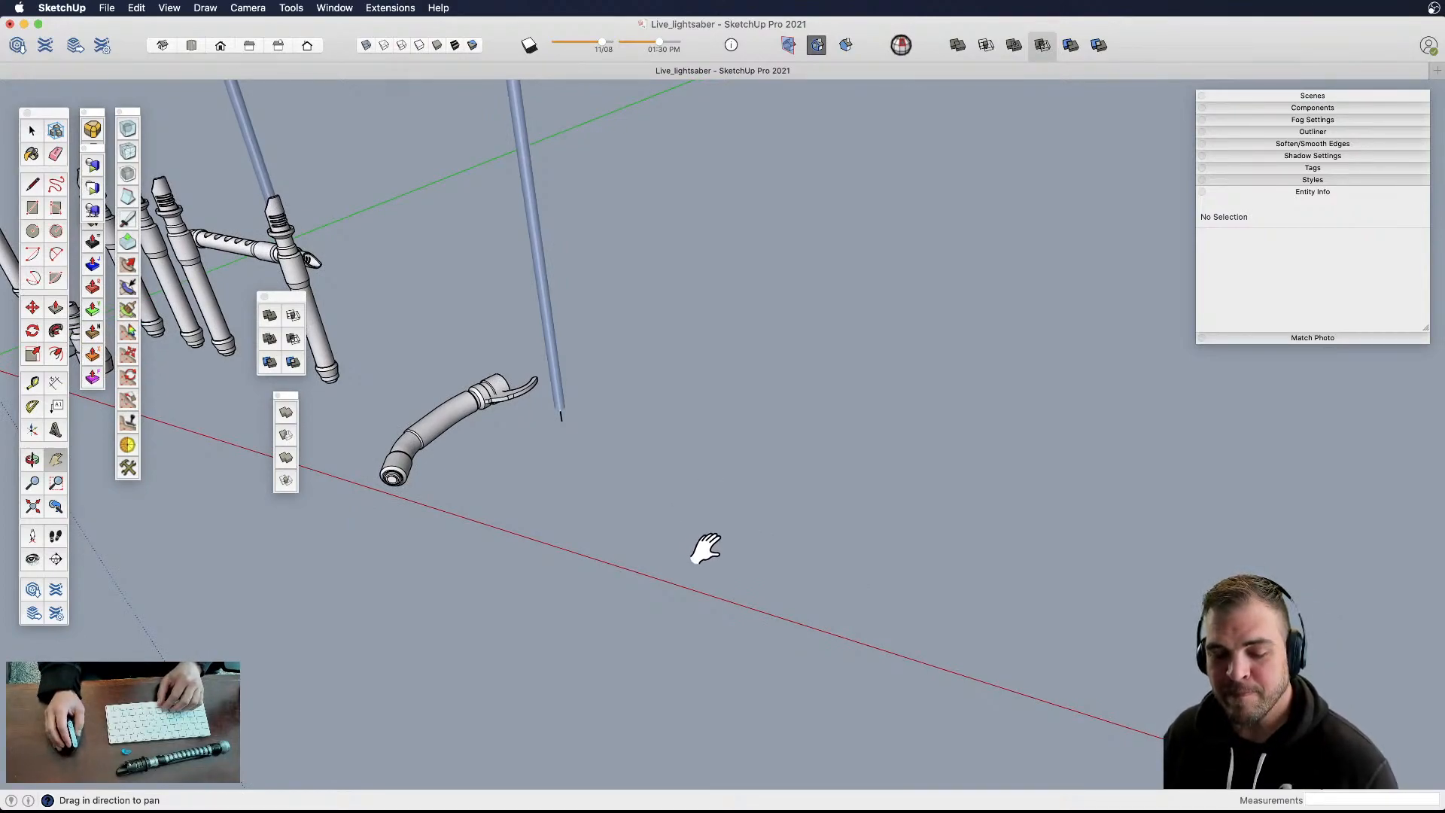
shift+middle_drag(687, 559, 789, 587)
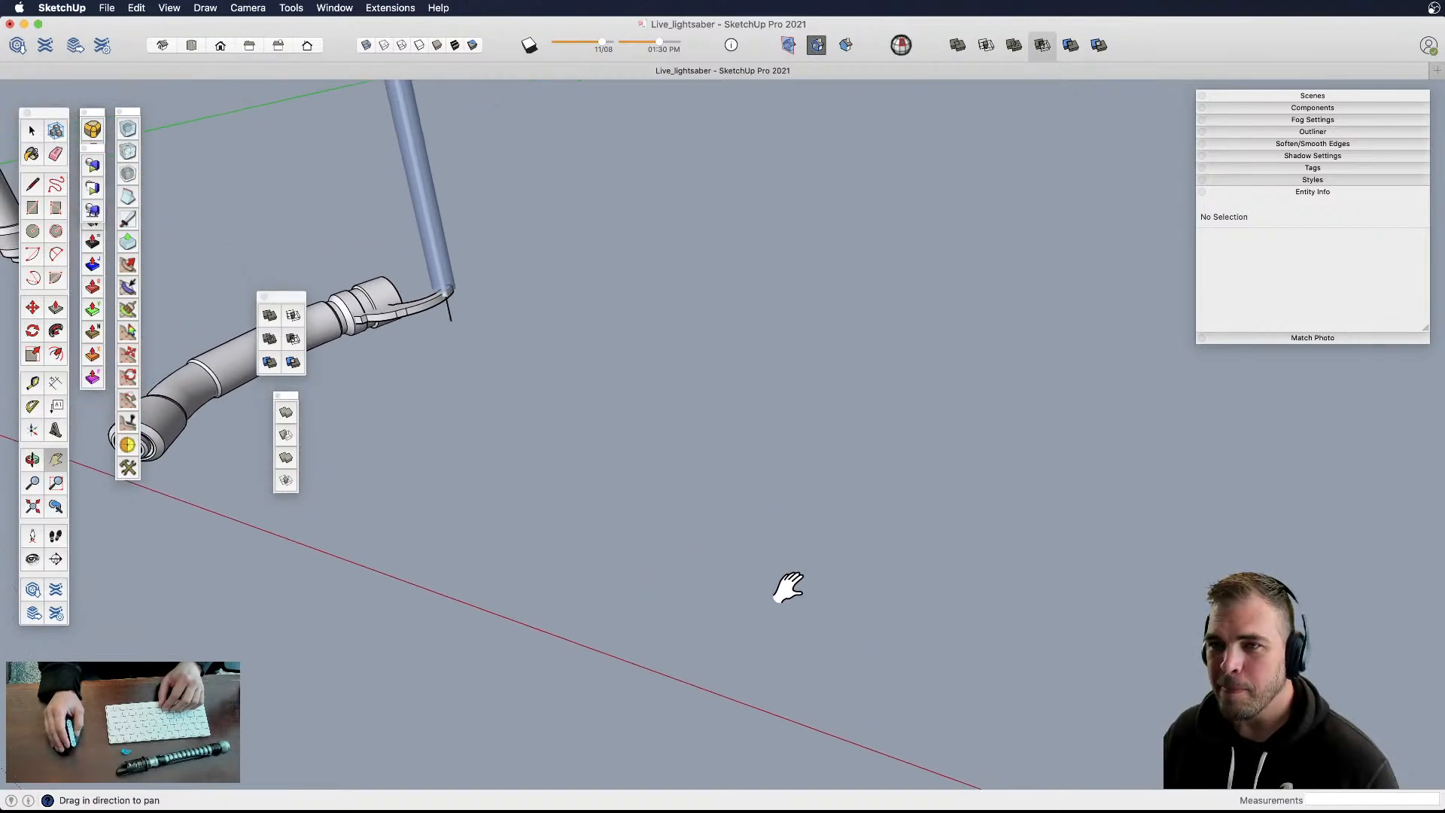
key(r)
click(731, 578)
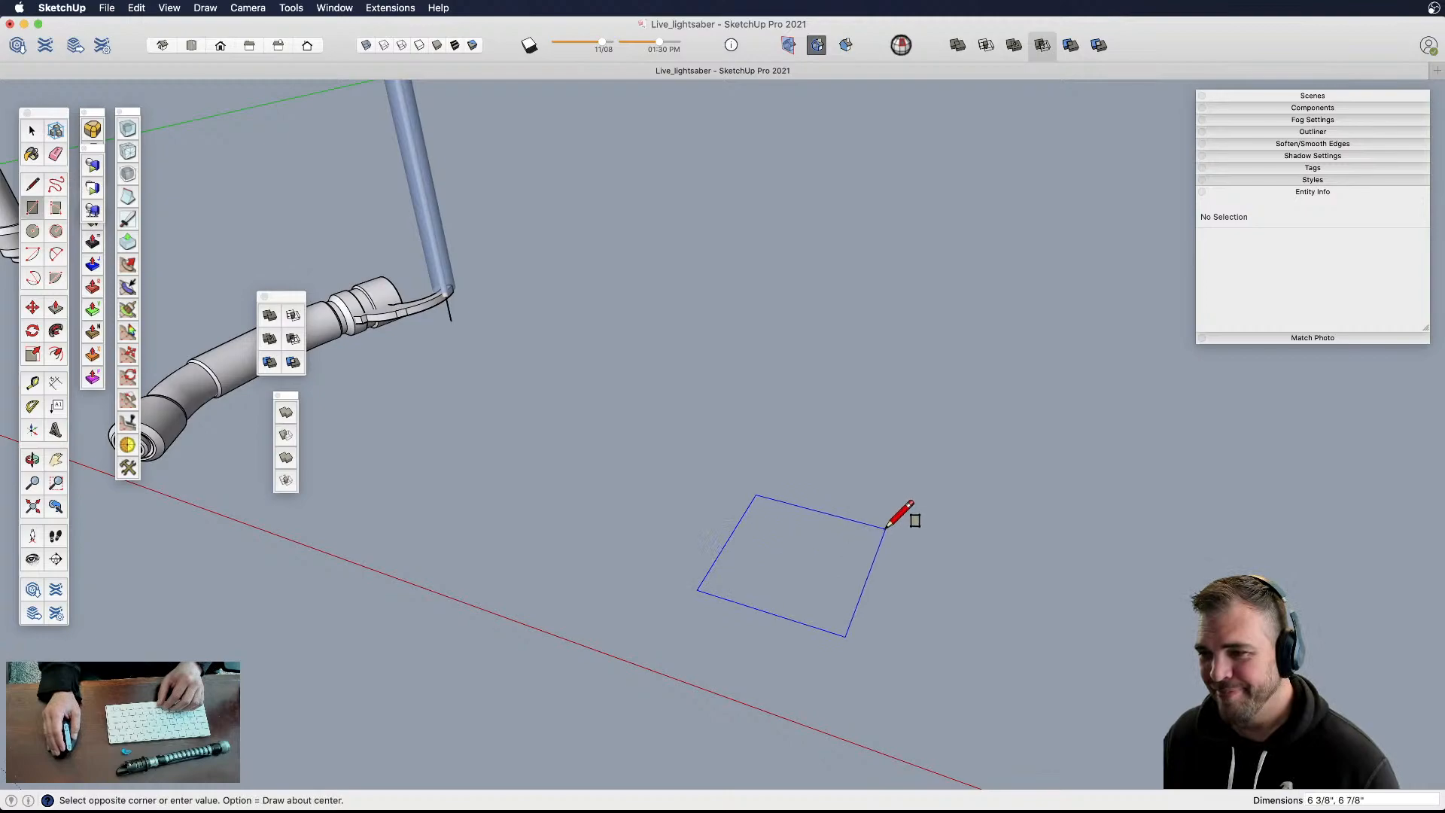
click(901, 518)
- Draw short irregular lines across all four corners of the rectangle to outline a many-sided polygon
mouse_move(866, 581)
middle_down()
mouse_move(719, 555)
mouse_move(681, 571)
mouse_move(700, 580)
mouse_move(732, 532)
middle_up()
scroll(681, 570, up, 5)
key(l)
click(750, 395)
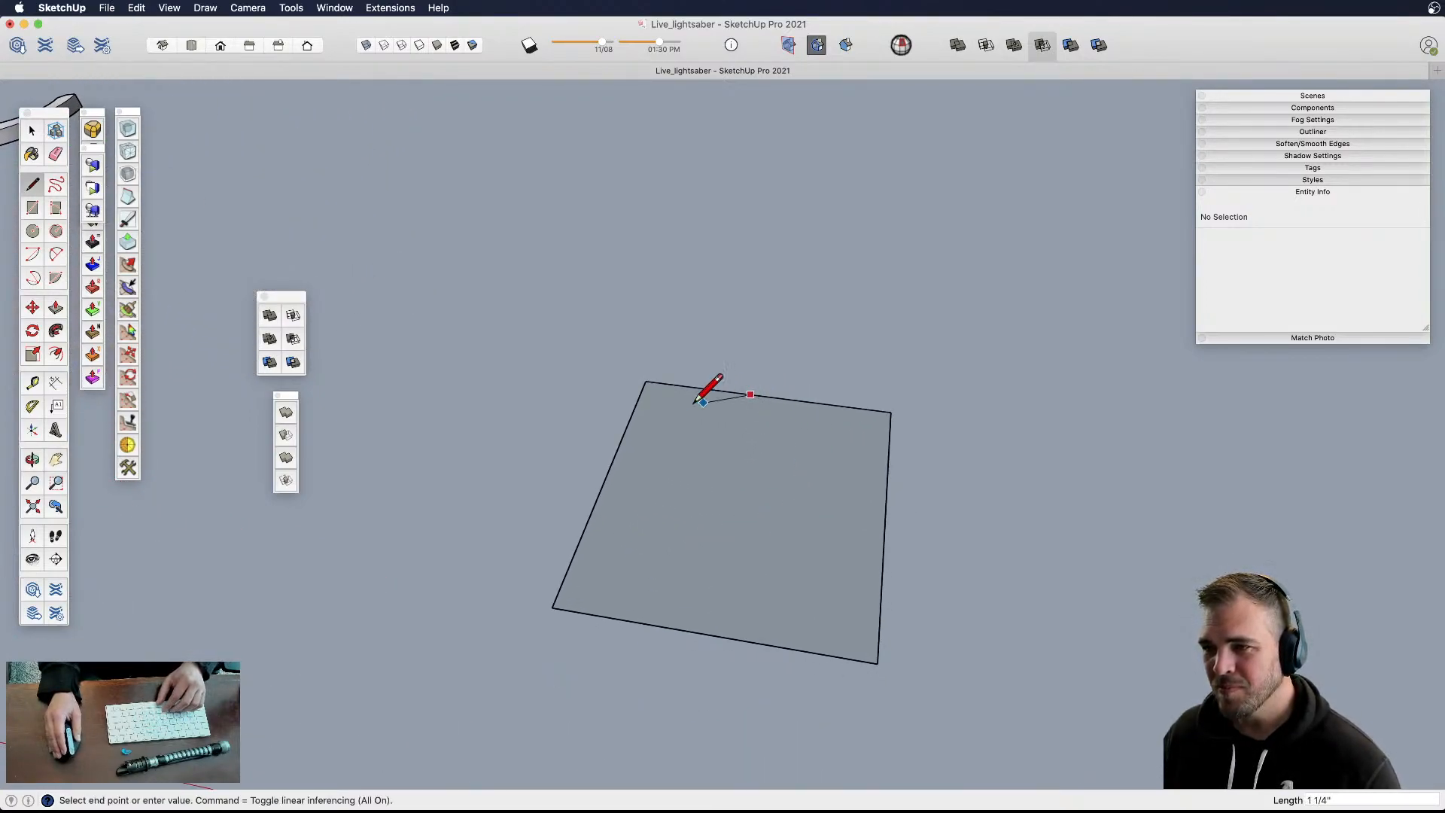
click(575, 554)
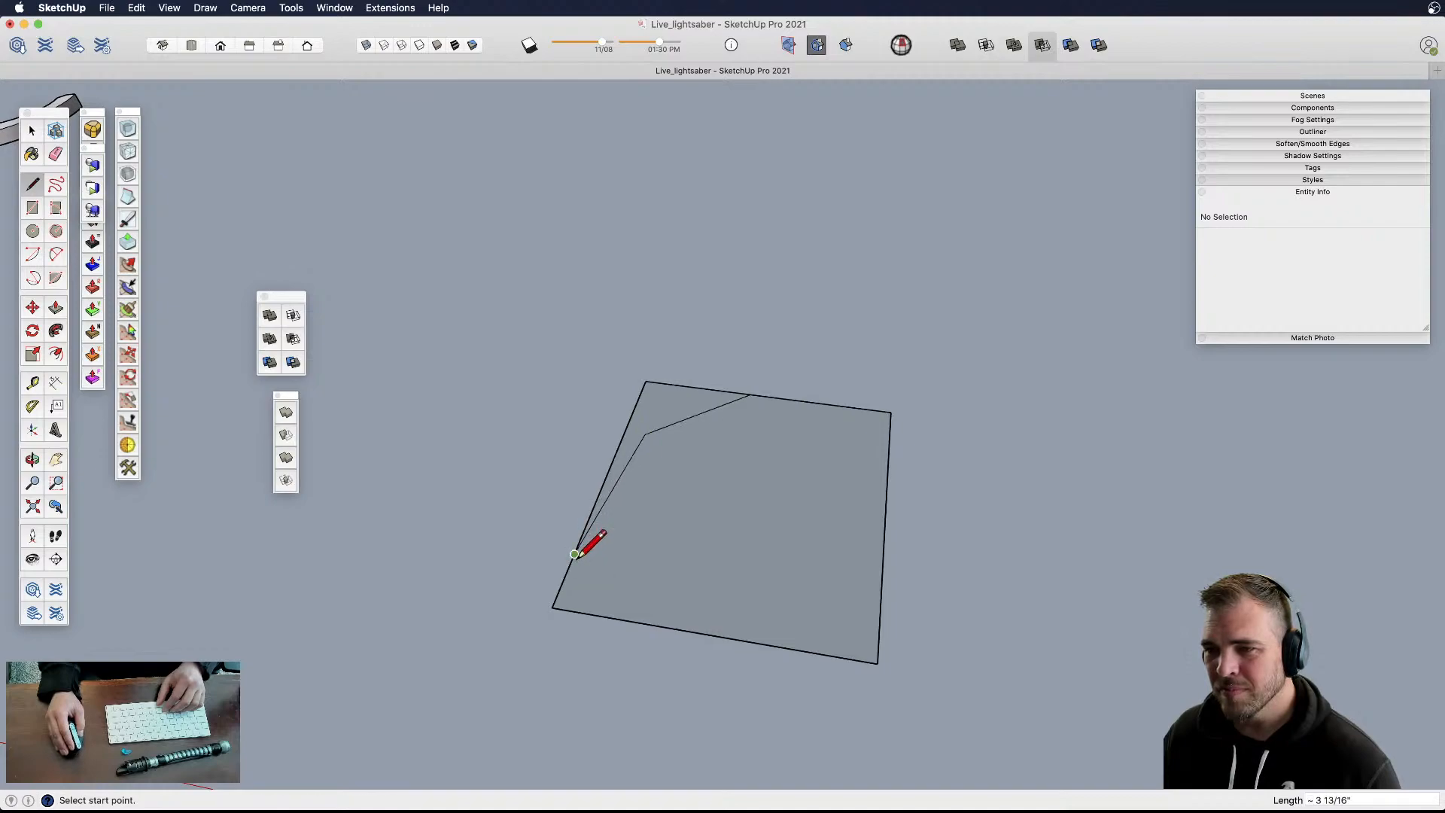
click(661, 625)
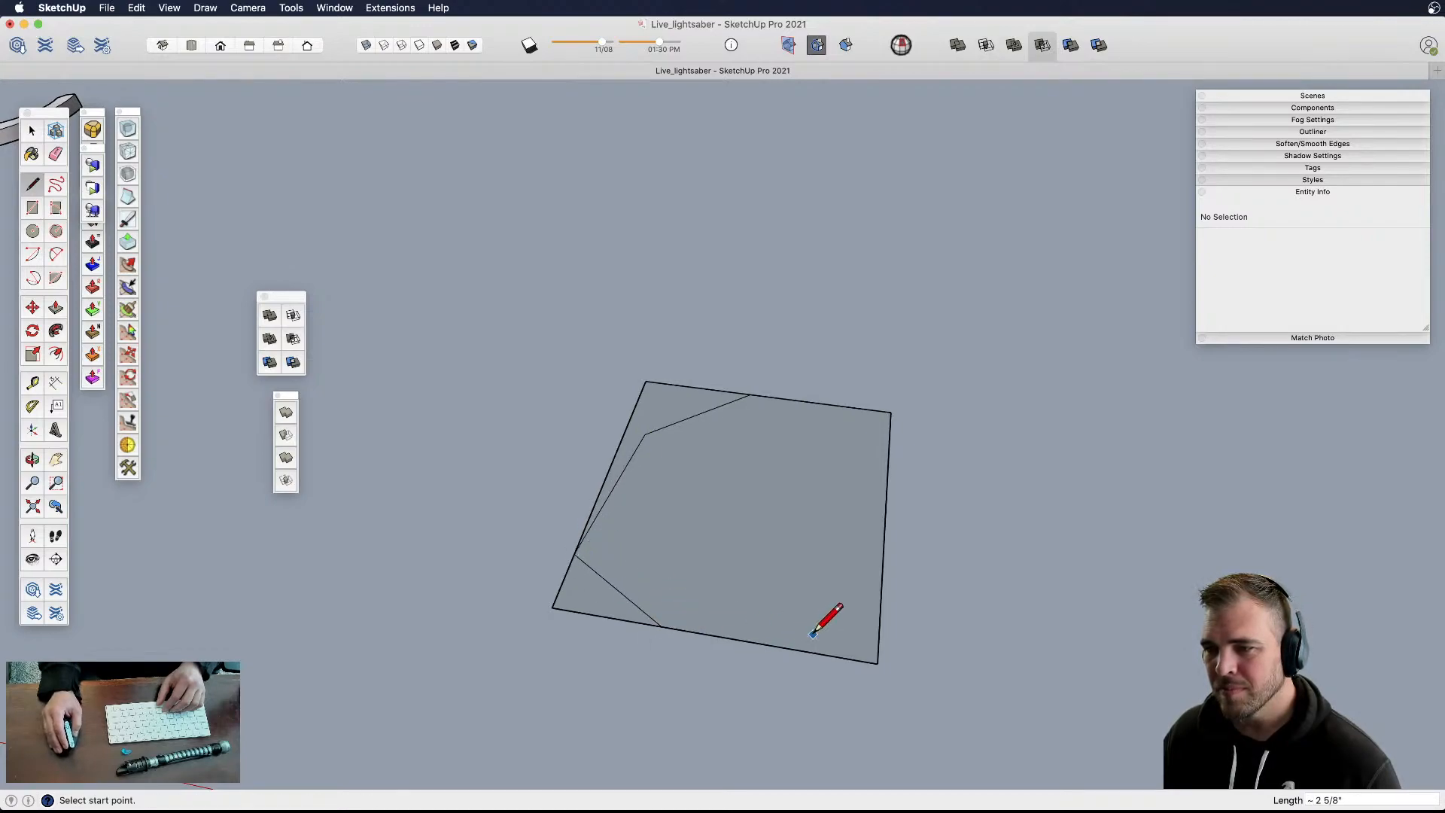
click(661, 625)
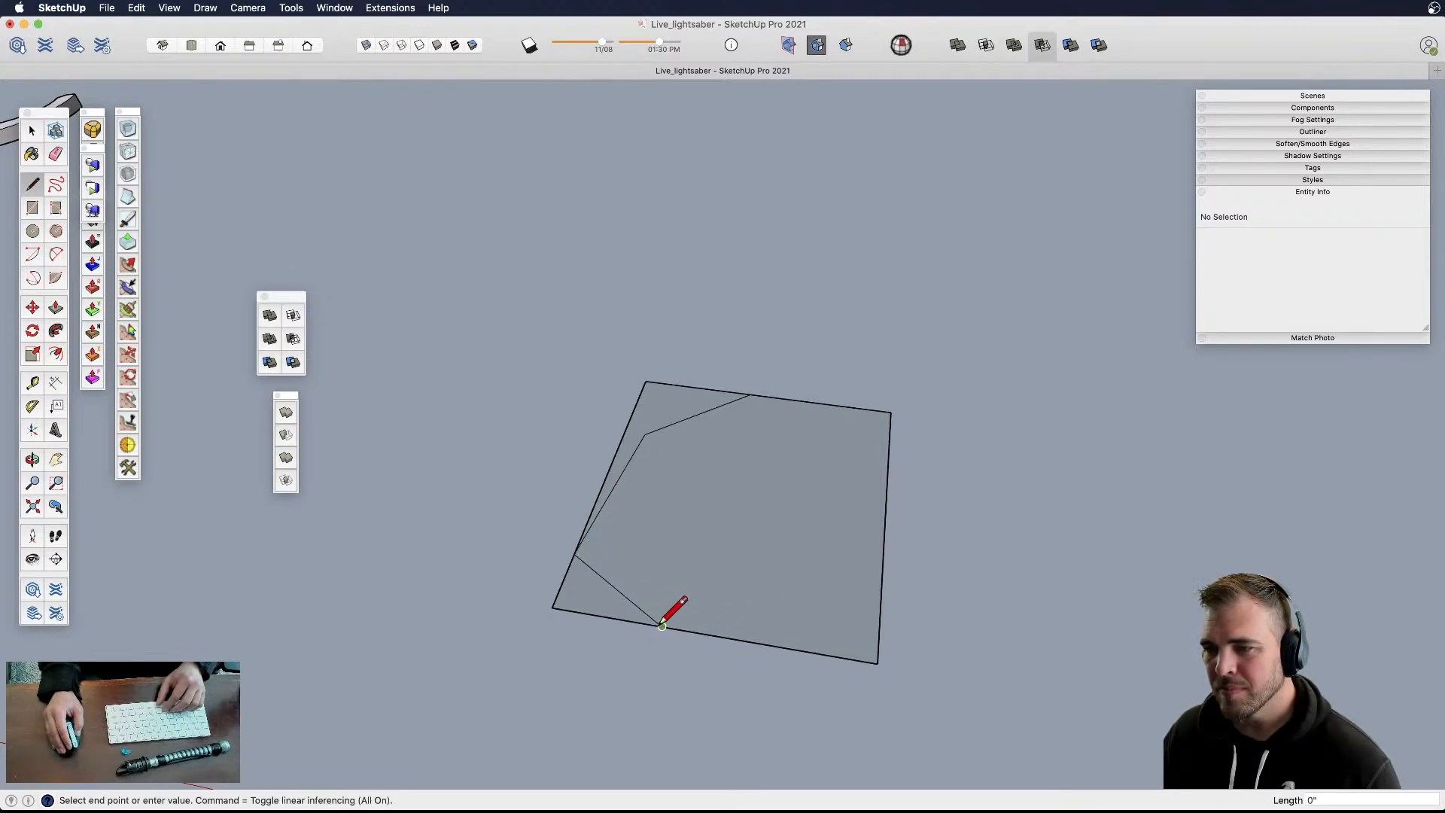
click(883, 554)
click(886, 498)
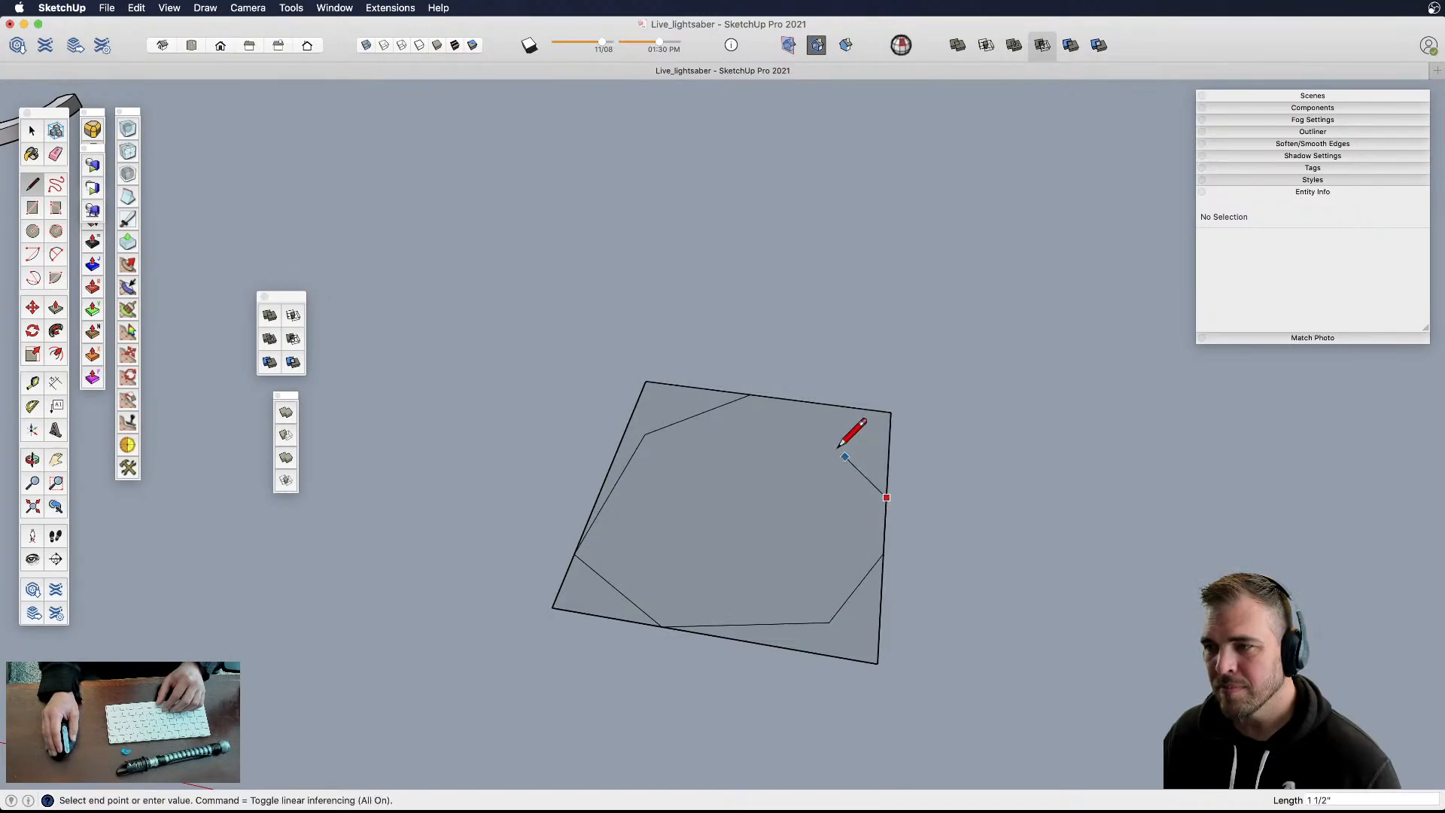
click(819, 402)
- Erase the leftover rectangle corners outside the polygon
key(e)
drag(898, 420, 877, 404)
mouse_move(683, 380)
mouse_down()
mouse_move(645, 377)
mouse_move(584, 580)
mouse_move(590, 603)
mouse_move(662, 624)
mouse_up()
drag(848, 663, 910, 623)
scroll(654, 655, down, 5)
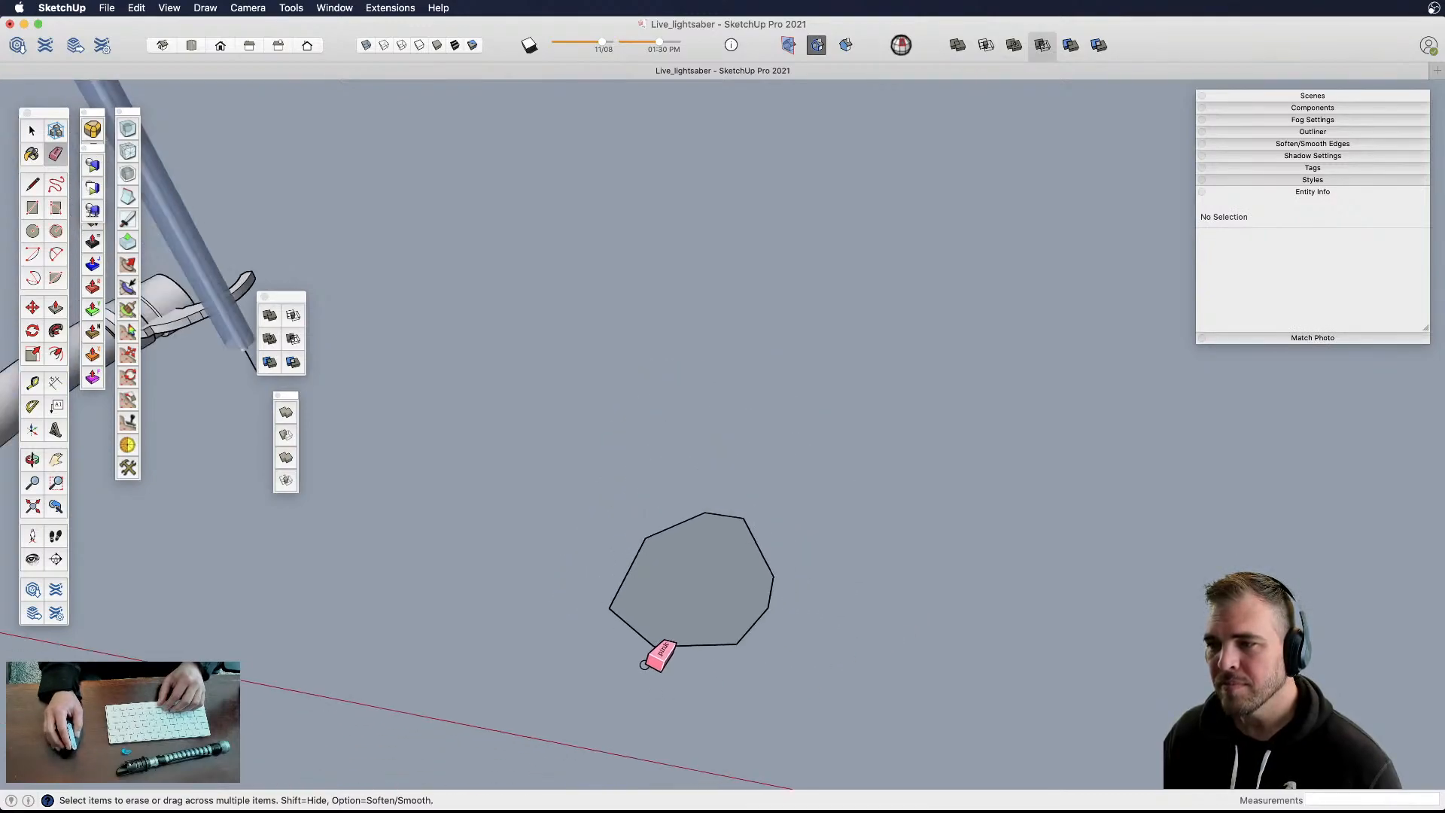
- Extrude the irregular polygon upward into a tall faceted prism and group all of its geometry
key(p)
drag(703, 632, 668, 442)
middle_drag(667, 442, 738, 257)
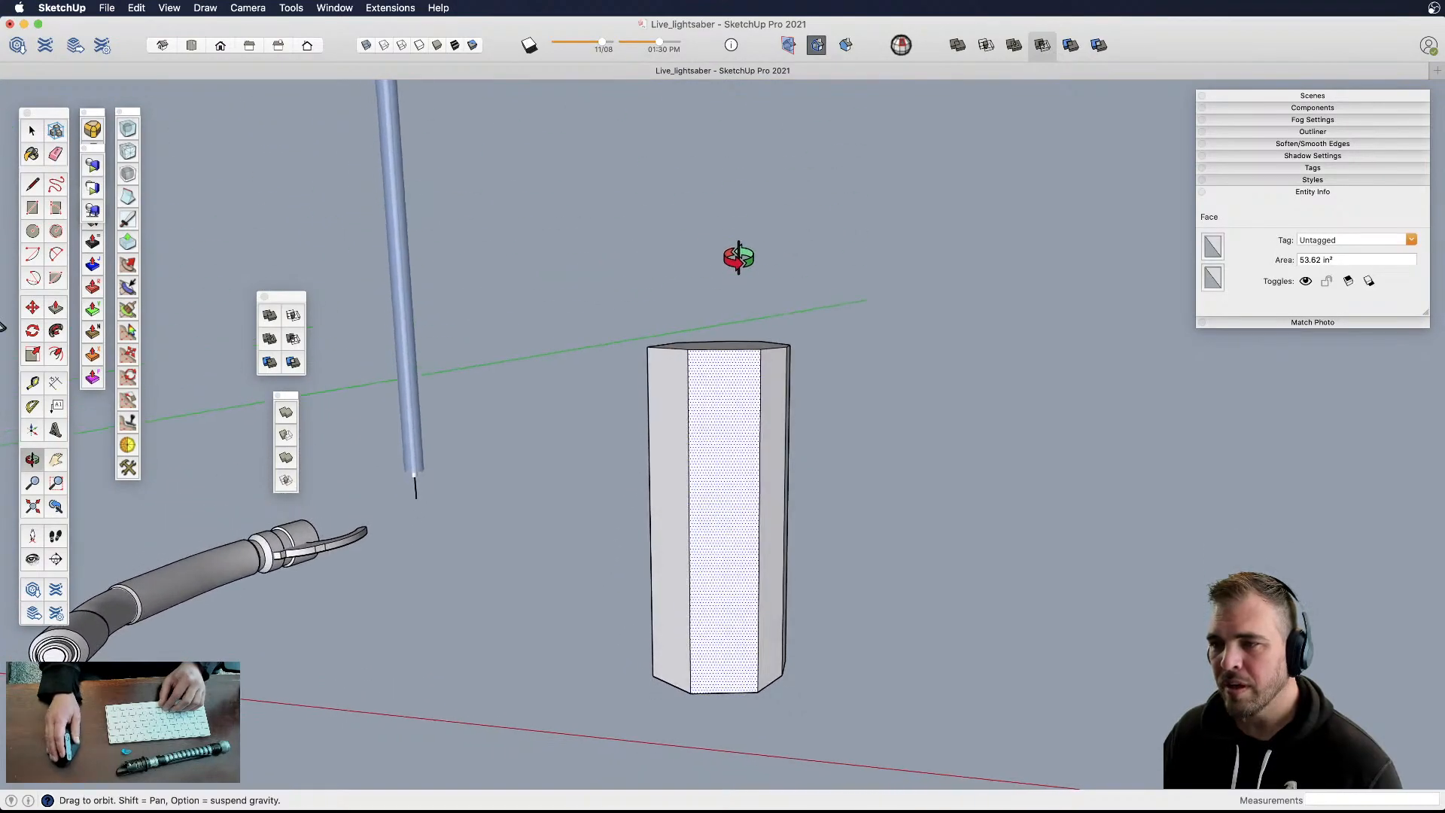
key(space)
triple_click(741, 414)
middle_drag(742, 414, 687, 670)
key(g)
- Move the grouped prism along the red axis, farther from the curved hilt
key(m)
click(815, 622)
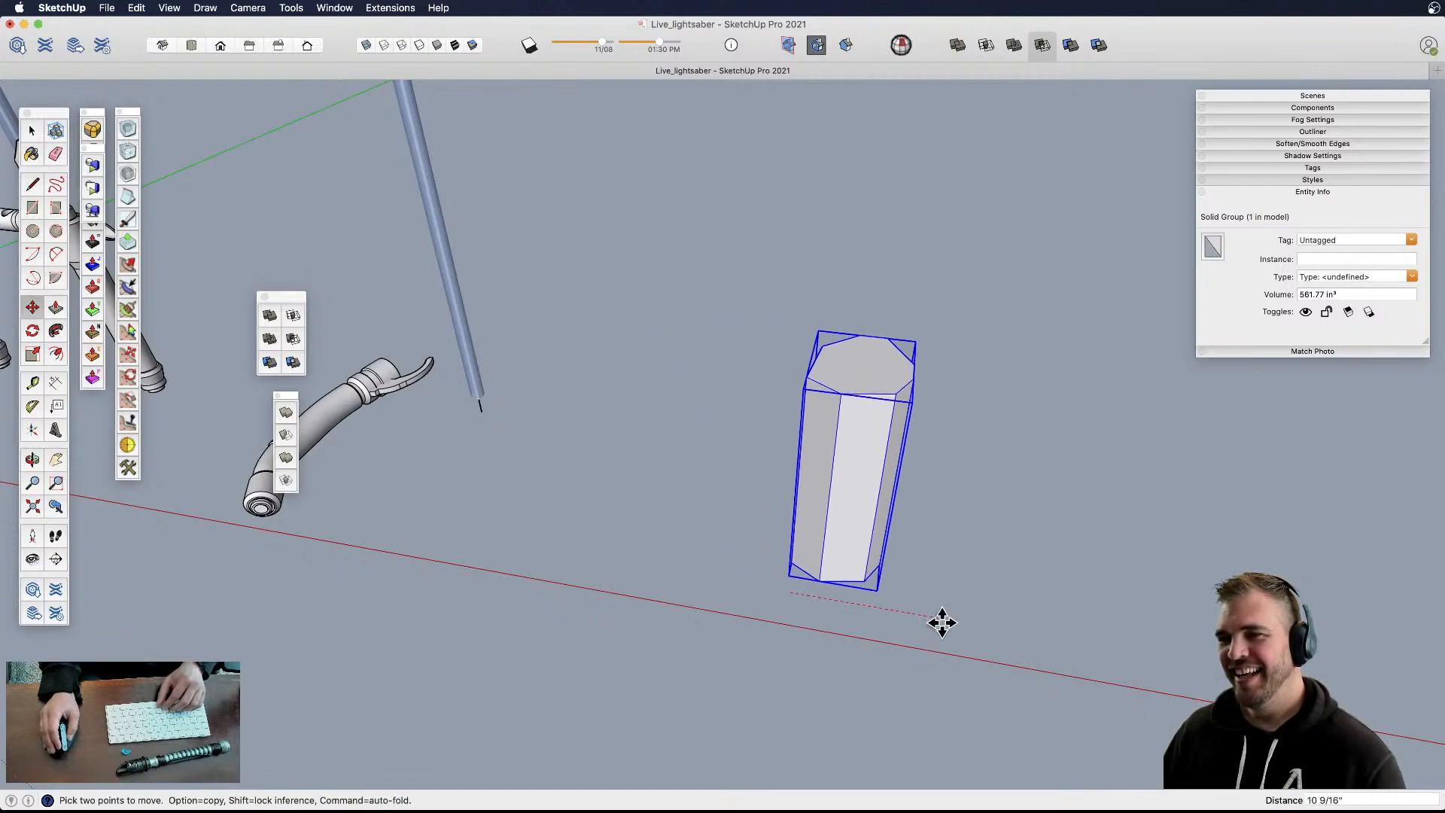
click(897, 612)
- Draw a square about 9" on each side beside the prism and extrude it upward into a tall box
middle_drag(896, 612, 648, 636)
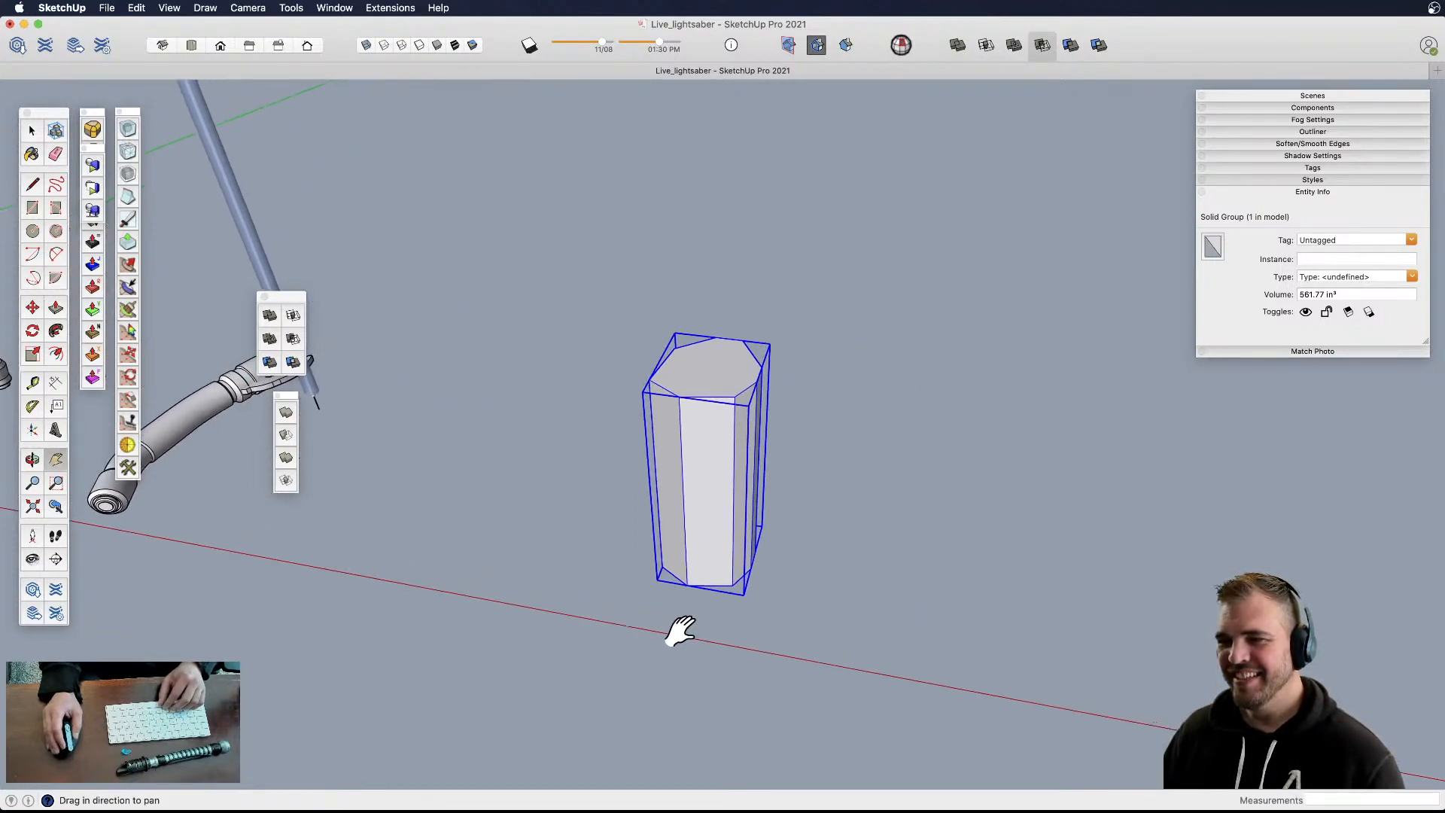
key(r)
click(875, 636)
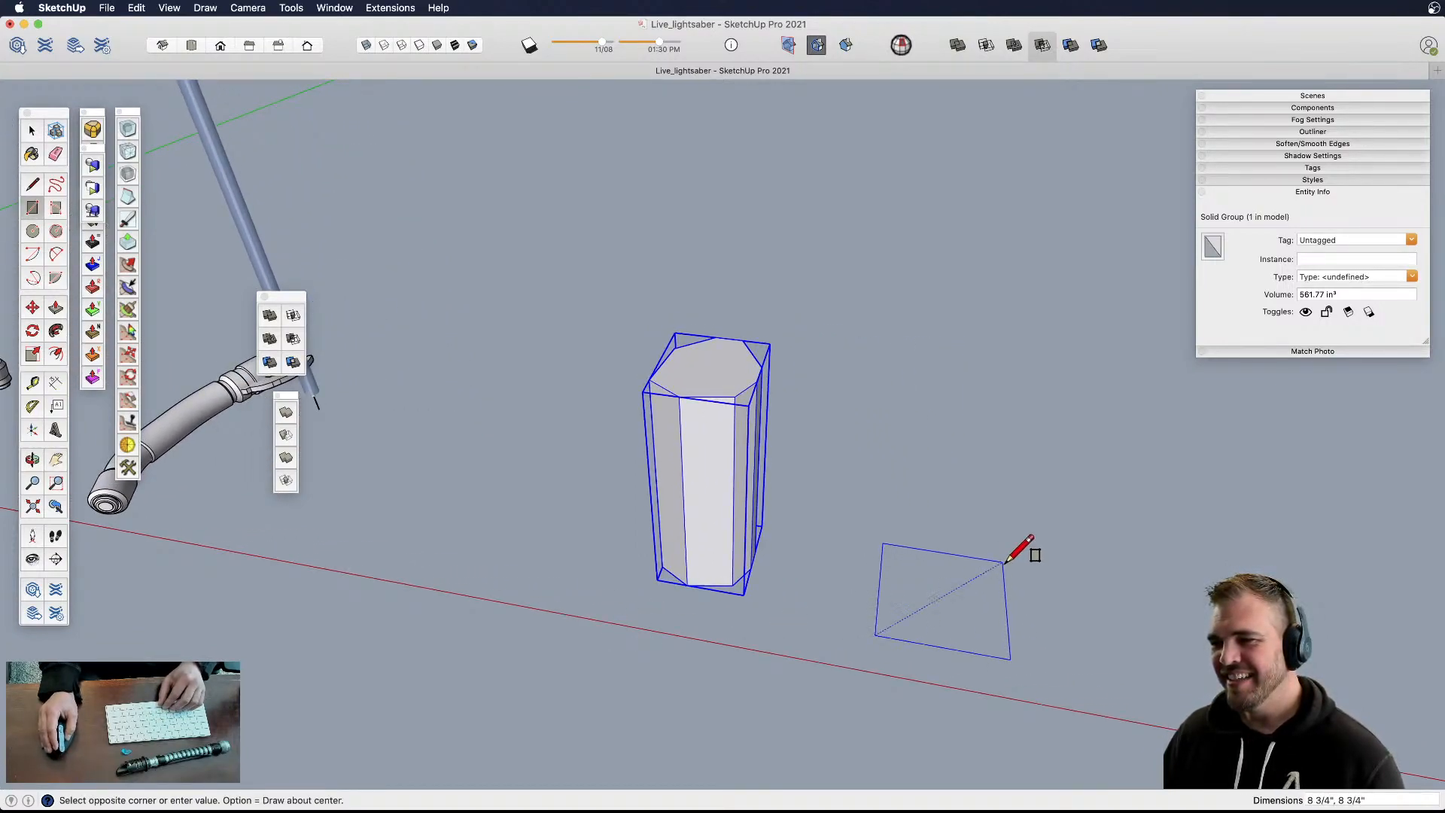
click(1012, 561)
key(p)
middle_drag(958, 617, 712, 606)
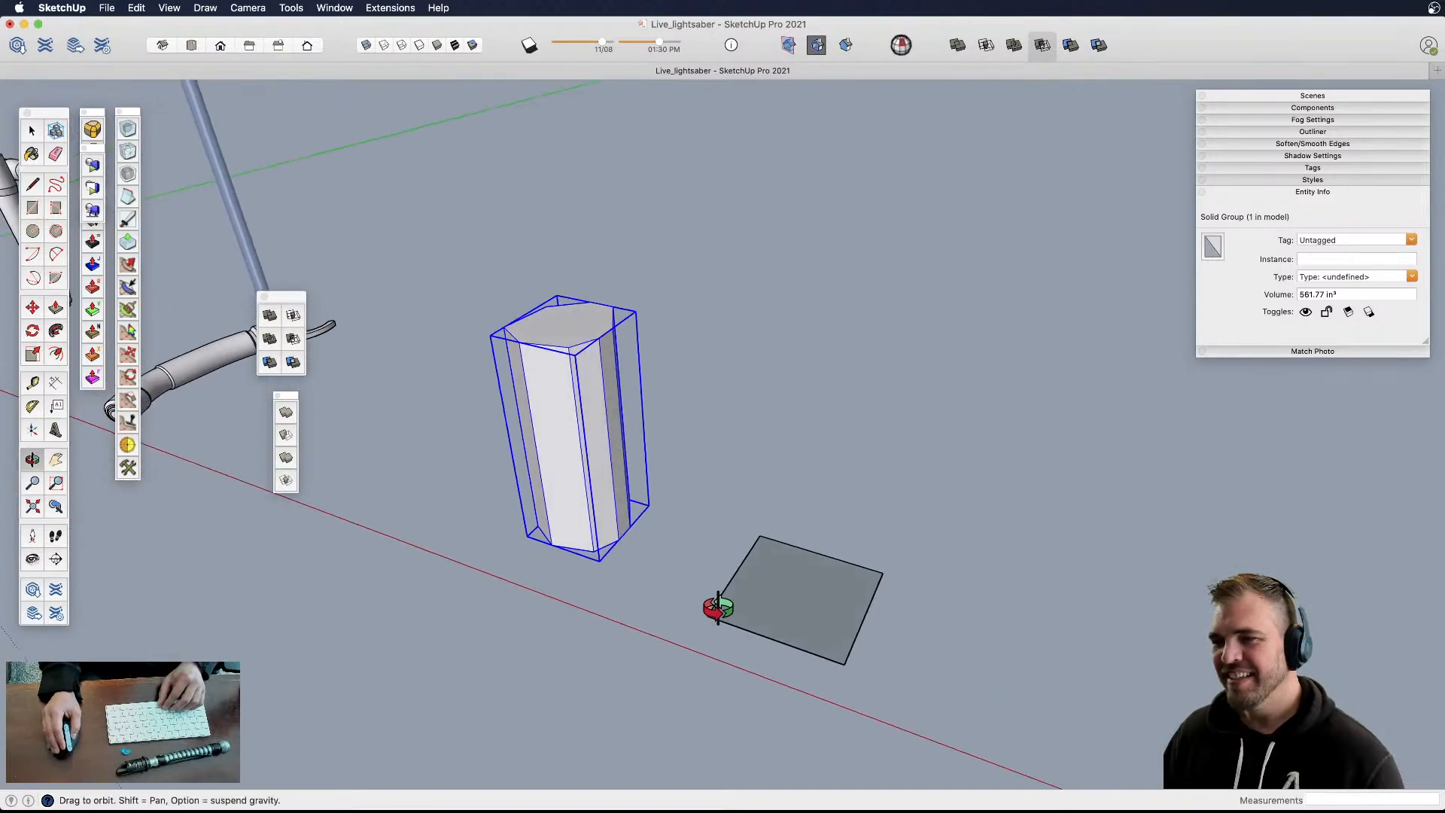
click(806, 622)
click(820, 382)
key(space)
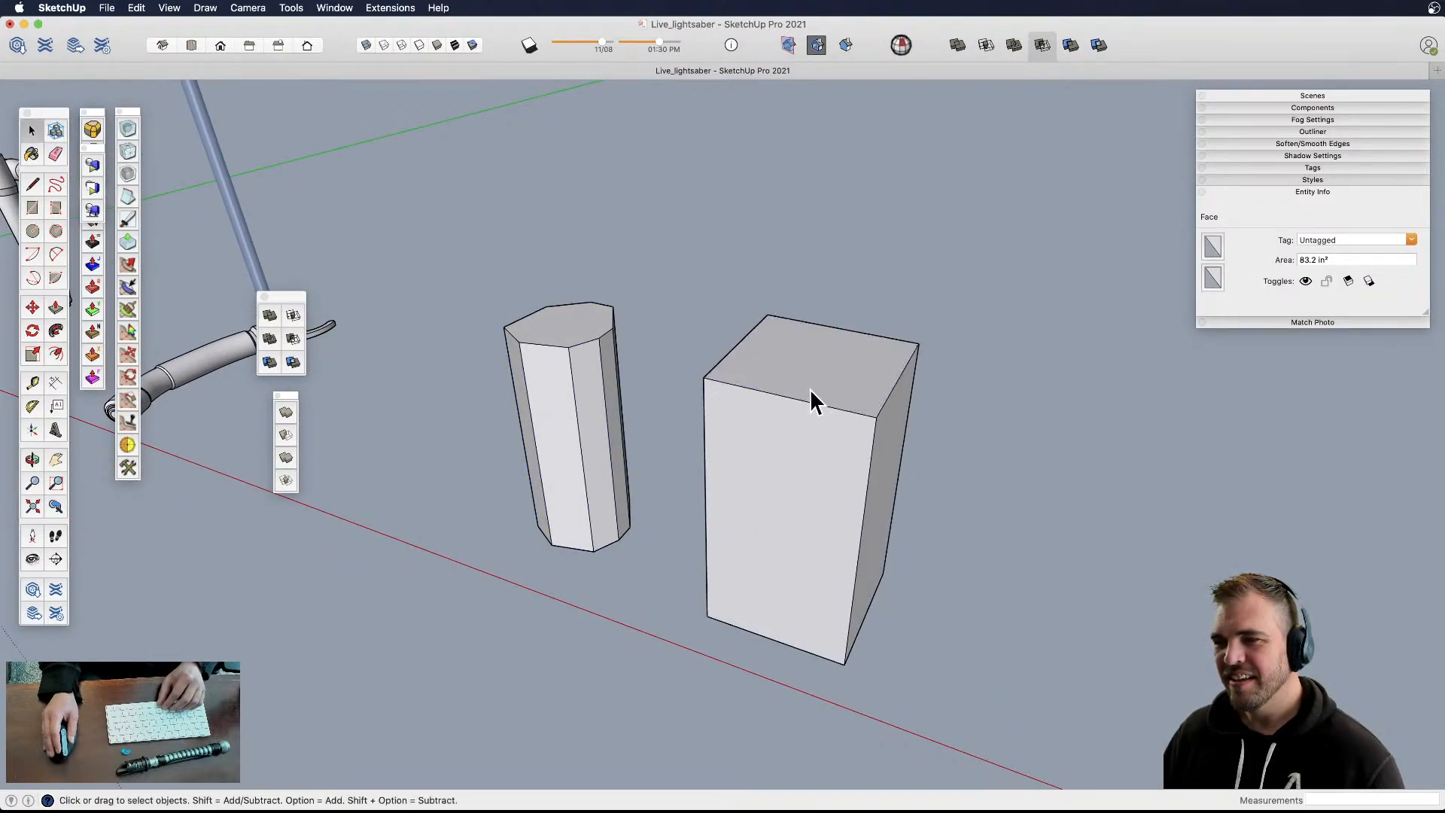
- Group the tall box, move it along the red axis away from the prism, and deselect it
triple_click(813, 392)
key(g)
middle_drag(813, 467, 826, 527)
key(m)
click(793, 591)
click(860, 608)
key(space)
click(747, 616)
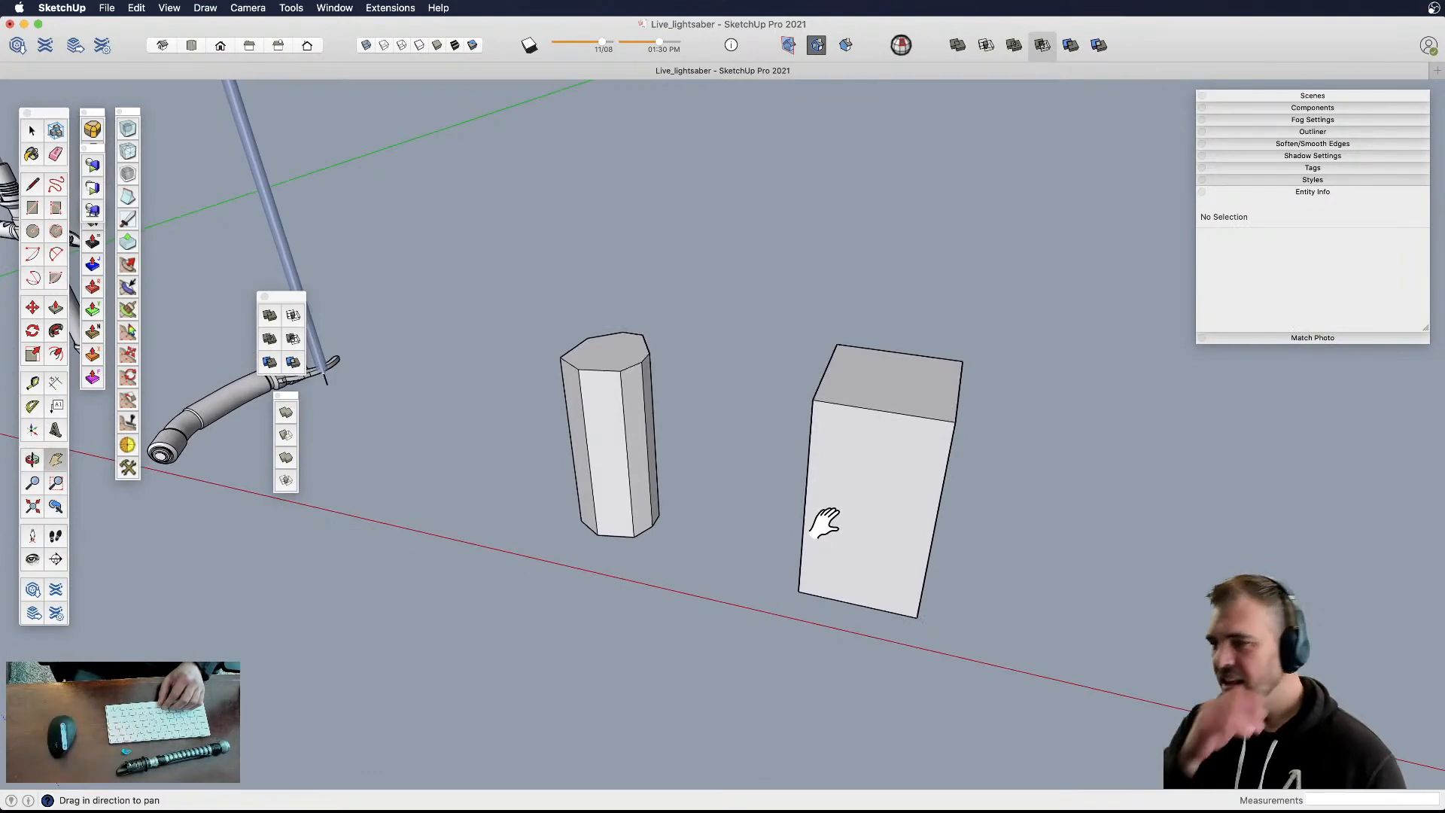
- Open the tall box group for editing
middle_drag(803, 517, 717, 477)
scroll(799, 552, up, 5)
shift+middle_drag(799, 553, 747, 452)
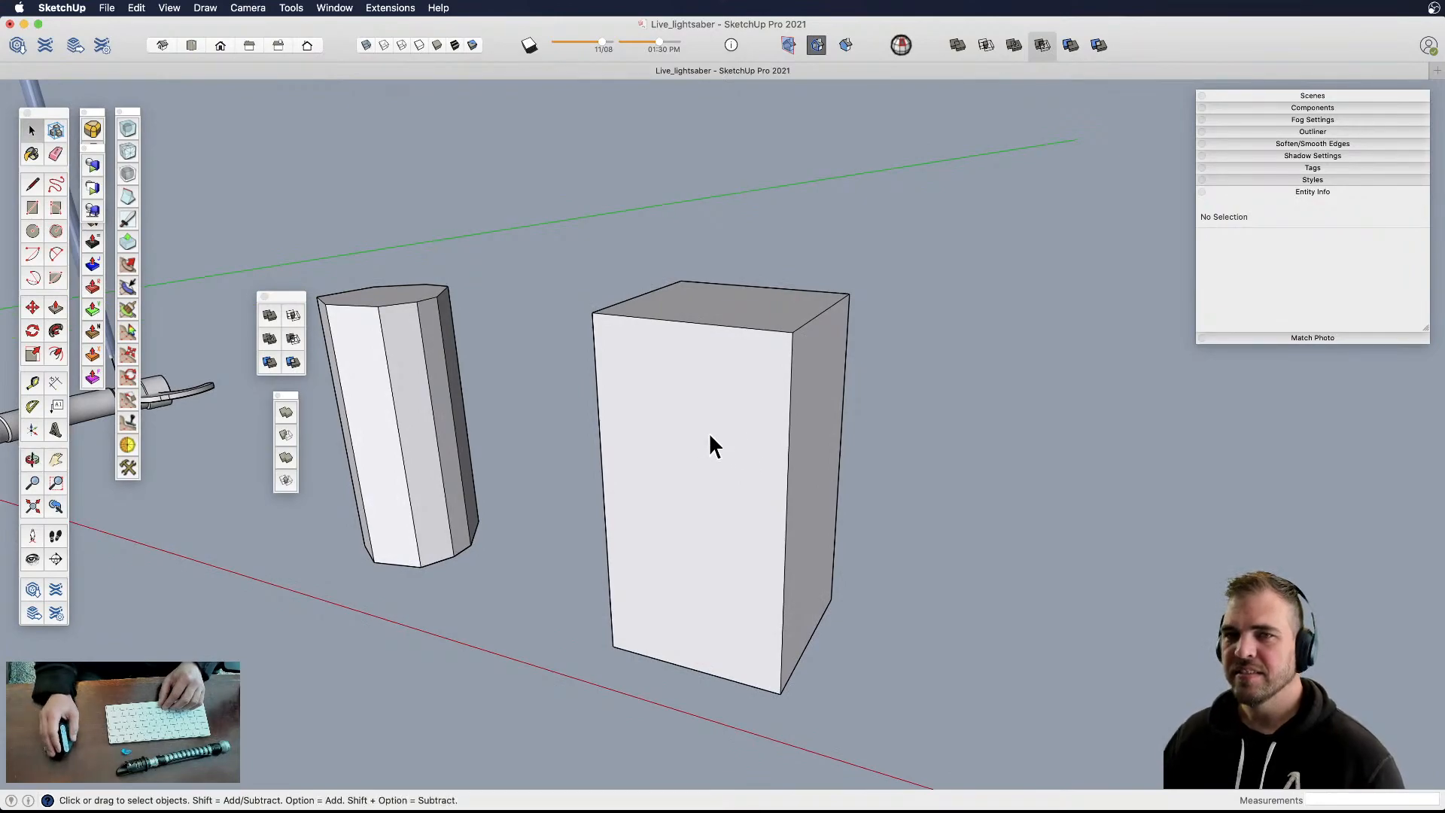
click(727, 410)
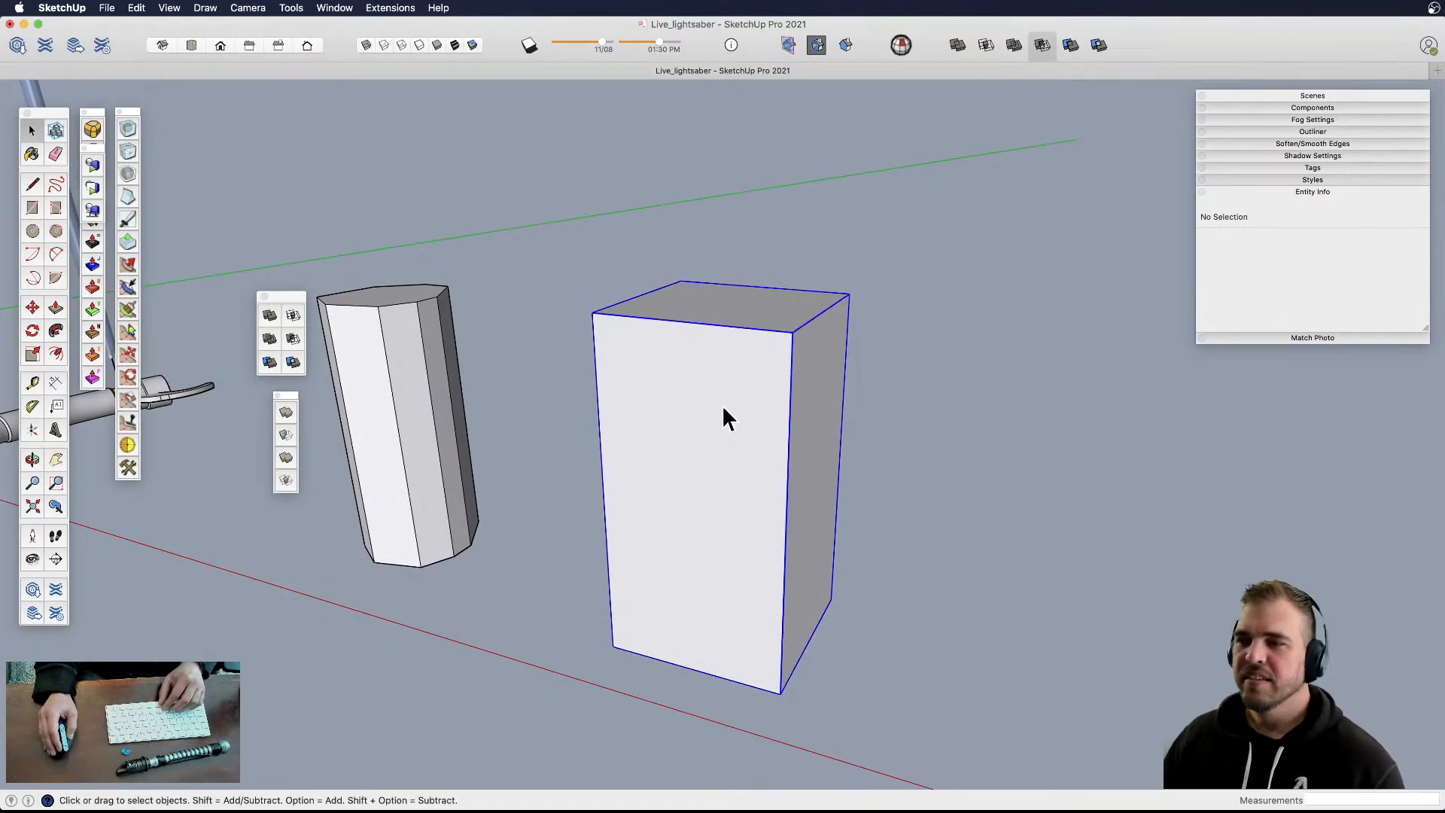
double_click(712, 356)
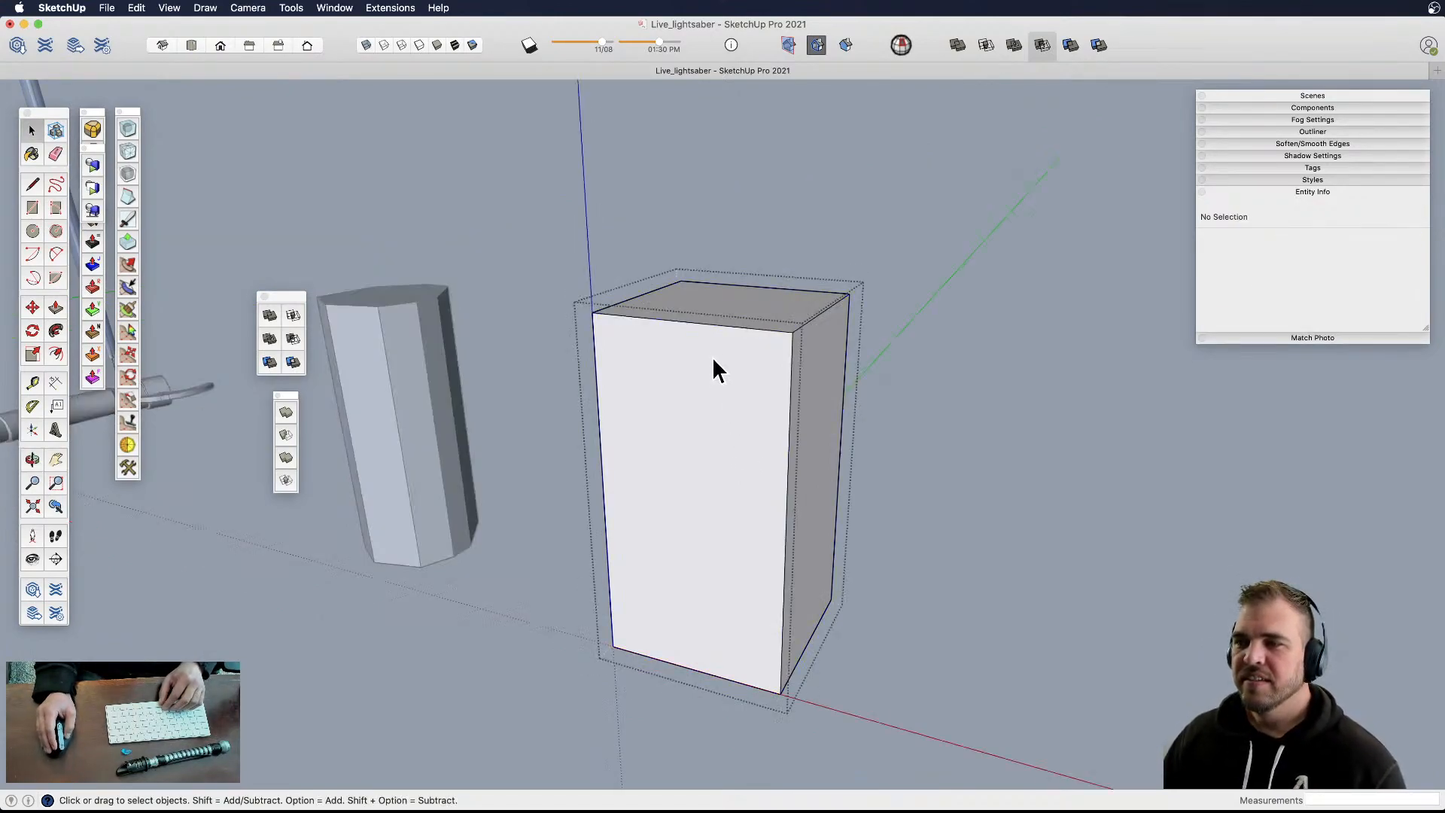
- Cut diagonally through the box from its back top edge to its right back vertical edge and erase the severed corner
click(132, 220)
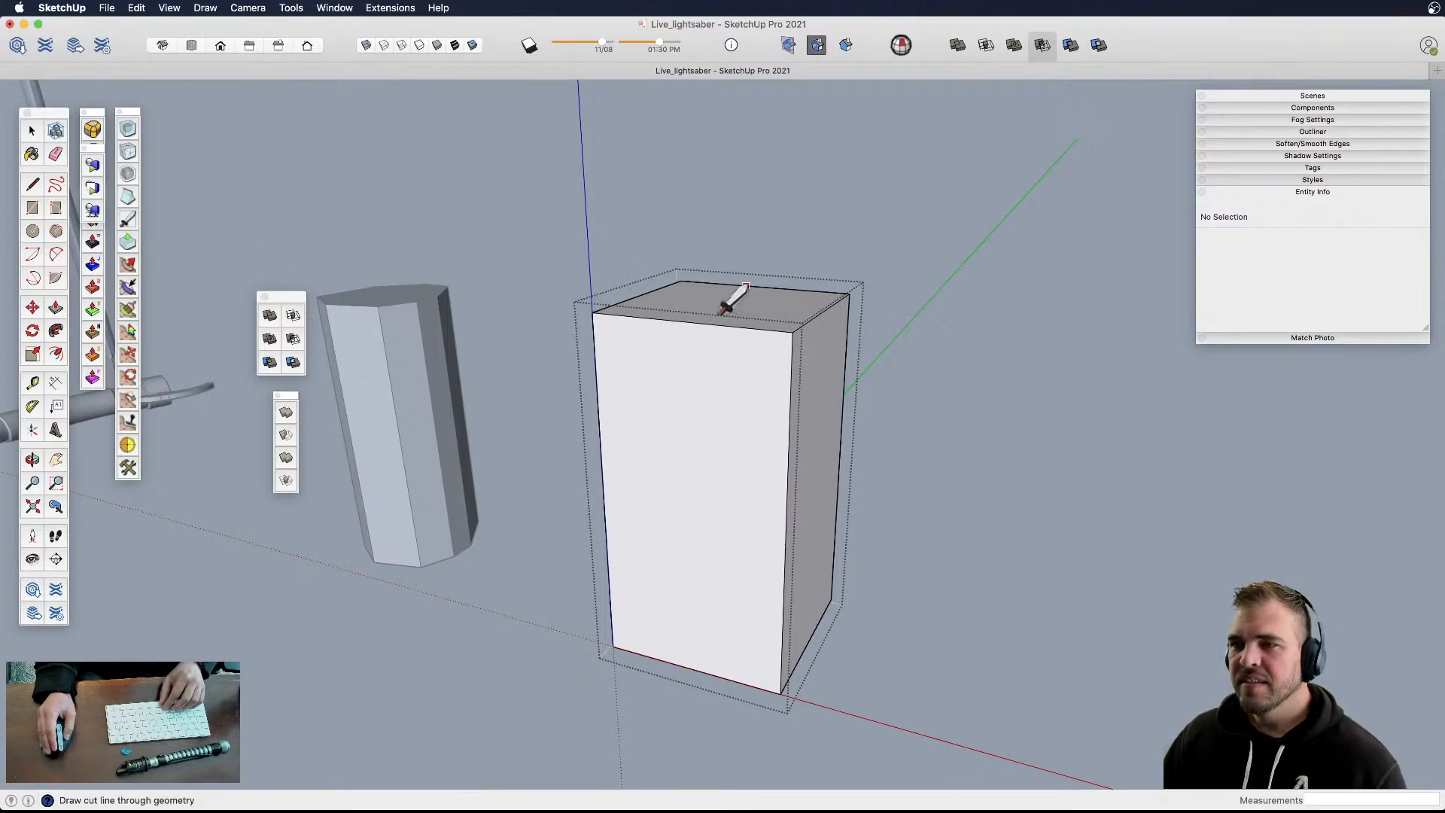
click(745, 286)
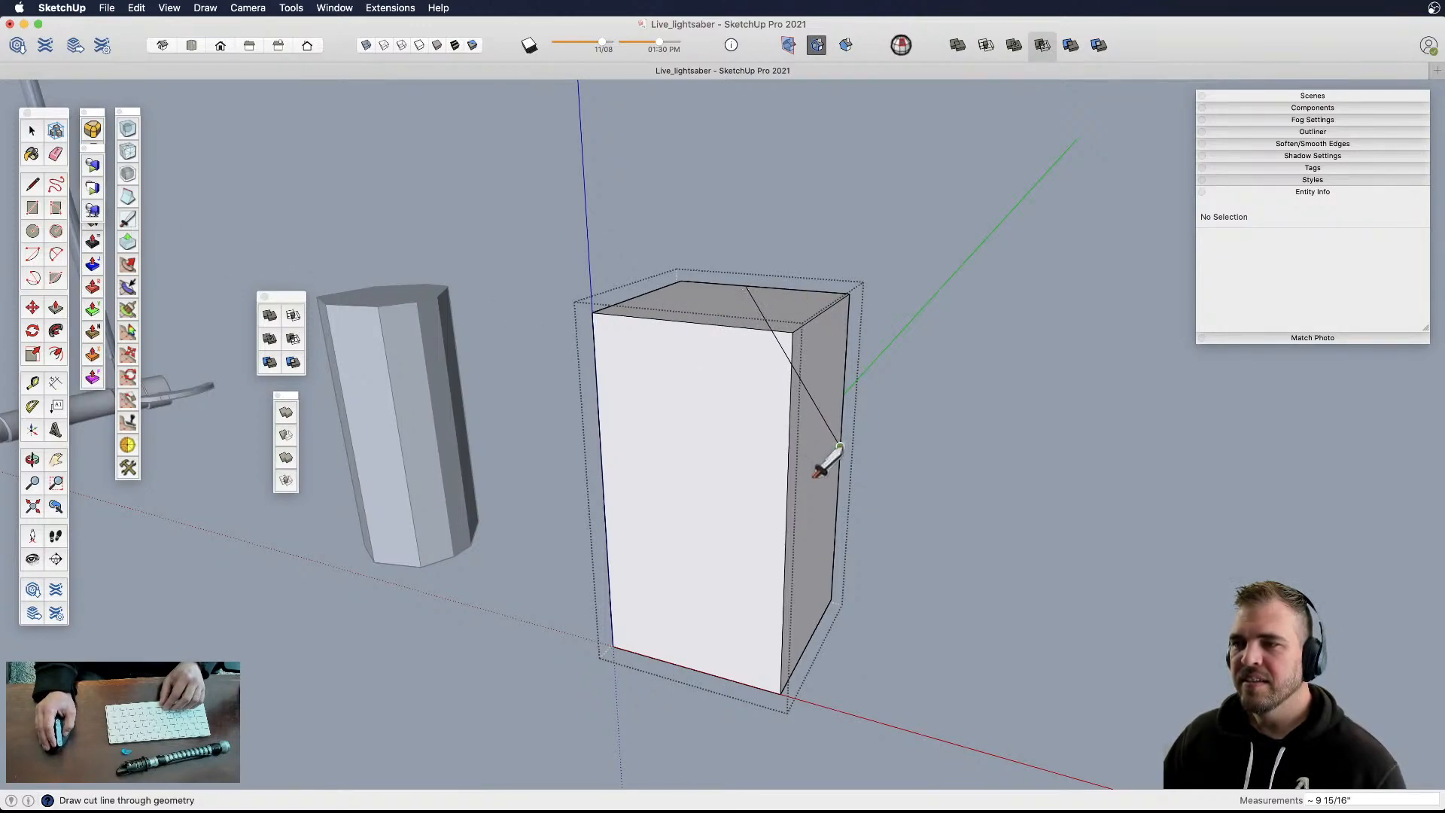
click(839, 446)
key(e)
mouse_move(787, 328)
mouse_down()
mouse_move(831, 327)
mouse_move(857, 385)
mouse_up()
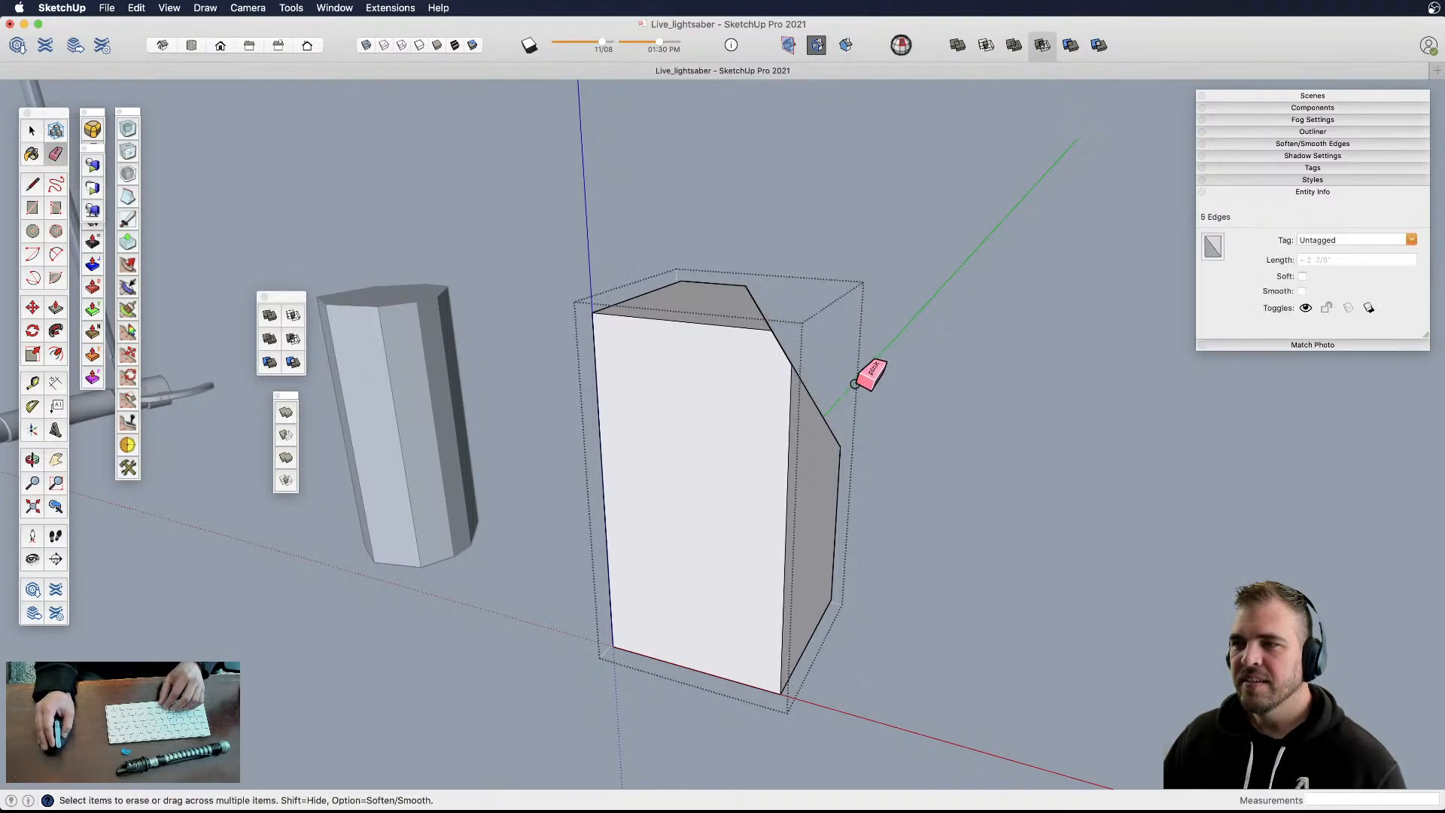
- Cut diagonally through the box from its back top edge to its left front vertical edge and erase the severed corner
click(125, 219)
click(713, 283)
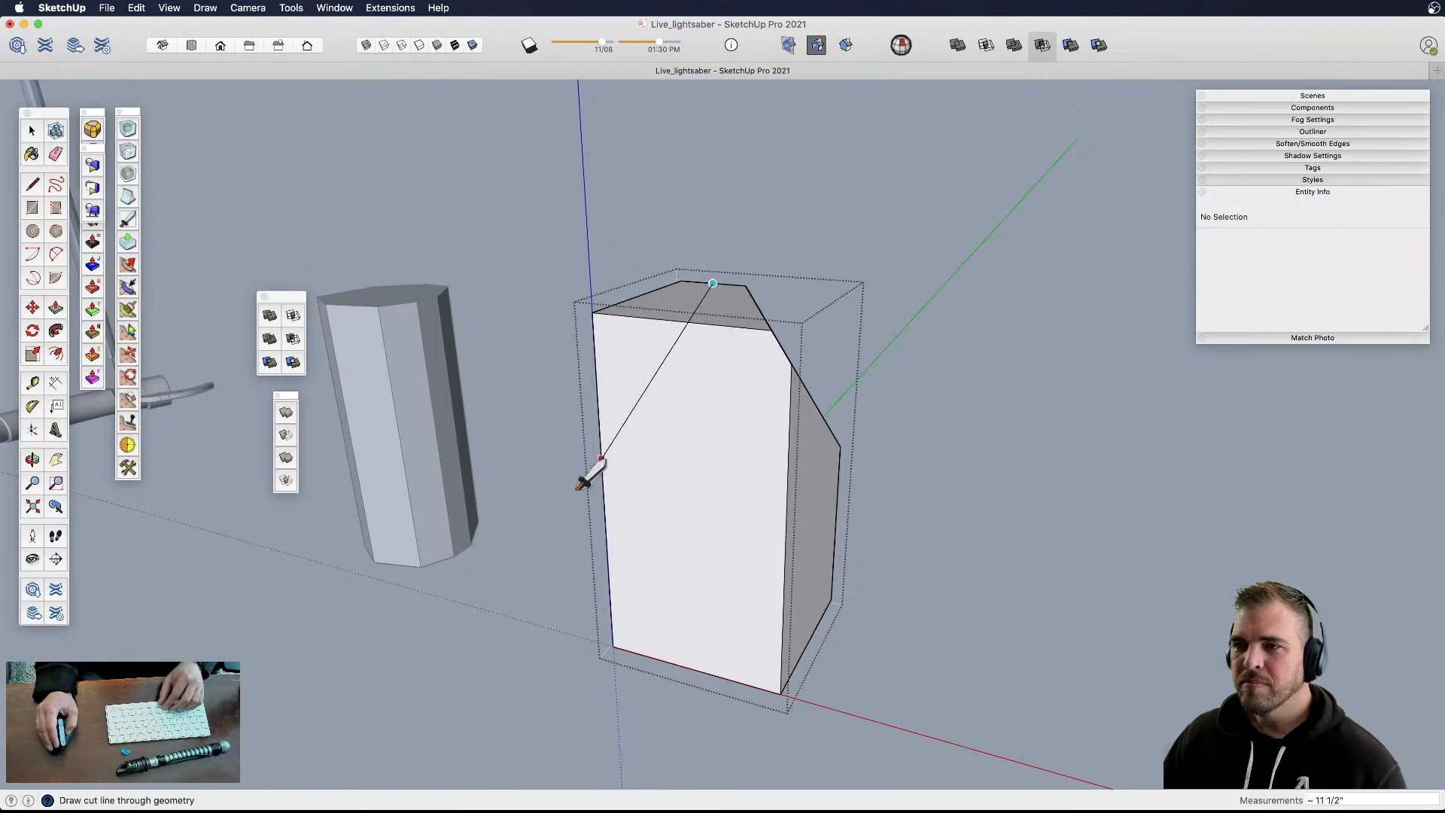
click(600, 452)
key(e)
mouse_move(594, 316)
mouse_down()
mouse_move(681, 287)
mouse_move(658, 313)
mouse_move(671, 313)
mouse_up()
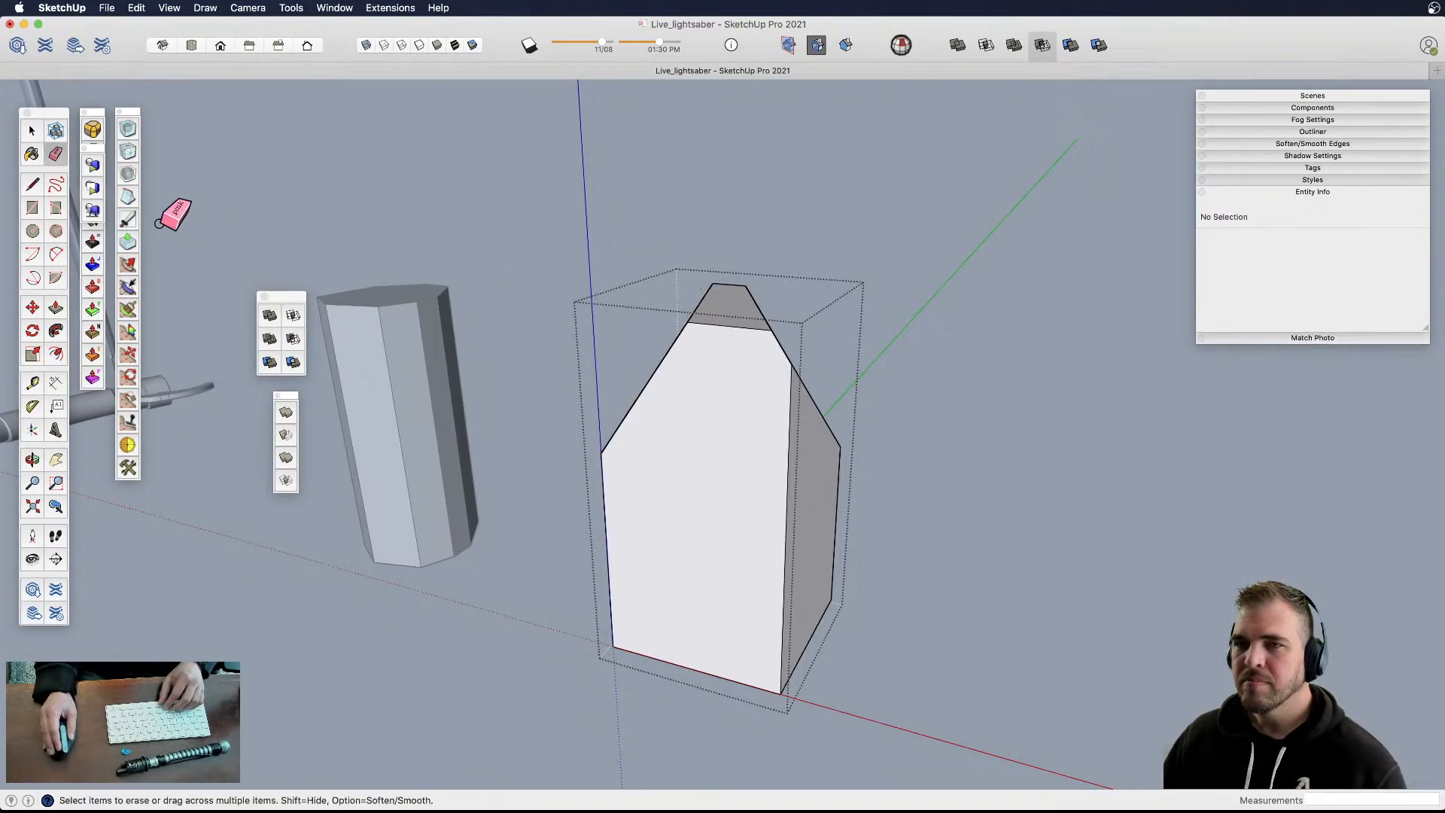
- Cut diagonally across the box's bottom front left corner and draw the missing edge that closes its open upper facet
click(125, 219)
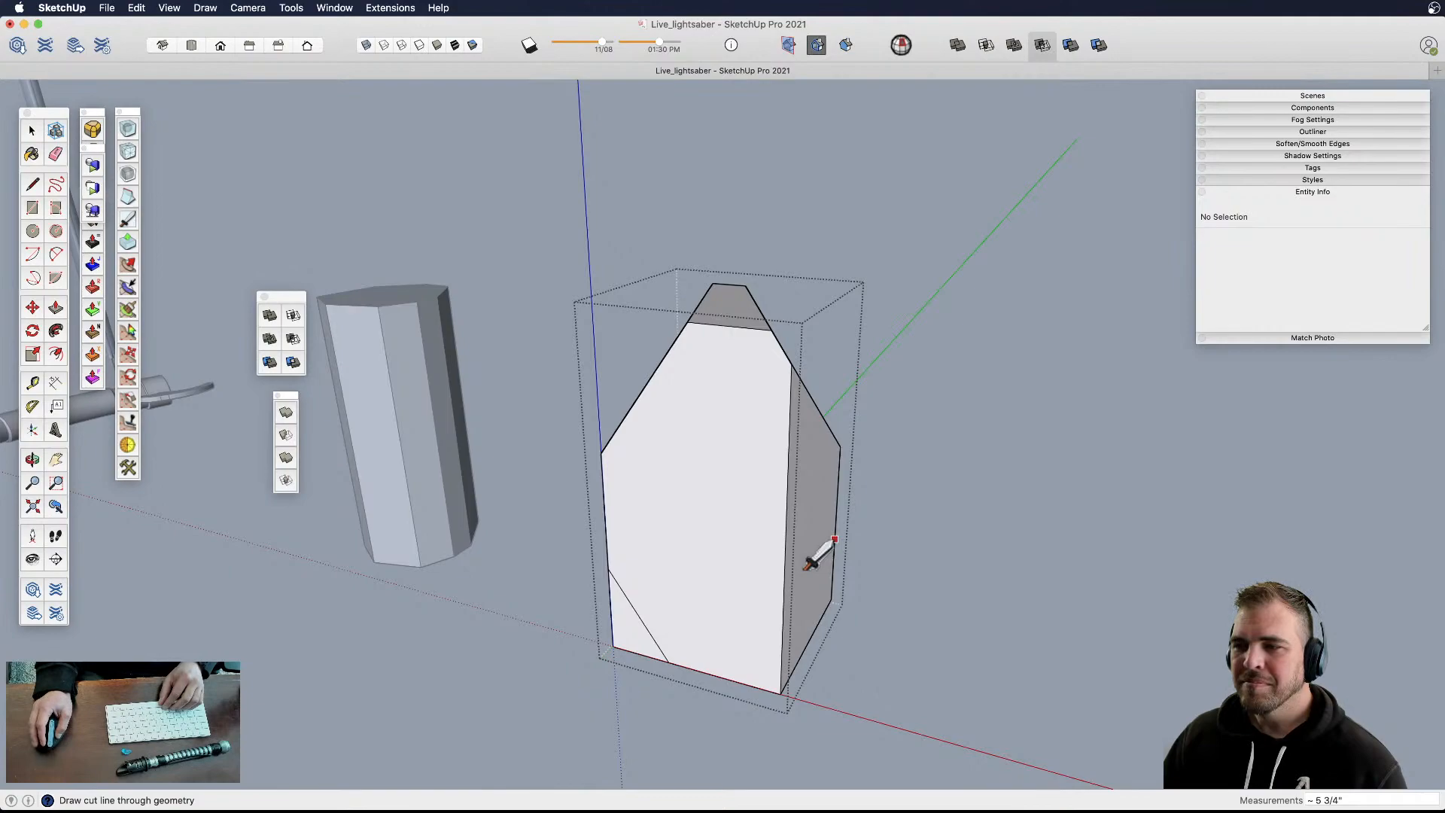
middle_drag(784, 565, 748, 607)
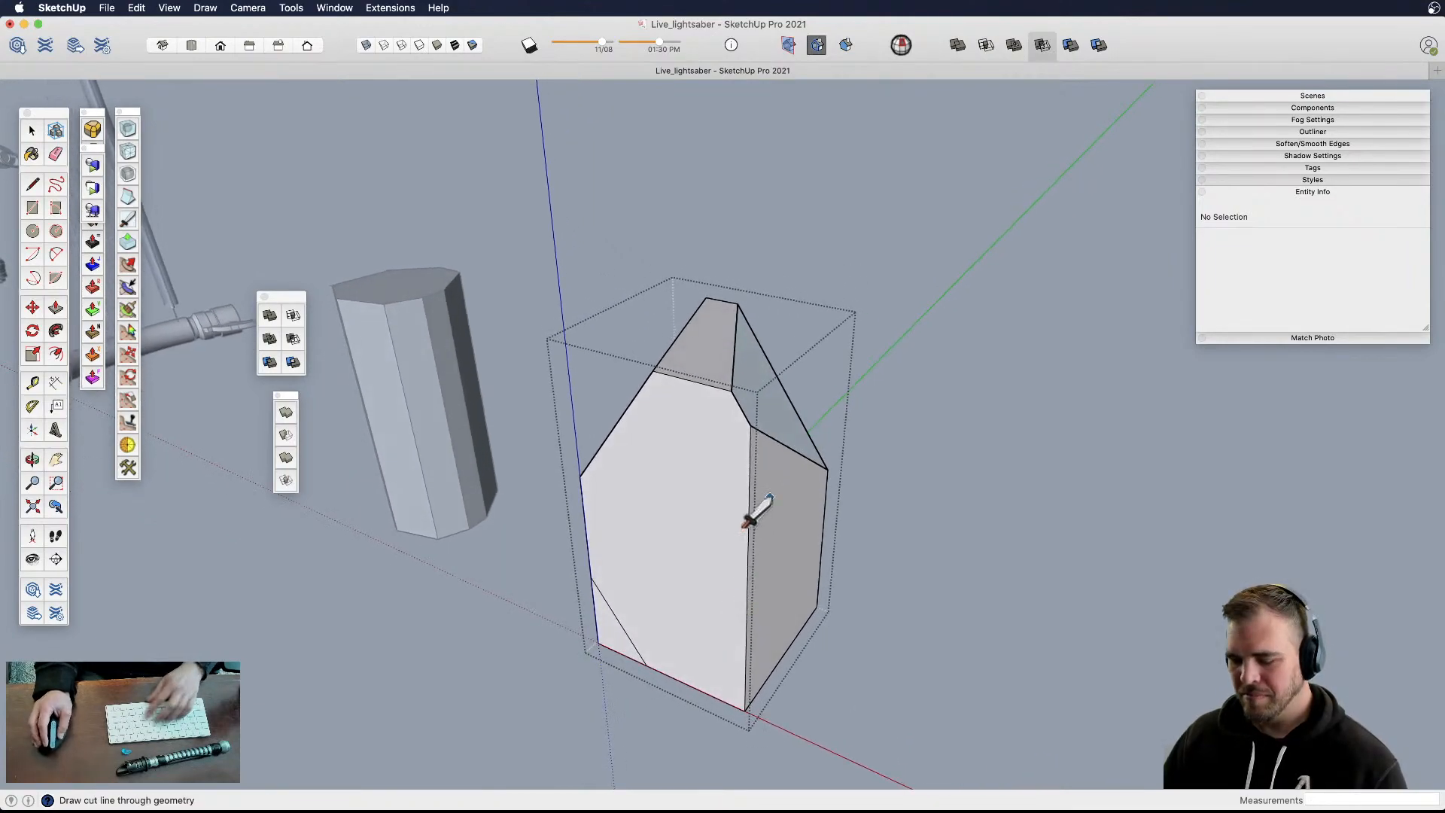
key(l)
mouse_move(693, 429)
middle_down()
mouse_move(779, 433)
mouse_move(818, 355)
middle_up()
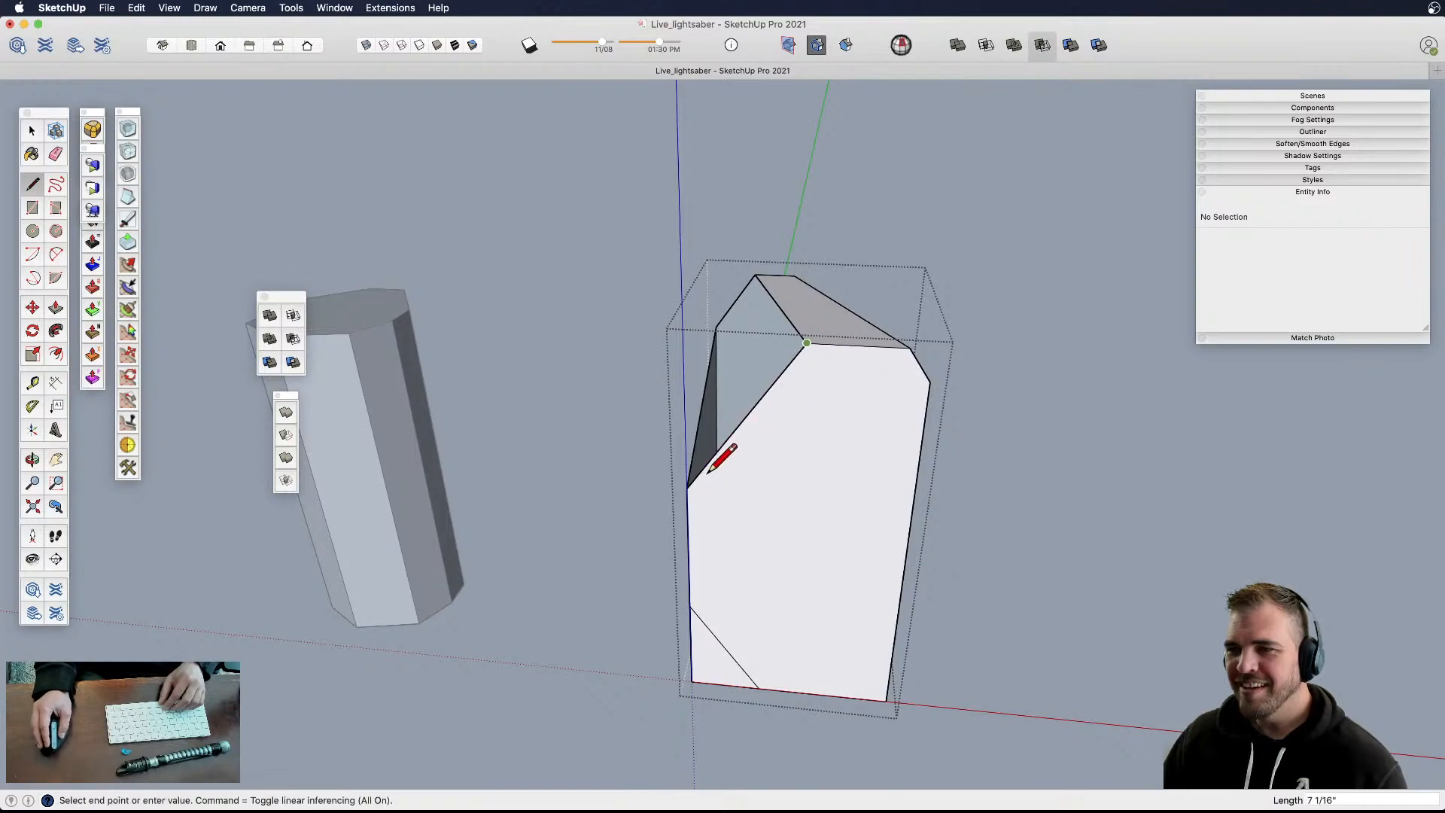
click(687, 487)
- Erase the severed bottom front left corner and redraw the edges that close the opening it leaves
key(e)
click(718, 684)
mouse_move(744, 616)
middle_down()
mouse_move(742, 539)
mouse_move(760, 532)
middle_up()
key(l)
click(692, 595)
click(772, 702)
click(700, 660)
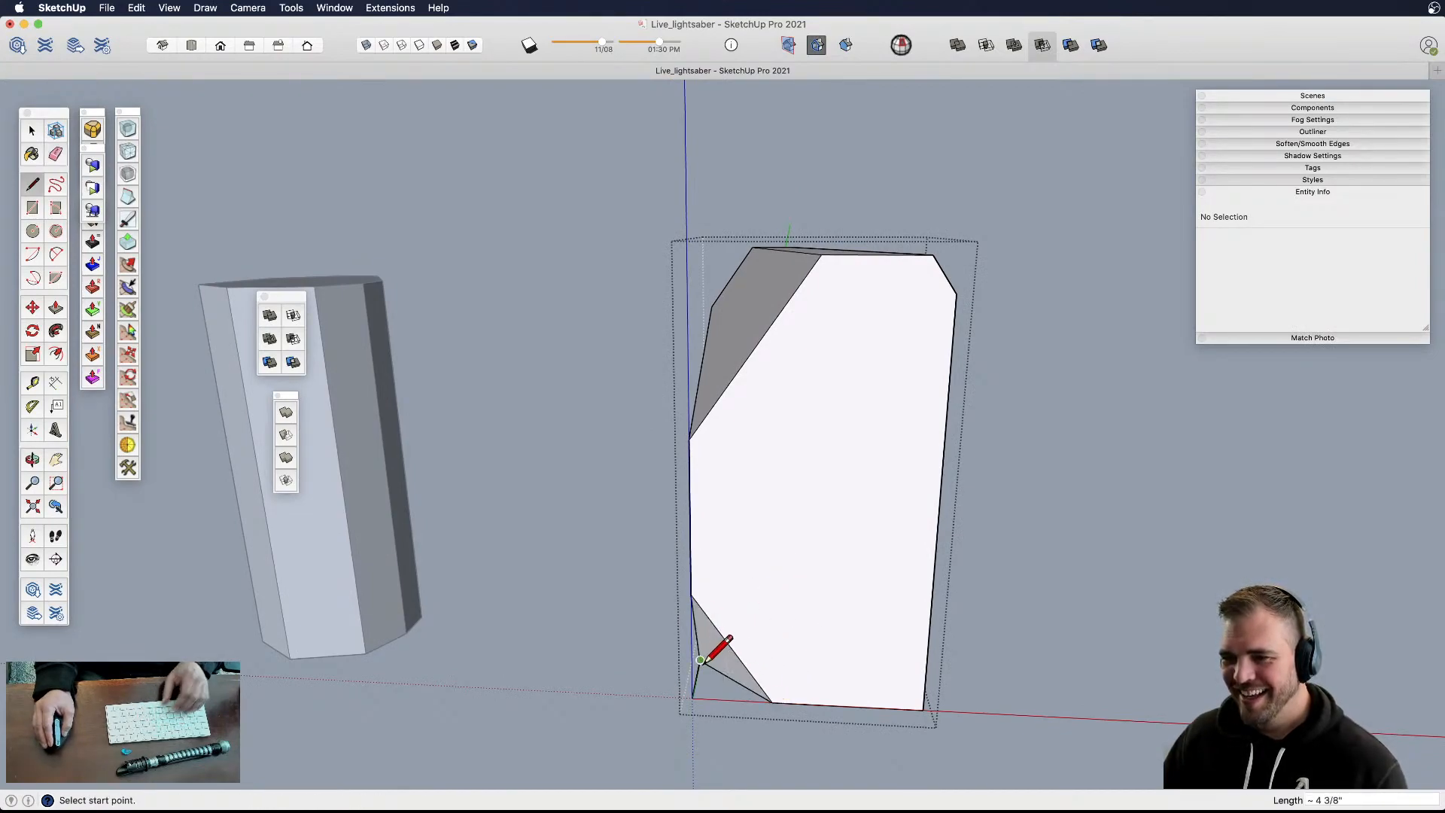
middle_drag(706, 671, 745, 566)
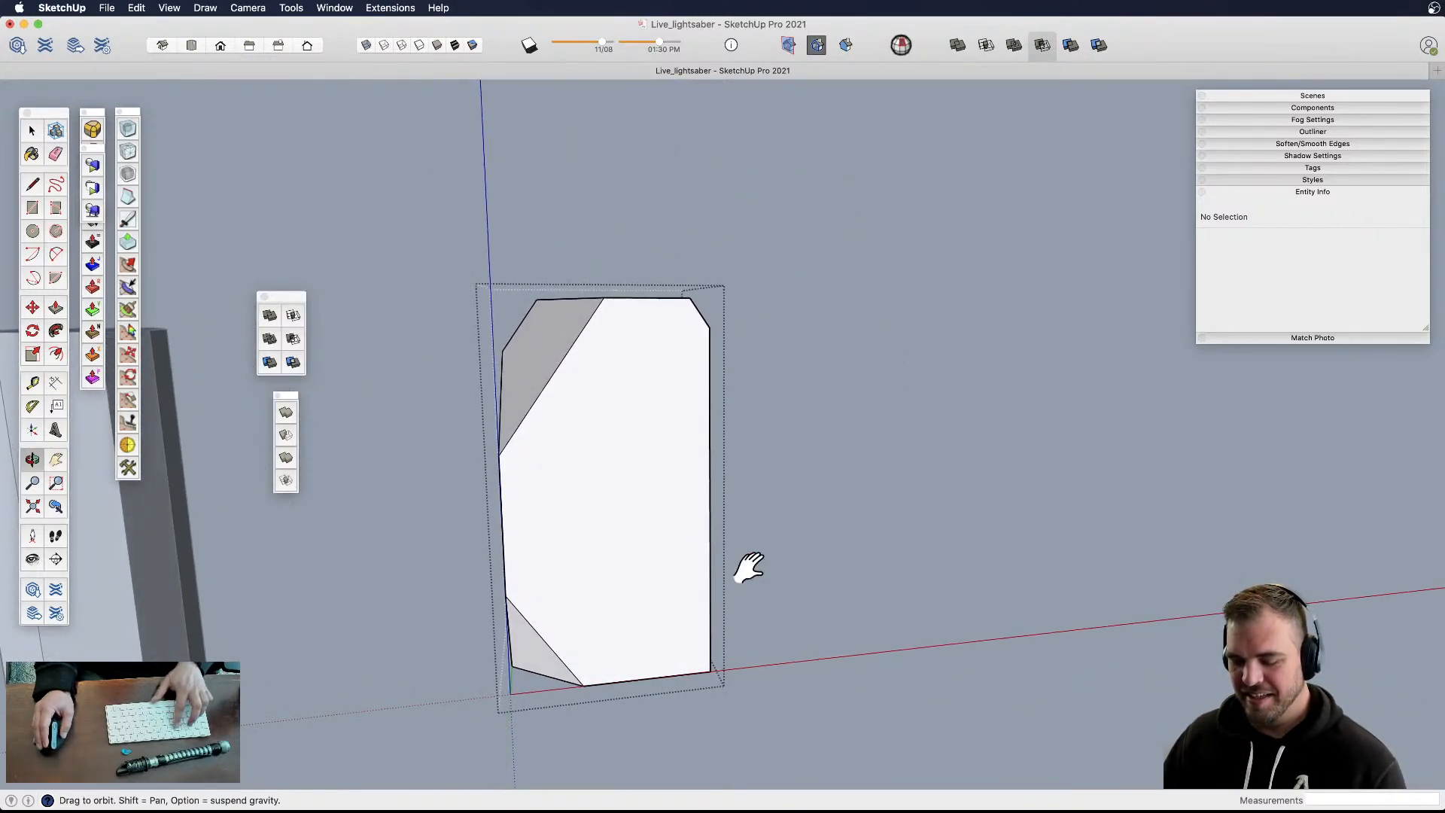
- Turn on X-ray display, cut diagonally across the box's bottom right corner and erase the severed piece
key(x)
middle_drag(717, 649, 698, 571)
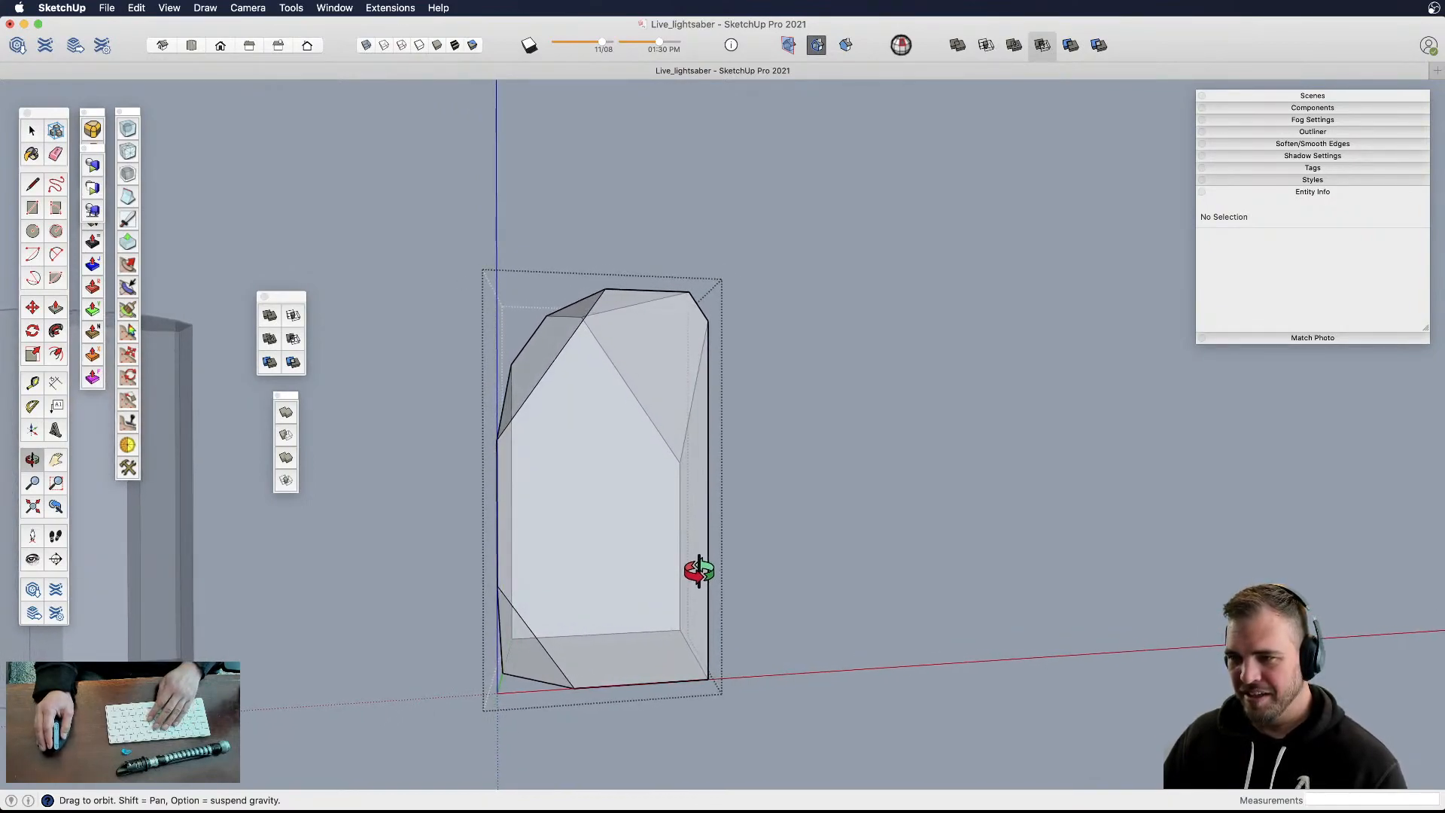
click(128, 220)
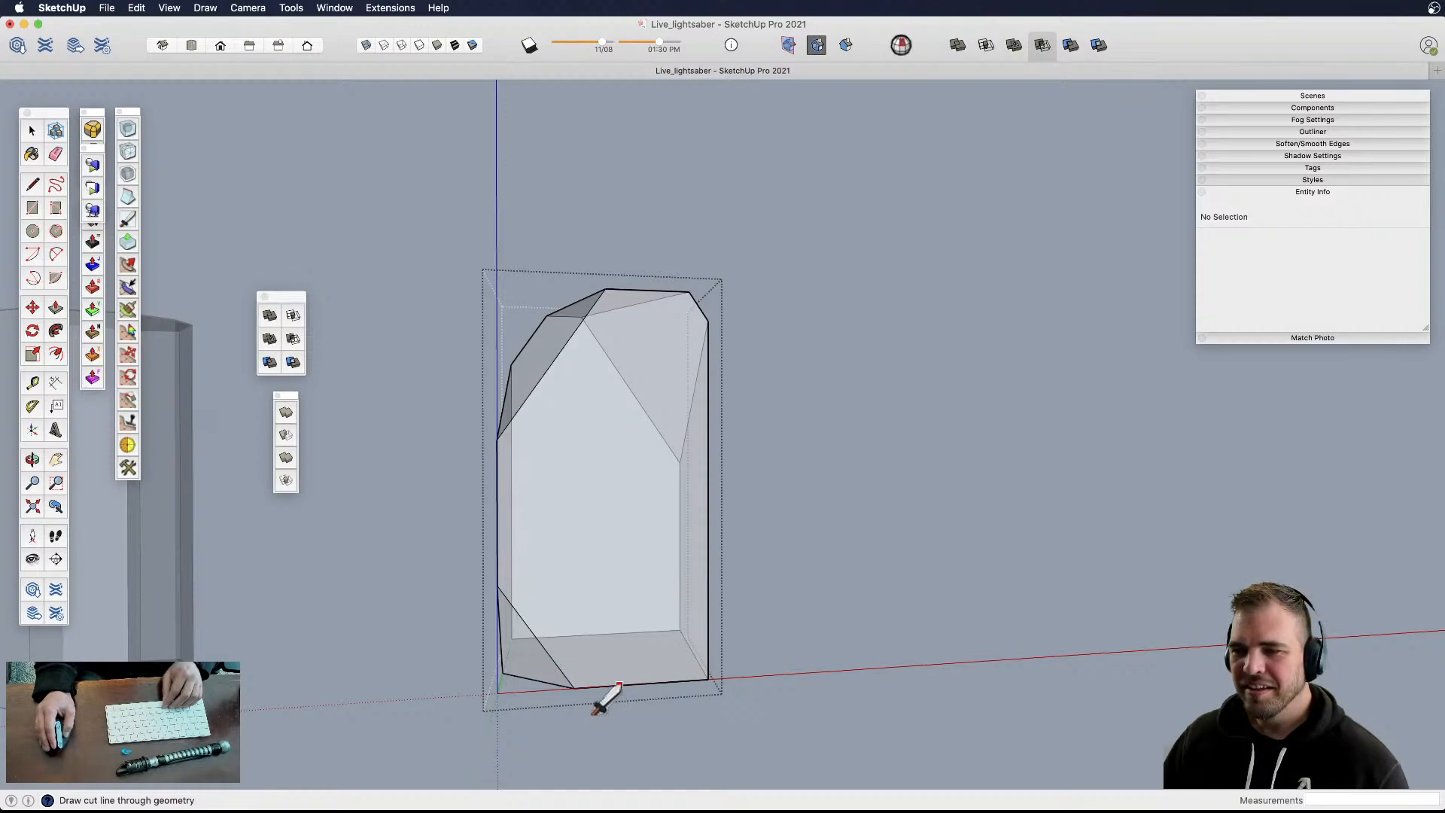
key(e)
mouse_move(741, 584)
mouse_down()
mouse_move(676, 623)
mouse_move(665, 679)
mouse_move(682, 625)
mouse_up()
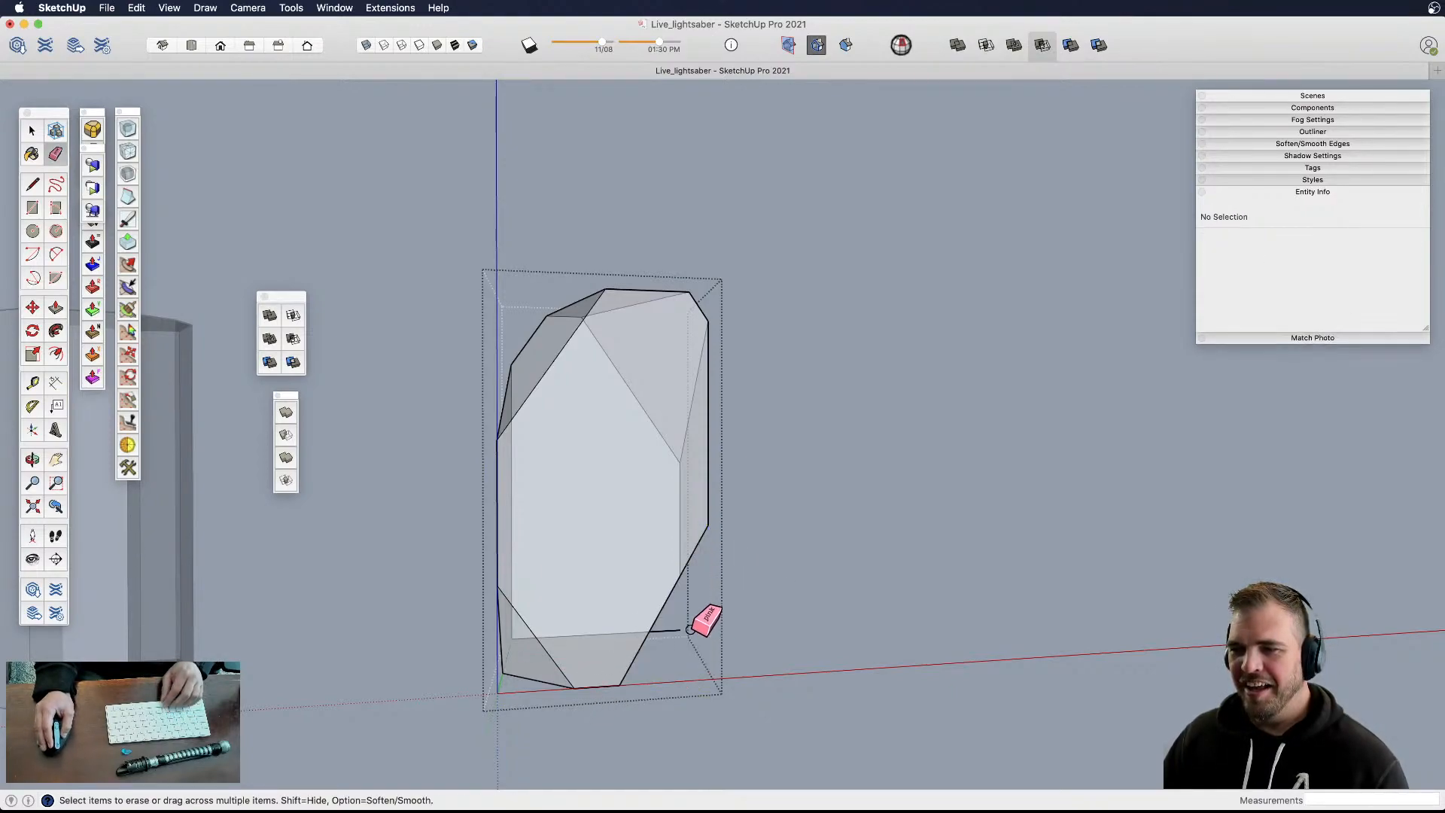
- Draw an edge across the opening at the cut bottom right corner to close it with a face
mouse_move(672, 594)
middle_down()
mouse_move(454, 639)
mouse_move(468, 638)
middle_up()
key(l)
click(620, 660)
click(712, 604)
mouse_move(673, 624)
middle_down()
mouse_move(377, 655)
mouse_move(468, 696)
mouse_move(413, 691)
middle_up()
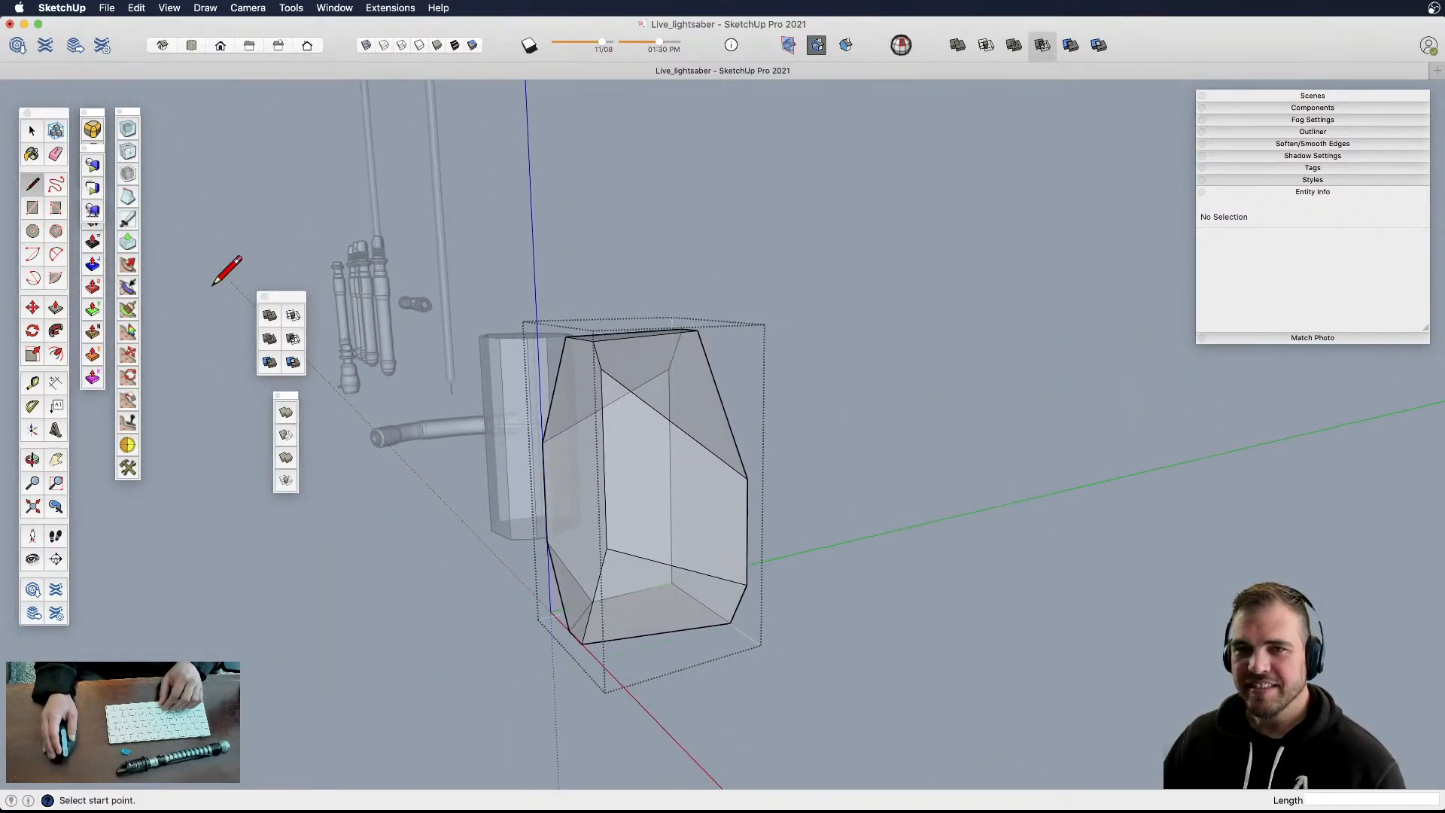
- Make two more diagonal cuts across the solid's lower end, one at each side of its side face, and erase the severed pieces
click(127, 220)
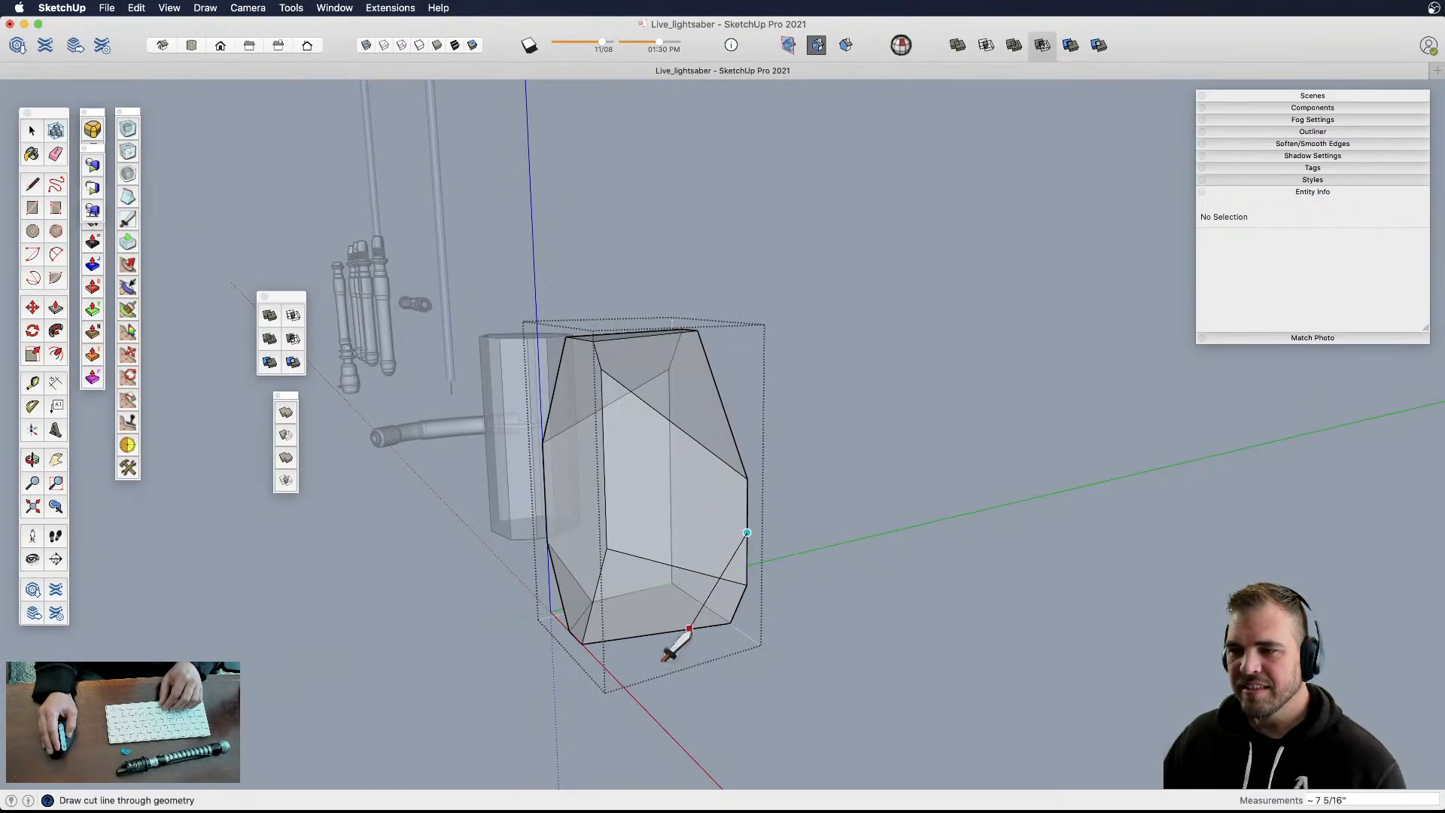
click(619, 638)
middle_drag(554, 536, 590, 561)
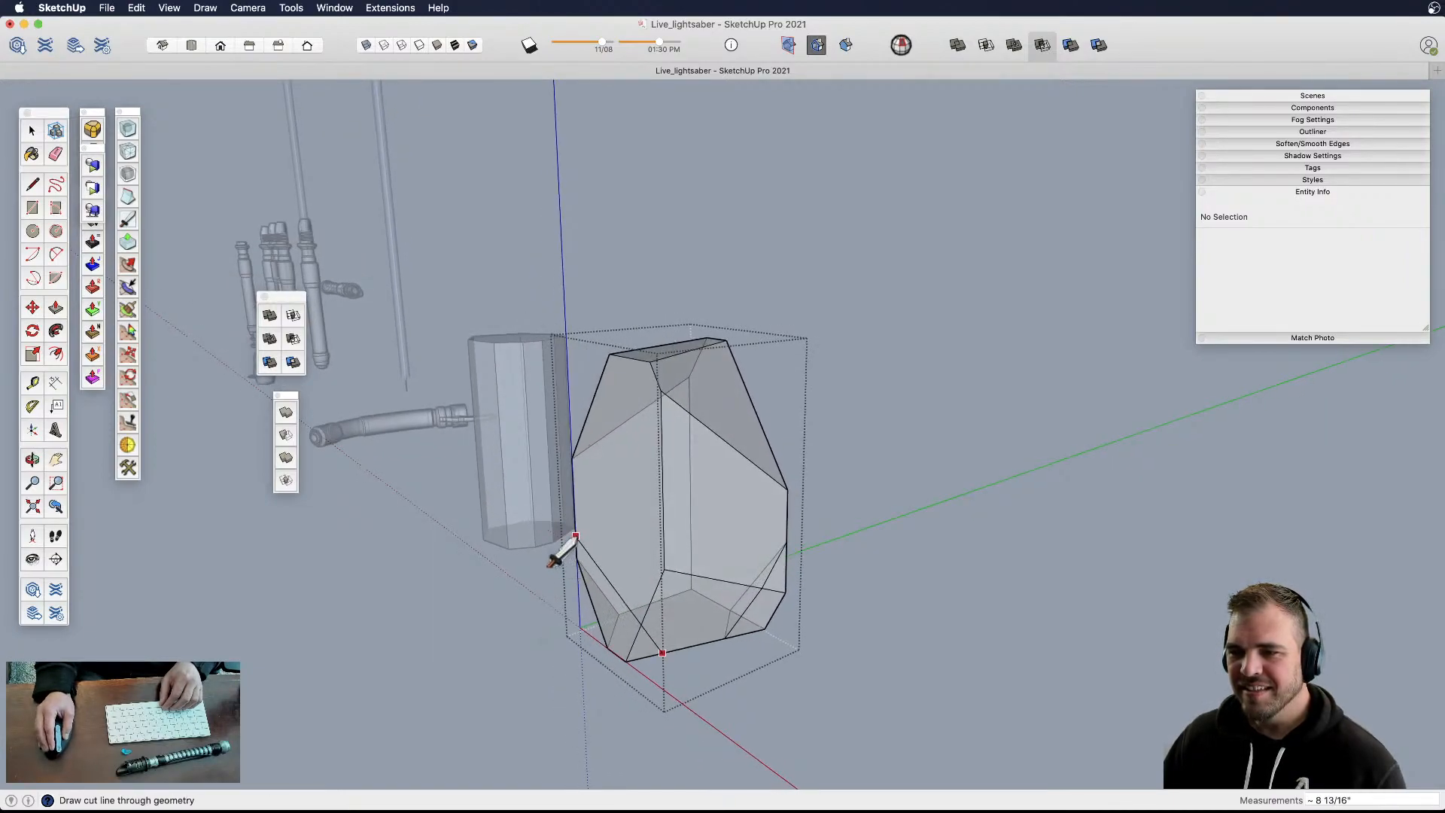
key(e)
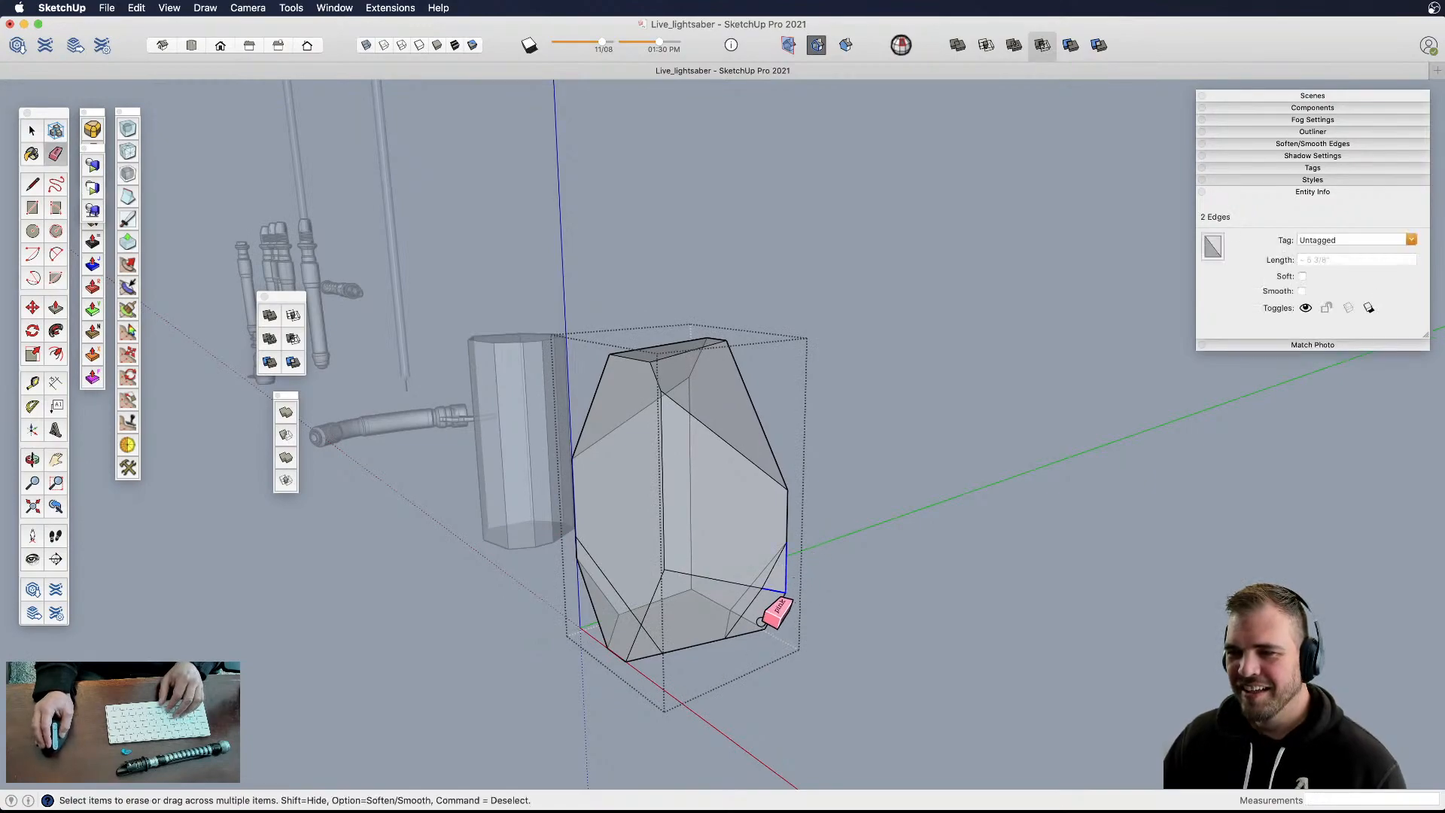
drag(766, 626, 784, 600)
mouse_move(621, 662)
mouse_down()
mouse_move(631, 654)
mouse_move(584, 558)
mouse_move(656, 687)
mouse_up()
key(super+z)
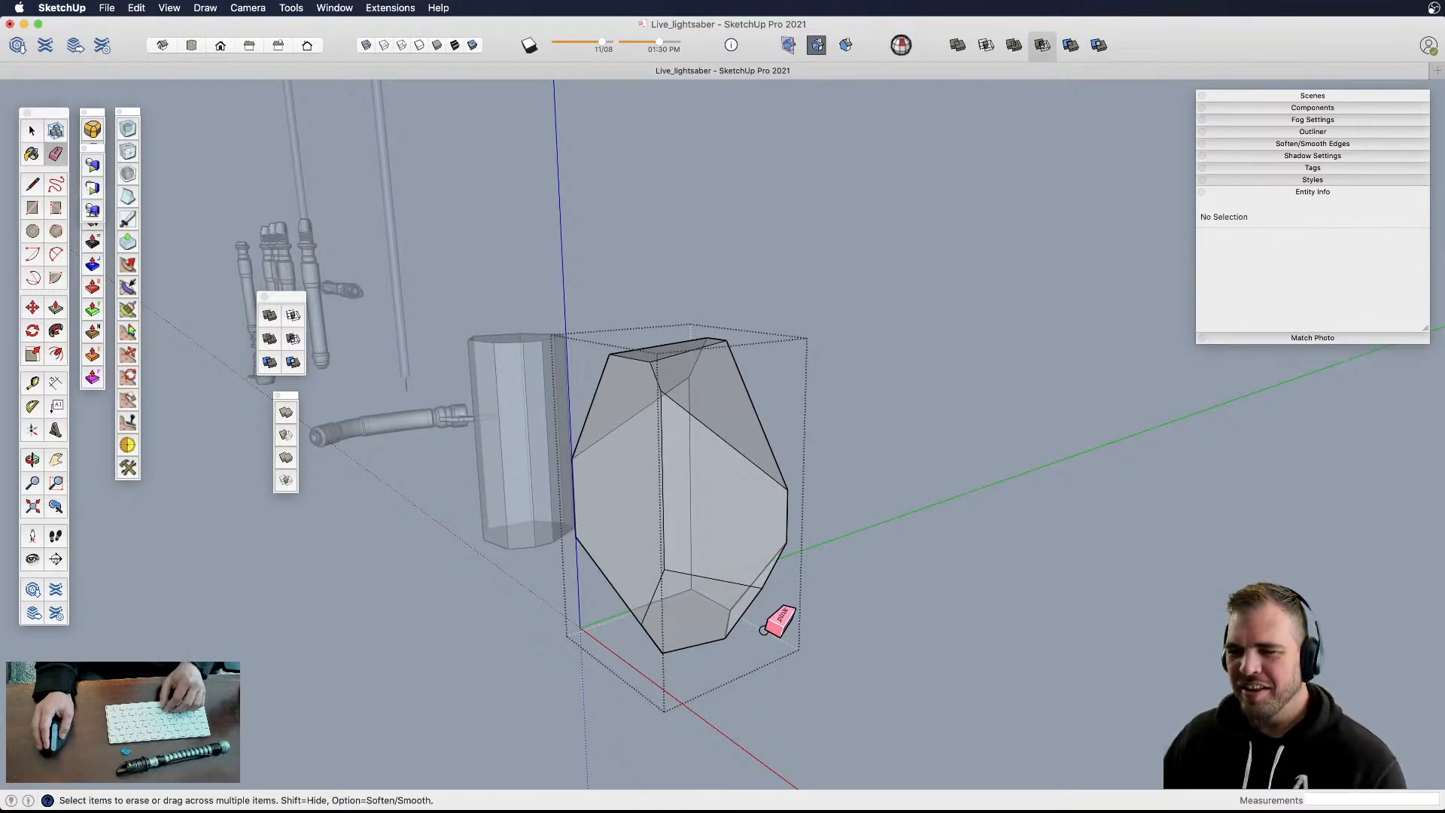
- Draw edges between the exposed corners at the solid's lower end to close the openings with faces
middle_drag(765, 599, 835, 597)
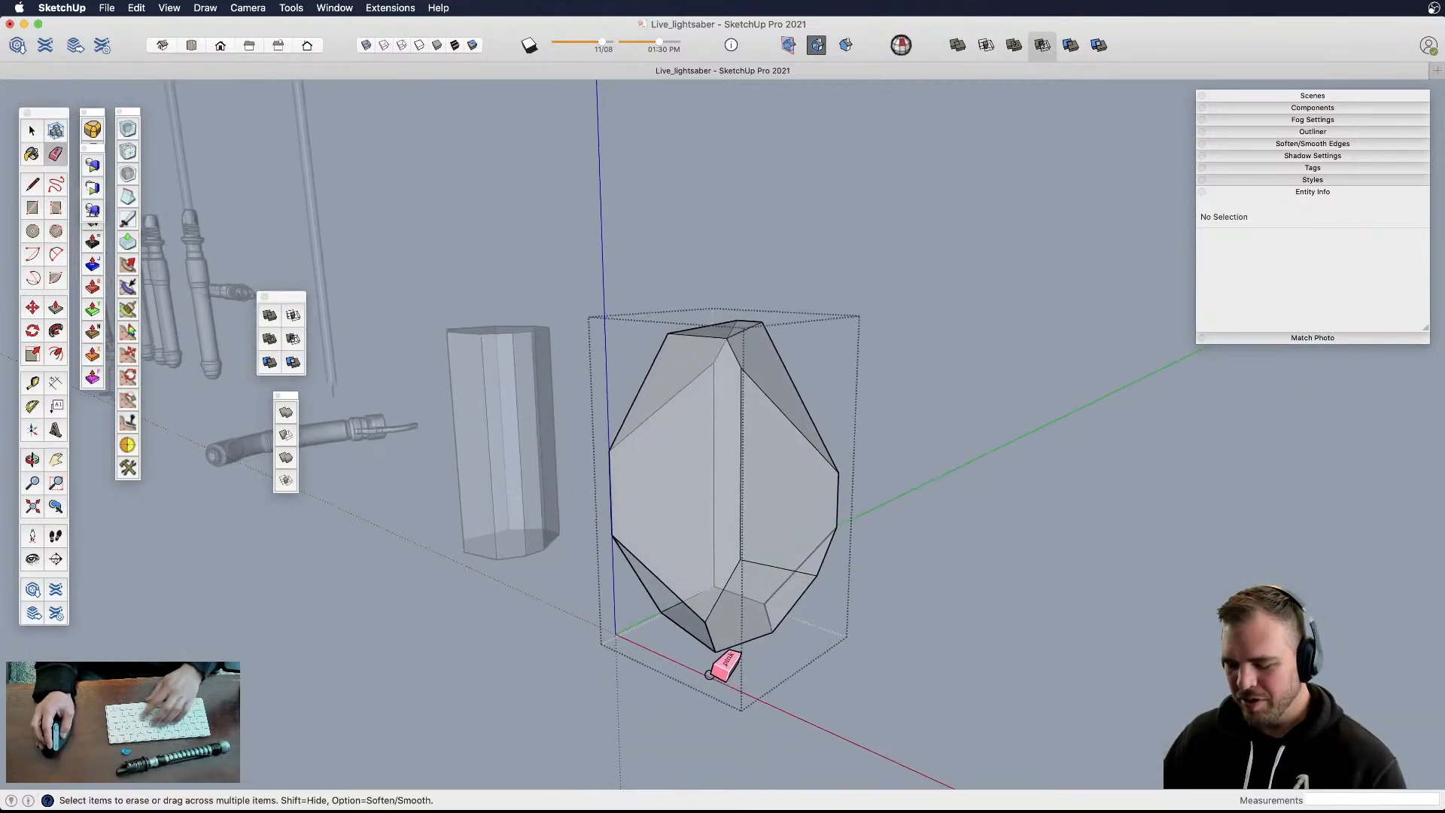
key(l)
middle_drag(715, 651, 413, 684)
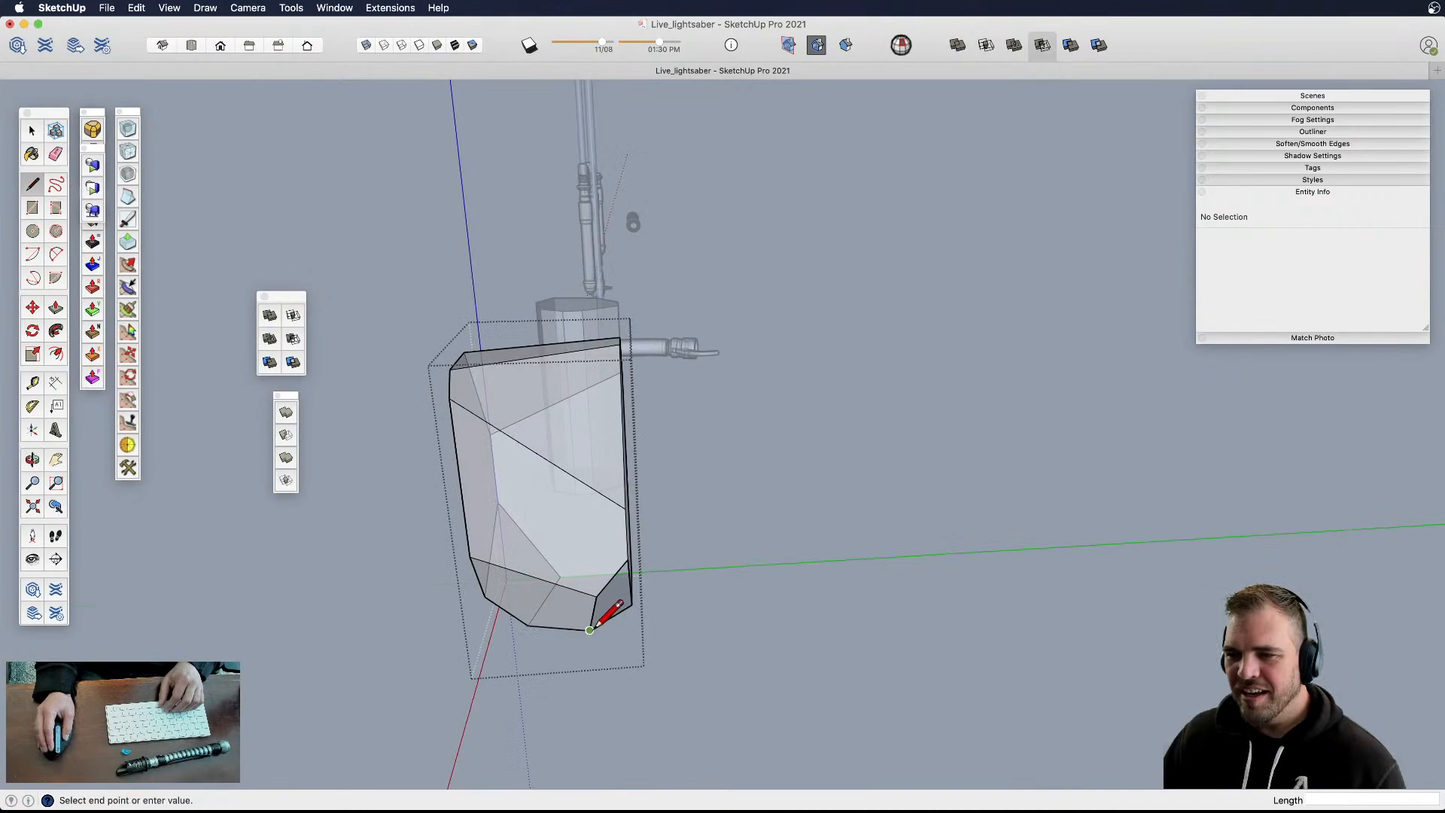
middle_drag(645, 590, 851, 578)
- Cut off the upper corner at the red-axis side of the top edge, erase it and close the opening with an edge
click(128, 219)
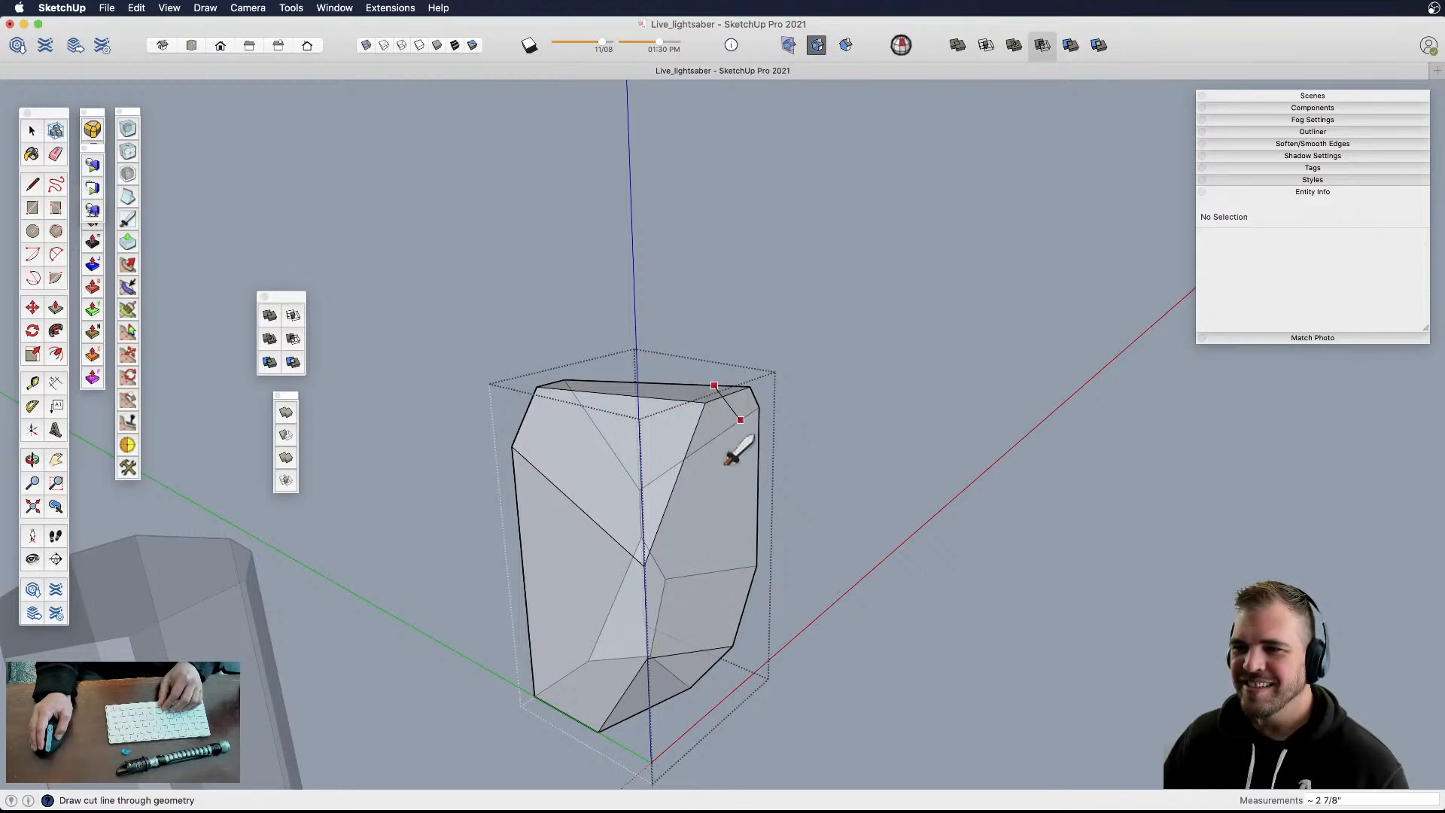
key(e)
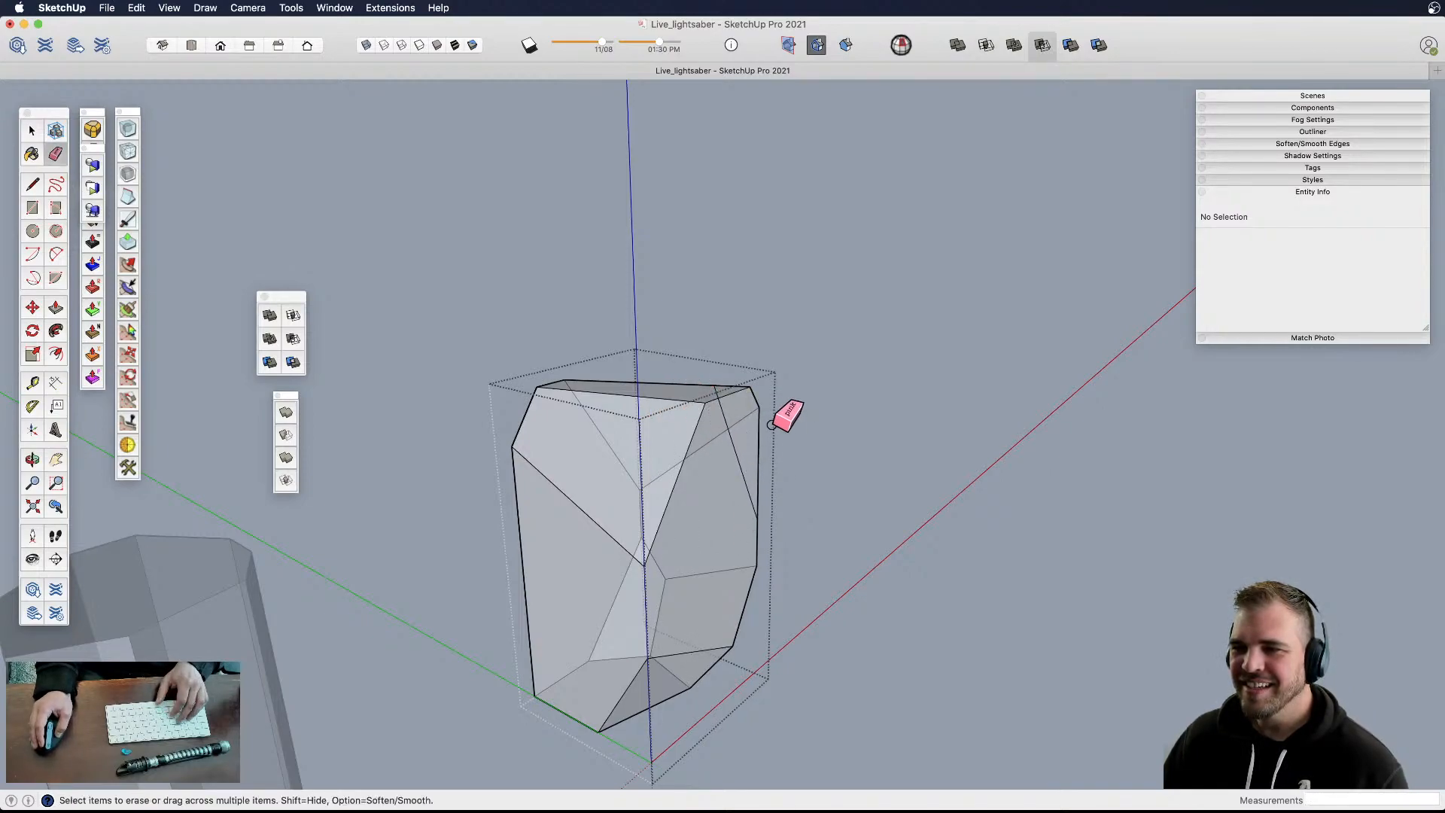
middle_drag(761, 413, 806, 419)
key(l)
click(741, 381)
click(746, 359)
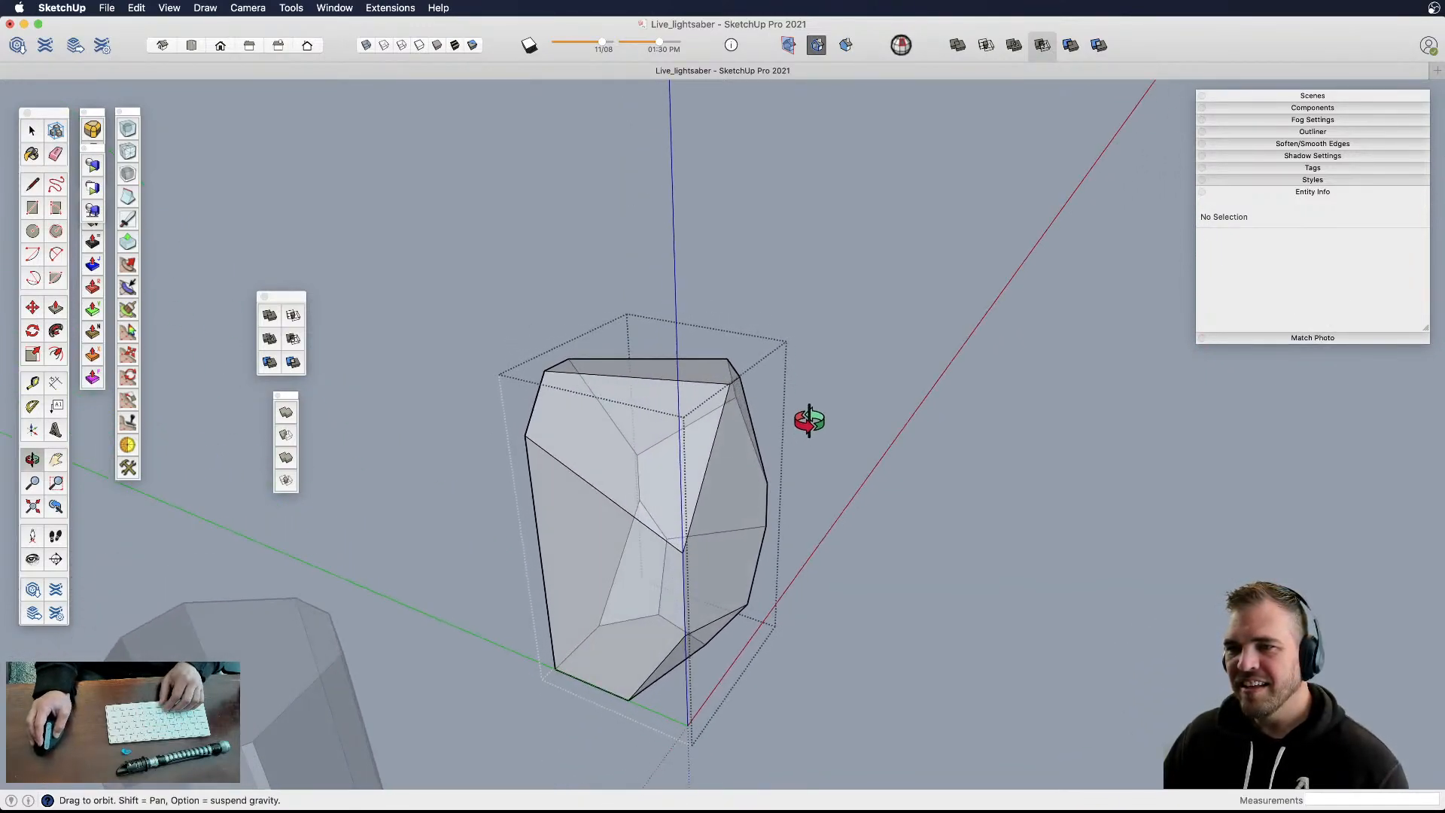
- Cut from the middle of the top edge down the opposite side, erase the severed upper corner and close the opening
click(128, 219)
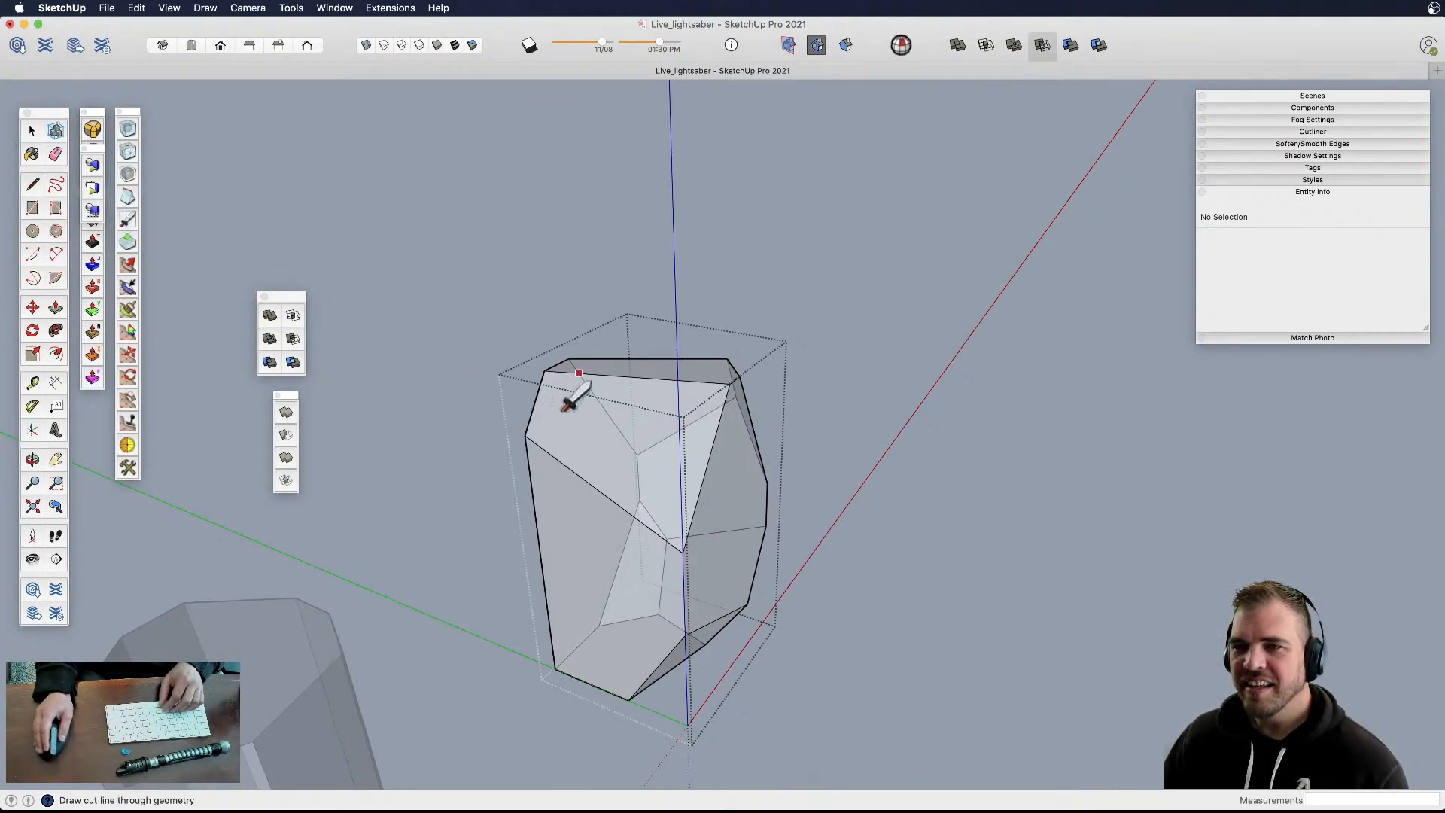
click(629, 358)
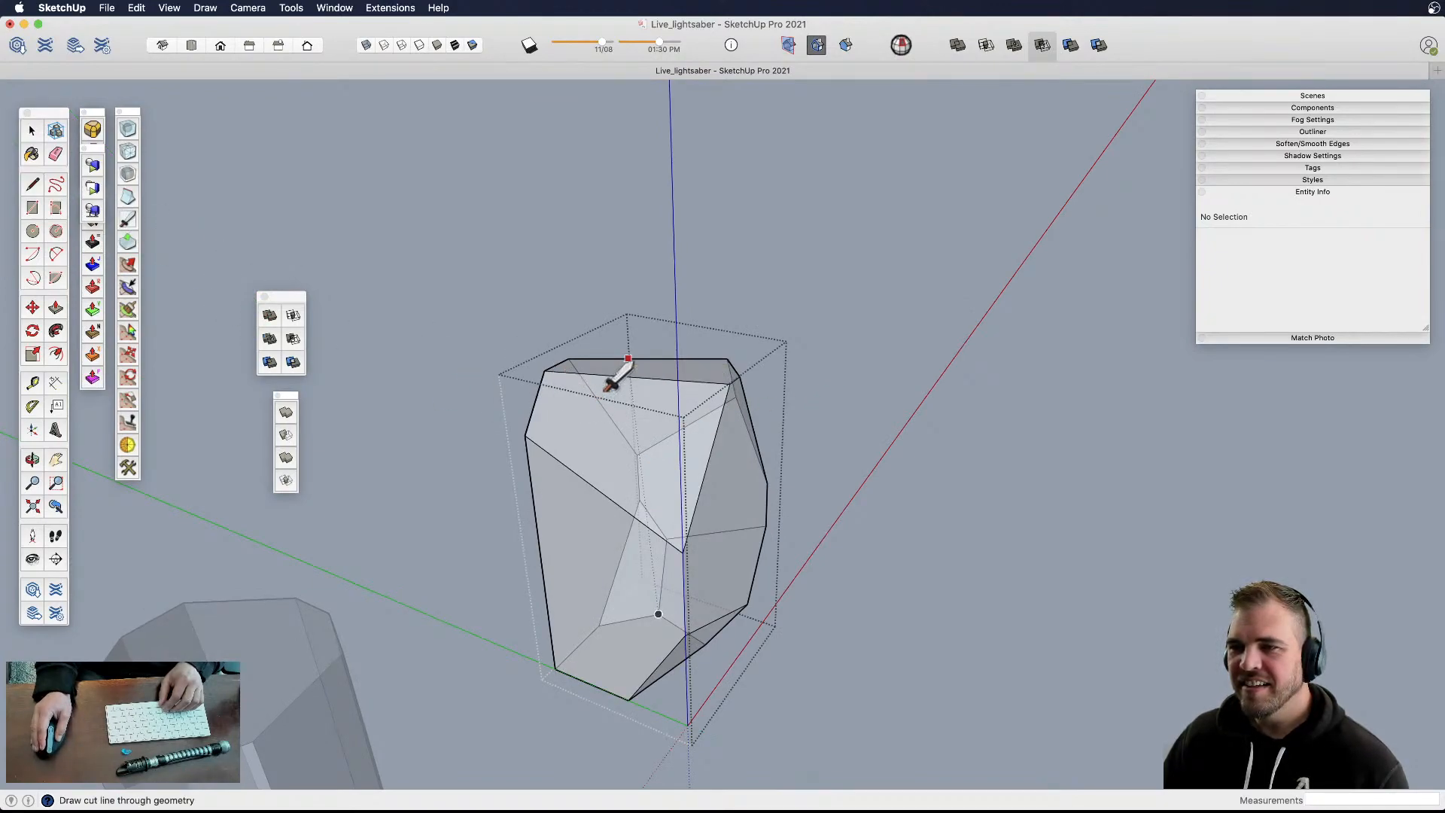
click(538, 535)
key(e)
mouse_move(517, 466)
mouse_down()
mouse_move(615, 355)
mouse_move(550, 402)
mouse_up()
mouse_move(568, 446)
middle_down()
mouse_move(661, 475)
mouse_move(709, 539)
mouse_move(697, 484)
mouse_move(577, 437)
mouse_move(613, 396)
mouse_move(577, 423)
mouse_move(935, 445)
mouse_move(499, 428)
mouse_move(526, 459)
mouse_move(735, 451)
mouse_move(655, 429)
mouse_move(727, 464)
middle_up()
key(l)
click(612, 383)
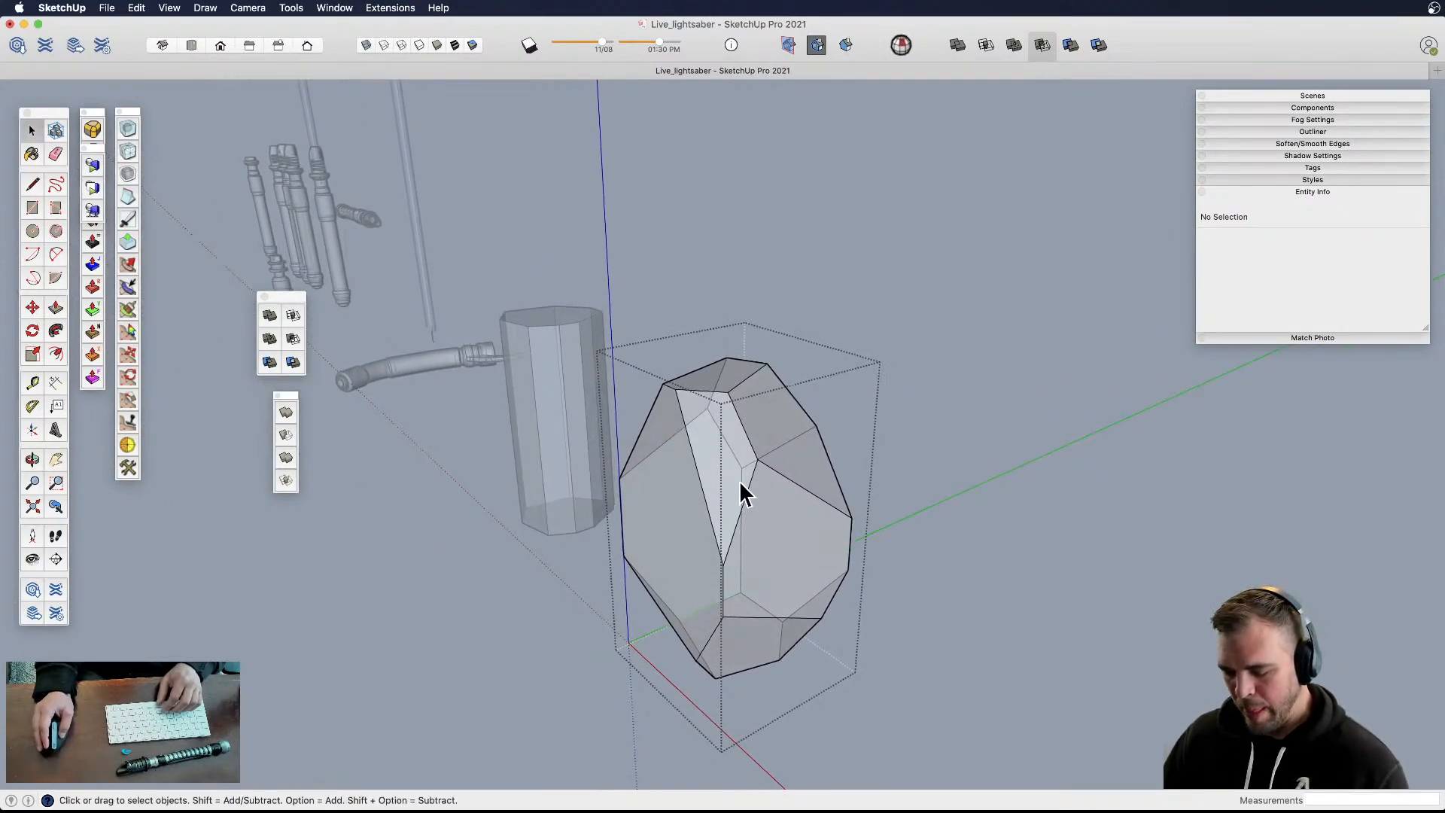
- Slice a narrow sliver off the solid's upper right side, close the gap with an edge and exit the group
click(132, 224)
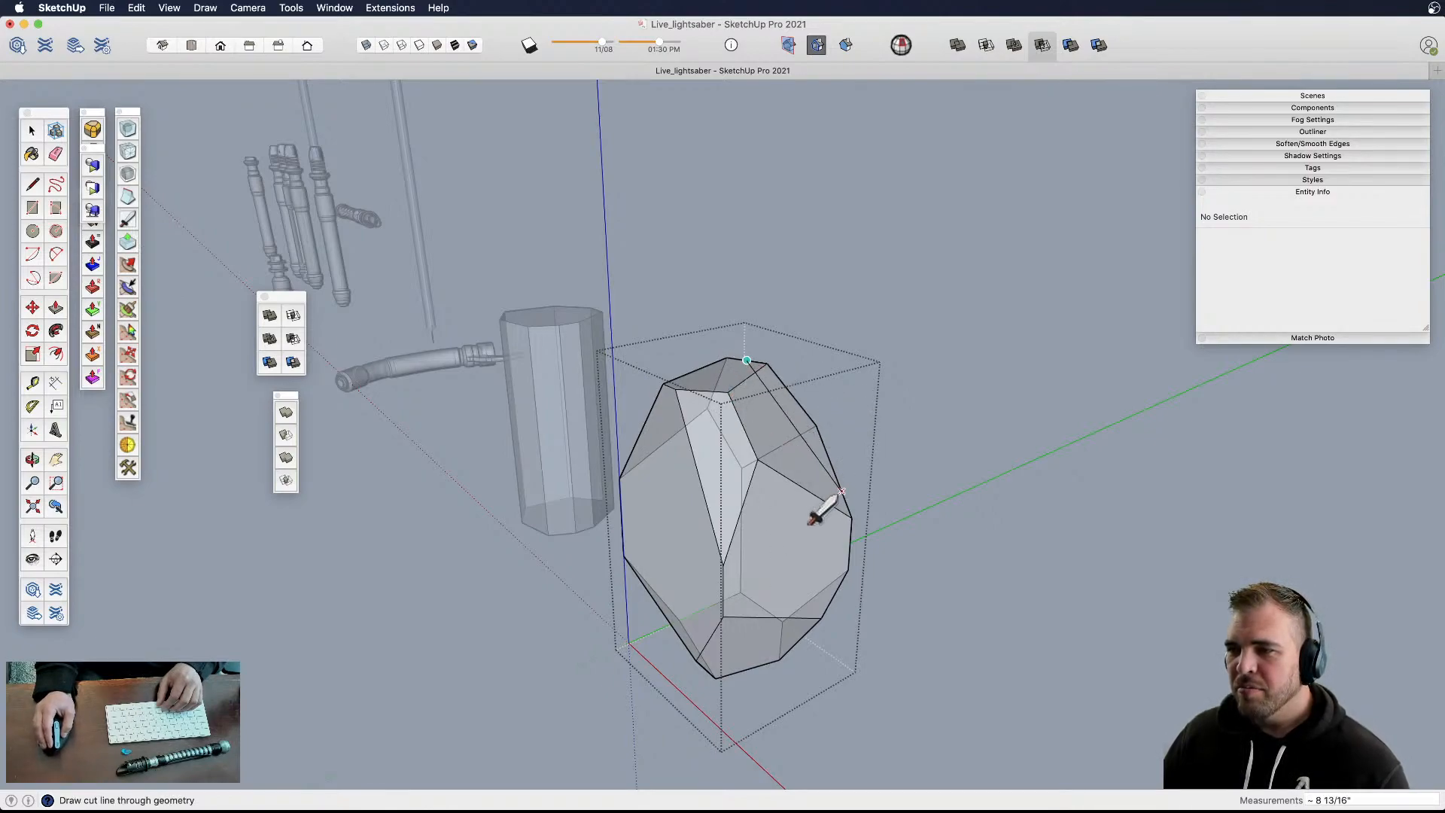
key(e)
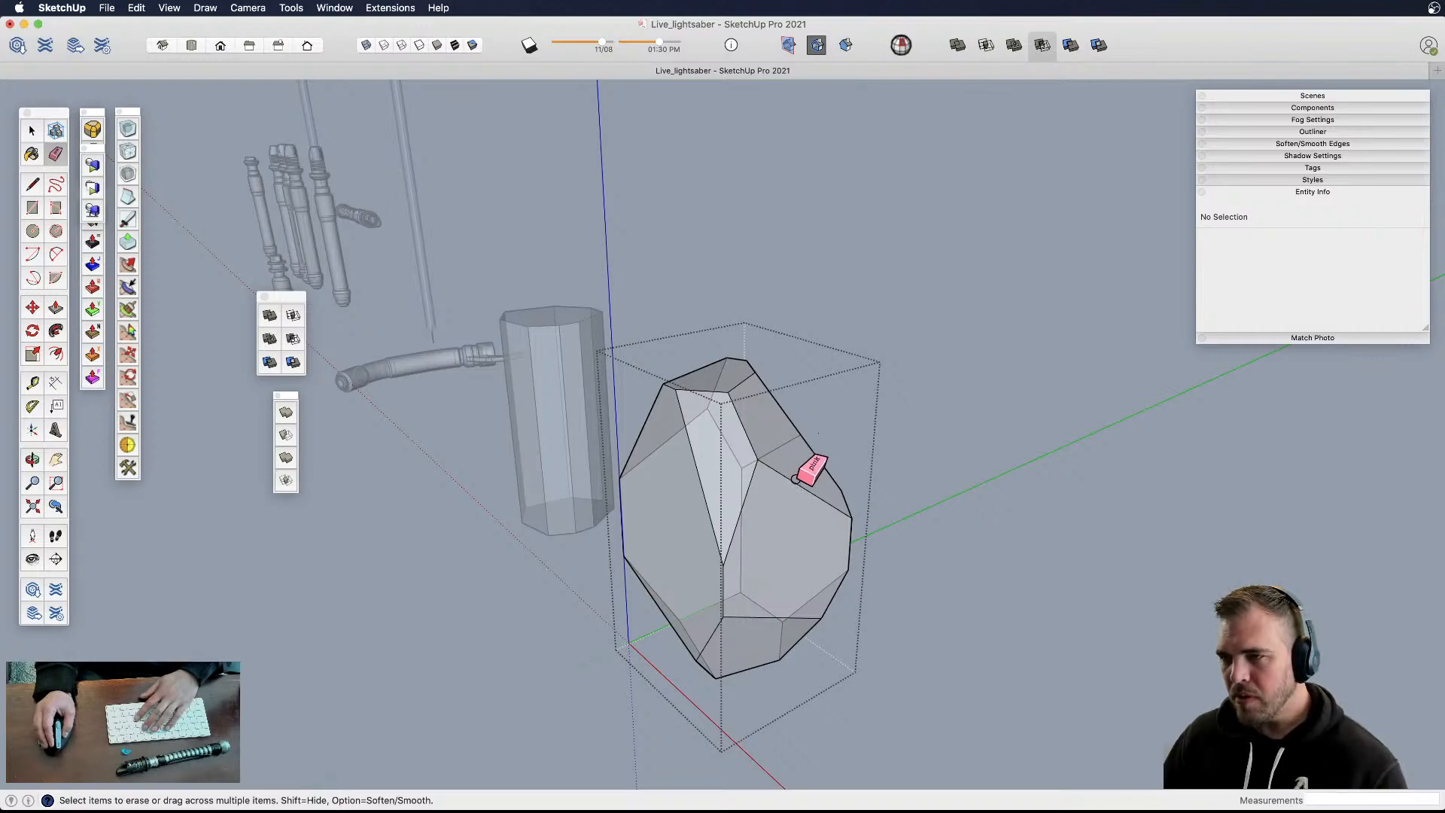
middle_drag(809, 476, 697, 571)
key(l)
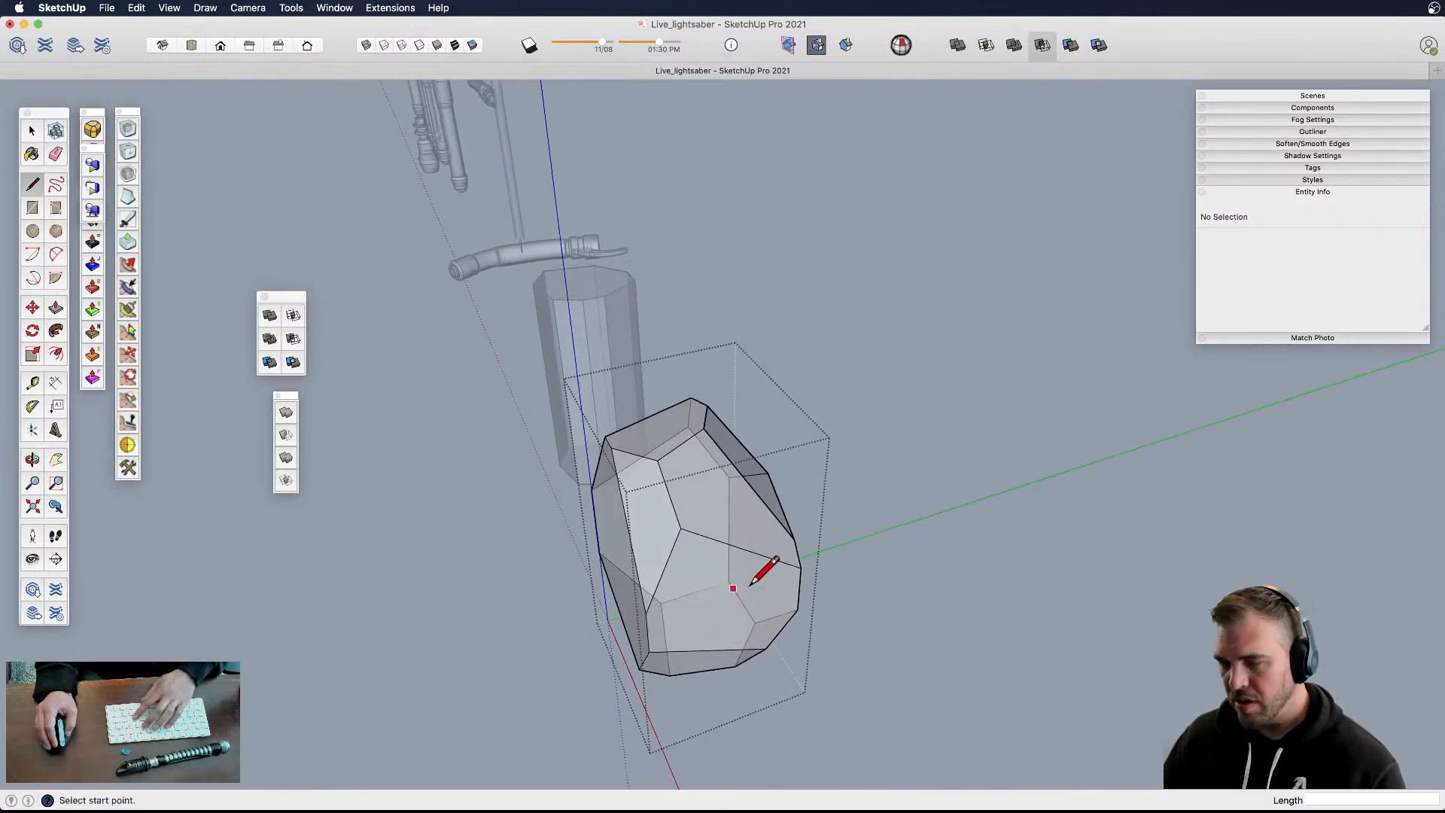
click(794, 540)
click(768, 473)
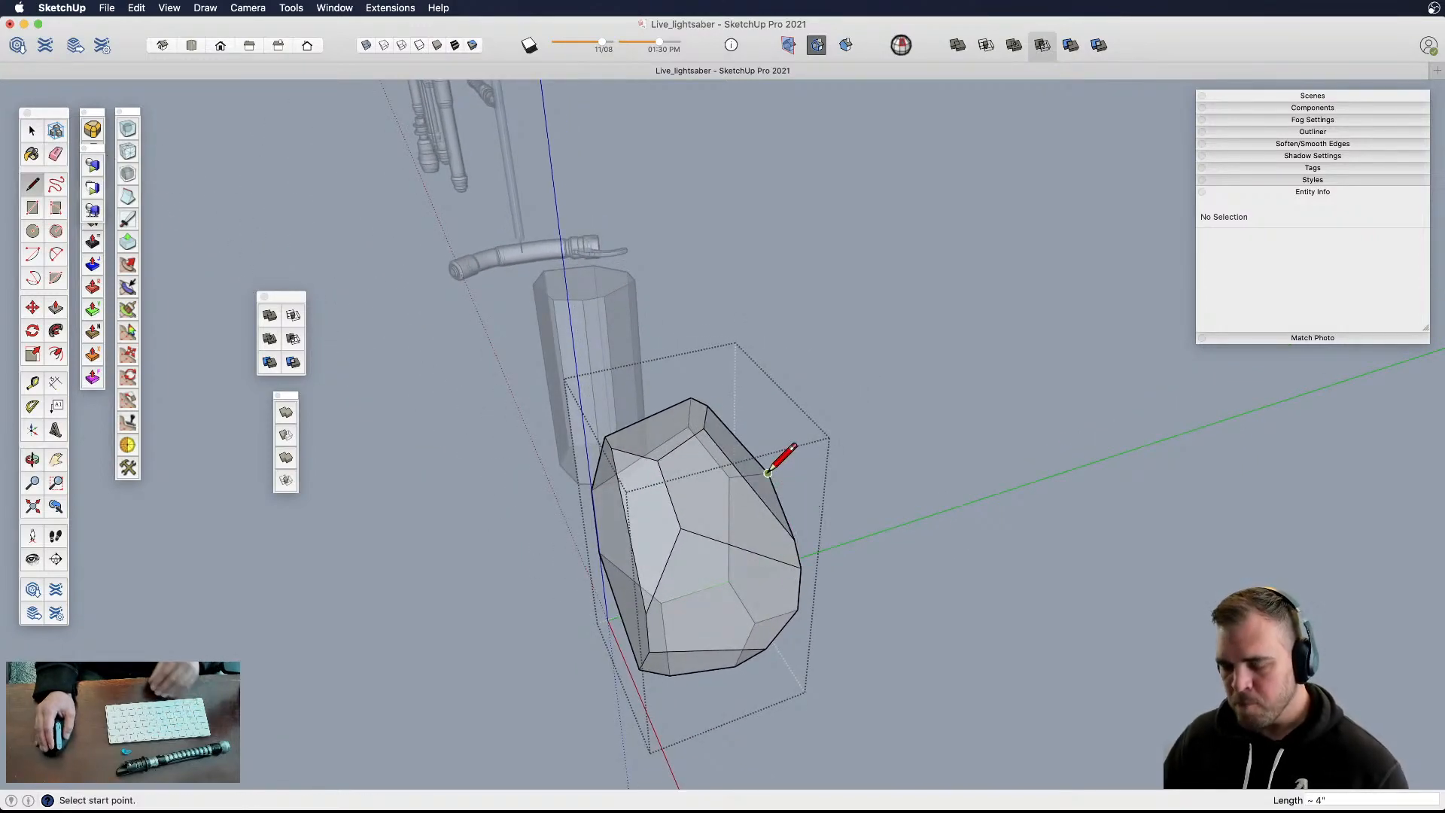
mouse_move(129, 115)
mouse_down()
mouse_move(187, 200)
mouse_move(135, 108)
mouse_up()
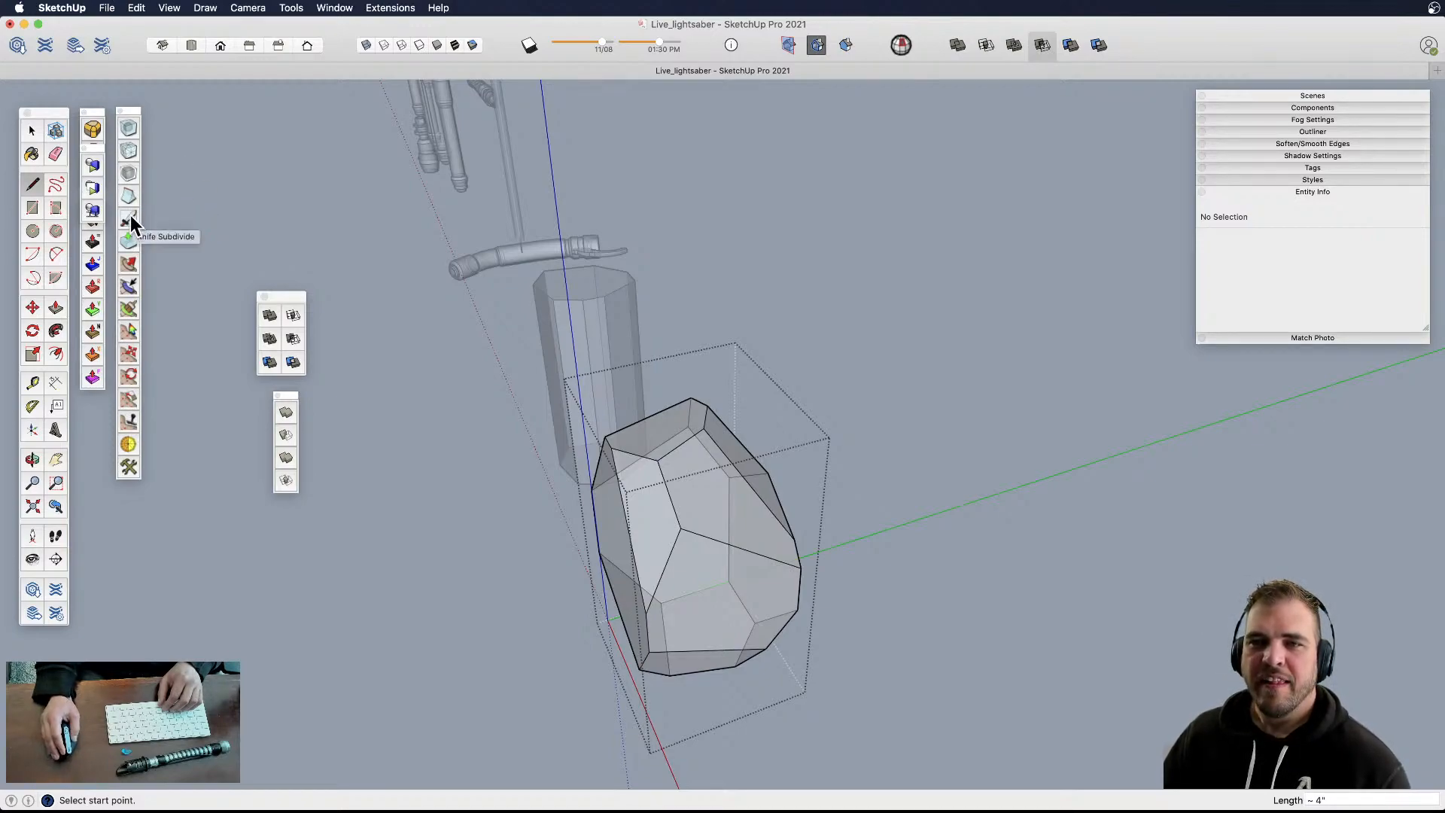
middle_drag(441, 451, 648, 497)
double_click(713, 406)
- Draw a rectangle on the ground beside the faceted solid and extrude it upward into a box
middle_drag(813, 364, 539, 608)
key(r)
click(745, 464)
click(950, 525)
key(p)
click(862, 545)
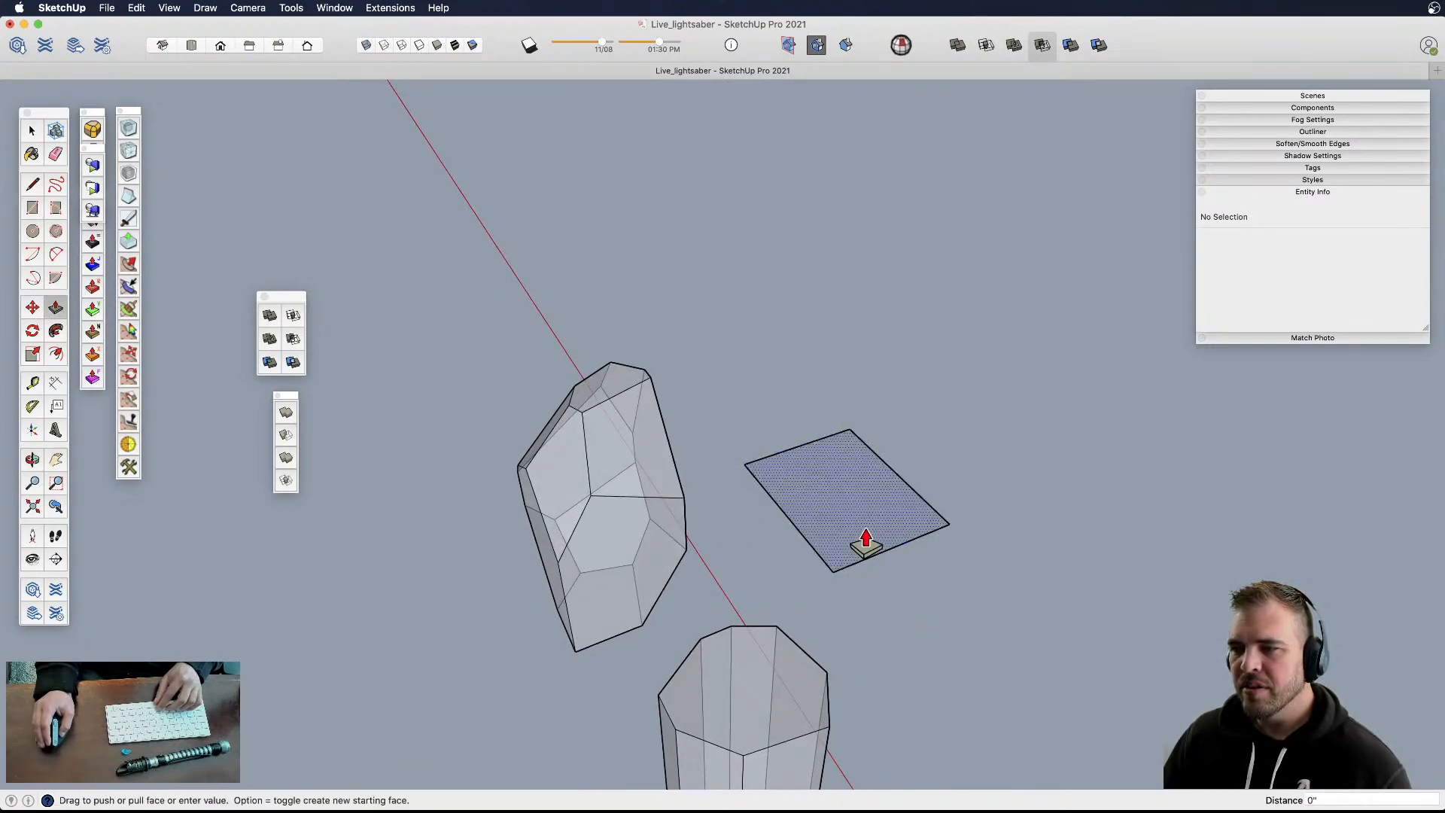
click(861, 453)
- Group the new box and move it by its lower corner onto the side of the faceted solid
key(space)
triple_click(859, 456)
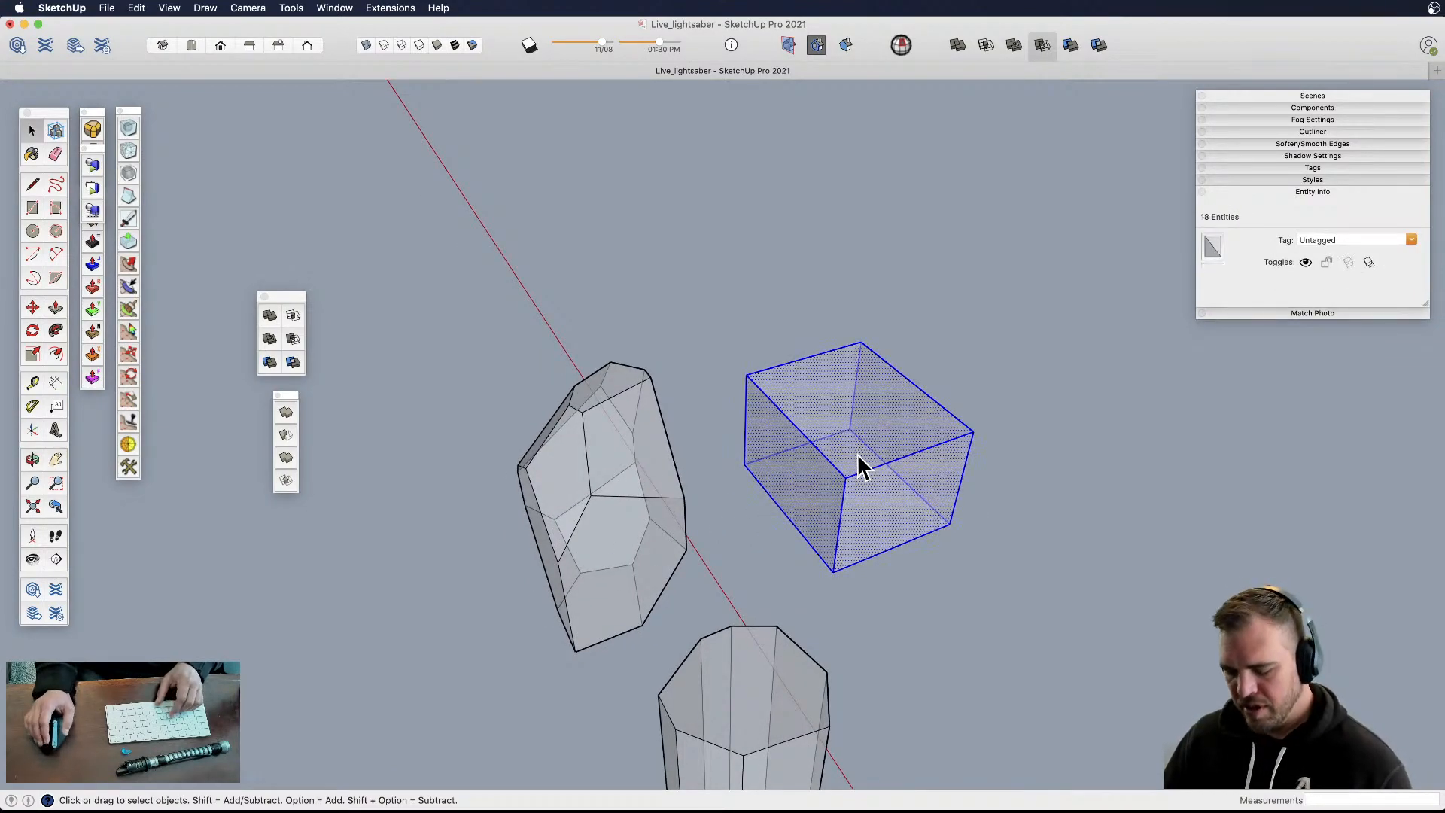
key(g)
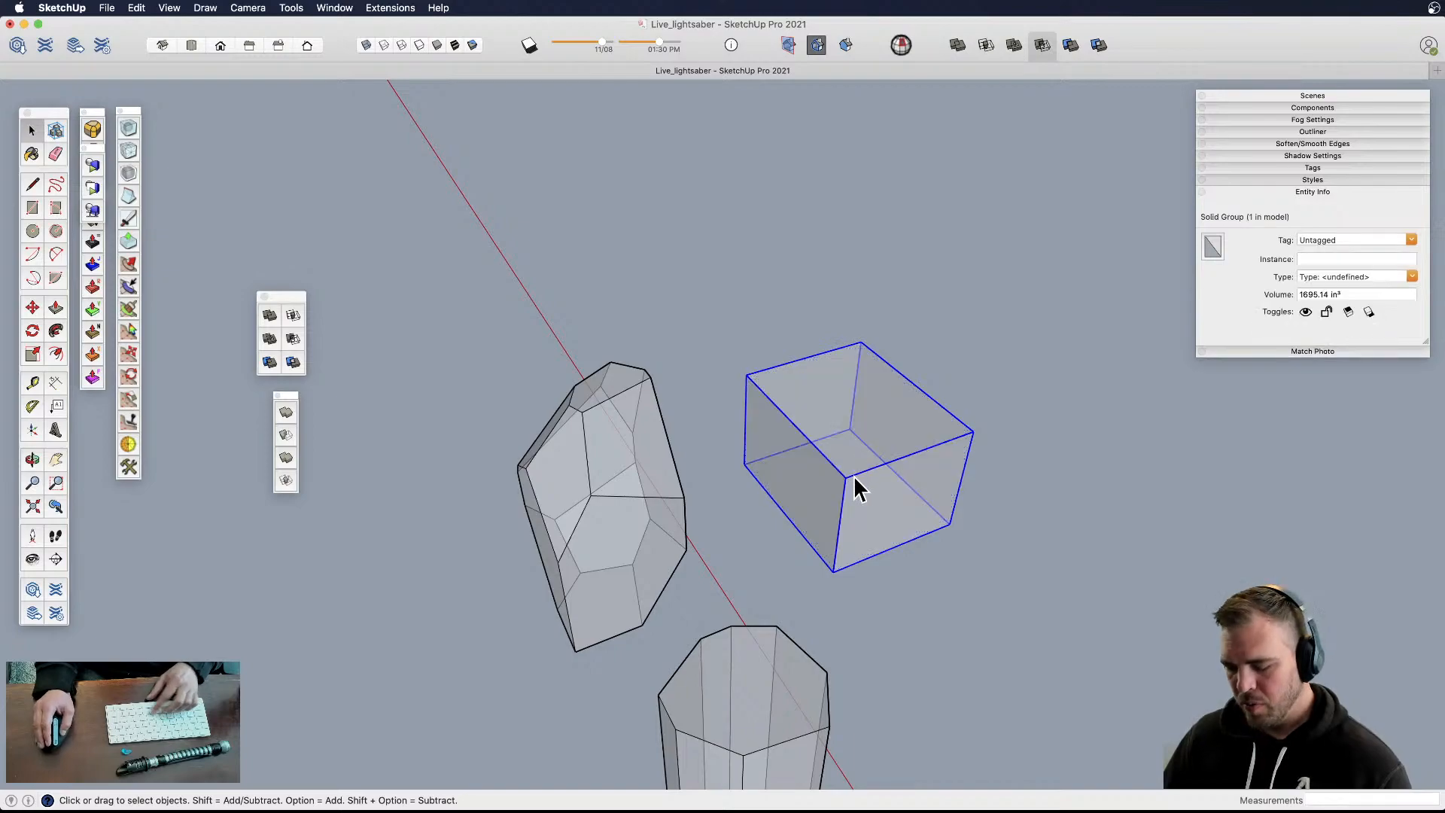
key(m)
click(836, 571)
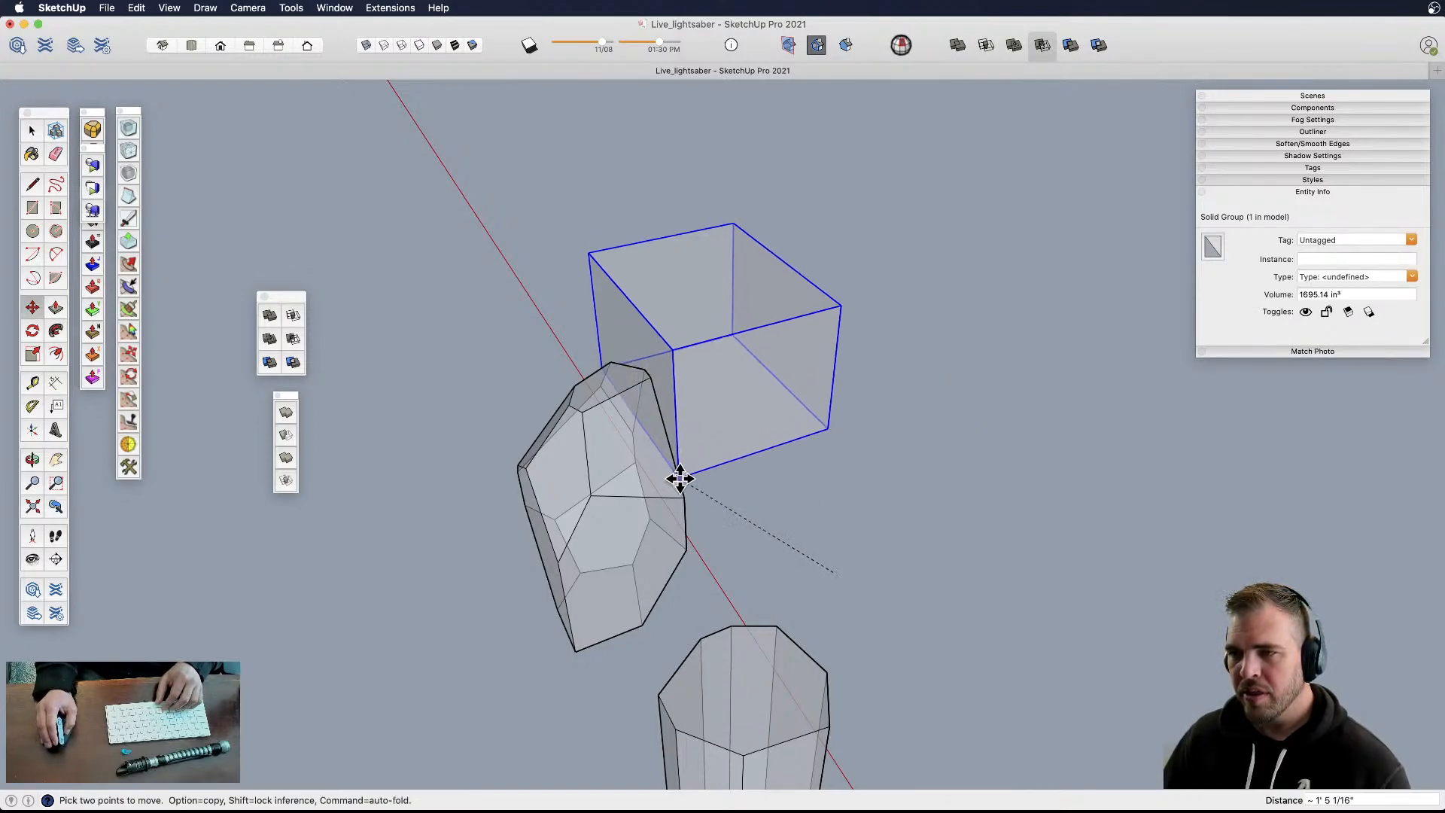
click(680, 479)
- Rotate the box group about 21 degrees around the red axis from the corner touching the faceted solid
key(q)
click(680, 479)
click(959, 388)
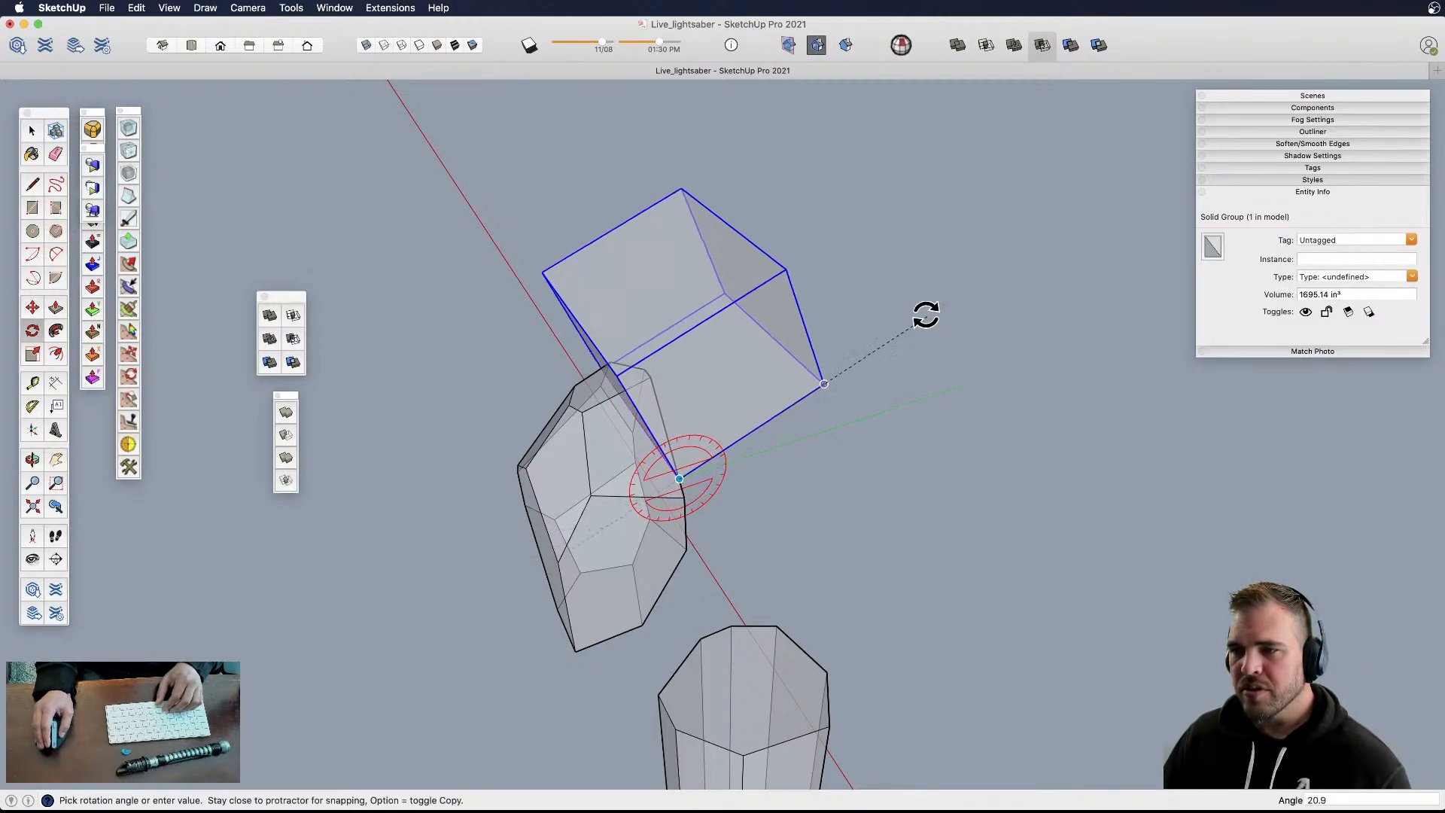
click(916, 303)
key(m)
key(space)
- Deselect the box and turn off X-ray display
click(732, 468)
key(o)
drag(732, 467, 770, 377)
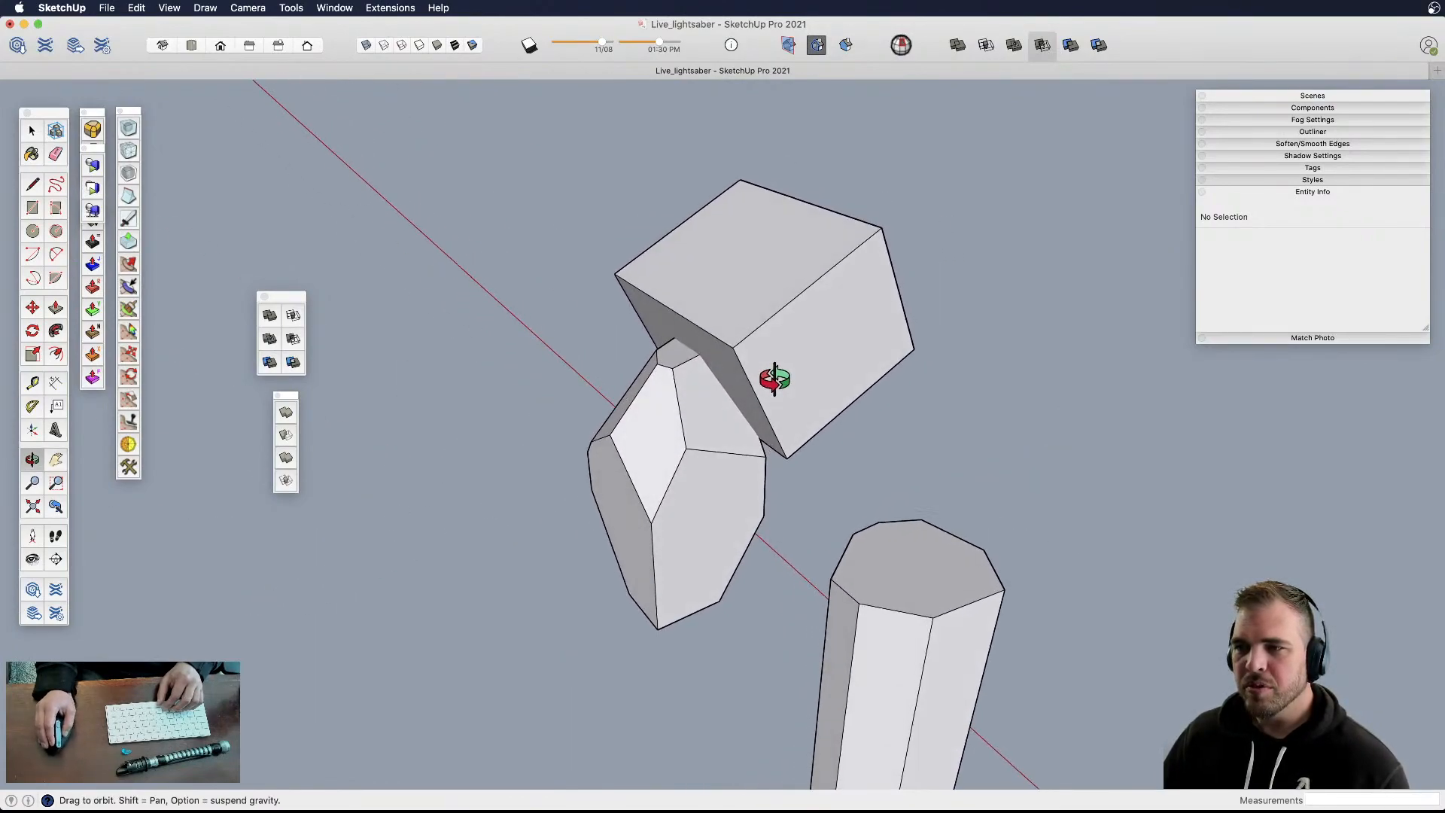
key(space)
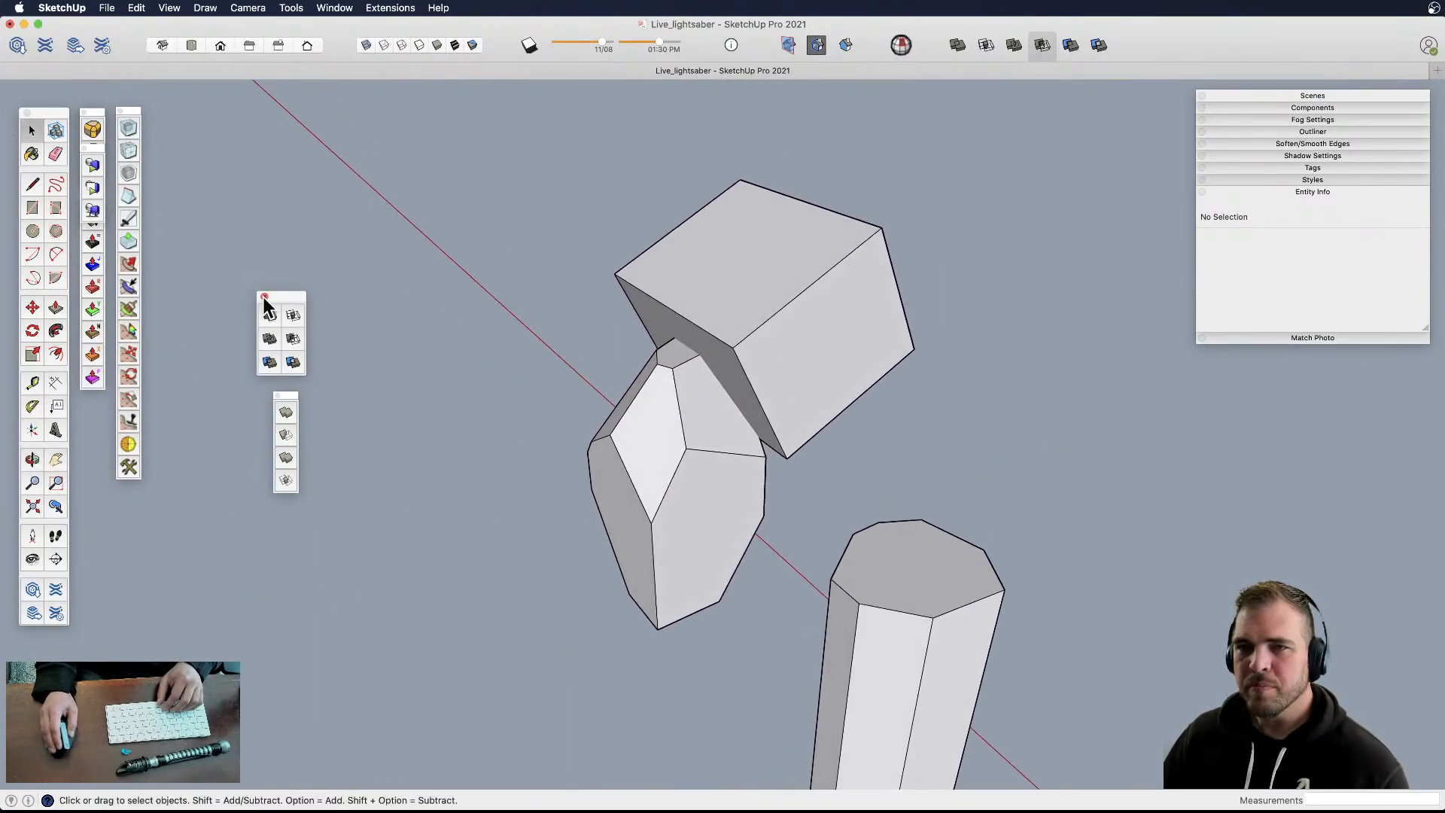
- Try the Subtract solid tool on the tilted box, and select the faceted group to check its entity info
click(293, 340)
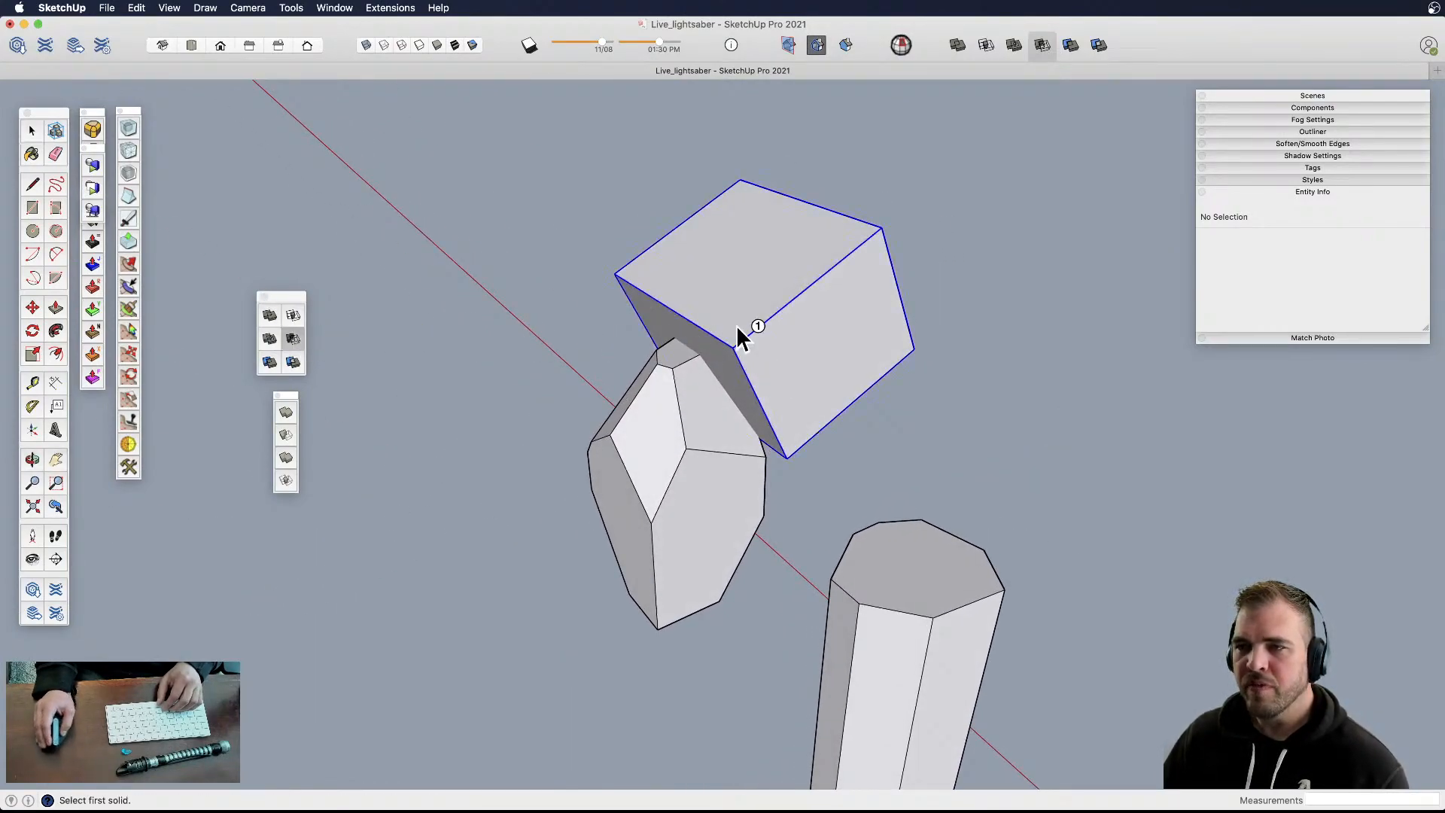
key(space)
click(683, 425)
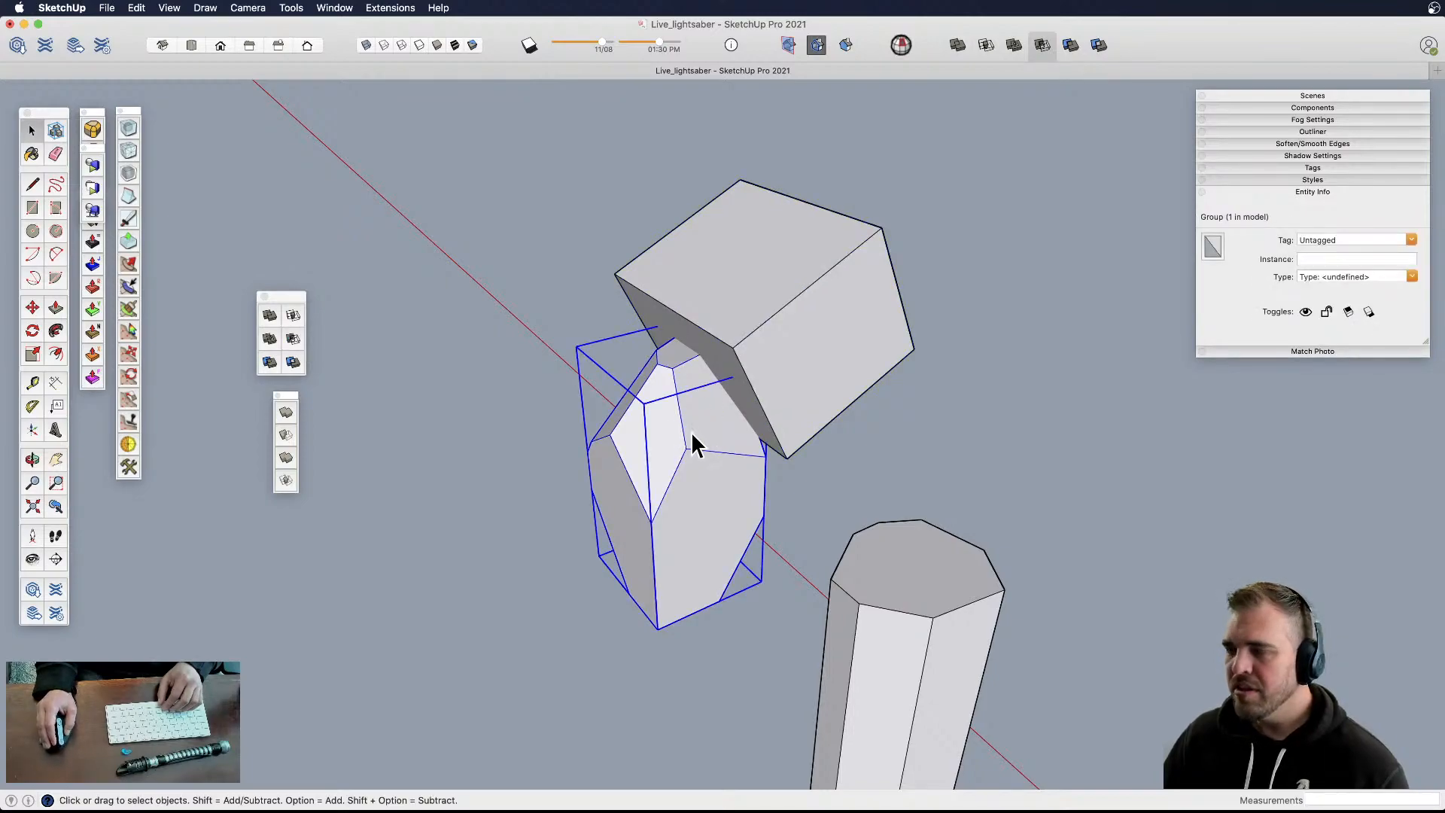
- Repair the selected faceted group with Solid Inspector, close the inspector, and deselect the group
click(901, 46)
click(384, 215)
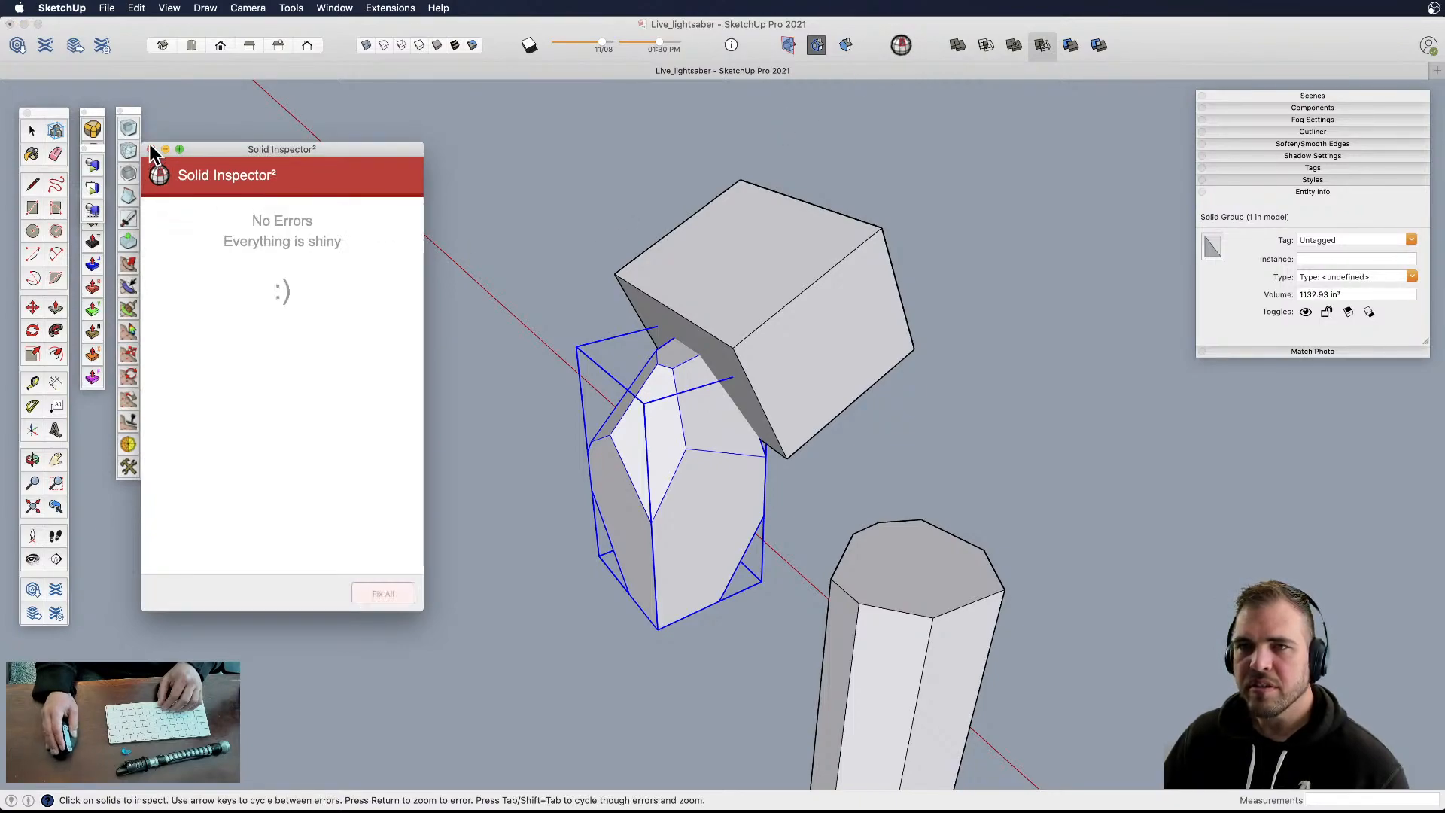
click(151, 149)
click(384, 177)
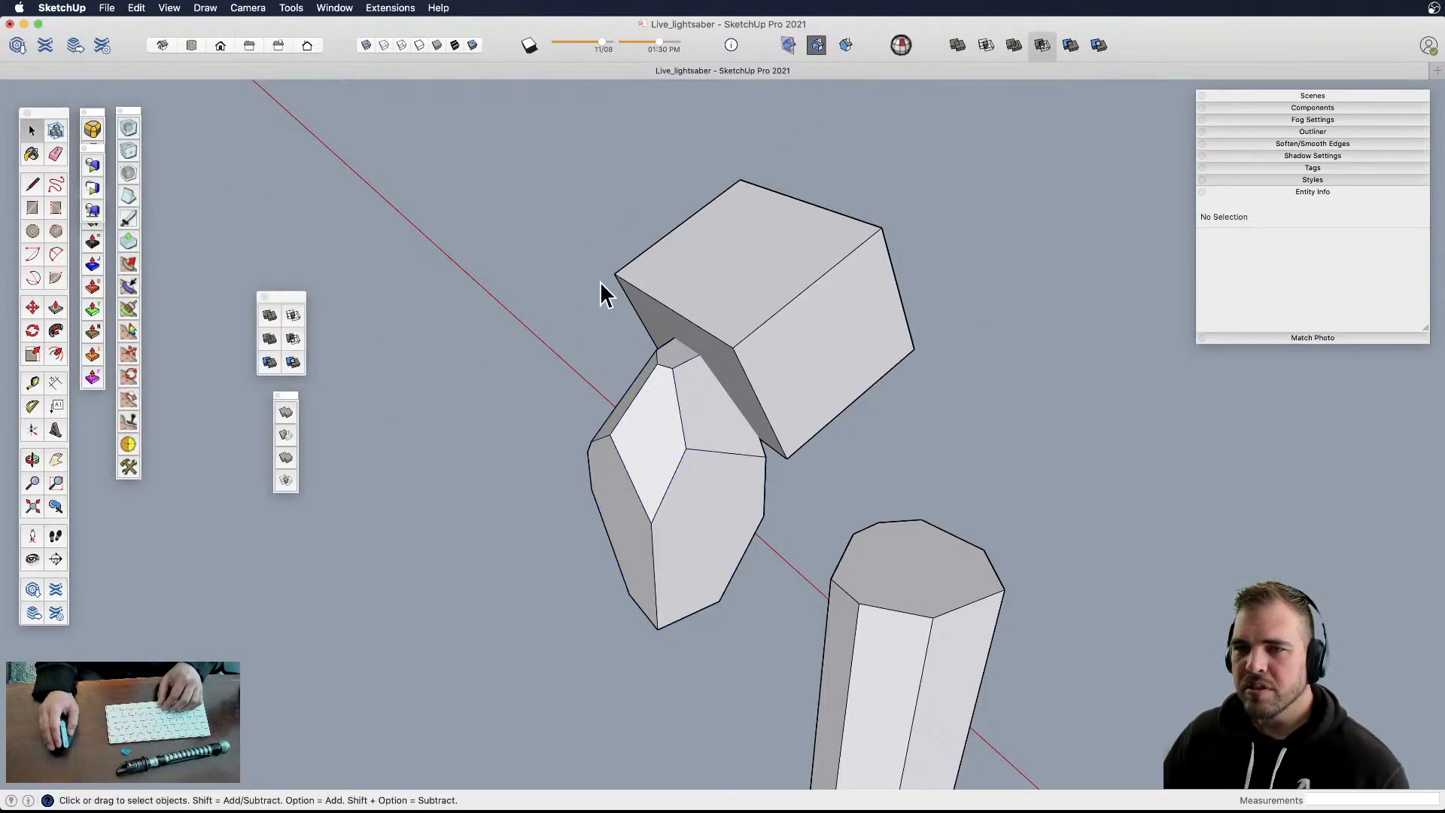
- Subtract the tilted box from the faceted solid to cut an angled facet into its upper side
click(711, 292)
click(292, 339)
click(663, 482)
middle_drag(756, 451, 595, 431)
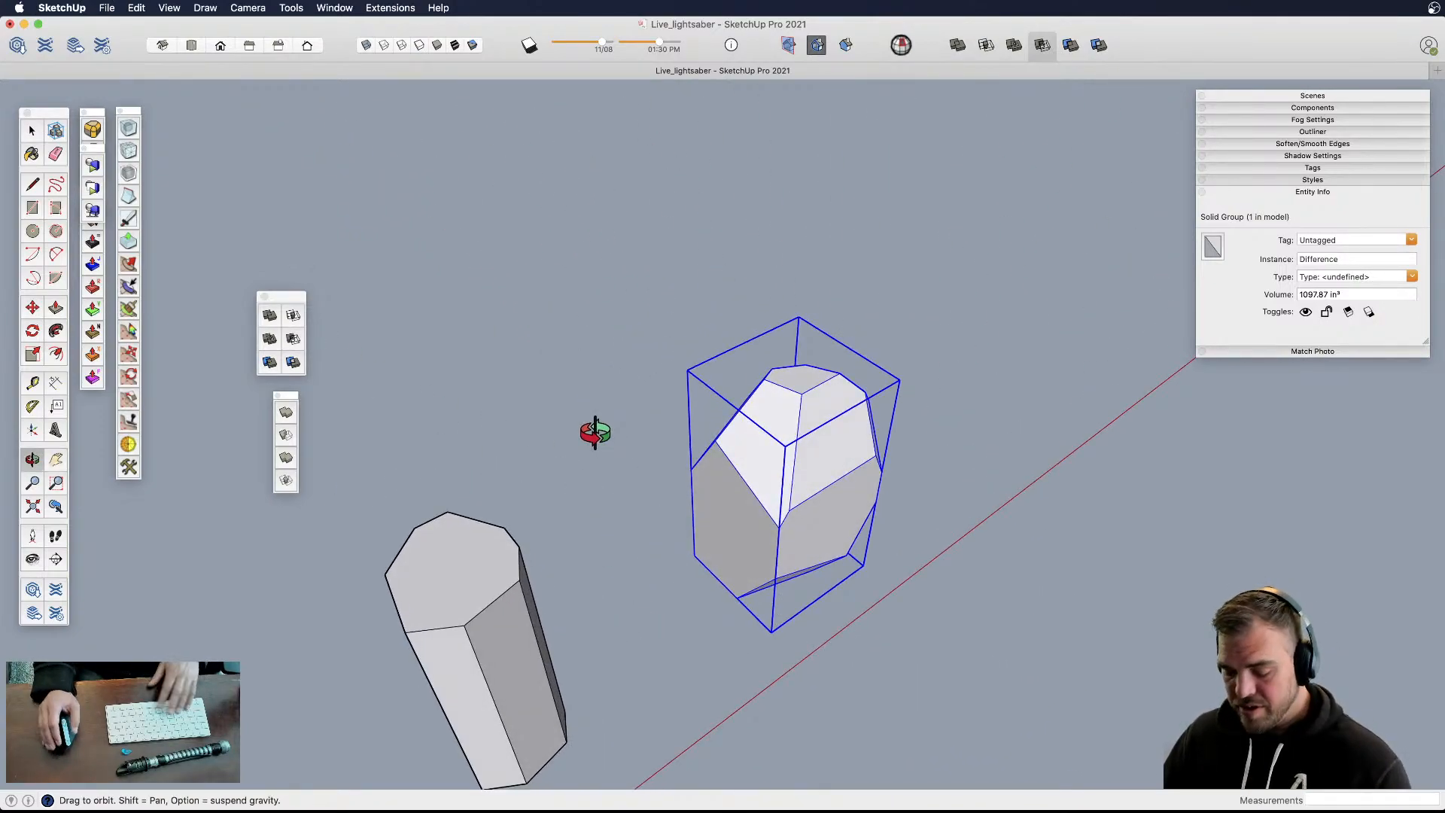
middle_drag(854, 370, 580, 329)
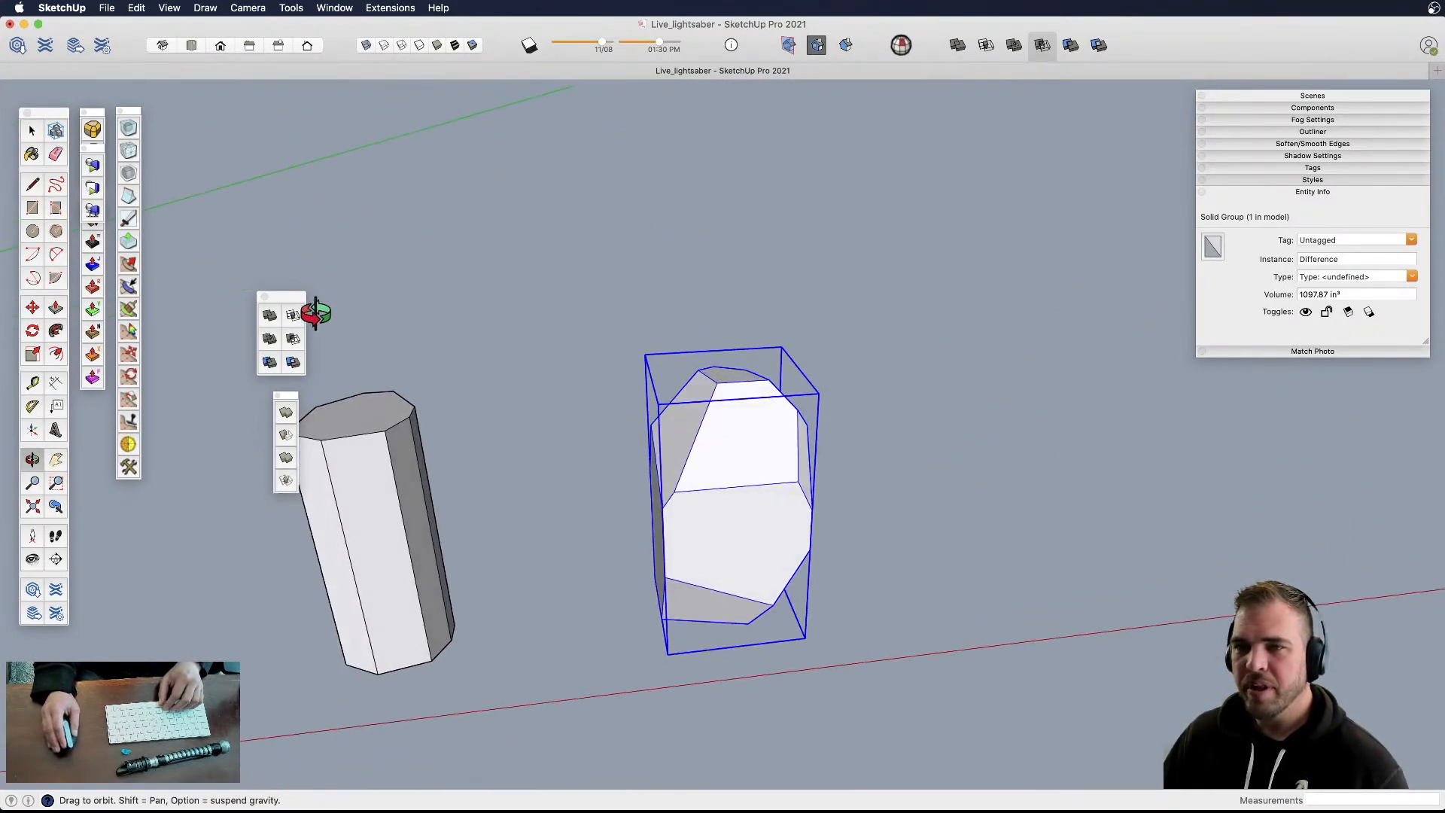
- Open the faceted solid group for editing and turn on X-ray display
key(space)
double_click(706, 523)
shift+middle_drag(706, 523, 463, 458)
scroll(710, 515, up, 3)
key(shift+x)
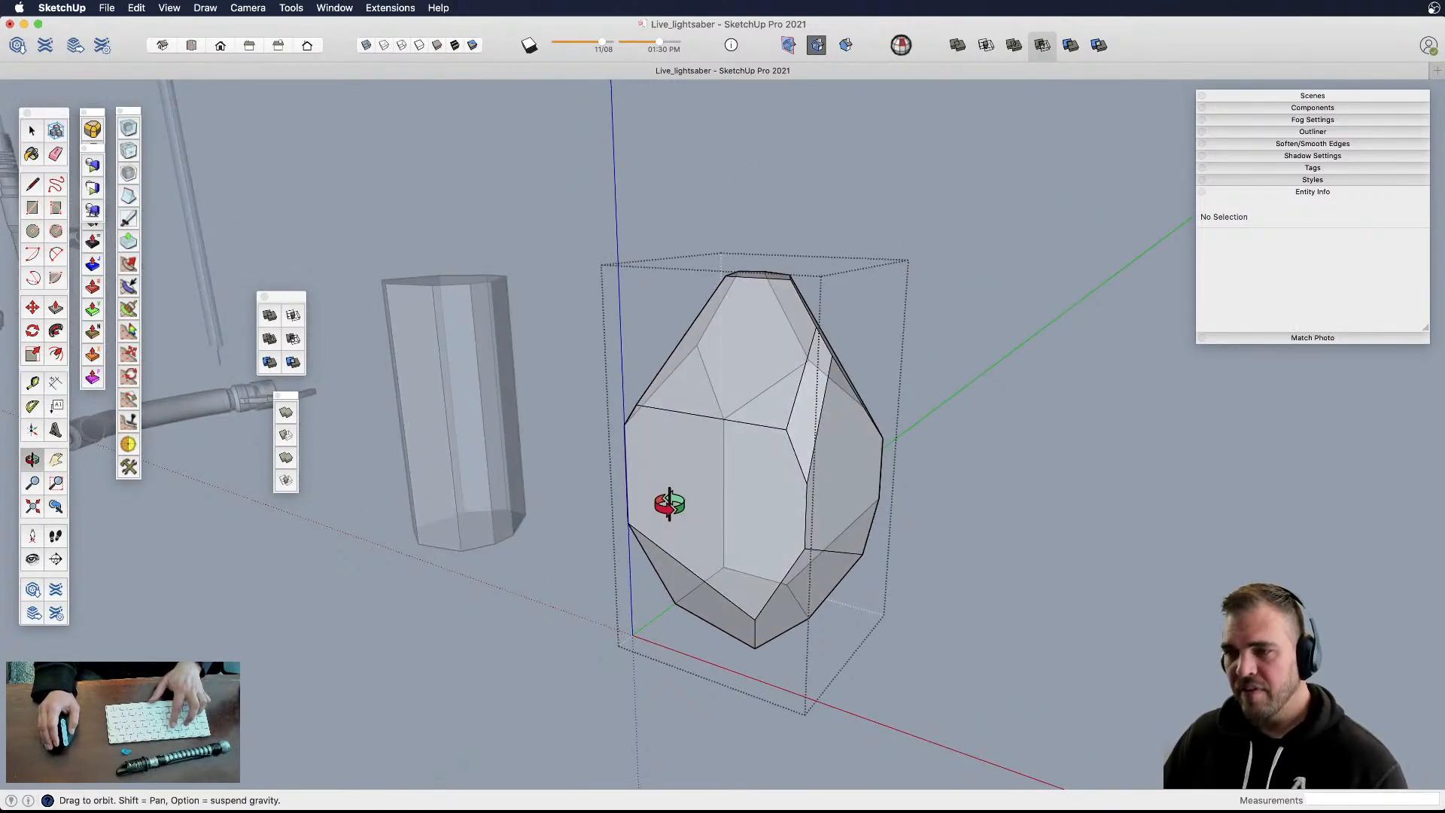
mouse_move(700, 502)
middle_down()
mouse_move(661, 429)
mouse_move(694, 461)
mouse_move(694, 490)
middle_up()
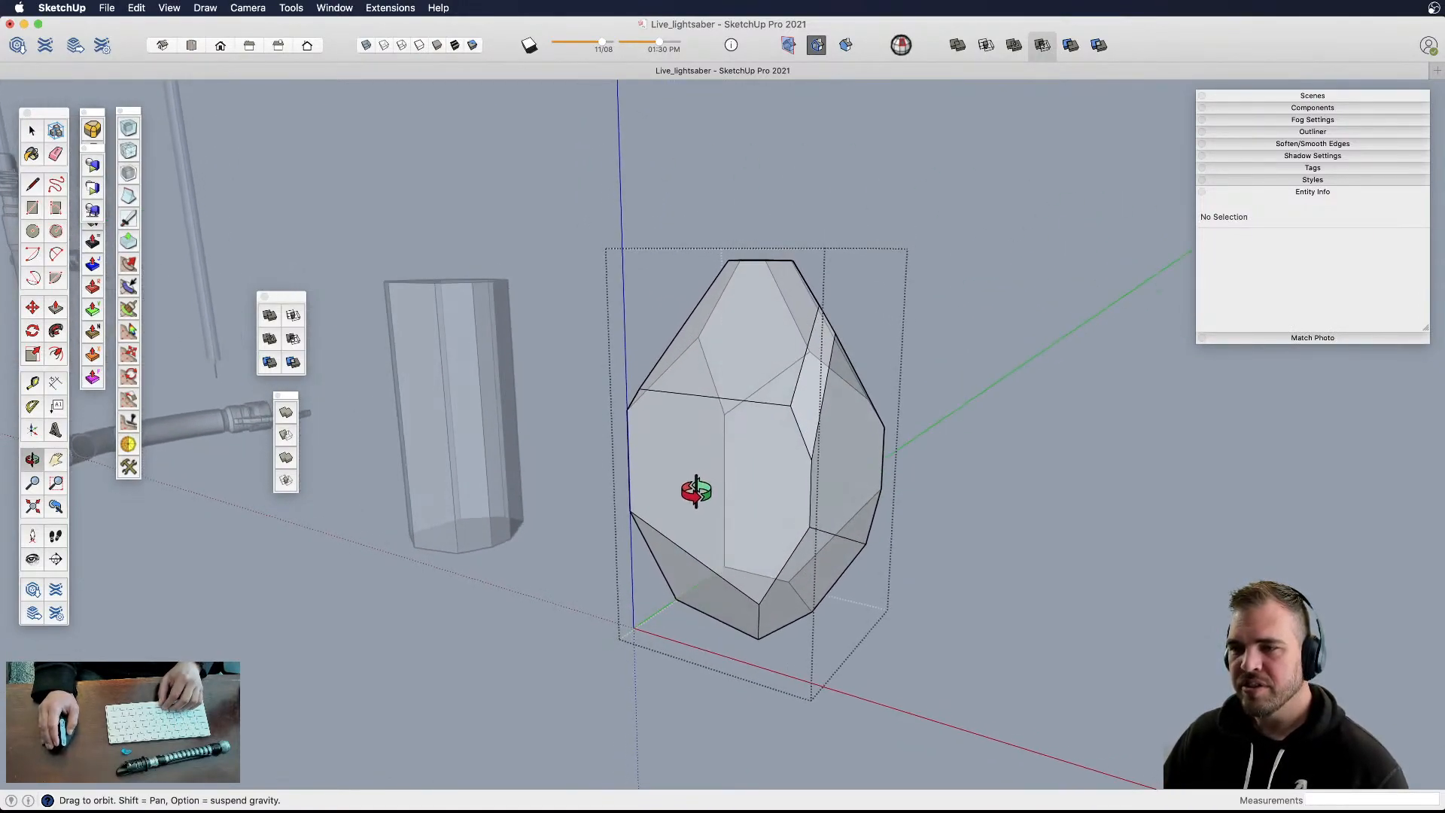
- Slice off the solid's lower corner below the side edge, erase the cut-off edges, and close the opening with a line
click(132, 215)
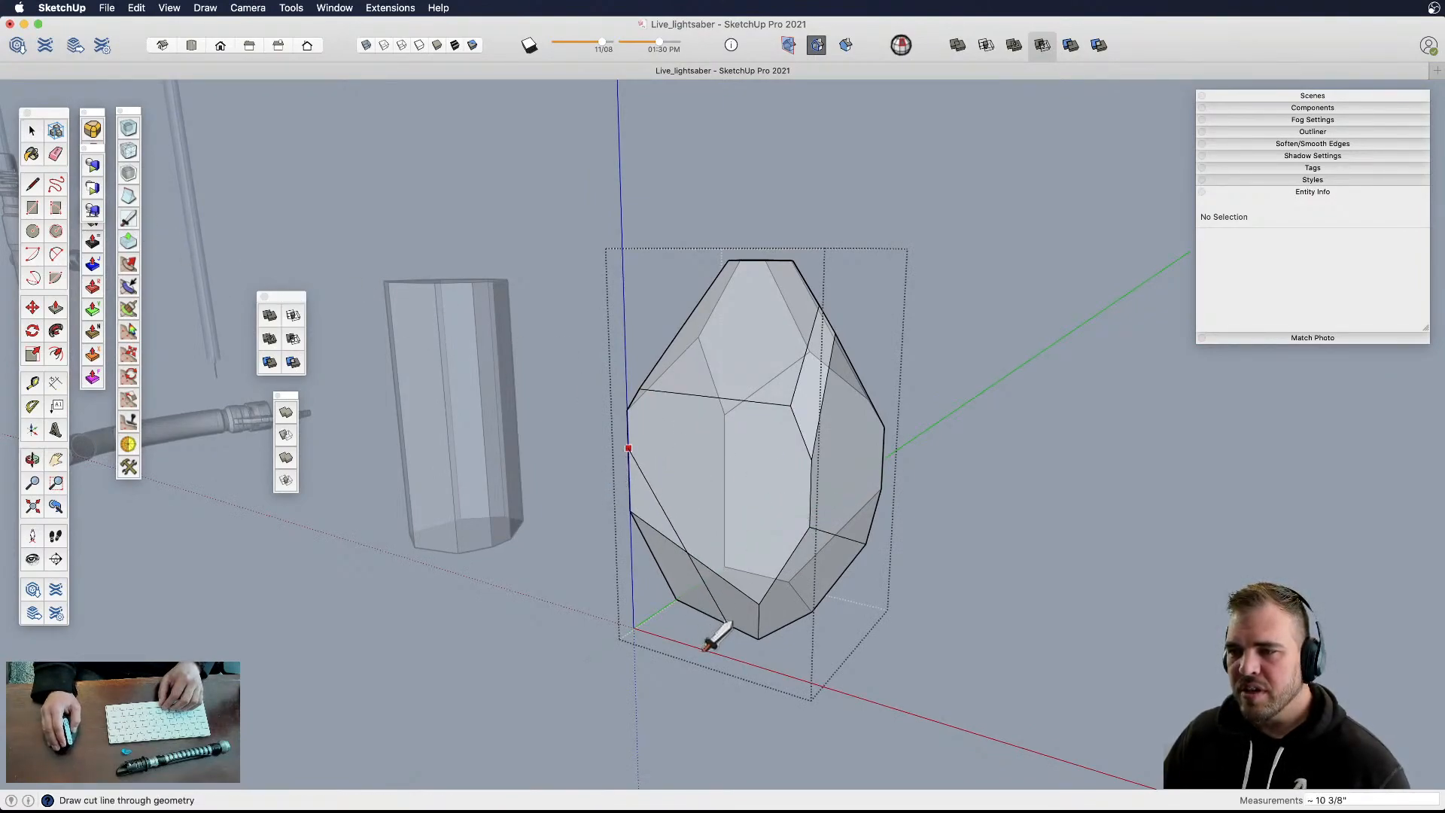
middle_drag(710, 647, 745, 572)
key(e)
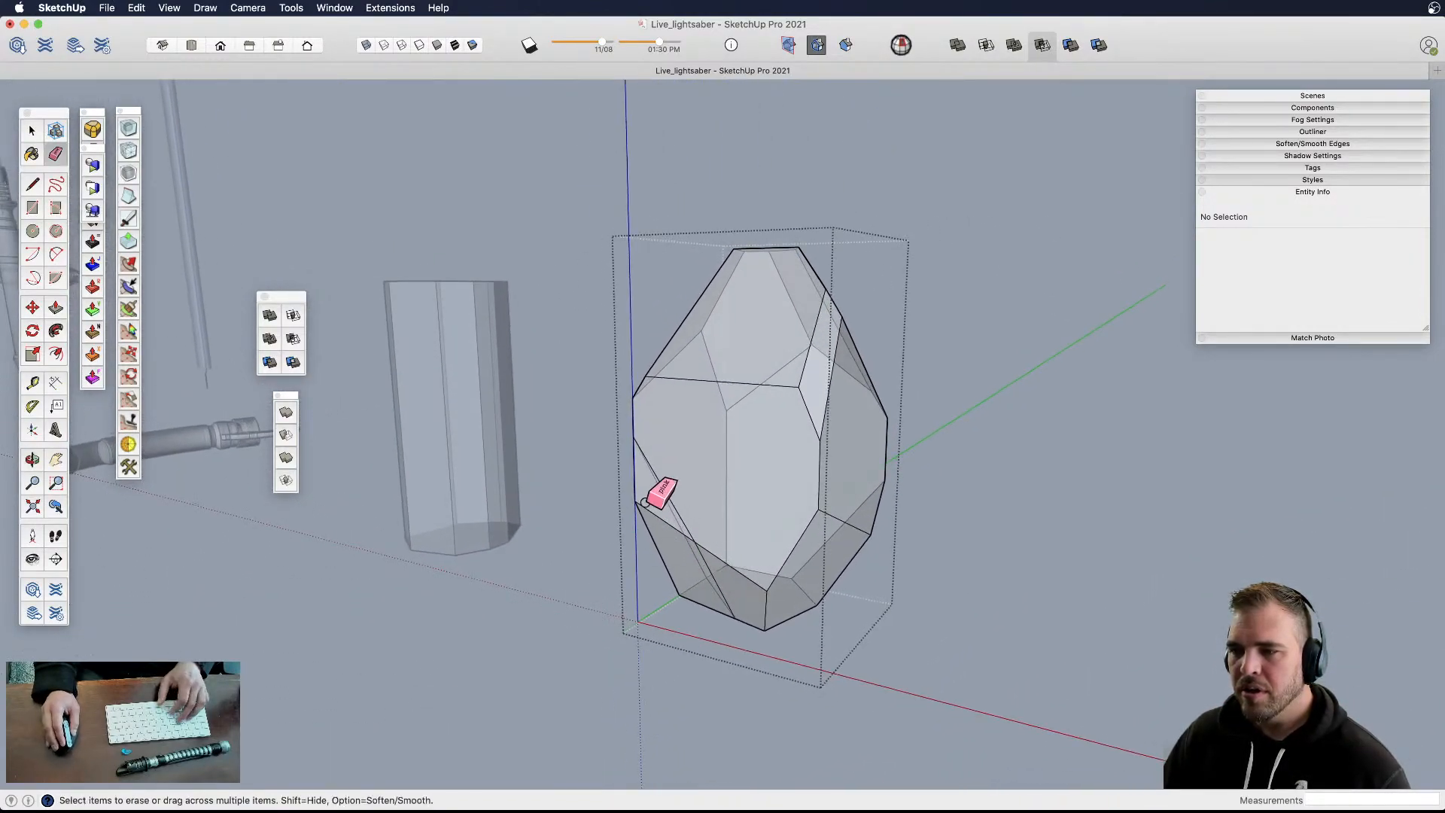
mouse_move(646, 508)
mouse_down()
mouse_move(687, 591)
mouse_move(745, 583)
mouse_up()
middle_drag(745, 583, 800, 542)
key(l)
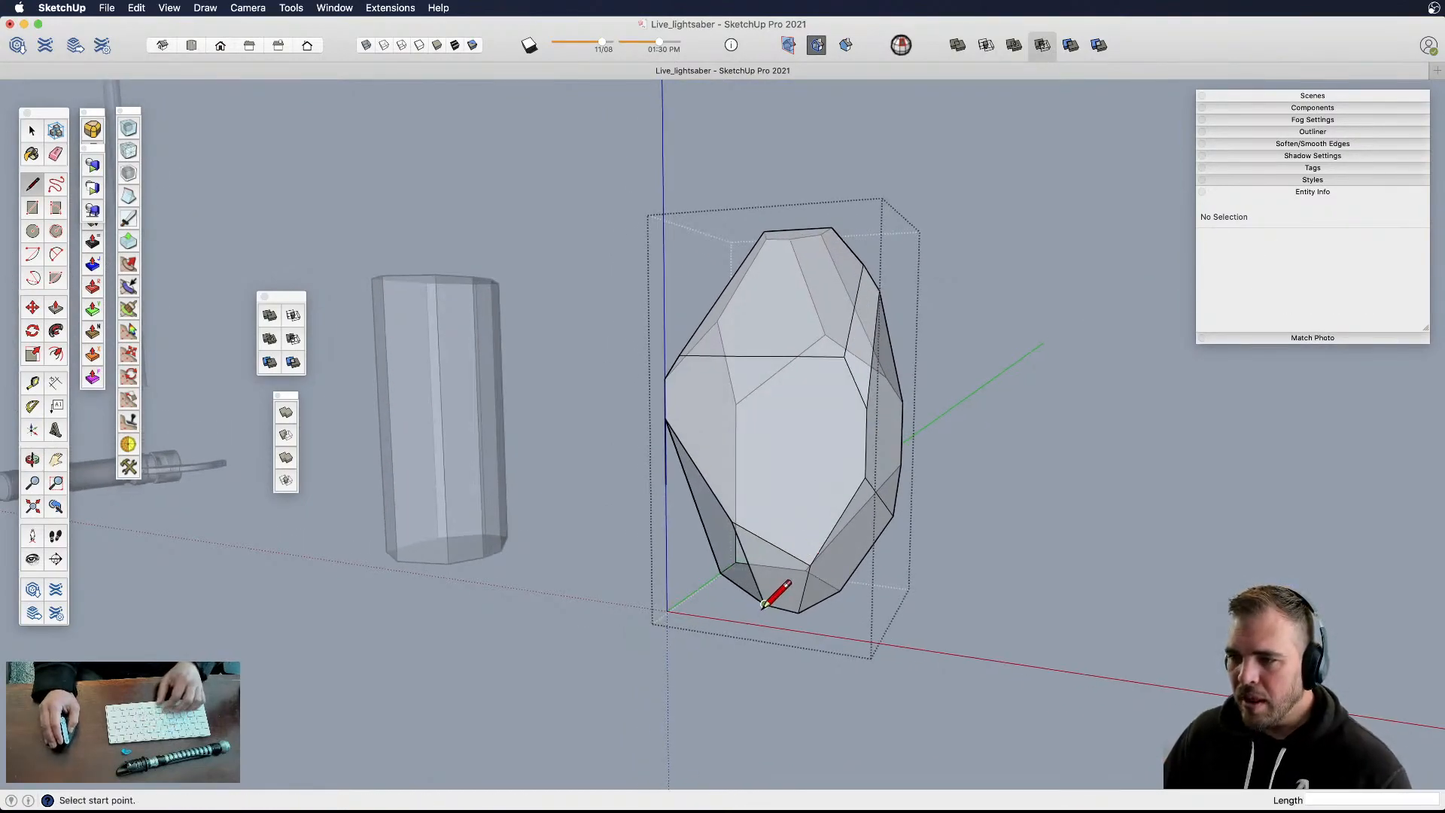
click(721, 572)
- Cut vertically through the solid's protruding side edge and erase the cut-off geometry
middle_drag(681, 456, 814, 420)
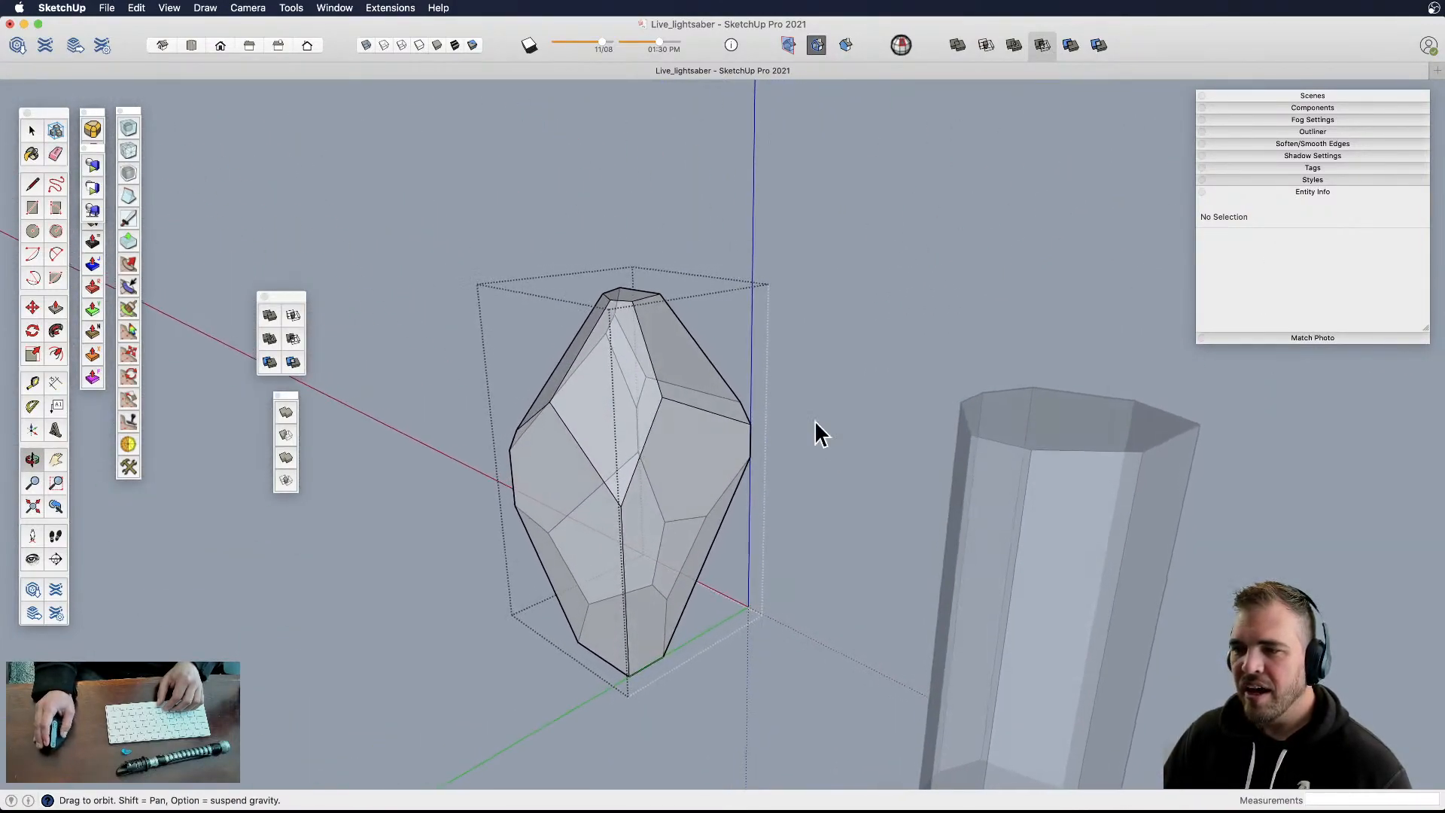
click(128, 219)
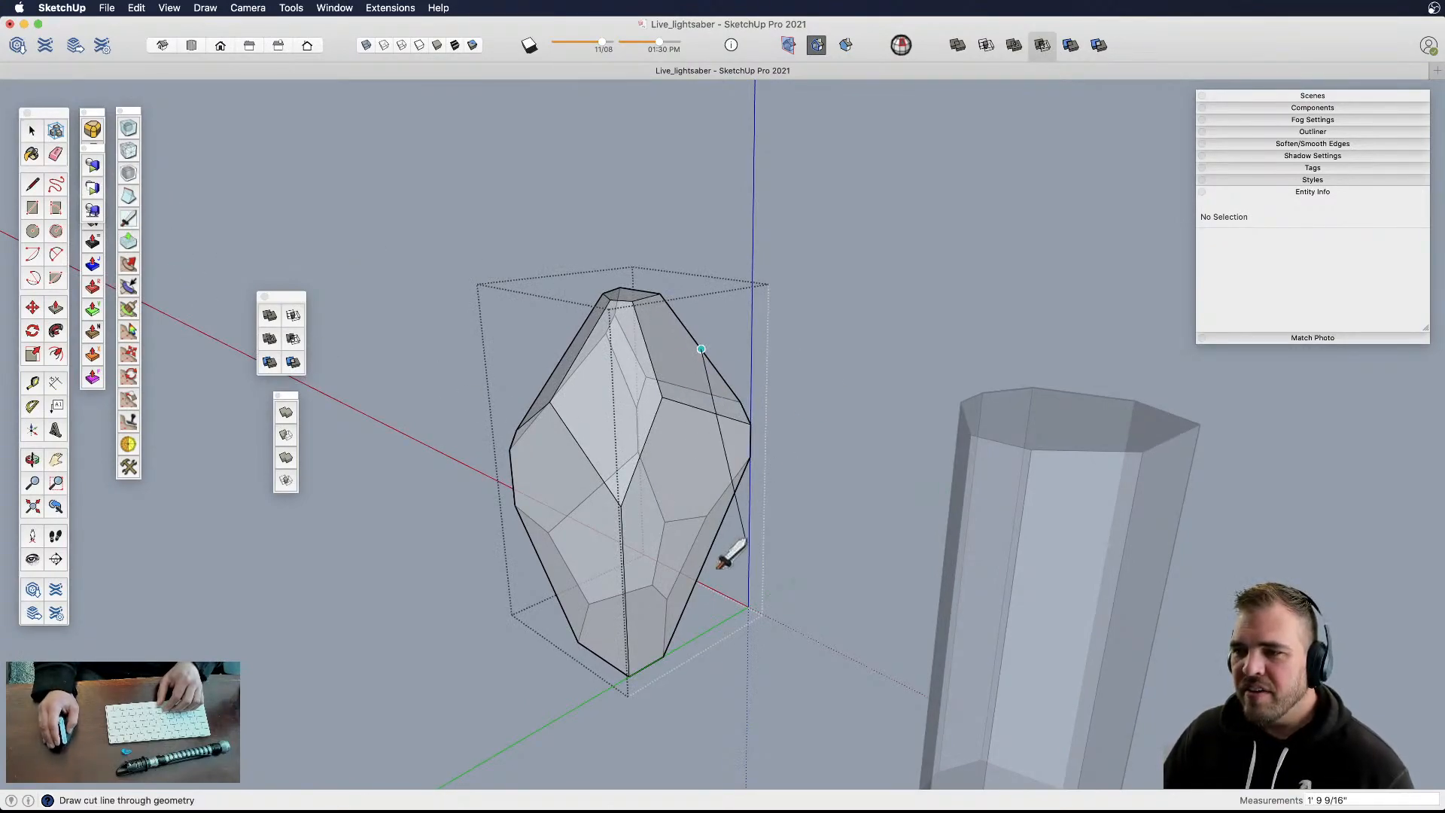
key(e)
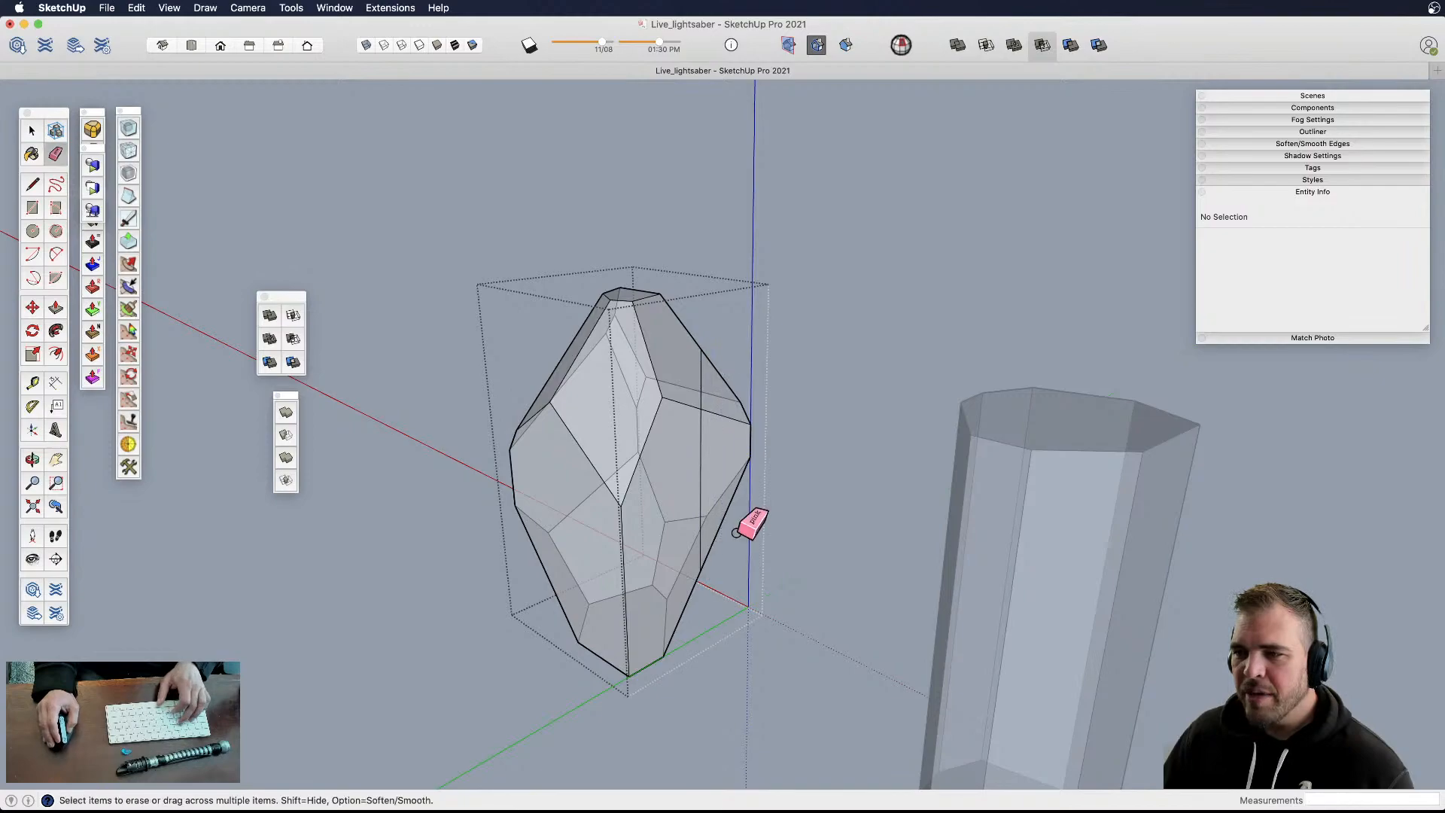
mouse_move(731, 483)
mouse_down()
mouse_move(709, 524)
mouse_move(716, 490)
mouse_up()
mouse_move(750, 413)
mouse_down()
mouse_move(743, 383)
mouse_move(722, 378)
mouse_up()
drag(754, 436, 745, 456)
middle_drag(719, 528, 693, 524)
scroll(751, 519, up, 5)
drag(710, 515, 710, 525)
- Close the open vertical facet by drawing a line across its edge
key(l)
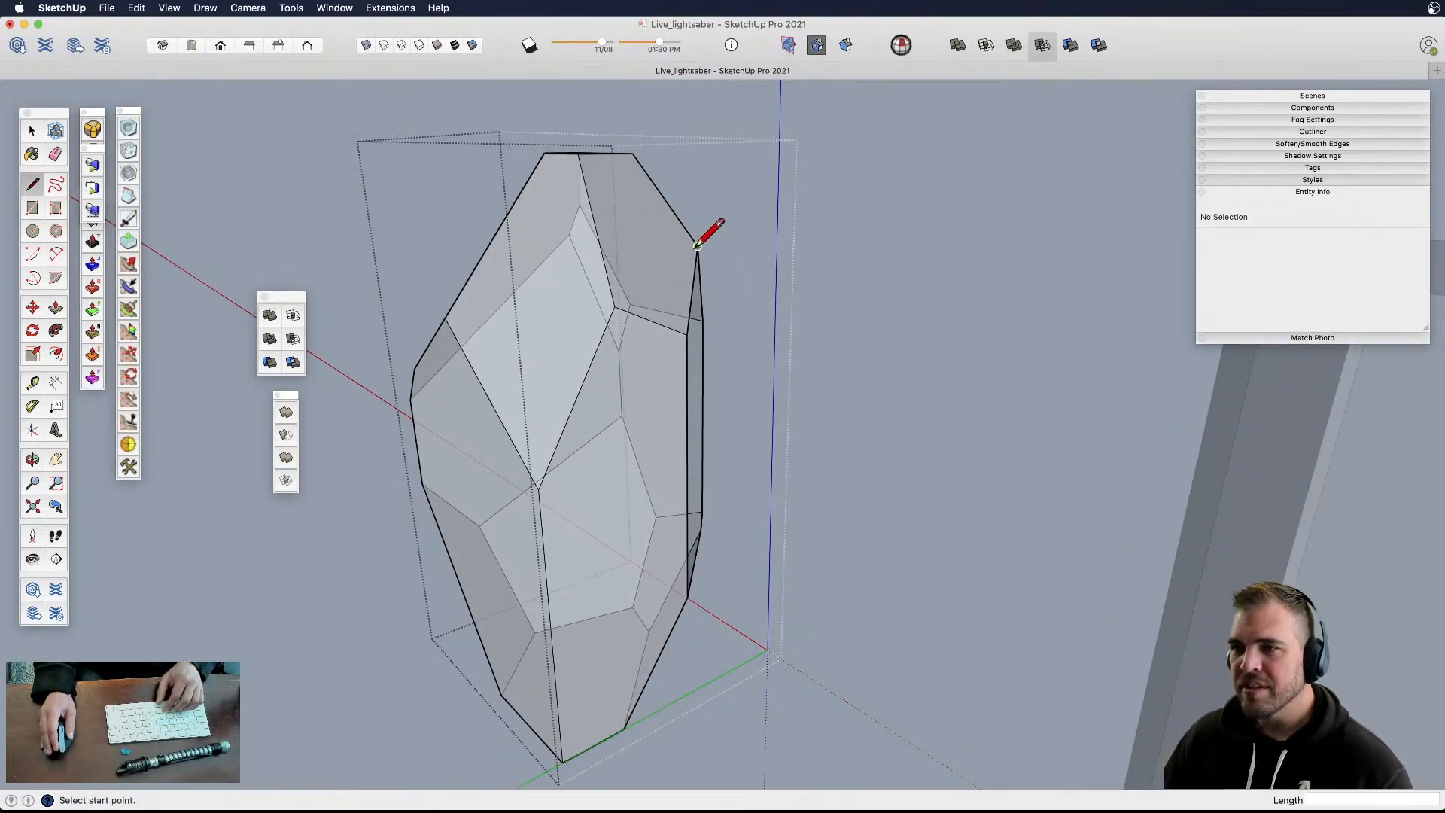
scroll(678, 451, down, 3)
middle_drag(677, 451, 607, 493)
key(space)
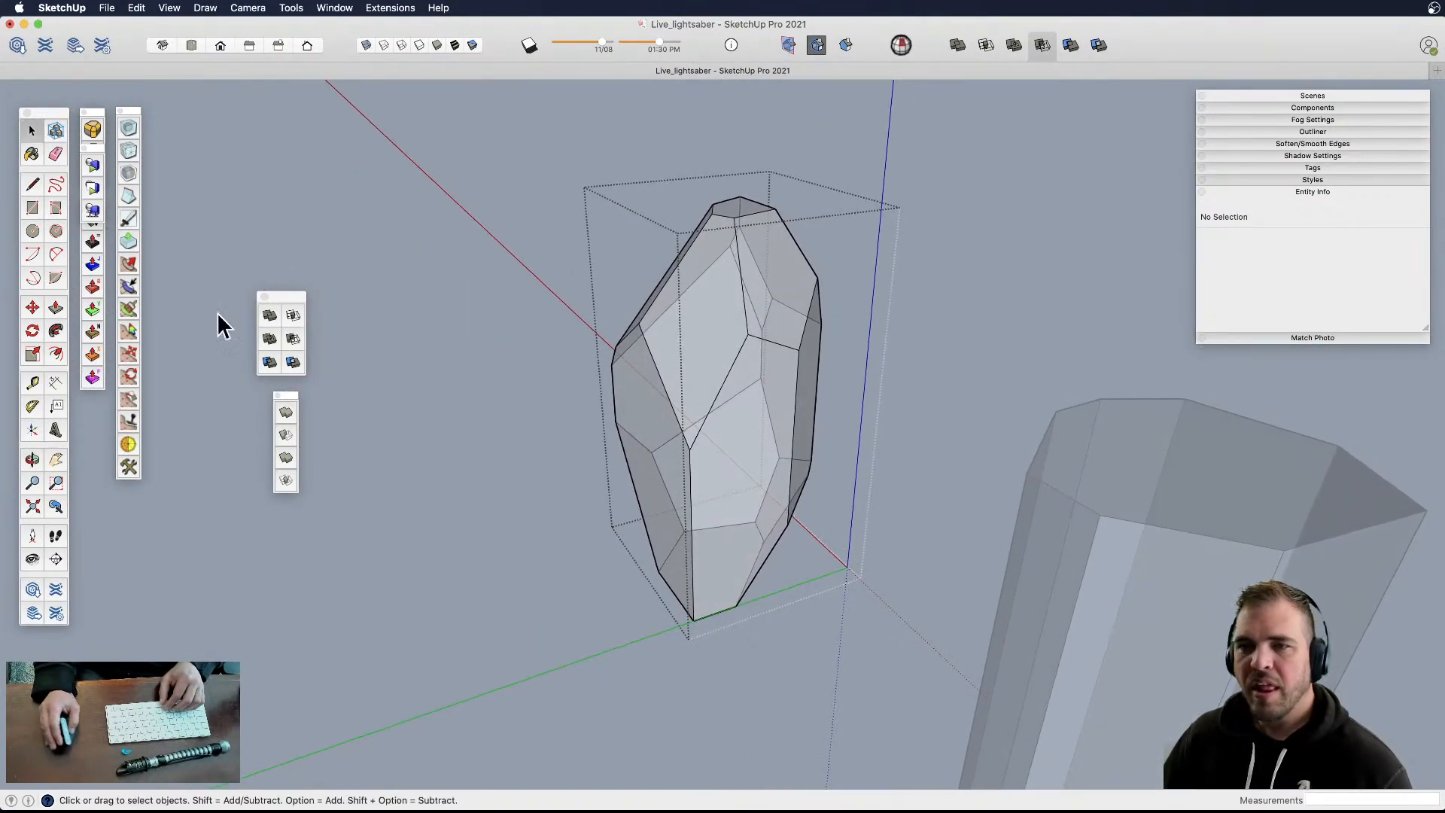
- Slice the opposite upper side edge of the solid, erase the cut-off edges, and redraw the missing facet edge
click(129, 220)
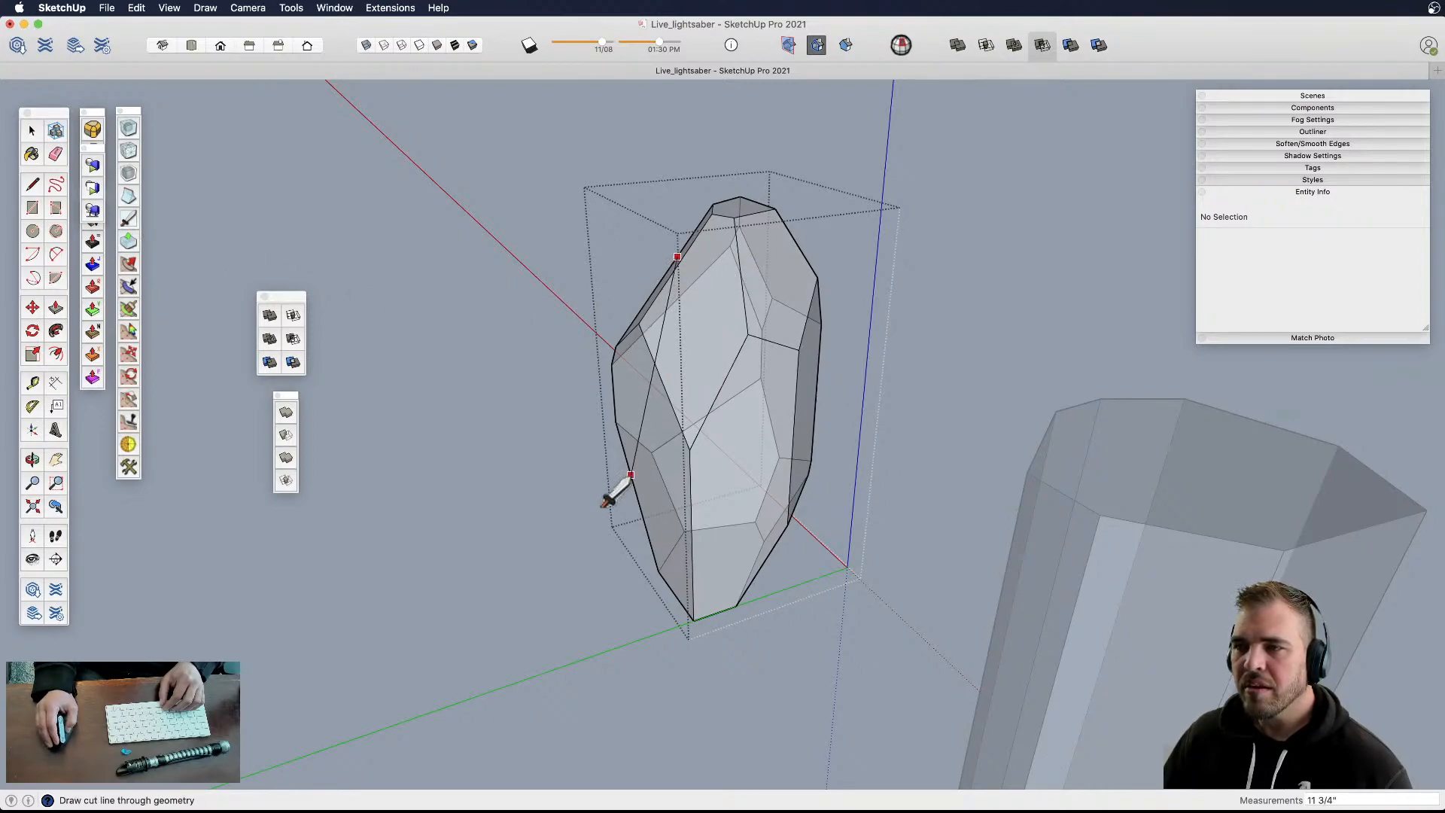
key(e)
drag(626, 465, 638, 382)
middle_drag(638, 383, 819, 468)
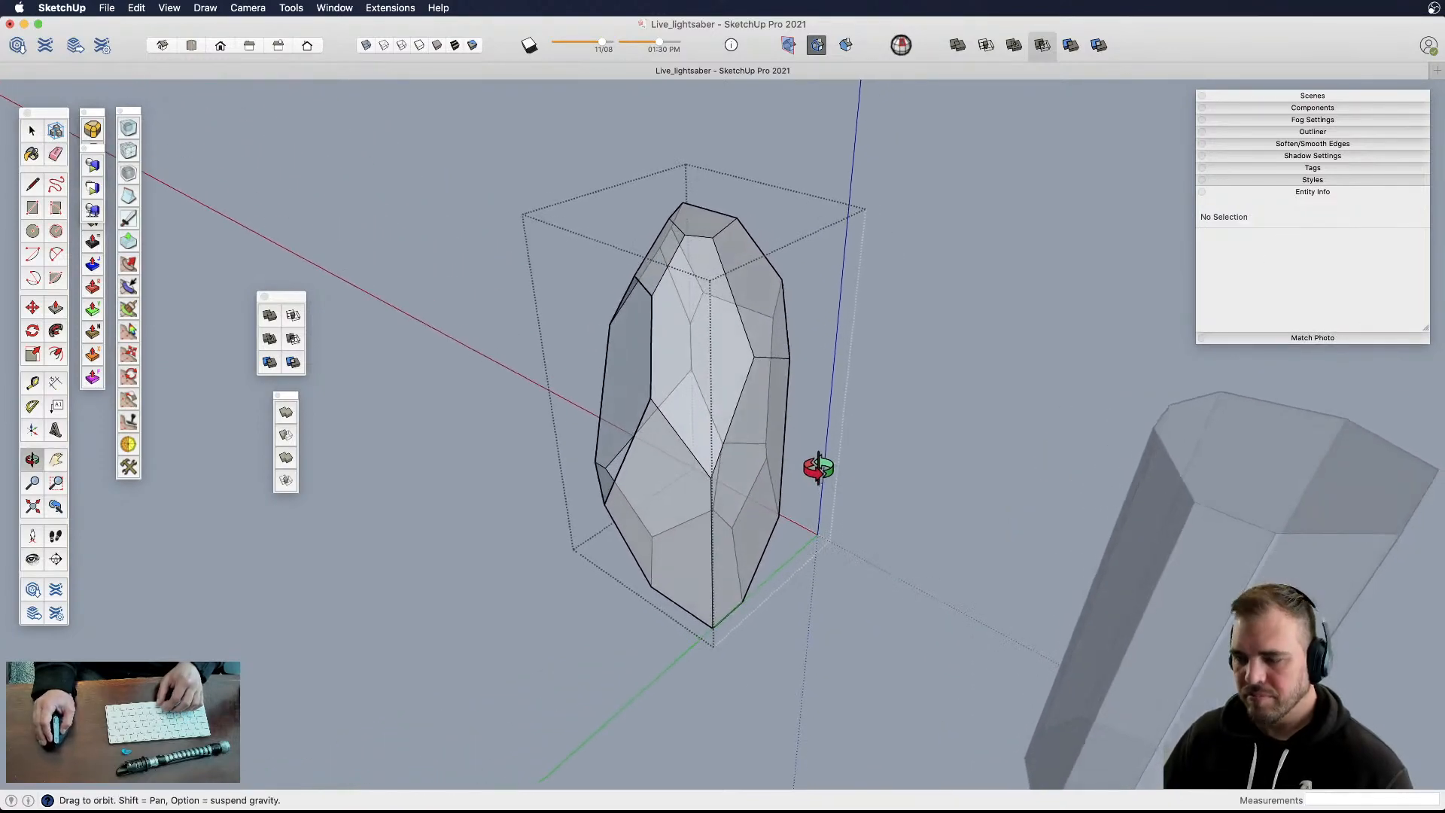
key(l)
click(663, 382)
click(668, 281)
- Slice off the square lower corner diagonally, erase the leftover edges, and close the new facet with a line
mouse_move(669, 281)
middle_down()
mouse_move(678, 549)
mouse_move(955, 325)
mouse_move(881, 219)
mouse_move(678, 483)
mouse_move(506, 590)
mouse_move(471, 348)
mouse_move(760, 364)
mouse_move(838, 394)
mouse_move(678, 442)
mouse_move(716, 383)
middle_up()
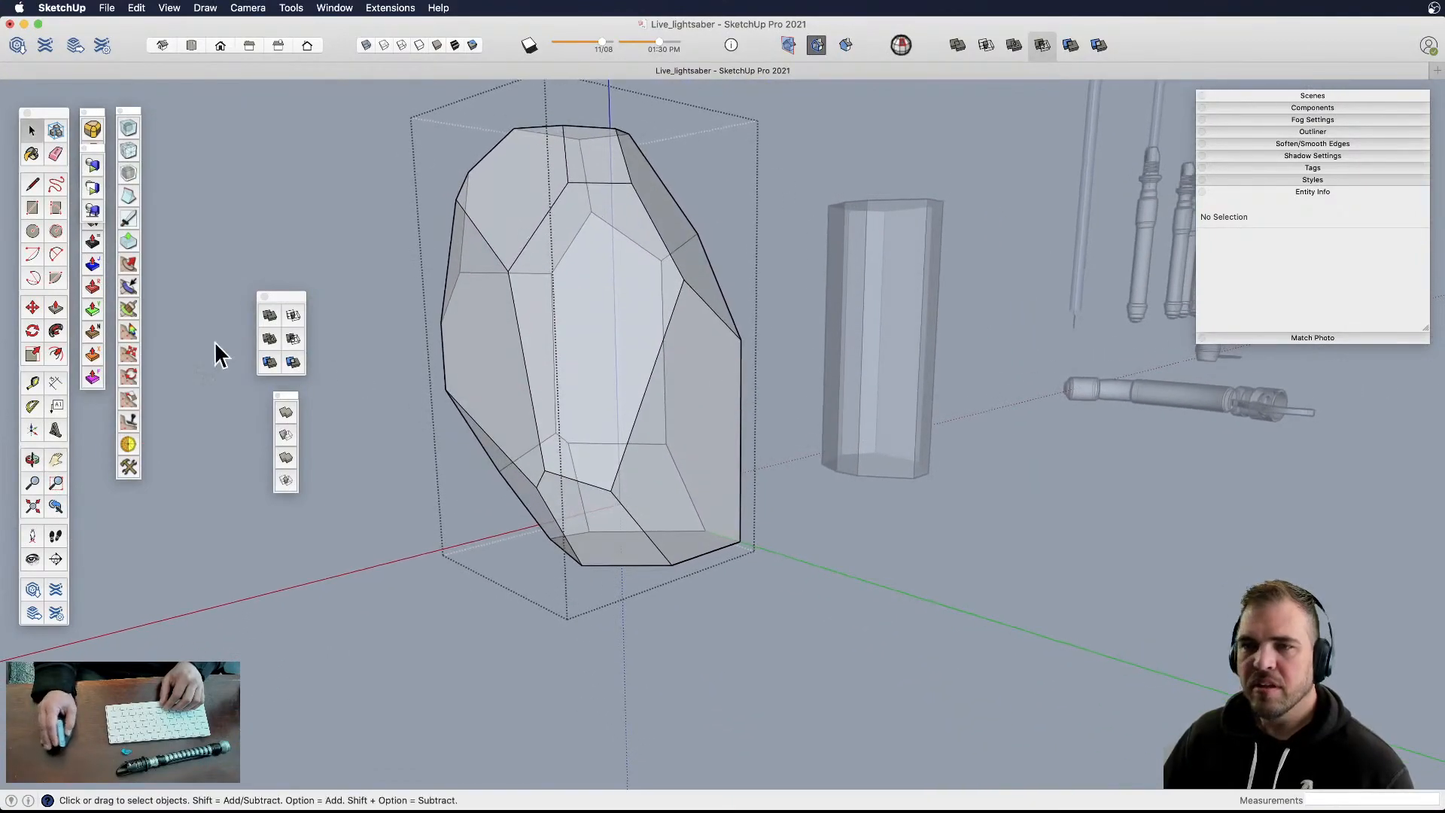
click(124, 220)
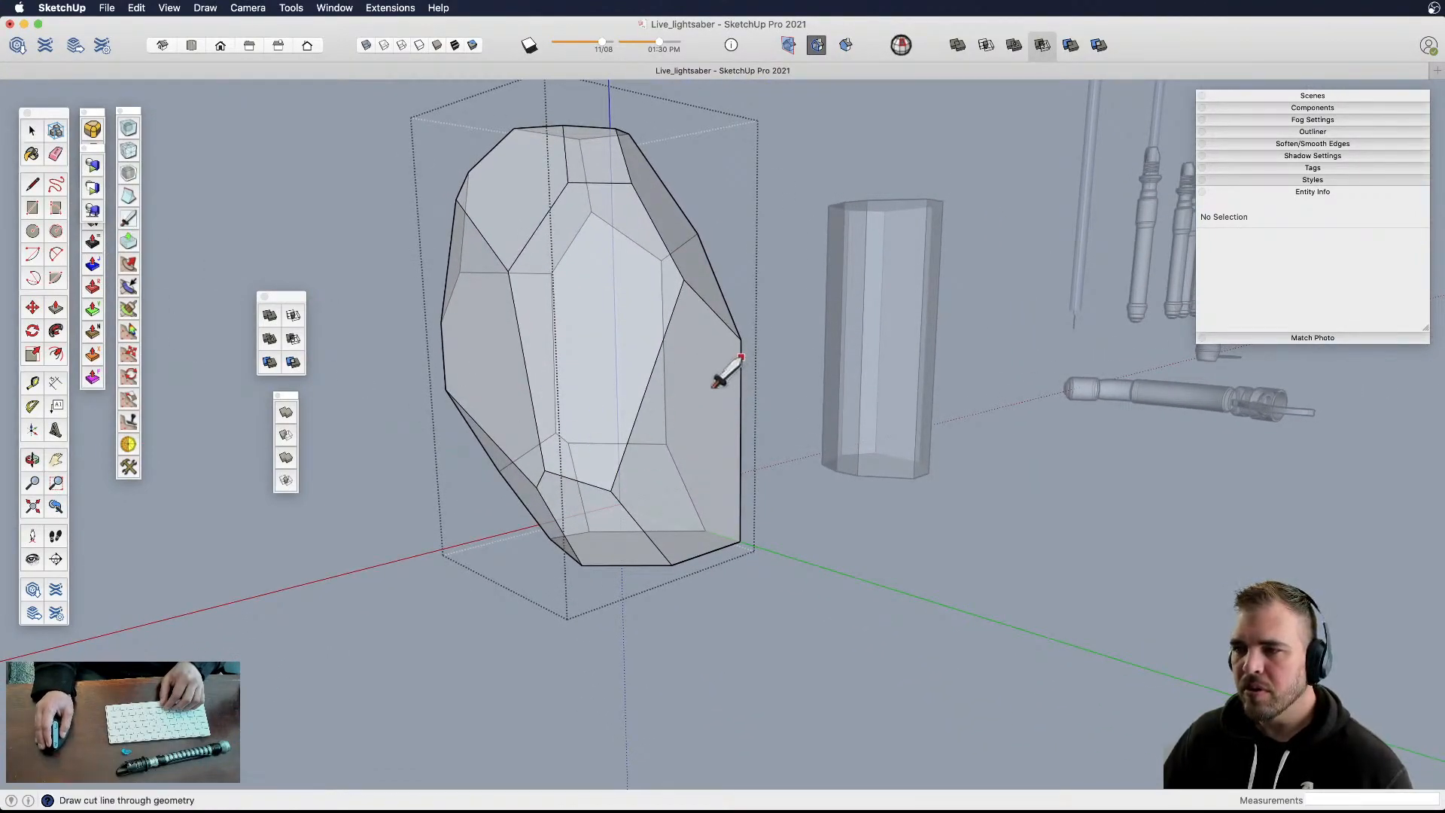
key(e)
mouse_move(655, 571)
mouse_down()
mouse_move(715, 512)
mouse_move(723, 539)
mouse_up()
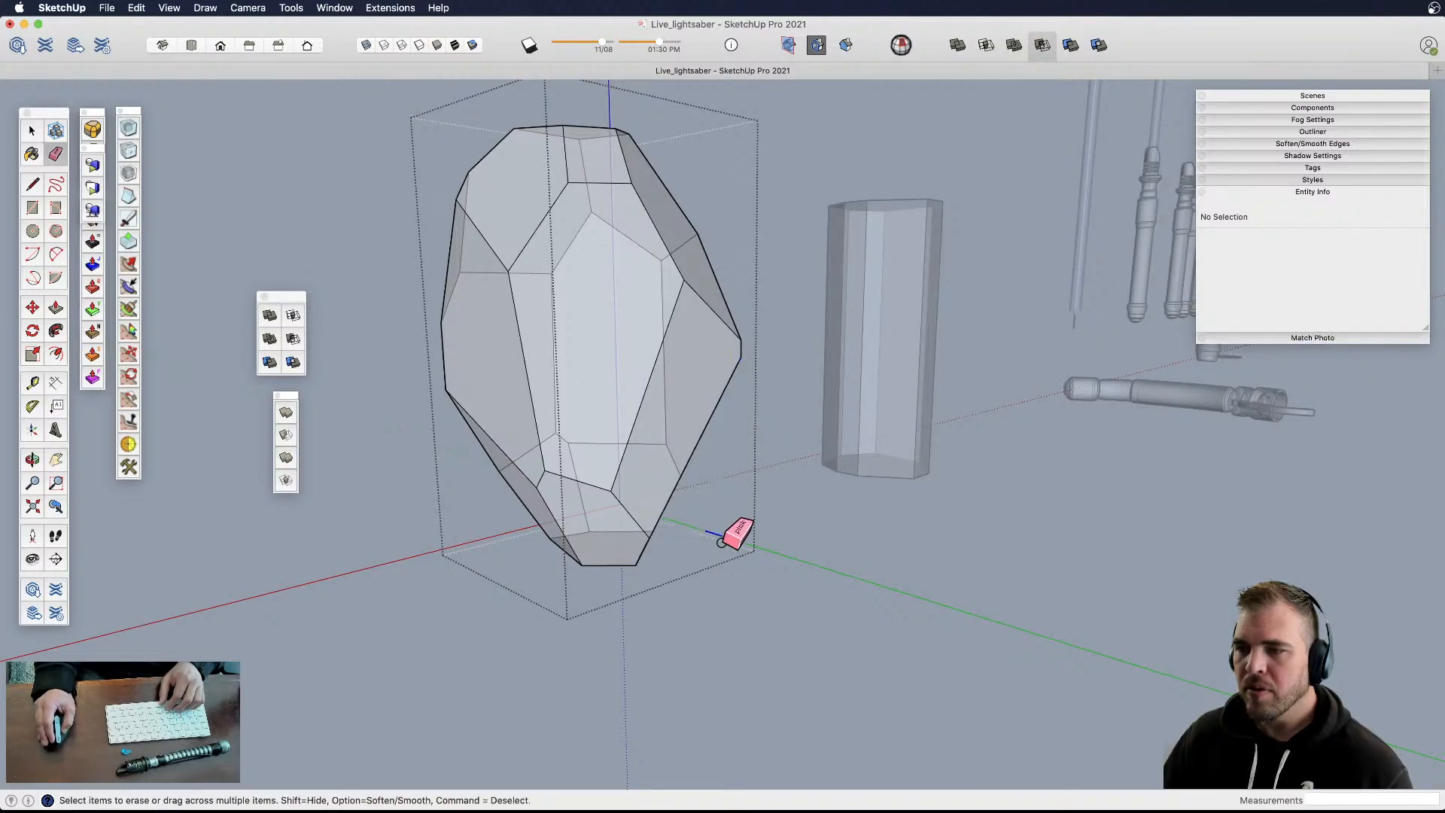
middle_drag(702, 505, 572, 490)
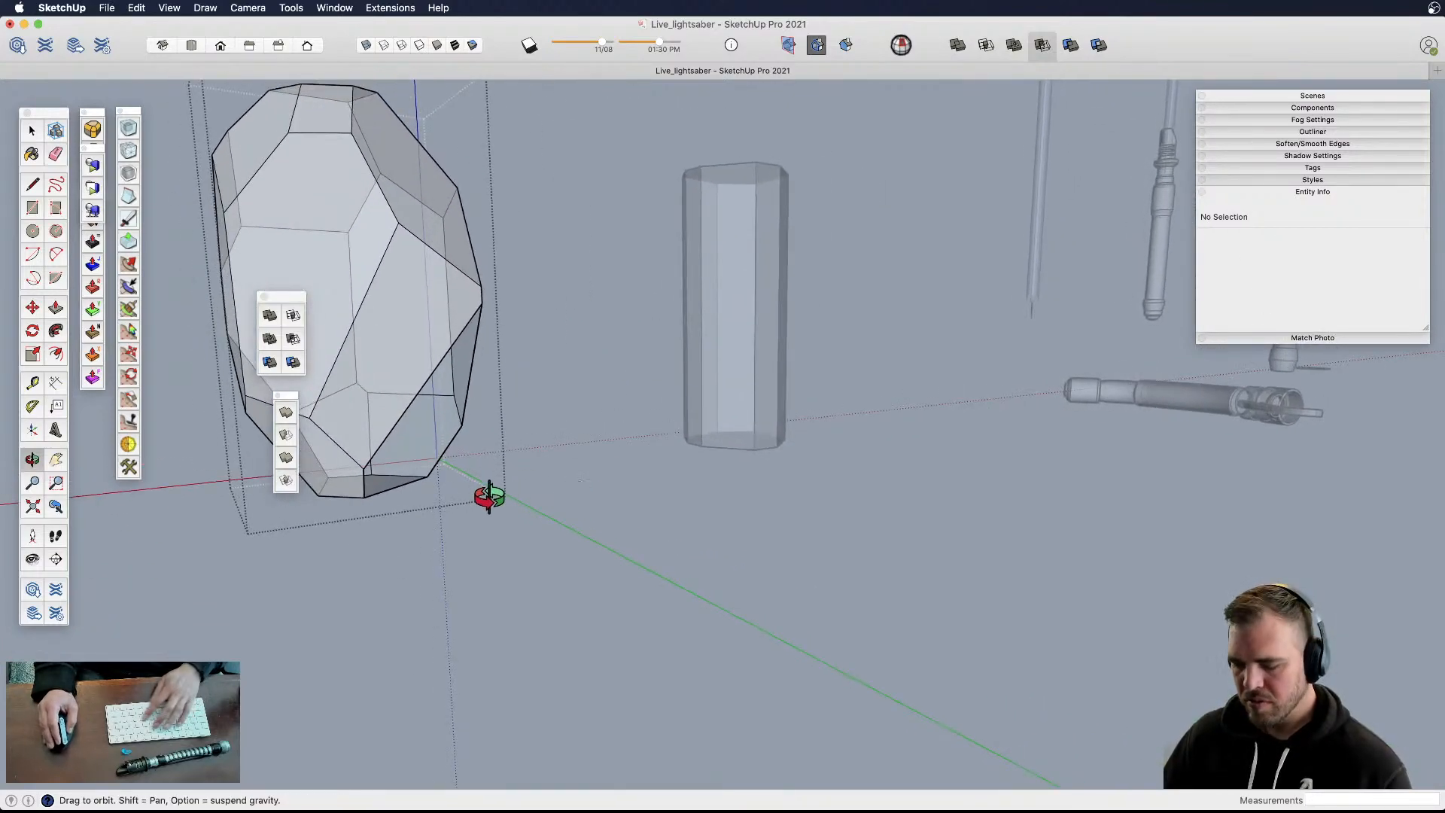
key(l)
- Slice the solid's long outer side edge, erase the cut-off piece, and redraw the edge to fill the facet
shift+middle_drag(468, 414, 976, 467)
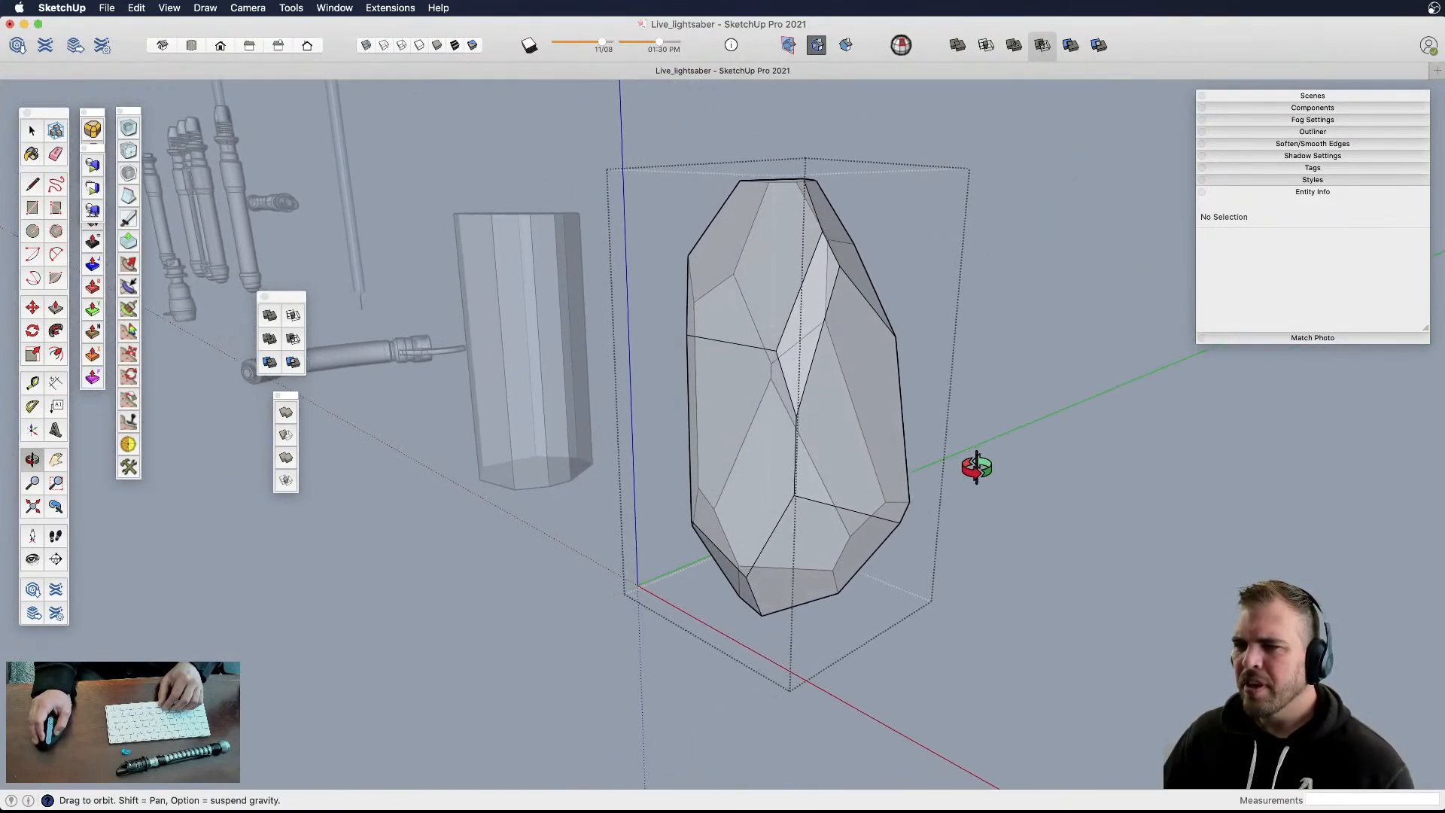
click(128, 217)
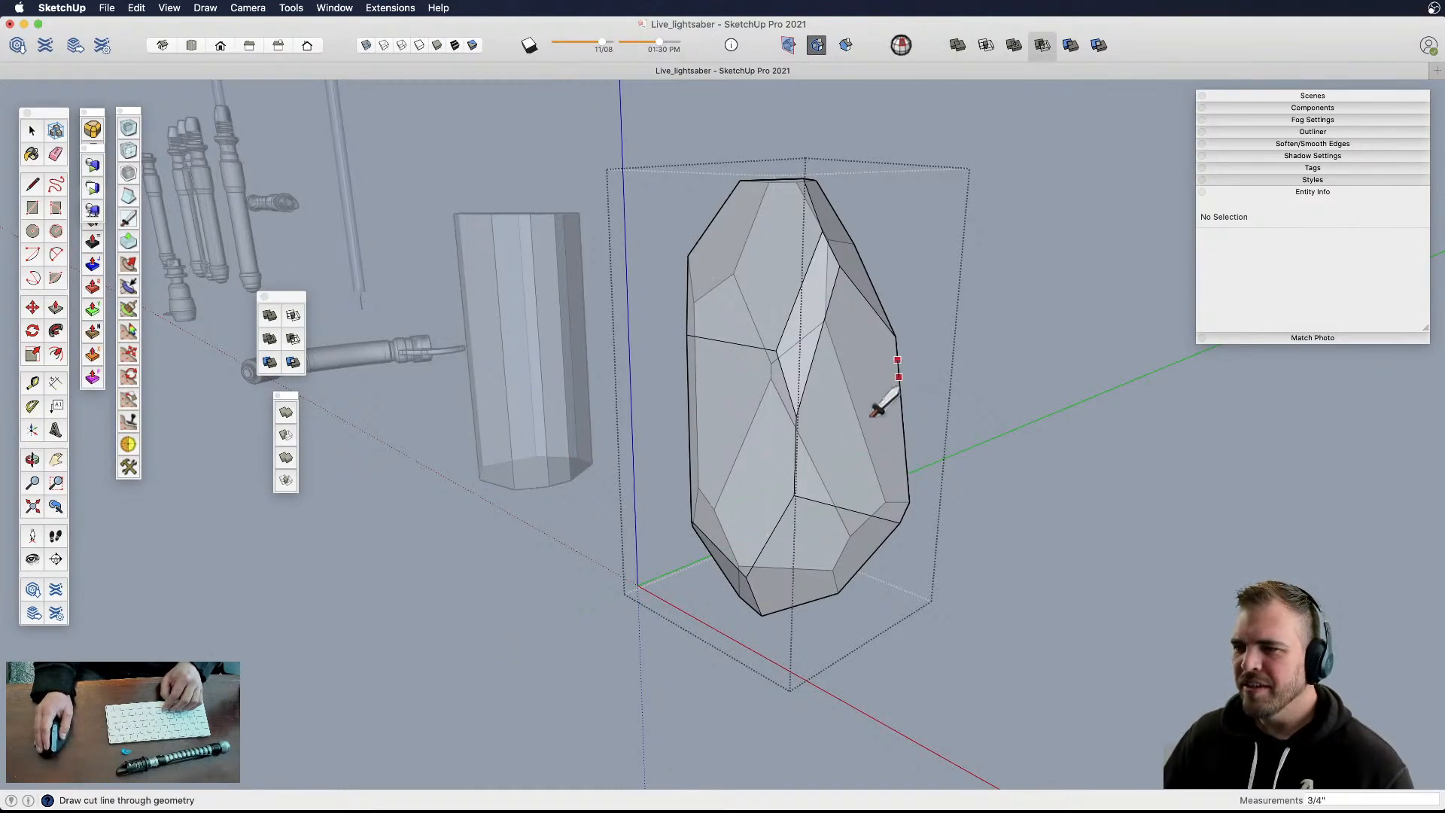
key(e)
drag(903, 548, 881, 486)
mouse_move(861, 475)
middle_down()
mouse_move(670, 481)
mouse_move(661, 450)
mouse_move(745, 500)
middle_up()
key(l)
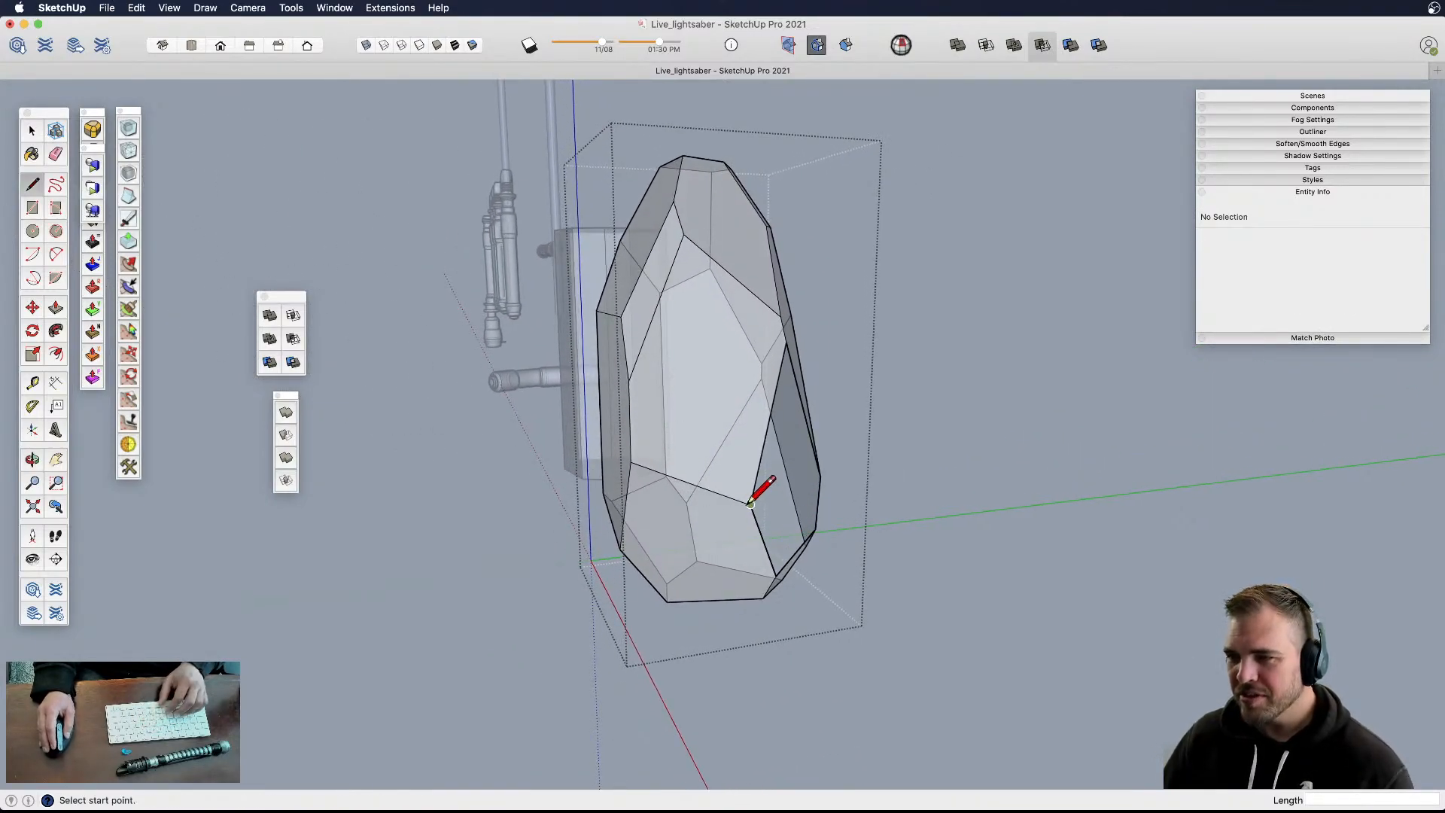
click(772, 564)
- Slice off the pointed side corner from the upper edge to the base and erase the remnants
mouse_move(793, 597)
middle_down()
mouse_move(748, 549)
mouse_move(1163, 649)
mouse_move(783, 713)
mouse_move(765, 602)
mouse_move(764, 710)
mouse_move(495, 591)
mouse_move(655, 523)
mouse_move(667, 623)
mouse_move(502, 199)
mouse_move(504, 144)
middle_up()
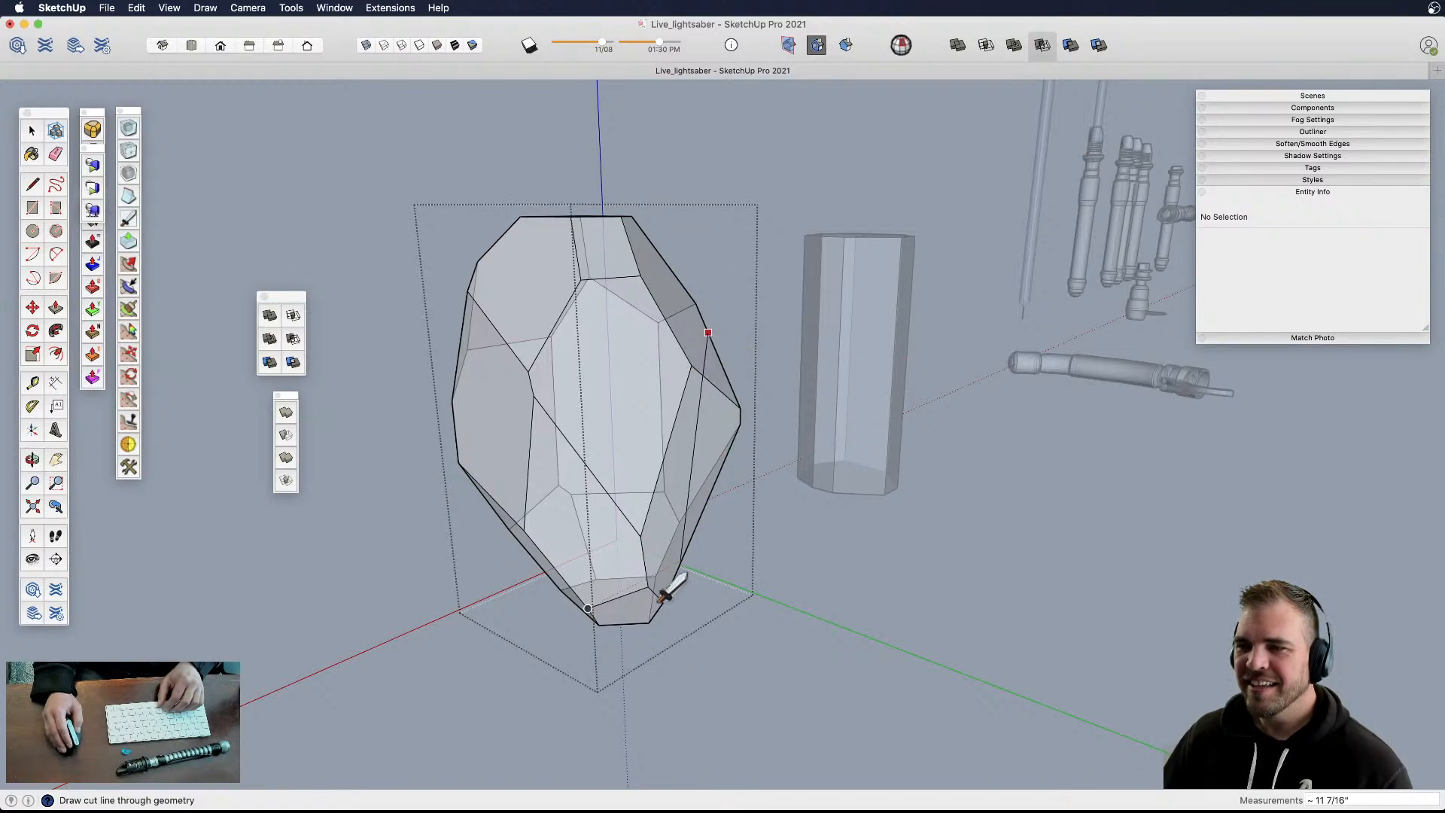
key(e)
drag(713, 460, 742, 391)
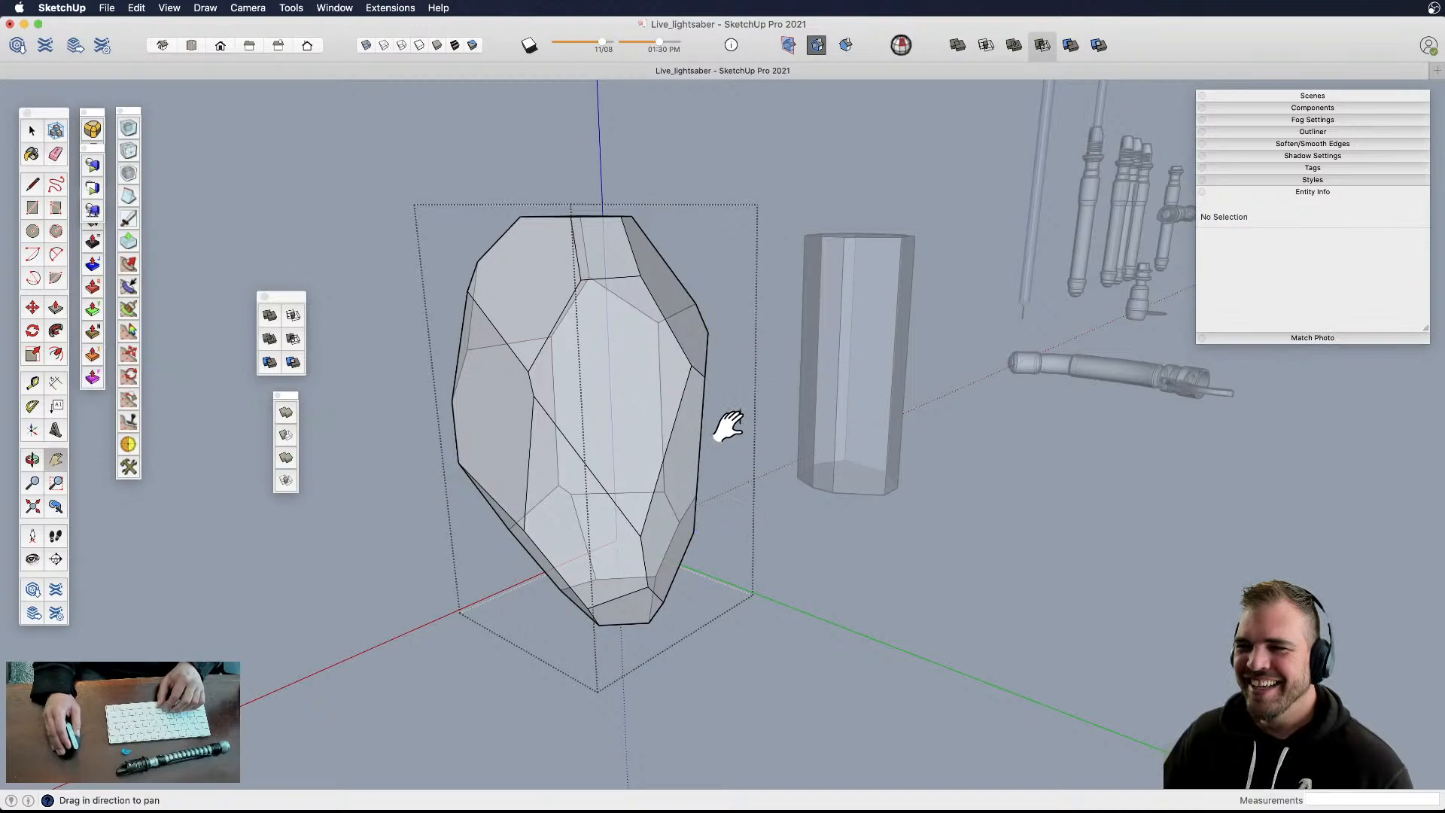
- Find the remaining hole near the base of the solid and close it with a line between its corners
shift+middle_drag(479, 444, 813, 550)
shift+middle_drag(813, 549, 760, 560)
middle_drag(760, 561, 850, 538)
shift+middle_drag(850, 538, 1012, 449)
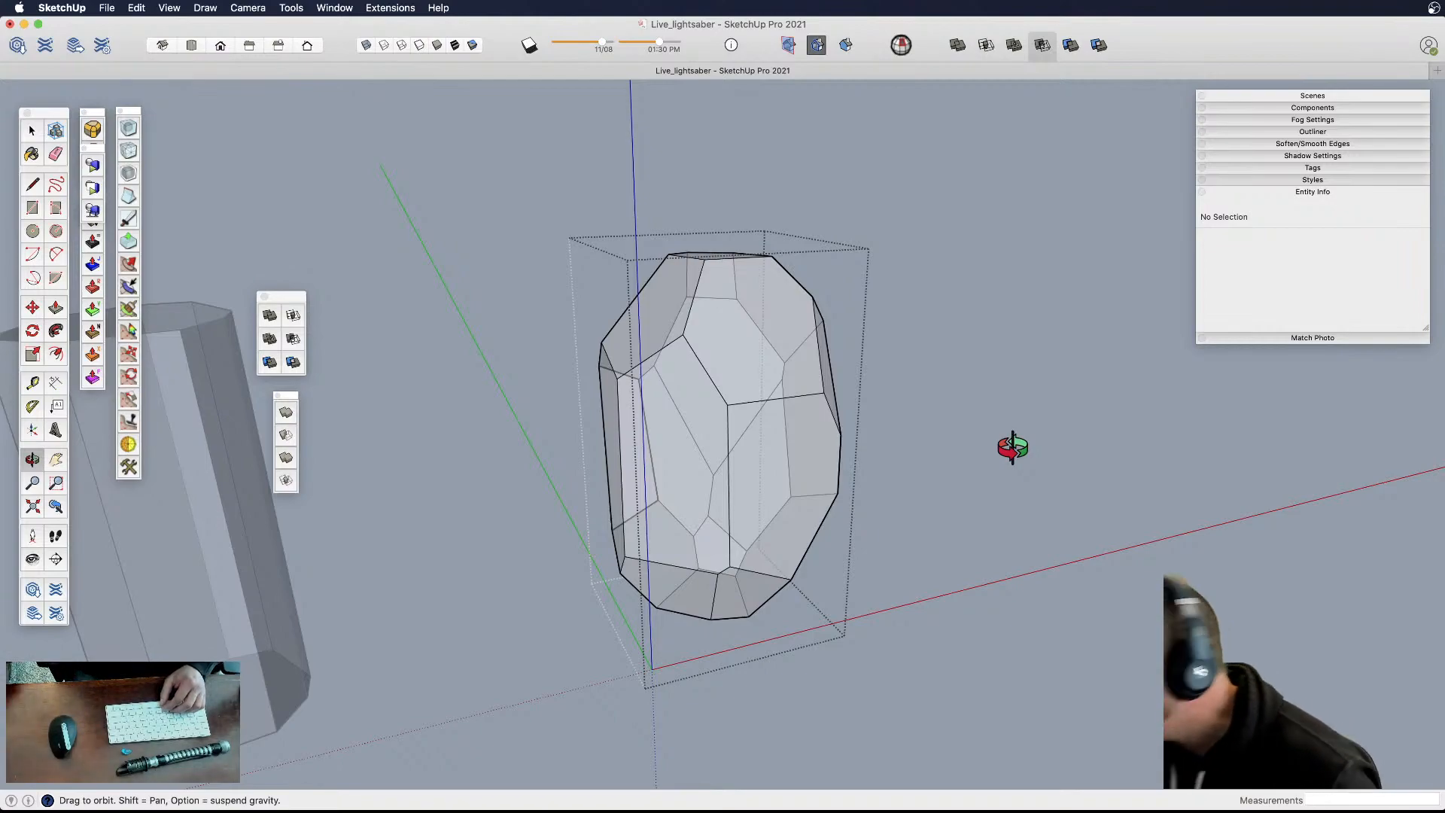
middle_drag(807, 443, 519, 589)
middle_drag(983, 470, 729, 574)
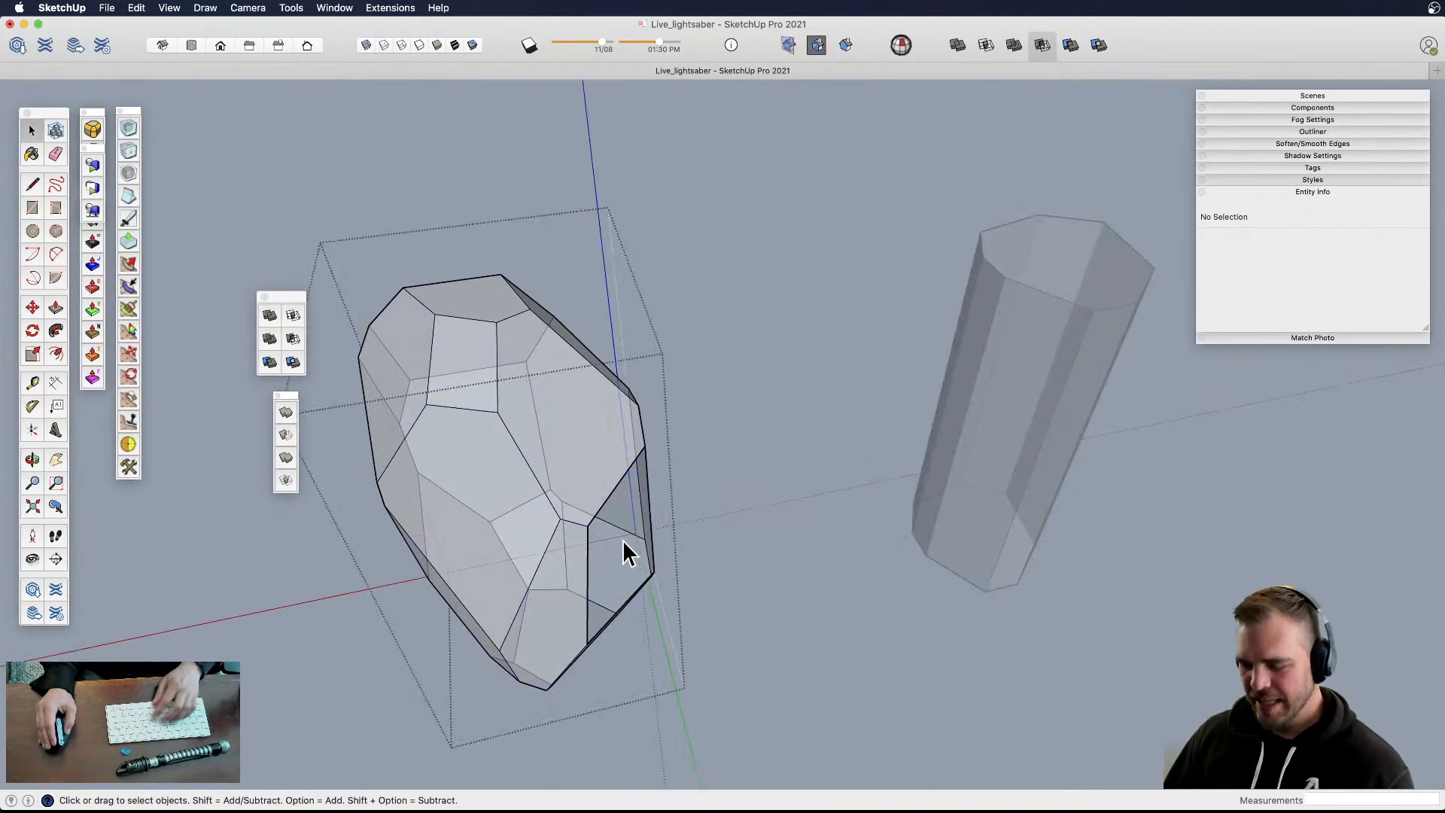
key(l)
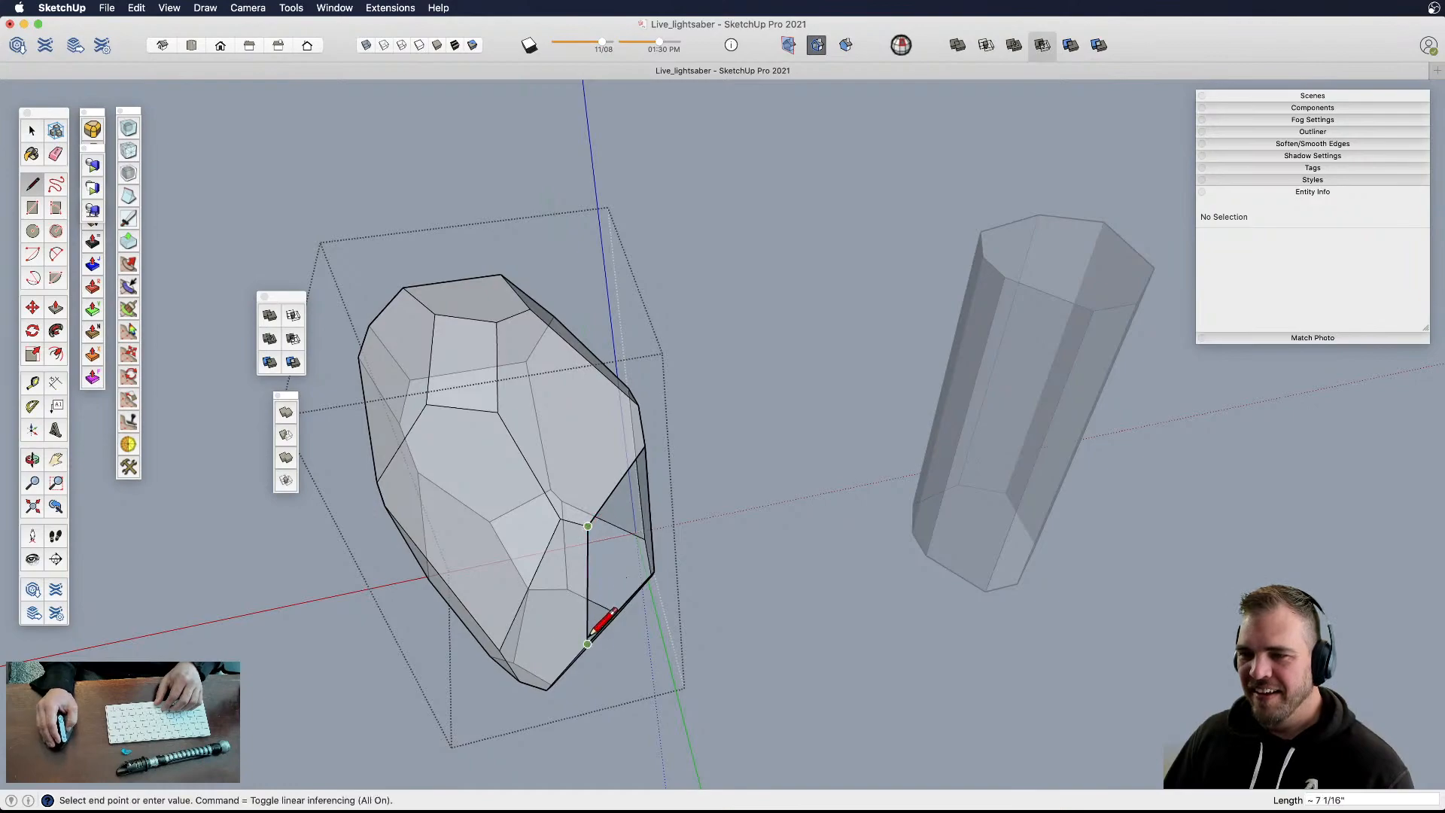
click(587, 642)
- Close the crystal group and turn off X-ray display
scroll(608, 608, down, 4)
key(space)
click(694, 544)
key(shift+x)
middle_drag(590, 557, 787, 545)
- Scale the crystal group along its axes into a slimmer, elongated shape, and deselect it
click(788, 545)
key(s)
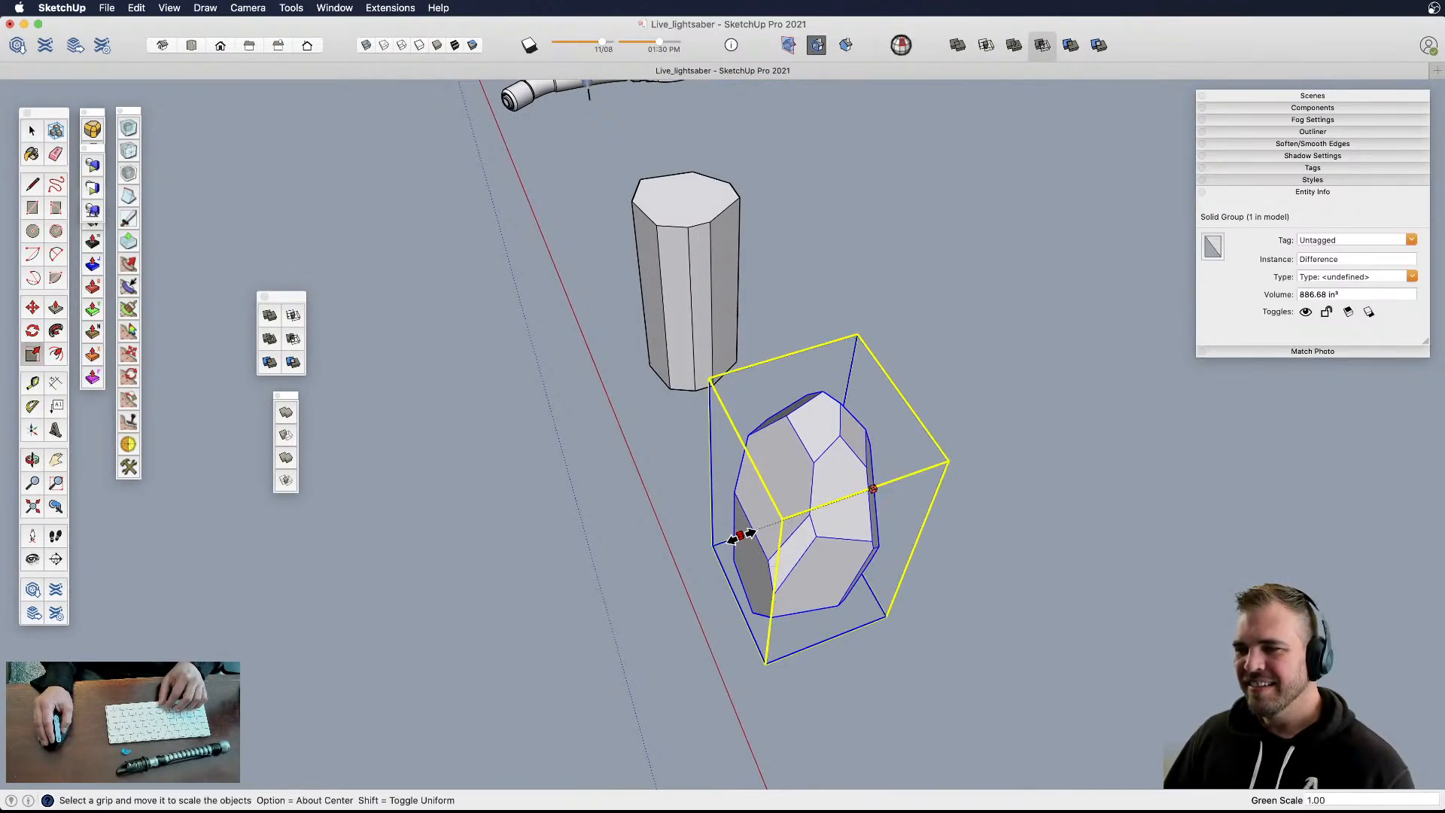
drag(740, 535, 782, 544)
mouse_move(860, 568)
mouse_down()
mouse_move(840, 556)
mouse_move(858, 555)
mouse_up()
middle_drag(858, 554, 861, 426)
key(s)
drag(867, 284, 831, 349)
middle_drag(802, 376, 806, 577)
drag(775, 564, 765, 450)
middle_drag(765, 450, 920, 551)
click(878, 549)
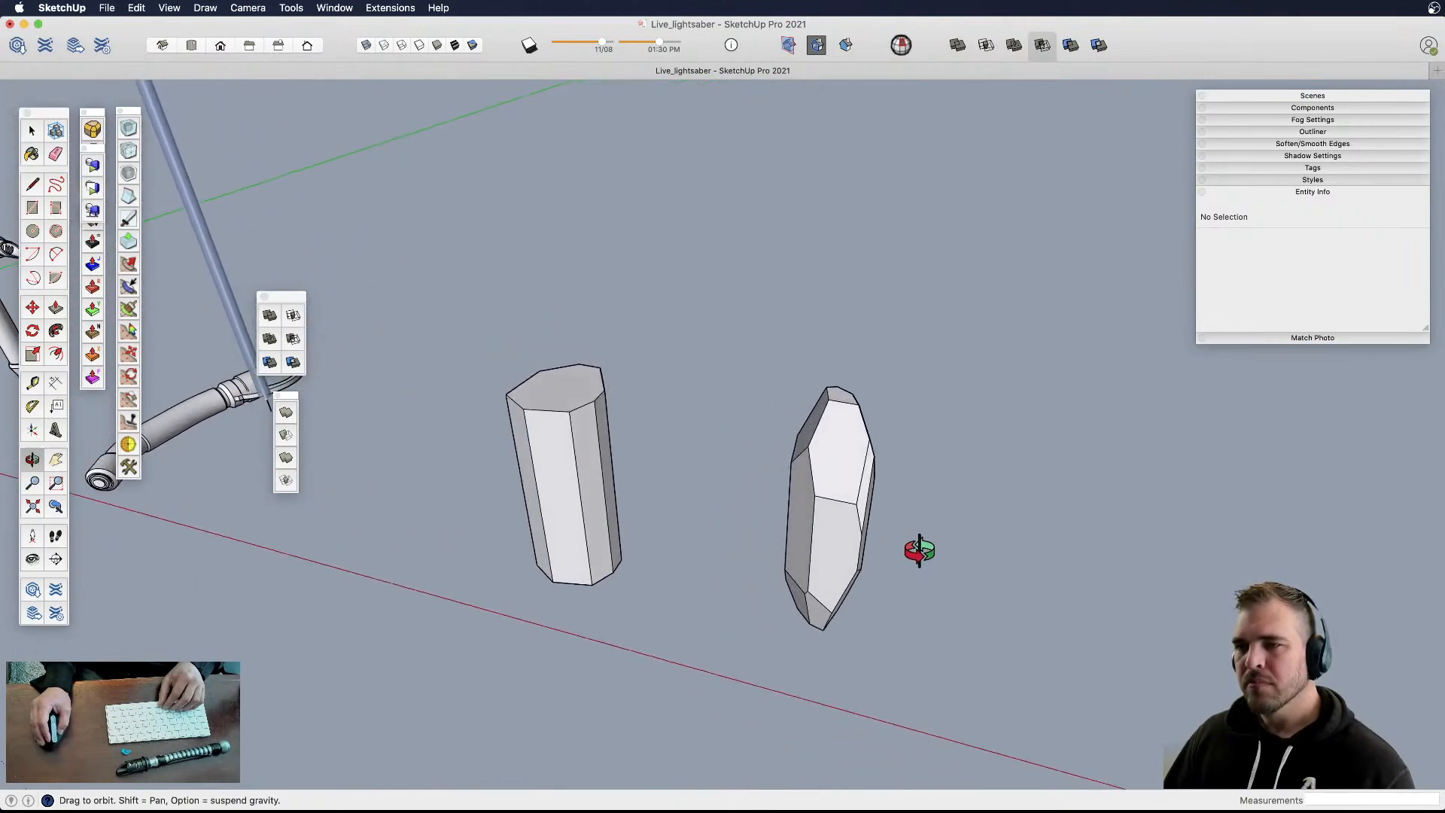
- Open the elongated crystal group, slice along its upper side edge and erase the cut-off sliver
middle_drag(666, 498, 700, 572)
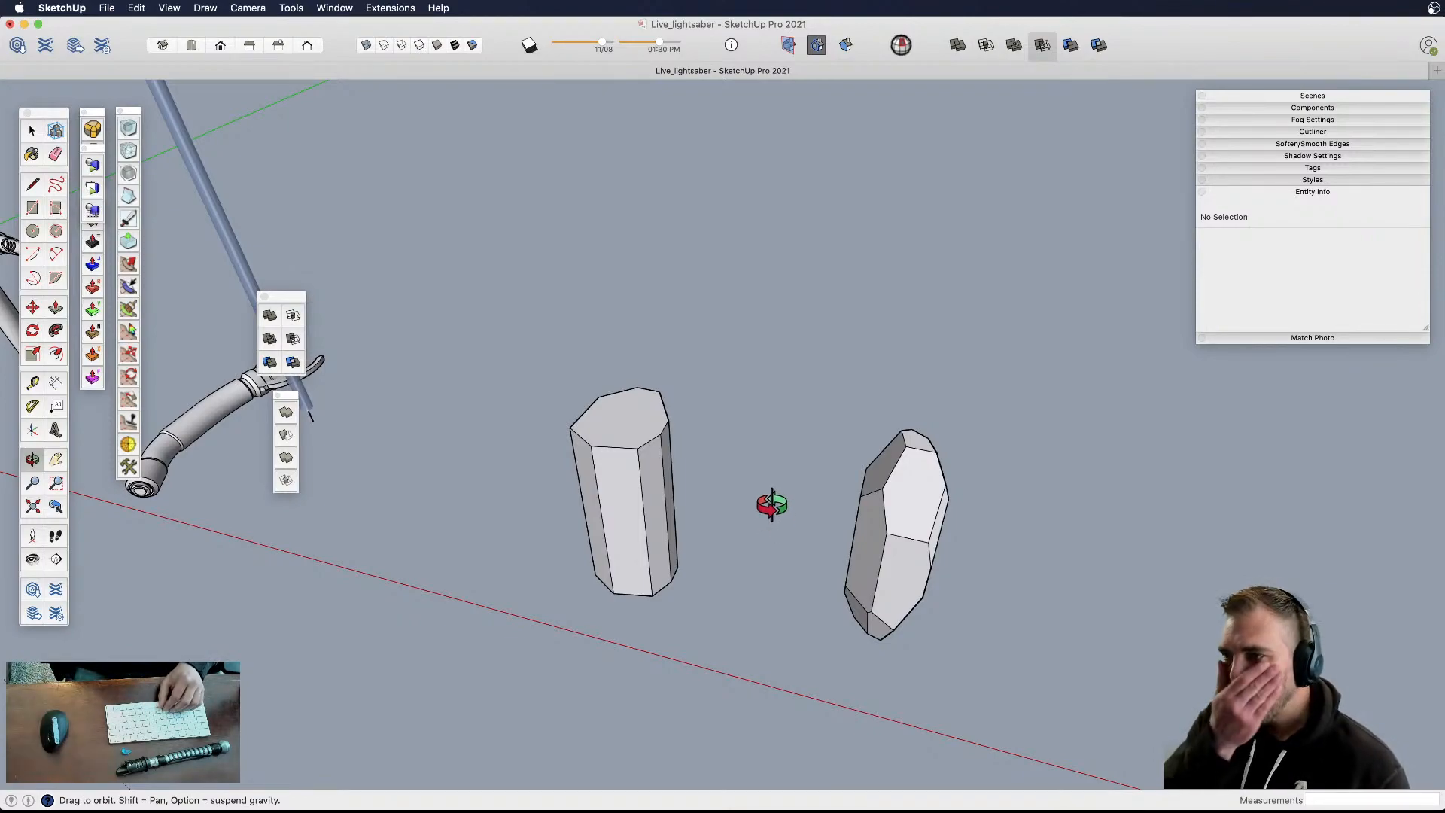
middle_drag(590, 471, 475, 472)
drag(476, 471, 877, 392)
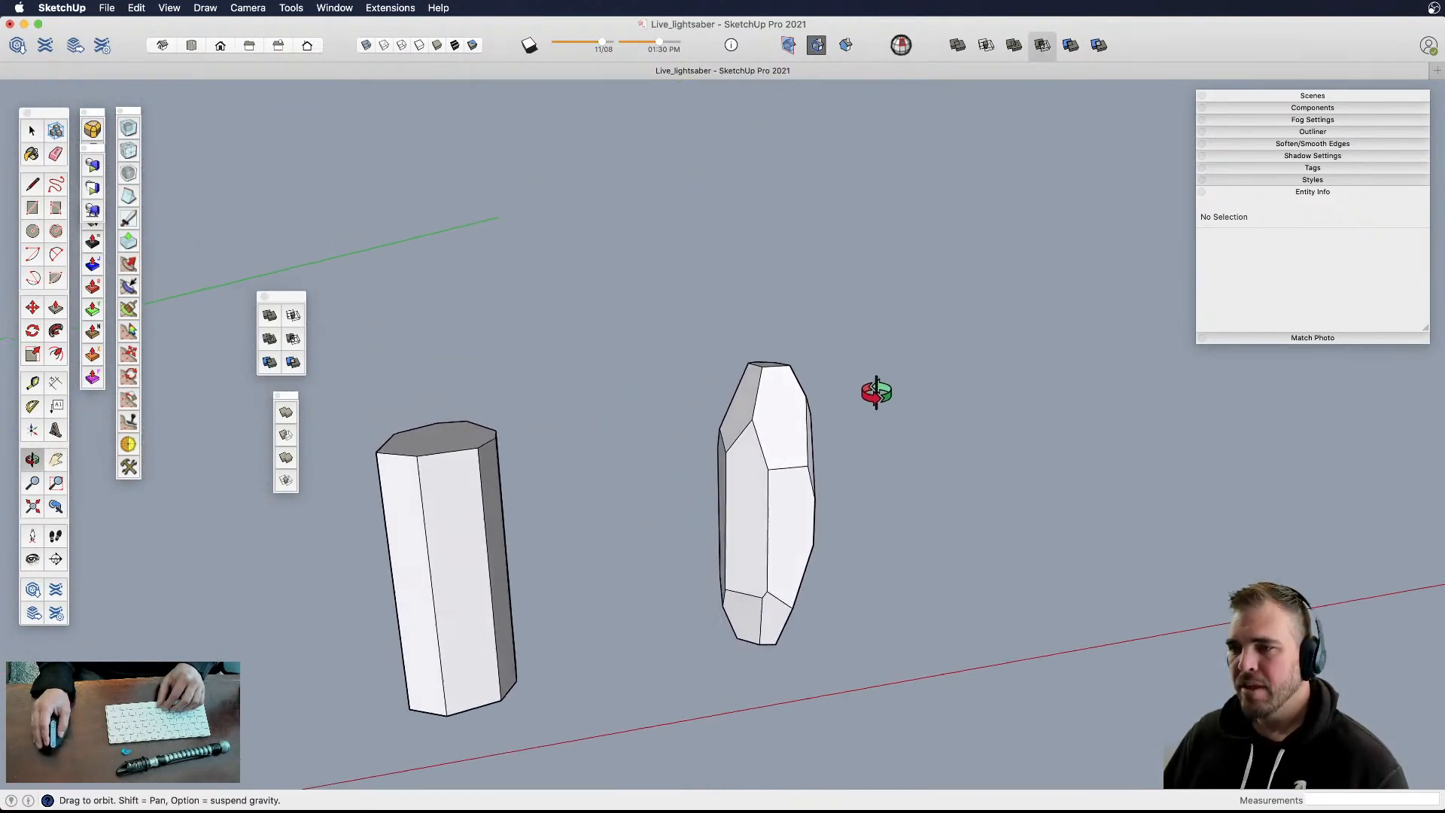
scroll(821, 421, up, 5)
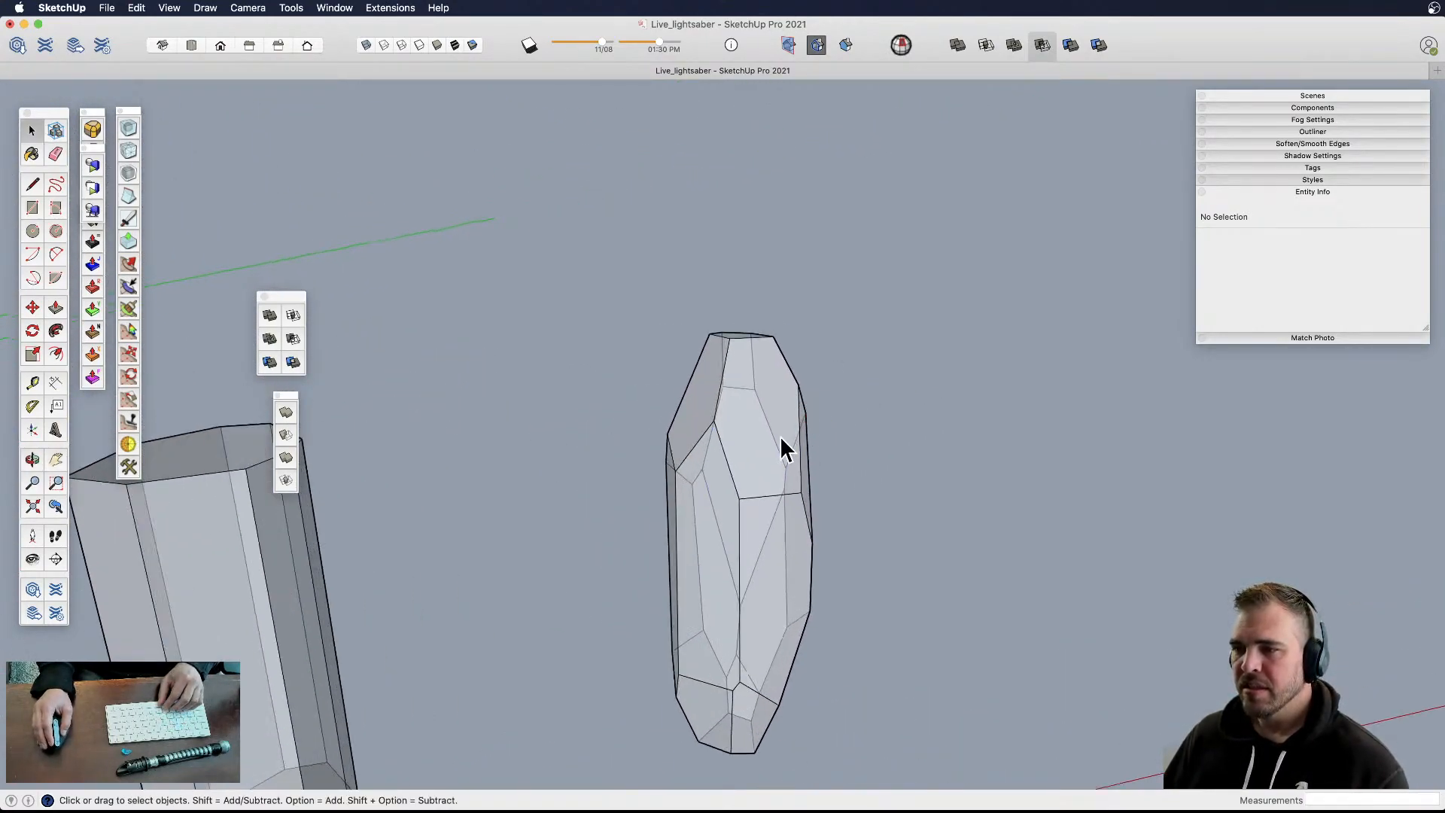
double_click(782, 449)
key(l)
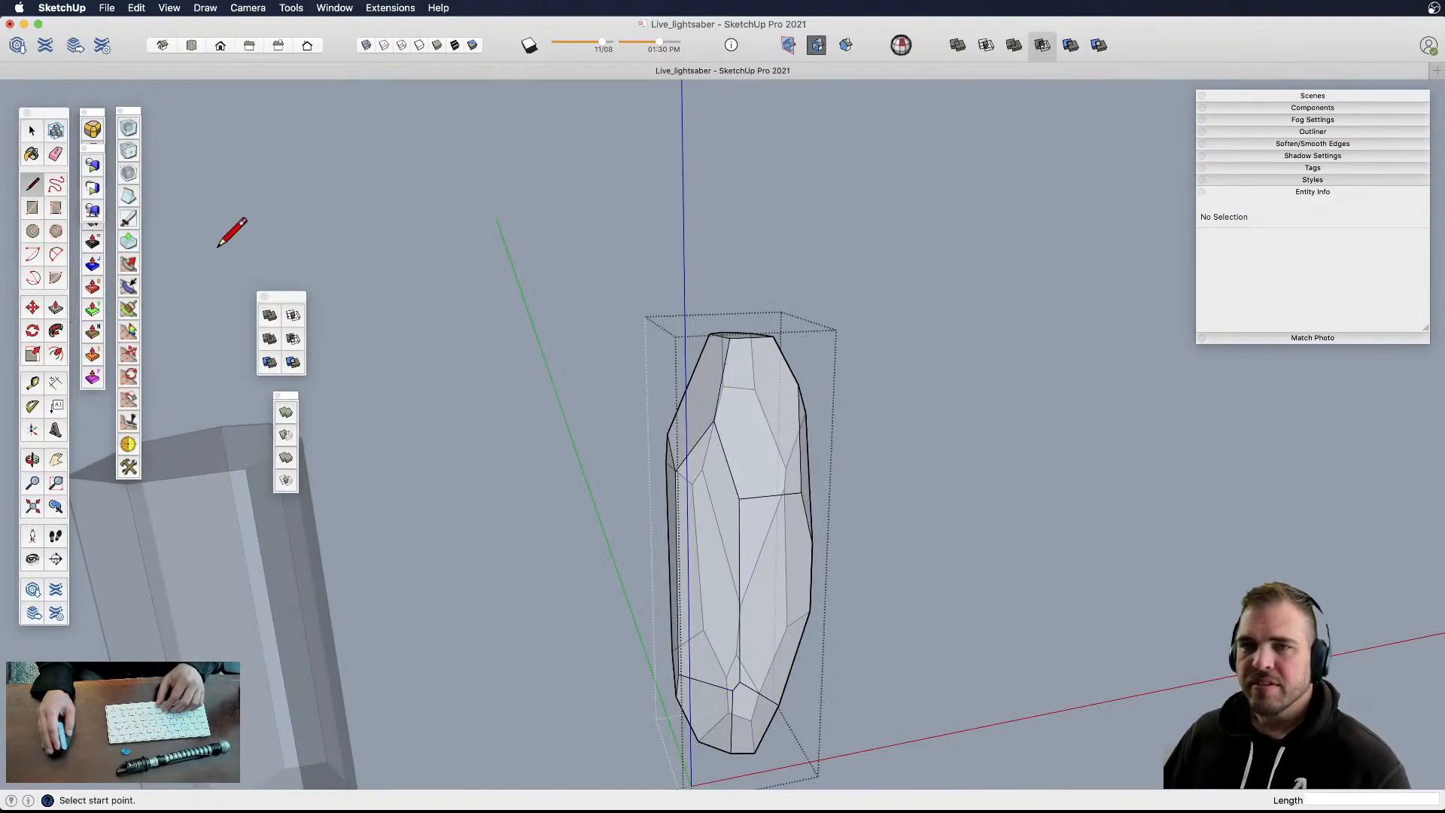
click(125, 215)
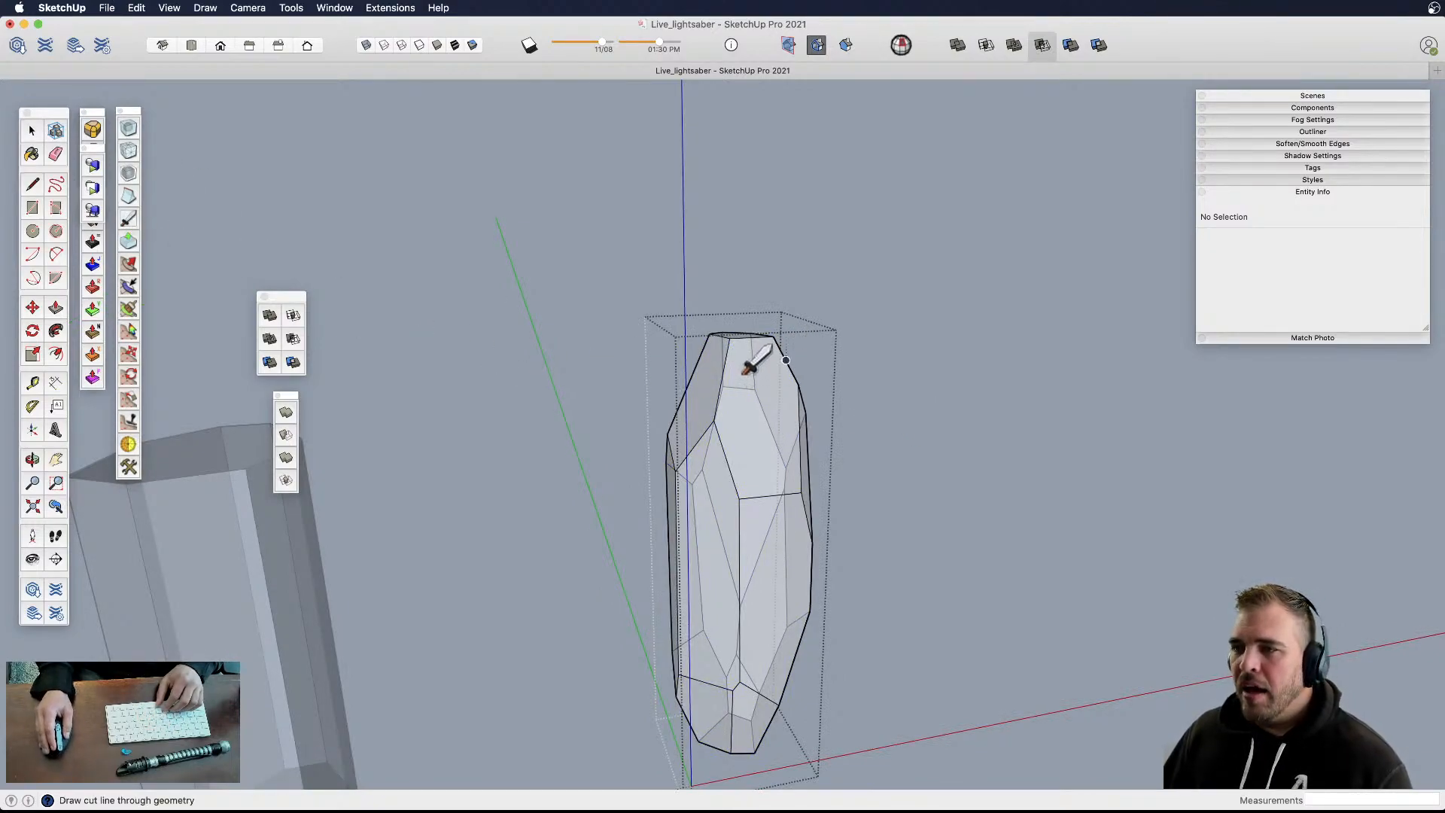
scroll(762, 334, up, 3)
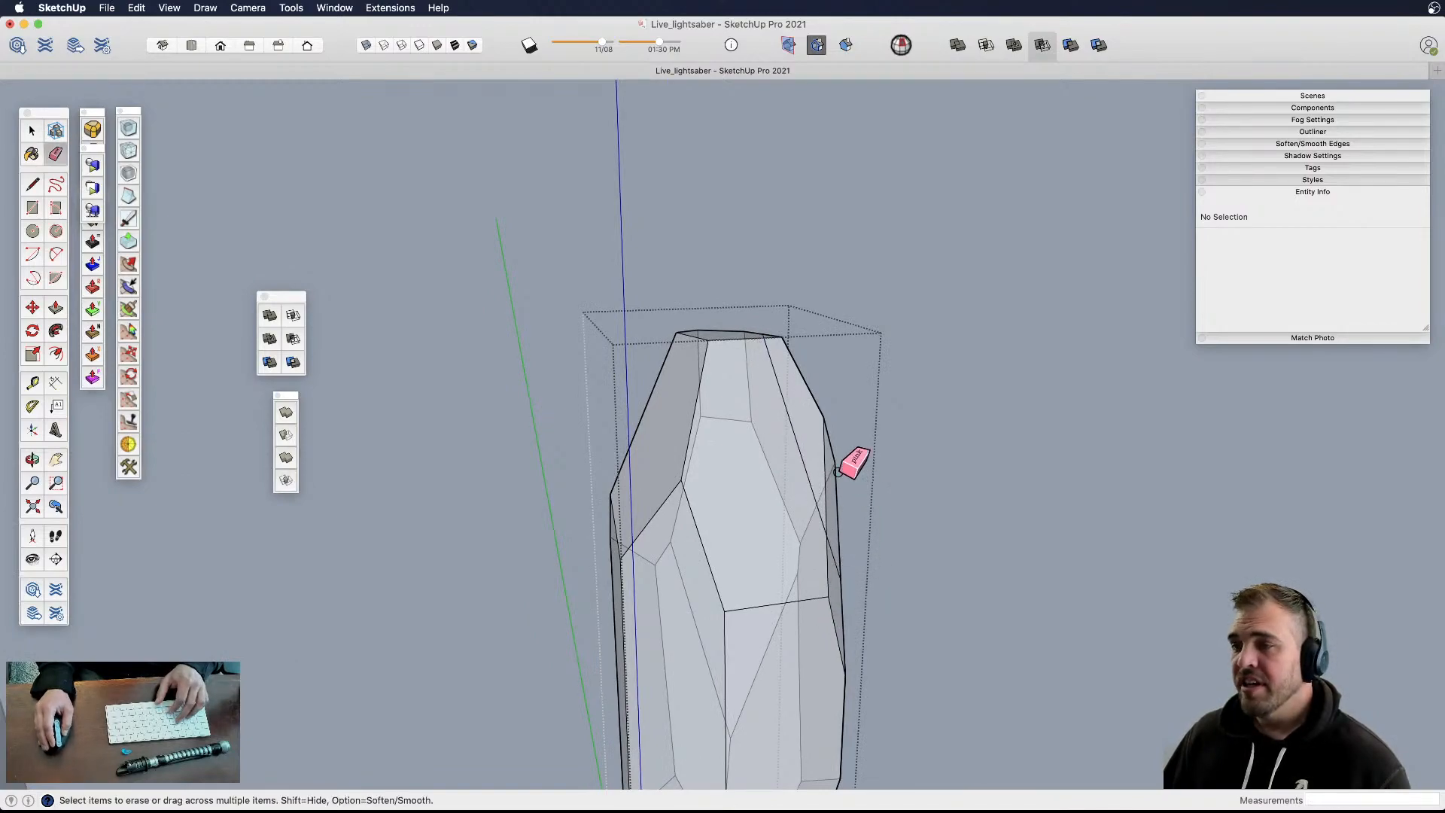
mouse_move(782, 340)
mouse_down()
mouse_move(842, 465)
mouse_move(839, 508)
mouse_up()
- Close the opening left on the crystal's upper side with a line from the open facet's lower corner
mouse_move(839, 508)
middle_down()
mouse_move(775, 490)
mouse_move(629, 526)
mouse_move(500, 520)
middle_up()
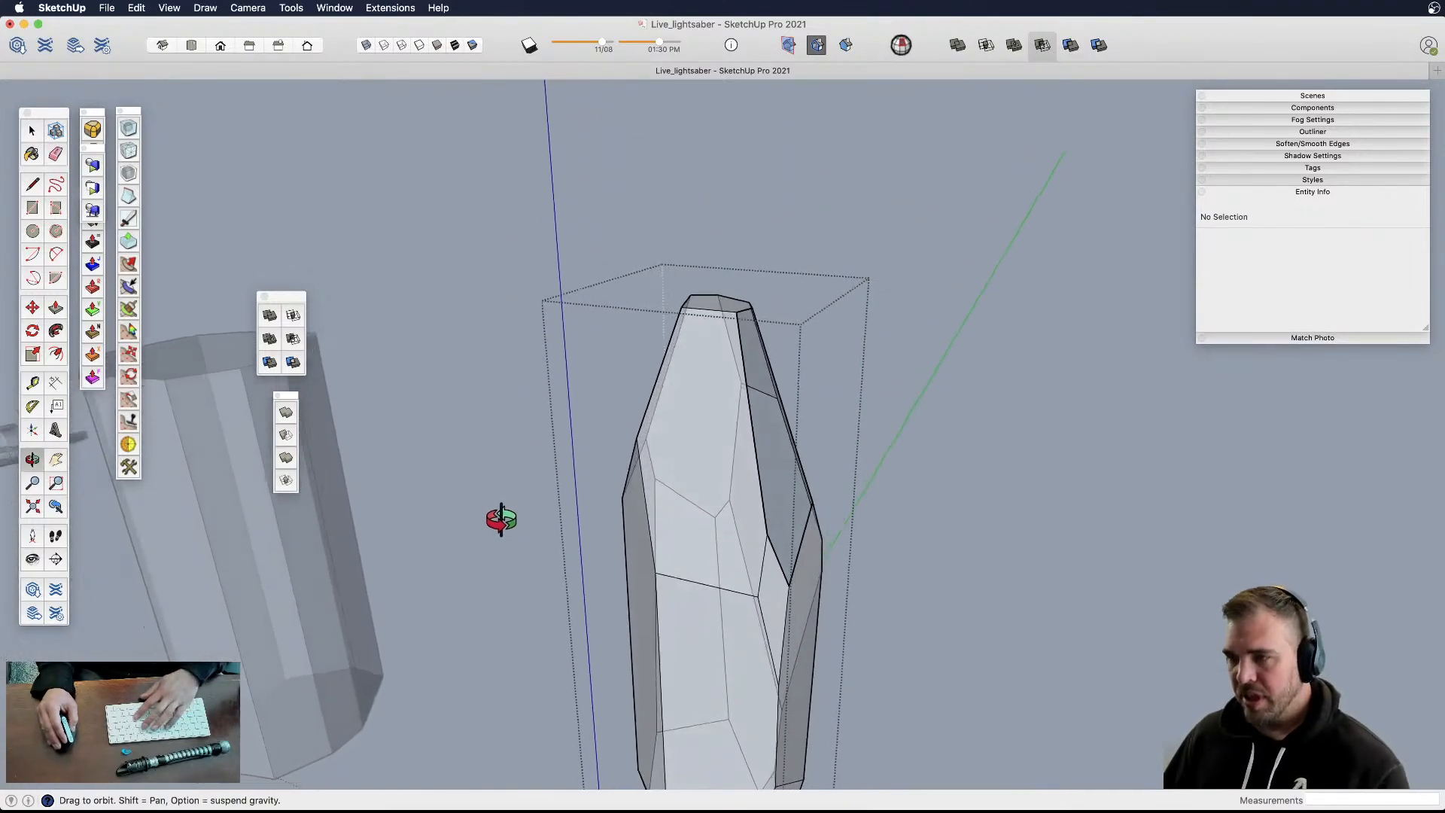
key(l)
click(790, 581)
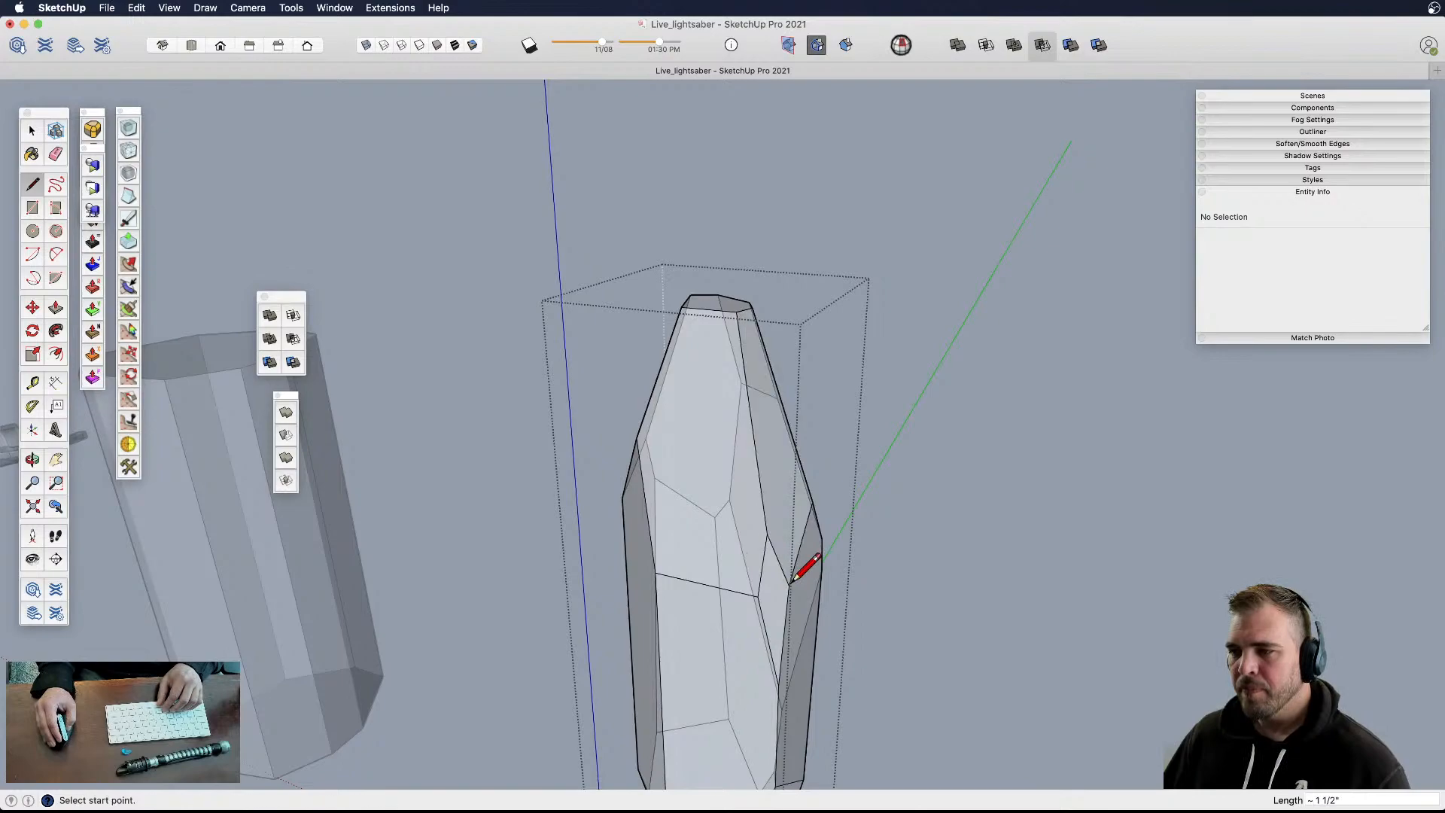
- Close the crystal group, turn off X-ray display and select the uncut faceted prism
middle_drag(803, 461, 746, 430)
middle_drag(654, 479, 772, 513)
middle_drag(864, 488, 714, 414)
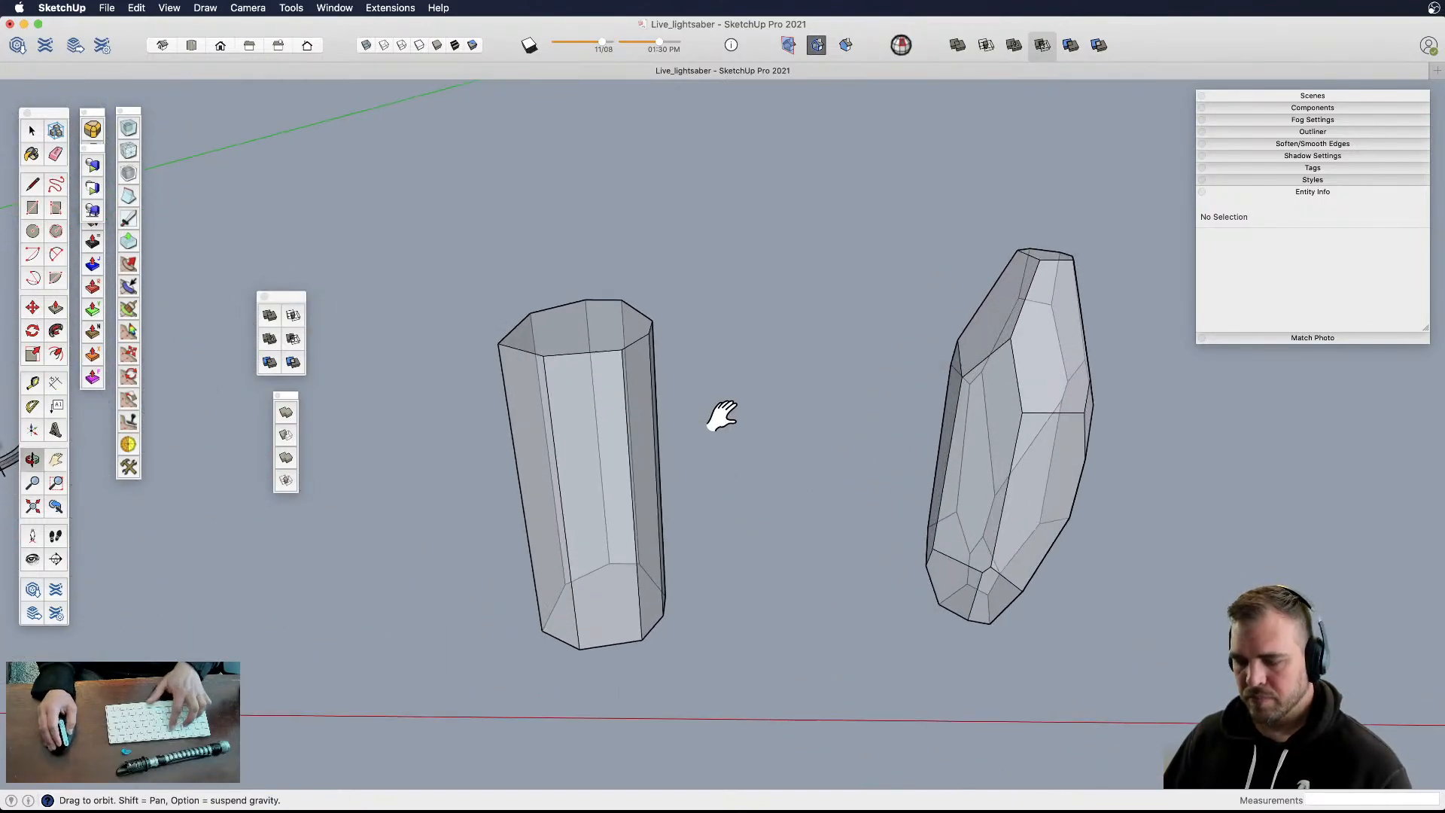
key(x)
scroll(715, 413, up, 4)
middle_drag(603, 381, 599, 493)
click(707, 315)
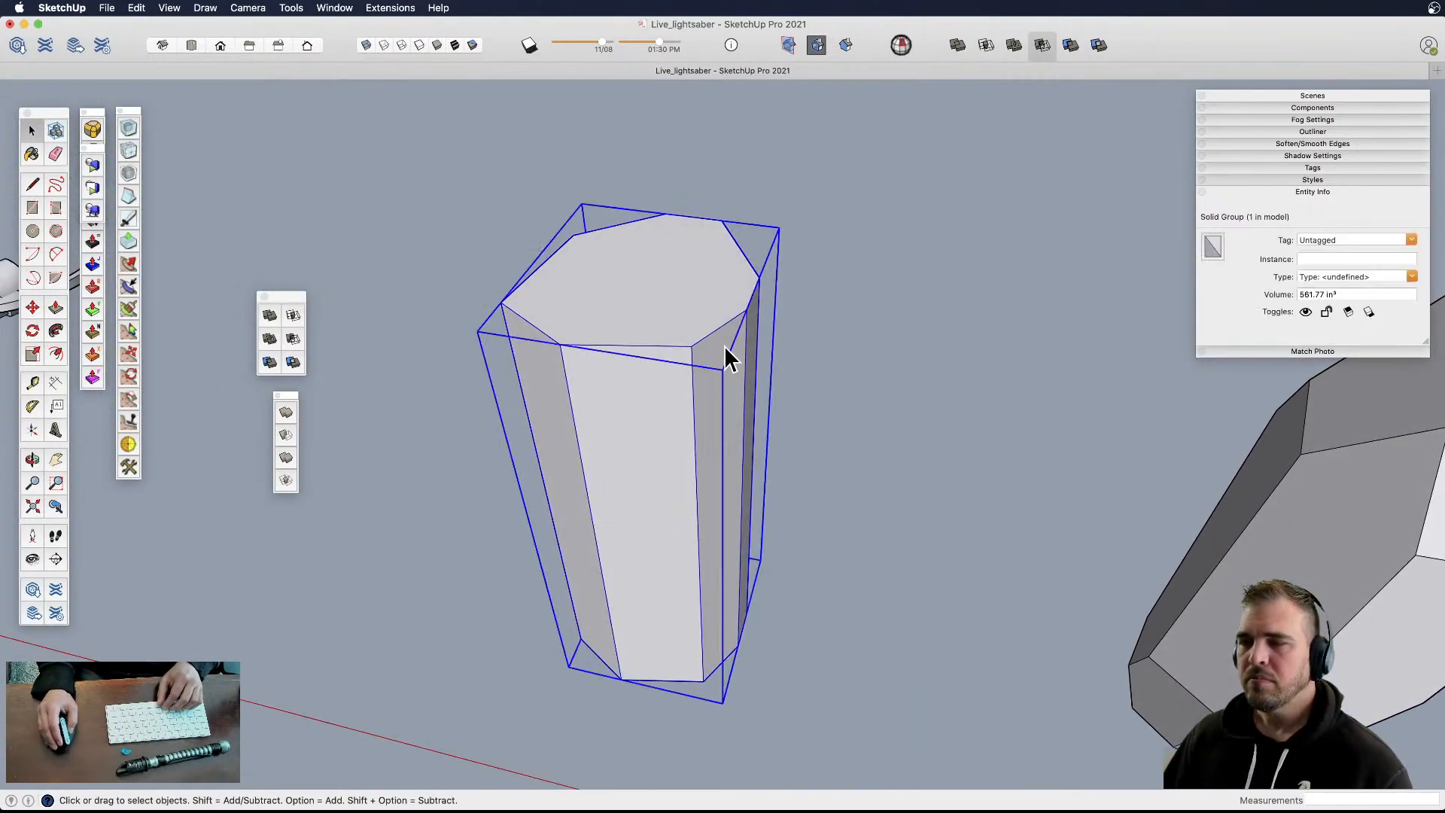
- Detach and close the small blue-icon toolbar, and bring the two solid-operation toolbars closer to the main tool palettes
middle_drag(717, 335, 650, 396)
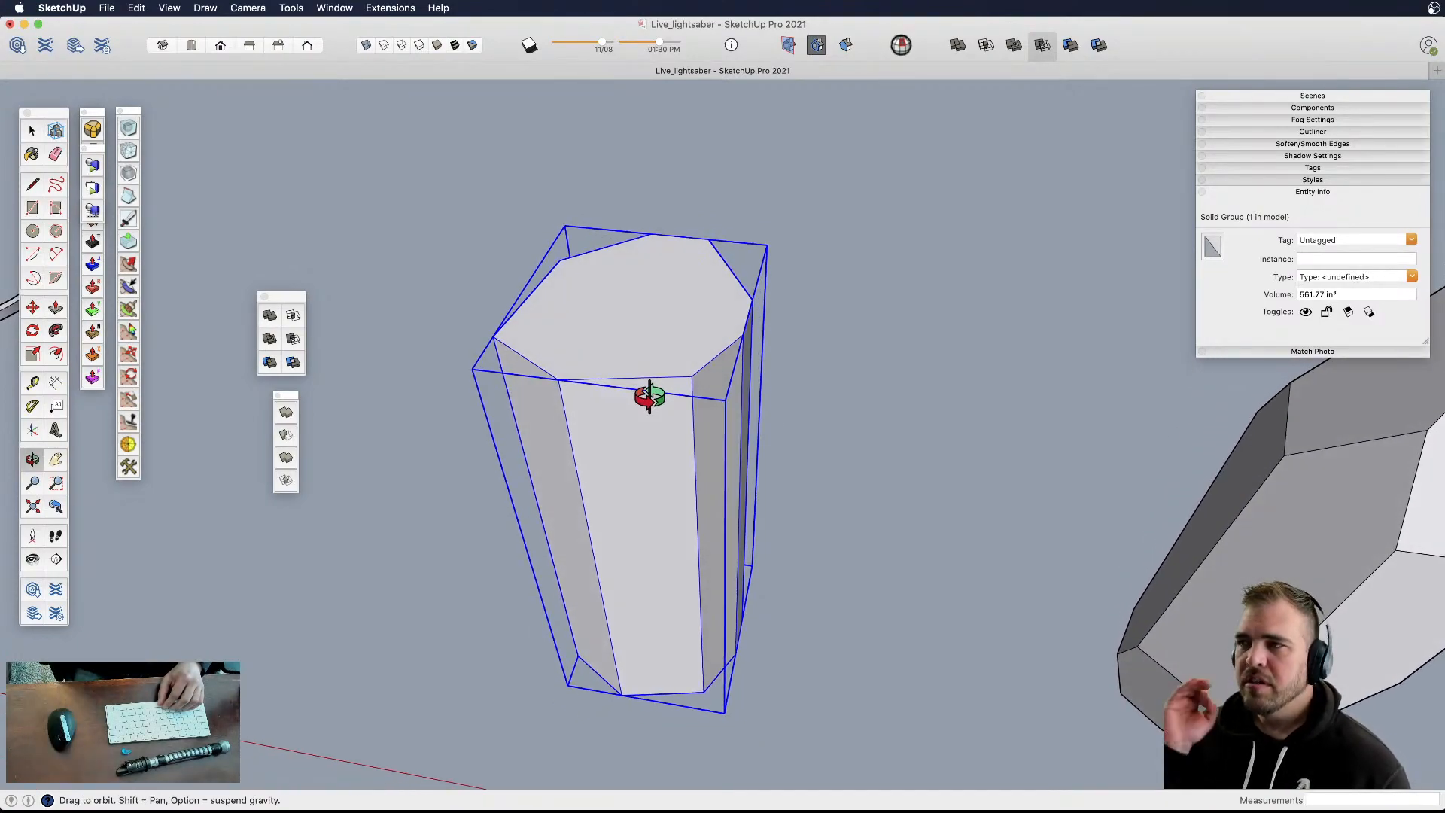
drag(98, 156, 170, 125)
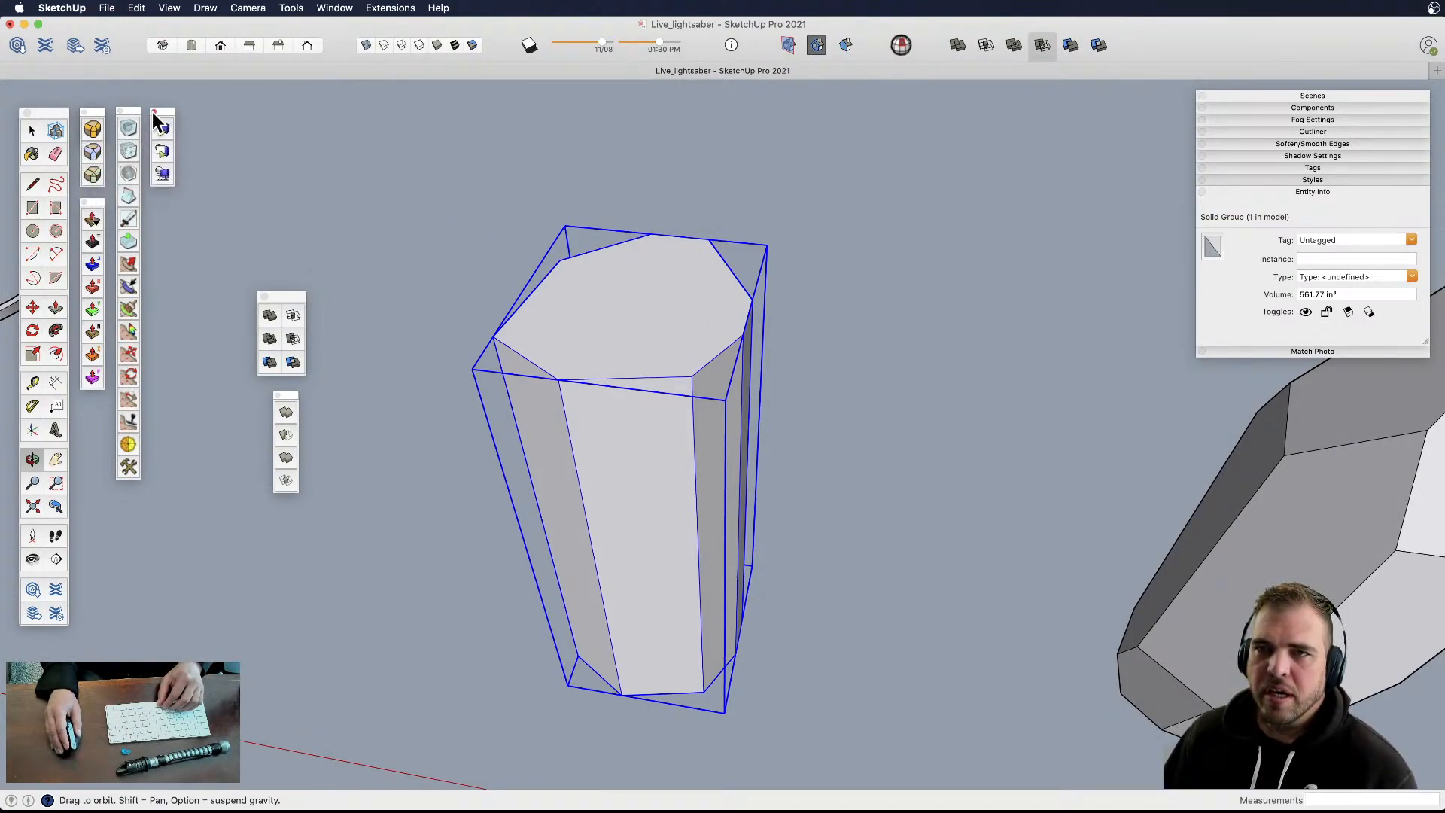
middle_drag(525, 416, 571, 426)
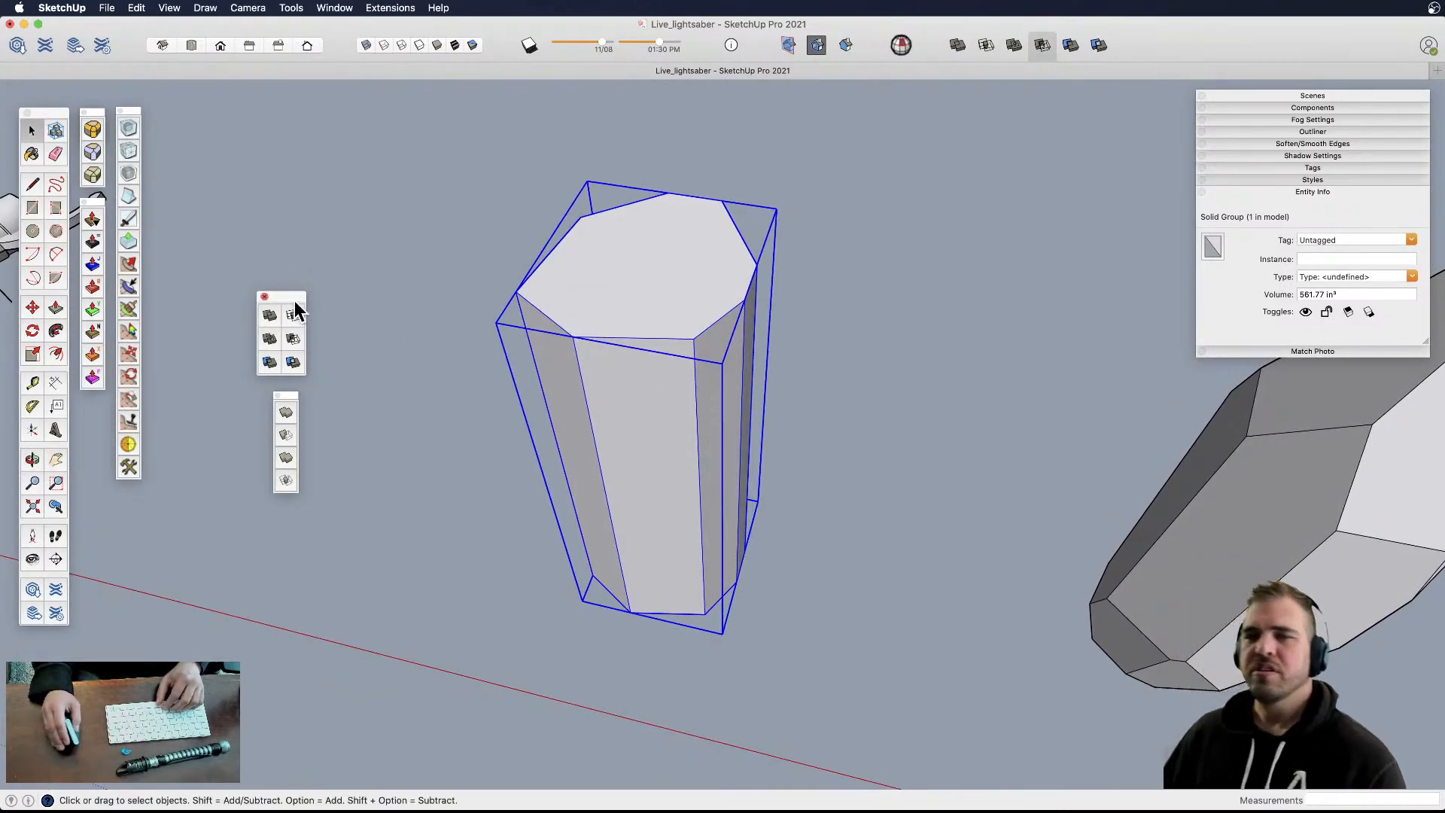
drag(296, 296, 217, 314)
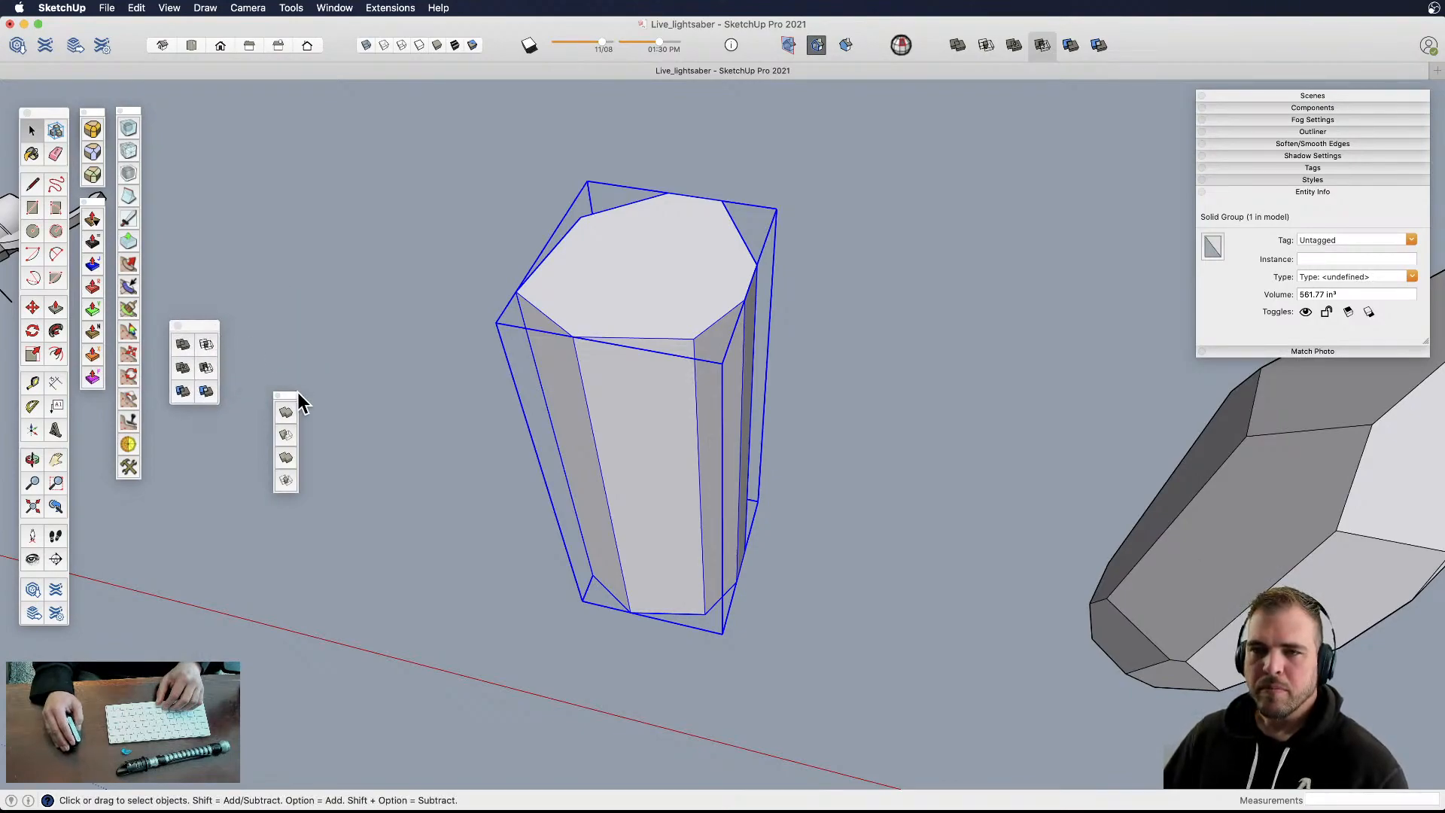
drag(285, 396, 167, 410)
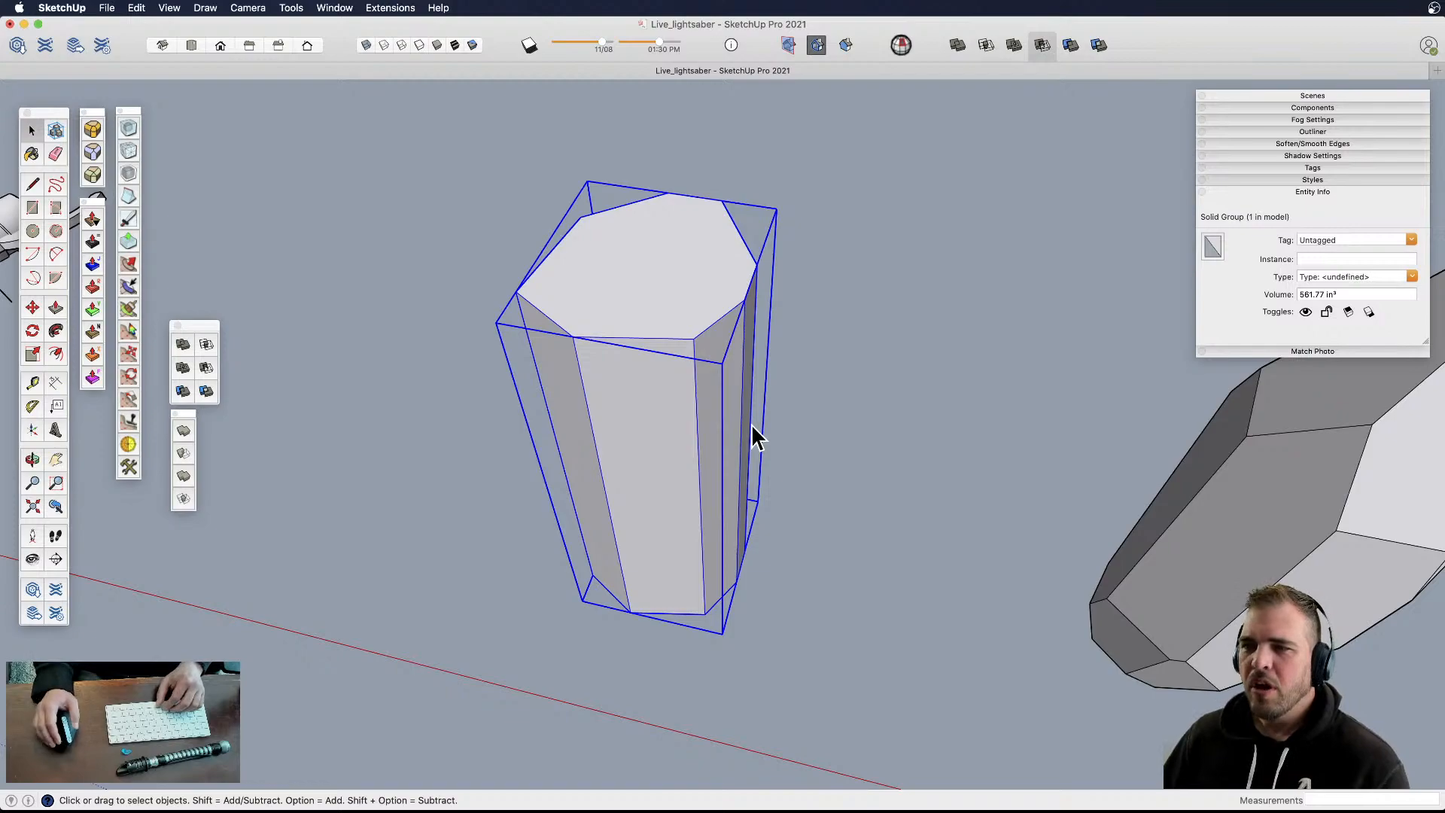
- Draw a tilted rotated rectangle between two corners of the prism's top face, sloping outward and downward
mouse_move(665, 374)
middle_down()
mouse_move(645, 394)
mouse_move(653, 369)
middle_up()
middle_drag(1217, 482, 603, 374)
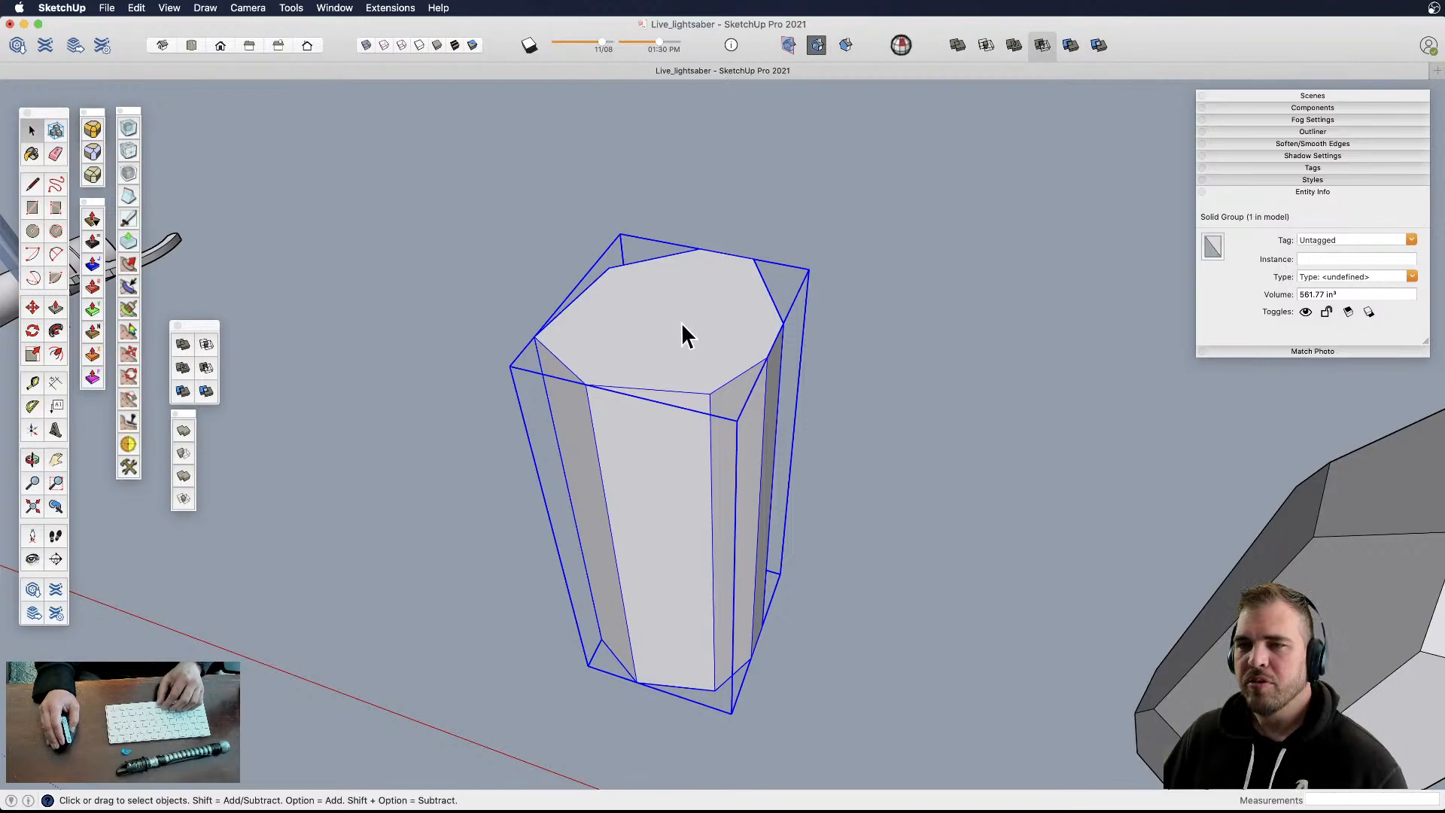
click(54, 208)
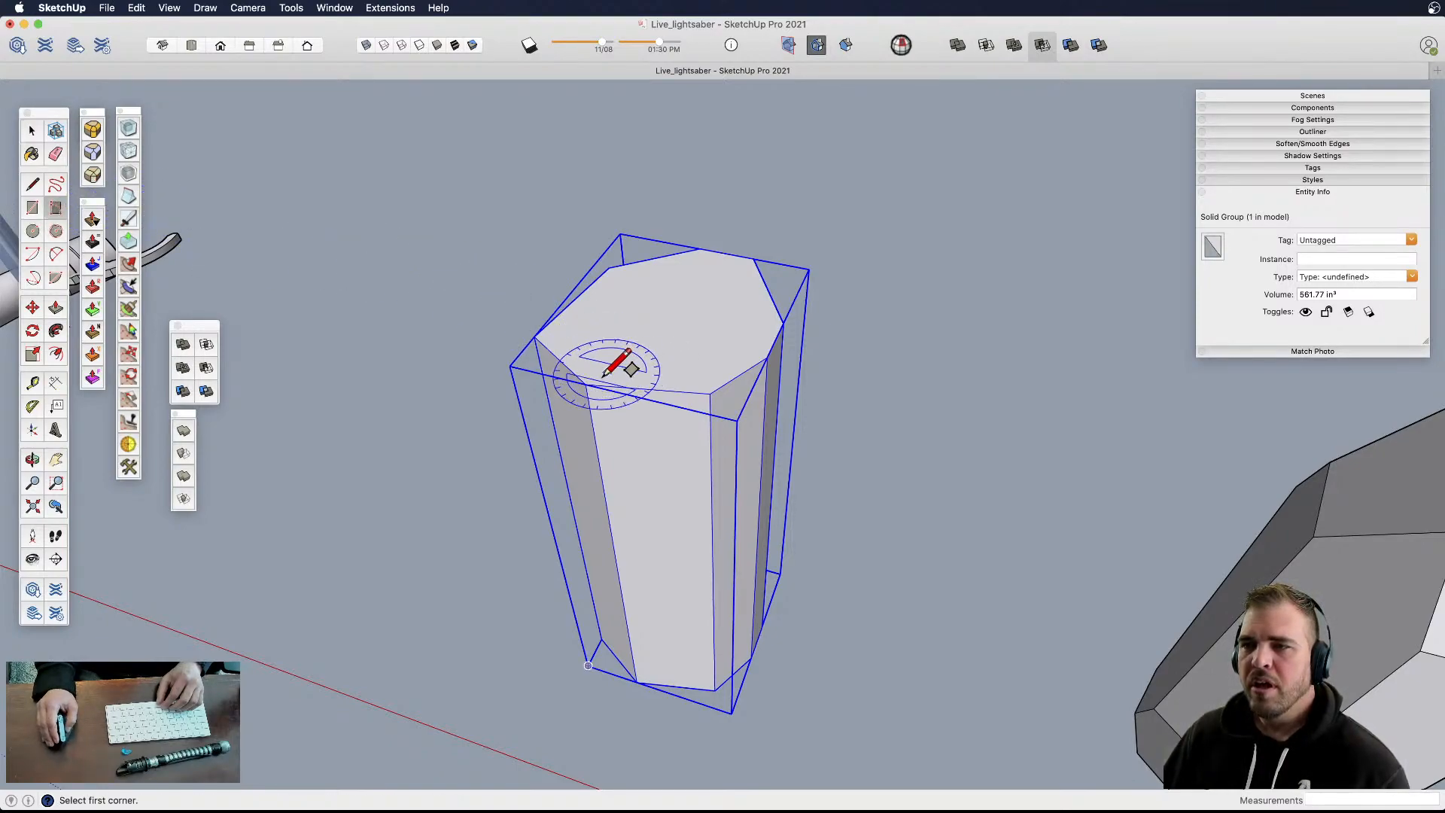
click(783, 324)
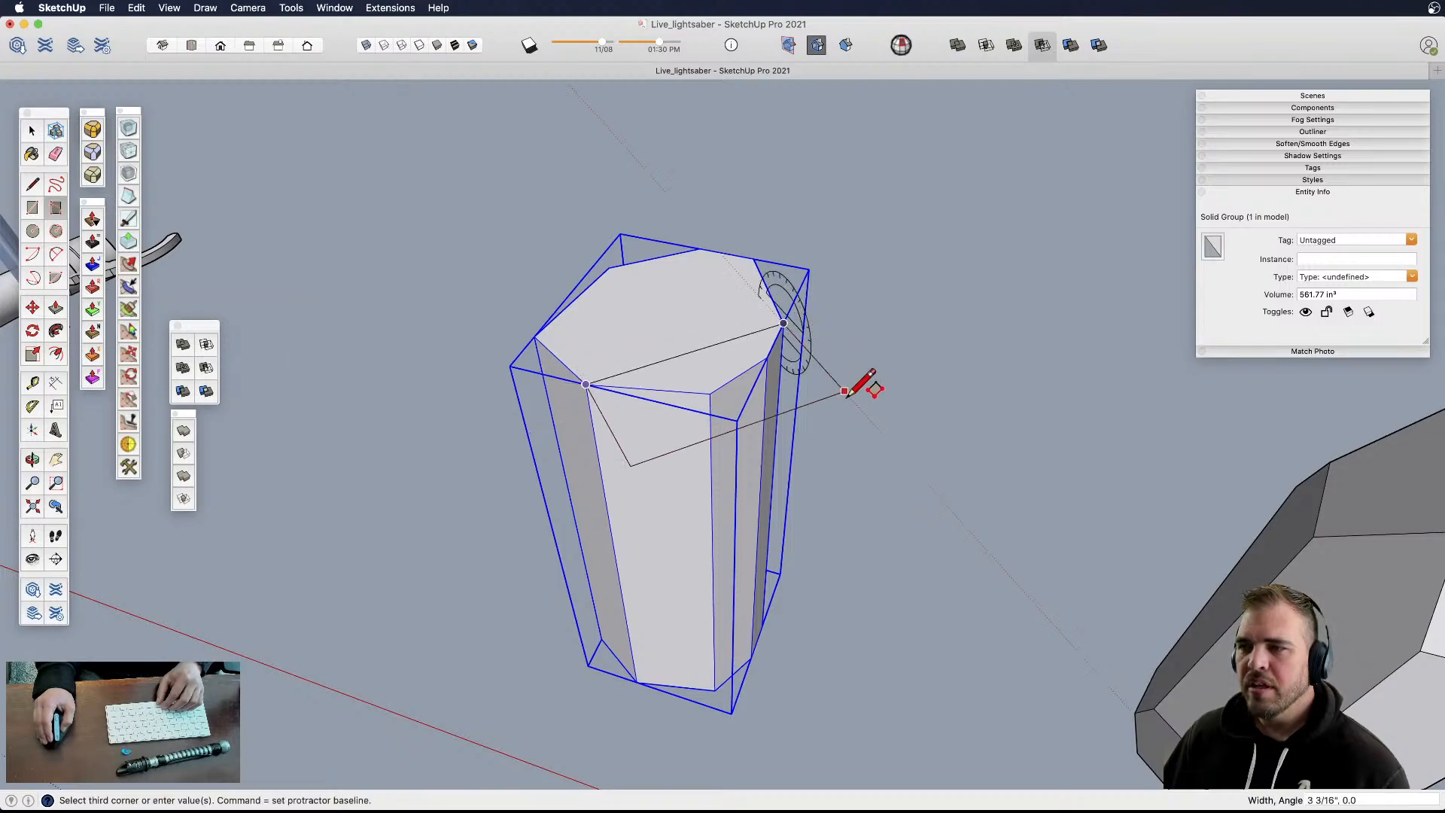
click(828, 514)
shift+middle_drag(736, 485, 738, 435)
- Align the drawing axes to the tilted rectangle and scale it uniformly to 1.25 so it extends past the prism
click(738, 435)
right_click(736, 450)
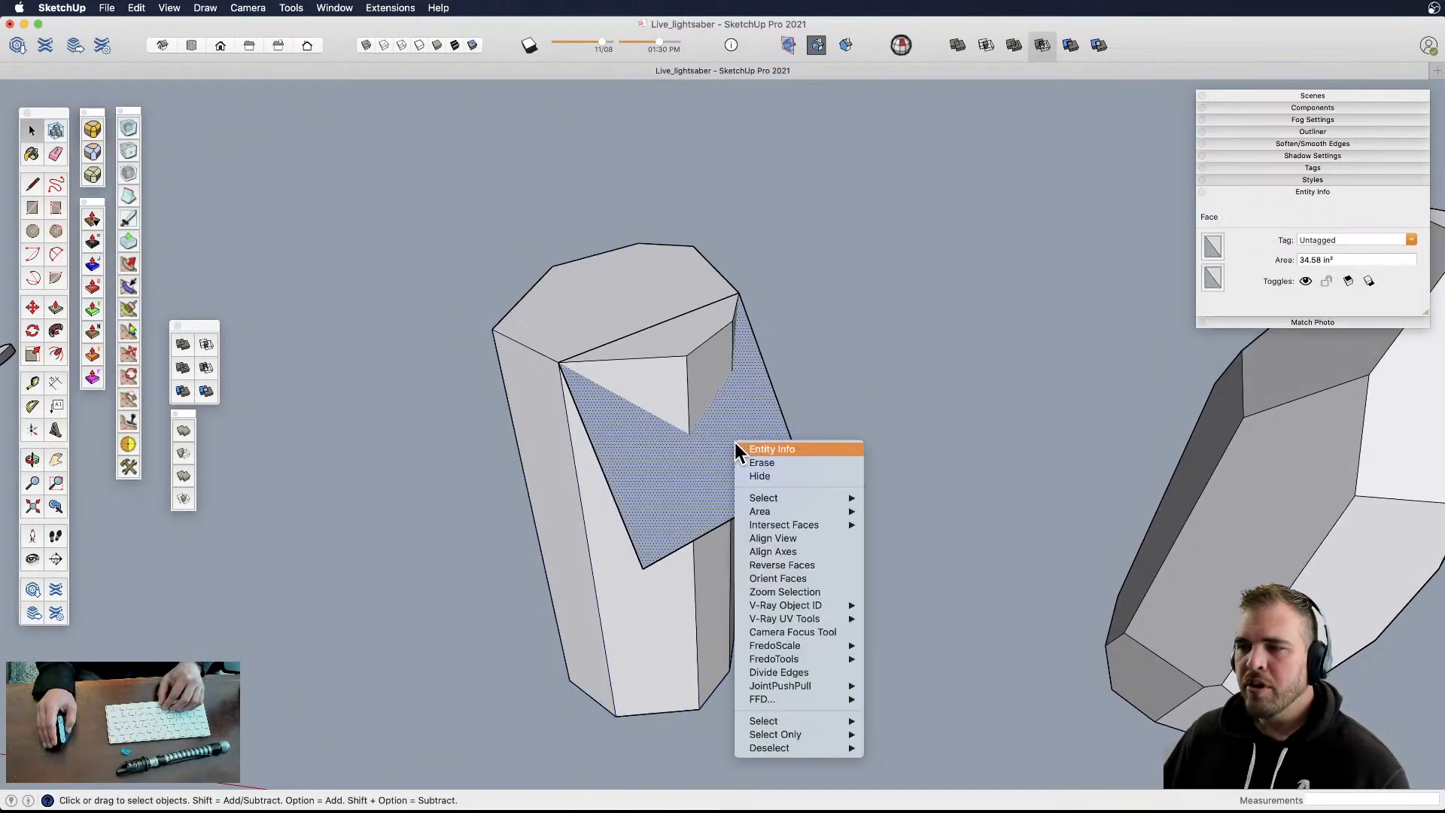
click(778, 548)
key(s)
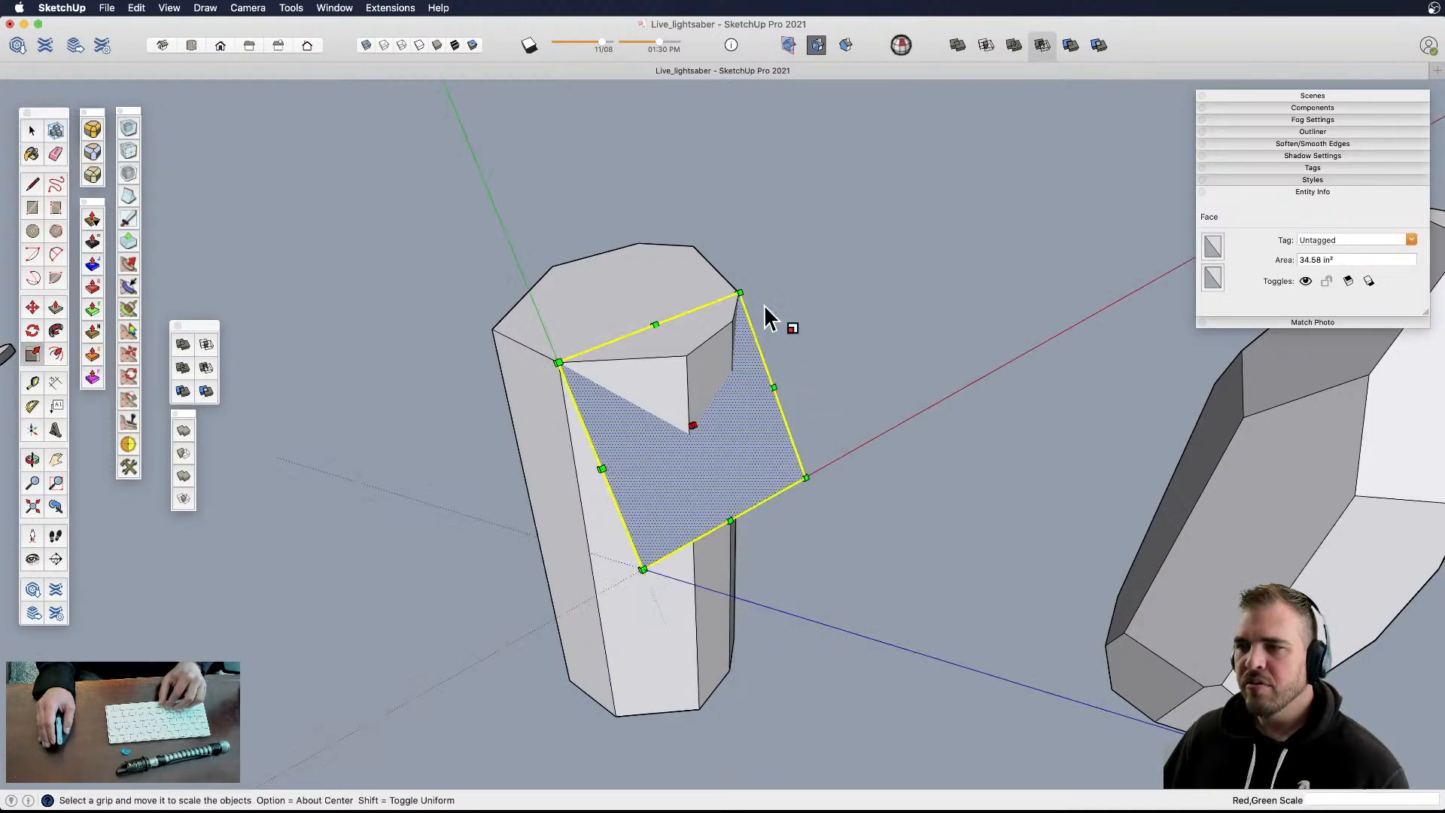
drag(739, 292, 749, 261)
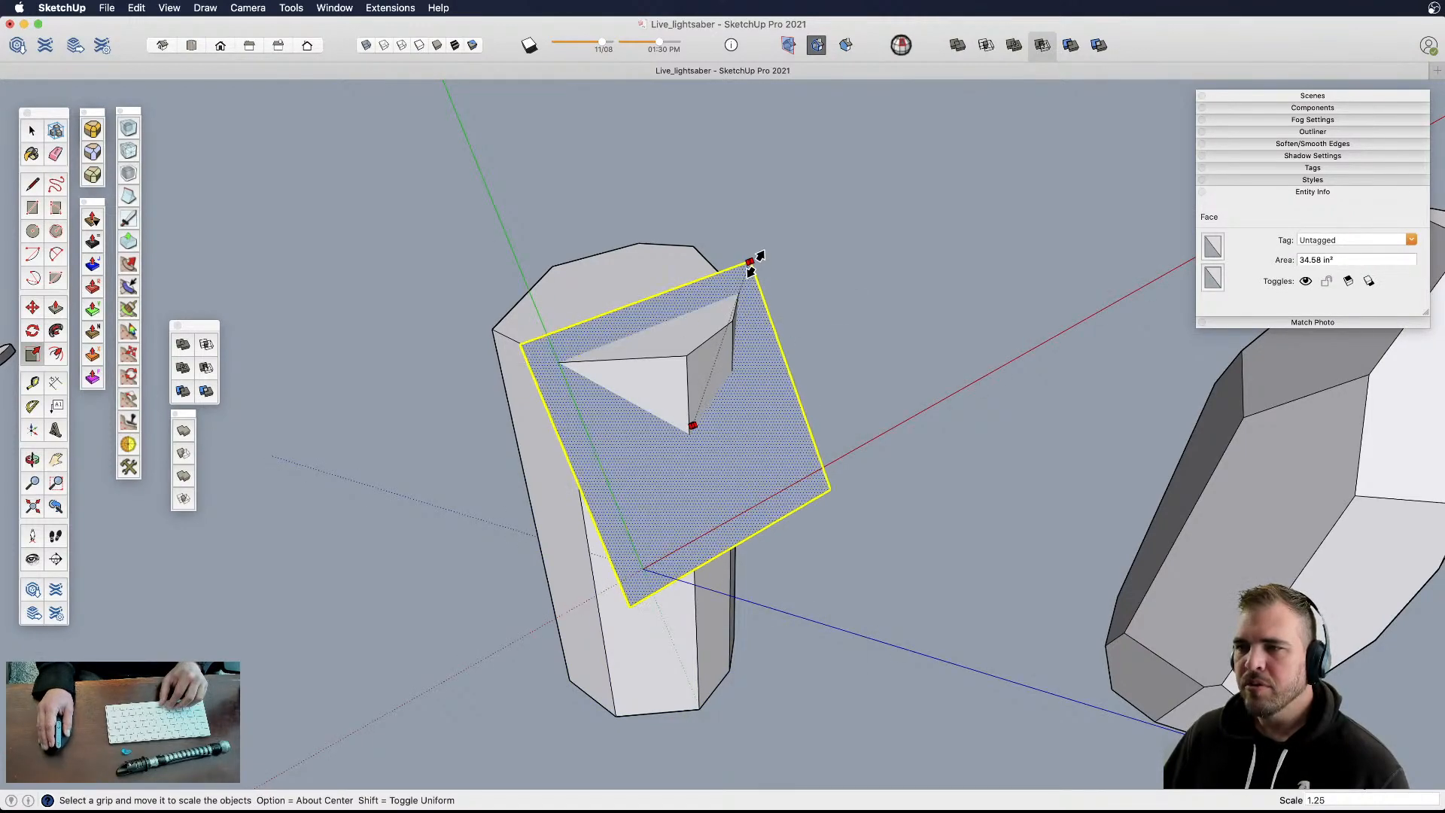
- Draw a second tilted rotated rectangle from the top edge on the opposite side of the prism, sloping outward and downward
middle_drag(678, 397, 771, 493)
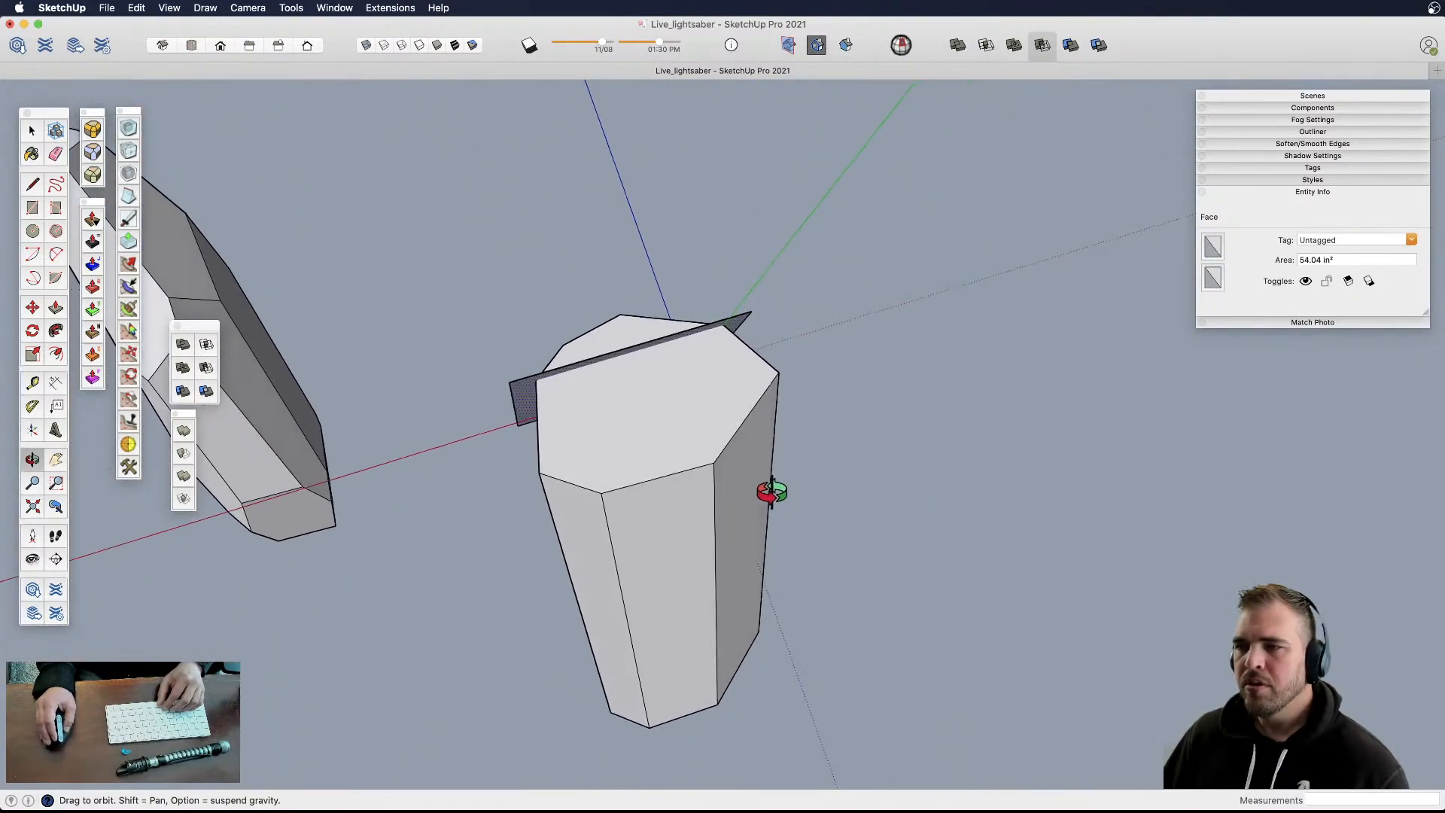
click(56, 207)
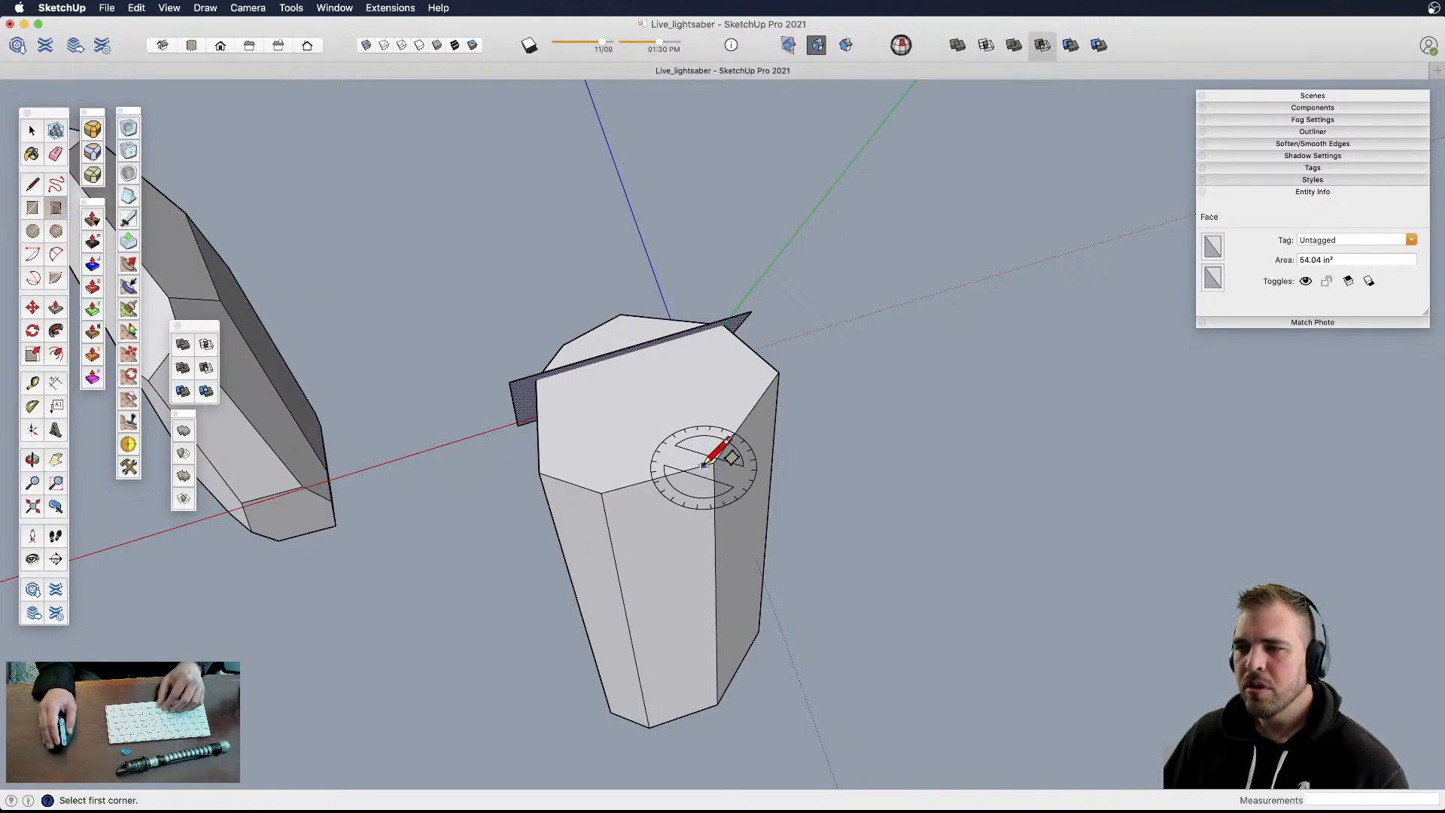
click(777, 371)
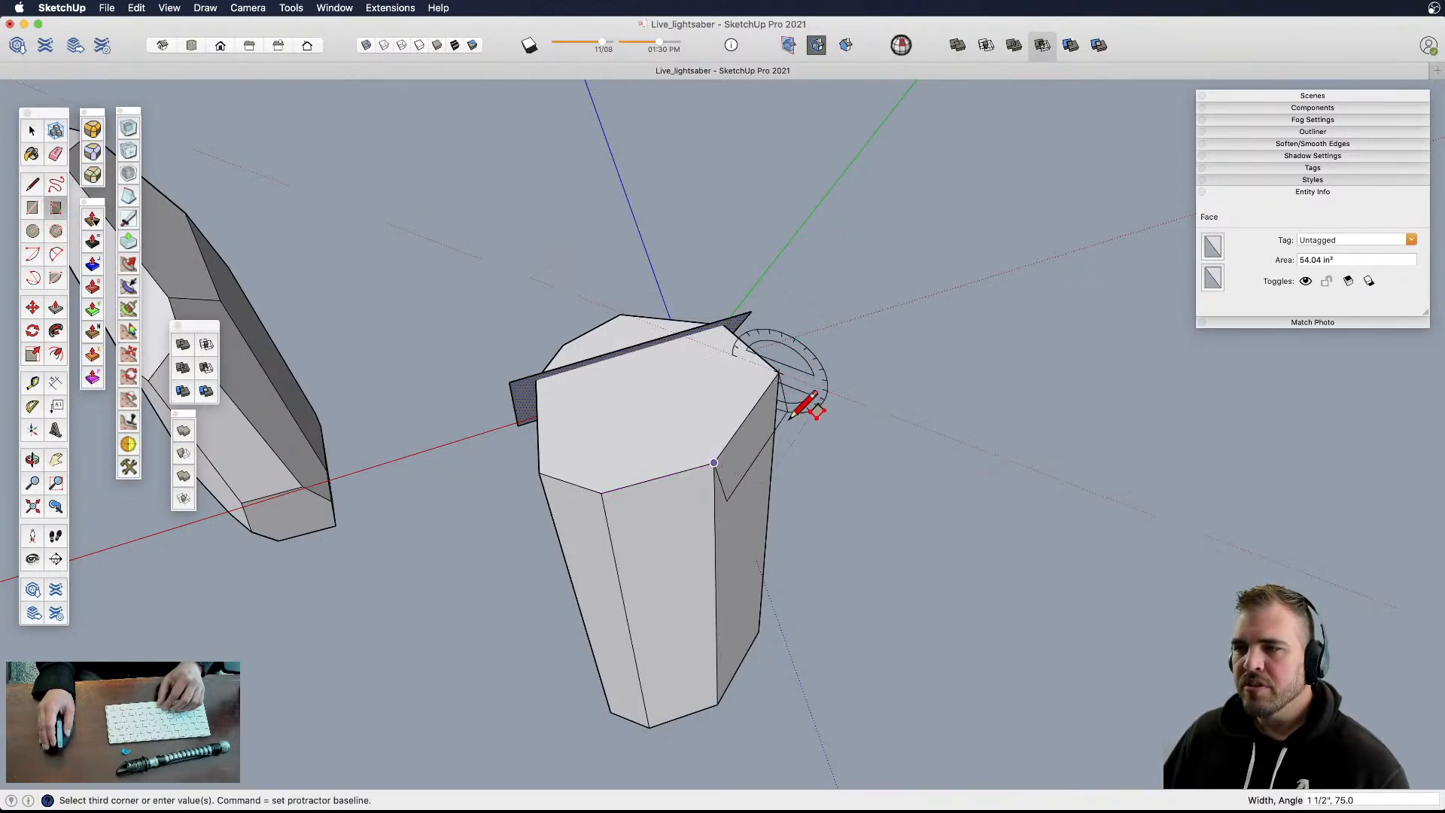
click(849, 547)
key(space)
- Move the second tilted rectangle inward so it cuts through the prism's top corner
click(820, 549)
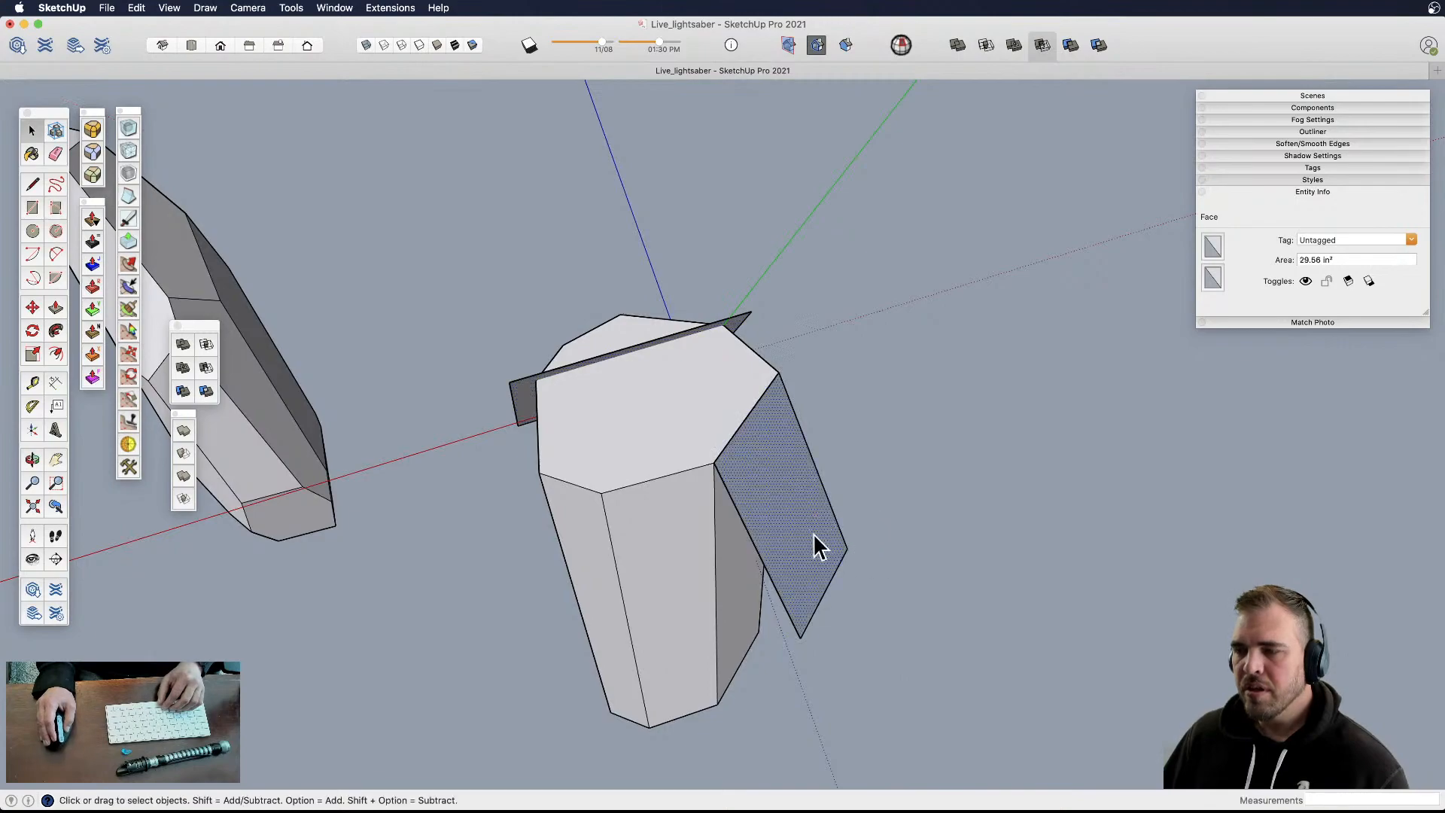
key(m)
click(820, 561)
click(790, 532)
key(space)
- Align the drawing axes to the second rectangle and scale it about its centre to 2.00 along the red axis
right_click(779, 486)
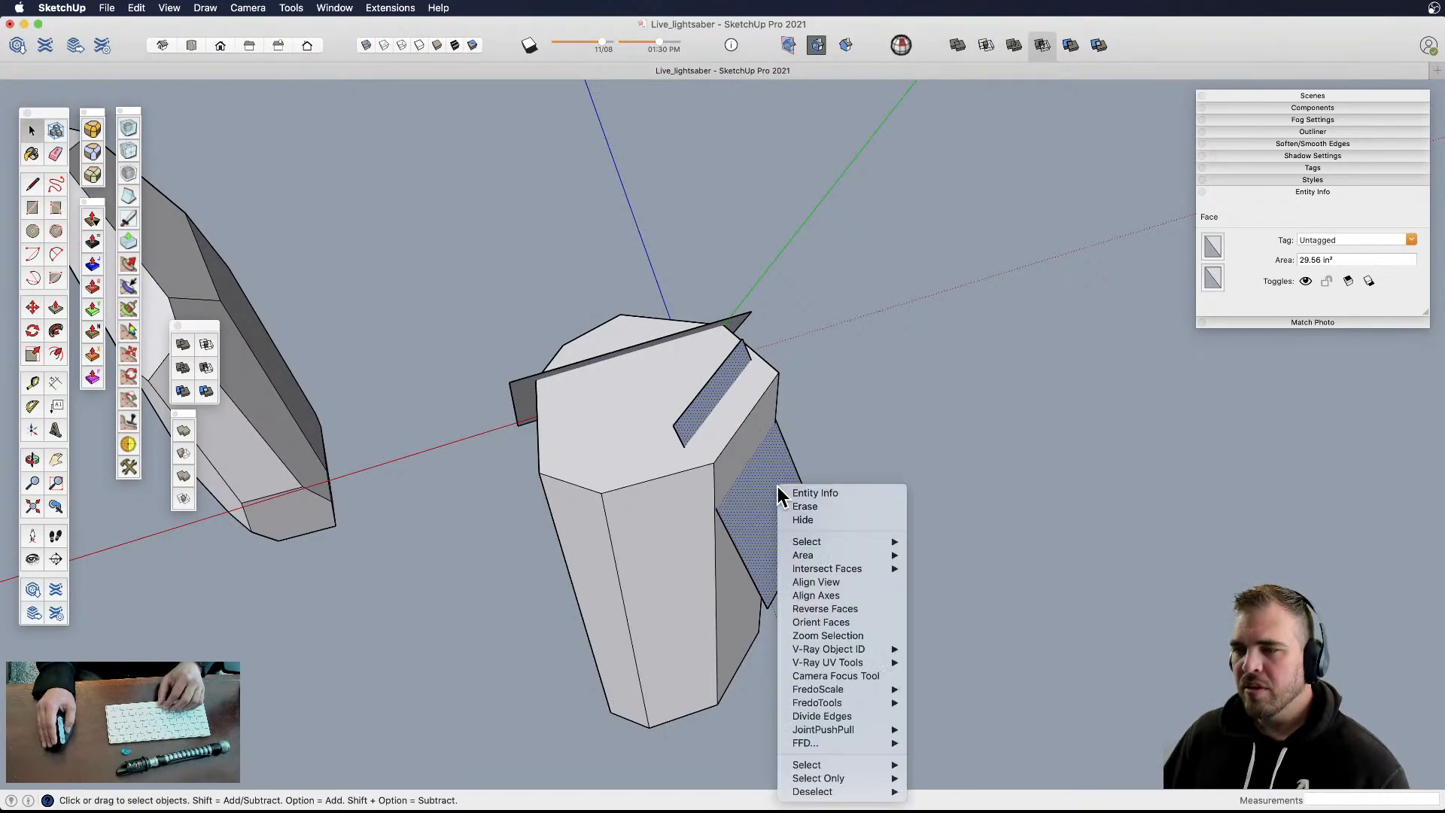
click(837, 596)
key(s)
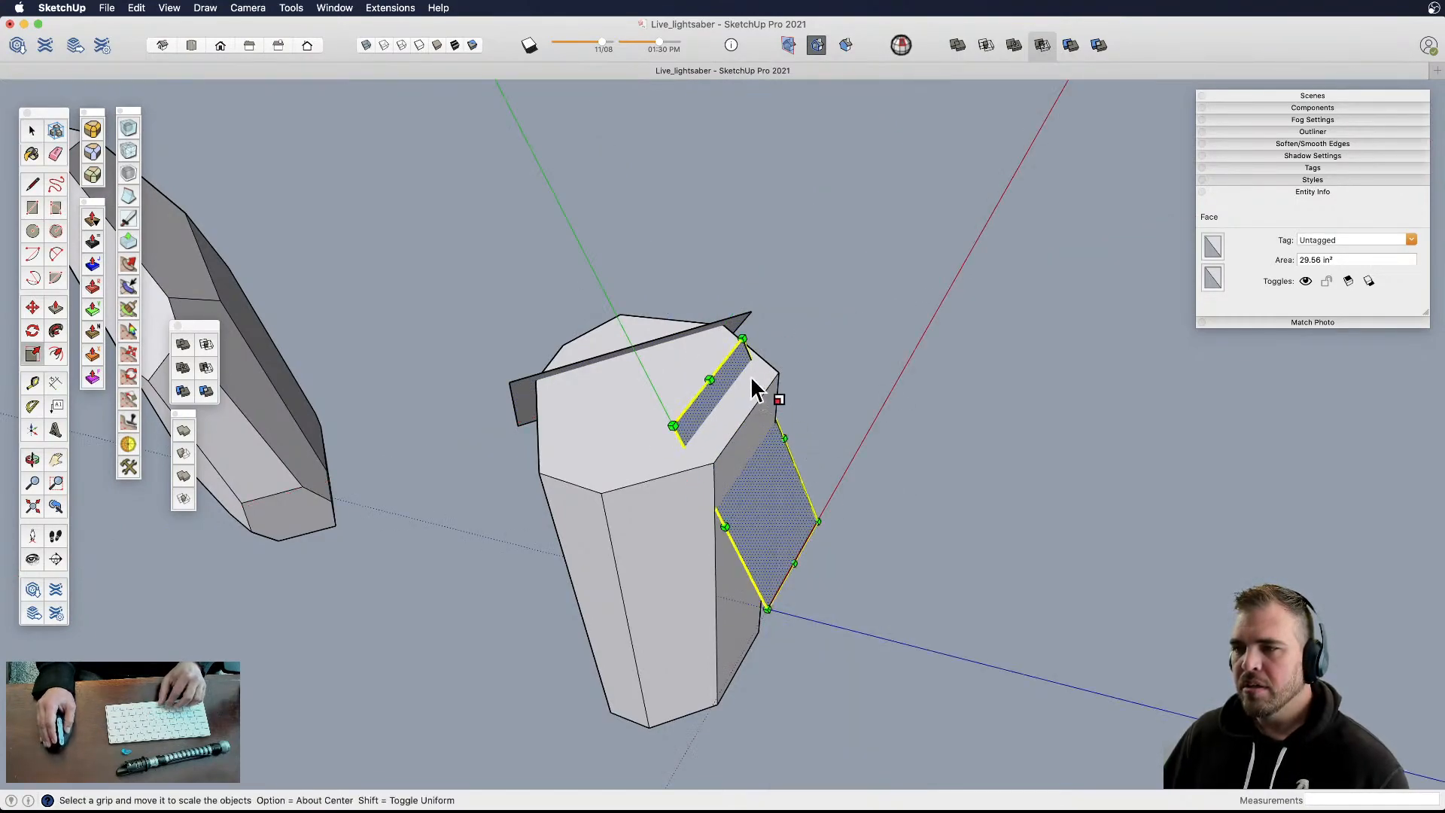
drag(783, 437, 809, 399)
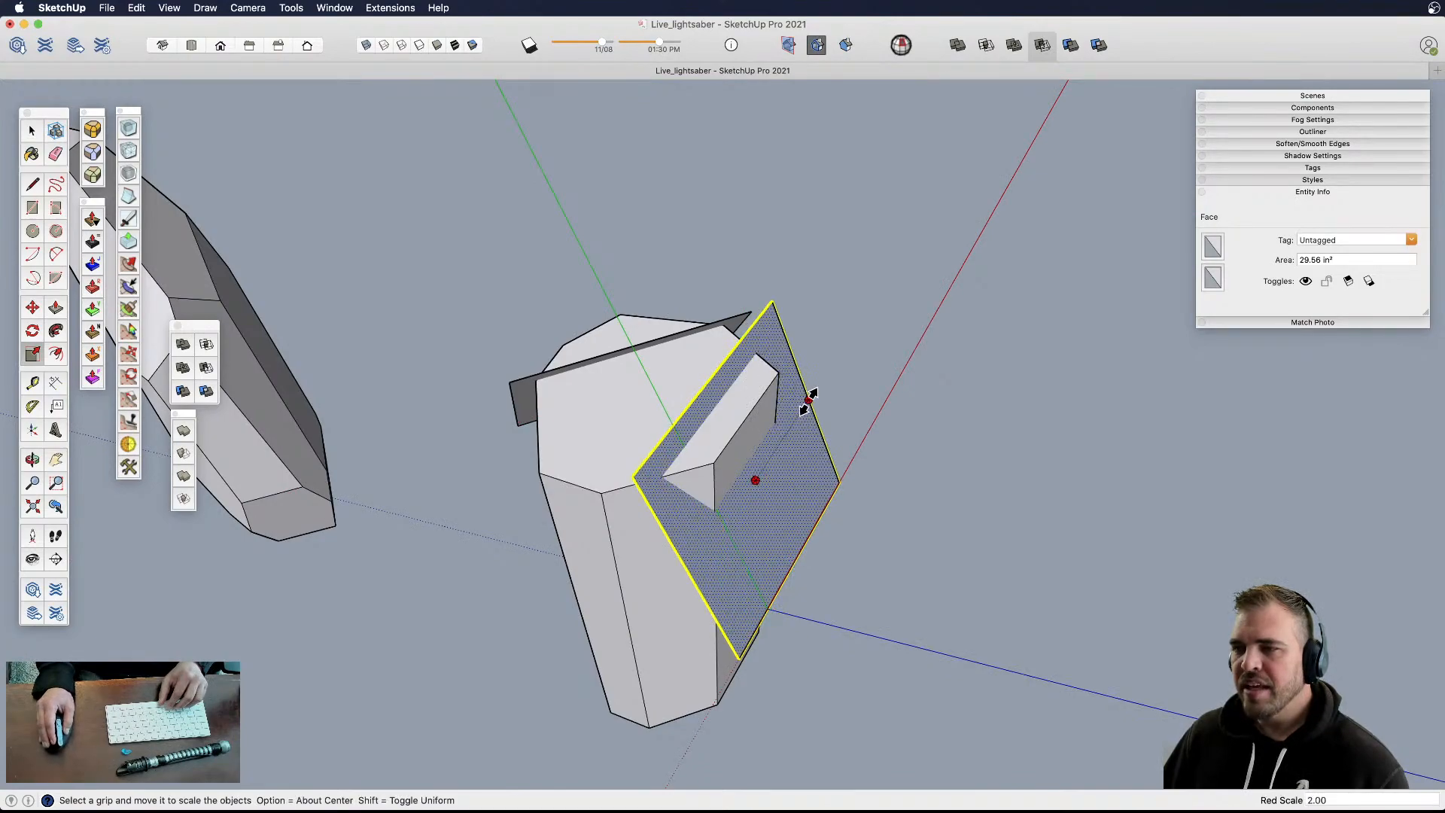
- Draw a tilted rotated rectangle between two corners of the prism's base, sloping upward through the lower body
middle_drag(734, 415, 690, 602)
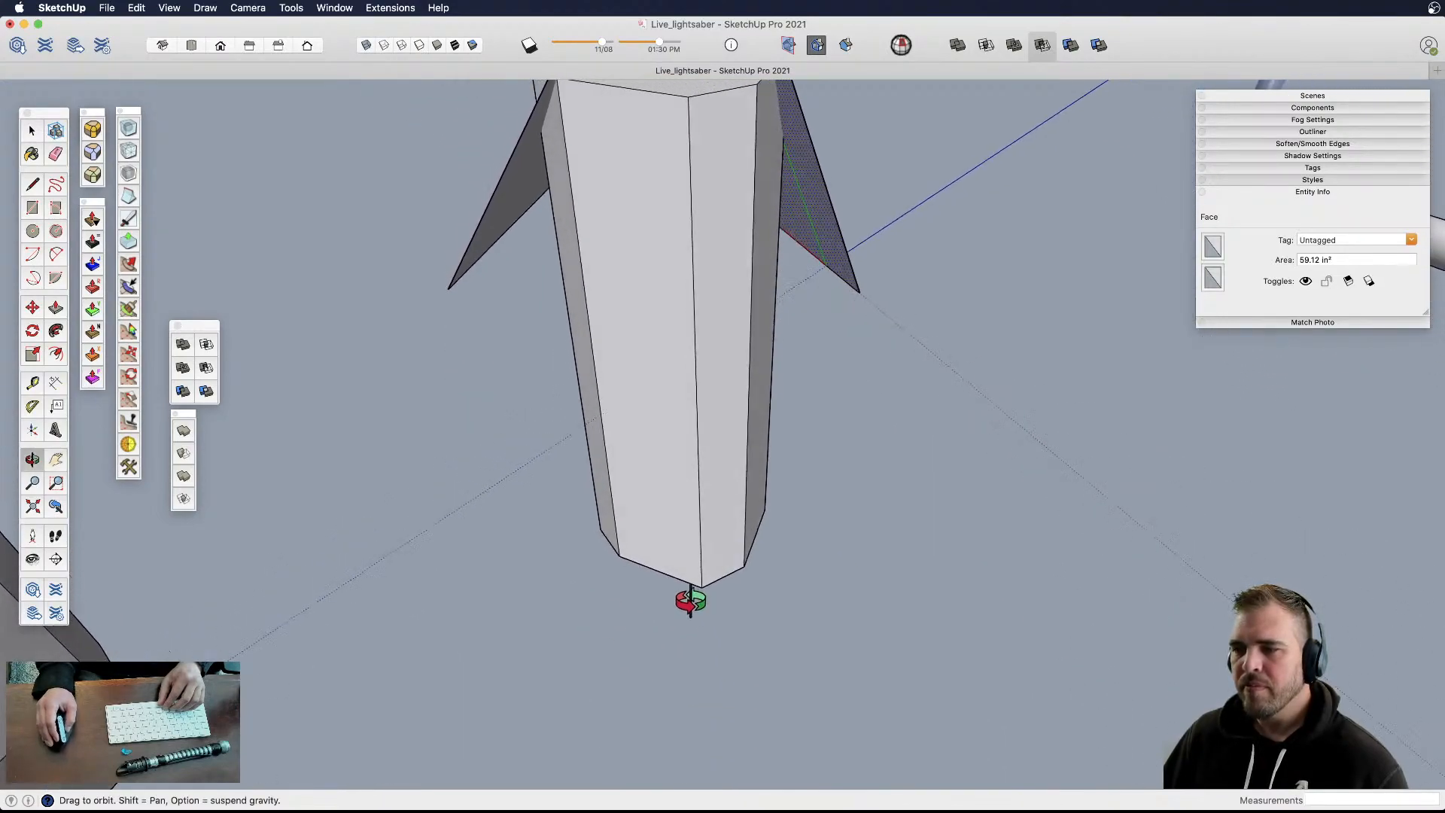
click(57, 208)
click(619, 555)
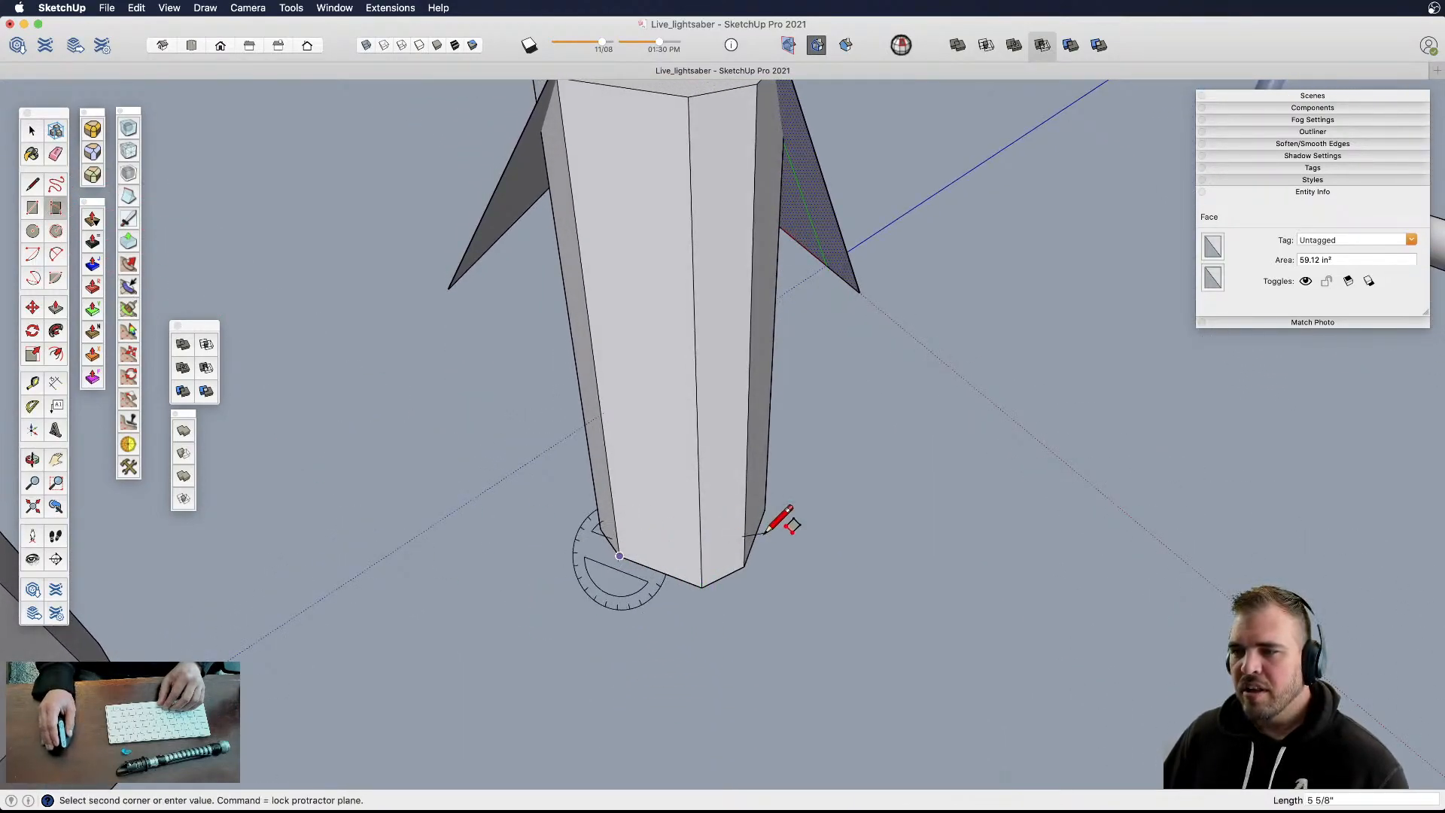
click(769, 510)
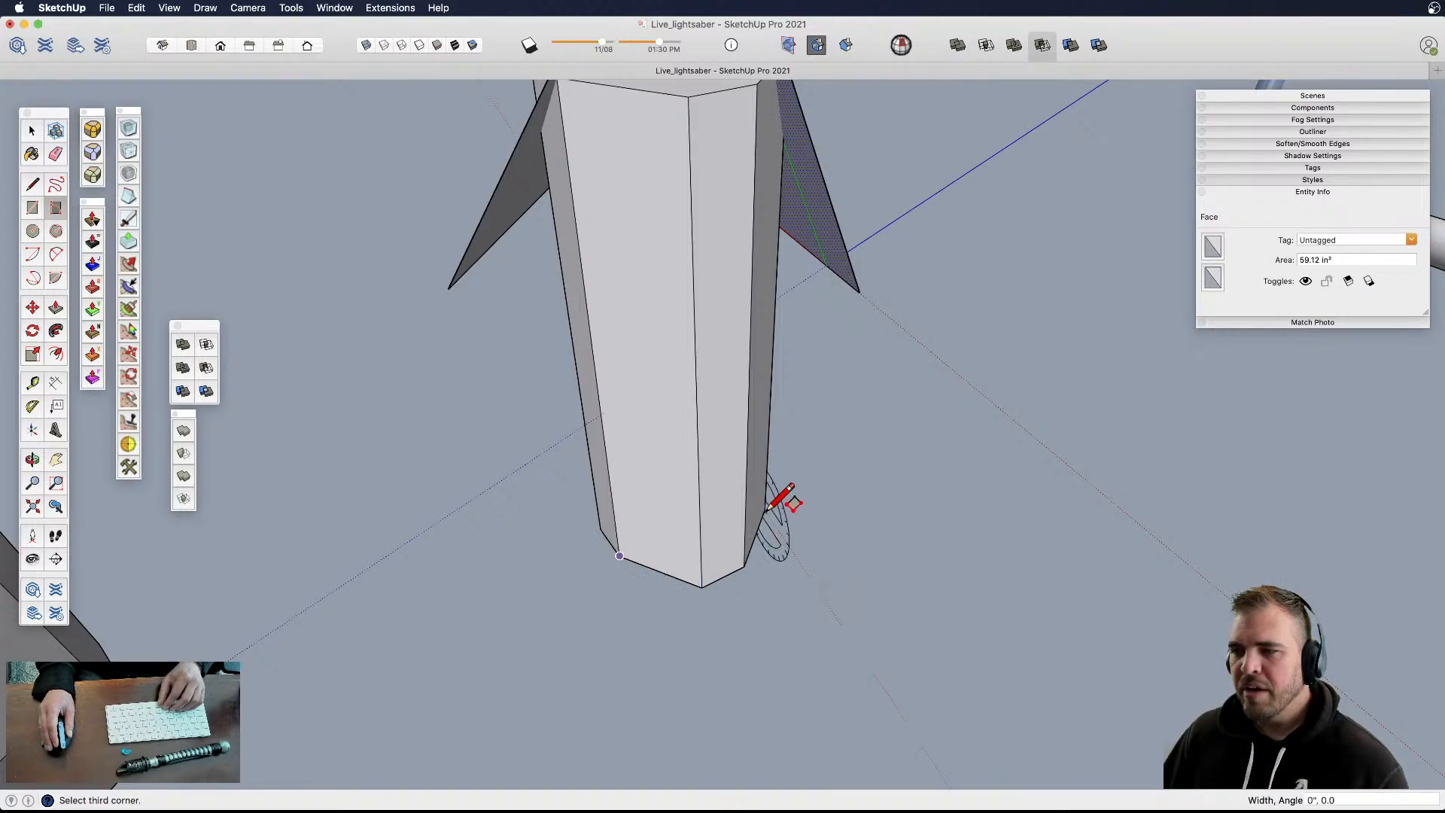
click(750, 383)
key(space)
- Align the drawing axes to the base rectangle and scale it about its centre to 1.41 along the red axis
click(771, 432)
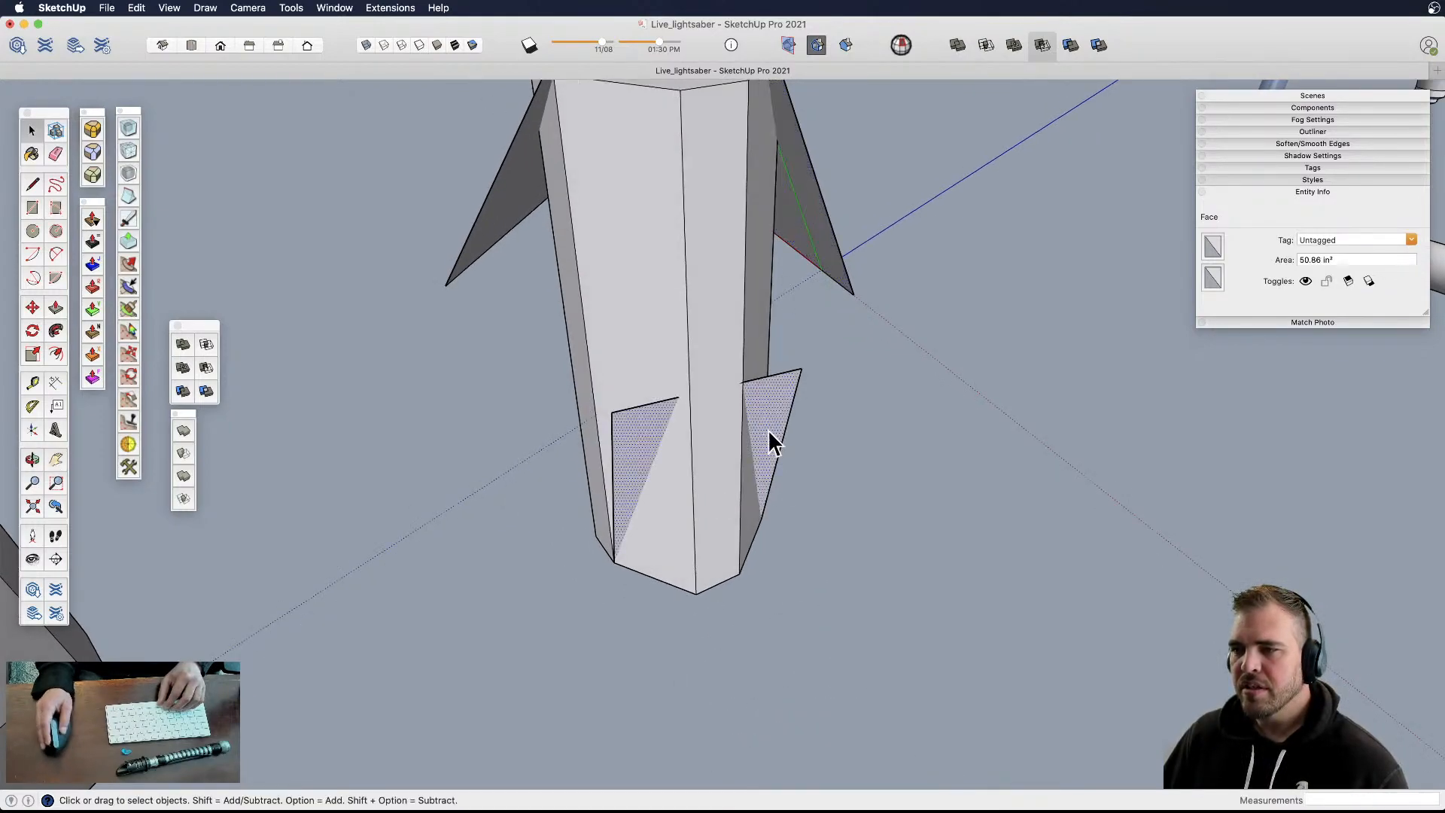
right_click(771, 399)
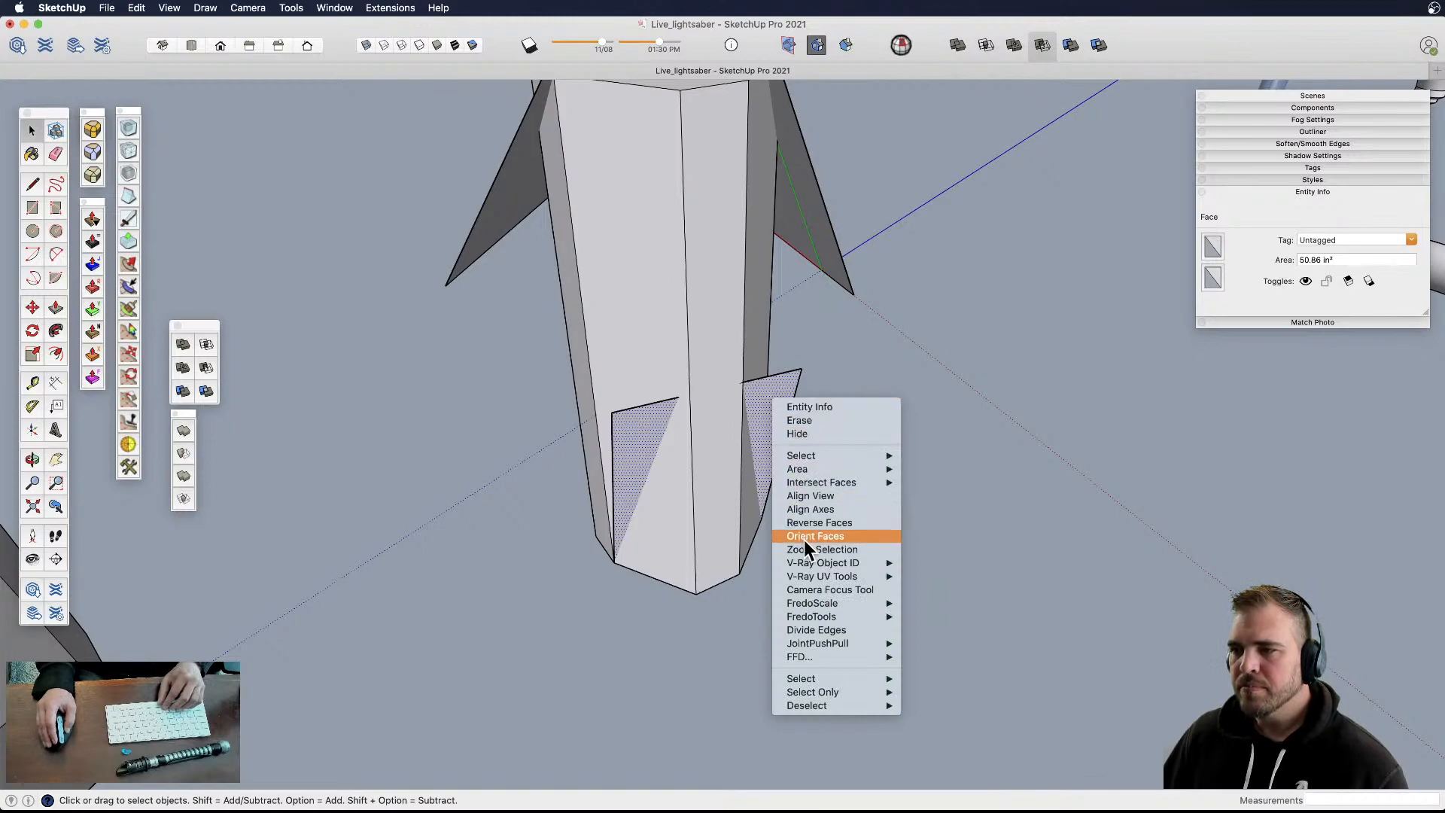
click(820, 511)
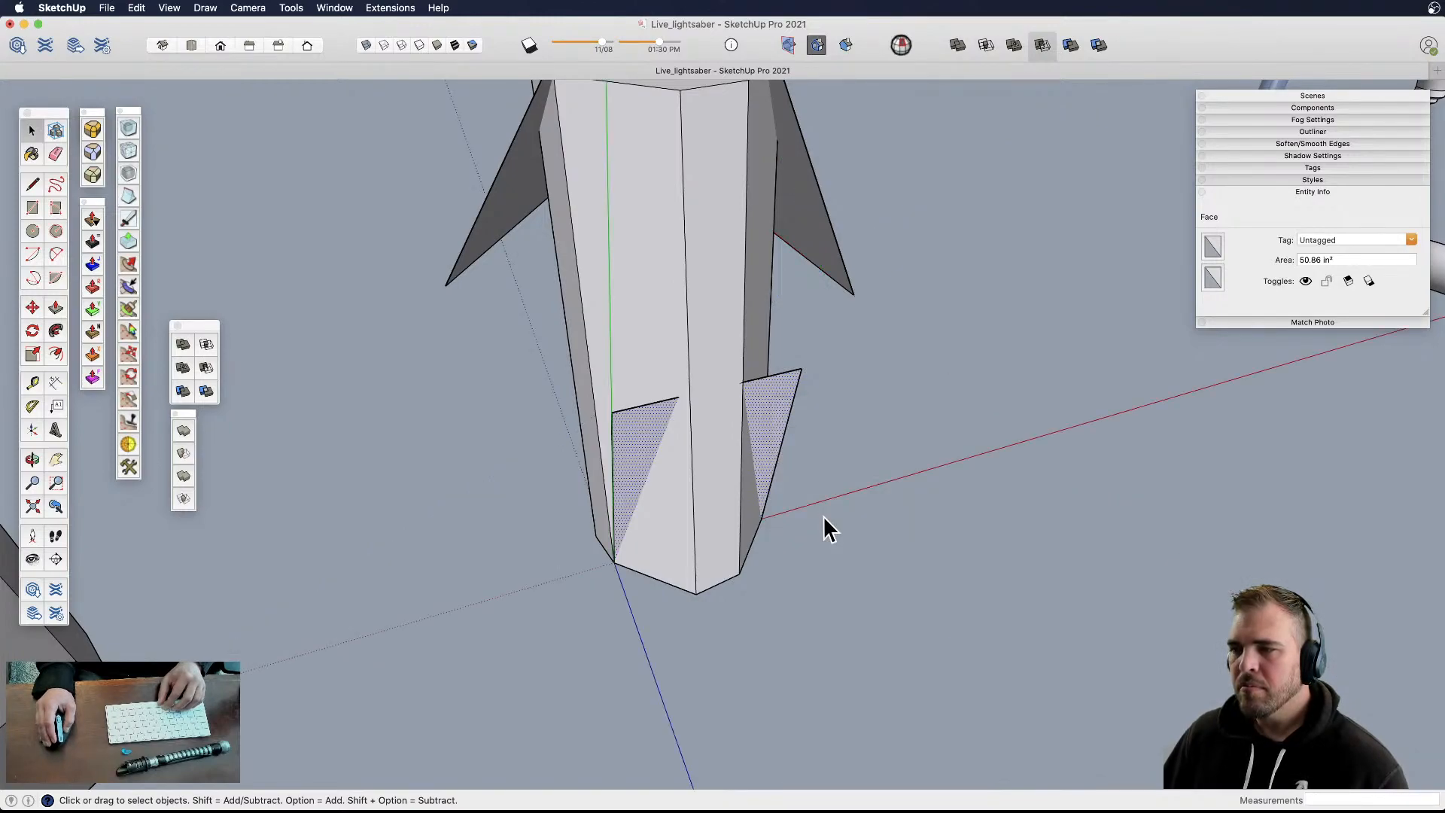
key(s)
mouse_move(797, 454)
mouse_down()
mouse_move(782, 452)
mouse_move(810, 445)
mouse_up()
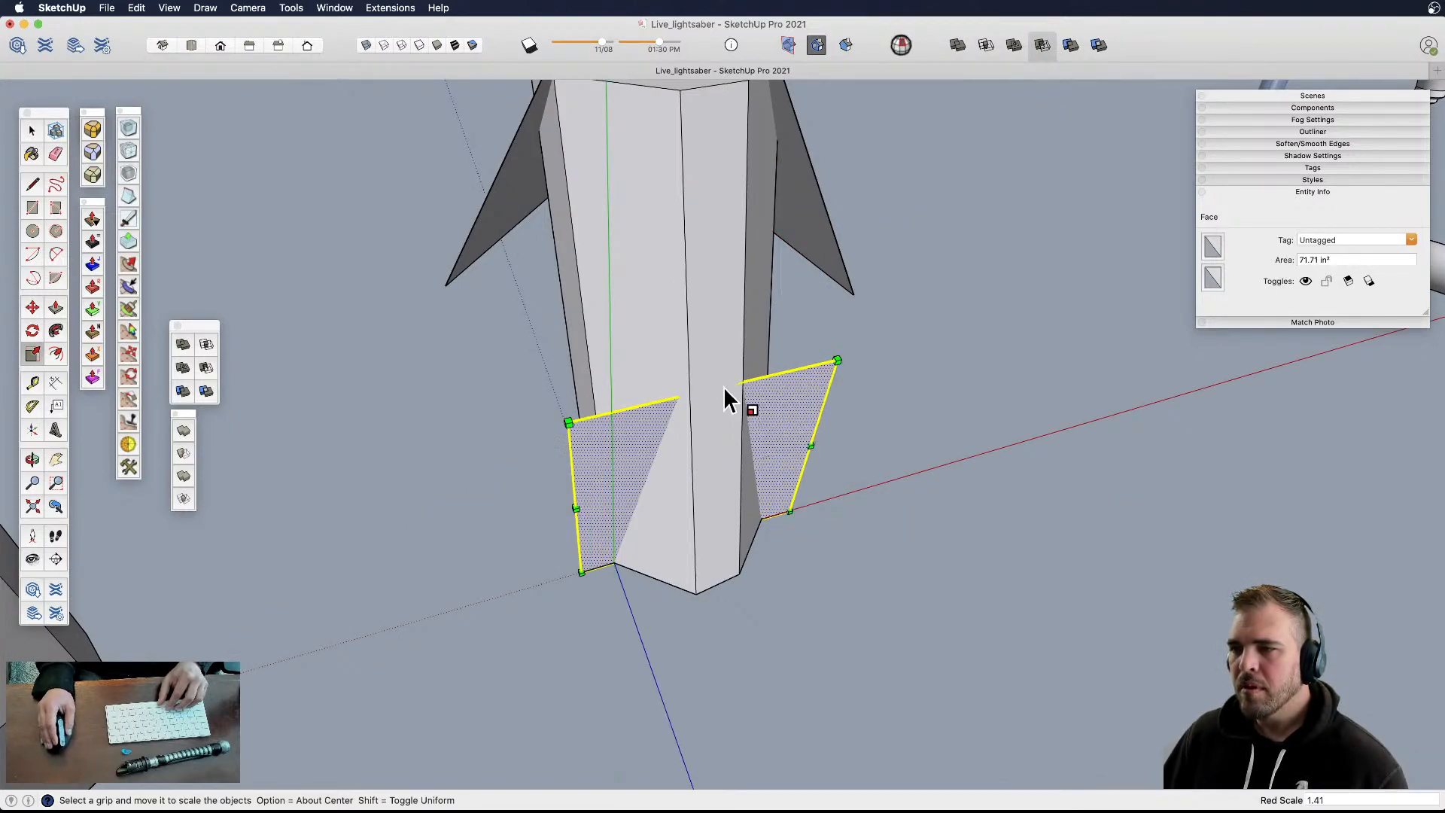
- Stretch the selected base rectangle taller along the green axis so it extends further up the prism
drag(709, 389, 853, 344)
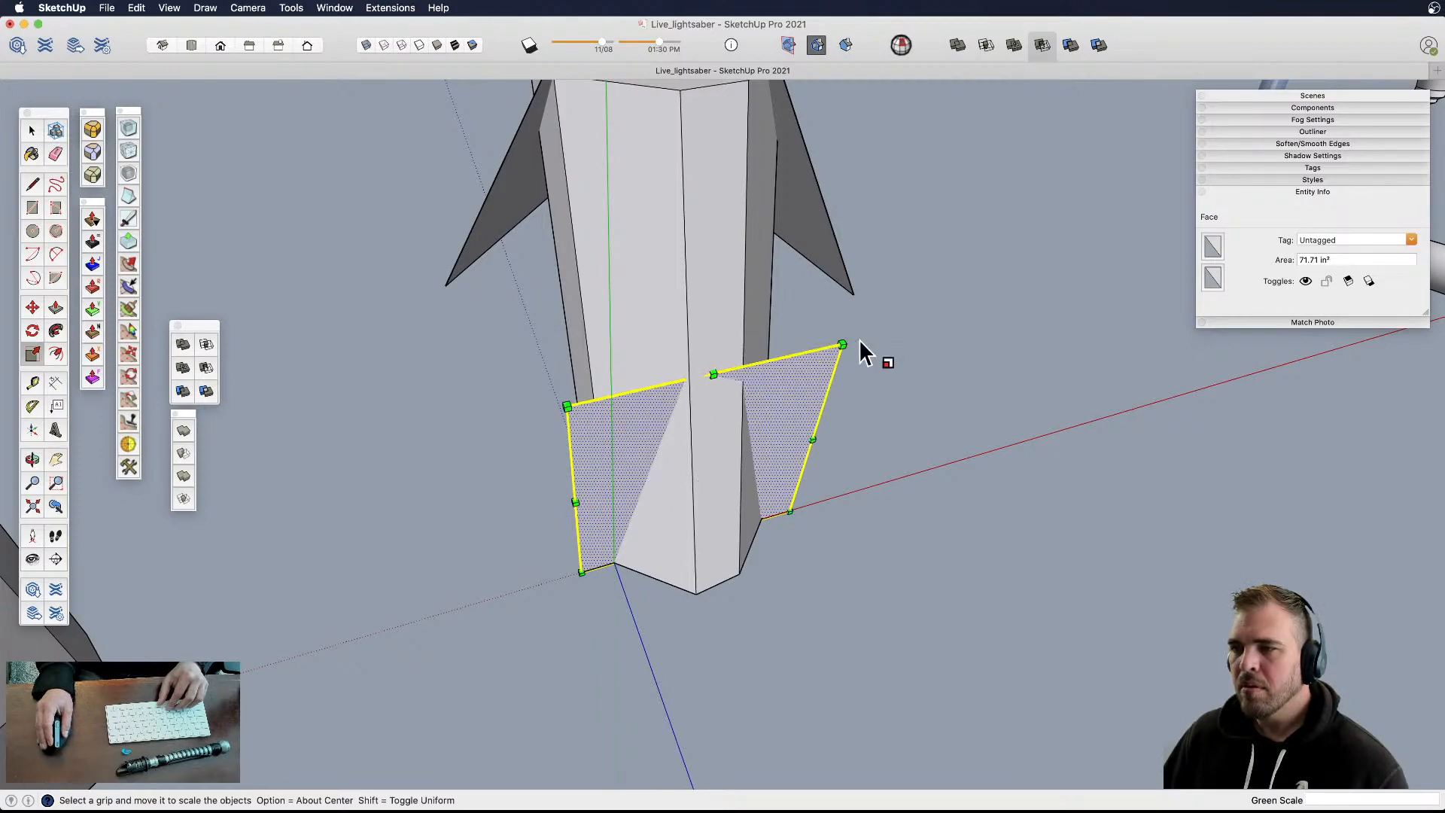
drag(710, 373, 722, 332)
- Draw another tilted rotated rectangle between two other corners of the prism's base, sloping upward through the lower body
middle_drag(667, 451, 451, 490)
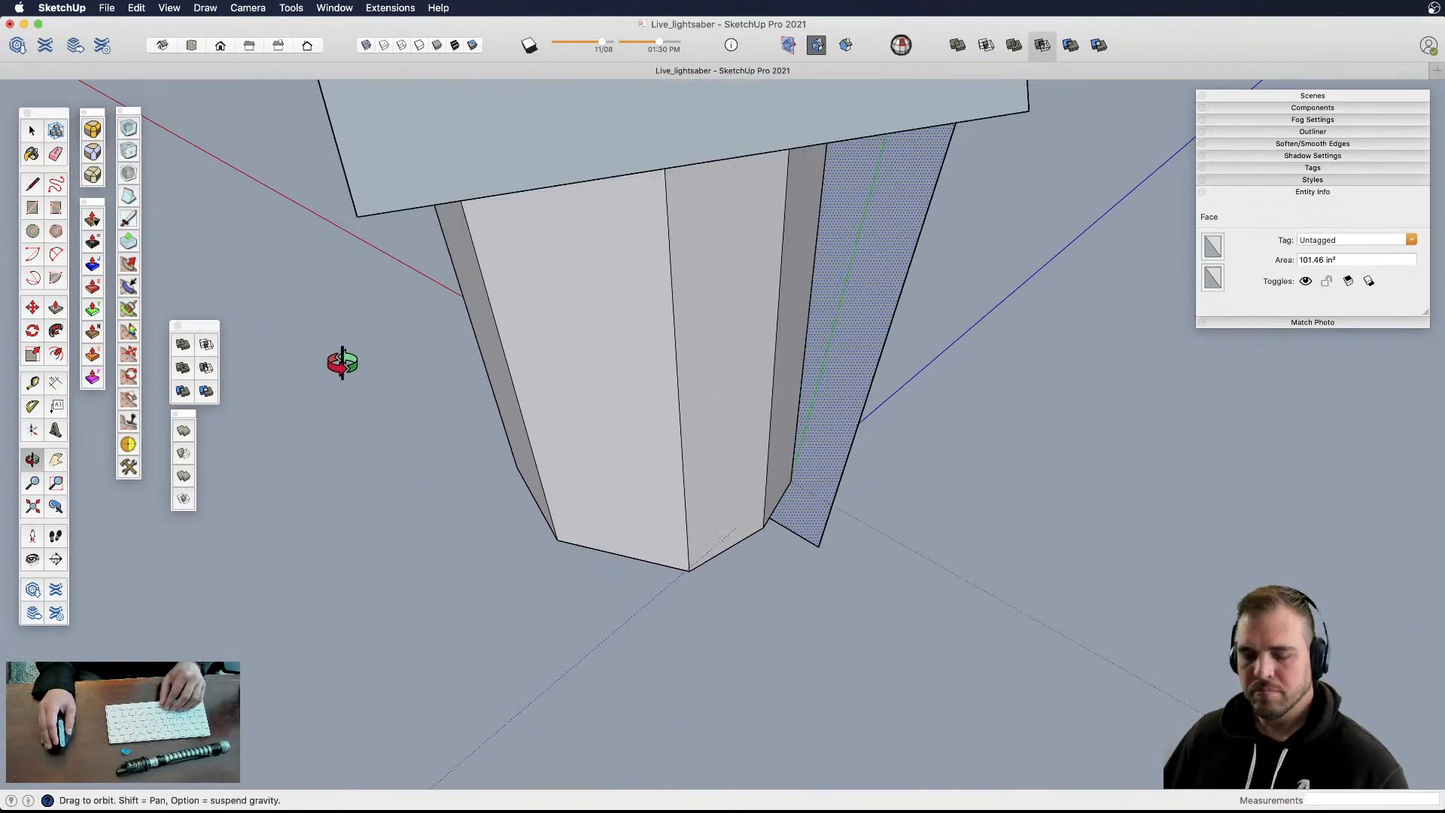
middle_drag(311, 350, 371, 328)
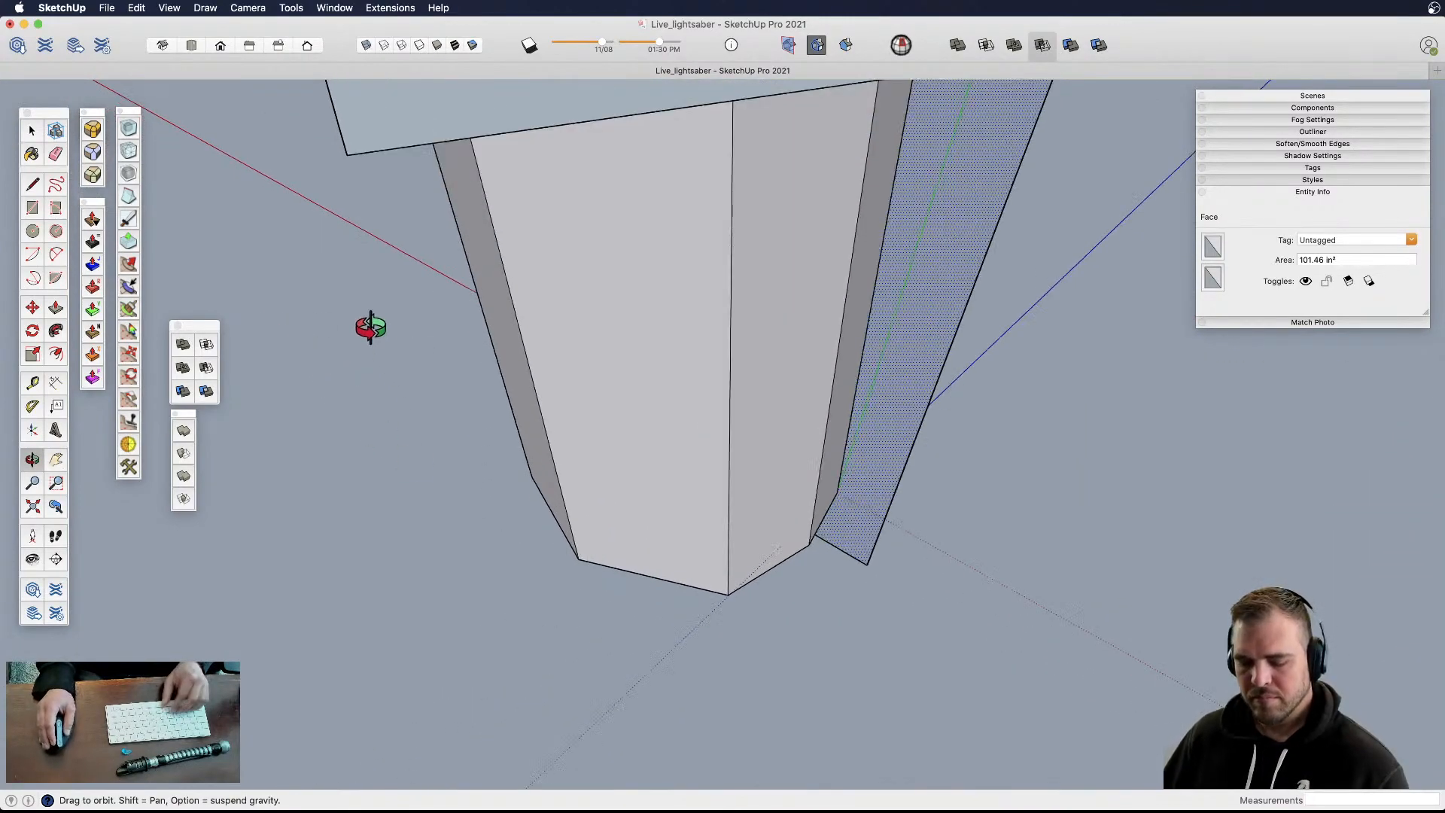
click(54, 206)
click(808, 544)
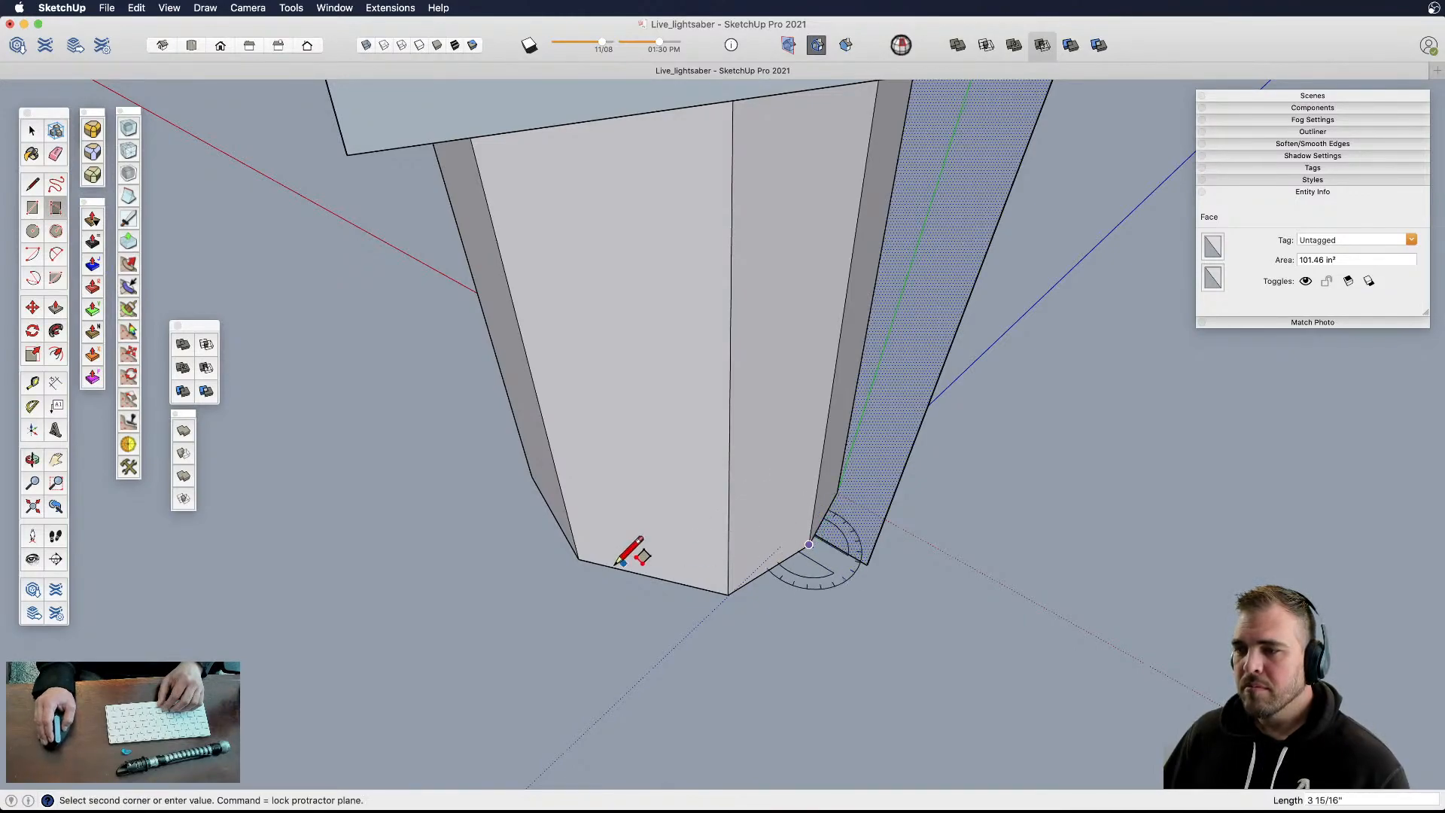
click(579, 557)
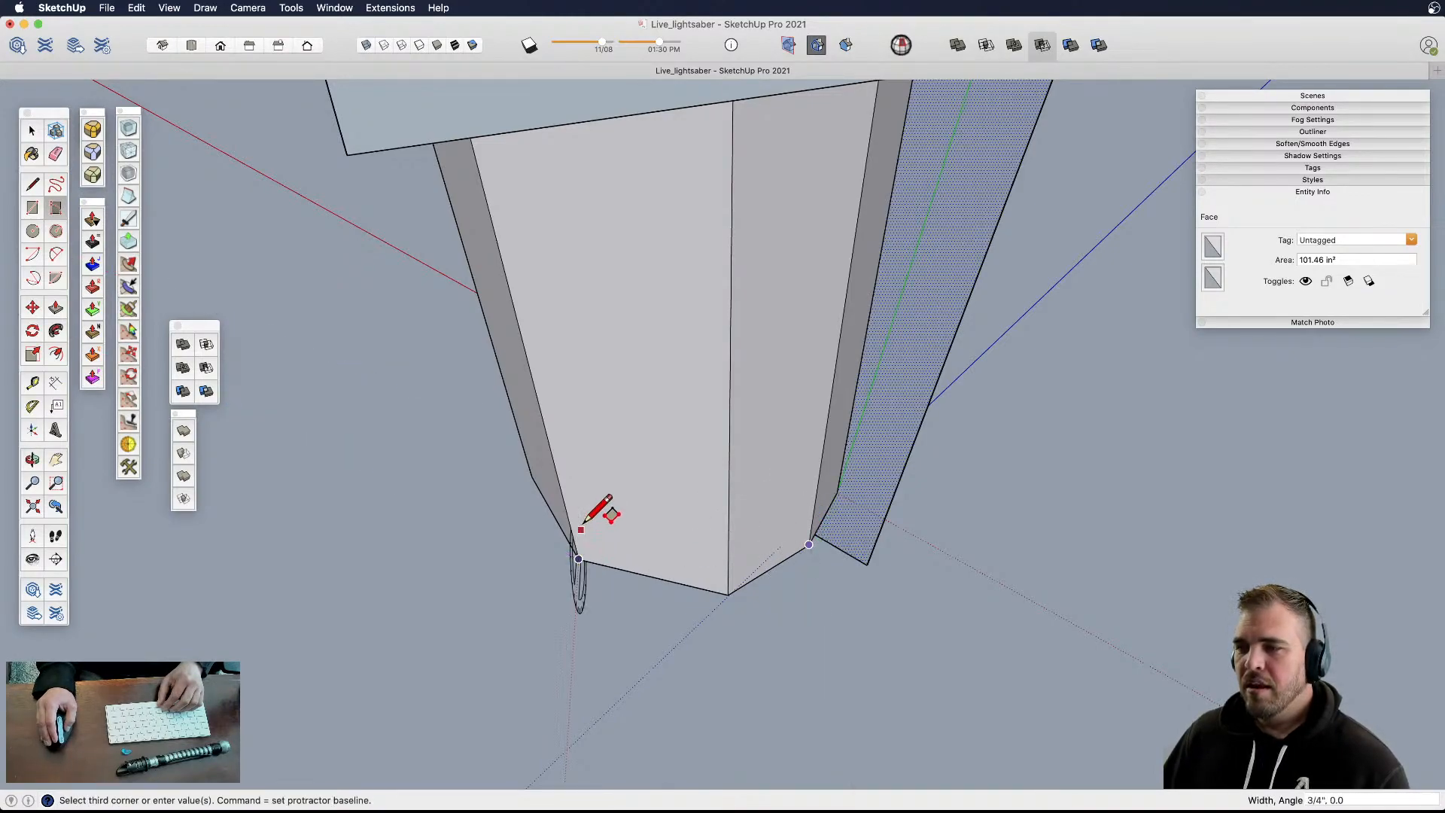
click(731, 322)
- Align the drawing axes to the new base rectangle and enlarge it about its centre past the prism's sides
middle_drag(731, 321, 702, 412)
key(space)
click(679, 374)
right_click(686, 363)
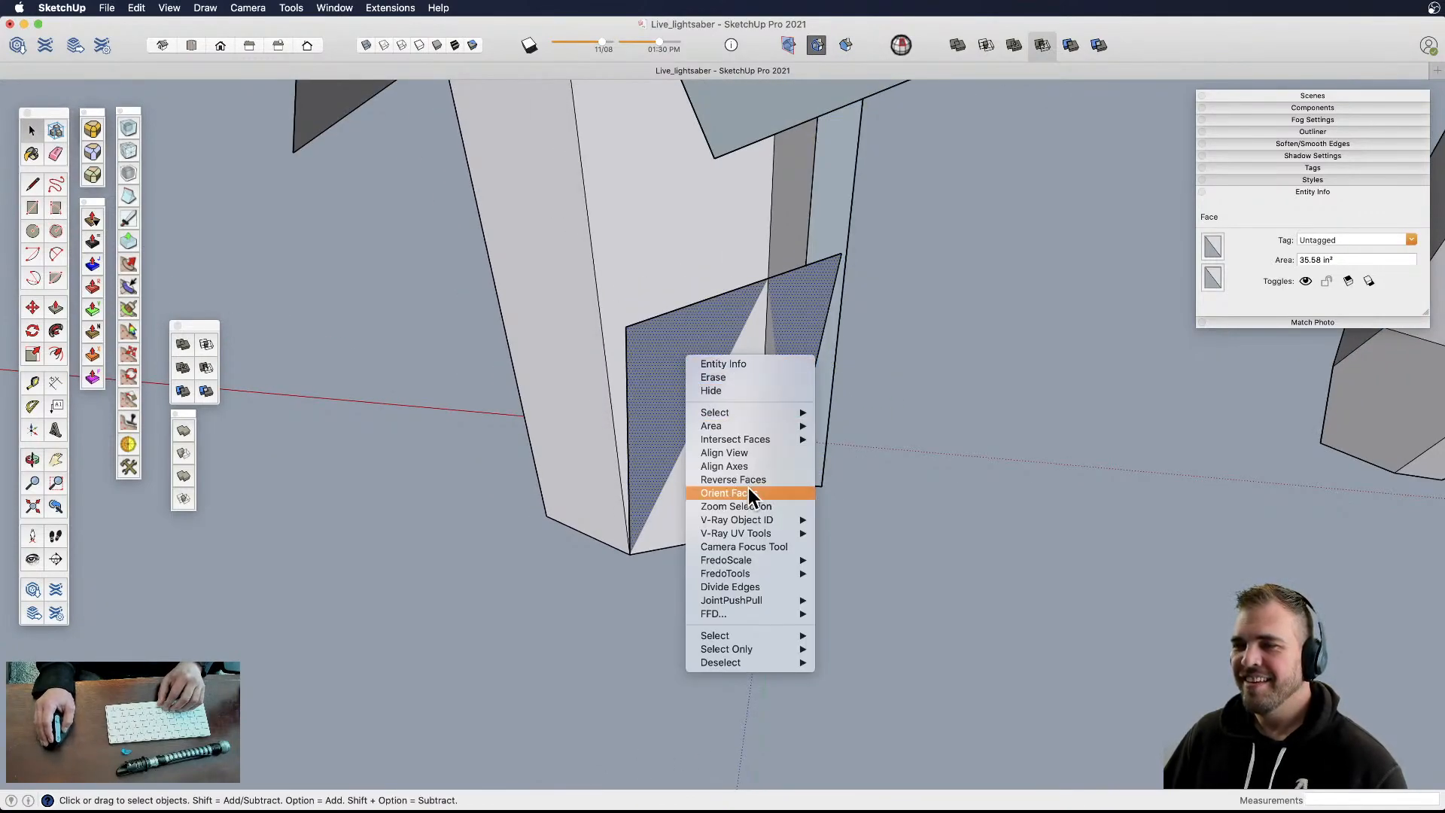
click(761, 466)
key(s)
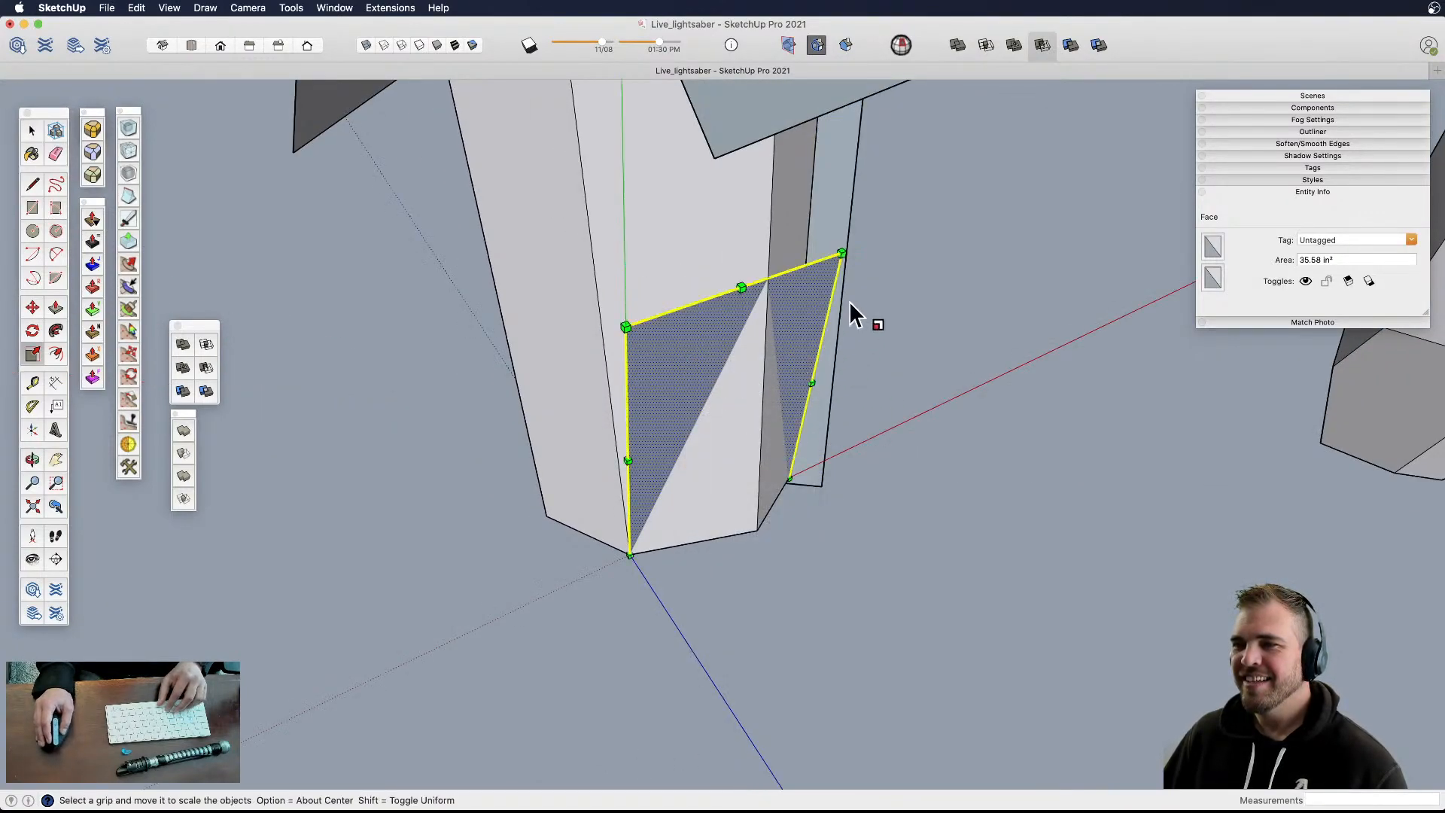
drag(842, 253, 932, 219)
key(space)
- Cut all four tilted rectangles with their edges and paste them in place inside the prism's group
middle_drag(932, 219, 866, 331)
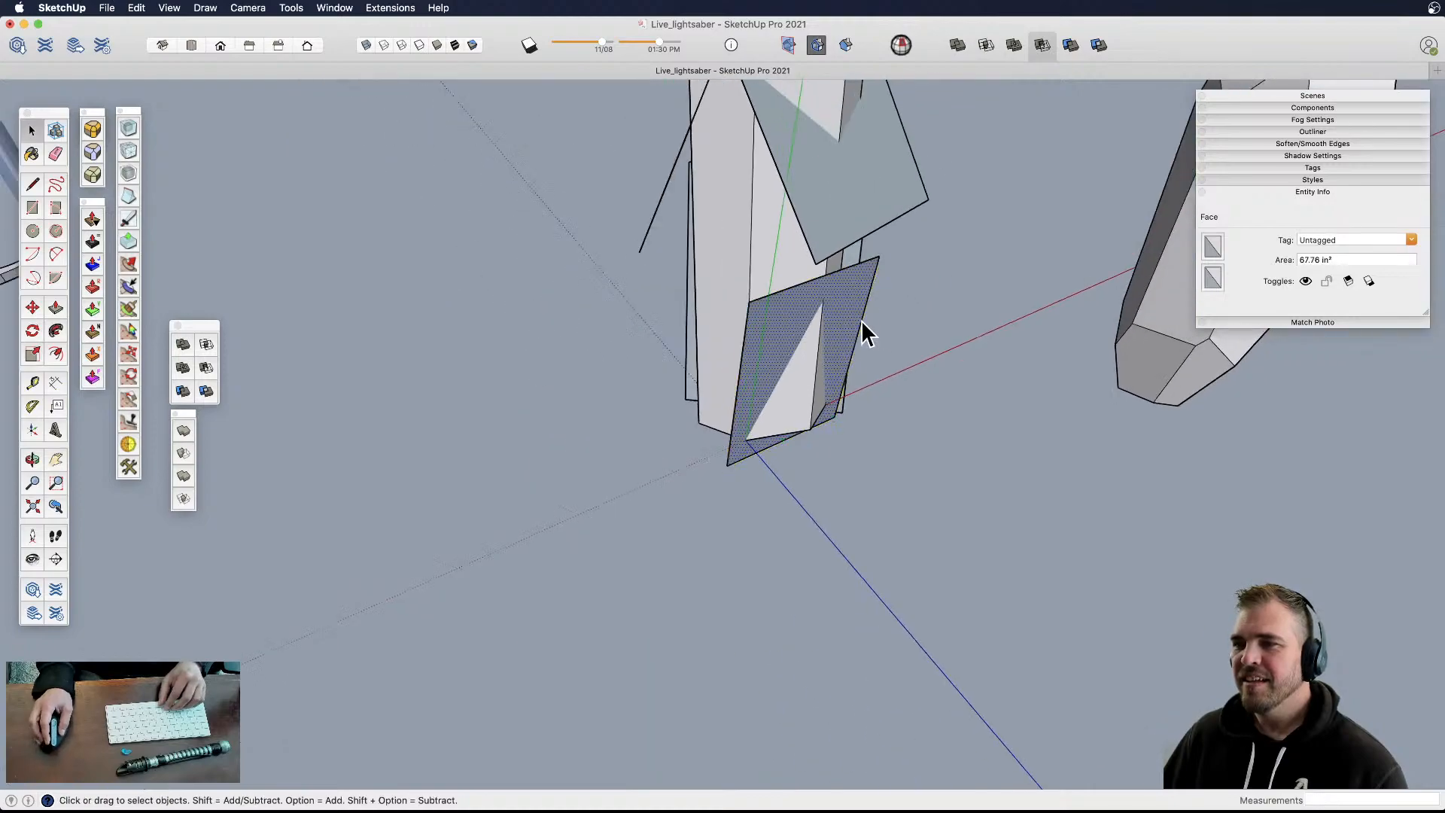
scroll(776, 433, down, 5)
double_click(780, 431)
shift+double_click(755, 377)
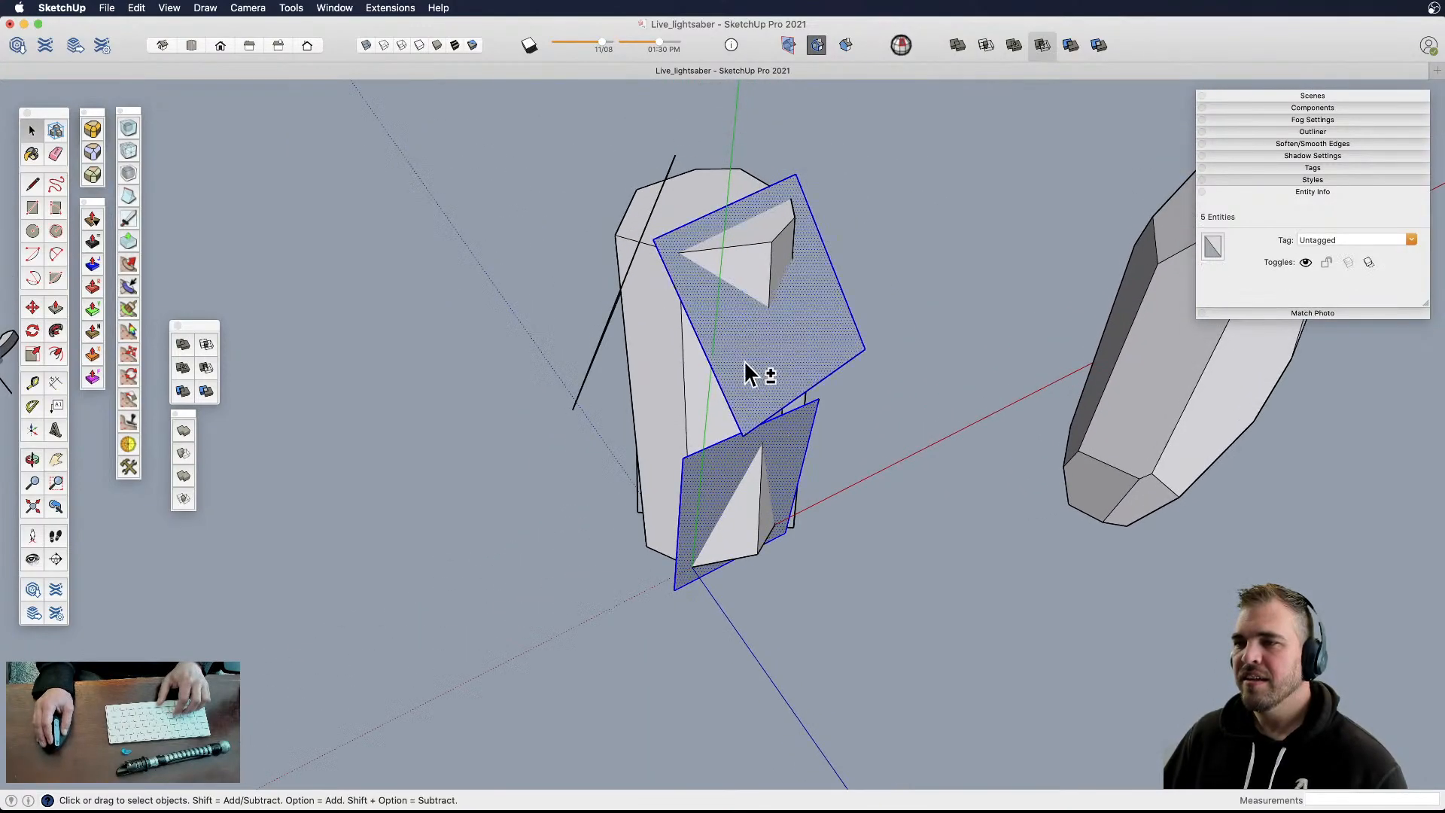
middle_drag(623, 367, 697, 442)
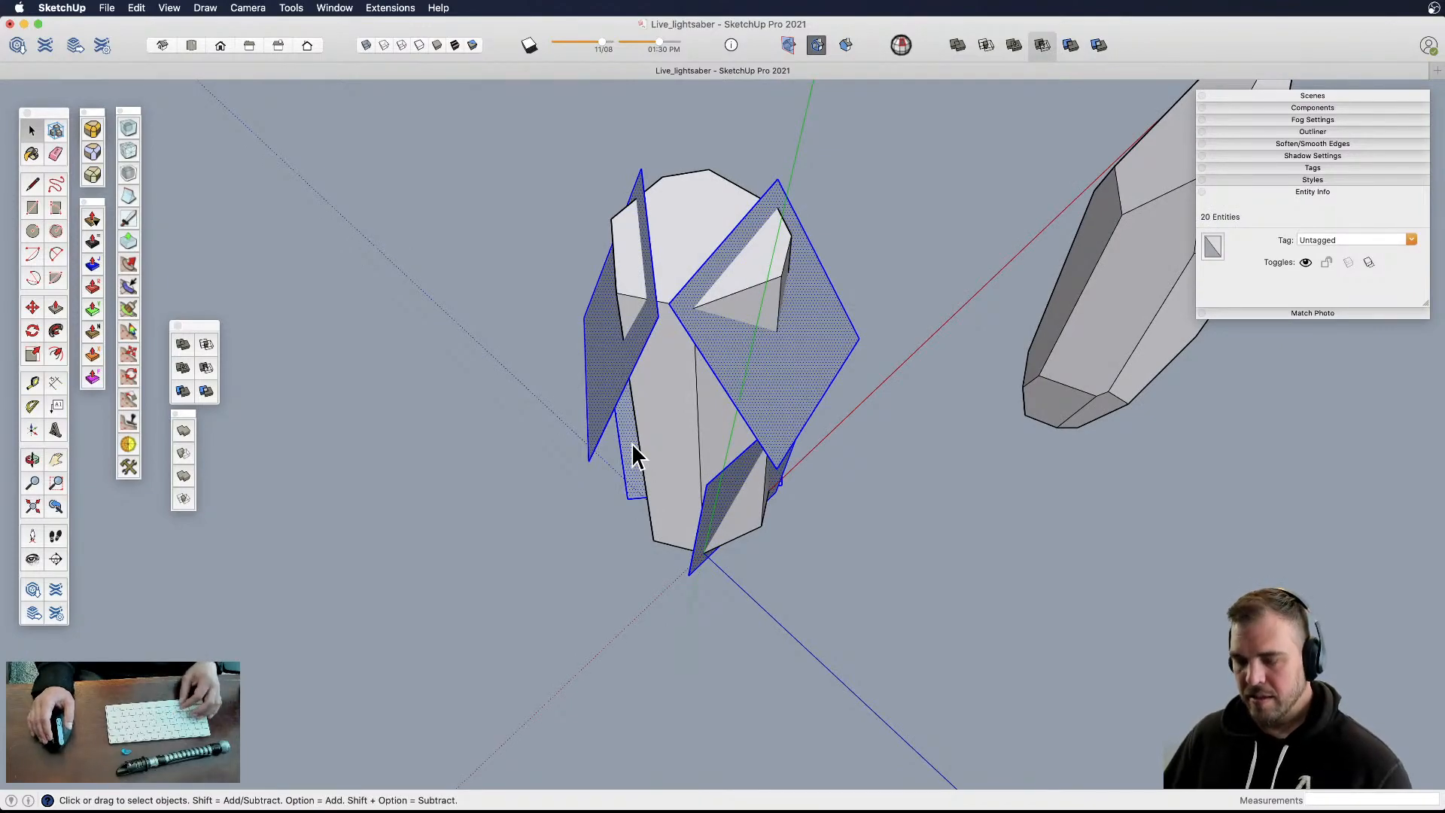
key(Delete)
double_click(706, 368)
triple_click(706, 367)
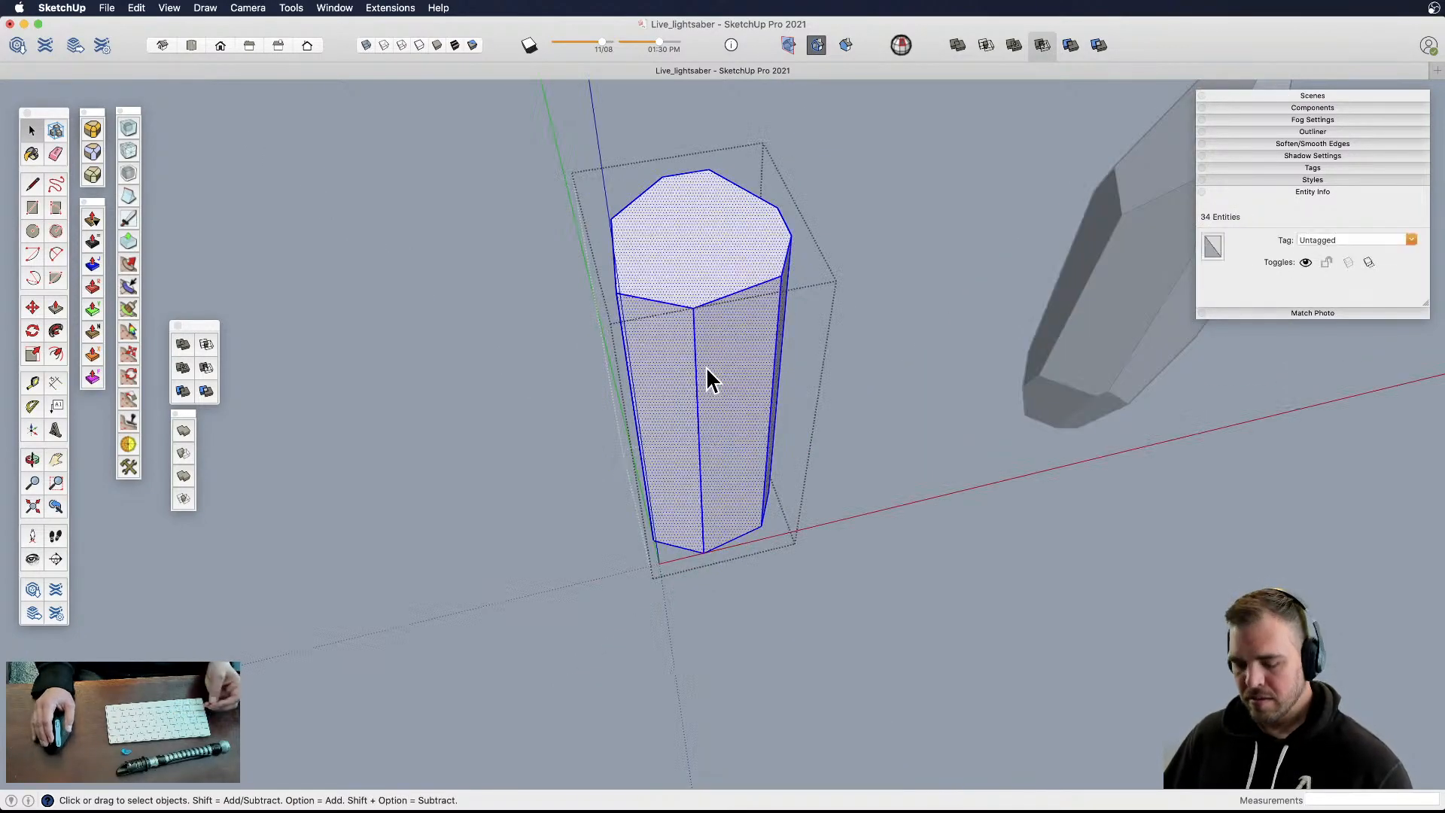
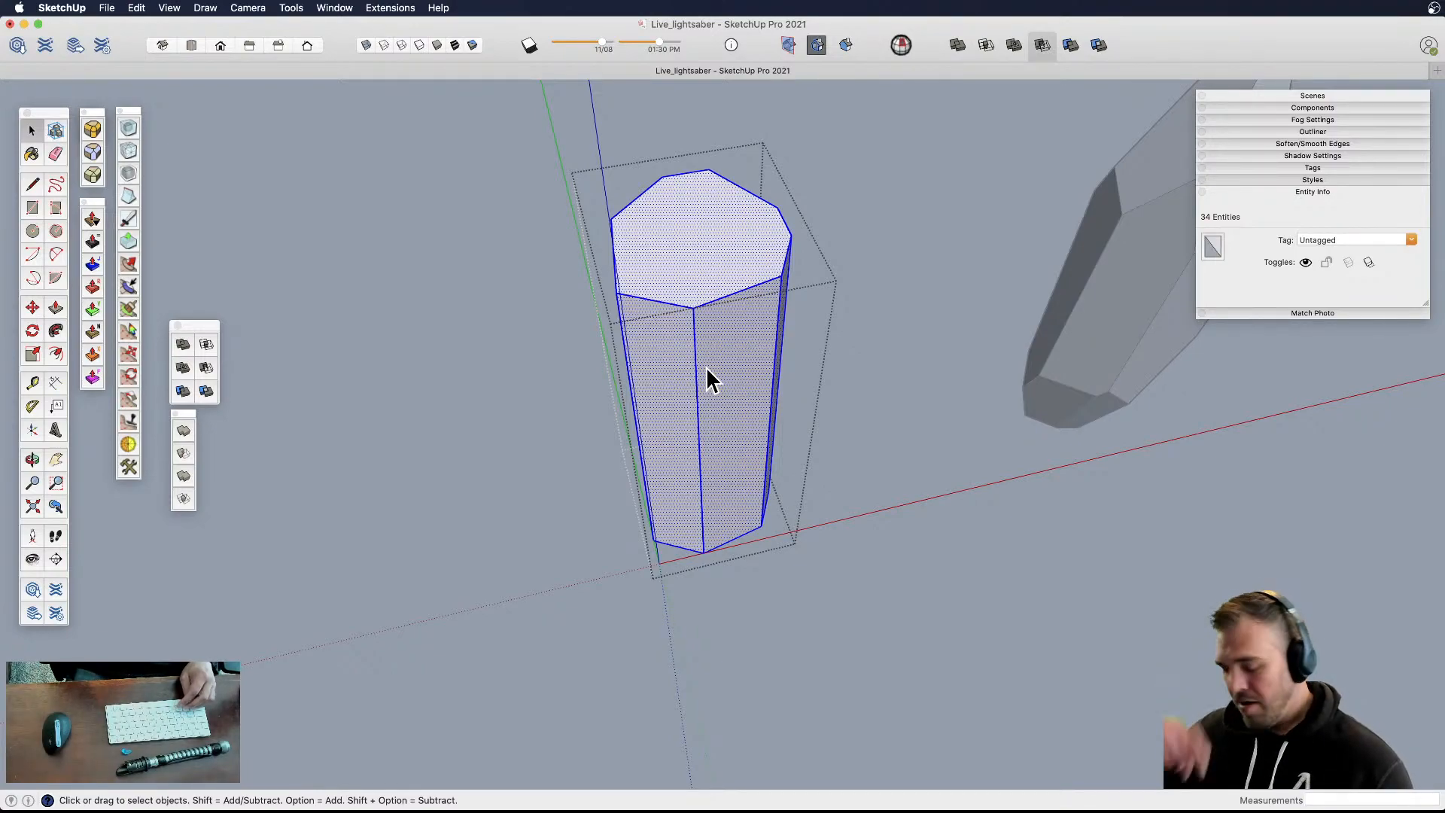
key(super+z)
- Open the context options for the selected cutting rectangles inside the prism's group
mouse_move(768, 394)
middle_down()
mouse_move(775, 361)
mouse_move(909, 200)
mouse_move(645, 219)
mouse_move(554, 409)
mouse_move(751, 429)
mouse_move(484, 152)
mouse_move(313, 213)
mouse_move(799, 348)
middle_up()
right_click(800, 346)
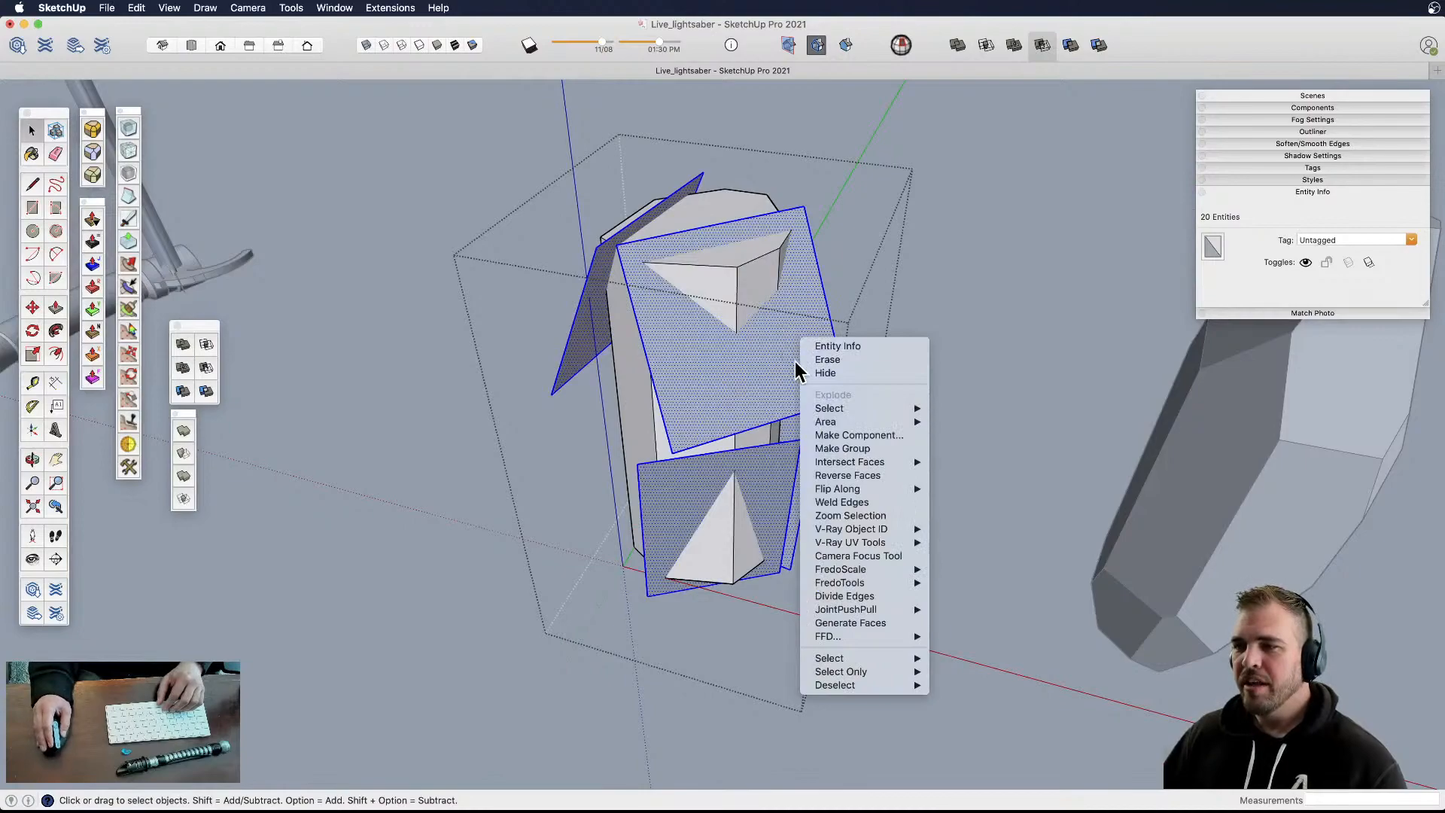
- Intersect the selected angled cutting planes with the model inside the crystal group
mouse_move(915, 462)
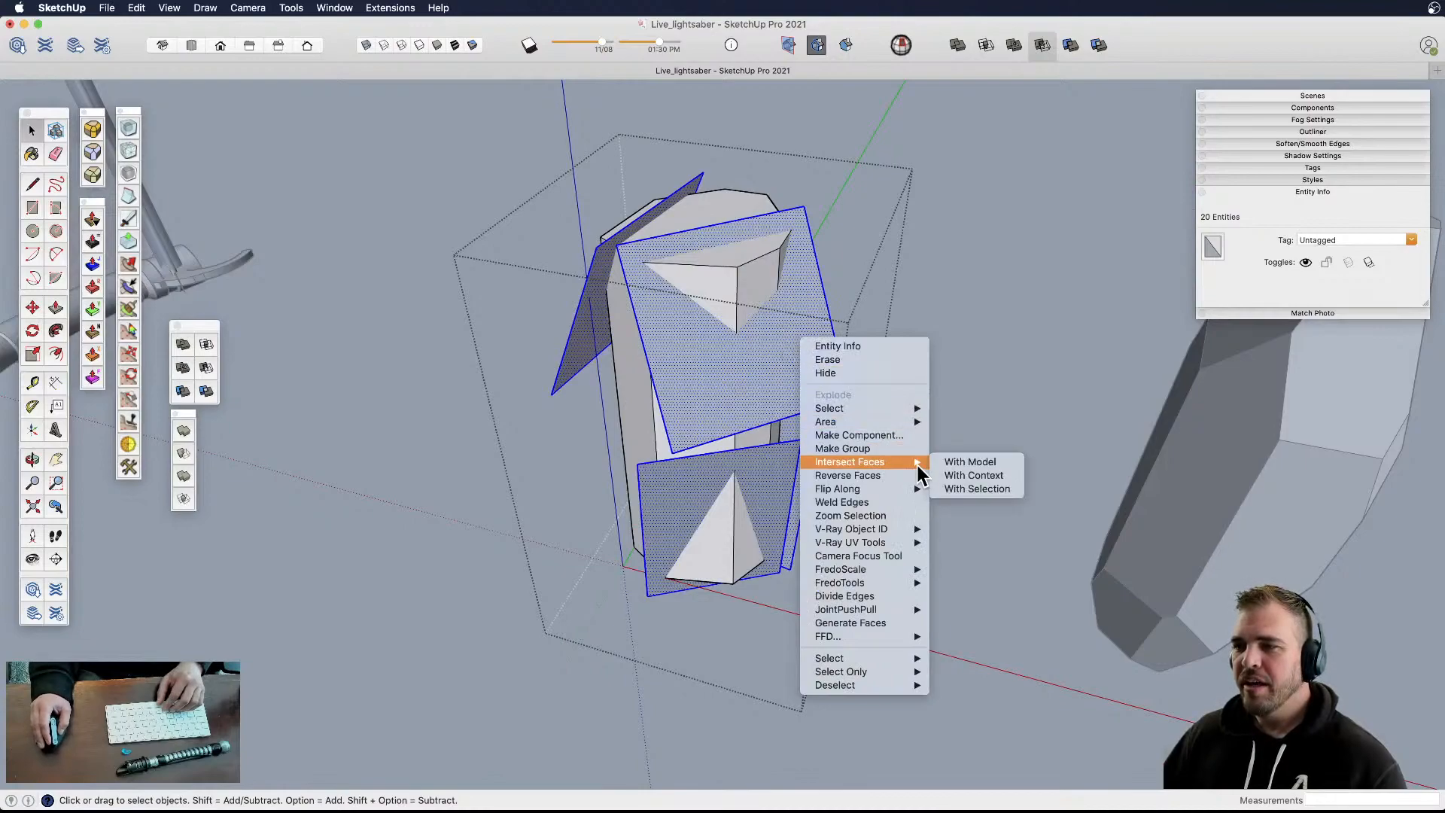
click(972, 462)
middle_drag(869, 417, 1145, 200)
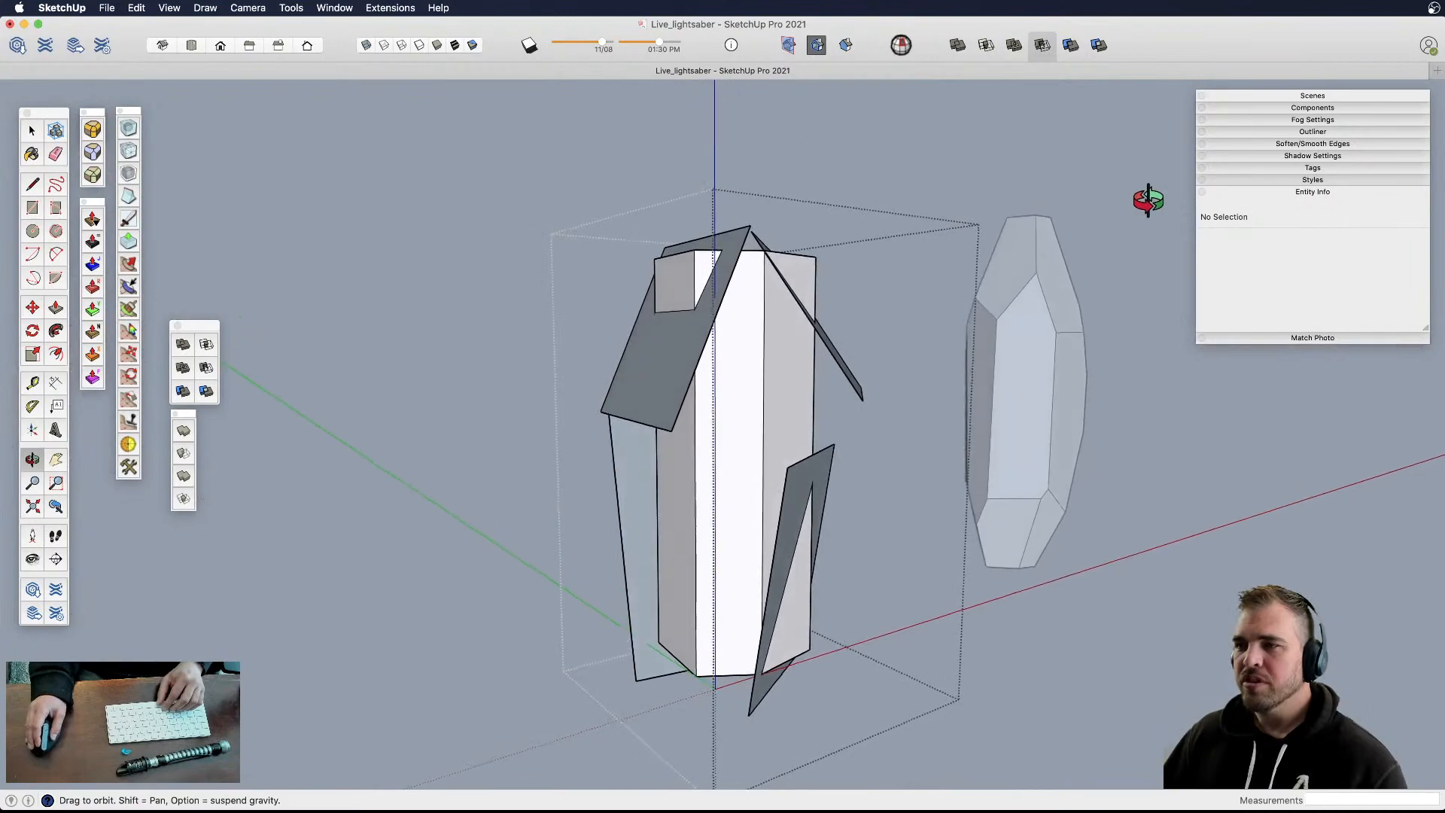
- Erase the cut-off upper corners and the excess plane pieces around the upper part of the crystal
click(809, 256)
key(Delete)
key(e)
drag(779, 237, 674, 235)
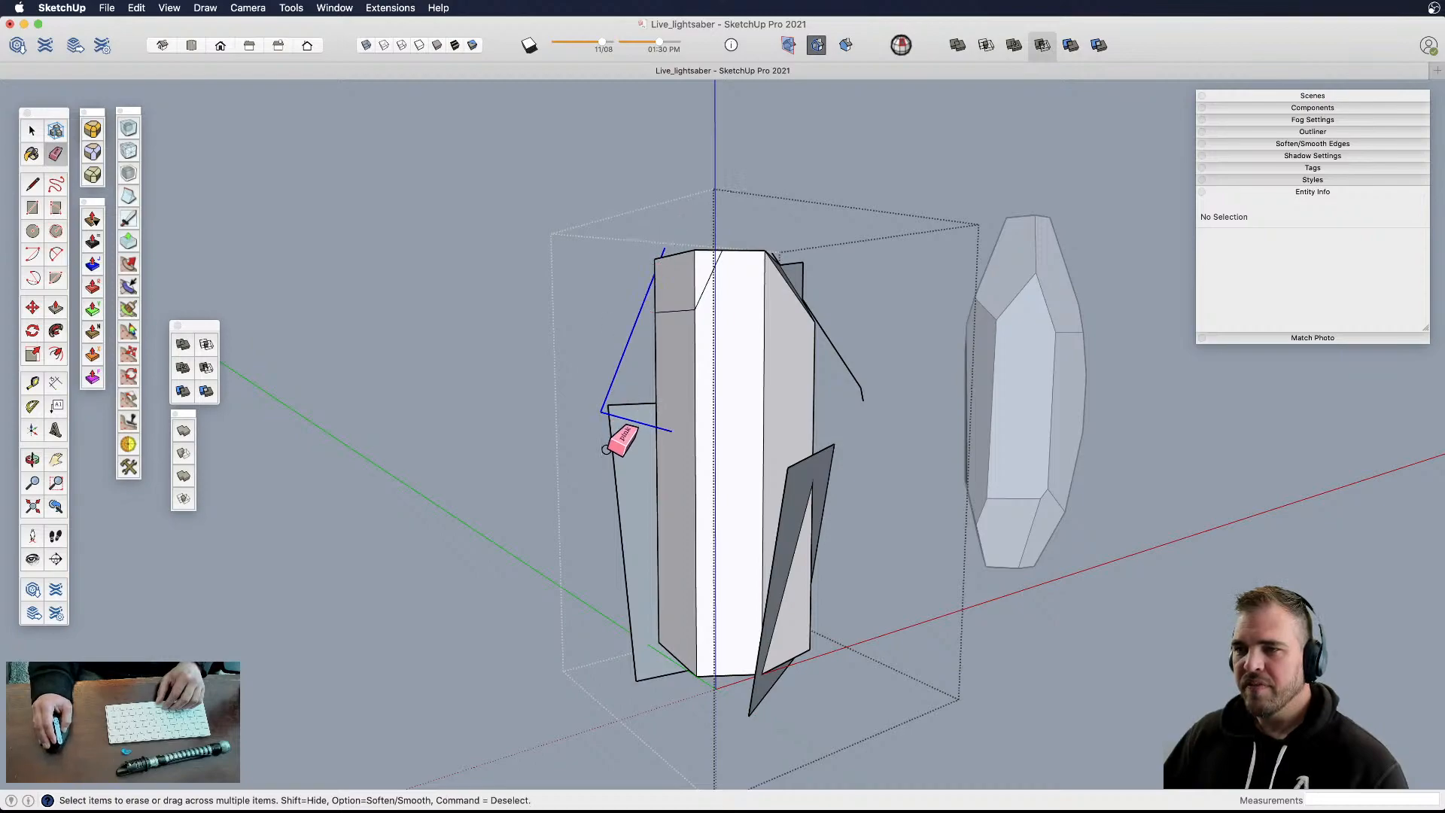
drag(607, 450, 632, 361)
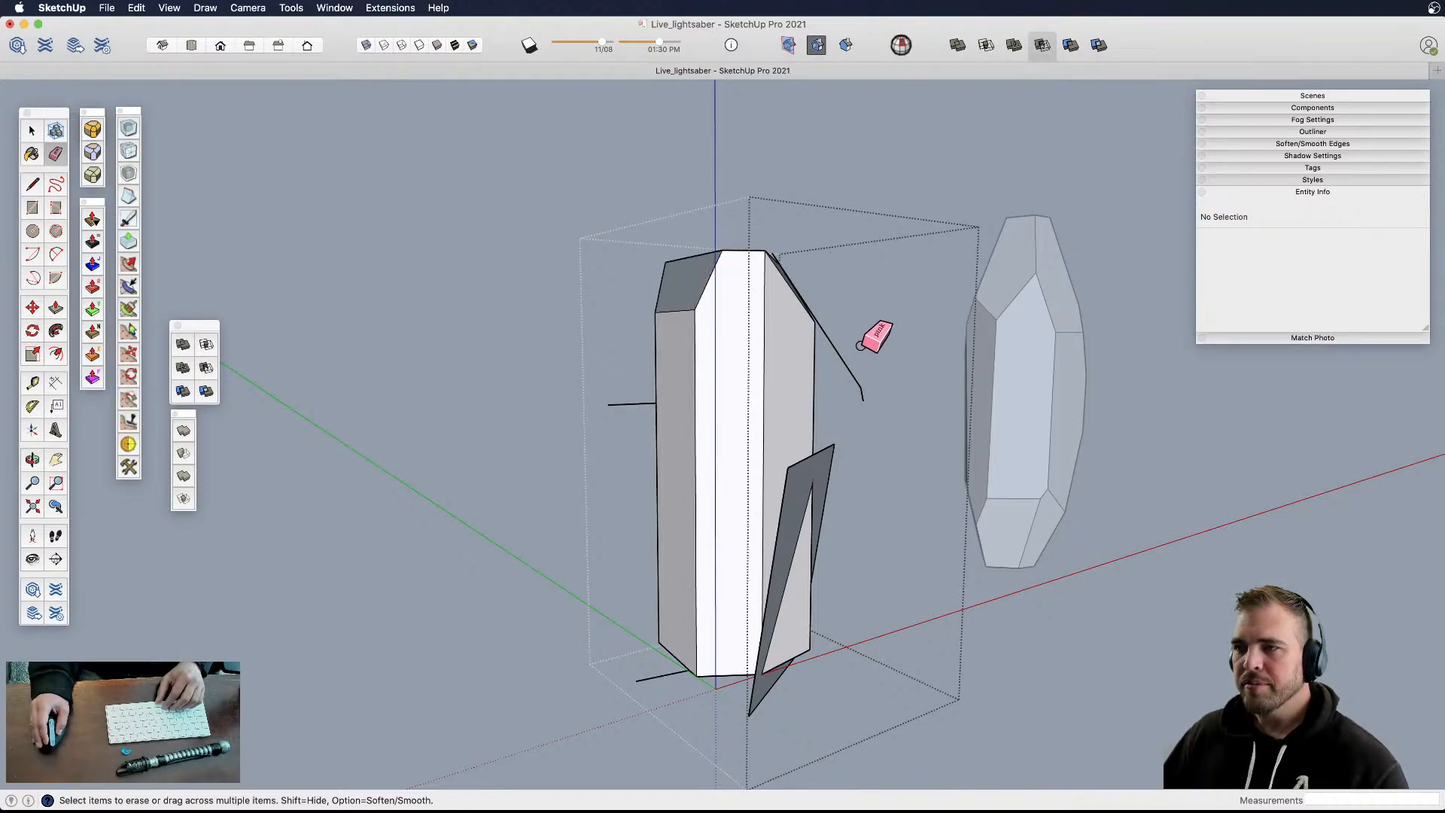
drag(874, 395, 866, 391)
- Erase the excess cutting plane pieces around the crystal's lower sides
mouse_move(865, 391)
middle_down()
mouse_move(678, 548)
mouse_move(1025, 503)
mouse_move(976, 433)
middle_up()
mouse_move(919, 533)
middle_down()
mouse_move(1000, 597)
mouse_move(870, 523)
middle_up()
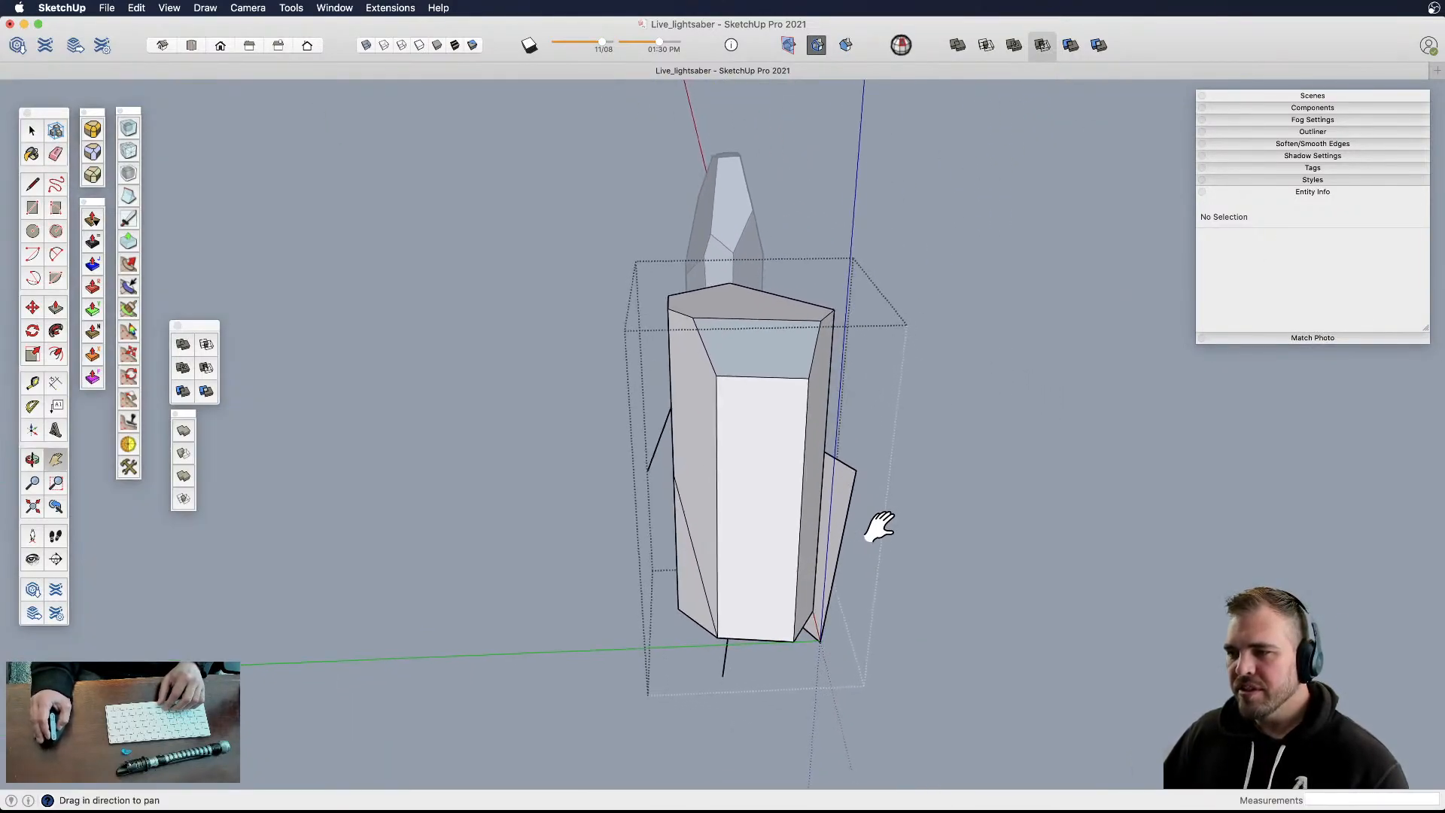
drag(849, 453, 779, 535)
mouse_move(687, 580)
middle_down()
mouse_move(832, 522)
mouse_move(783, 539)
middle_up()
mouse_move(699, 566)
mouse_down()
mouse_move(751, 612)
mouse_move(721, 576)
mouse_up()
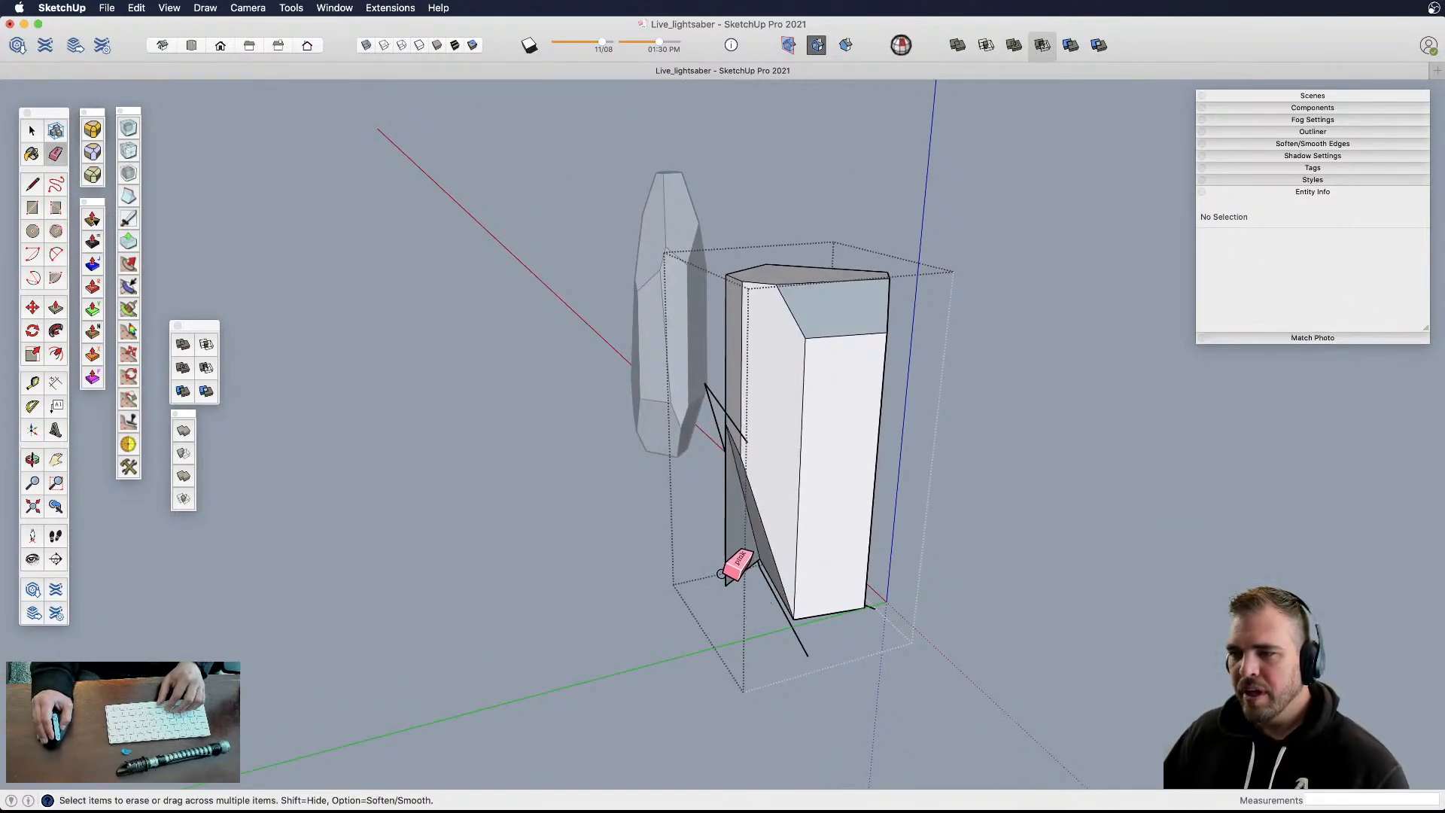
scroll(745, 452, up, 5)
drag(699, 351, 719, 437)
- Erase the remaining stray edges near the crystal's base
middle_click(865, 526)
mouse_move(780, 639)
middle_down()
mouse_move(1055, 565)
mouse_move(984, 516)
mouse_move(652, 607)
mouse_move(304, 631)
mouse_move(855, 590)
mouse_move(775, 625)
mouse_move(688, 607)
mouse_move(699, 608)
middle_up()
scroll(701, 608, up, 3)
click(687, 615)
click(724, 576)
key(space)
- Leave the crystal group, paste the cutting planes back in place around it, and rotate them about the crystal's vertical axis
scroll(693, 558, down, 5)
scroll(692, 557, down, 3)
middle_drag(777, 526, 594, 504)
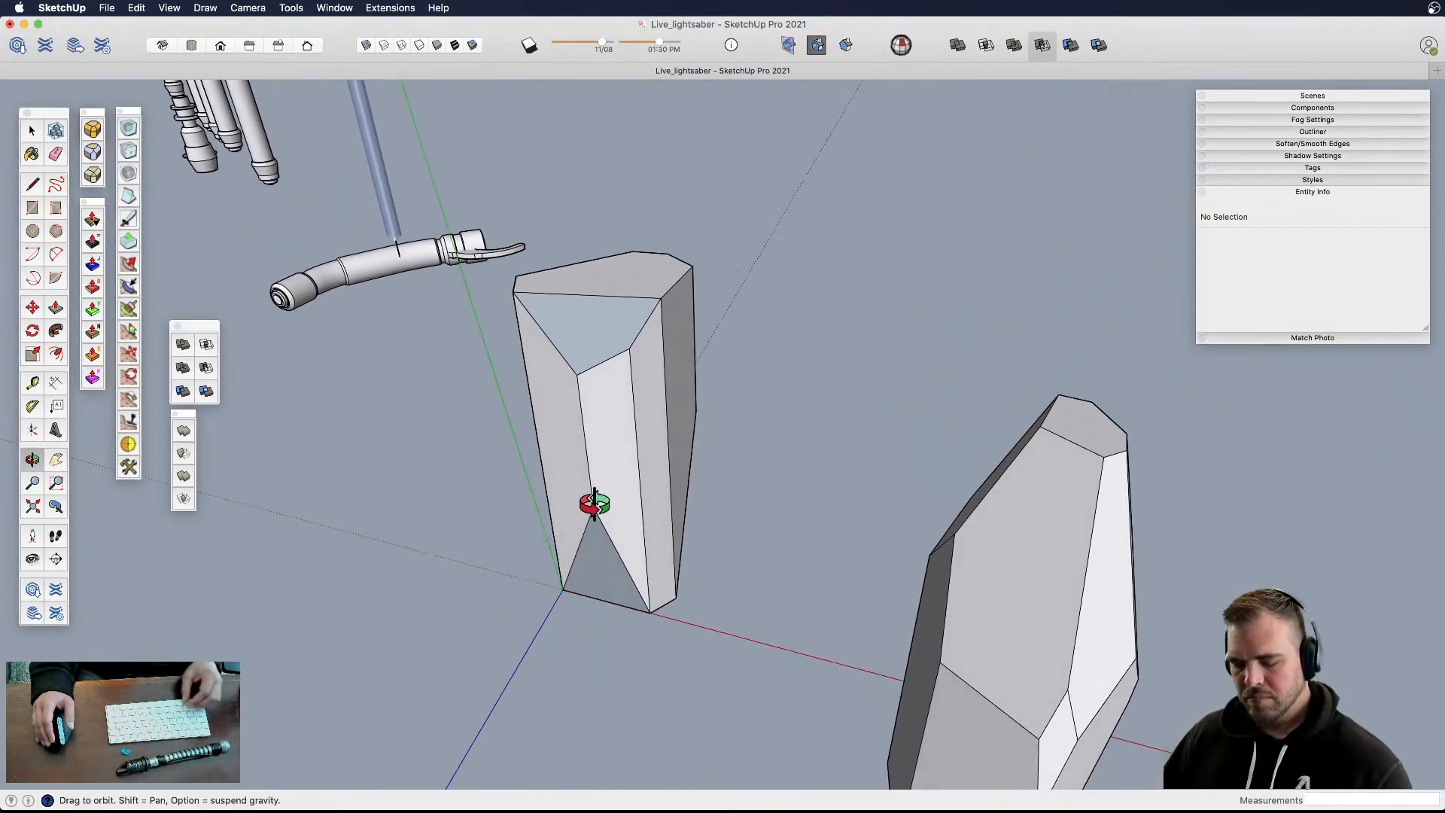
triple_click(595, 504)
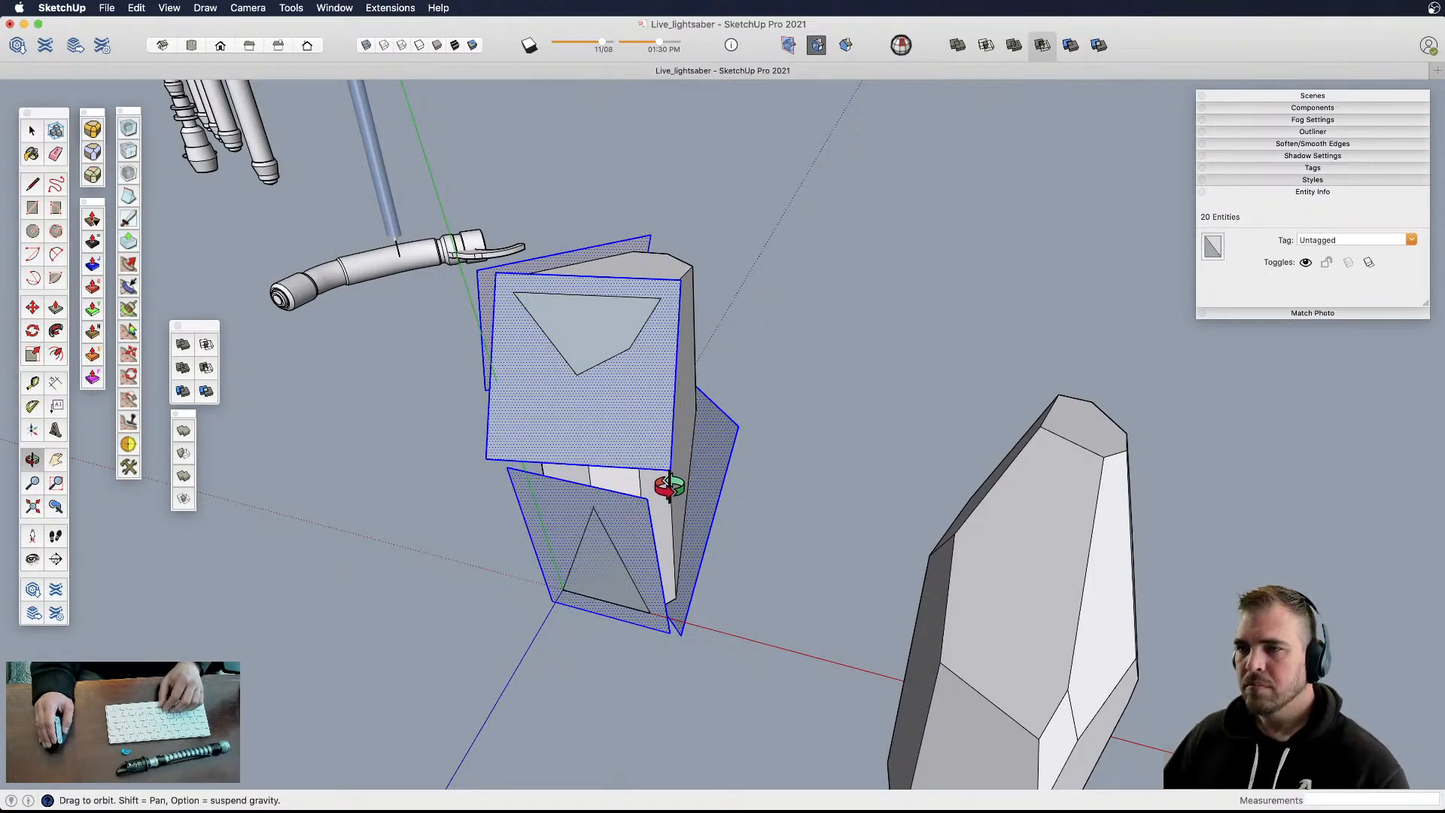
middle_drag(613, 419, 758, 478)
key(q)
click(722, 335)
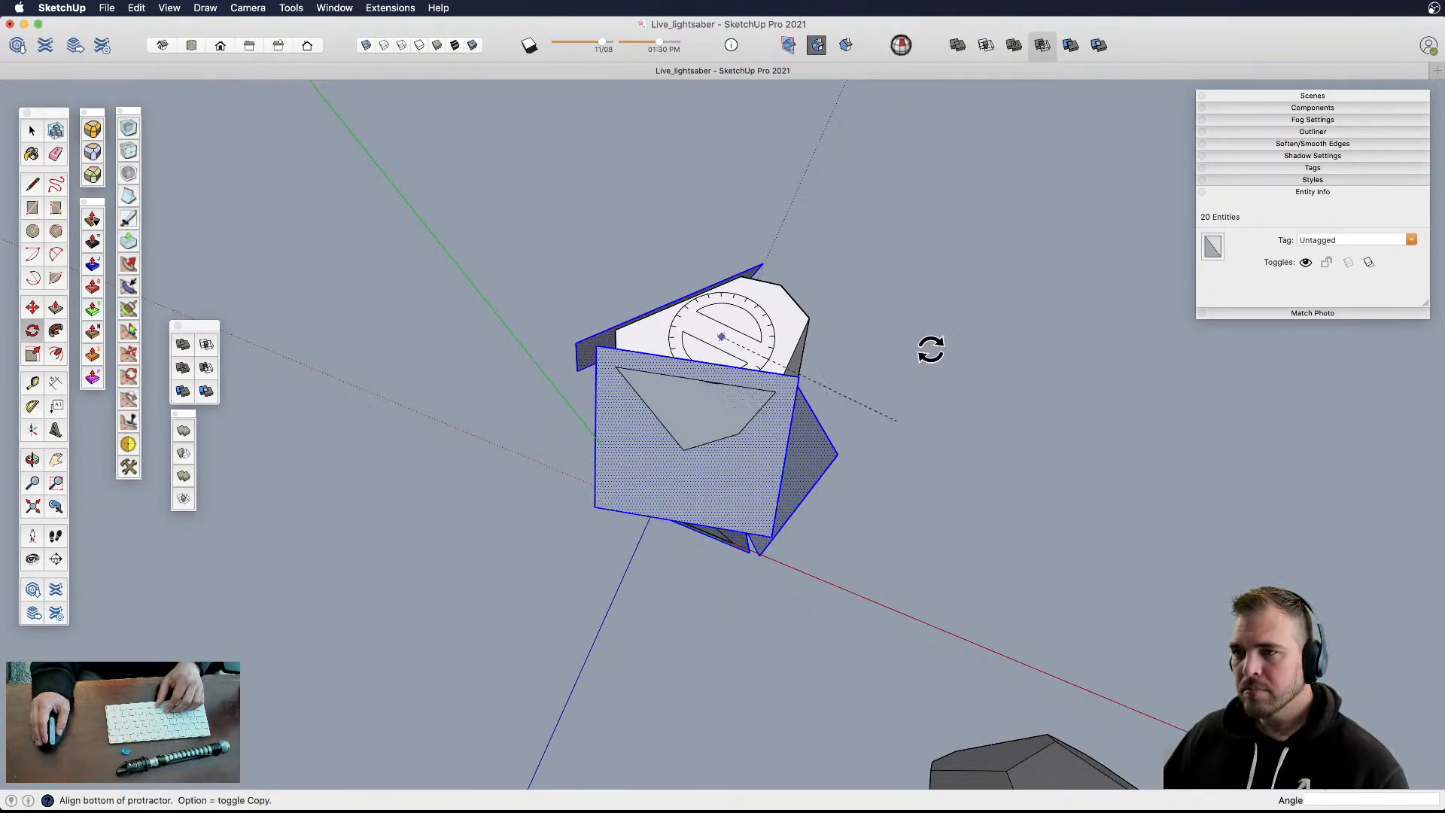
click(929, 345)
click(752, 166)
- Move the lower cutting plane on the red-axis side about 3/4" toward the crystal
middle_drag(755, 452, 795, 136)
key(s)
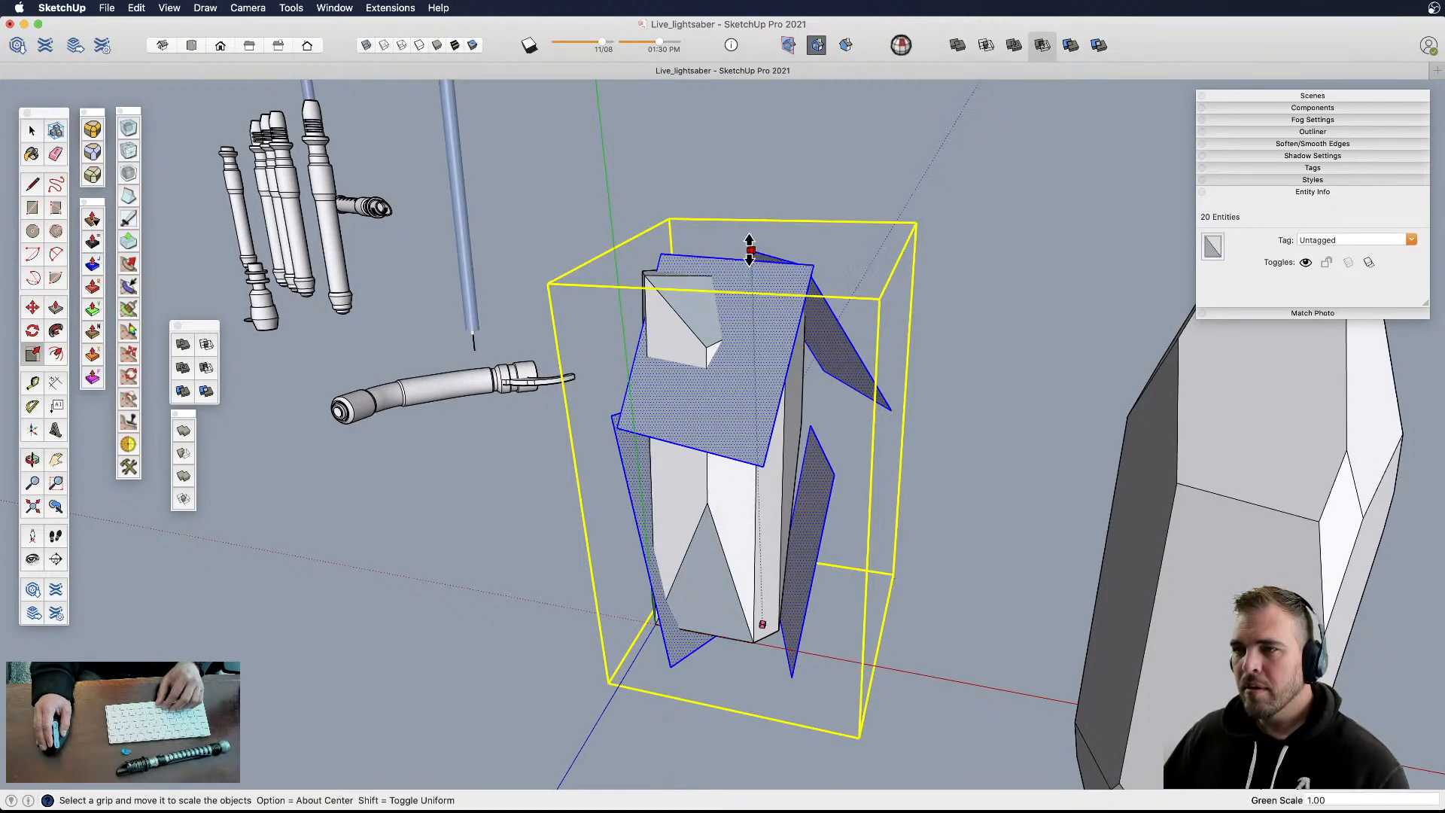
middle_drag(753, 371, 677, 452)
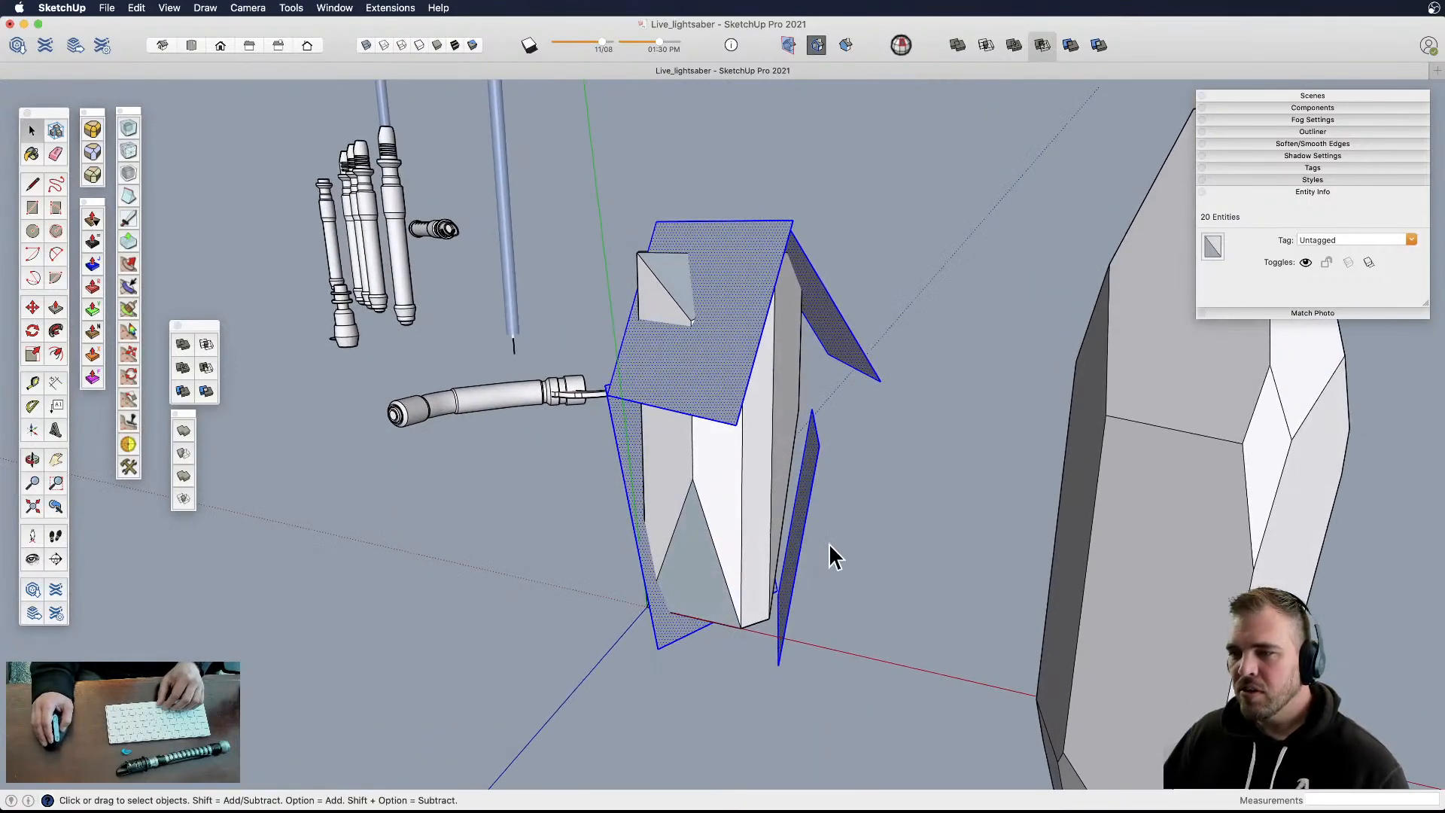
click(807, 506)
key(m)
click(923, 587)
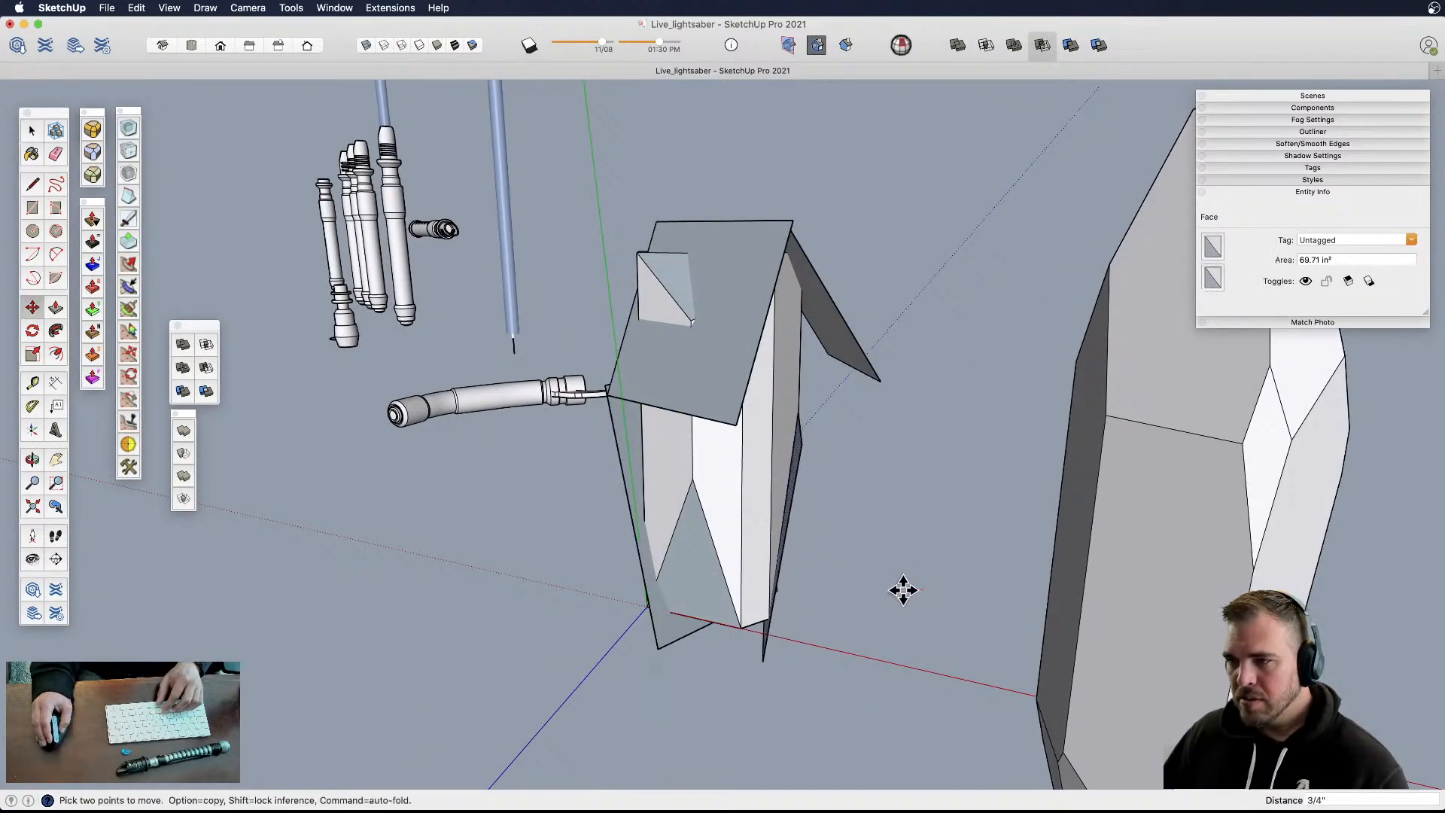
- Rotate the same lower cutting plane about its bottom edge to change the angle of its slice
middle_drag(814, 605, 797, 580)
key(q)
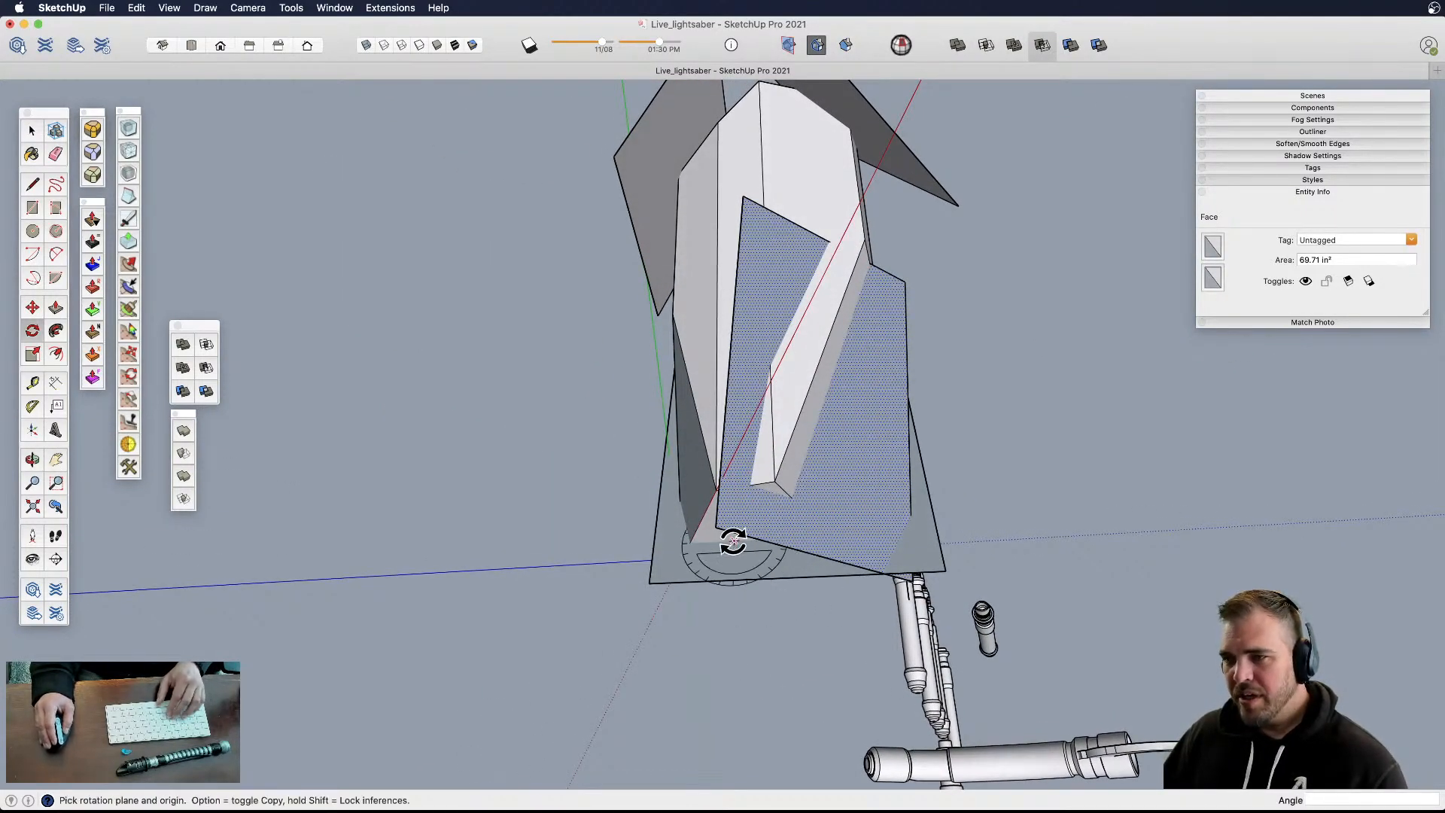
click(715, 526)
click(835, 560)
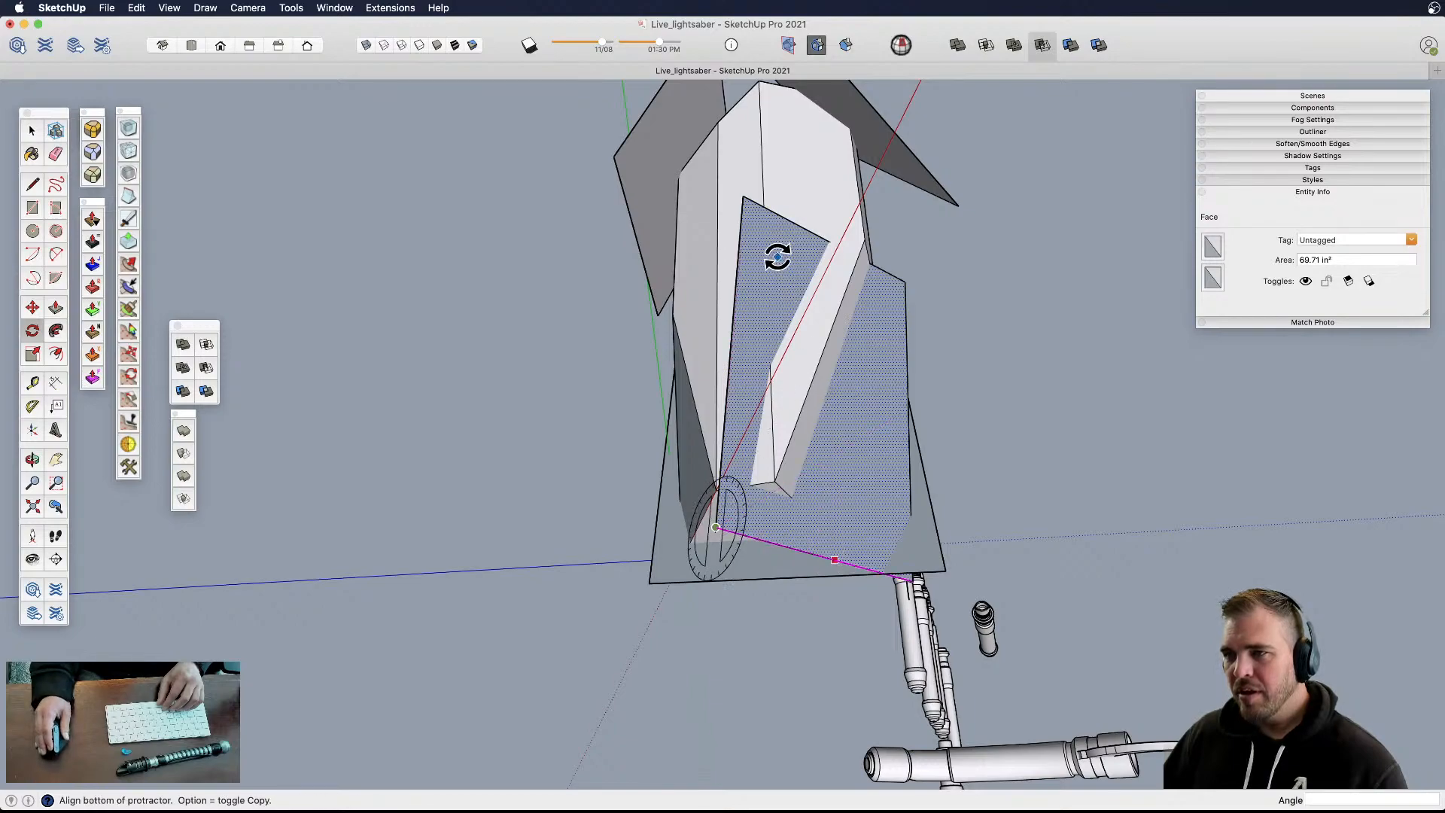
click(746, 279)
- Move the upper cutting plane across the crystal's top corner to adjust how much it slices off
shift+middle_drag(821, 282, 622, 471)
key(m)
click(891, 432)
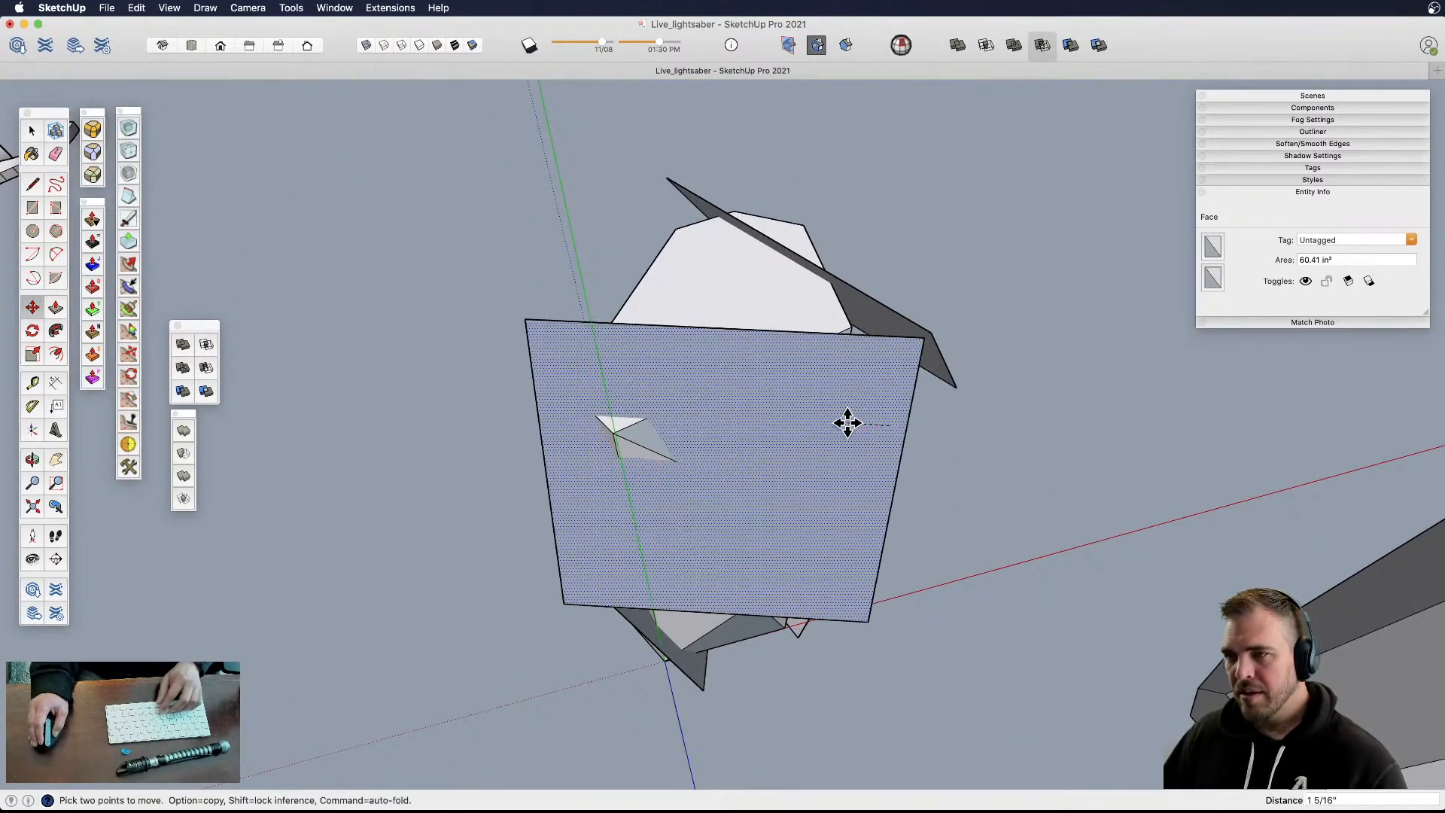
key(space)
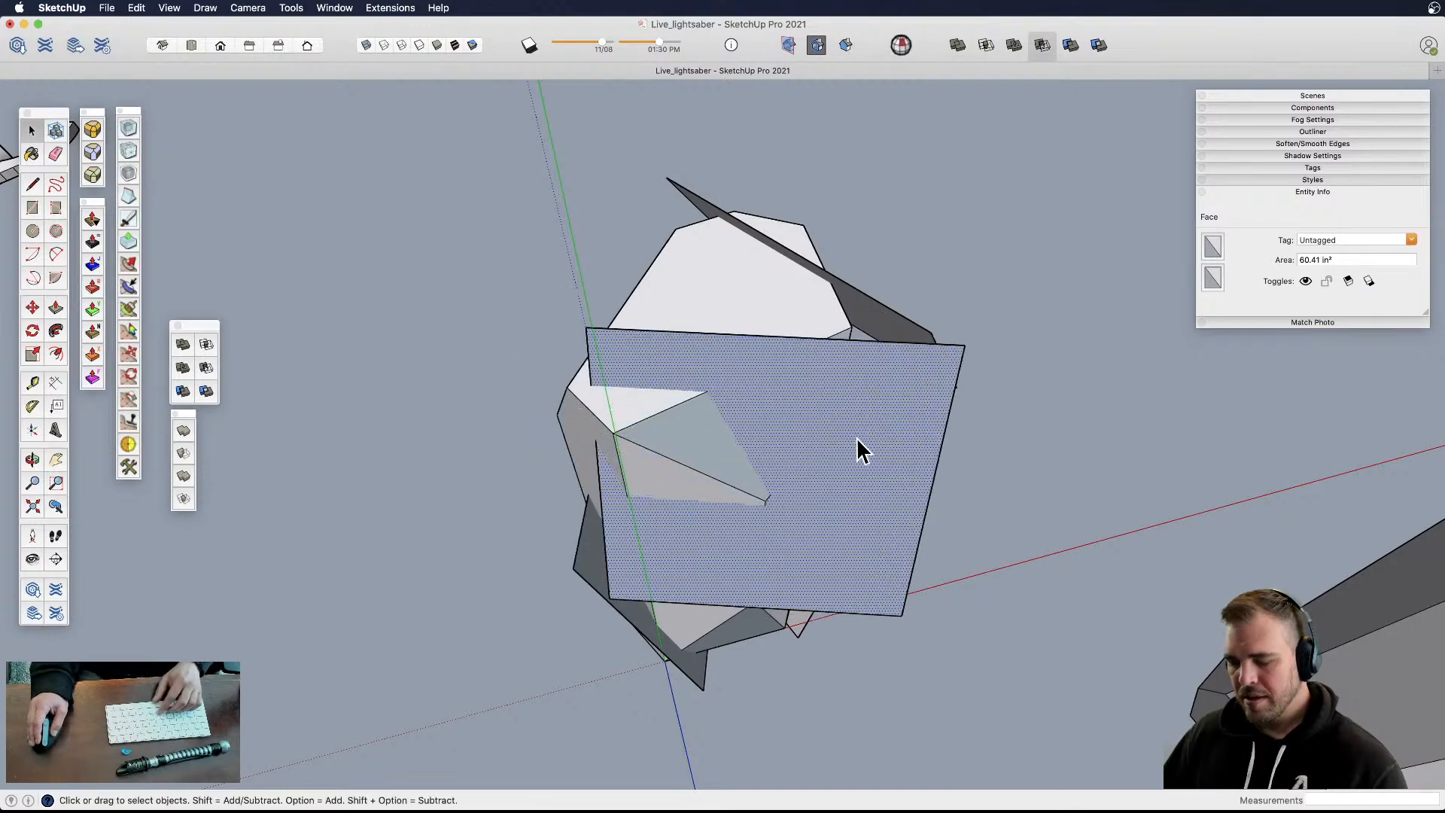
key(m)
click(873, 615)
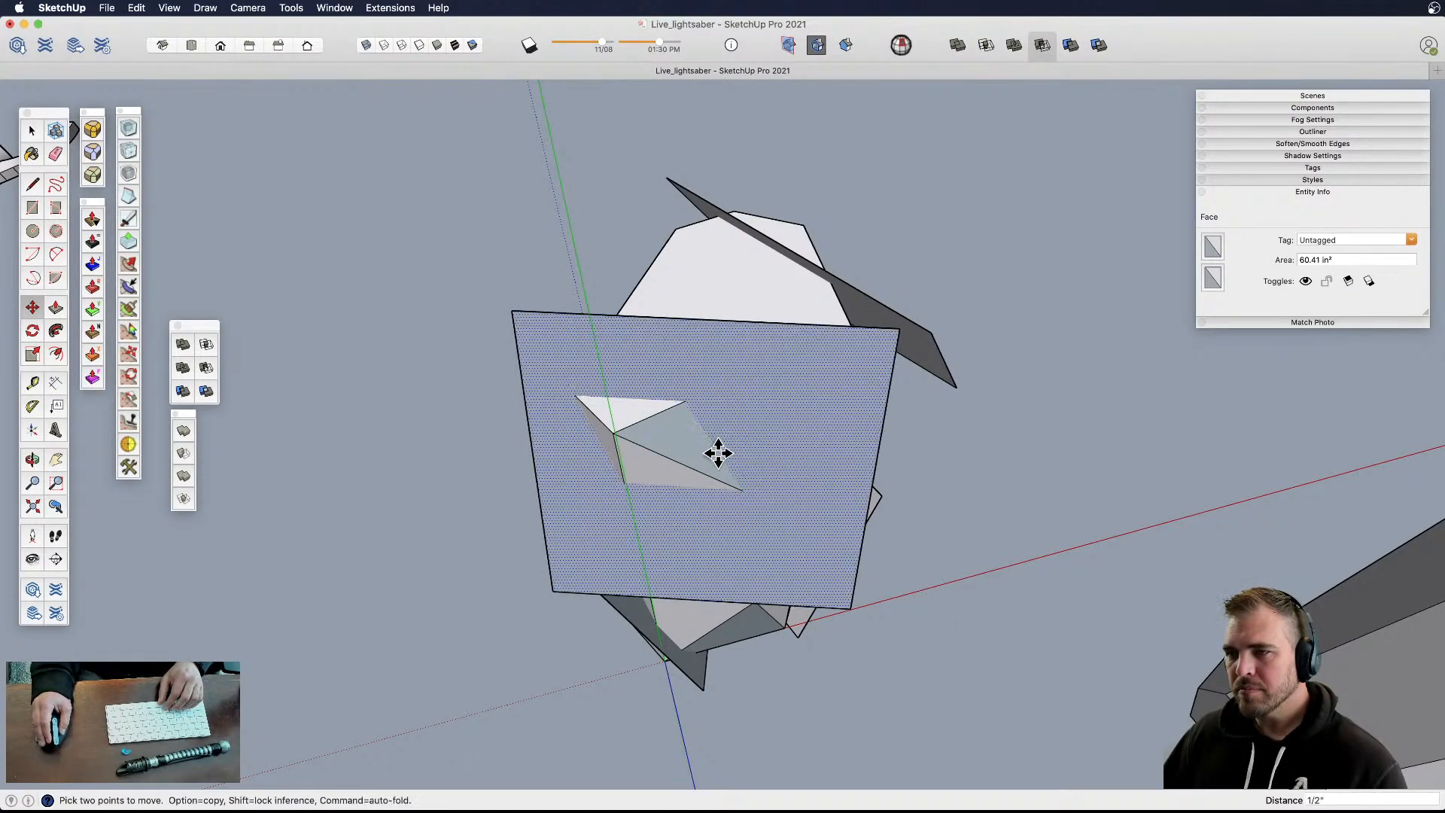
key(space)
- Select all the cutting planes with their edges and cut them out of the model
middle_drag(703, 467, 725, 280)
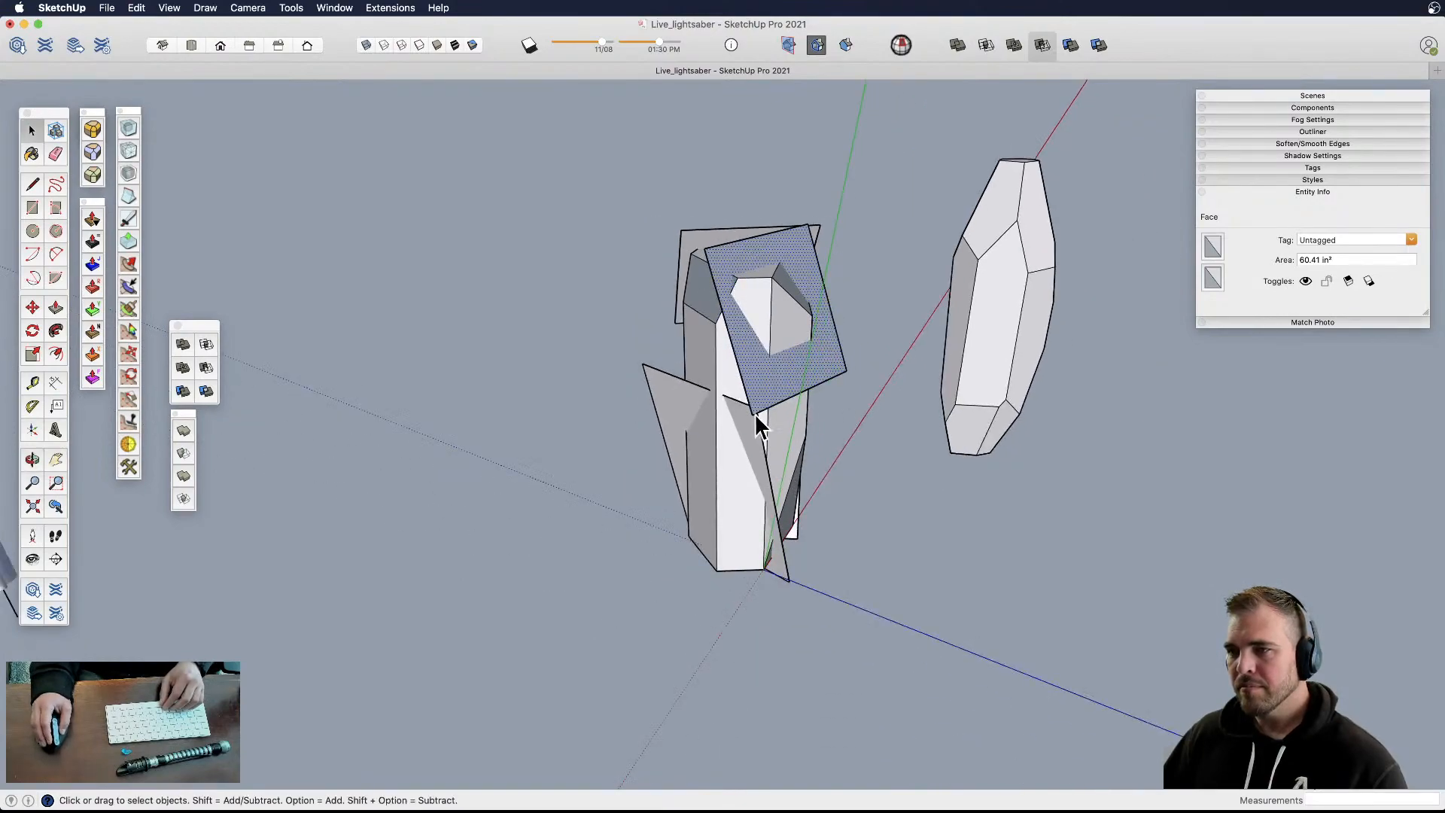
double_click(755, 432)
shift+click(771, 253)
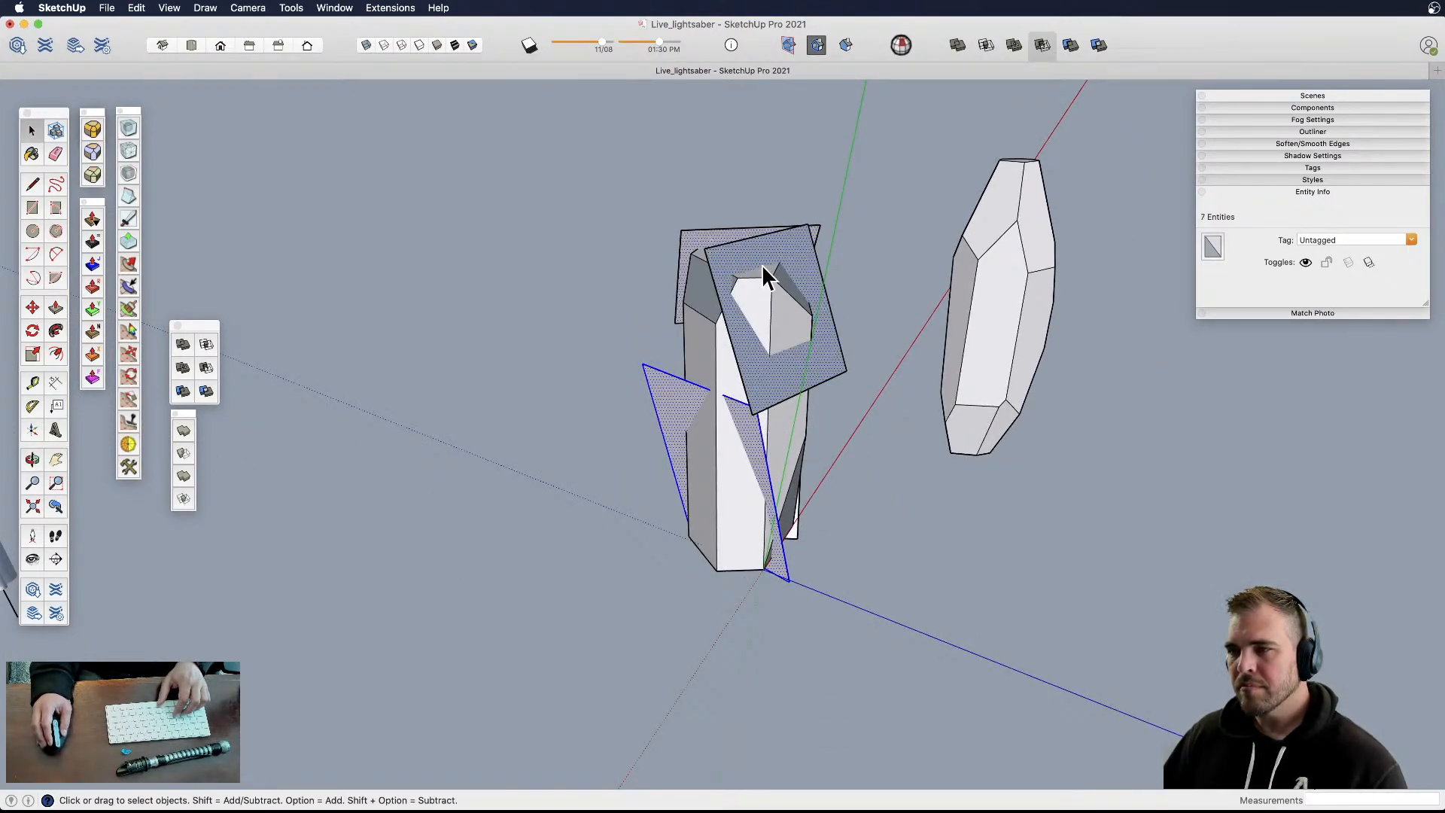
shift+click(748, 257)
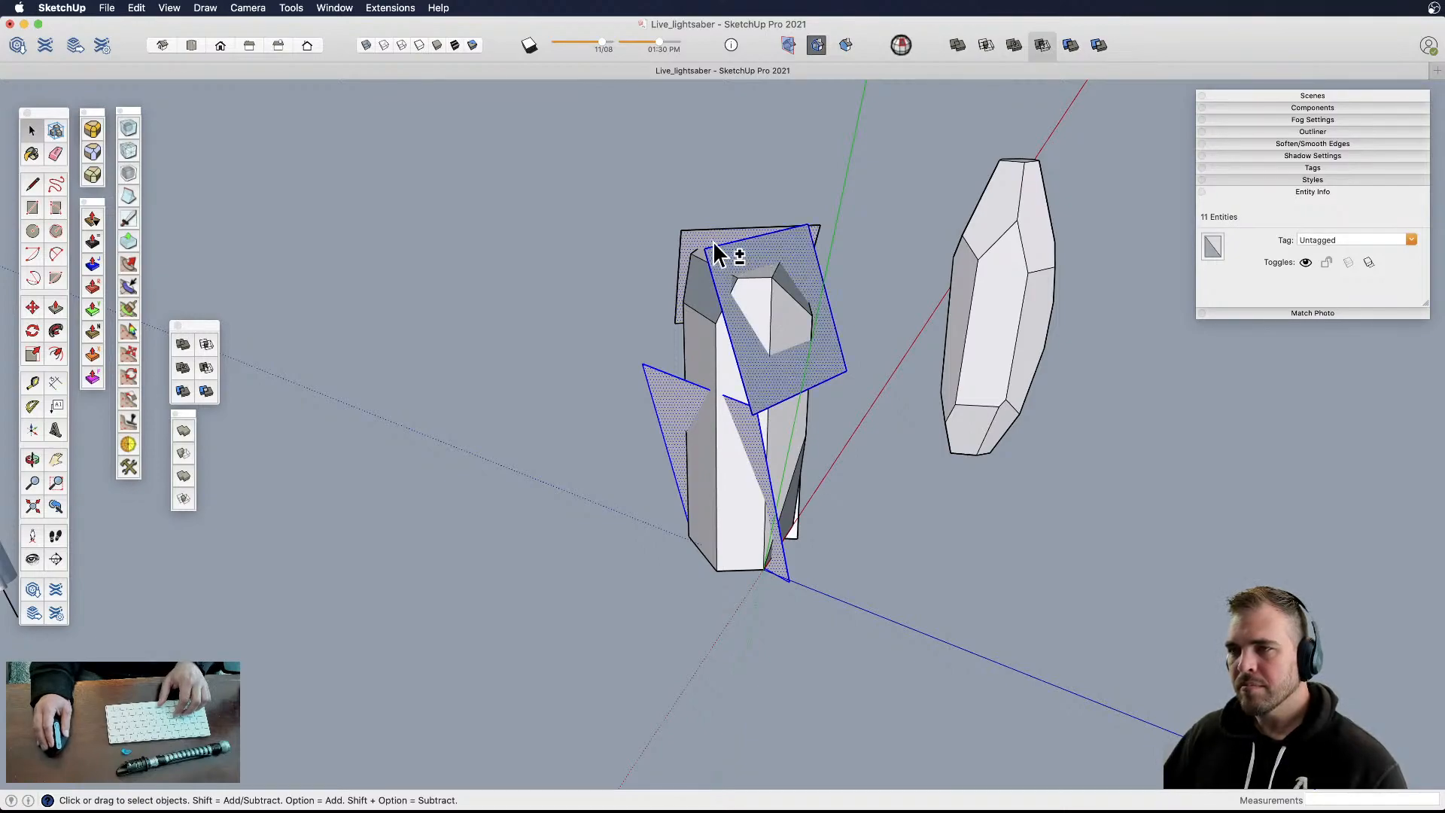
scroll(852, 492, down, 1)
middle_drag(851, 493, 331, 485)
scroll(907, 471, up, 1)
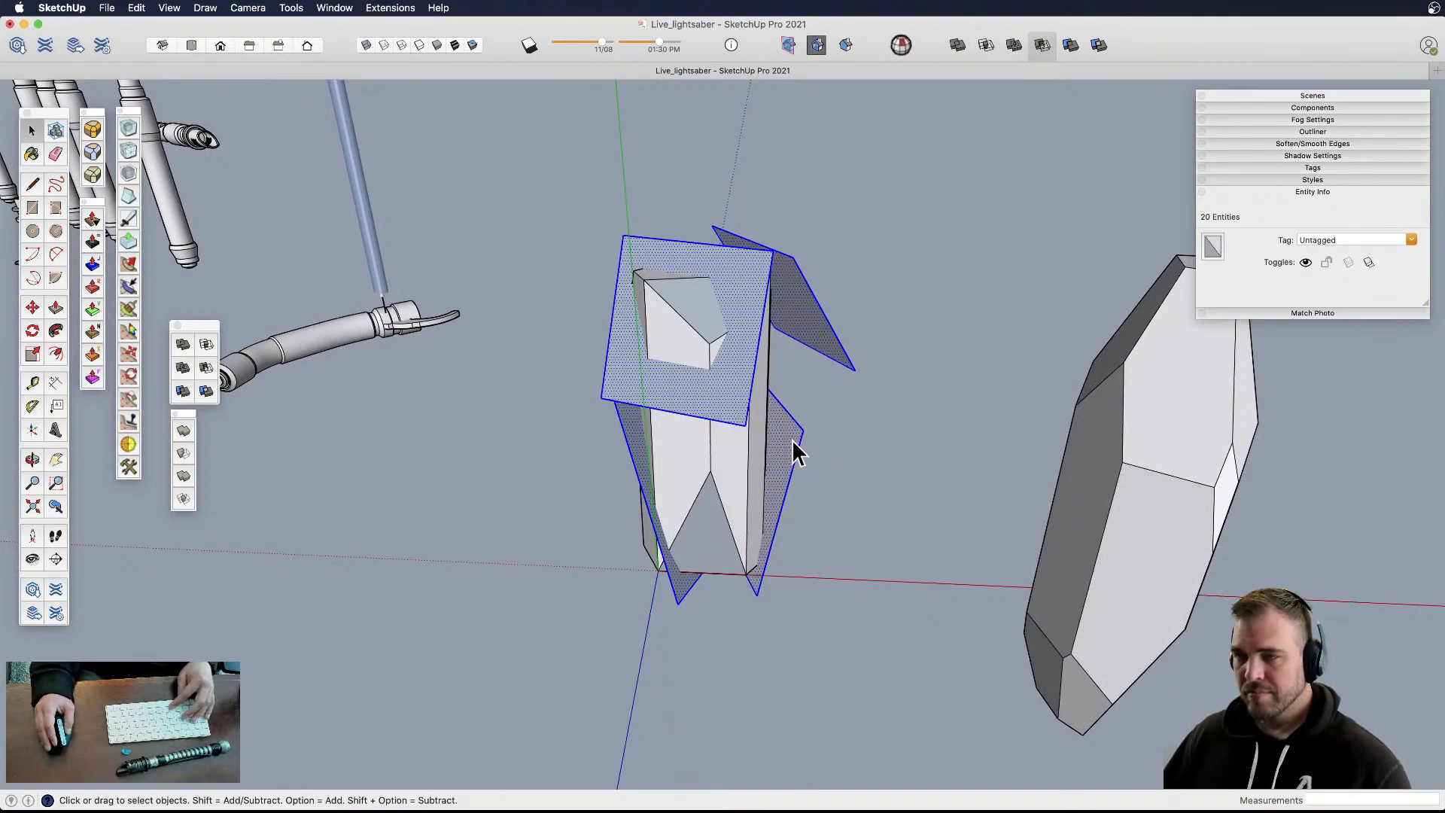
key(Delete)
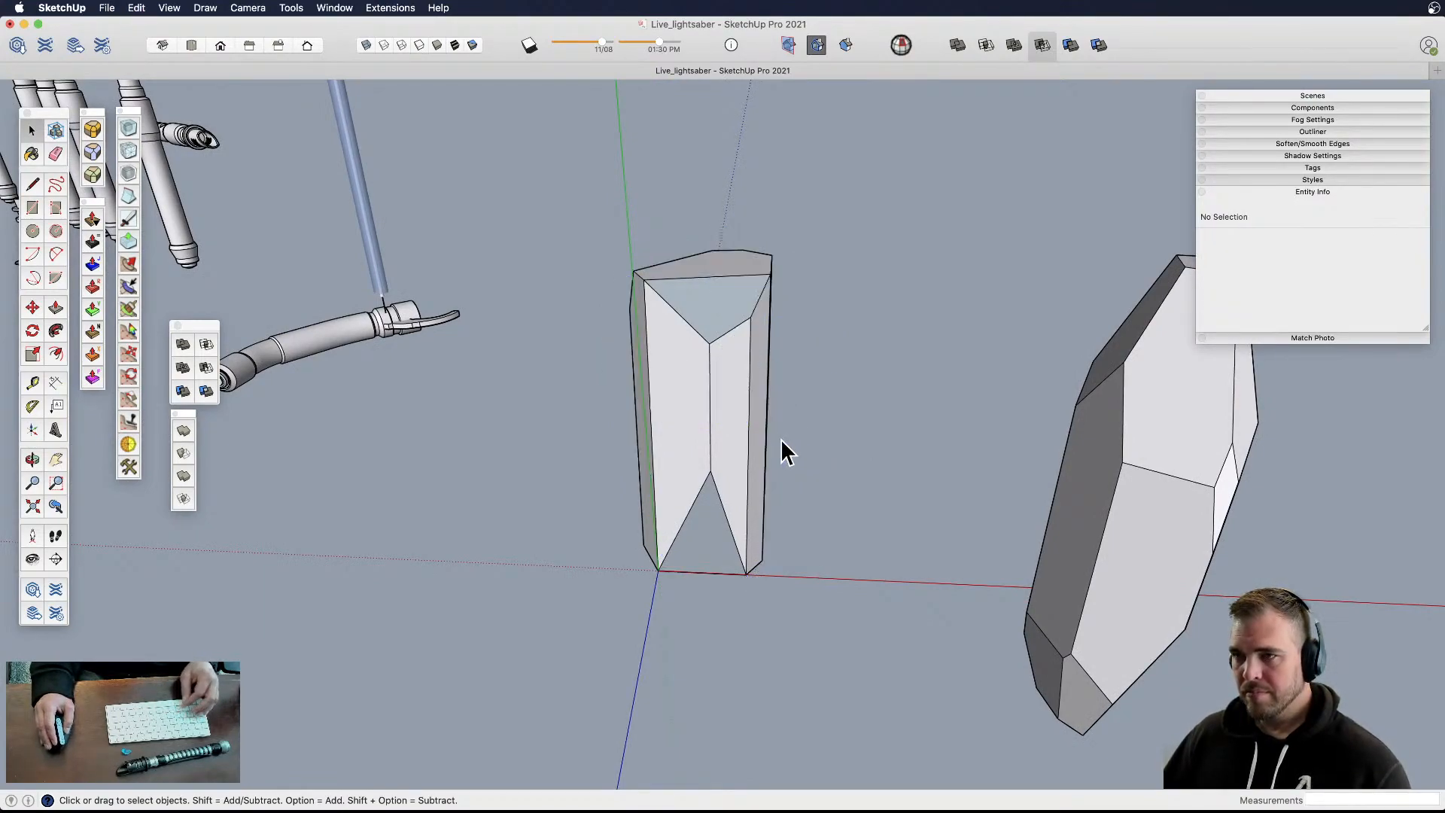
- Paste the cutting planes in place inside the crystal group and intersect their faces with the model
double_click(702, 410)
key(super+z)
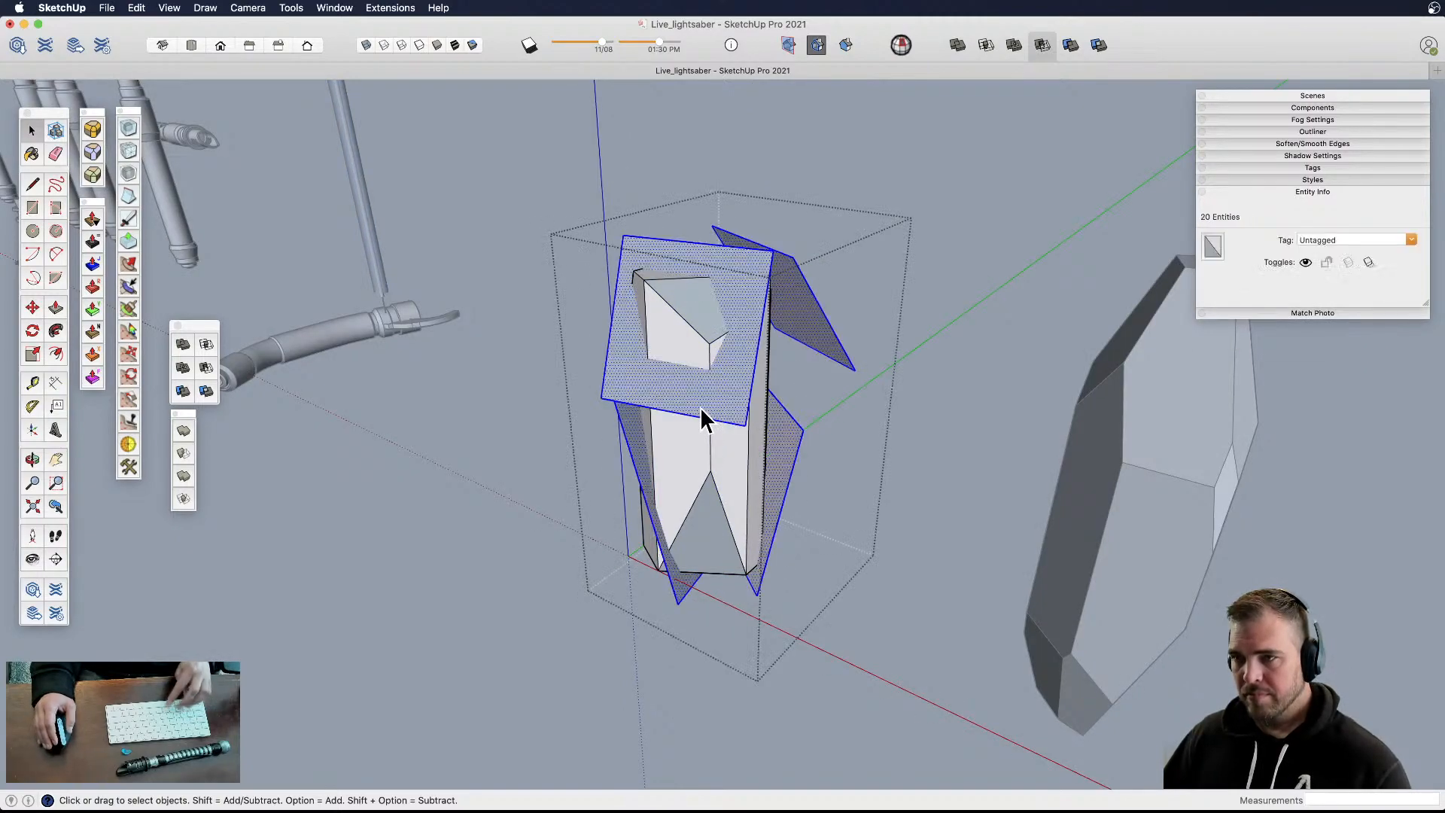
right_click(720, 389)
mouse_move(801, 512)
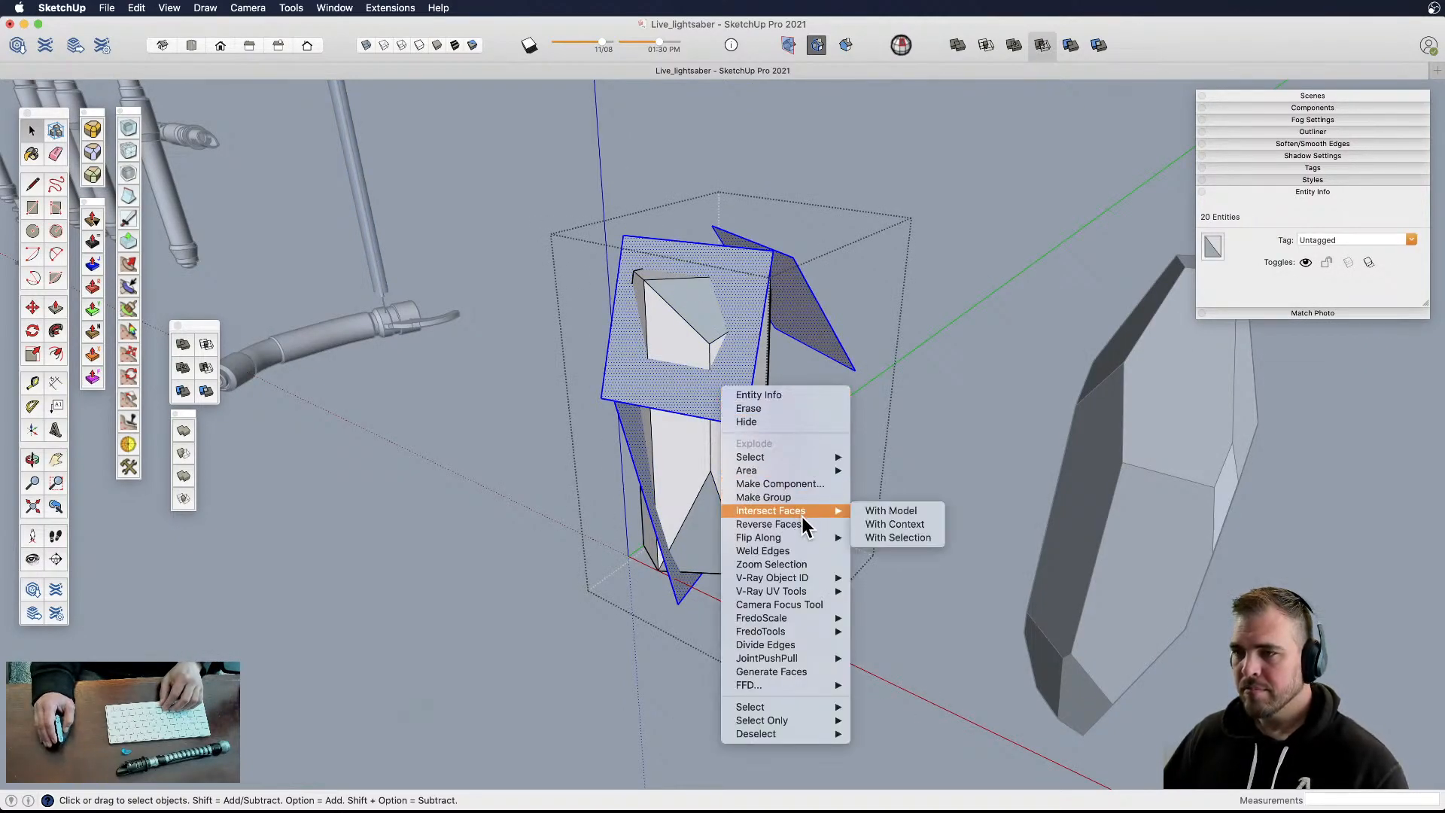
click(897, 509)
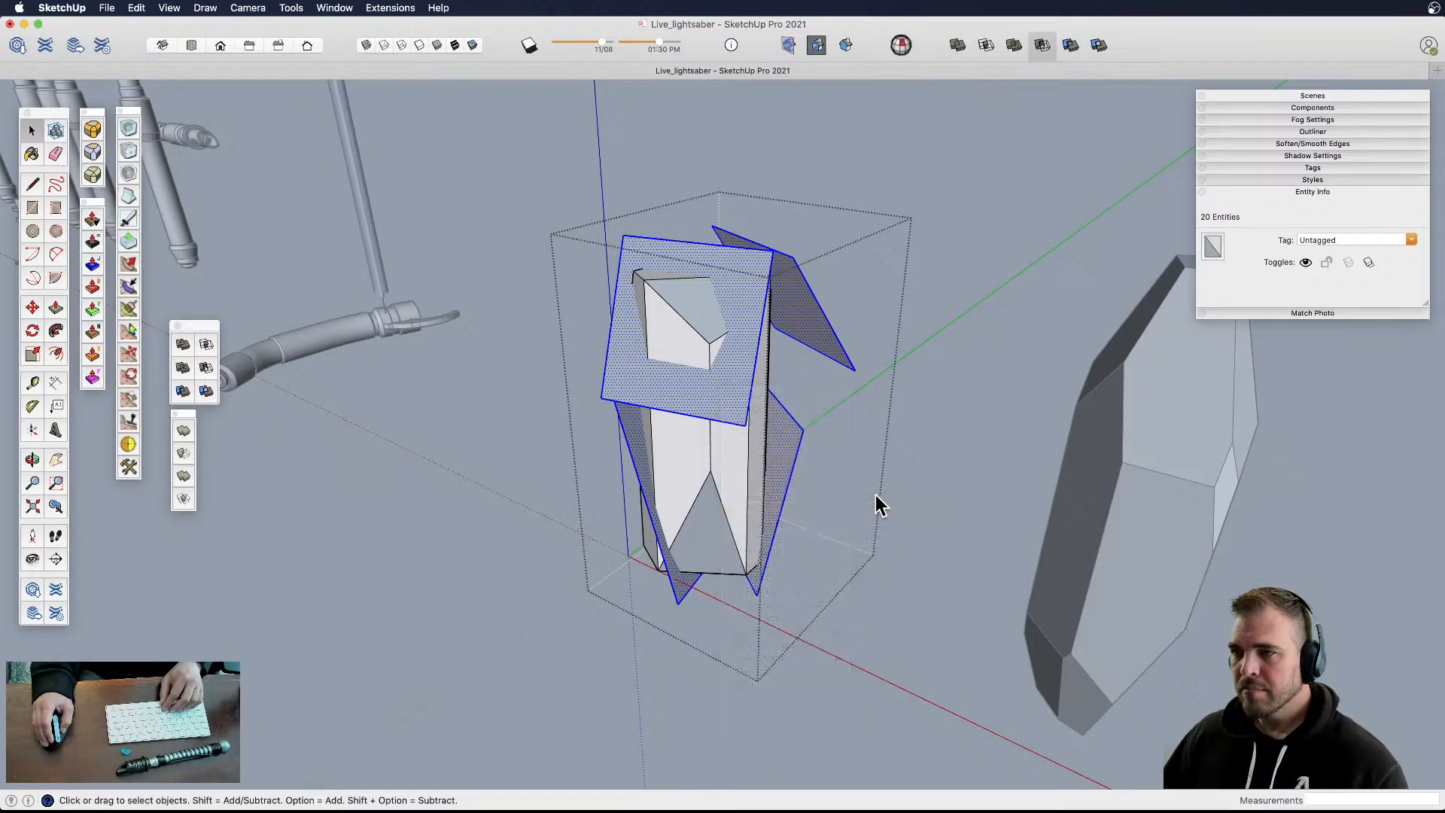
- Draw the missing facet edges up to the crystal's vertical corner where the lower cutting plane falls short
middle_drag(744, 331, 815, 322)
scroll(815, 322, up, 6)
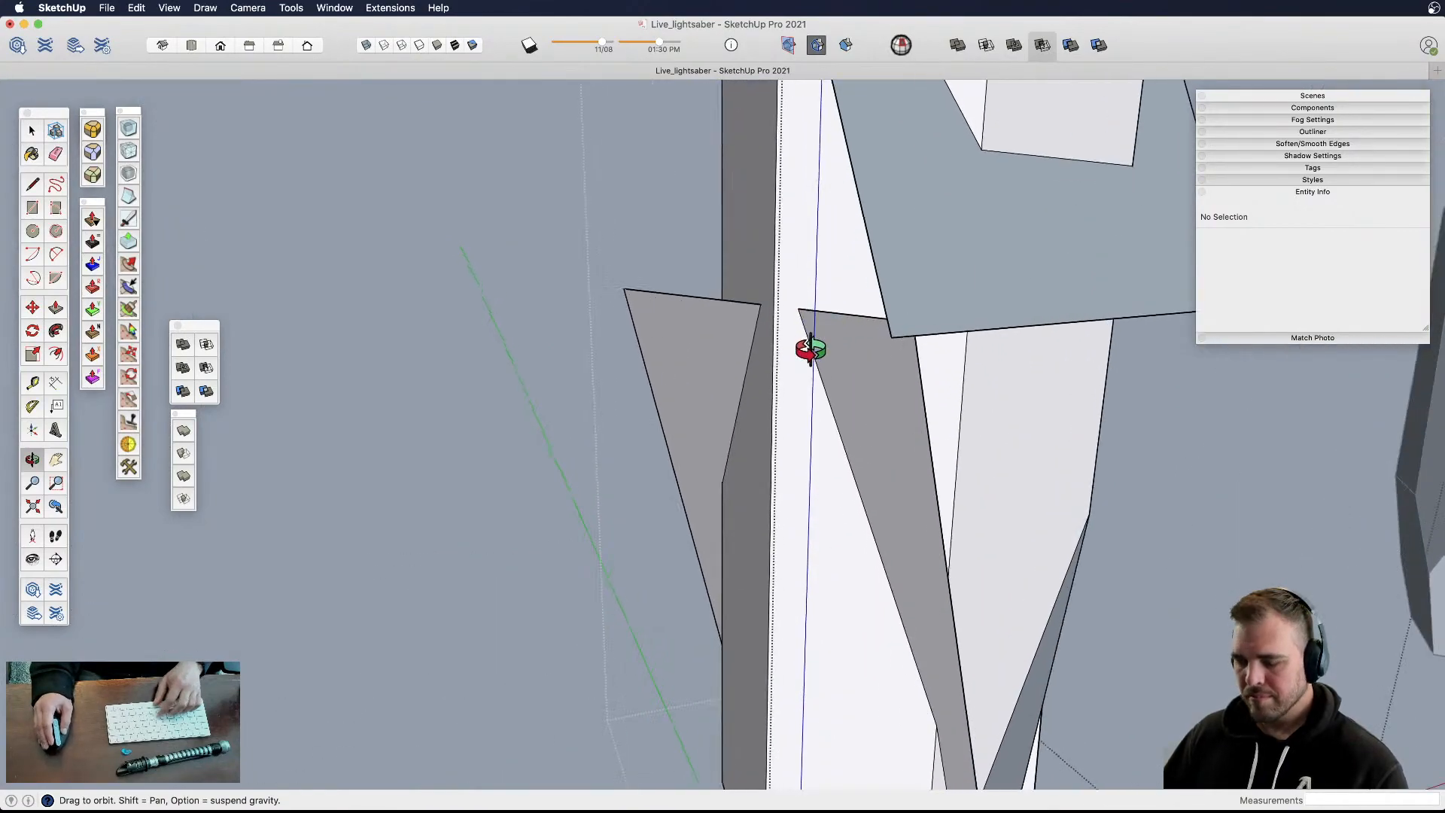
key(l)
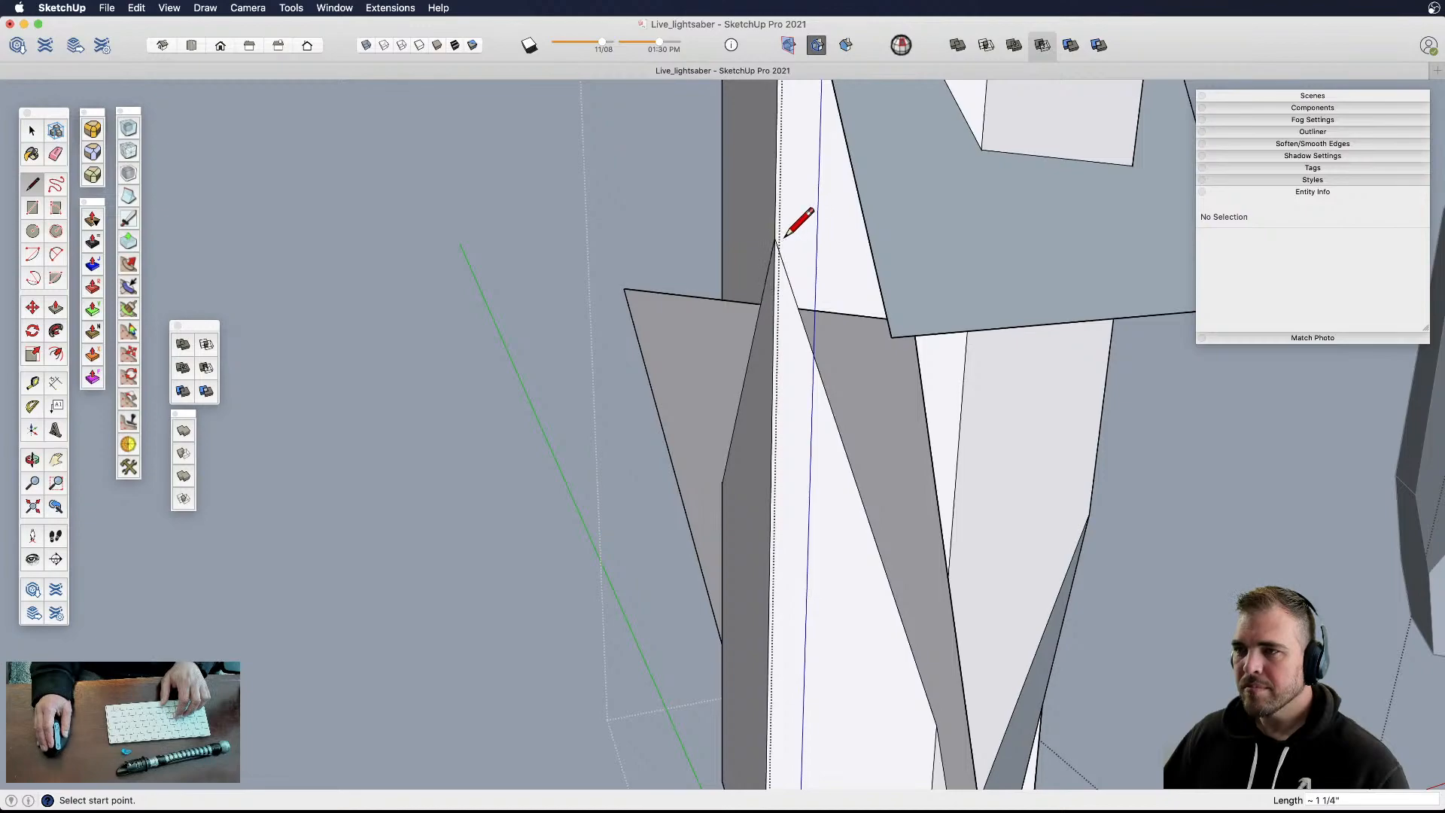
mouse_move(783, 386)
middle_down()
mouse_move(822, 429)
mouse_move(611, 293)
mouse_move(648, 465)
mouse_move(716, 410)
mouse_move(618, 330)
middle_up()
- Erase the cut-off lower corner with its surrounding excess plane and the stray edge crossing the new facet
key(e)
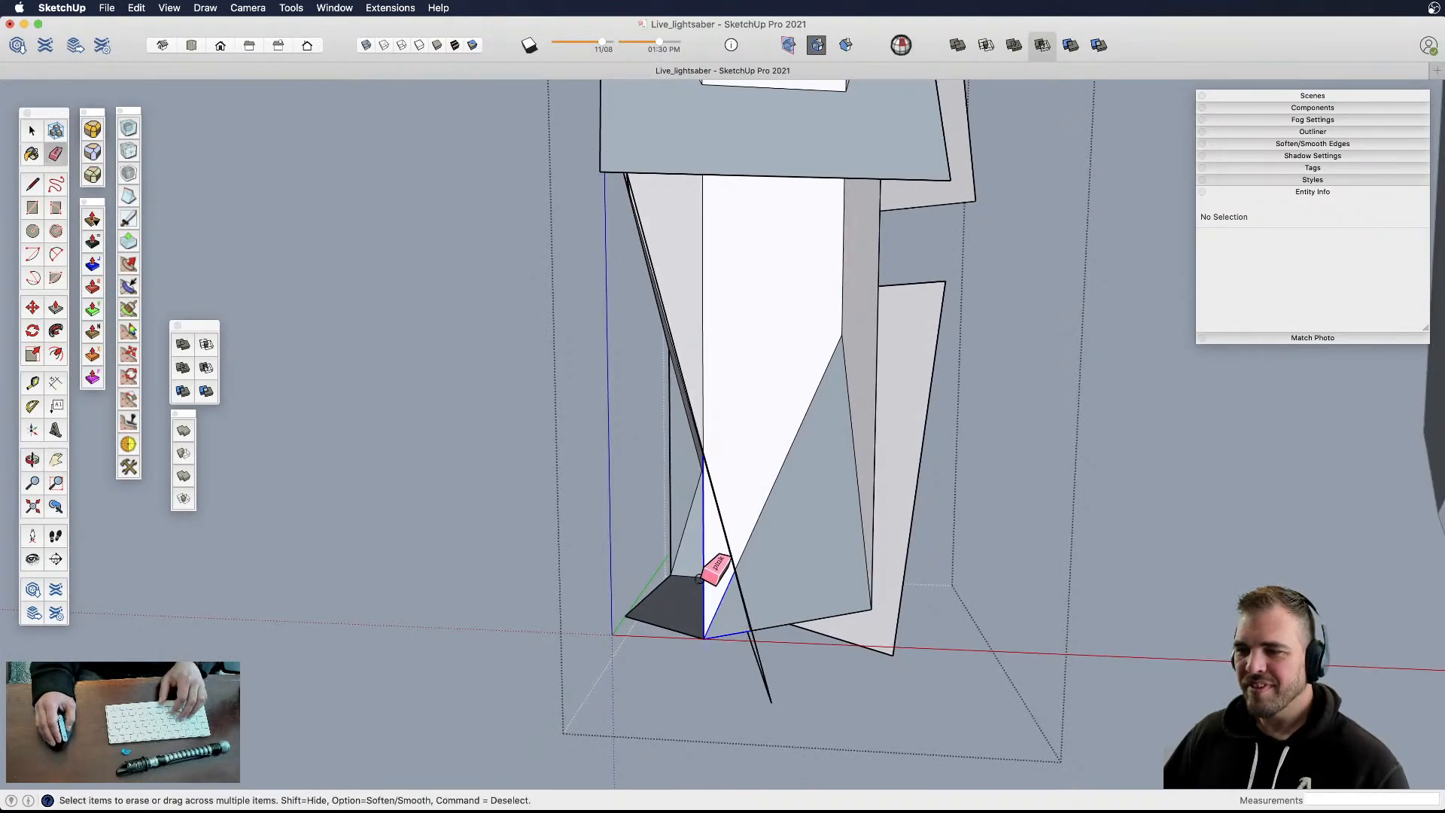
mouse_move(667, 569)
mouse_down()
mouse_move(642, 593)
mouse_move(681, 638)
mouse_up()
mouse_move(685, 642)
middle_down()
mouse_move(928, 648)
mouse_move(919, 607)
mouse_move(834, 649)
middle_up()
drag(828, 645, 699, 584)
click(645, 531)
mouse_move(645, 519)
middle_down()
mouse_move(670, 587)
mouse_move(707, 451)
mouse_move(740, 467)
middle_up()
scroll(723, 437, up, 5)
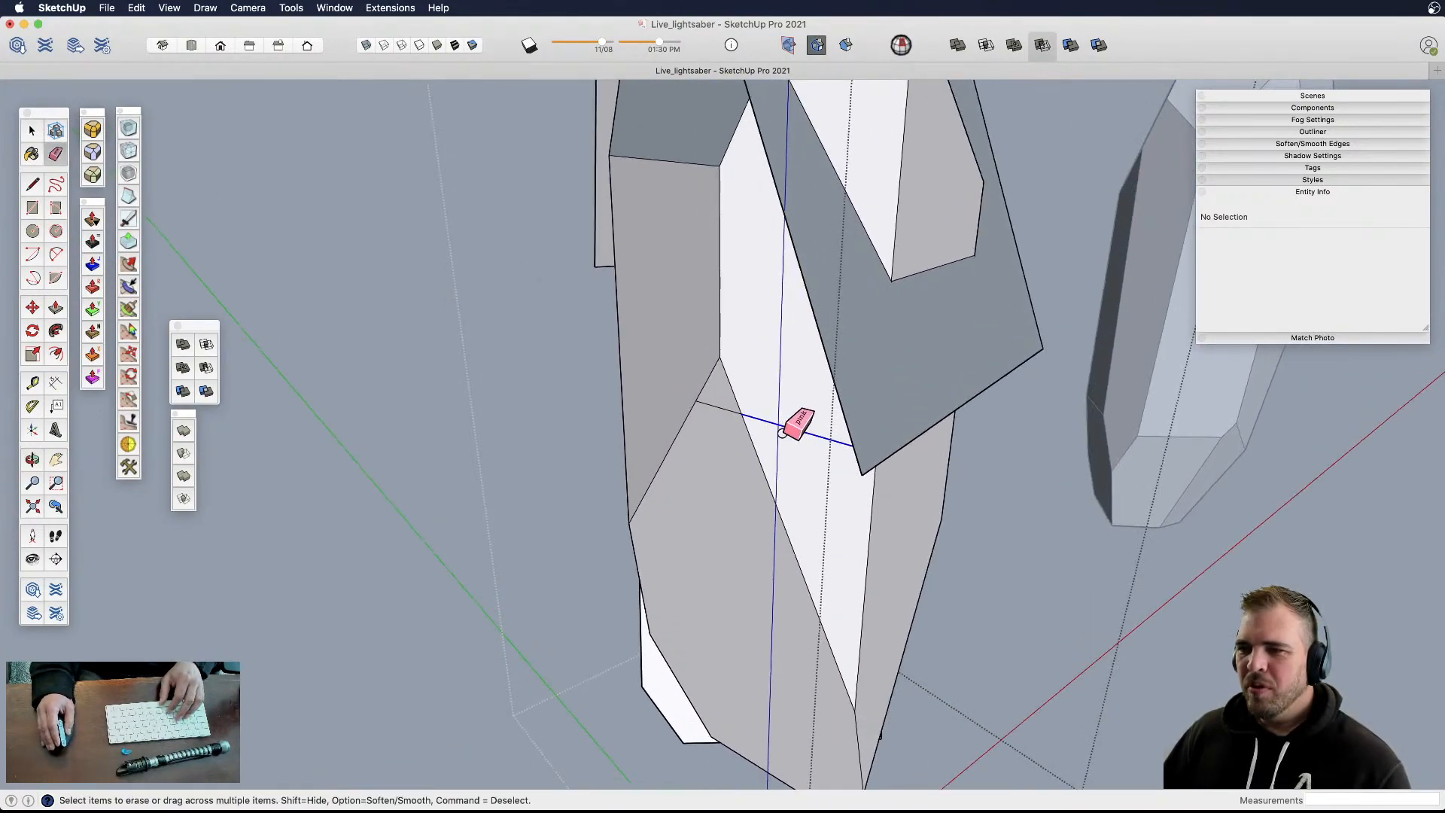
scroll(726, 436, down, 5)
- Erase the cut-off top corners and the excess pieces of the upper cutting planes
middle_drag(729, 471, 952, 491)
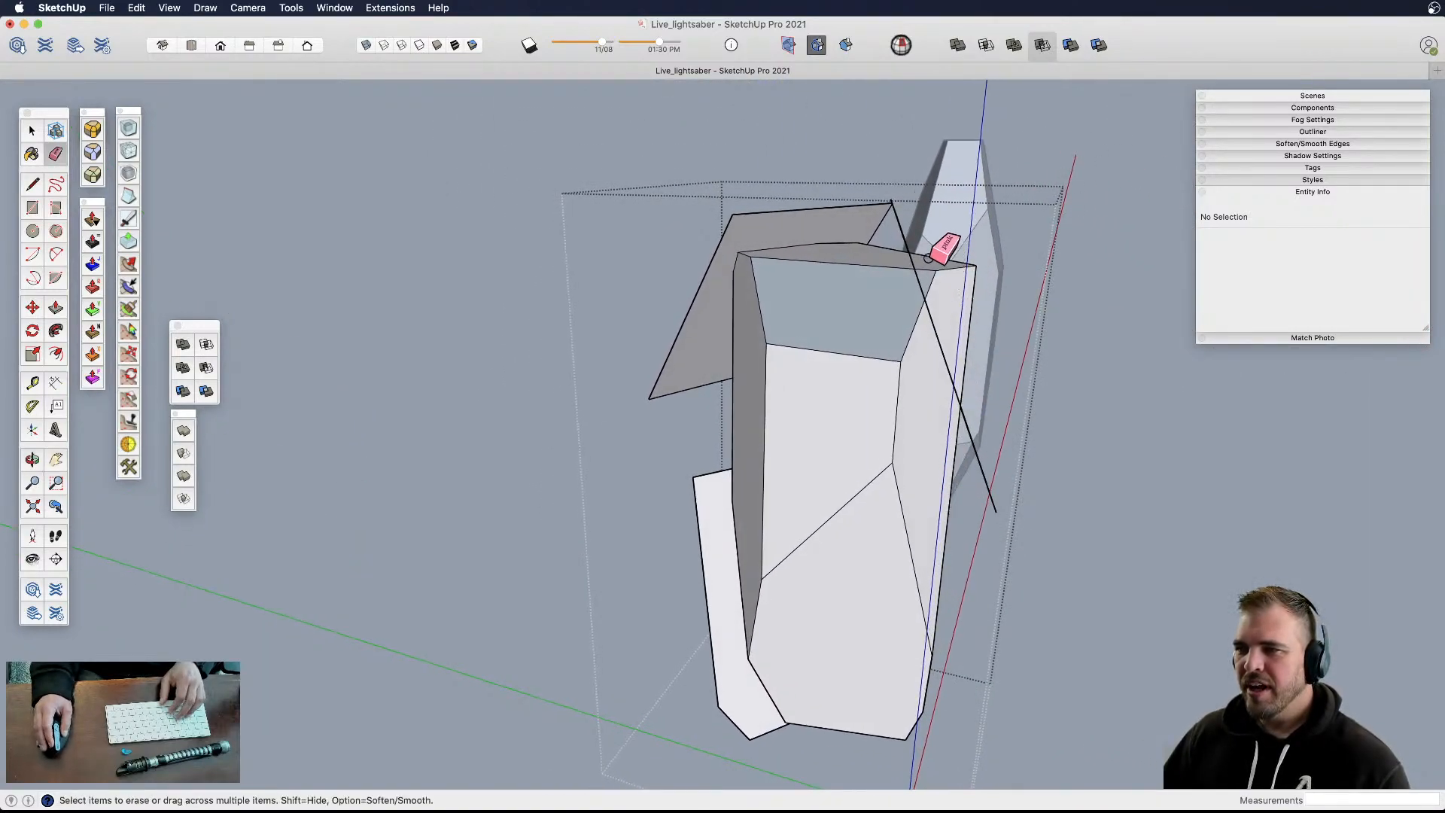
drag(935, 270, 976, 365)
mouse_move(963, 295)
mouse_down()
mouse_move(971, 328)
mouse_move(954, 325)
mouse_up()
drag(995, 465, 974, 489)
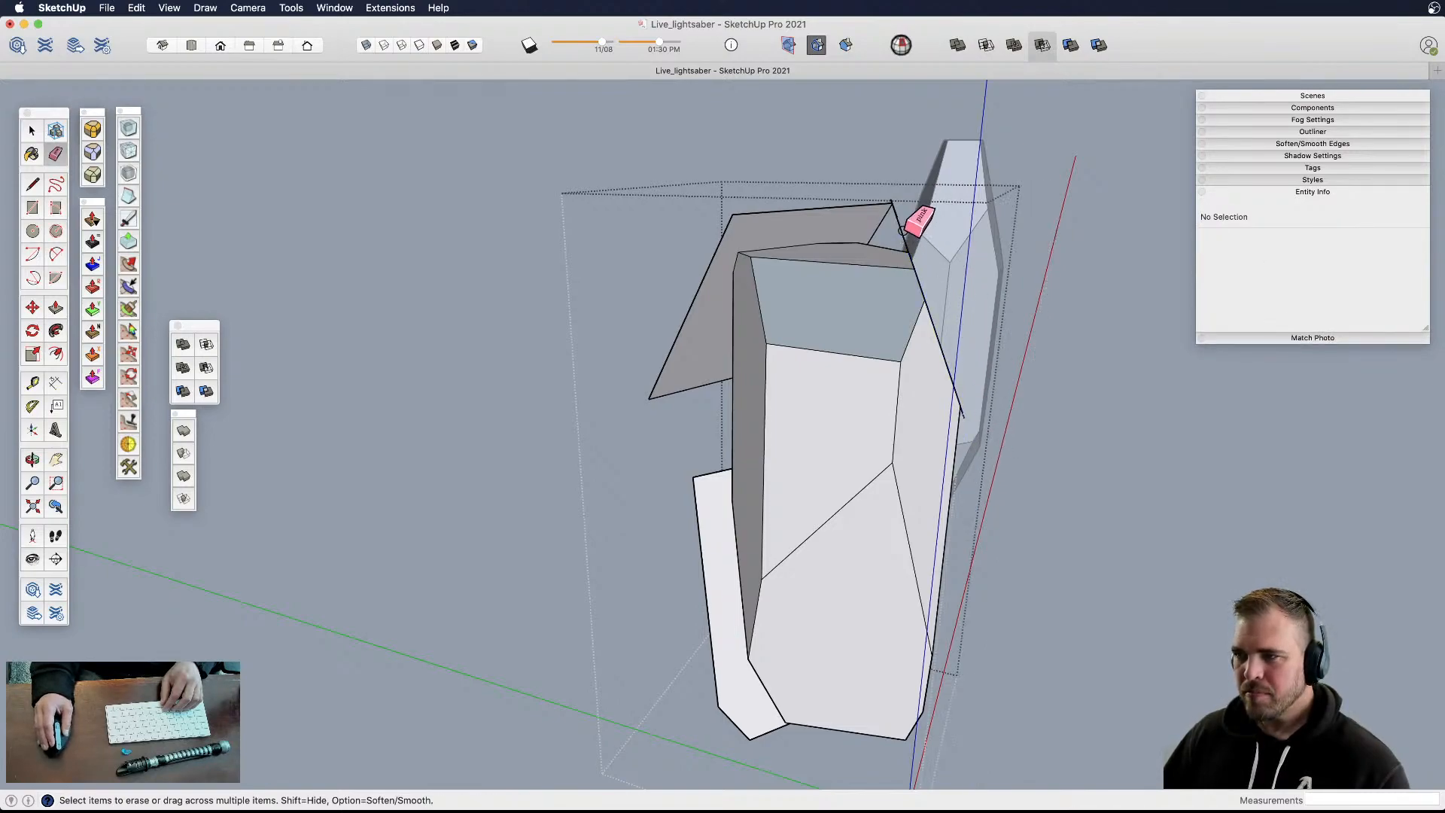
mouse_move(885, 211)
mouse_down()
mouse_move(711, 229)
mouse_move(690, 384)
mouse_move(726, 302)
mouse_move(904, 199)
mouse_up()
mouse_move(1019, 396)
middle_down()
mouse_move(909, 455)
mouse_move(800, 464)
mouse_move(891, 526)
mouse_move(913, 474)
mouse_move(926, 342)
mouse_move(830, 316)
middle_up()
key(e)
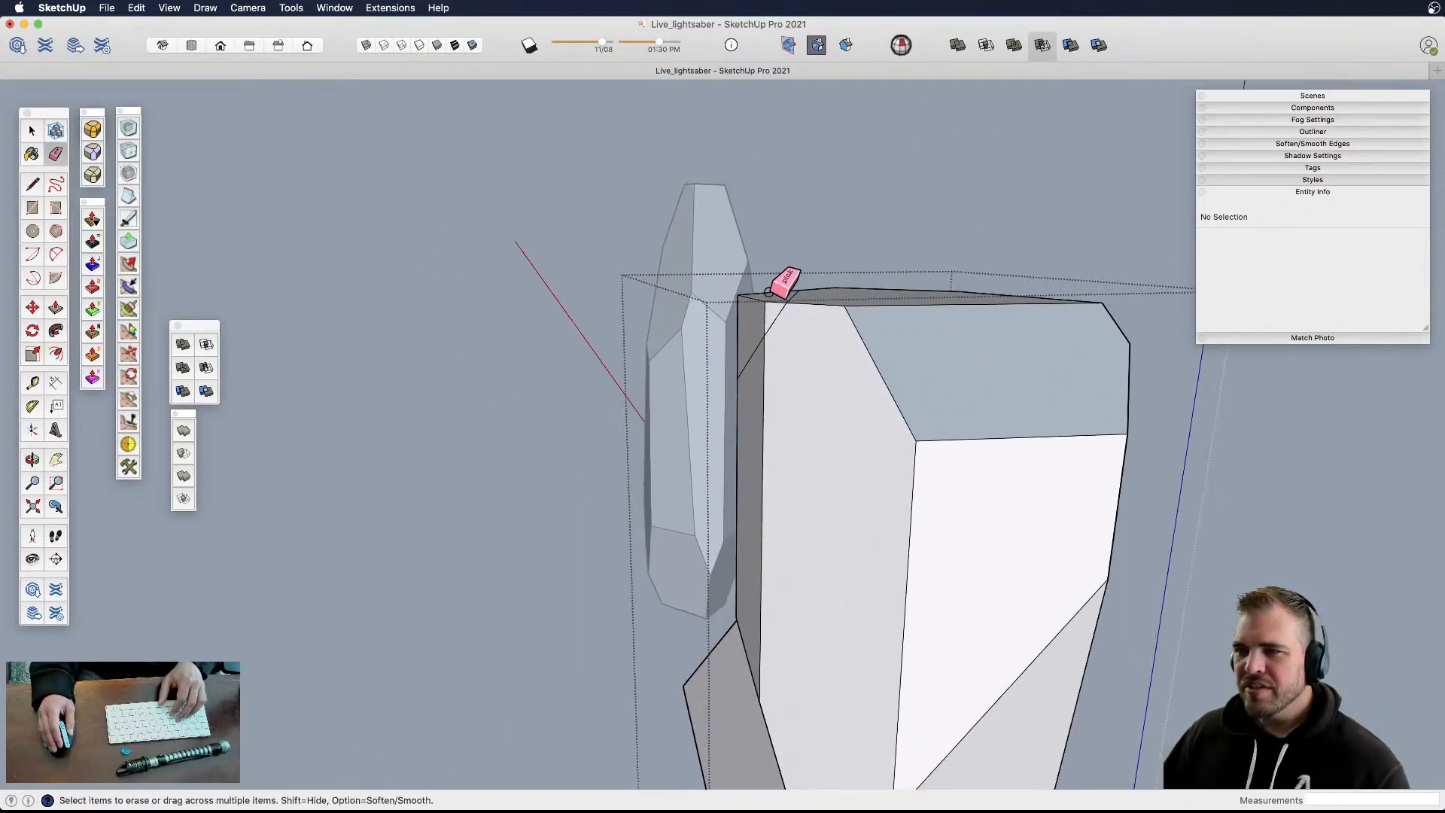
middle_drag(735, 337, 877, 423)
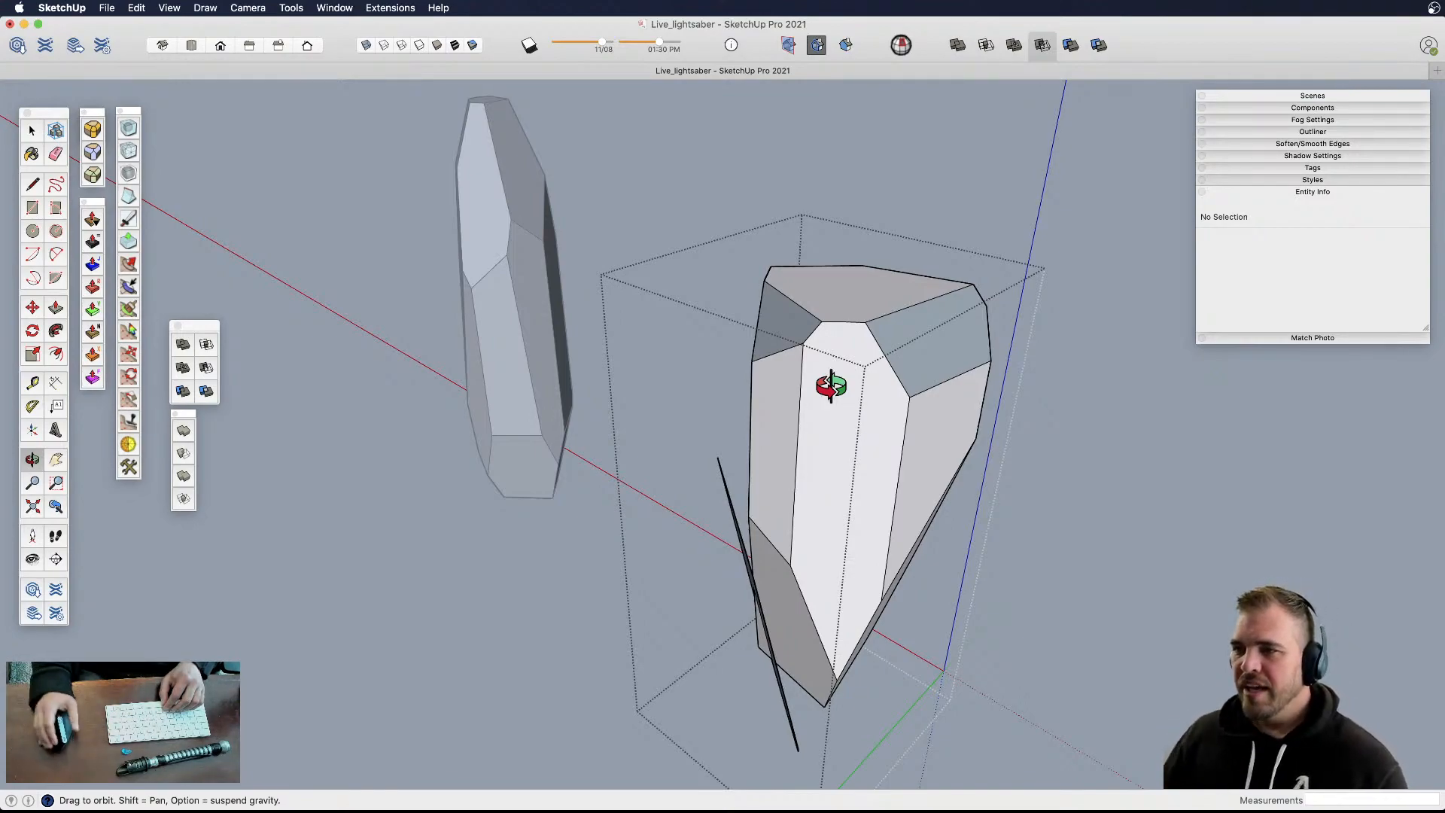
- Erase the excess of the last lower cutting plane and the corner it cuts off the crystal
shift+drag(744, 497, 713, 424)
mouse_move(767, 536)
shift+mouse_down()
mouse_move(796, 473)
mouse_move(752, 482)
shift+mouse_up()
scroll(796, 482, up, 6)
key(e)
drag(817, 598, 777, 599)
key(o)
mouse_move(826, 644)
mouse_down()
mouse_move(816, 552)
mouse_move(912, 482)
mouse_up()
key(e)
mouse_move(849, 193)
mouse_down()
mouse_move(775, 200)
mouse_move(816, 371)
mouse_move(1003, 523)
mouse_up()
- Orient all faces of the freshly cut wide crystal consistently from one of its side facets
key(o)
key(space)
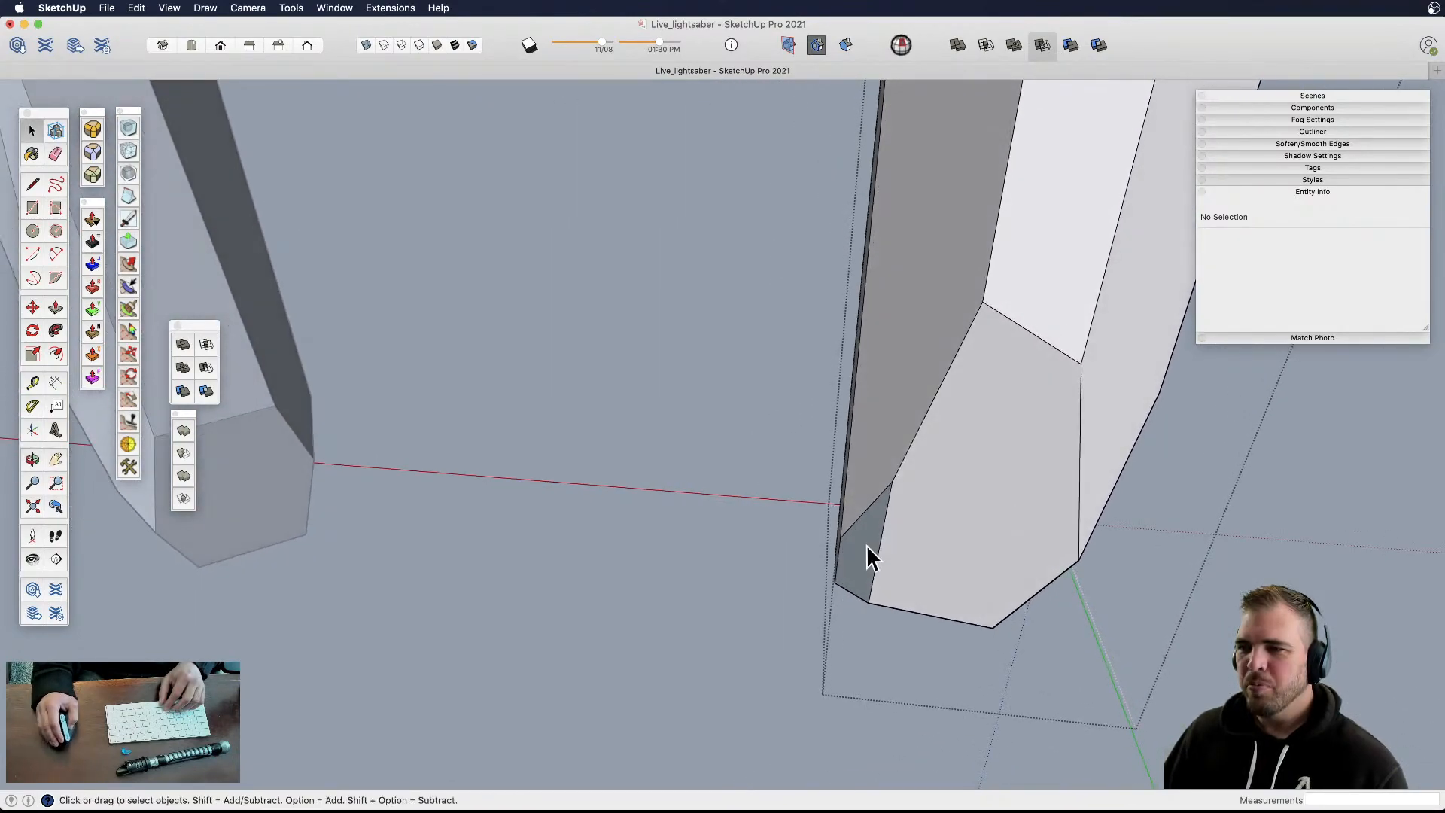
right_click(802, 437)
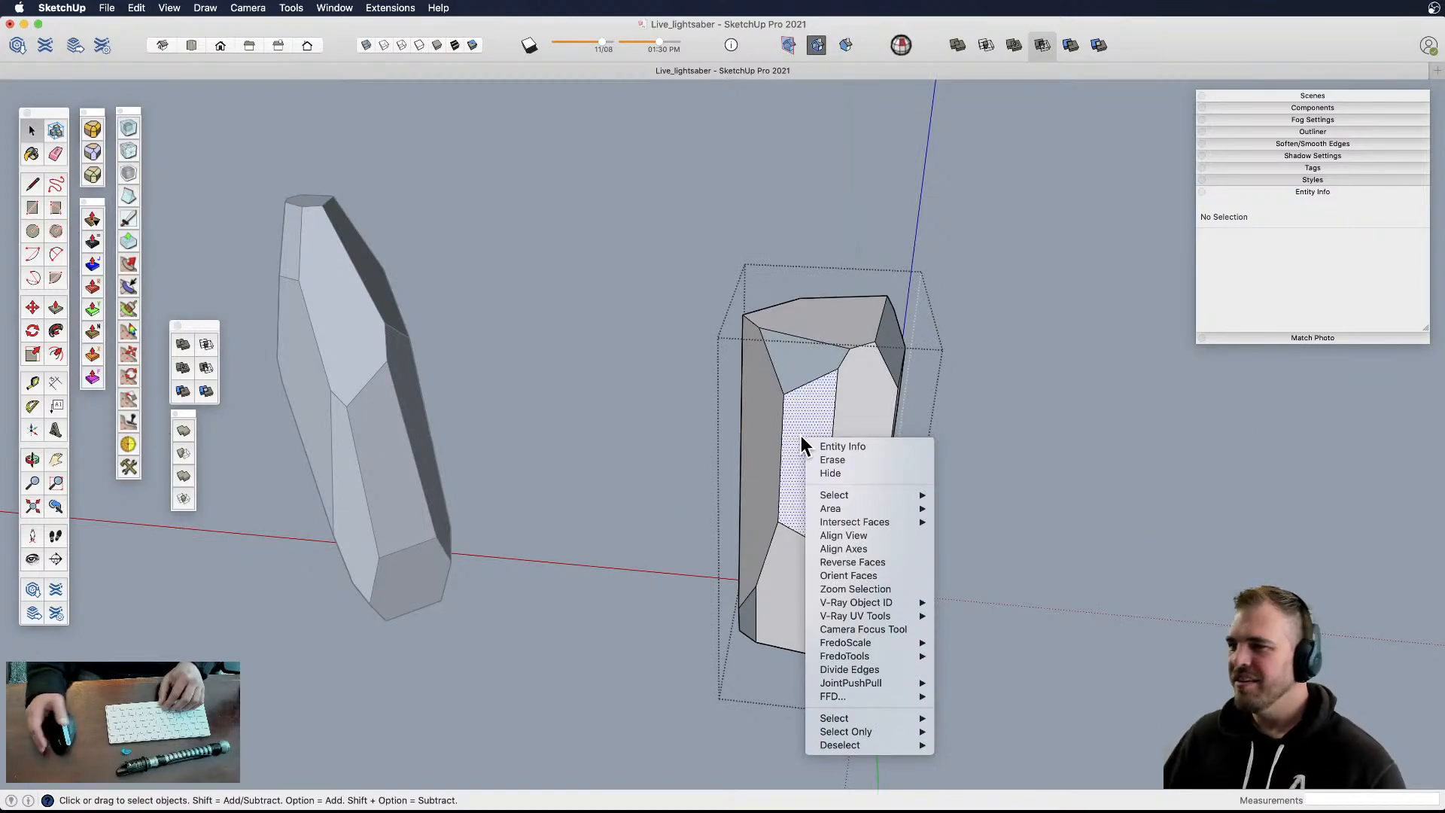
click(864, 575)
- Reset the drawing axes to the model's default origin
middle_drag(864, 575, 809, 558)
scroll(698, 559, down, 6)
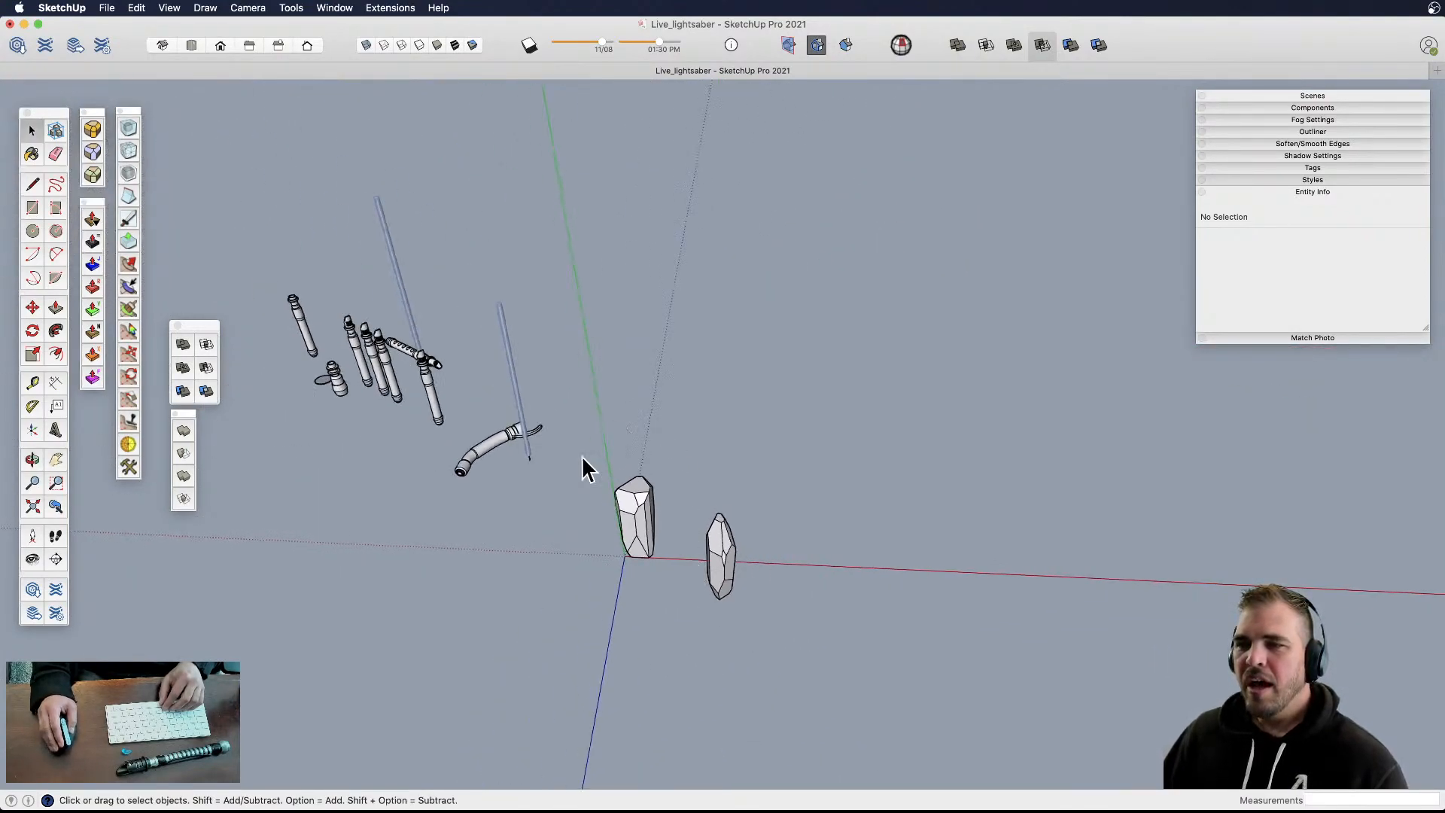
right_click(687, 562)
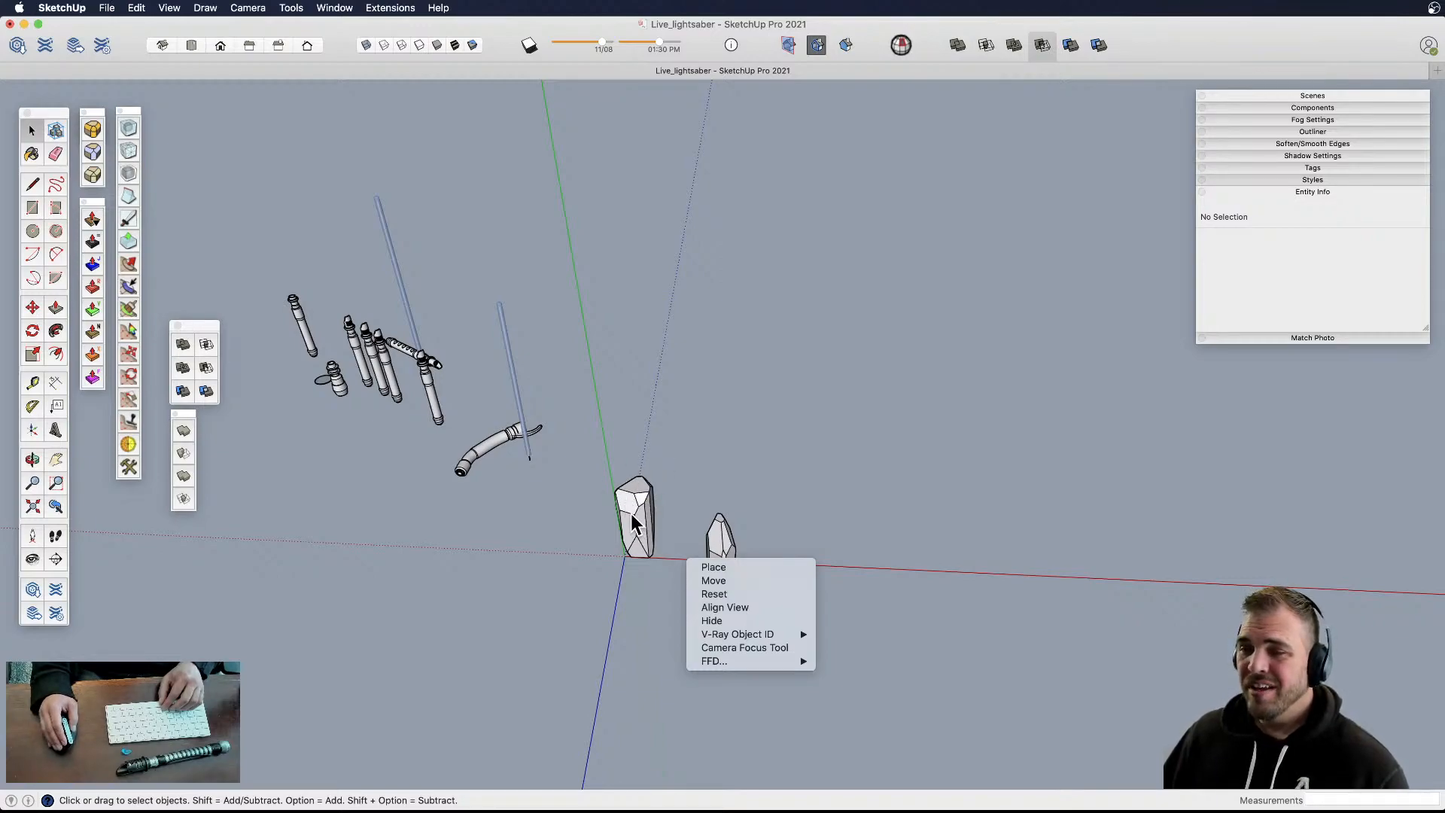
click(535, 495)
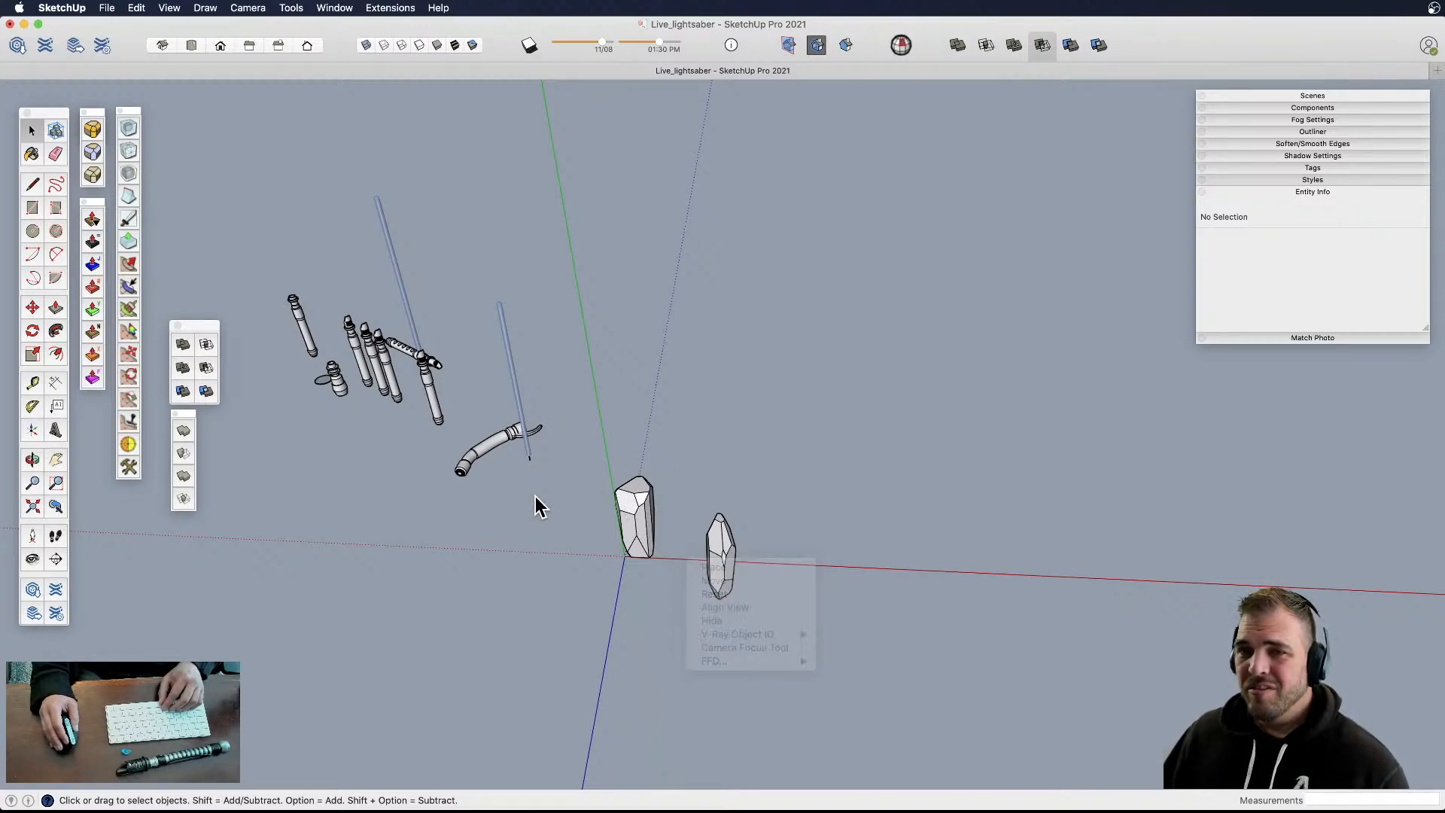
scroll(686, 549, up, 3)
right_click(674, 556)
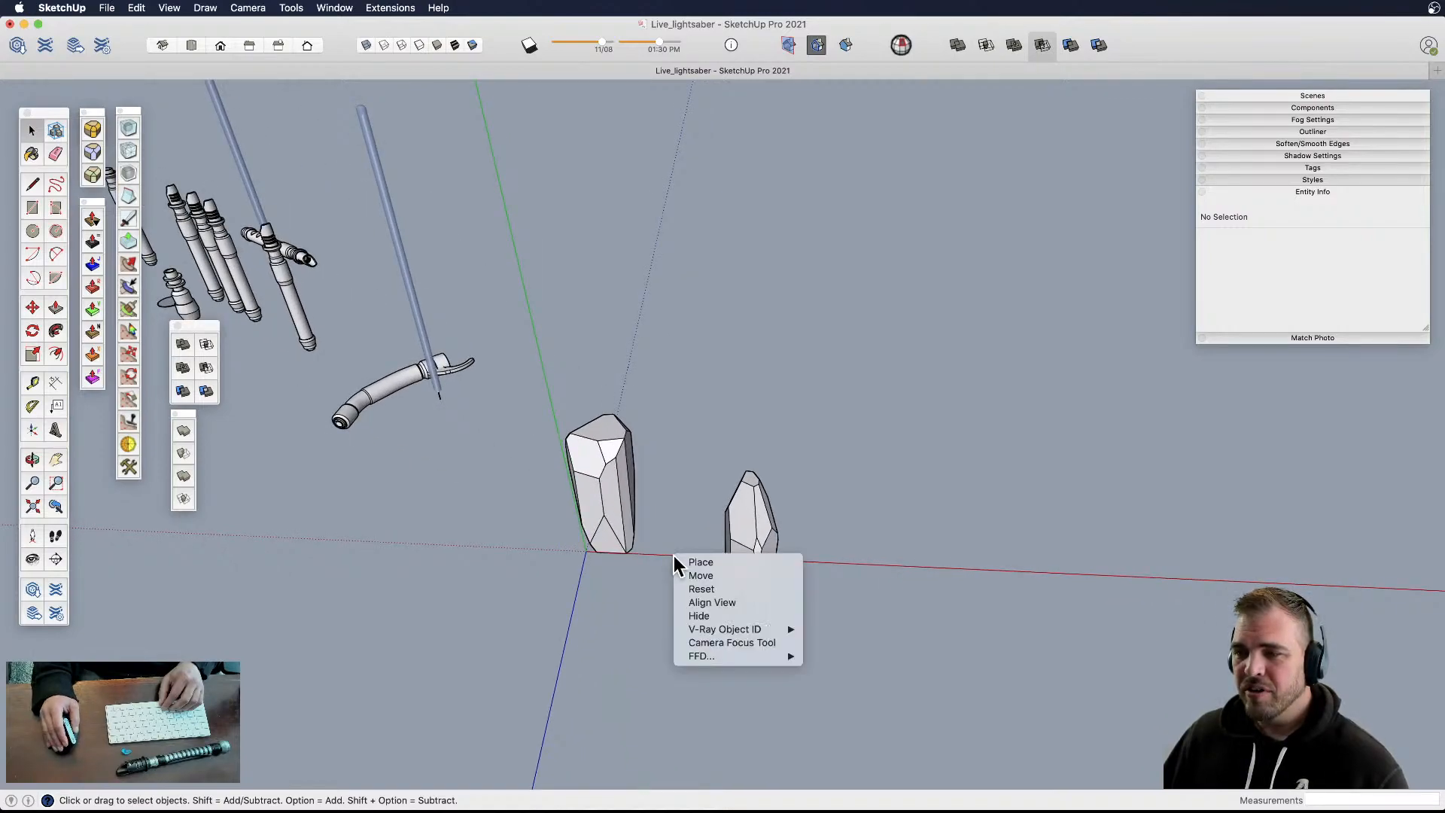
click(711, 588)
middle_drag(696, 526, 790, 468)
click(737, 490)
click(785, 564)
shift+middle_drag(544, 346, 652, 446)
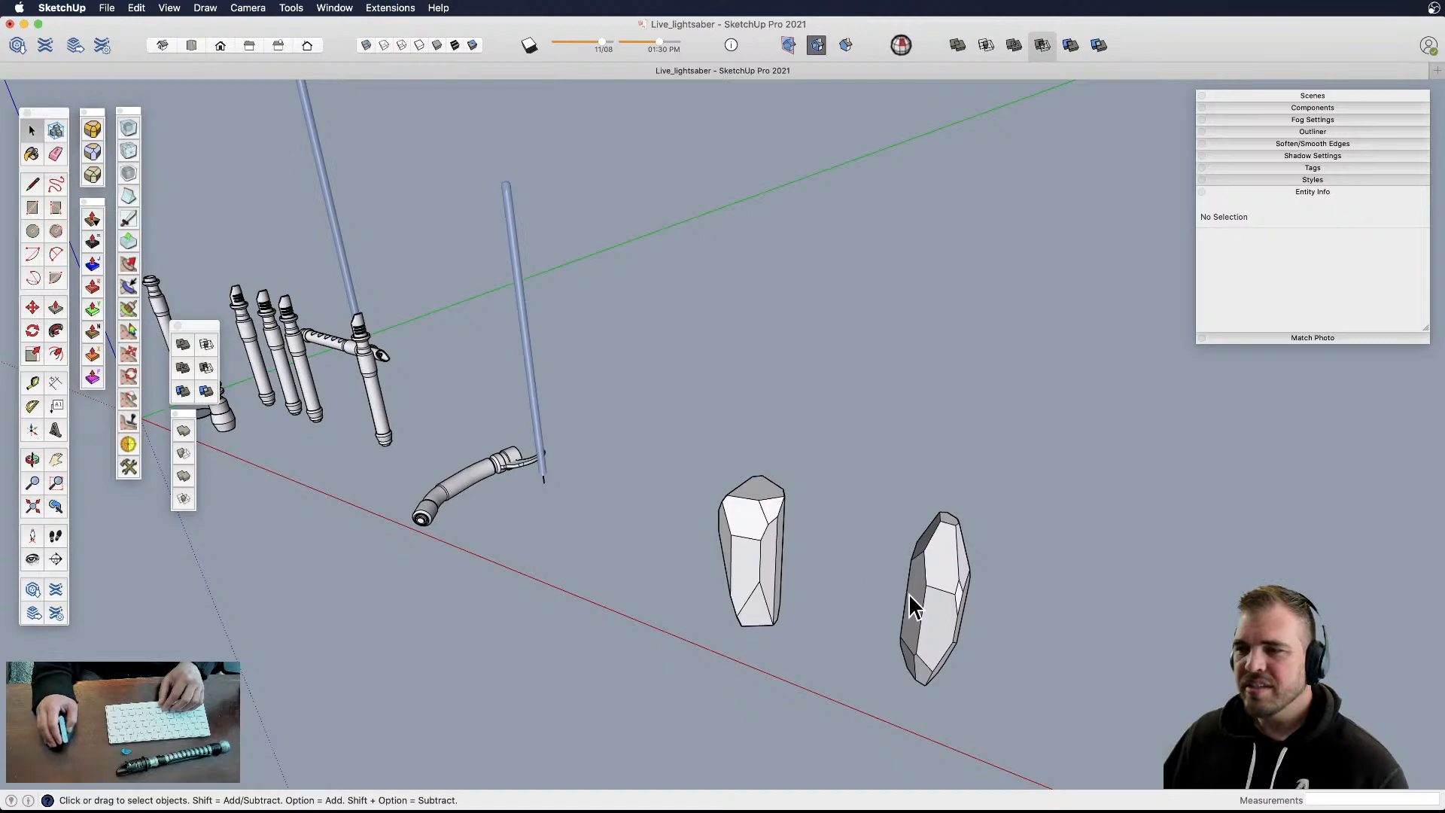
shift+middle_drag(915, 594, 775, 519)
- Paint all geometry inside the slender crystal's group with a translucent mint-green material at 64% opacity
click(775, 485)
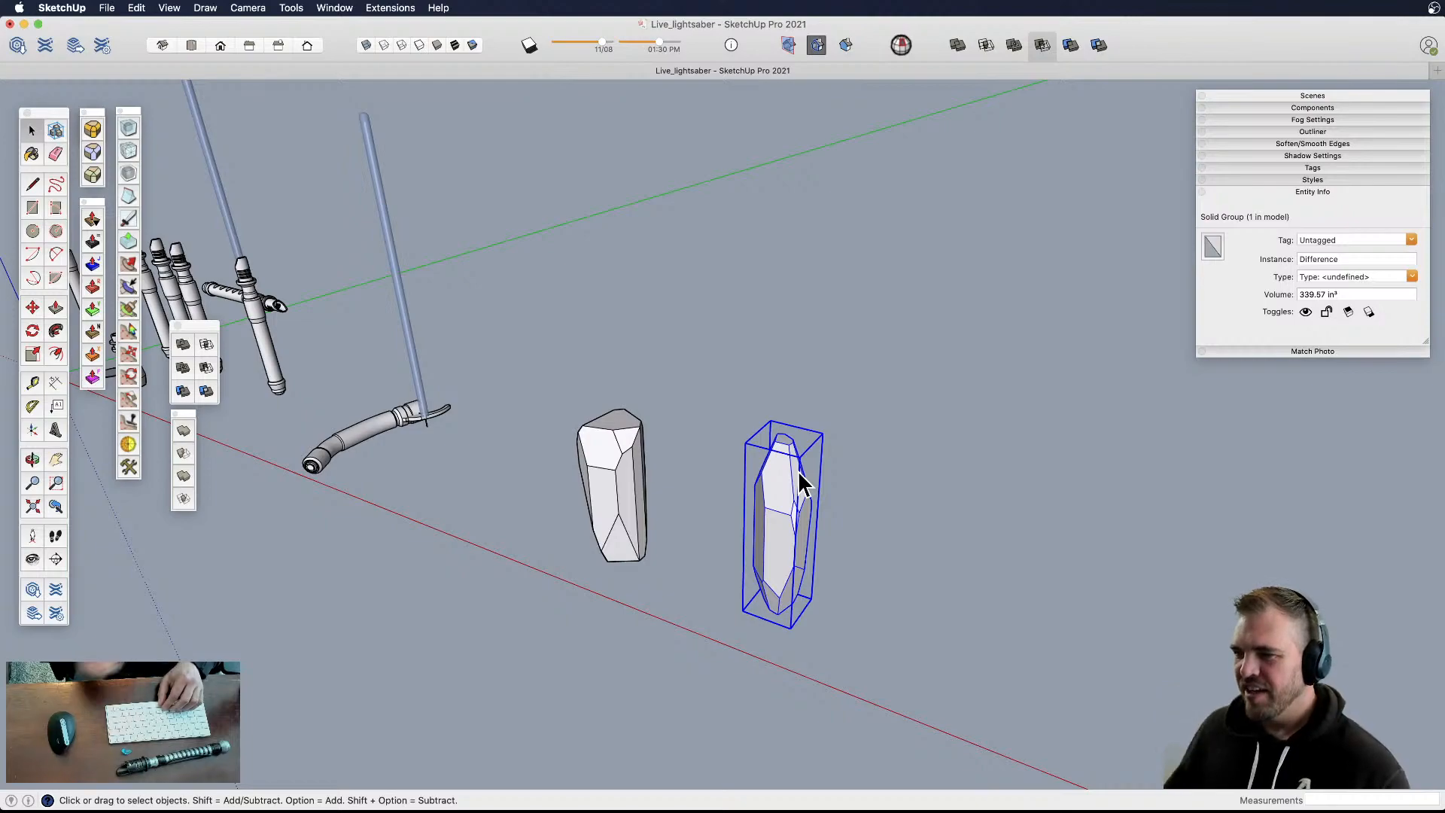
middle_drag(799, 482, 721, 547)
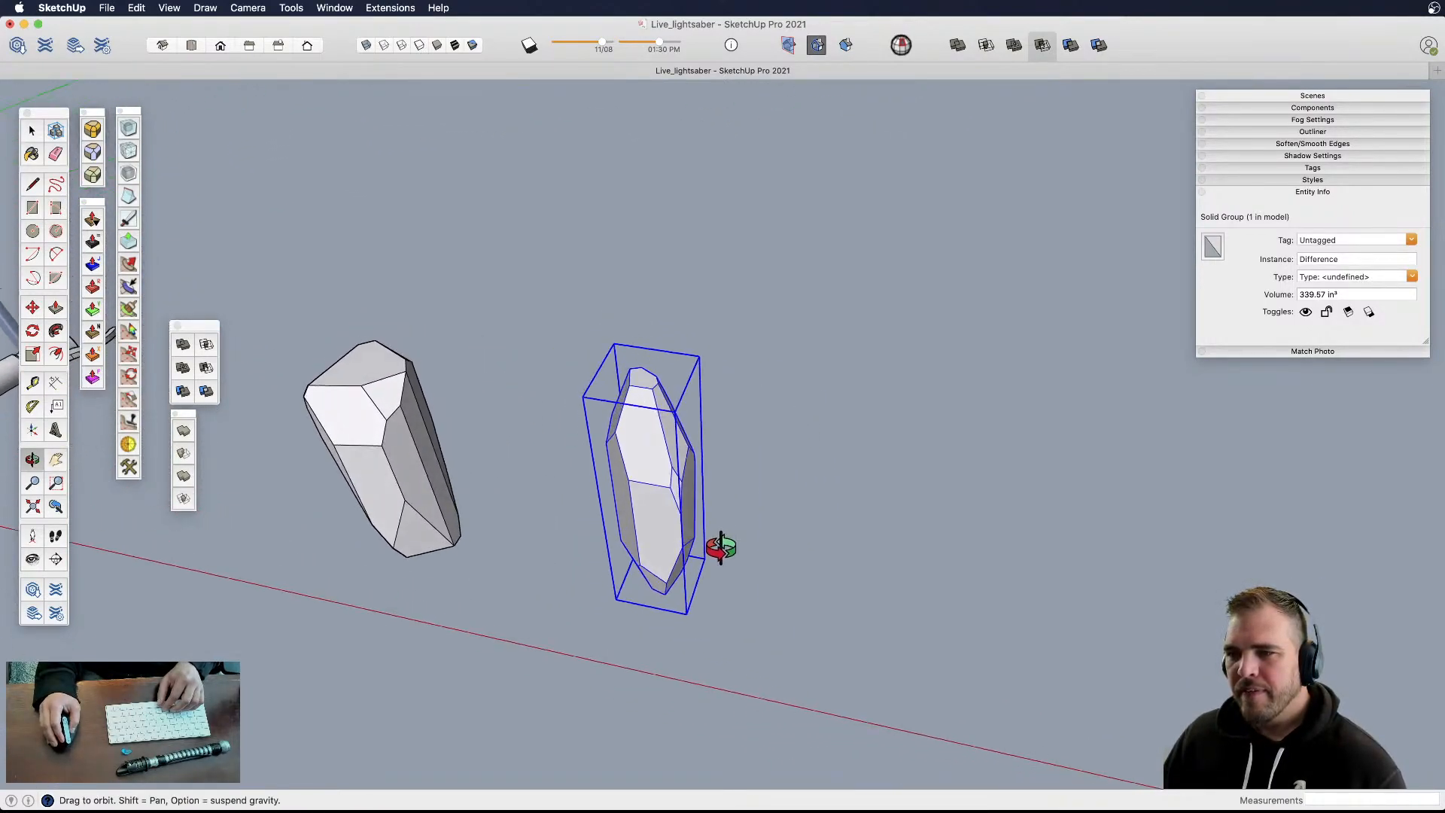
double_click(644, 496)
double_click(652, 438)
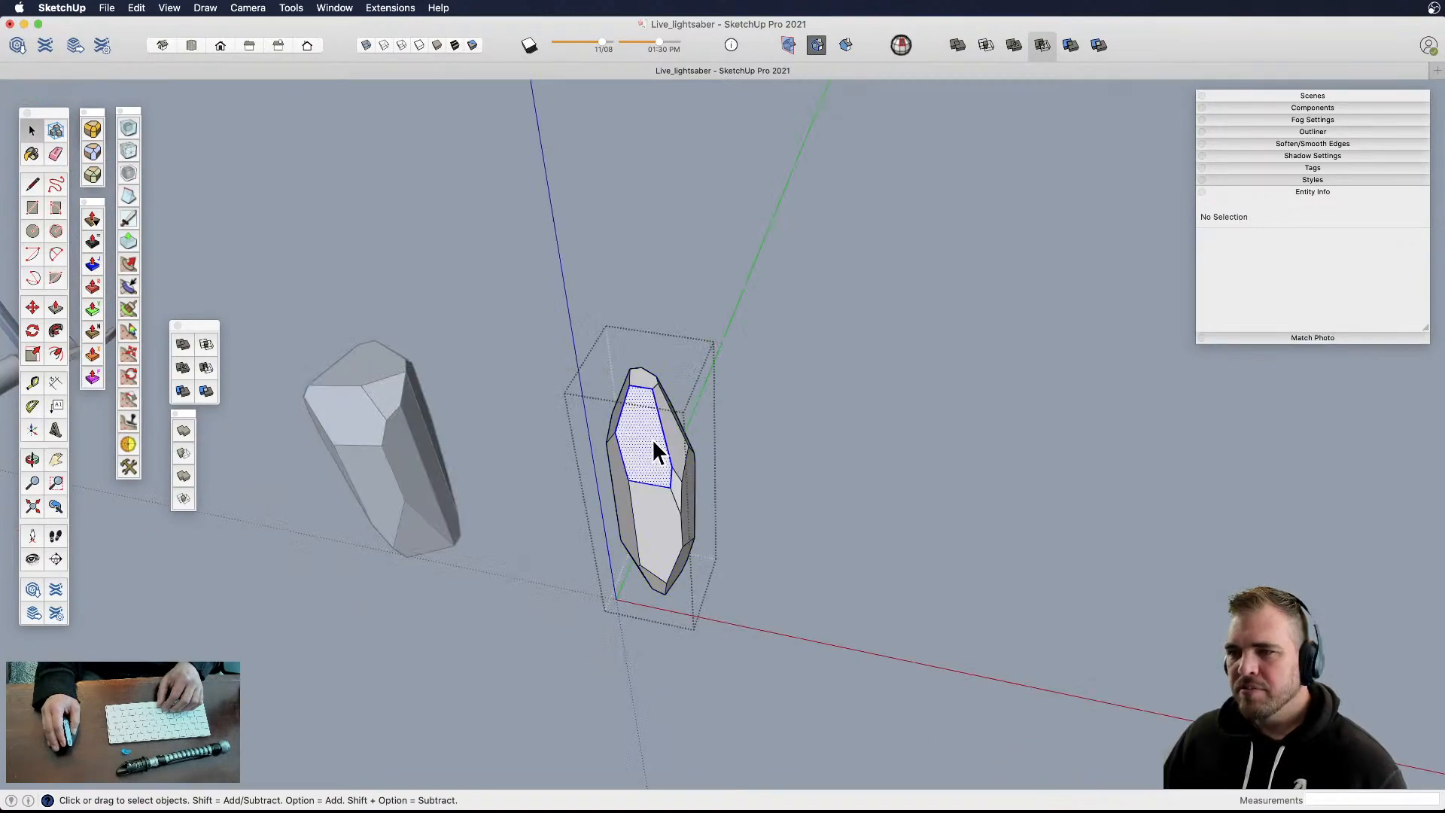
triple_click(652, 437)
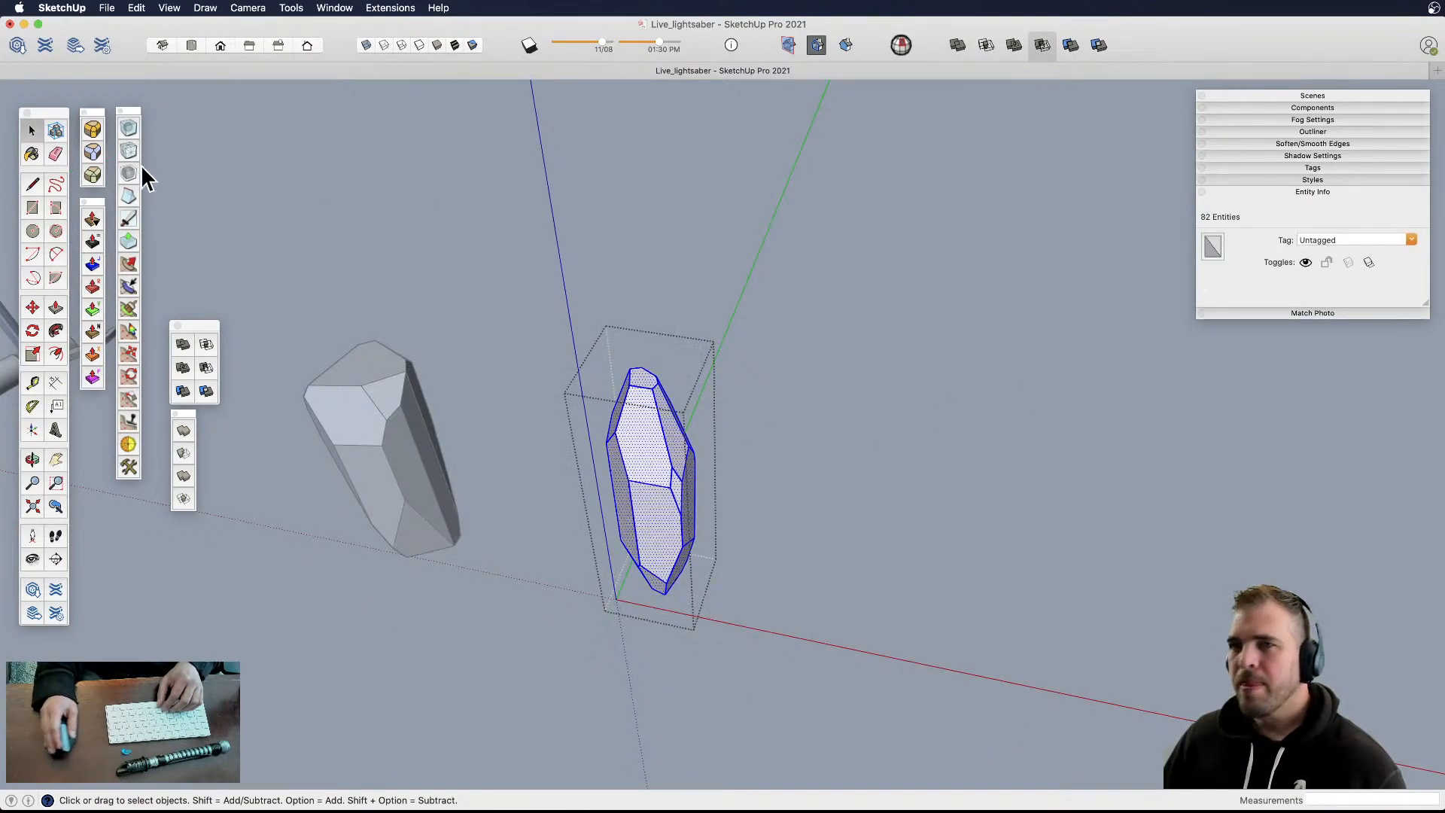
click(32, 153)
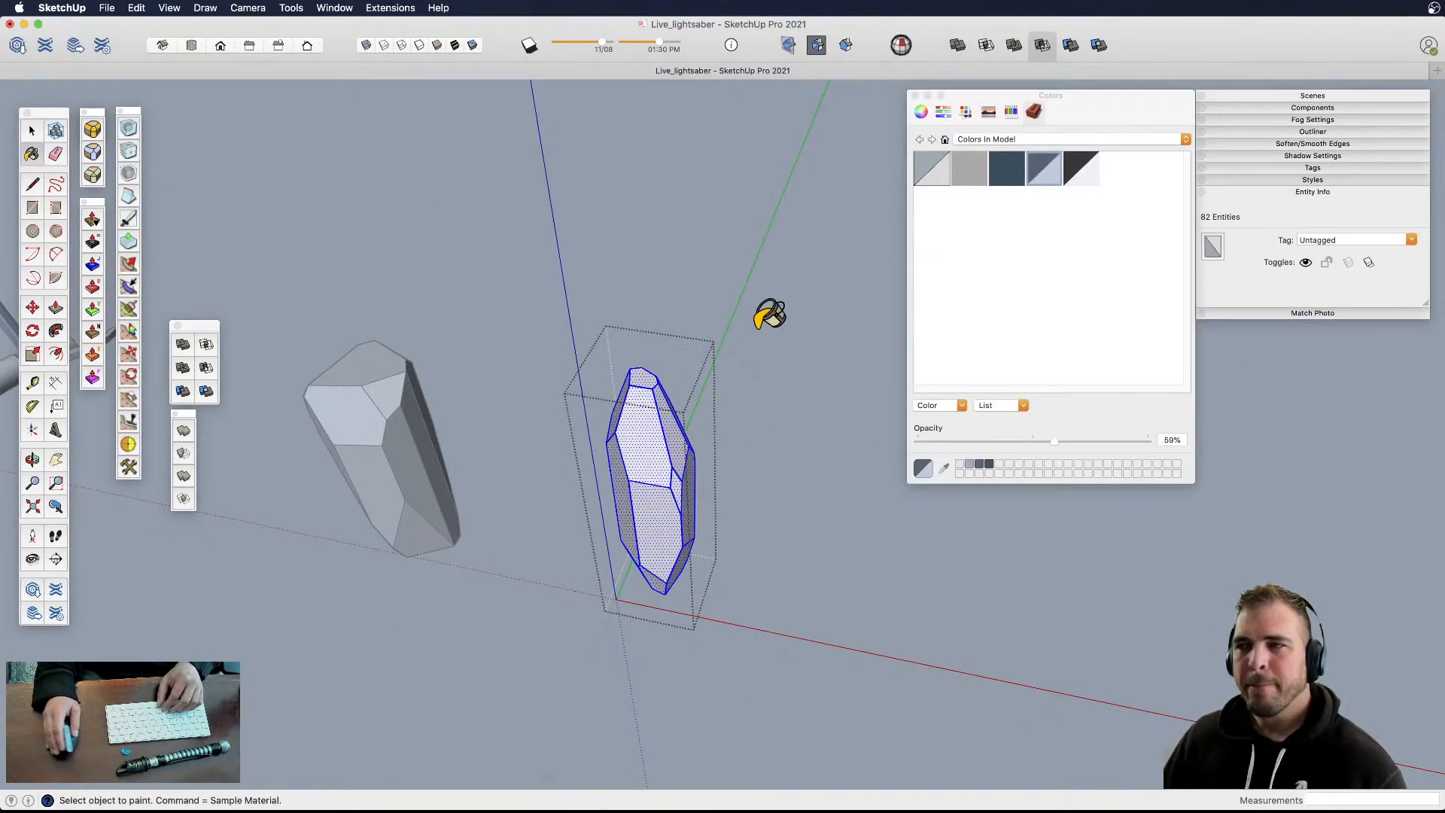
click(1006, 171)
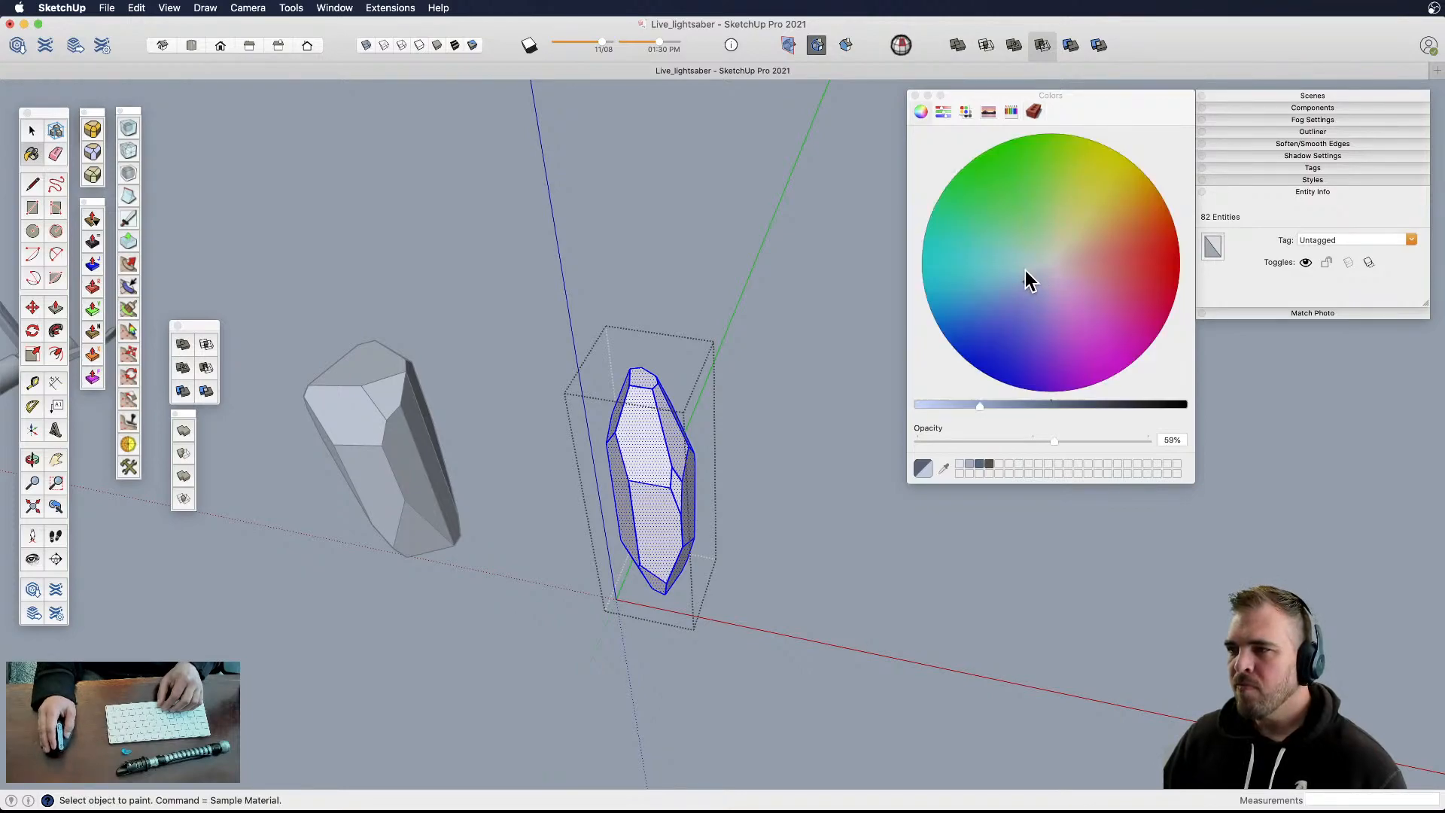
drag(1027, 278, 1029, 258)
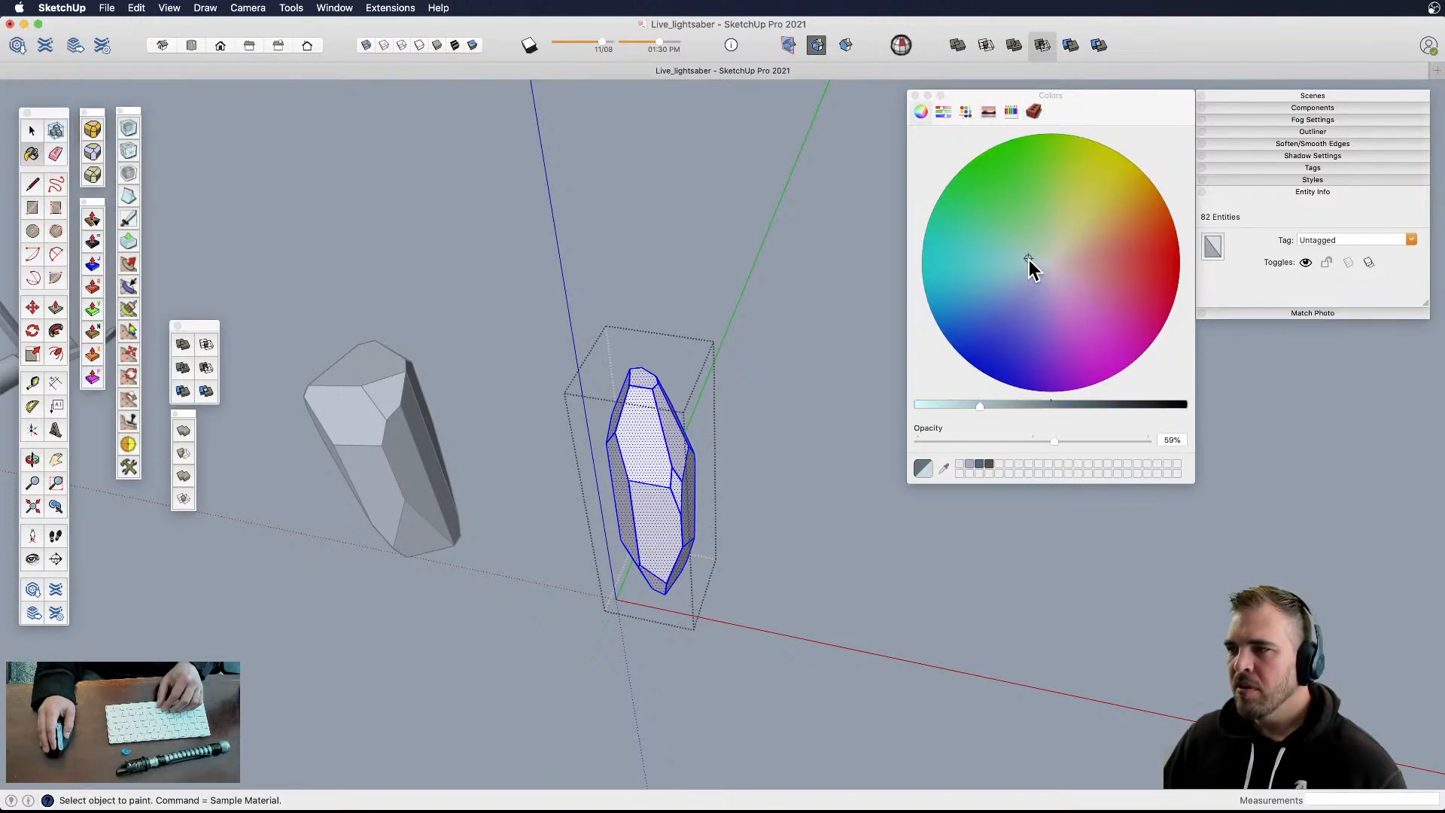
click(1064, 440)
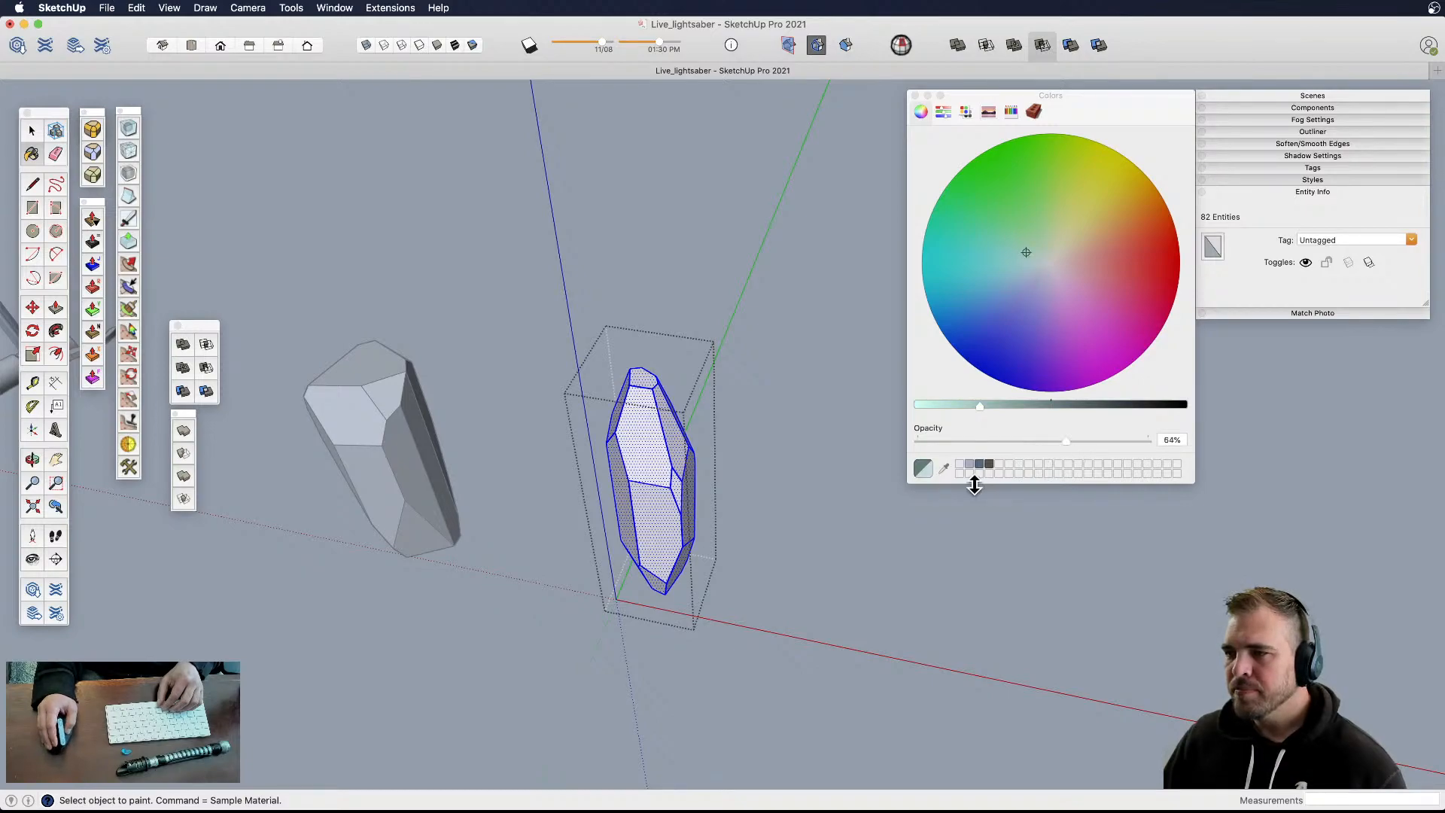
click(660, 454)
middle_drag(660, 454, 815, 541)
key(space)
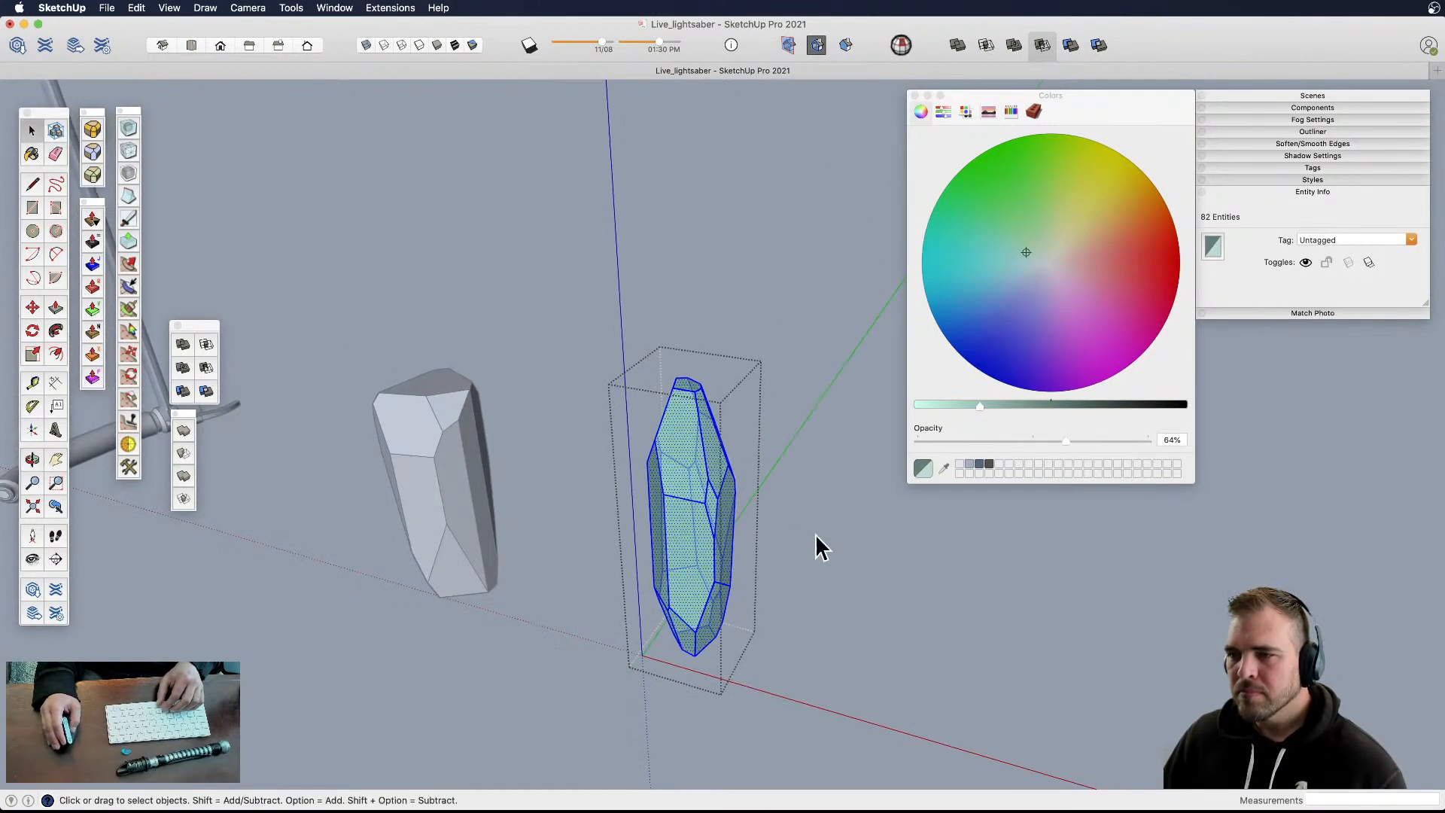
click(815, 540)
scroll(715, 578, up, 4)
middle_drag(716, 578, 753, 545)
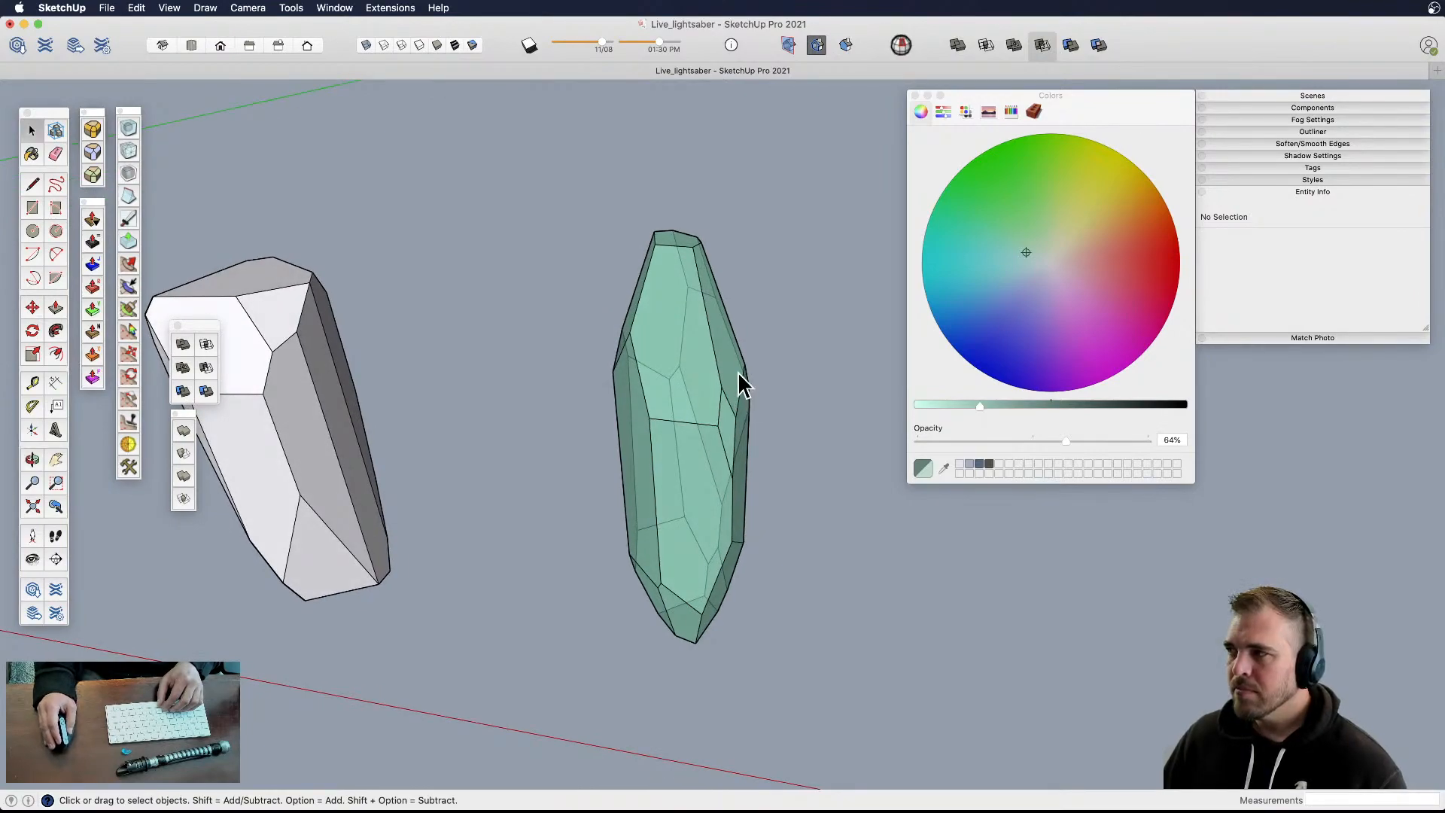
- Copy the green crystal twice along the red axis to make an evenly spaced row of three
scroll(682, 482, down, 4)
click(675, 503)
key(h)
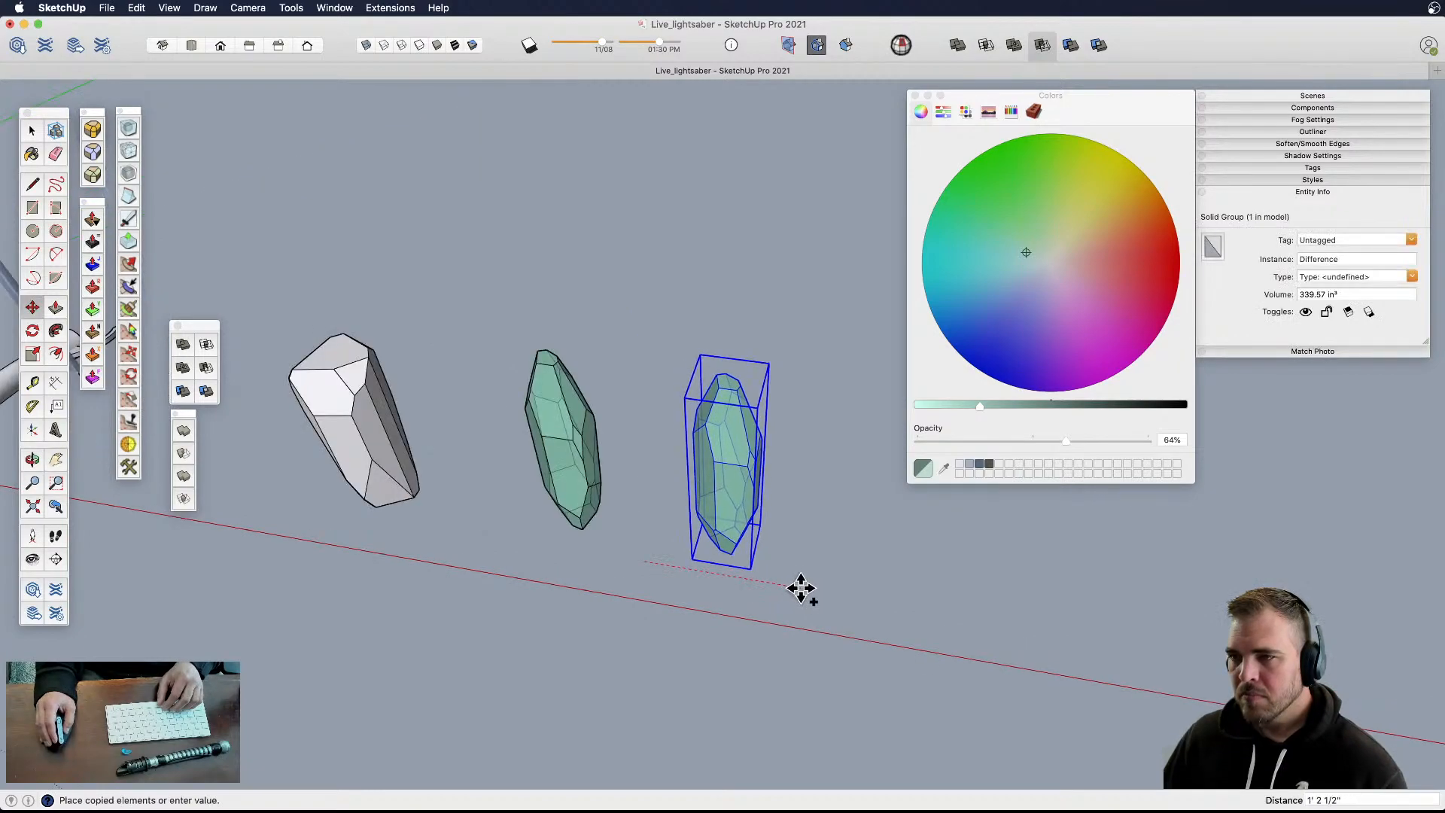
click(788, 585)
click(759, 599)
key(alt)
click(884, 621)
key(h)
drag(815, 600, 741, 599)
scroll(730, 431, up, 5)
middle_drag(742, 596, 689, 481)
middle_drag(689, 480, 678, 529)
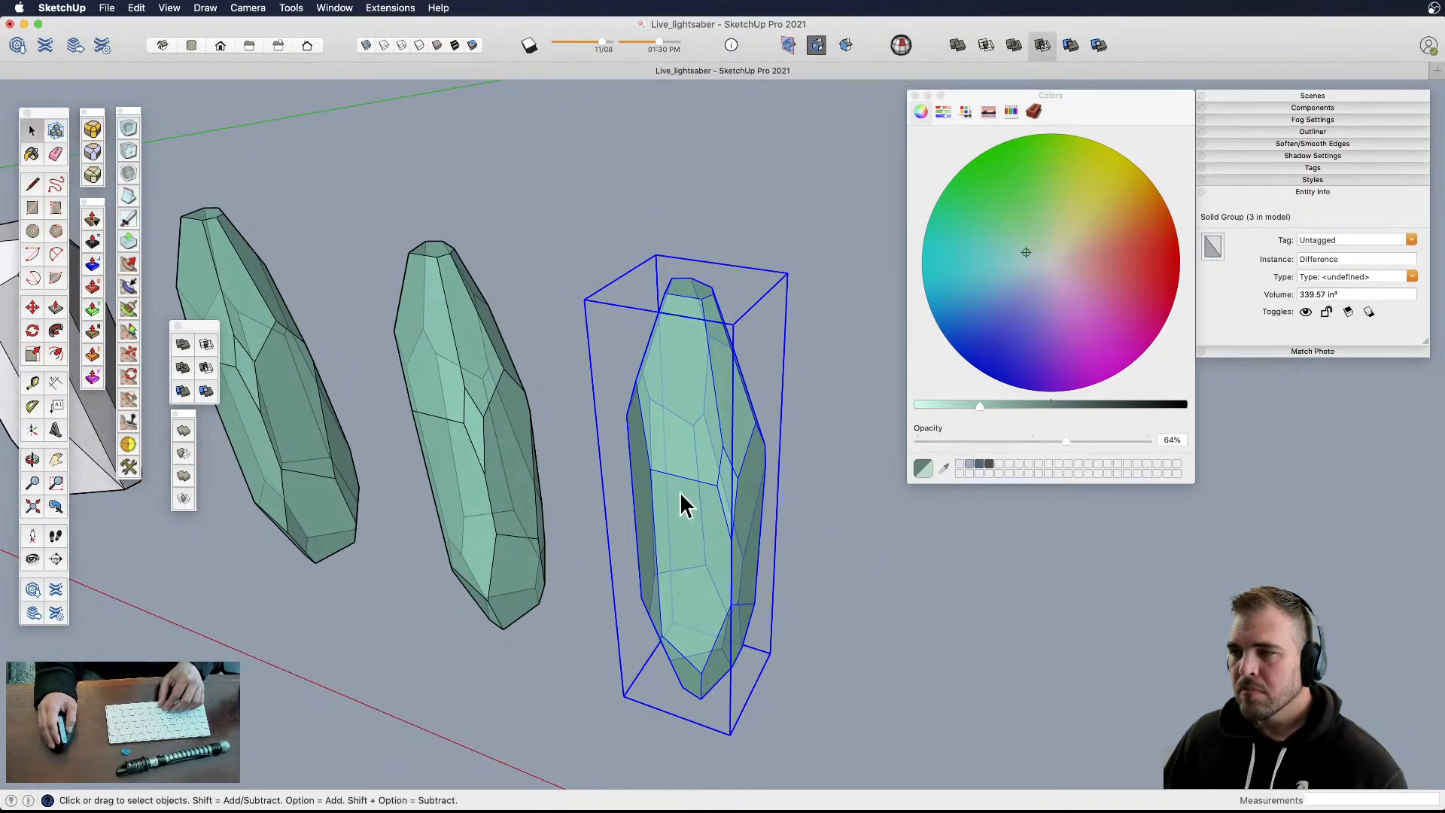
scroll(711, 404, down, 2)
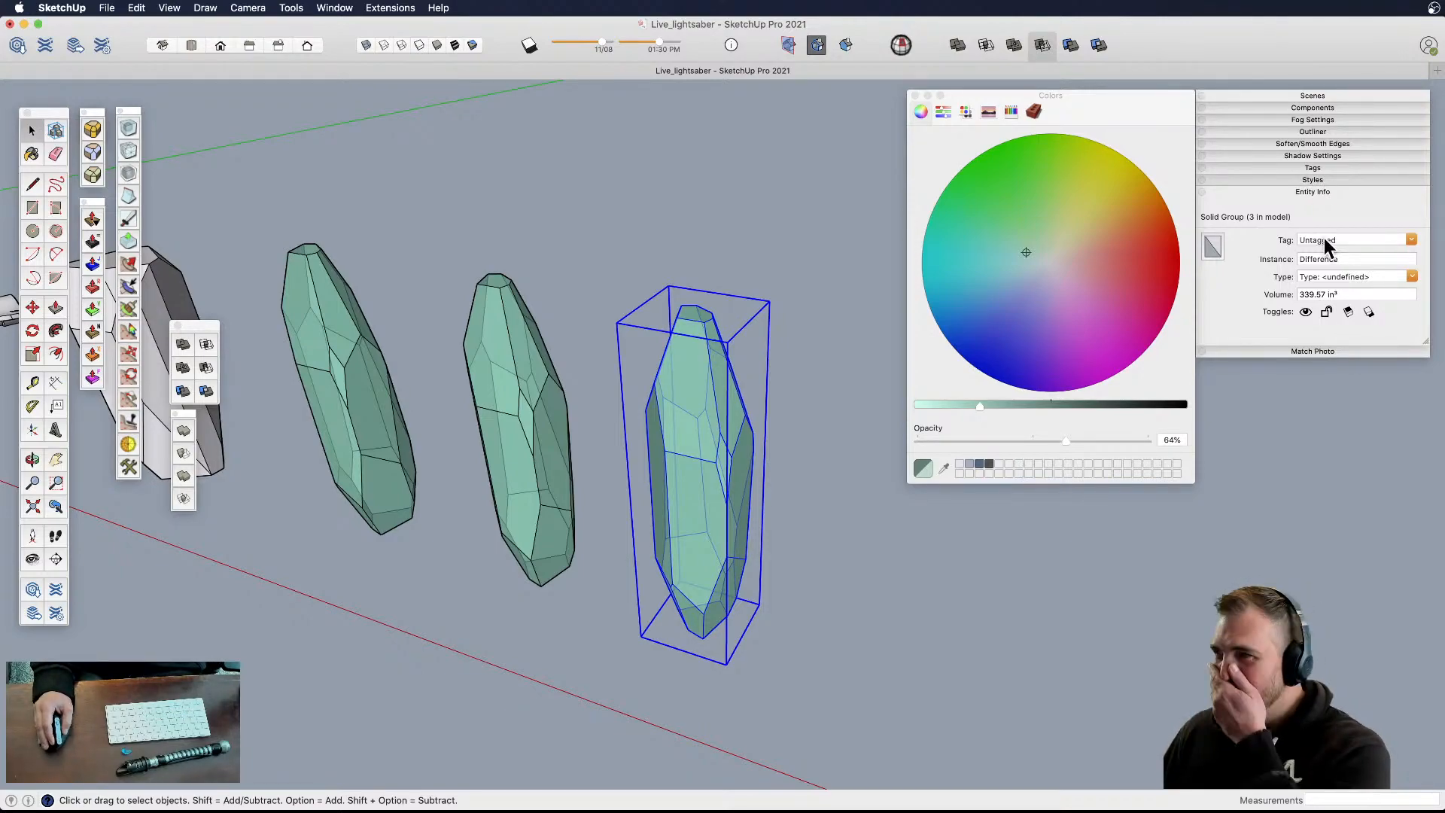
- Set the edge color of the Tito Modeling style to By material
click(1336, 181)
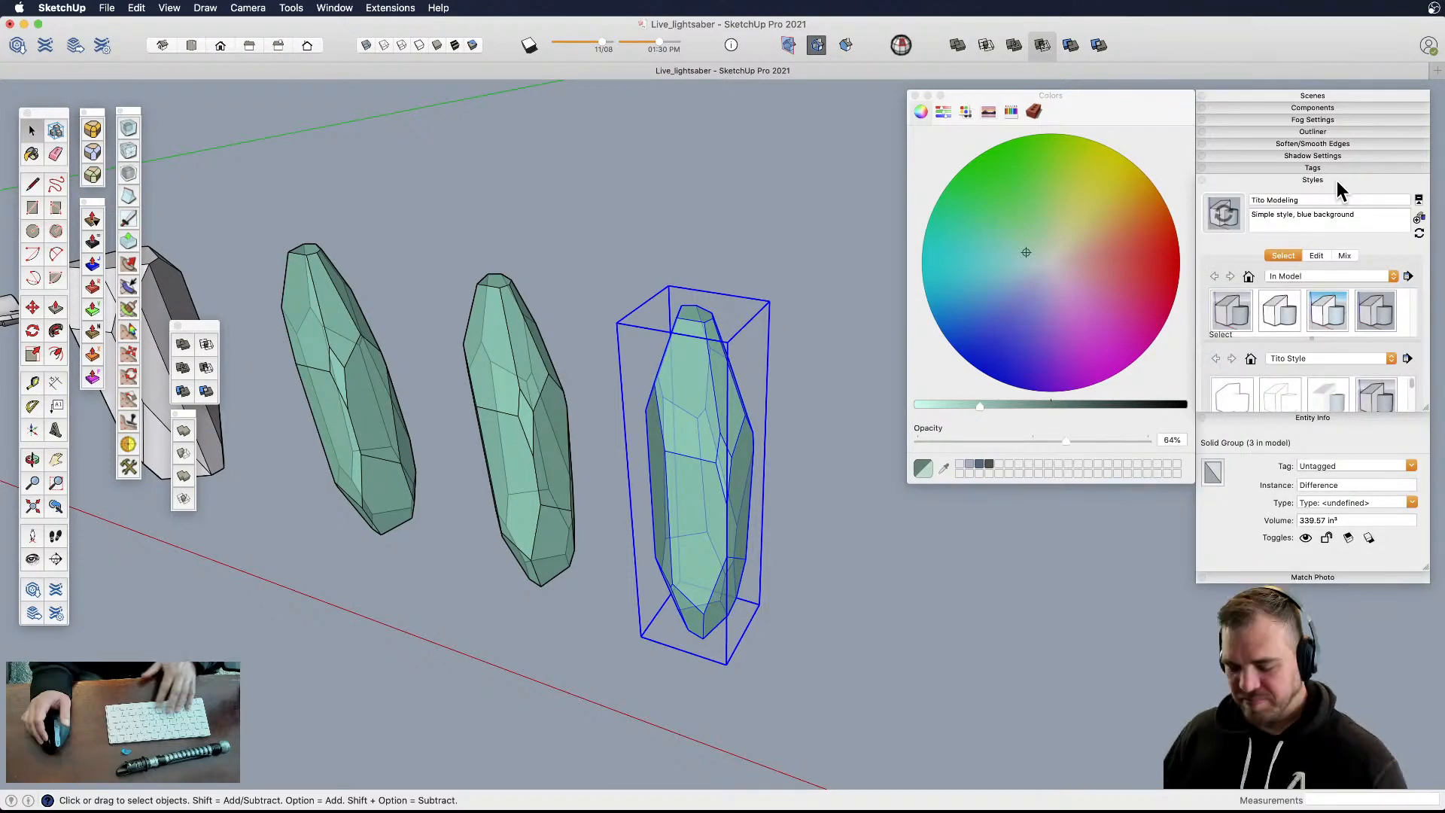
click(1315, 255)
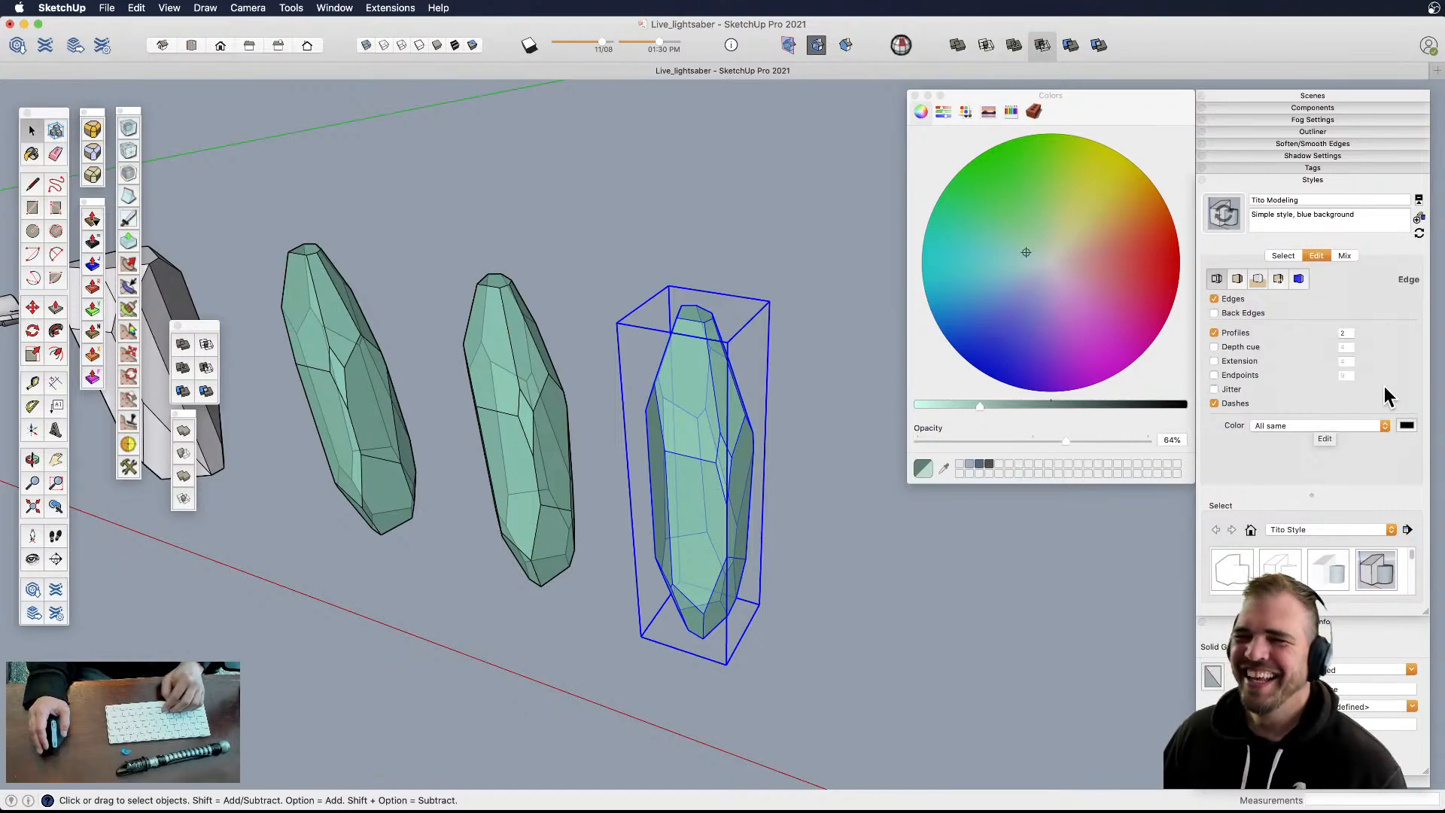
click(1386, 427)
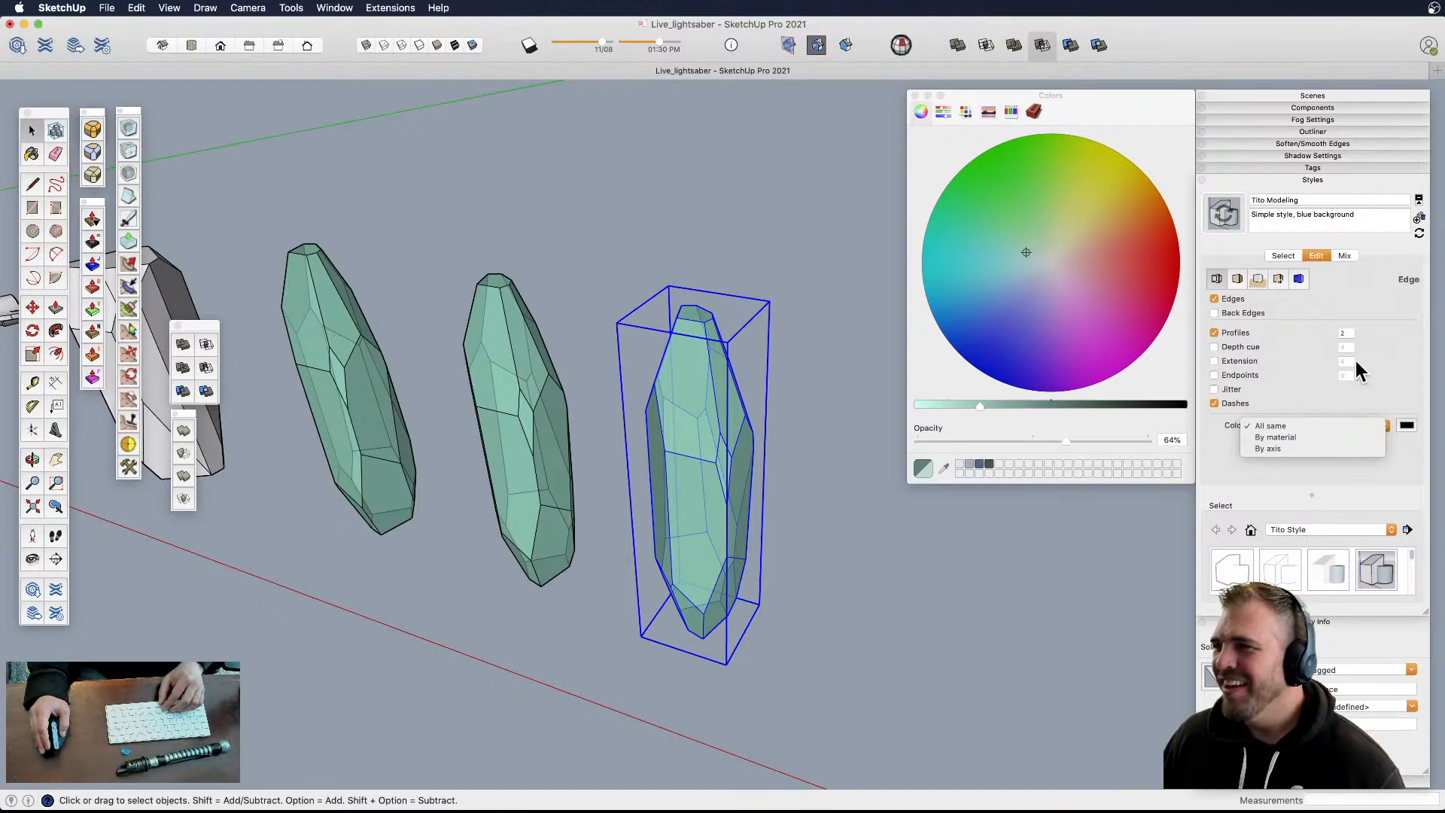
click(1311, 399)
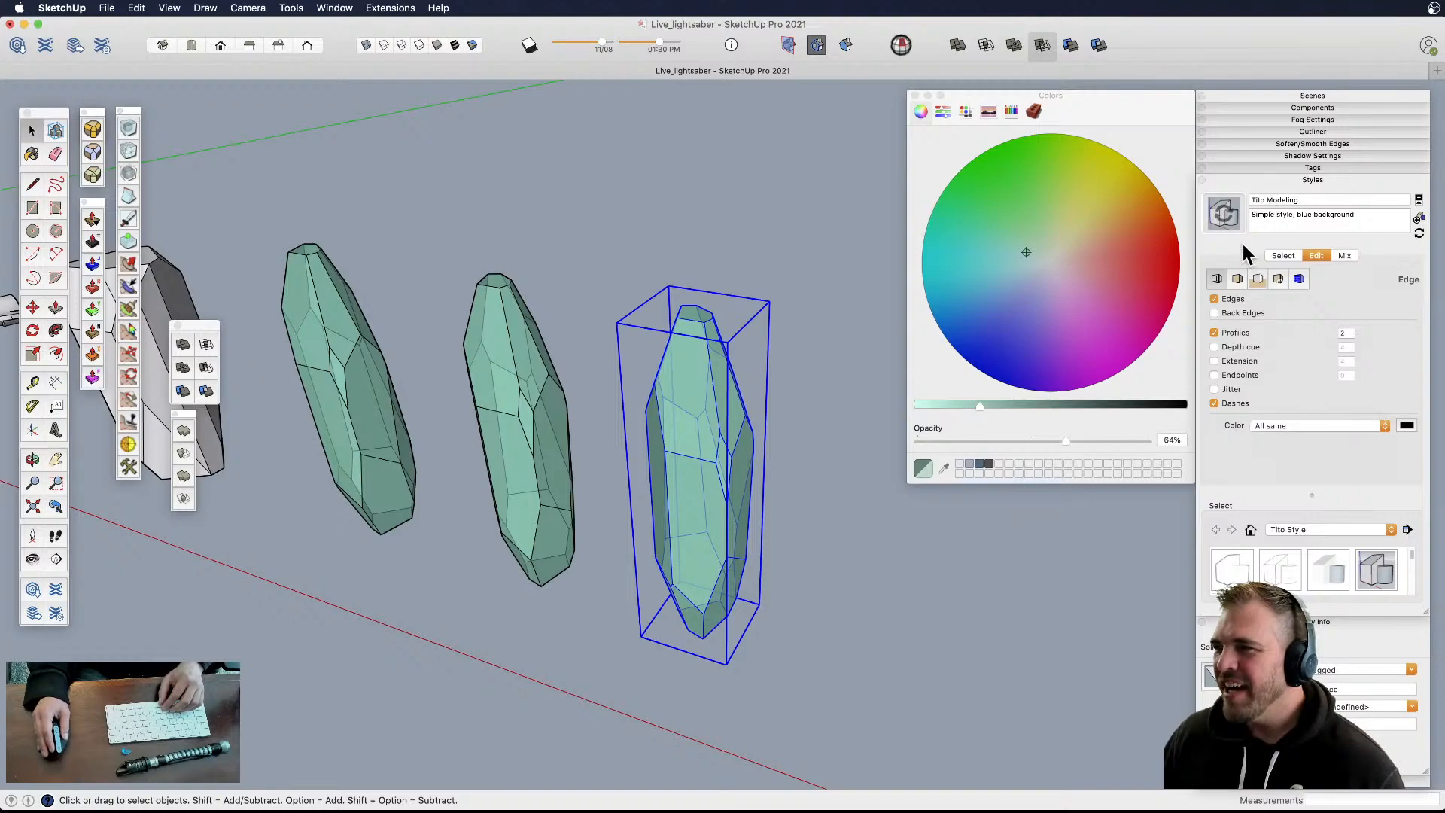
click(1383, 426)
click(1326, 441)
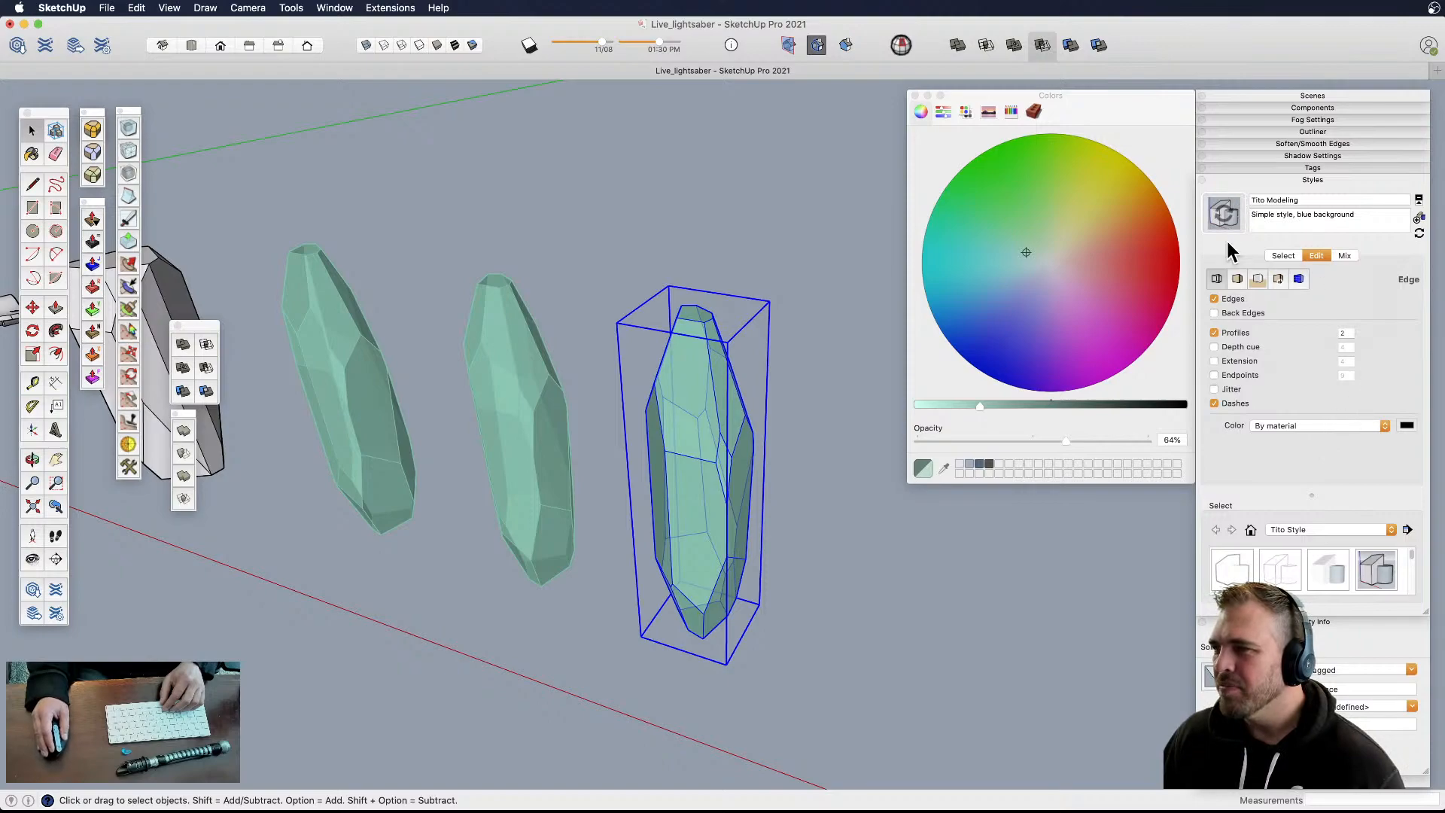
click(1296, 180)
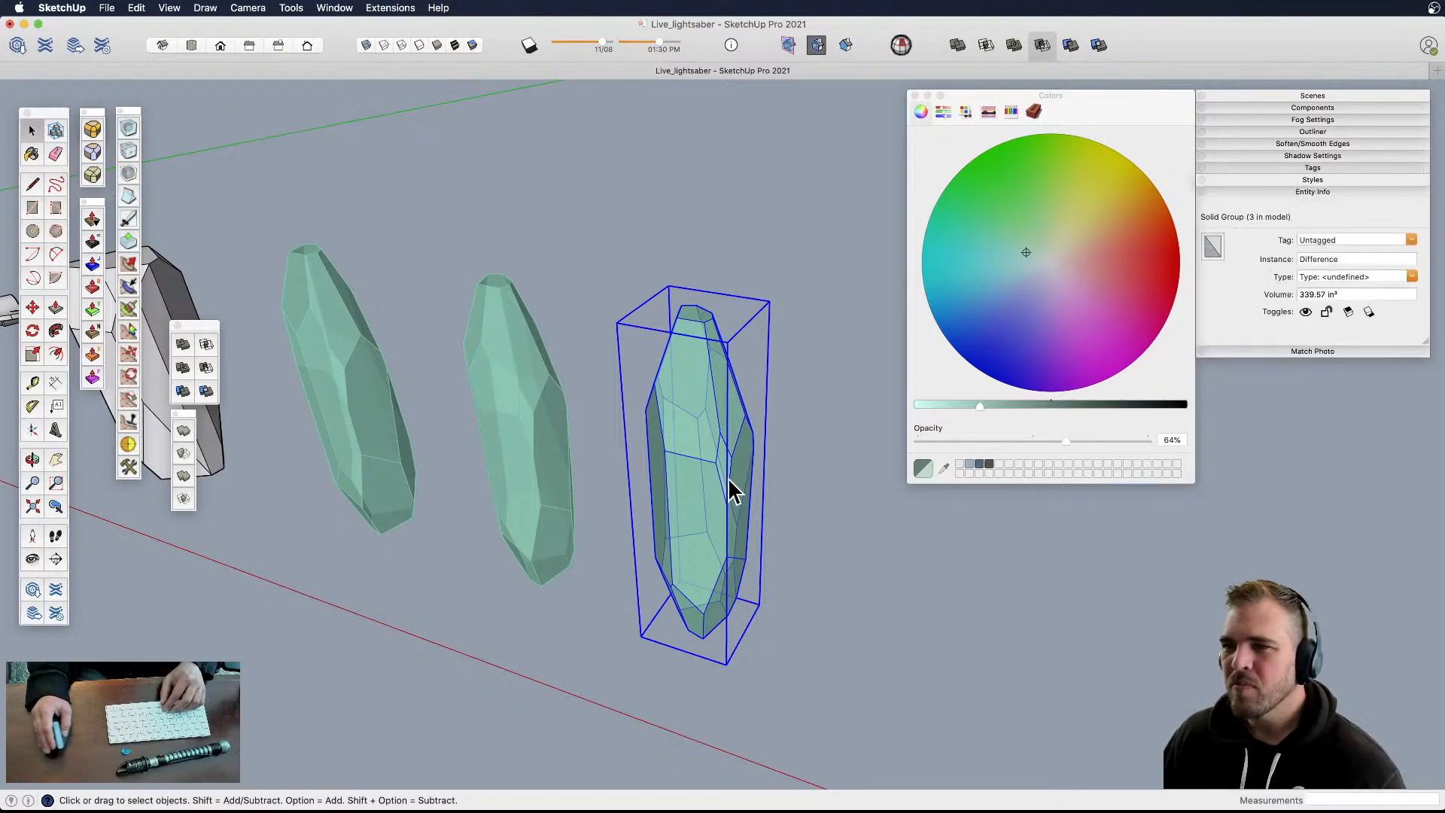
- Paint all edges inside the end crystal's group near-white at 76% opacity, using the wireframe display to isolate them
middle_drag(718, 470, 764, 360)
scroll(742, 444, down, 2)
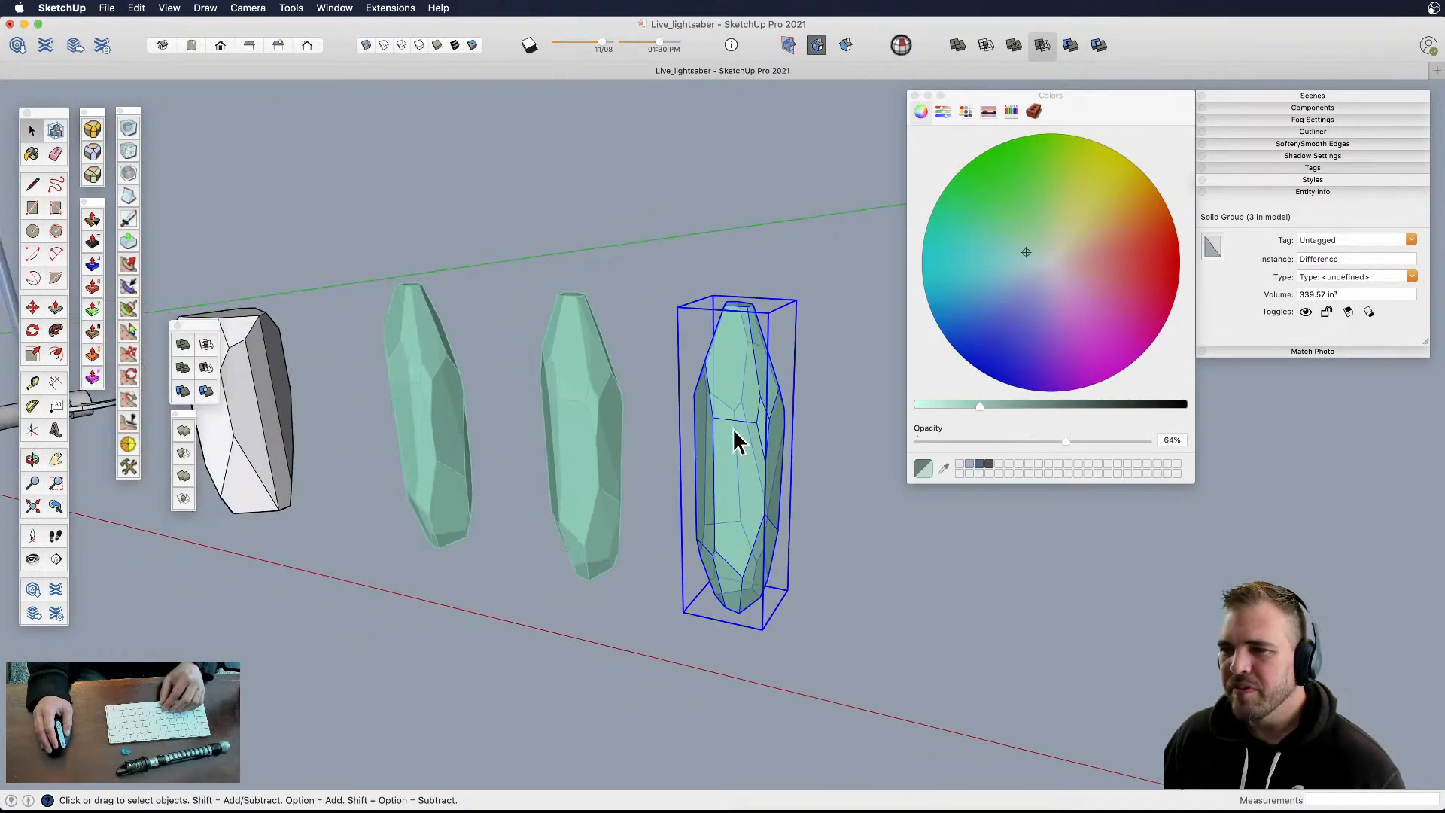
double_click(729, 405)
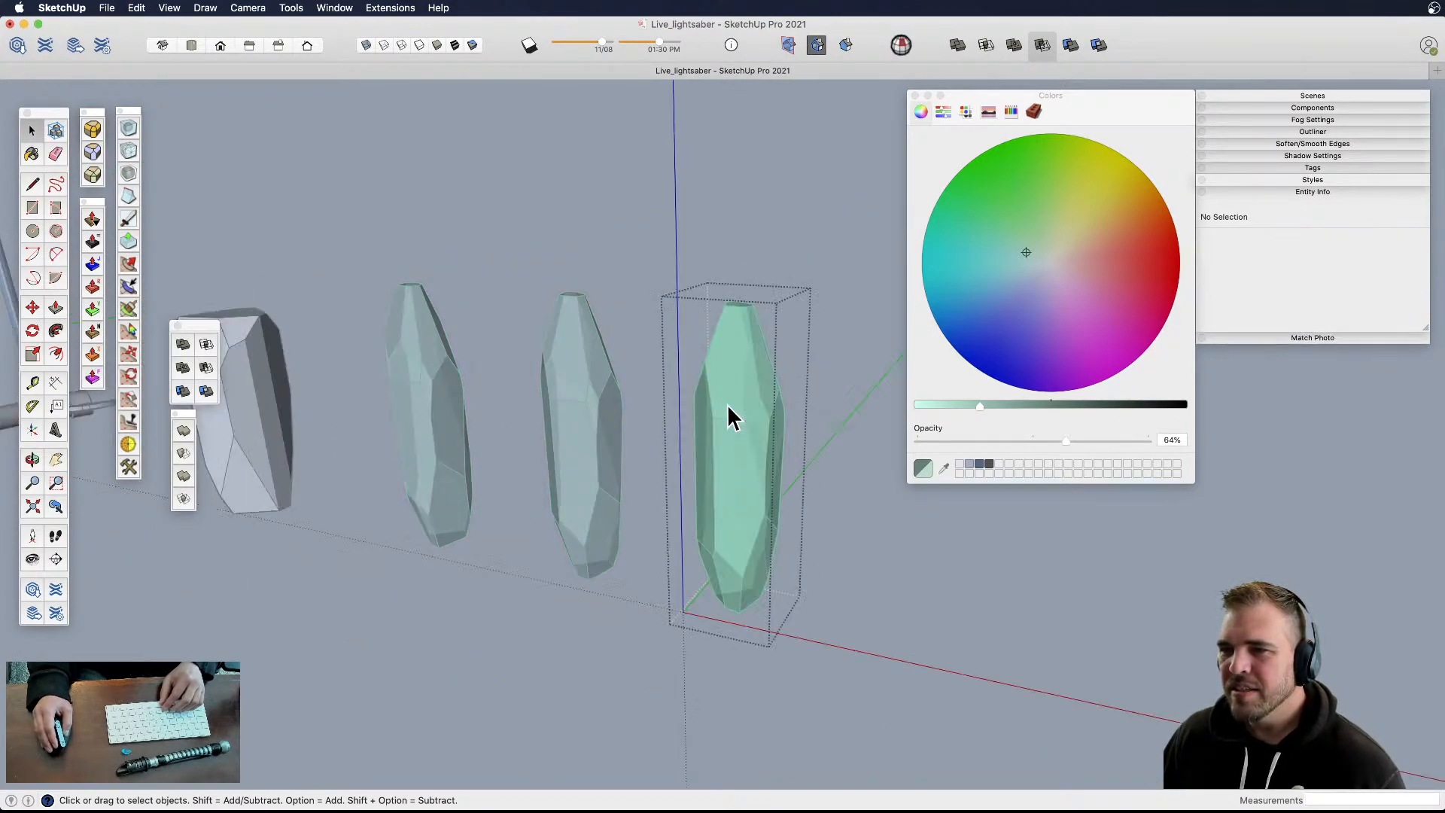
click(402, 45)
drag(752, 427, 861, 663)
click(1043, 263)
click(956, 405)
click(1090, 441)
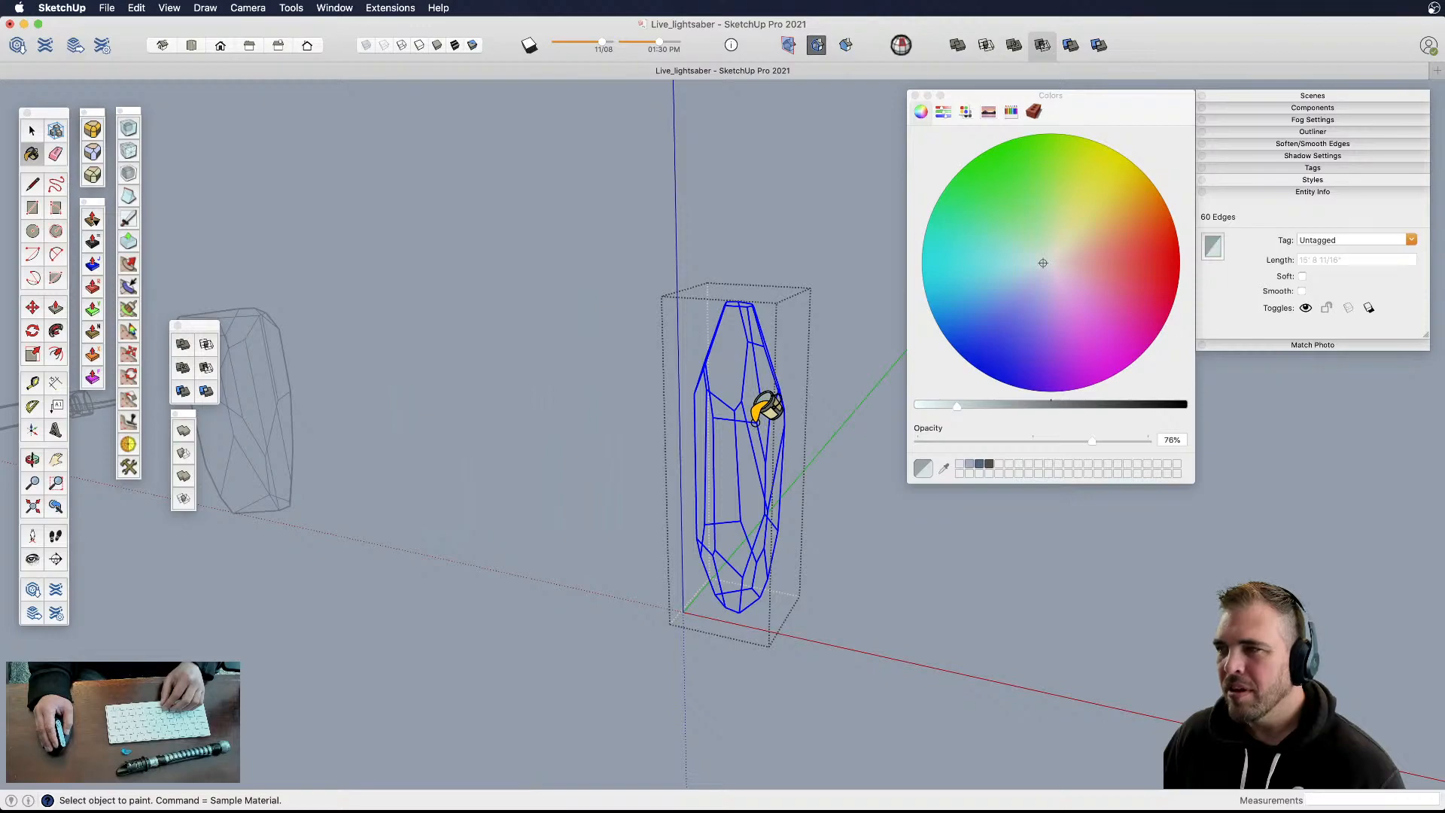
key(space)
click(844, 423)
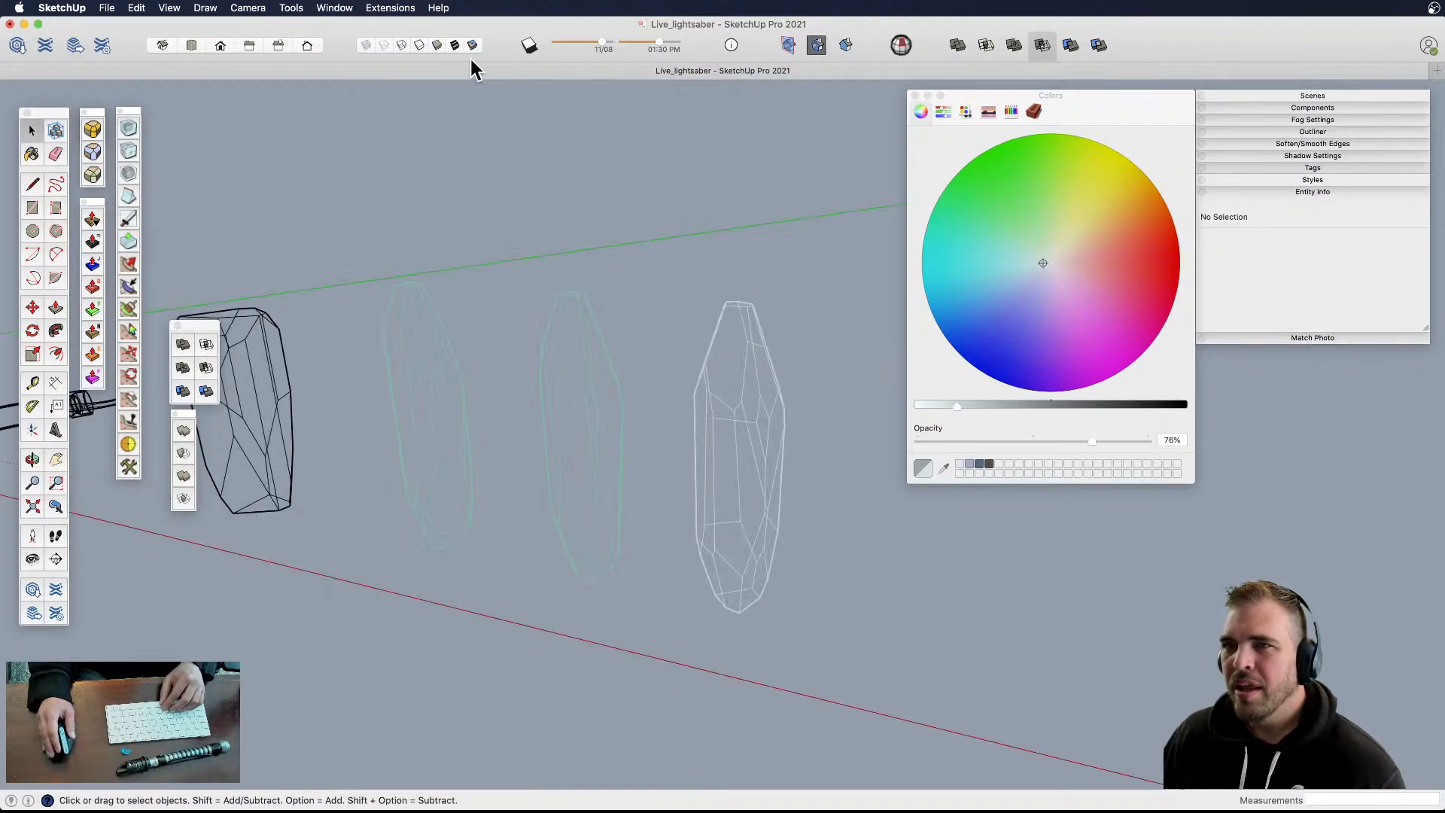
- Return the display from wireframe to shaded faces
click(442, 47)
mouse_move(864, 484)
middle_down()
mouse_move(787, 507)
mouse_move(790, 527)
mouse_move(877, 549)
mouse_move(765, 532)
mouse_move(745, 449)
mouse_move(590, 484)
mouse_move(504, 526)
mouse_move(754, 517)
mouse_move(755, 493)
mouse_move(858, 572)
mouse_move(789, 544)
middle_up()
drag(669, 539, 548, 450)
drag(680, 409, 687, 587)
- Copy the white-edged crystal about 5 inches along the red axis
click(672, 409)
shift+middle_drag(693, 471, 742, 493)
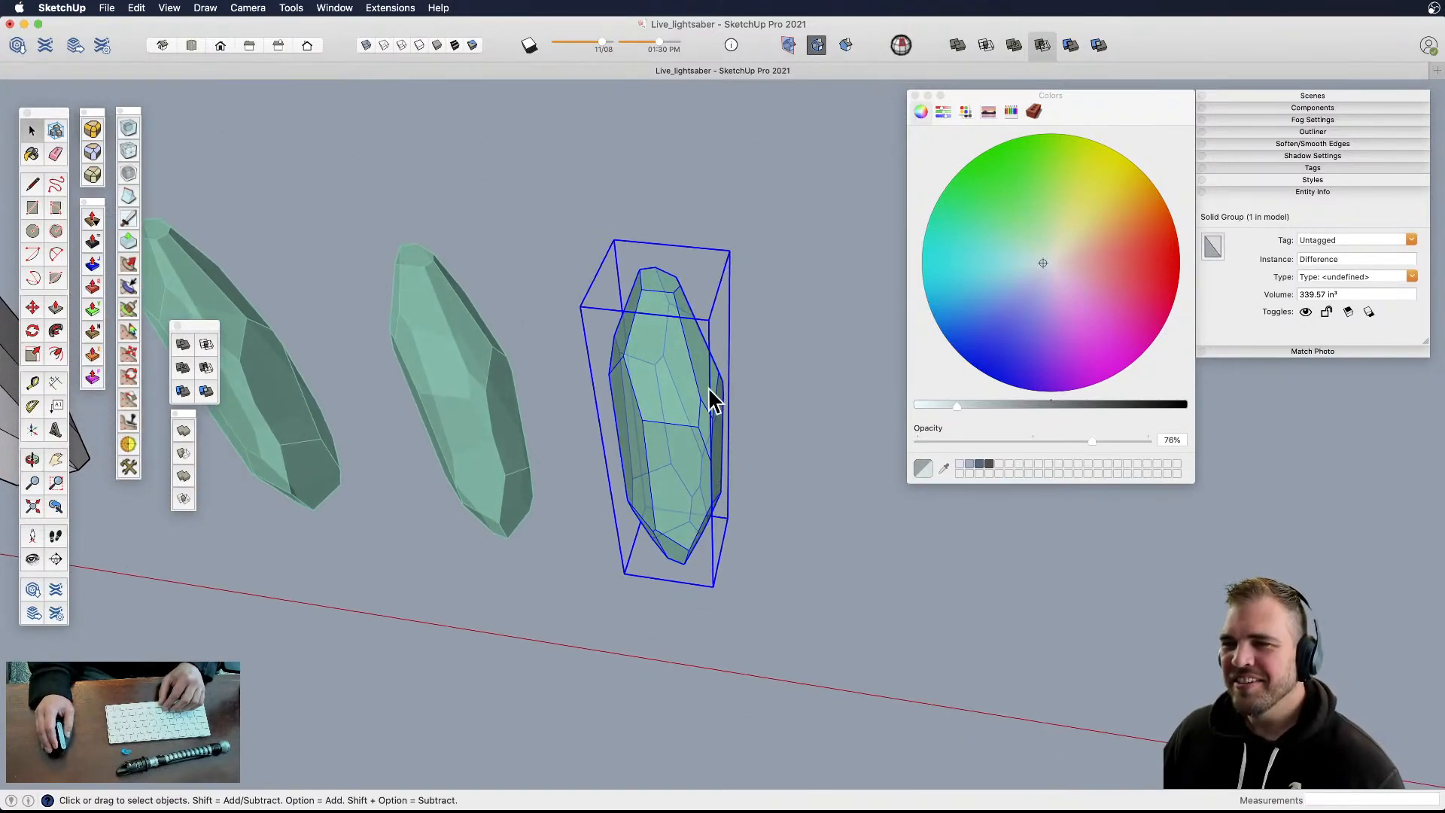
key(m)
key(alt)
click(783, 551)
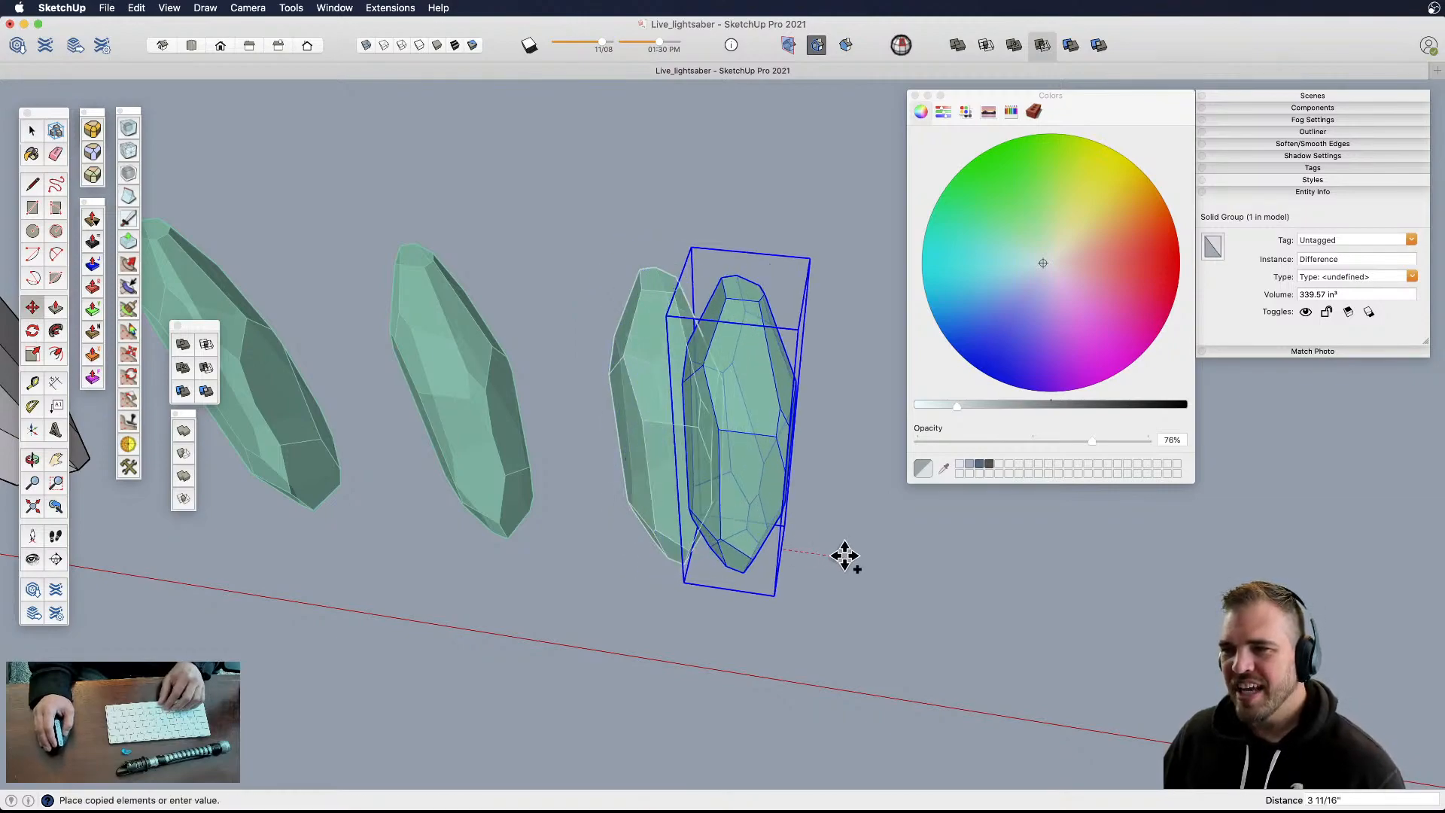
click(867, 558)
- Scale the copied white-edged crystal down very slightly about its center
key(s)
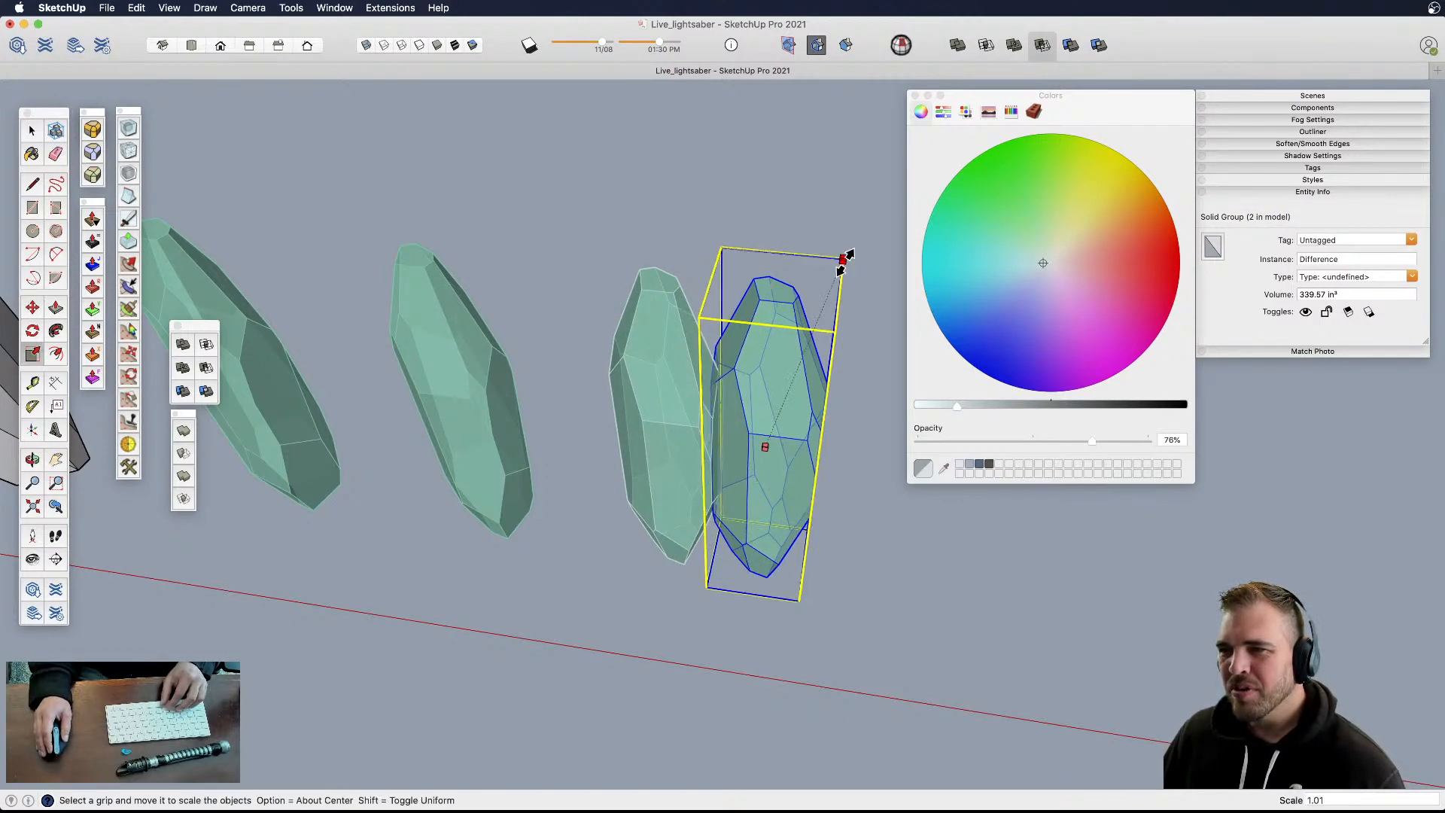
alt+click(845, 265)
alt+click(842, 267)
key(m)
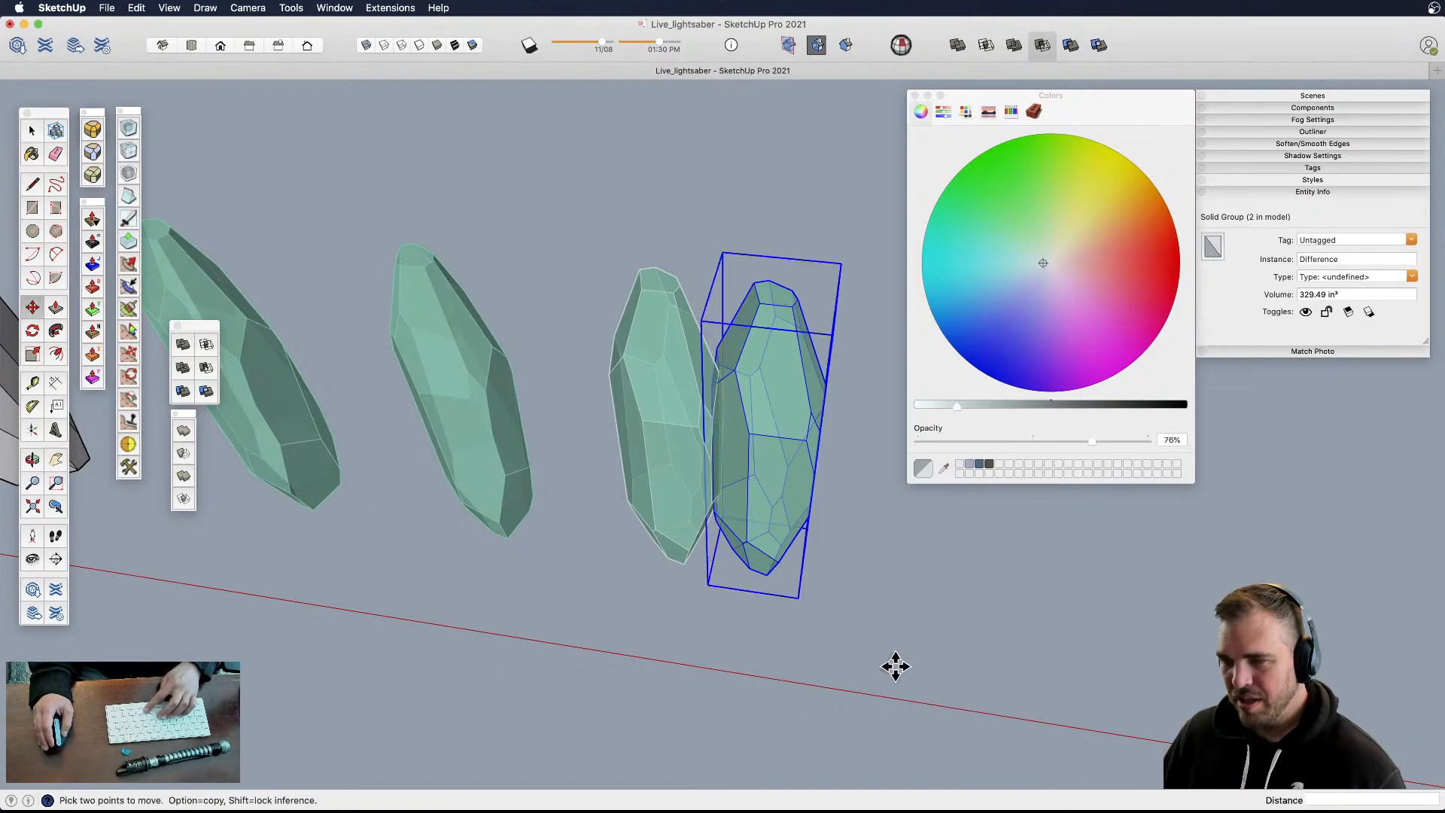
- Move the reduced copy about 5 3/16" back along the red axis so it nests inside the white-edged crystal
click(894, 666)
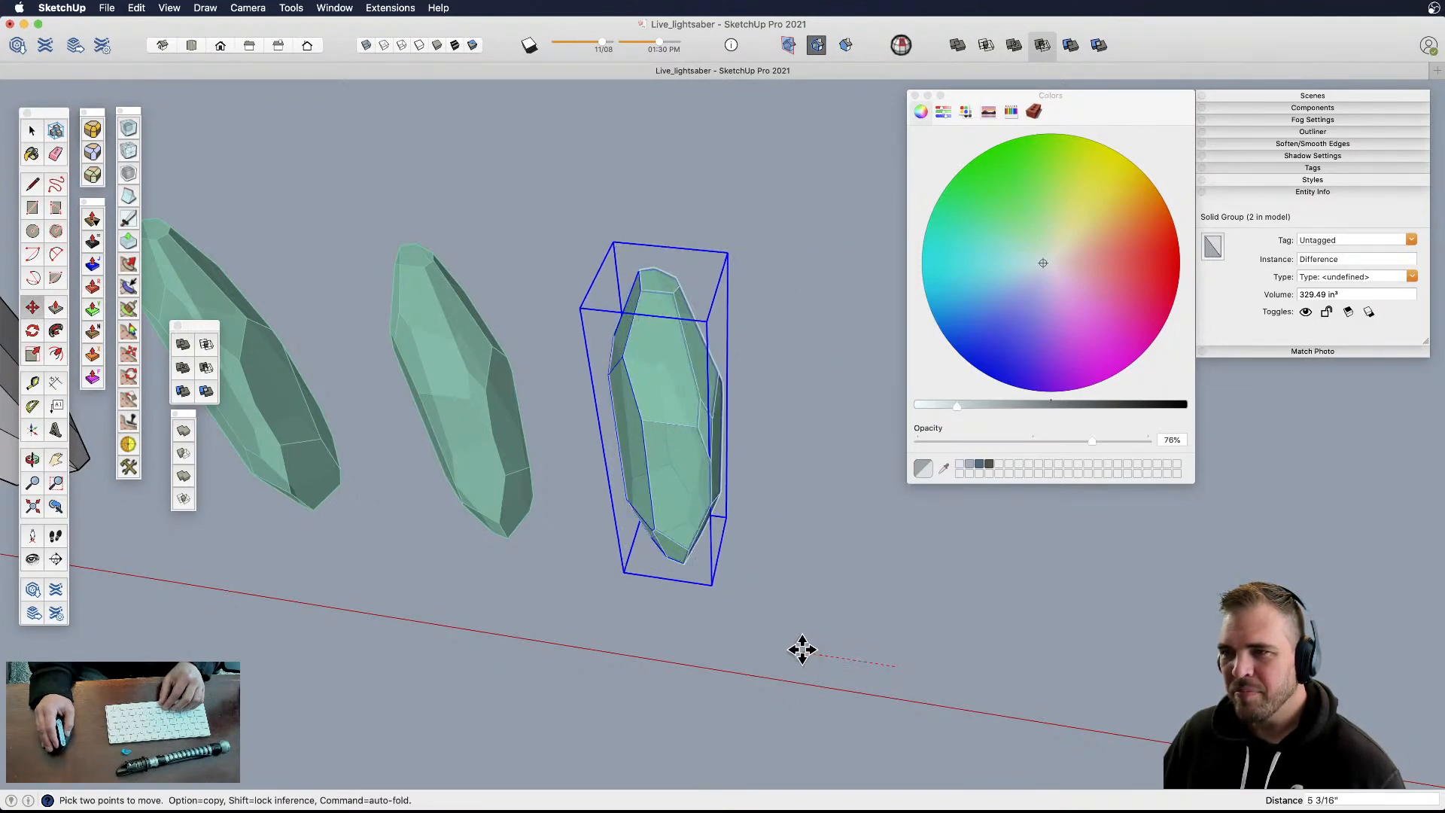
click(803, 650)
key(space)
click(815, 602)
middle_drag(693, 538, 725, 420)
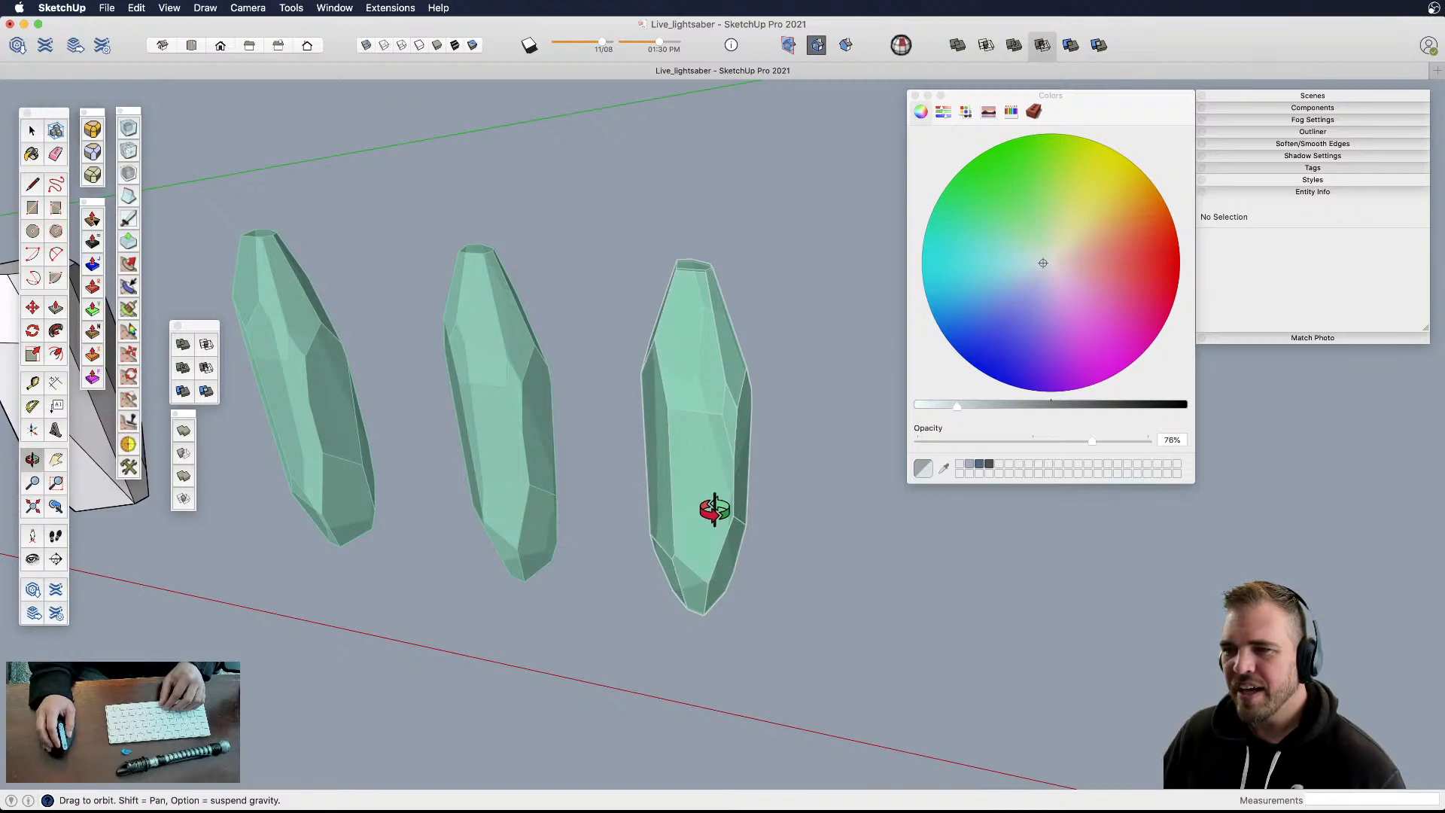
scroll(706, 504, up, 3)
middle_drag(707, 504, 773, 621)
scroll(761, 461, down, 5)
- Copy the inner crystal about 7 5/8" along the red axis, clear of the nested pair
click(752, 442)
middle_drag(752, 442, 635, 507)
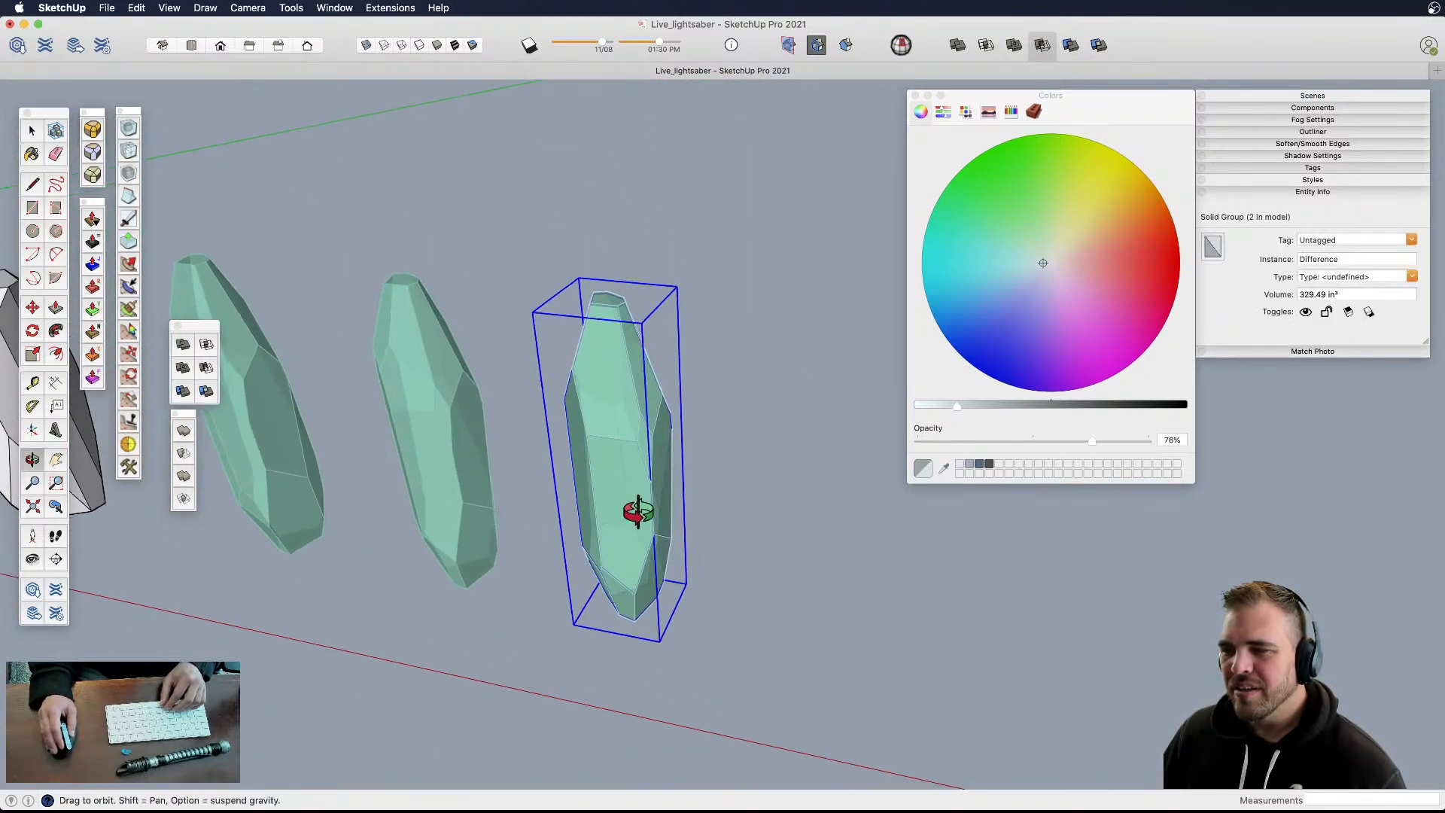
key(m)
key(alt)
click(758, 580)
click(875, 604)
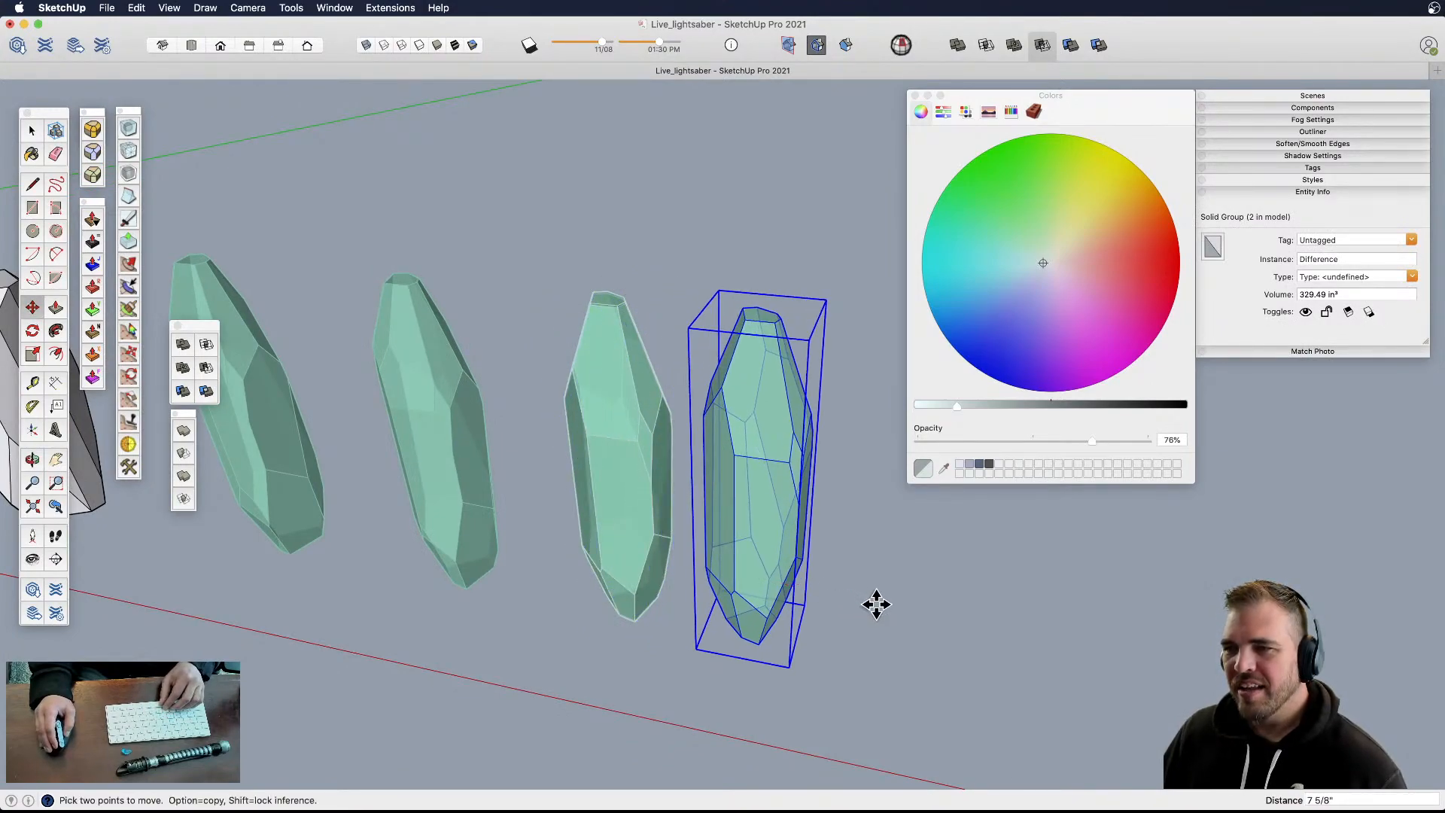
- Scale the new crystal copy into a slimmer core, shrinking it and stretching its height by 1.50 along the blue axis
key(space)
double_click(756, 499)
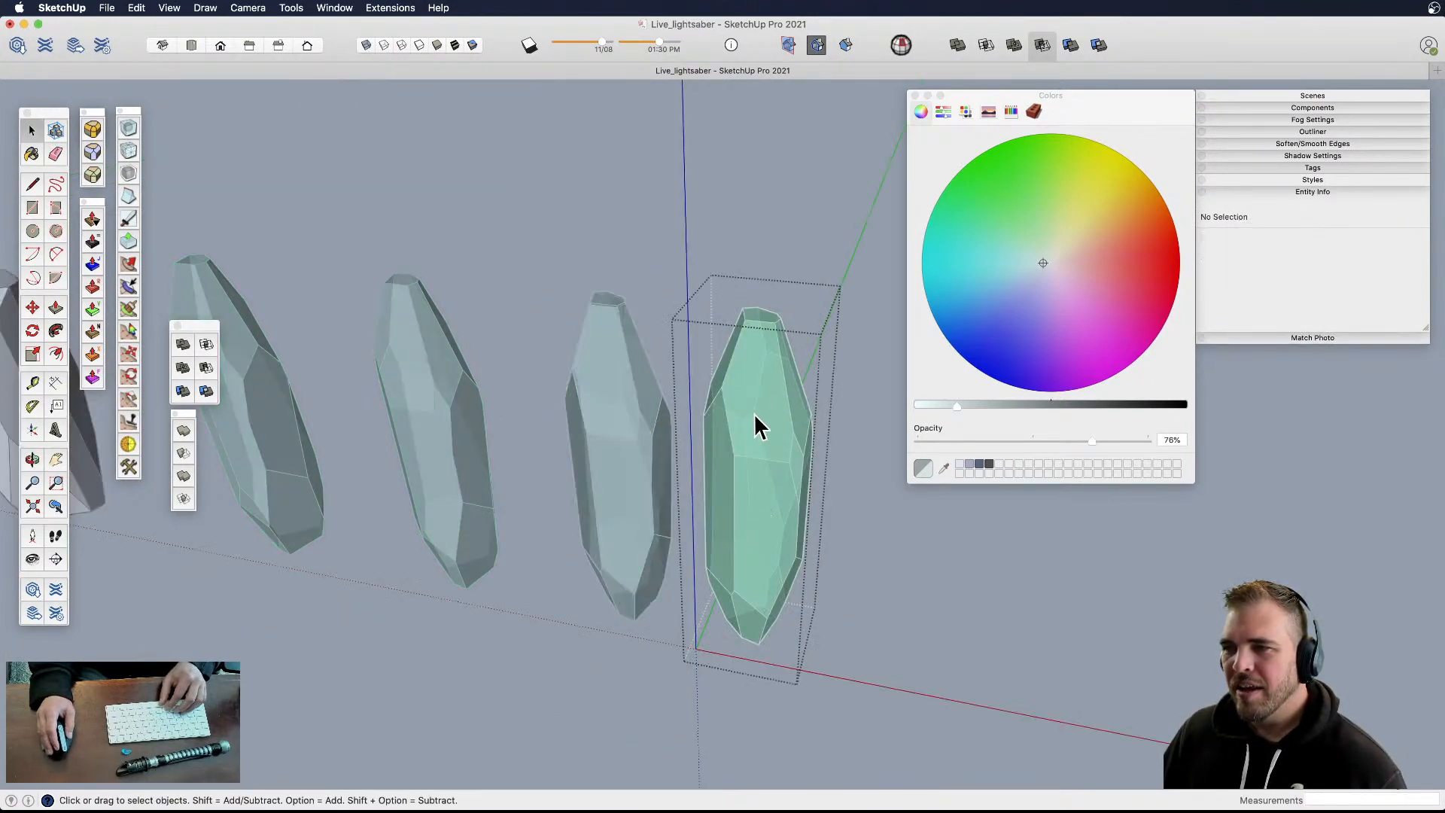
click(810, 513)
click(787, 482)
key(s)
drag(828, 288, 619, 314)
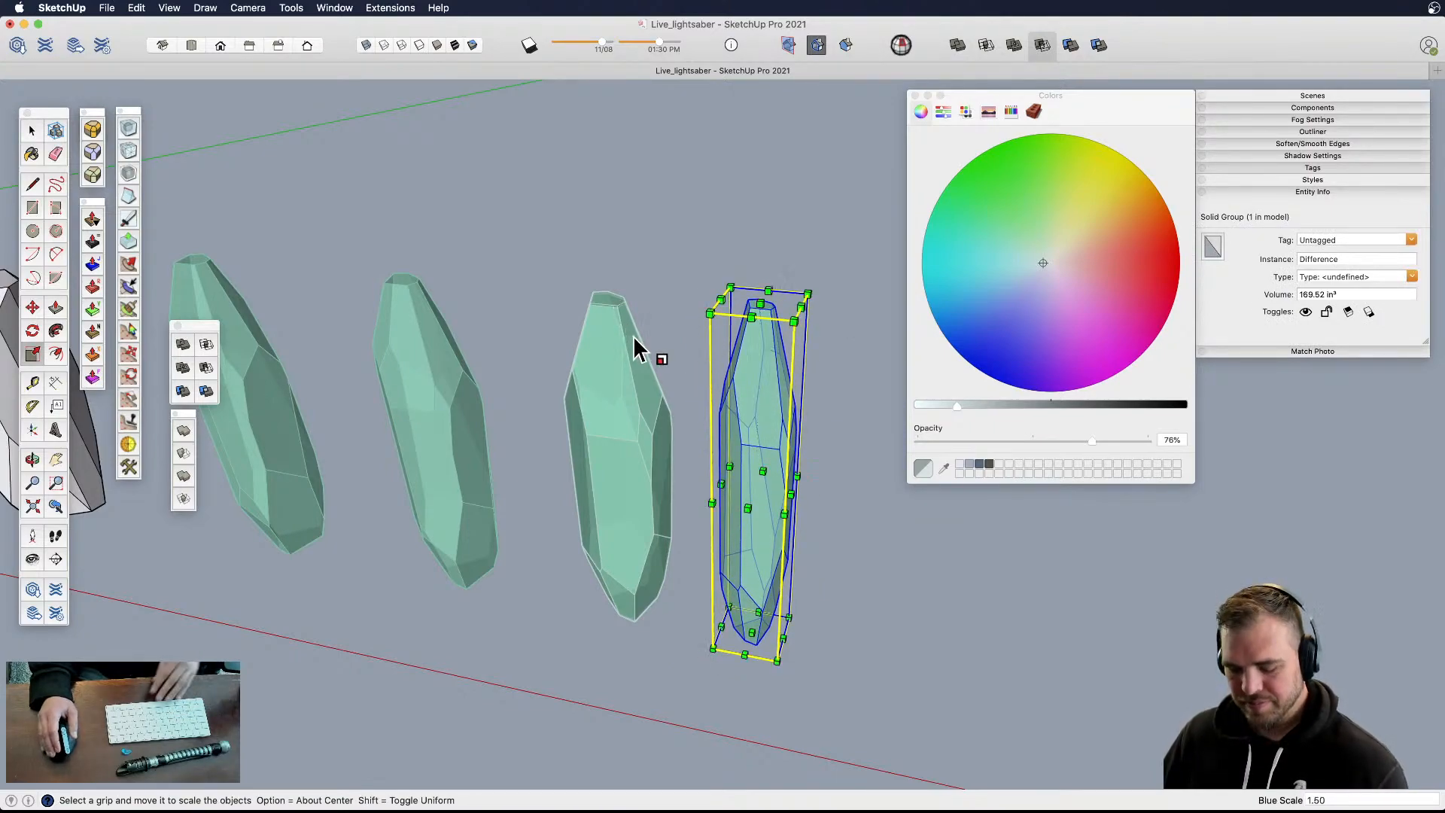
- Paint all faces inside the slim crystal's group a very pale blue at 76% opacity
key(space)
double_click(762, 474)
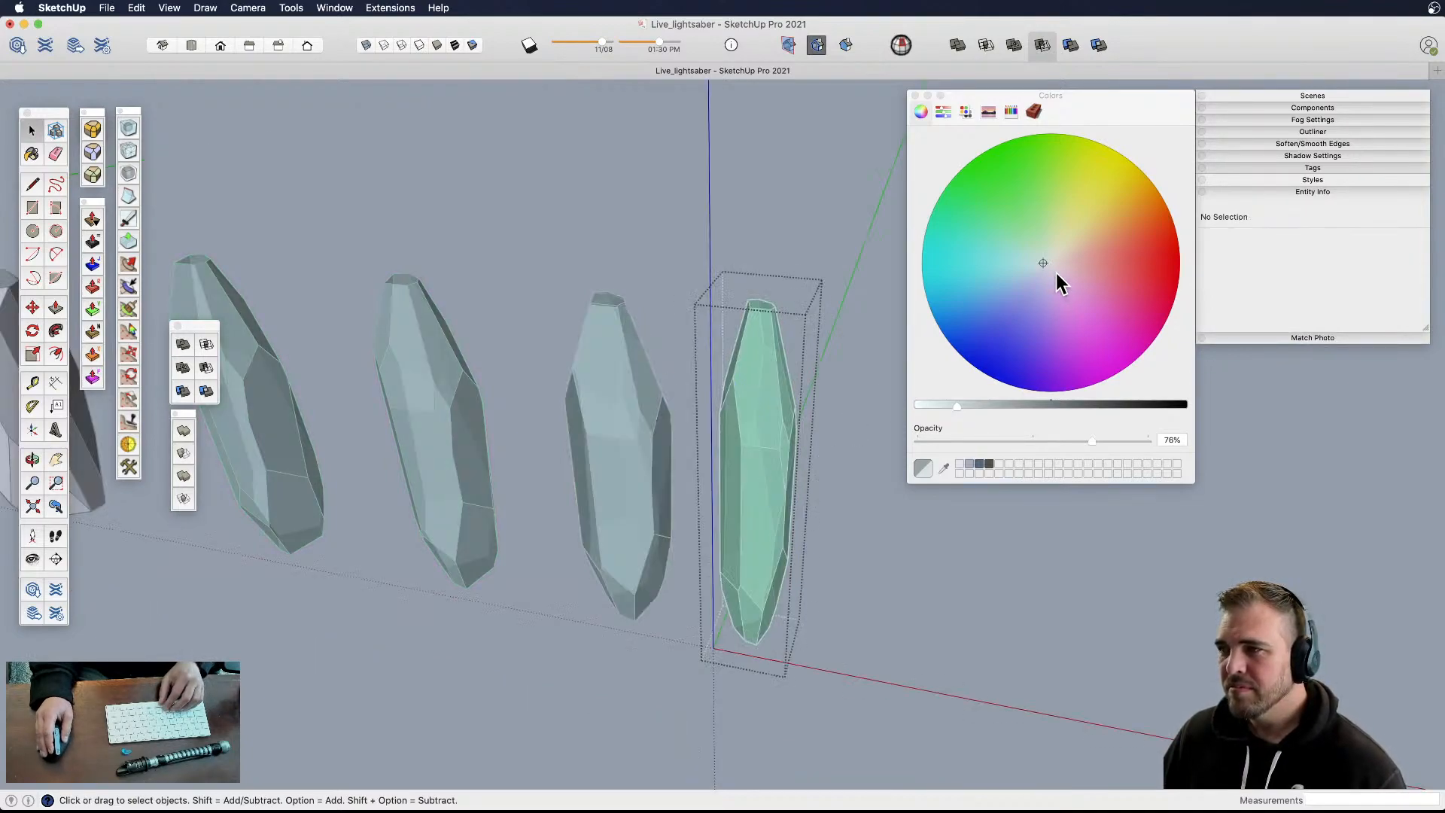
click(1032, 268)
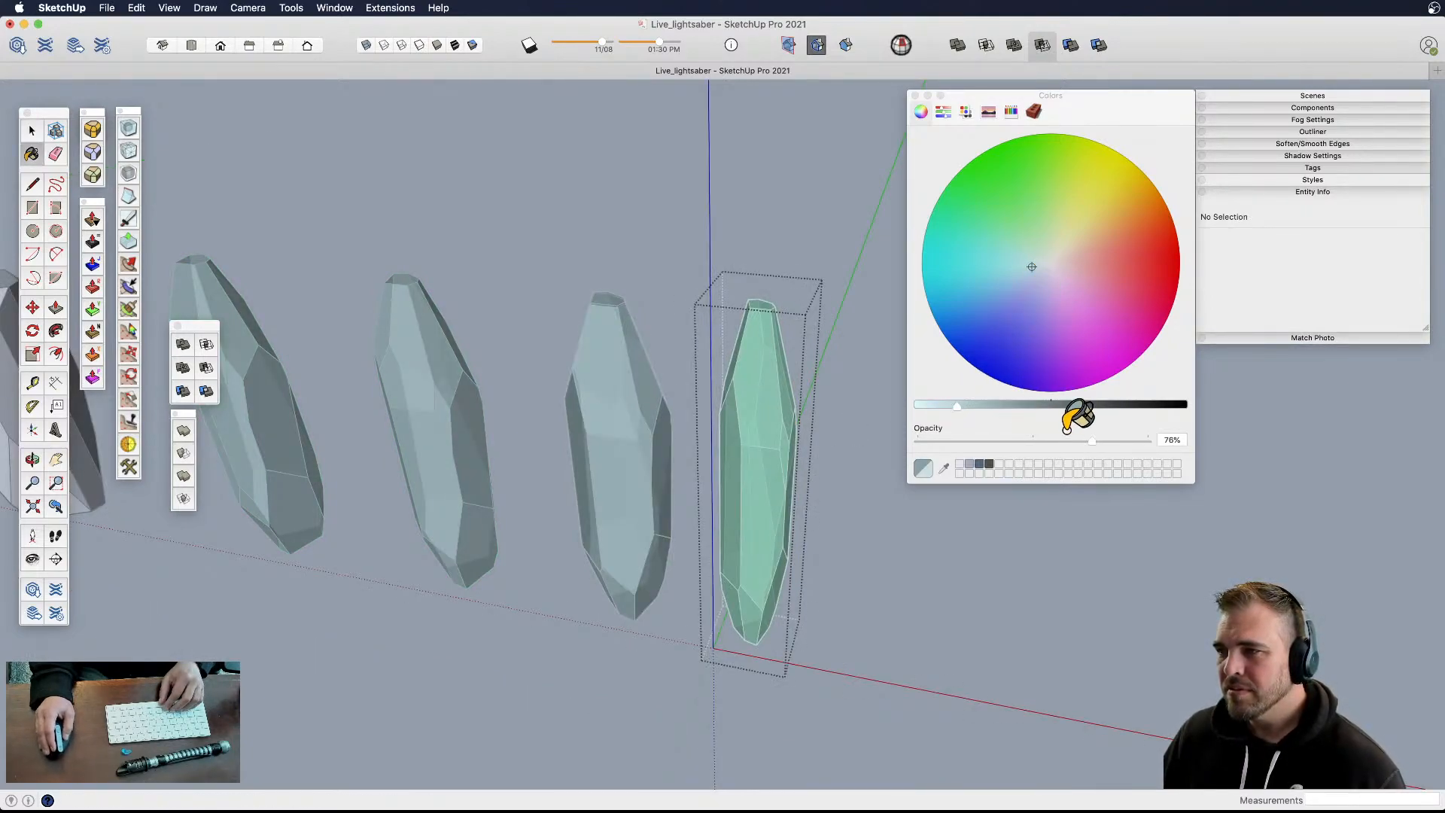
click(936, 405)
click(759, 444)
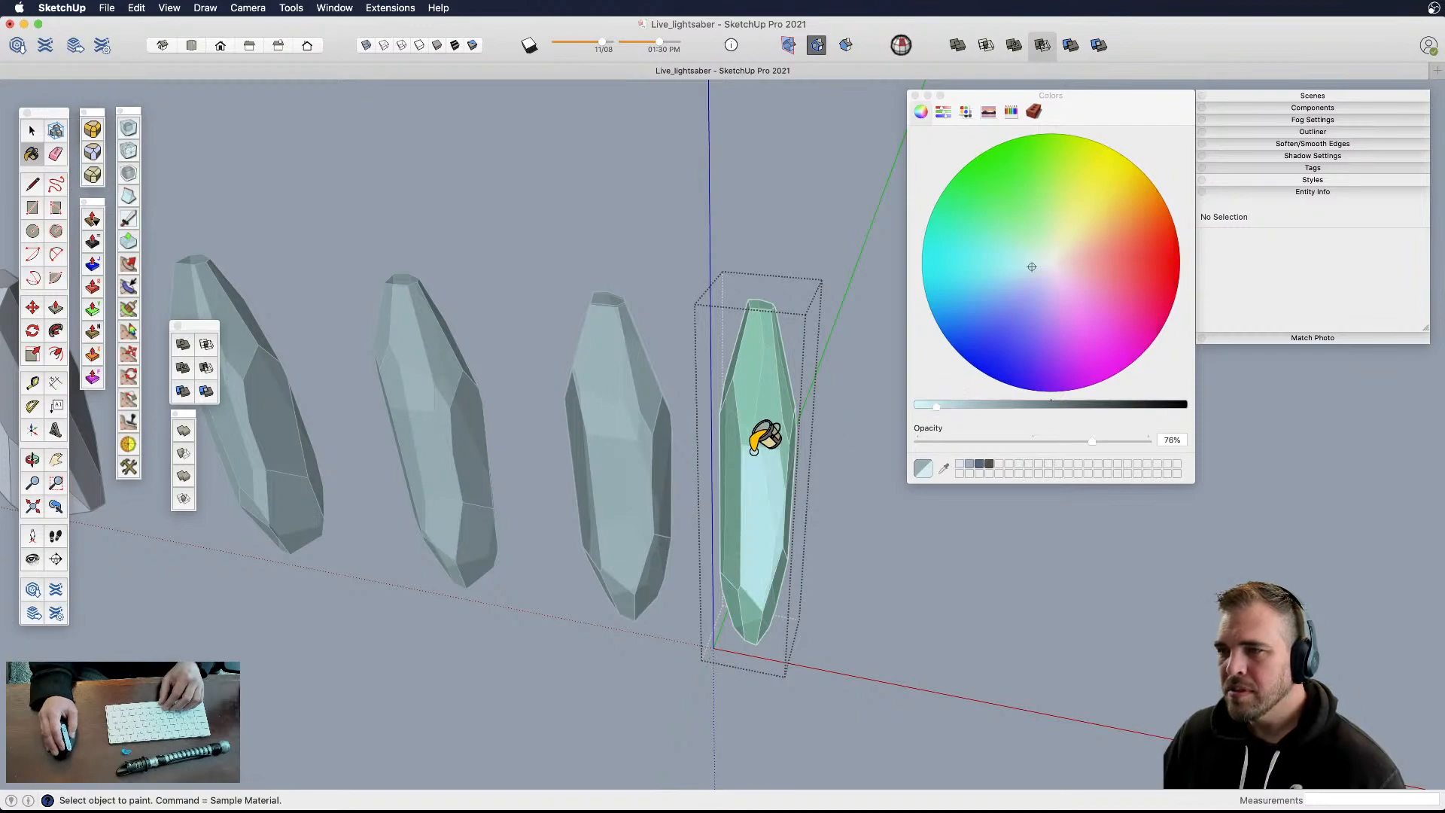
key(space)
triple_click(754, 426)
key(b)
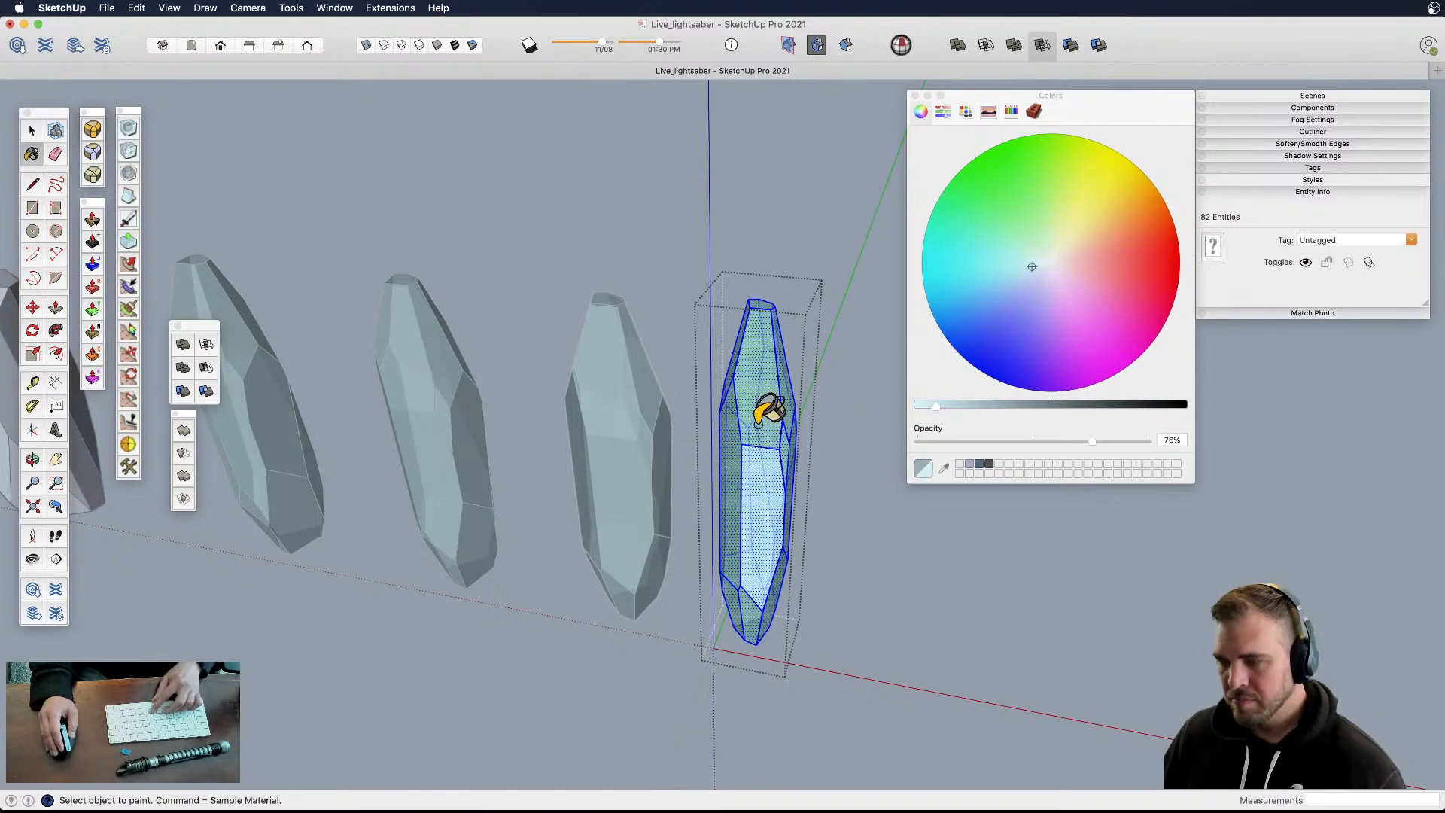
click(758, 423)
key(space)
click(837, 526)
click(743, 485)
middle_drag(776, 527, 840, 651)
- Hide all edges inside the pale blue crystal's group, using wireframe to isolate them, and restore the shaded display
key(space)
double_click(783, 460)
middle_drag(783, 461, 693, 451)
click(809, 636)
click(733, 526)
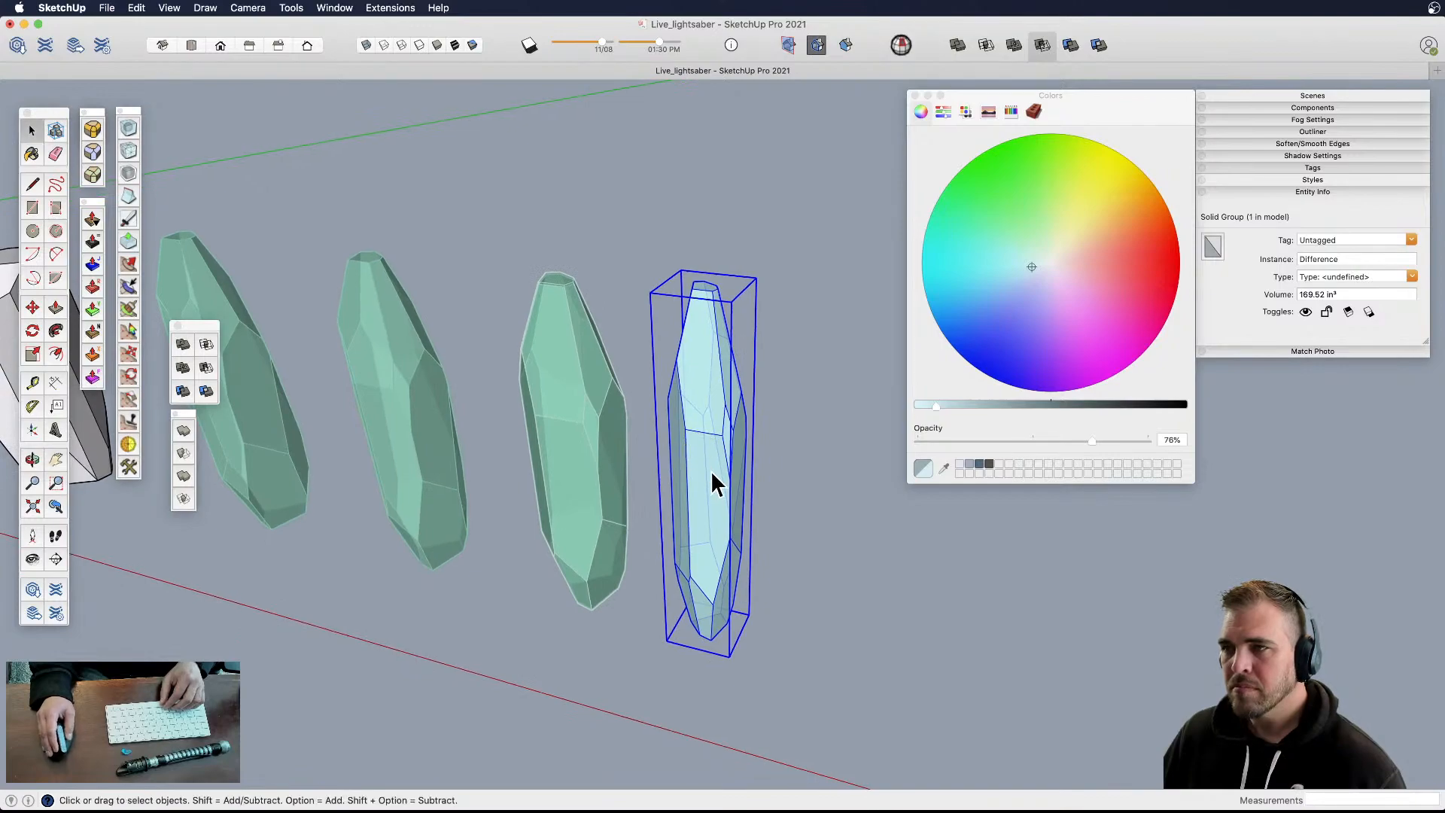
double_click(708, 402)
click(687, 414)
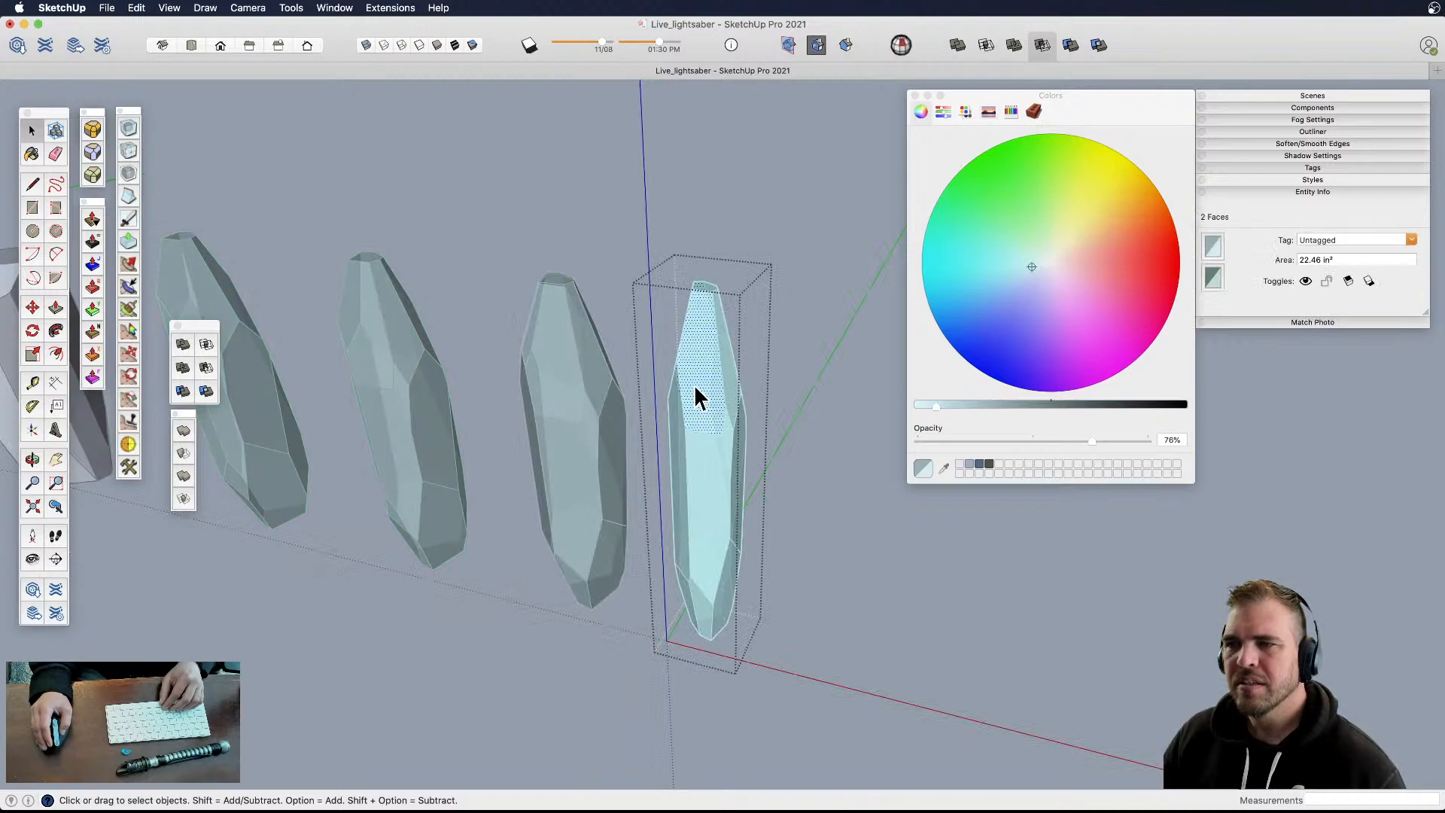
click(402, 45)
drag(627, 228, 860, 716)
key(Delete)
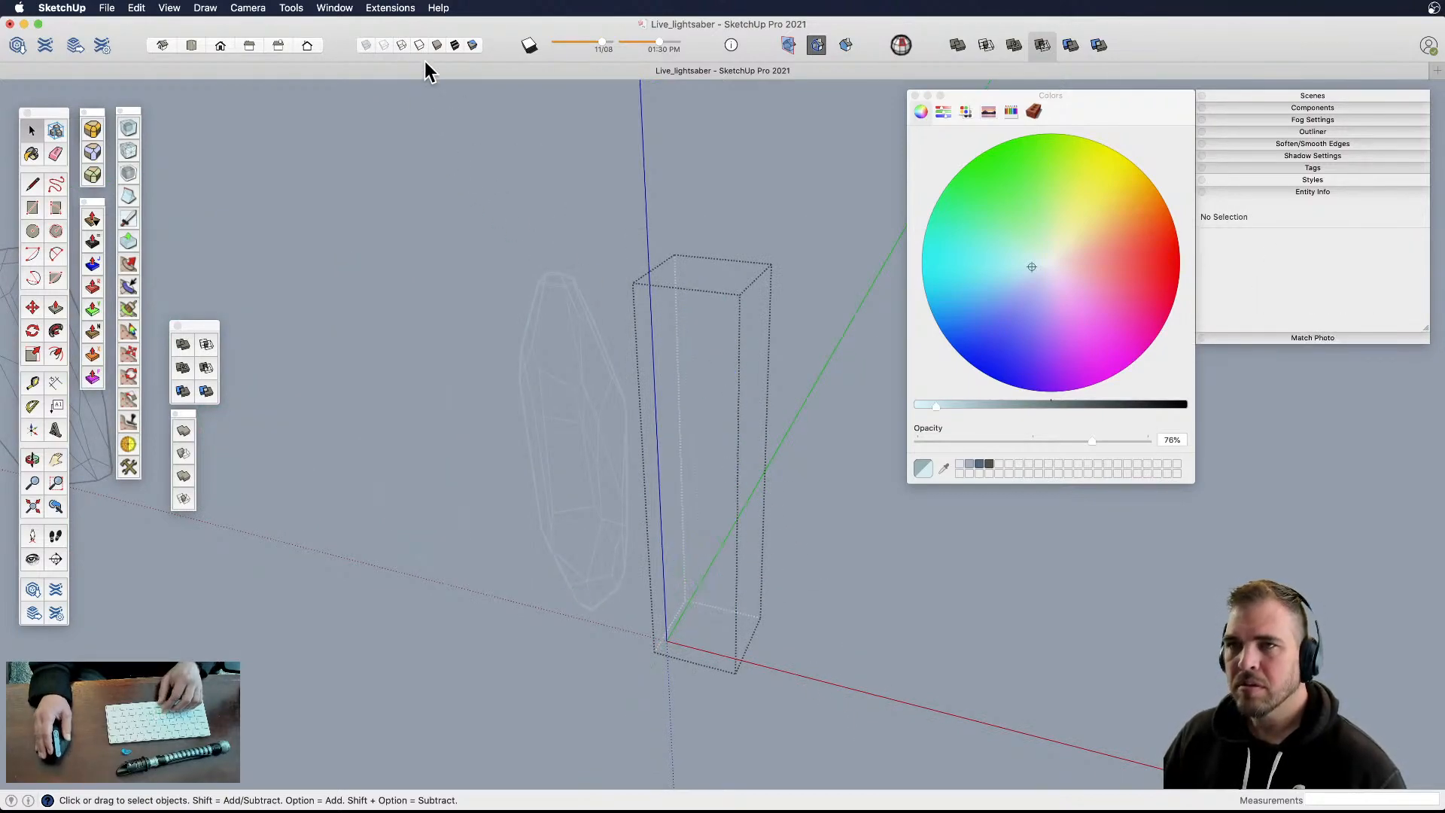
click(437, 46)
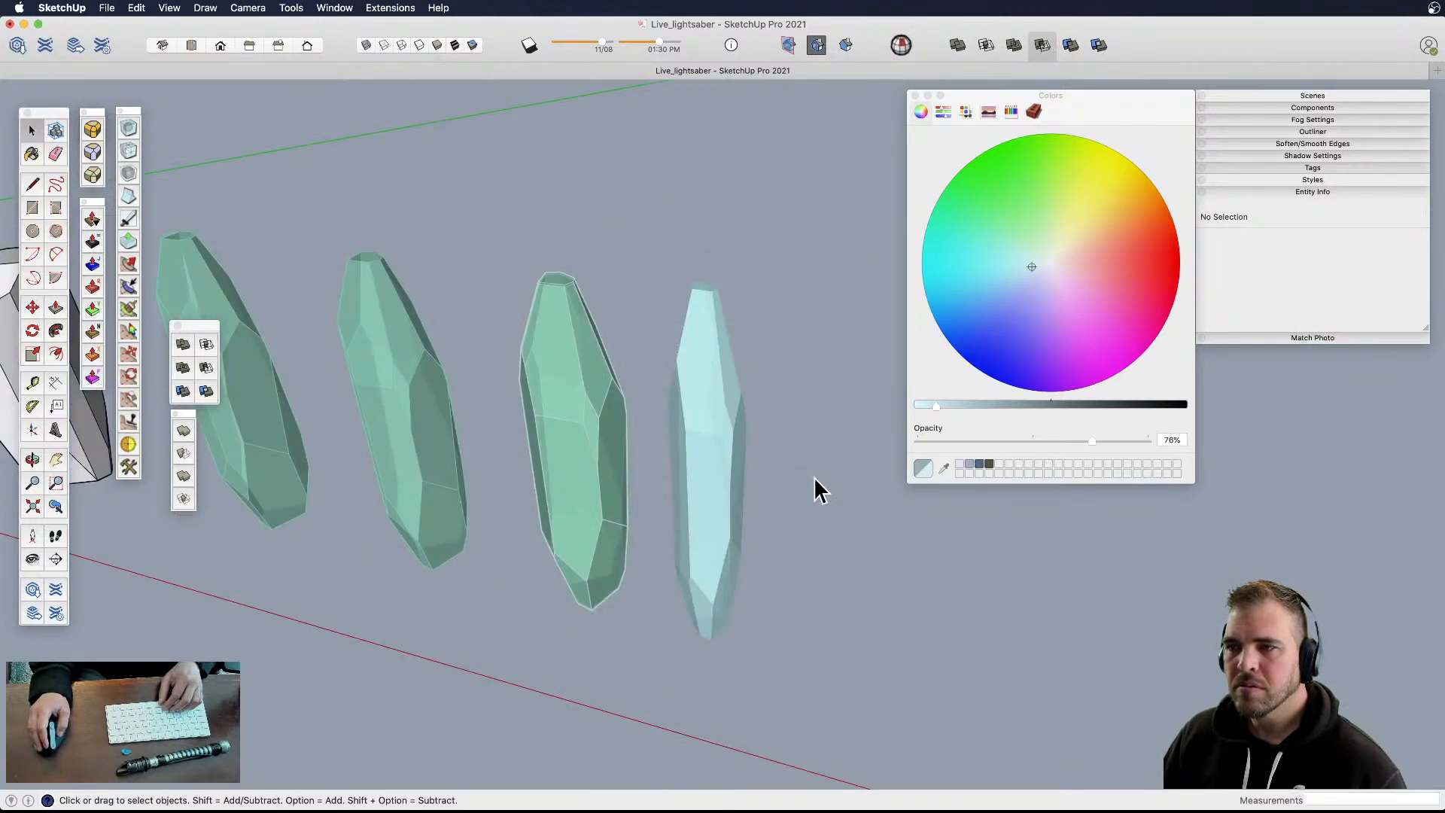
- Move the pale blue crystal along the red axis into the middle of the white-edged crystal
click(719, 474)
middle_drag(720, 474, 846, 609)
key(m)
click(931, 620)
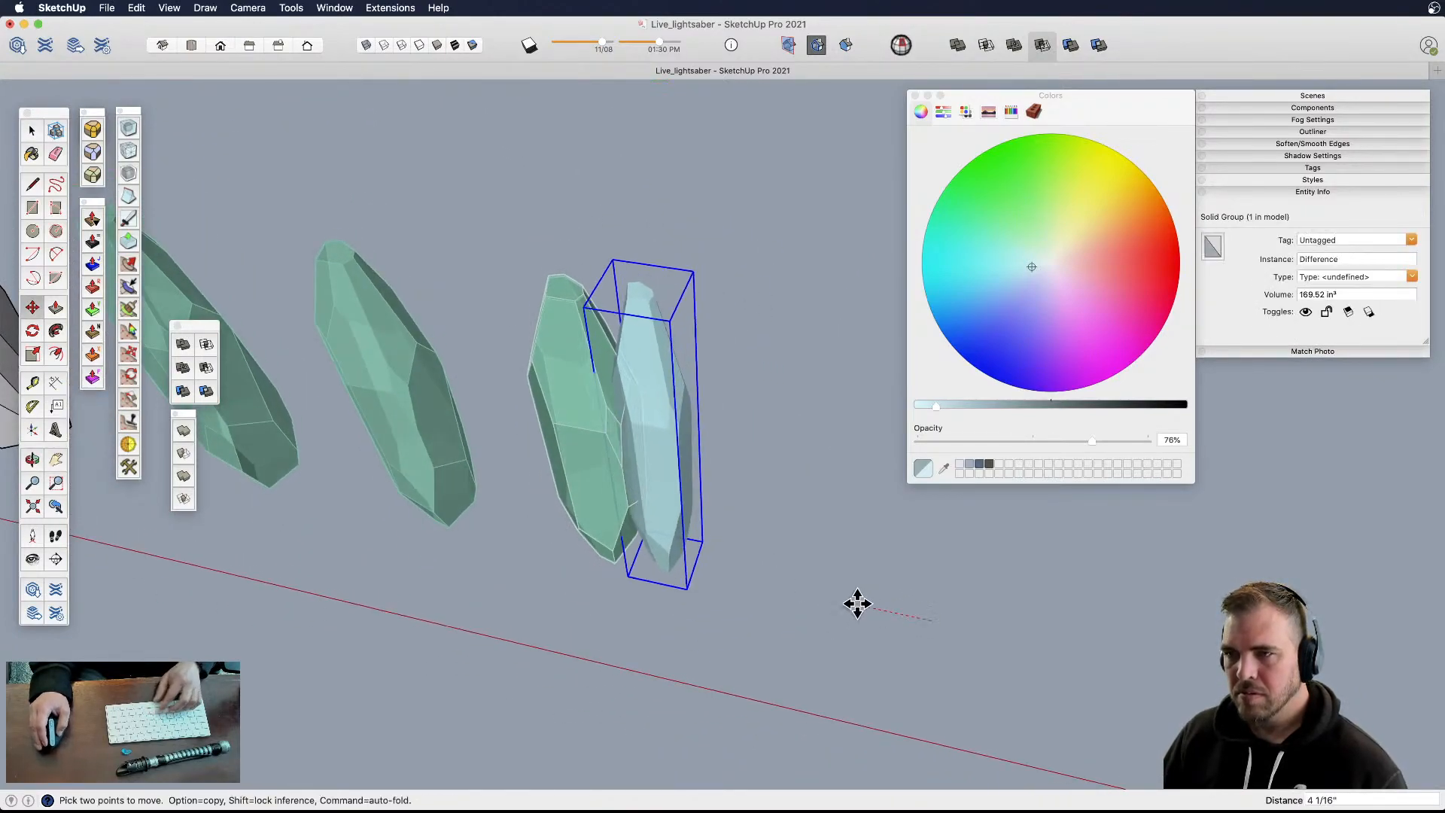
click(796, 602)
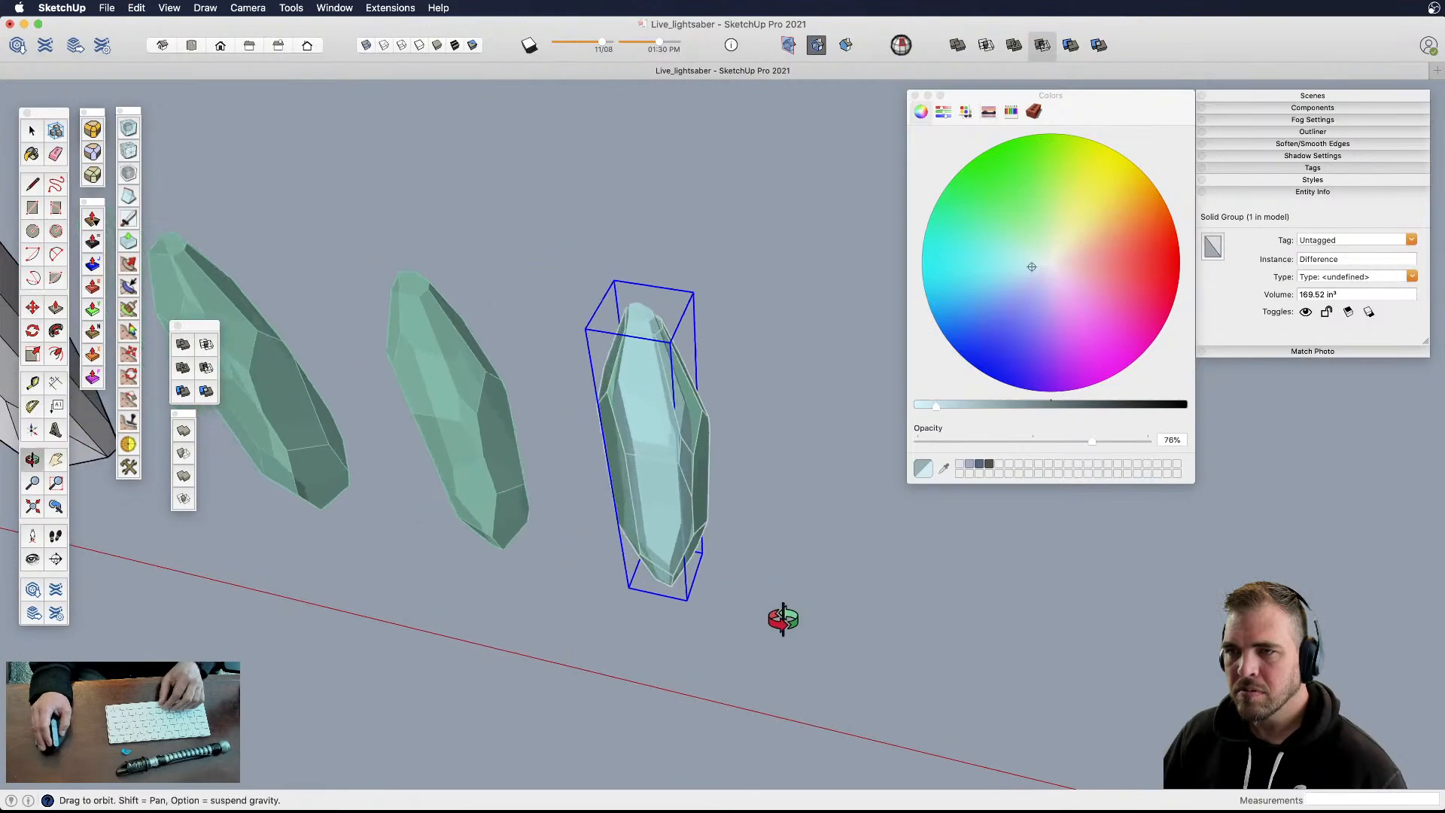
- Resize the pale blue core about its center to fit within the surrounding green crystal
middle_drag(790, 613, 645, 414)
key(s)
alt+click(637, 242)
alt+click(674, 256)
key(space)
- Examine the nested crystal with its pale blue core from several angles and distances
click(726, 447)
scroll(724, 448, down, 5)
mouse_move(715, 454)
middle_down()
mouse_move(684, 479)
mouse_move(865, 419)
mouse_move(988, 539)
mouse_move(839, 516)
mouse_move(691, 453)
middle_up()
click(682, 450)
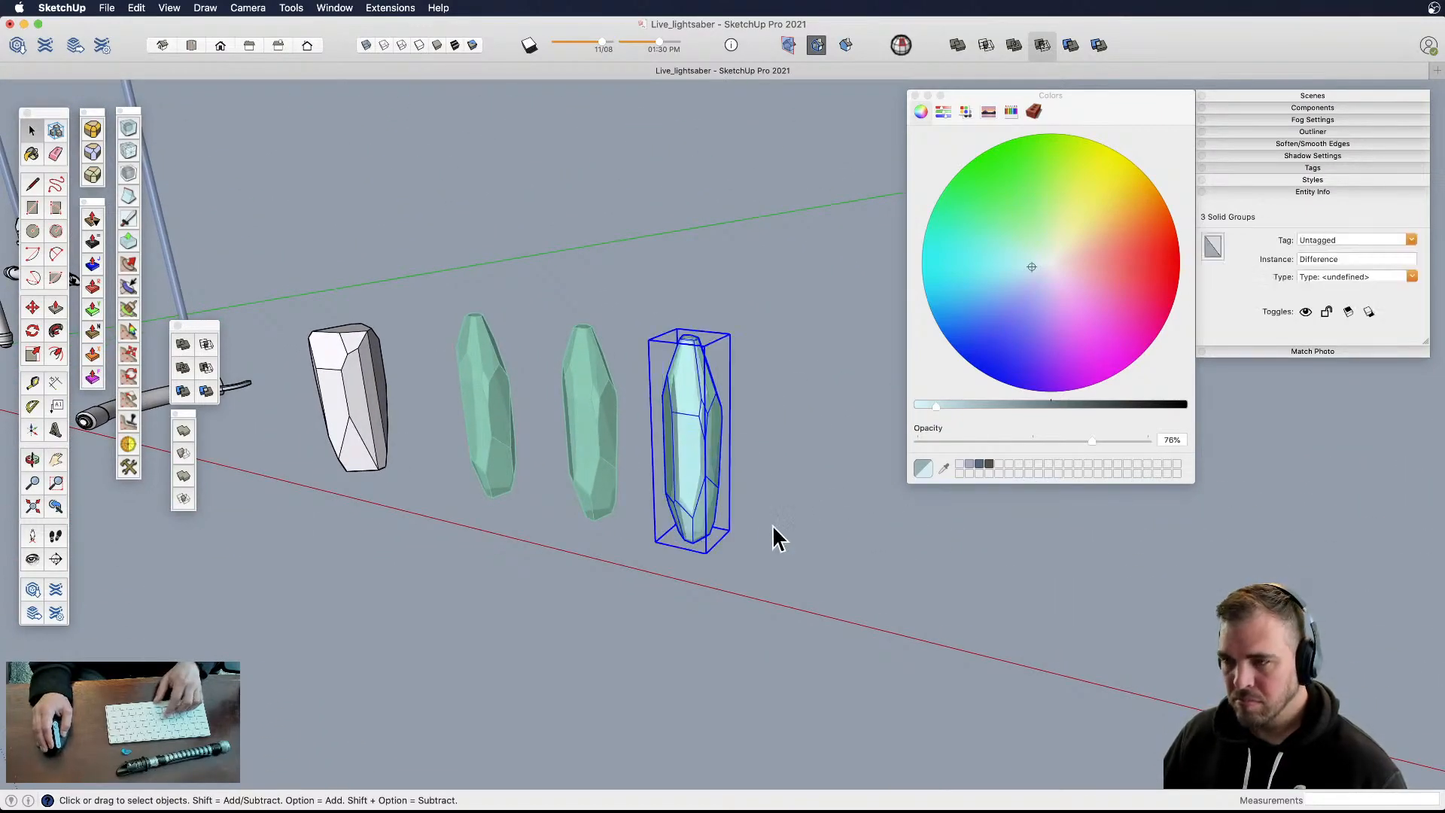
click(779, 553)
middle_drag(745, 549, 708, 503)
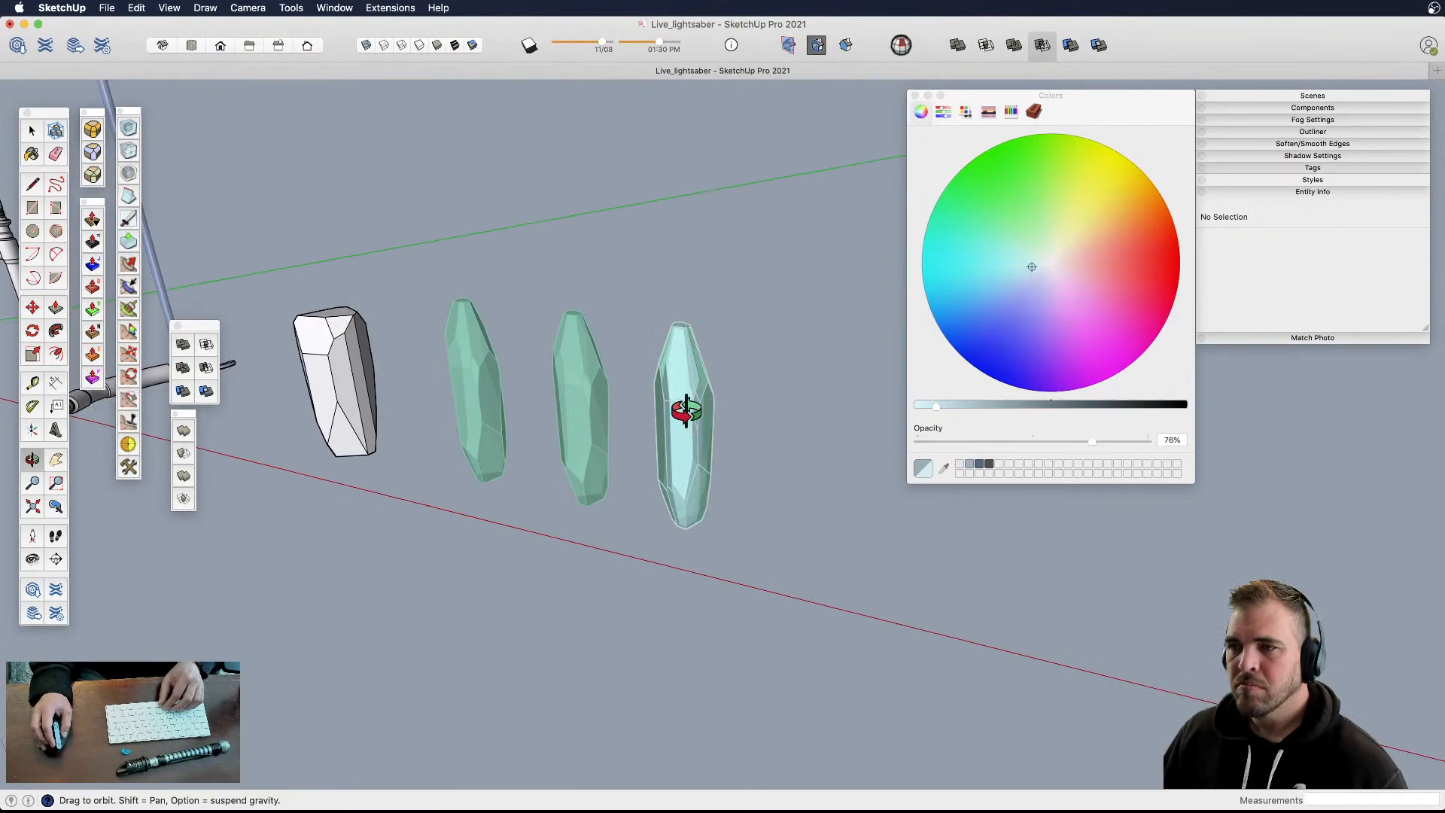
scroll(692, 420, up, 3)
scroll(736, 454, down, 2)
- Open the middle green crystal's group, switch to wireframe display and select all its edges
key(space)
click(555, 442)
middle_drag(554, 441, 621, 413)
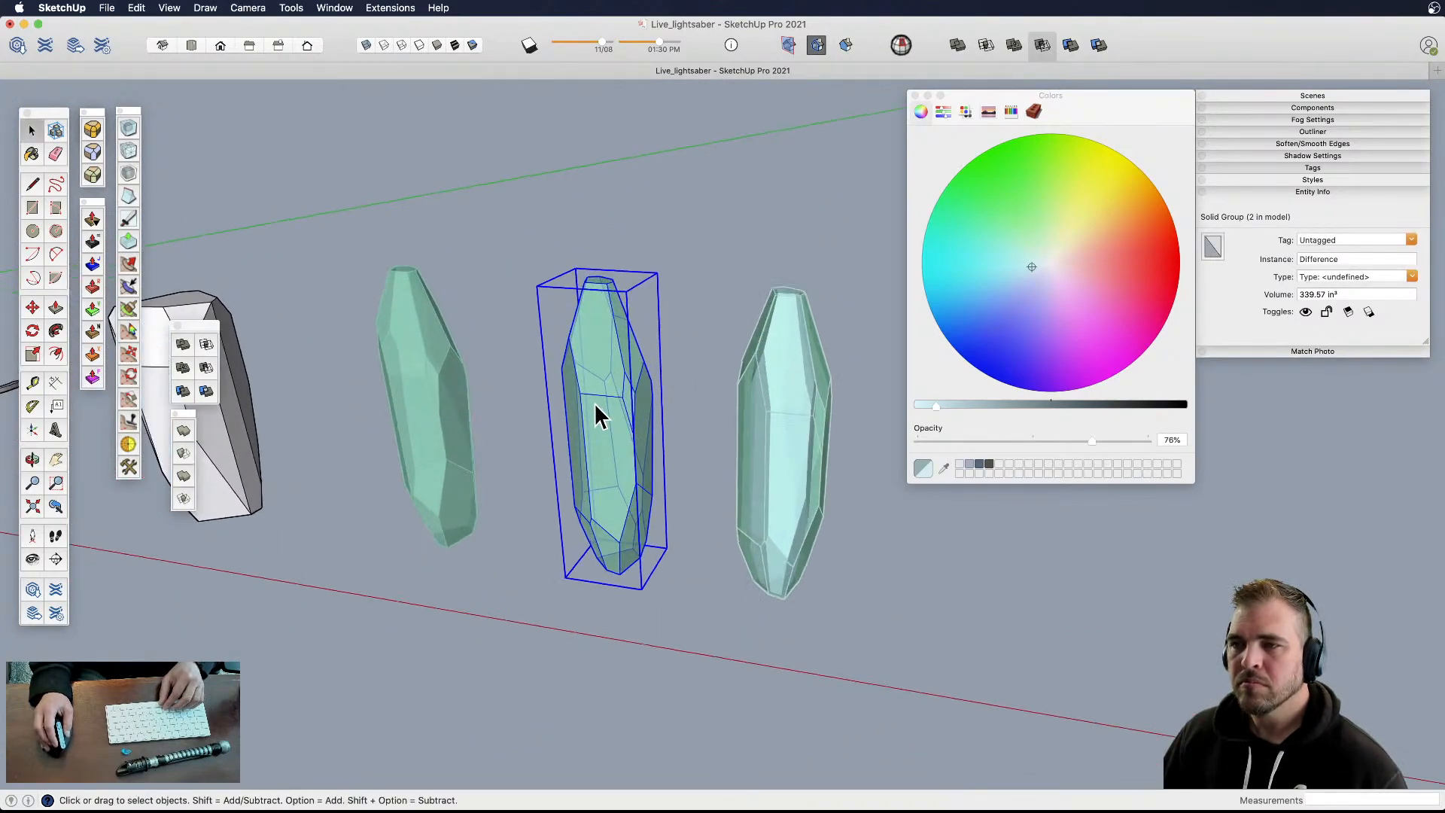
scroll(595, 404, up, 3)
double_click(595, 403)
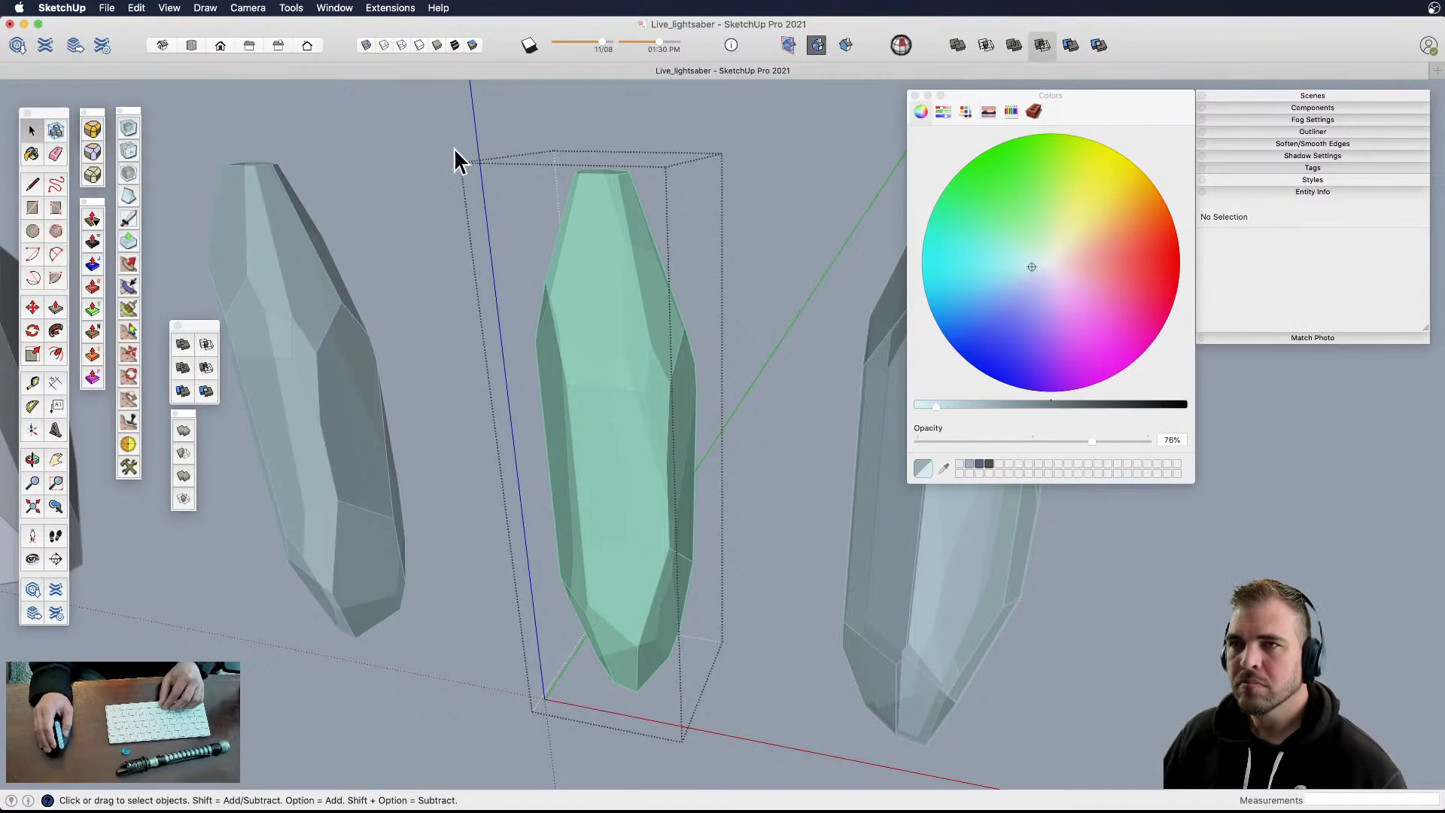
click(407, 47)
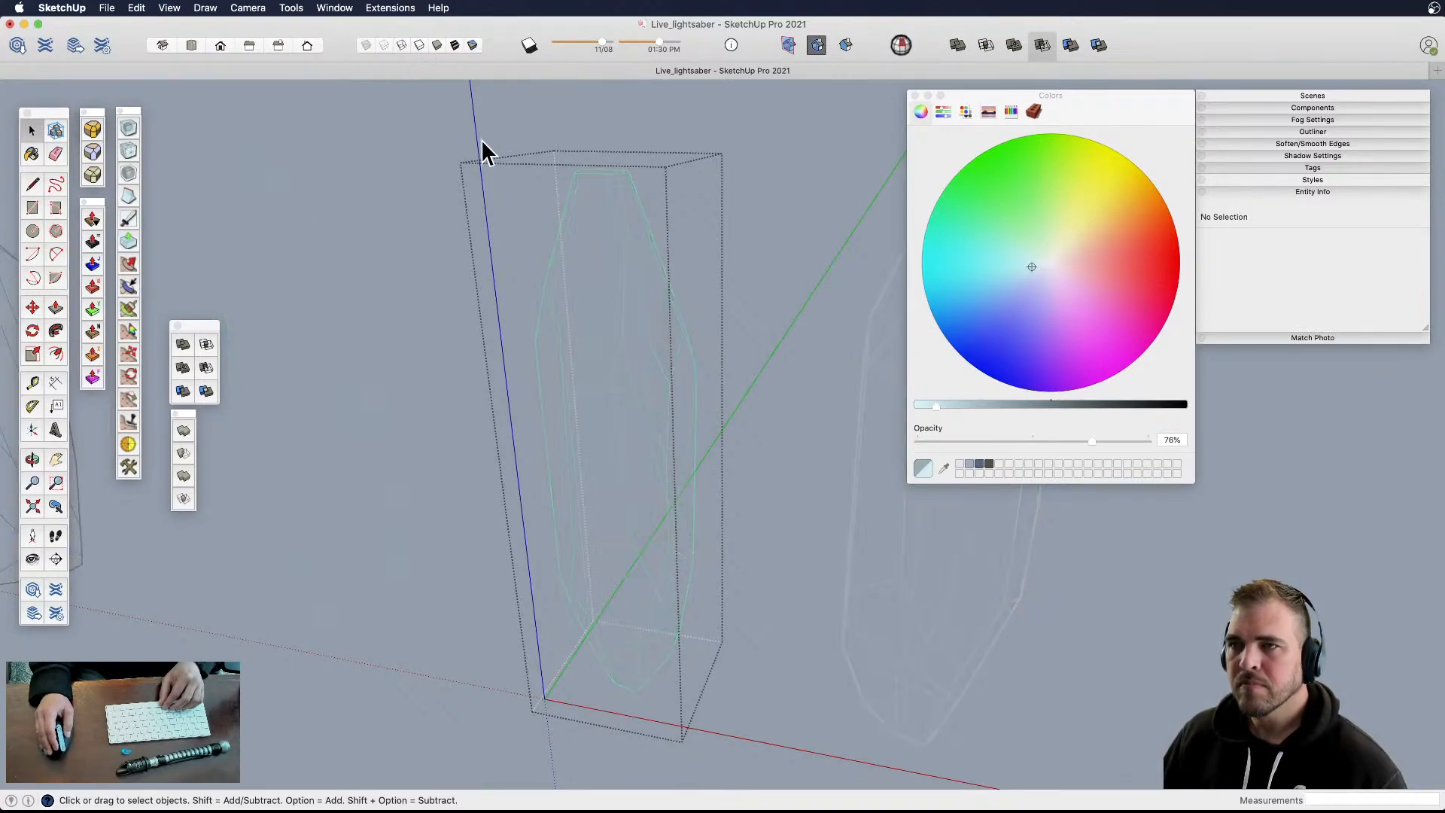
drag(499, 130, 778, 719)
- Copy the whole middle green crystal along the red axis to a clear spot beyond the nested crystal
scroll(657, 406, down, 10)
click(600, 629)
middle_drag(585, 516, 590, 632)
key(m)
click(570, 633)
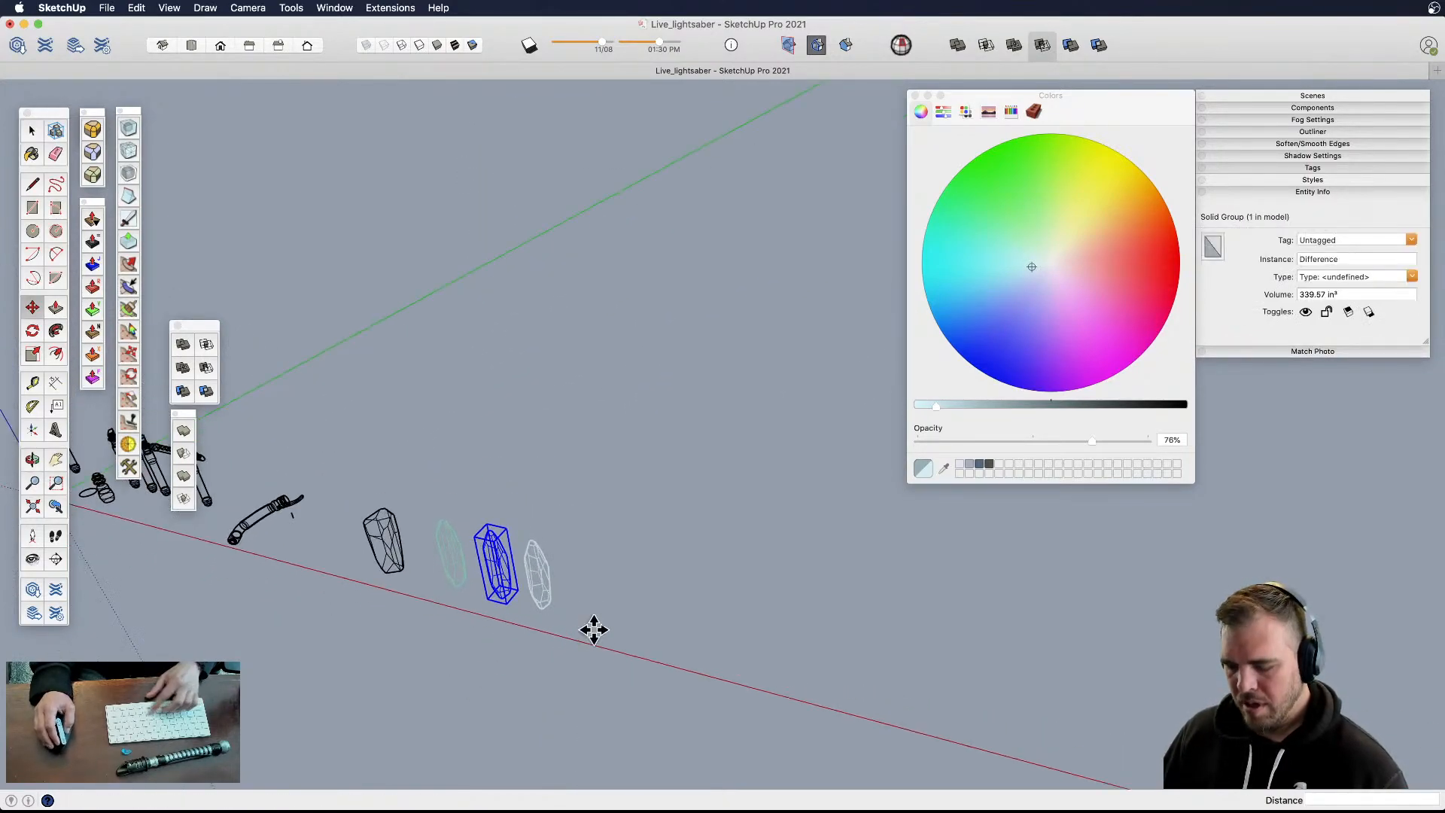
key(alt)
click(708, 619)
- Scale the new crystal copy up uniformly to several times its original size
key(s)
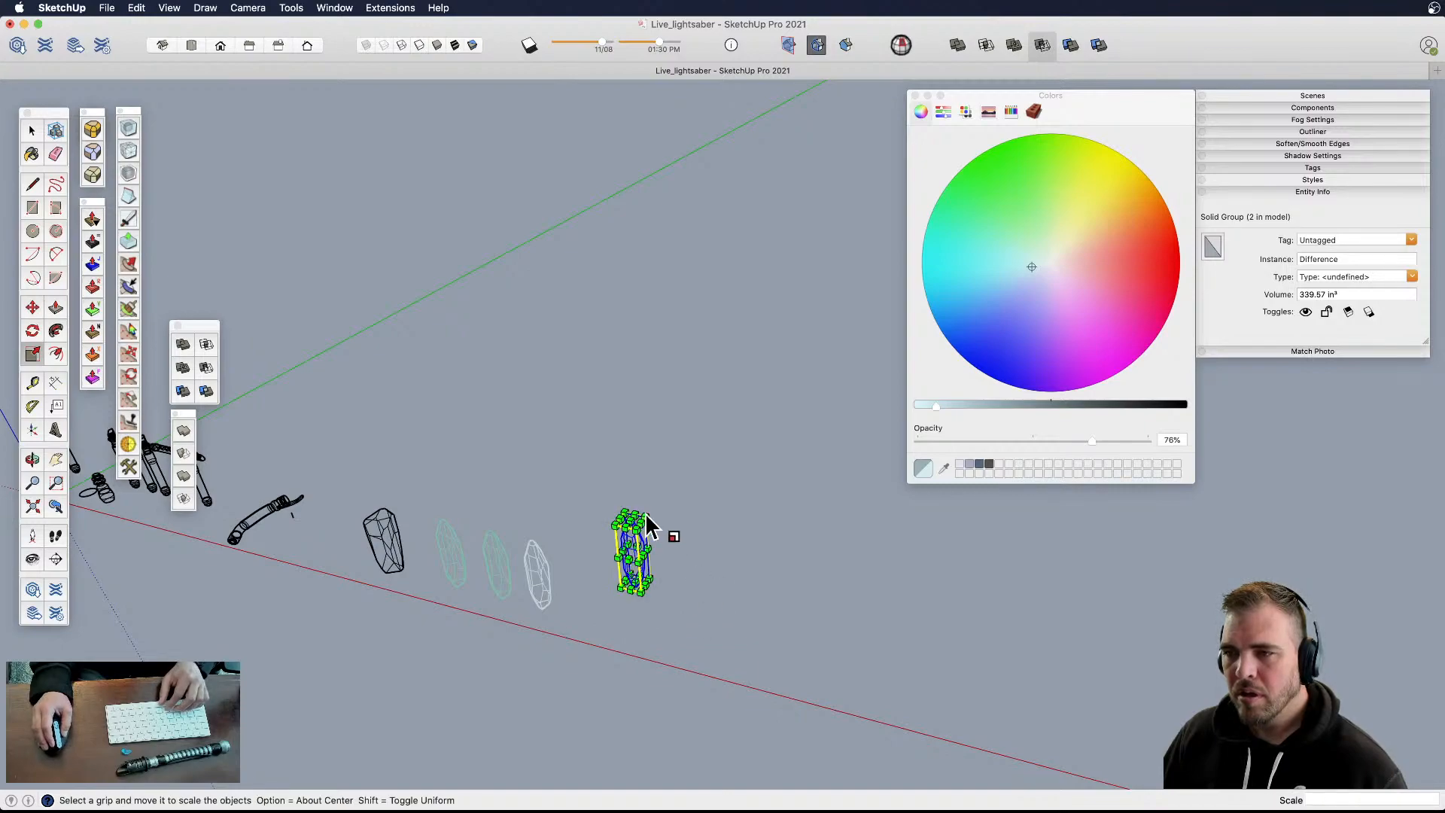
click(645, 519)
key(space)
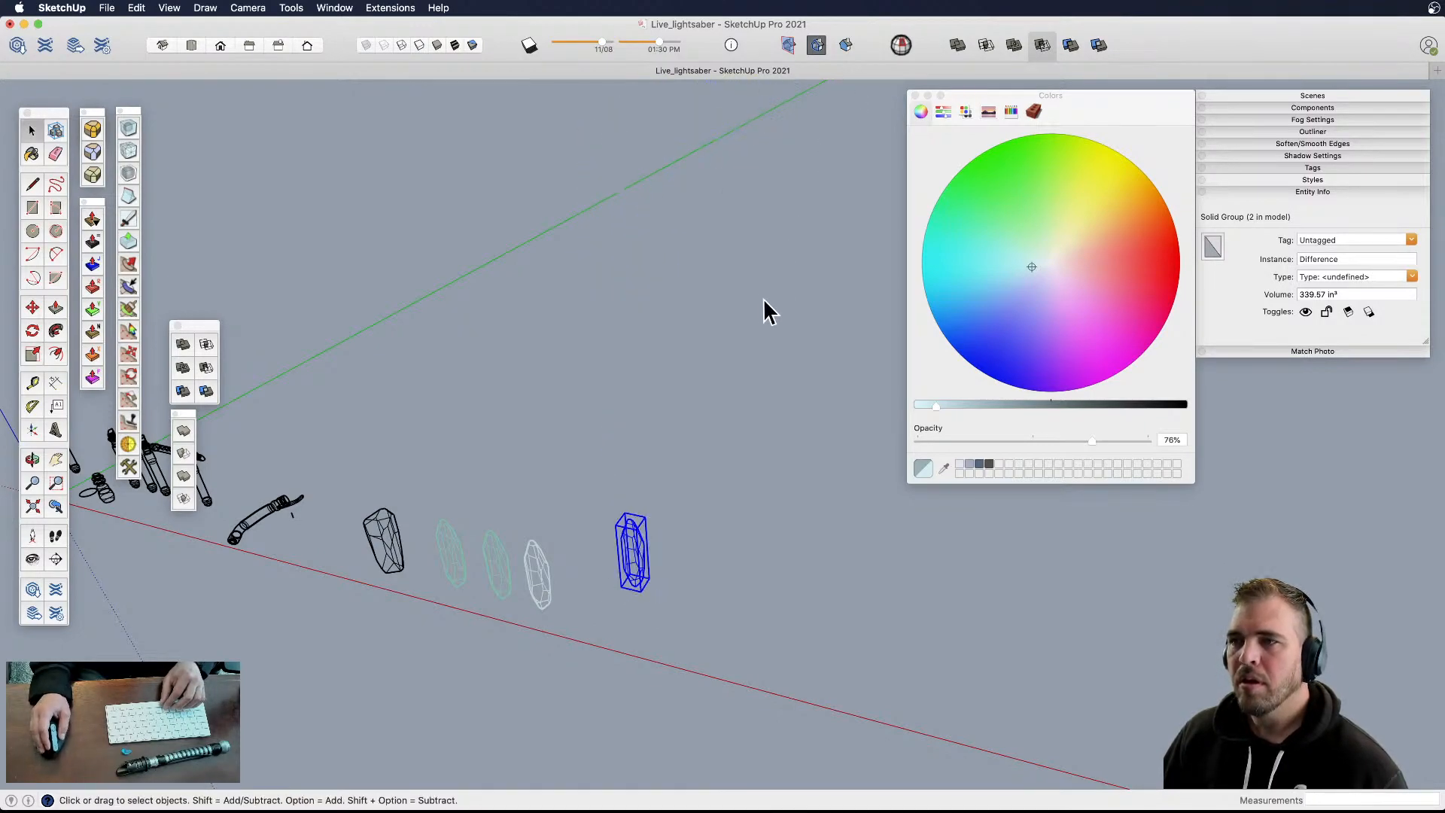
key(s)
click(646, 516)
click(822, 104)
key(space)
- Apply the Sharp Corner bevel to all edges inside the enlarged crystal with a 1/16" offset and one segment
double_click(738, 265)
shift+middle_drag(728, 320, 695, 380)
key(super+a)
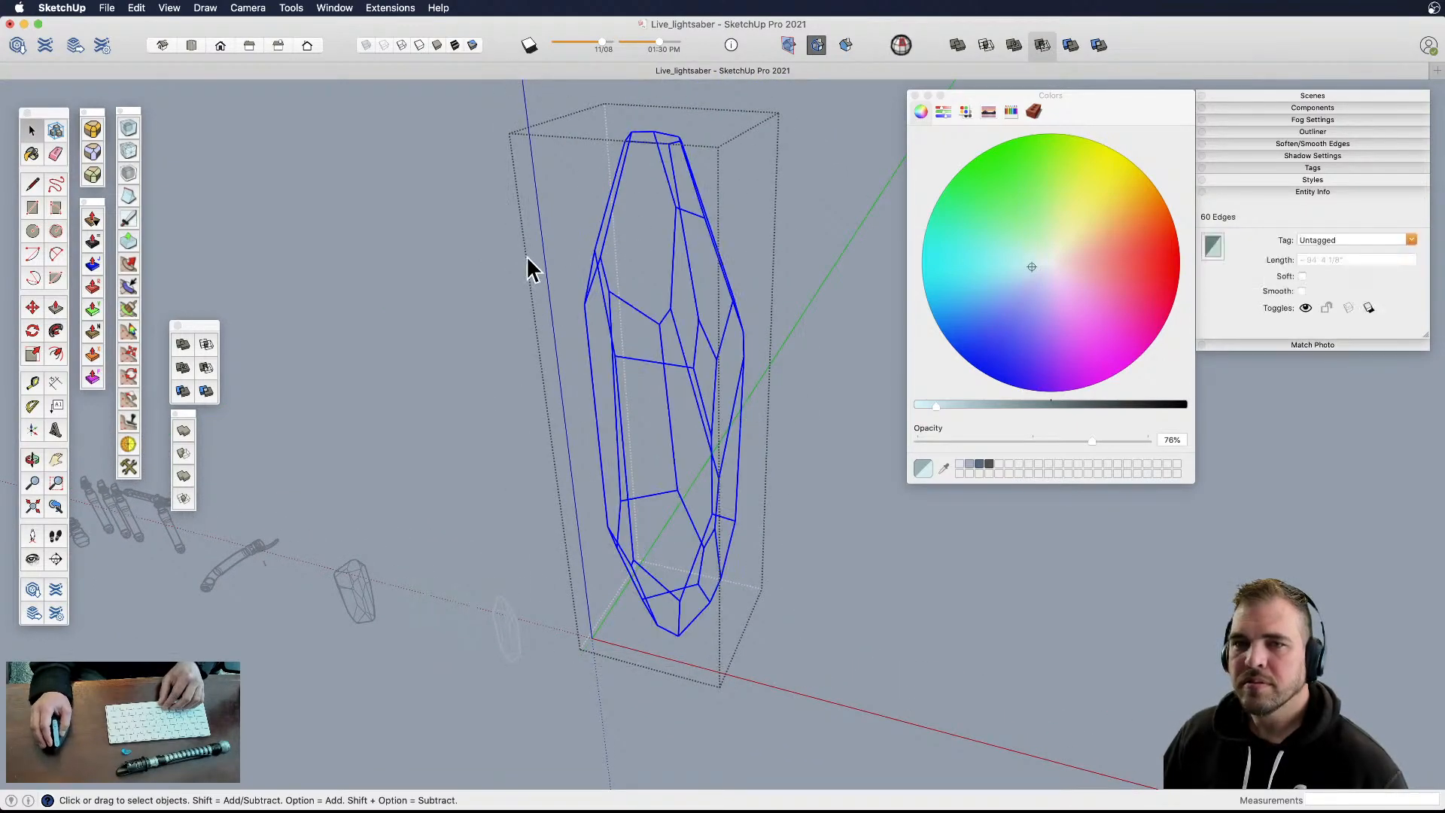
click(92, 174)
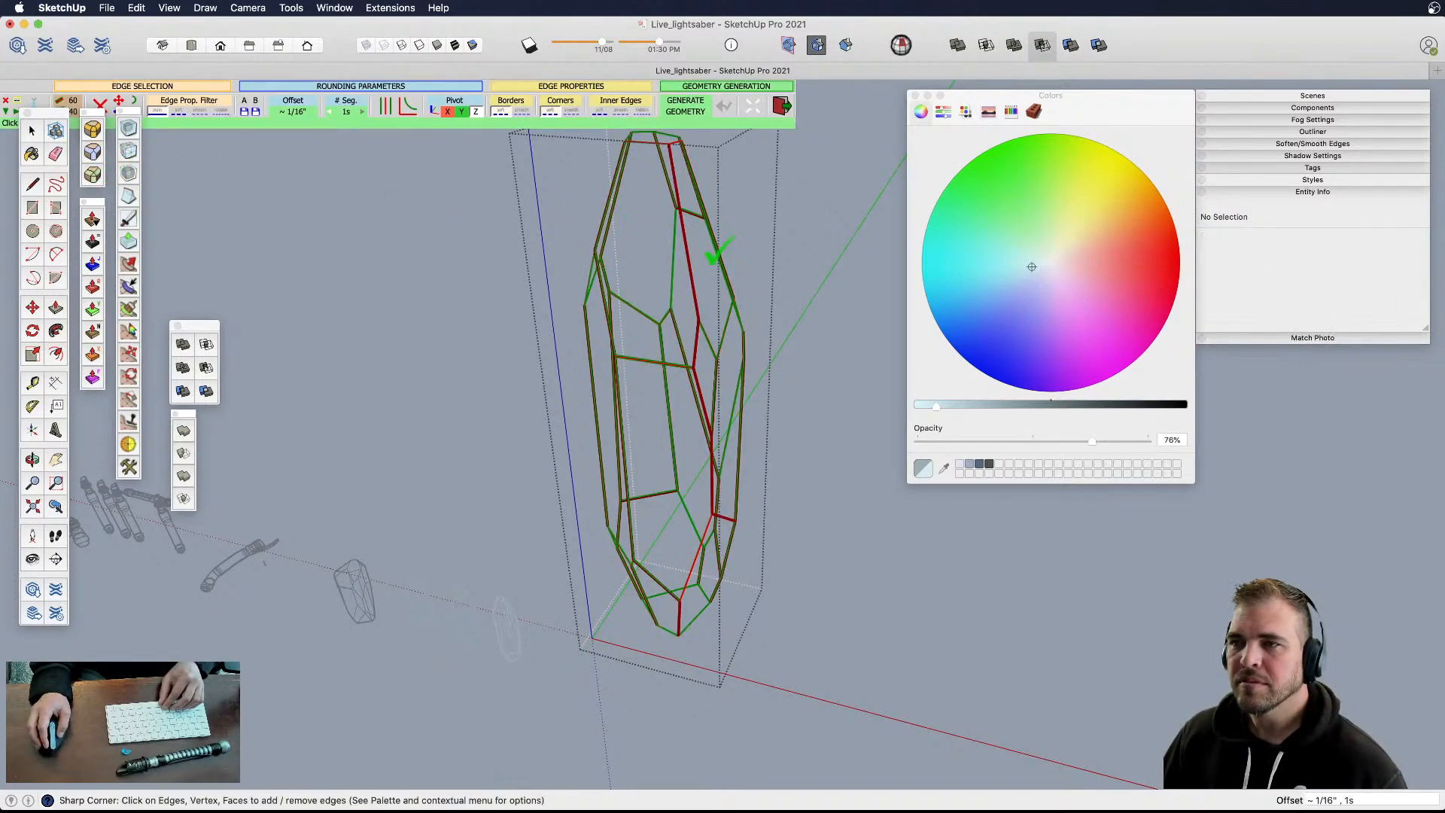
scroll(707, 252, up, 10)
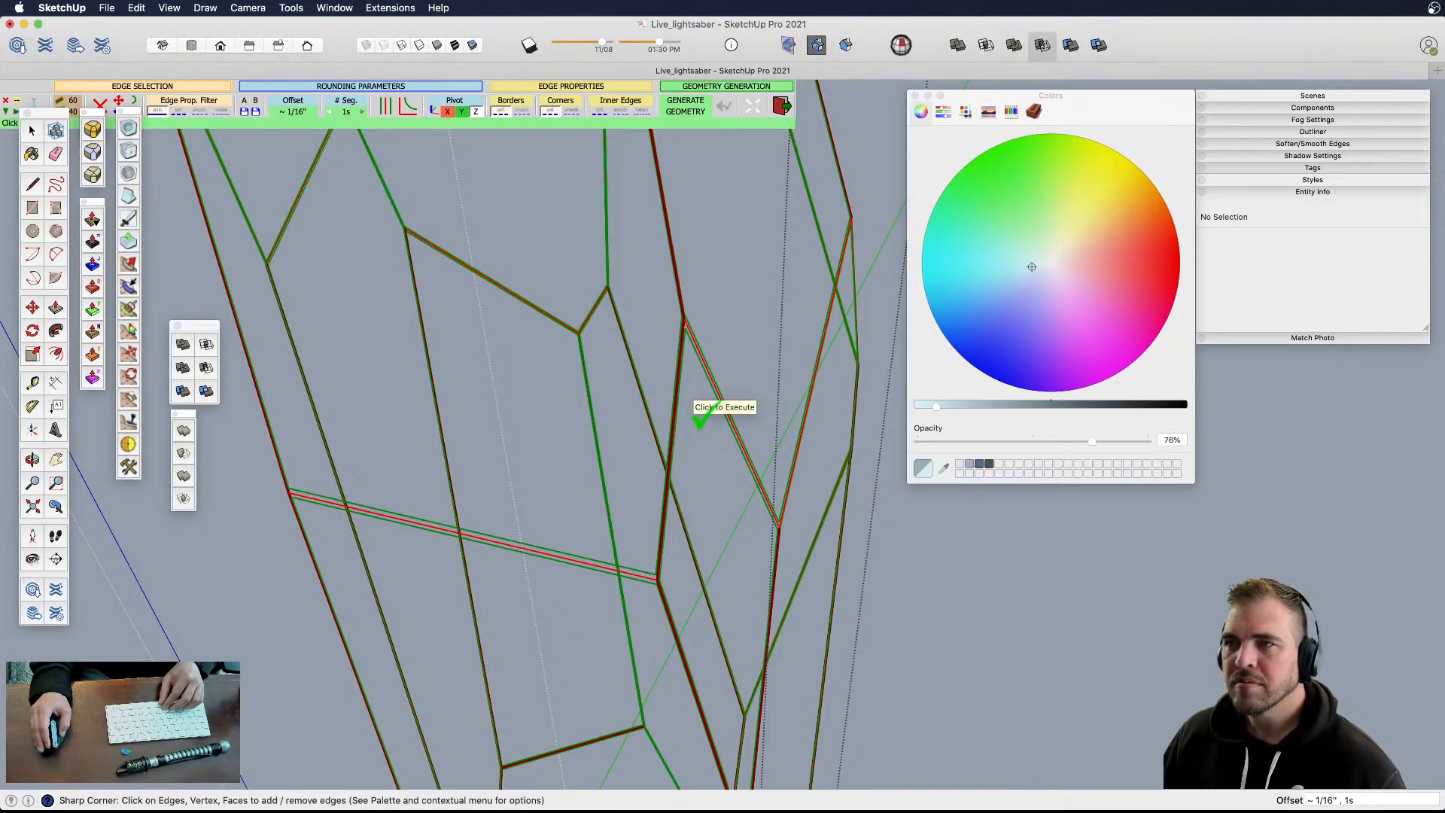
click(700, 420)
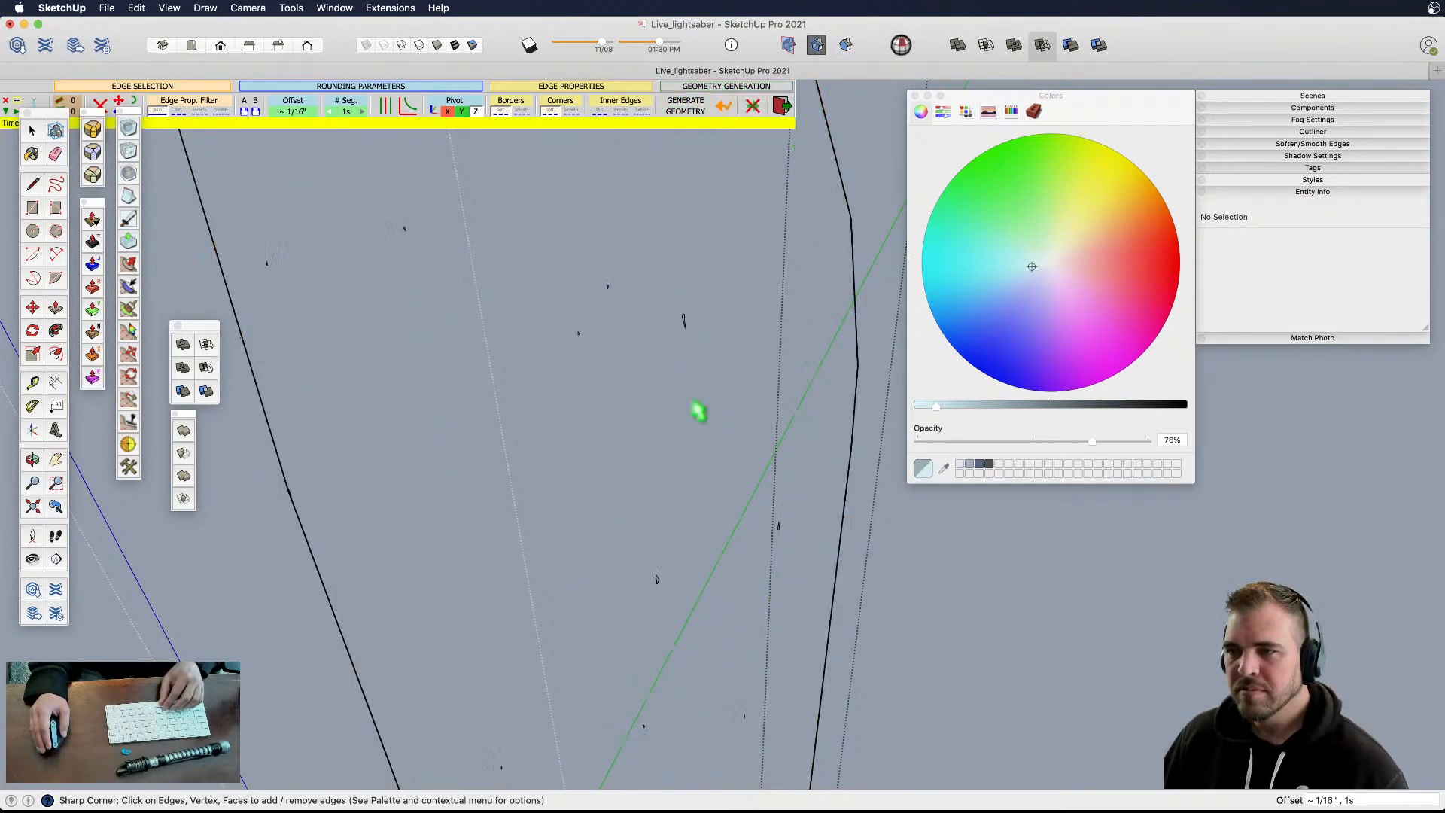
scroll(681, 417, down, 8)
scroll(671, 416, down, 1)
key(space)
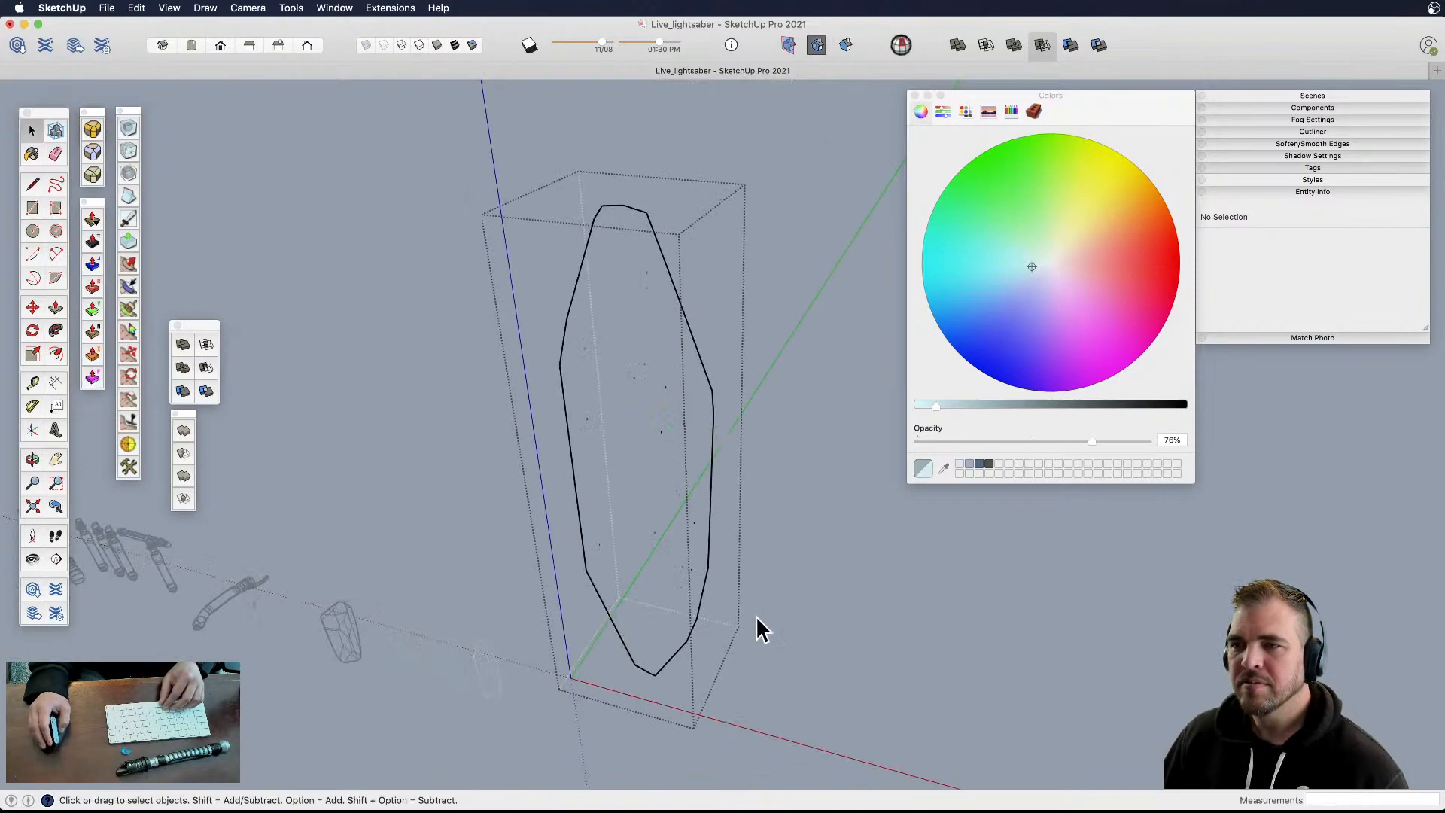
- Reopen the enlarged crystal's group and display its hidden geometry
drag(542, 259, 523, 192)
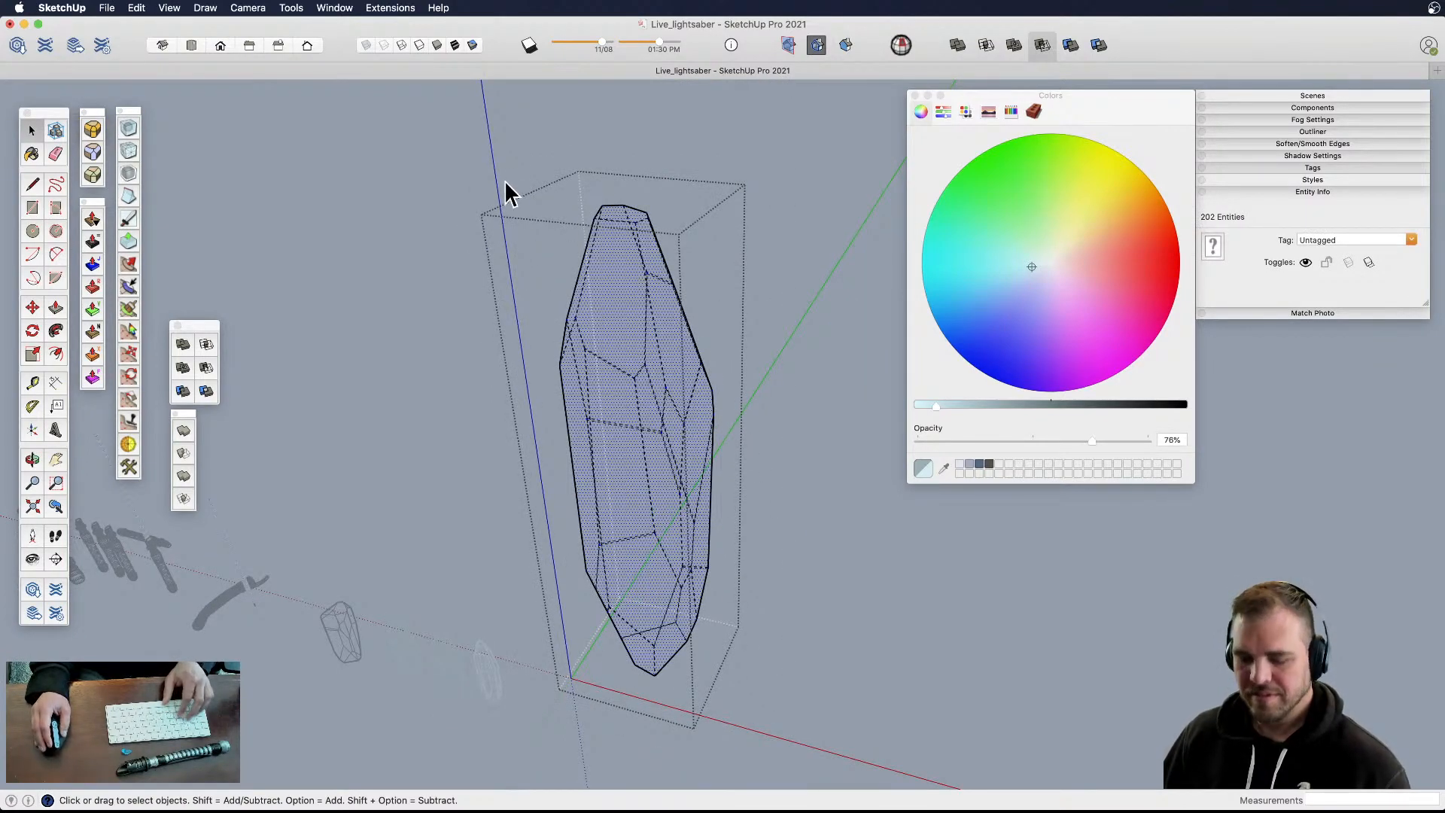
key(shift+h)
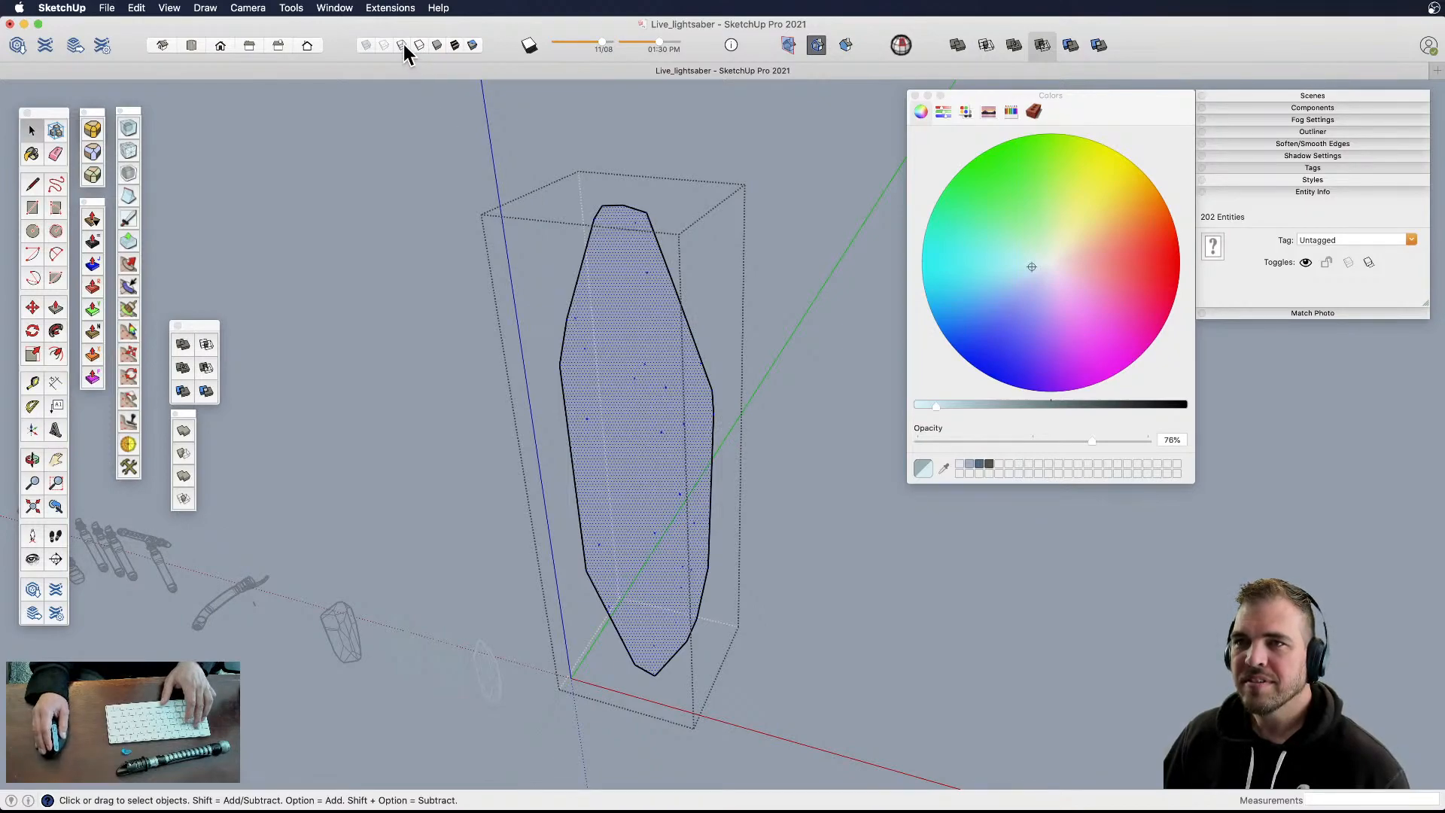
click(451, 167)
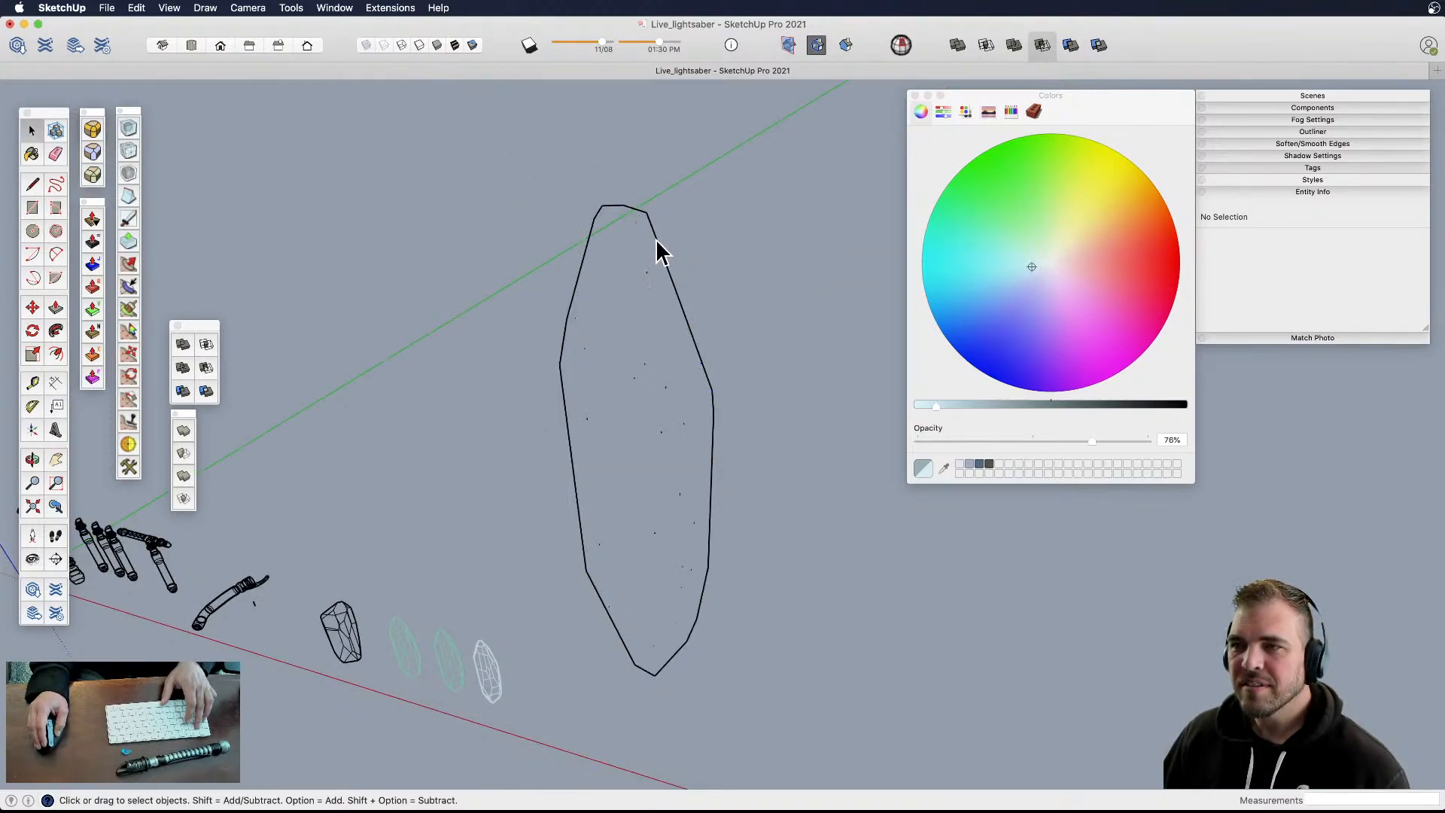
double_click(656, 239)
key(shift+h)
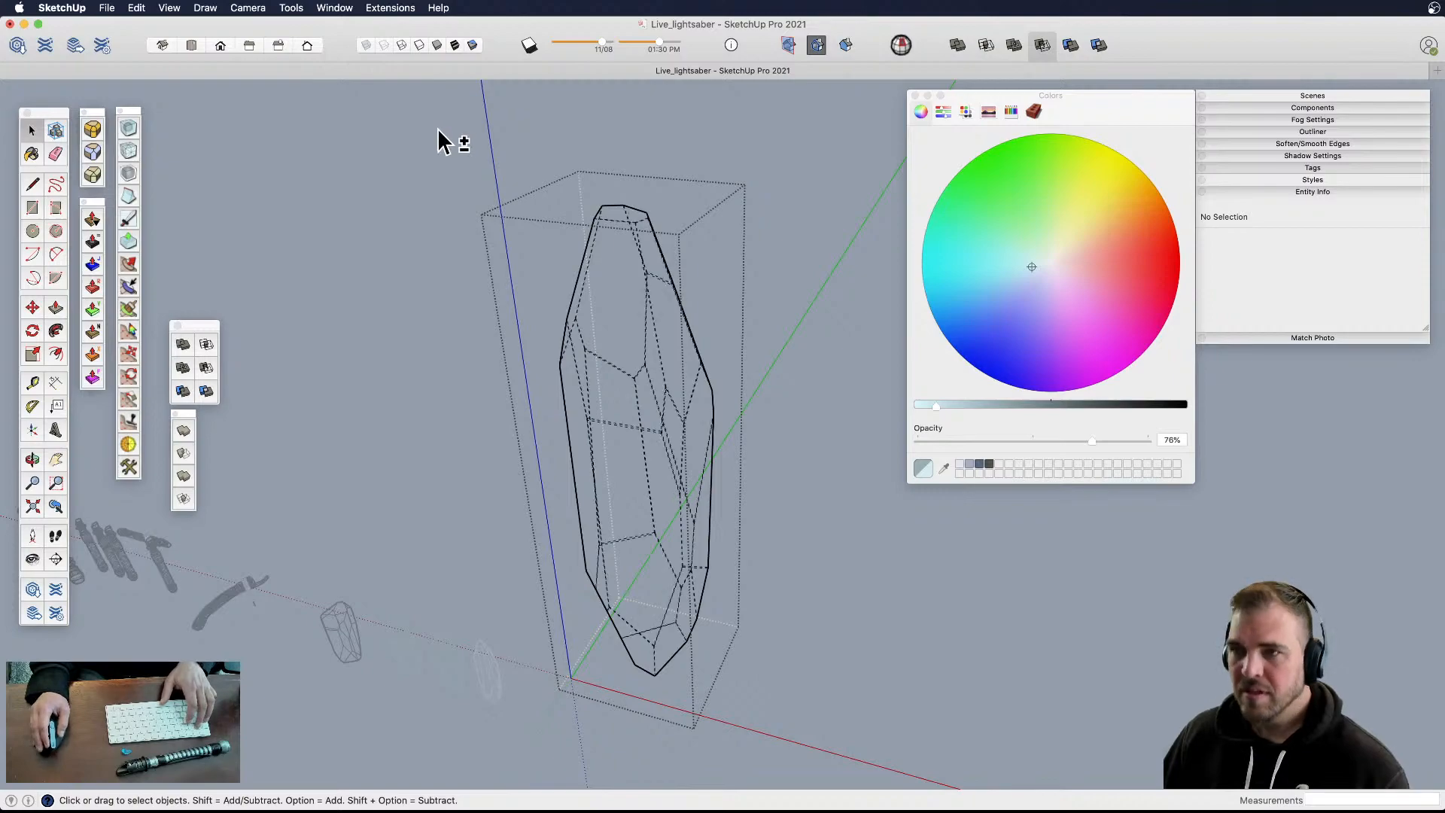
drag(497, 153, 828, 707)
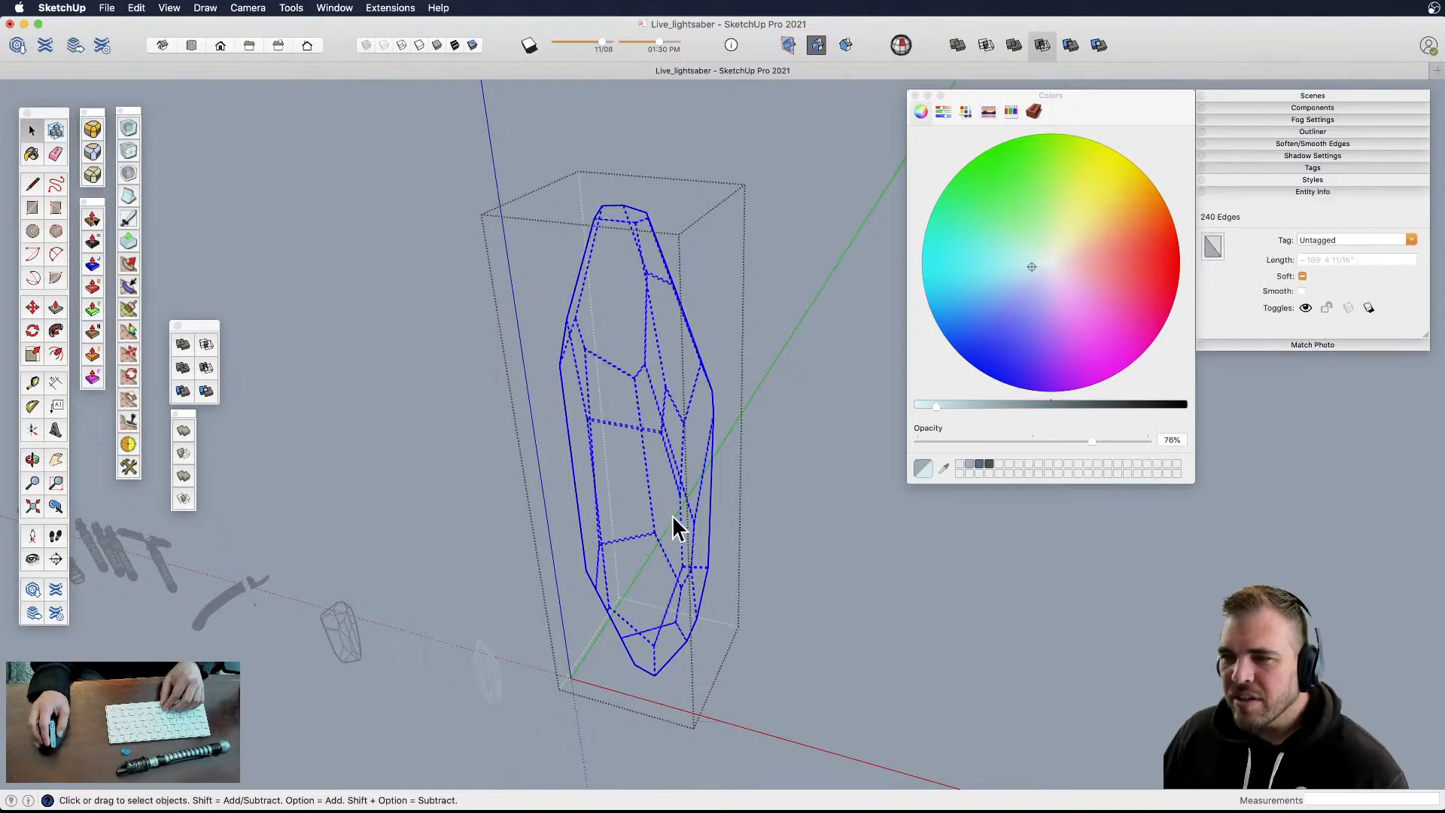
scroll(671, 526, up, 6)
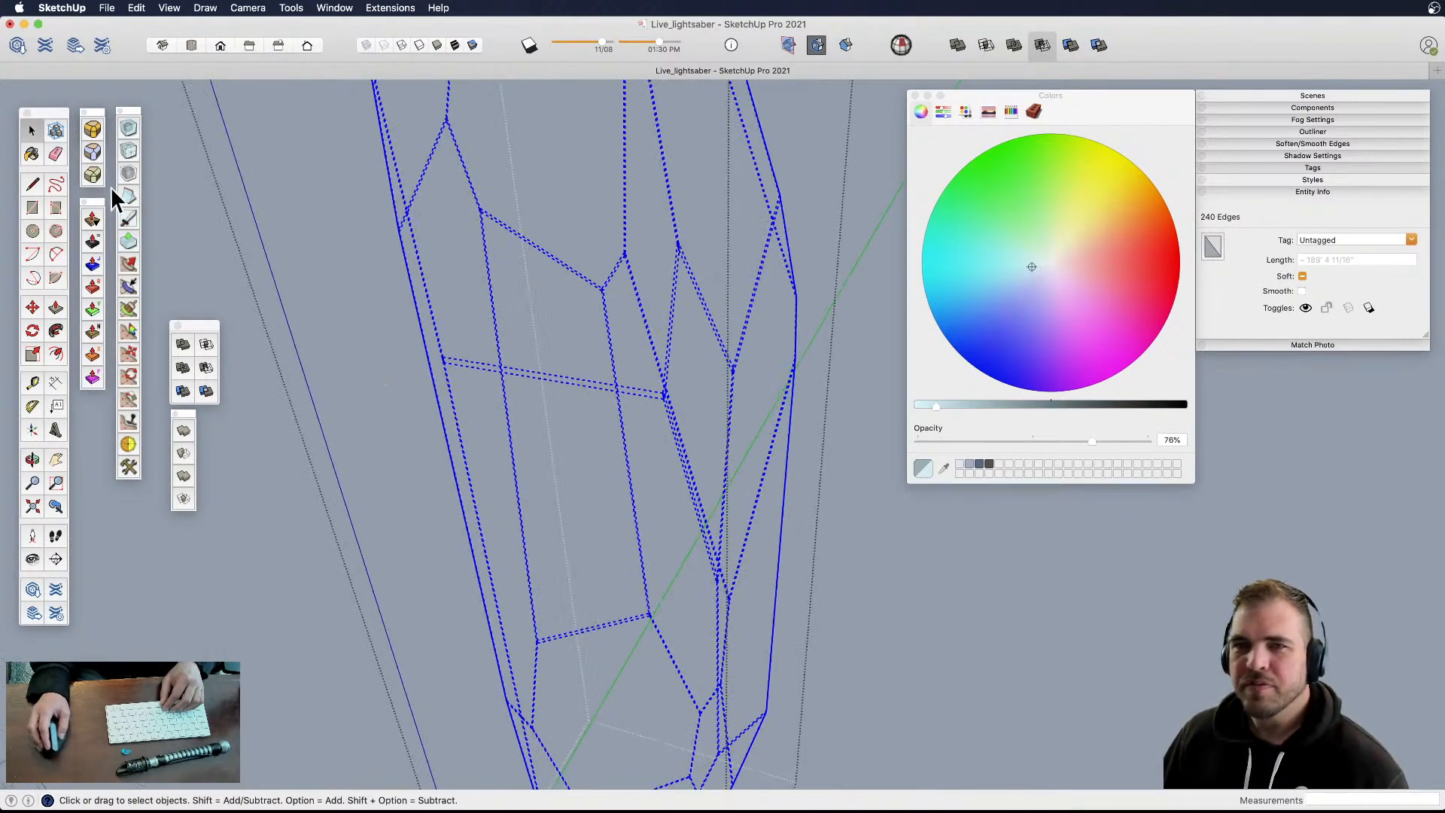
scroll(668, 412, down, 8)
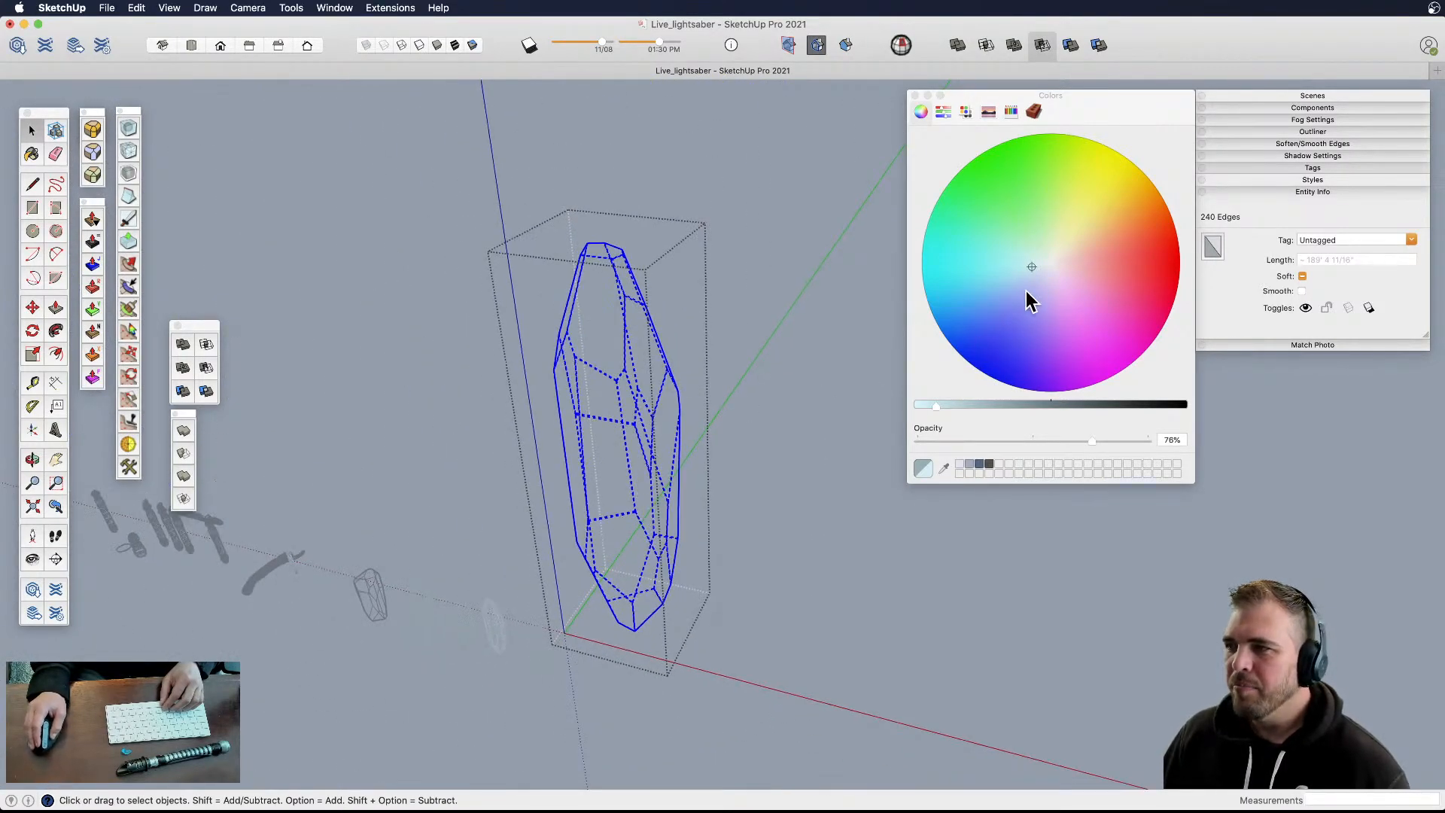
key(b)
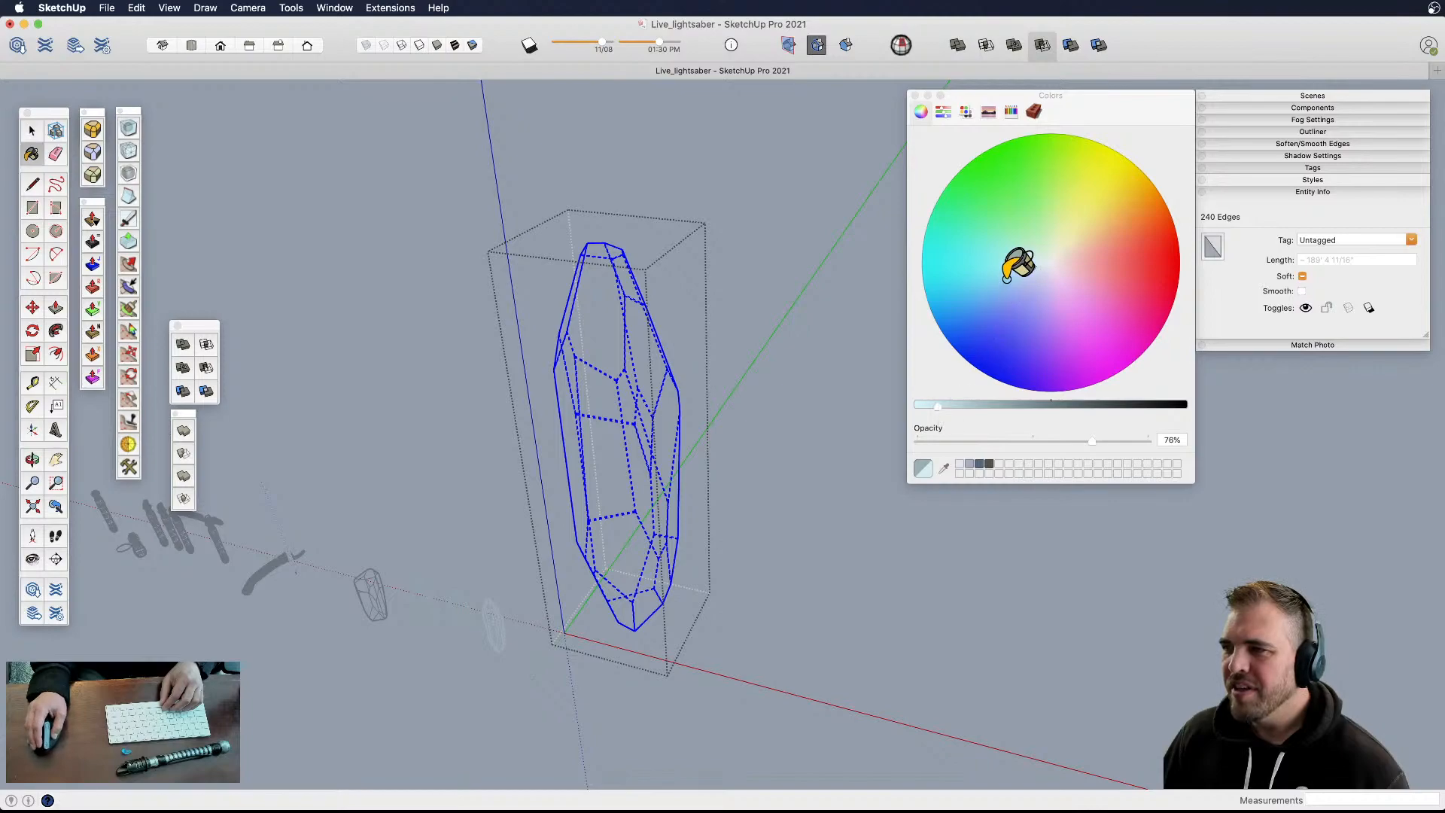
click(952, 405)
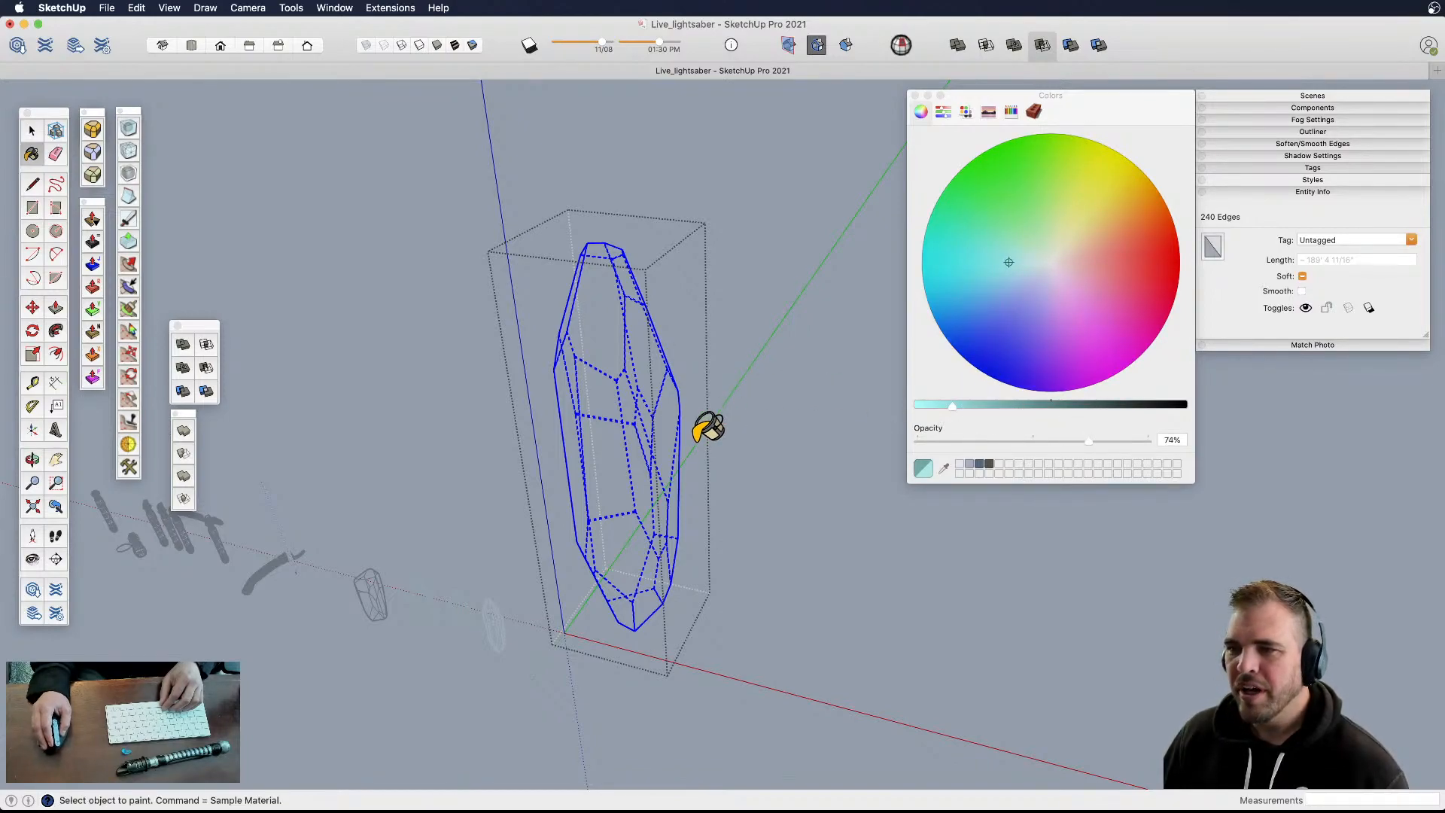
scroll(647, 410, up, 5)
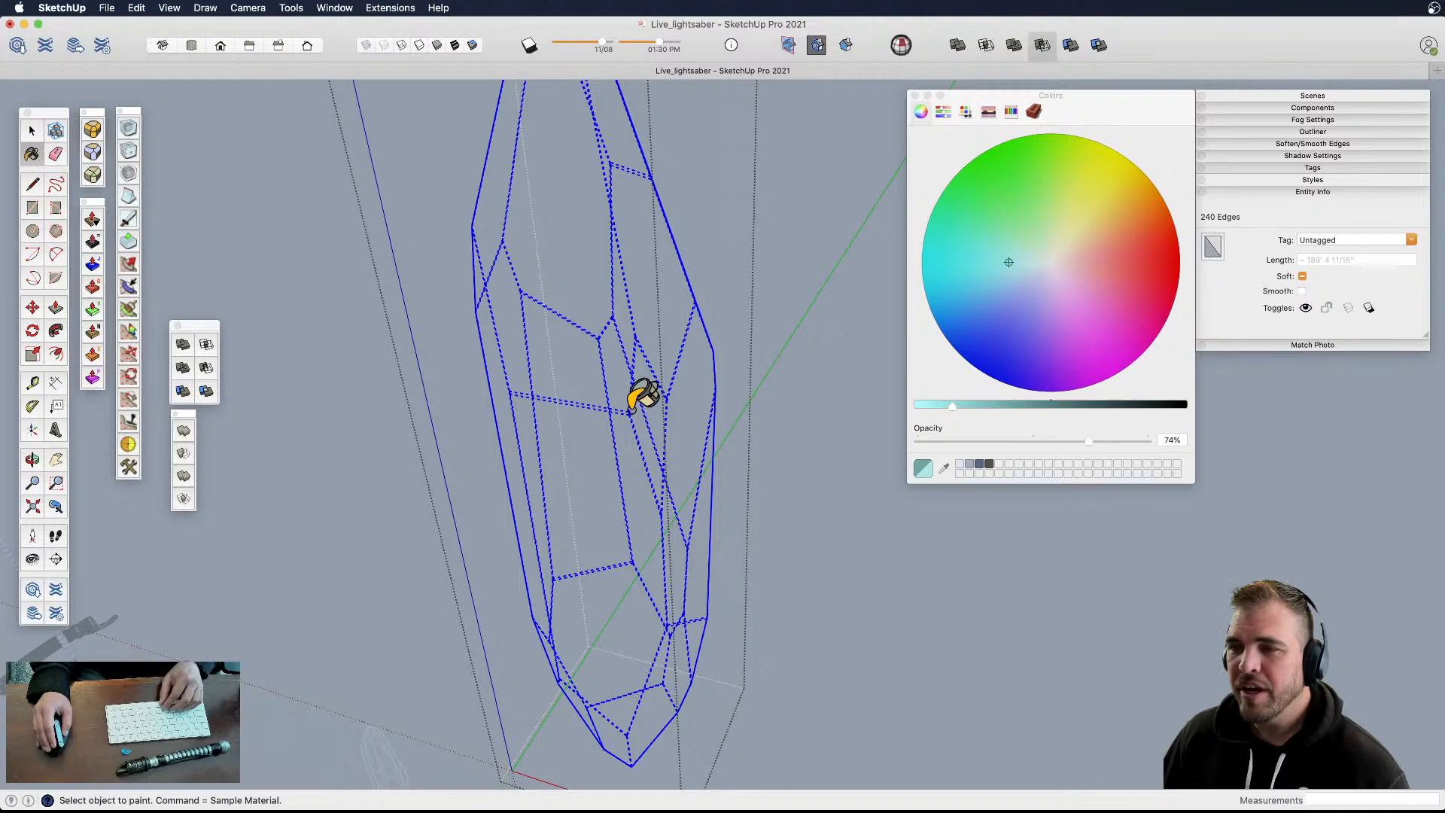
key(space)
scroll(636, 410, down, 5)
click(724, 467)
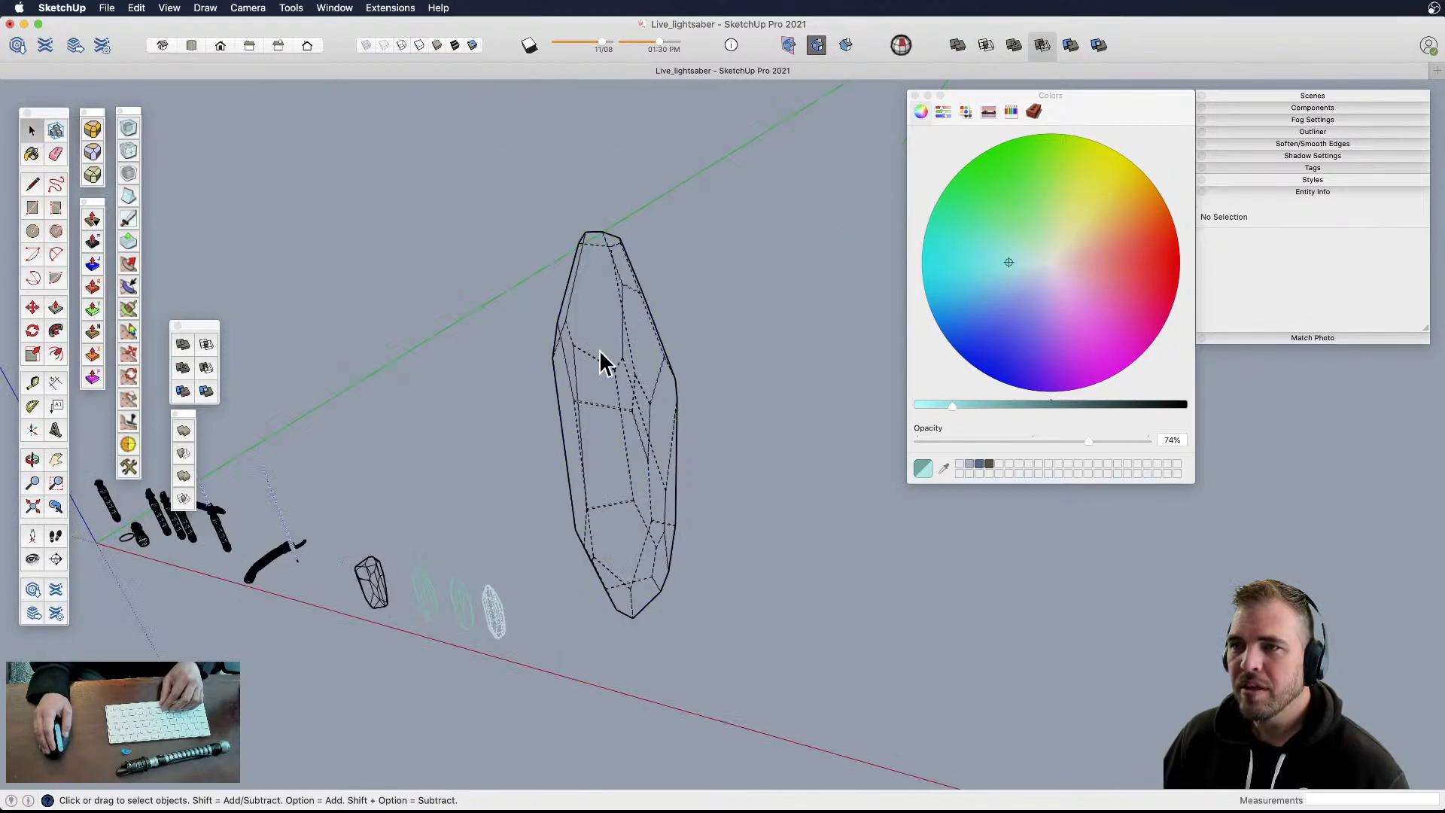
triple_click(629, 414)
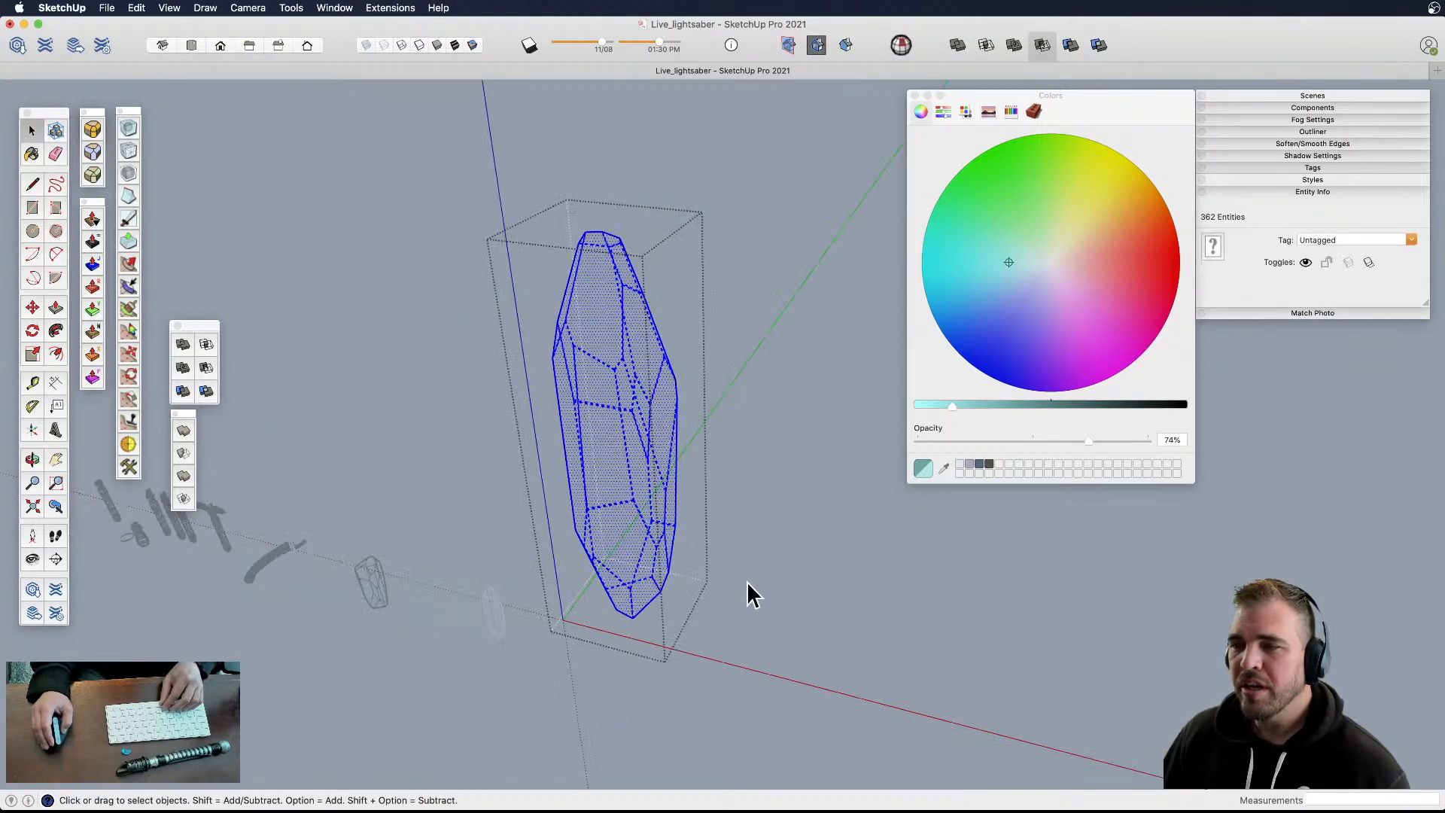
click(757, 632)
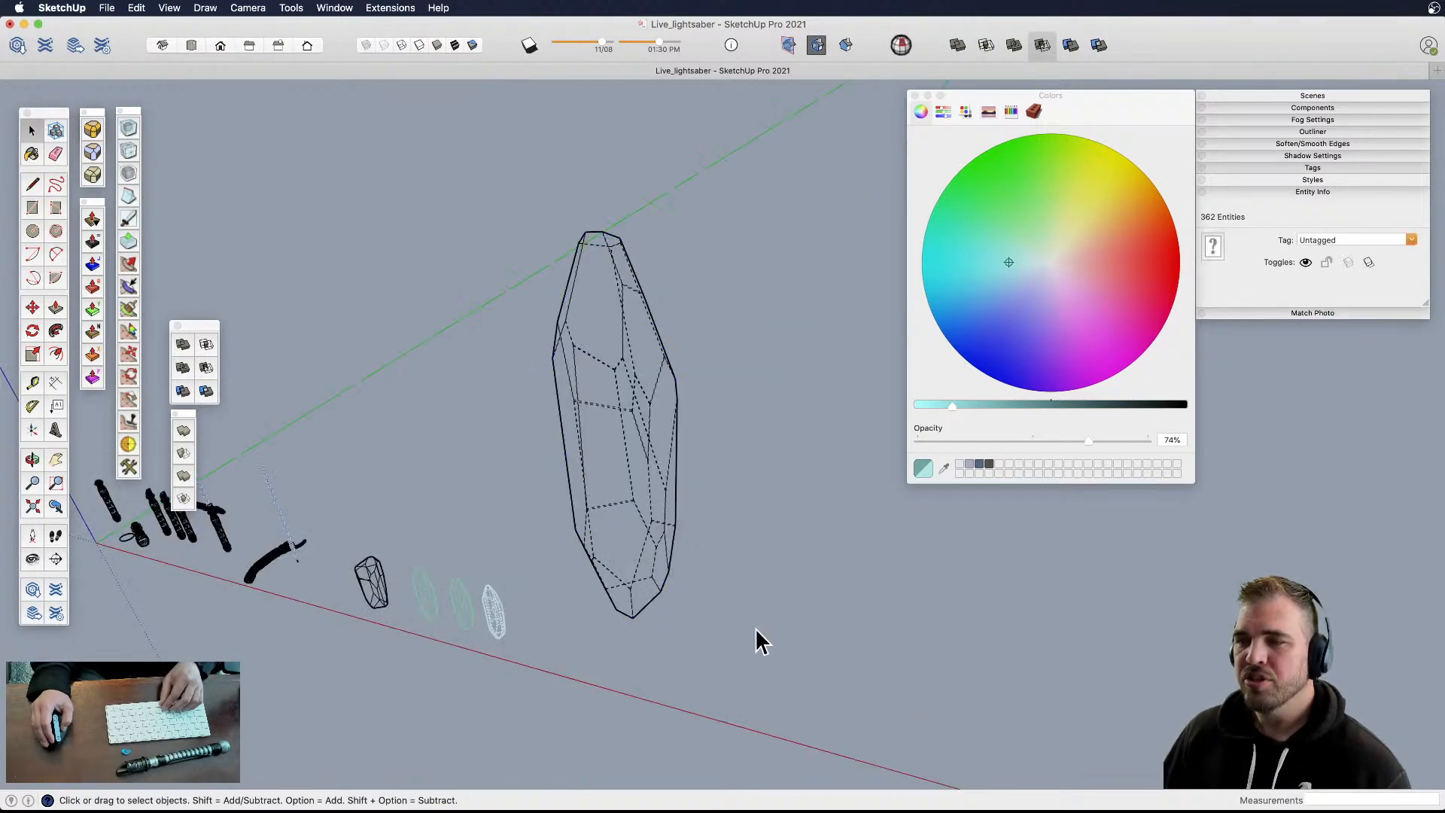
- Assign a pale grey-teal material with 79% opacity to all edges inside the enlarged crystal and leave the group
double_click(661, 536)
drag(527, 181, 528, 182)
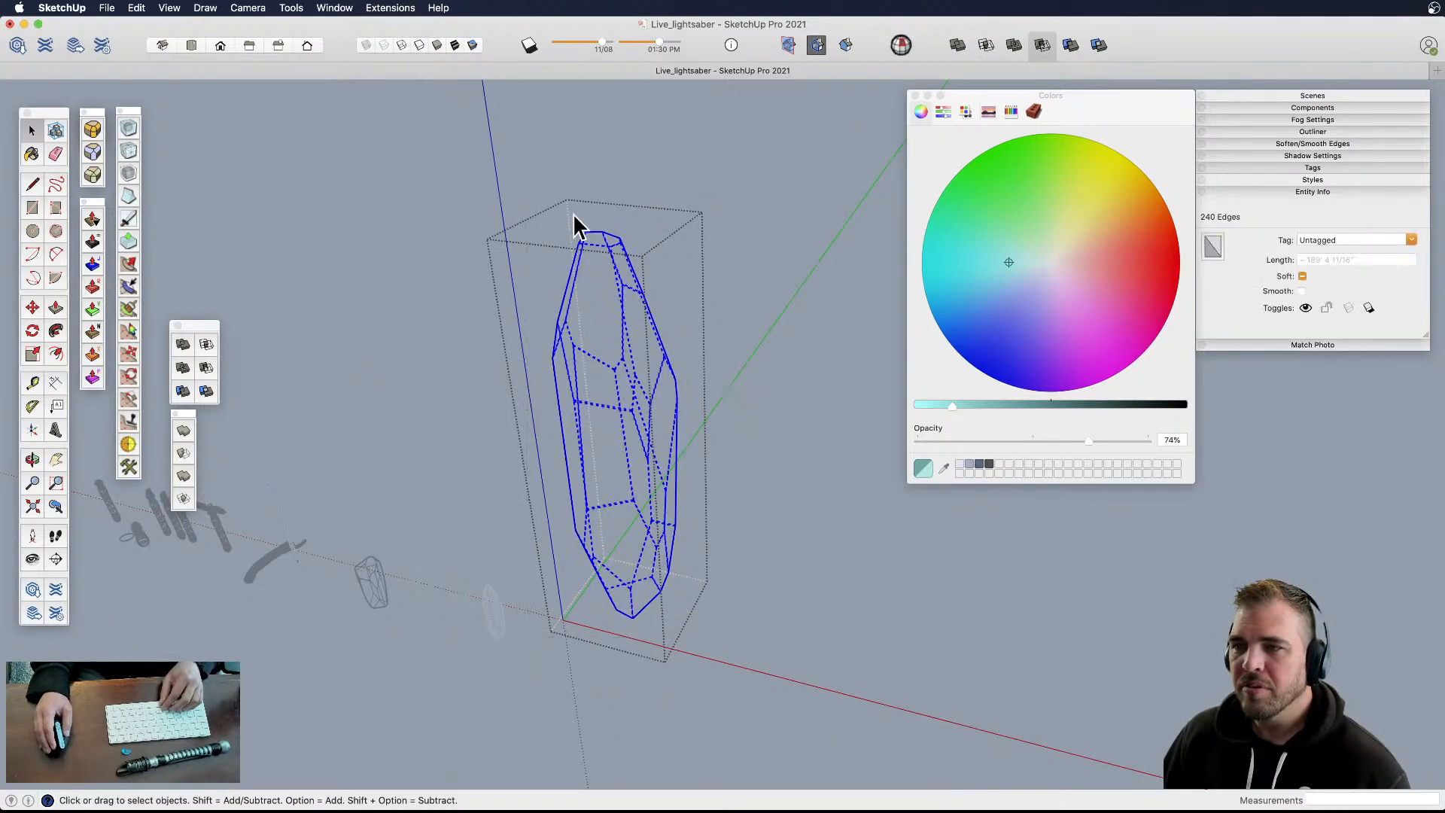
click(1213, 246)
click(1023, 260)
click(964, 406)
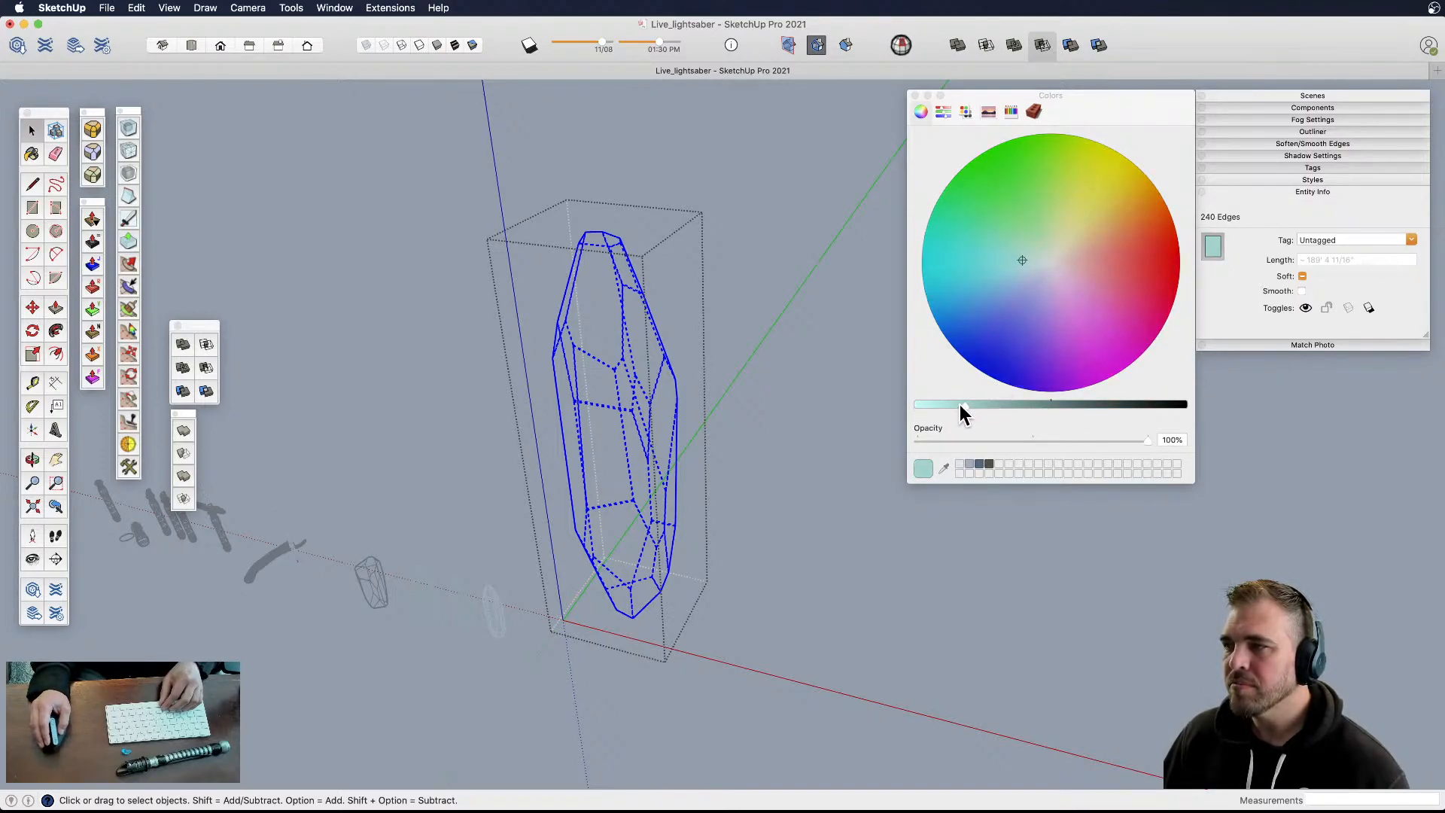
drag(1076, 444, 1099, 441)
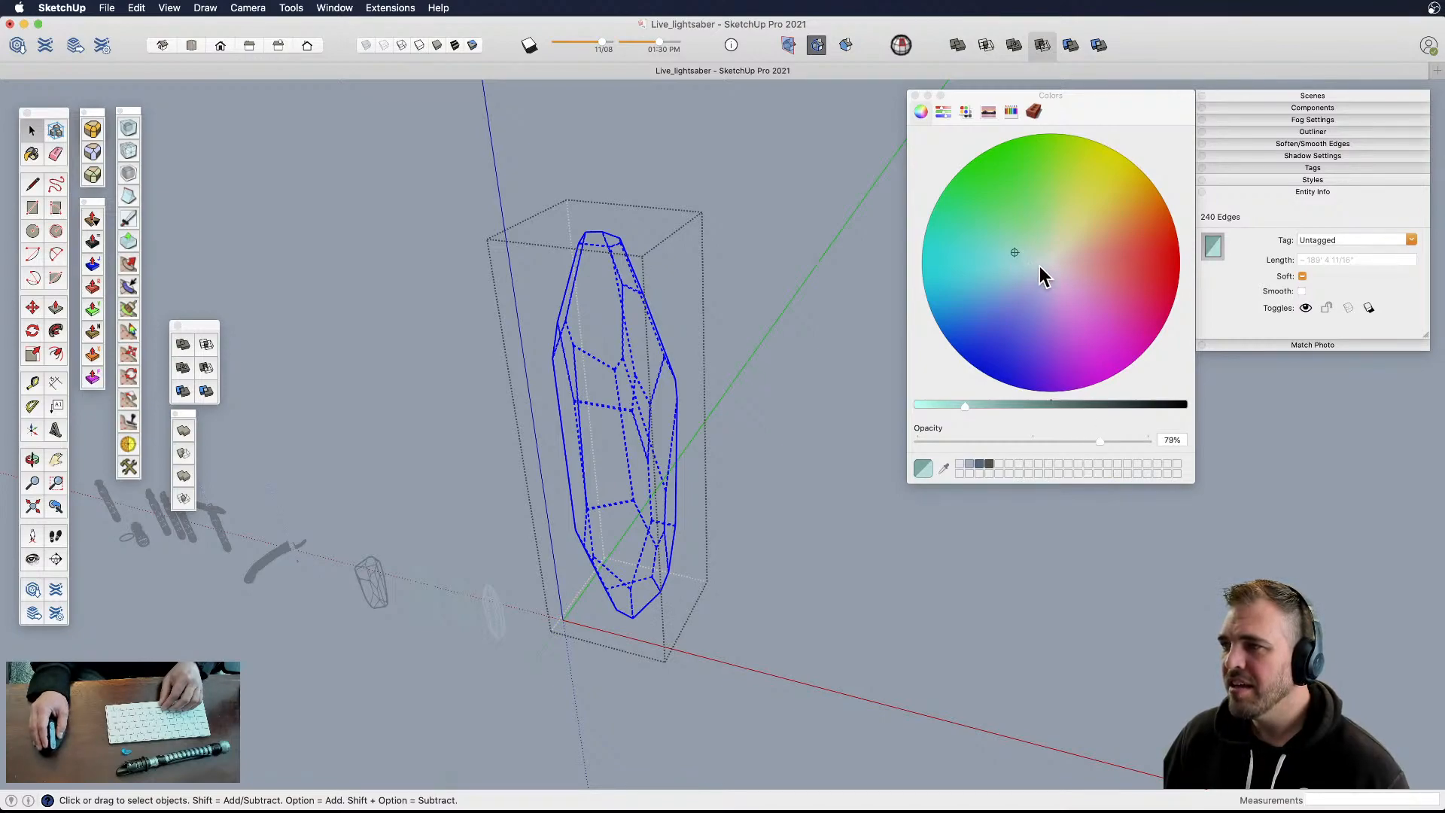
click(1039, 263)
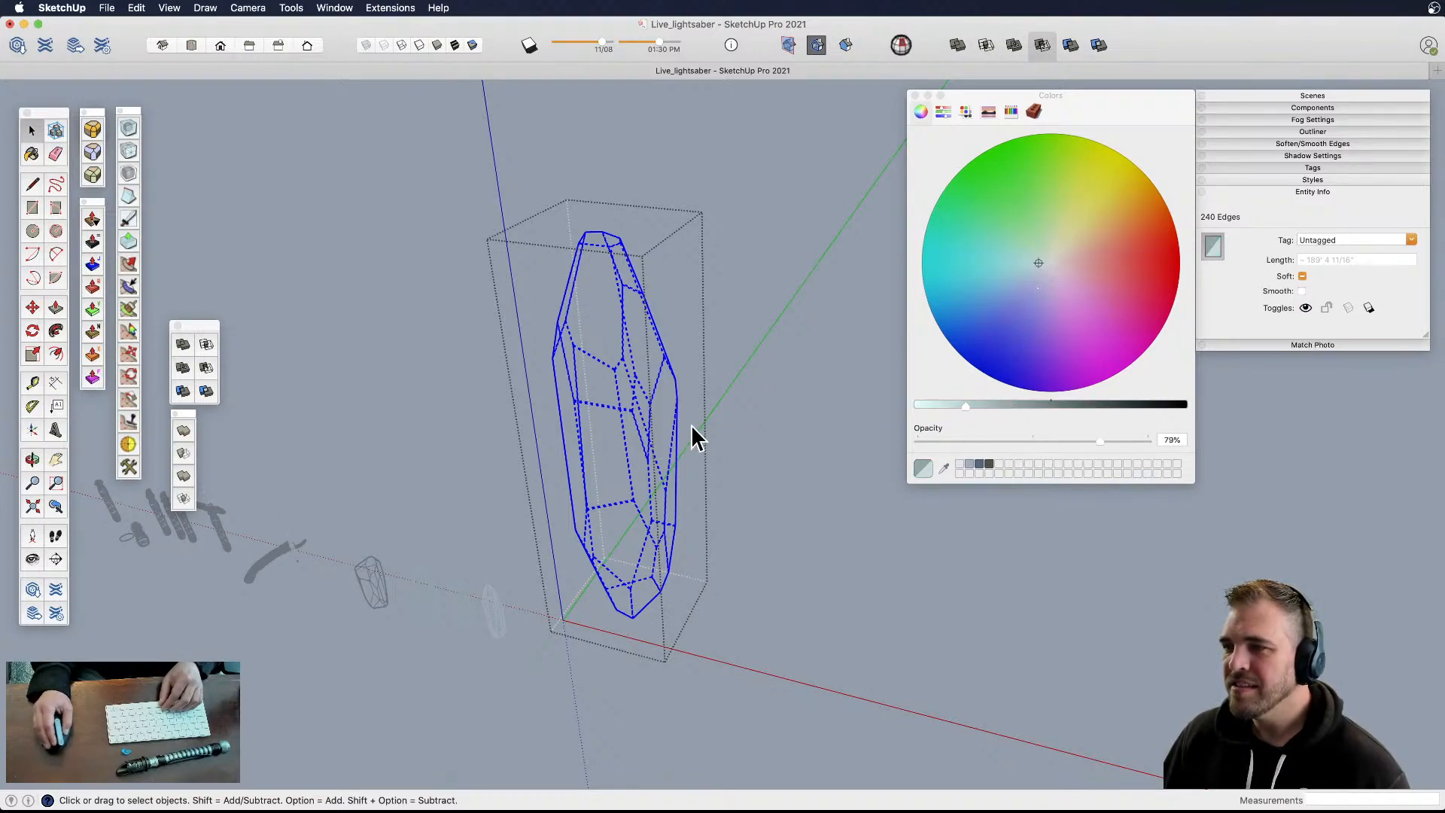
click(747, 421)
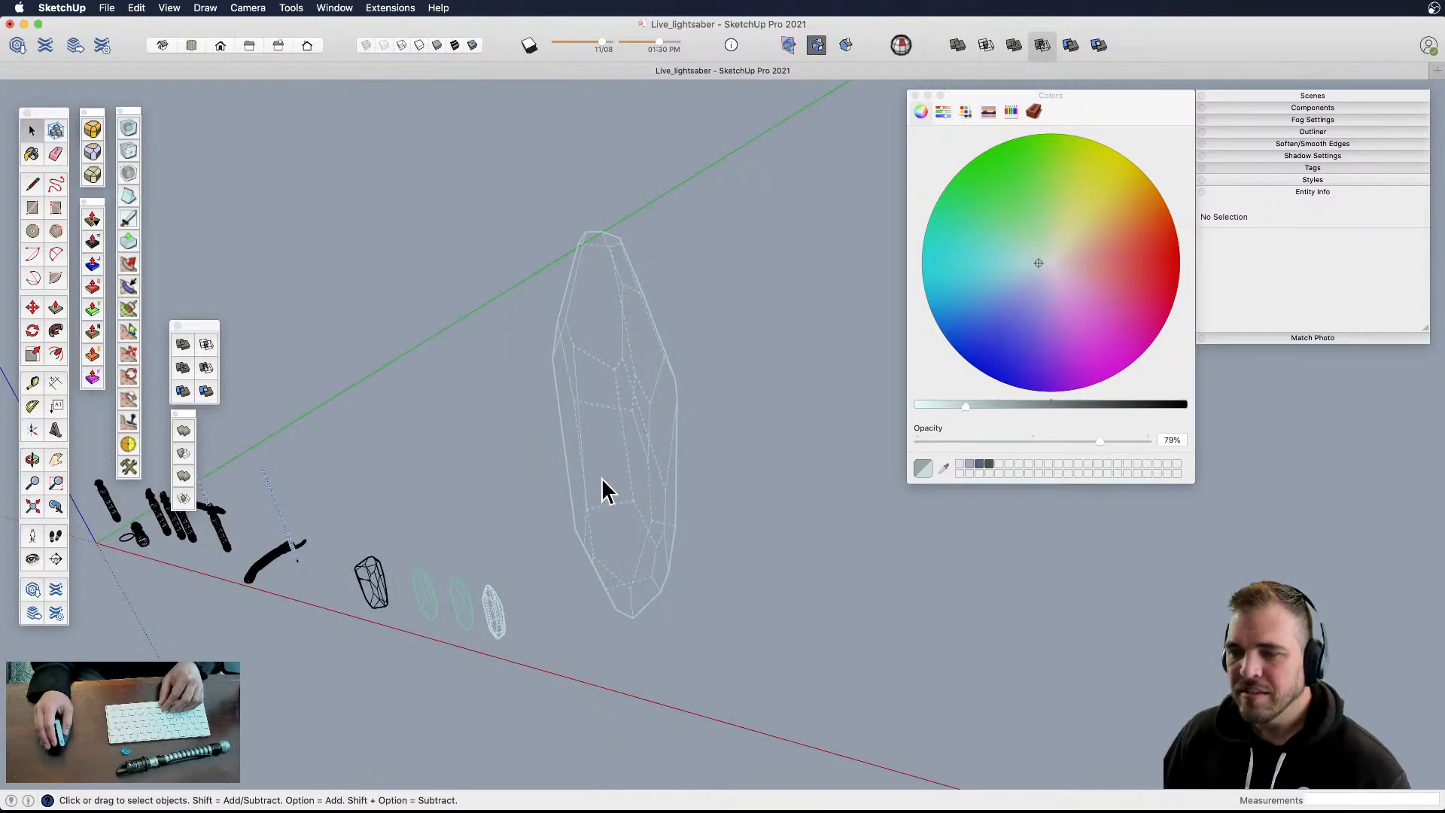
- Turn off the display of hidden geometry
key(shift+h)
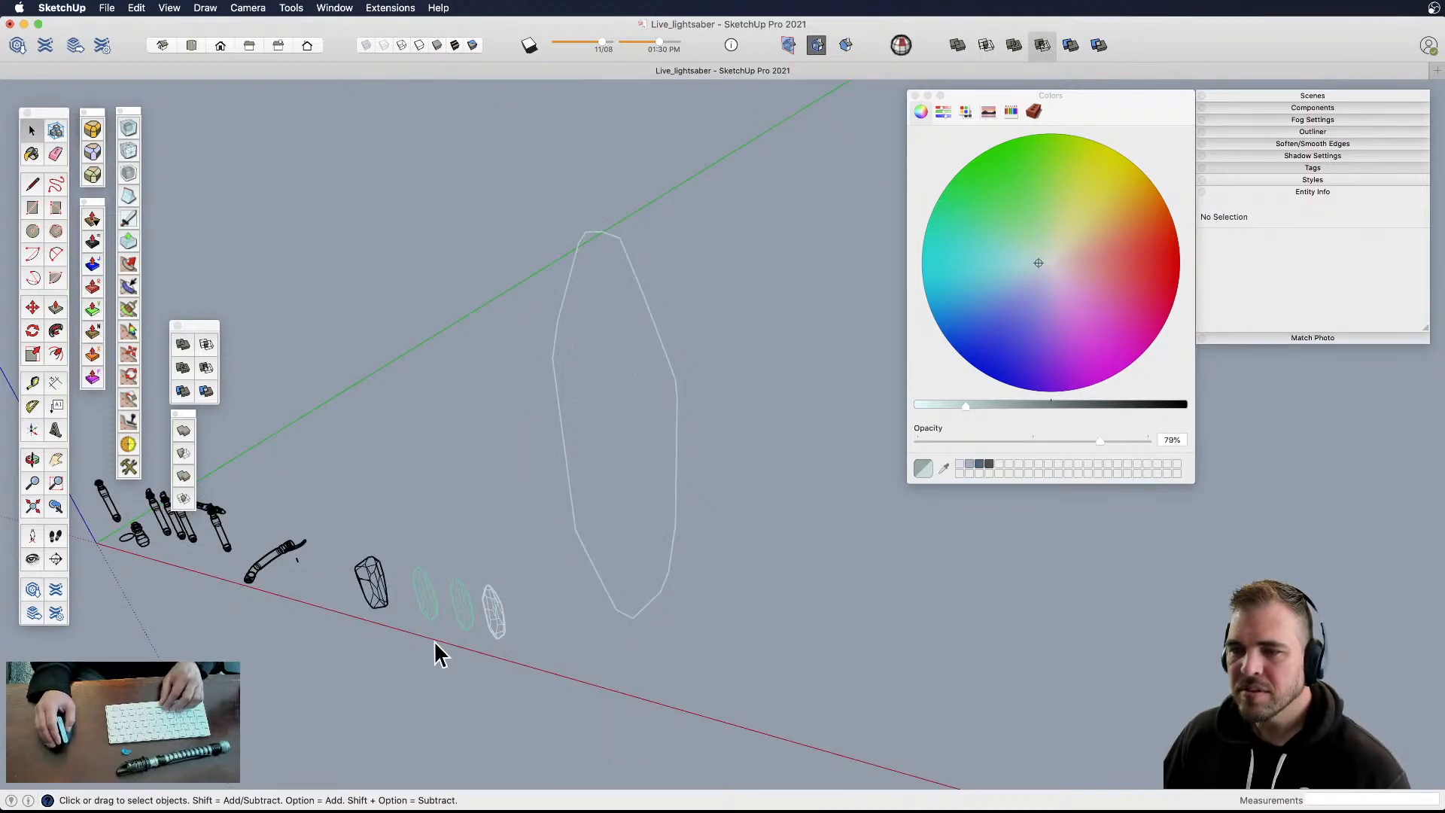
scroll(434, 644, up, 4)
scroll(432, 641, down, 3)
- Unsoften all edges inside the enlarged crystal with a 0-degree angle between normals, and display the model with shaded faces
click(684, 612)
middle_drag(678, 507, 623, 554)
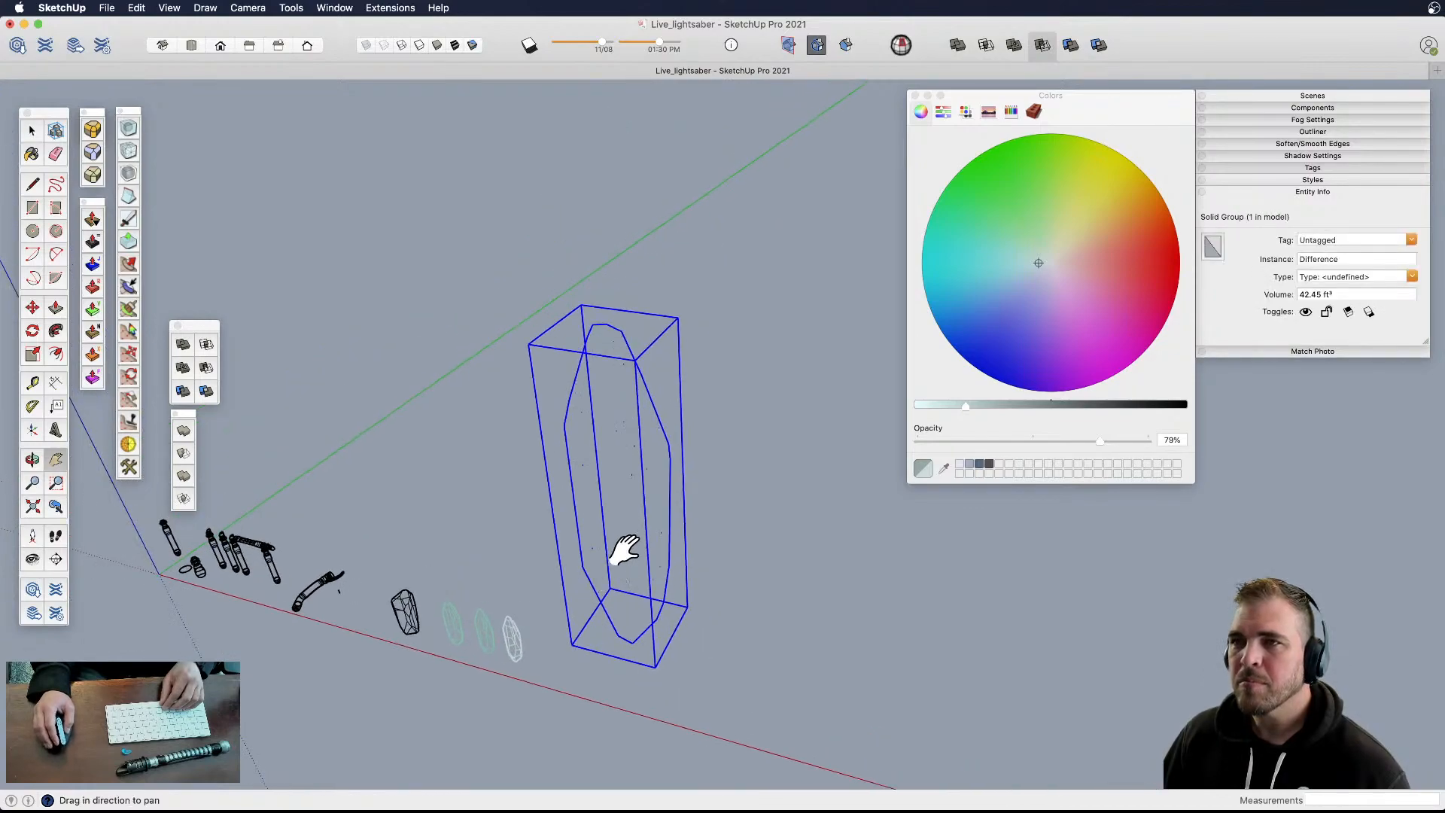
double_click(672, 470)
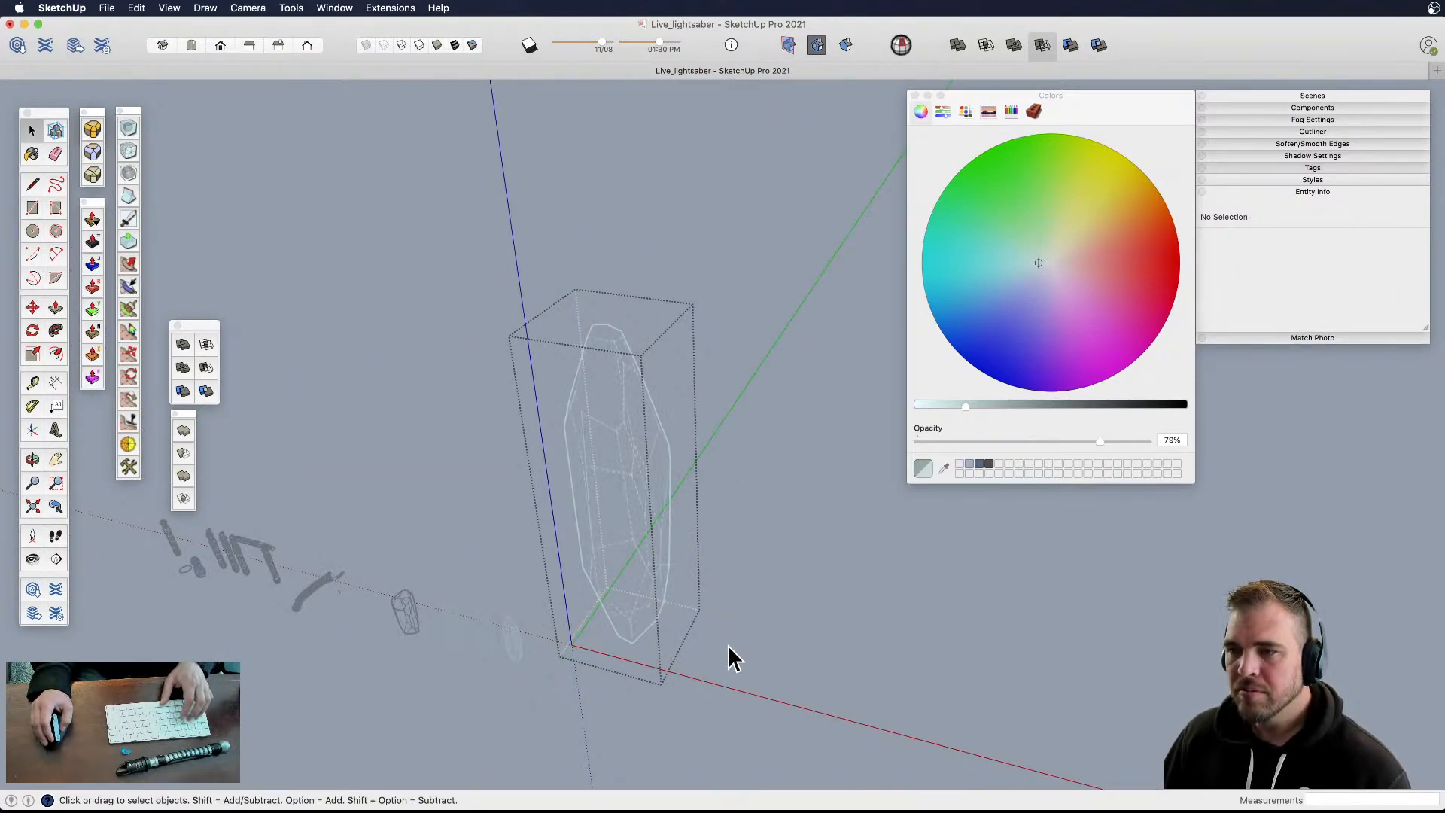
triple_click(584, 458)
right_click(623, 437)
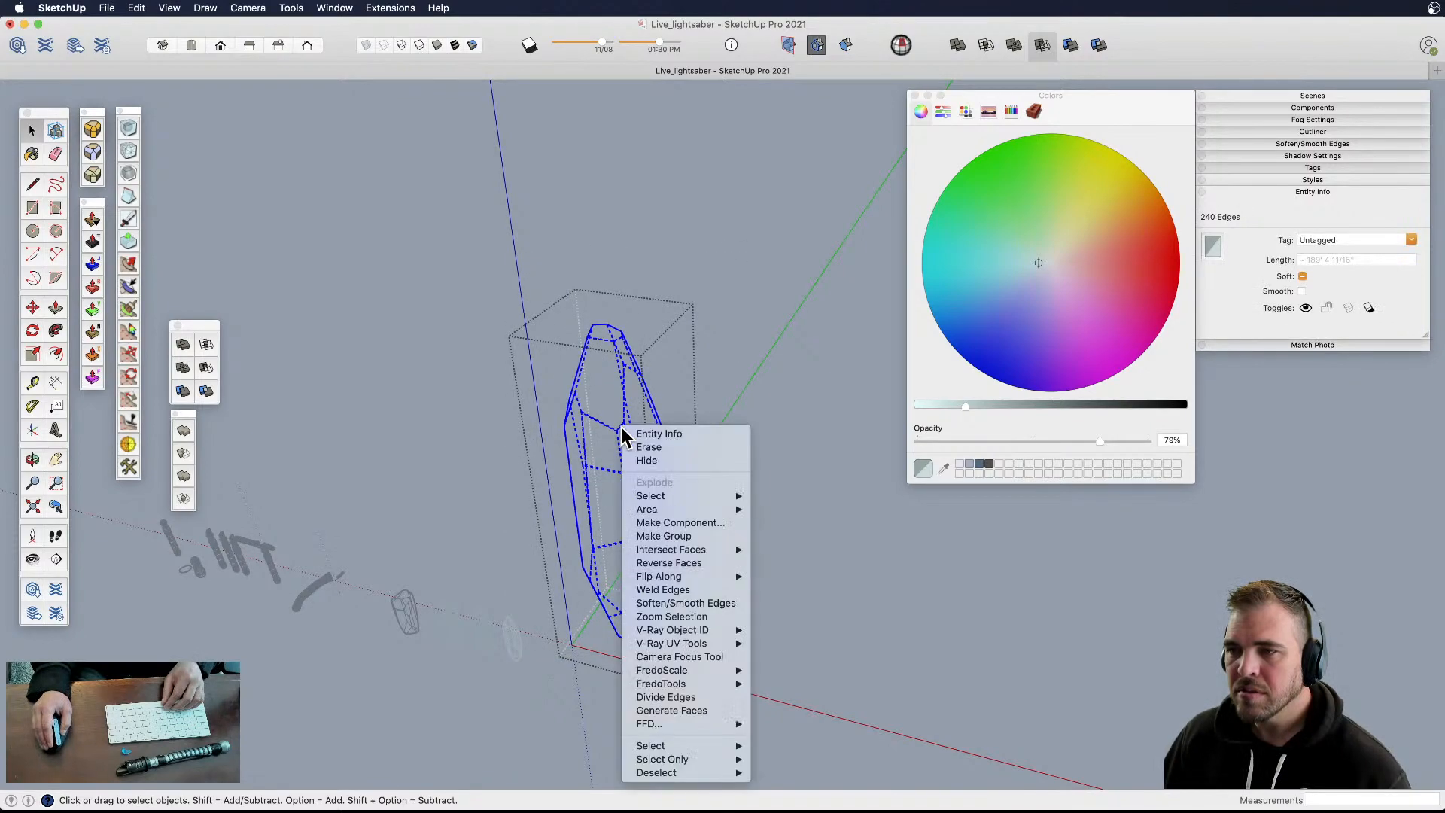
click(611, 428)
right_click(611, 428)
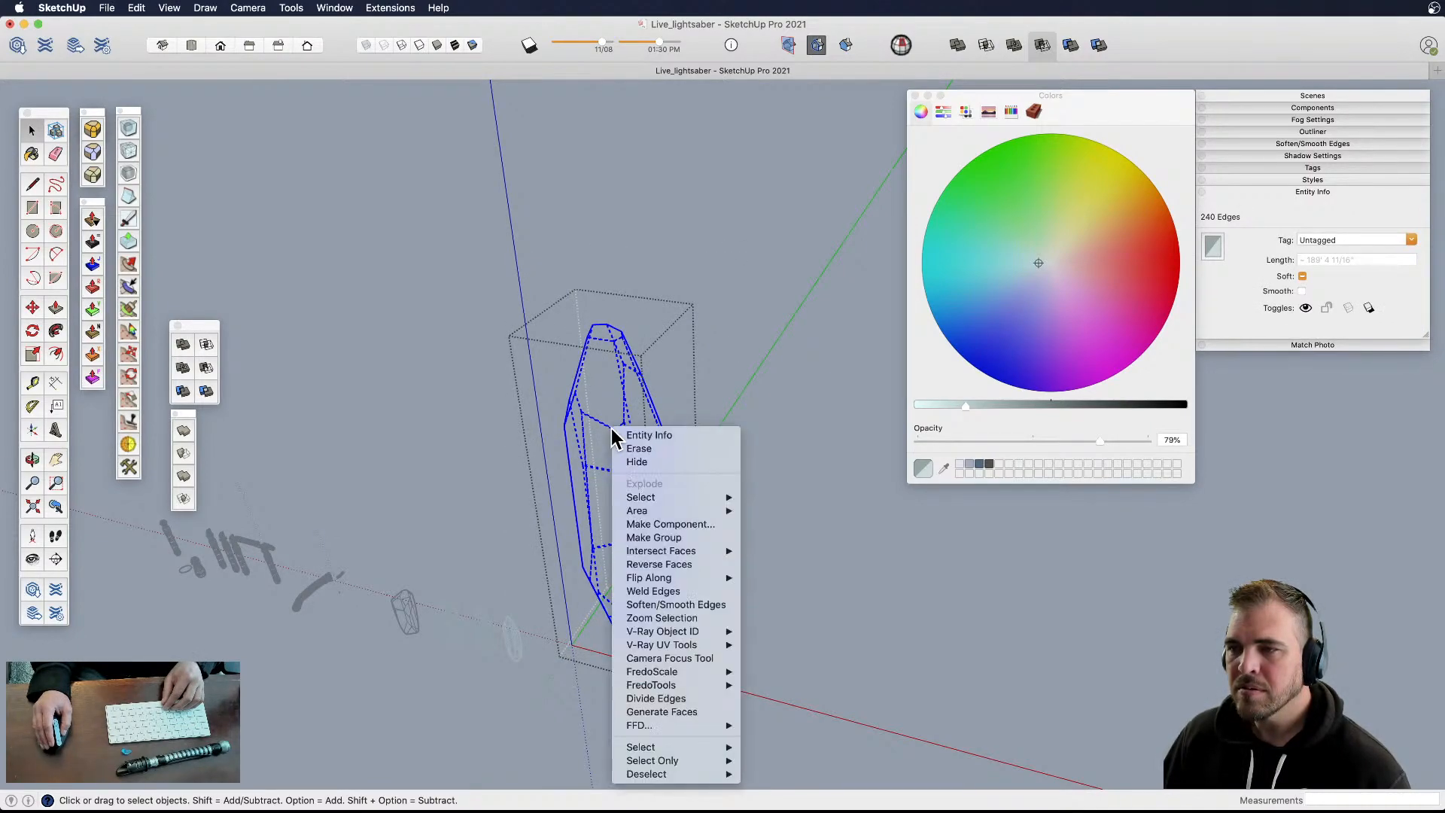
click(697, 391)
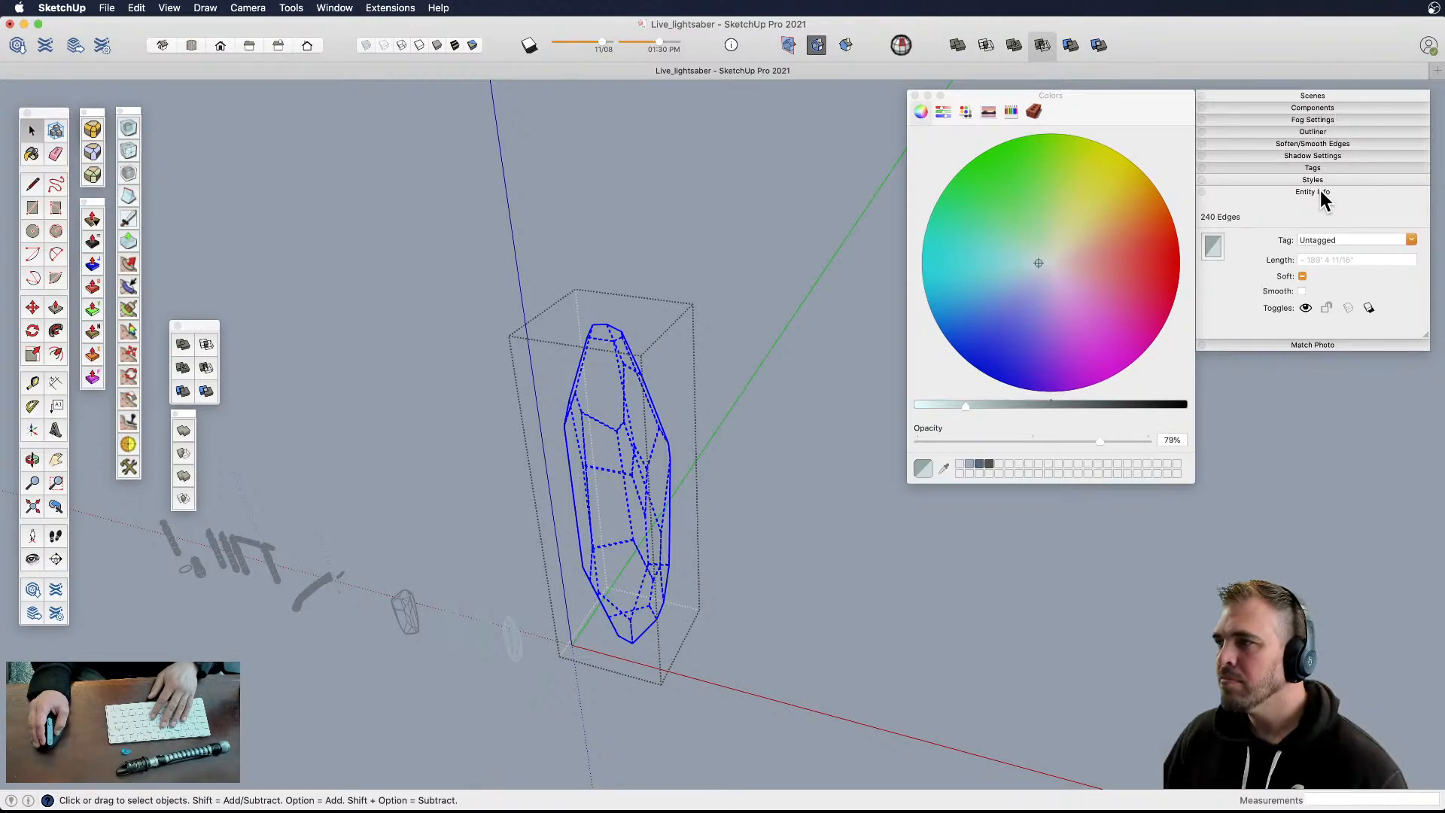
click(1318, 144)
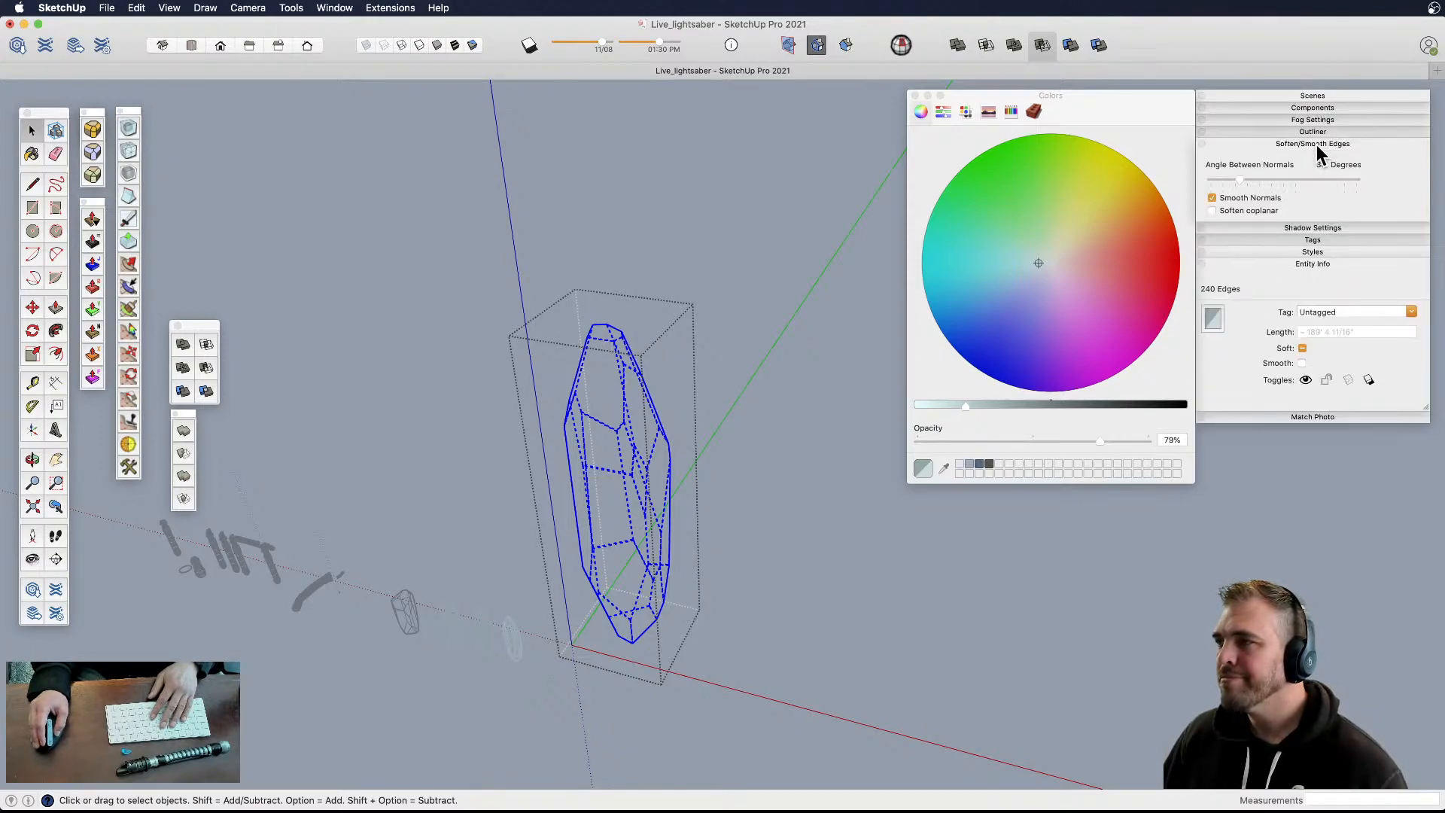
drag(1242, 180, 1183, 181)
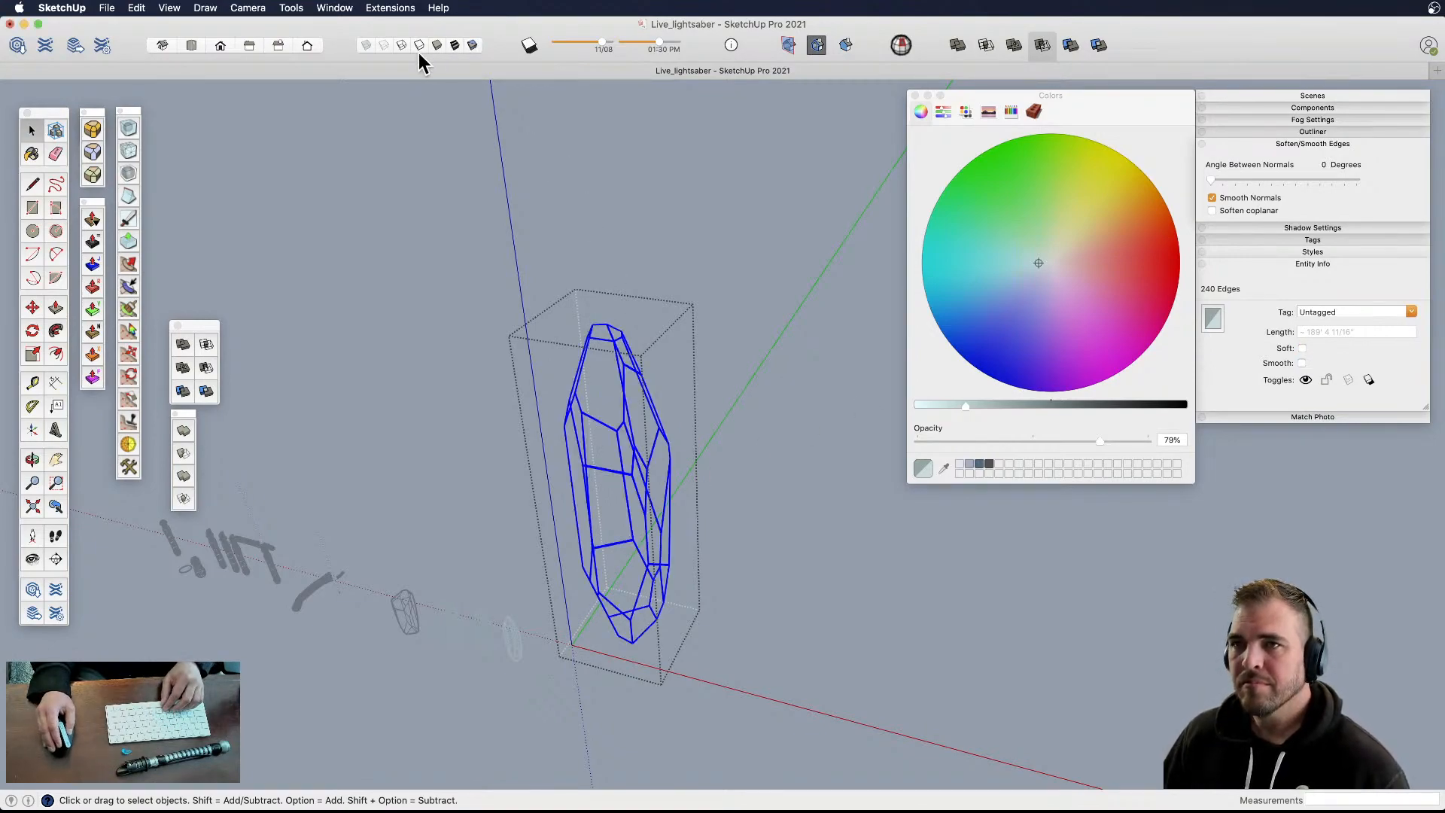
click(439, 41)
click(480, 332)
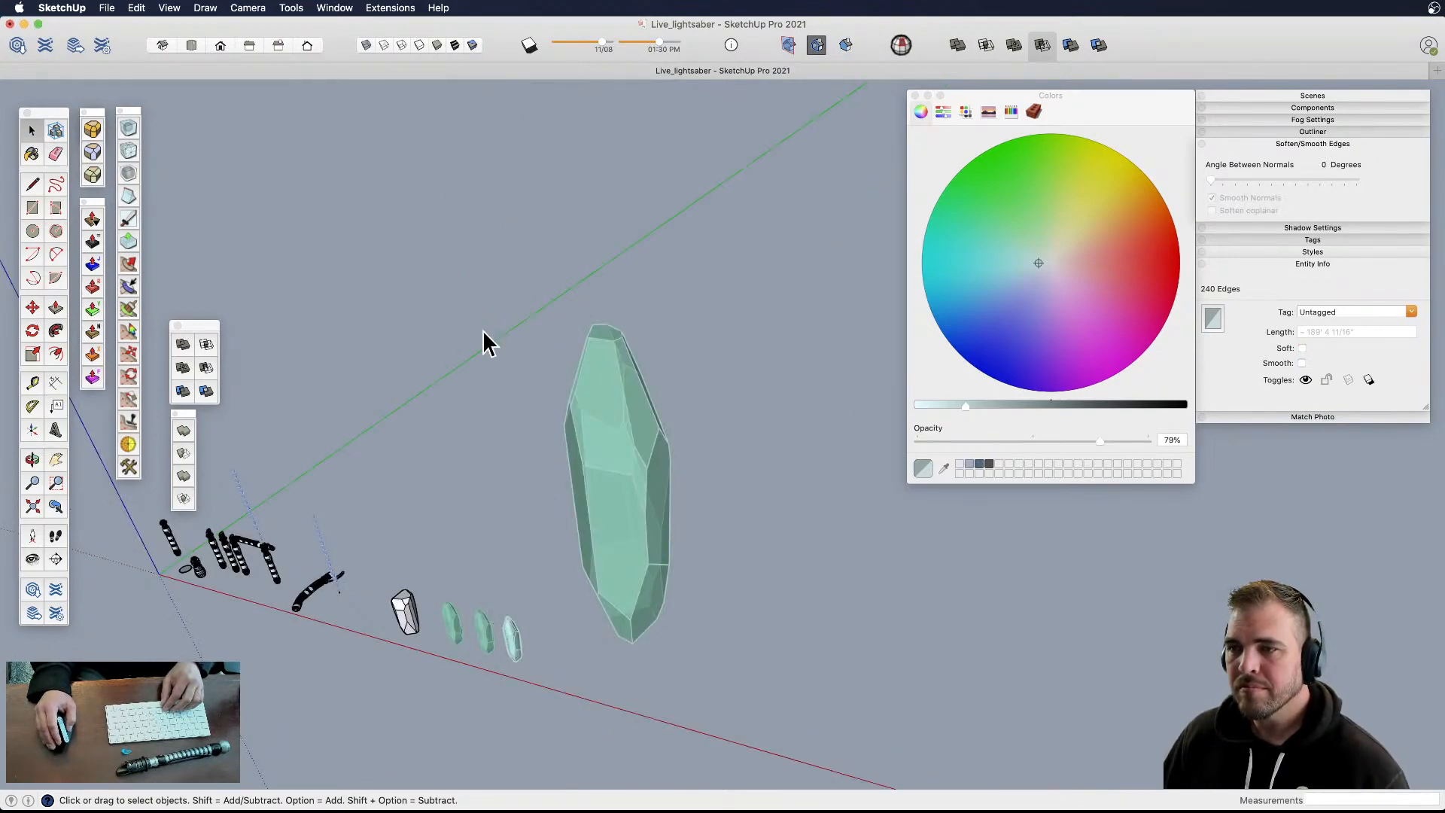
- Scale the enlarged crystal down uniformly by a factor of 0.15
click(635, 493)
key(s)
drag(677, 313, 621, 634)
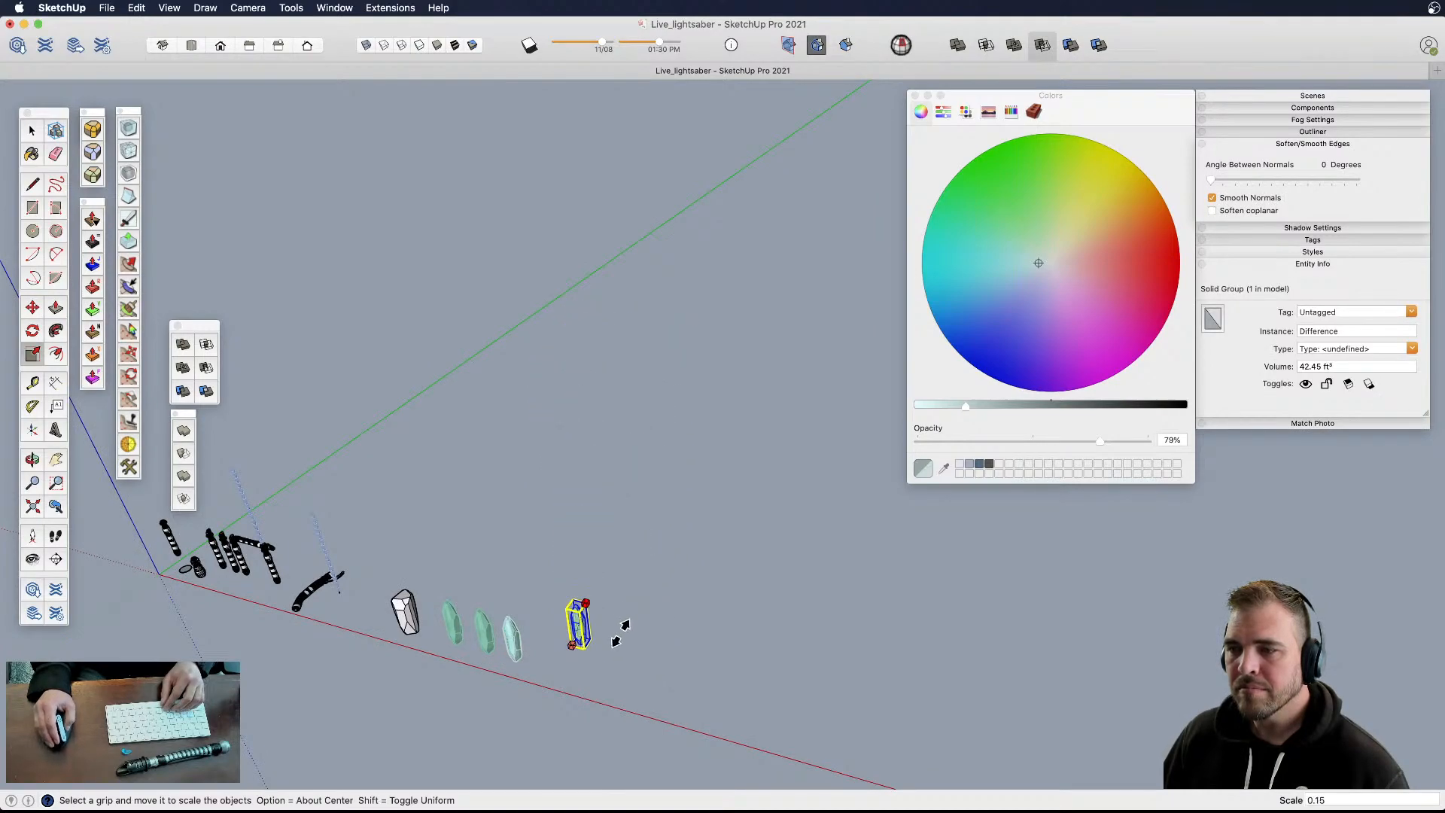
scroll(546, 660, up, 5)
shift+middle_drag(533, 673, 741, 482)
key(space)
click(761, 469)
- Move the scaled-down beveled crystal along the red axis to sit beside the nested pale blue crystal
scroll(744, 431, up, 5)
shift+middle_drag(744, 431, 697, 580)
click(747, 468)
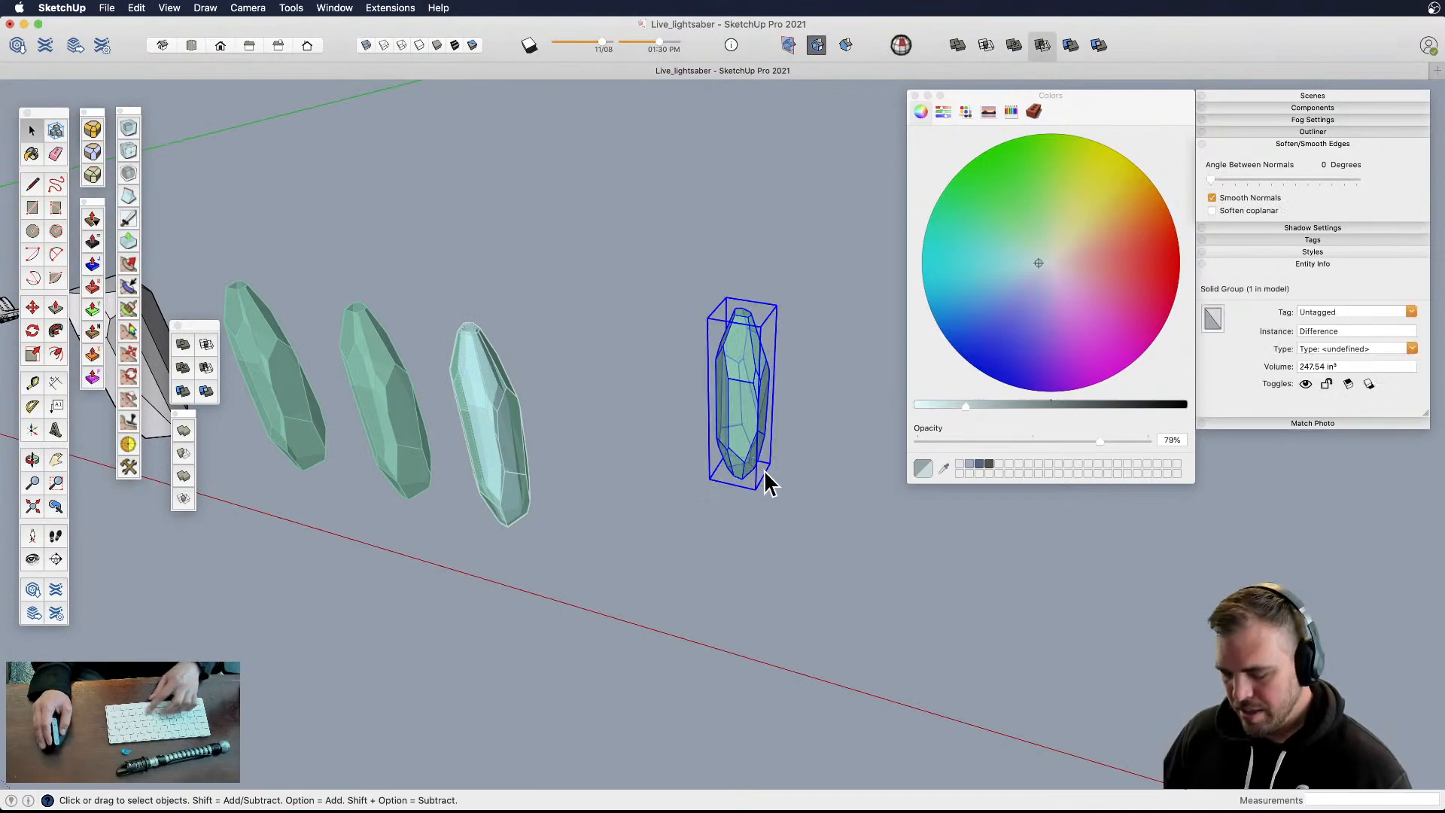
key(m)
click(789, 508)
click(613, 555)
key(space)
click(611, 554)
shift+middle_drag(574, 497, 673, 485)
mouse_move(673, 485)
middle_down()
mouse_move(687, 365)
mouse_move(725, 284)
mouse_move(645, 484)
middle_up()
- Stretch the beveled crystal along the blue axis by a factor of 1.07 to suit its neighbour's height
key(space)
click(680, 439)
scroll(672, 399, up, 5)
key(s)
drag(663, 370, 665, 346)
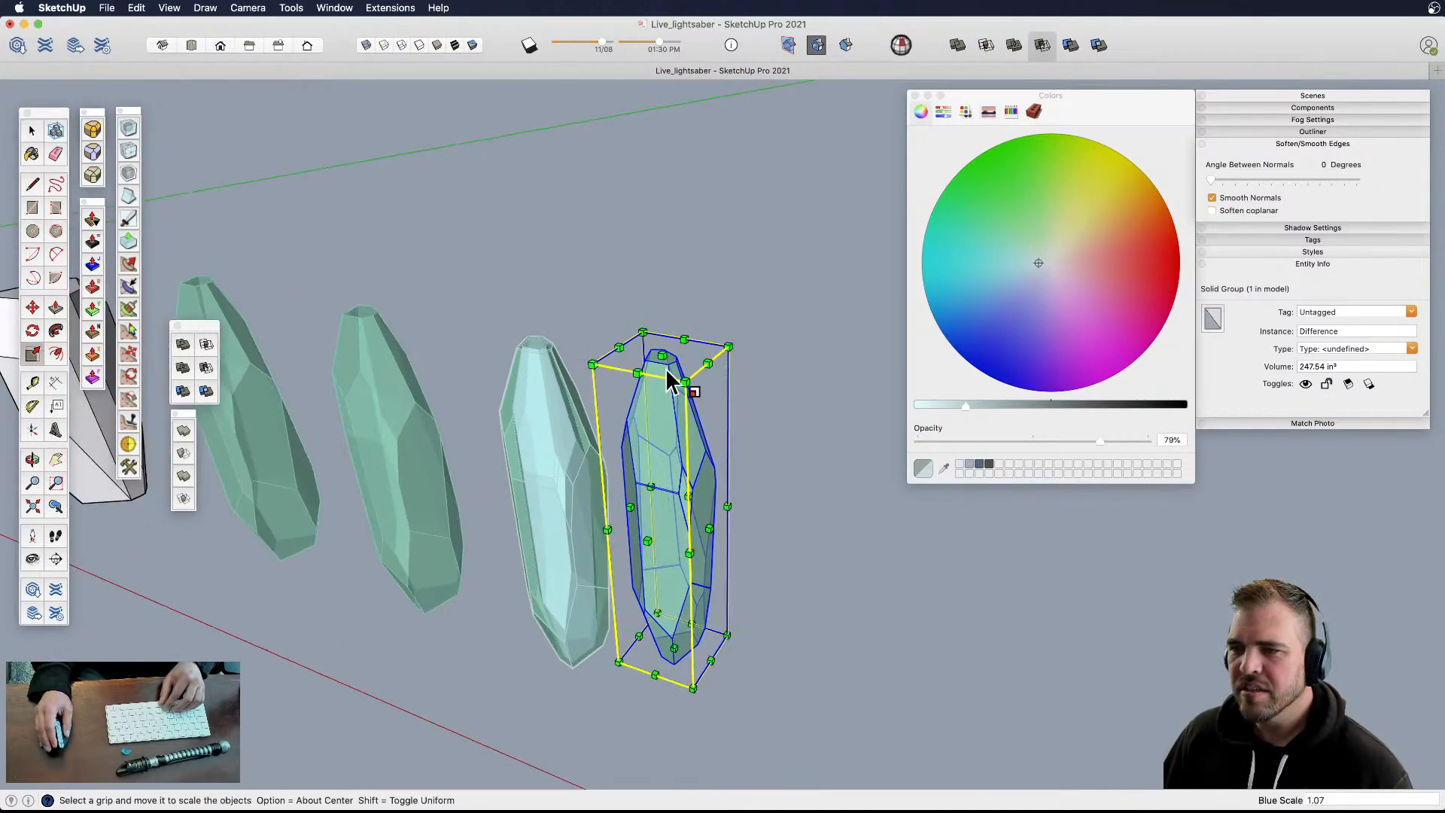
key(space)
click(765, 515)
middle_drag(765, 515, 696, 428)
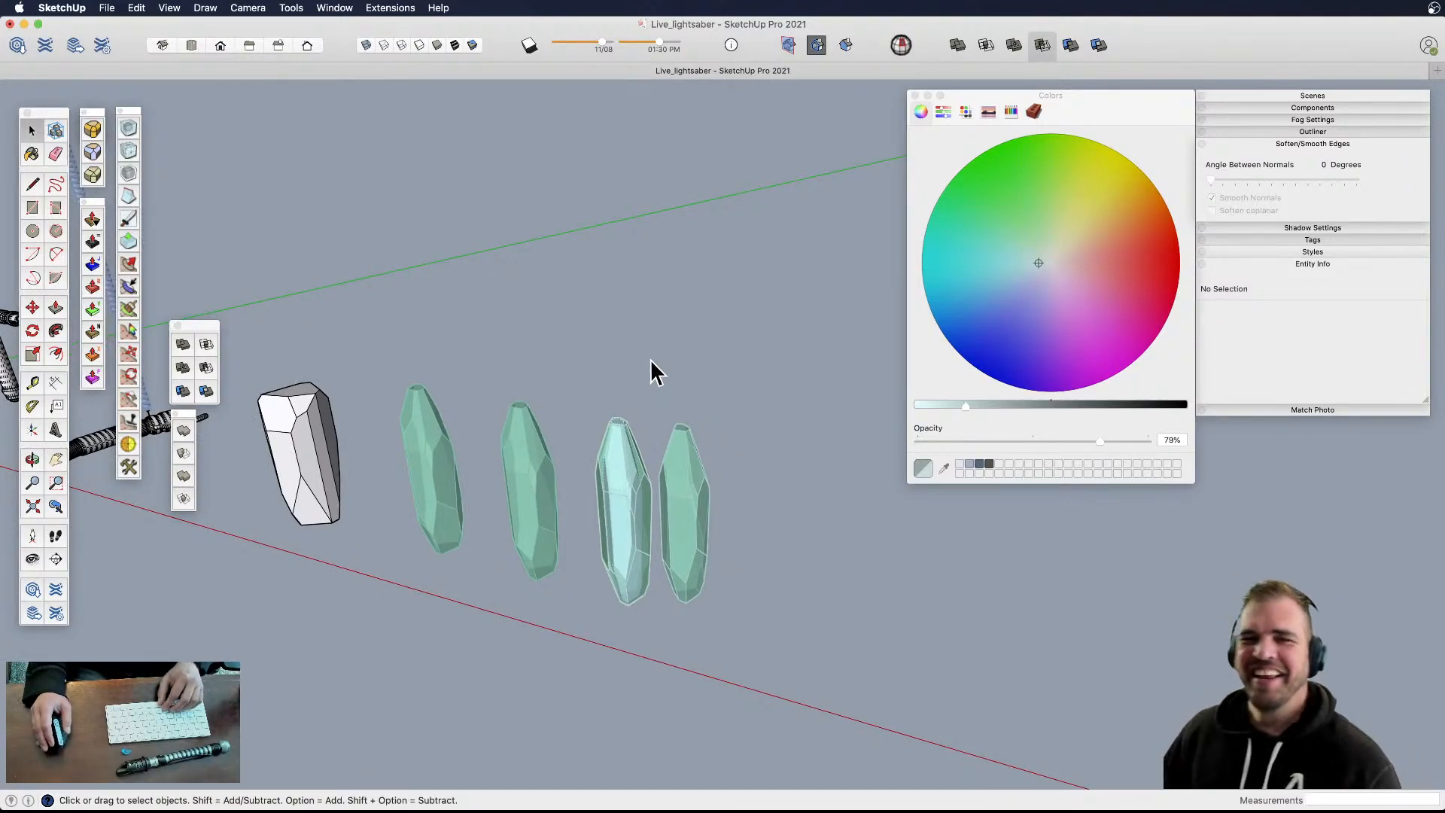
- Open the recent file Lightsaber_crystal and examine the blue and red crystals arranged along the red axis
click(106, 9)
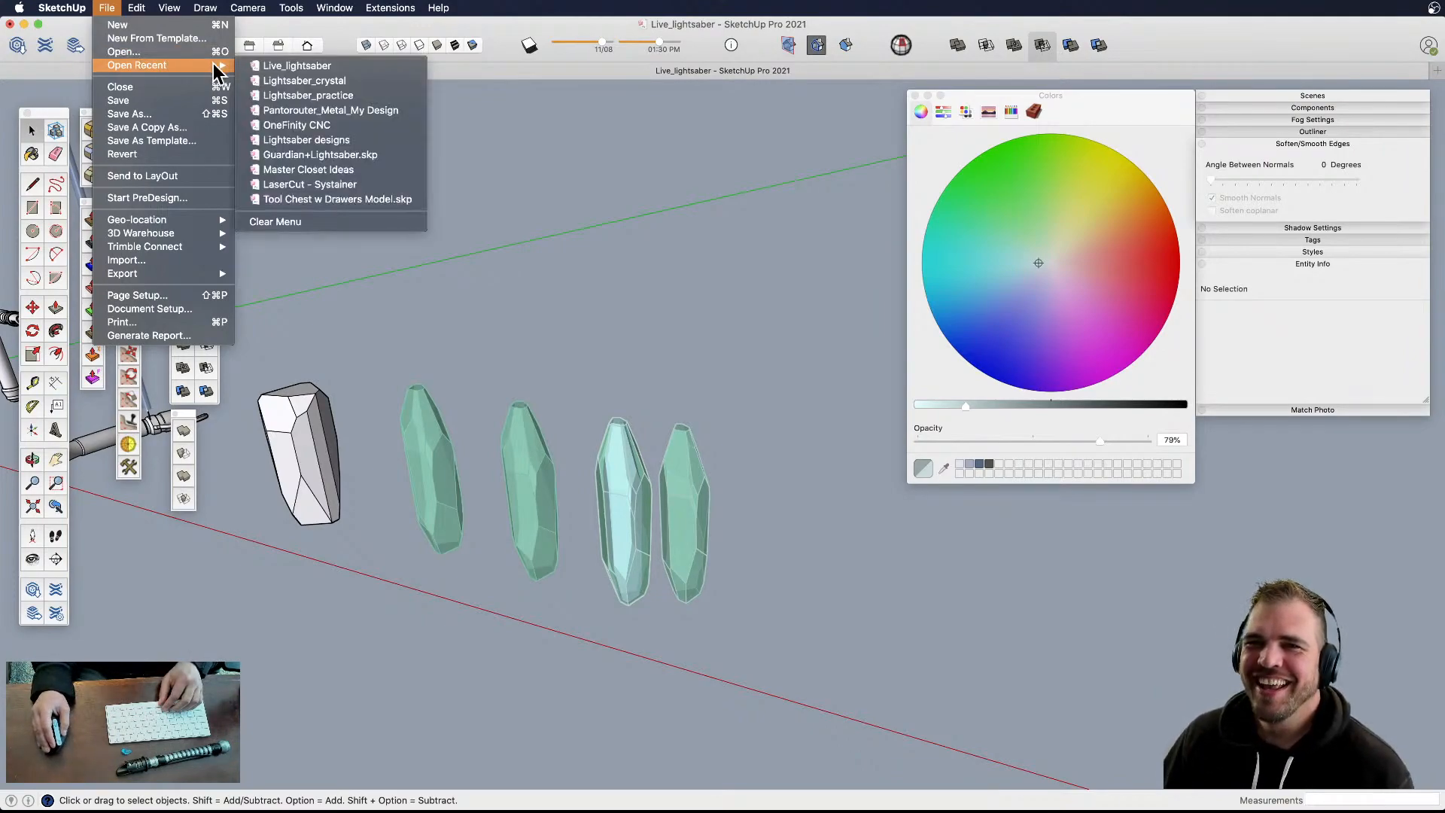
click(329, 78)
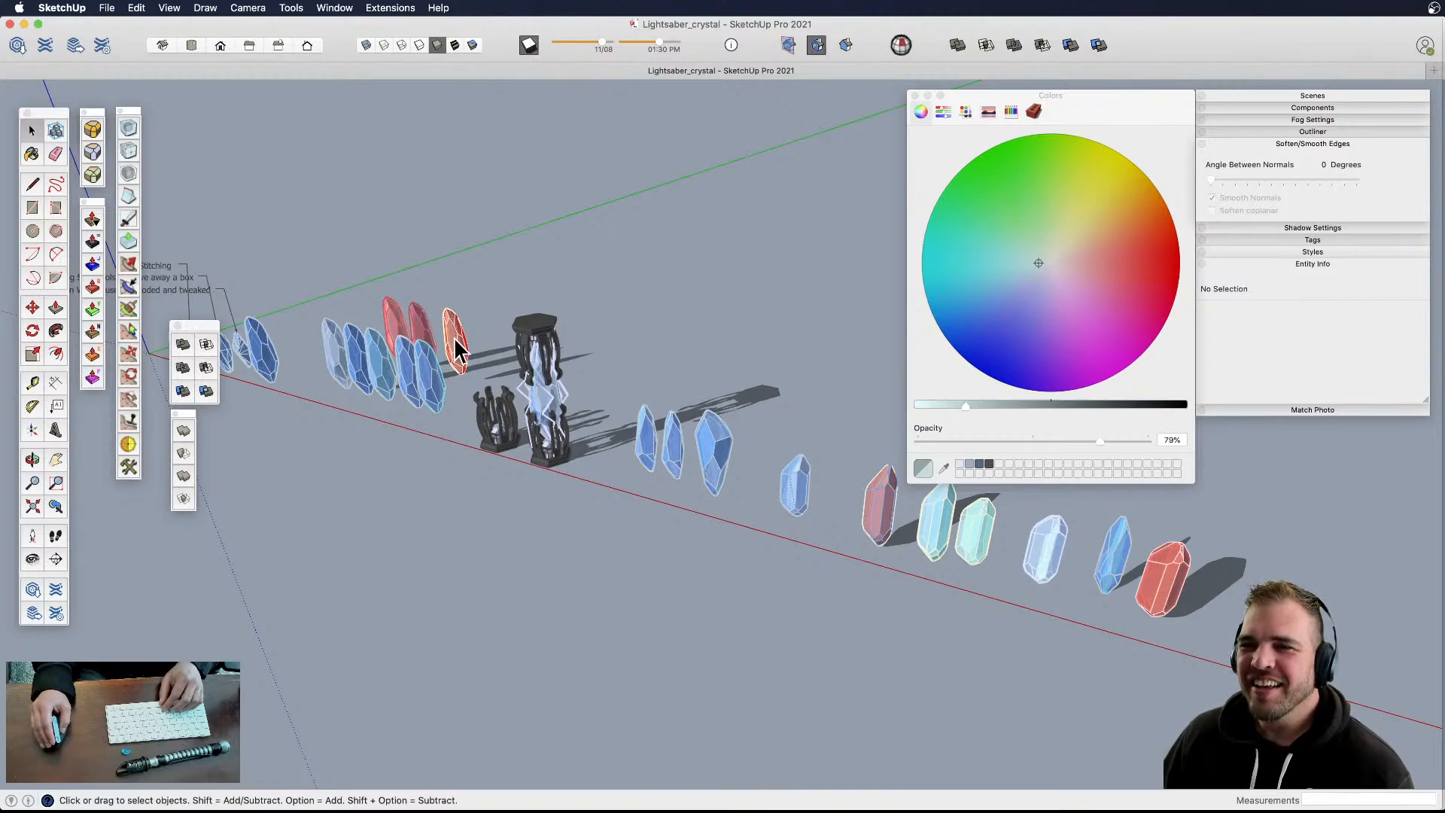
key(h)
drag(760, 463, 410, 343)
scroll(781, 415, down, 2)
scroll(639, 392, up, 10)
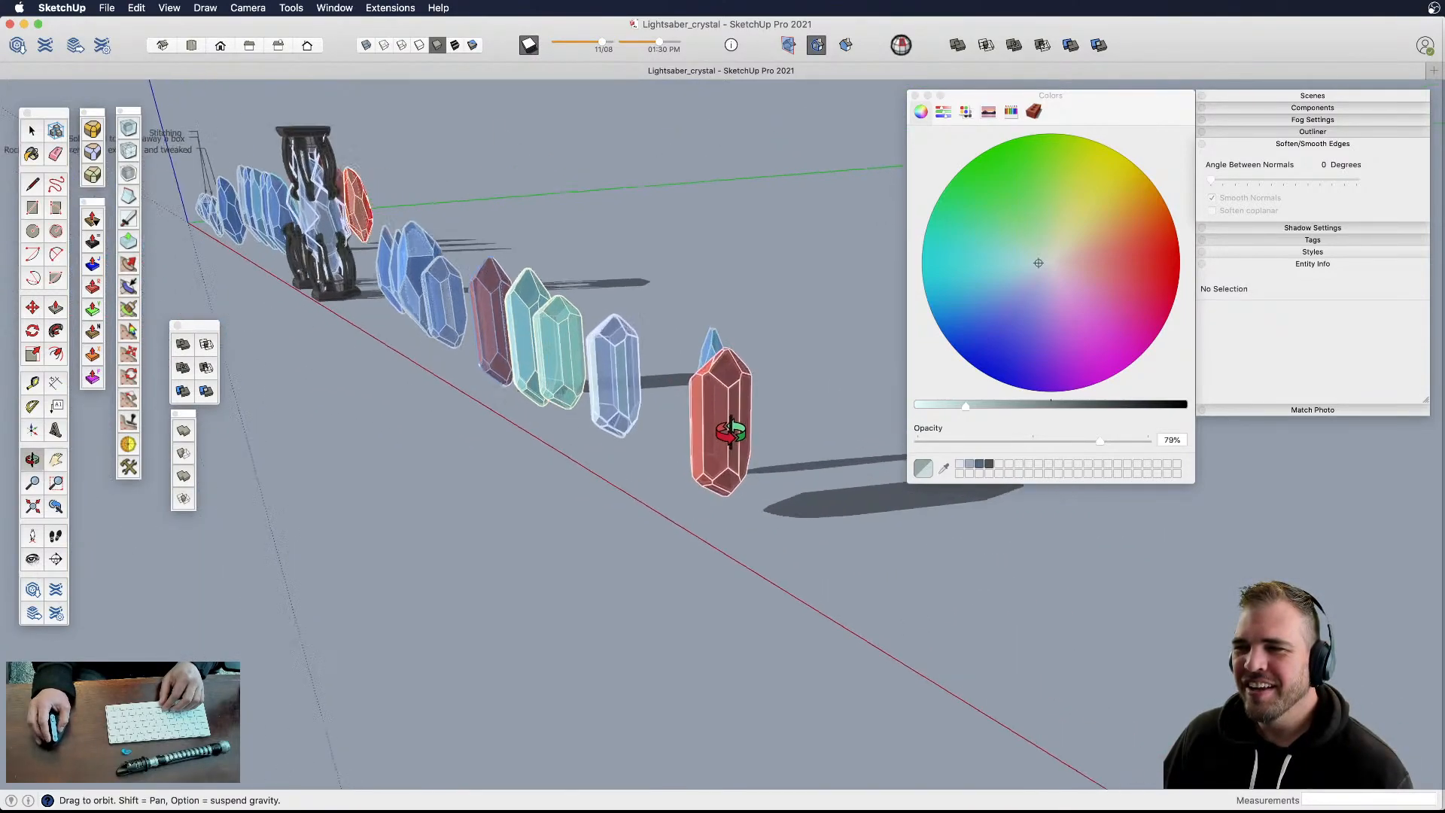
middle_drag(611, 389, 687, 452)
middle_drag(570, 411, 761, 391)
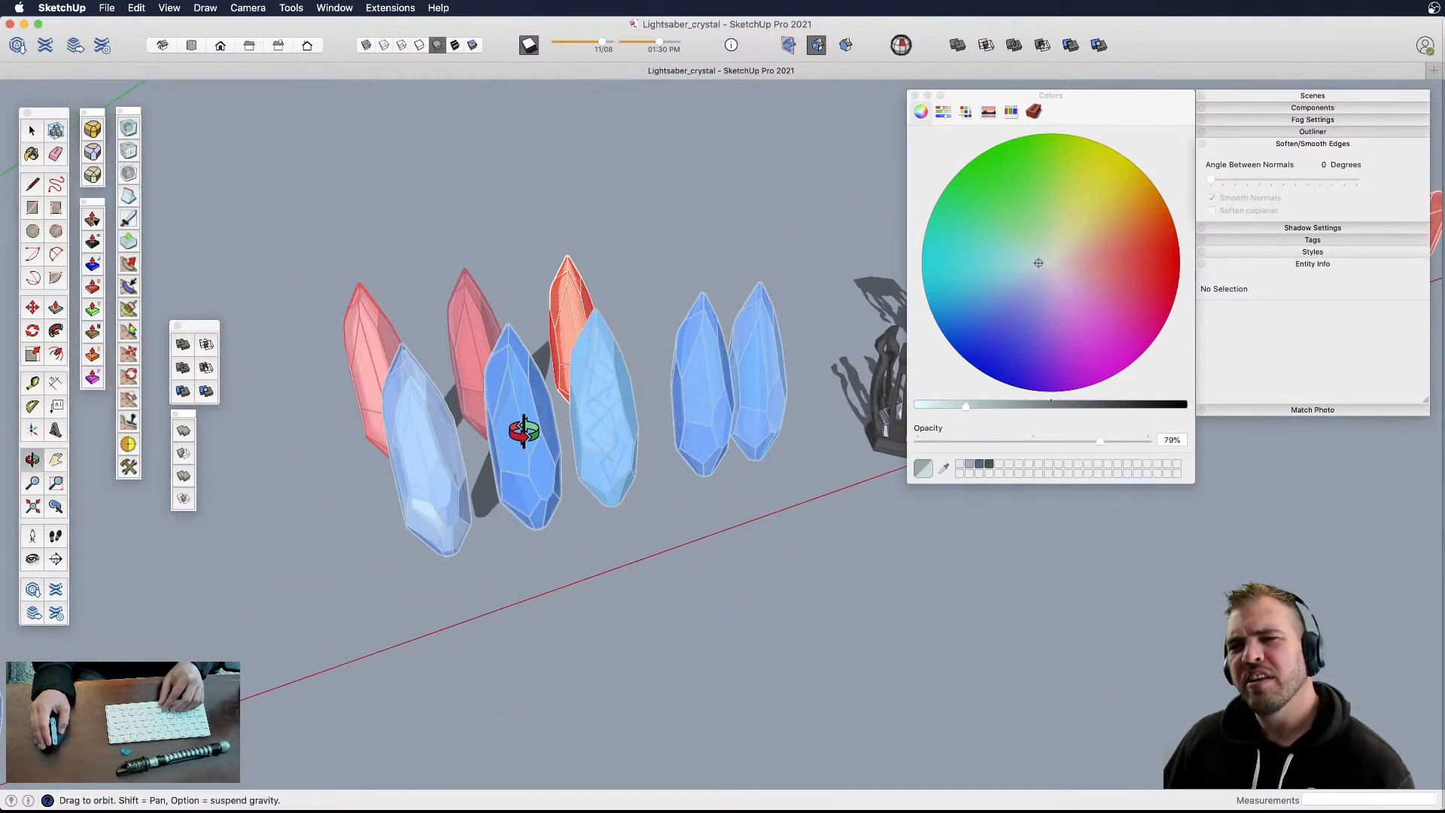
shift+middle_drag(524, 431, 532, 490)
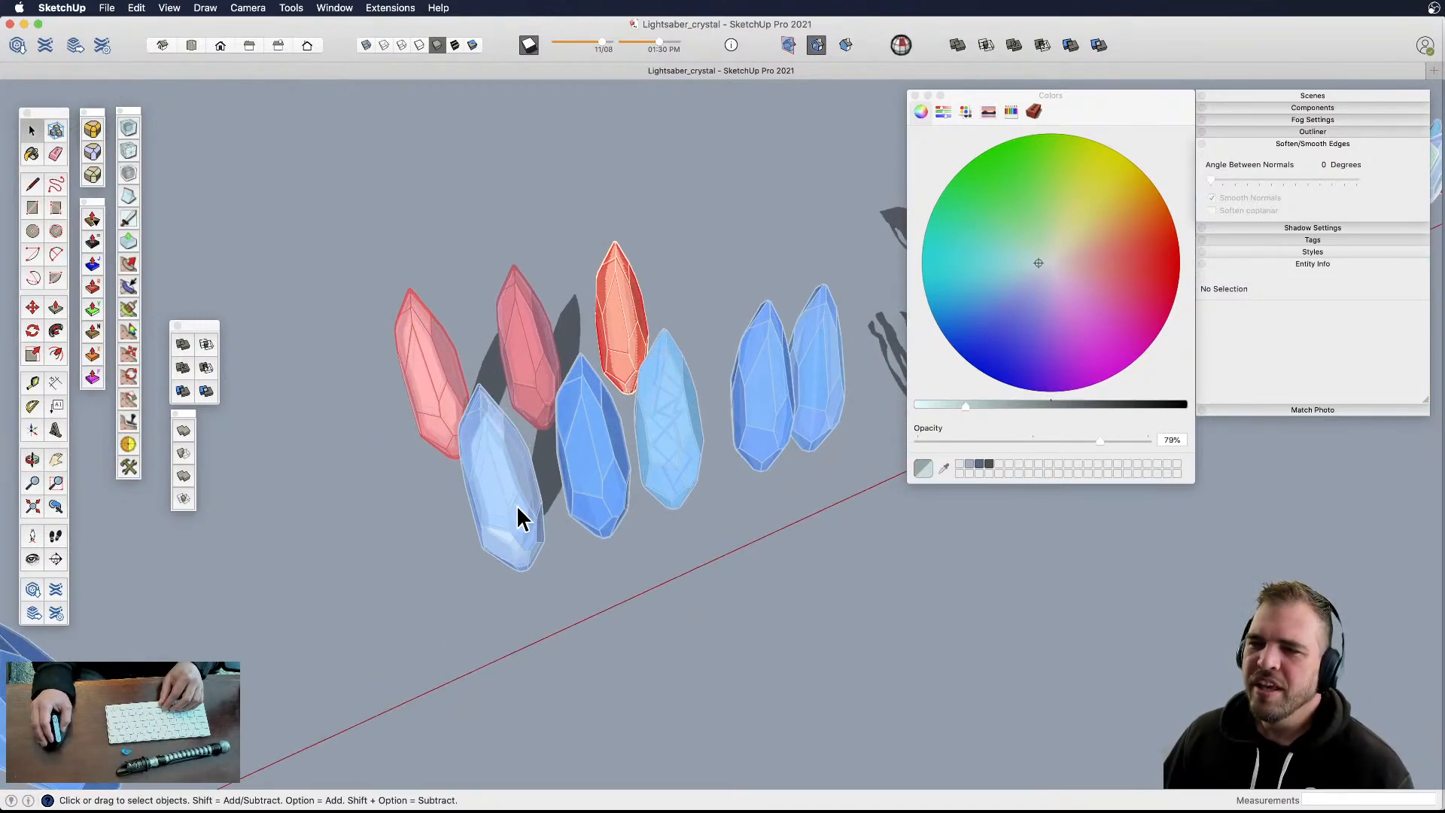
- Try to move a layer out of the light blue nested crystal at the front of the group
click(480, 542)
key(m)
click(510, 628)
key(space)
click(487, 636)
click(492, 516)
key(x)
- Move the translucent grey middle layer out of the light blue nested crystal to a spot beside it
click(509, 539)
key(m)
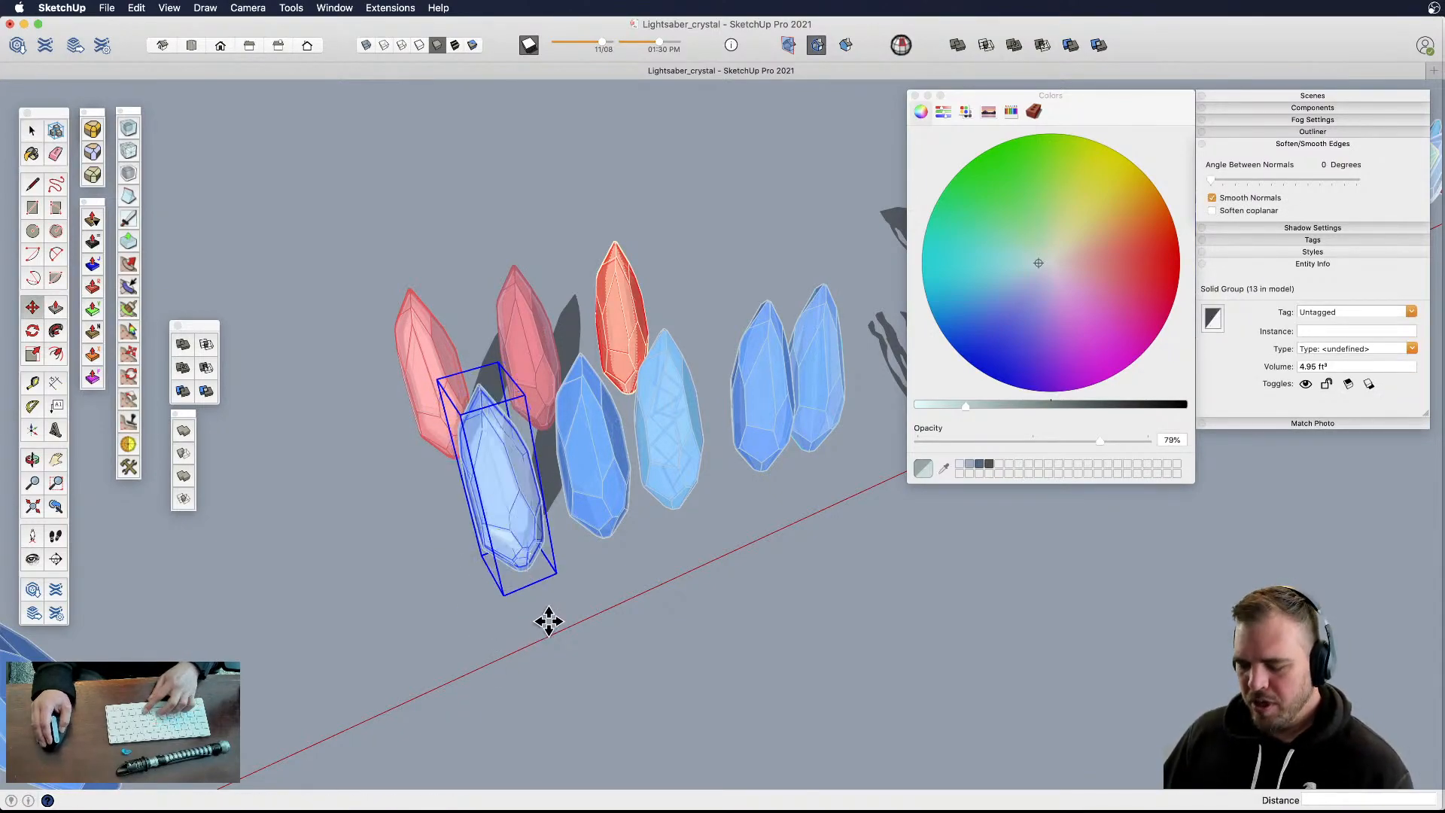
click(549, 623)
click(469, 656)
key(space)
- Move the outer blue shell off the white core to a spot beyond the separated grey layer
click(517, 564)
key(m)
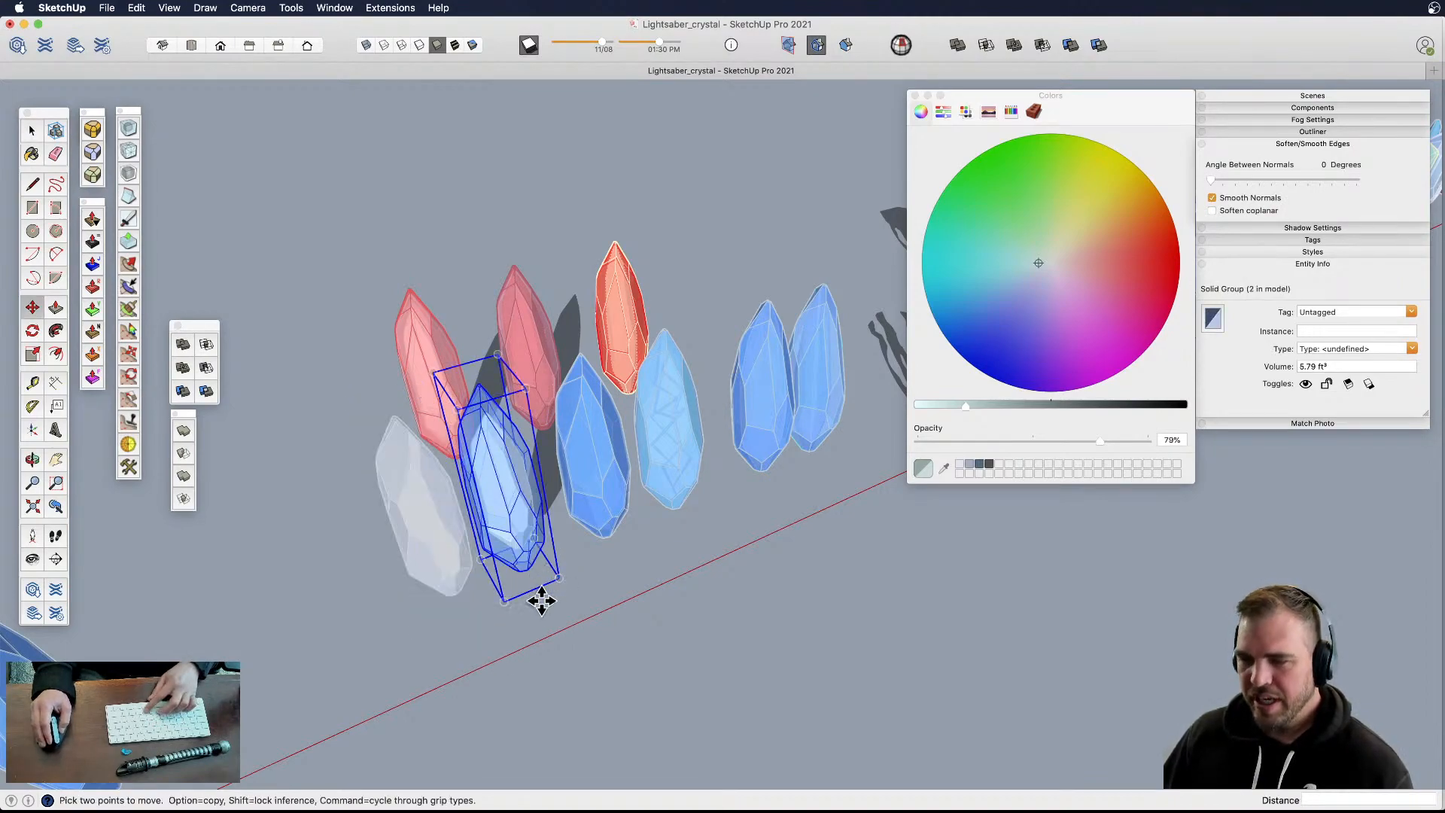
click(546, 605)
key(space)
click(502, 645)
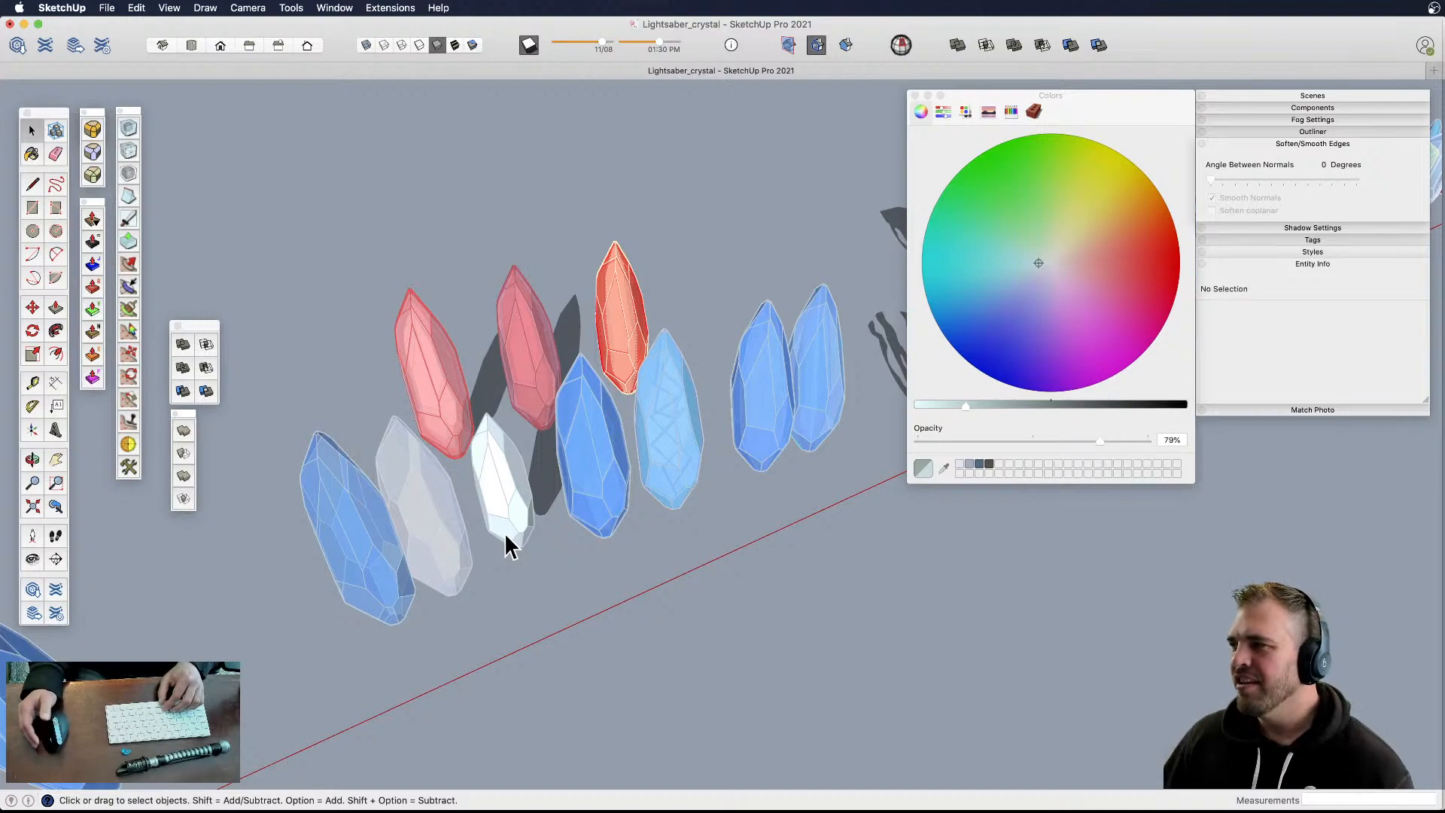
- Move one red crystal piece away from its neighbours, and shift the red piece beside it behind the blue crystals
middle_drag(505, 546, 570, 474)
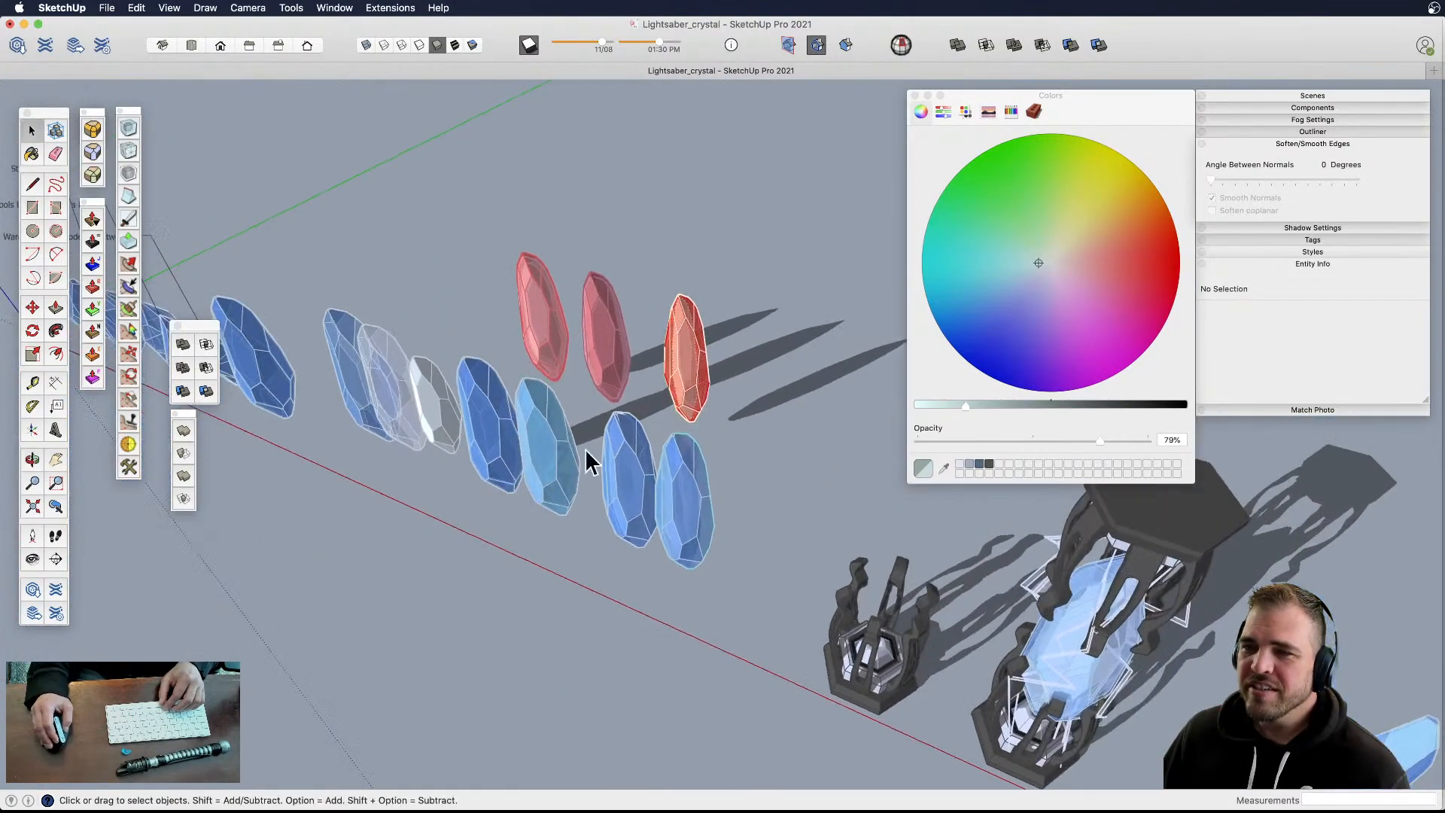
click(625, 343)
scroll(647, 361, up, 5)
click(600, 329)
scroll(602, 305, up, 3)
key(m)
drag(660, 307, 706, 251)
key(space)
click(566, 312)
key(m)
drag(531, 385, 502, 368)
key(space)
click(569, 467)
- Examine the remaining finished crystals along the red axis, and return to the Live_lightsaber model
middle_drag(571, 470, 712, 350)
middle_drag(579, 487, 712, 305)
middle_drag(671, 590, 505, 549)
mouse_move(475, 496)
middle_down()
mouse_move(436, 484)
mouse_move(928, 597)
mouse_move(458, 516)
middle_up()
shift+middle_drag(971, 603, 670, 607)
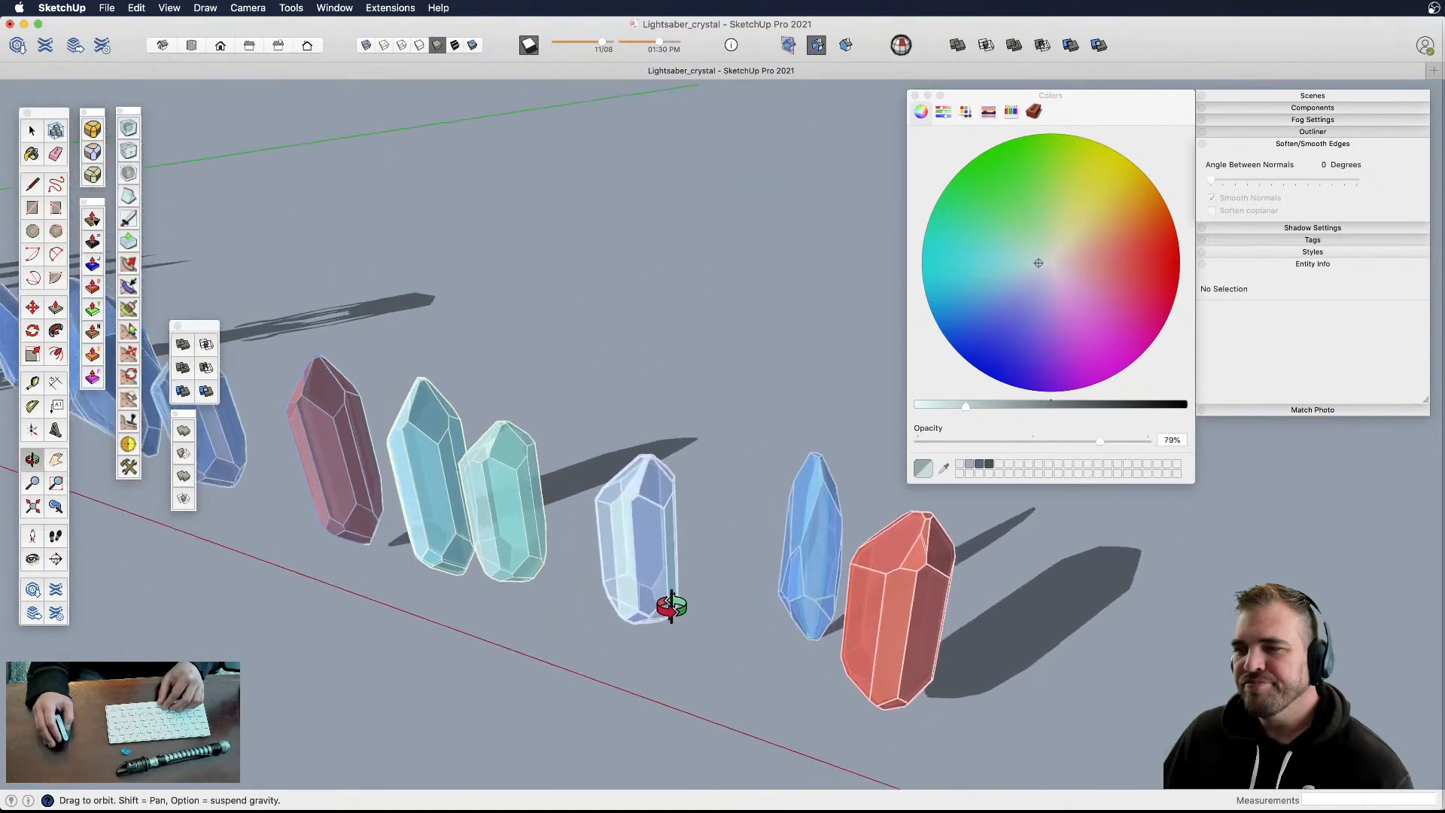
shift+middle_drag(551, 642, 616, 600)
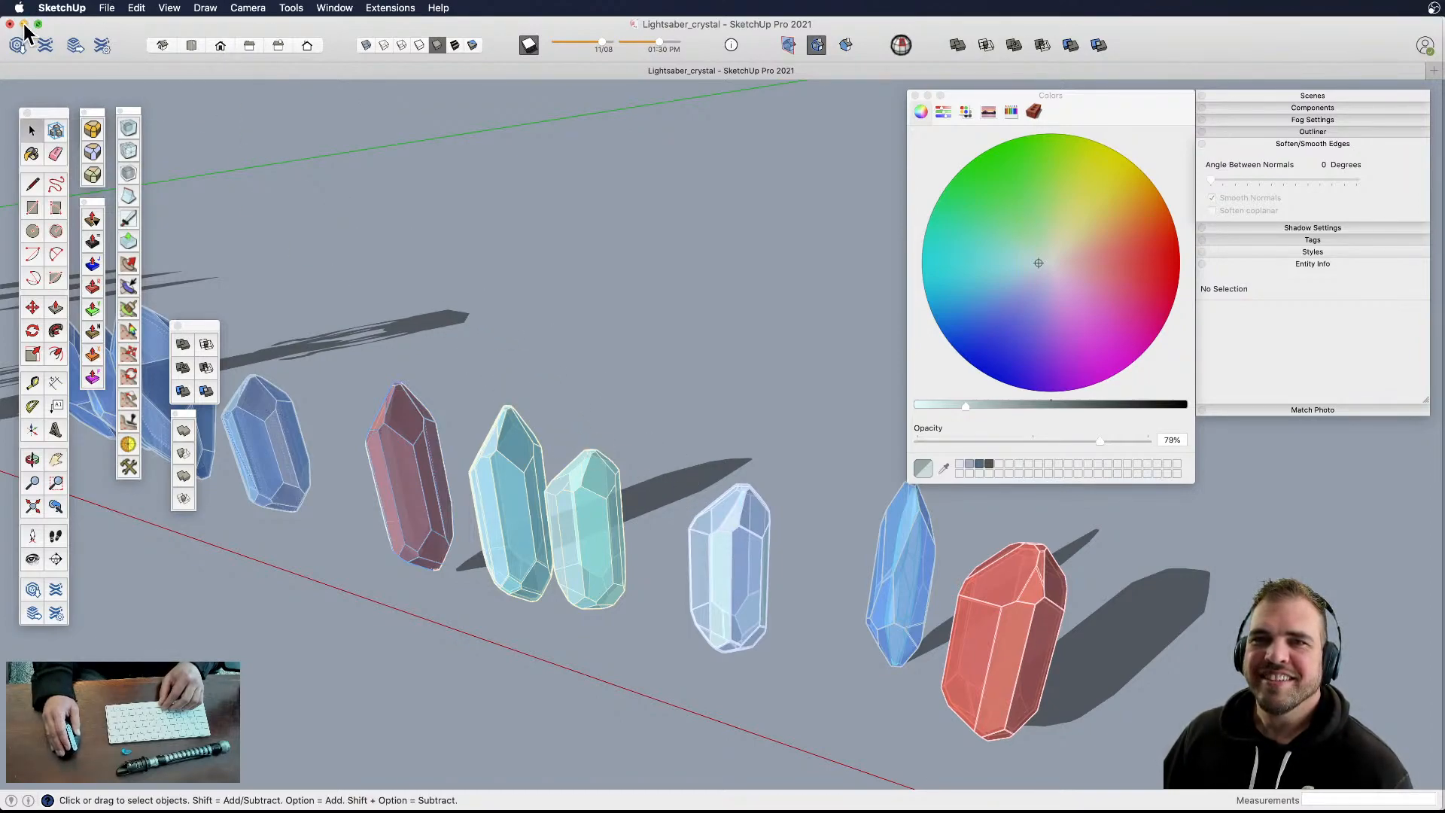
middle_drag(621, 491, 500, 436)
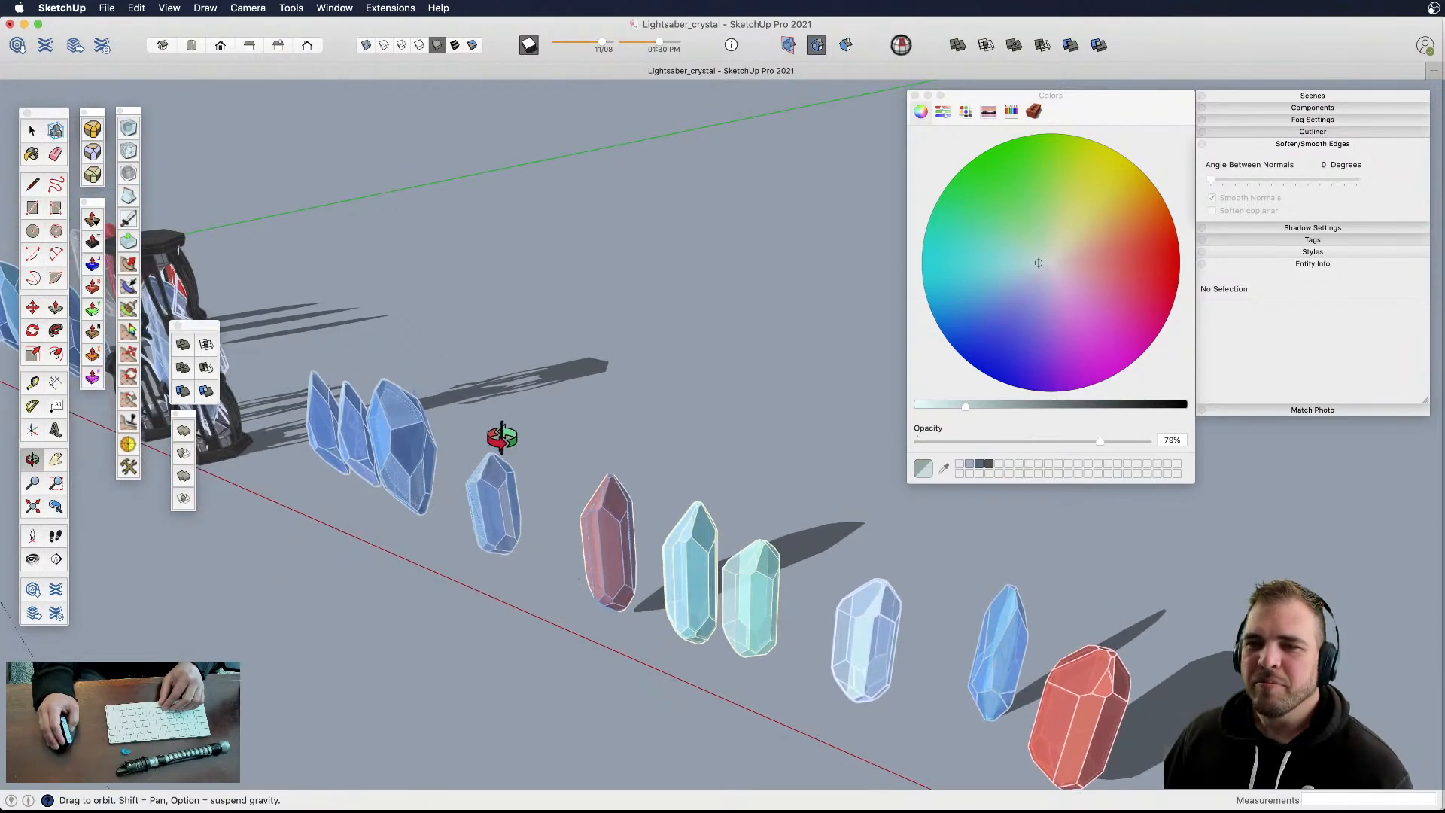
click(23, 24)
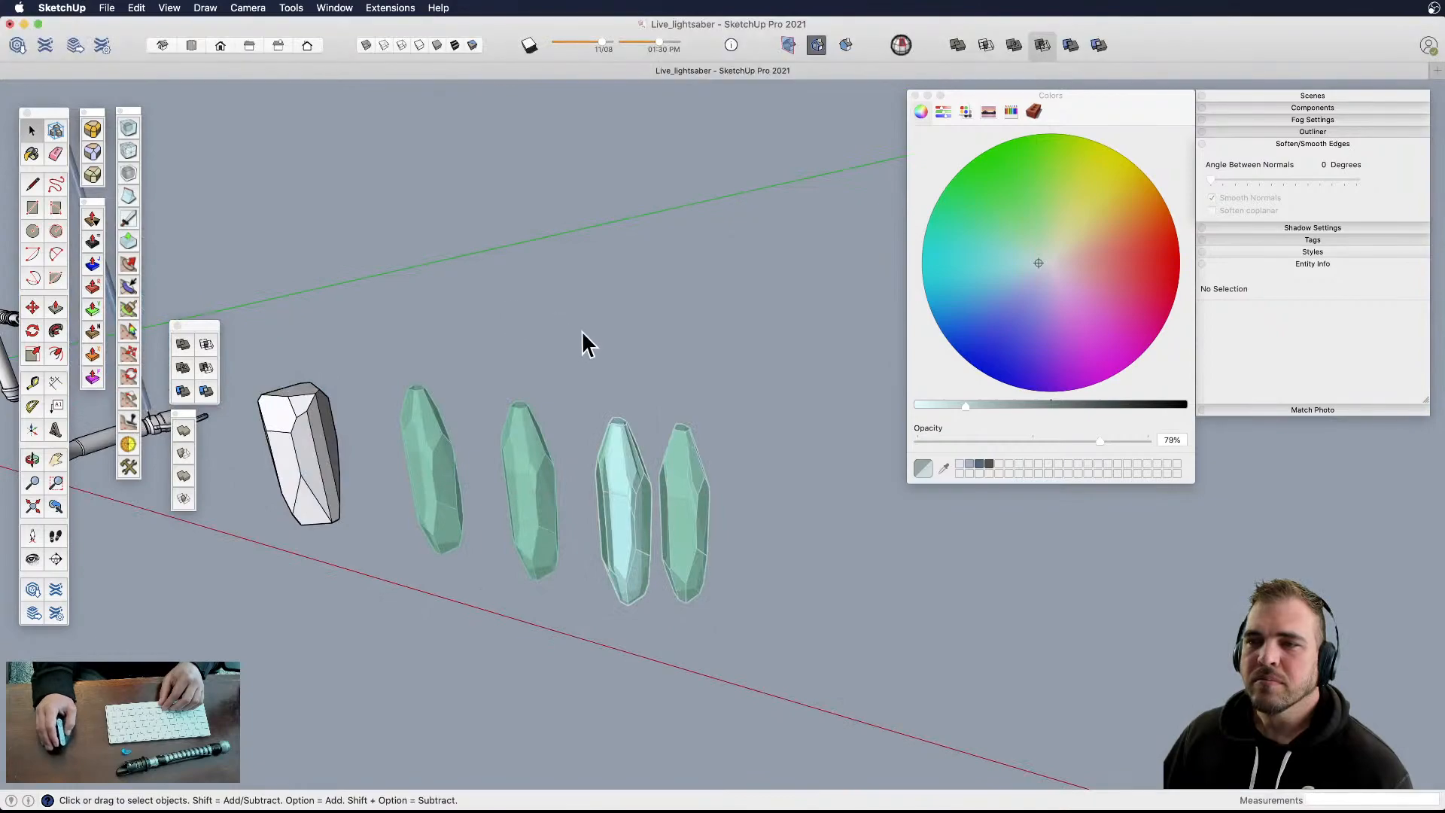
- Copy the light blue layered crystal to the spot between the curved hilt and the white stone
middle_drag(623, 459, 687, 516)
click(714, 527)
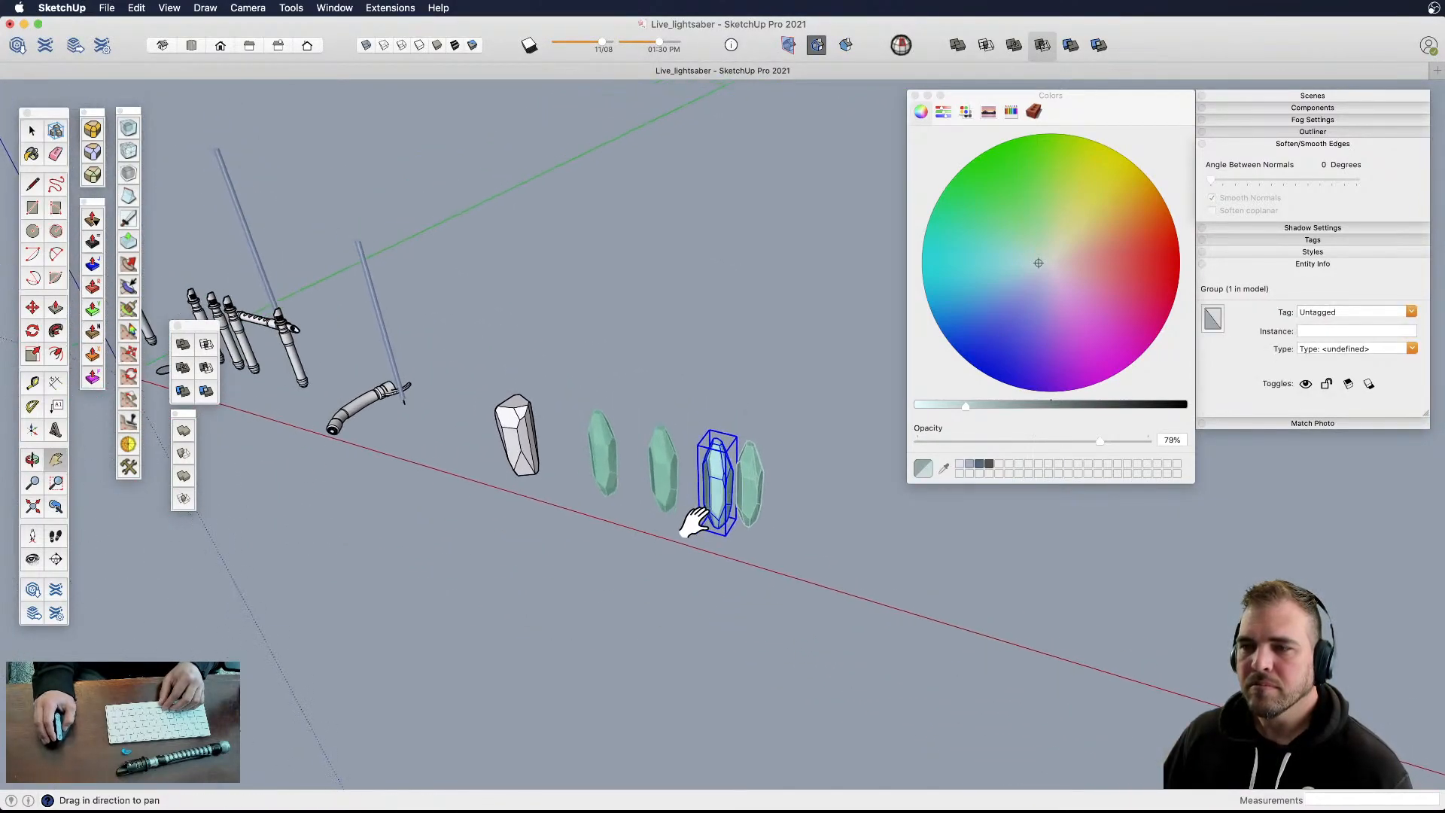
key(m)
click(707, 563)
key(alt)
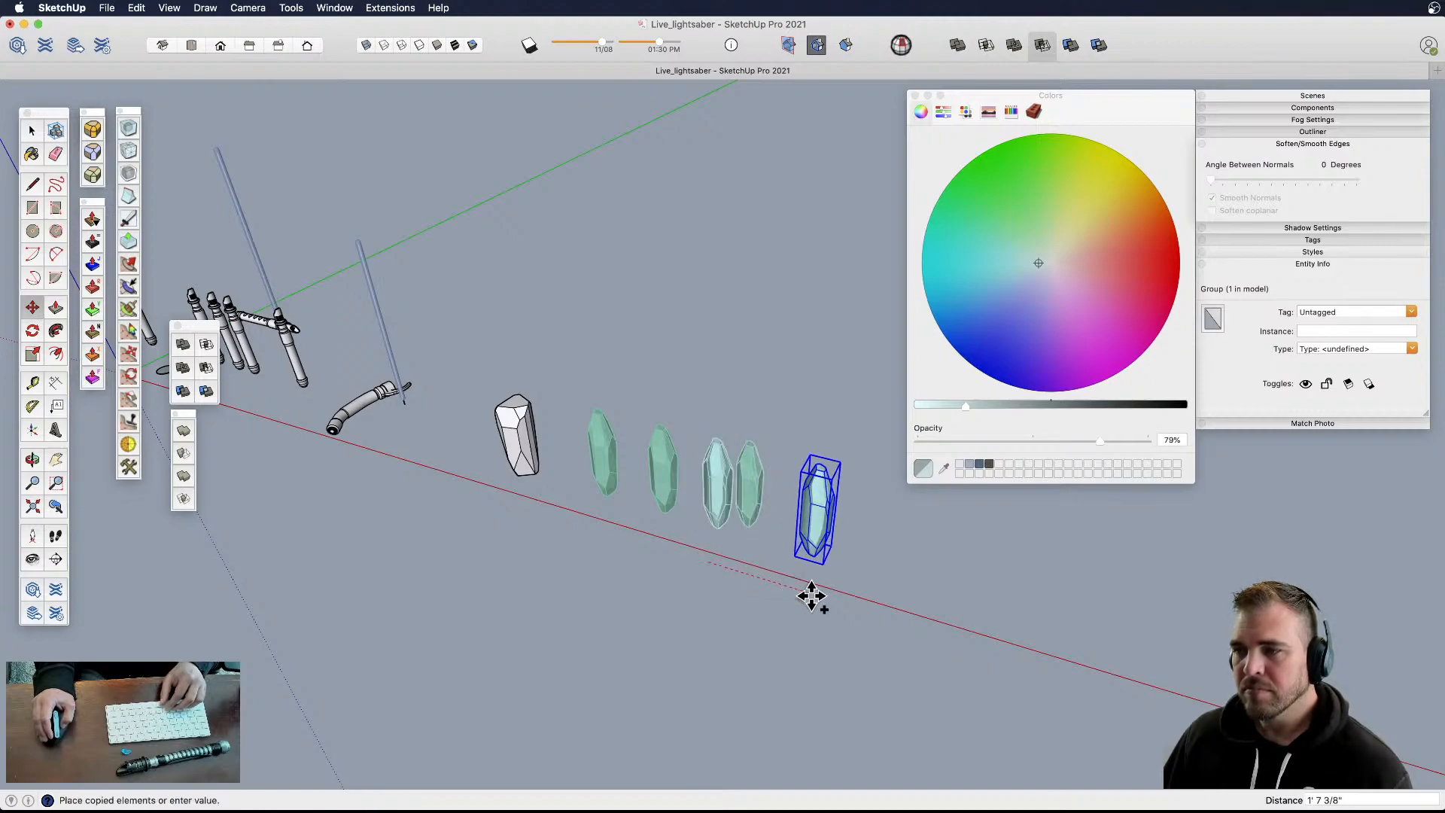
click(449, 480)
key(space)
click(471, 493)
mouse_move(472, 493)
middle_down()
mouse_move(568, 461)
mouse_move(590, 377)
mouse_move(594, 435)
mouse_move(426, 432)
mouse_move(485, 469)
middle_up()
scroll(591, 395, up, 5)
scroll(562, 404, down, 5)
shift+middle_drag(630, 518, 607, 455)
- Open the green crystal group nearest the white stone and select all its edges in wireframe display
click(581, 427)
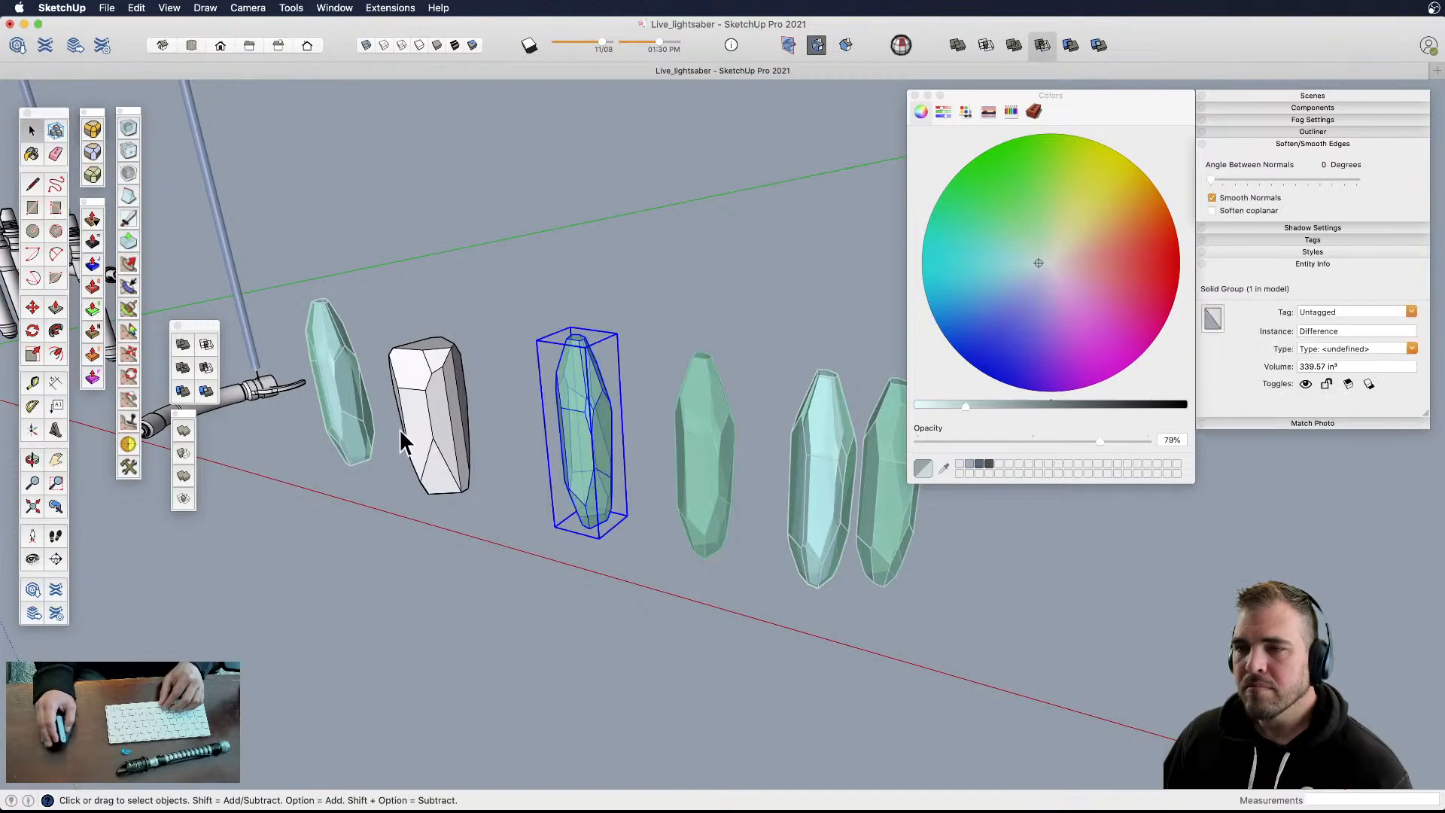
click(358, 407)
click(467, 450)
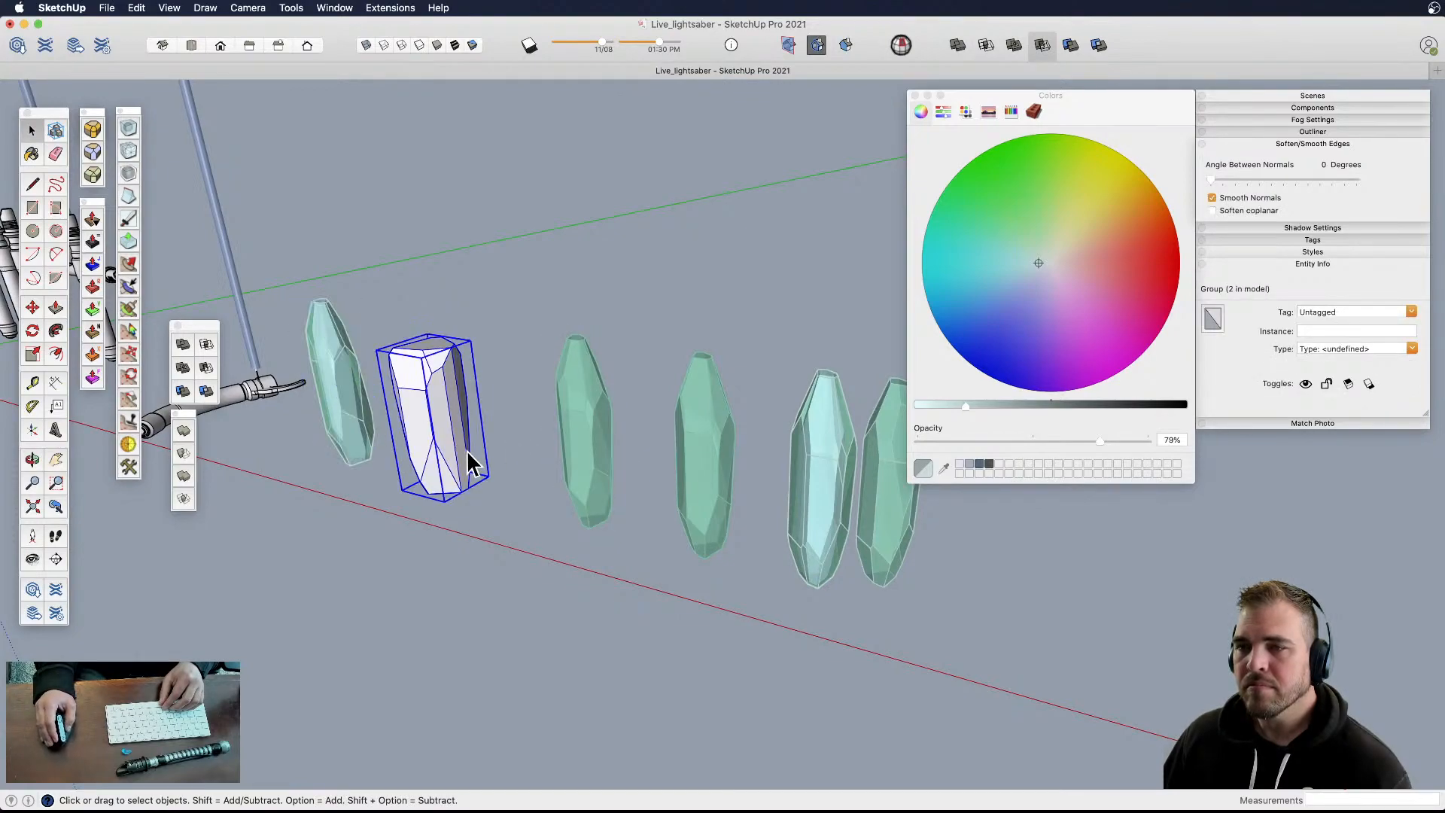
middle_drag(444, 459, 460, 474)
click(660, 486)
scroll(651, 474, up, 5)
double_click(632, 456)
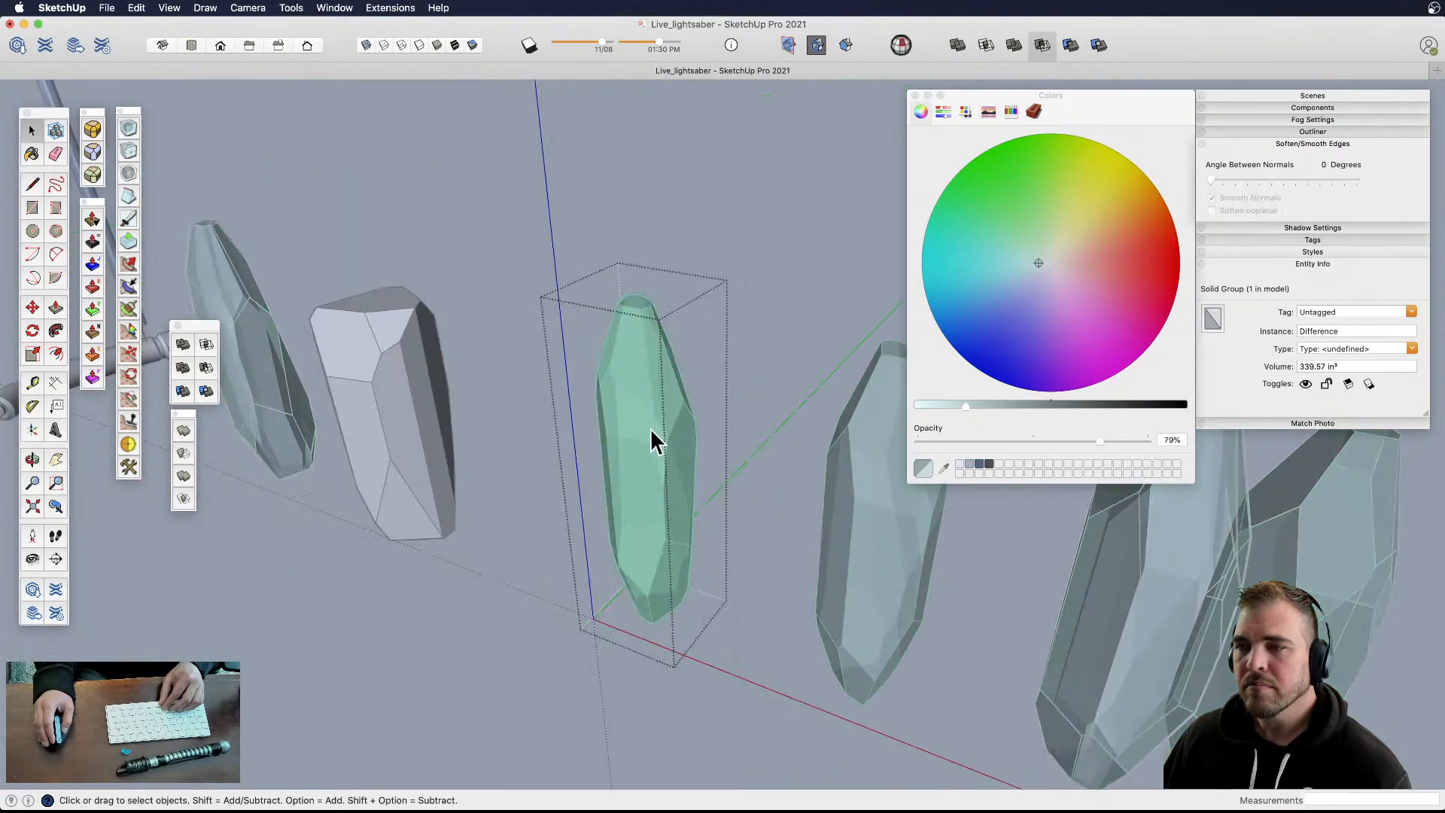
shift+middle_drag(570, 314, 581, 354)
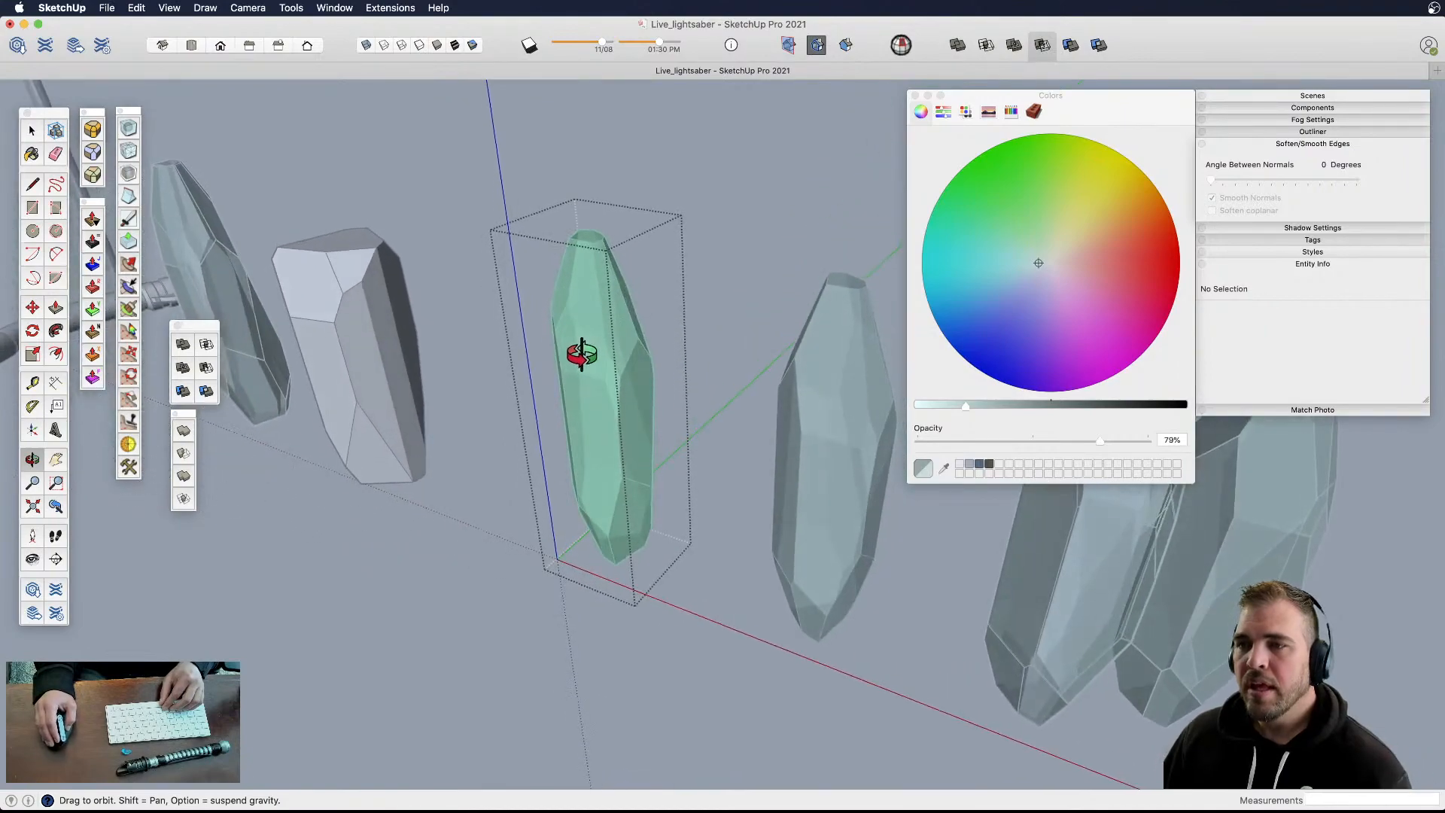
click(402, 46)
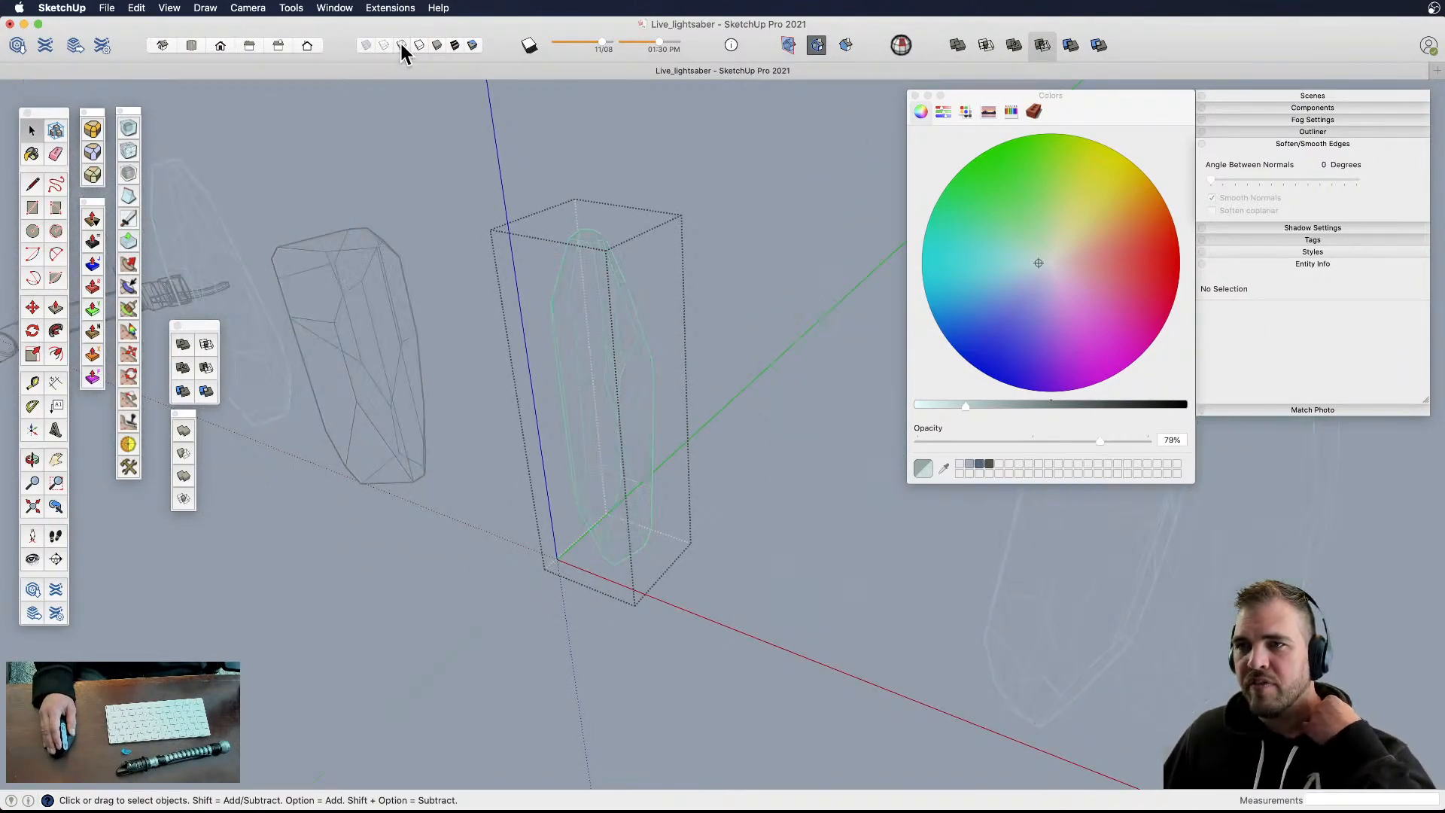
drag(524, 226, 721, 530)
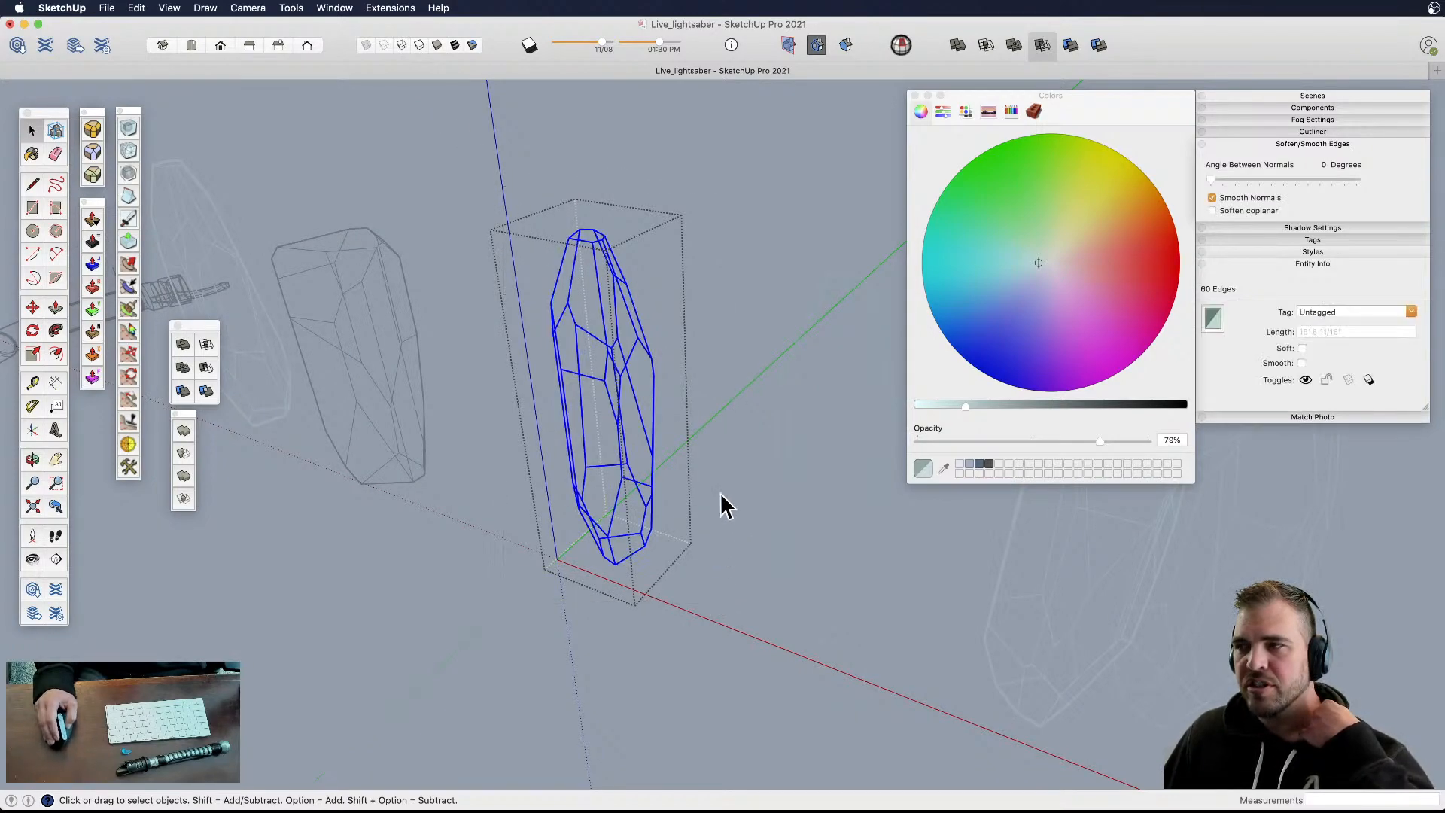
- Detach the Entity Info panel, recolour the selected crystal edges dark blue, and return to the shaded display
drag(1287, 263, 752, 98)
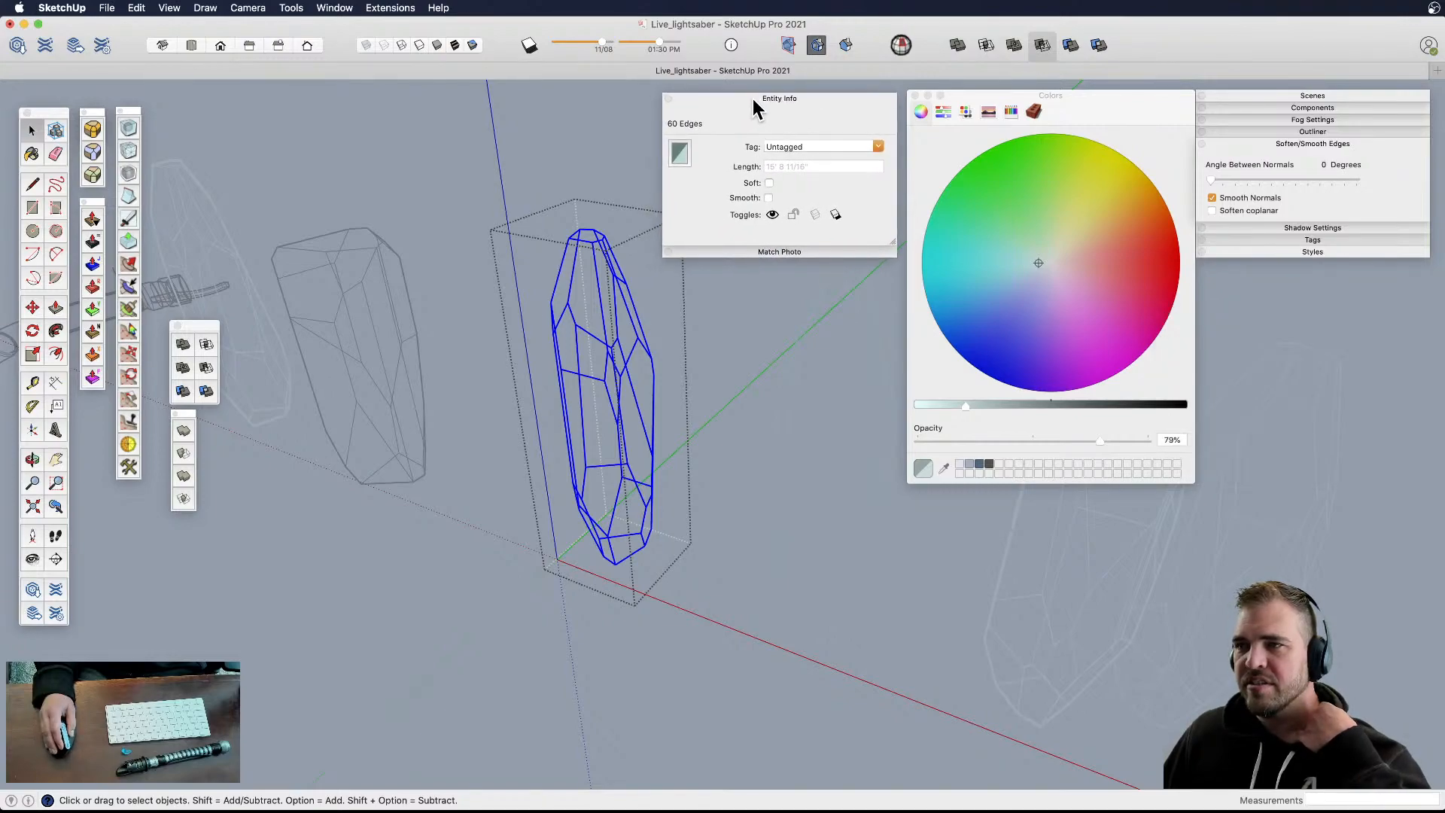
click(680, 152)
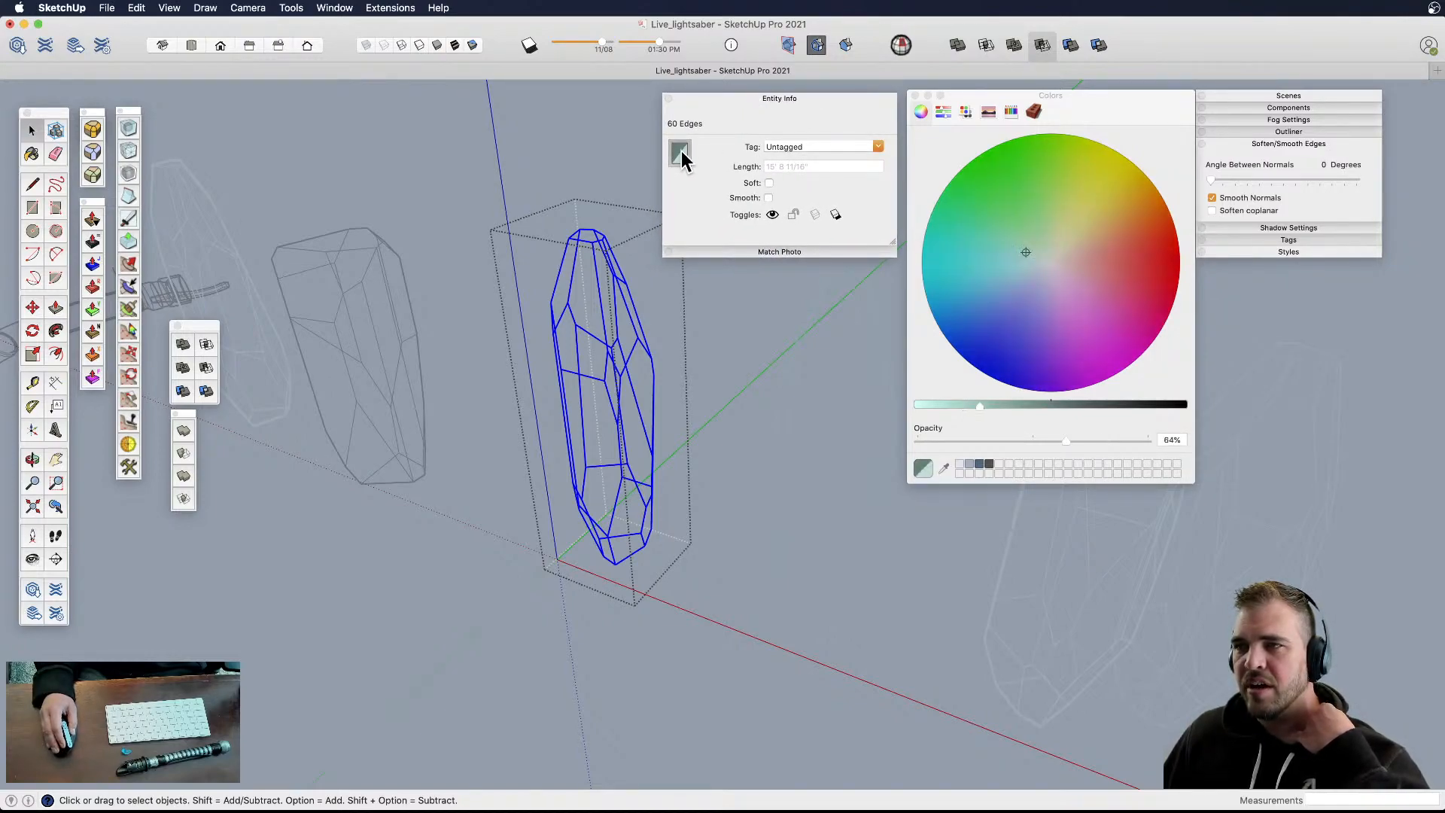
drag(1029, 407, 1087, 407)
click(1038, 240)
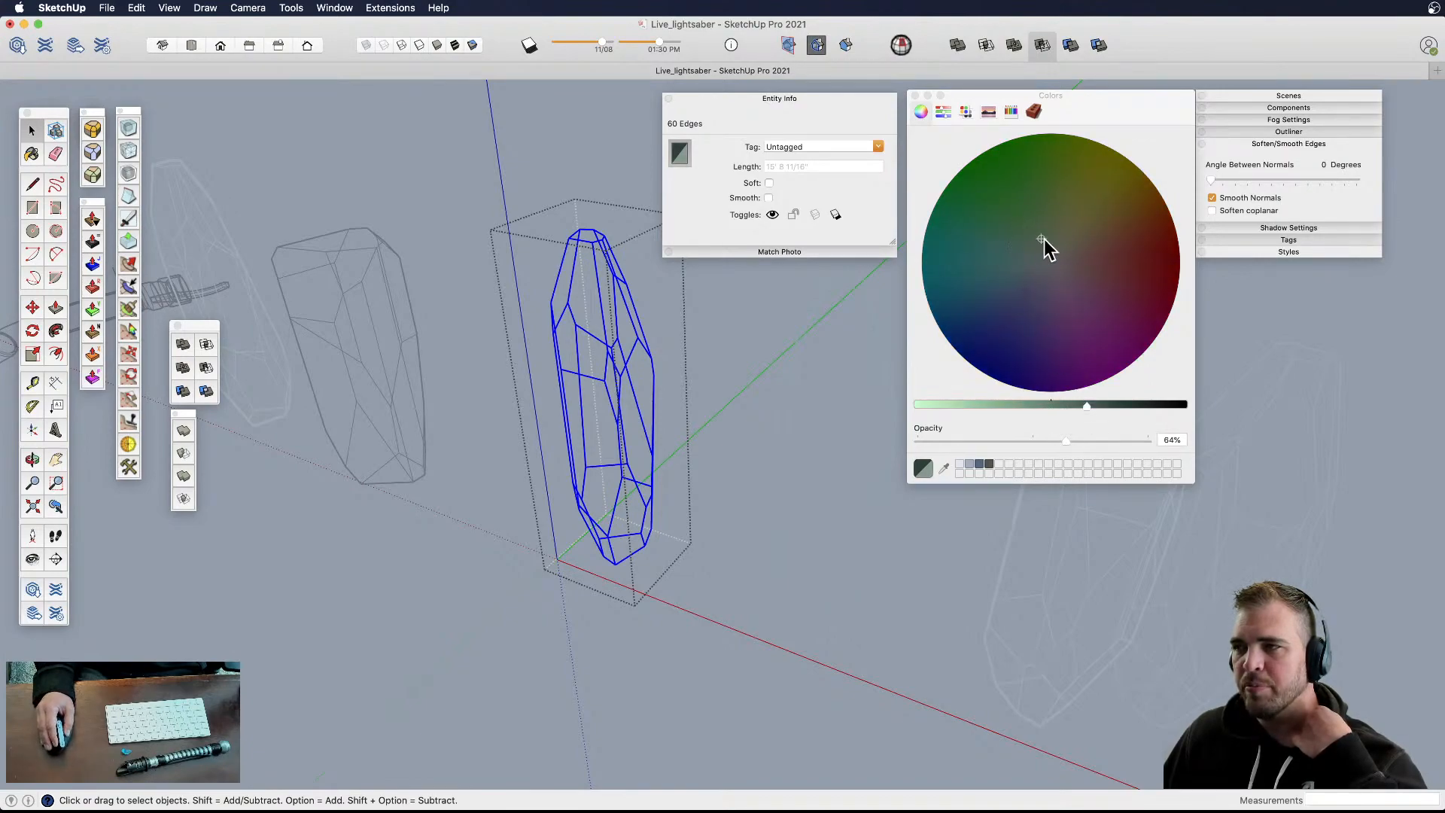
drag(1028, 262, 999, 290)
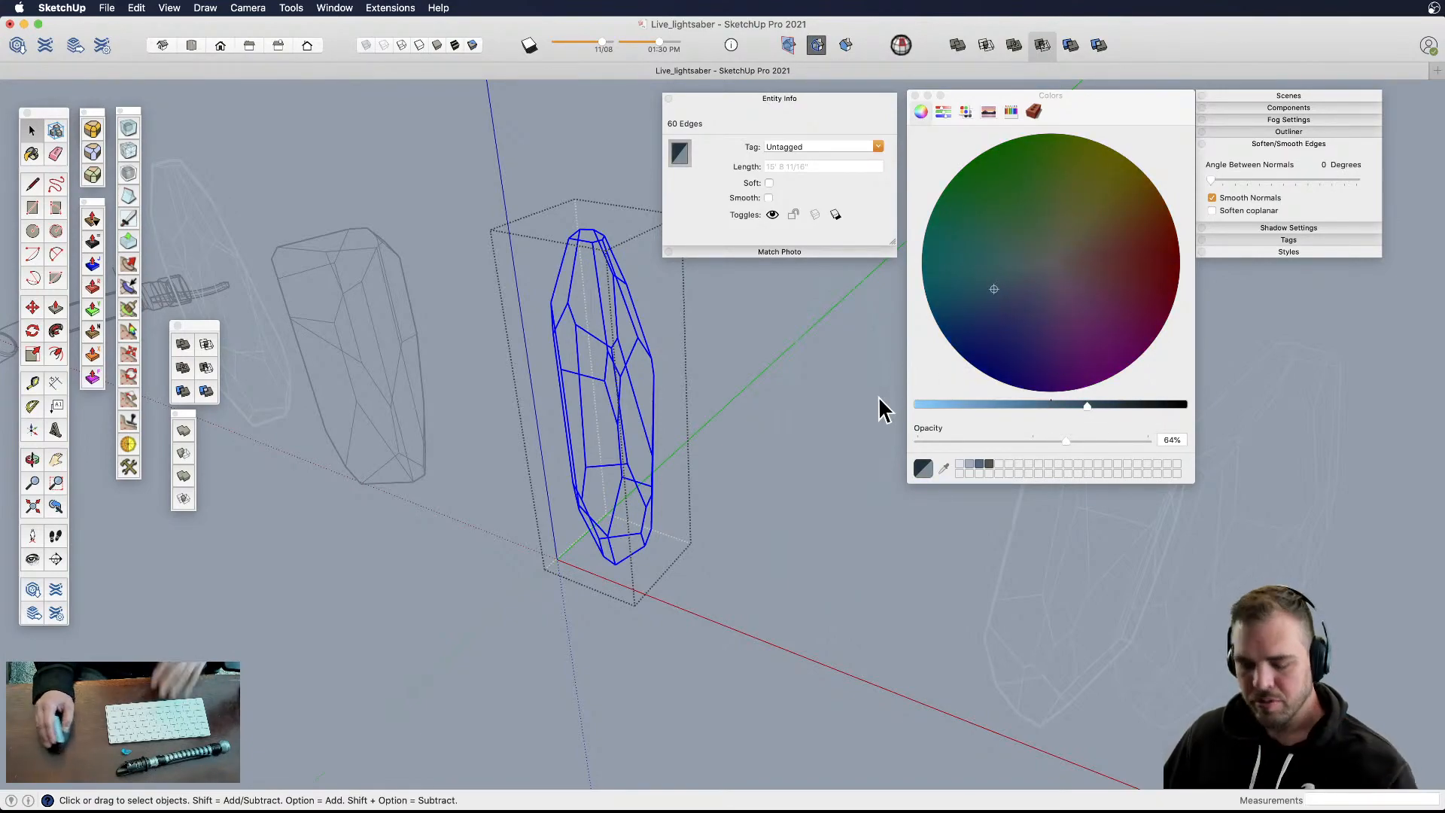
click(734, 339)
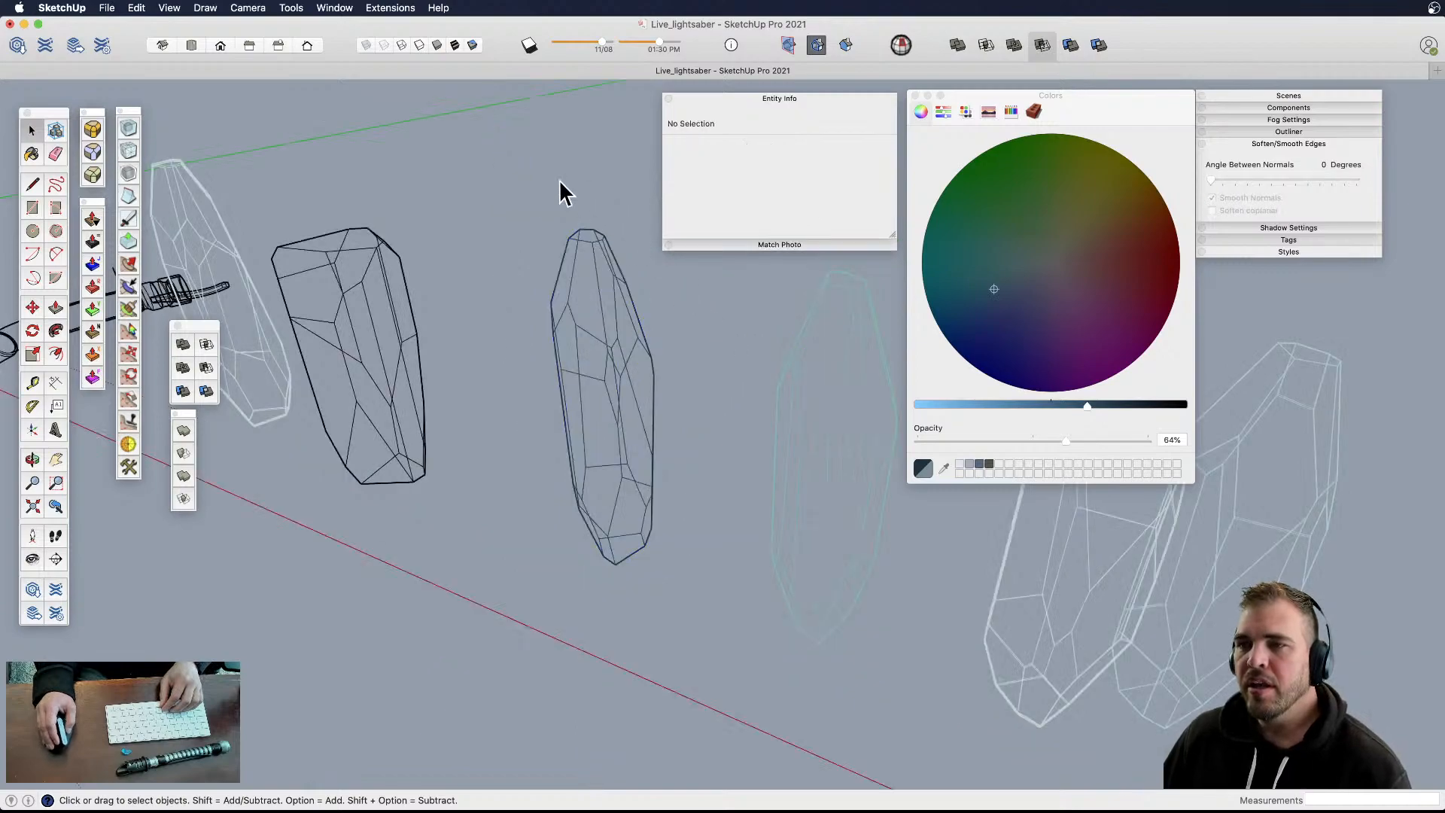
click(437, 45)
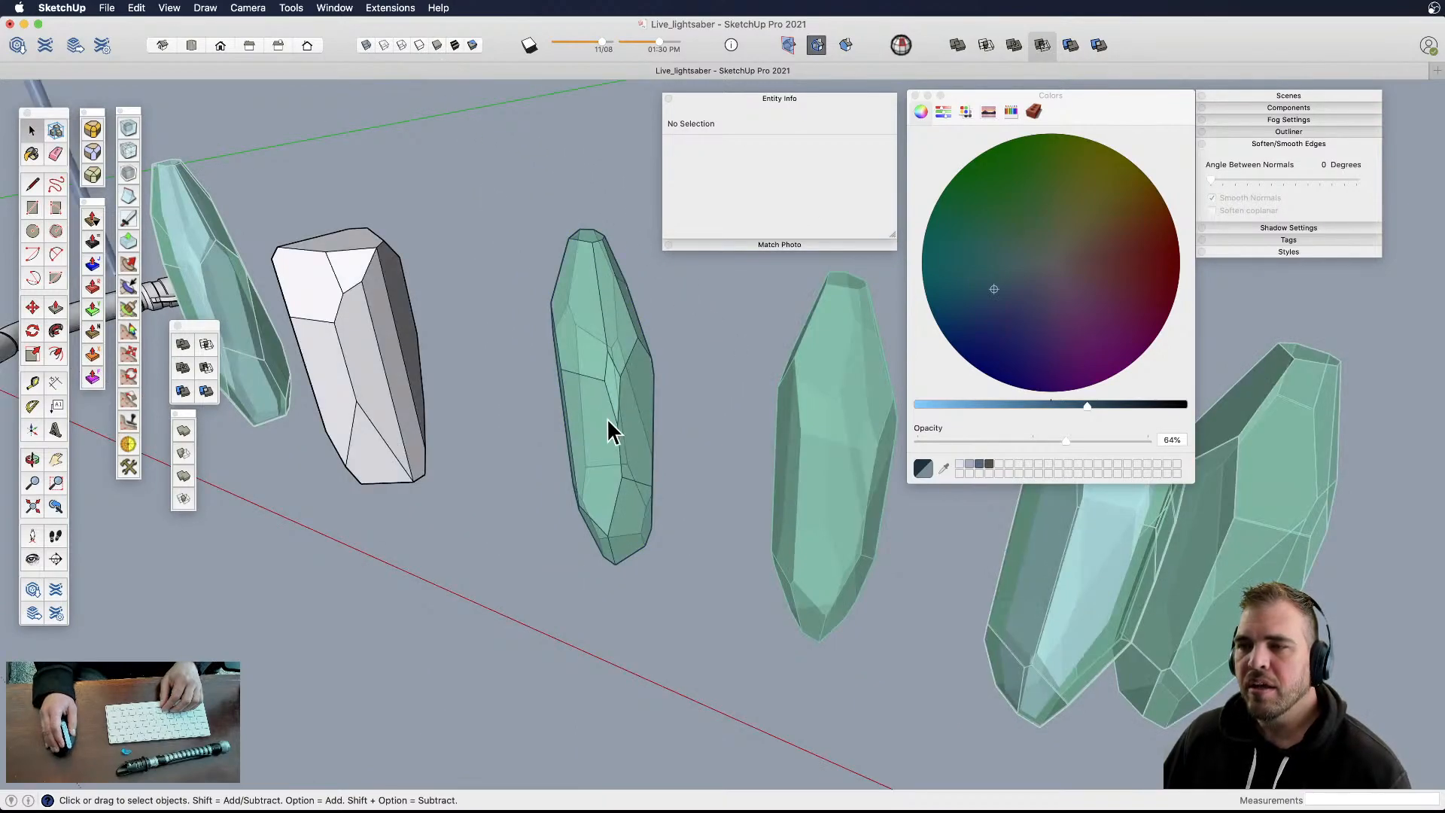
scroll(618, 437, up, 4)
scroll(624, 384, down, 5)
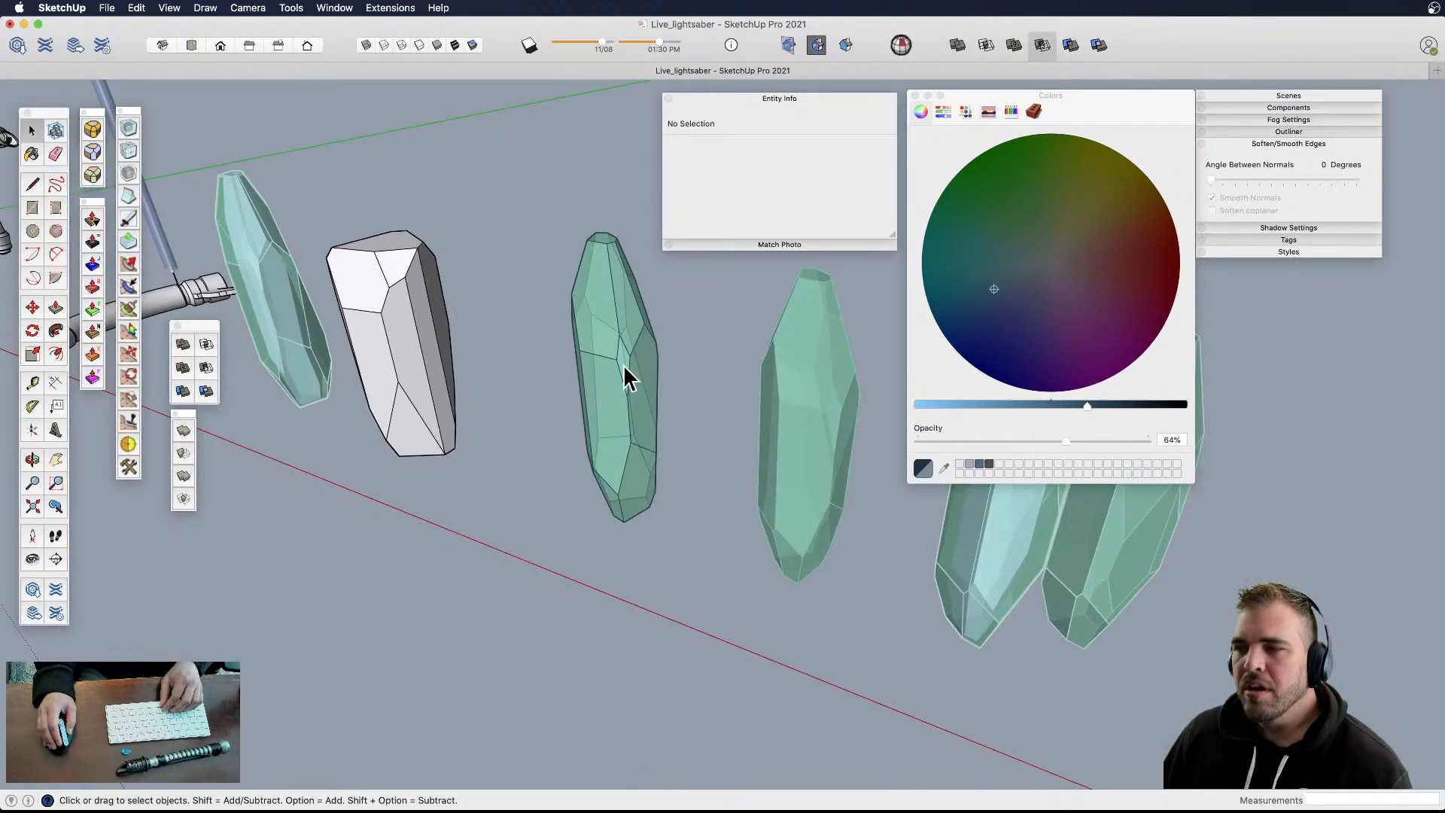
- Reopen the green crystal group beside the white stone and select all its edges again in wireframe display
double_click(628, 376)
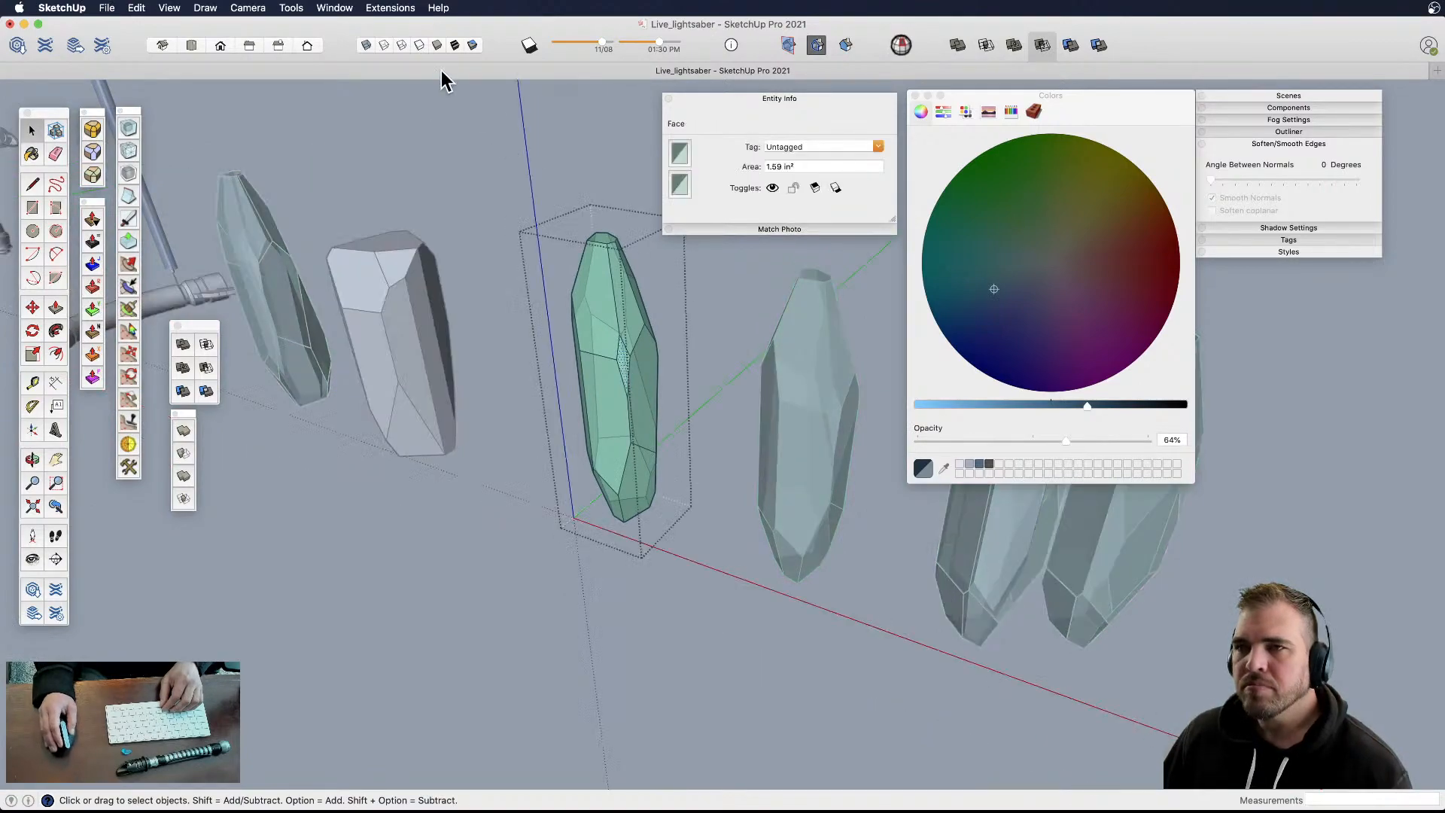
click(401, 46)
drag(682, 476, 725, 561)
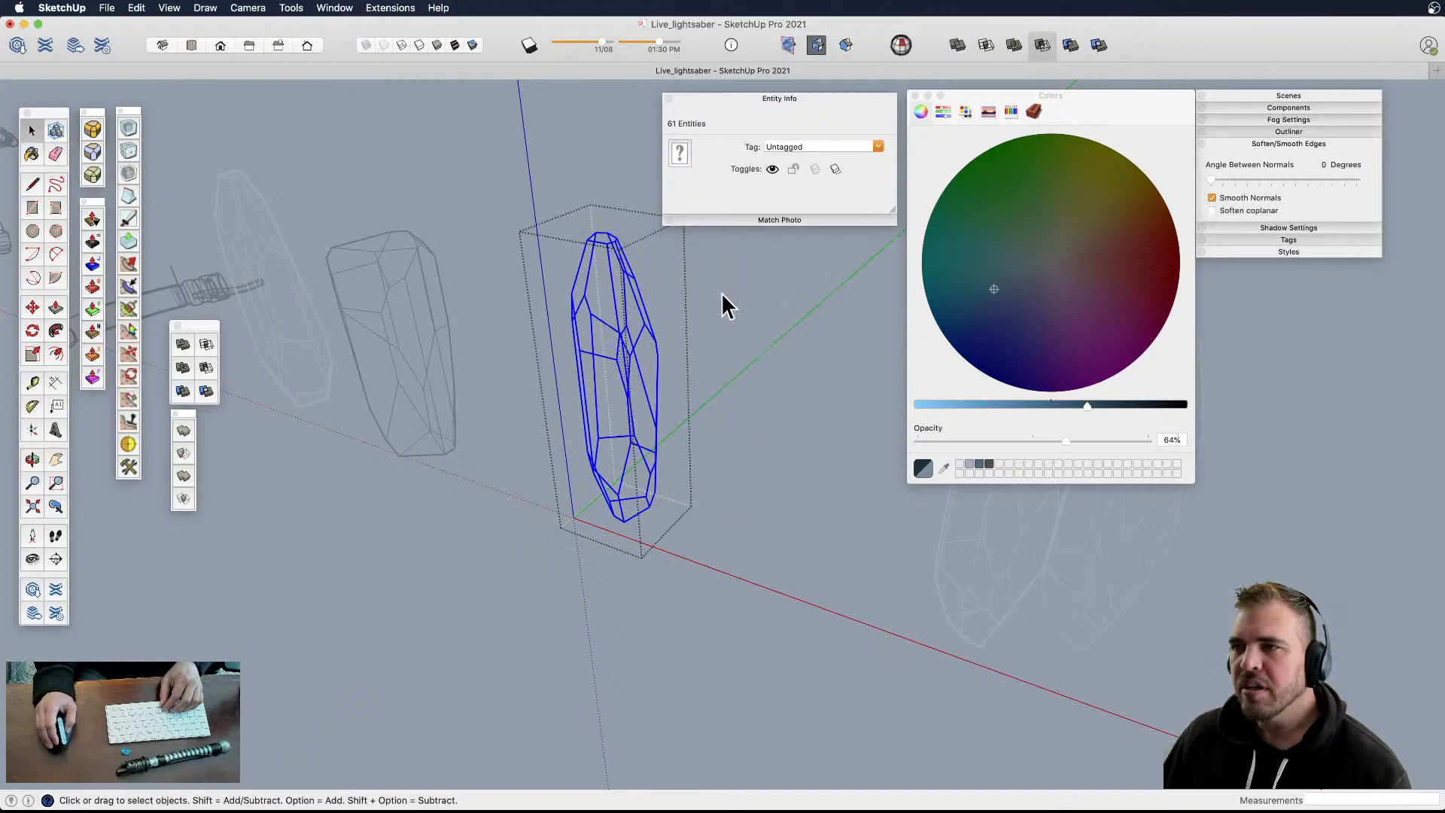
- Recolour the selected crystal edges a lighter blue, restore the shaded display, and inspect the edges on the crystal
click(681, 155)
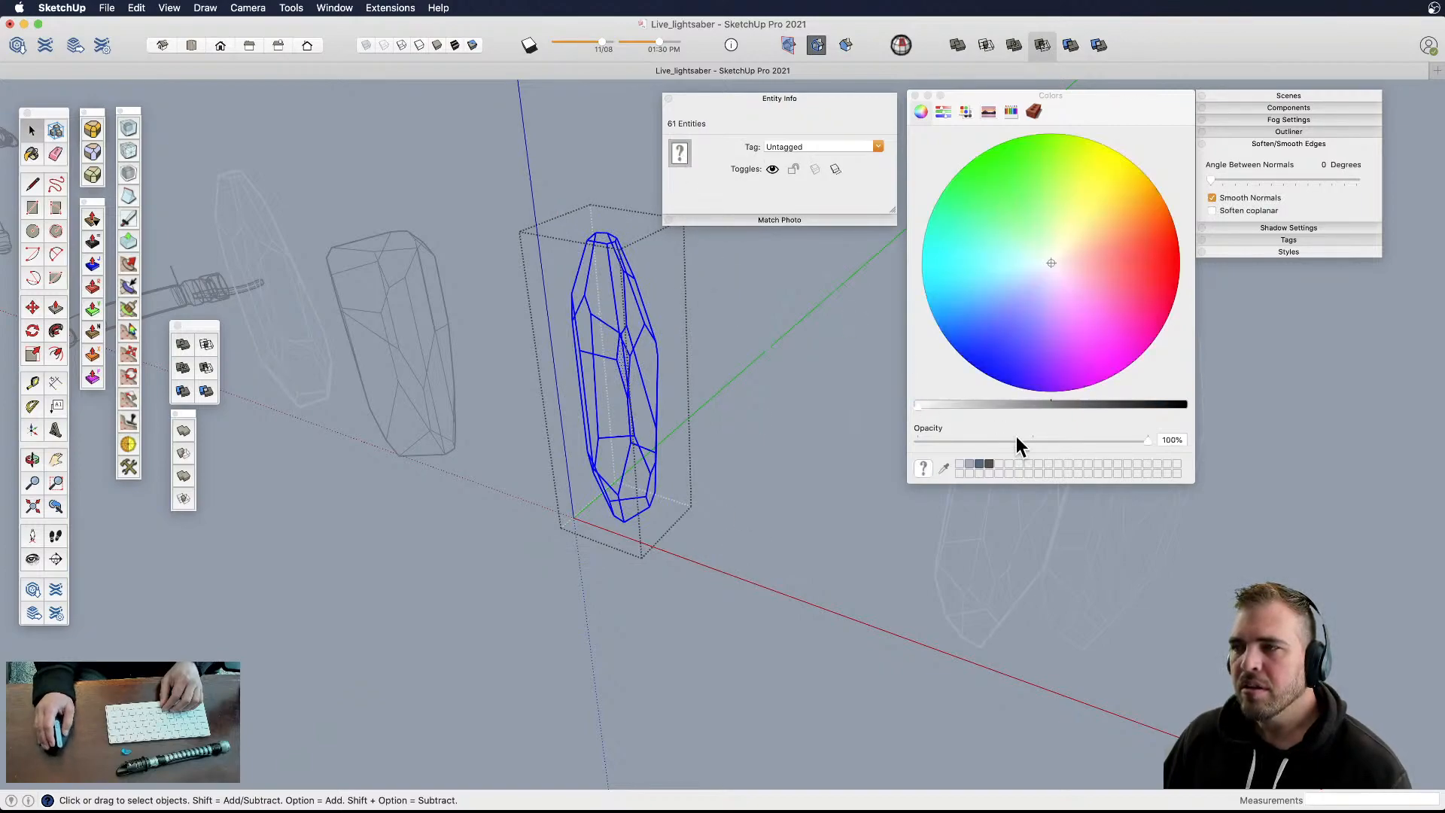
click(1035, 406)
click(1031, 277)
click(1007, 286)
drag(1008, 407, 974, 404)
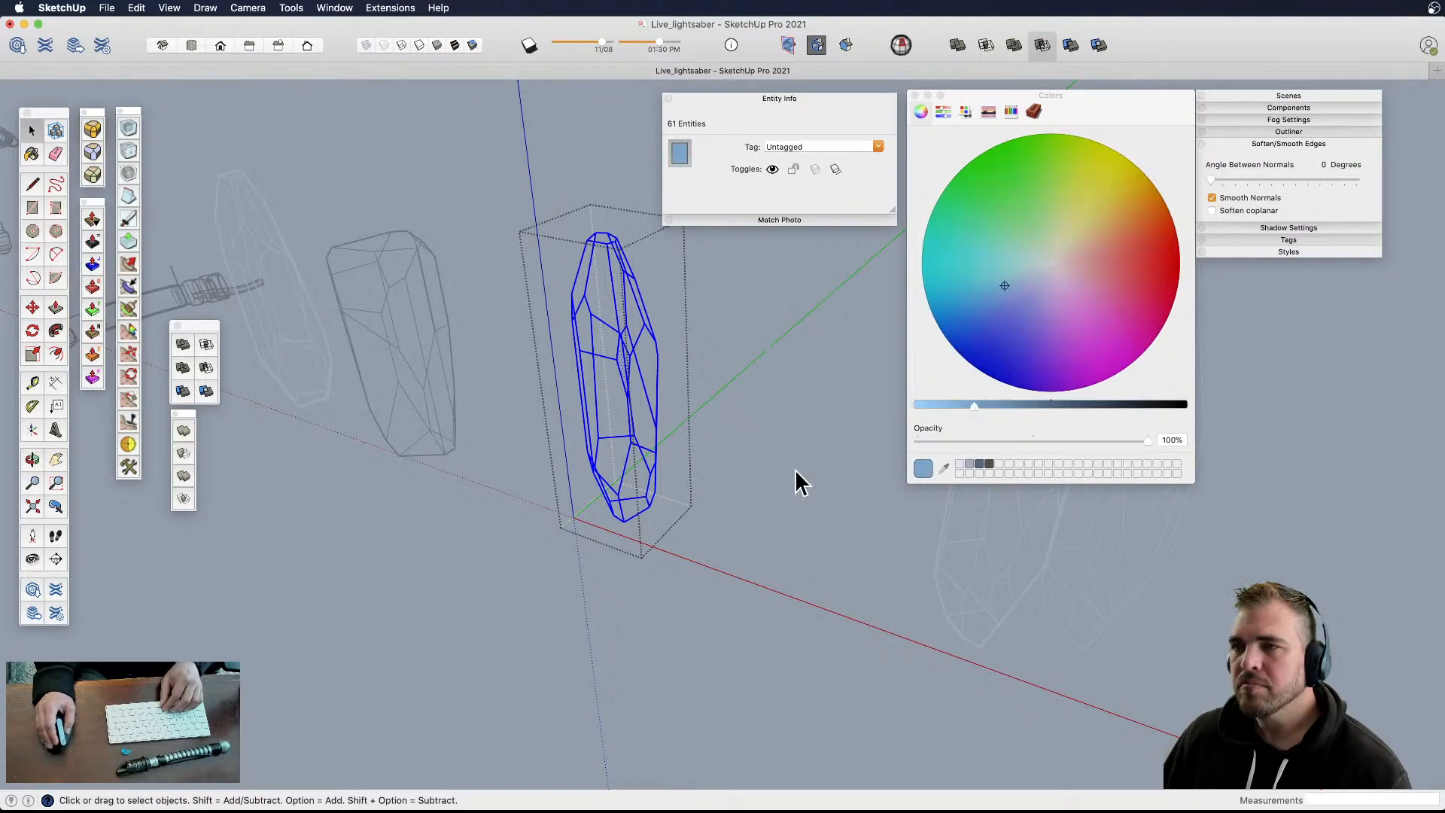
click(752, 429)
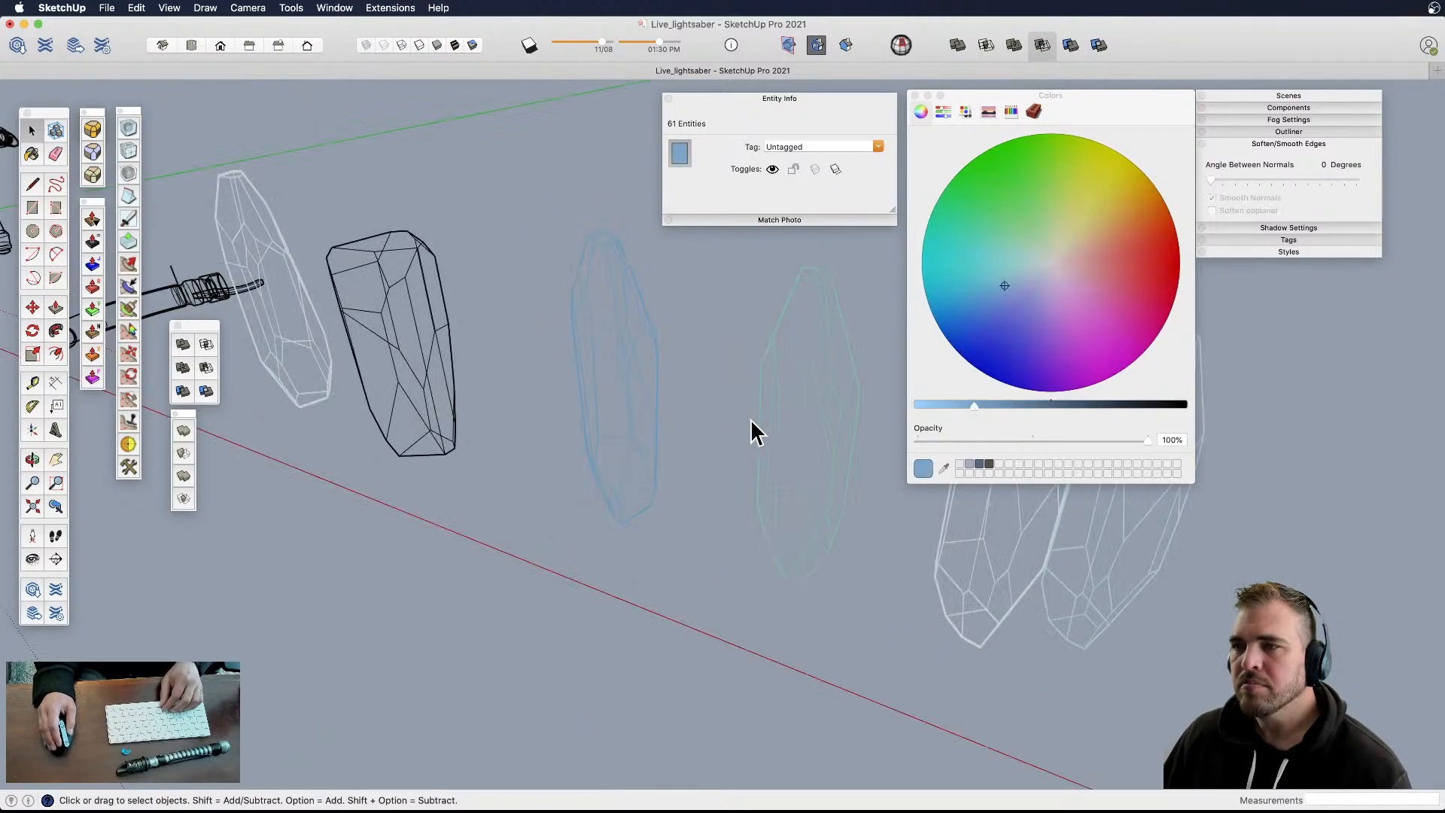
click(439, 46)
middle_drag(680, 446, 683, 523)
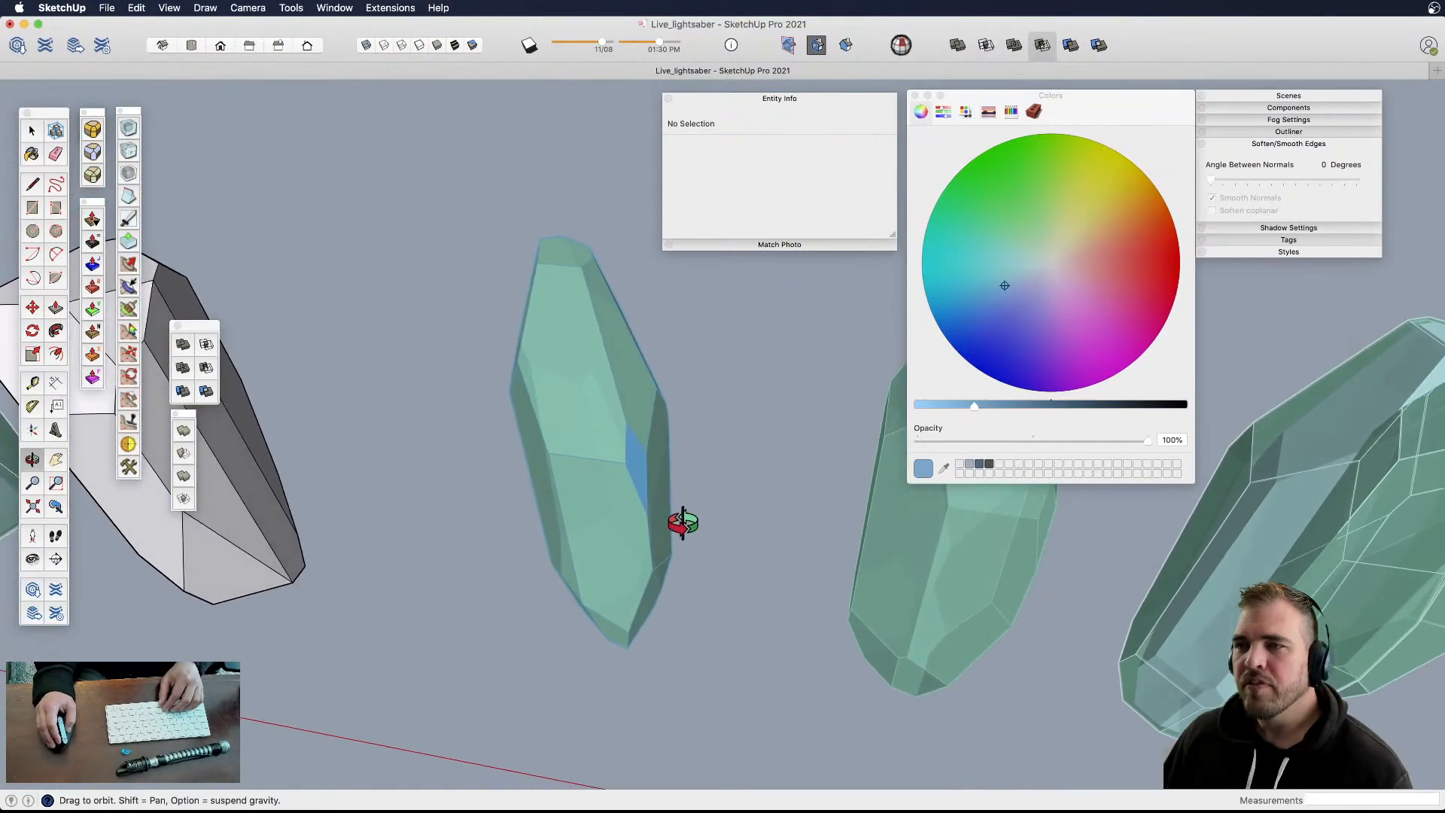
middle_drag(671, 471, 535, 377)
mouse_move(645, 494)
middle_down()
mouse_move(715, 413)
mouse_move(666, 476)
middle_up()
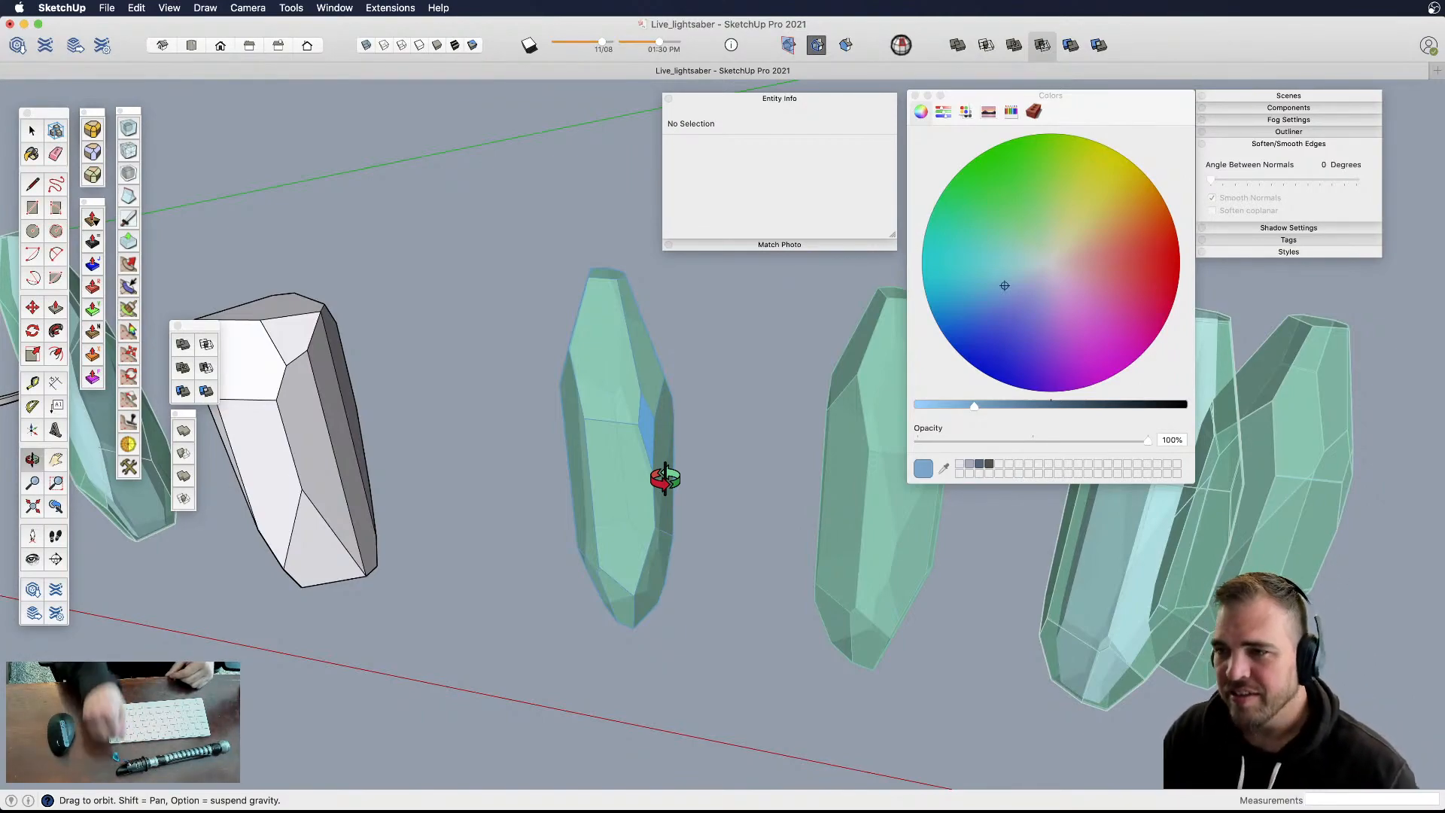
key(space)
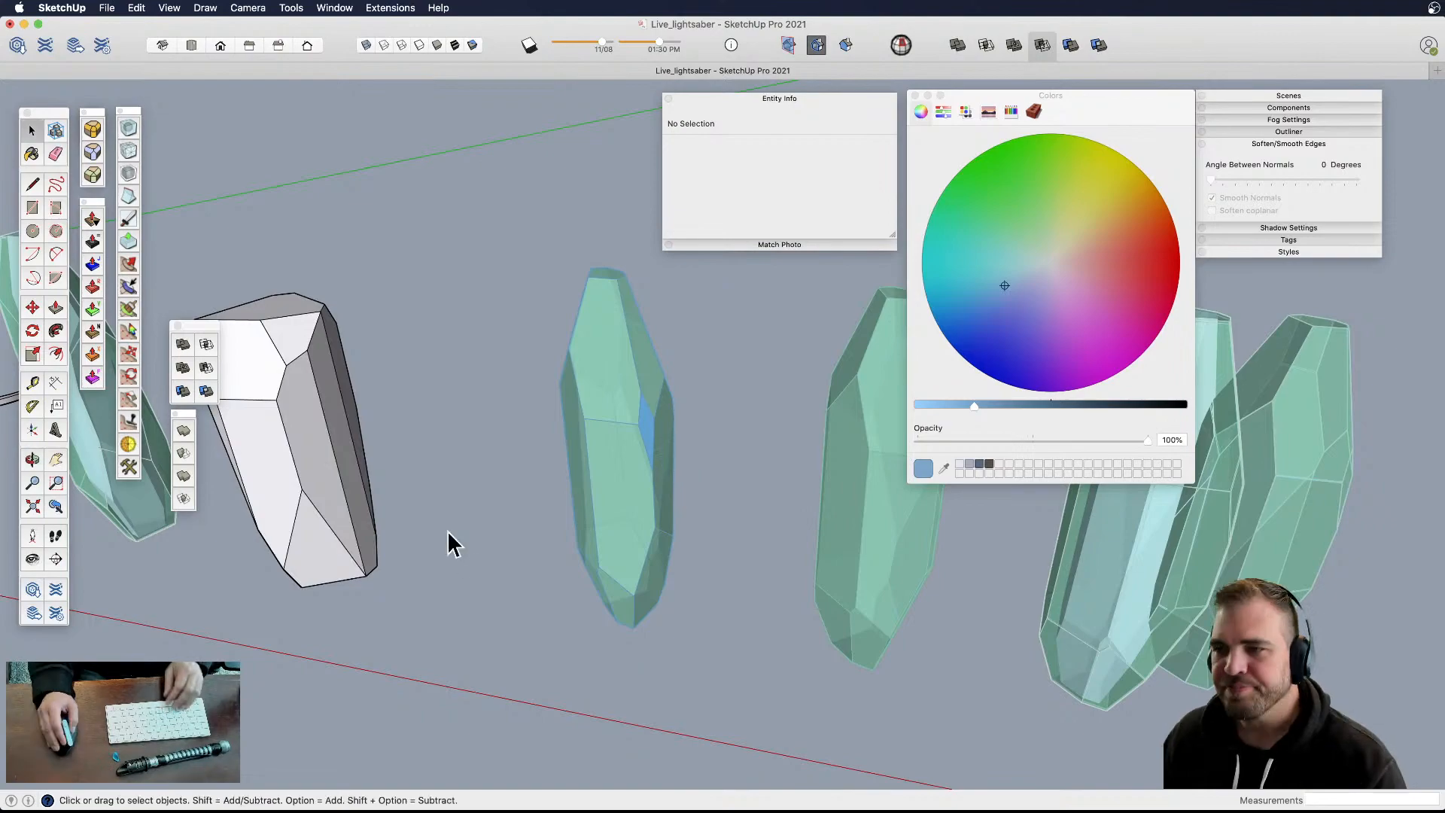
scroll(591, 527, down, 10)
middle_drag(605, 512, 533, 489)
scroll(698, 548, up, 5)
click(712, 556)
scroll(710, 555, down, 4)
shift+middle_drag(623, 542, 821, 565)
middle_drag(820, 565, 787, 670)
shift+middle_drag(845, 629, 725, 570)
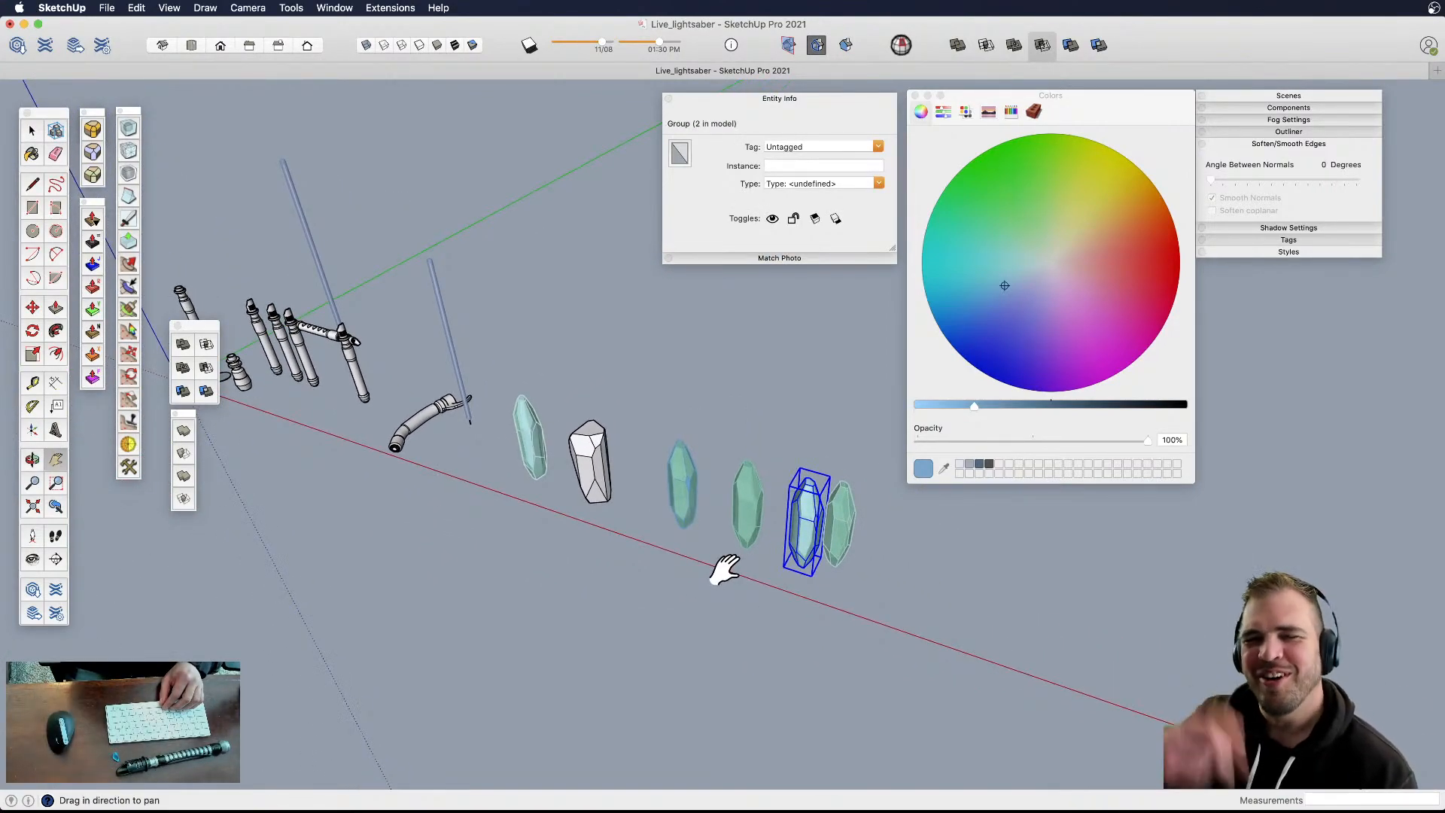
key(m)
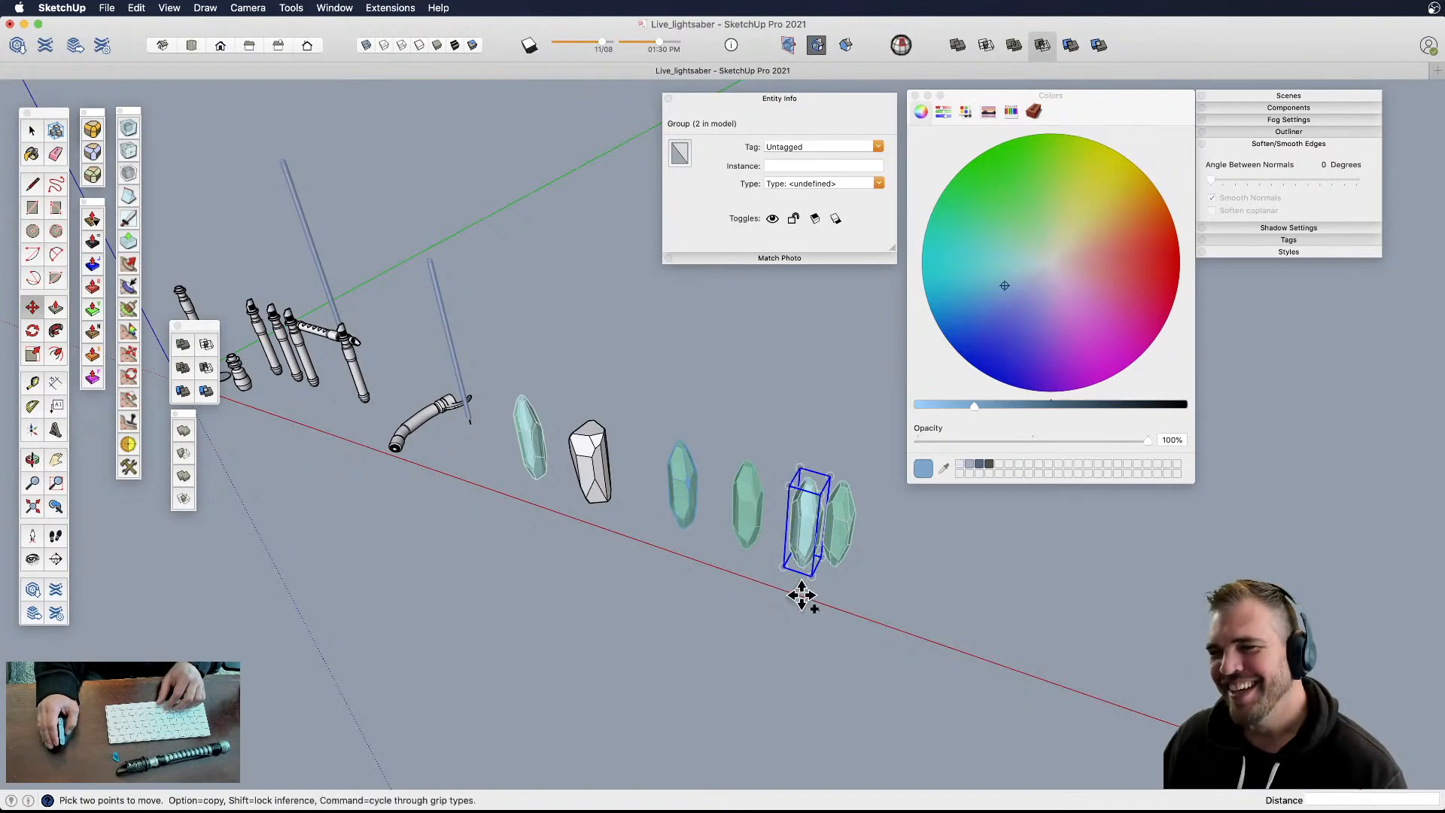
key(space)
key(h)
key(space)
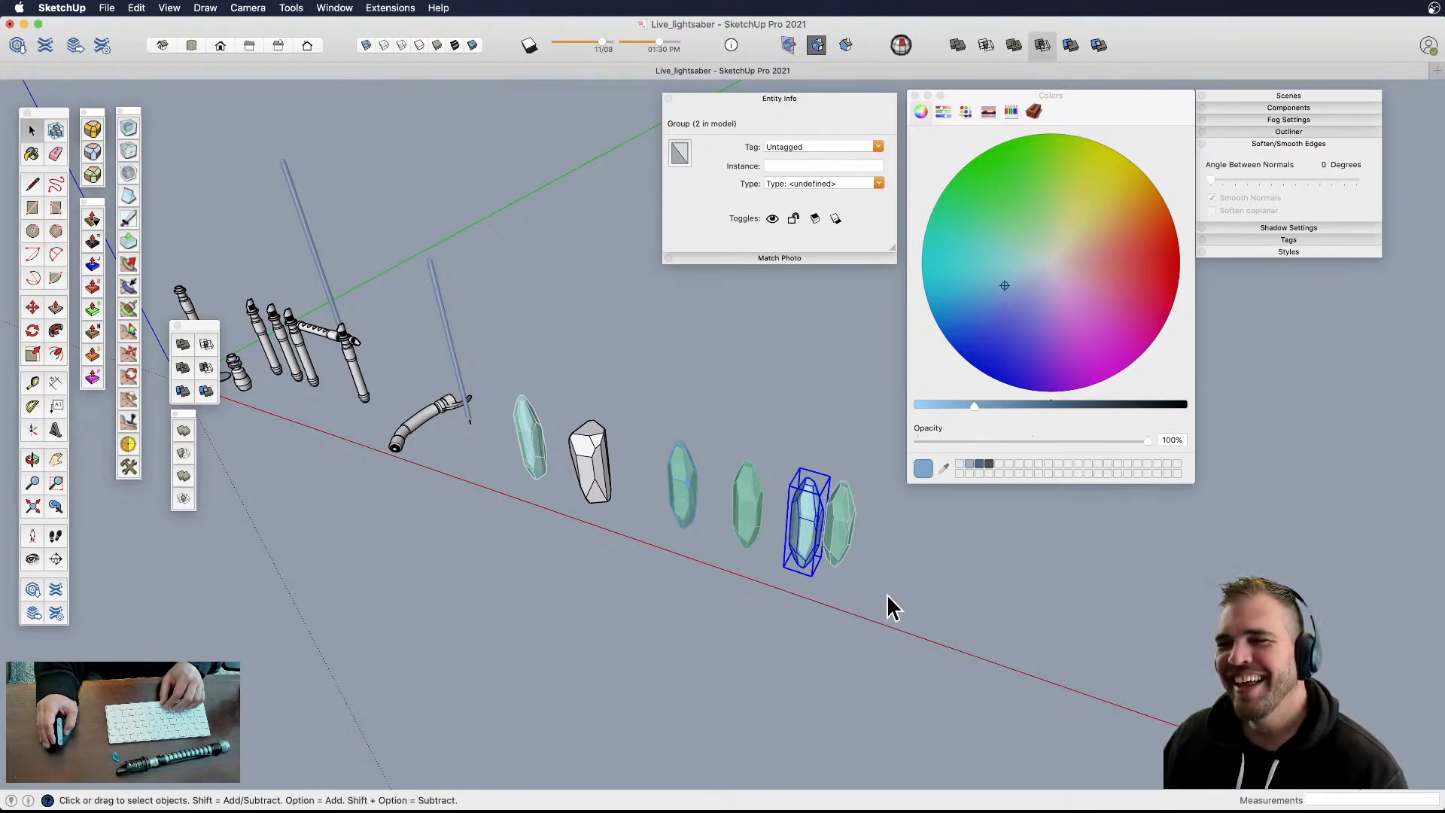
- Move the four green and light blue crystals beyond the white stone closer so they cluster around it
drag(713, 496, 694, 496)
key(m)
click(875, 627)
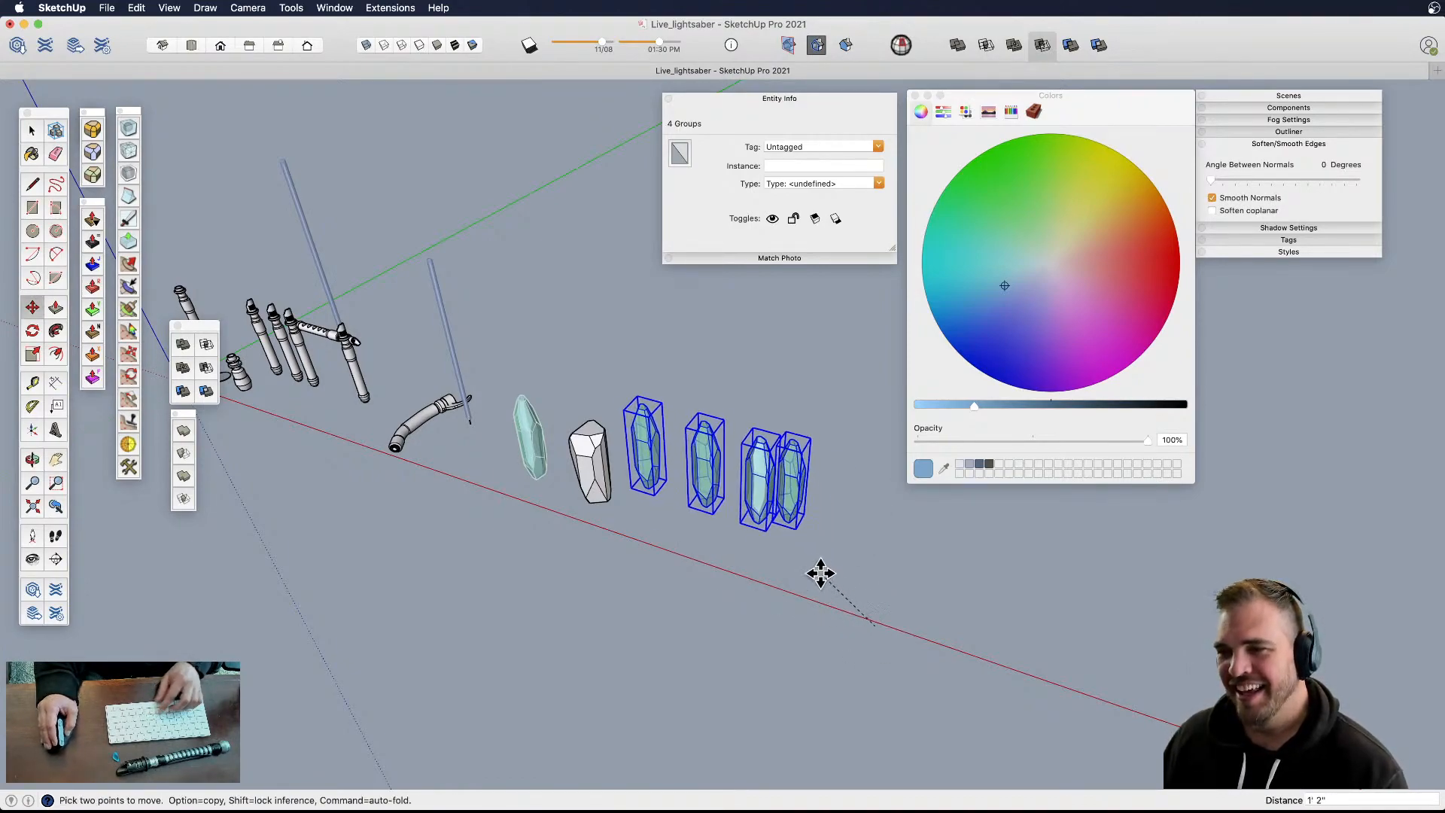
click(729, 532)
key(space)
click(675, 484)
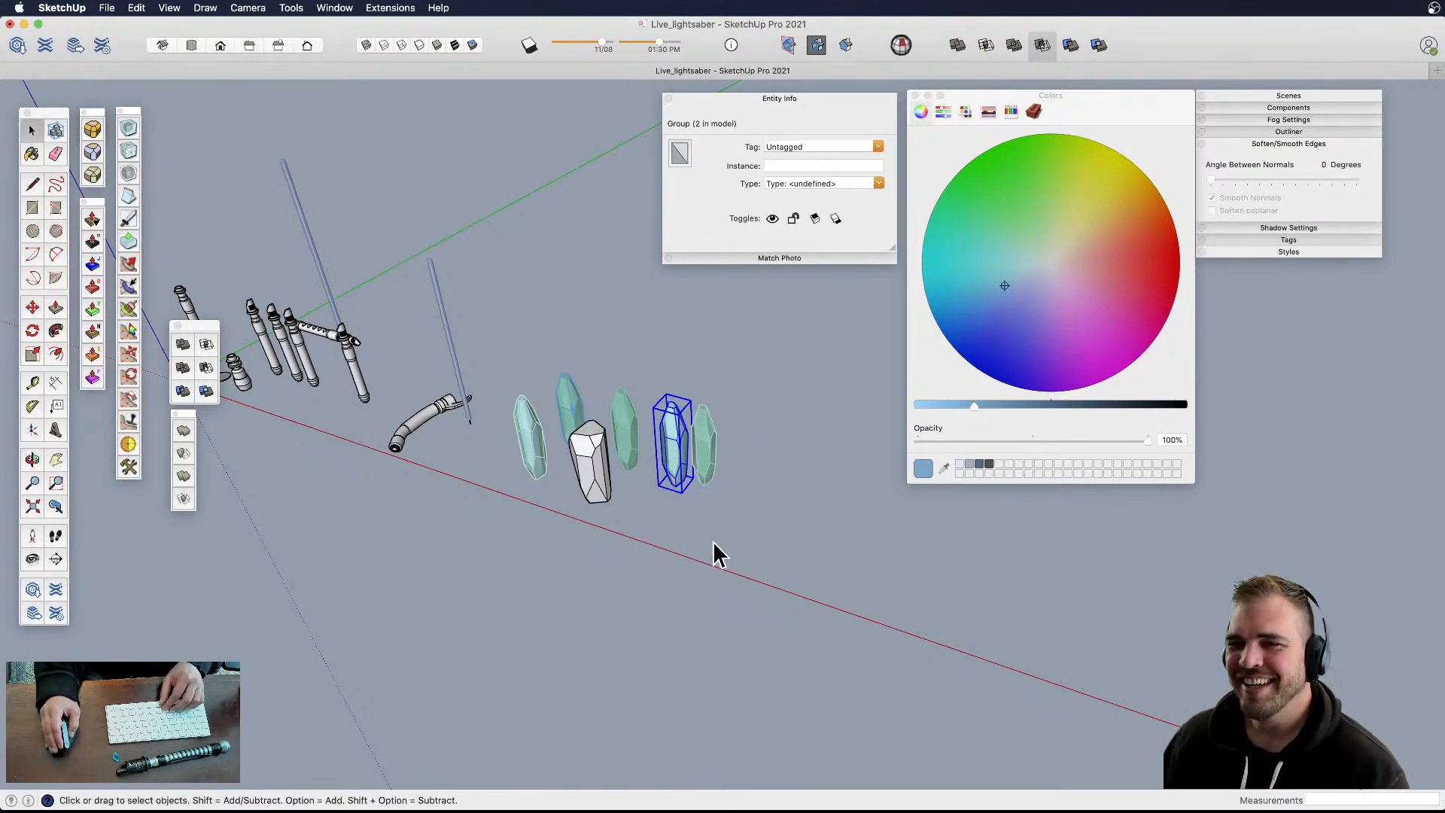
click(706, 552)
- Scale the whole cluster of crystals, including the white stone, down to a much smaller size beside the curved hilt
key(h)
drag(617, 525, 568, 515)
shift+middle_drag(568, 513, 544, 504)
shift+middle_drag(670, 530, 589, 503)
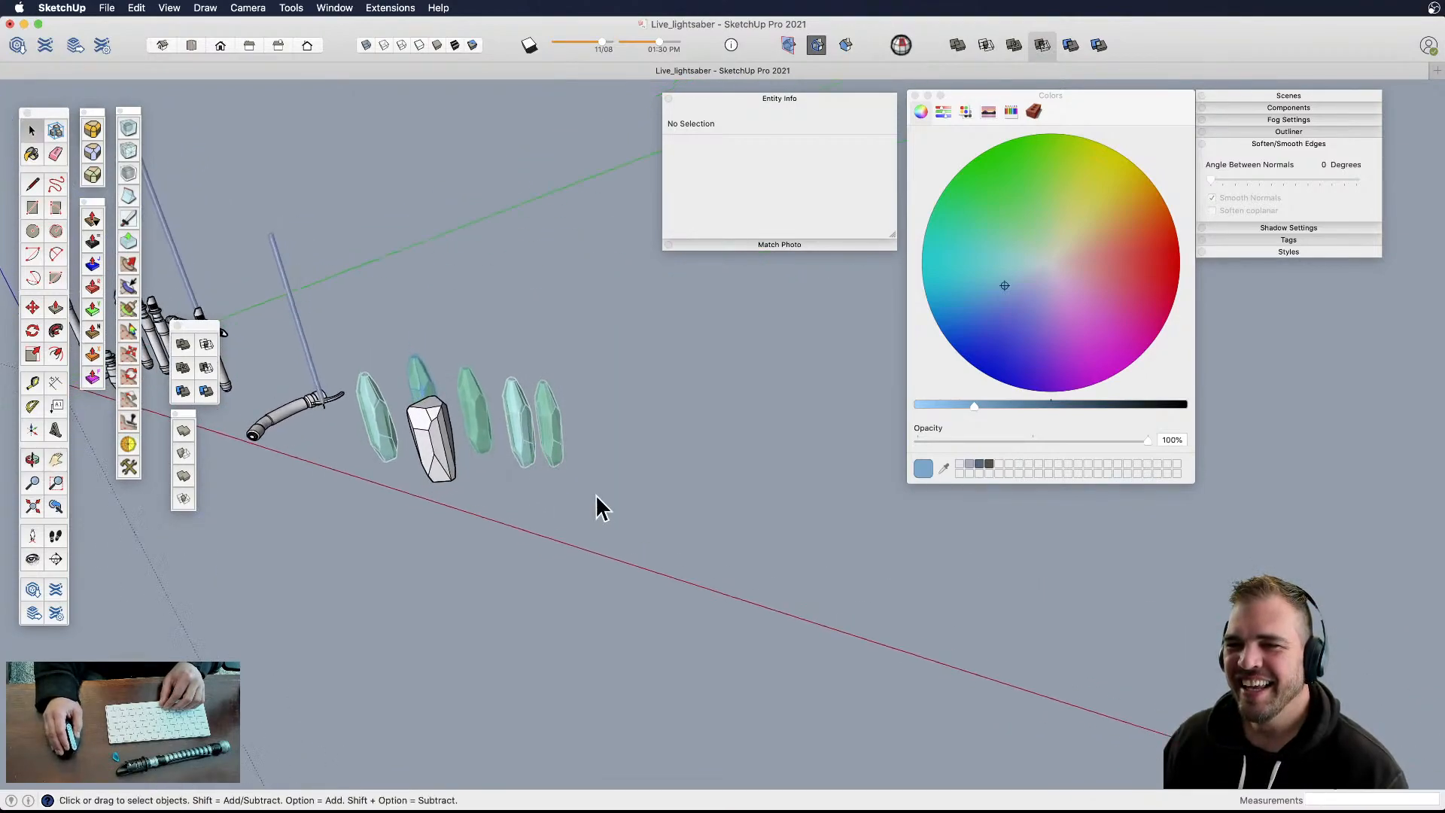
drag(385, 395, 385, 387)
key(s)
drag(563, 375, 436, 430)
key(space)
click(443, 471)
shift+middle_drag(438, 477, 594, 482)
middle_drag(594, 481, 667, 490)
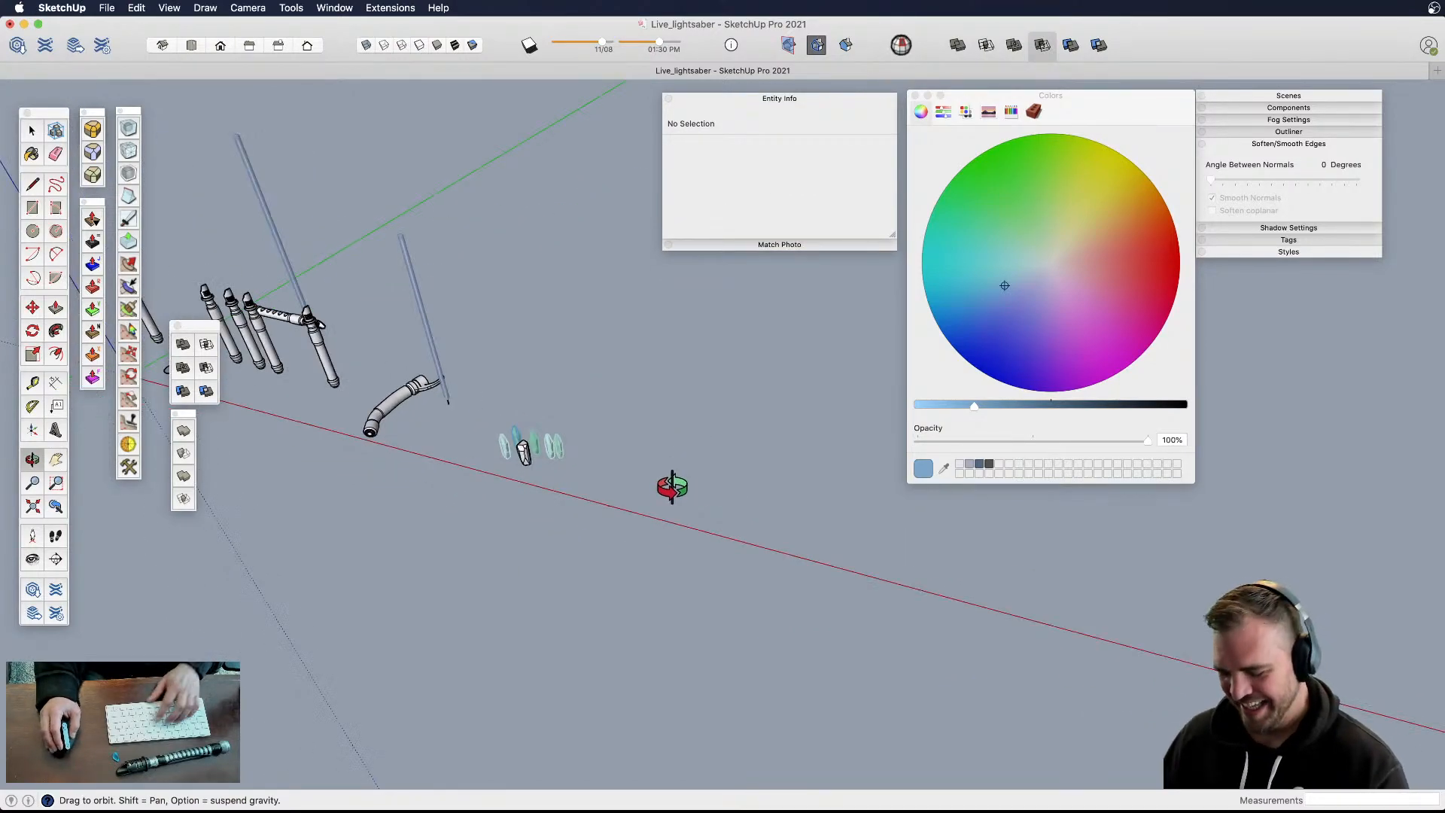
- Draw a 48-sided circle with a radius of about 3" on the ground, beyond the crystal cluster and near the red axis
key(c)
scroll(651, 481, up, 3)
scroll(678, 477, down, 2)
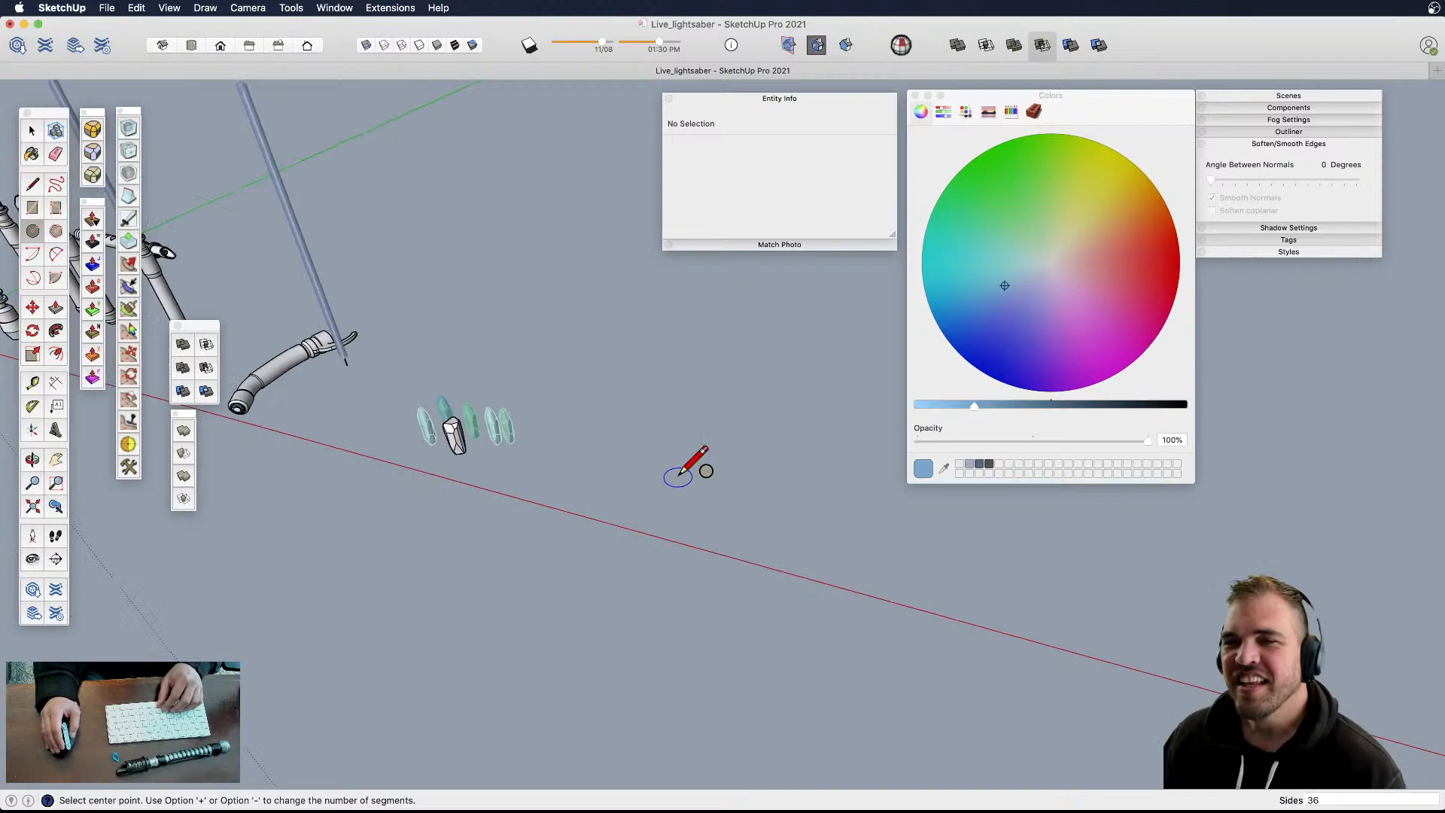
scroll(681, 473, down, 2)
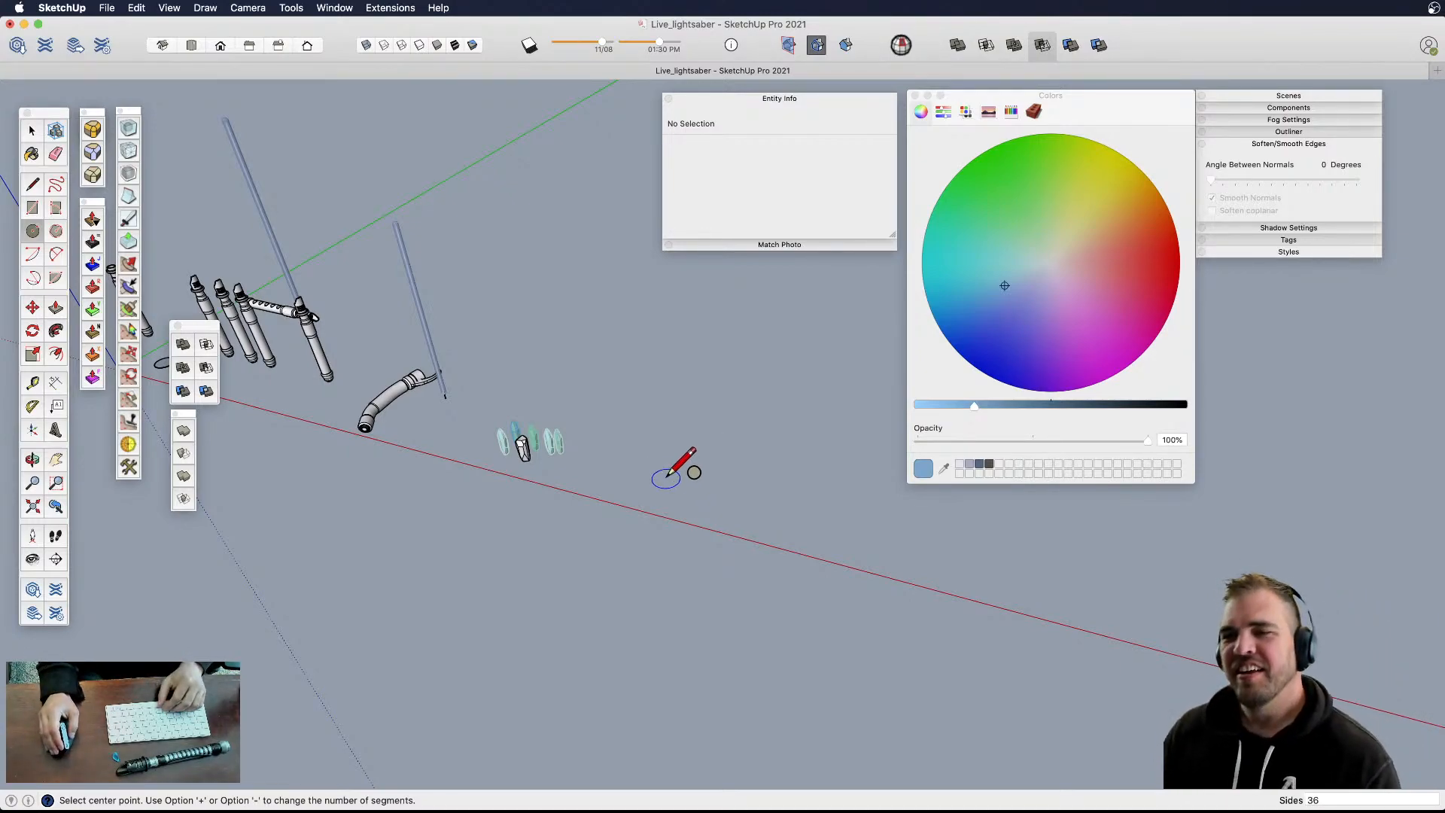
scroll(689, 474, up, 4)
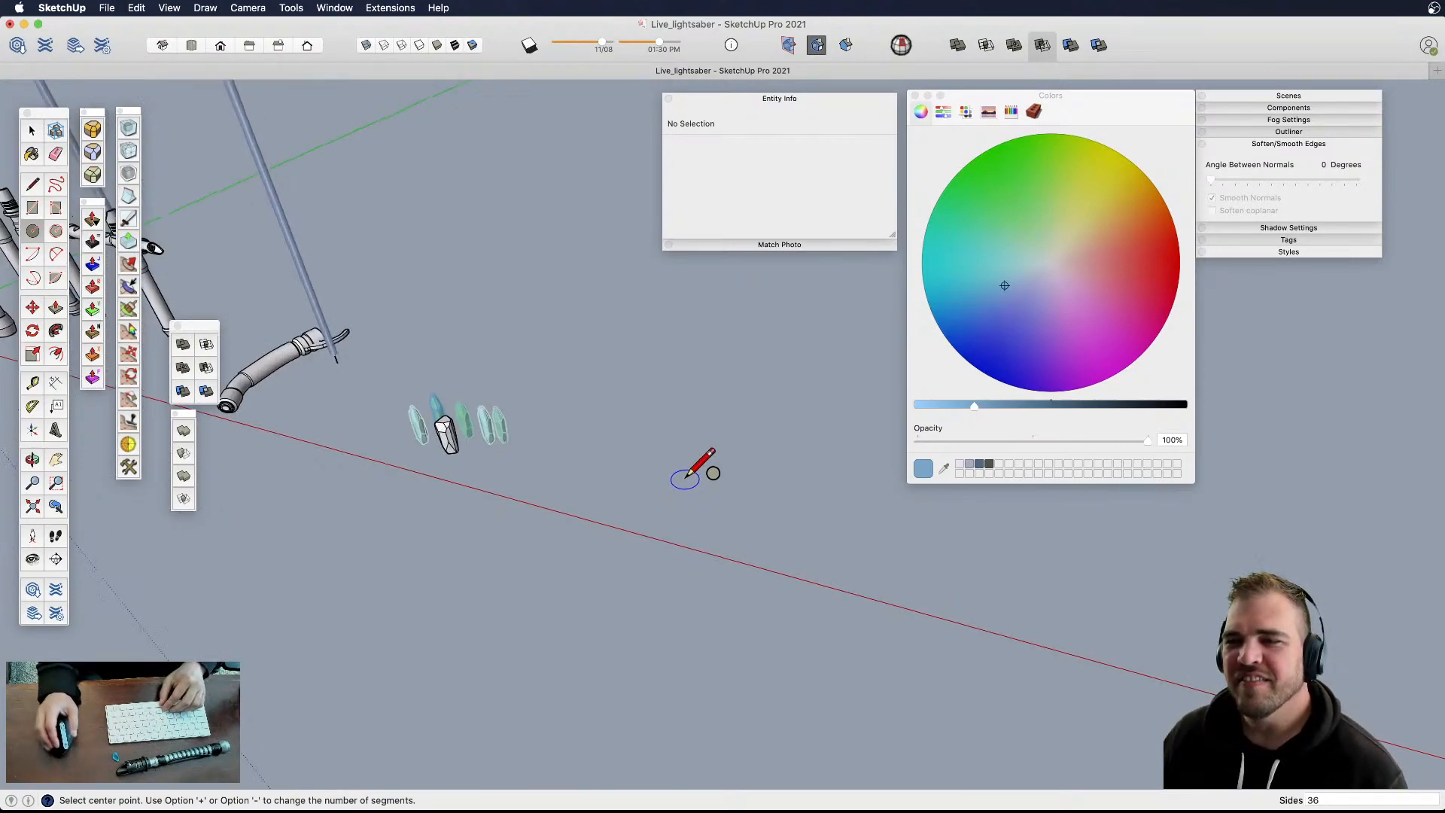
scroll(686, 477, up, 3)
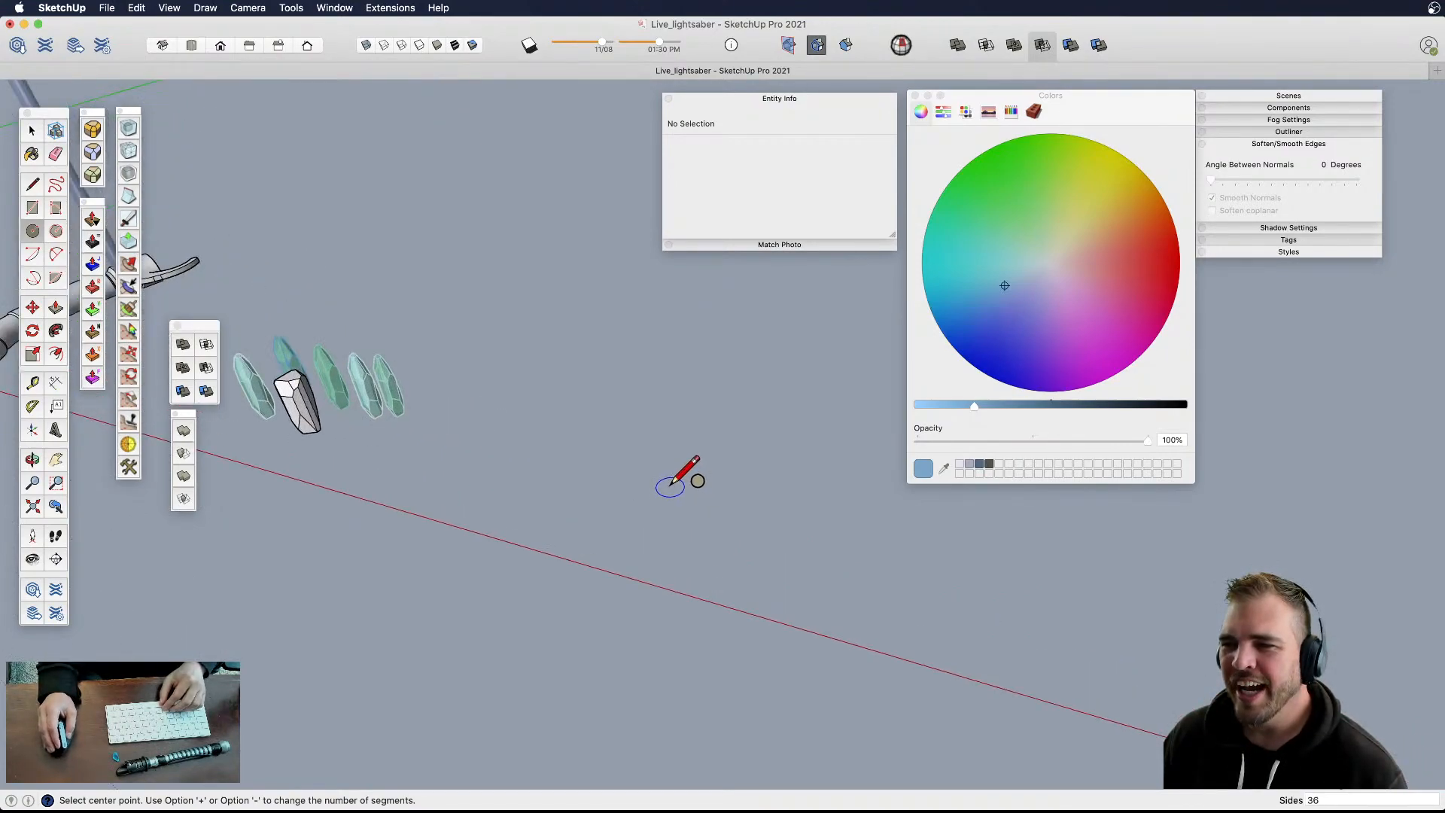
scroll(678, 476, down, 3)
key(h)
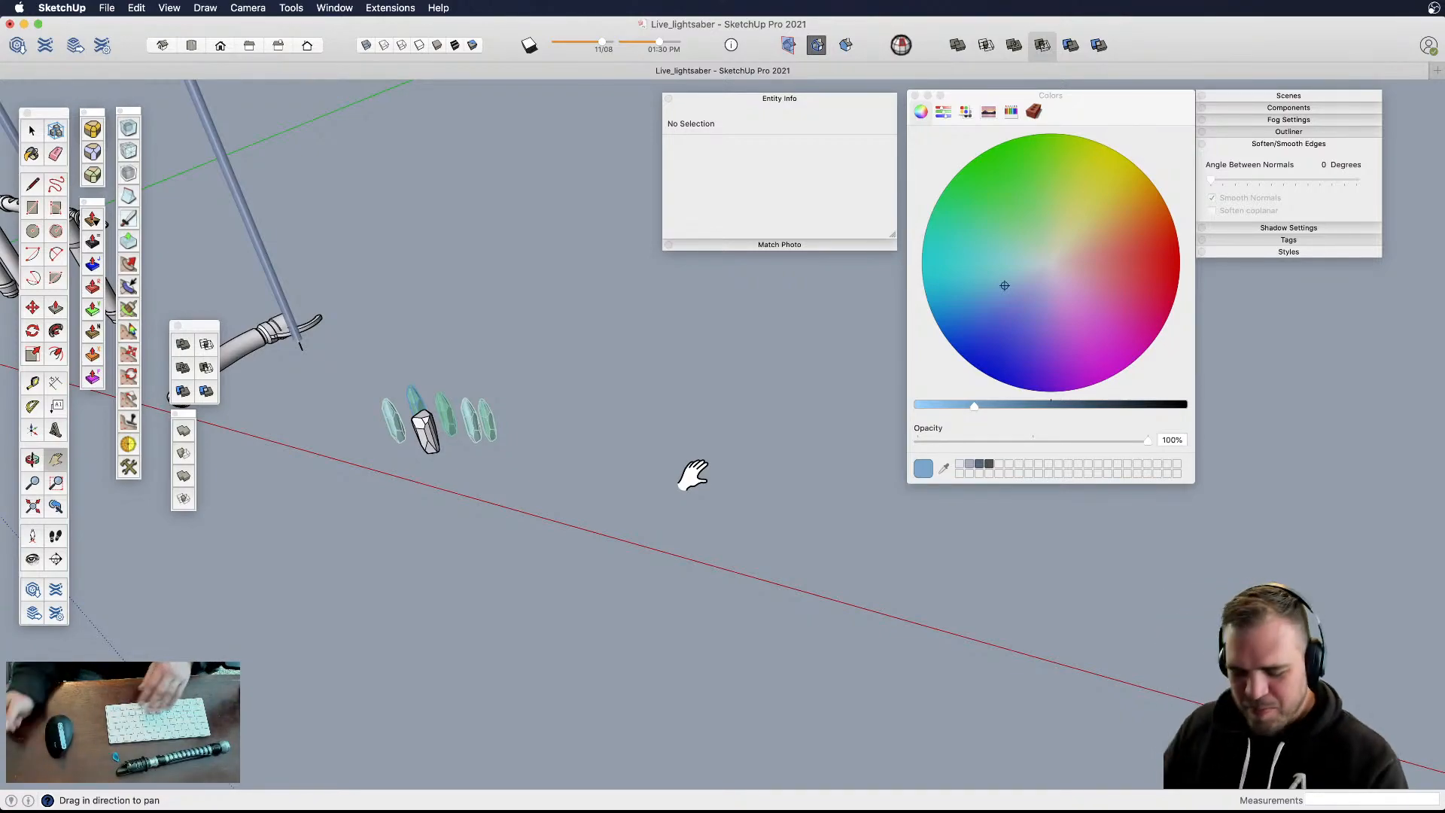
key(space)
mouse_move(609, 488)
middle_down()
mouse_move(590, 468)
mouse_move(613, 516)
middle_up()
key(c)
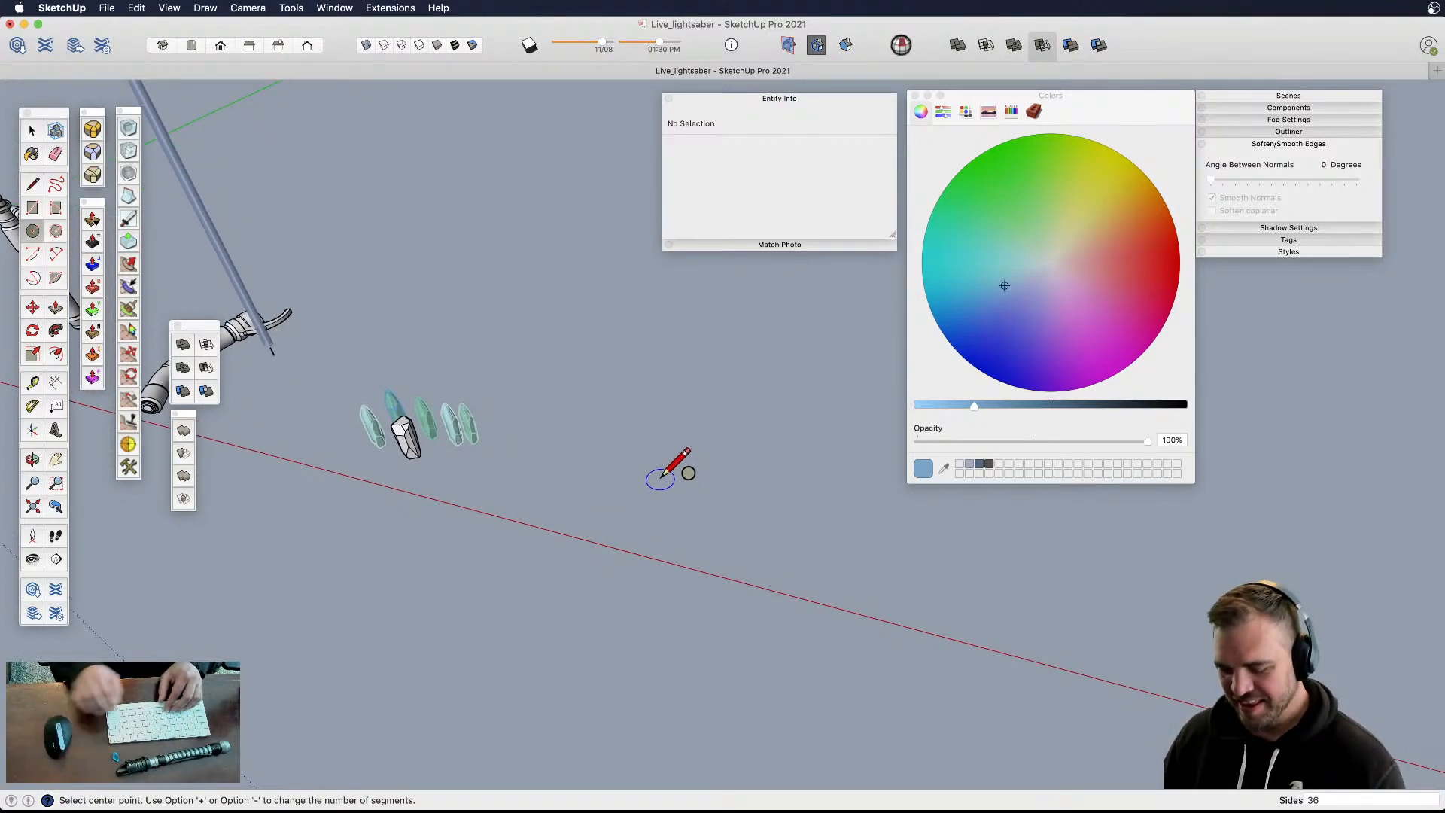
text(48)
key(Return)
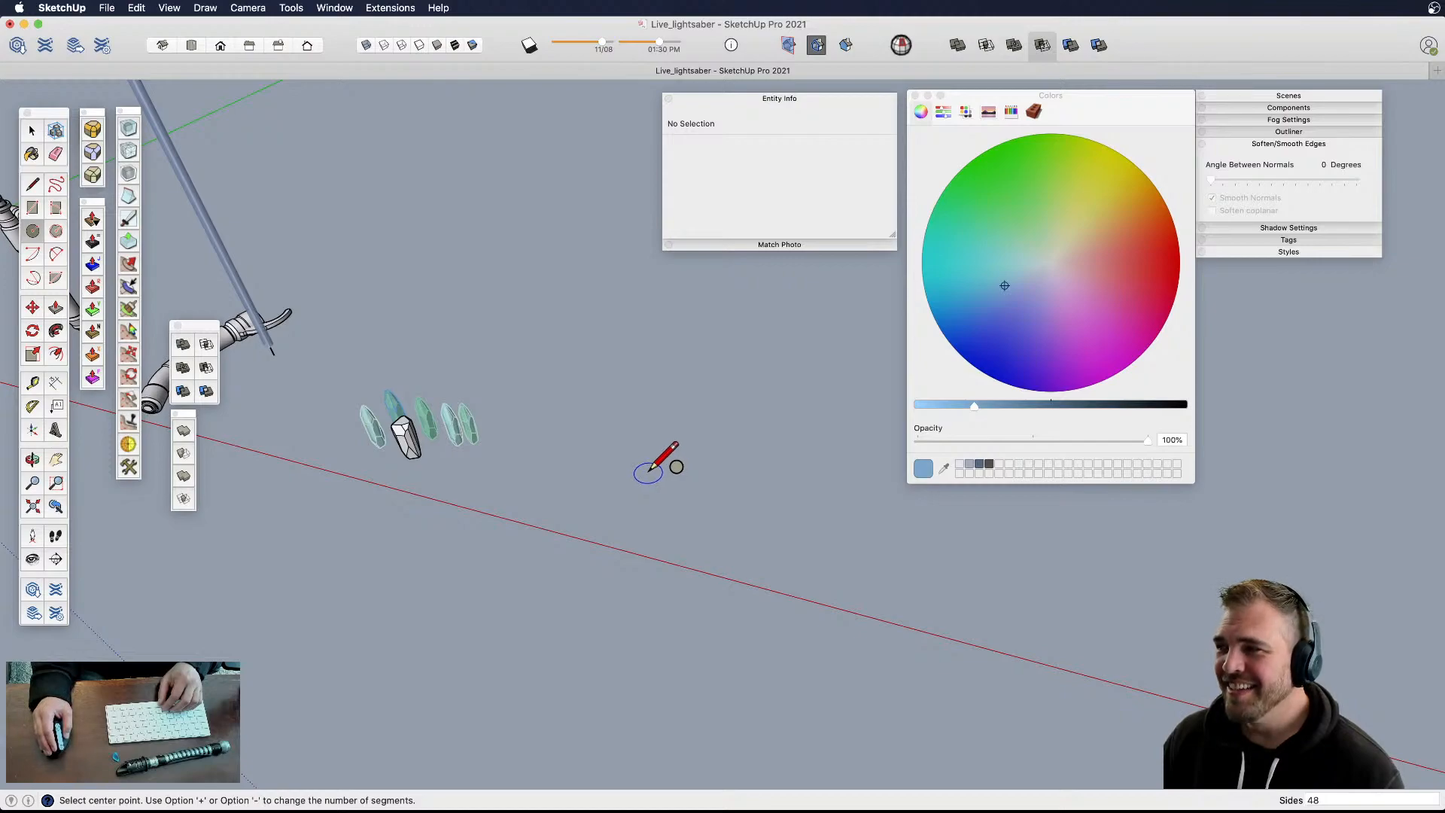
click(655, 467)
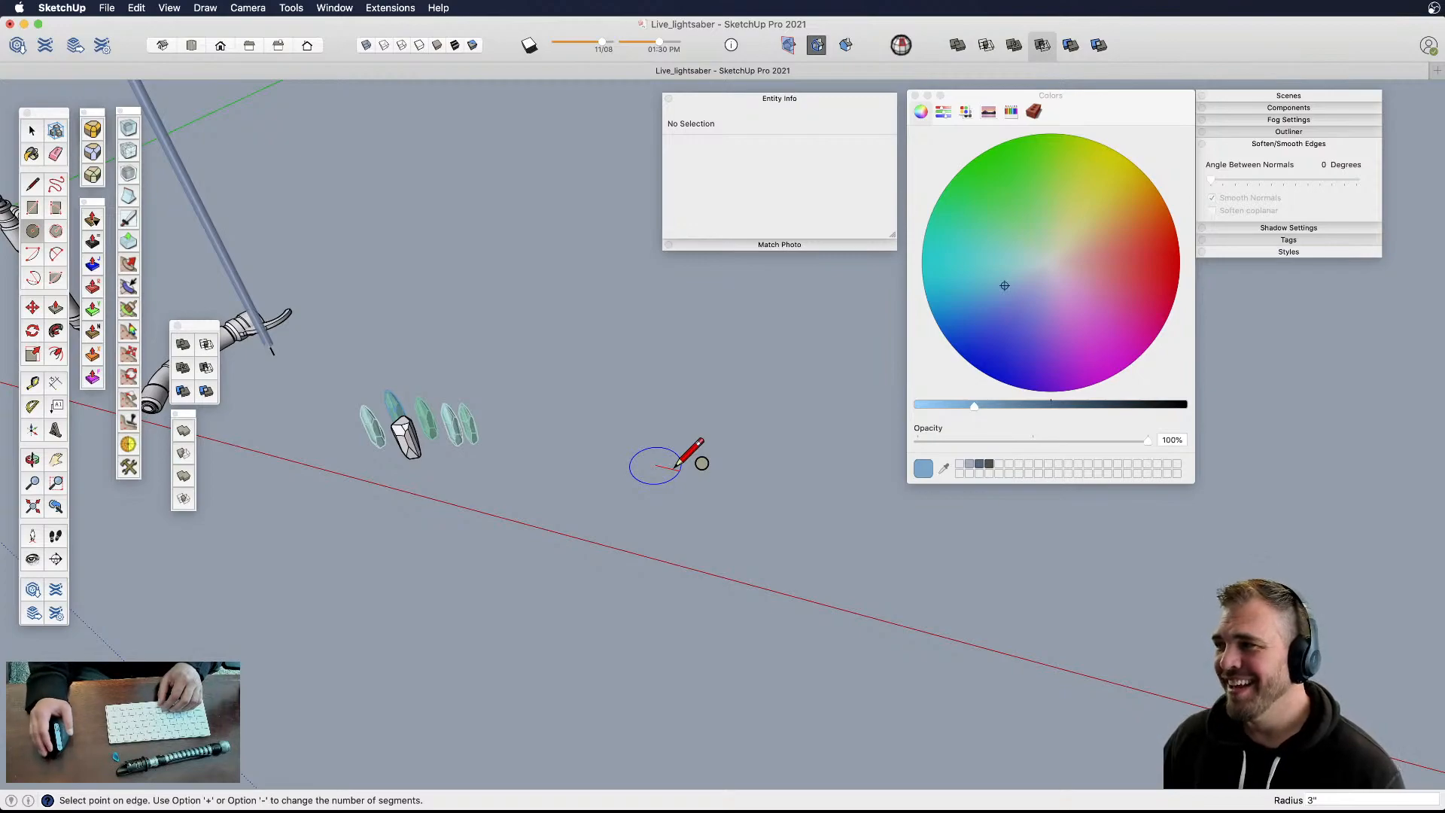
click(681, 463)
- Draw a line straight up from the circle's centre and a vertical rectangular face above it, about 5 1/2" wide and 2' 8" tall
mouse_move(685, 456)
middle_down()
mouse_move(716, 594)
mouse_move(699, 438)
middle_up()
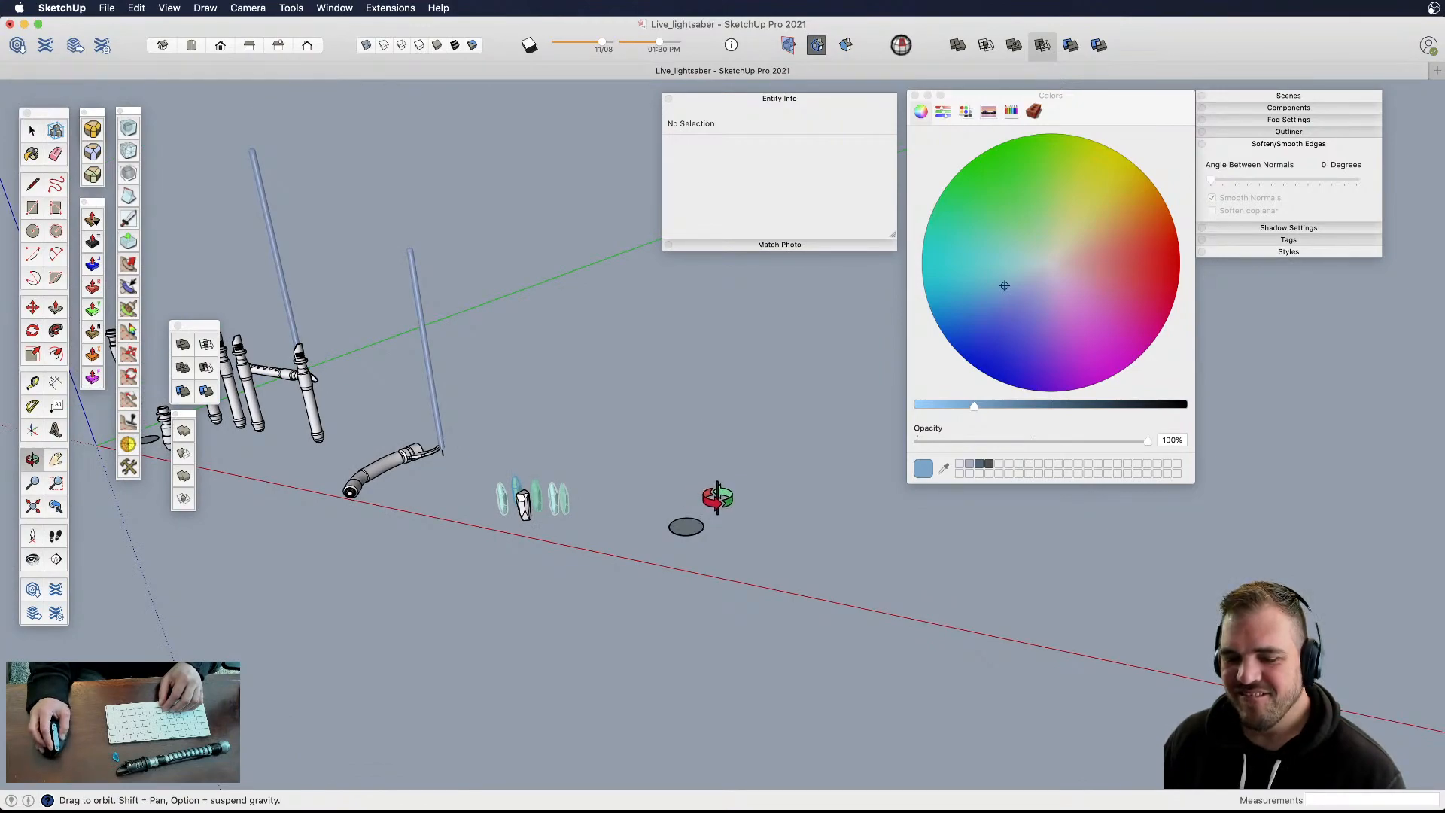
scroll(669, 527, up, 5)
key(space)
click(644, 531)
key(l)
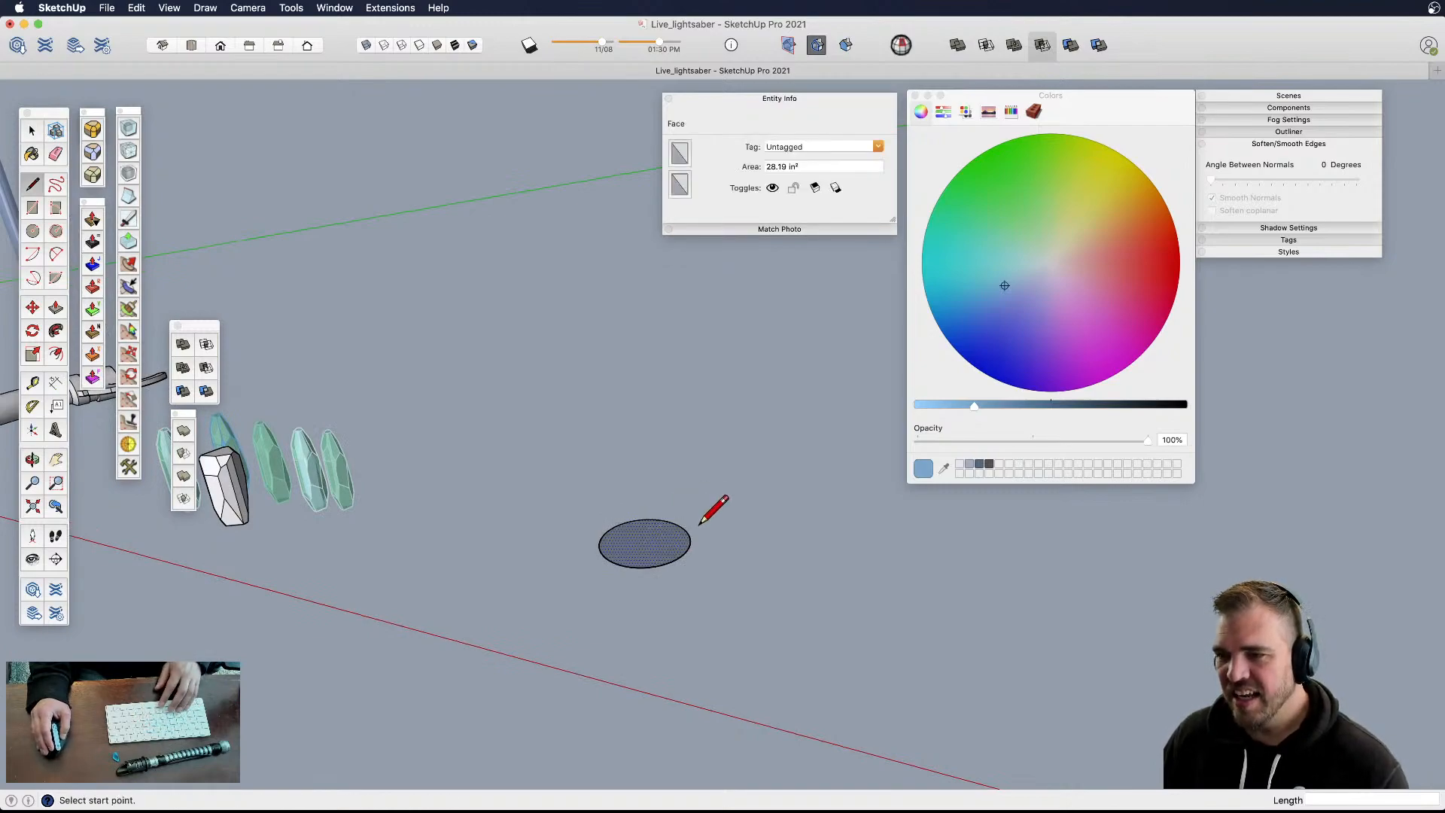
click(645, 542)
scroll(647, 546, down, 3)
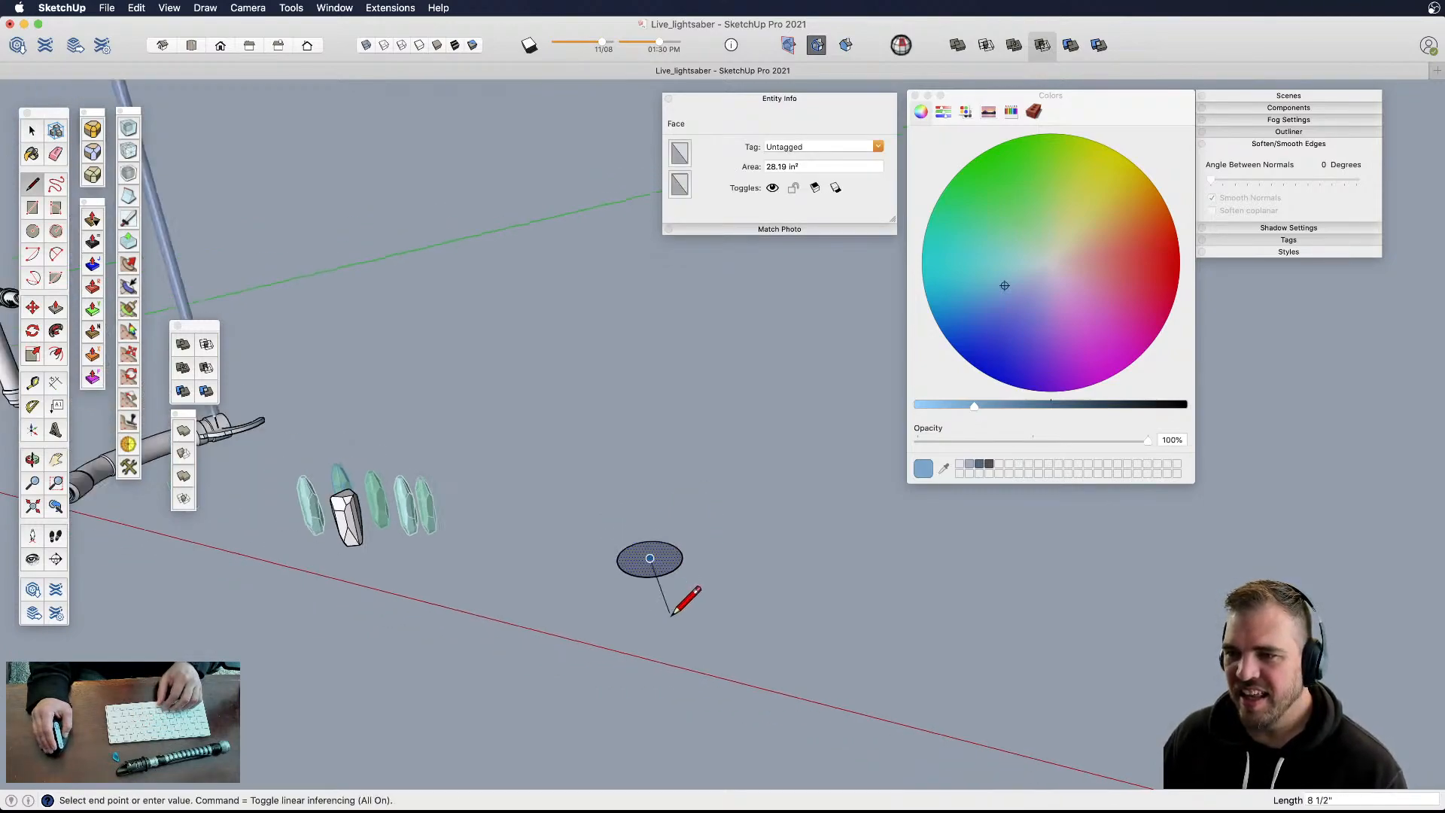
click(691, 281)
click(695, 541)
click(654, 533)
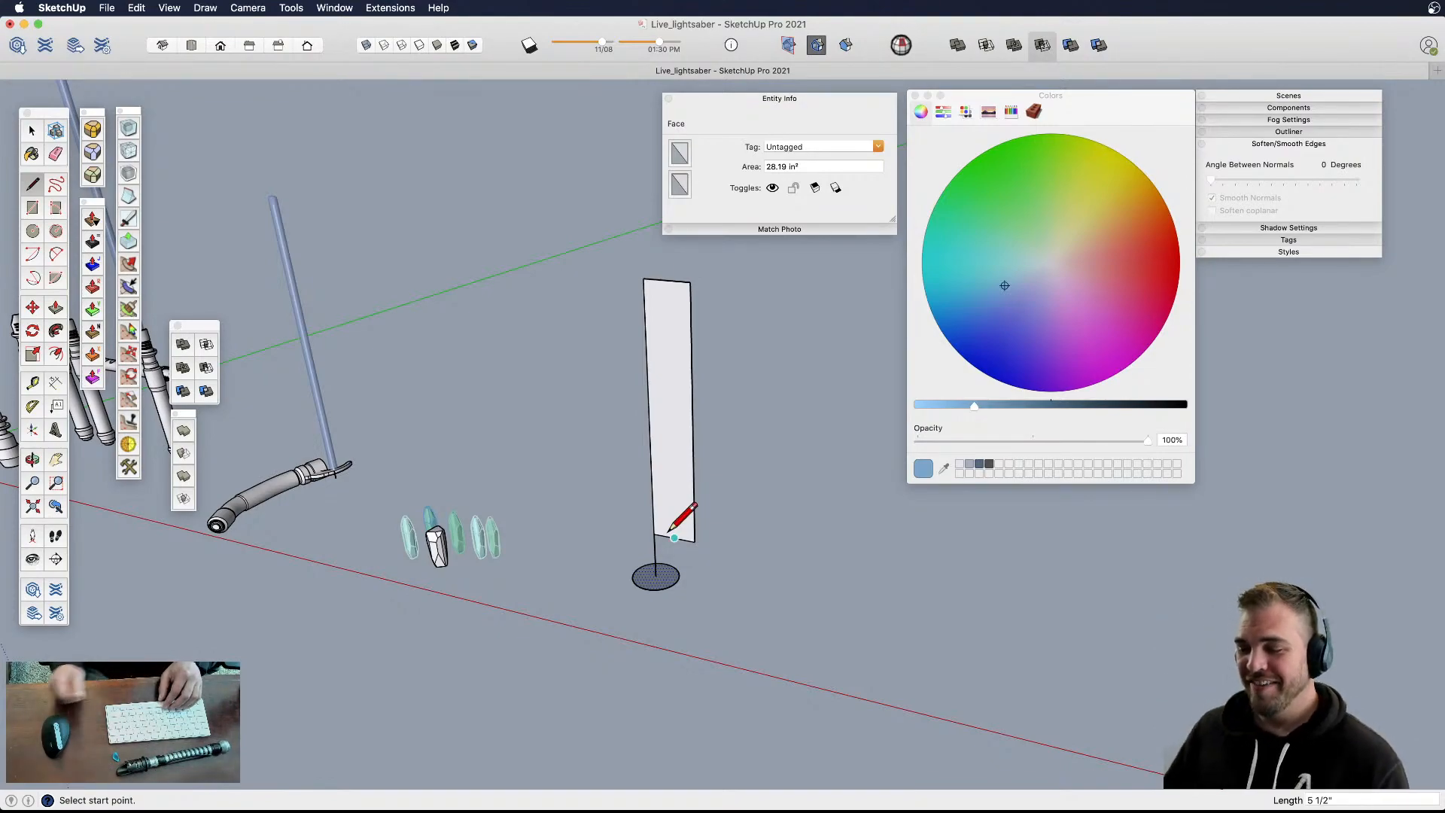
- Erase the line segment that connects the tall rectangular face to the circle below it
scroll(670, 532, up, 2)
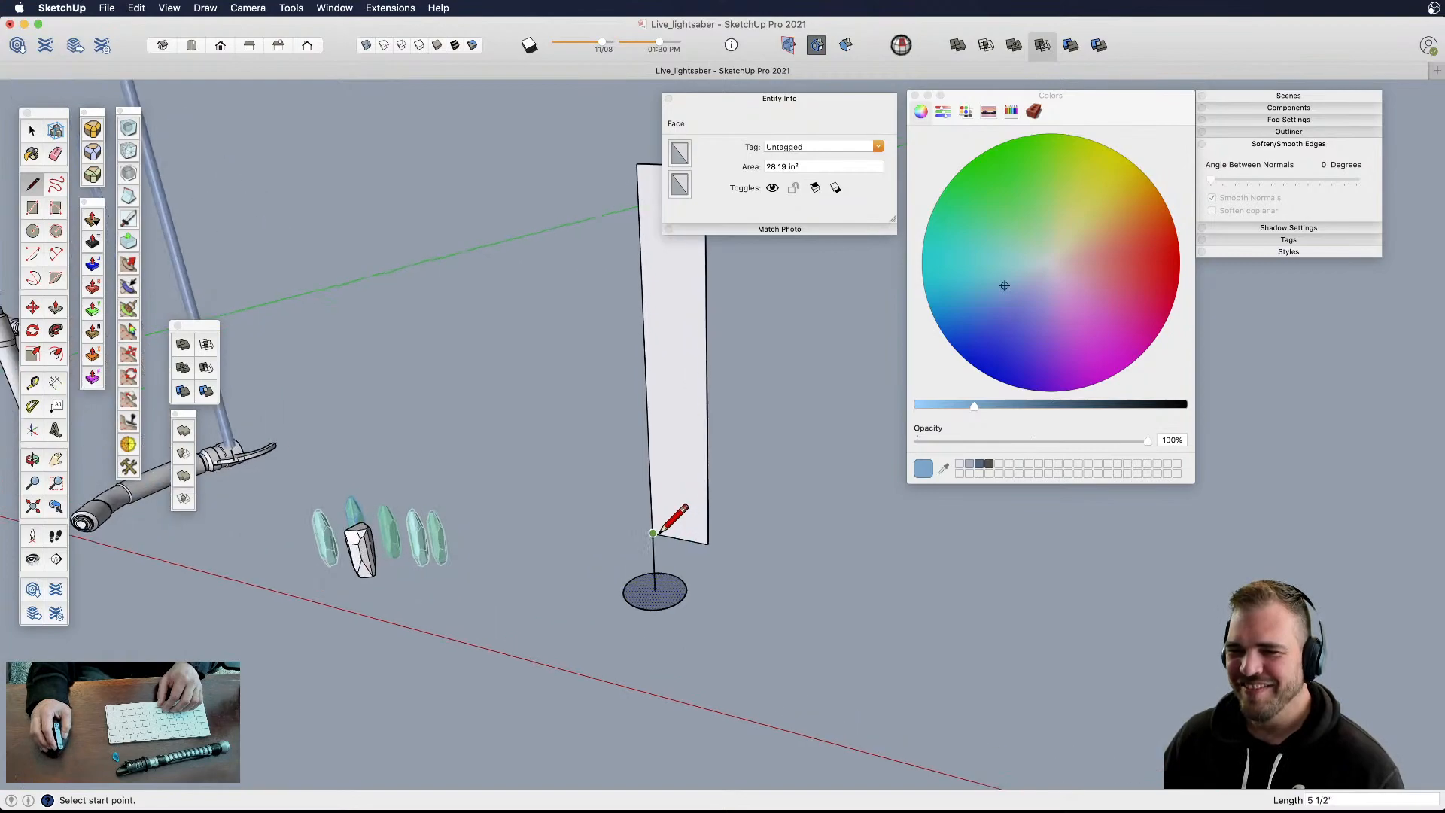
key(e)
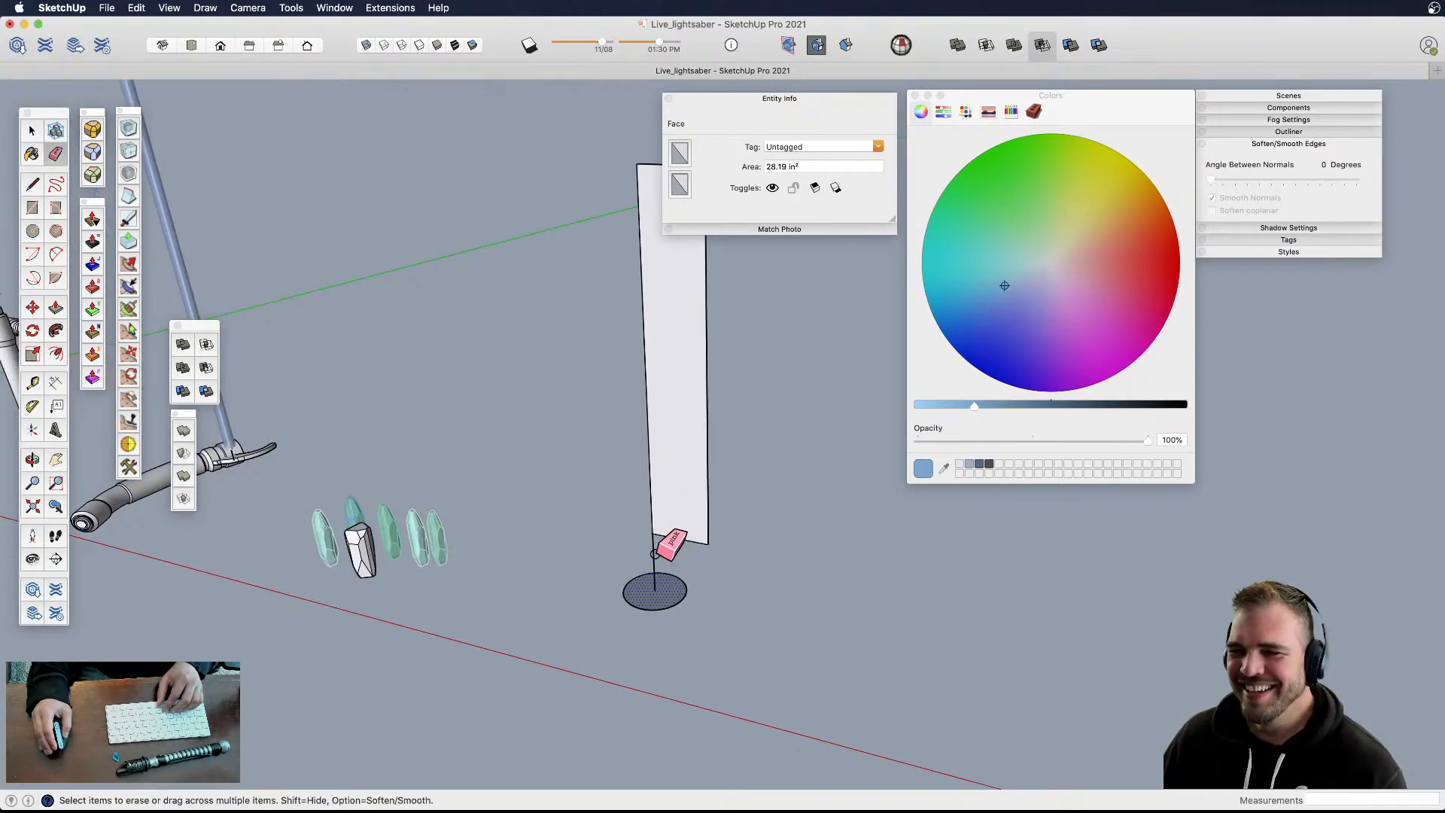
scroll(656, 555, up, 5)
drag(656, 555, 640, 554)
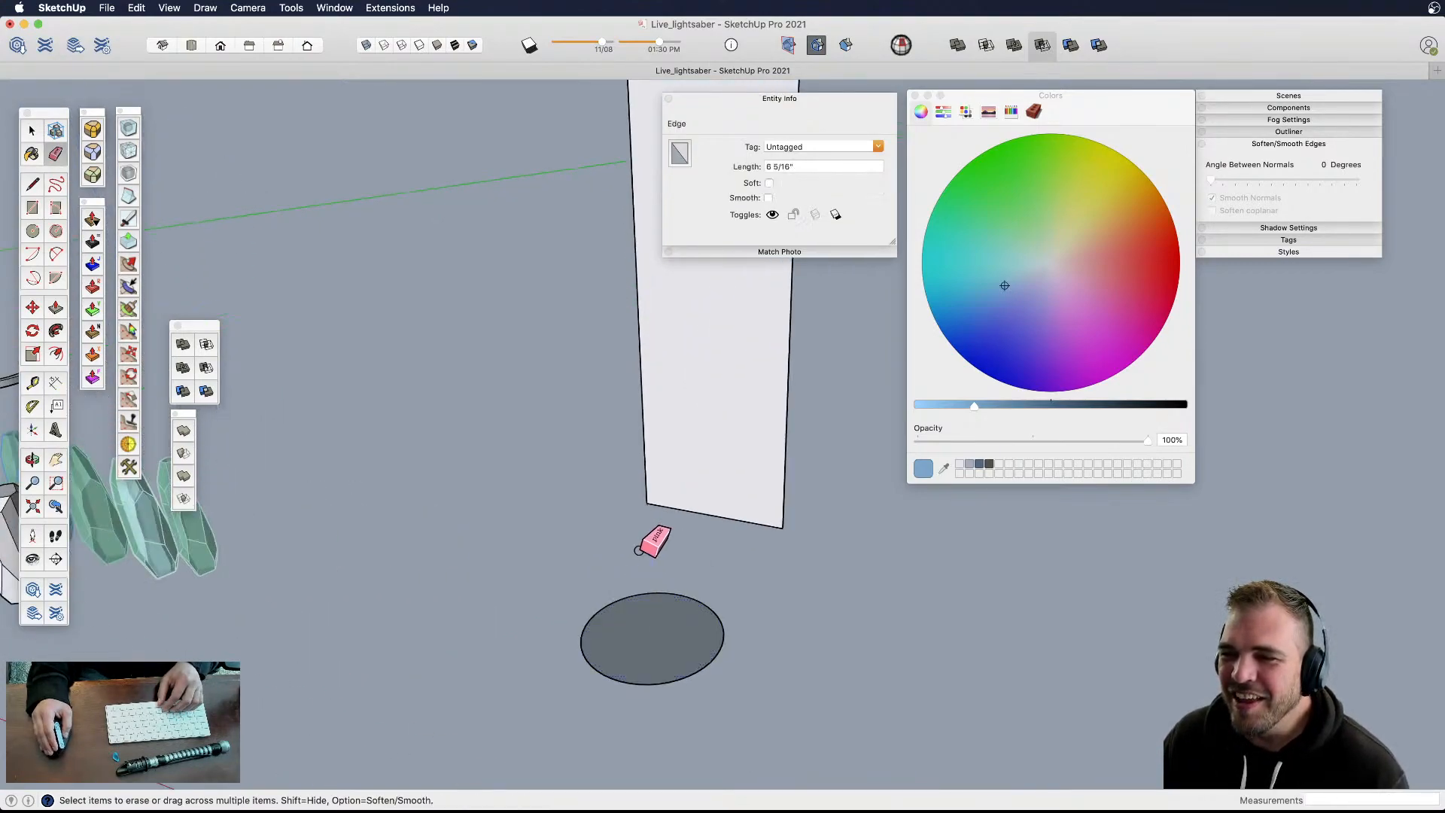
scroll(640, 554, down, 5)
mouse_move(640, 556)
middle_down()
mouse_move(645, 590)
mouse_move(619, 574)
mouse_move(677, 558)
mouse_move(642, 548)
middle_up()
key(space)
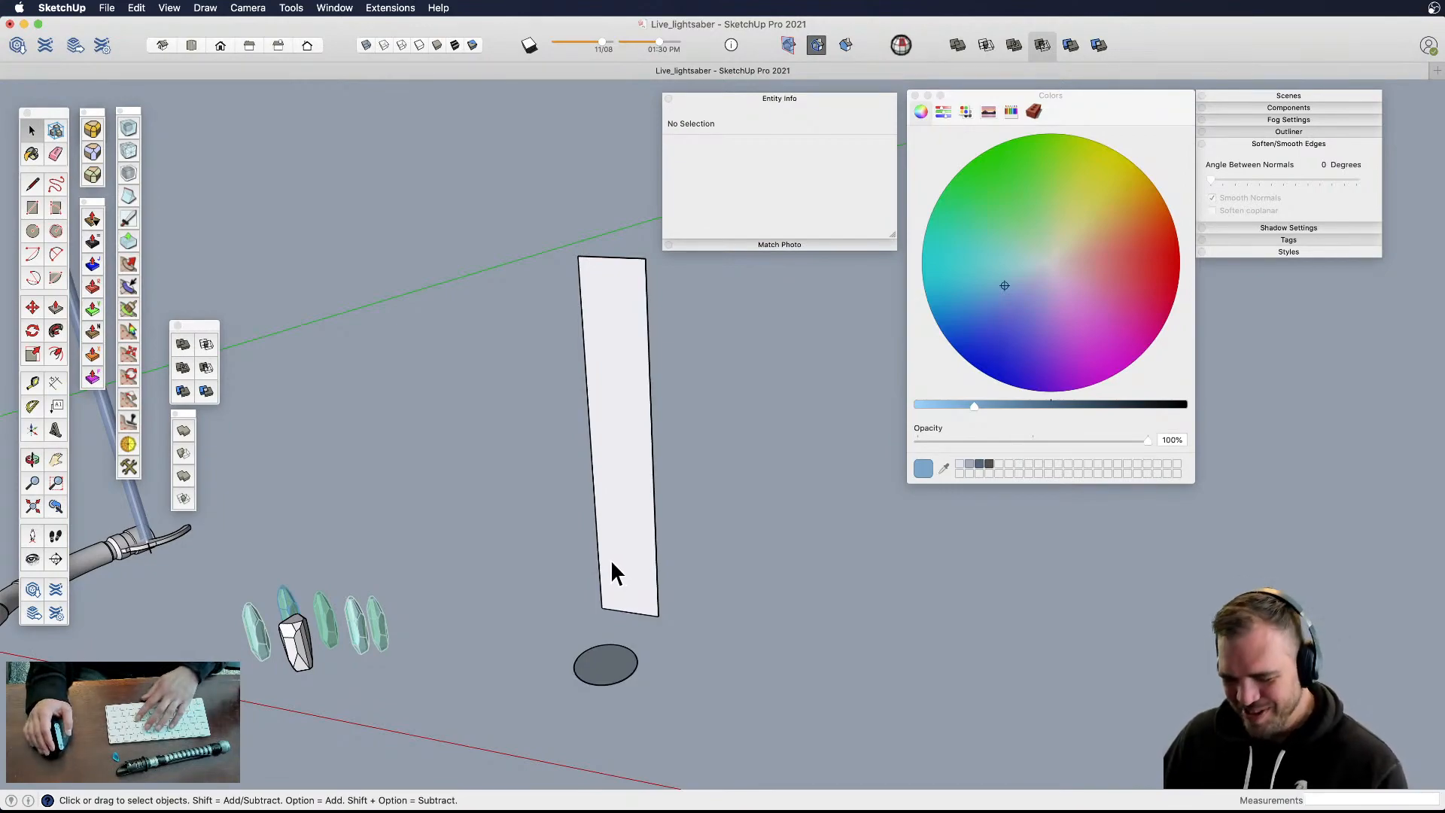
- Place a vertical guide on the tall face, offset 0.5" inward from its long edge above the circle's centre
key(l)
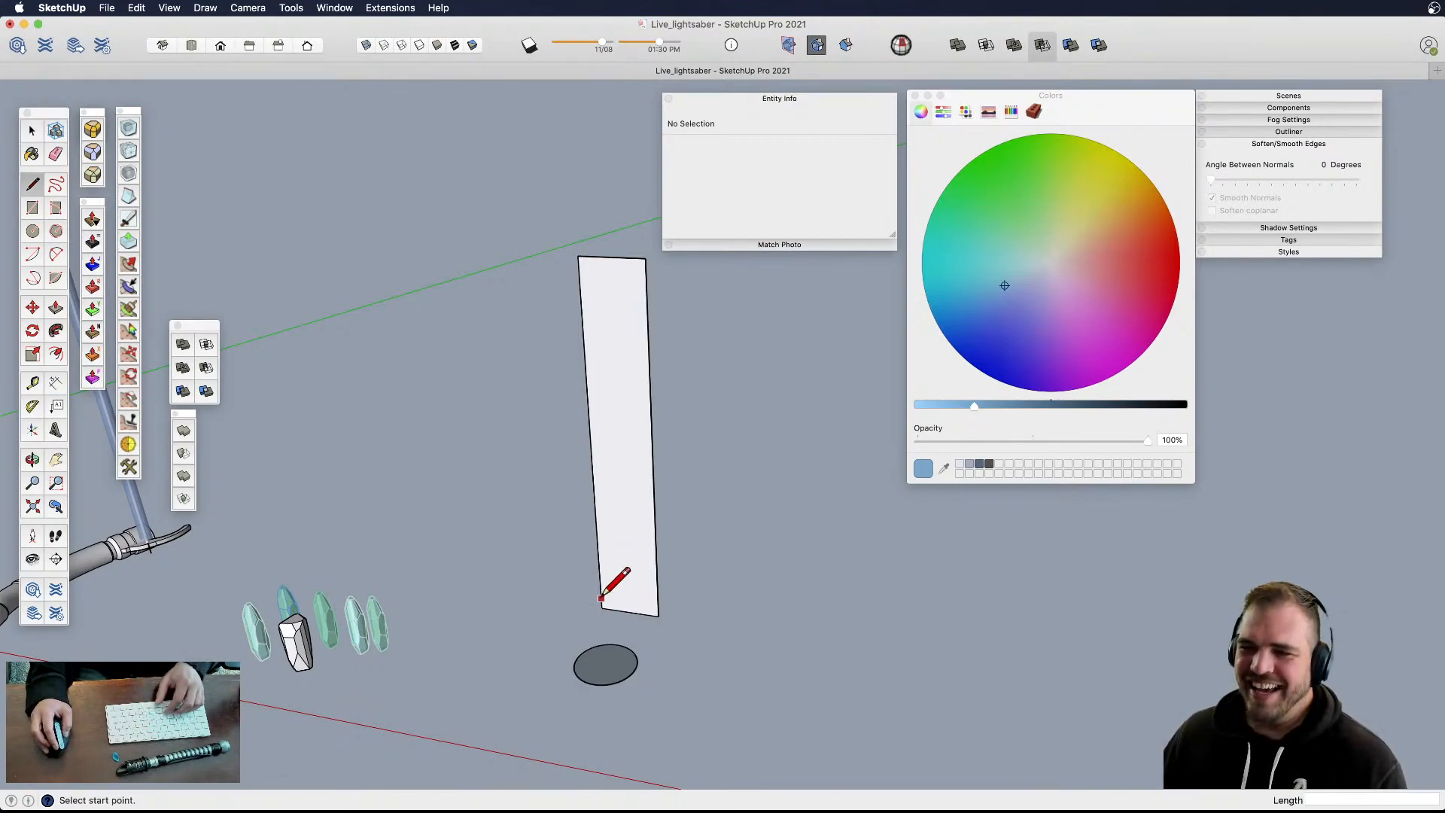
scroll(601, 613, up, 3)
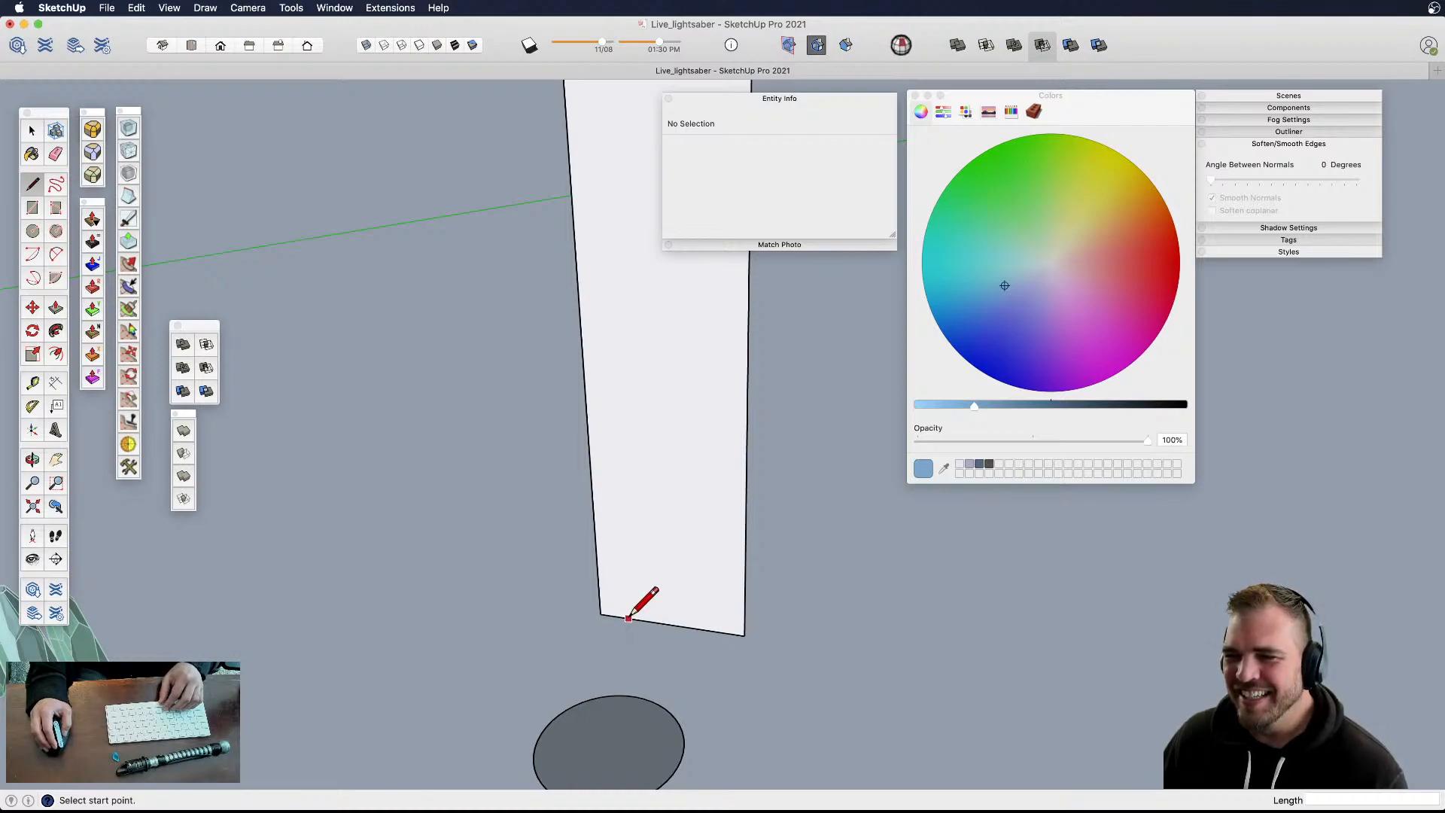
key(t)
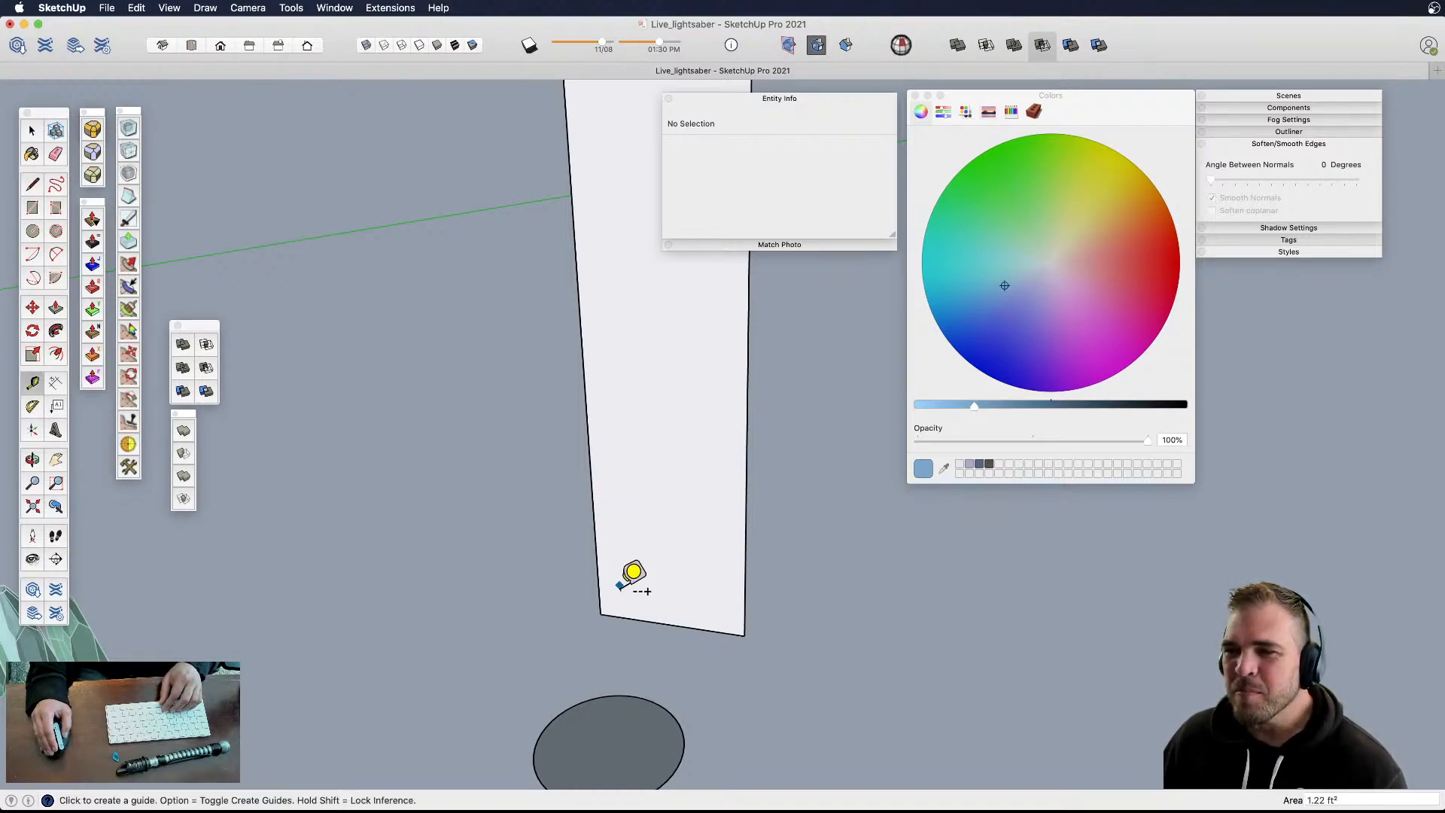
scroll(632, 580, down, 3)
scroll(636, 602, down, 2)
middle_drag(645, 557, 611, 614)
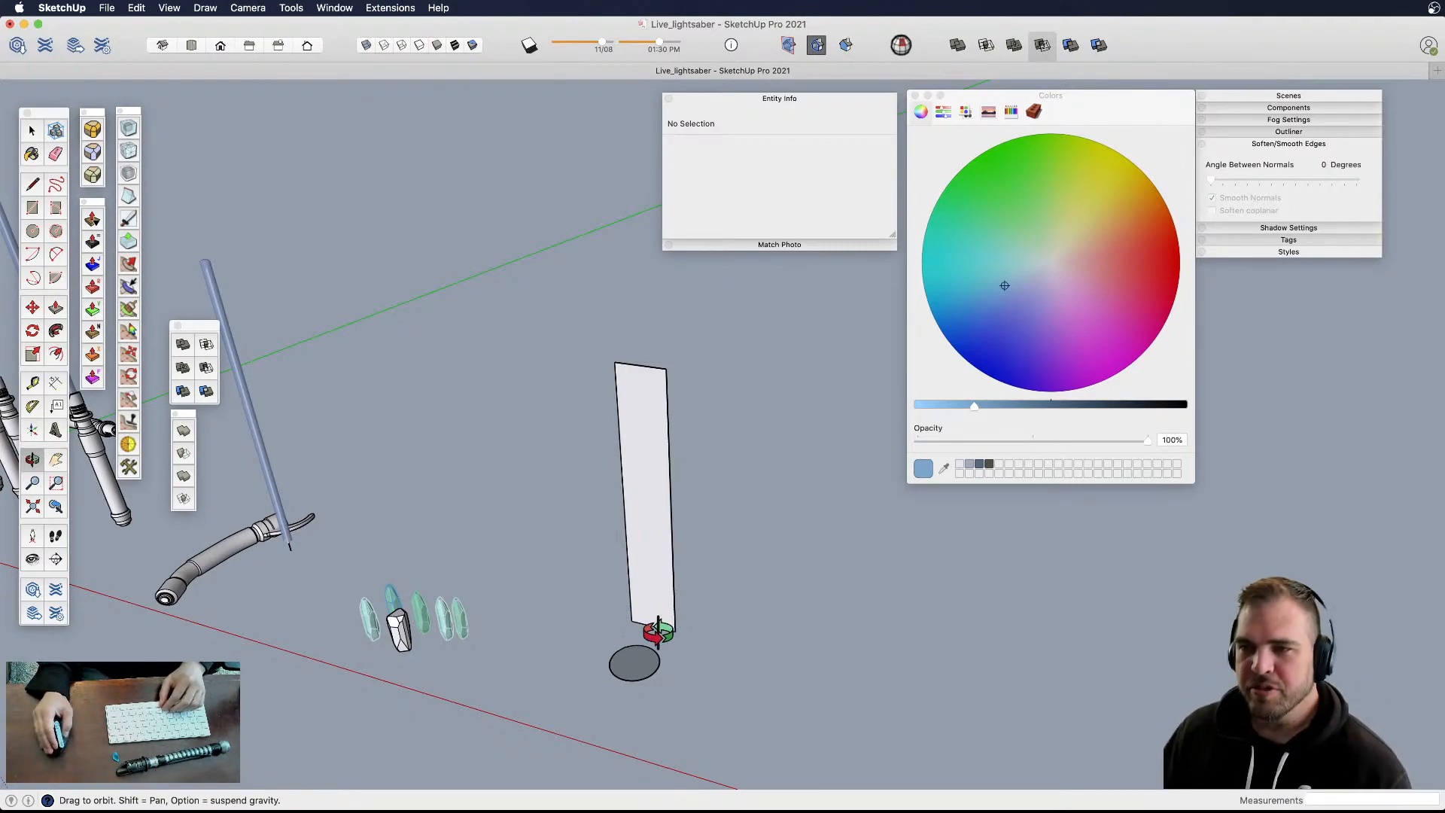
mouse_move(629, 580)
mouse_down()
mouse_move(636, 616)
mouse_move(633, 571)
mouse_move(787, 460)
mouse_move(710, 551)
mouse_move(653, 578)
mouse_up()
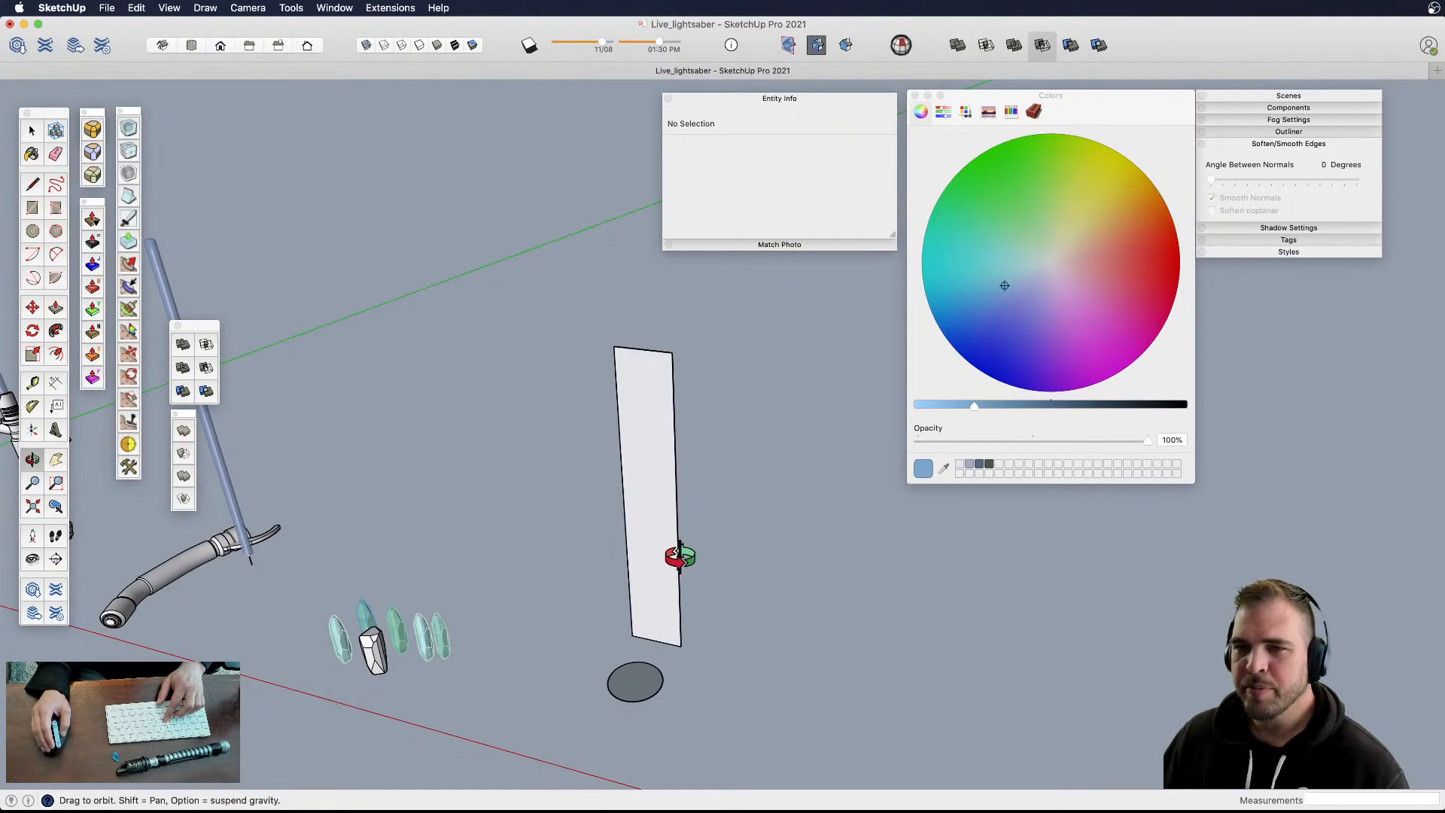
drag(677, 554, 666, 564)
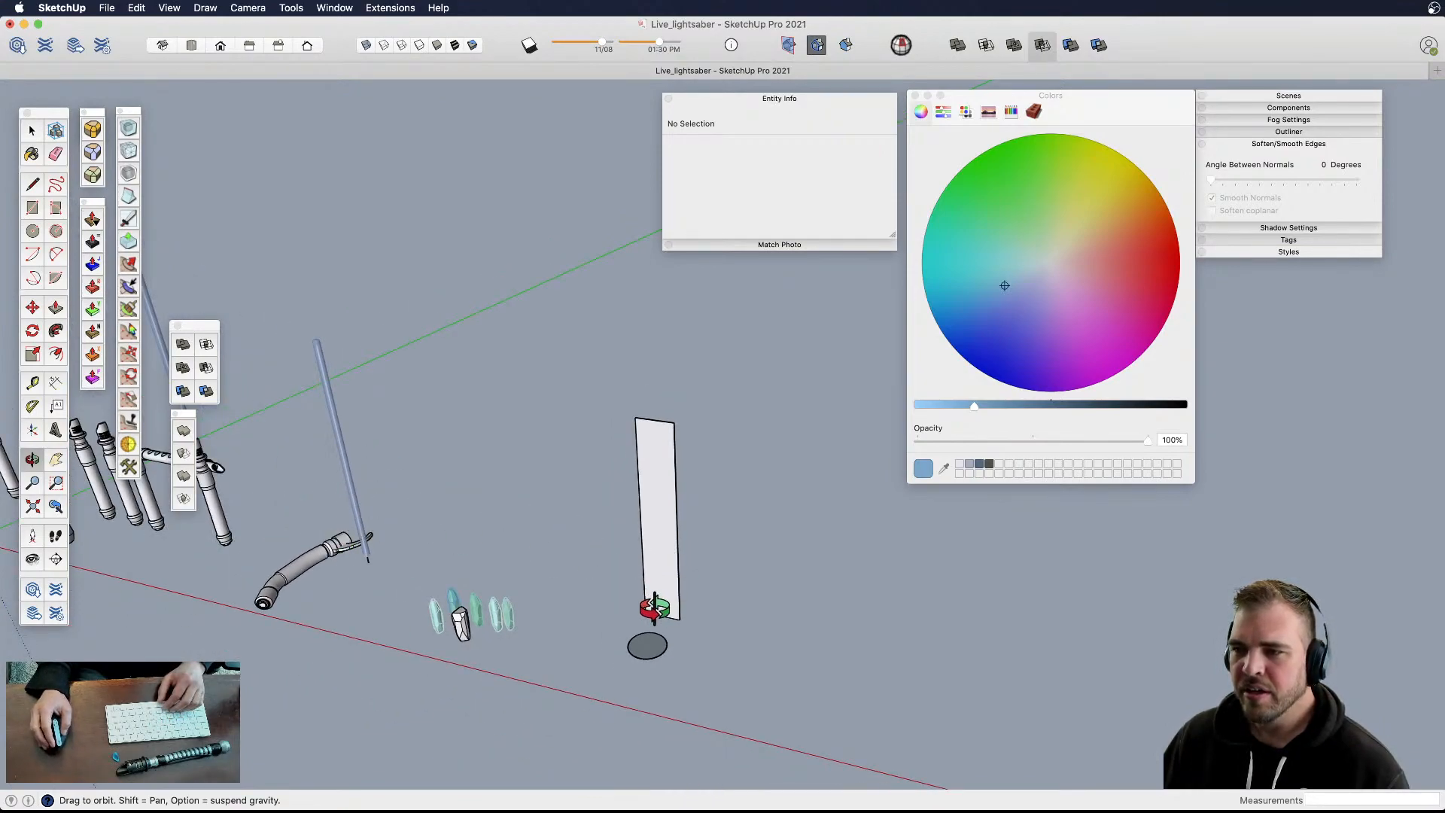
scroll(653, 613, up, 3)
scroll(654, 614, up, 2)
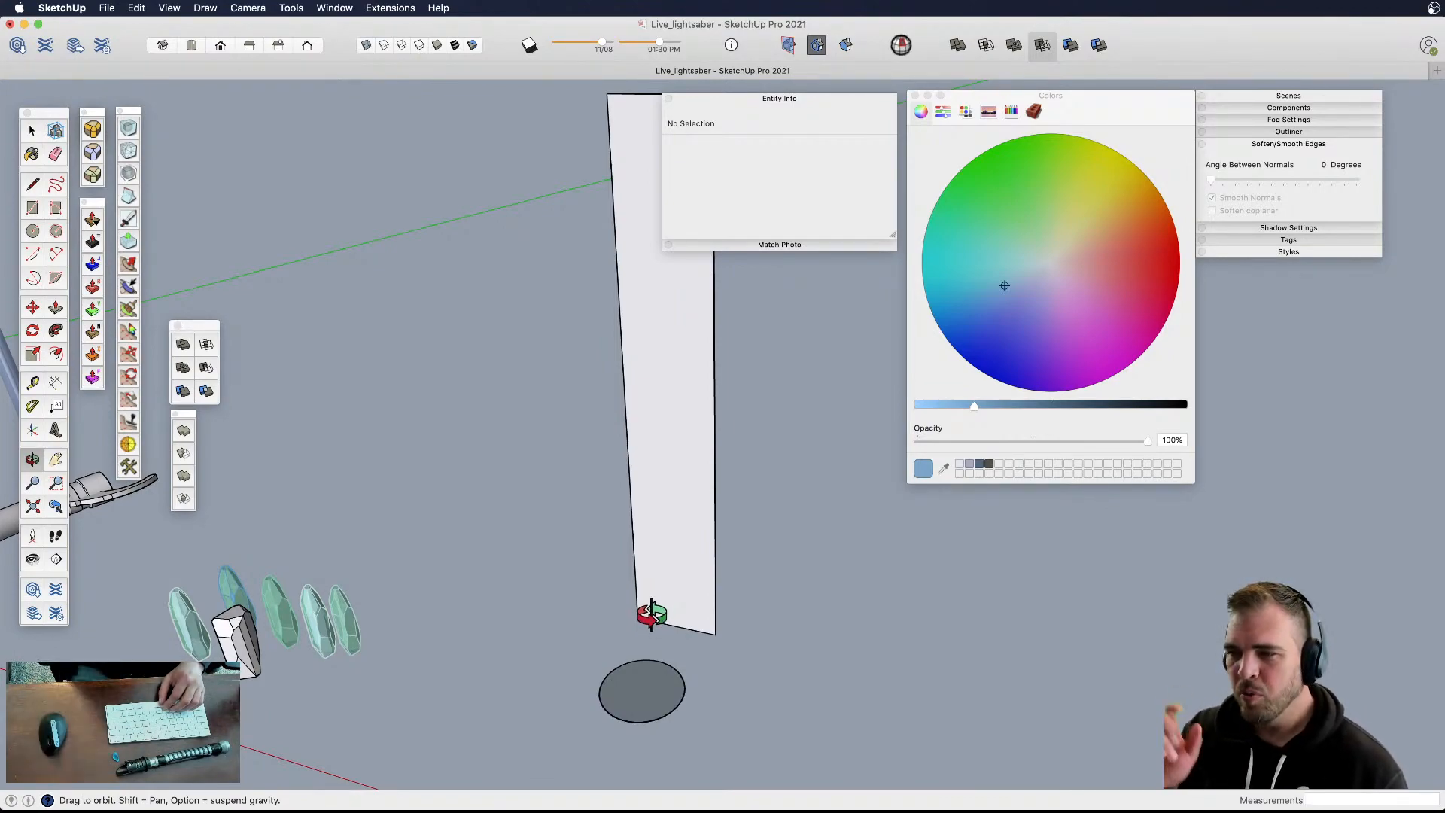
key(t)
click(636, 566)
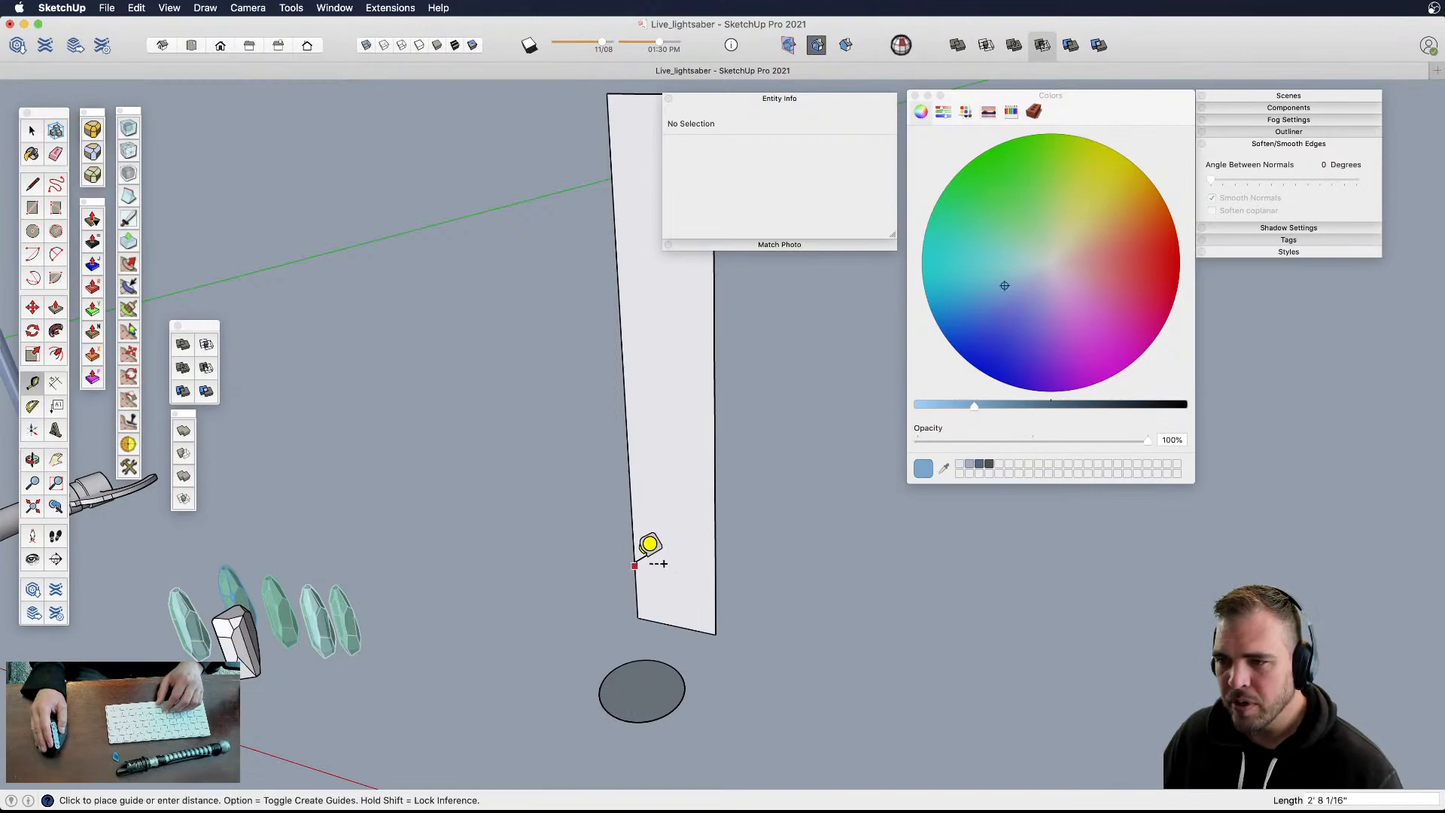
text(.5)
key(Return)
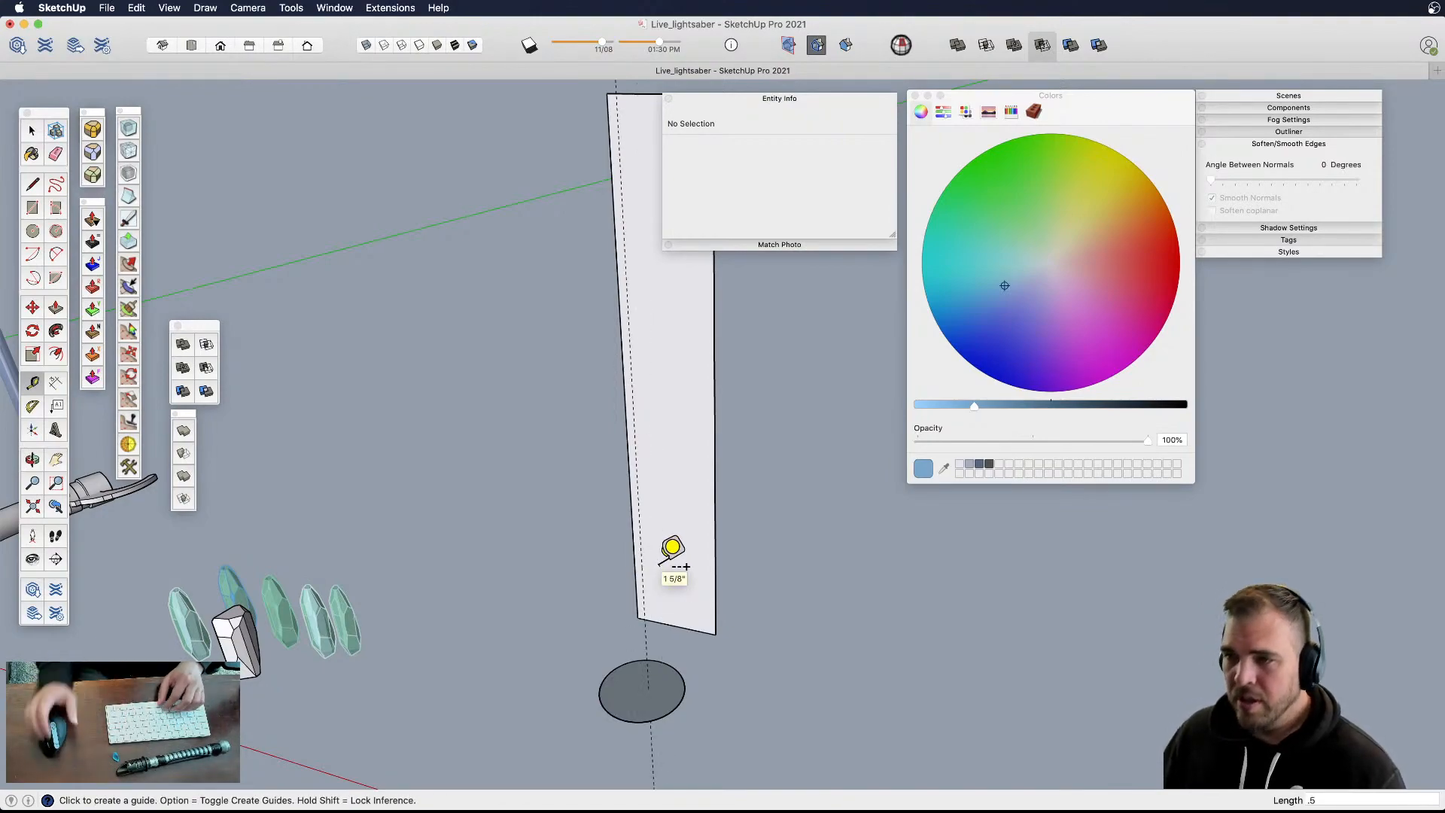
- Place a horizontal guide across the tall face, 10" above its bottom edge
scroll(635, 669, down, 4)
scroll(635, 566, up, 5)
scroll(639, 538, down, 2)
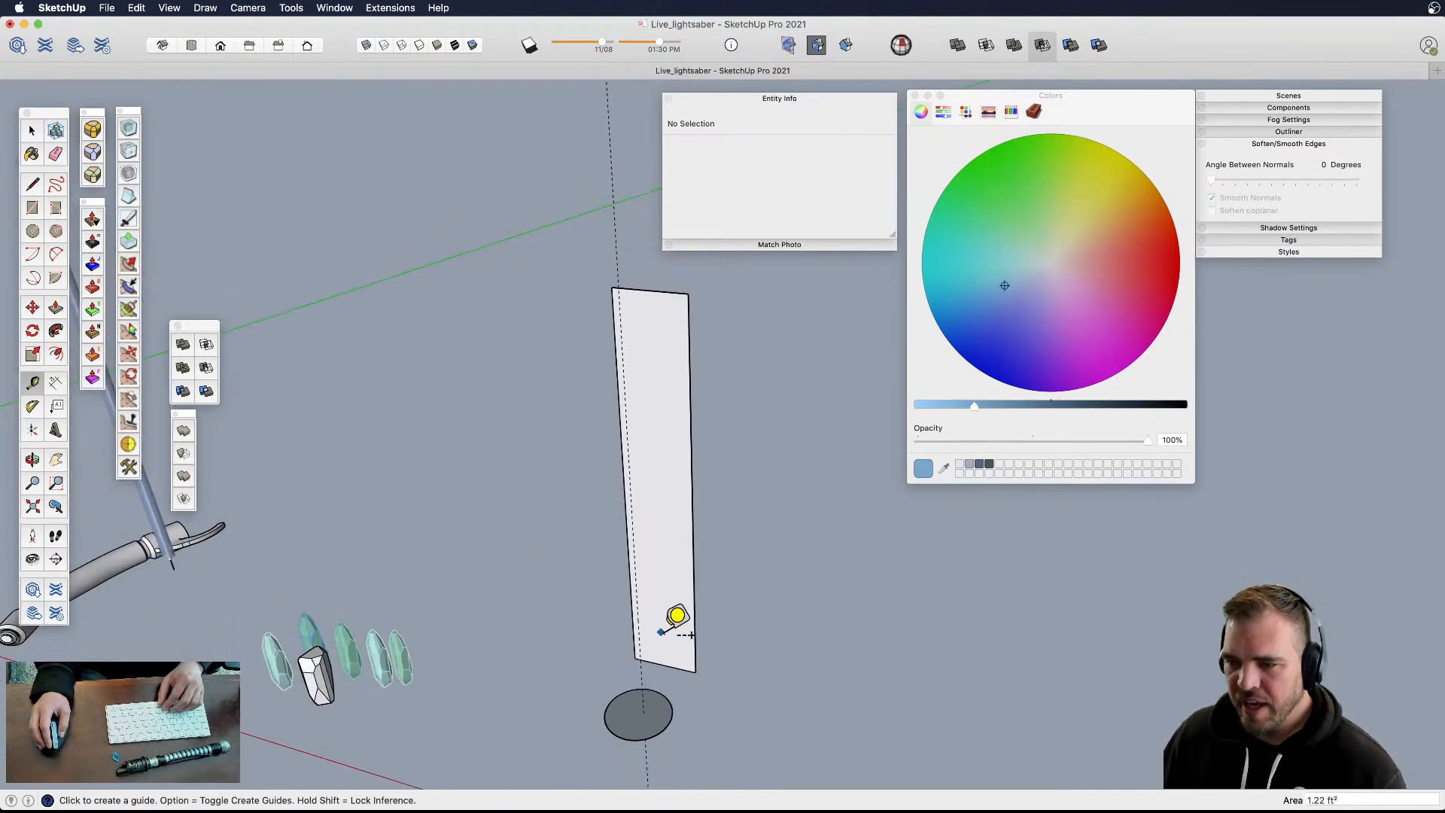
click(664, 664)
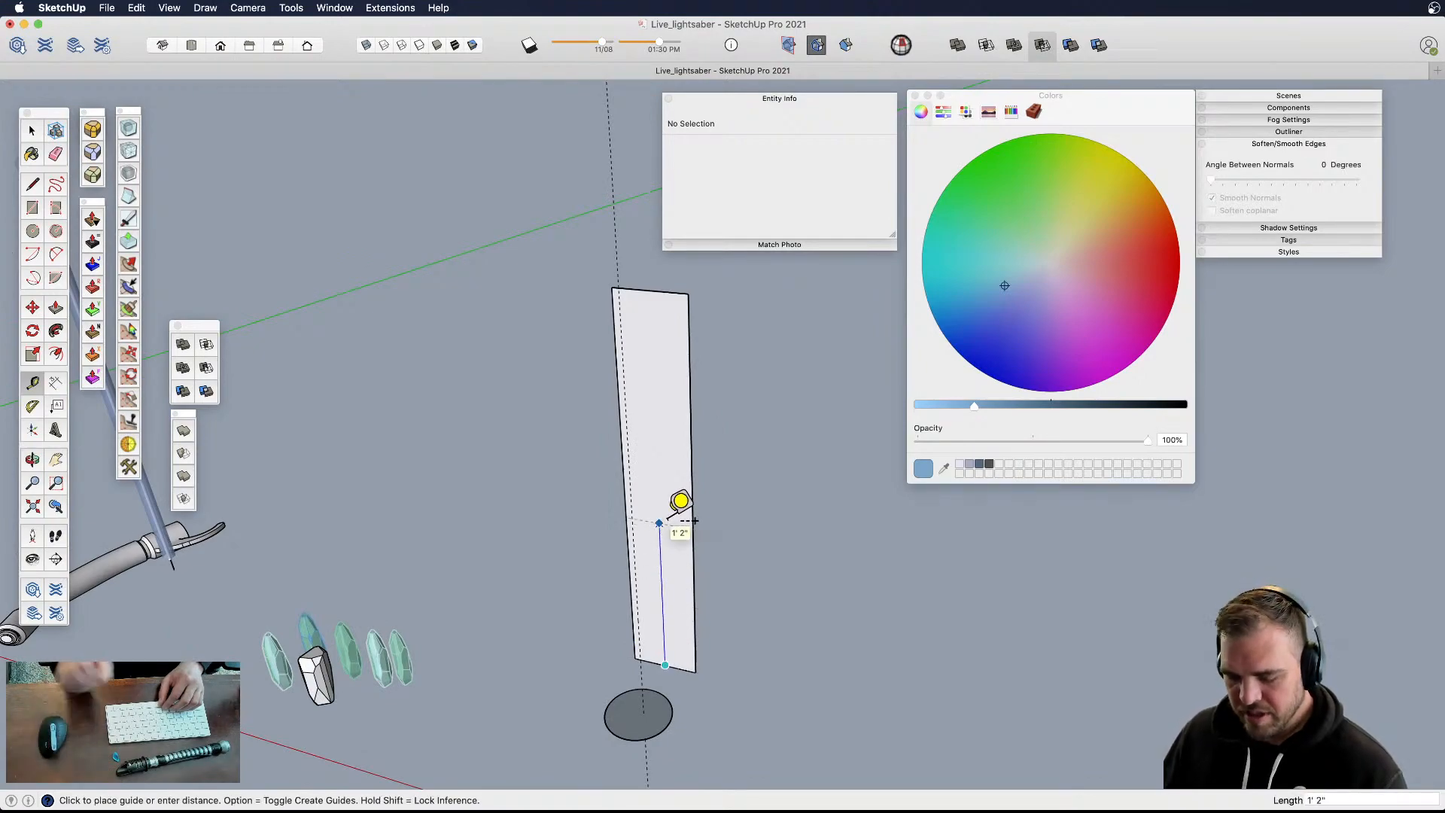
click(693, 520)
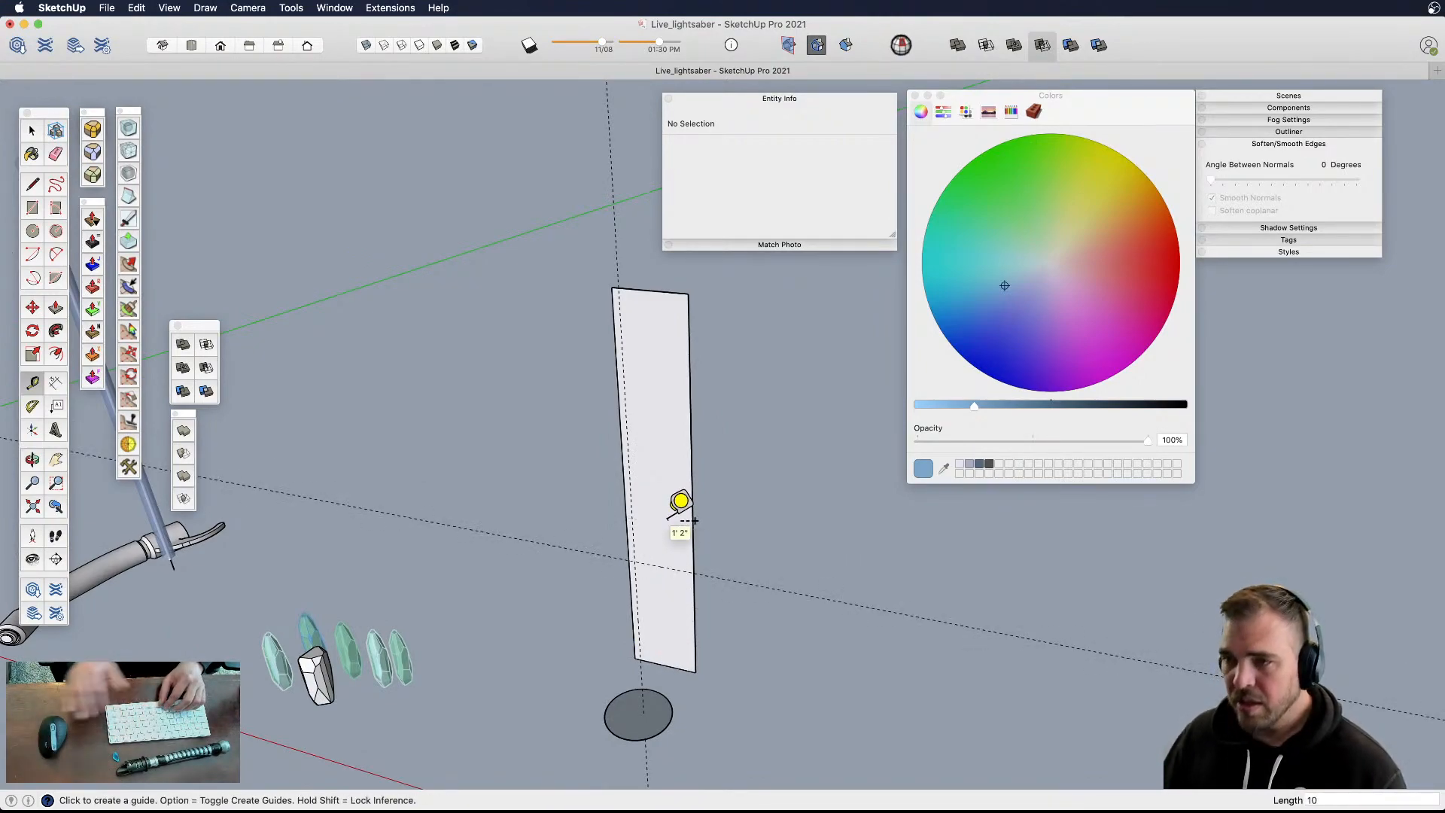
- Sketch the first profile lines up from the face's bottom edge beside the vertical guide: a slant, a vertical, and an inward segment about 1/8" long
scroll(687, 651, up, 2)
scroll(663, 649, up, 3)
shift+middle_drag(603, 655, 686, 581)
scroll(666, 645, up, 5)
scroll(667, 657, down, 5)
scroll(679, 608, up, 2)
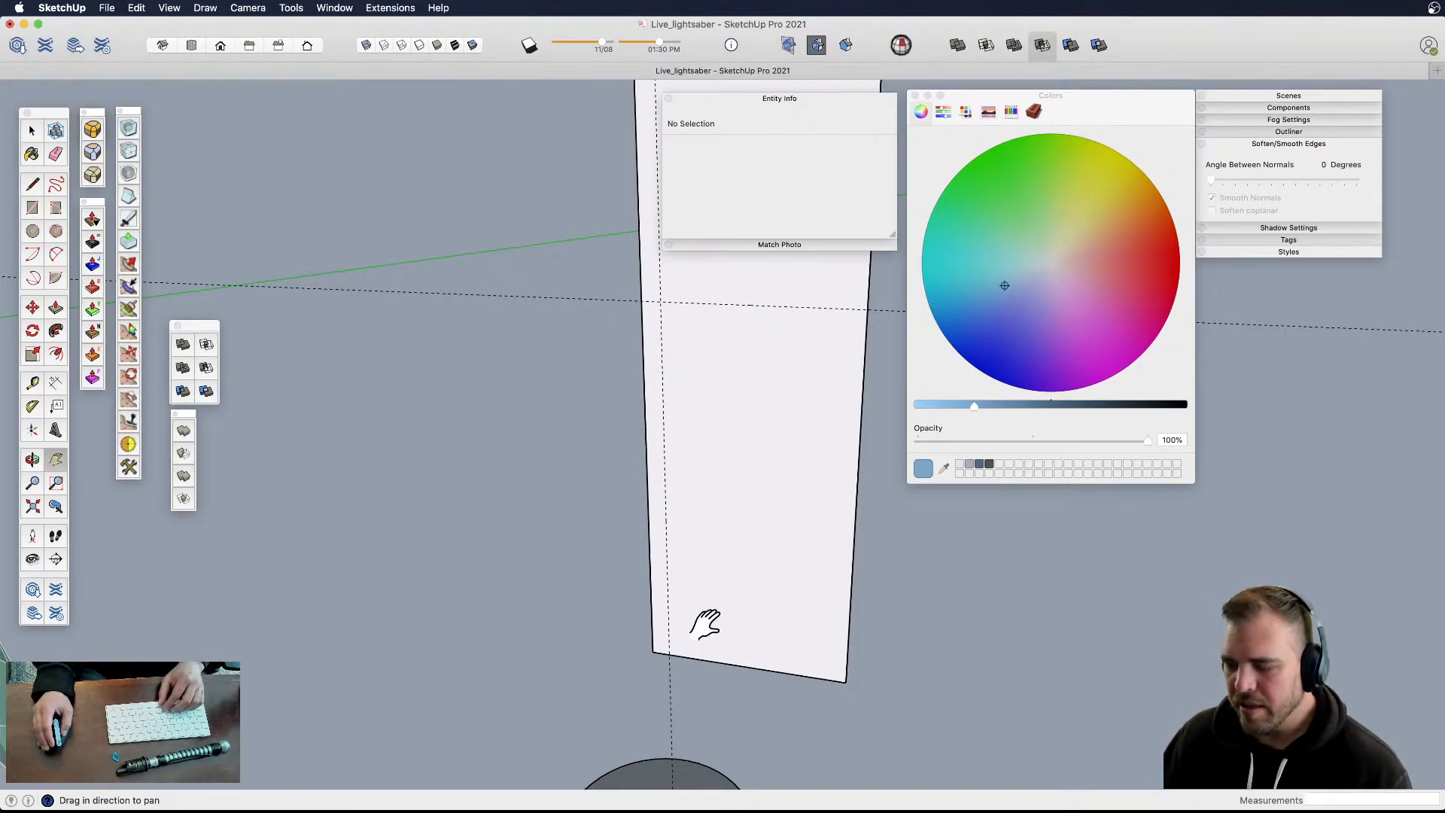
scroll(703, 636, up, 3)
key(l)
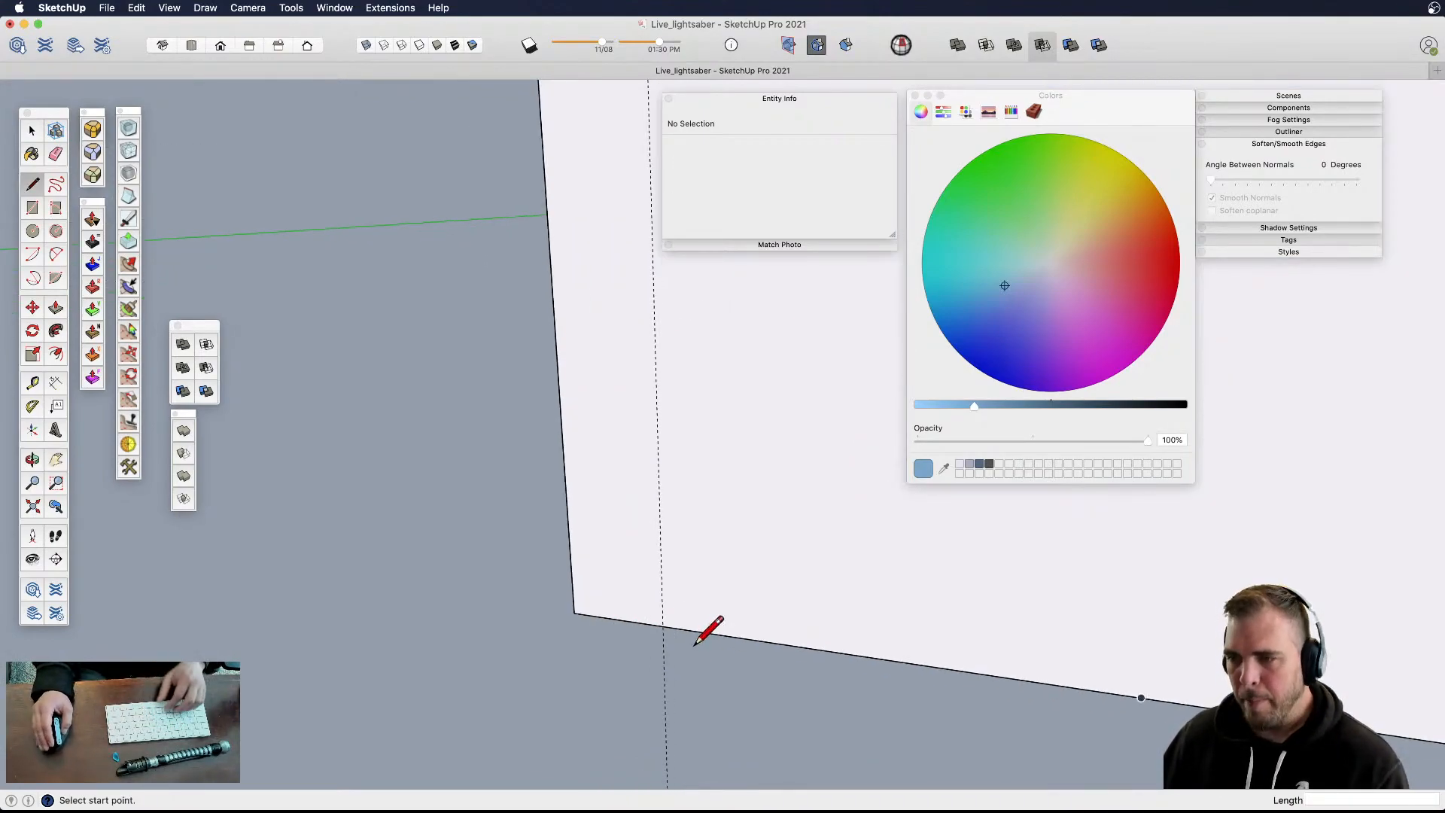
click(699, 636)
scroll(704, 640, down, 3)
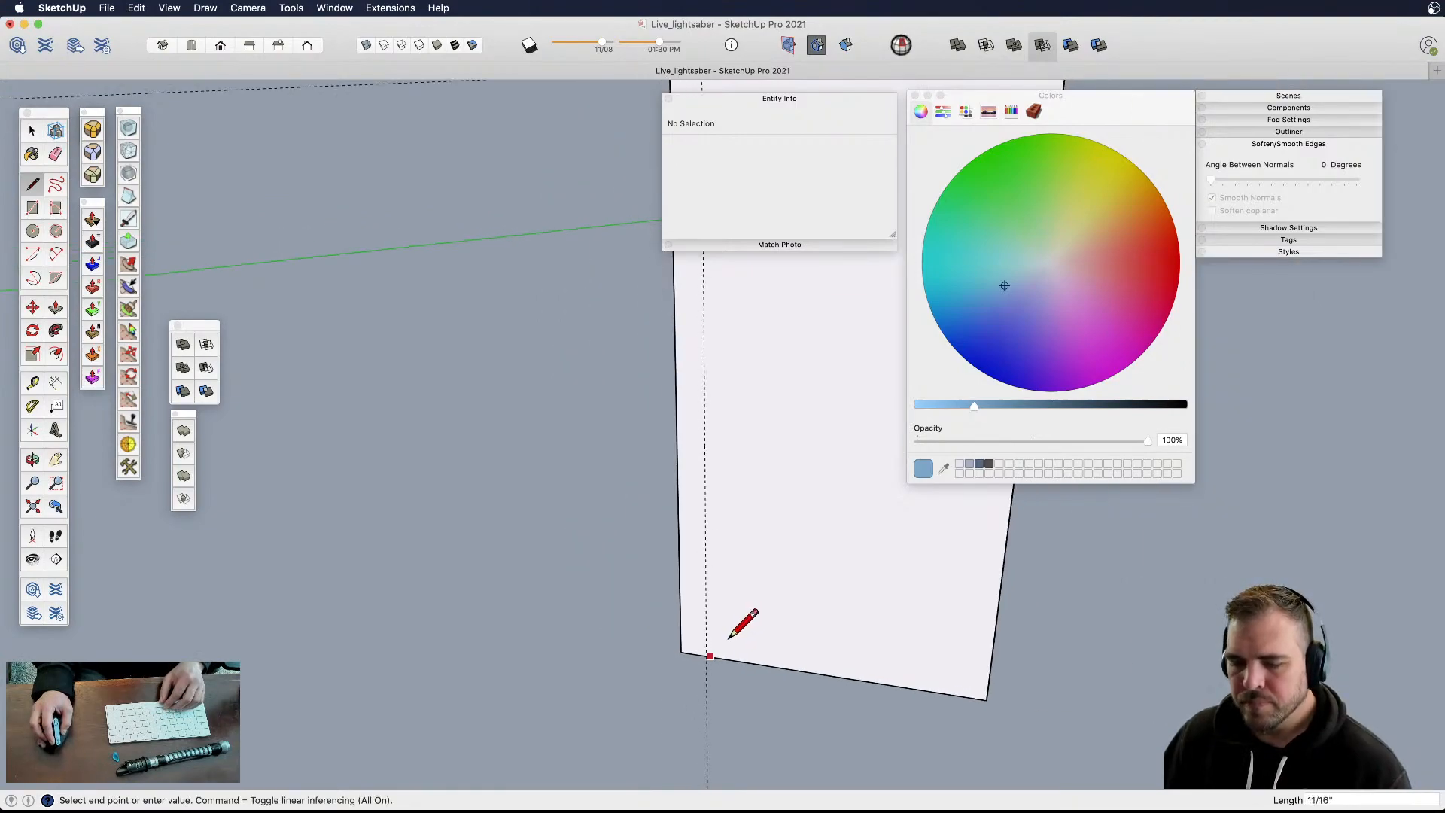
scroll(728, 639, up, 4)
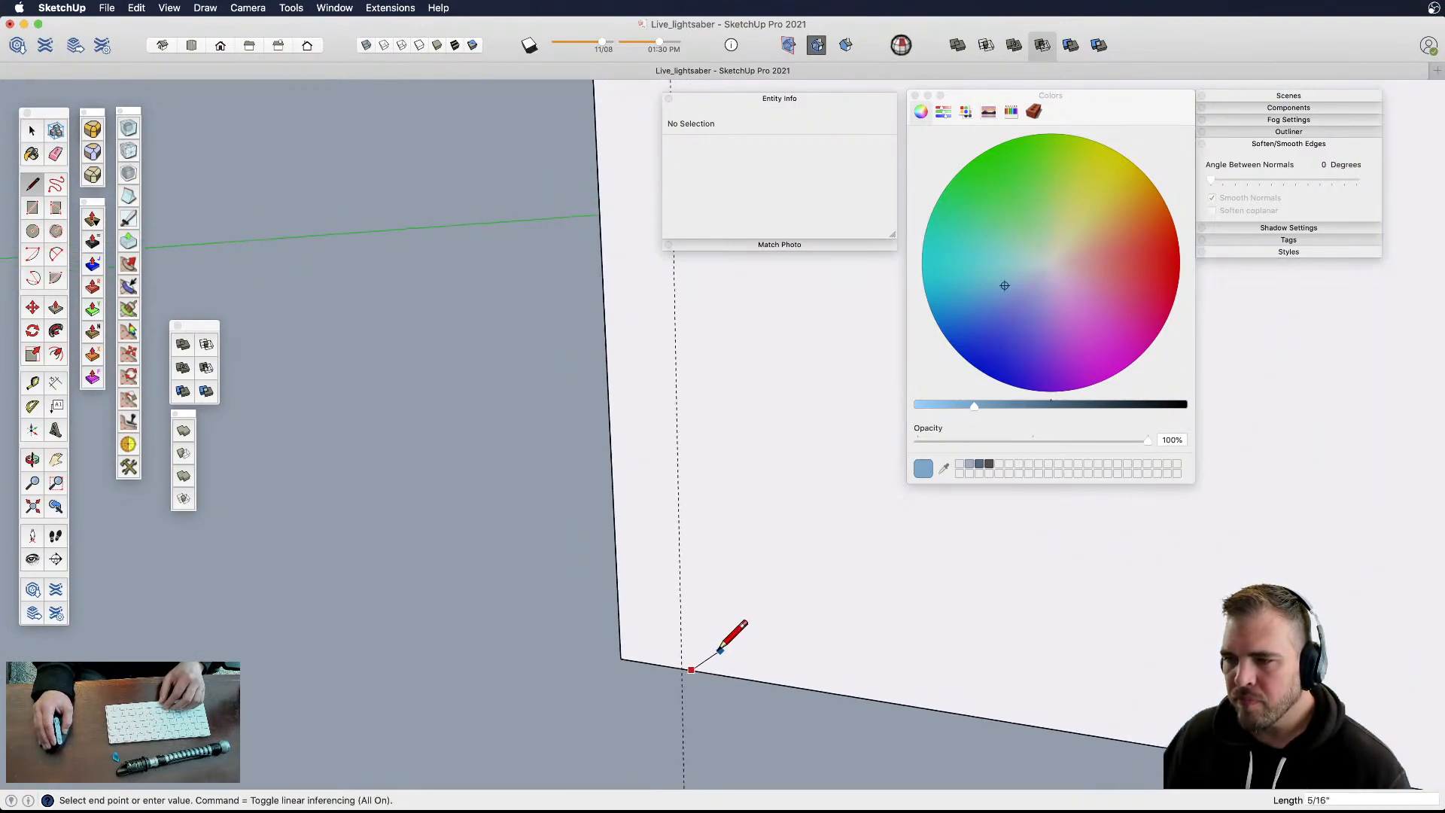
click(719, 589)
click(703, 588)
scroll(706, 566, up, 2)
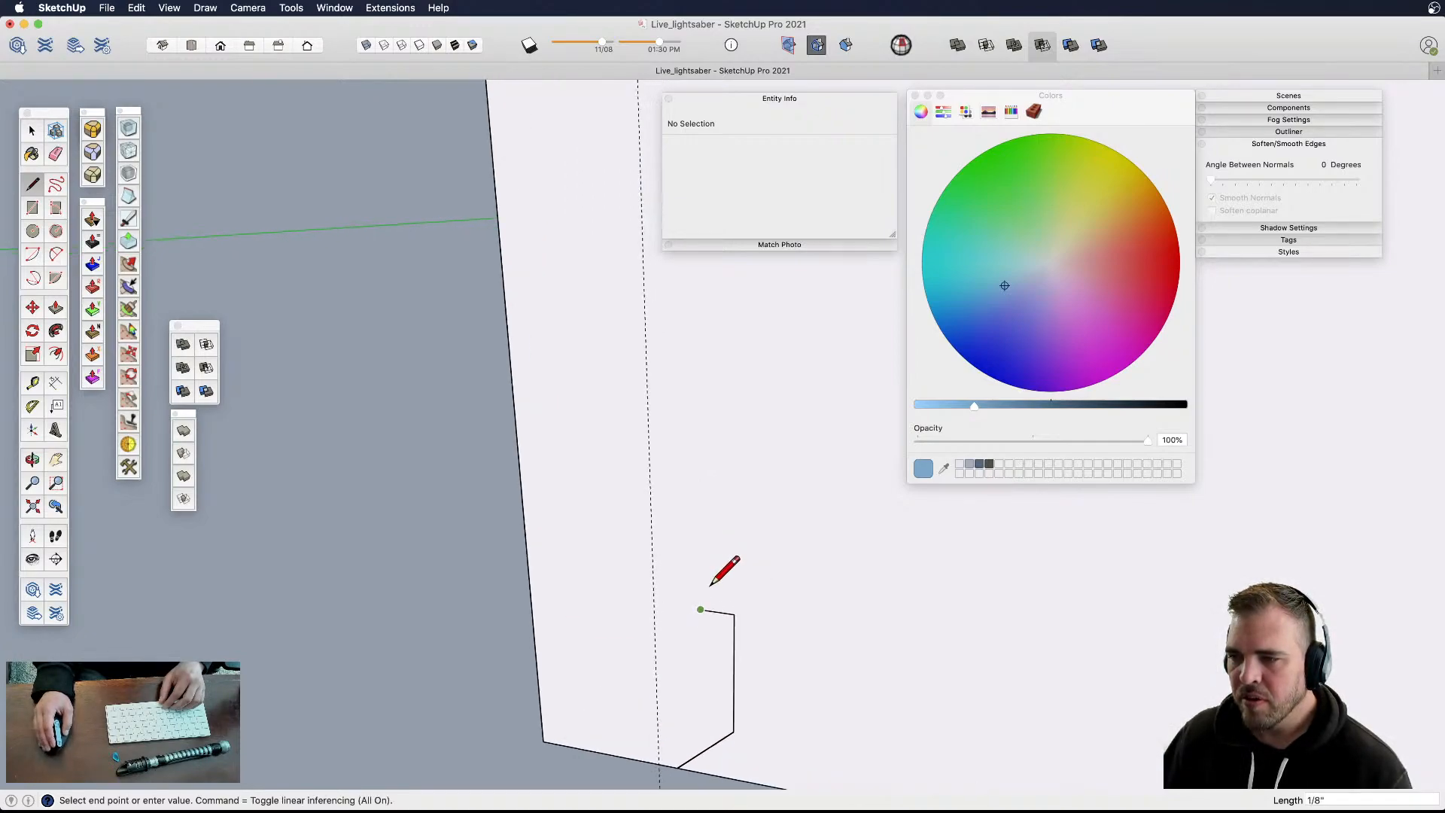
key(space)
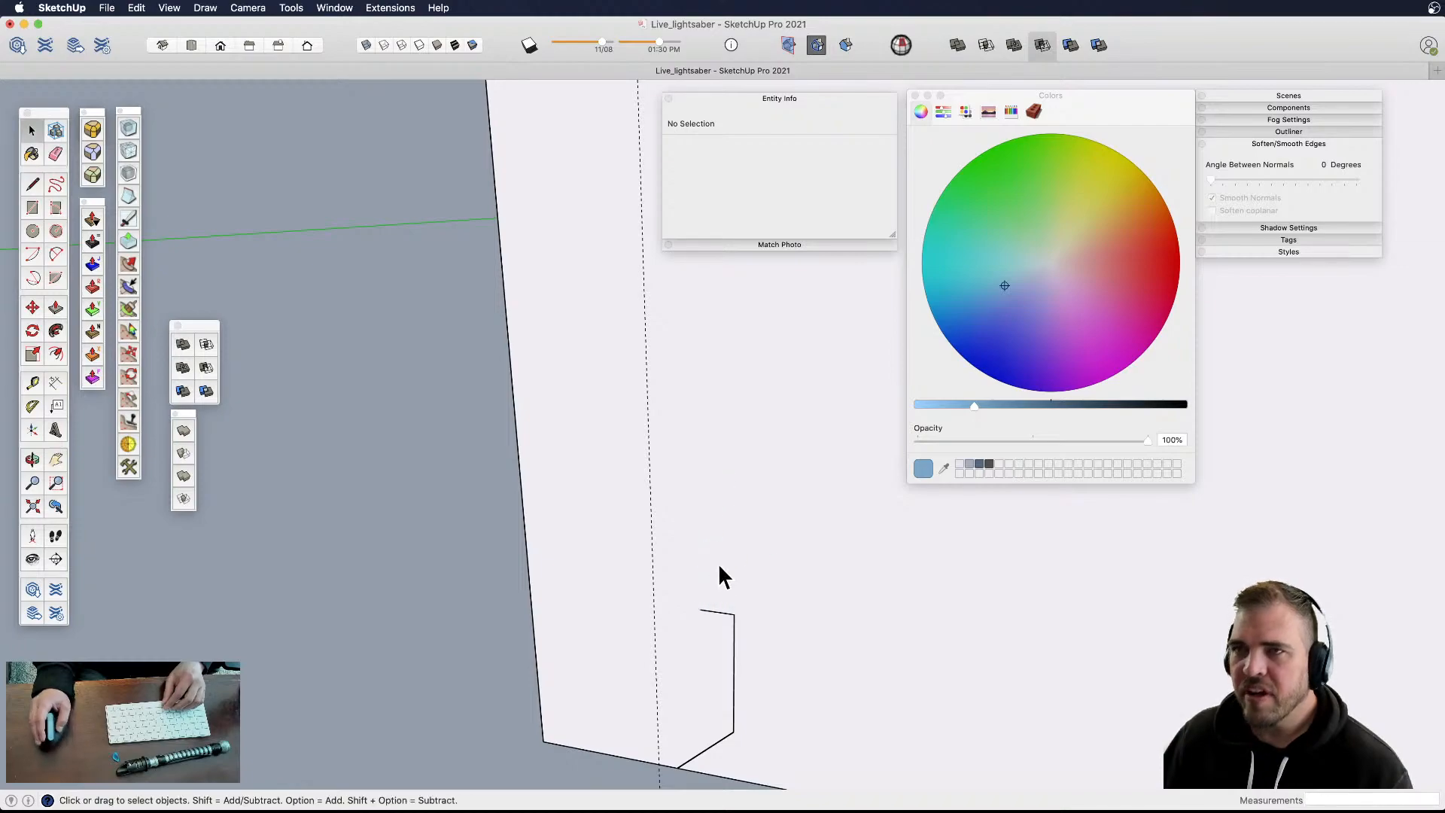
- Turn off length snapping in the model's measurement unit settings
click(333, 9)
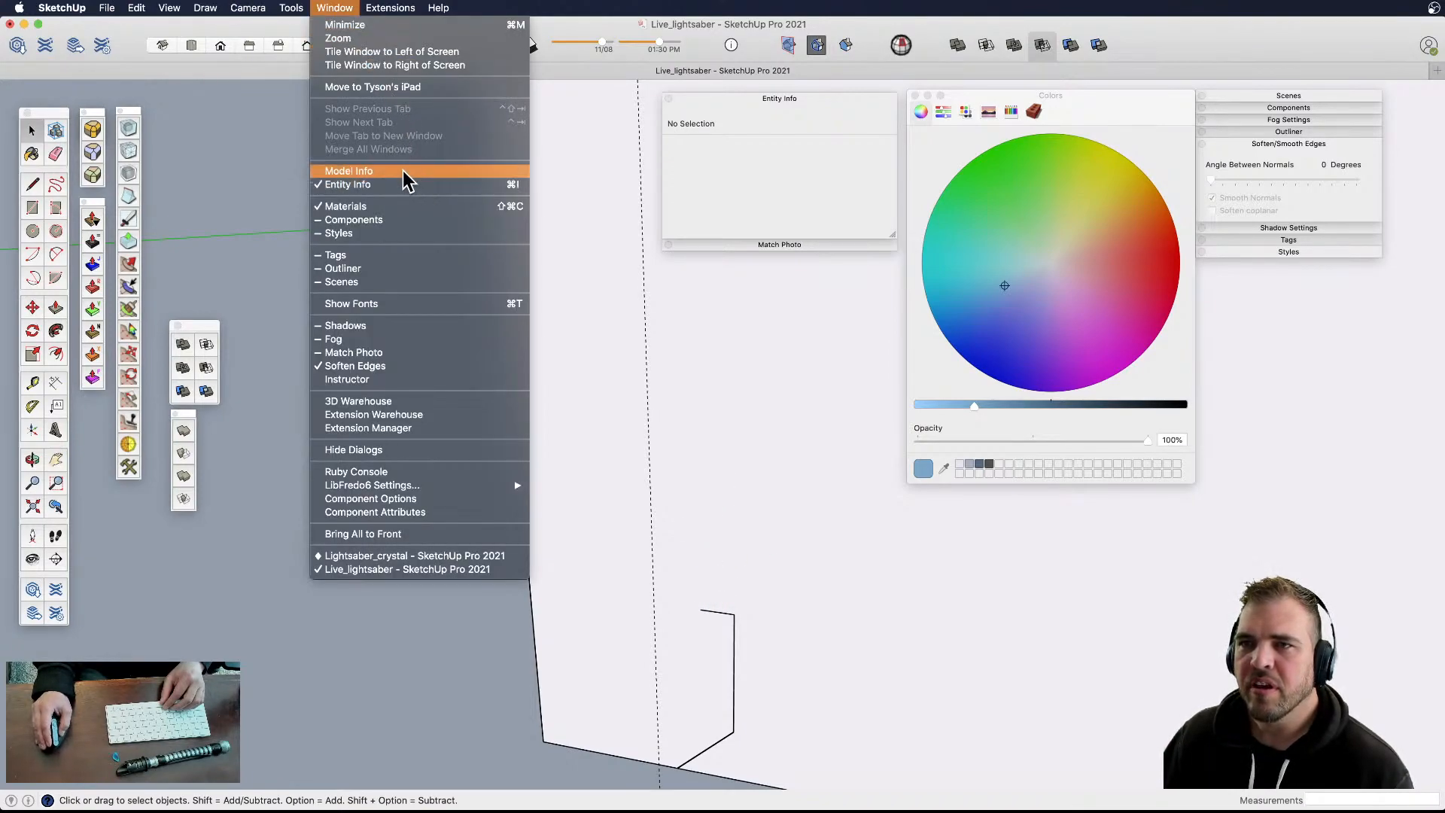
click(354, 172)
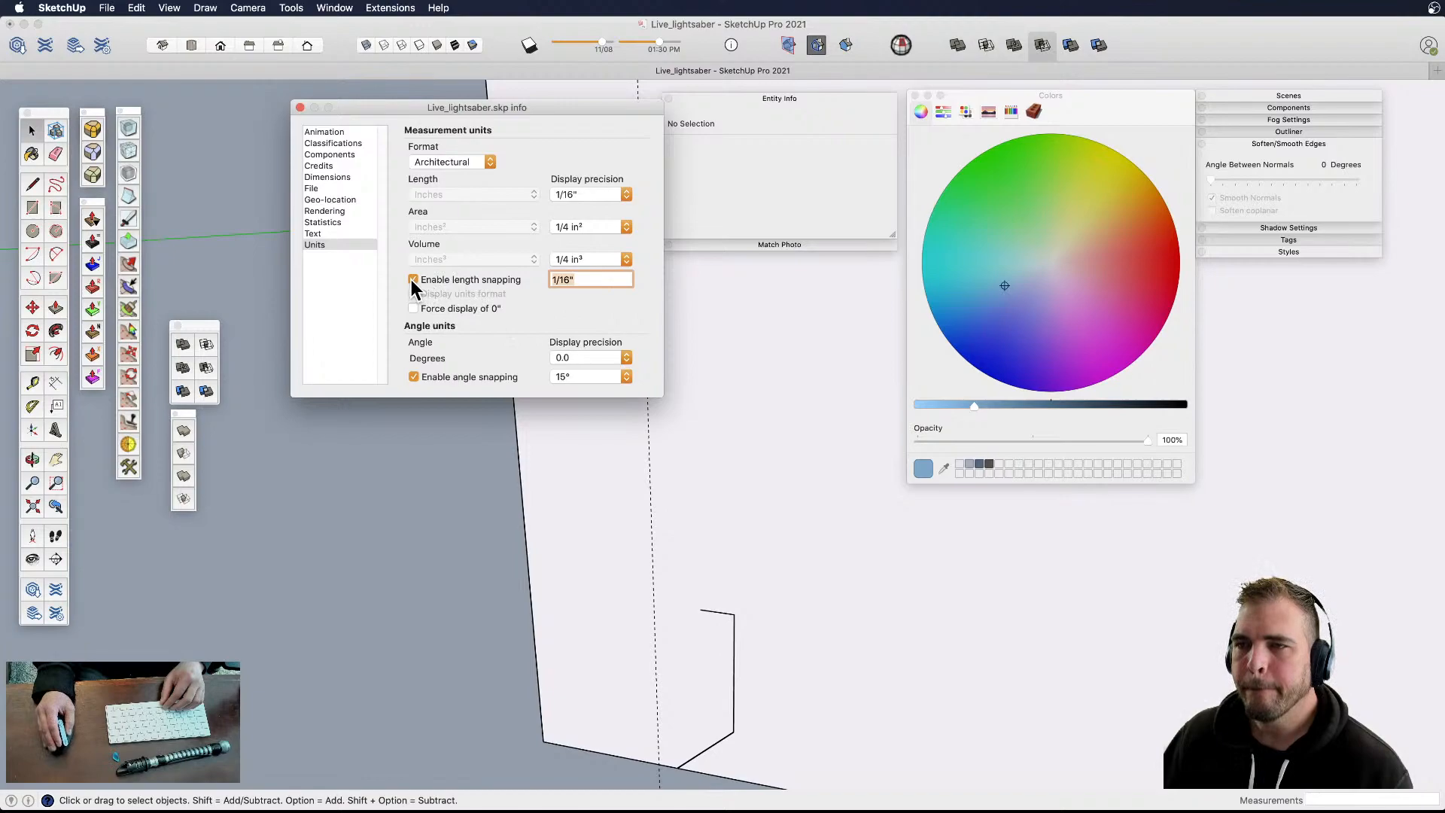
click(299, 107)
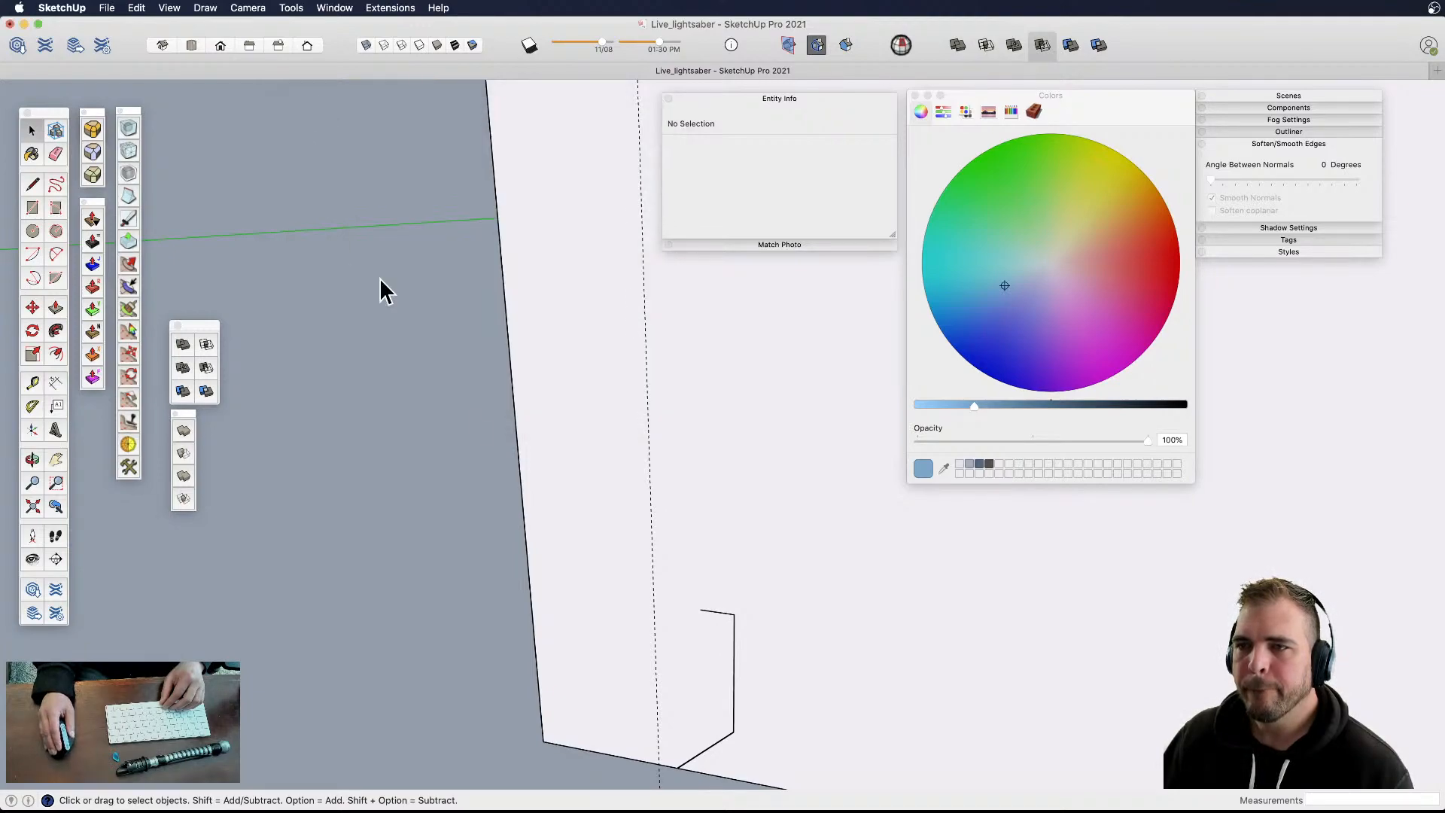
- Continue the profile from its open end with an inward slant about 1/8" long and a long vertical for the grip
key(l)
click(700, 610)
scroll(691, 585, up, 3)
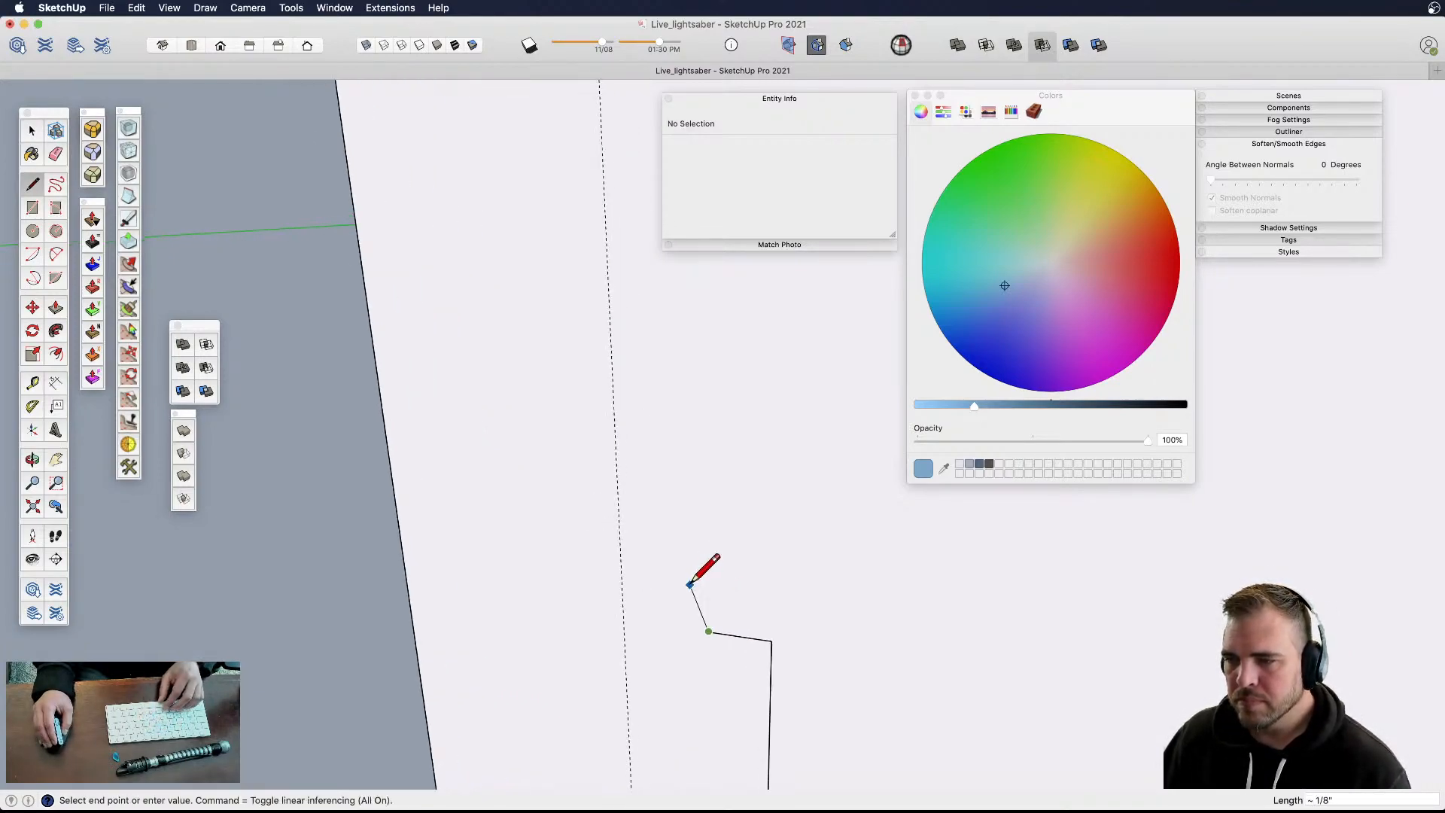
click(690, 587)
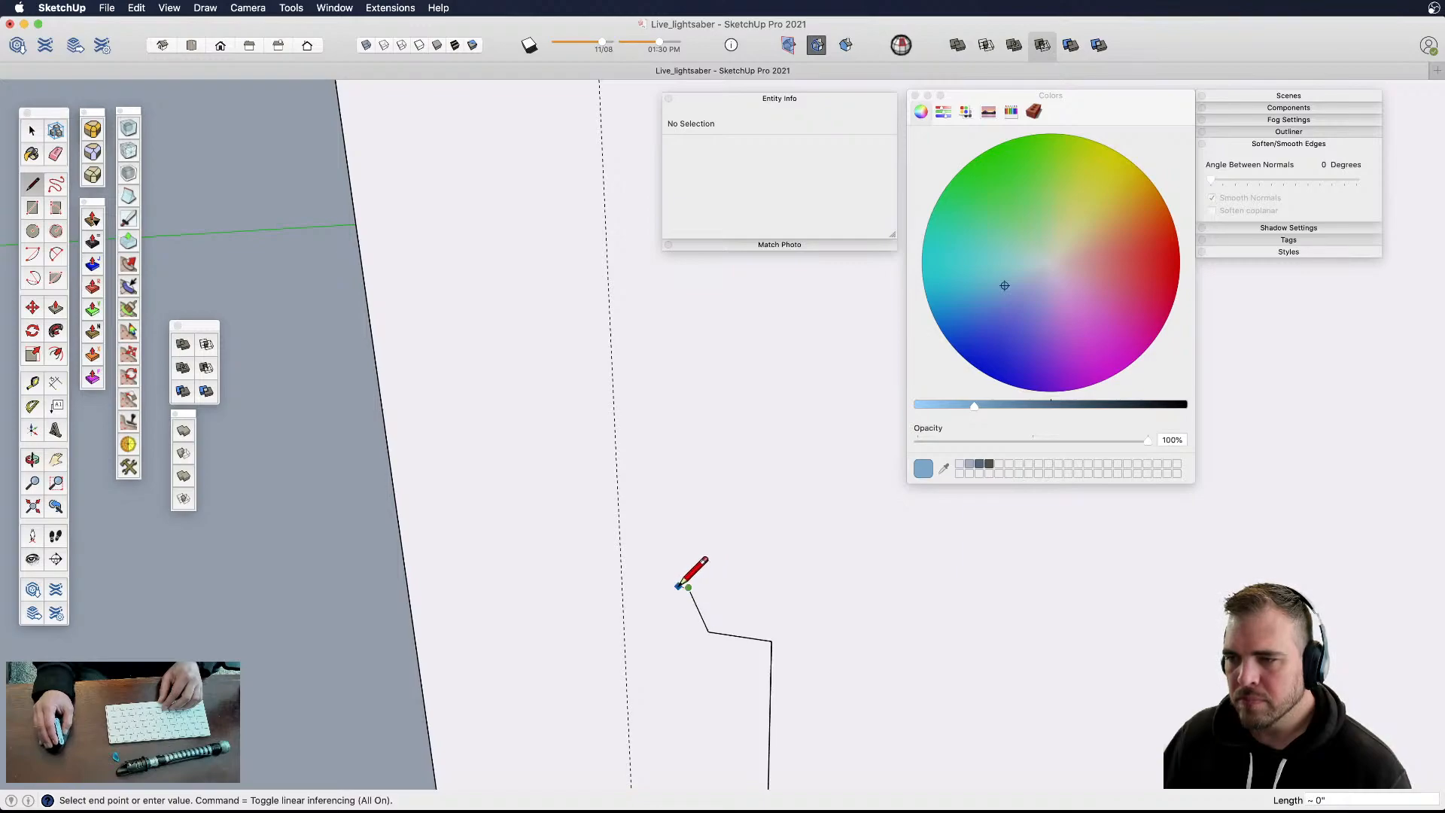
scroll(679, 576, down, 5)
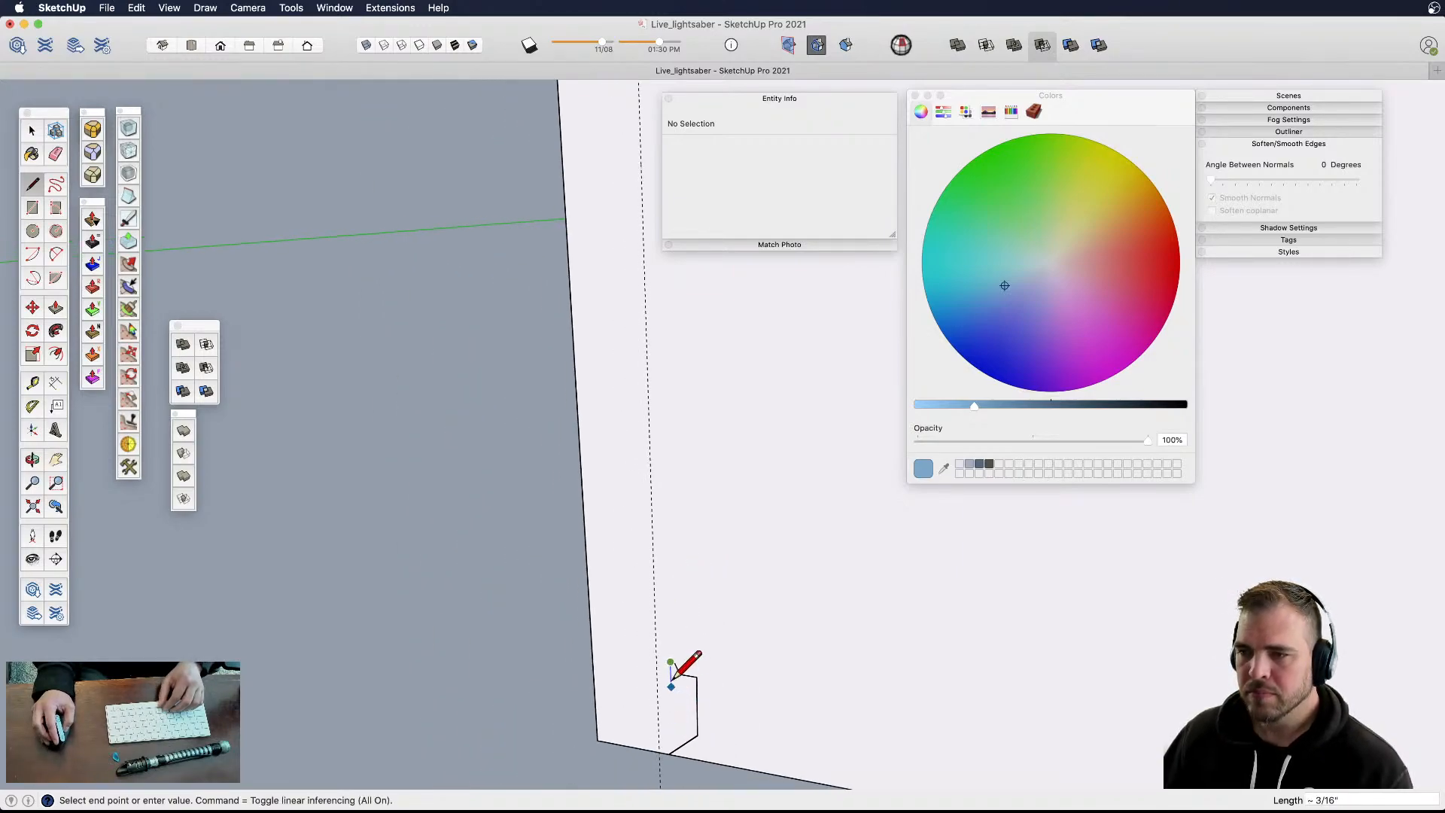
scroll(673, 700, down, 2)
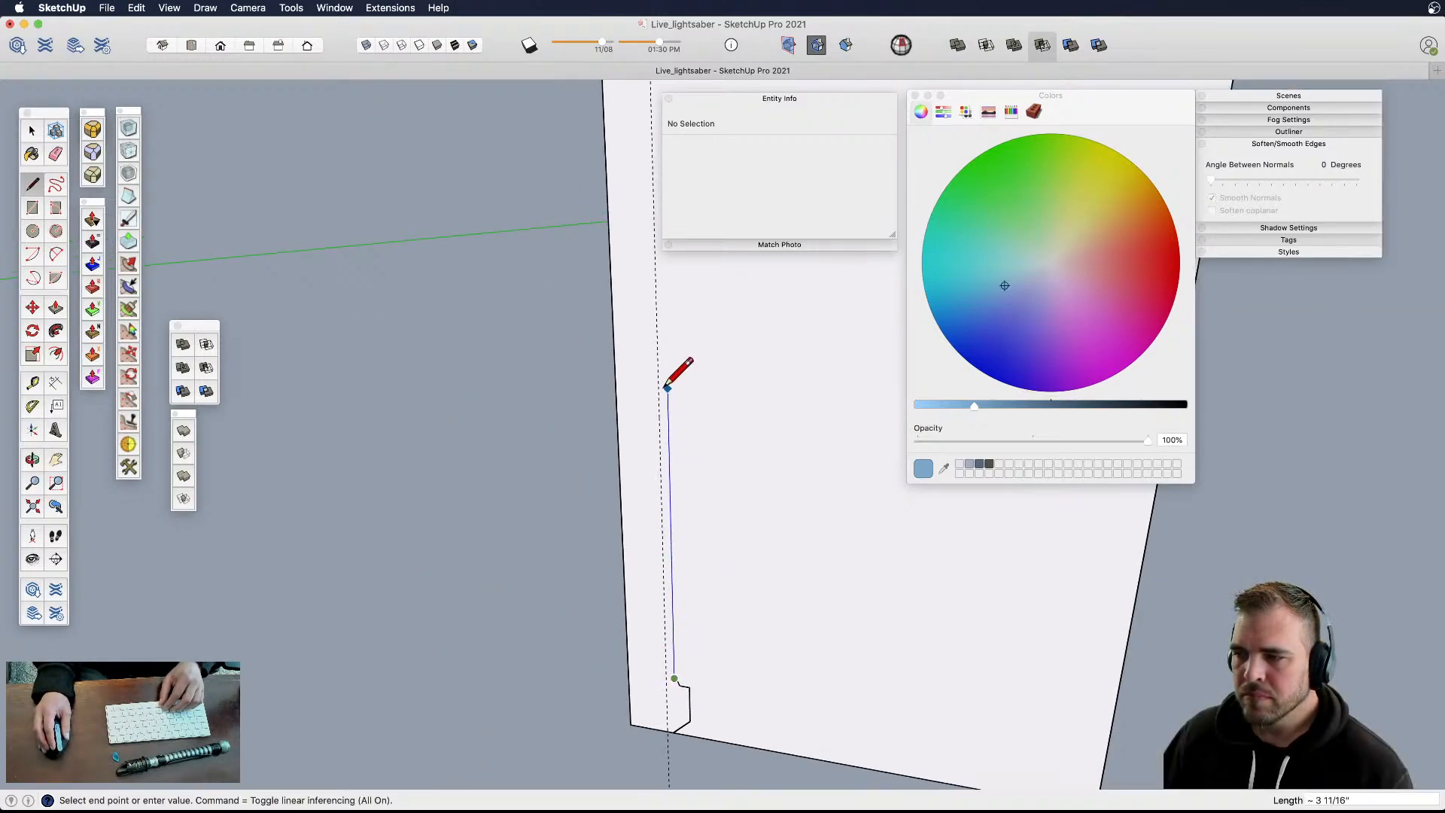
scroll(675, 677, down, 4)
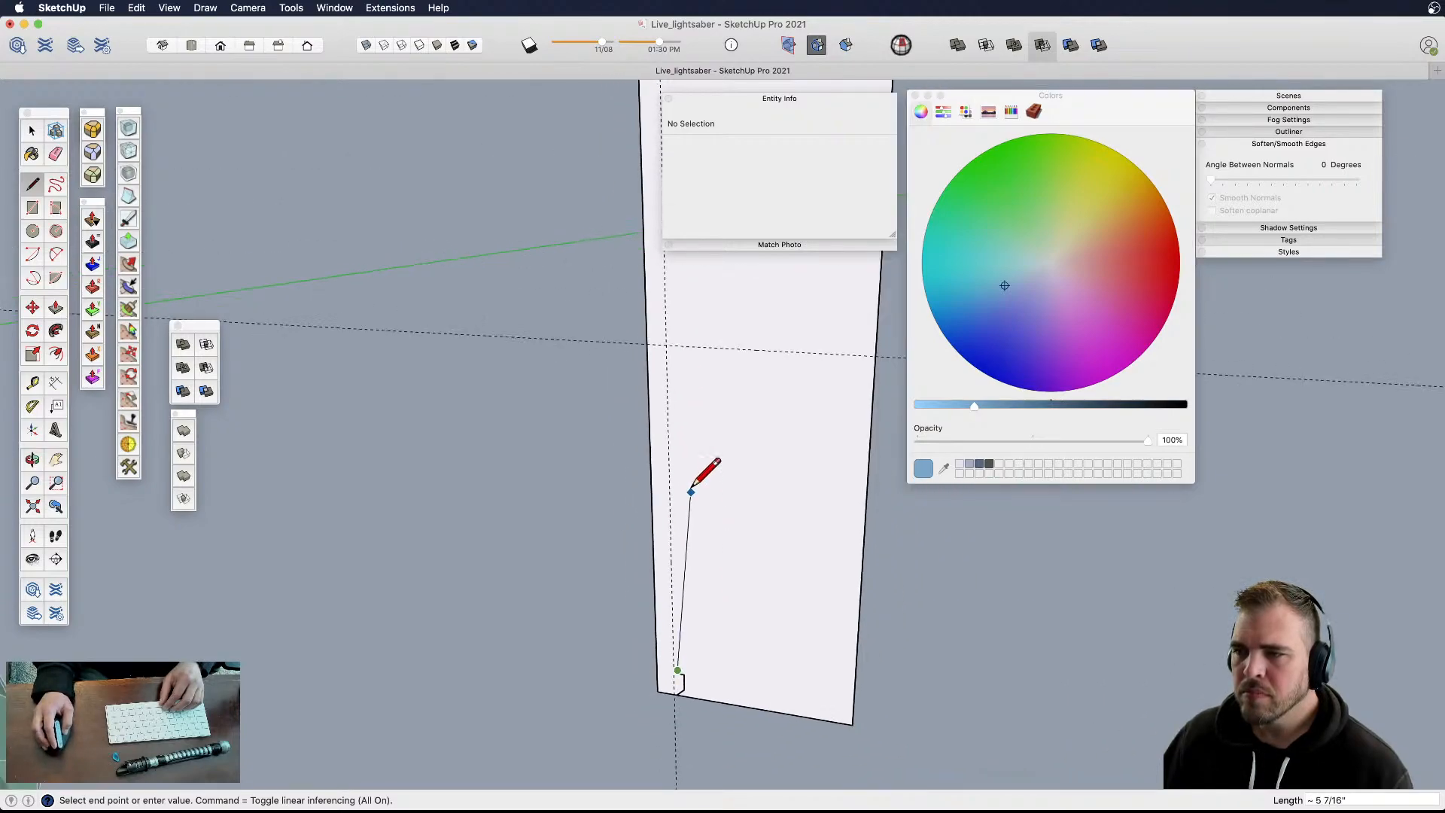
click(673, 470)
- Draw the collar's lower outline above the grip: a short outward segment, an upward outward slant, and a vertical about 9/16" long
scroll(674, 468, up, 5)
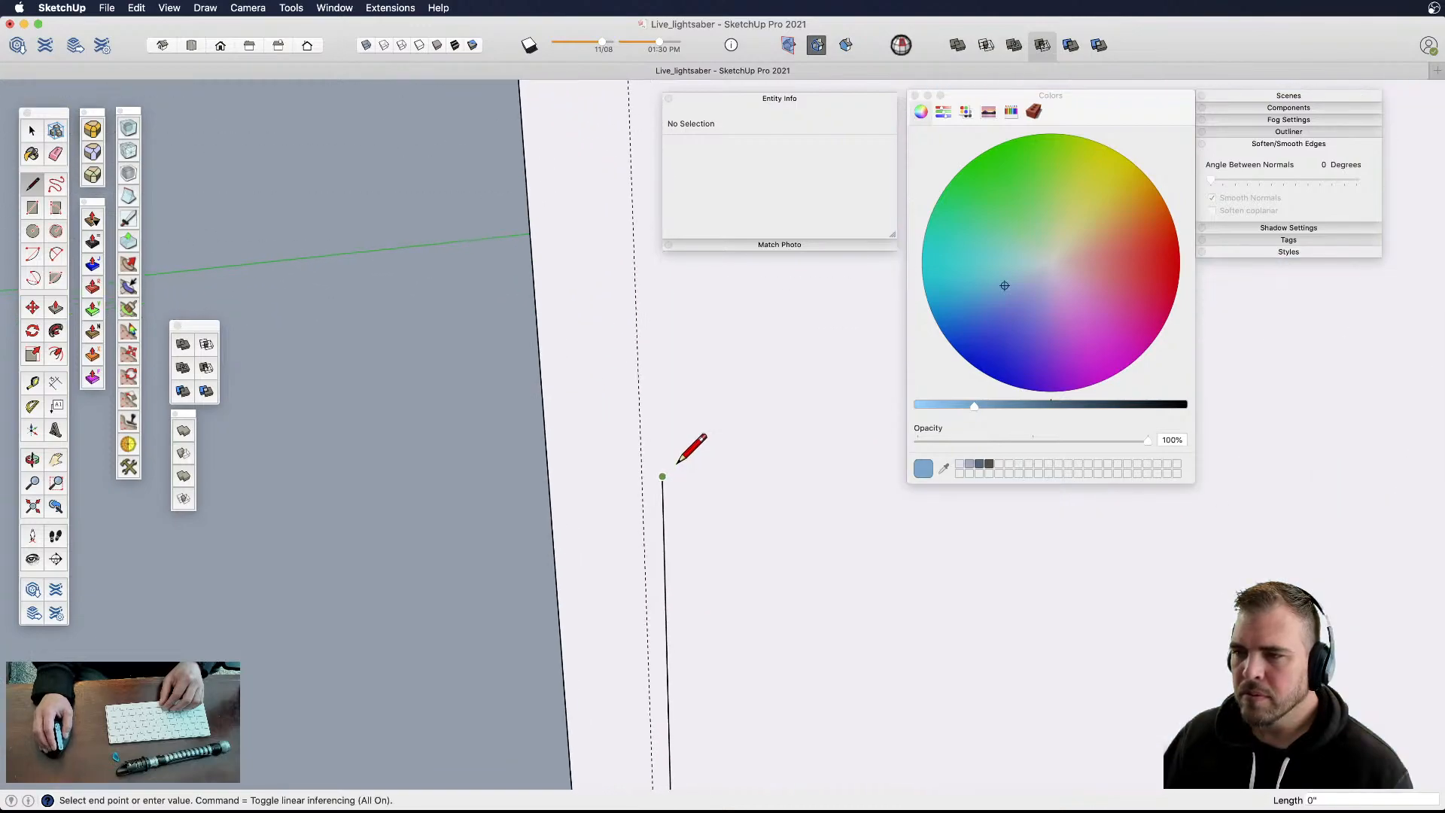
scroll(675, 472, up, 2)
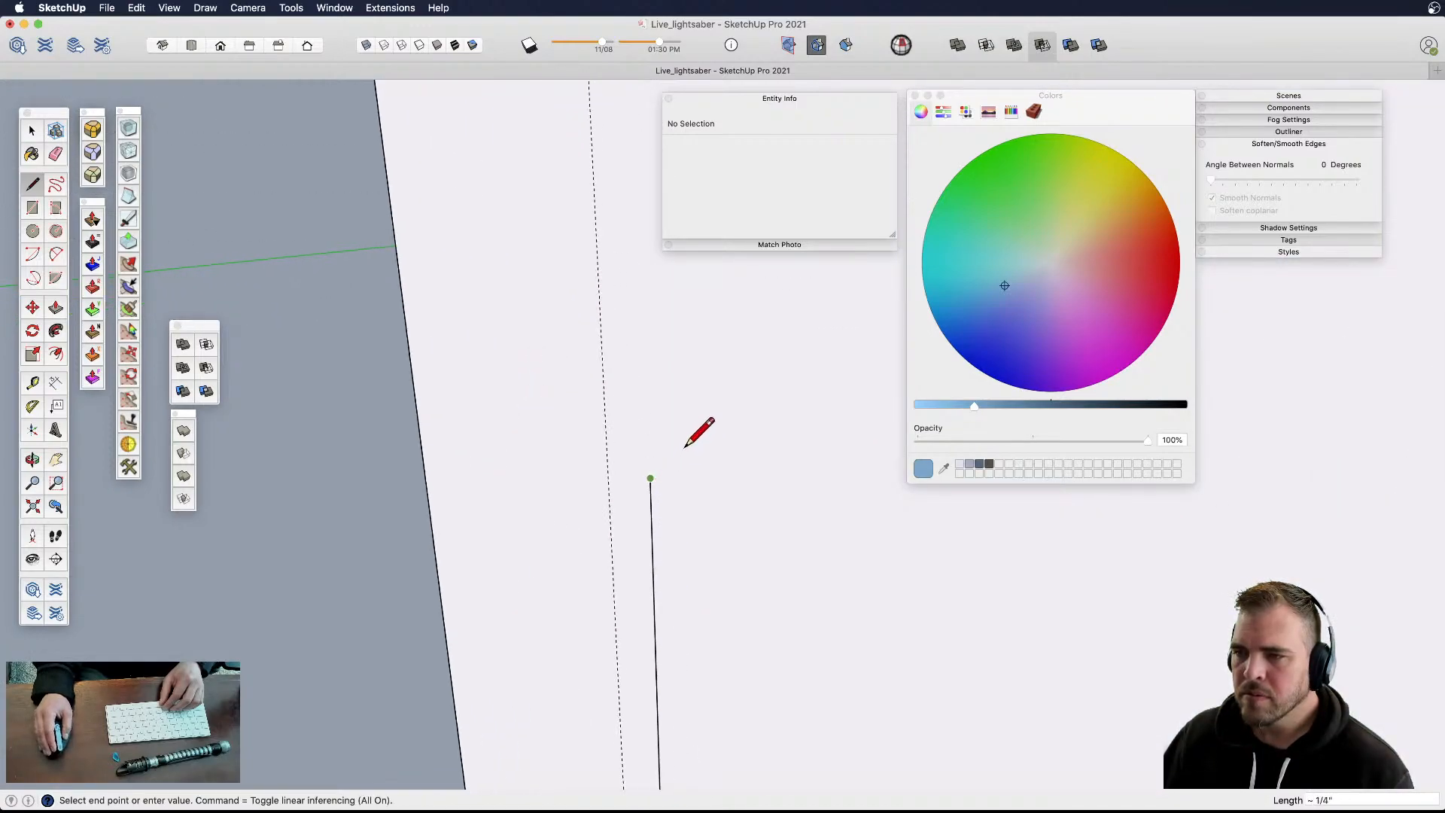
scroll(696, 481, down, 2)
click(696, 482)
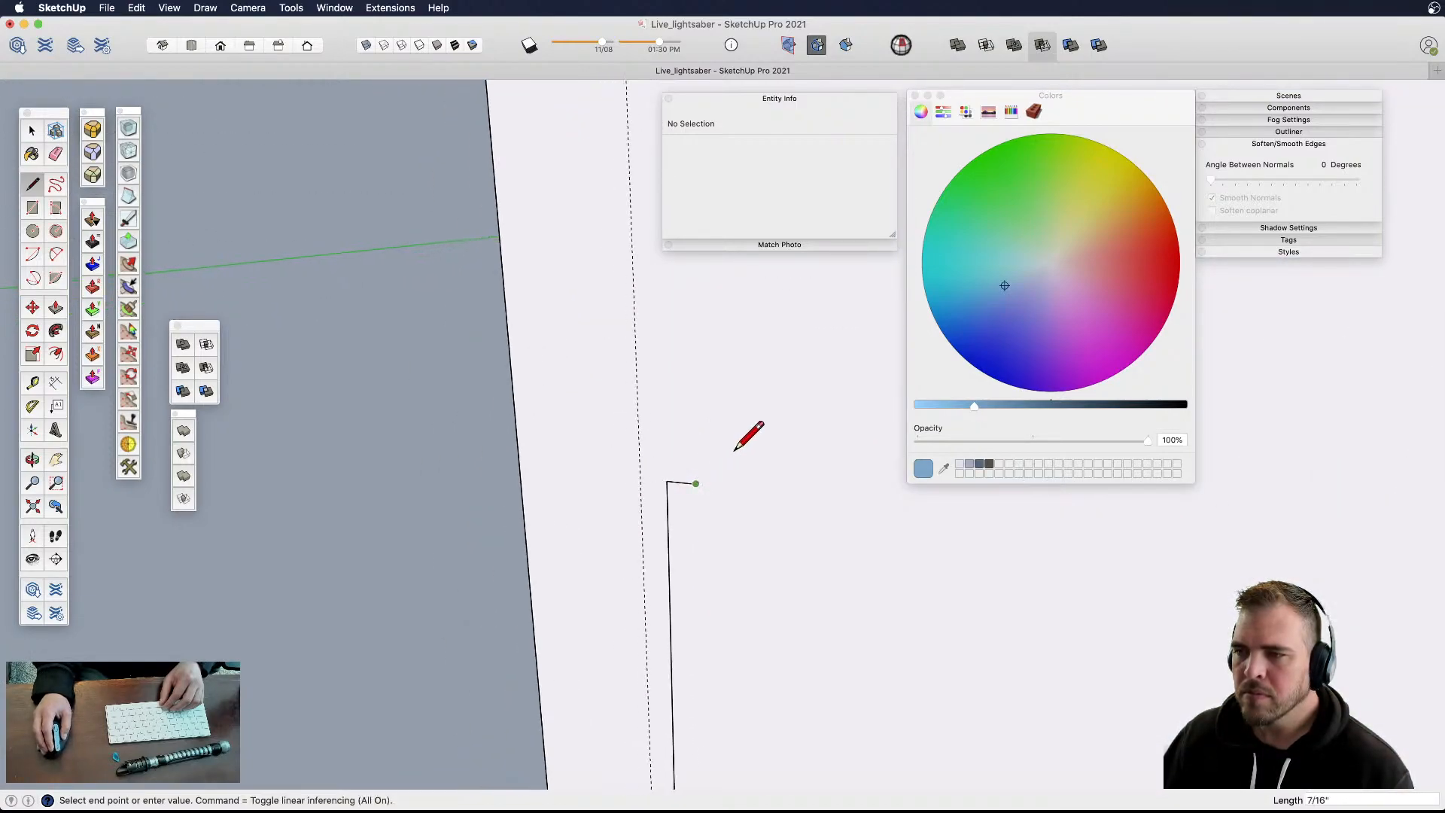
click(751, 454)
scroll(740, 521, down, 3)
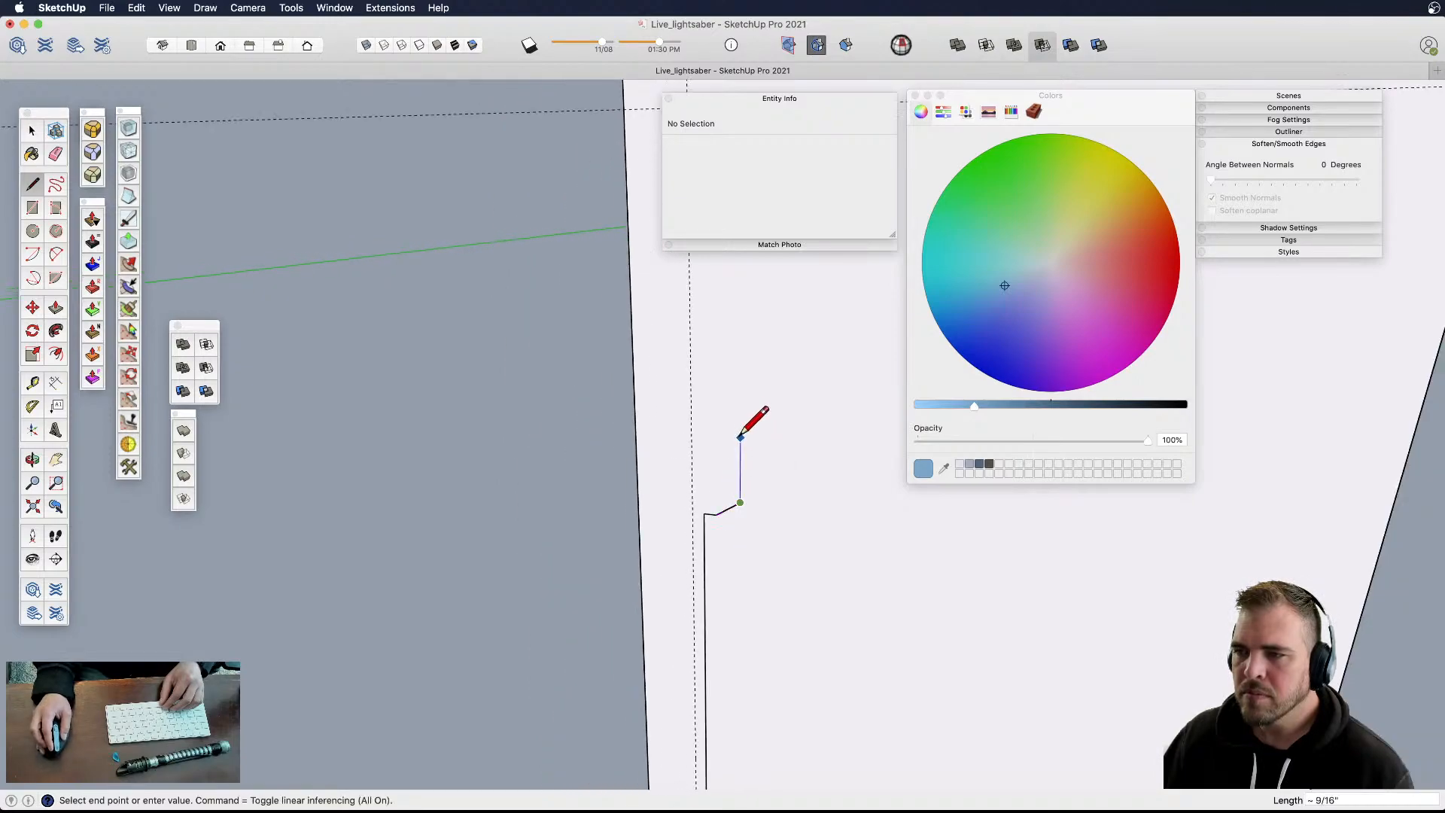
click(740, 438)
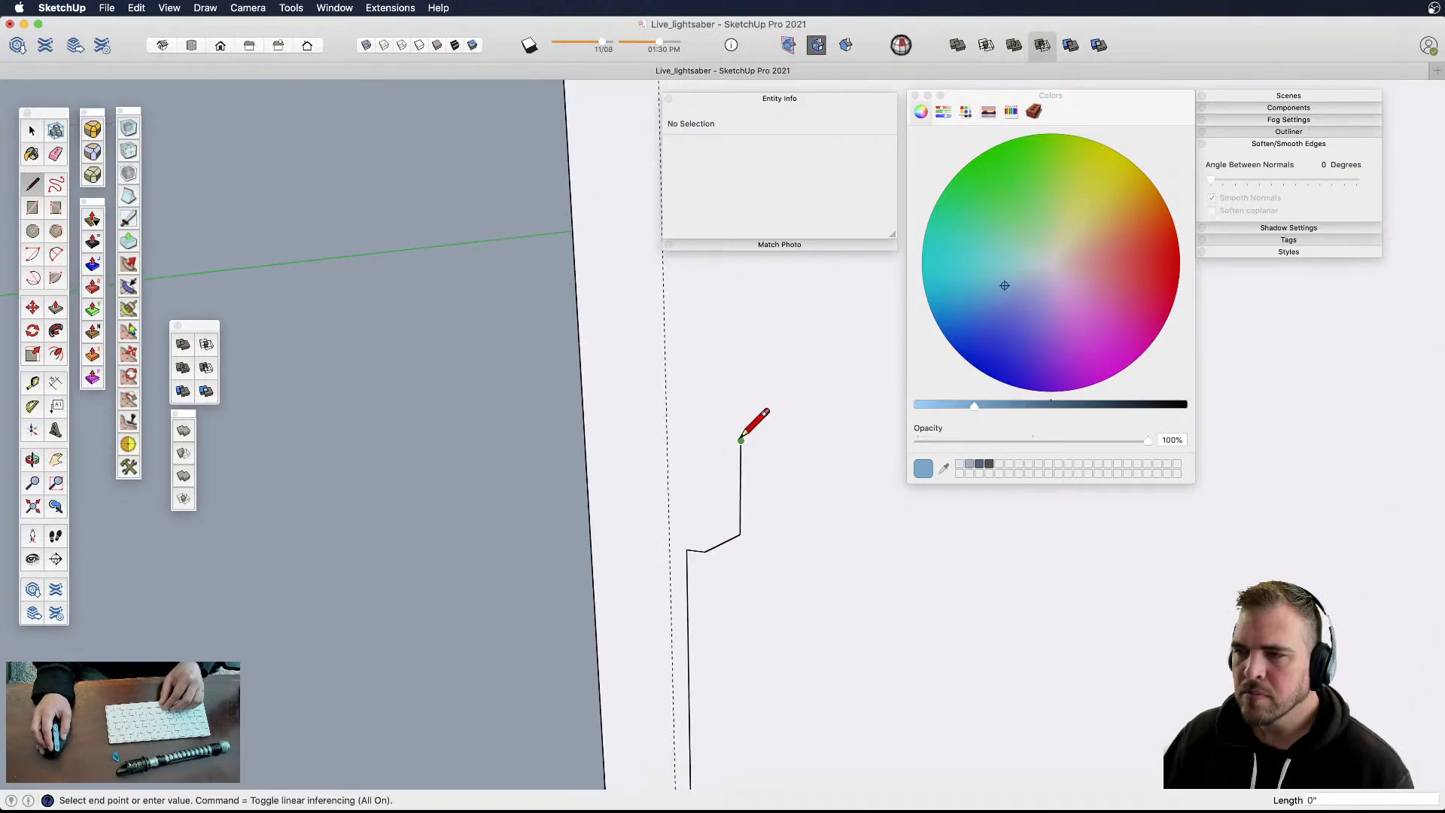
- Add an inward slant above the collar and a vertical segment up from it
scroll(740, 439, up, 2)
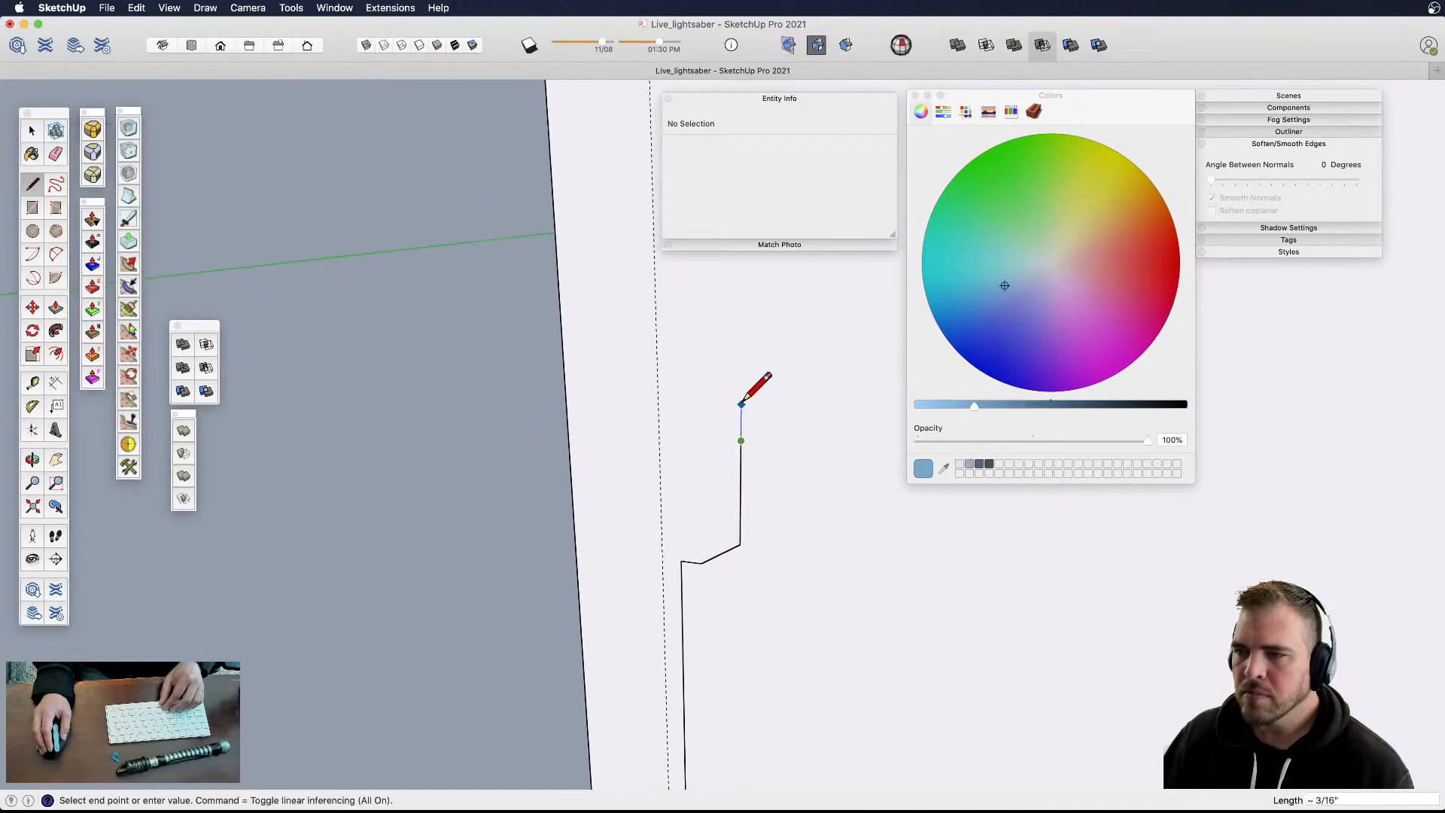
click(710, 382)
scroll(704, 572, down, 3)
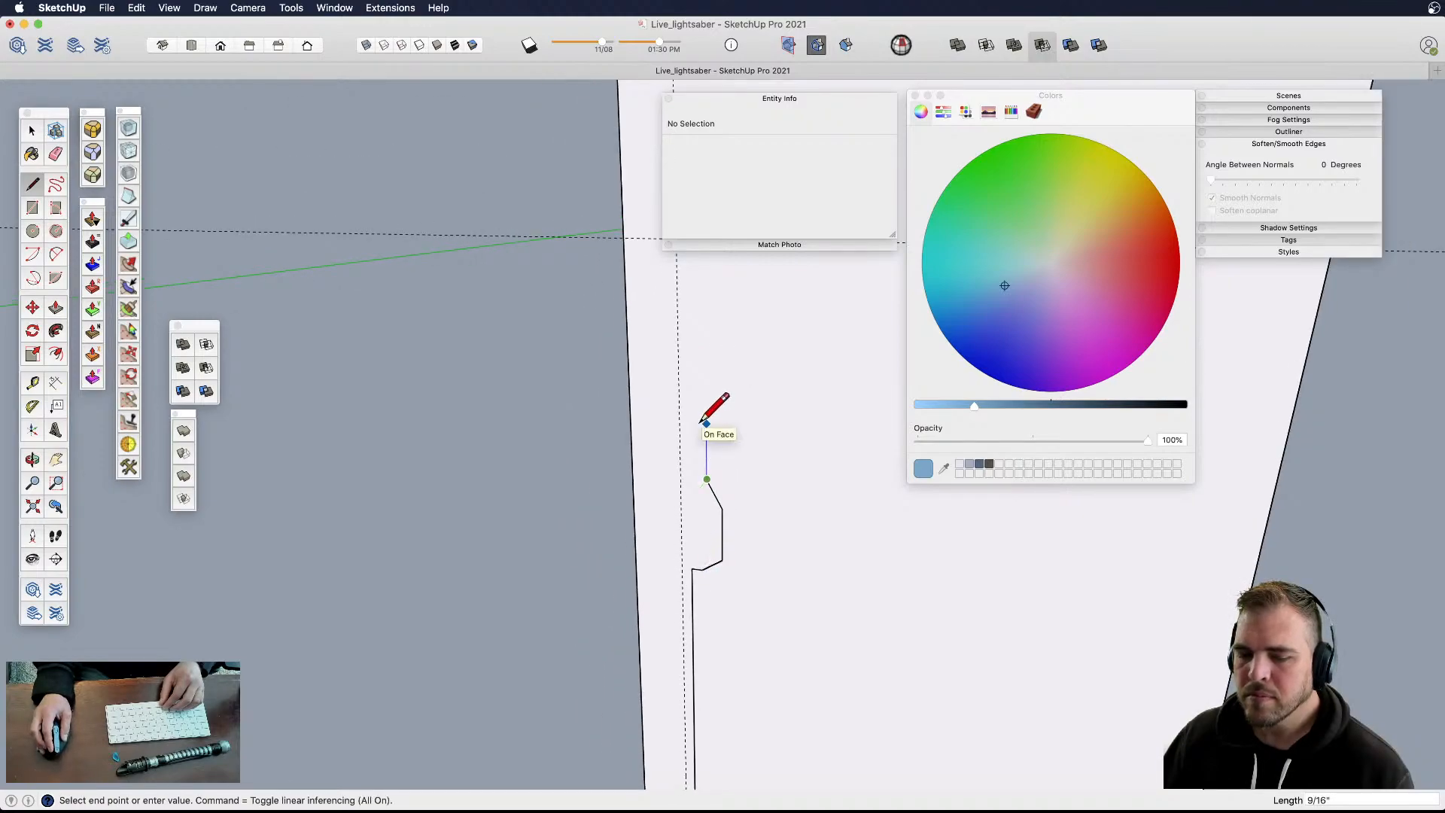
click(706, 392)
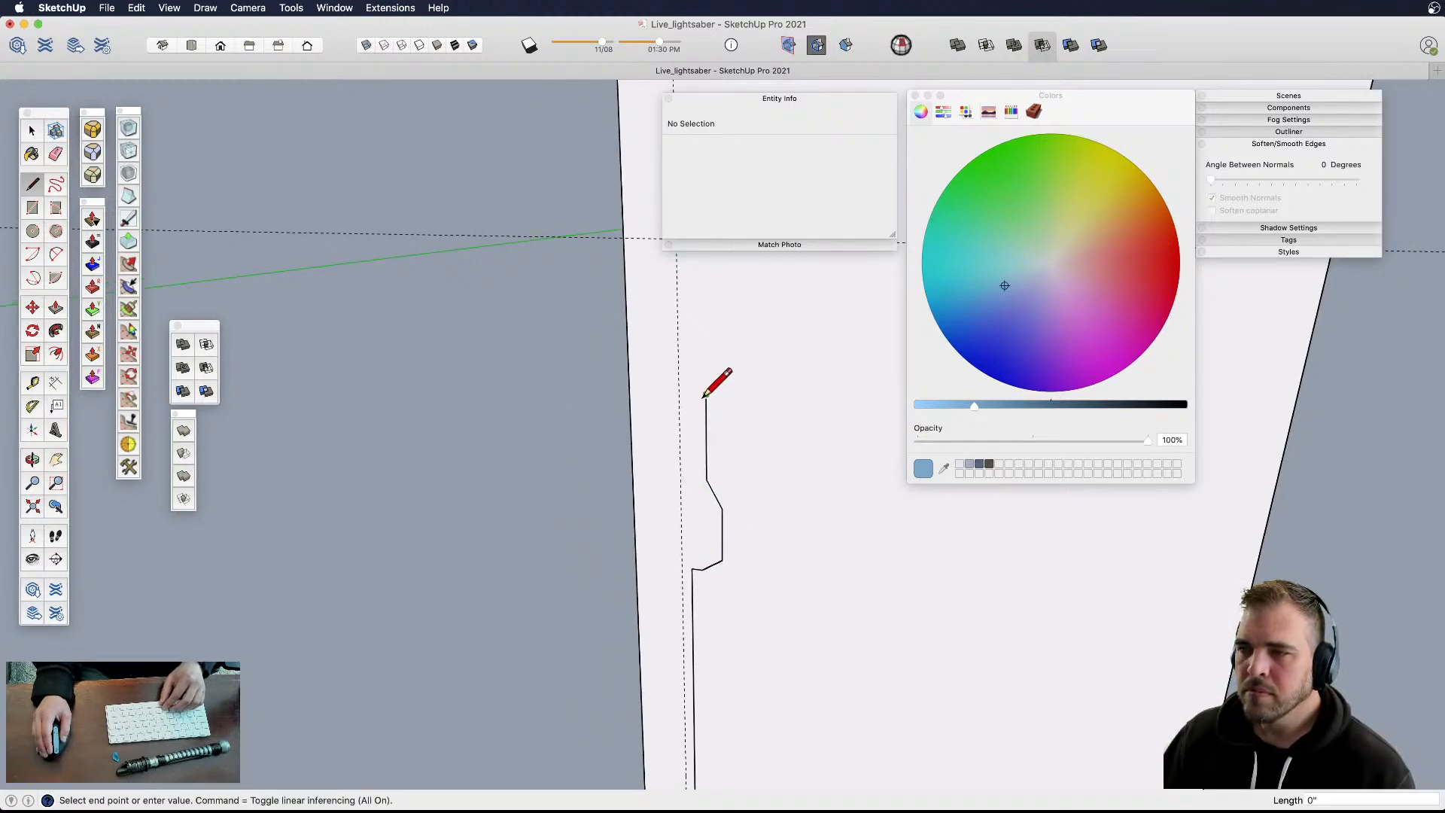
- Narrow the profile with an inward slant about 3/16" long and a vertical about 1" long, ending below the horizontal guide
scroll(715, 390, up, 2)
scroll(725, 424, up, 3)
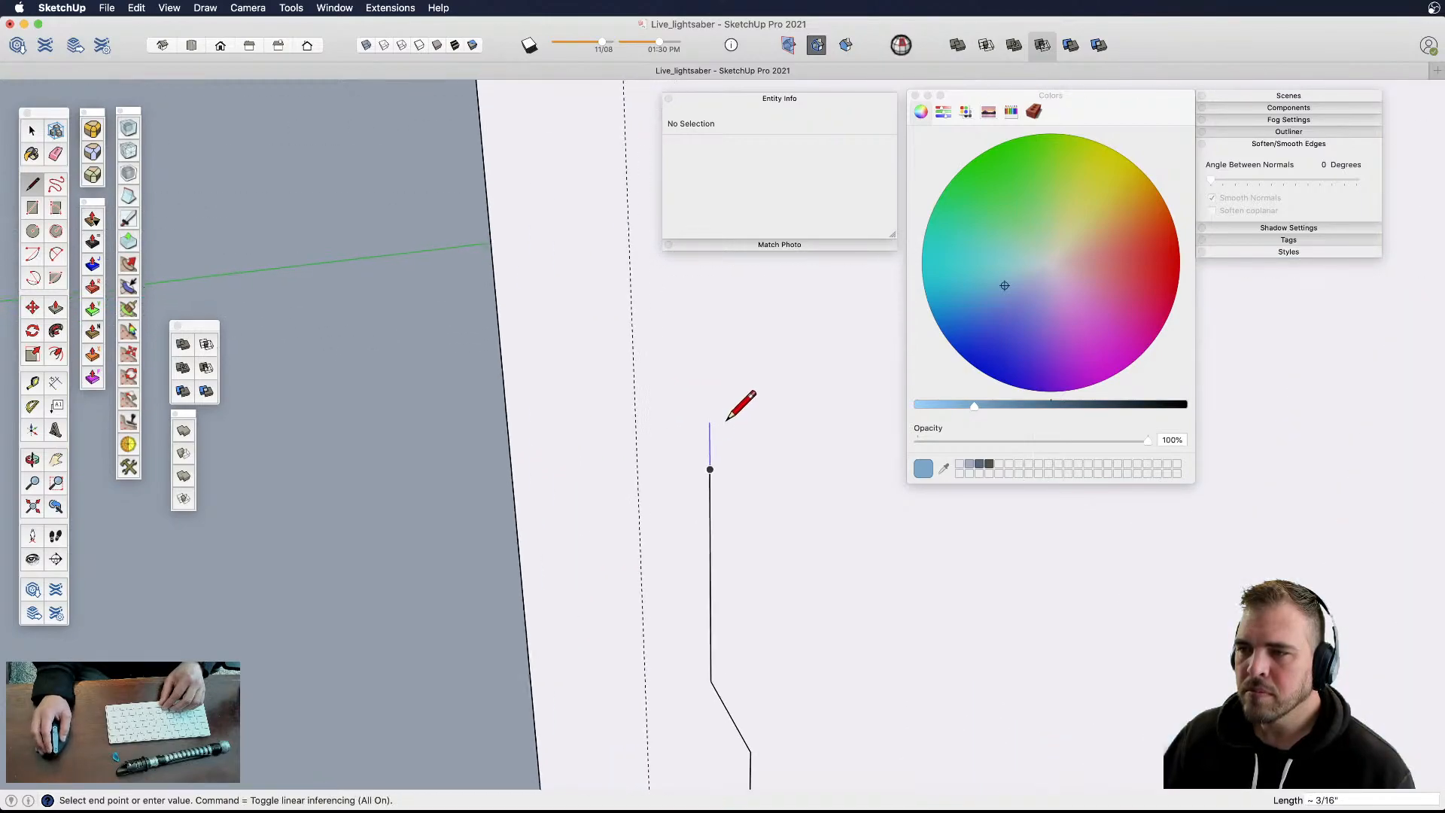
scroll(708, 422, up, 2)
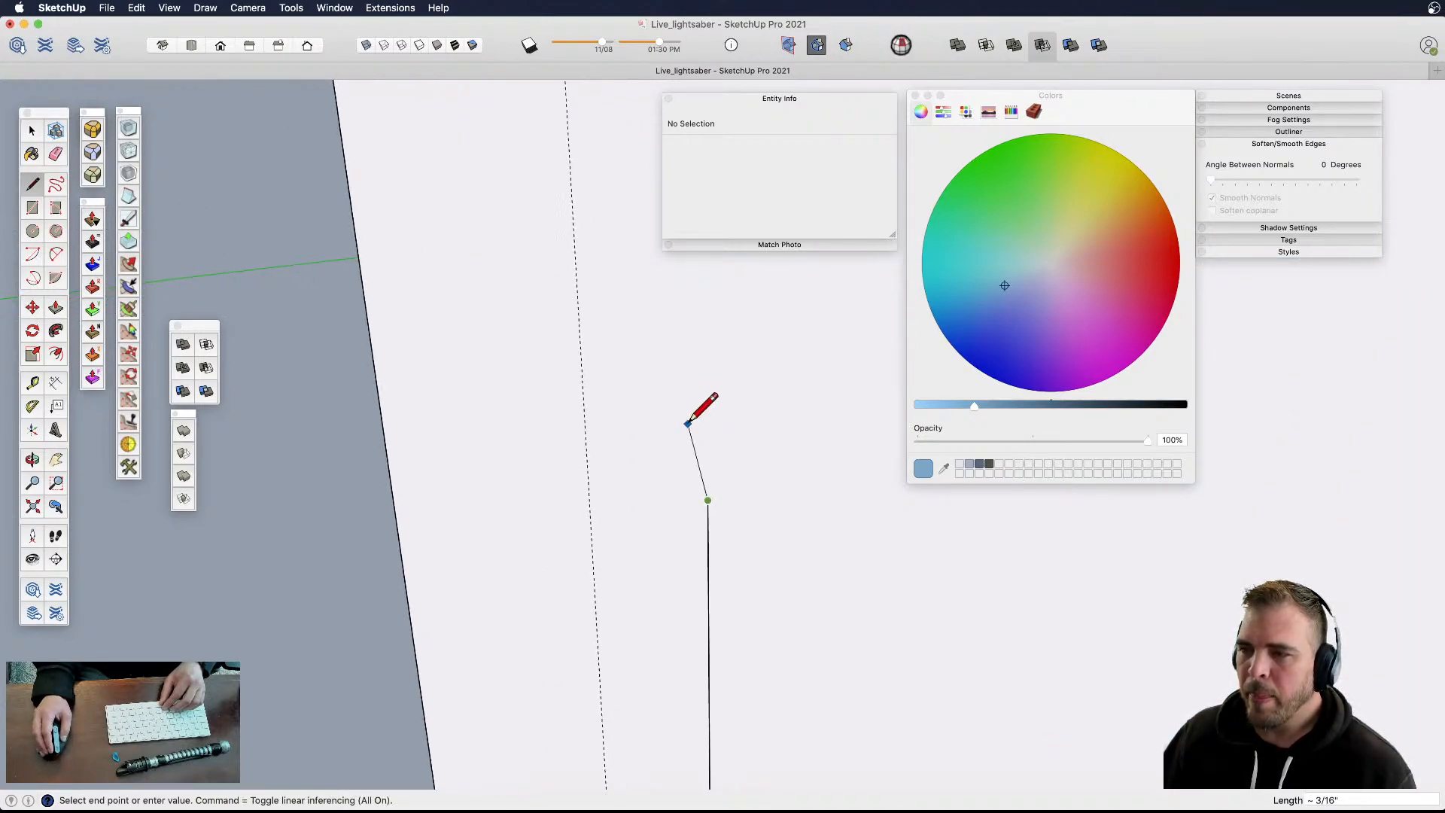
click(687, 423)
scroll(697, 522, down, 4)
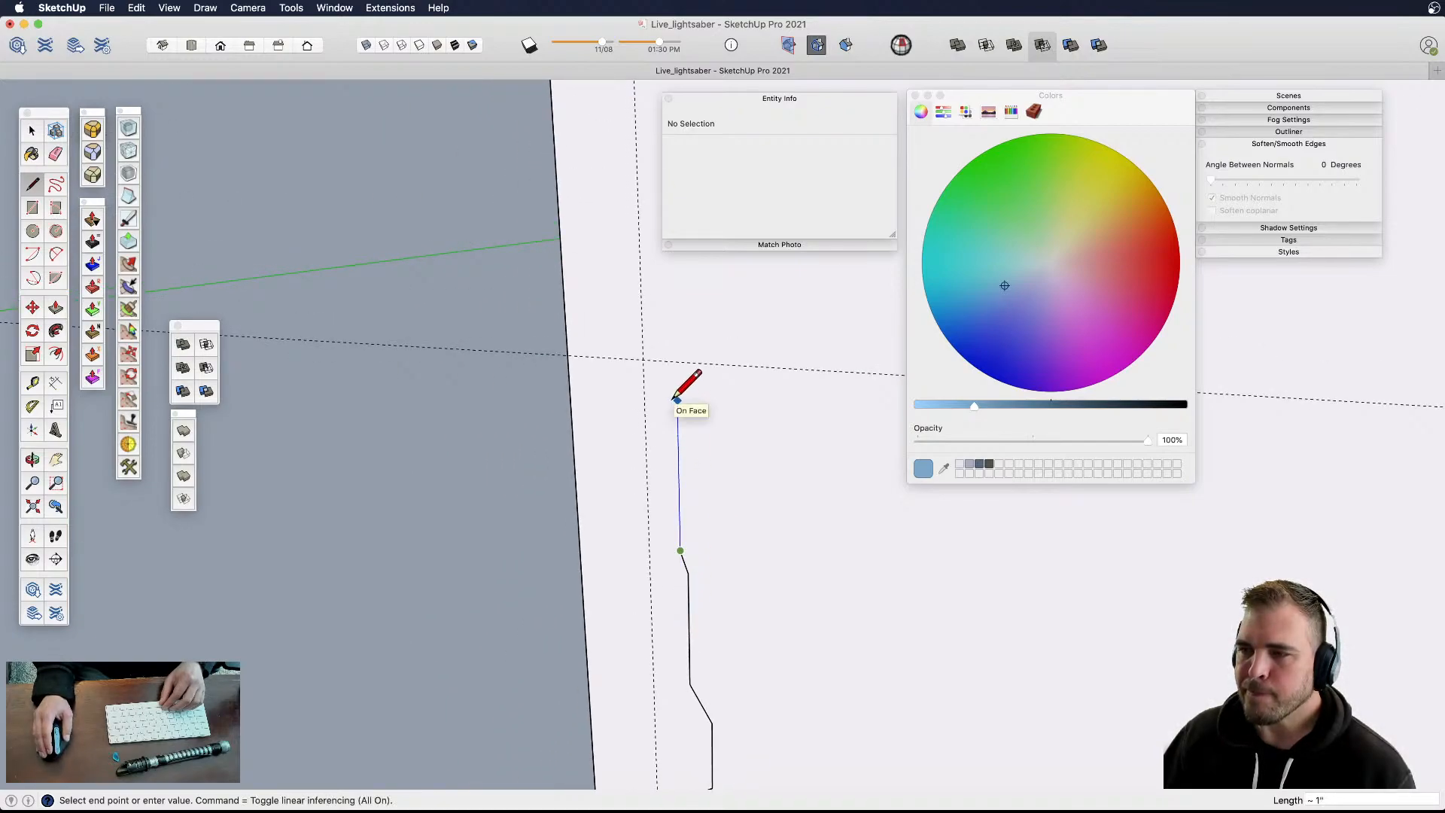
click(678, 399)
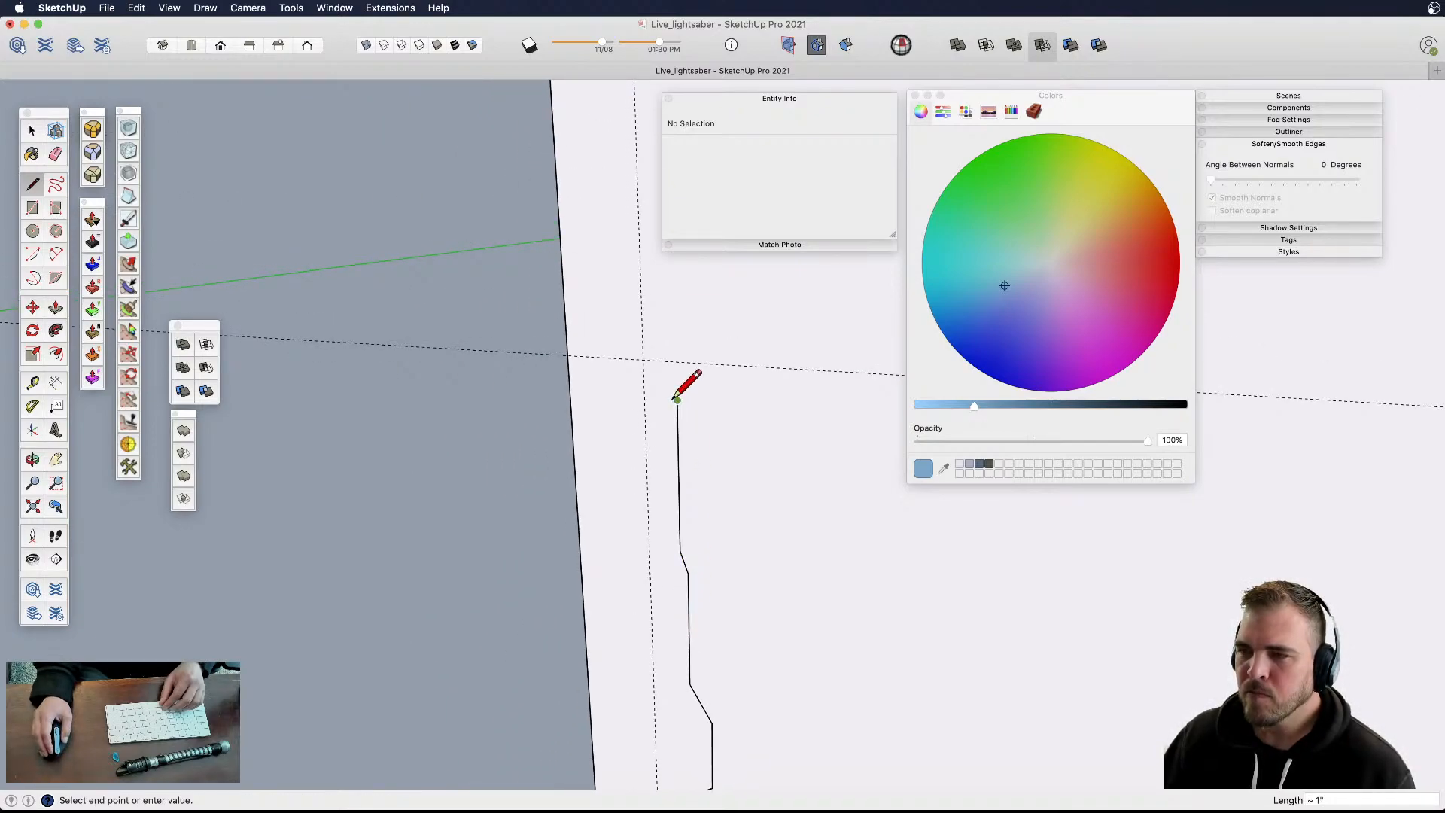
- Outline the top rim with an outward ledge, a short vertical, an inward top edge, and a slant down to the vertical guide
scroll(678, 399, up, 3)
click(710, 402)
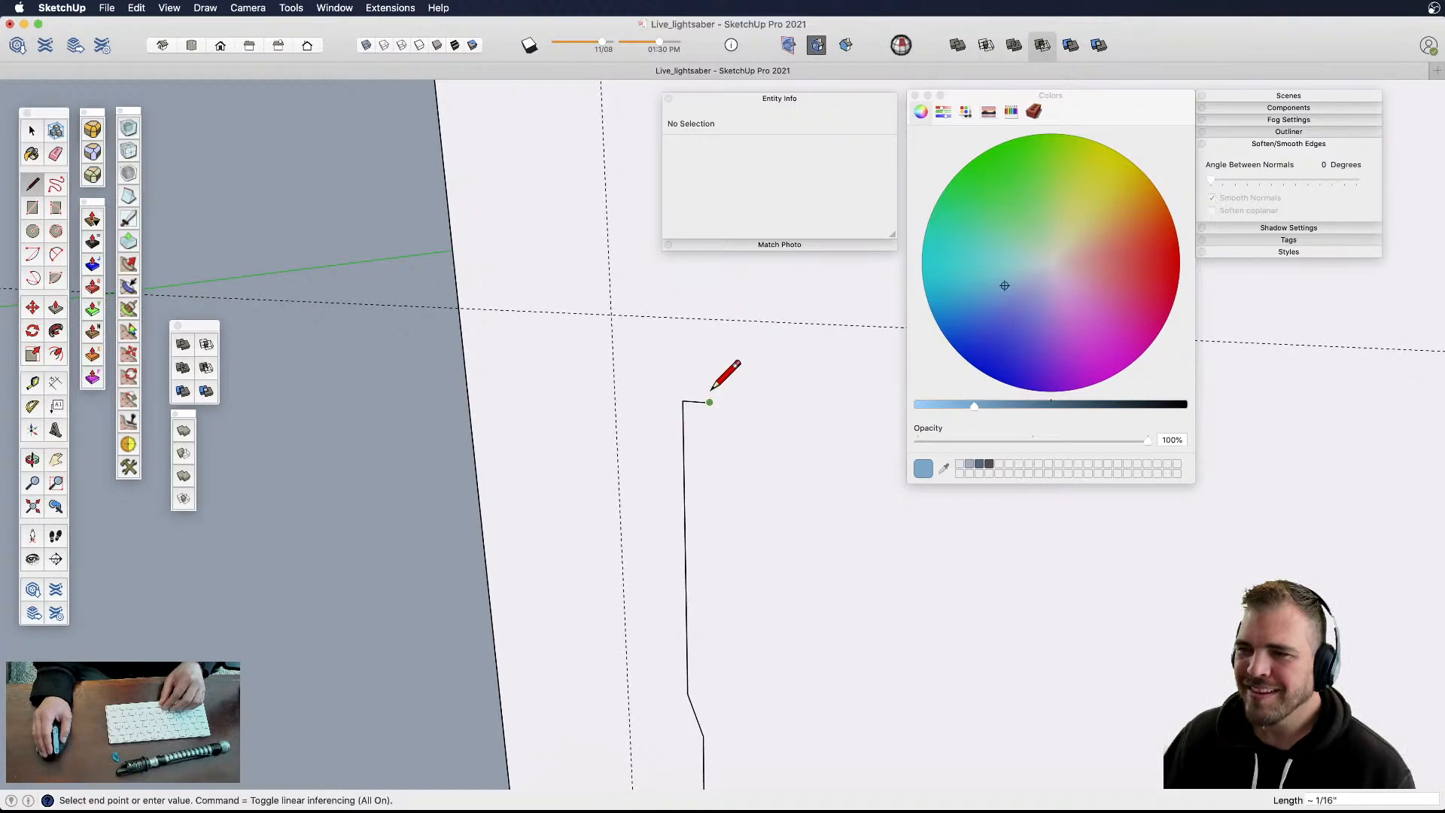
click(709, 349)
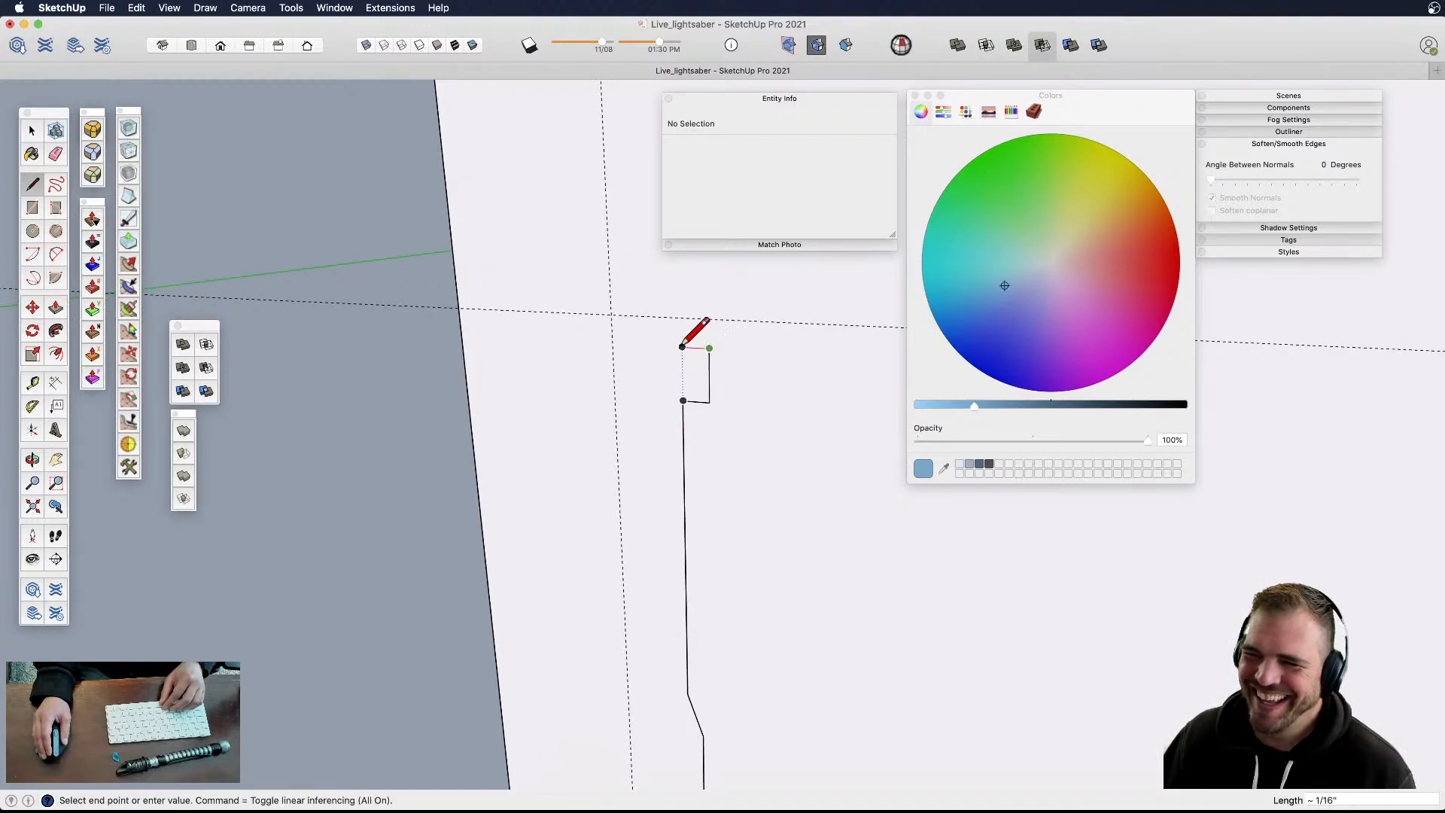
click(655, 345)
scroll(657, 346, up, 3)
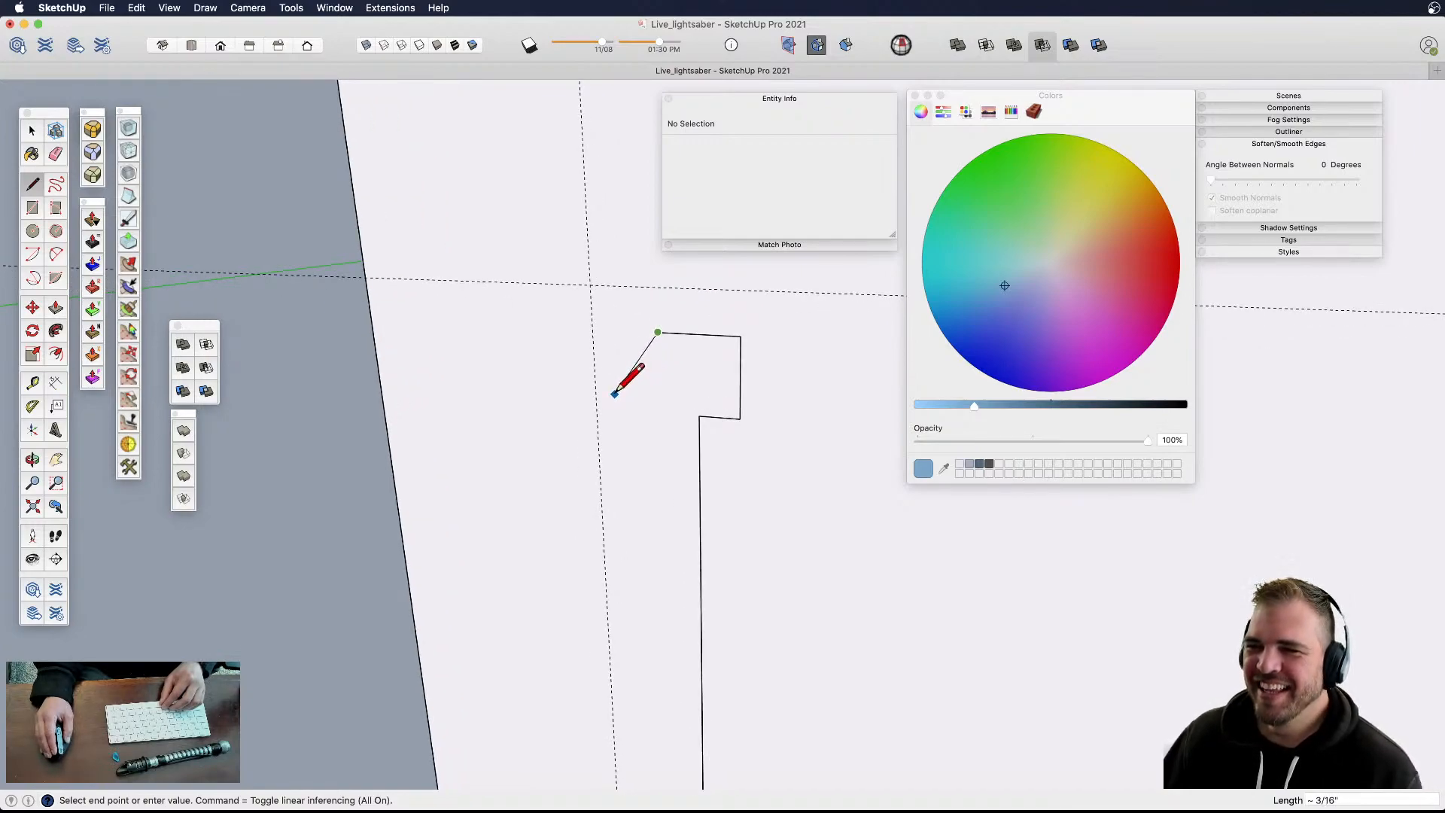
click(595, 378)
- Close the profile with a line down the vertical guide and a 1/2" line across to the face's long edge
scroll(594, 406, down, 3)
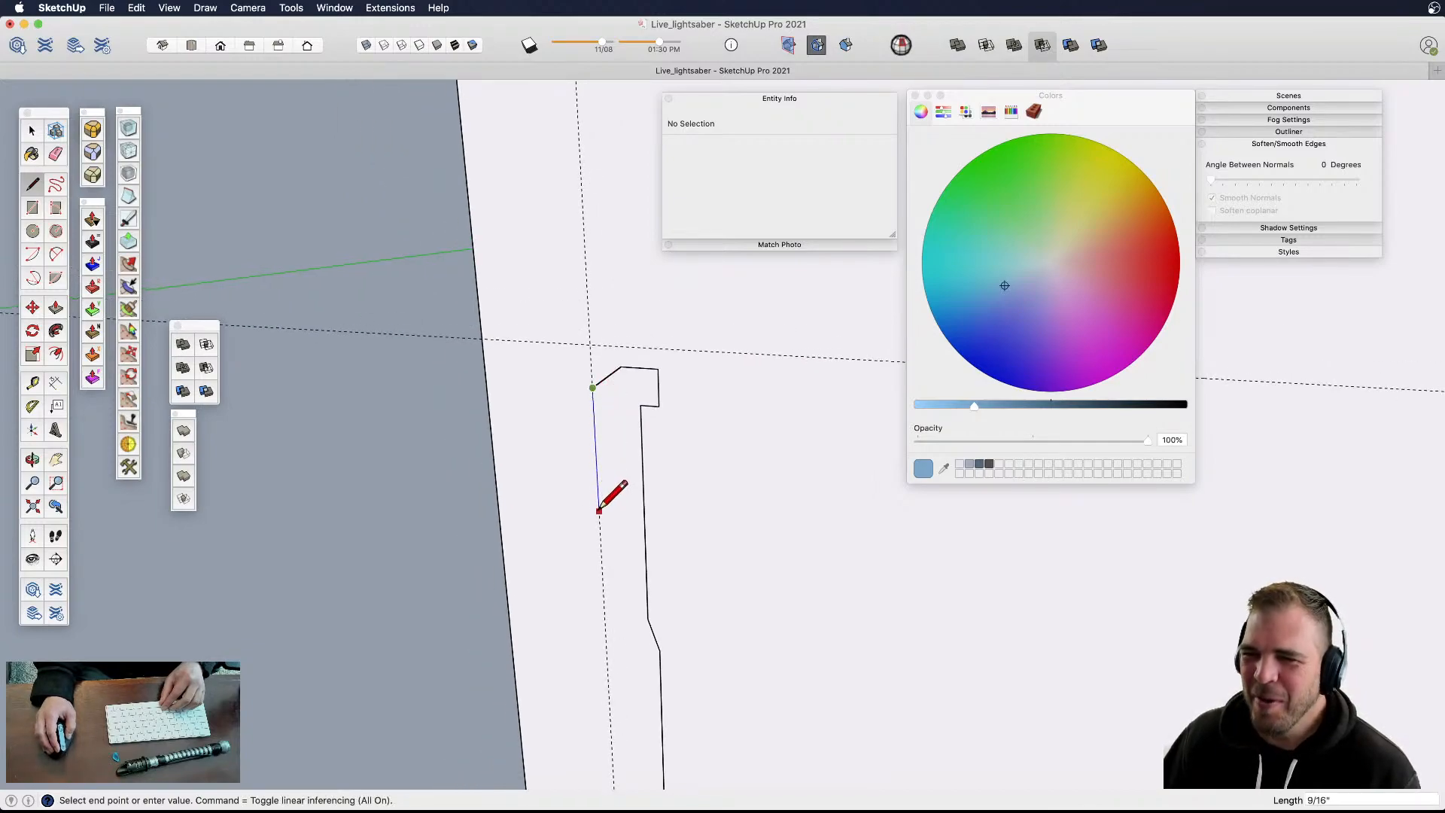
click(600, 540)
click(500, 527)
scroll(580, 380, down, 4)
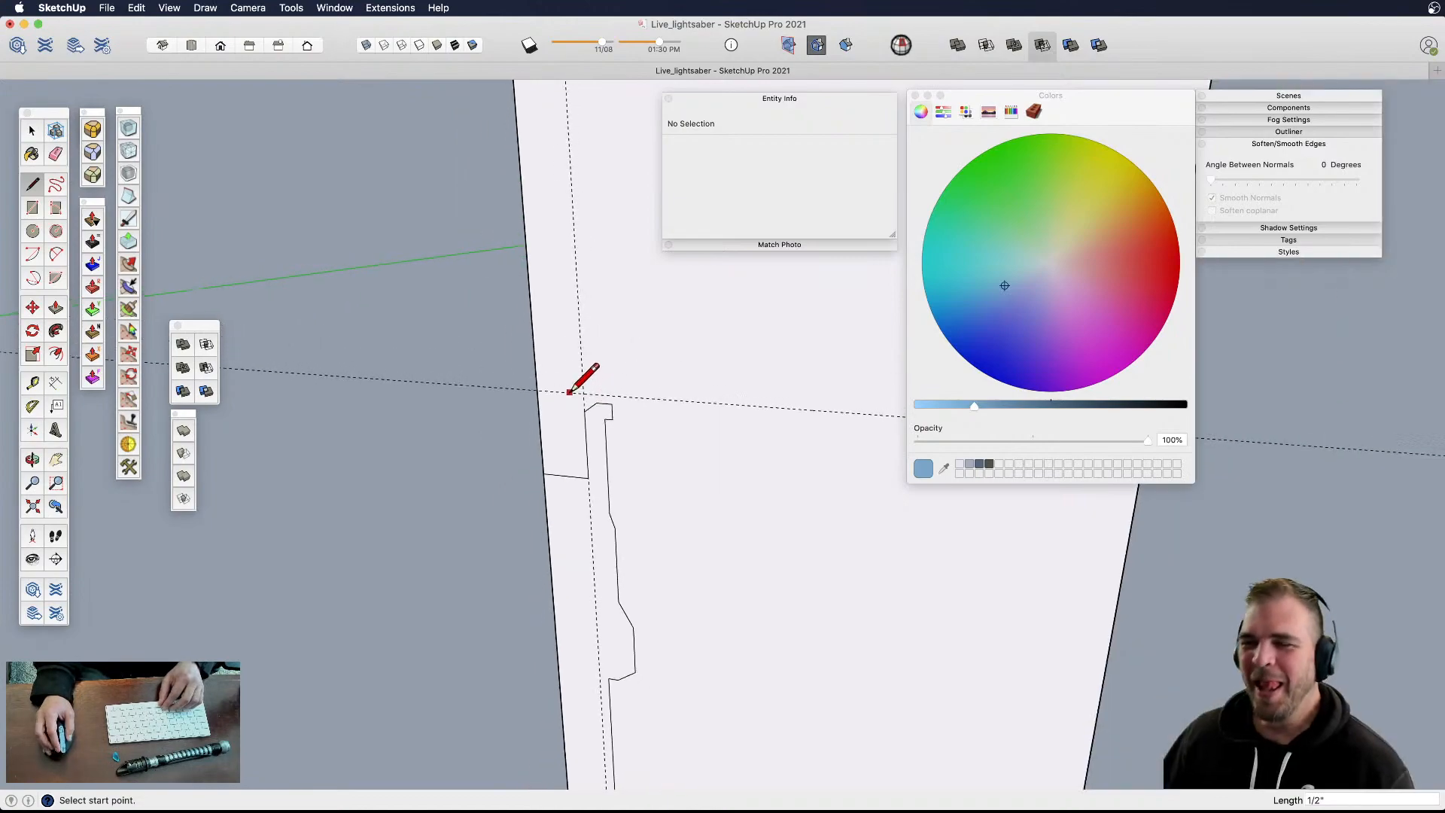
scroll(560, 291, up, 4)
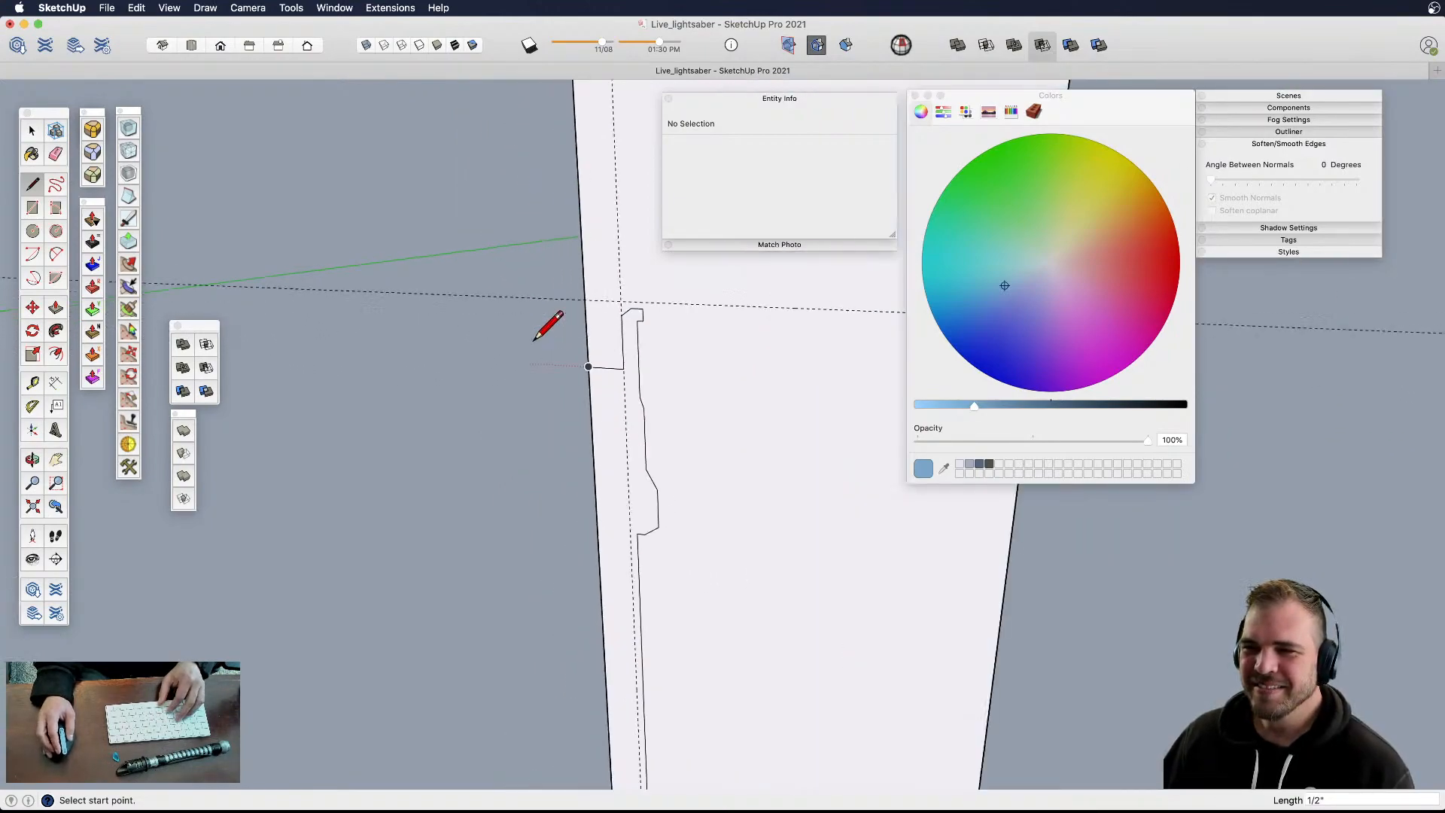
- Erase both guides and the surplus edges of the tall face, keeping only the hilt profile
key(e)
scroll(602, 286, down, 5)
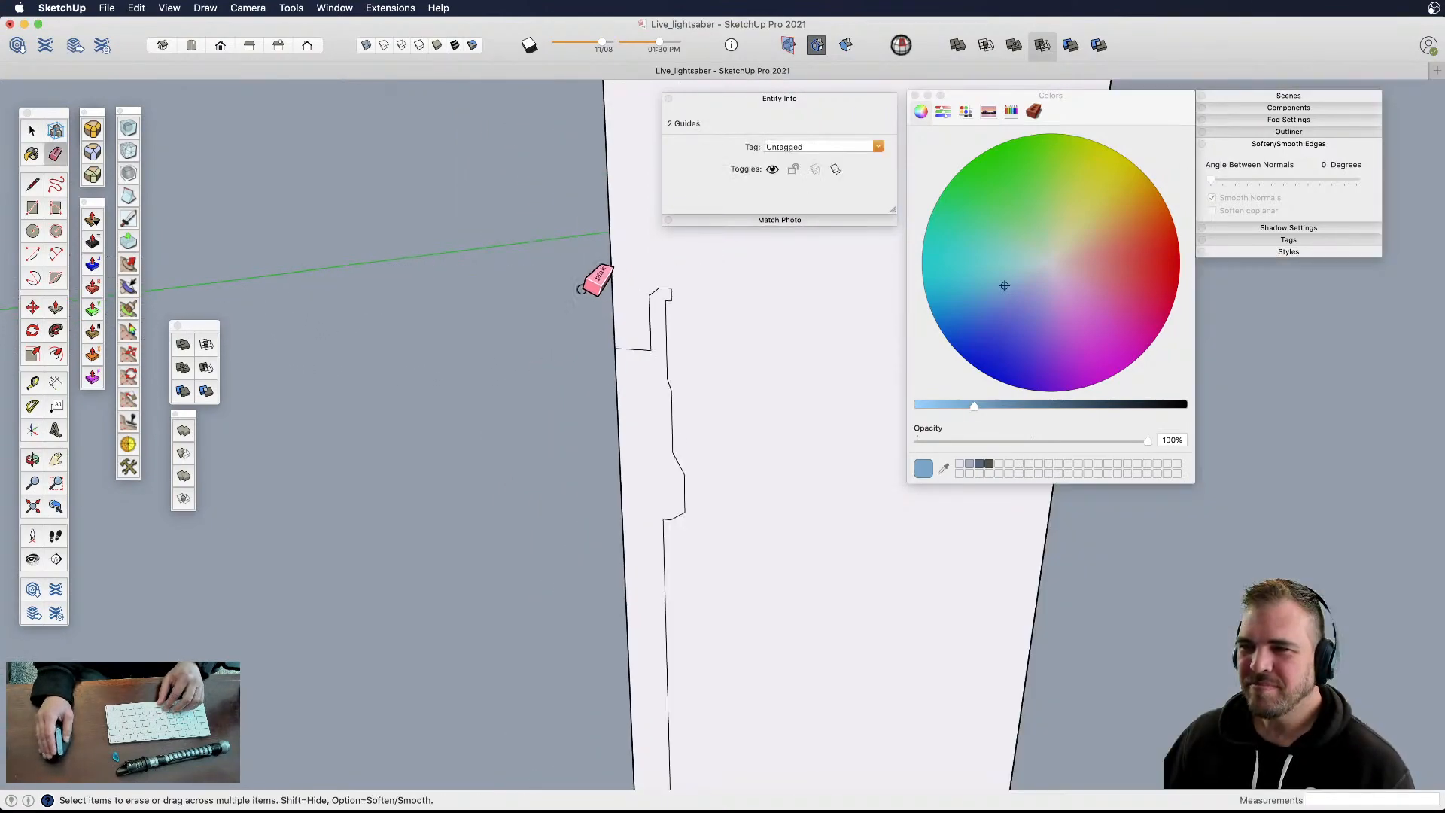
scroll(647, 410, down, 5)
mouse_move(620, 409)
mouse_down()
mouse_move(607, 281)
mouse_move(625, 136)
mouse_move(626, 249)
mouse_up()
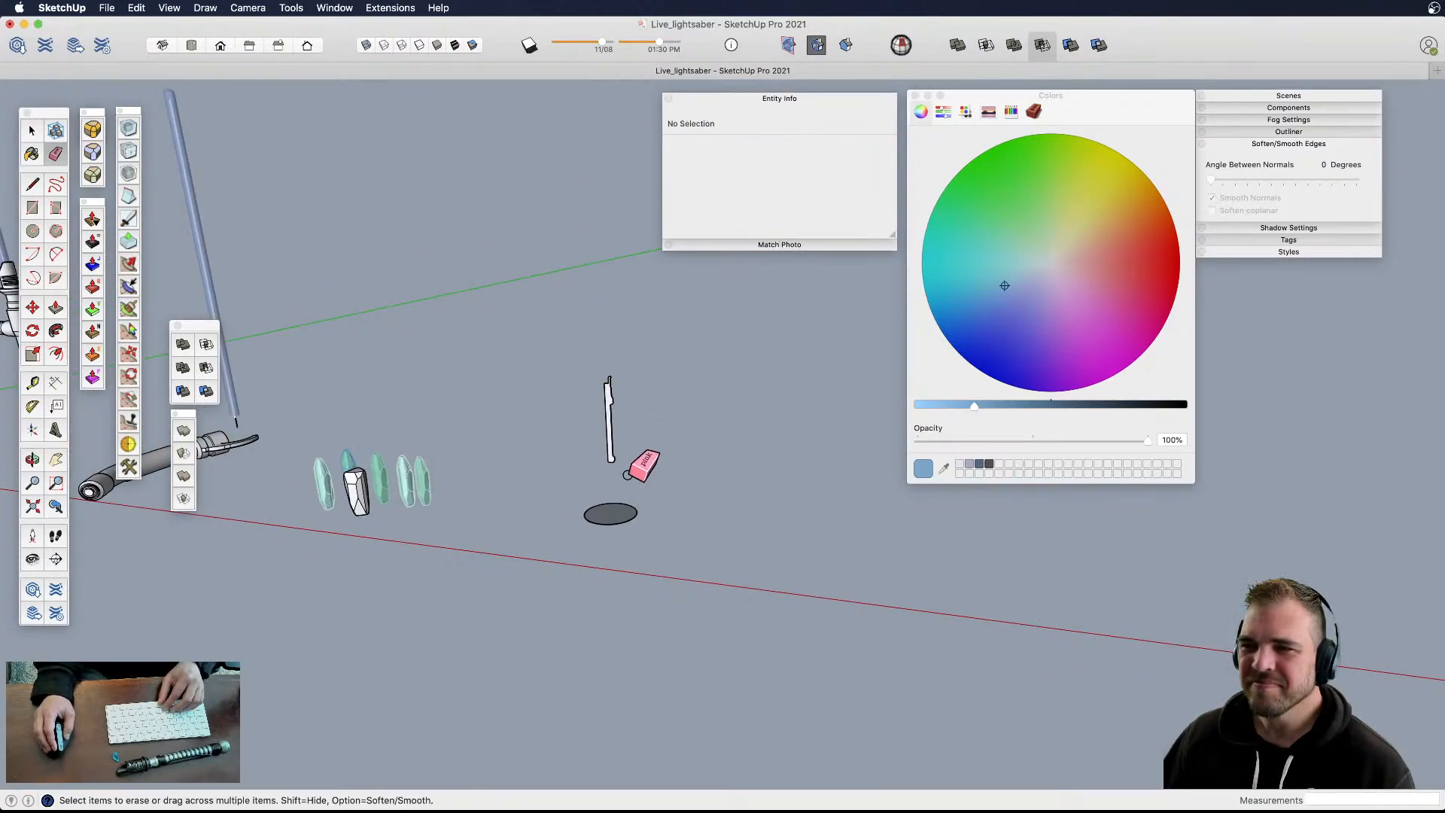
- Revolve the hilt profile around the circle with Follow Me
scroll(626, 474, up, 3)
key(space)
click(641, 600)
click(658, 561)
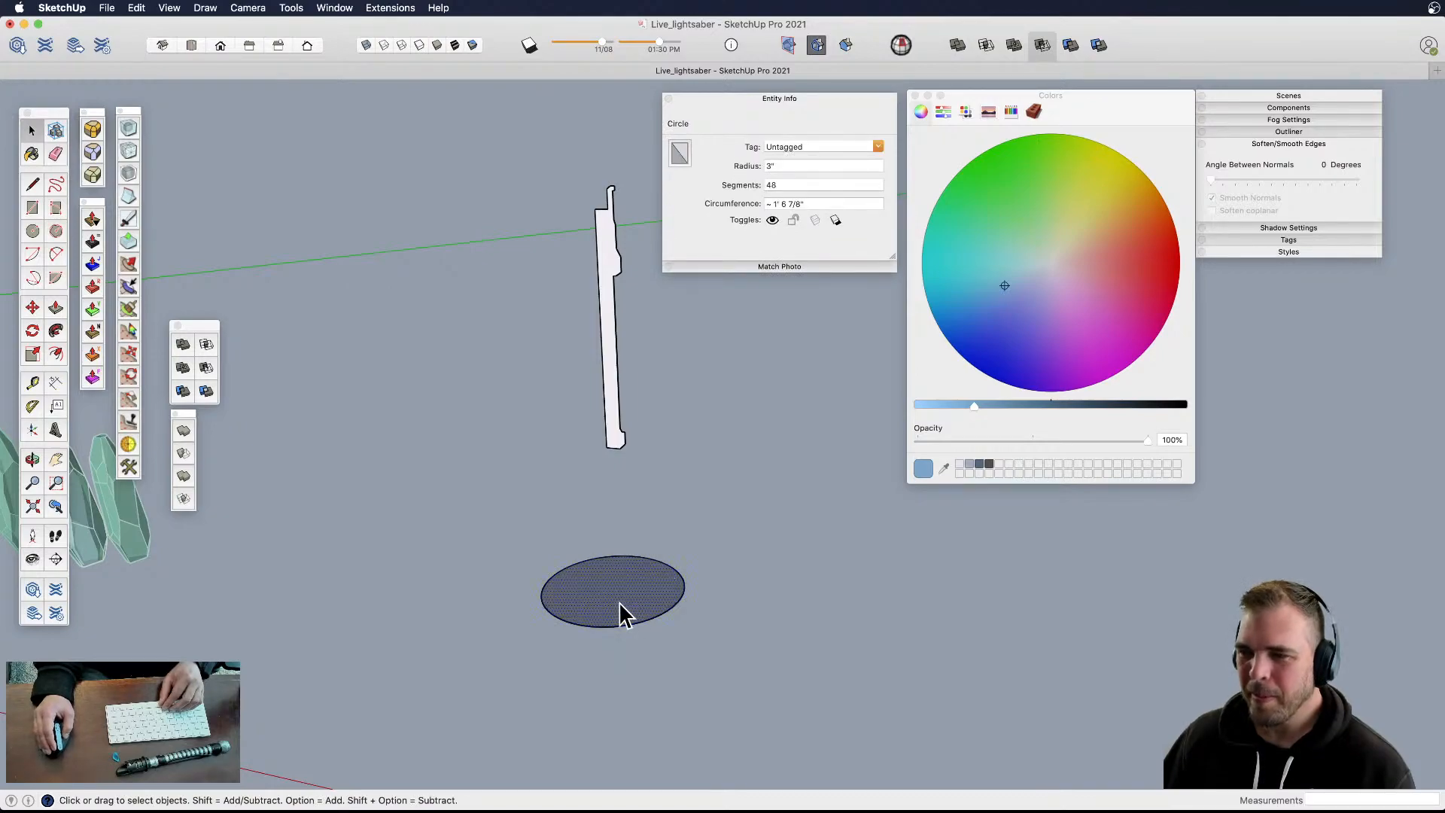
key(shift+f)
click(617, 442)
middle_drag(613, 486, 662, 401)
scroll(649, 301, up, 3)
scroll(648, 301, down, 5)
- Weld the edges of the whole revolved hilt, leaving out the circle below it
key(space)
drag(593, 278, 689, 471)
middle_drag(689, 472, 652, 354)
right_click(656, 331)
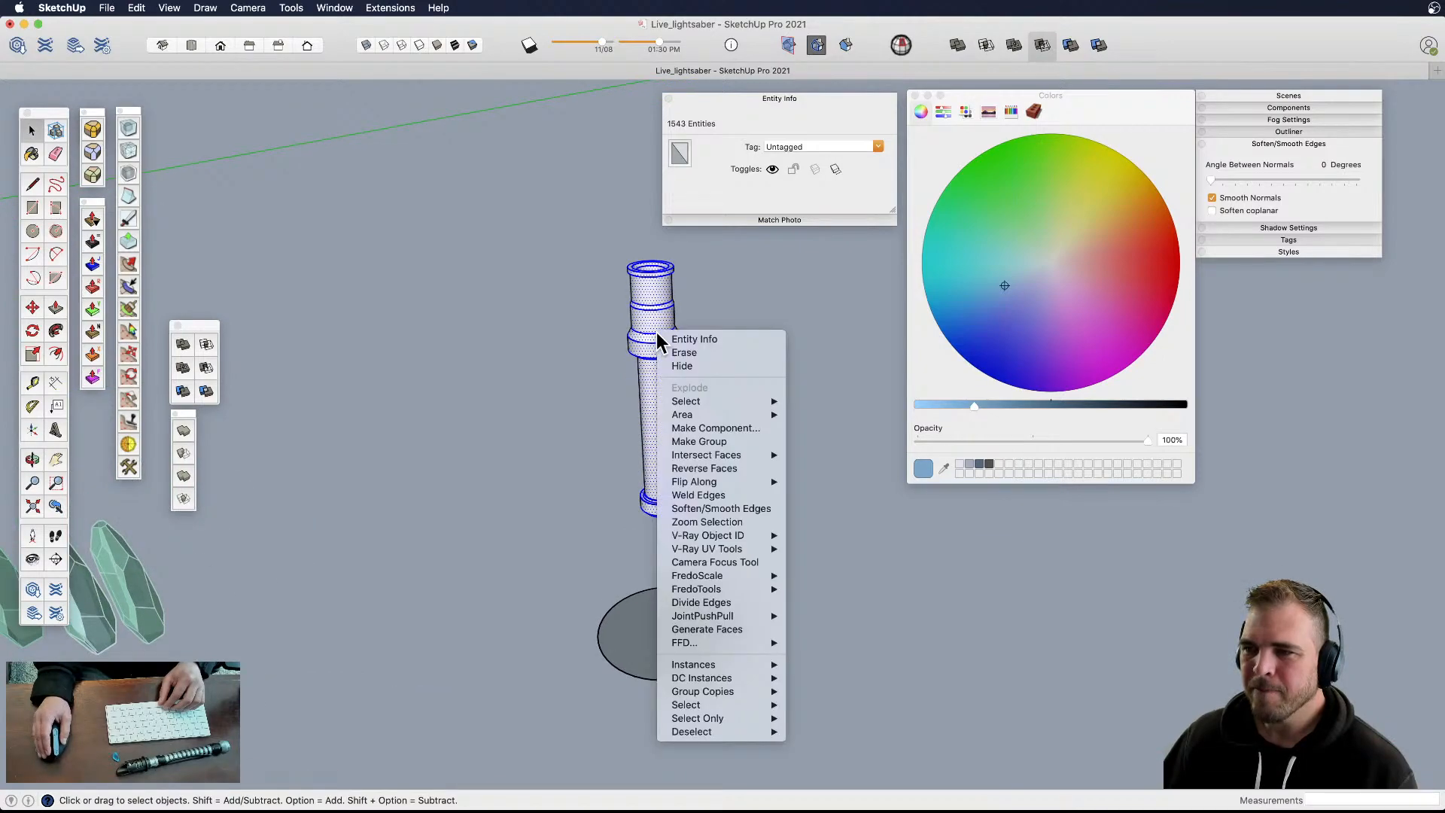
click(730, 494)
click(681, 427)
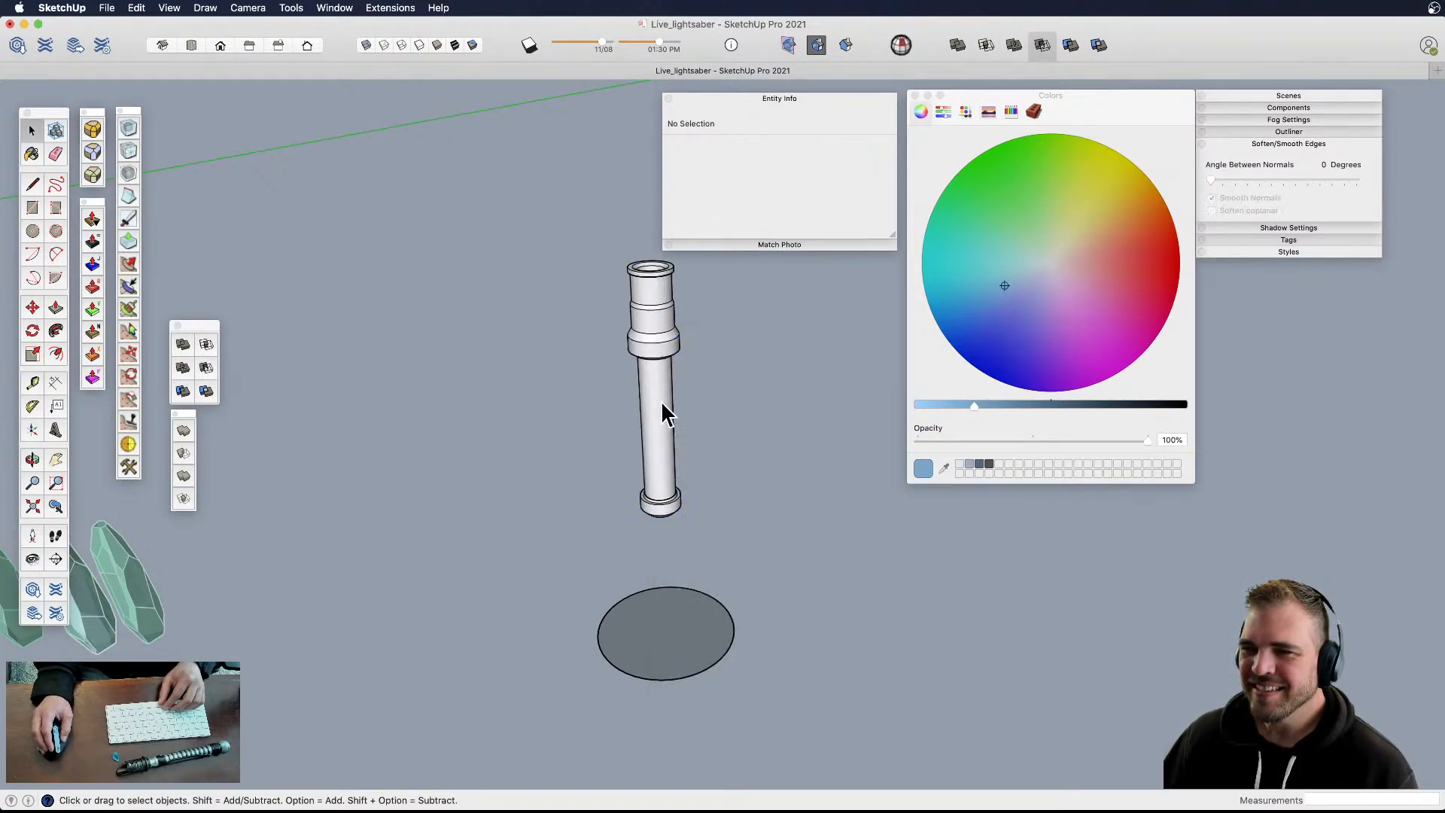
click(660, 410)
middle_drag(659, 408, 770, 488)
key(s)
key(space)
- Scale the outer surface of the hilt's upper collar inward about its centre to about 0.90
middle_drag(703, 408, 684, 436)
click(687, 387)
scroll(690, 390, up, 3)
scroll(697, 395, up, 1)
key(s)
drag(744, 363, 739, 366)
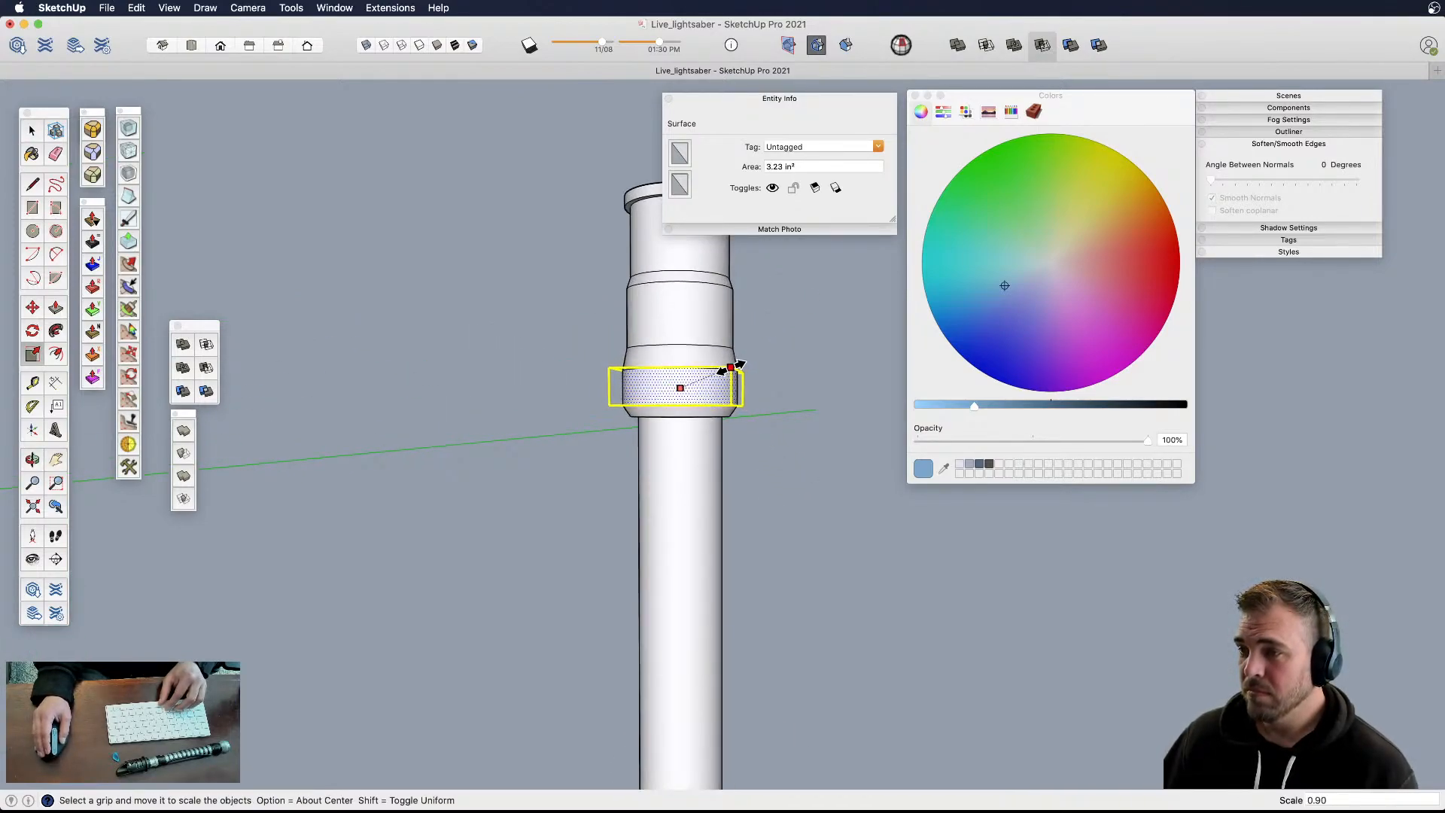
click(731, 367)
- Move the hilt's top rim up 5/16"
scroll(670, 426, down, 4)
shift+middle_drag(669, 425, 657, 618)
mouse_move(691, 362)
shift+middle_down()
mouse_move(700, 423)
mouse_move(677, 351)
shift+middle_up()
drag(729, 401, 742, 410)
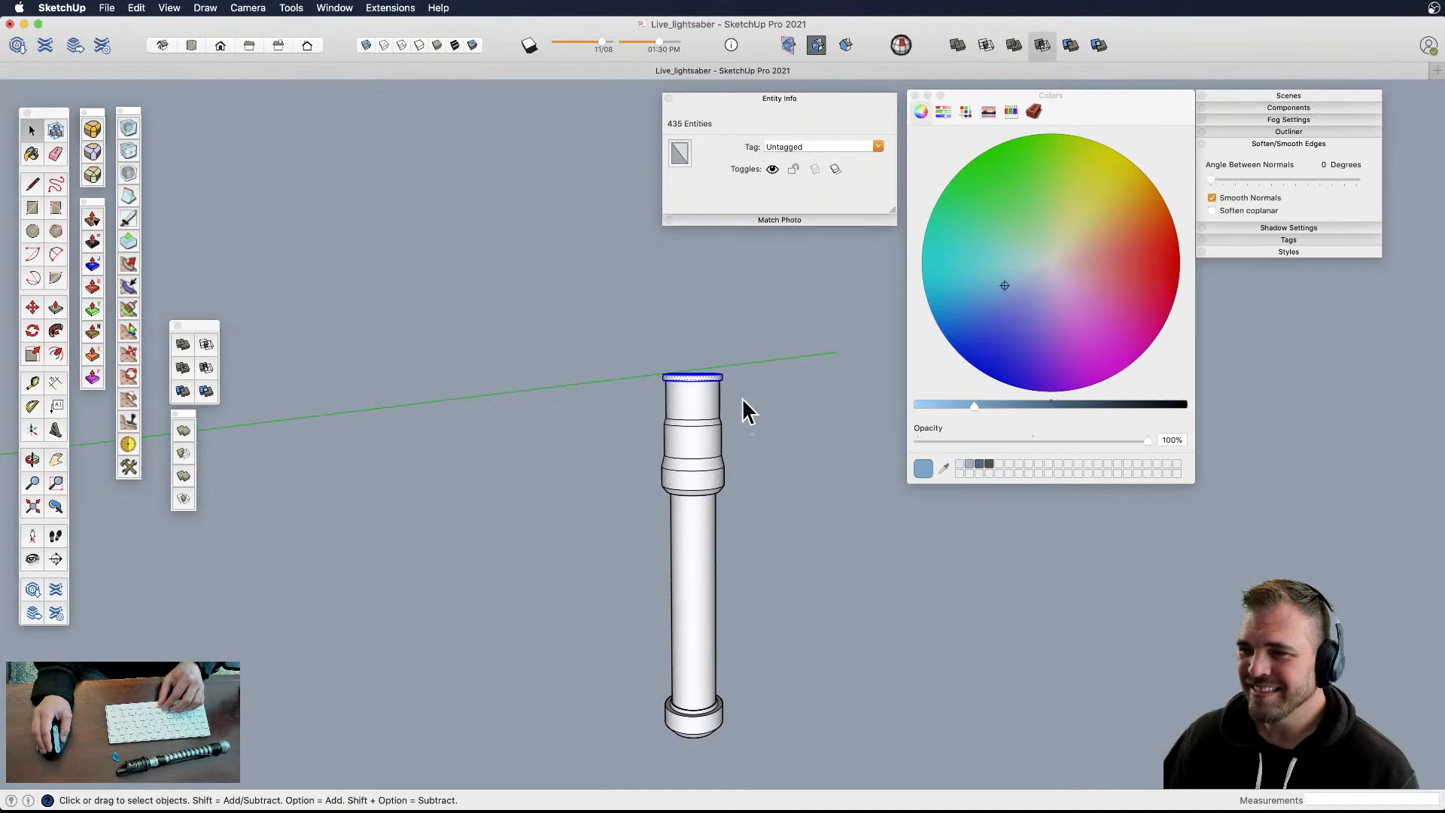
key(m)
click(727, 376)
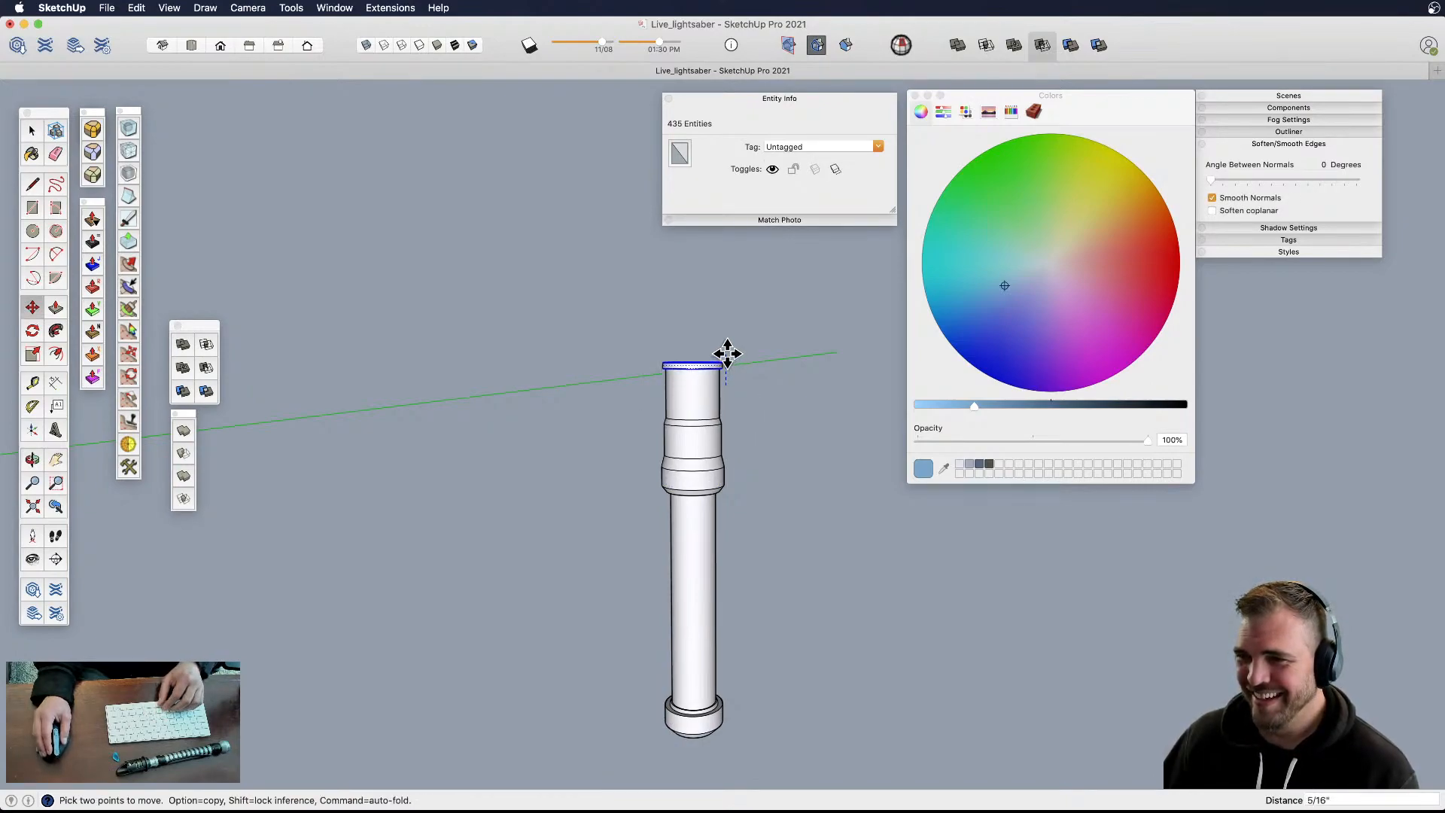
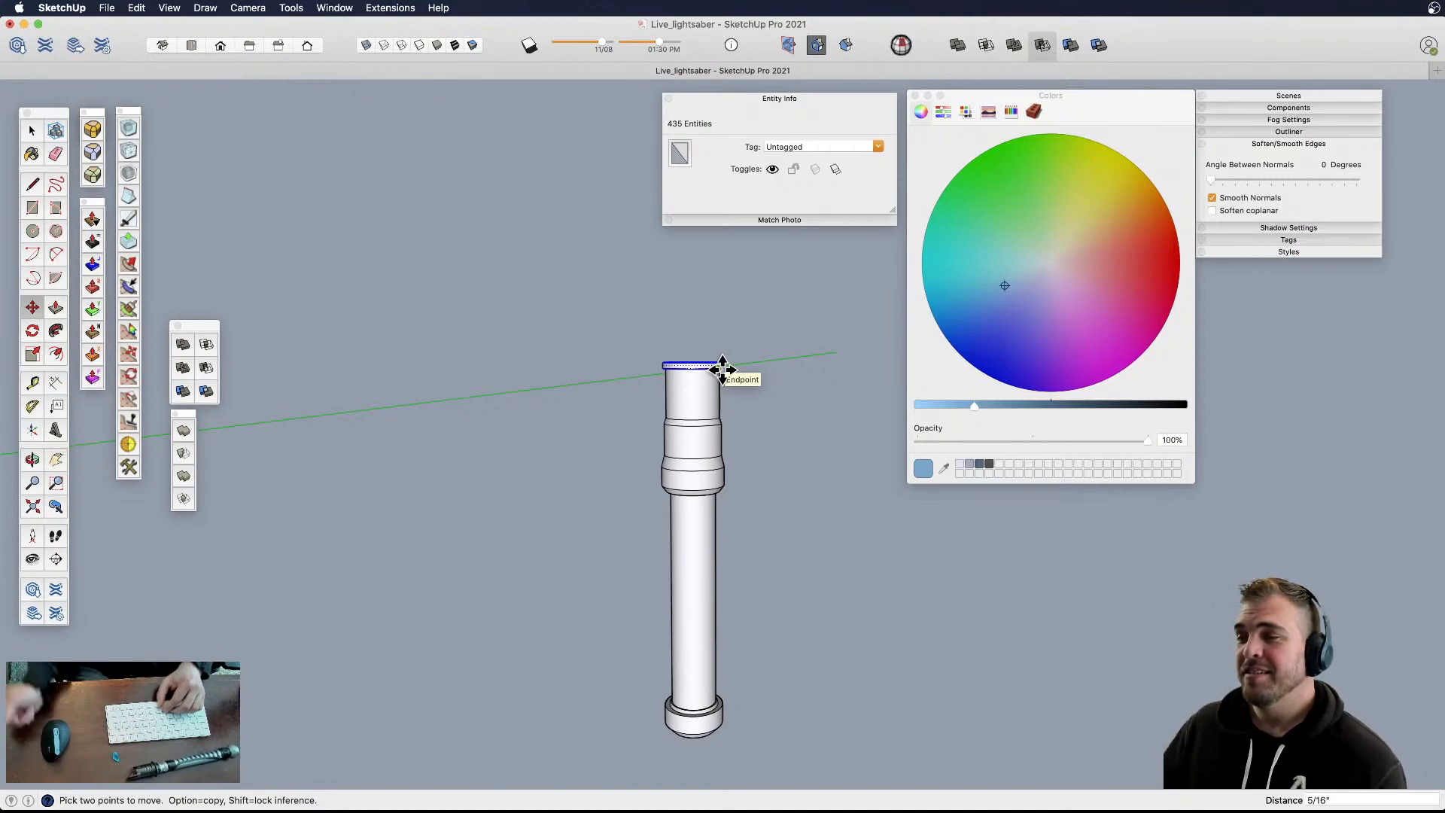
- Lengthen the hilt's pommel by moving its bevelled bottom end straight down
key(space)
shift+middle_drag(713, 520, 709, 415)
middle_drag(703, 552, 704, 447)
scroll(693, 662, up, 10)
scroll(693, 663, down, 4)
shift+middle_drag(693, 665, 679, 606)
scroll(679, 606, down, 3)
click(662, 536)
key(m)
click(698, 526)
click(700, 559)
middle_drag(694, 545, 700, 557)
scroll(723, 458, up, 4)
key(space)
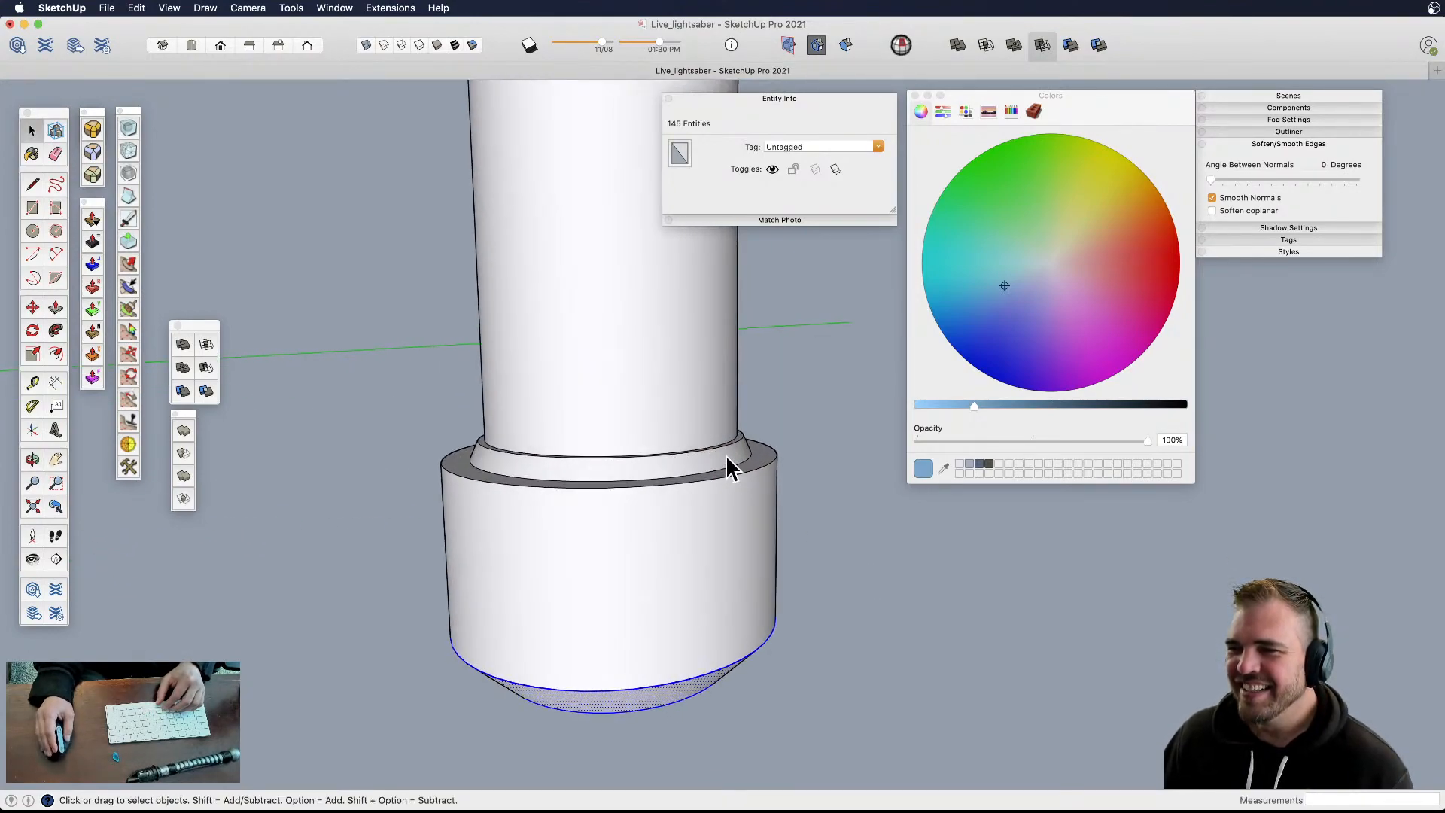
- Move both surfaces of the small ring above the pommel up about 1/8" to bevel the pommel's top
click(727, 457)
scroll(741, 436, up, 4)
shift+click(741, 437)
scroll(742, 440, down, 3)
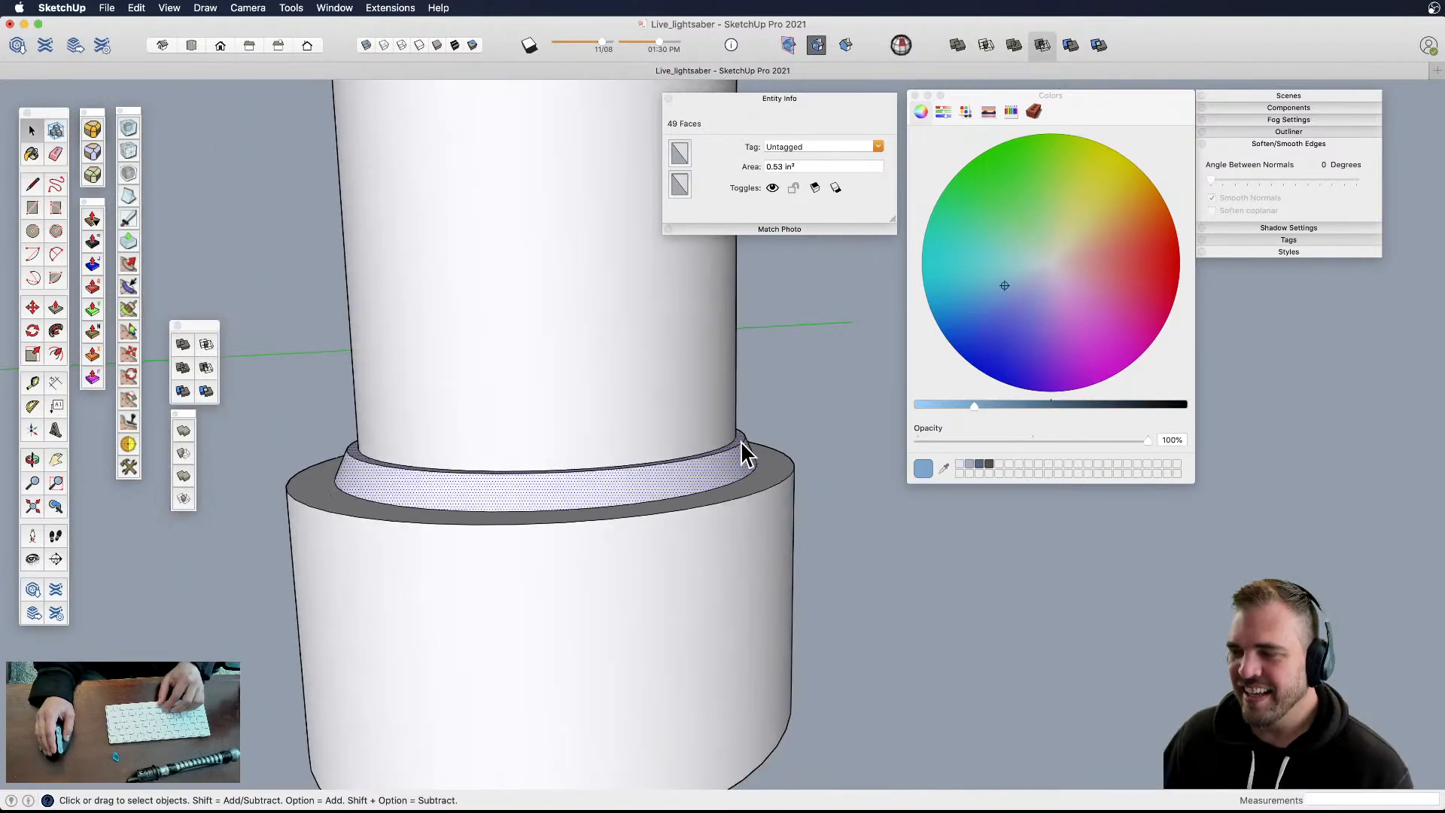
key(m)
click(743, 440)
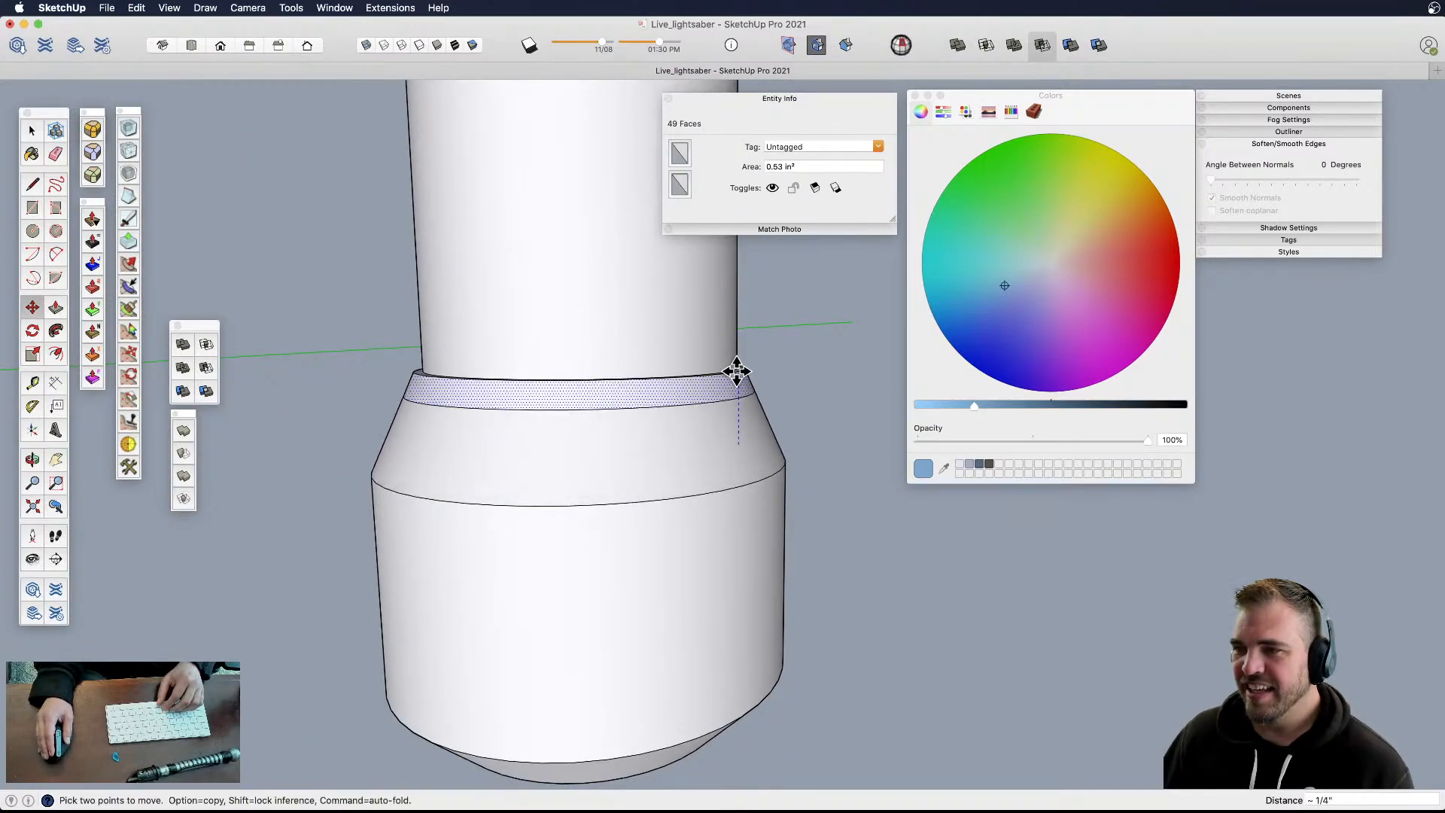
click(739, 418)
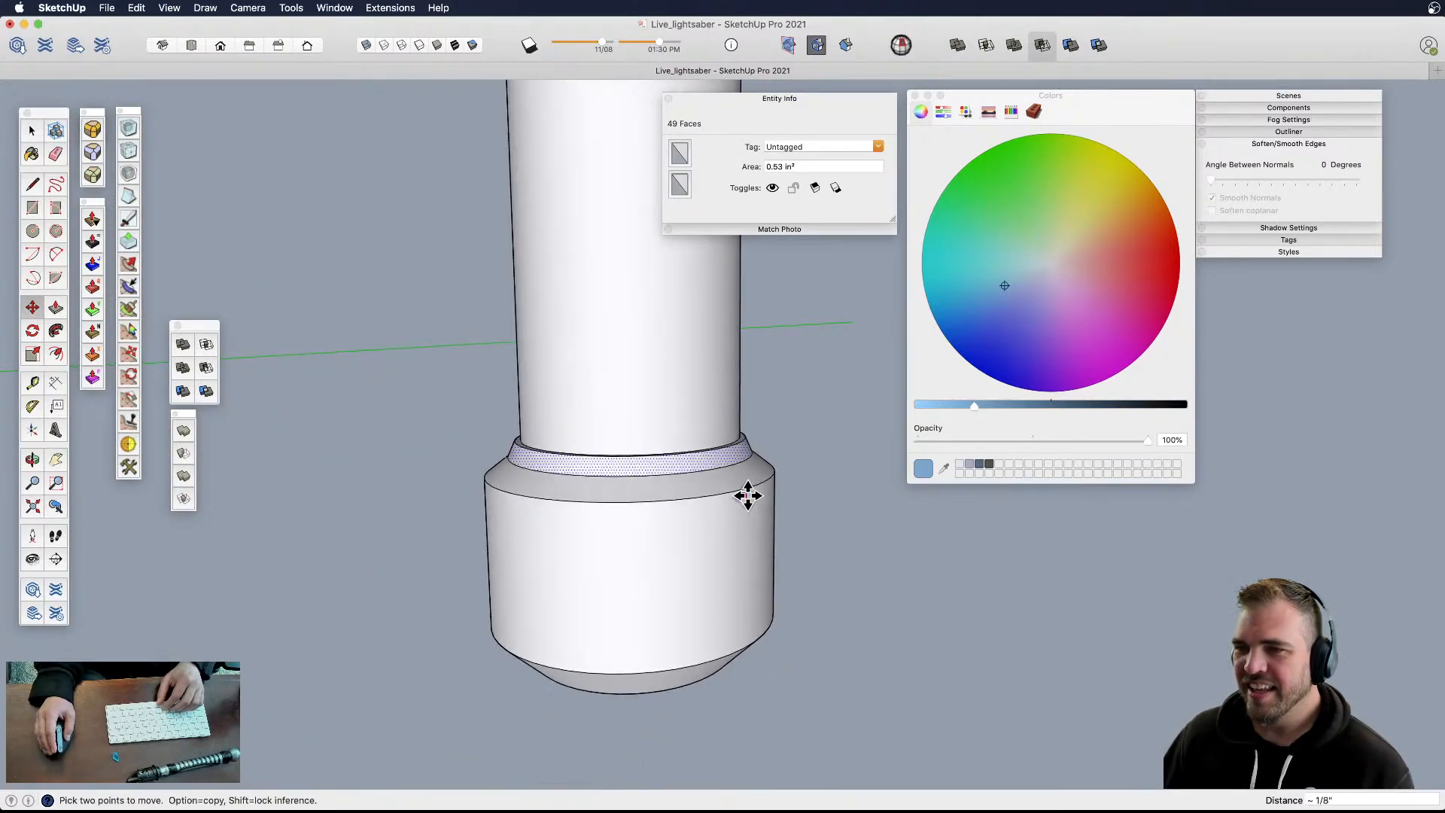
scroll(743, 452, up, 4)
key(space)
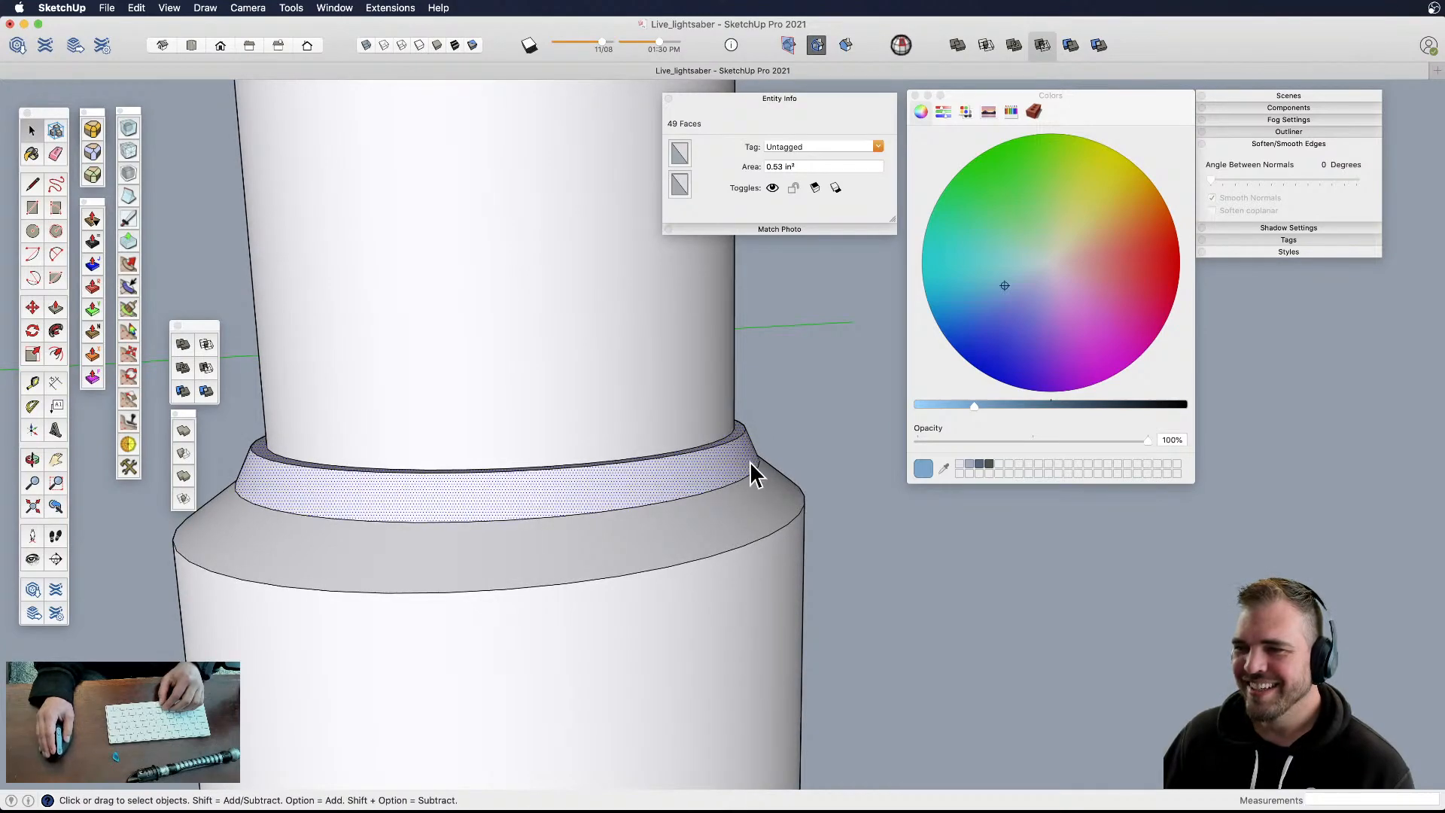
- Scale the sloped outer surface of the ring above the pommel outward about its centre to 1.08
click(740, 462)
scroll(742, 459, down, 3)
key(s)
click(768, 429)
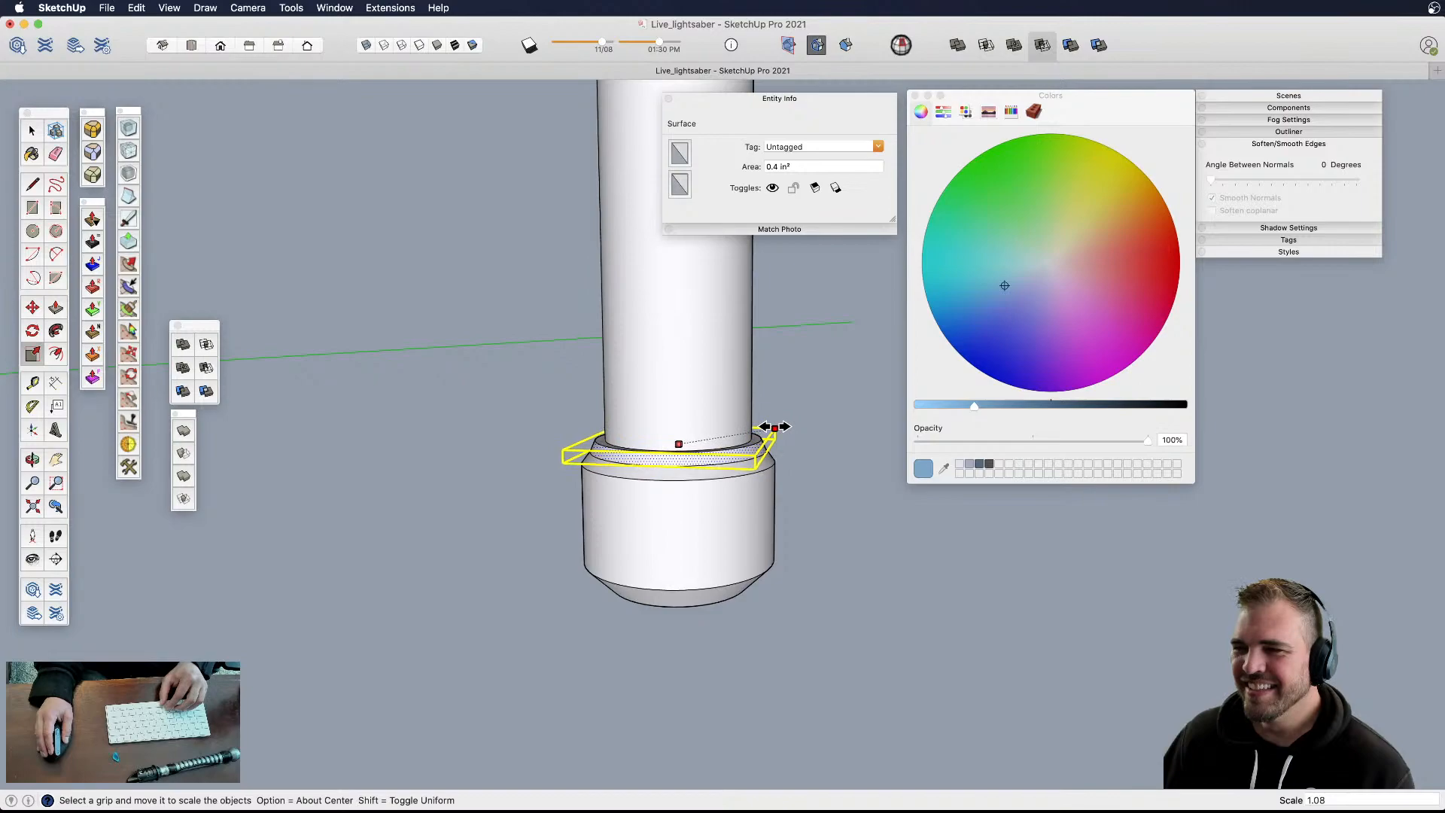
key(space)
- Move the lower edge of the ring above the pommel down about 1/16" toward the pommel's top edge
scroll(767, 443, up, 4)
click(756, 472)
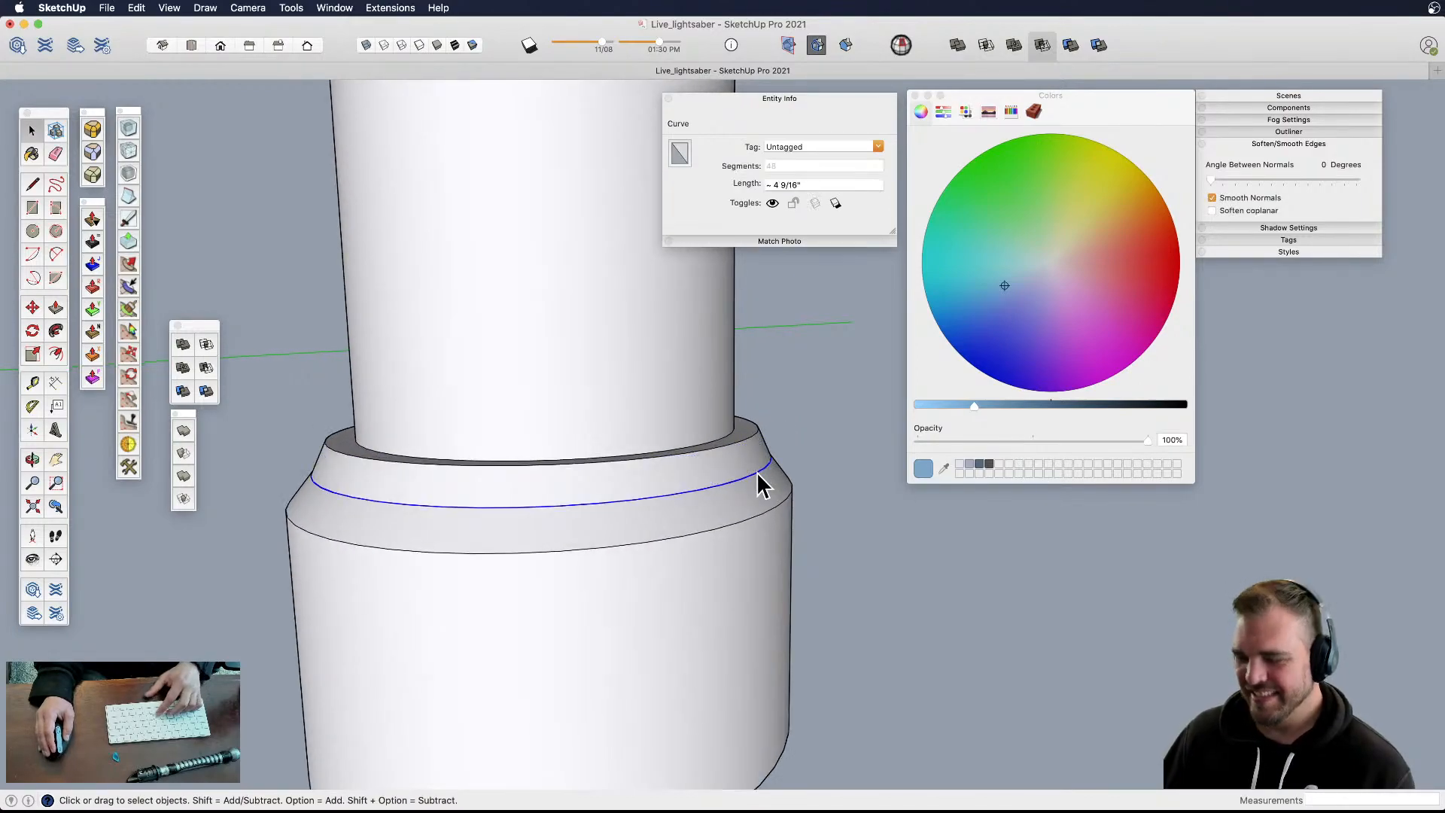
key(m)
click(756, 472)
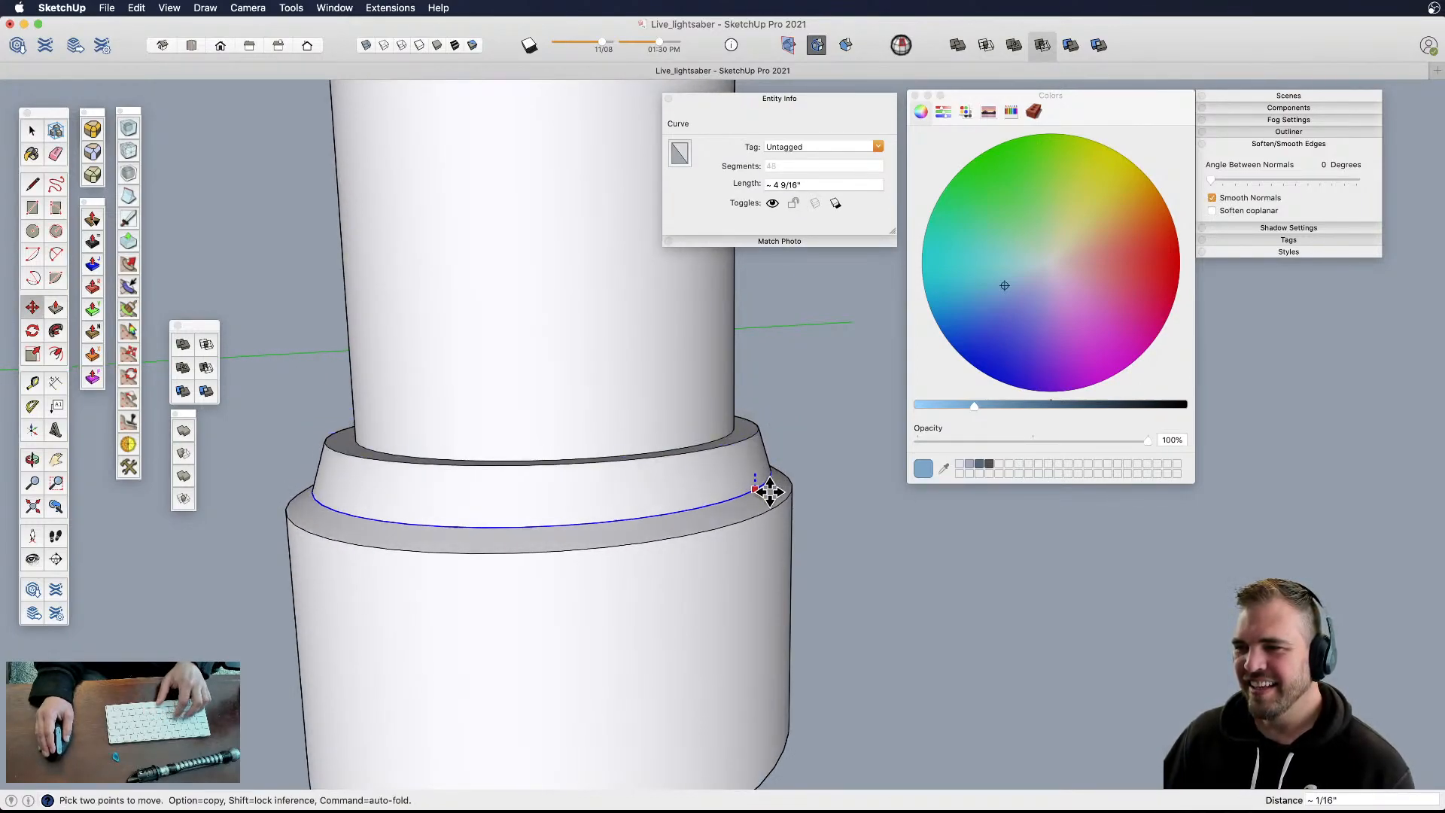
click(791, 495)
scroll(667, 507, down, 5)
key(space)
- Delete the guide circle below the hilt
click(748, 572)
scroll(673, 574, down, 3)
scroll(673, 573, down, 3)
shift+middle_drag(645, 498, 651, 529)
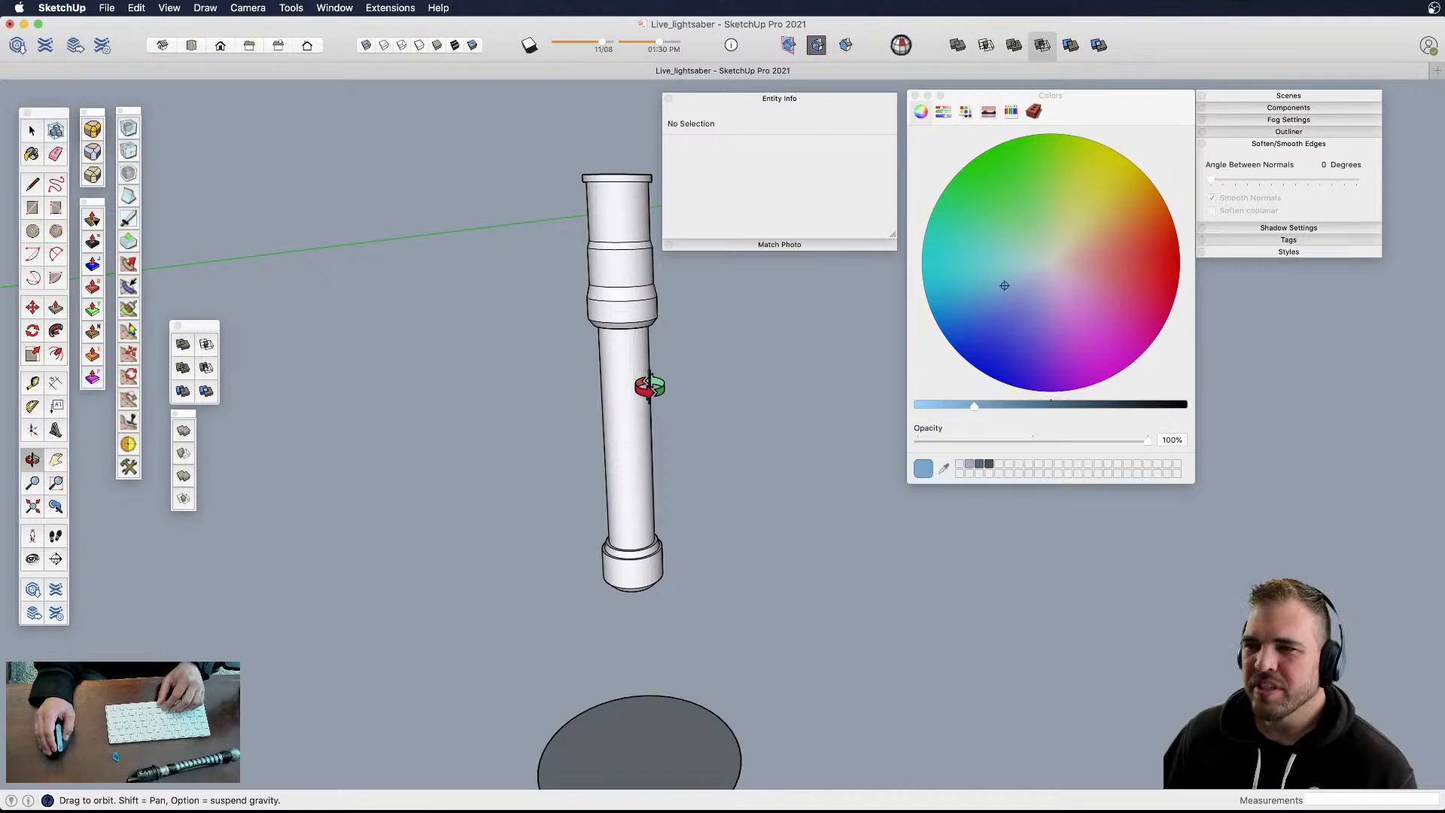
key(space)
scroll(662, 557, down, 3)
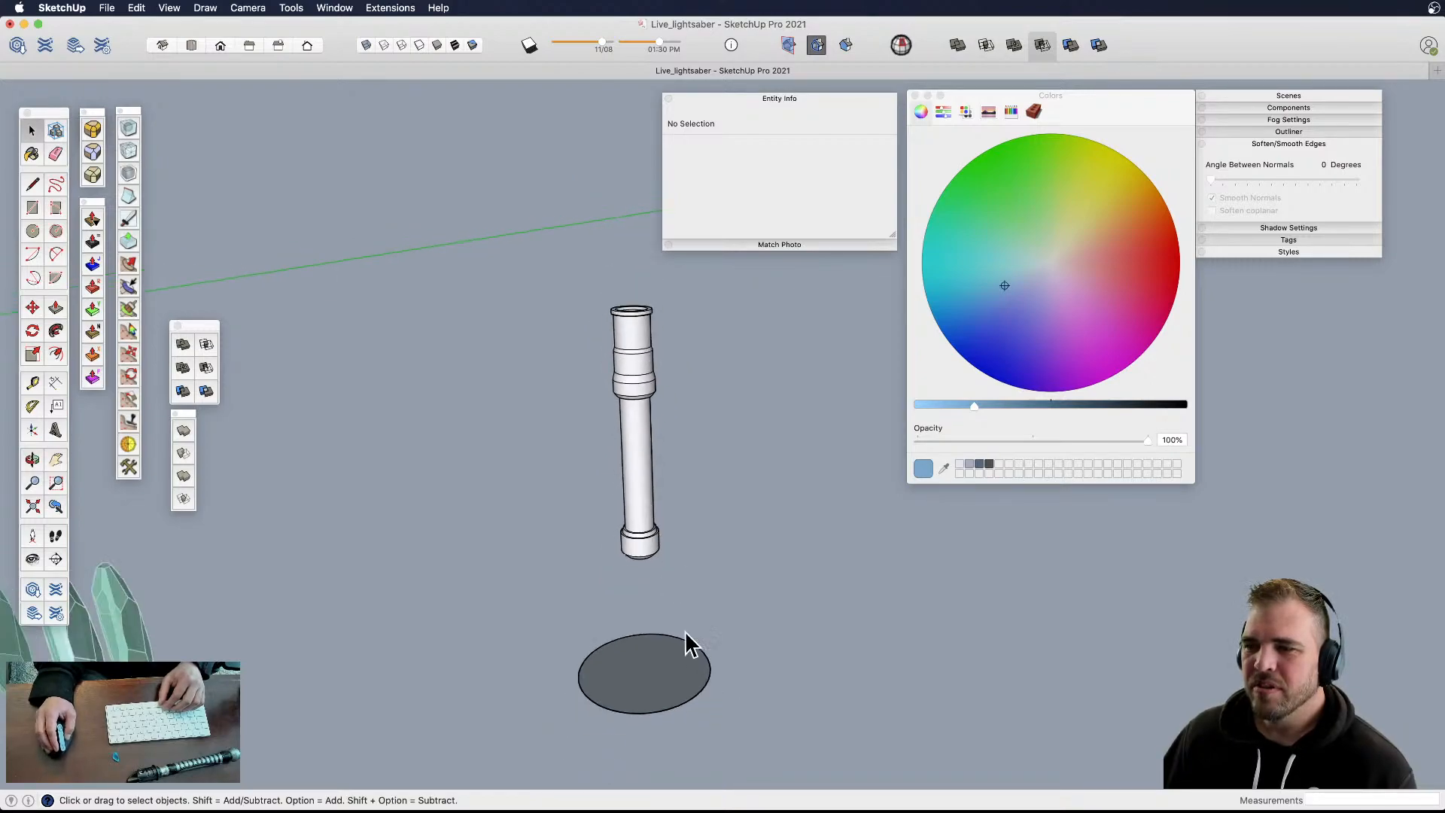
click(689, 676)
key(Delete)
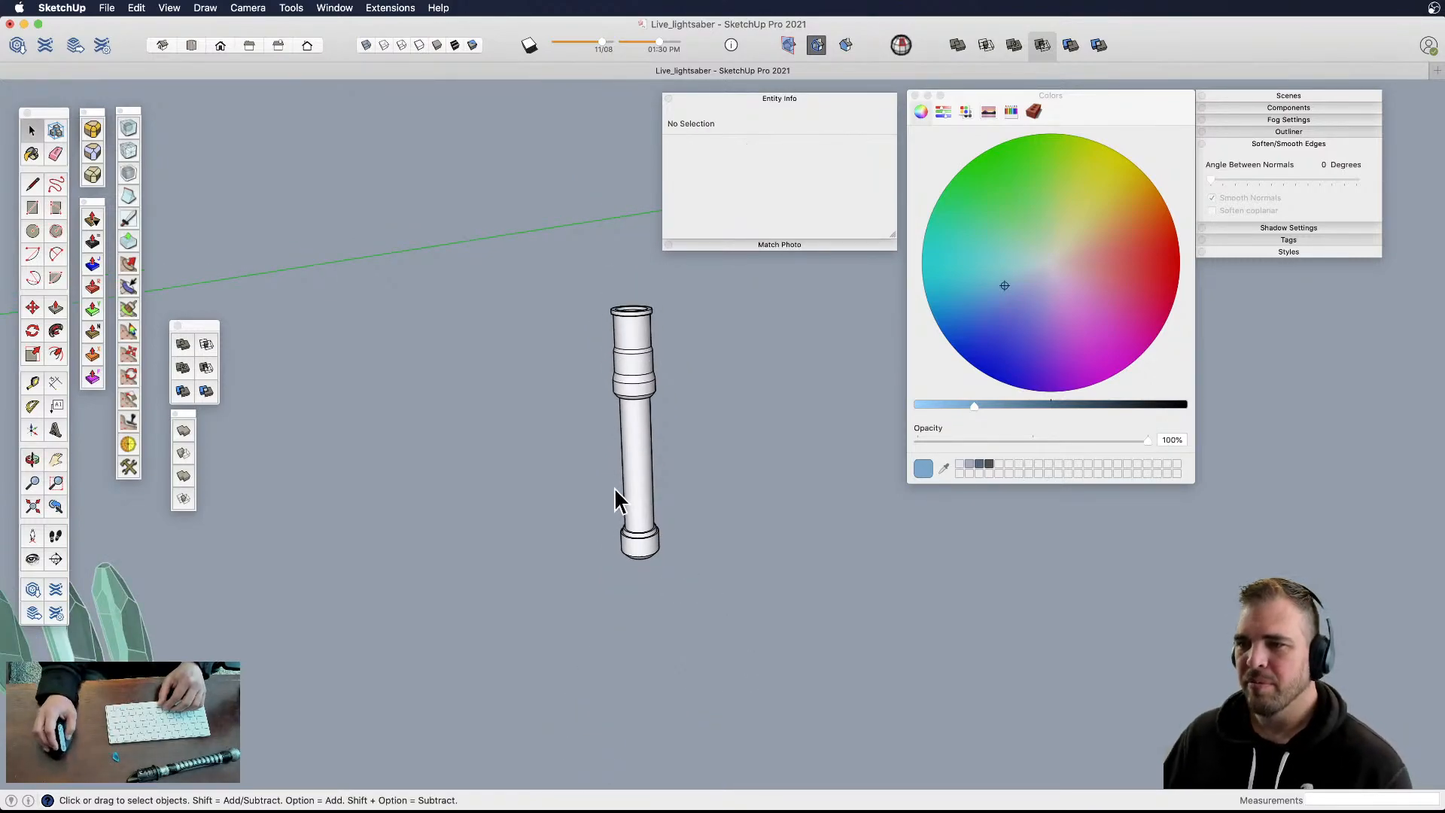
- Copy the hilt's long cylindrical grip surface along the red axis to an empty spot beside the hilt
click(643, 419)
scroll(580, 376, up, 3)
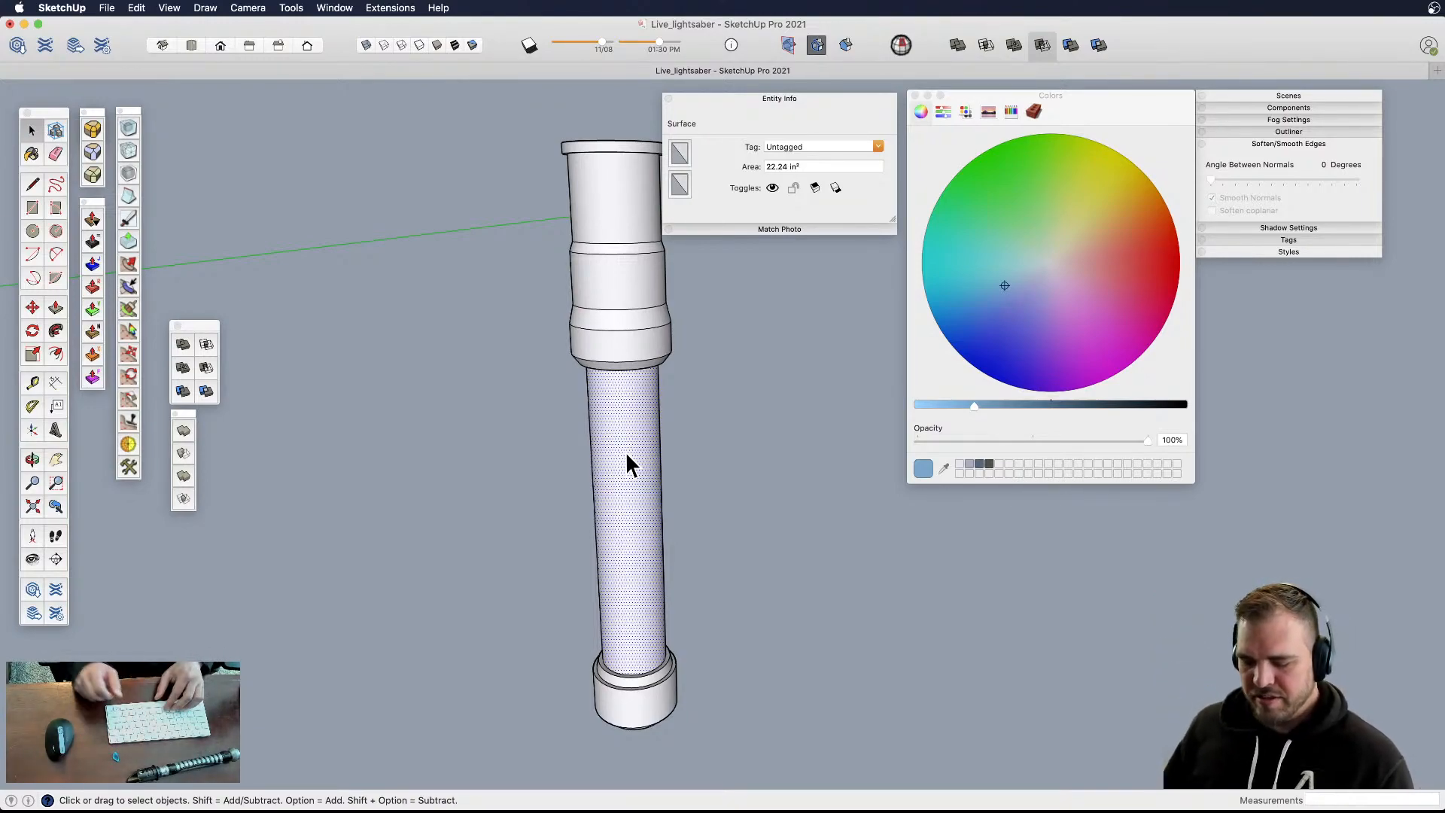
scroll(626, 452, up, 1)
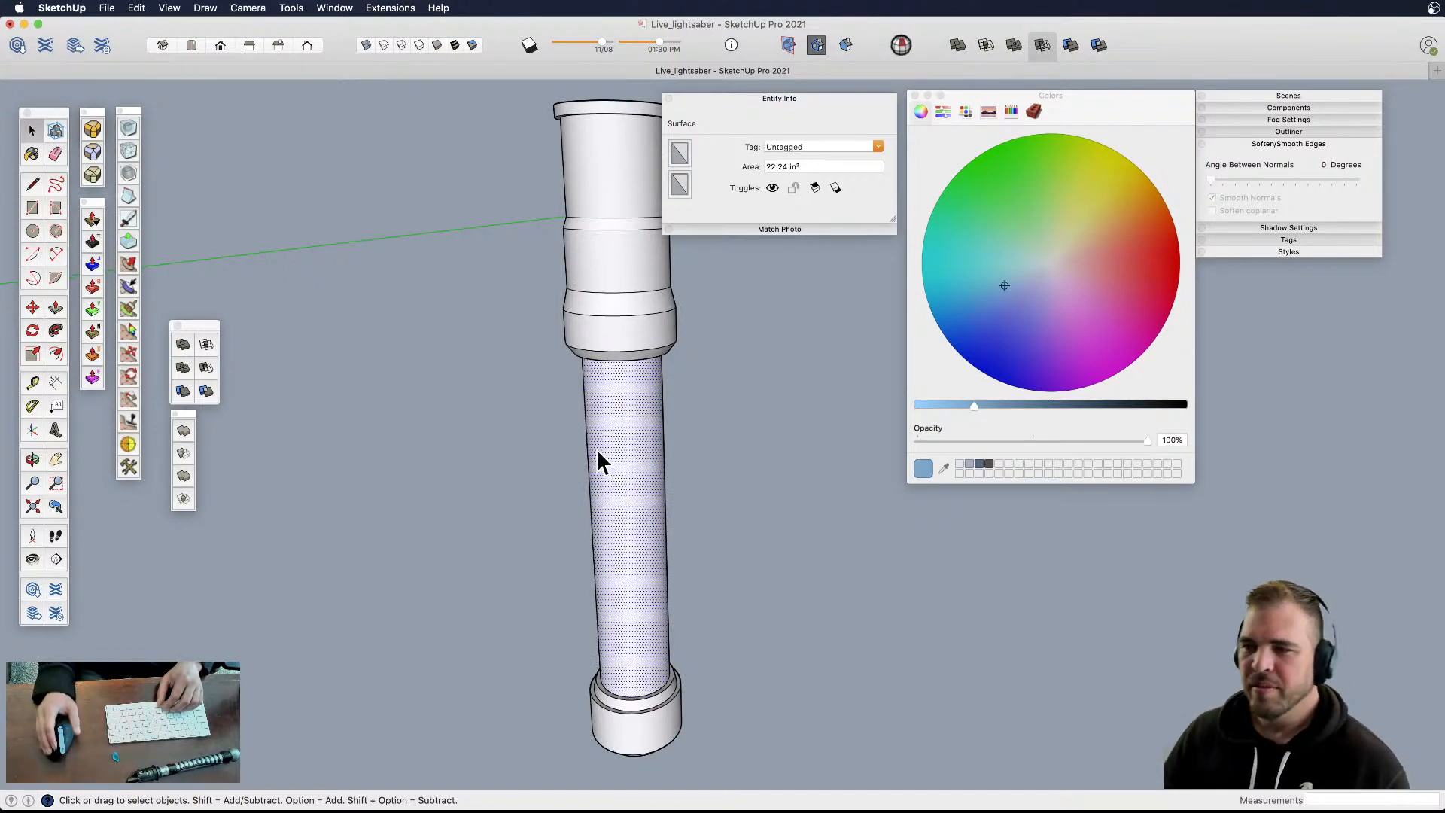
scroll(602, 459, down, 5)
middle_drag(569, 493, 628, 501)
scroll(587, 500, up, 5)
scroll(594, 509, down, 3)
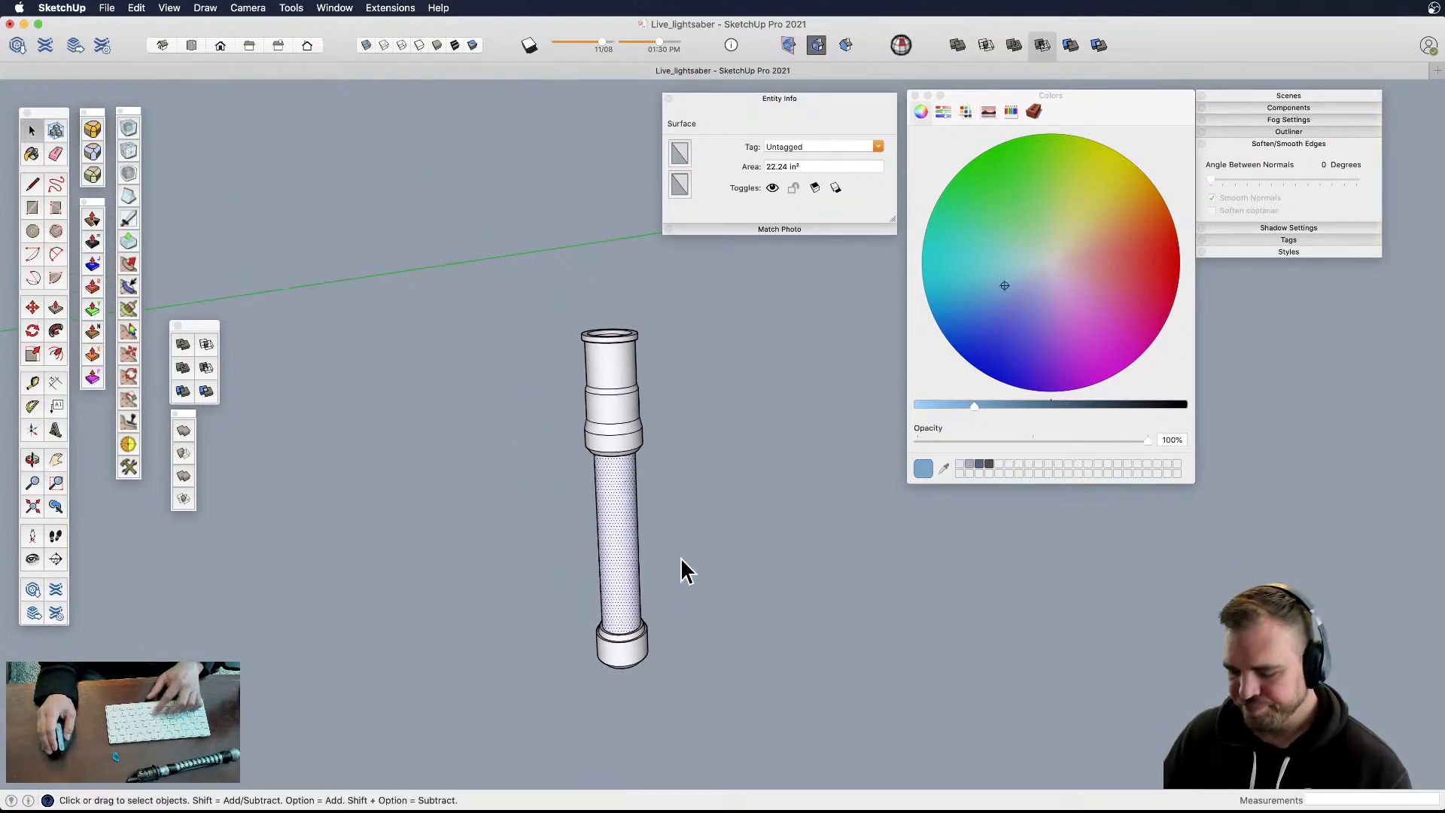
key(m)
key(alt)
click(705, 618)
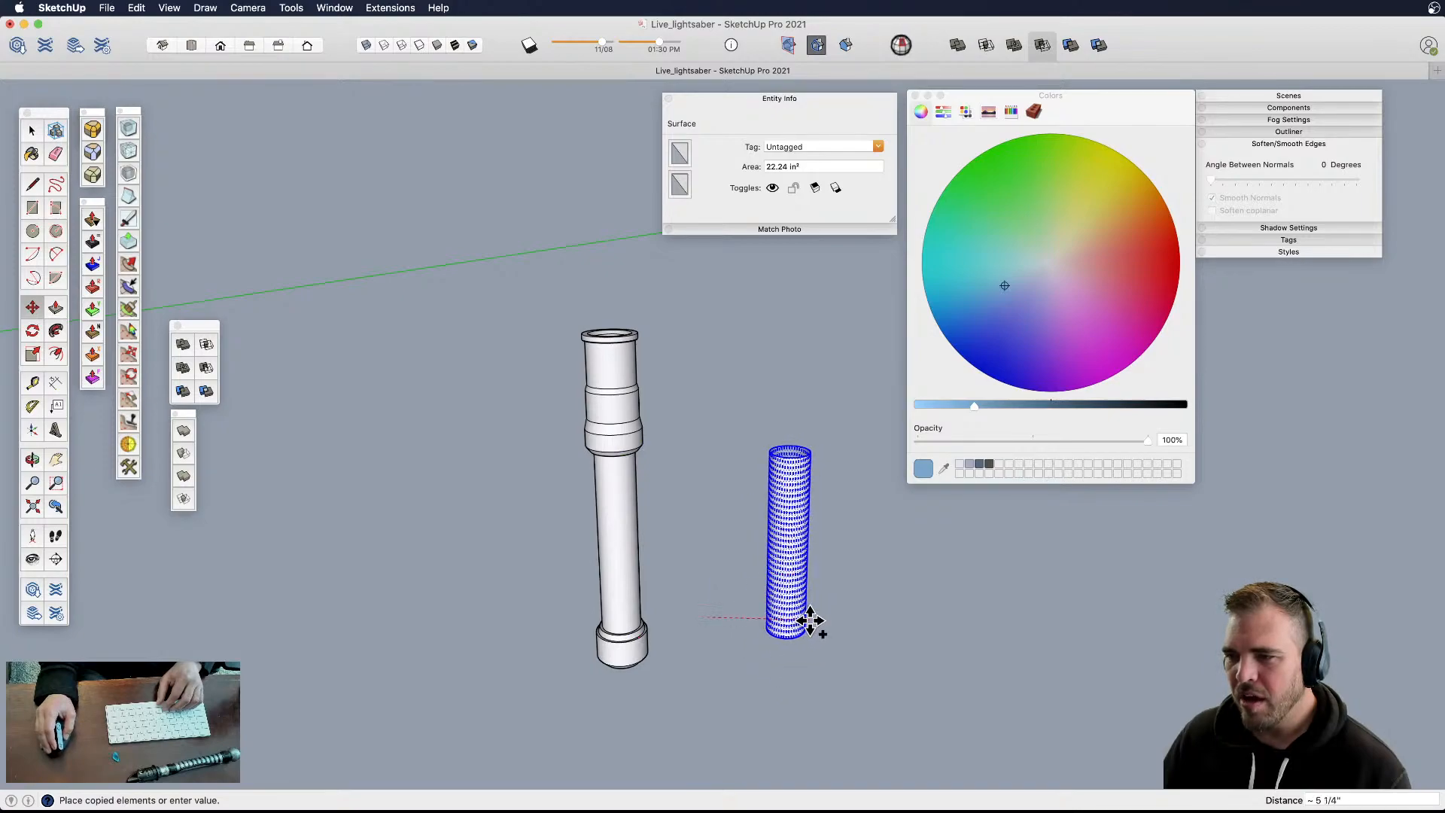
scroll(694, 521, down, 4)
middle_drag(694, 519, 753, 647)
scroll(591, 521, down, 5)
click(719, 508)
key(space)
click(690, 562)
middle_drag(690, 562, 622, 503)
click(623, 502)
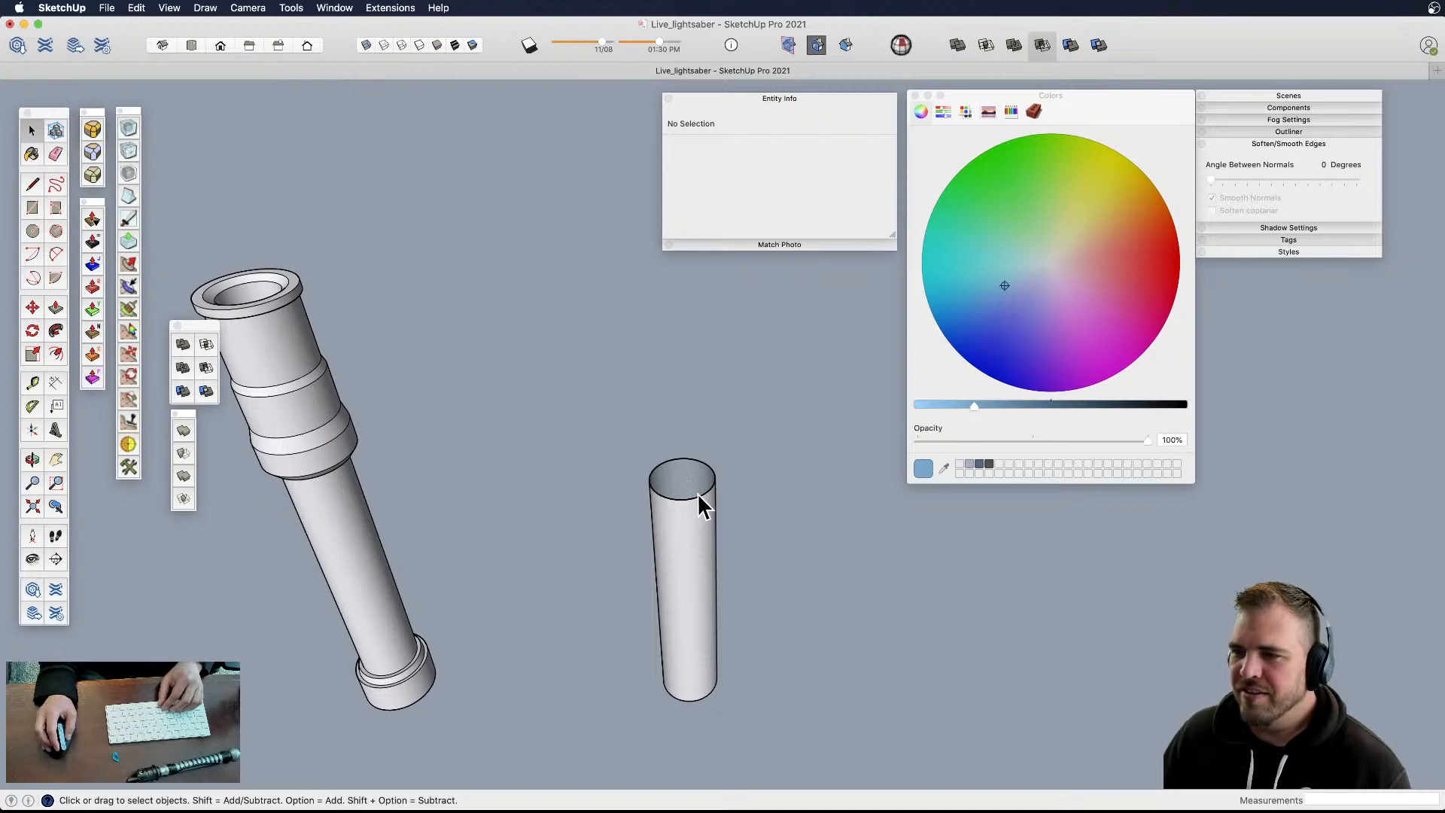
- Cap the open ends of the copied grip tube by retracing a rim segment with the Line tool
key(l)
scroll(700, 491, up, 6)
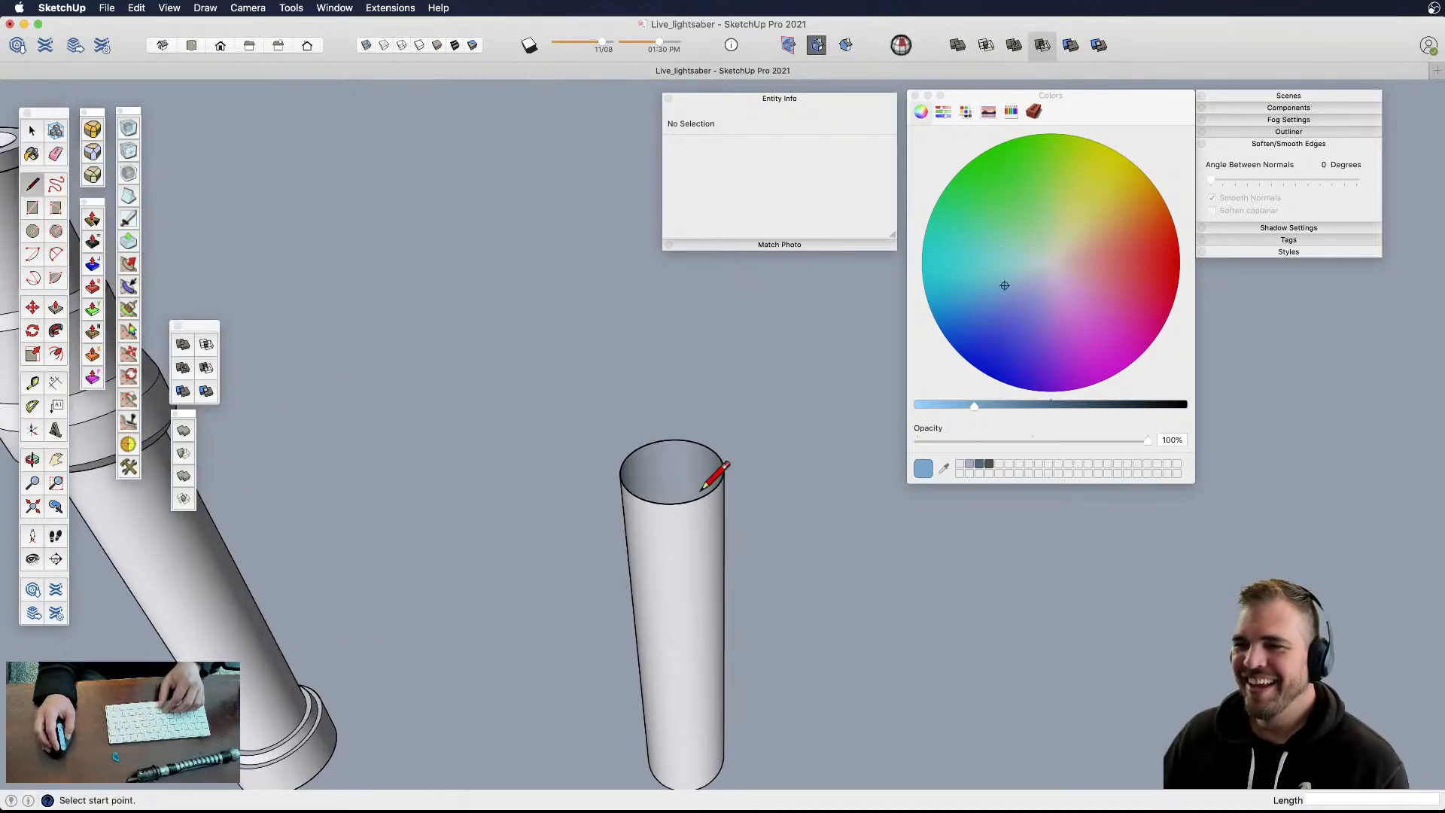
scroll(710, 500, up, 4)
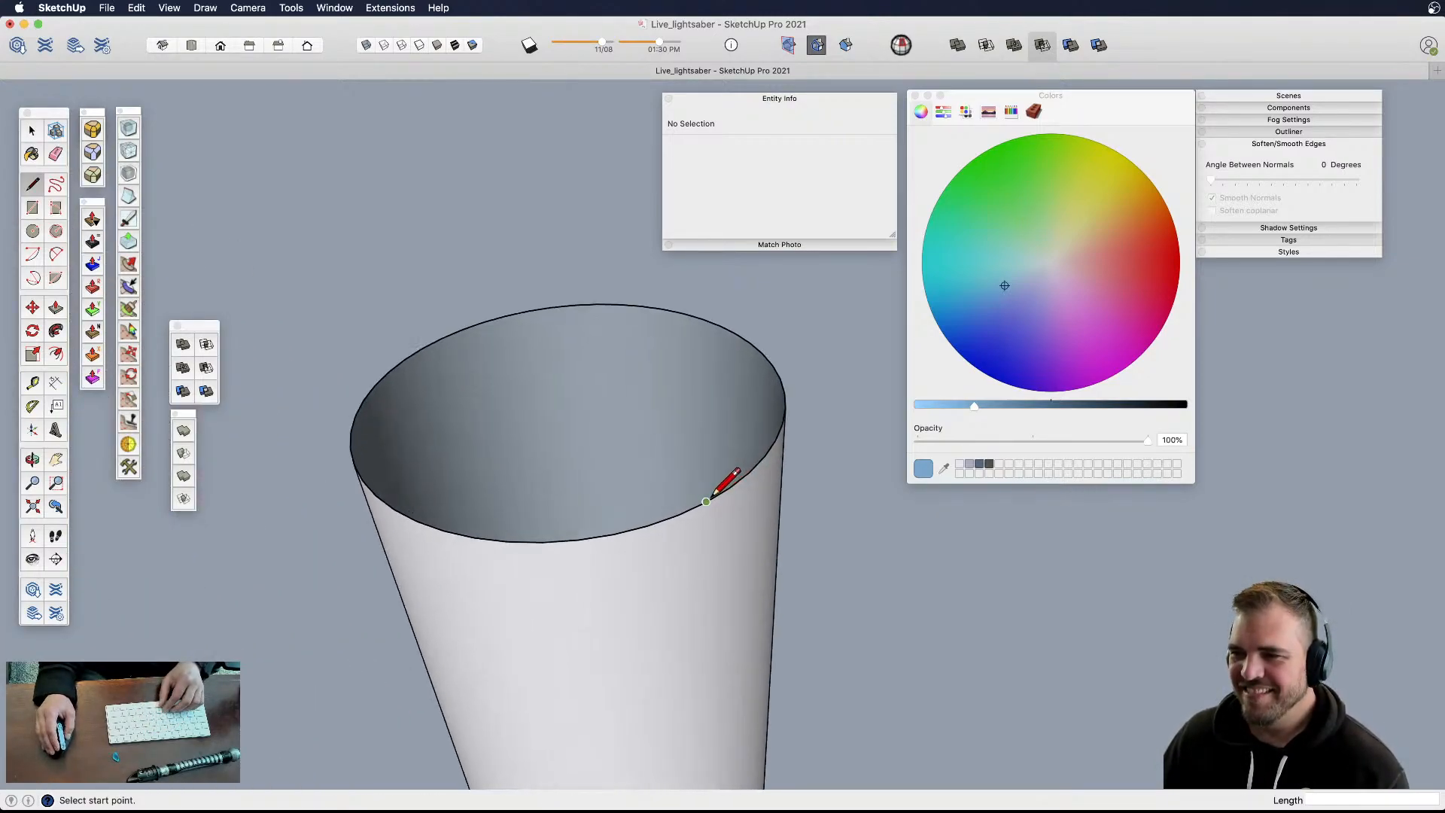
scroll(689, 507, down, 8)
shift+middle_drag(688, 461, 654, 432)
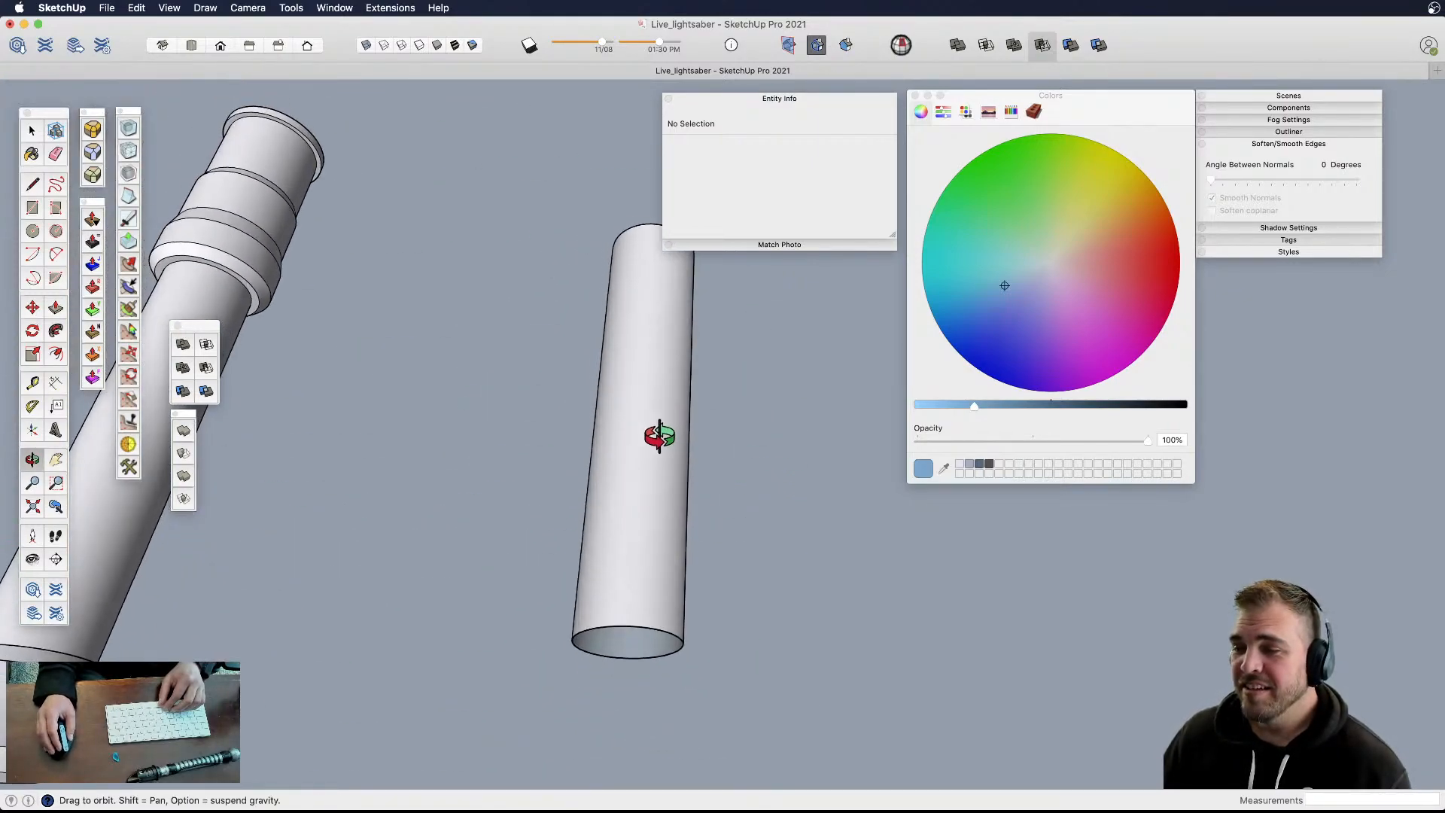
scroll(648, 662, up, 5)
scroll(688, 637, up, 5)
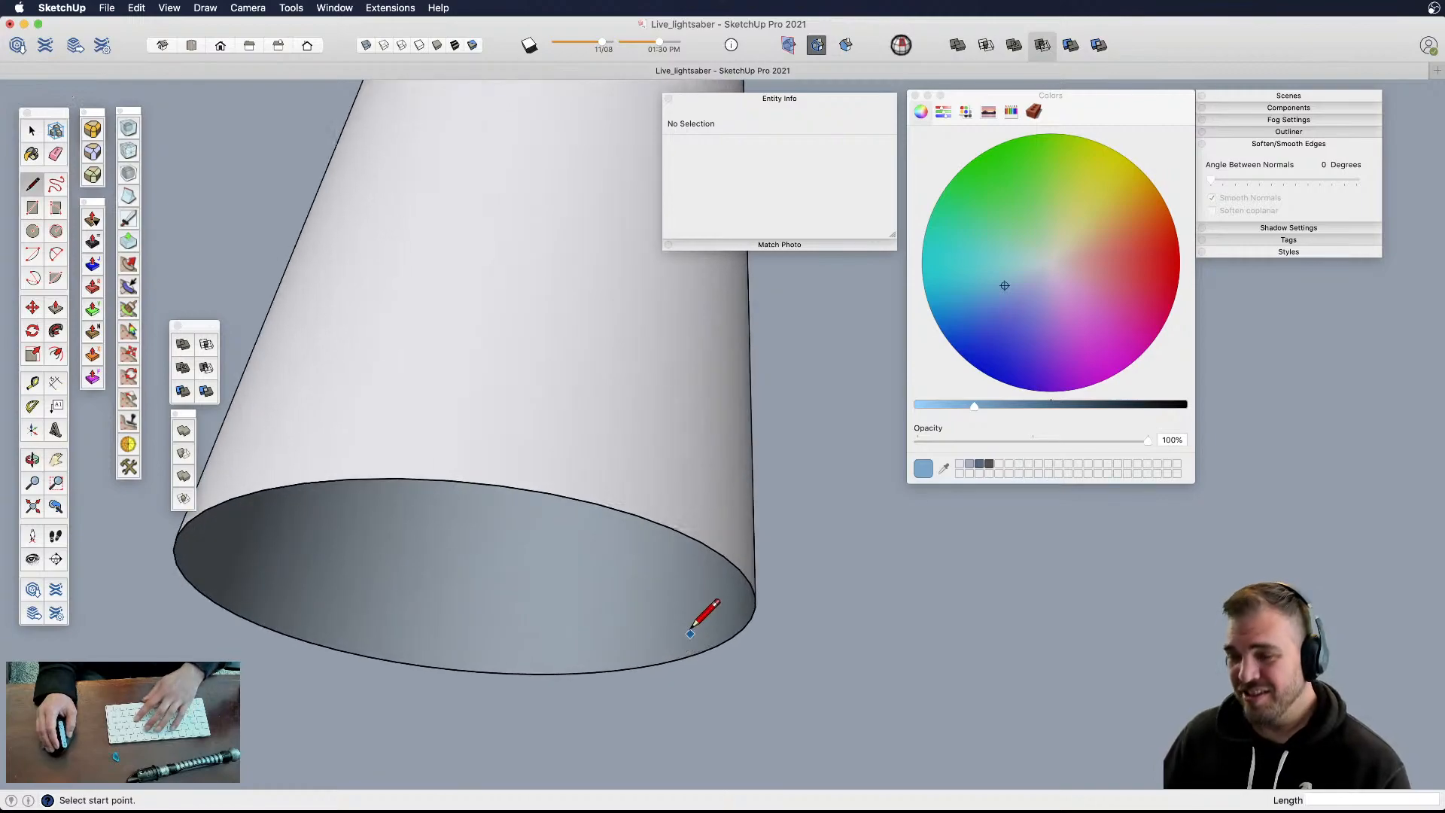
click(637, 515)
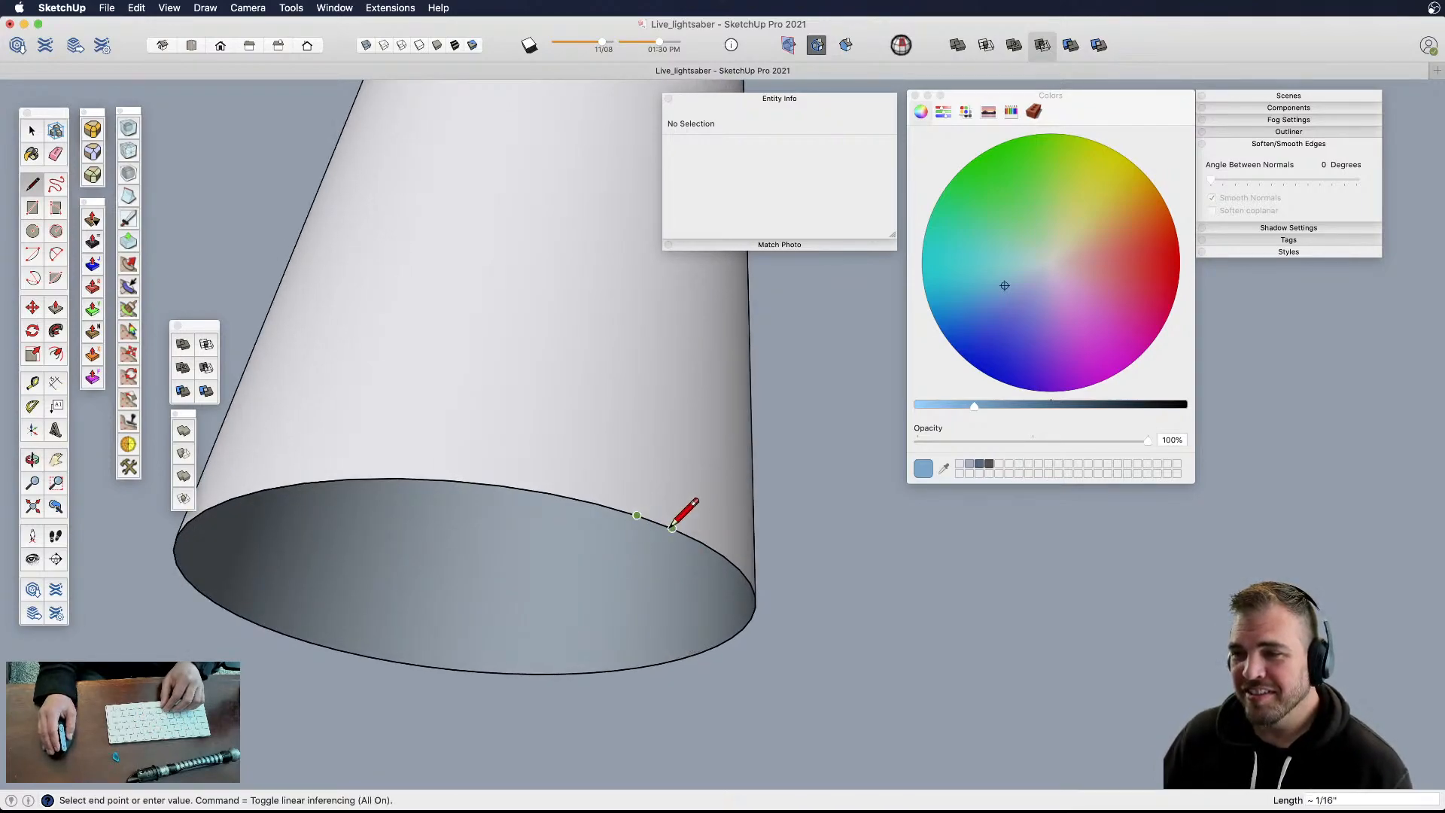
click(673, 528)
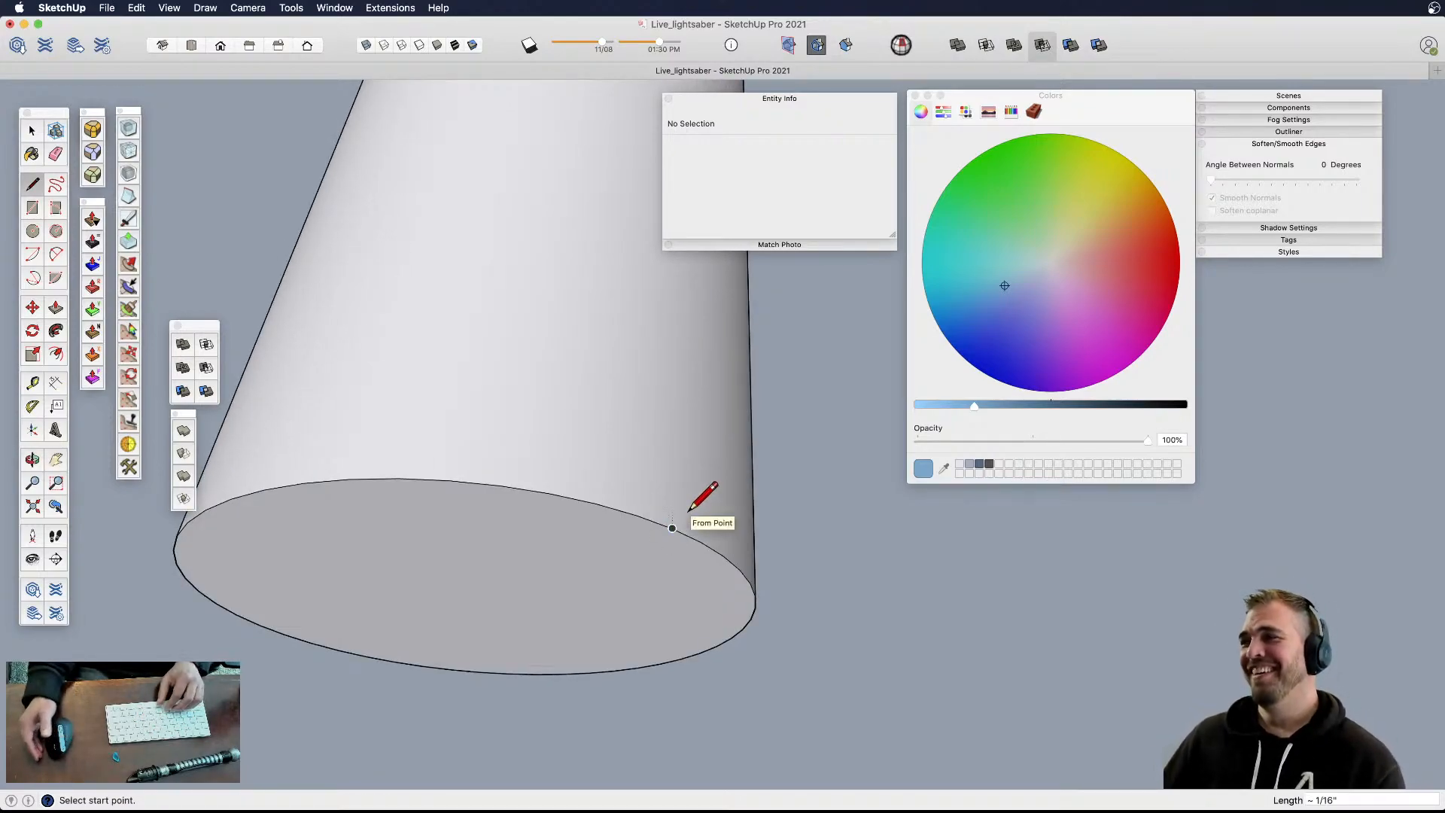
scroll(674, 557, down, 10)
key(space)
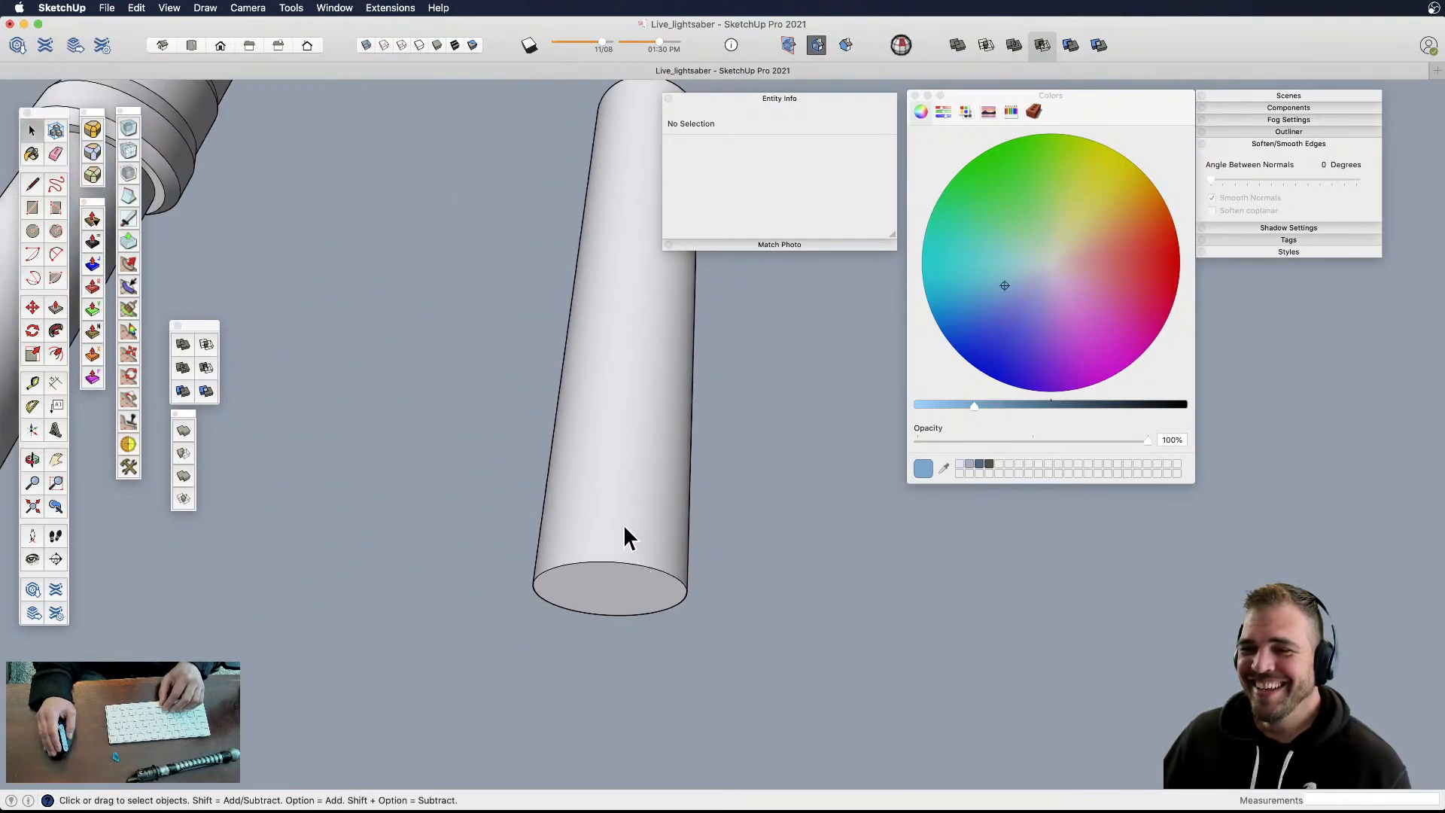
- Show hidden geometry and select a single narrow facet on the side of the copied tube
middle_drag(624, 535, 654, 602)
click(636, 580)
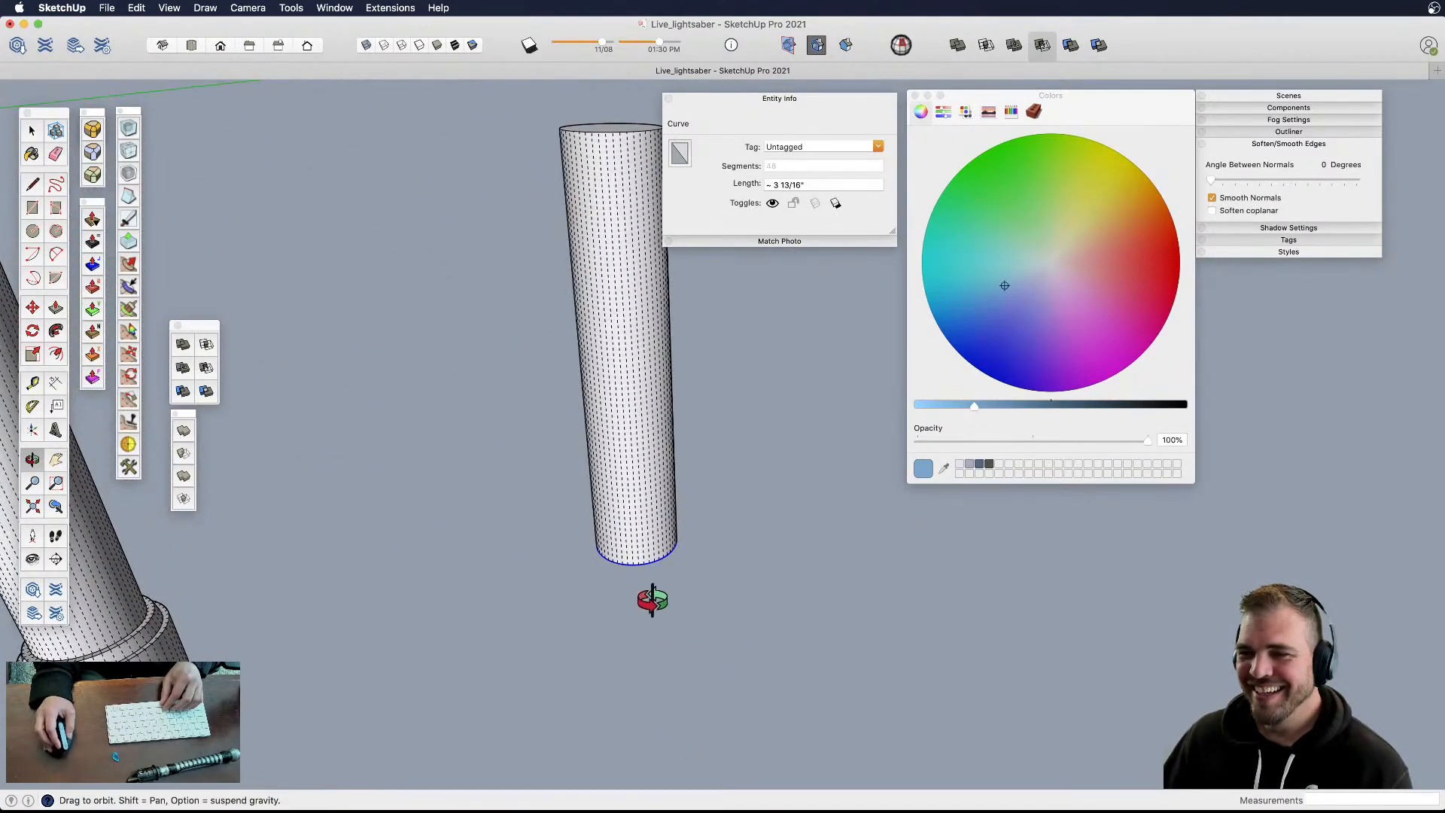
mouse_move(644, 538)
middle_down()
mouse_move(675, 622)
mouse_move(717, 584)
middle_up()
click(714, 585)
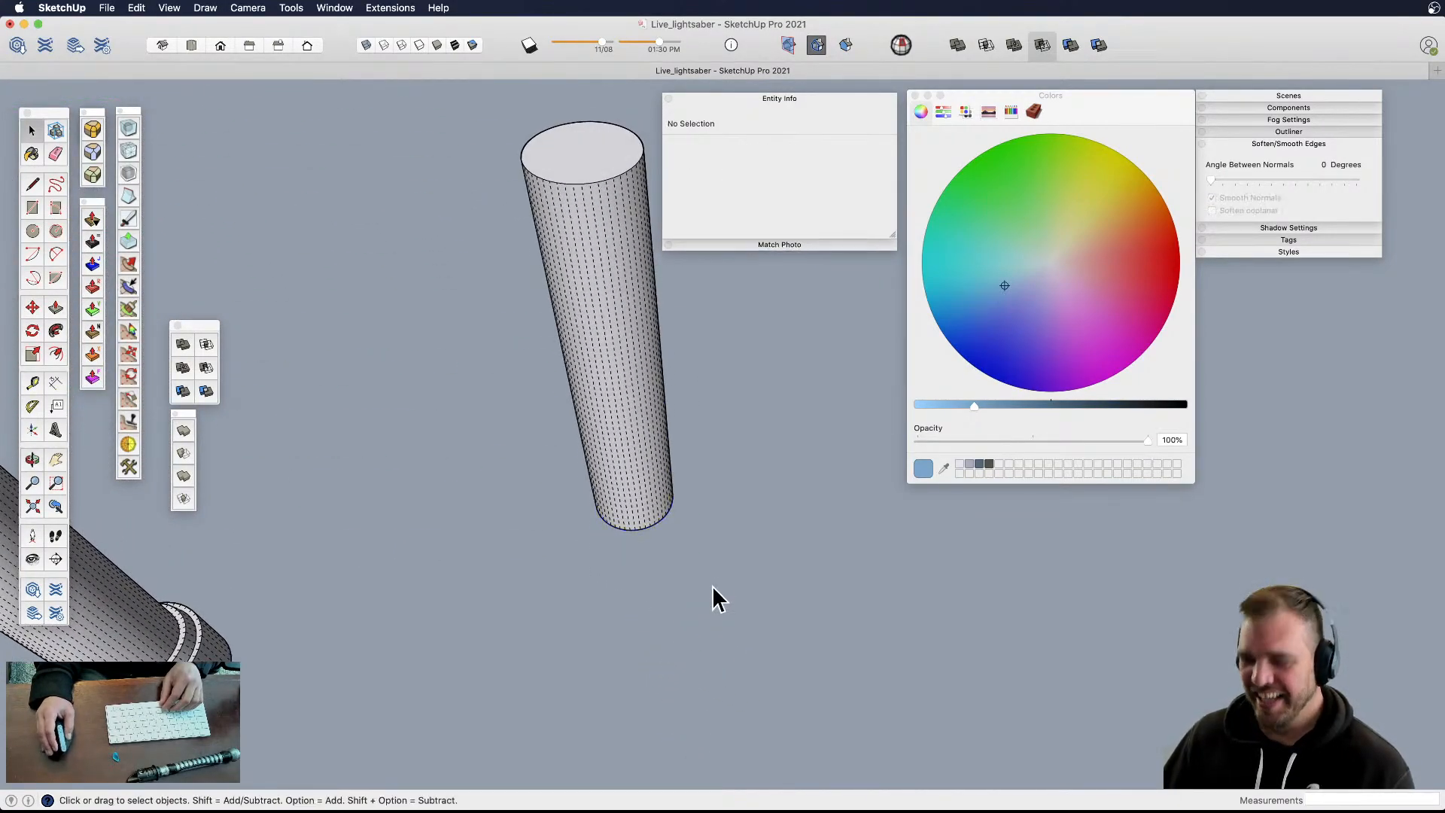
key(l)
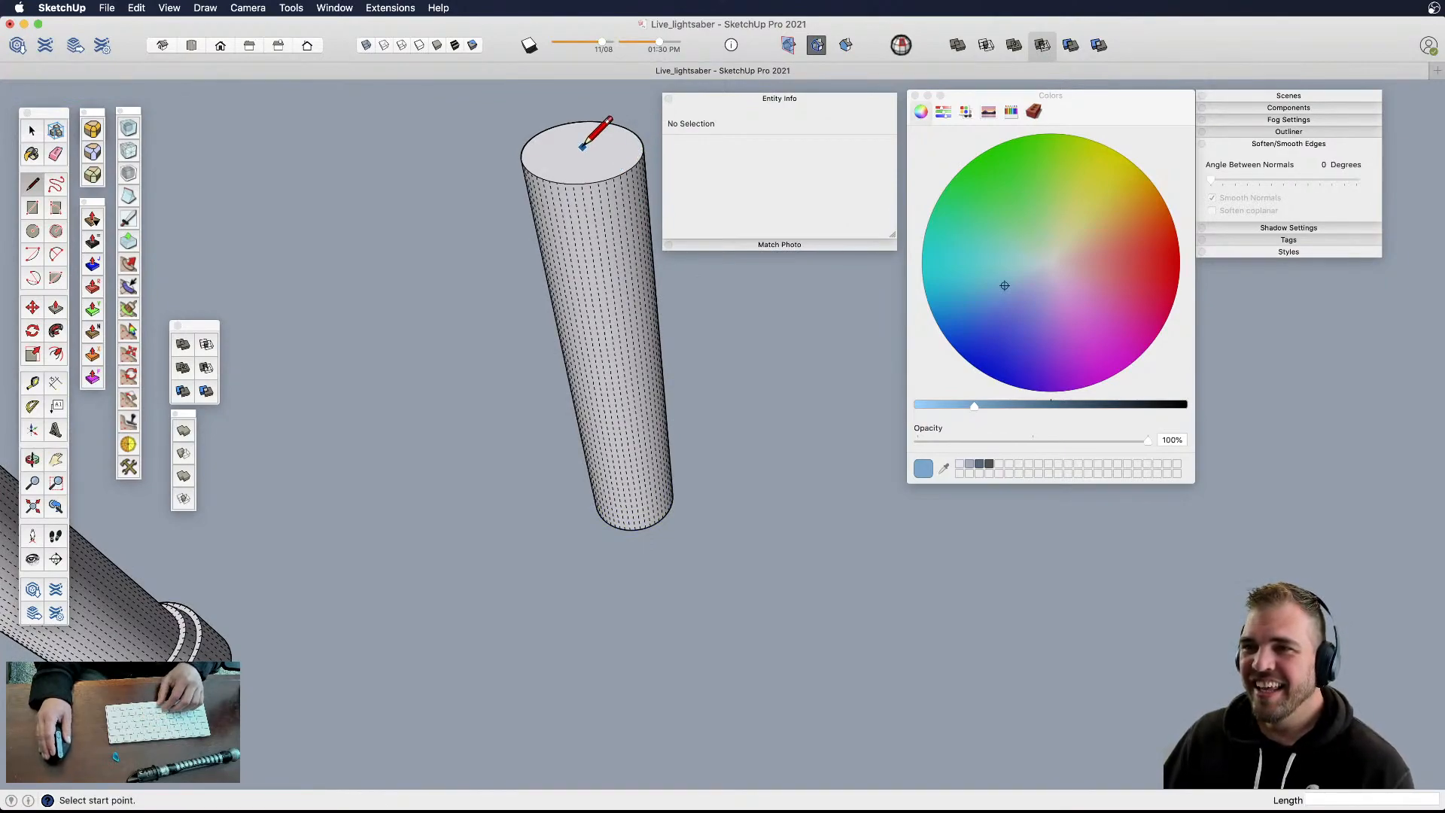
middle_drag(663, 566, 634, 542)
middle_drag(632, 488, 675, 504)
scroll(653, 515, up, 2)
click(652, 502)
- Draw a T-shaped guide near the tube's base: a long line beside the rim and a short line branching outward
key(l)
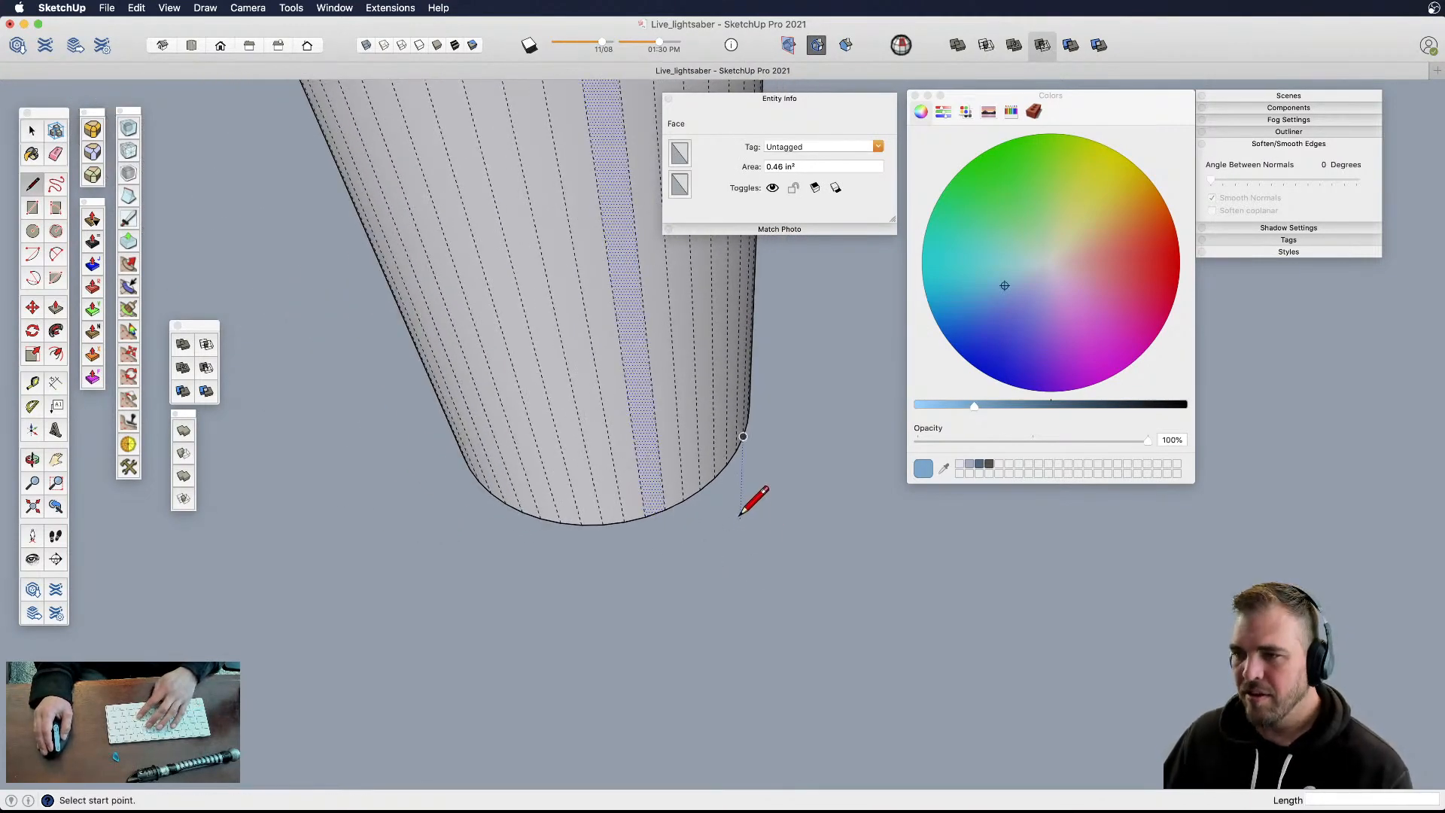
click(816, 480)
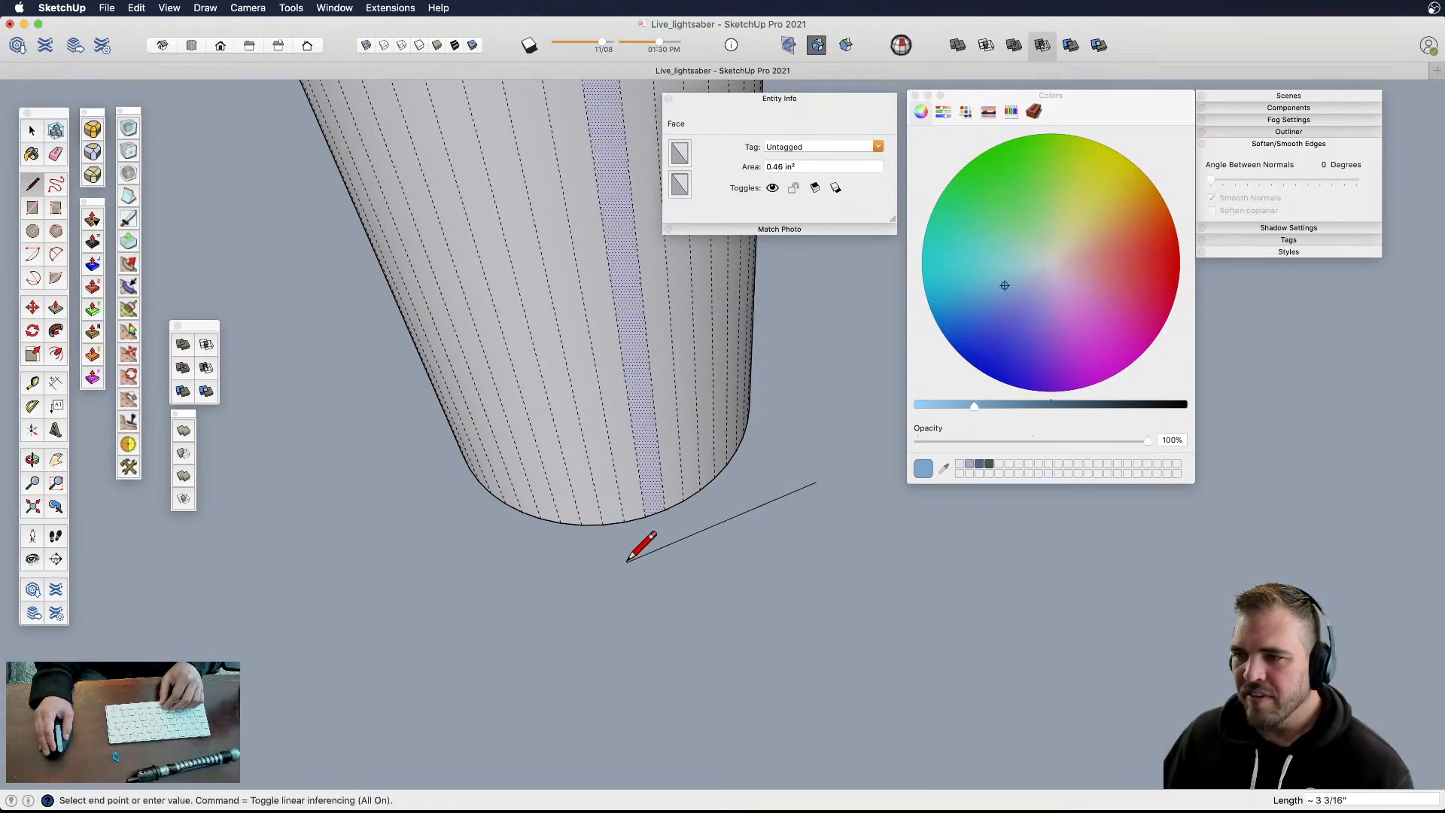
click(589, 550)
key(space)
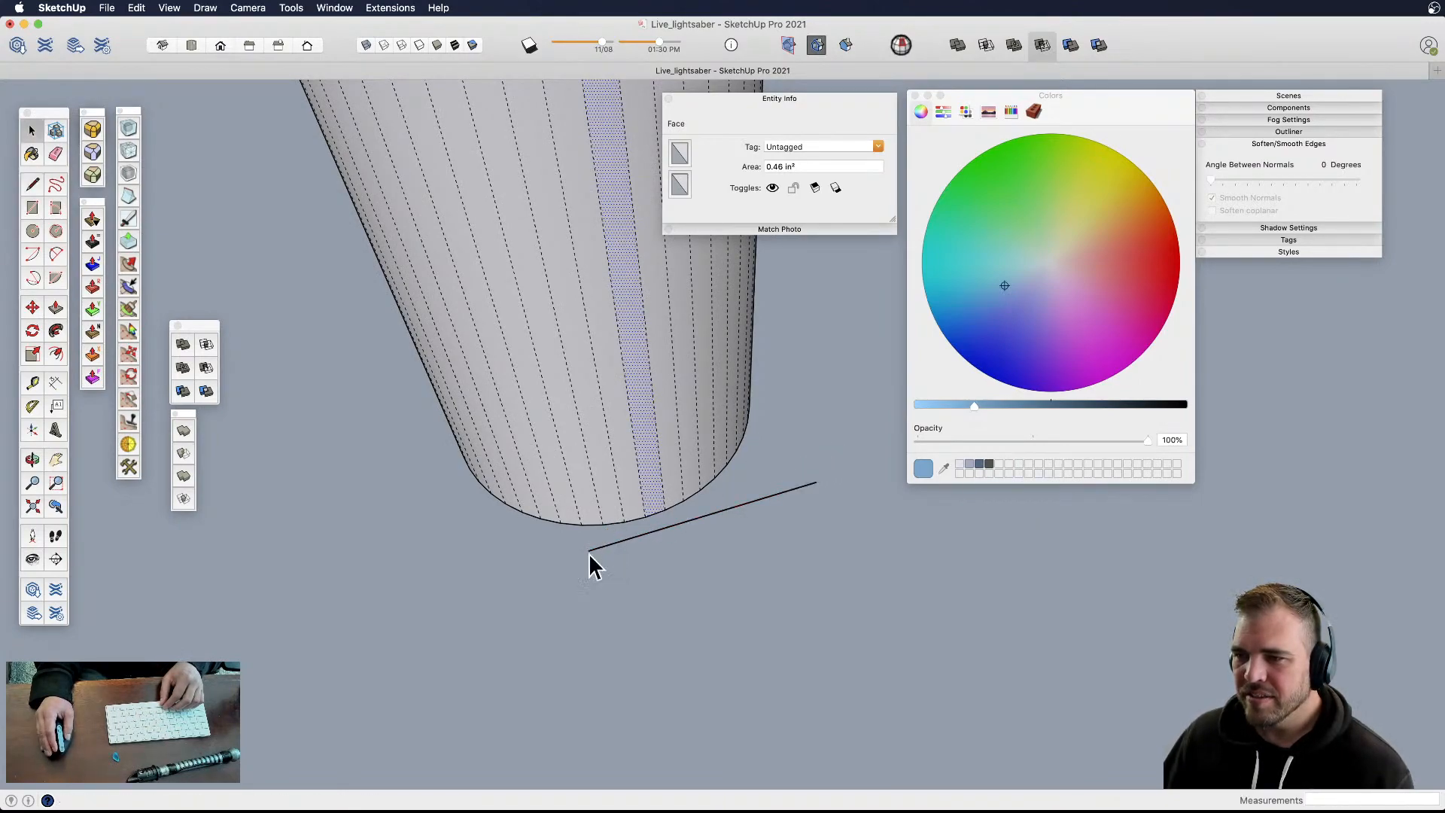
key(l)
click(647, 534)
click(658, 554)
key(space)
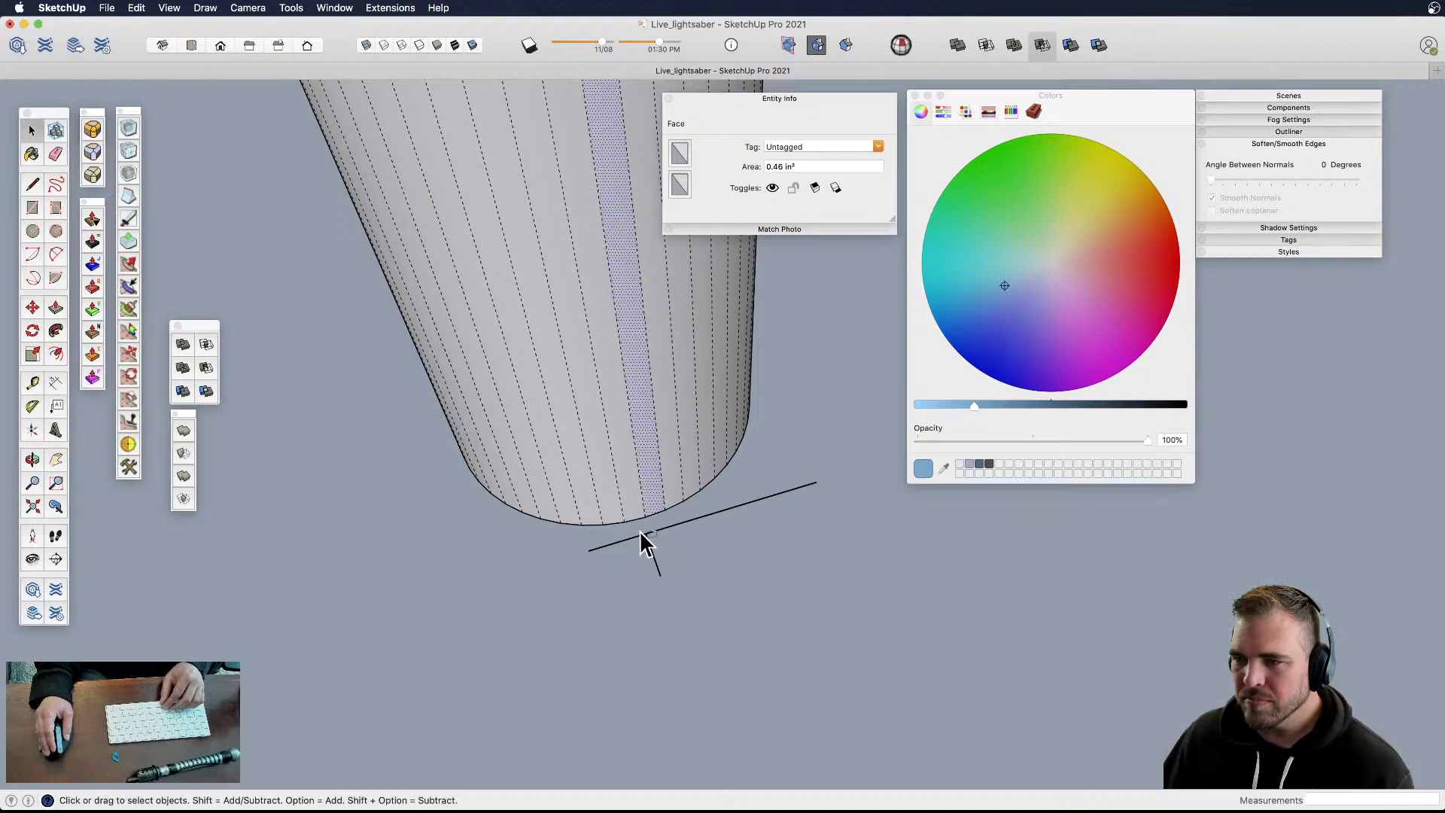
- Group the T-shaped lines and move the group by its junction onto the tube's bottom rim at the chosen facet
triple_click(640, 533)
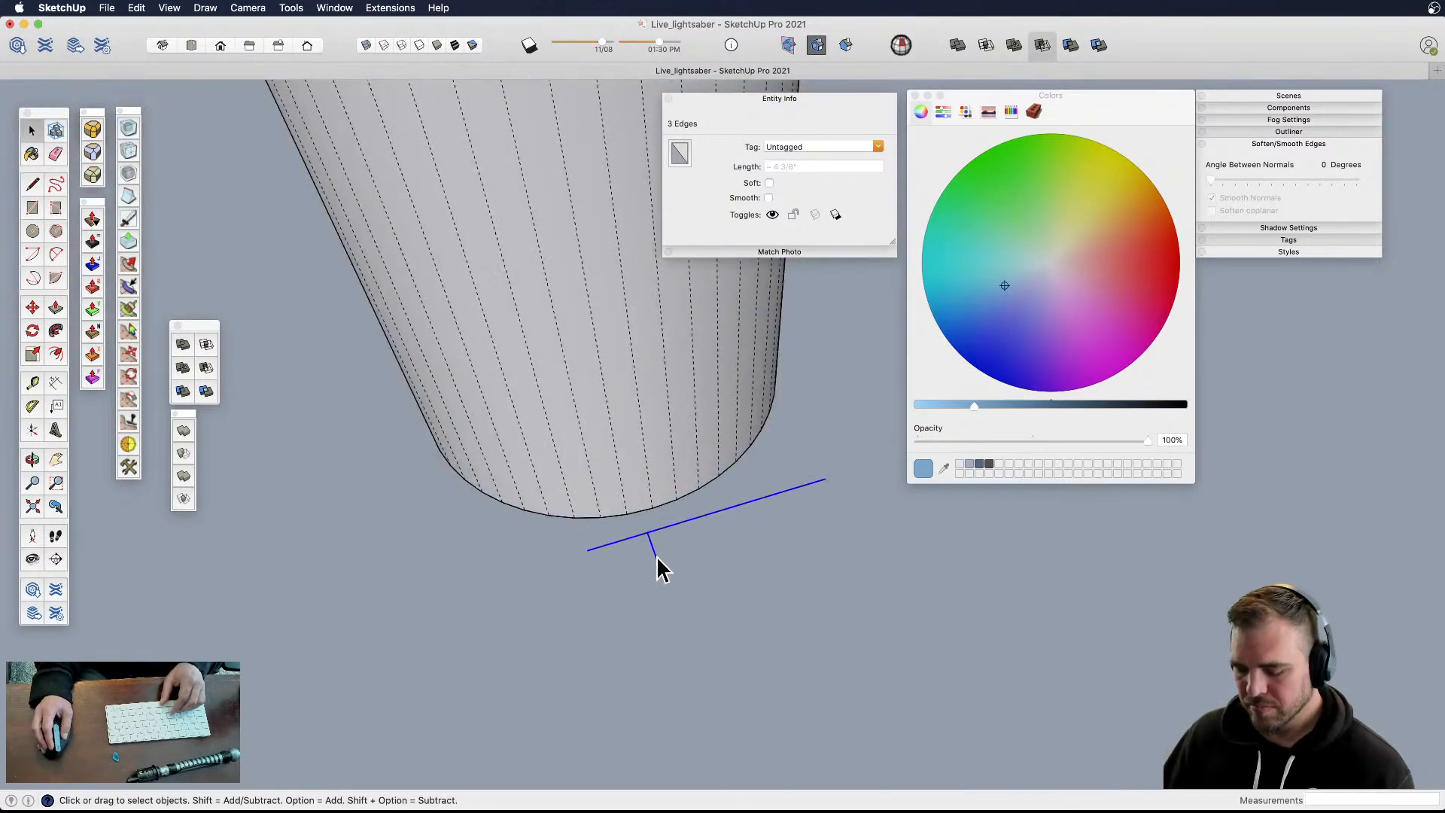
key(g)
key(m)
click(647, 536)
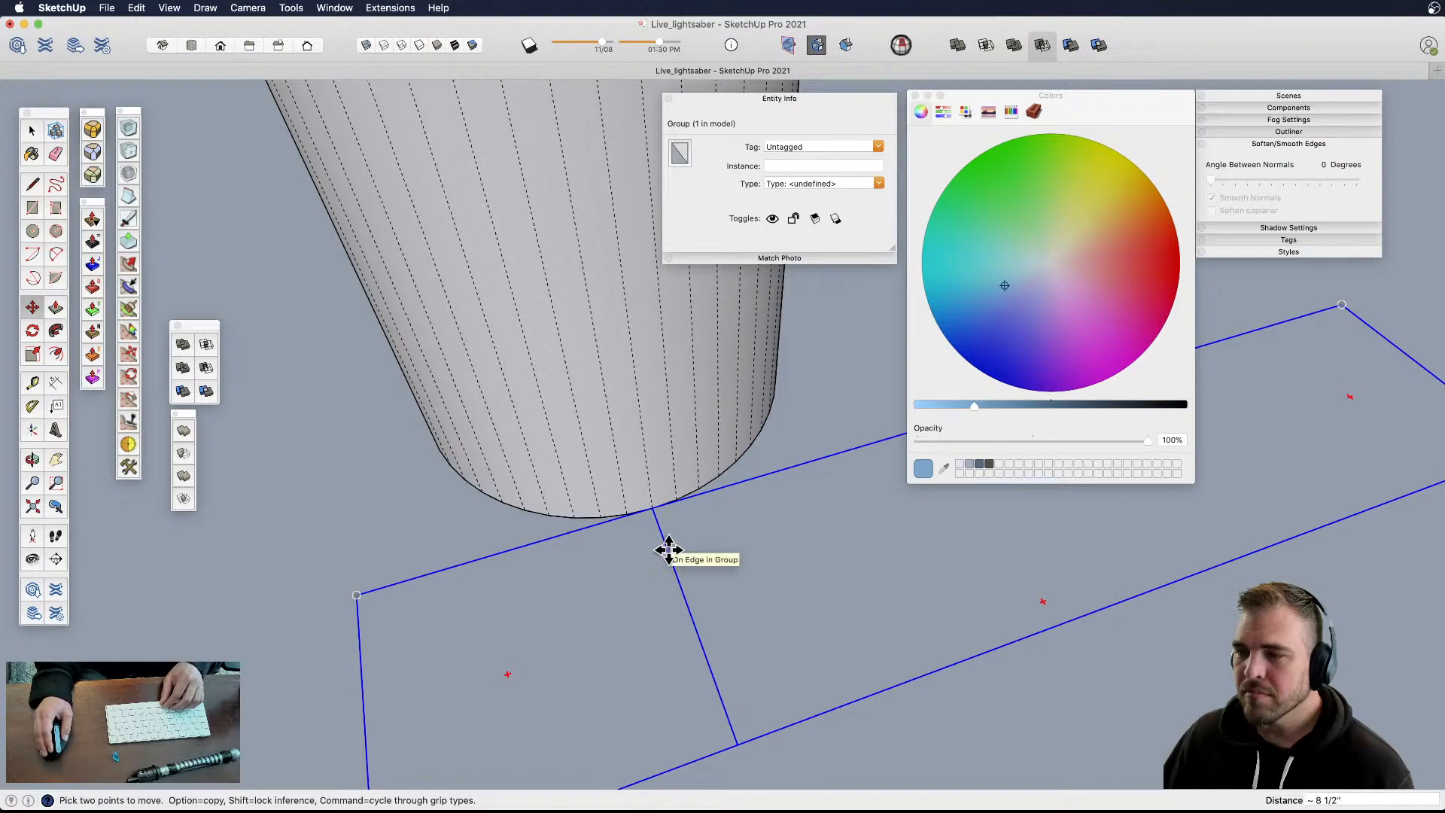
click(655, 509)
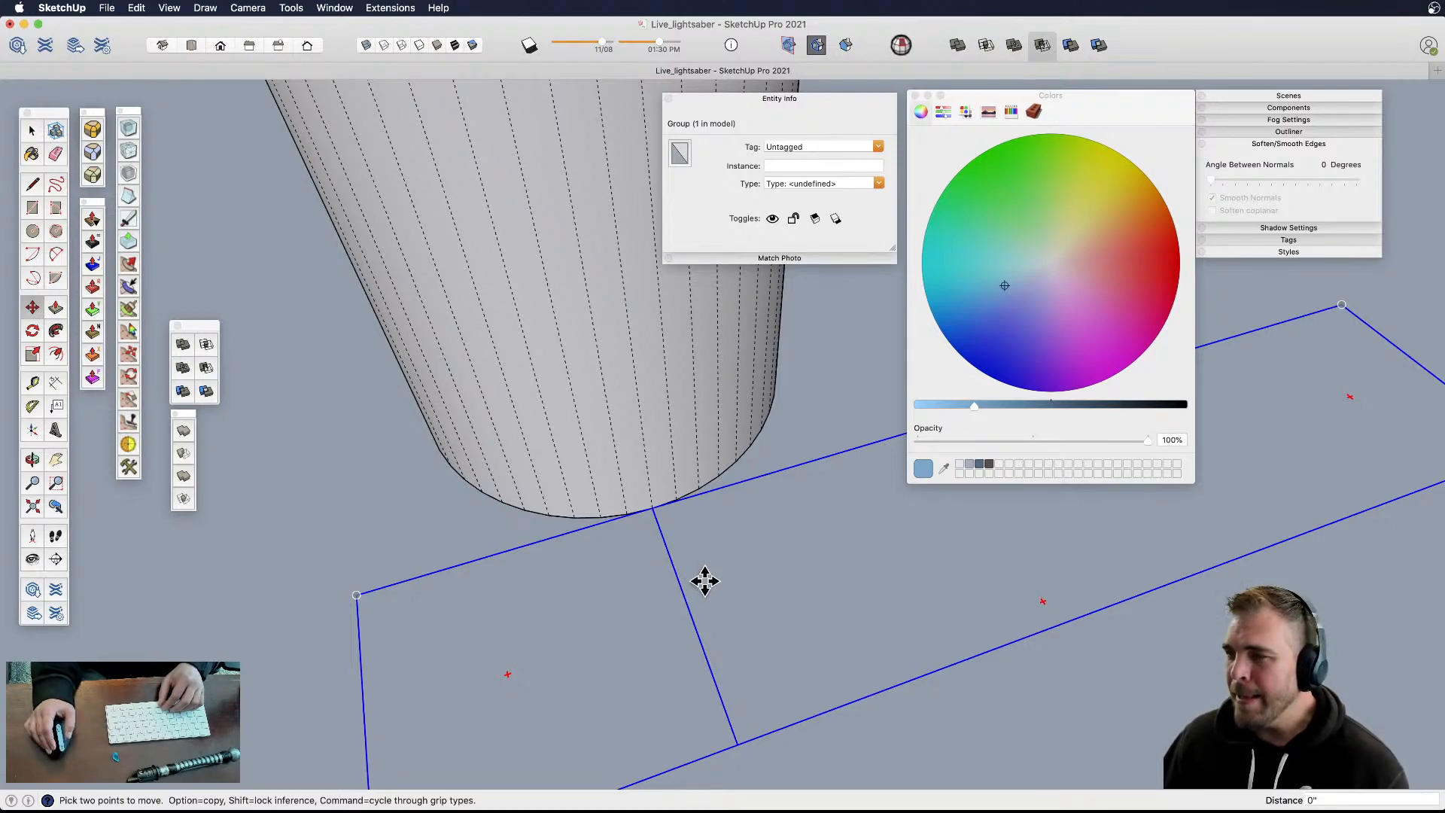
key(space)
click(691, 541)
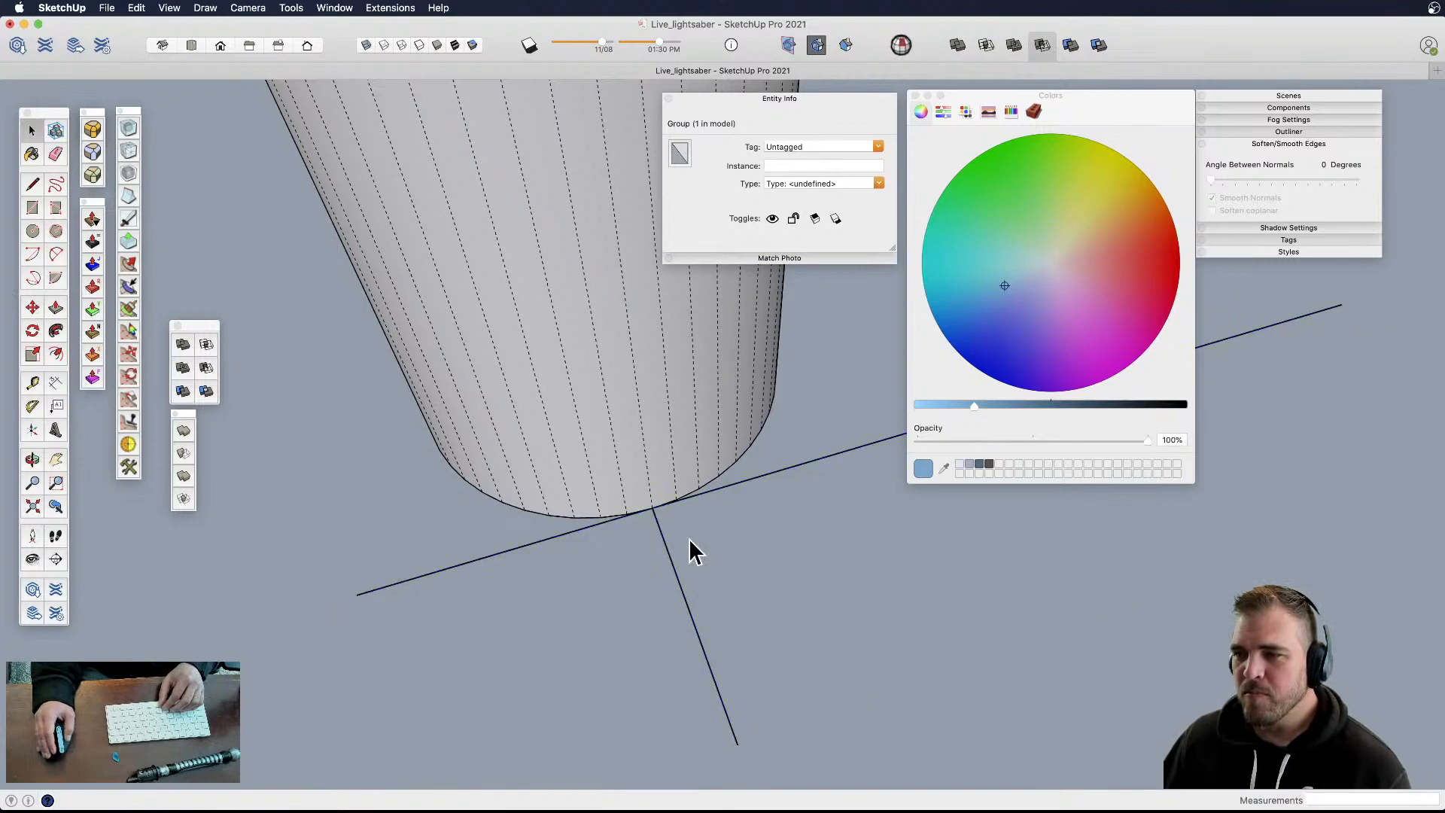
click(638, 549)
middle_drag(639, 555, 752, 508)
scroll(665, 496, up, 5)
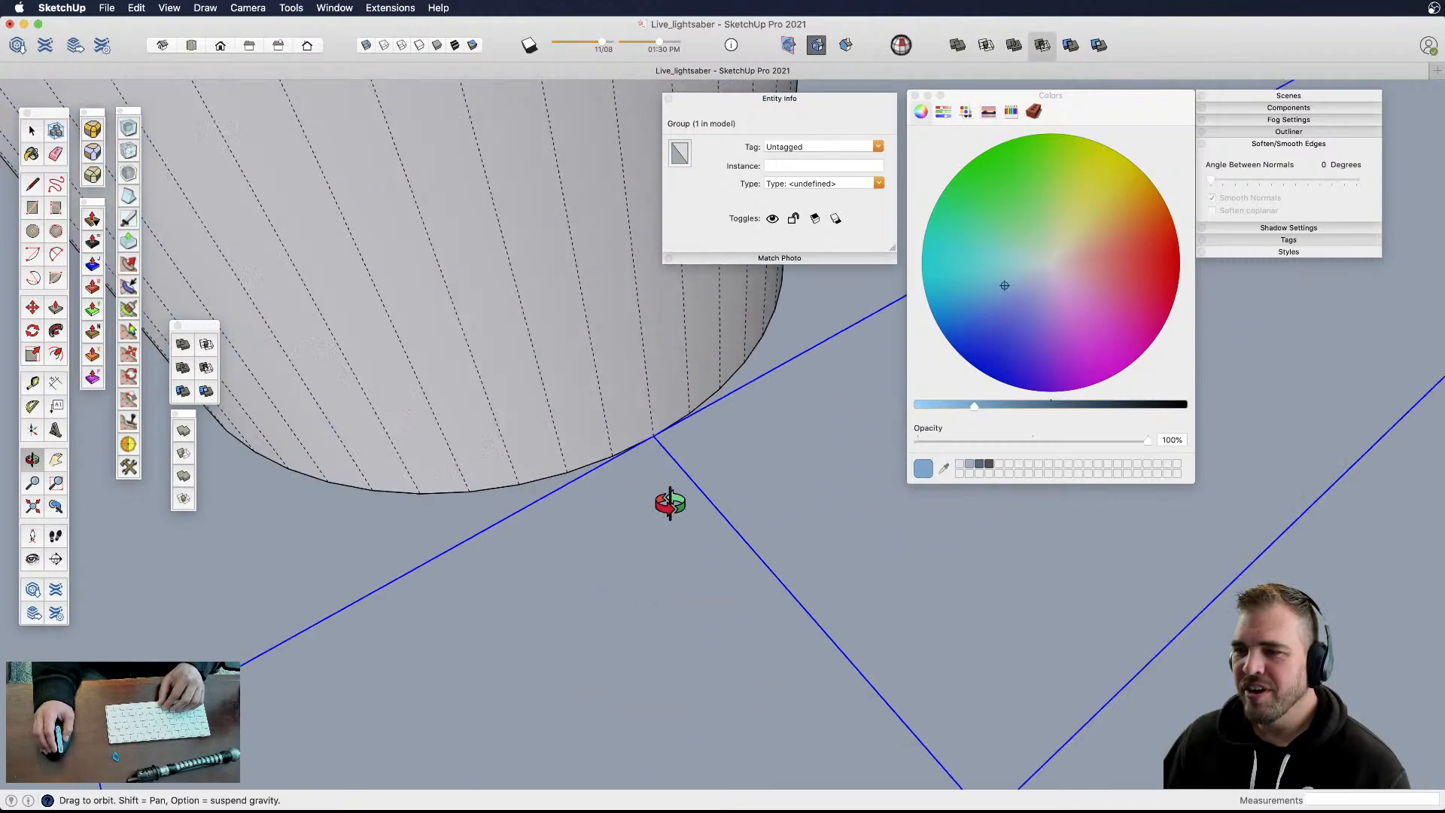
- Copy the two adjacent side facets at the guide's junction about 3/4" off the tube and delete the T-shaped guide
scroll(667, 474, down, 5)
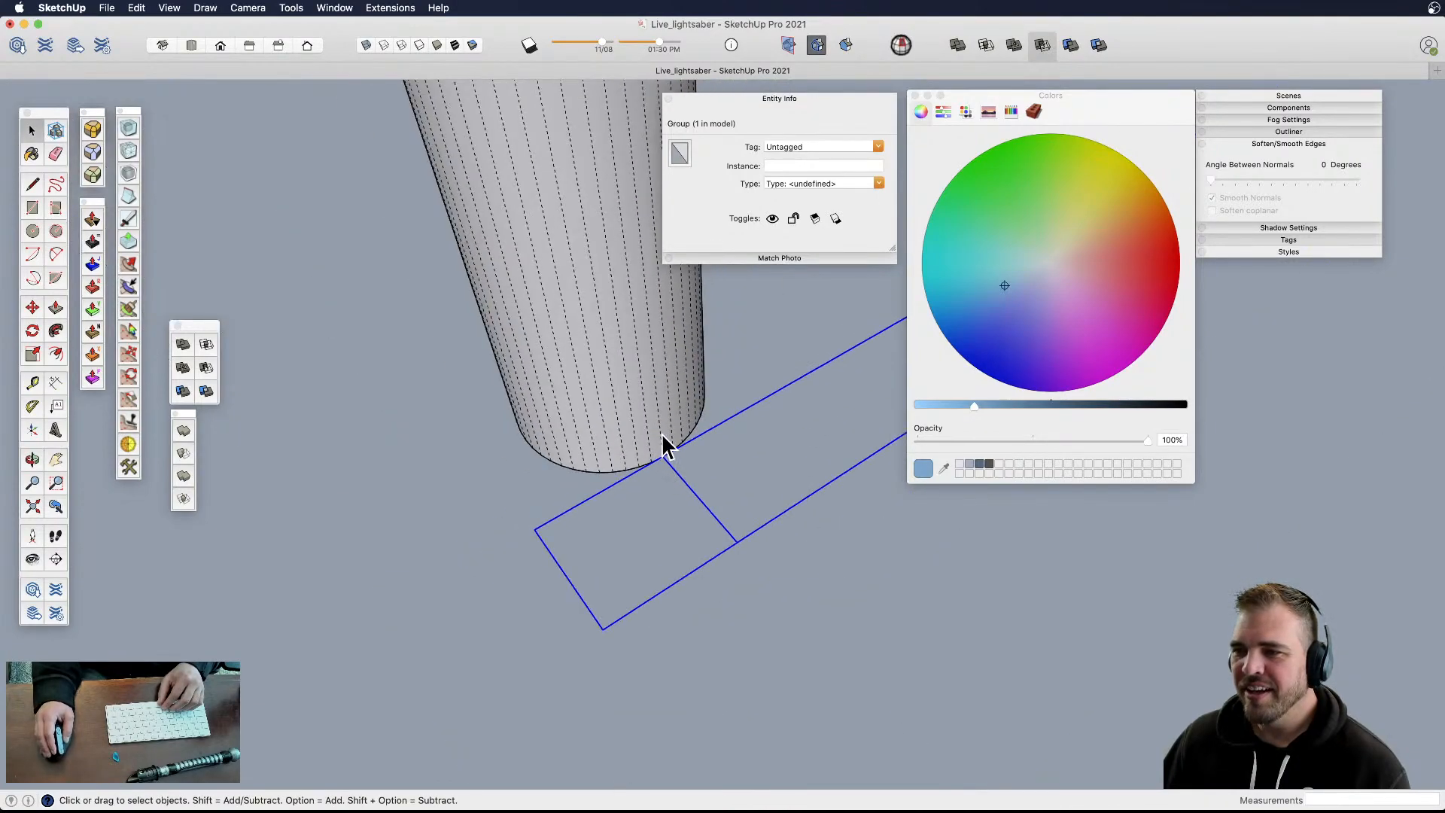
scroll(665, 462, up, 2)
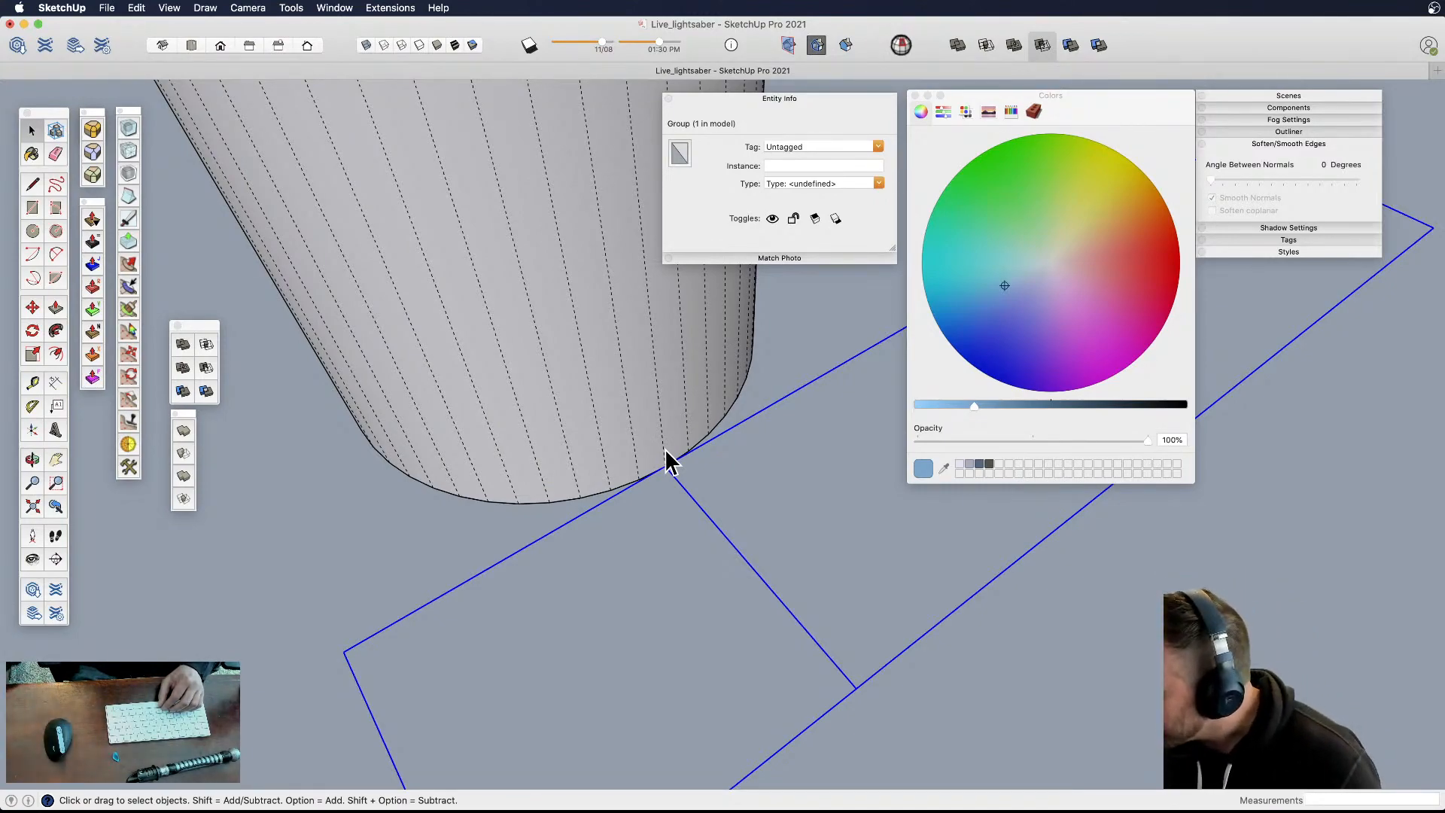
double_click(648, 445)
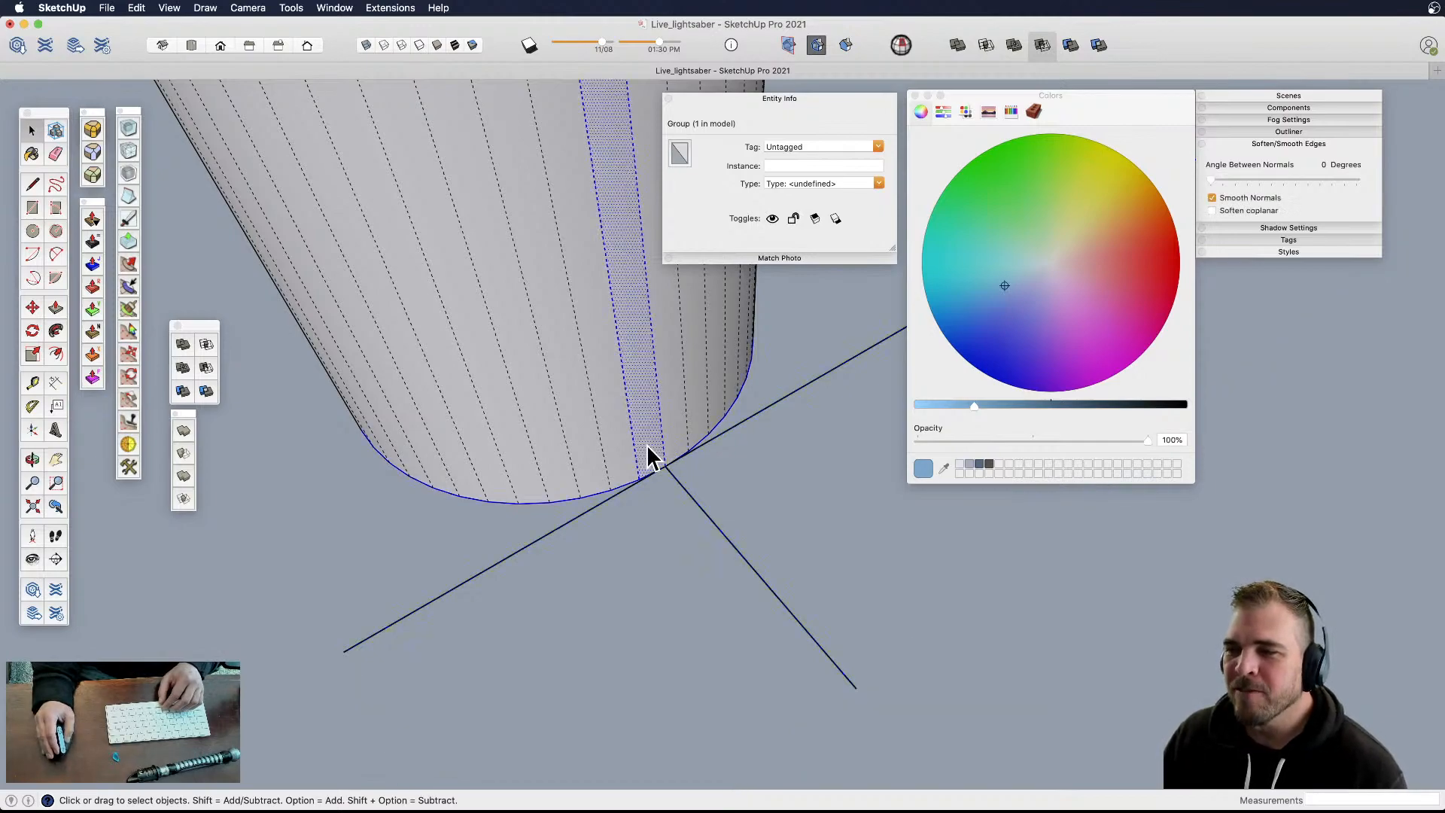
click(671, 436)
shift+click(649, 439)
scroll(648, 451, down, 5)
shift+middle_drag(674, 493, 670, 474)
key(m)
click(694, 446)
key(alt)
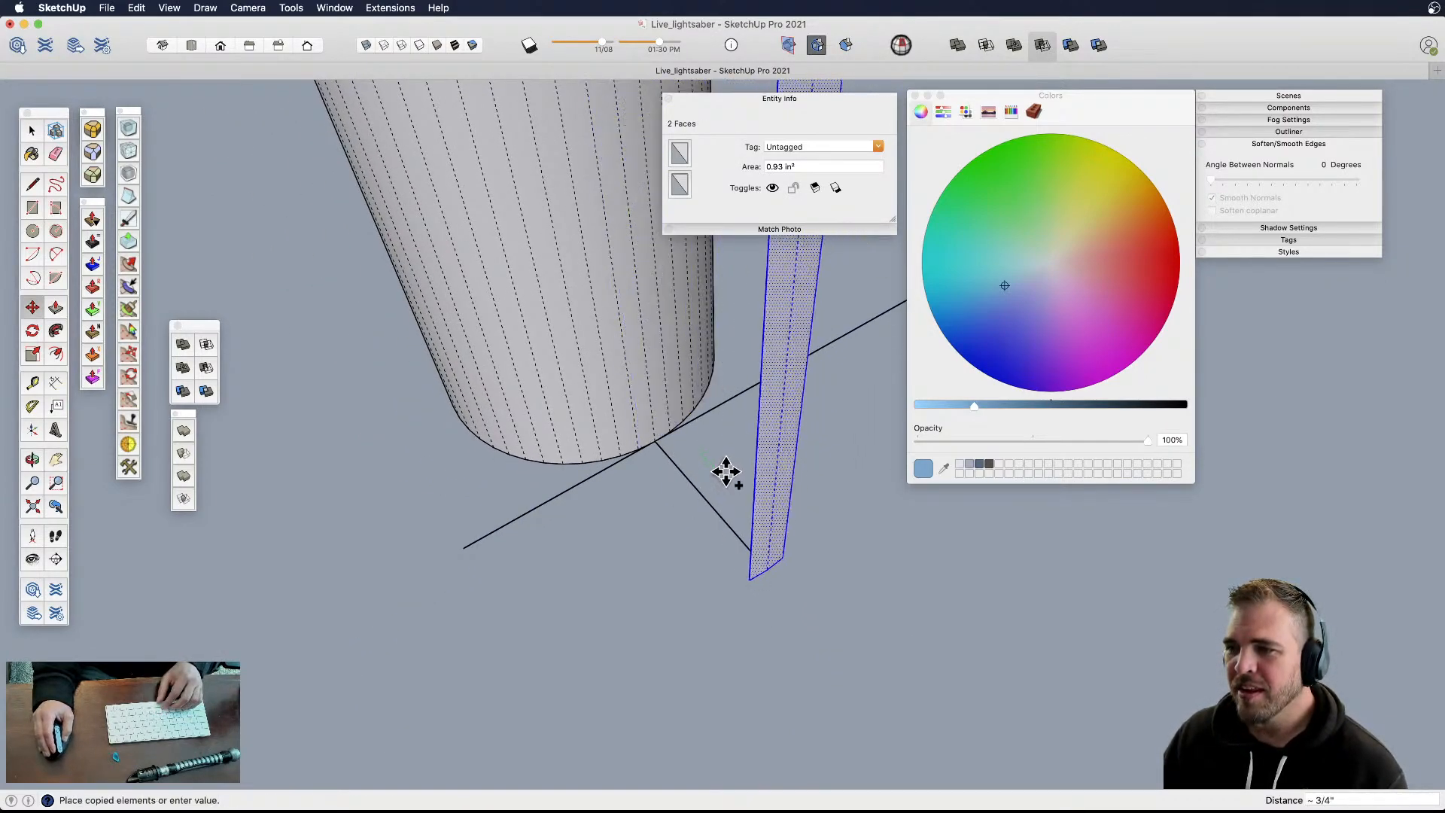
click(729, 477)
key(space)
key(e)
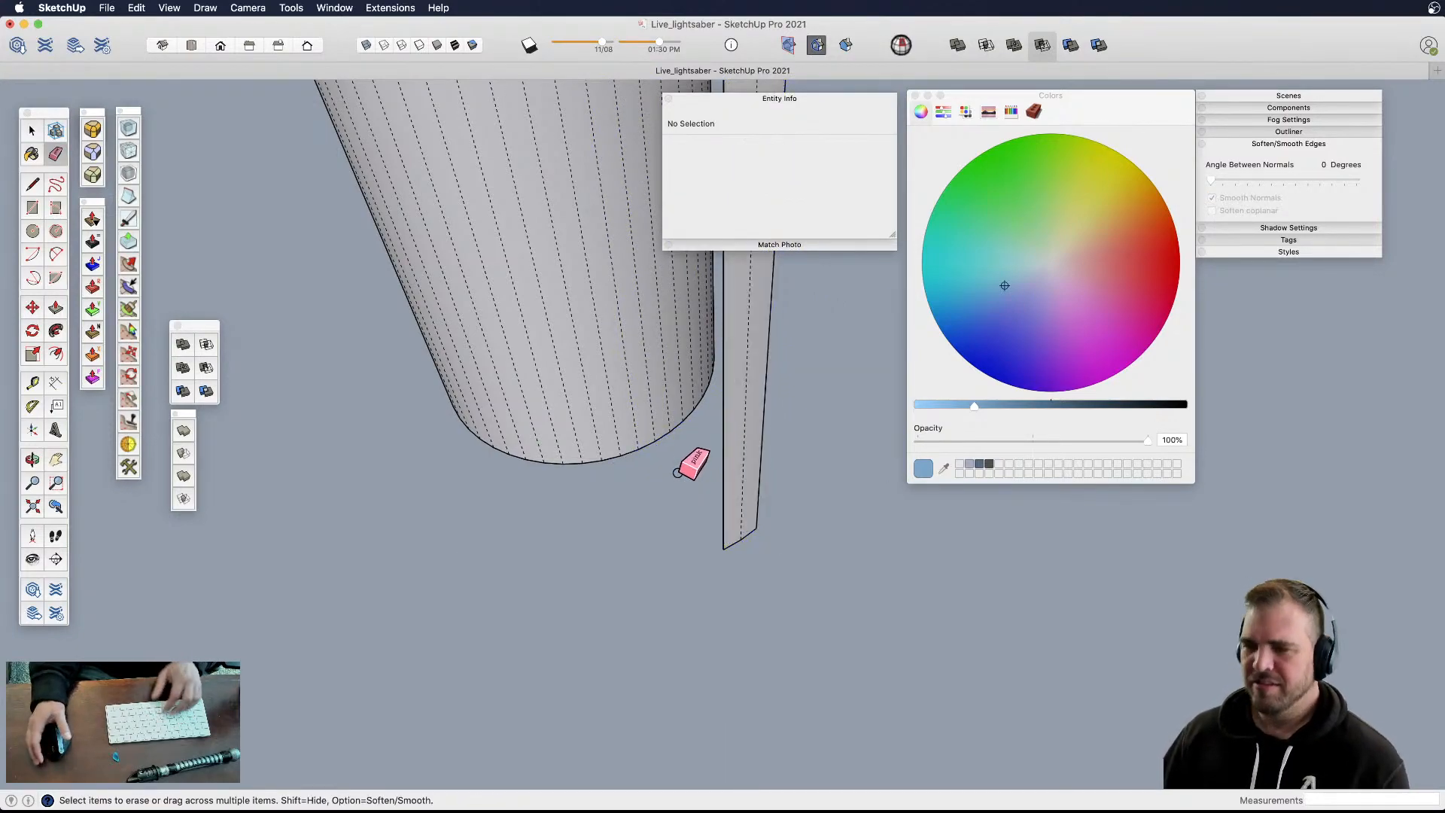
- Copy the bottom edge of the detached facet strip about 3/8" upward and delete the long part of the strip above it
key(space)
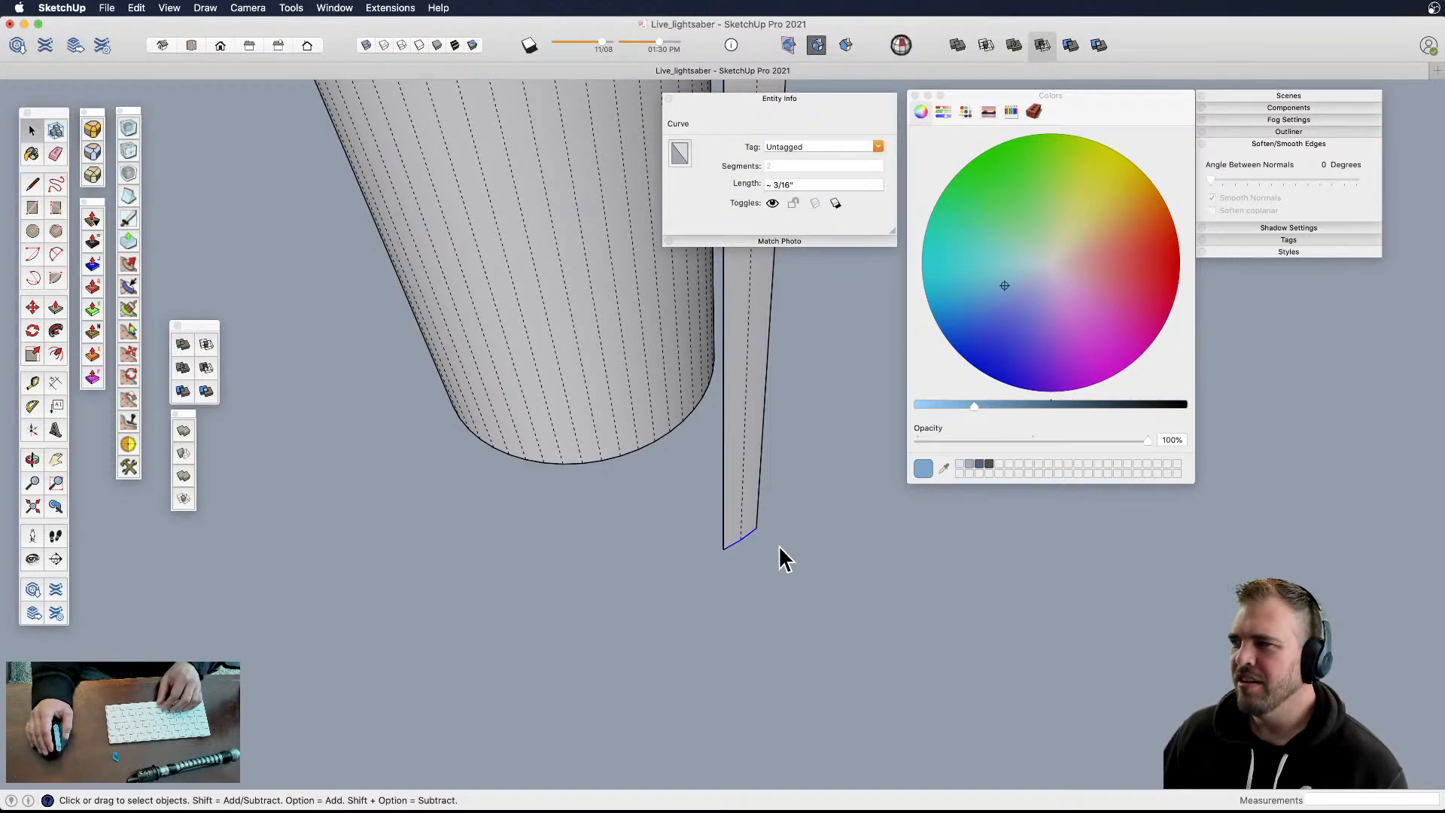
key(m)
key(alt)
click(756, 526)
click(754, 474)
scroll(766, 574, down, 5)
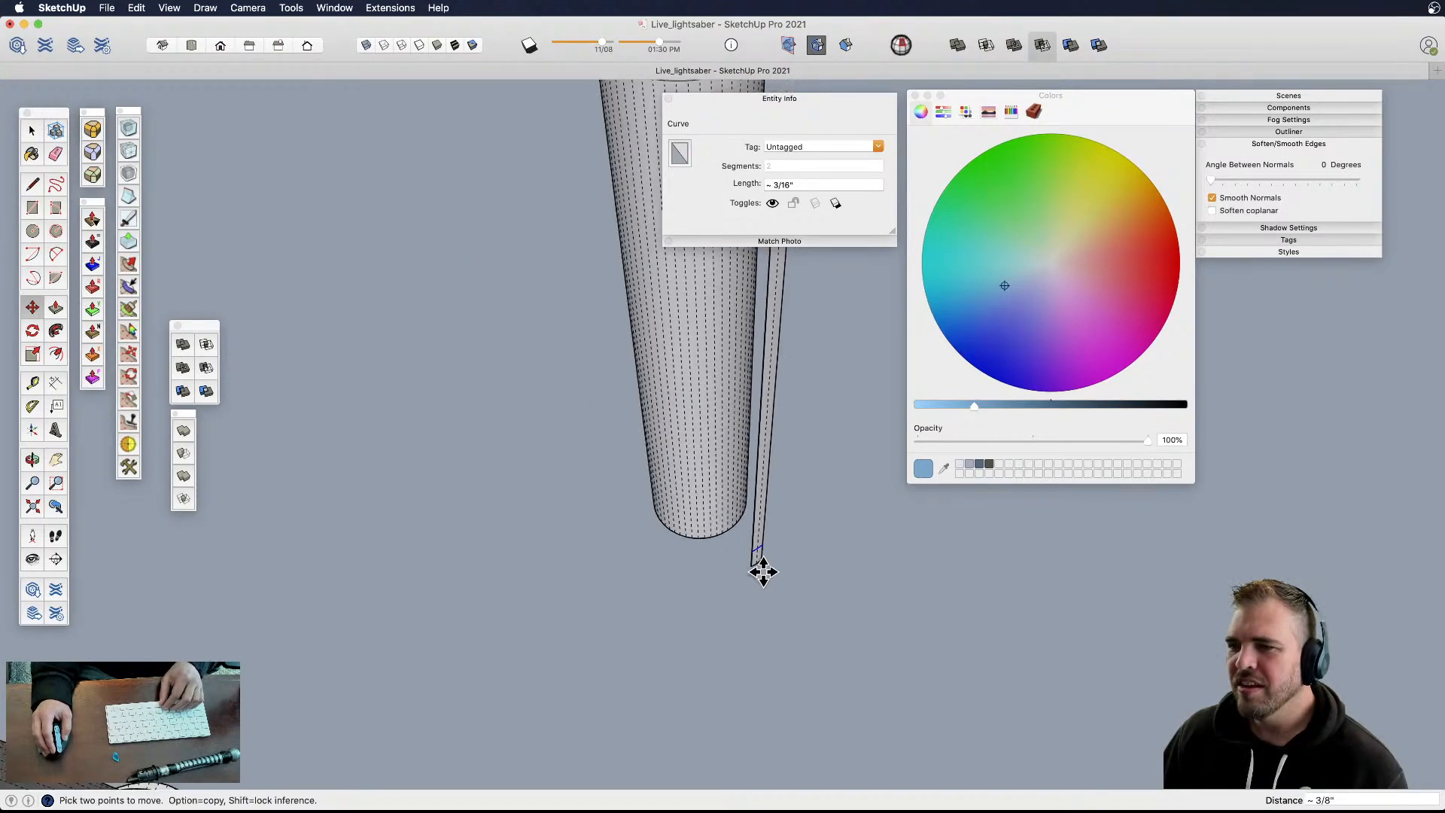
scroll(768, 548, down, 3)
middle_drag(775, 523, 783, 376)
key(space)
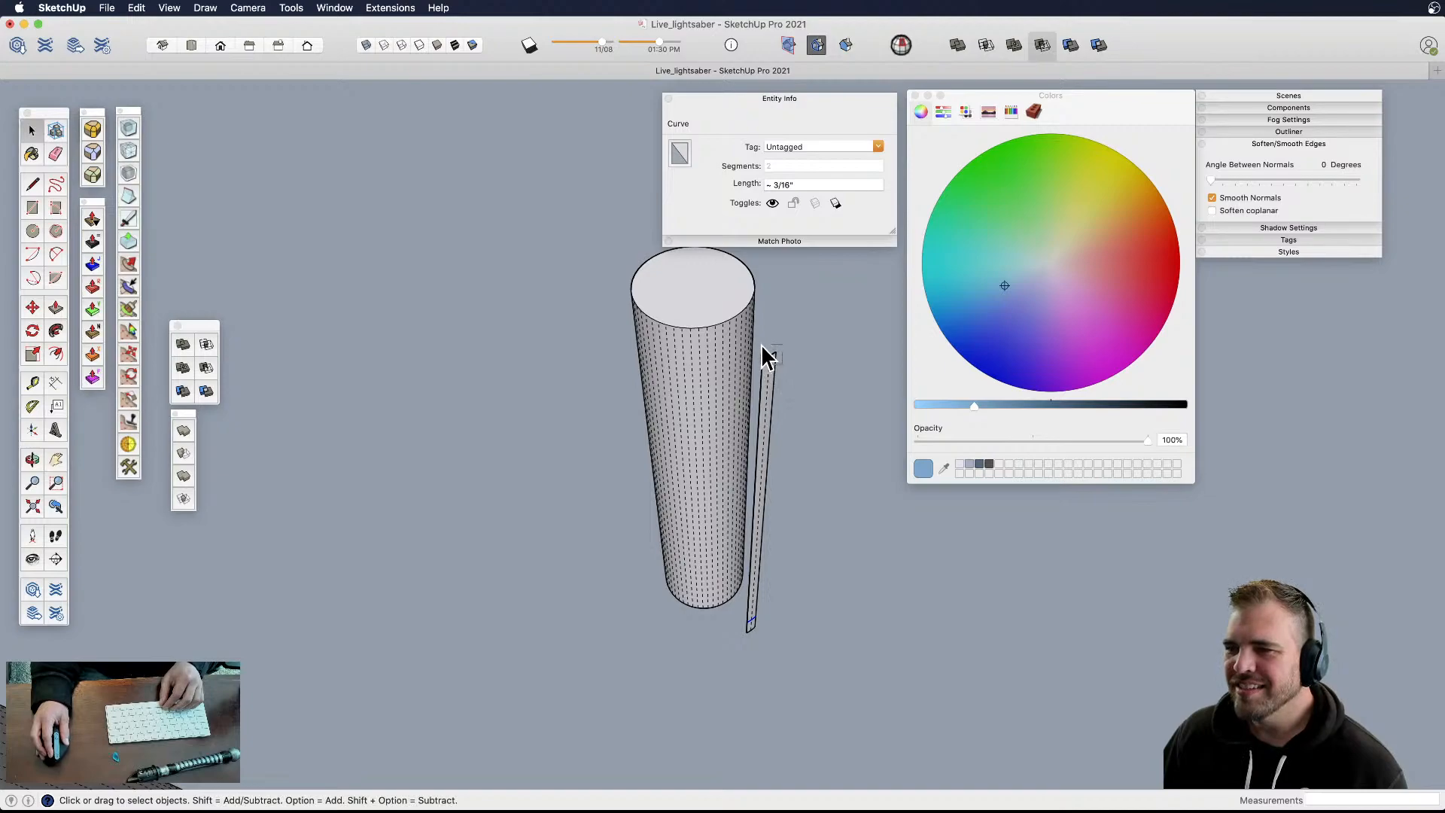
double_click(766, 359)
key(Delete)
- Copy the tube together with the small facet piece to an empty spot beside the originals
scroll(766, 362, down, 4)
drag(648, 307, 849, 663)
key(m)
click(799, 567)
key(alt)
click(881, 505)
key(space)
click(783, 569)
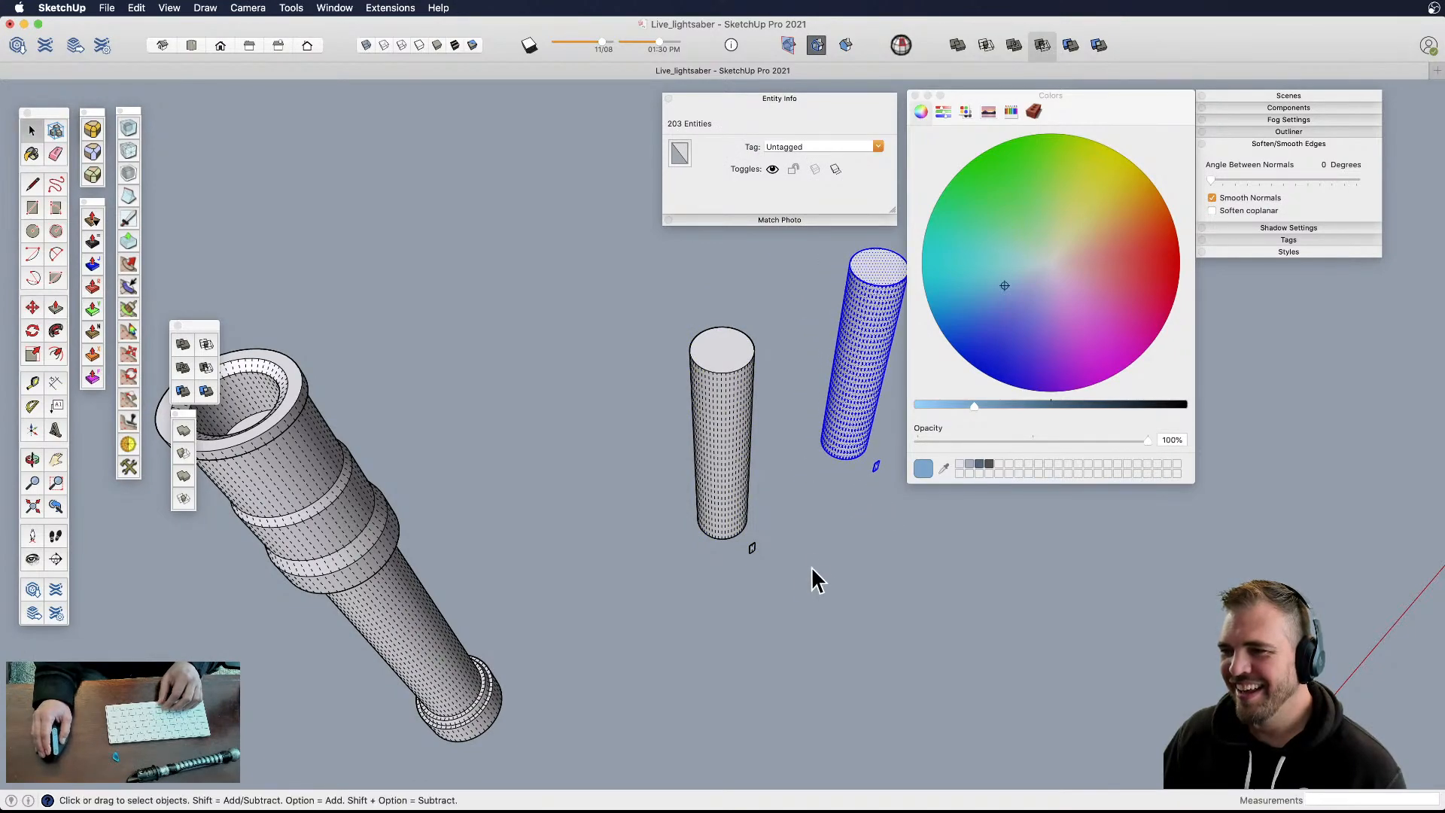
- Draw a diamond on the small folded piece, joining the fold's ends to the midpoints of both side edges
key(alt+h)
scroll(749, 556, up, 4)
scroll(764, 542, up, 5)
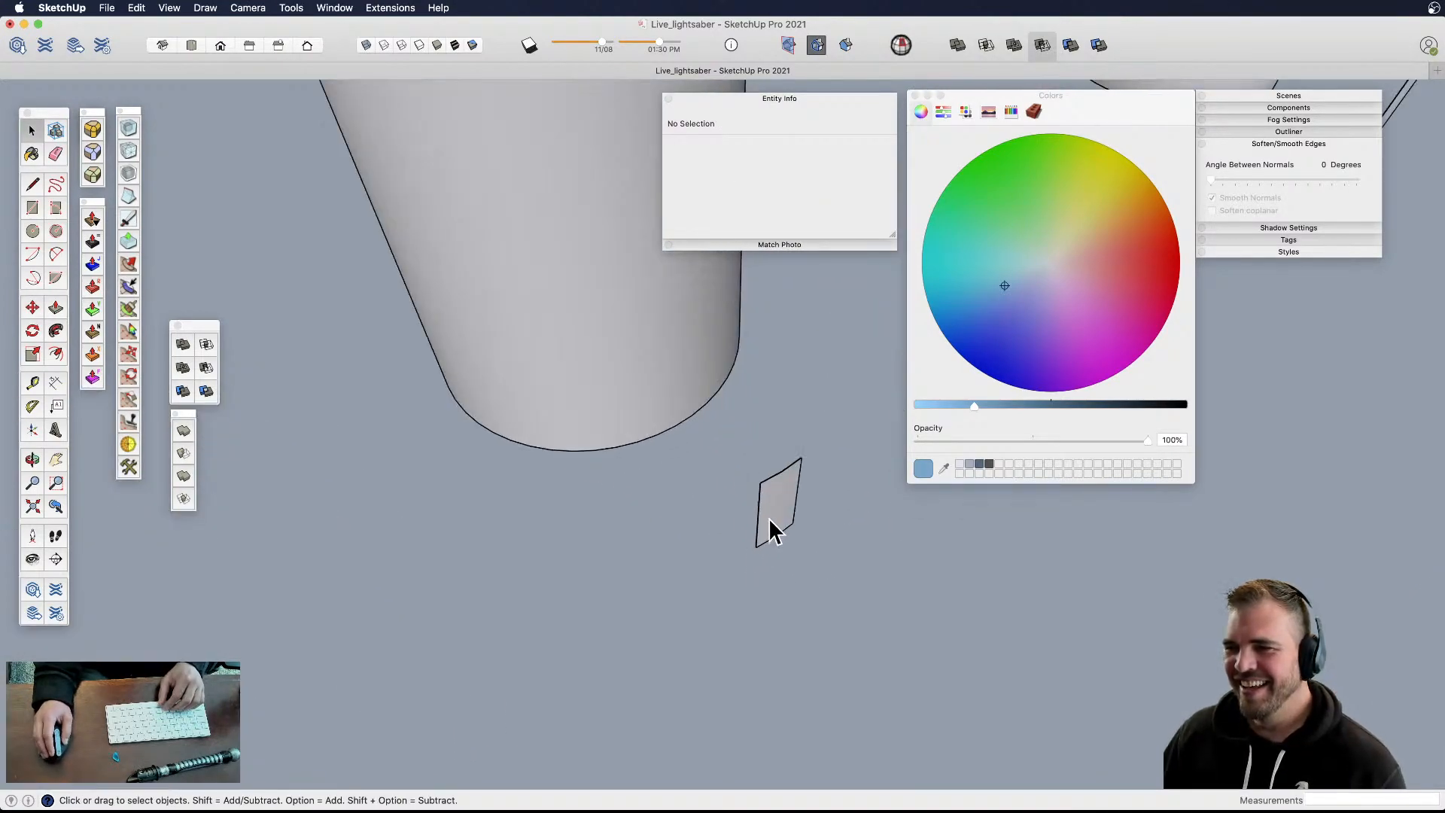
middle_drag(774, 523, 811, 557)
key(shift+h)
scroll(755, 471, up, 5)
key(l)
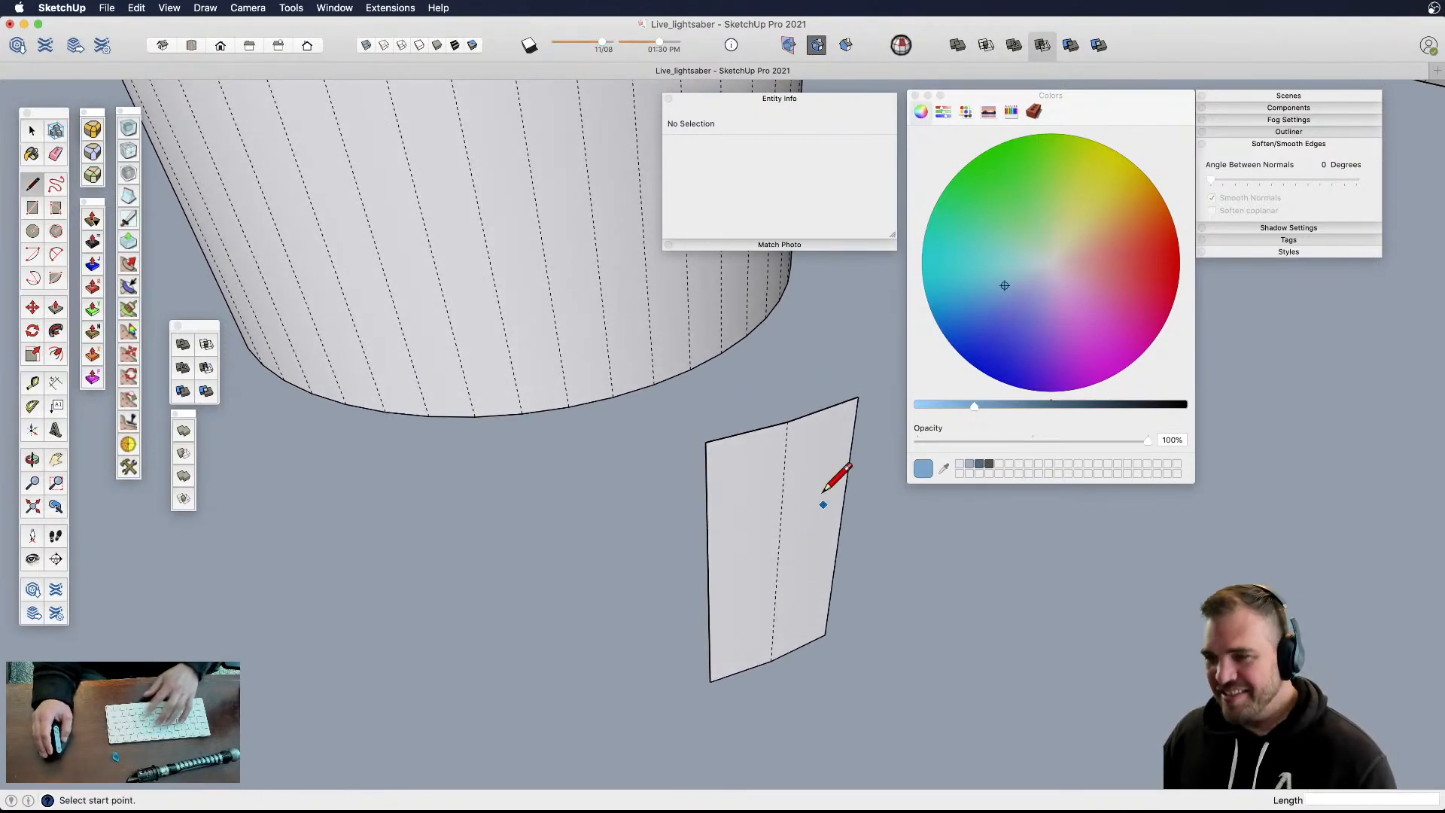
click(787, 422)
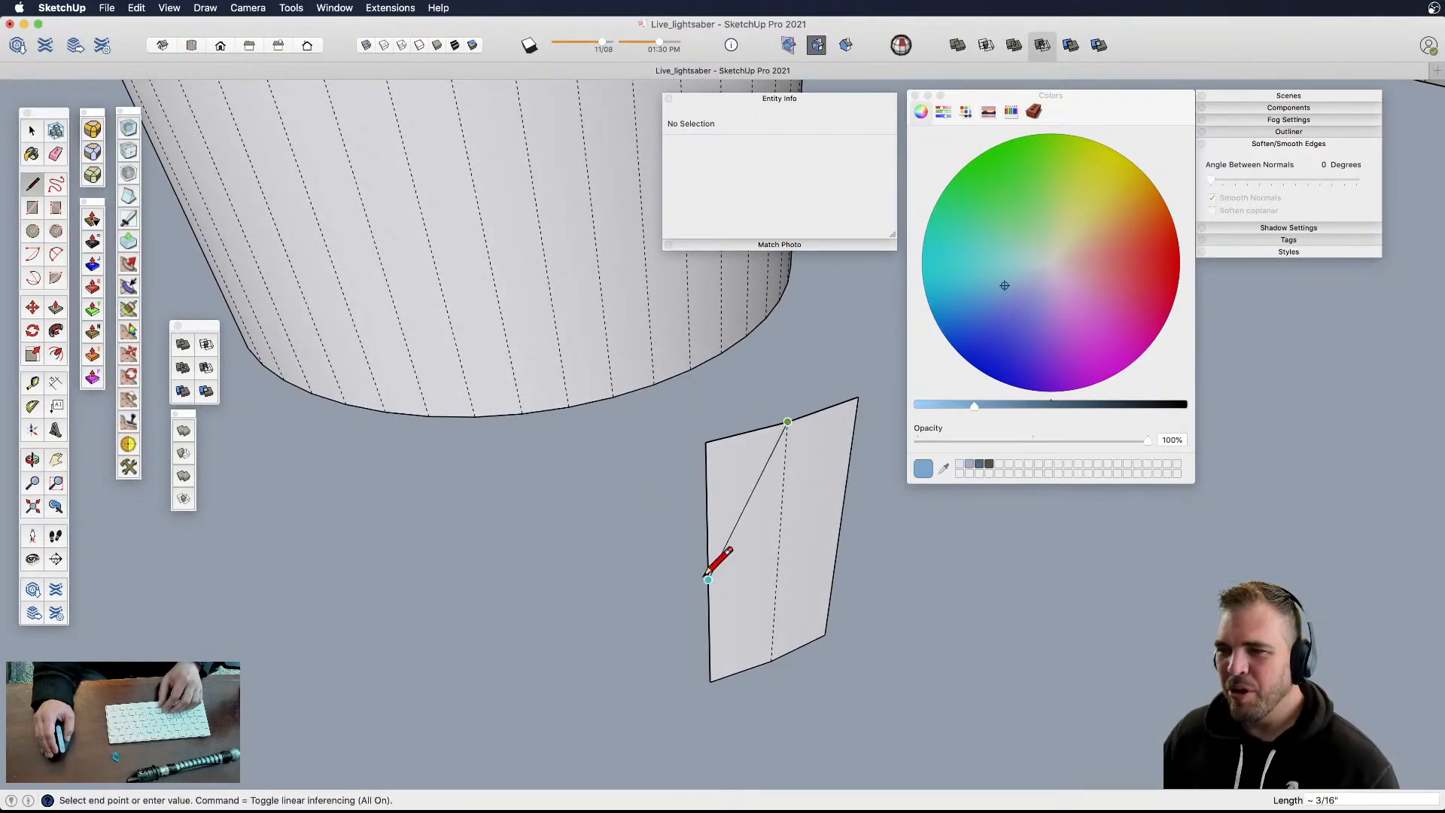
click(707, 579)
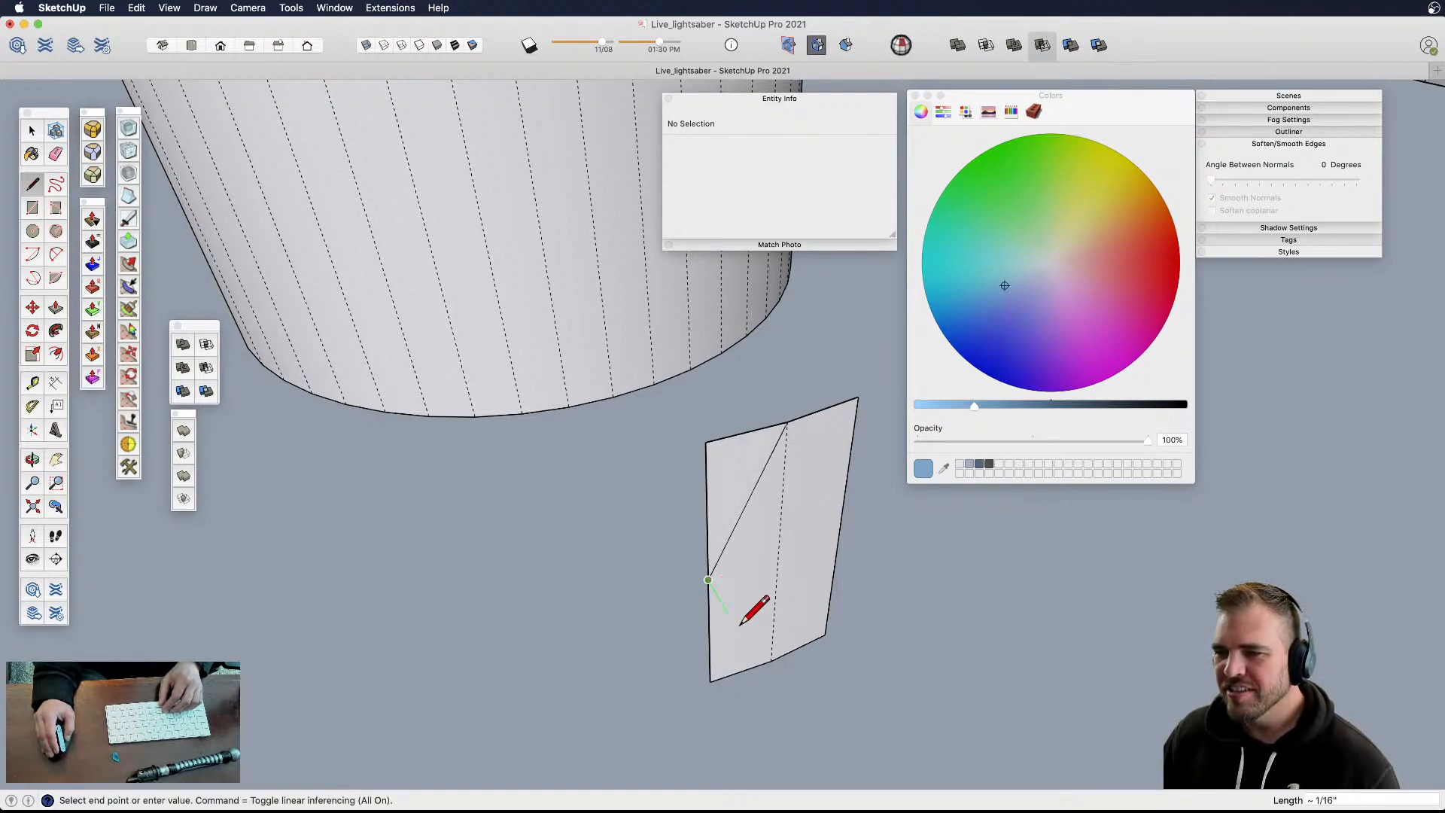
click(772, 660)
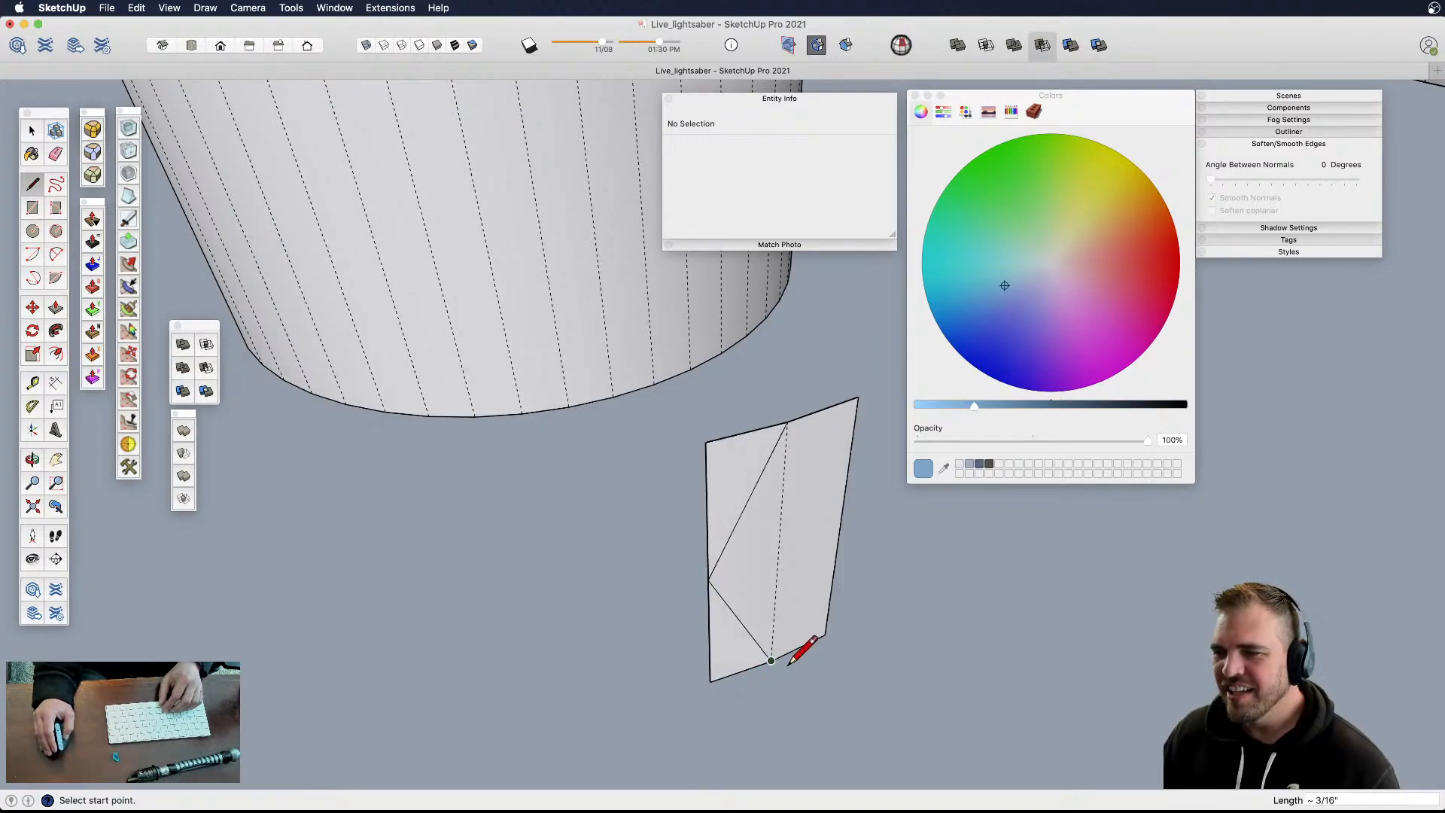
click(839, 538)
click(839, 532)
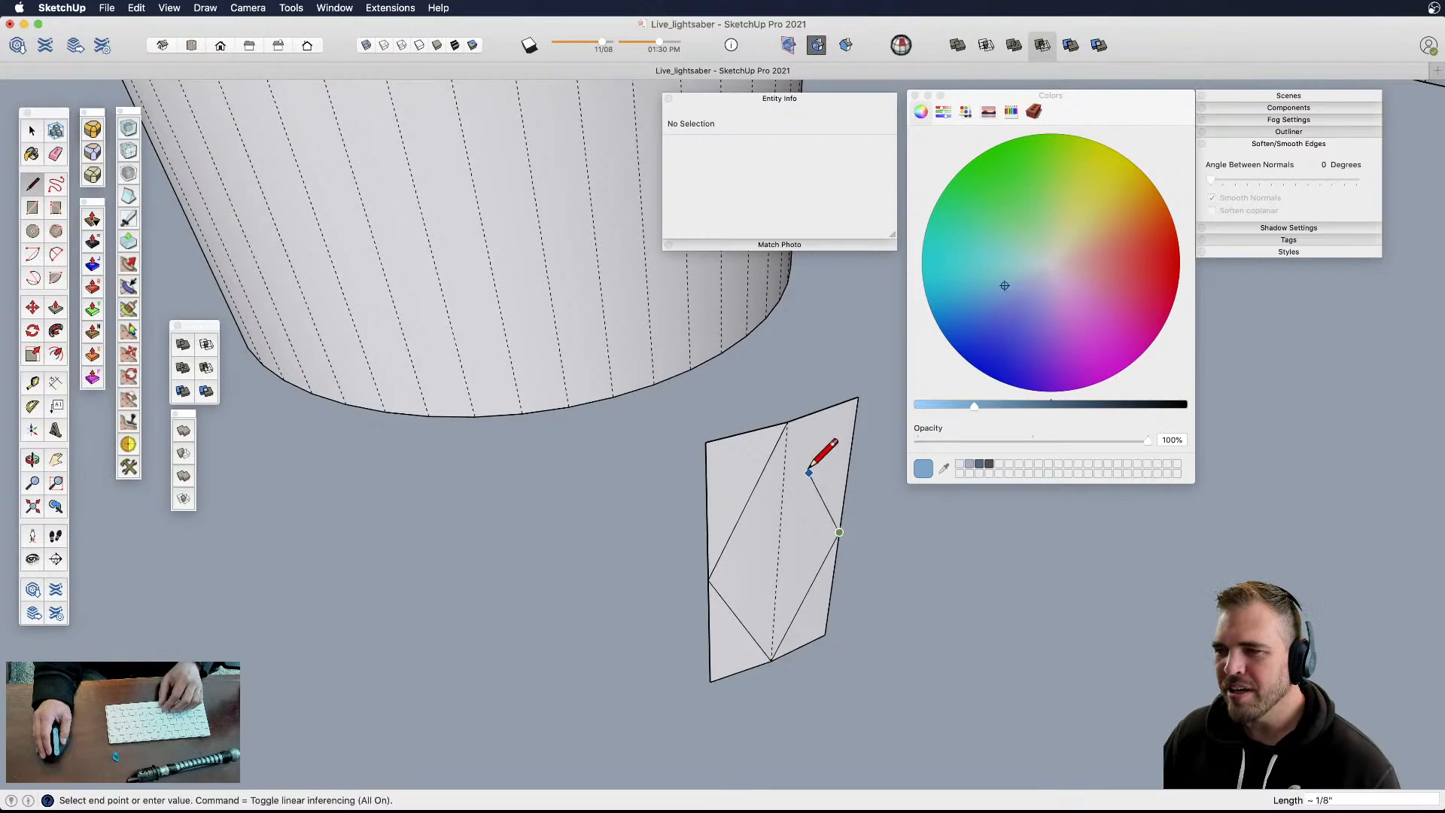
click(788, 421)
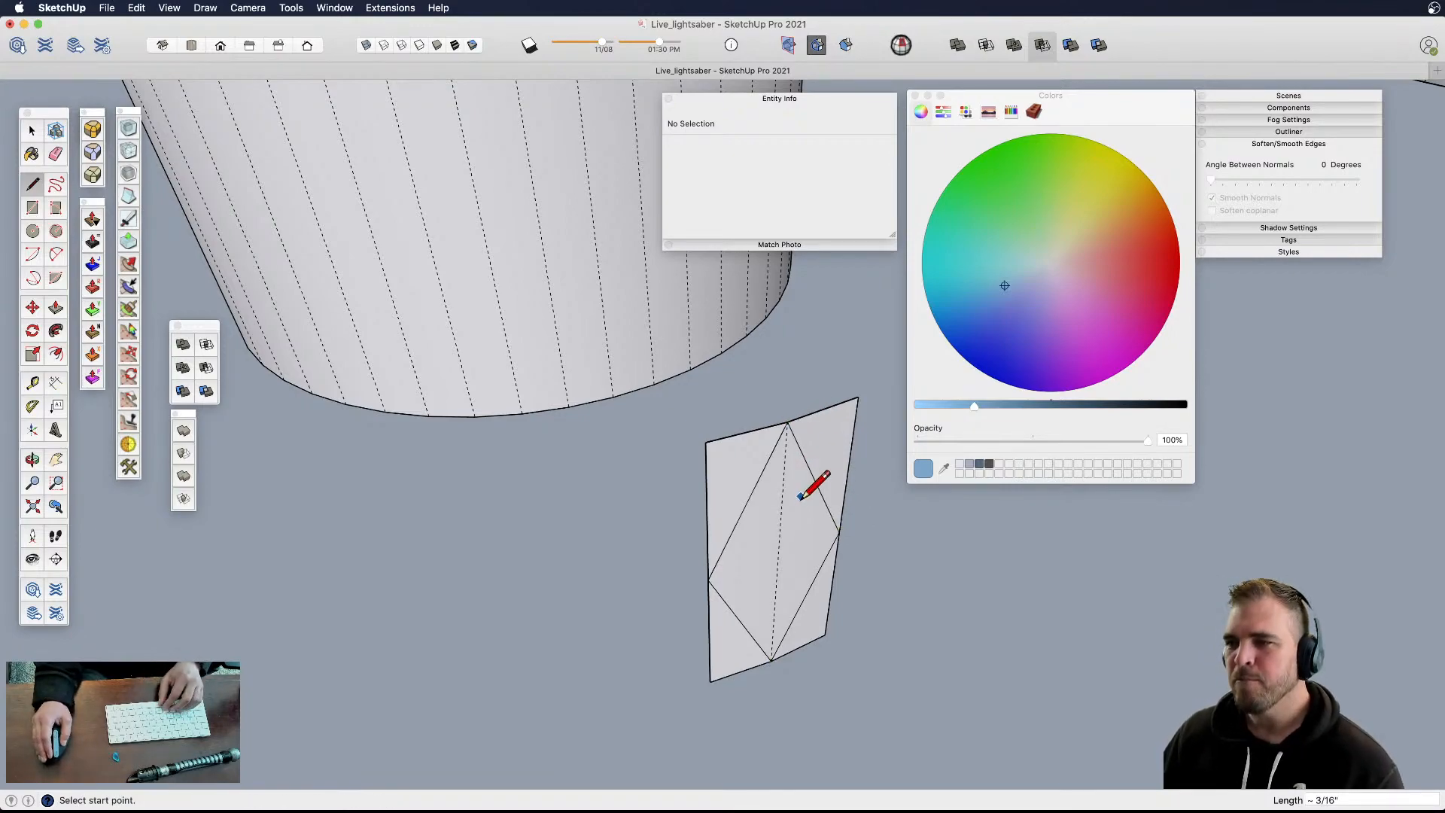
- Draw a line outward from the fold's midpoint and connect its tip to the diamond's corners to form a pyramid
mouse_move(803, 560)
middle_down()
mouse_move(693, 522)
mouse_move(781, 597)
mouse_move(749, 548)
middle_up()
click(748, 548)
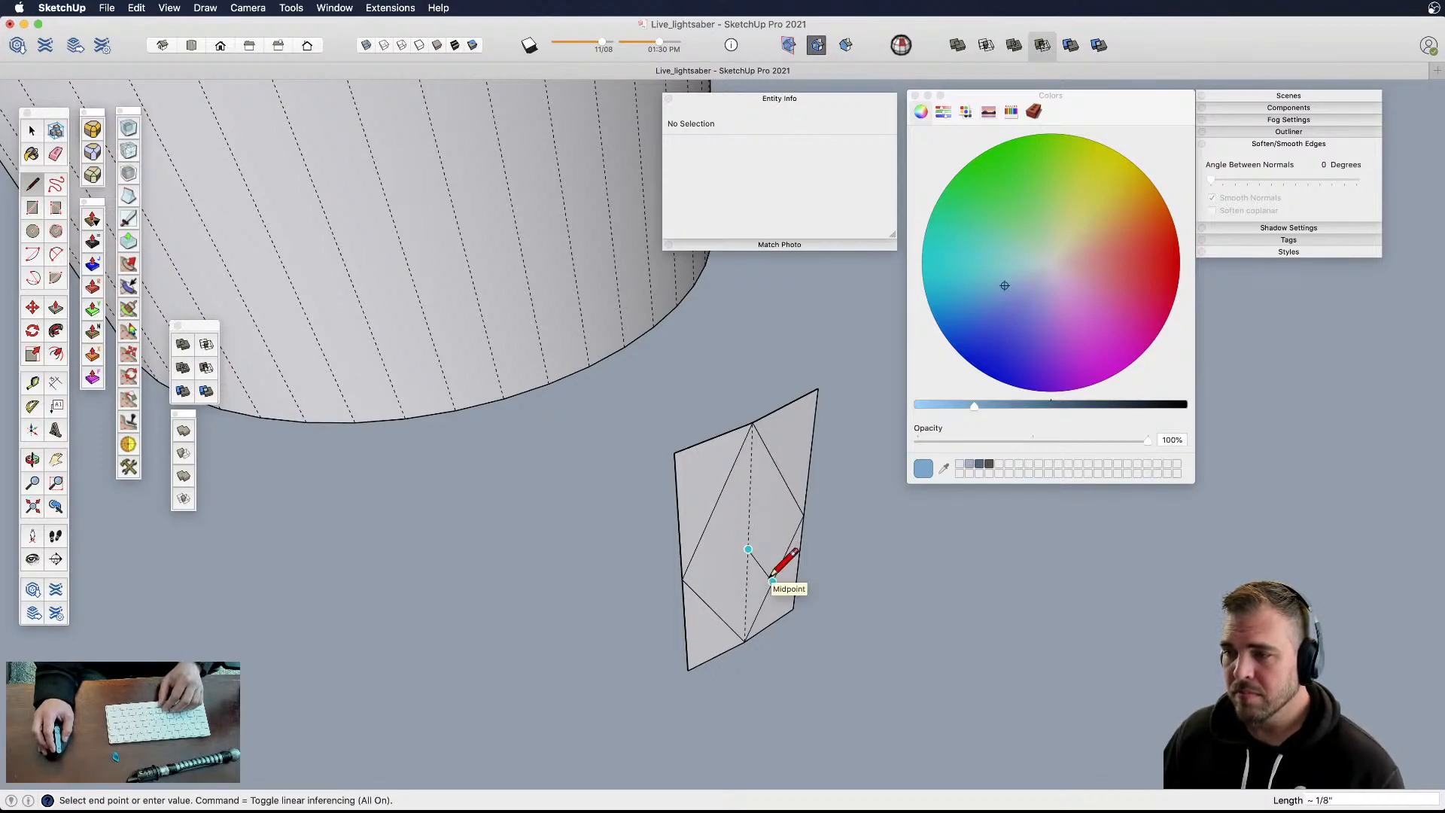
click(783, 587)
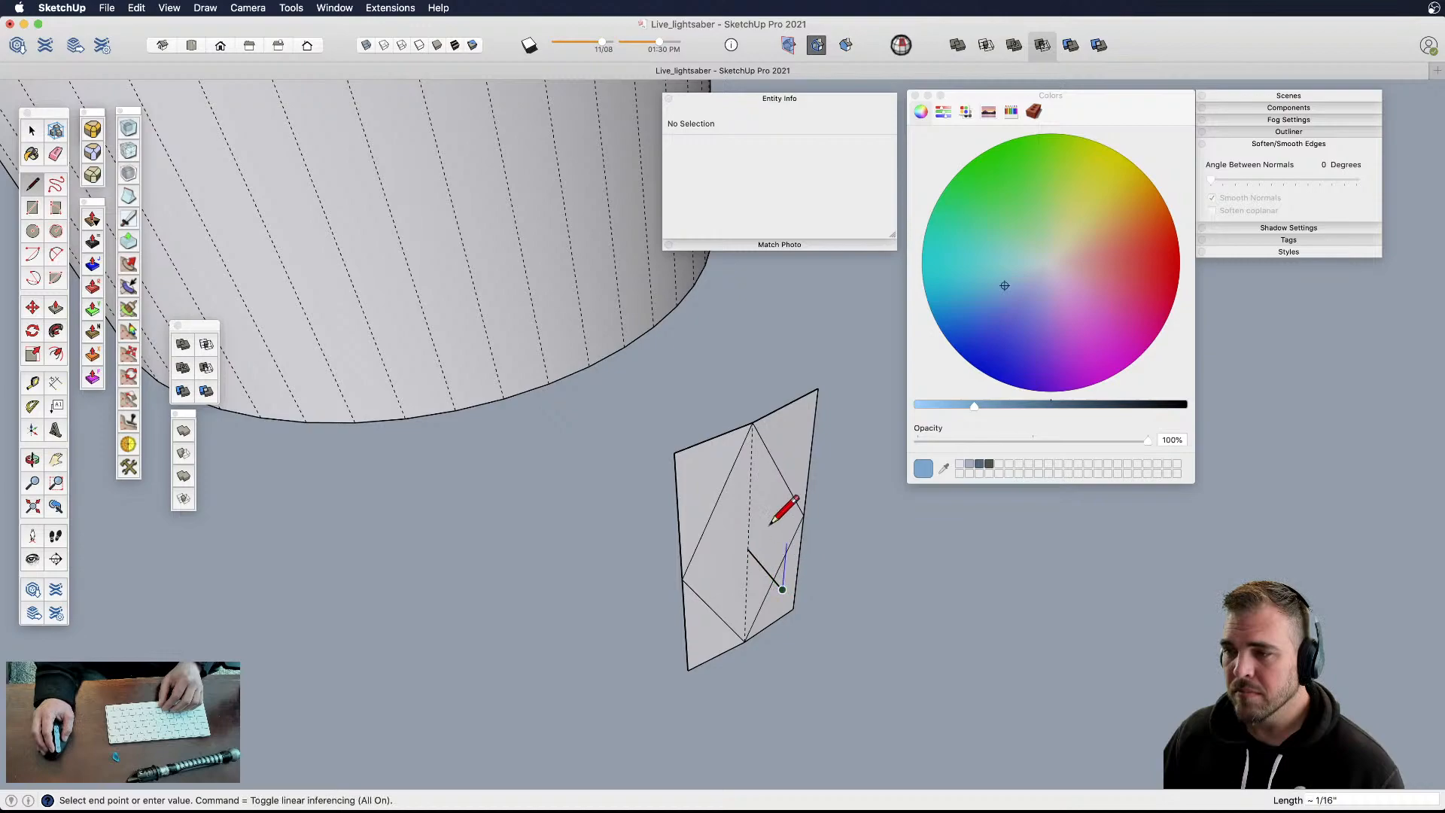
click(752, 422)
click(782, 590)
click(683, 580)
click(782, 589)
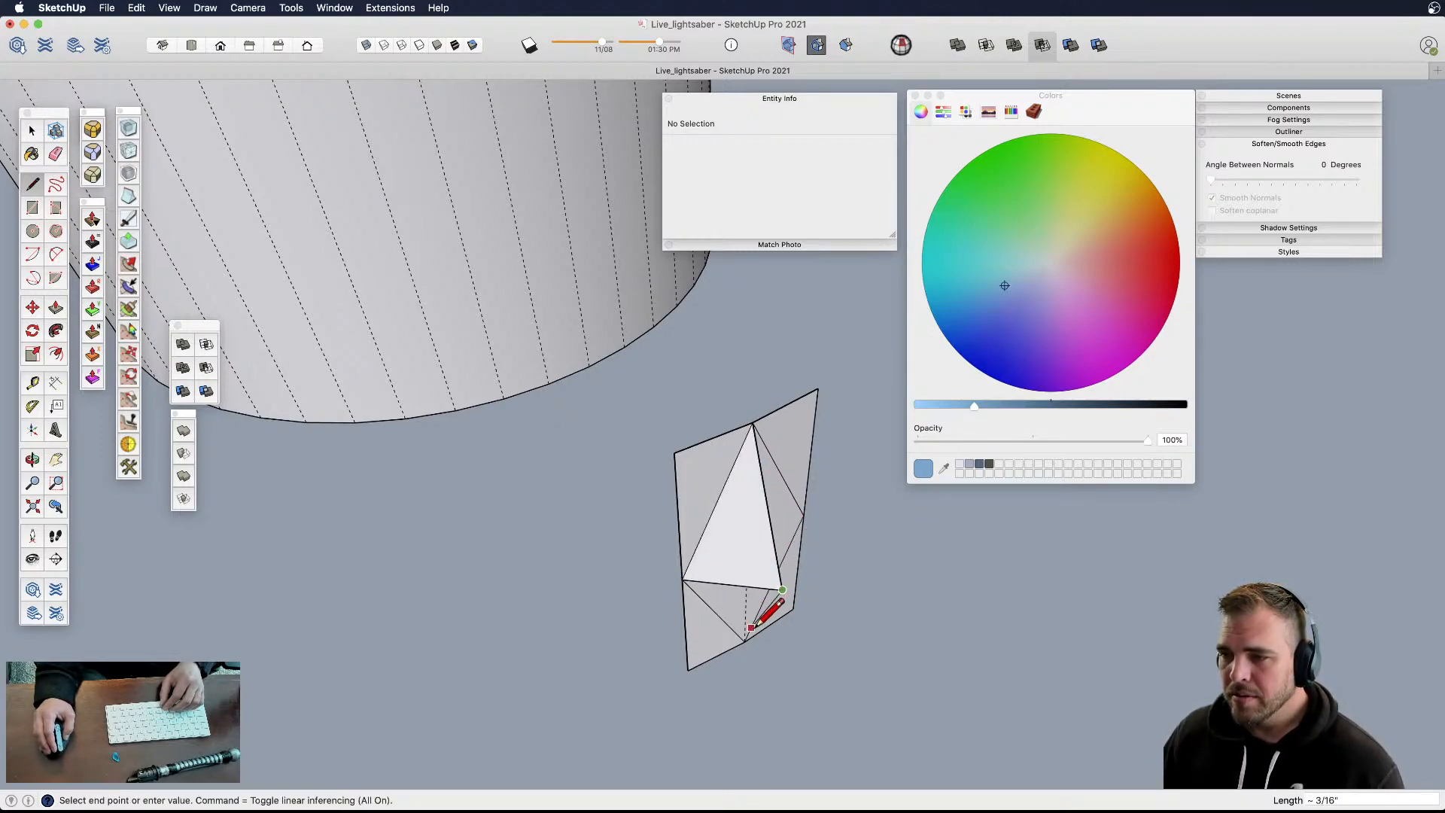
click(747, 640)
click(783, 589)
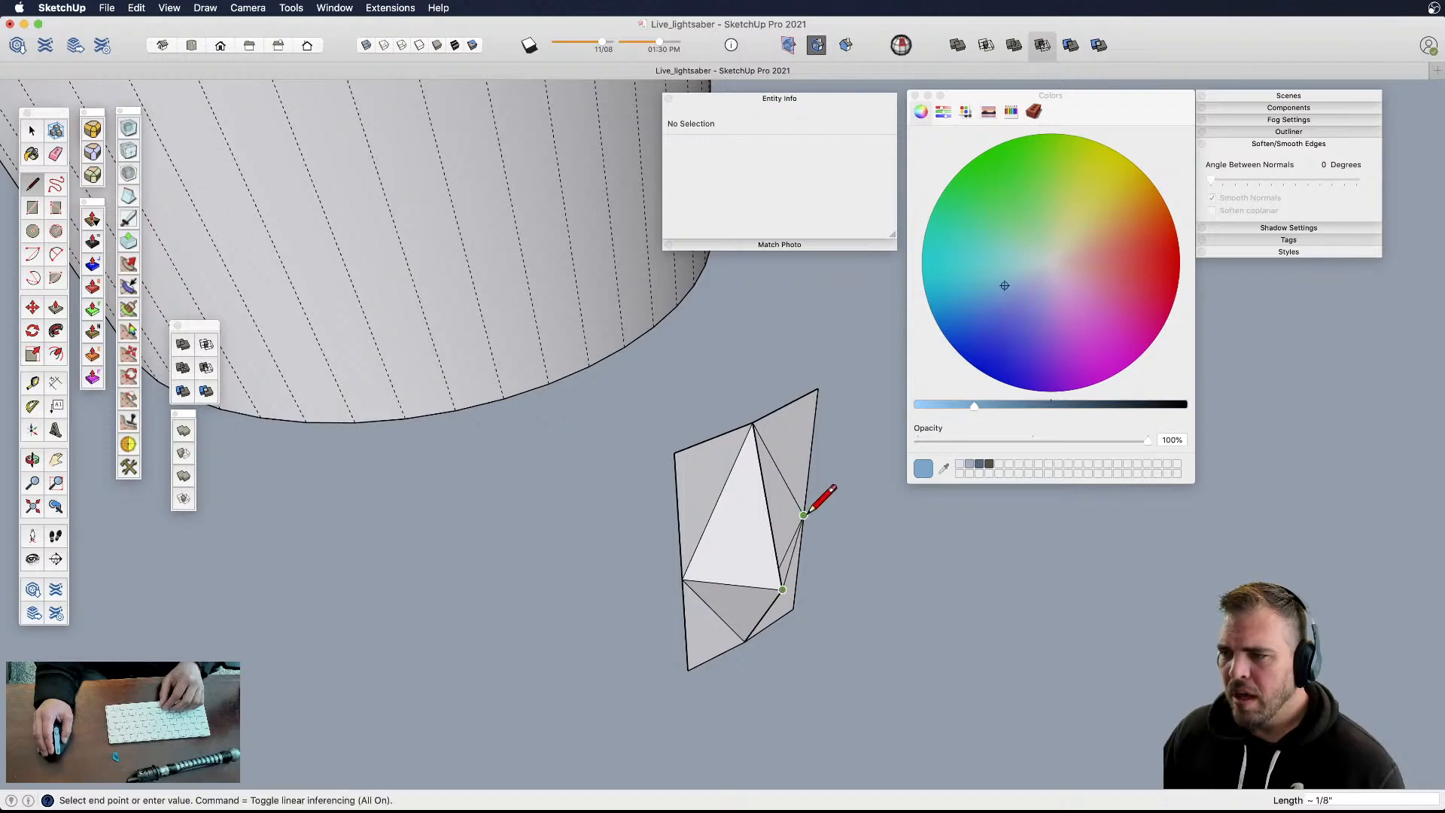
mouse_move(806, 507)
middle_down()
mouse_move(729, 542)
mouse_move(976, 572)
mouse_move(1080, 632)
mouse_move(875, 589)
mouse_move(703, 526)
mouse_move(722, 548)
mouse_move(722, 499)
mouse_move(646, 484)
mouse_move(761, 493)
mouse_move(574, 506)
mouse_move(734, 581)
middle_up()
- Erase the leftover corner pieces around the diamond so only the pyramid stud remains
triple_click(729, 540)
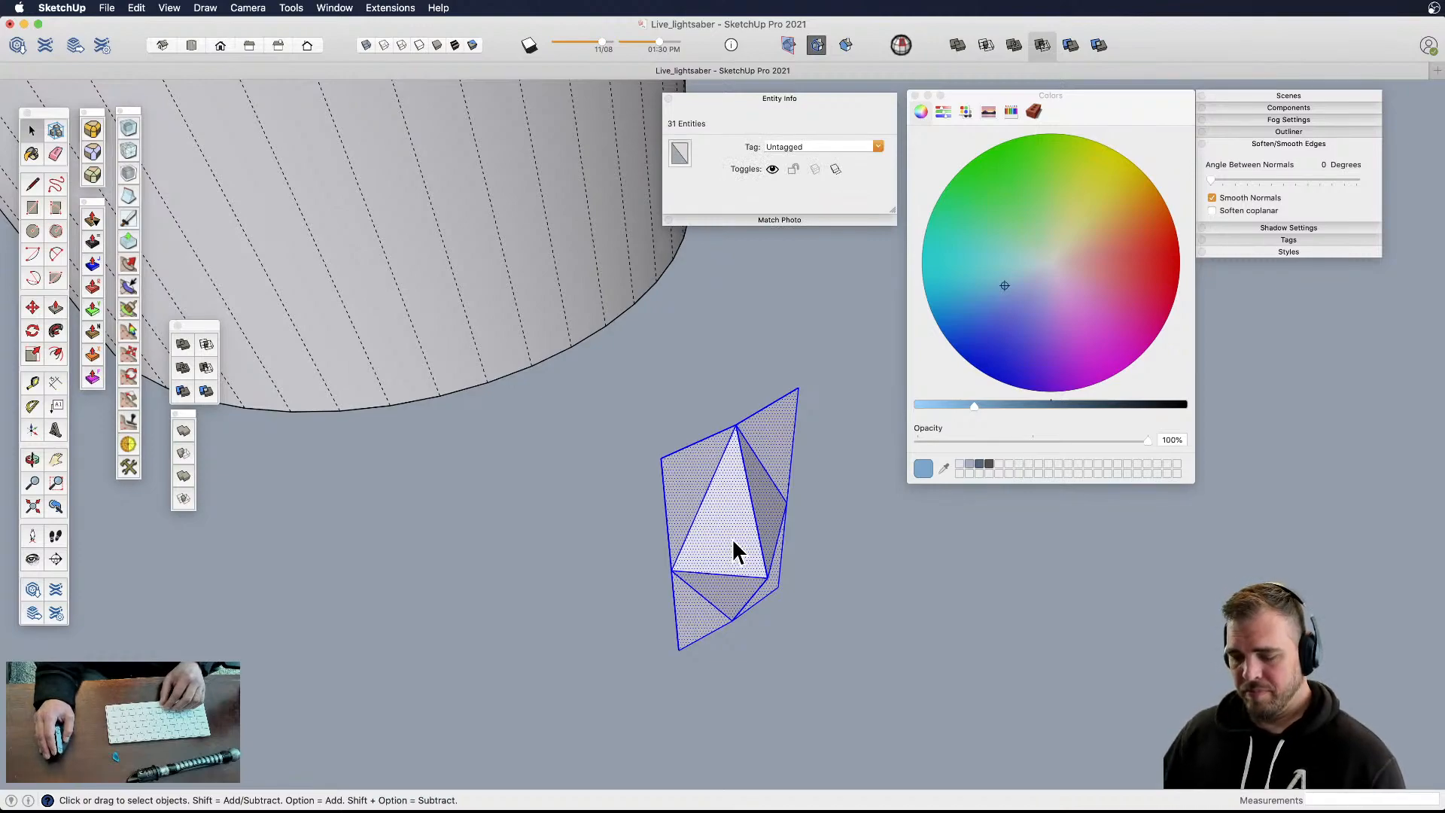
click(699, 483)
key(e)
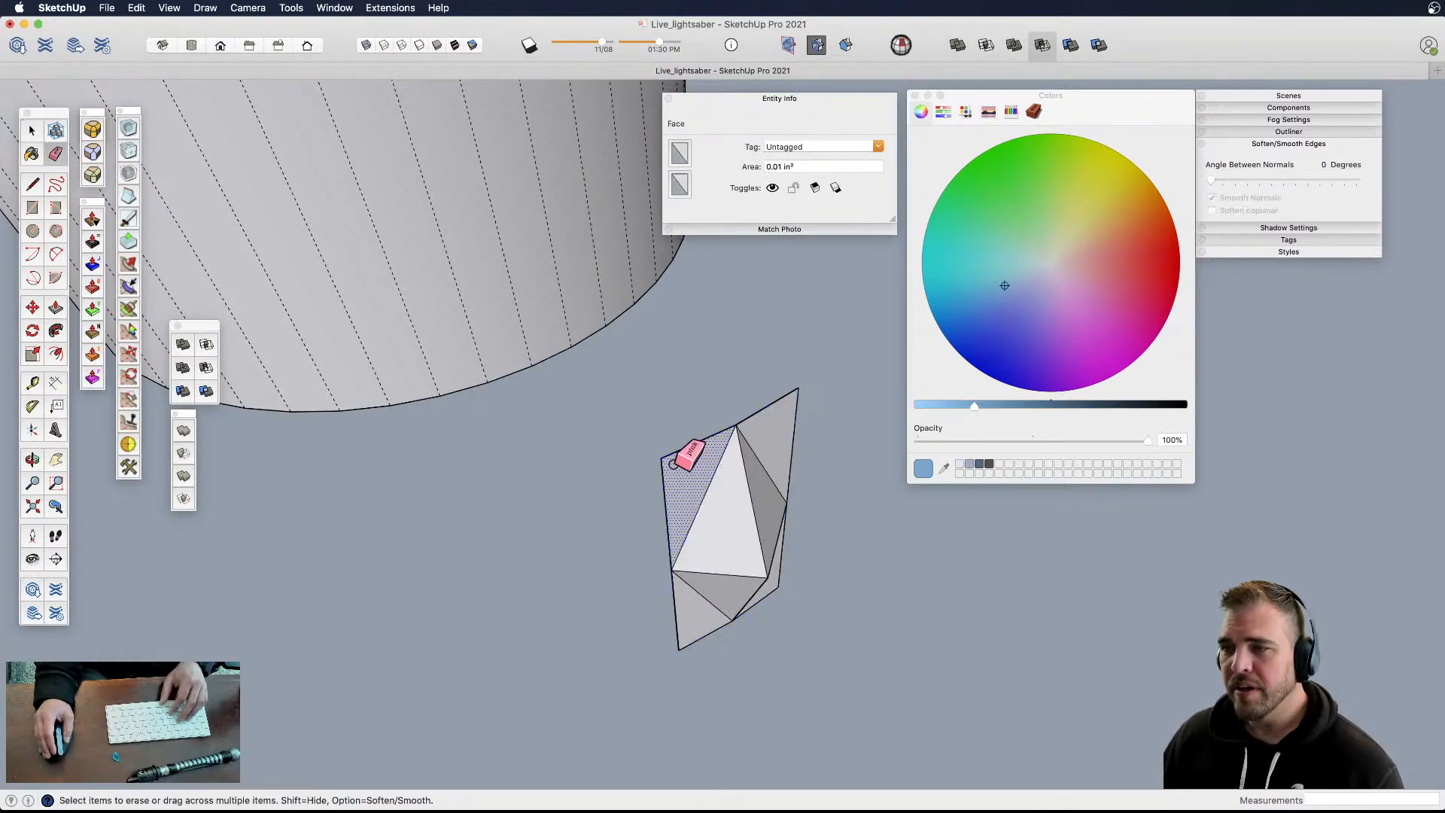
drag(666, 446, 666, 473)
drag(772, 410, 816, 440)
middle_drag(804, 578, 761, 523)
mouse_move(751, 542)
mouse_down()
mouse_move(671, 584)
mouse_move(615, 568)
mouse_up()
- Select the whole pyramid stud and make it a component
scroll(682, 584, down, 10)
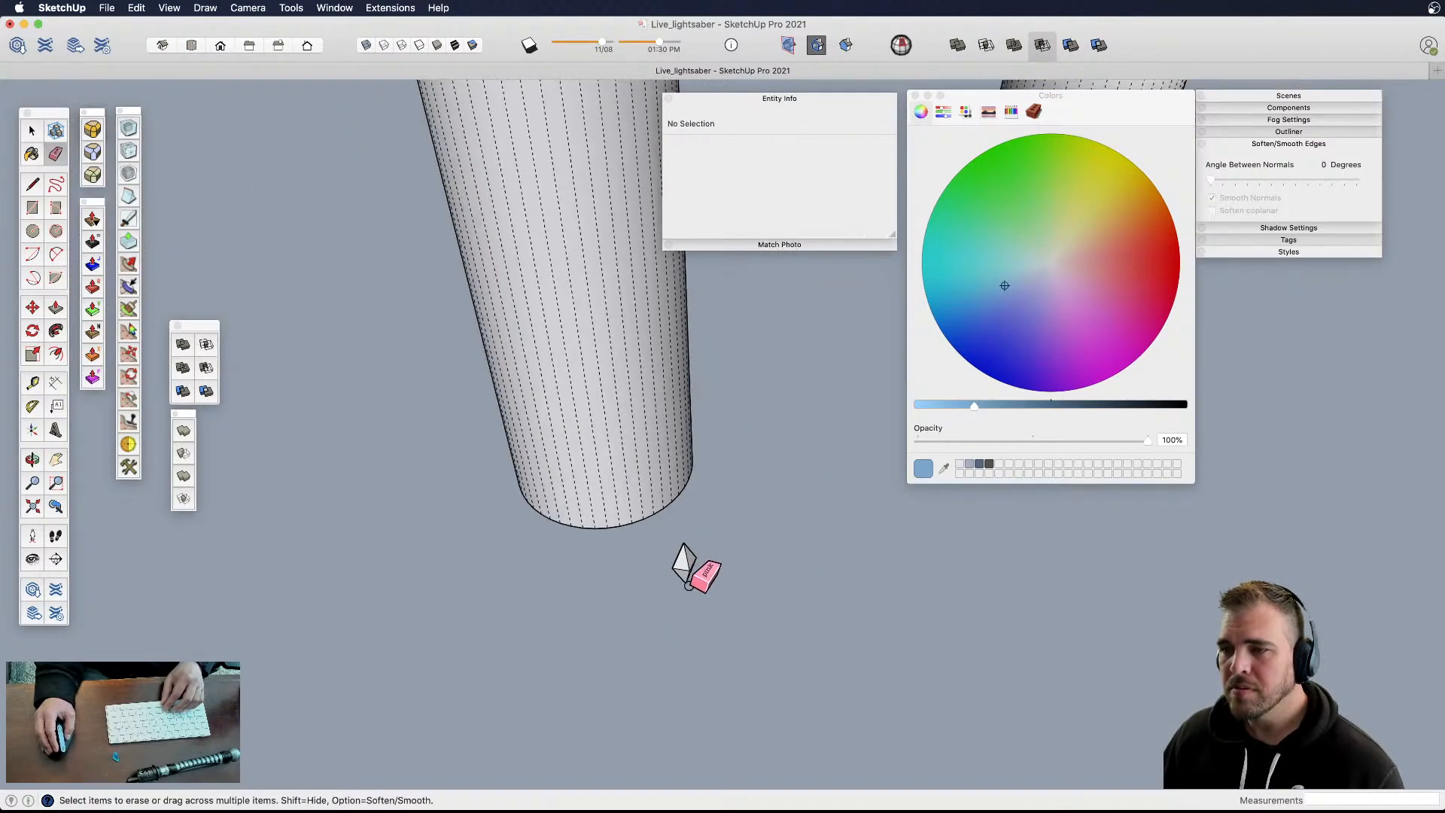
scroll(681, 584, up, 3)
key(space)
triple_click(681, 550)
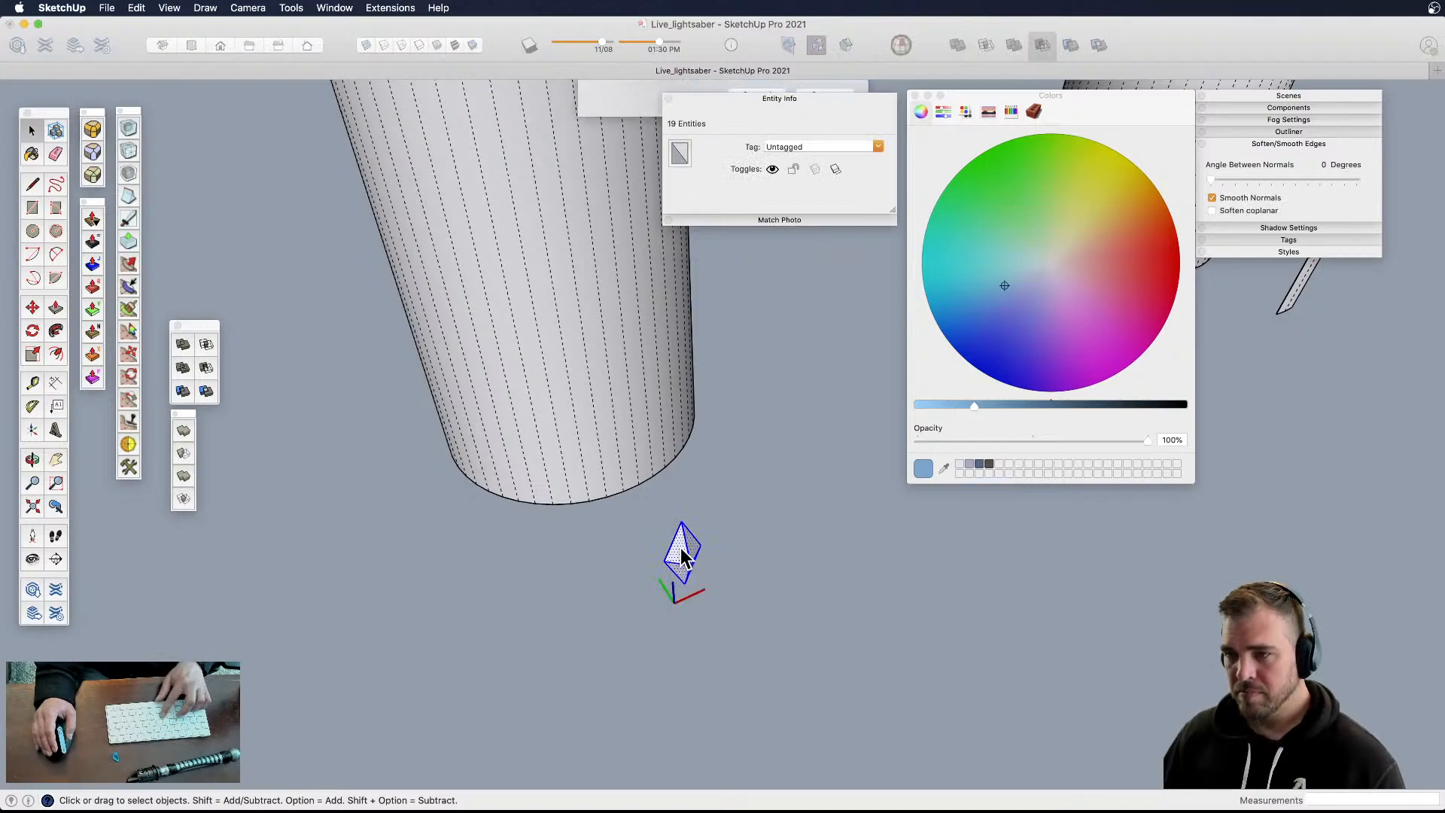
key(g)
key(Return)
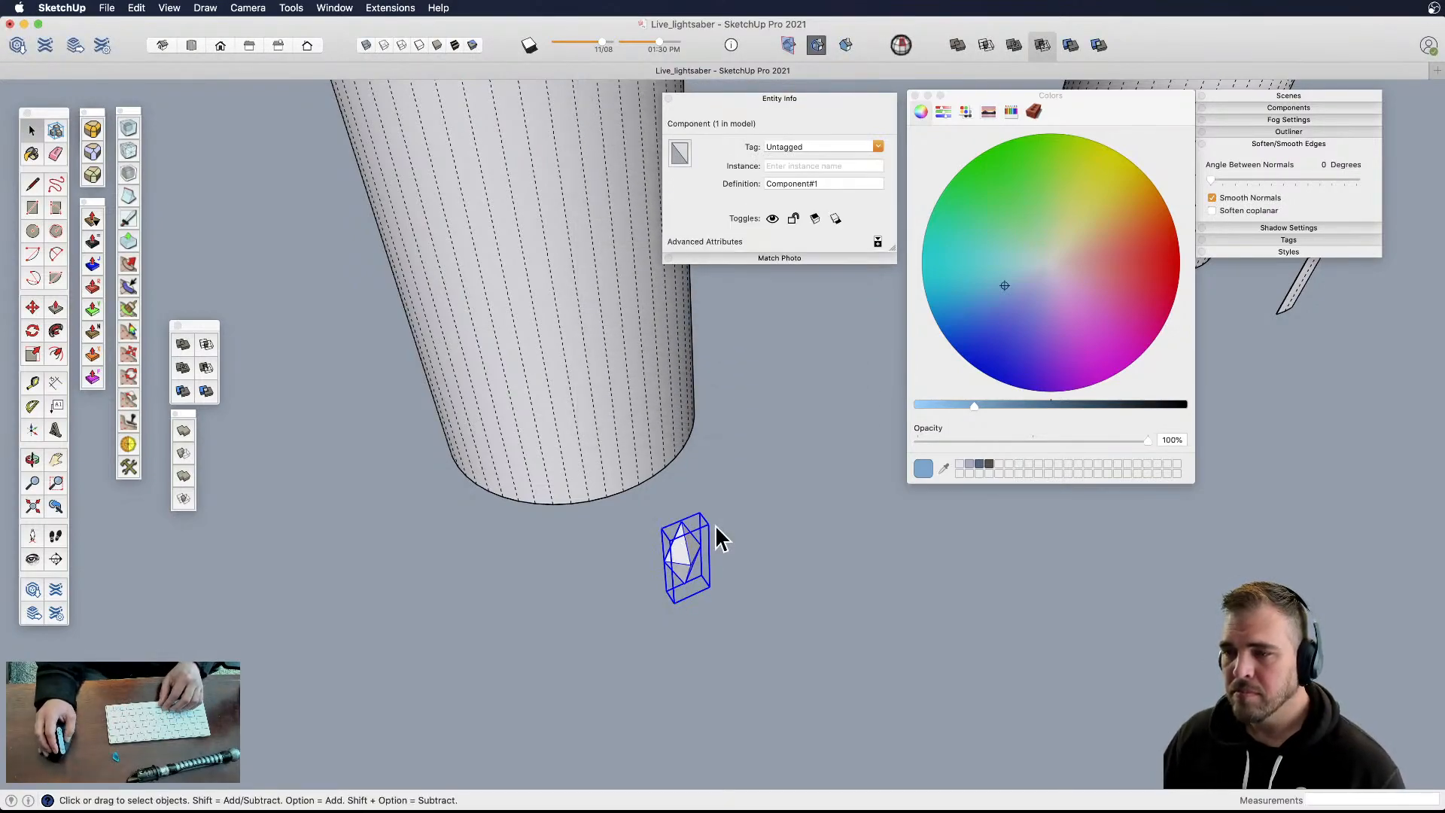
- Copy the stud component by its bottom tip onto the matching facet edge of the tube's bottom rim
scroll(696, 560, up, 4)
middle_drag(696, 561, 668, 584)
key(m)
click(685, 674)
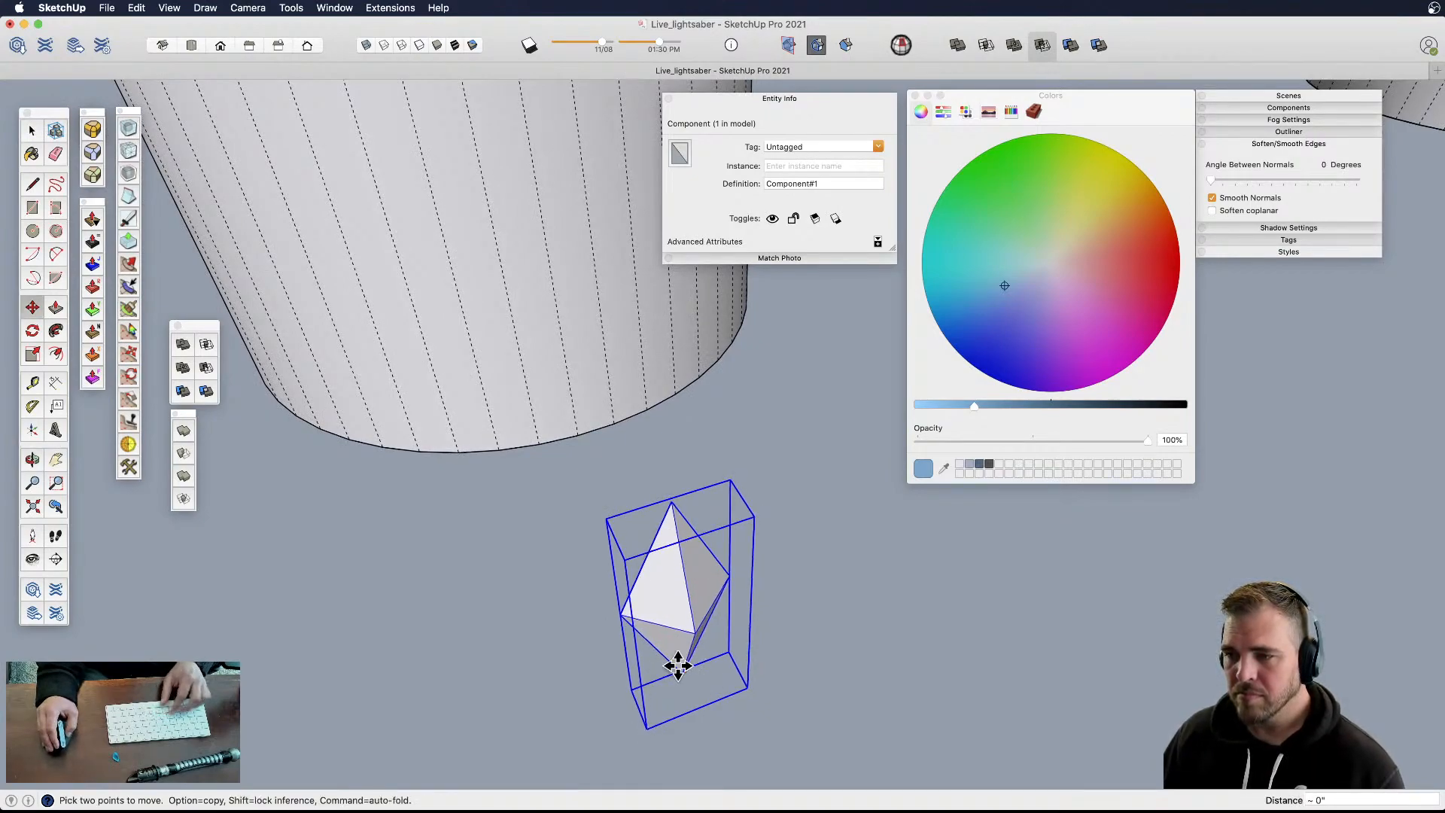
key(alt)
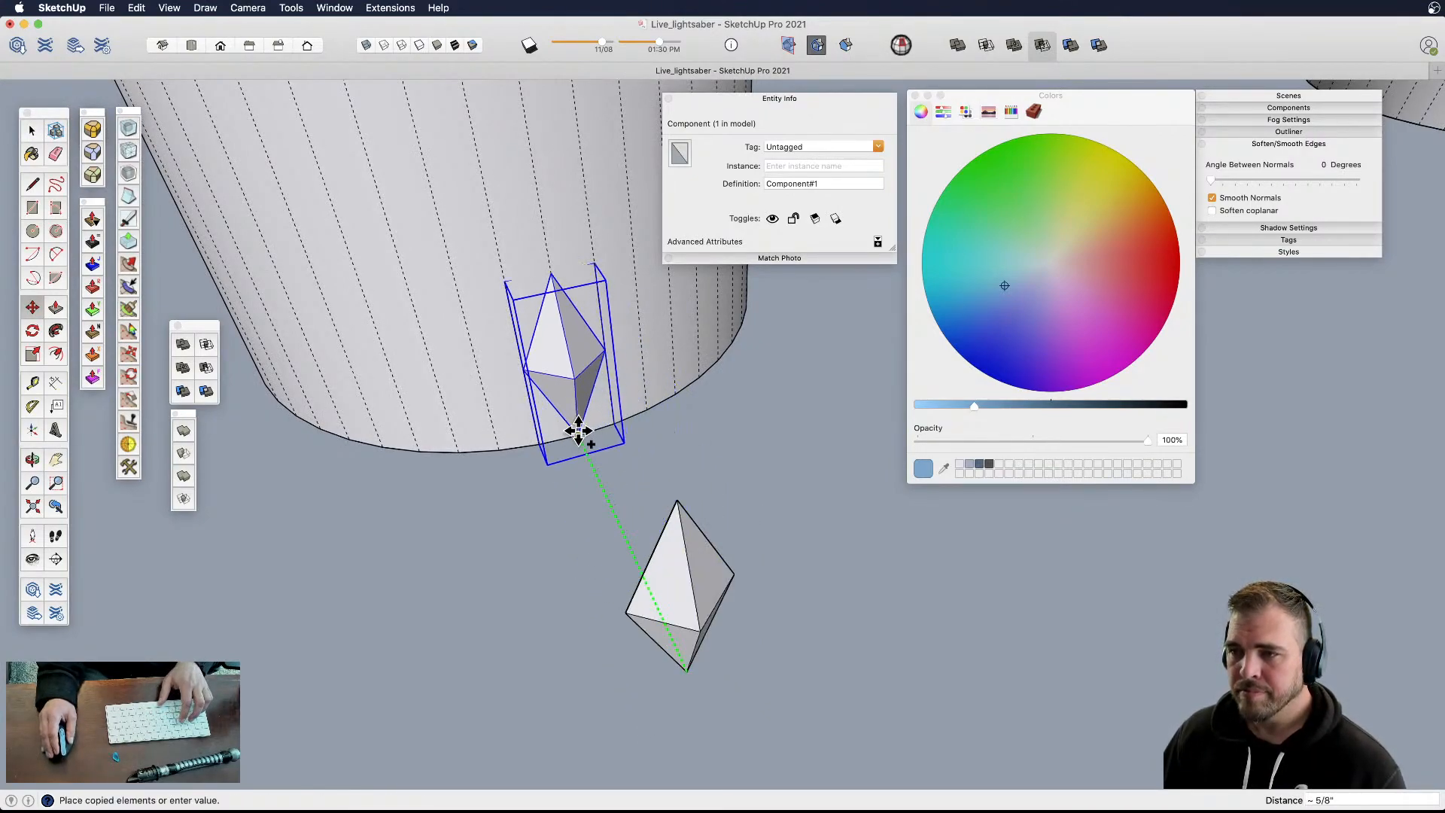
middle_drag(581, 439, 743, 532)
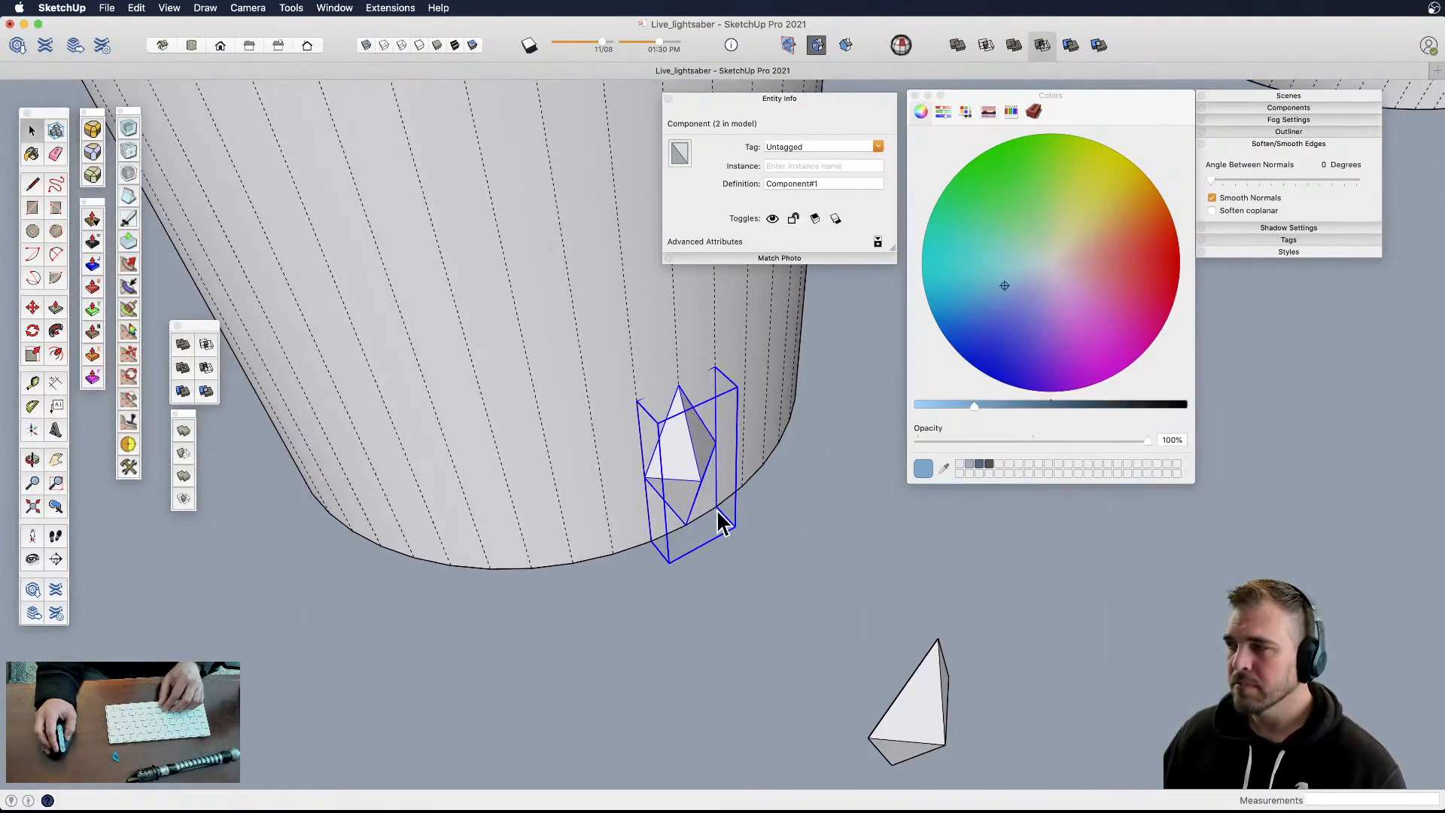
- Edit the stud component on the tube and move its apex inward to make the stud shallower
scroll(696, 482, up, 5)
double_click(693, 472)
scroll(704, 484, up, 3)
key(m)
click(719, 489)
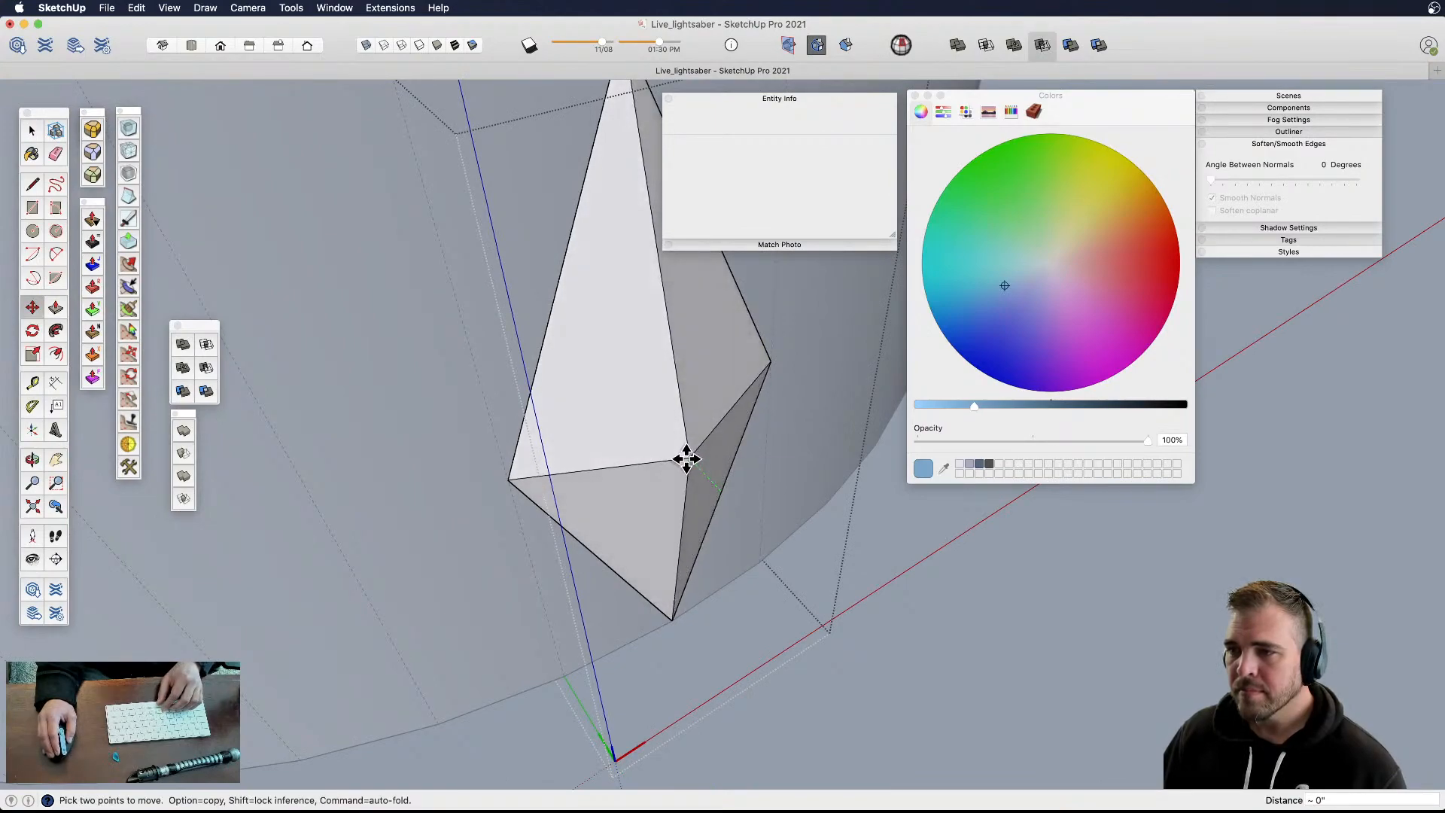
click(692, 456)
scroll(705, 543, down, 5)
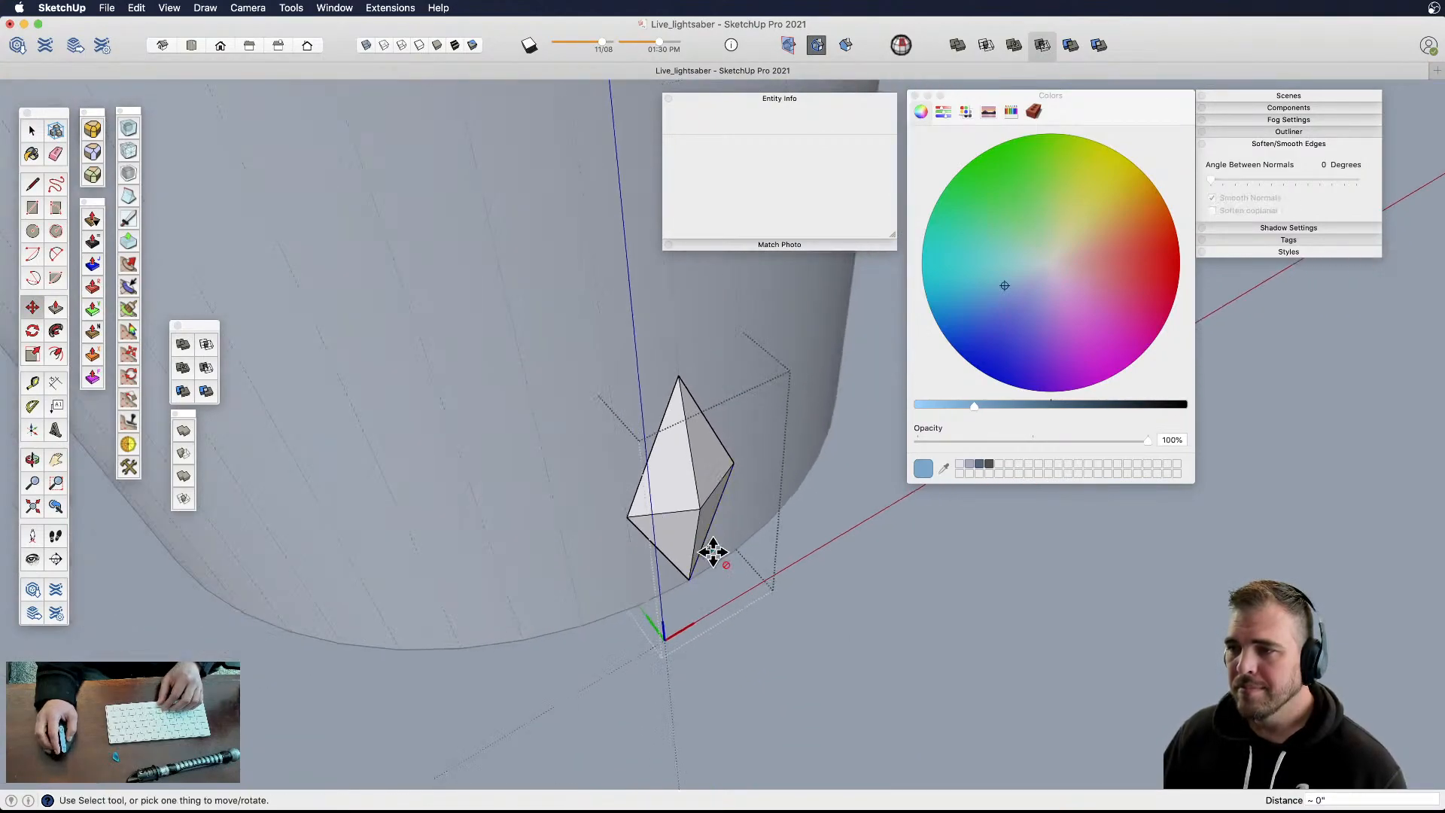
key(space)
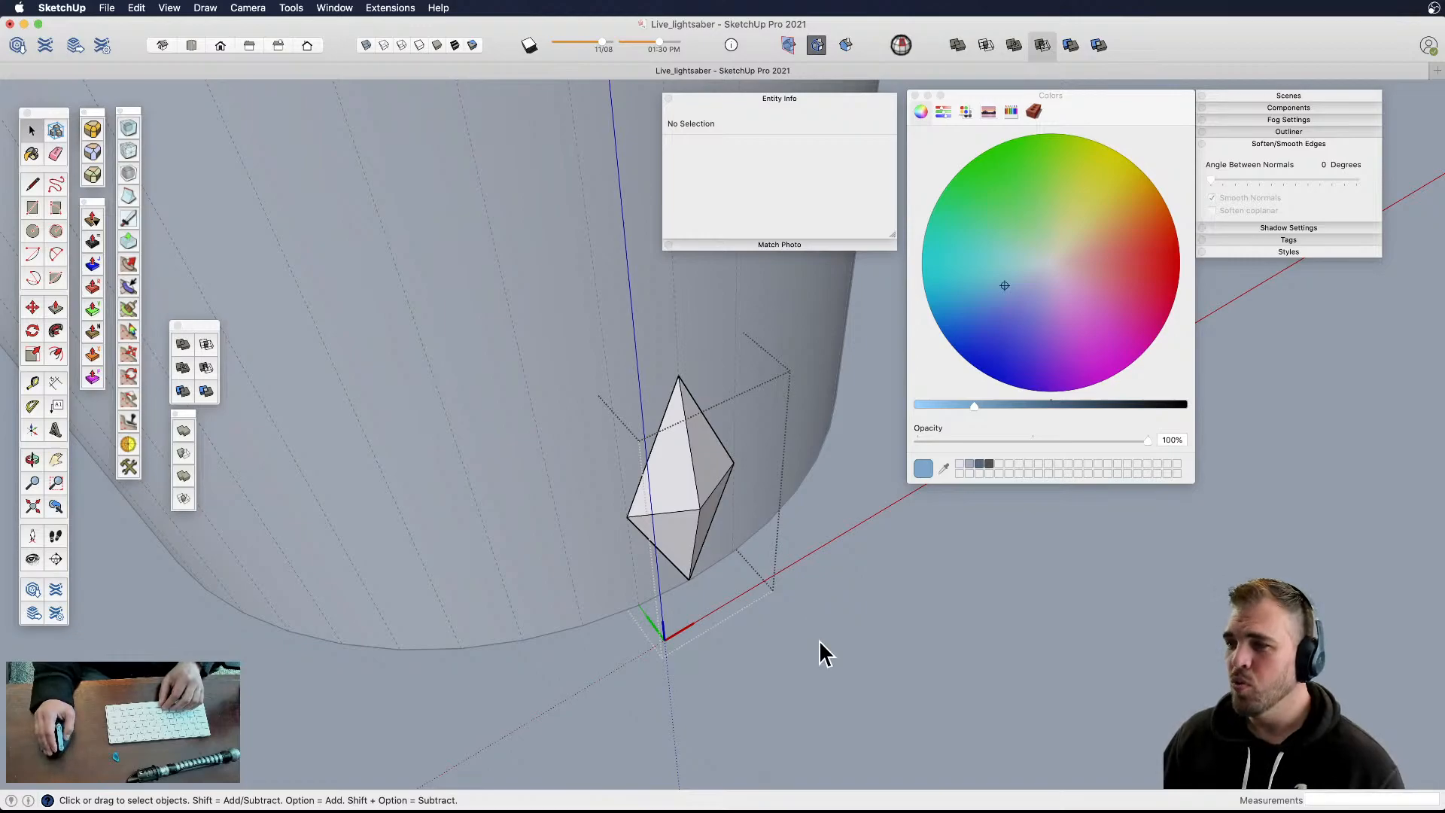
click(819, 643)
- Copy the stud on the tube by its bottom tip onto its own side corner
click(693, 498)
middle_drag(693, 498, 523, 477)
key(m)
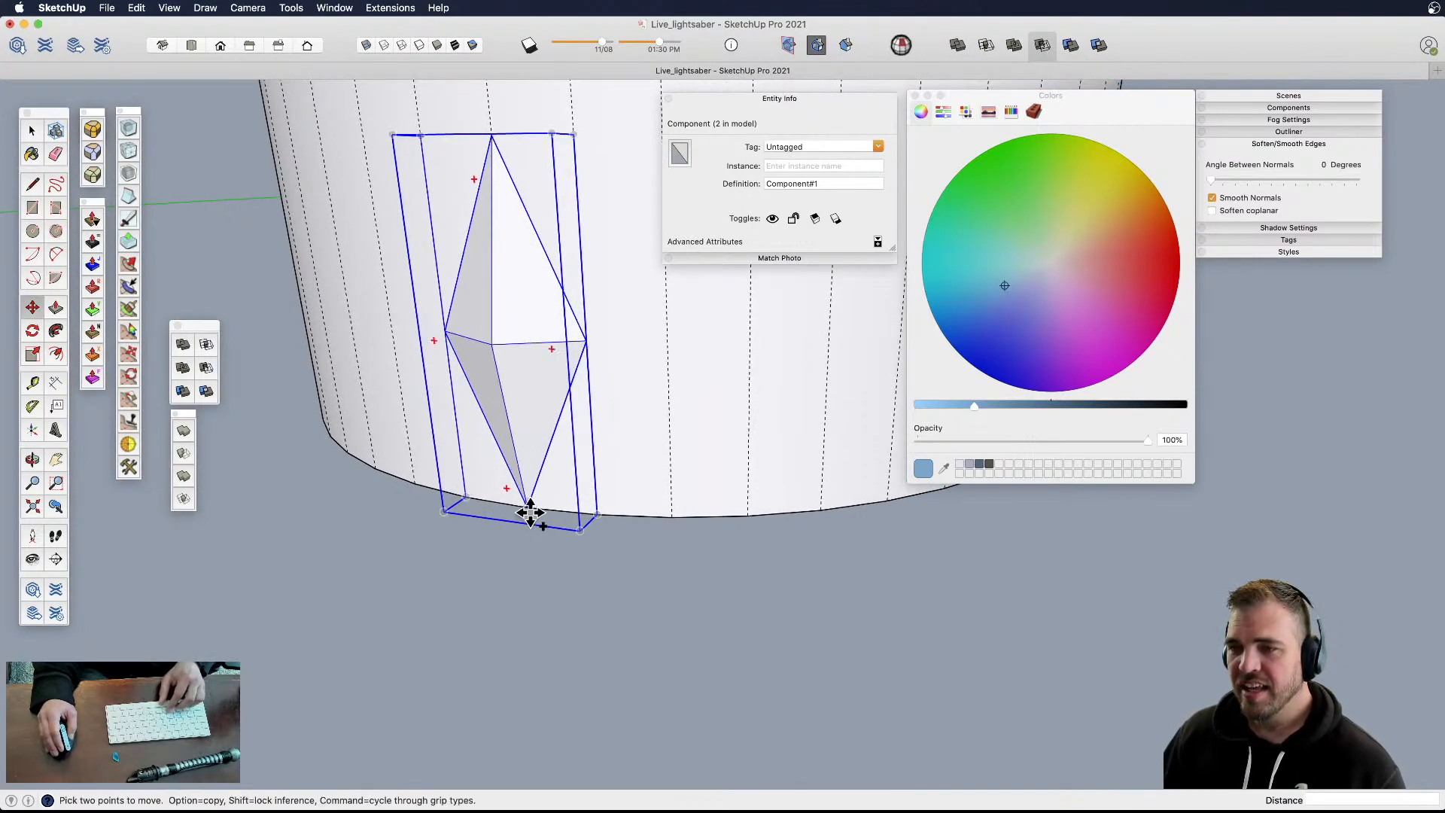
click(527, 509)
key(alt)
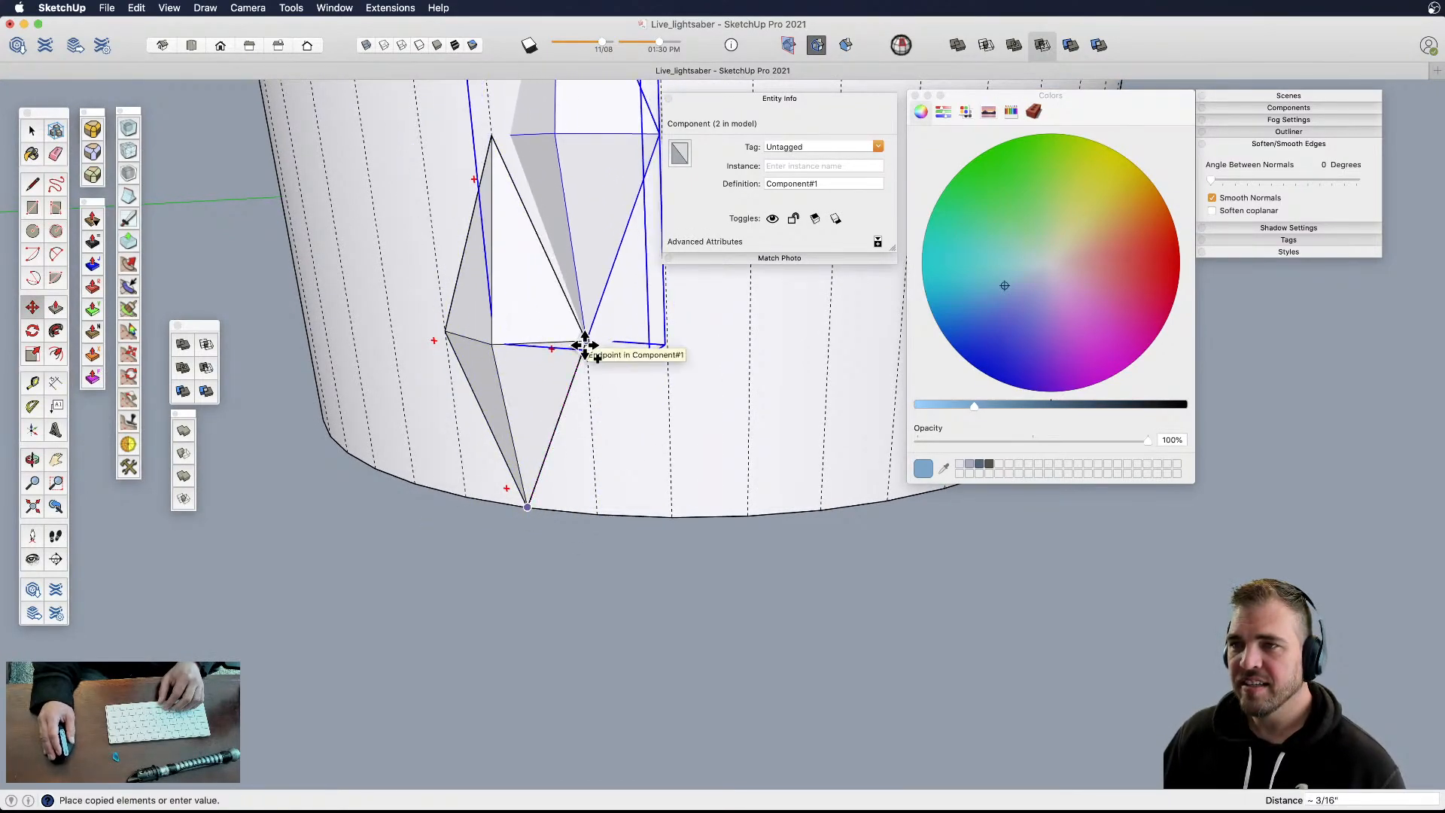
click(585, 345)
- Rotate the copied stud 7.5° about its bottom tip so it follows the adjoining tube facets
middle_drag(585, 344, 675, 579)
key(q)
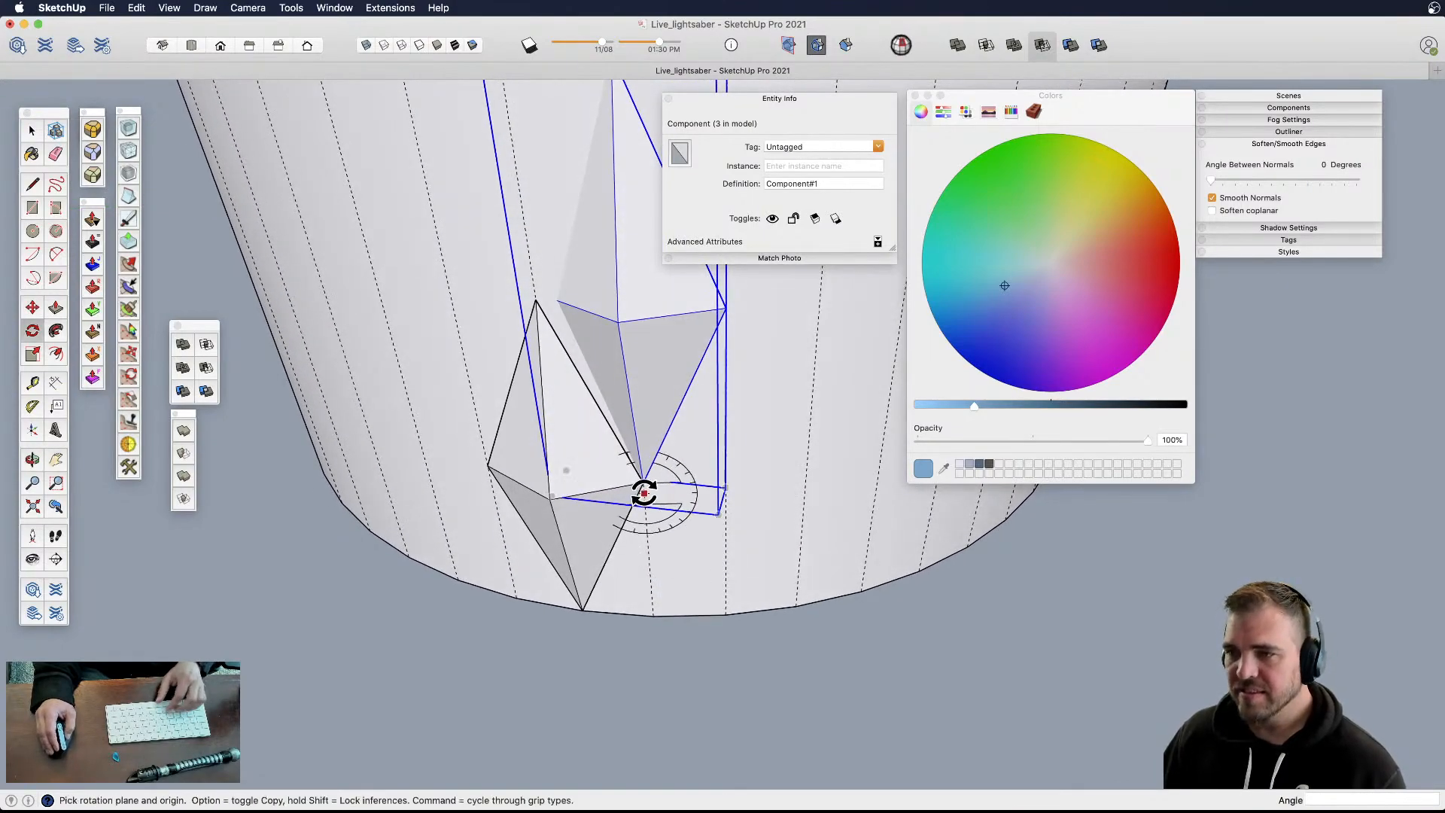
drag(647, 579, 648, 581)
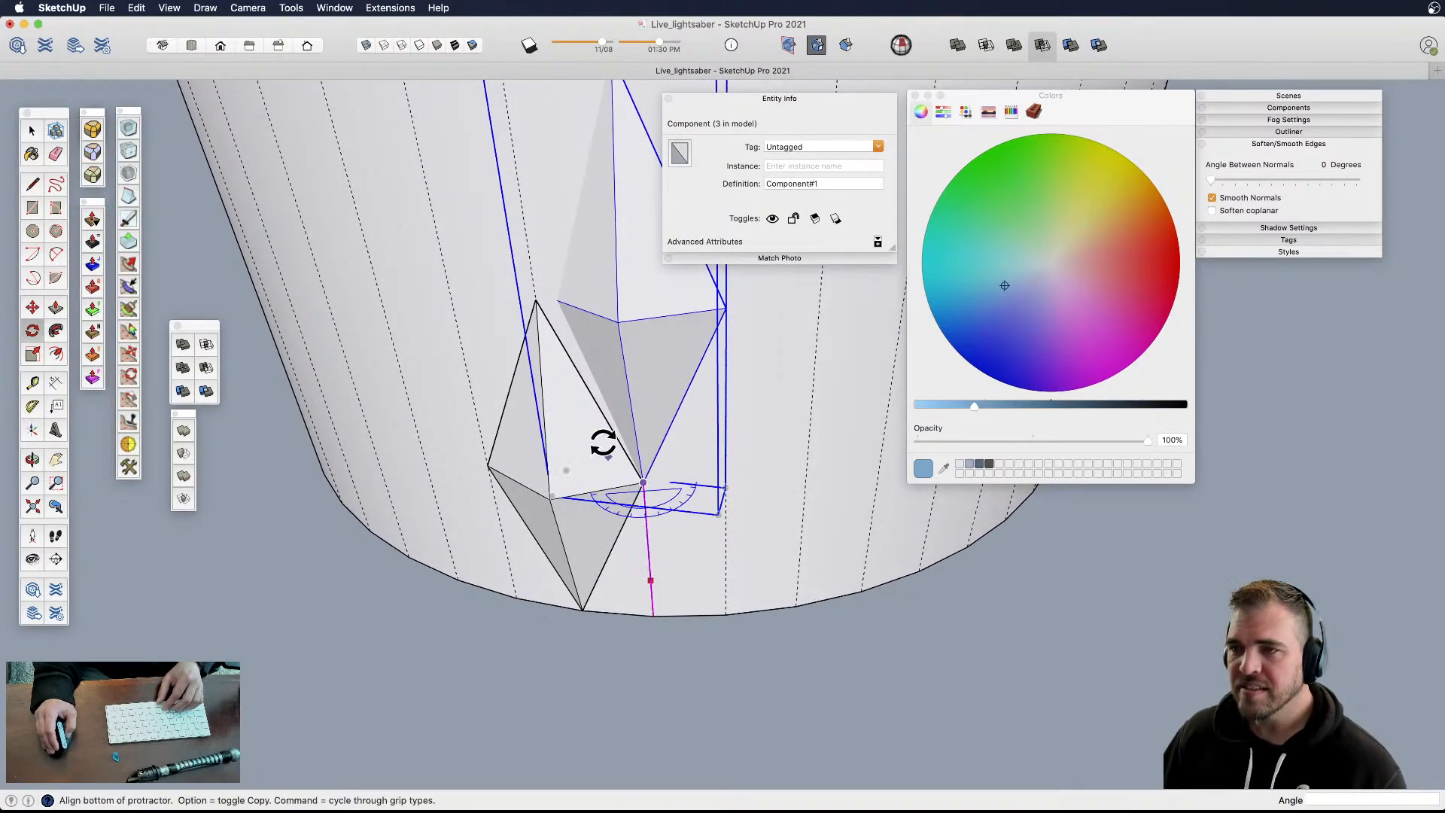
click(727, 308)
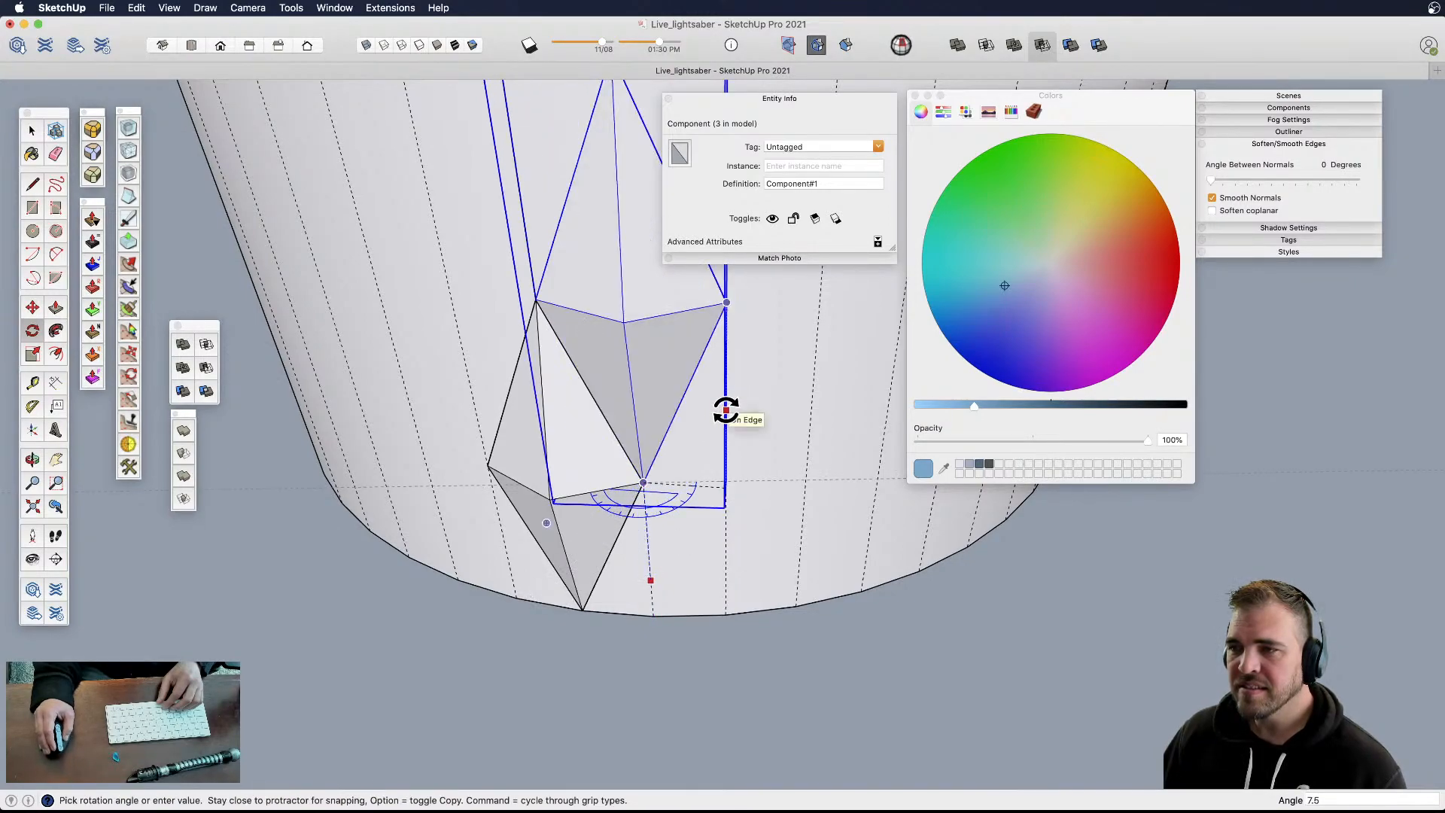
click(727, 595)
key(space)
click(671, 669)
middle_drag(613, 489, 668, 526)
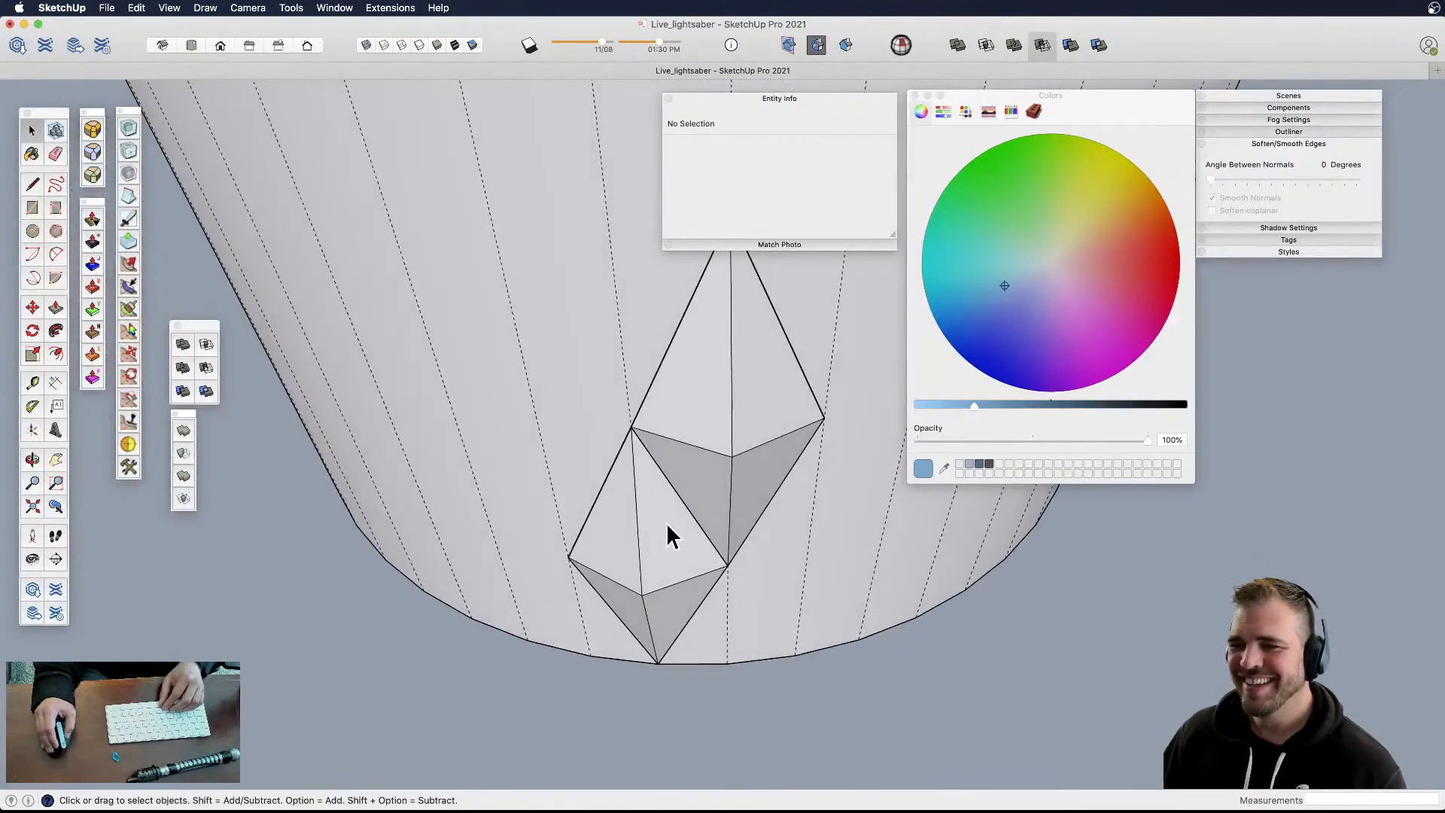
click(667, 526)
shift+click(725, 441)
scroll(677, 472, down, 4)
drag(641, 514, 524, 511)
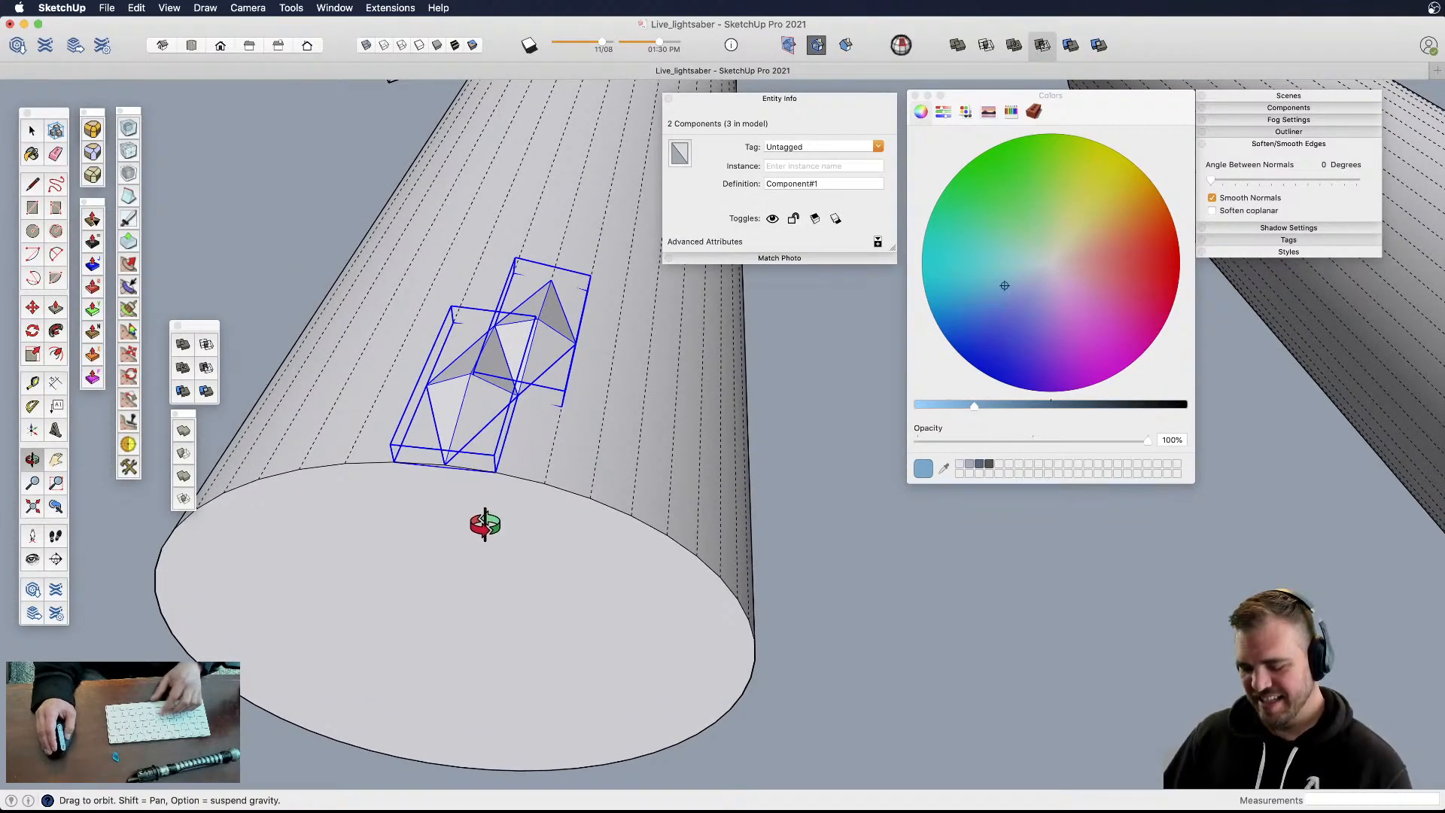
key(m)
middle_drag(558, 585, 575, 531)
key(space)
- Draw a line across the tube's bottom face from the lower stud's bottom tip to the opposite rim
double_click(575, 532)
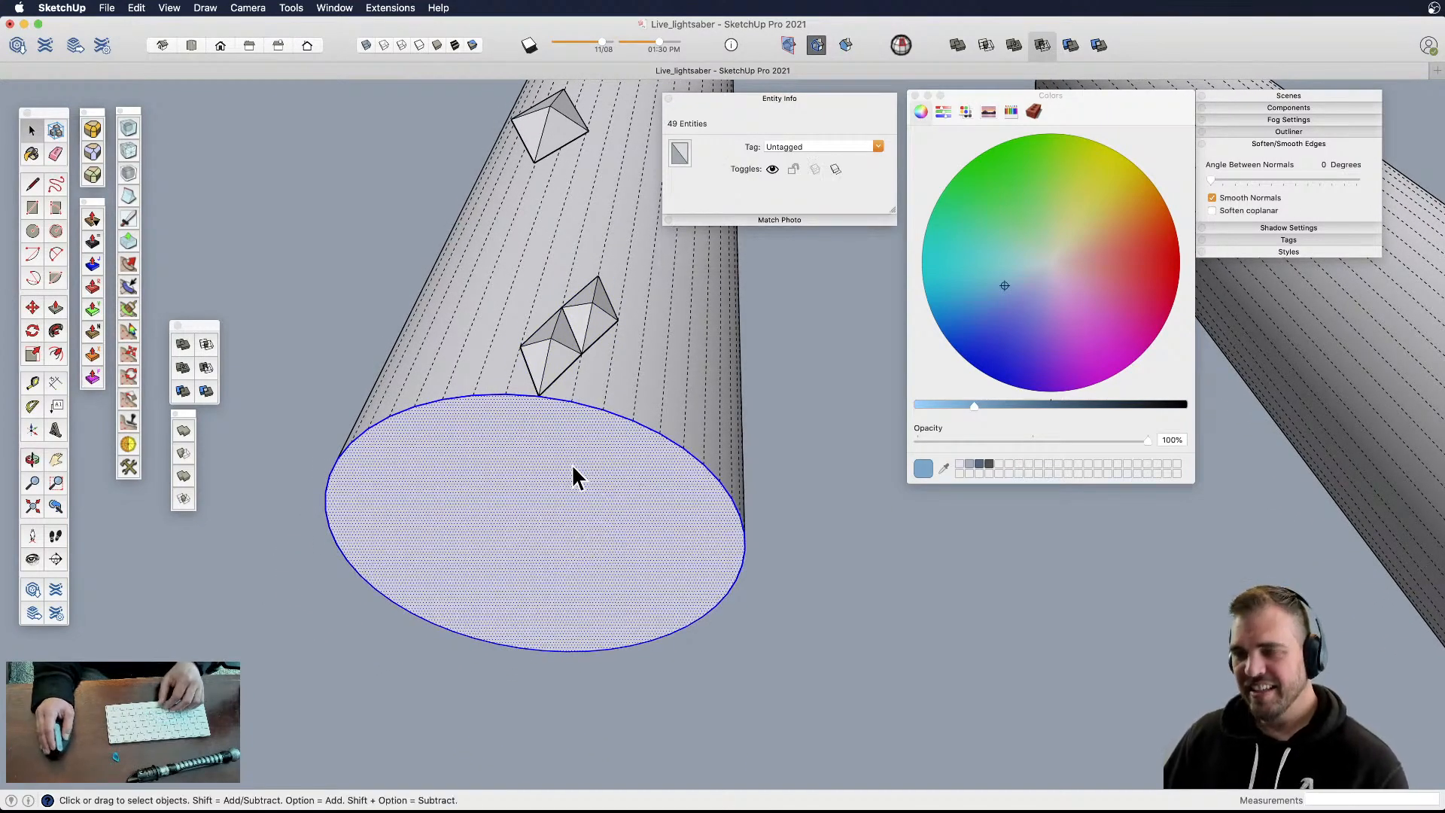
key(l)
key(space)
click(543, 420)
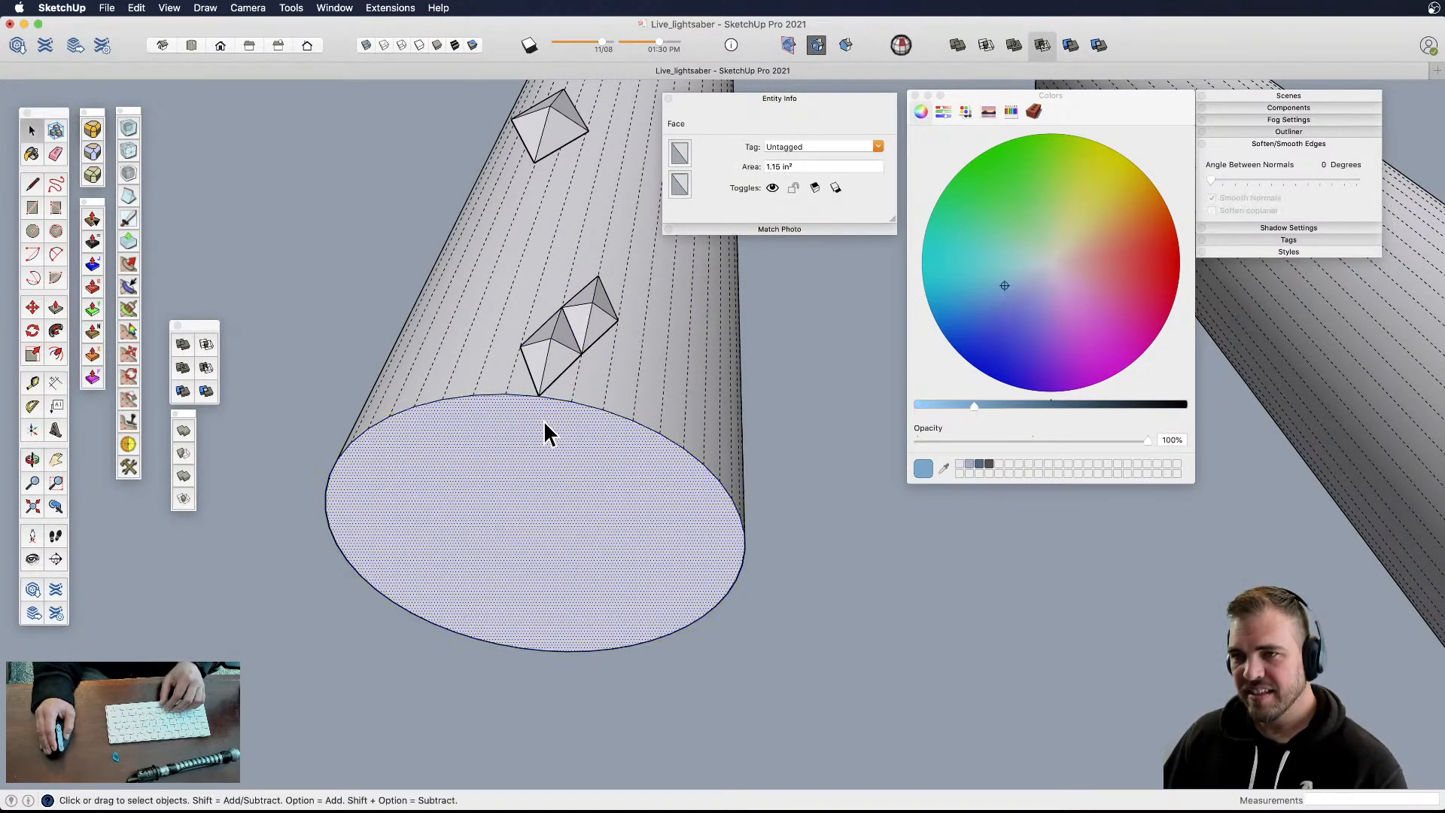
key(l)
click(539, 396)
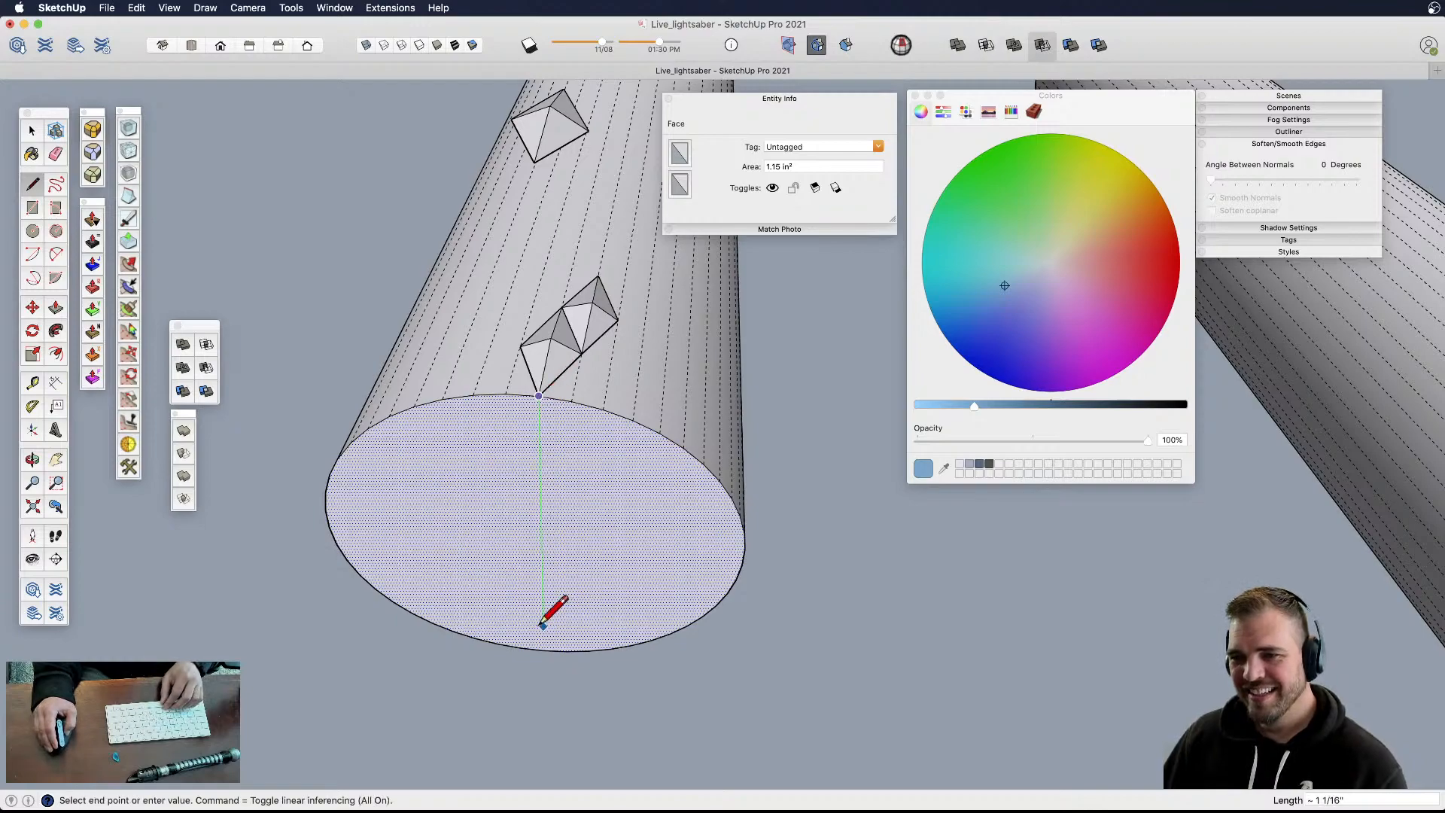
click(544, 649)
key(space)
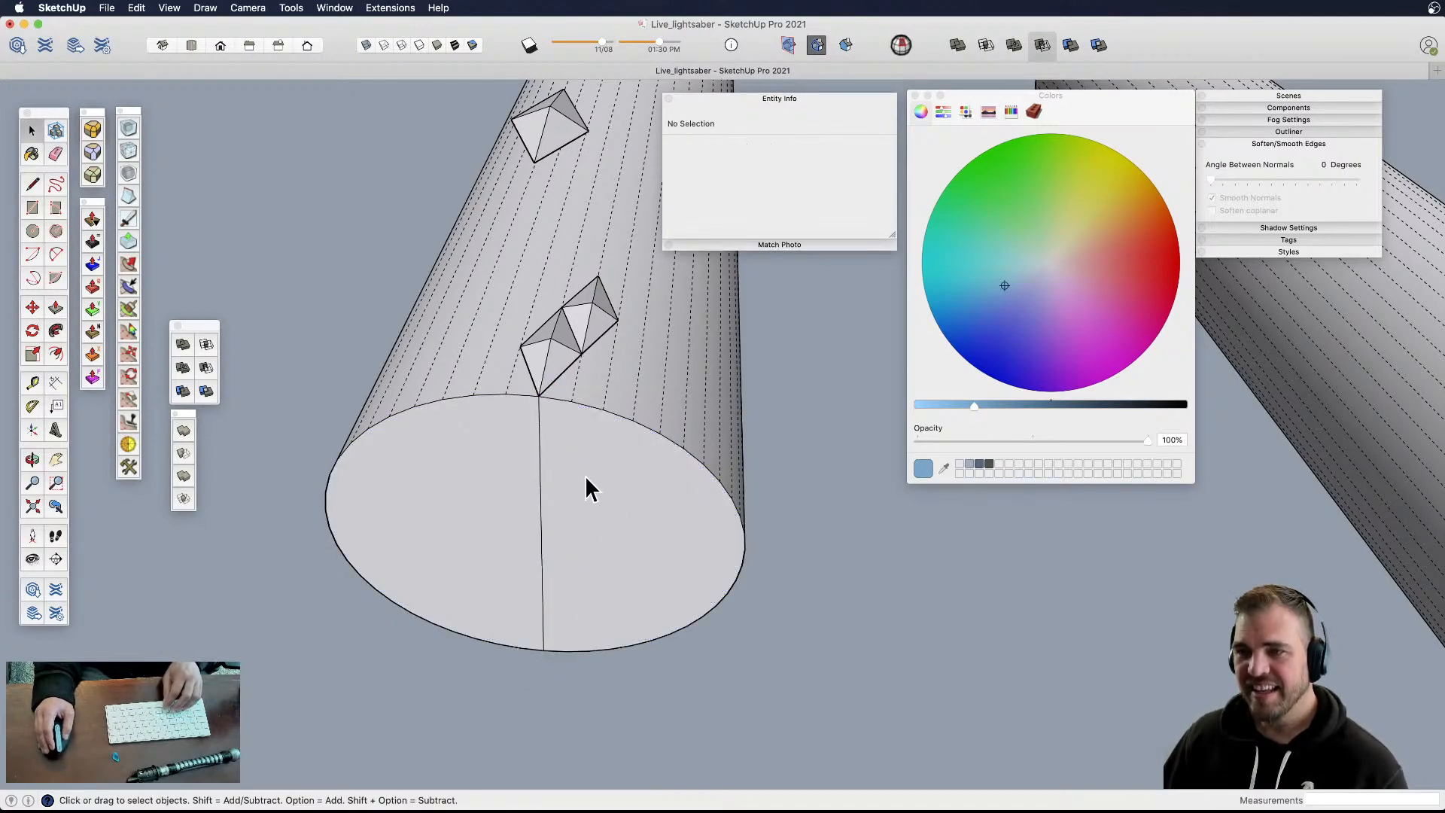
- Try to copy both studs 15° around the bottom face's center with the value 23, and undo it
click(551, 360)
key(q)
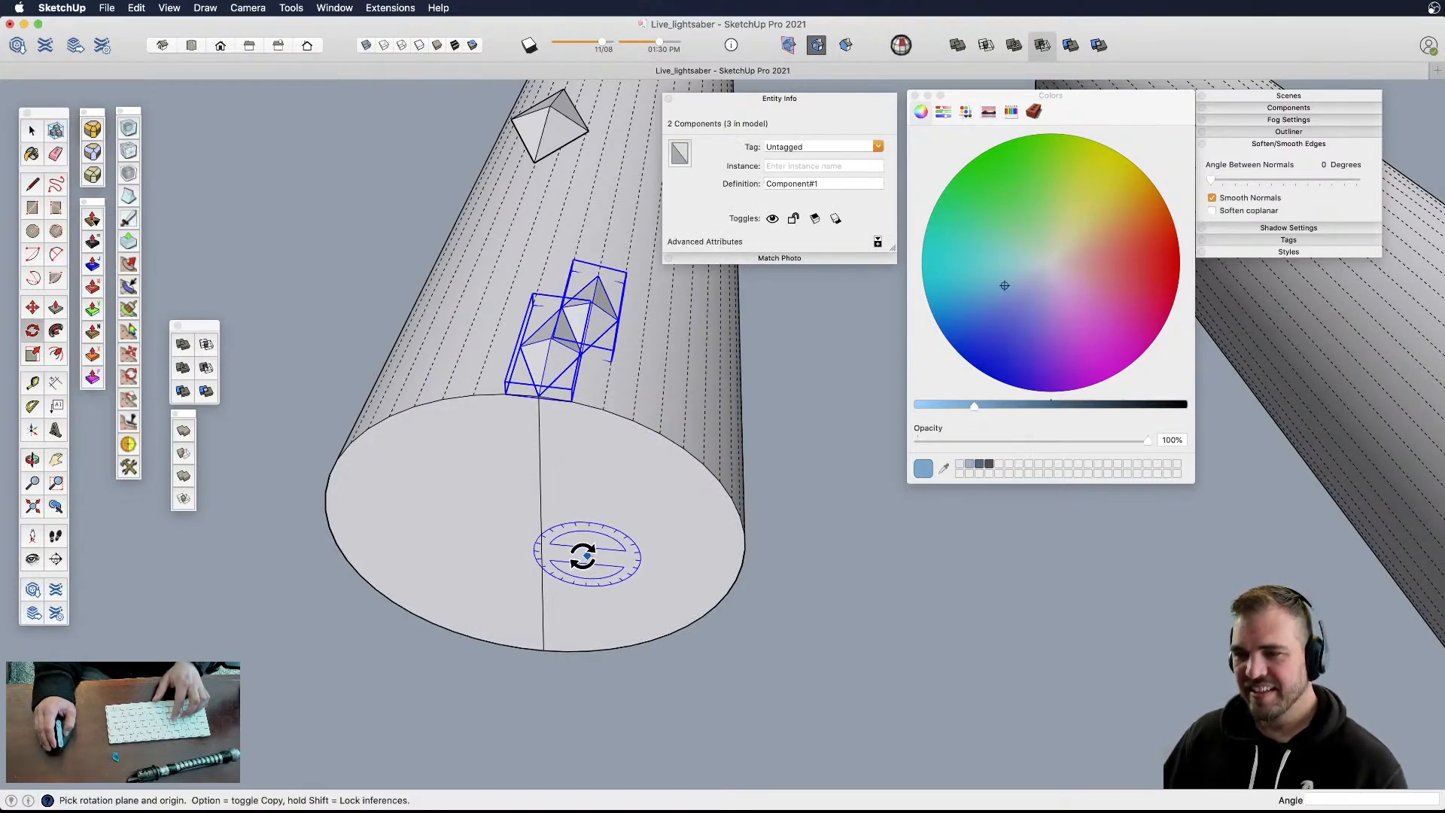
click(542, 547)
click(538, 394)
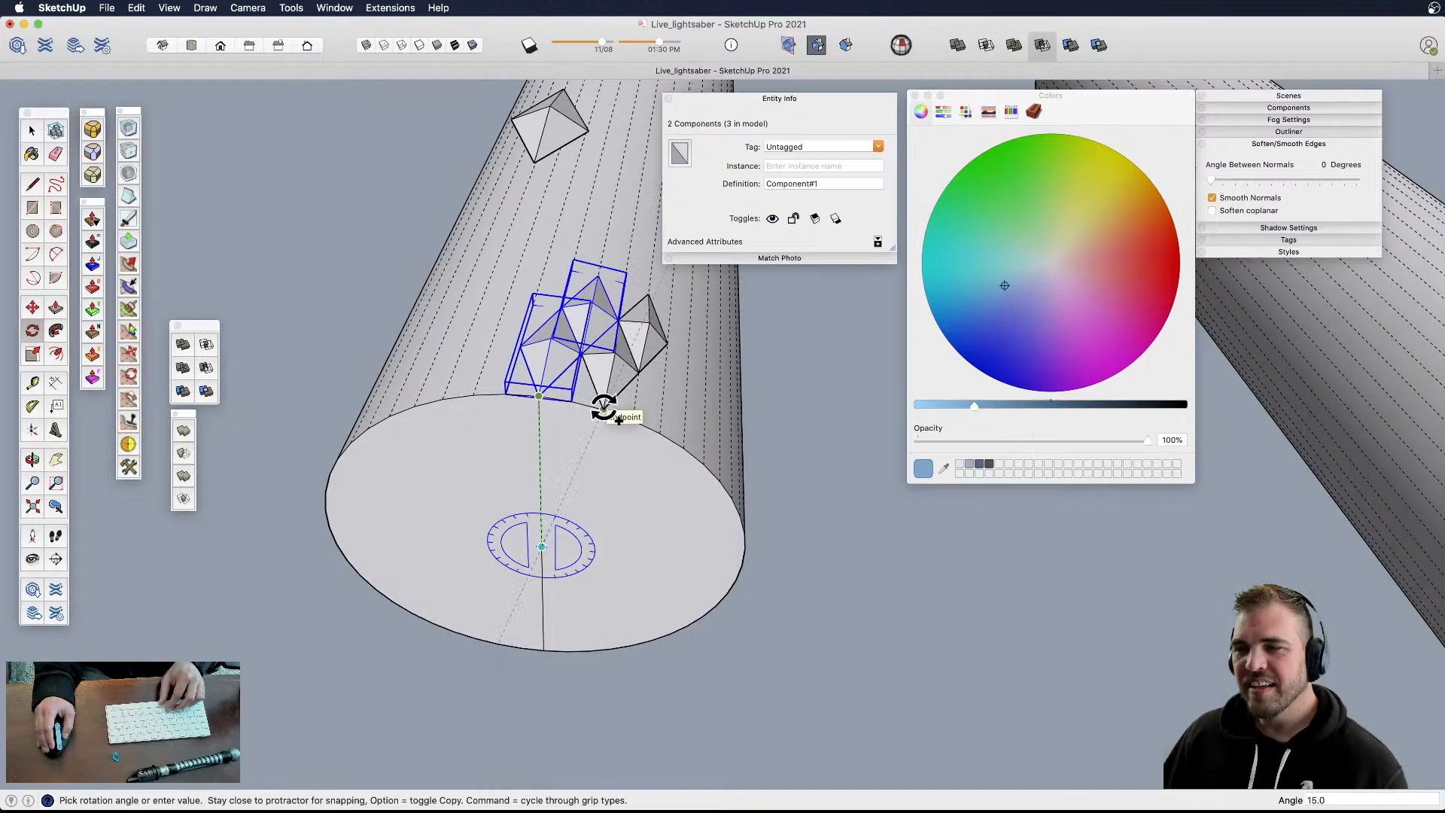
click(603, 407)
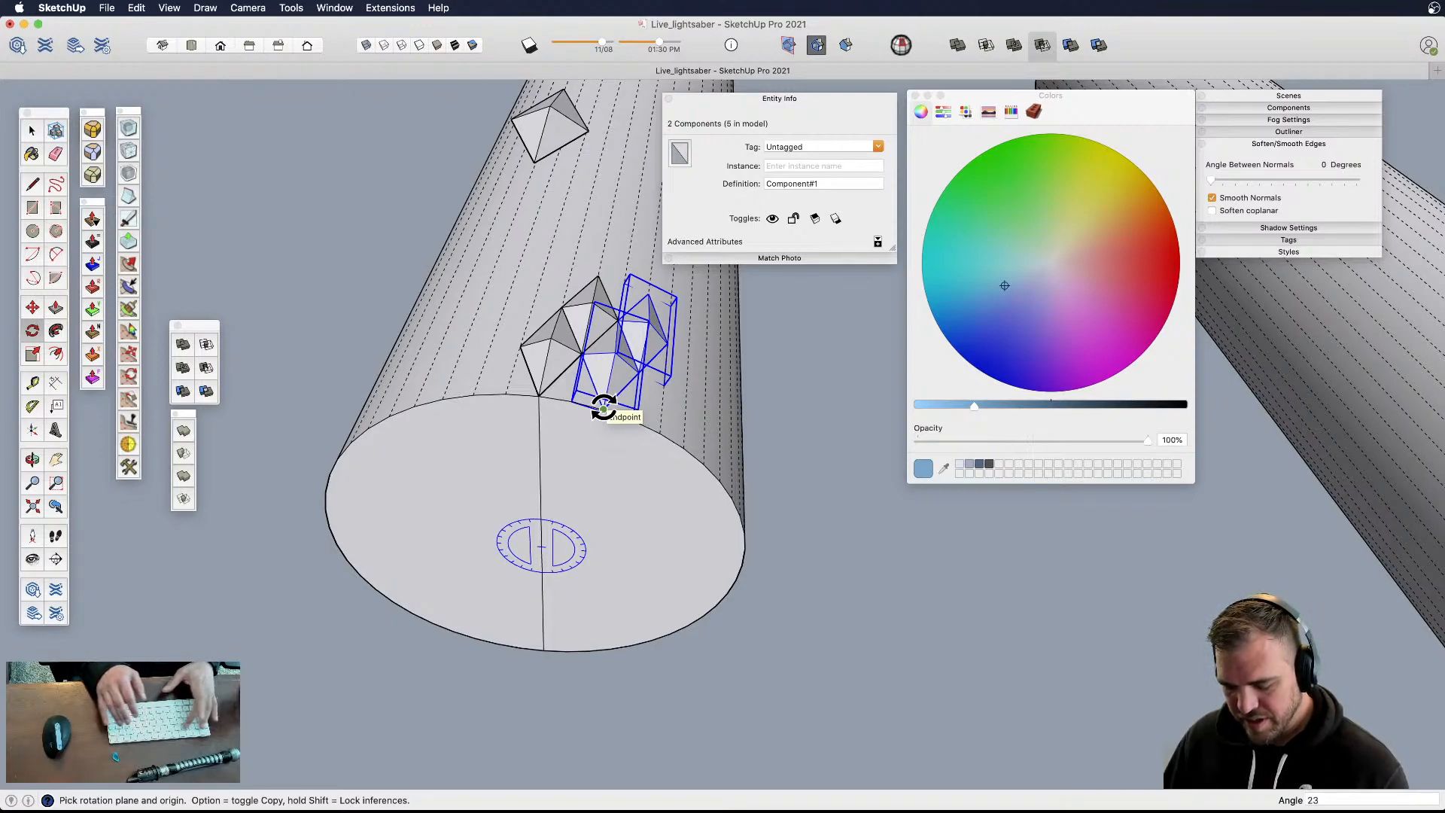
key(Return)
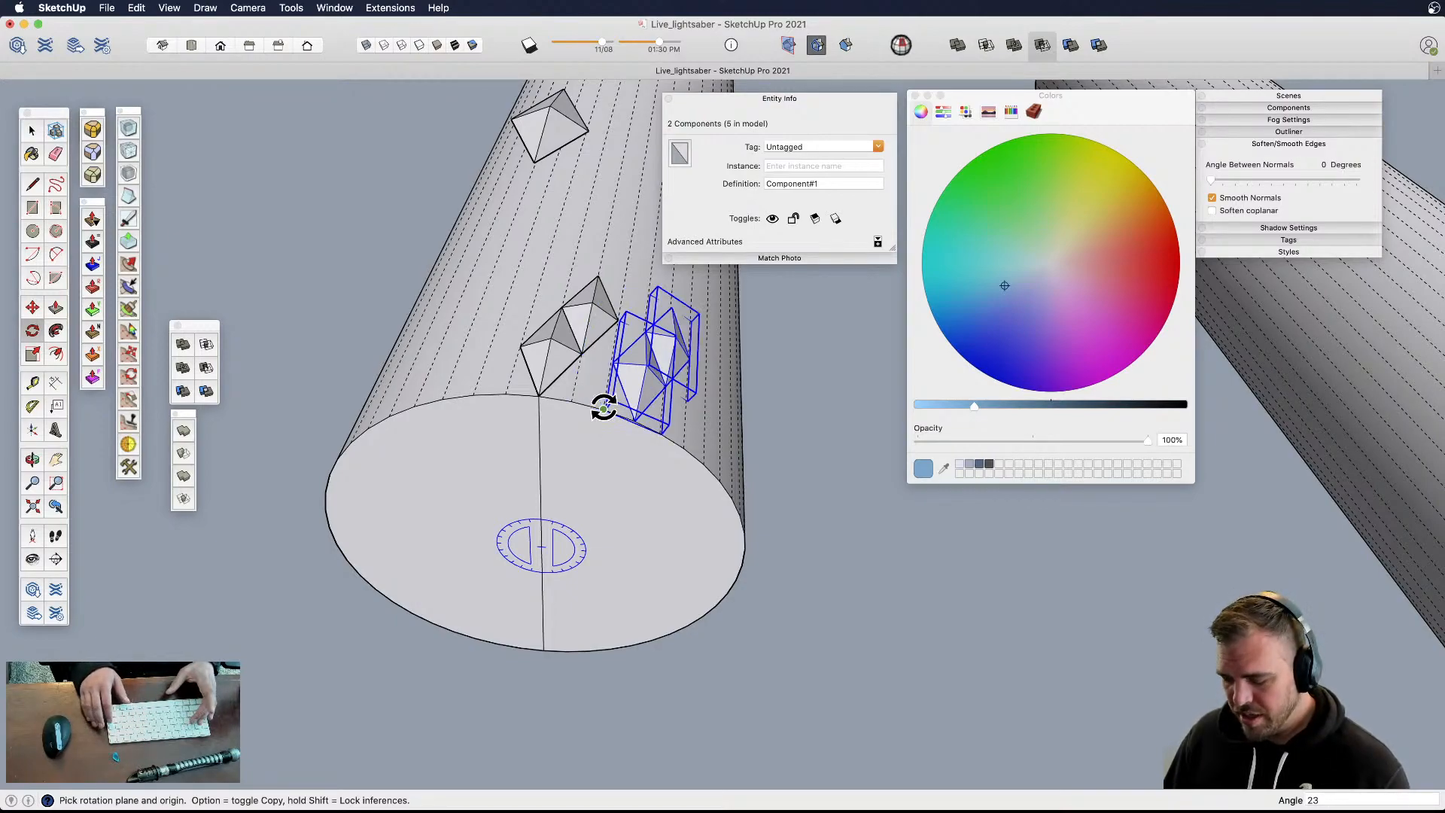
key(super+z)
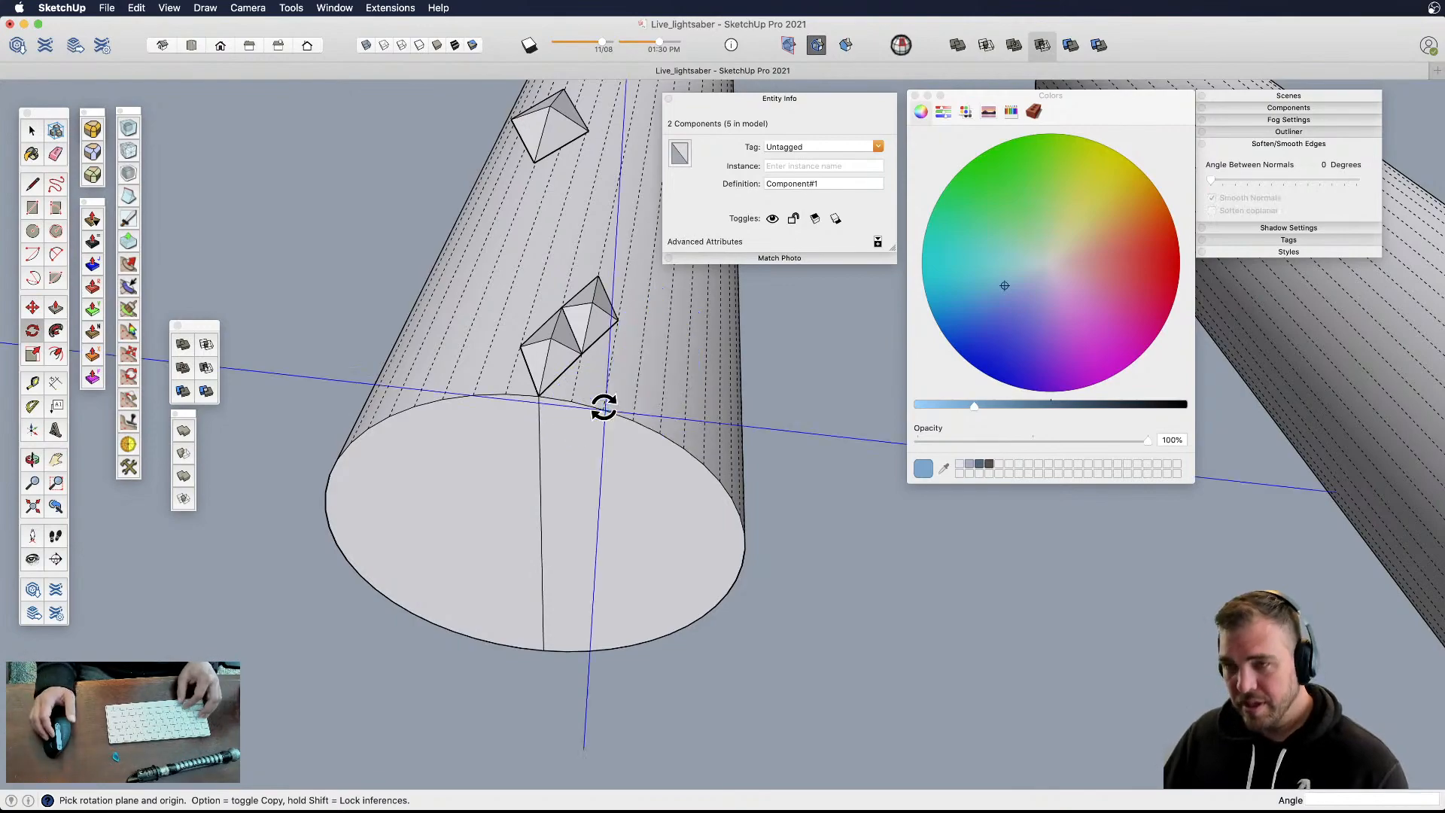
- Copy both studs 15° around the center of the tube's bottom face and repeat the copy 23x around the rim
key(space)
click(554, 357)
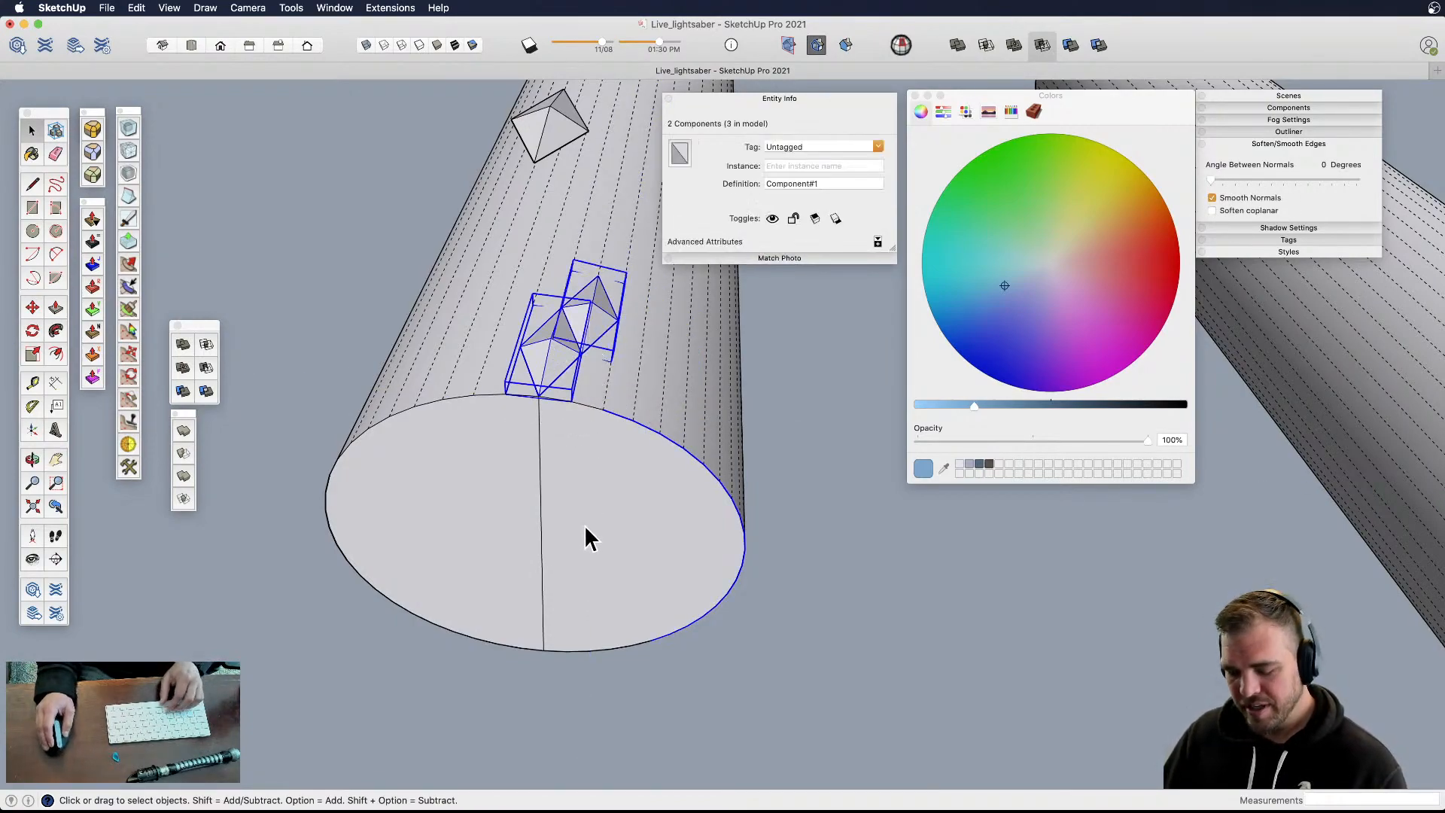
key(q)
drag(541, 547, 541, 416)
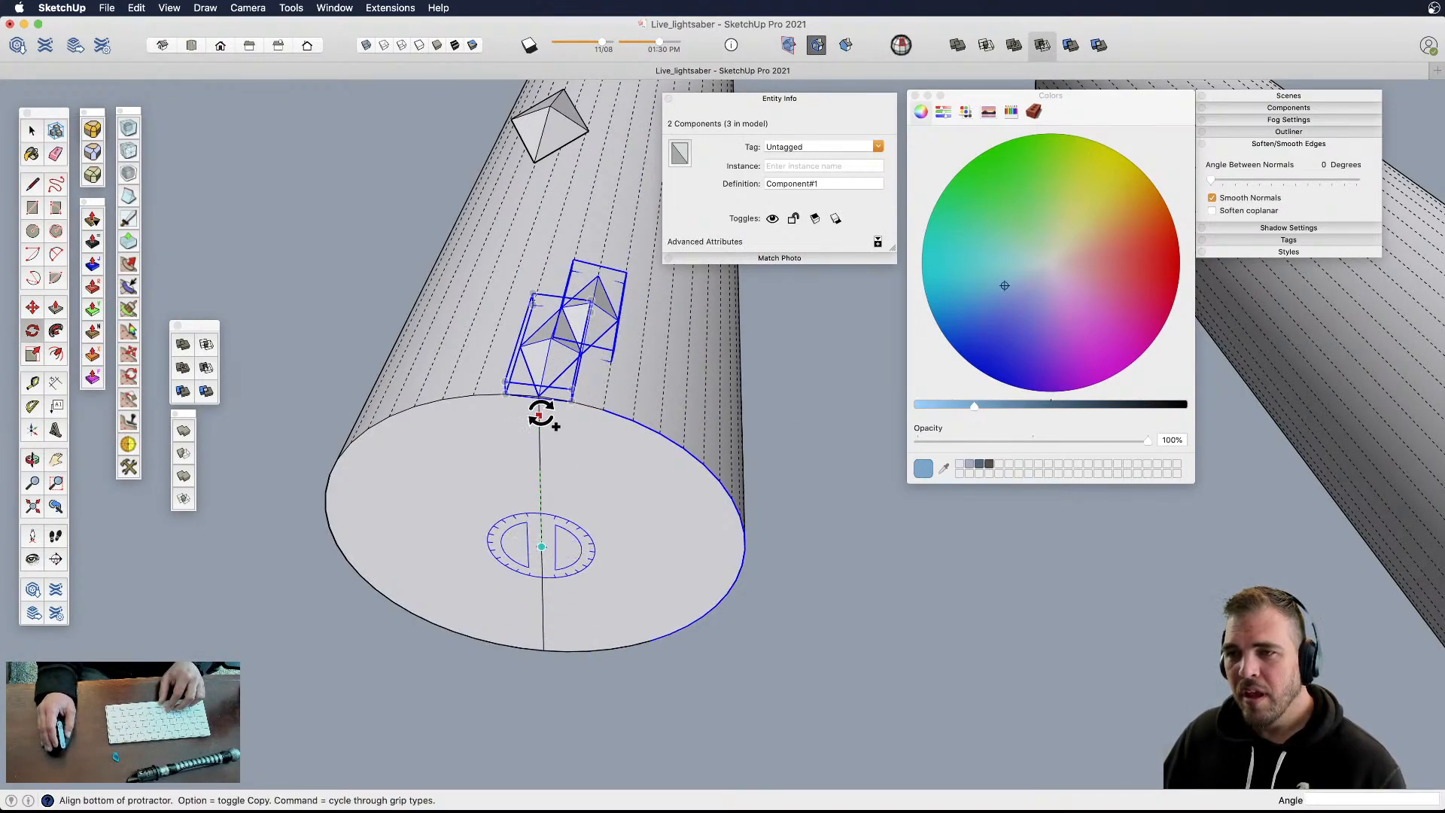
click(442, 399)
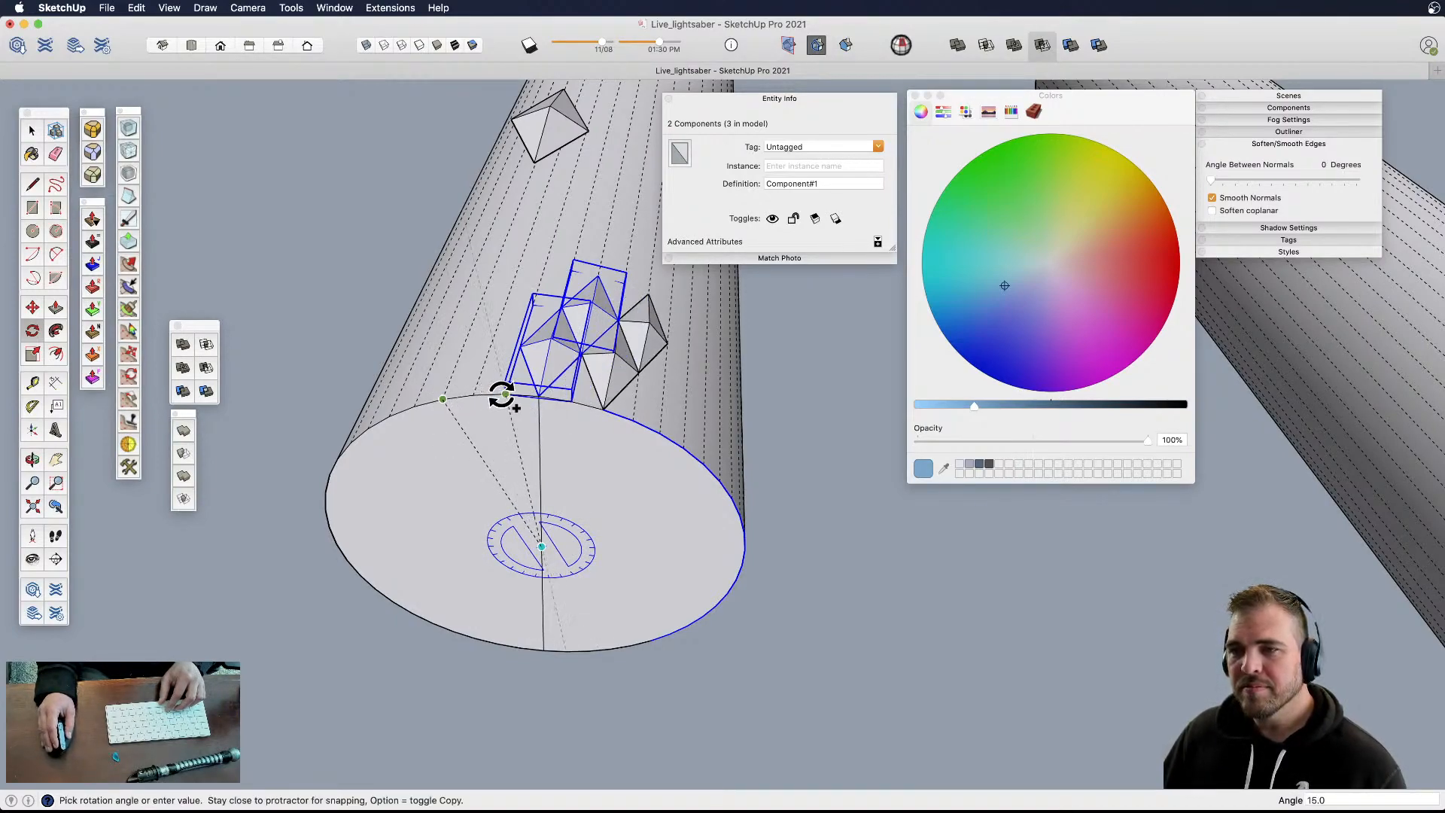
click(504, 393)
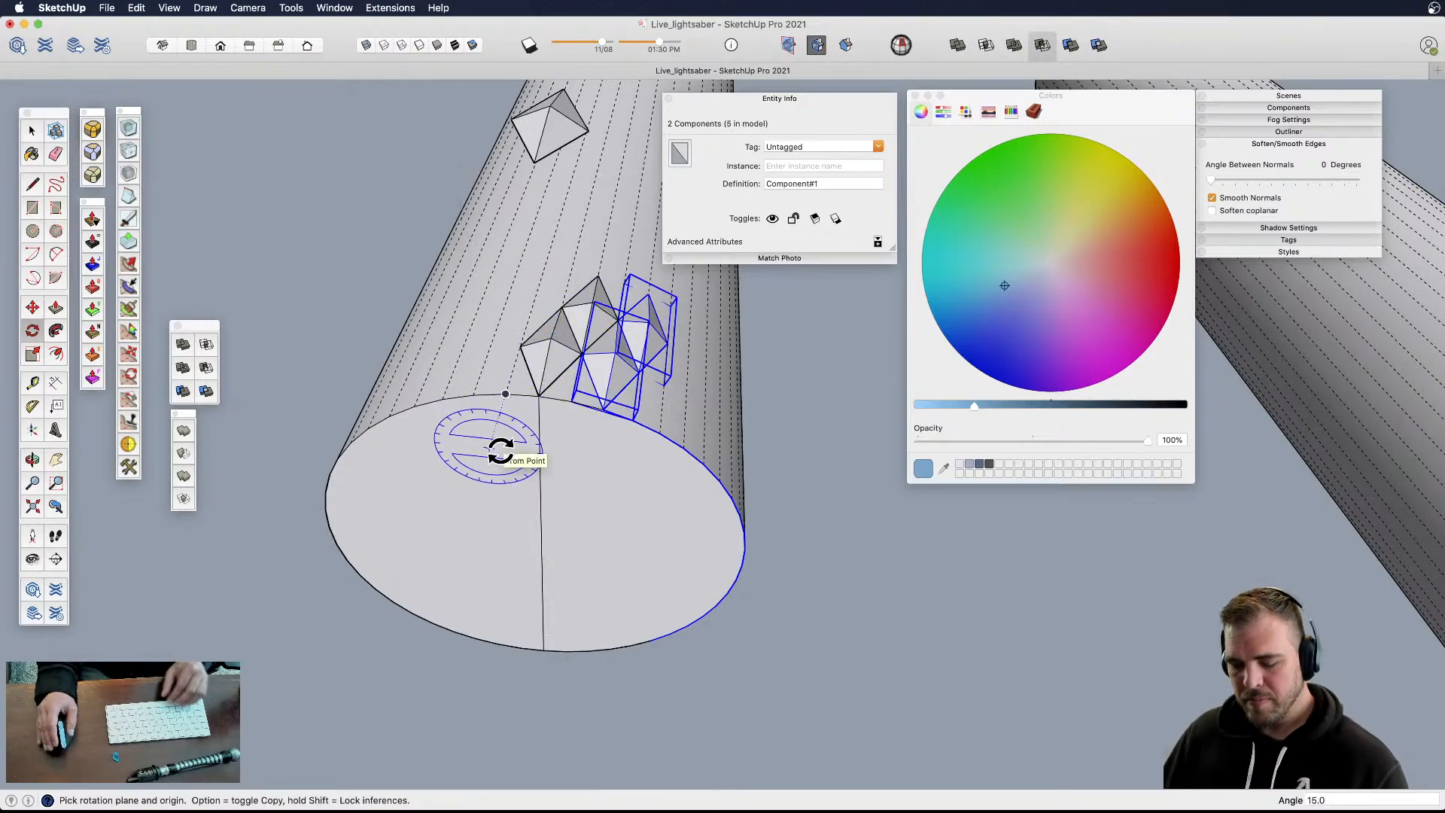
key(Return)
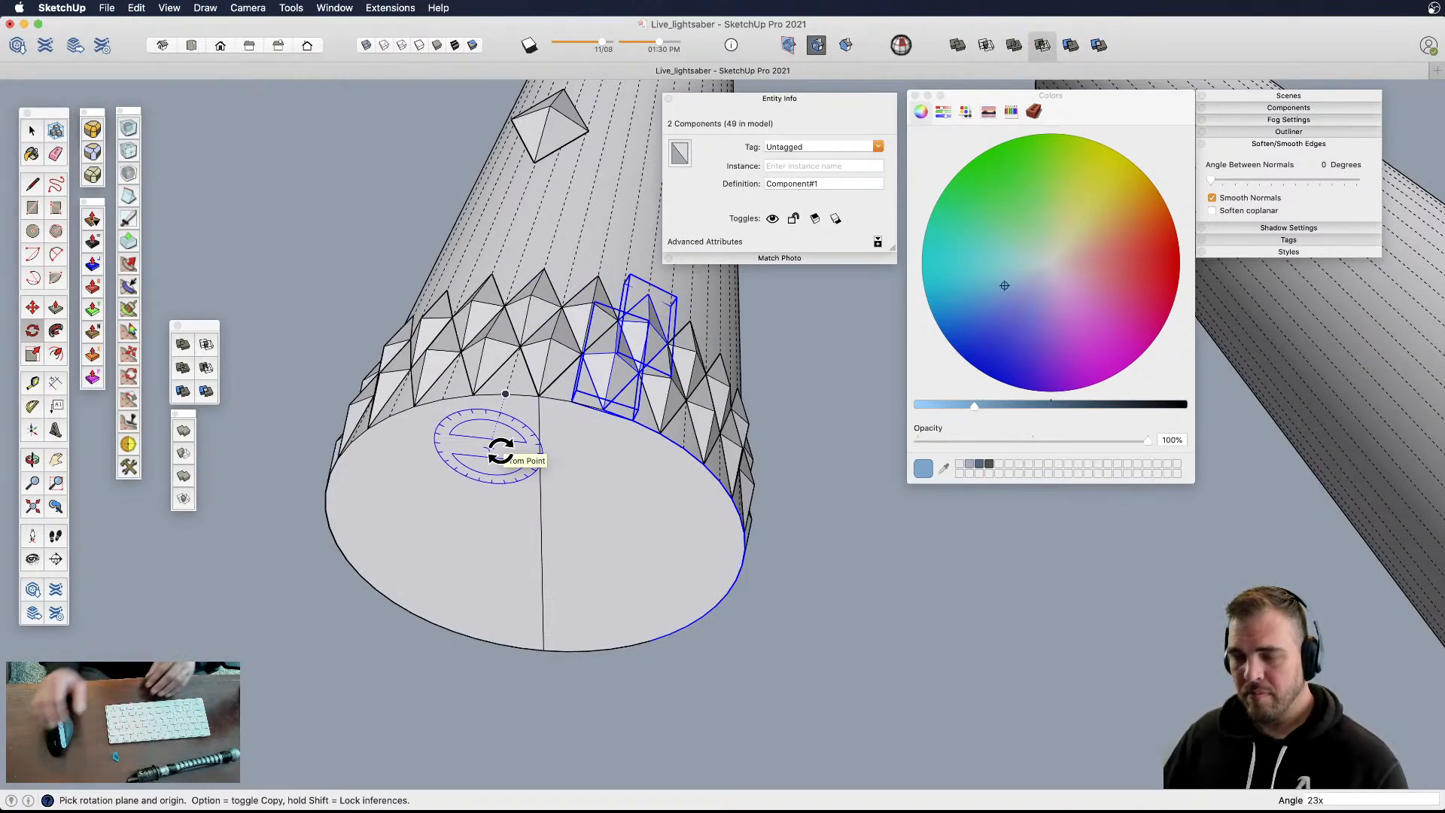
- Move the loose original stud away from the tube to a spot beneath its bottom rim
scroll(542, 555, down, 5)
middle_drag(542, 554, 590, 751)
shift+middle_drag(549, 597, 767, 720)
key(space)
click(761, 678)
key(m)
click(858, 652)
click(882, 670)
- Select all of the tube's own geometry and make it a group separate from the studs
shift+middle_drag(772, 645, 509, 441)
key(space)
drag(802, 552, 800, 572)
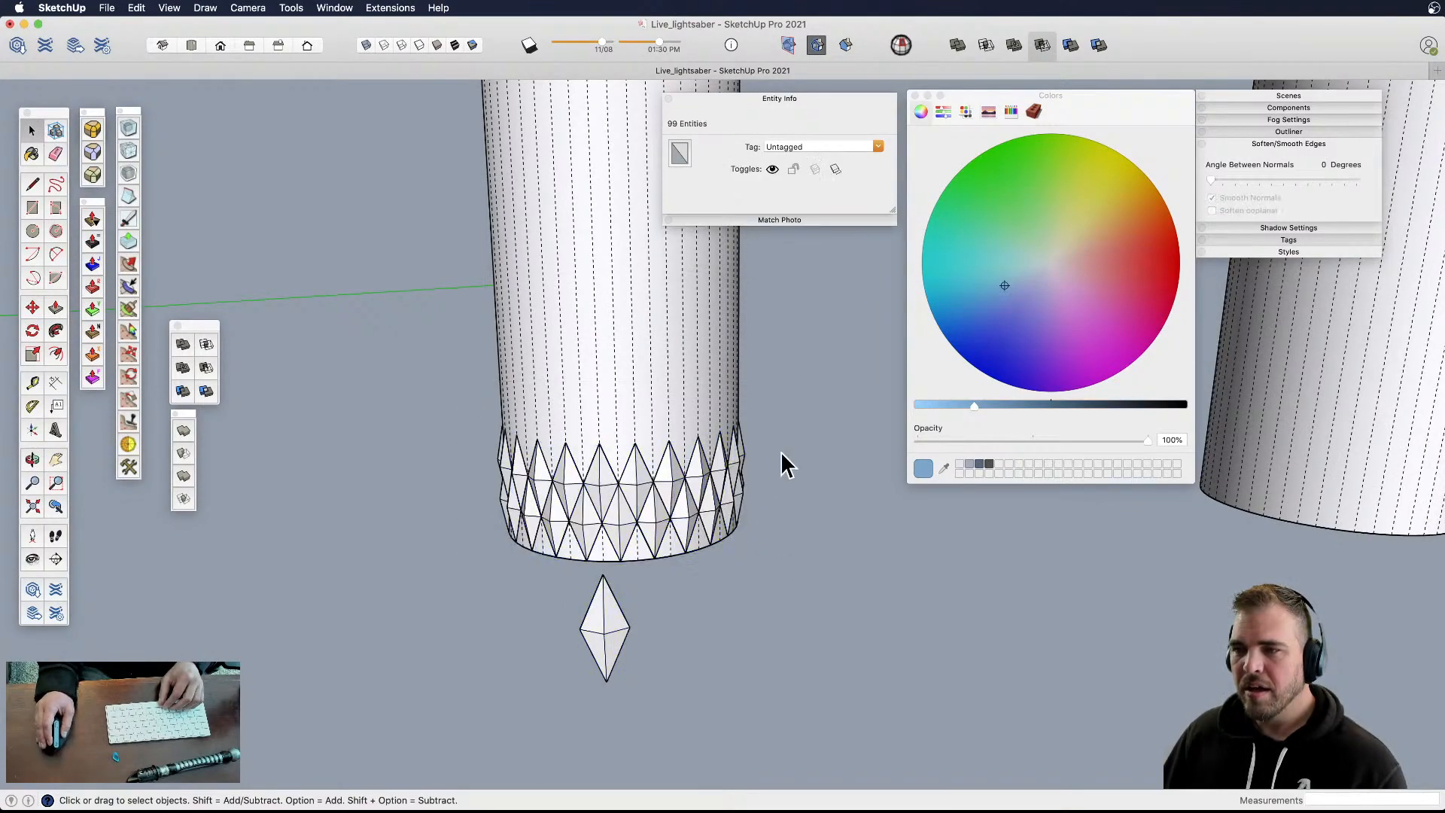
click(780, 450)
scroll(775, 451, down, 5)
shift+middle_drag(745, 456, 752, 542)
click(744, 450)
shift+middle_drag(744, 450, 578, 549)
triple_click(670, 485)
key(super+g)
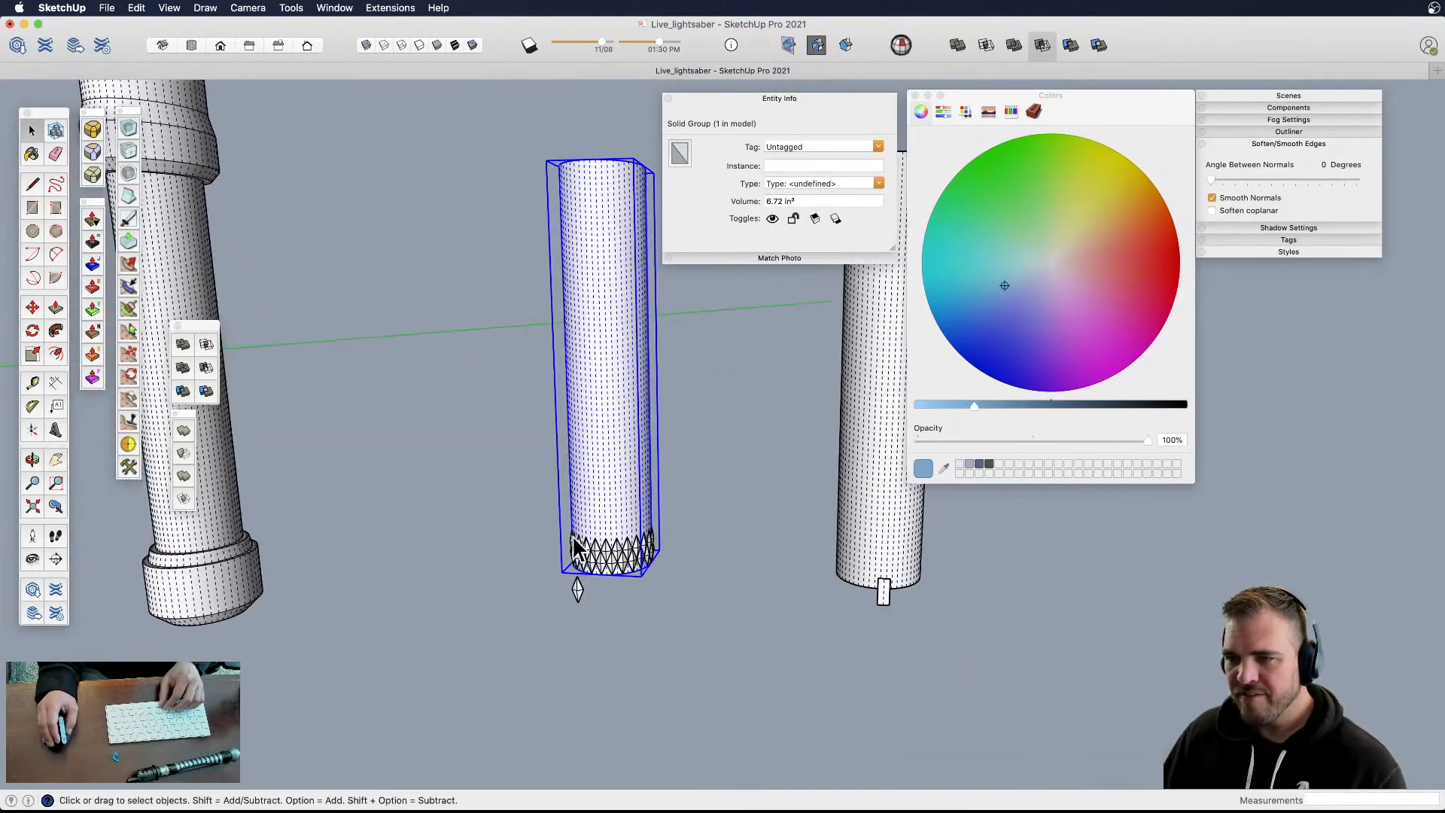
- Copy the double ring of studs straight up the tube, placing its bottom tip on the top tip of the lowest row
drag(666, 580, 675, 583)
scroll(618, 581, up, 5)
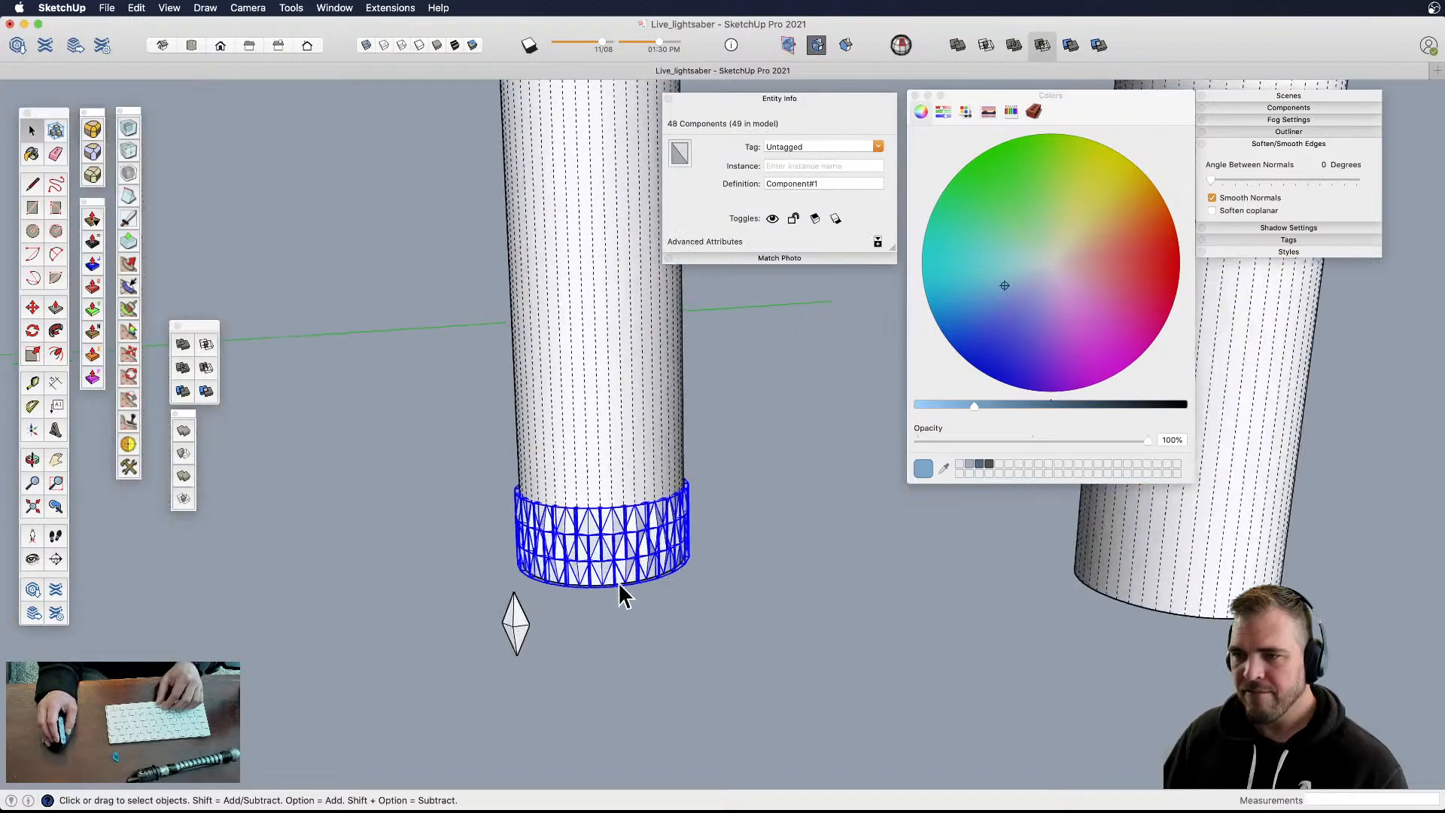
scroll(615, 587, up, 3)
key(m)
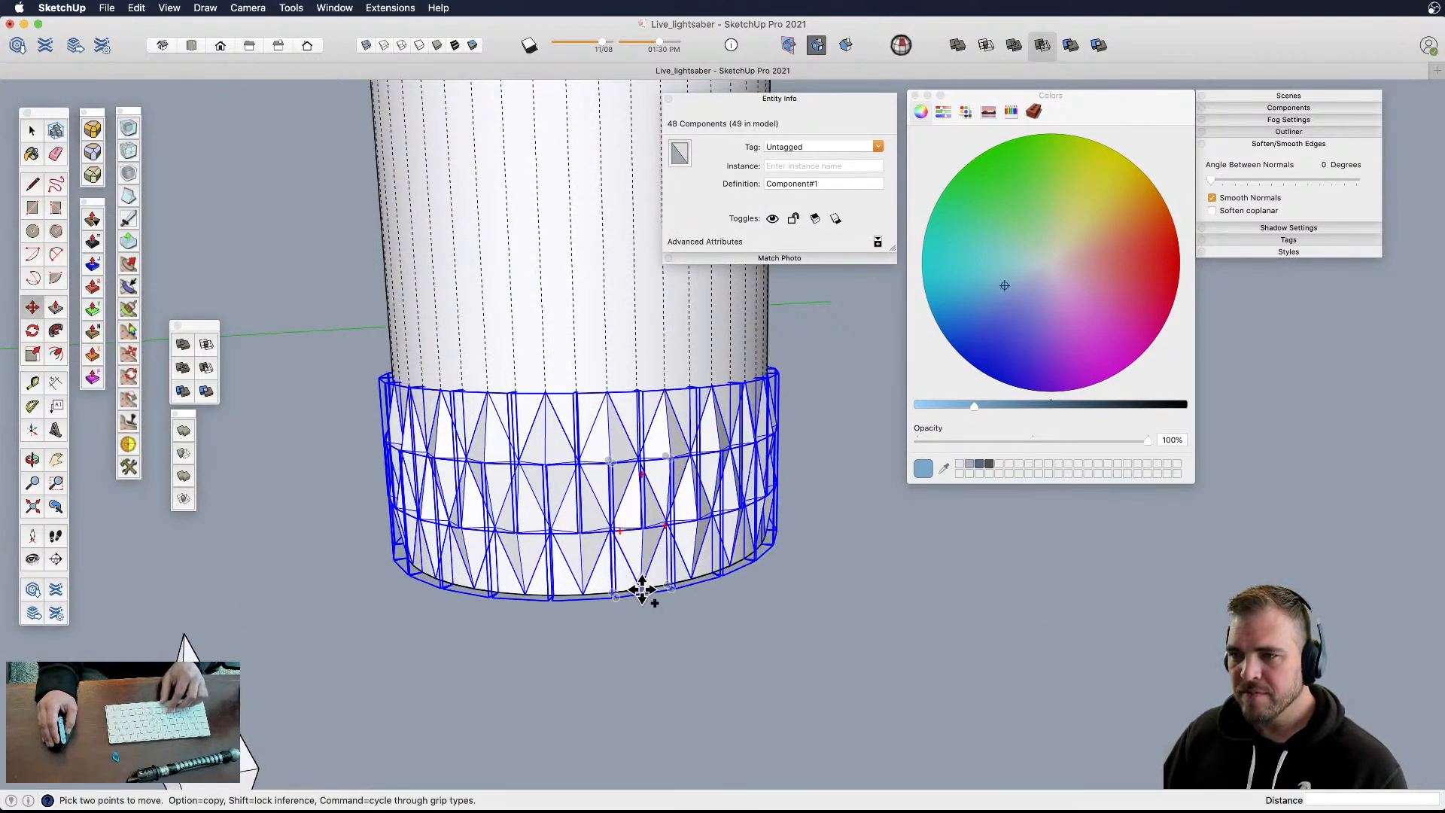
click(642, 589)
key(alt)
text(1)
key(Return)
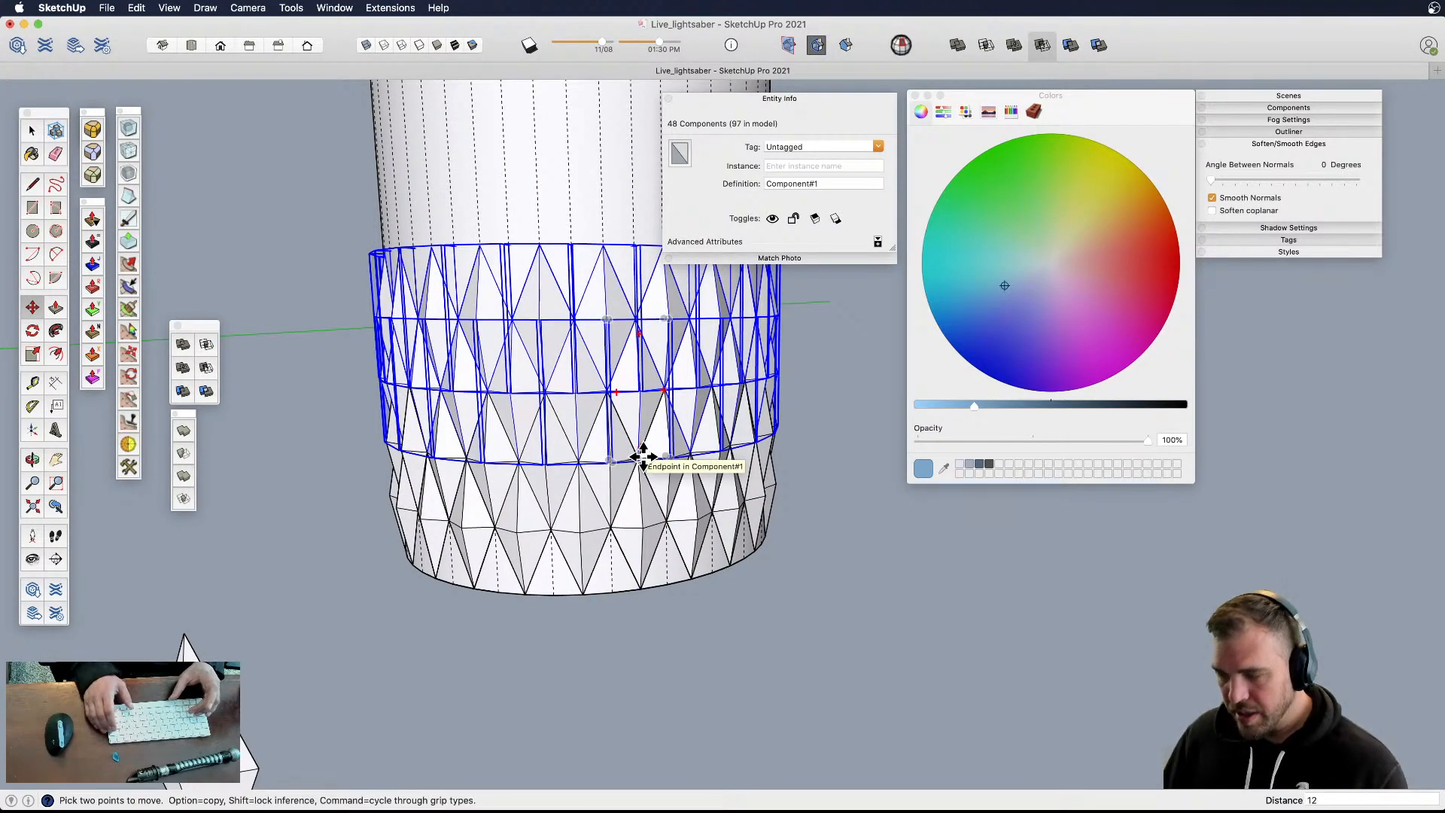
key(shift+super+a)
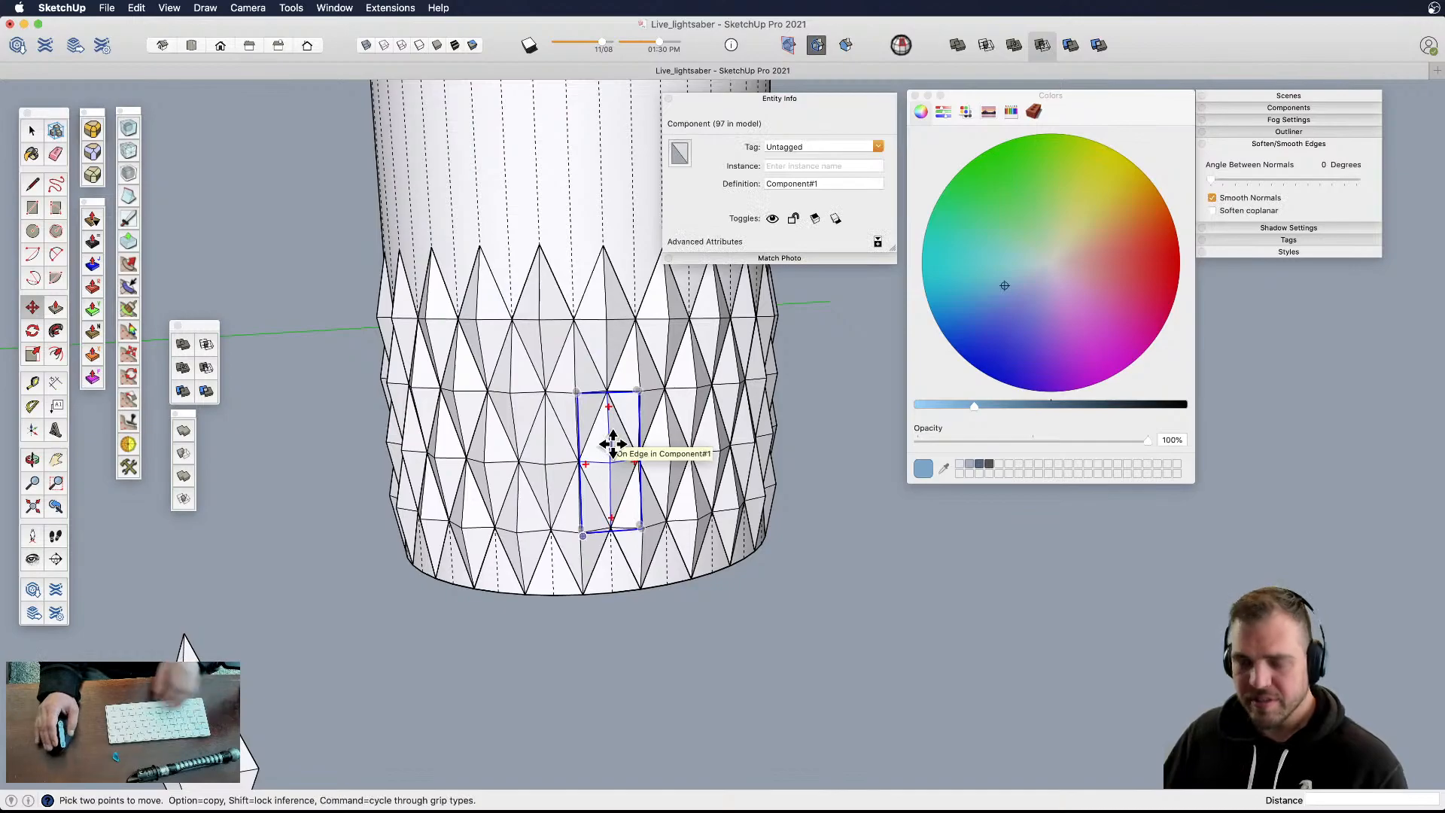
- Select all four rows of studs, copy them about 3/4" up the tube and repeat the copy 5x
scroll(613, 444, down, 10)
key(space)
drag(489, 316, 806, 613)
scroll(646, 507, up, 3)
middle_drag(646, 507, 689, 630)
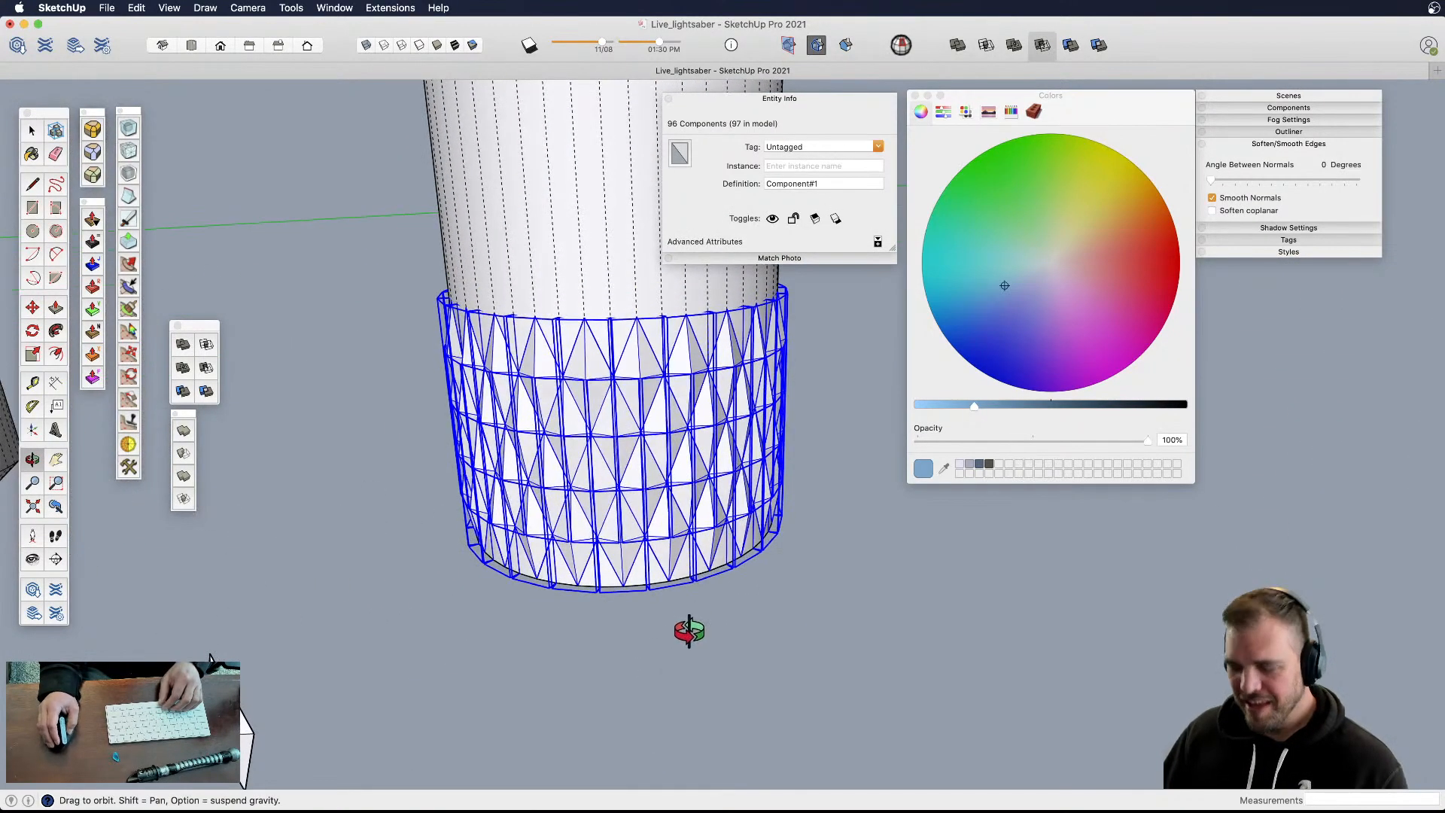
key(m)
click(667, 585)
key(alt)
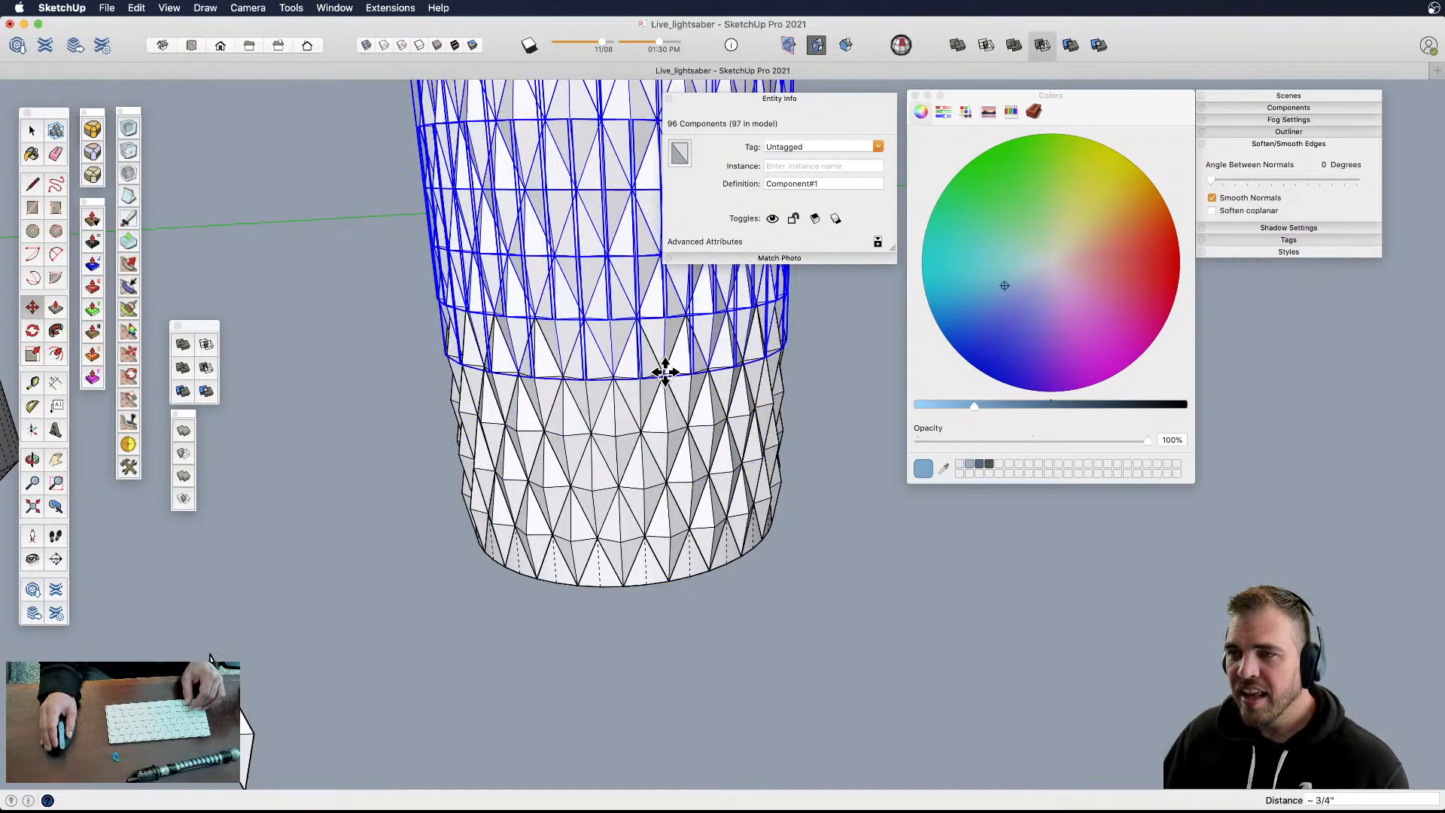
click(666, 372)
key(q)
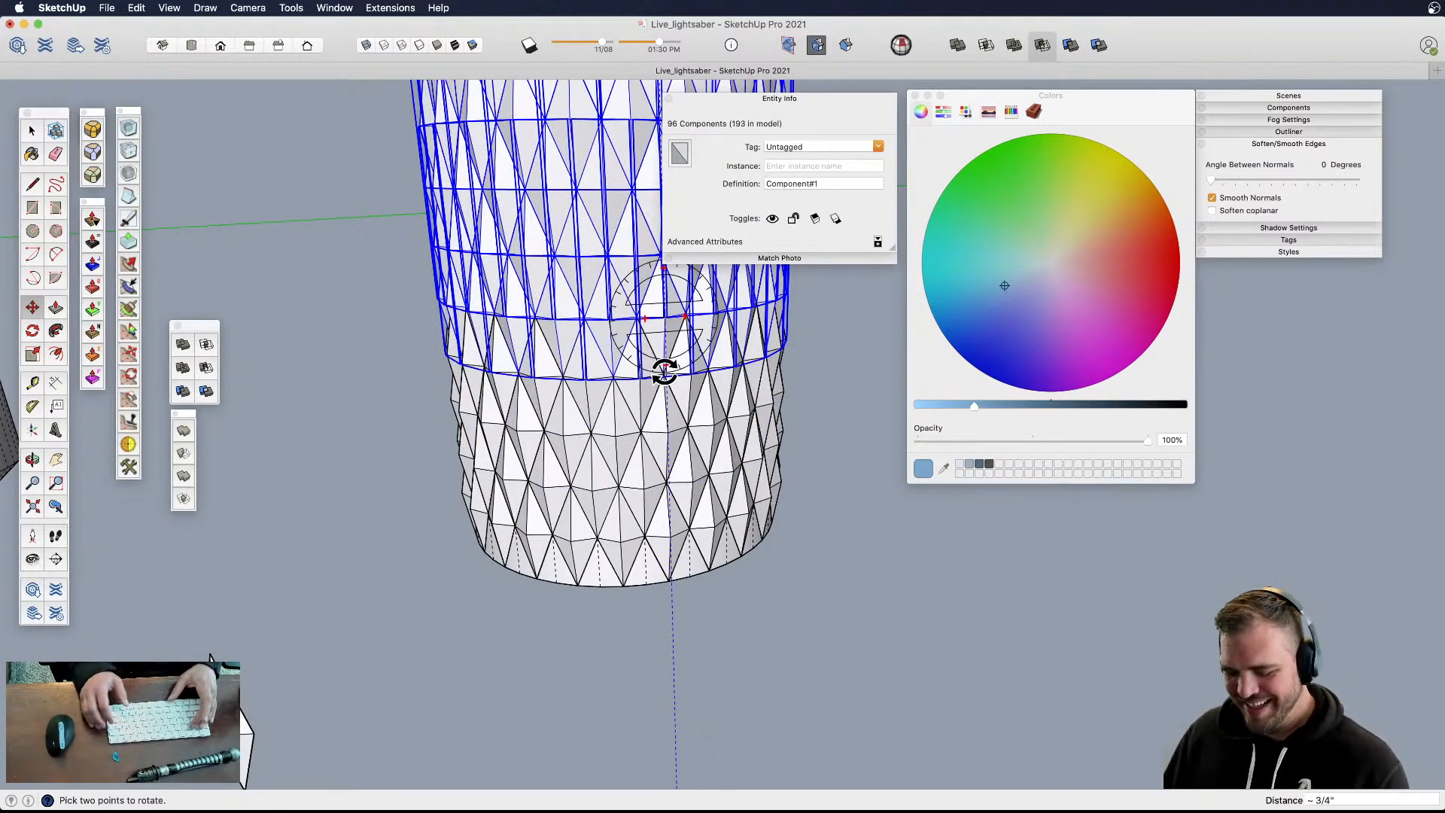
text(5x)
key(Return)
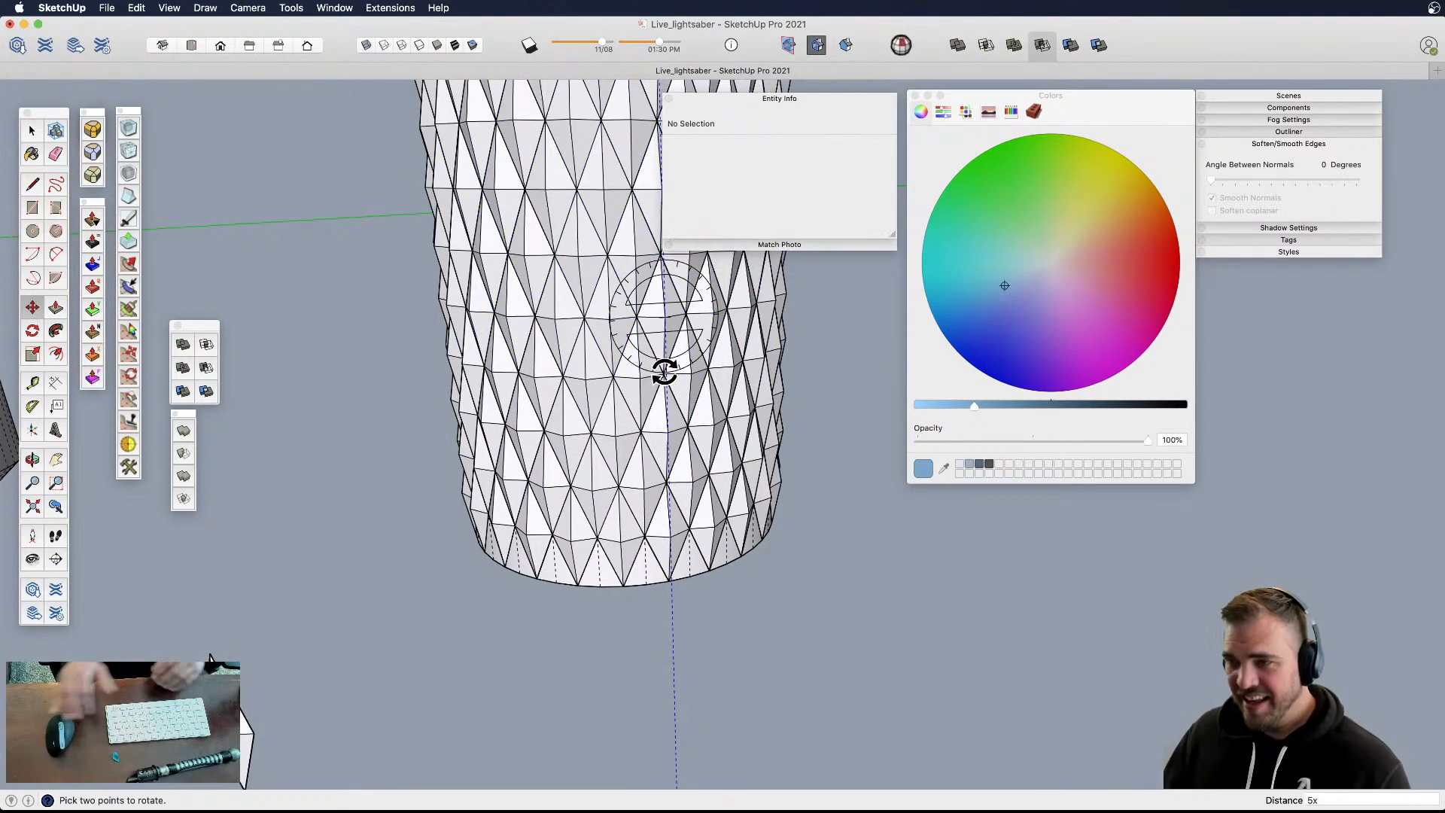
- Select every stud on the tube and copy the whole set about 4 11/16" up along the blue axis
scroll(514, 490, down, 5)
key(m)
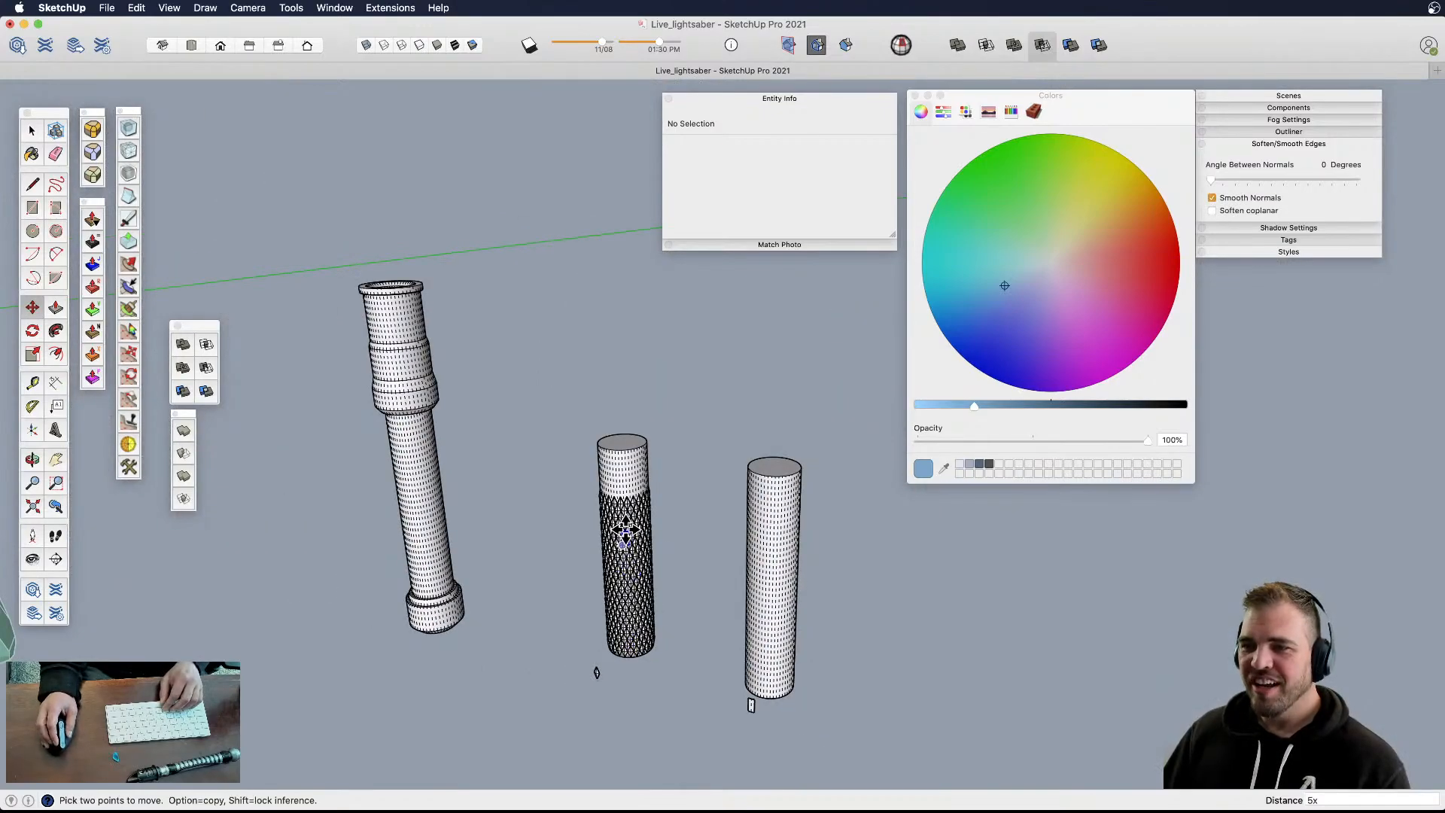
scroll(625, 530, up, 3)
middle_drag(619, 532, 626, 417)
key(space)
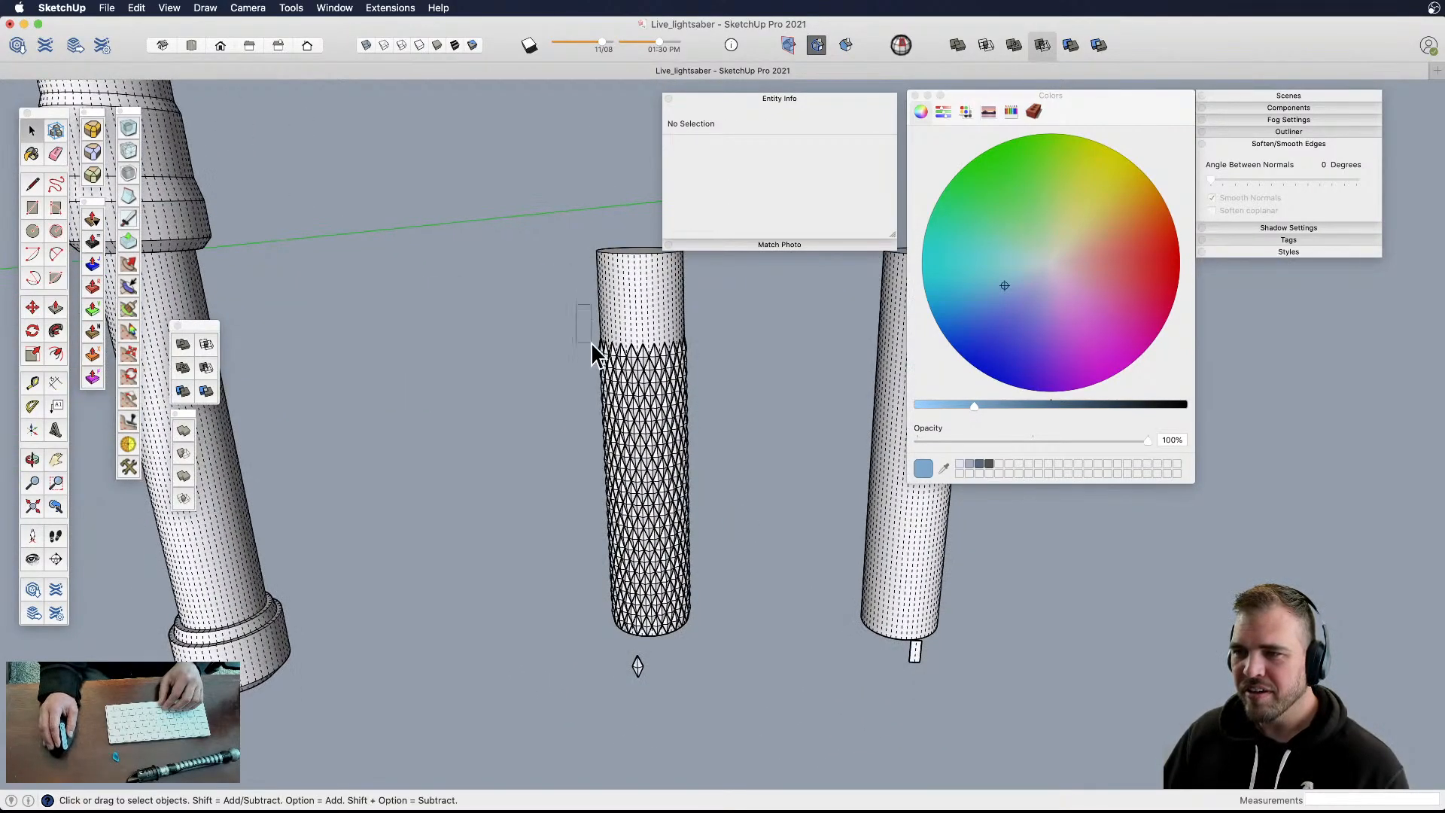
drag(735, 620, 734, 644)
key(m)
key(alt)
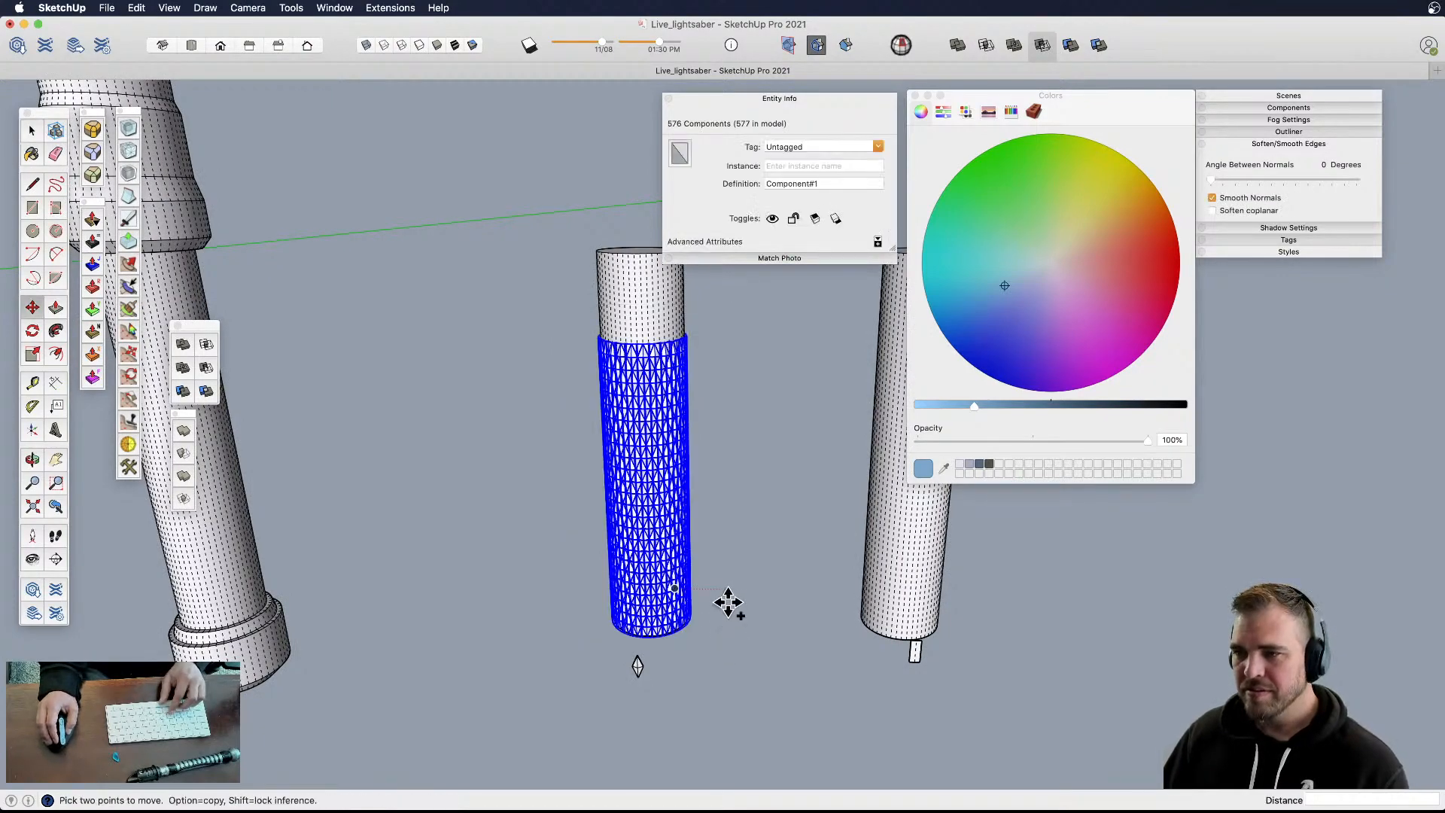
click(727, 587)
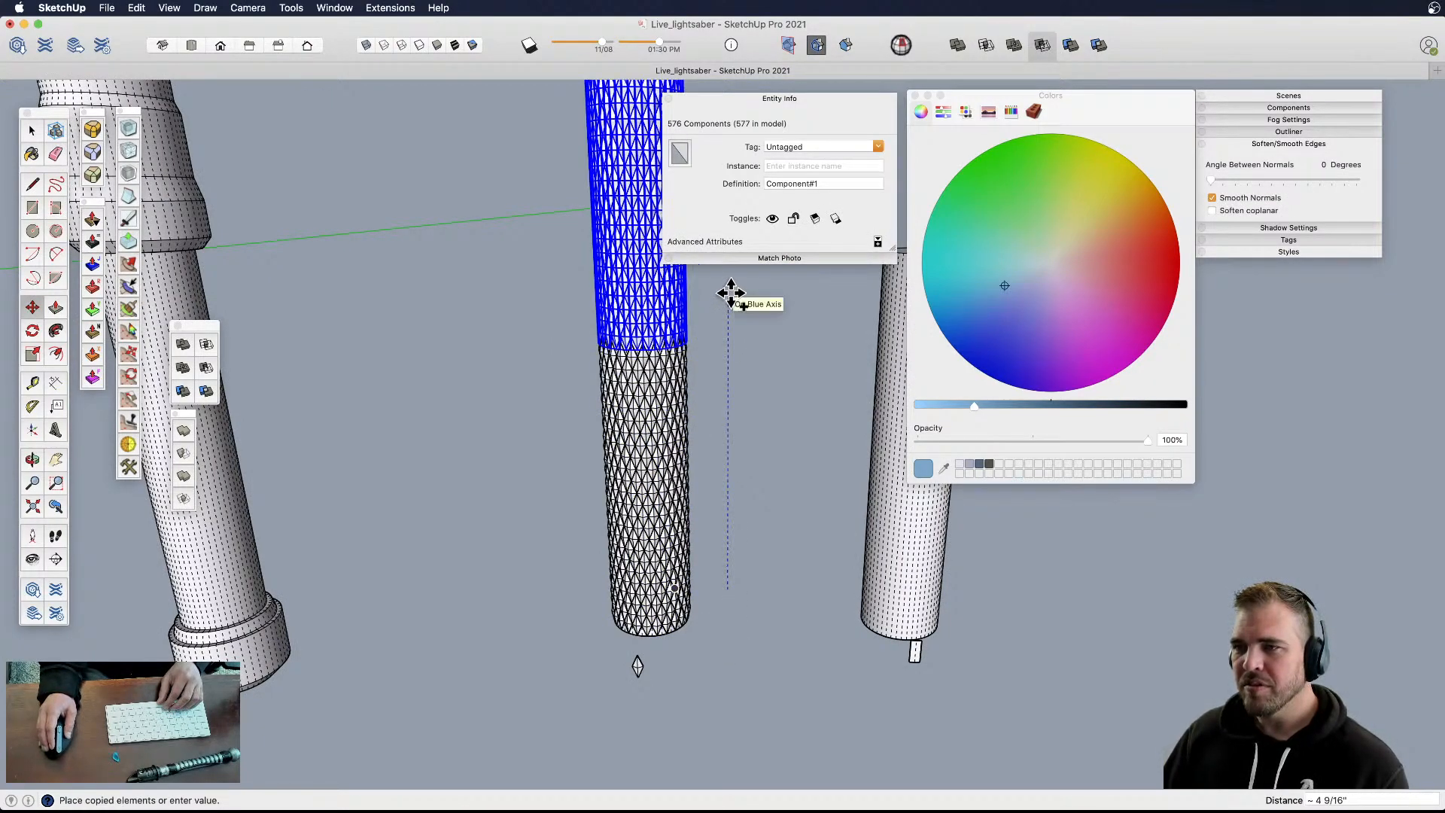
click(701, 310)
- Move the upper stud set by its bottom tip about 1/4" down to interlock with the rows beneath
scroll(651, 338, up, 5)
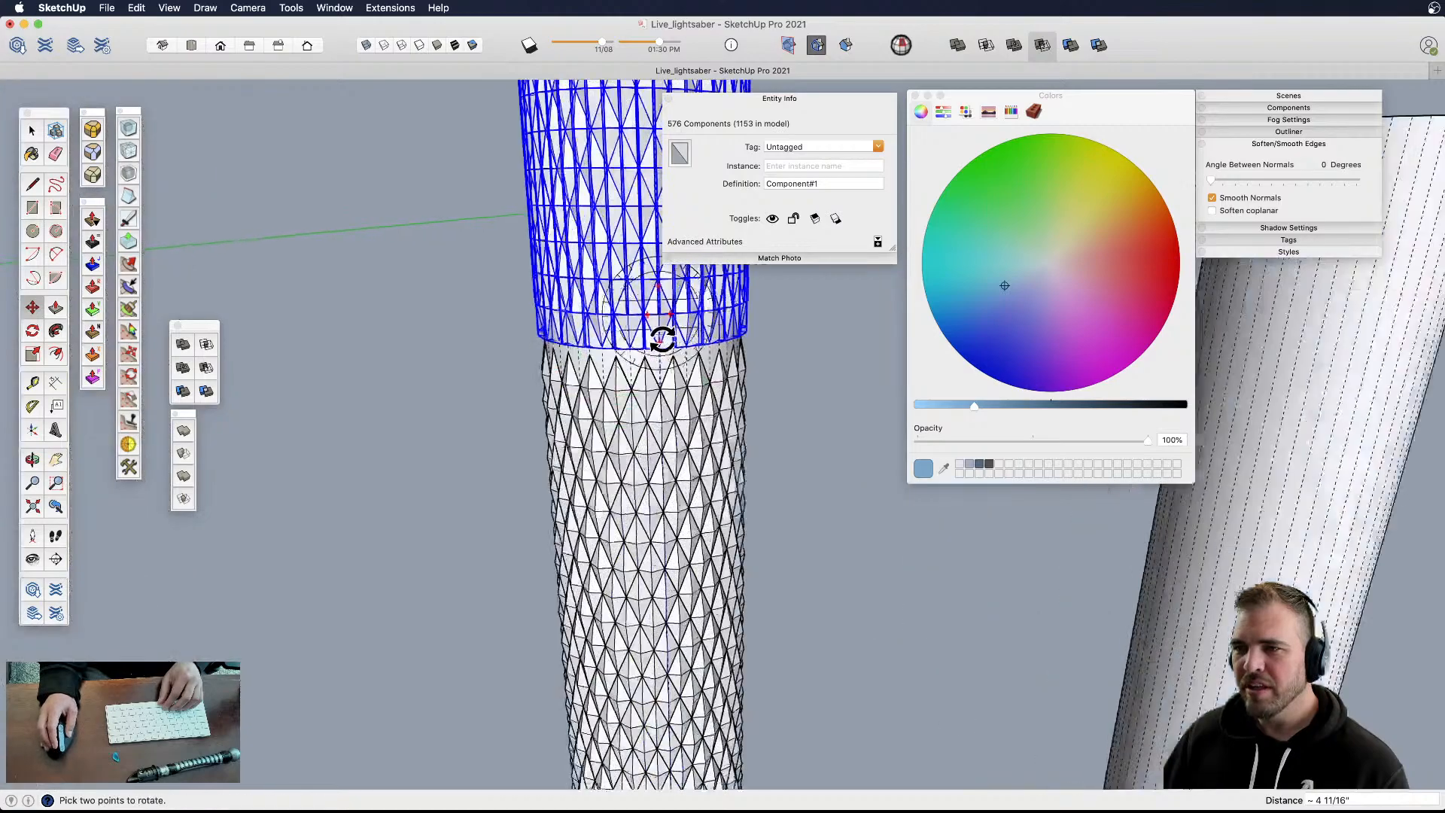
click(657, 351)
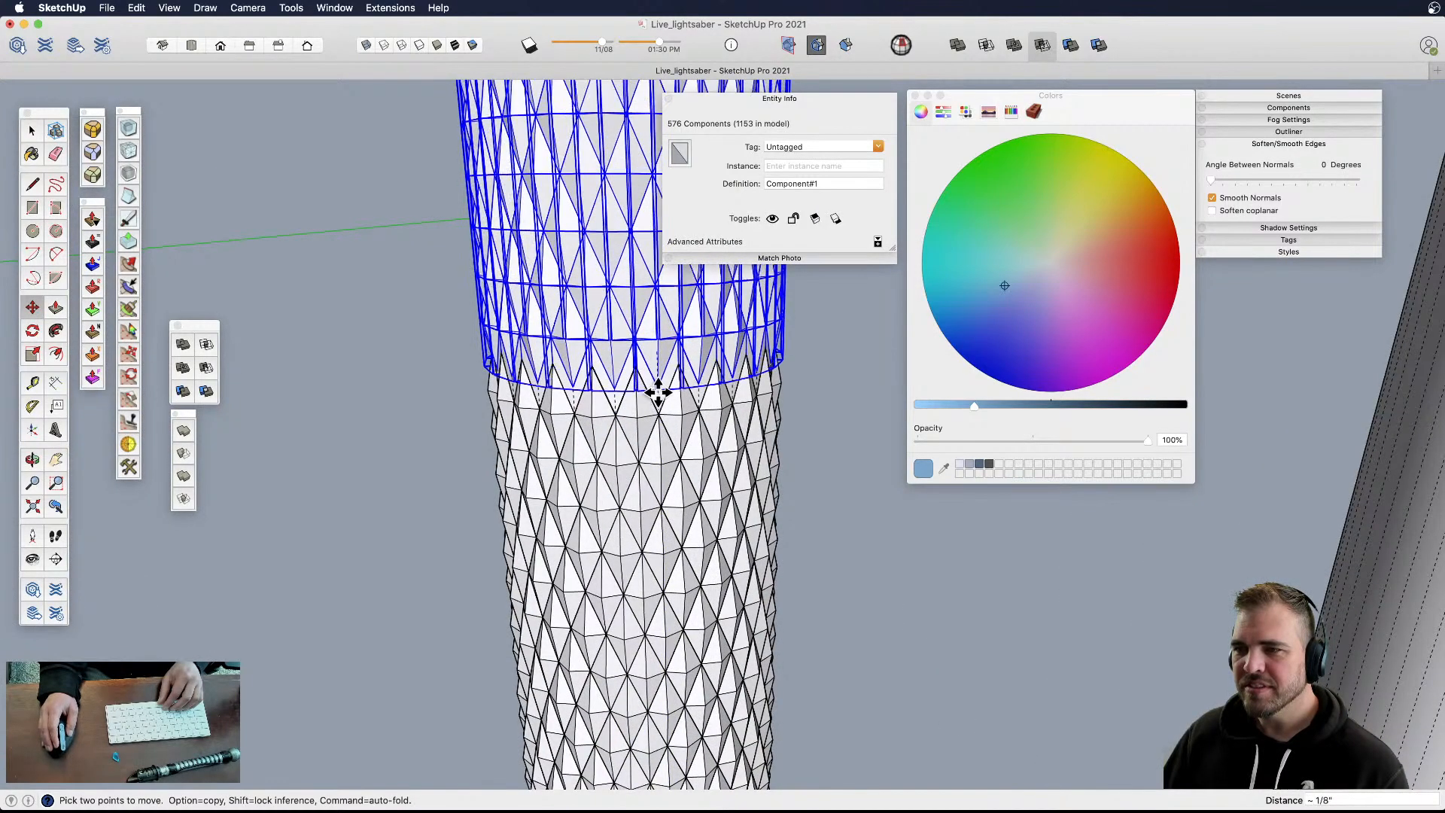
scroll(674, 566, down, 2)
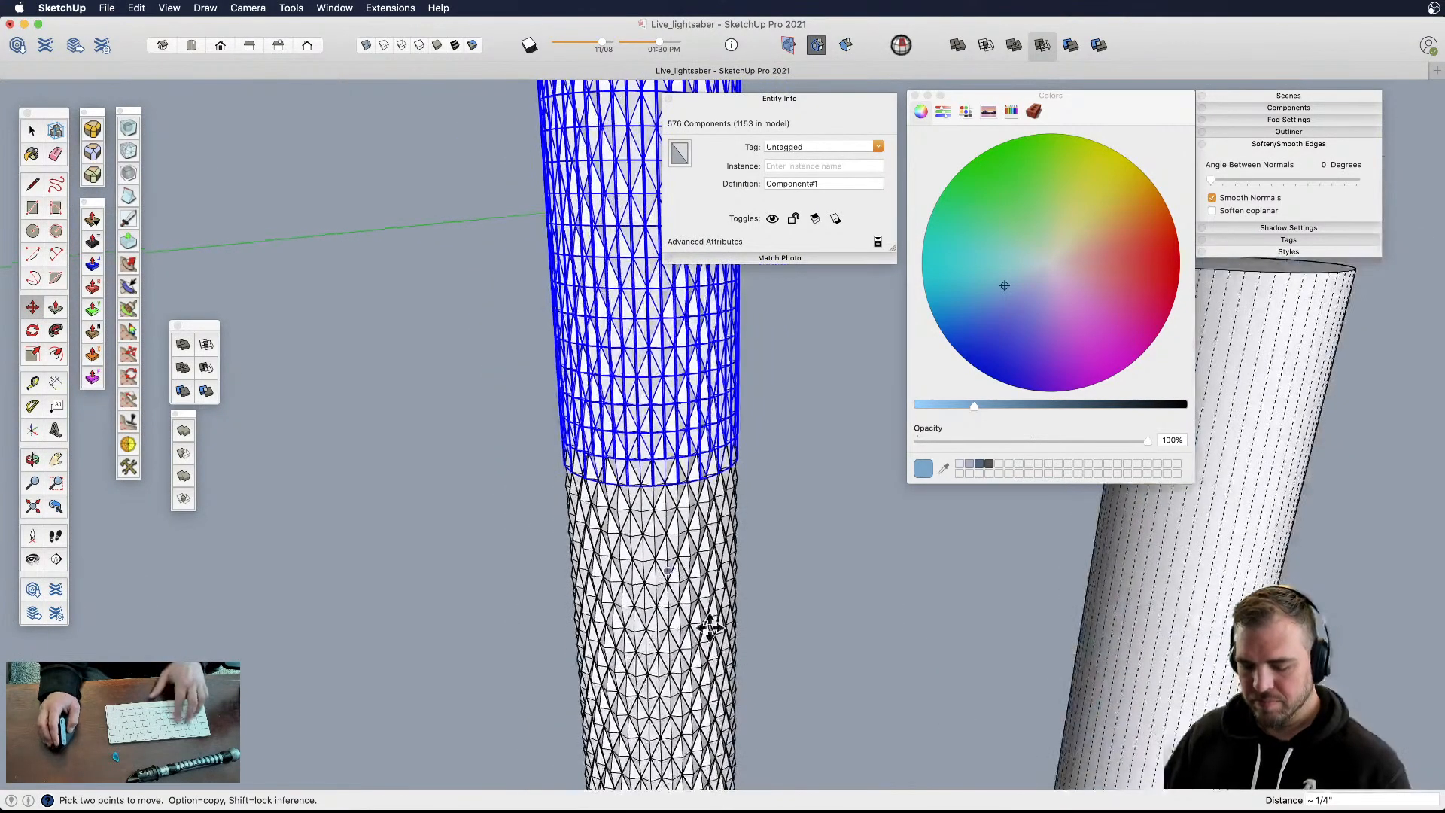
- Delete the rows of diamond components that extend above the top of the patterned cylinder
key(space)
click(769, 611)
scroll(712, 569, down, 3)
middle_drag(666, 552, 569, 420)
scroll(602, 433, down, 5)
scroll(610, 374, up, 5)
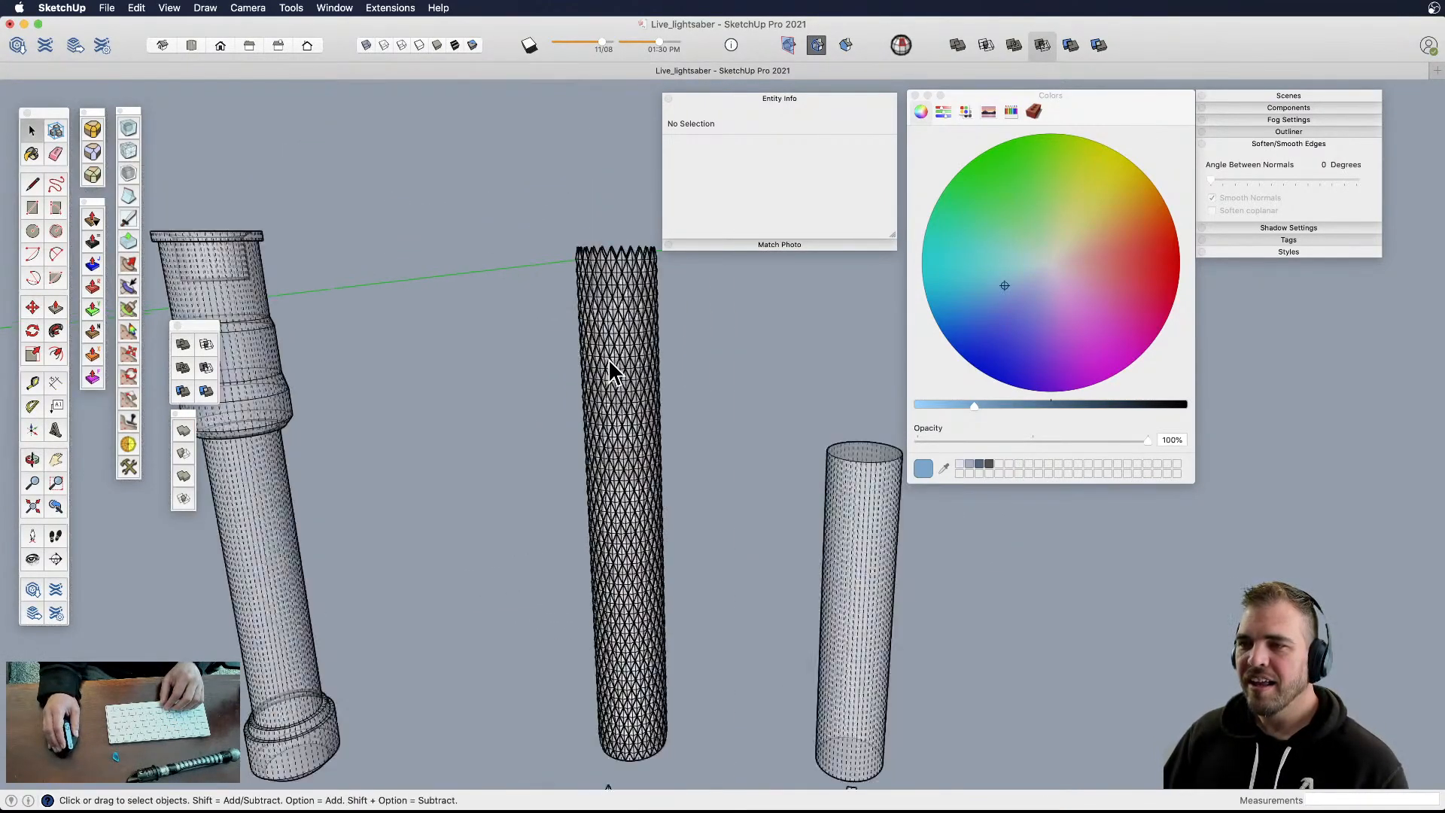
click(642, 324)
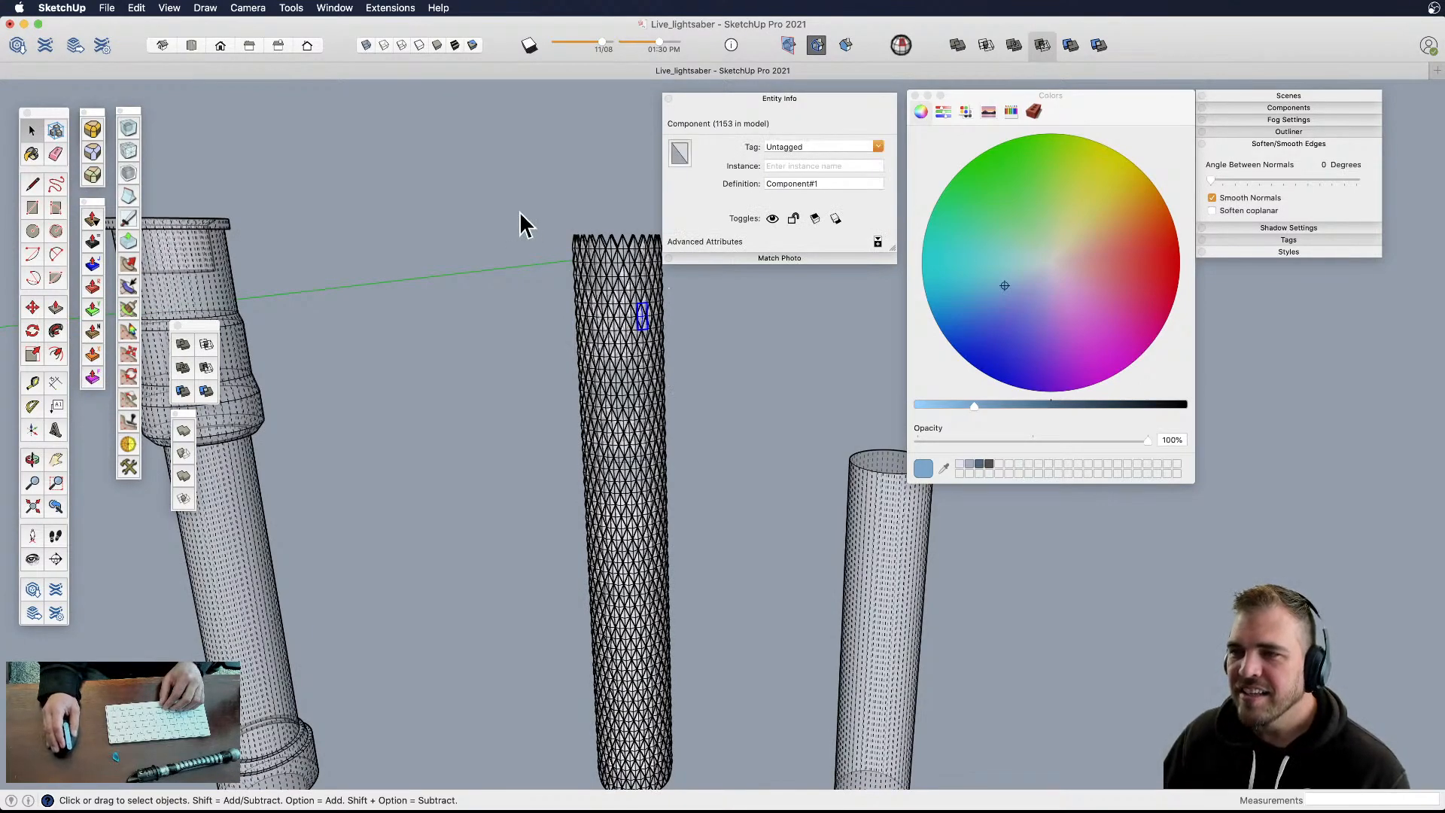
drag(708, 444, 467, 277)
key(o)
key(space)
key(Delete)
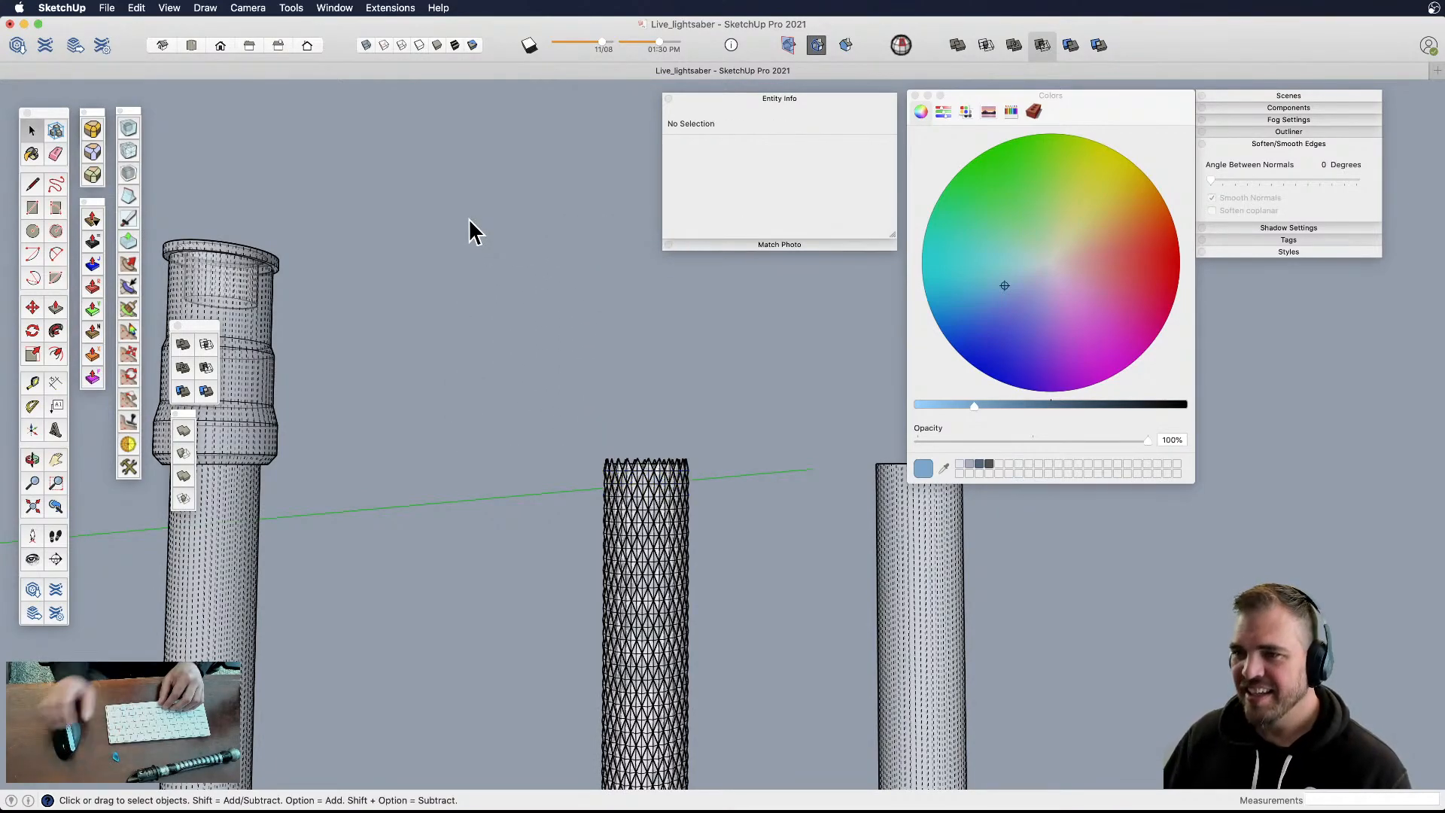
- Examine the diamond pattern along the cylinder and the loose diamond component below its base
scroll(645, 503, up, 5)
shift+middle_drag(637, 470, 645, 613)
shift+middle_drag(751, 587, 716, 644)
middle_drag(616, 458, 671, 629)
scroll(648, 606, up, 5)
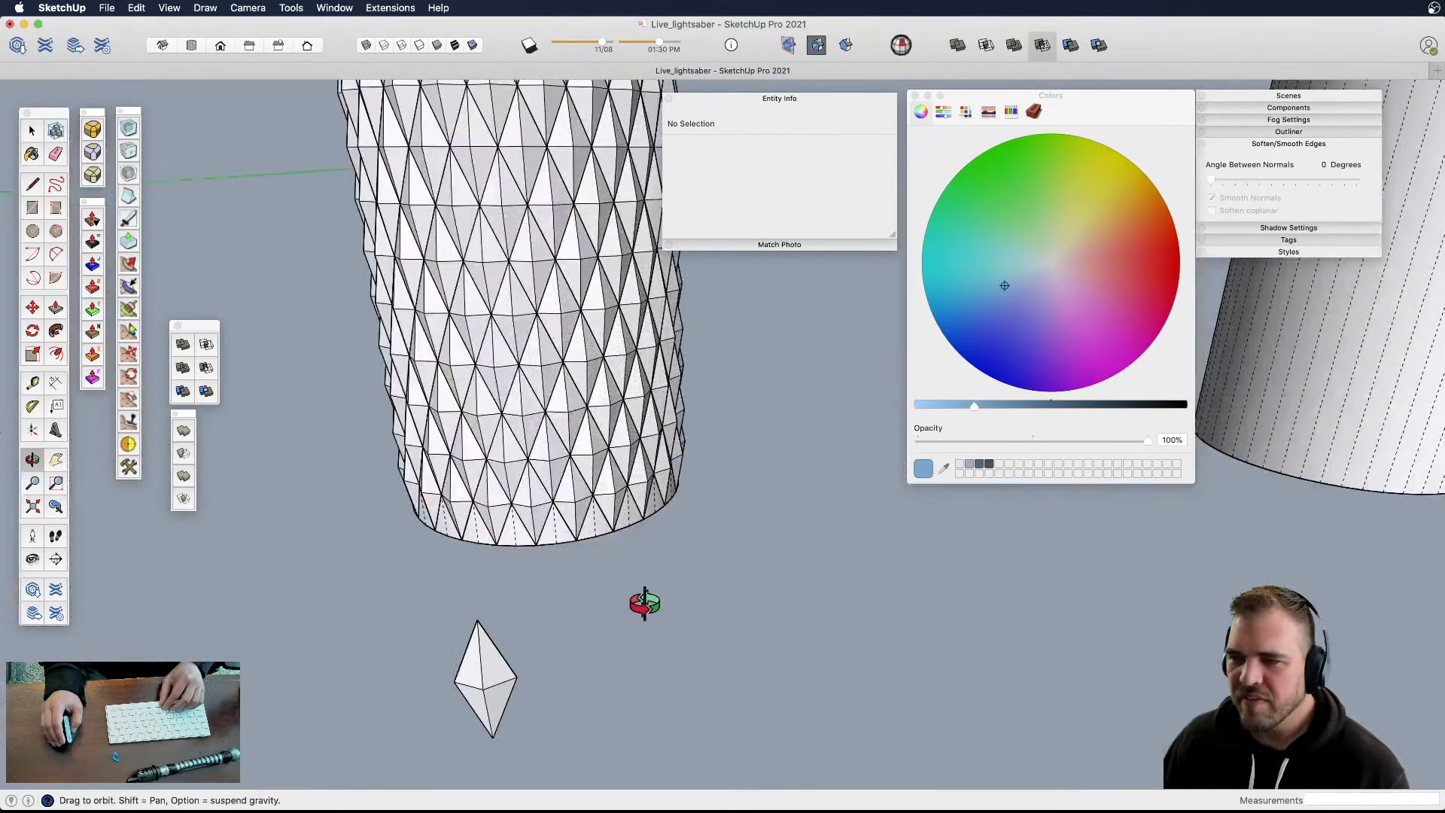
middle_drag(522, 368, 557, 384)
scroll(494, 362, down, 5)
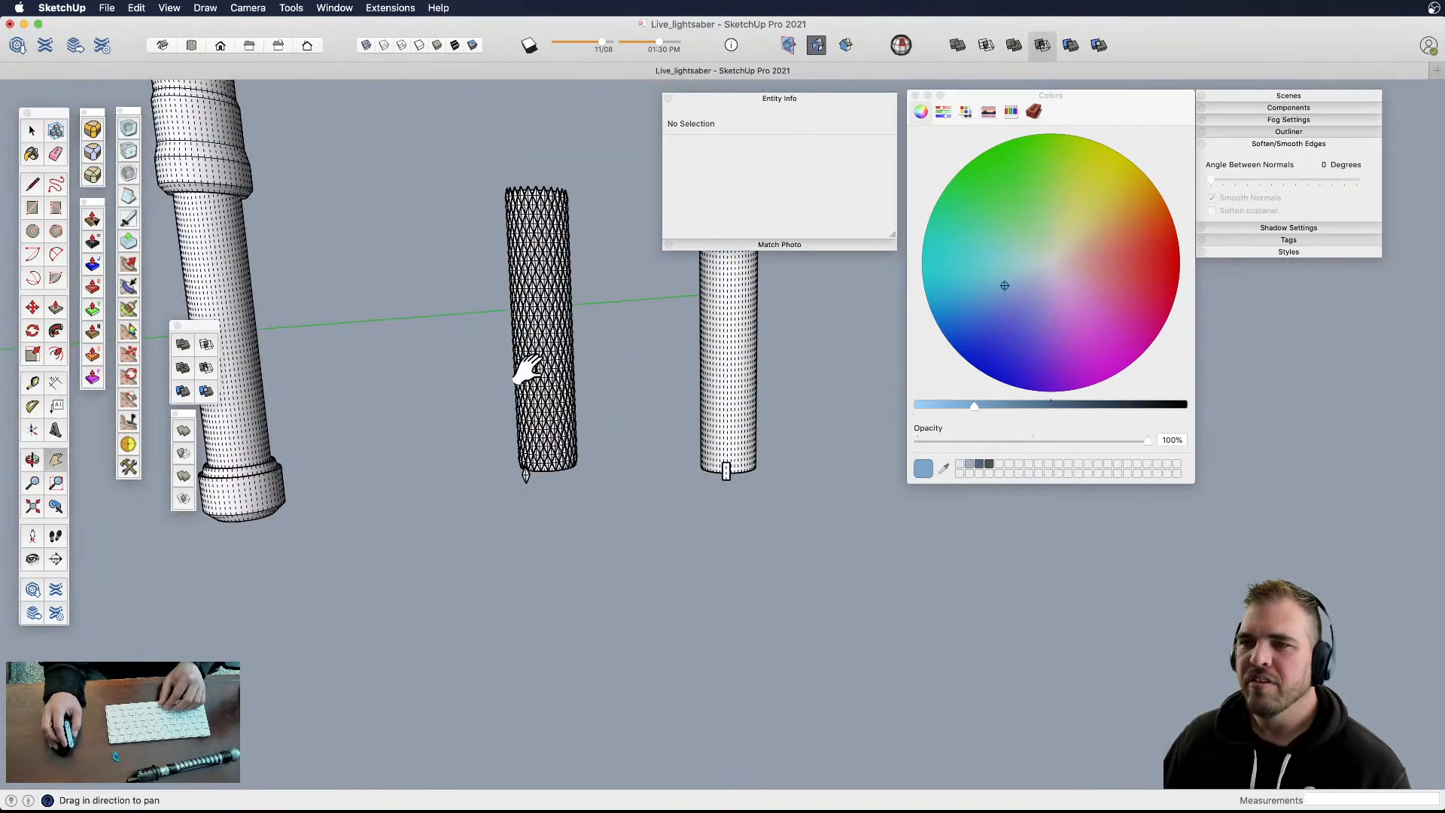
- Open the loose diamond component for editing and draw an inset outline on its four sloped faces, parallel to the outer edges
scroll(530, 368, up, 5)
middle_drag(539, 461, 924, 545)
scroll(568, 508, up, 3)
key(super+a)
scroll(570, 503, up, 3)
middle_drag(856, 507, 600, 451)
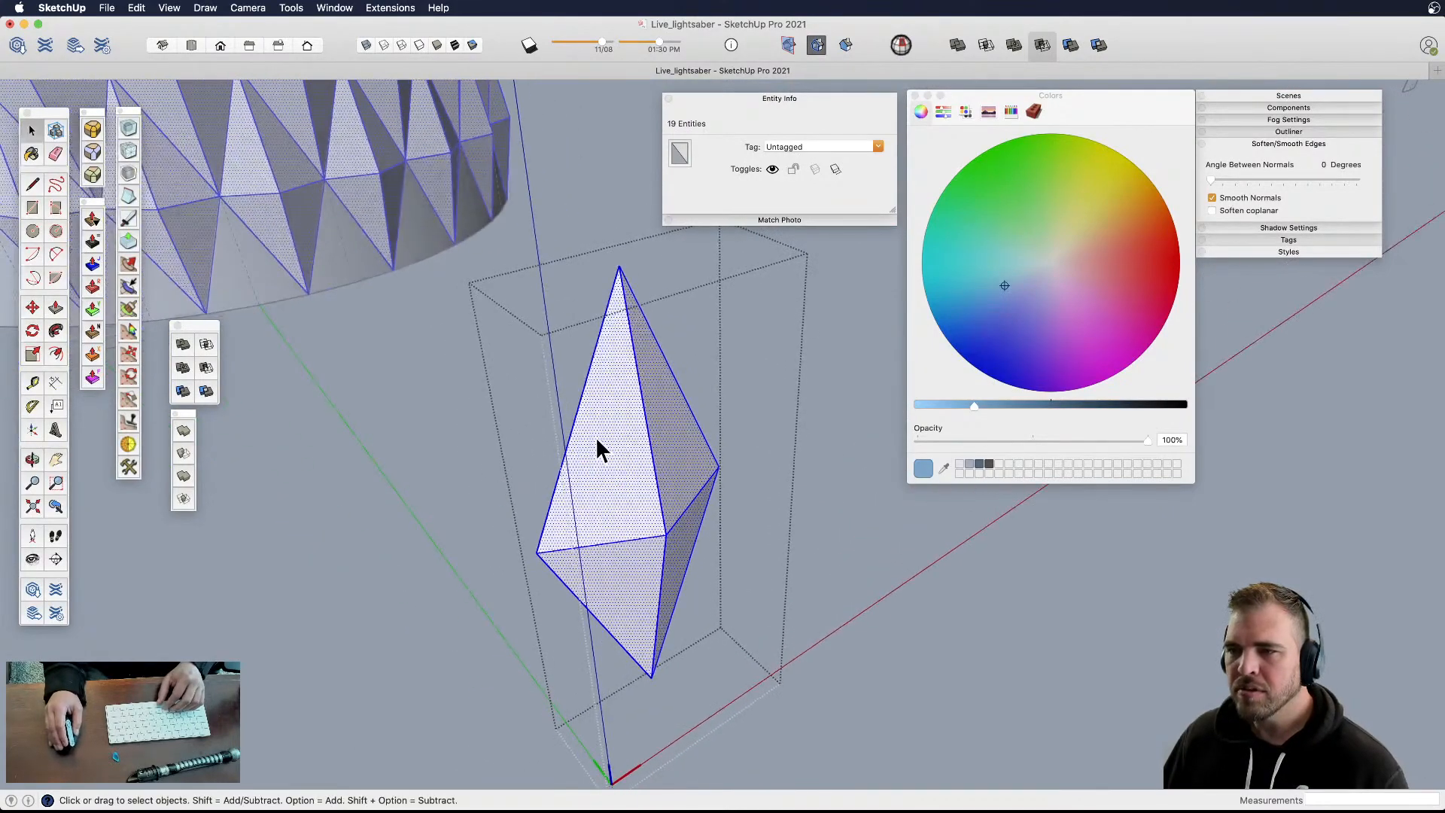
key(l)
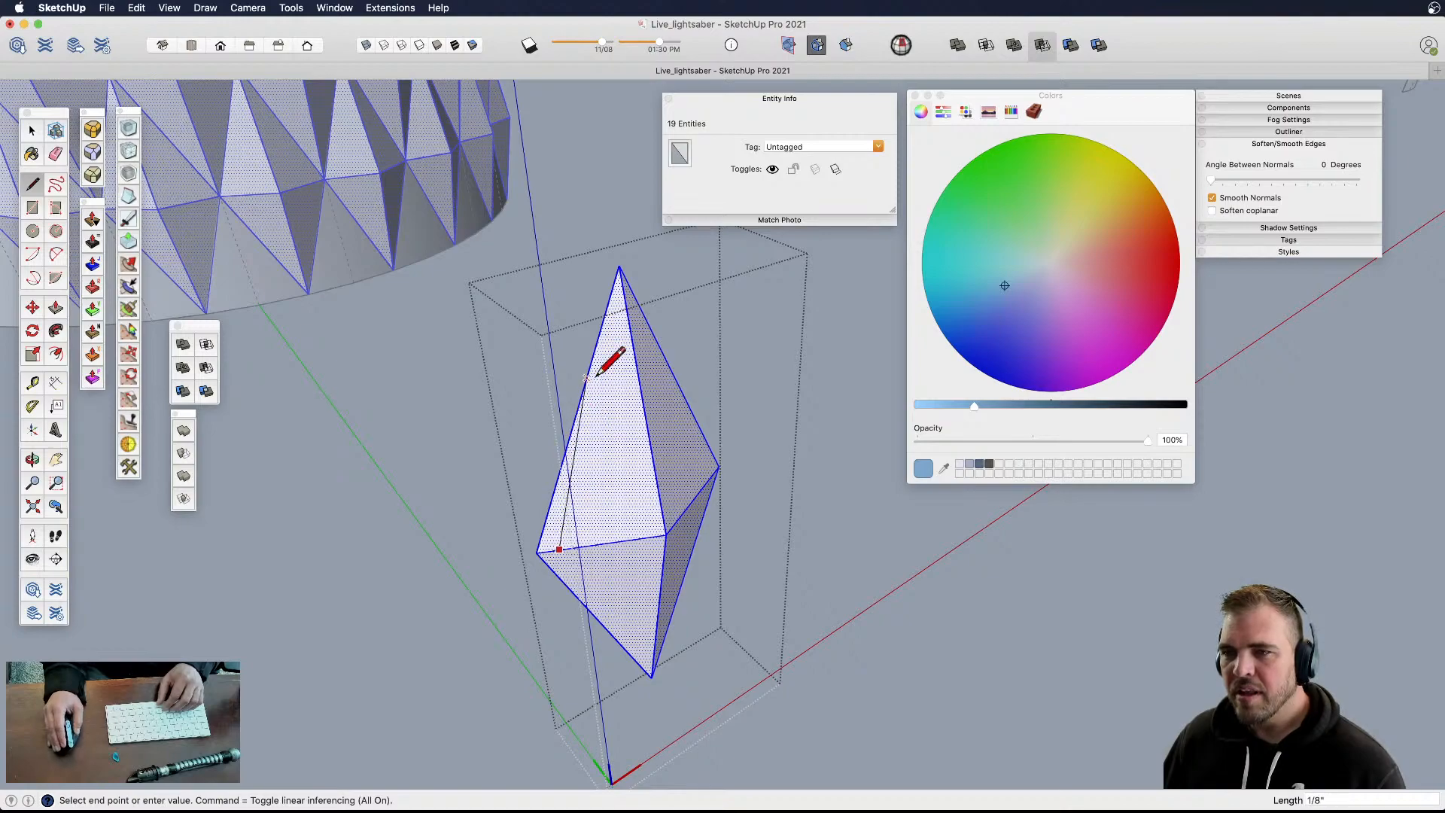
click(629, 316)
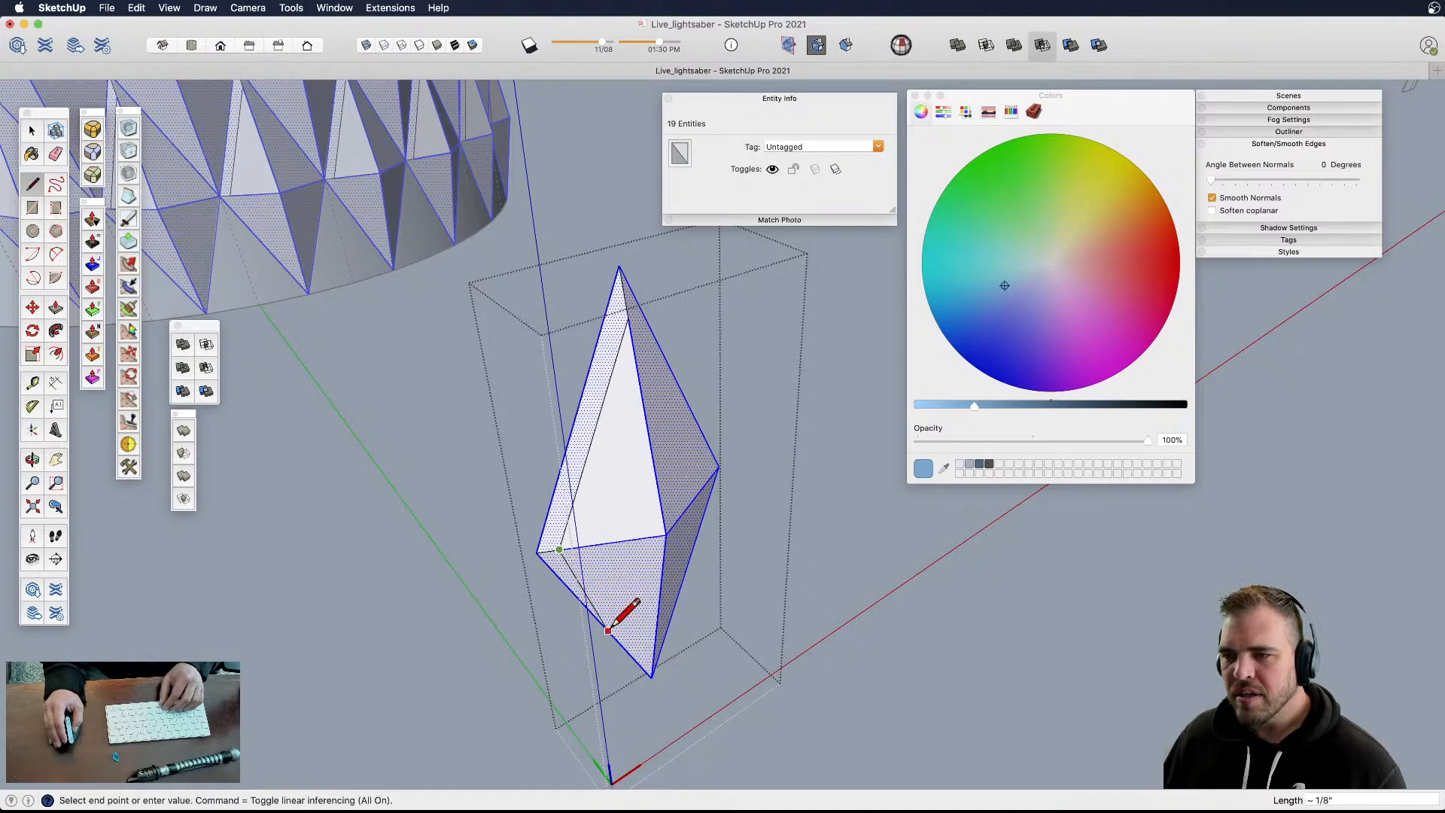
click(651, 655)
mouse_move(655, 636)
middle_down()
mouse_move(661, 574)
mouse_move(590, 590)
middle_up()
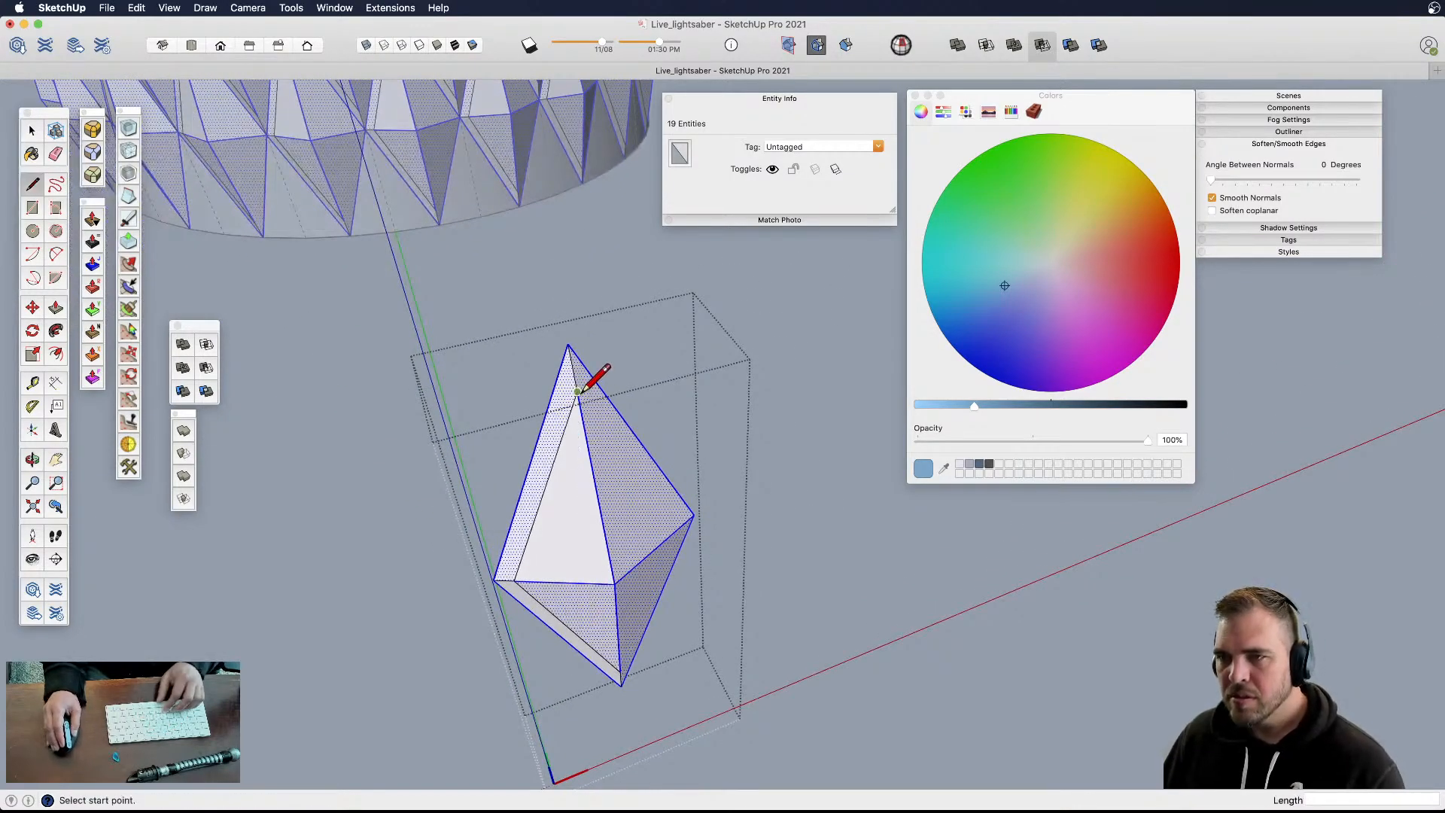
click(691, 517)
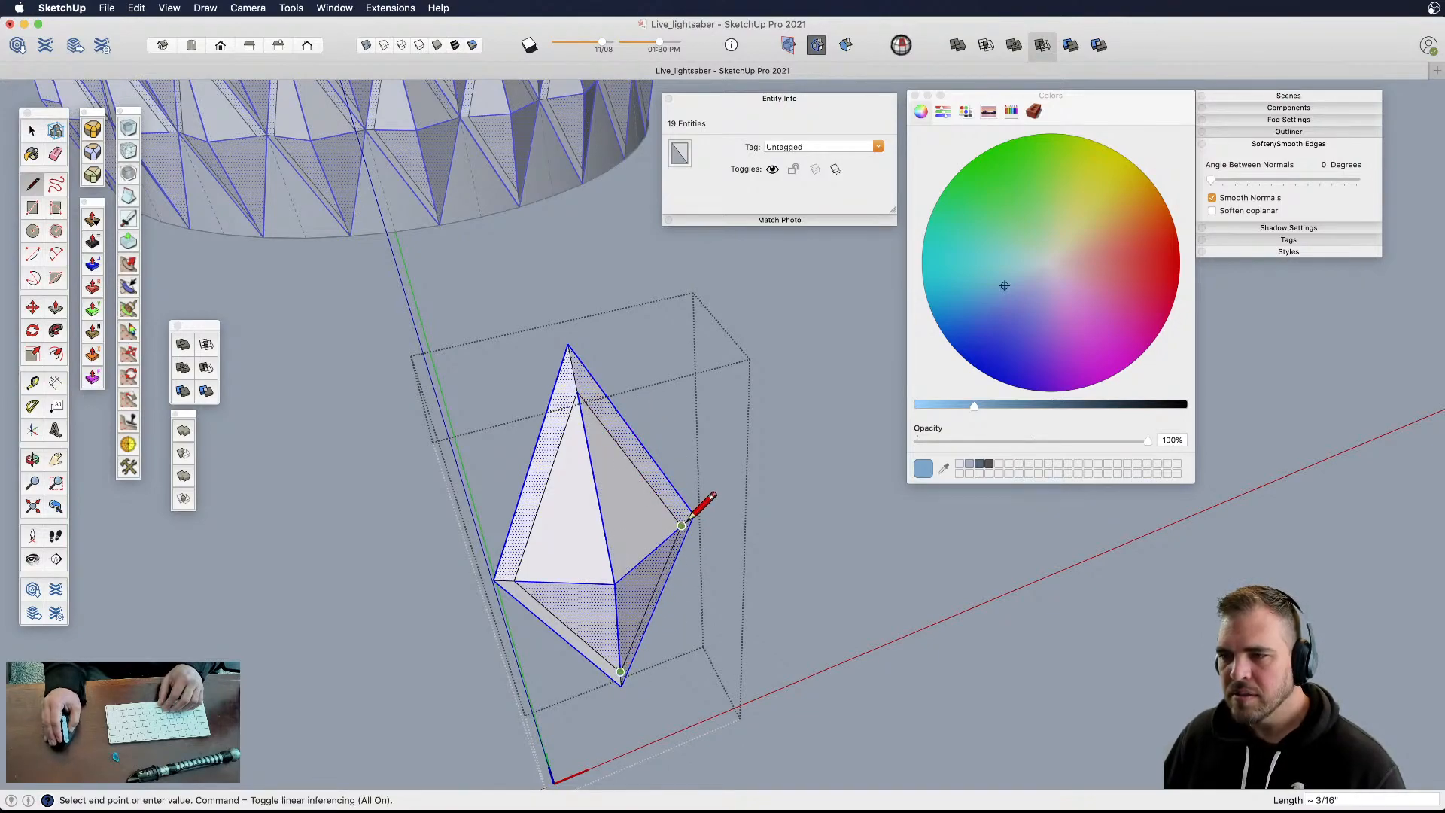
- Select the four inset edges and move them onto the flat back face of the diamond
key(space)
click(674, 521)
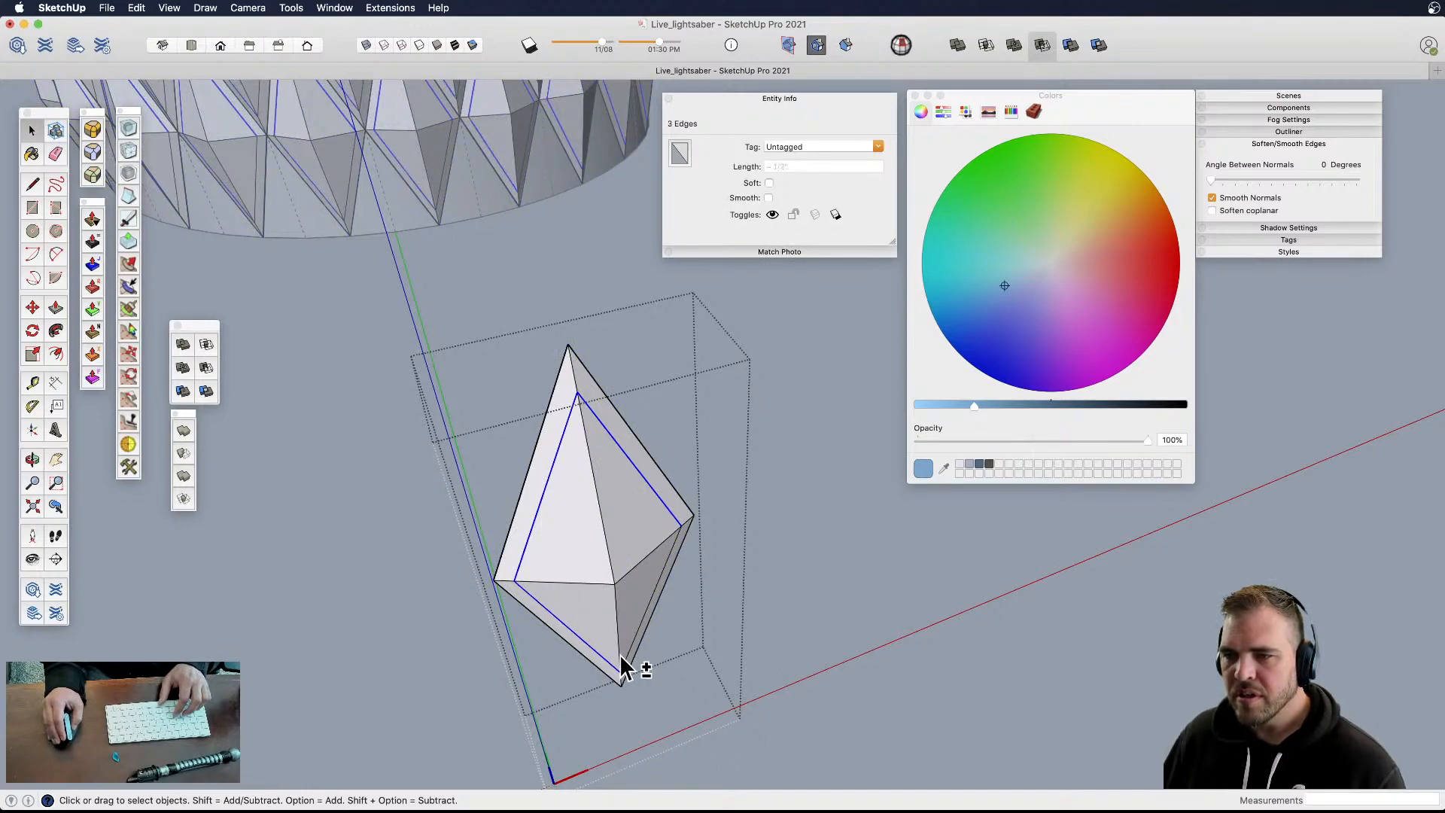
shift+click(642, 627)
middle_drag(580, 638, 919, 575)
scroll(620, 665, up, 4)
shift+middle_drag(620, 664, 914, 616)
key(m)
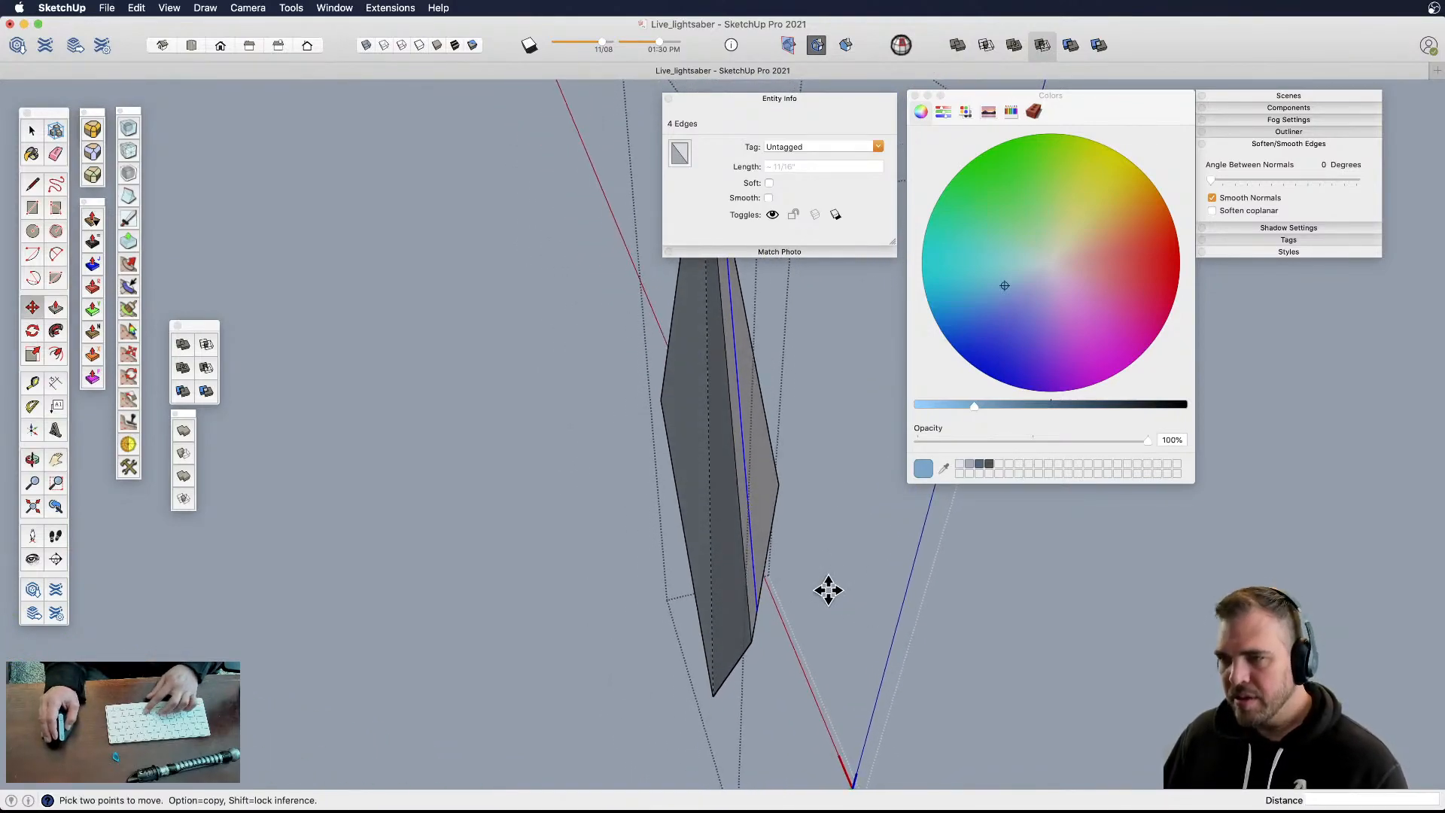
click(757, 607)
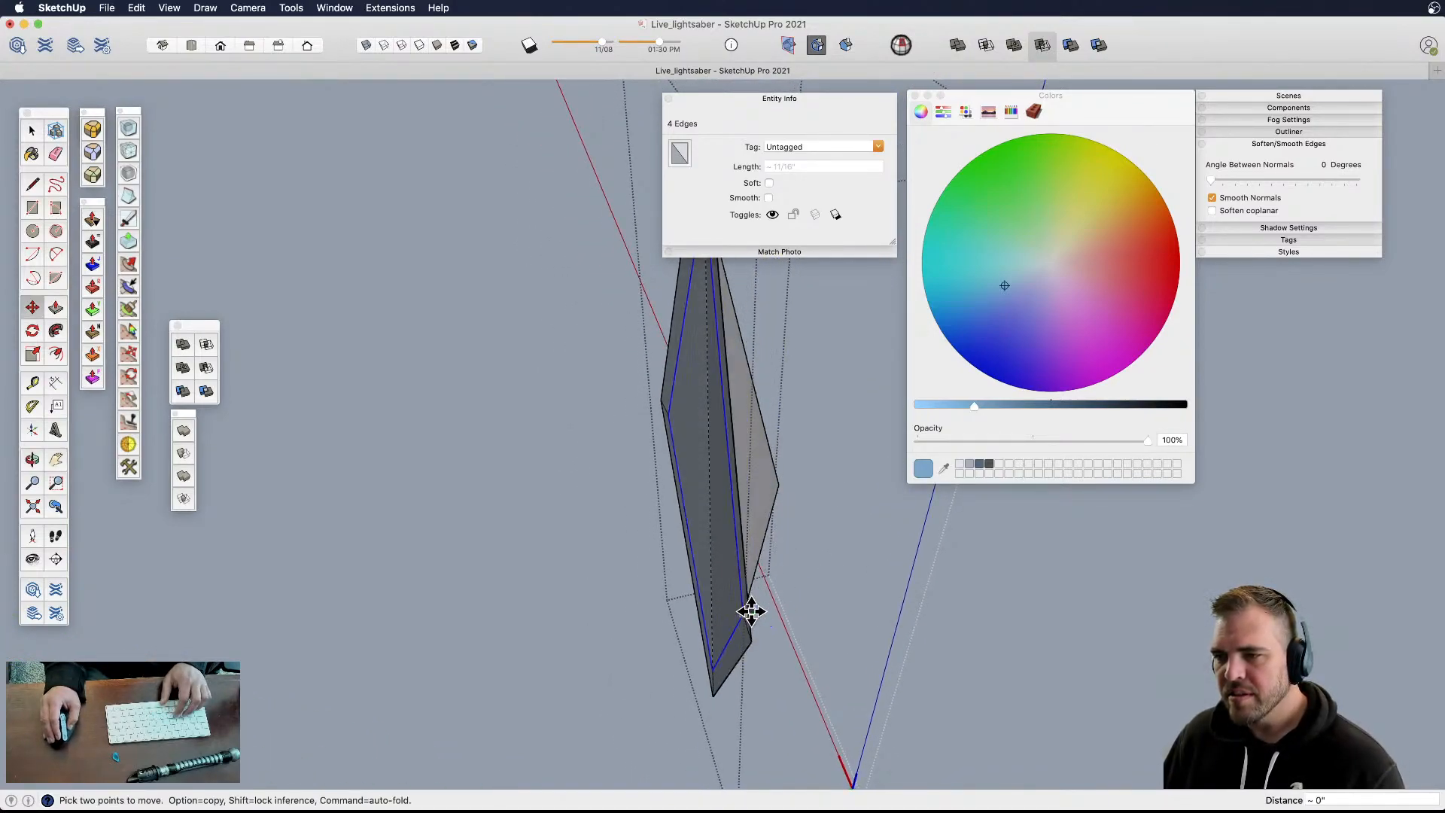
- Erase the outer rim edges around the diamond to leave only the smaller inset shape, and close the component
mouse_move(753, 611)
middle_down()
mouse_move(806, 567)
mouse_move(293, 564)
mouse_move(517, 506)
mouse_move(505, 559)
mouse_move(555, 477)
mouse_move(607, 645)
mouse_move(545, 422)
mouse_move(405, 283)
mouse_move(480, 278)
mouse_move(484, 590)
mouse_move(499, 532)
middle_up()
key(e)
drag(498, 505, 495, 530)
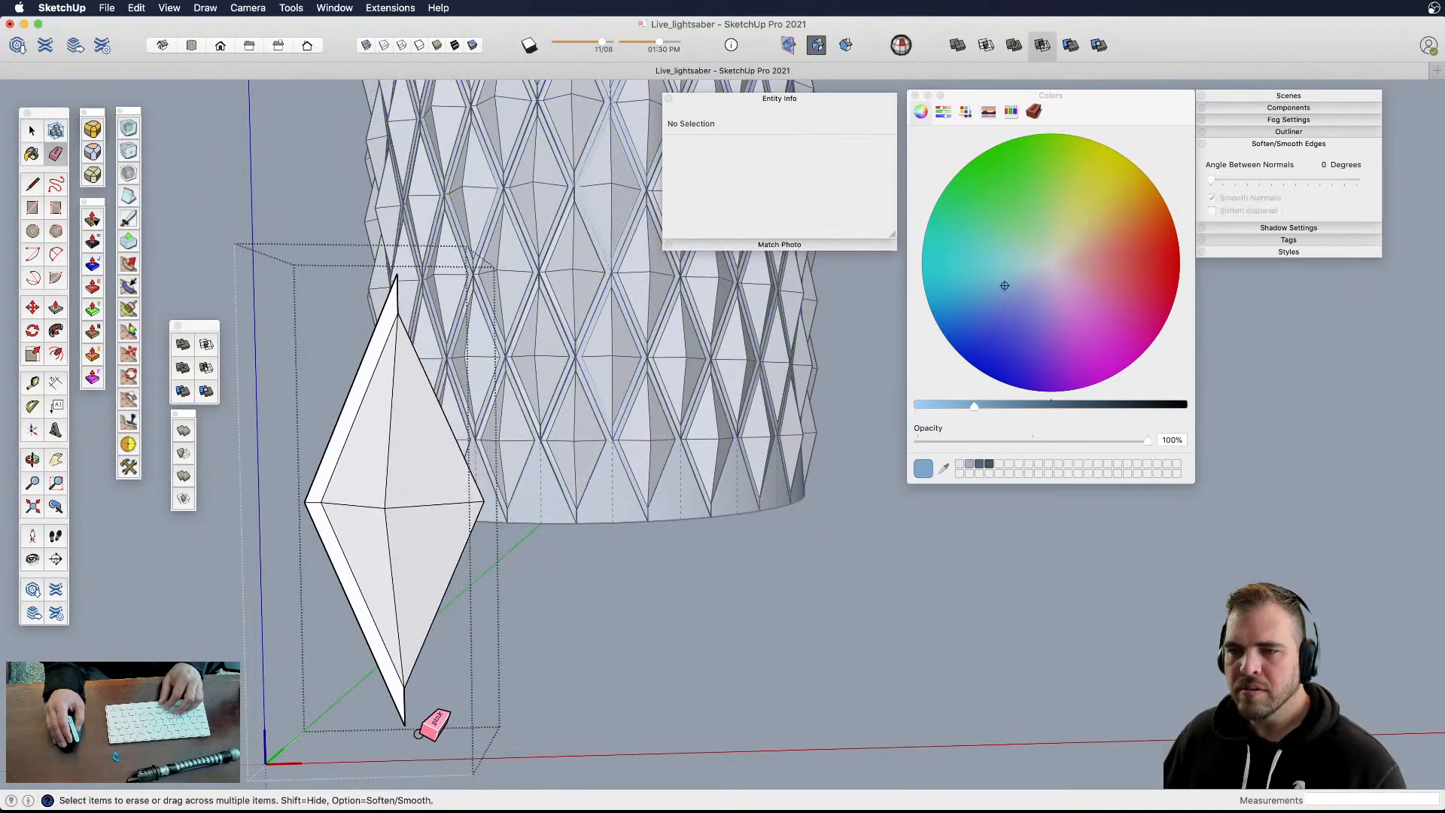
drag(397, 721, 322, 454)
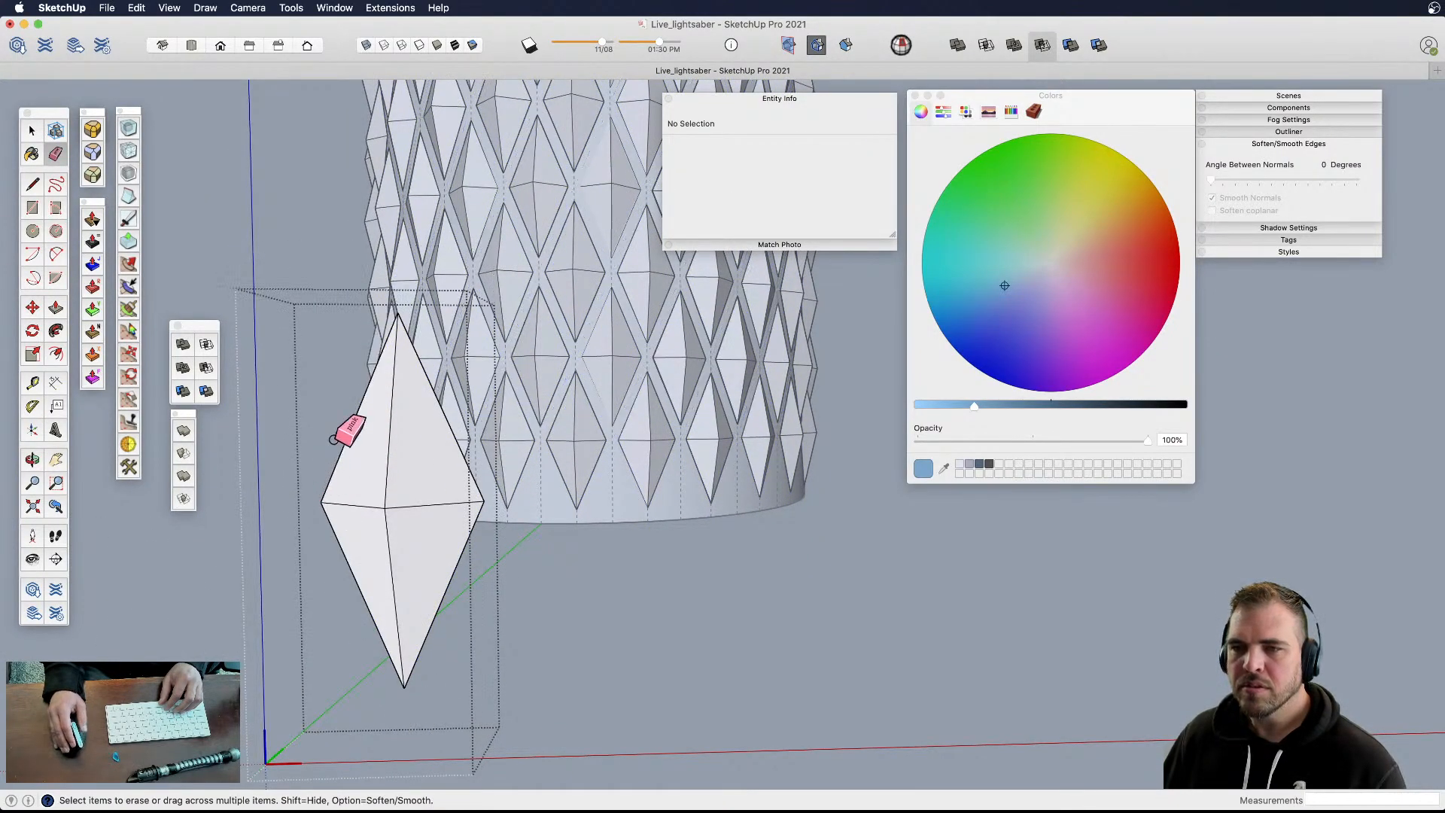
scroll(589, 478, down, 8)
key(space)
click(670, 578)
- Open one diamond on the cylinder, hide its four outer edges, and close the component
shift+middle_drag(554, 290, 572, 598)
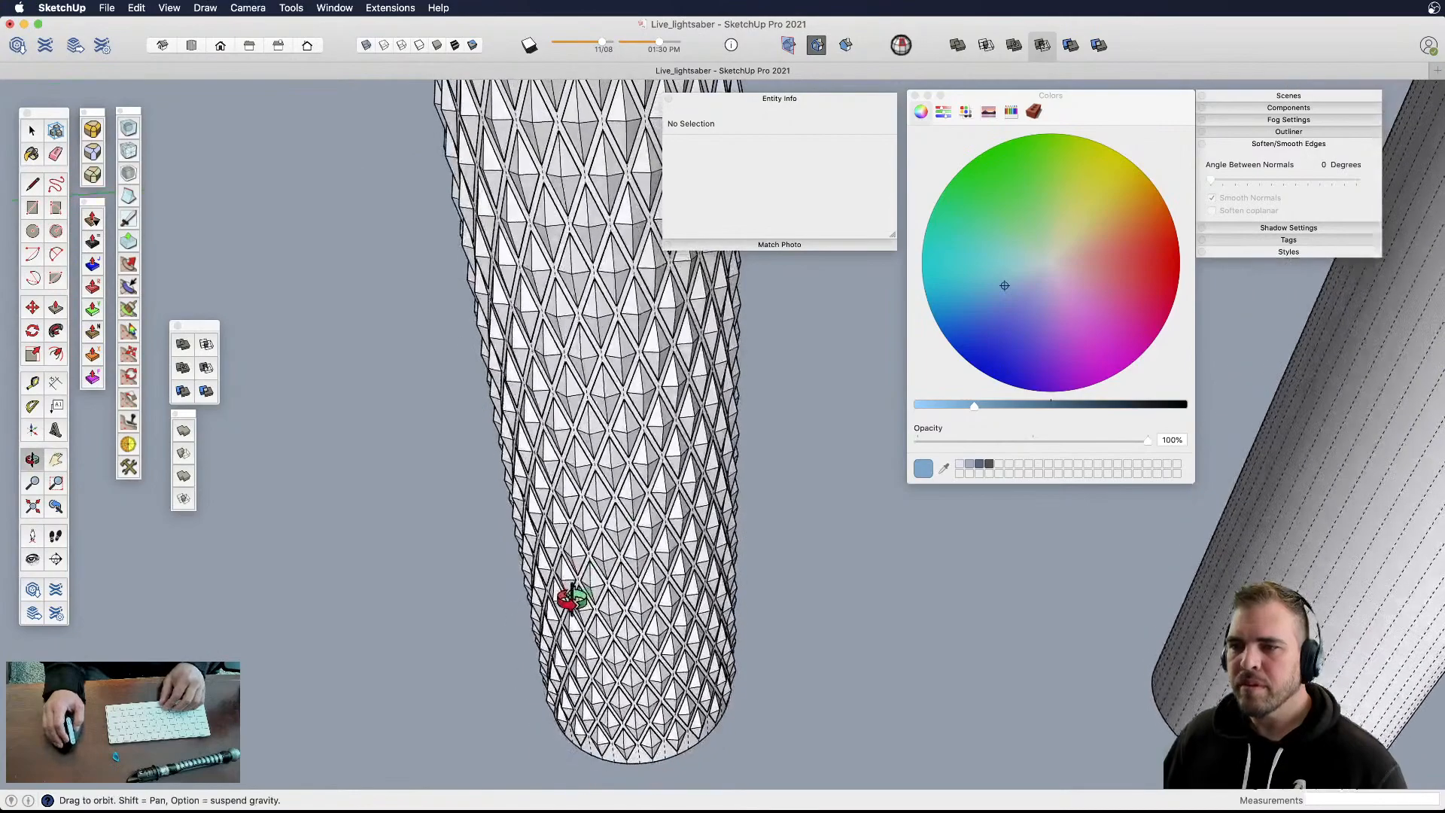
scroll(597, 421, up, 5)
triple_click(590, 417)
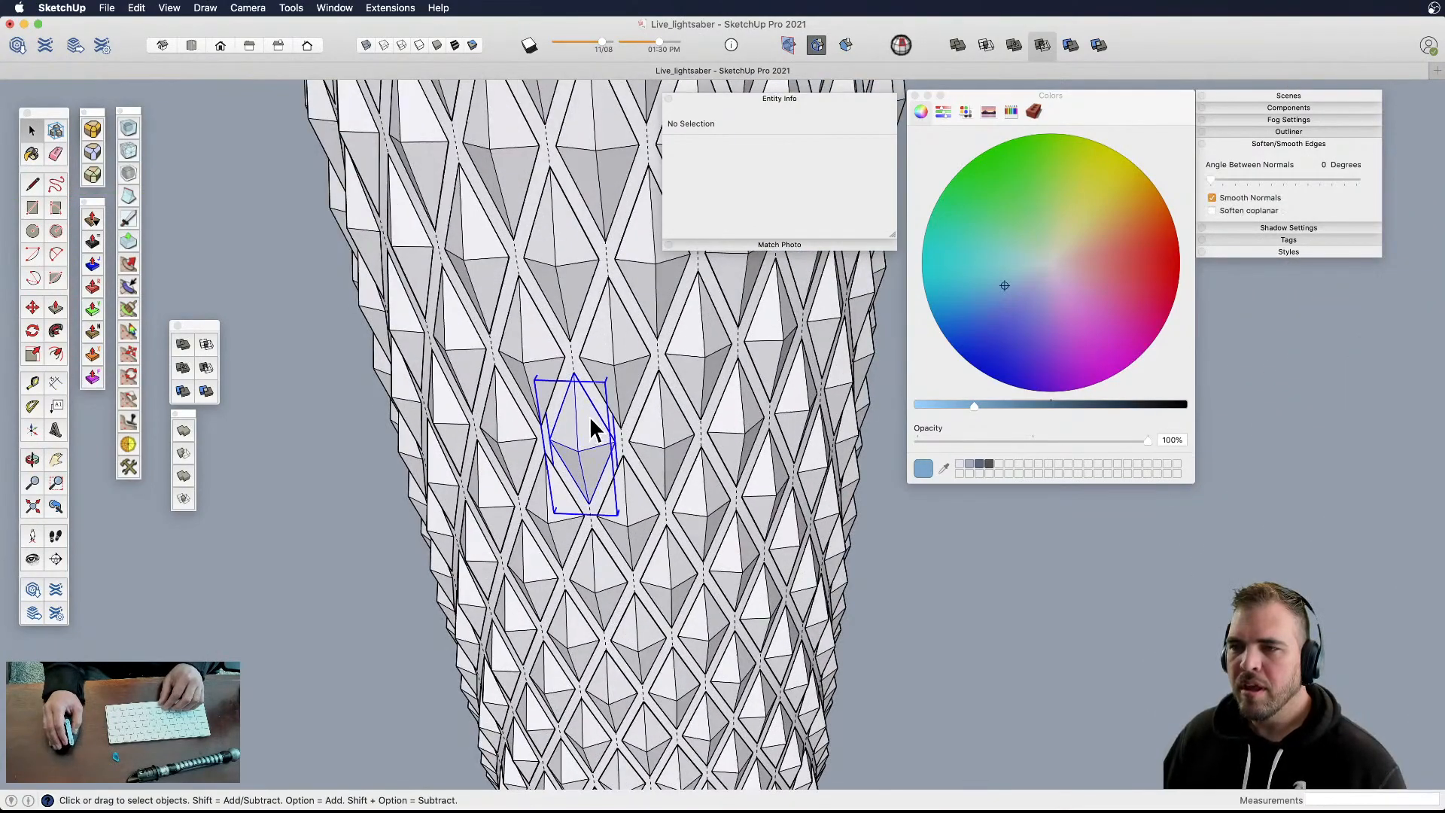
scroll(590, 418, up, 5)
key(e)
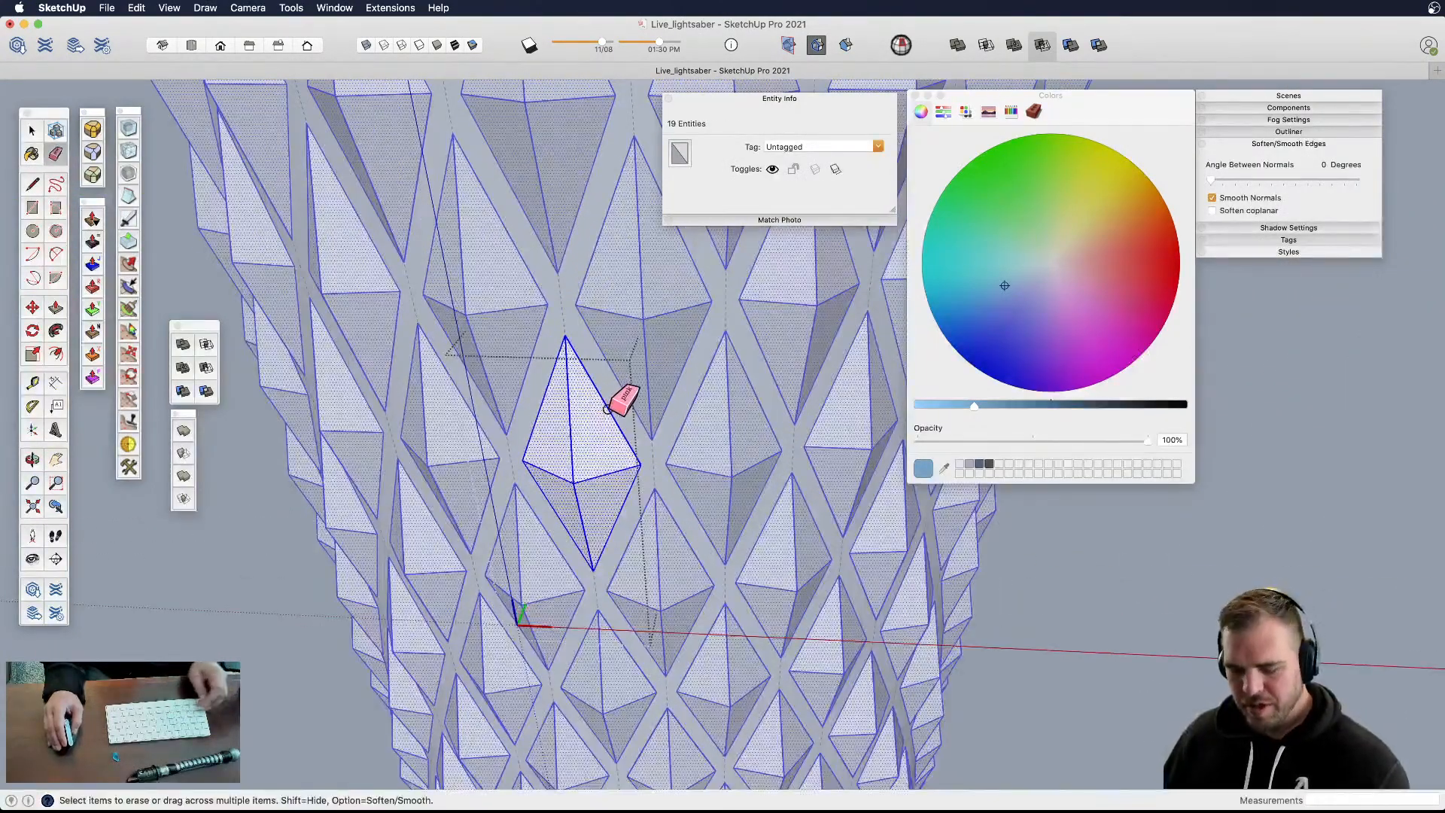
alt+drag(609, 408, 605, 404)
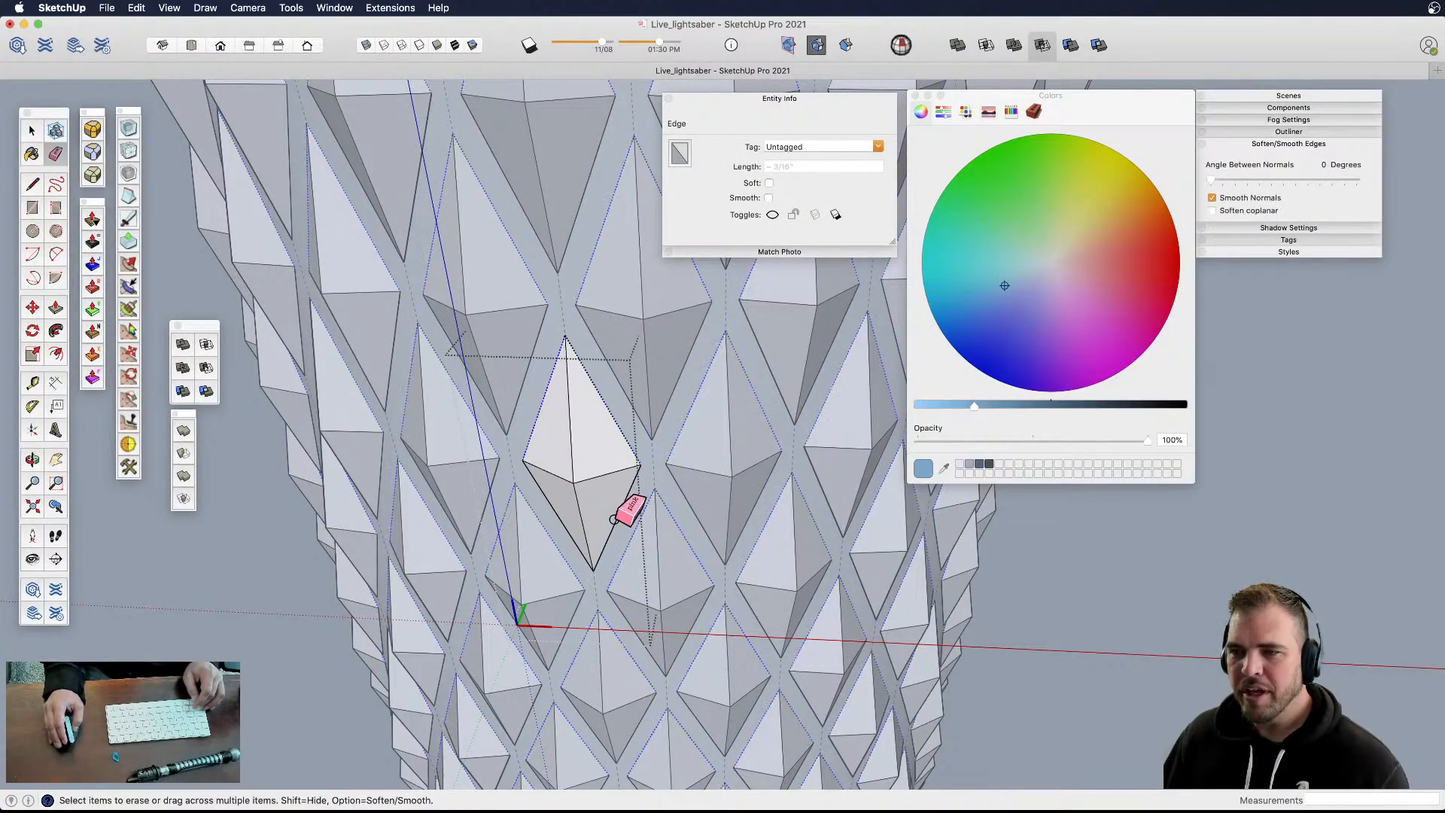
scroll(572, 505, down, 5)
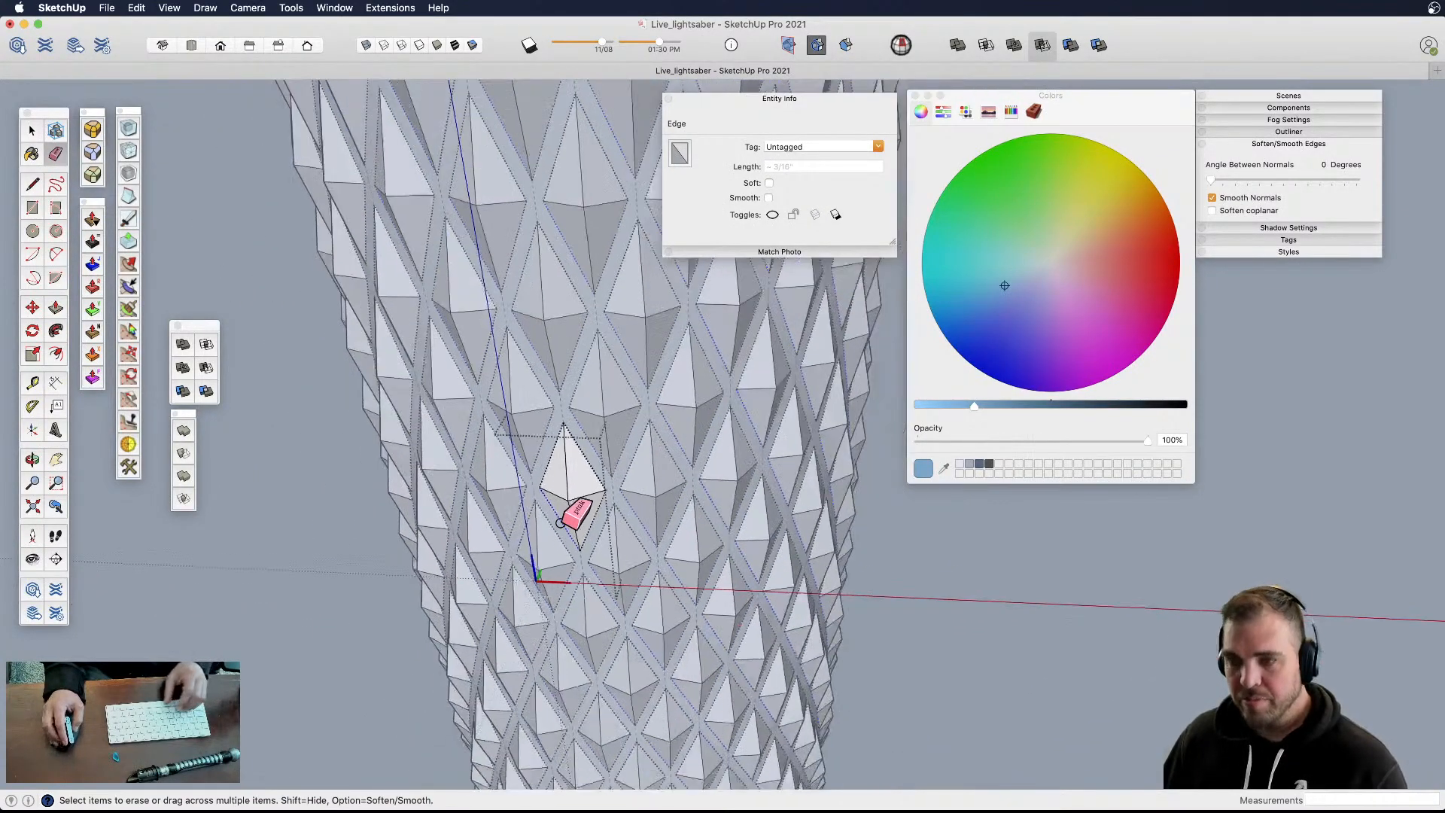
key(space)
click(391, 550)
- Turn off the display of hidden geometry in the model
scroll(394, 565, down, 6)
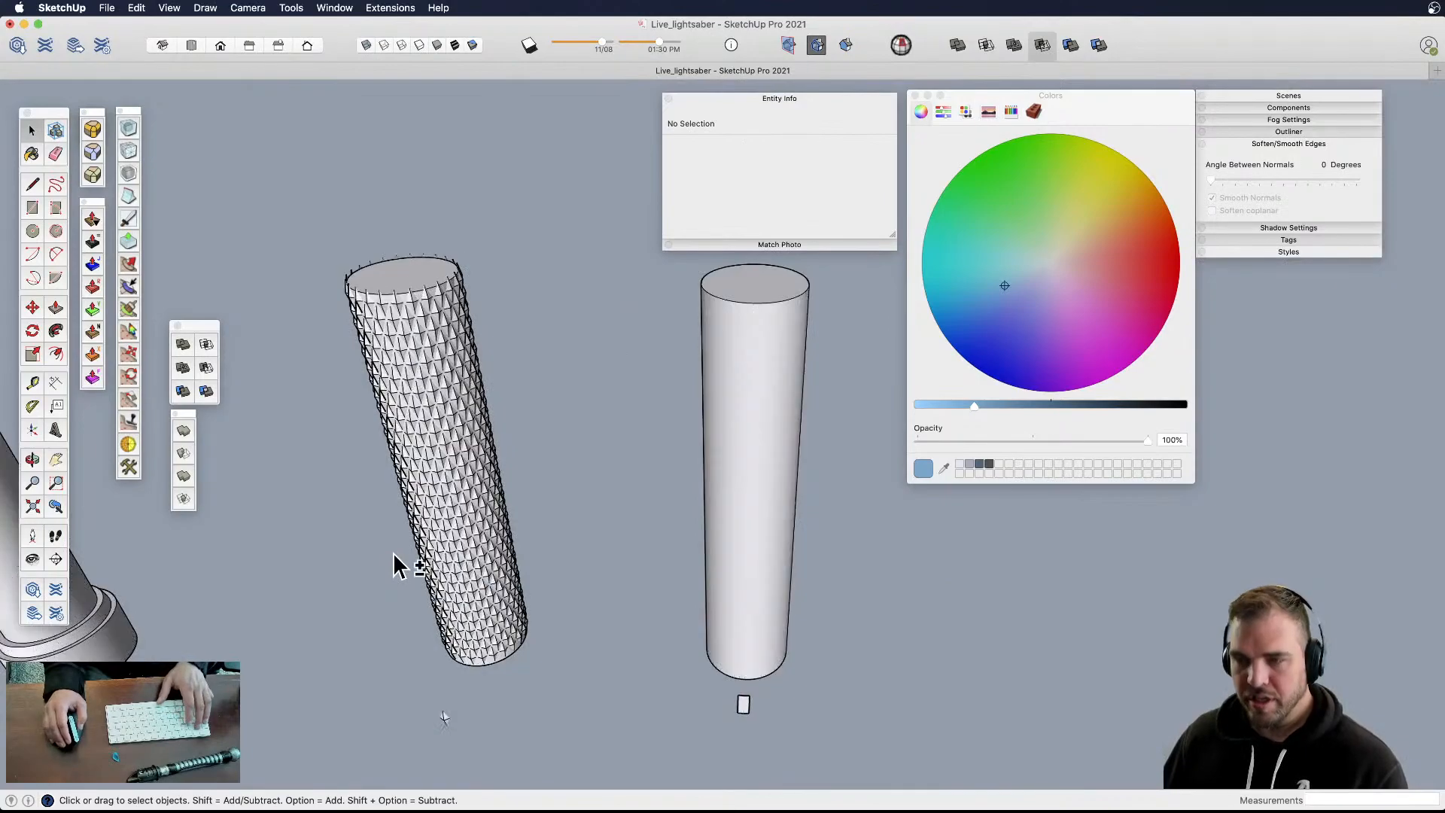
key(h)
middle_drag(491, 485, 556, 443)
scroll(559, 453, down, 5)
key(space)
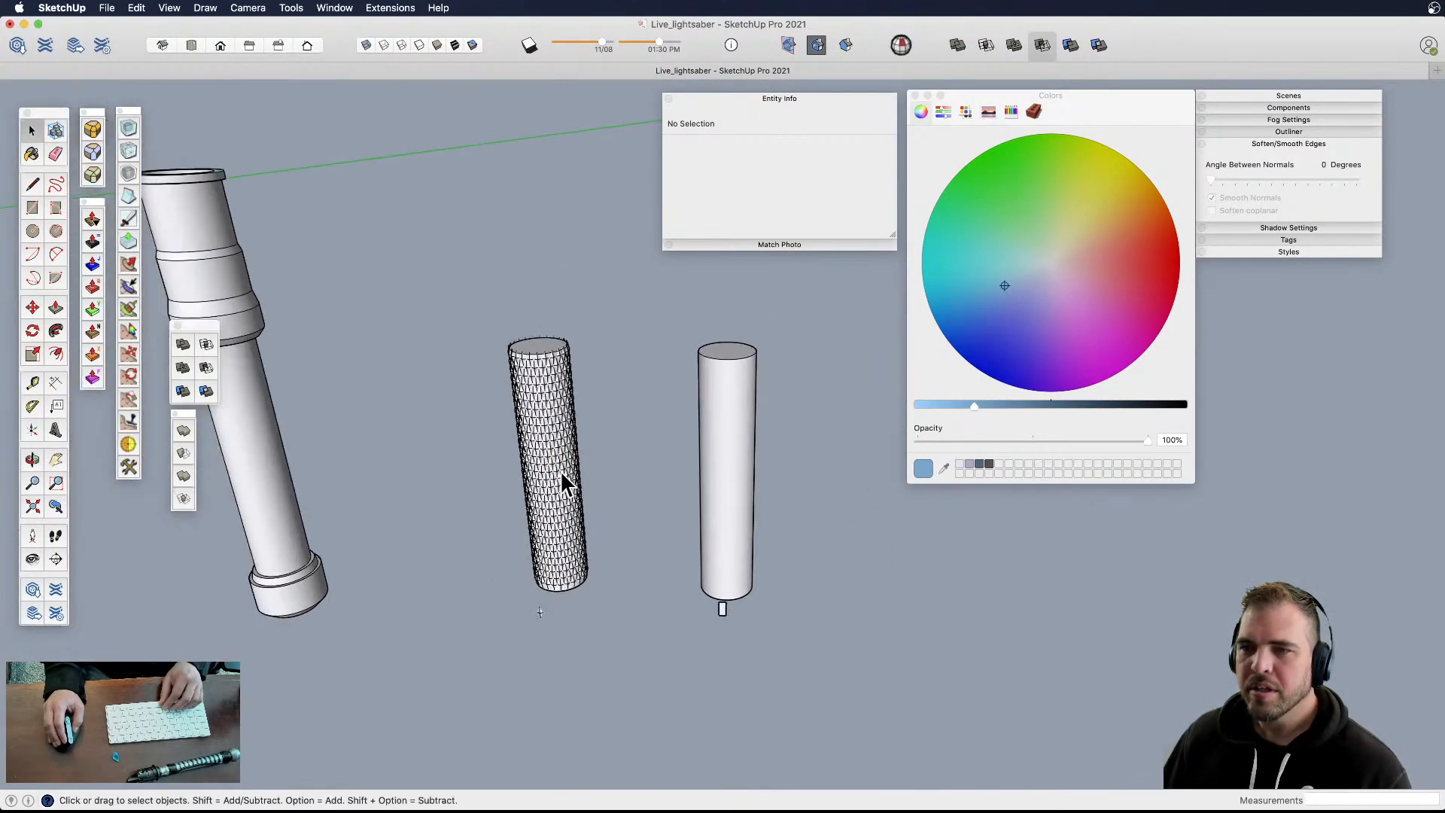
- Examine the patterned cylinder from its top rim down to its base and the loose diamond
drag(596, 503, 632, 599)
scroll(537, 336, up, 8)
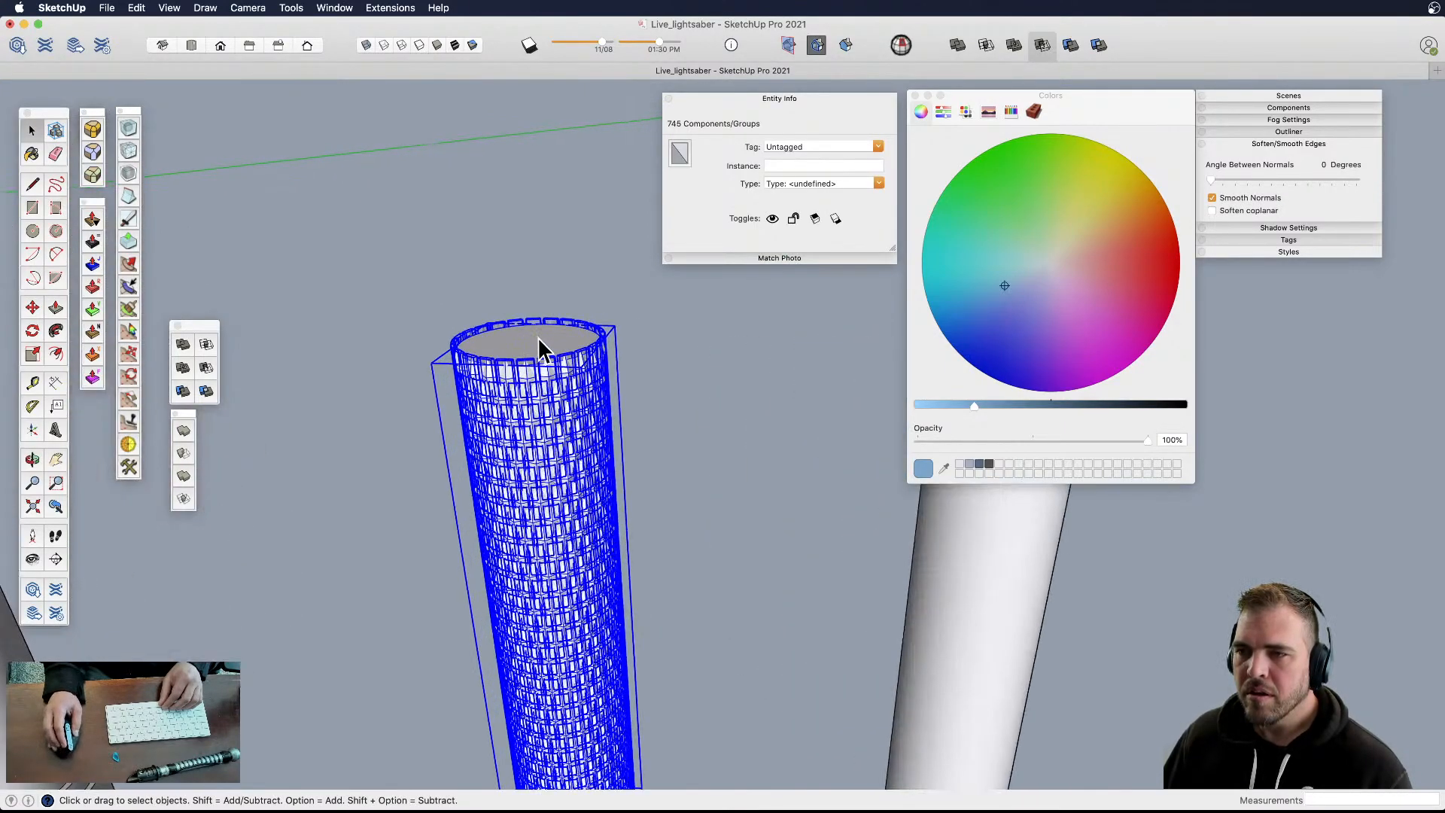
click(536, 266)
middle_drag(562, 413, 544, 308)
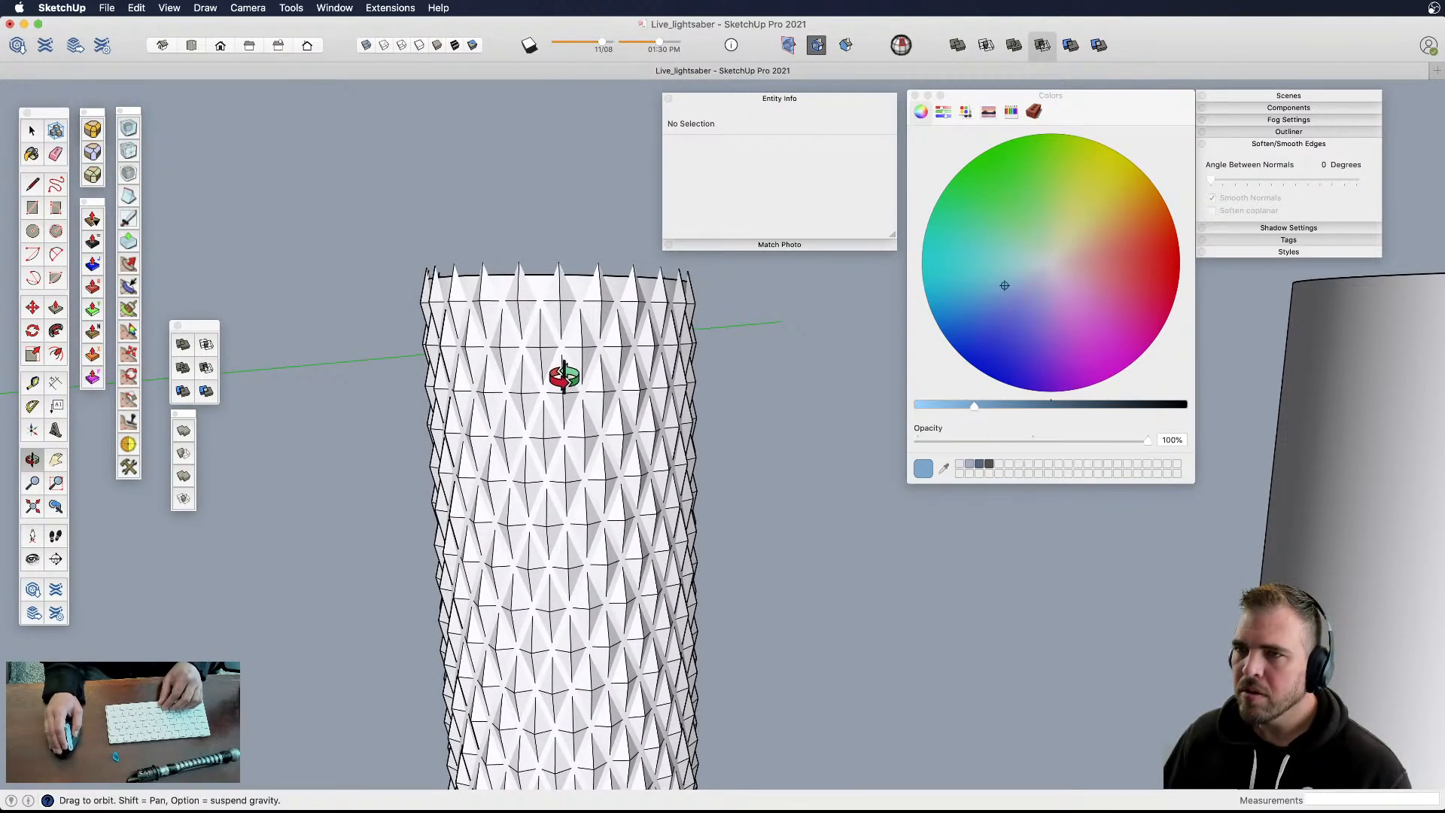
scroll(568, 391, down, 4)
shift+middle_drag(590, 612, 613, 461)
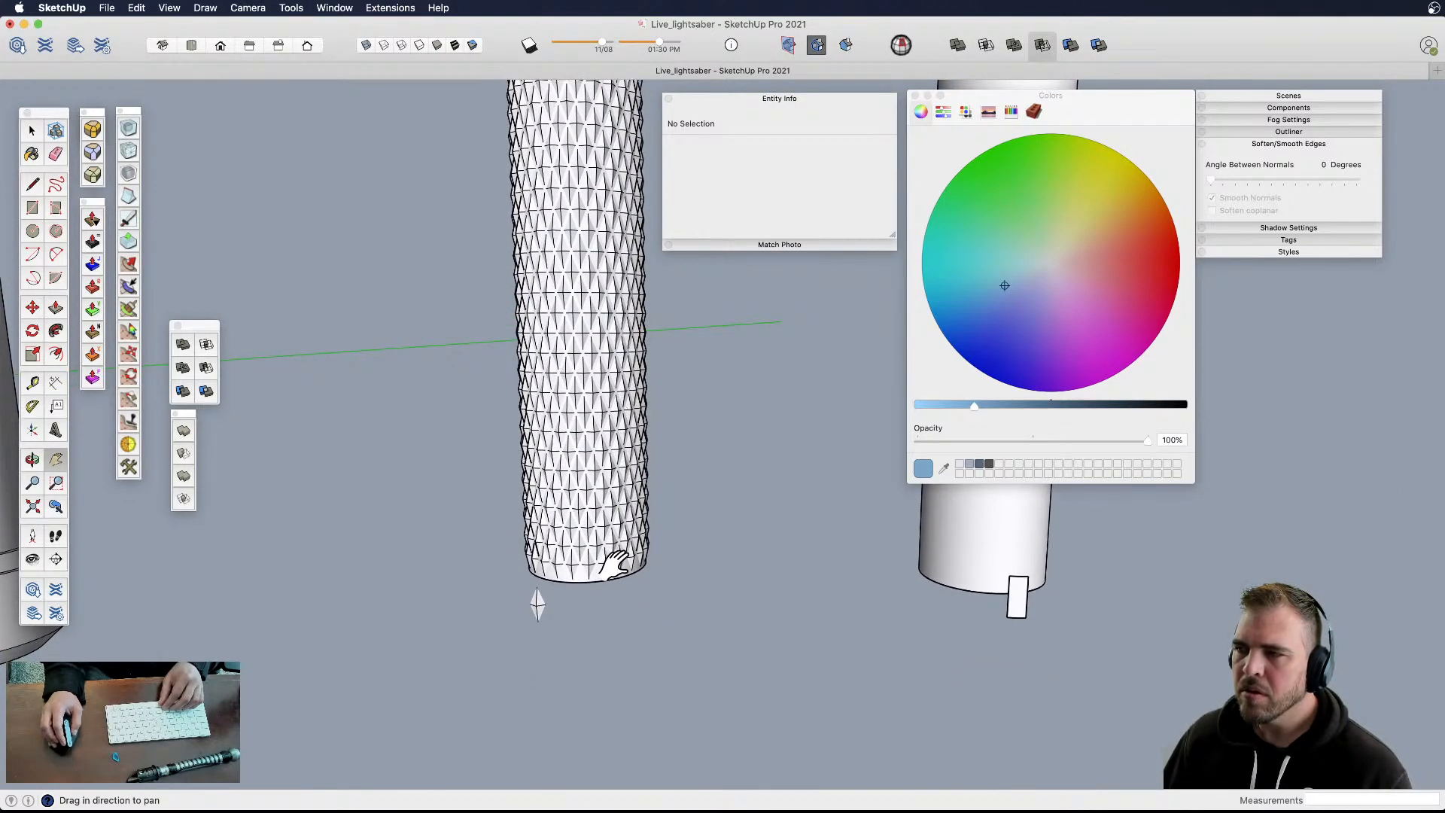
scroll(614, 564, up, 4)
middle_drag(589, 569, 600, 420)
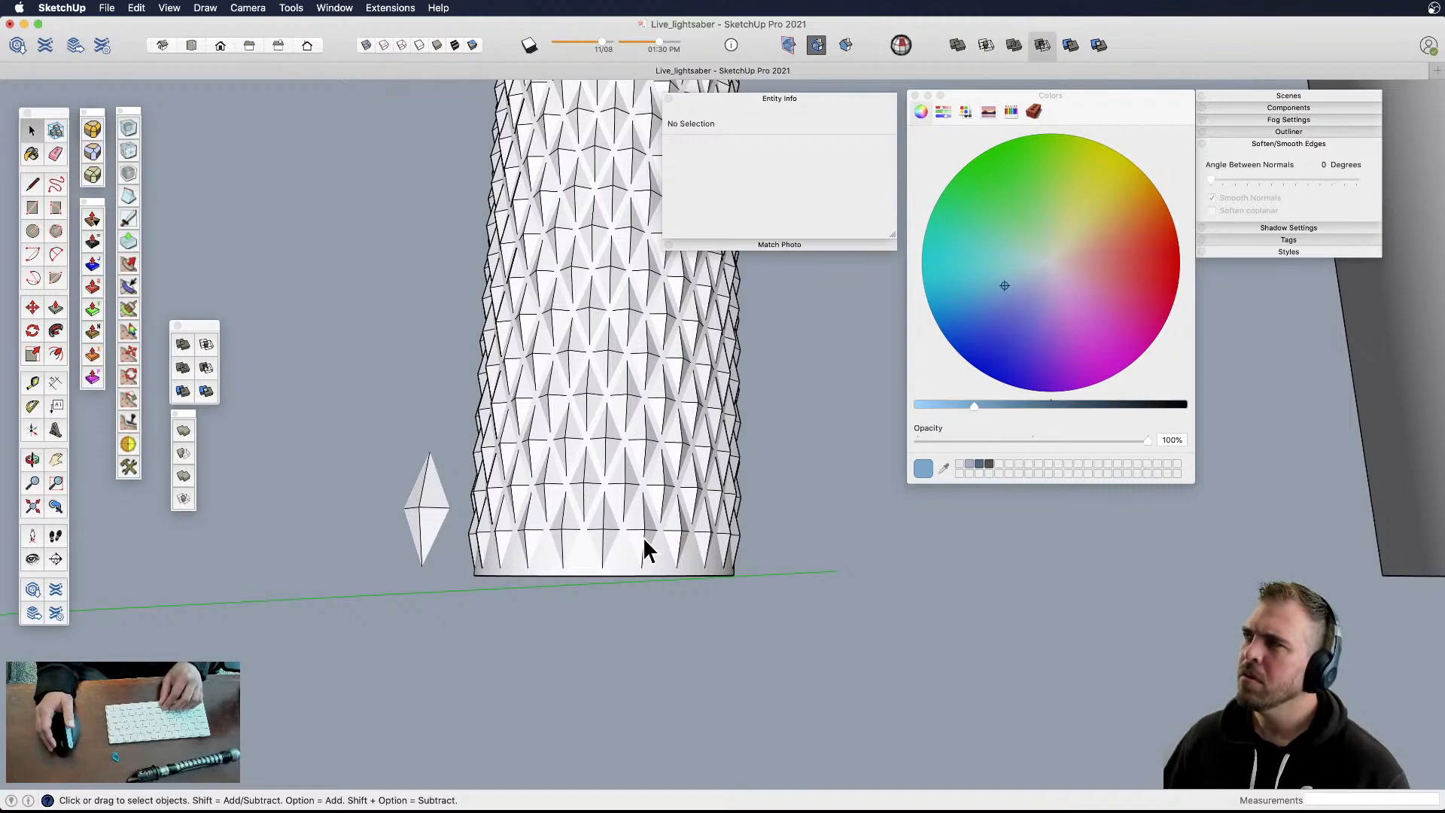
middle_drag(643, 535, 610, 529)
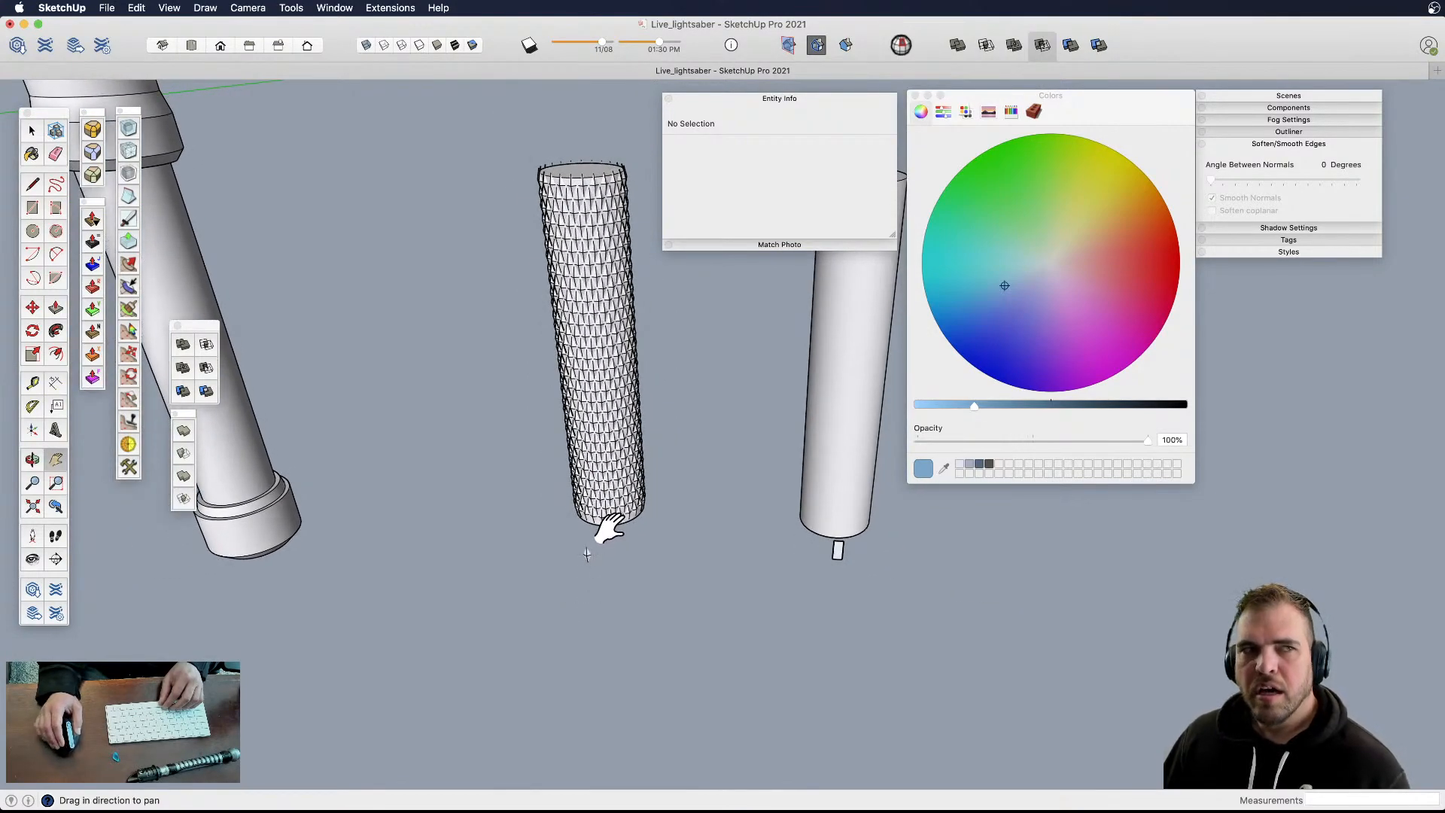
- Draw a flat rectangle of about 5.6 in² in the empty space in front of the two cylinders
shift+middle_drag(630, 508, 641, 550)
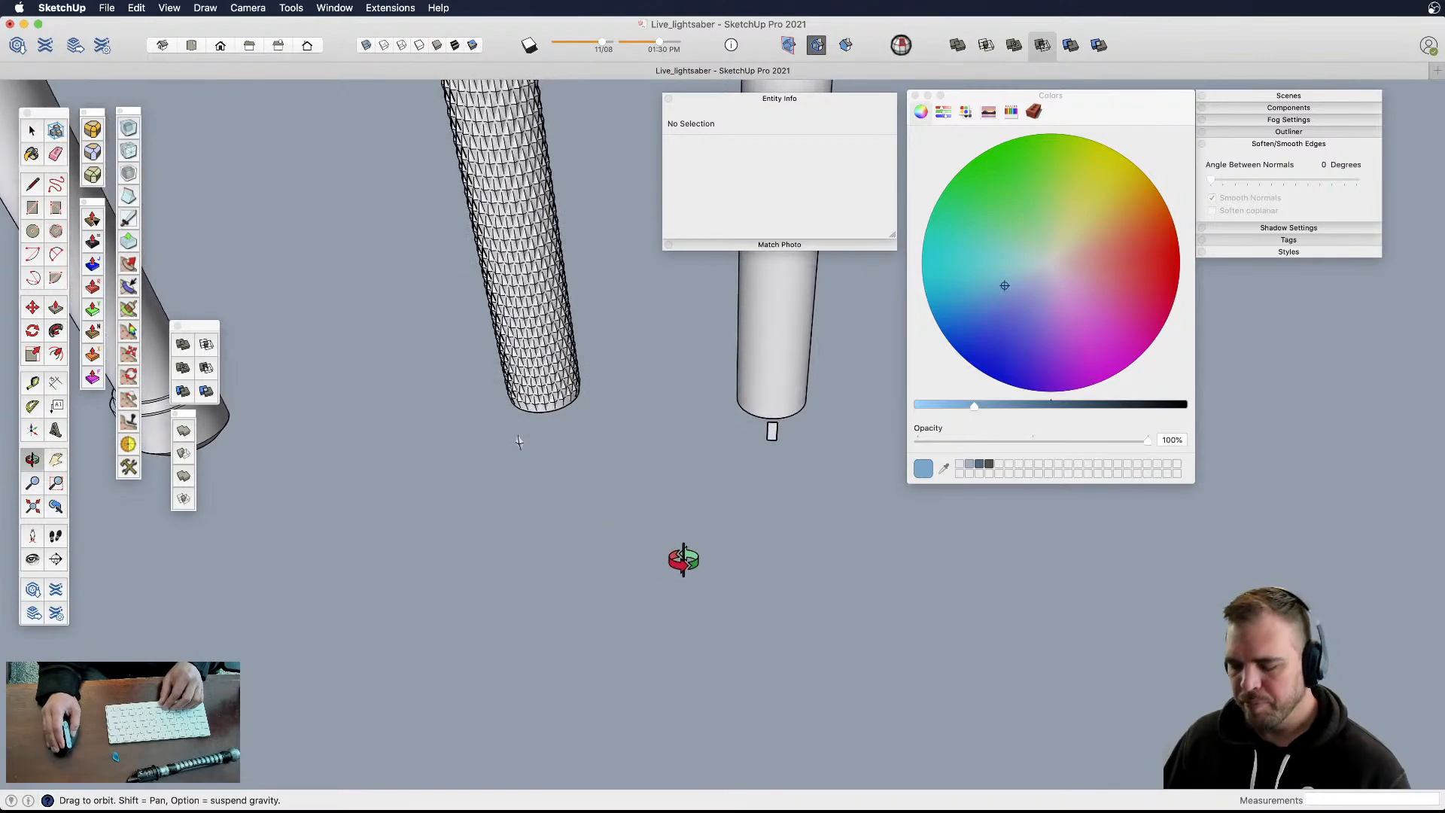
key(r)
click(652, 648)
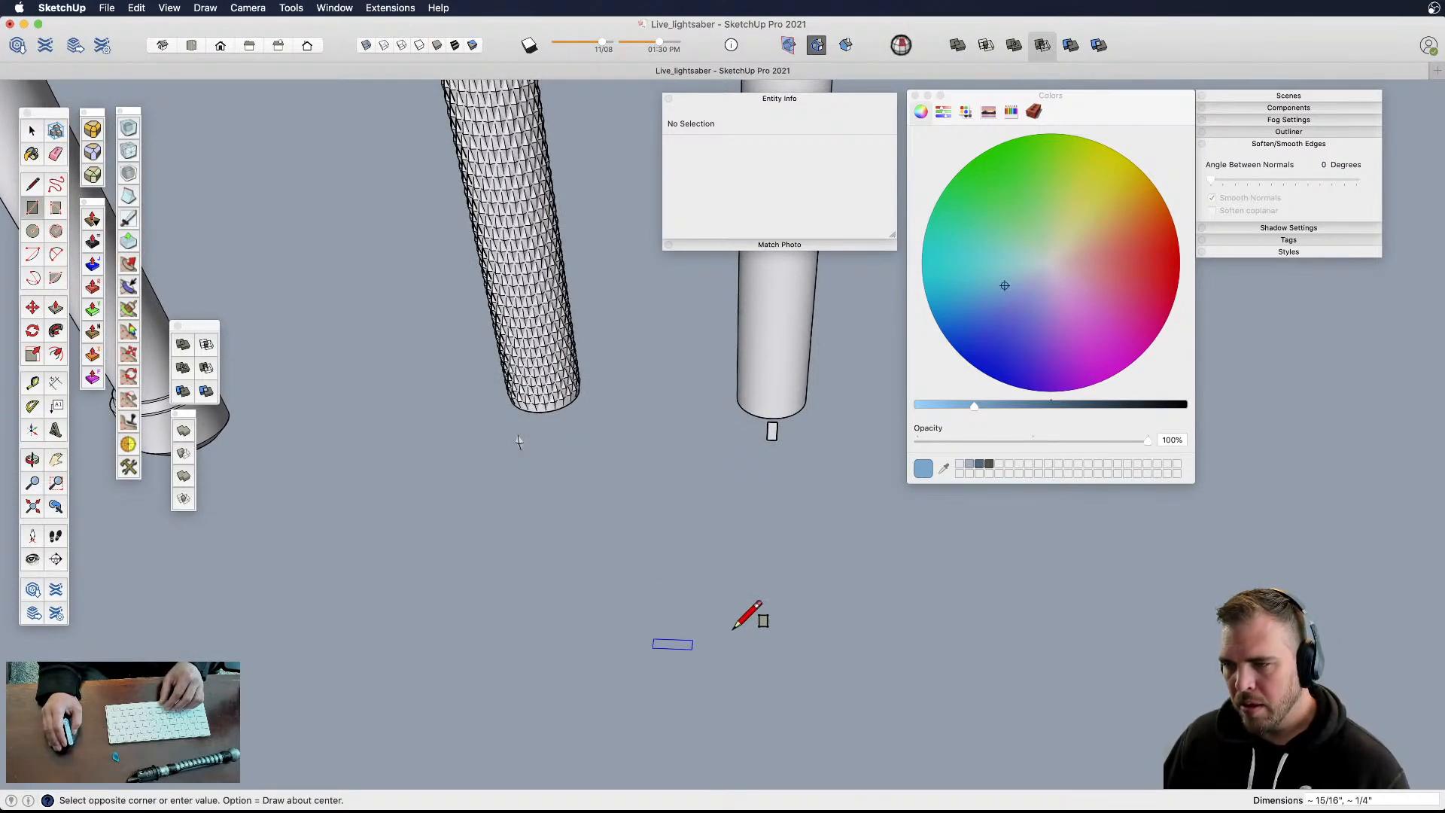
click(772, 585)
- Scale the rectangular face uniformly about its center by a factor of 3
key(space)
click(725, 633)
key(s)
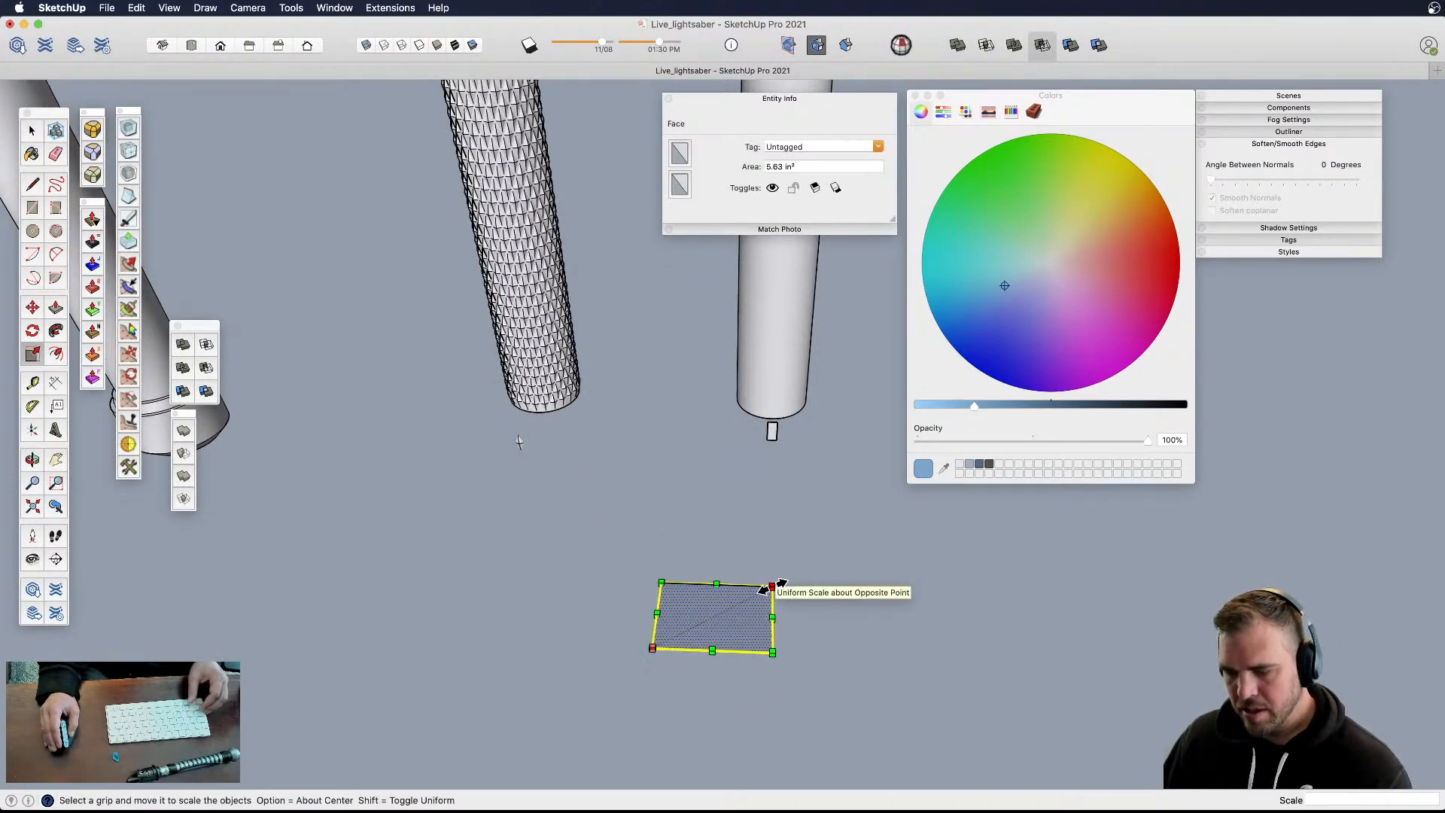
alt+click(773, 587)
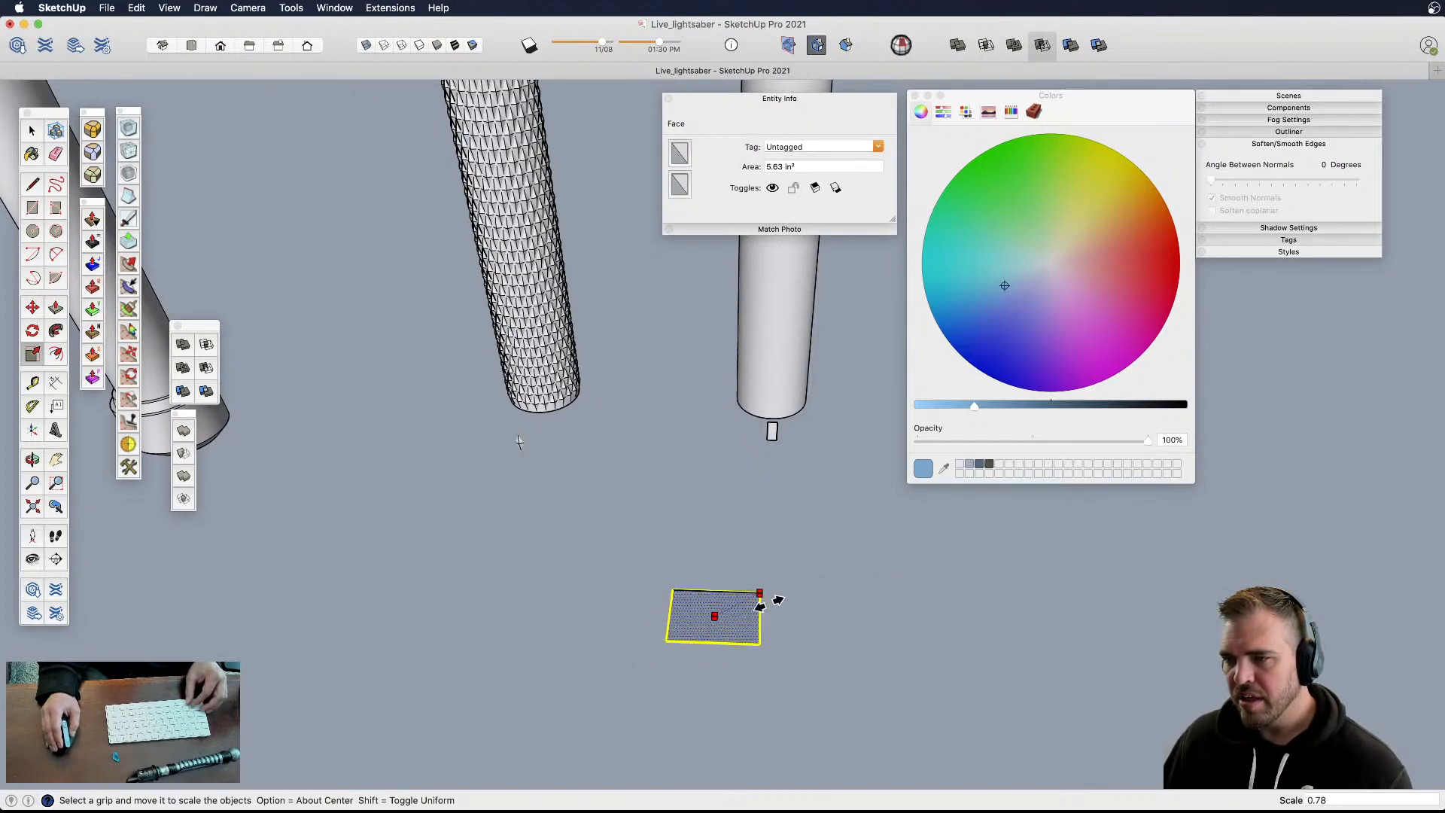
key(shift)
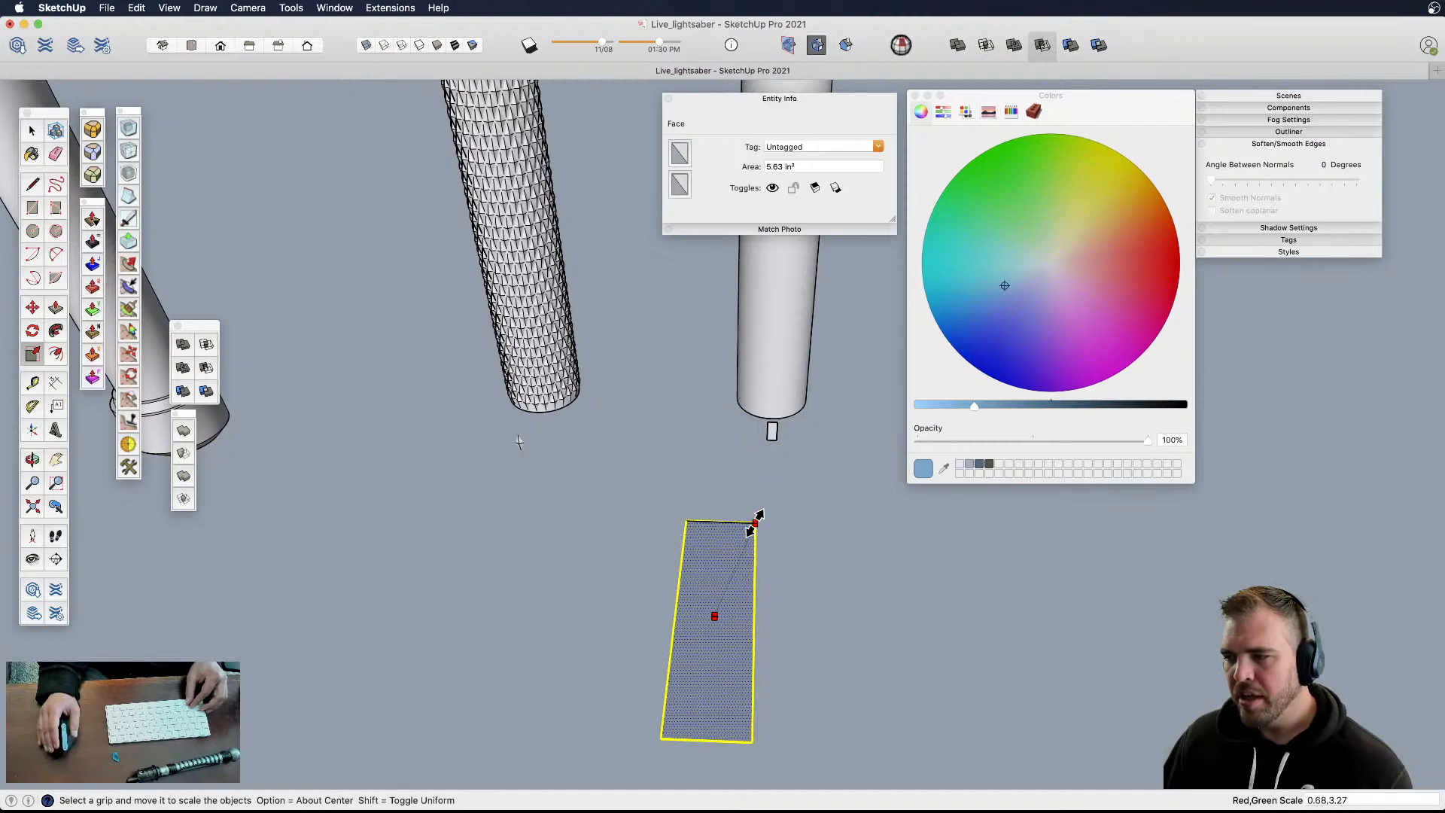
key(shift)
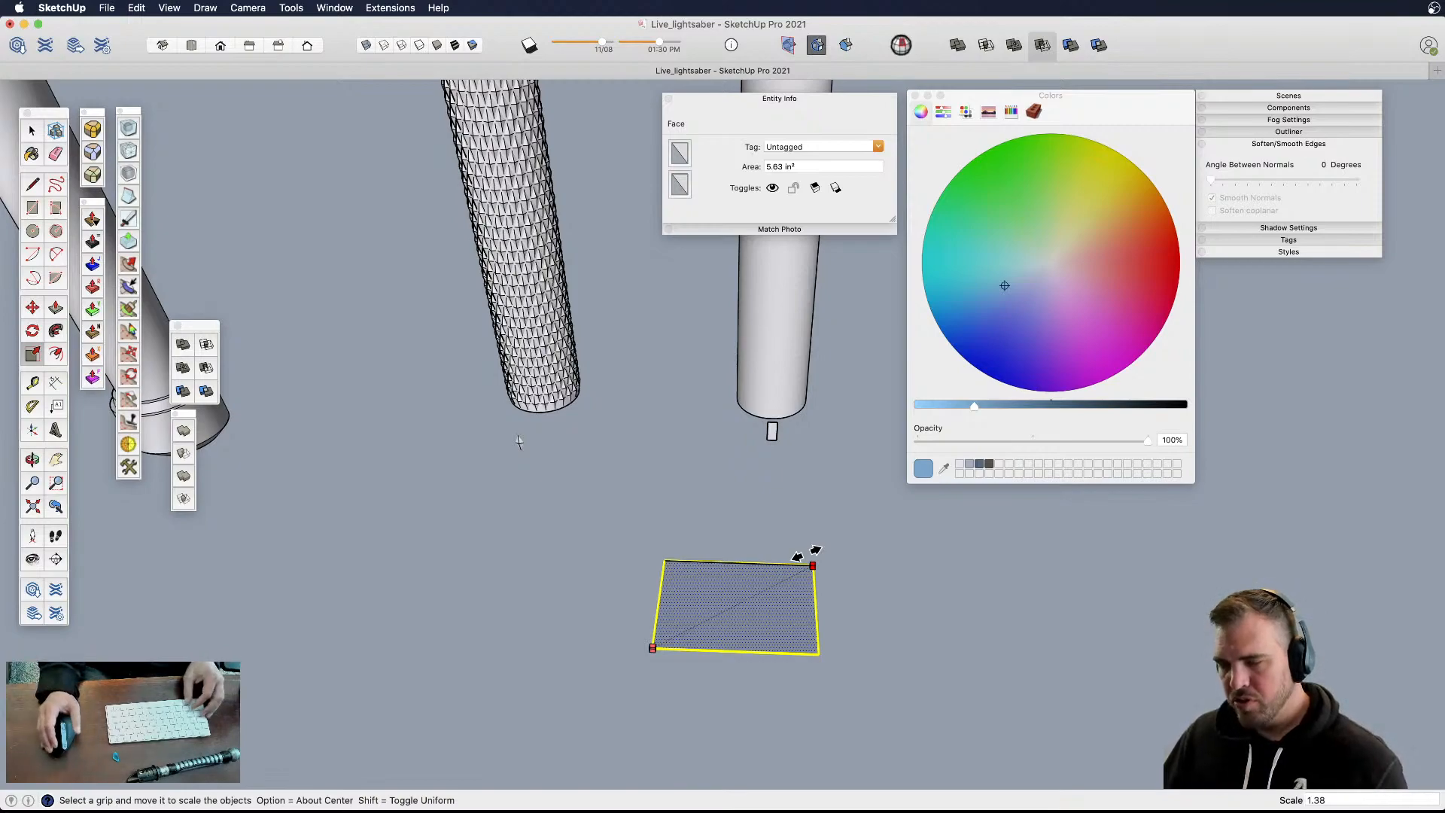
key(alt)
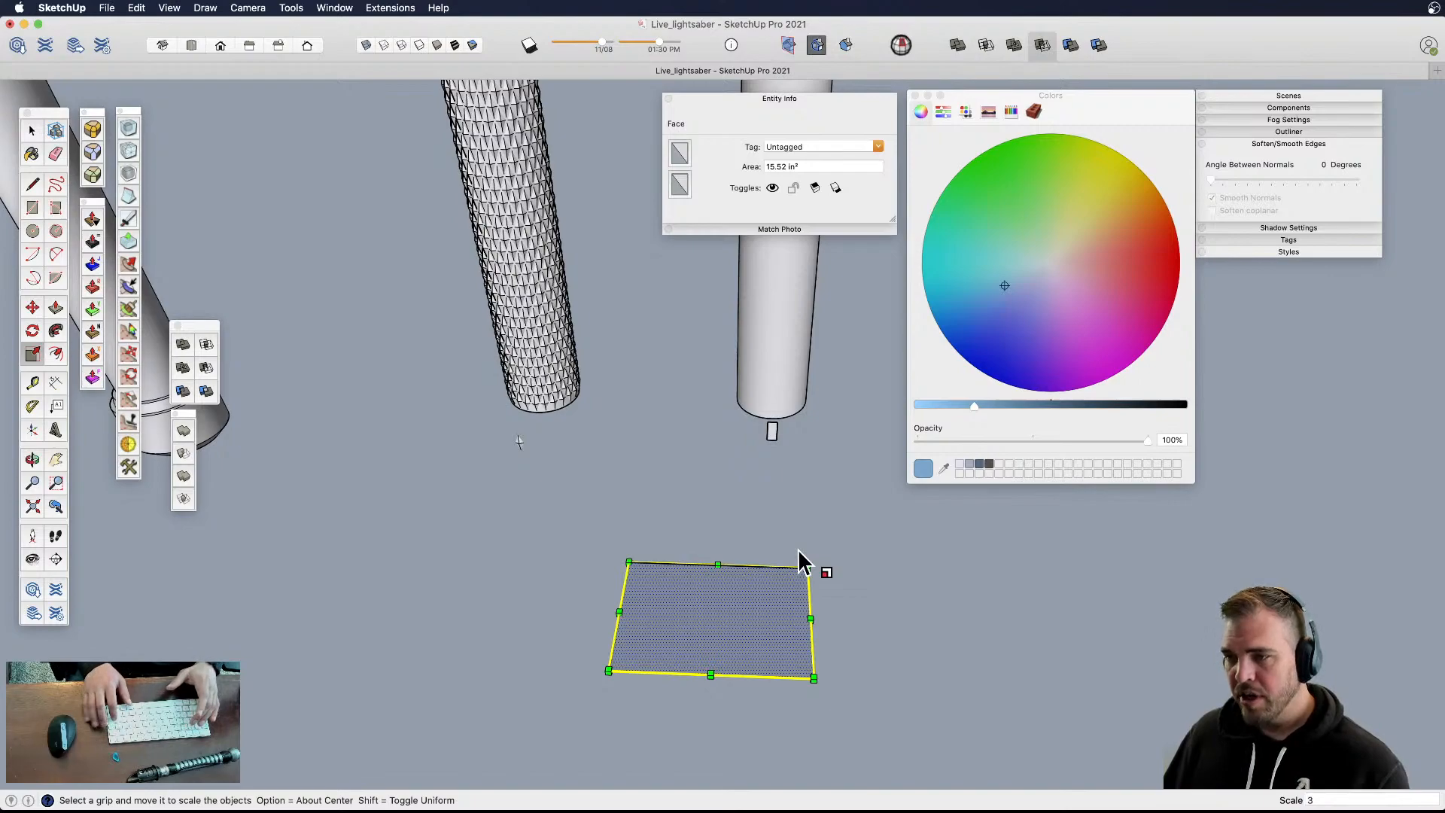
key(Return)
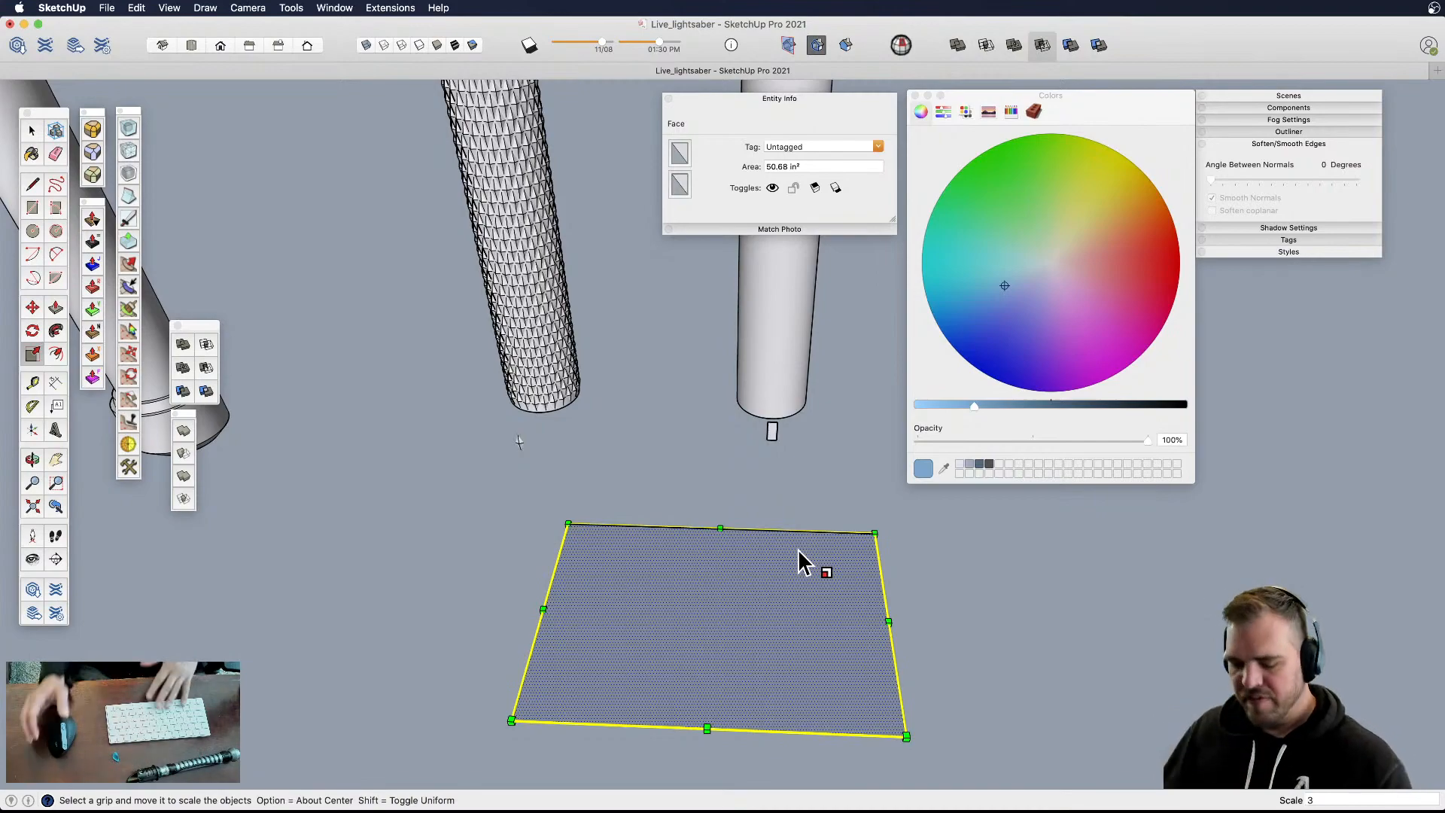
- Delete the scaled rectangular face and its edges
key(space)
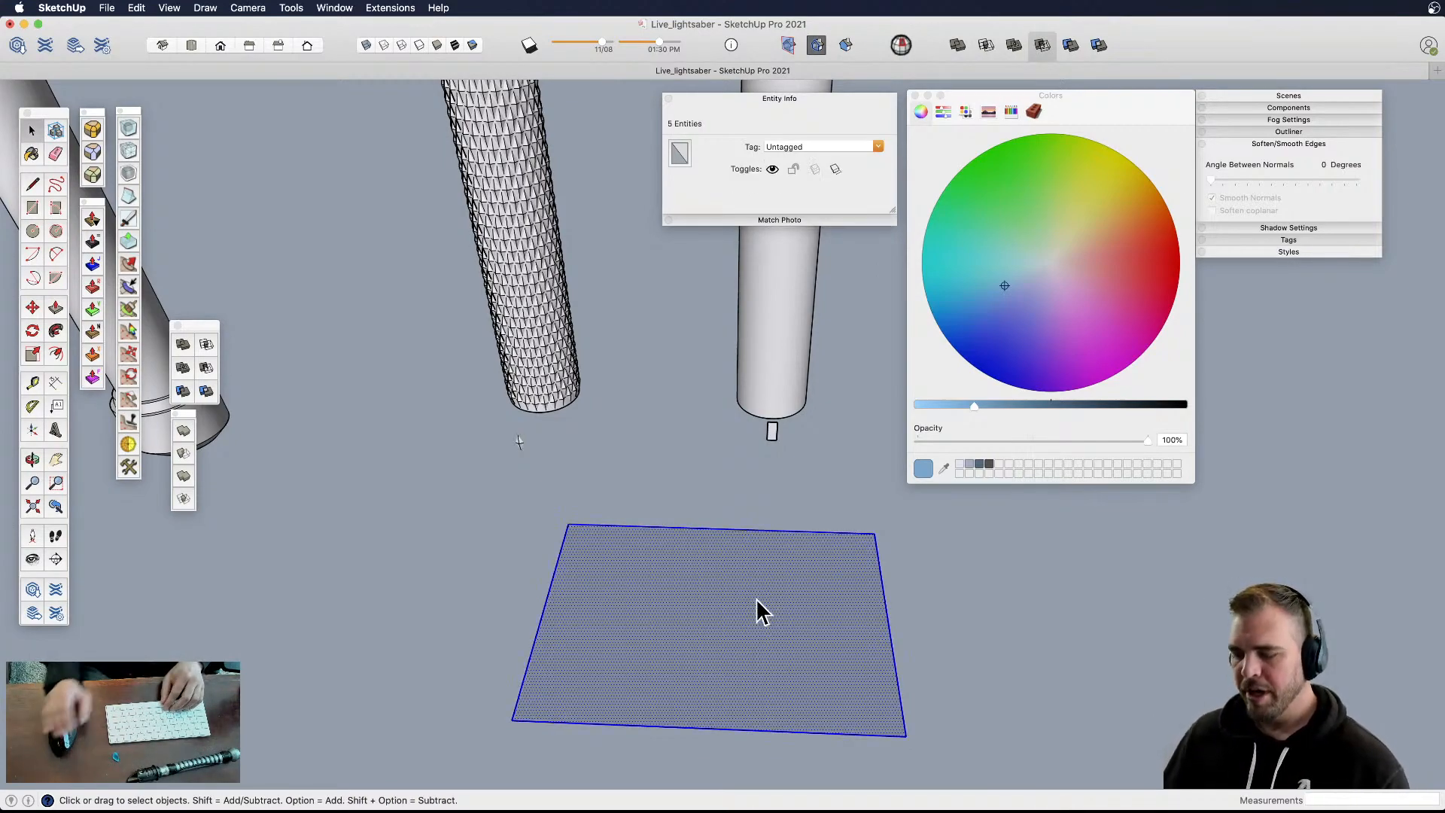
key(Delete)
- Make a component from all faces and edges of the loose two-segment strip beside the plain cylinder
middle_drag(761, 605, 696, 655)
scroll(698, 655, down, 5)
shift+middle_drag(880, 619, 810, 603)
scroll(774, 602, up, 10)
click(714, 598)
click(816, 580)
click(790, 534)
middle_drag(887, 575, 848, 558)
click(813, 544)
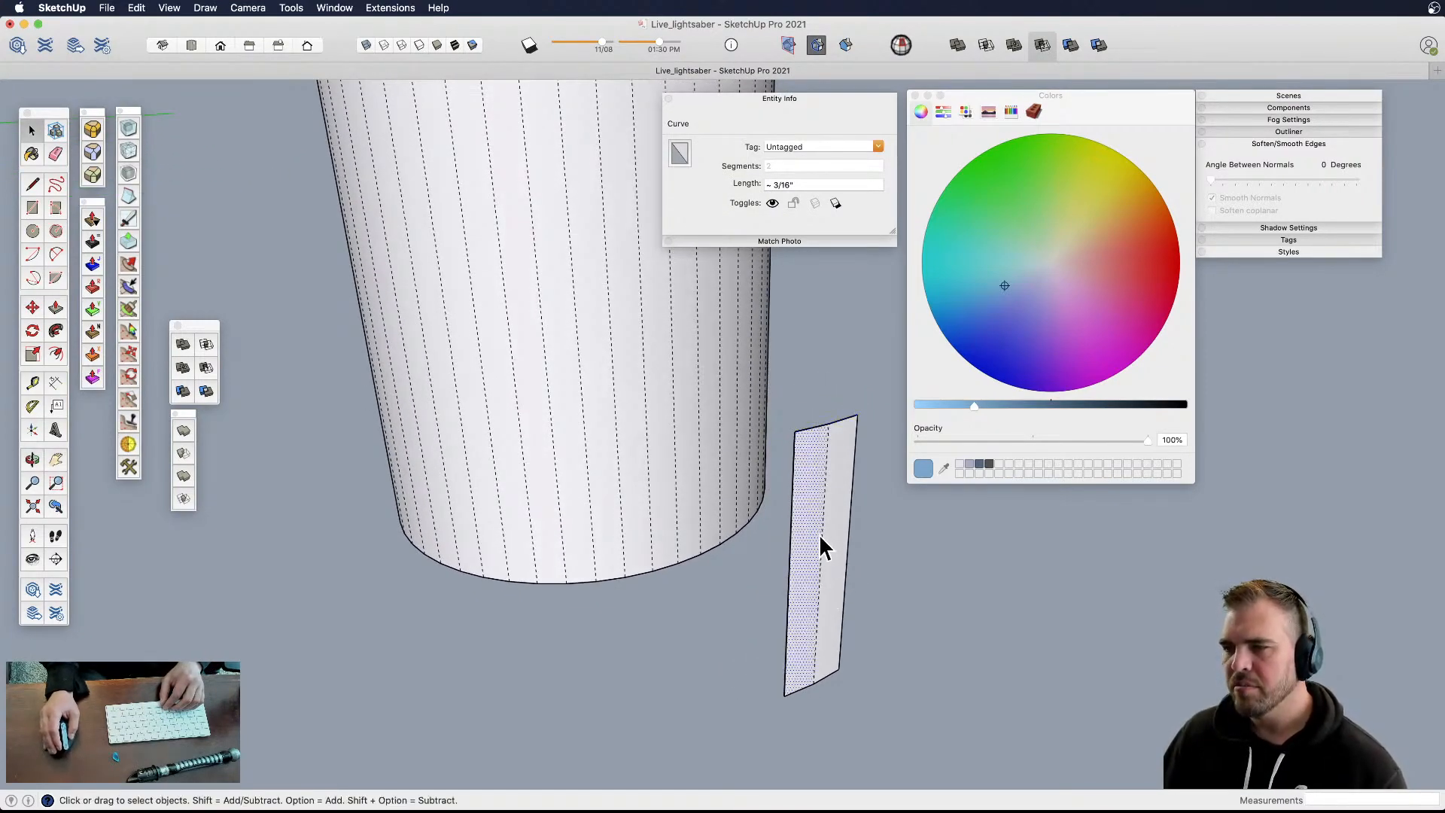
triple_click(828, 563)
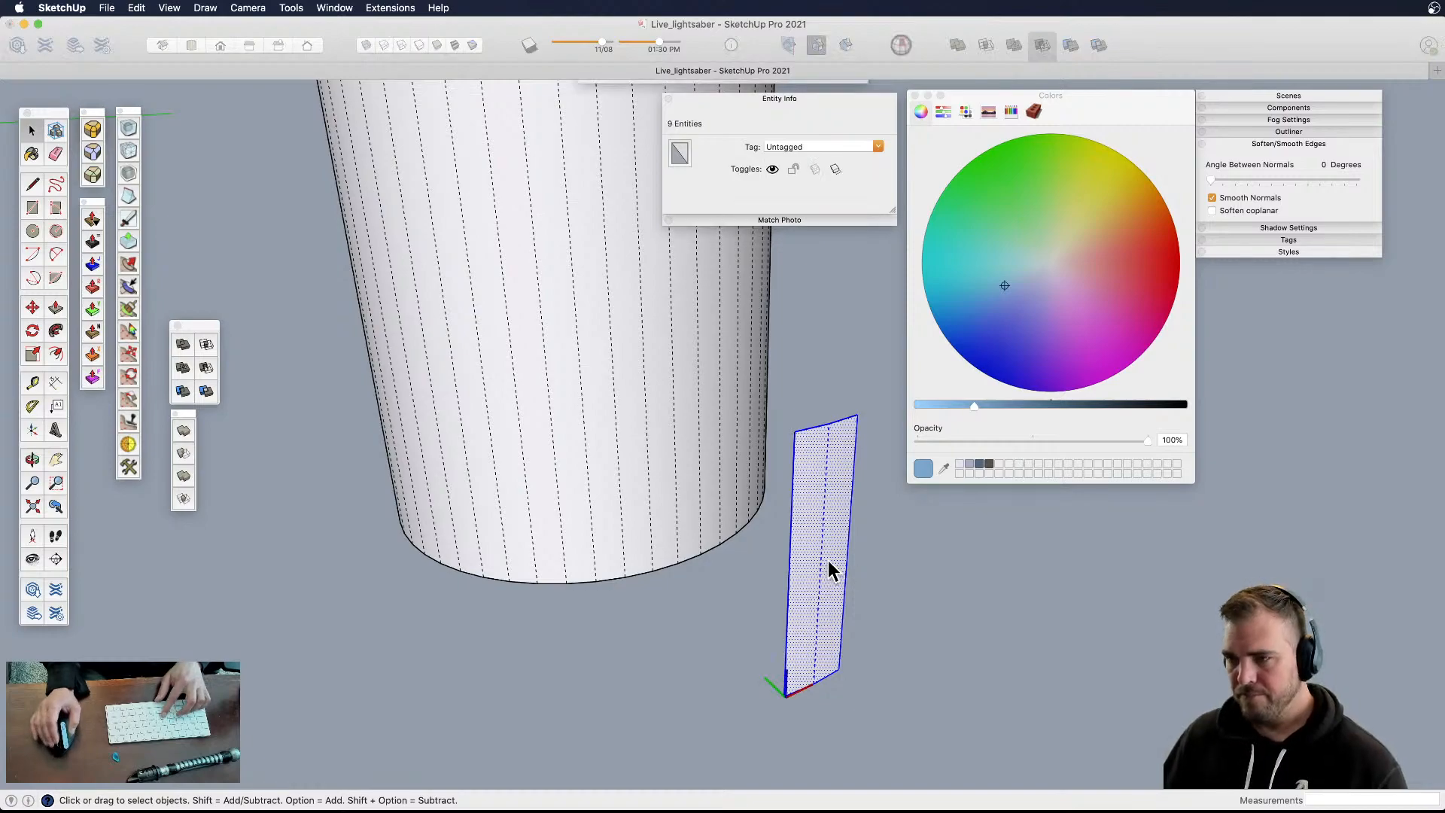
key(g)
key(Return)
- Inside the strip component, draw a closed profile at its upper end and Push/Pull it about 5/8" down the strip's full length
double_click(830, 506)
mouse_move(830, 505)
middle_down()
mouse_move(771, 549)
mouse_move(822, 639)
mouse_move(780, 581)
mouse_move(783, 526)
mouse_move(858, 567)
middle_up()
key(l)
click(884, 389)
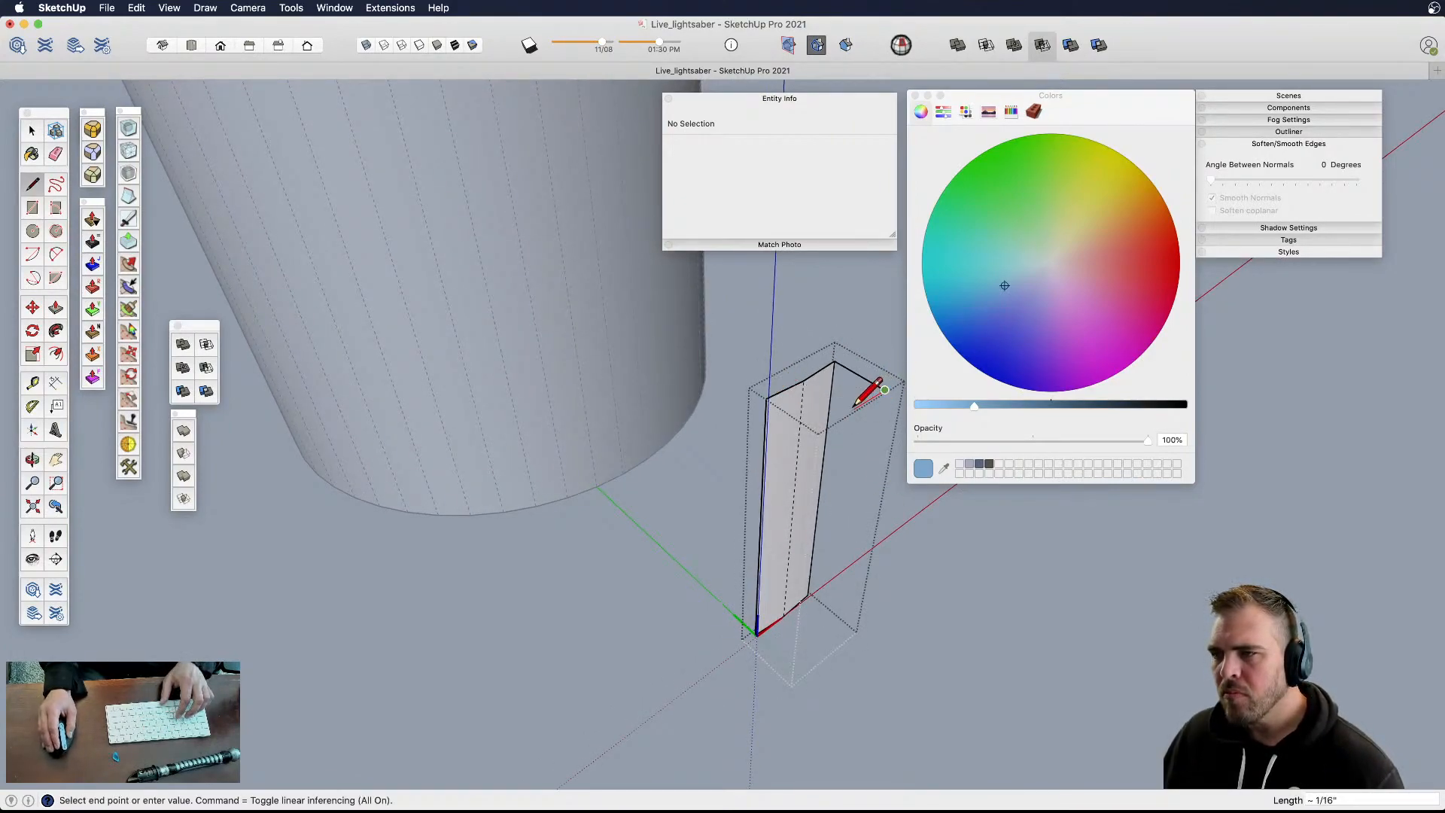
click(767, 398)
key(p)
drag(807, 424, 756, 640)
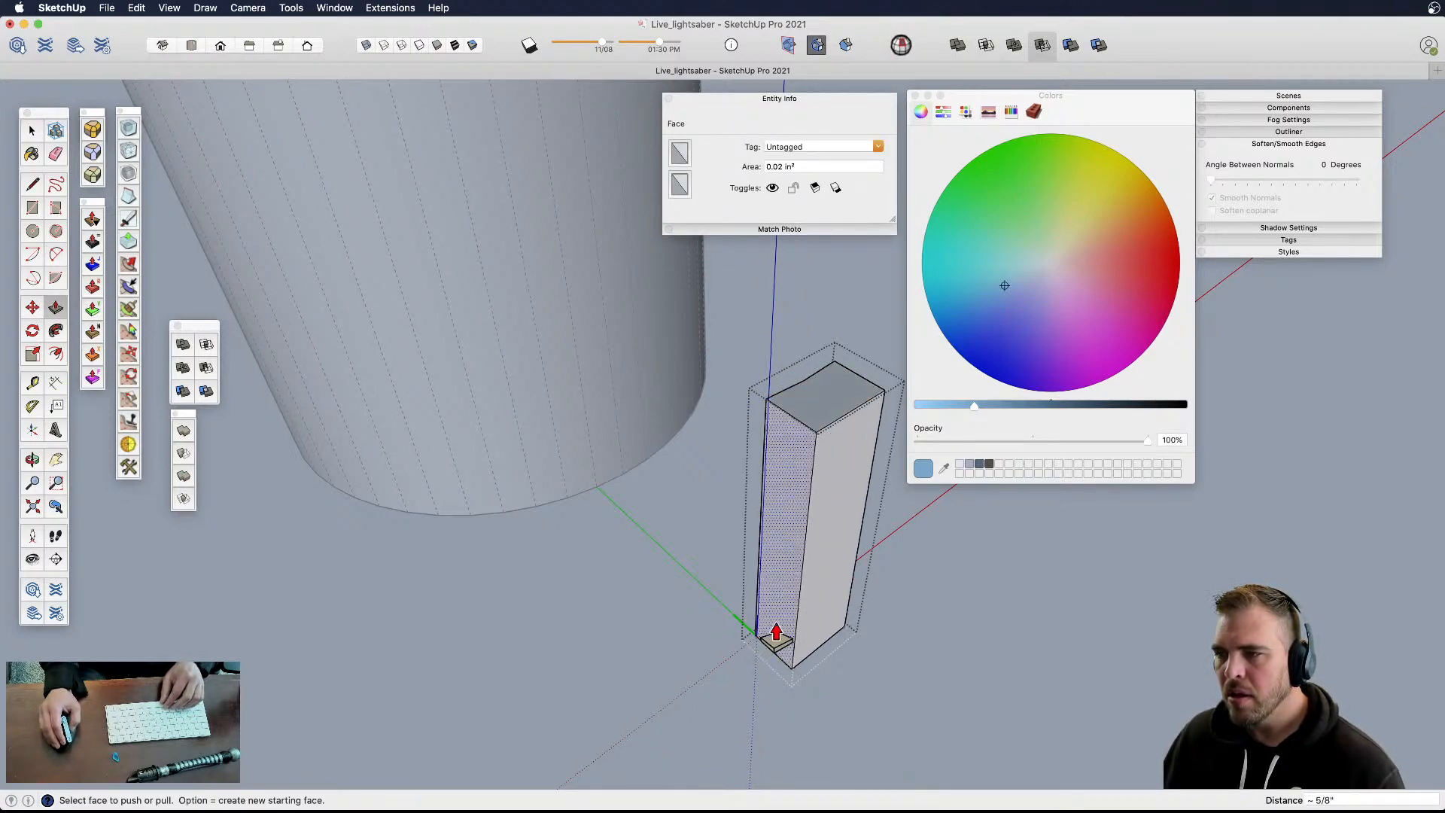
- Push/Pull the block's outer face with a new starting face so a thin layer is split off at the back
key(space)
shift+click(827, 410)
click(831, 471)
scroll(842, 458, up, 3)
key(p)
key(alt)
drag(823, 440, 766, 428)
- Scale the block's outer face down about its center to bevel the surrounding sides
key(space)
click(820, 462)
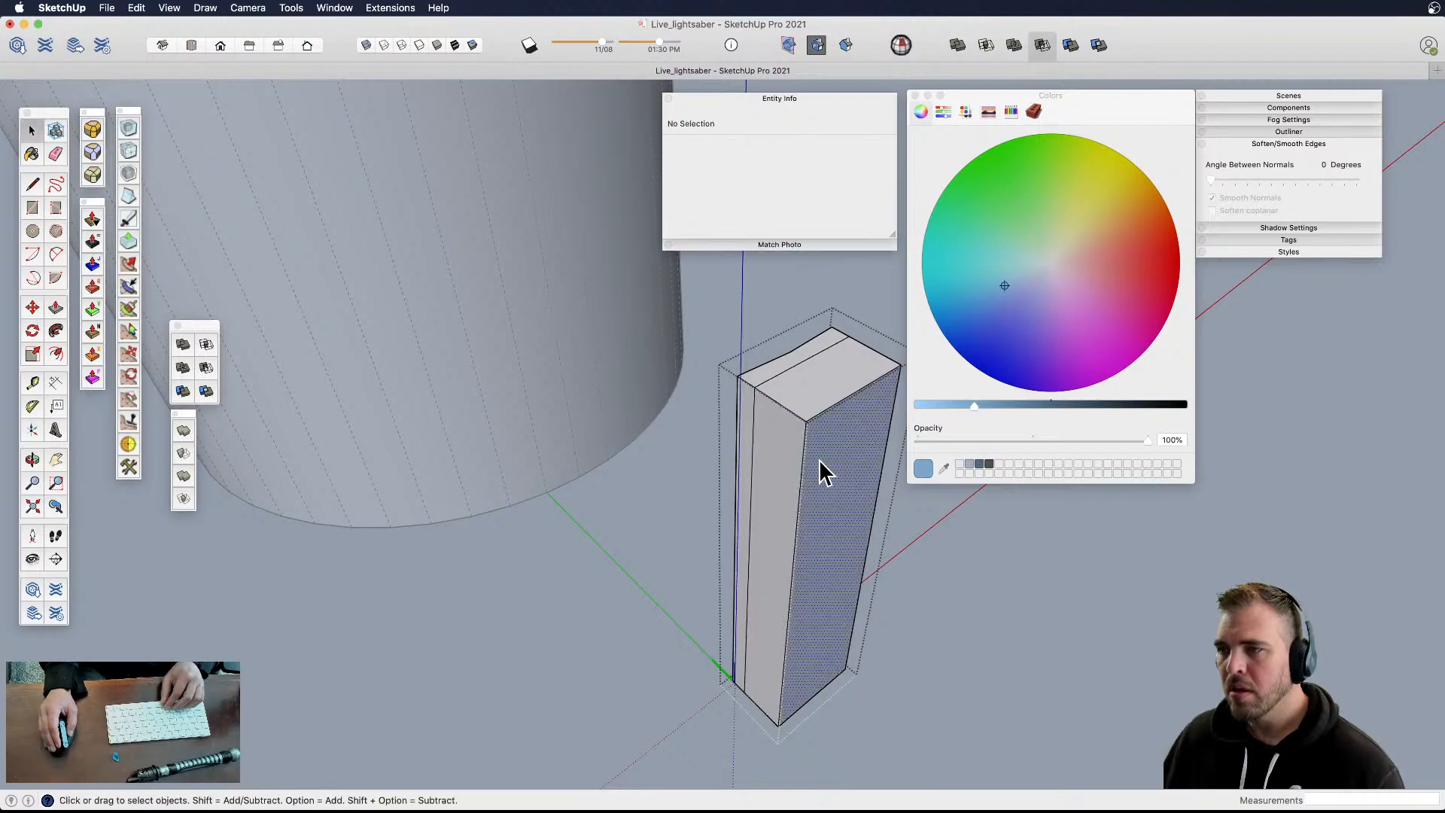
middle_drag(836, 466, 784, 474)
key(s)
drag(833, 336, 813, 433)
alt+drag(807, 529, 800, 534)
scroll(747, 539, down, 2)
shift+middle_drag(746, 540, 800, 510)
- Move the scaled outer face about 1/16" toward the back along the green axis and leave component editing
key(space)
scroll(848, 539, up, 2)
key(m)
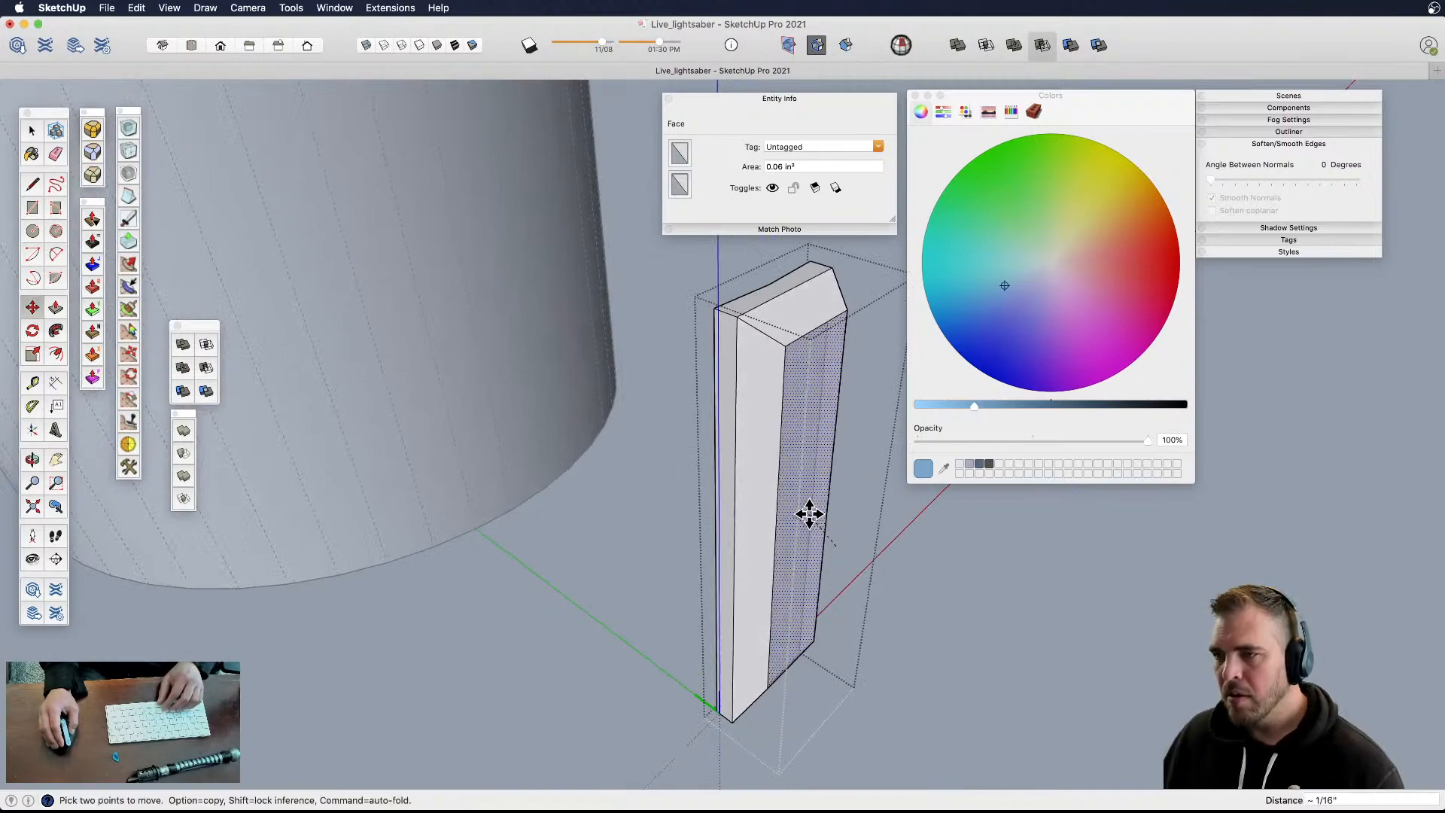
click(809, 514)
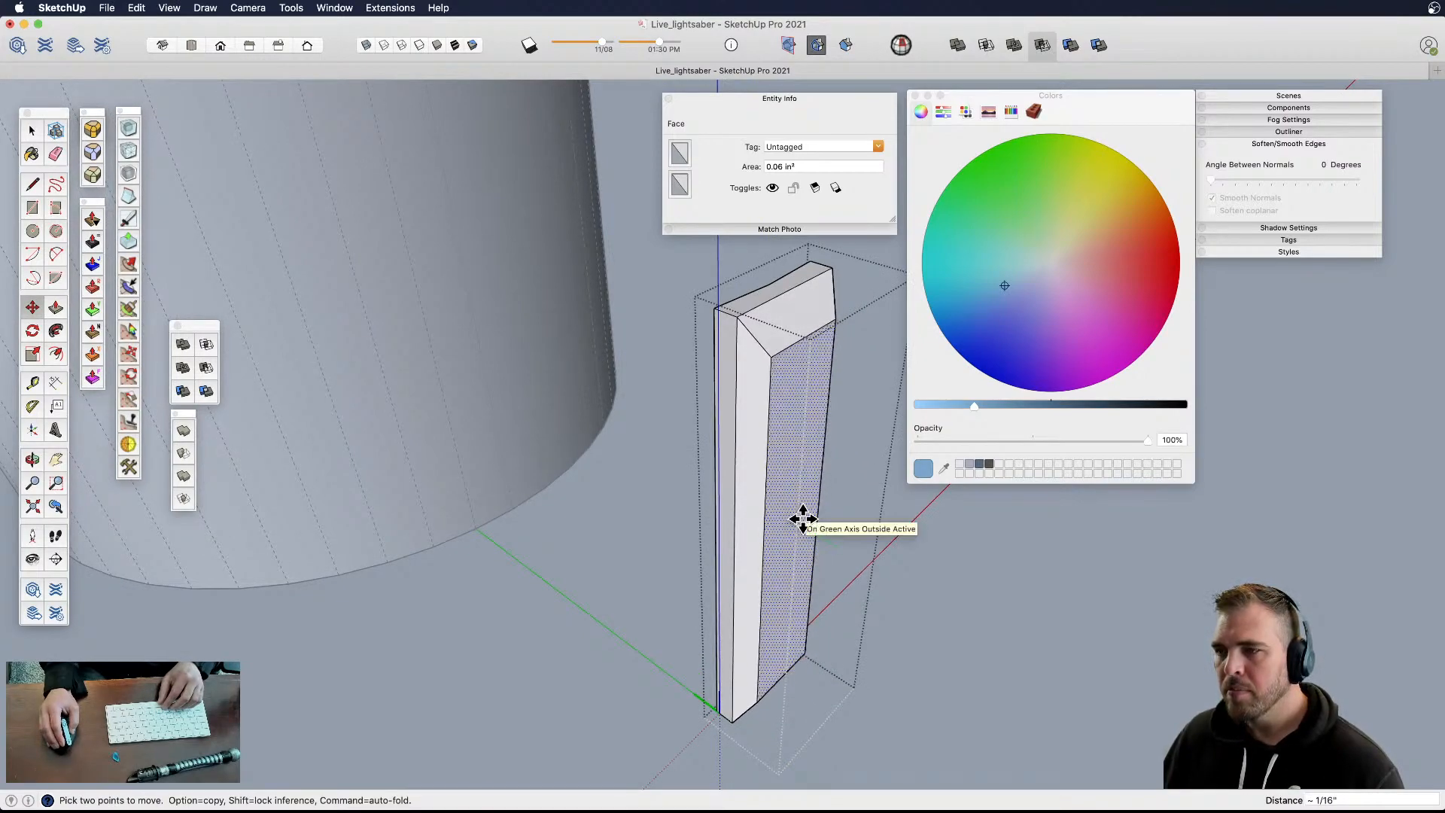
scroll(800, 519, down, 2)
middle_drag(768, 526, 702, 448)
key(space)
click(860, 560)
- Copy the beveled component about 5/8" along the green axis onto the plain cylinder's surface near its base
scroll(860, 560, down, 5)
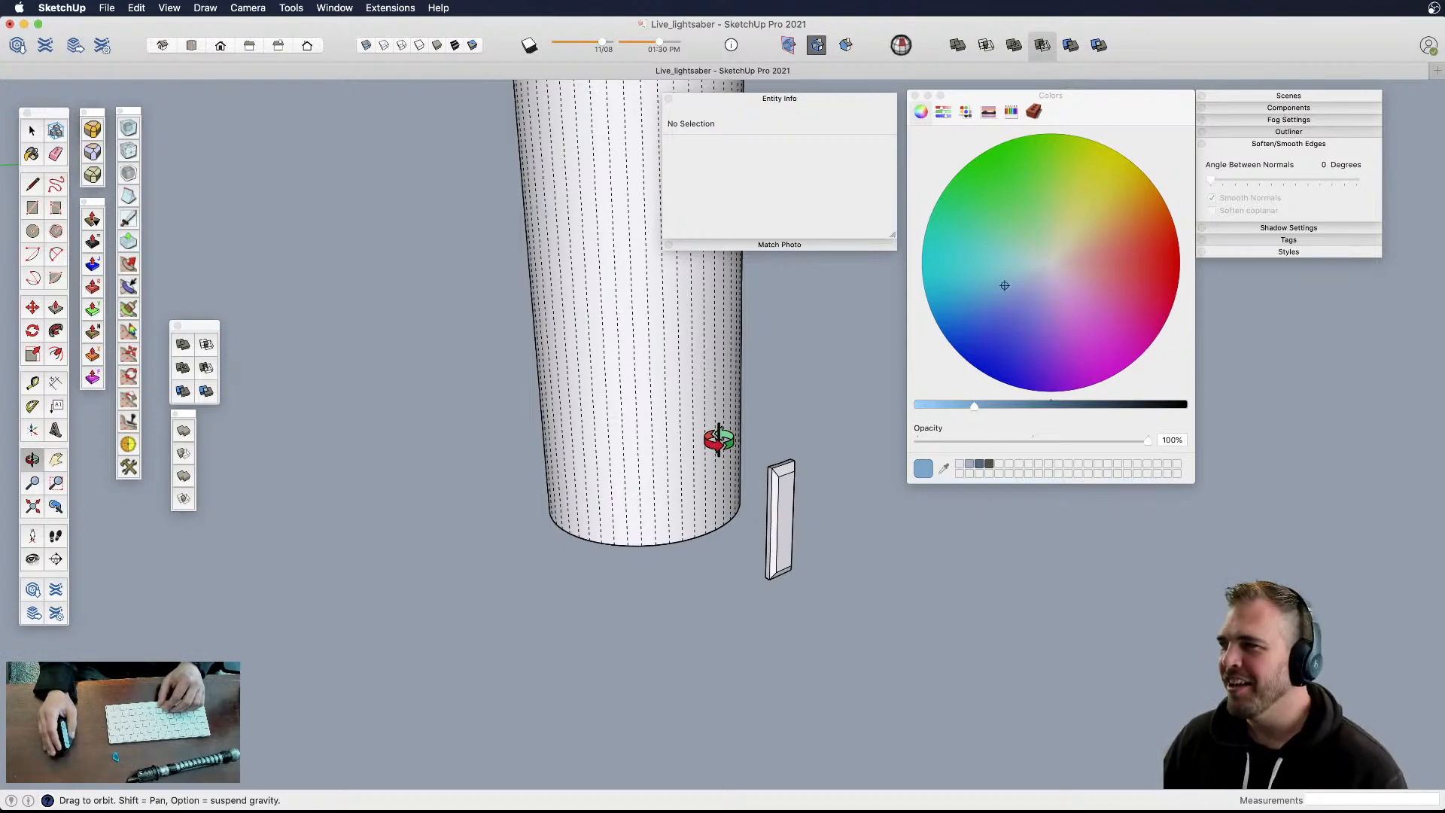
scroll(763, 497, down, 4)
scroll(765, 523, up, 6)
shift+middle_drag(764, 519, 789, 561)
click(790, 524)
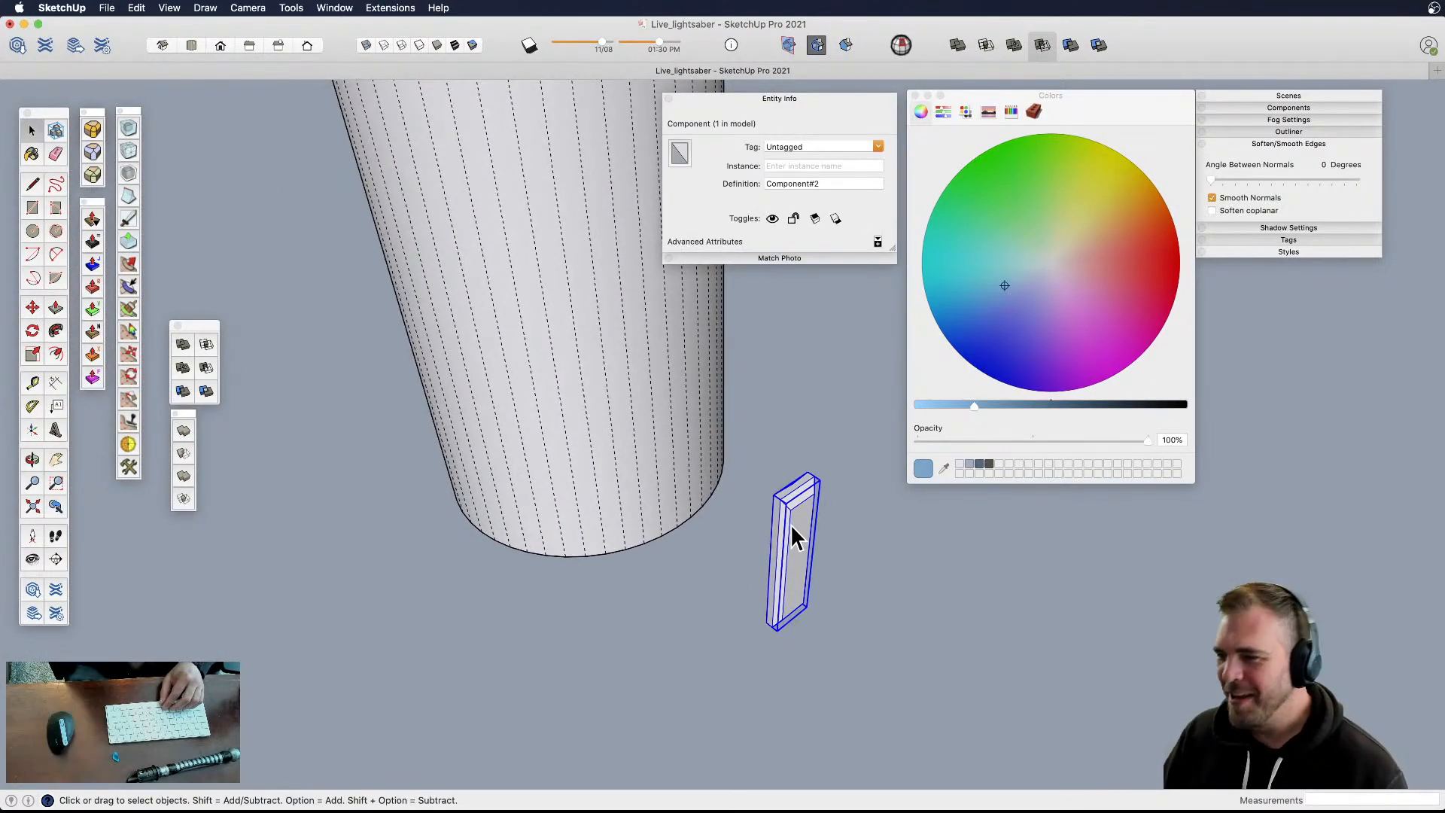
scroll(766, 520, up, 4)
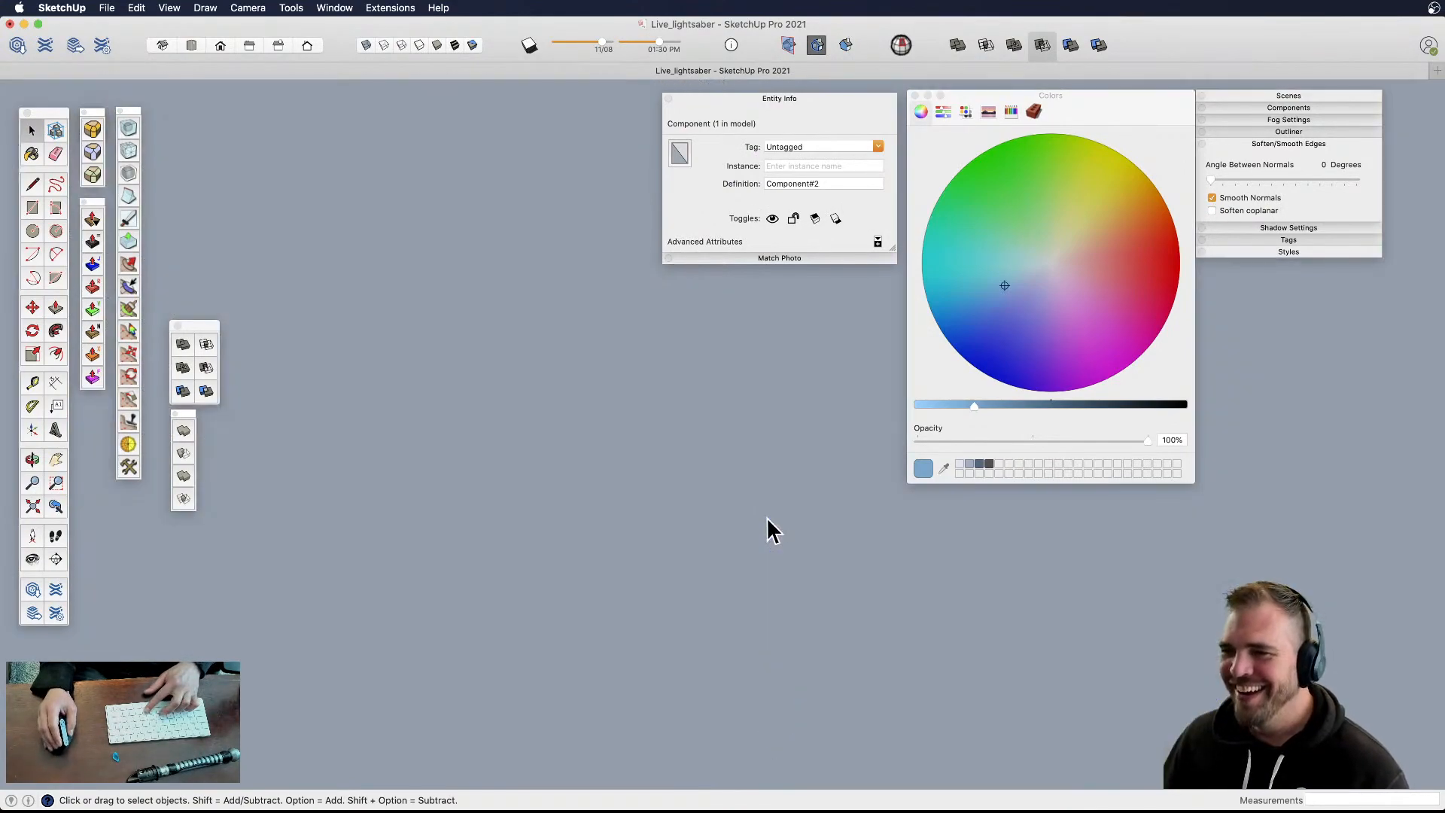
scroll(768, 519, down, 3)
key(m)
click(780, 469)
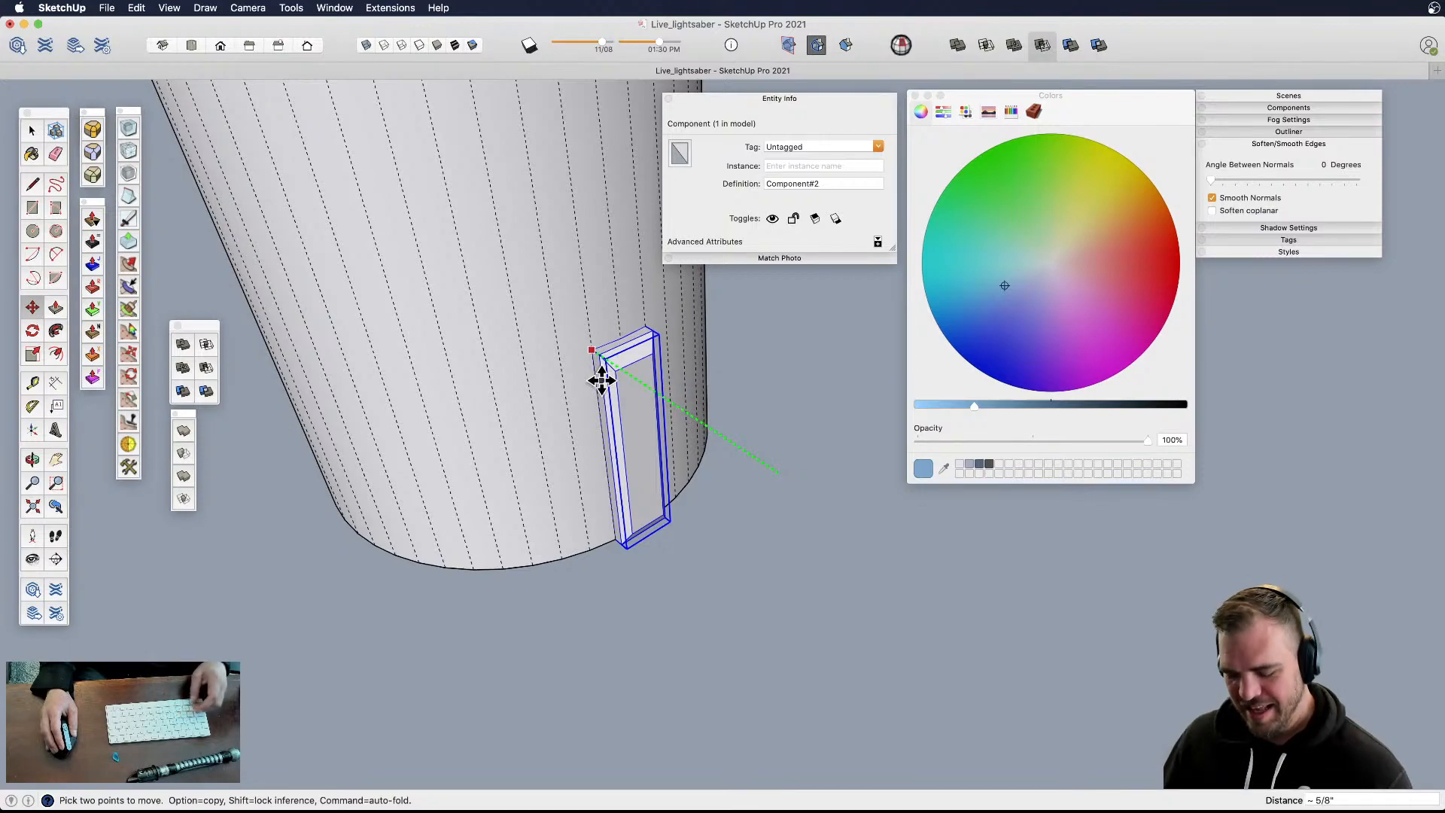
key(alt)
click(599, 354)
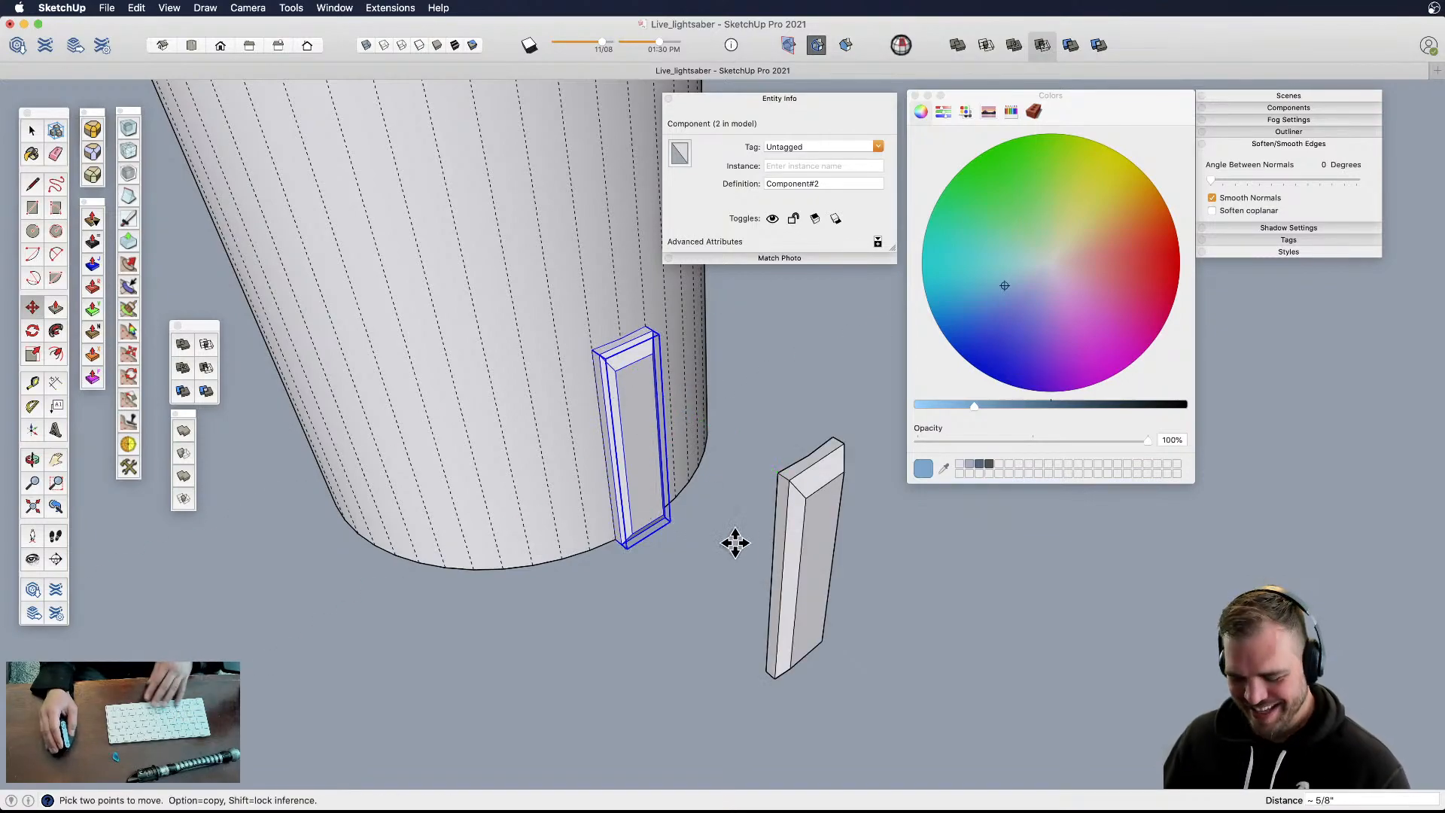
- Move the loose original component about 3/4" farther away from the cylinder
key(space)
click(833, 633)
scroll(835, 633, down, 3)
key(m)
click(859, 630)
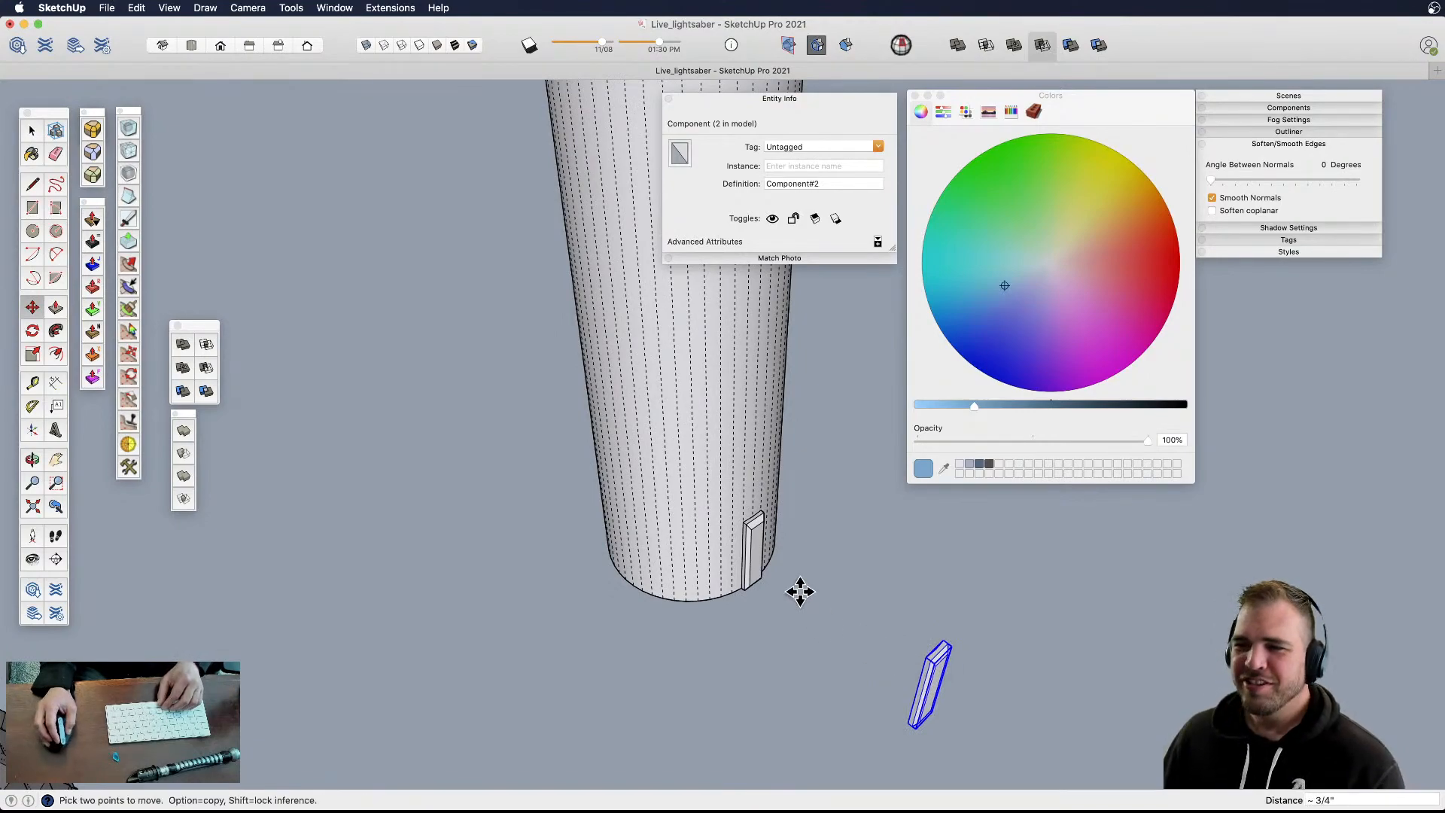
- Move the component copy on the cylinder about 1/8" straight up from the base edge
scroll(753, 549, up, 5)
shift+middle_drag(755, 549, 739, 490)
click(739, 490)
key(m)
click(739, 486)
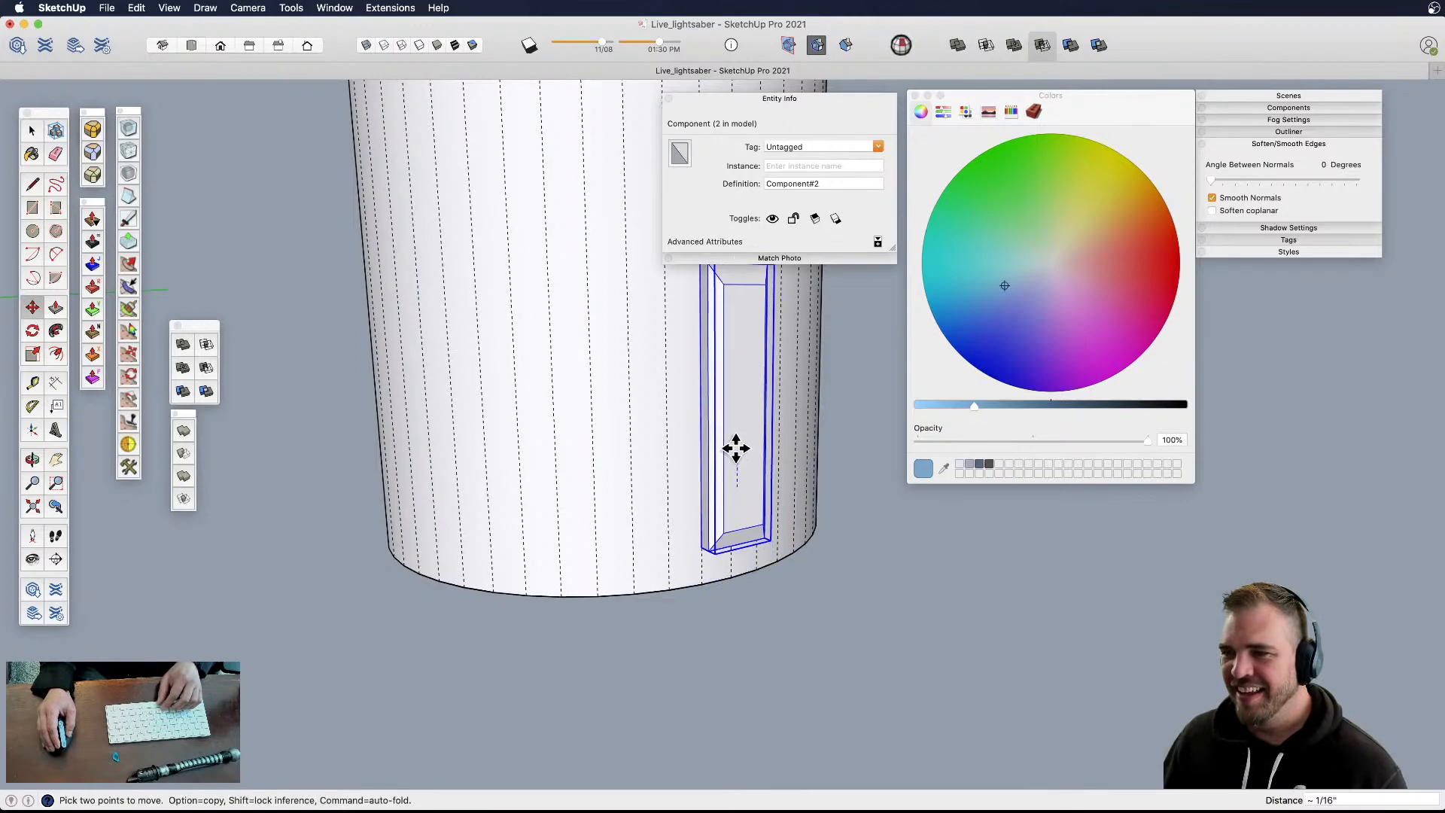
scroll(745, 501, down, 6)
key(q)
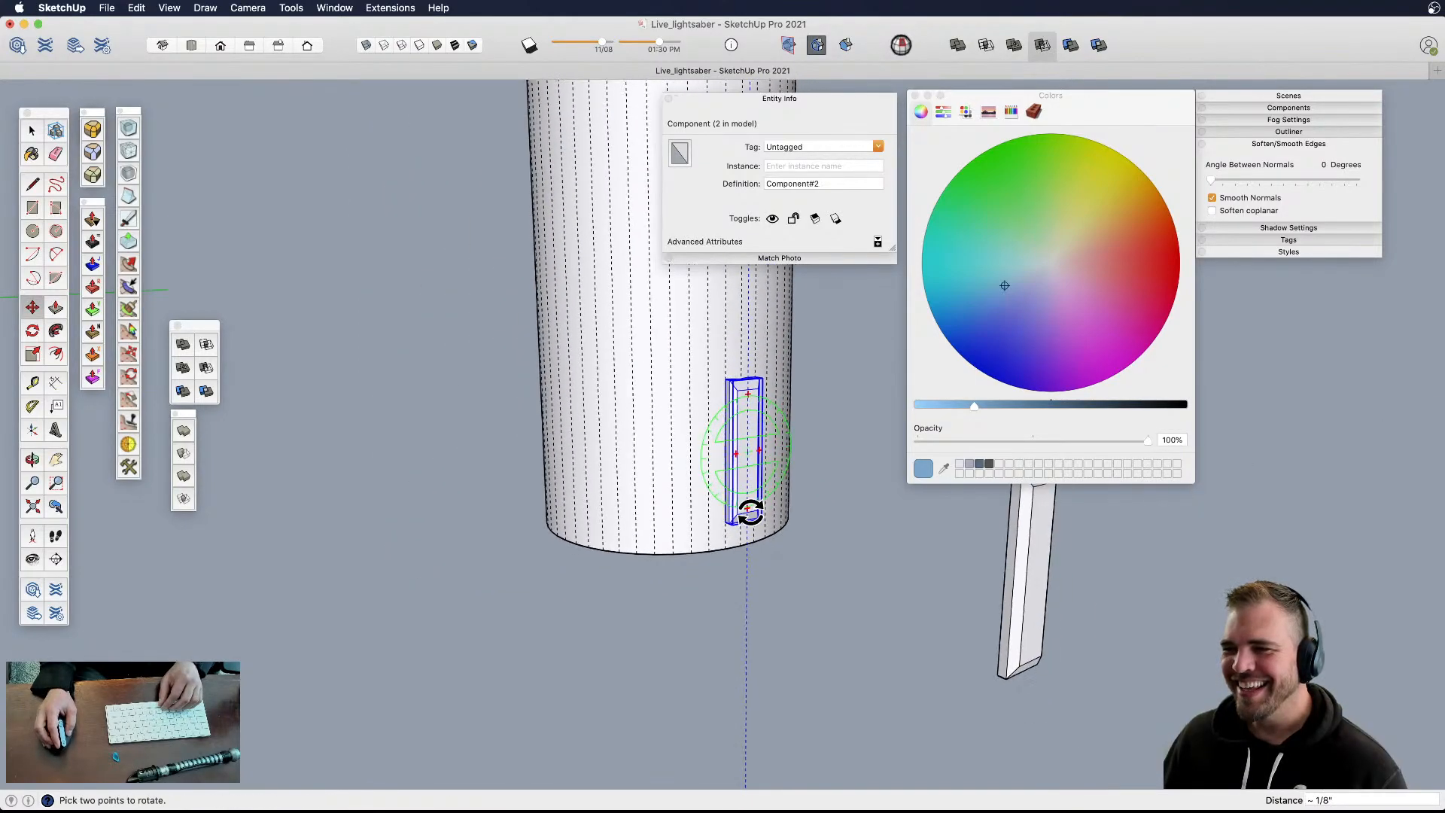
middle_drag(753, 498, 750, 591)
scroll(758, 606, down, 3)
key(m)
key(alt)
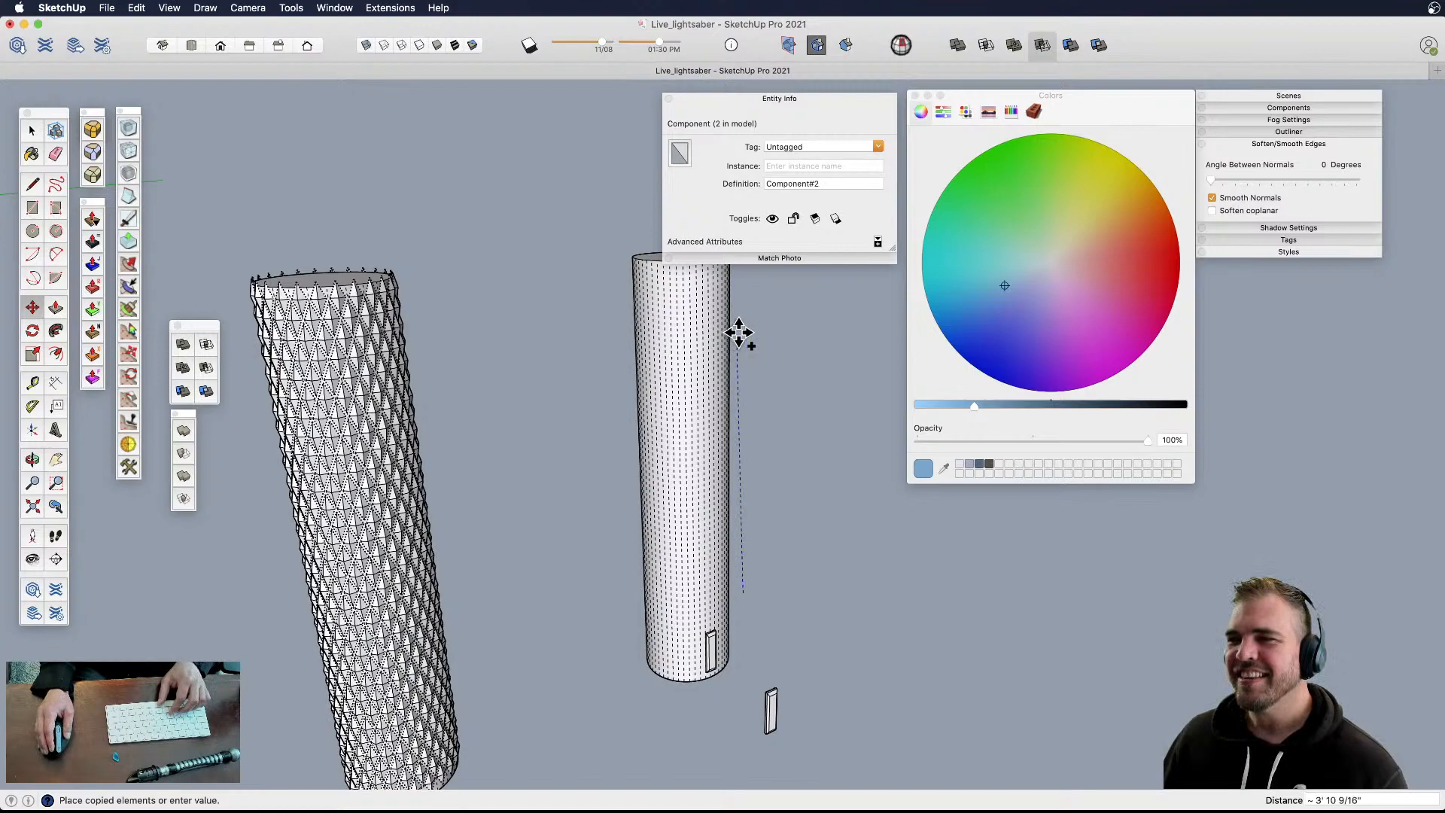
key(space)
shift+middle_drag(729, 611, 737, 641)
key(m)
key(space)
- Copy the beveled piece 5" straight up the cylinder toward its top rim
key(m)
click(716, 666)
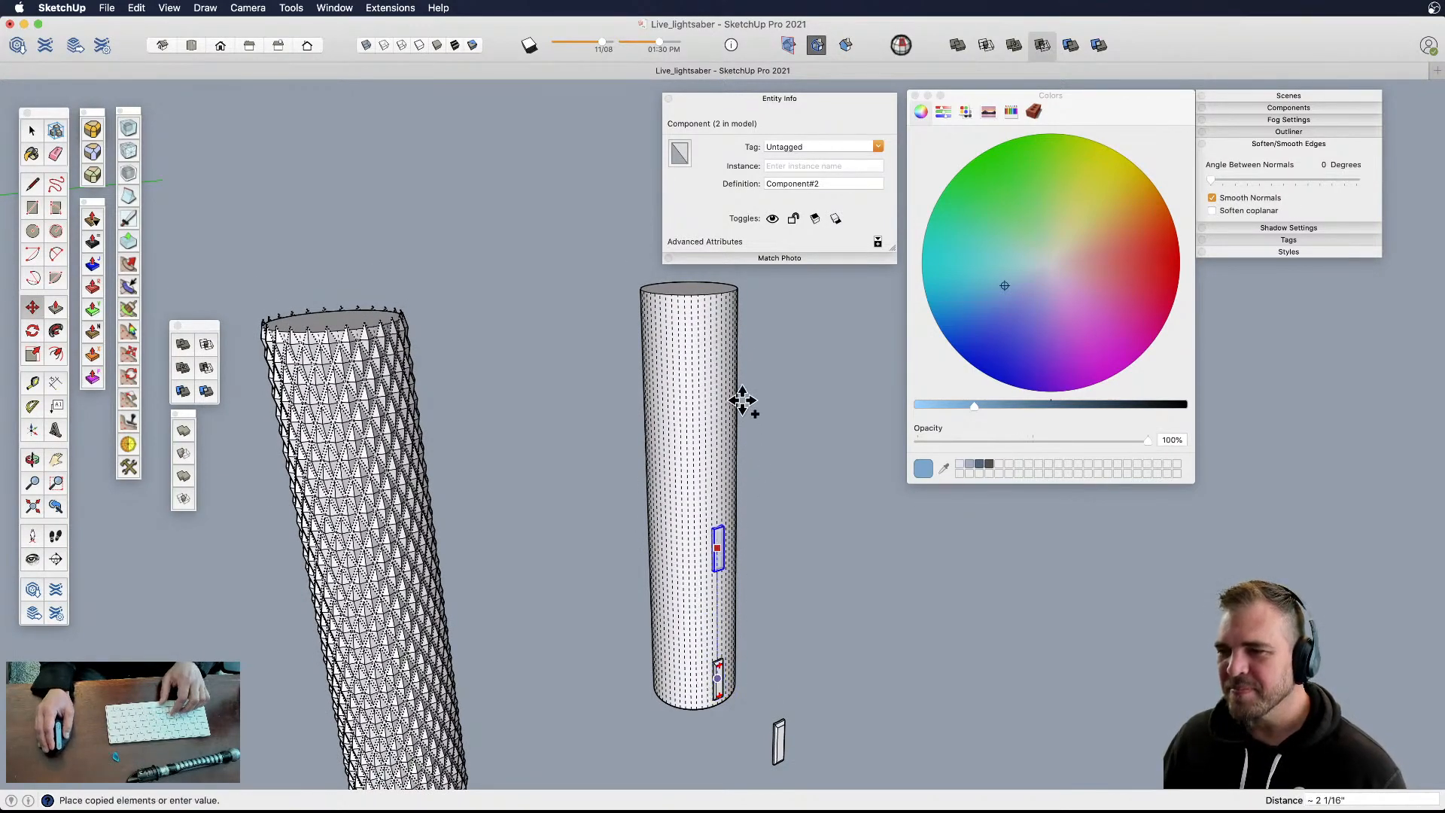
scroll(756, 376, down, 5)
scroll(745, 328, up, 8)
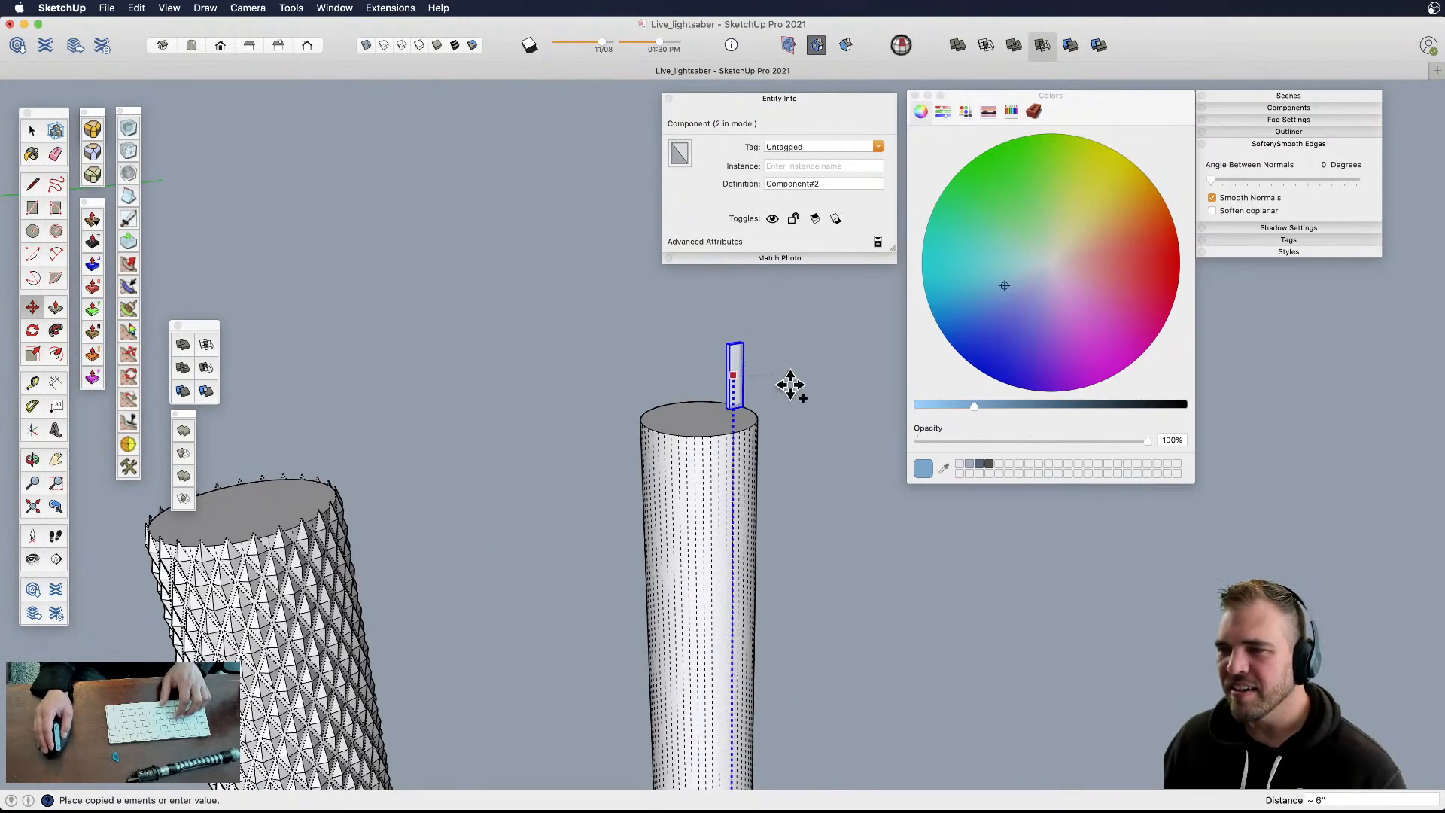
text(5)
key(Return)
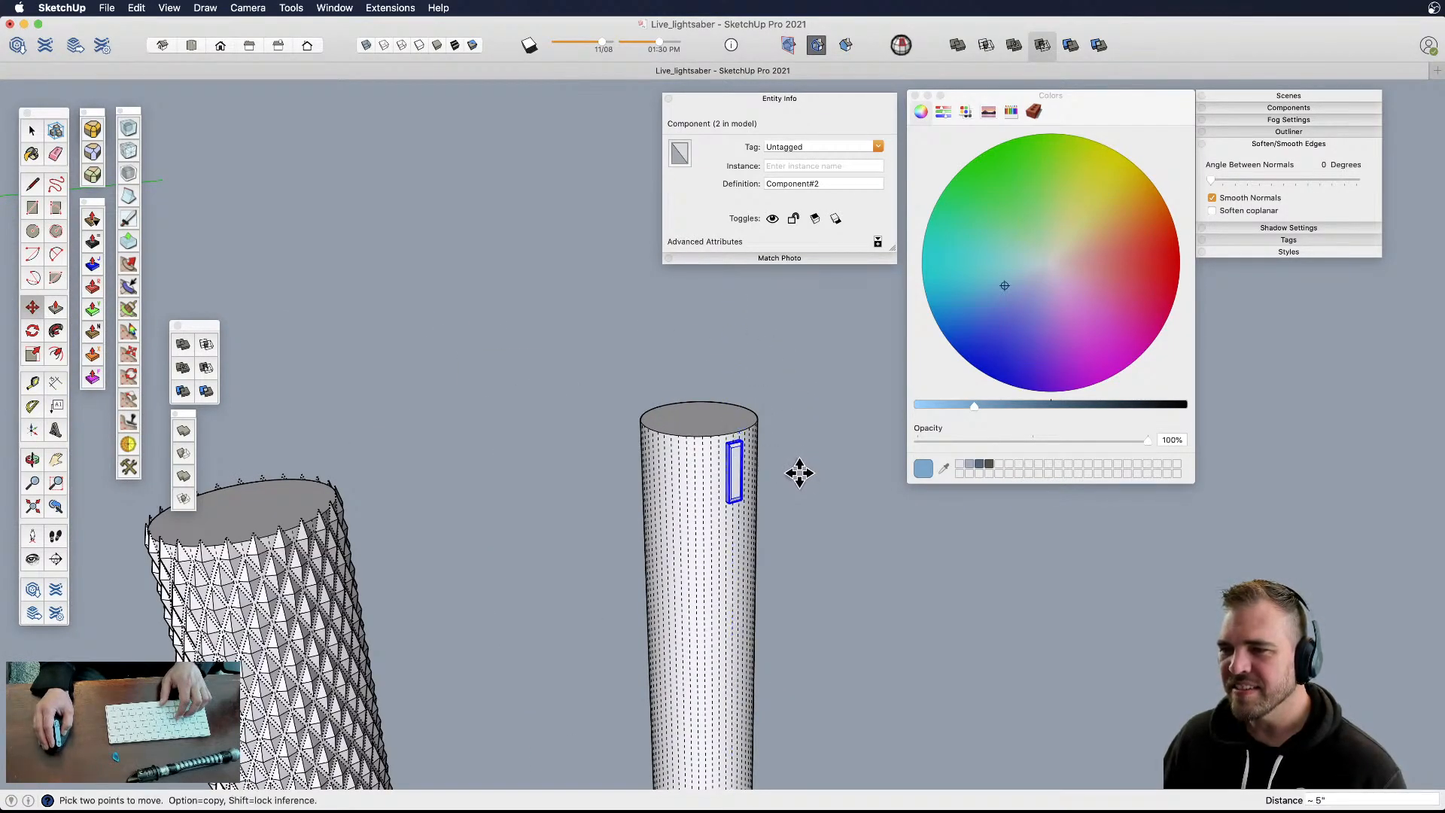
- Divide the copy distance with a 6/ array to fill the column with evenly spaced pieces
scroll(645, 393, down, 4)
text(5/)
key(Return)
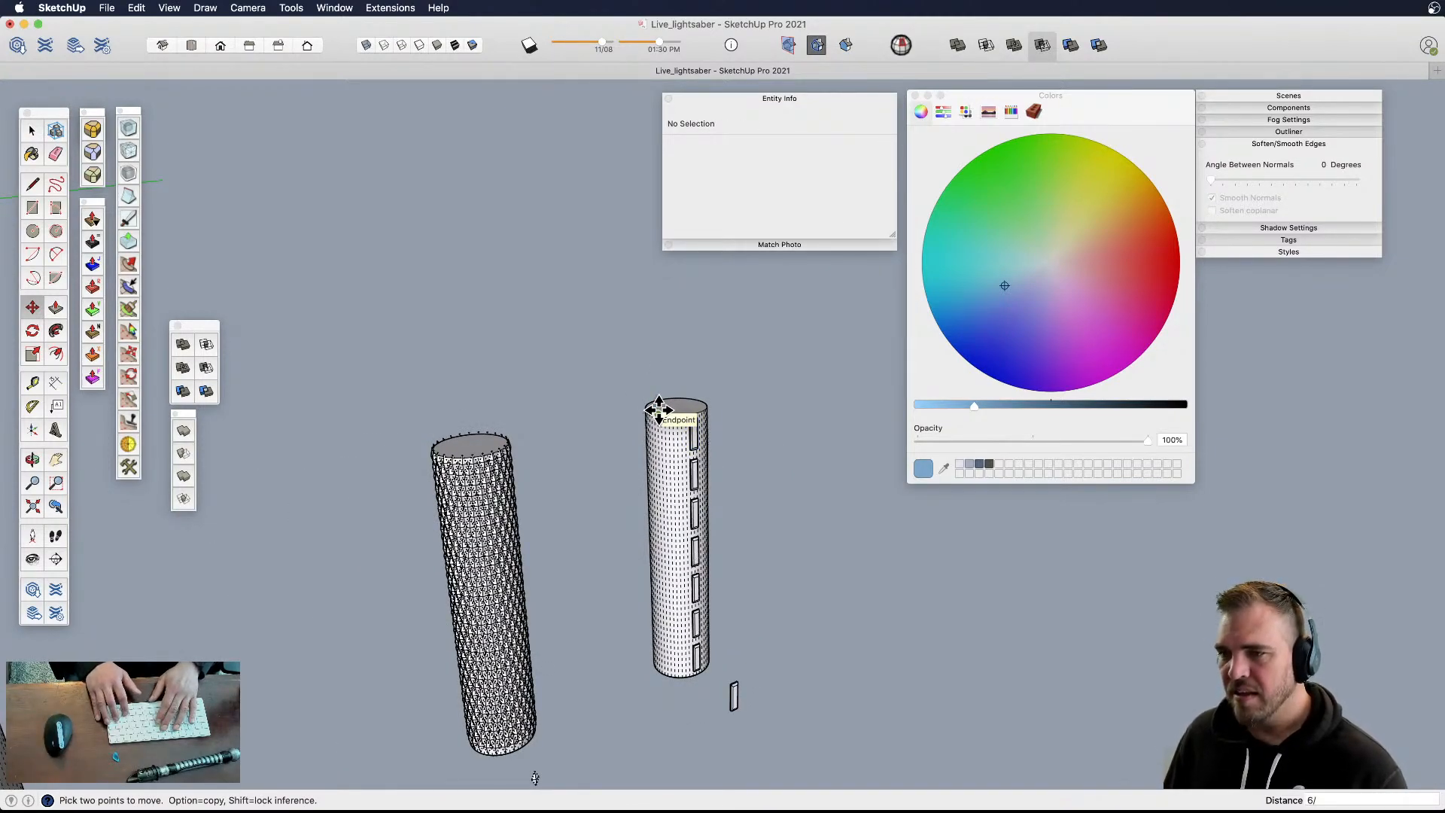
key(Return)
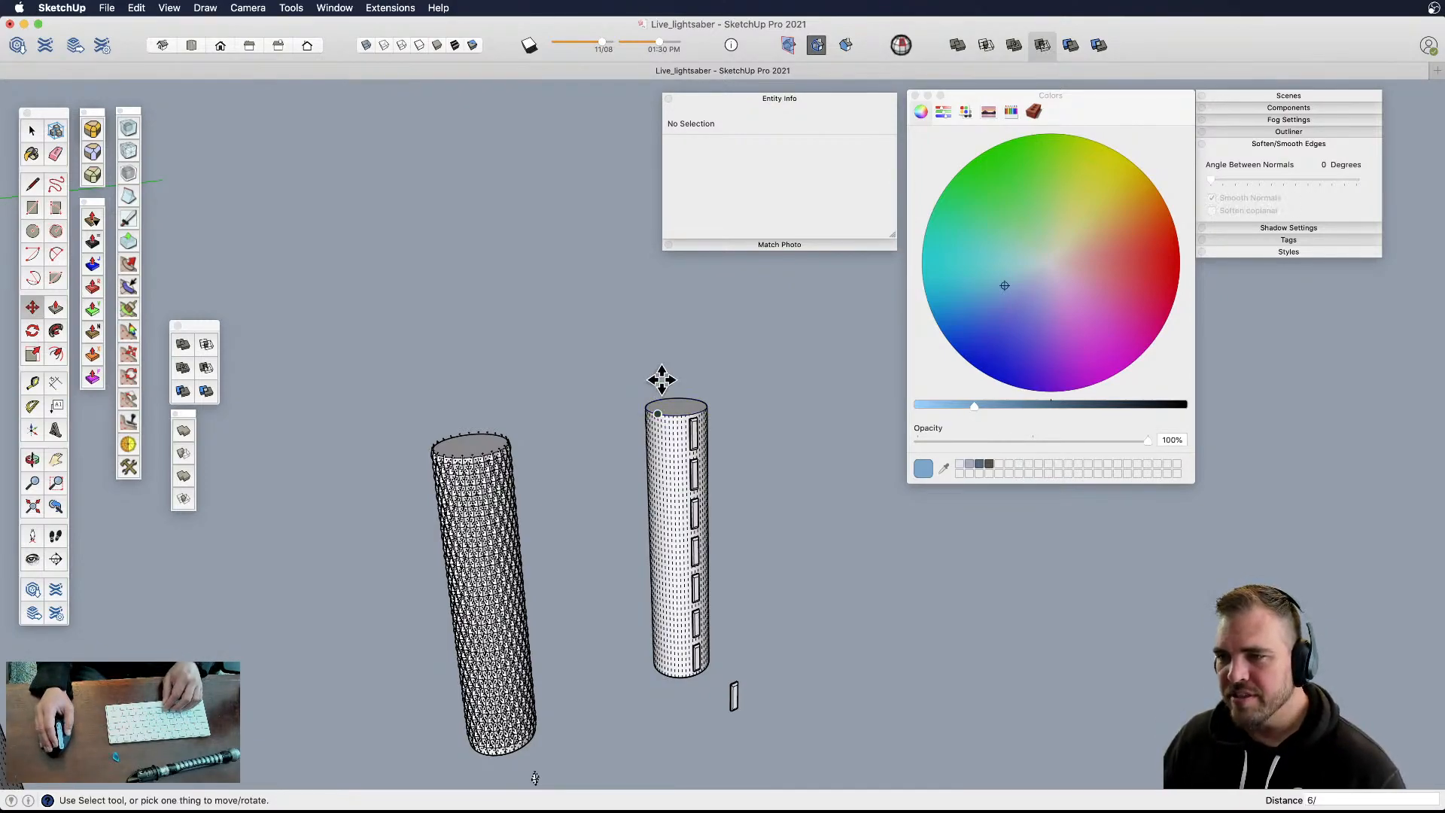
- Select all seven beveled pieces in the vertical column on the cylinder
key(space)
scroll(695, 465, up, 3)
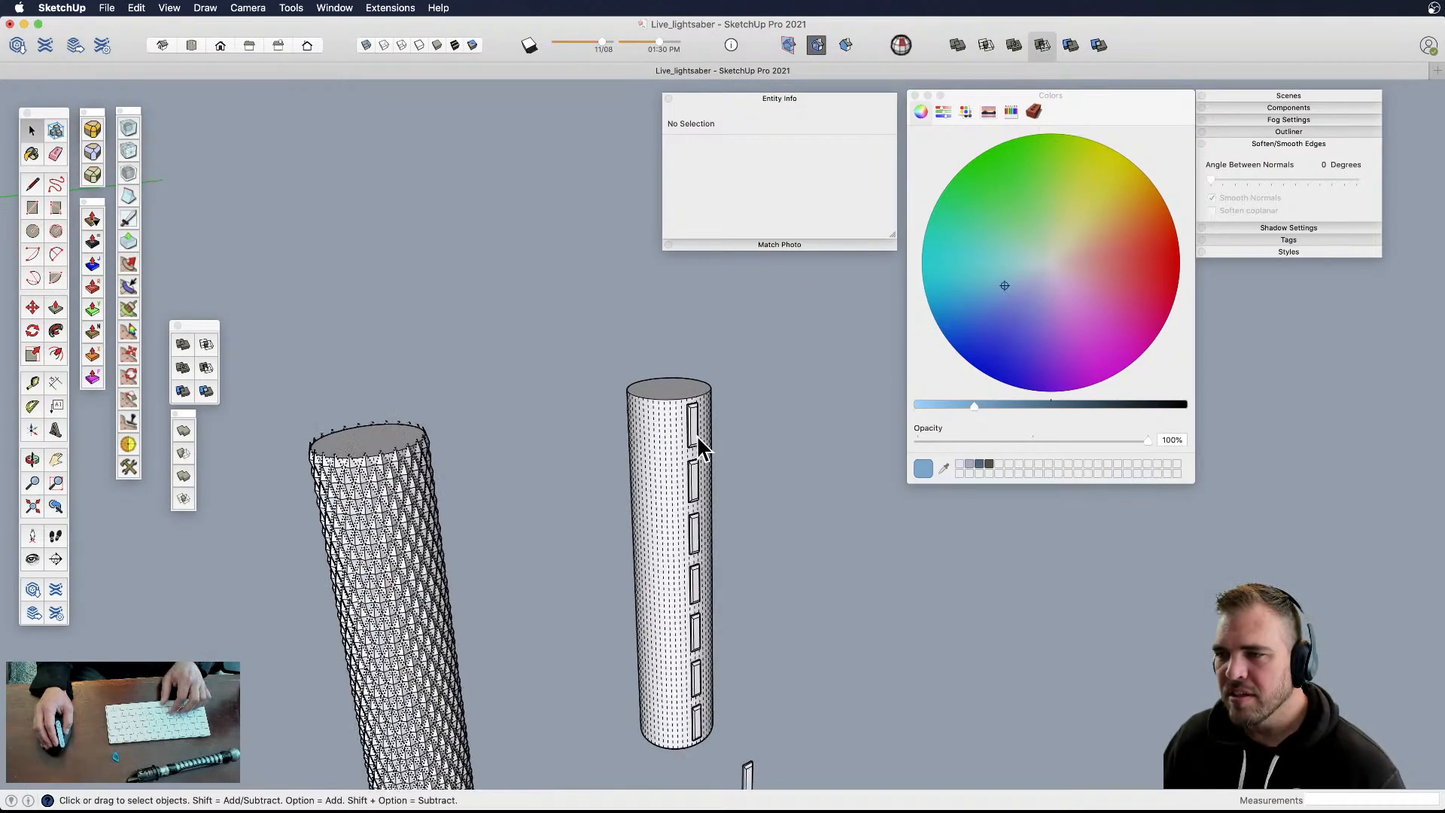
click(695, 438)
shift+click(694, 486)
shift+click(693, 444)
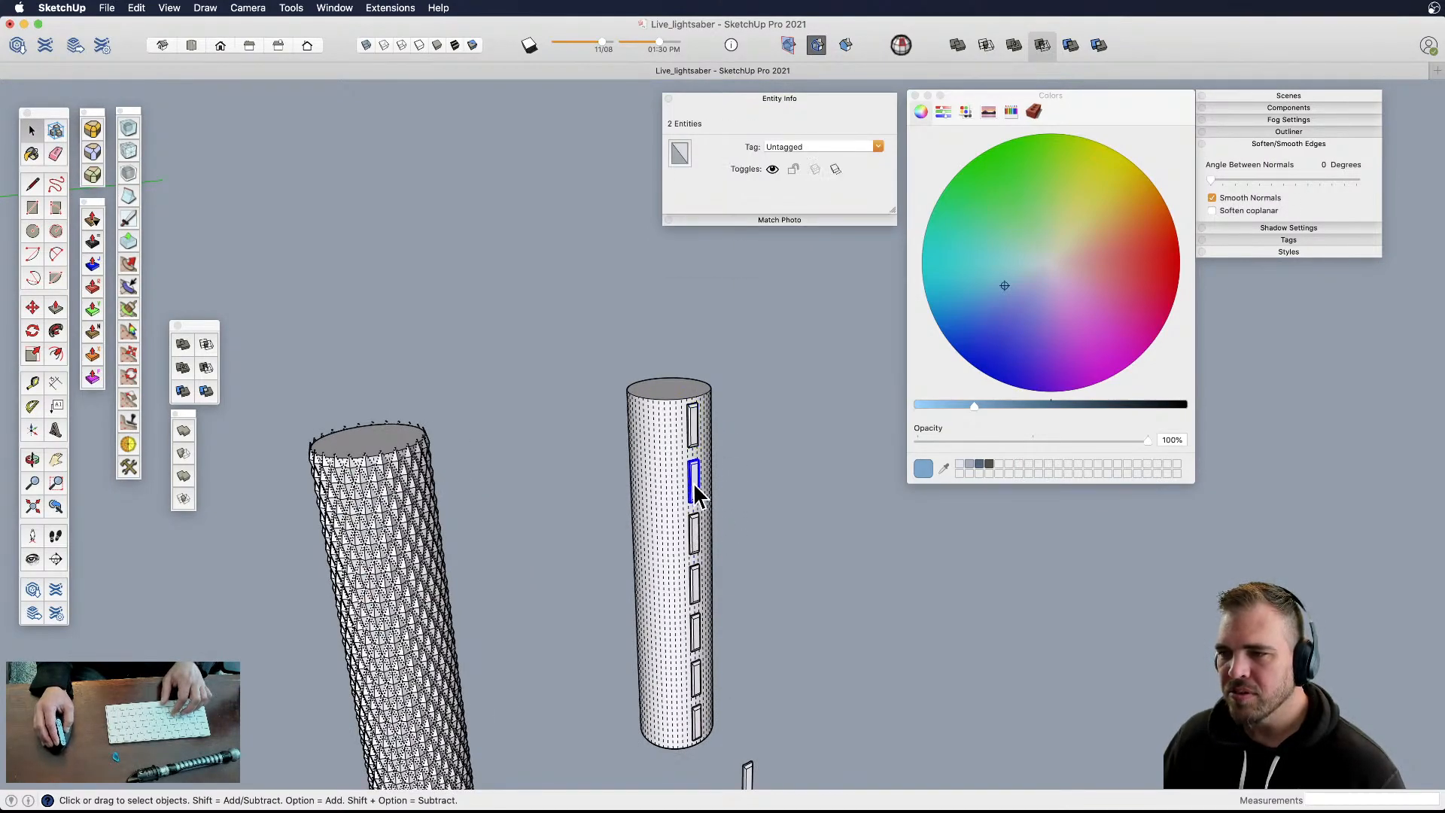
shift+click(693, 585)
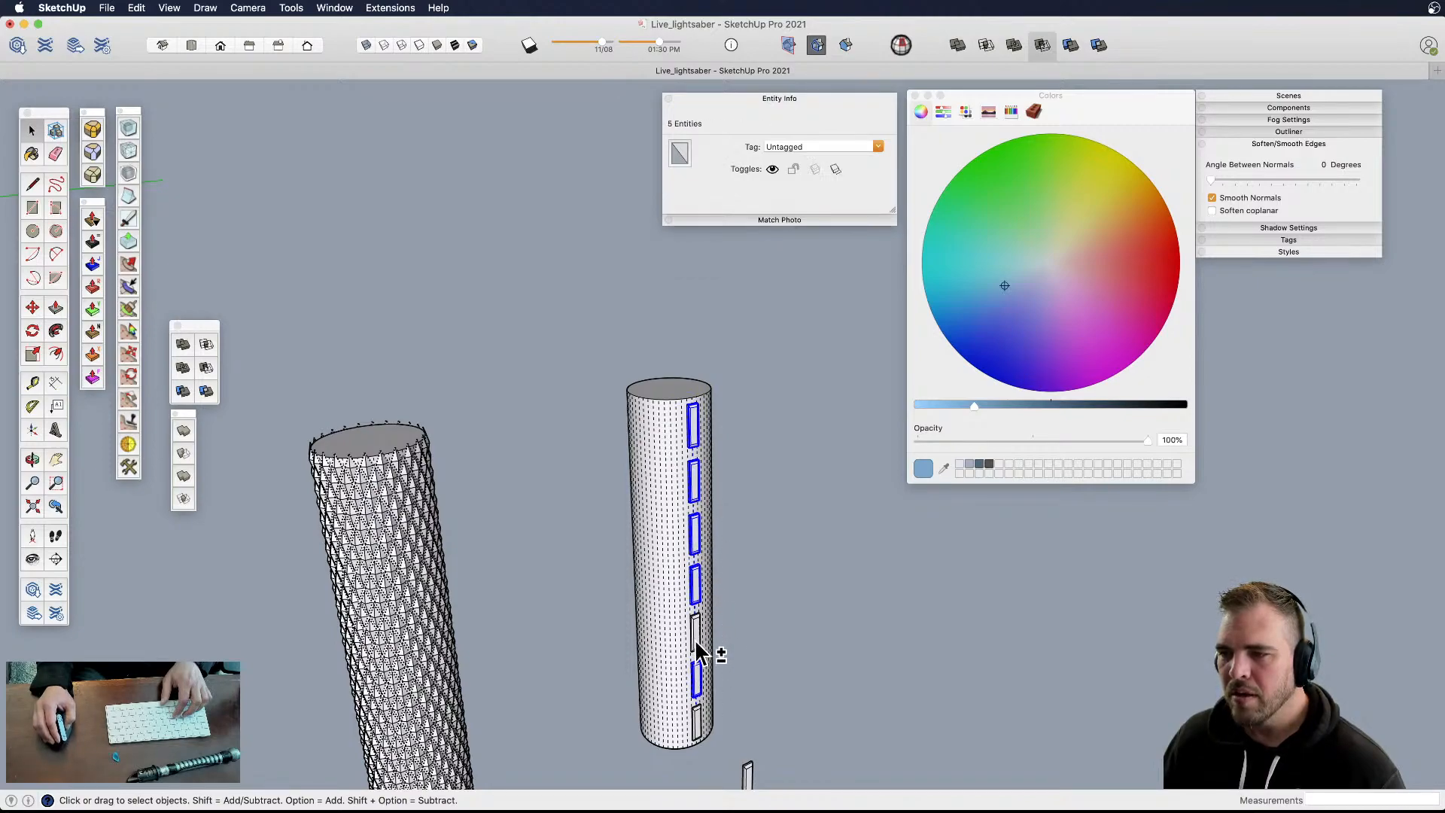
shift+click(698, 724)
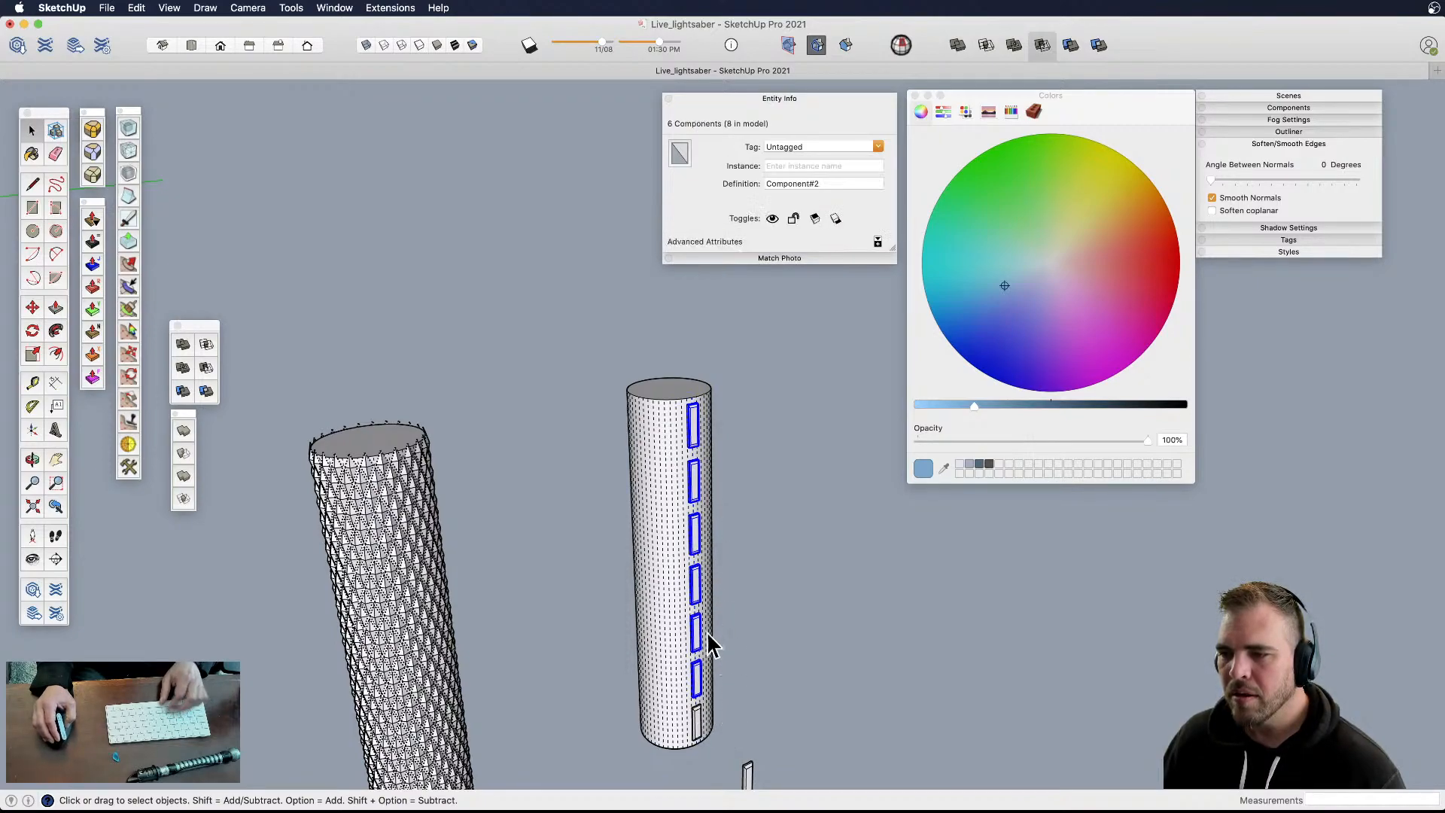
shift+click(700, 726)
- Draw a diameter line about 1 3/16" long across the cylinder's bottom face, starting below the column of pieces
middle_drag(700, 718, 672, 416)
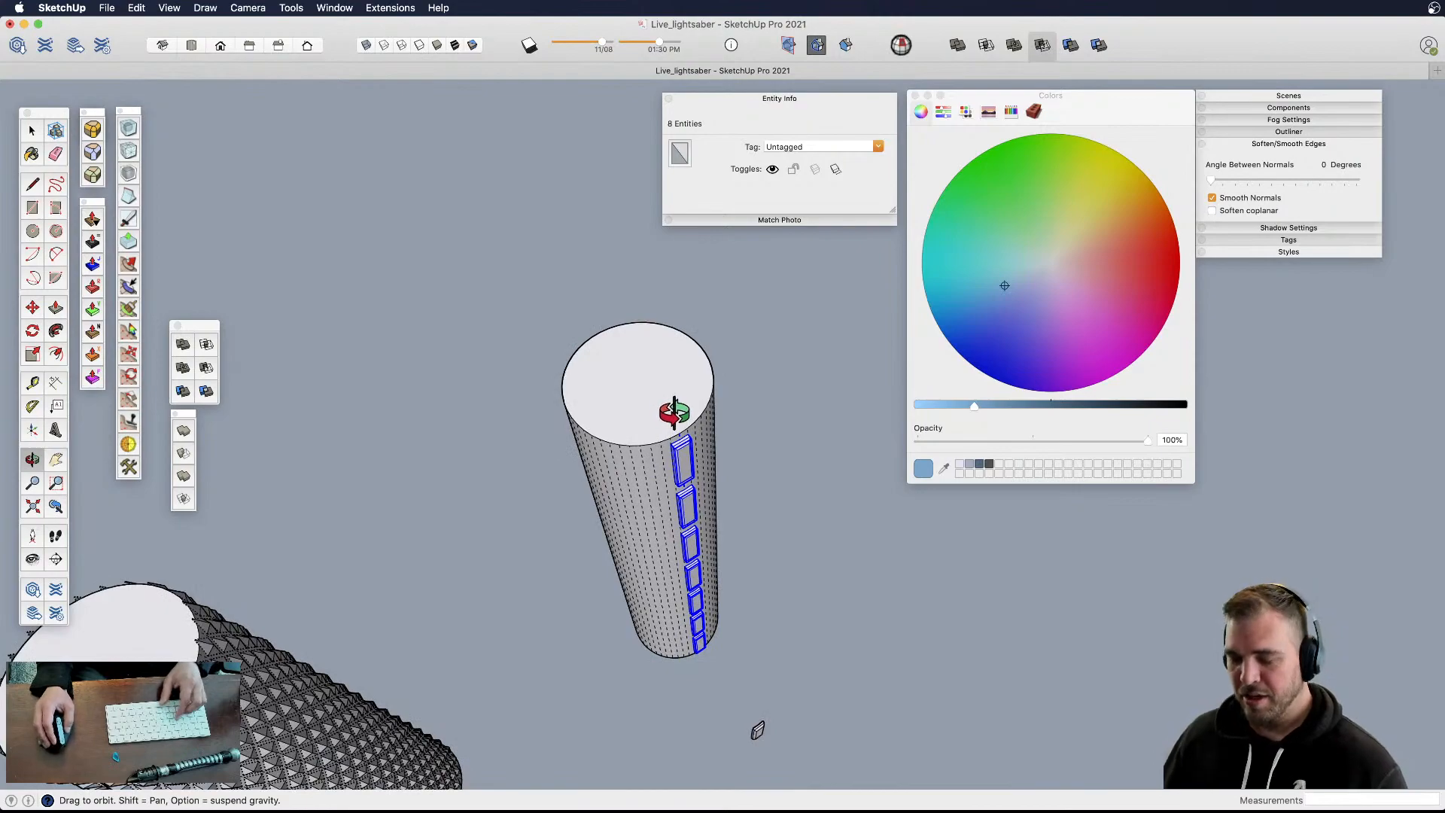
key(q)
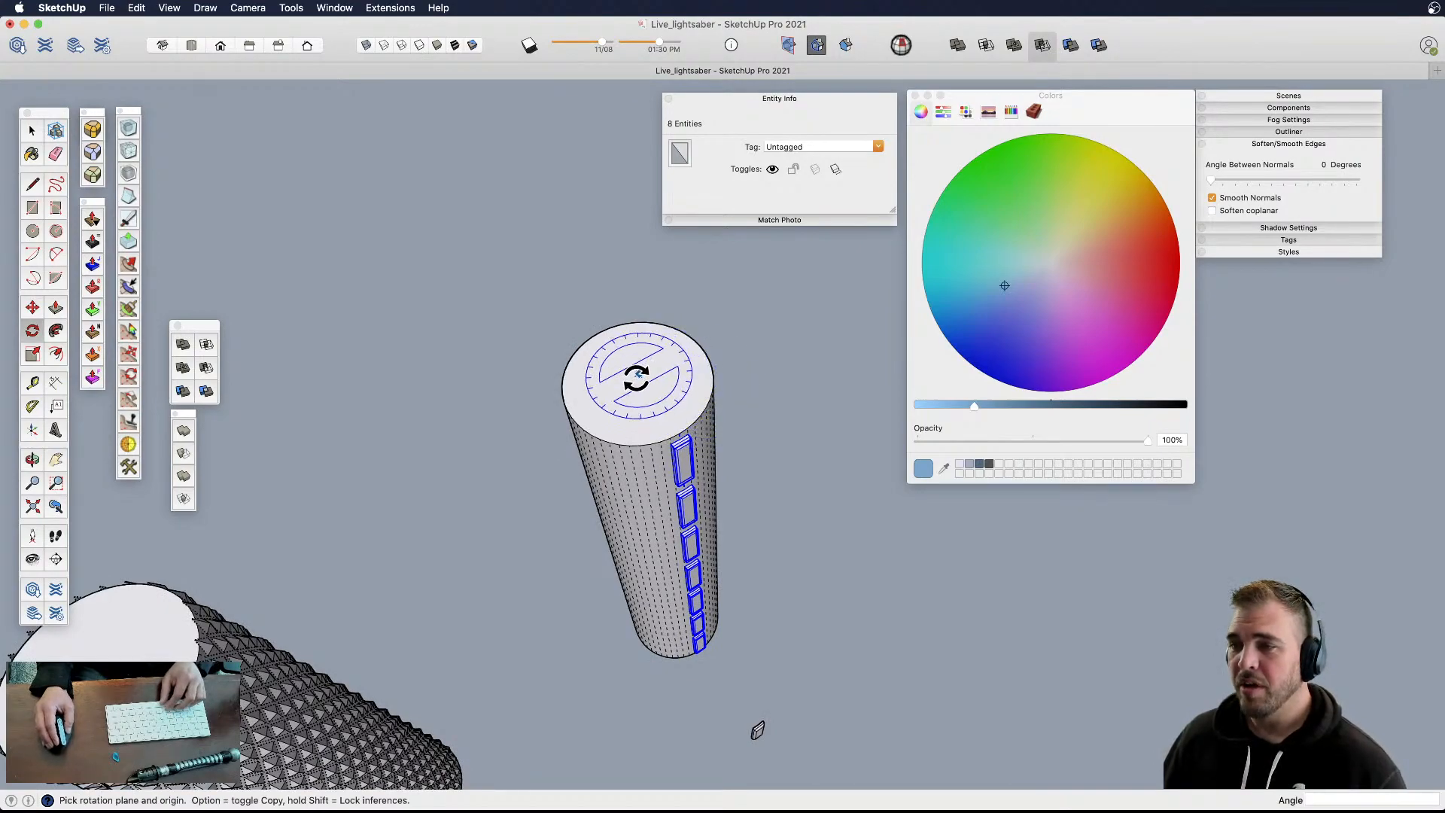
middle_drag(677, 484, 673, 443)
shift+middle_drag(649, 704, 678, 503)
scroll(710, 444, up, 5)
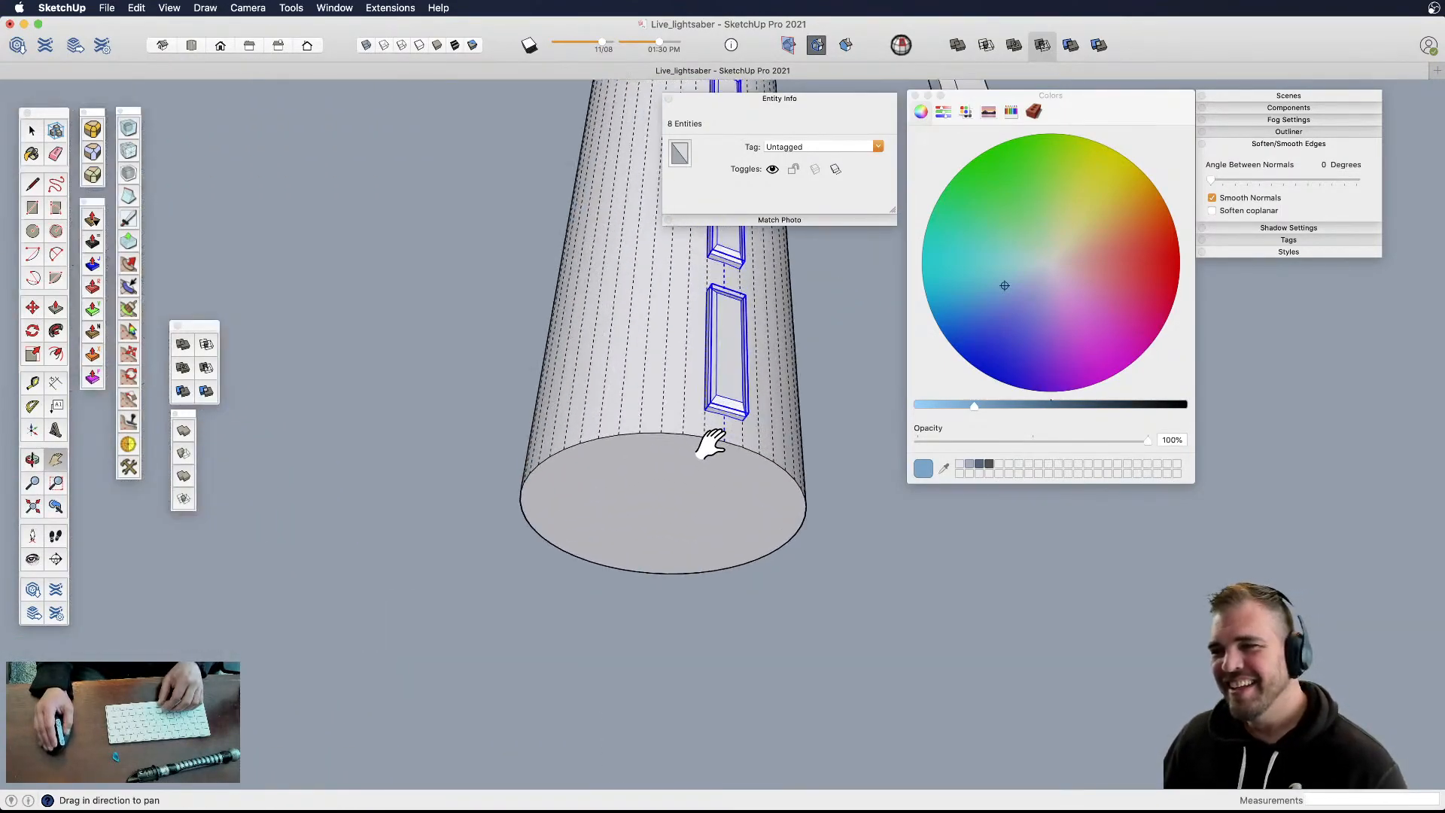
key(l)
click(724, 442)
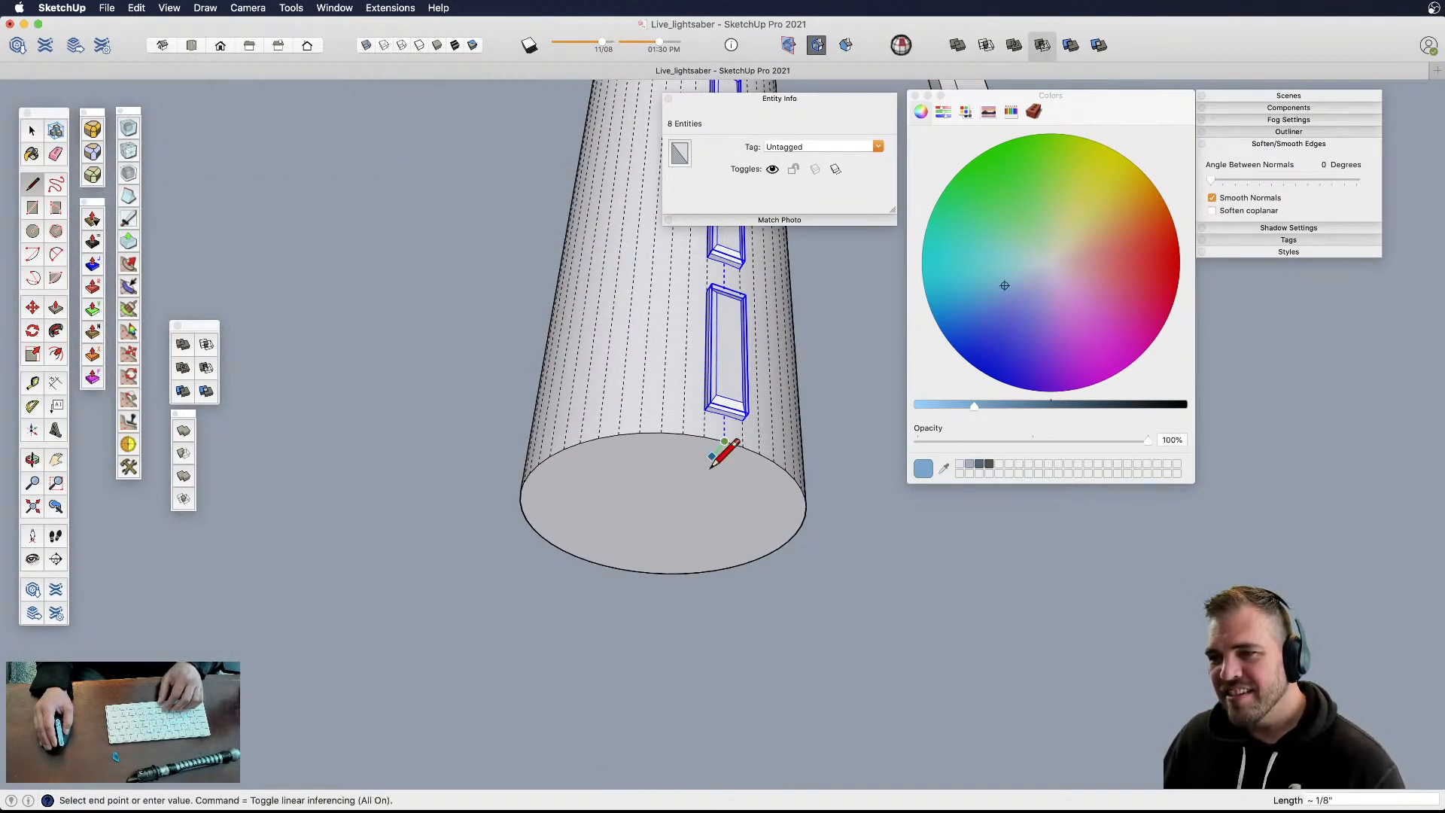
click(618, 568)
- Remove the cylinder surface from the selection and rotate-copy the seven pieces 30° around the diameter line's midpoint
scroll(636, 548, down, 5)
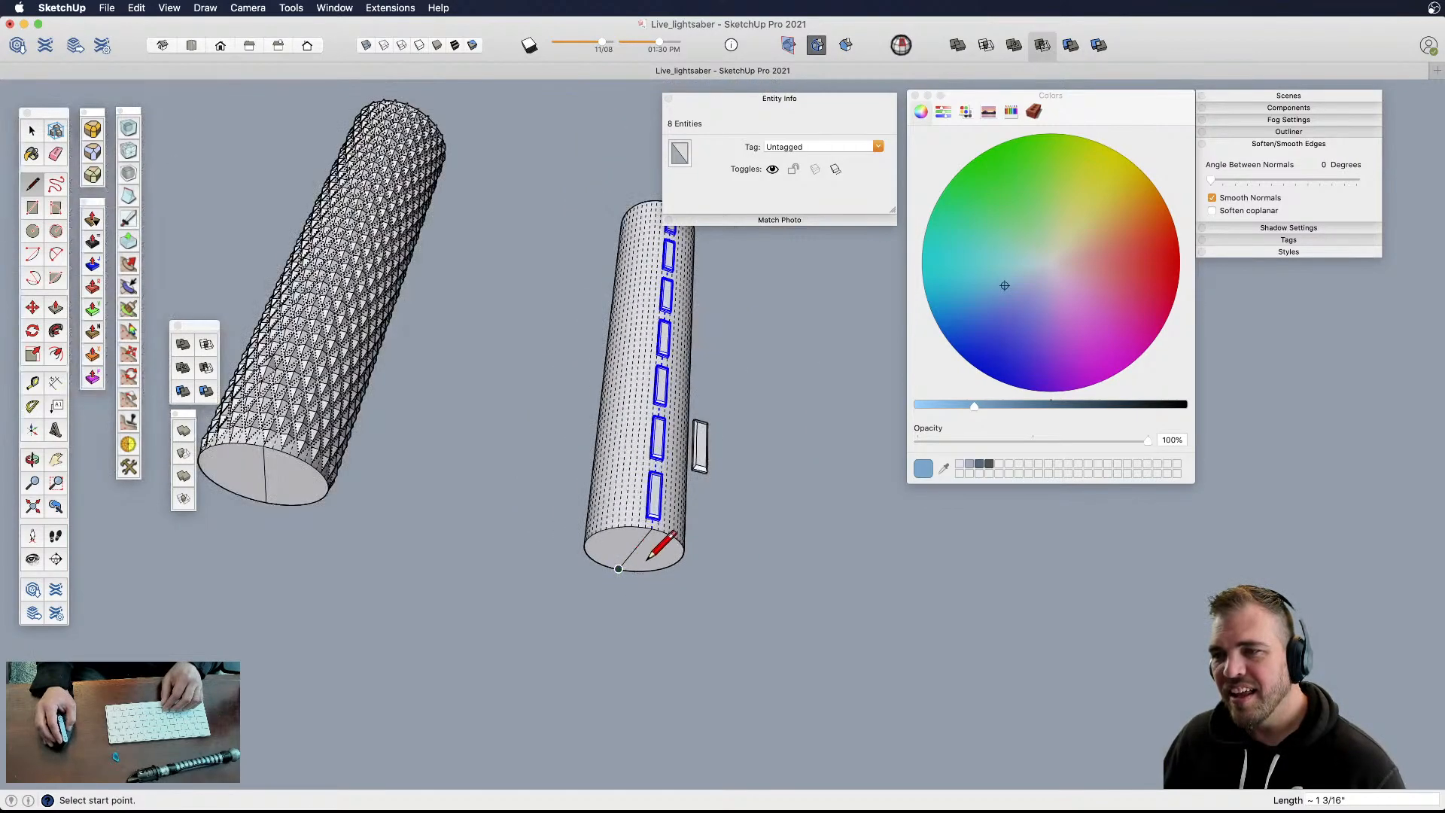
scroll(644, 543, up, 5)
key(space)
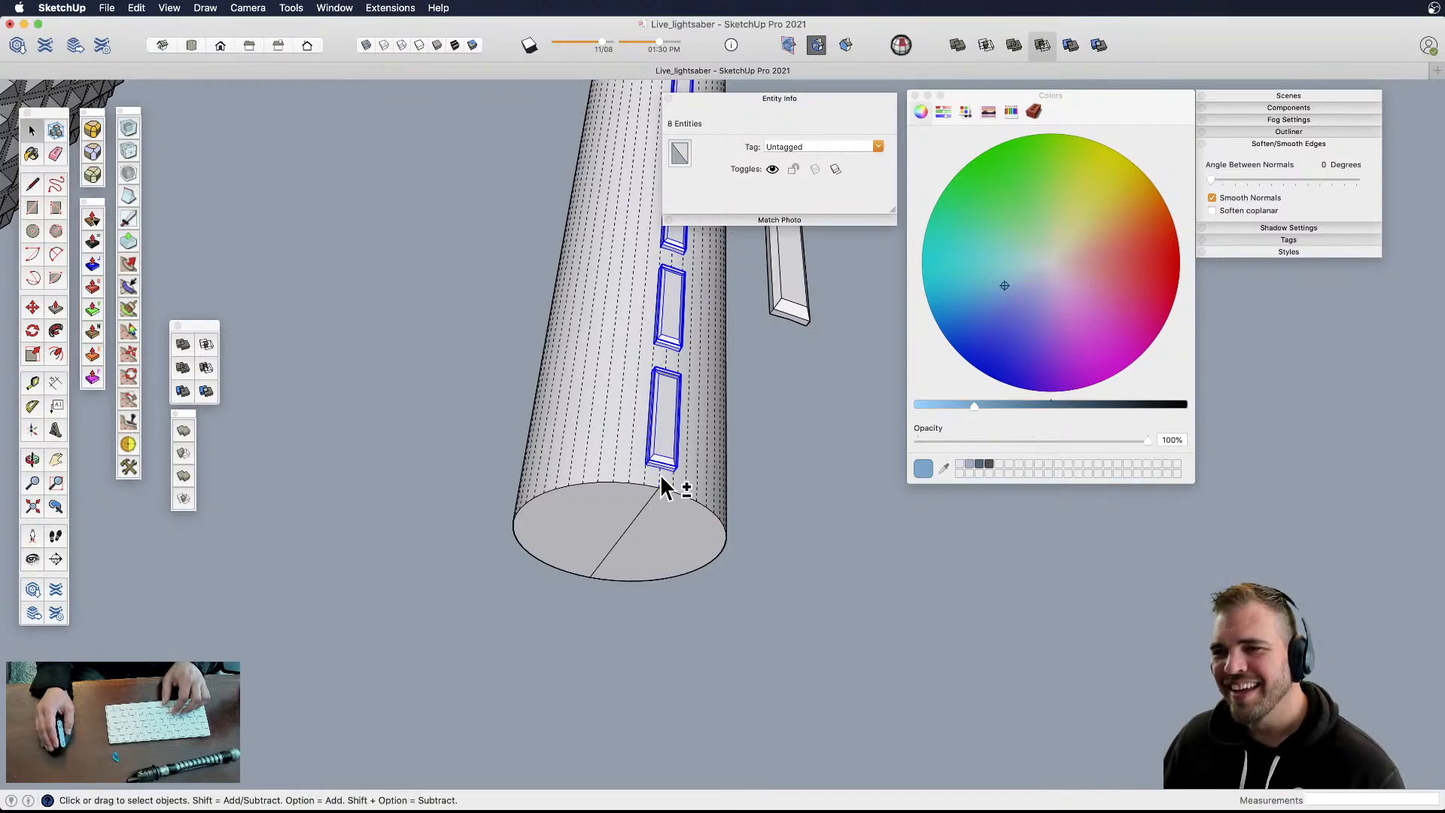
shift+click(661, 475)
key(q)
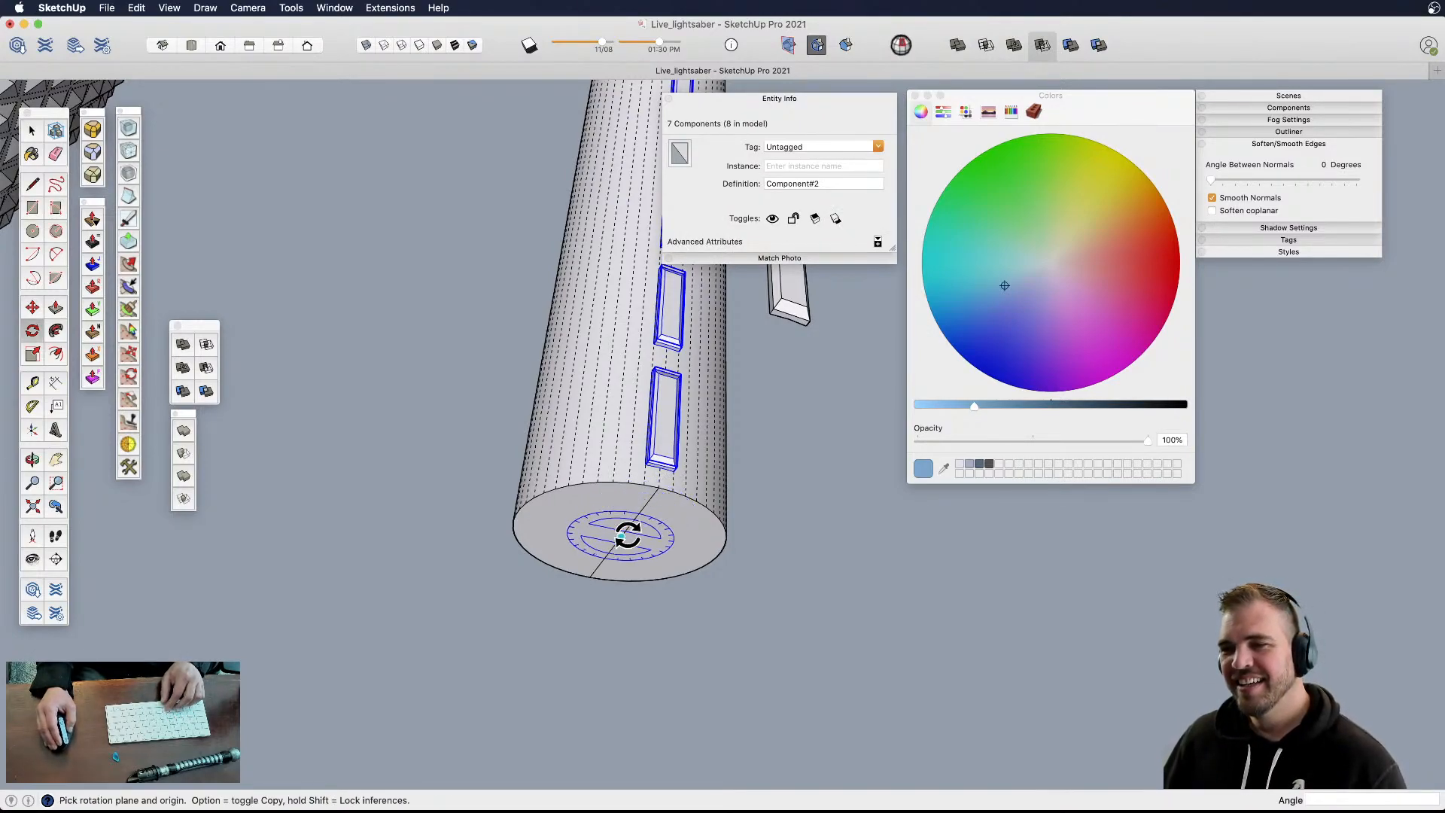
click(621, 537)
click(660, 488)
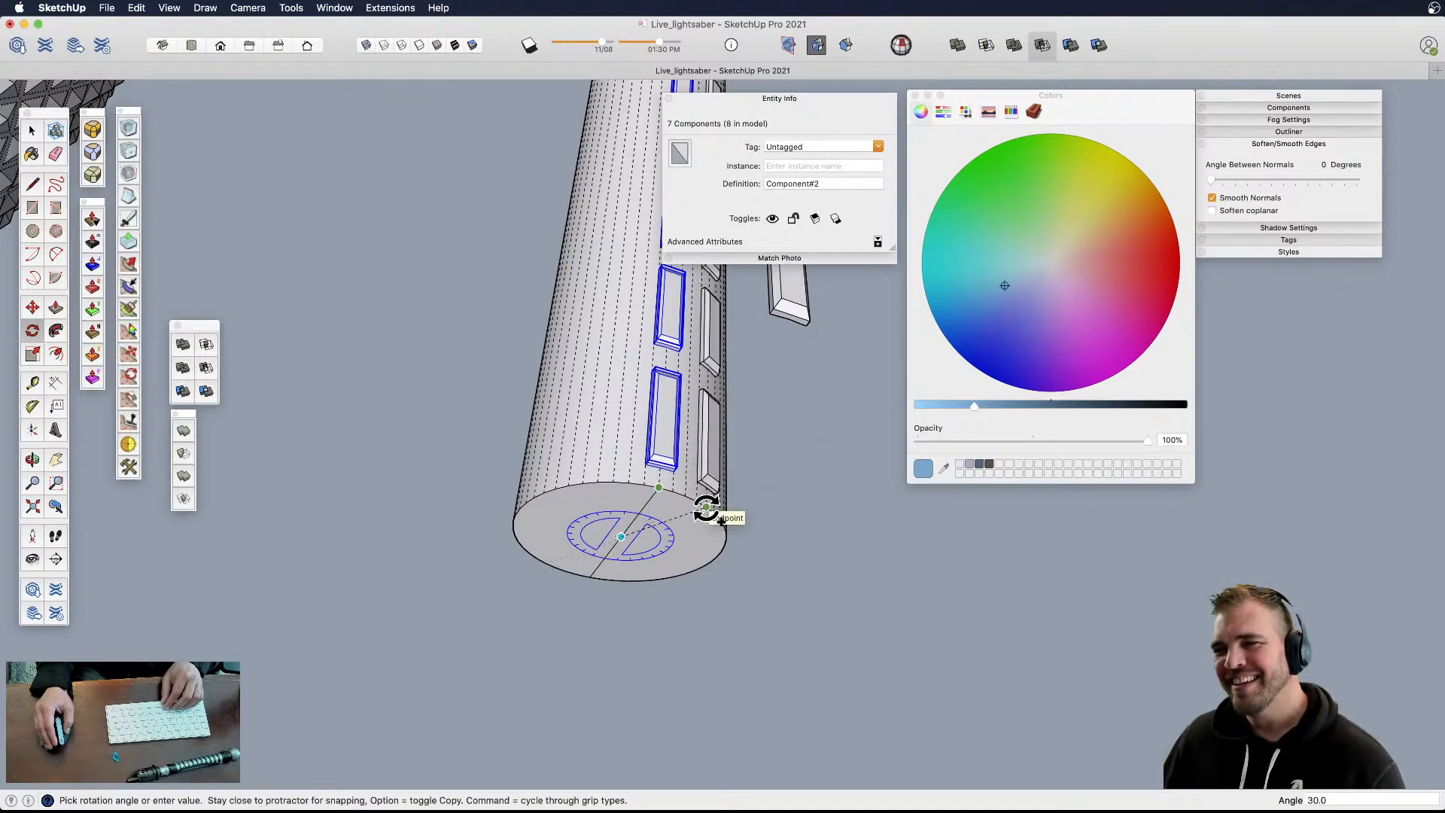
click(706, 507)
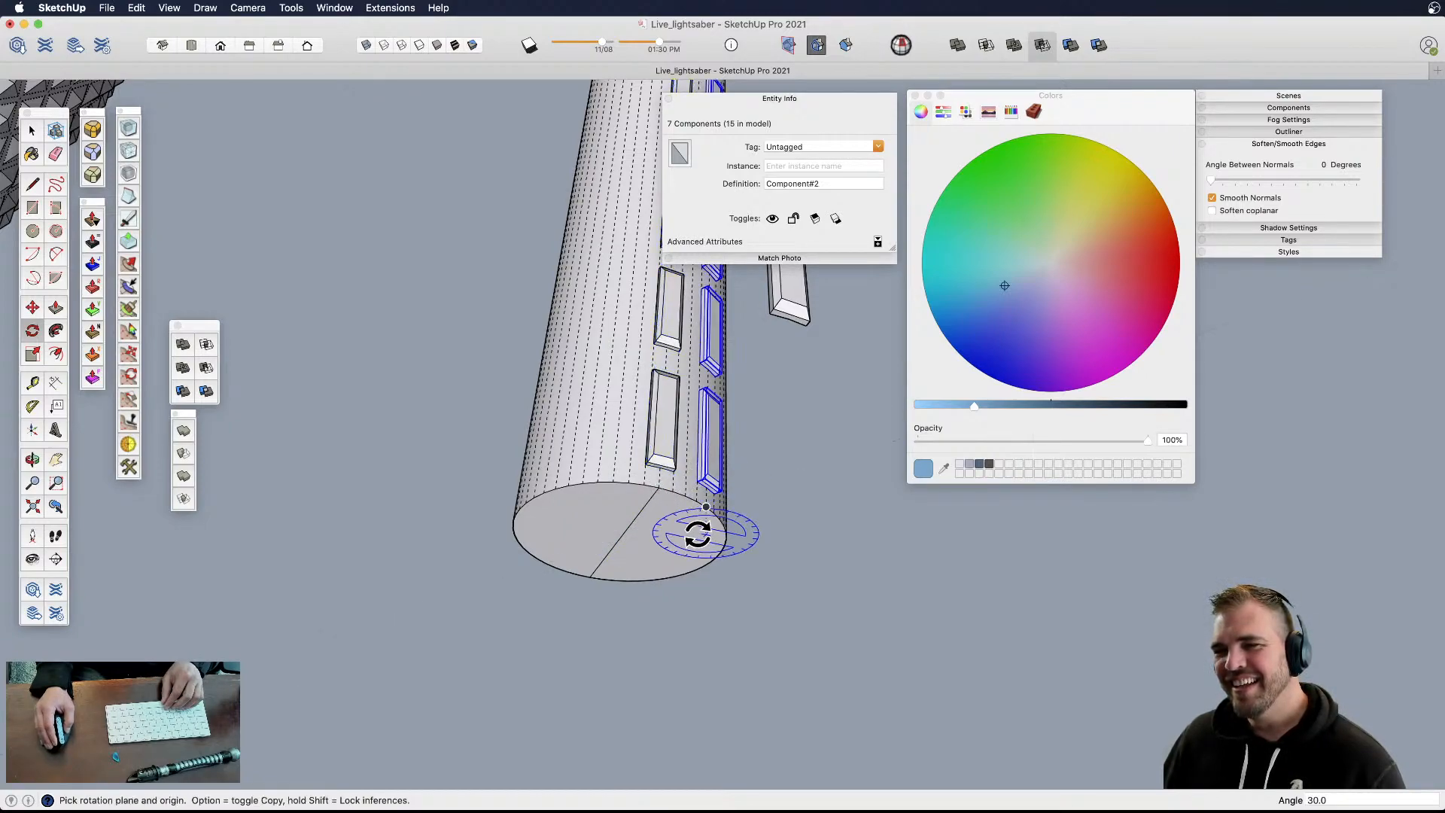
- Repeat the 30° rotated copy with an 11x array so the beveled pieces surround the cylinder
text(6)
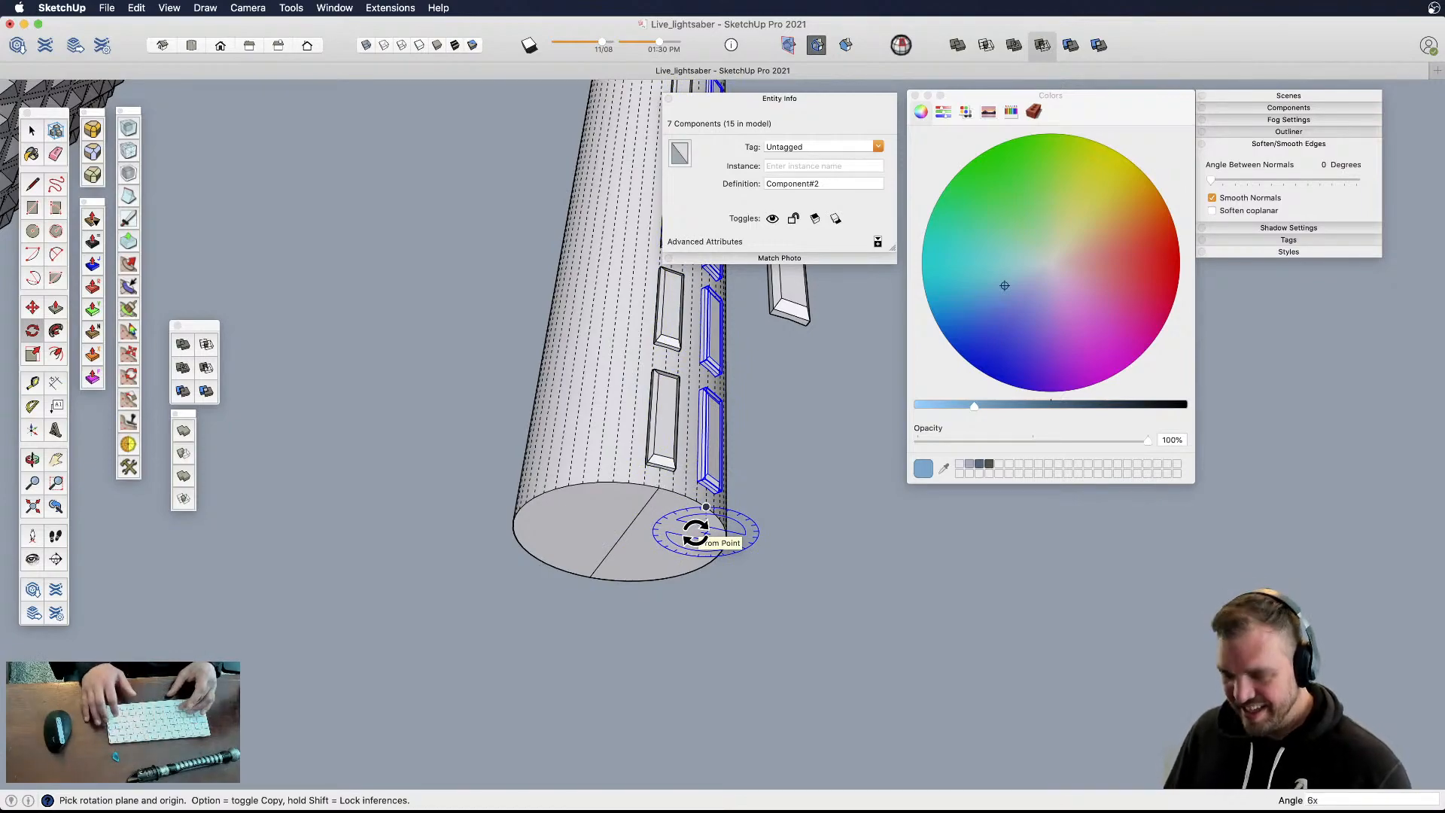
text(x)
key(Return)
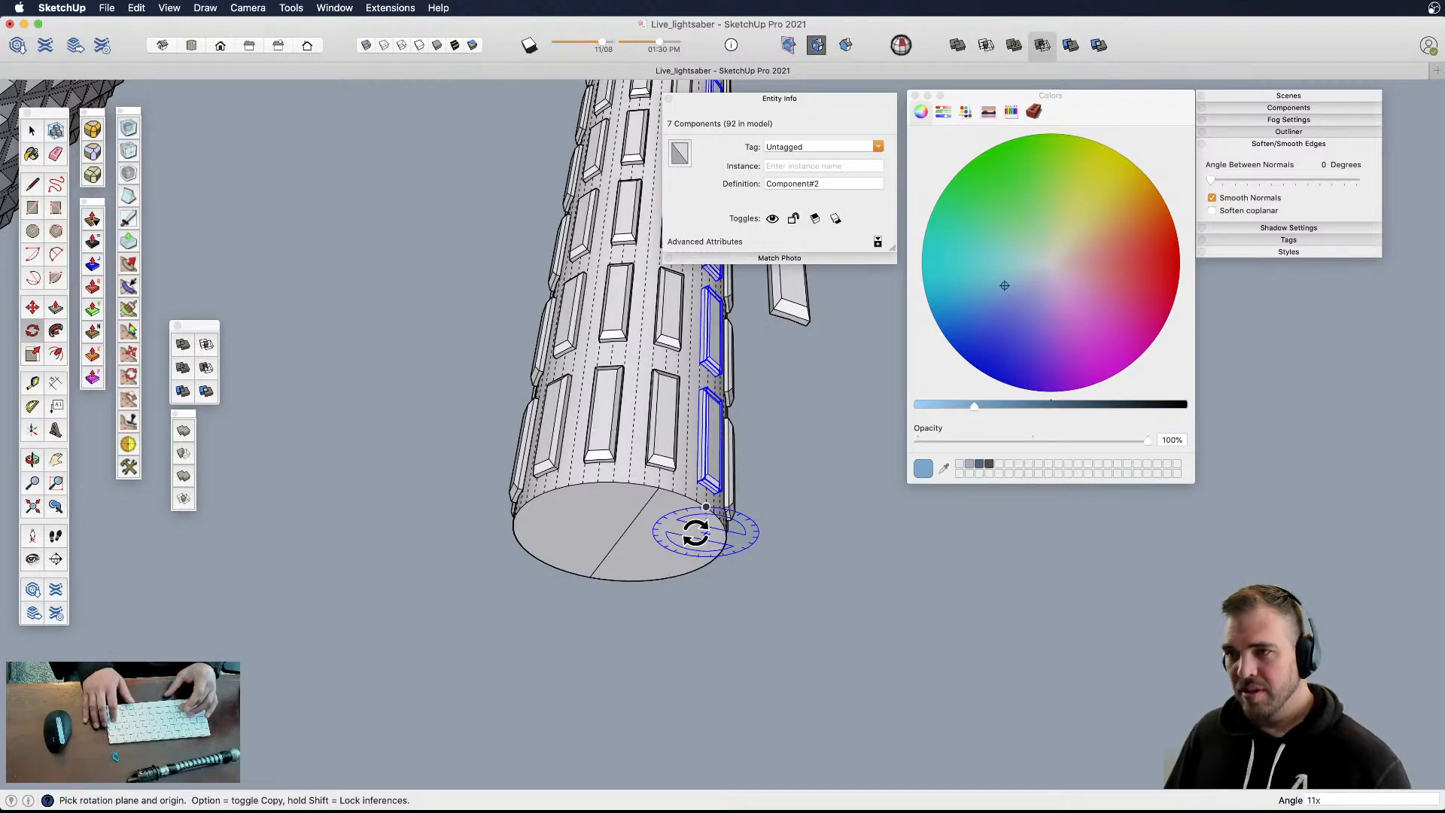
scroll(688, 590, down, 5)
key(space)
click(725, 578)
- Examine the finished rectangular-piece grip alongside the spiked grip and the long plain hilt
key(o)
drag(720, 384, 649, 562)
key(shift+h)
drag(665, 471, 633, 622)
scroll(692, 527, up, 4)
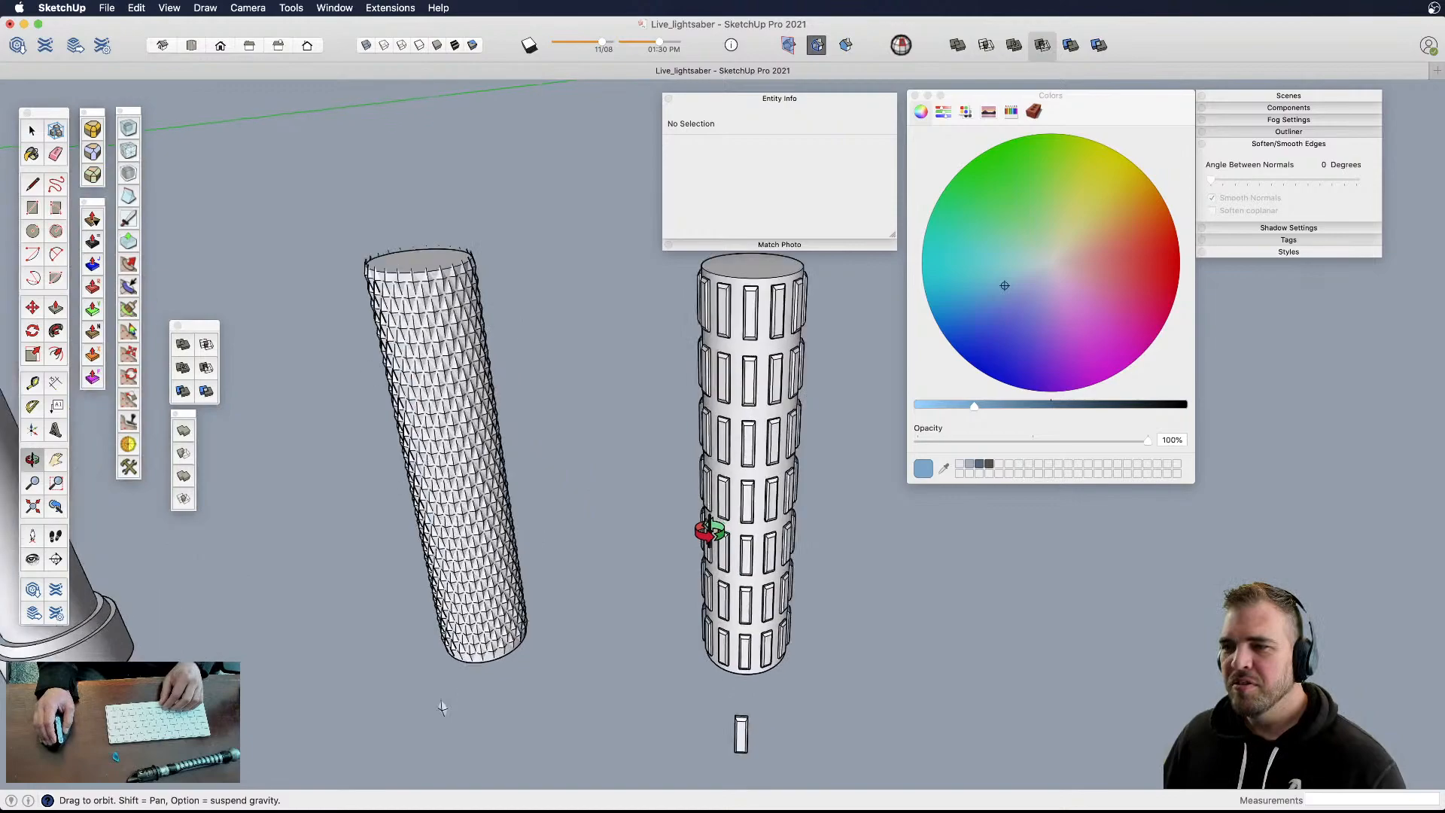
scroll(723, 535, down, 3)
key(space)
key(h)
scroll(635, 532, down, 2)
drag(319, 505, 413, 490)
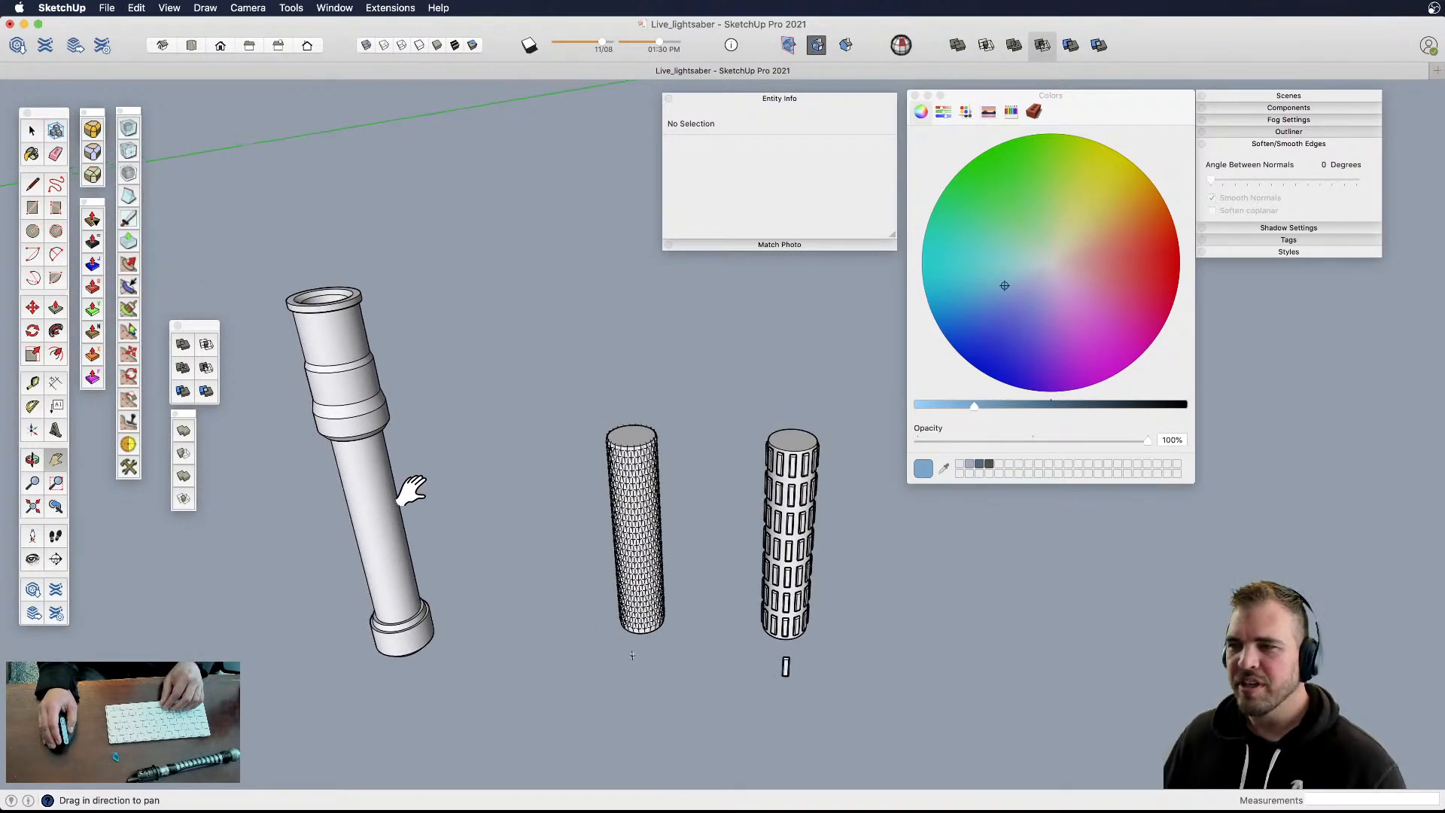
key(space)
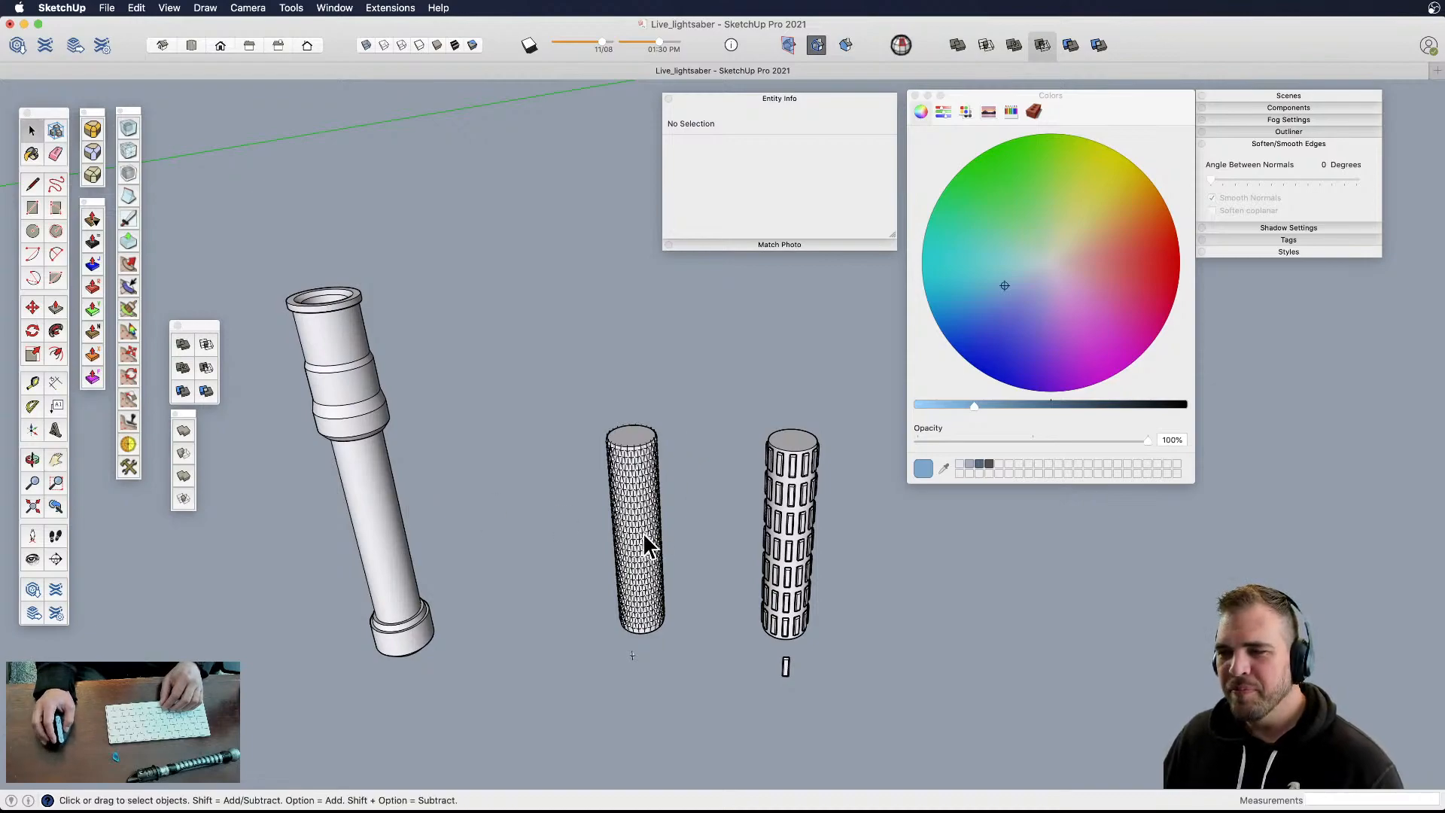
scroll(636, 520, up, 3)
scroll(611, 480, down, 3)
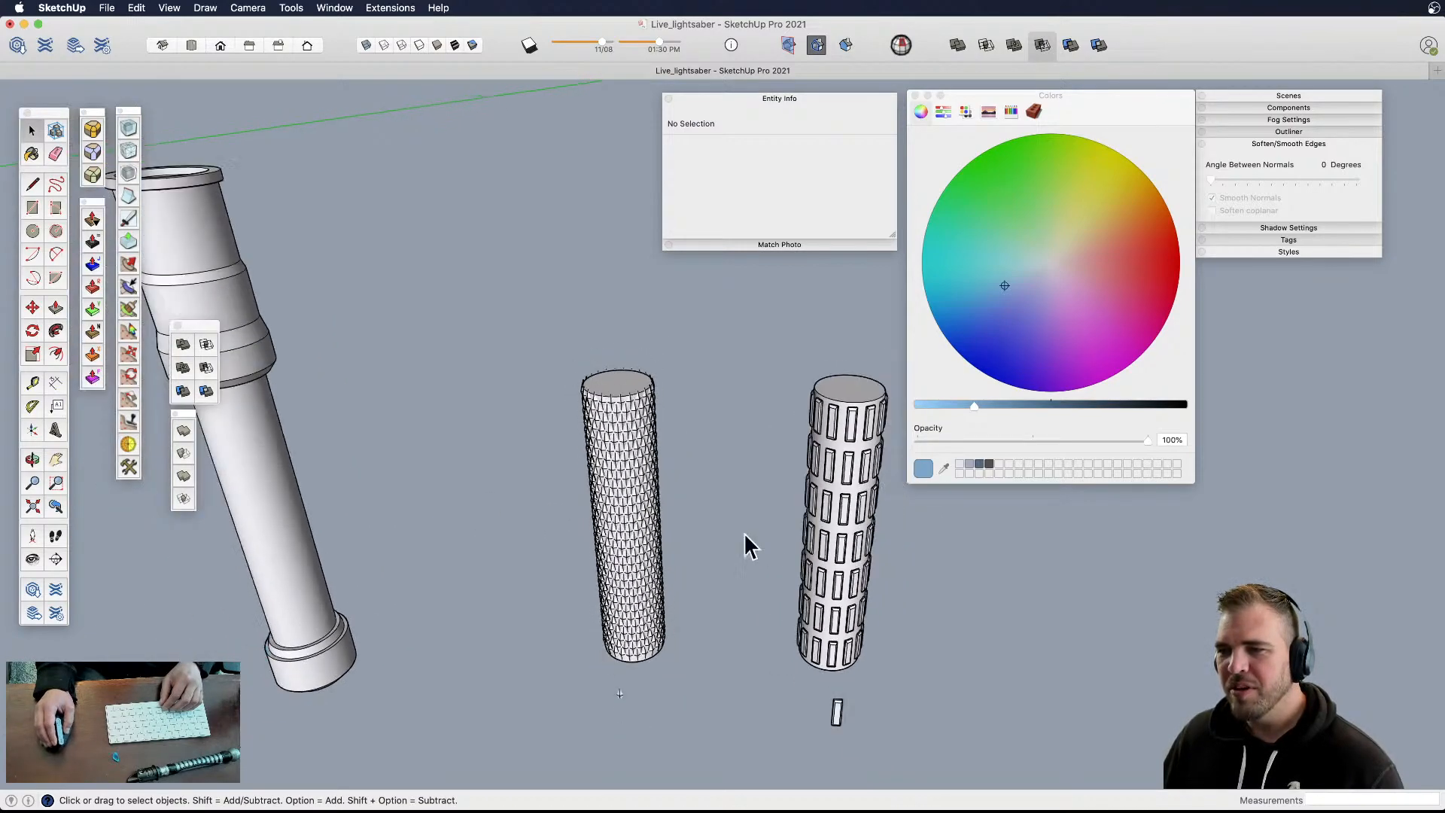
click(852, 495)
shift+middle_drag(814, 571, 721, 539)
click(675, 550)
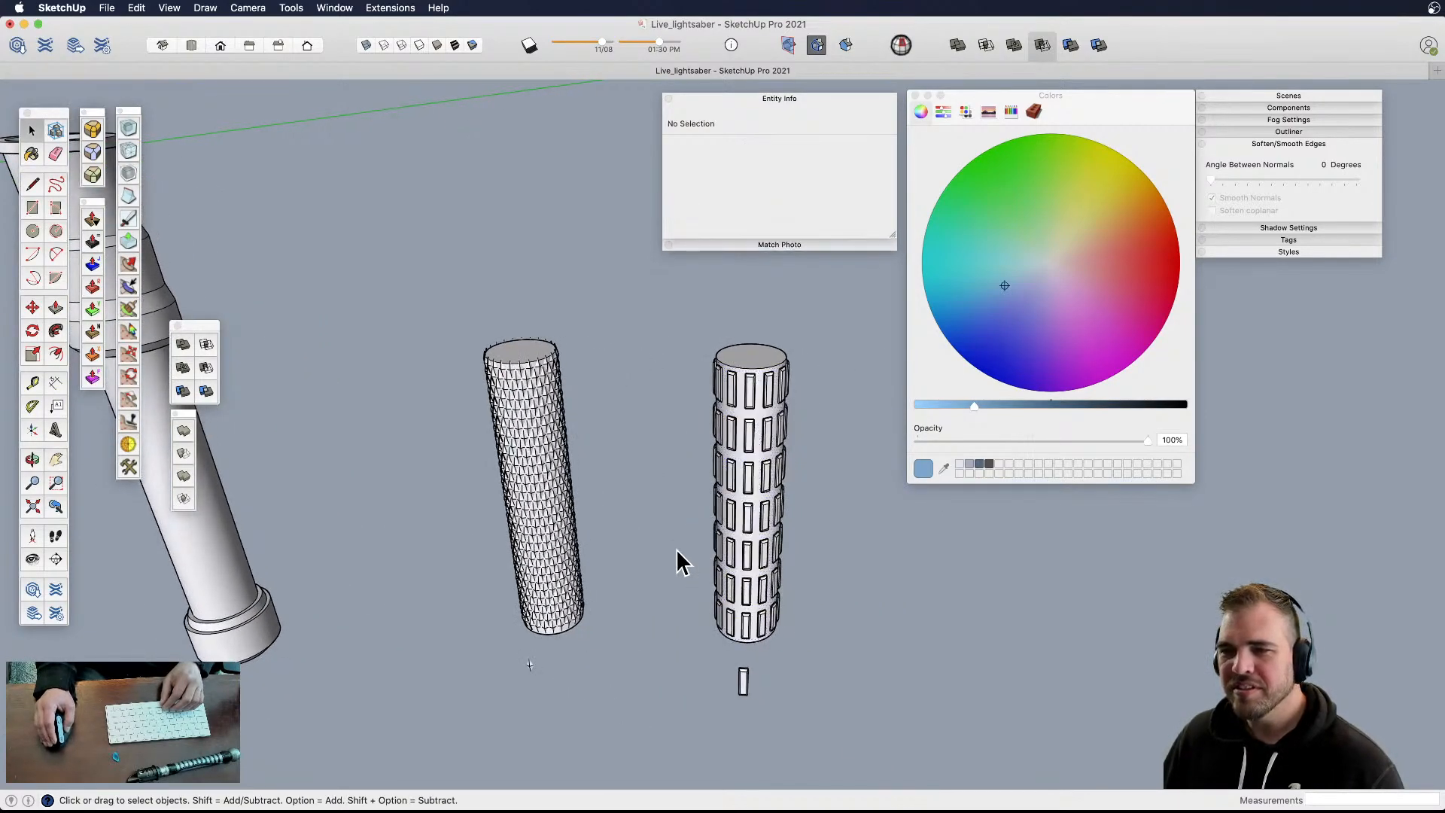
scroll(677, 552, down, 2)
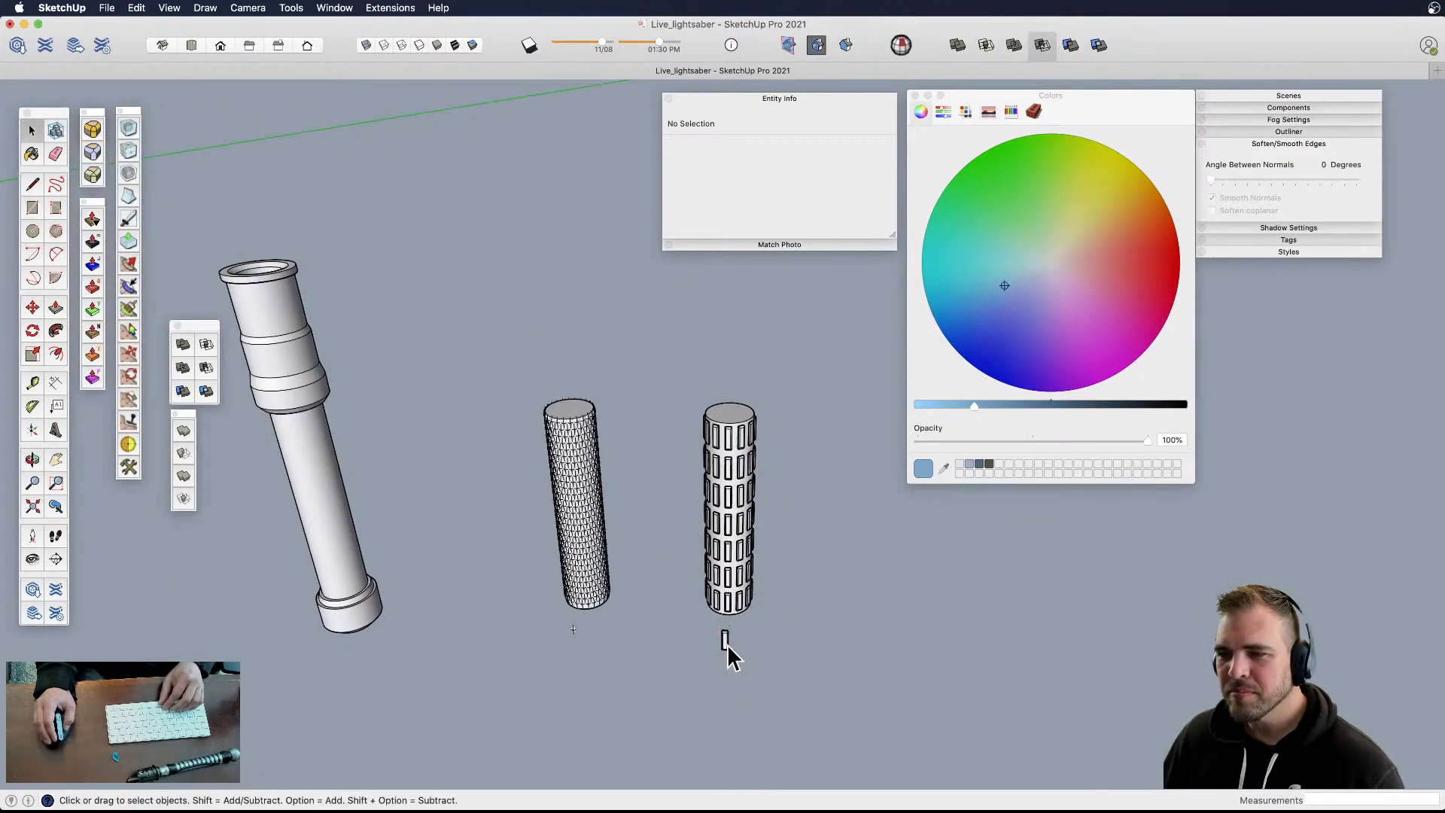
middle_drag(725, 645, 736, 677)
- Group the plain cylinder together with all its beveled rectangular pieces
triple_click(736, 425)
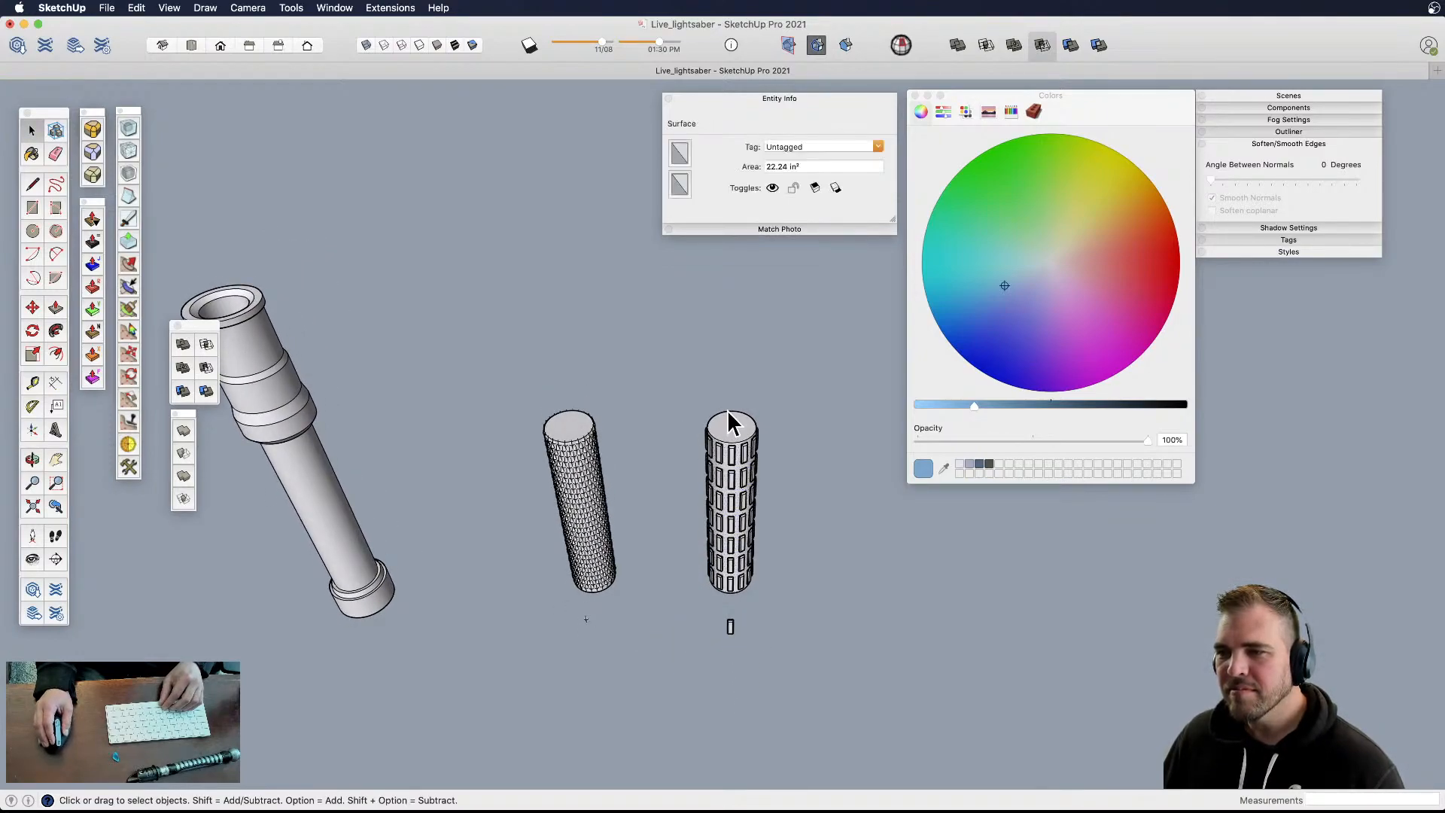
key(g)
middle_drag(729, 507, 691, 400)
drag(691, 400, 812, 581)
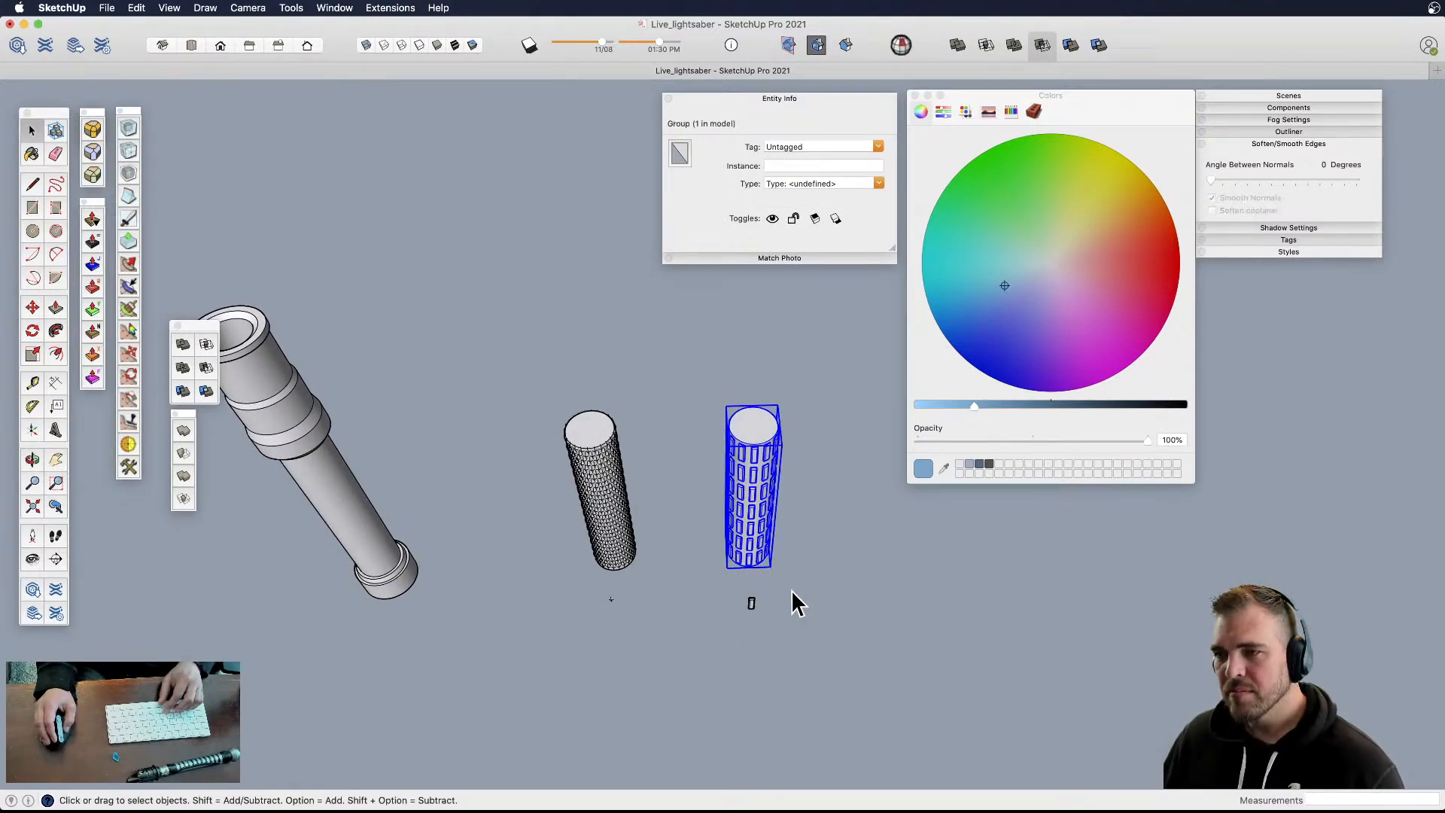
click(796, 600)
- Try painting all faces of one beveled piece on the grouped grip light blue so every copy shares the color
middle_drag(703, 590, 675, 287)
middle_drag(692, 457, 689, 532)
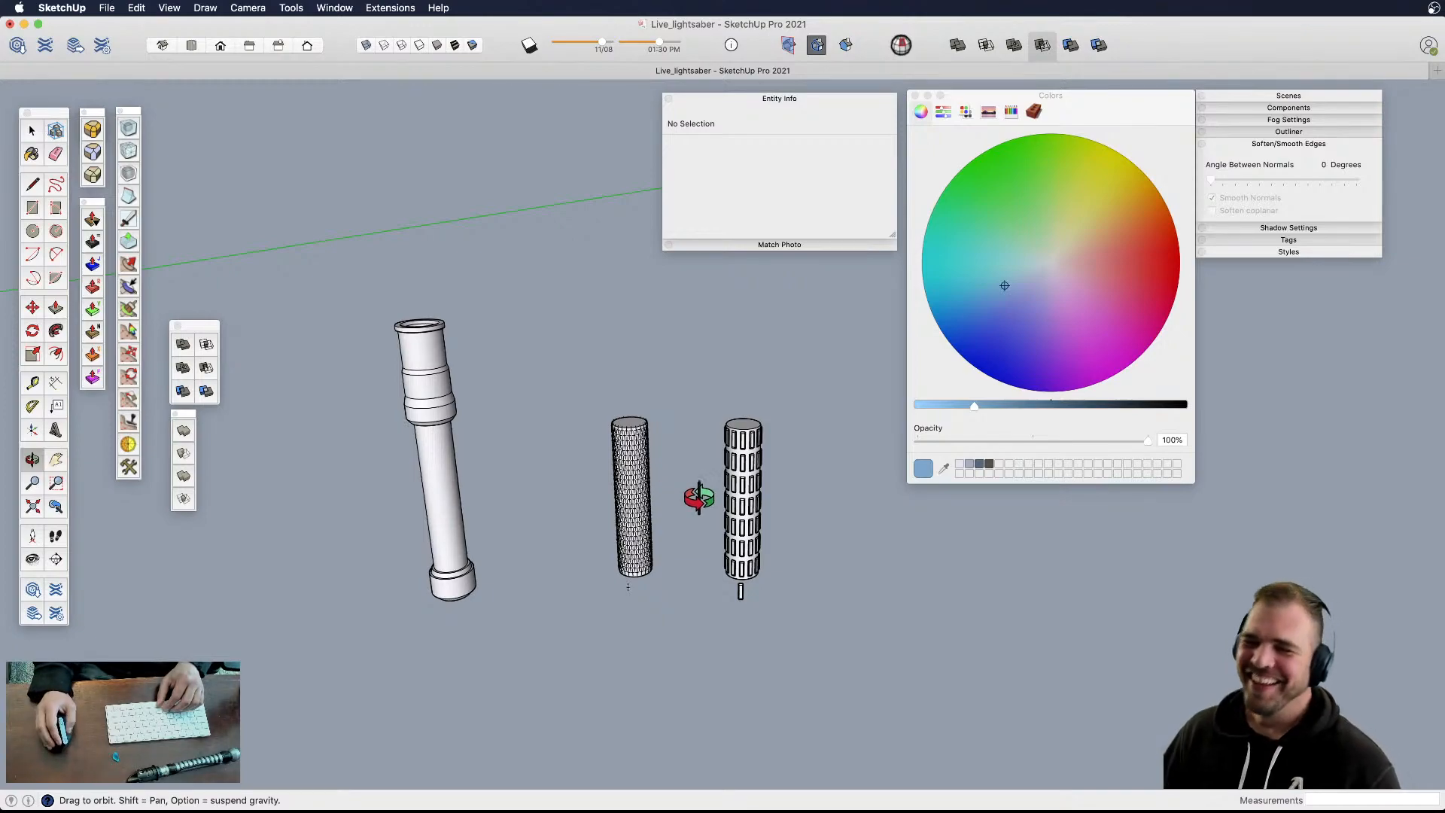
scroll(689, 533, up, 5)
key(space)
scroll(730, 513, up, 3)
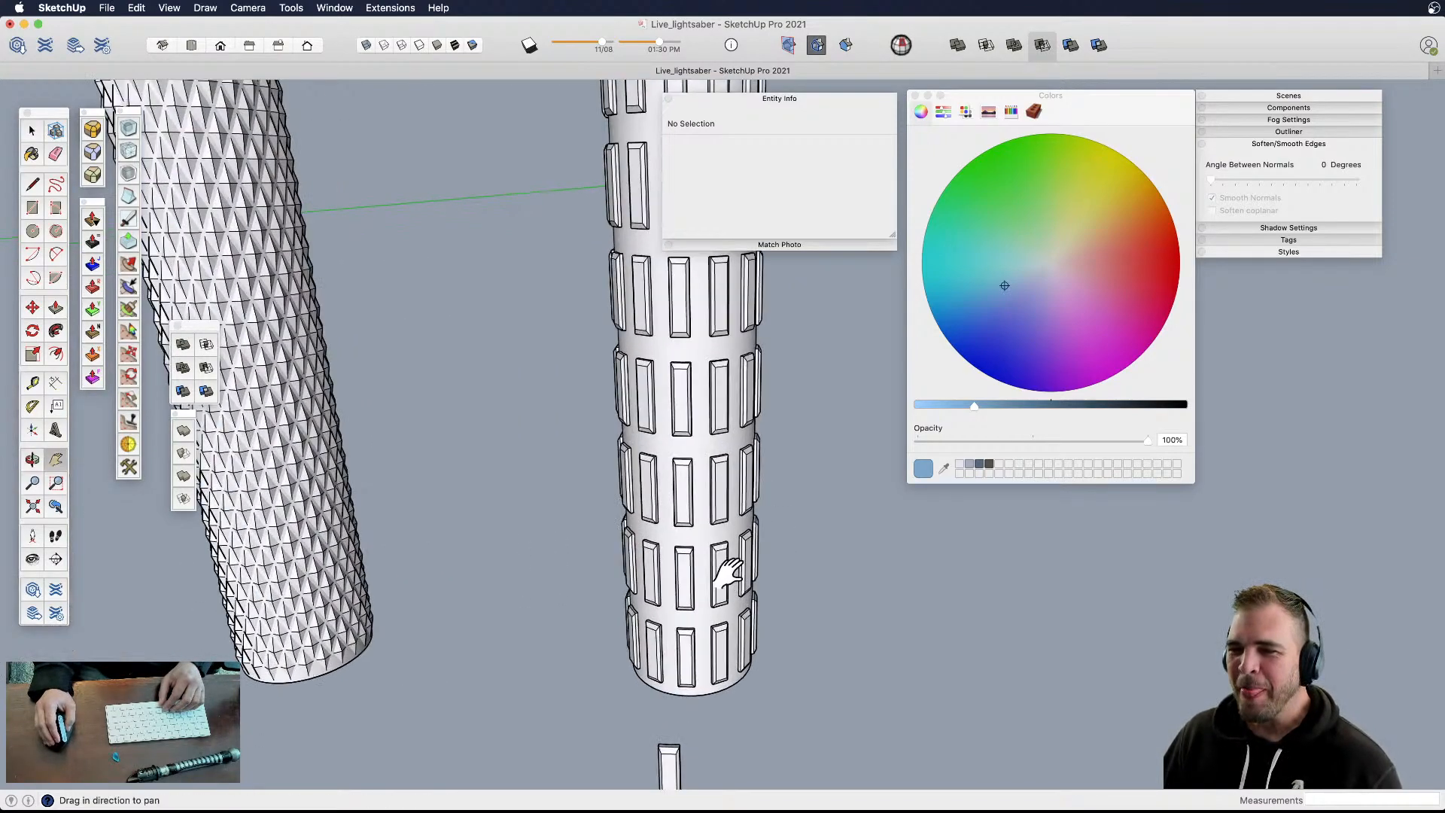
click(716, 489)
scroll(718, 482, up, 4)
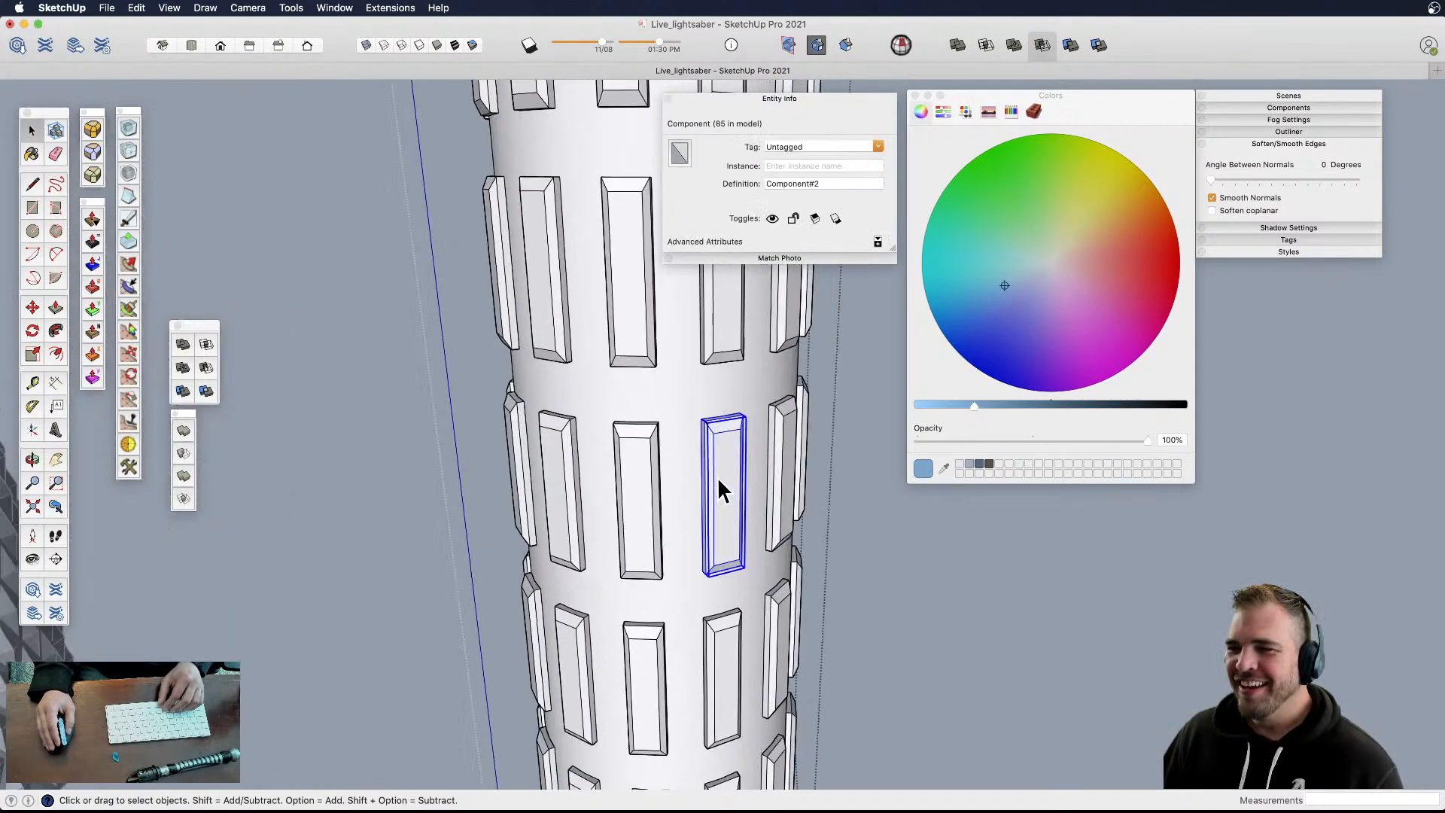
triple_click(718, 478)
click(1026, 272)
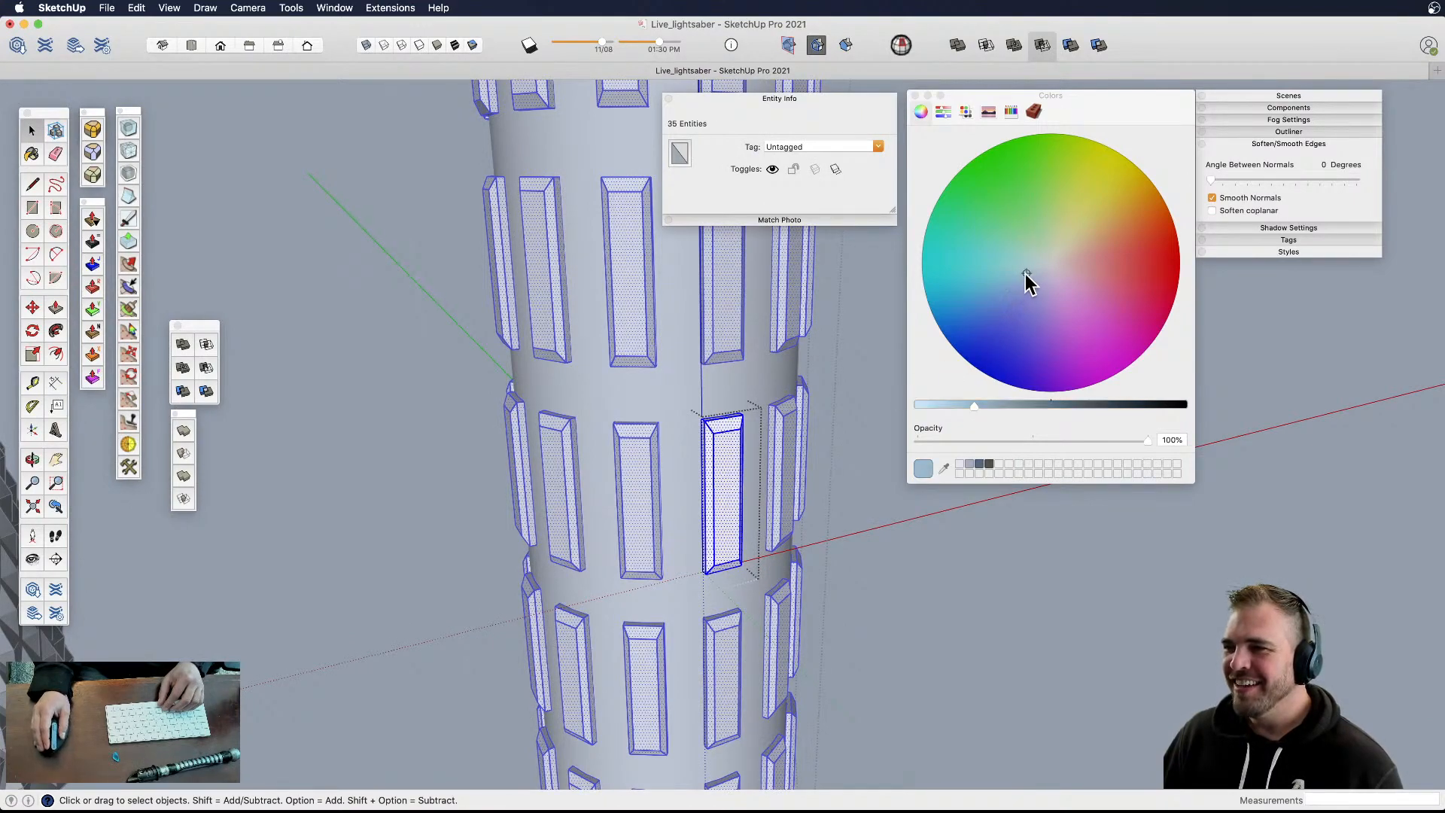
click(735, 475)
key(space)
click(910, 522)
scroll(907, 531, down, 6)
middle_drag(879, 544, 793, 469)
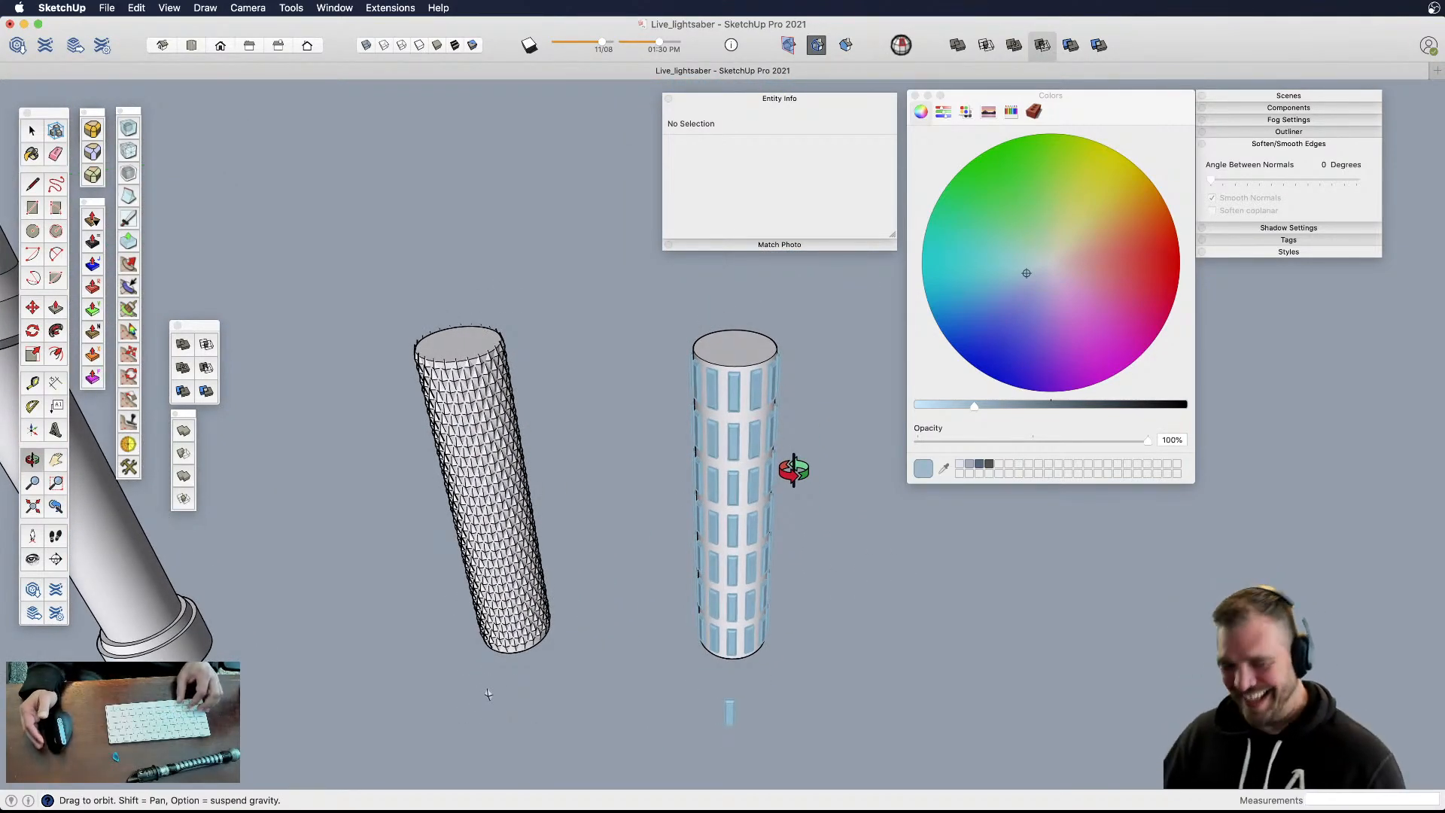
- Undo the light blue paint on the beveled pieces and leave the group's editing context
key(super+z)
key(super+z)
key(super+z)
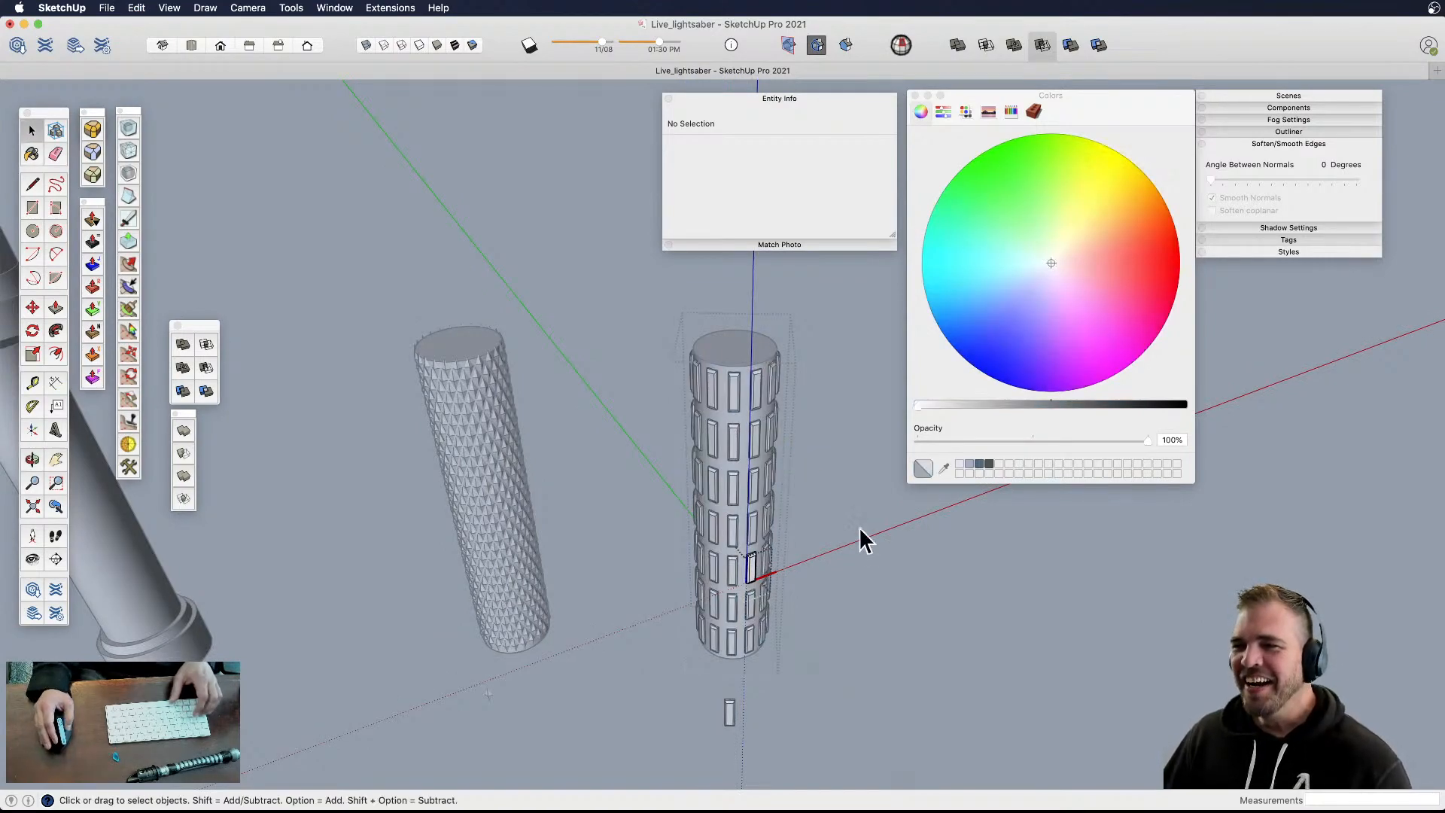
click(871, 550)
click(881, 562)
- Examine the beveled bottom end of the long hilt and select the bevel's outer circular edge
scroll(863, 581, down, 2)
scroll(863, 581, down, 2)
shift+middle_drag(535, 570, 693, 575)
click(432, 540)
middle_drag(432, 543, 635, 381)
scroll(639, 395, up, 2)
click(677, 382)
click(676, 368)
scroll(682, 422, up, 2)
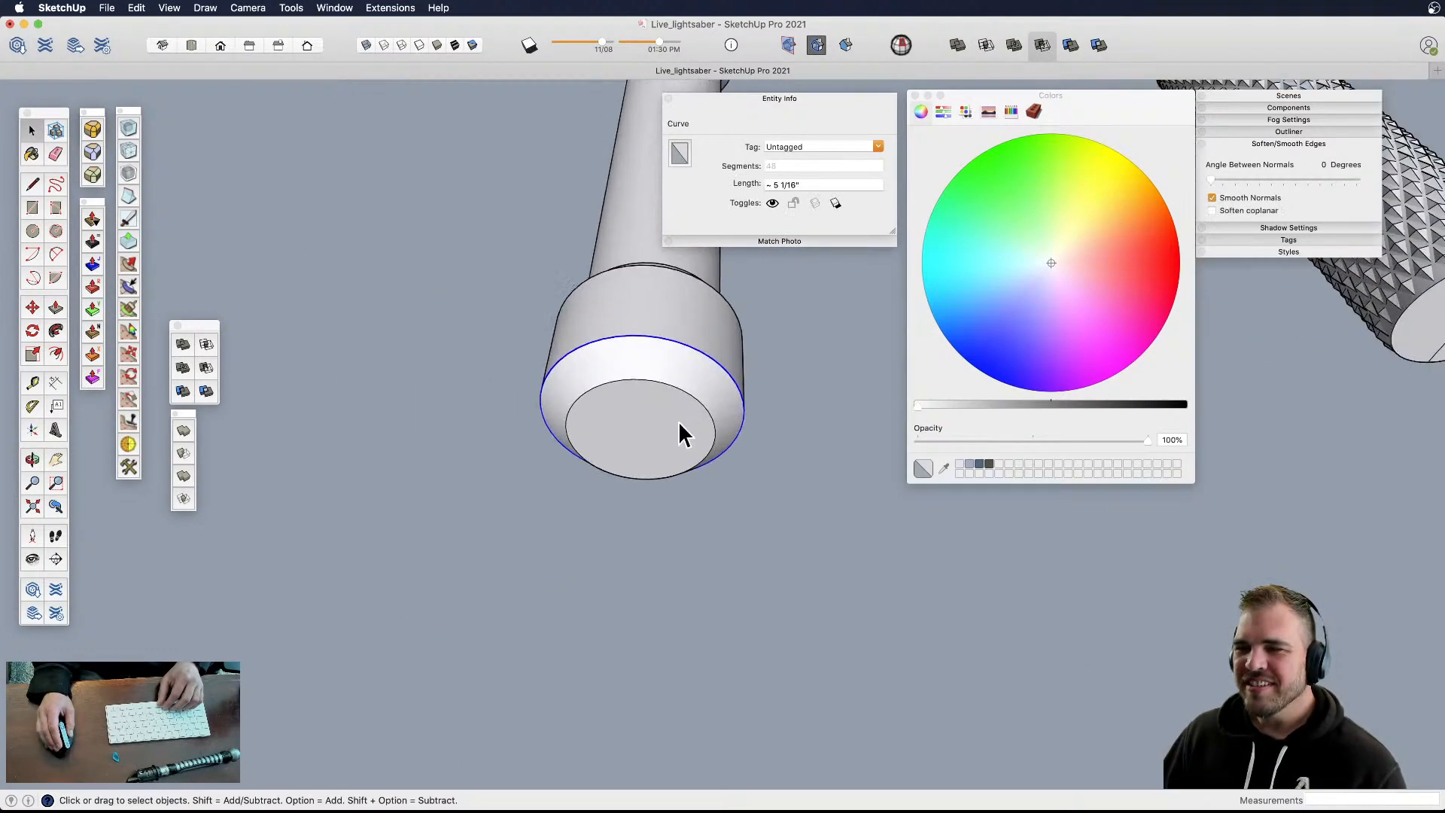
key(l)
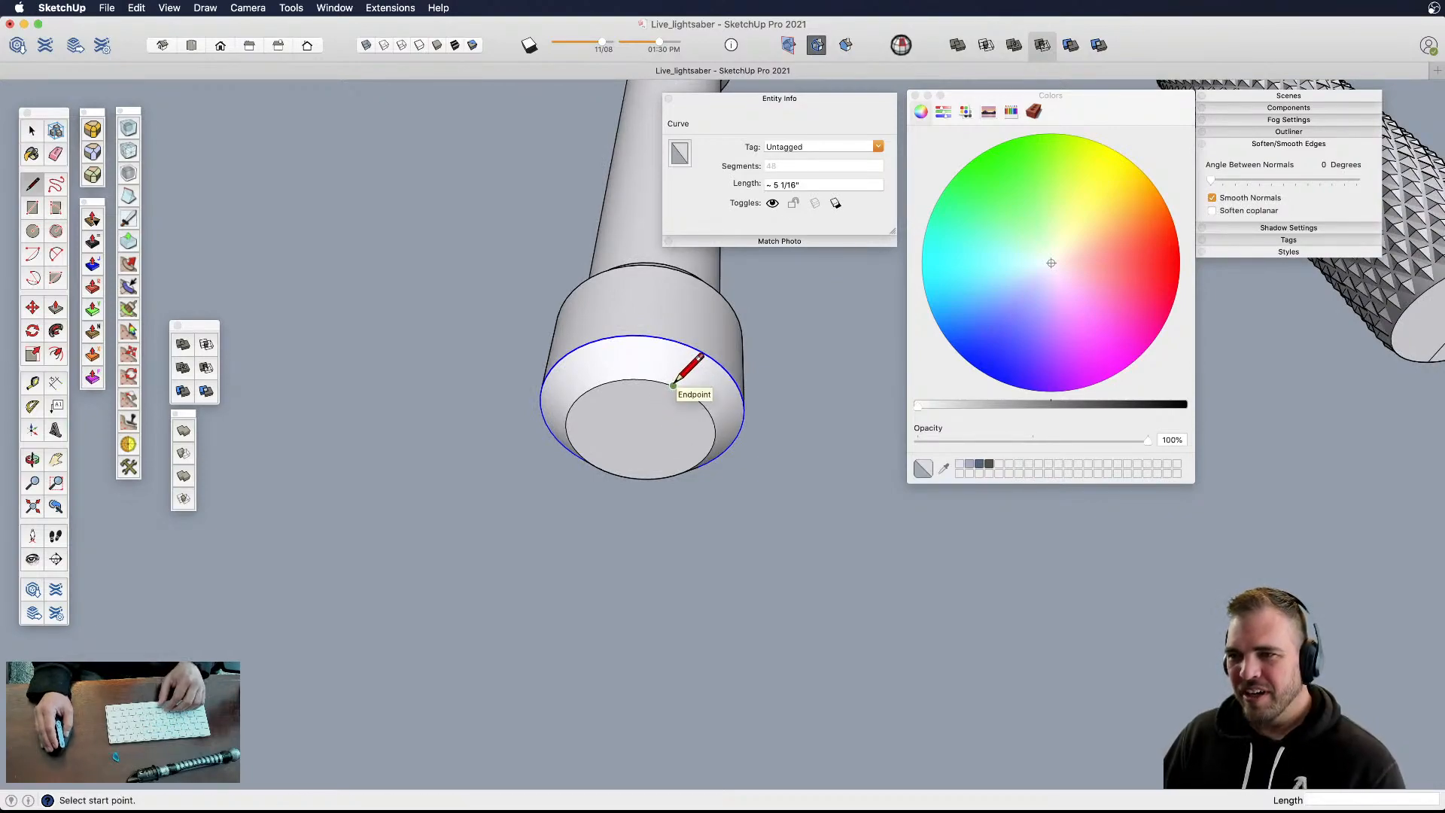
click(632, 379)
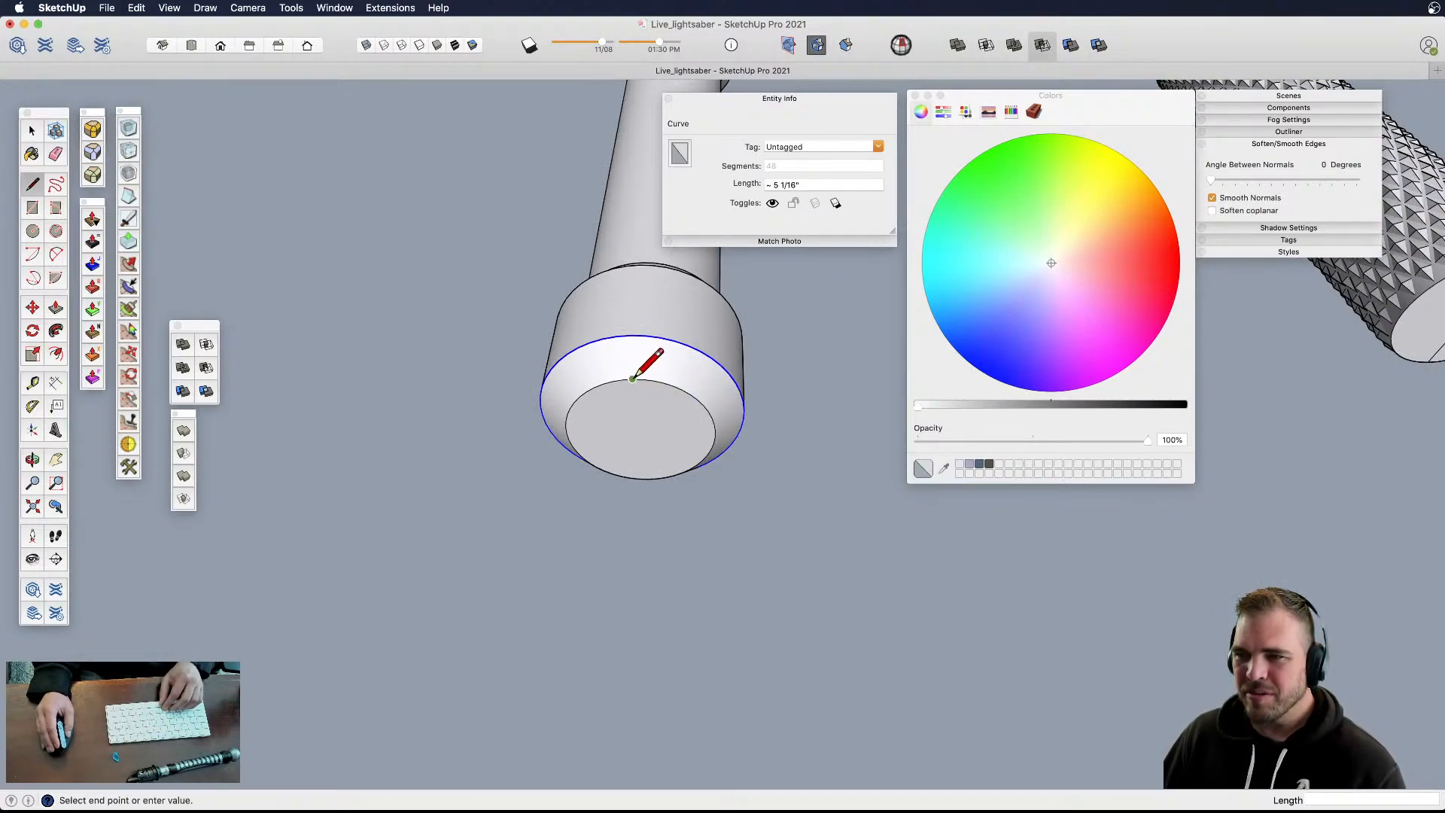
key(space)
middle_drag(687, 474, 471, 342)
scroll(587, 413, up, 2)
key(c)
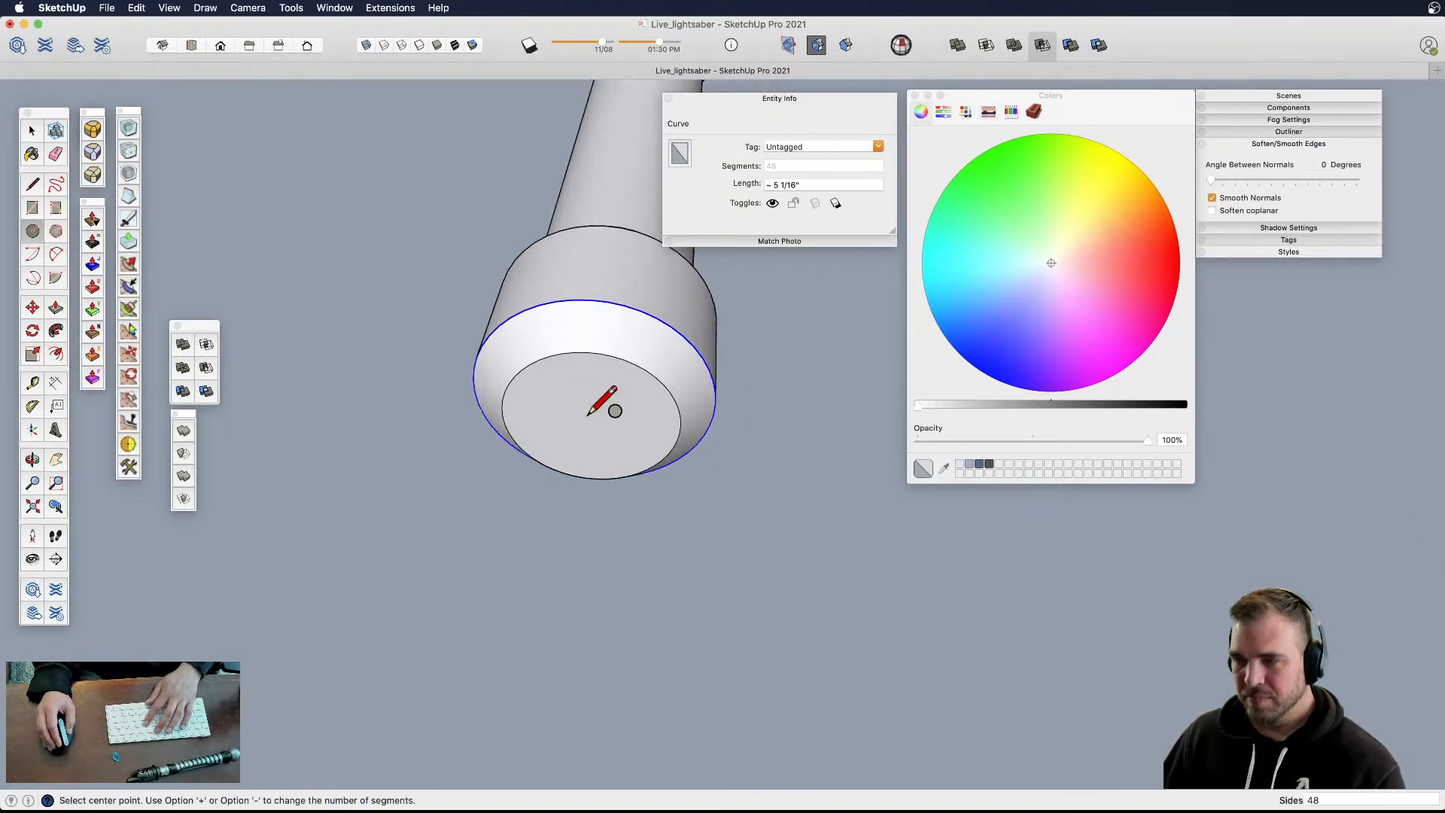
key(space)
click(632, 366)
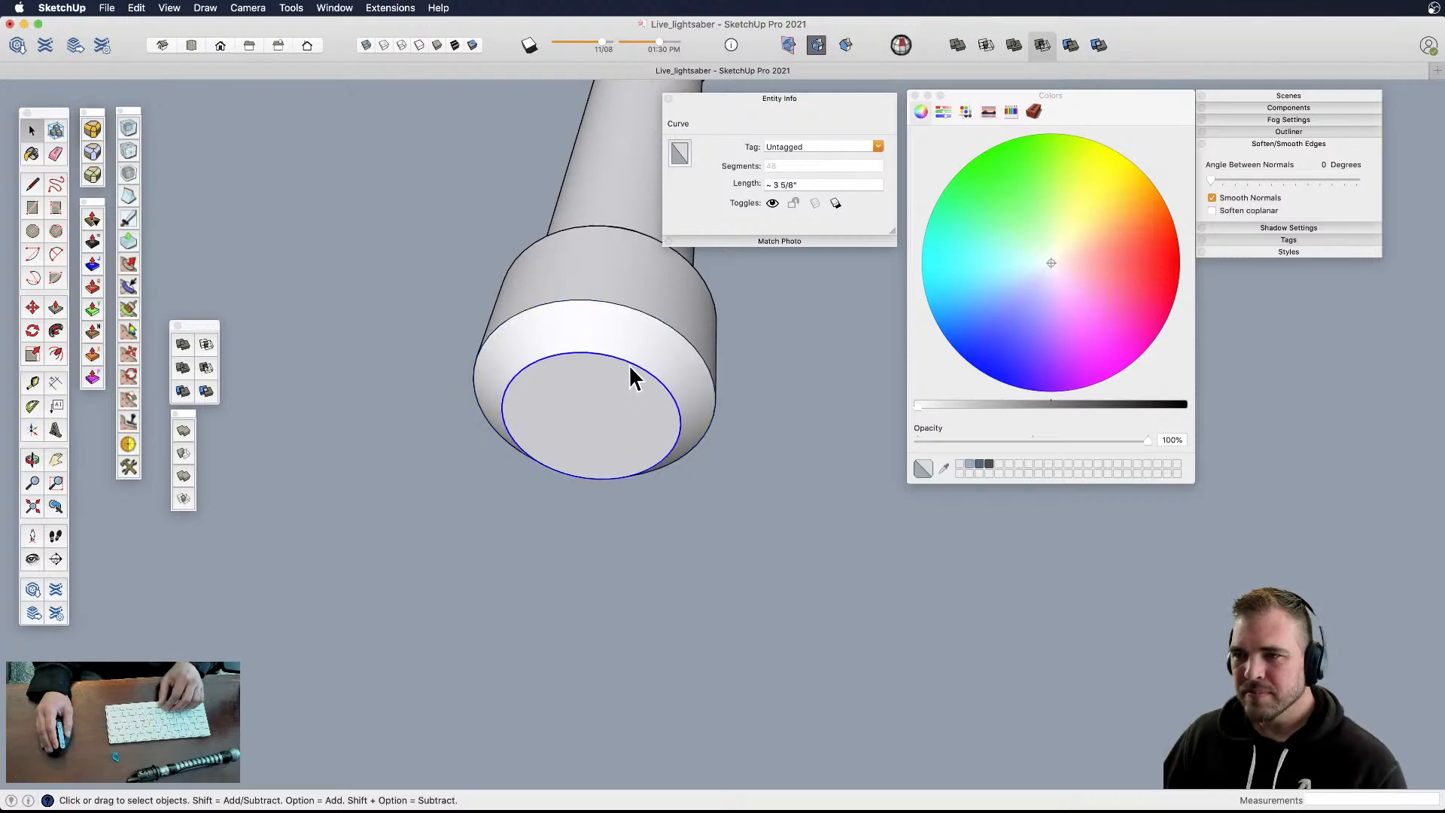
- Draw two trial lines on the hilt's bottom face, one about 1 1/16" across and one about 7/16" inward from the rim
key(l)
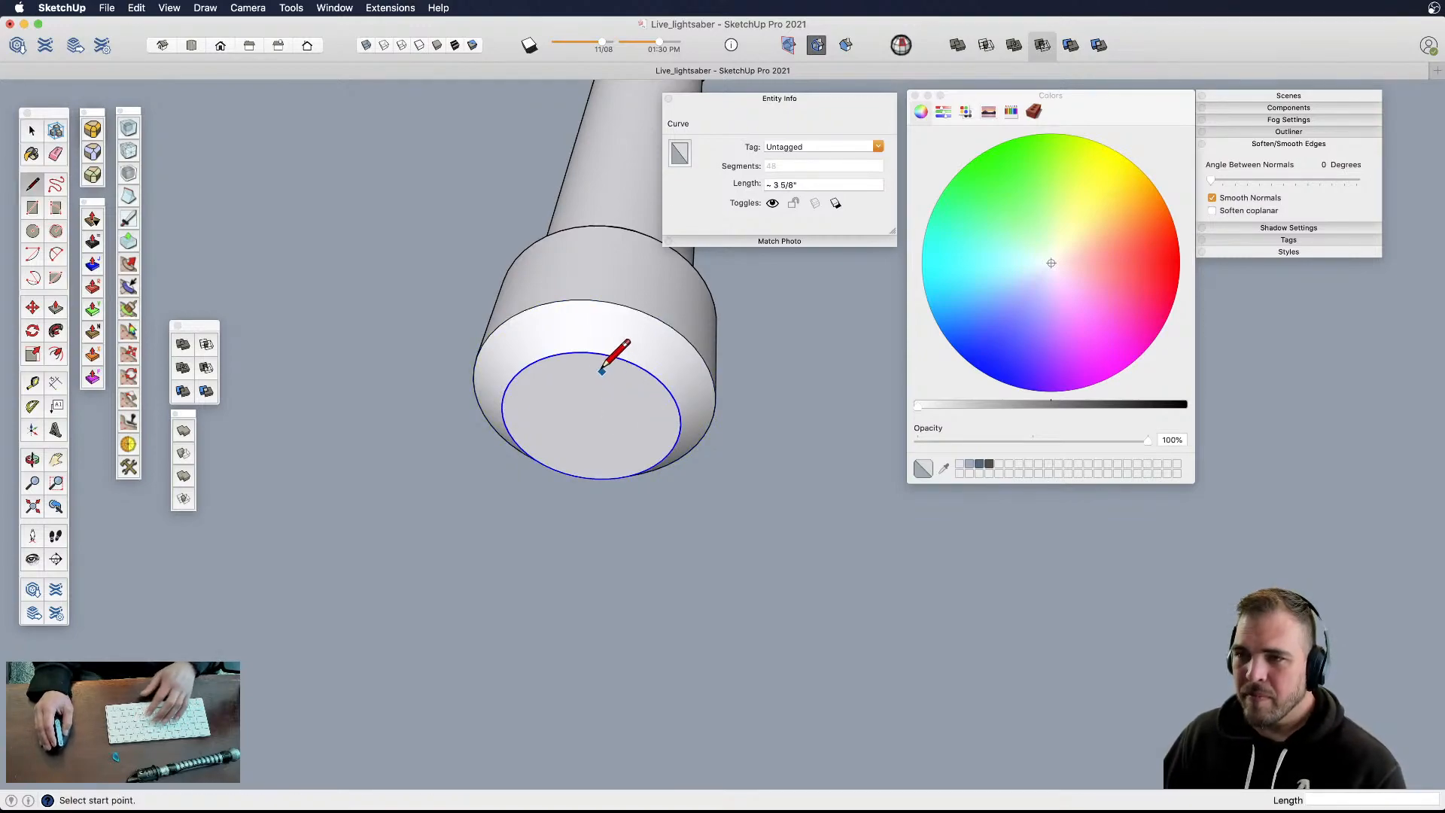
click(562, 352)
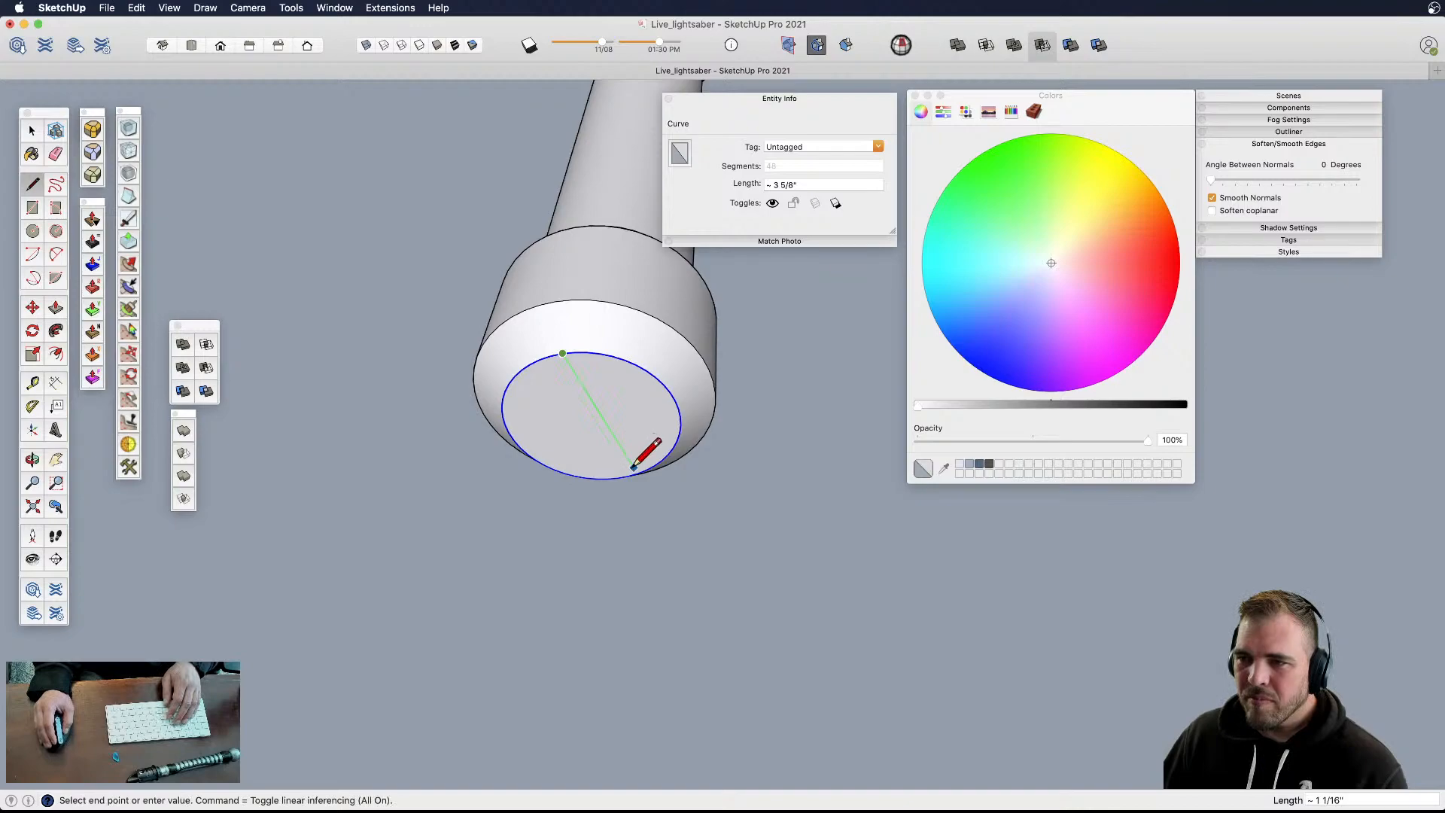
click(632, 467)
middle_drag(629, 442, 591, 342)
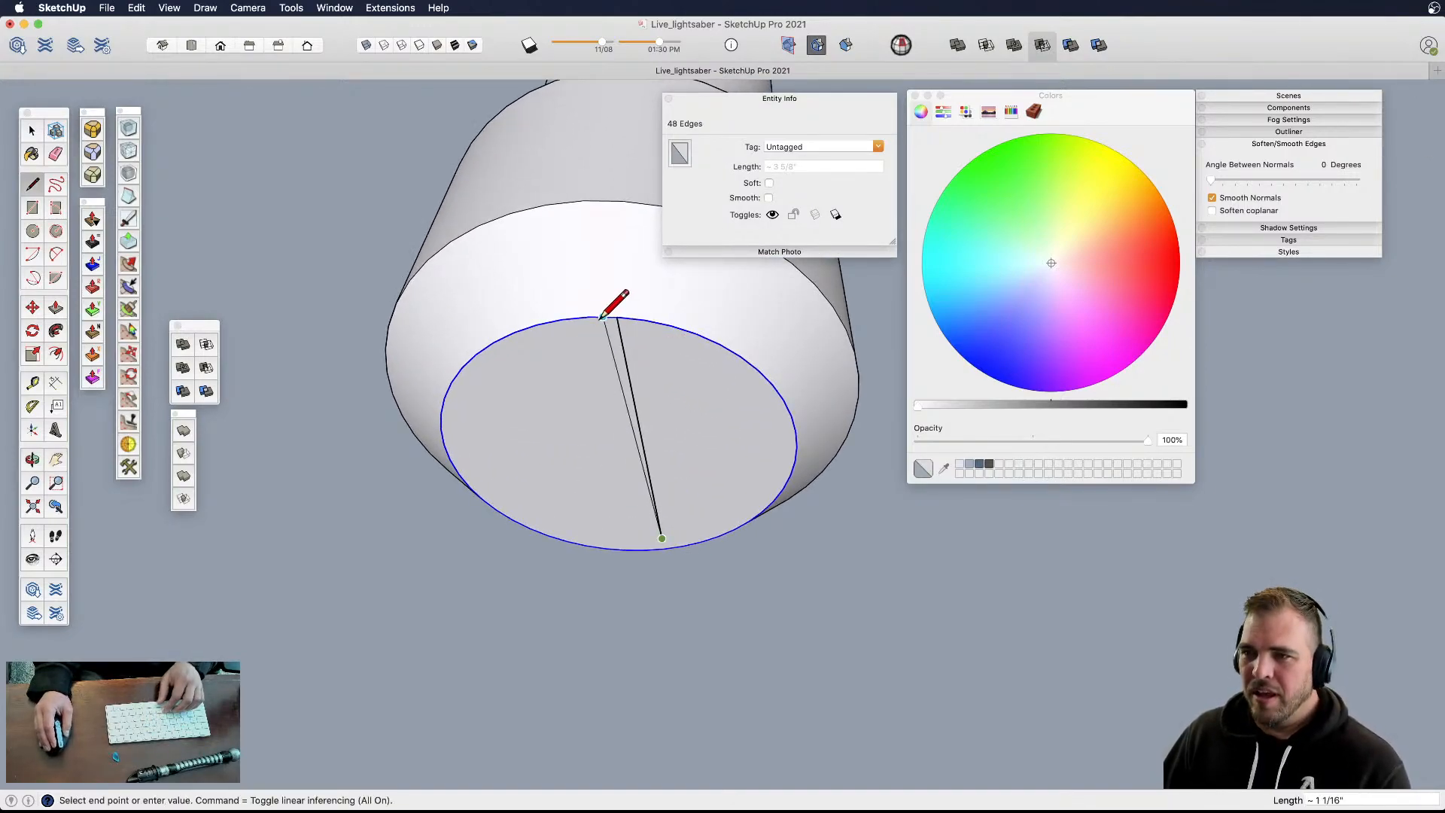
key(l)
click(591, 319)
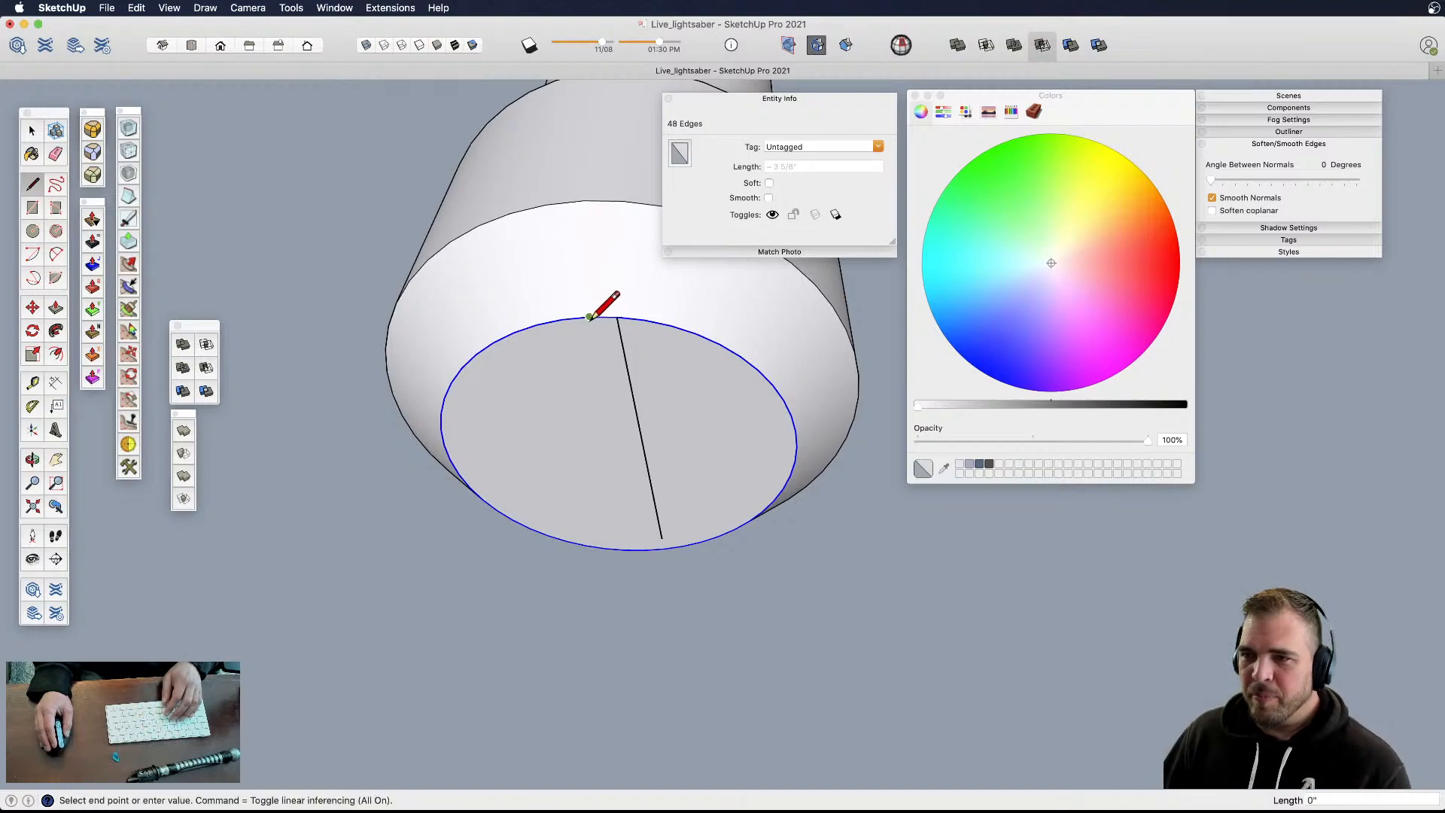
click(615, 427)
- Erase both trial lines from the hilt's bottom face
key(e)
click(647, 464)
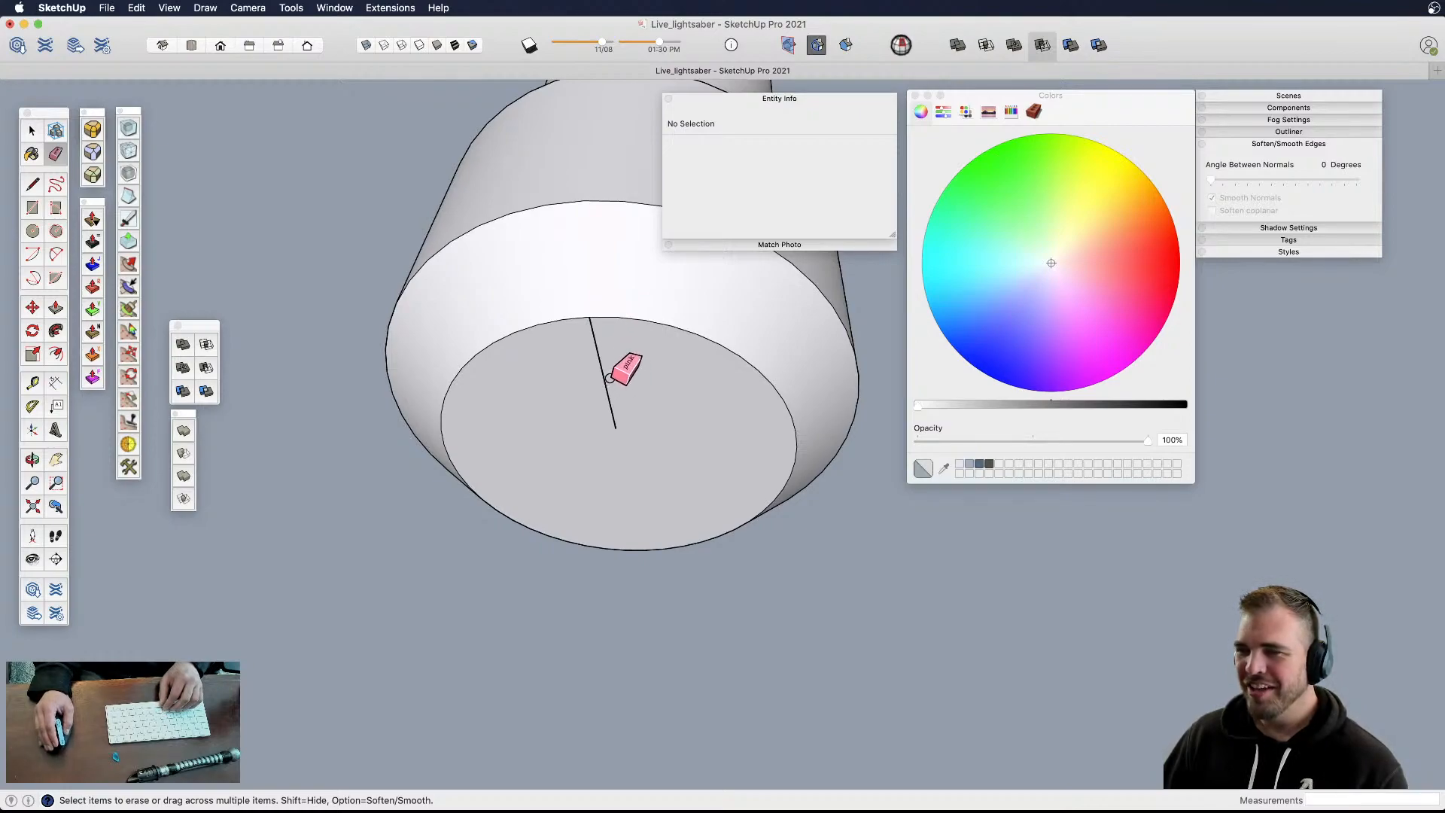
scroll(611, 380, down, 2)
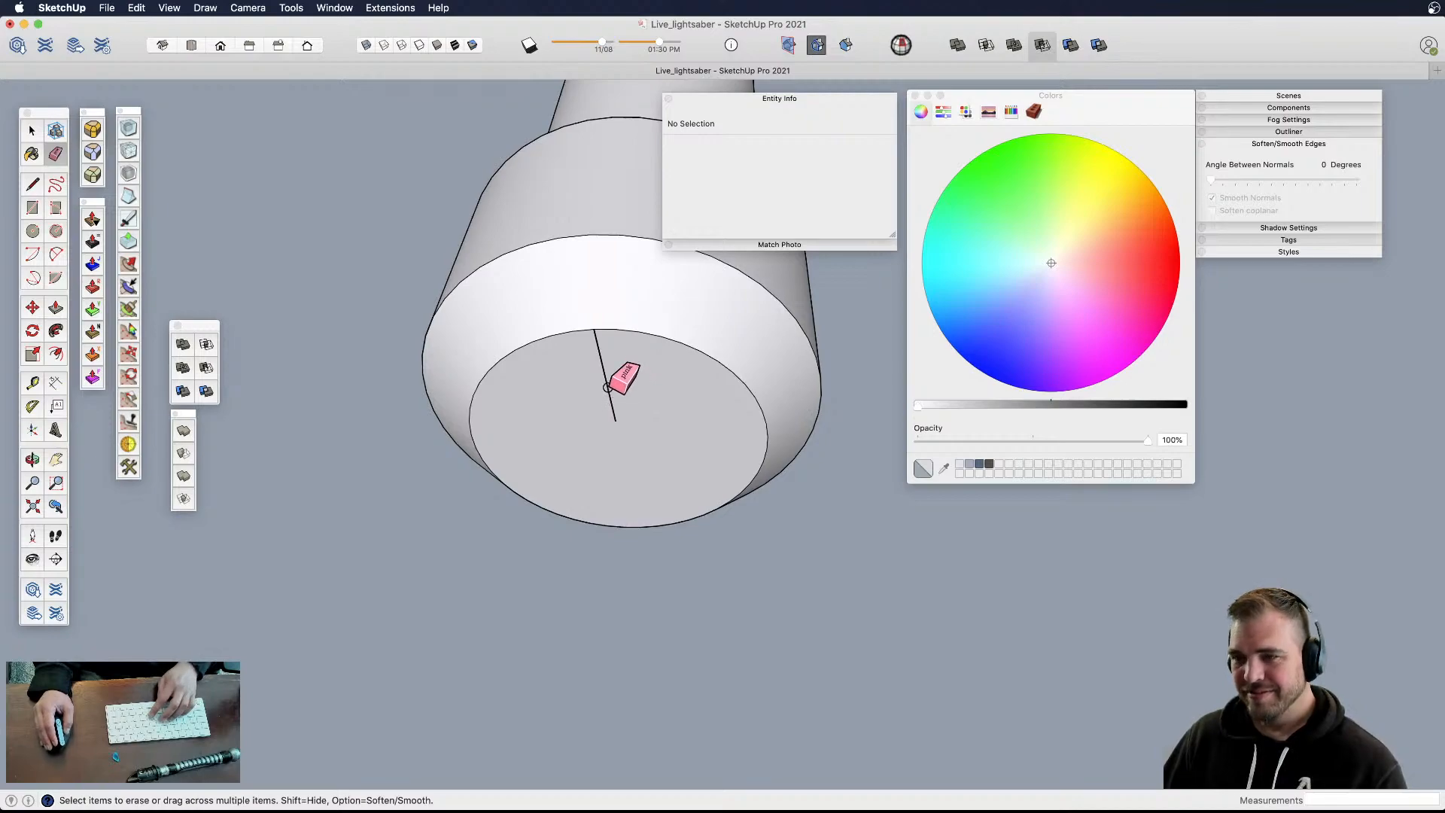
key(space)
click(607, 386)
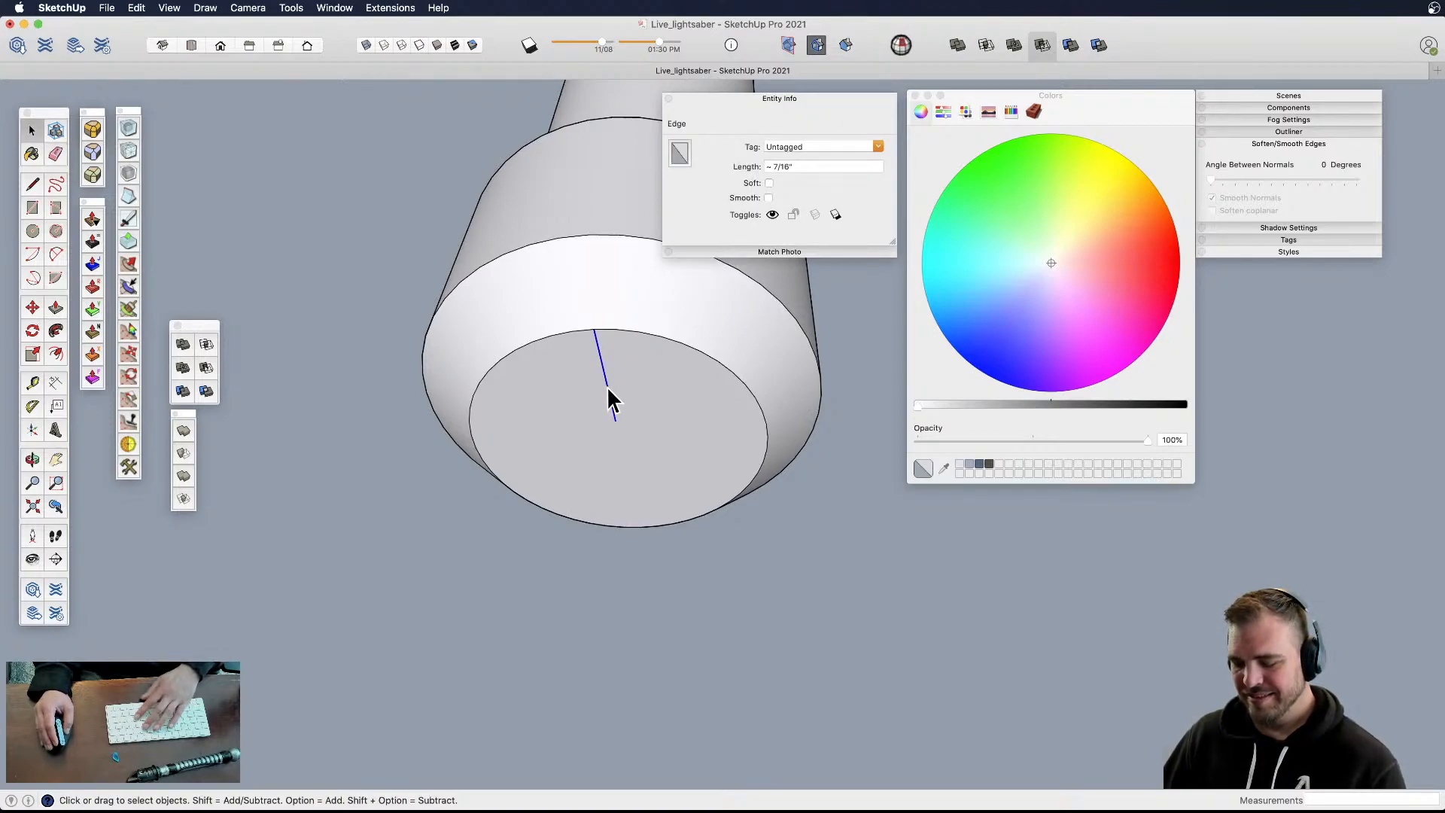
key(e)
click(606, 385)
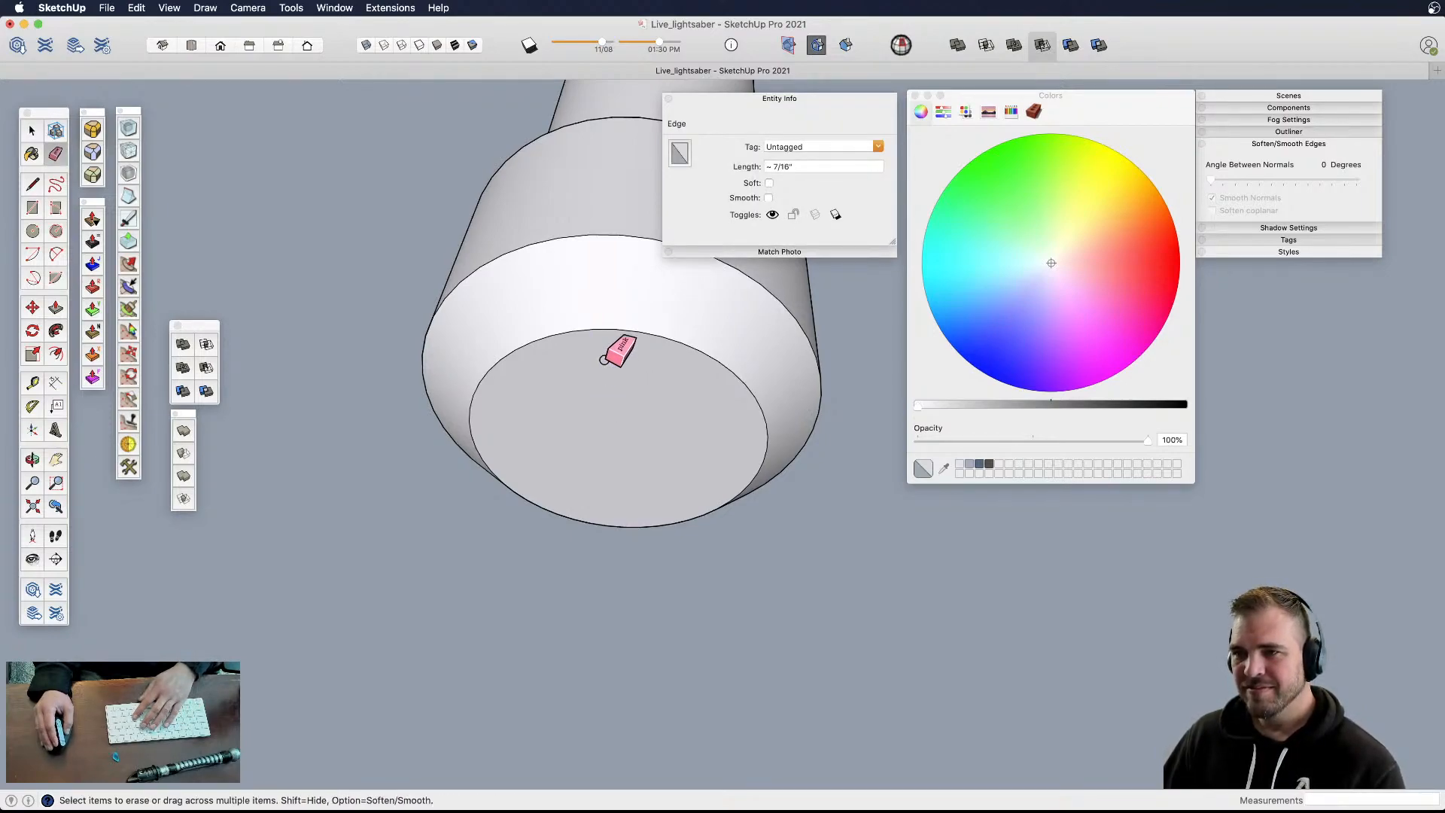
- Draw a diameter line about 1 1/8" long across the hilt's circular bottom face and select it
key(l)
click(593, 329)
click(641, 526)
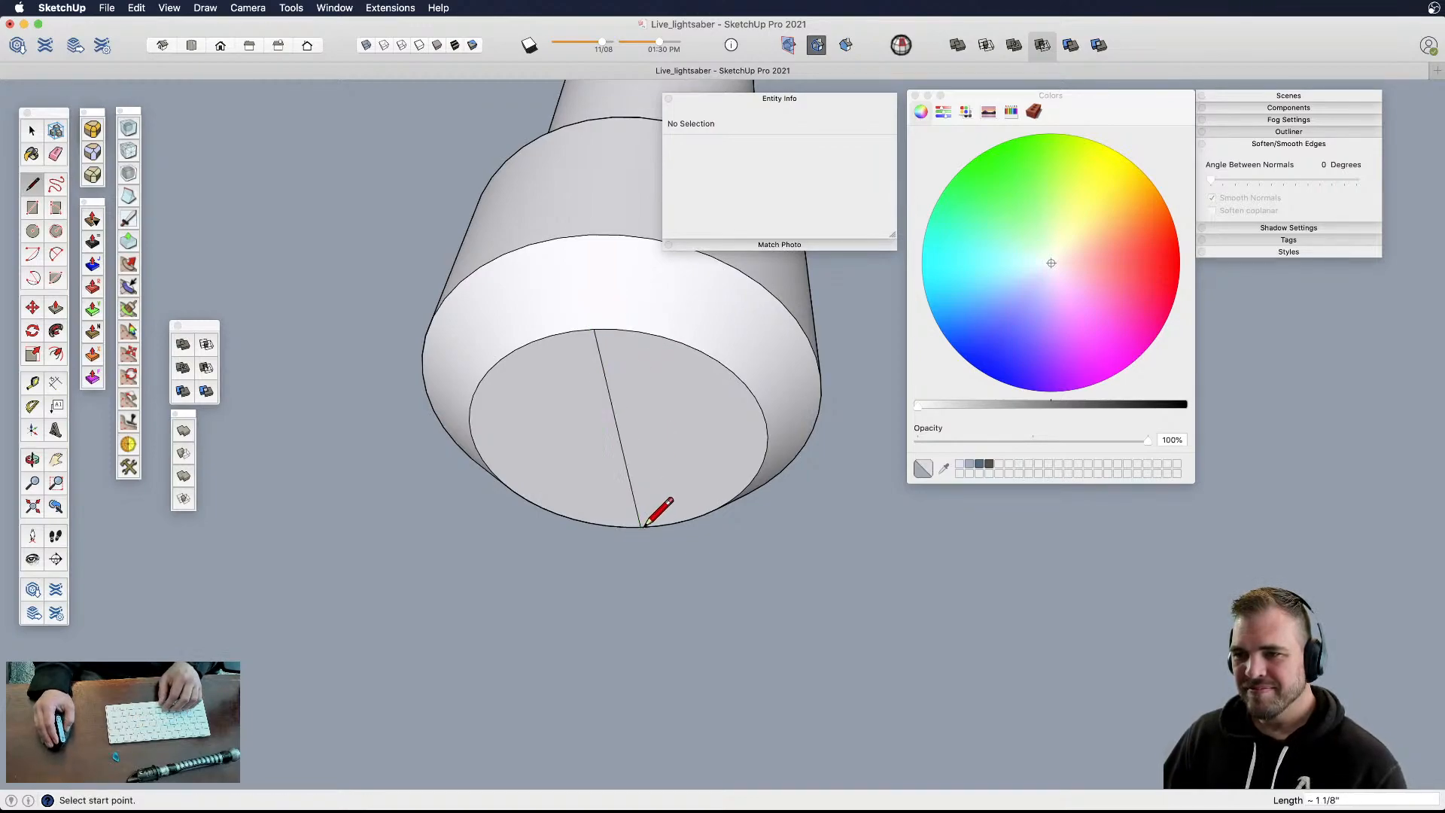
key(space)
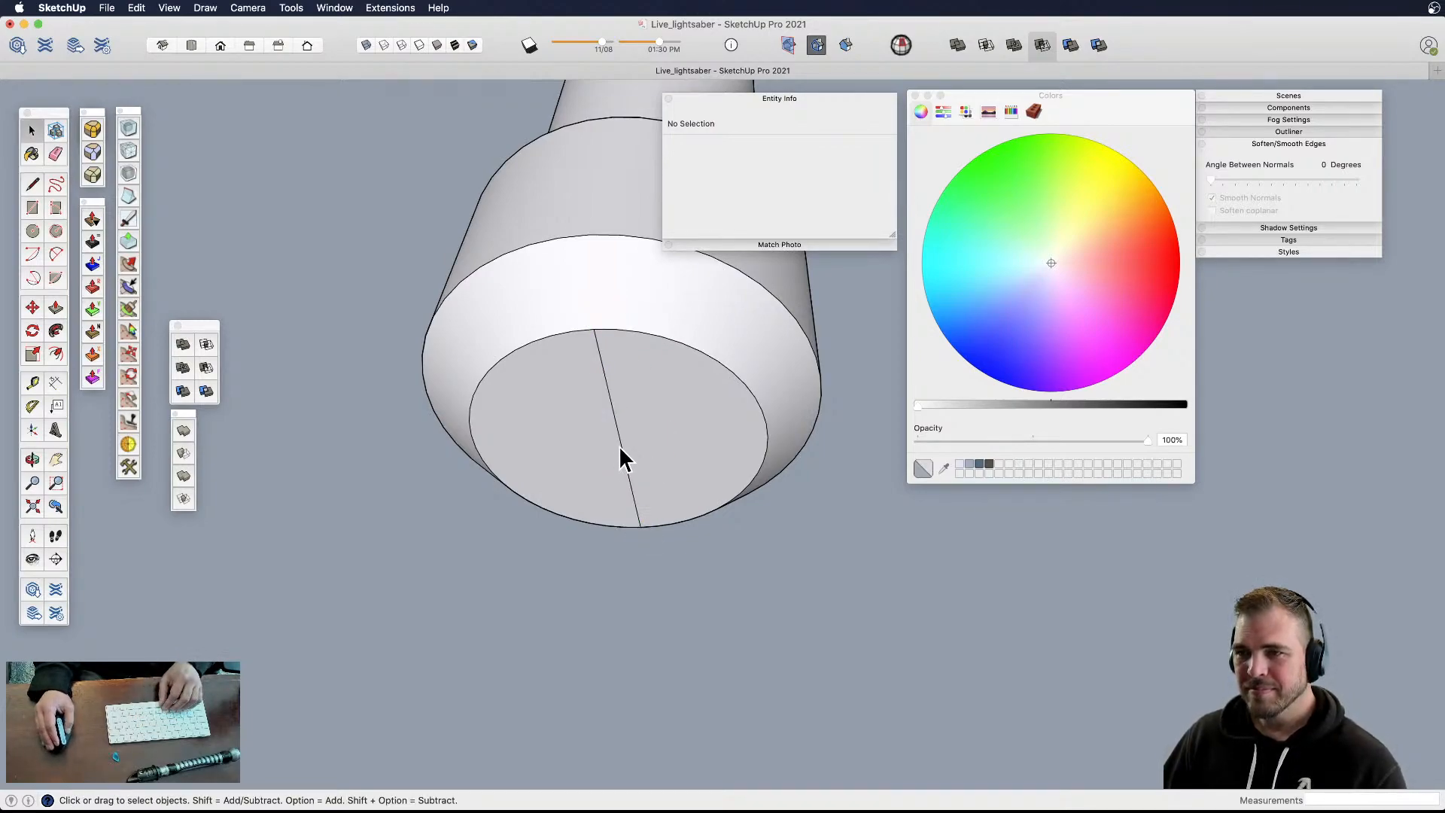
click(623, 449)
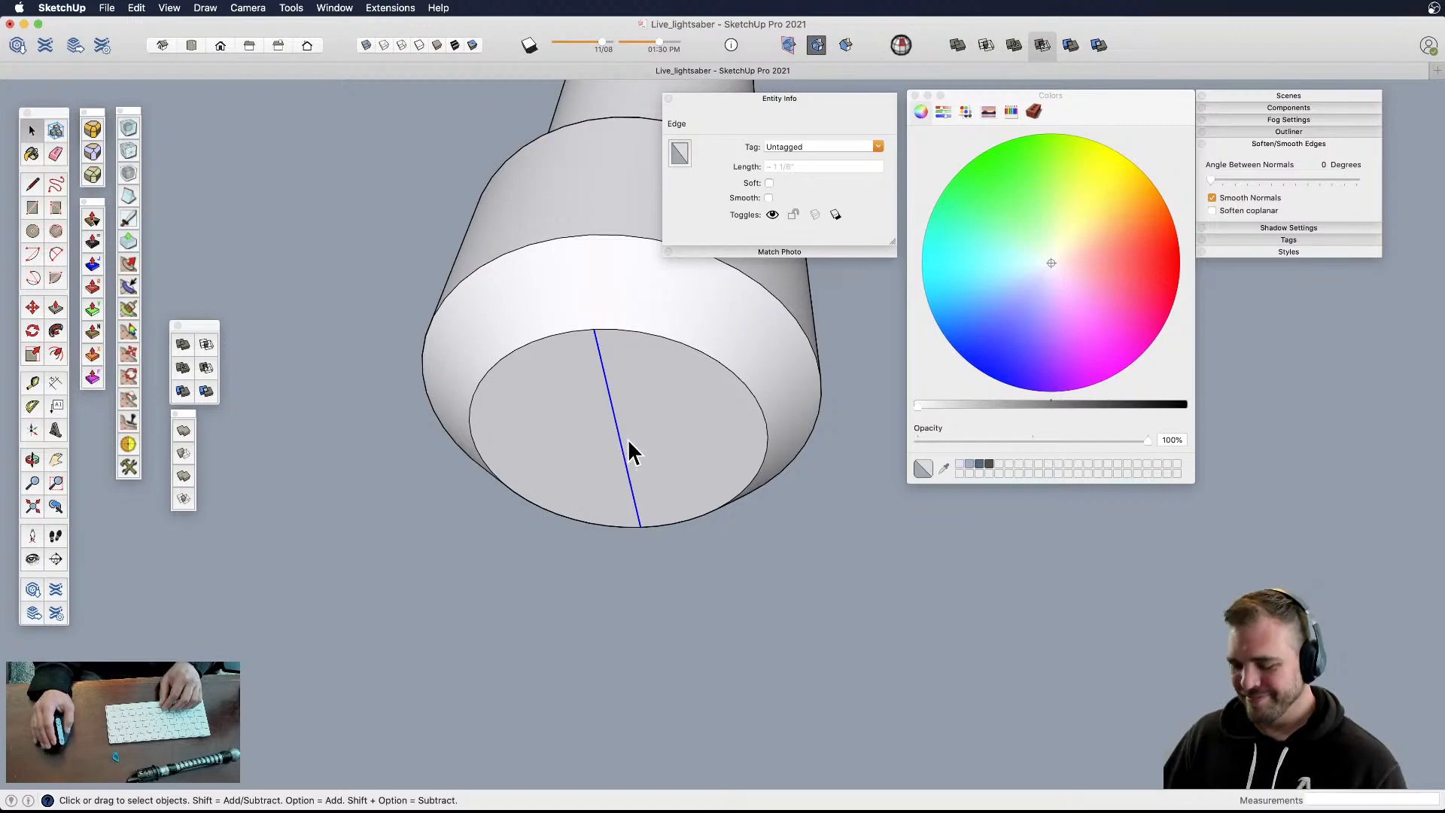
- Draw a radius line from the diameter line's midpoint to the rim, roughly perpendicular to the diameter
key(l)
click(620, 442)
click(768, 436)
- Try grouping the radius line and both halves of the diameter line on the hilt's bottom face
key(space)
click(629, 443)
shift+click(625, 450)
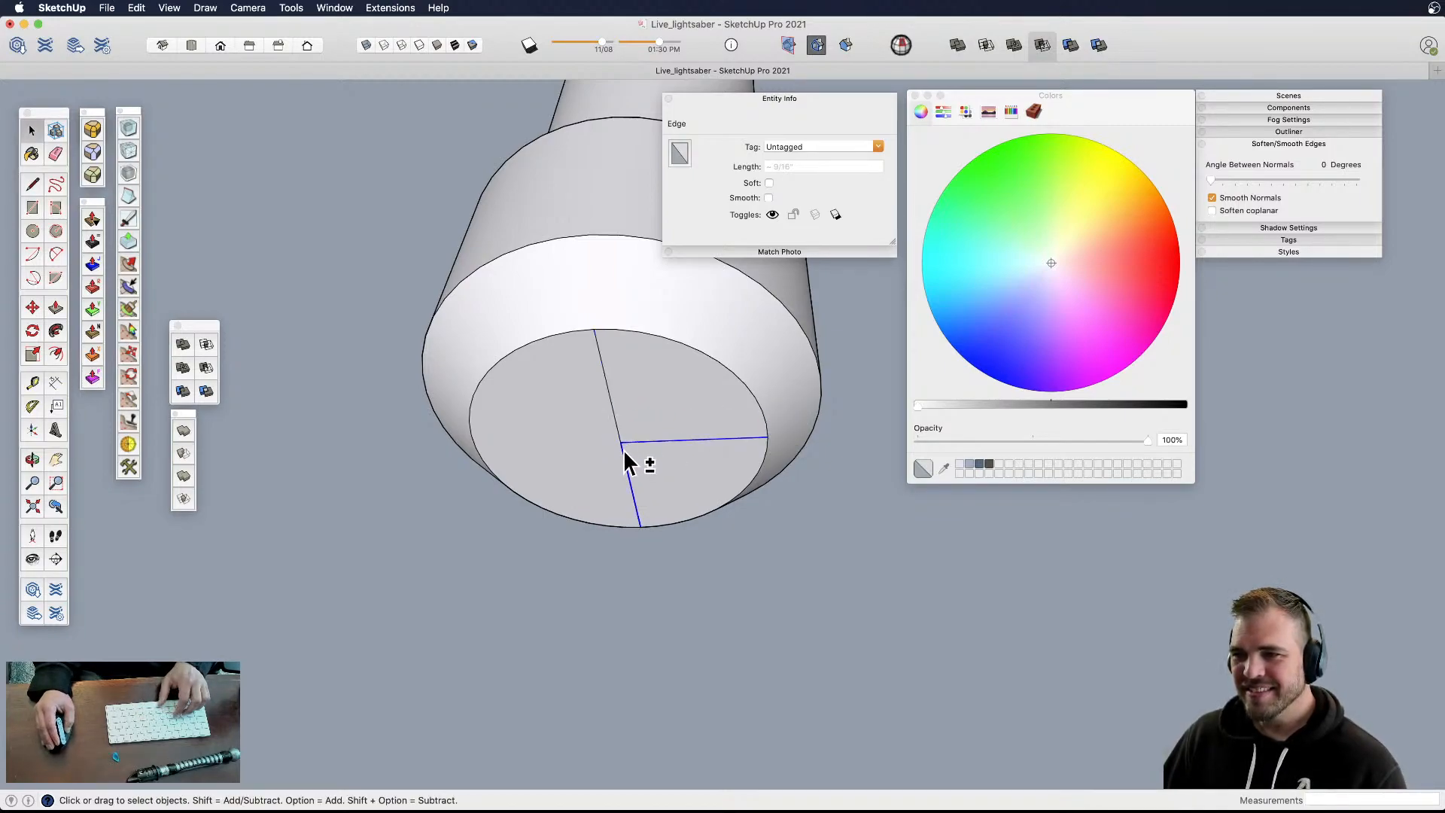
shift+click(617, 431)
key(g)
key(super+z)
- Select one quarter of the hilt's bottom face, followed by the bevel surface surrounding it, to inspect them
click(649, 430)
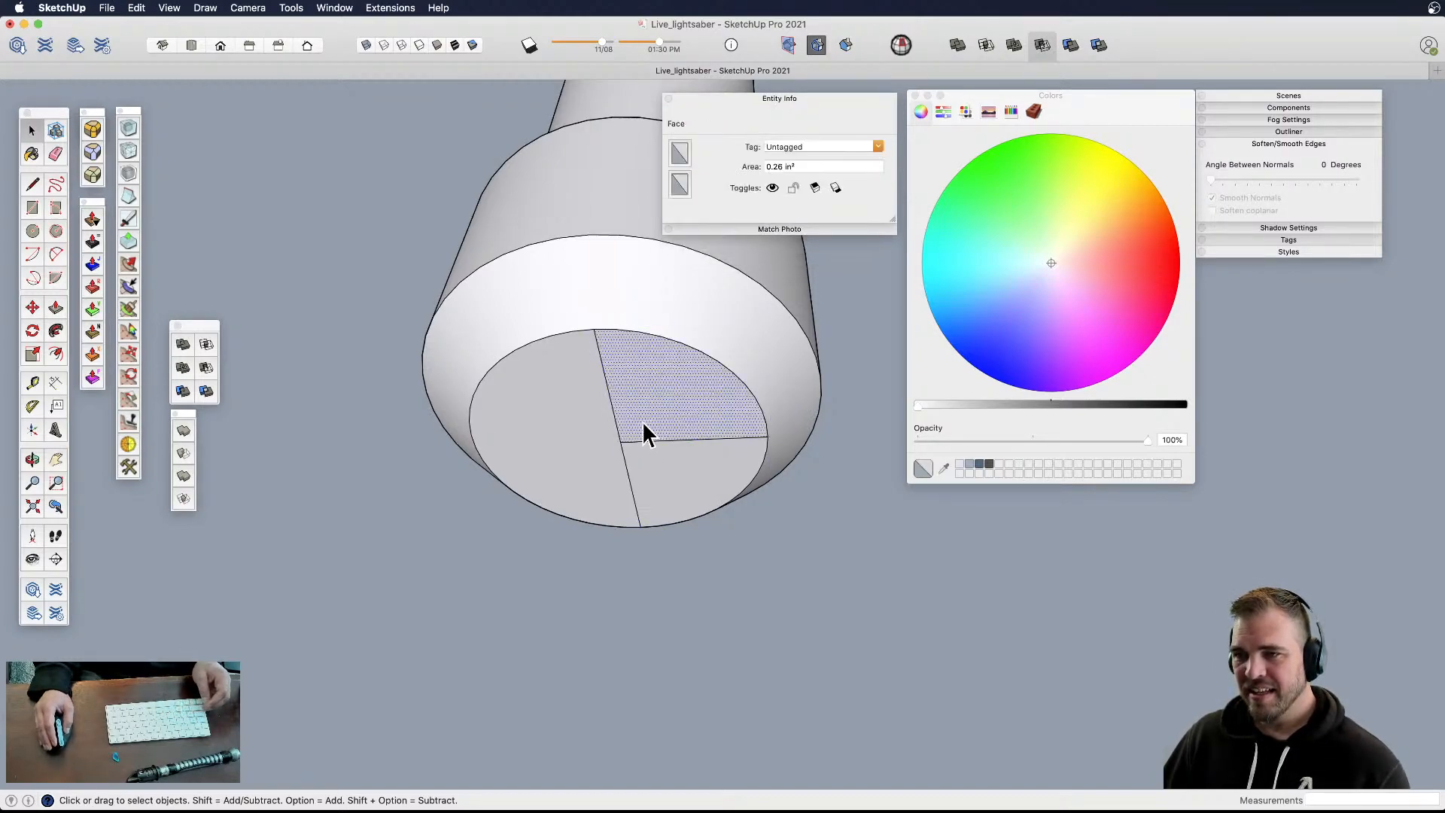
click(596, 294)
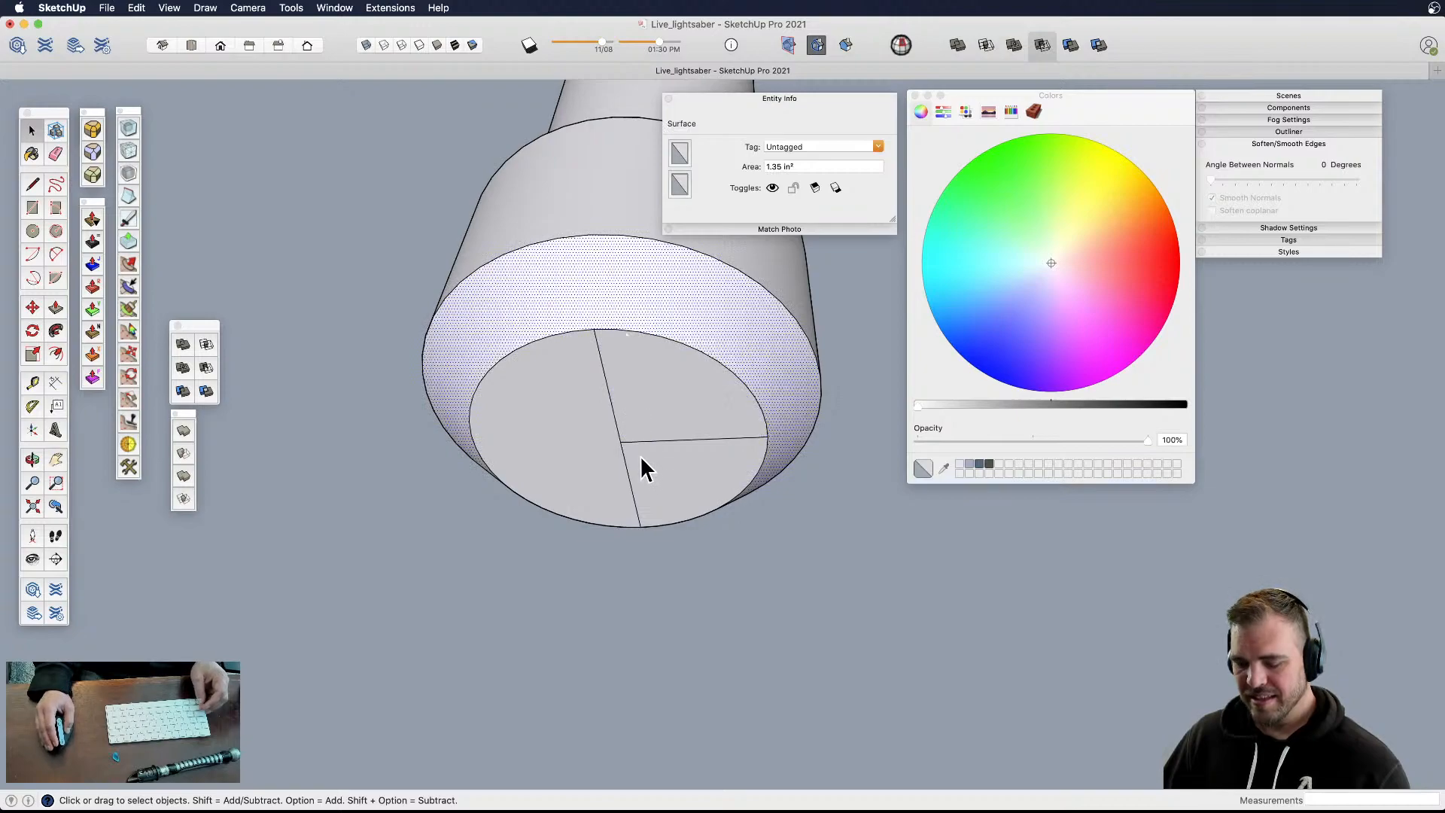
- Erase the construction lines on the hilt's bottom face, and undo back to the grouped lines
key(e)
mouse_move(622, 443)
mouse_down()
mouse_move(629, 432)
mouse_move(624, 446)
mouse_up()
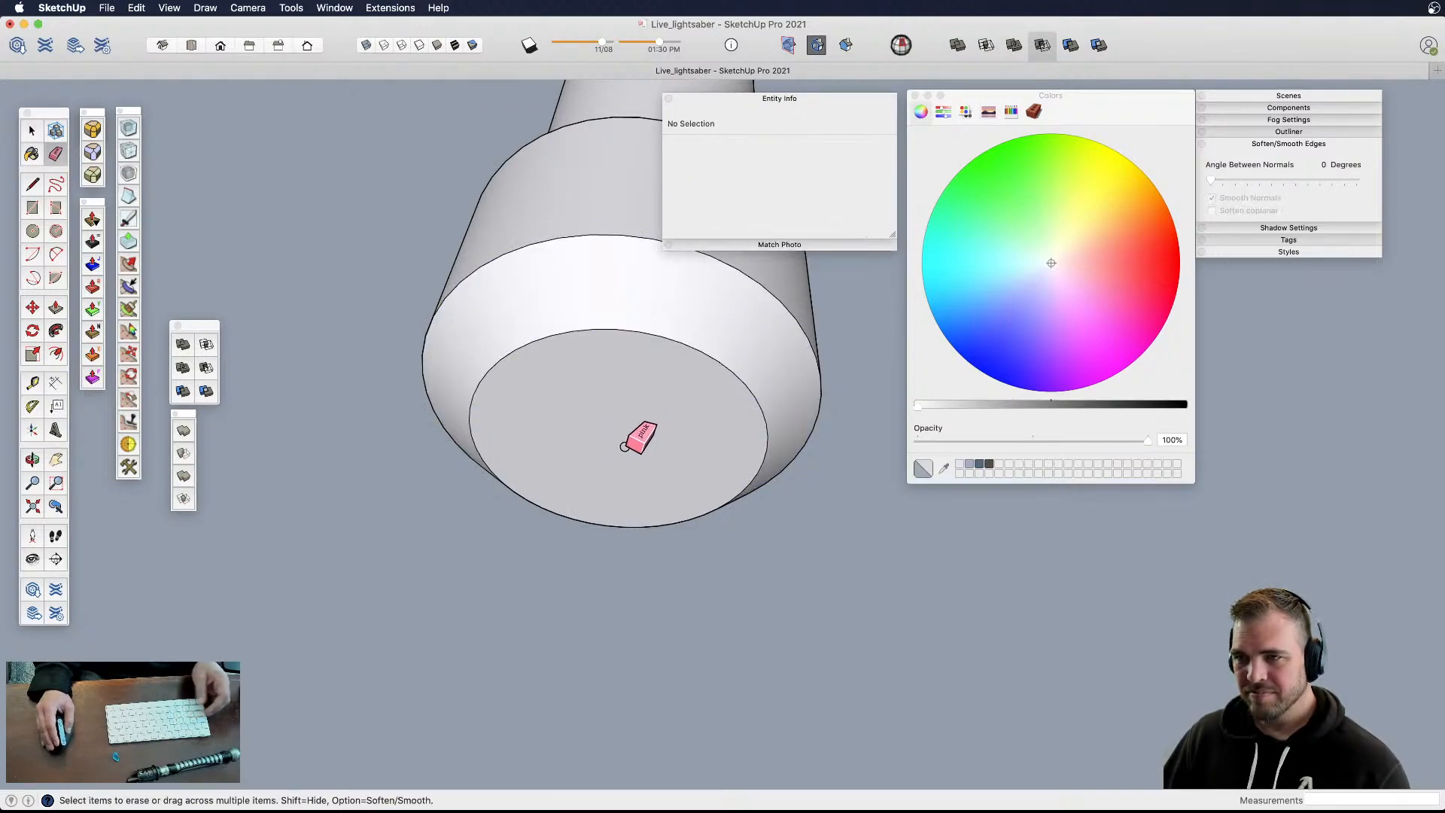
key(super+z)
key(super+z)
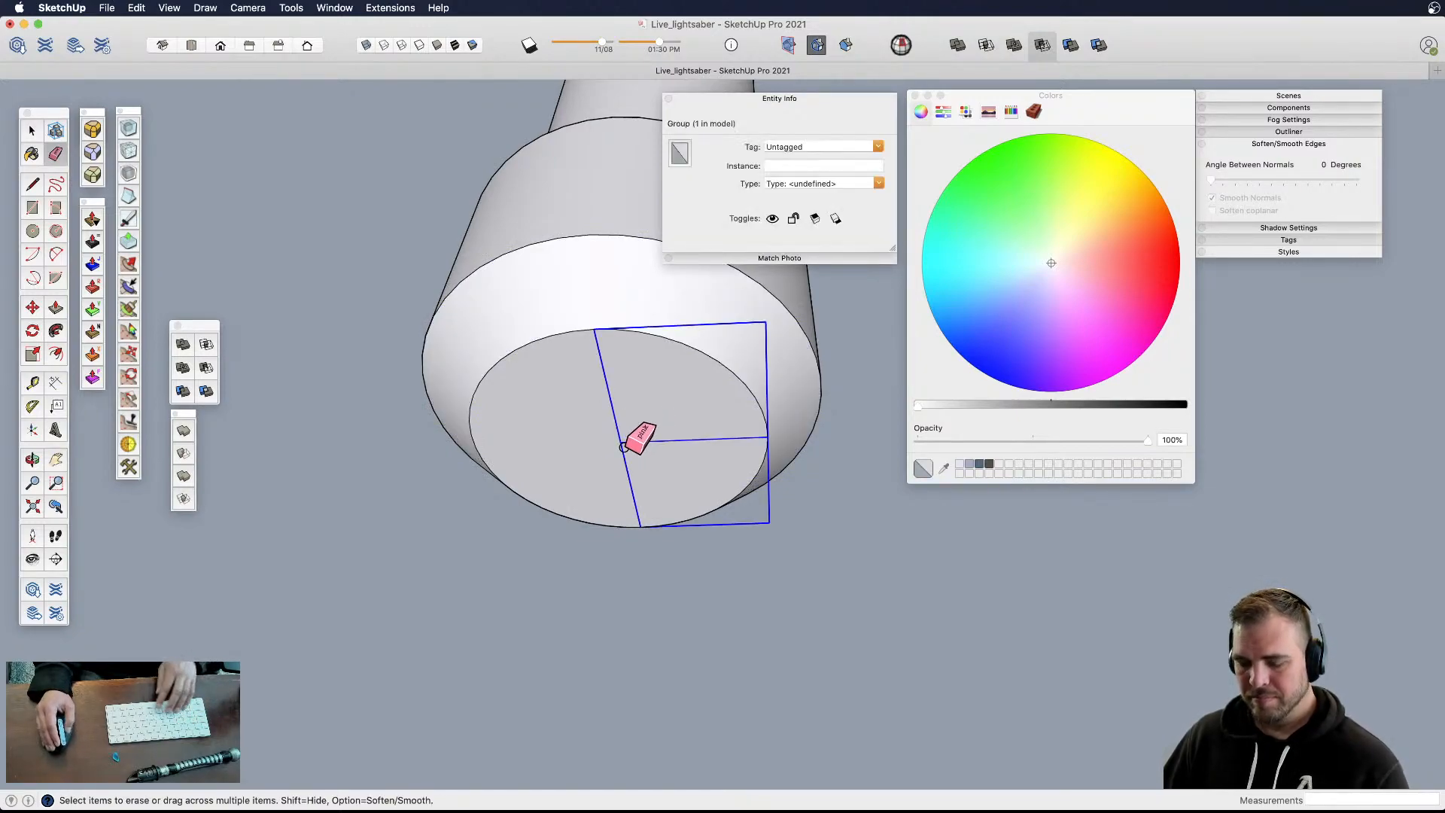
key(space)
click(639, 572)
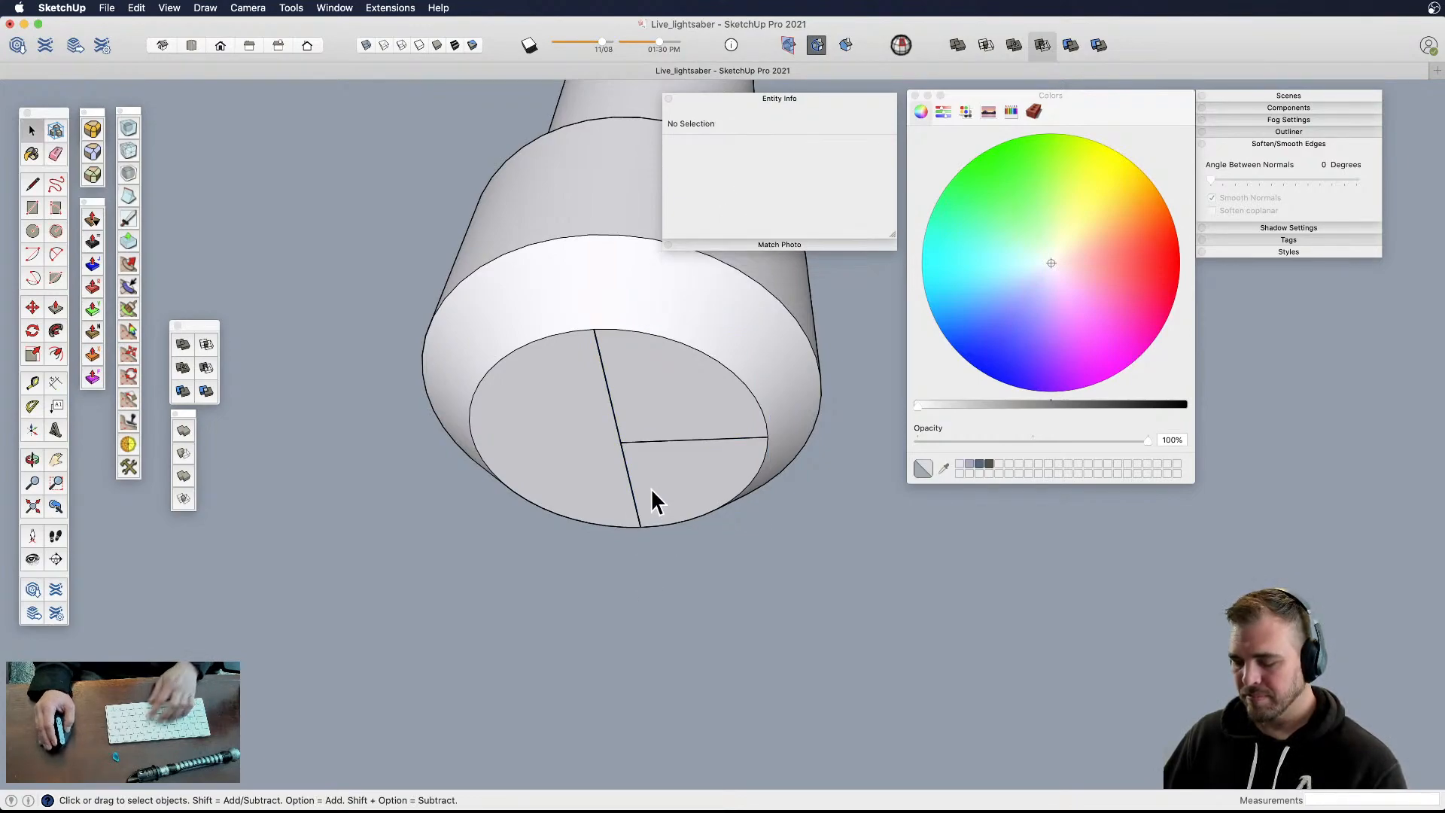
key(l)
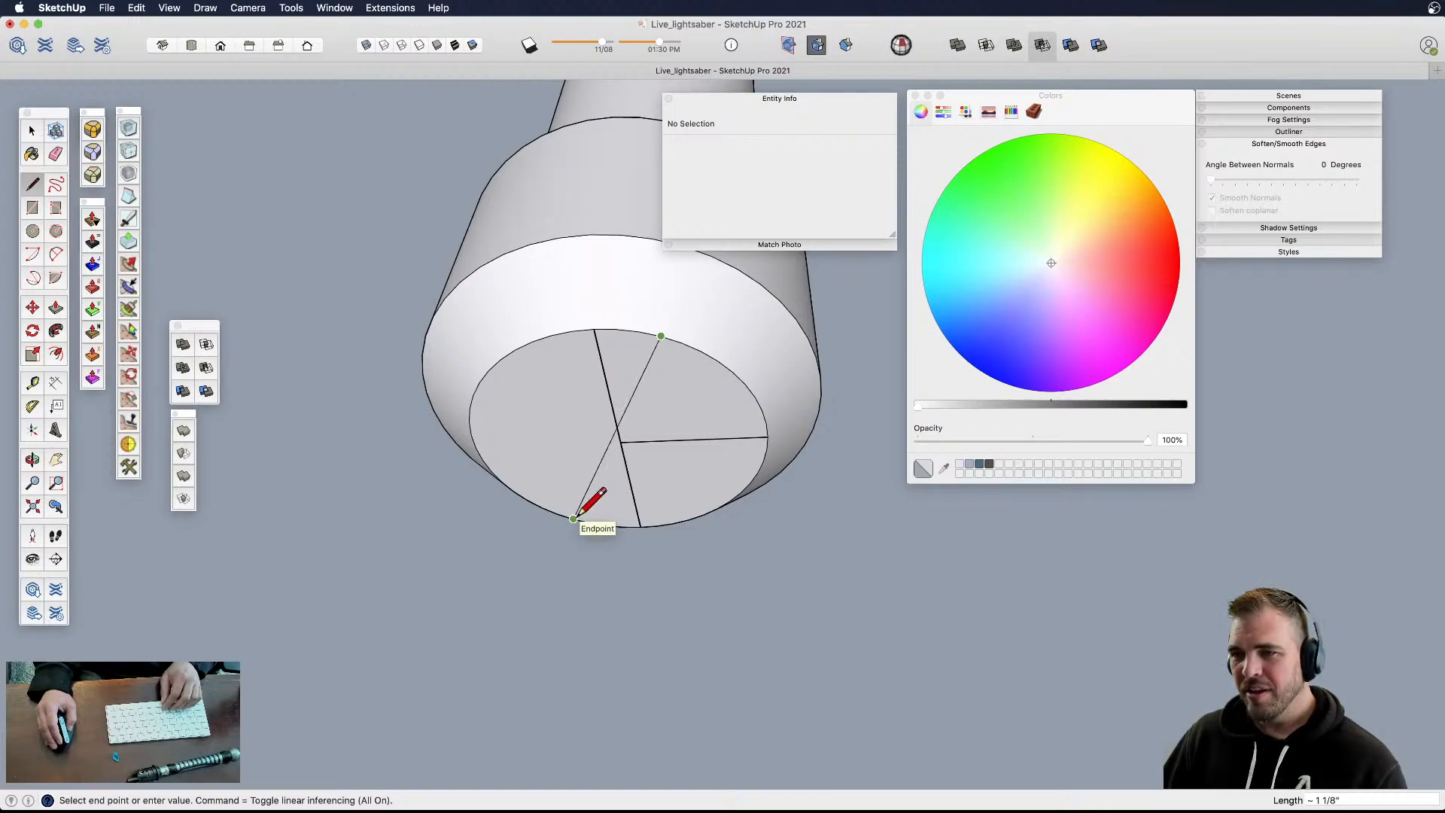
middle_drag(606, 525, 774, 258)
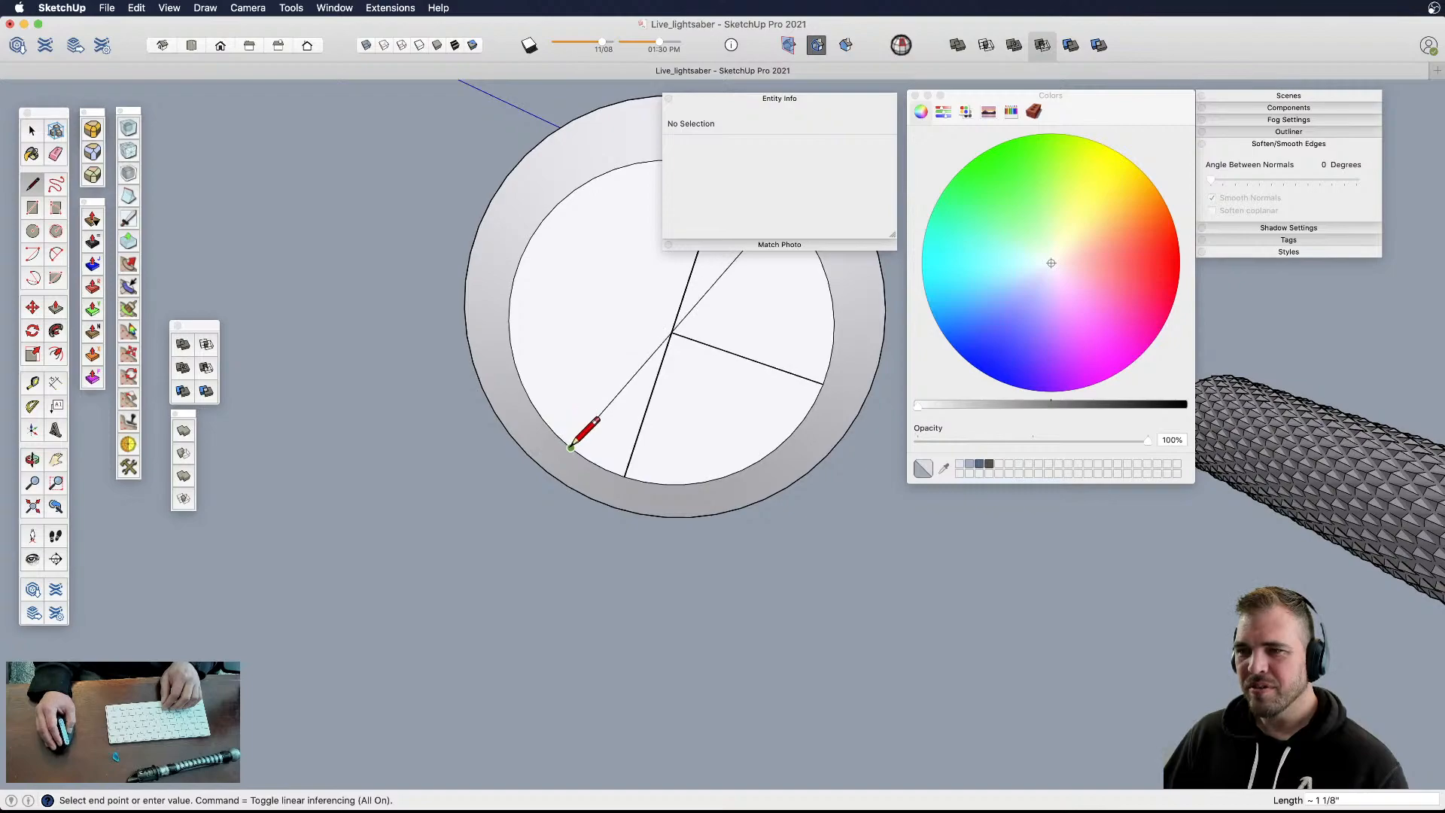
key(space)
- Select the grouped construction lines on the hilt's bottom face to inspect them
scroll(572, 486, down, 6)
shift+middle_drag(568, 349, 624, 640)
middle_drag(615, 641, 604, 625)
click(602, 627)
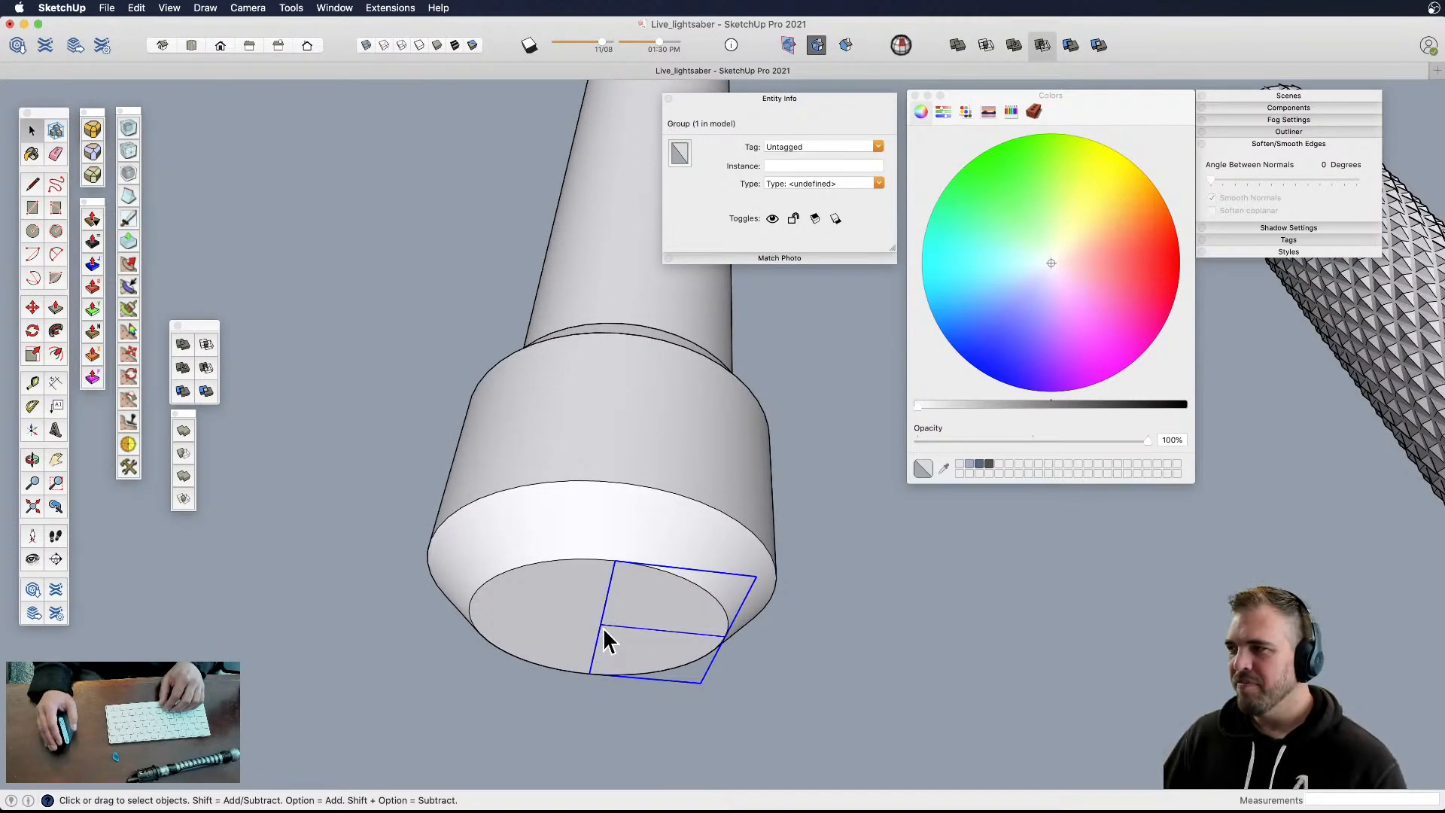
middle_drag(603, 626, 655, 630)
click(576, 677)
- Delete the plain middle shaft between the hilt's upper section and its bottom cap
shift+middle_drag(1053, 591, 858, 639)
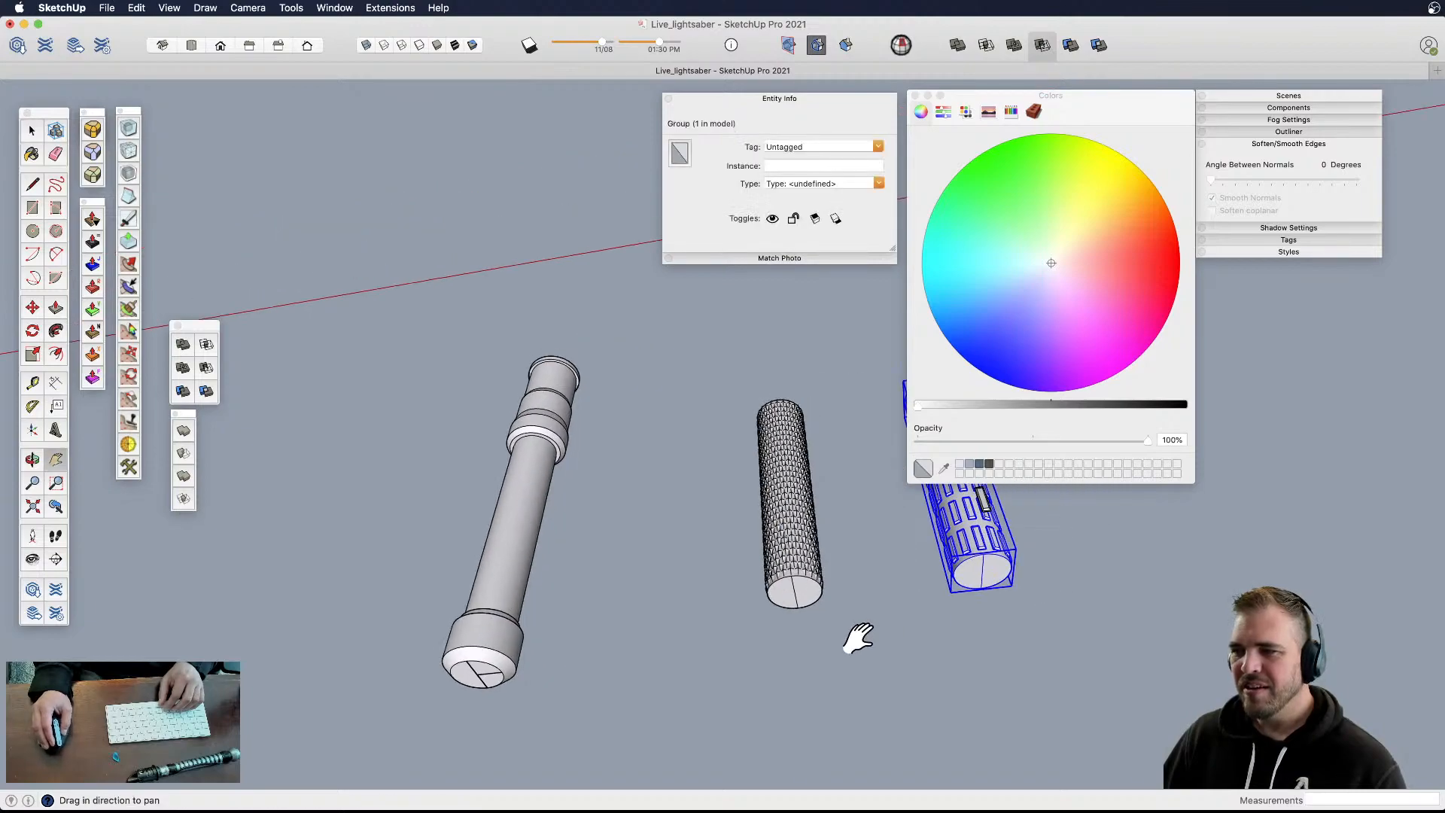
middle_drag(606, 474, 667, 492)
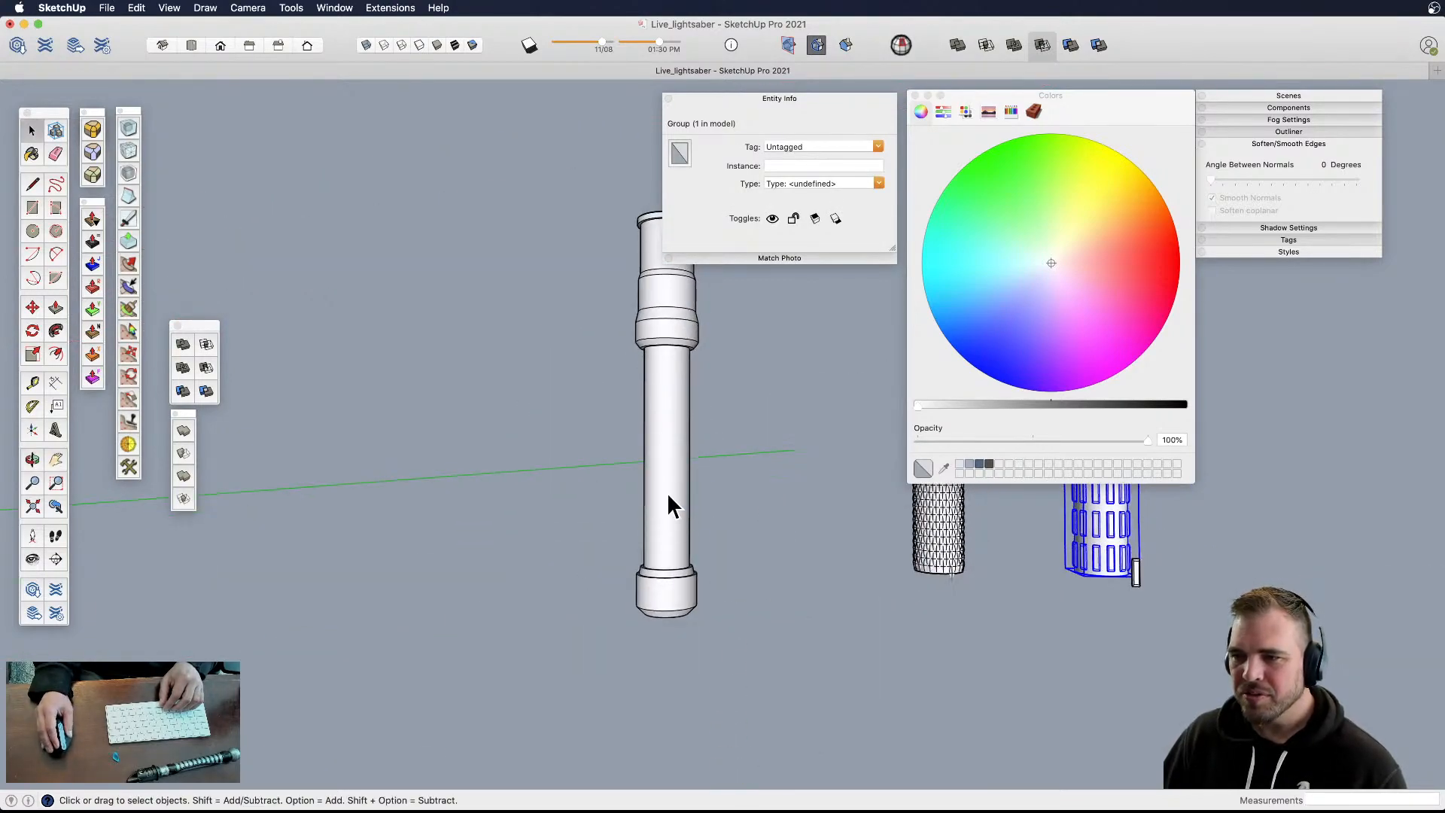
click(668, 478)
key(Delete)
scroll(670, 585, down, 3)
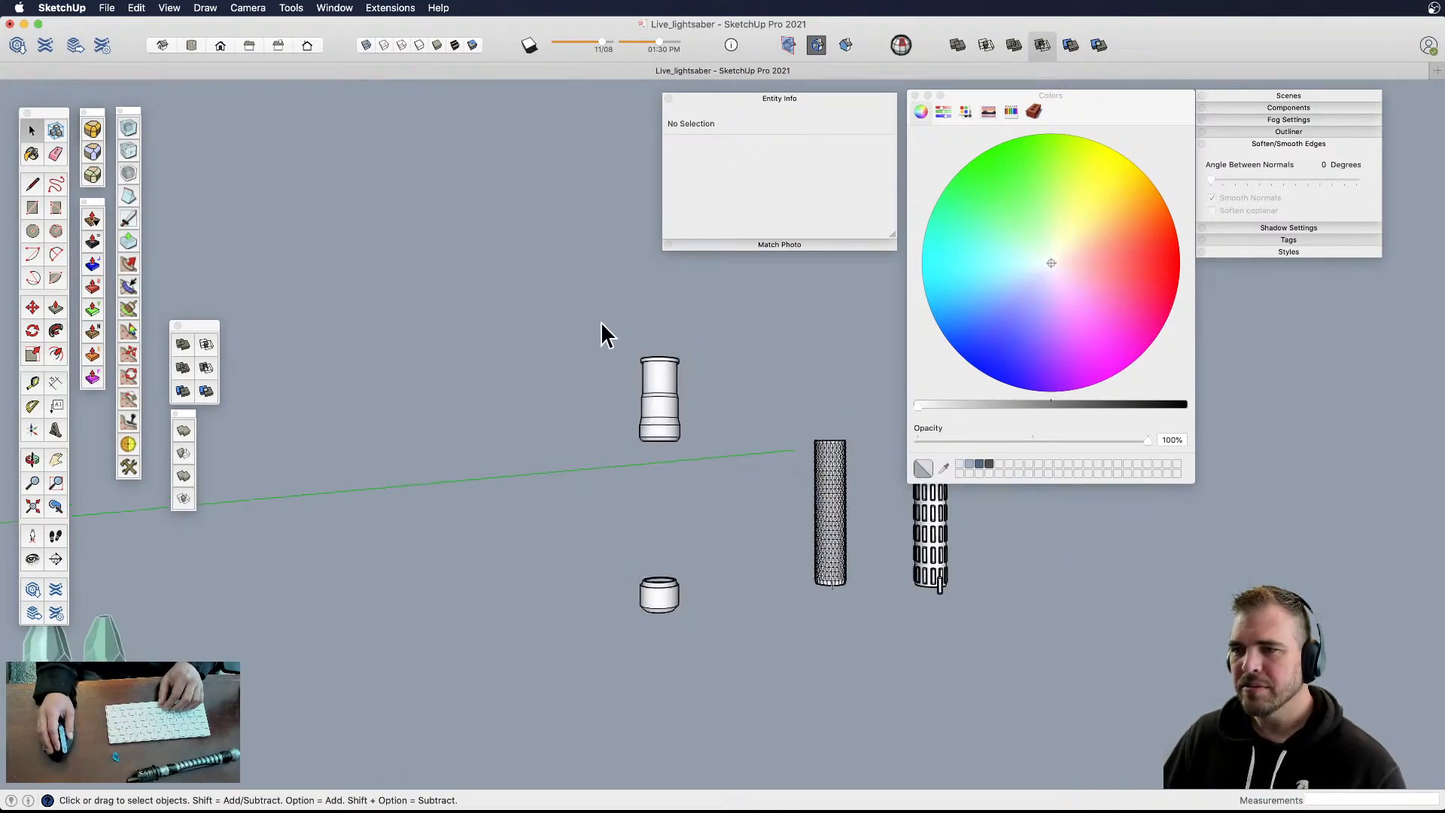
drag(754, 724, 756, 718)
- Copy the grip with raised beveled rectangles over to the empty gap in the hilt
click(936, 566)
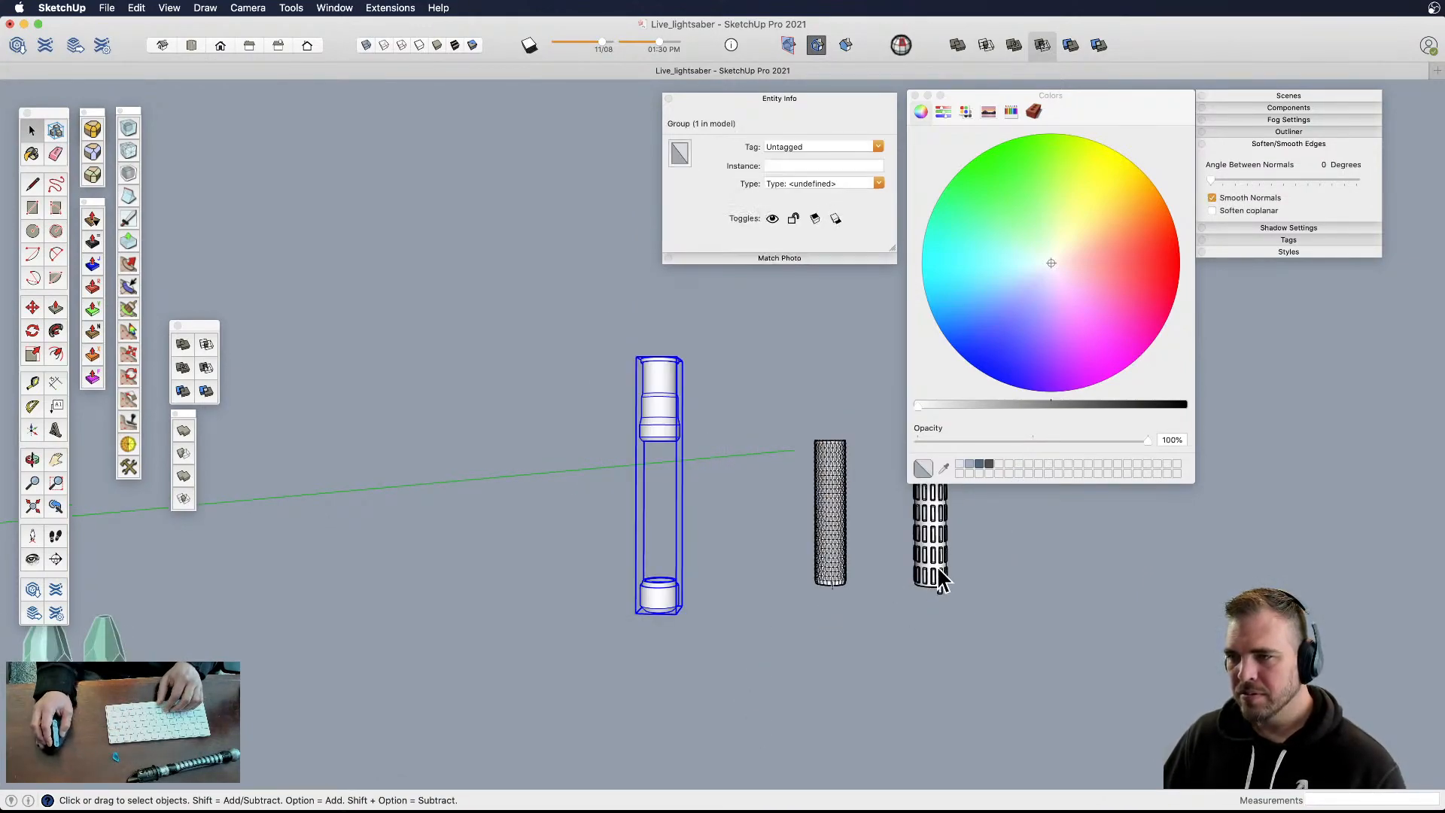
key(m)
click(918, 607)
key(alt)
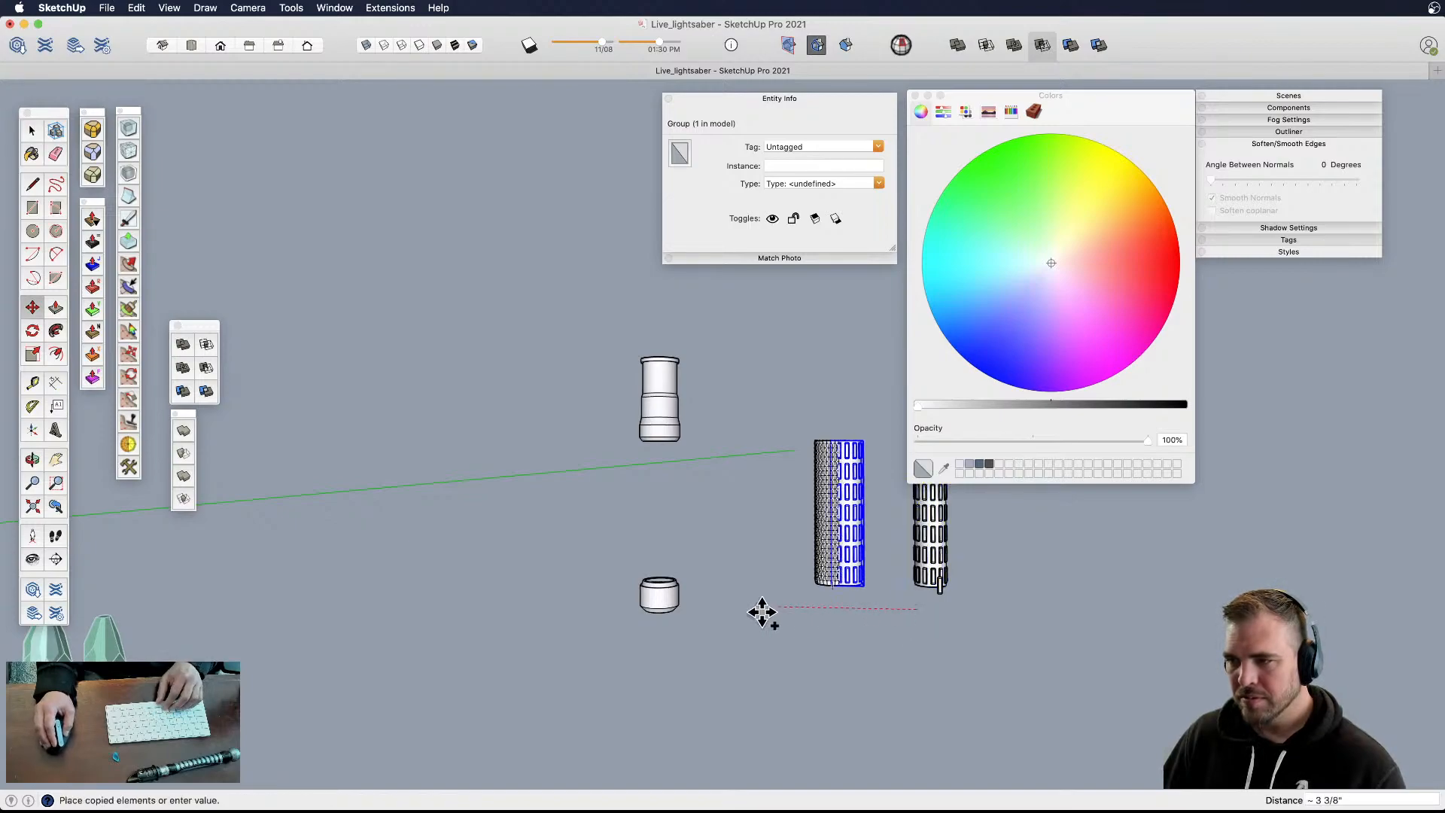
click(495, 600)
- Move the copied grip by the center of its bottom face to align it with the center of the hilt's bottom face
scroll(700, 601, up, 2)
scroll(612, 571, up, 3)
middle_drag(652, 600, 693, 410)
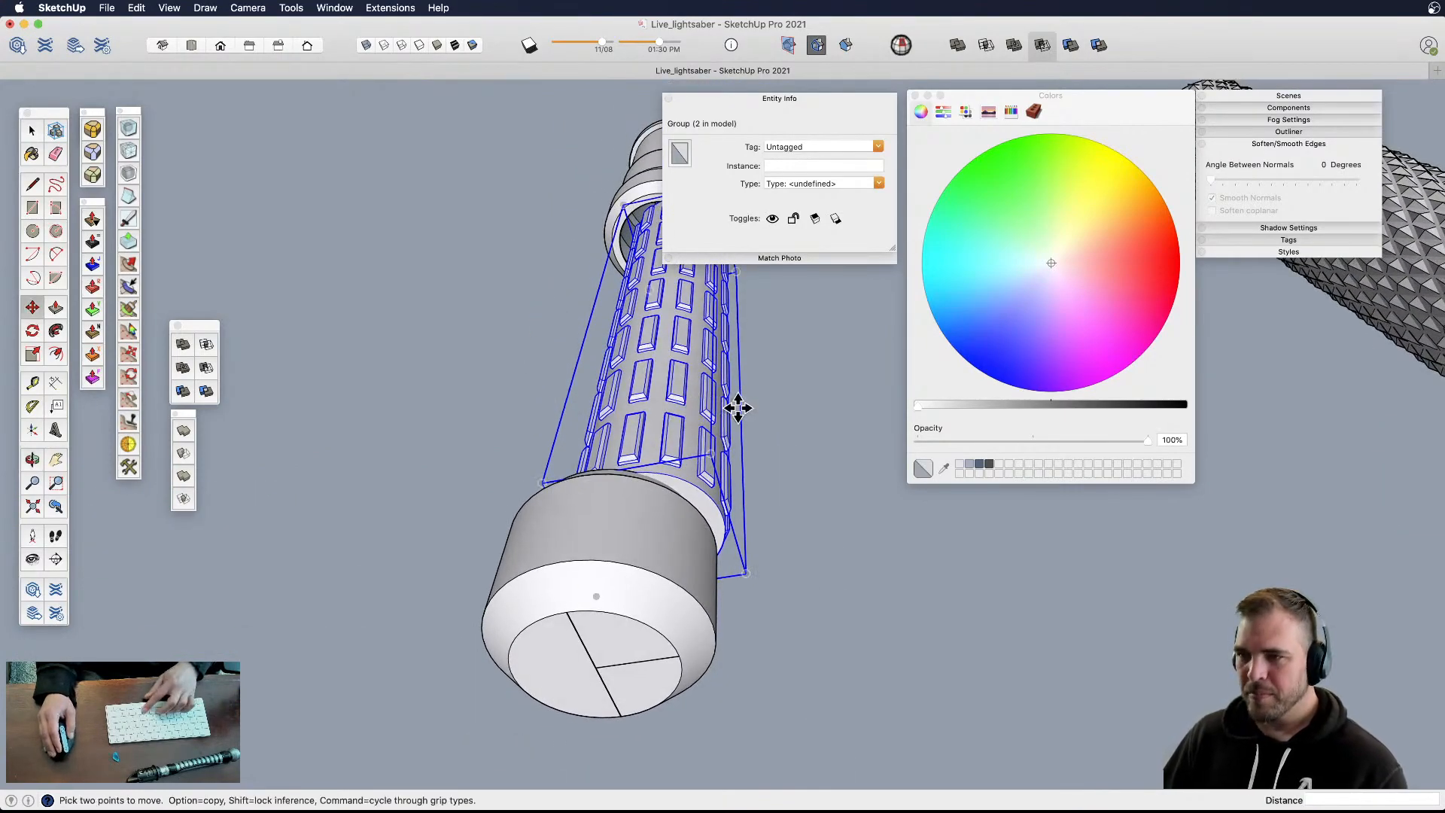
click(735, 403)
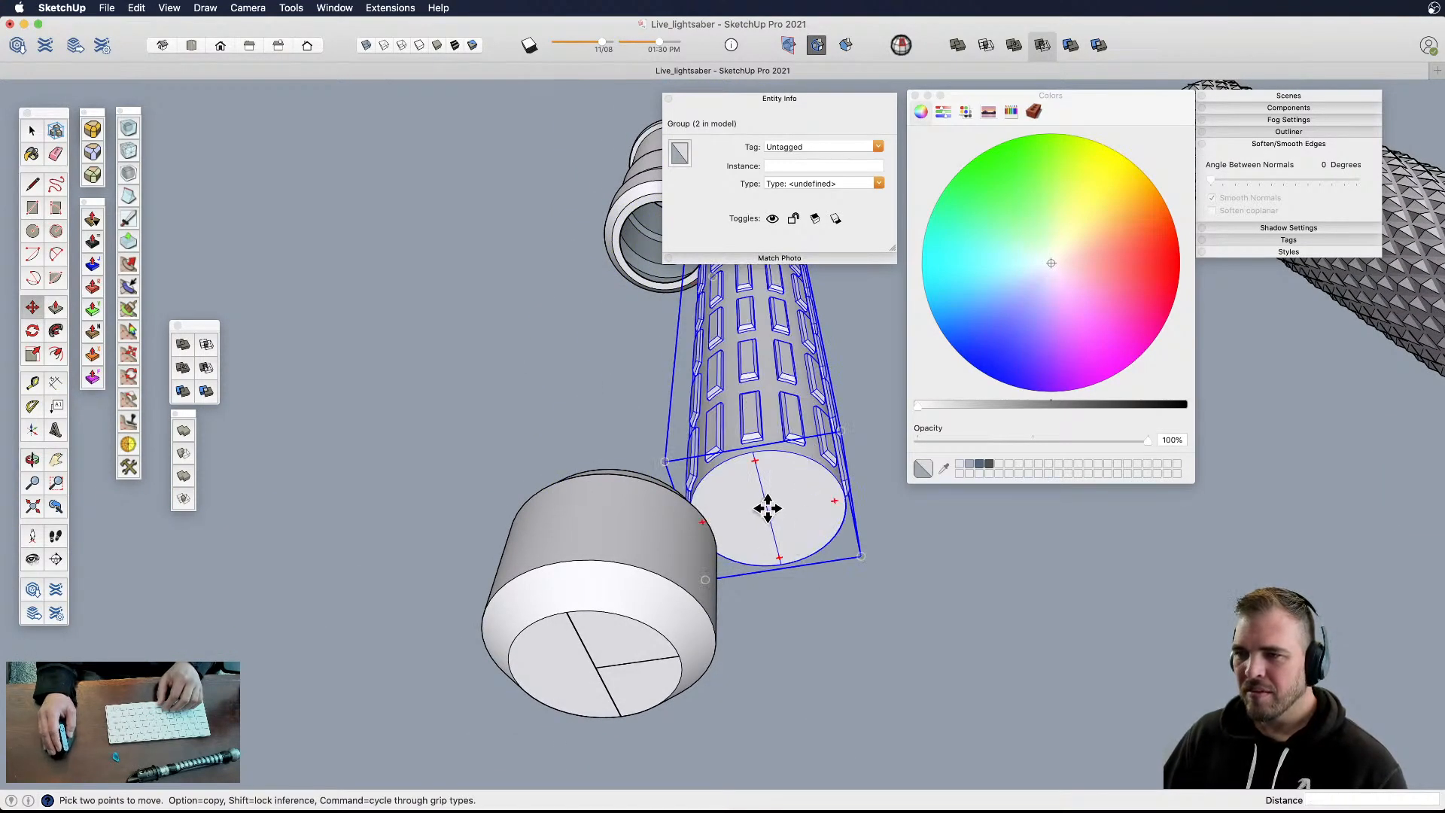
click(767, 508)
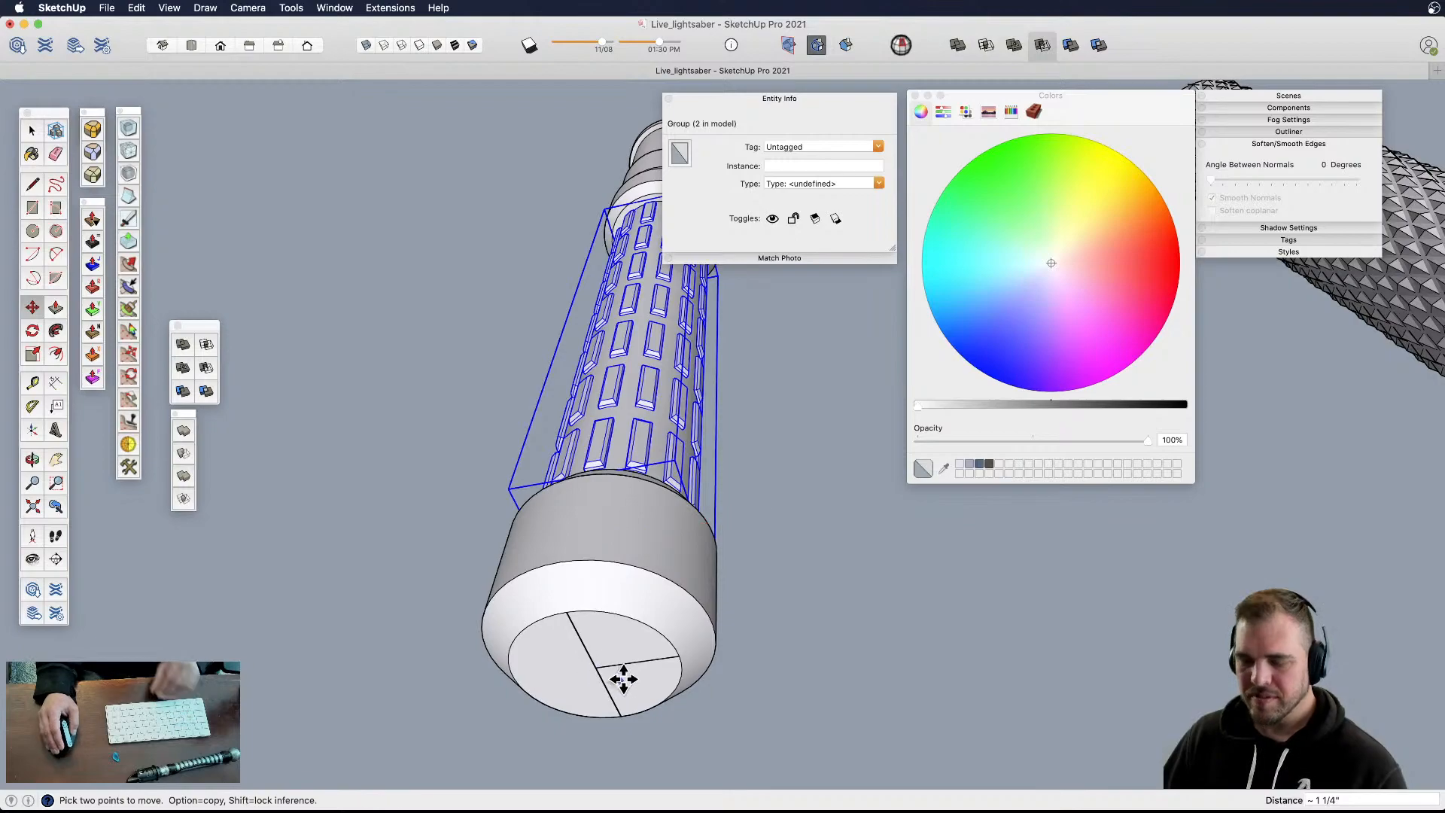
click(622, 679)
middle_drag(639, 681, 698, 478)
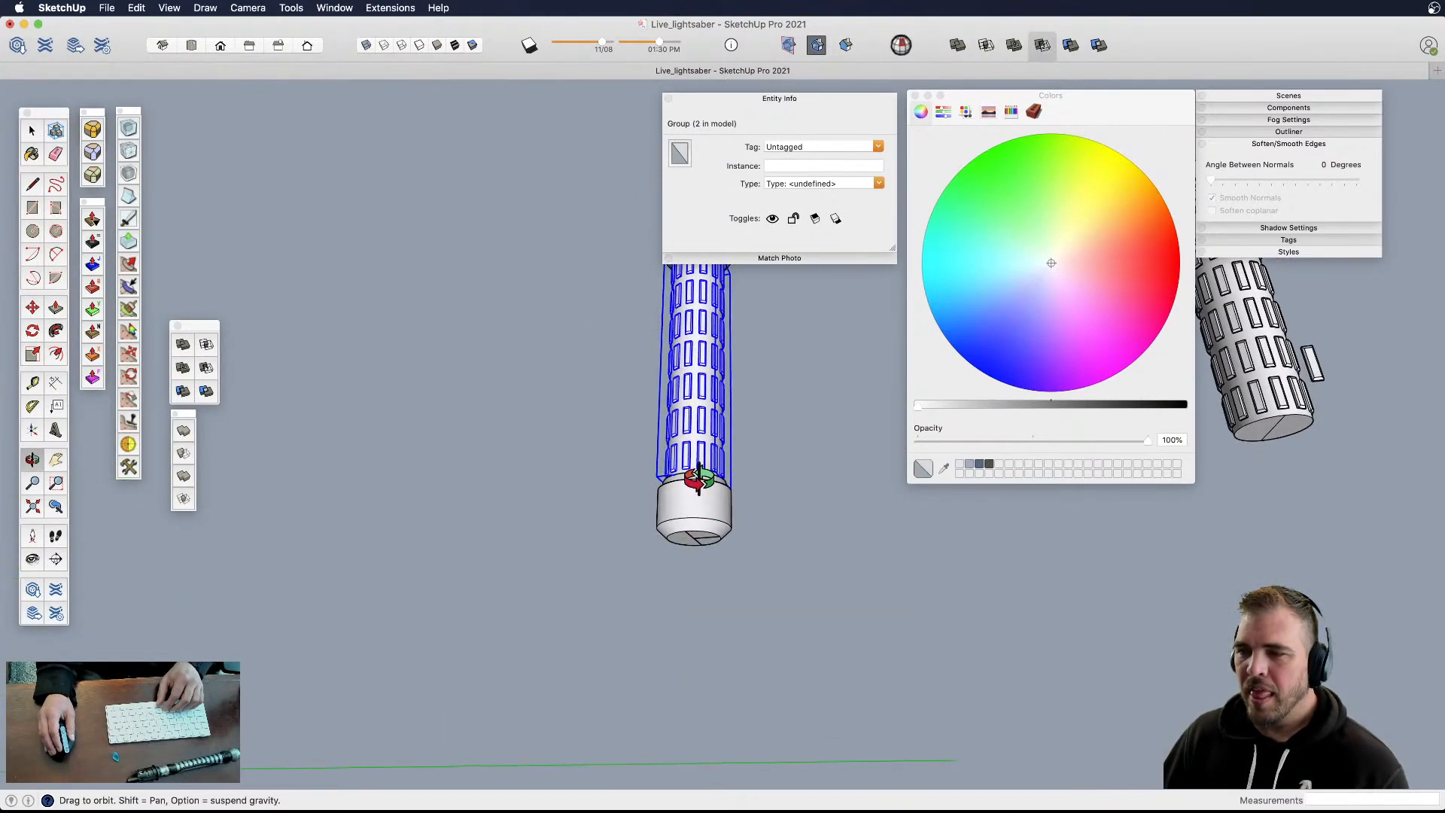
middle_drag(699, 429, 727, 599)
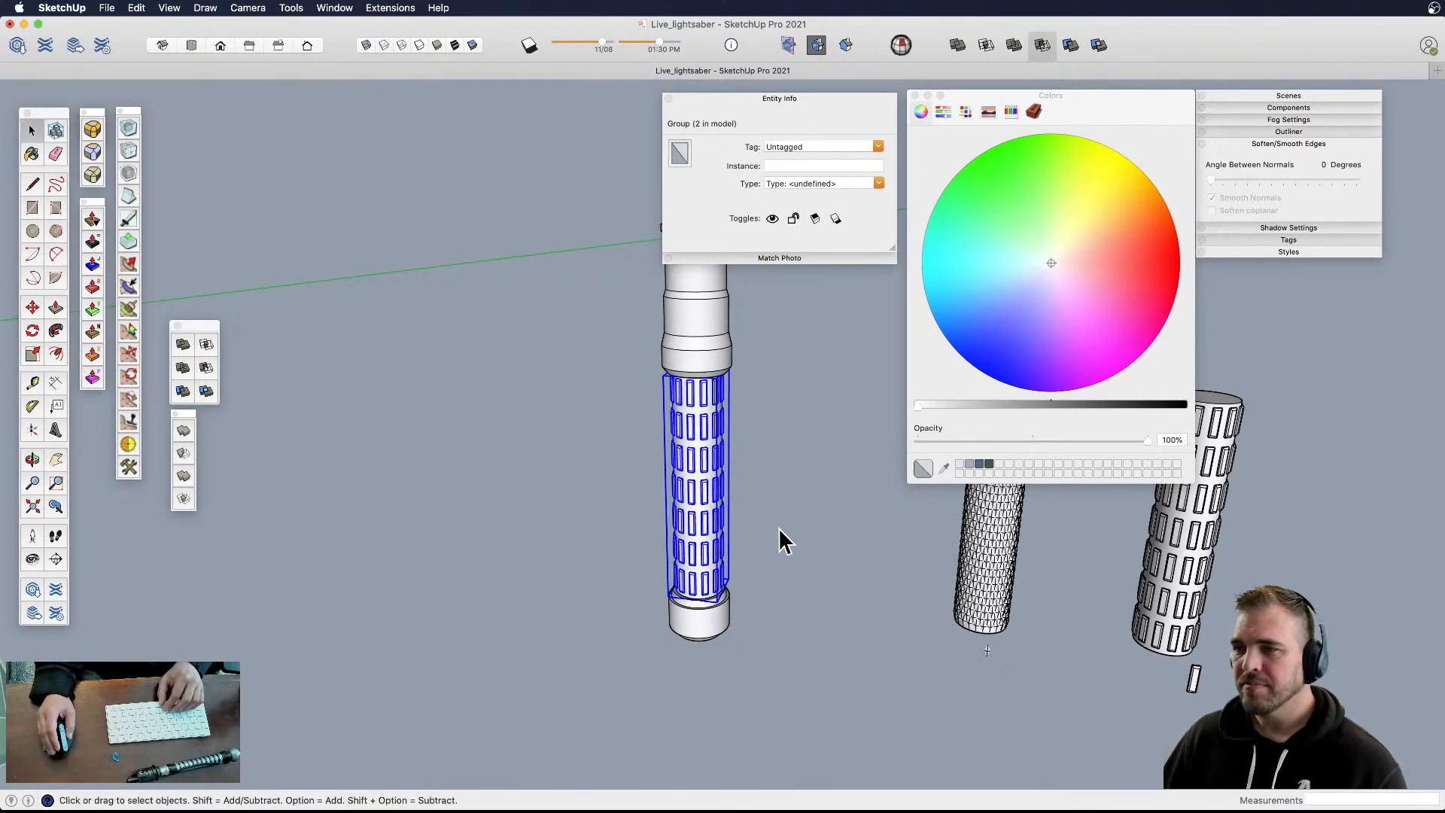
click(779, 555)
middle_drag(764, 518, 659, 452)
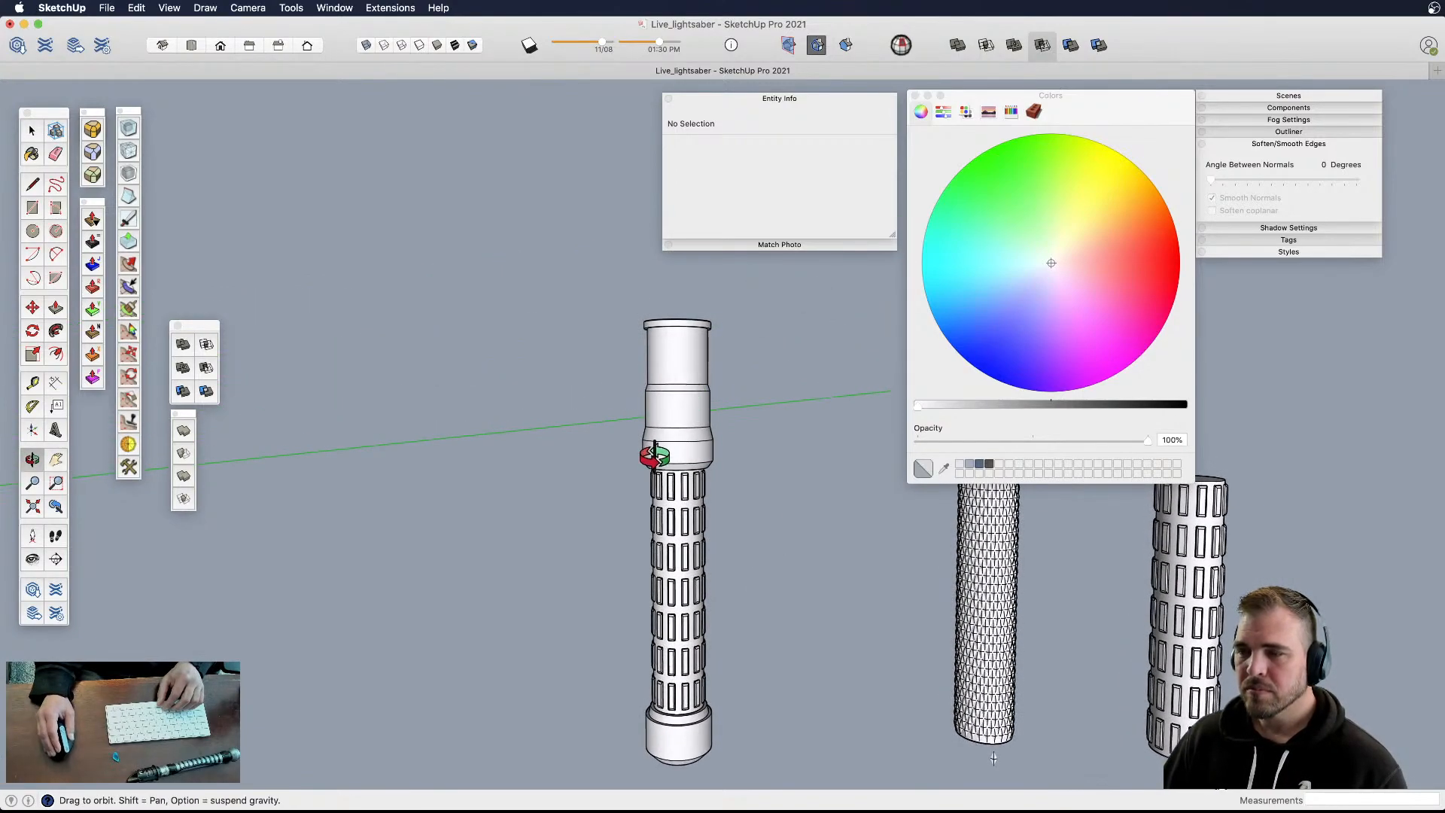
- Open the hilt group for editing at the collar above the grip
scroll(659, 452, up, 5)
click(736, 453)
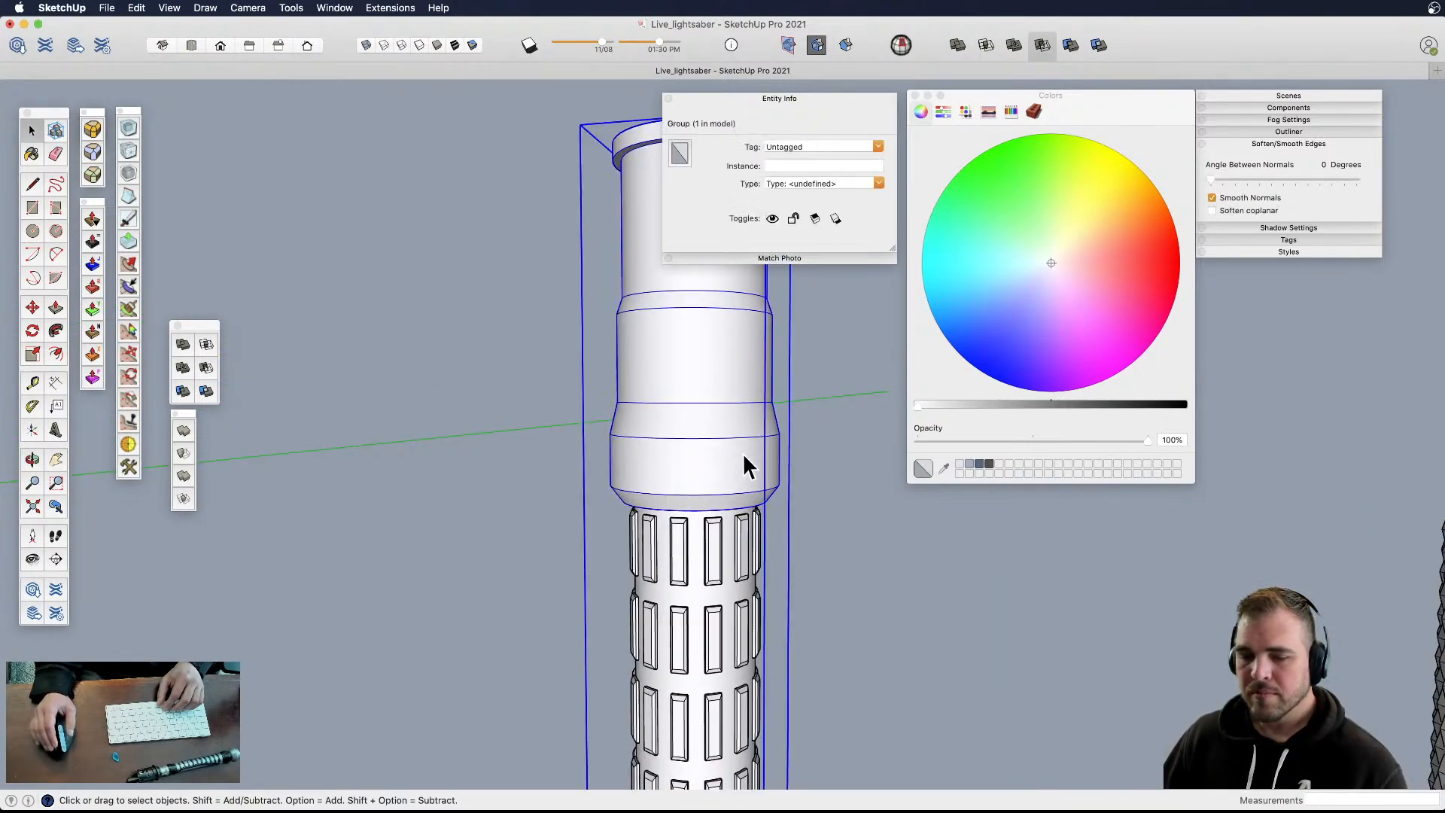
scroll(736, 466, up, 2)
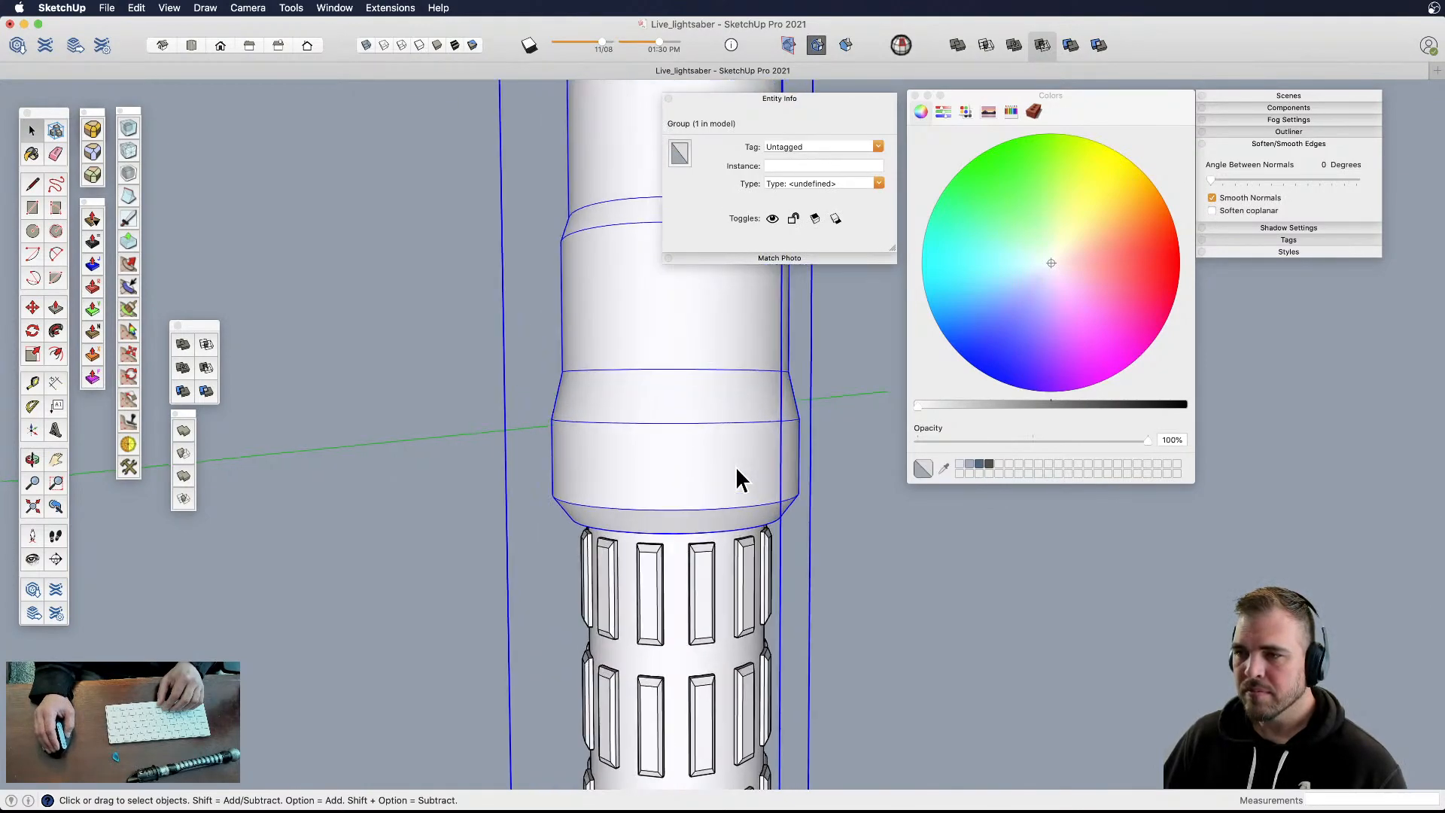
double_click(738, 463)
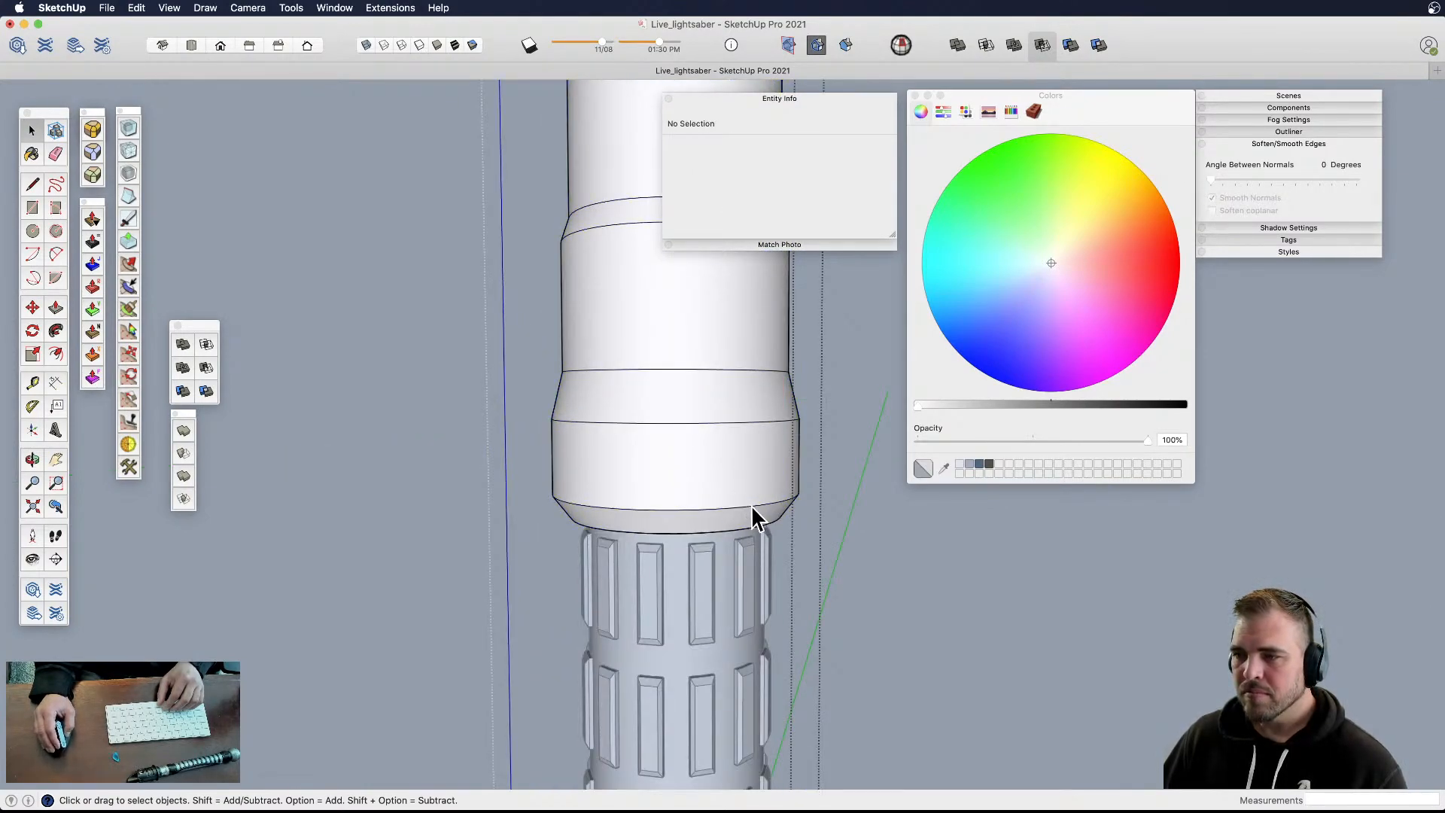
- Try copying the collar band's lower edge about 1/16" upward
click(751, 507)
scroll(752, 509, up, 2)
key(m)
key(alt)
click(769, 491)
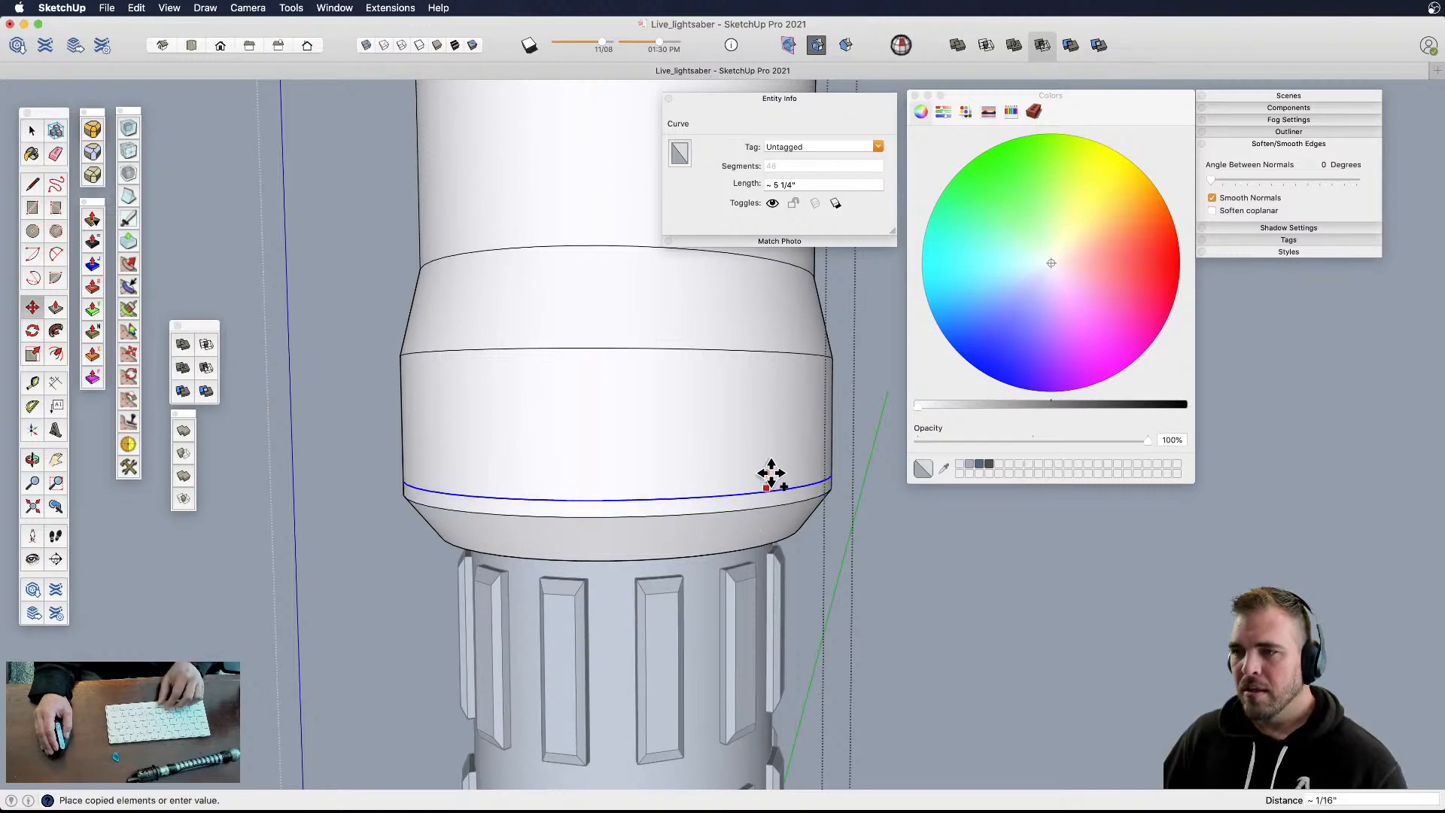
click(771, 475)
key(super+z)
- Copy the collar band's lower edge upward as four rings, forming two wide bands separated by a narrow center strip
key(space)
click(774, 509)
key(m)
key(alt)
click(777, 473)
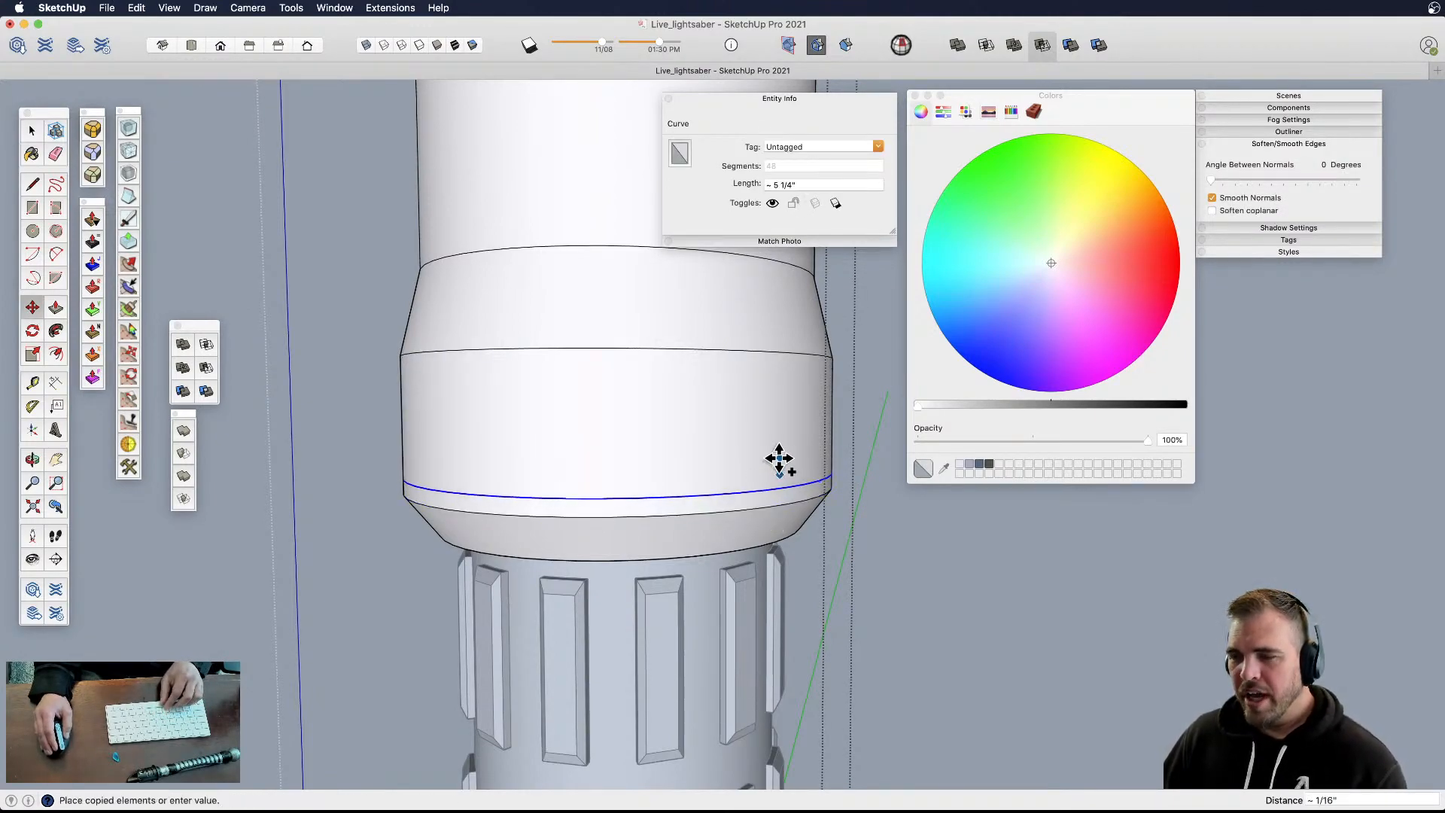
click(776, 479)
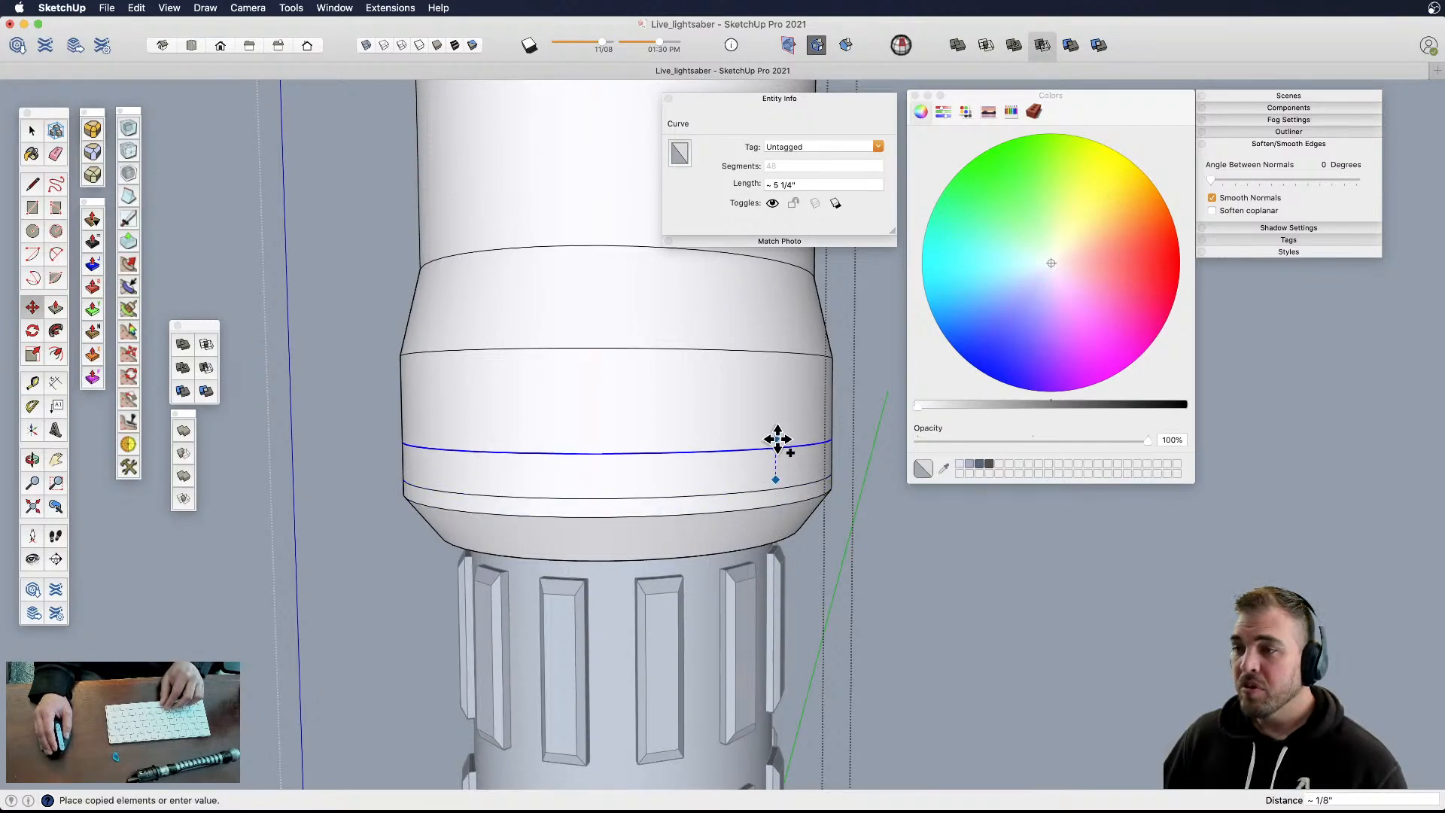
click(773, 382)
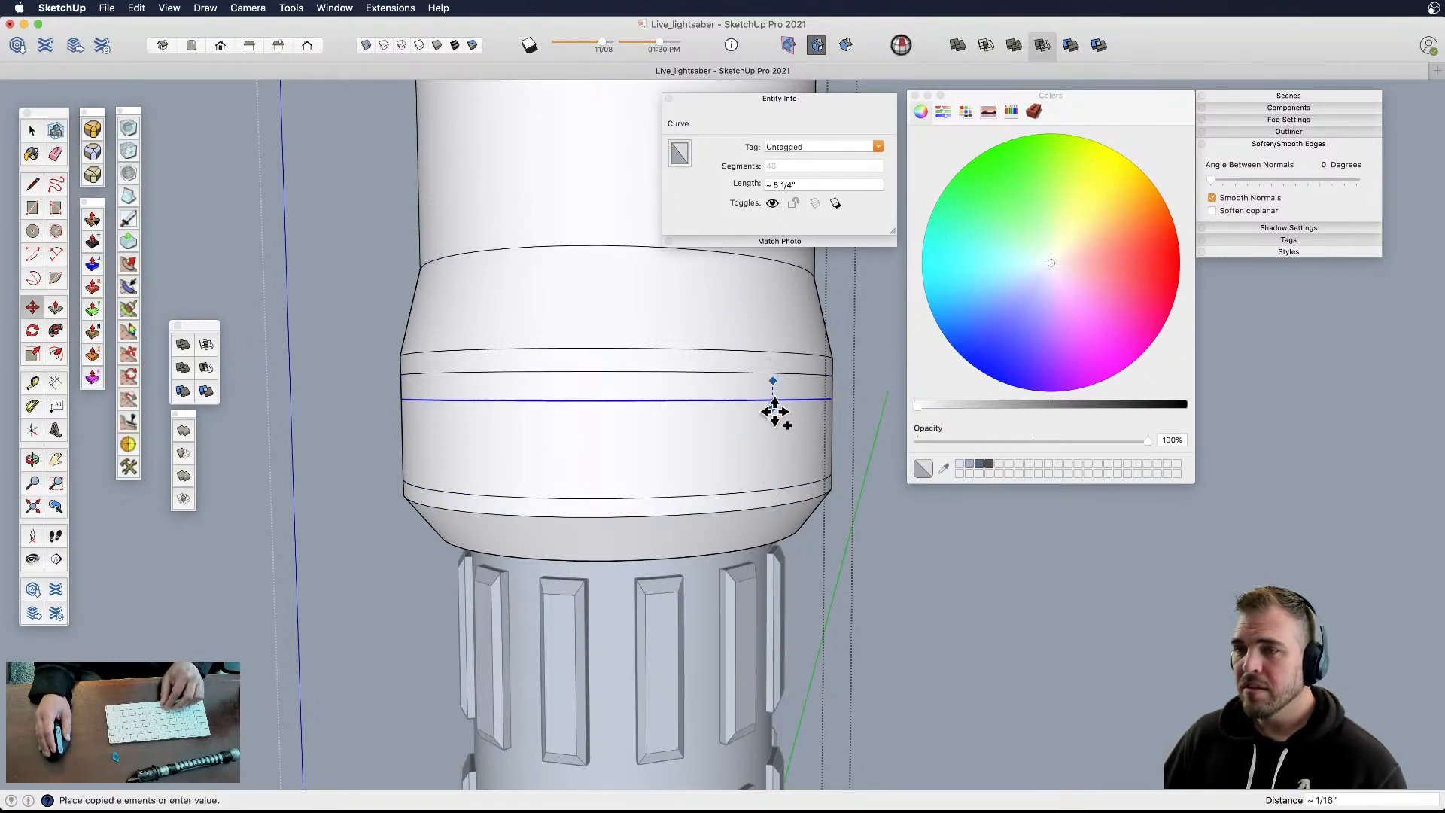
click(777, 427)
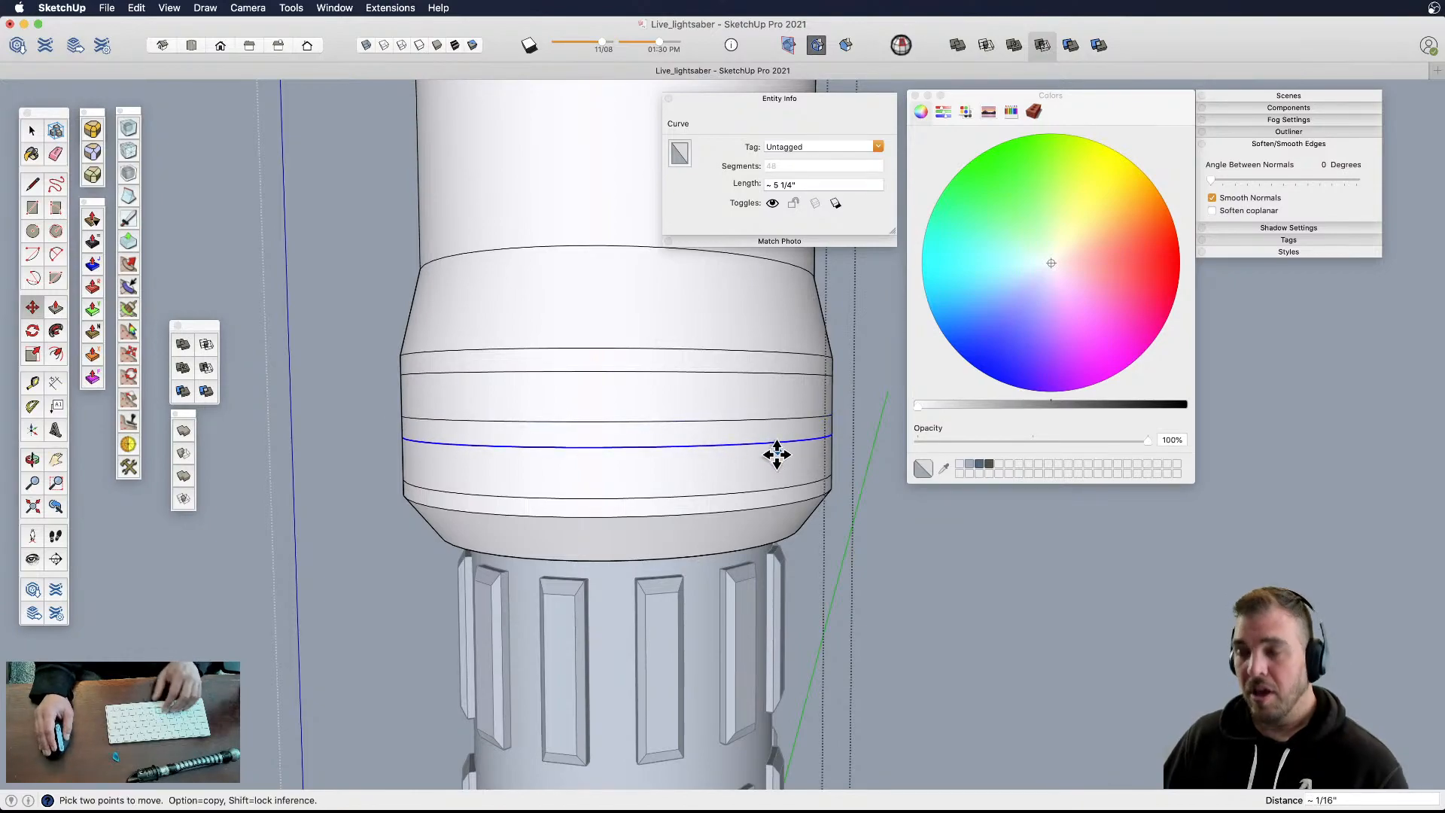
- Select the collar's two wide bands and scale them inward about their center to form a recess
key(space)
click(751, 456)
scroll(742, 467, down, 3)
shift+click(734, 423)
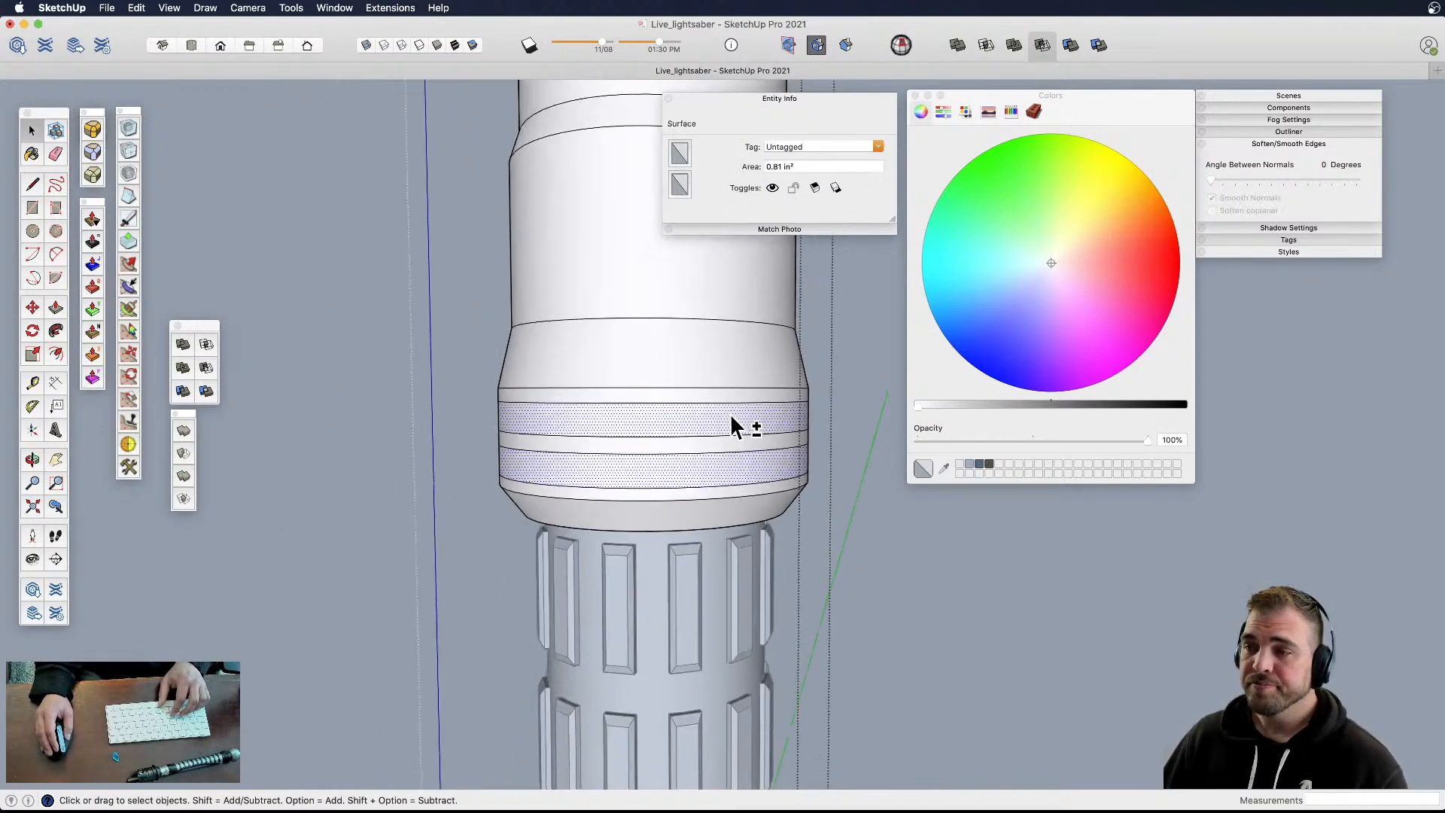
scroll(684, 490, down, 3)
key(s)
alt+drag(771, 429, 762, 435)
key(space)
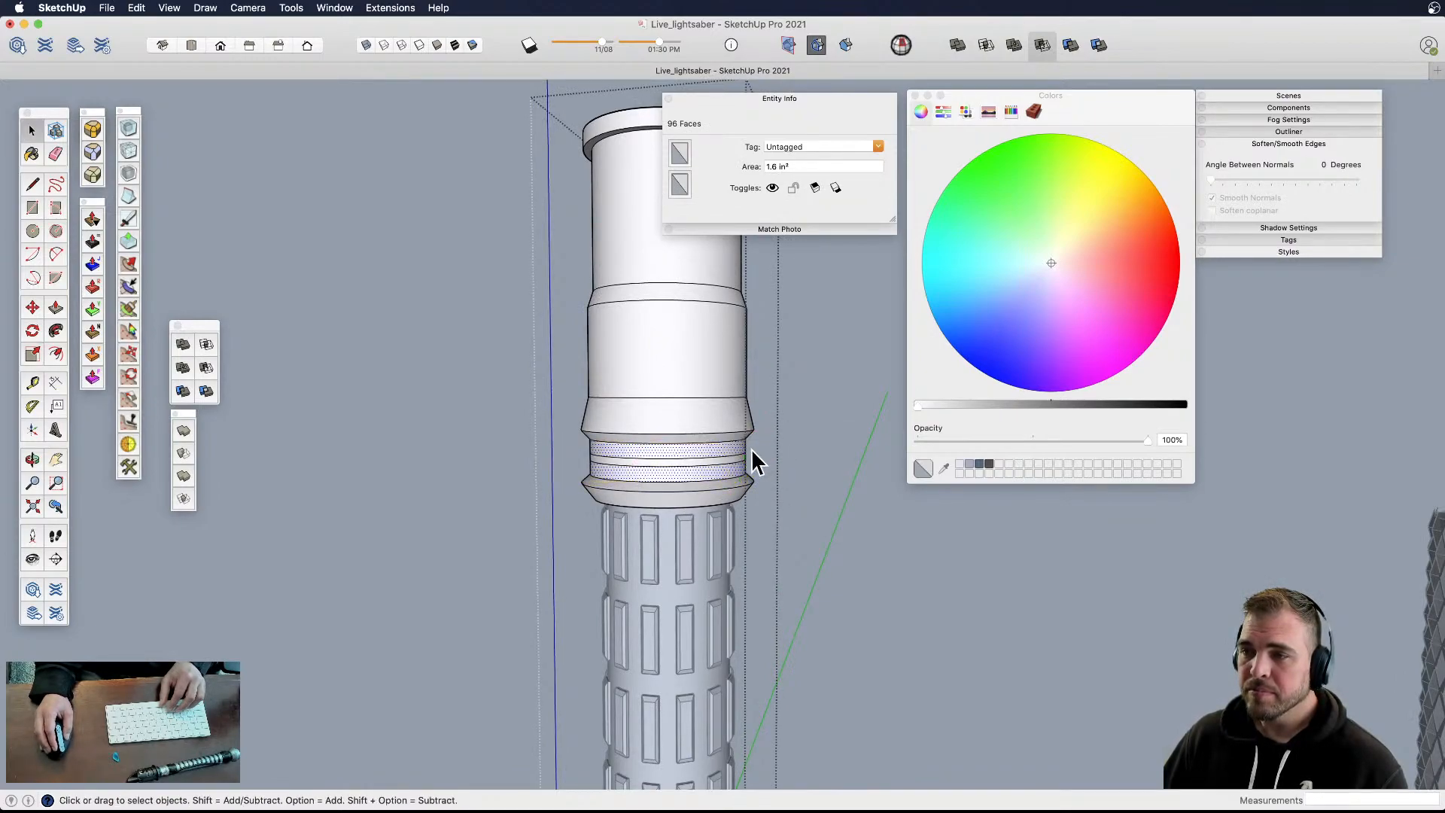
scroll(741, 451, up, 3)
click(731, 469)
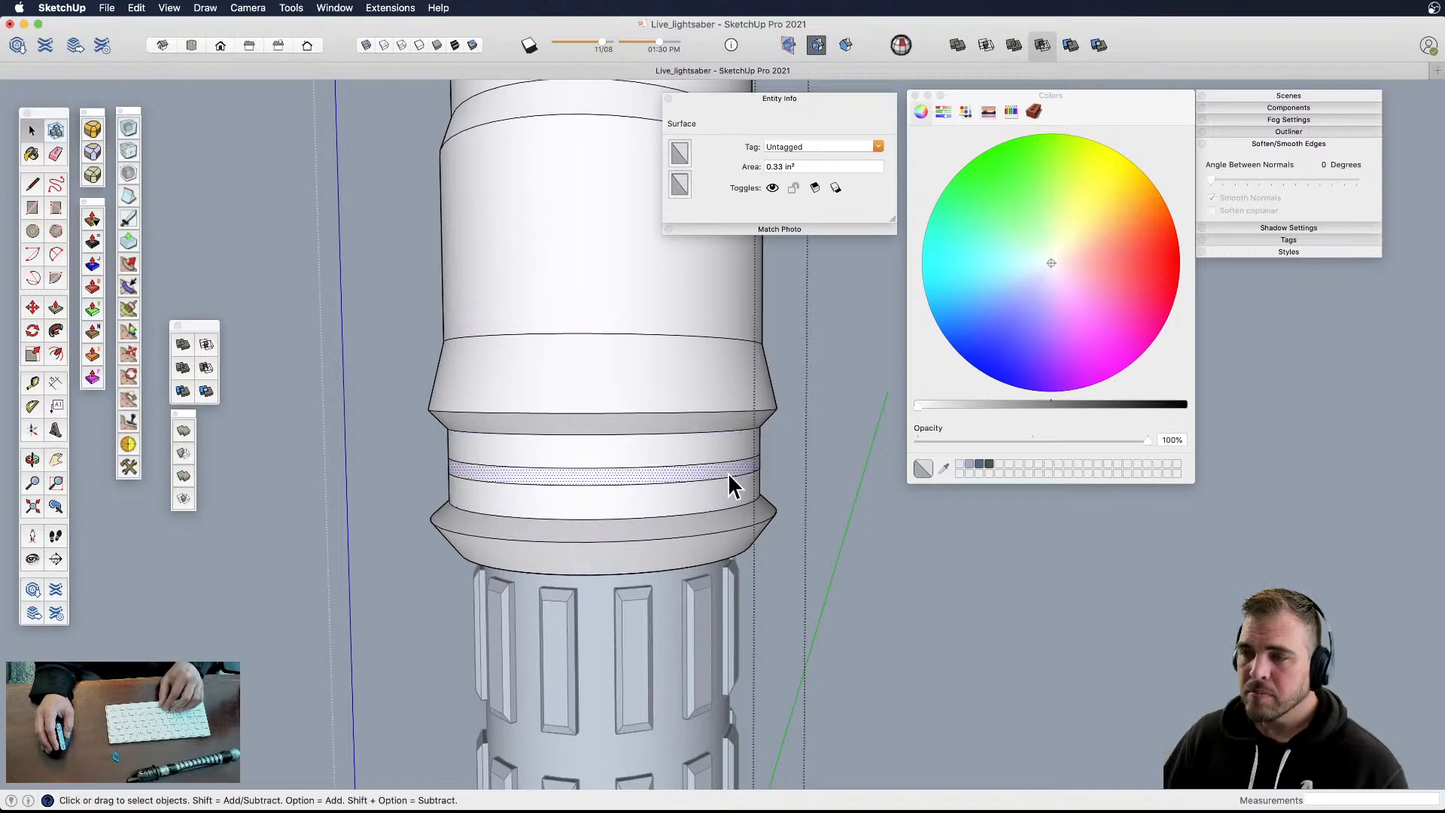
scroll(731, 472, up, 3)
key(f)
key(space)
- Copy the center strip's upper edge slightly upward and its lower edge slightly downward within the collar's recess
click(739, 457)
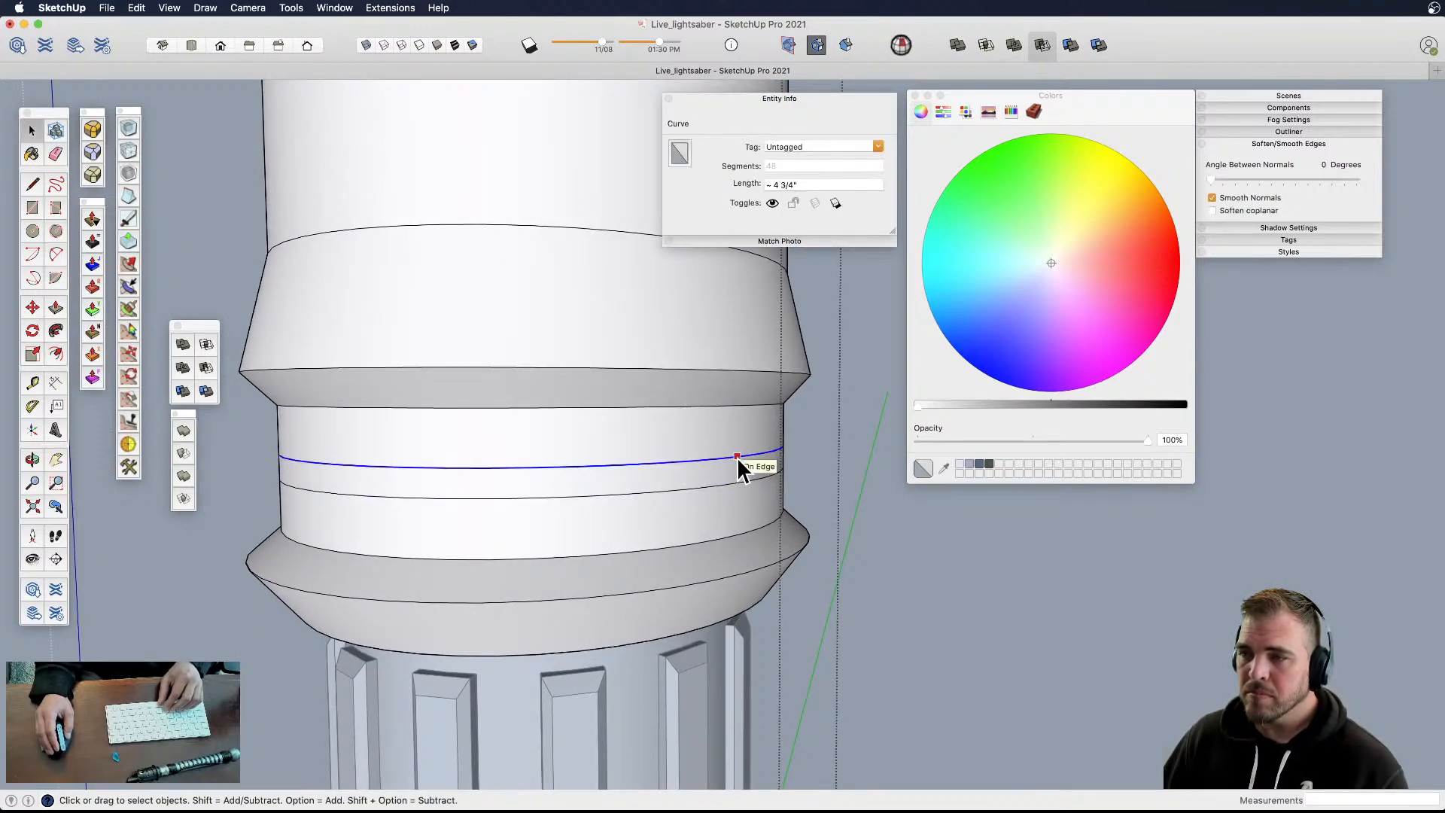
key(m)
click(739, 446)
key(alt)
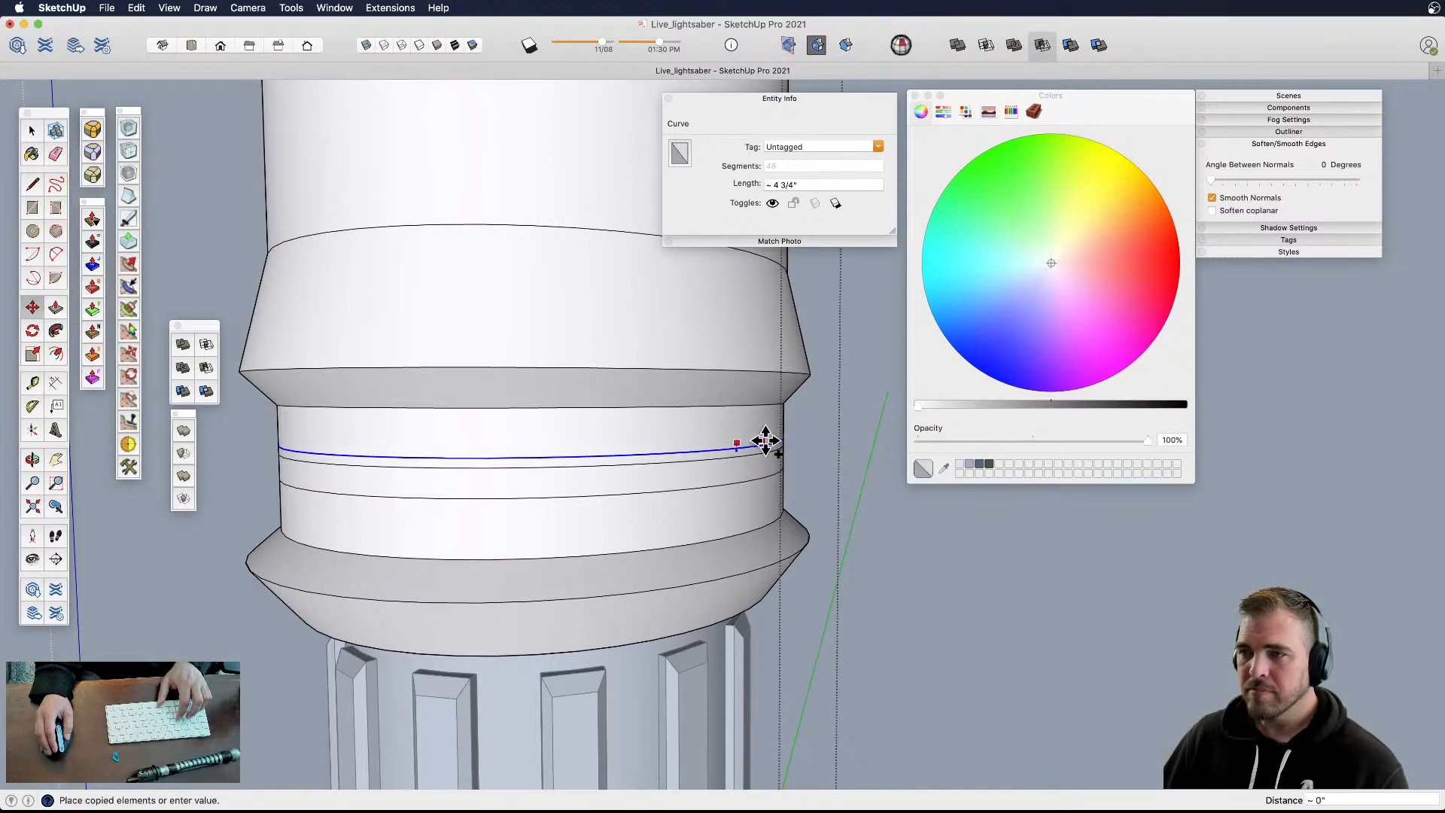
click(739, 486)
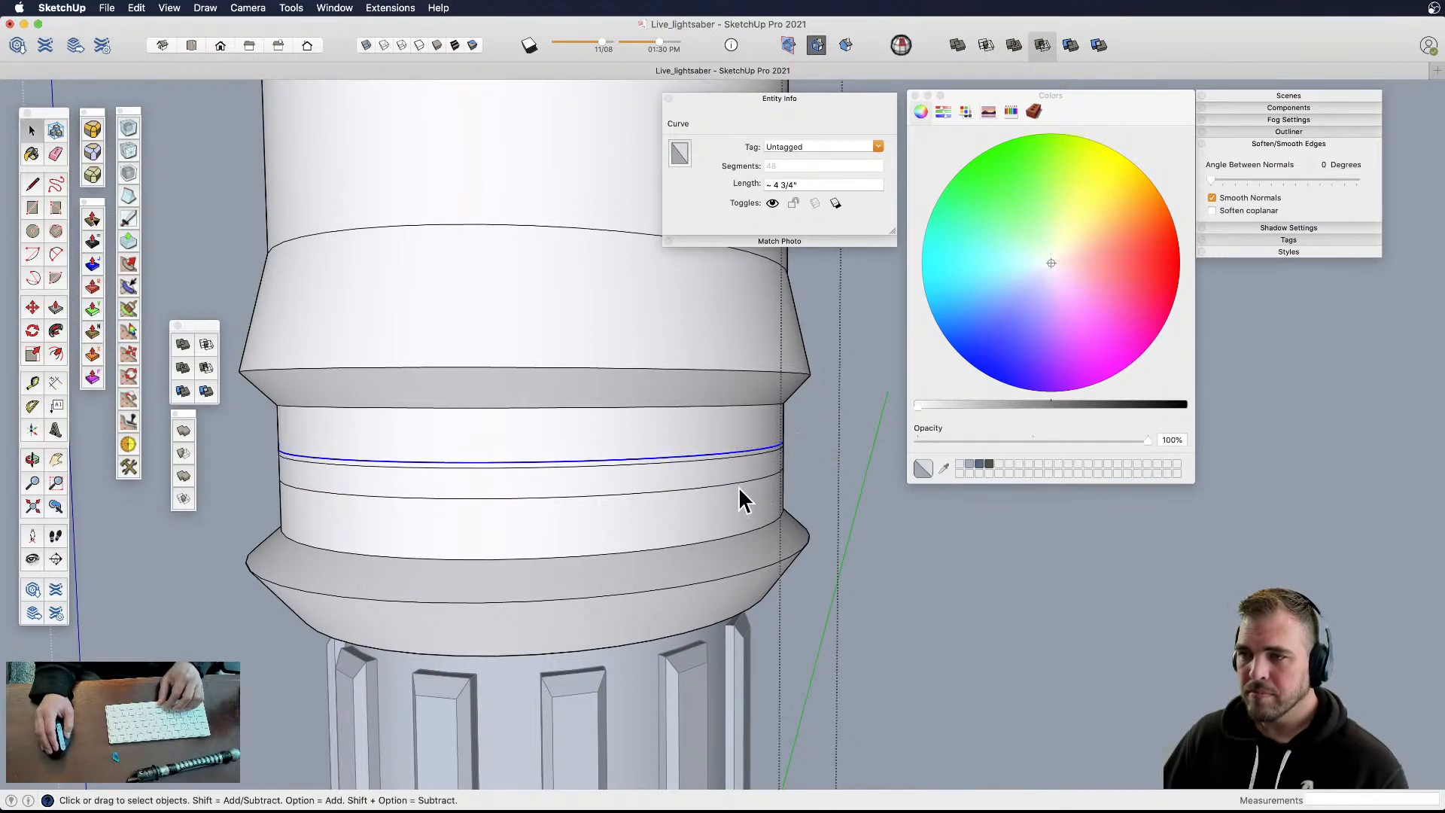
scroll(738, 487, up, 5)
click(775, 482)
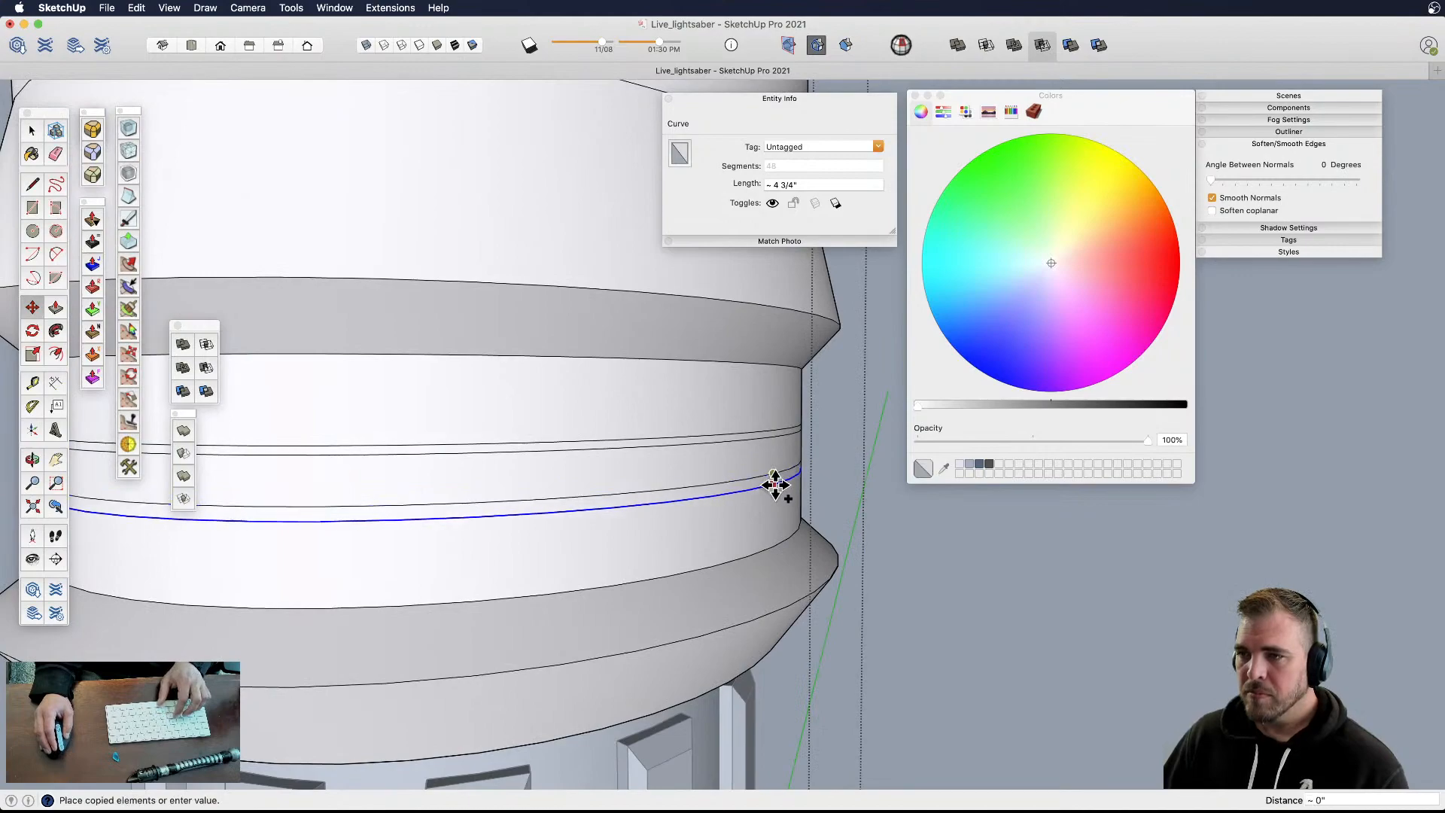
key(space)
- Scale the recess's center strip outward about its center by 1.11 to form a raised ring
click(742, 463)
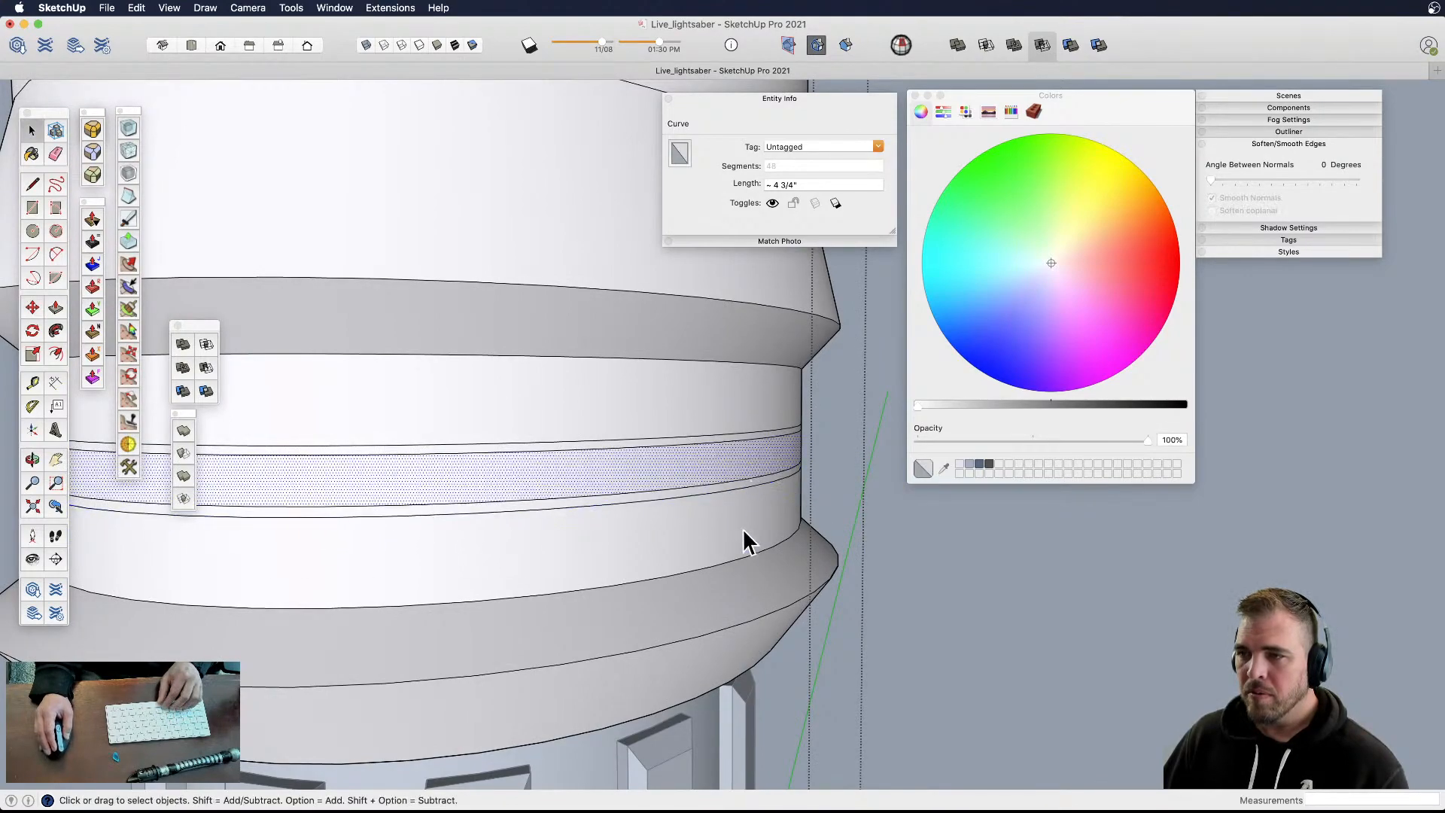
scroll(724, 568, down, 4)
key(s)
click(788, 479)
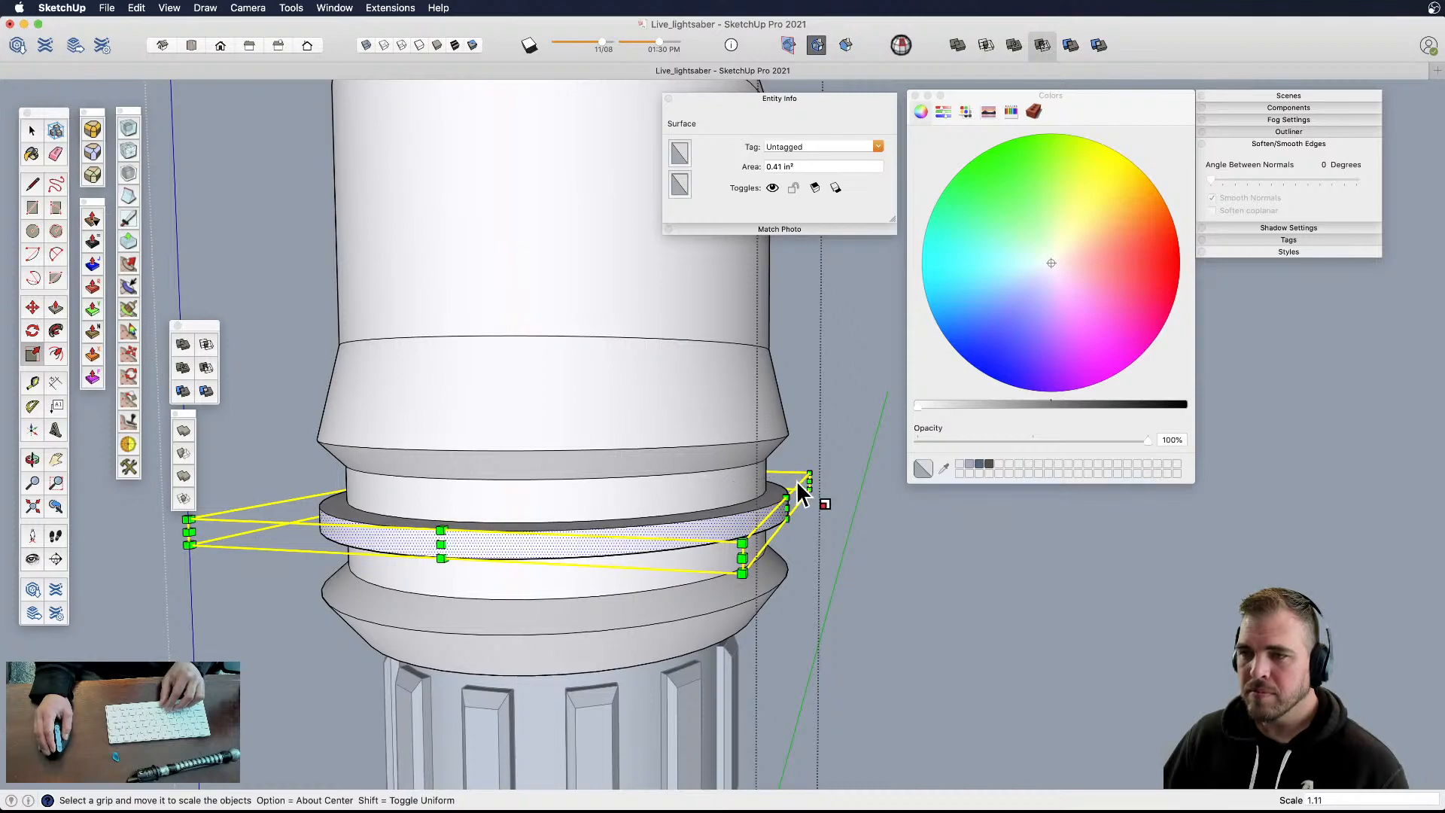
scroll(782, 504, down, 2)
key(space)
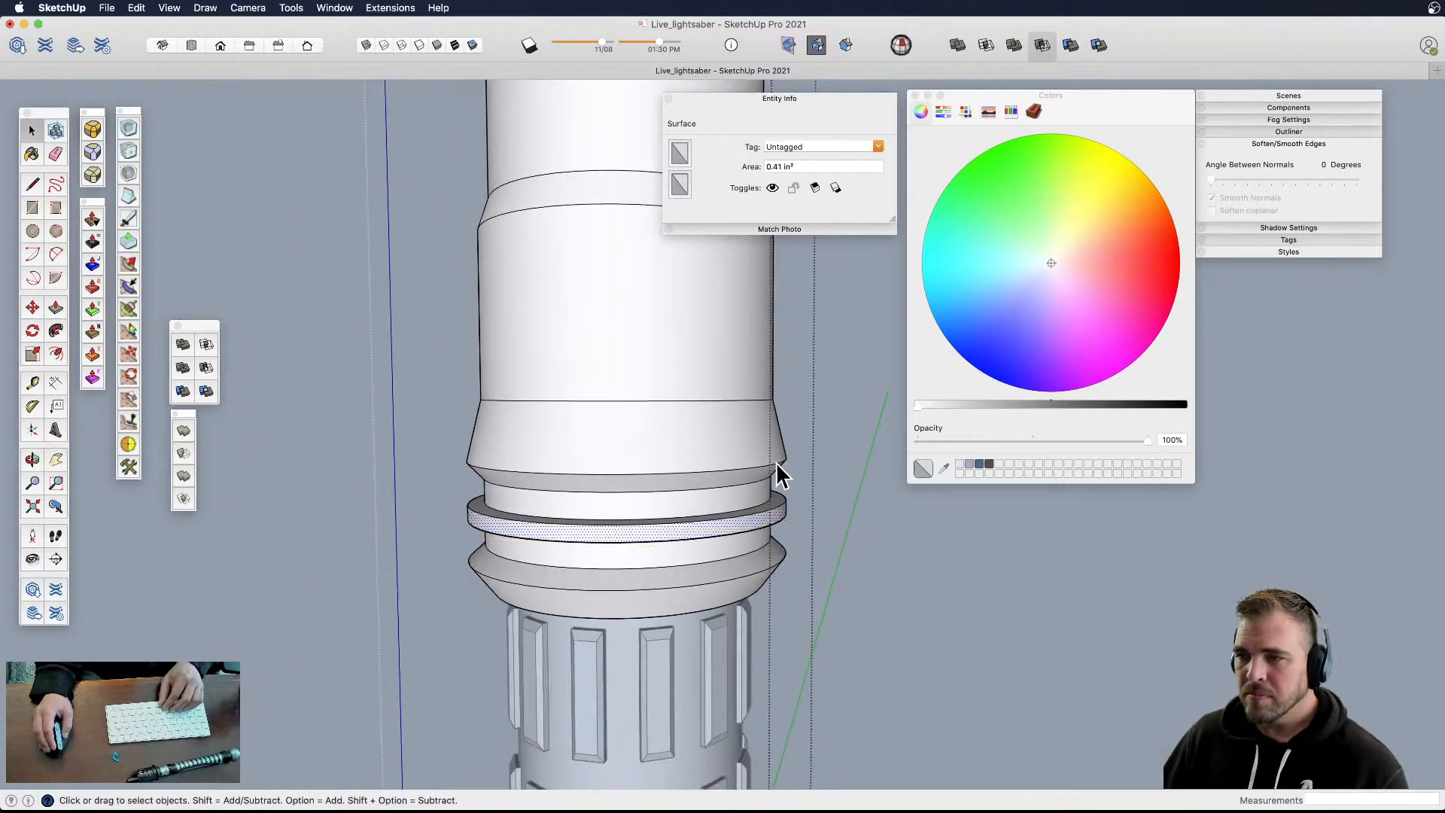
- Copy the pommel's shoulder edge about 7/16 inch down around its cylindrical side
scroll(770, 465, up, 2)
shift+middle_drag(719, 496, 712, 547)
scroll(712, 547, down, 8)
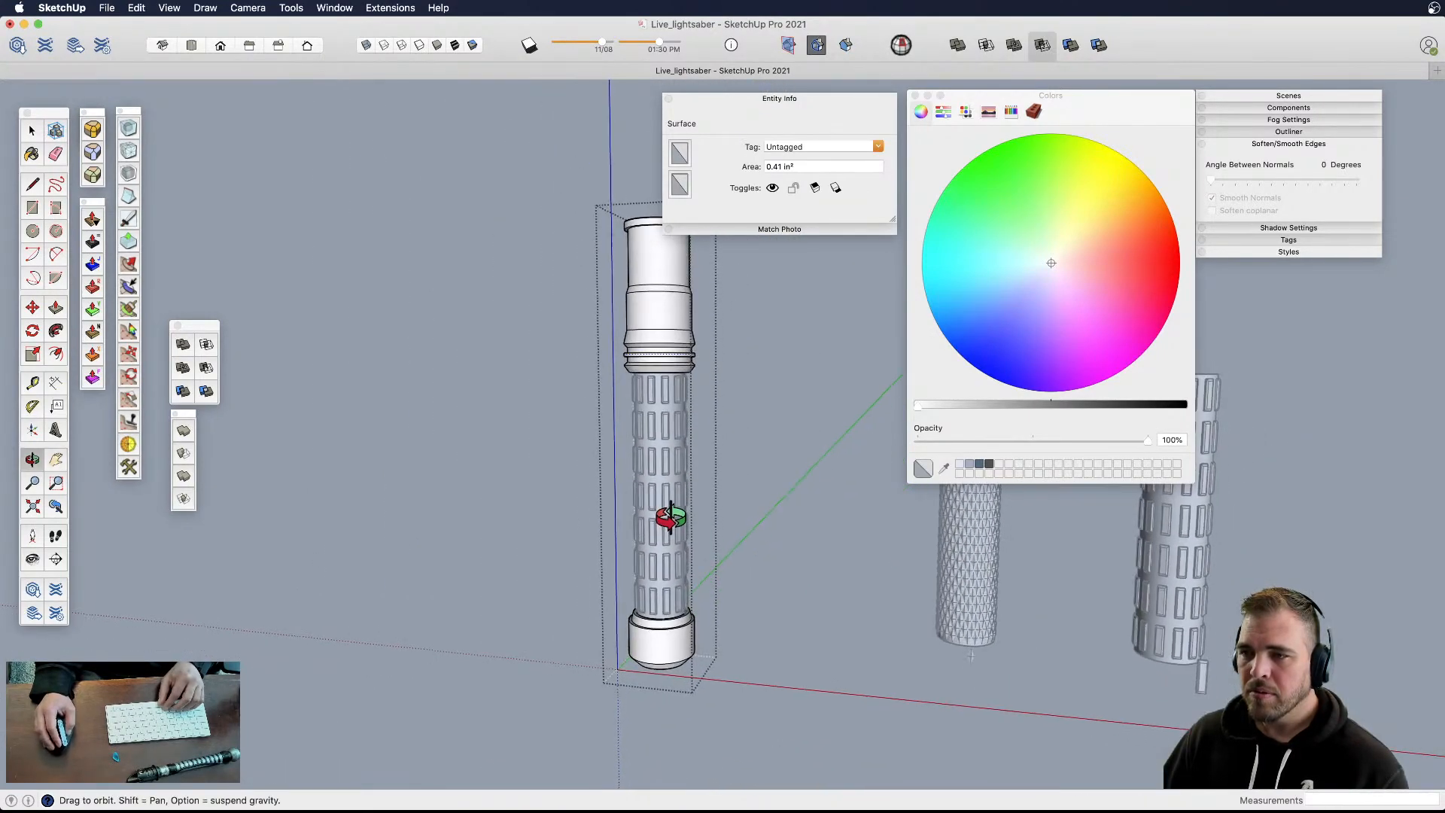
shift+middle_drag(667, 516, 684, 442)
scroll(684, 442, up, 6)
scroll(699, 426, up, 2)
key(space)
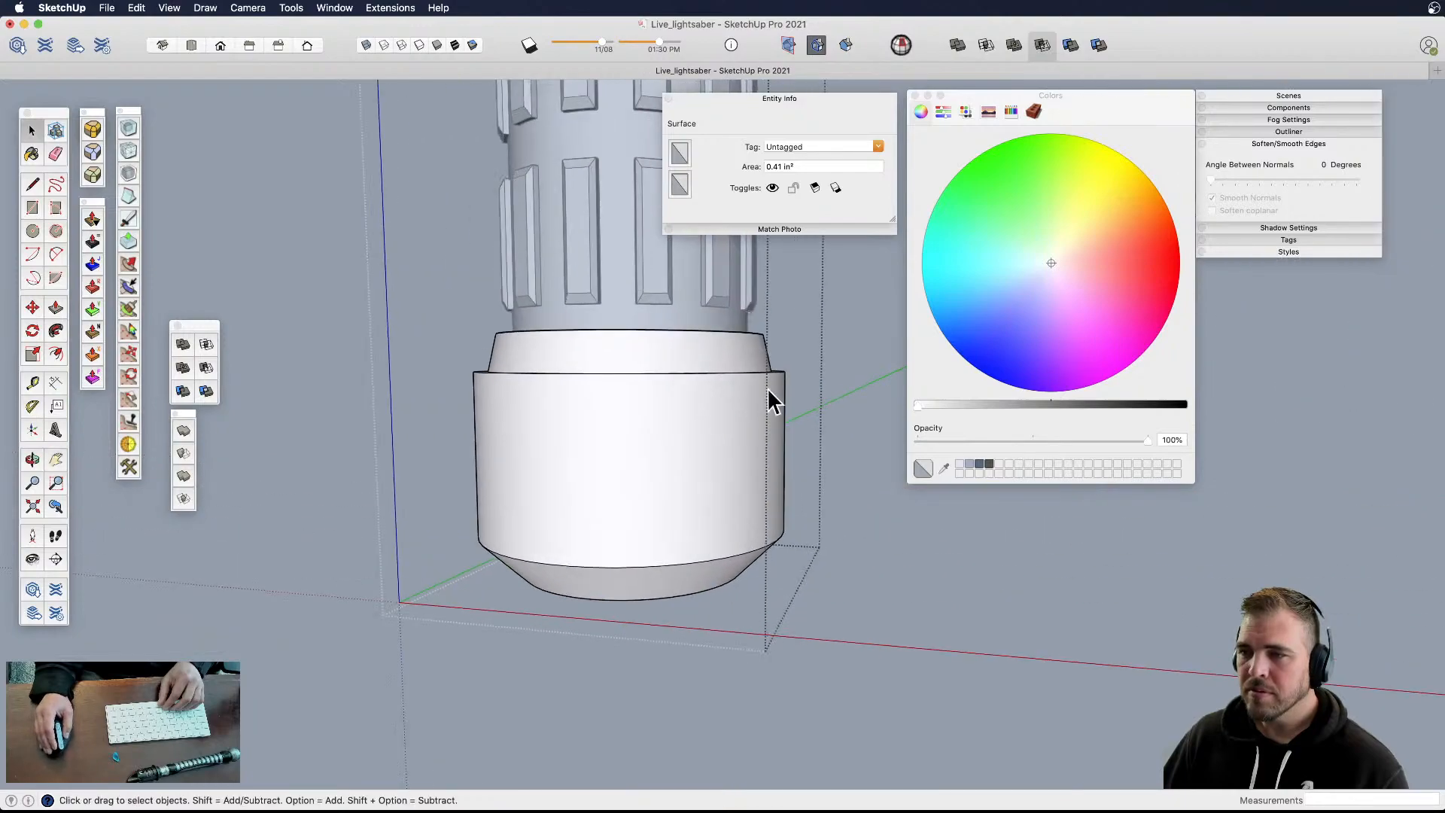
click(778, 373)
click(780, 375)
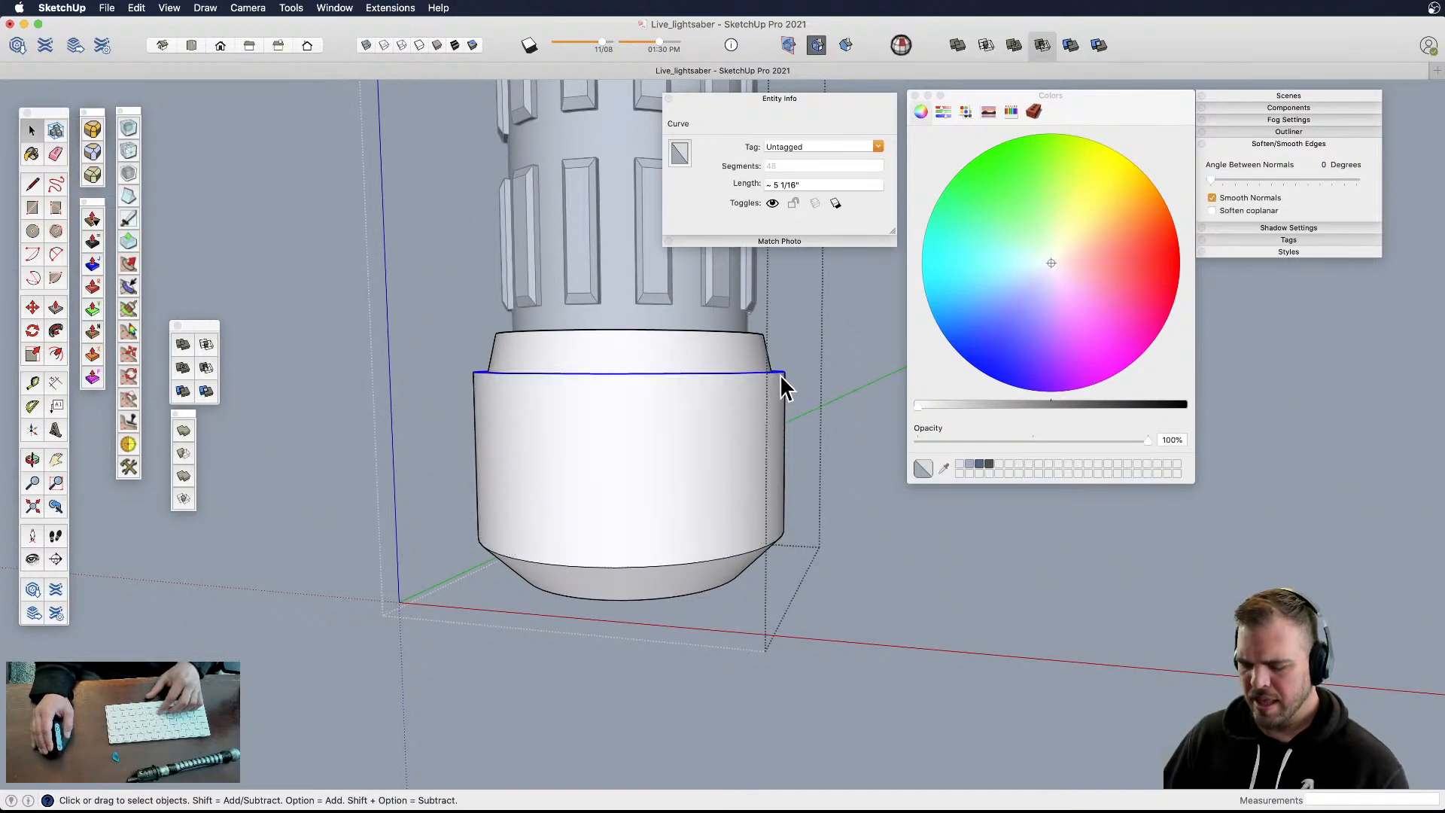
key(m)
click(777, 371)
key(alt)
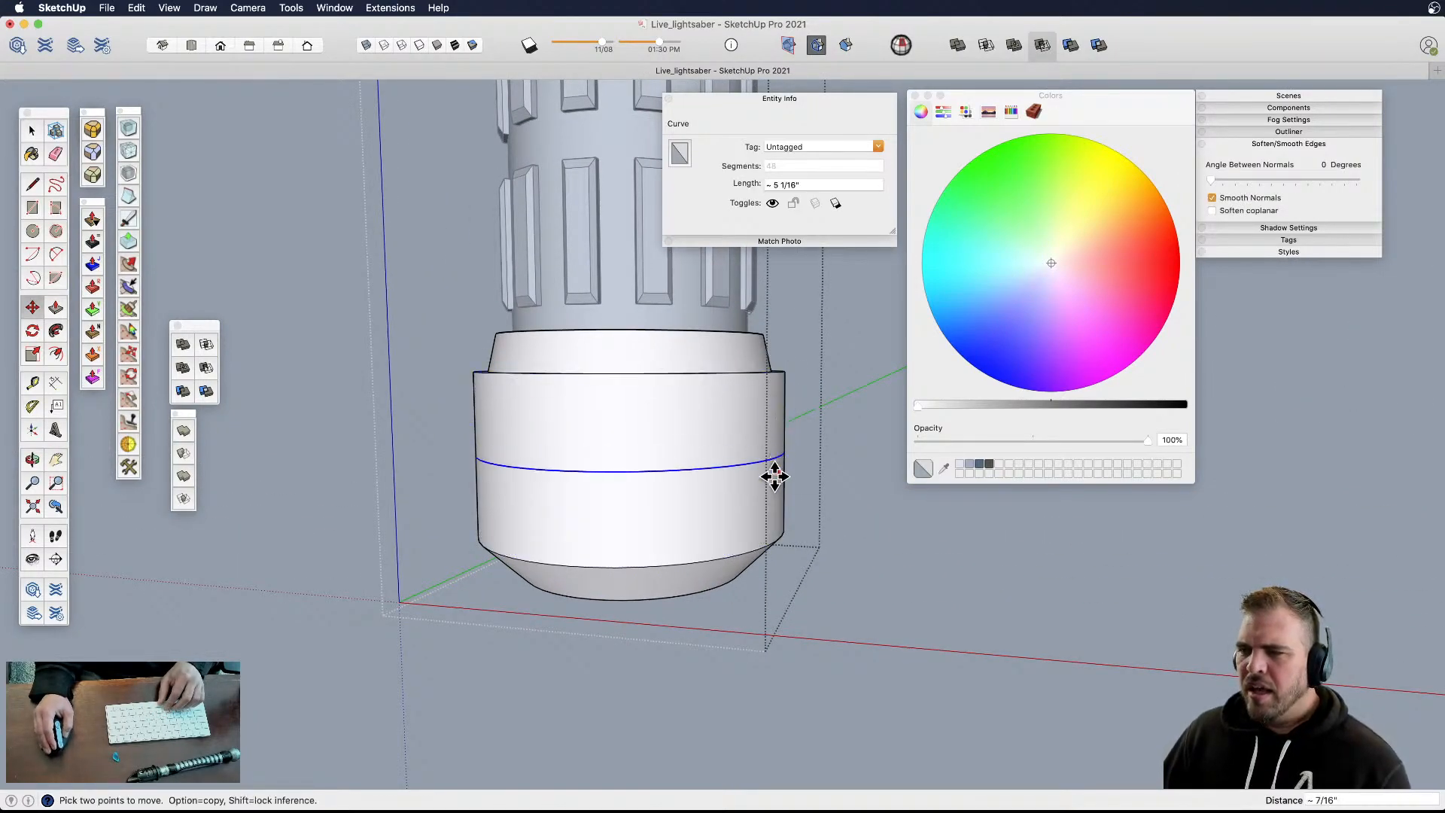
- Add three more rings around the pommel by copying: two successively below the existing ring and one above, each about 1/16 inch apart
click(769, 460)
key(alt)
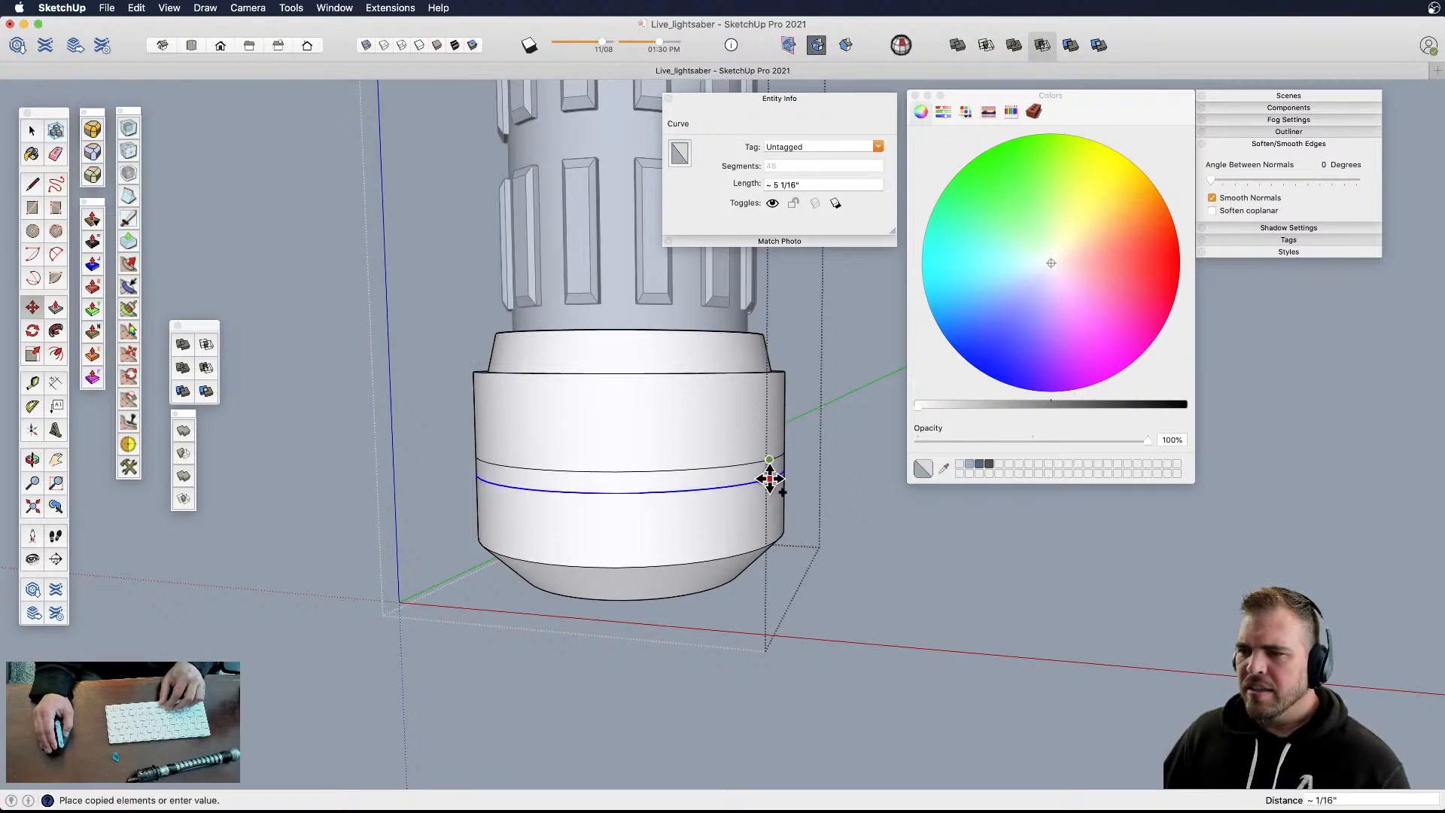
click(769, 479)
scroll(768, 485, up, 3)
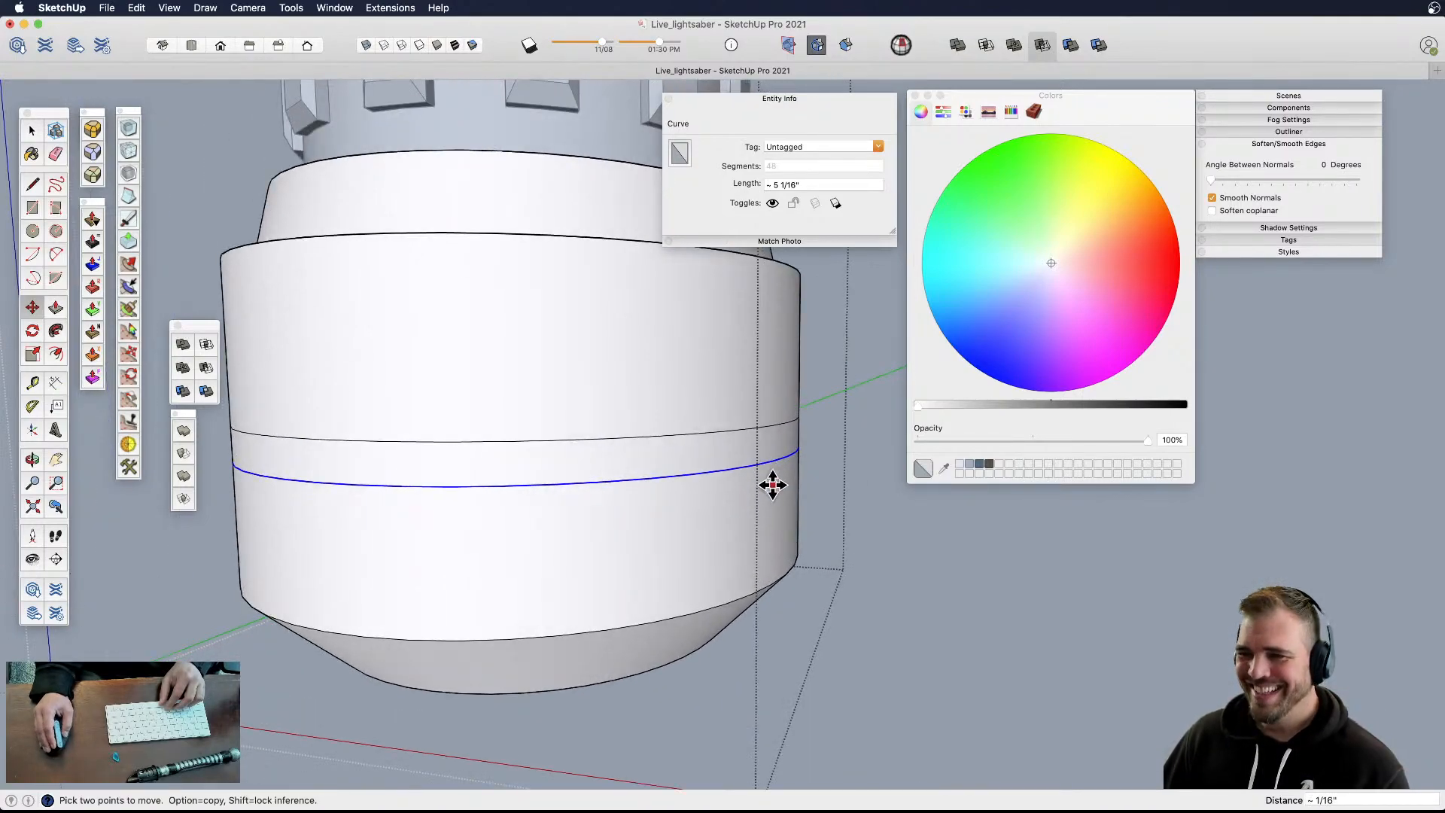
key(space)
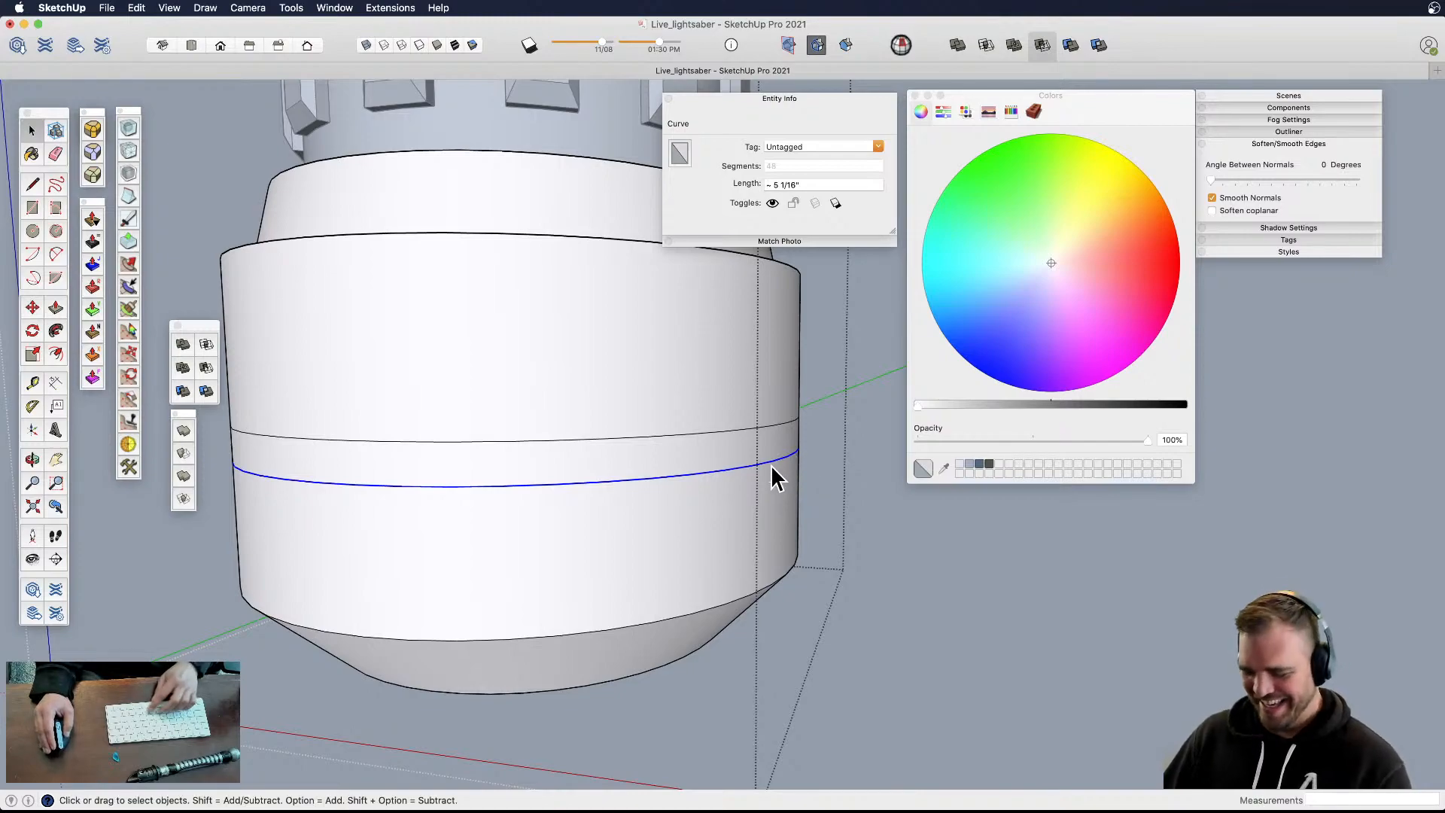
key(m)
click(765, 468)
key(alt)
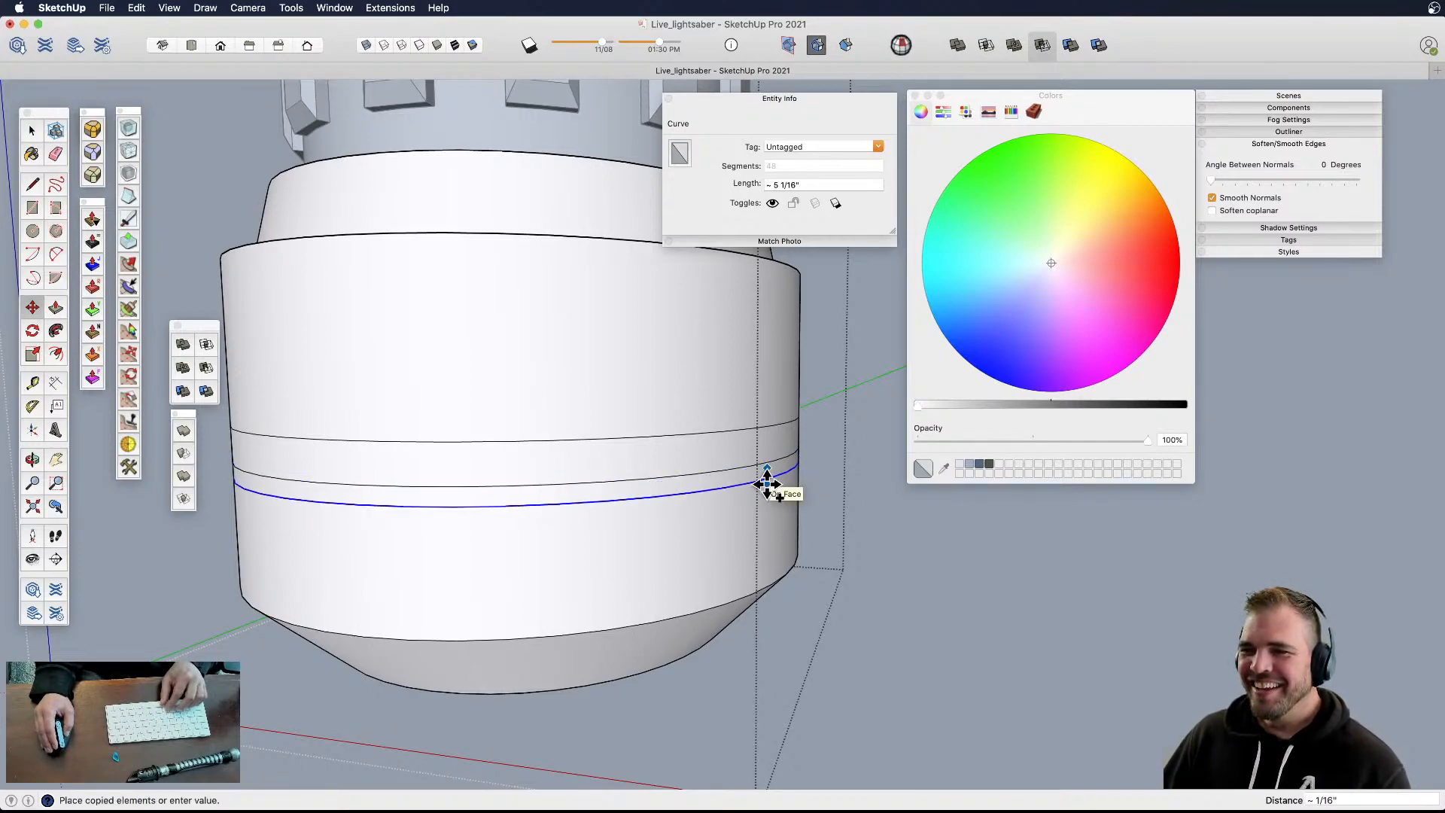
key(space)
key(m)
click(781, 428)
key(alt)
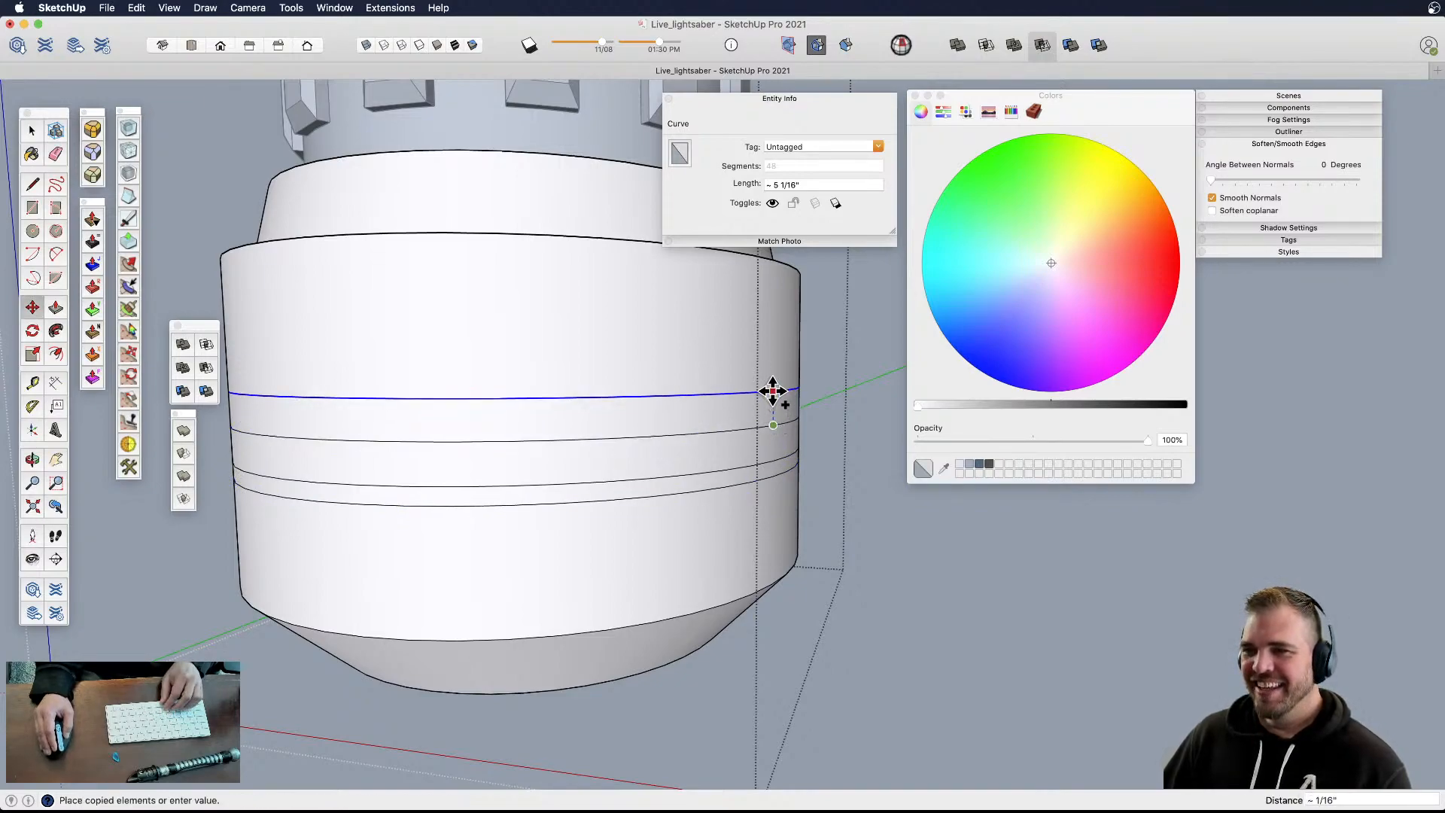
- Scale the pommel's center band inward about its center to form a beveled groove
click(765, 457)
key(s)
drag(827, 404, 809, 411)
scroll(791, 456, down, 10)
key(space)
shift+middle_drag(646, 455, 639, 539)
scroll(639, 519, down, 3)
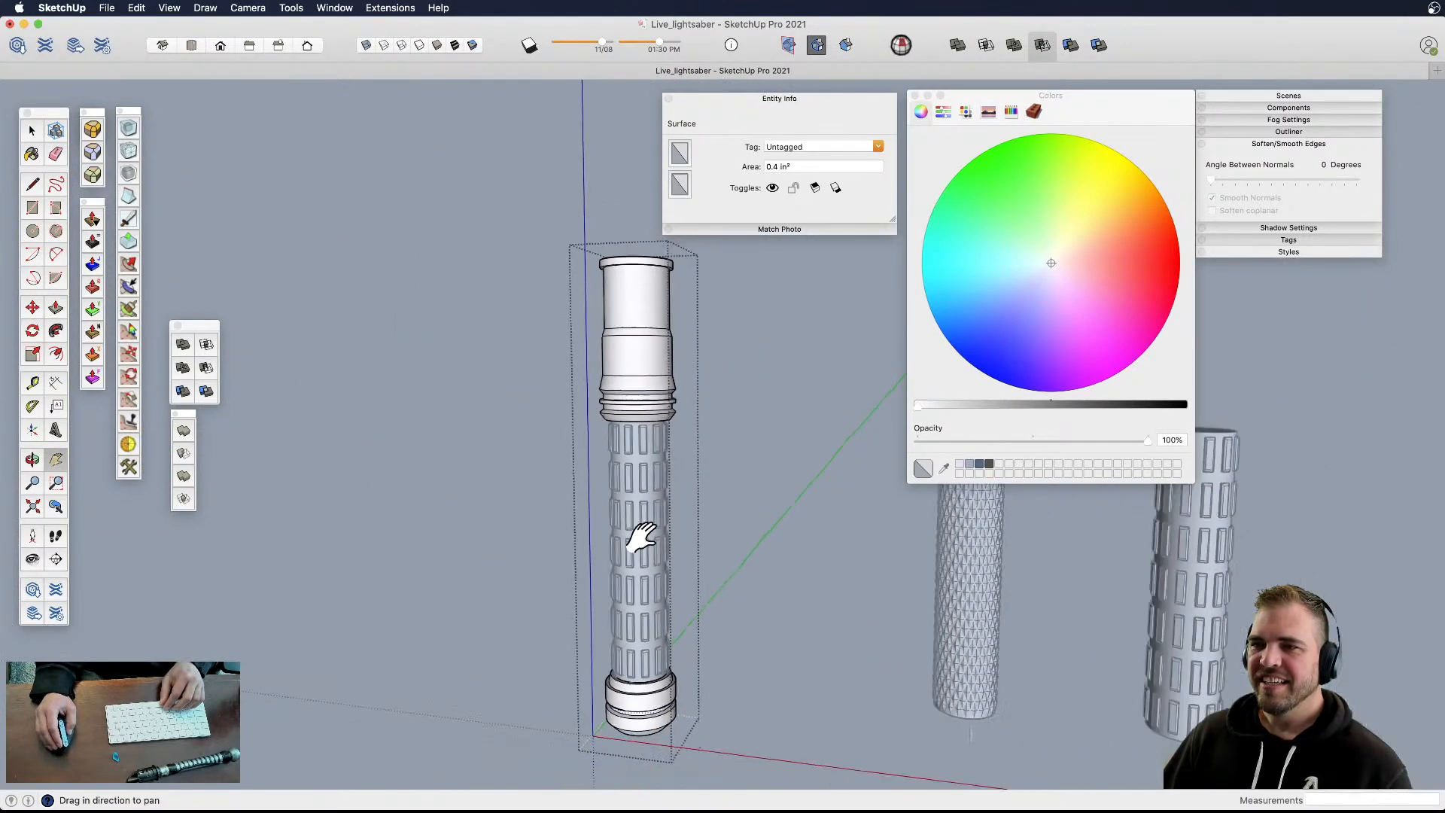
shift+middle_drag(639, 462, 661, 516)
scroll(653, 408, up, 1)
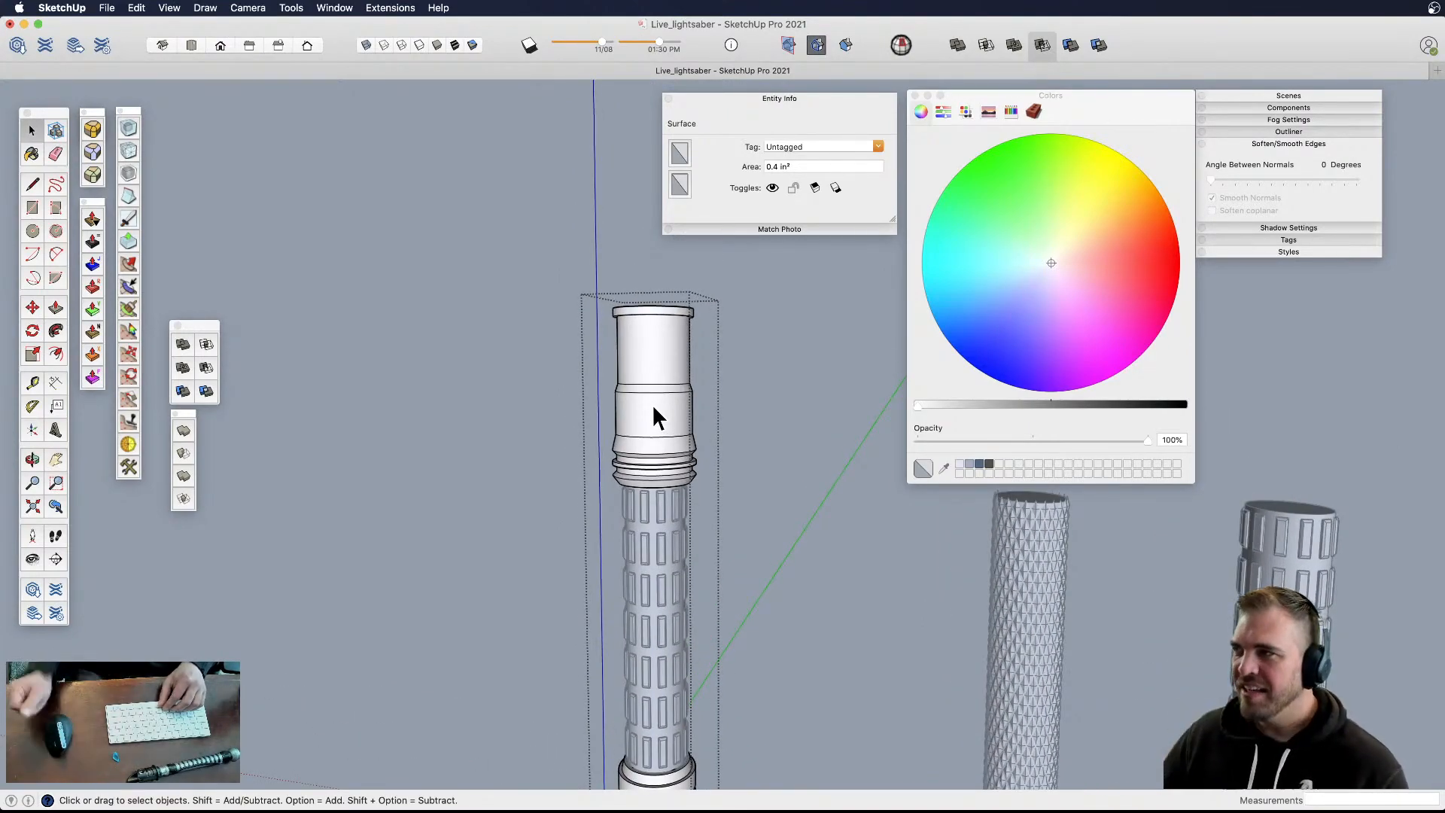
scroll(653, 410, up, 4)
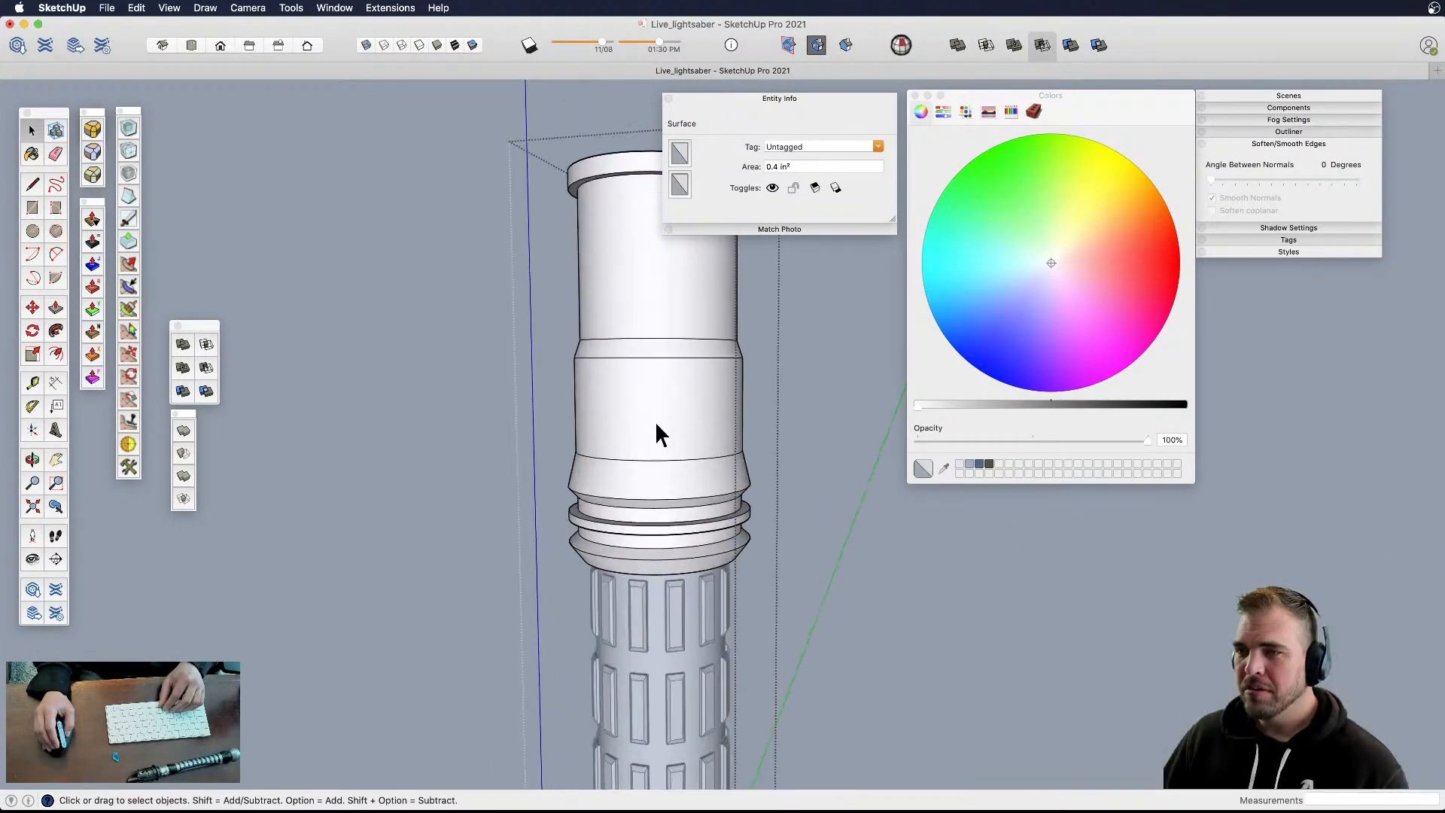
click(712, 410)
shift+middle_drag(712, 410, 655, 506)
shift+middle_drag(654, 388, 653, 445)
middle_drag(653, 446, 644, 585)
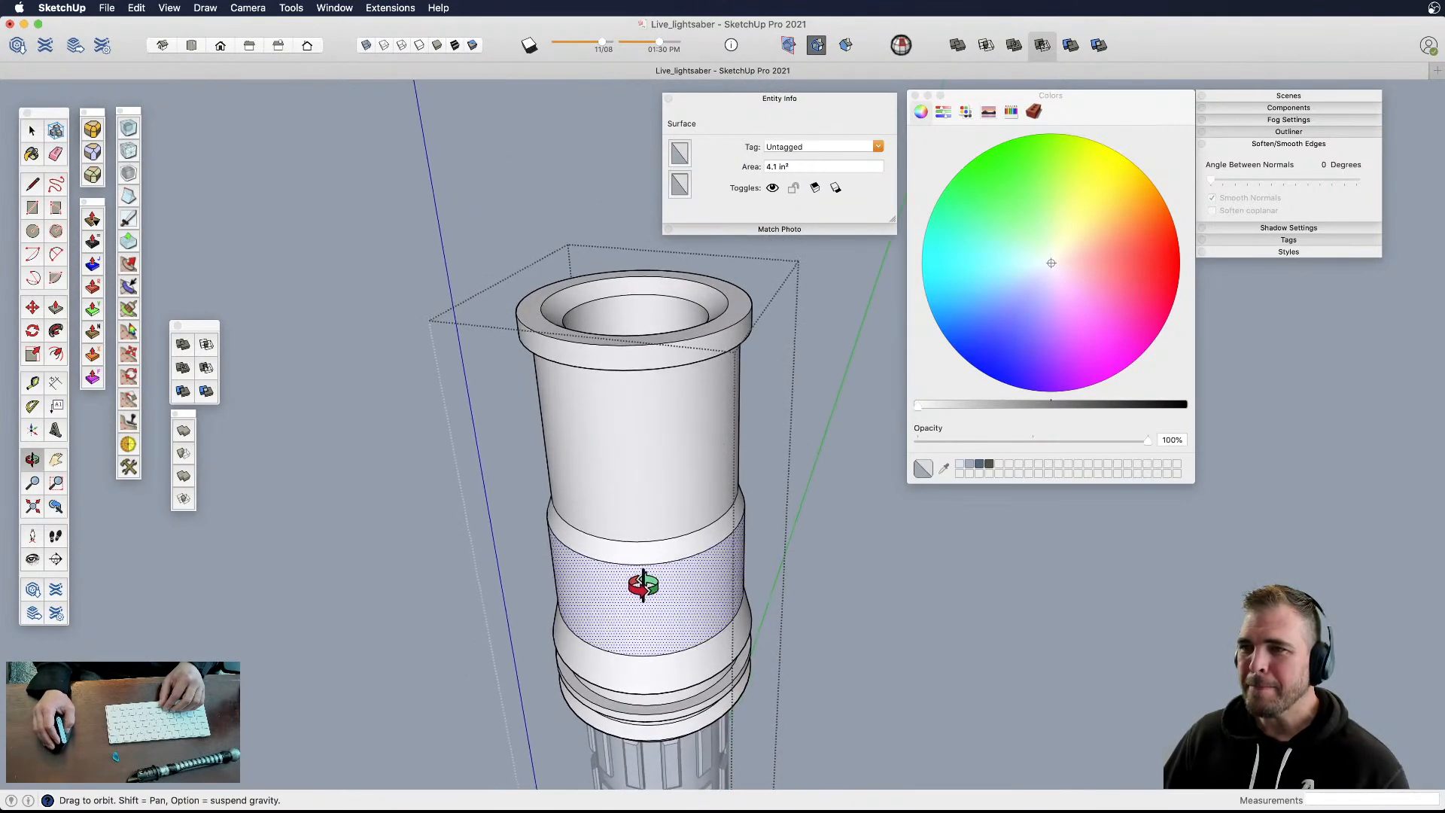
middle_drag(736, 364, 732, 338)
scroll(732, 339, up, 3)
click(732, 341)
key(s)
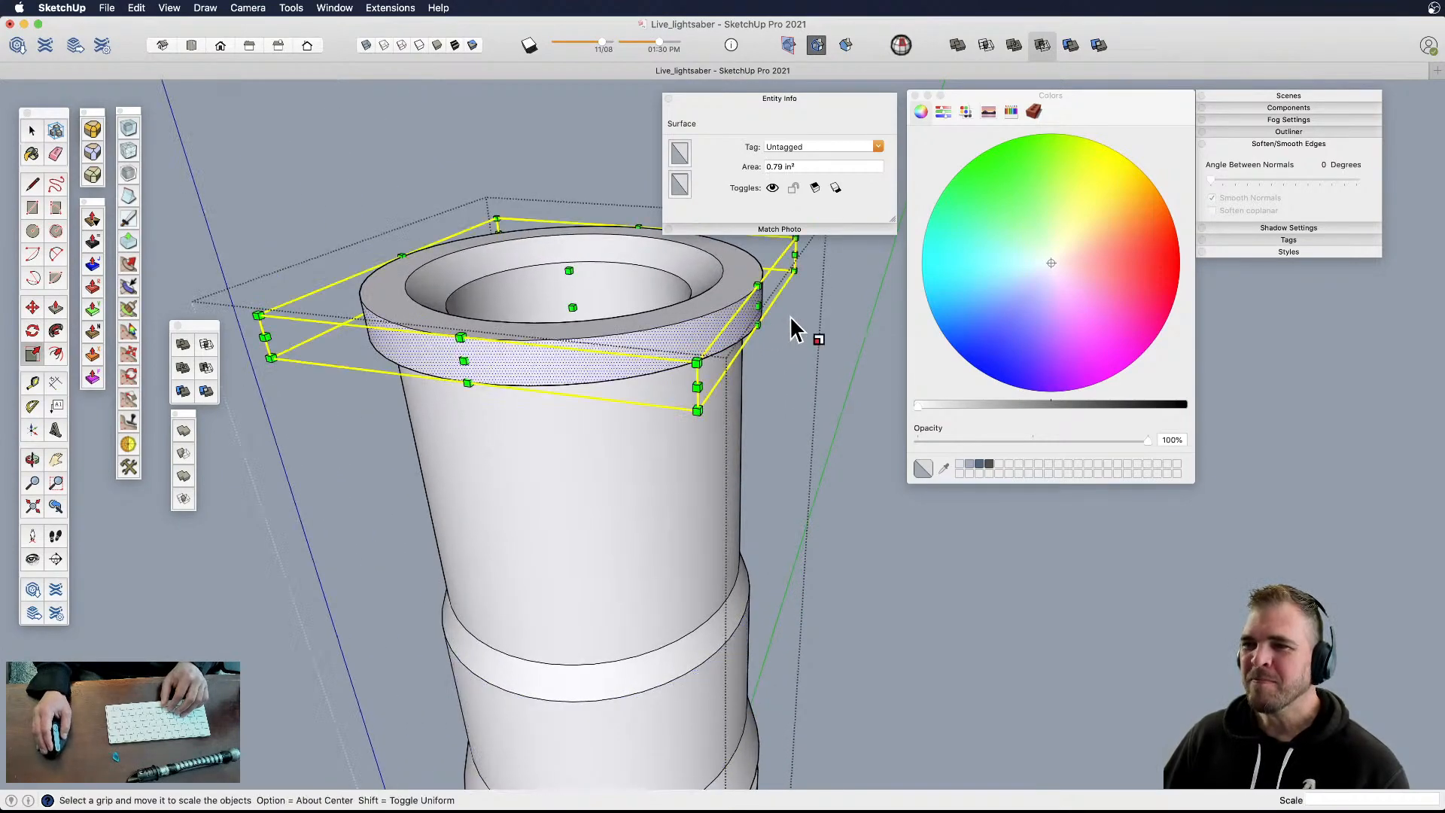
click(794, 270)
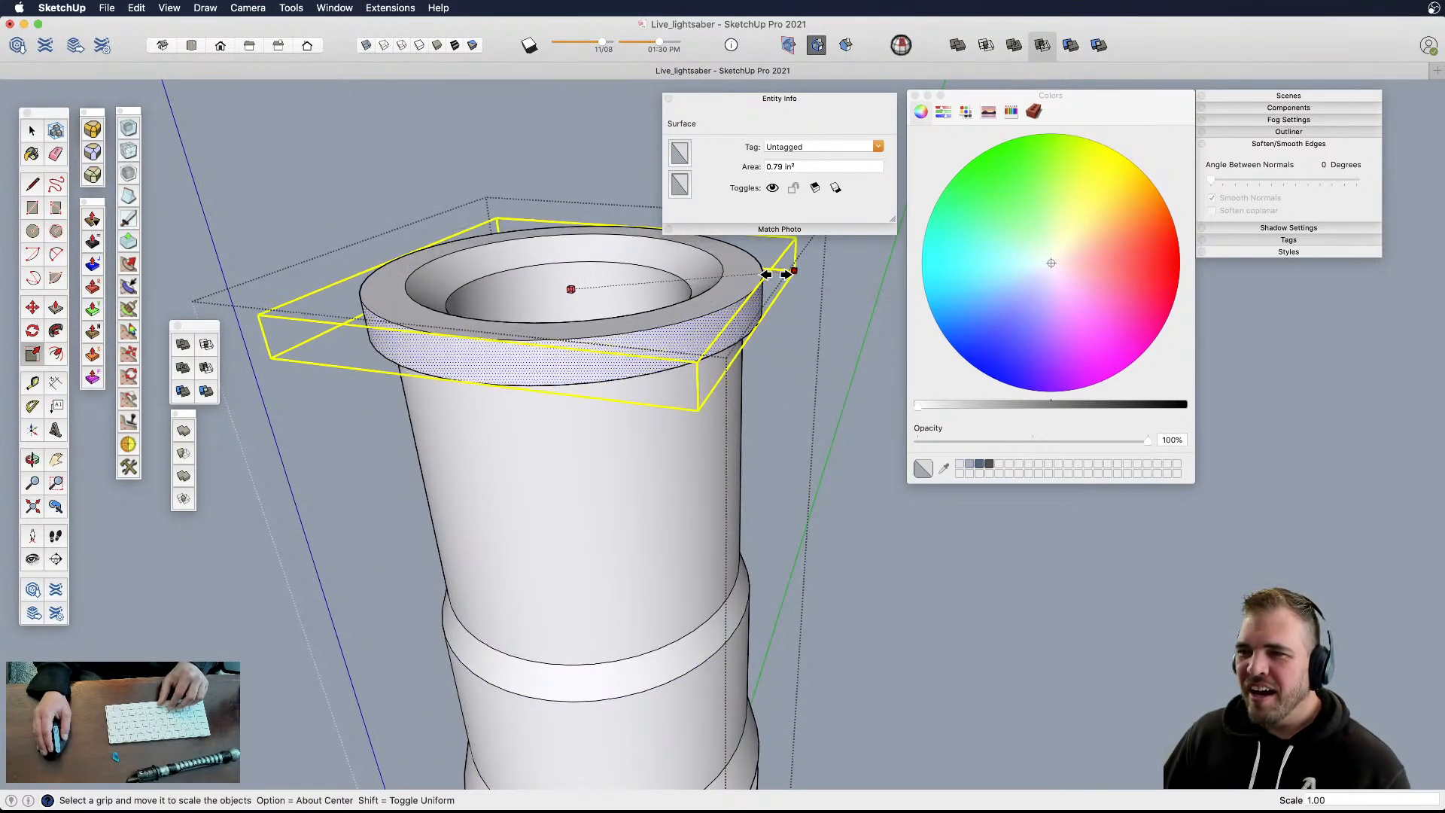
key(space)
- Push/Pull the rim at the hilt's upper end to make its outer band taller
middle_drag(694, 377, 666, 426)
key(p)
click(790, 368)
click(801, 332)
key(space)
- Scale the upper rim's outer surface slightly inward about its center to reduce its overhang
click(816, 350)
key(s)
drag(858, 282, 850, 297)
- Move the underside of the upper rim down the body to form a taller rim band
scroll(738, 490, down, 4)
shift+middle_drag(633, 493, 656, 447)
scroll(657, 490, down, 3)
middle_drag(658, 507, 662, 339)
scroll(630, 463, down, 4)
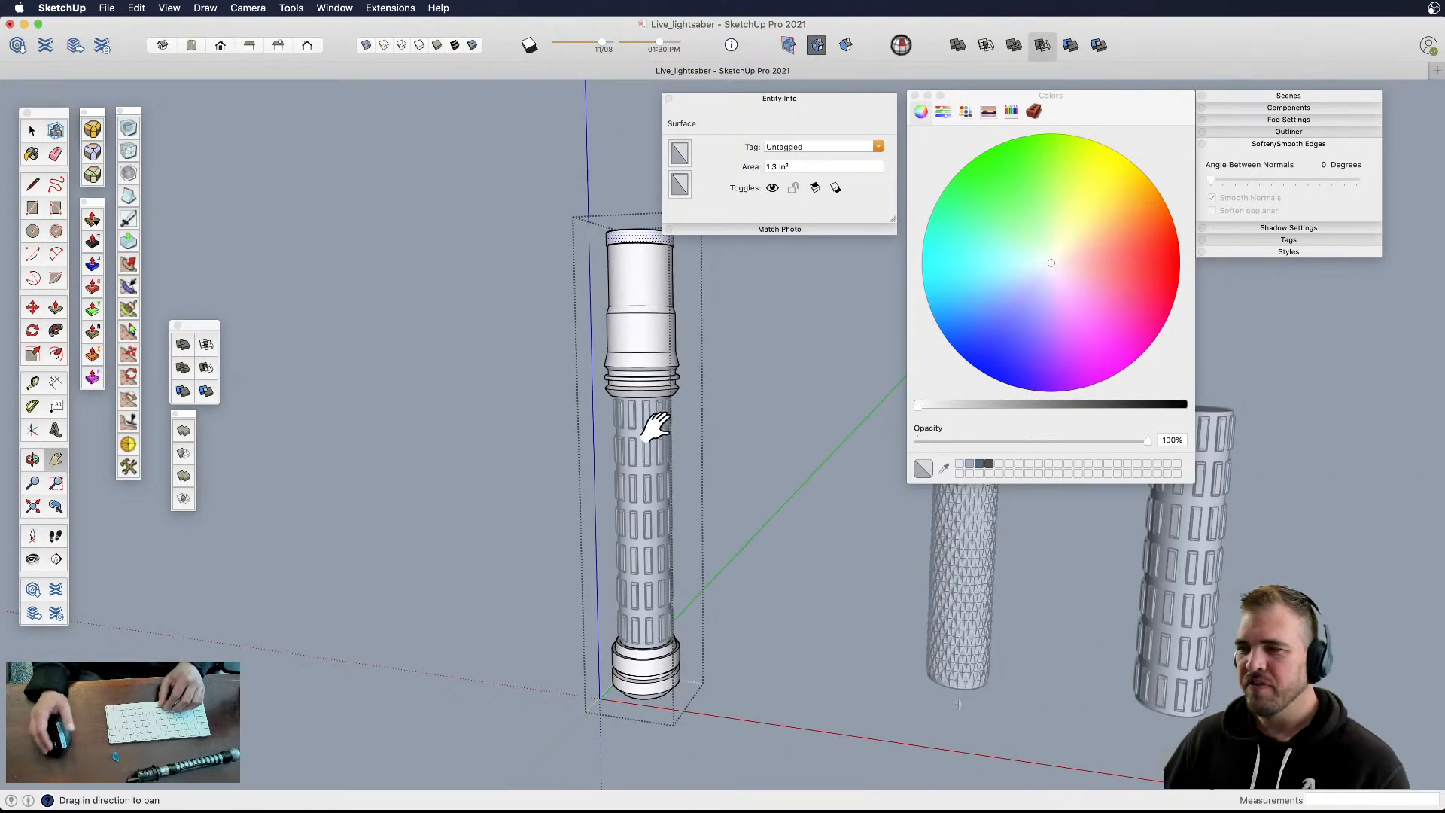
shift+middle_drag(658, 440, 667, 548)
middle_drag(661, 387, 698, 532)
click(742, 386)
scroll(689, 387, up, 3)
scroll(688, 380, up, 1)
scroll(715, 429, up, 5)
click(739, 420)
middle_drag(686, 449, 684, 293)
key(m)
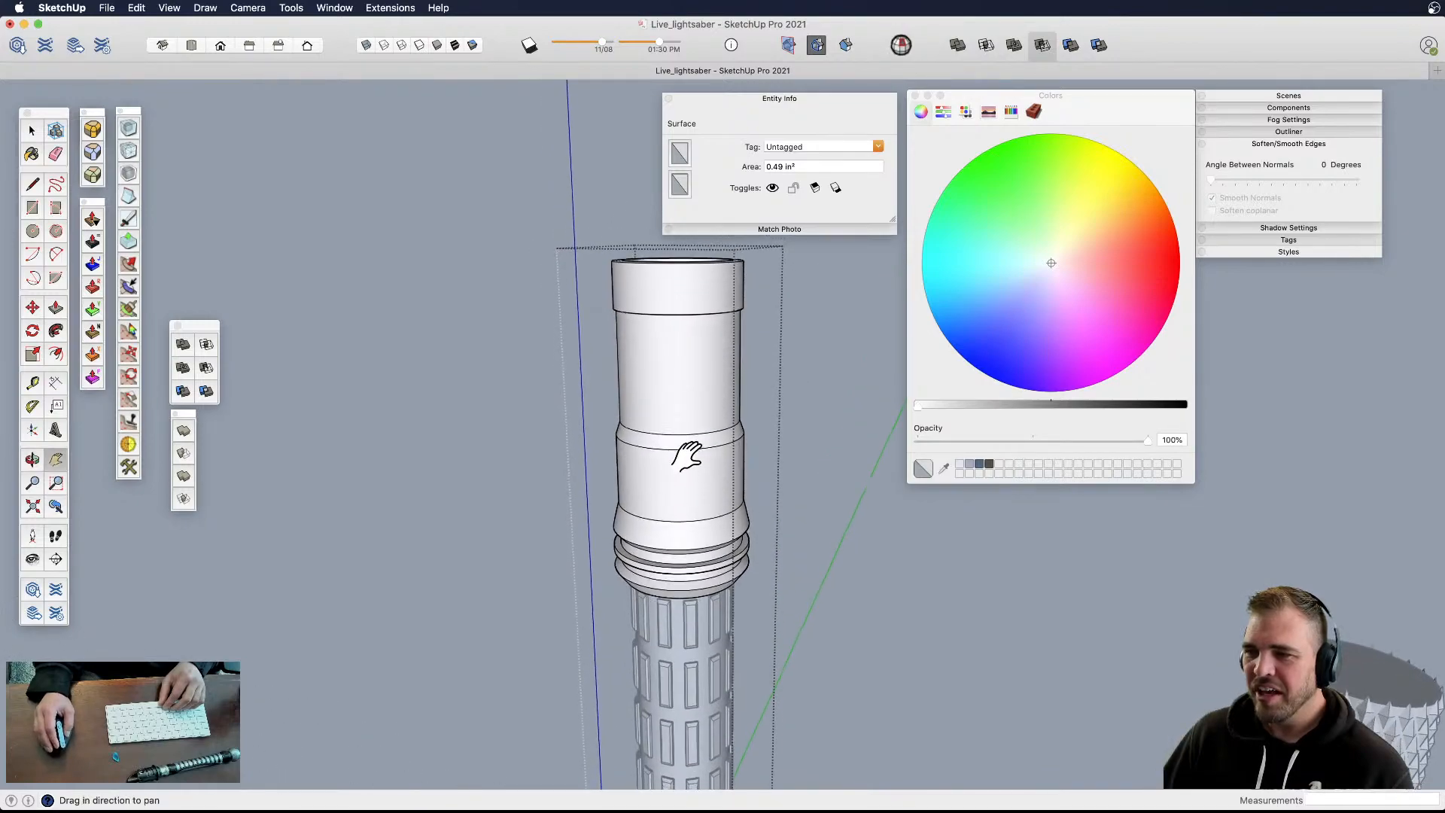
middle_drag(685, 463, 677, 362)
key(space)
- Leave the hilt body's editing and inspect the complete hilt from several angles
click(797, 577)
scroll(739, 571, down, 5)
shift+middle_drag(722, 581, 658, 408)
scroll(649, 517, down, 2)
shift+middle_drag(649, 517, 462, 636)
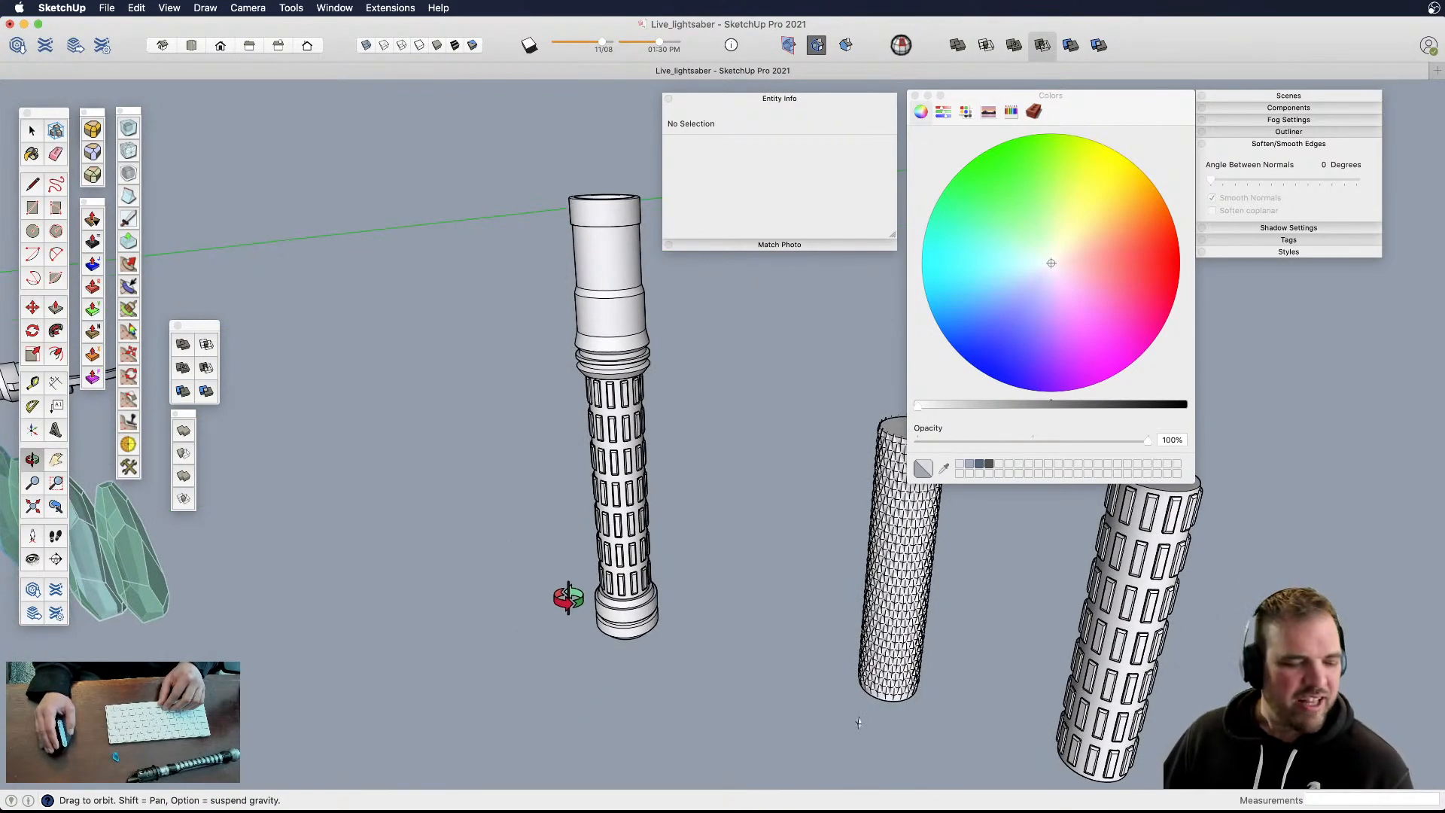
middle_drag(568, 598, 619, 569)
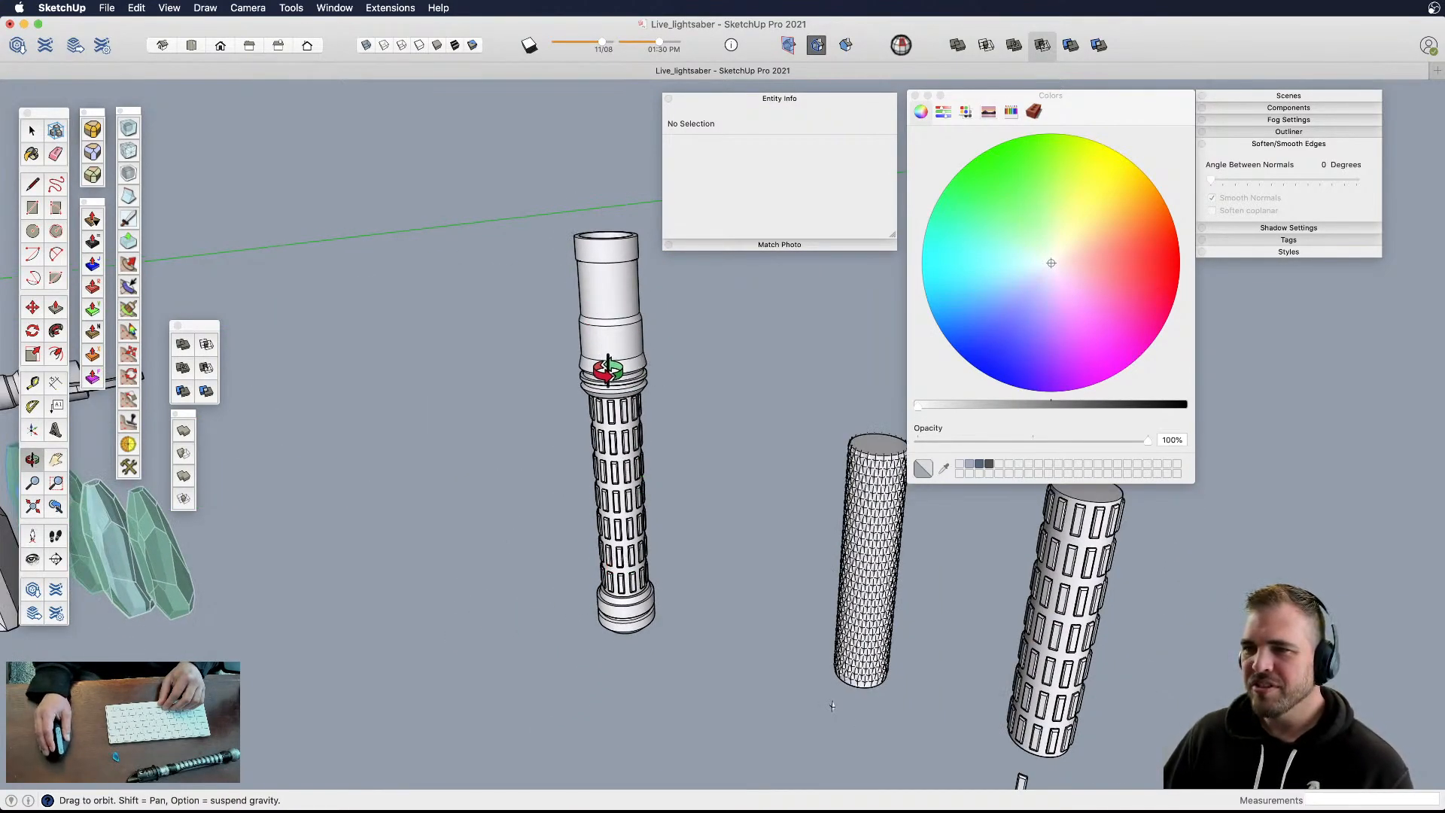
shift+middle_drag(613, 429, 591, 519)
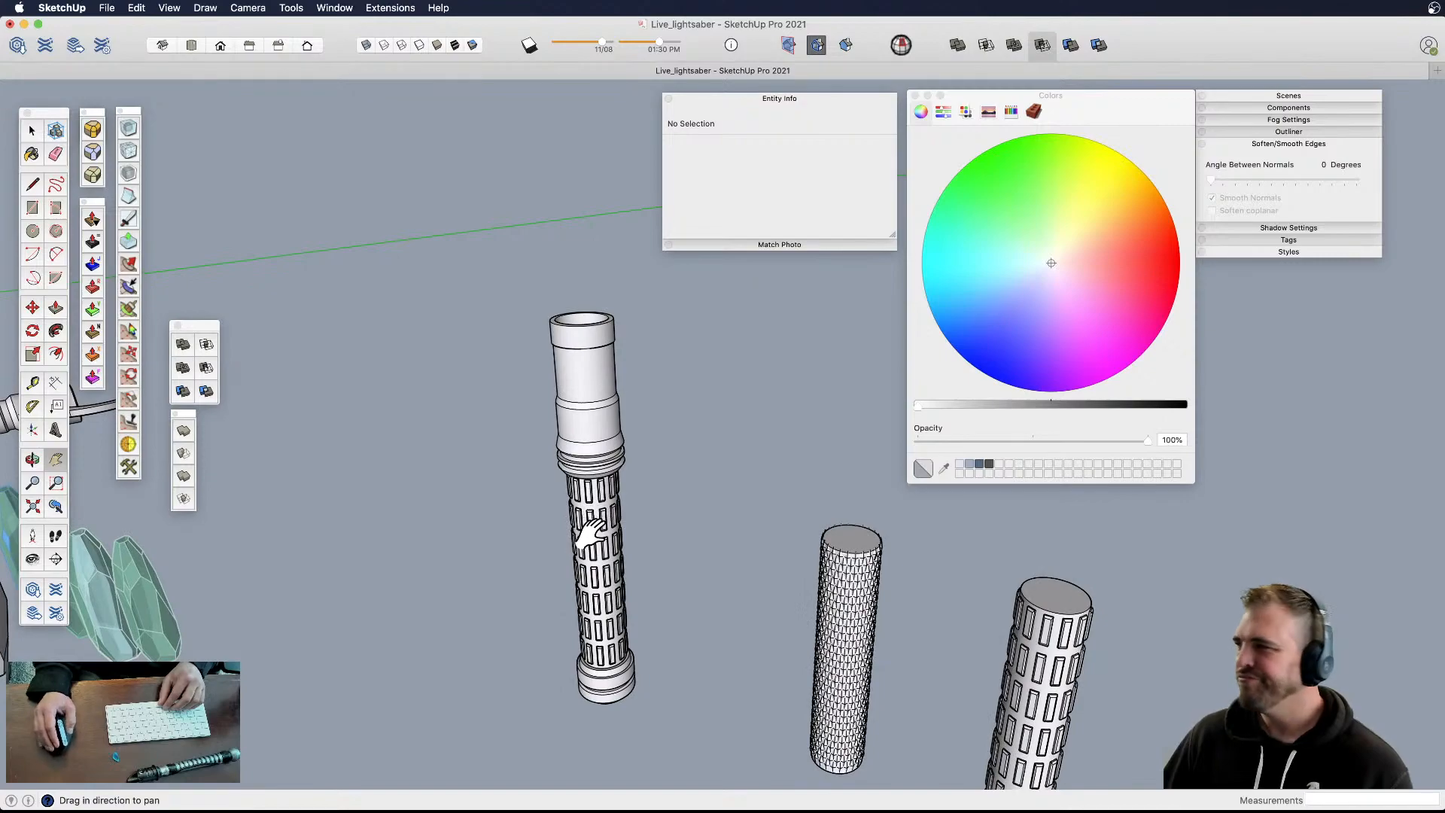
scroll(590, 372, up, 10)
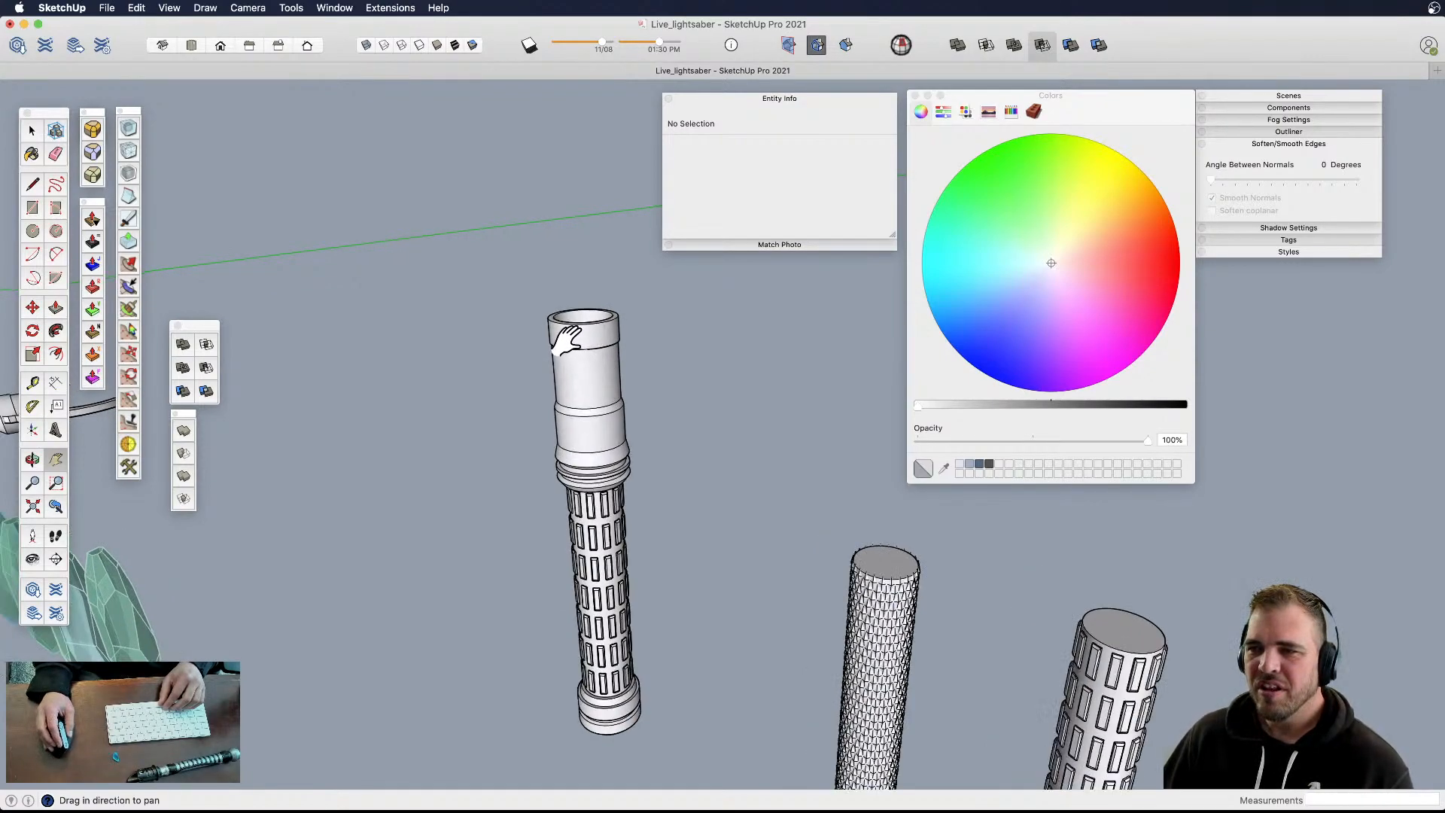
middle_drag(603, 376, 632, 259)
shift+middle_drag(667, 457, 698, 335)
shift+middle_drag(652, 510, 664, 404)
- Open the hilt body for editing and examine the collar's flared band and rings up close
click(685, 422)
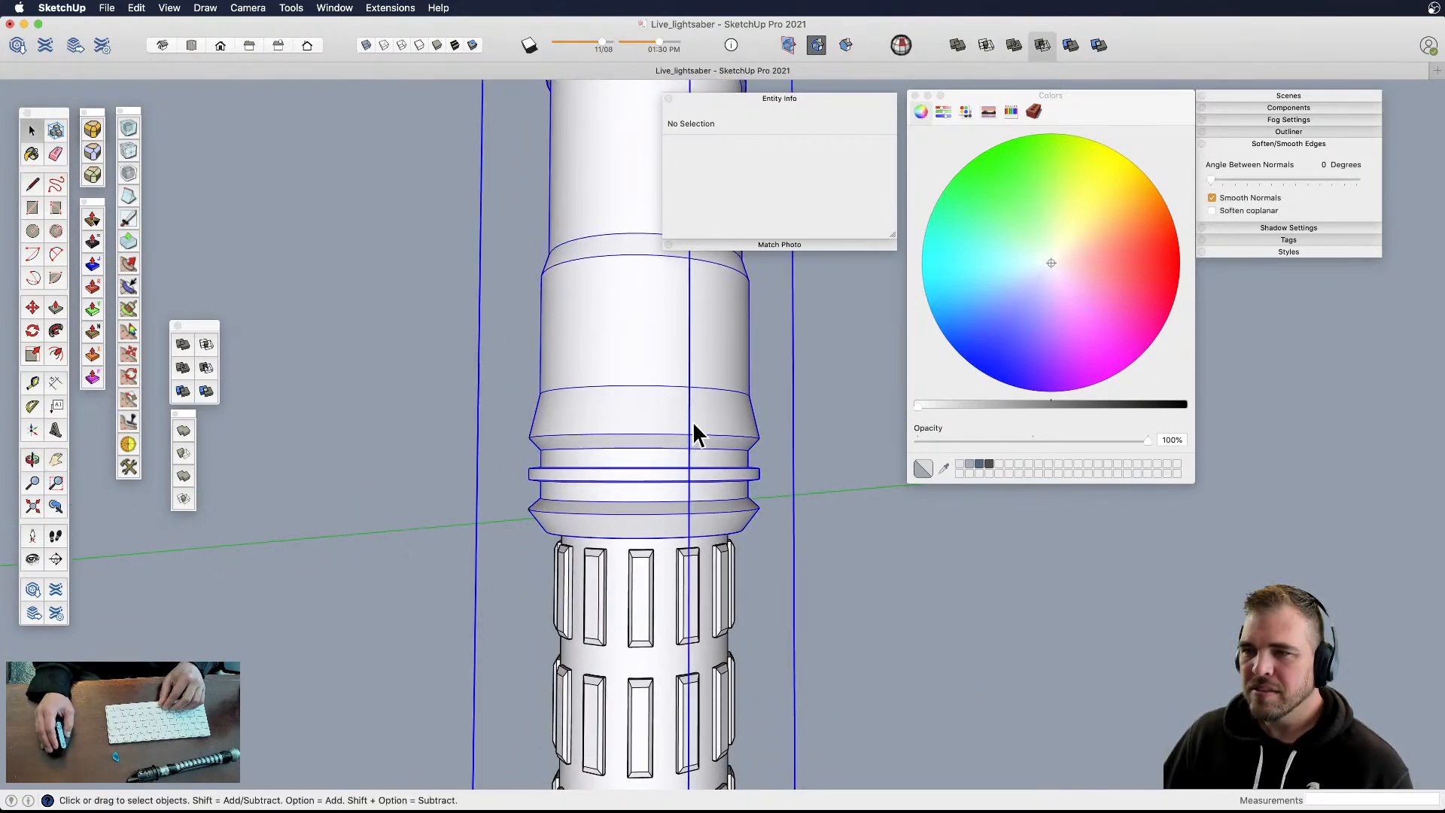
double_click(653, 429)
click(699, 431)
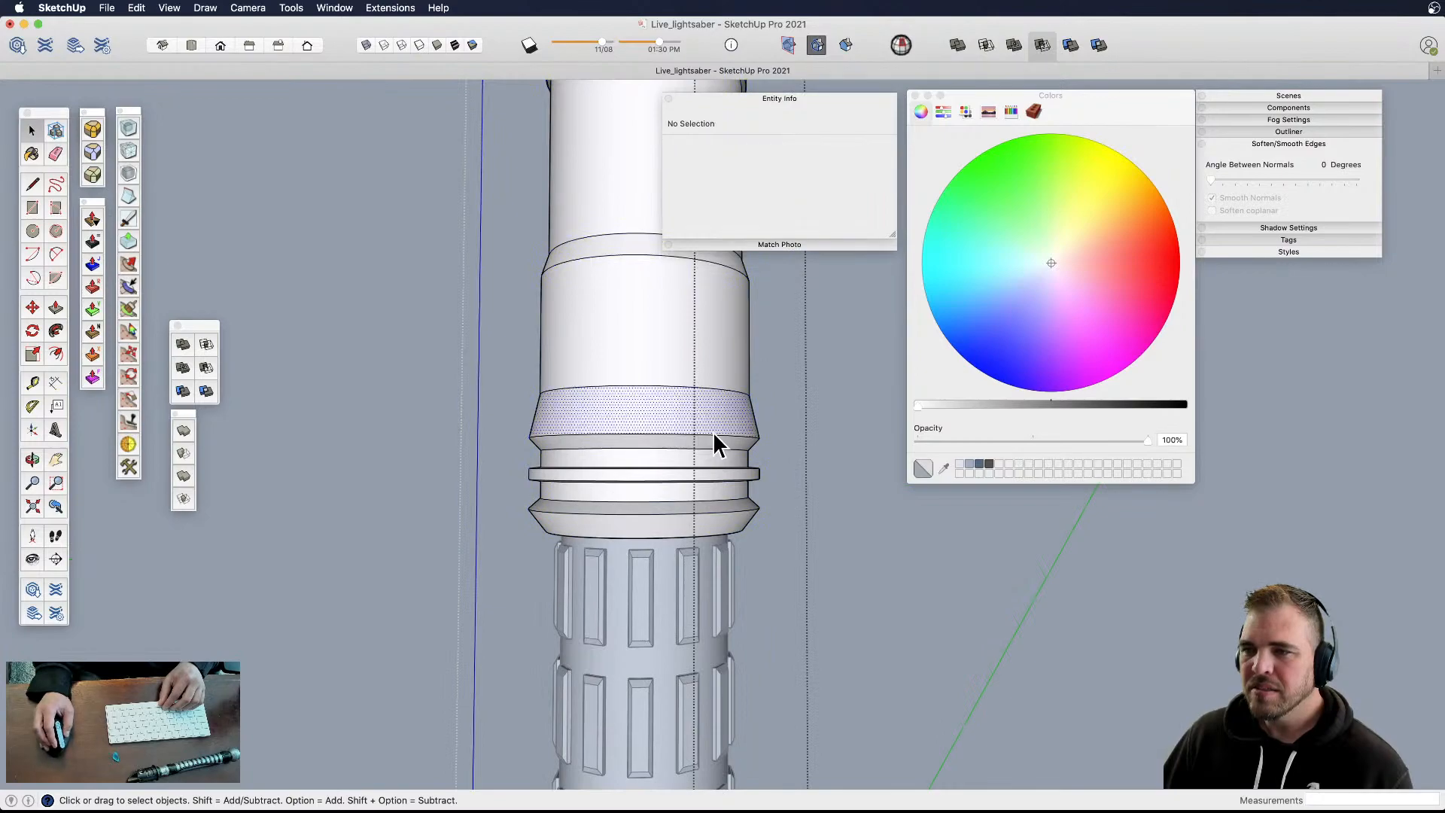
scroll(707, 435, up, 4)
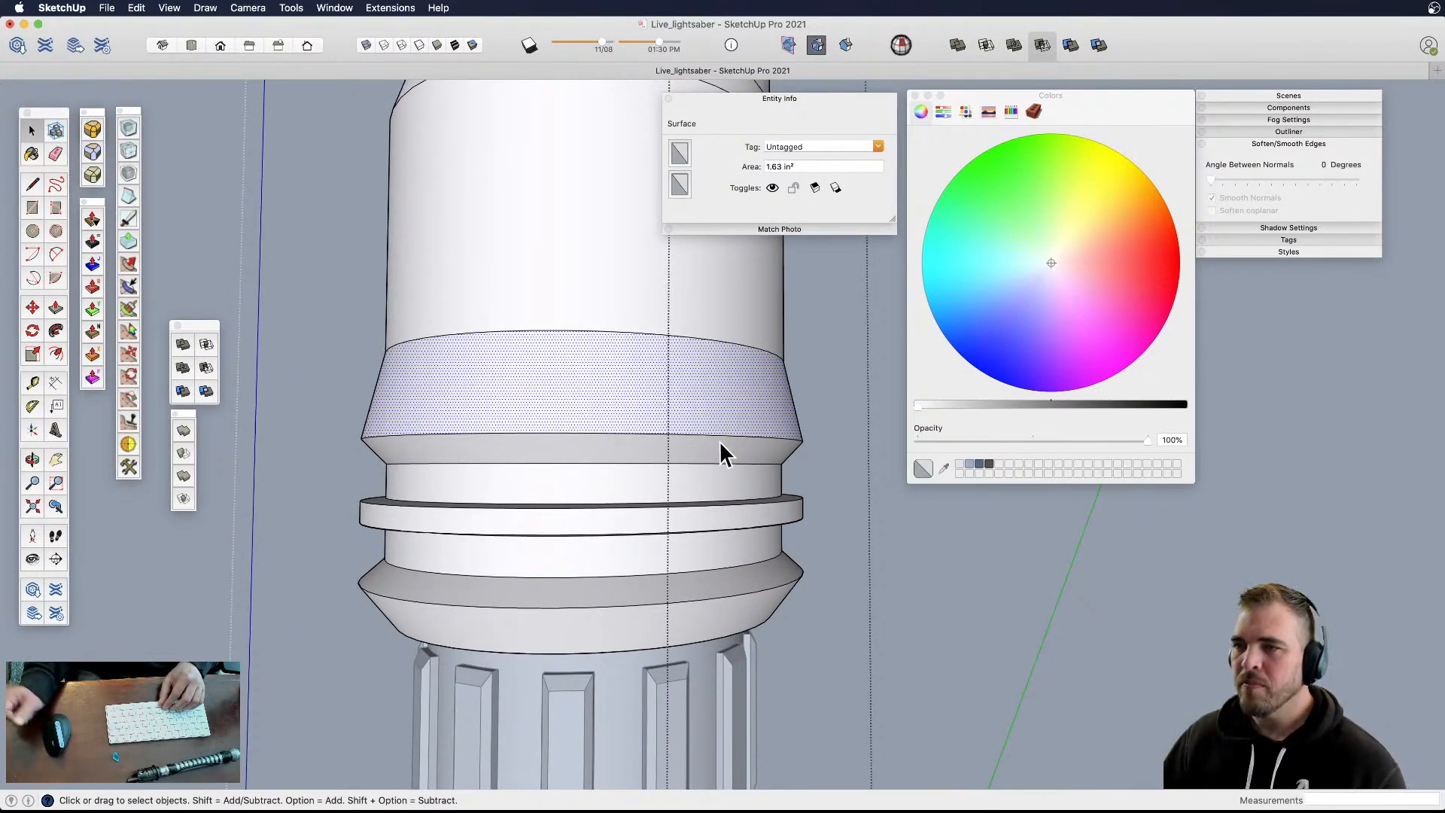
middle_drag(703, 415, 762, 432)
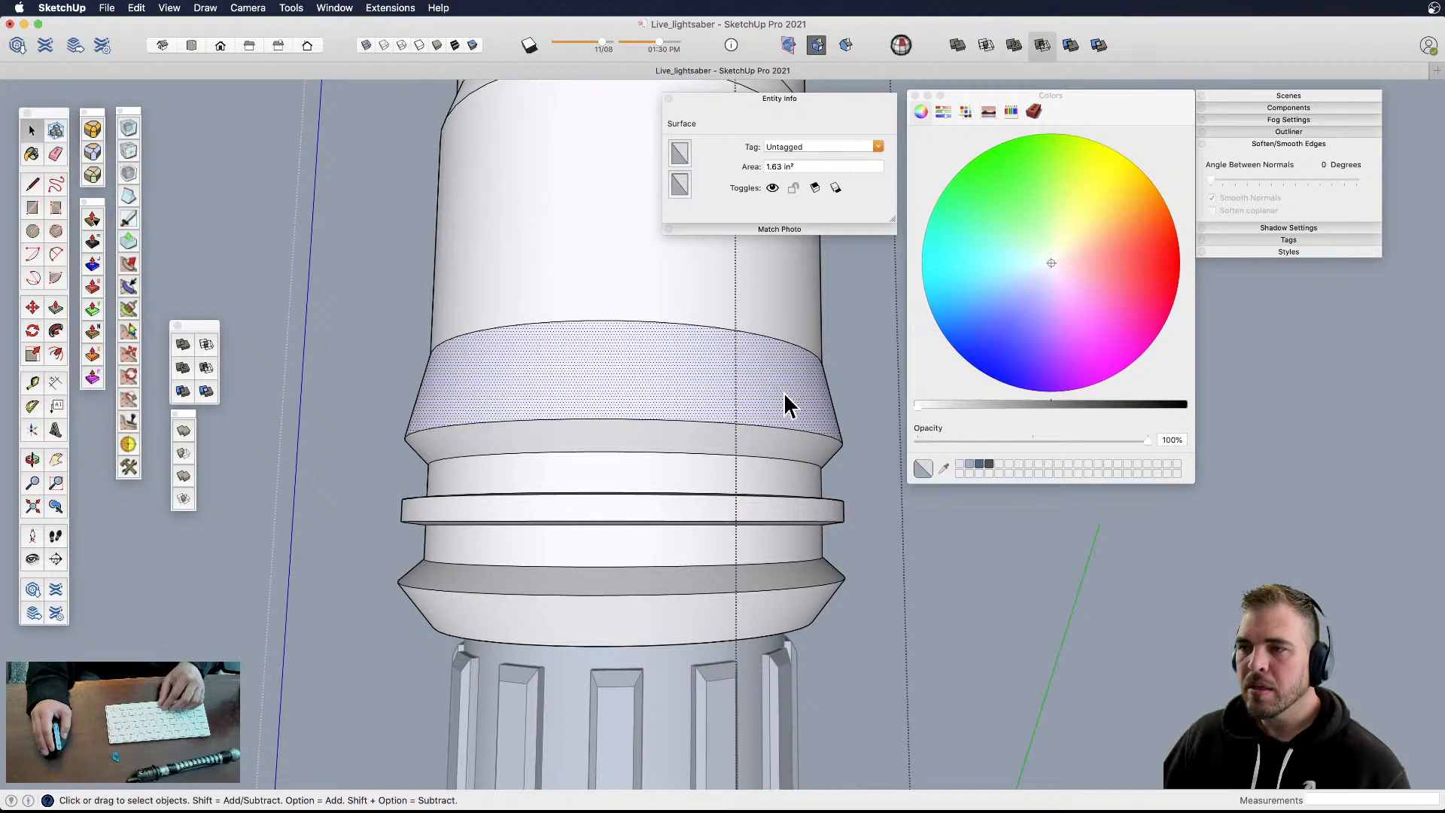
mouse_move(740, 397)
middle_down()
mouse_move(722, 409)
mouse_move(735, 423)
mouse_move(736, 335)
mouse_move(739, 409)
middle_up()
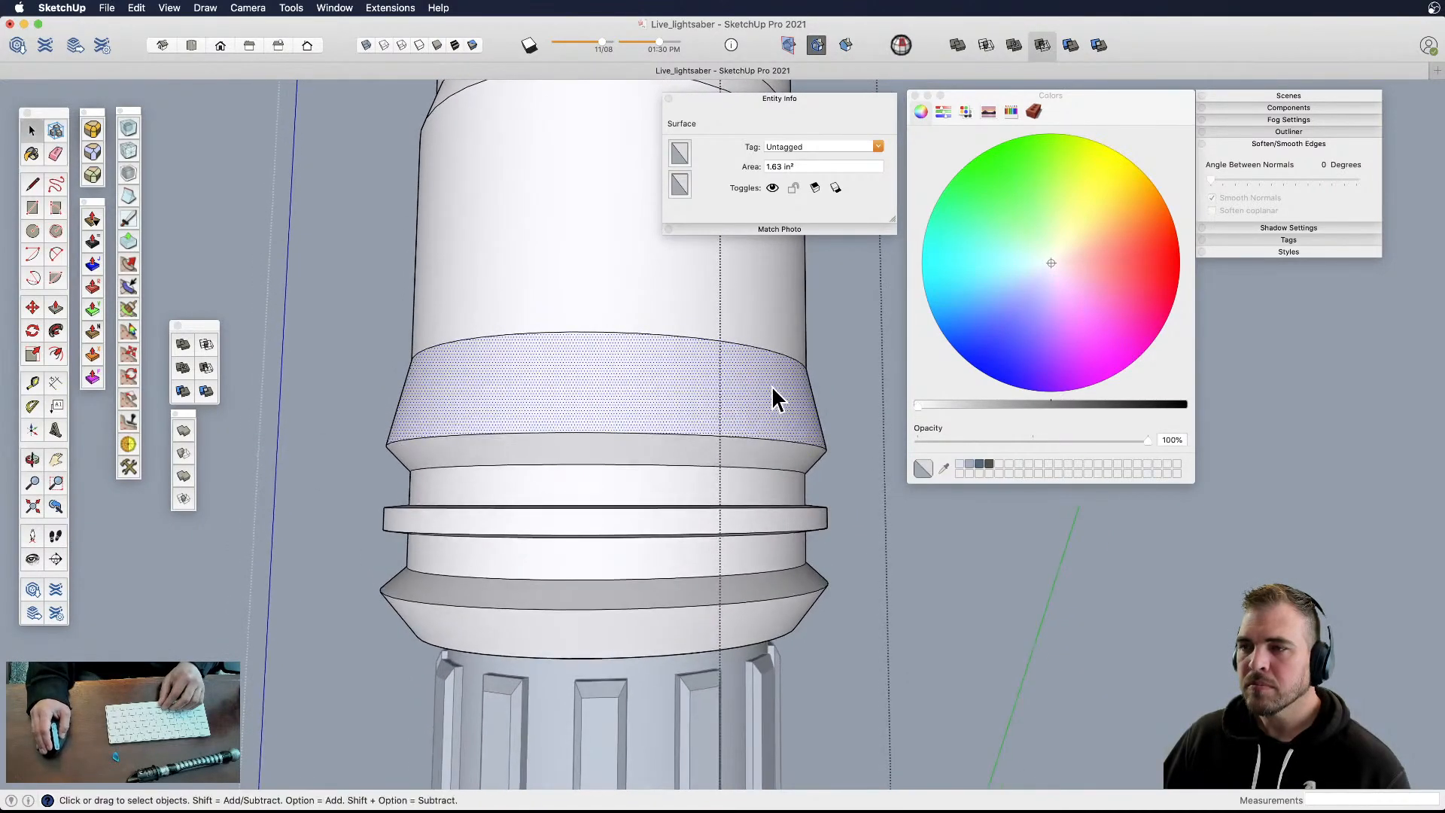
scroll(694, 512, down, 3)
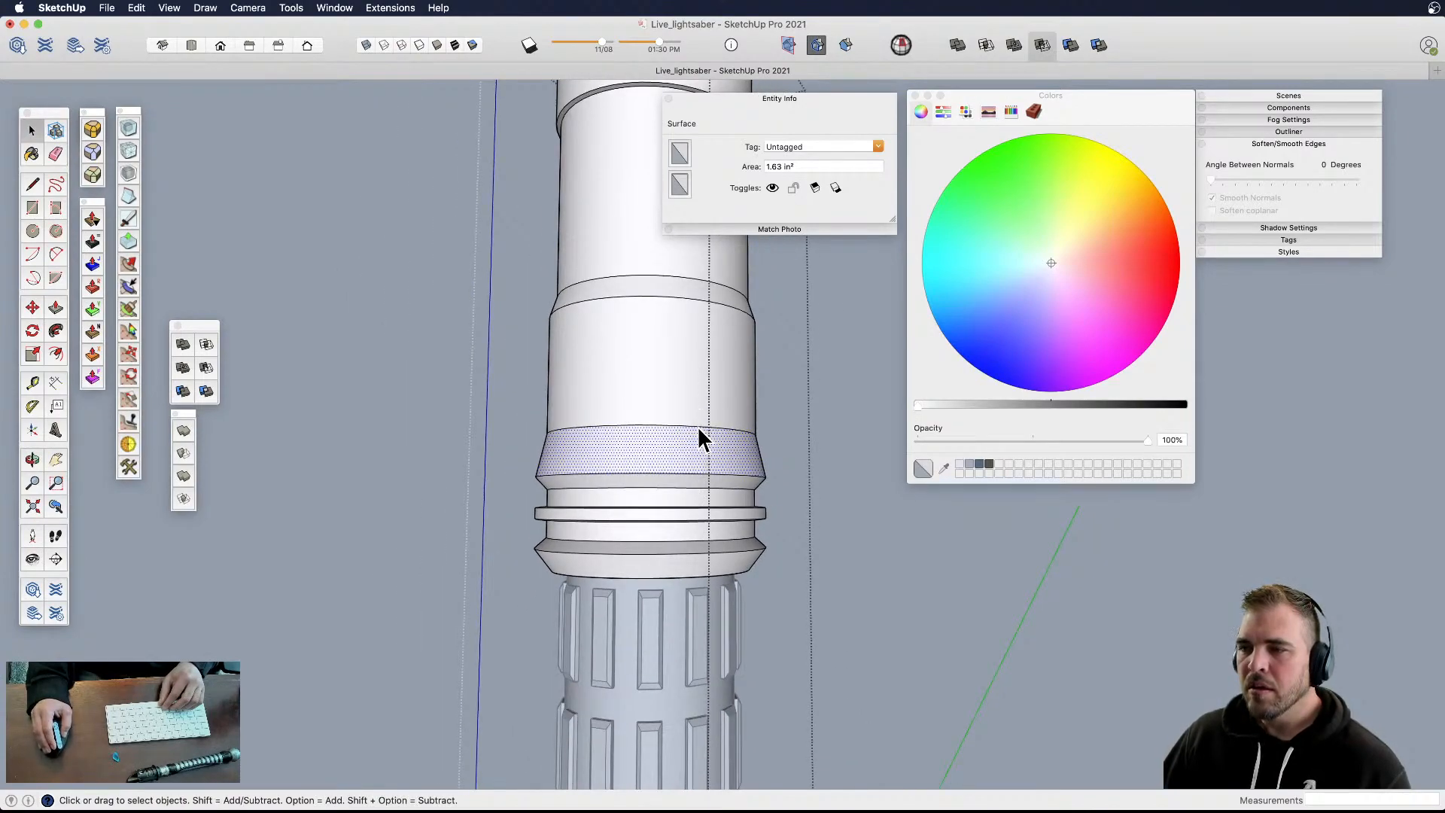
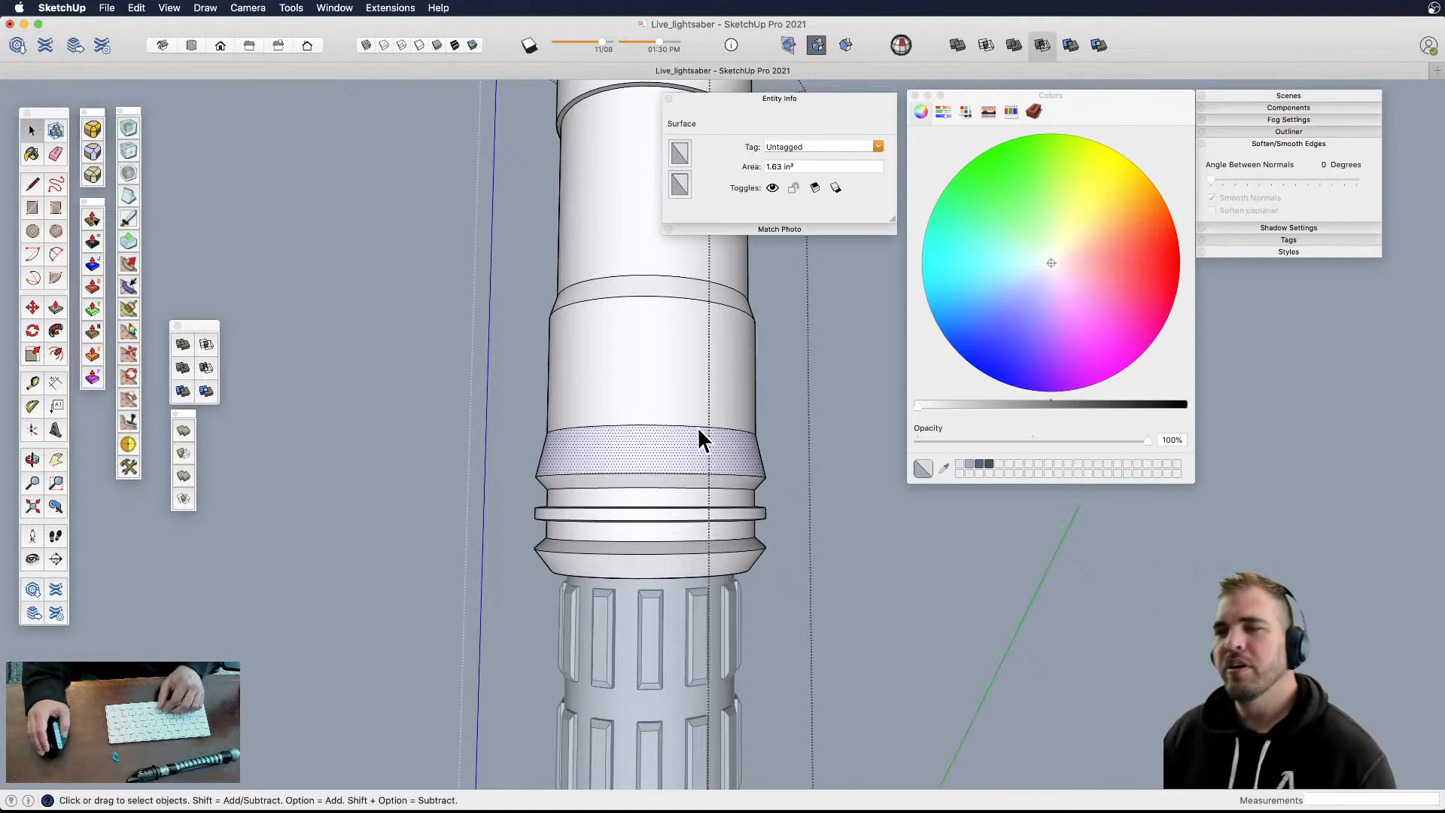
scroll(697, 433, up, 10)
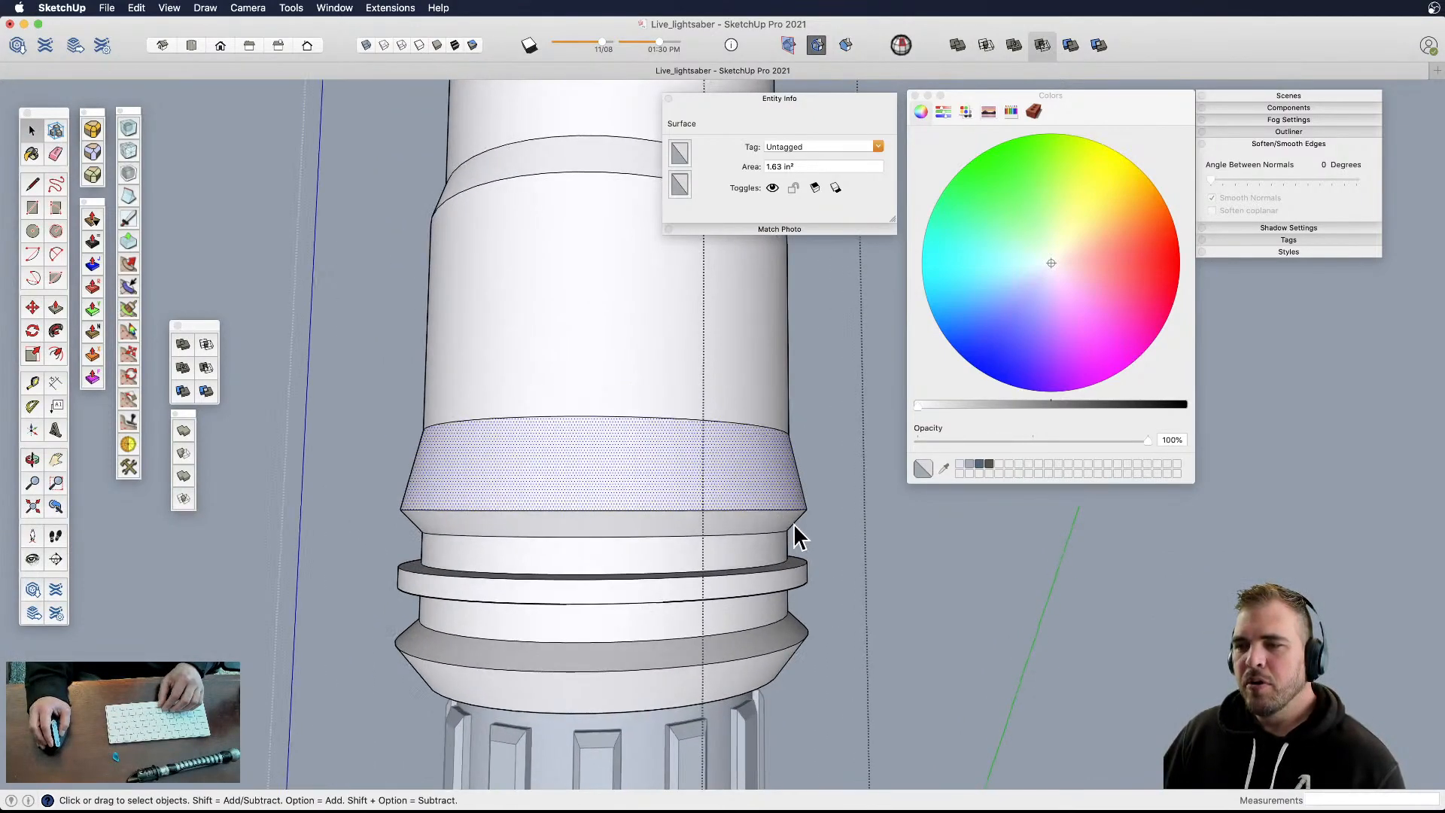
scroll(753, 520, down, 5)
- Try copying the lower edge of the body's beveled shoulder downward as four rings around the wide section
click(713, 320)
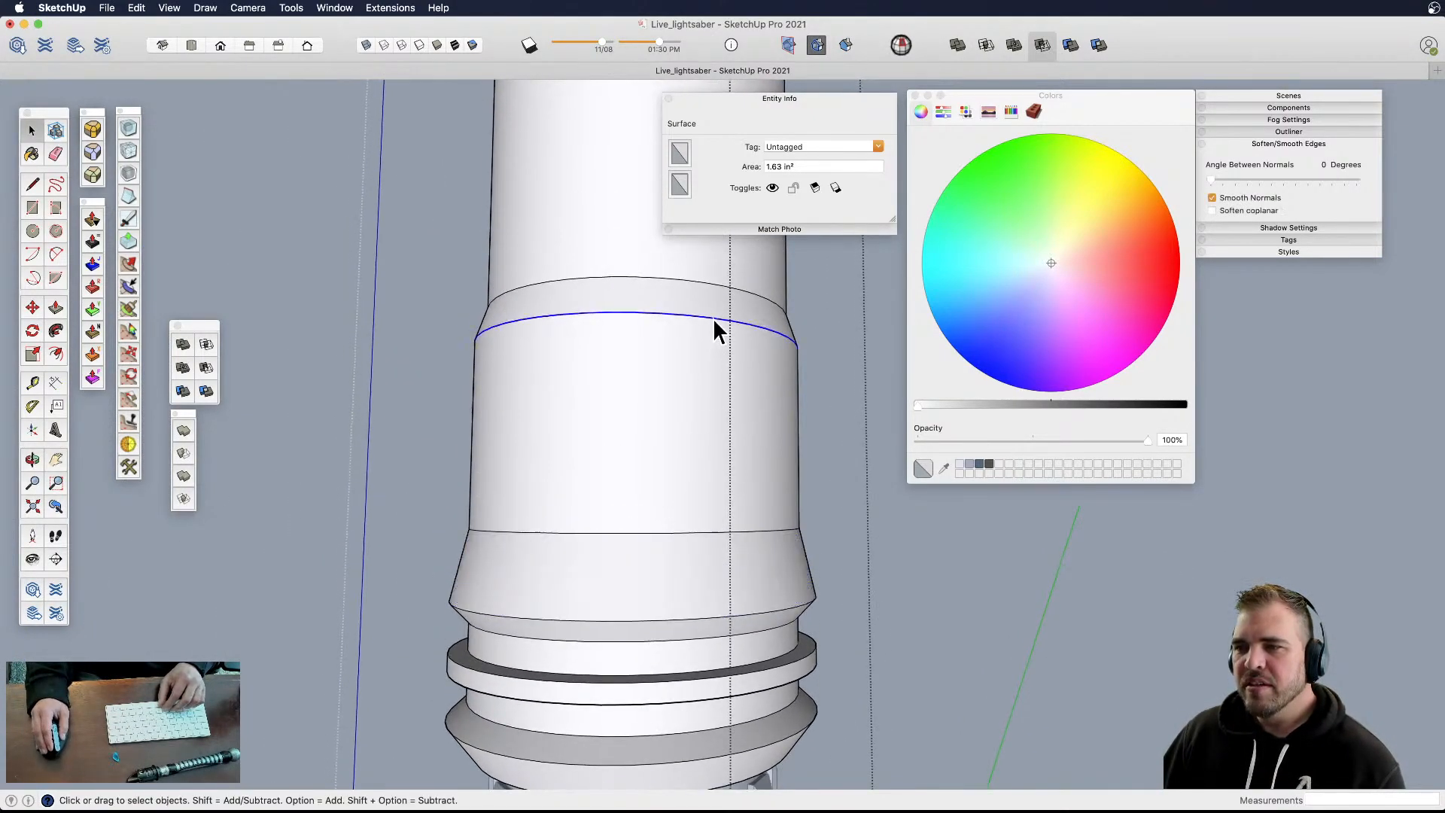
key(m)
key(alt)
click(719, 324)
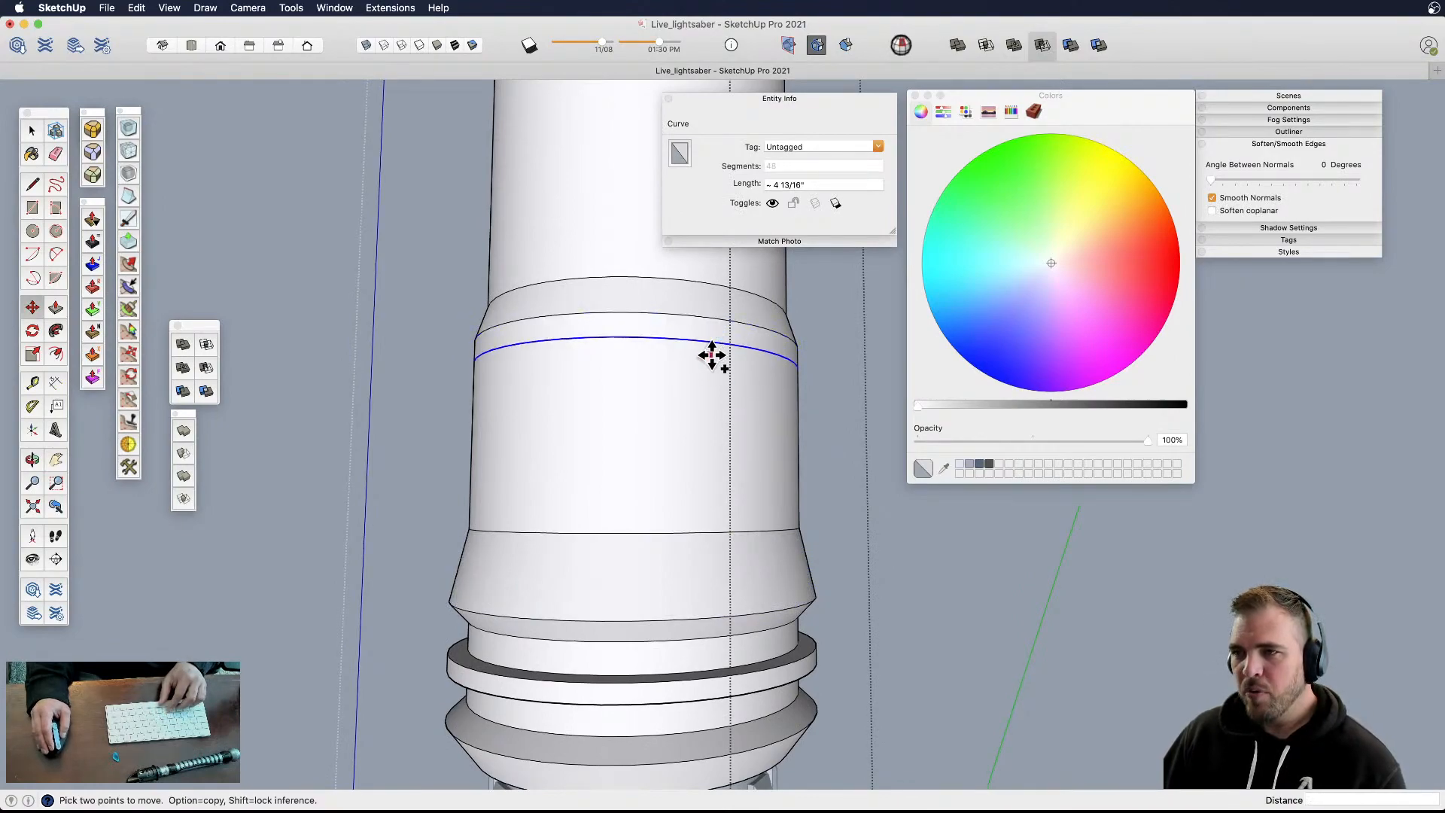
click(710, 365)
click(709, 401)
click(704, 399)
click(704, 410)
key(space)
- Try scaling the band between the two middle rings outward about its center
click(741, 389)
key(s)
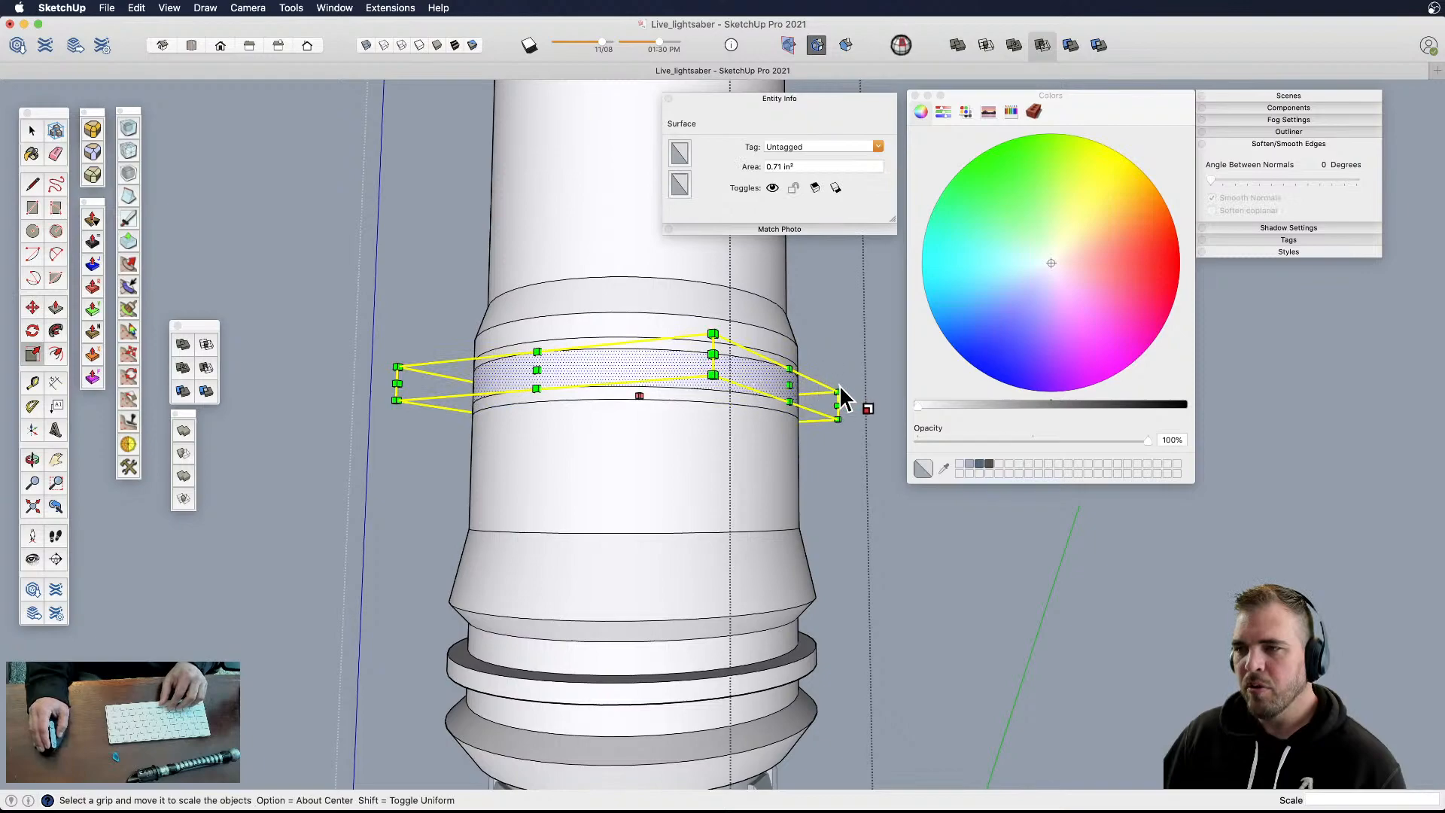
drag(837, 392, 866, 383)
- Undo the band's scaling and the ring copies, and reopen the hilt body for editing
key(super+z)
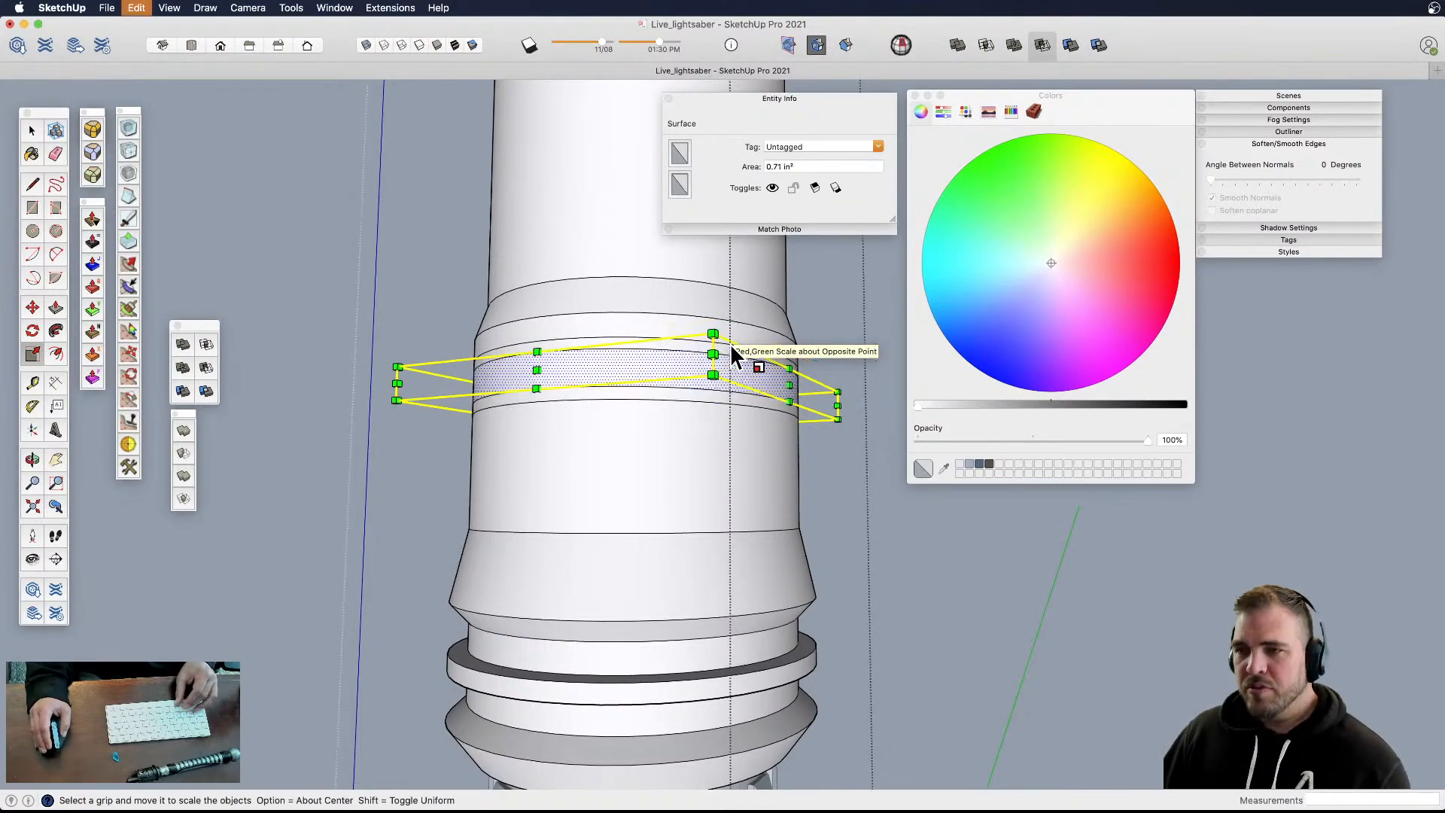
key(super+z)
key(super+z)
key(super+z)
key(super+z)
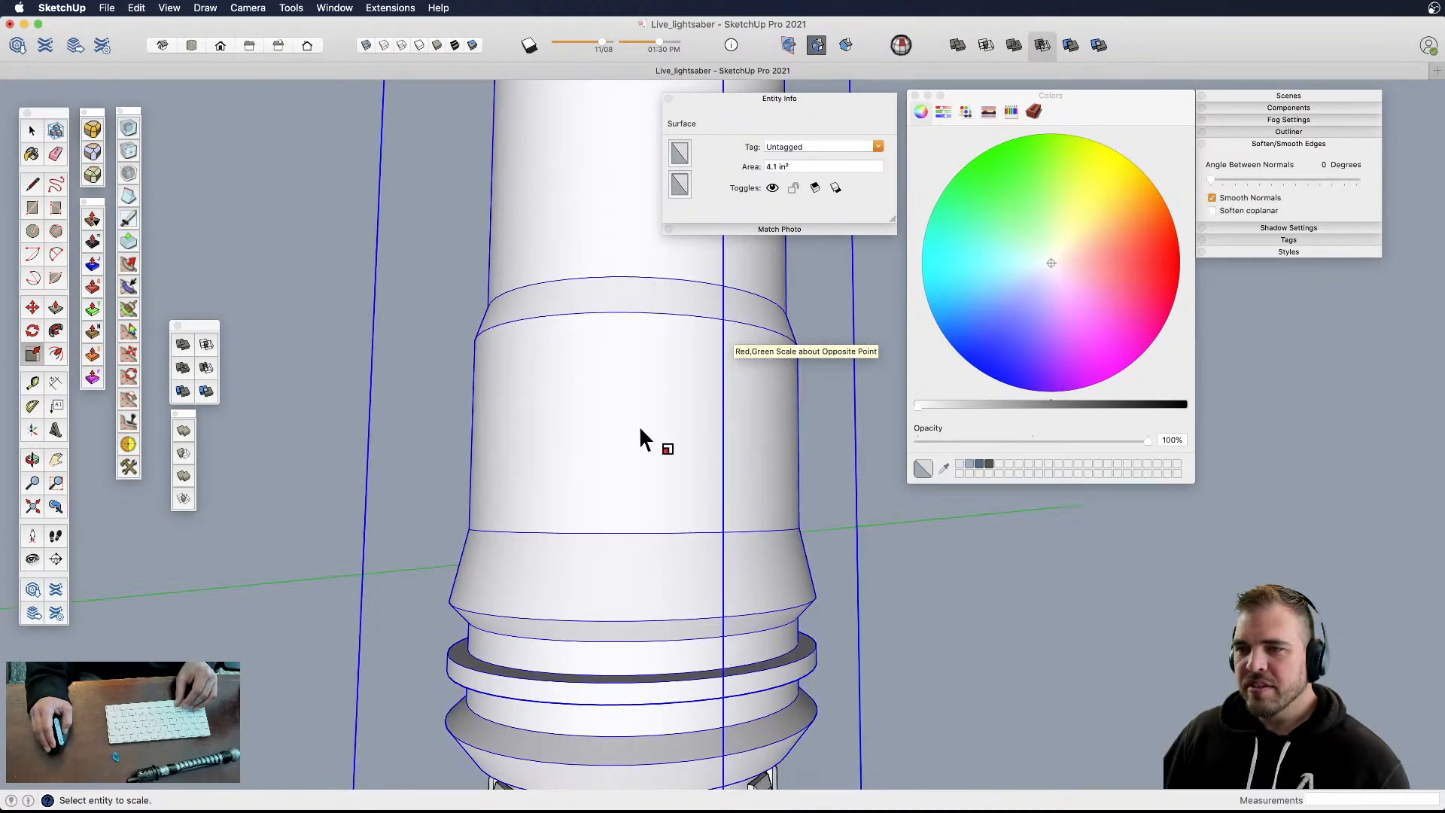
key(space)
double_click(639, 450)
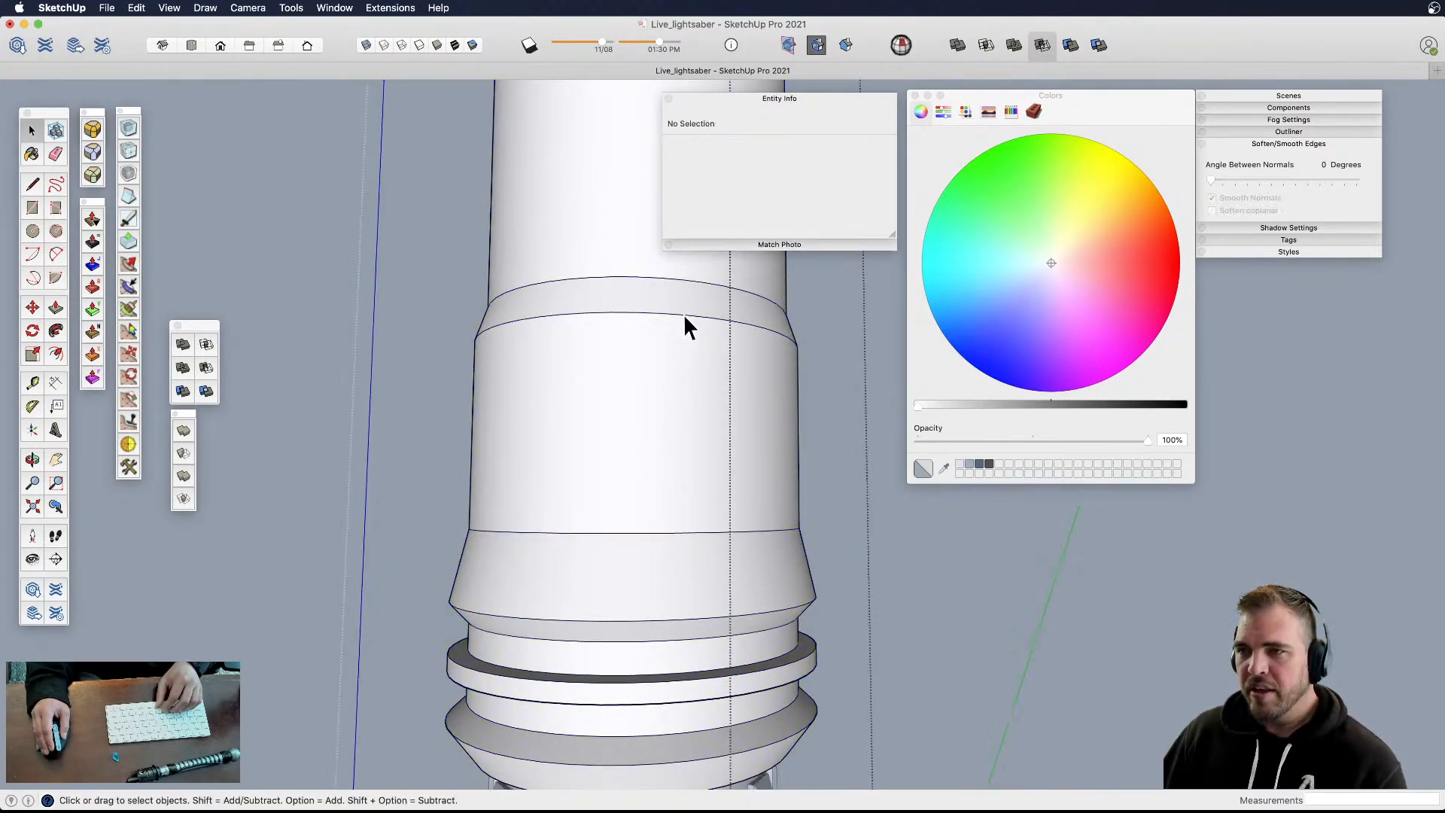
- Copy the lower edge of the body's beveled shoulder downward as four rings around the wide section
click(686, 322)
key(m)
click(687, 314)
key(alt)
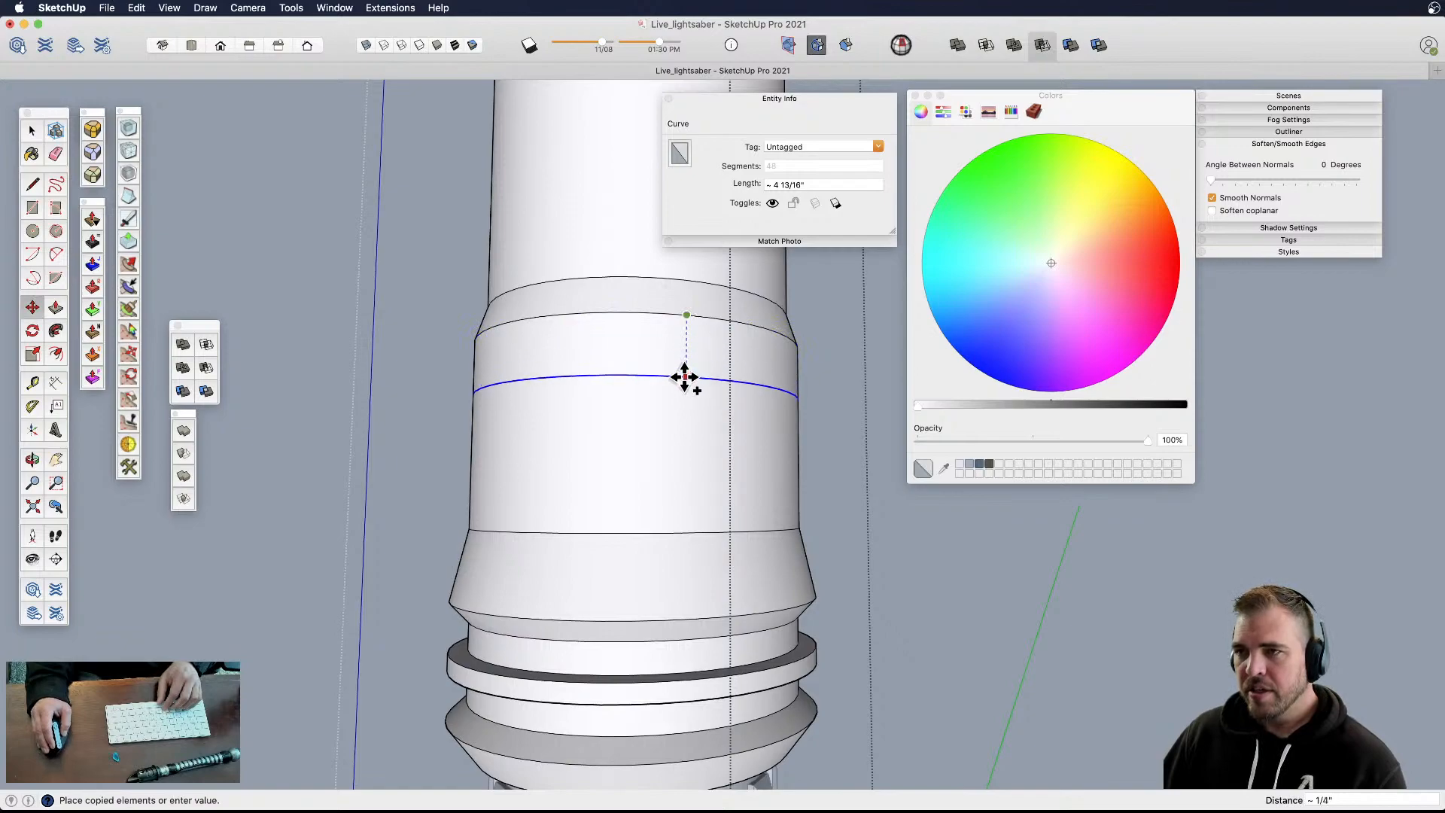
key(alt)
key(alt)
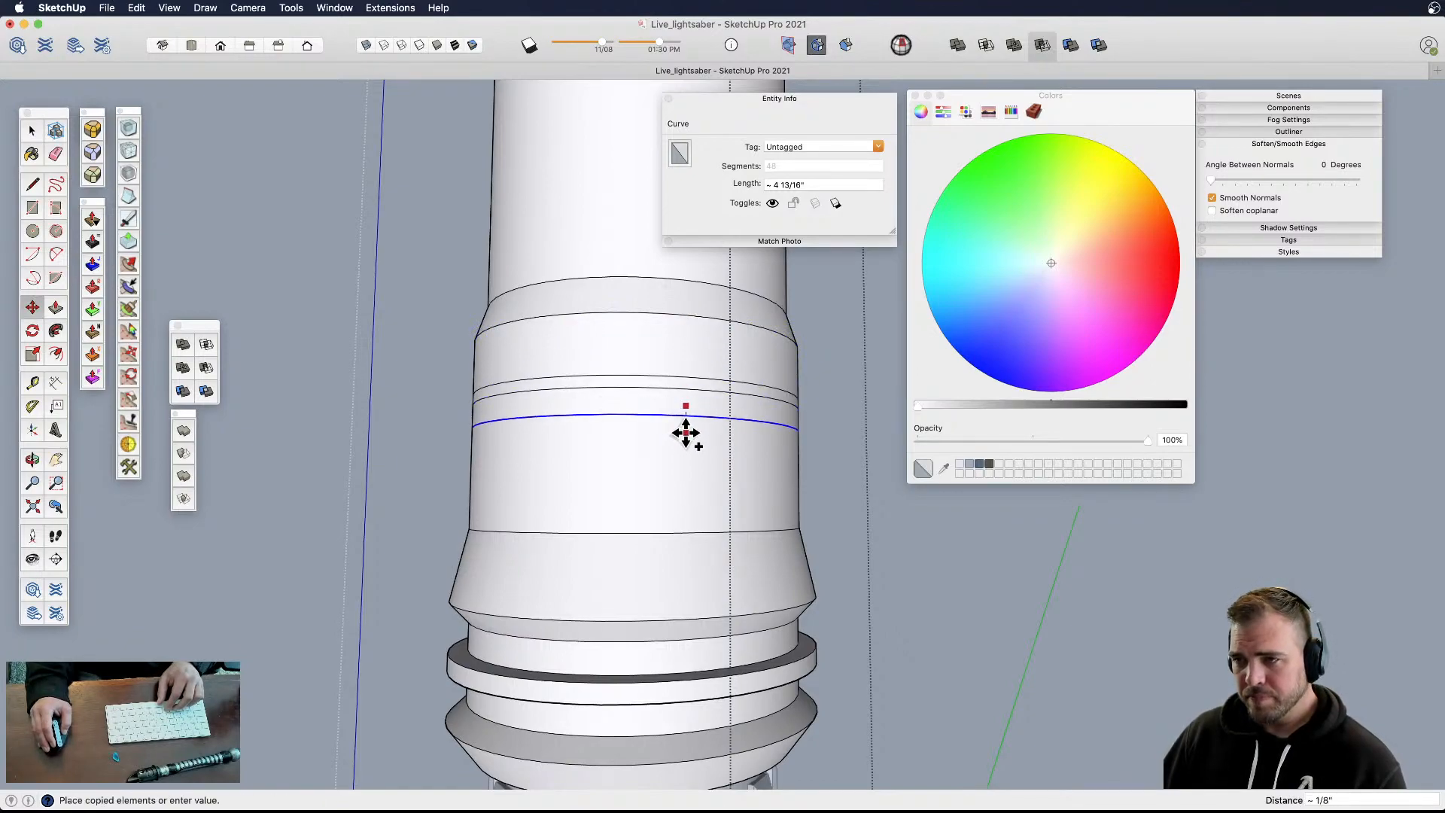
click(681, 438)
- Scale the band between the two middle rings outward by 1.05 to form a raised ring
key(space)
click(720, 405)
key(s)
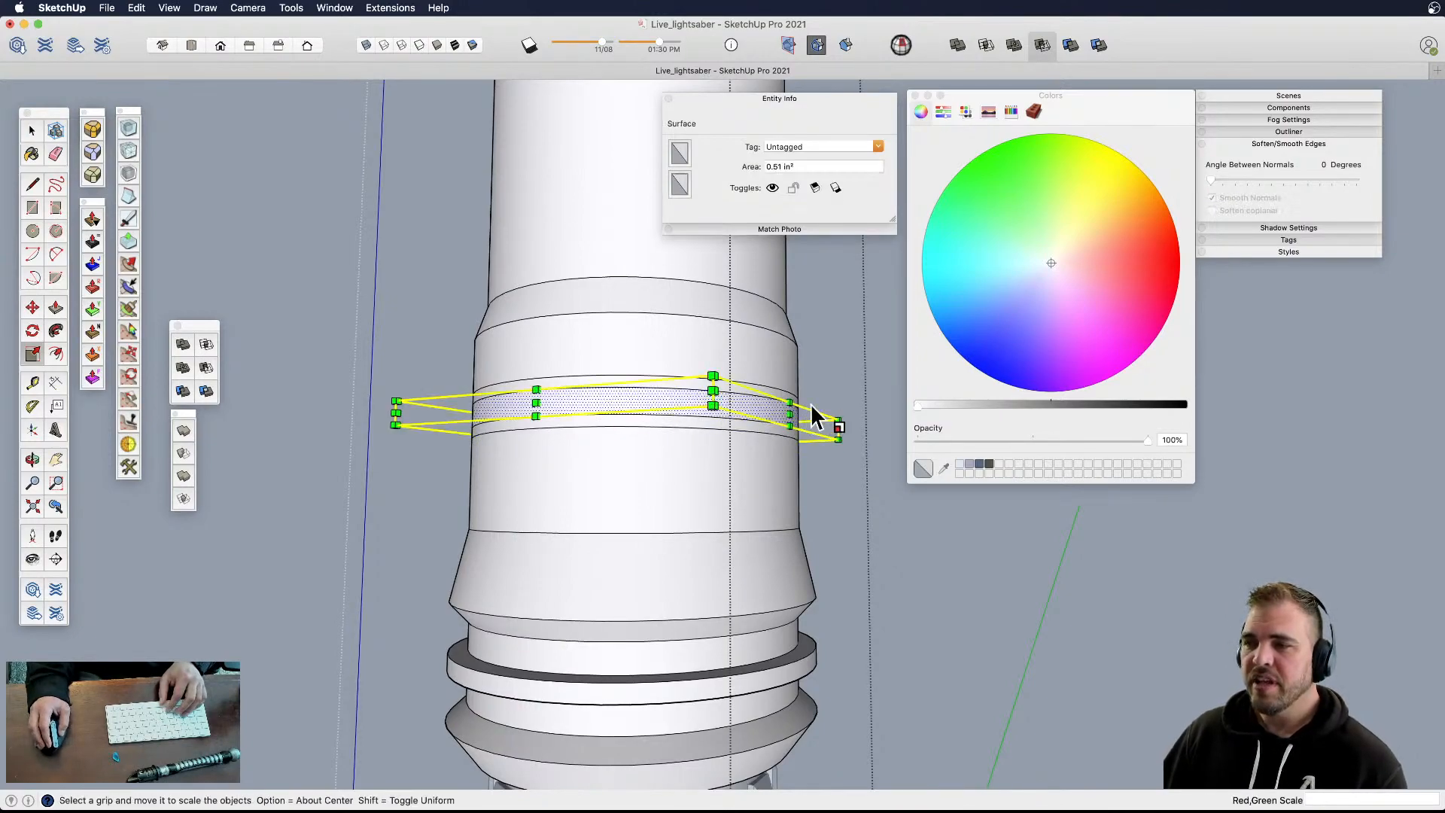
drag(832, 420, 847, 418)
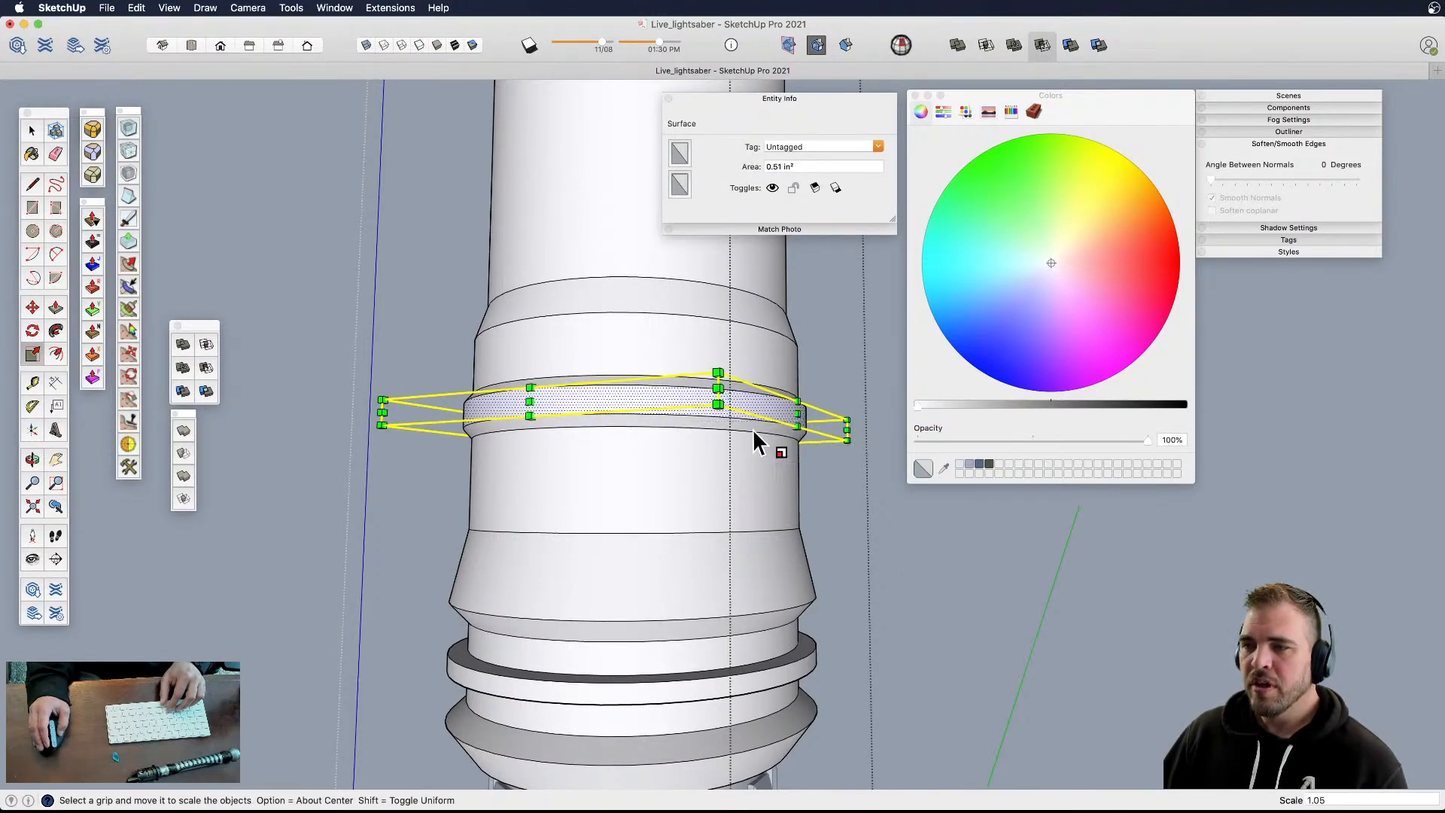
key(space)
- Try copying the flared band's widest edge upward as a ring around the wide section above it
scroll(768, 432, down, 3)
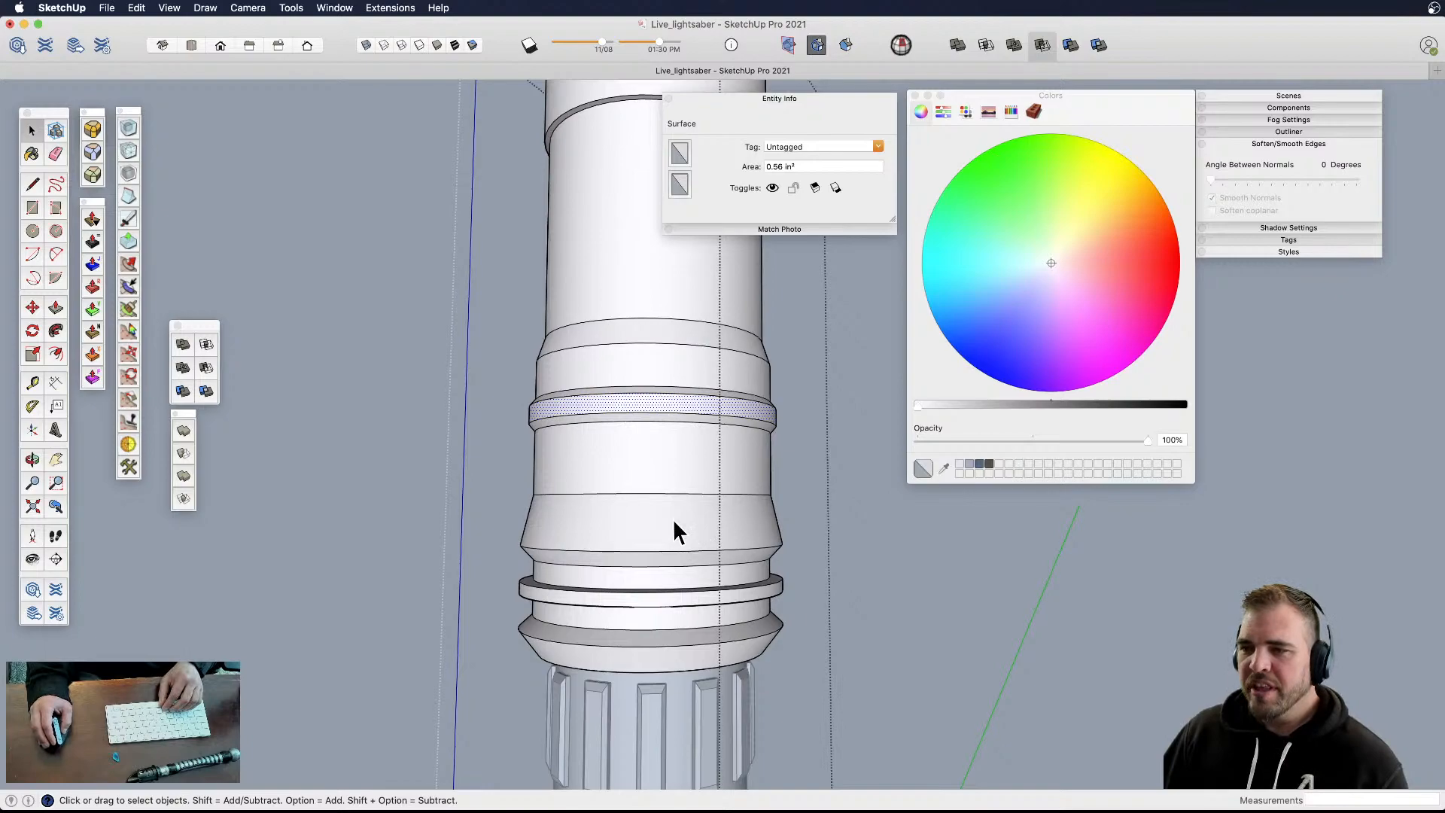
click(675, 525)
scroll(721, 522, up, 4)
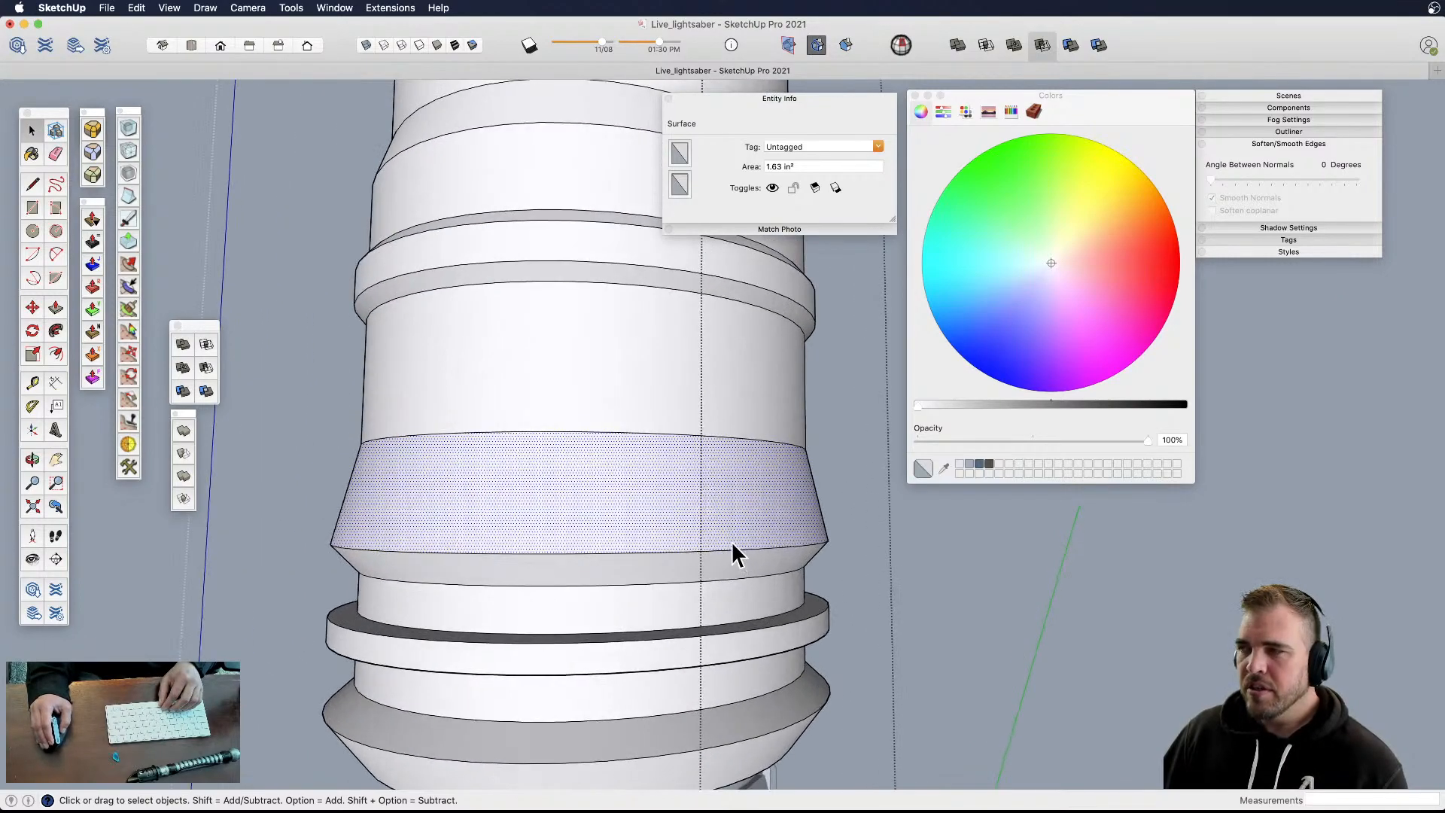
click(758, 547)
middle_drag(700, 511, 819, 494)
key(m)
click(855, 477)
key(alt)
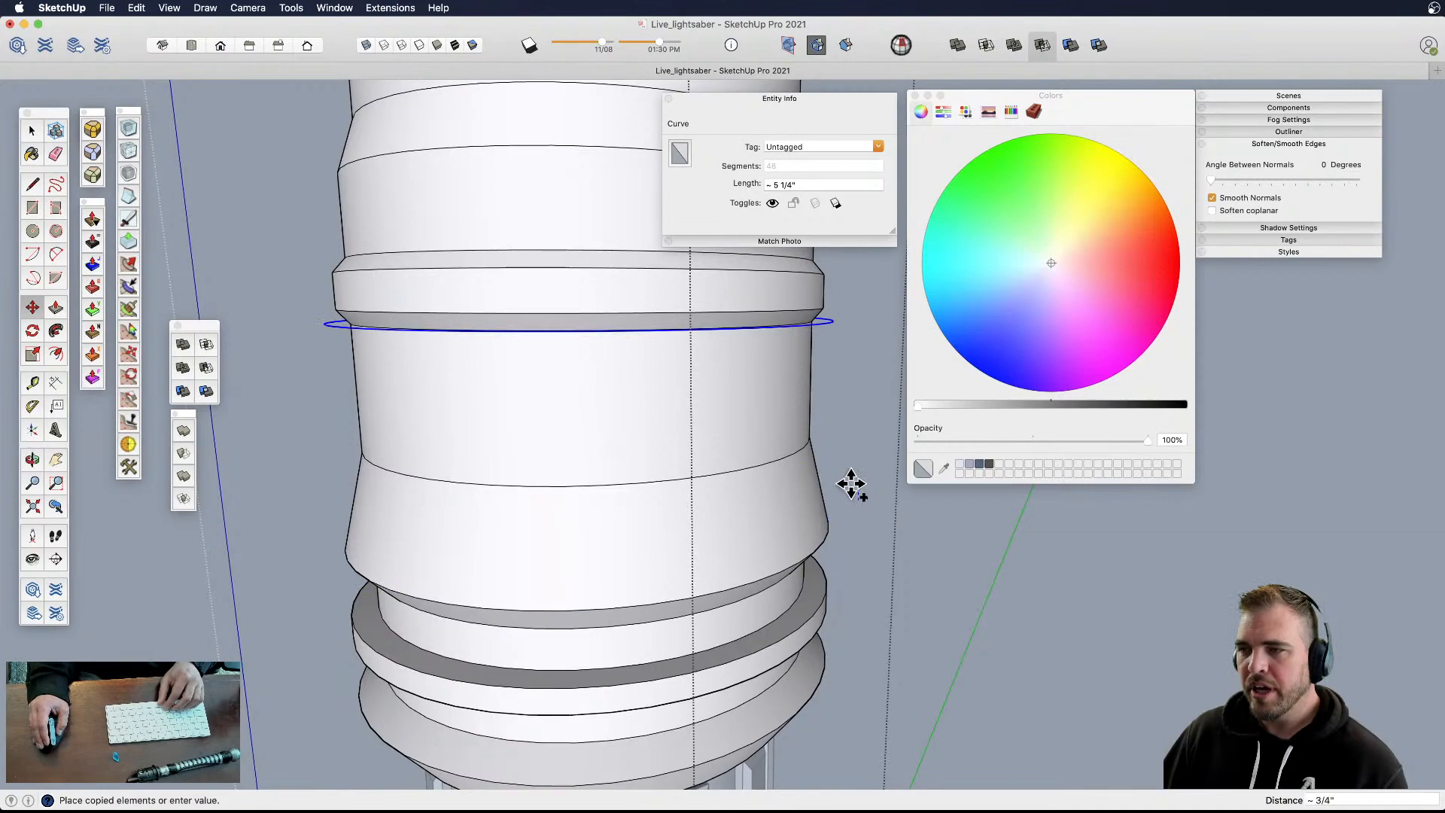
click(856, 489)
- Try closing the copied ring into a flat face by drawing a line over one of its segments
key(l)
scroll(831, 401, up, 3)
click(819, 384)
click(828, 379)
key(space)
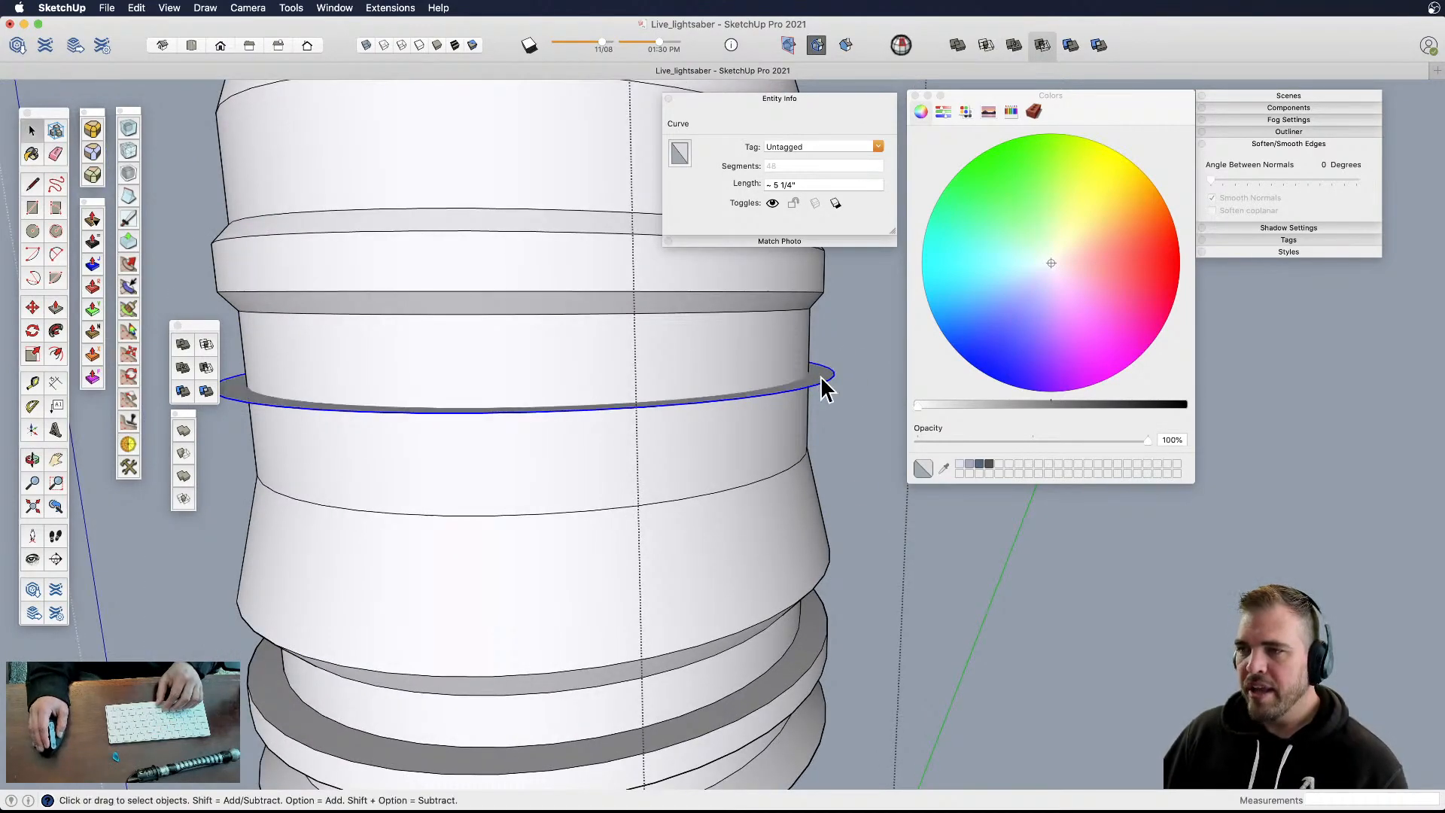
- Try moving the flat ring face down about 5/16" onto the taper of the flared band
scroll(819, 381, down, 3)
key(m)
click(840, 410)
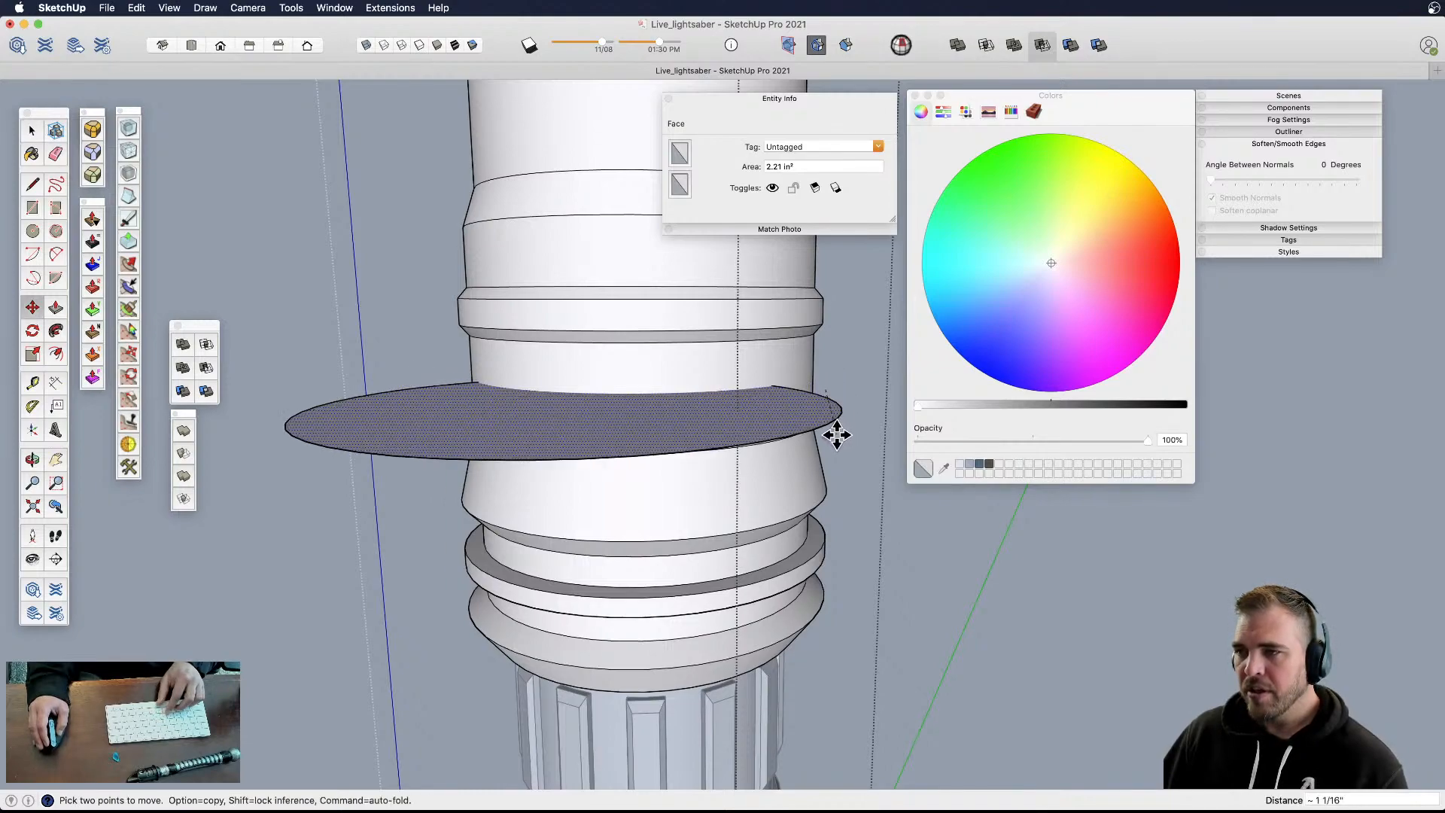
click(845, 460)
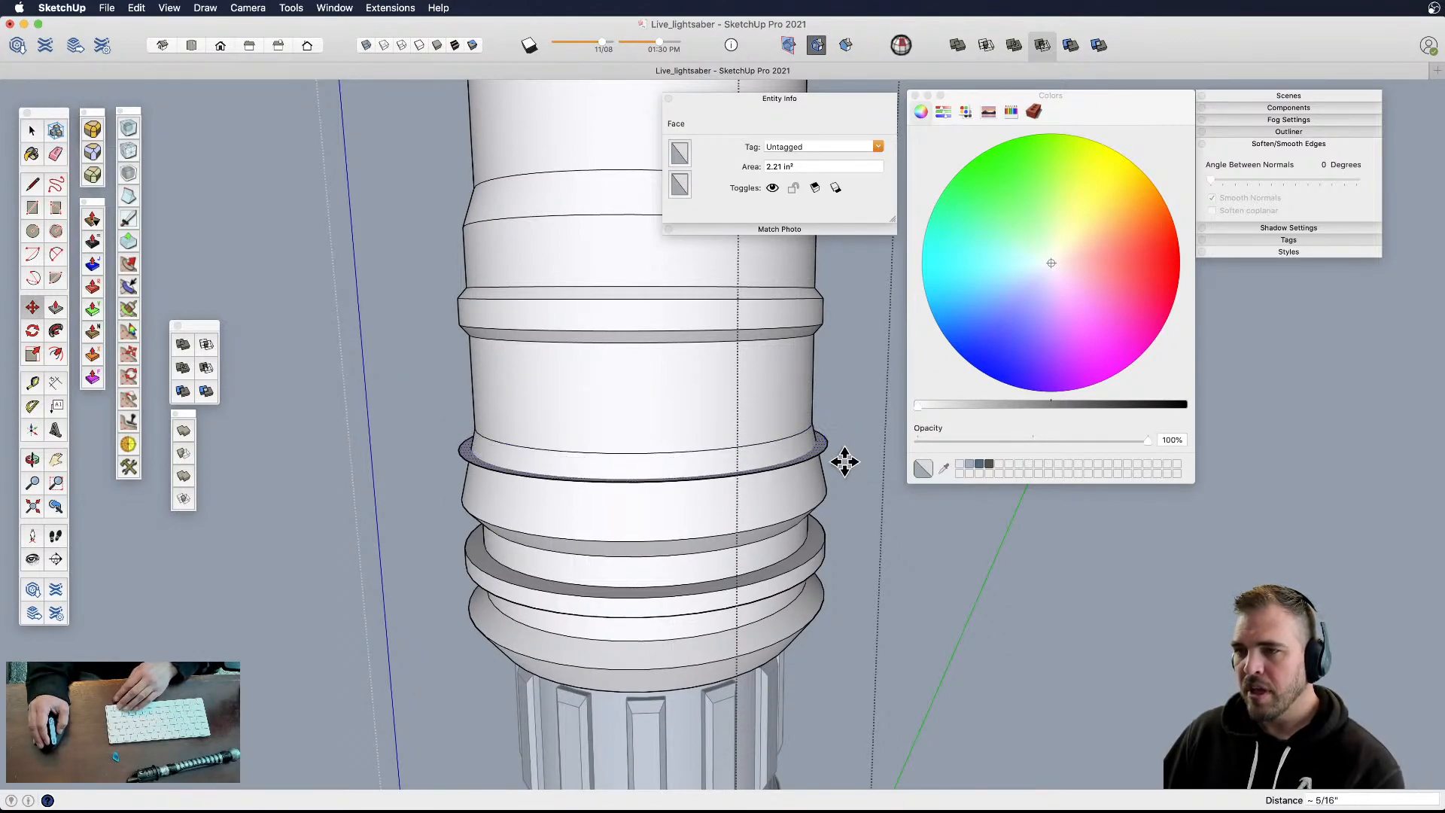
- Try scaling the flat ring face outward about its center so it extends beyond the flared band
scroll(832, 444, up, 5)
middle_drag(793, 458, 833, 511)
scroll(833, 511, down, 3)
key(s)
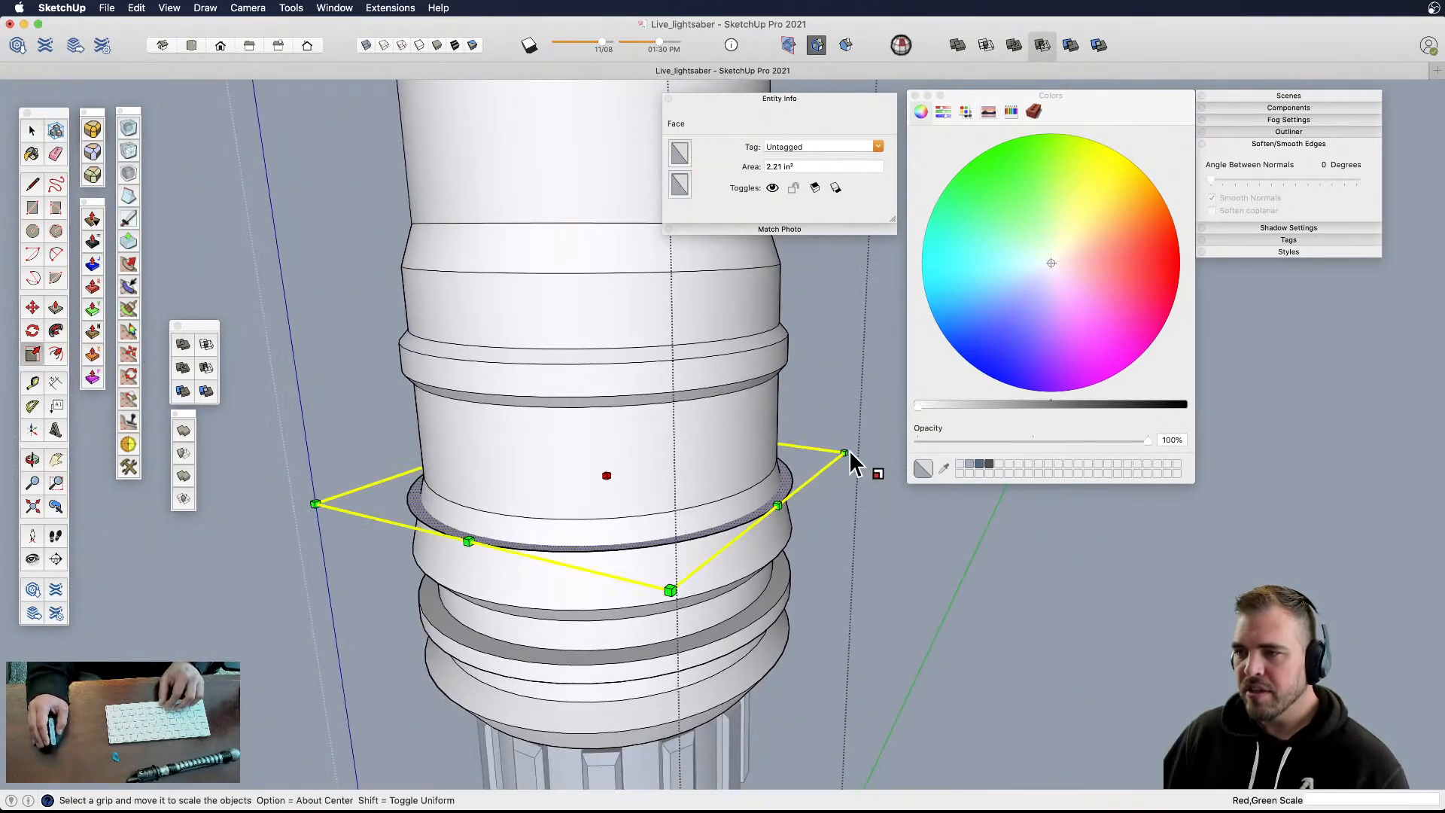
alt+drag(844, 454, 872, 450)
- Try copying the enlarged disc downward about 1/16" and repeating the copy twice along the taper
middle_drag(783, 534, 784, 390)
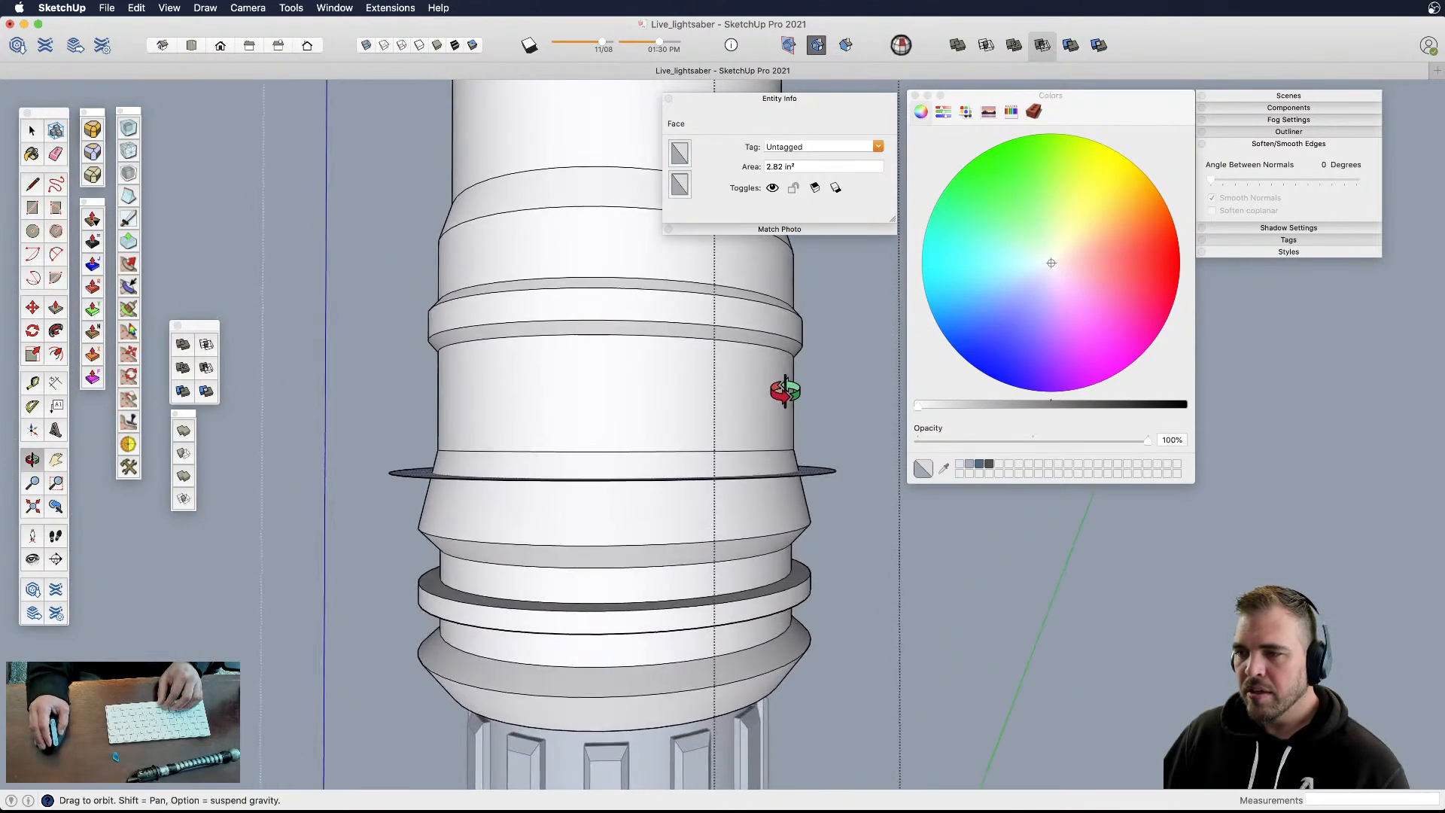
scroll(820, 470, up, 5)
mouse_move(819, 470)
middle_down()
mouse_move(816, 490)
mouse_move(820, 464)
middle_up()
key(m)
alt+drag(838, 494, 840, 521)
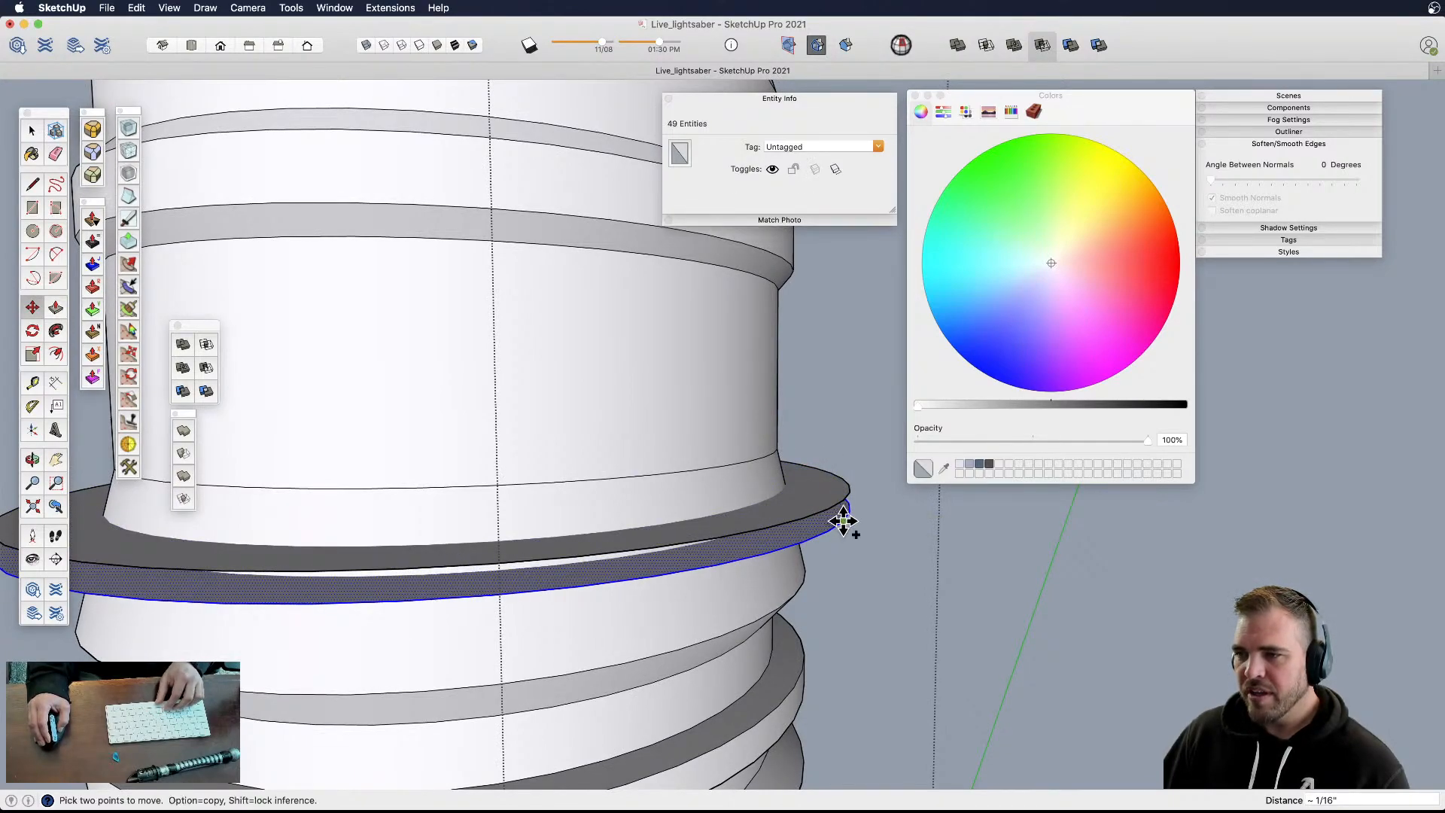
text(2x)
key(Return)
key(space)
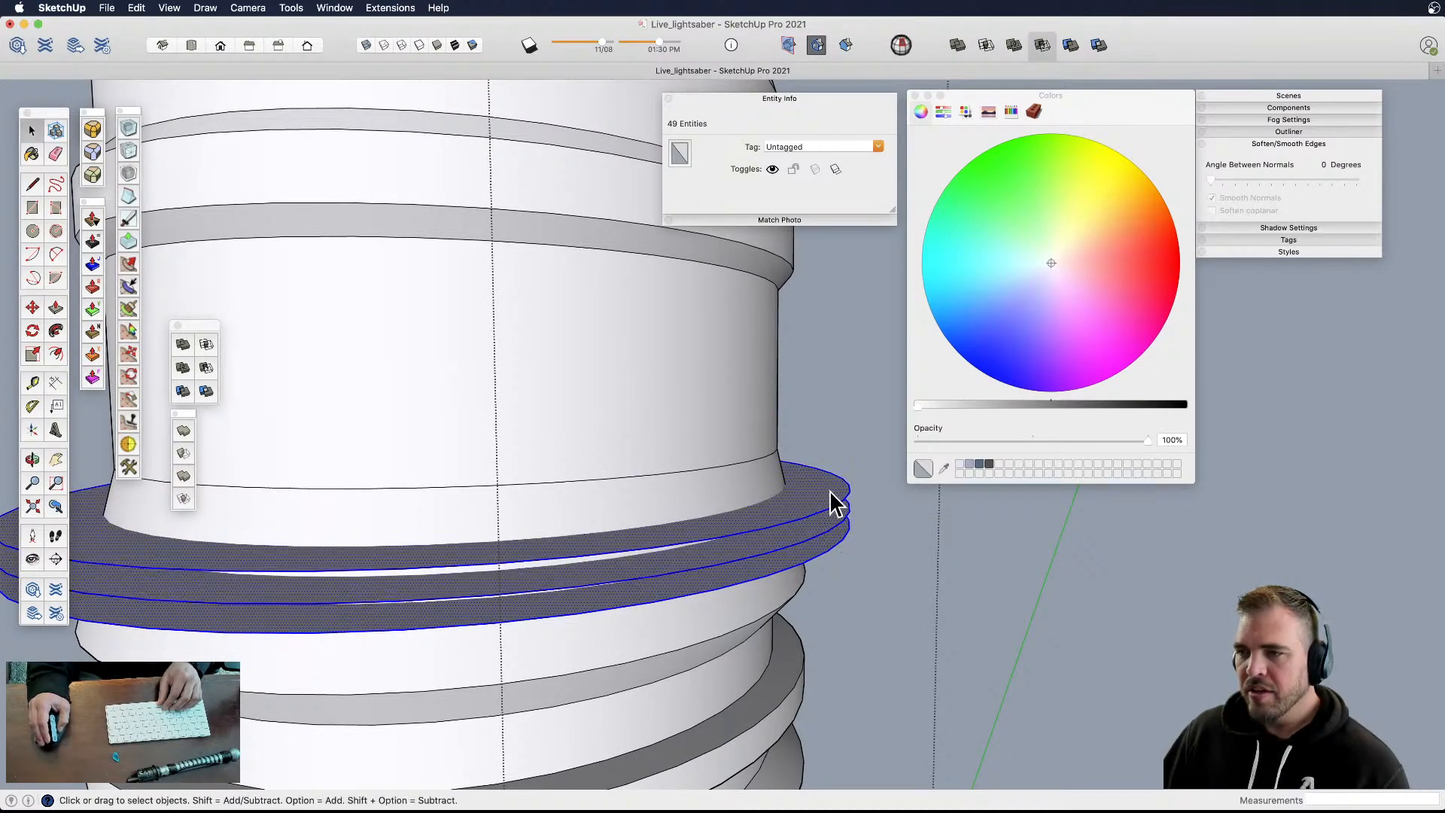
- Try intersecting the three discs with the model and erasing them to leave ring edges on the taper
right_click(830, 493)
mouse_move(929, 612)
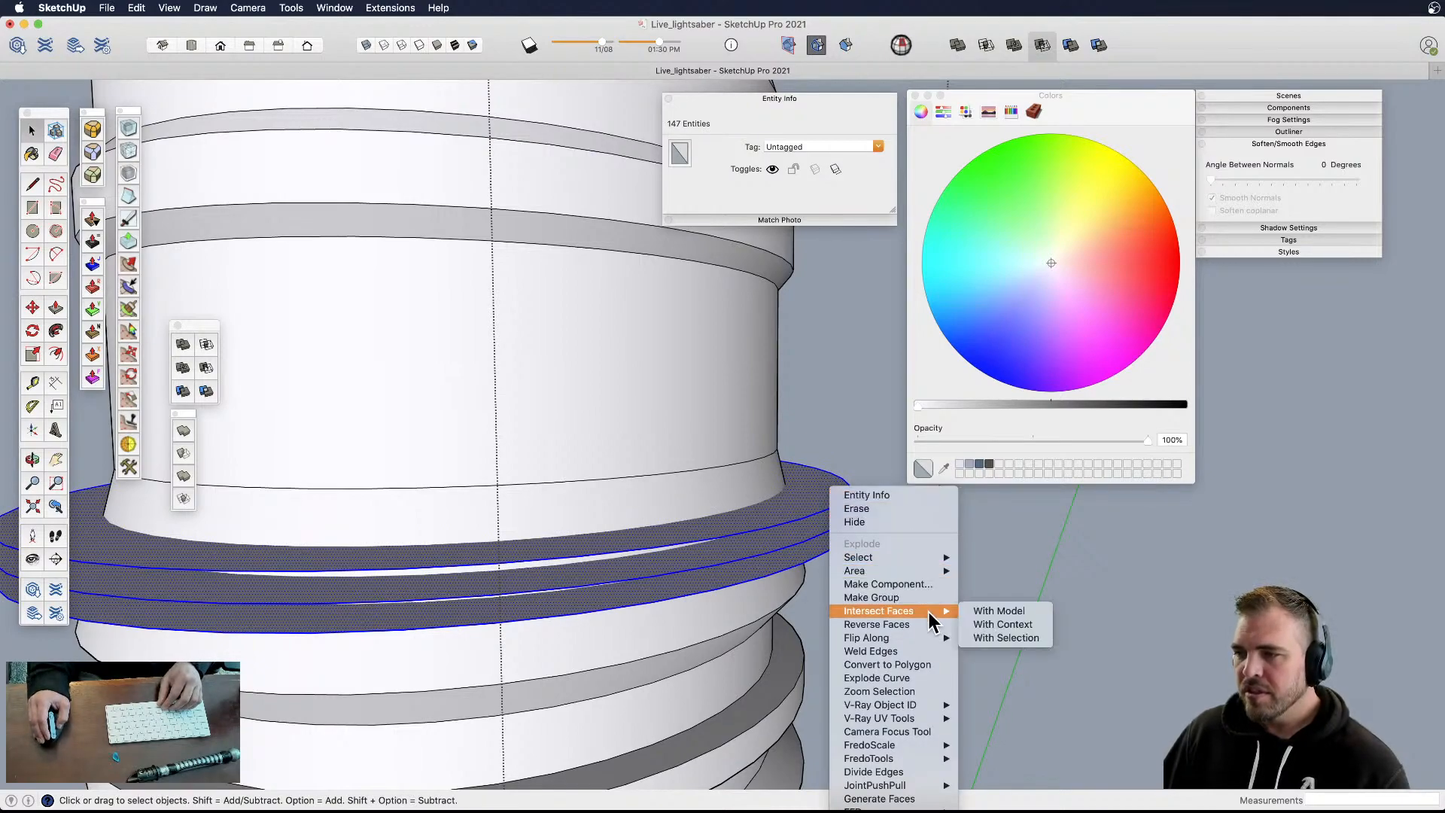
click(978, 610)
key(e)
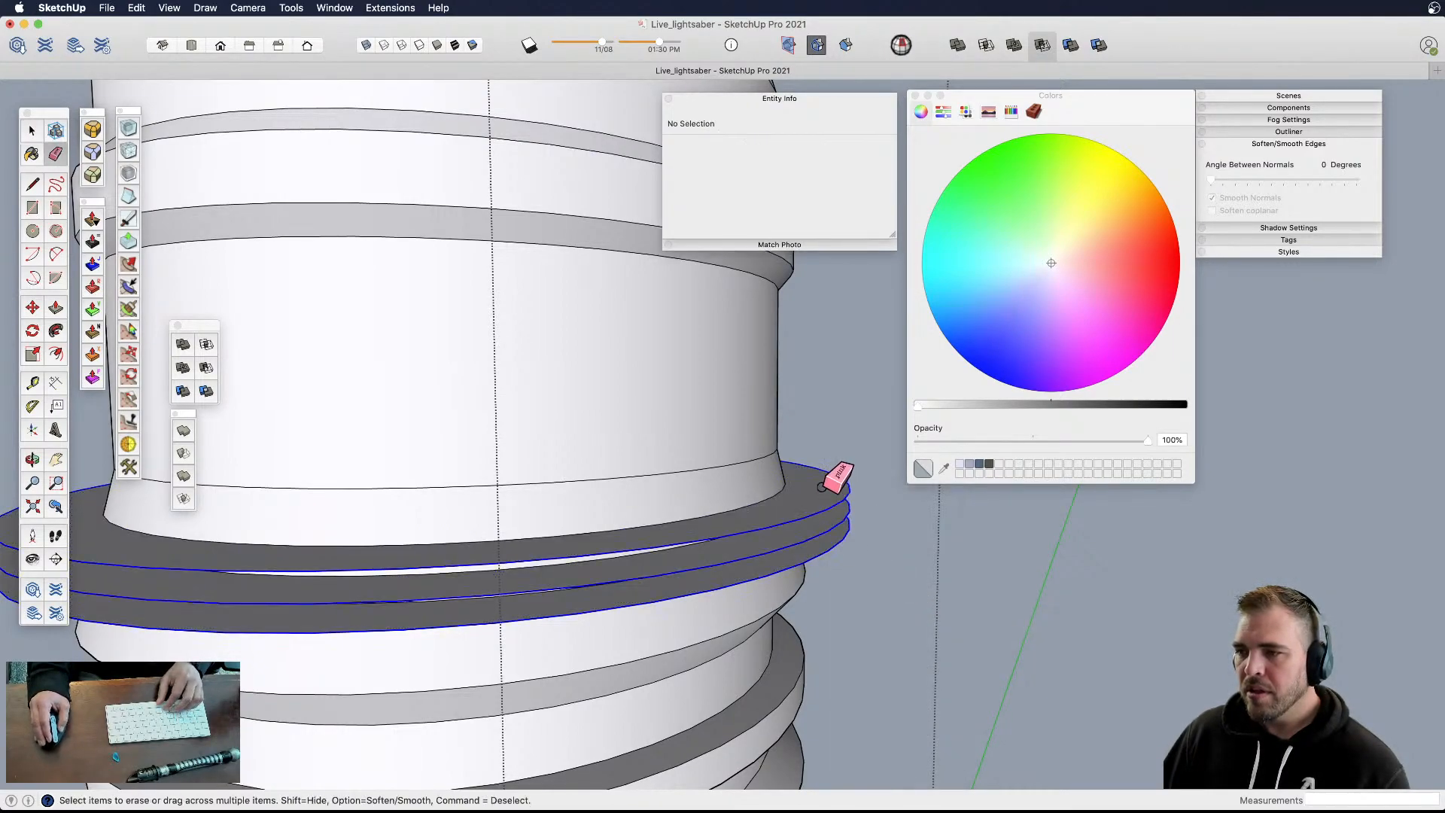
click(823, 489)
key(space)
click(742, 555)
key(s)
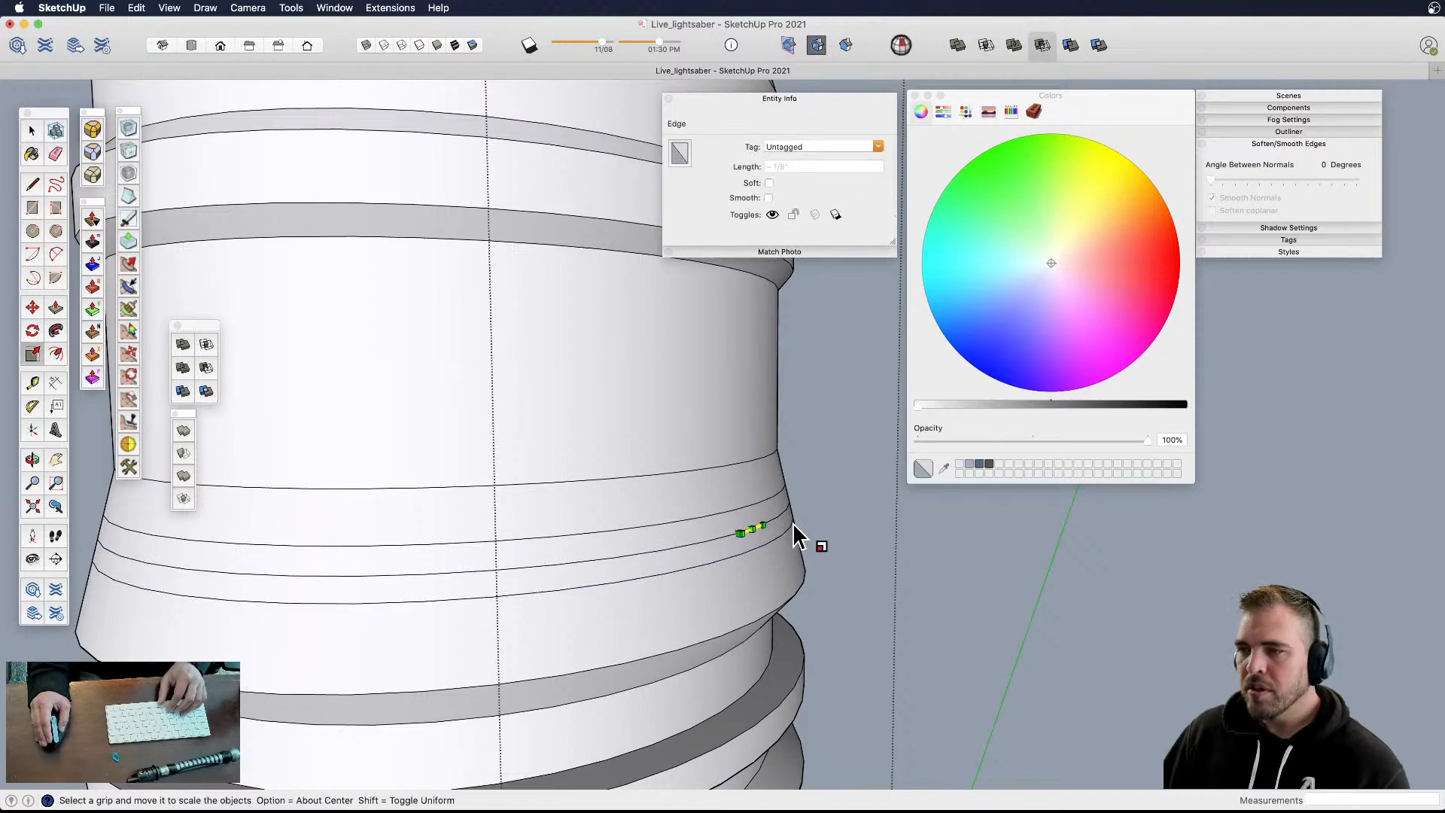
scroll(774, 532, down, 3)
middle_drag(775, 532, 794, 444)
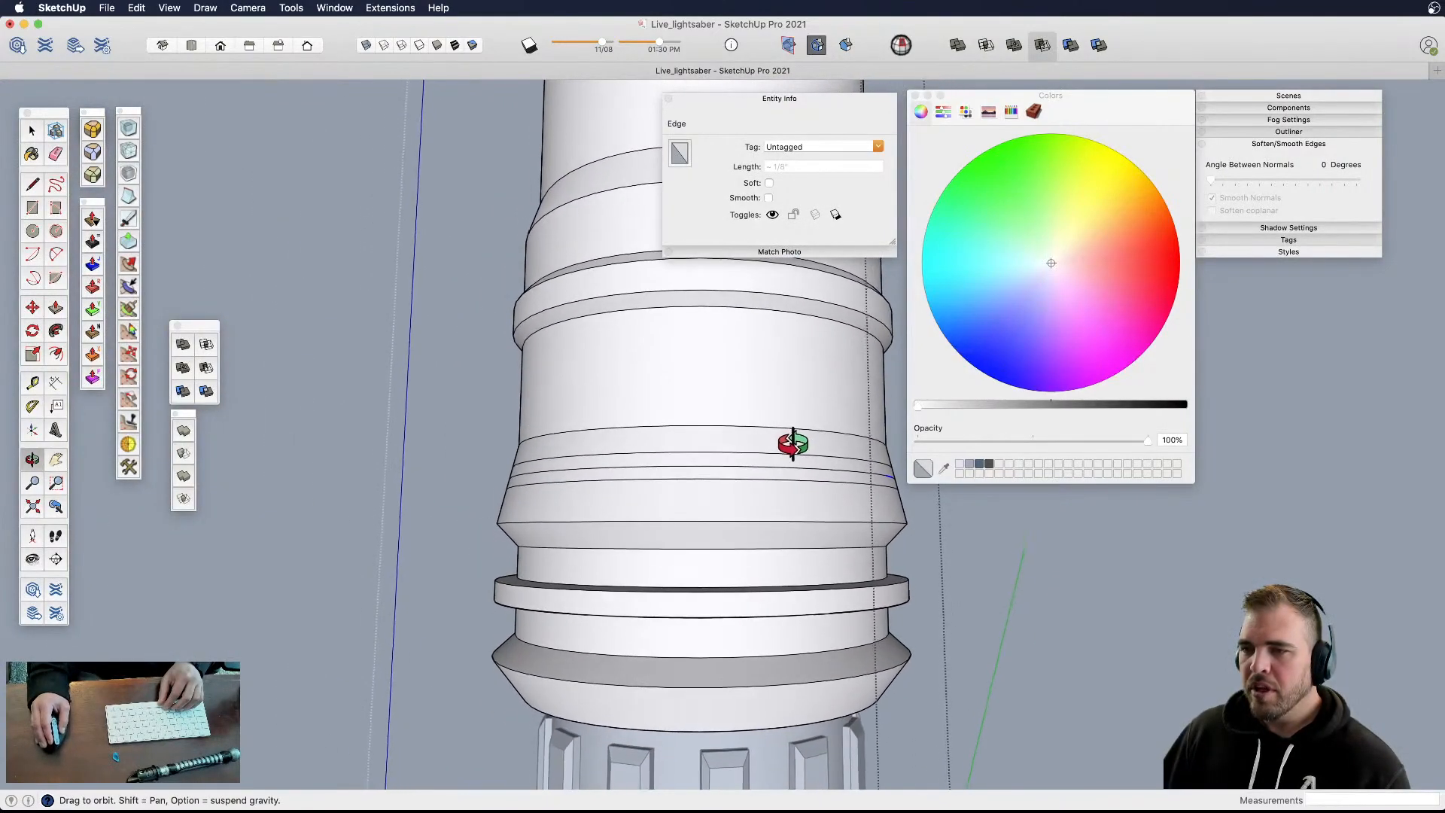
scroll(794, 444, down, 3)
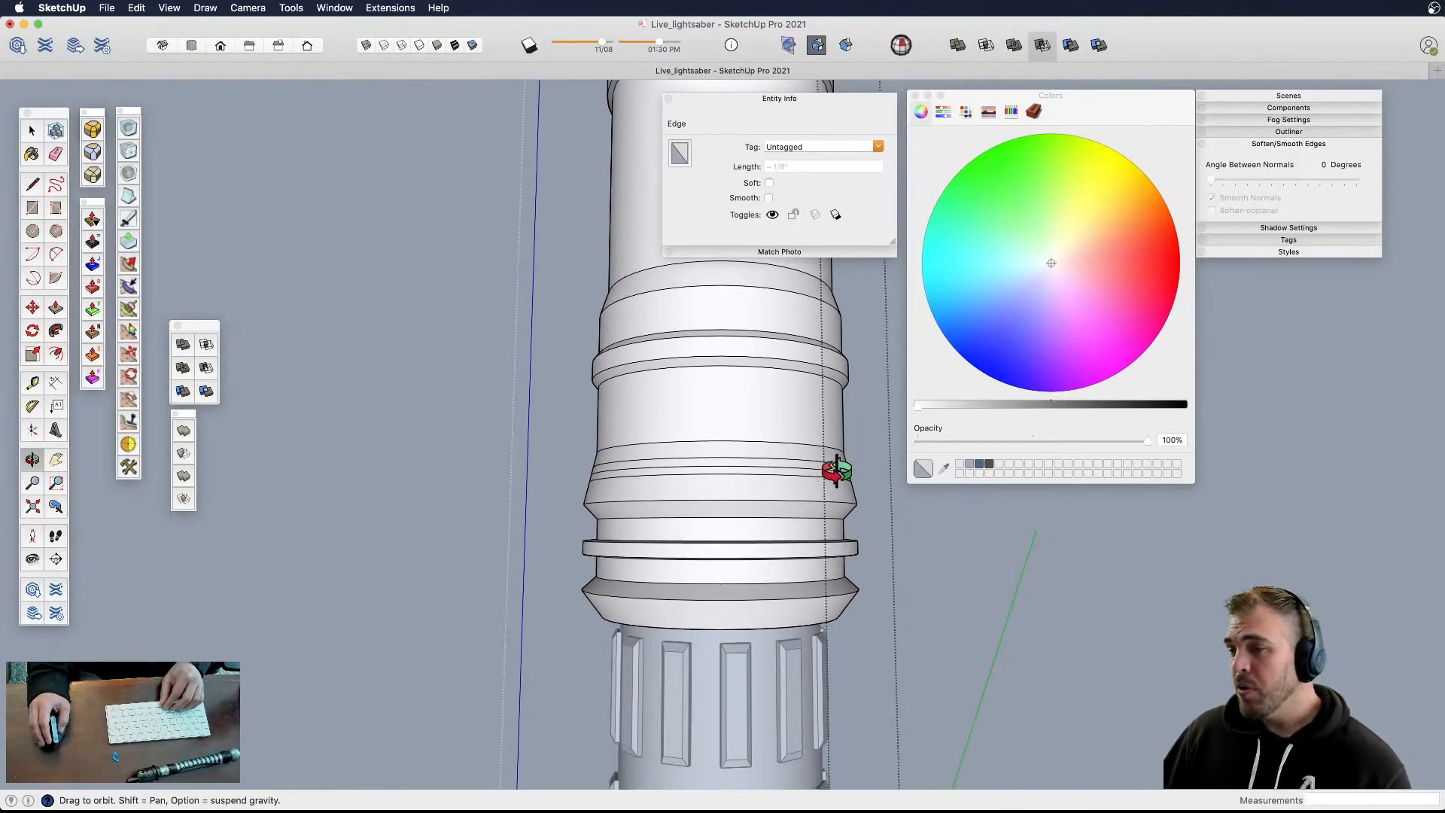
- Undo the disc intersection, the disc copies and scaling, and the ring copied above the flared band
key(super+z)
key(super+z)
key(super+z)
key(super+z)
key(super+z)
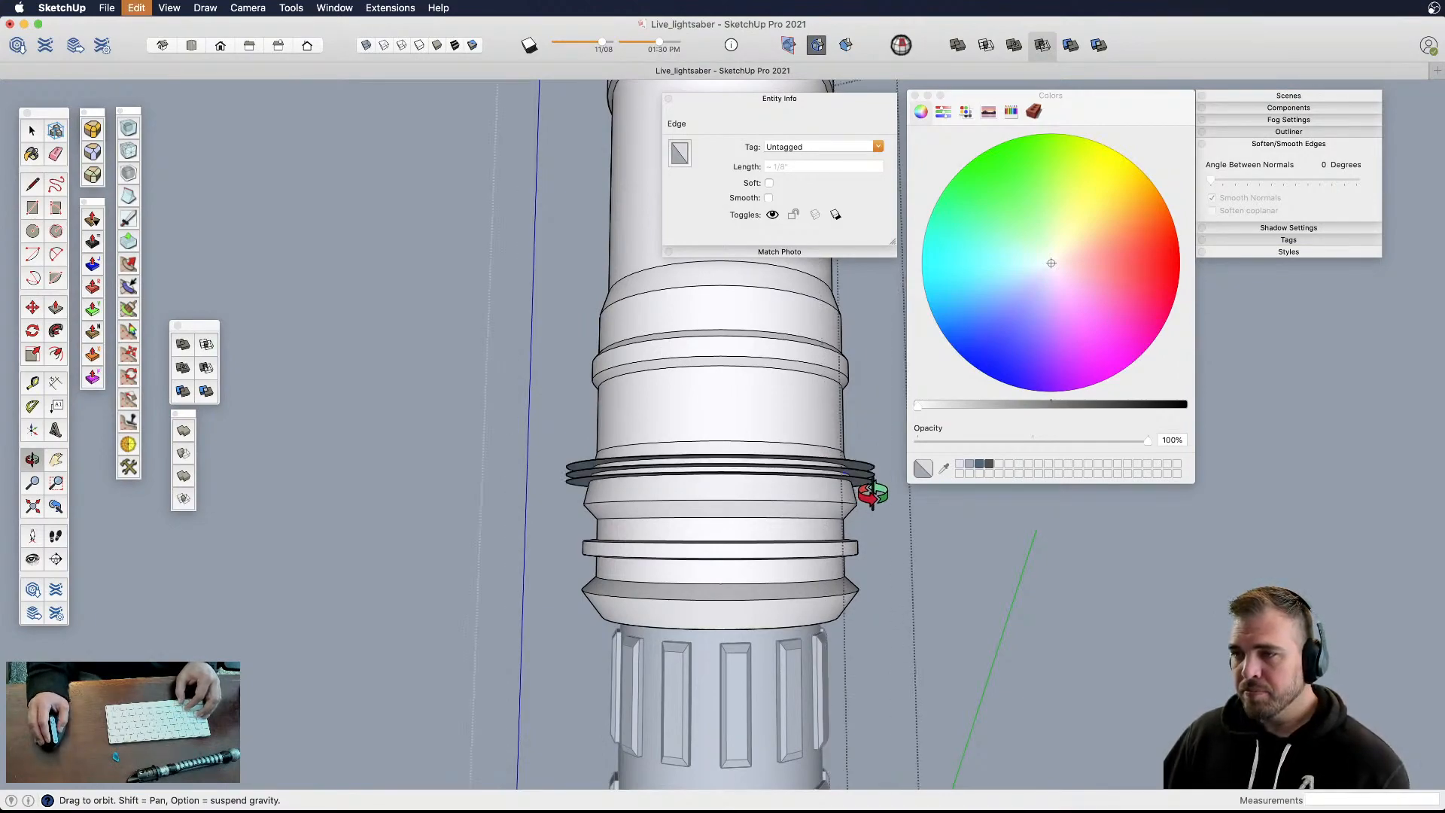
key(super+z)
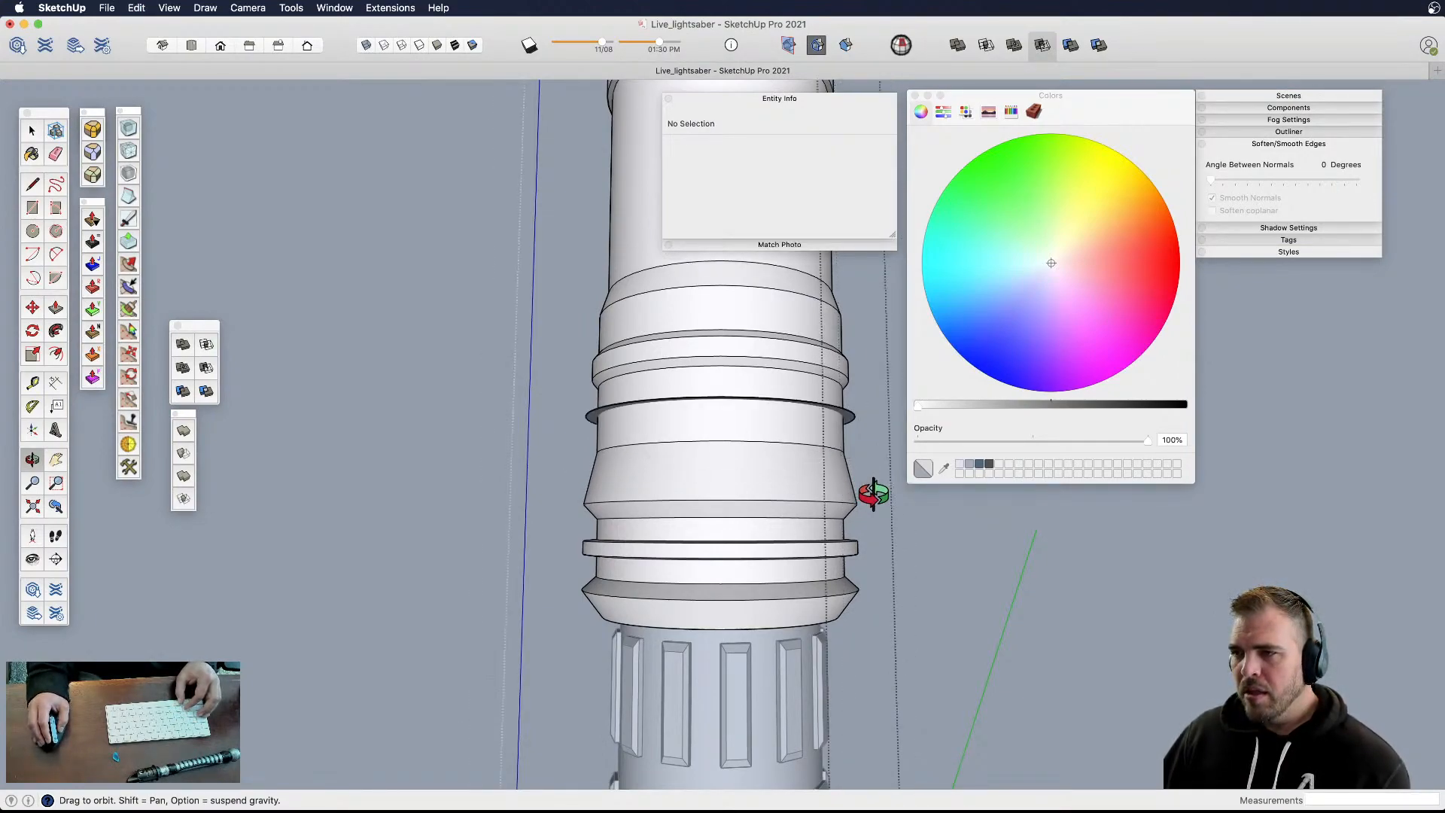
scroll(865, 497, up, 5)
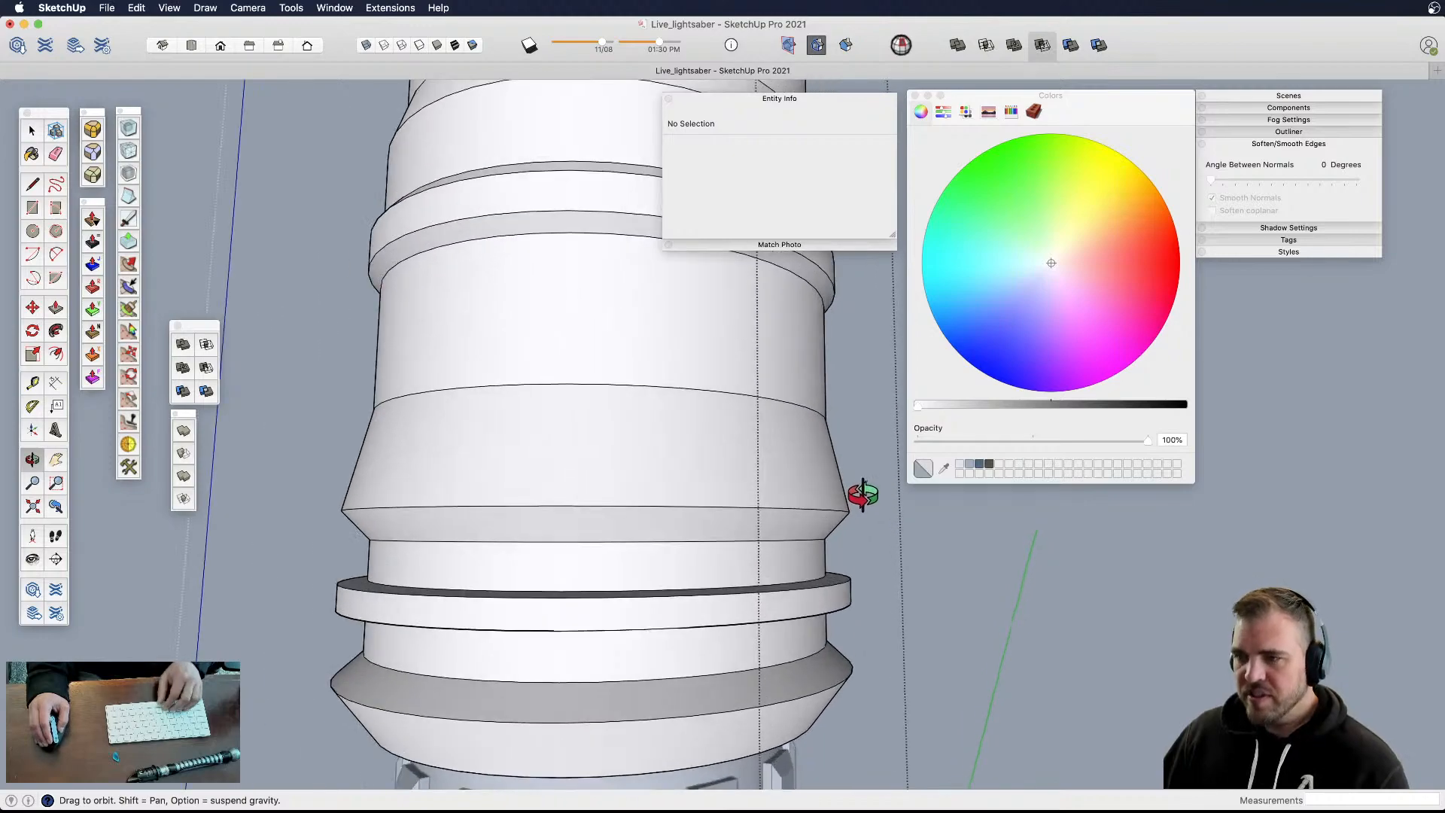
- Delete the beveled underside surface of the flared band
key(space)
click(846, 542)
click(854, 531)
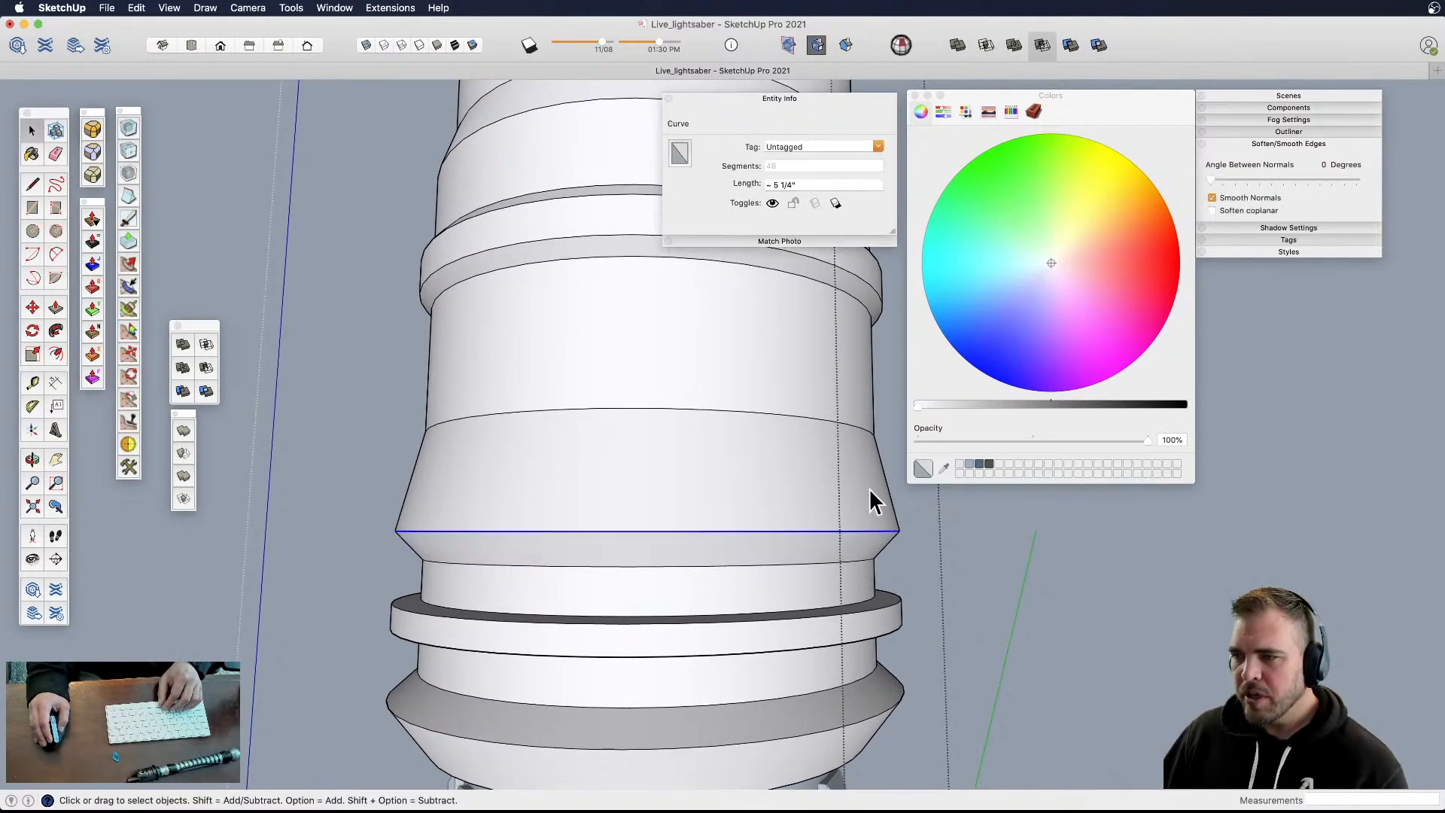
click(854, 429)
click(833, 544)
key(h)
key(space)
shift+middle_drag(738, 565, 677, 478)
scroll(677, 474, up, 5)
- Draw a line along the flared band's open lower edge to close it with a flat underside face
key(l)
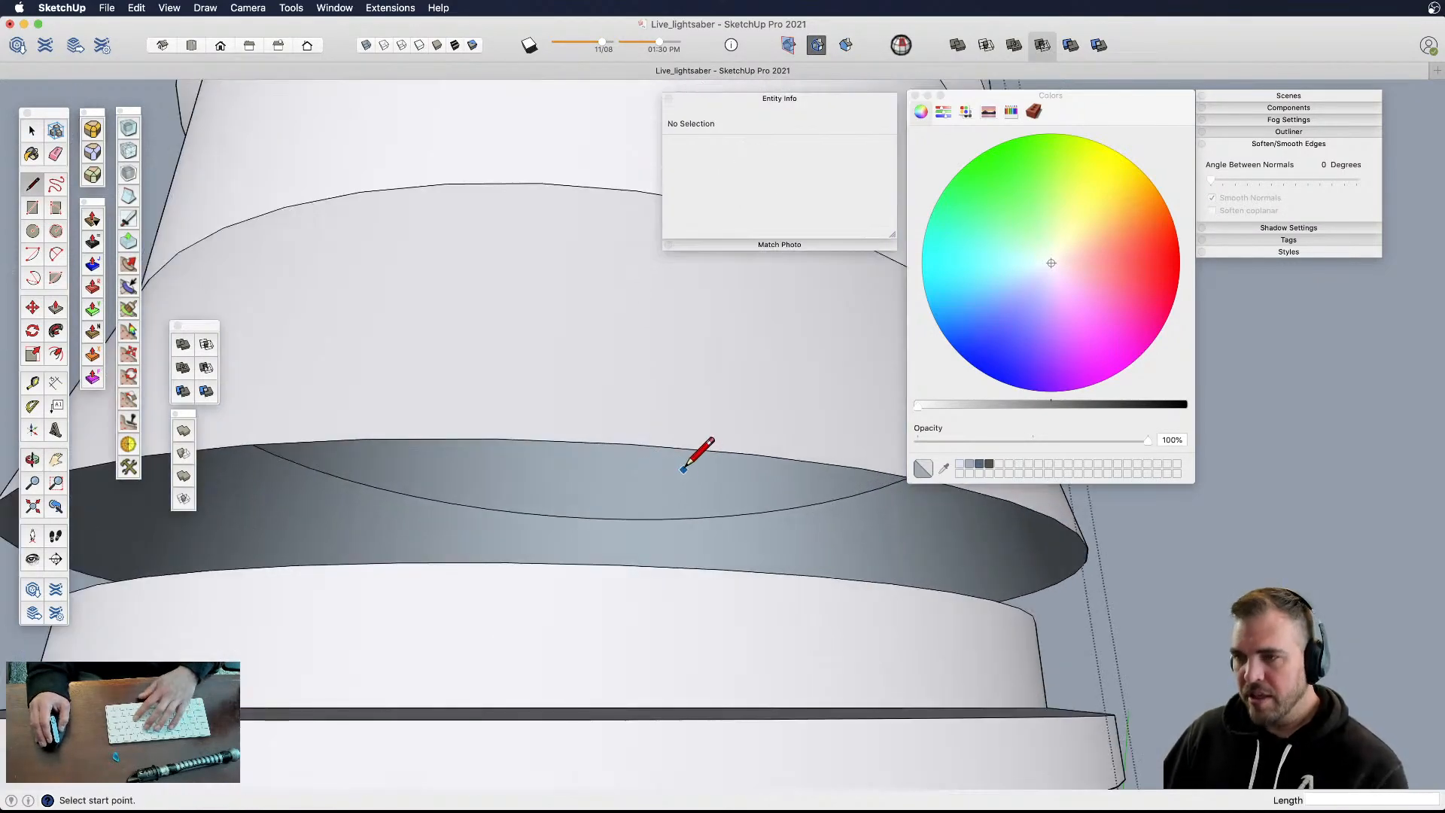
click(629, 444)
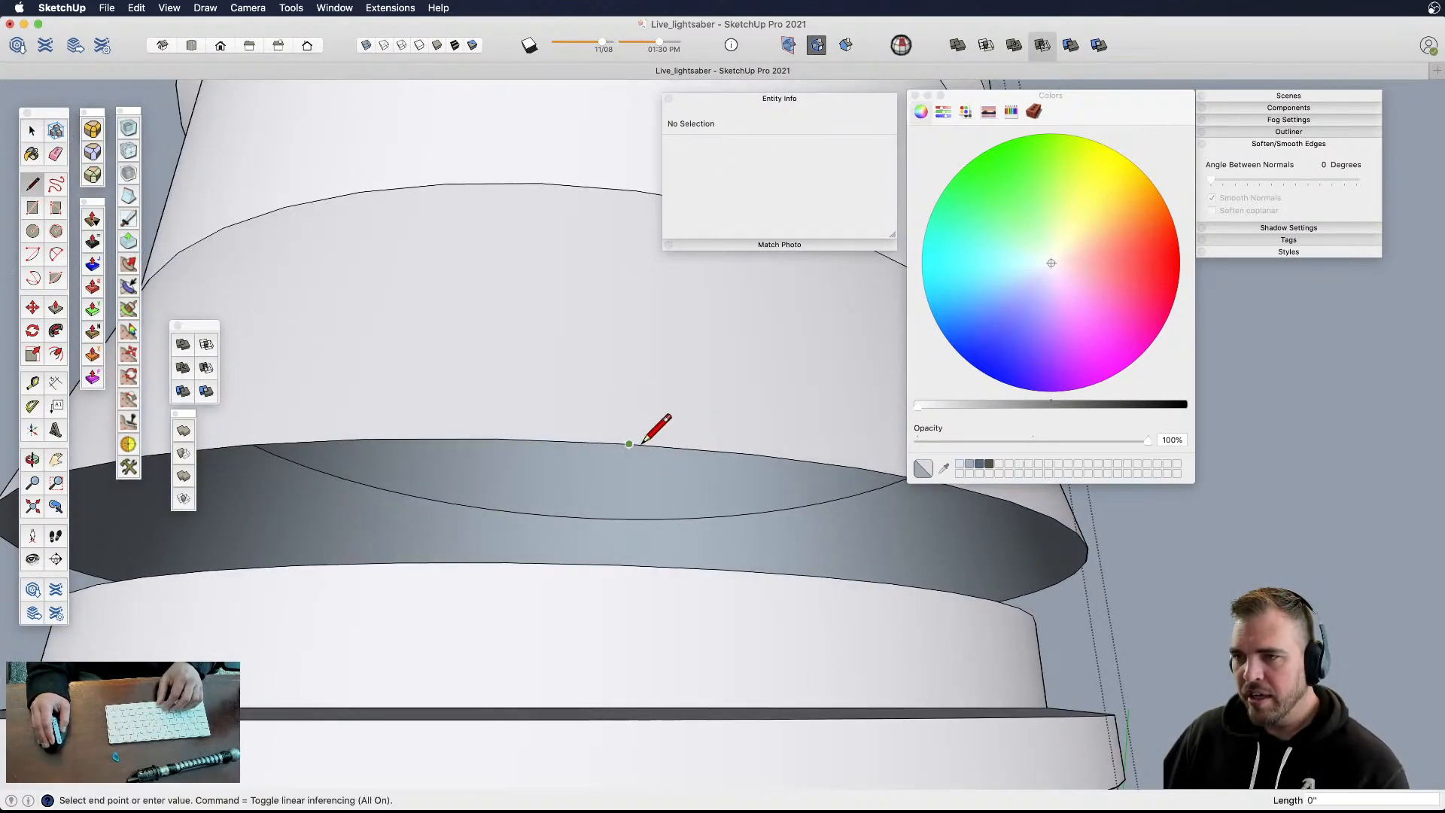
click(753, 454)
key(space)
scroll(780, 500, down, 5)
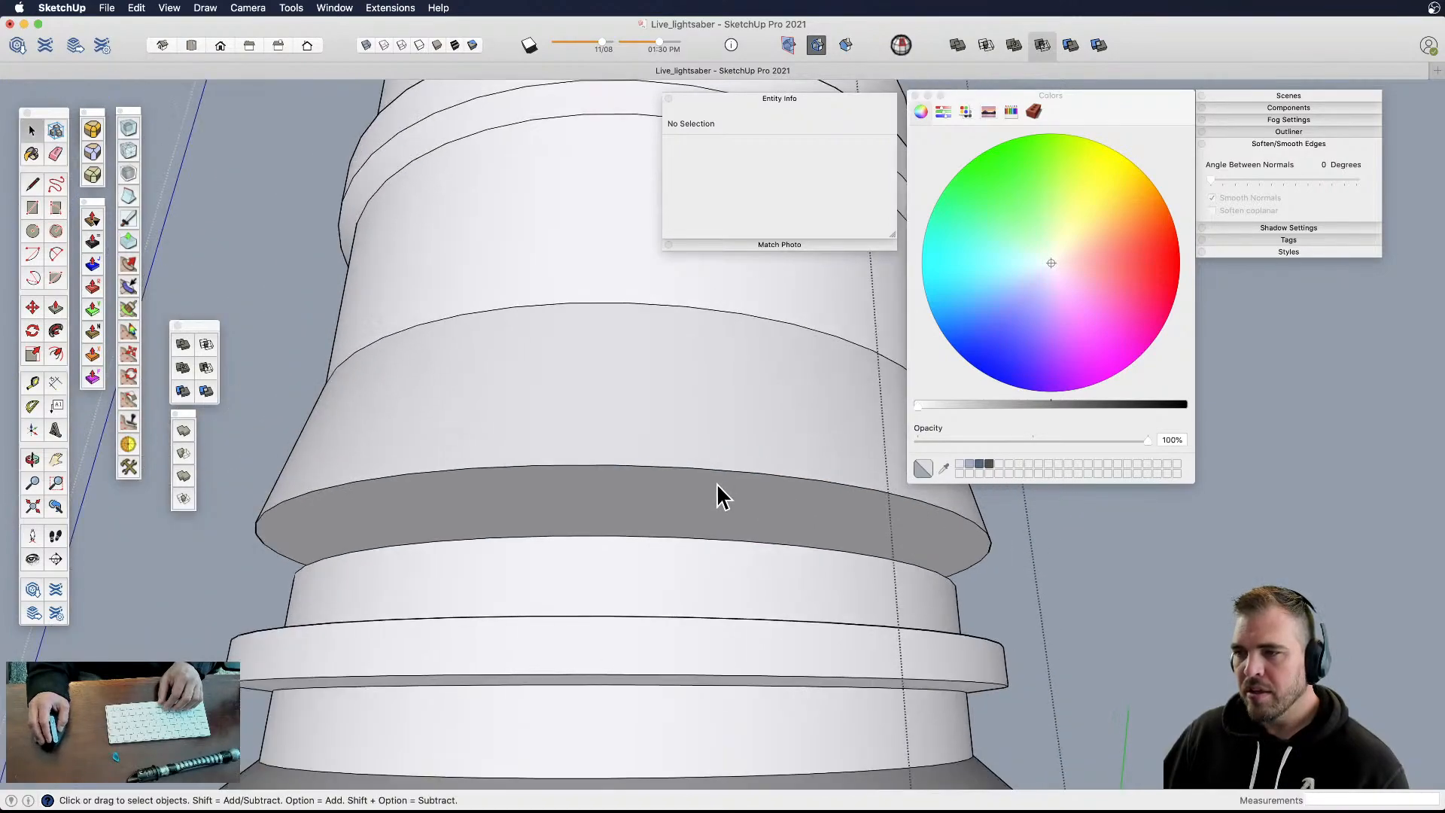
- Use Follow push-pull on the flat underside with an offset of about -1/16" to add a narrow strip on the flared band
click(656, 493)
scroll(610, 527, down, 2)
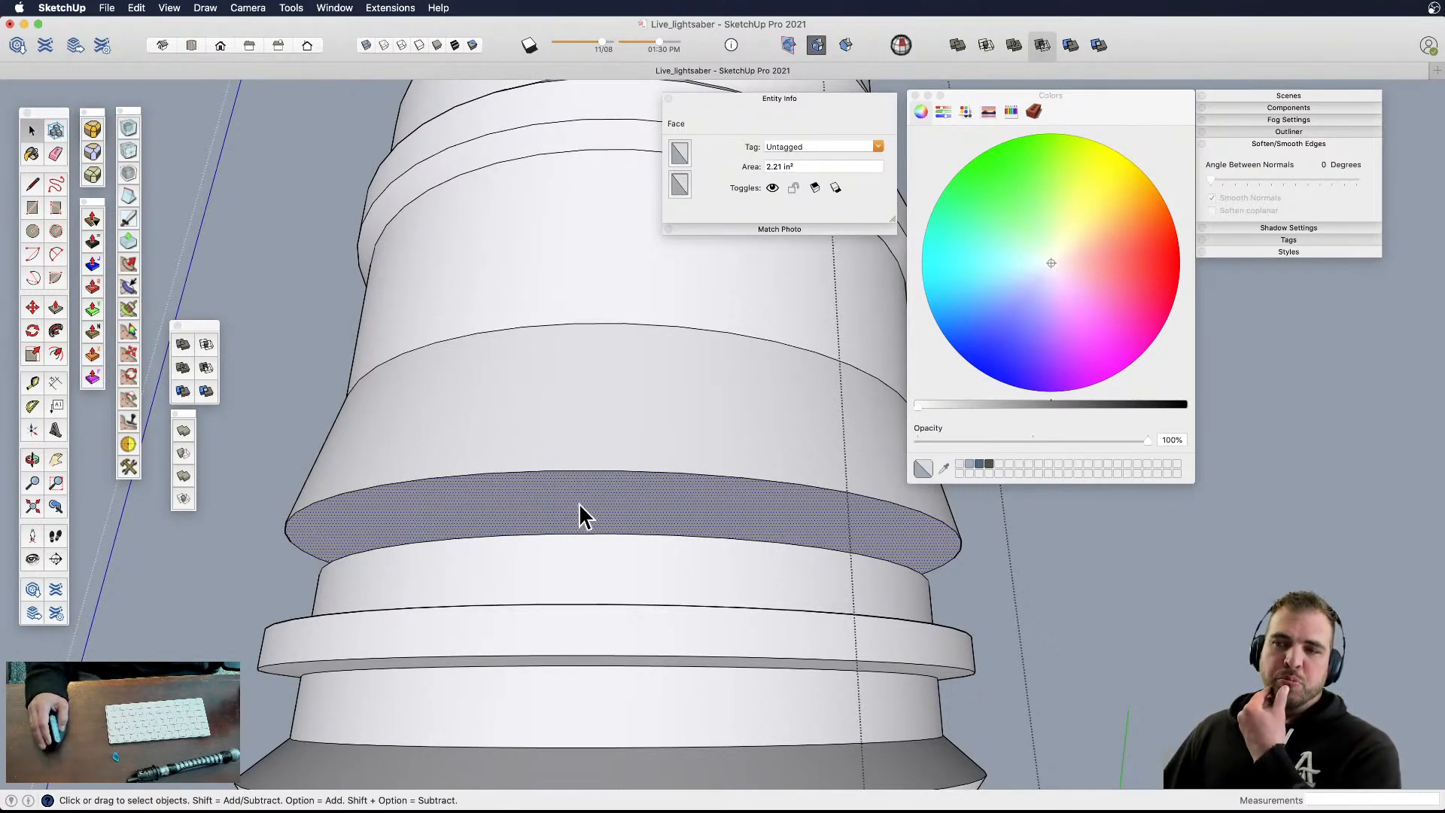
click(92, 378)
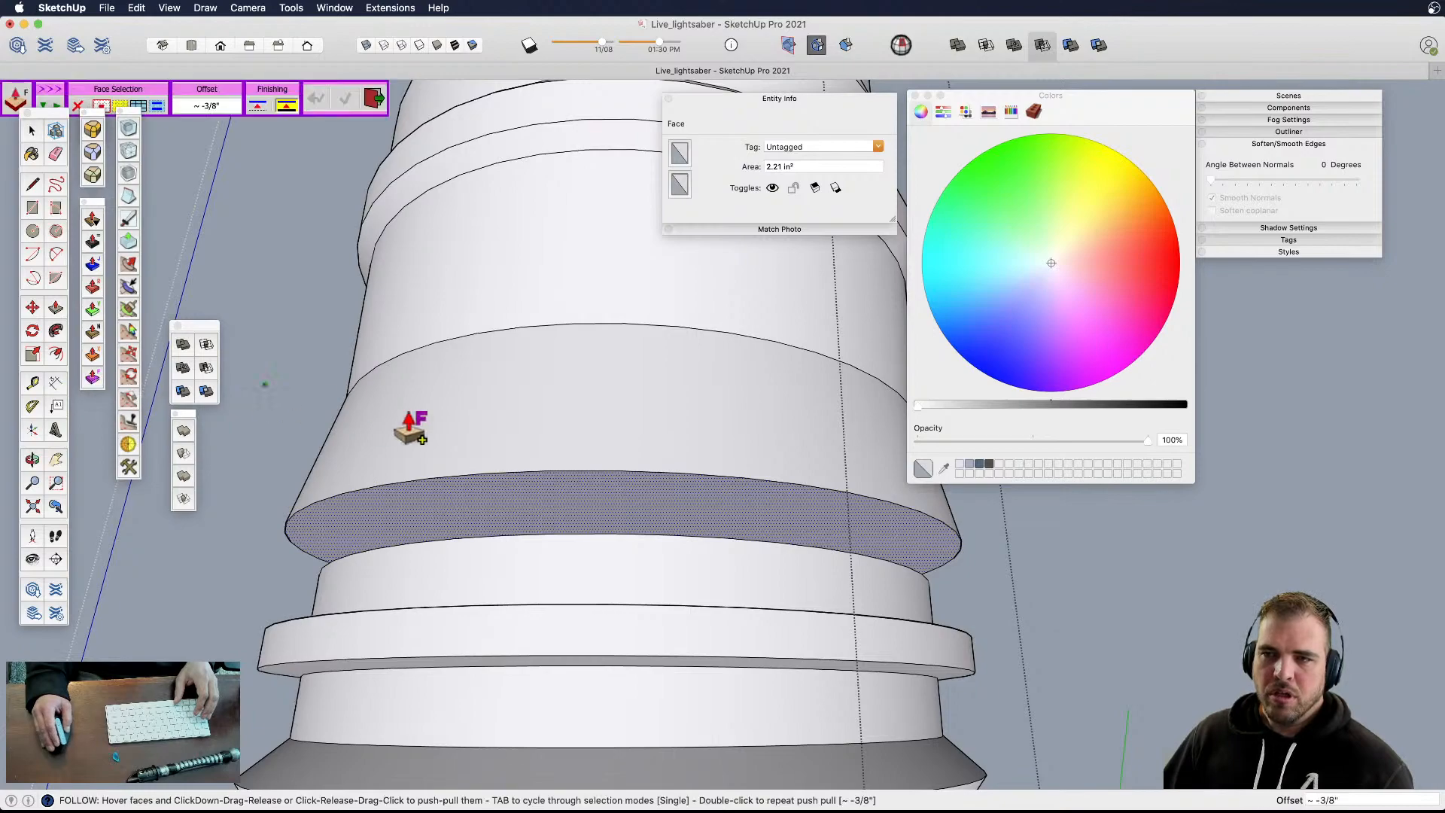
click(750, 480)
click(751, 483)
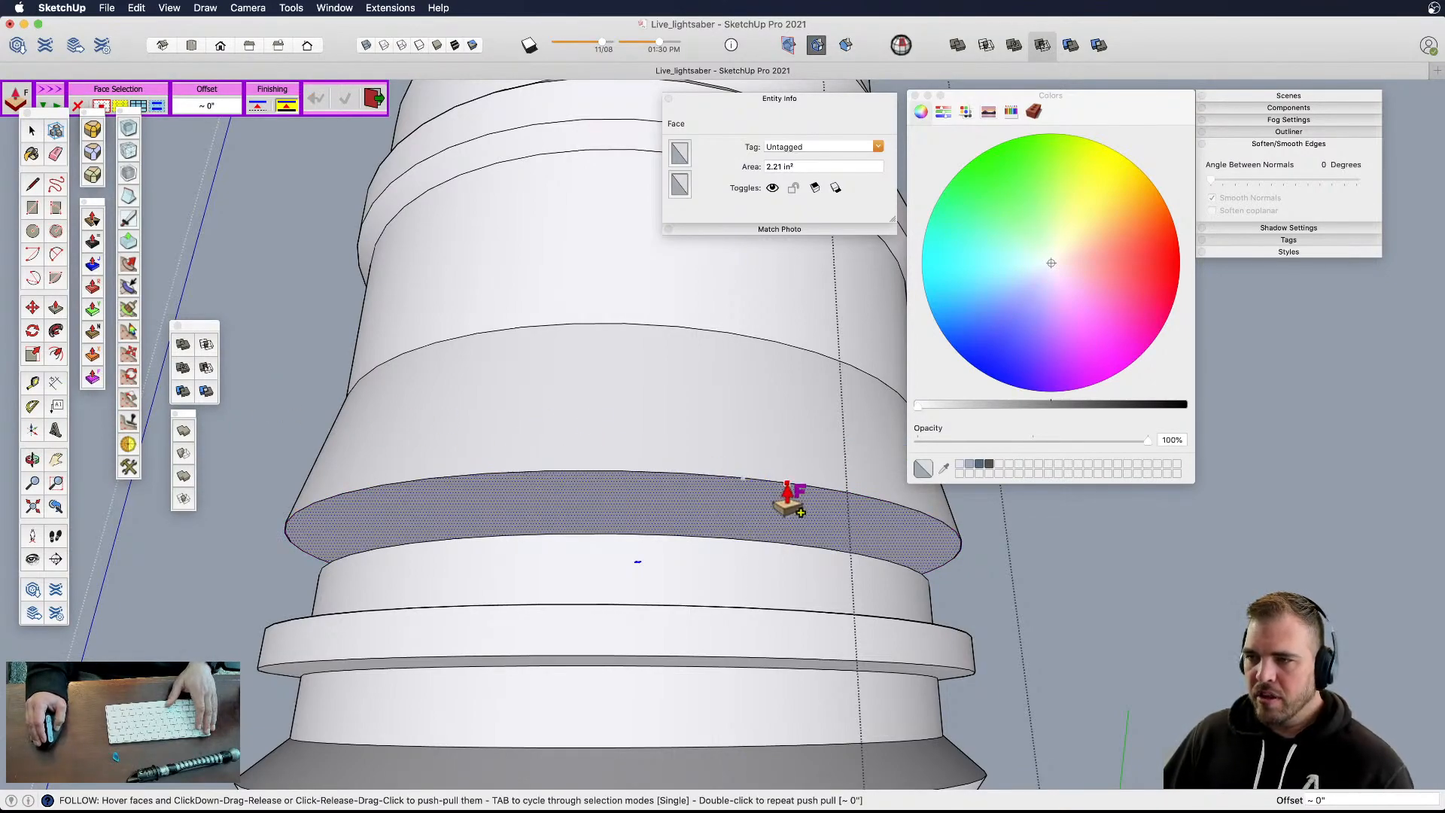
click(746, 493)
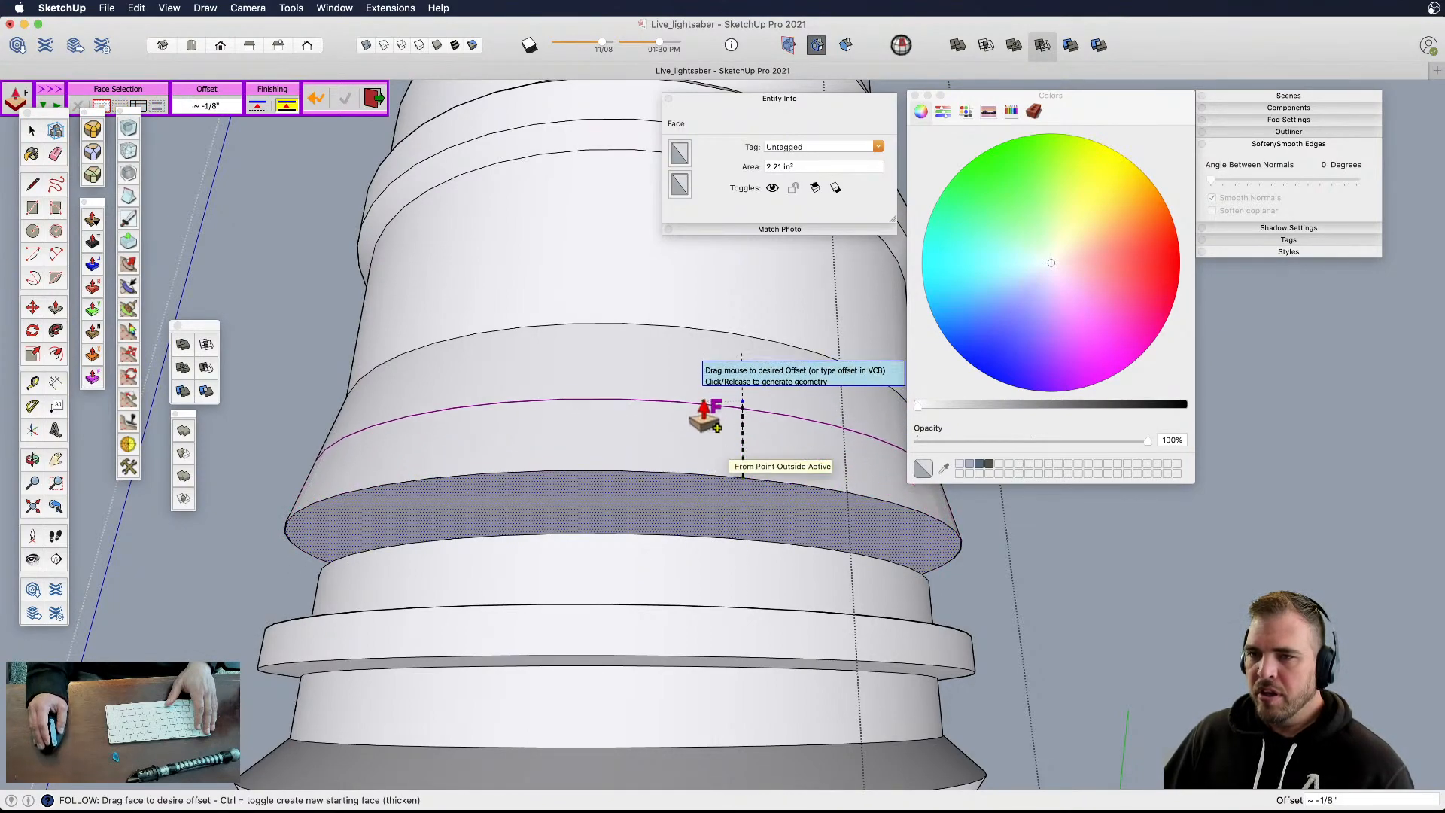
click(743, 477)
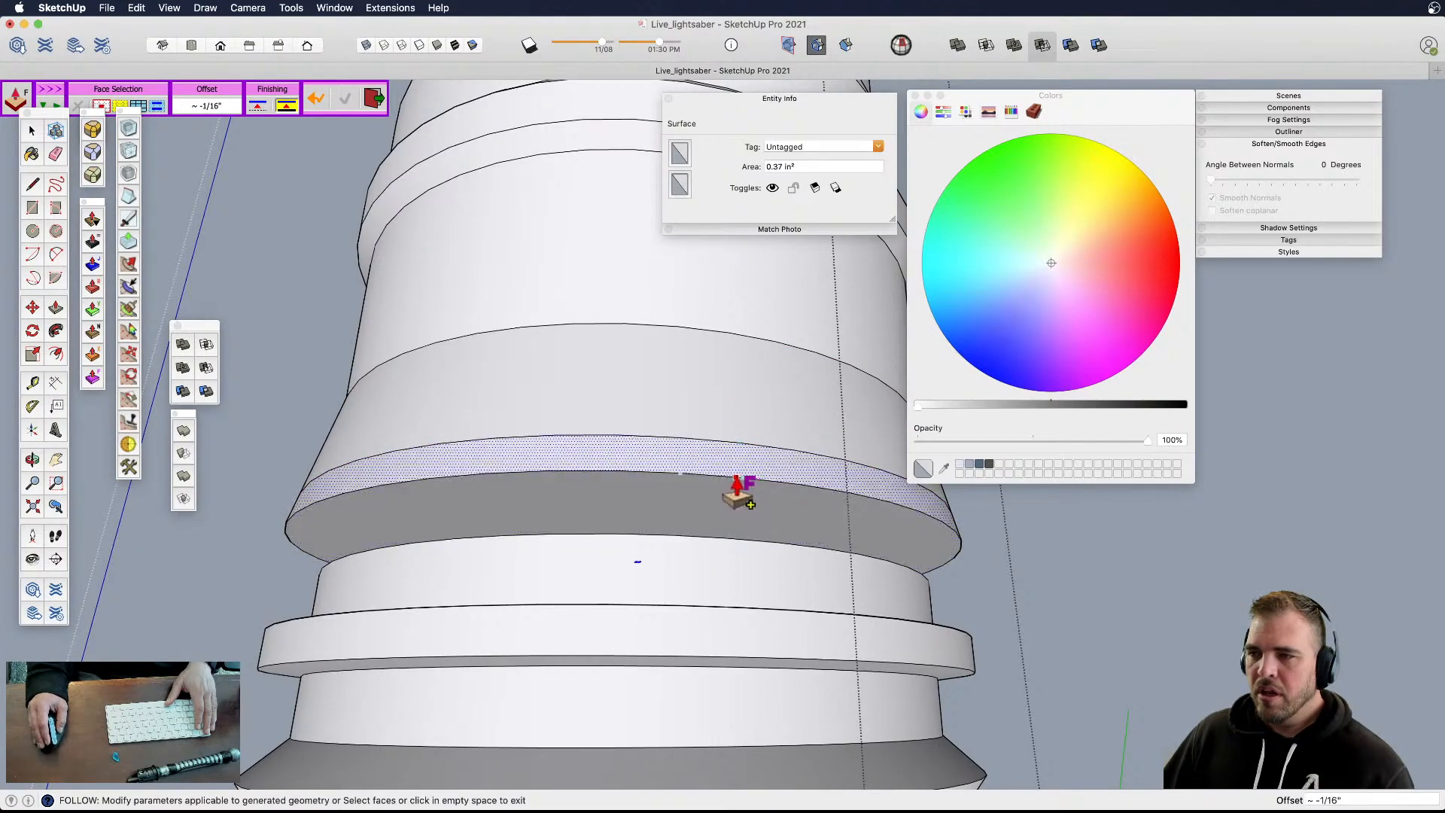
- Try to reapply Follow push-pull to the flared band's flat underside
click(743, 479)
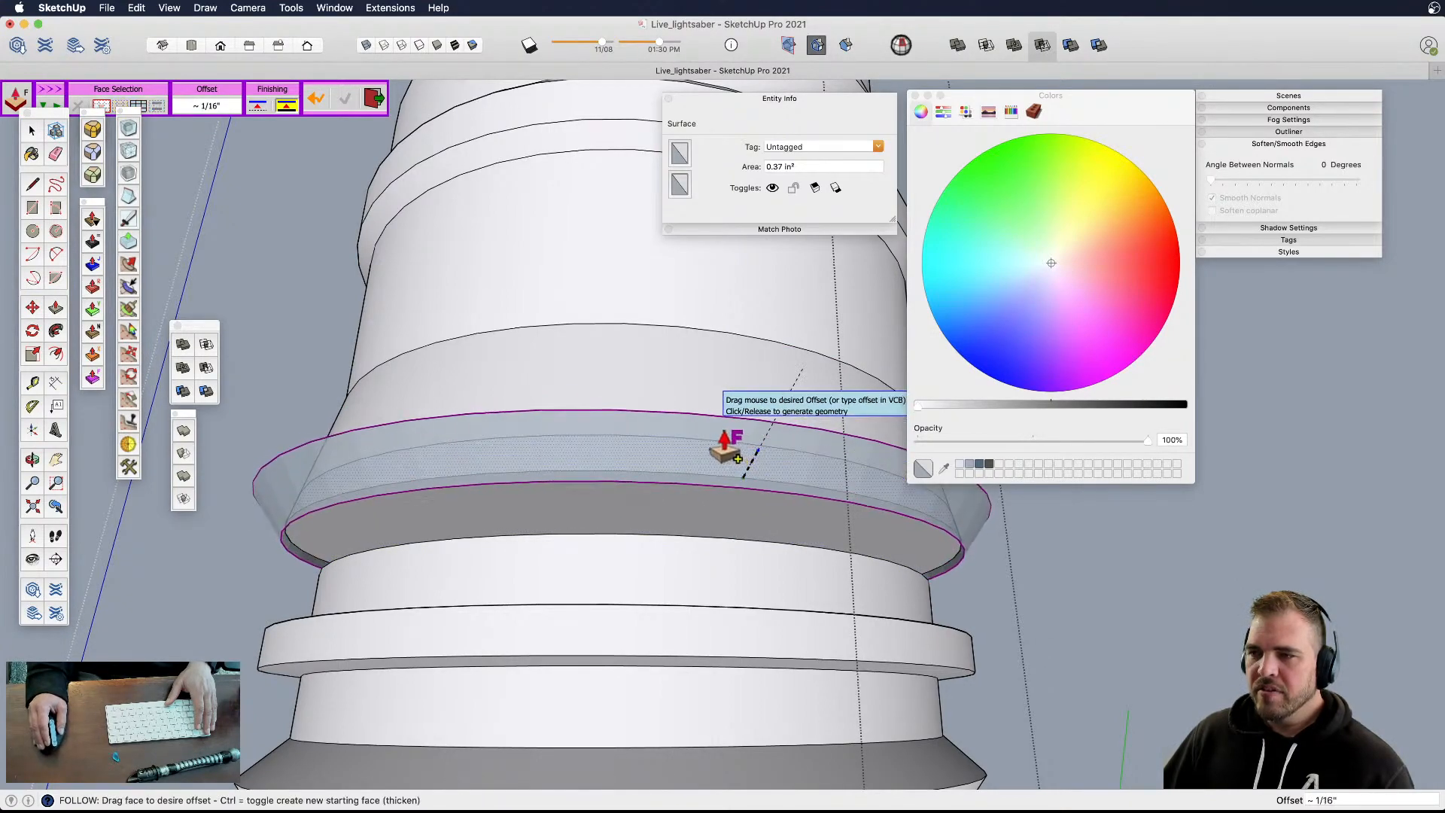
click(771, 488)
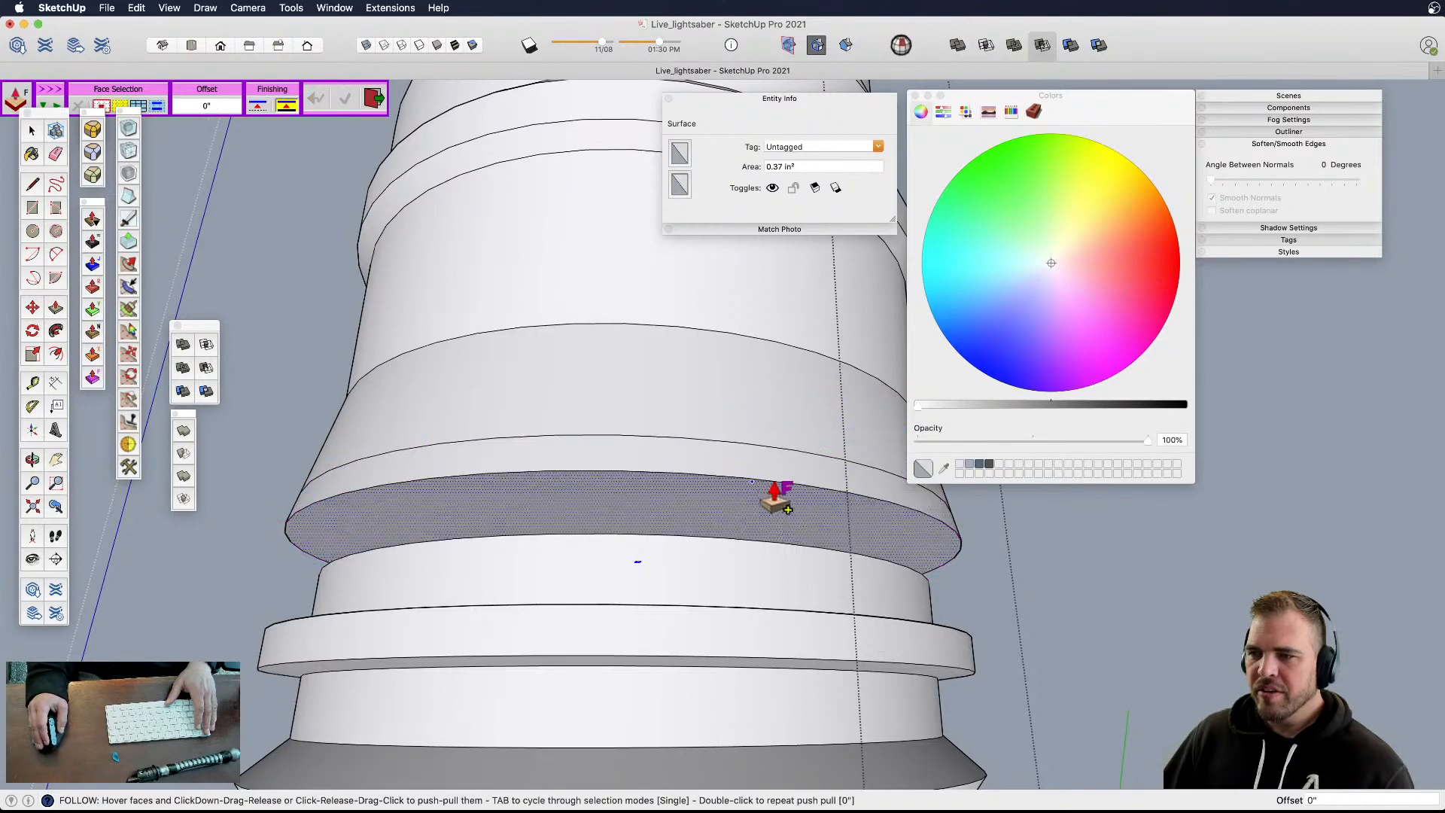
middle_drag(777, 477, 526, 481)
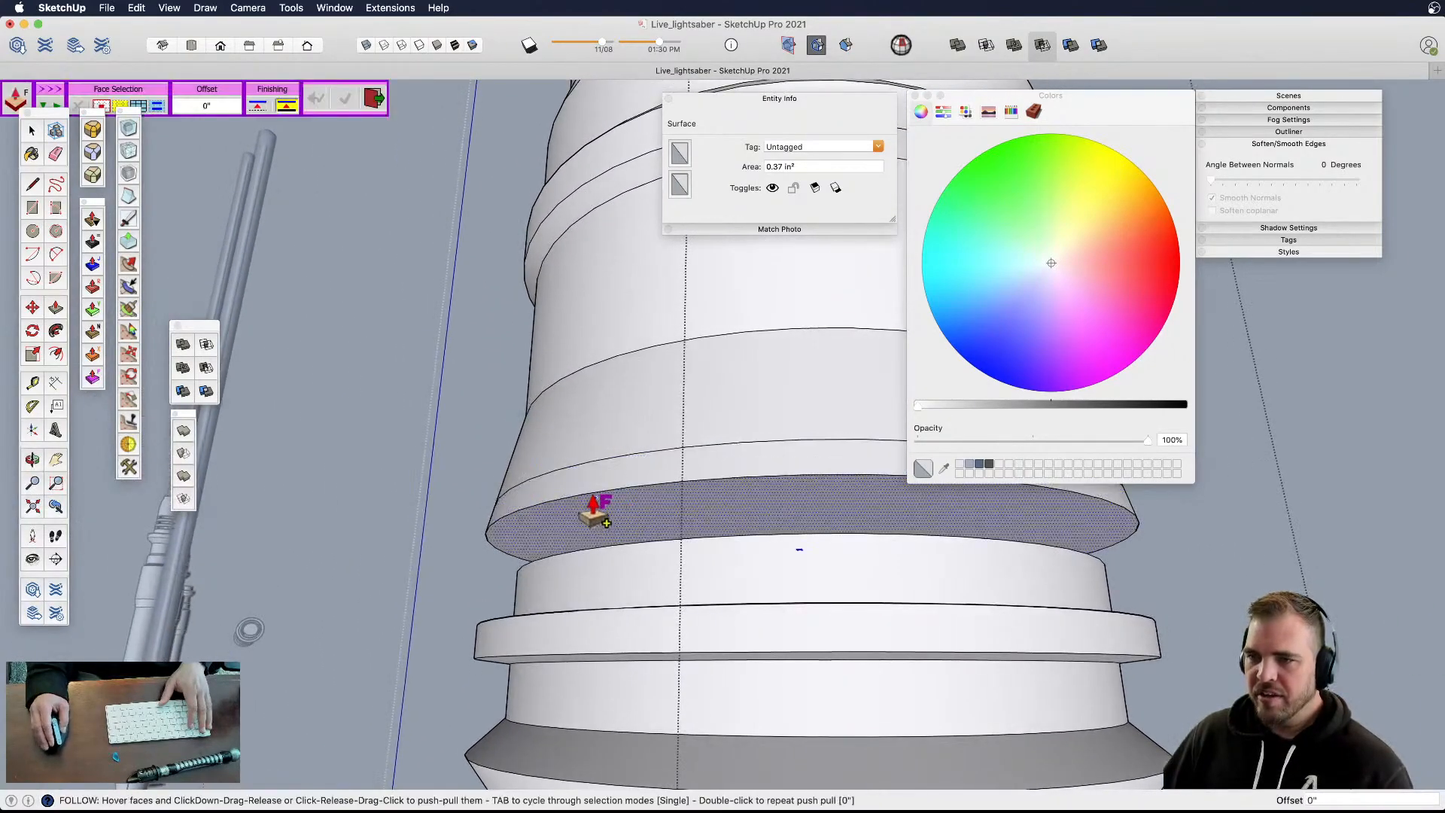
click(629, 498)
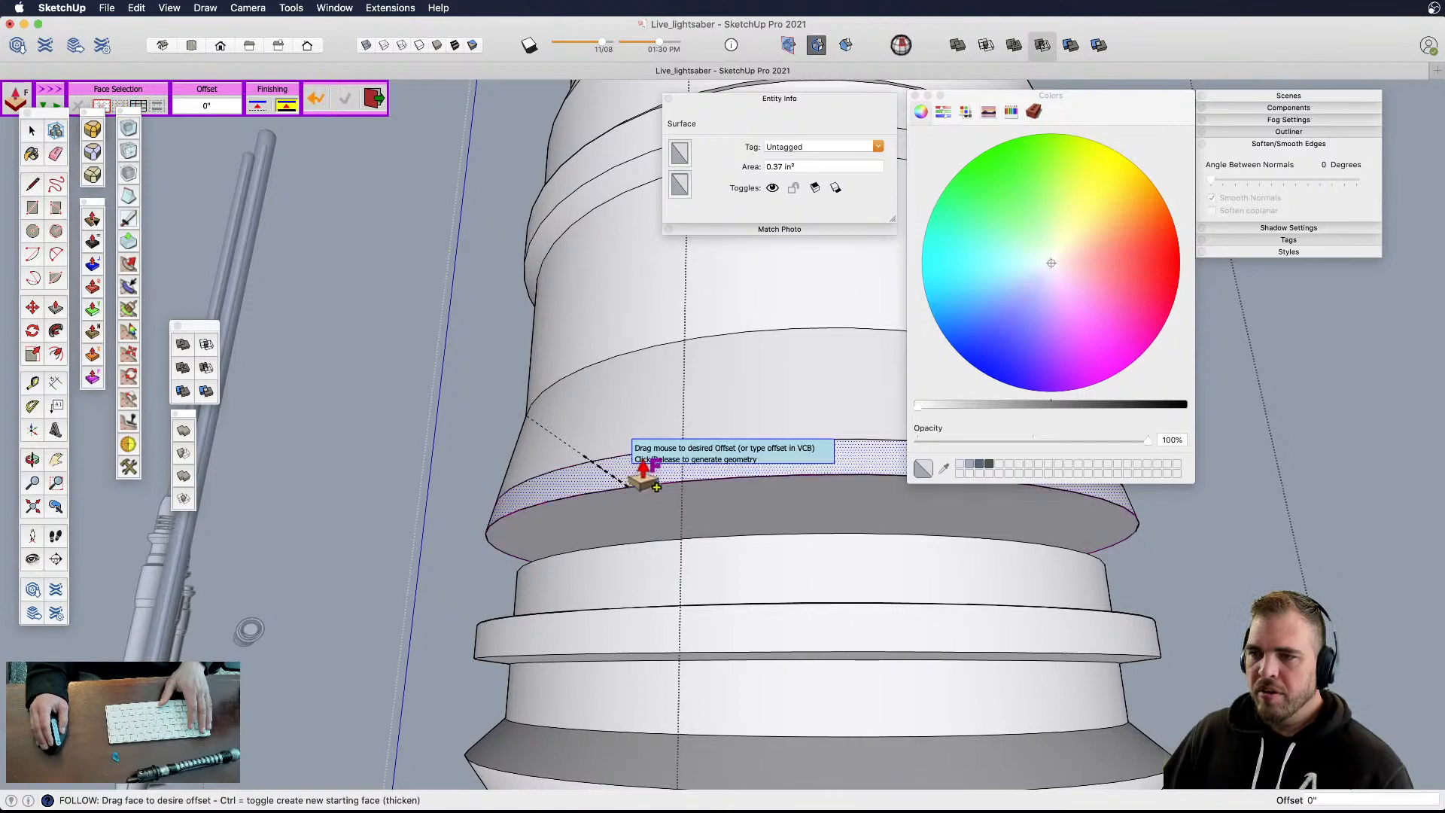
click(612, 499)
key(space)
click(616, 497)
click(92, 376)
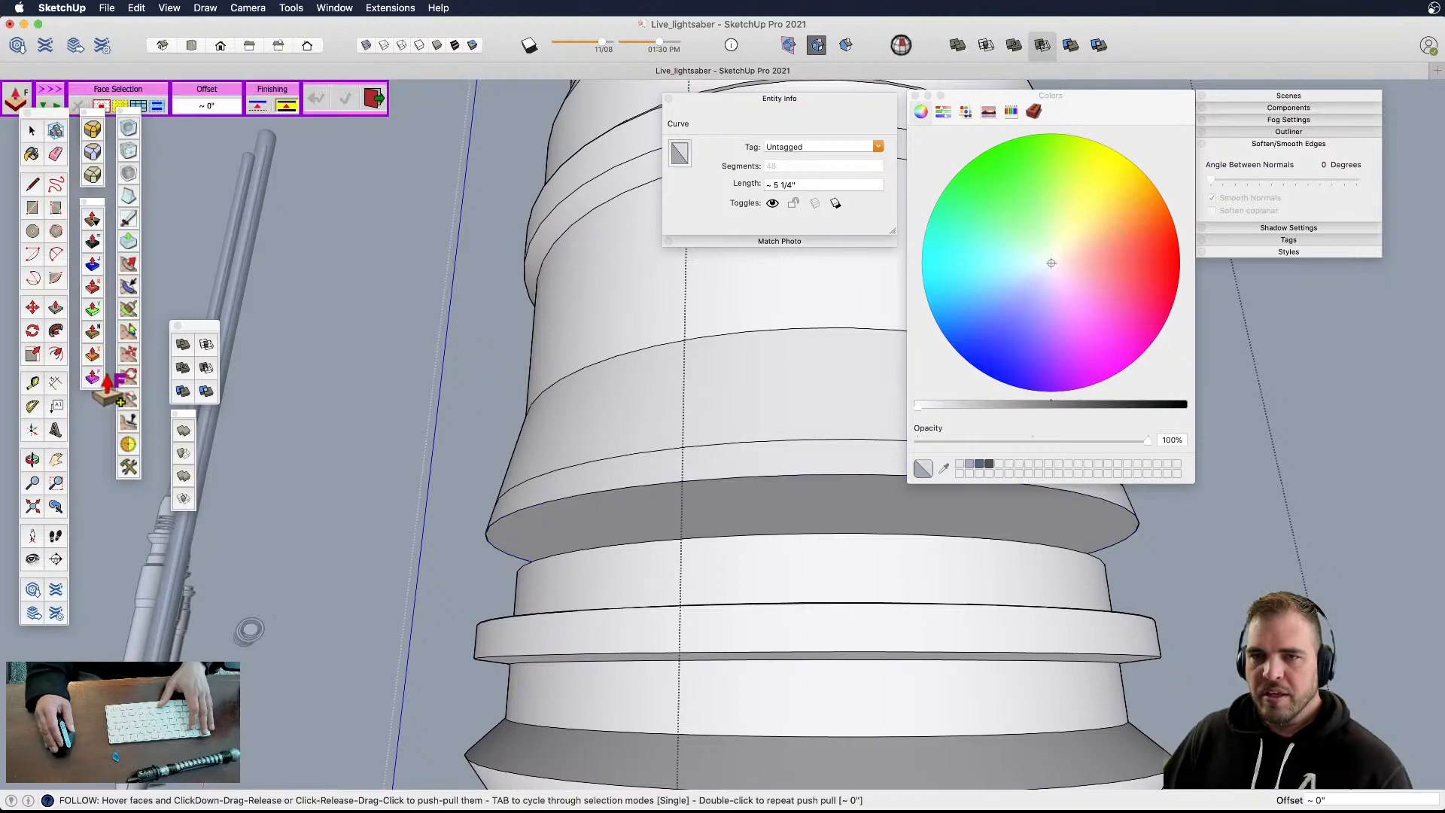
click(608, 497)
click(599, 481)
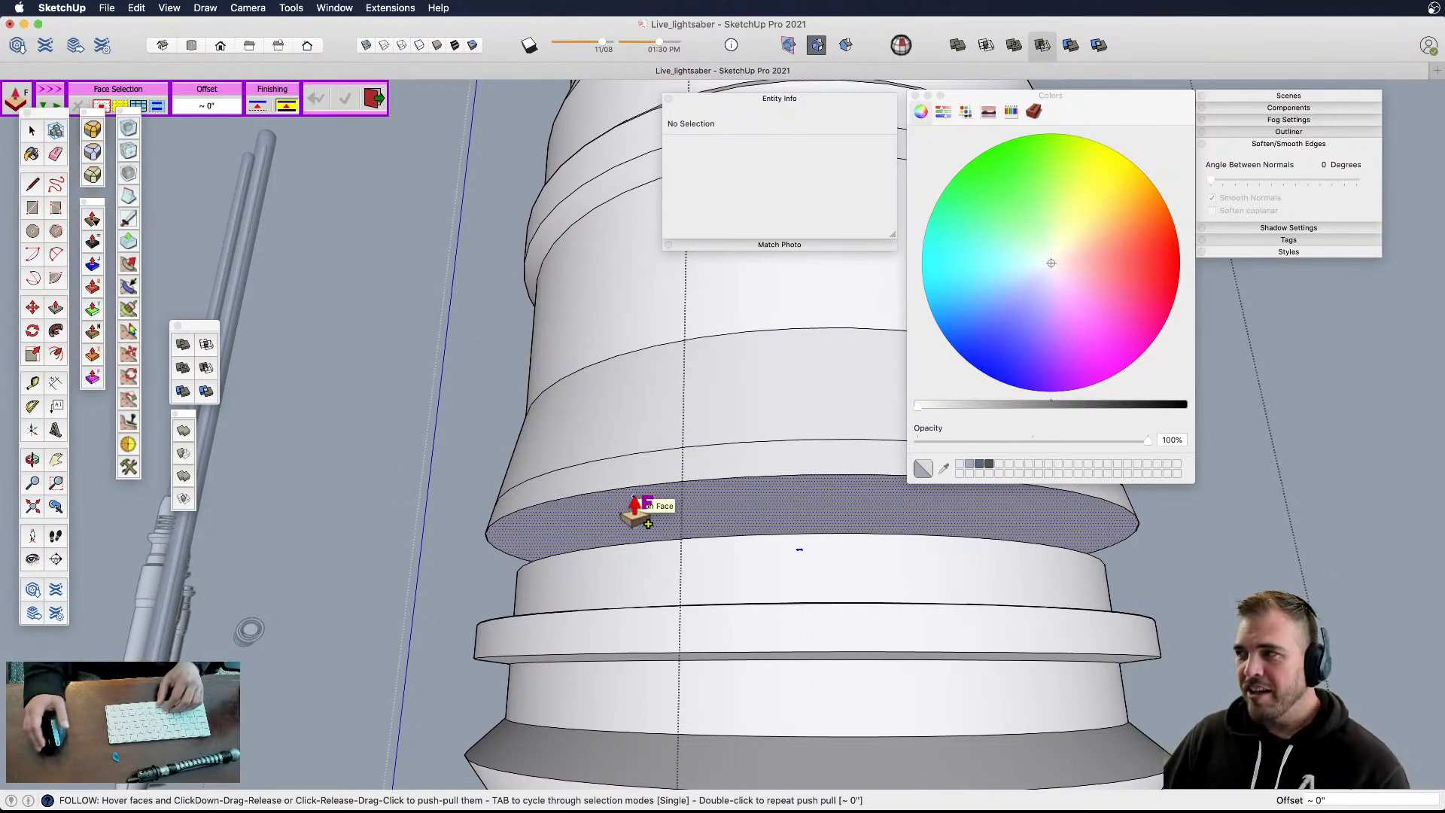
- Use Follow push-pull on the flared band's flat underside with an offset of about -1/16" to add a second narrow strip
key(space)
click(591, 527)
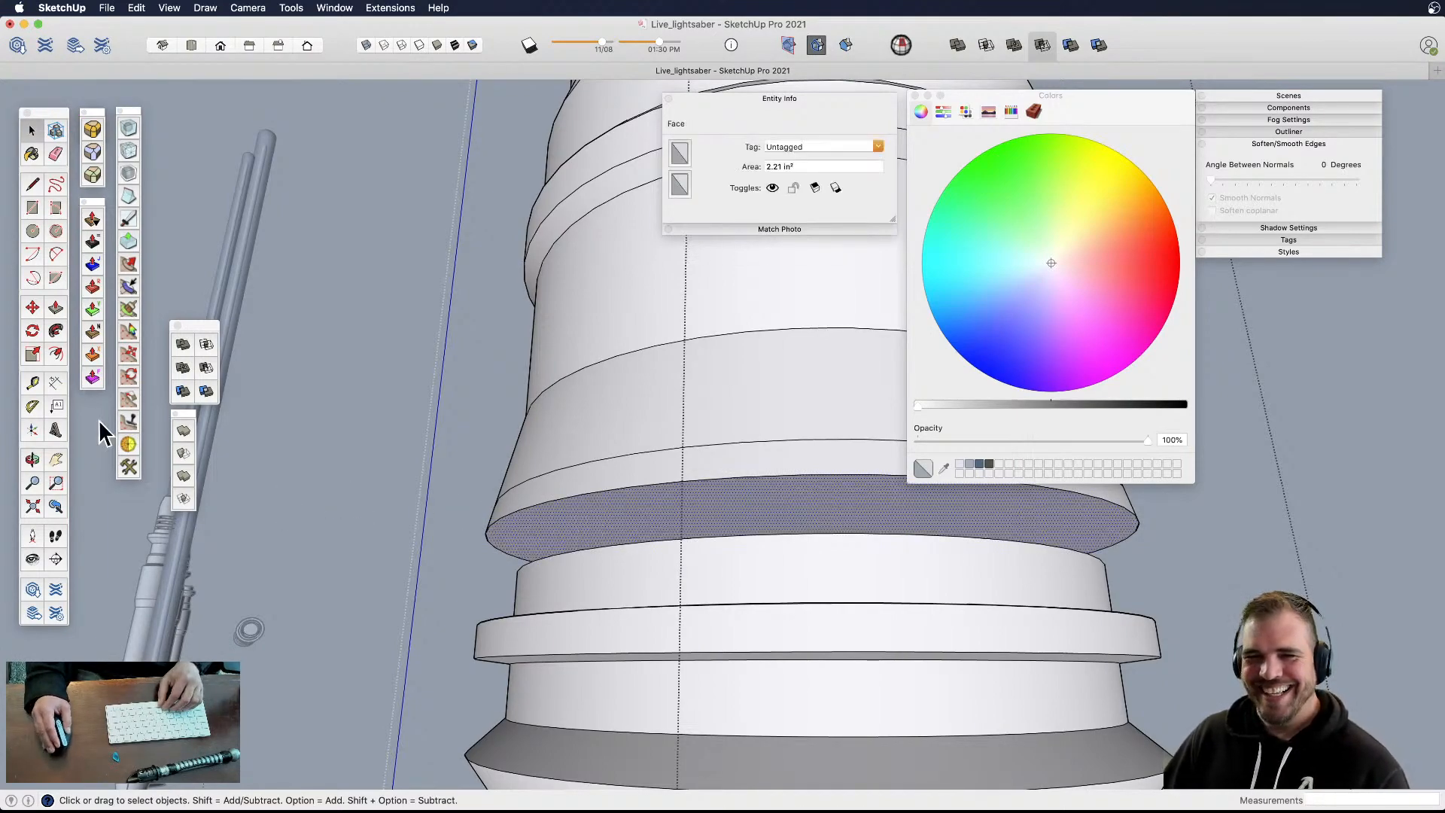
click(93, 376)
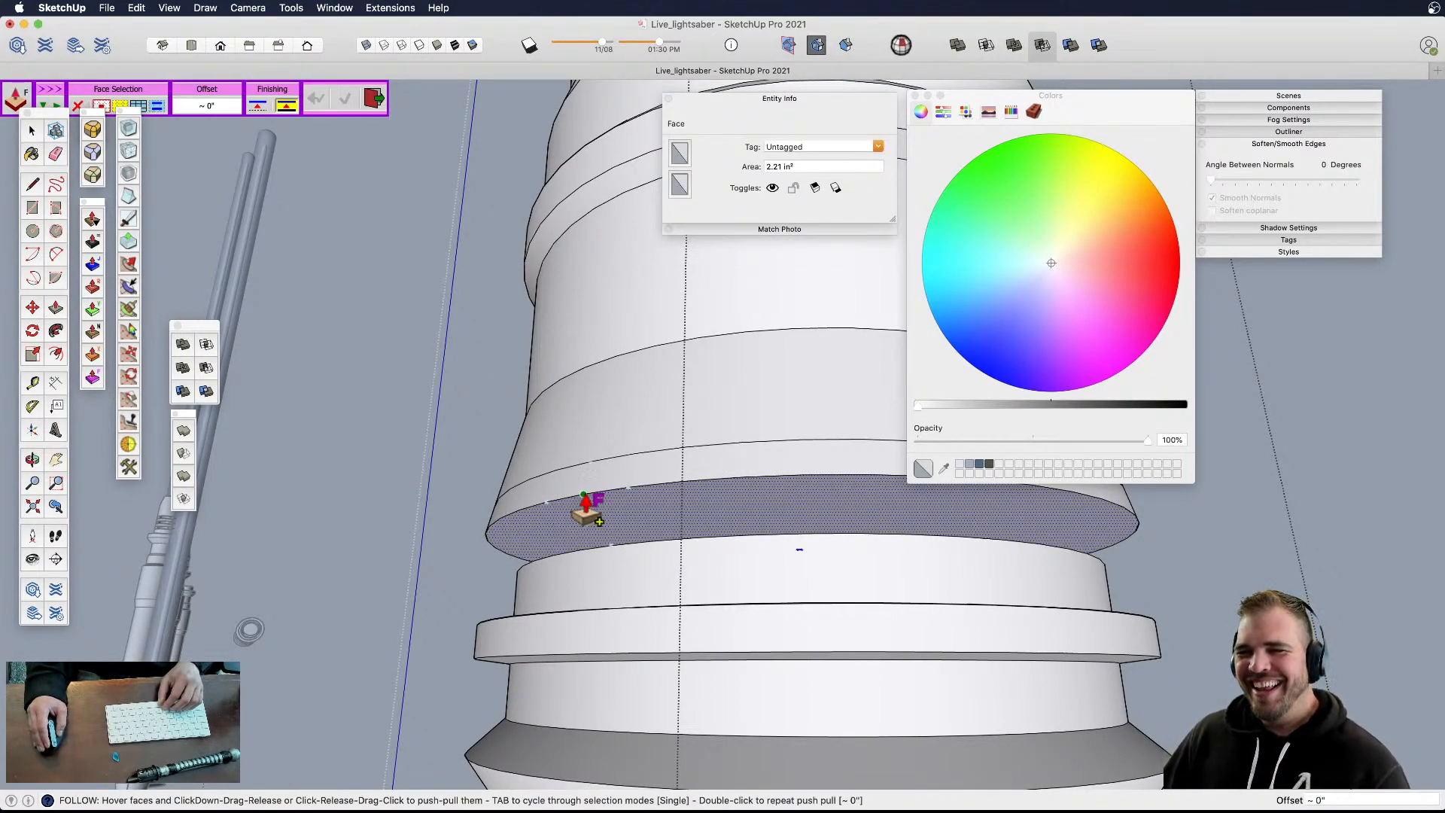
drag(587, 505, 588, 454)
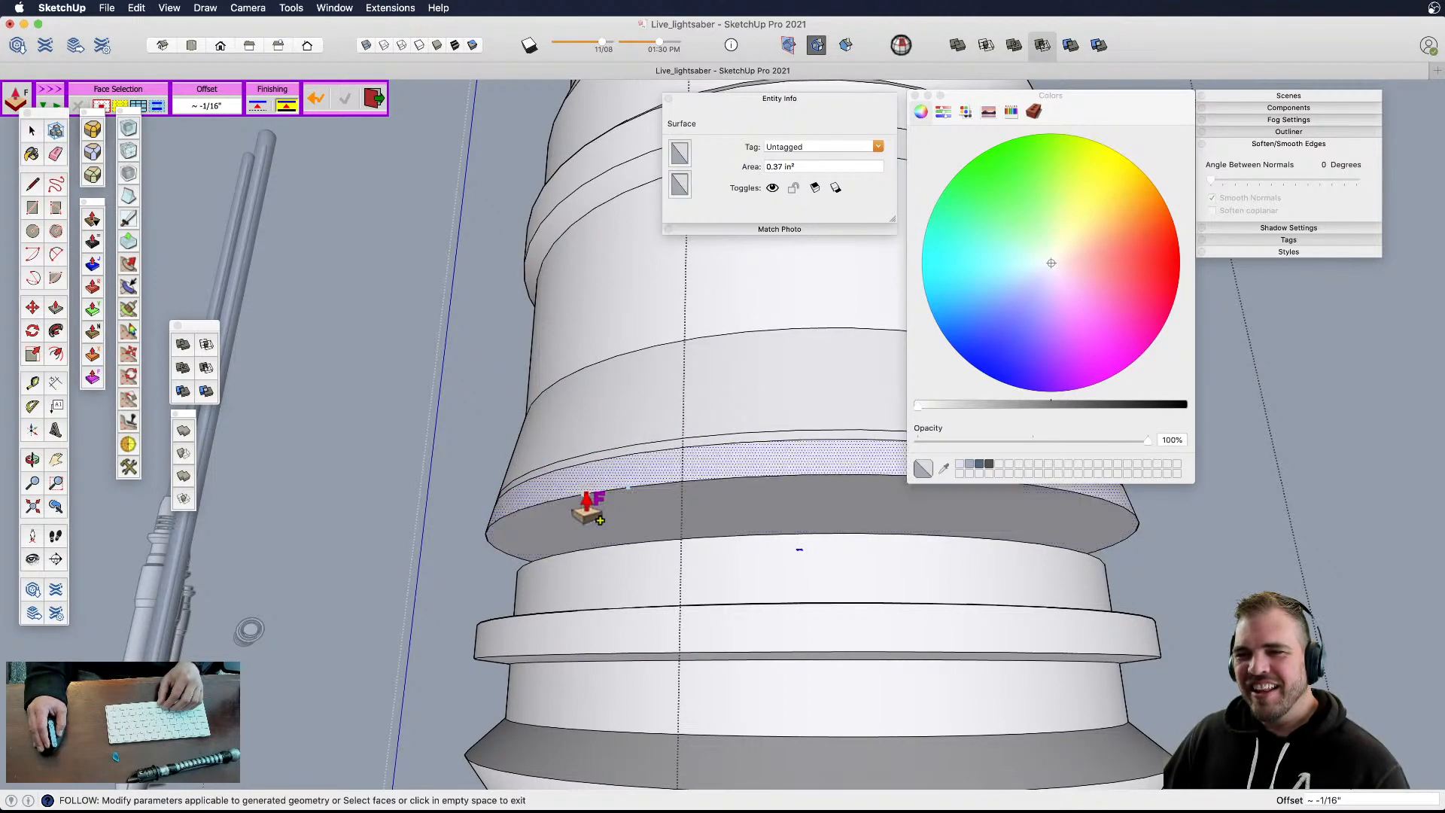
key(space)
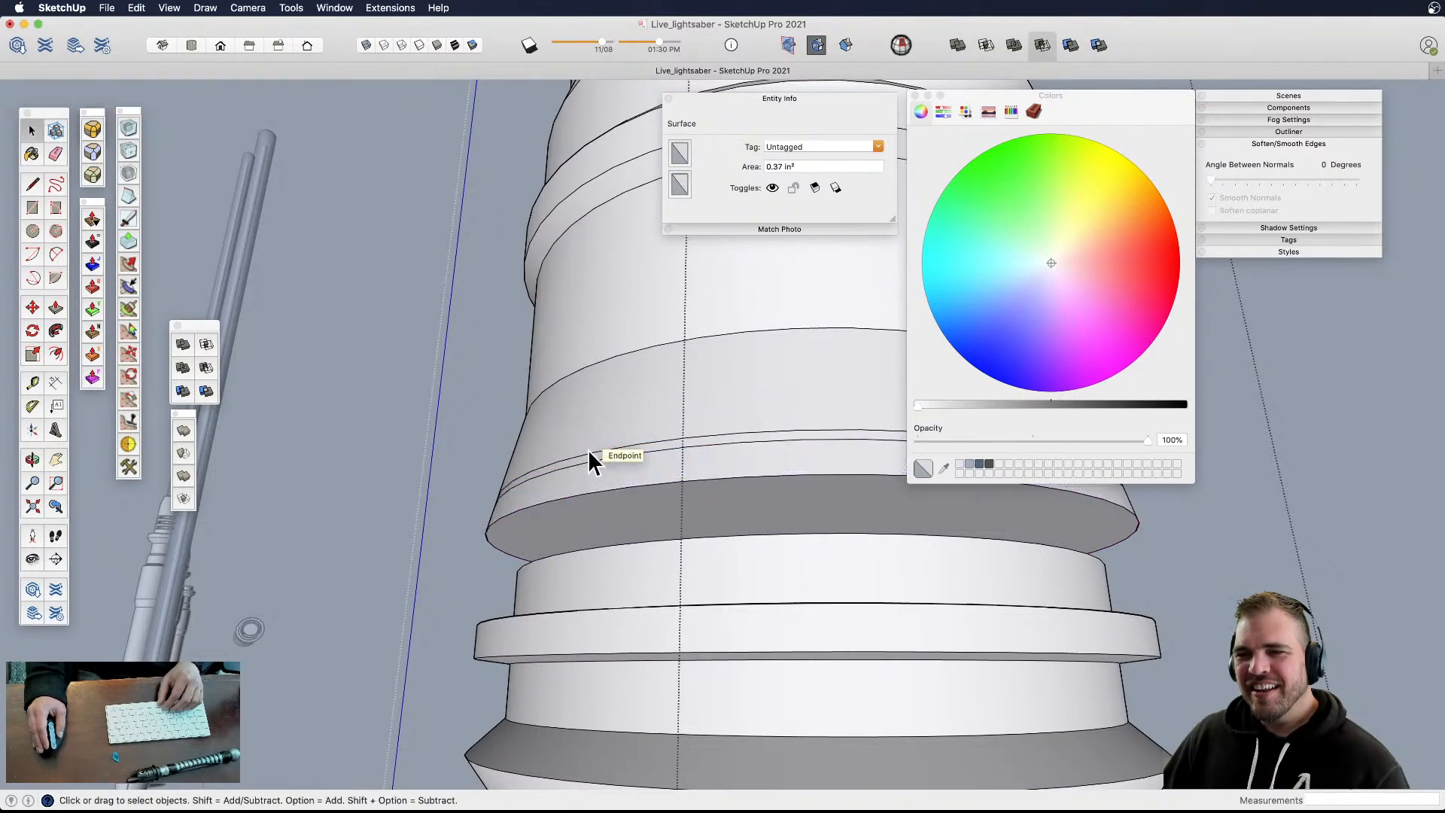
- In the front view with X-ray on, cut two horizontal lines across the flared band above its narrow strips
middle_drag(680, 463, 728, 498)
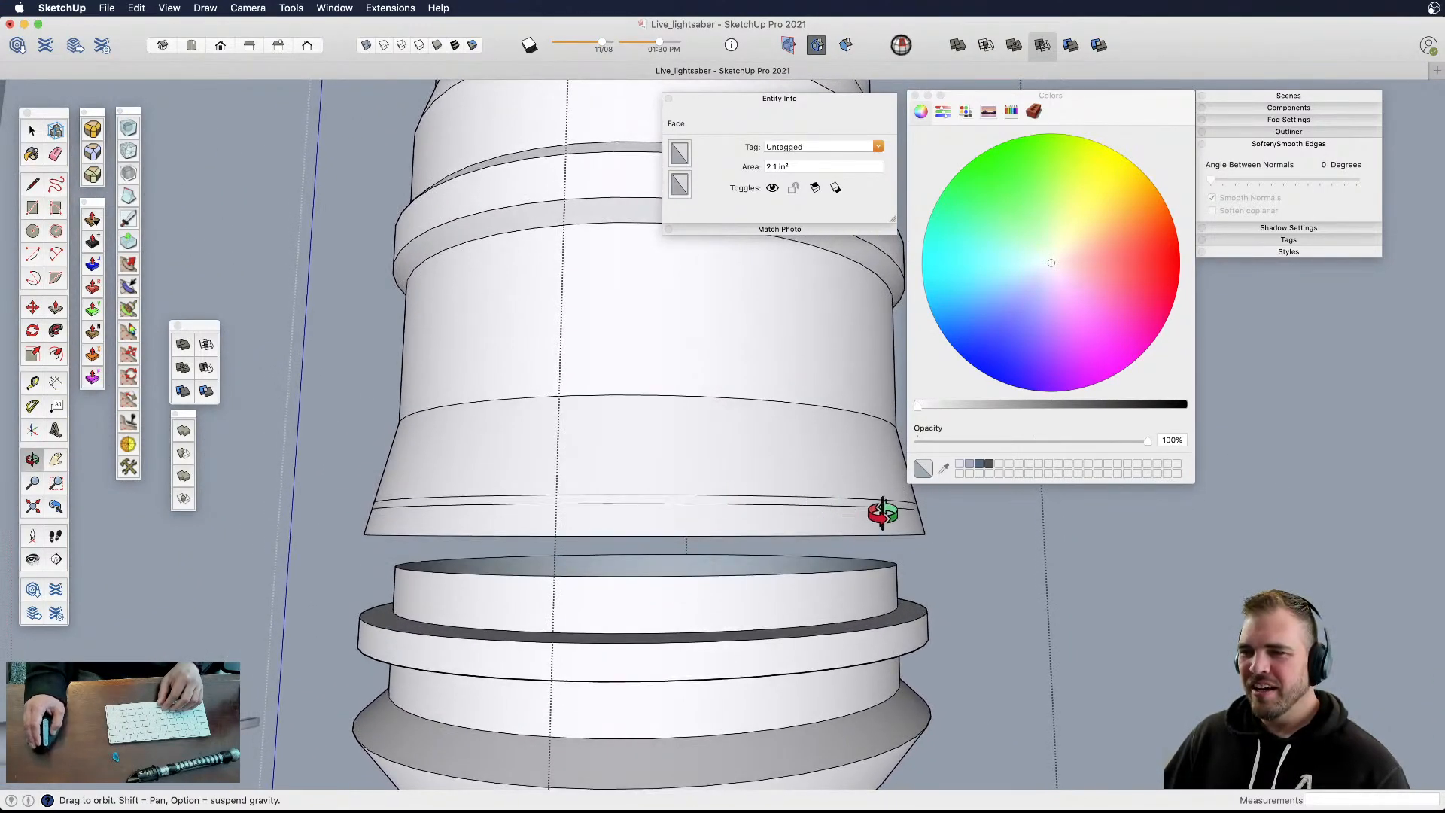
middle_drag(833, 482, 771, 470)
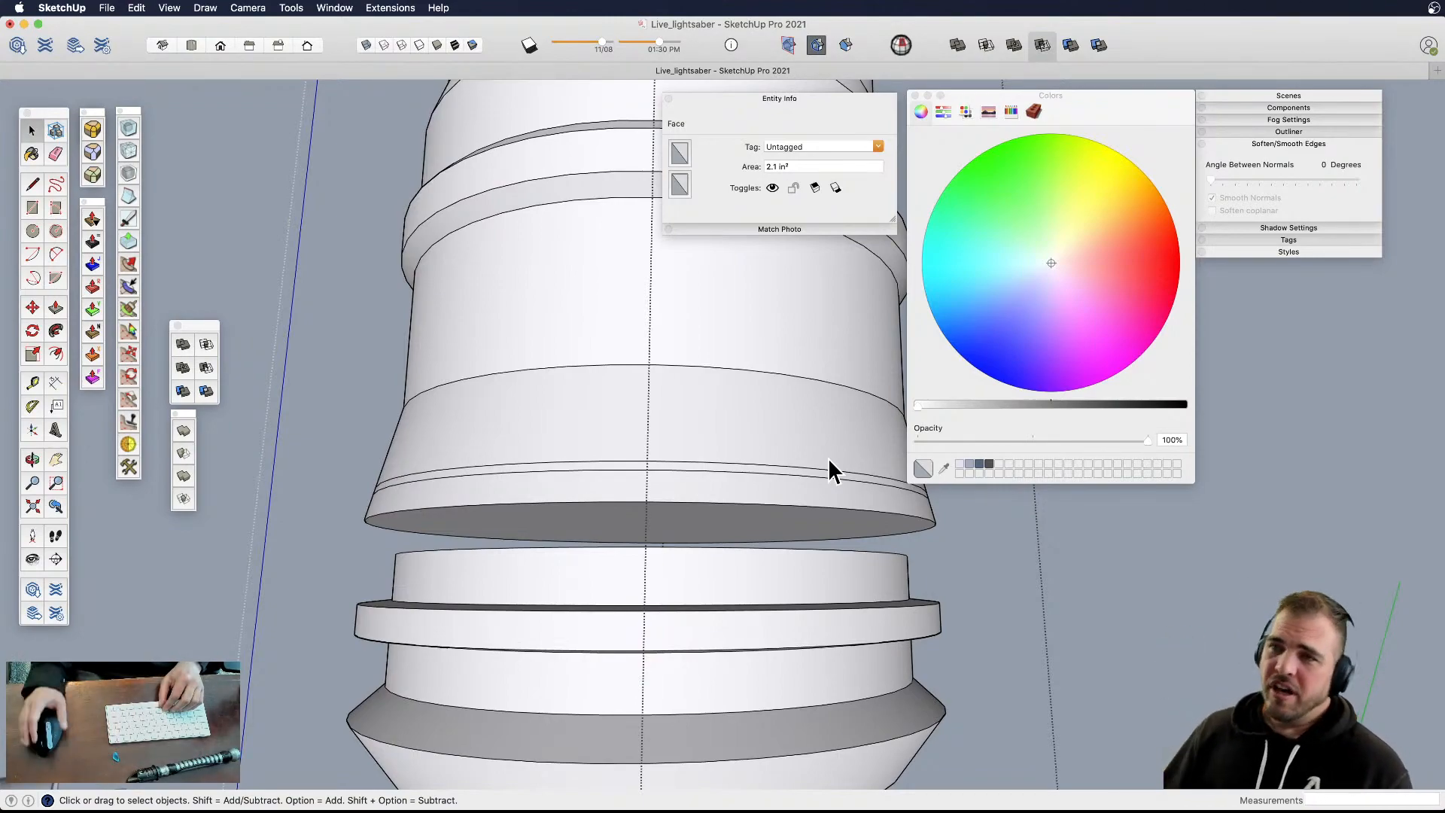
click(218, 46)
scroll(934, 553, down, 6)
scroll(1279, 438, up, 5)
scroll(1113, 489, up, 2)
scroll(1116, 500, up, 5)
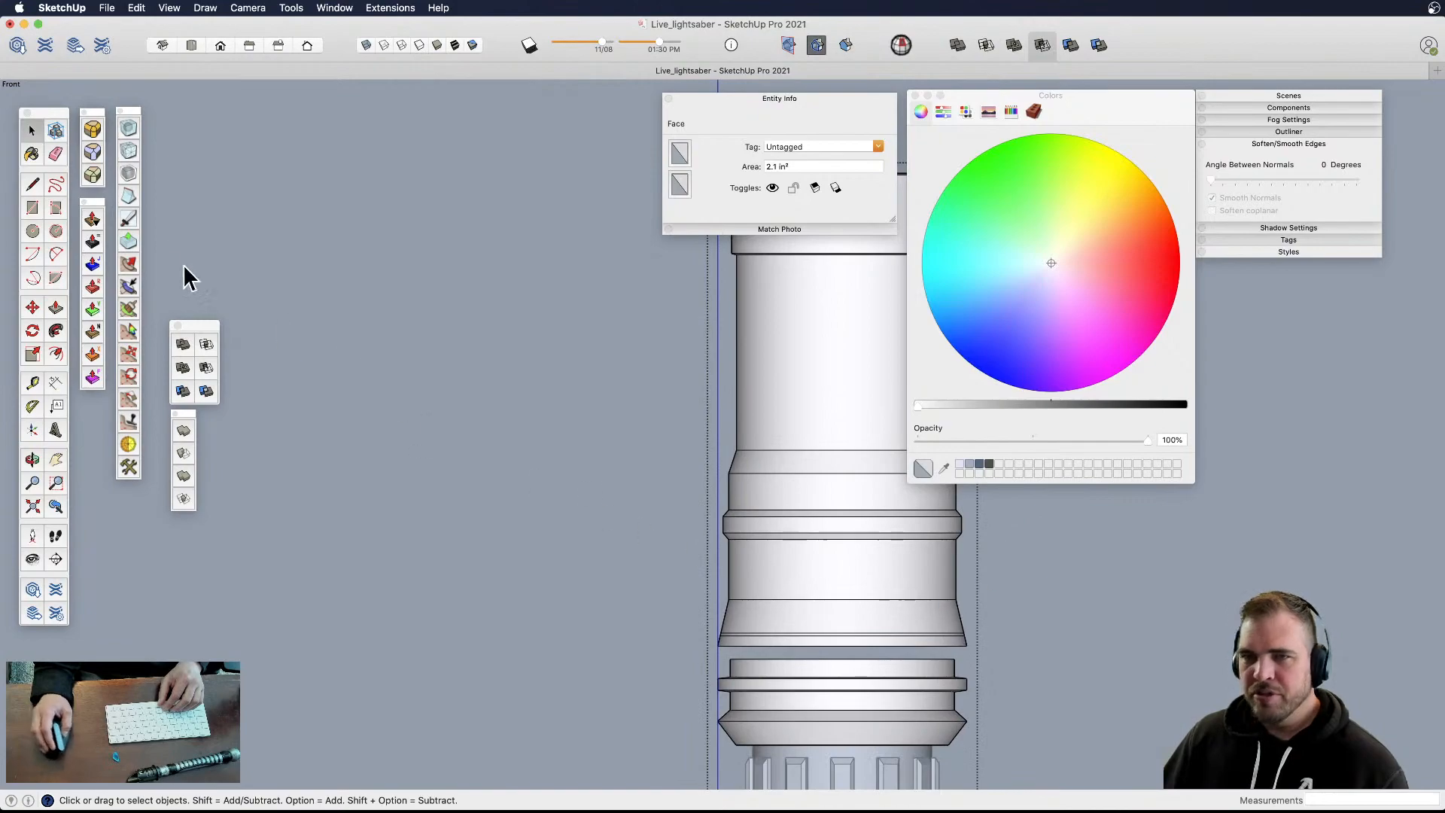
click(92, 265)
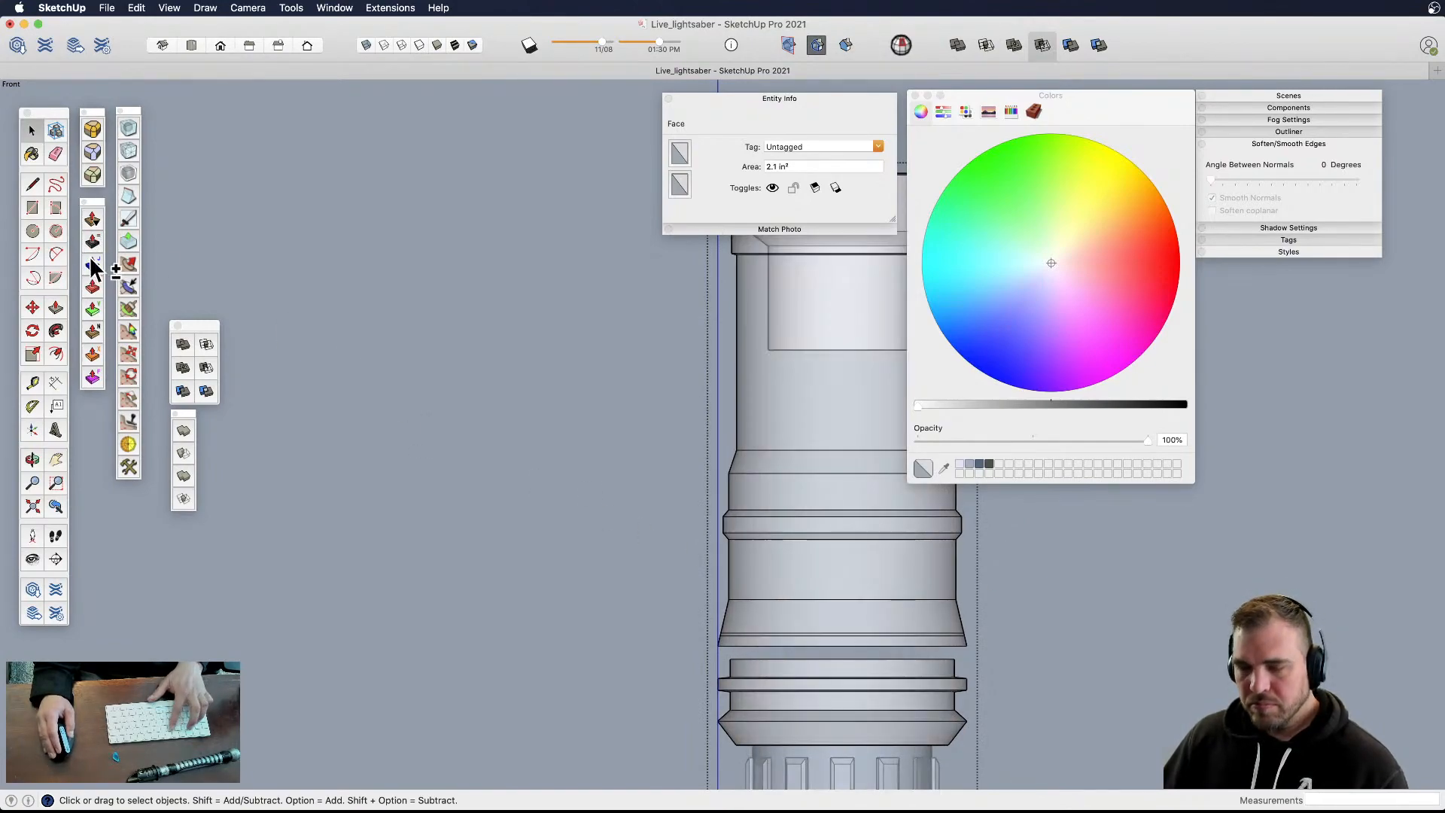
click(127, 217)
scroll(903, 663, up, 3)
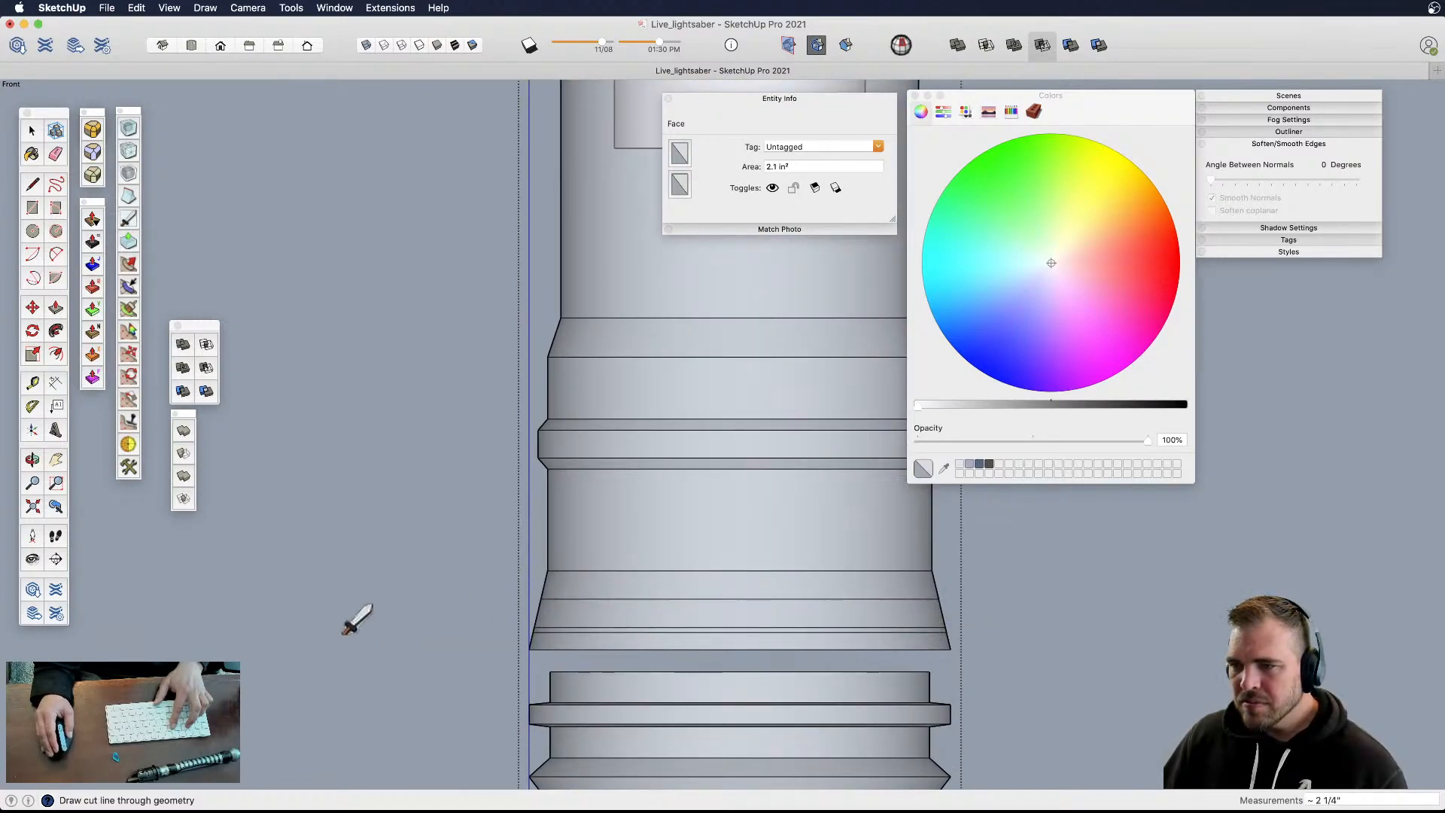
click(1010, 613)
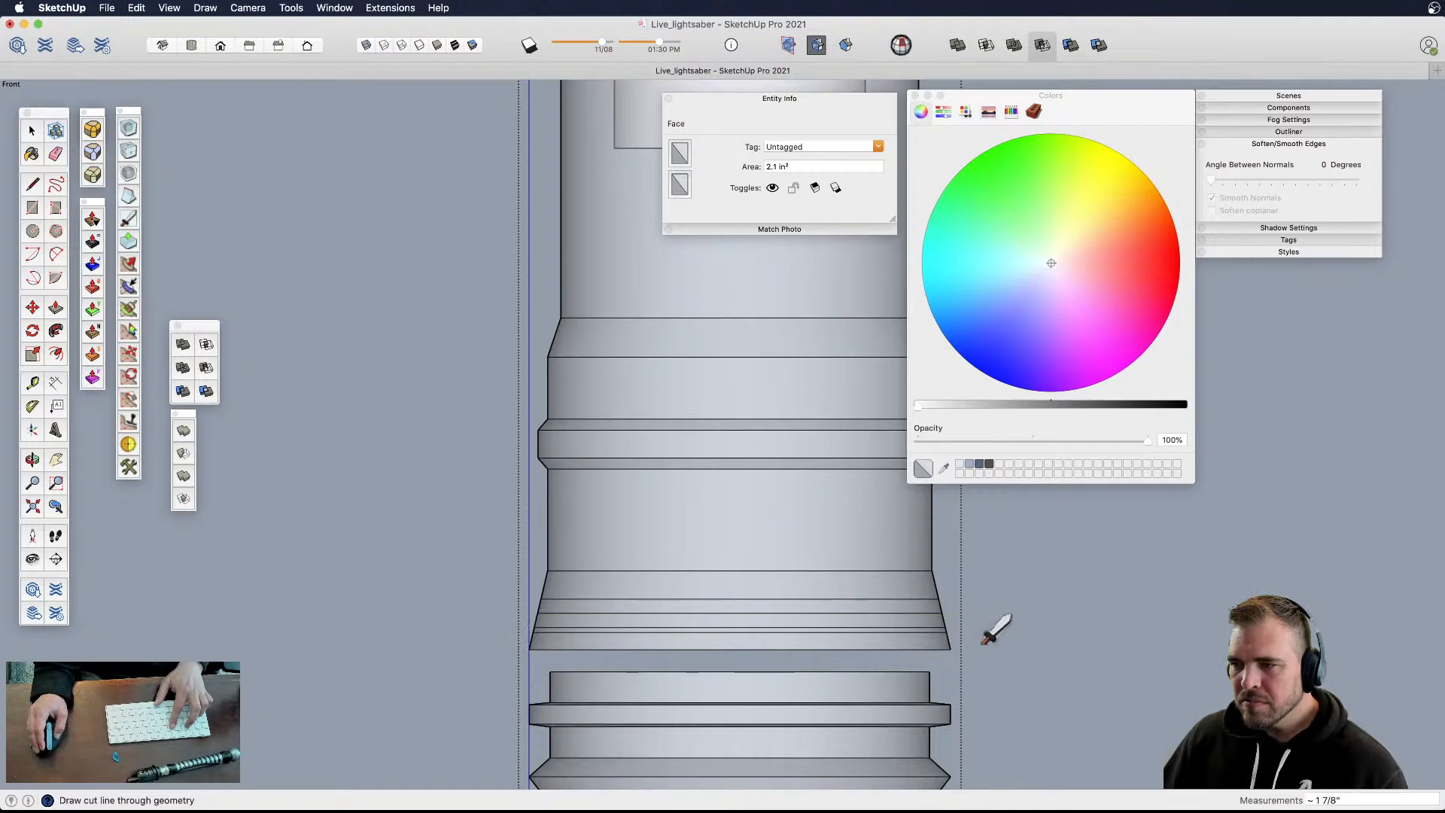
- Cut two more horizontal lines across the flared band, one below and one above the existing cuts
scroll(937, 610, up, 4)
click(943, 604)
scroll(296, 596, up, 2)
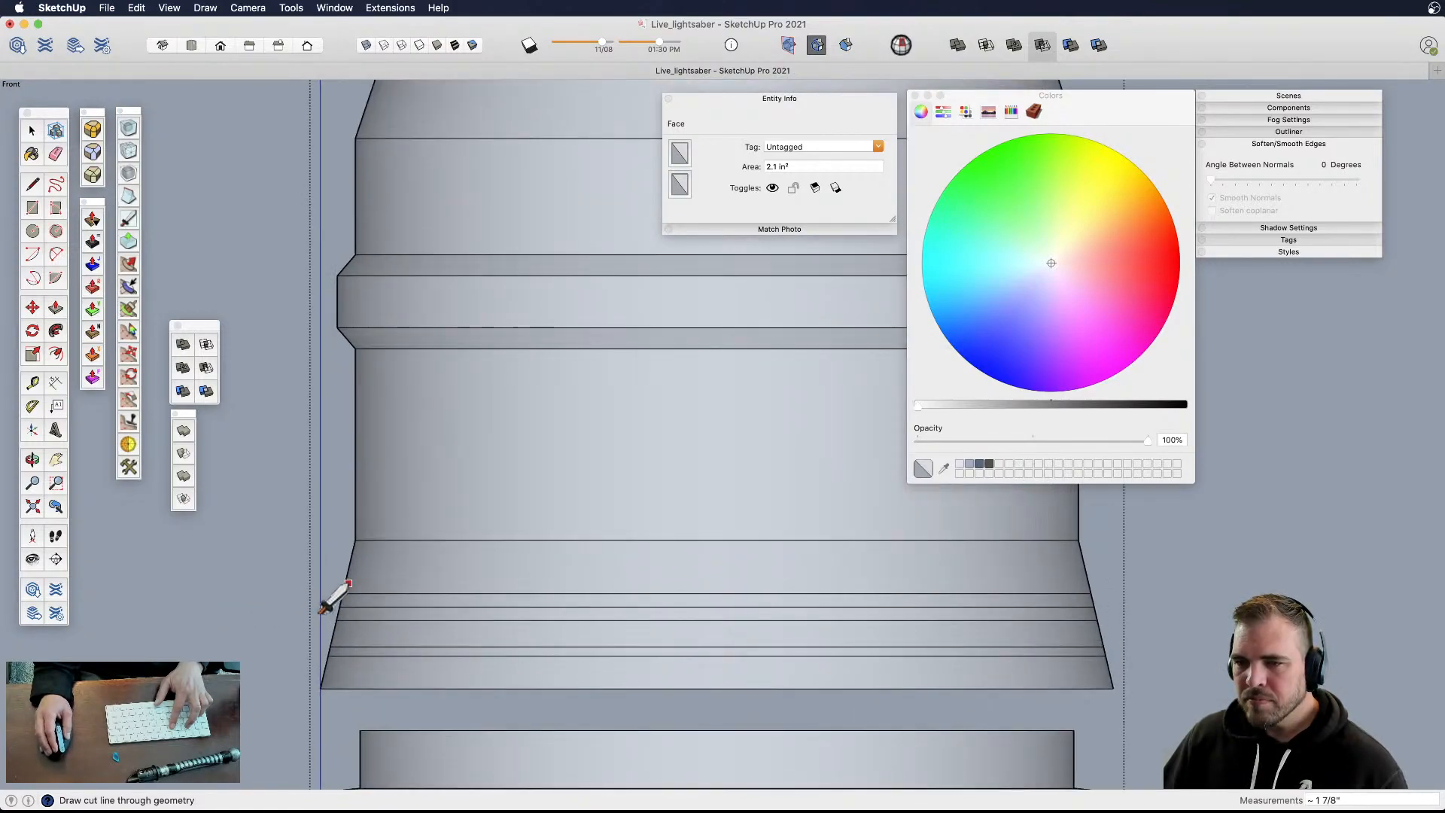
click(345, 583)
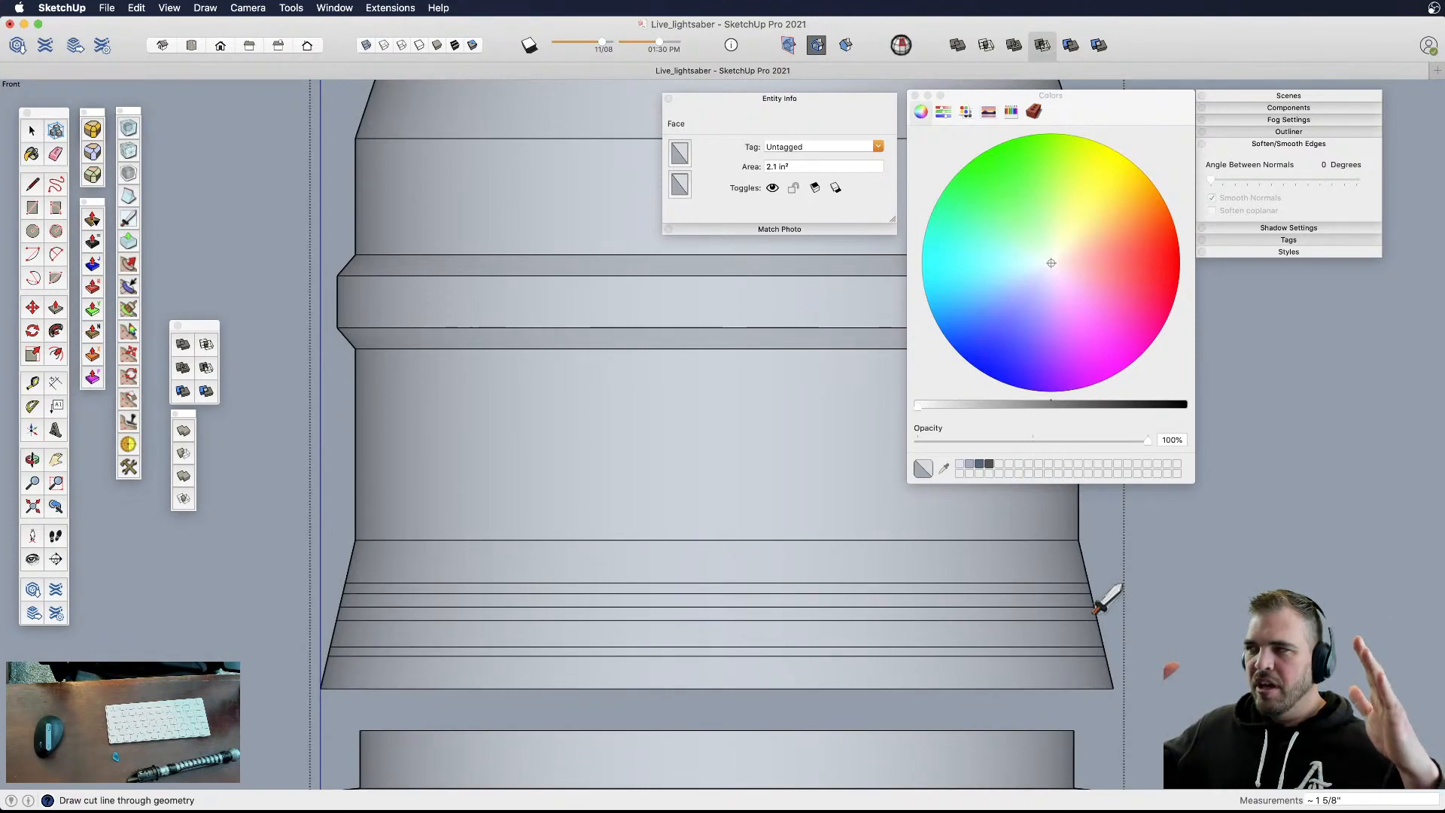
- Erase the two old strip edges near the flared band's lower rim and turn X-ray off
key(e)
drag(1065, 644, 1069, 658)
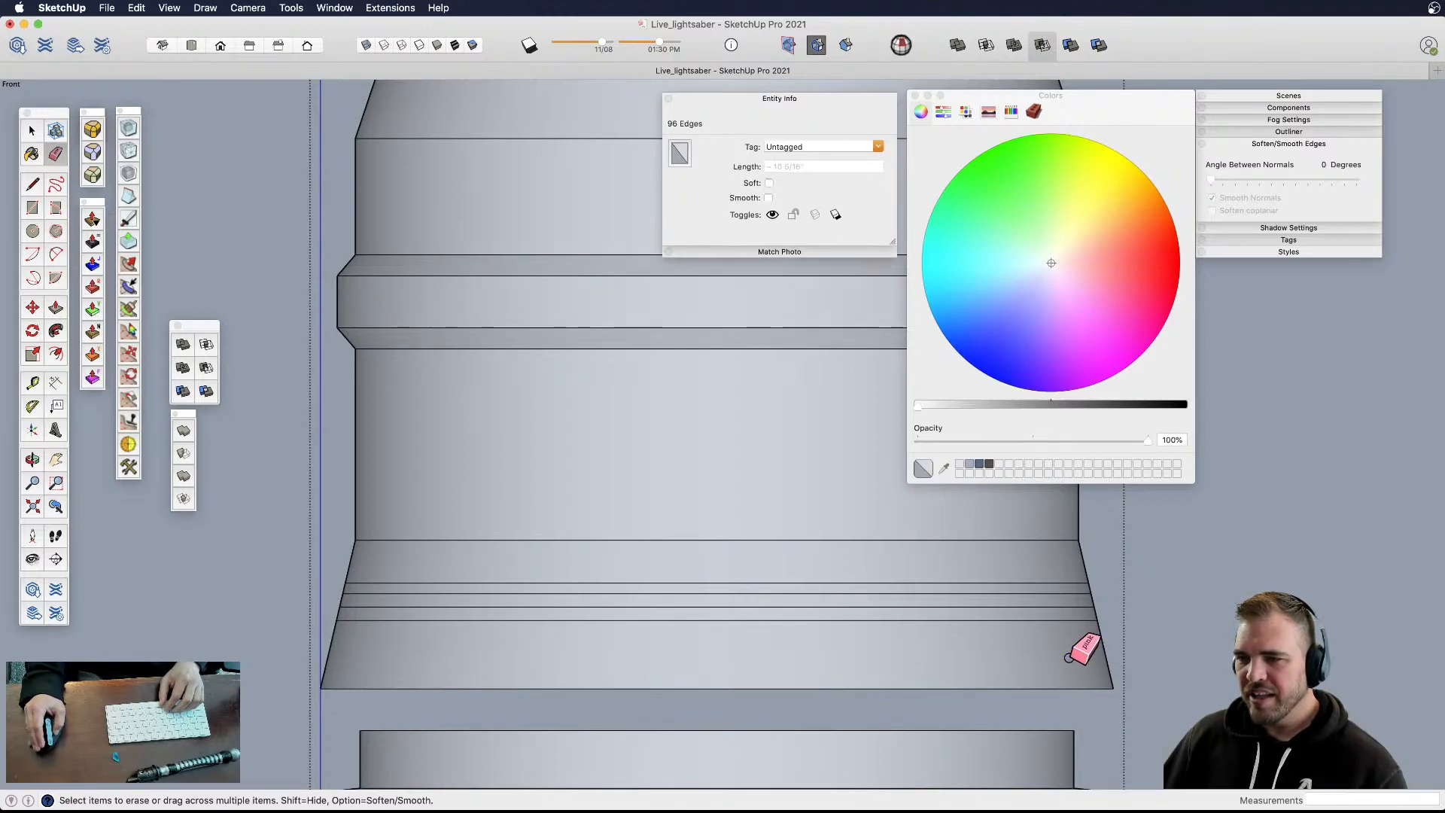
middle_drag(1032, 630, 724, 637)
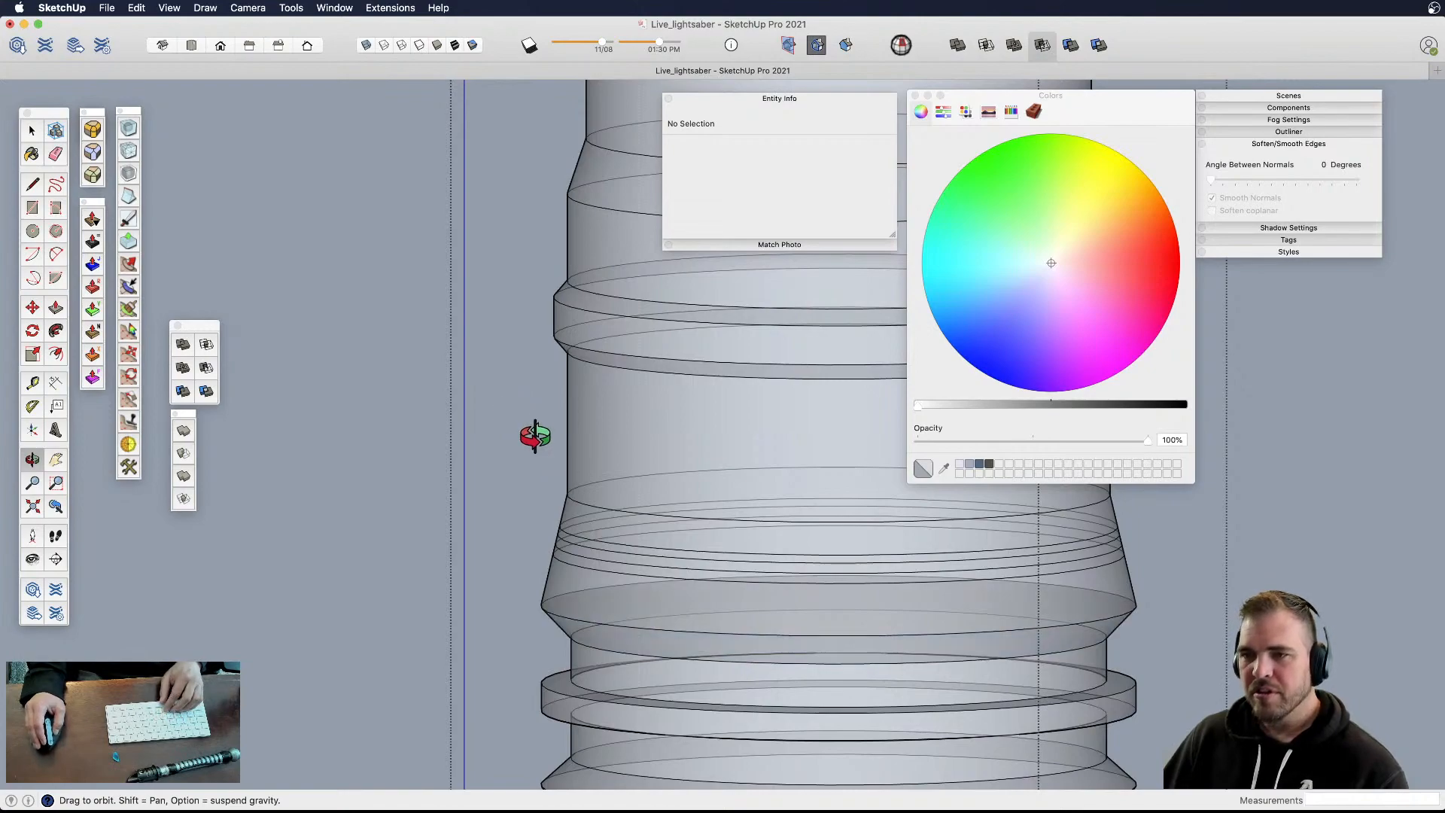
key(shift+x)
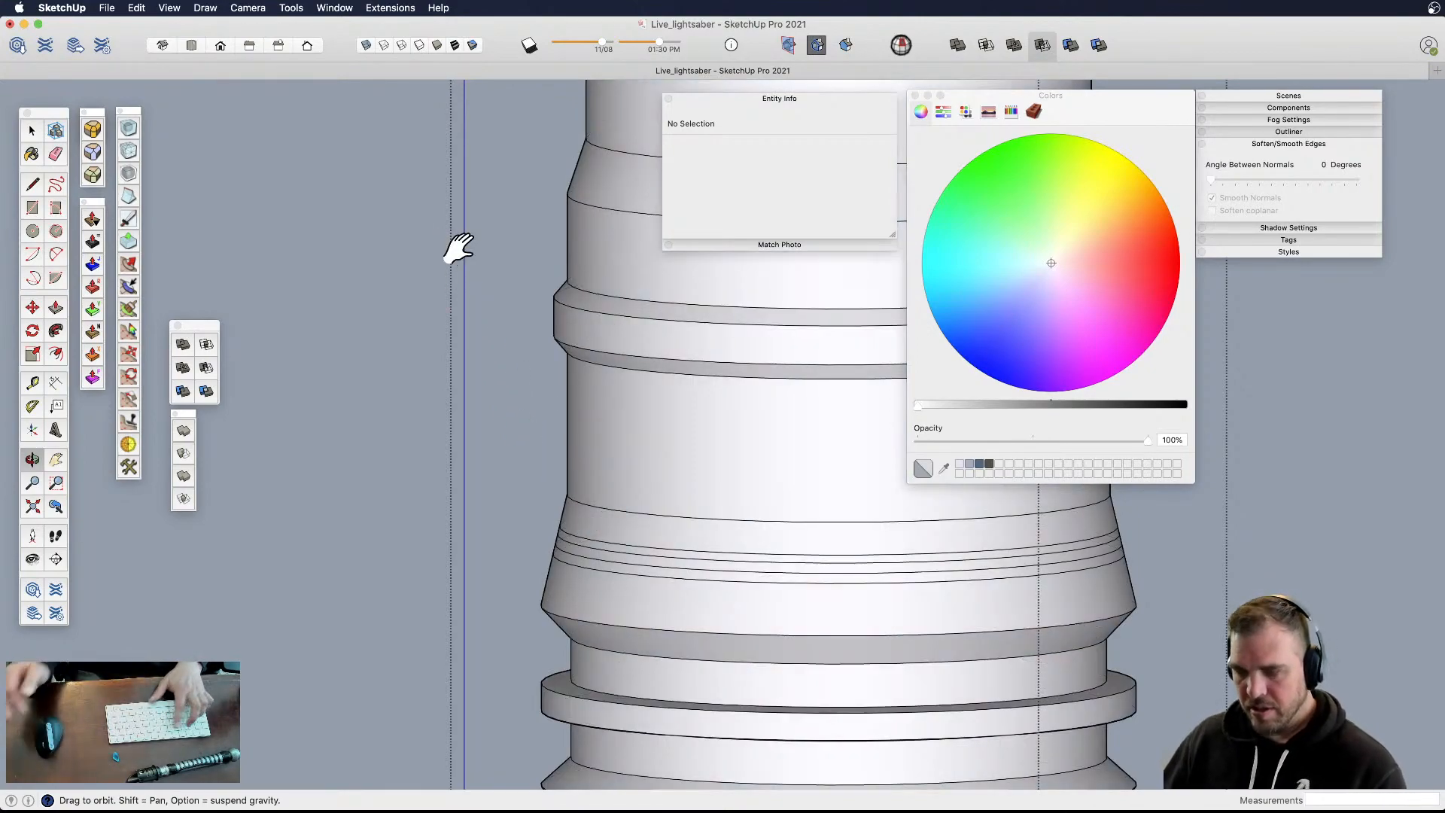
- Scale the middle strip between the four cut lines outward about its center to 1.09 to form a raised ring
scroll(744, 546, down, 10)
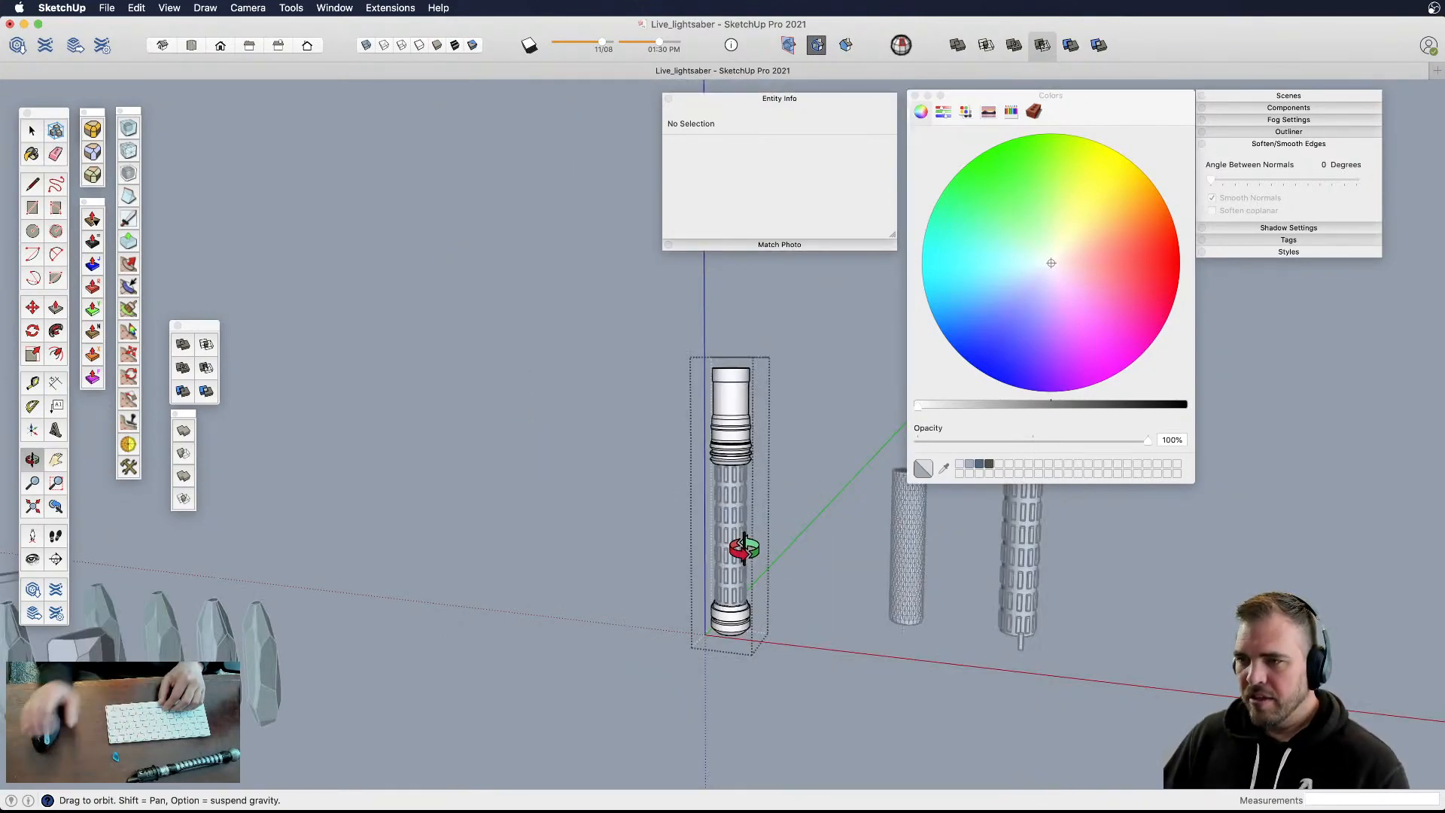
scroll(741, 422, up, 5)
scroll(736, 398, up, 10)
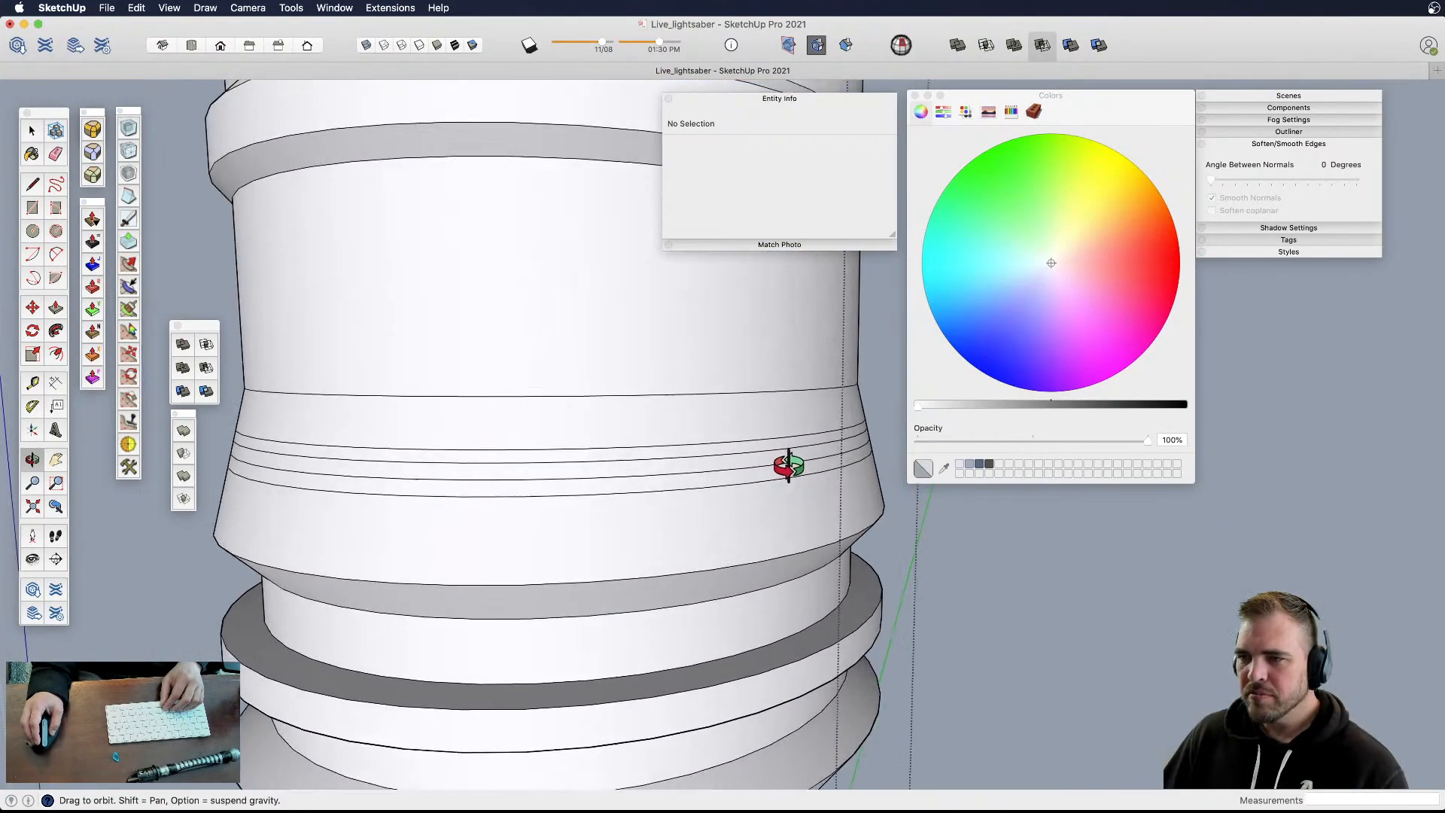
key(space)
click(805, 463)
scroll(808, 482, down, 3)
key(s)
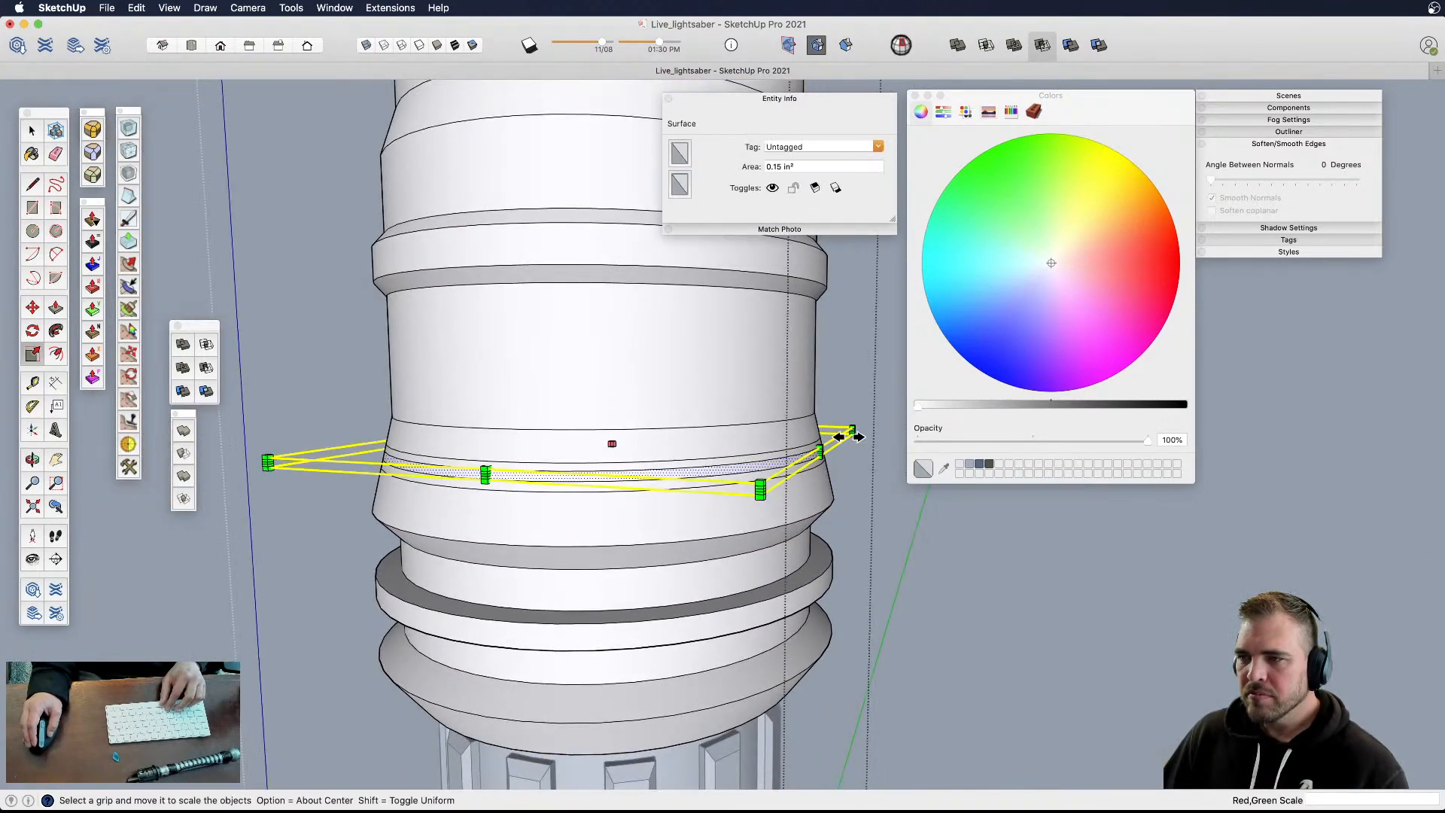
drag(851, 428, 871, 426)
scroll(770, 590, down, 3)
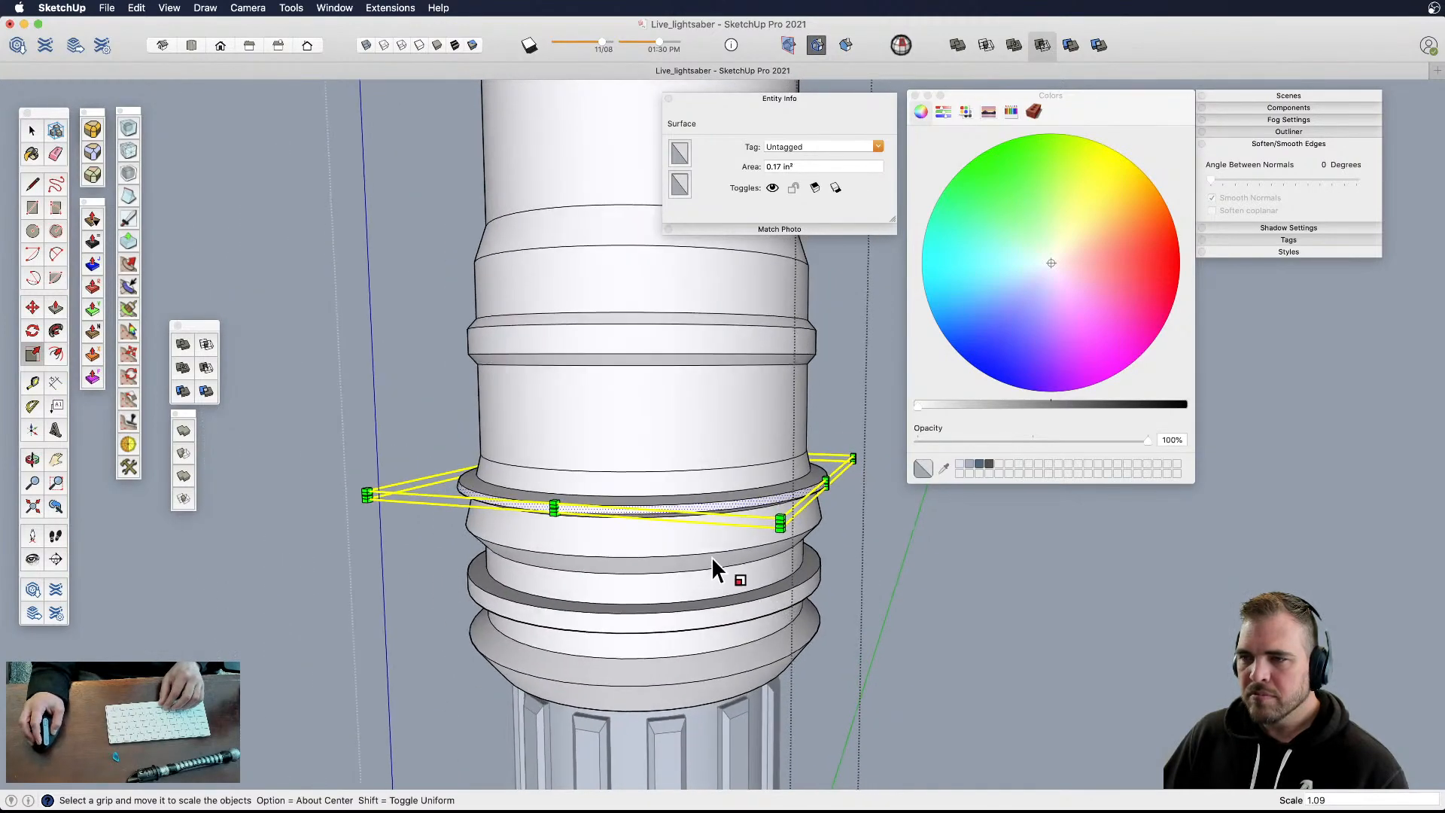
key(space)
key(Escape)
- Examine the whole hilt from several angles to judge the new raised ring against the collar, grip and pommel
scroll(758, 567, down, 5)
shift+middle_drag(753, 564, 670, 557)
scroll(652, 461, down, 3)
drag(668, 559, 647, 468)
scroll(636, 298, up, 5)
drag(659, 346, 626, 433)
middle_drag(626, 432, 667, 512)
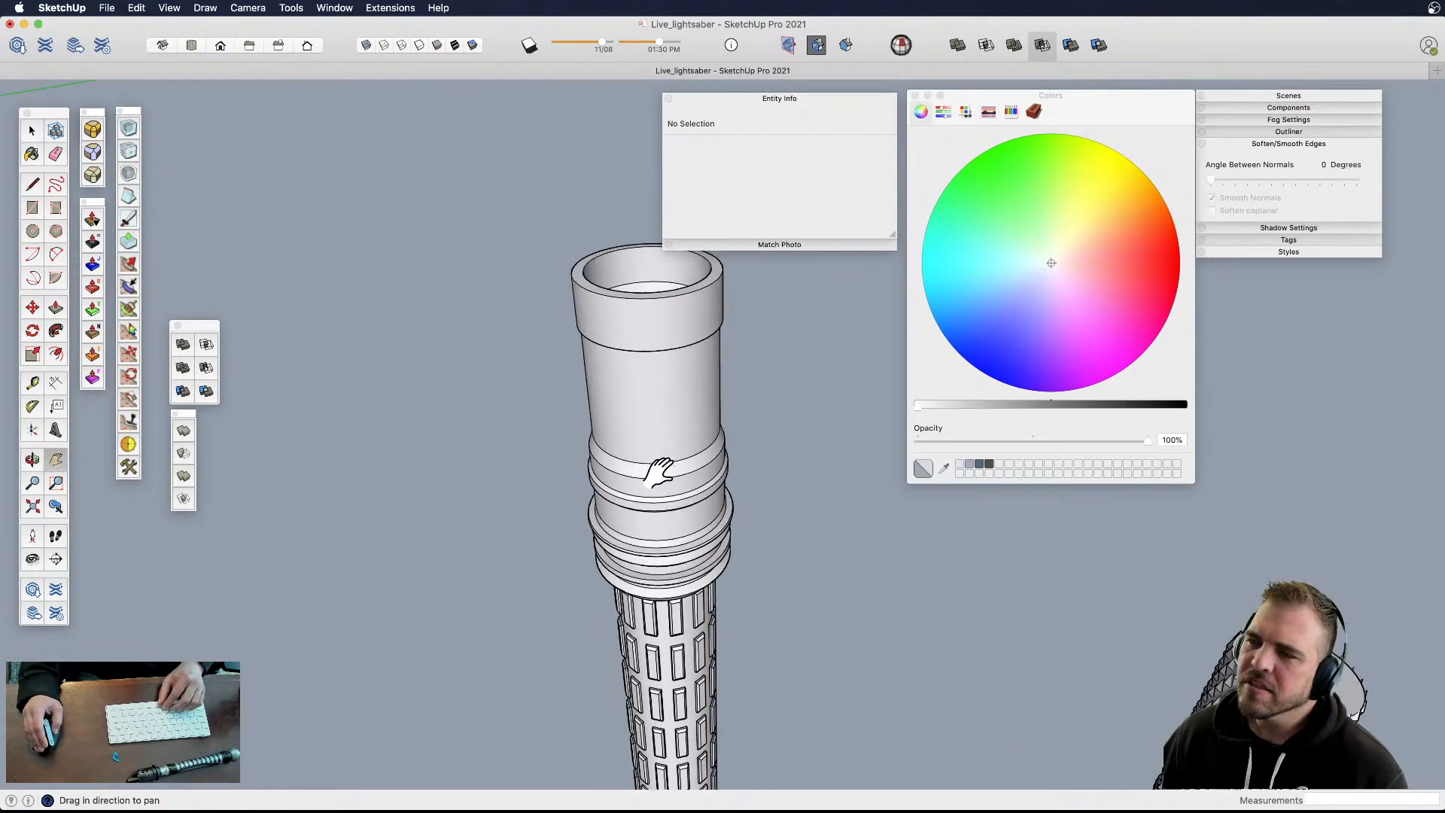
scroll(659, 501, down, 6)
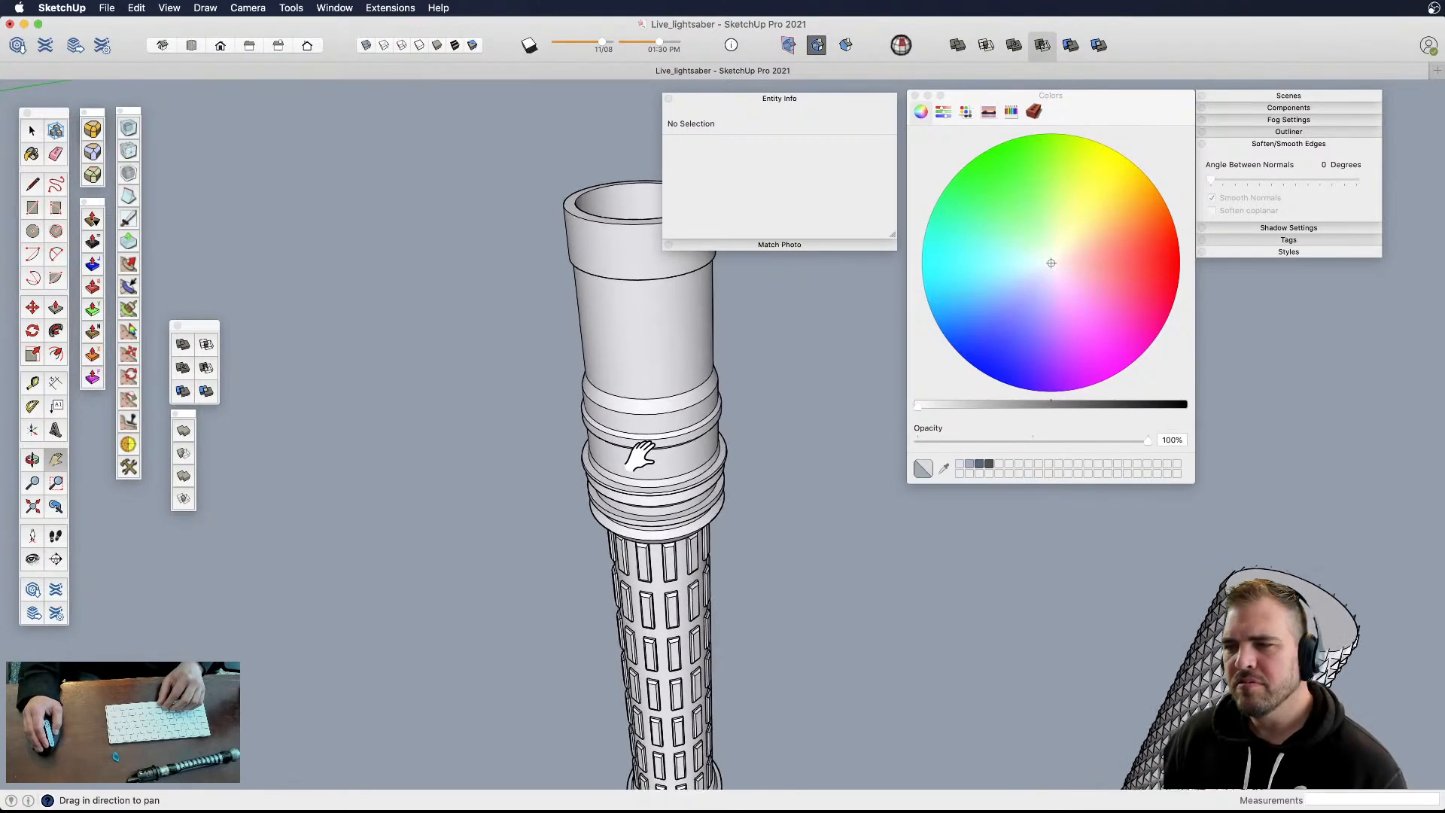
drag(639, 586, 606, 513)
shift+middle_drag(600, 410, 623, 578)
shift+middle_drag(668, 672, 571, 437)
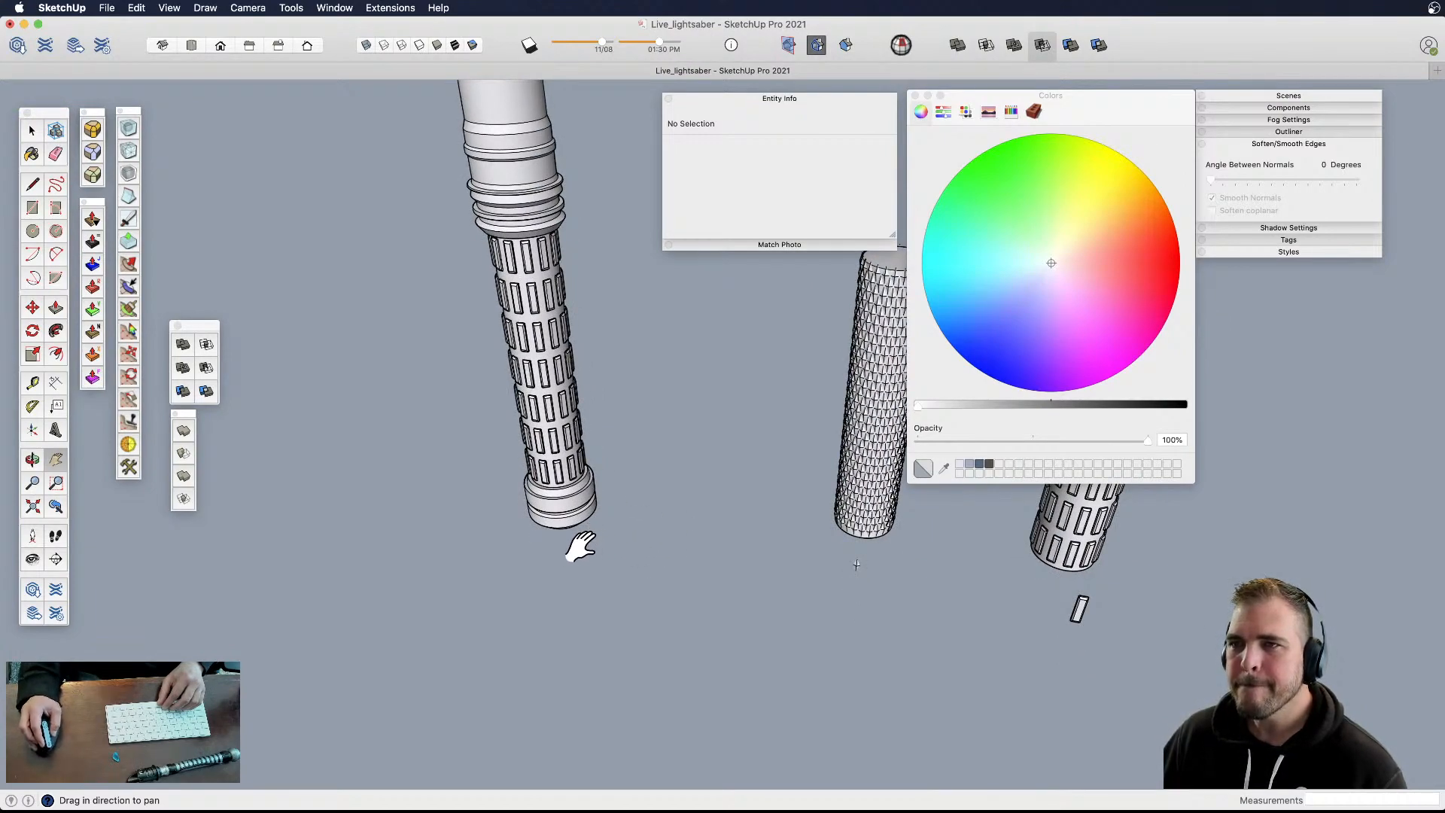
shift+middle_drag(555, 481, 574, 336)
scroll(703, 391, up, 6)
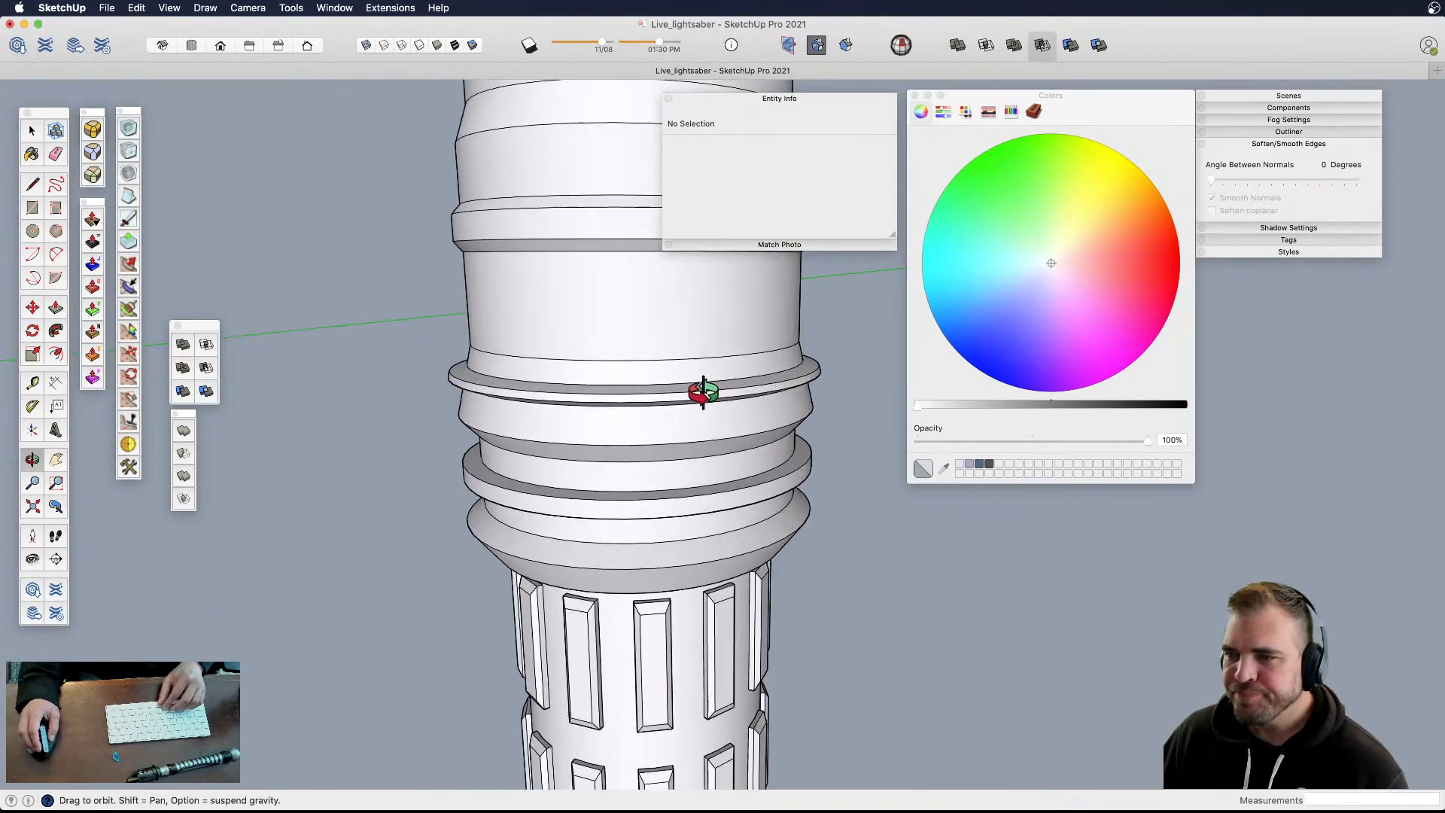
- Scale the outer surface of the new raised ring inward about its center to 0.96
scroll(810, 380, up, 3)
click(811, 376)
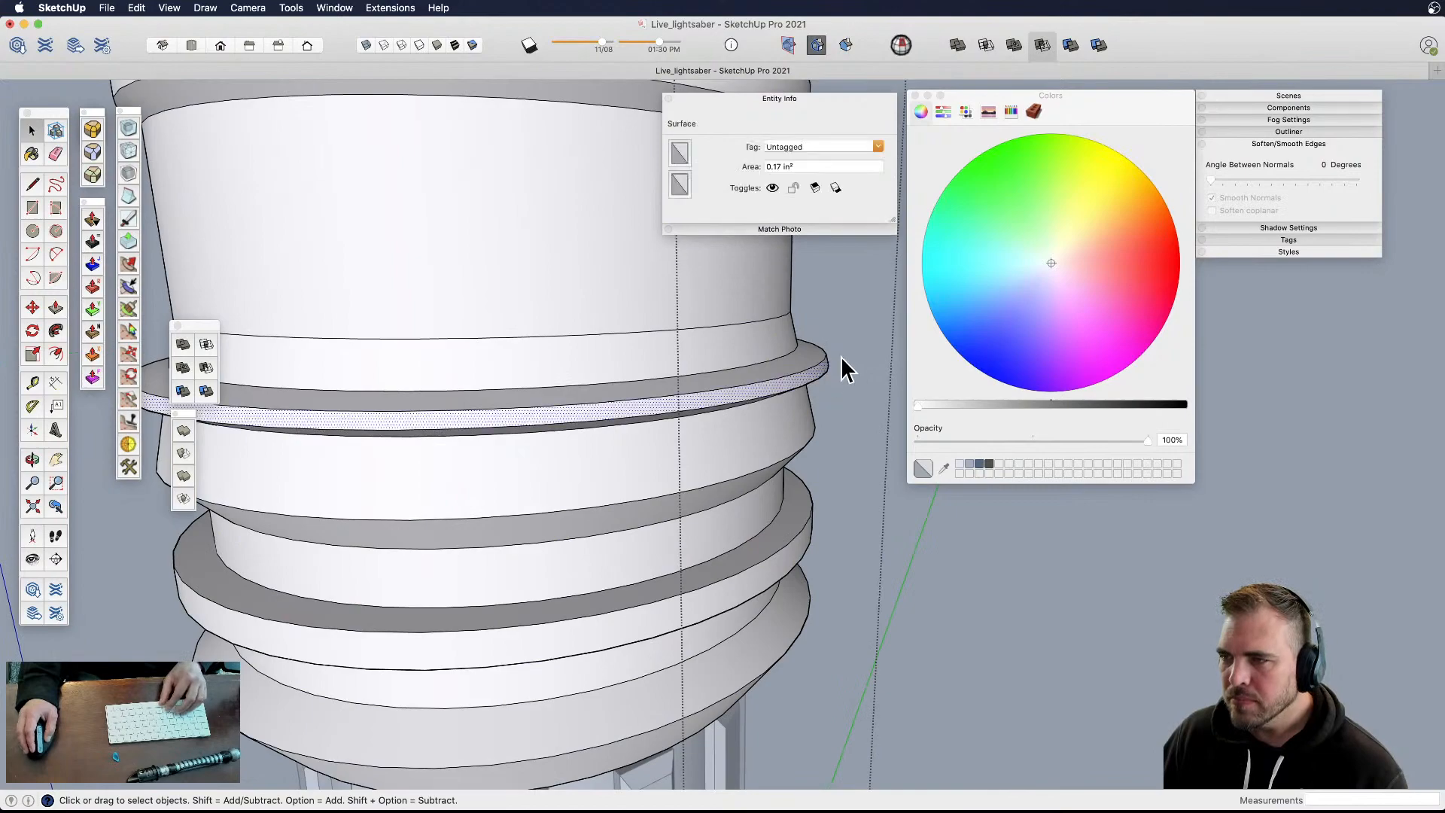
key(s)
drag(881, 332, 868, 334)
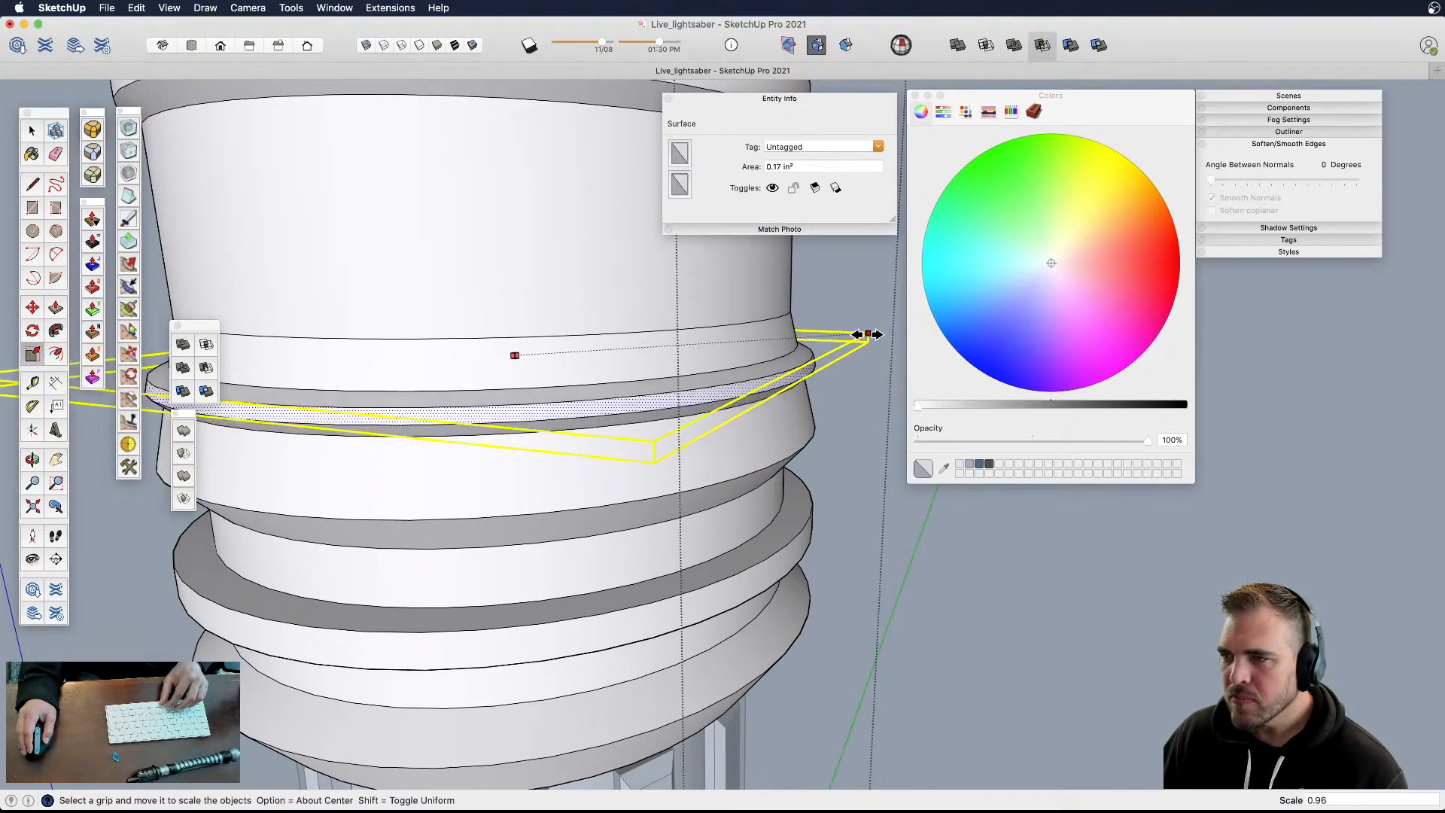
click(867, 334)
scroll(577, 549, down, 8)
key(space)
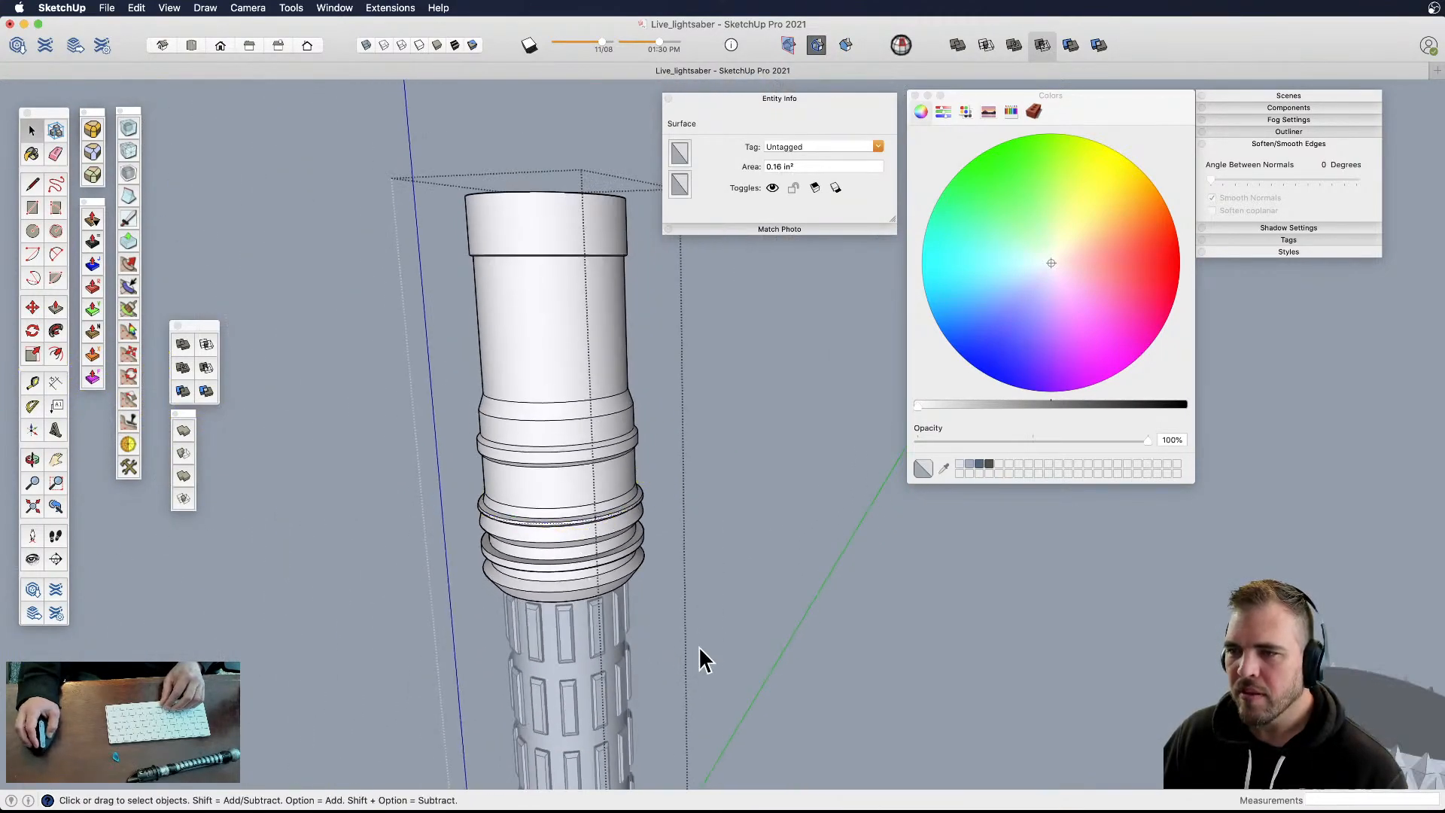
click(700, 647)
- Draw a circle with a radius of about 1/8" in front view beside the hilt's collar and set it to 24 segments
shift+middle_drag(572, 612, 556, 519)
mouse_move(555, 519)
middle_down()
mouse_move(551, 419)
mouse_move(559, 493)
middle_up()
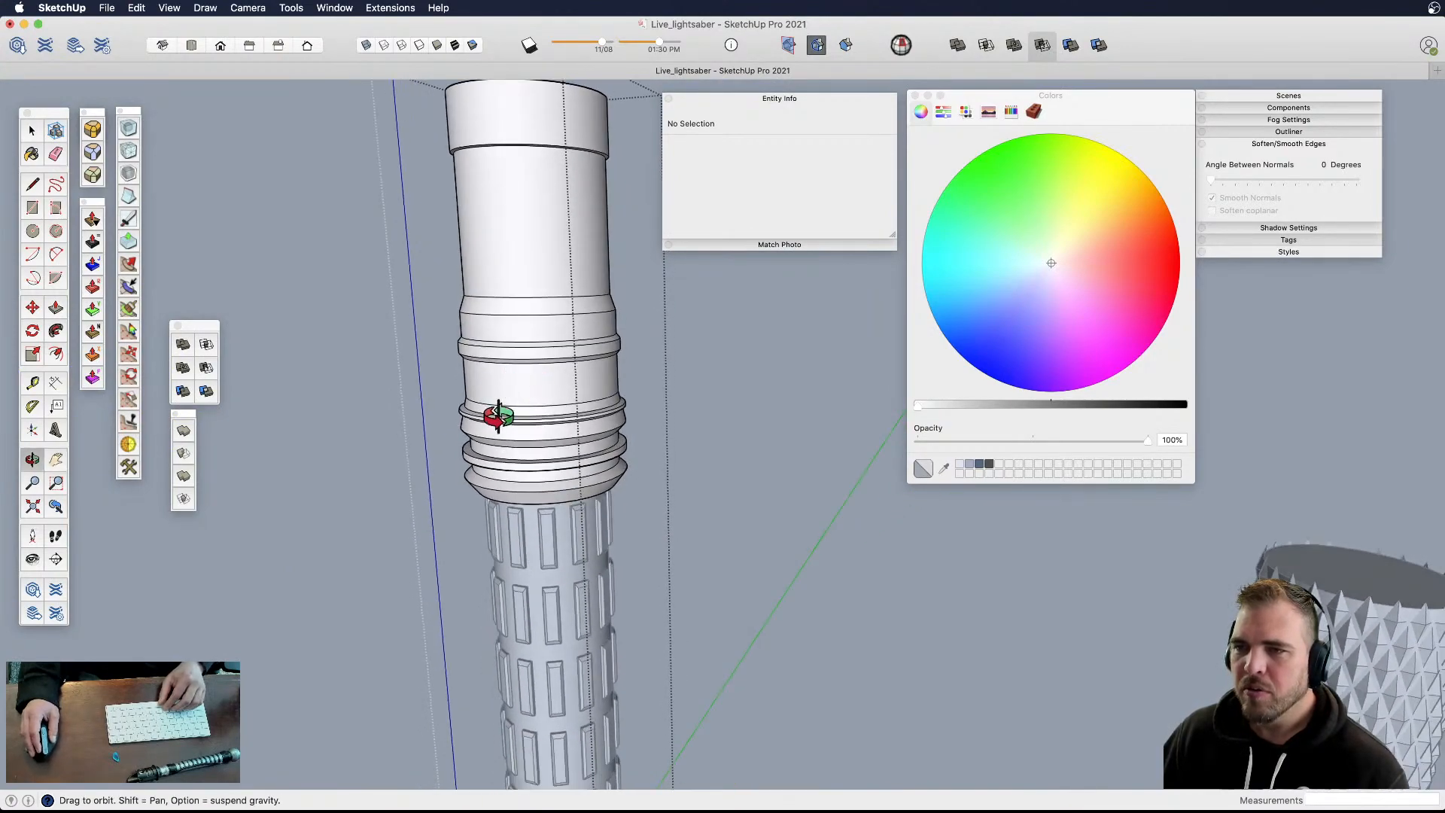
middle_drag(609, 592, 580, 506)
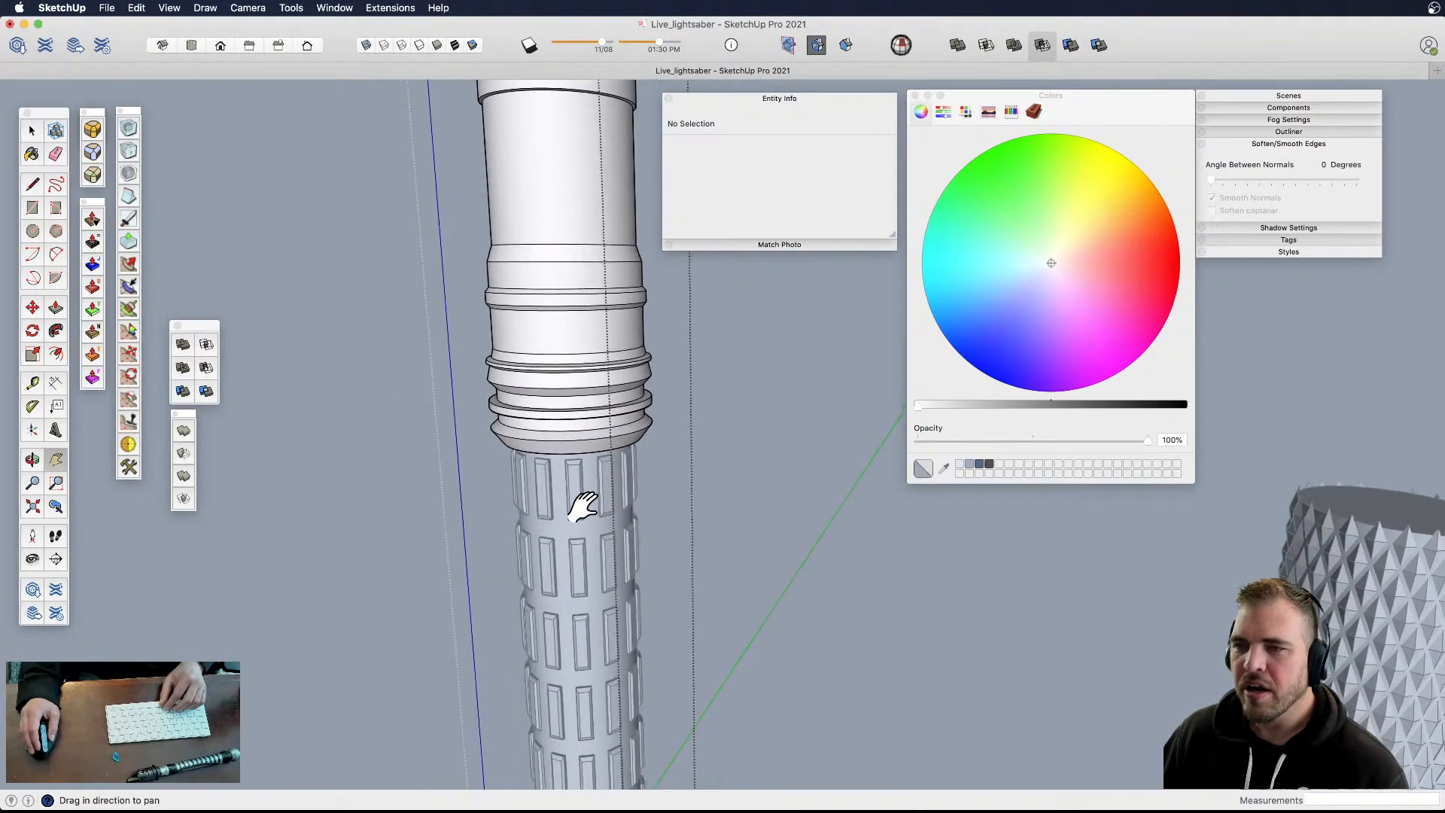
click(220, 45)
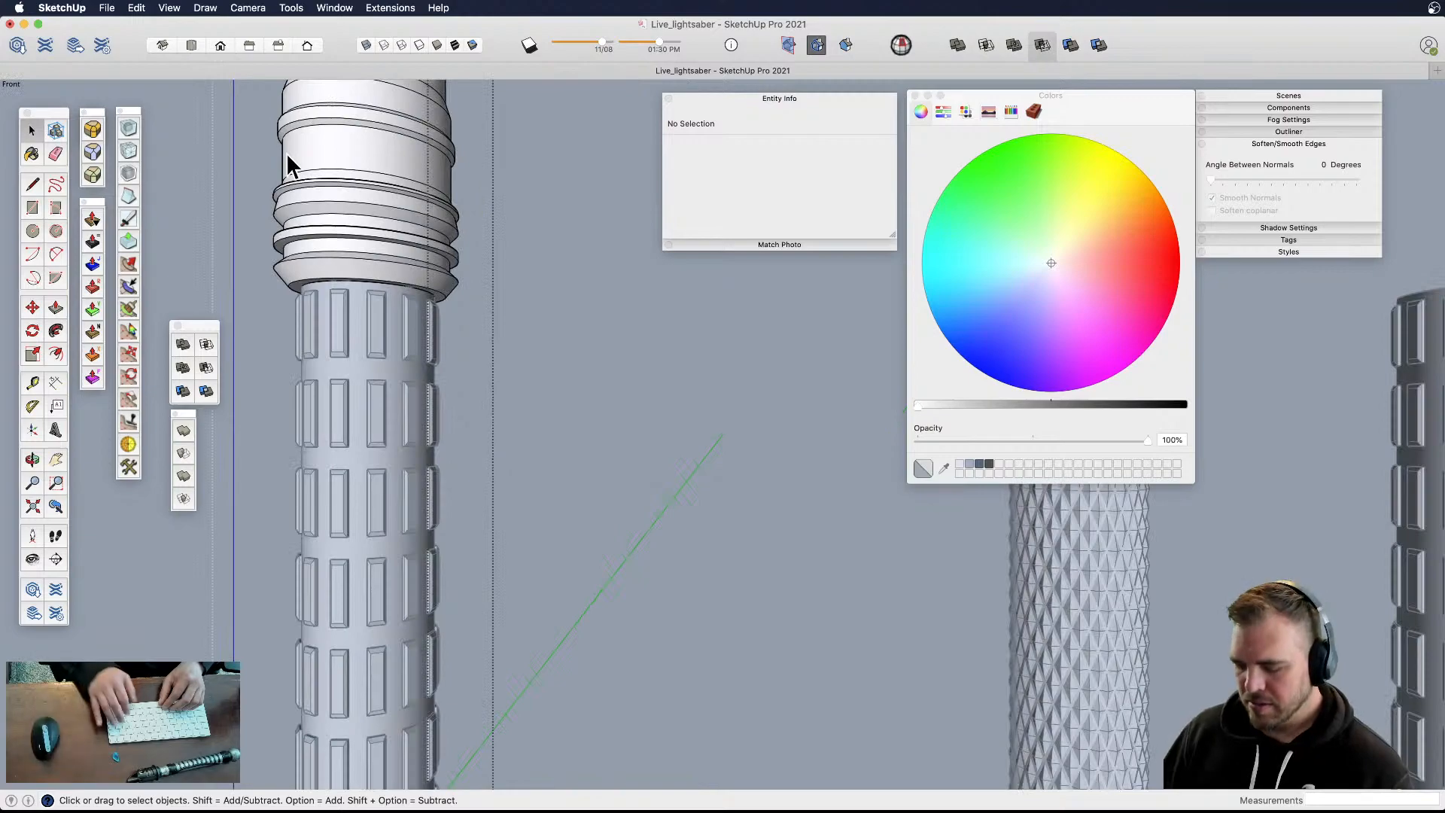
key(h)
drag(523, 292, 678, 558)
scroll(694, 507, up, 5)
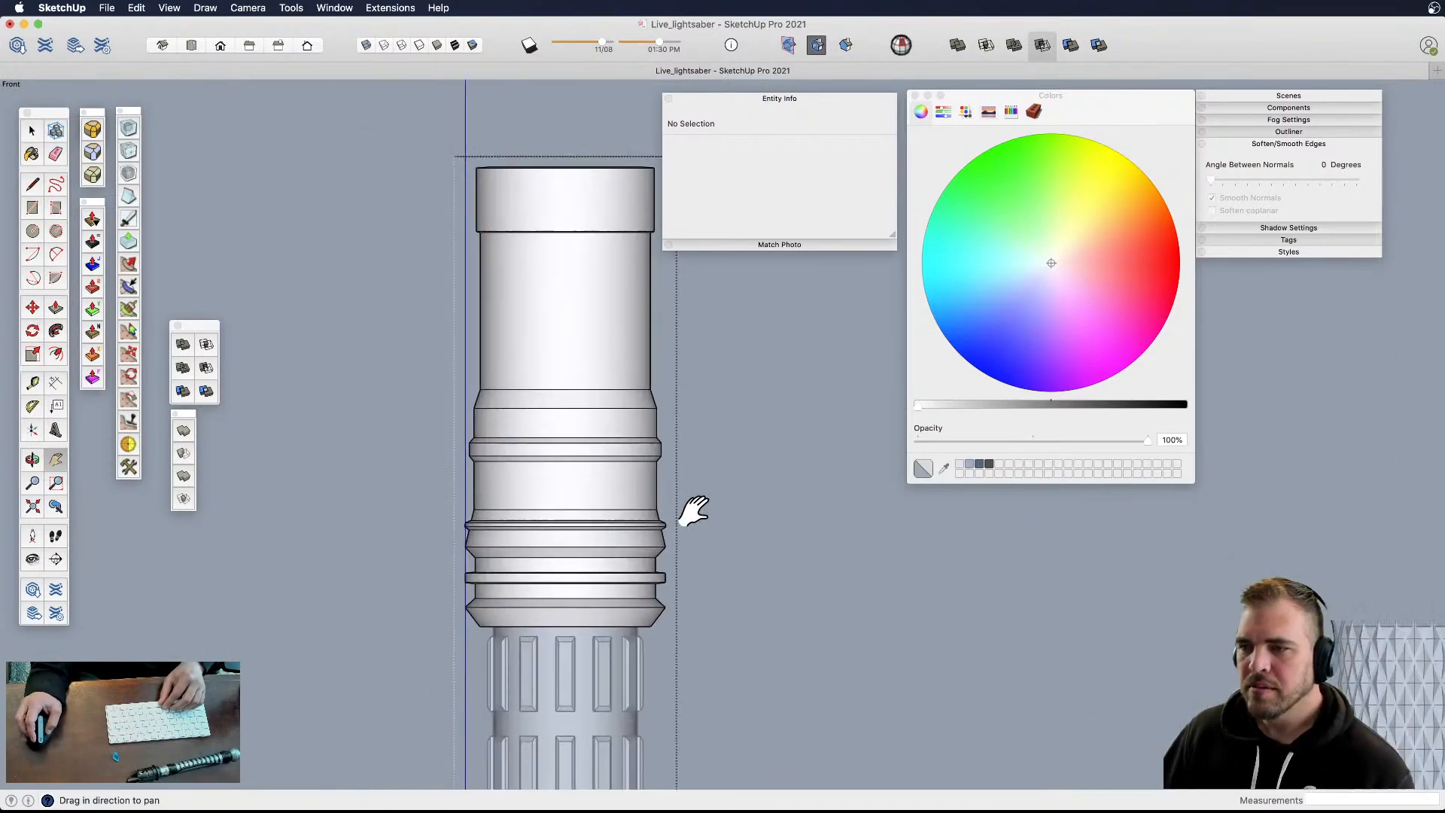
key(c)
click(715, 459)
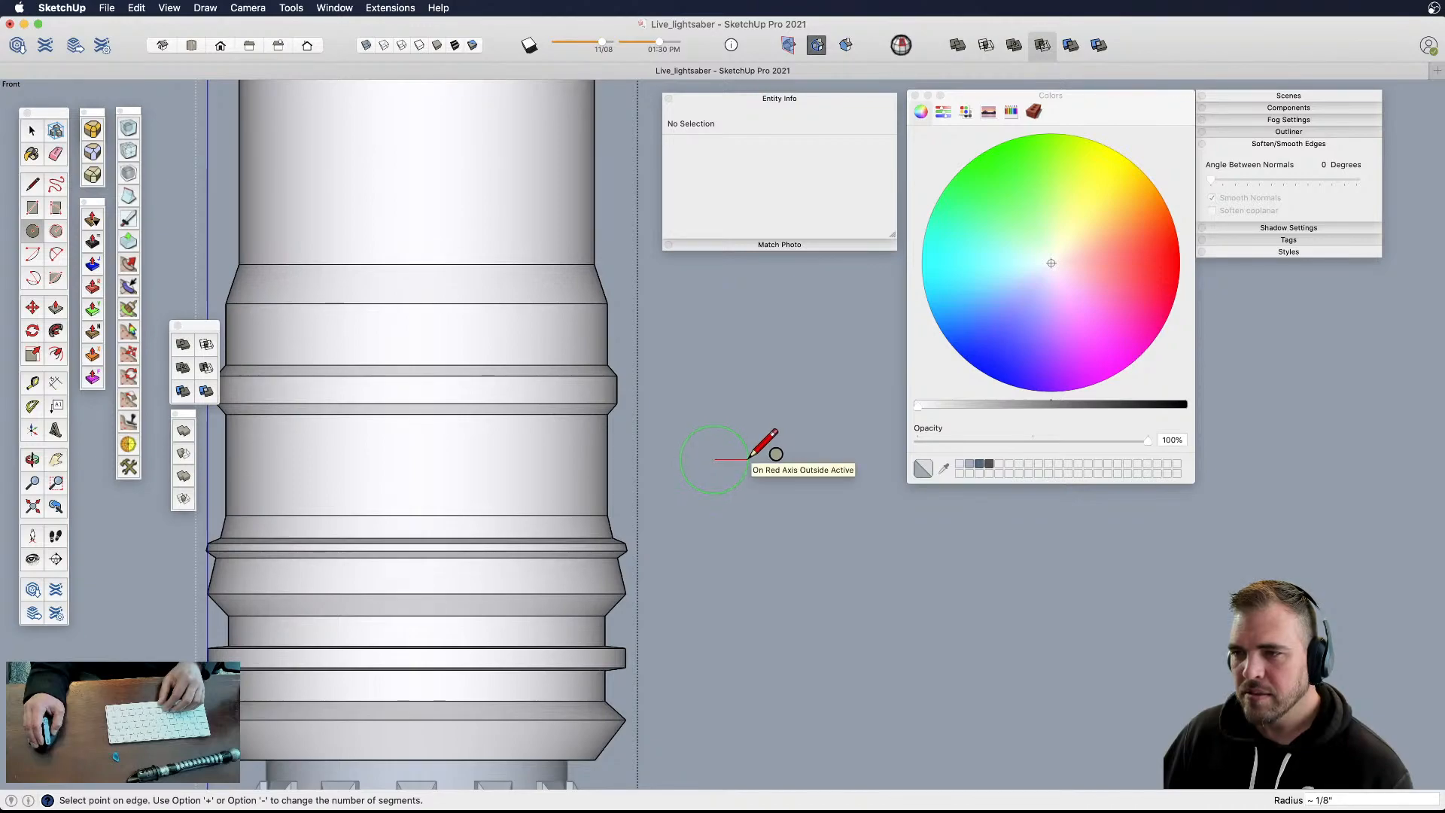
click(750, 459)
key(space)
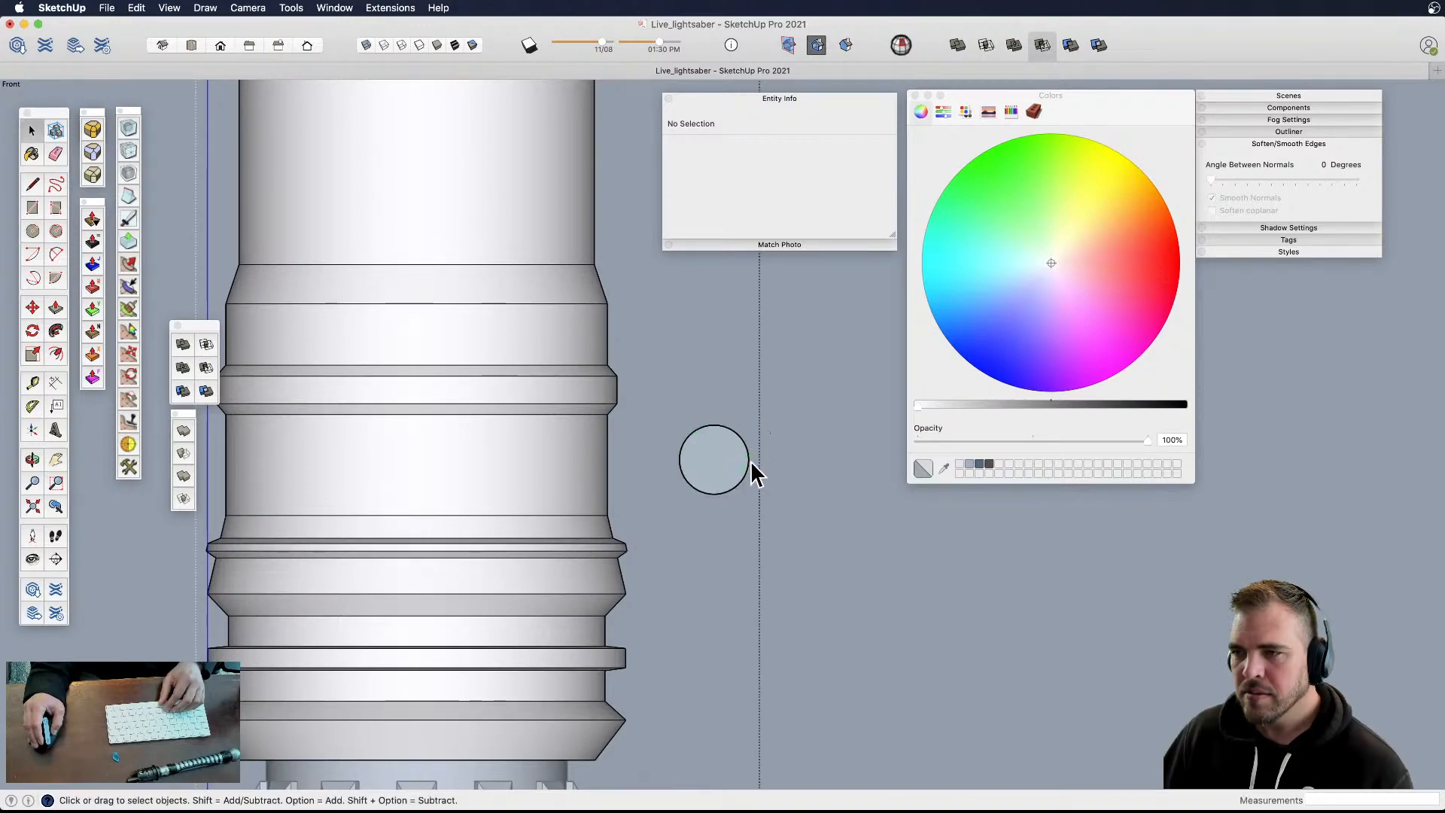
click(749, 461)
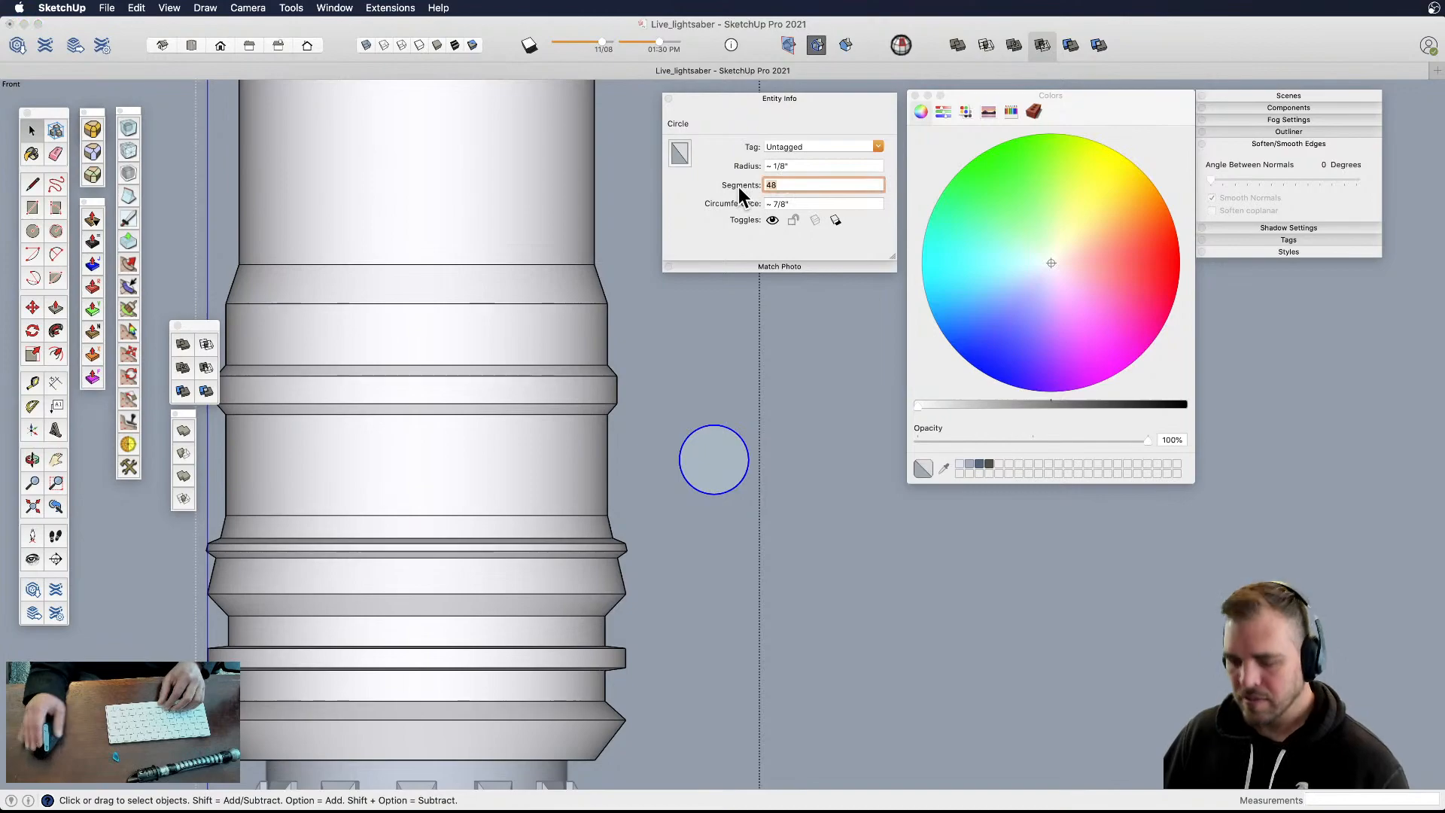
text(24)
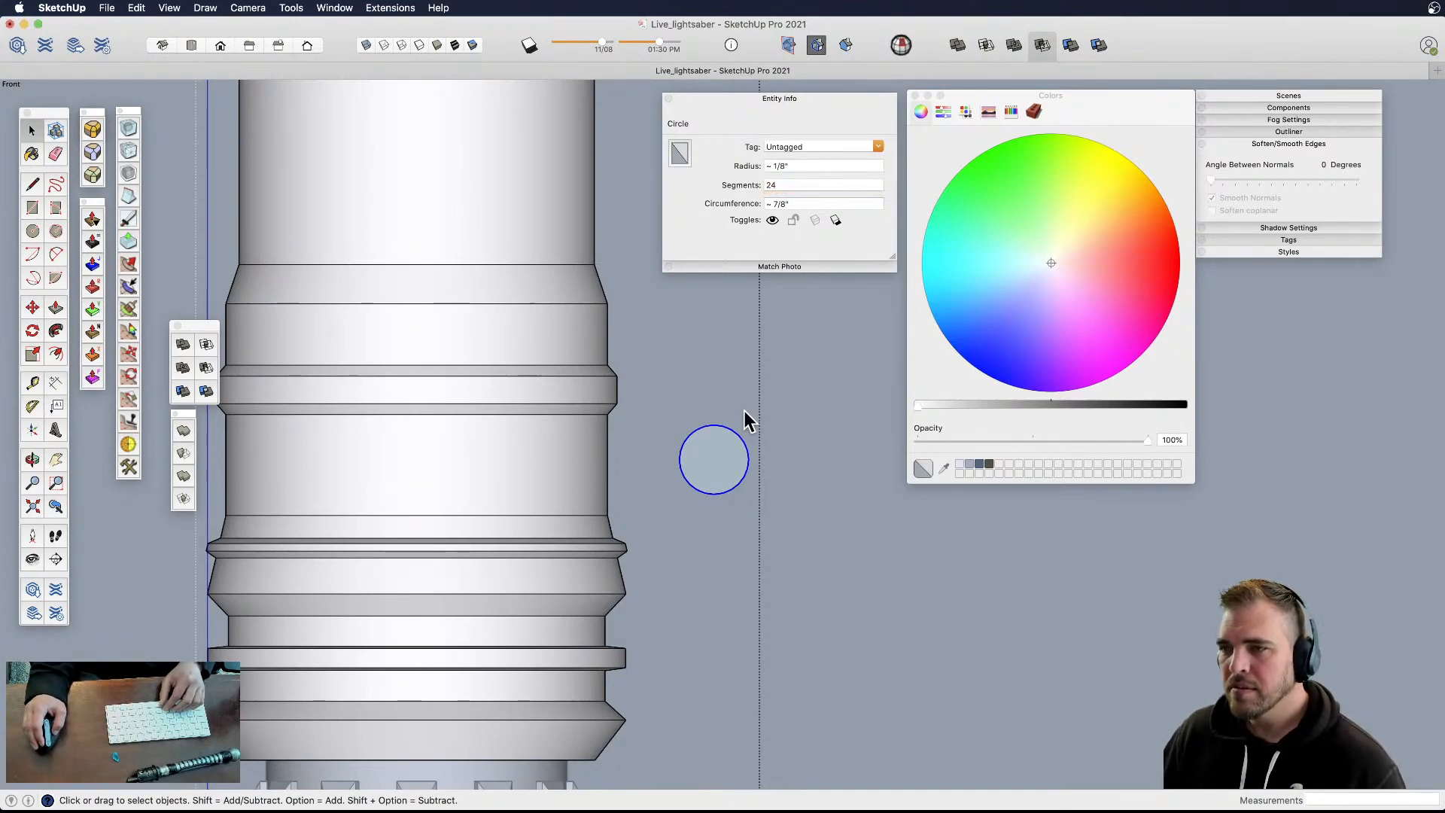
- Extrude the circle forward into a short cylinder
middle_drag(758, 467, 529, 602)
key(p)
click(650, 478)
click(638, 501)
scroll(635, 499, up, 4)
- Copy the whole short cylinder 1" sideways, away from the hilt
key(space)
click(690, 472)
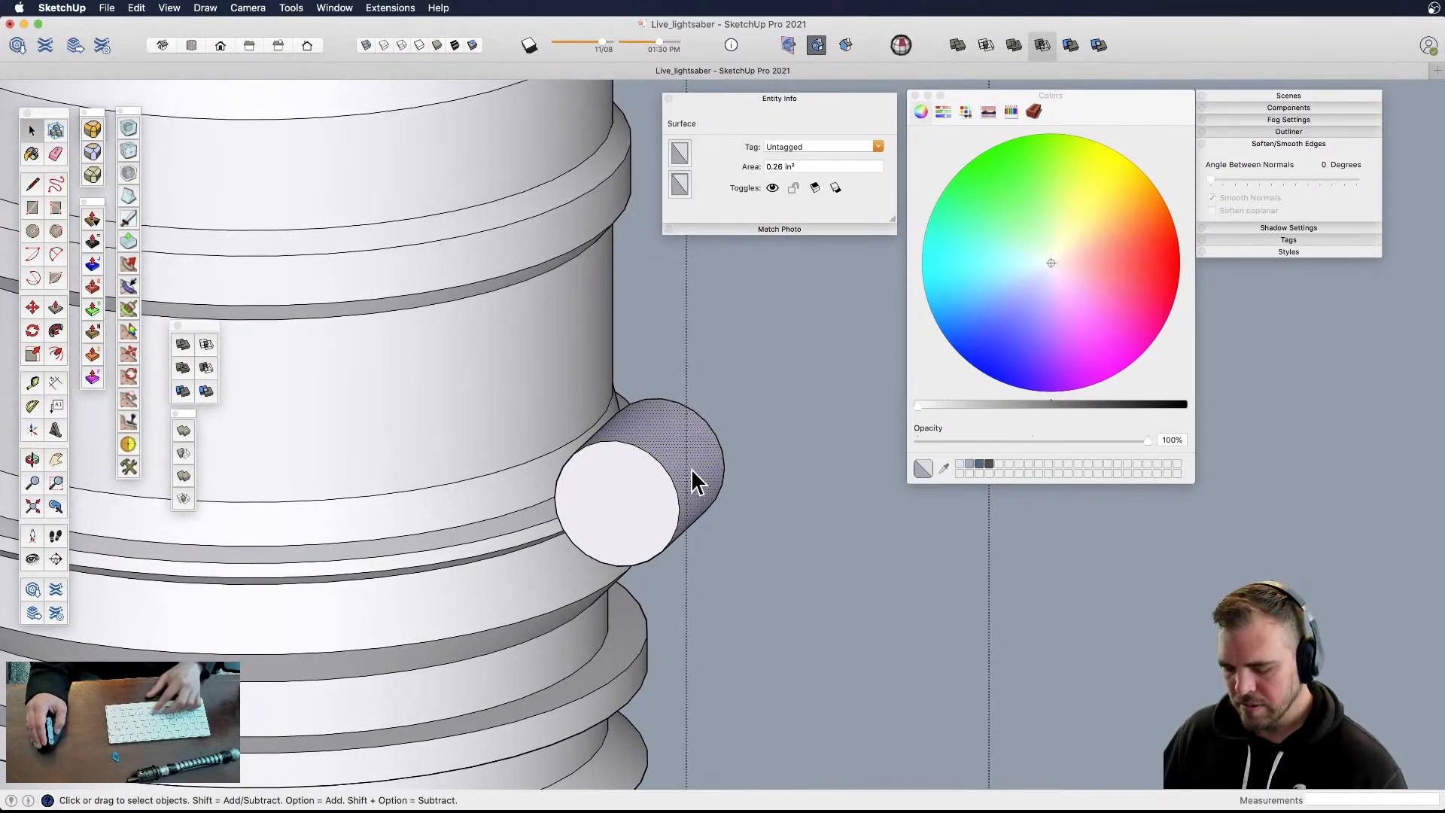
triple_click(653, 477)
scroll(653, 483, down, 1)
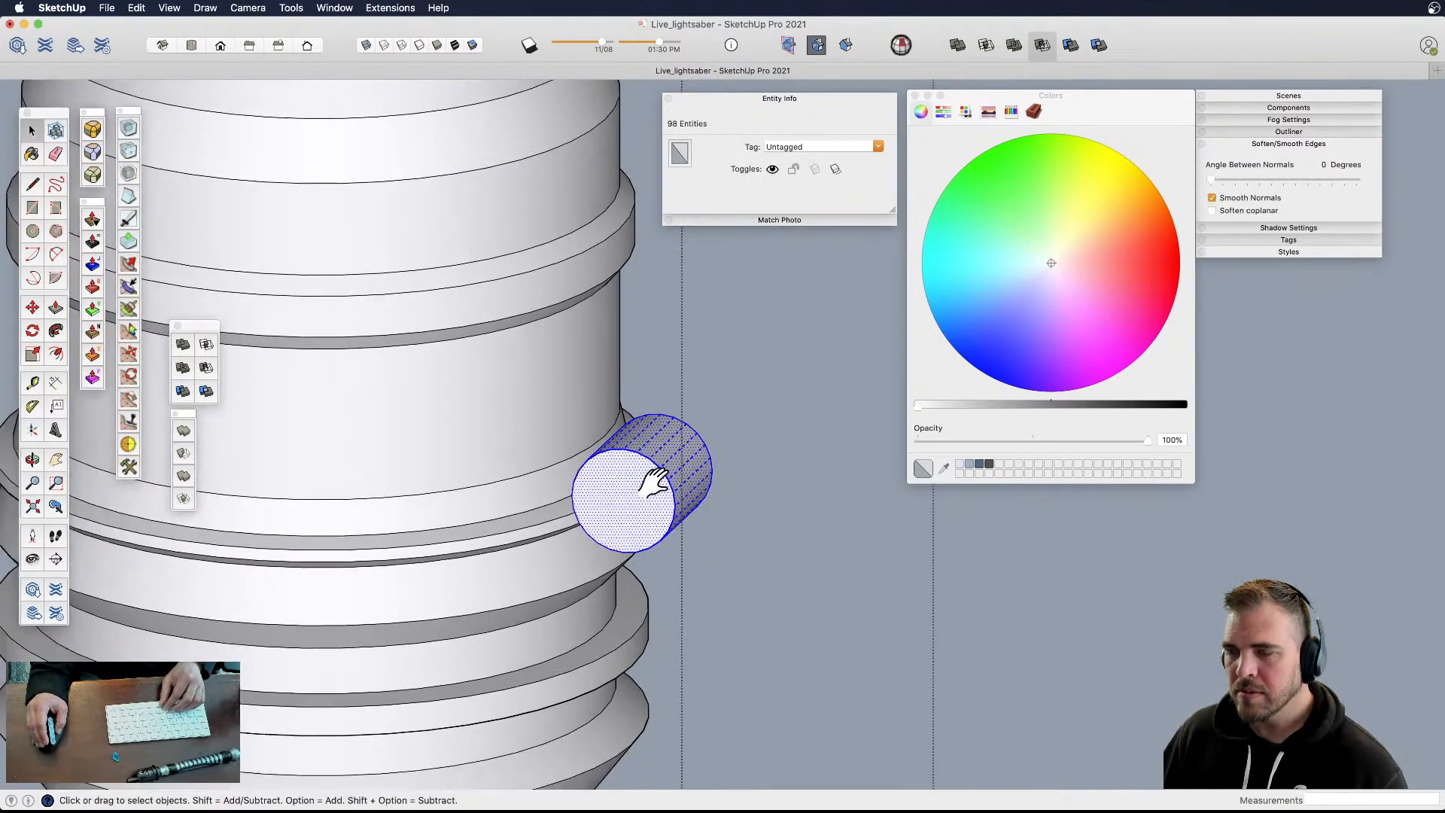
key(m)
scroll(640, 489, down, 2)
key(alt)
click(693, 514)
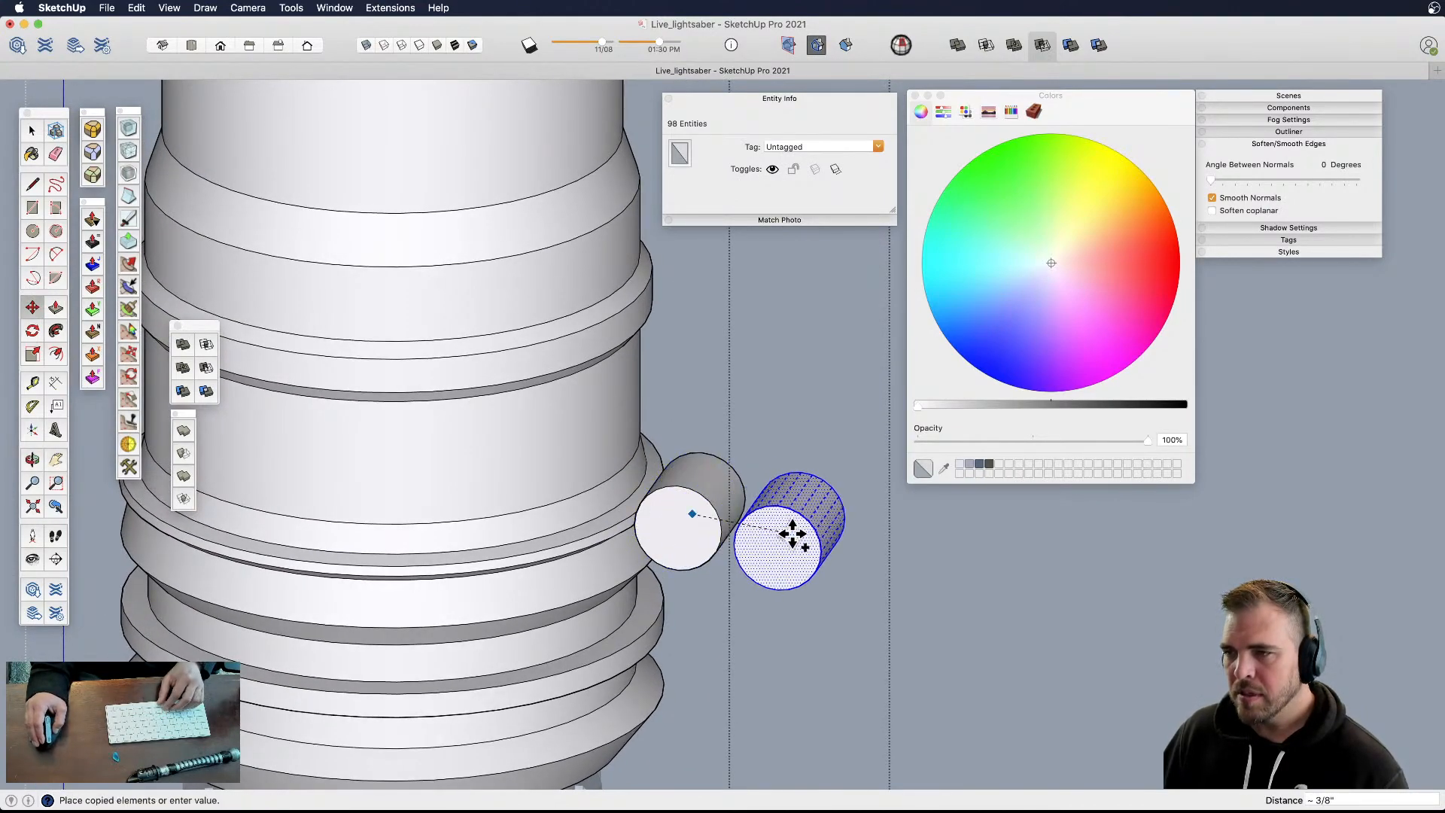
click(797, 522)
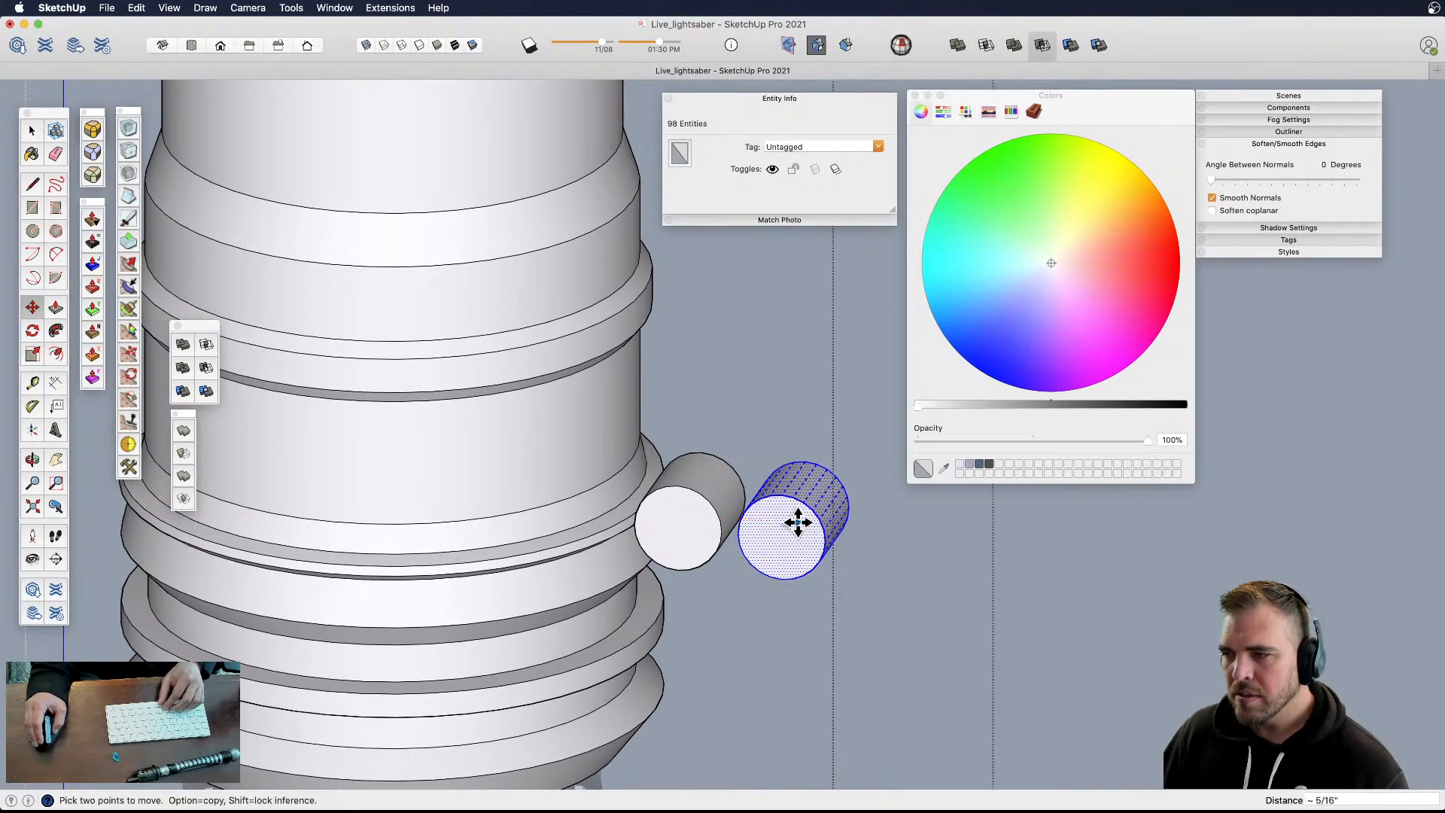
text(1)
key(Return)
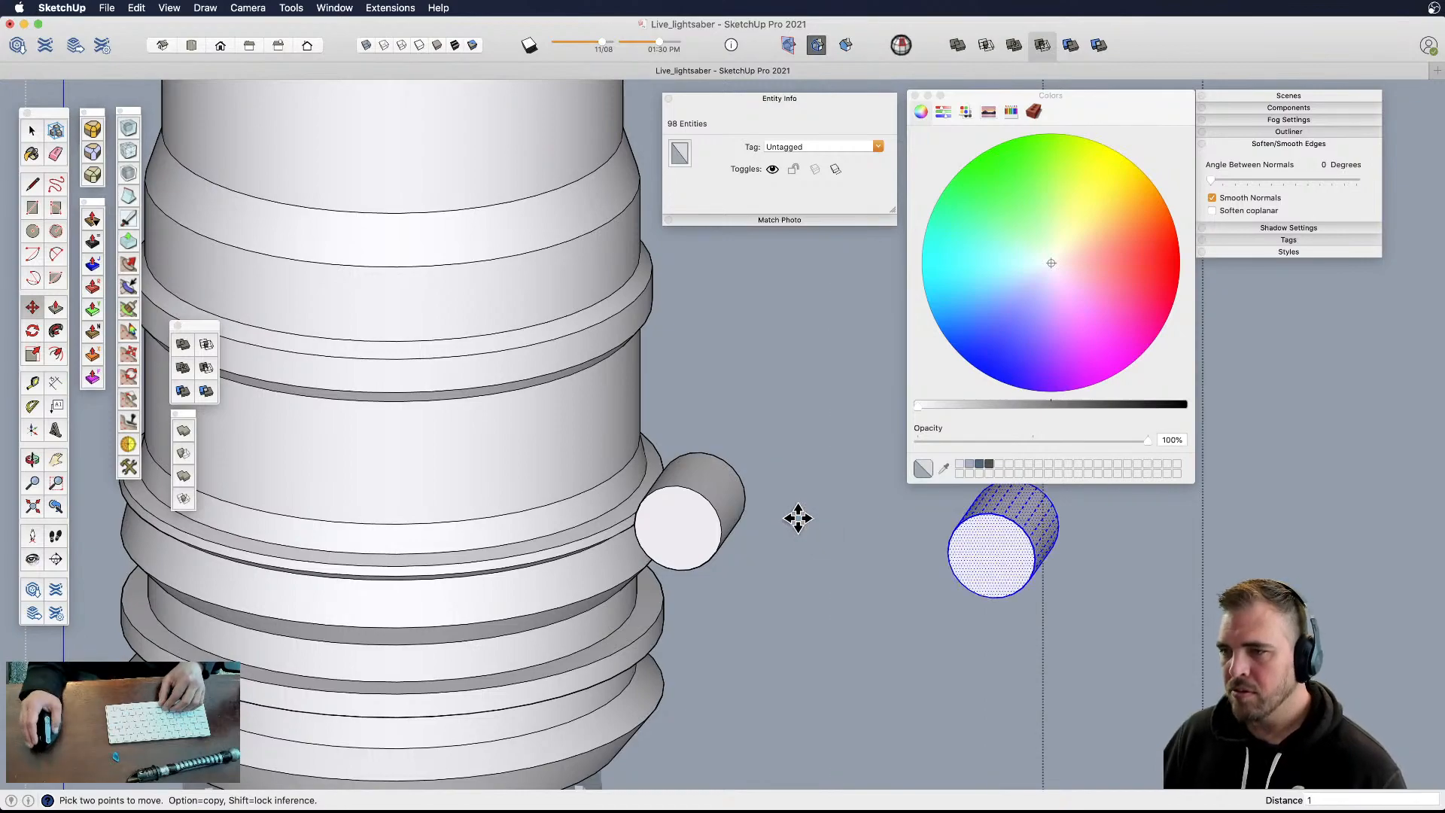
- Offset the outline of the original cylinder's front face slightly inward to leave a thin rim
key(space)
double_click(684, 498)
scroll(684, 499, up, 4)
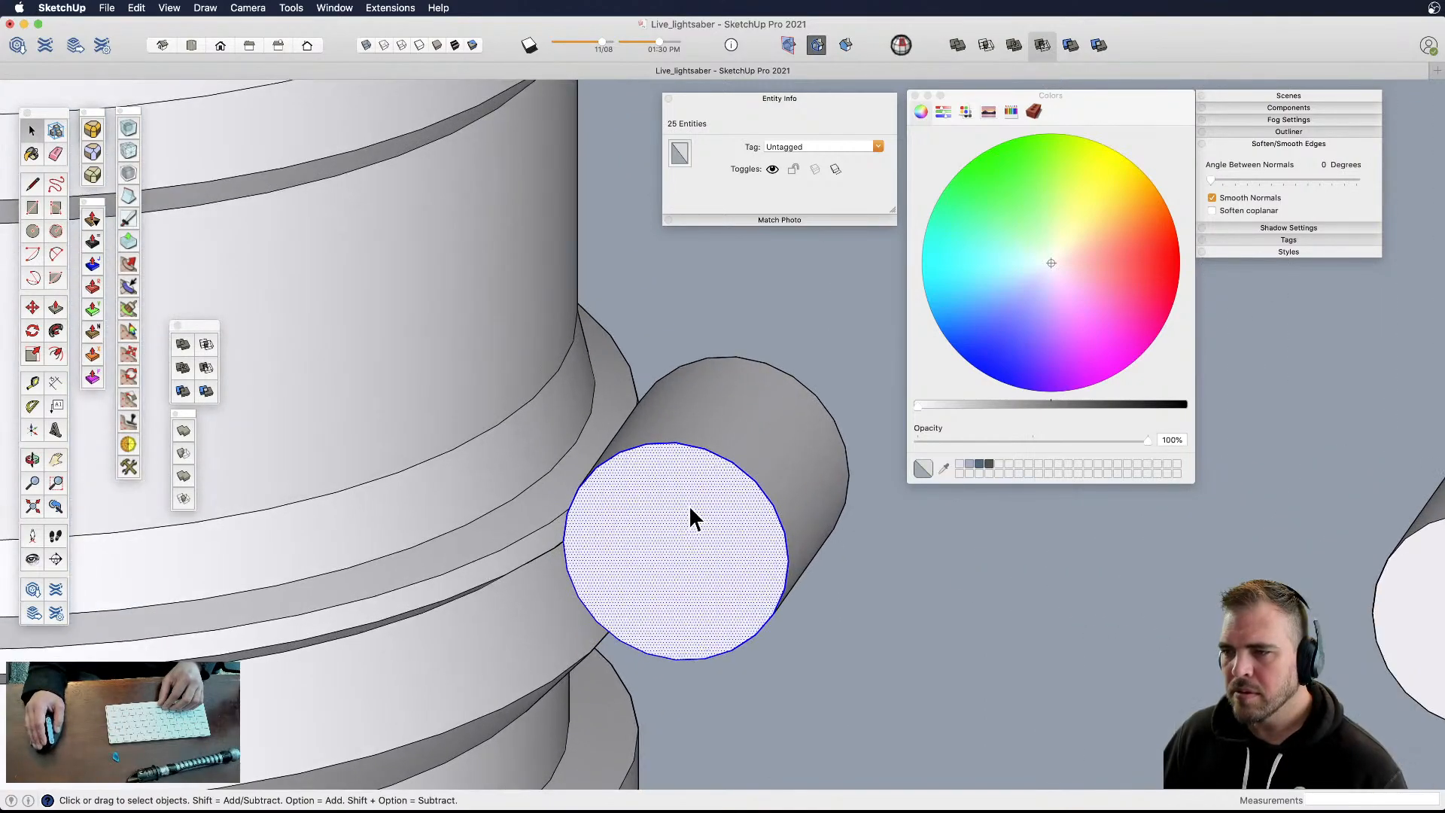
key(f)
click(739, 477)
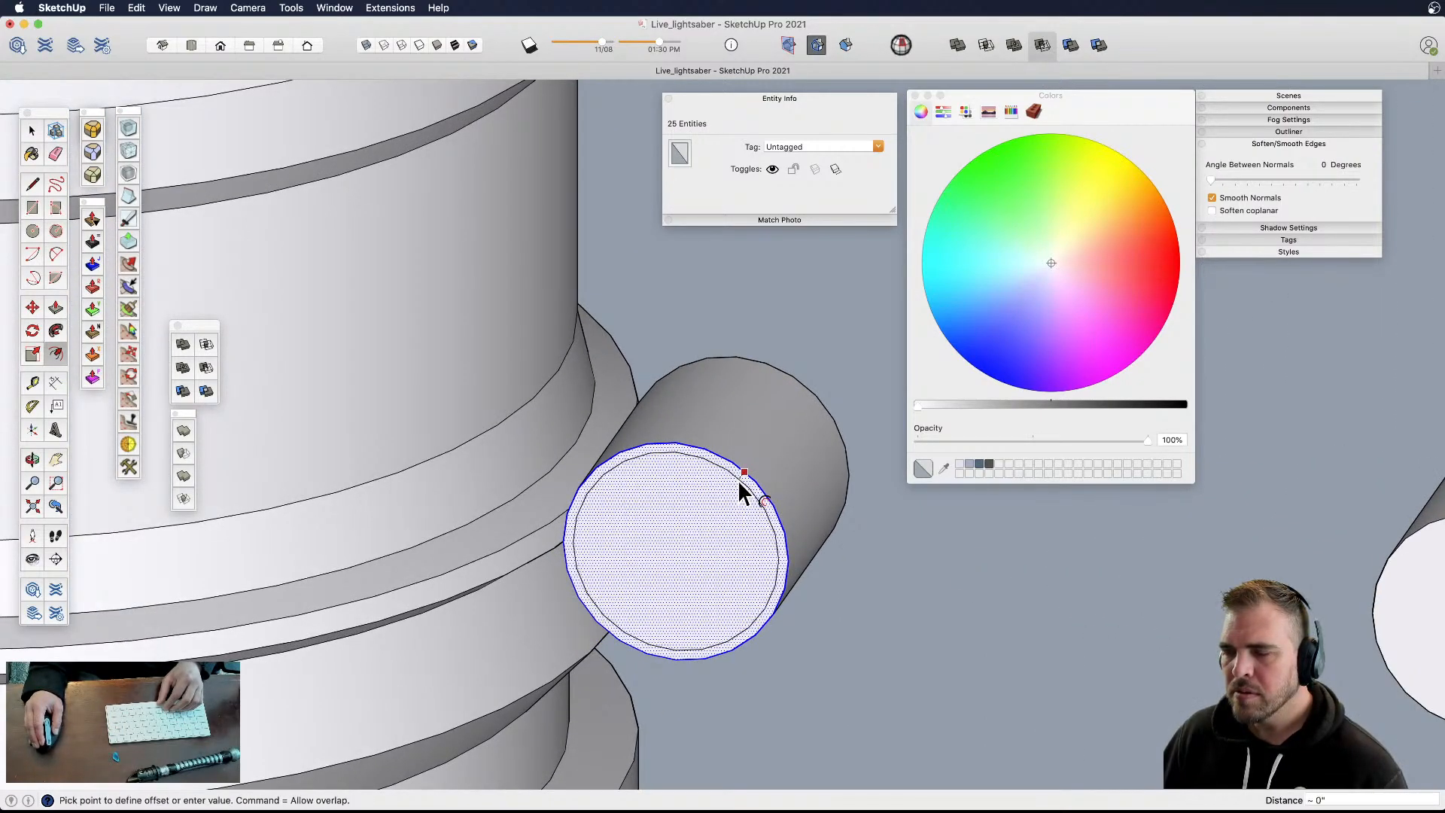
click(739, 477)
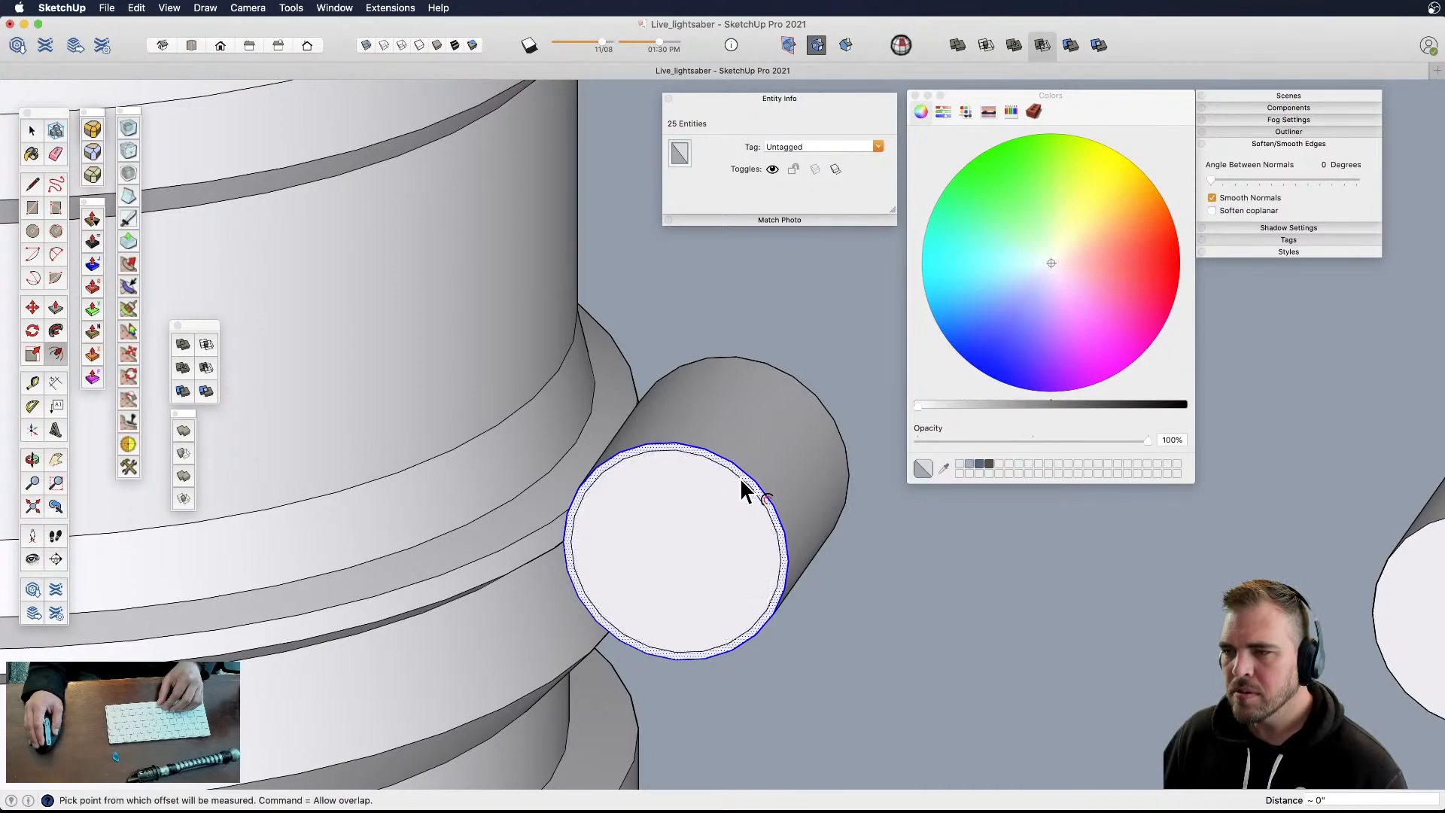
- Extrude the inner circle of the cylinder's front face outward about 1/8"
key(p)
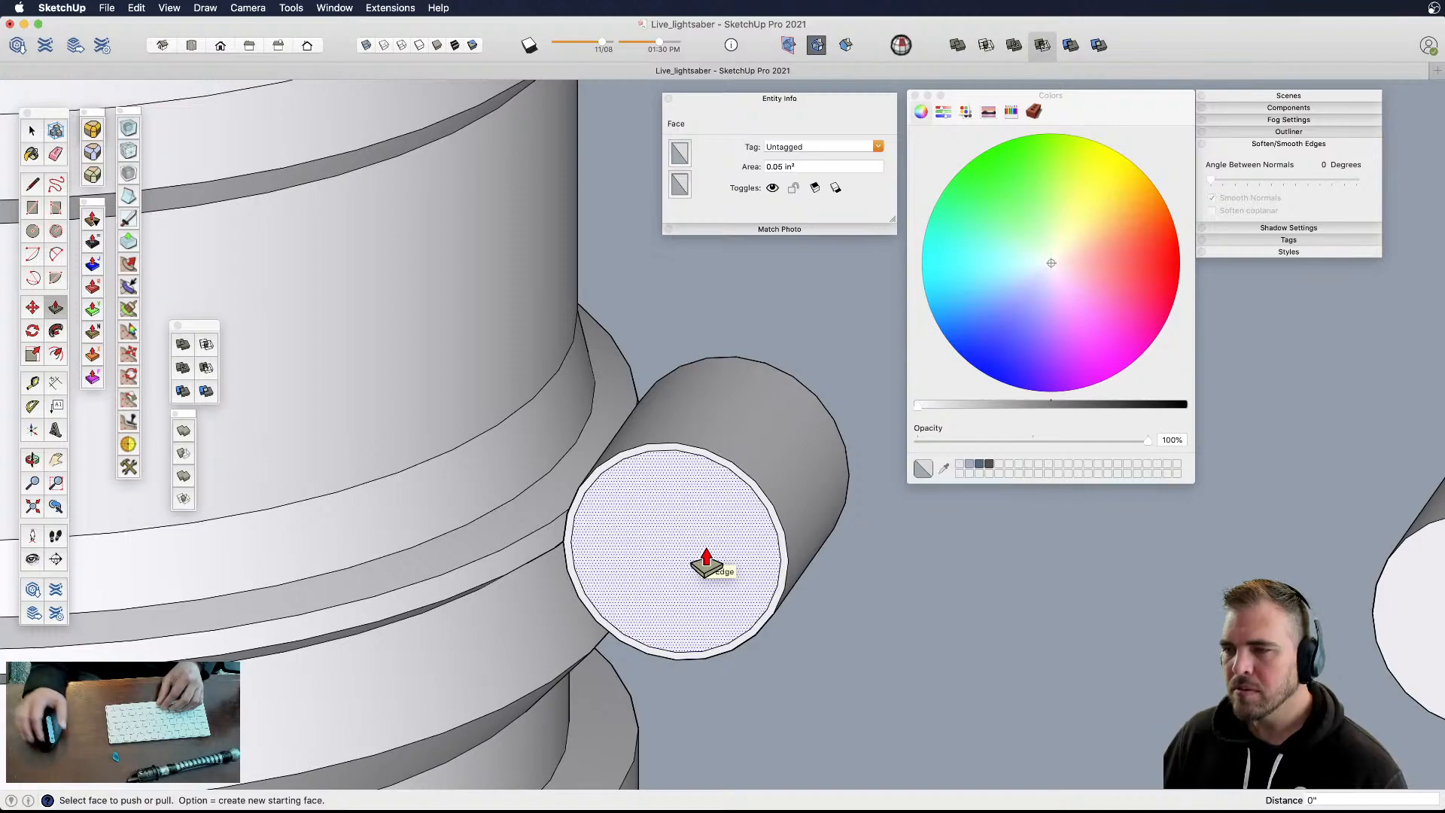
drag(700, 565, 672, 587)
click(672, 587)
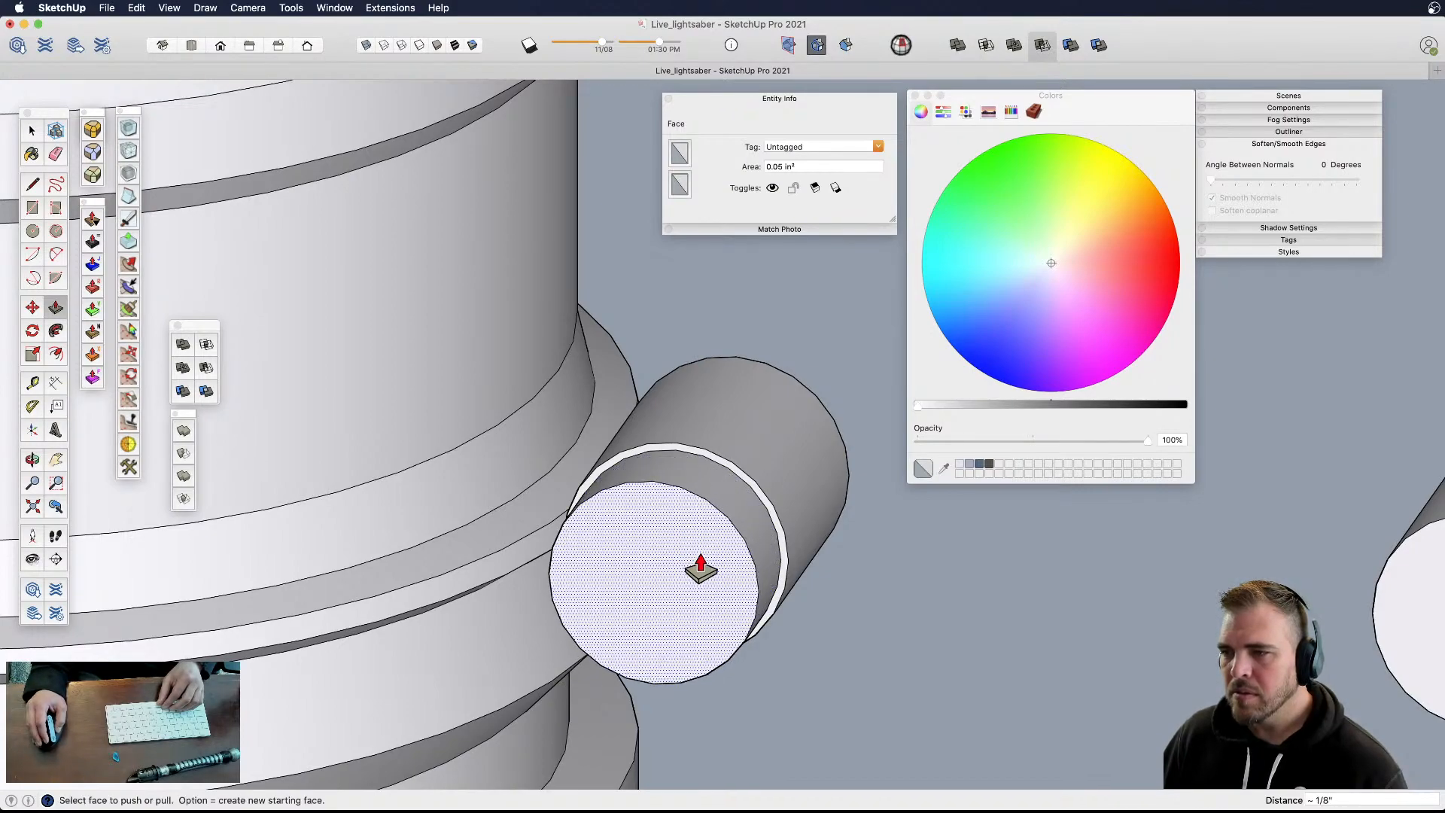
- Scale the extruded end face uniformly about its center to 0.96 to taper the new section
scroll(708, 548, up, 4)
key(space)
scroll(710, 534, down, 1)
click(701, 546)
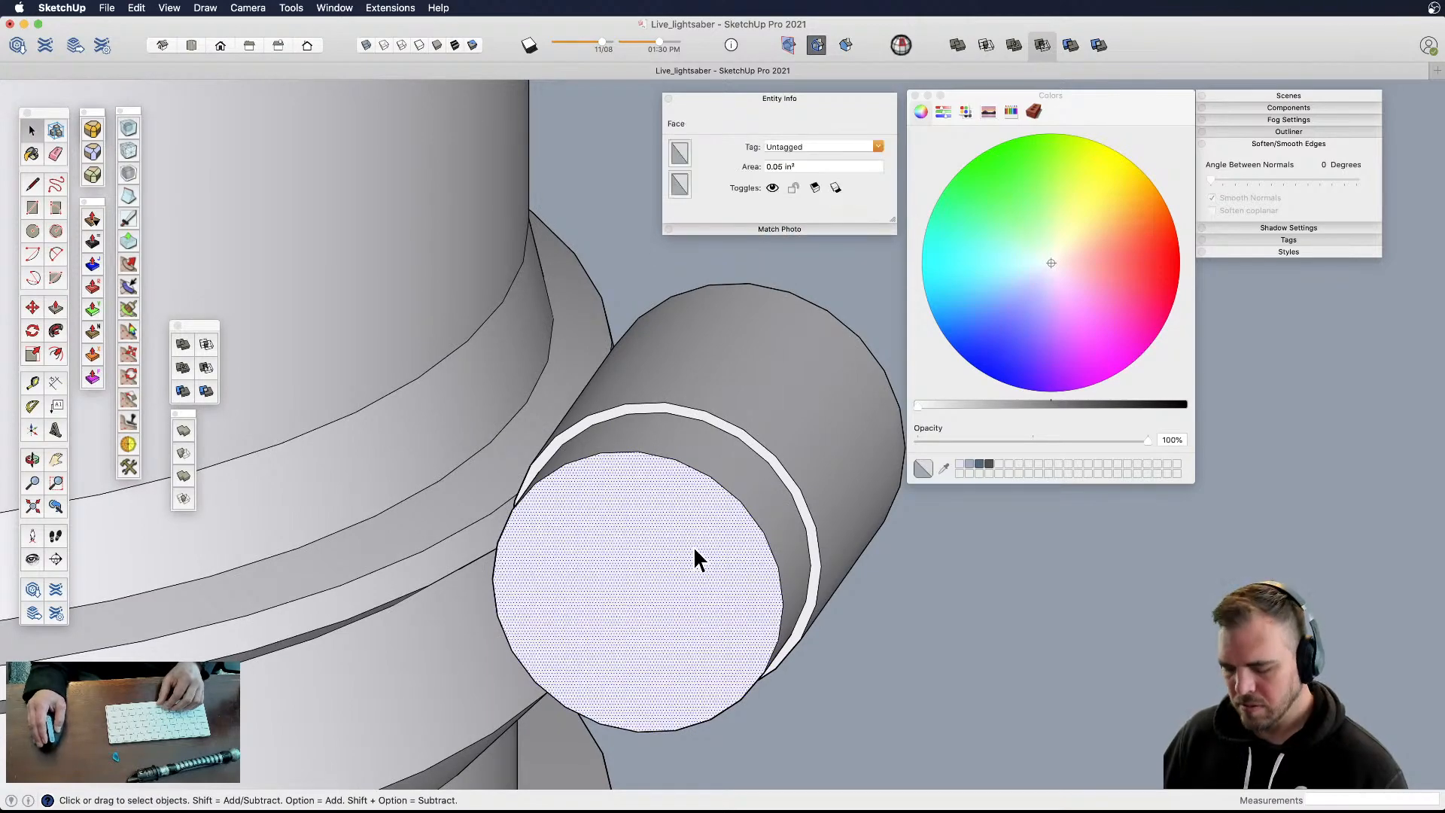
key(s)
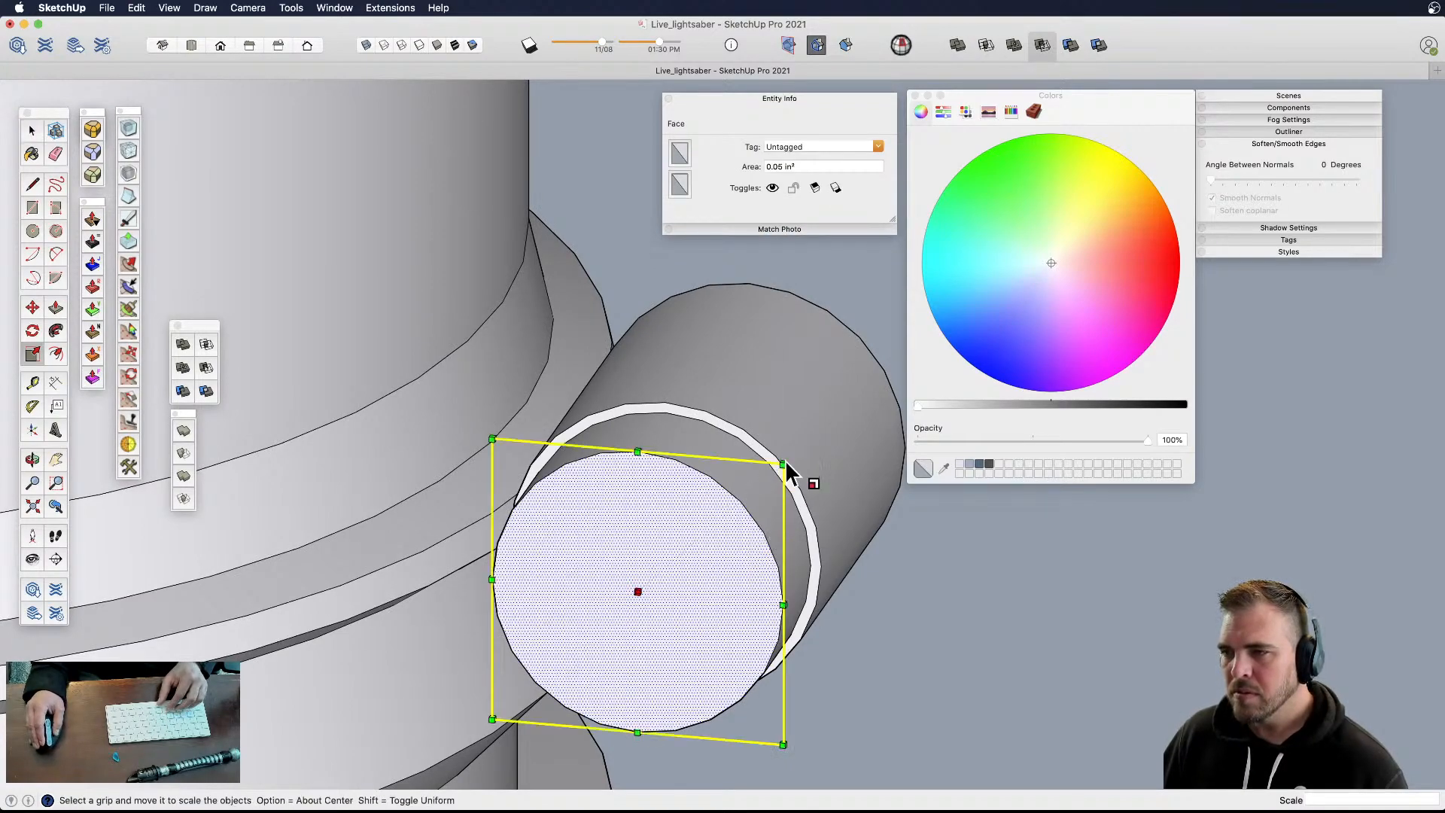
drag(784, 461, 911, 600)
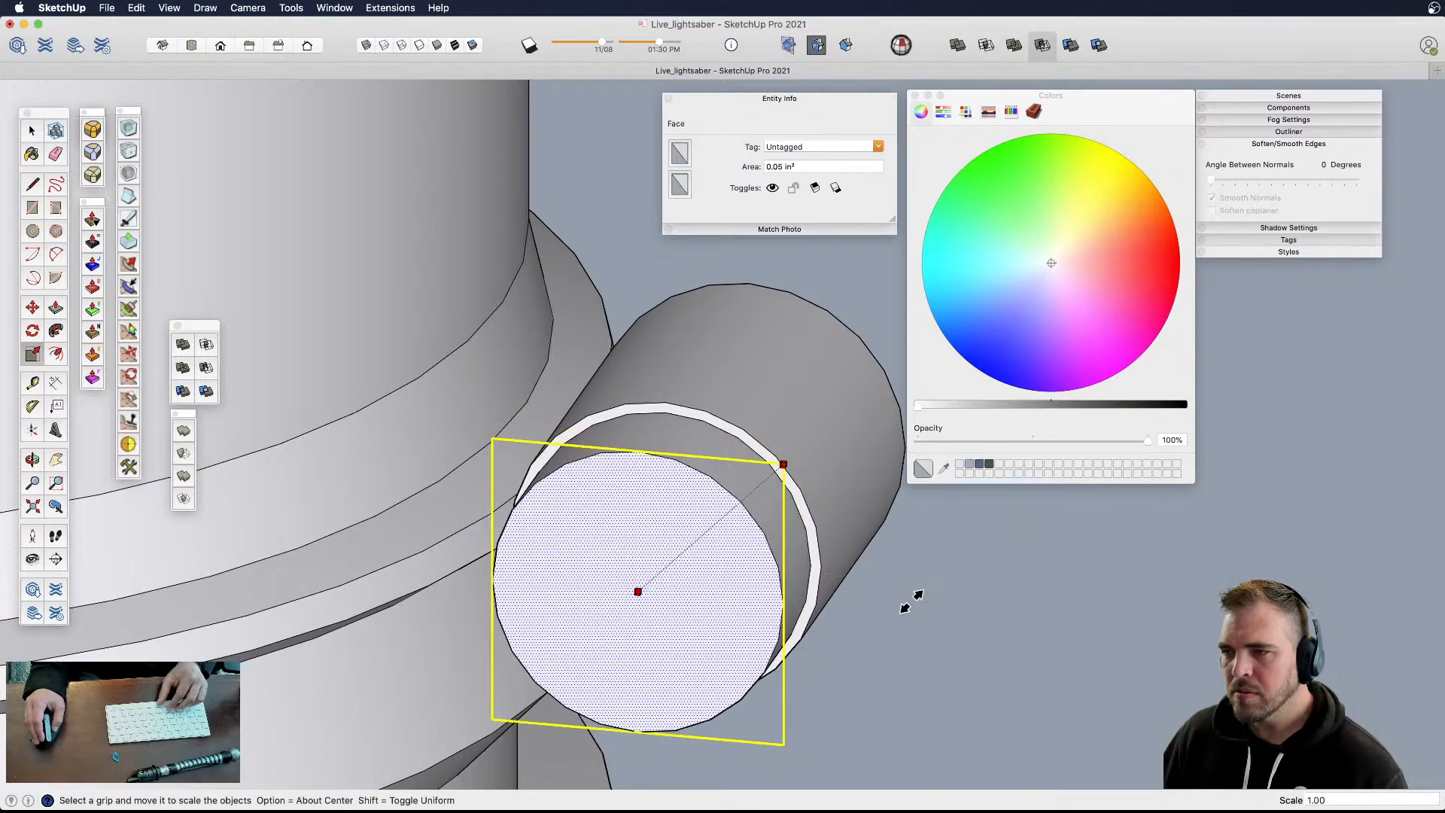
key(Escape)
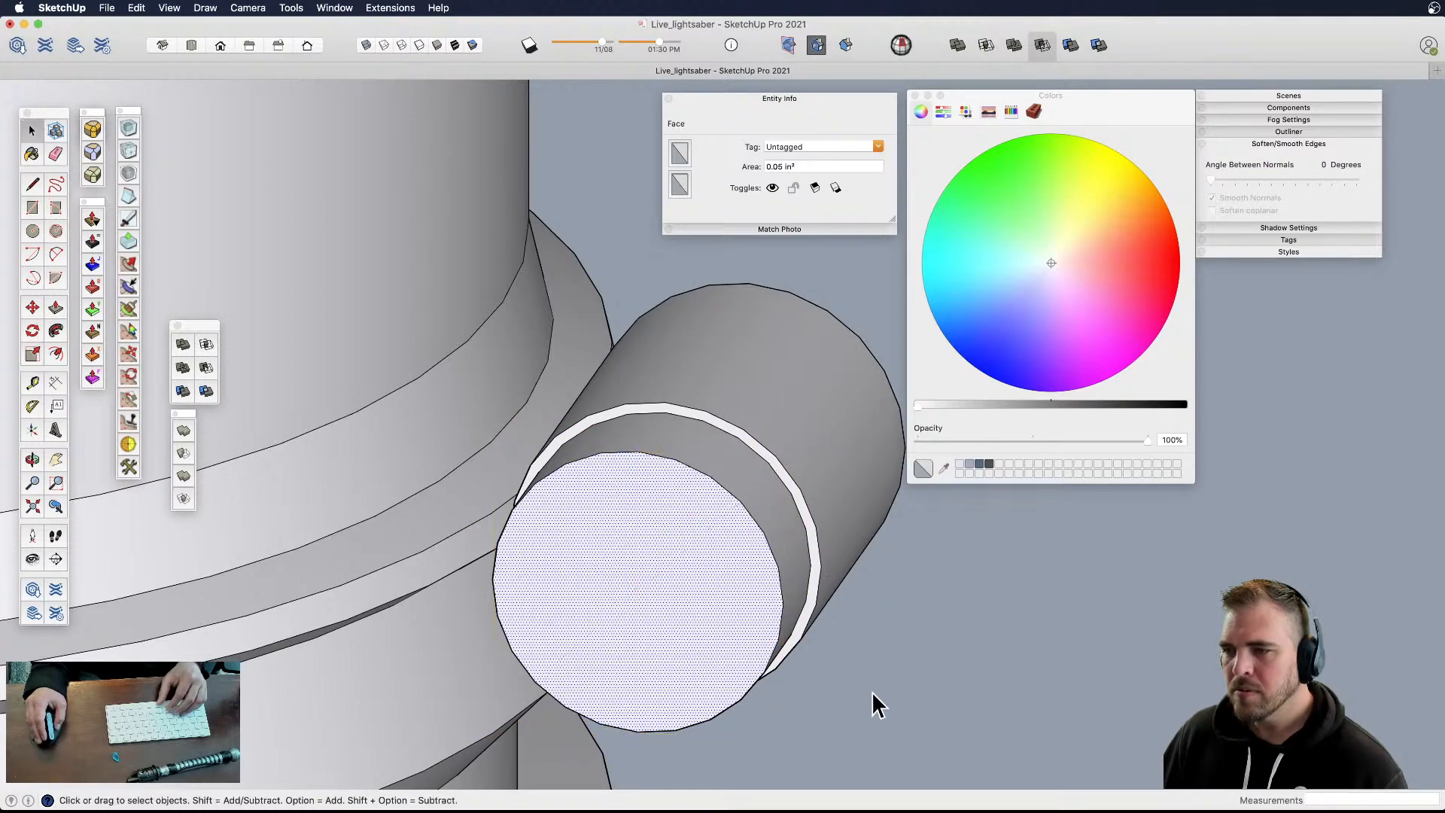
drag(783, 745, 778, 738)
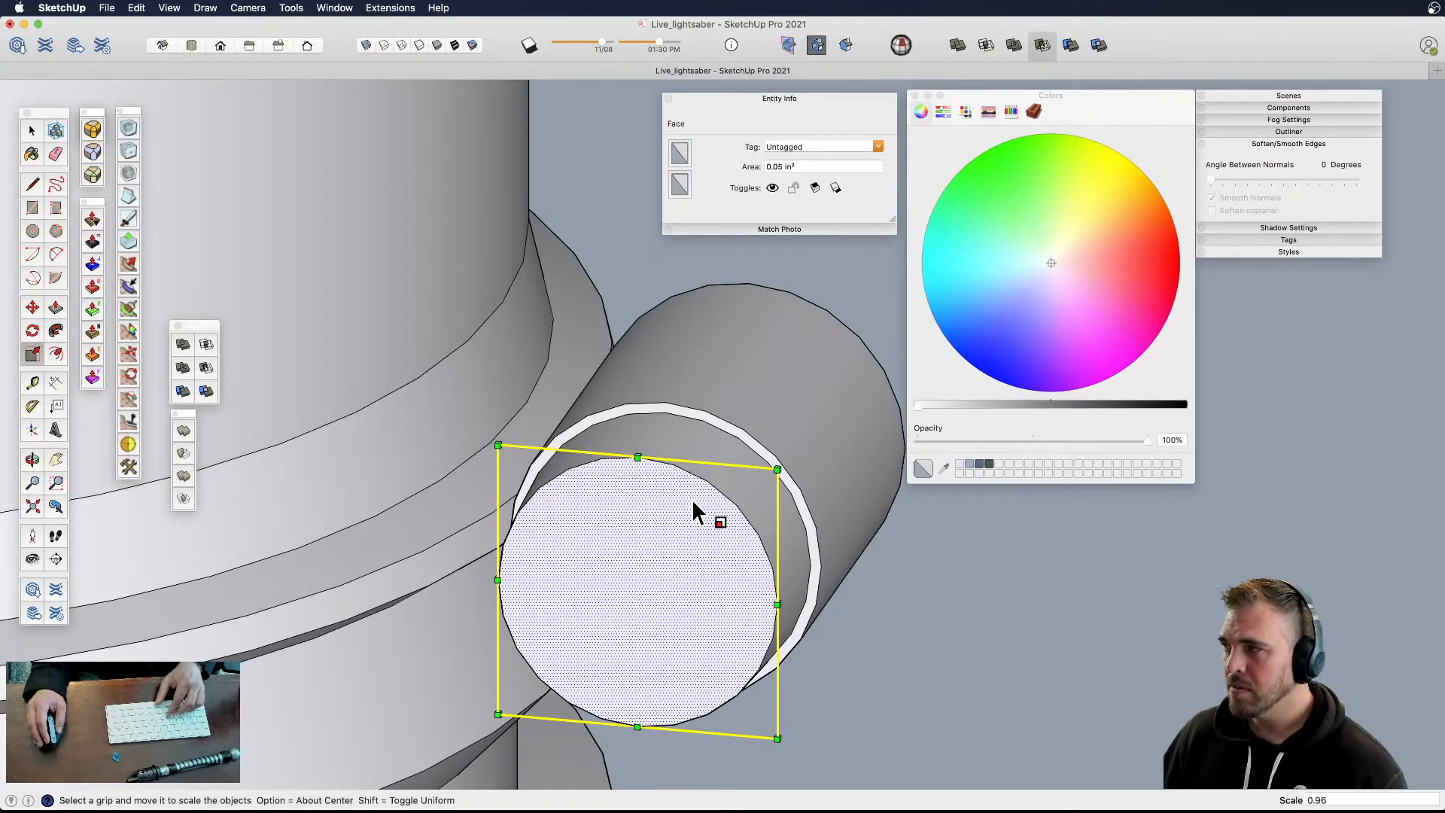
- Offset the tapered section's end face inward and extrude the inner circle outward about 1/16"
scroll(689, 504, up, 3)
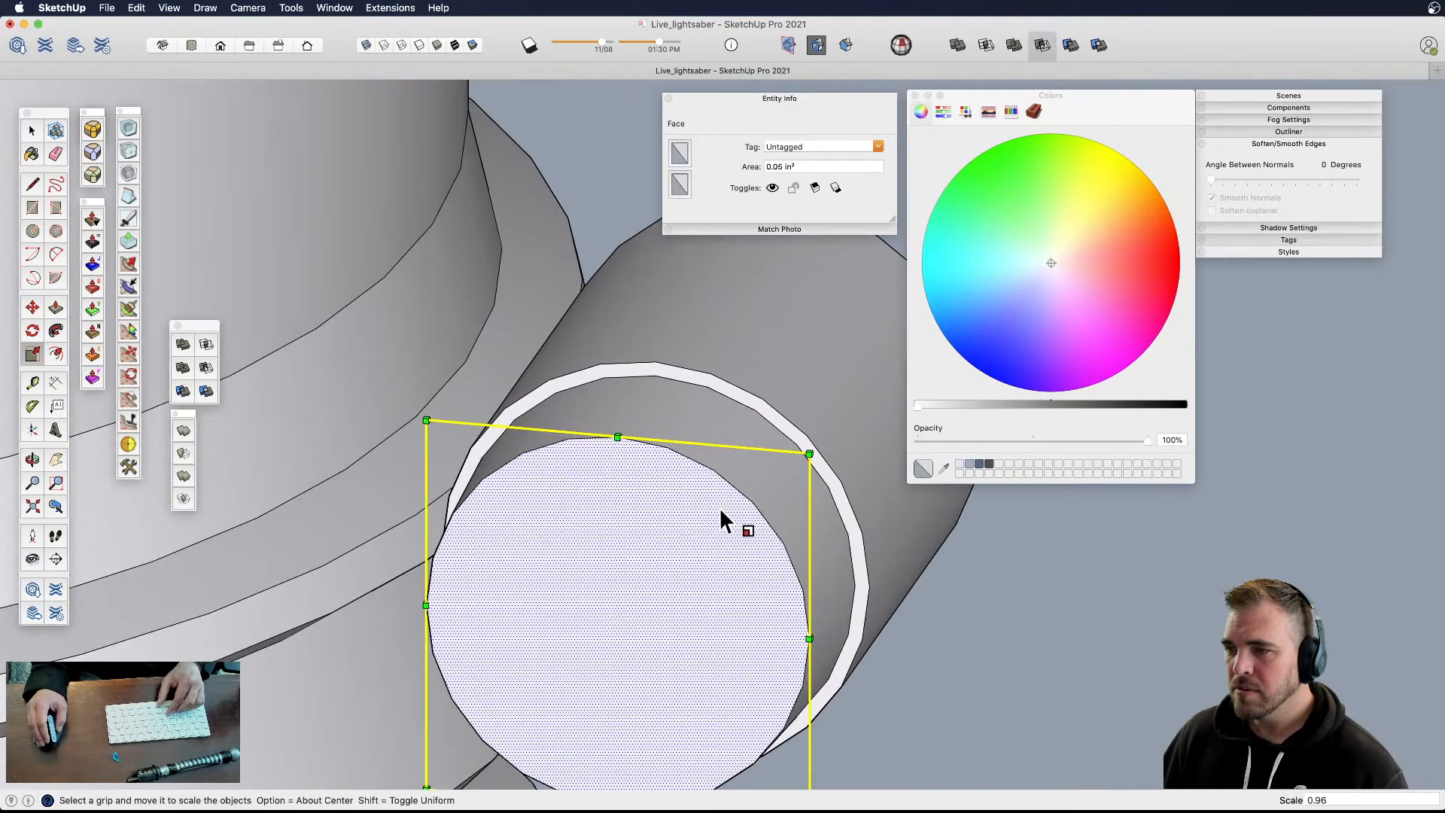
key(f)
click(726, 502)
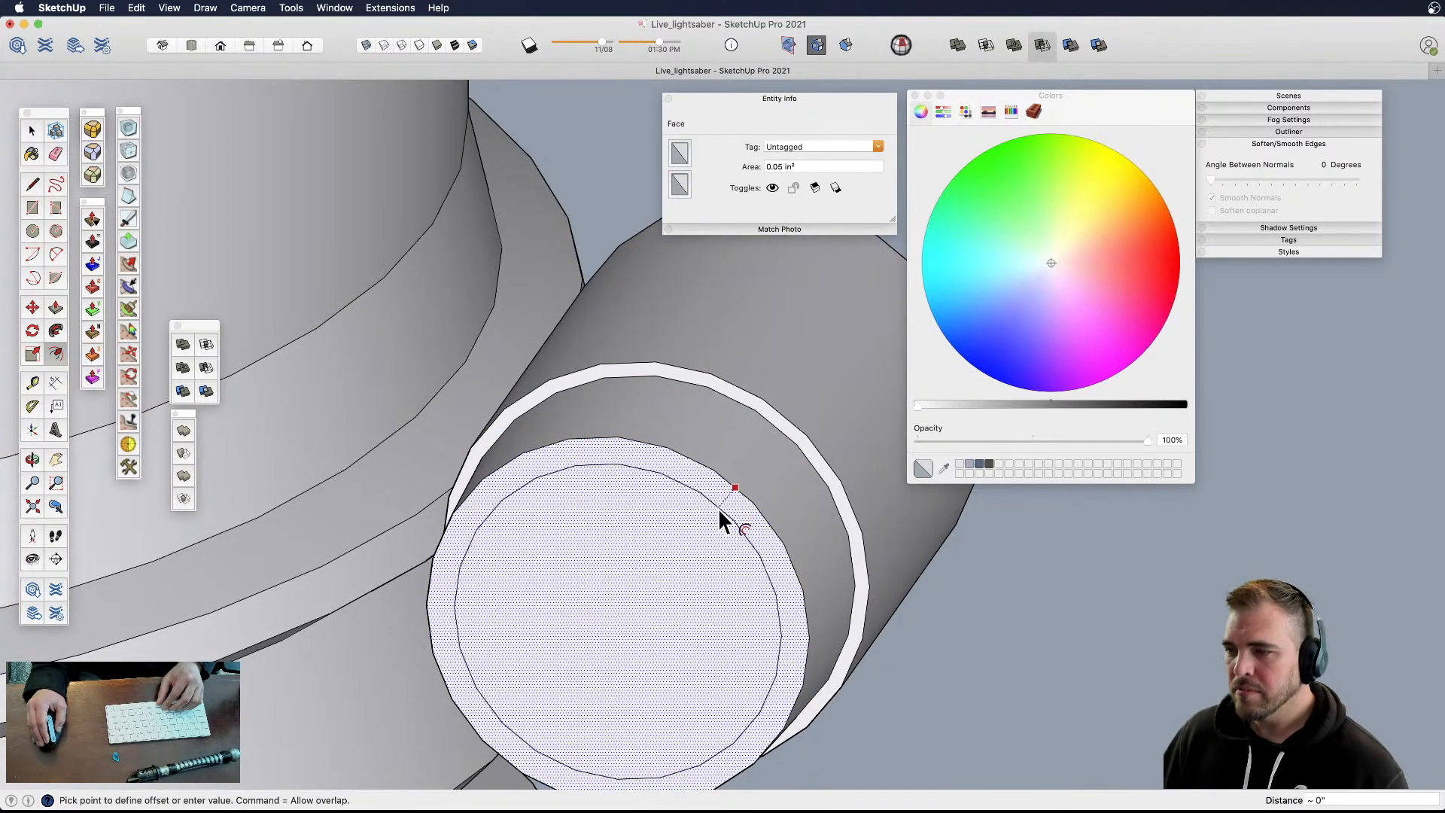
click(709, 517)
shift+middle_drag(637, 596, 675, 489)
key(p)
click(685, 522)
click(670, 538)
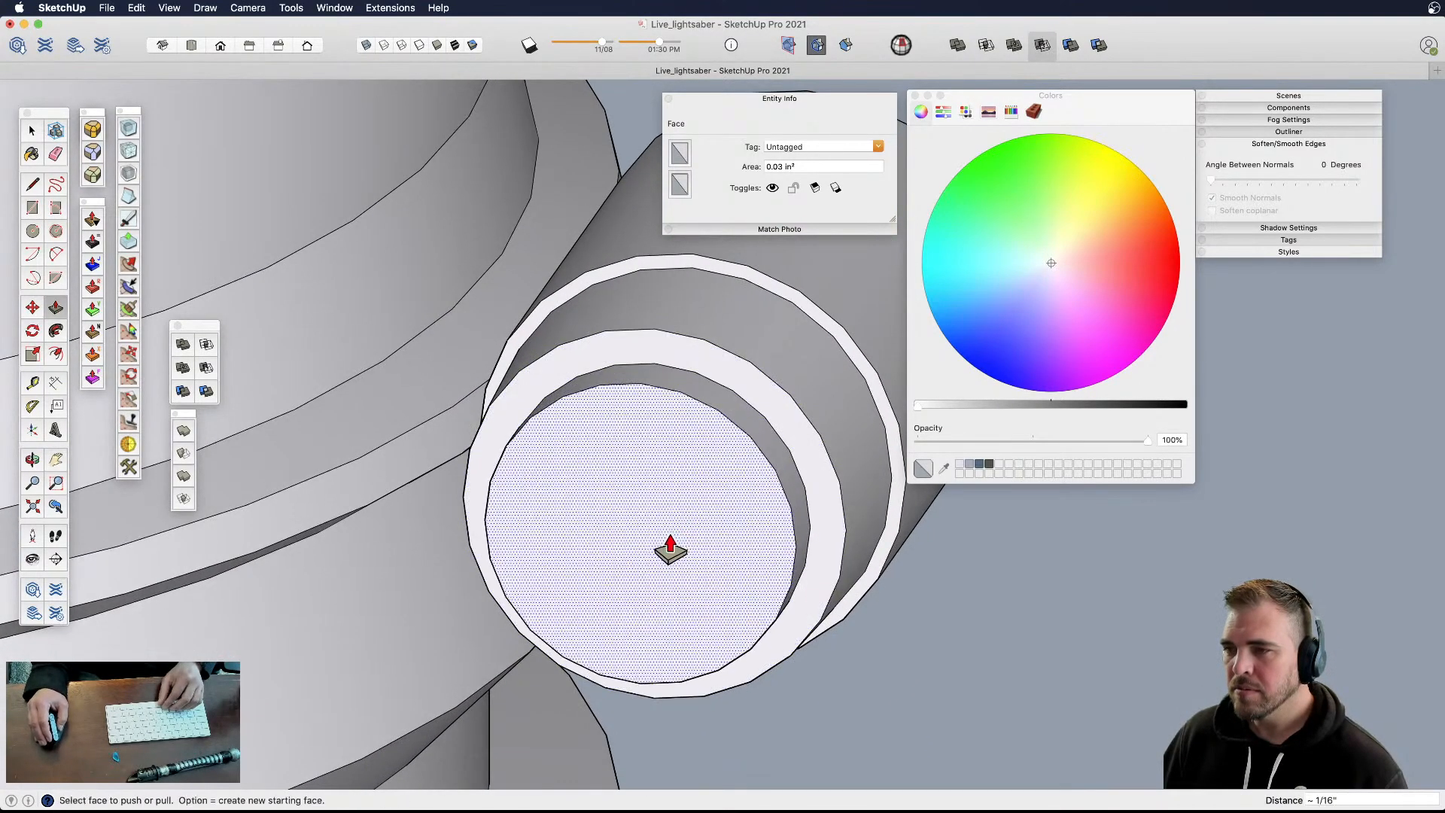
- Scale the newest end face about its center to 0.92
key(s)
click(717, 509)
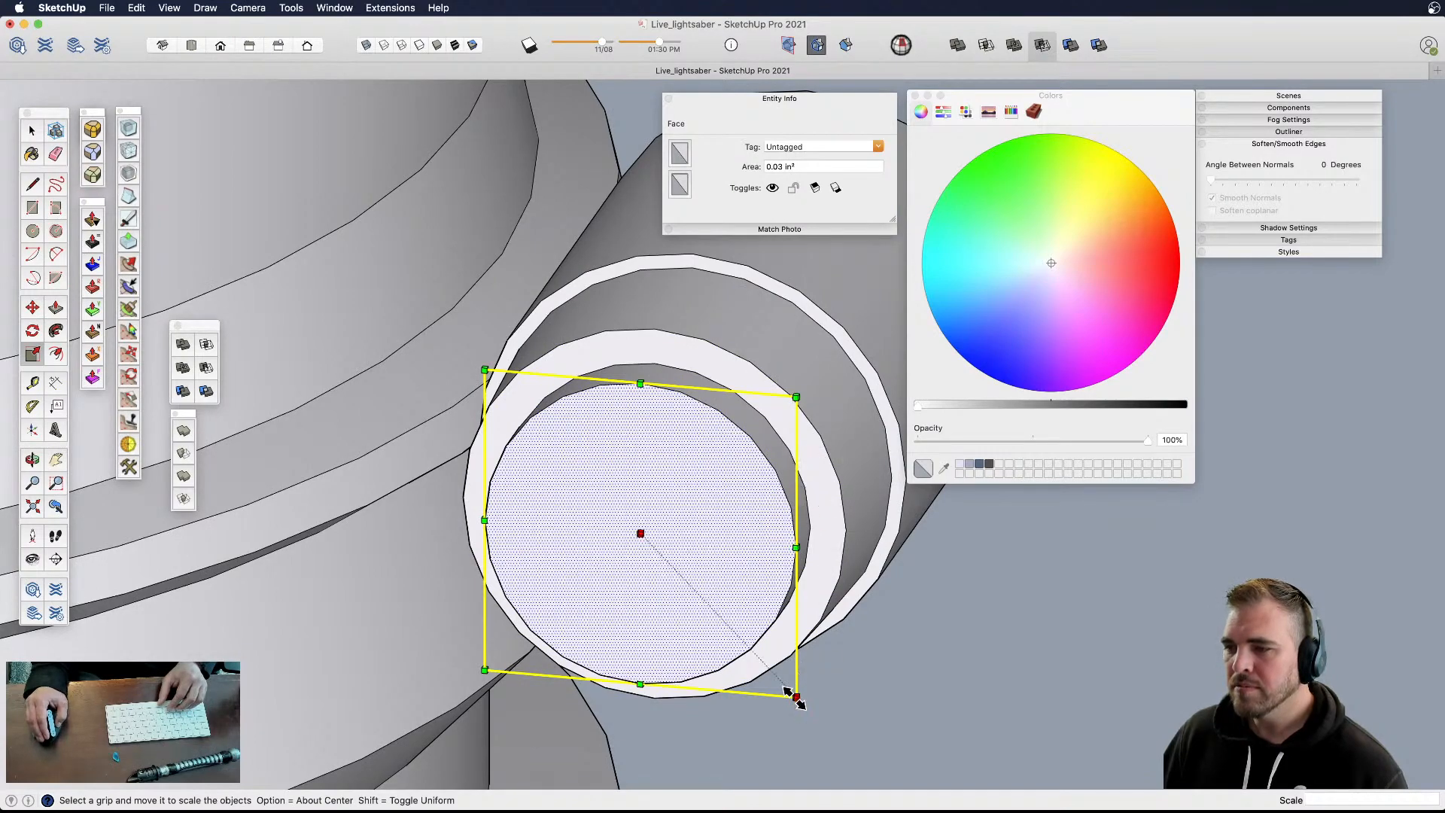
alt+drag(796, 696, 784, 683)
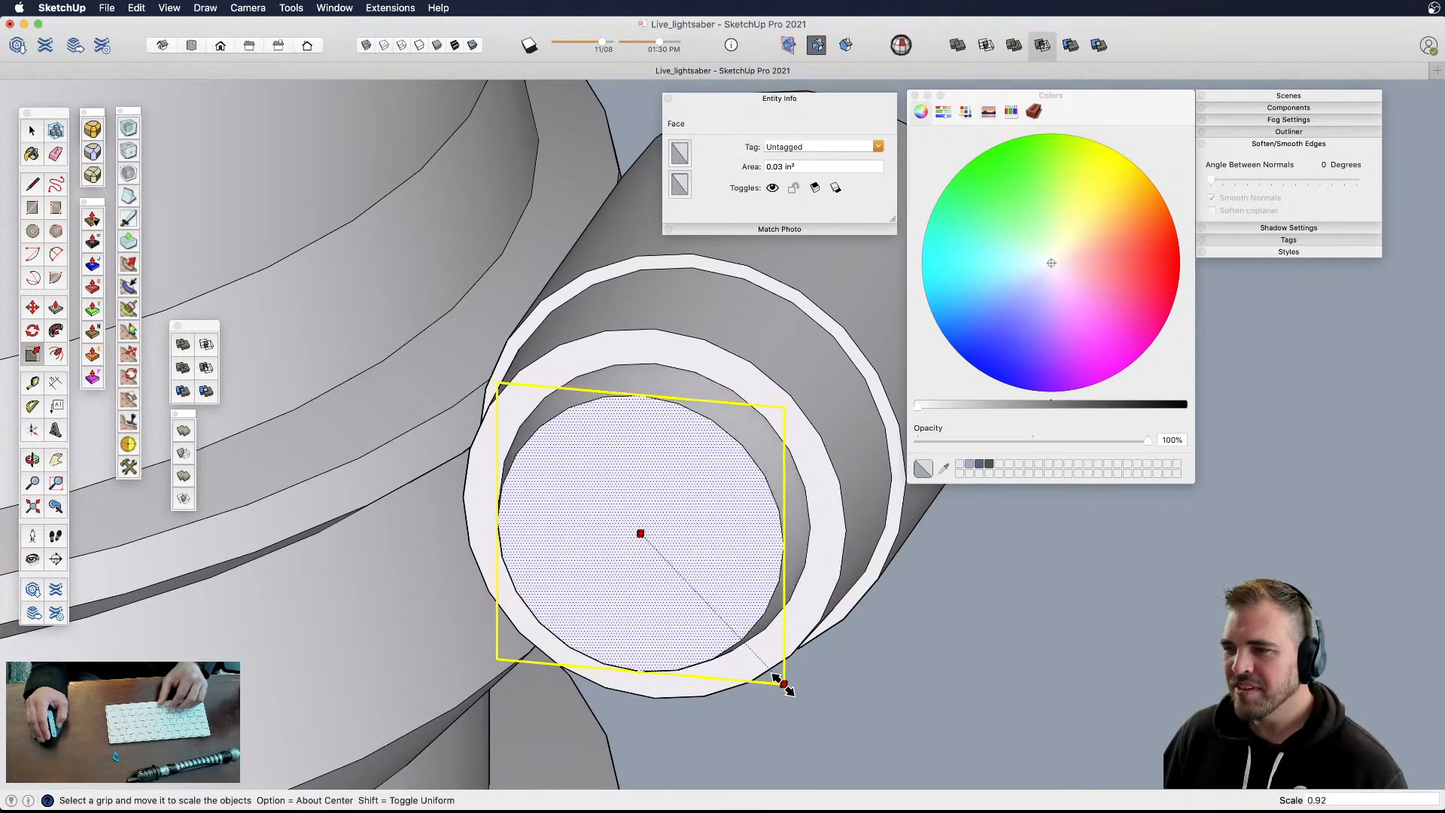
- Offset two concentric circles inside the tip's end face, the smaller one about 1/16" in from the edge
key(f)
click(730, 481)
click(733, 479)
click(721, 494)
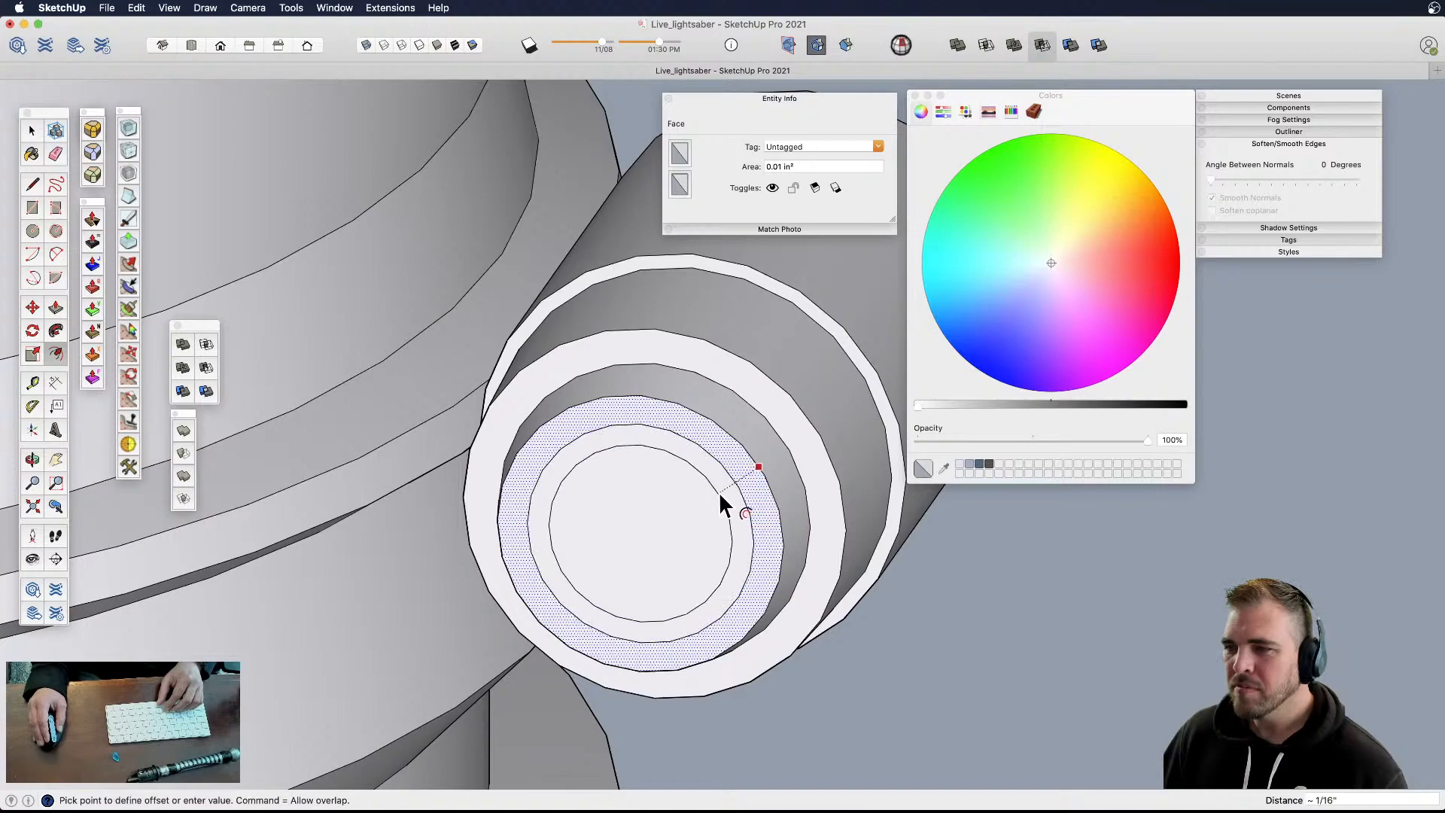
- Recess the narrow ring between the two inner circles slightly and push the central disc outward
mouse_move(712, 497)
shift+middle_down()
mouse_move(724, 518)
mouse_move(622, 584)
mouse_move(732, 509)
shift+middle_up()
key(p)
click(742, 493)
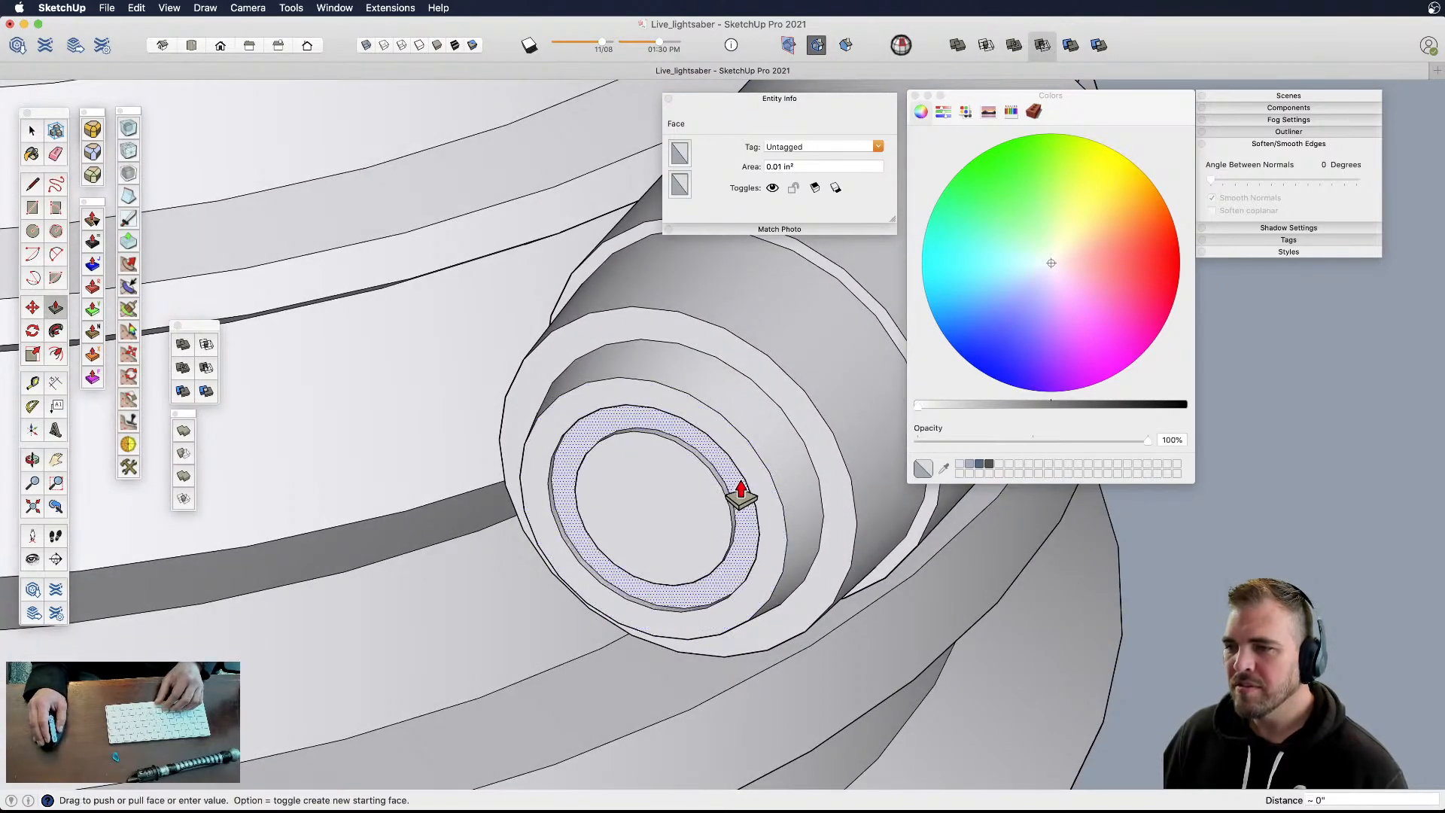
click(729, 496)
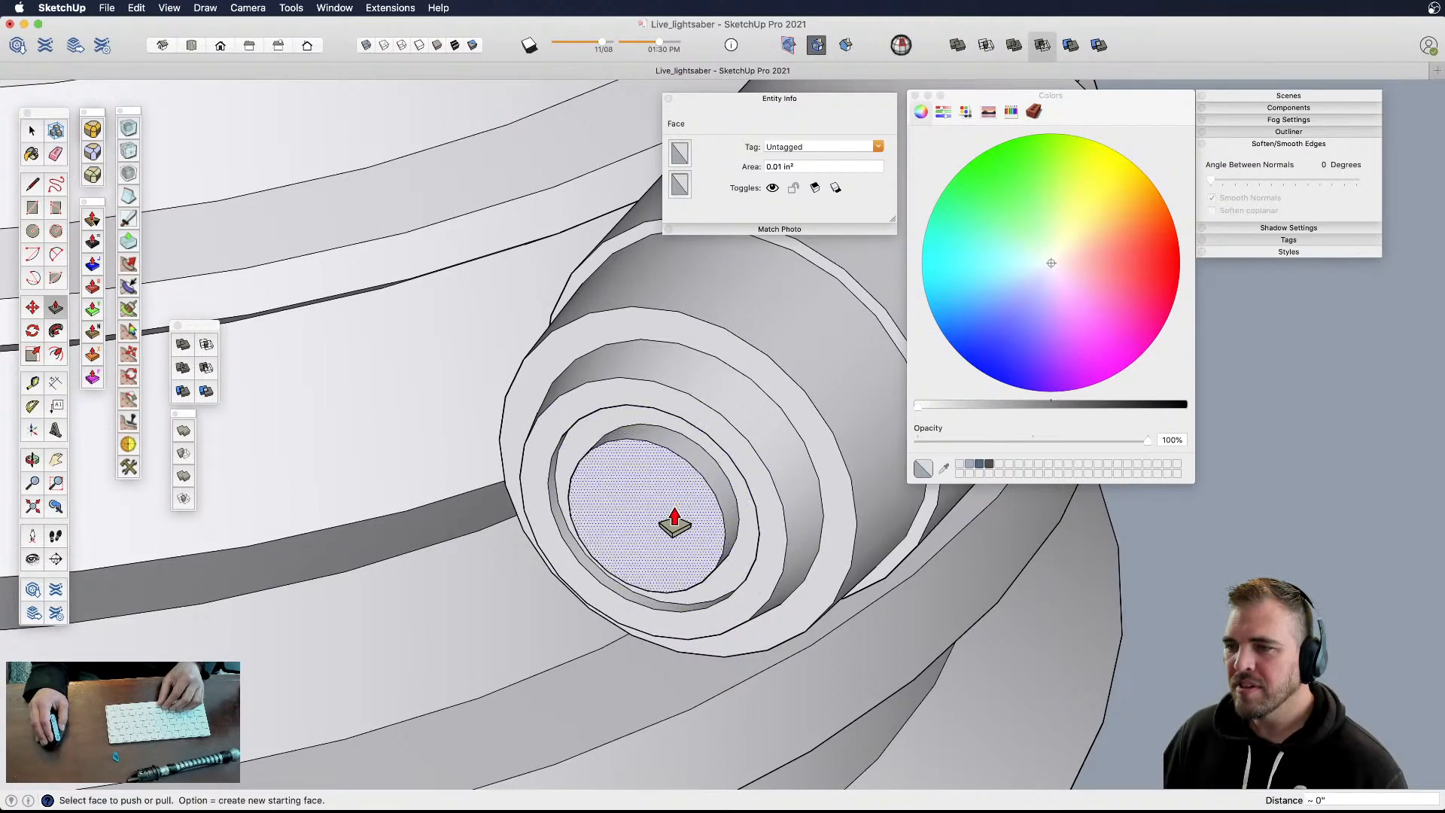
- Scale the central disc's front face inward about its center to bevel its edge, and clear the selection
key(space)
scroll(660, 508, up, 3)
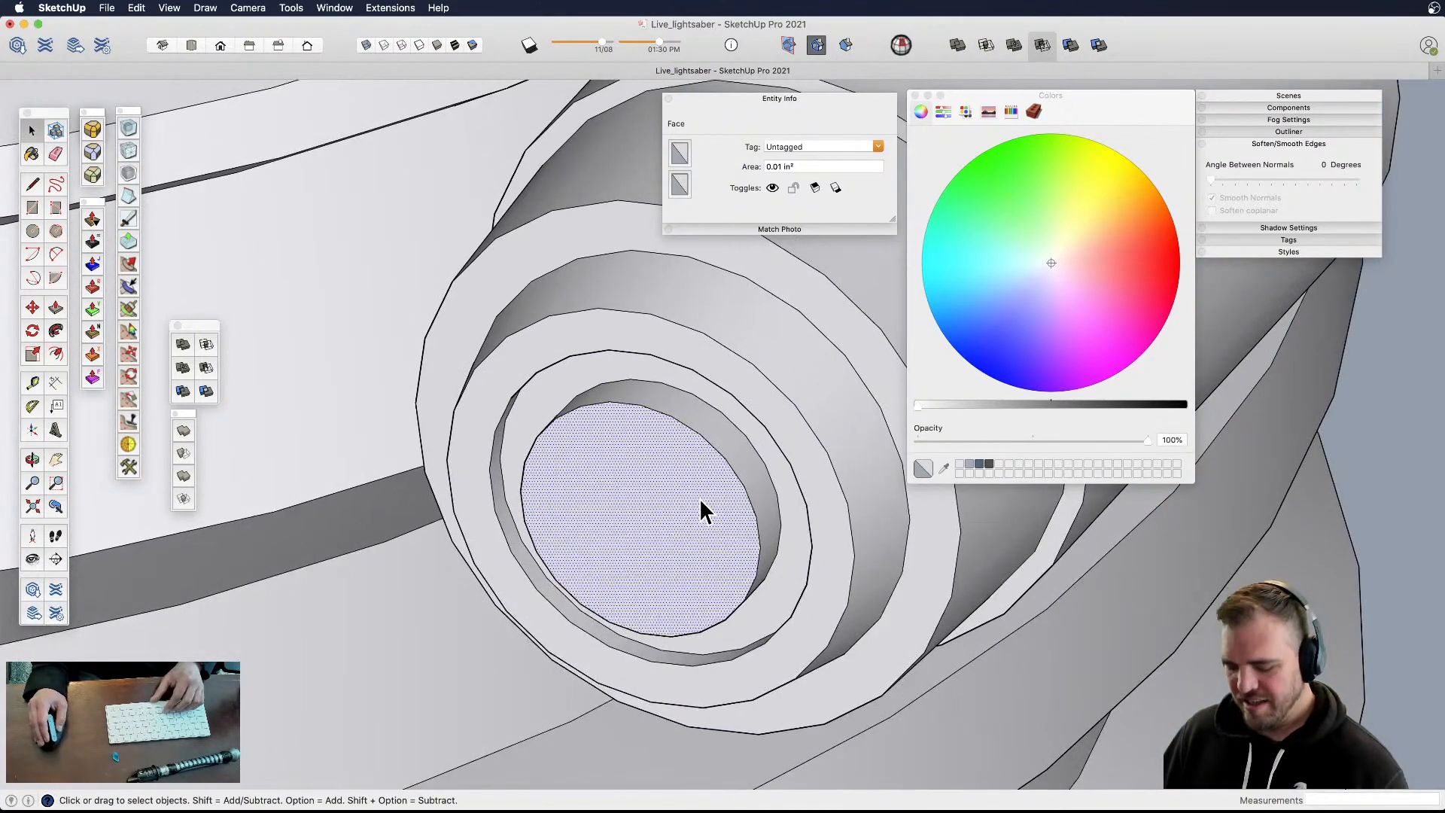
key(s)
mouse_move(753, 441)
alt+mouse_down()
mouse_move(760, 493)
mouse_move(767, 429)
mouse_move(765, 442)
alt+mouse_up()
key(space)
key(shift+super+a)
click(647, 502)
key(Delete)
key(super+z)
scroll(647, 504, down, 6)
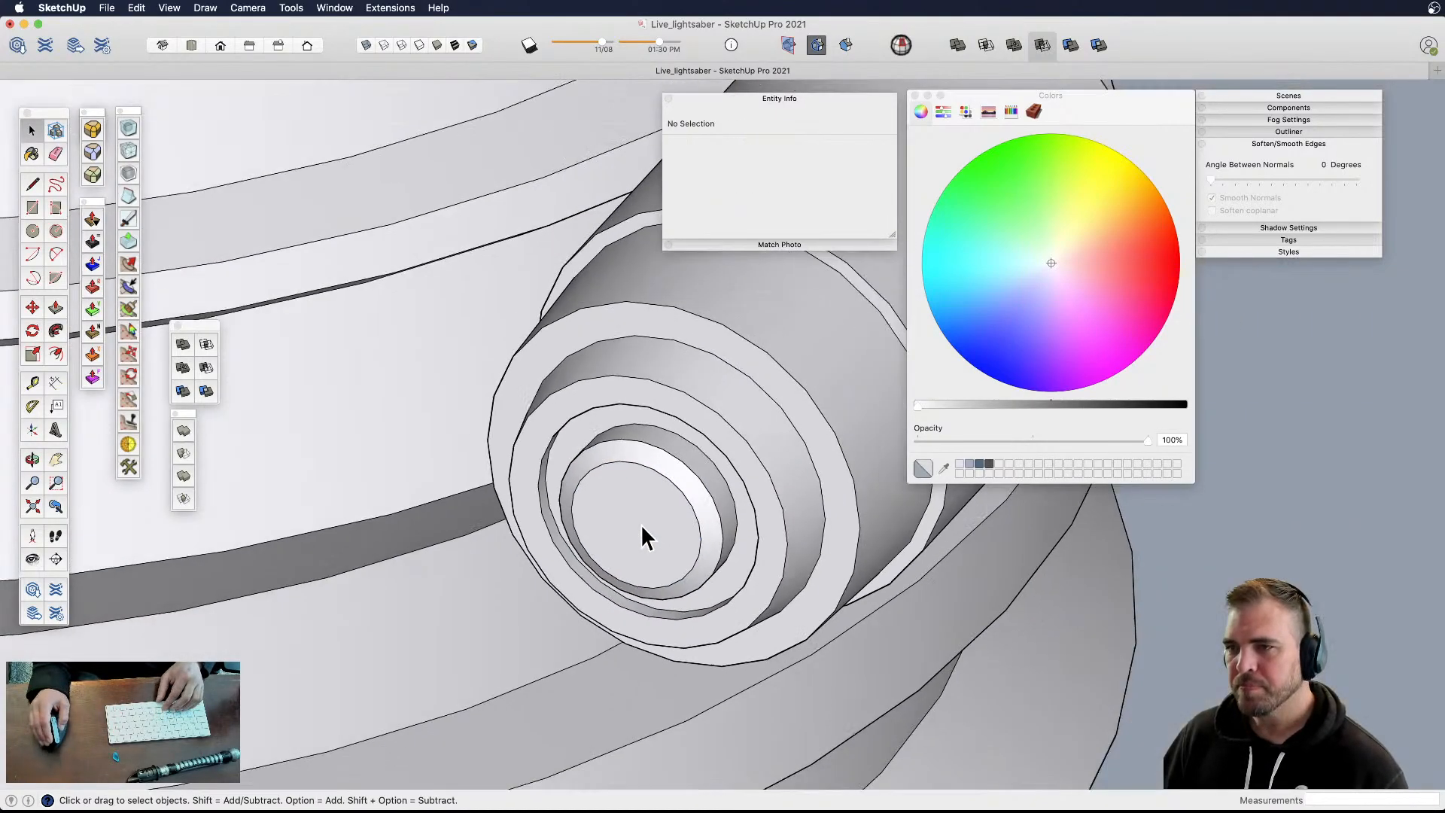
middle_drag(642, 519, 633, 572)
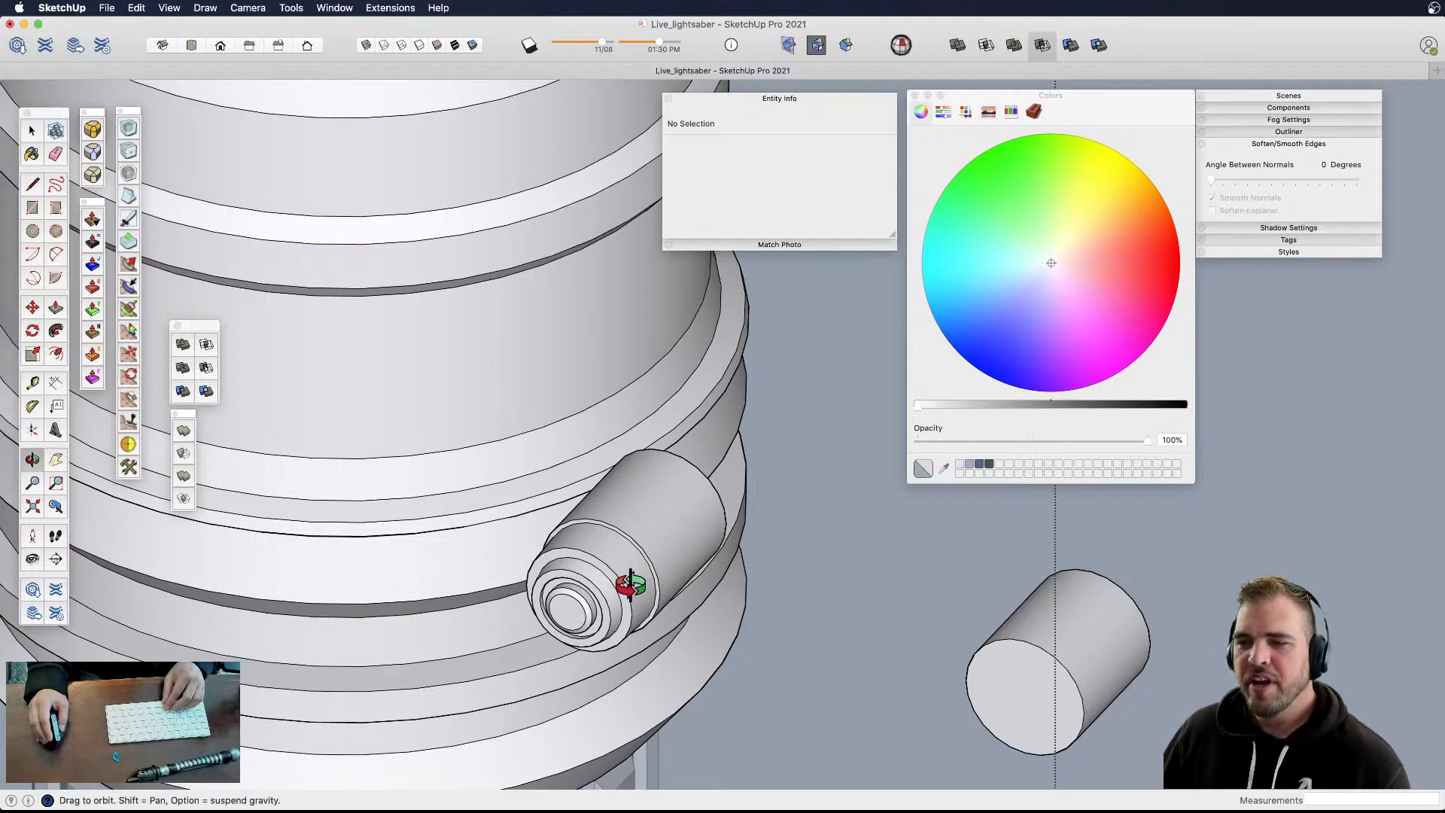
scroll(631, 585, up, 5)
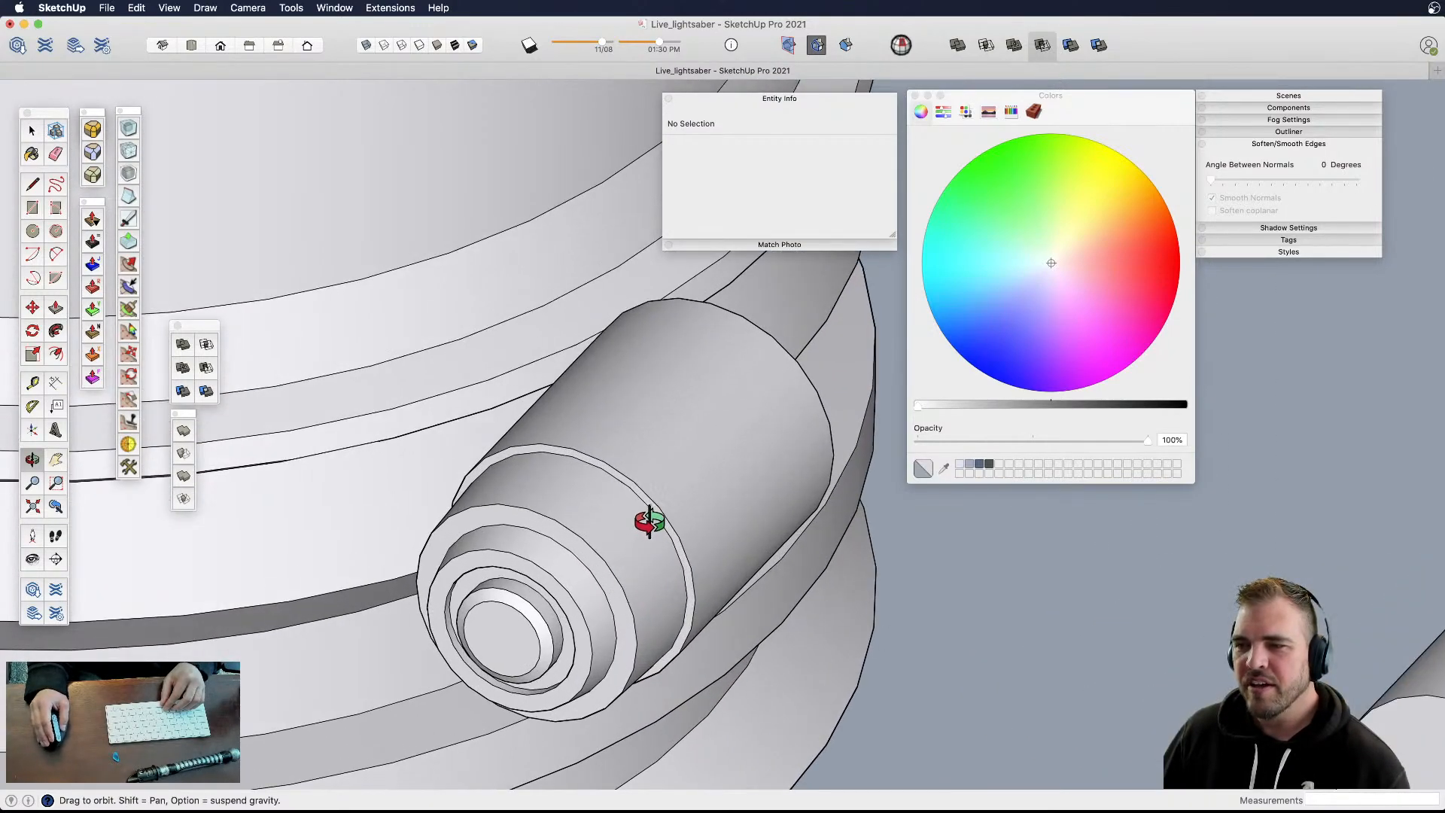
- Select all the connected geometry of the stepped knob on the hilt and make it a component
key(e)
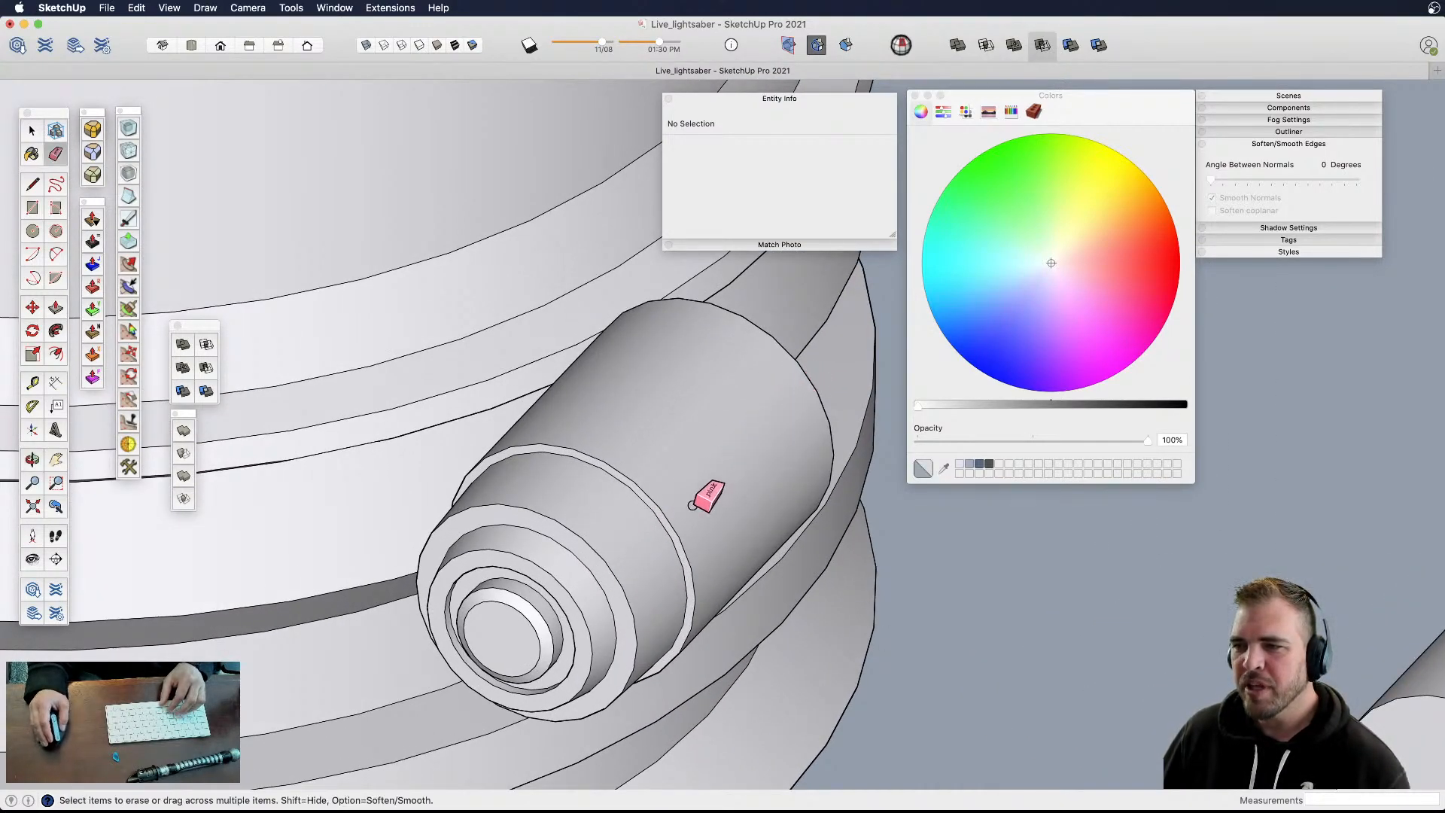
middle_drag(711, 490, 766, 473)
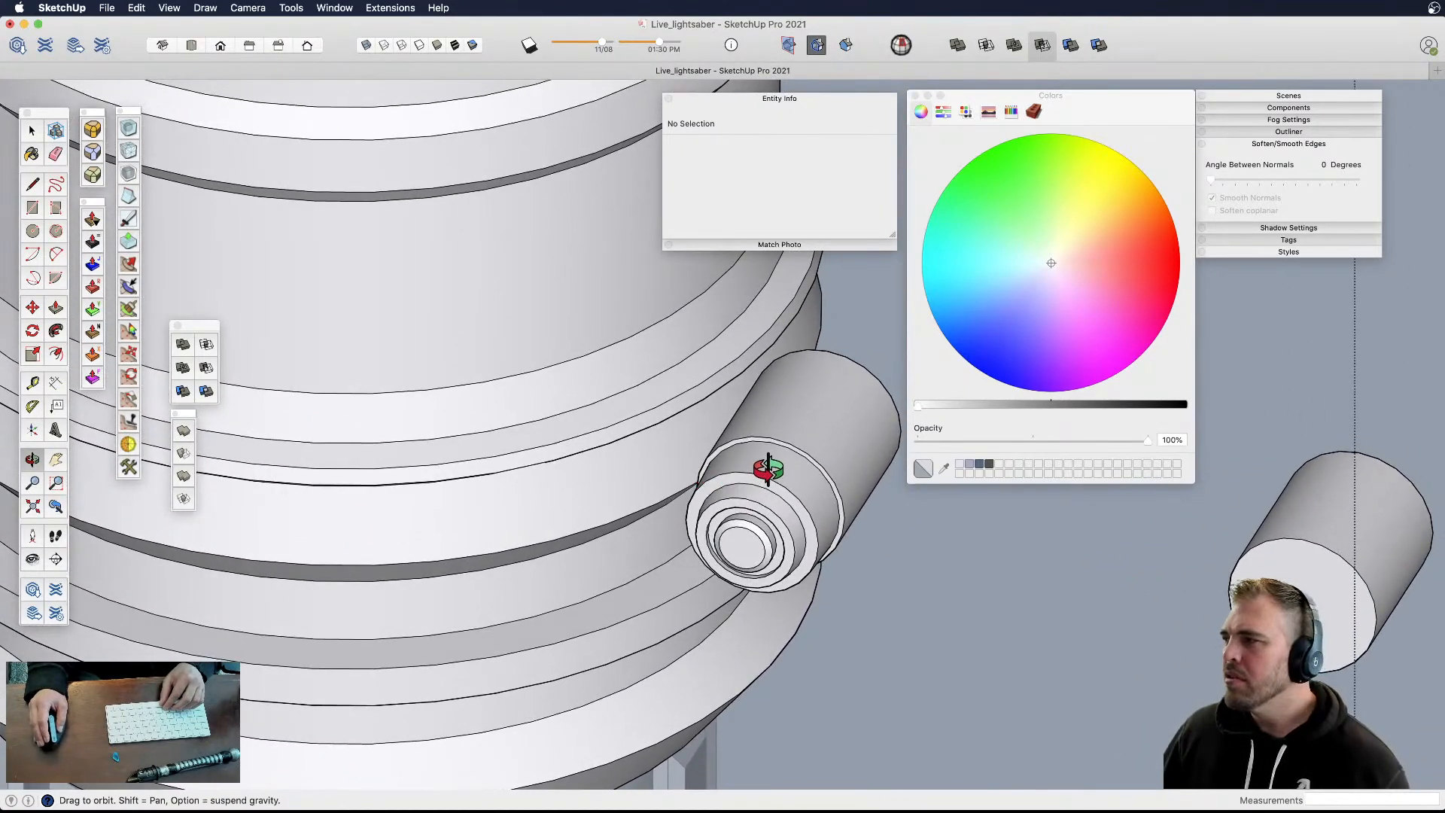
key(space)
triple_click(780, 501)
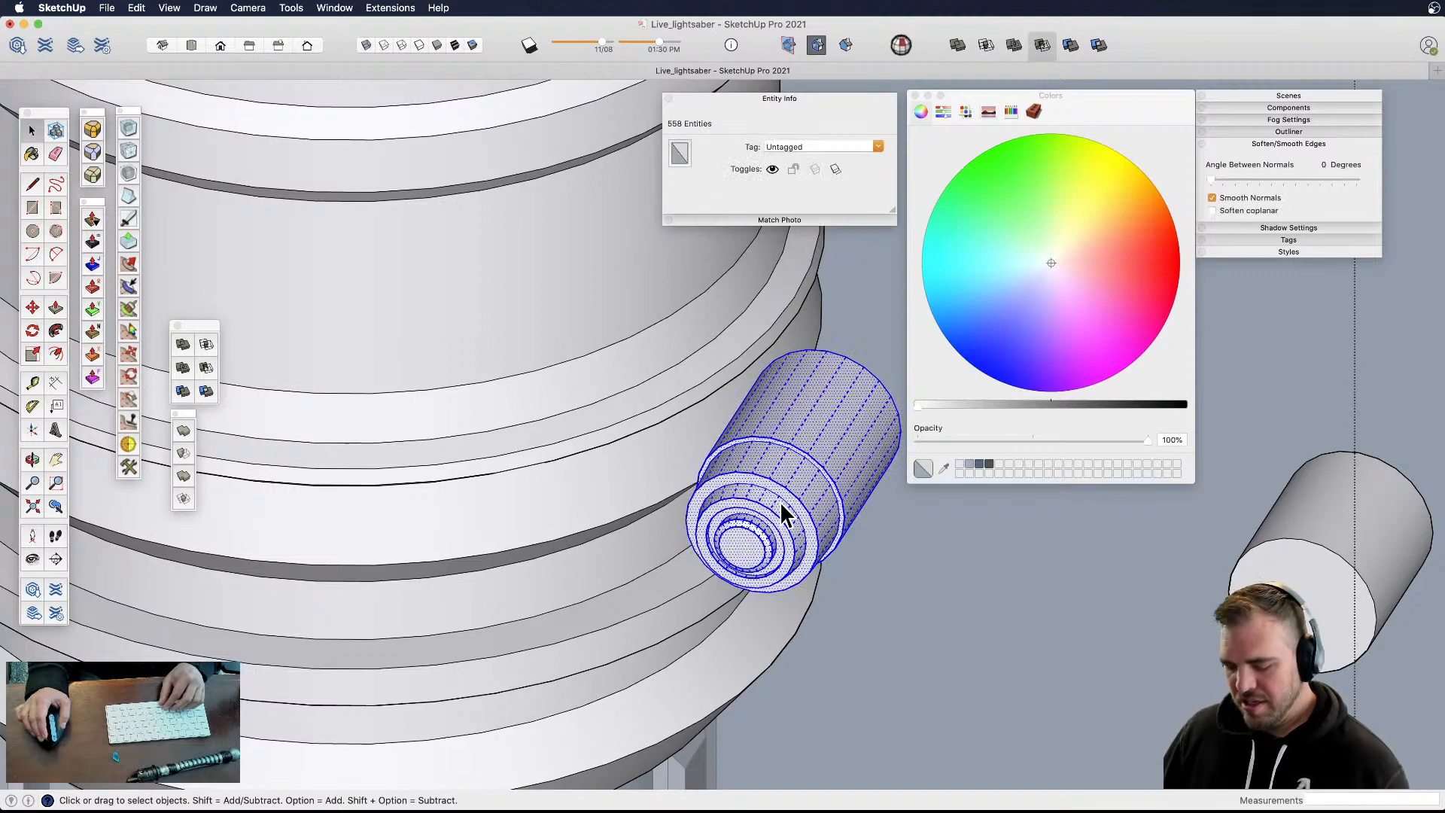
key(g)
key(Return)
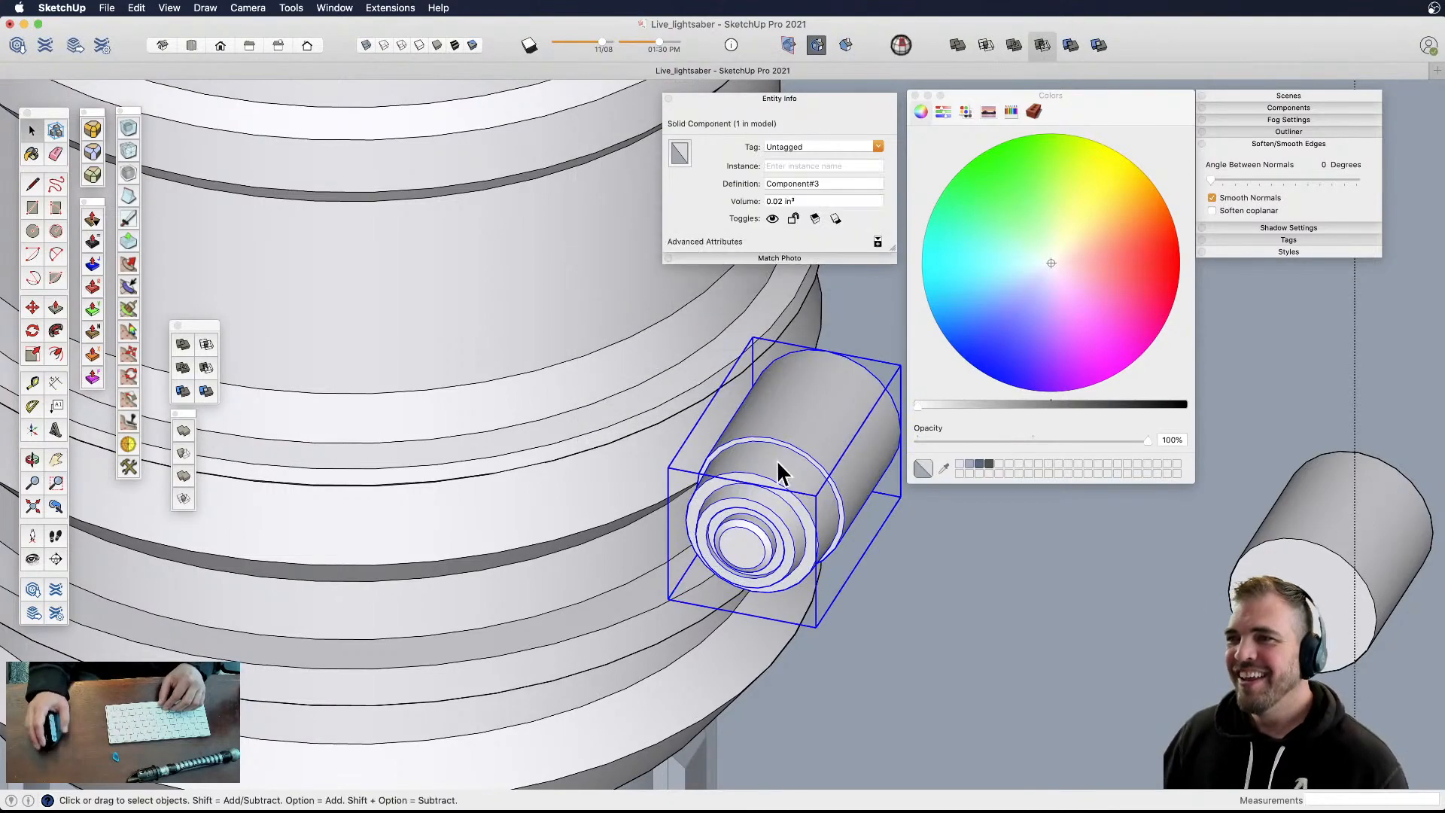
- Attach the Entity Info panel beneath the stacked panels and close the Colors panel
drag(721, 102, 1257, 273)
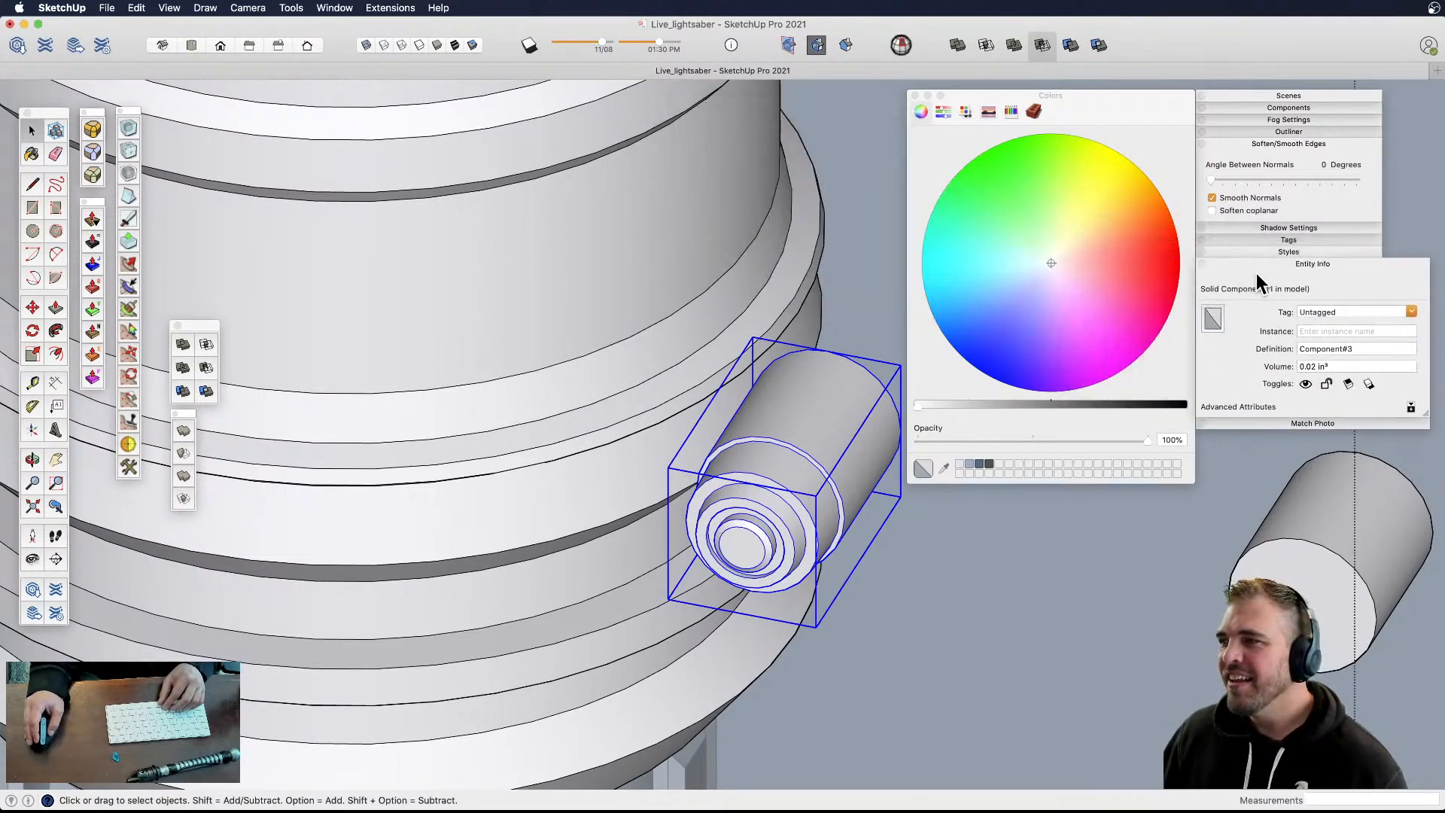
click(915, 96)
mouse_move(816, 510)
middle_down()
mouse_move(784, 484)
mouse_move(800, 404)
mouse_move(768, 481)
mouse_move(813, 498)
middle_up()
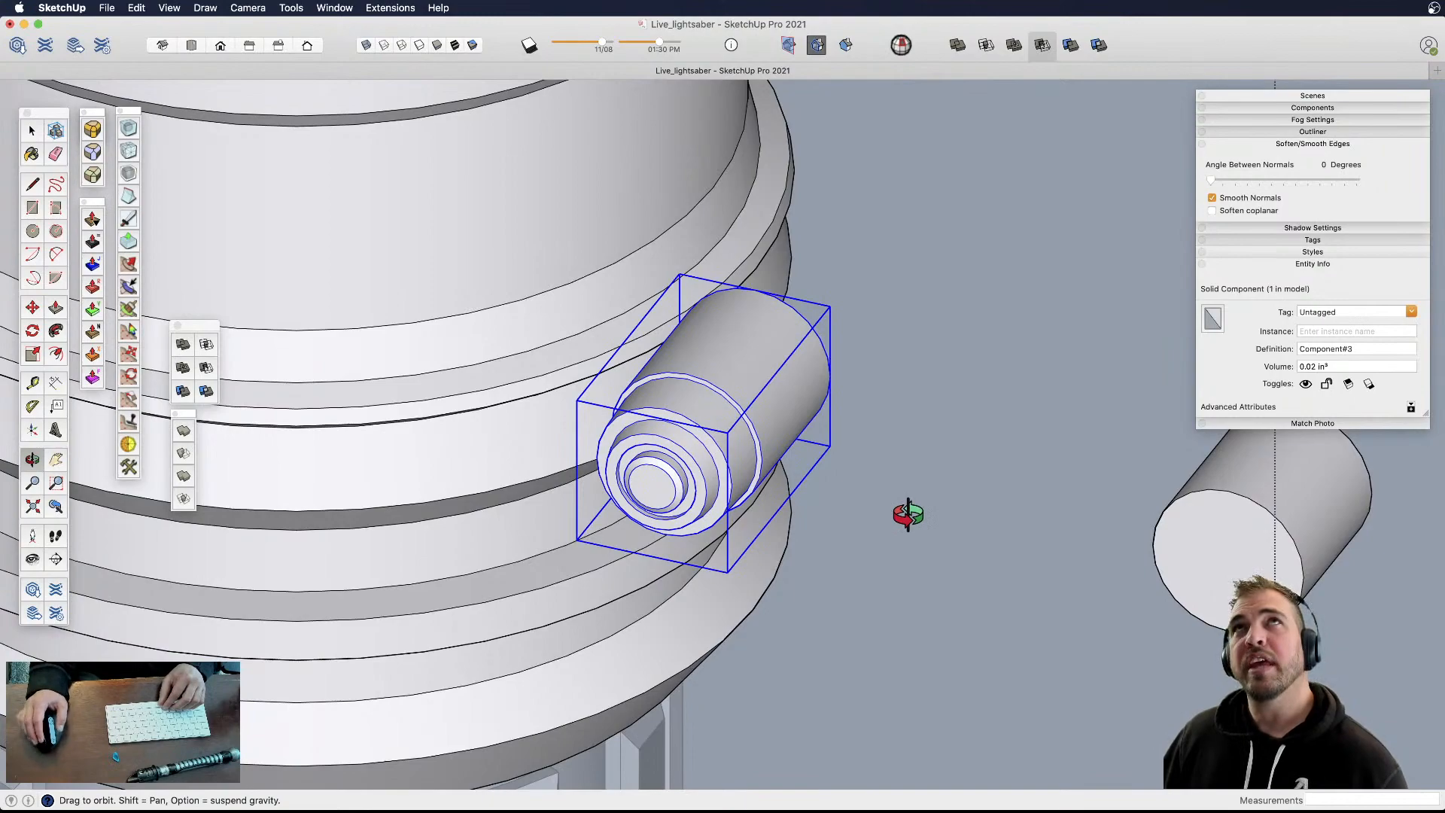
- Move the knob component off the hilt's rings to sit beside the plain cylinder
click(1194, 555)
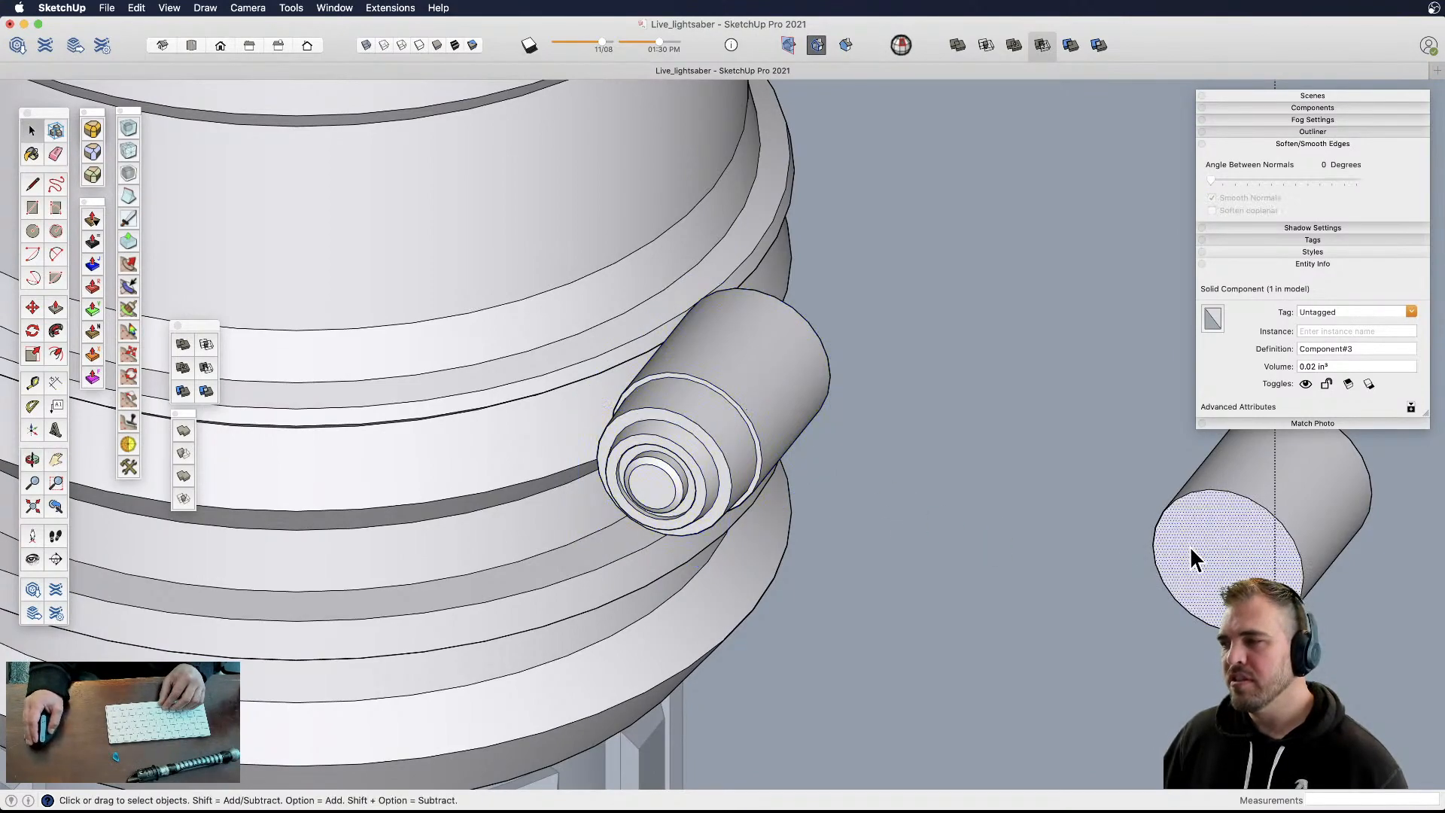
click(752, 437)
key(m)
click(735, 361)
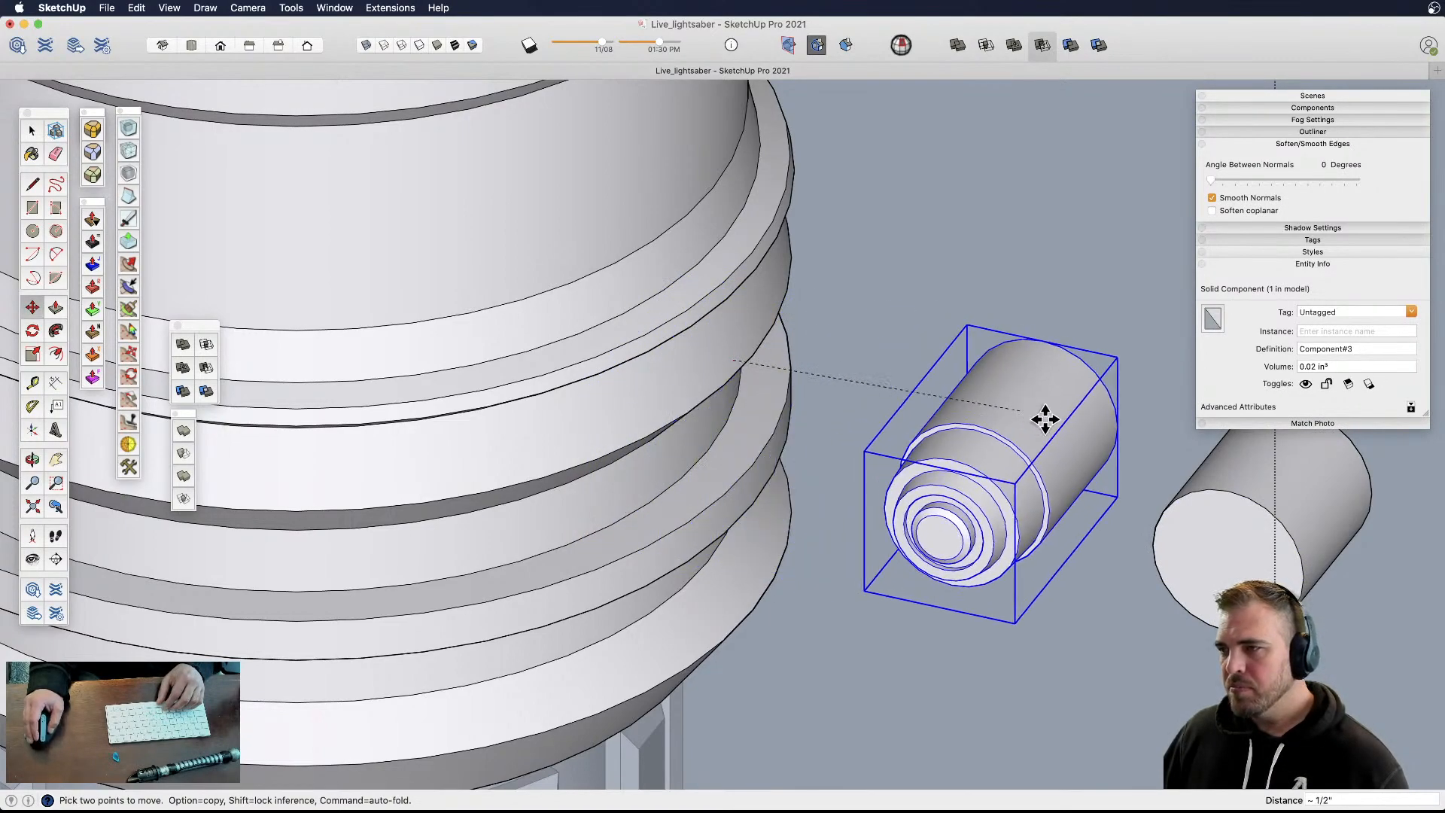
click(1091, 435)
key(h)
drag(931, 464, 898, 471)
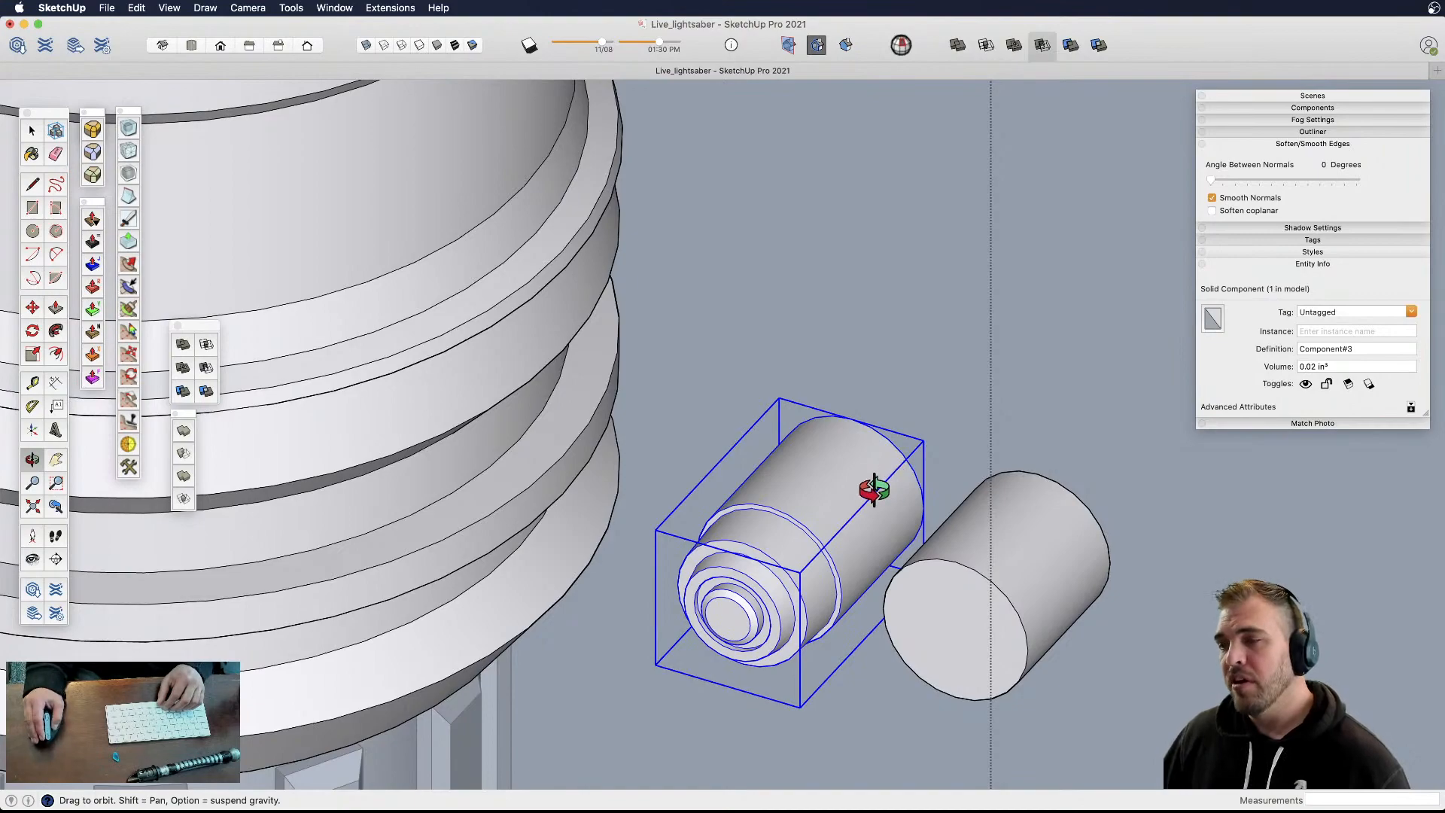
drag(807, 520, 854, 420)
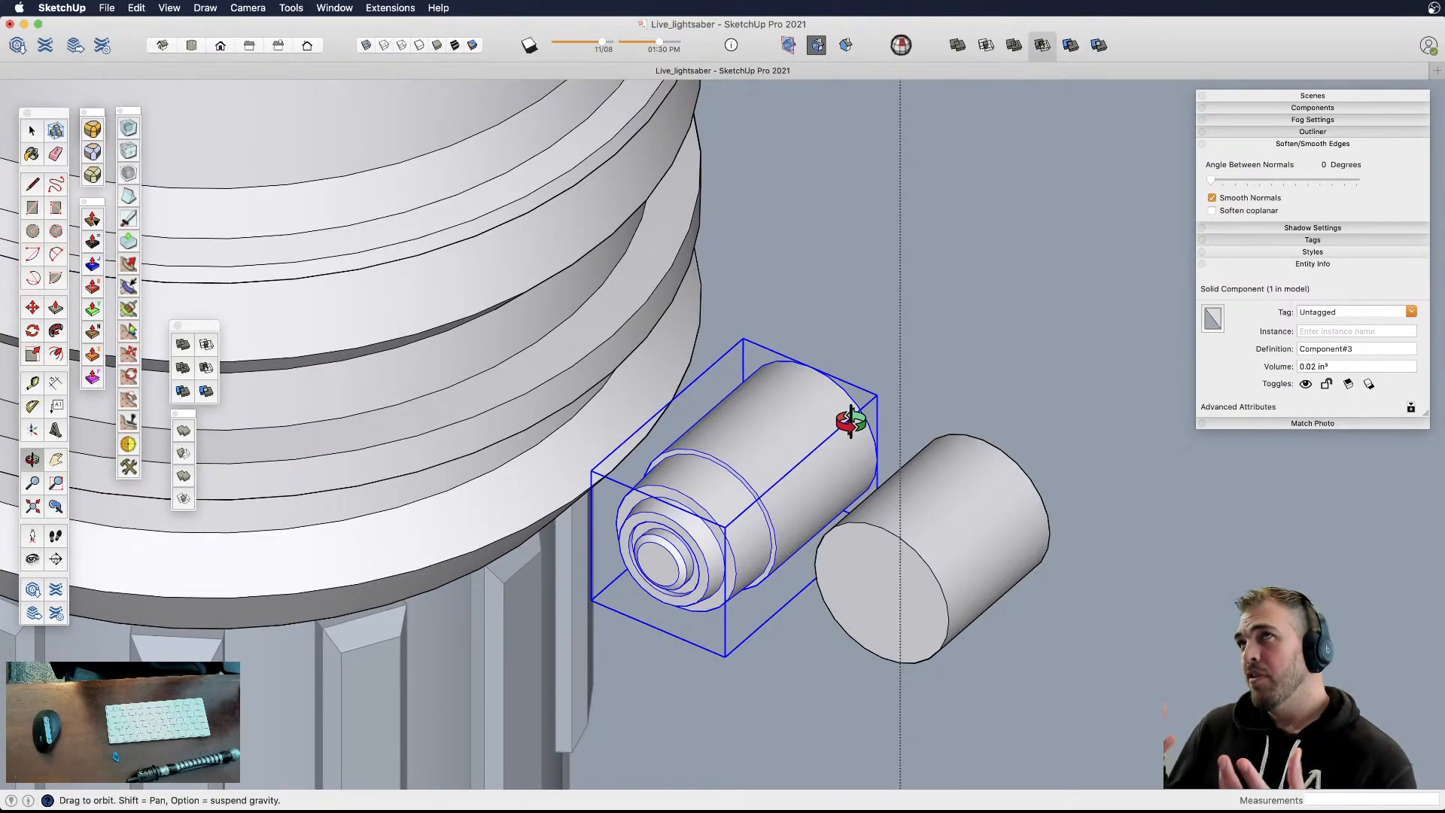
- Edit the knob component, push its plain back face in about 5/16" to leave a thin flange, and leave the component
key(space)
double_click(773, 480)
middle_drag(774, 480, 477, 494)
scroll(464, 510, up, 3)
key(p)
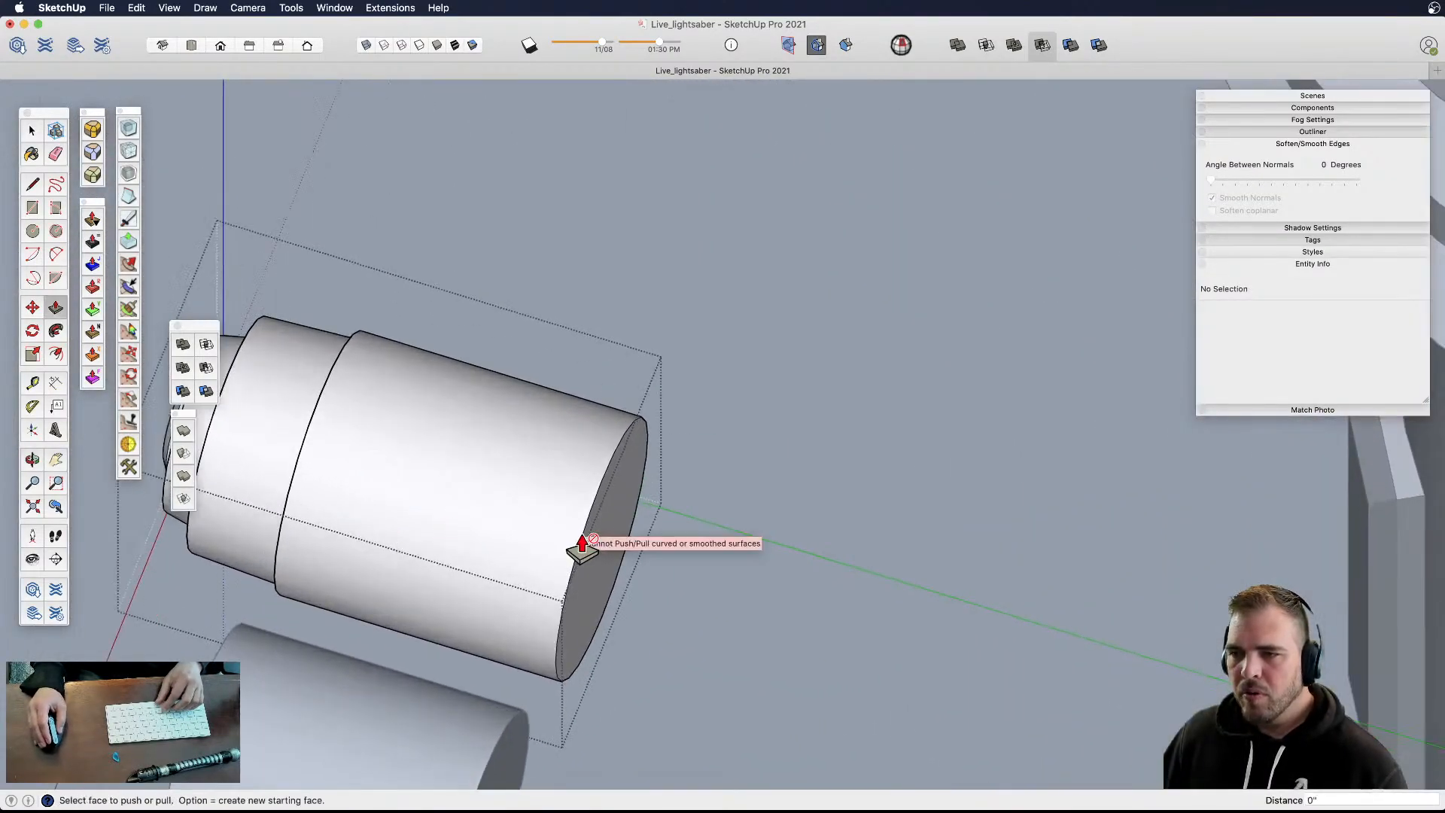
click(582, 549)
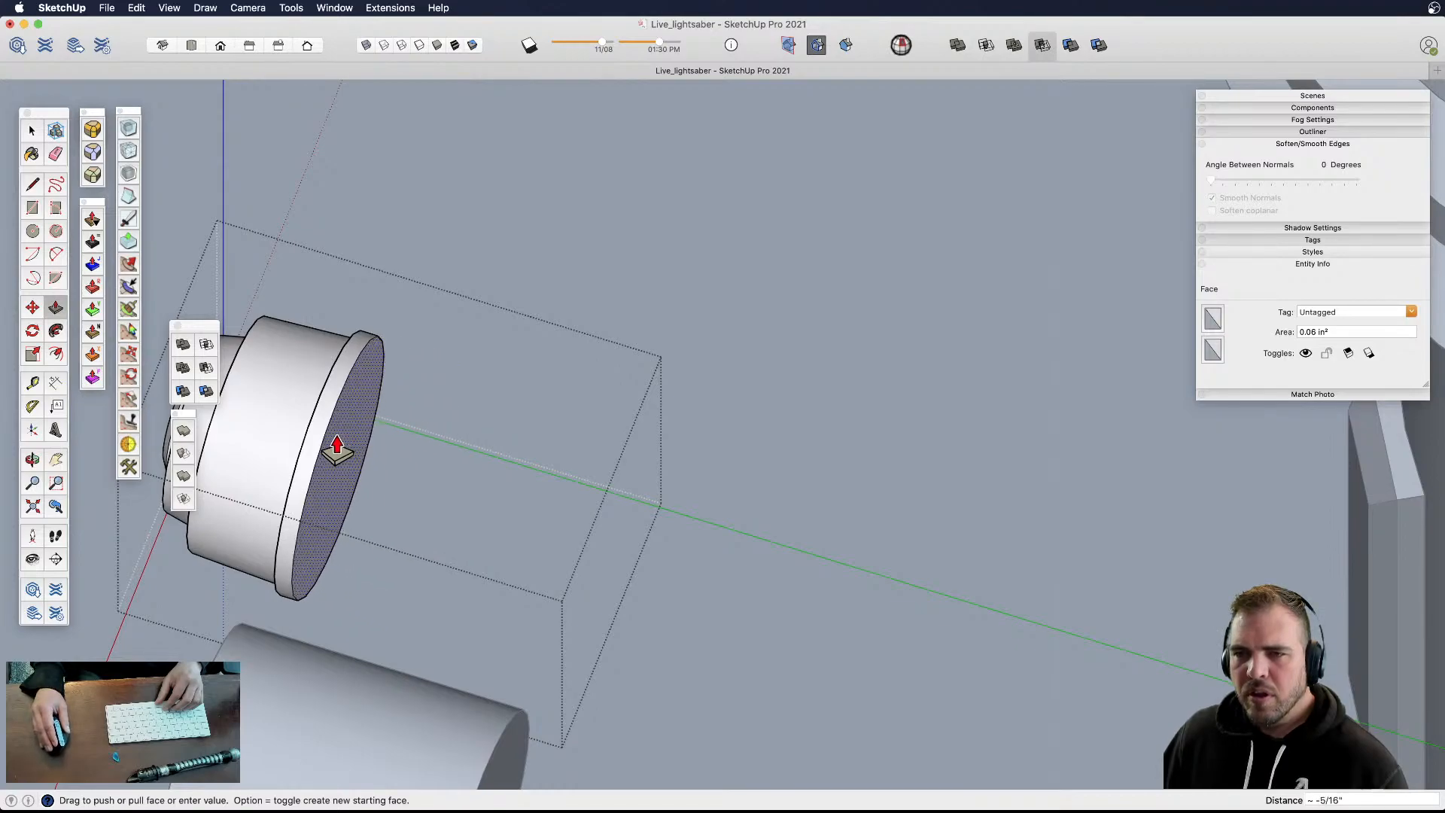
click(338, 450)
middle_drag(306, 467, 1025, 532)
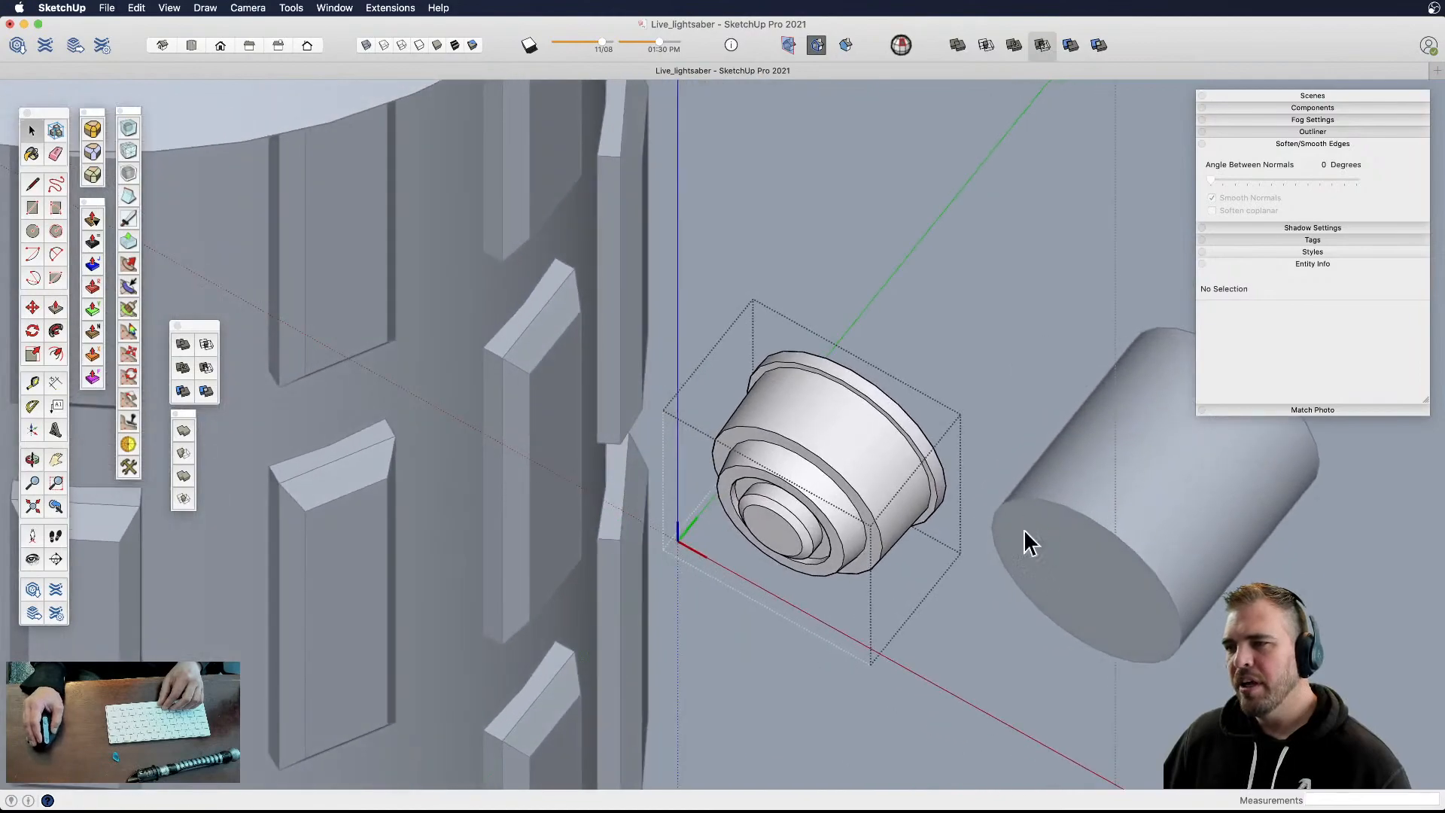
click(1050, 659)
- Select all the connected geometry of the plain cylinder and group it
drag(1046, 636, 865, 507)
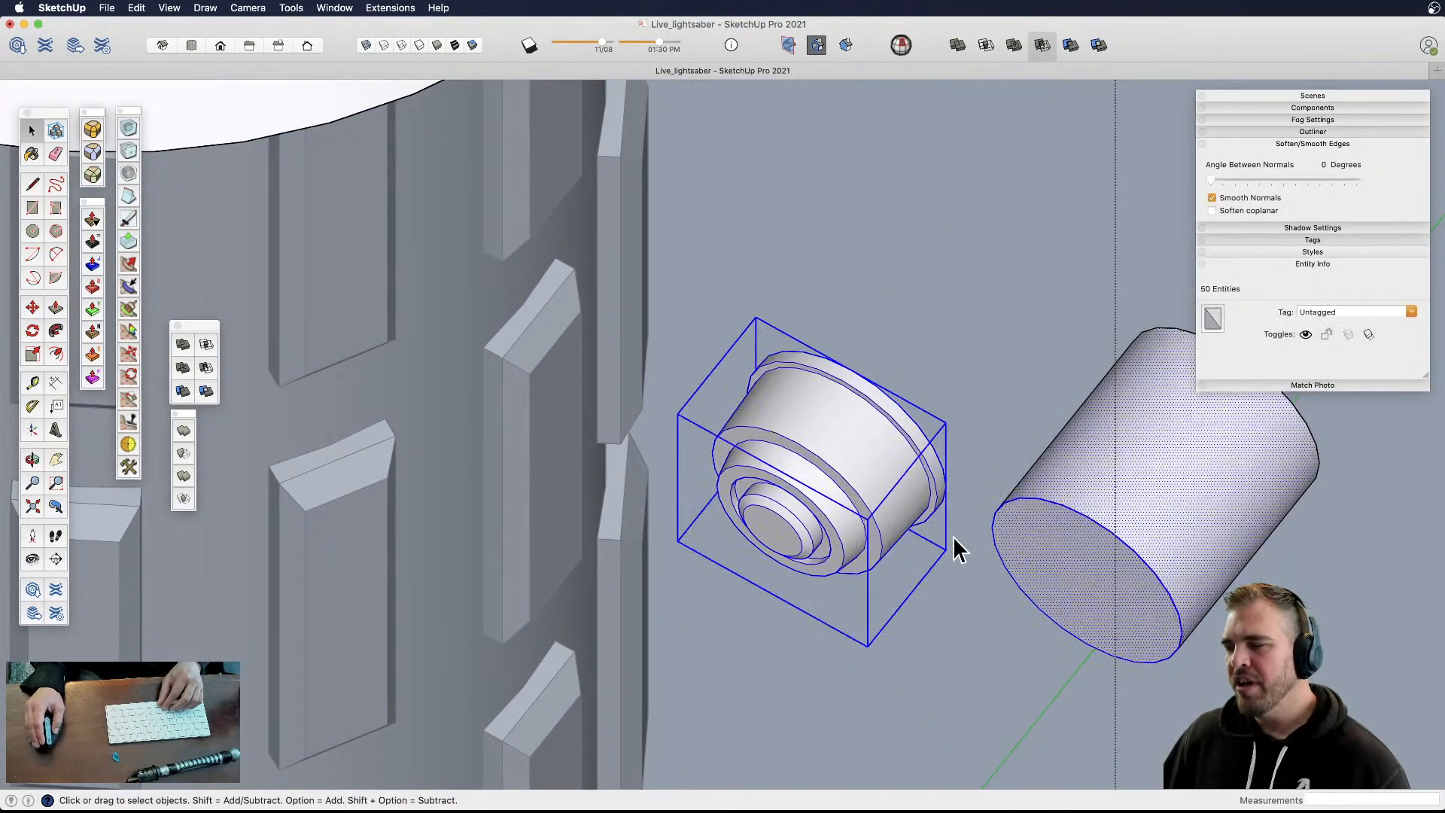
triple_click(1095, 570)
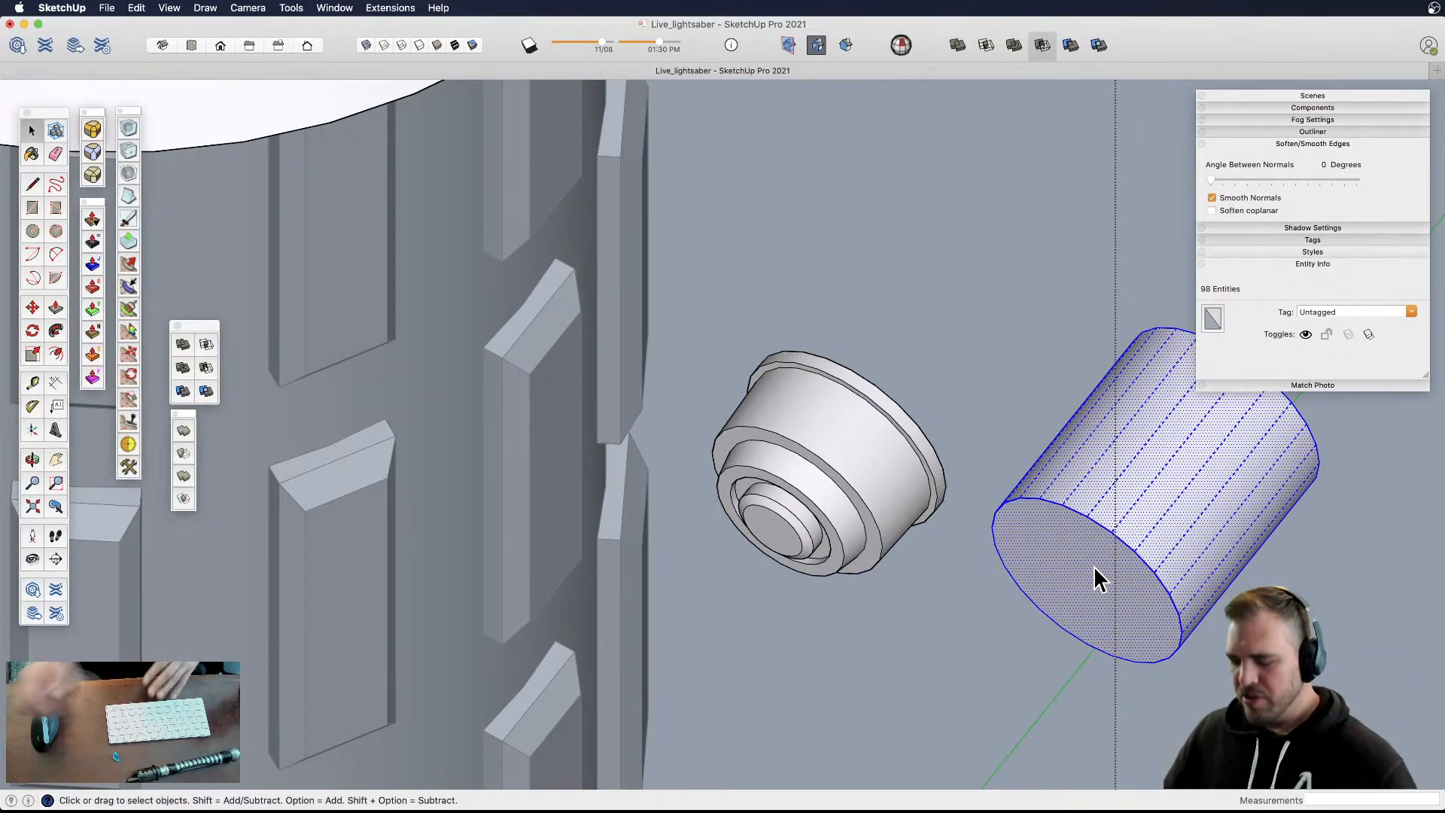
click(974, 628)
double_click(1085, 535)
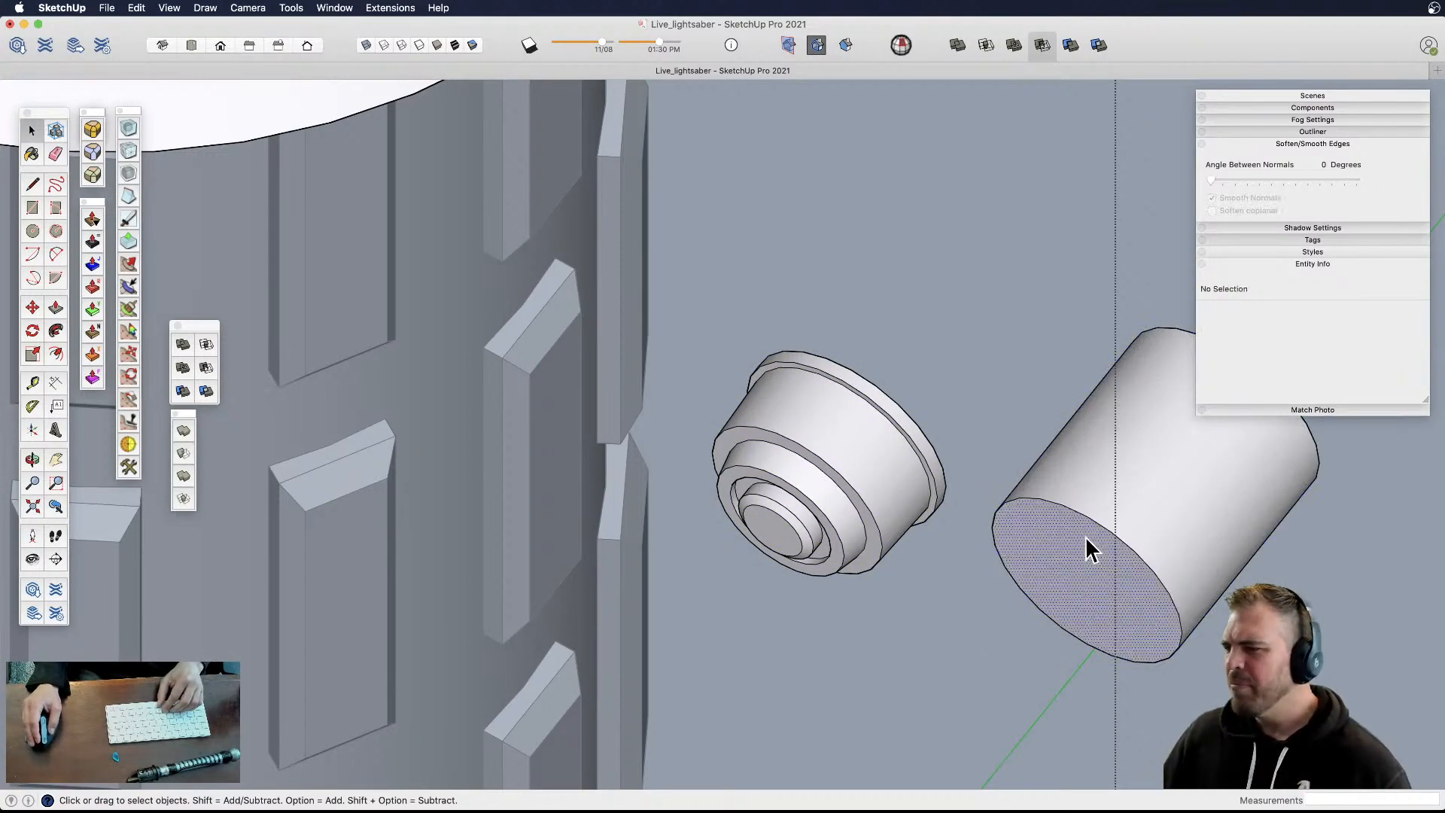
triple_click(1085, 535)
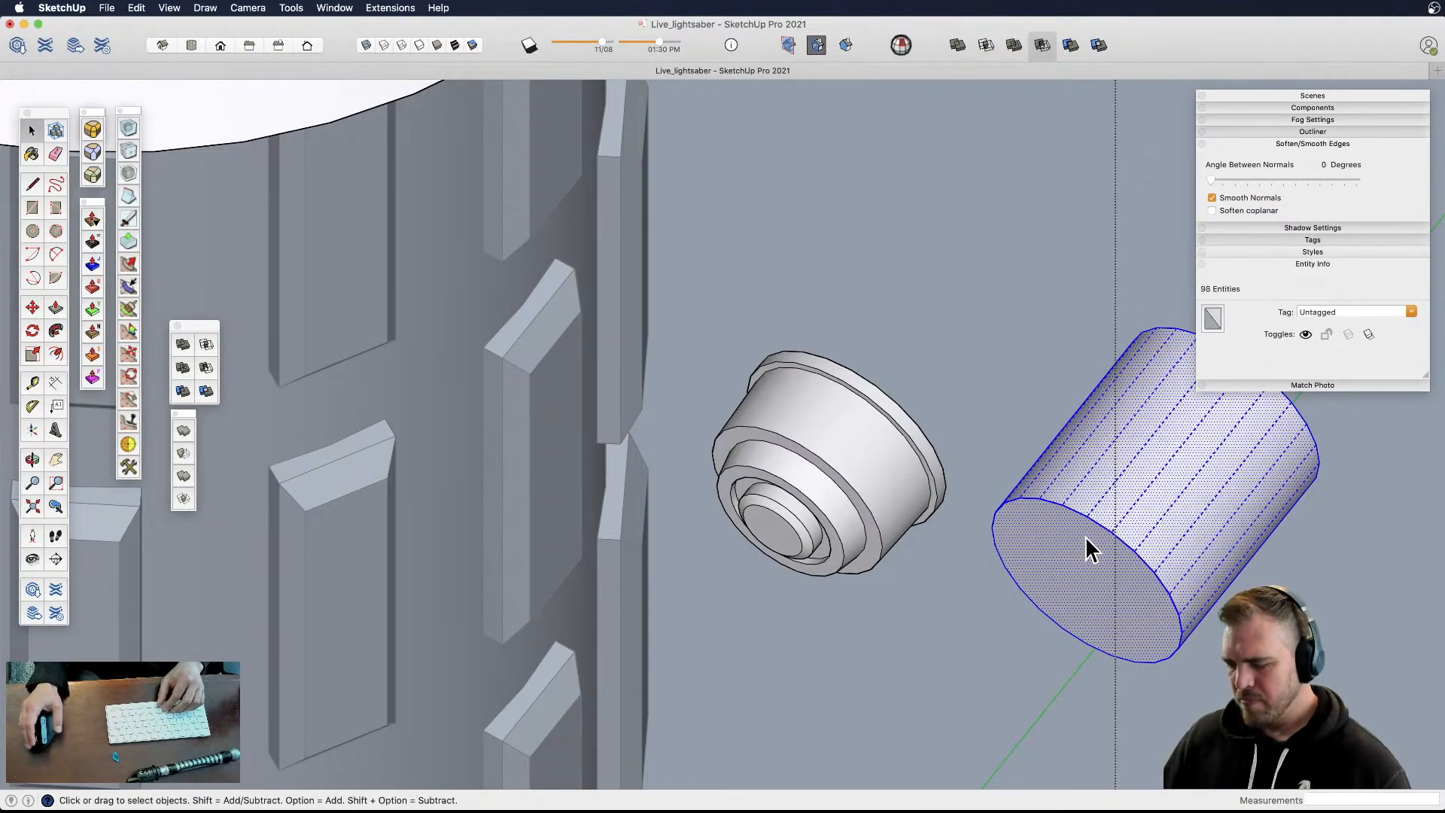
key(g)
middle_drag(1036, 539, 905, 460)
- Move the shortened knob component about 3/8" onto the front end of the plain cylinder, using X-ray view for alignment
click(904, 461)
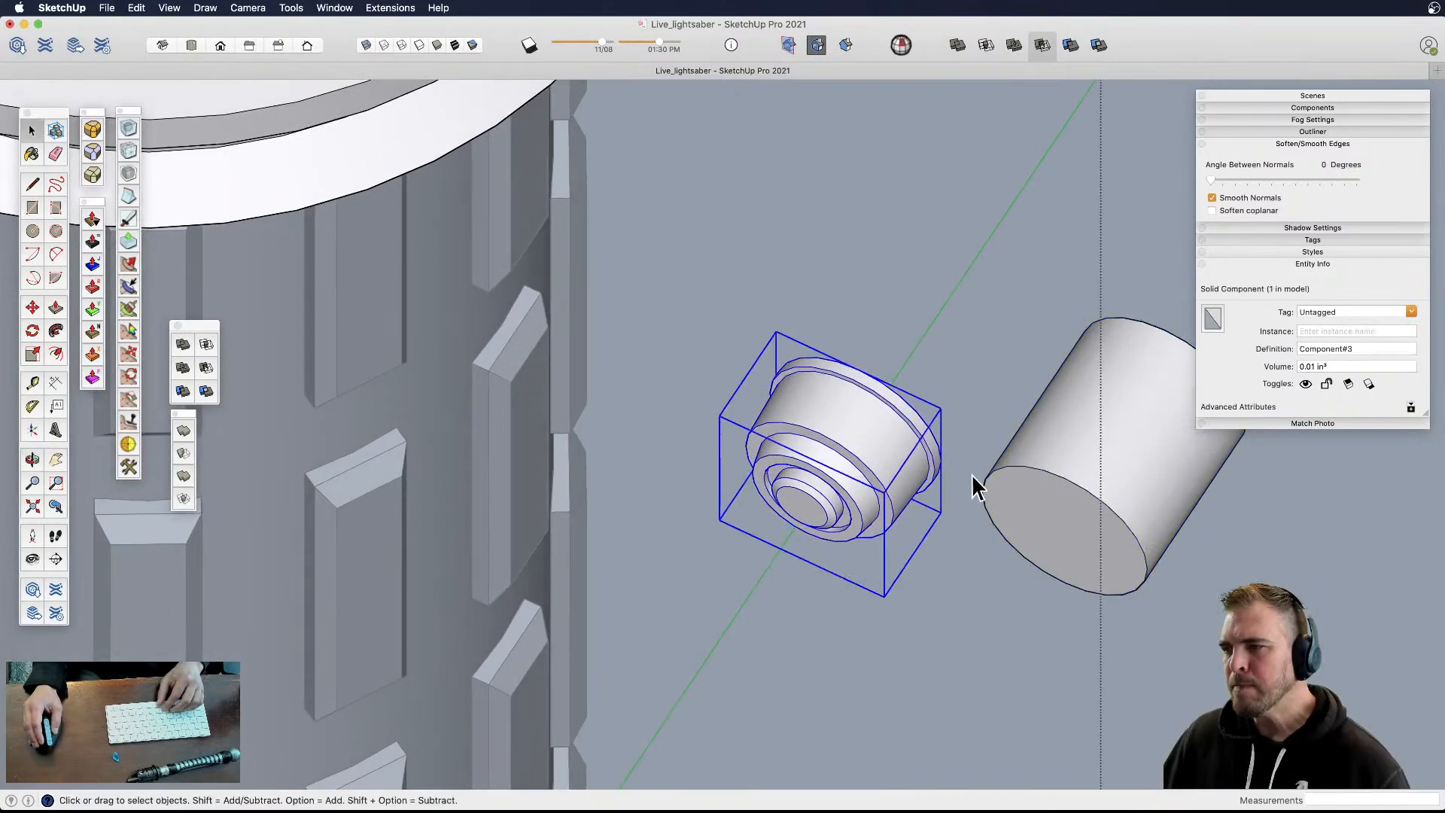
scroll(1016, 503, up, 3)
middle_drag(978, 507, 813, 568)
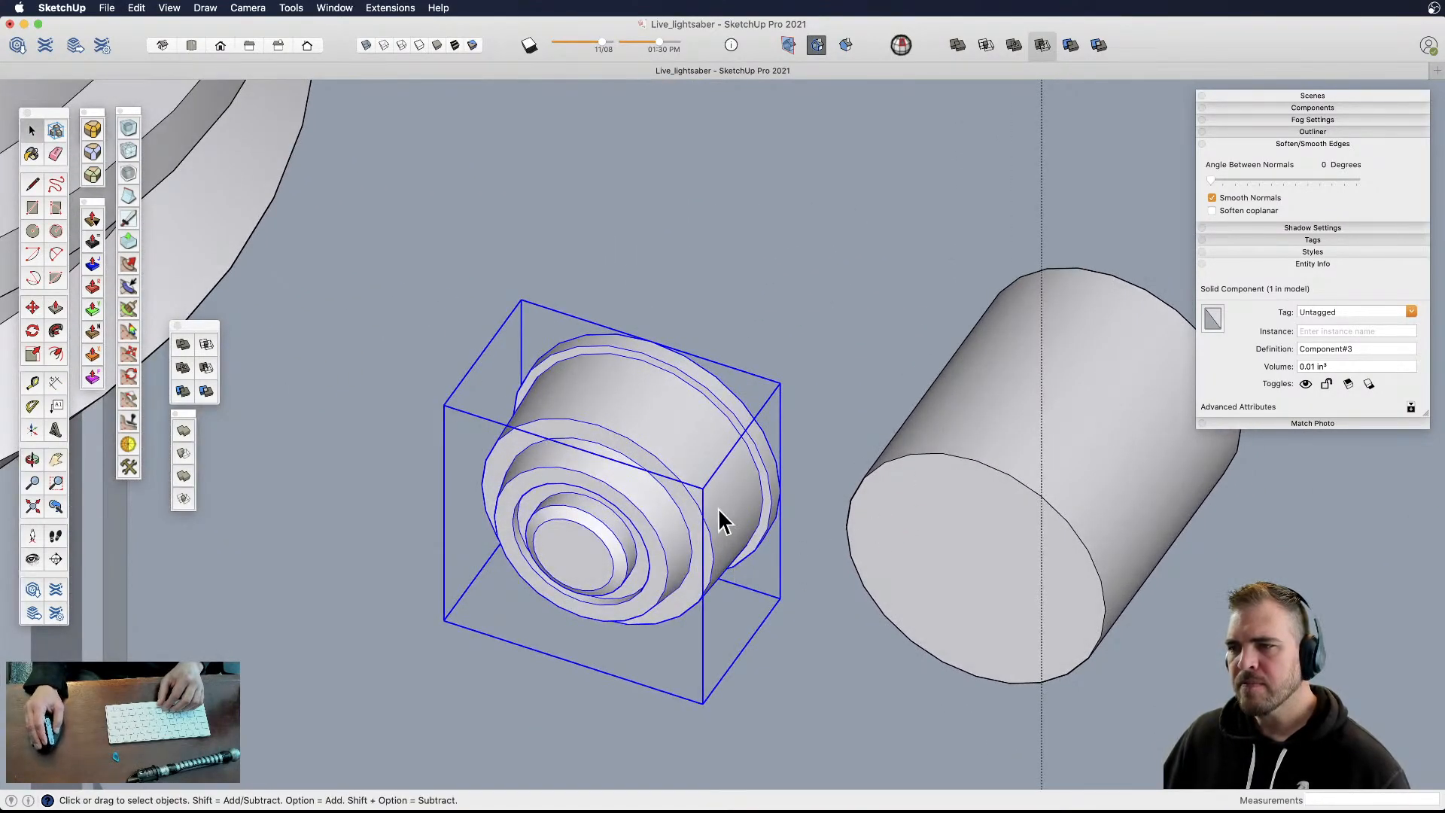
right_click(699, 443)
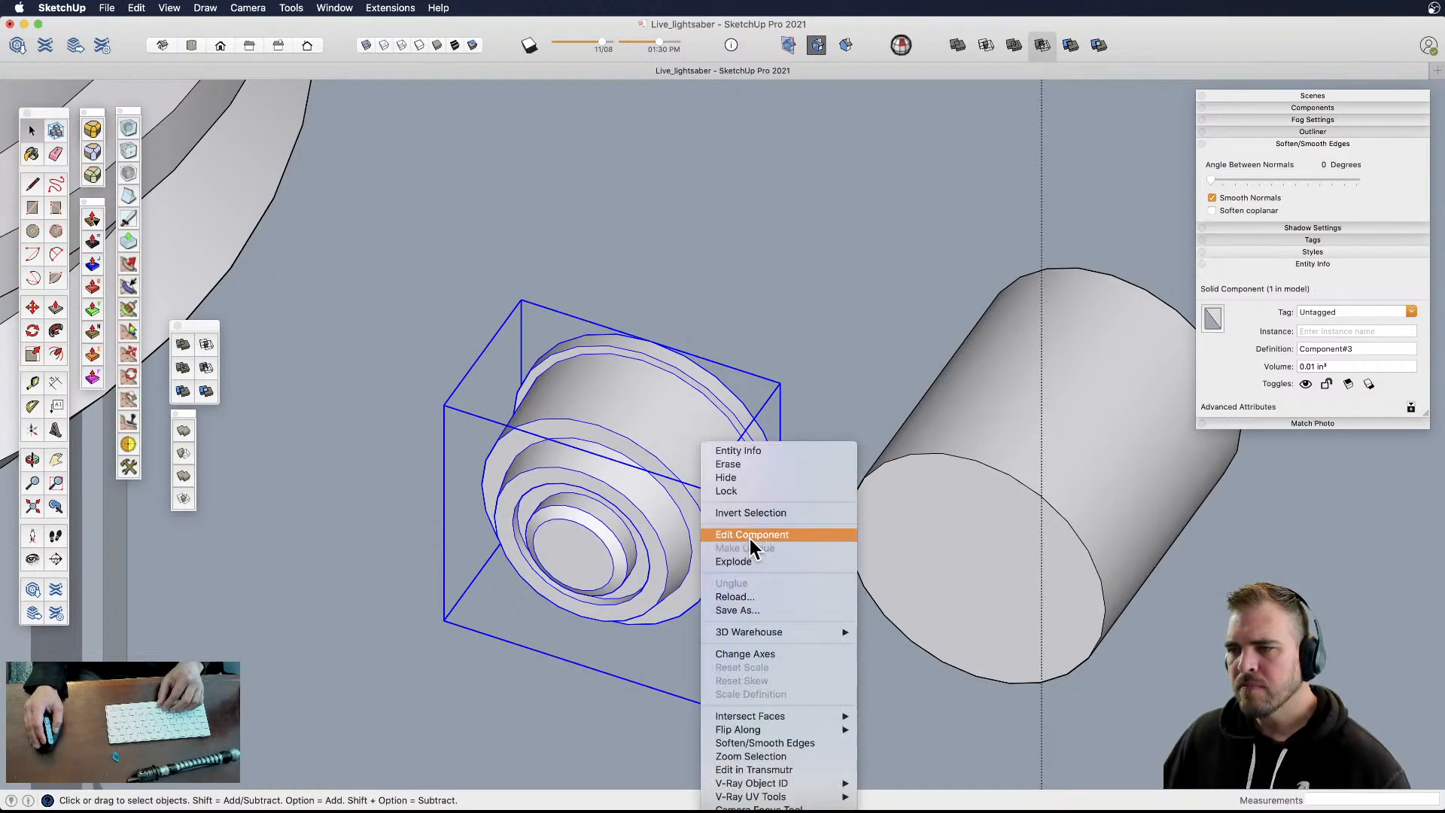
click(634, 631)
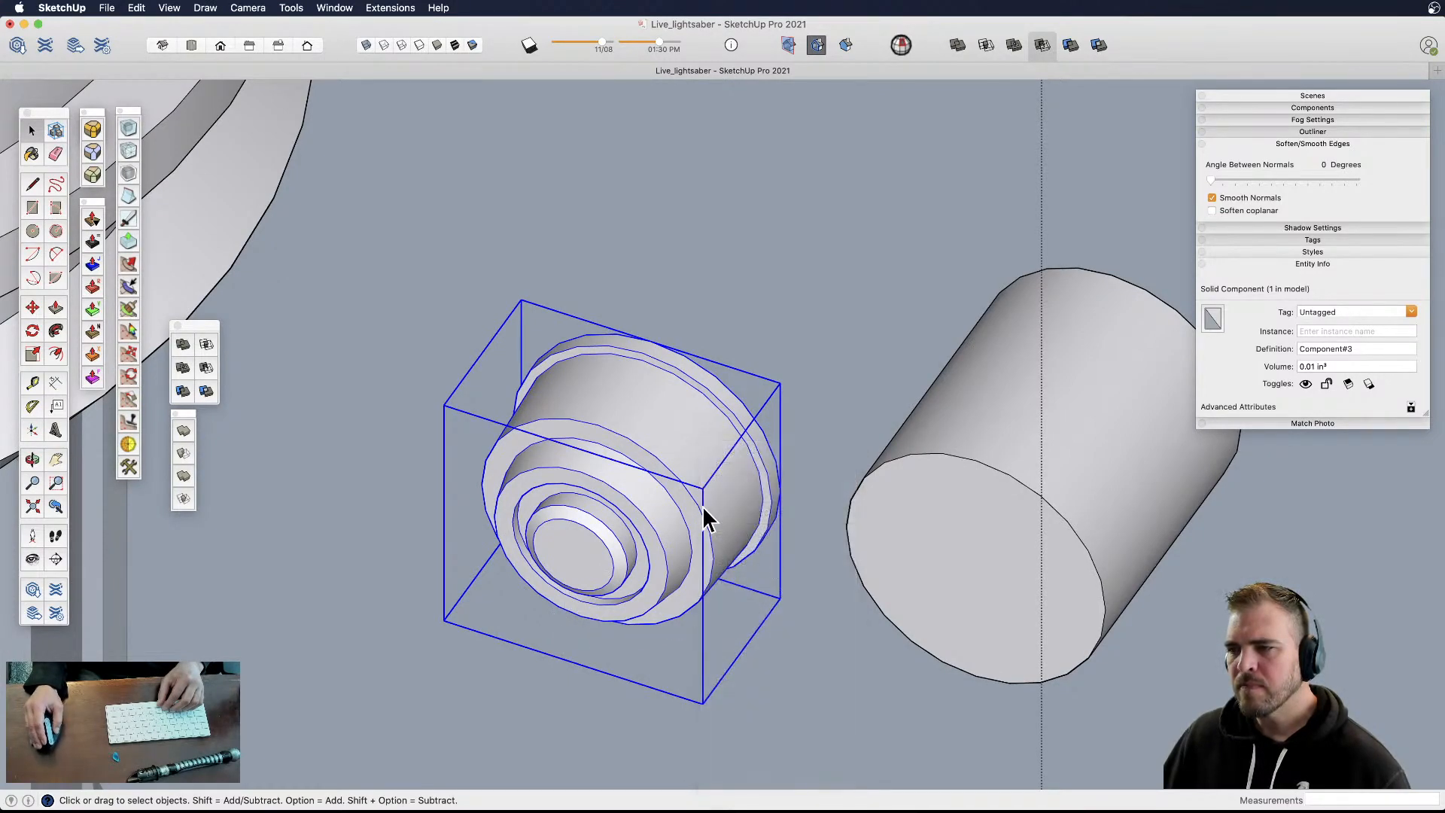
key(m)
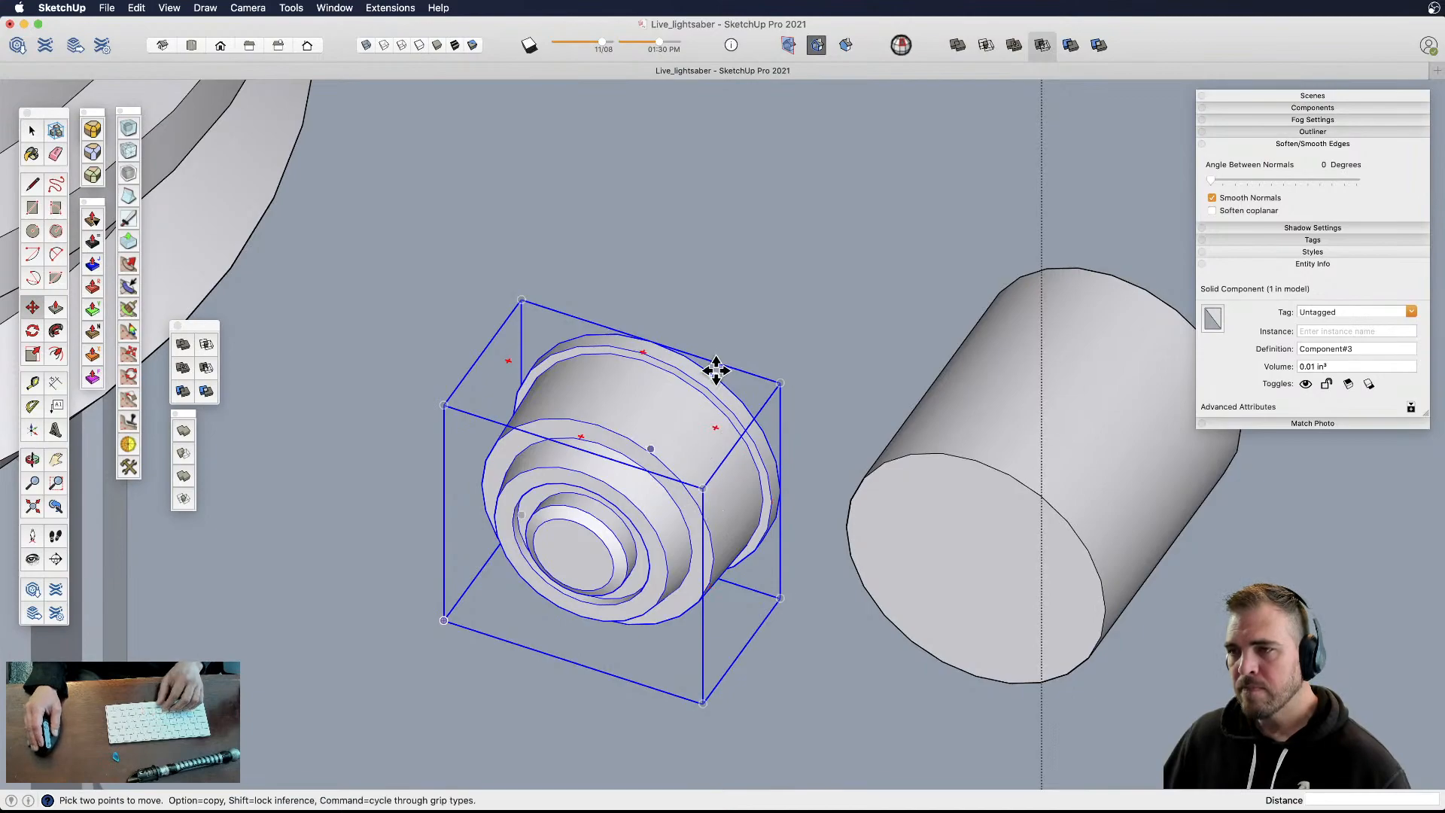
key(x)
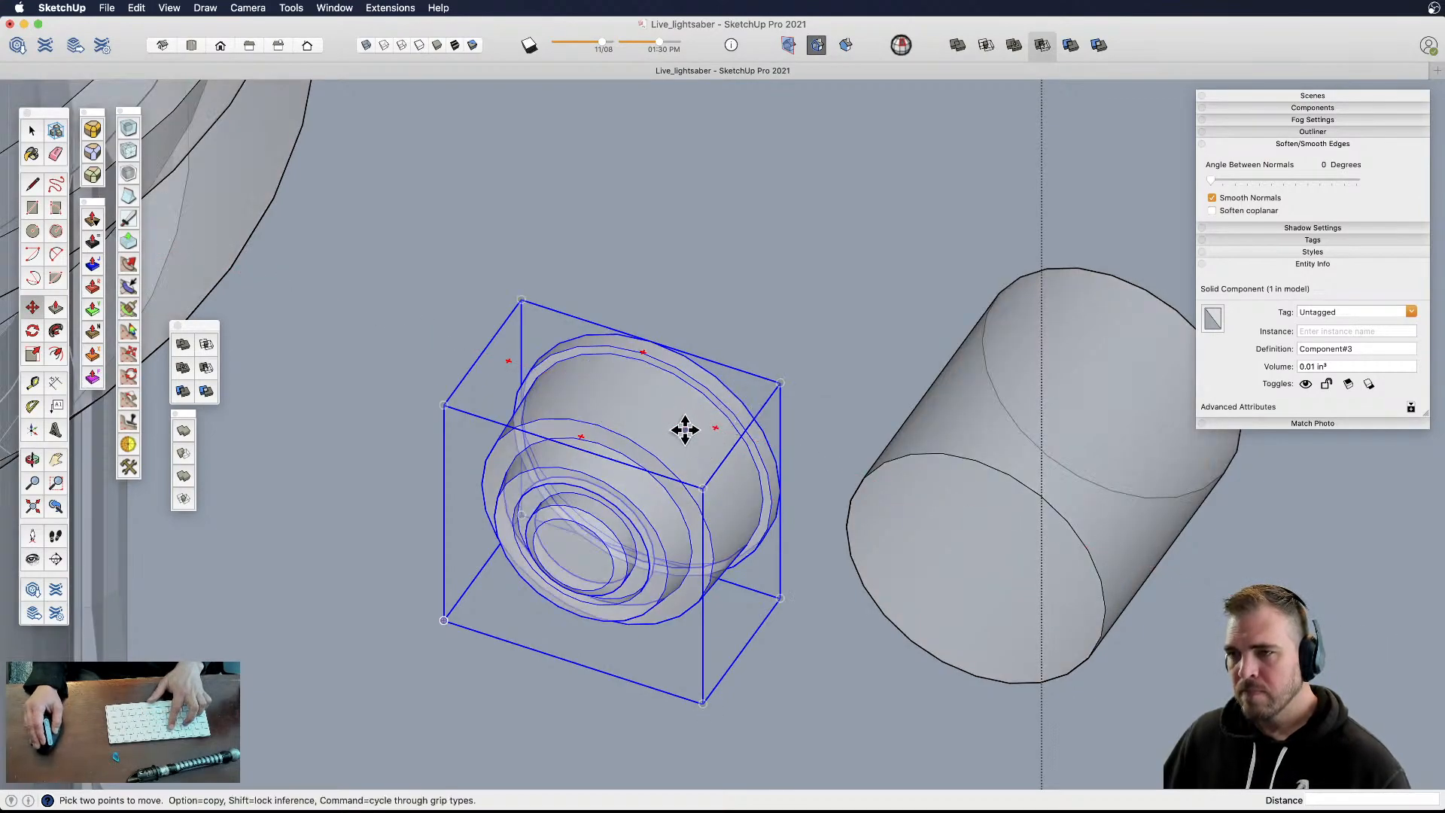
mouse_move(668, 444)
middle_down()
mouse_move(645, 477)
mouse_move(657, 460)
middle_up()
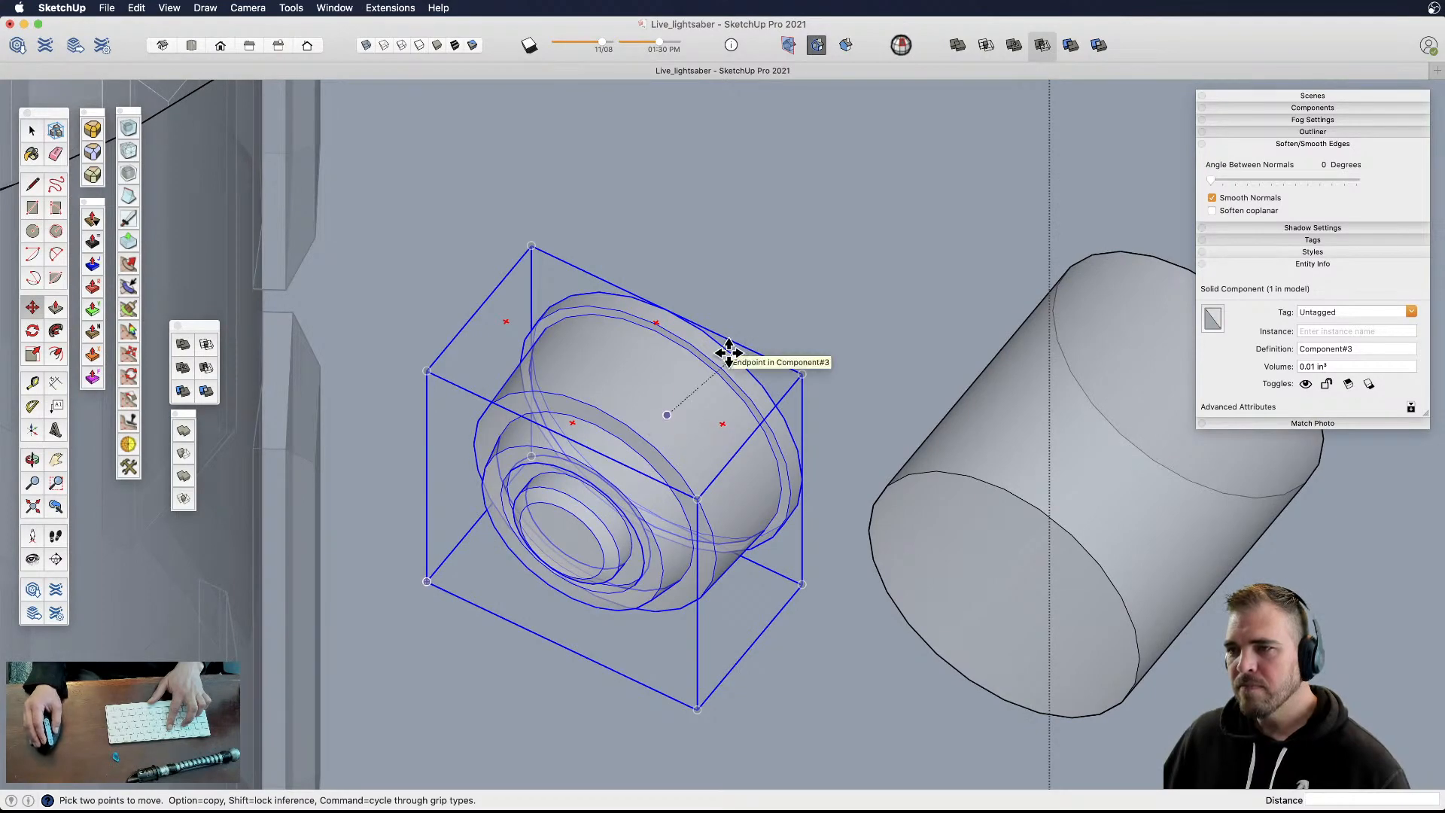
click(665, 415)
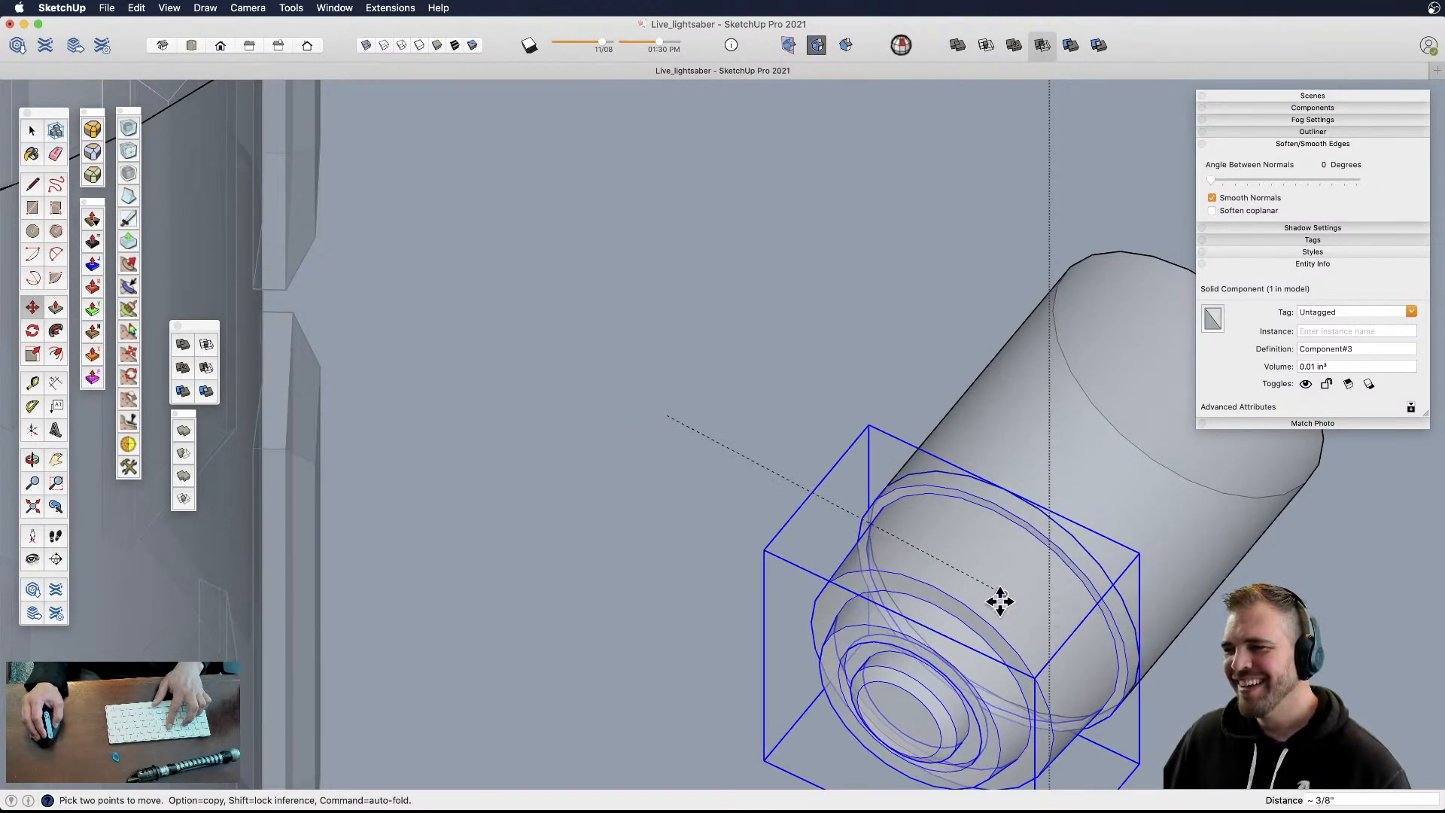
click(1000, 601)
key(space)
click(817, 424)
- Cut the knob and its cylinder out of the hilt group and paste them in place outside it
mouse_move(820, 426)
middle_down()
mouse_move(829, 500)
mouse_move(833, 322)
mouse_move(877, 361)
mouse_move(832, 413)
mouse_move(919, 484)
mouse_move(970, 572)
middle_up()
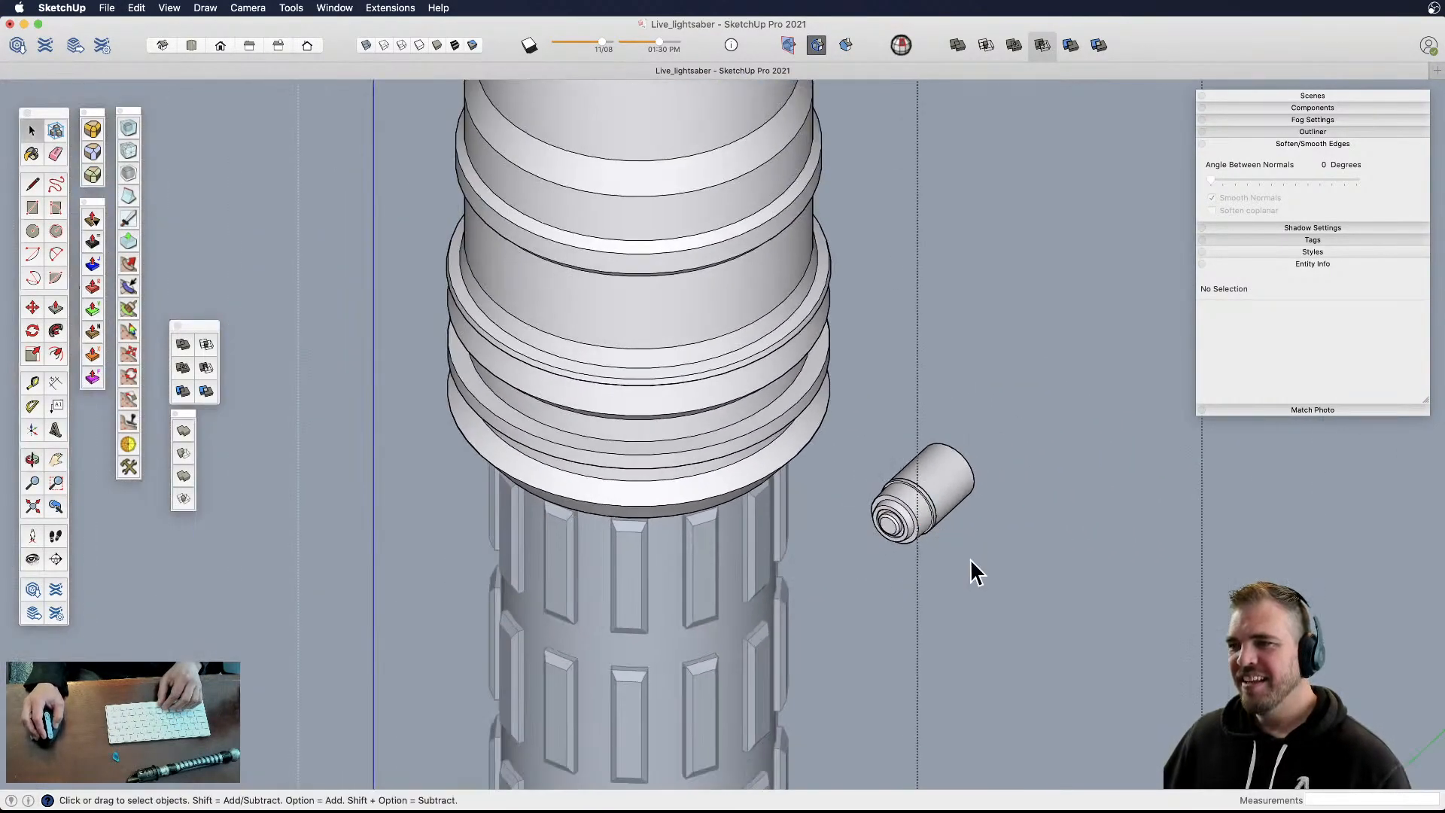
click(919, 508)
middle_drag(920, 509, 878, 542)
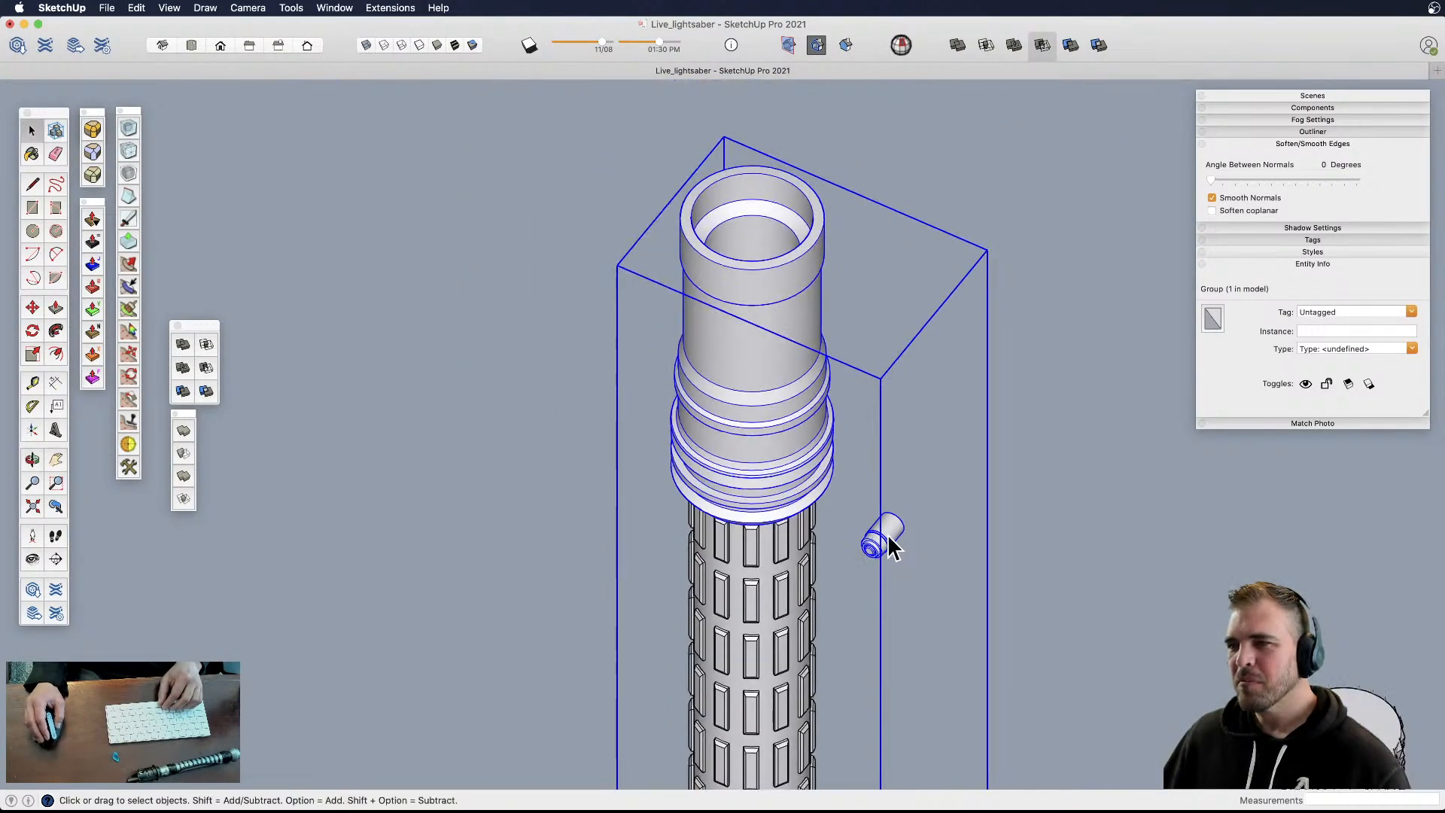
shift+click(888, 544)
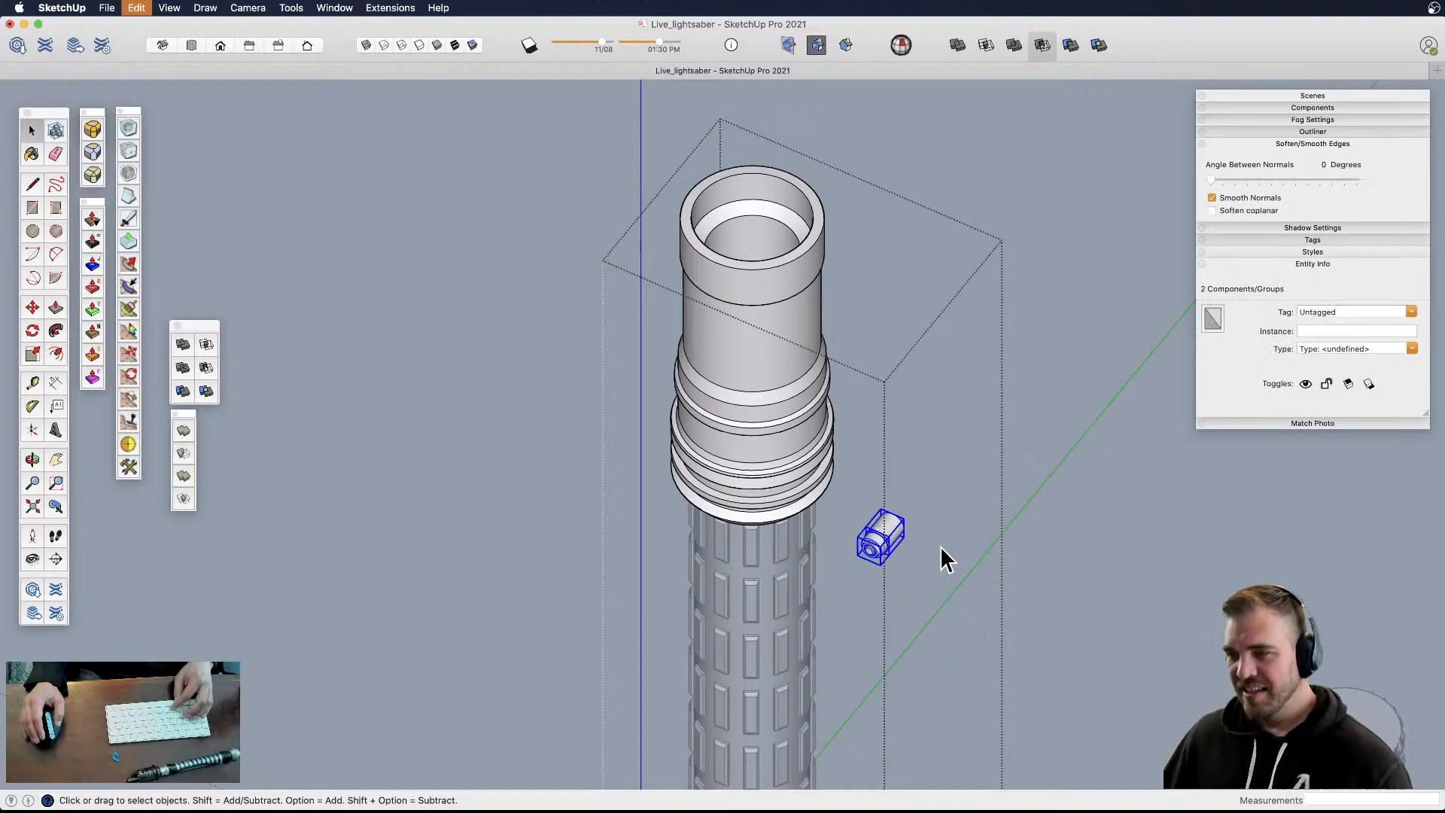
key(super+x)
click(1033, 539)
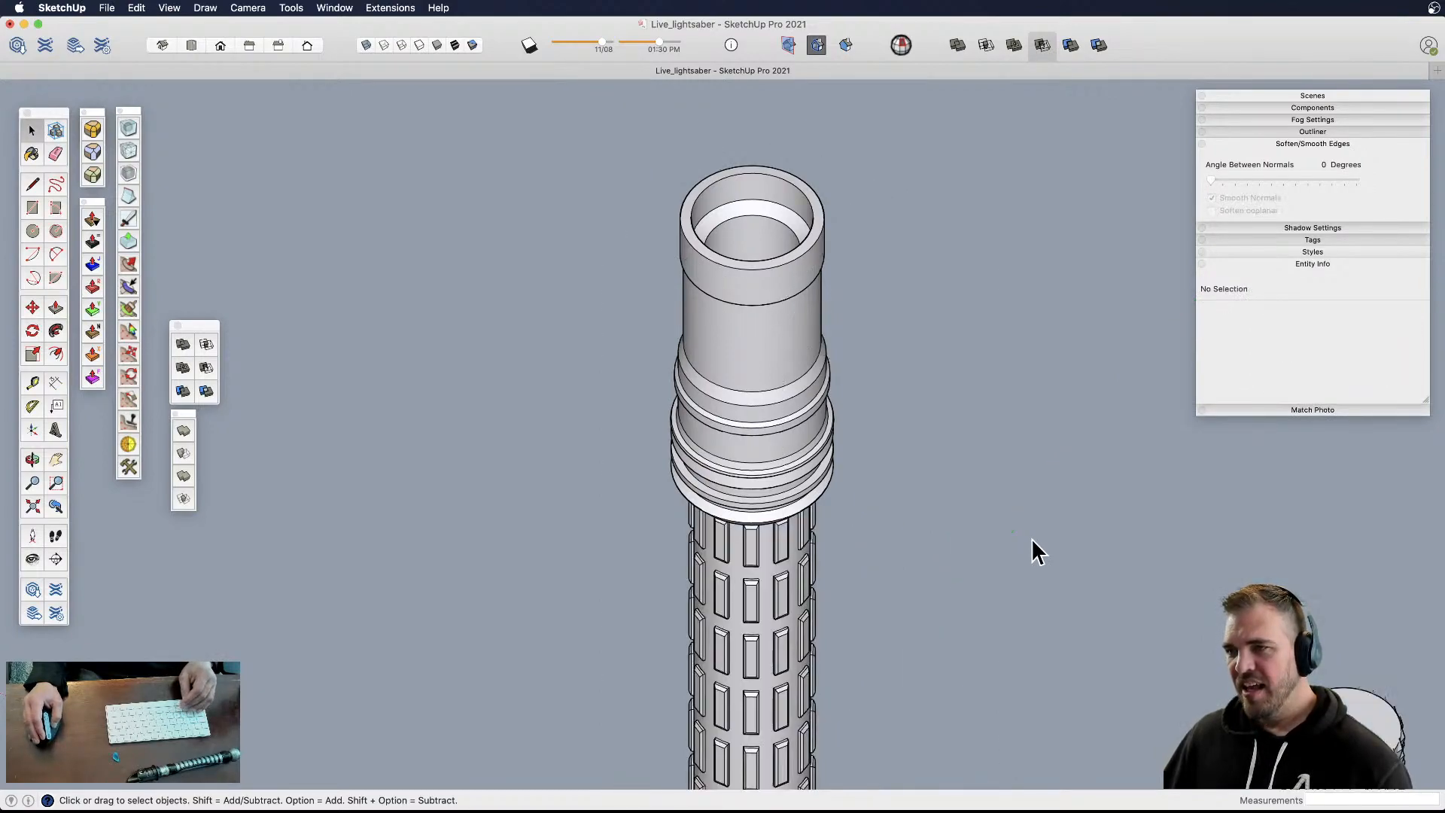
key(super+shift+v)
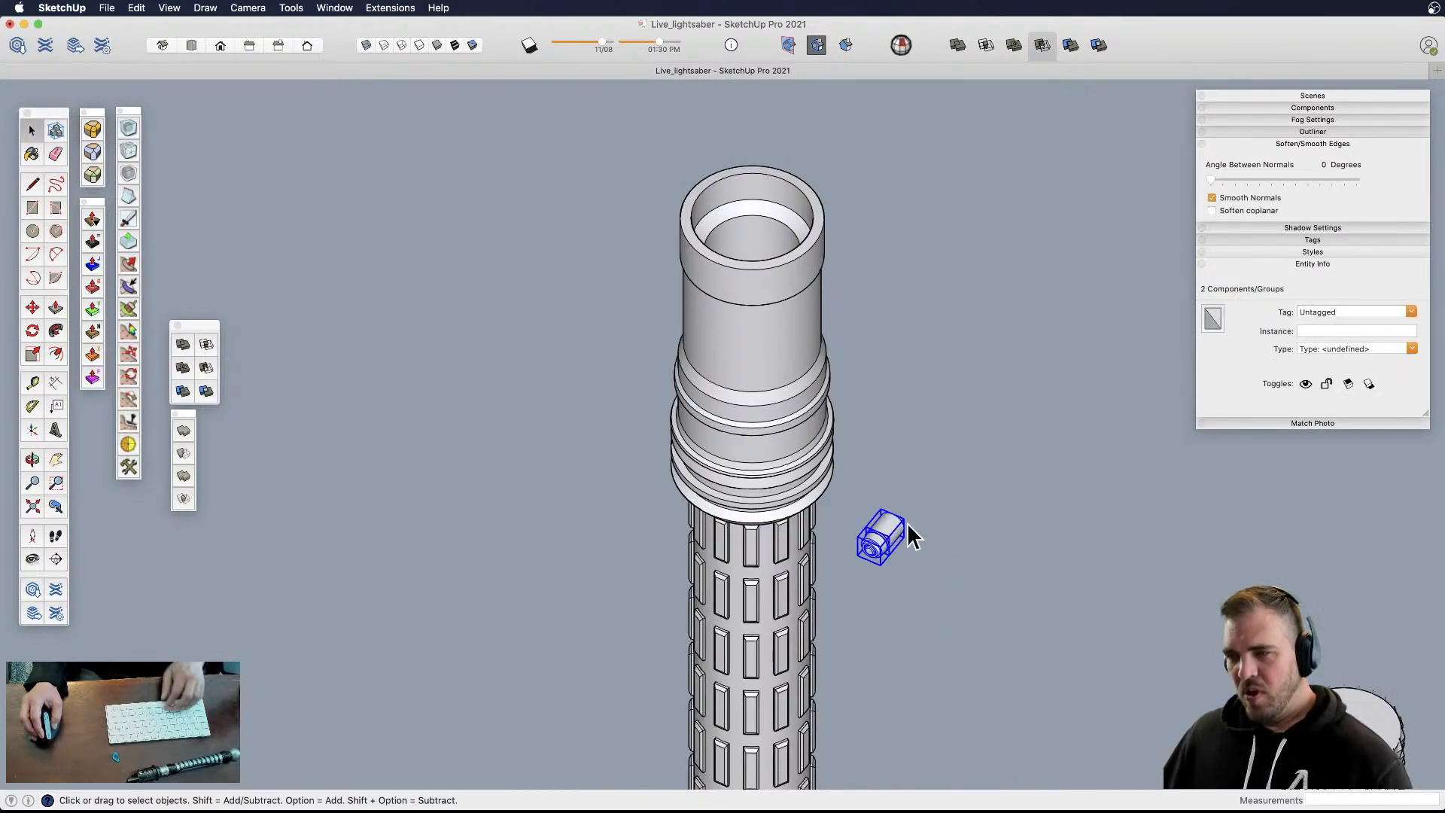
- Copy the knob and its cylinder about 2" over onto the hilt's smooth band between the raised rings and adjust the copy's scale
scroll(873, 518, up, 4)
key(m)
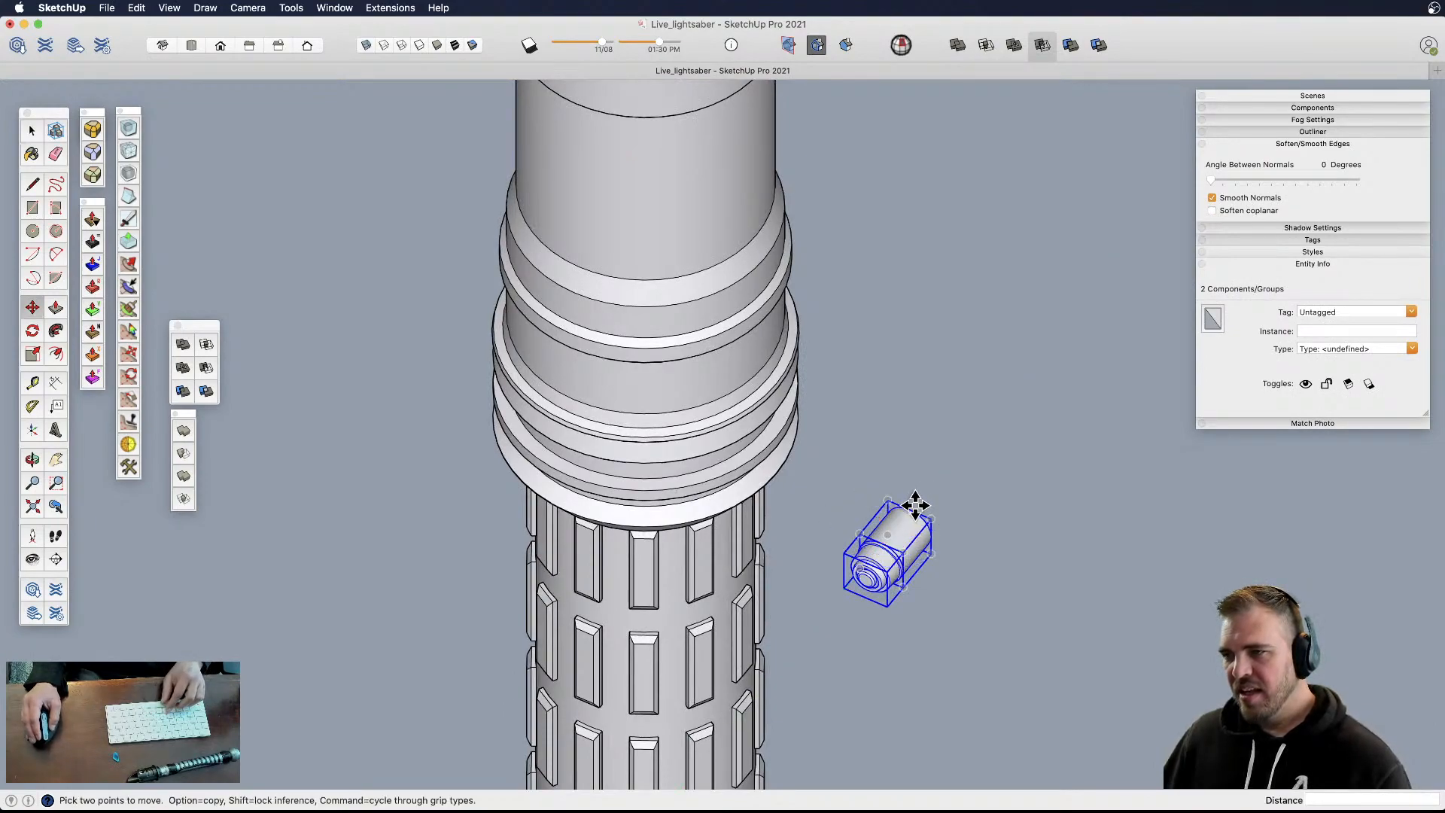
click(910, 508)
key(alt)
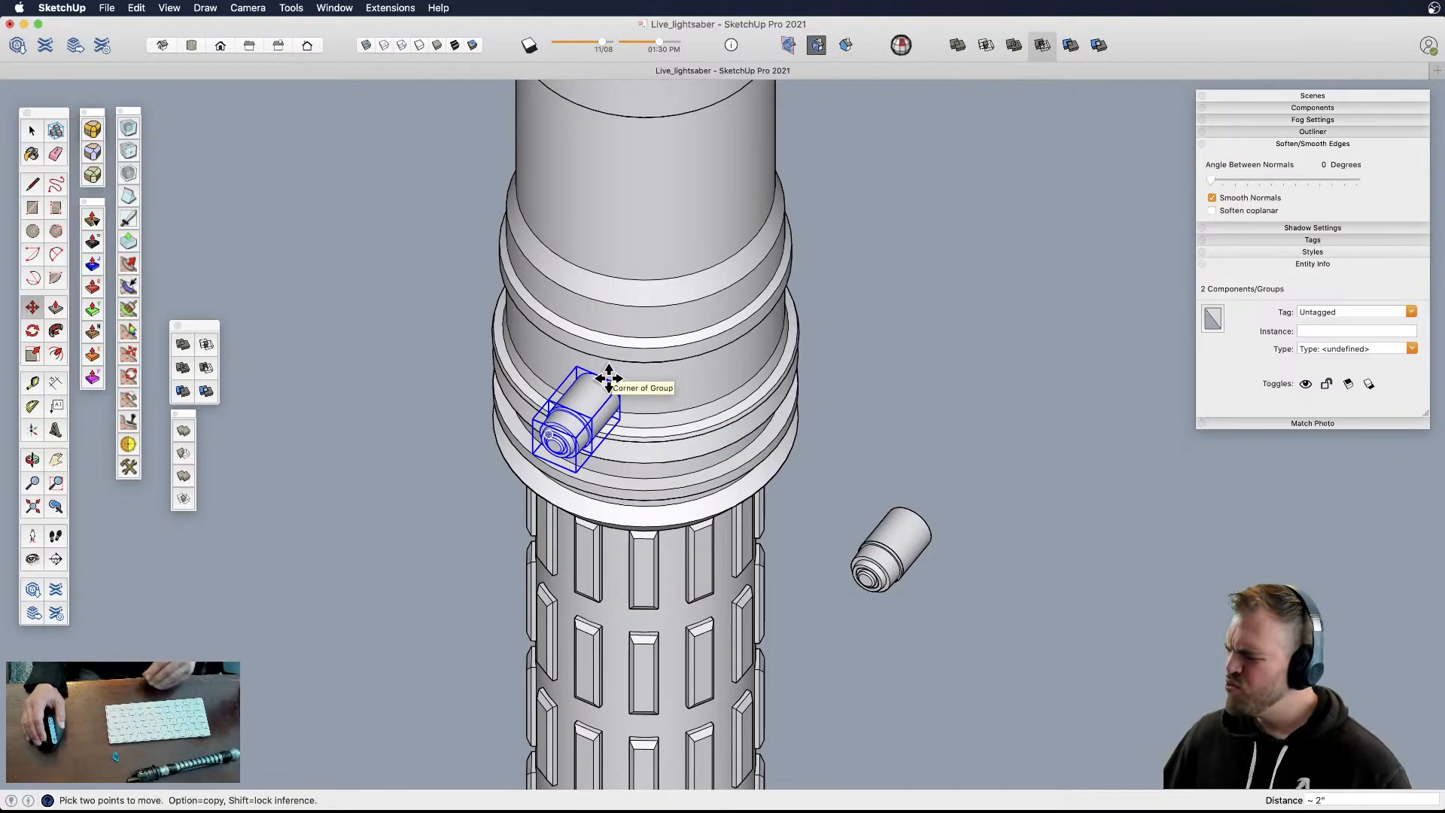
middle_drag(608, 378, 622, 479)
scroll(696, 418, up, 5)
middle_drag(699, 422, 880, 248)
key(s)
drag(795, 436, 821, 418)
middle_drag(820, 419, 970, 340)
- Shift the copied knob sideways about 3/16" to align it with the hilt's center line
key(m)
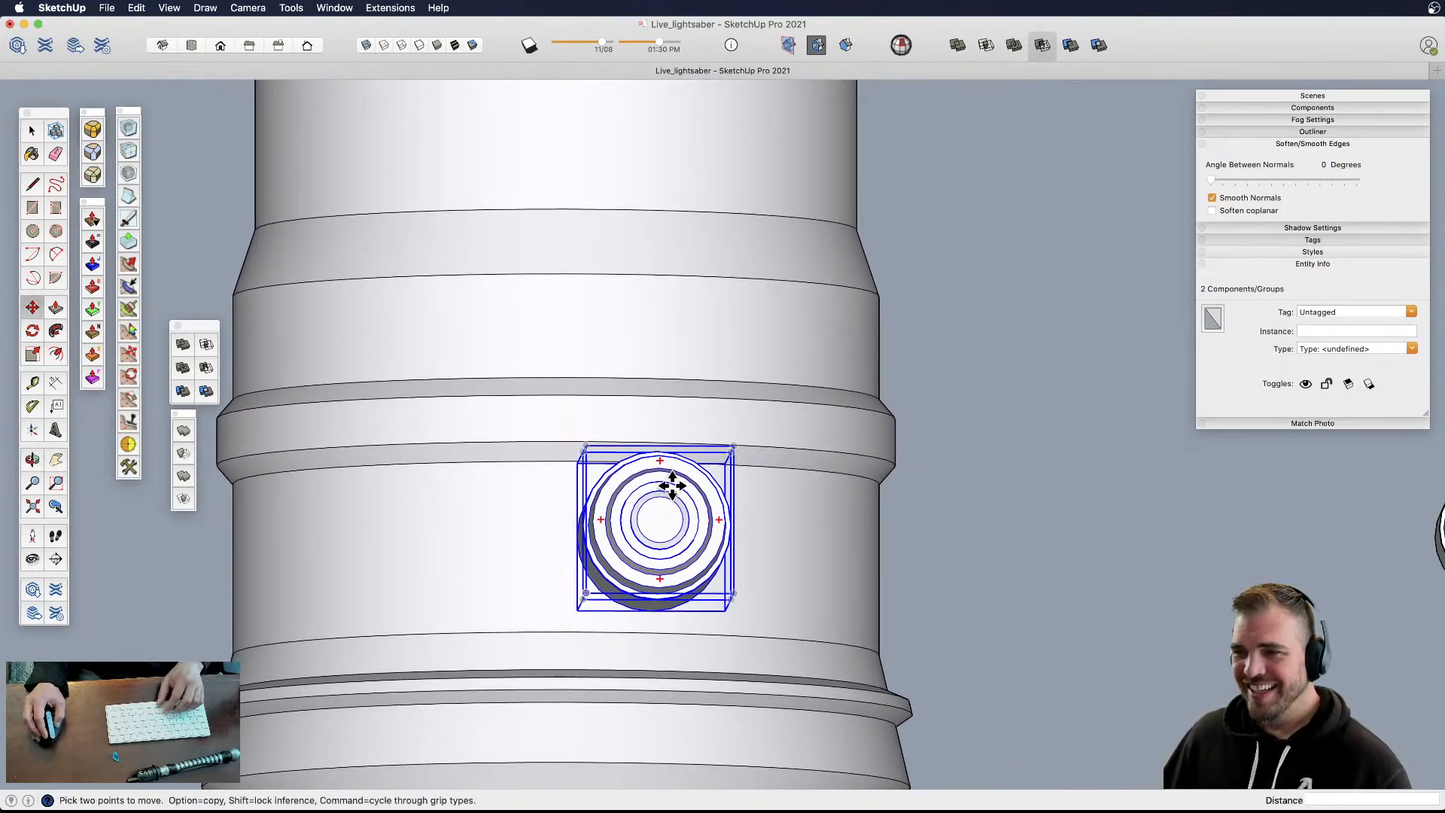
click(659, 471)
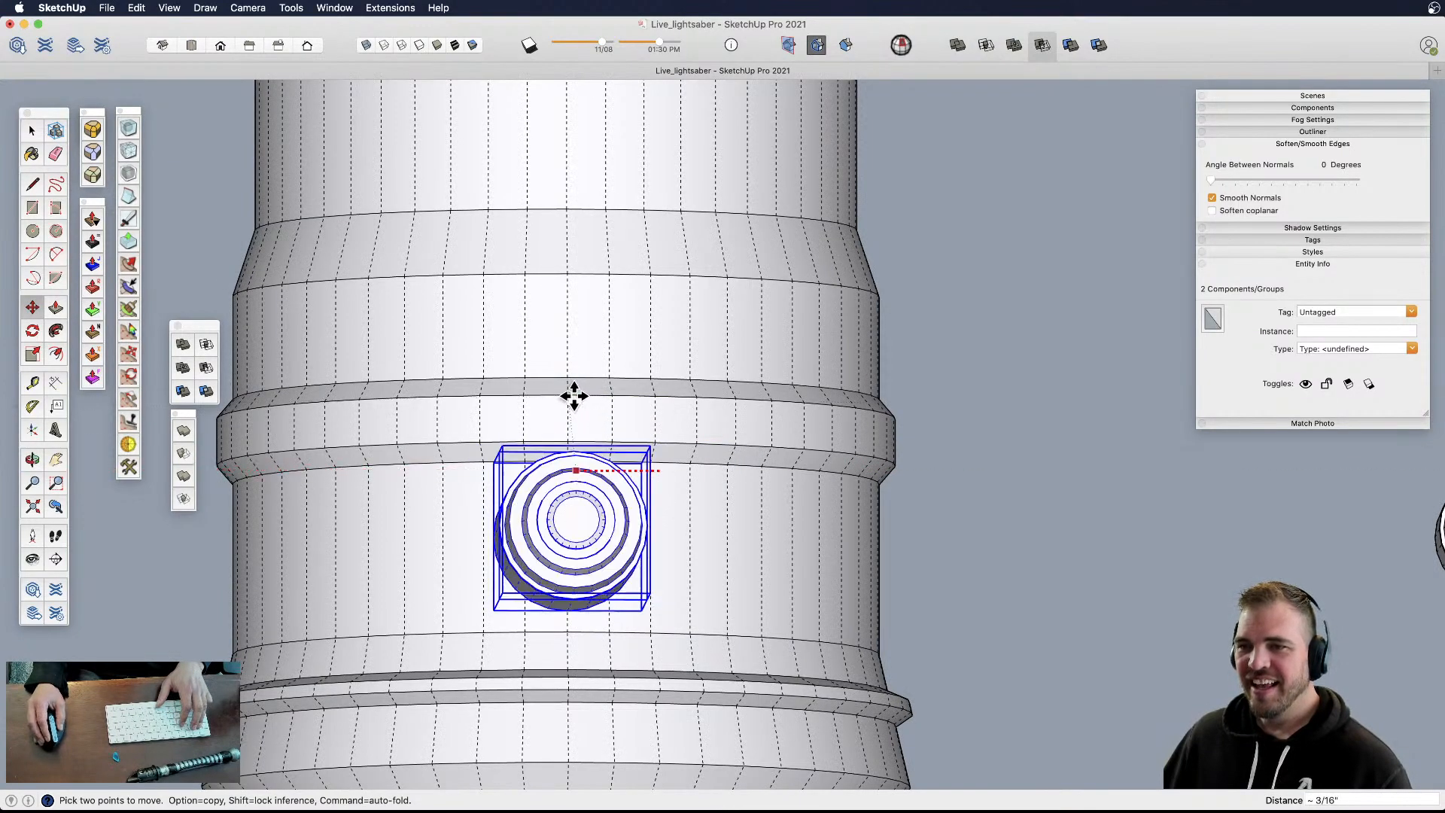
click(567, 396)
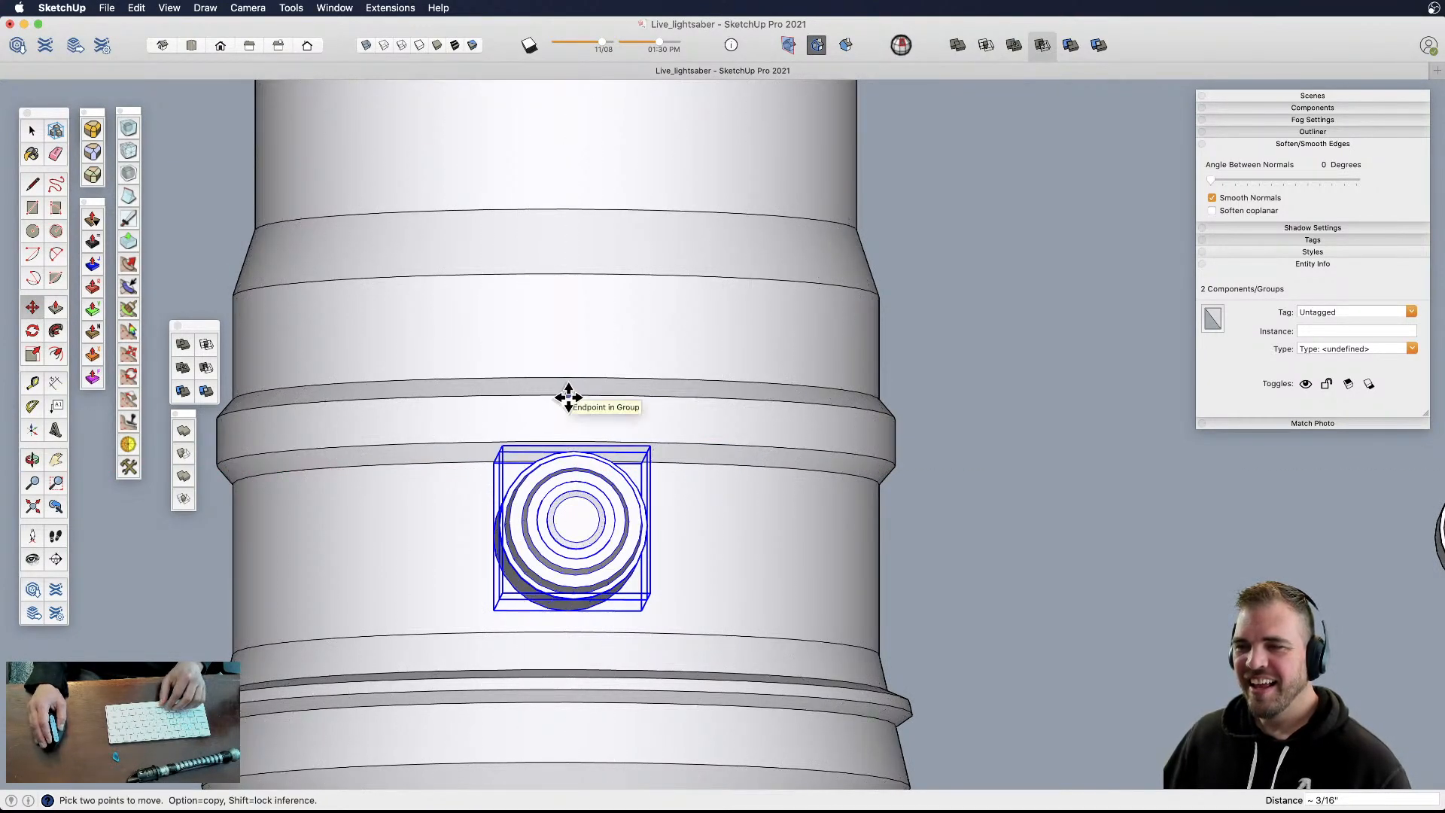
- Push the copied knob and its cylinder deeper into the hilt's smooth band and fine-tune the knob's position on the cylinder
middle_drag(645, 426, 459, 606)
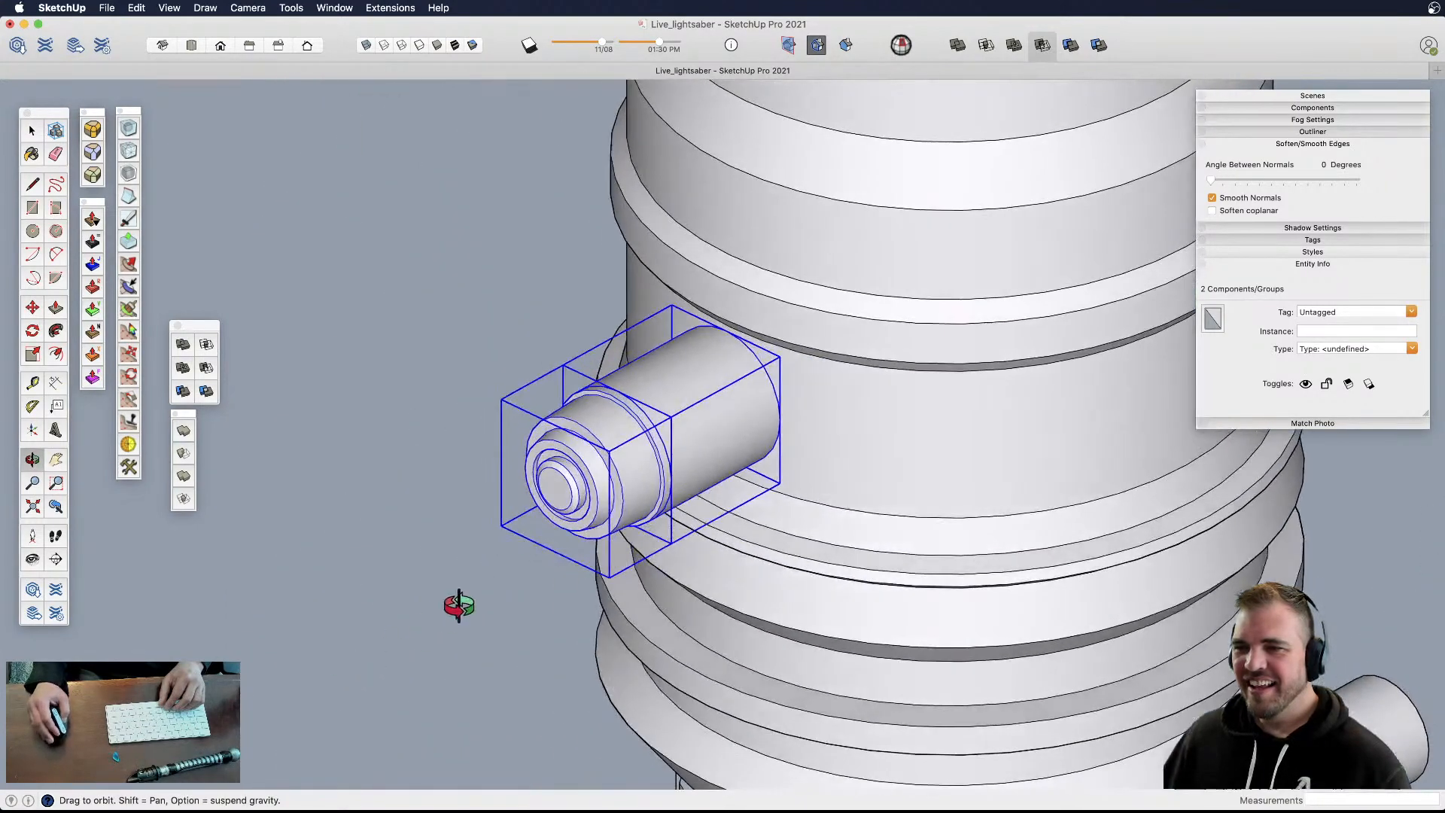
scroll(679, 428, up, 2)
key(m)
click(684, 441)
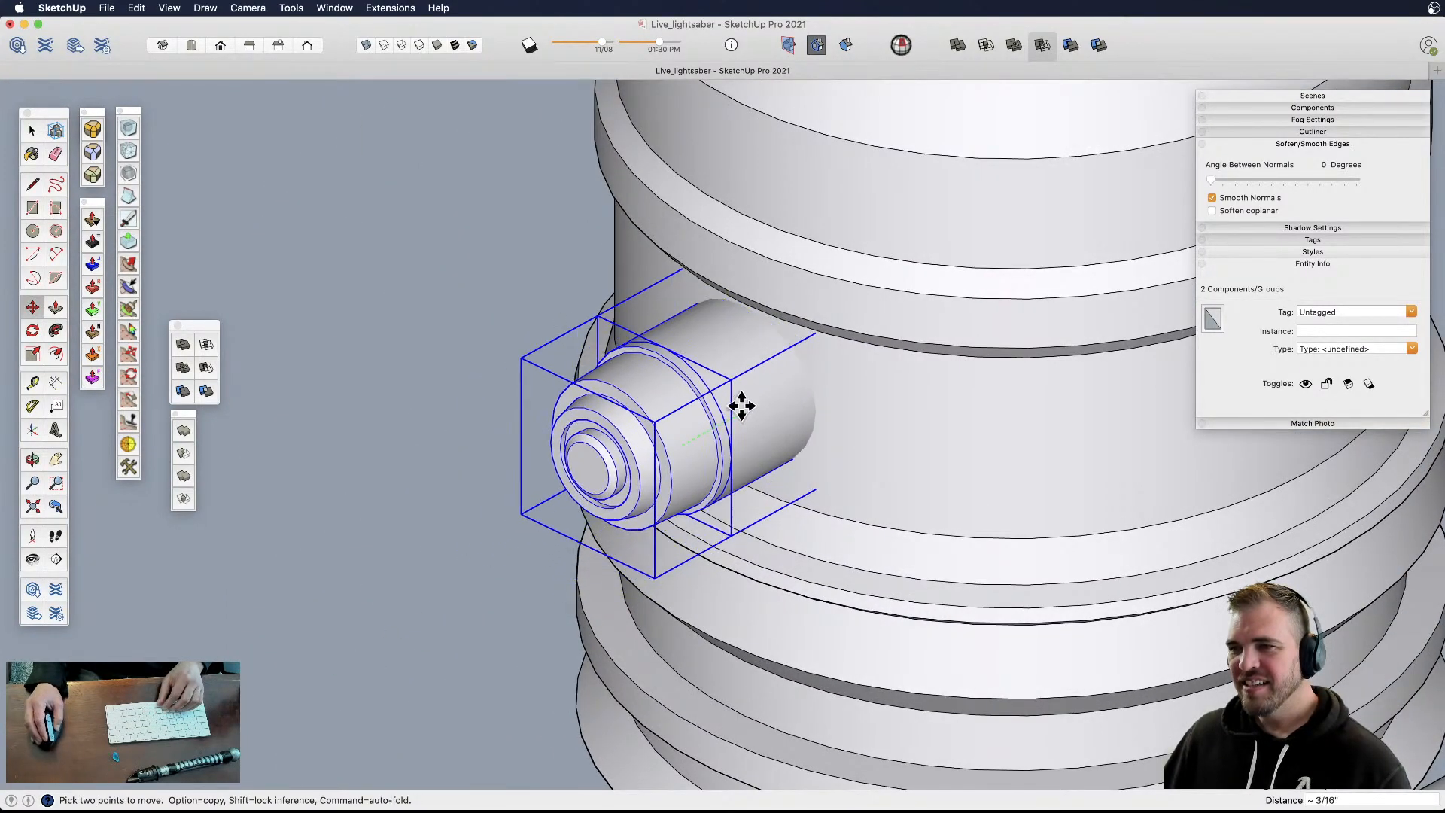
key(space)
click(702, 441)
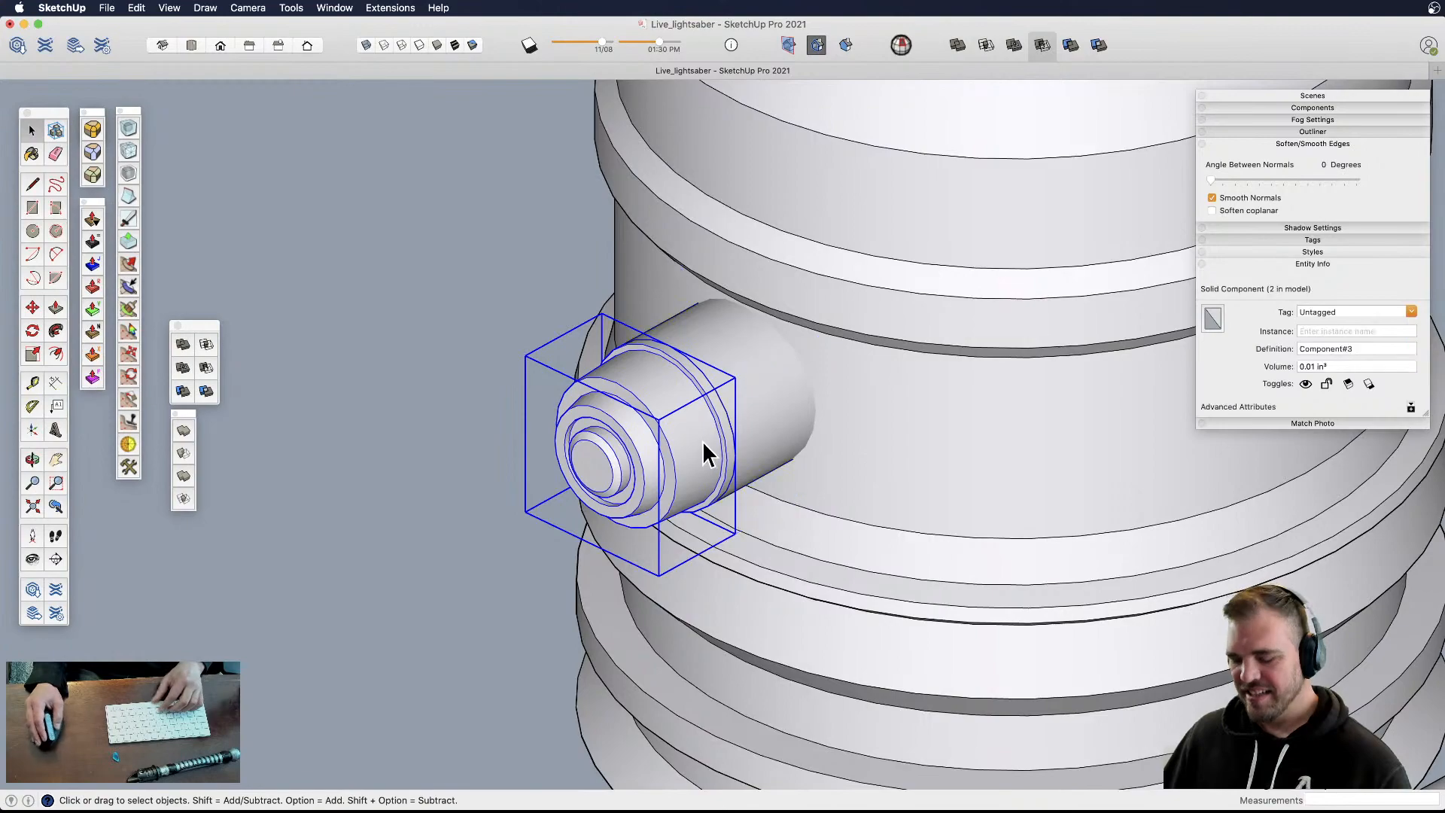
key(m)
click(681, 446)
scroll(608, 455, down, 3)
scroll(632, 450, down, 1)
key(space)
click(684, 444)
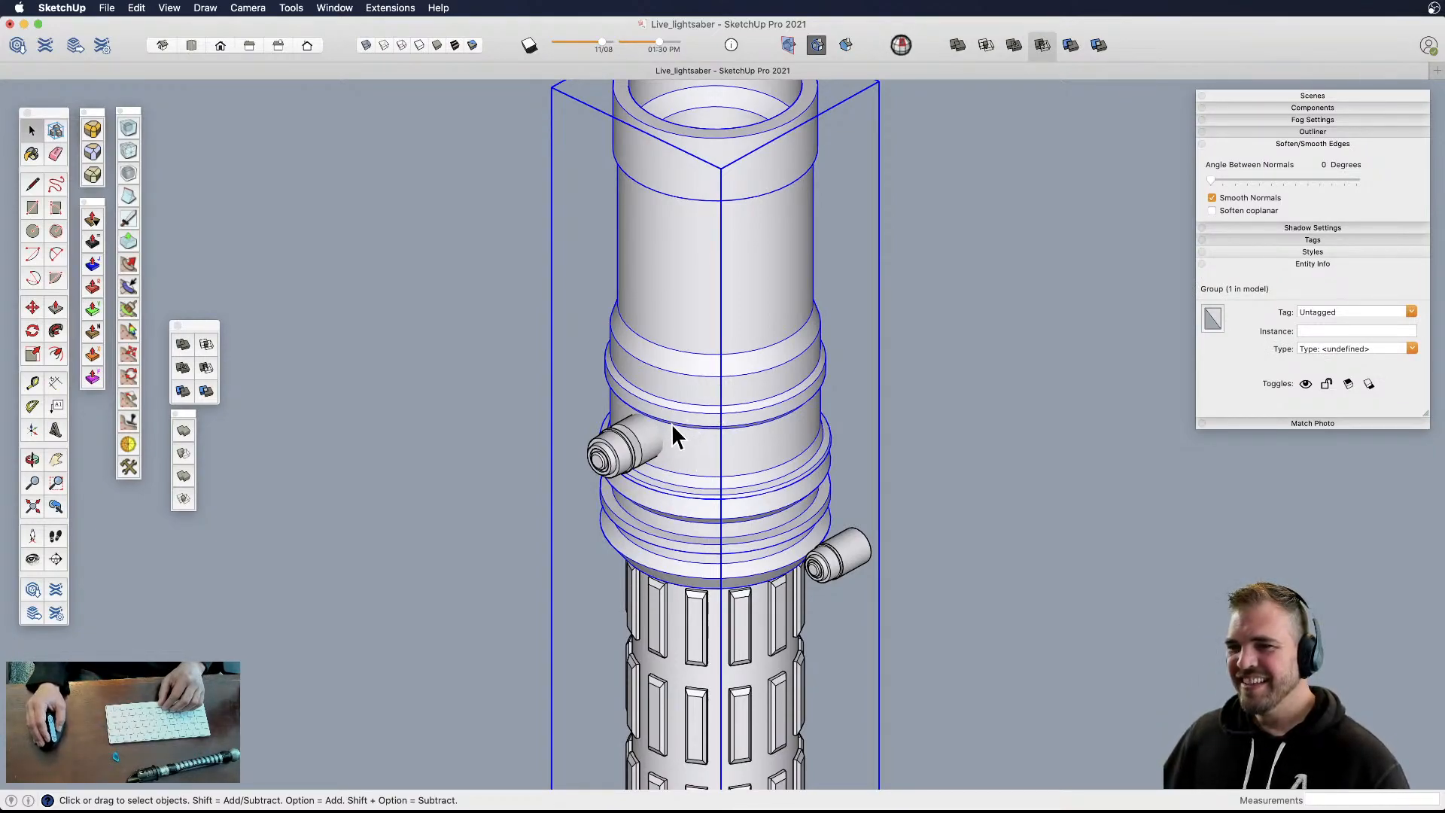
- Cut the knob's cylinder and paste it in place inside the hilt body group
double_click(669, 429)
scroll(653, 437, up, 4)
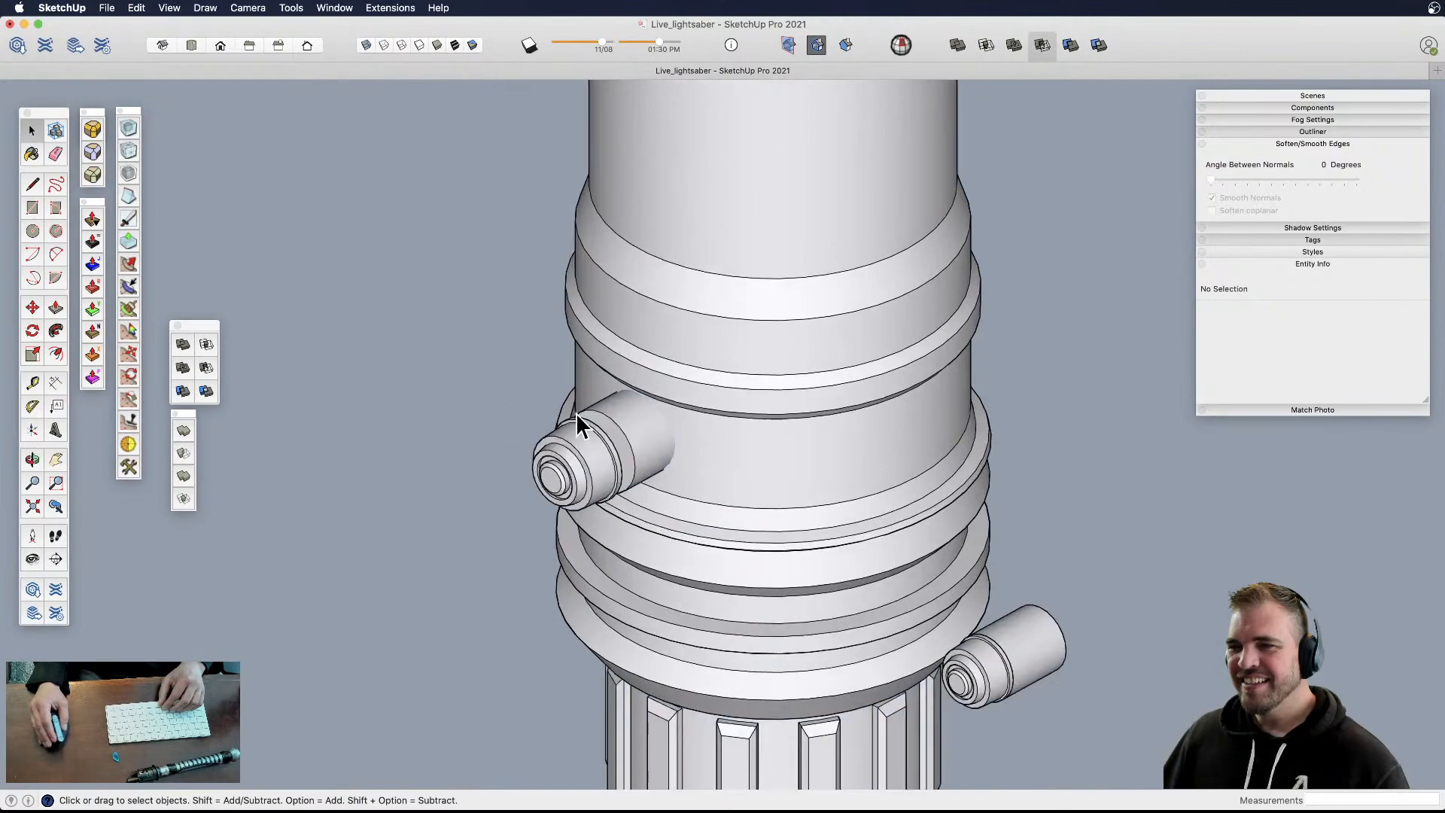
click(640, 429)
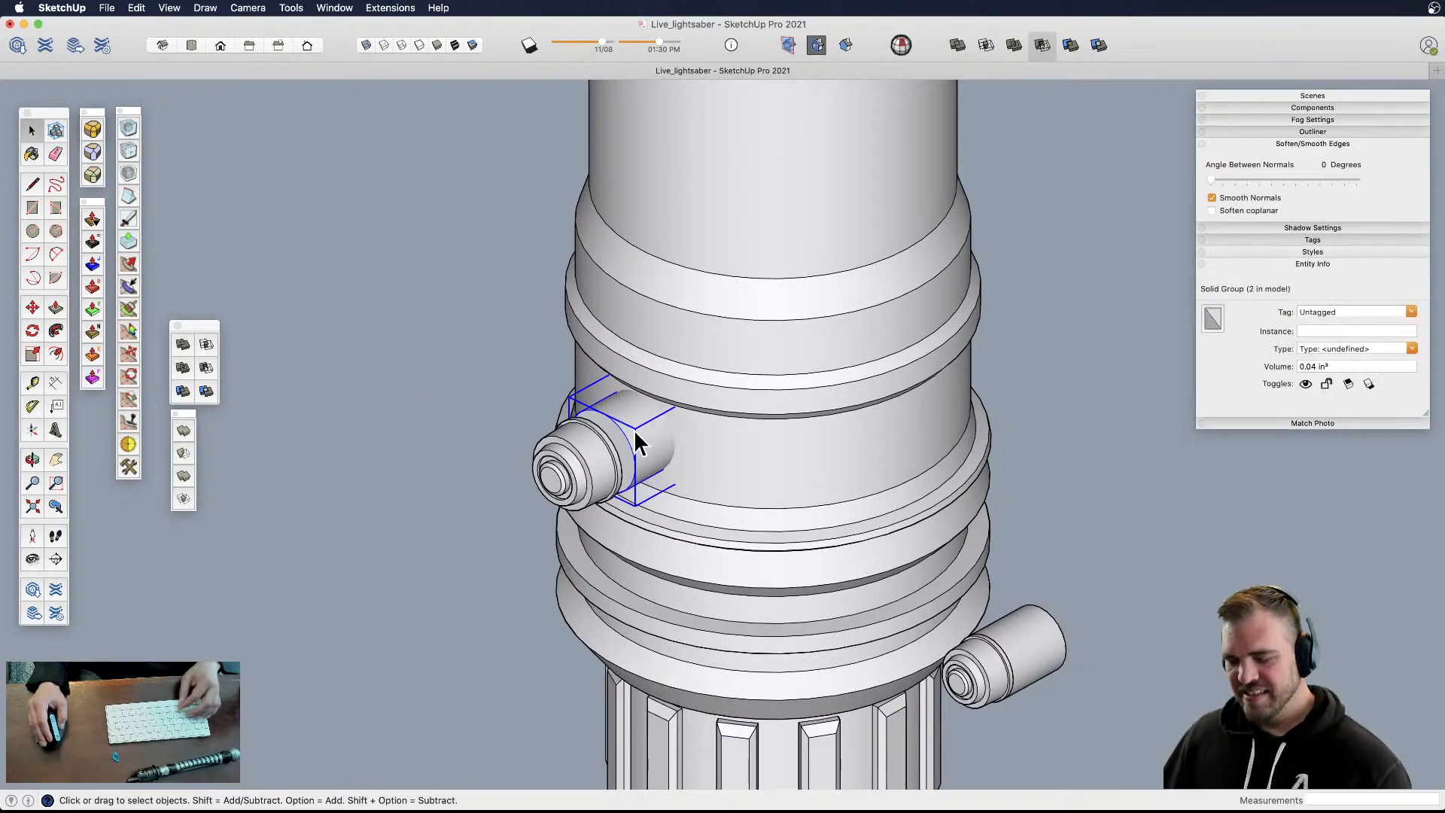
double_click(702, 436)
click(666, 437)
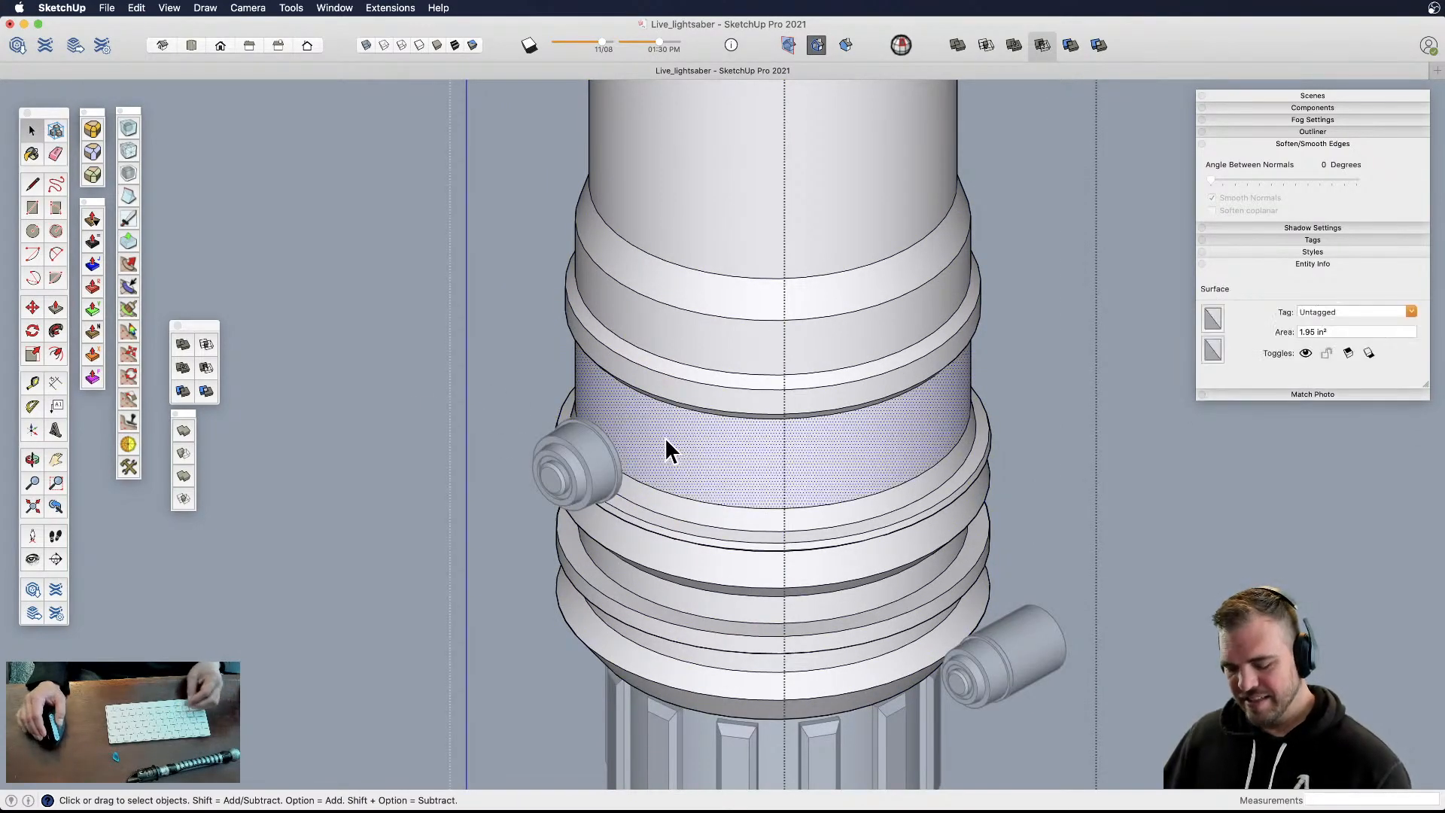
click(665, 437)
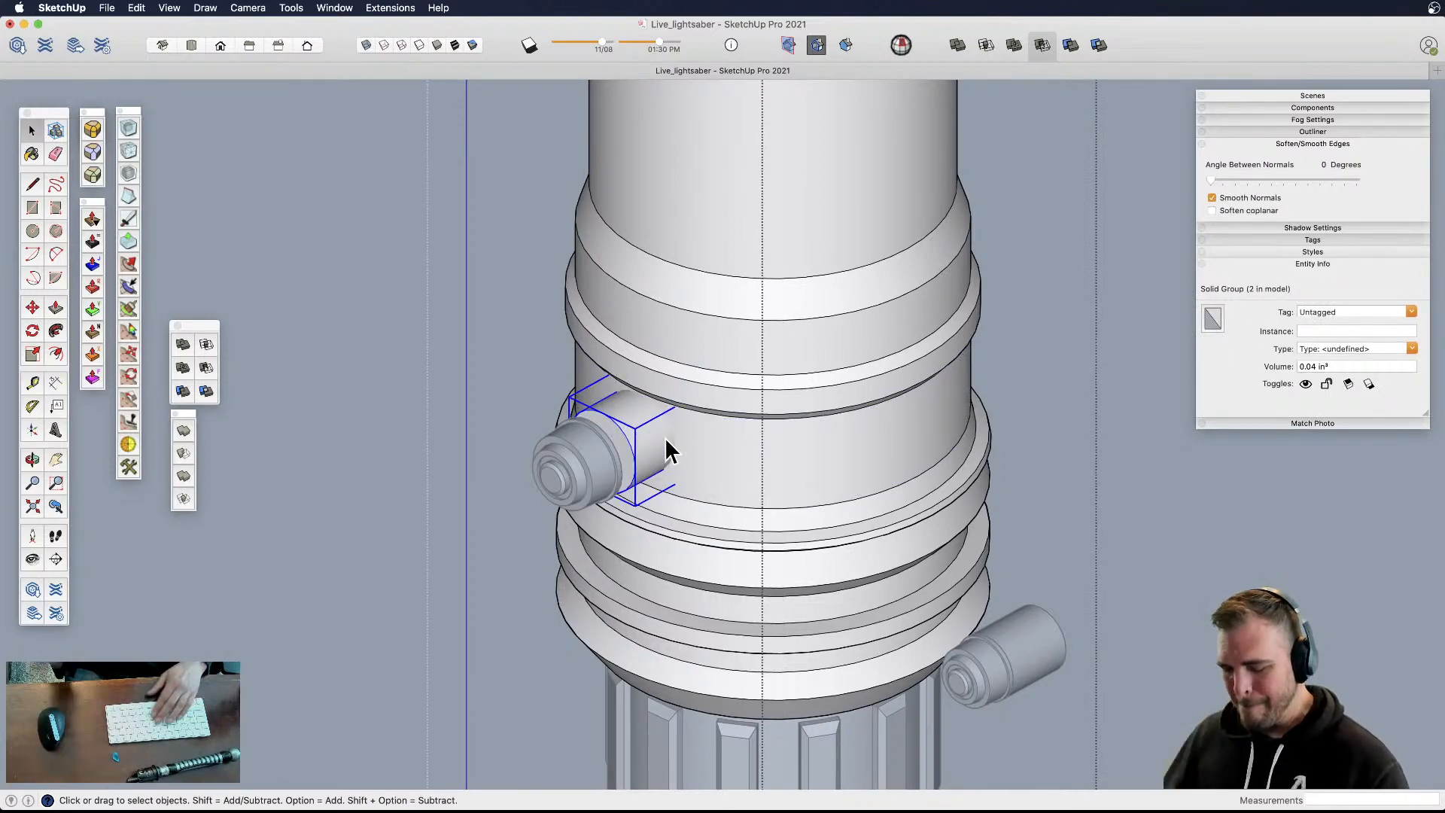
- Explode the pasted cylinder into the hilt body and intersect all of its faces with the model
triple_click(665, 436)
right_click(657, 436)
mouse_move(766, 561)
click(824, 557)
scroll(634, 461, up, 3)
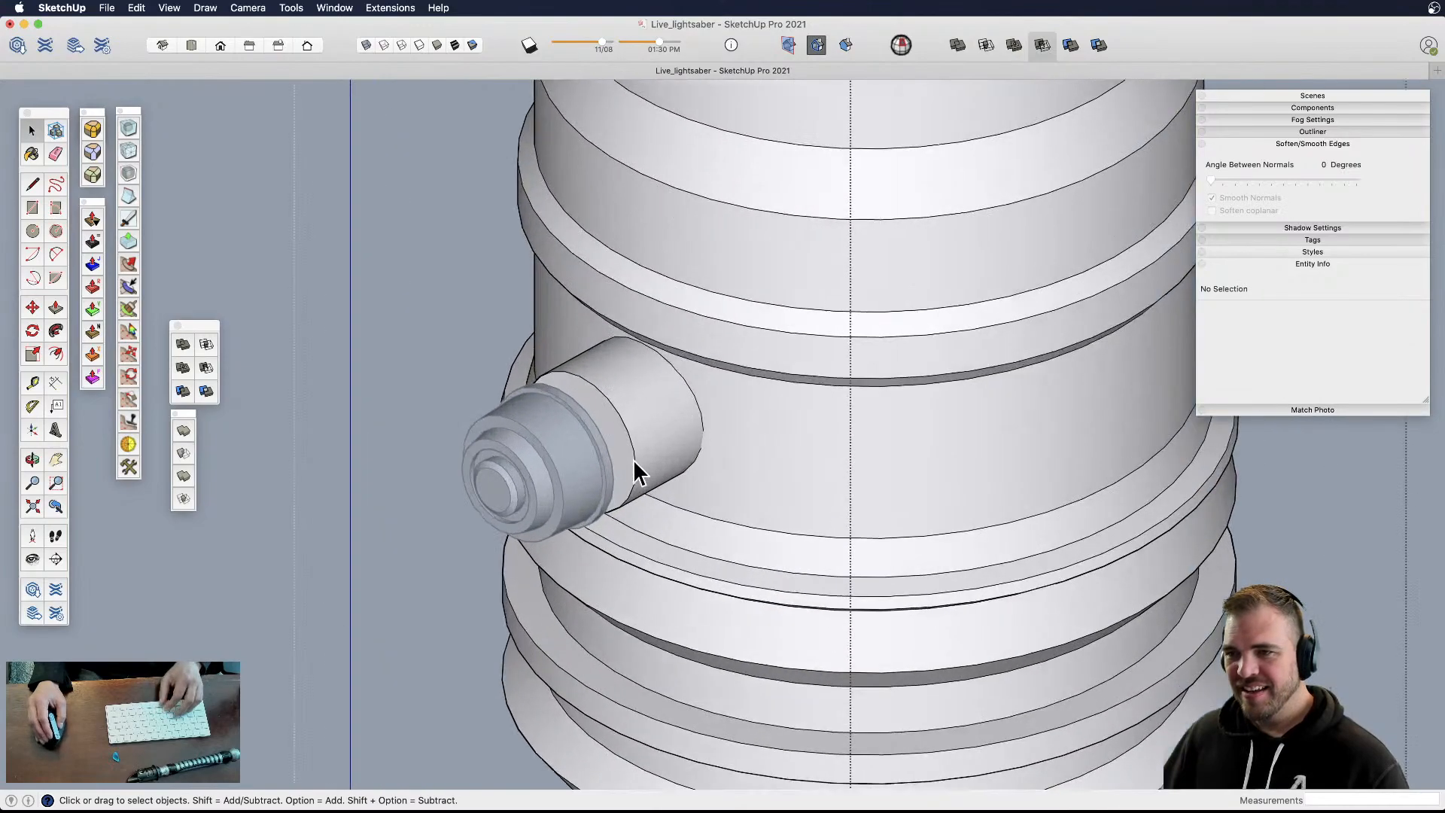
- Try to intersect only the smooth band's surface around the cylinder with the model
key(e)
key(space)
triple_click(667, 444)
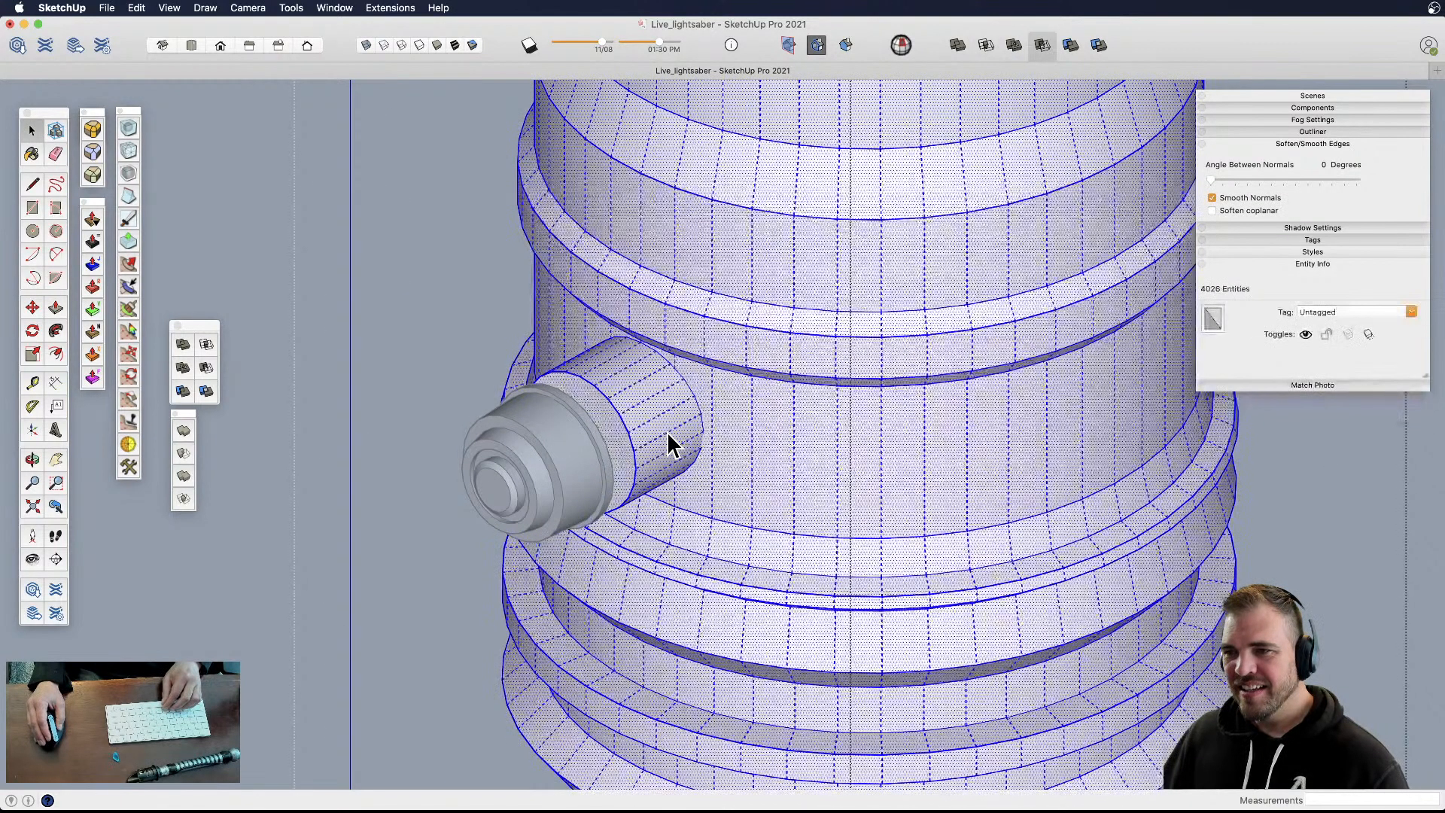
click(716, 460)
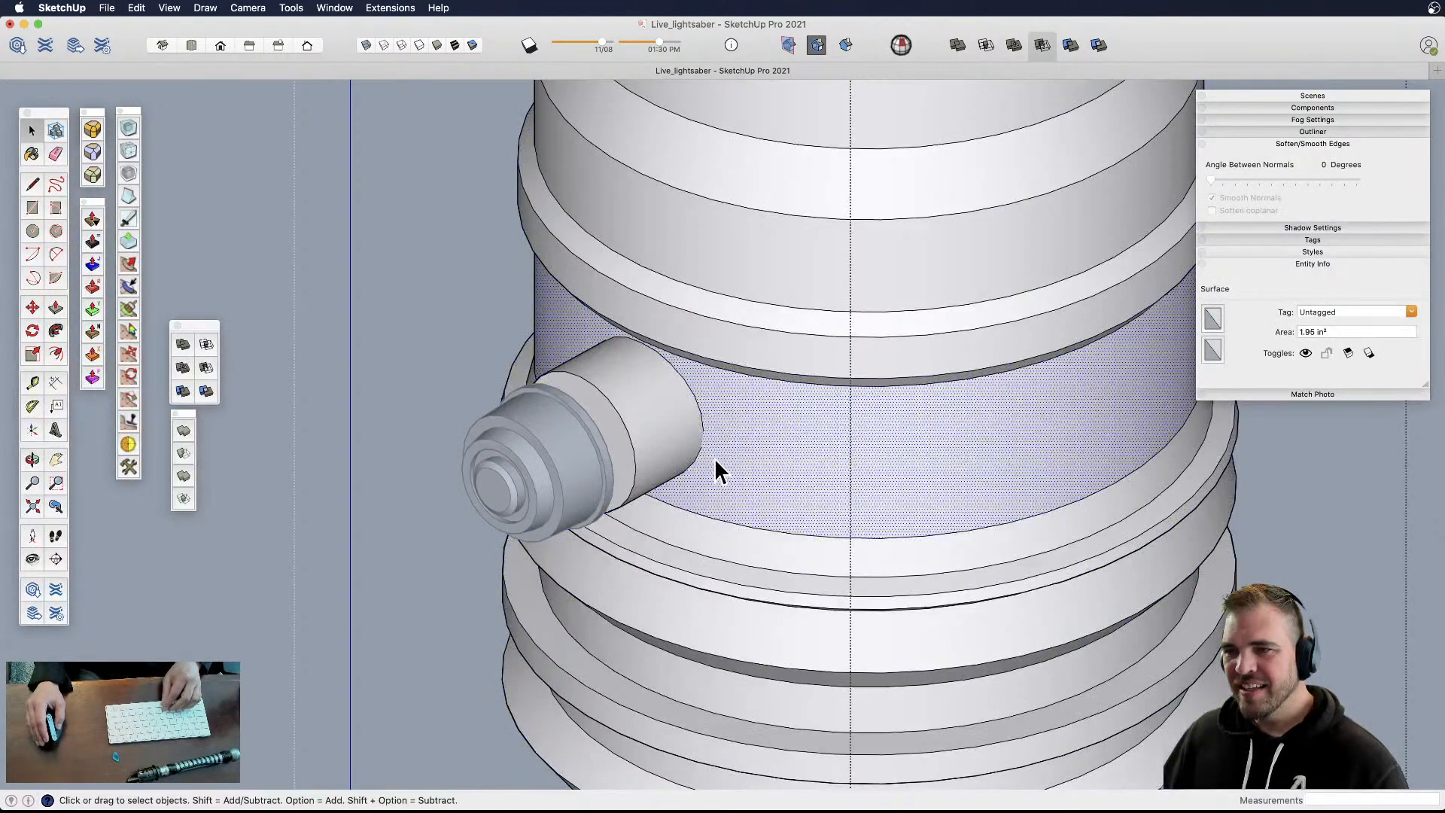
right_click(715, 458)
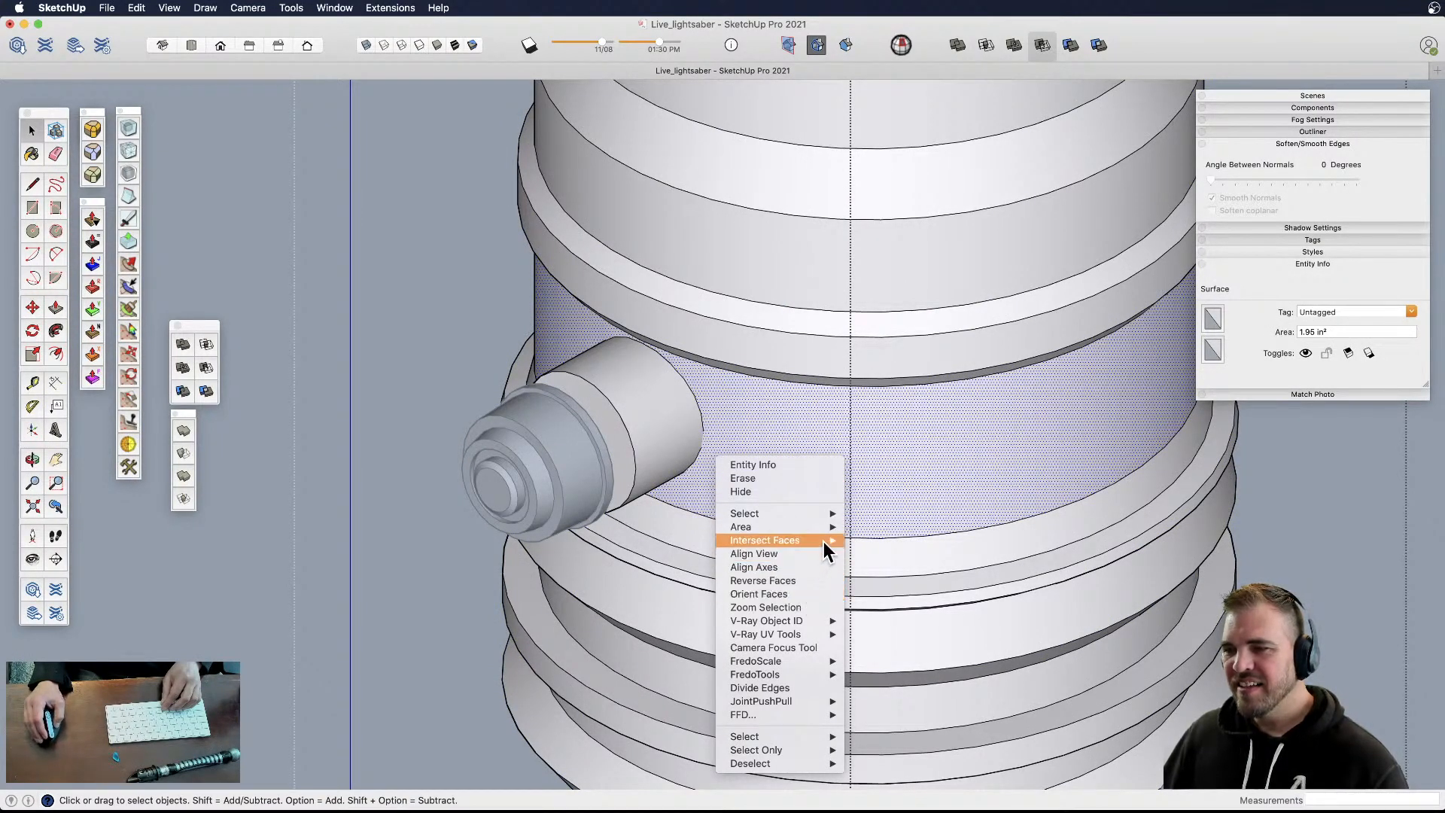
click(865, 539)
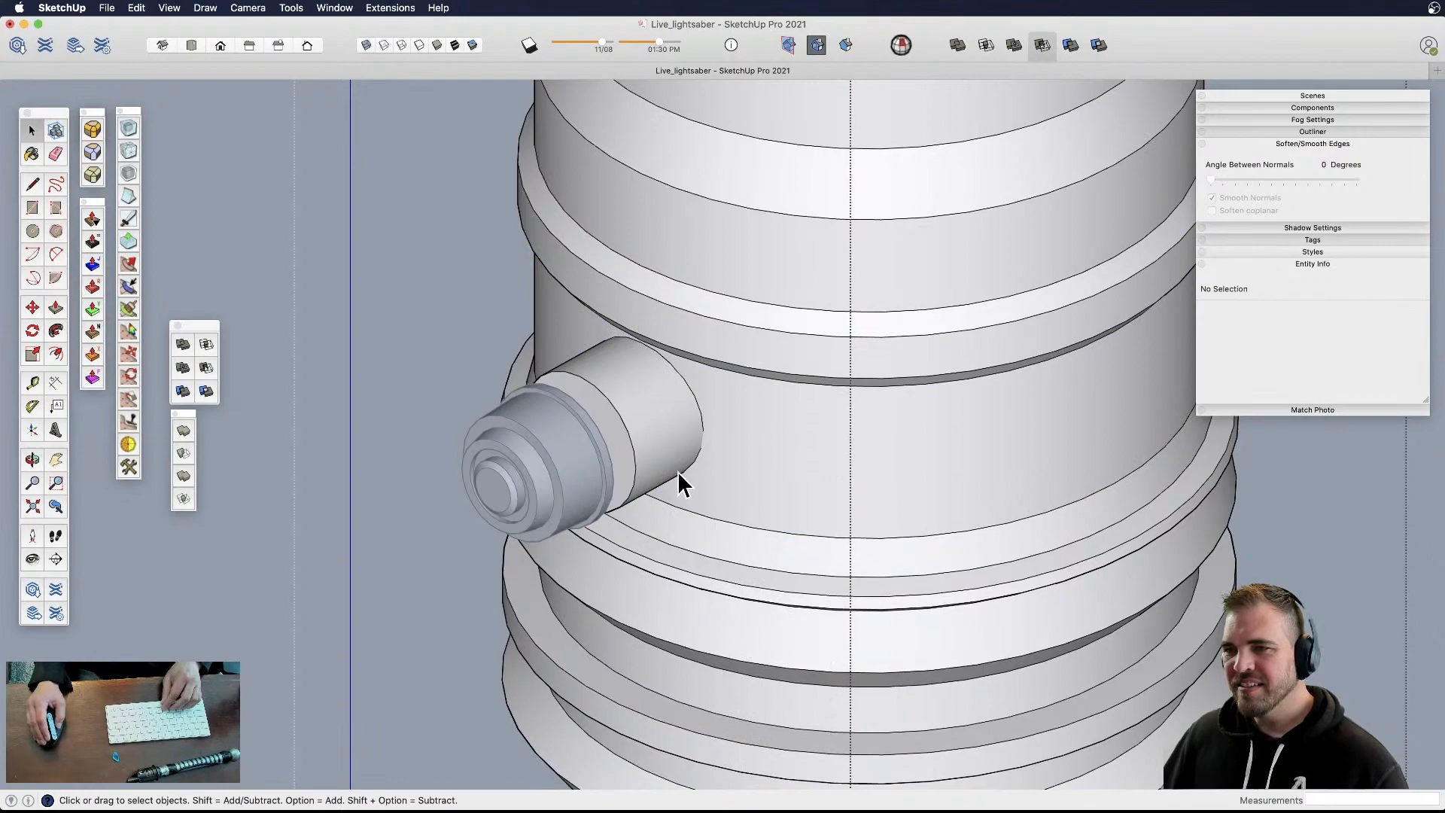
- Cut the ribbed grip section and paste it in place inside the hilt body group
scroll(678, 471, down, 3)
scroll(678, 472, down, 5)
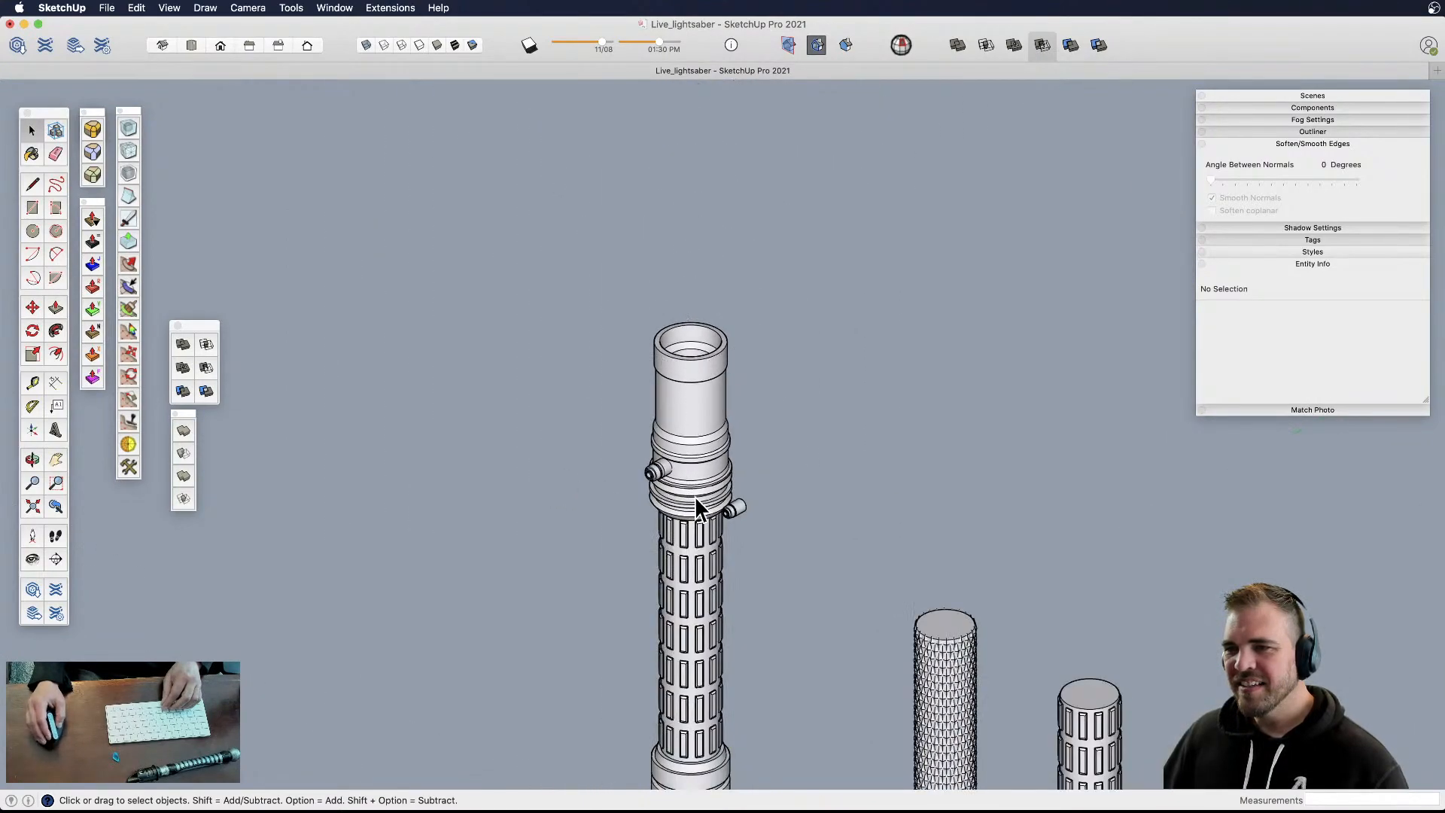
click(692, 571)
click(693, 566)
shift+middle_drag(687, 614, 711, 501)
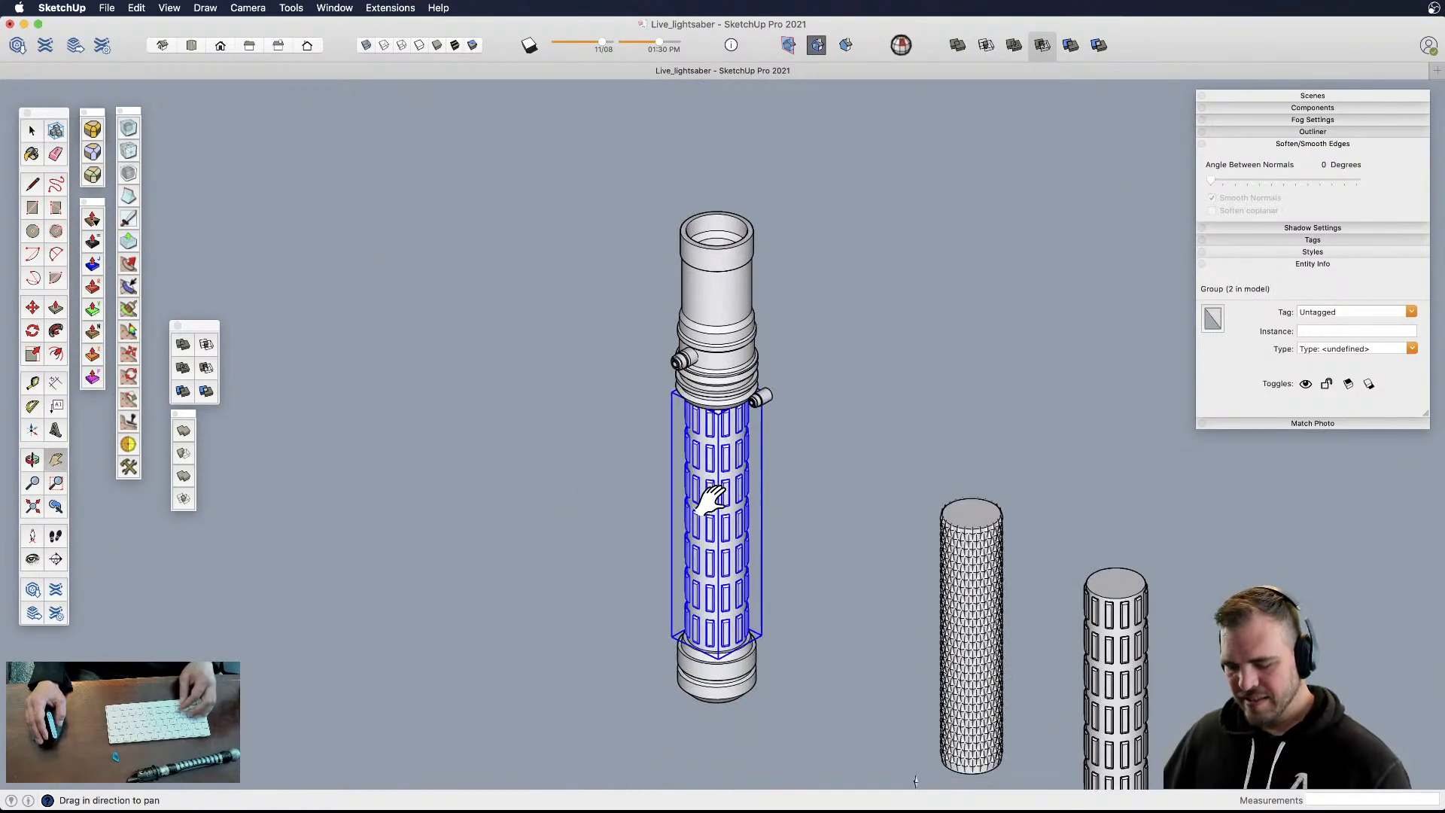
key(Delete)
click(720, 387)
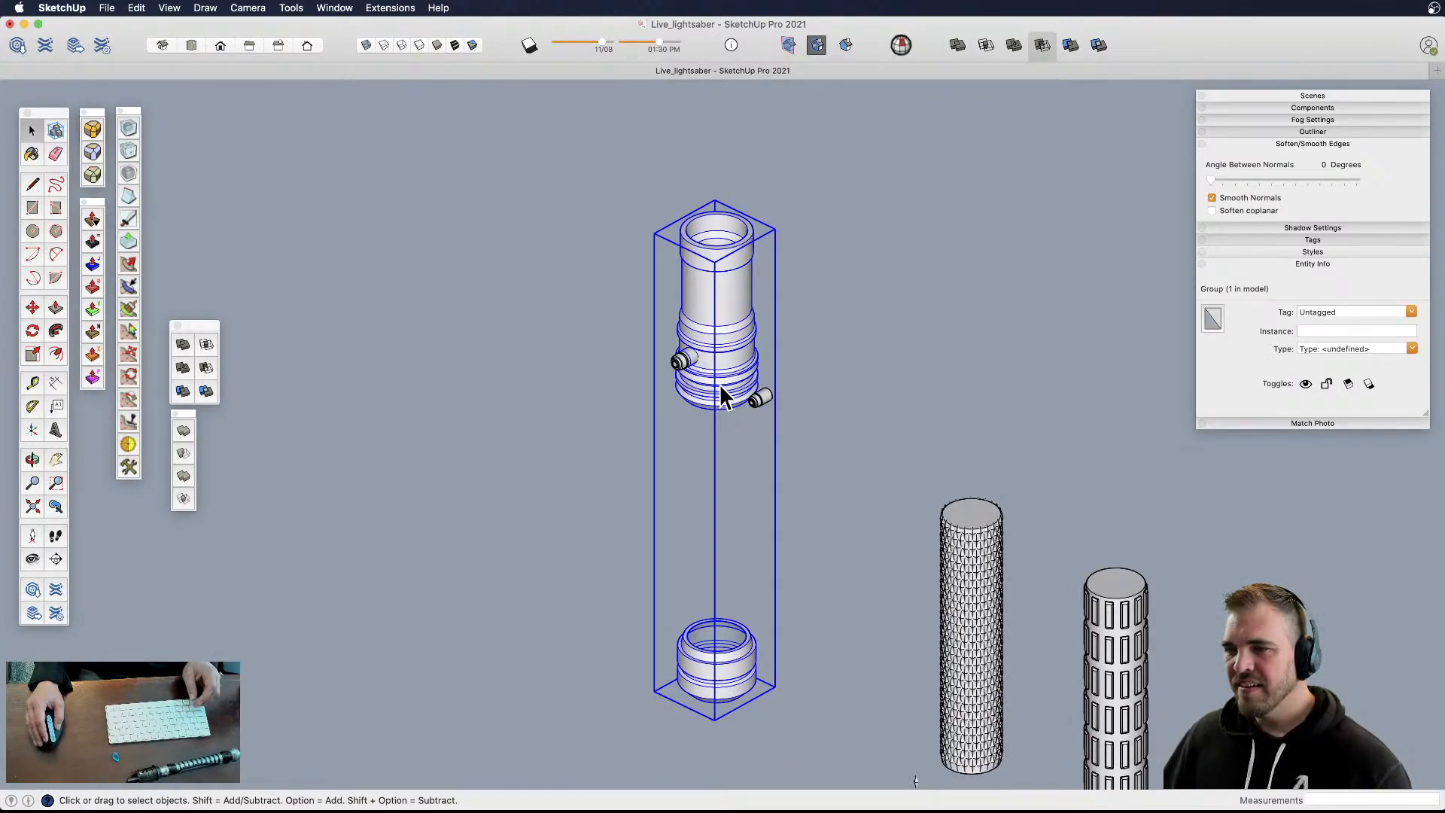
double_click(719, 385)
key(super+shift+v)
click(792, 463)
scroll(742, 471, down, 5)
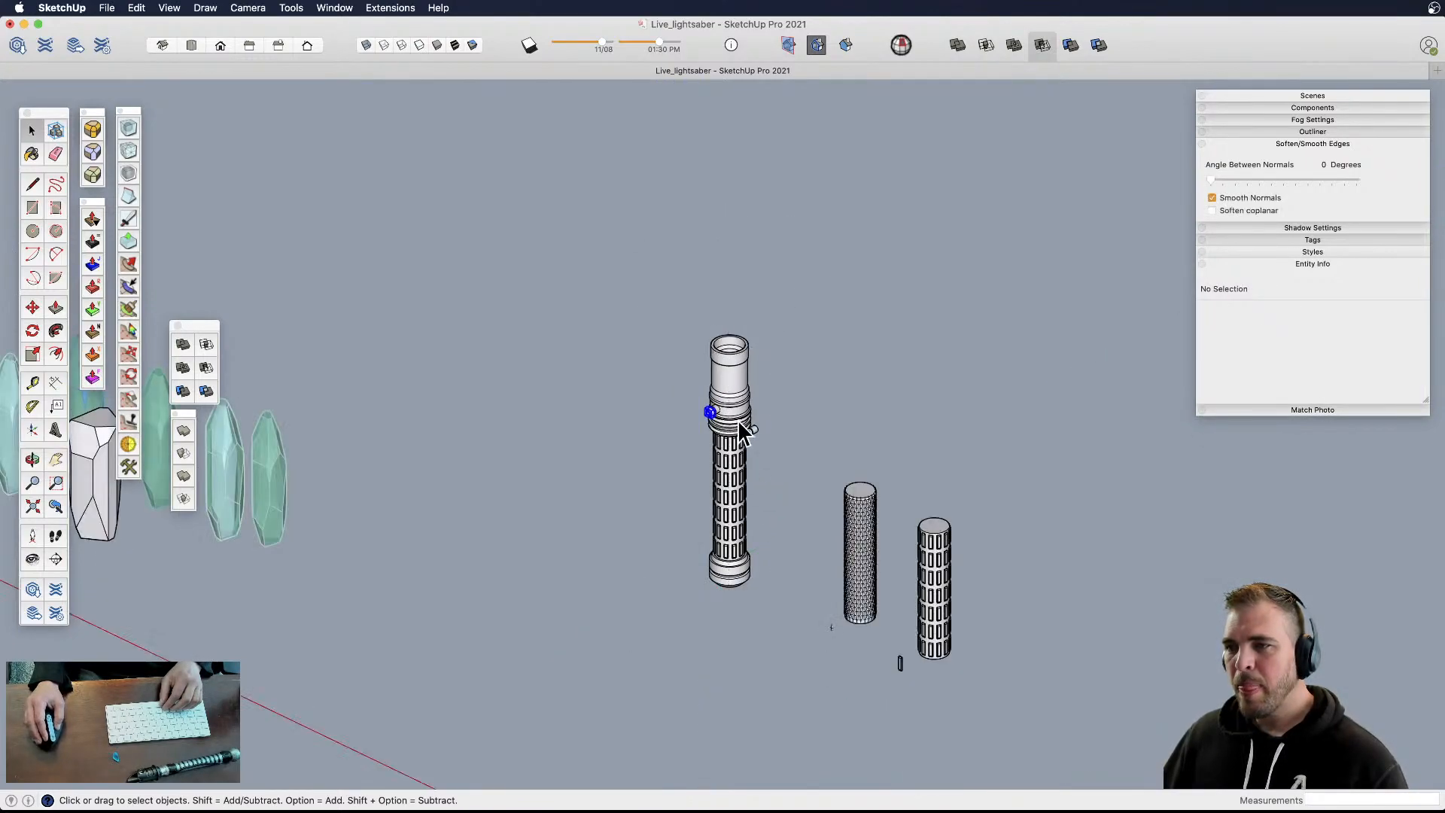
- Copy the hilt group about 1' 4 1/2" away and scale the copy uniformly by 20
click(731, 425)
middle_drag(748, 452, 626, 596)
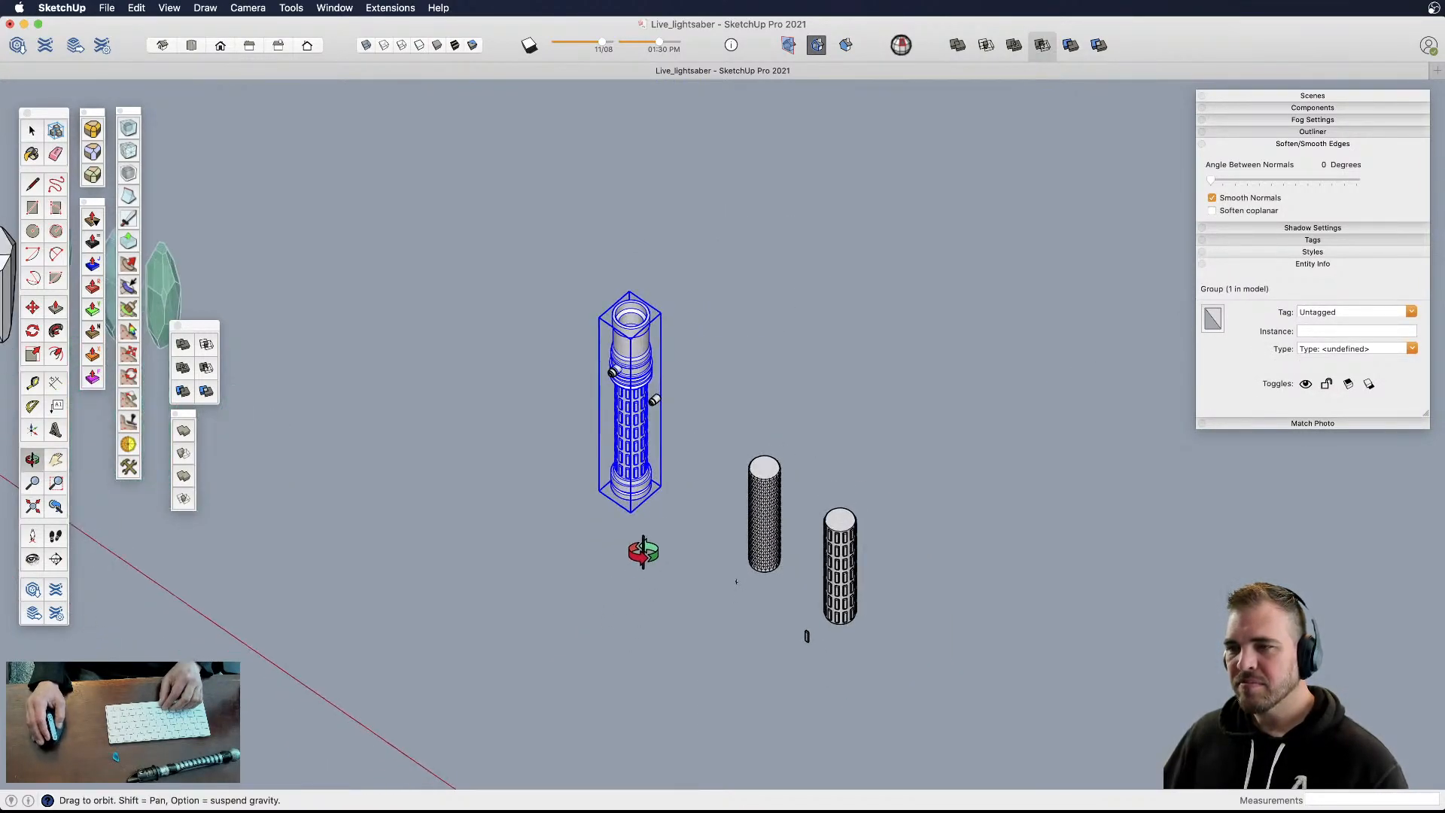
key(m)
click(666, 490)
key(alt)
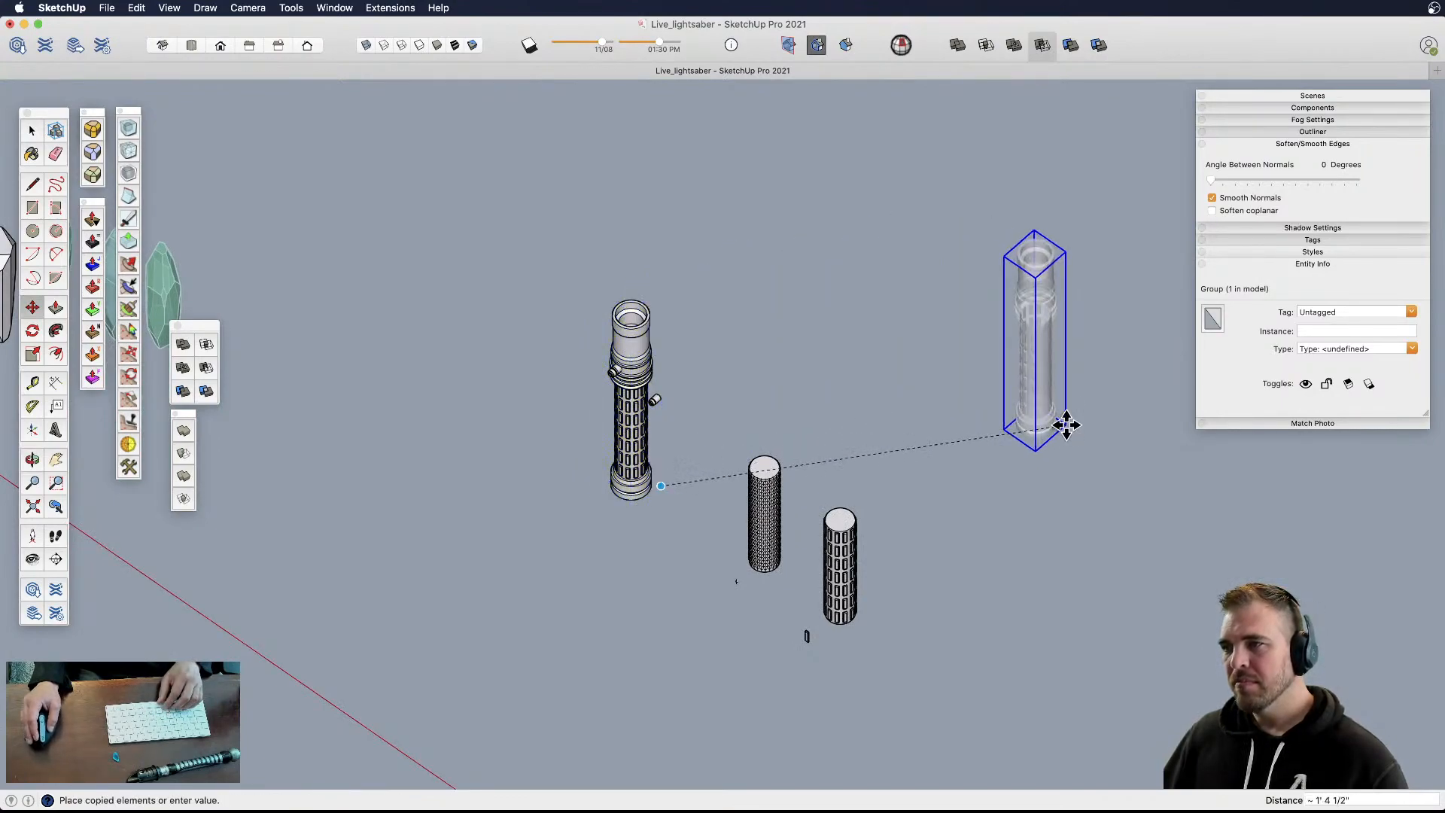
click(1095, 287)
key(s)
click(1067, 246)
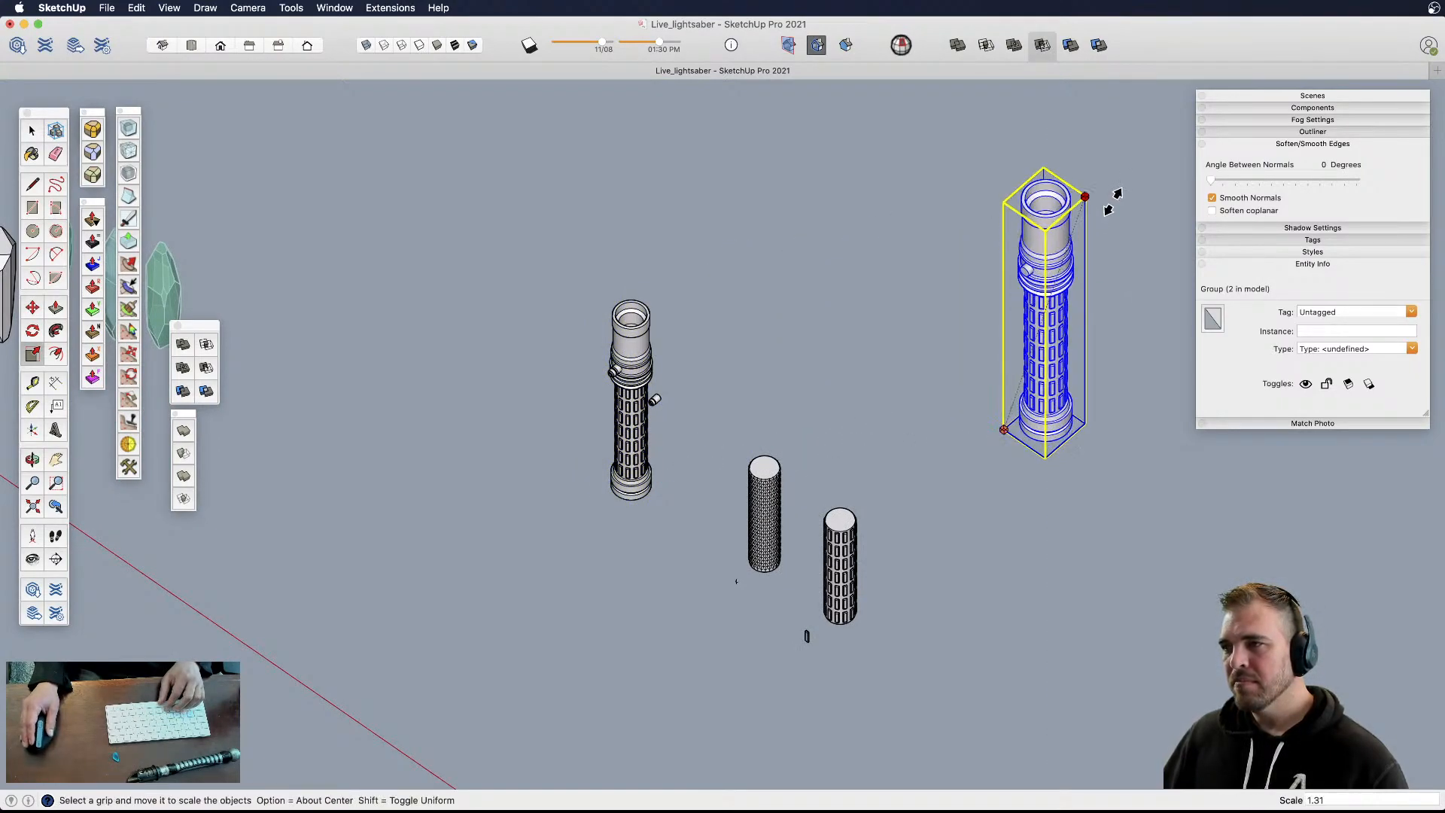
text(20)
key(Return)
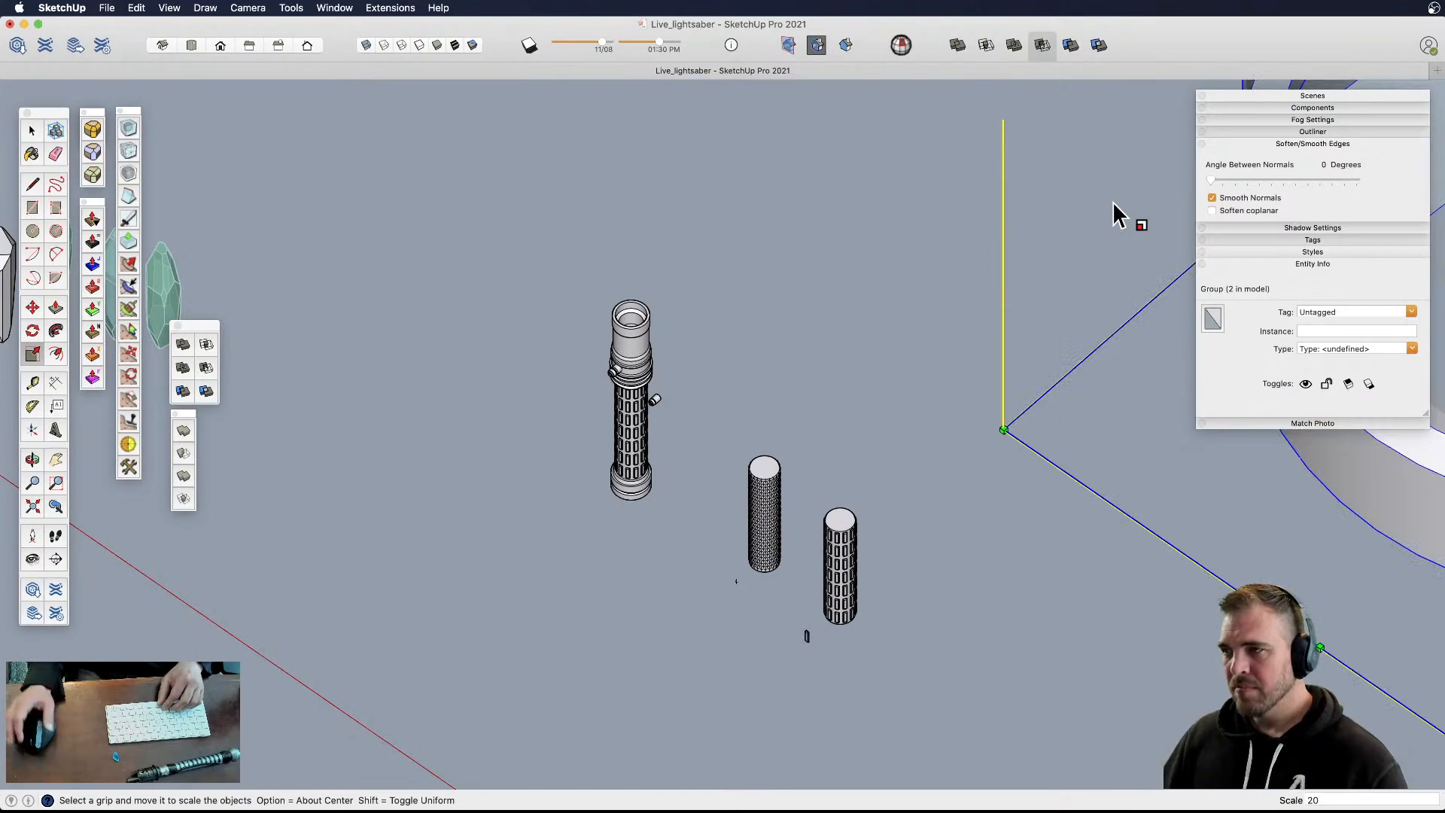
- Switch the camera to perspective to work on the enlarged hilt copy
scroll(913, 654, down, 10)
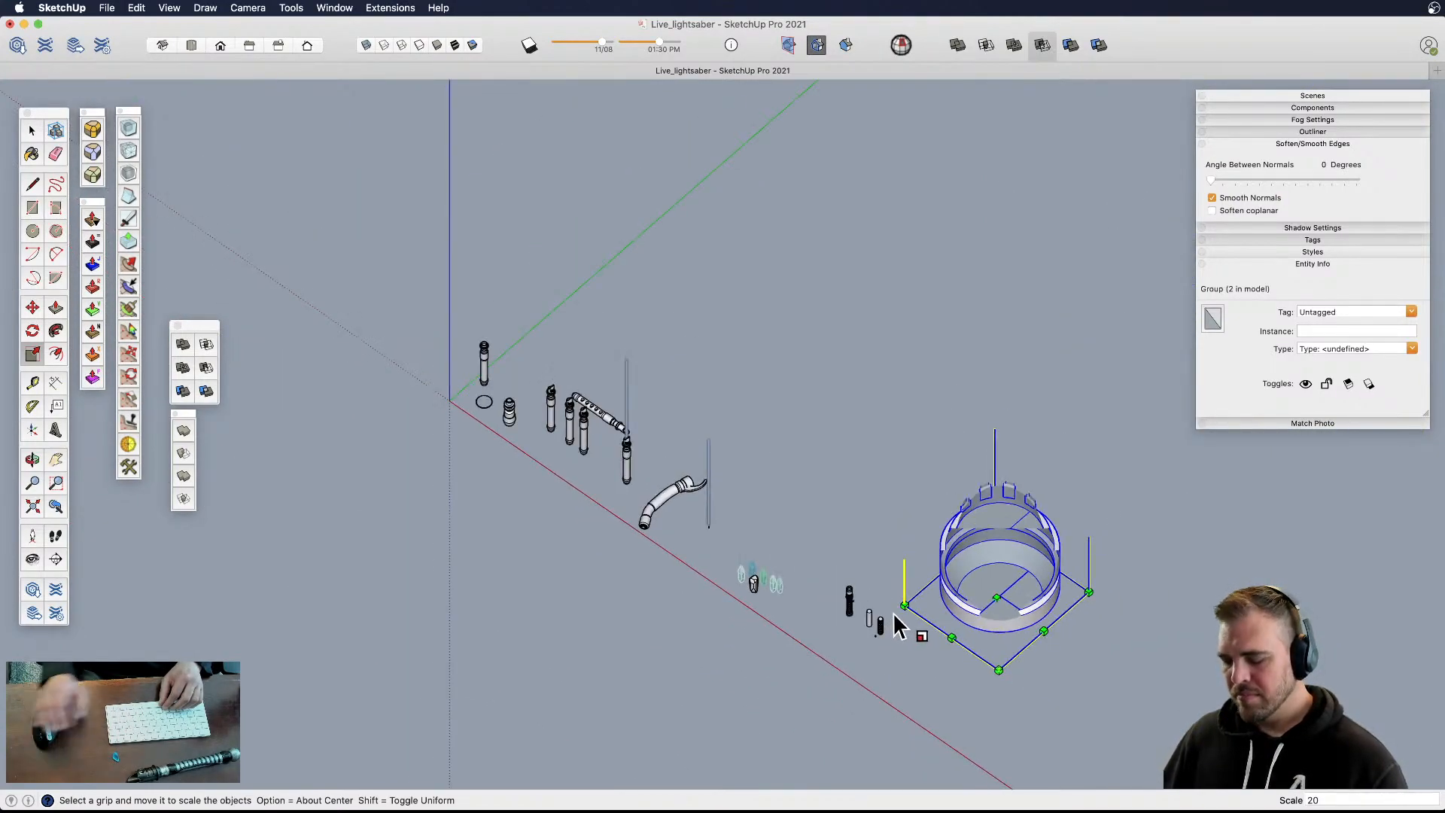
key(shift+p)
scroll(879, 611, down, 10)
middle_drag(857, 628, 763, 481)
scroll(820, 326, up, 3)
scroll(820, 325, up, 3)
- Select all body geometry inside the enlarged hilt group and intersect its faces where the cylinder meets the smooth band
double_click(787, 439)
triple_click(774, 438)
scroll(784, 402, down, 4)
scroll(787, 412, down, 5)
scroll(782, 427, up, 2)
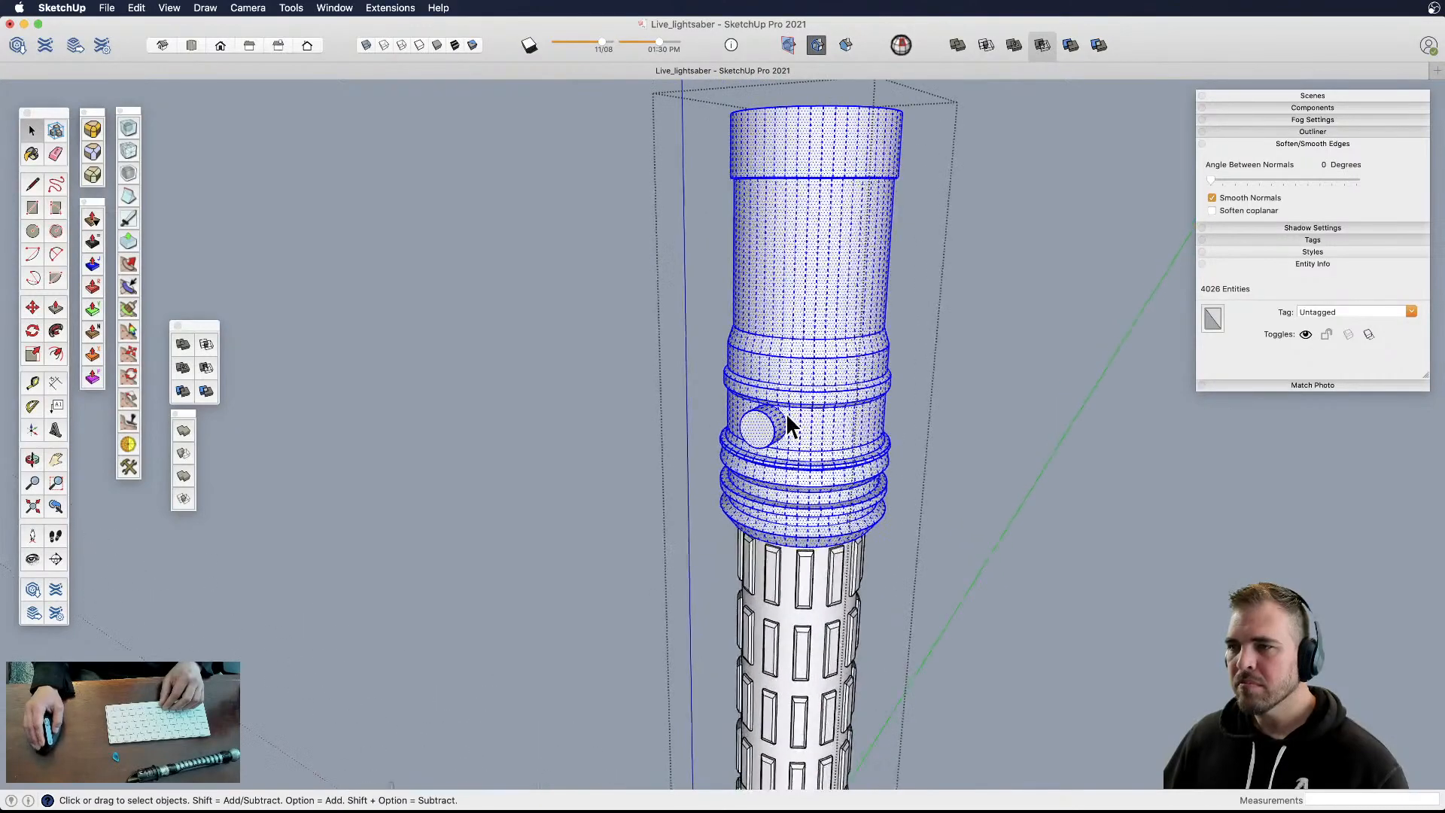
right_click(787, 416)
mouse_move(873, 534)
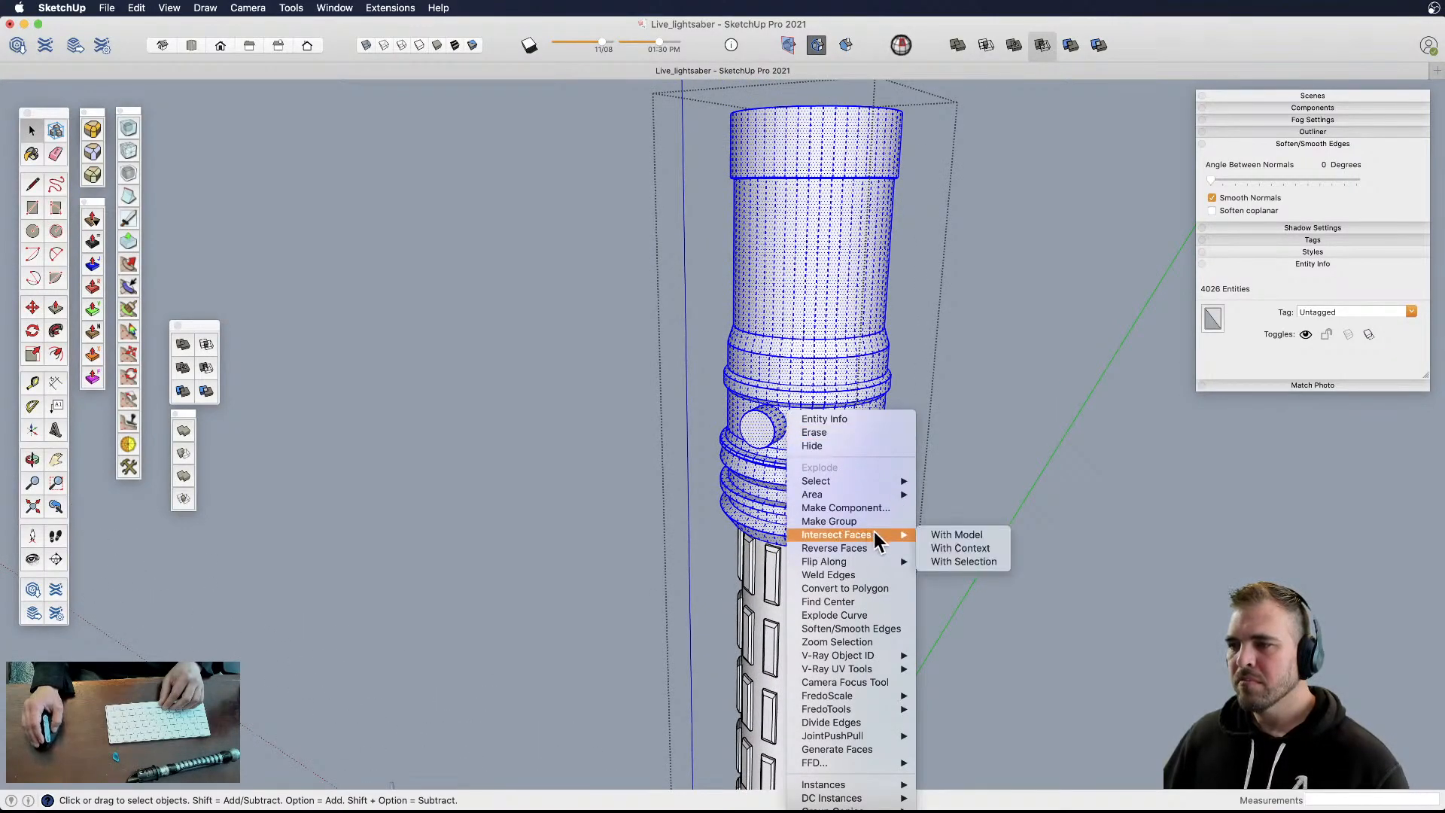
click(970, 554)
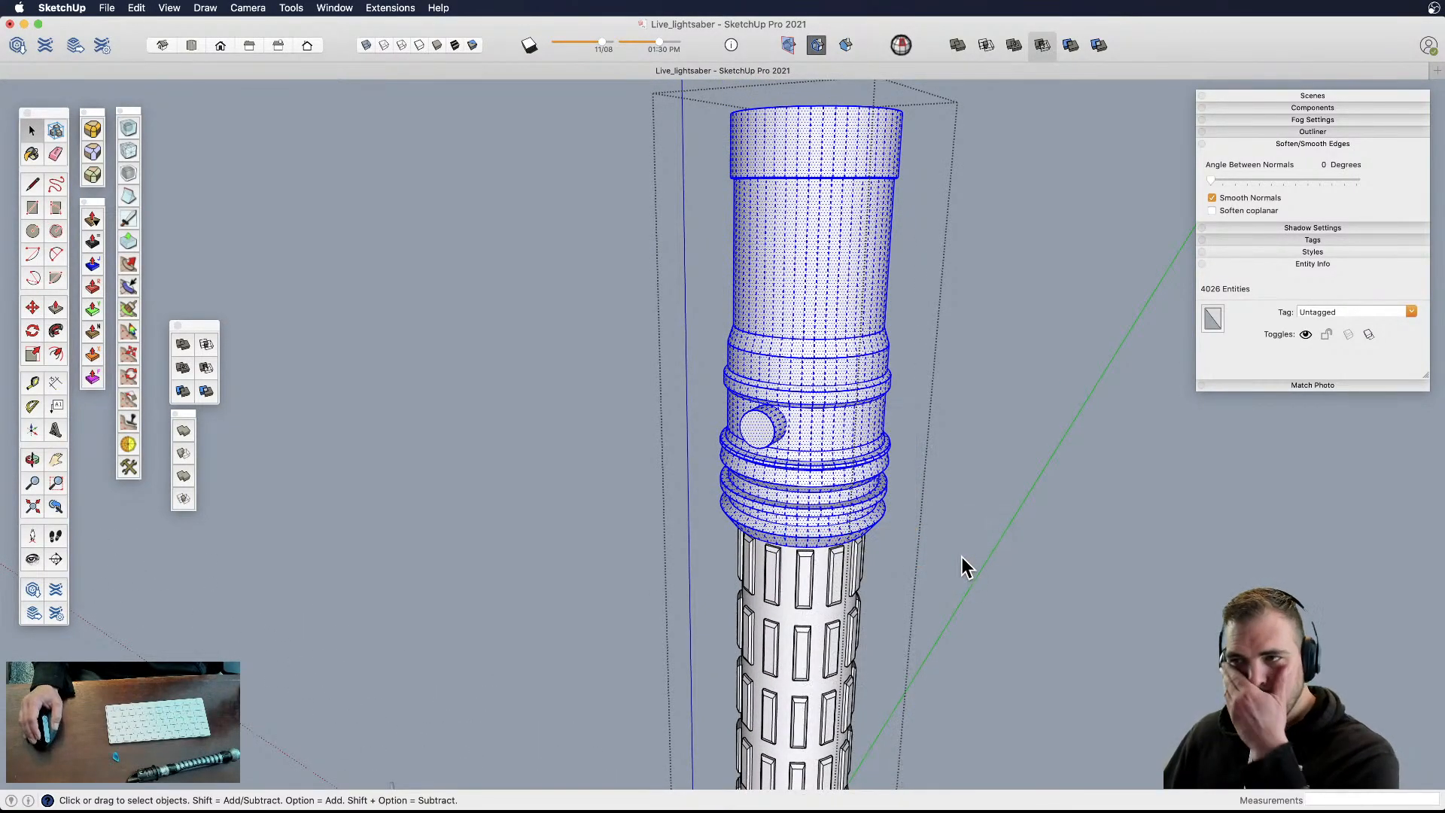
click(961, 557)
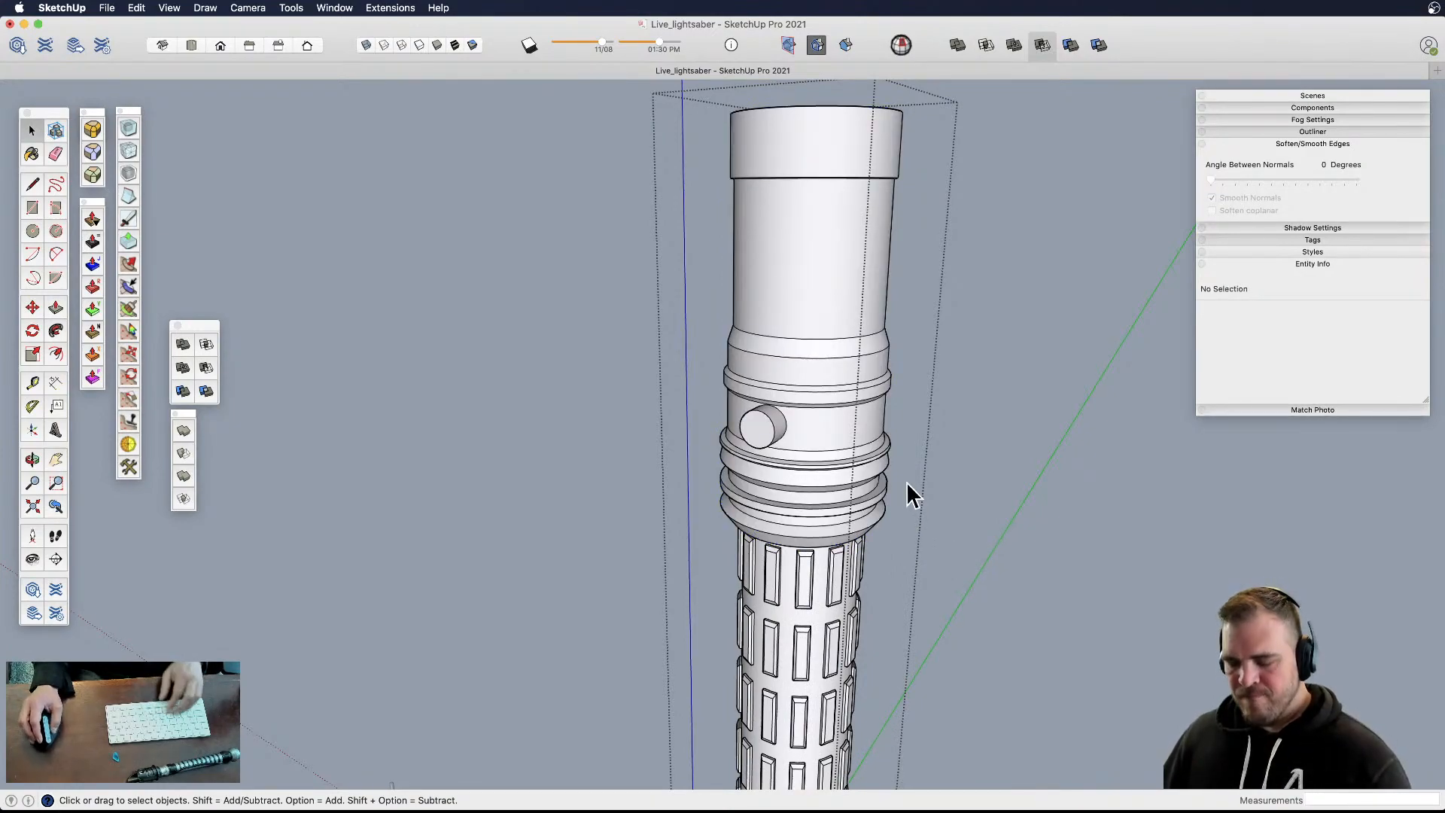
- Erase the protruding part of the cylinder and delete the round face on the band to open a hole
scroll(840, 466, up, 5)
key(e)
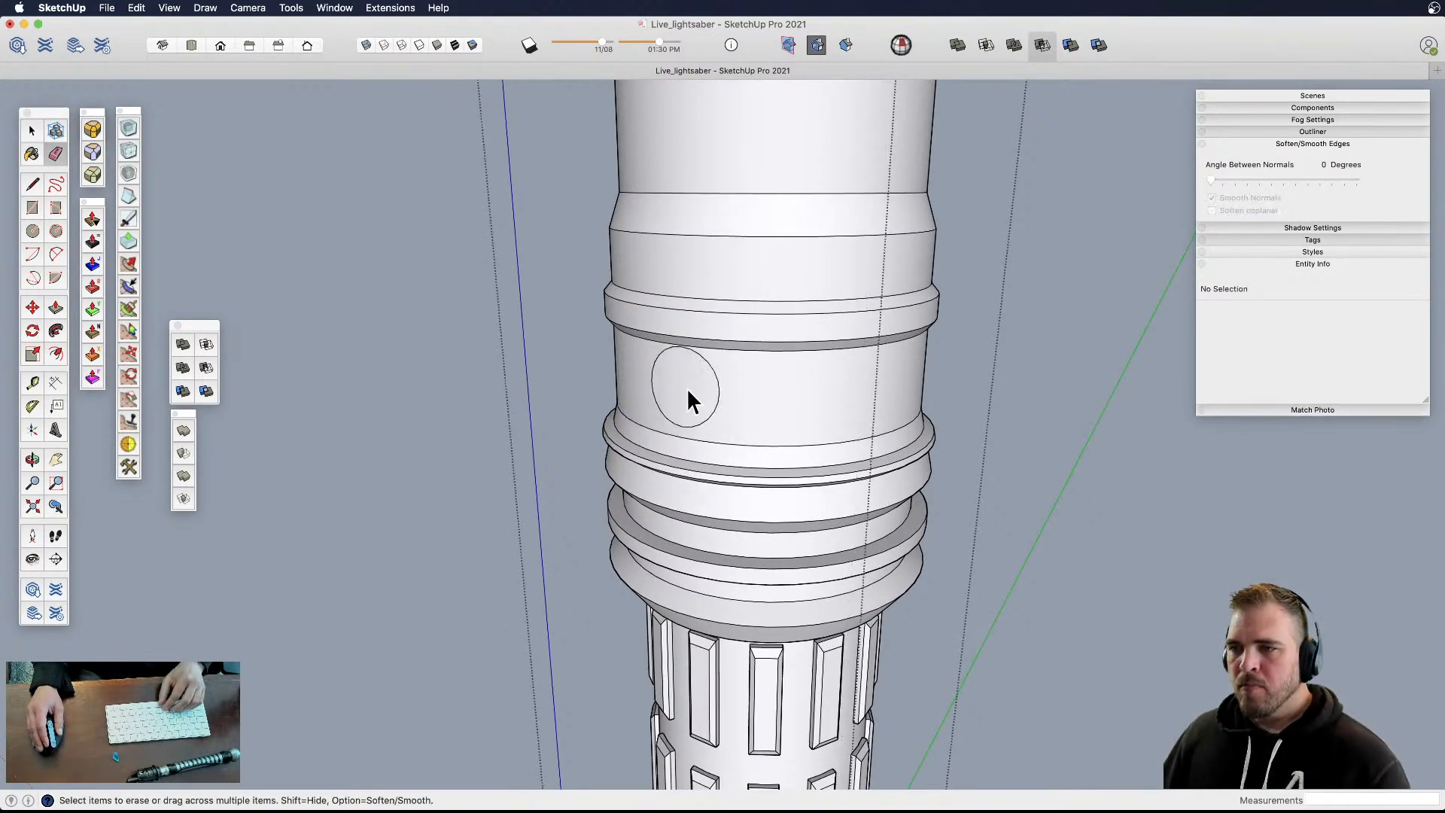
key(space)
click(687, 387)
key(Delete)
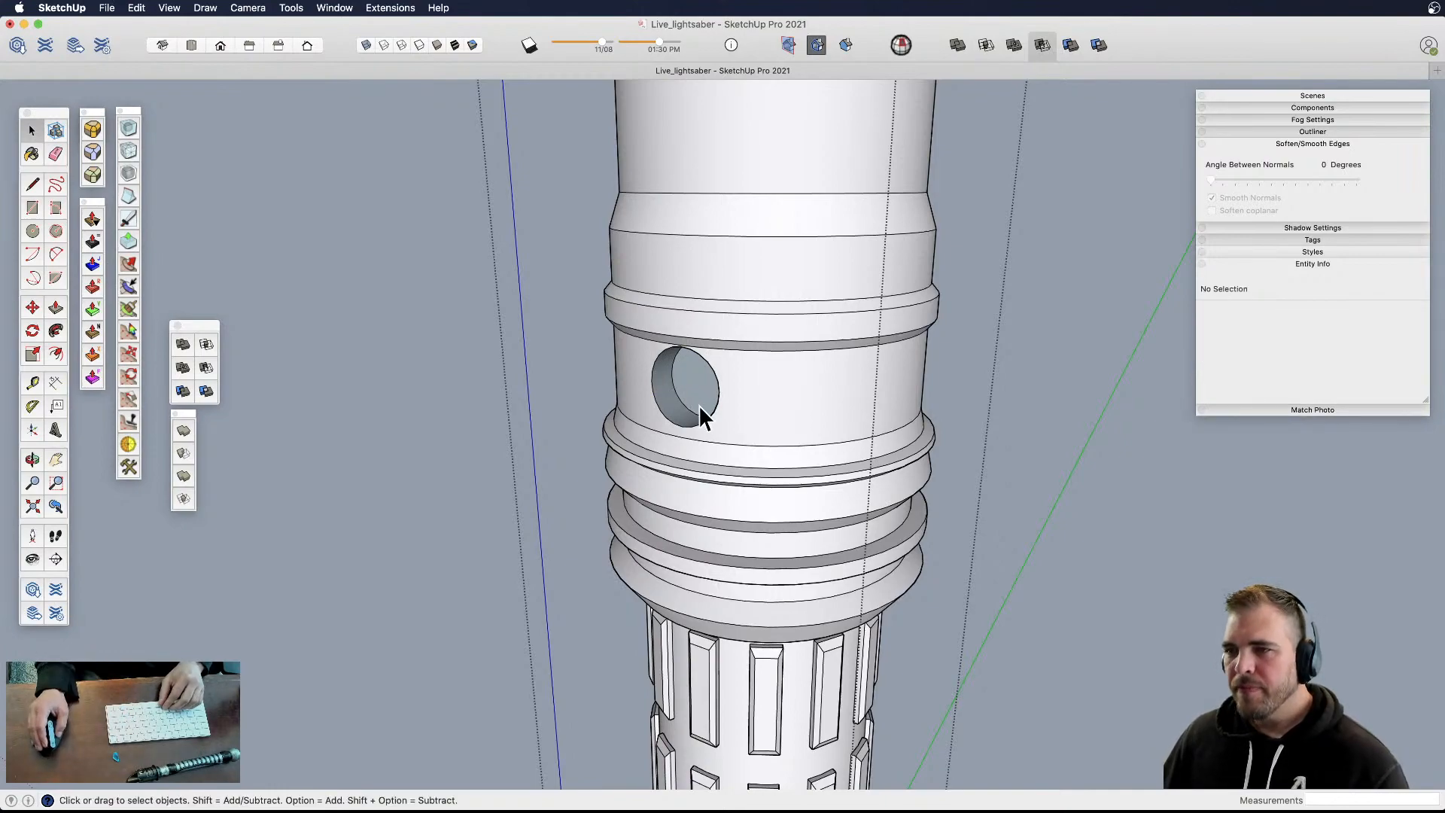
- Inspect the inner faces of the round hole and the enlarged hilt as a whole
scroll(700, 410, up, 3)
click(684, 390)
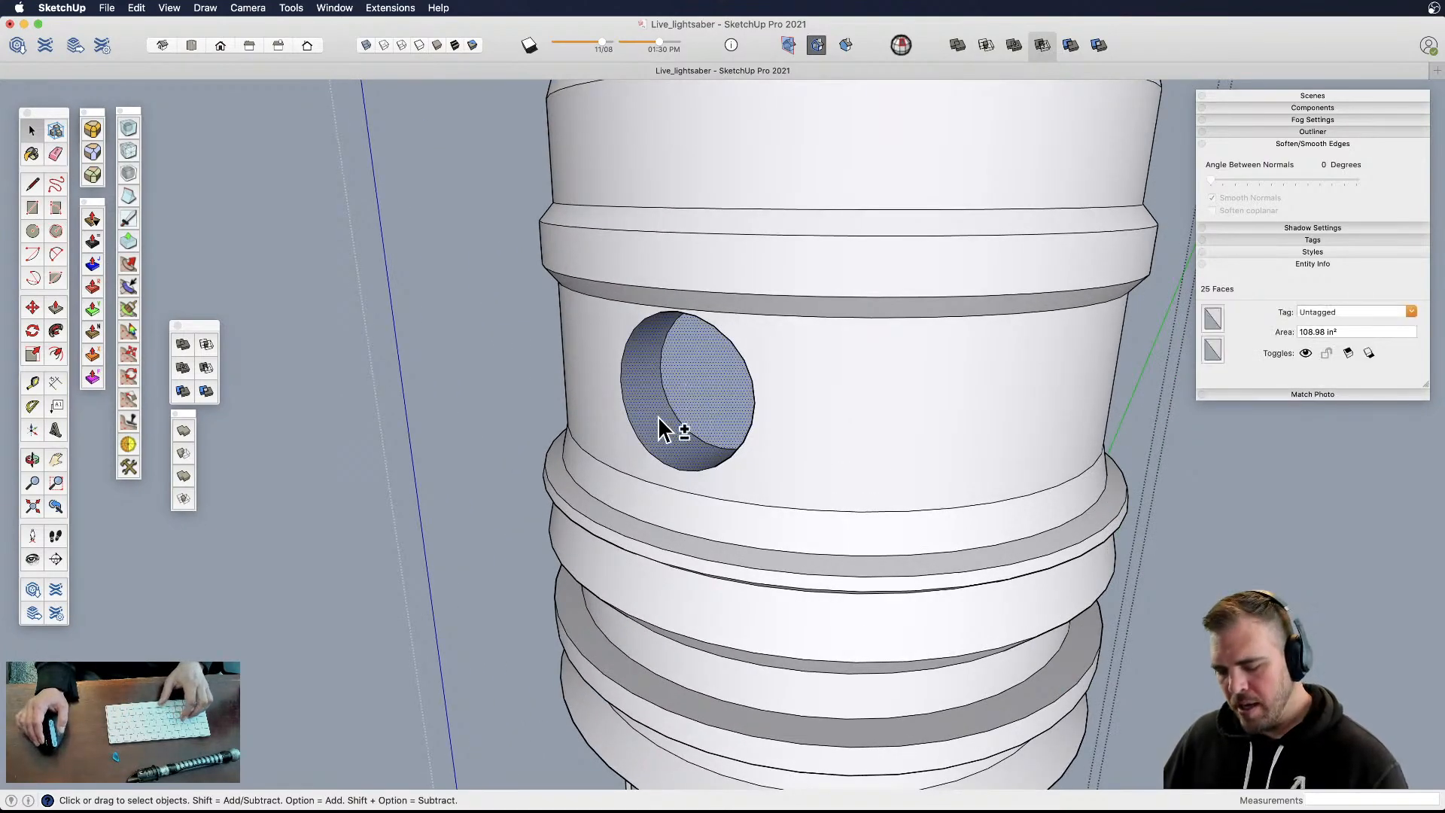
scroll(657, 417, down, 6)
click(570, 451)
scroll(570, 451, down, 4)
shift+middle_drag(608, 465, 726, 502)
shift+middle_drag(729, 419, 715, 497)
shift+middle_drag(650, 506, 655, 494)
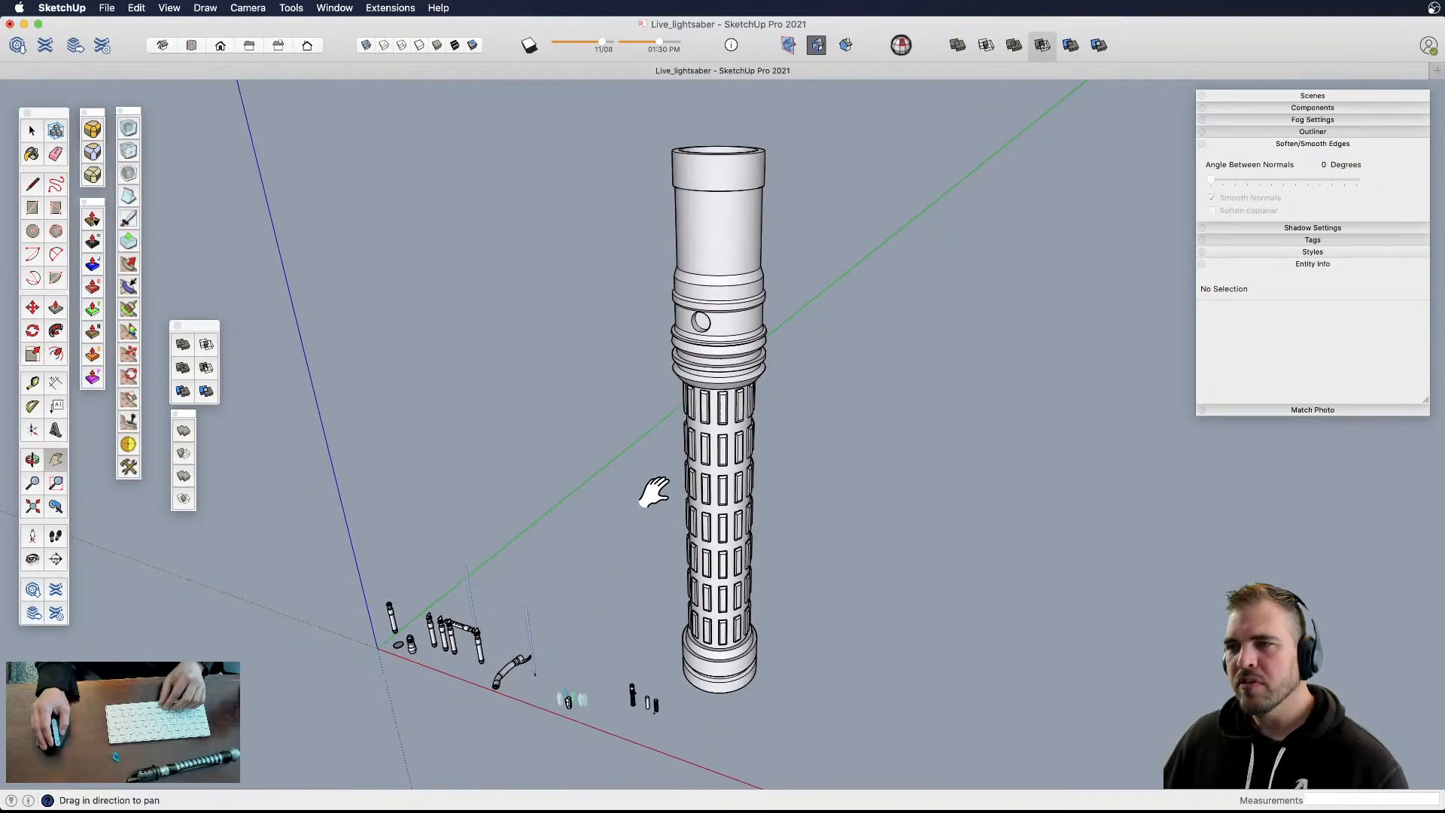
mouse_move(715, 433)
shift+middle_down()
mouse_move(712, 403)
mouse_move(708, 424)
shift+middle_up()
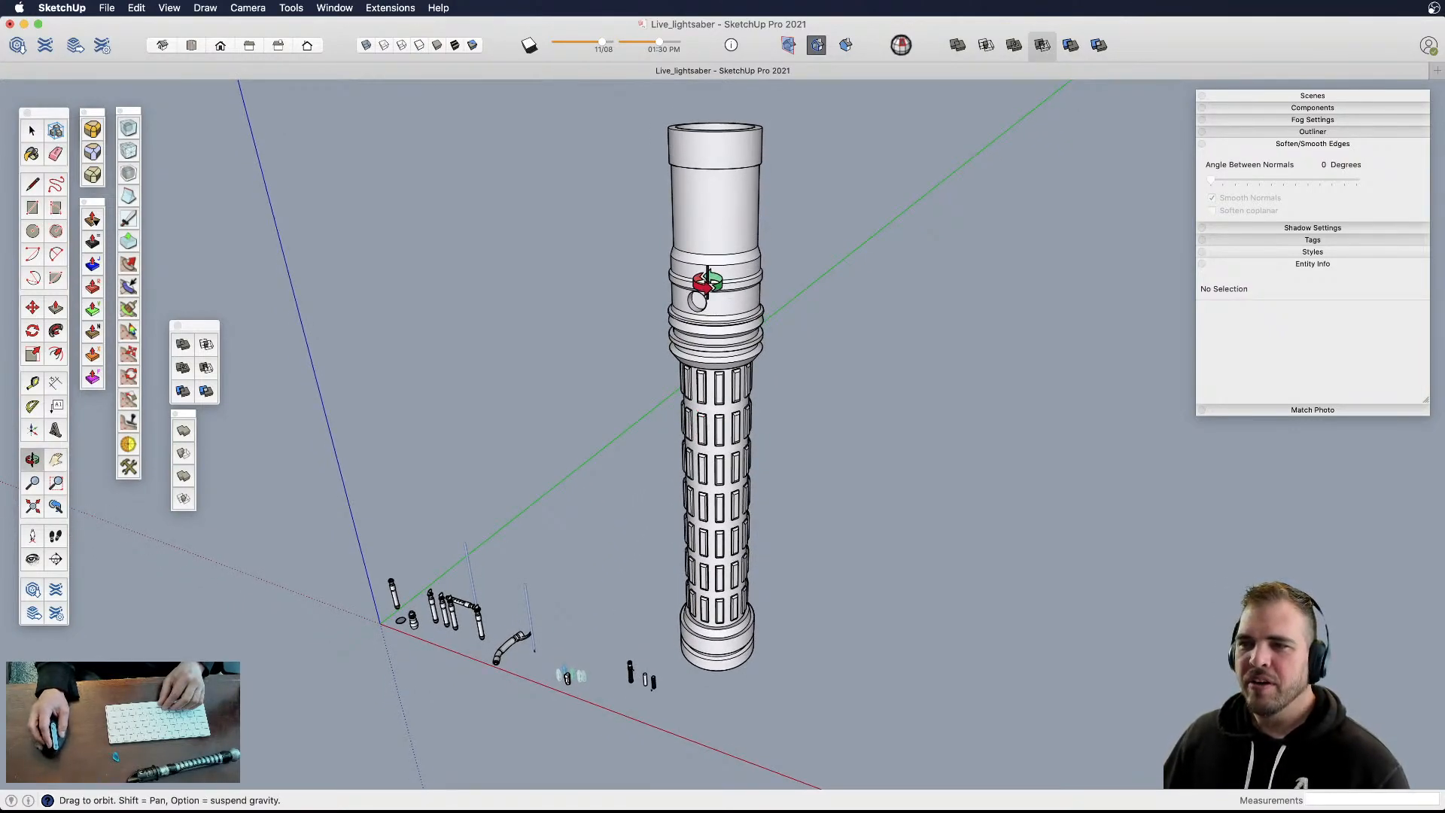
- Select the round hole's side wall and bottom faces and start moving them
scroll(697, 301, up, 10)
click(702, 373)
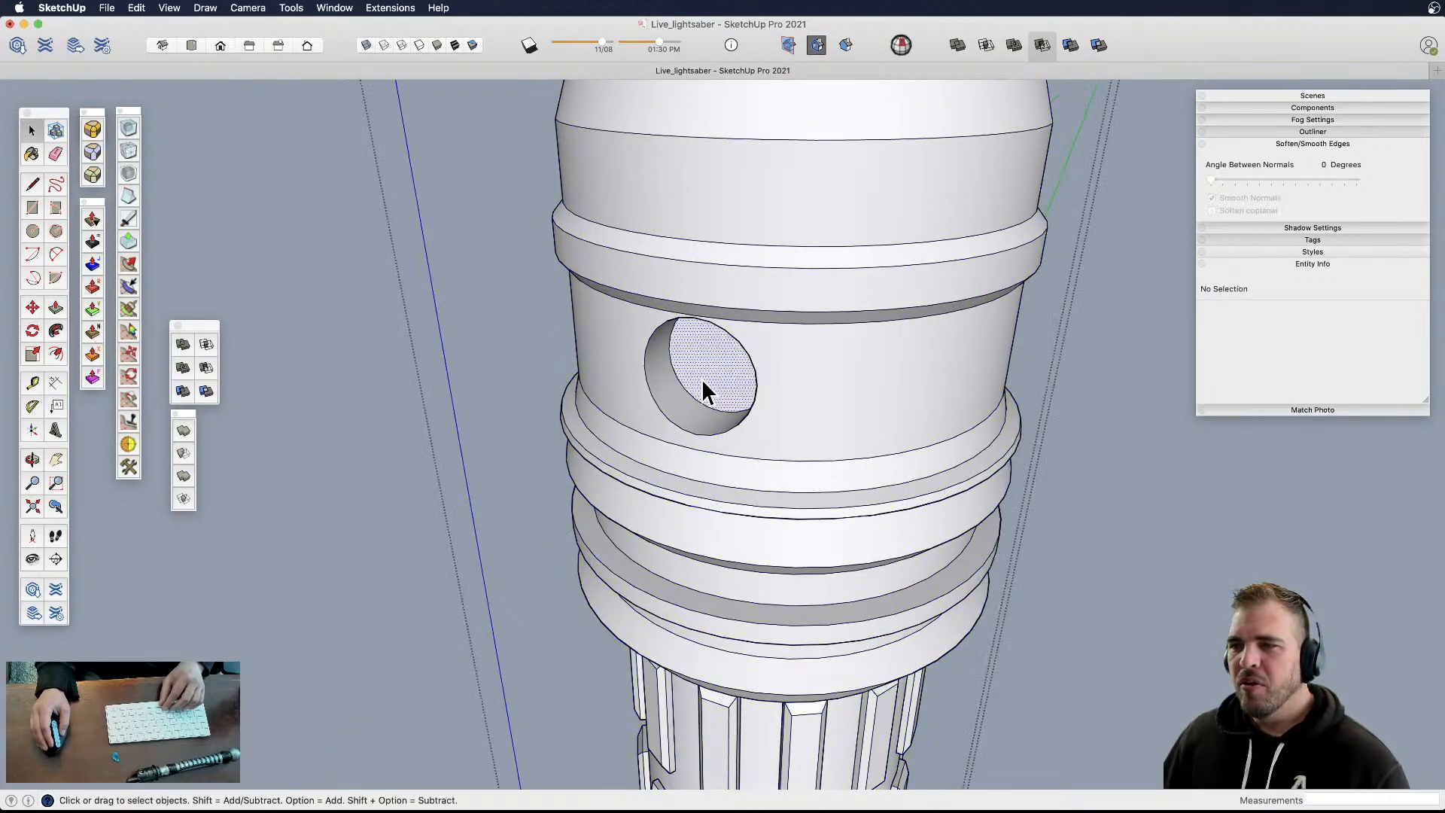
scroll(687, 410, down, 3)
mouse_move(726, 381)
middle_down()
mouse_move(682, 336)
mouse_move(735, 354)
middle_up()
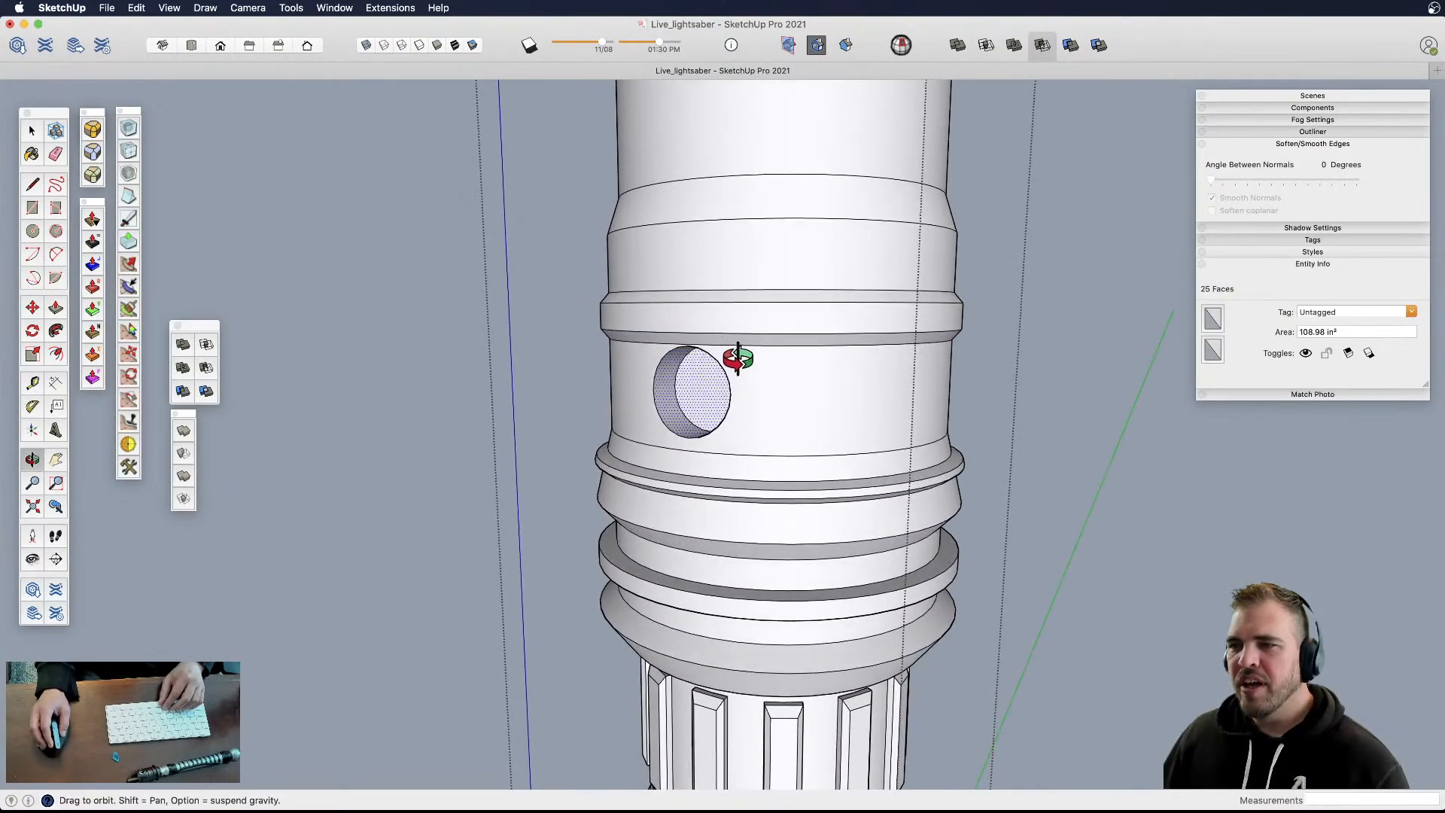
scroll(748, 414, up, 5)
key(m)
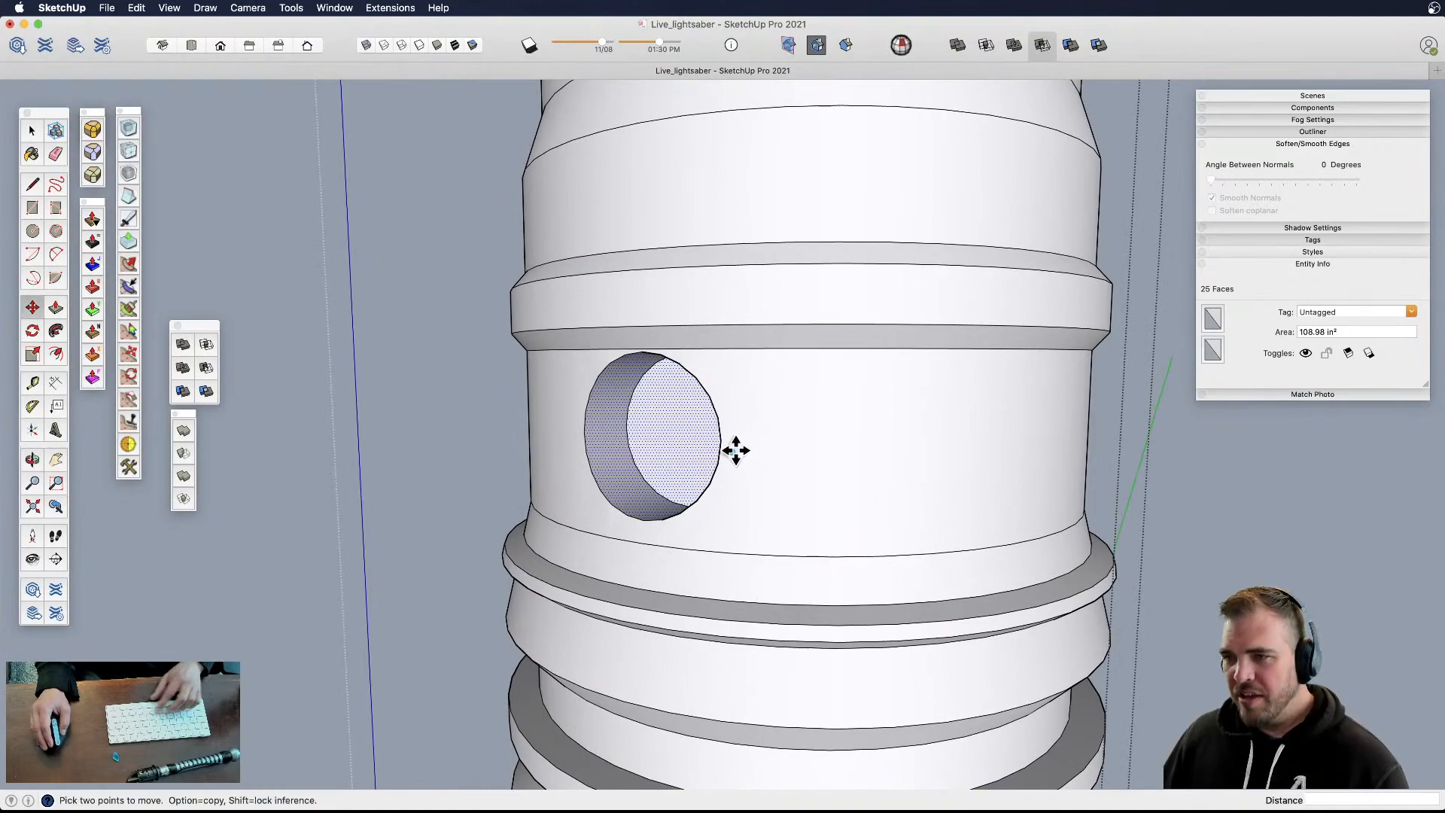
- Move the selected faces of the round recess in the hilt's upper section down about 7/16 inch and deselect them
click(736, 455)
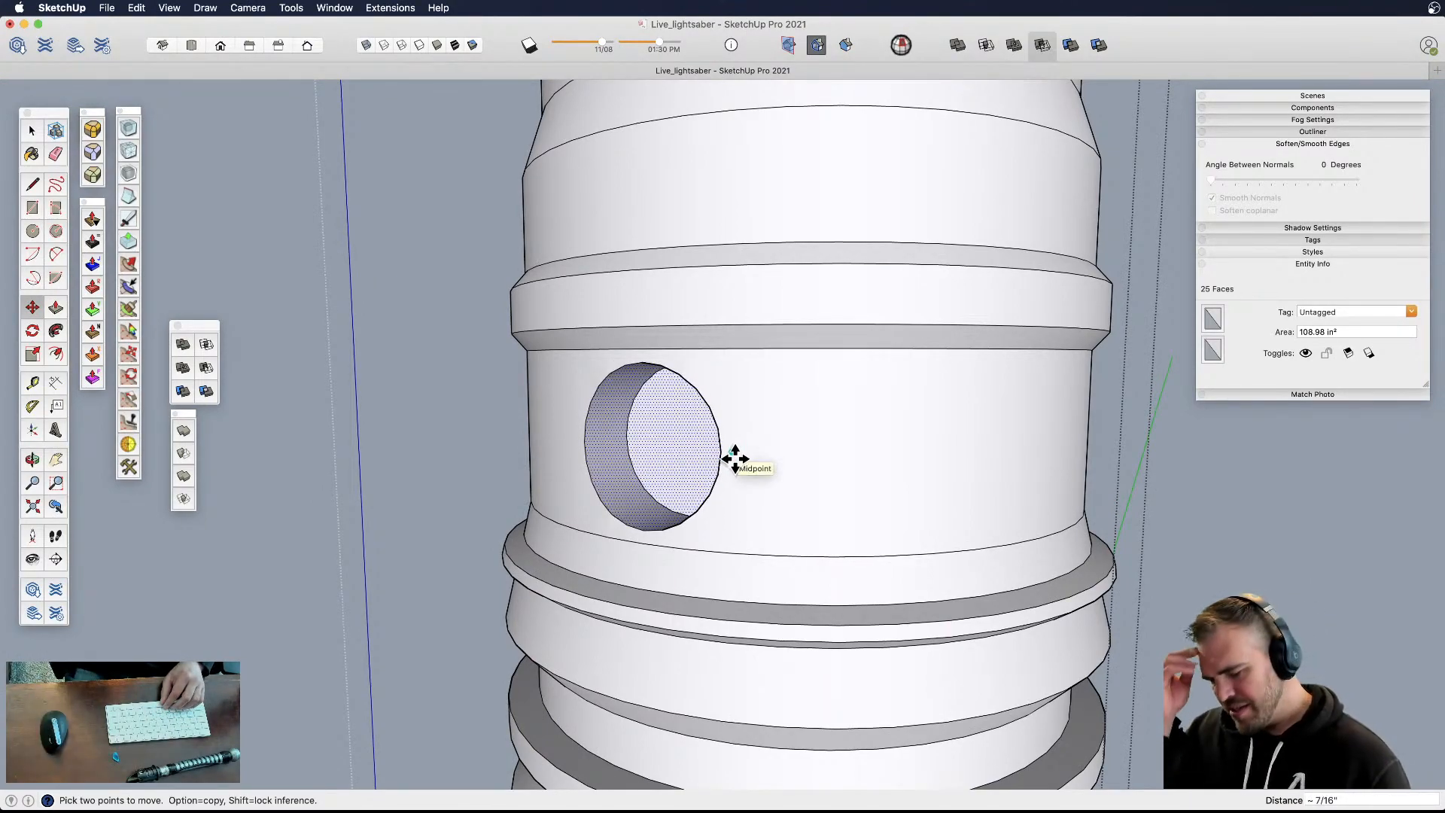
click(735, 457)
key(space)
scroll(721, 436, down, 6)
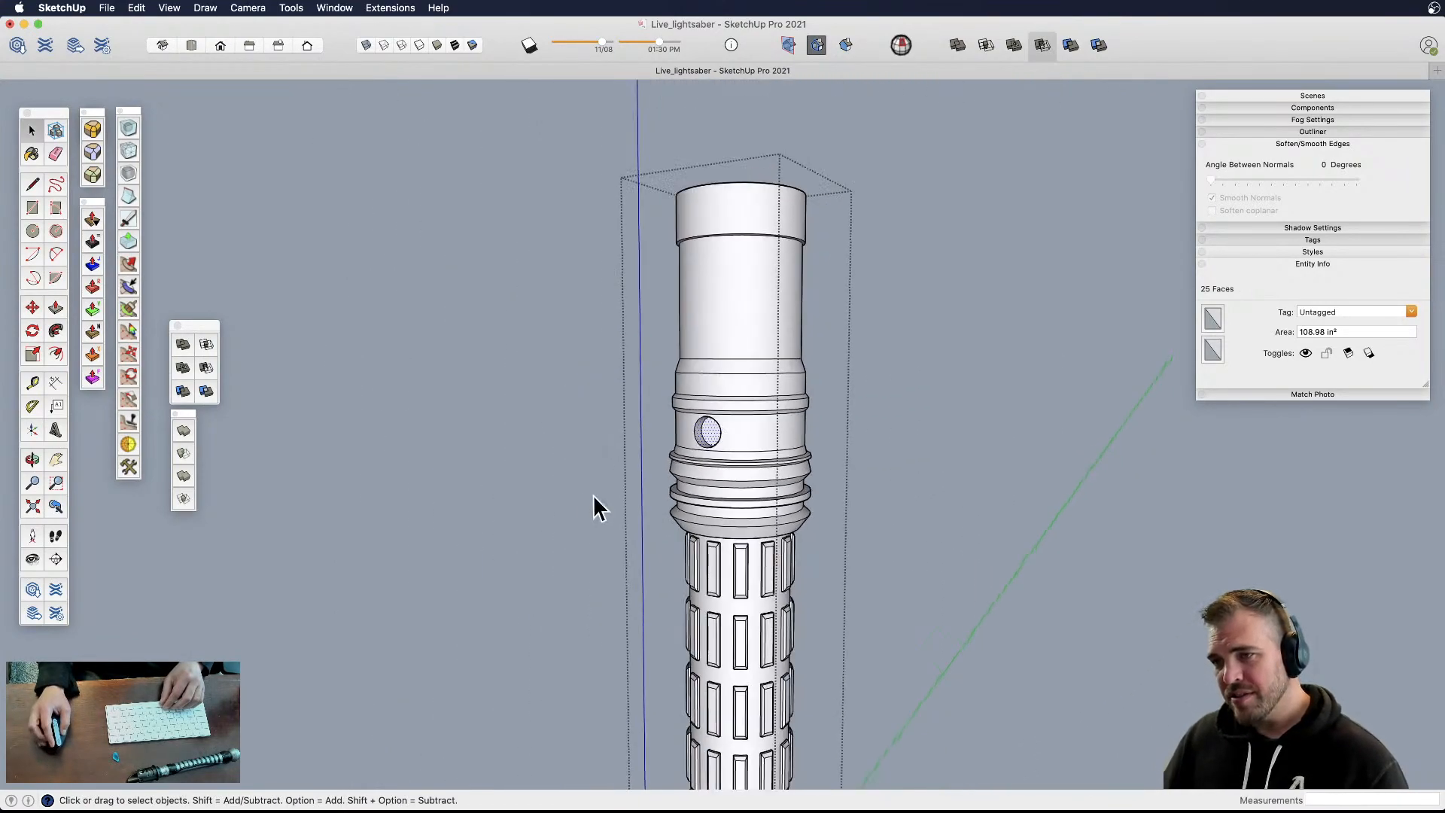
click(557, 484)
scroll(557, 485, down, 5)
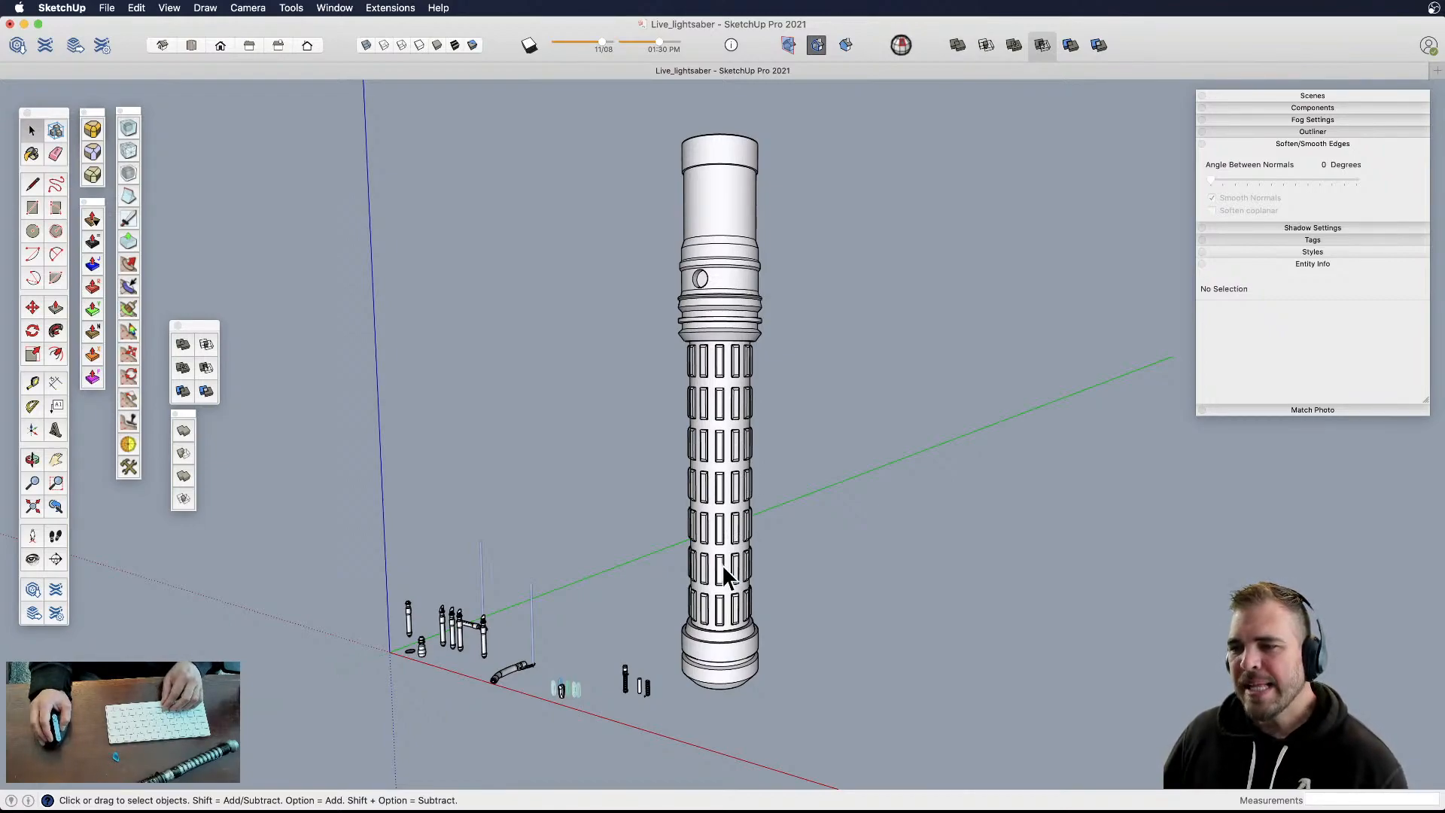
- Inspect the ribbed grip of the large hilt and compare it with the small hilt and its separate button parts
scroll(722, 572, up, 5)
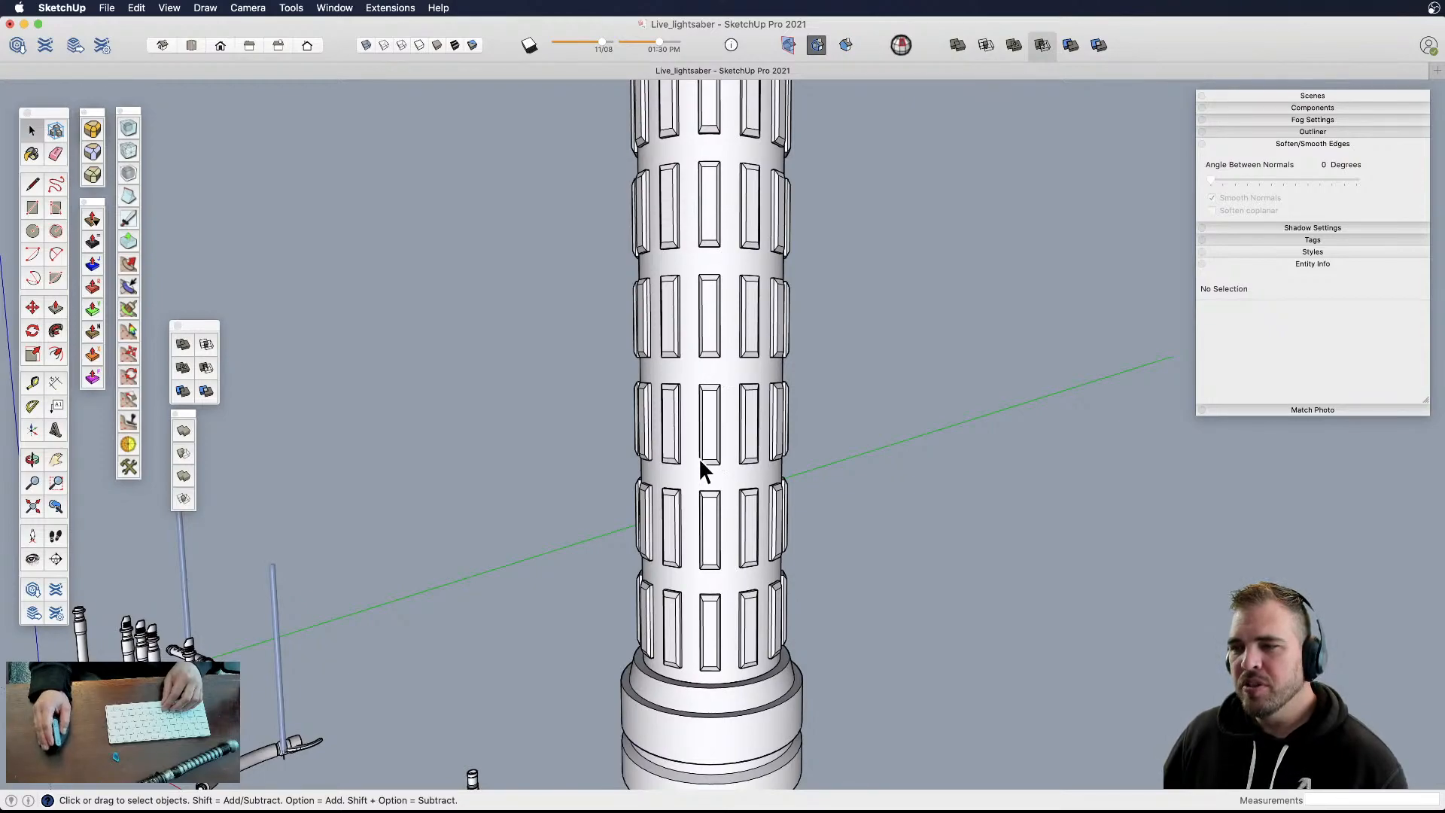
scroll(727, 630, up, 3)
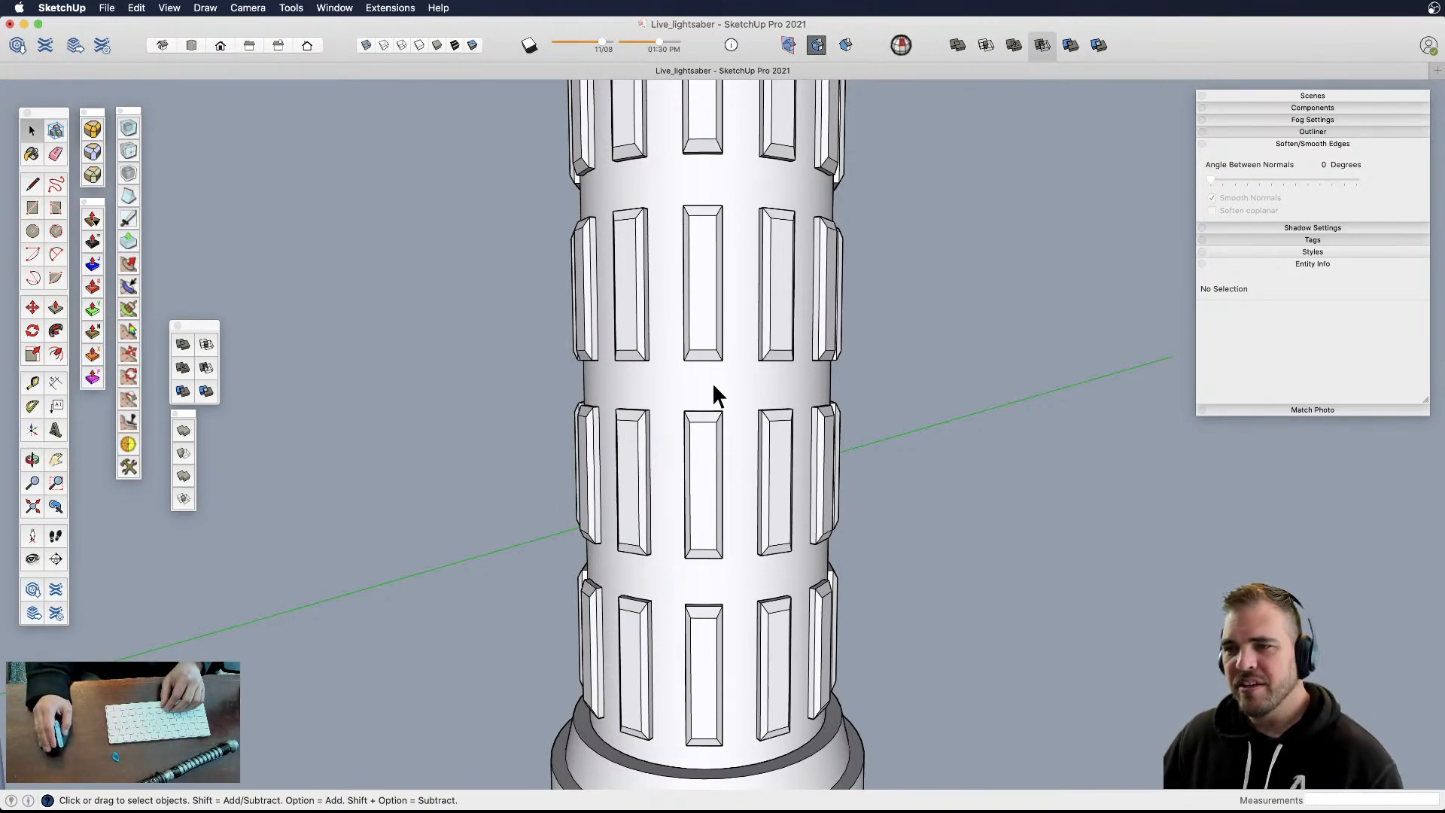
scroll(692, 386, down, 8)
mouse_move(616, 444)
middle_down()
mouse_move(687, 435)
mouse_move(703, 575)
mouse_move(698, 378)
middle_up()
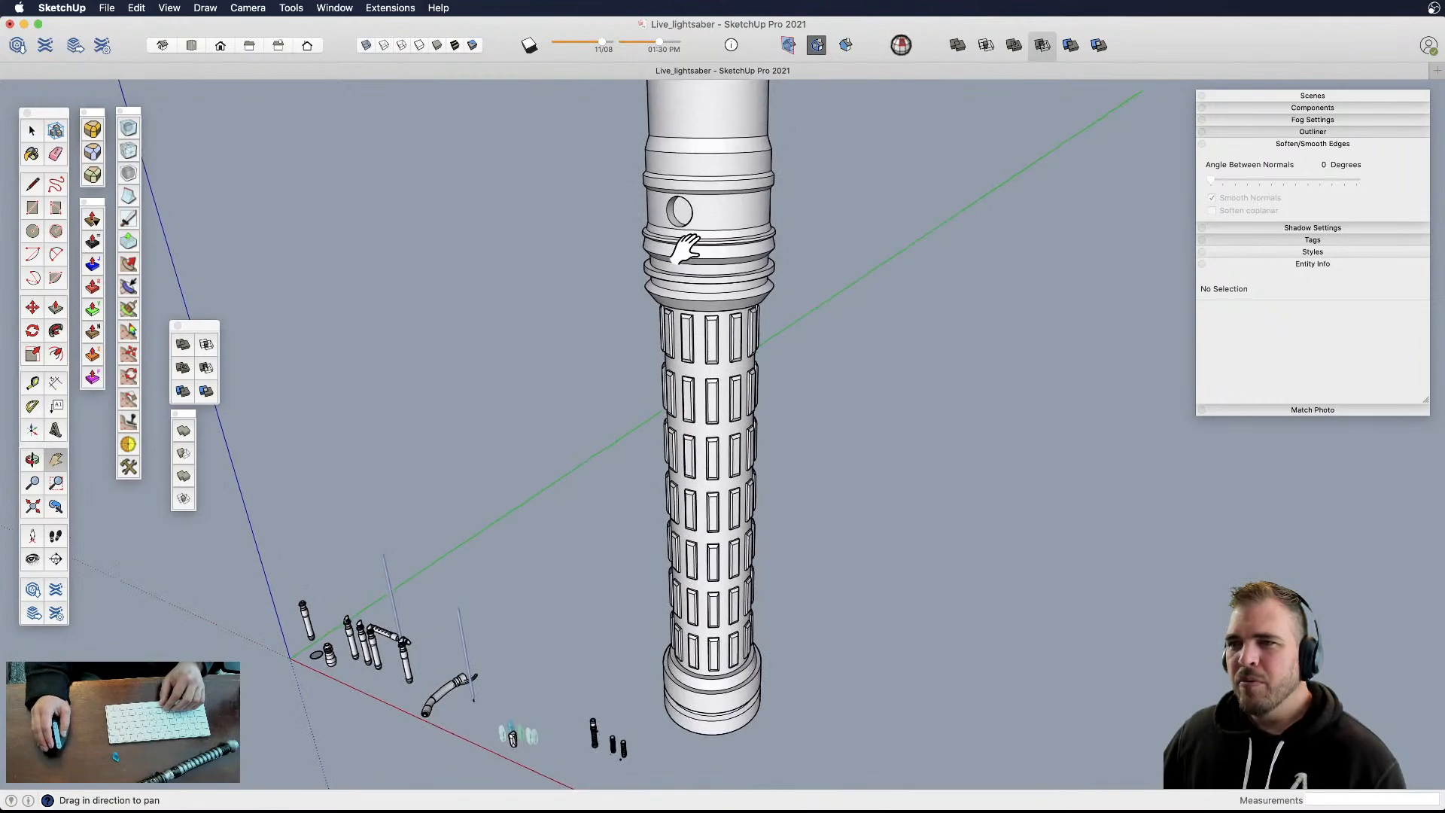
drag(666, 506, 727, 297)
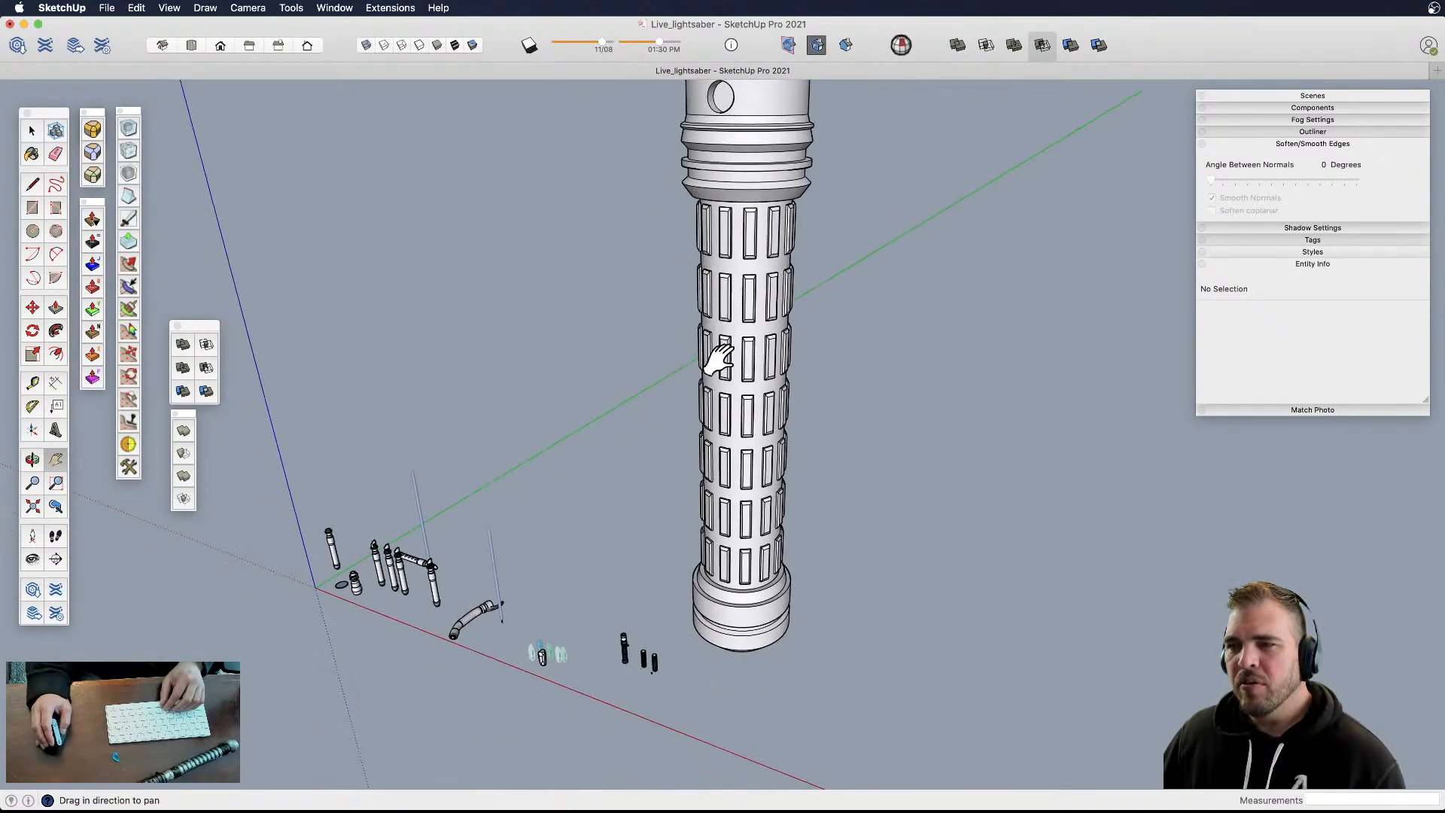
mouse_move(715, 575)
middle_down()
mouse_move(794, 134)
mouse_move(722, 568)
middle_up()
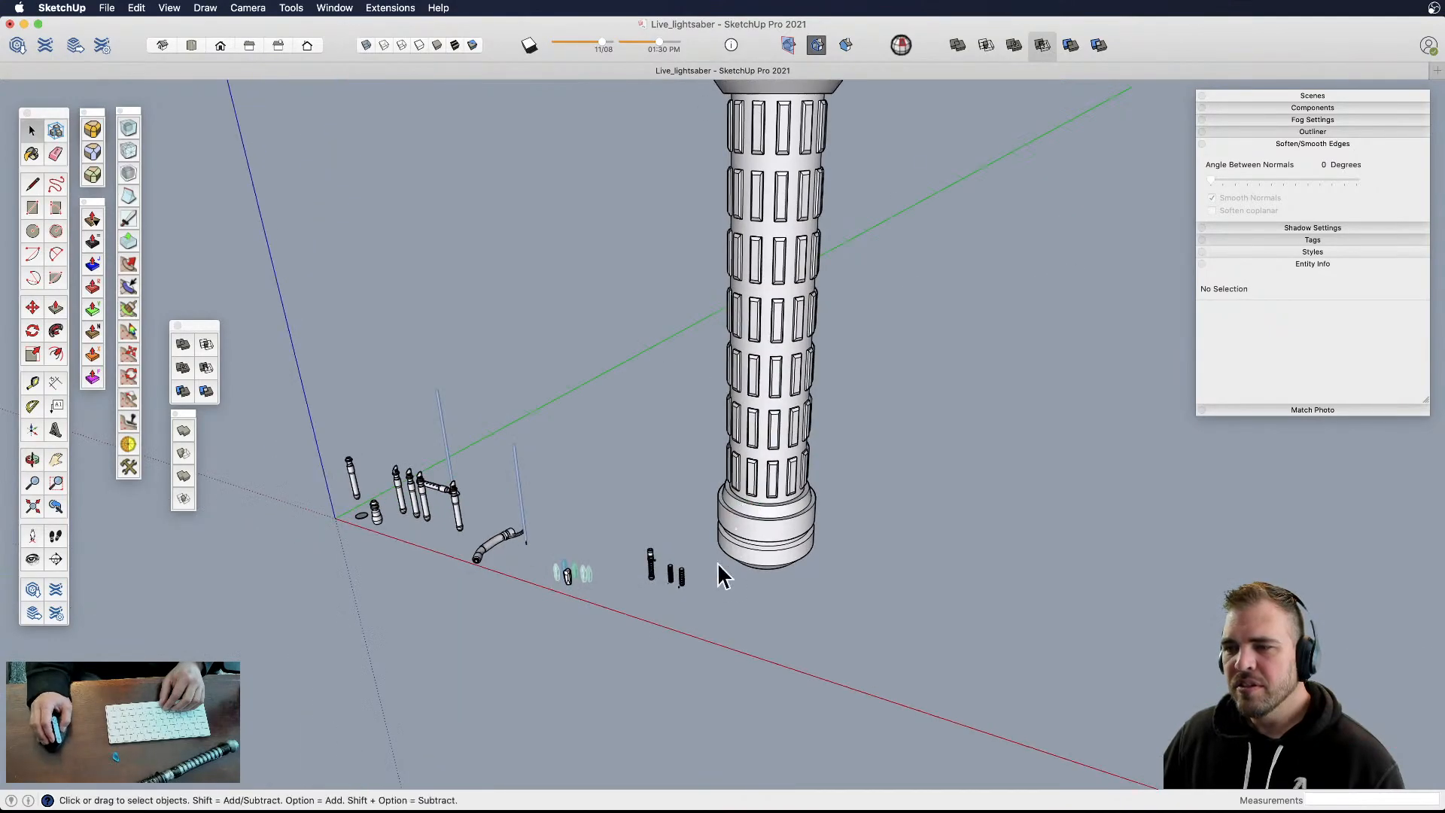
scroll(655, 590, up, 10)
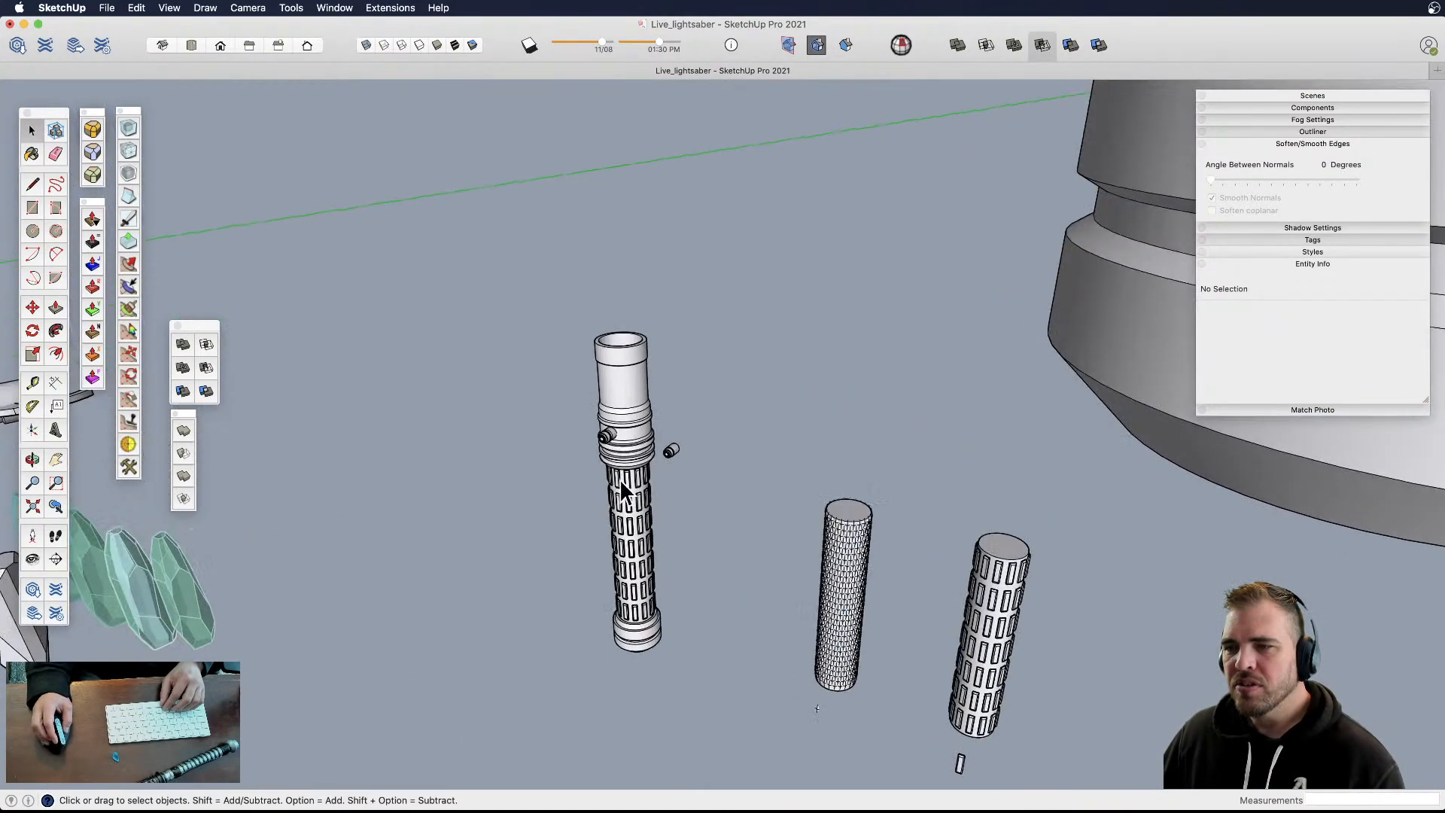
scroll(618, 440, up, 5)
click(533, 290)
middle_drag(602, 308, 606, 558)
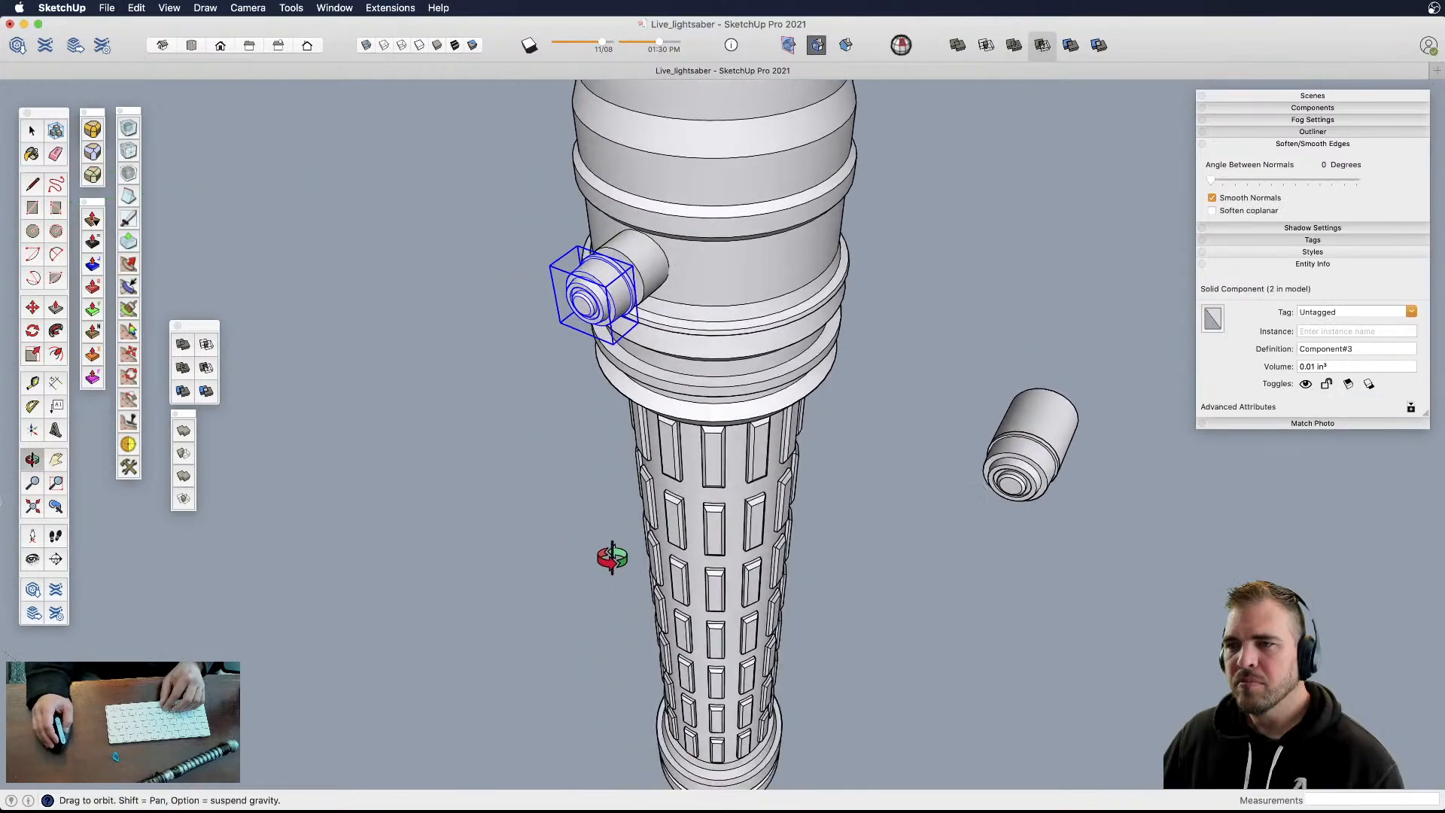
click(644, 254)
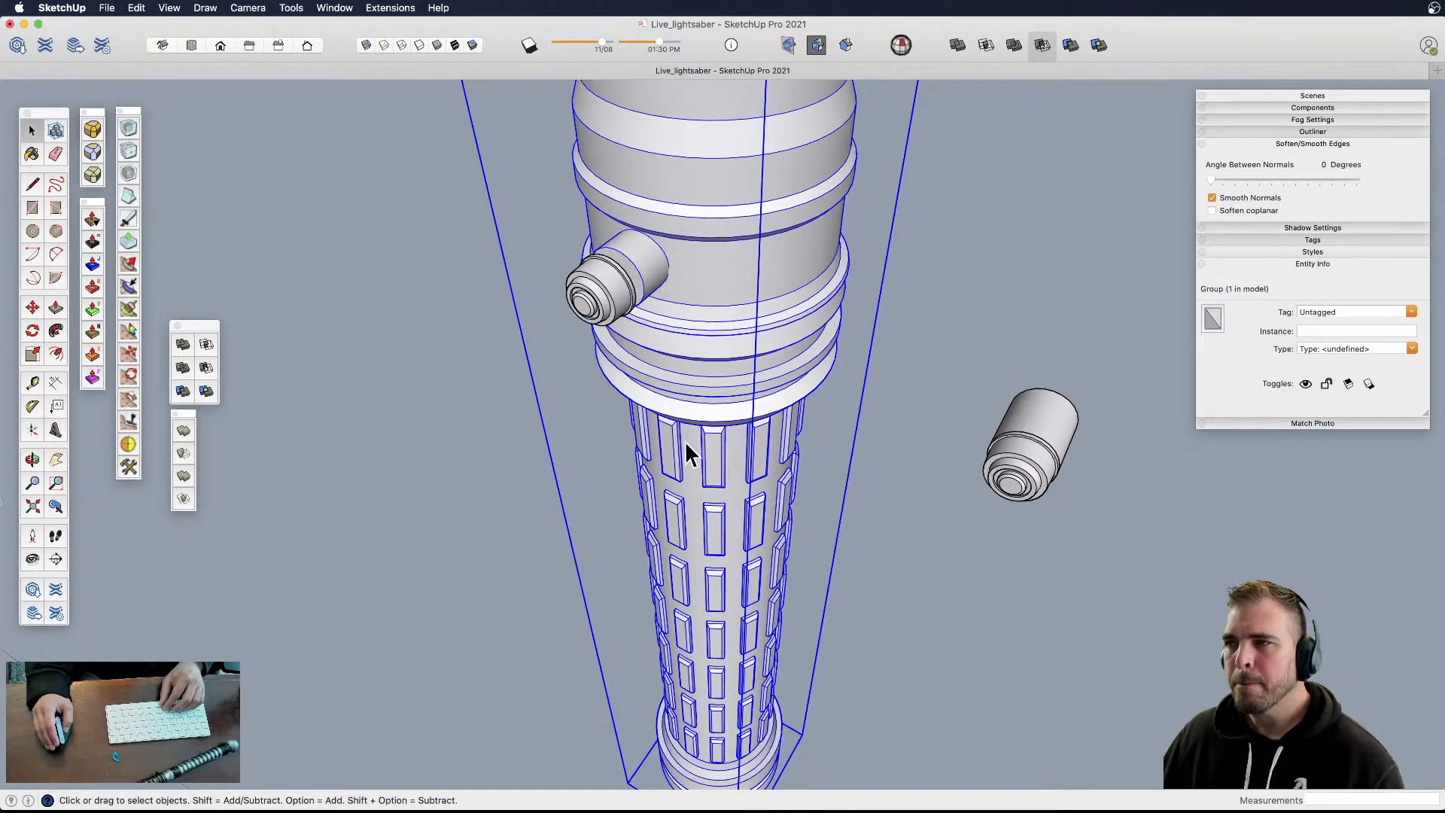
- Convert the large hilt group into a component, keeping the default definition name
scroll(685, 440, down, 15)
click(871, 377)
scroll(806, 442, up, 10)
right_click(817, 331)
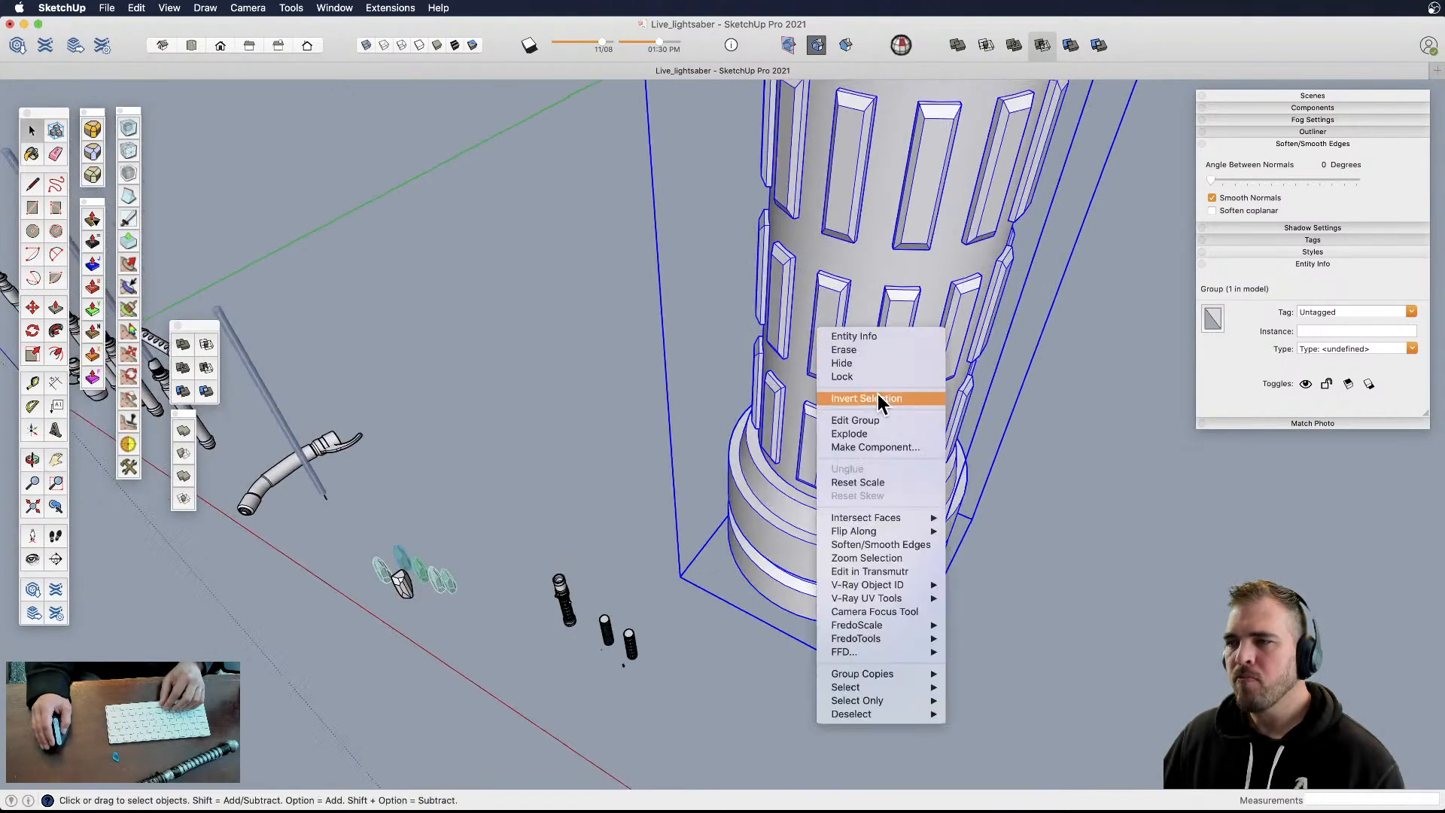
middle_drag(715, 635, 736, 444)
right_click(736, 444)
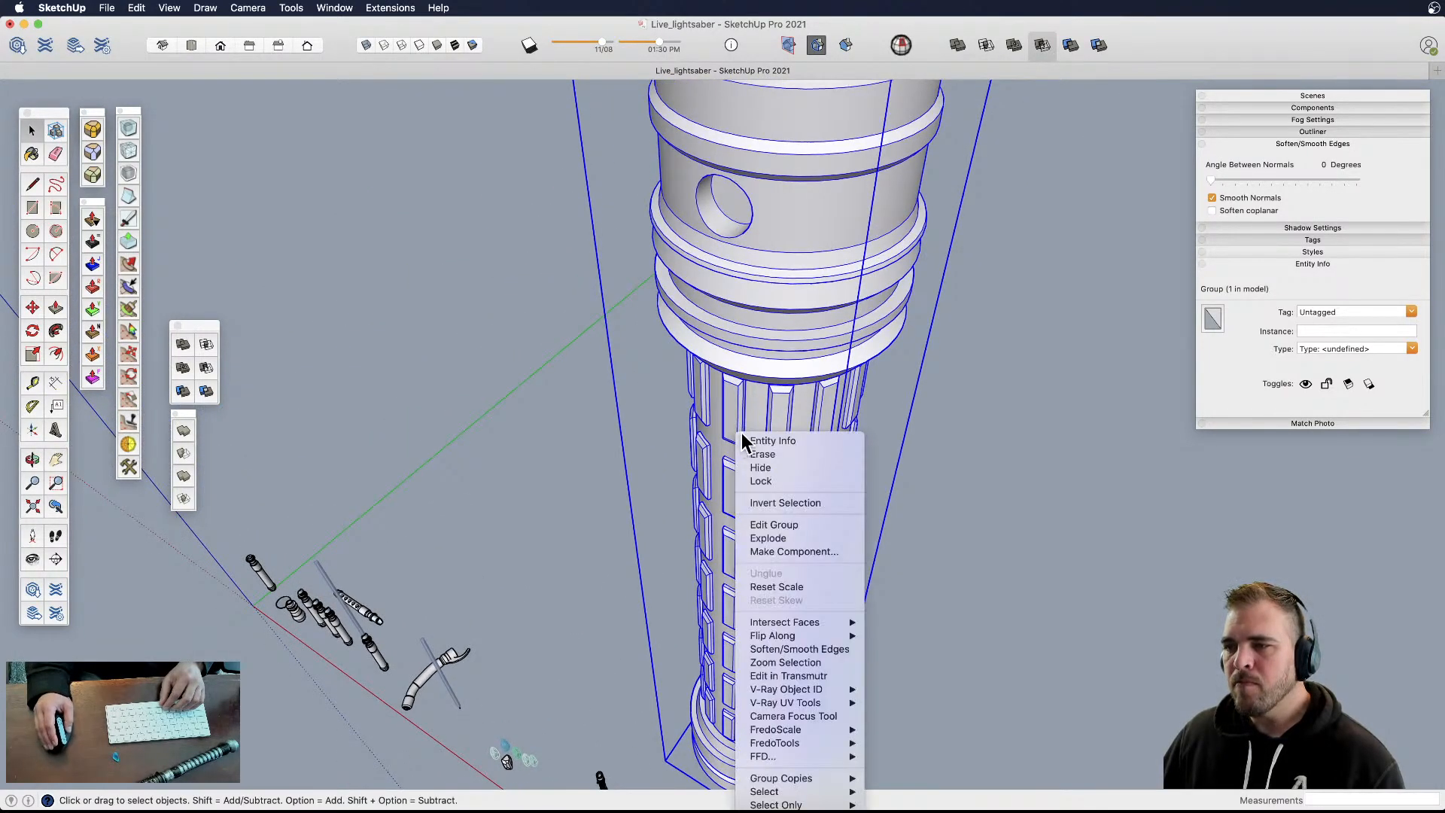
click(821, 550)
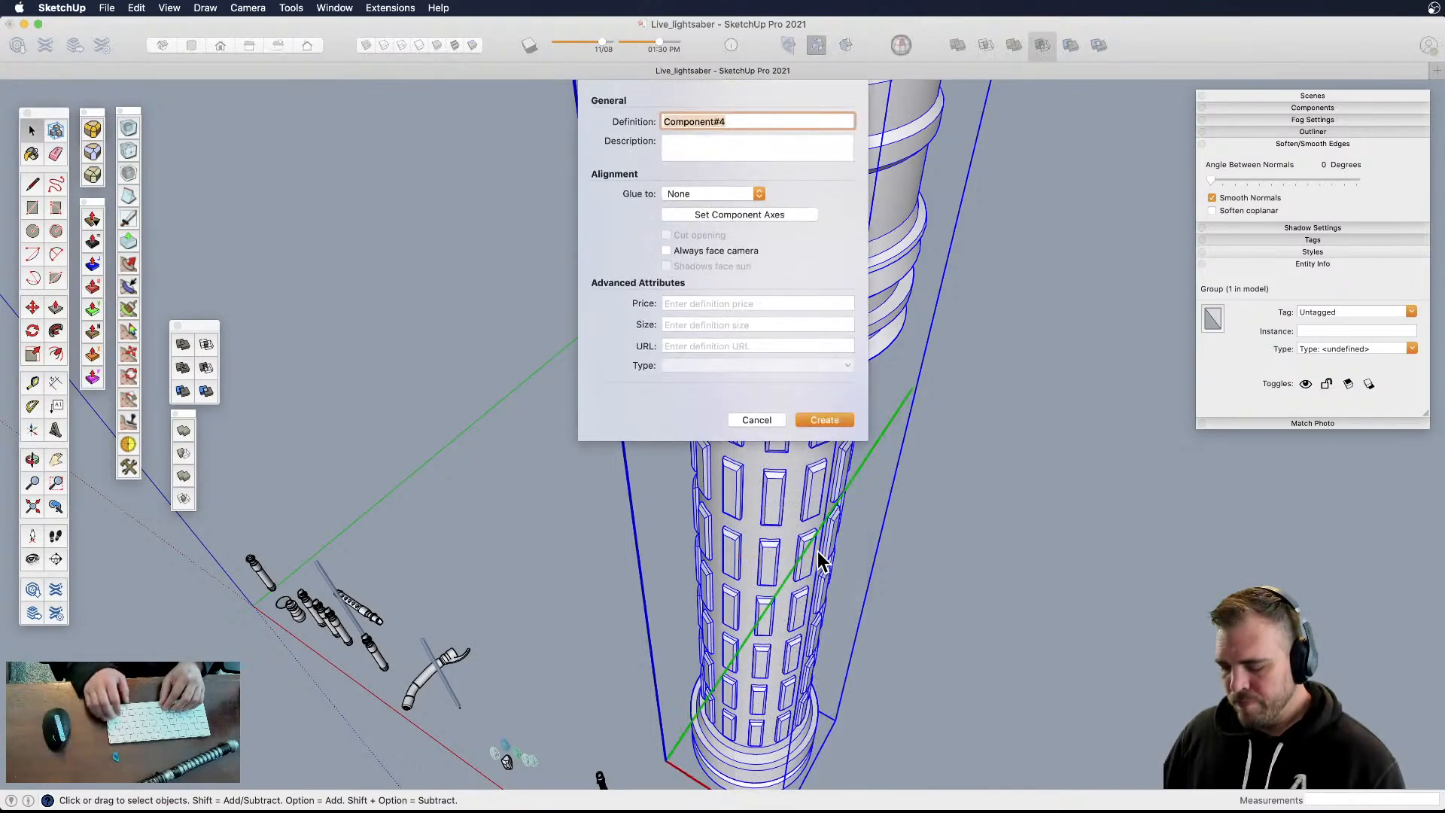
key(Escape)
- Copy the large hilt component to its side and scale the copy uniformly by 0.02
scroll(818, 572, down, 5)
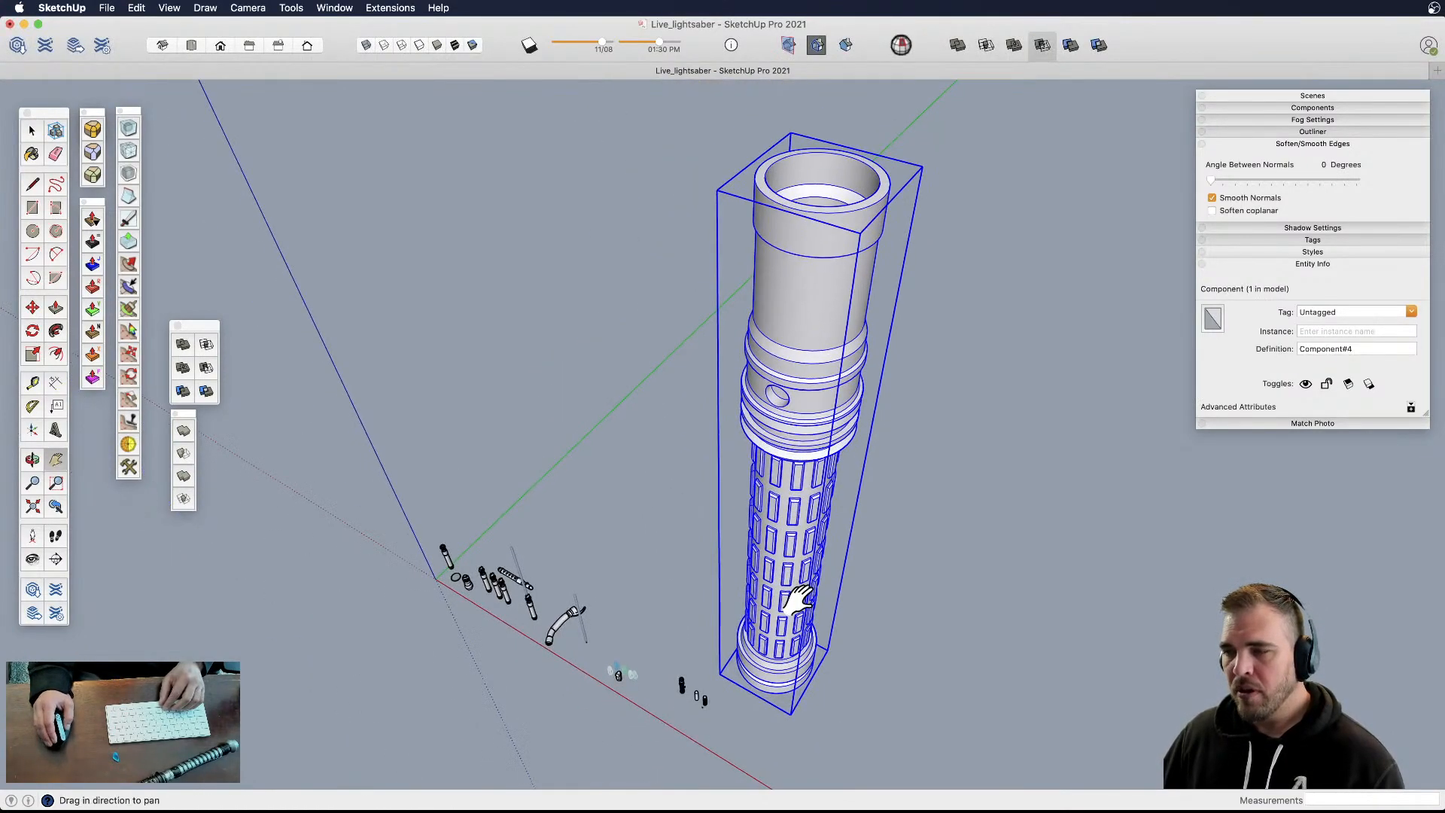
key(m)
key(alt)
click(787, 708)
click(760, 700)
key(s)
click(873, 154)
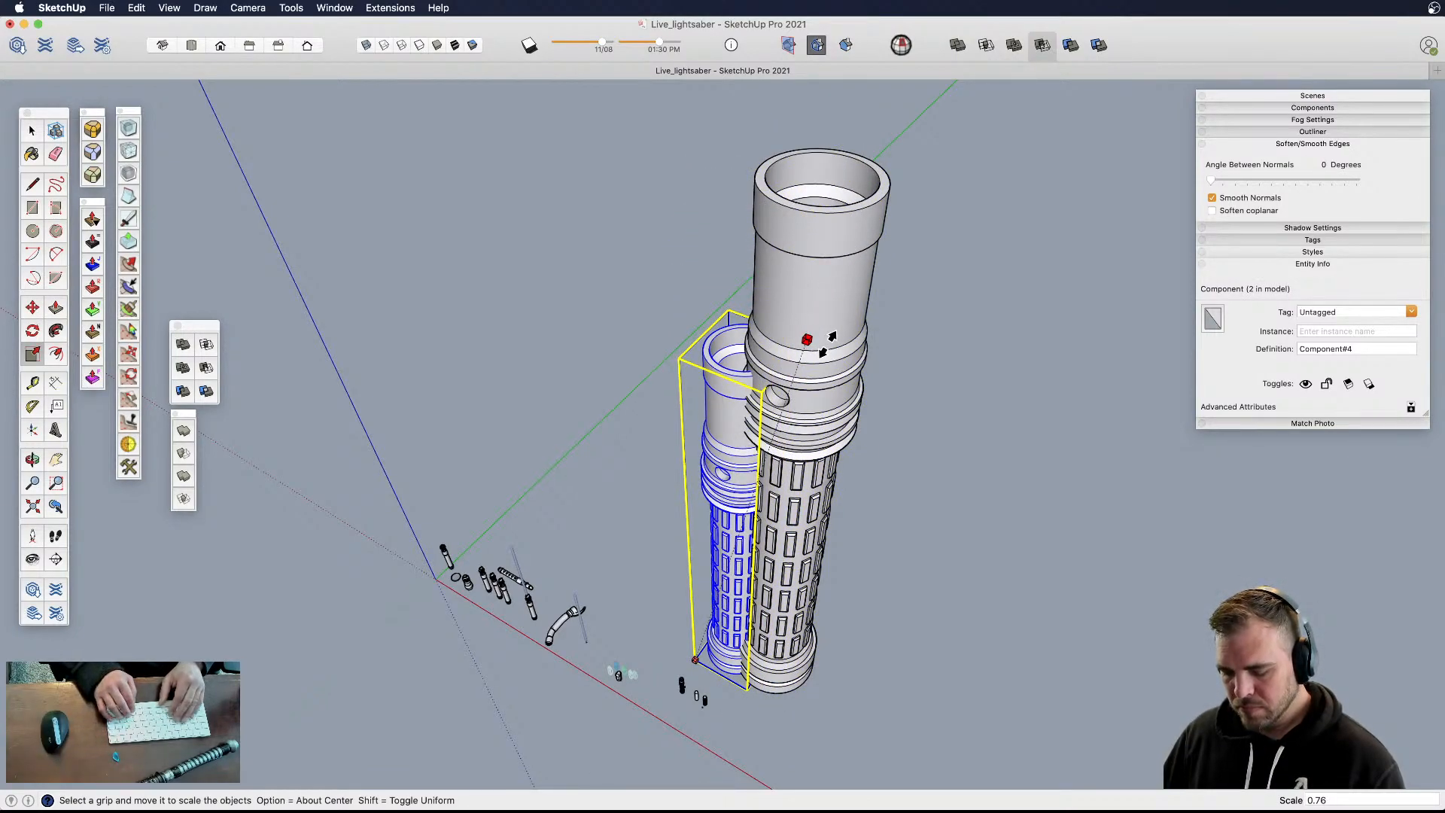
text(.02)
key(Return)
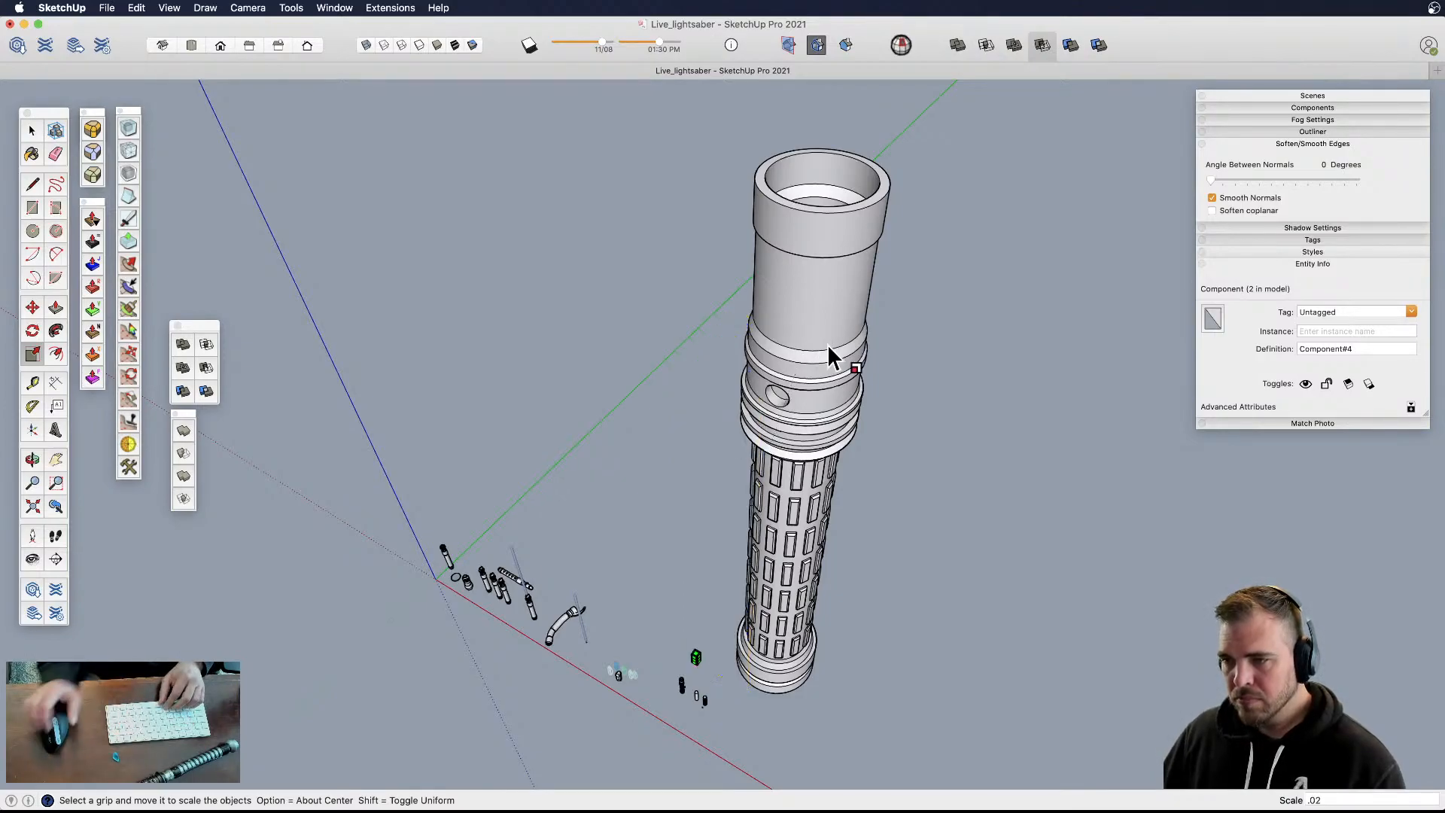
- Move the tiny hilt copy against the base of the existing small hilt and scale it uniformly by 2
scroll(691, 600, down, 1)
middle_drag(691, 591, 724, 392)
key(m)
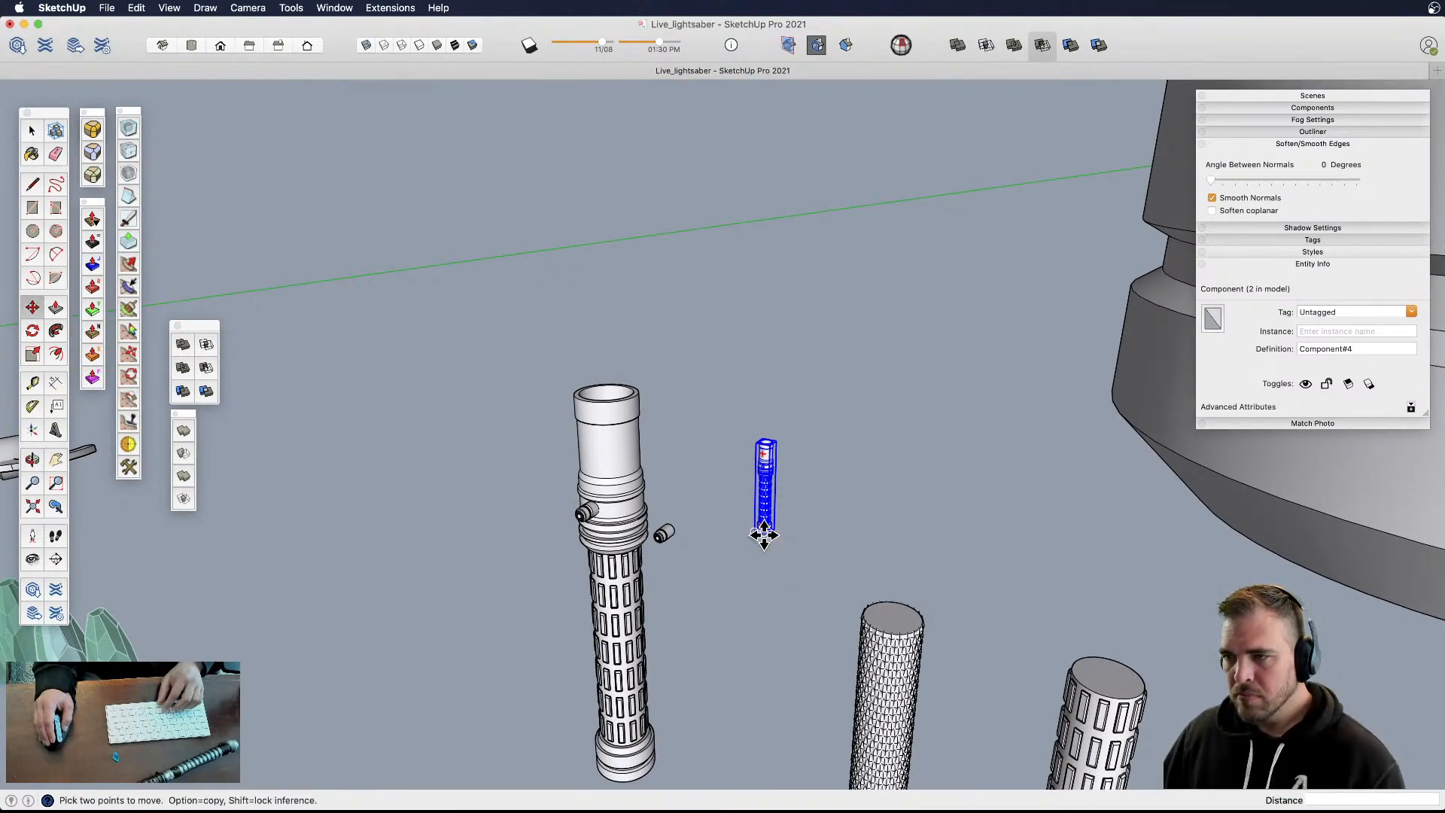
click(765, 534)
click(639, 748)
key(s)
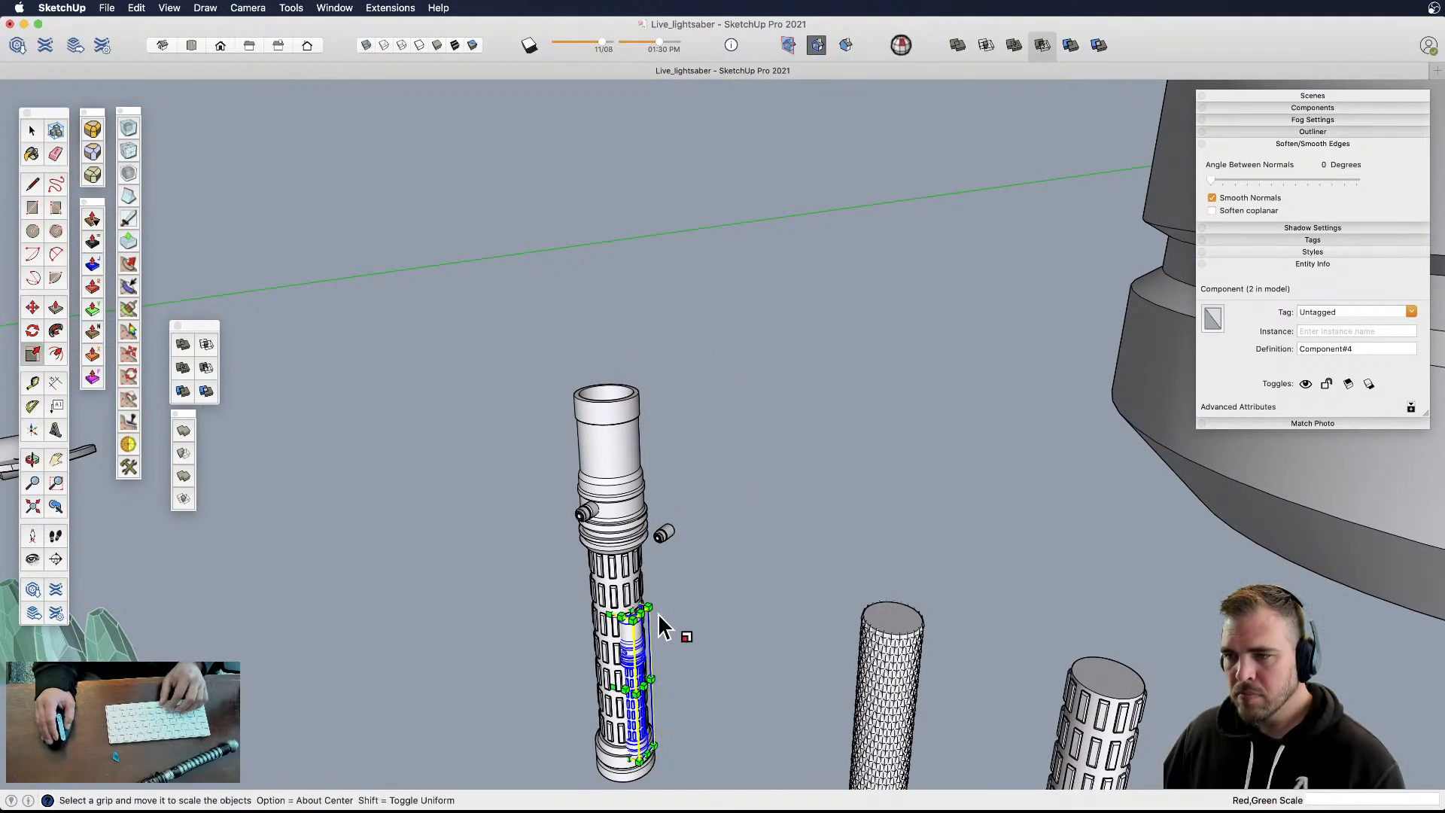
click(648, 609)
text(2)
key(Return)
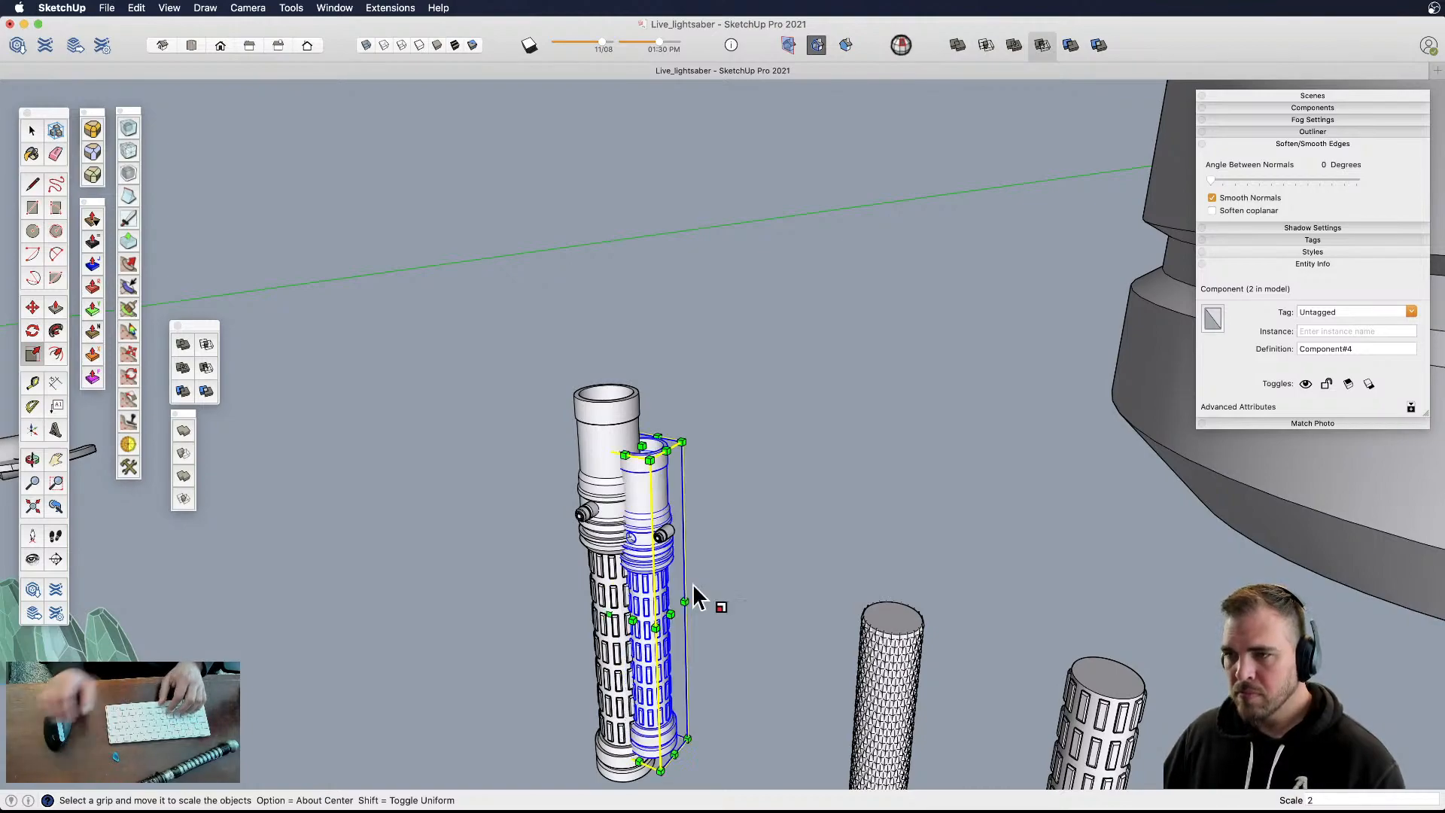
- Compare the scaled copy with the small hilt and erase the copy
scroll(693, 584, down, 5)
middle_drag(693, 586, 670, 618)
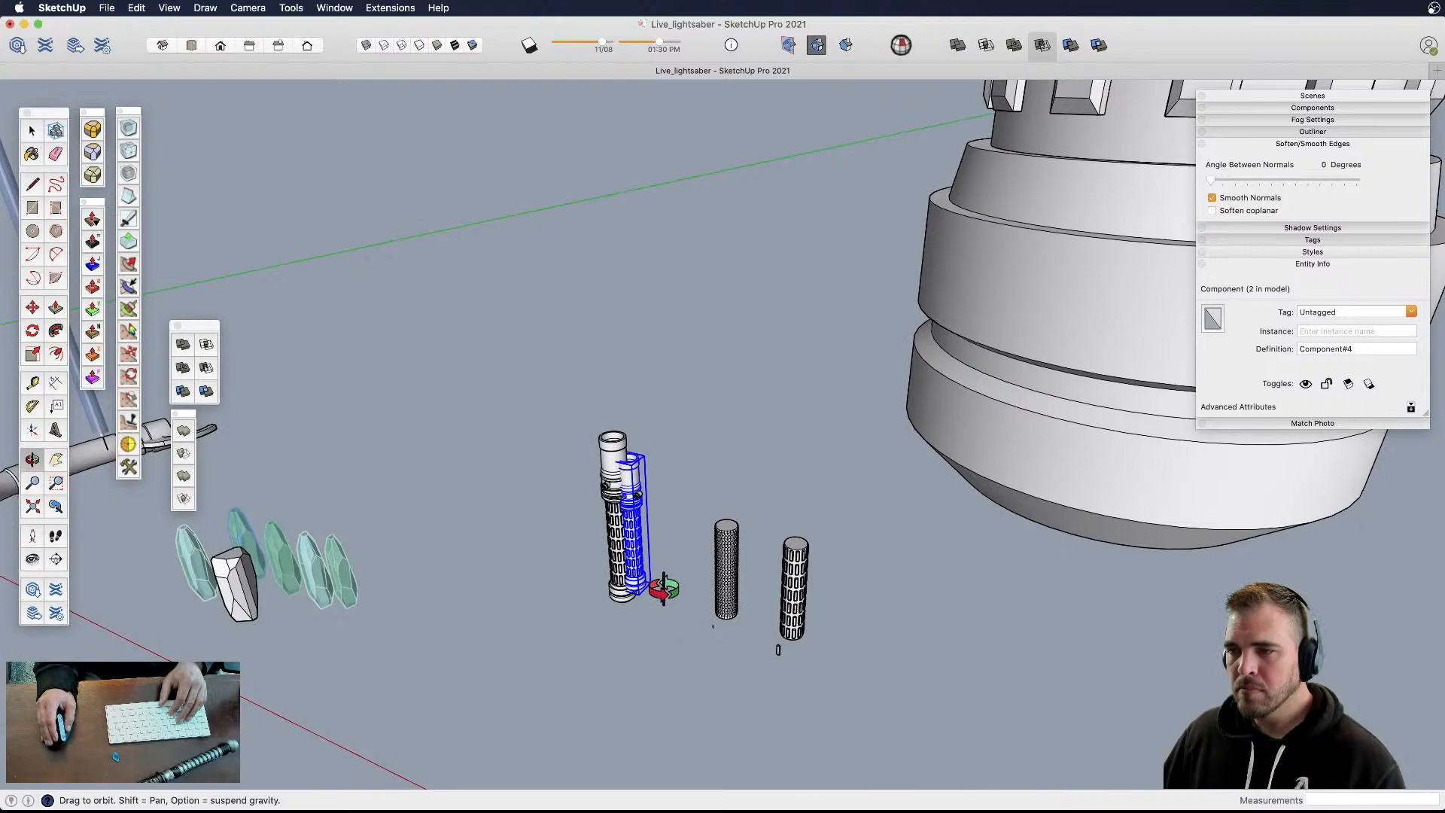
scroll(636, 589, up, 6)
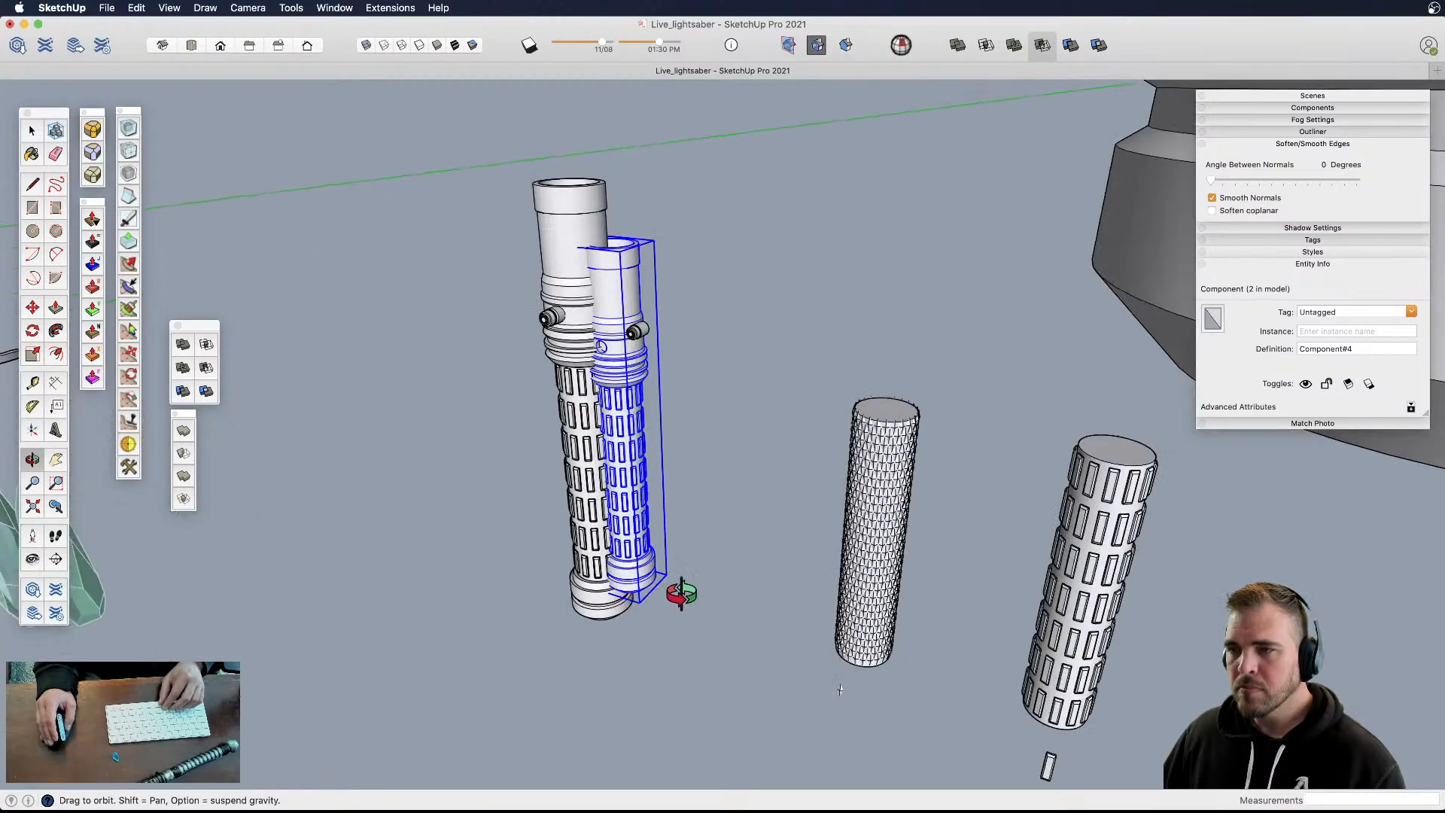
key(e)
click(659, 605)
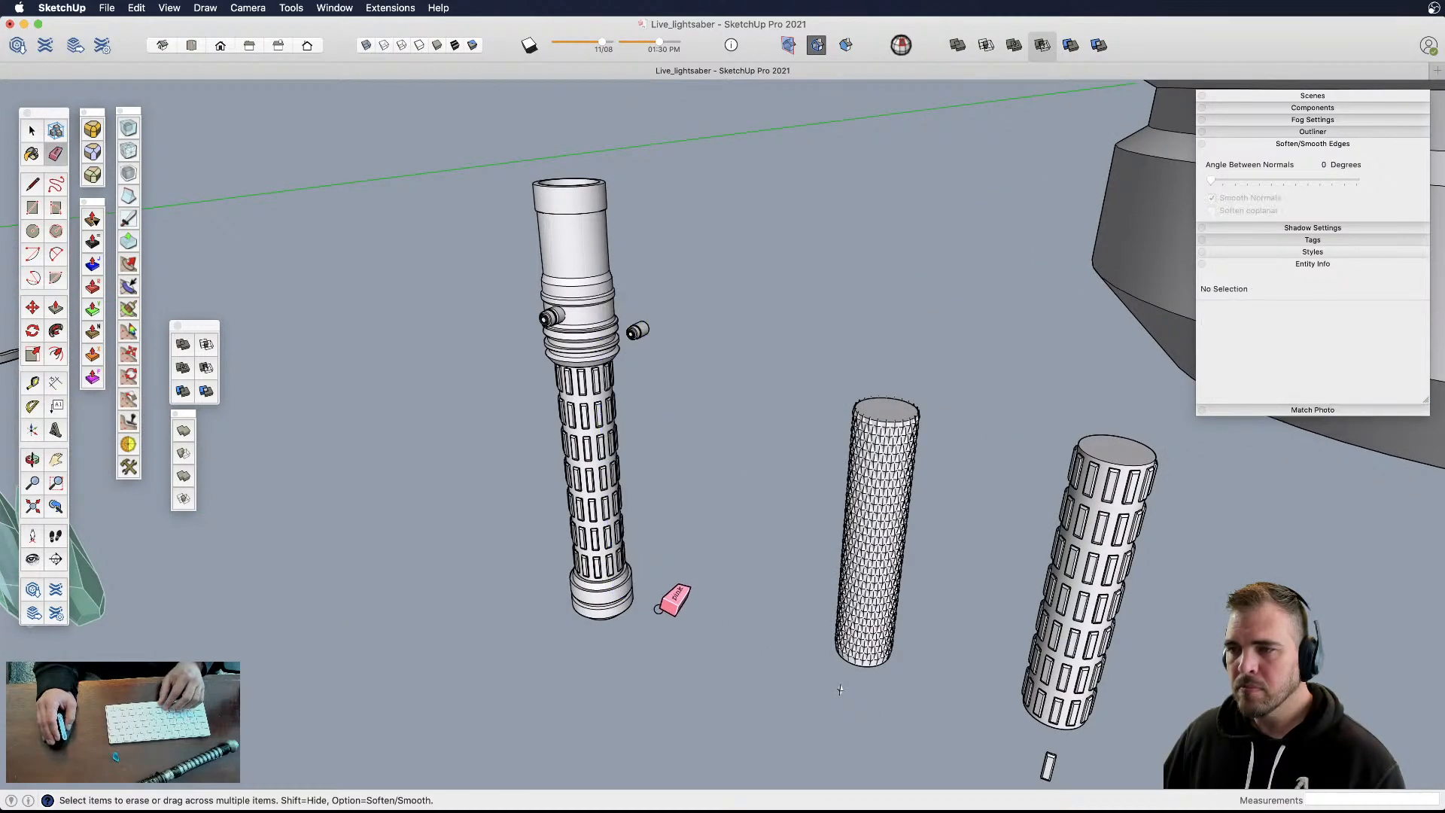
- Select the large hilt component and place a copy of it right beside the original
scroll(632, 623, down, 10)
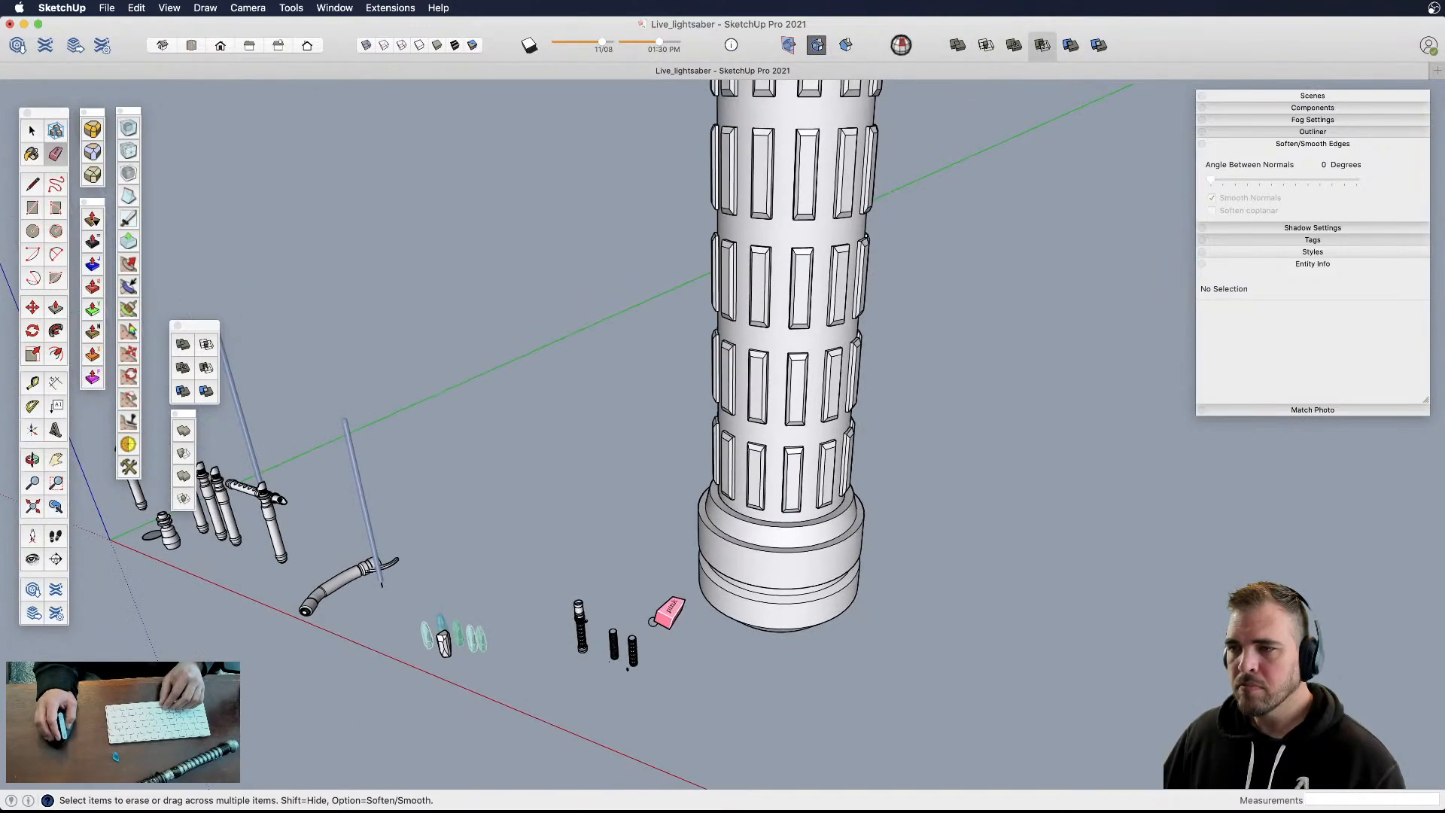
scroll(632, 659, down, 4)
key(space)
click(686, 574)
key(h)
drag(703, 557, 738, 600)
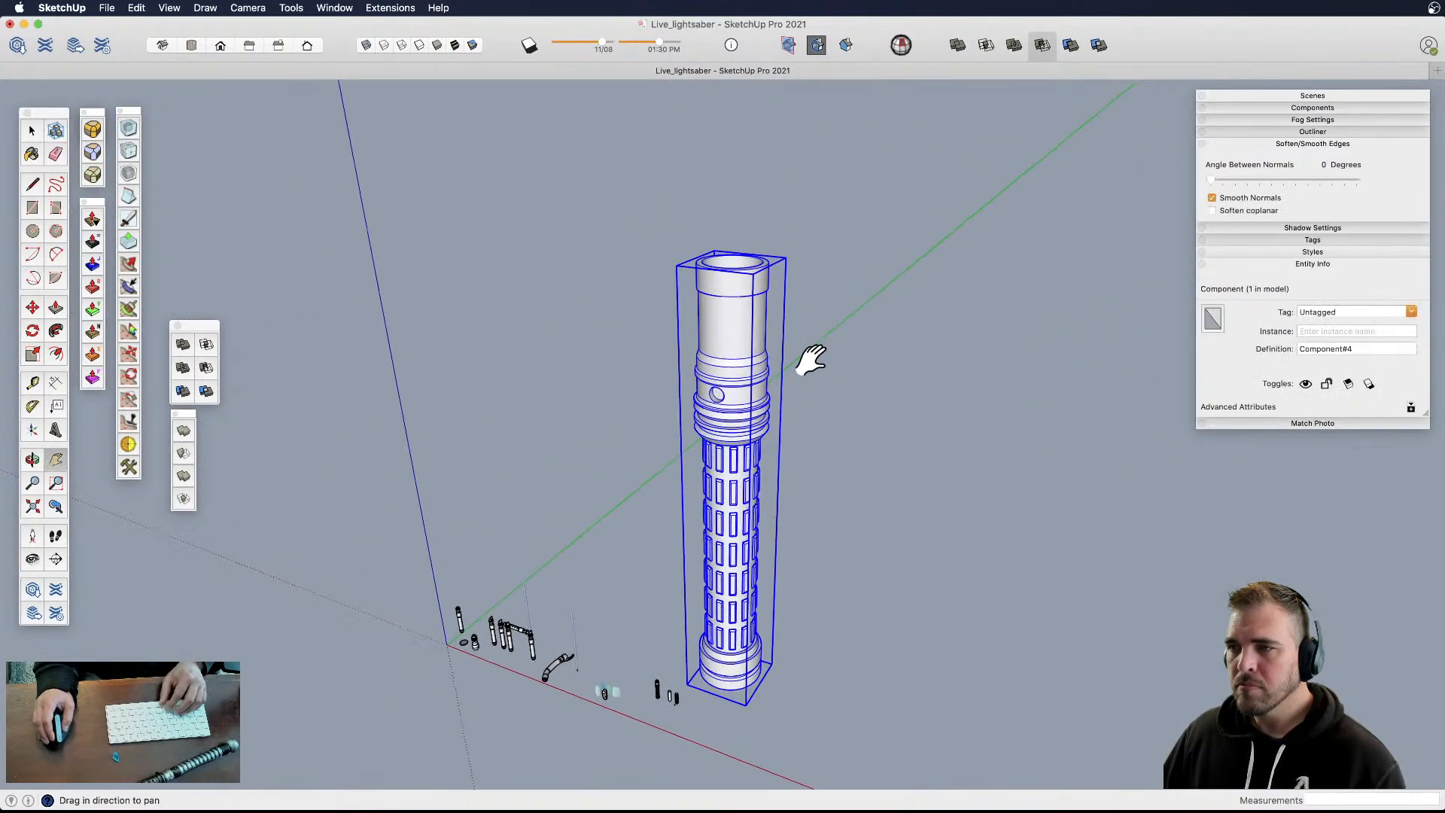
key(s)
key(m)
key(alt)
click(822, 690)
click(865, 693)
- Move the full-size hilt copy about 5' 6 13/16" to the original's other side, near the small hilt parts
key(s)
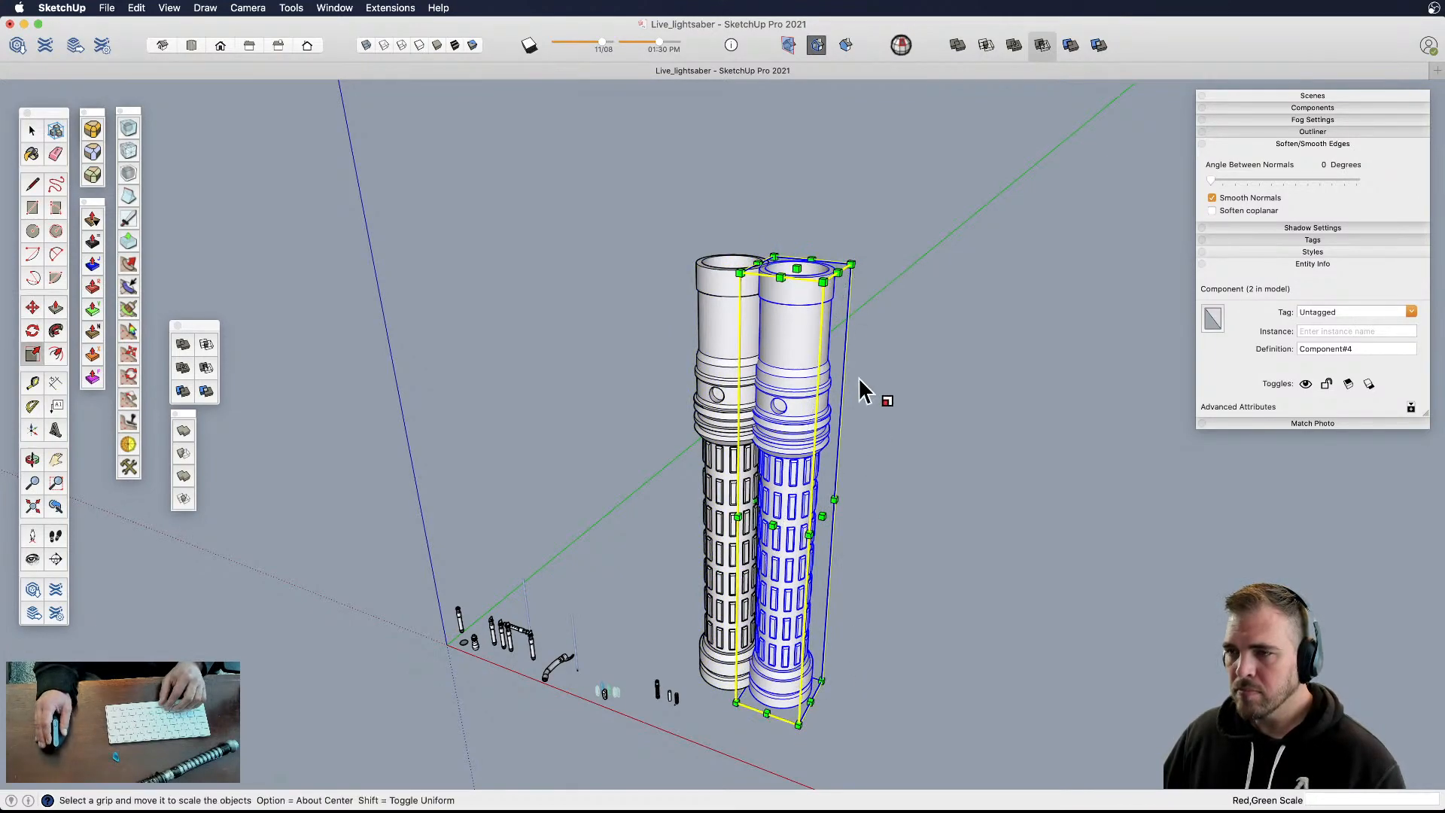
key(m)
click(775, 748)
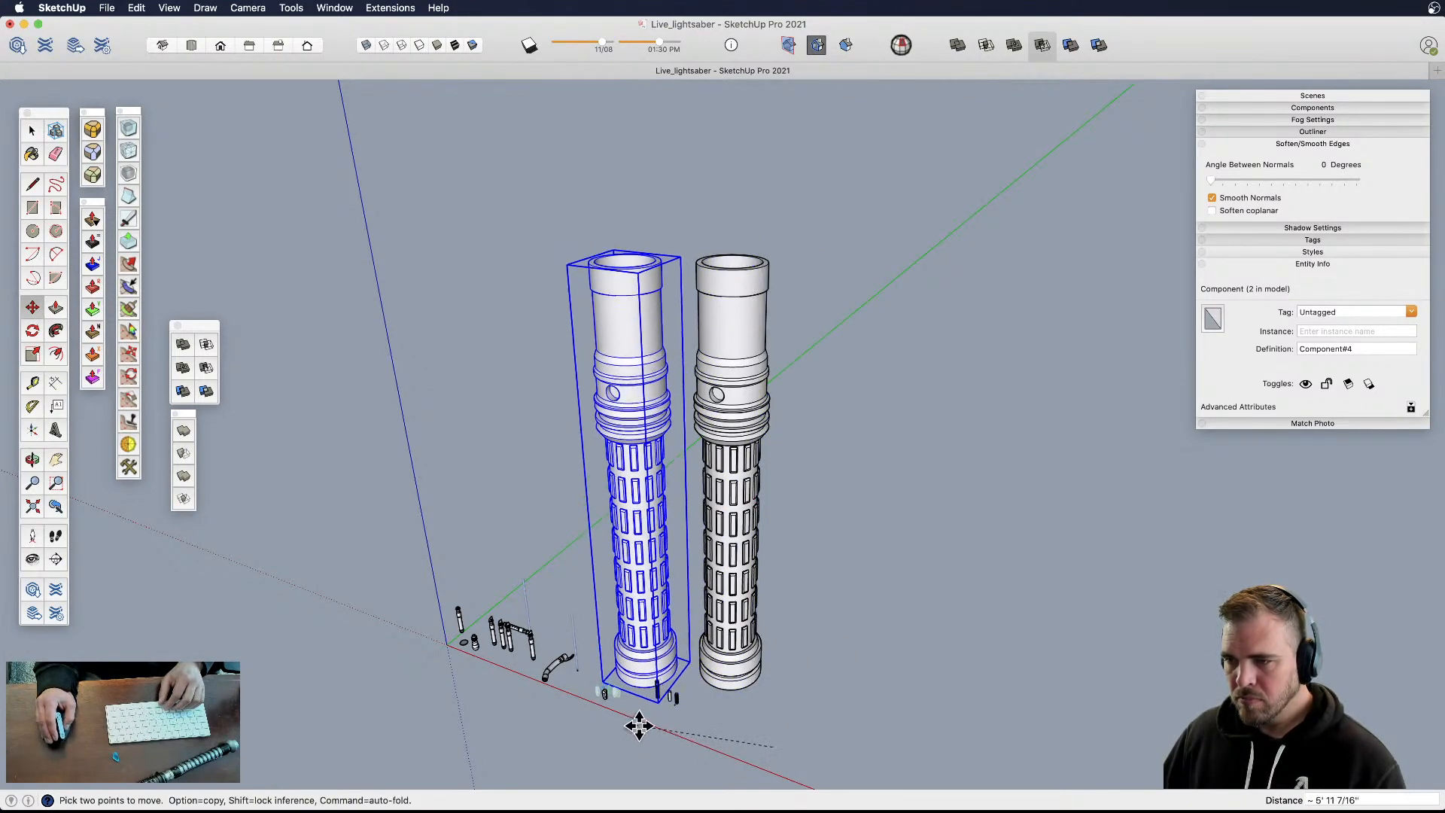
click(638, 730)
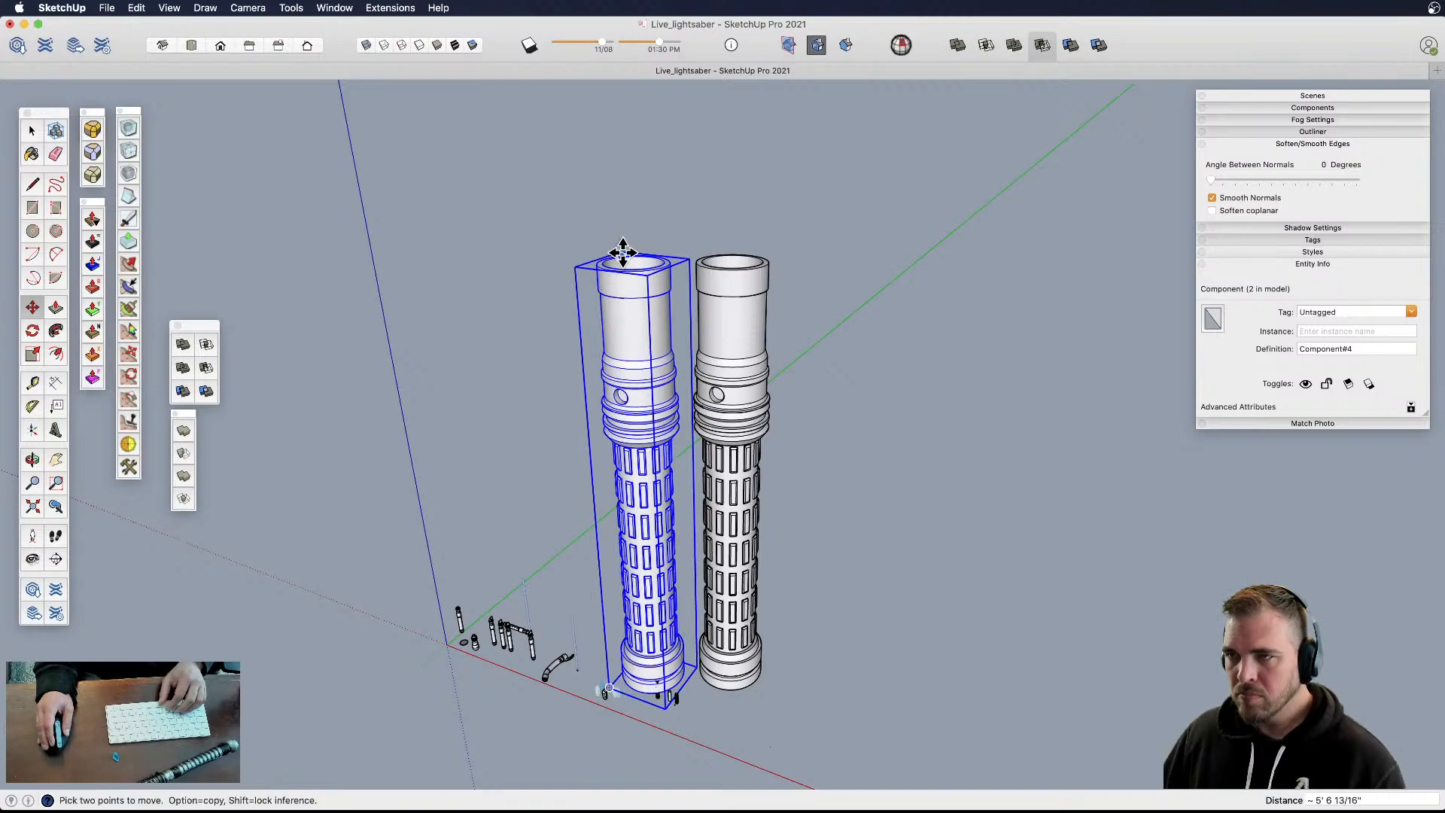
- Scale the hilt copy down uniformly next to the small hilt parts, trying a factor of 0.1 and settling on 0.2
key(s)
drag(622, 250, 610, 681)
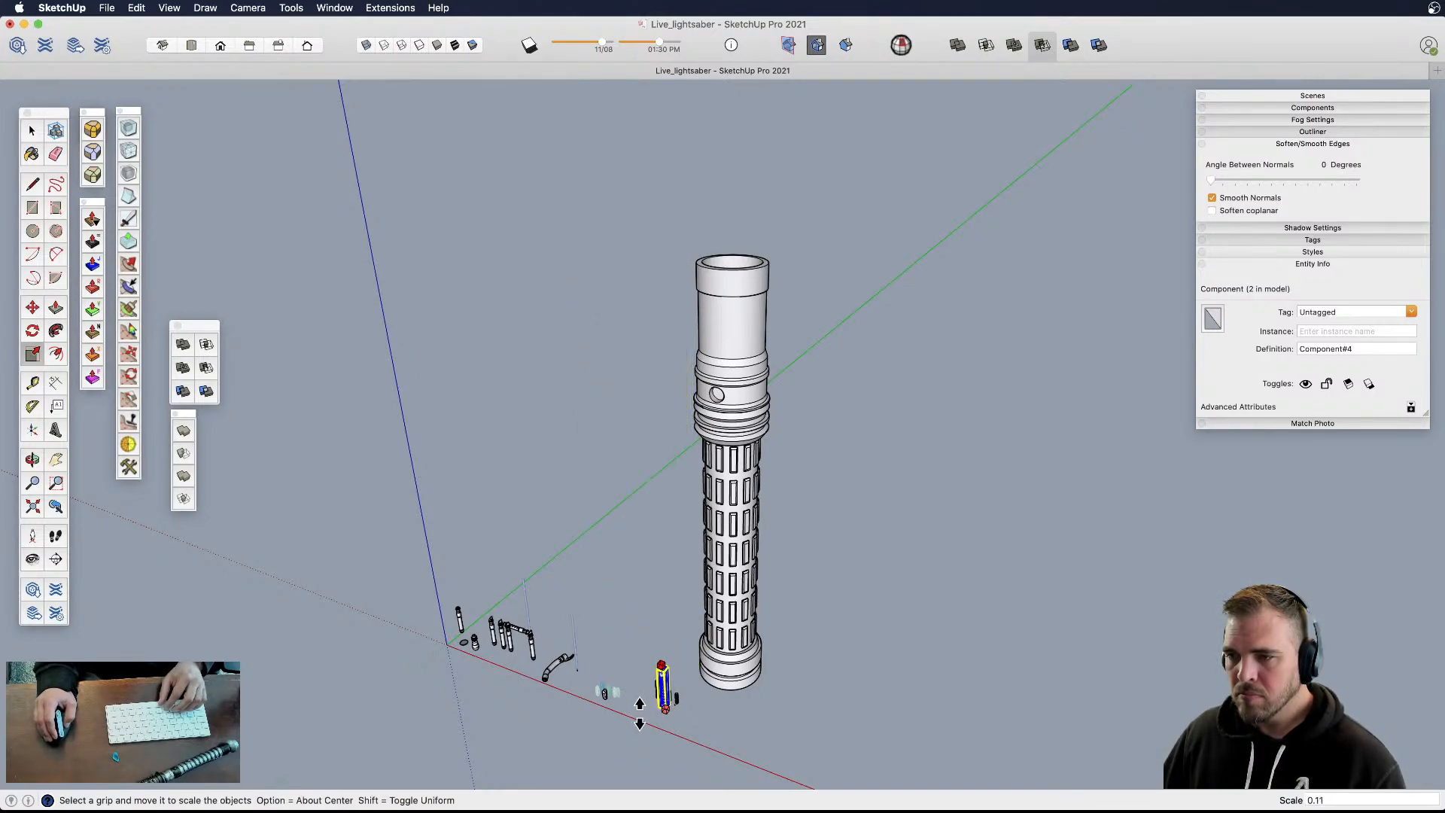
scroll(646, 716, up, 5)
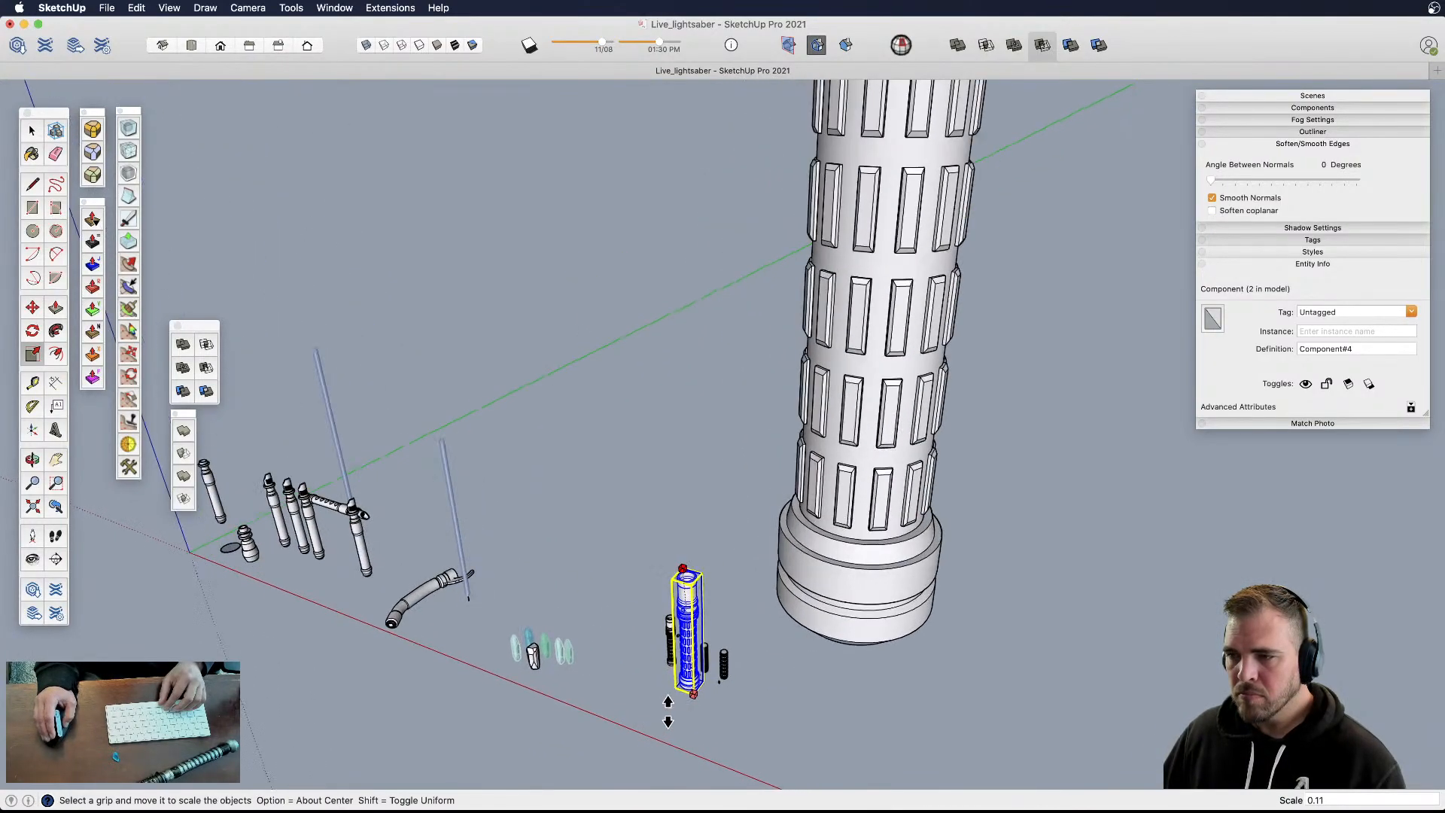
scroll(696, 656, up, 3)
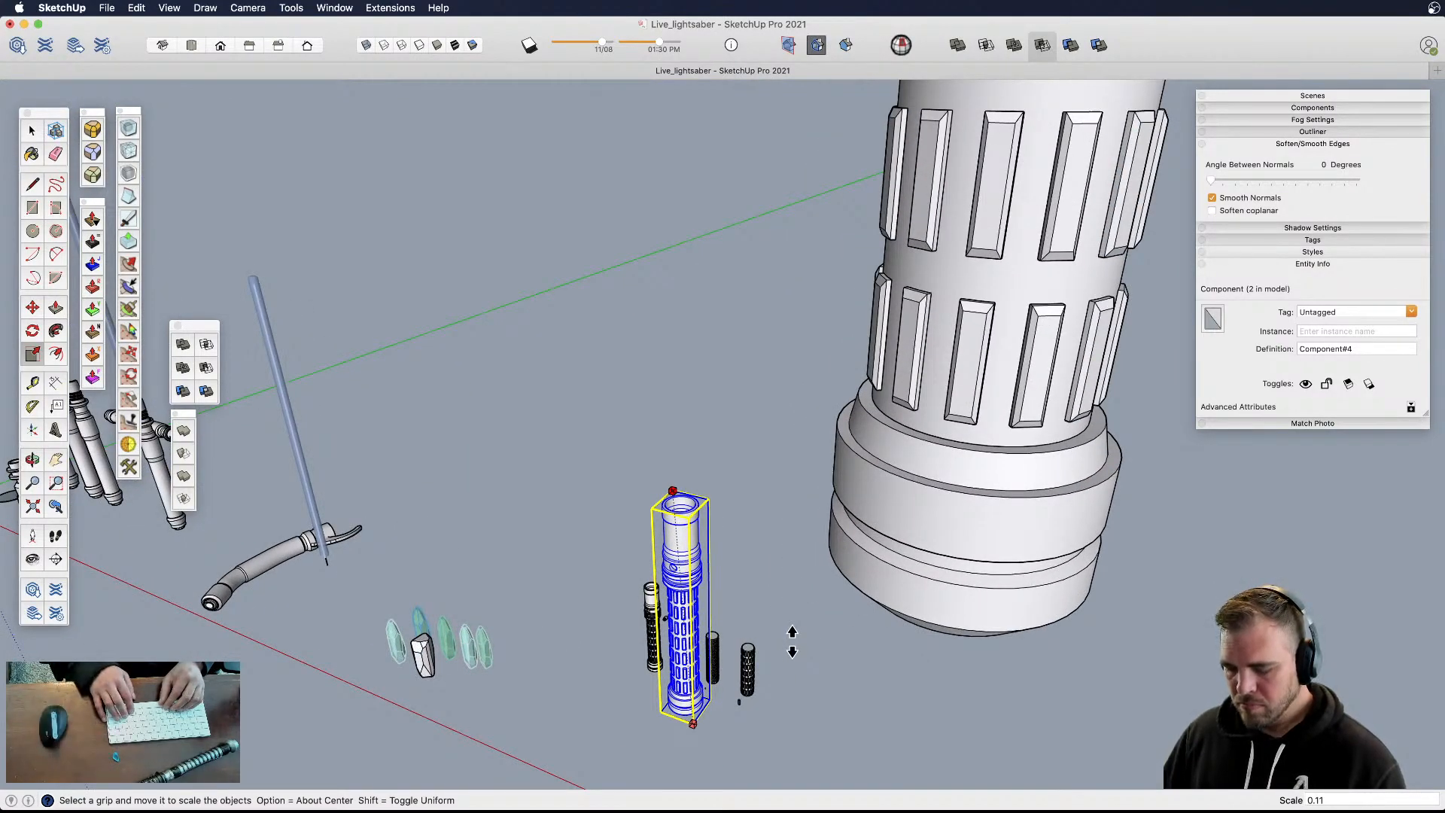
text(.)
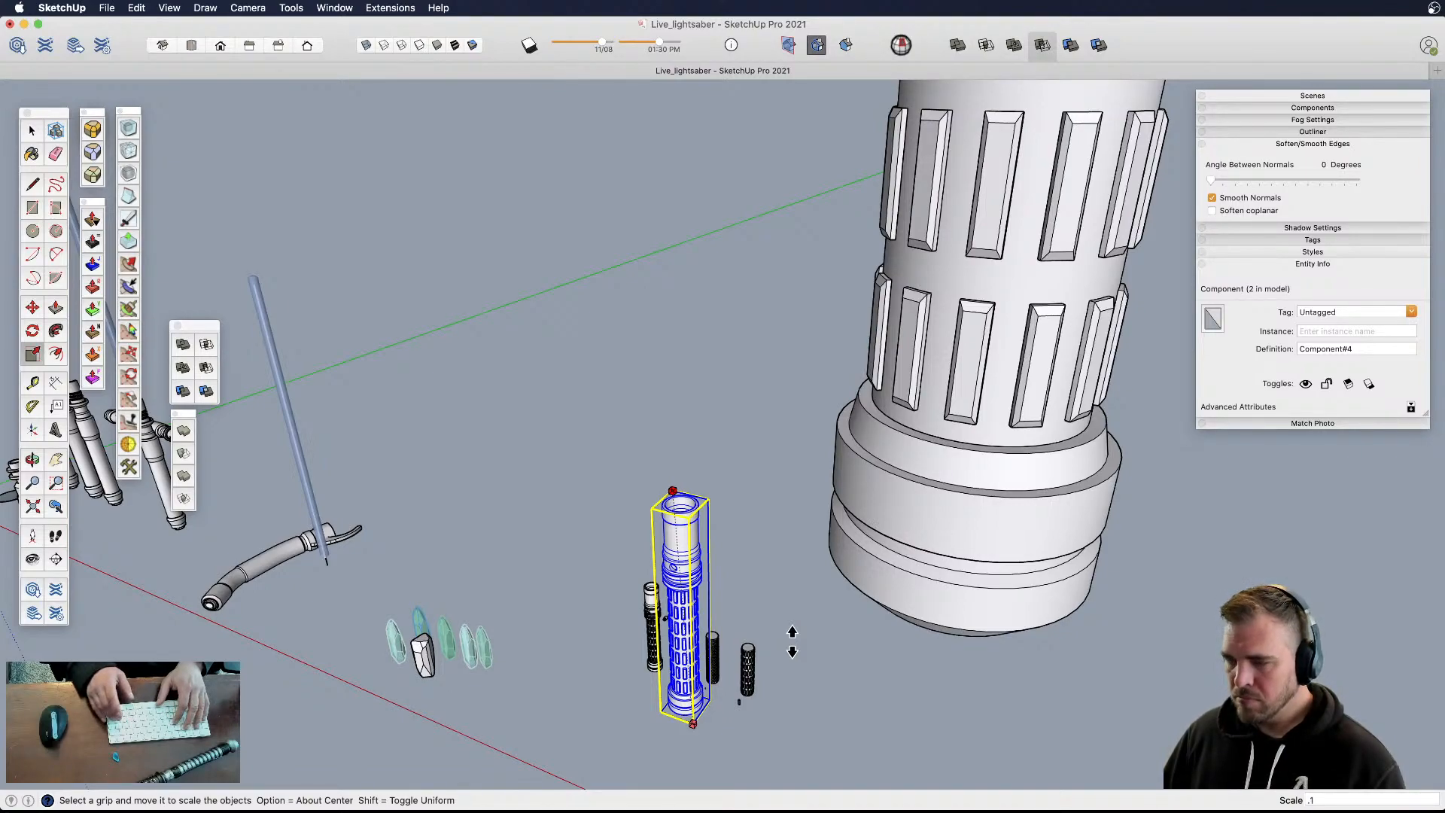
key(Return)
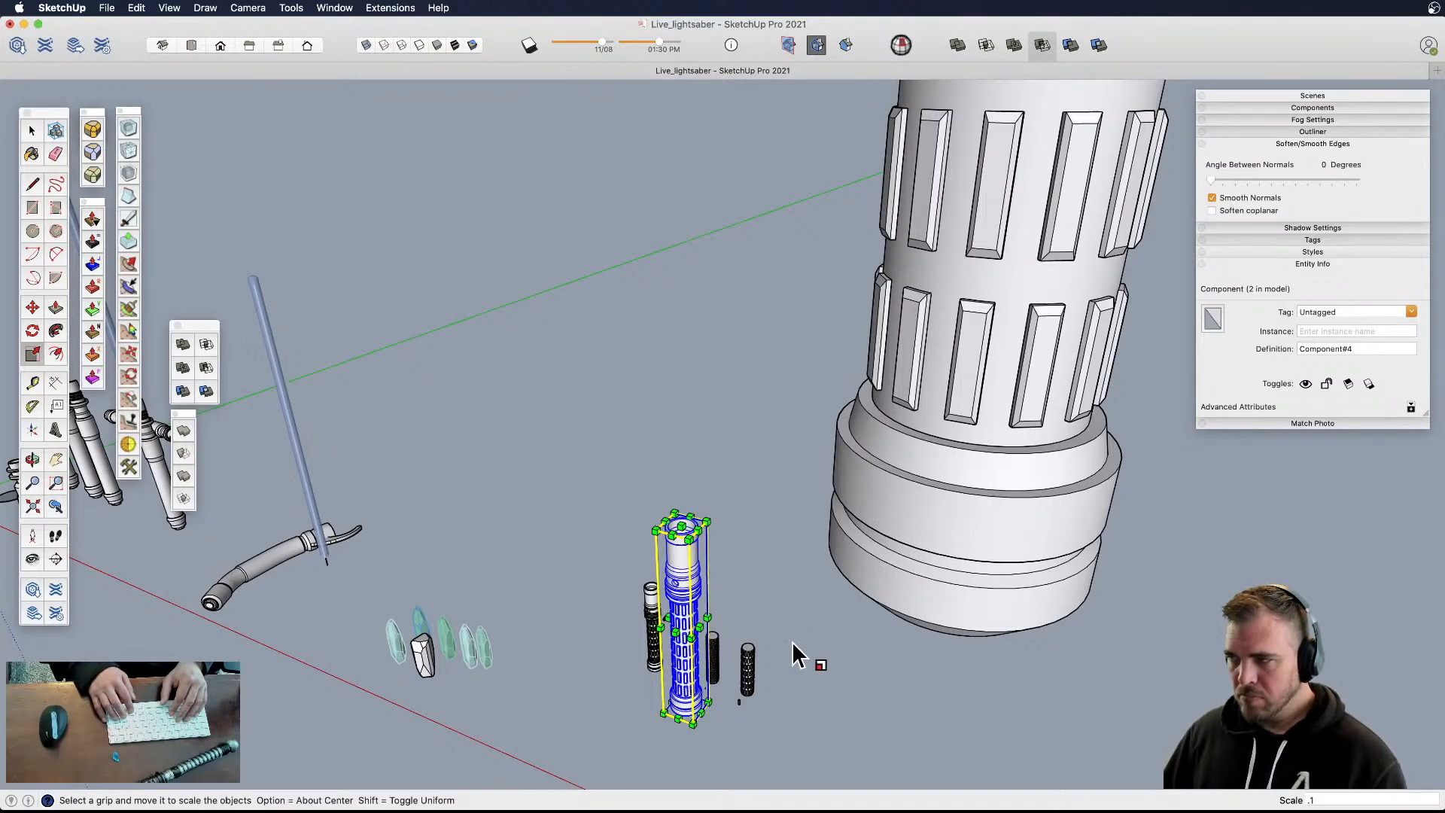
text(.2)
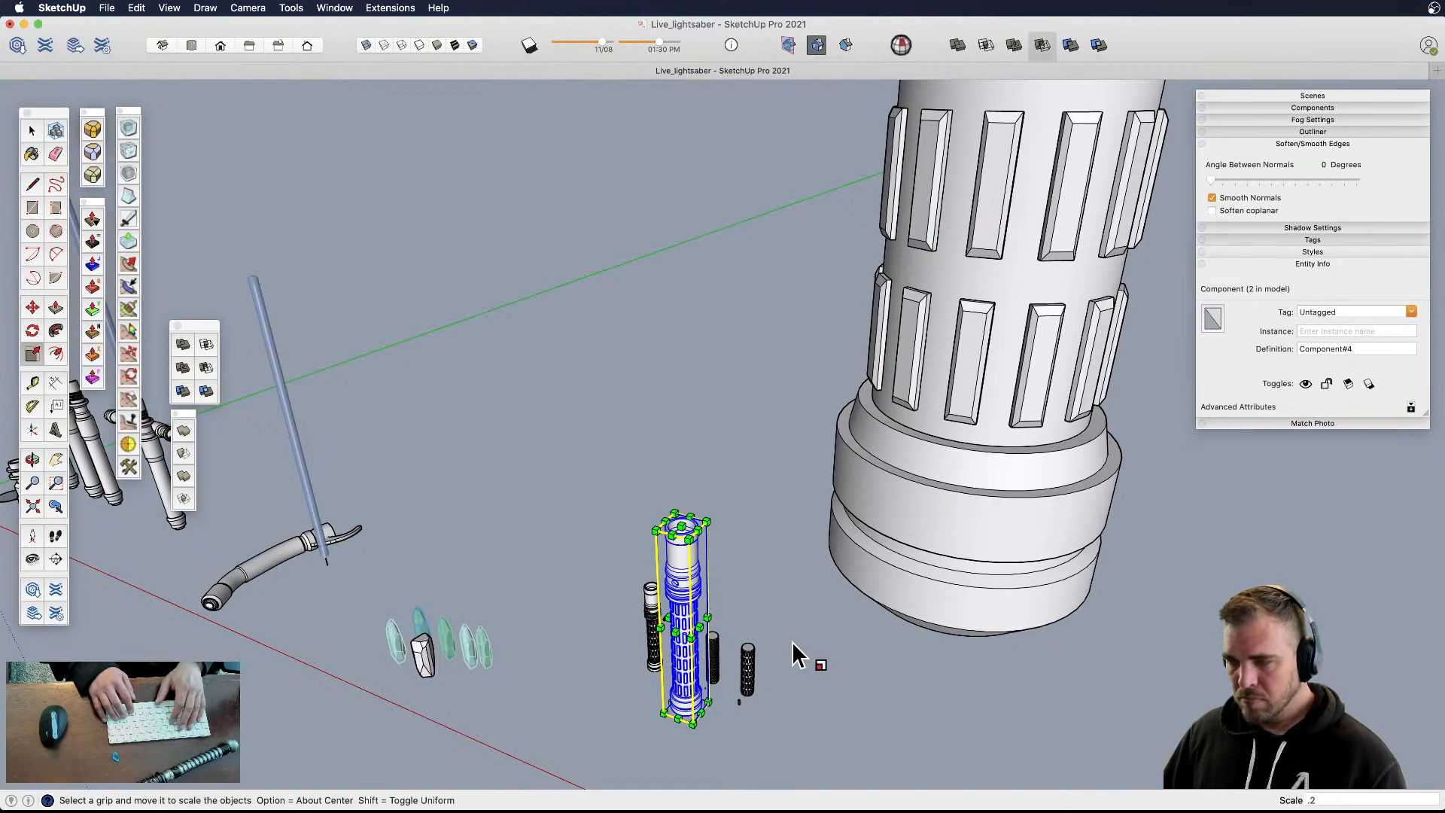
key(Return)
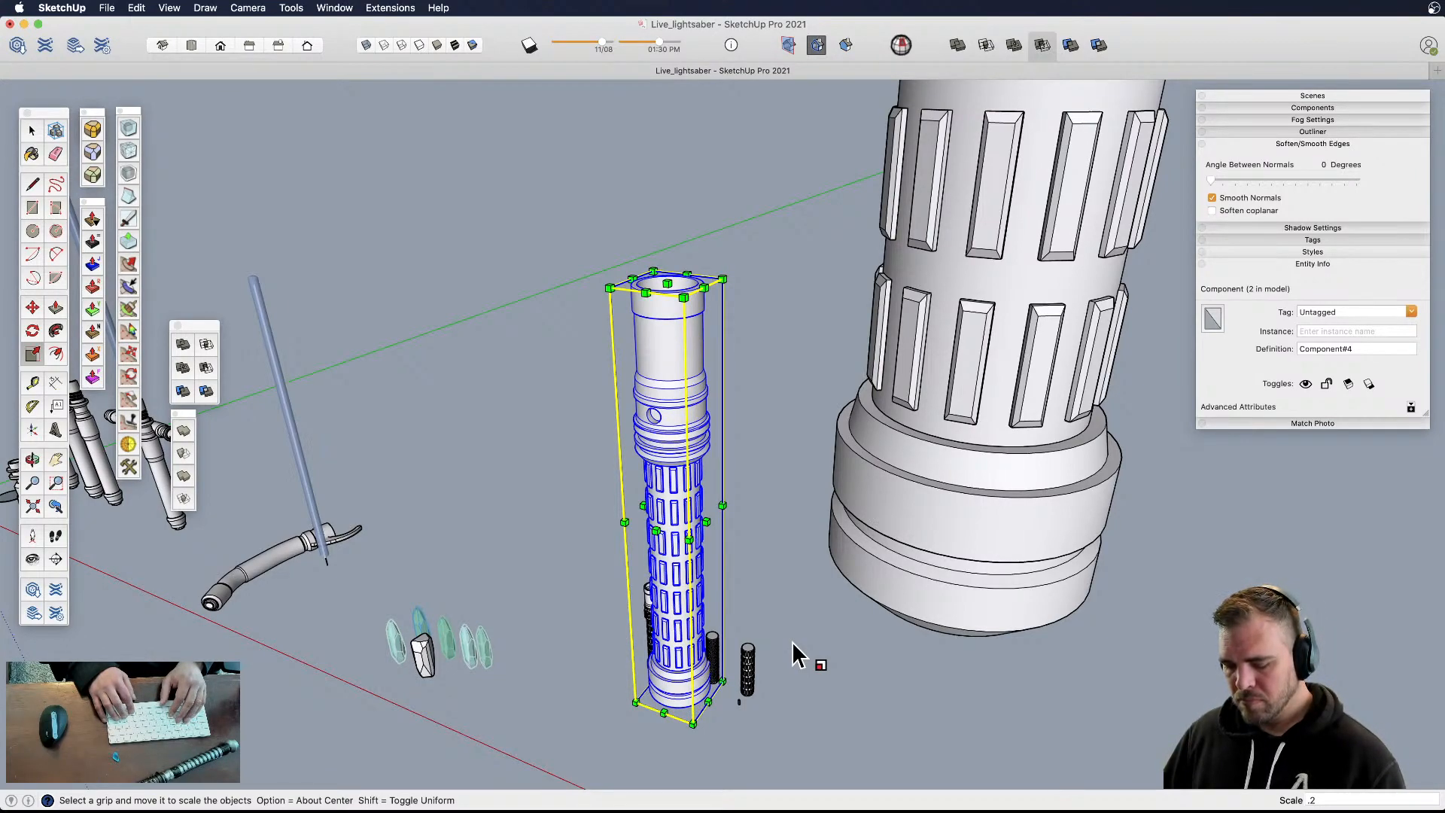
- Set the hilt copy's scale factor to 0.05 and move it about 11 1/4" to the small hilt's outer side
text(.05)
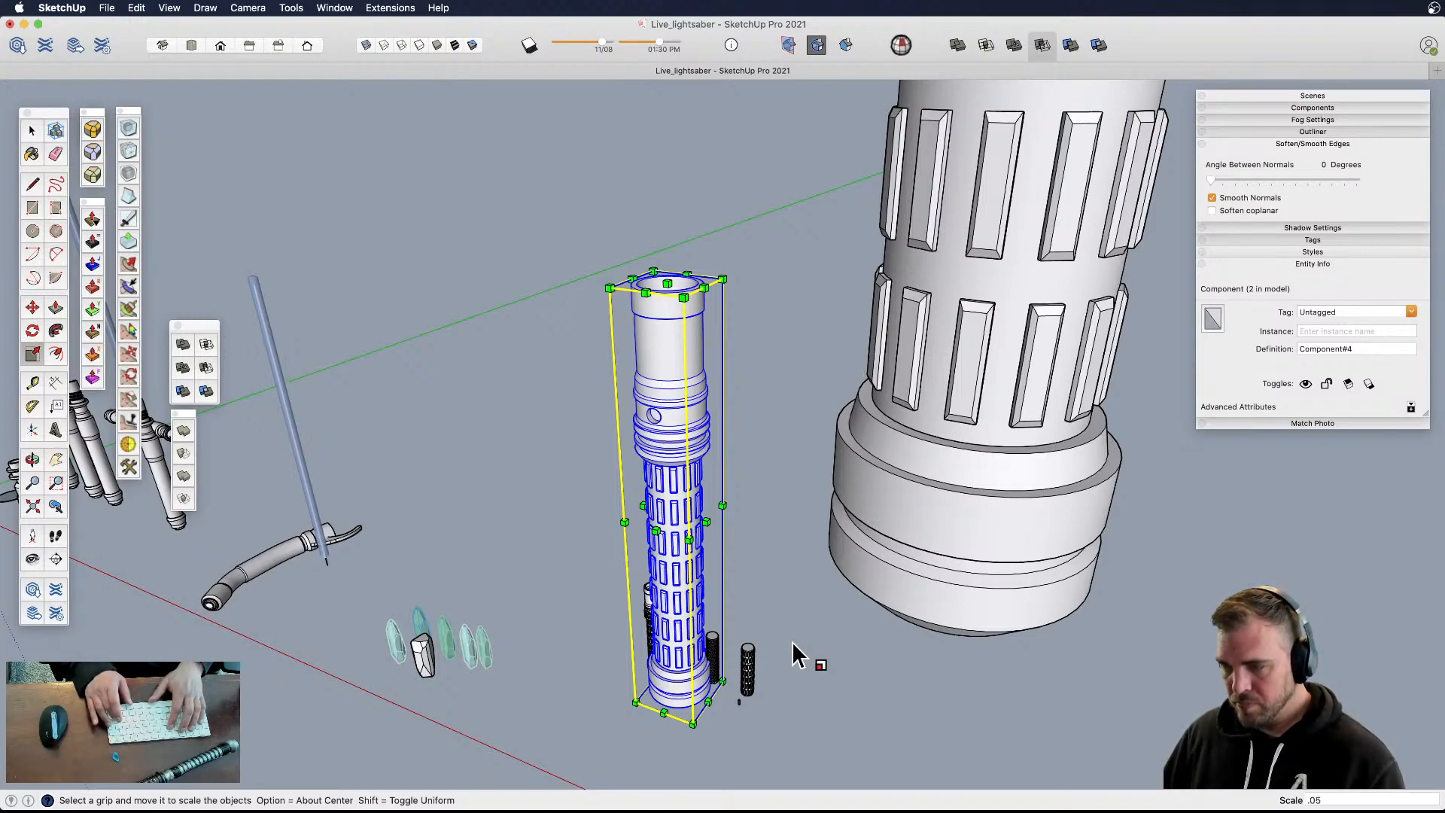
key(Return)
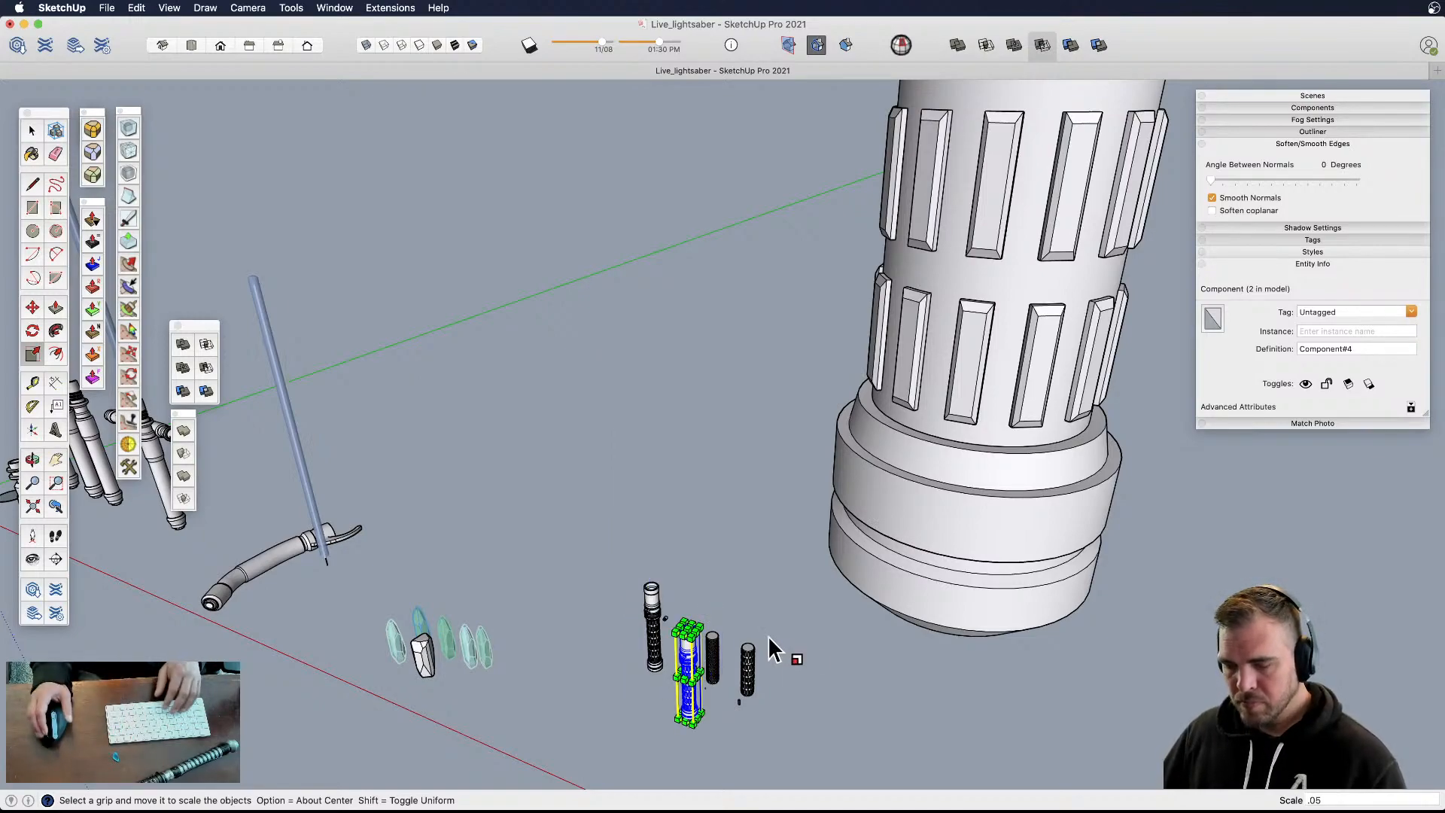
scroll(716, 705, up, 5)
shift+middle_drag(714, 701, 893, 587)
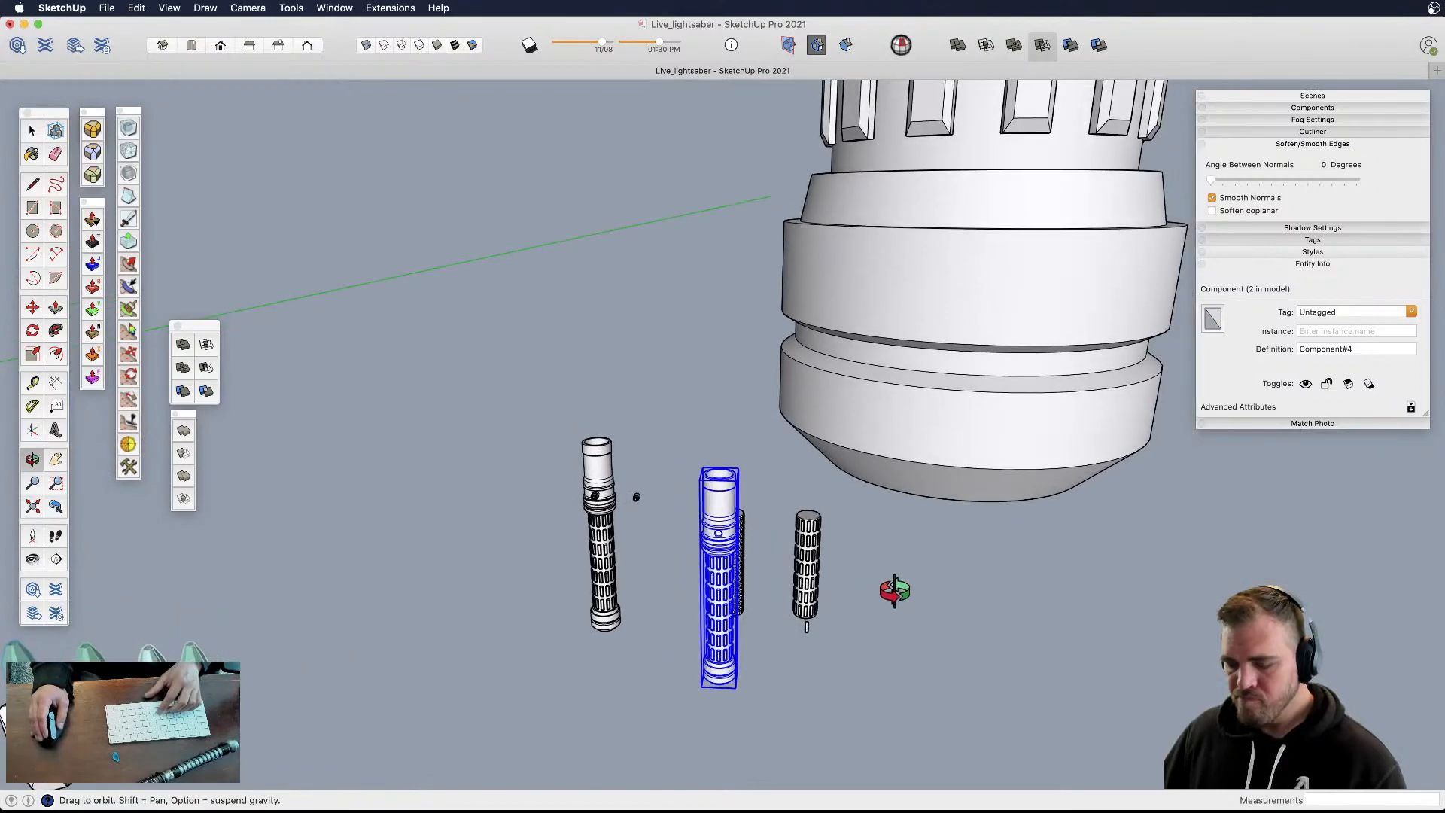
key(m)
click(704, 686)
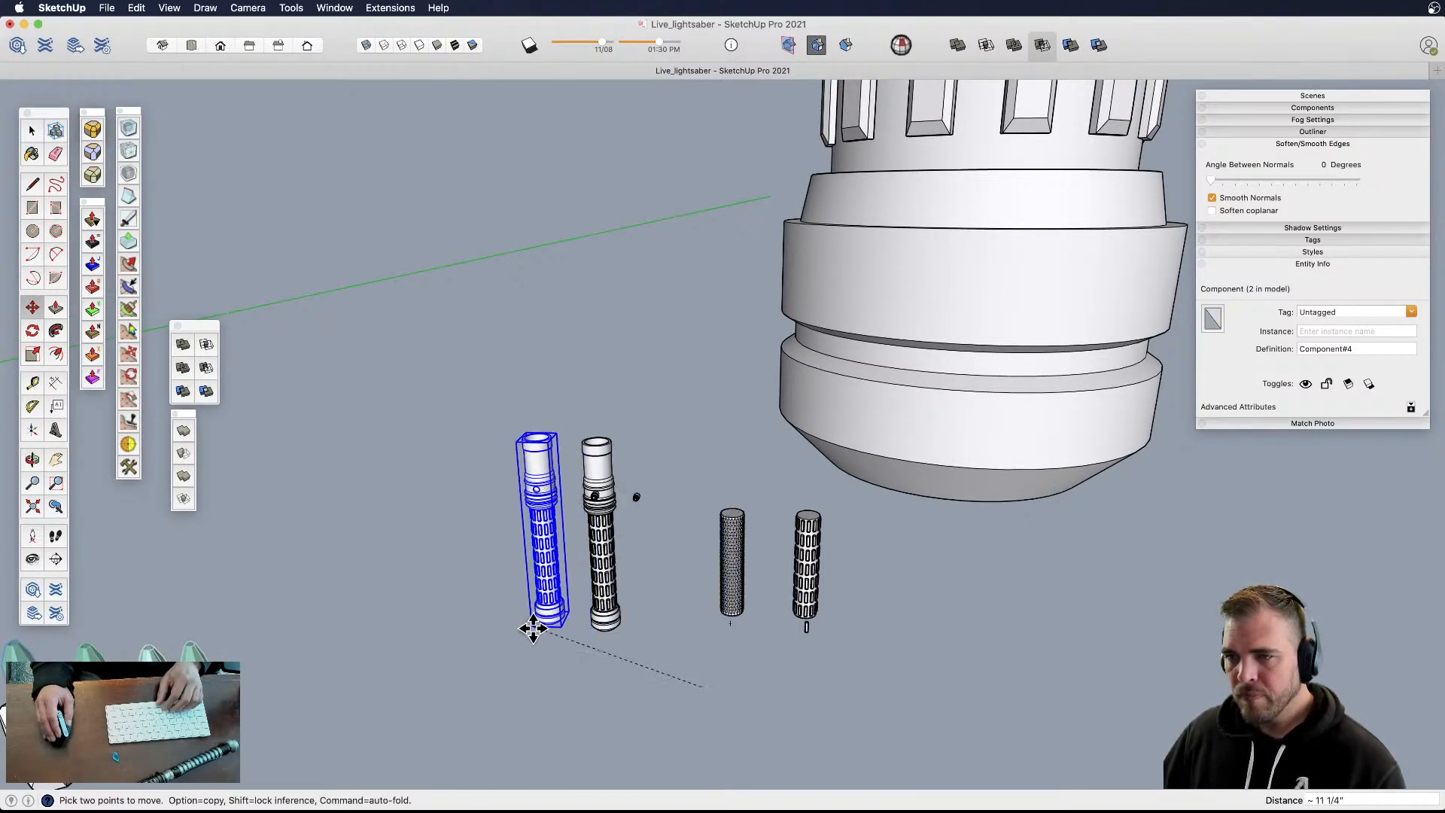
click(533, 637)
middle_drag(580, 600, 635, 612)
scroll(707, 536, up, 6)
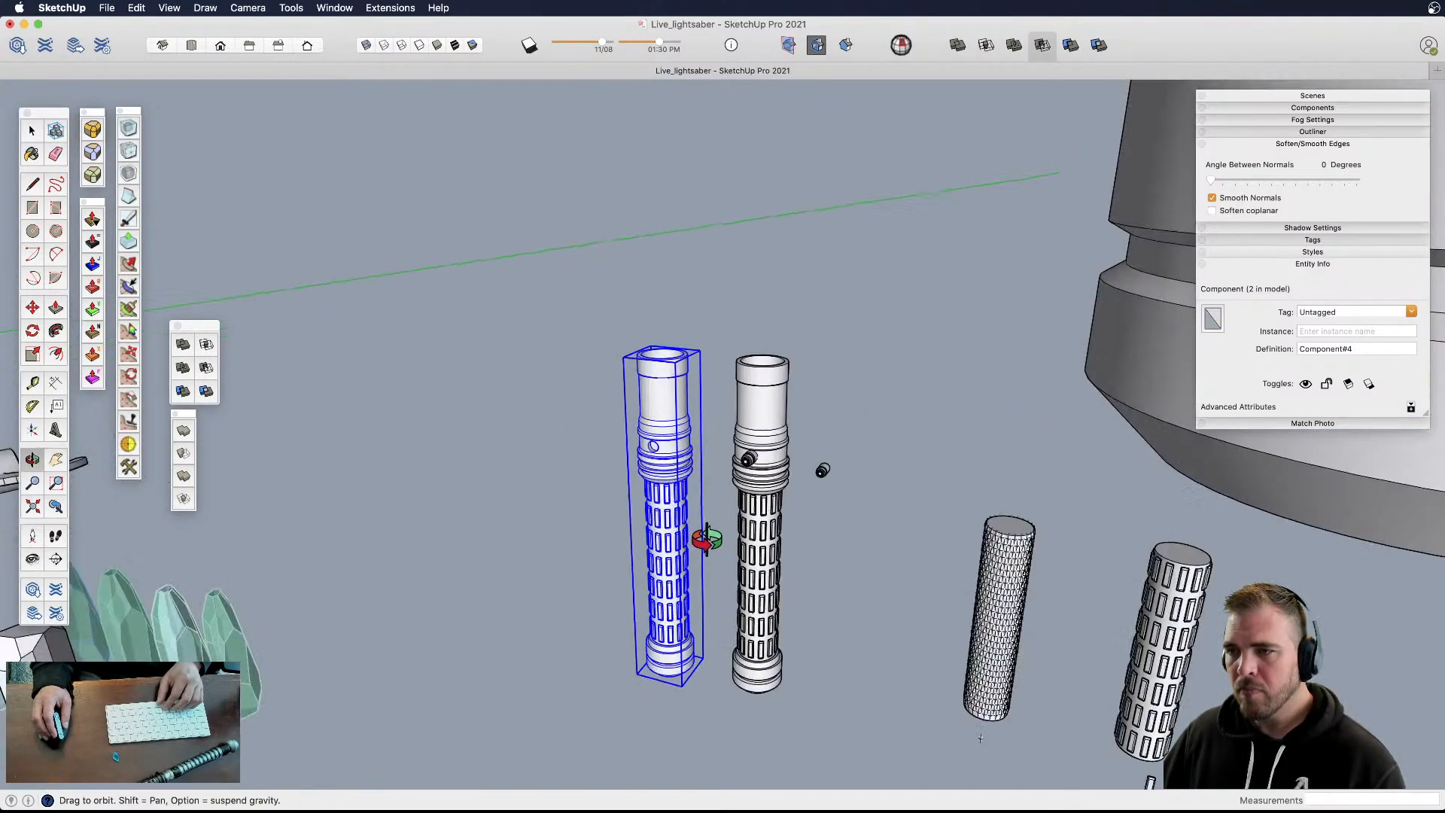
- Examine the separate button fitted to the small hilt and how it sits on the hilt body
scroll(749, 524, down, 3)
key(e)
key(space)
click(779, 421)
middle_drag(779, 422, 825, 597)
scroll(814, 416, up, 5)
scroll(814, 415, up, 8)
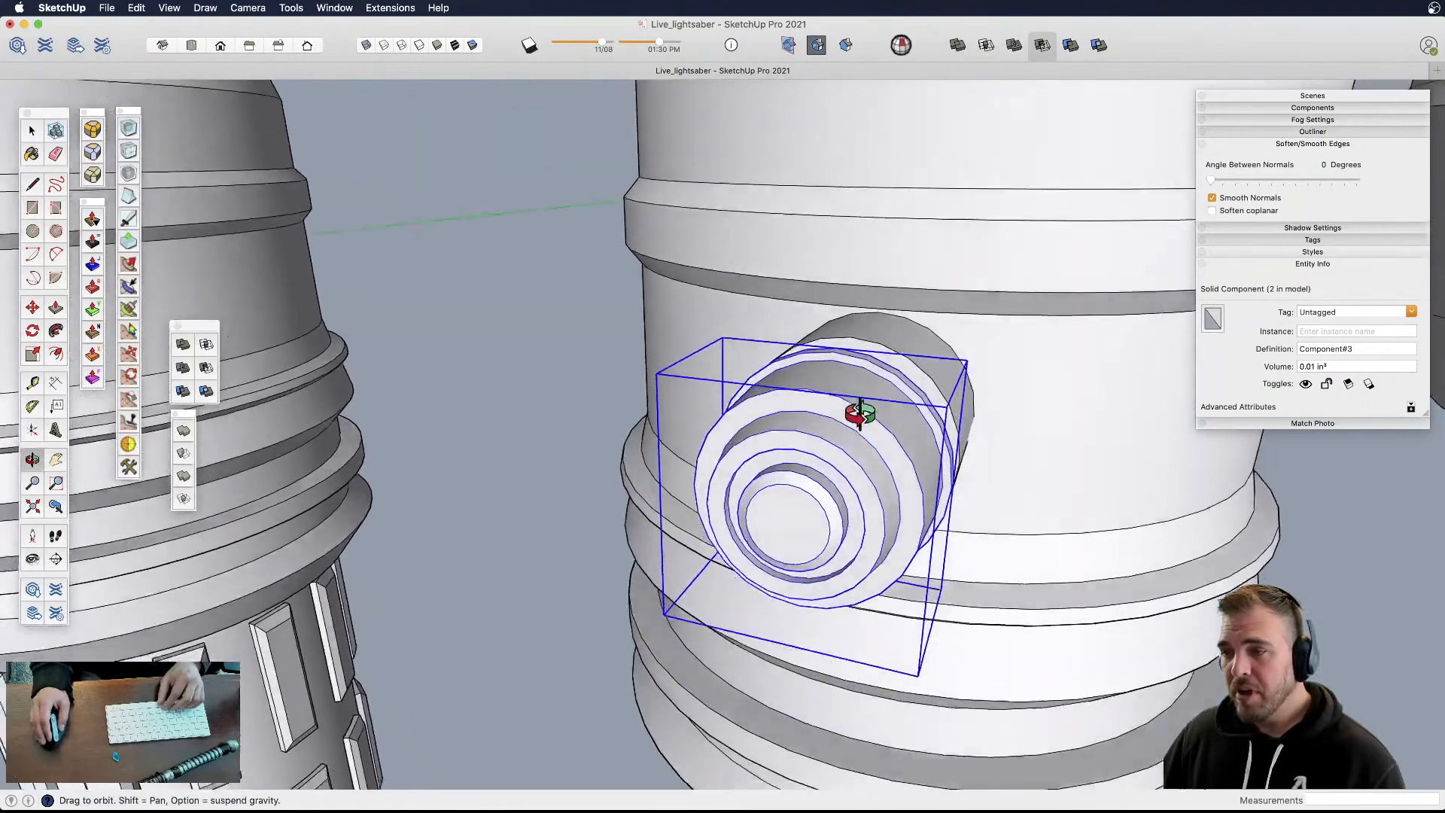
middle_drag(859, 414, 858, 408)
key(m)
scroll(813, 490, down, 10)
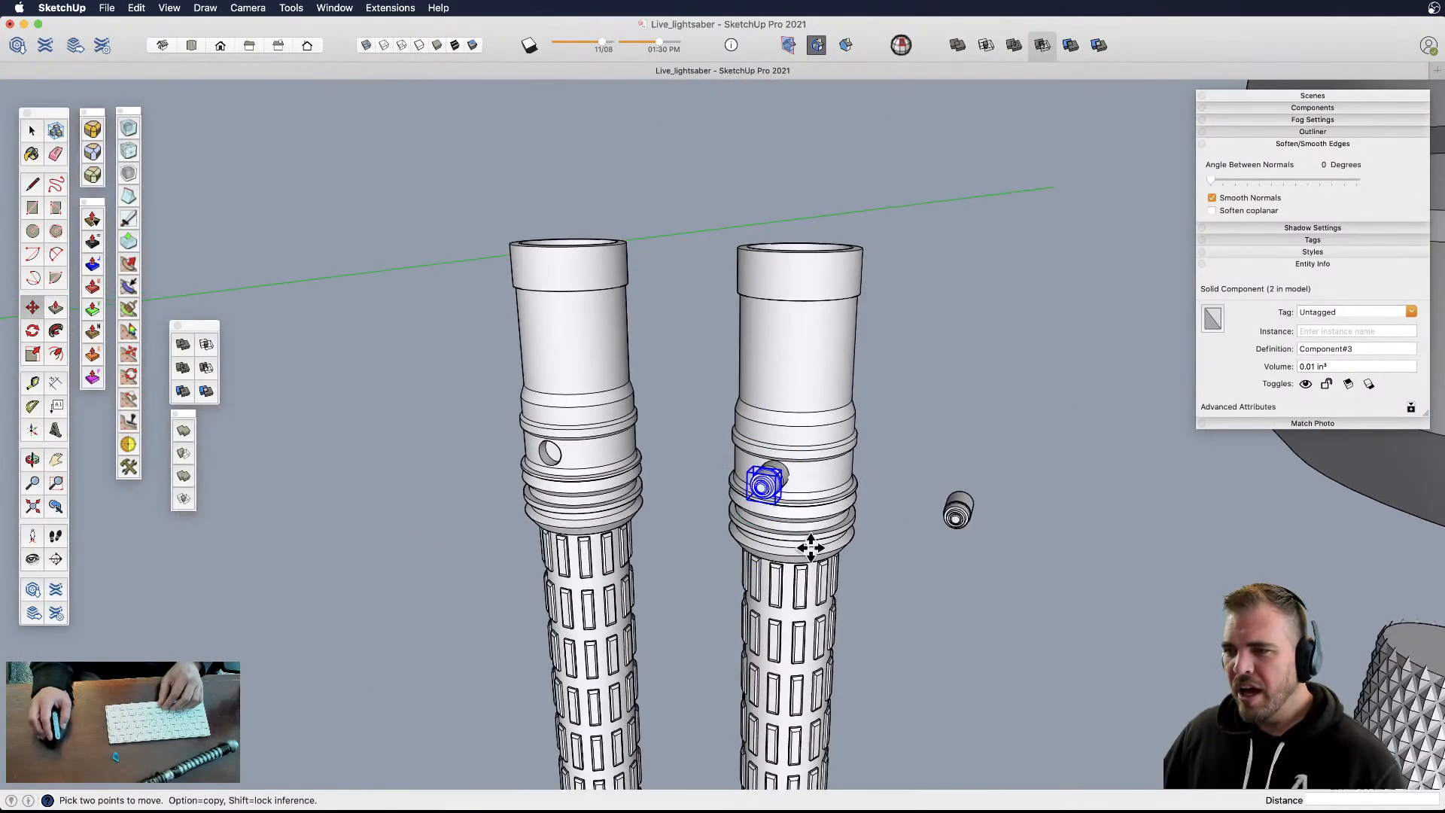
key(space)
click(820, 435)
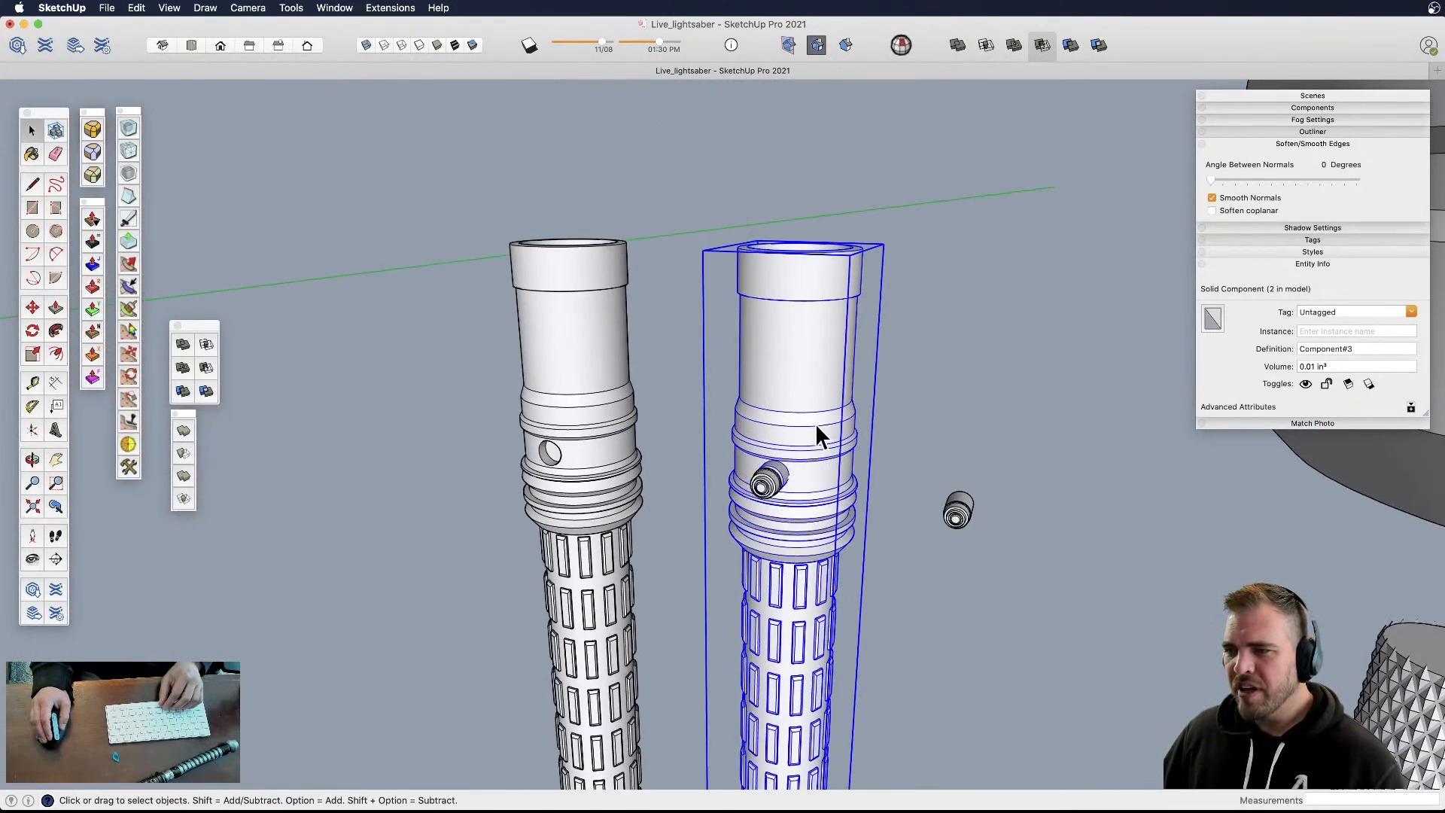
- Compare the two small hilts with the oversized original, then inspect the small hilt's button beside the copy's empty hole
scroll(738, 412, down, 6)
scroll(699, 578, down, 8)
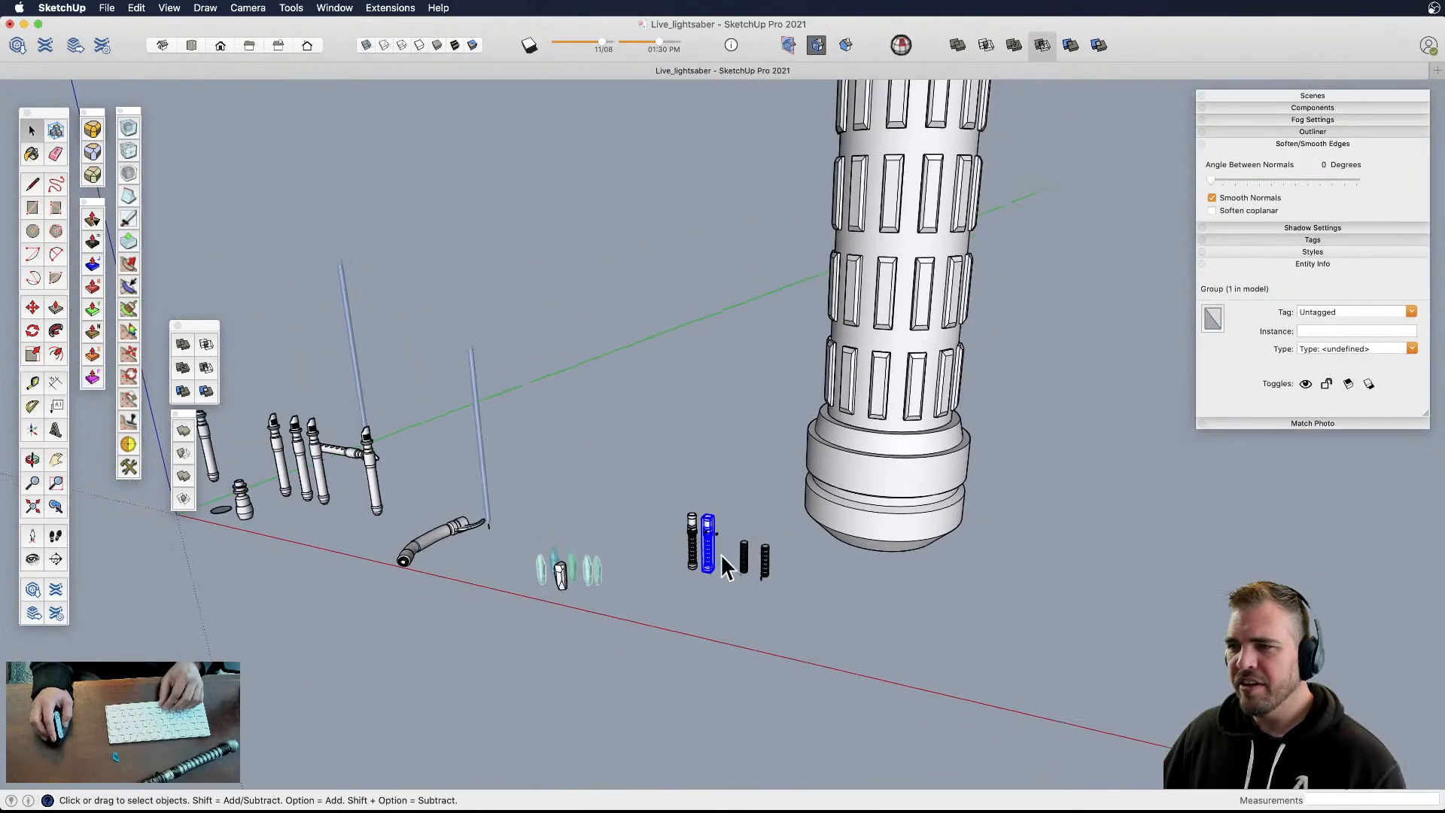
shift+middle_drag(887, 381, 838, 614)
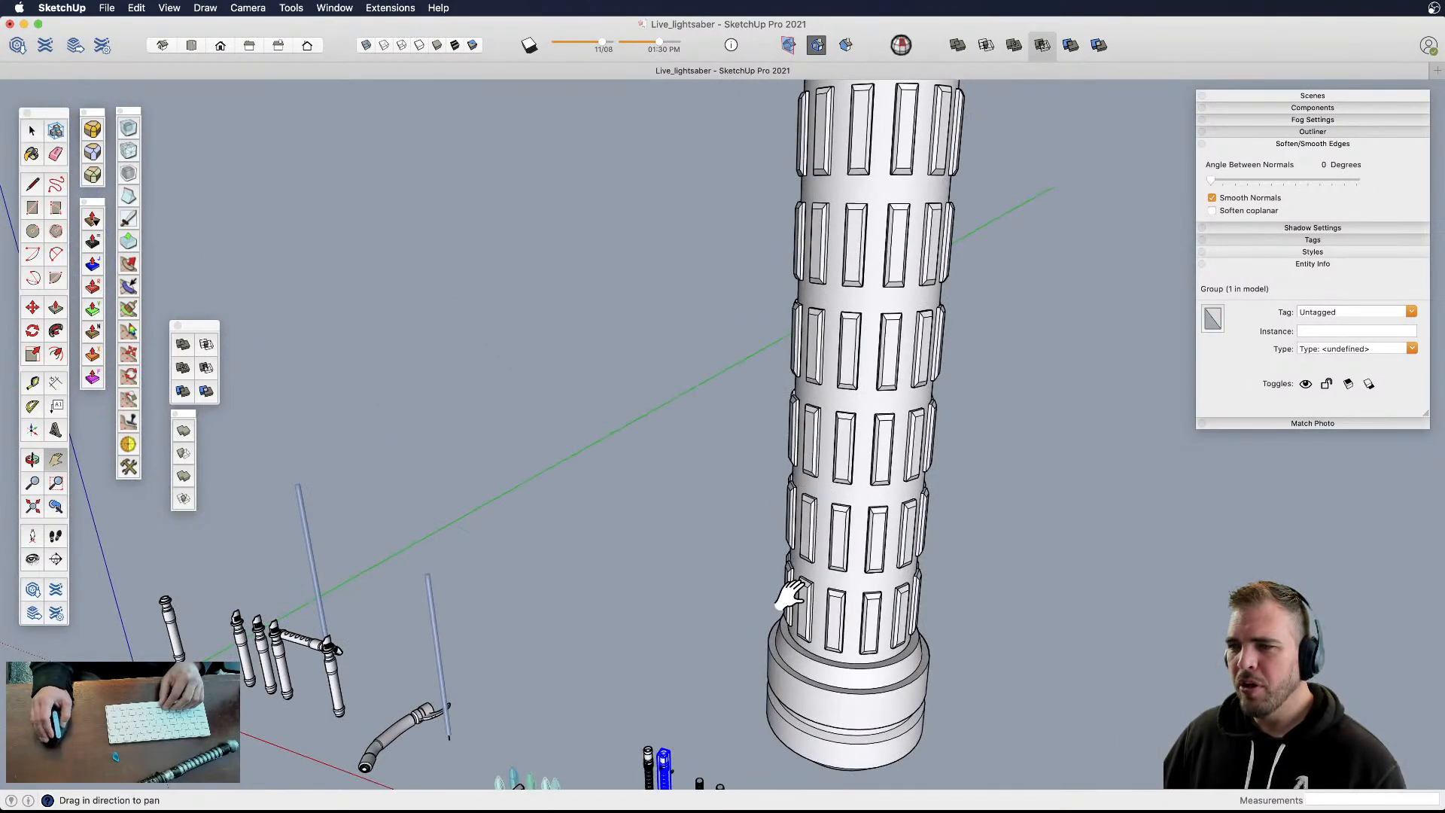
drag(790, 597, 863, 325)
scroll(739, 508, up, 7)
scroll(727, 503, up, 10)
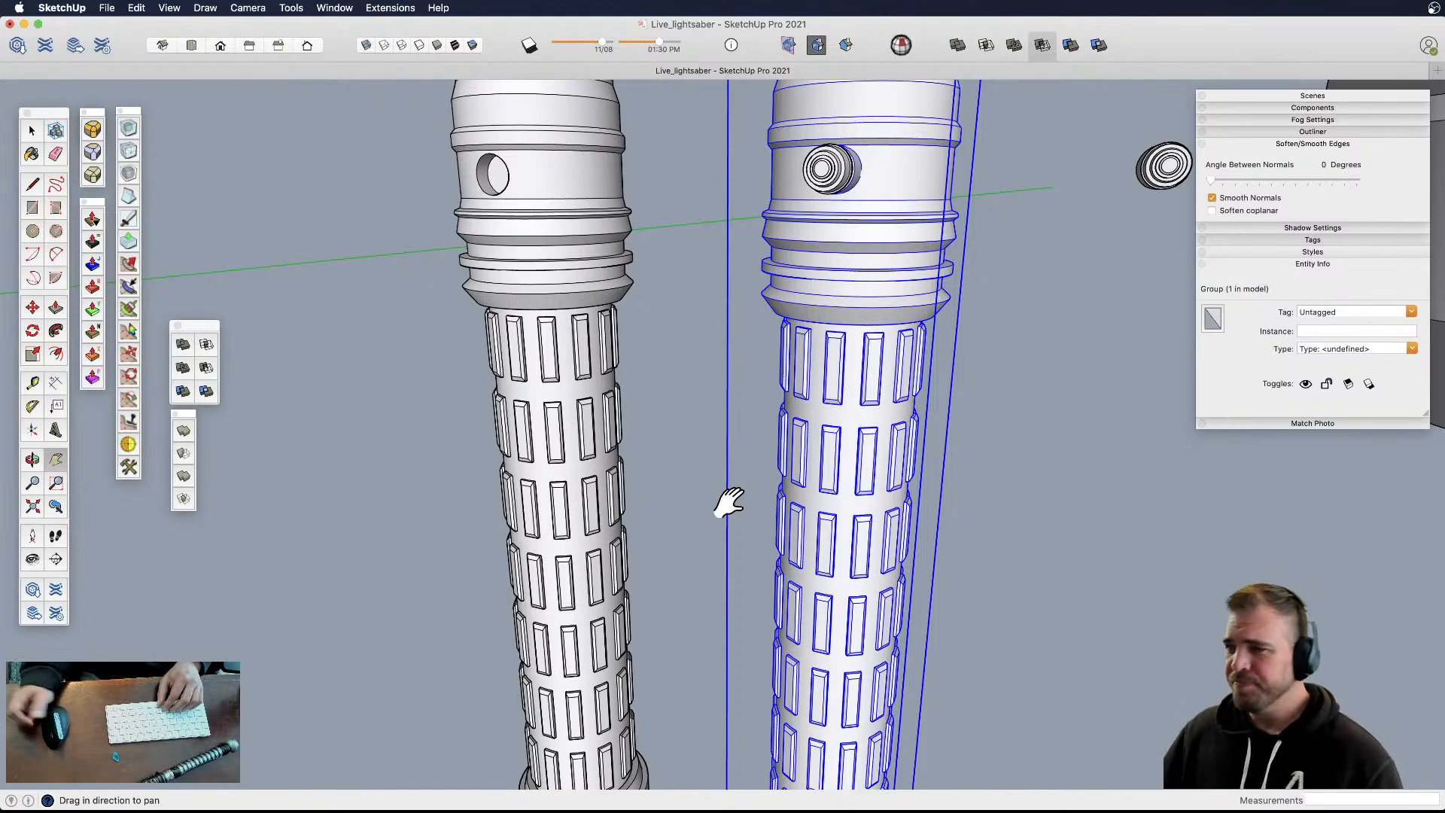
scroll(715, 482, down, 5)
middle_drag(756, 437, 787, 515)
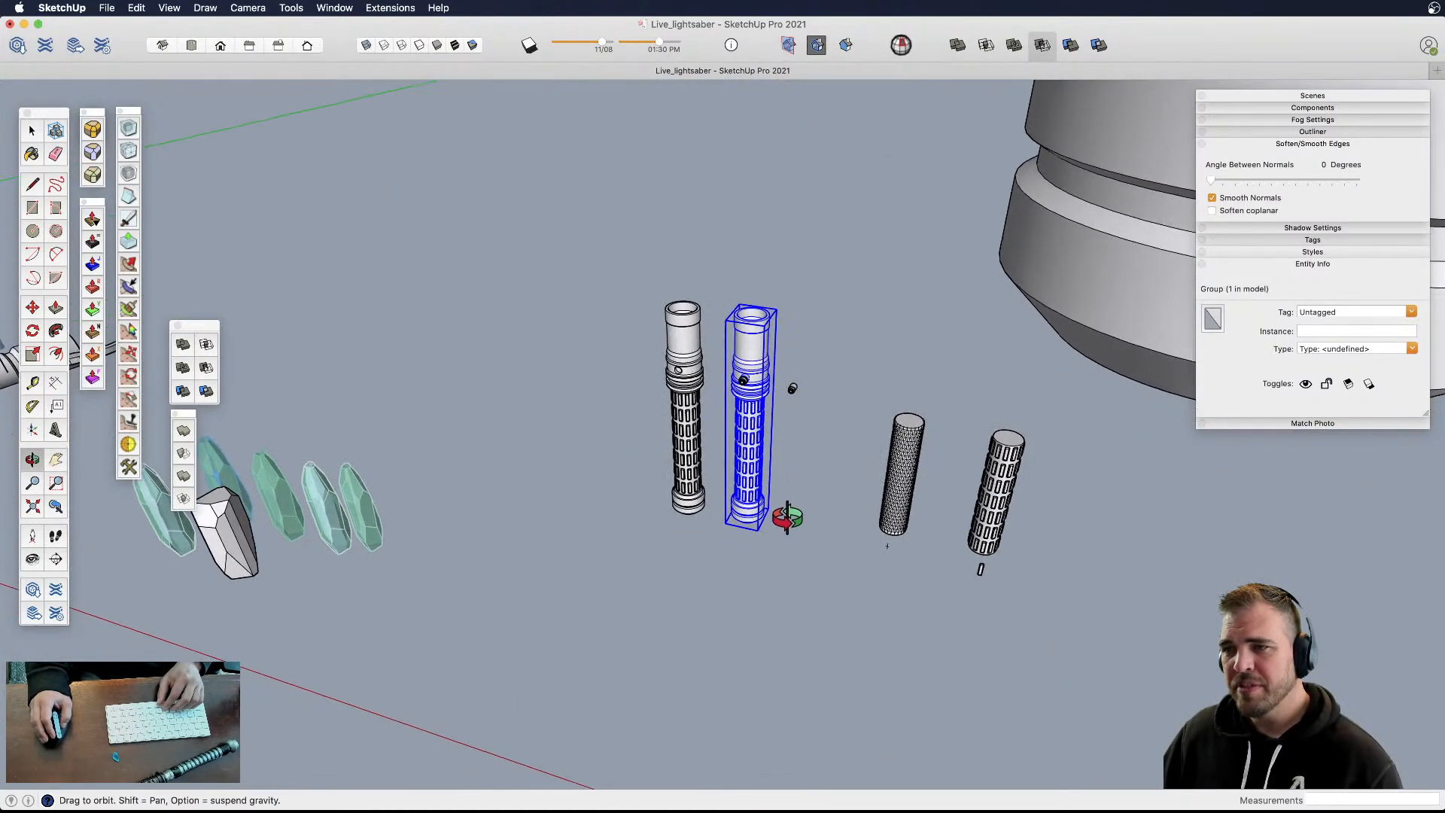
scroll(753, 377, up, 10)
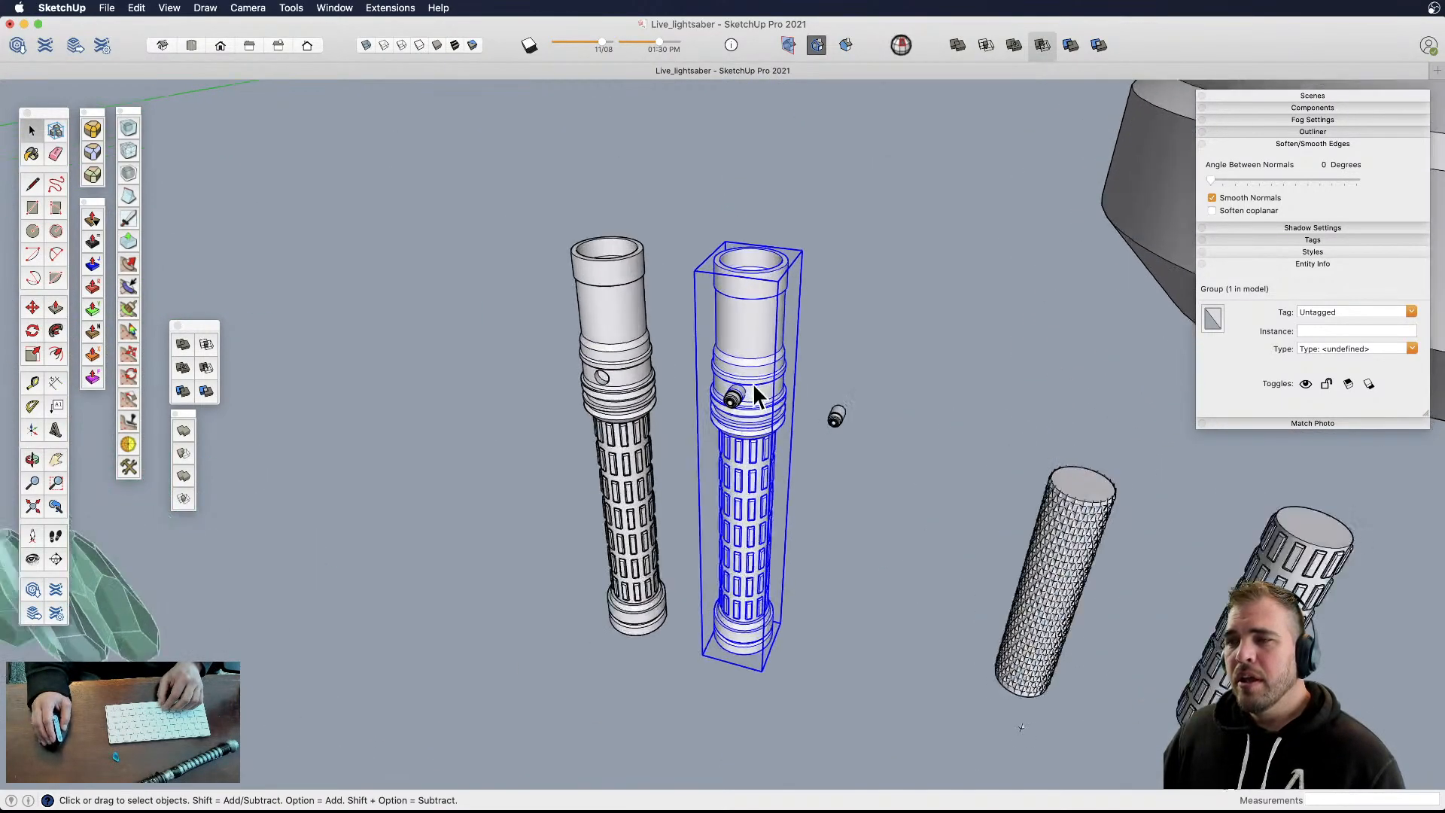
scroll(726, 406, up, 5)
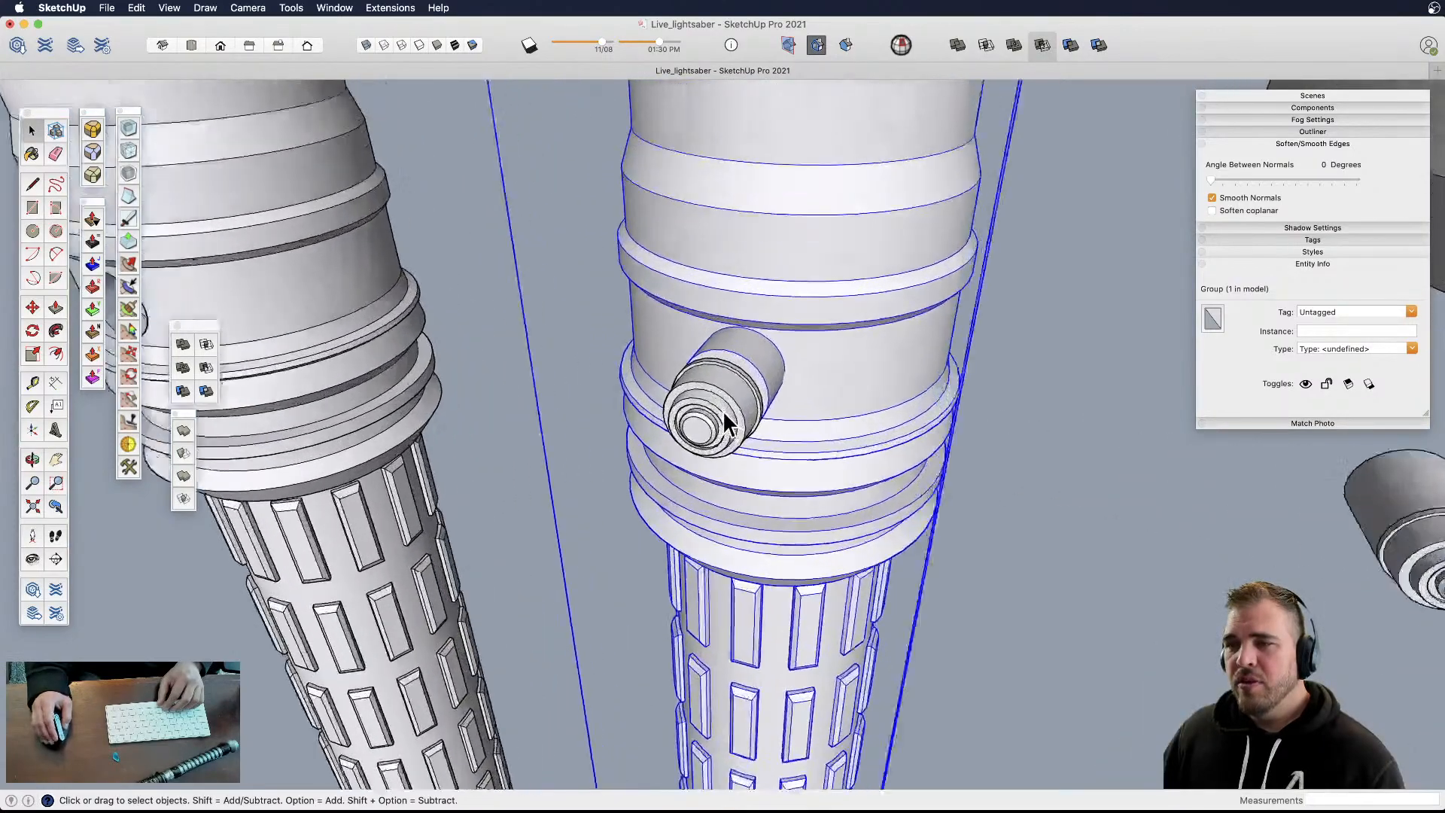
double_click(719, 411)
click(719, 414)
scroll(720, 414, down, 15)
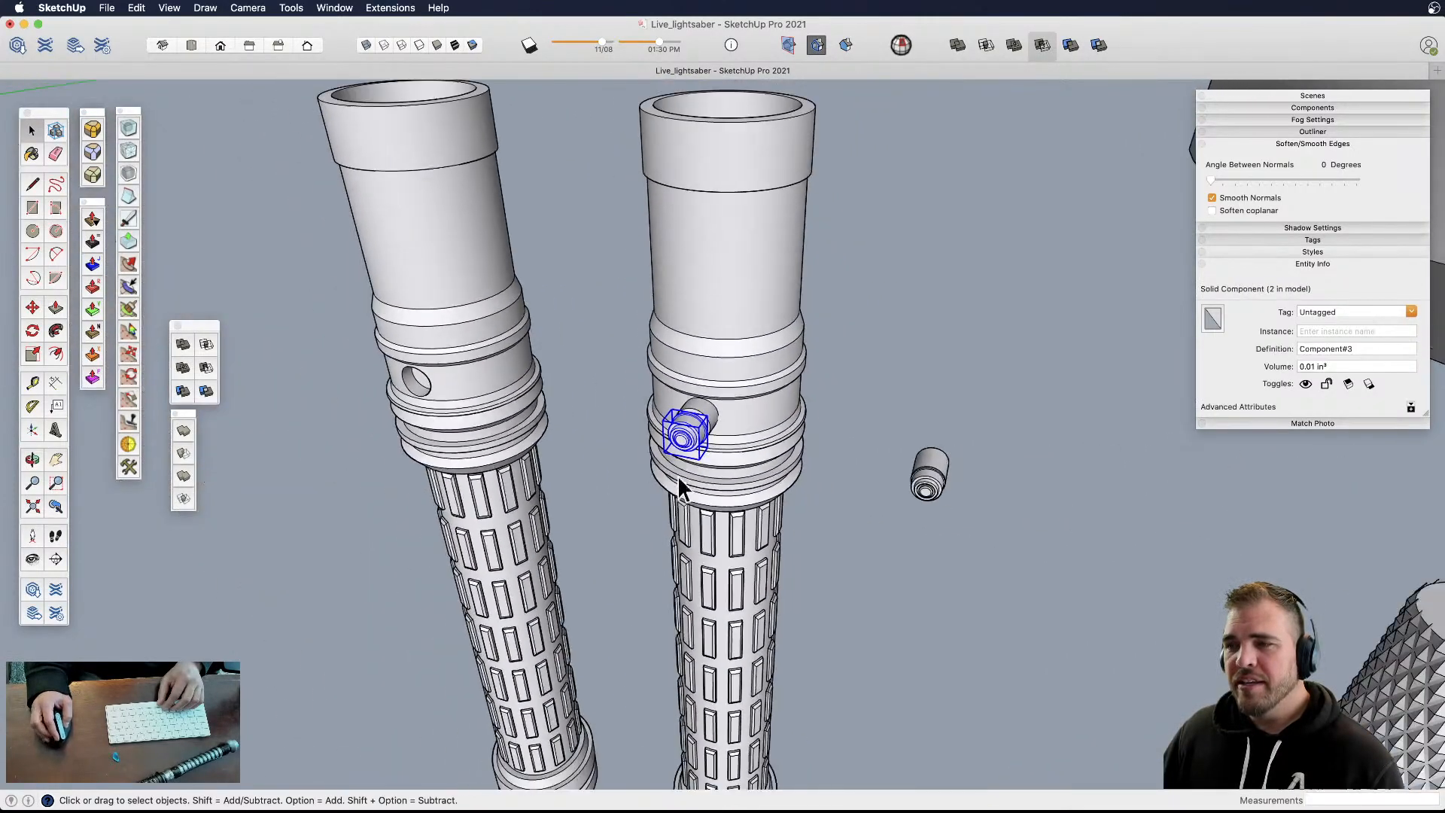
- Open the scaled hilt component and try to stretch its top section upward along the vertical axis
click(644, 474)
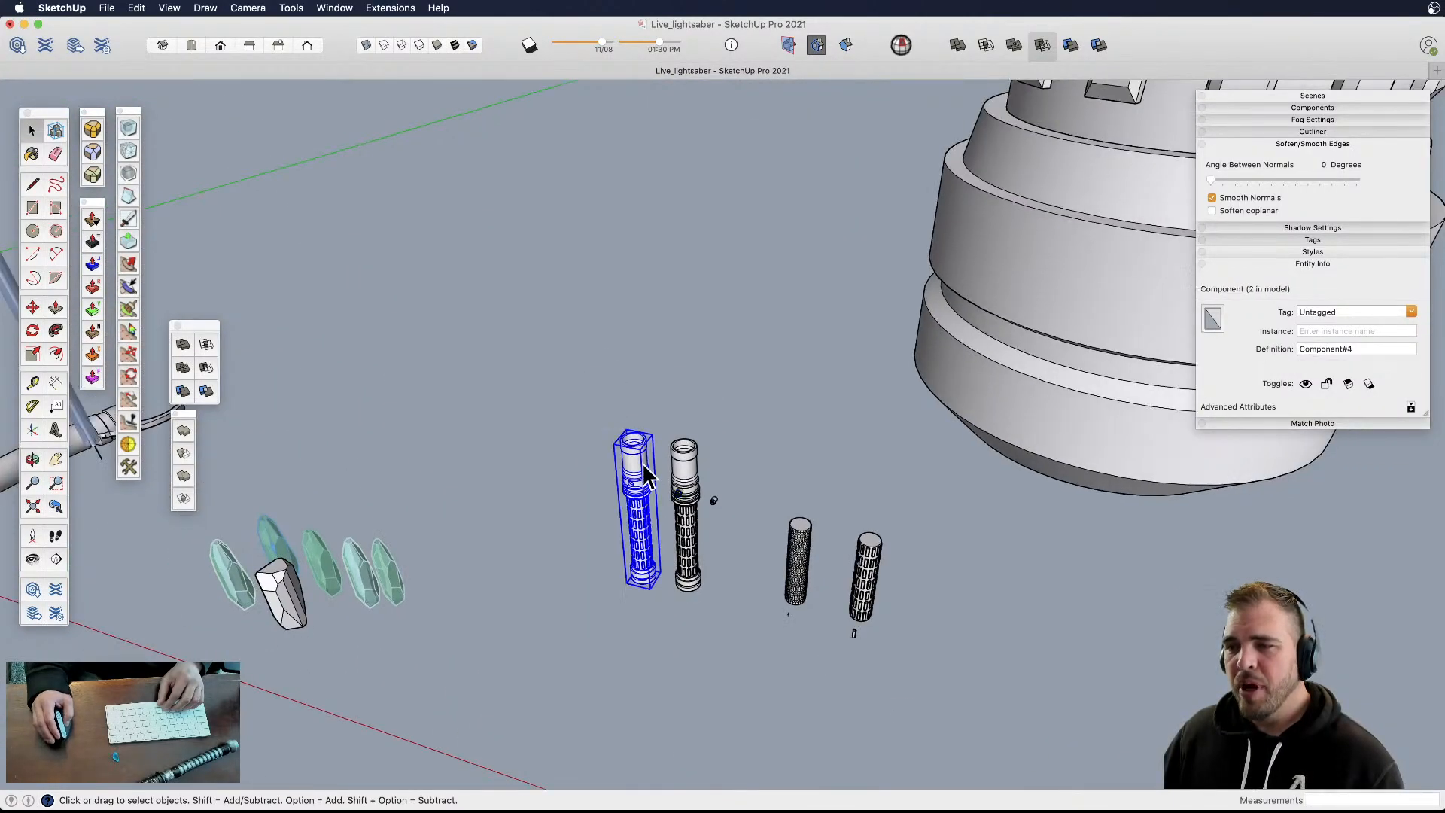
double_click(631, 471)
middle_drag(631, 472, 621, 539)
triple_click(626, 563)
scroll(646, 566, down, 6)
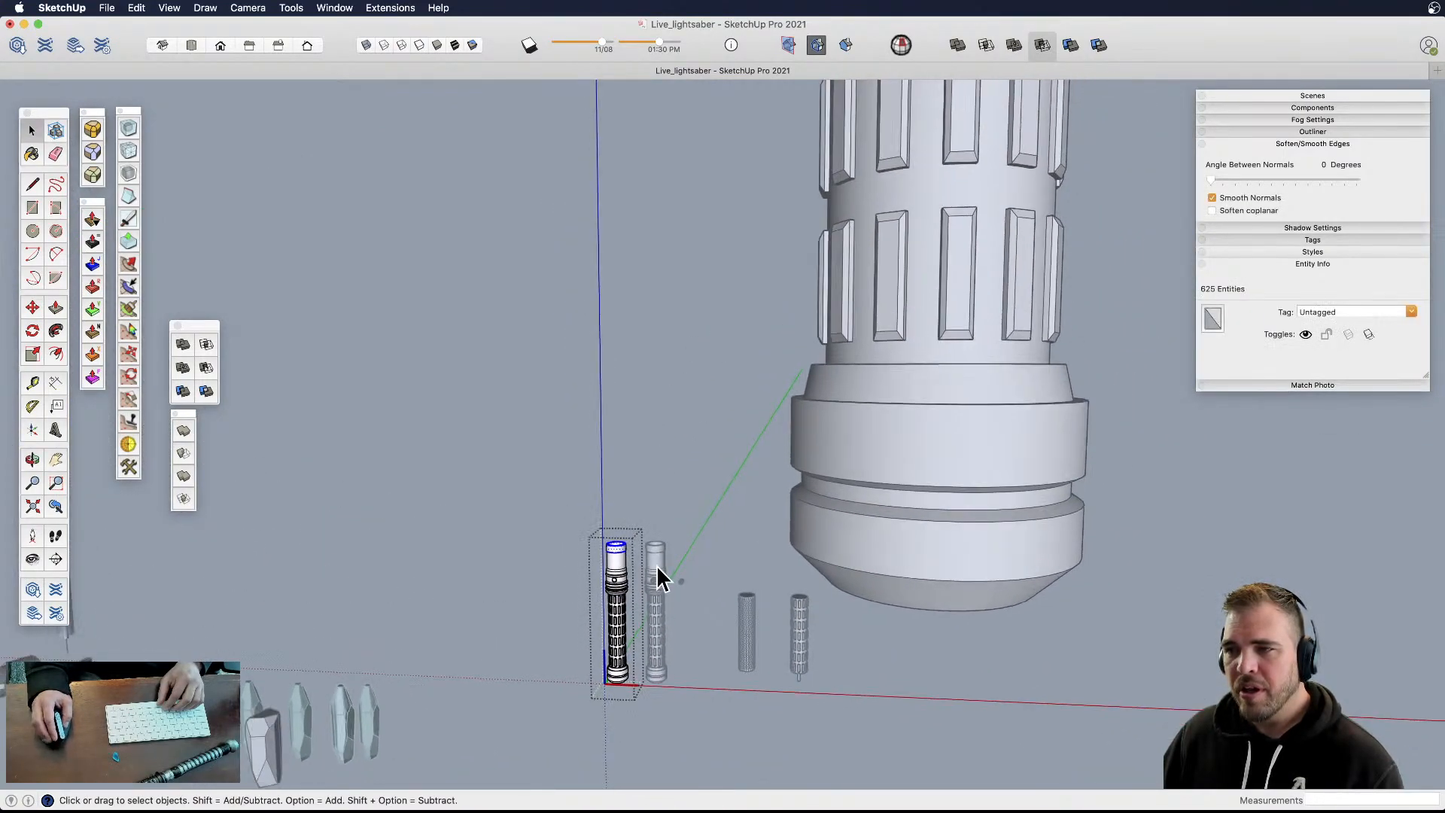
scroll(691, 619, down, 4)
scroll(755, 269, down, 2)
shift+middle_drag(754, 301, 768, 465)
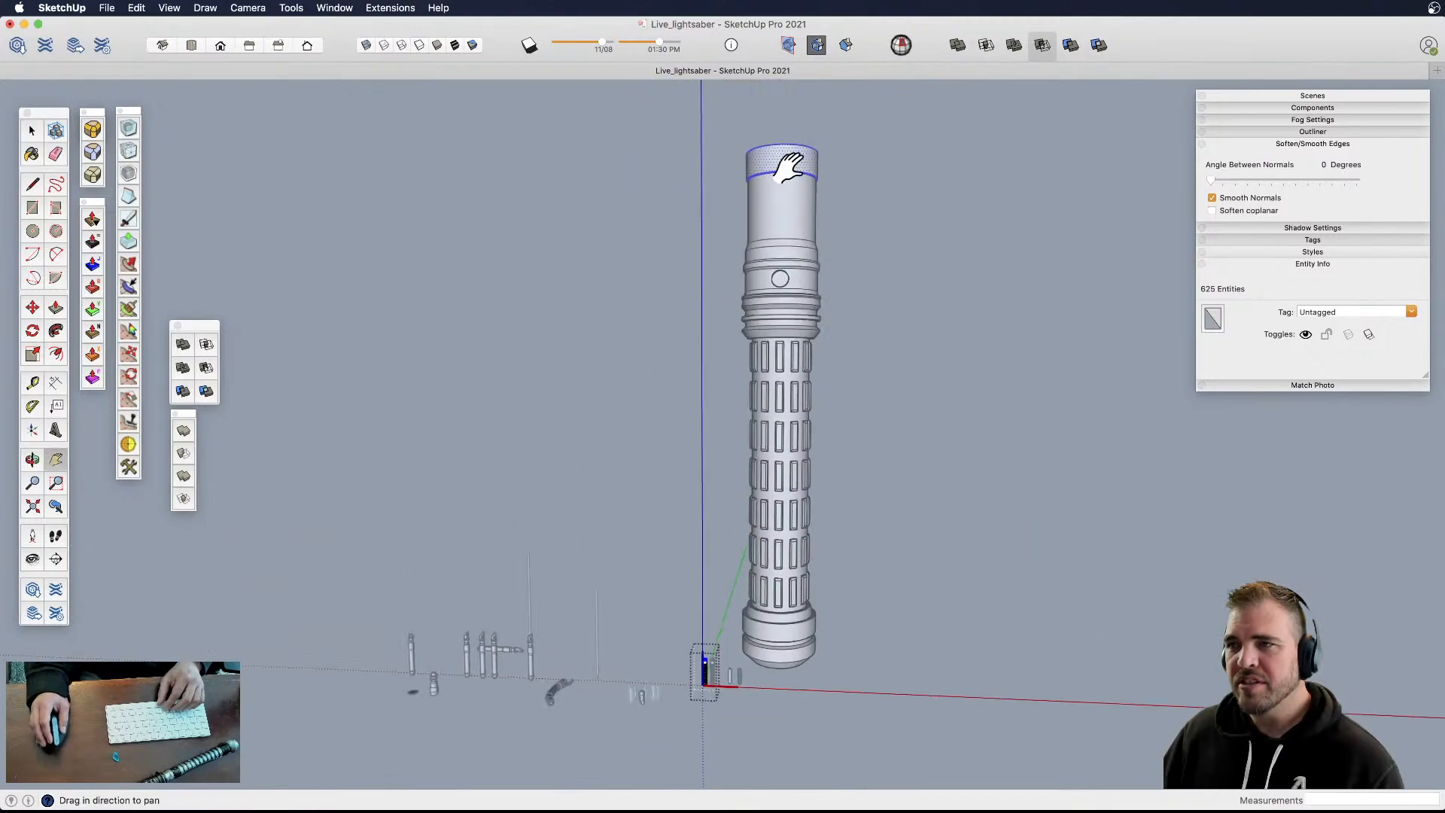
key(m)
click(704, 658)
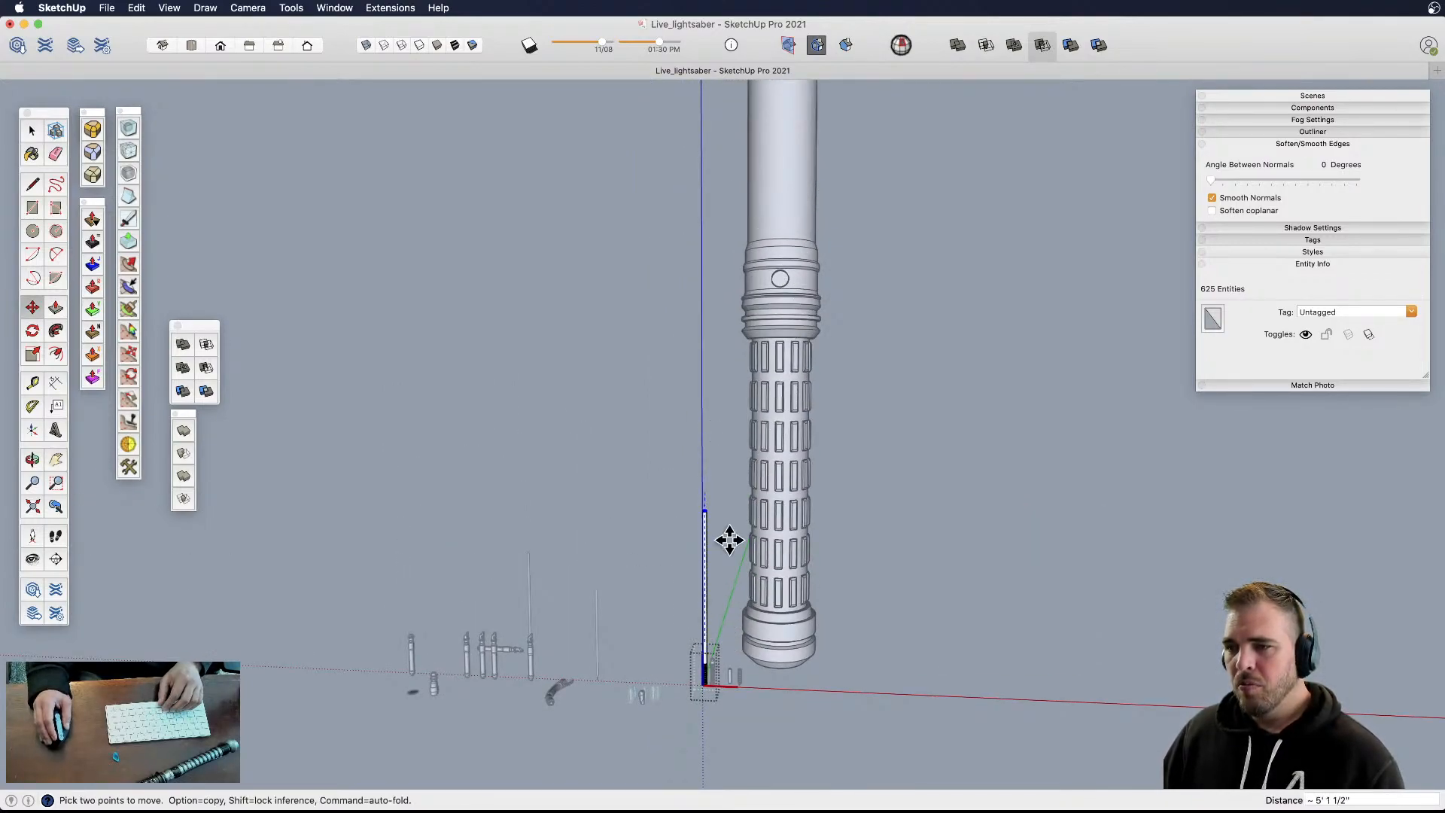
click(755, 621)
key(space)
click(835, 696)
- Examine the scaled copy's empty button hole against the fitted button on the small hilt
mouse_move(764, 441)
middle_down()
mouse_move(768, 477)
mouse_move(755, 467)
middle_up()
scroll(753, 339, up, 3)
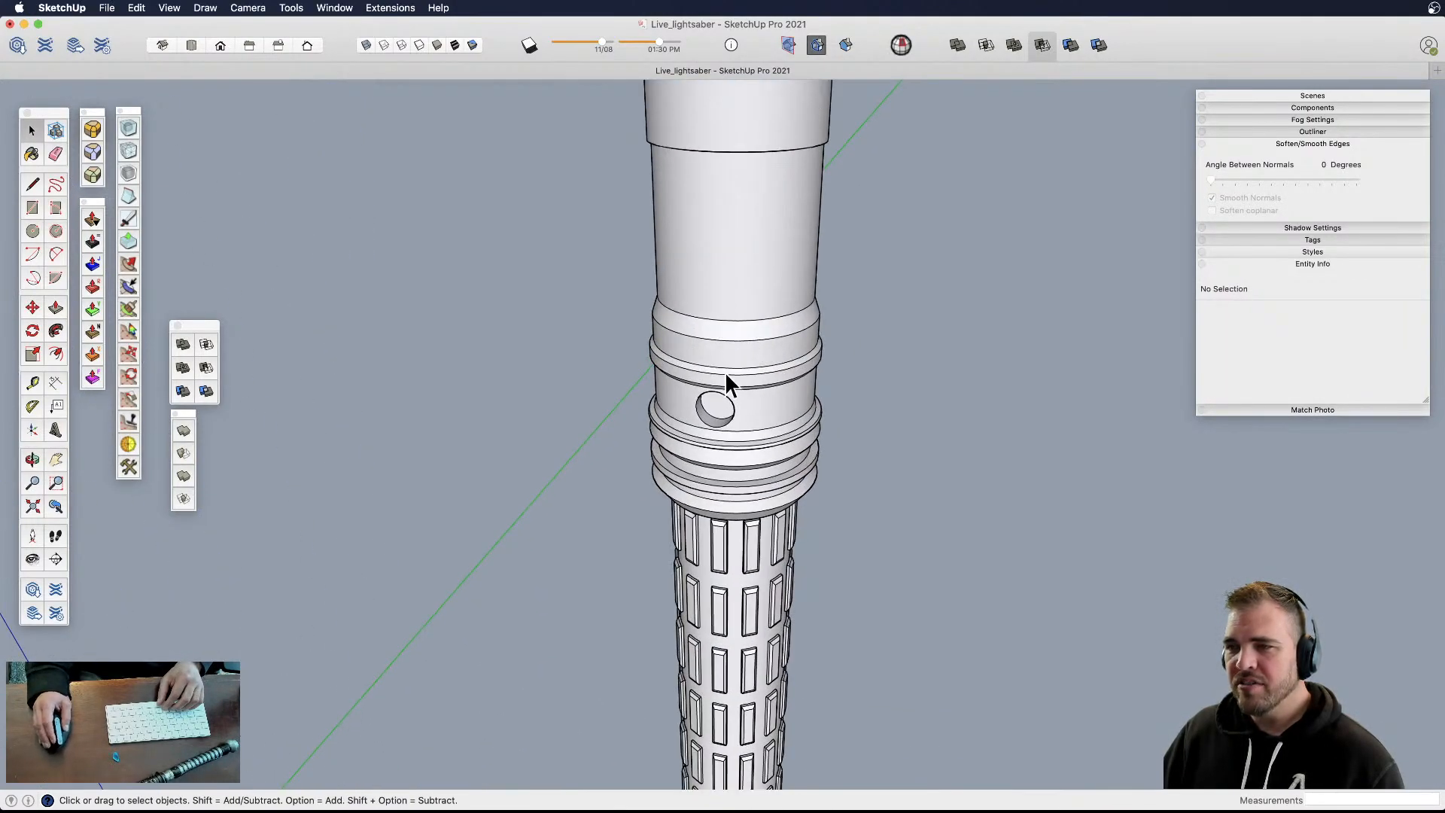
scroll(715, 365, down, 3)
shift+middle_drag(732, 355, 801, 289)
scroll(704, 534, up, 15)
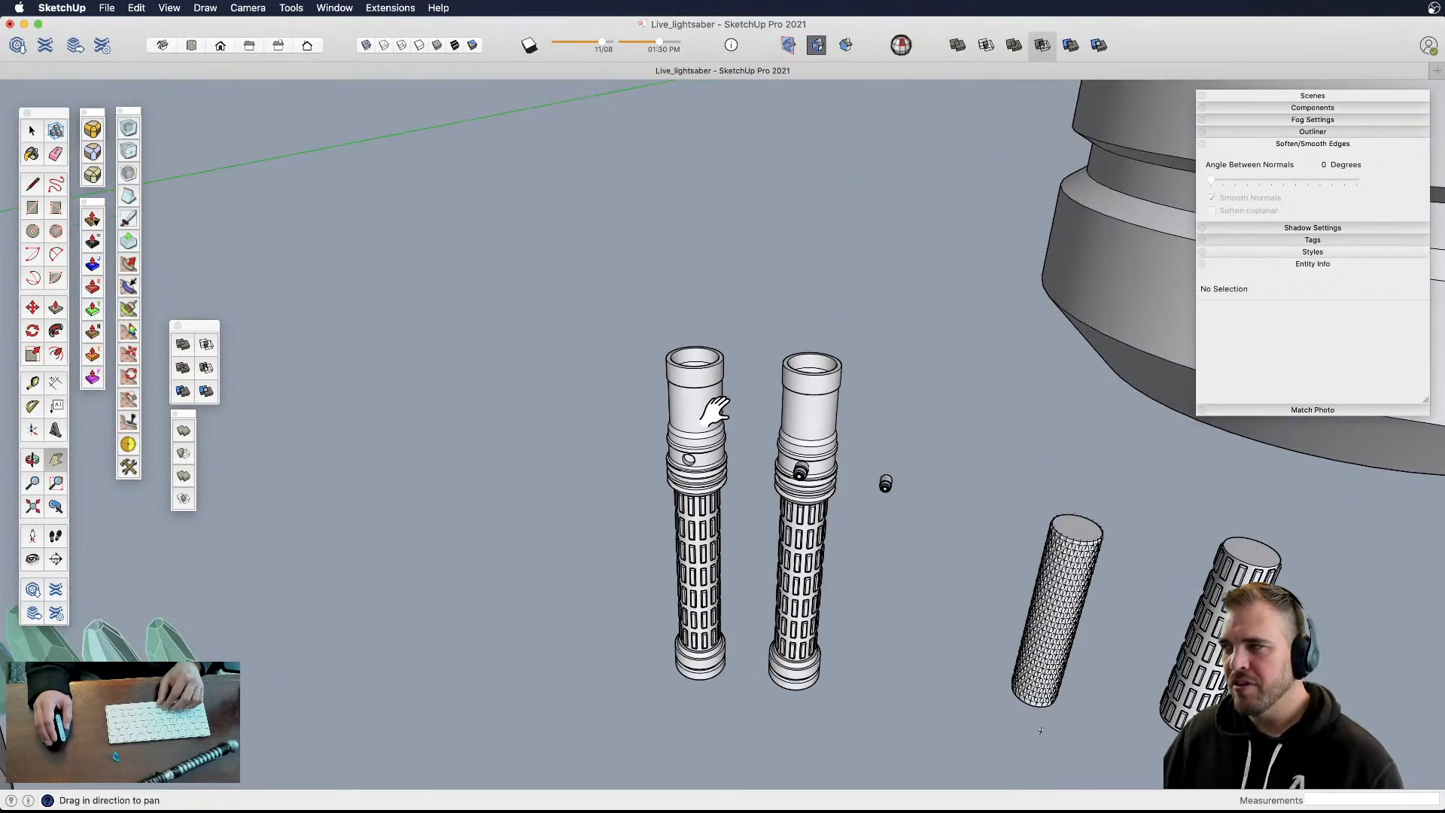
shift+middle_drag(706, 489, 672, 457)
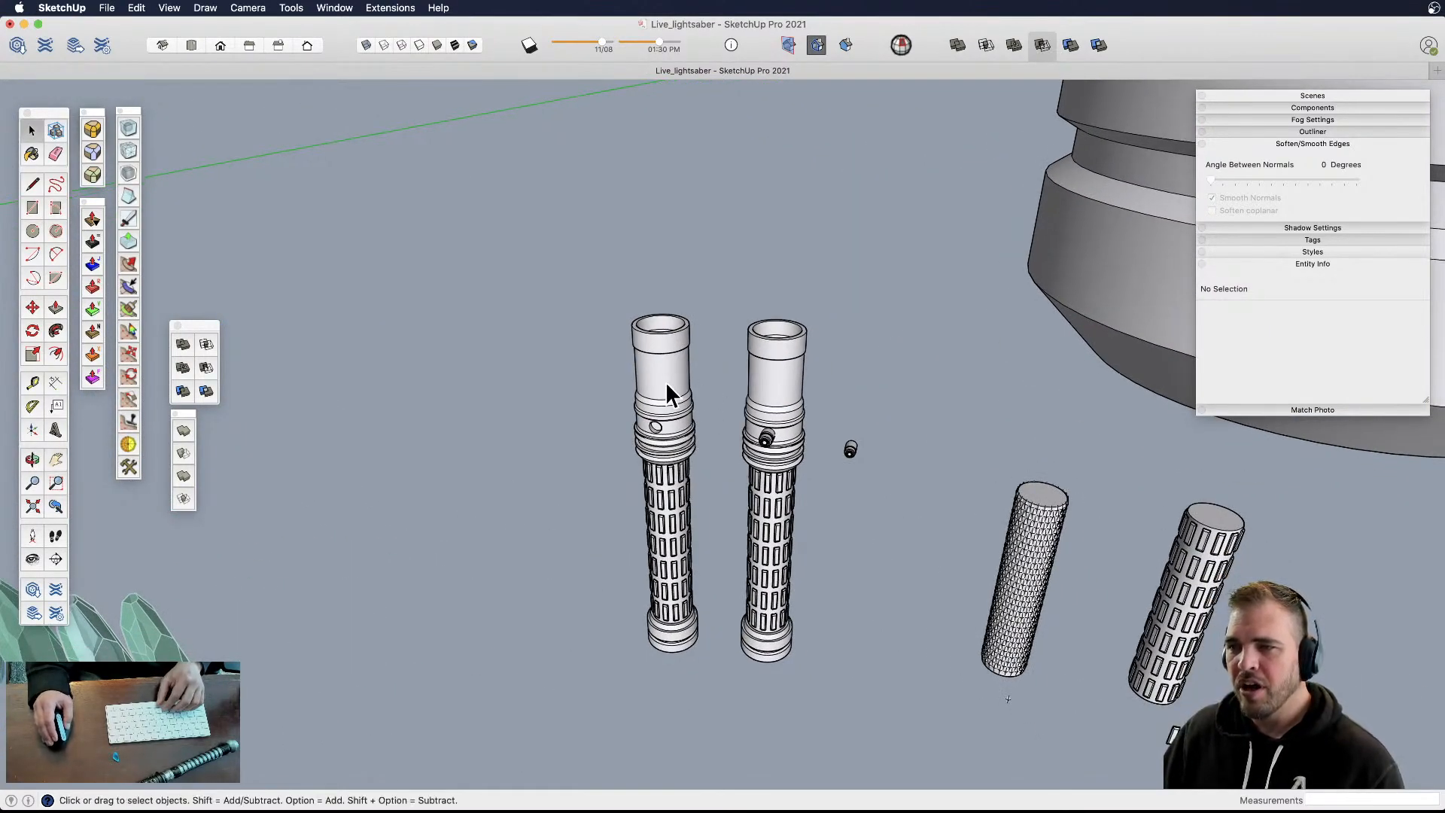
scroll(681, 459, up, 5)
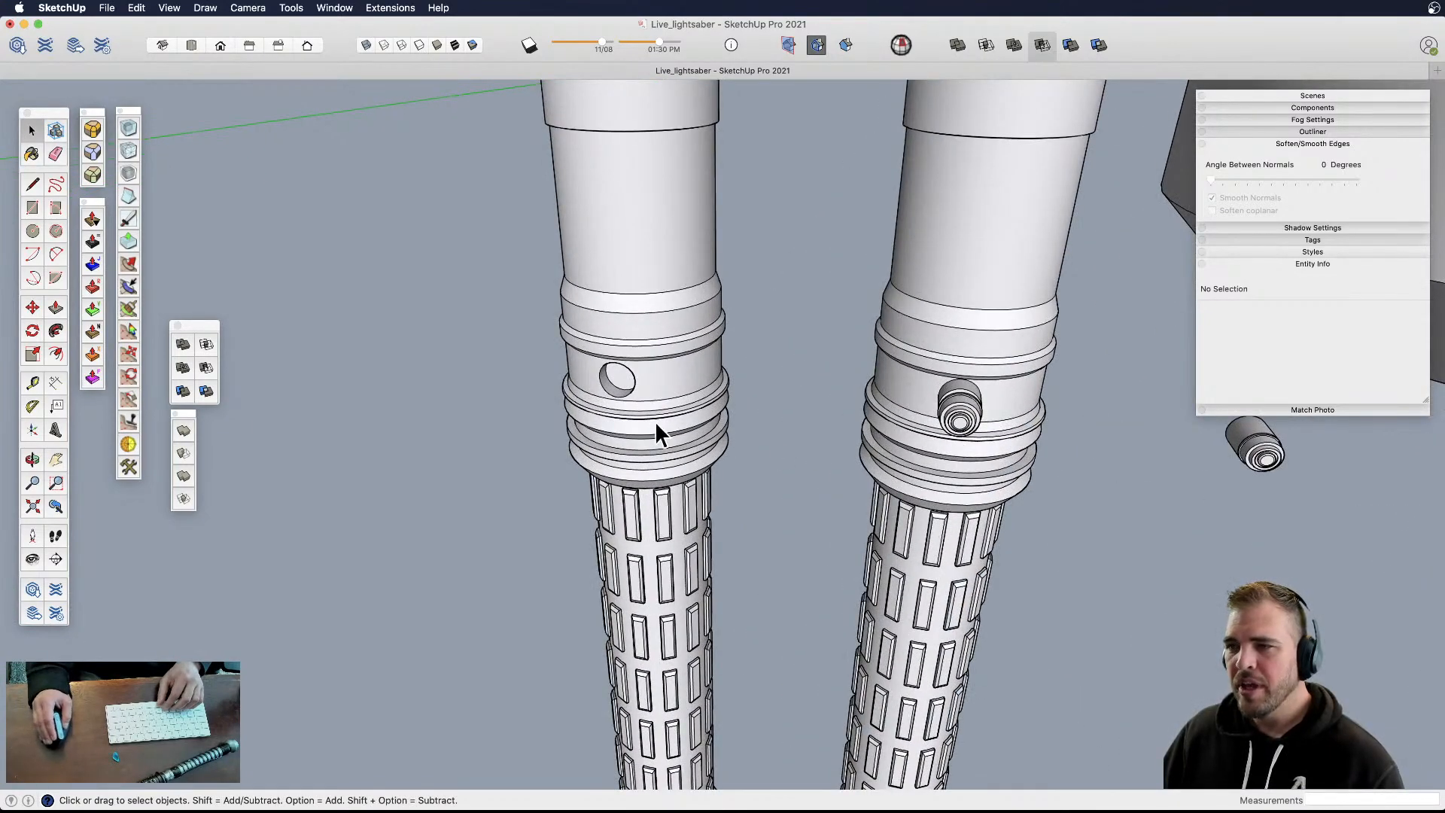
scroll(645, 420, down, 5)
- Move the front button piece from the small hilt about 3 1/16" into the scaled copy's side hole
shift+middle_drag(826, 412, 847, 549)
click(823, 413)
scroll(838, 429, up, 4)
scroll(826, 435, up, 5)
key(m)
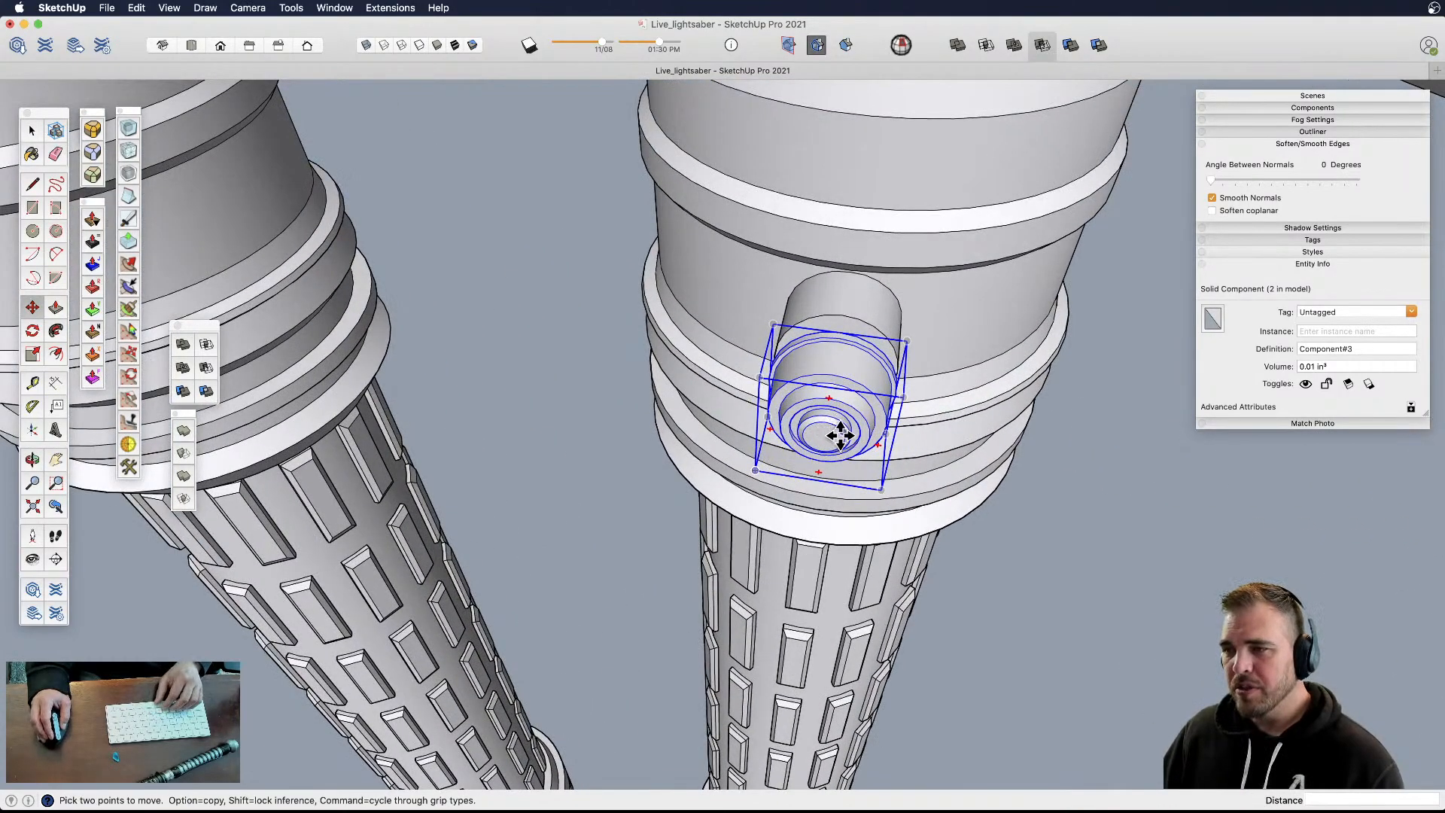
scroll(824, 433, down, 8)
click(954, 456)
scroll(696, 376, up, 1)
scroll(696, 376, up, 5)
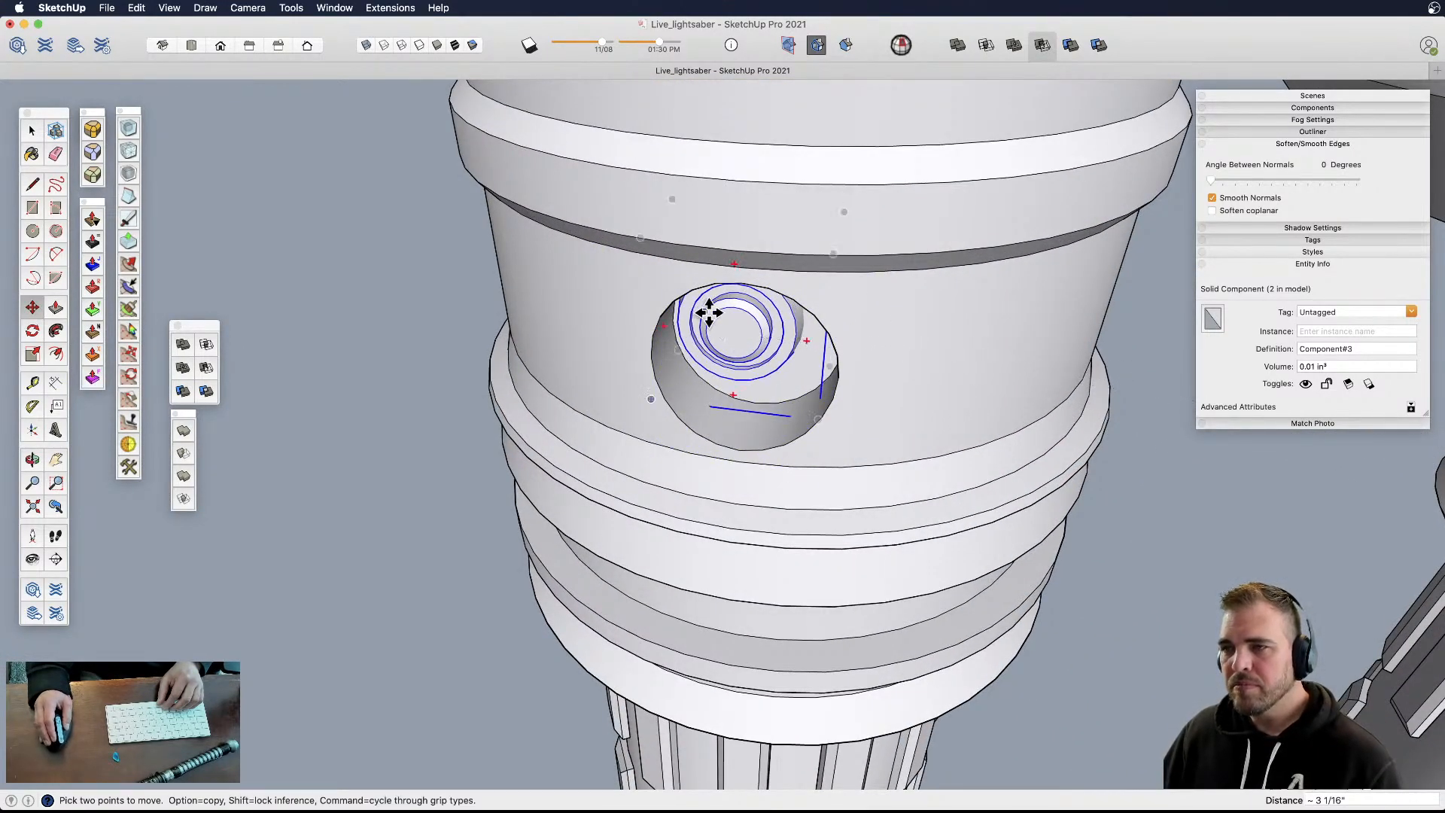
- Center the button in the scaled copy's round hole, shifting it about 1/8" vertically with X-ray for reference
scroll(723, 324, up, 5)
middle_drag(774, 393, 845, 308)
middle_drag(874, 367, 774, 358)
key(m)
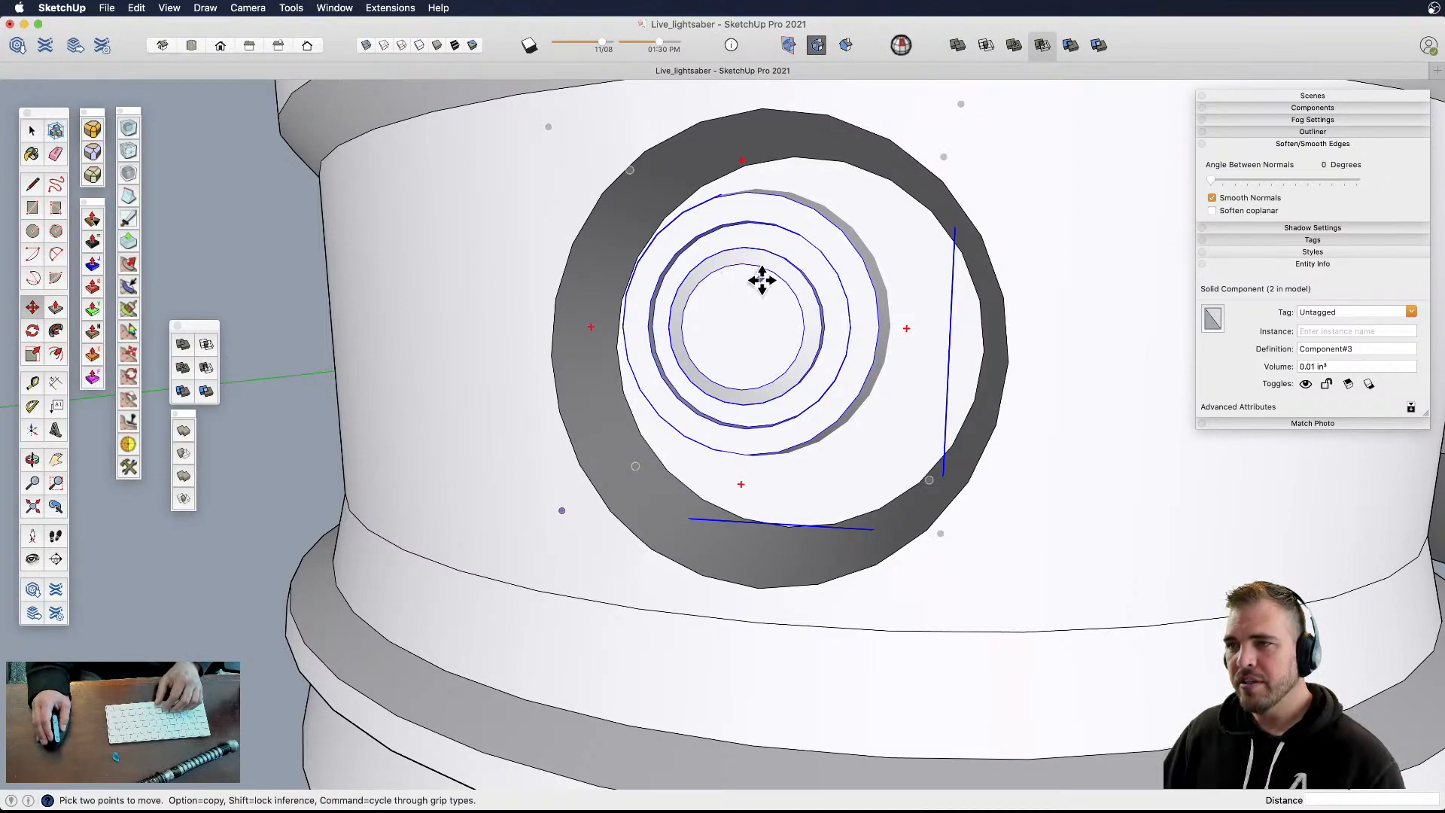
click(739, 264)
scroll(740, 264, up, 5)
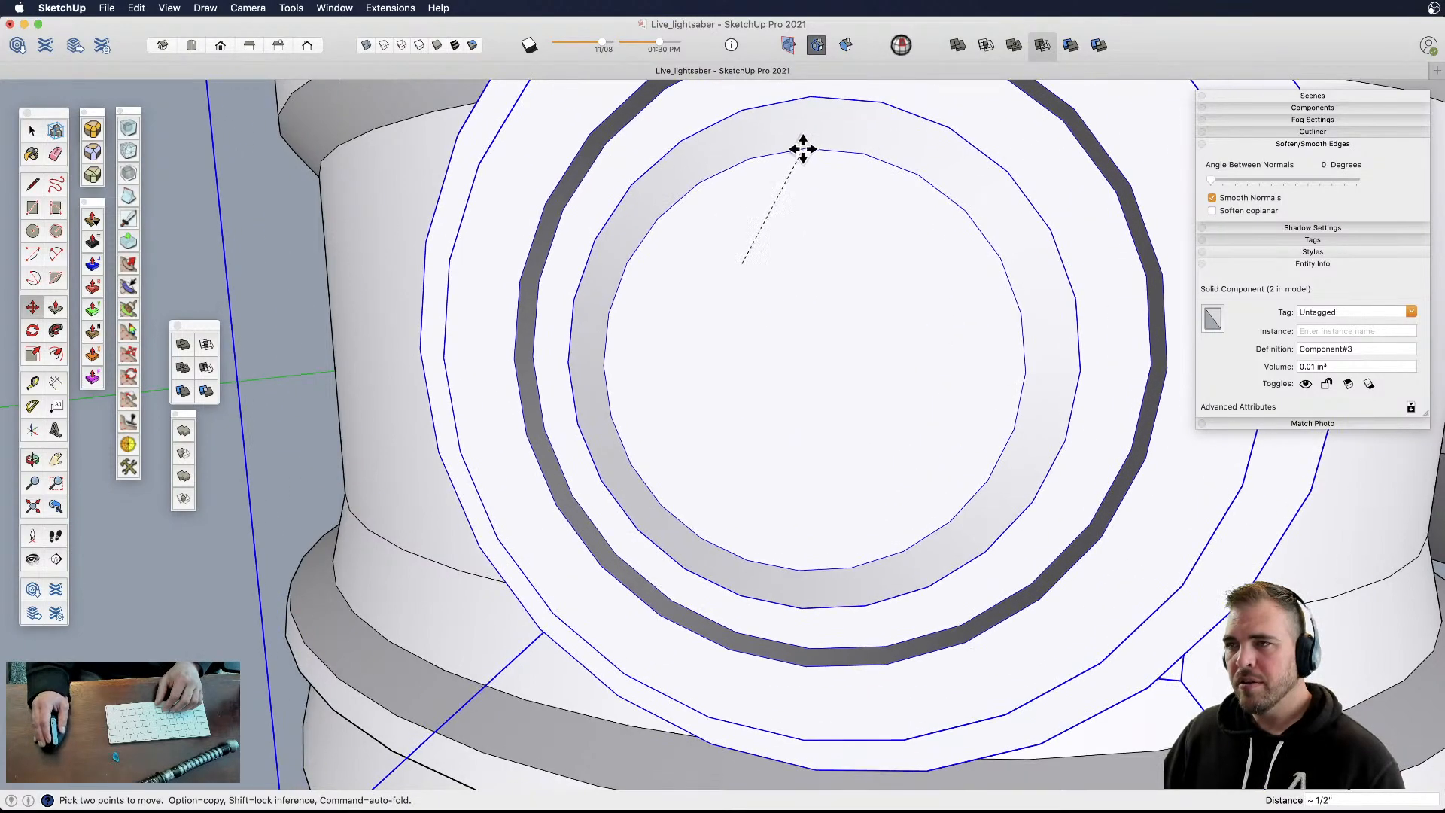
scroll(783, 176, down, 5)
scroll(771, 135, up, 4)
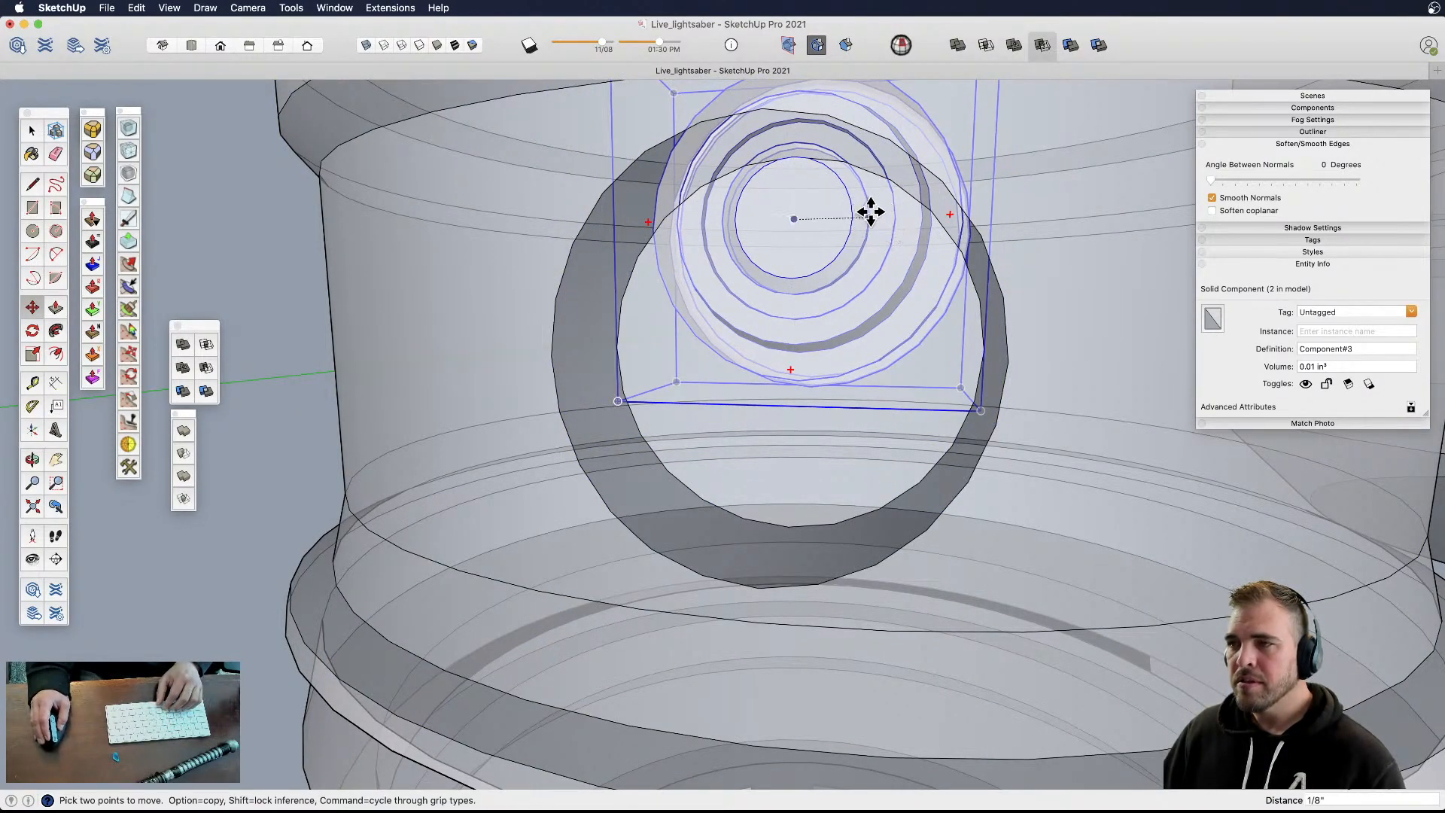
click(870, 218)
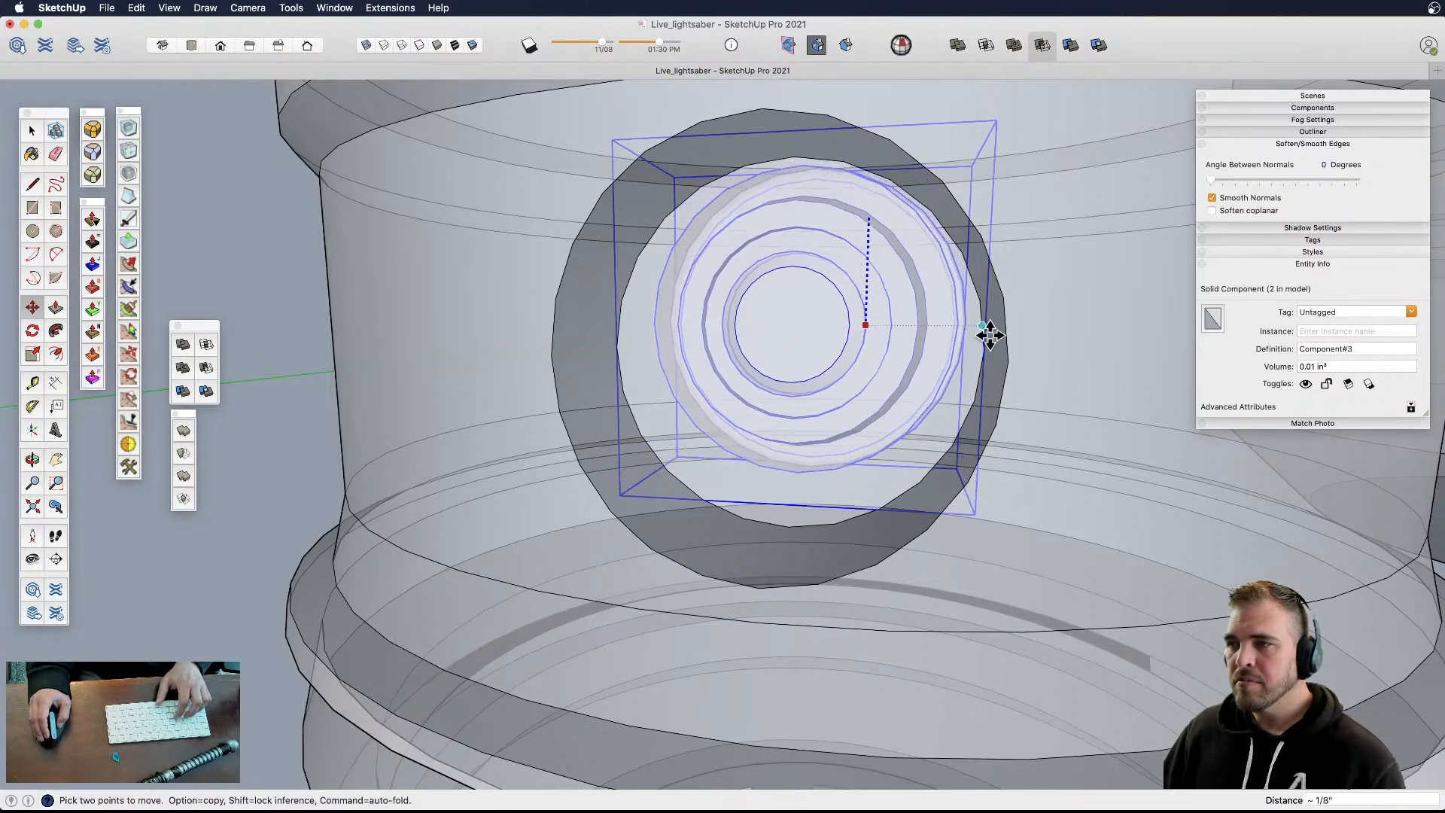
key(x)
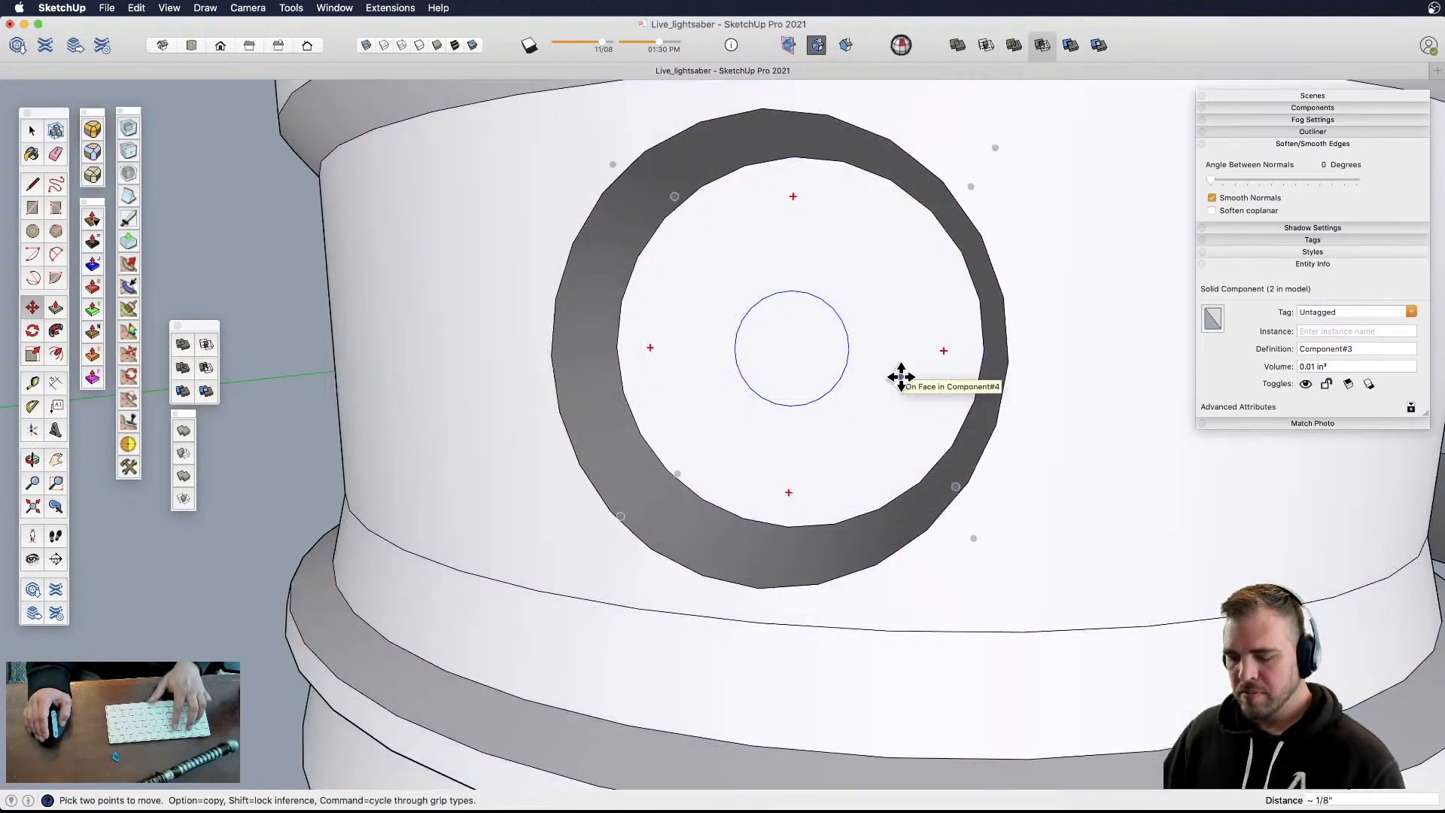
- Move the button outward about 5/16" so that it protrudes from the scaled copy's hole
scroll(845, 381, down, 3)
middle_drag(846, 381, 687, 393)
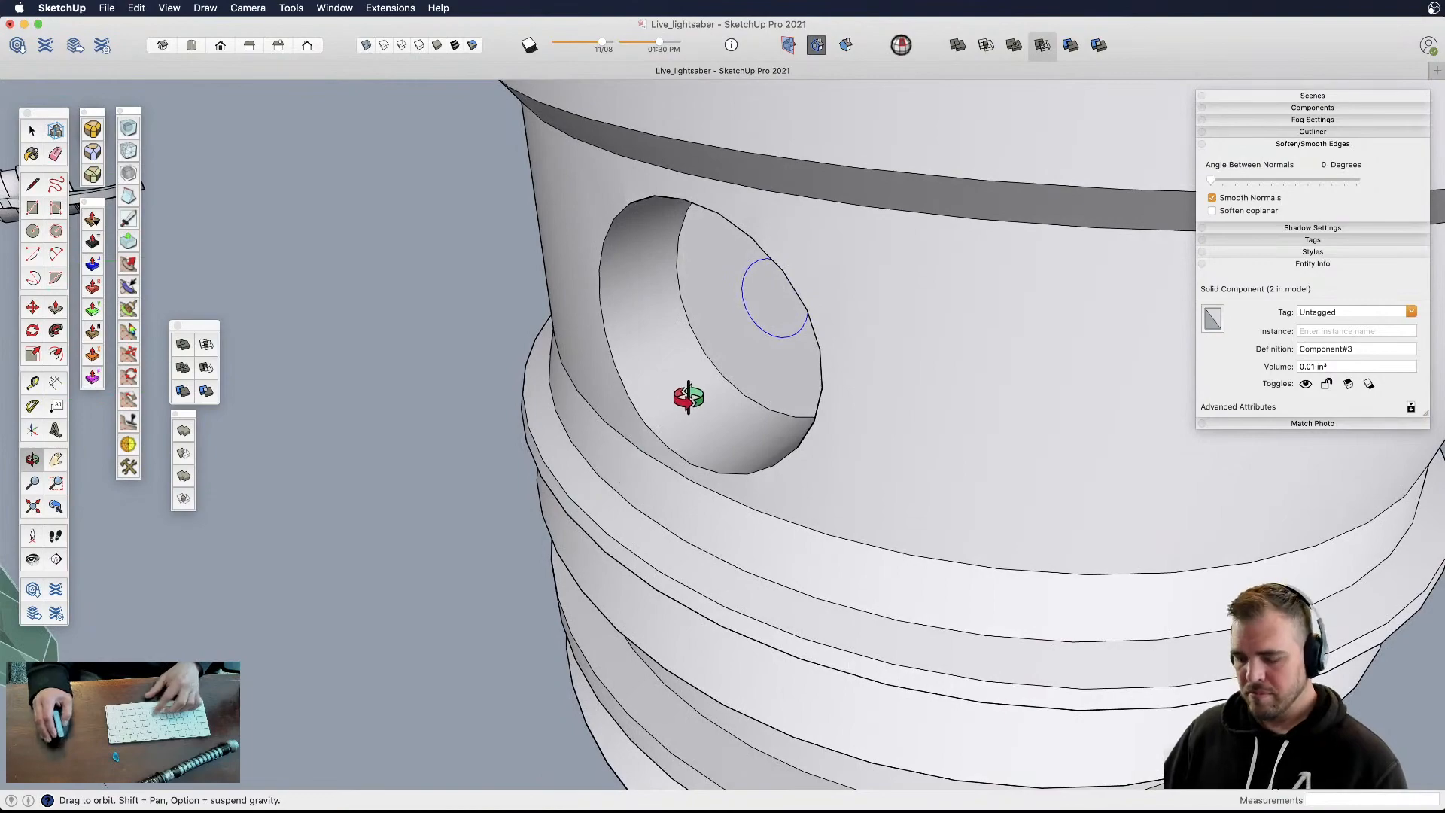
key(m)
click(715, 335)
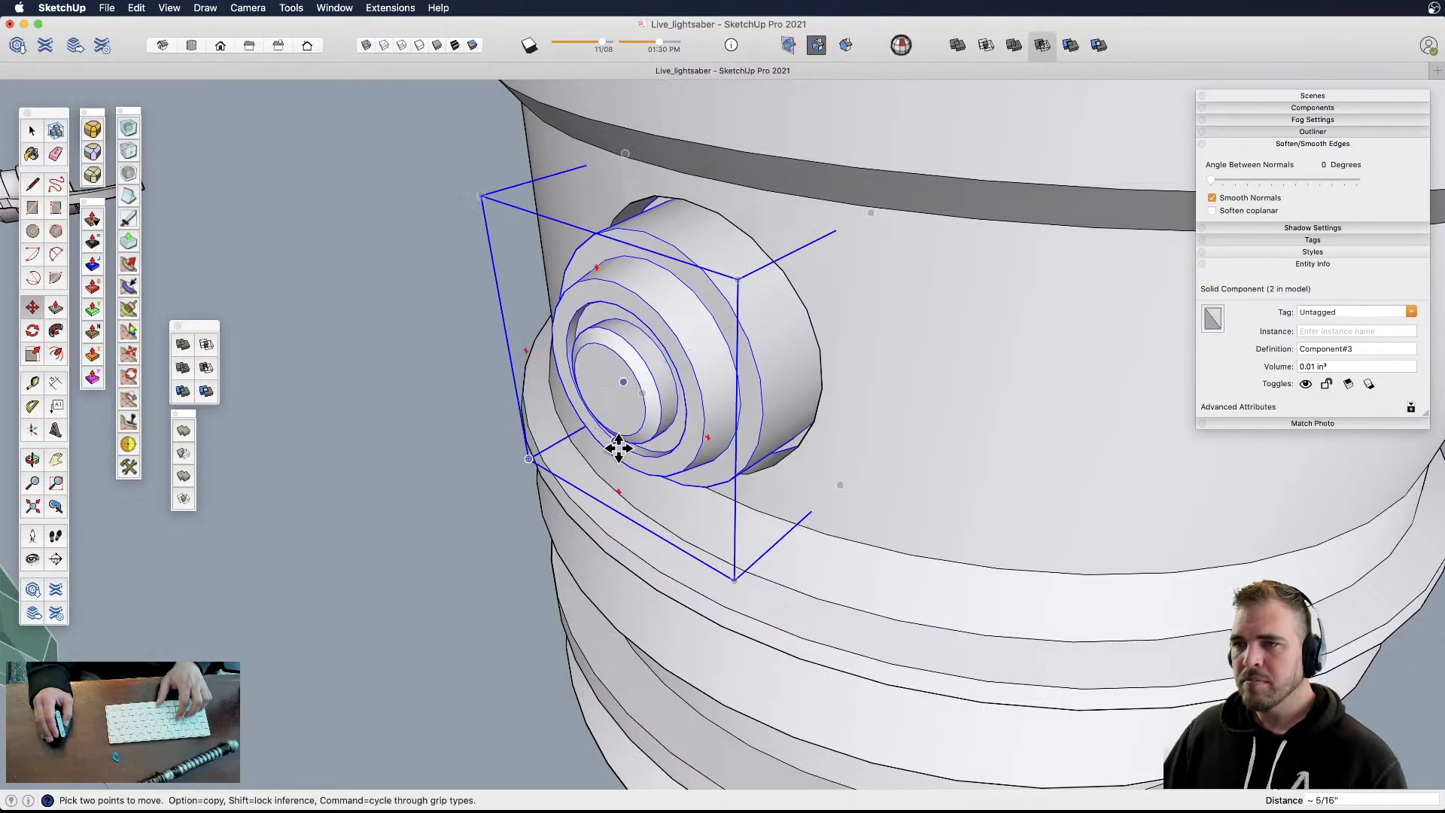
scroll(618, 444, down, 6)
key(space)
click(463, 414)
- Cut the detailed button from the hole in the scaled hilt copy so it can be pasted elsewhere
scroll(465, 417, down, 6)
scroll(485, 444, down, 5)
middle_drag(485, 444, 523, 442)
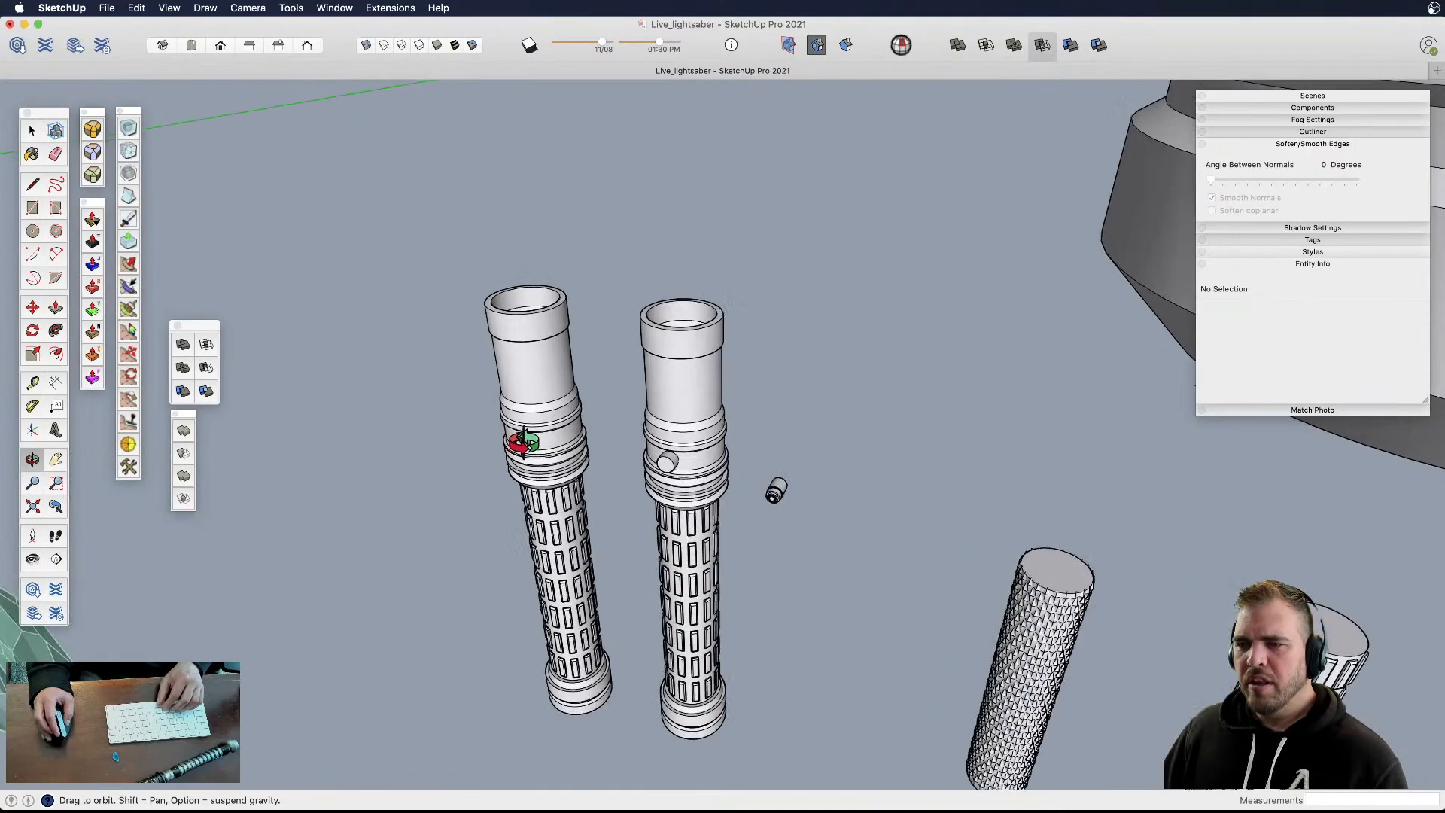
scroll(522, 441, up, 5)
click(519, 443)
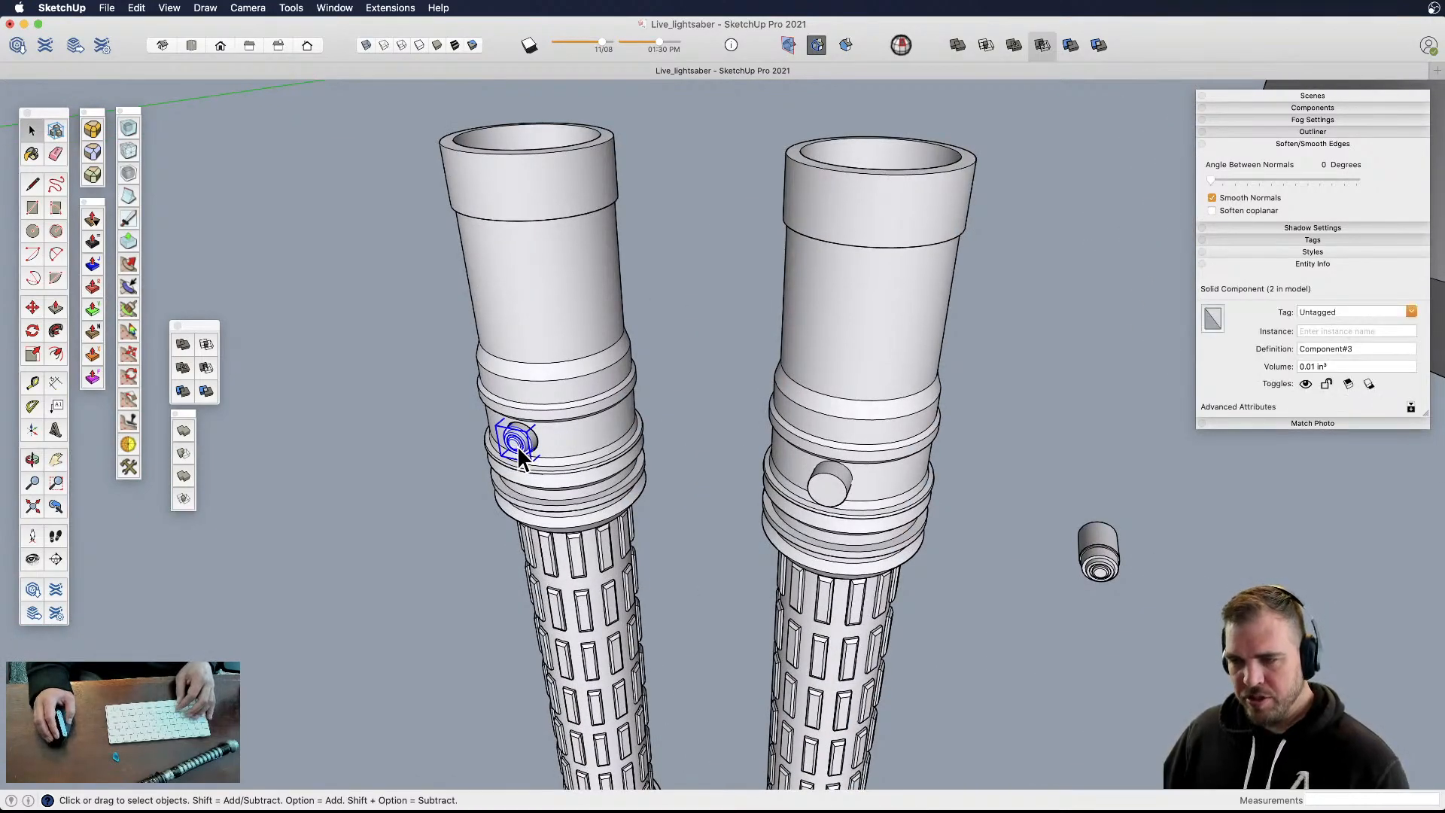
scroll(513, 446, up, 3)
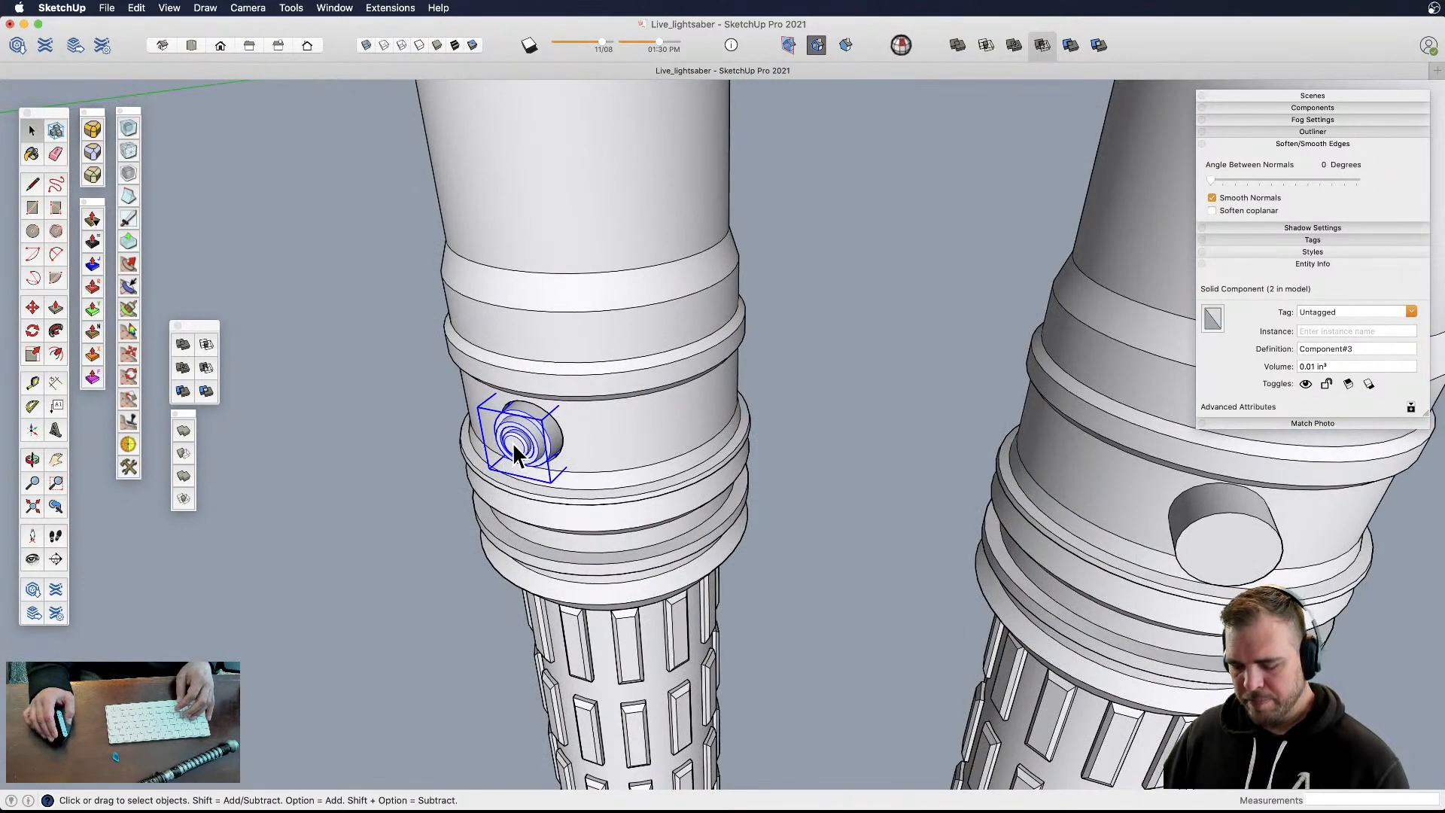
key(Delete)
- Open the scaled hilt copy's component, paste the button in place inside it, and close the component
click(579, 433)
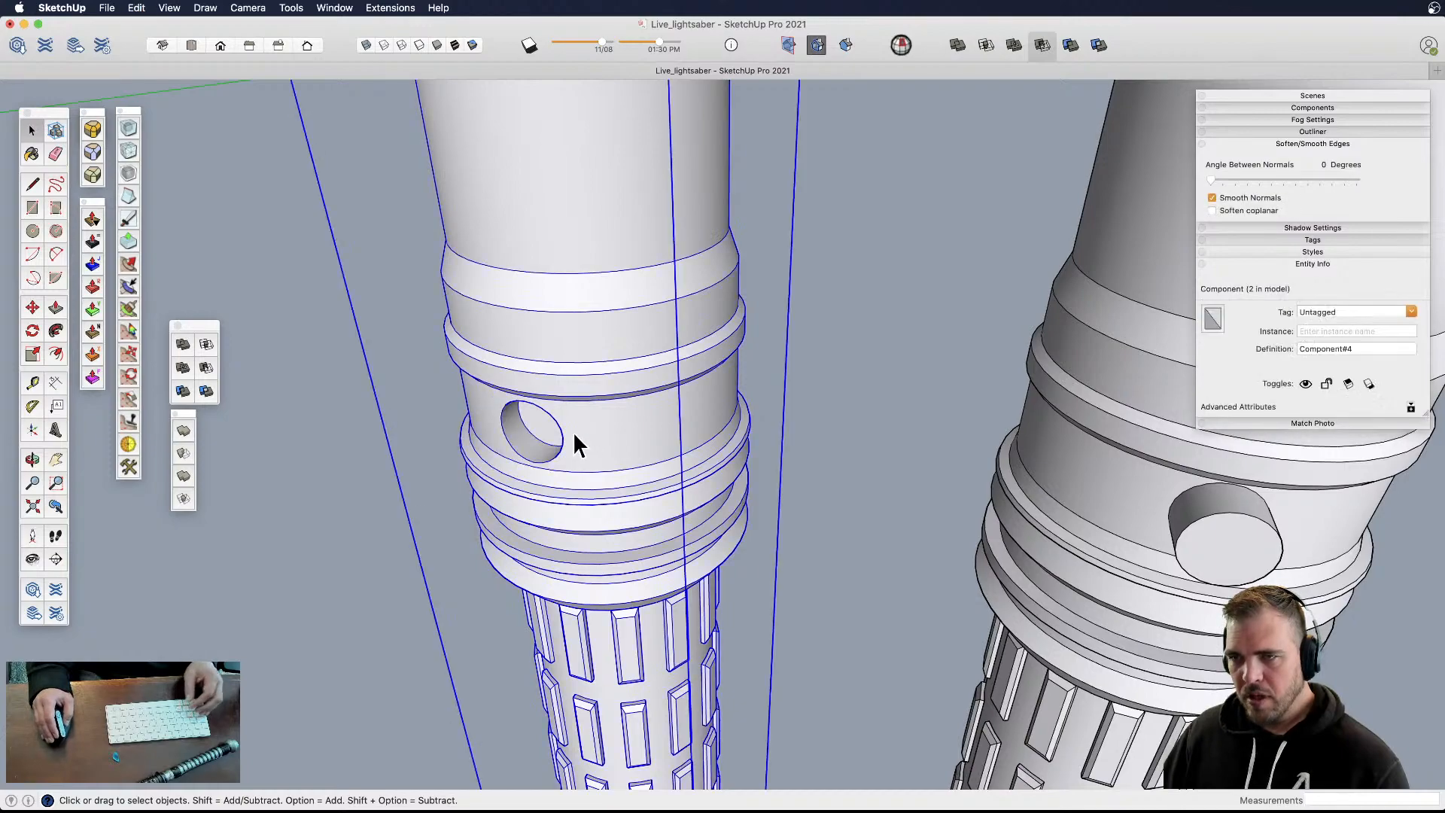
double_click(573, 444)
key(super+shift+v)
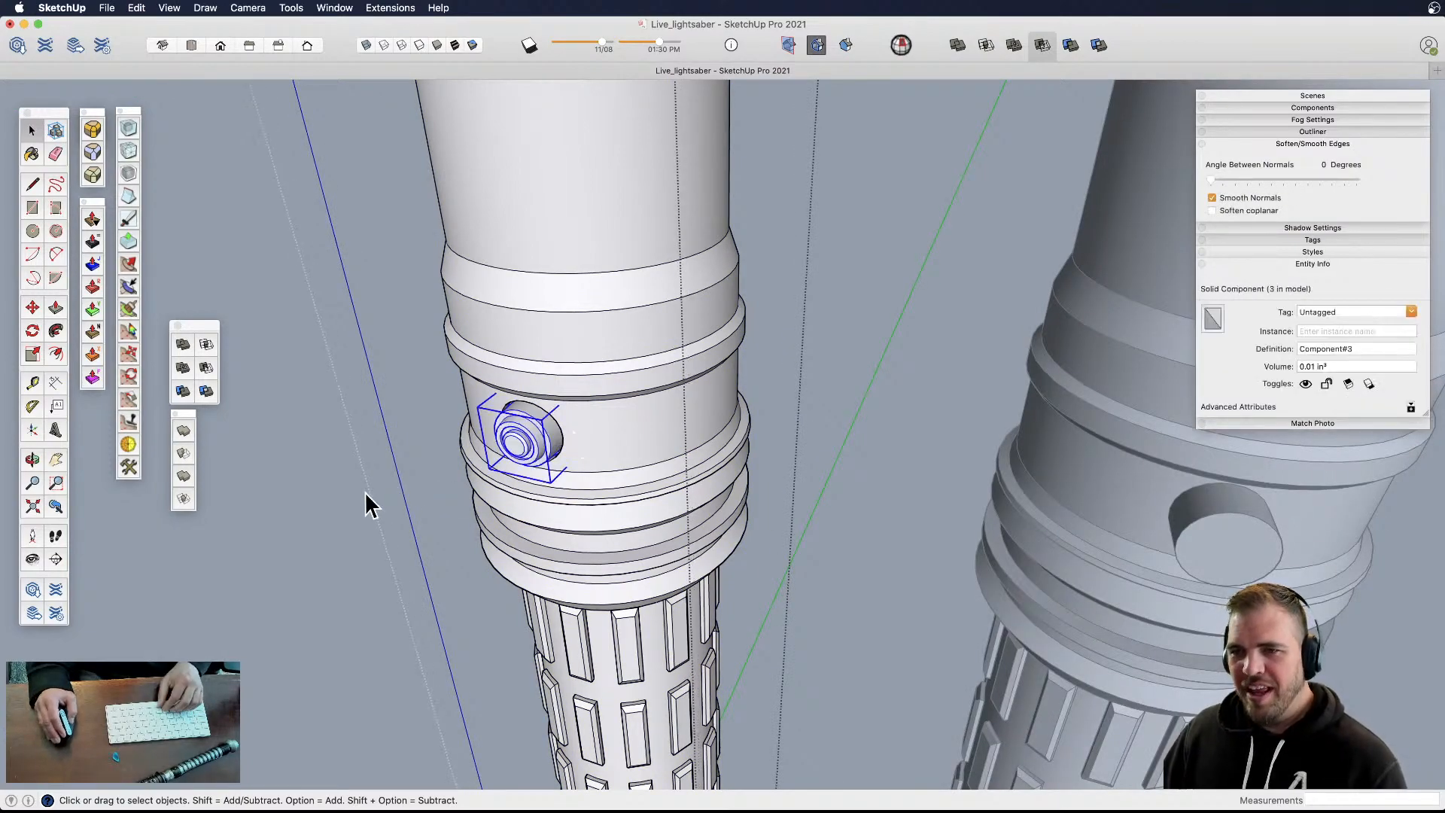
click(365, 499)
scroll(365, 500, down, 2)
scroll(366, 502, down, 3)
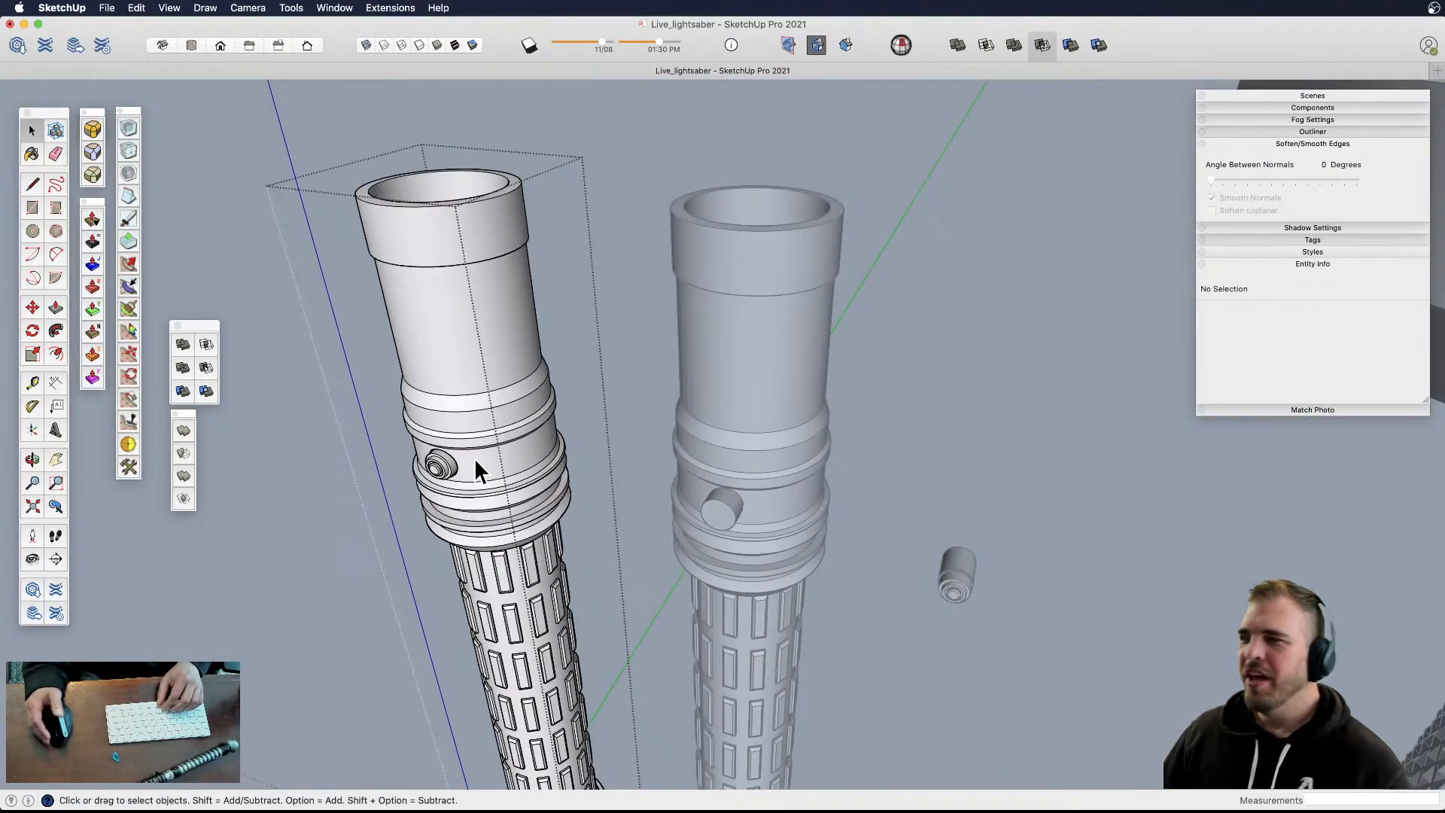
middle_drag(486, 473, 615, 494)
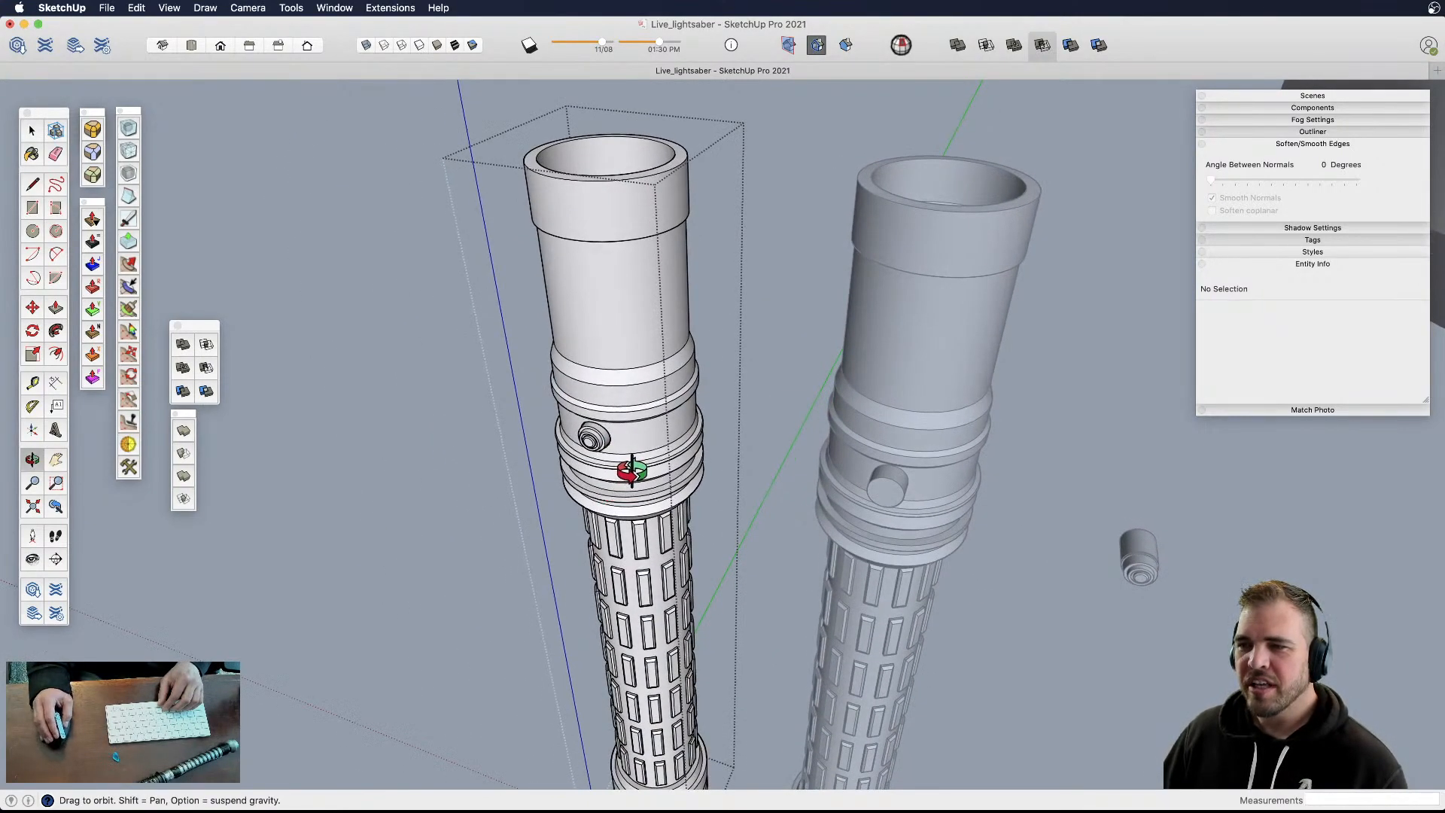
click(433, 499)
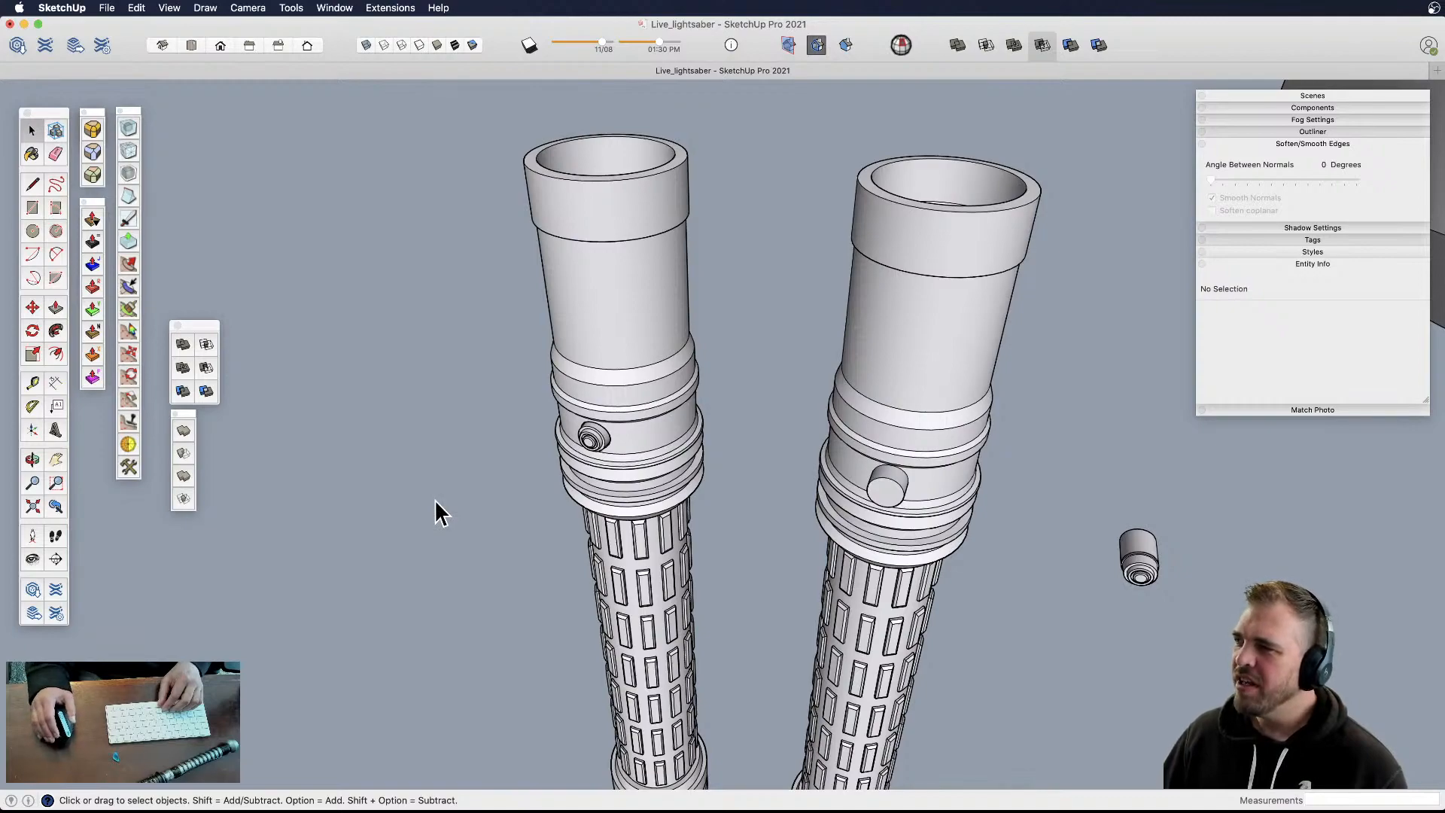
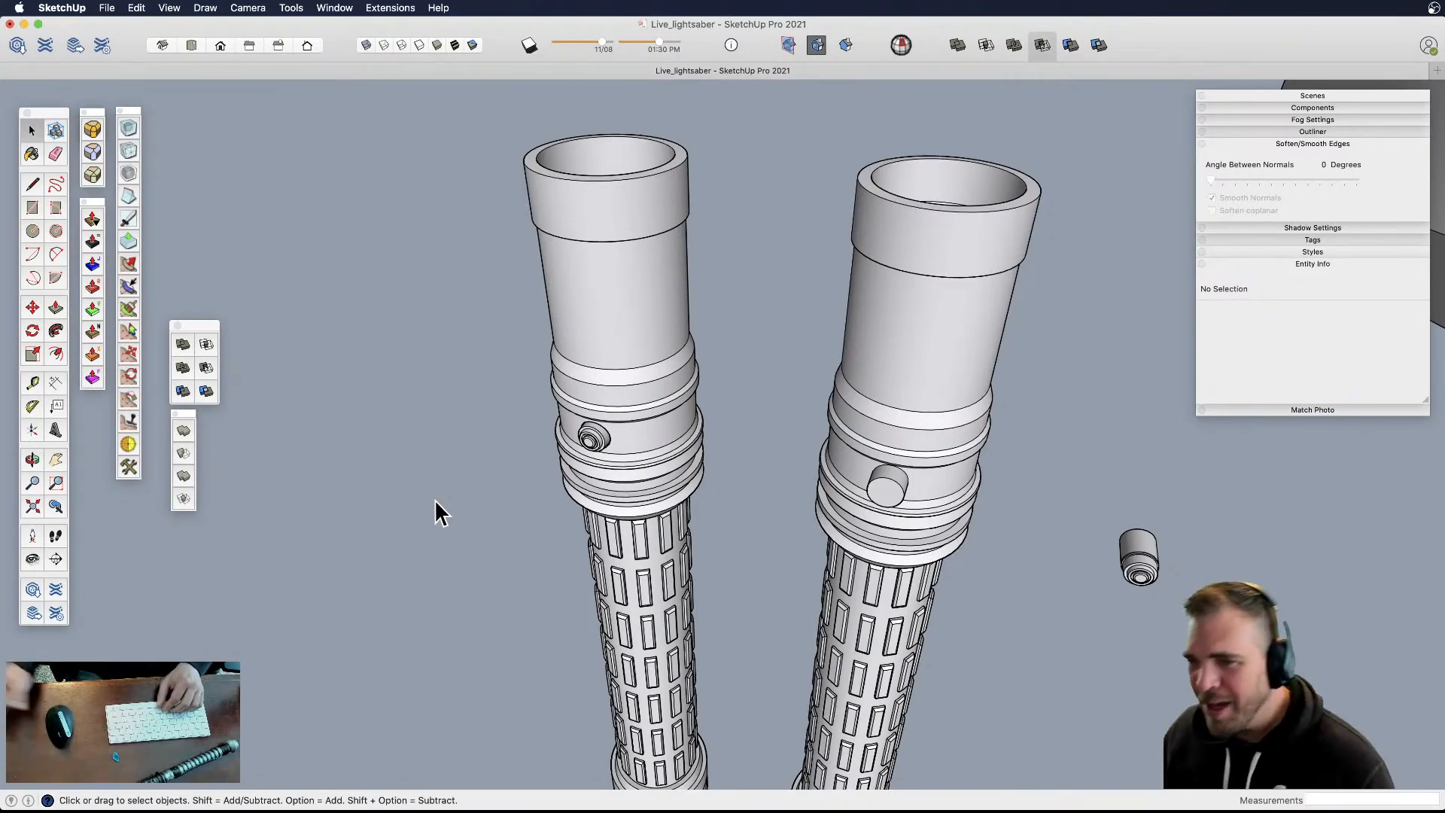
- Copy the detailed front piece of the loose button about 9/16" away from it into empty space
scroll(606, 438, up, 3)
mouse_move(608, 439)
shift+middle_down()
mouse_move(664, 450)
mouse_move(713, 549)
mouse_move(681, 449)
mouse_move(680, 482)
mouse_move(728, 484)
mouse_move(594, 414)
mouse_move(661, 445)
mouse_move(662, 259)
mouse_move(661, 445)
mouse_move(700, 413)
mouse_move(574, 286)
shift+middle_up()
scroll(681, 444, down, 3)
key(space)
click(1132, 425)
shift+middle_drag(1219, 438, 887, 431)
scroll(835, 410, up, 5)
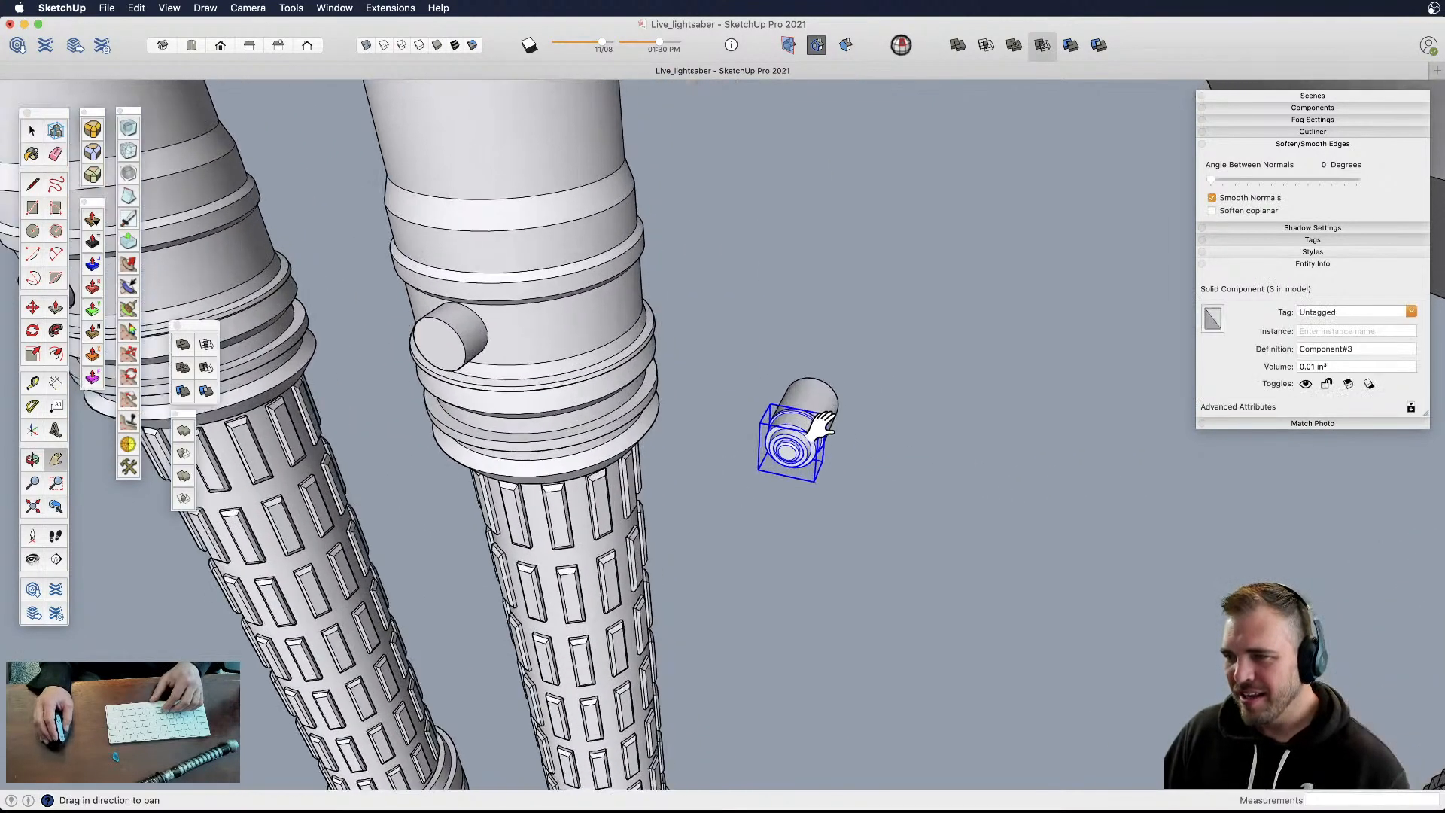
key(m)
click(809, 377)
key(alt)
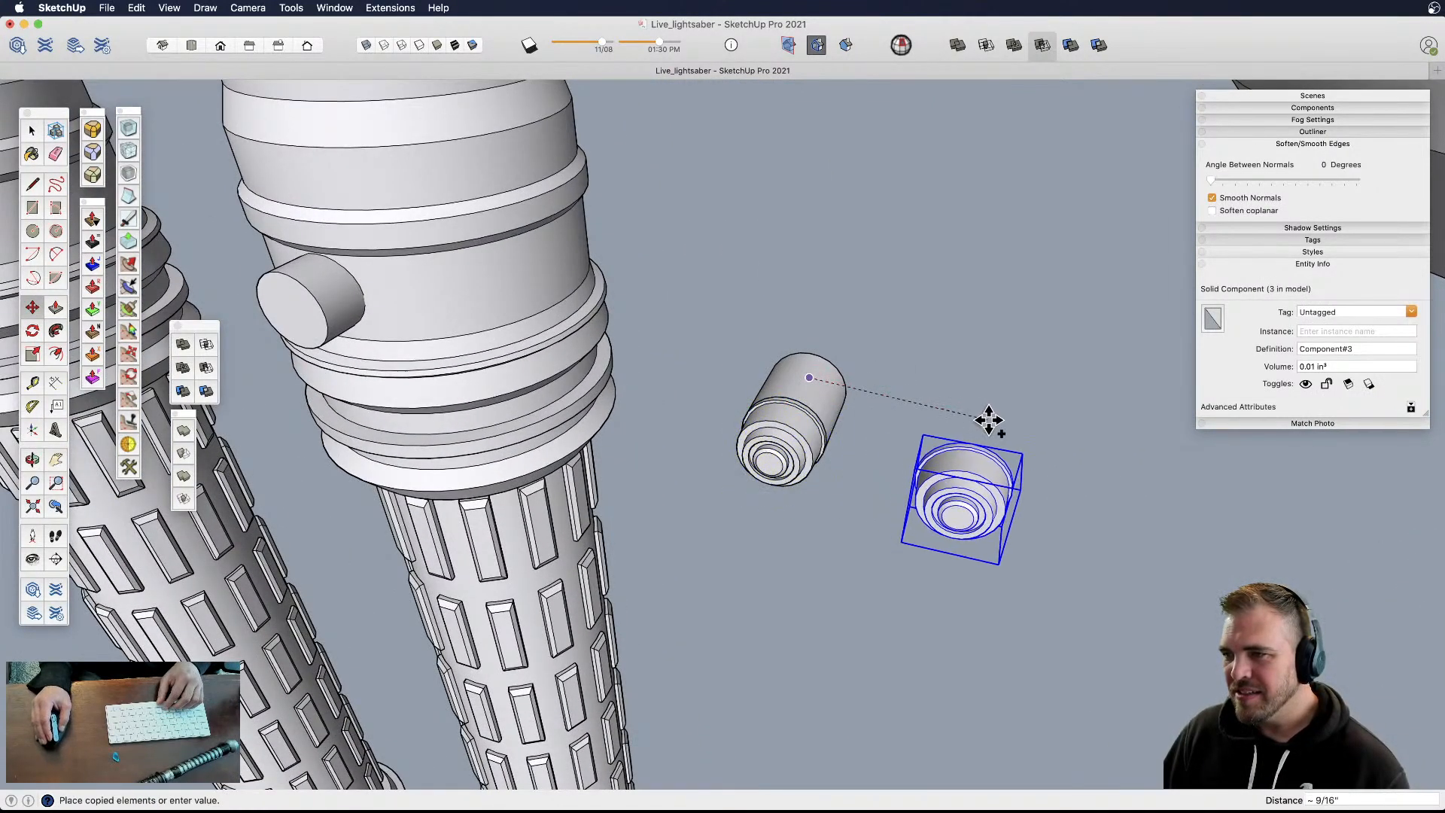
click(990, 413)
- Open the copied button piece for editing and draw a straight line outward from the center of its flat back face
middle_drag(990, 414, 438, 519)
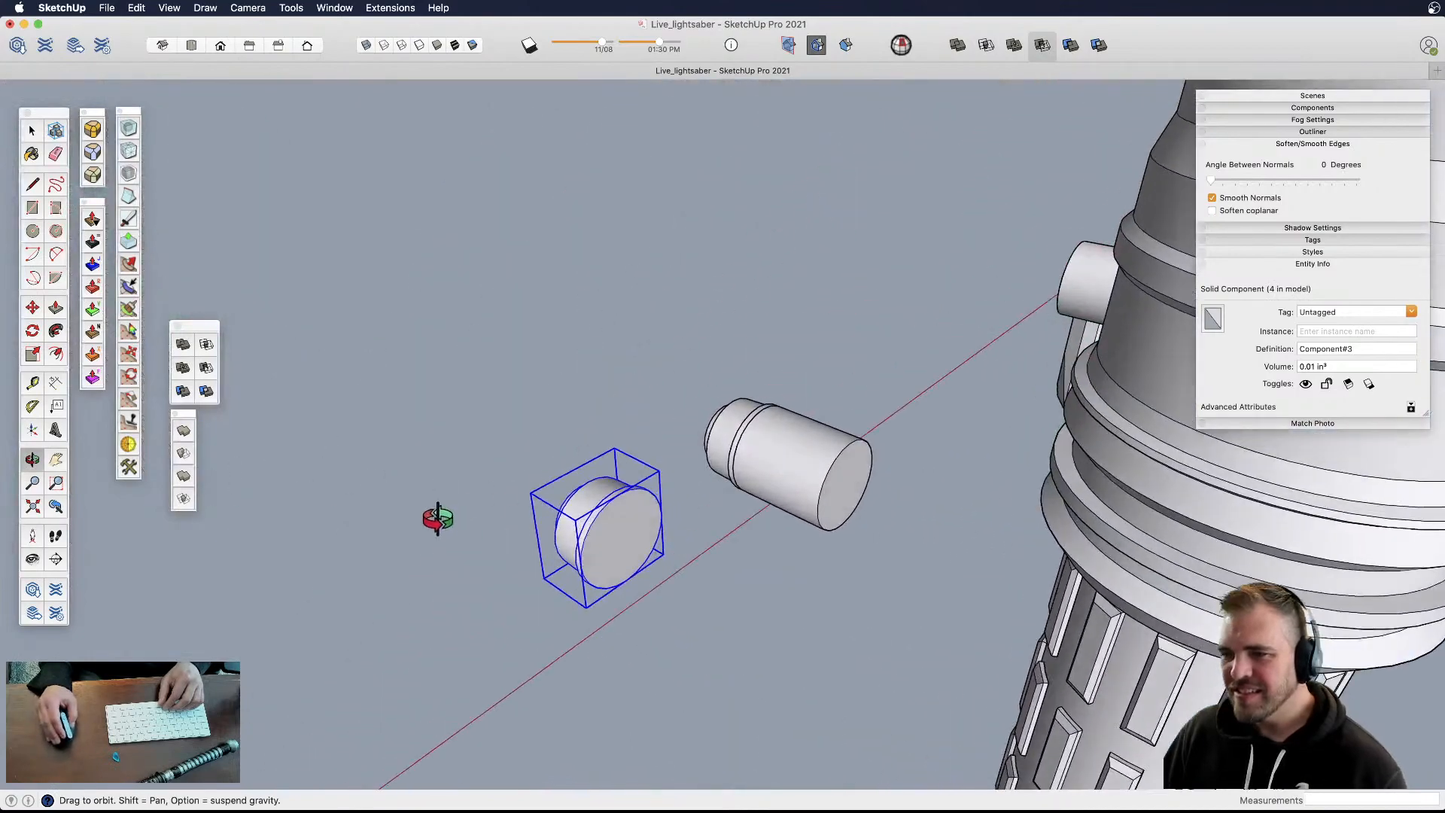
double_click(613, 530)
scroll(627, 534, up, 3)
key(l)
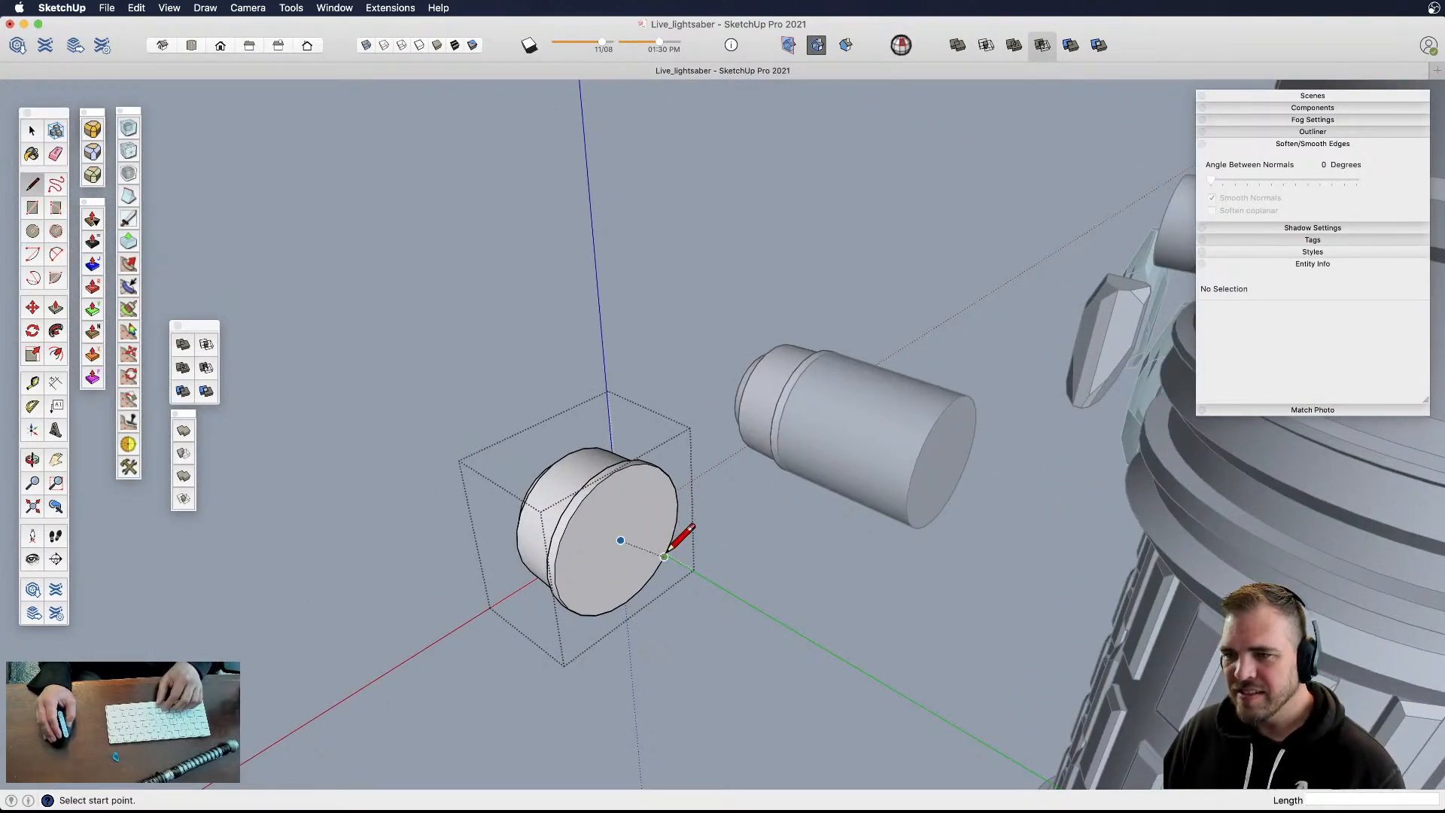
click(786, 631)
key(space)
middle_drag(629, 549, 845, 507)
scroll(865, 438, up, 3)
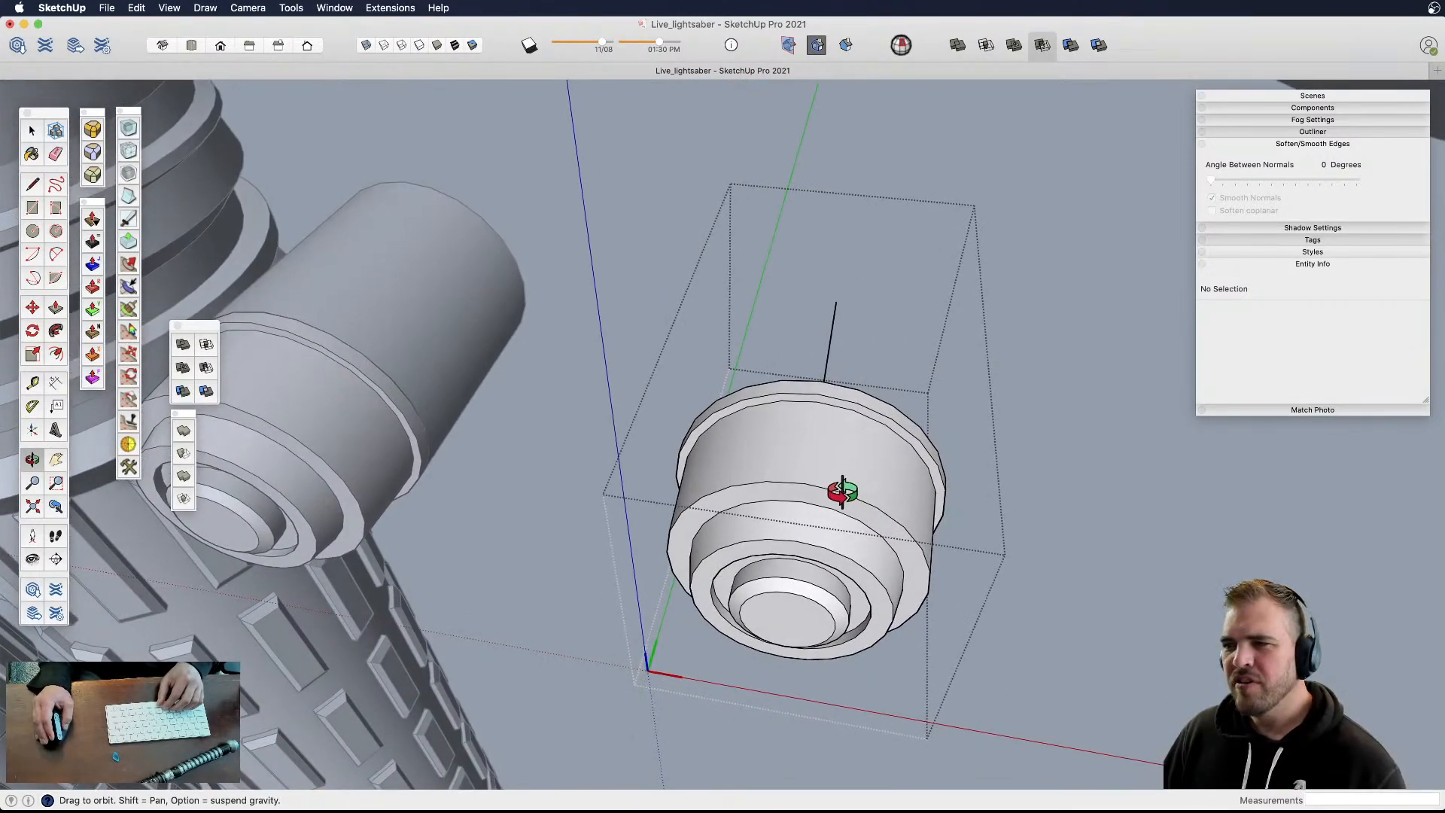
drag(1043, 627, 1046, 630)
key(s)
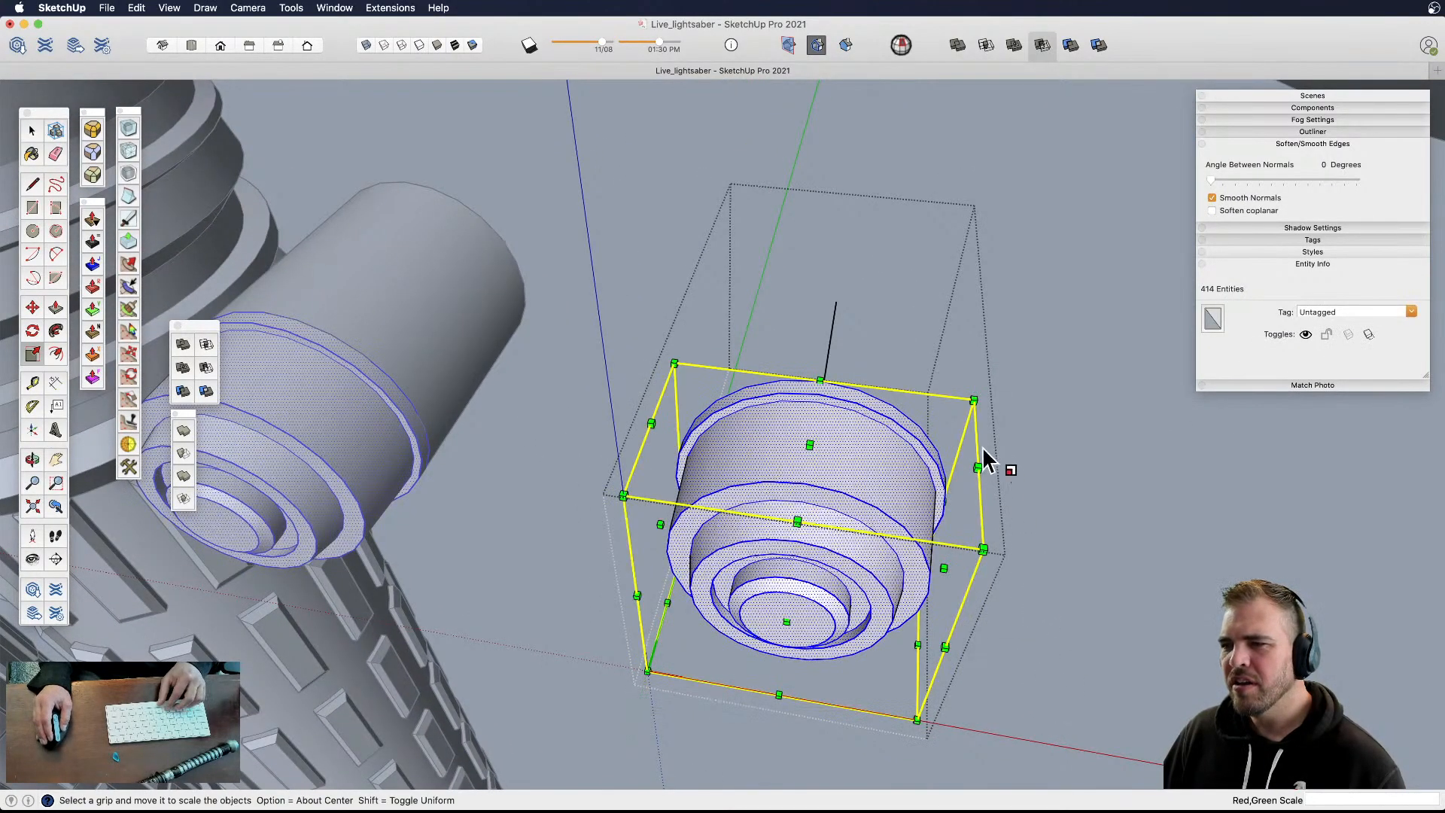
click(973, 401)
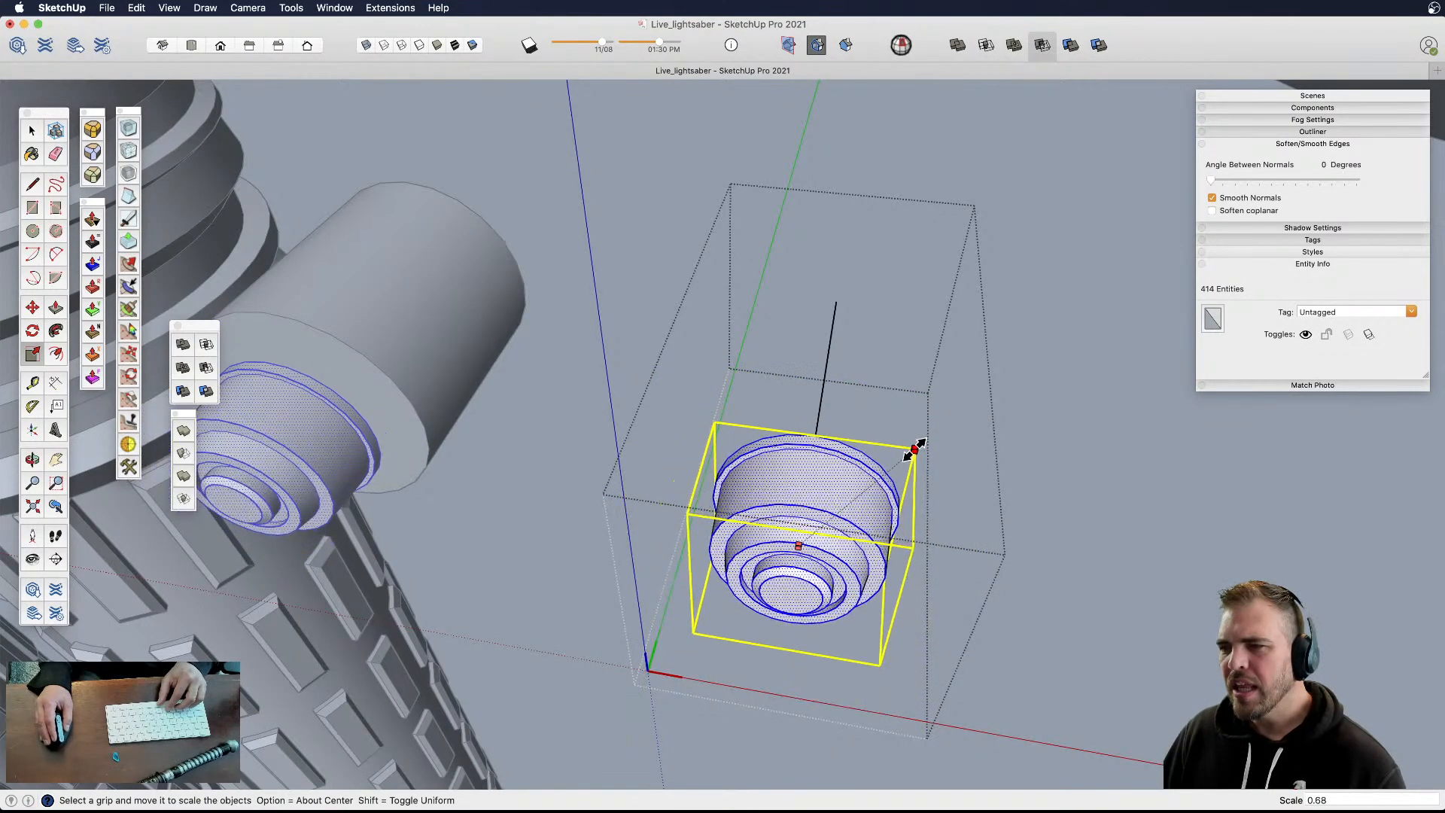
key(space)
click(1054, 445)
- Make the copied button piece unique, then open it and scale all the button geometry down about its center
click(846, 479)
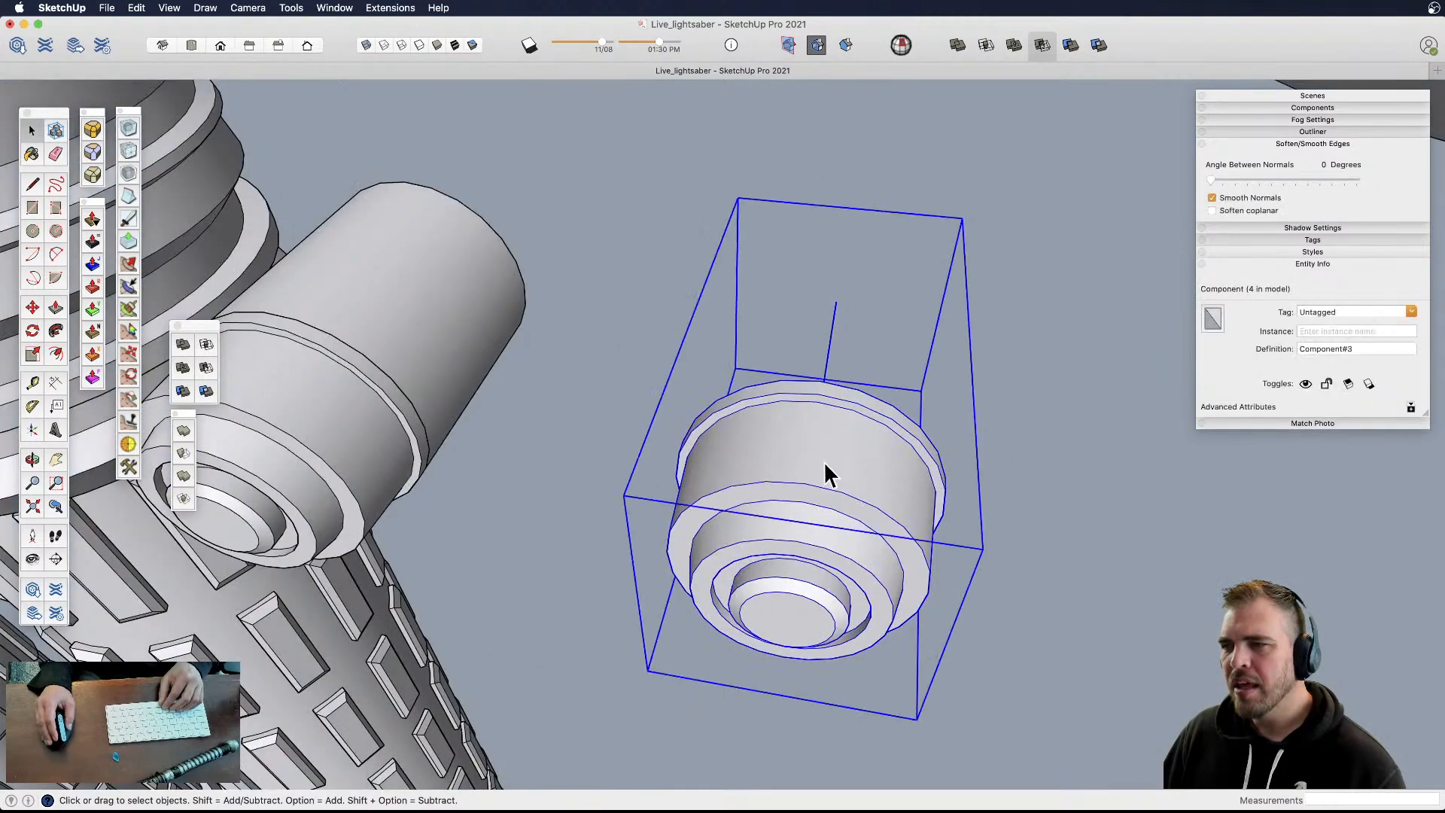
right_click(796, 456)
click(860, 548)
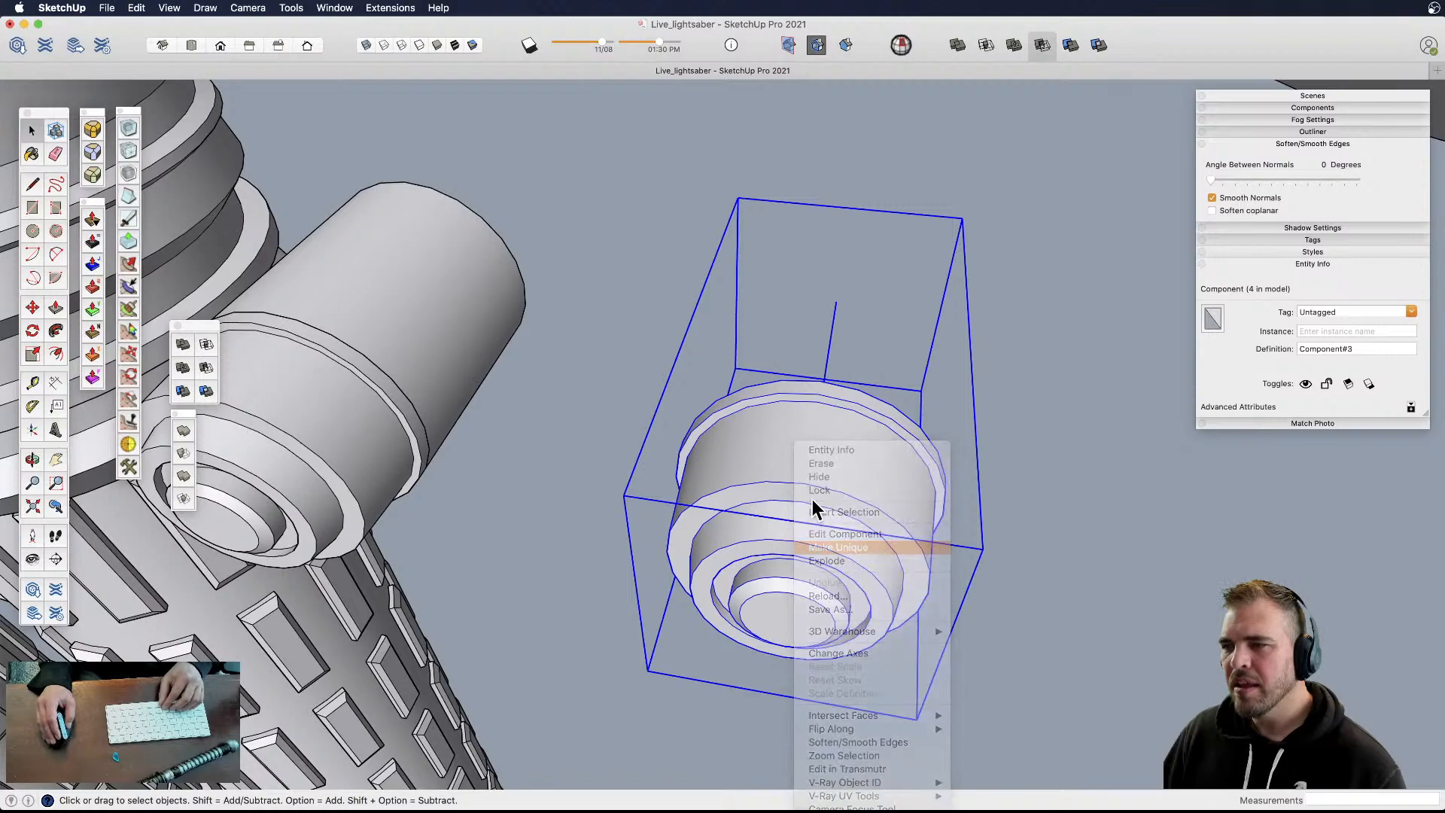
double_click(809, 475)
key(super+a)
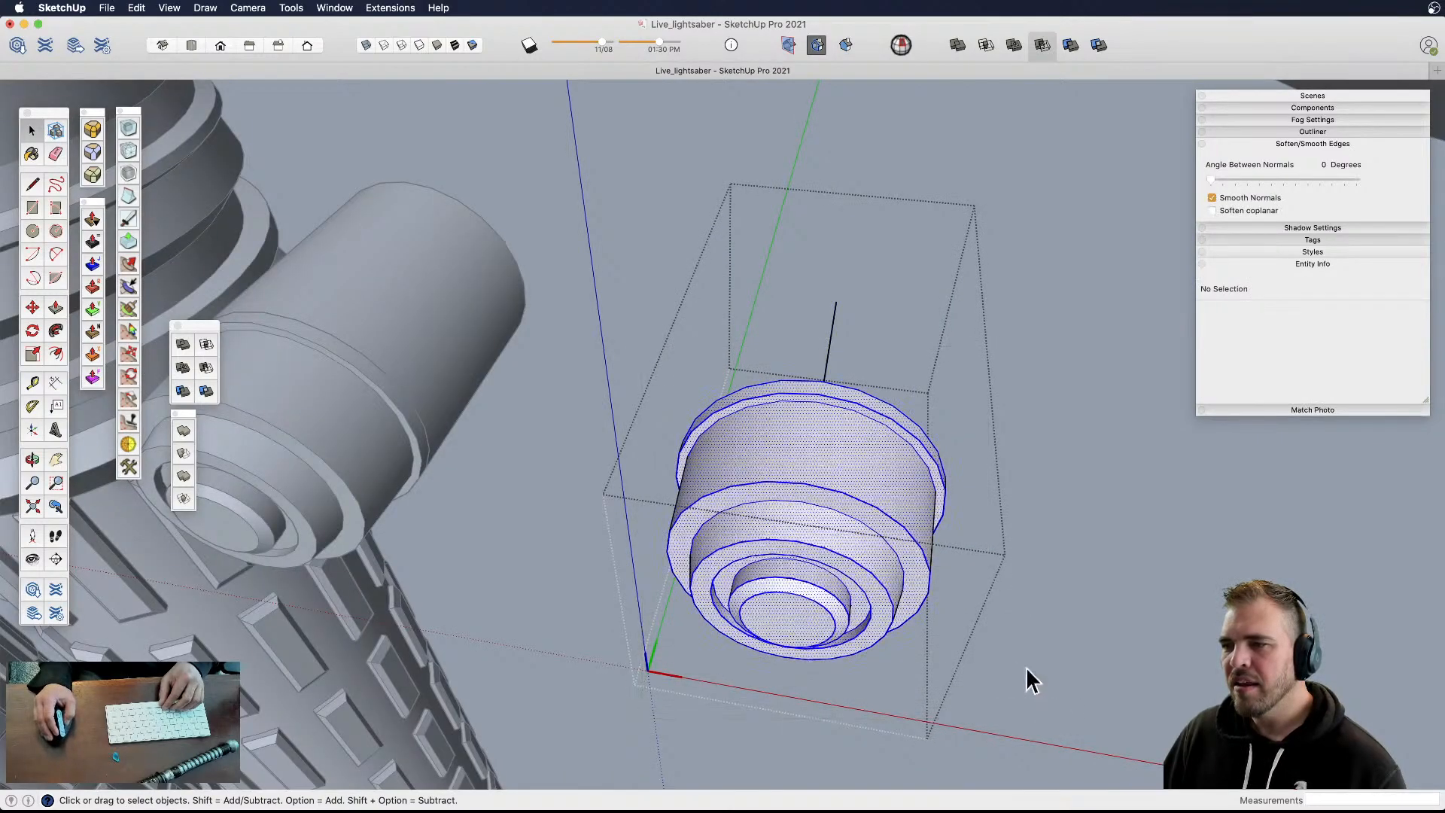
key(s)
drag(973, 398, 910, 447)
- Erase the raised bevelled knob from the recess in the middle of the button's front
middle_drag(911, 448, 745, 548)
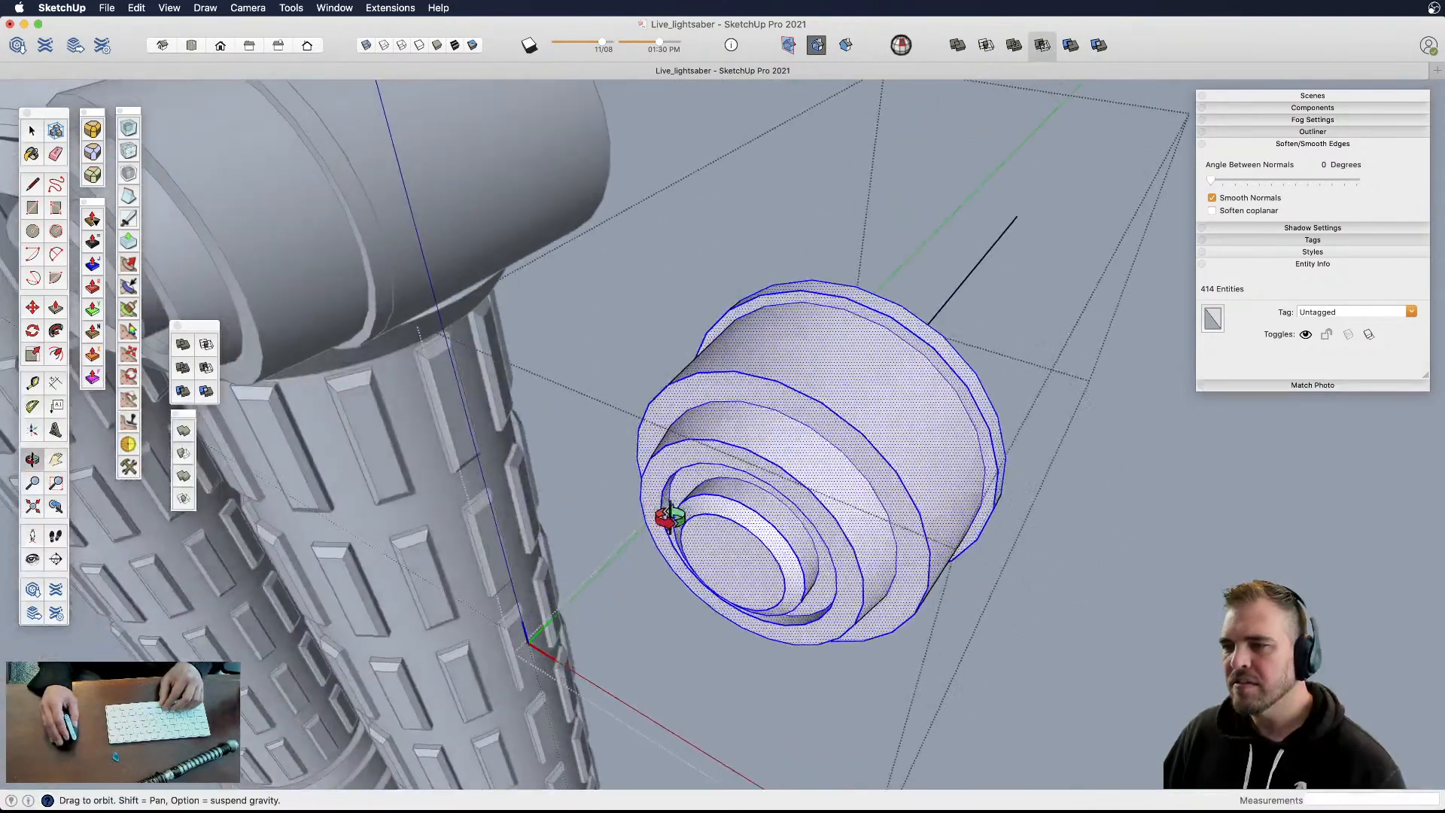
scroll(741, 549, up, 2)
click(760, 546)
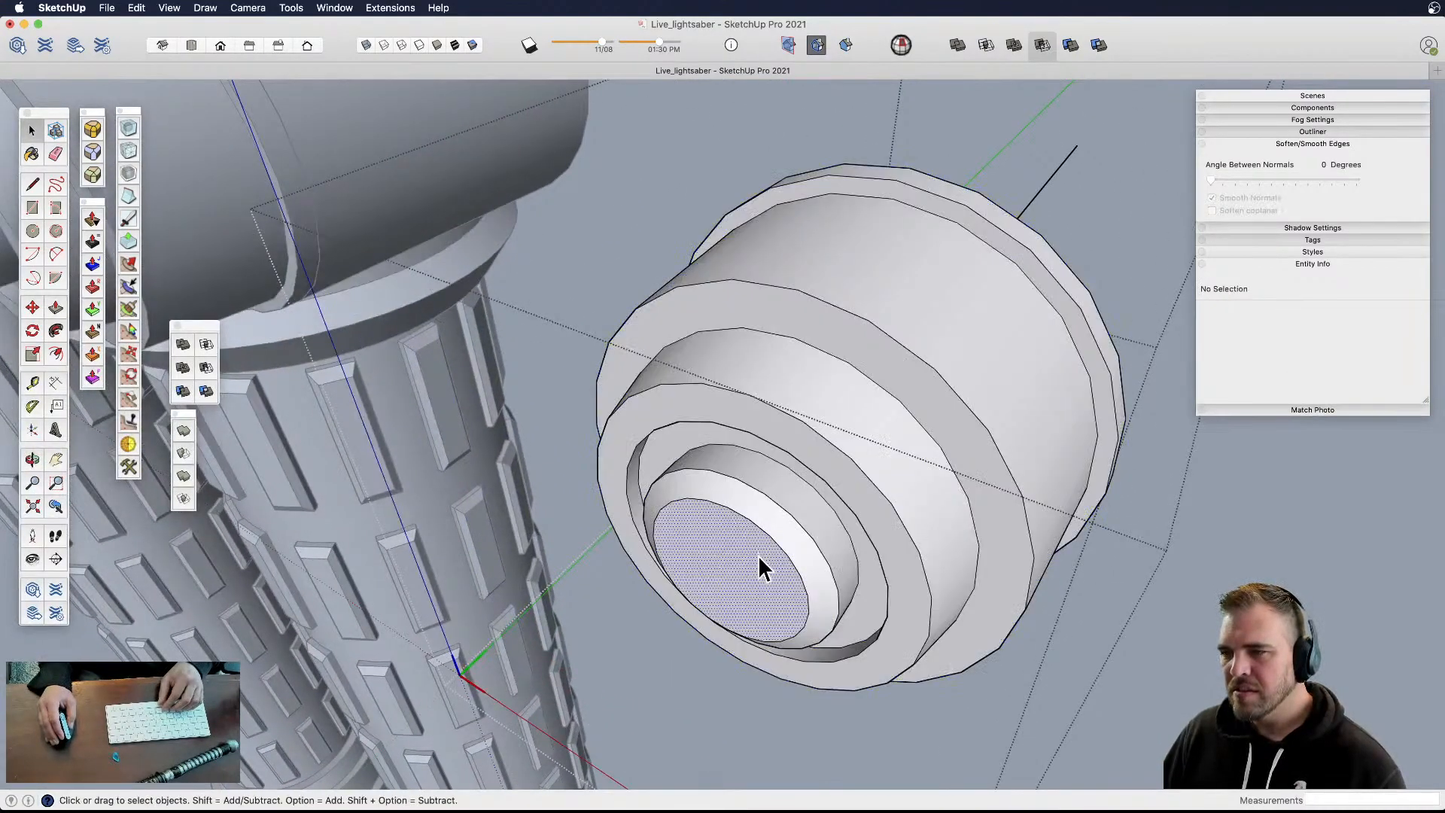
key(e)
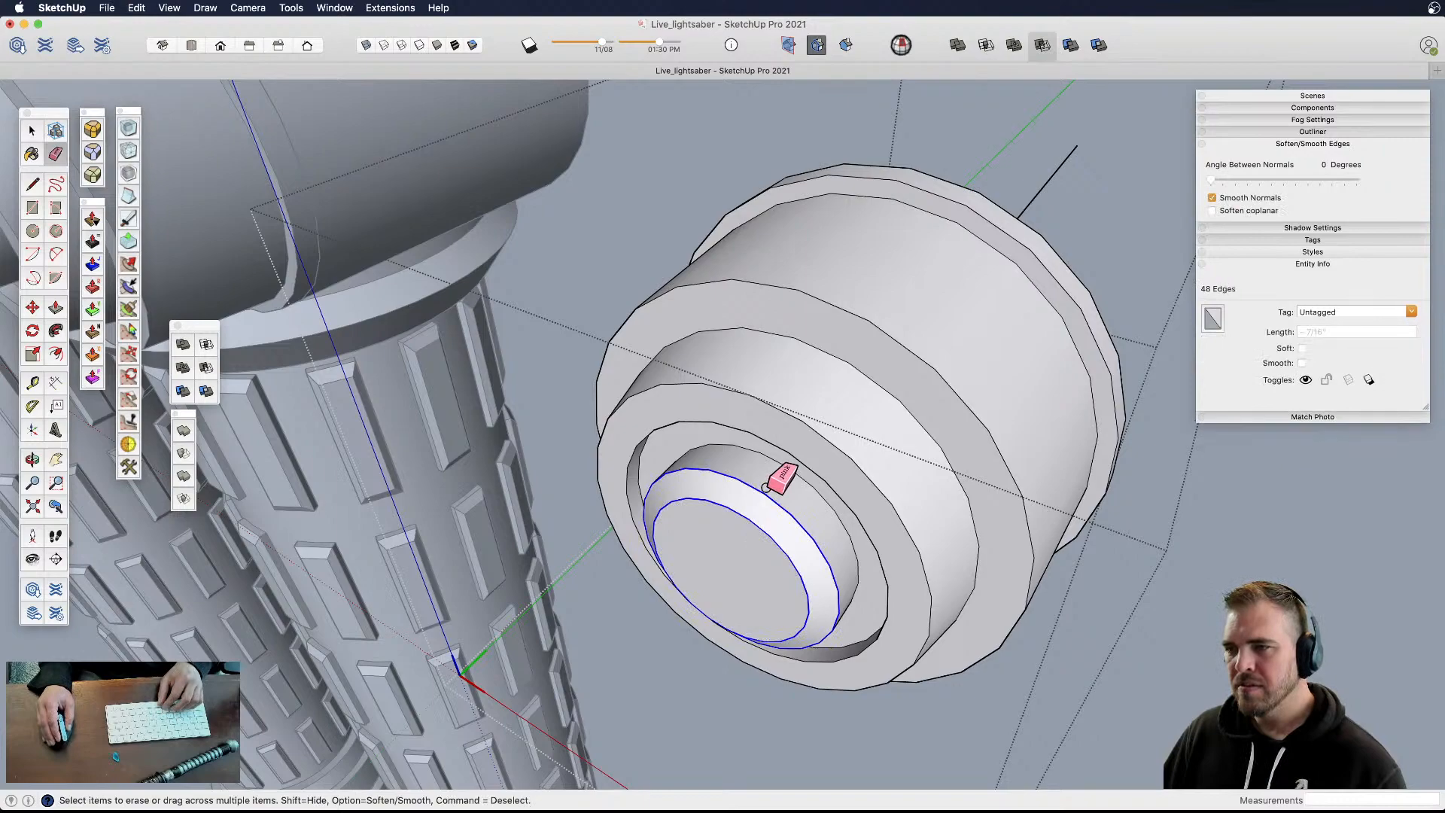
click(734, 484)
key(super+z)
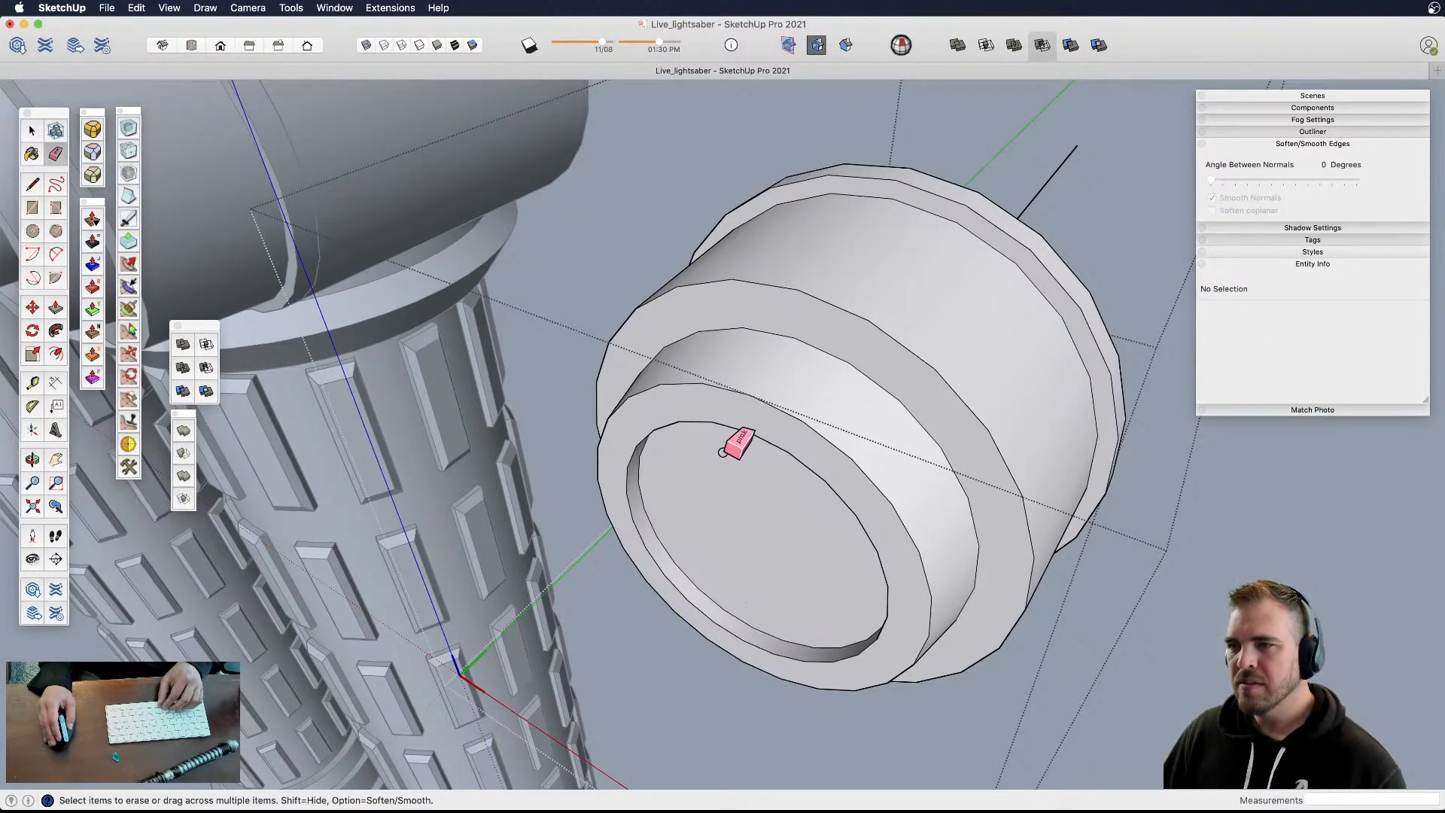
- Move the front ring face back along the button's axis so the central disc stands proud of it
key(p)
click(792, 453)
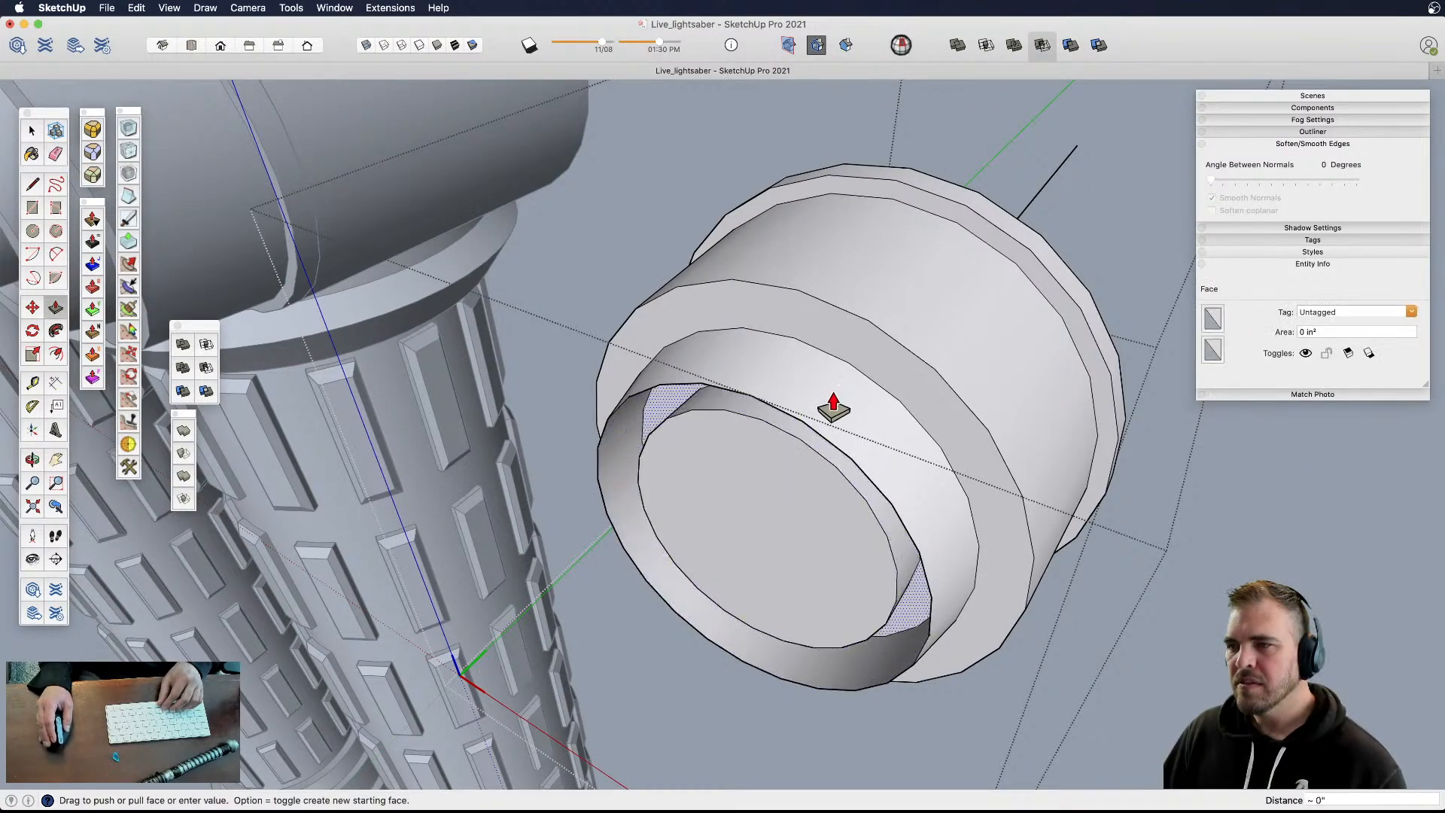
key(space)
click(779, 440)
key(m)
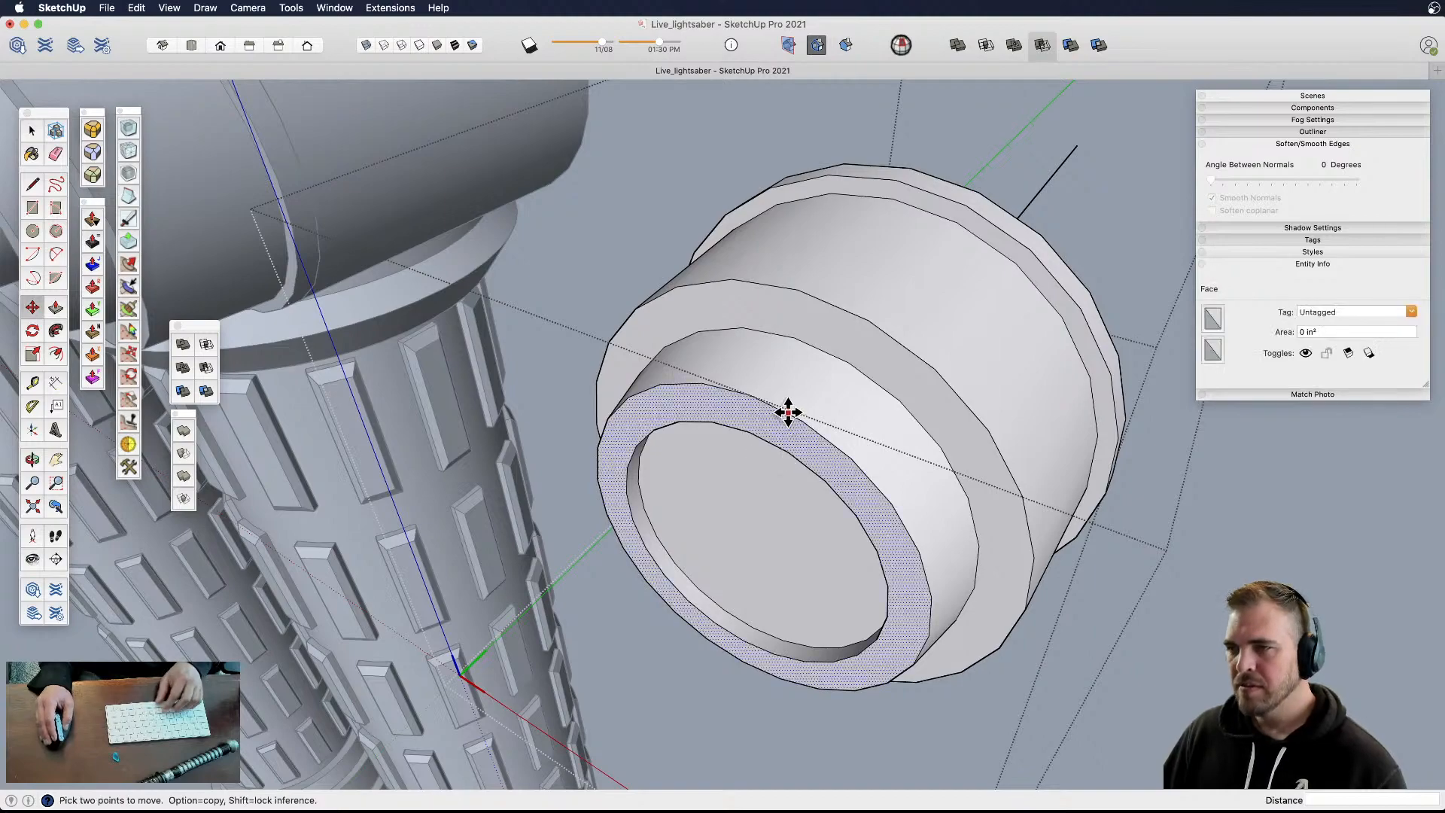
click(788, 409)
- Push the central disc back flush with the surrounding front face and erase the leftover inner circle edges
key(e)
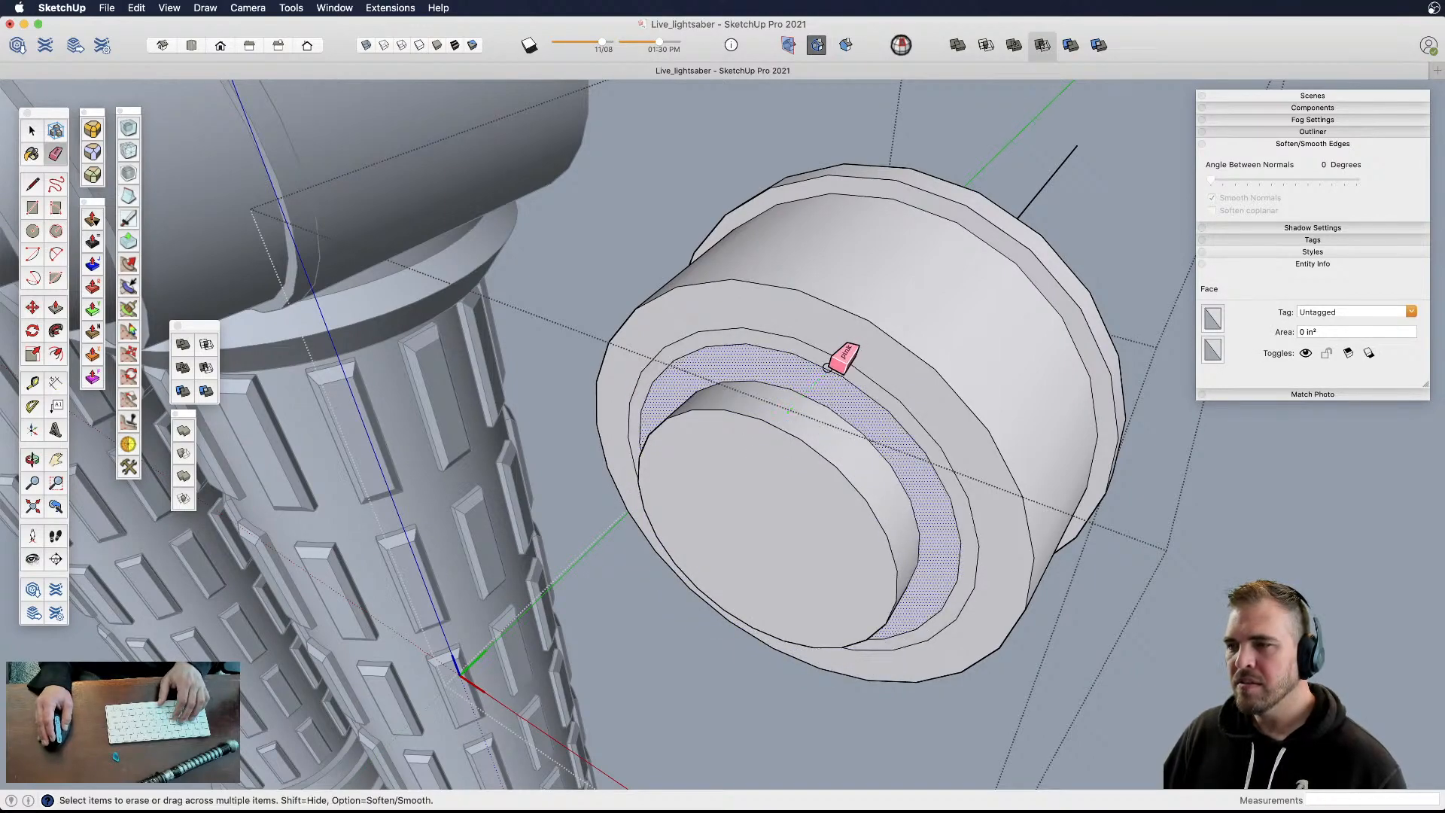
key(p)
click(817, 462)
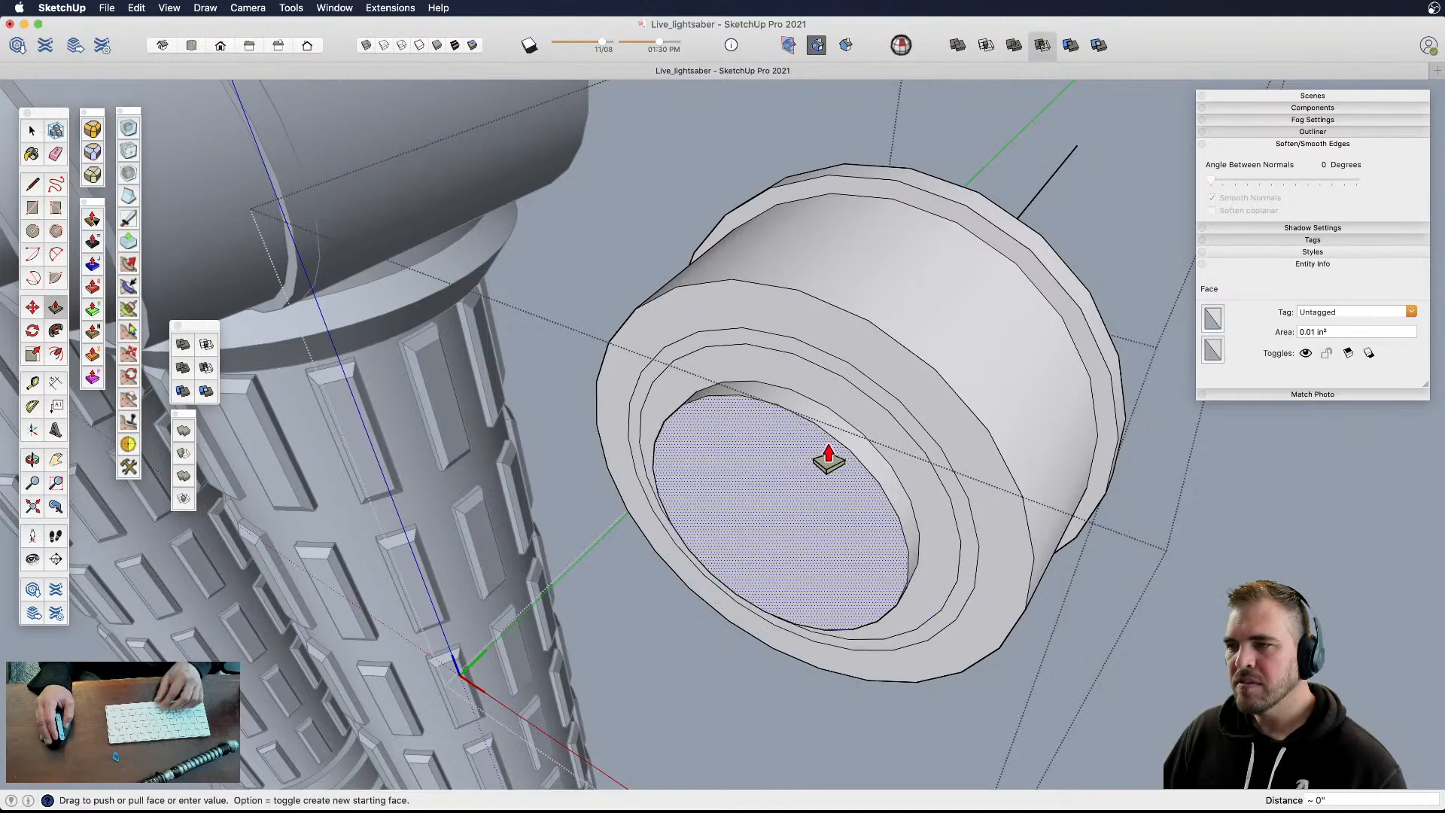
click(880, 474)
key(e)
drag(871, 436, 870, 468)
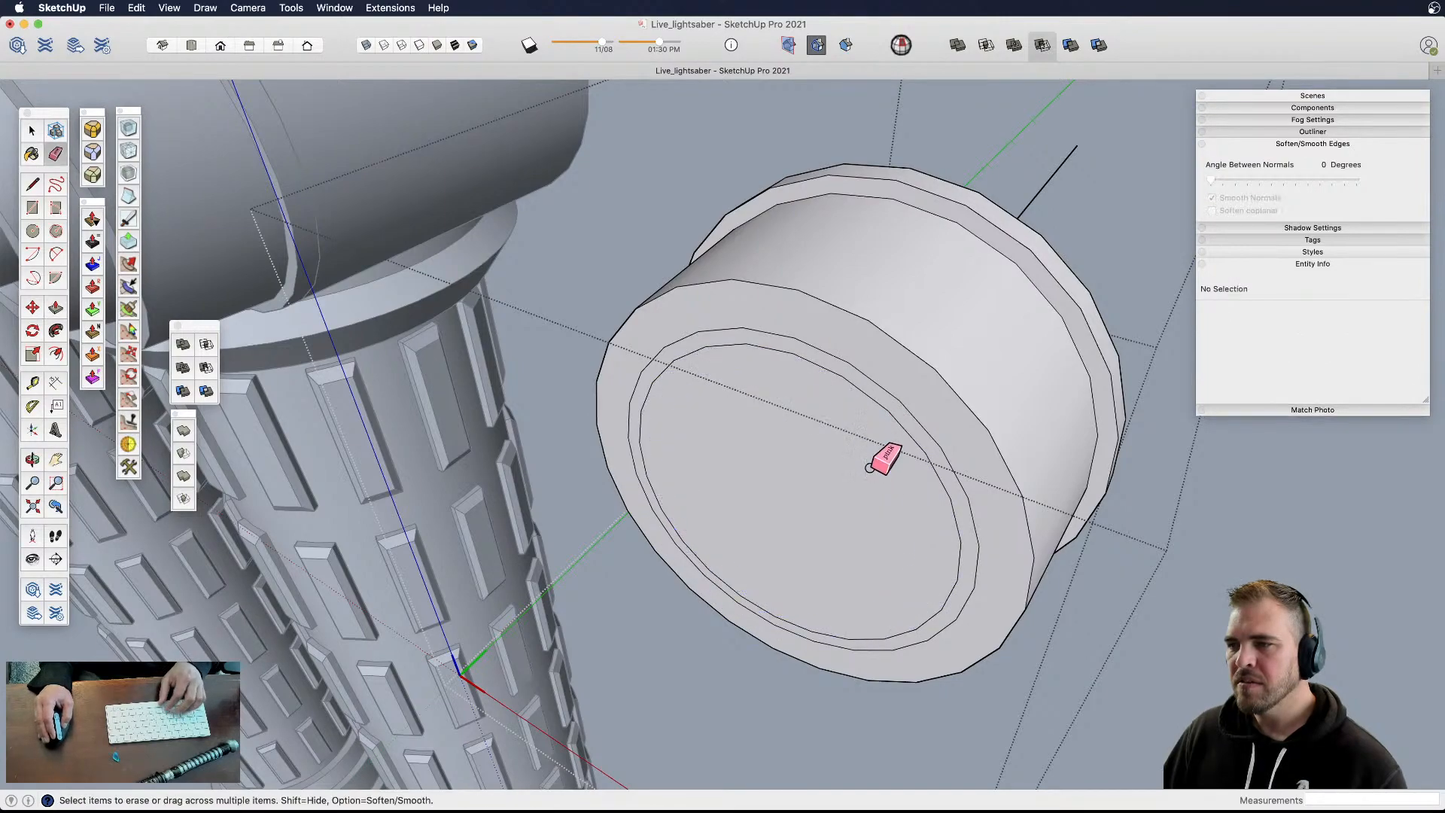
click(867, 389)
- Pull the circular front face outward and scale it to about 0.90 about its center for a tapered rim
key(p)
click(832, 490)
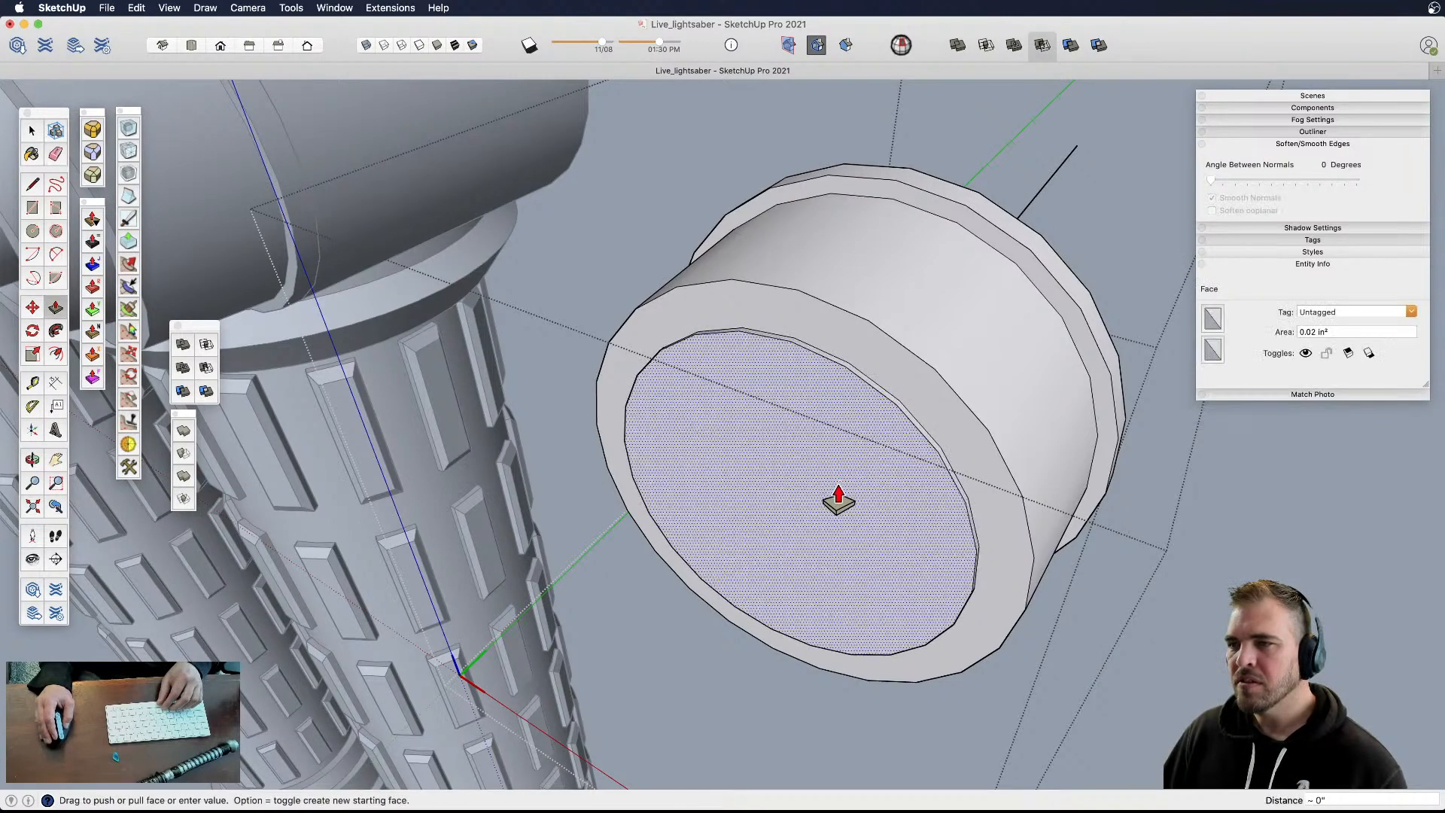
middle_drag(825, 536, 906, 516)
key(space)
key(s)
drag(1023, 362, 1019, 369)
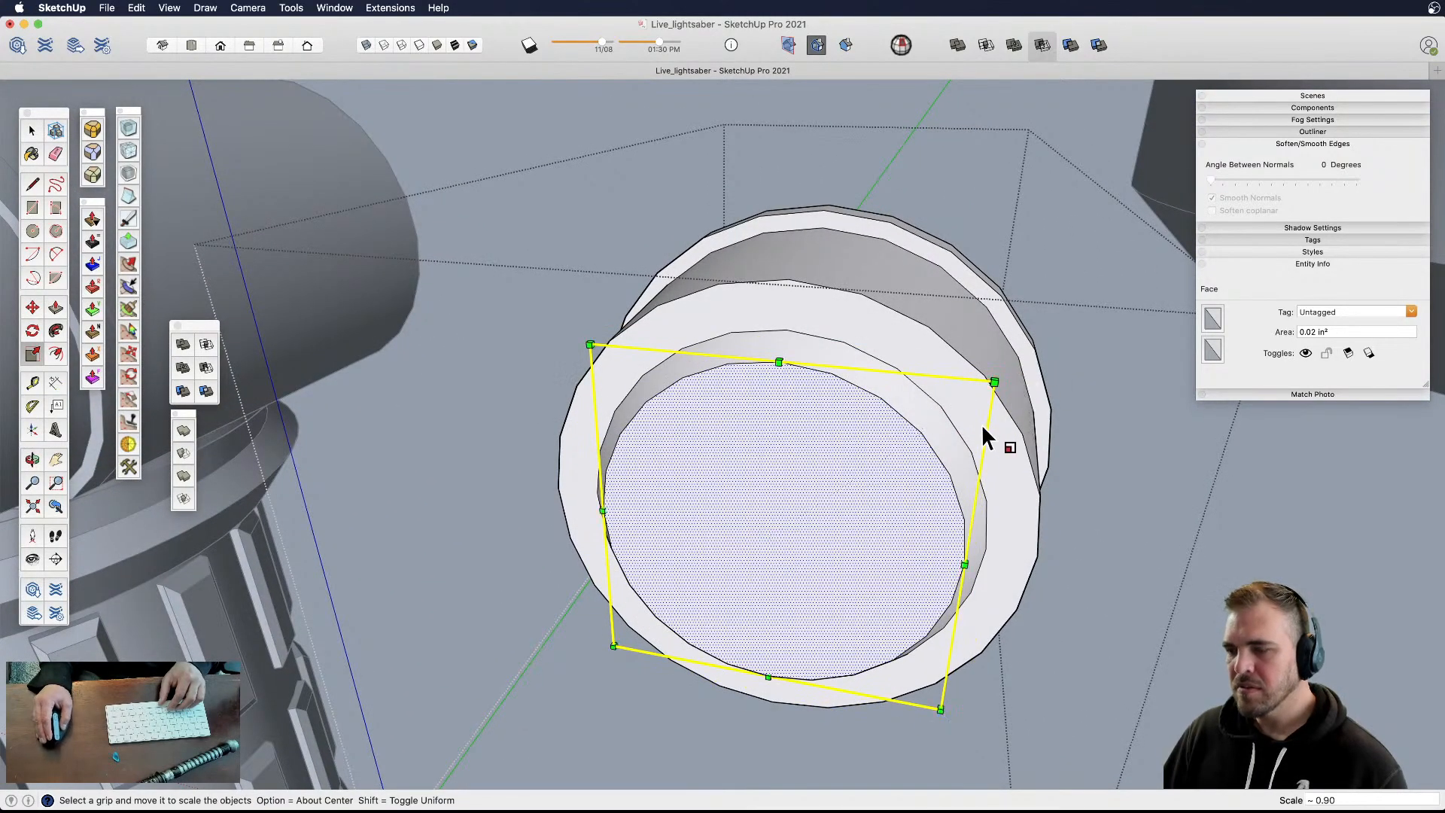
- Draw a centered hexagon of about 1/16" inscribed radius on the tapered front face and push it inward as a recess
key(shift+p)
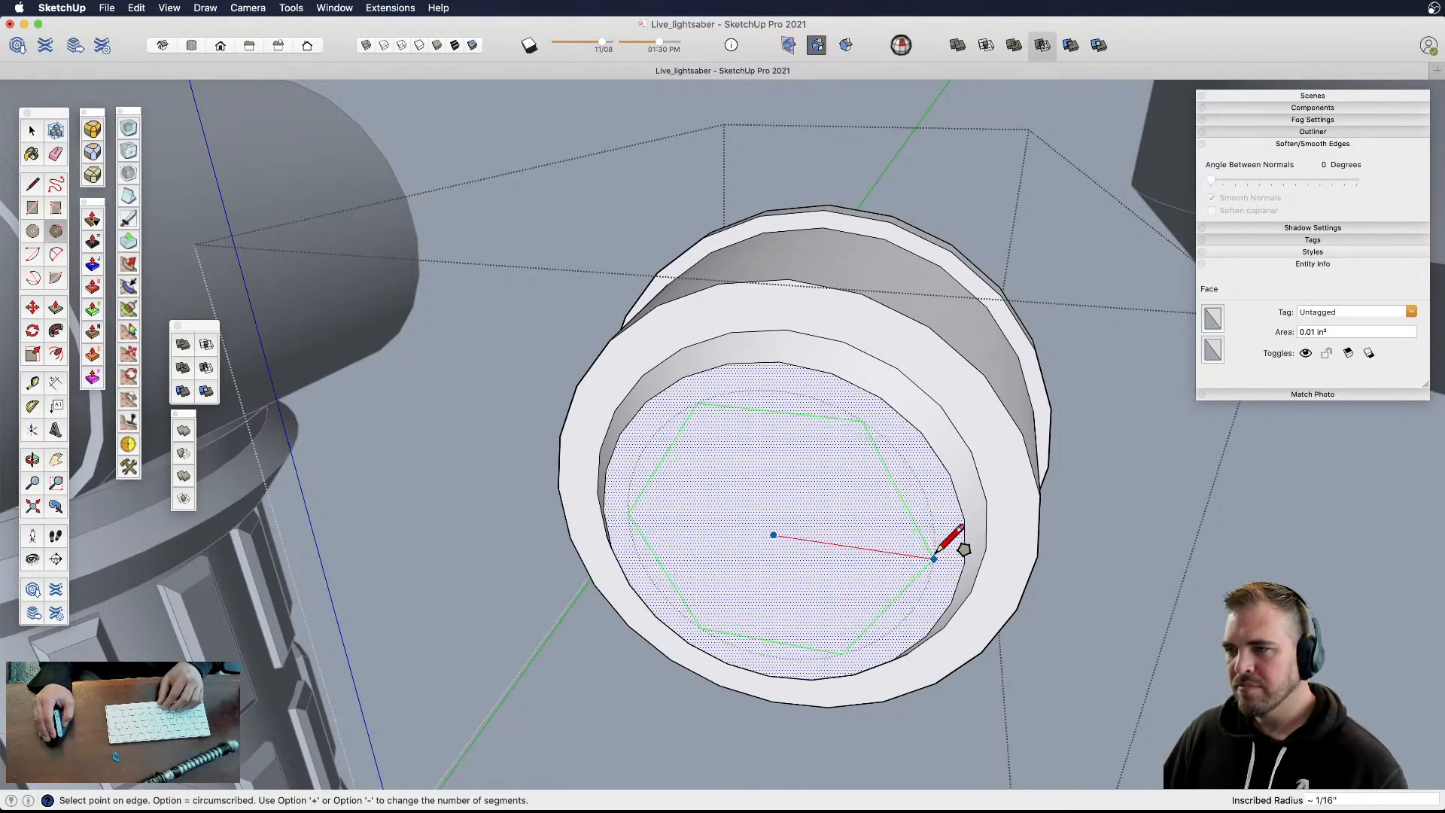
click(933, 559)
key(p)
mouse_move(774, 507)
middle_down()
mouse_move(745, 526)
mouse_move(764, 533)
middle_up()
drag(764, 533, 823, 458)
- Move the rear flange's inner circular edge forward along the button's axis to form a narrow bevel near the front
middle_drag(822, 458, 636, 581)
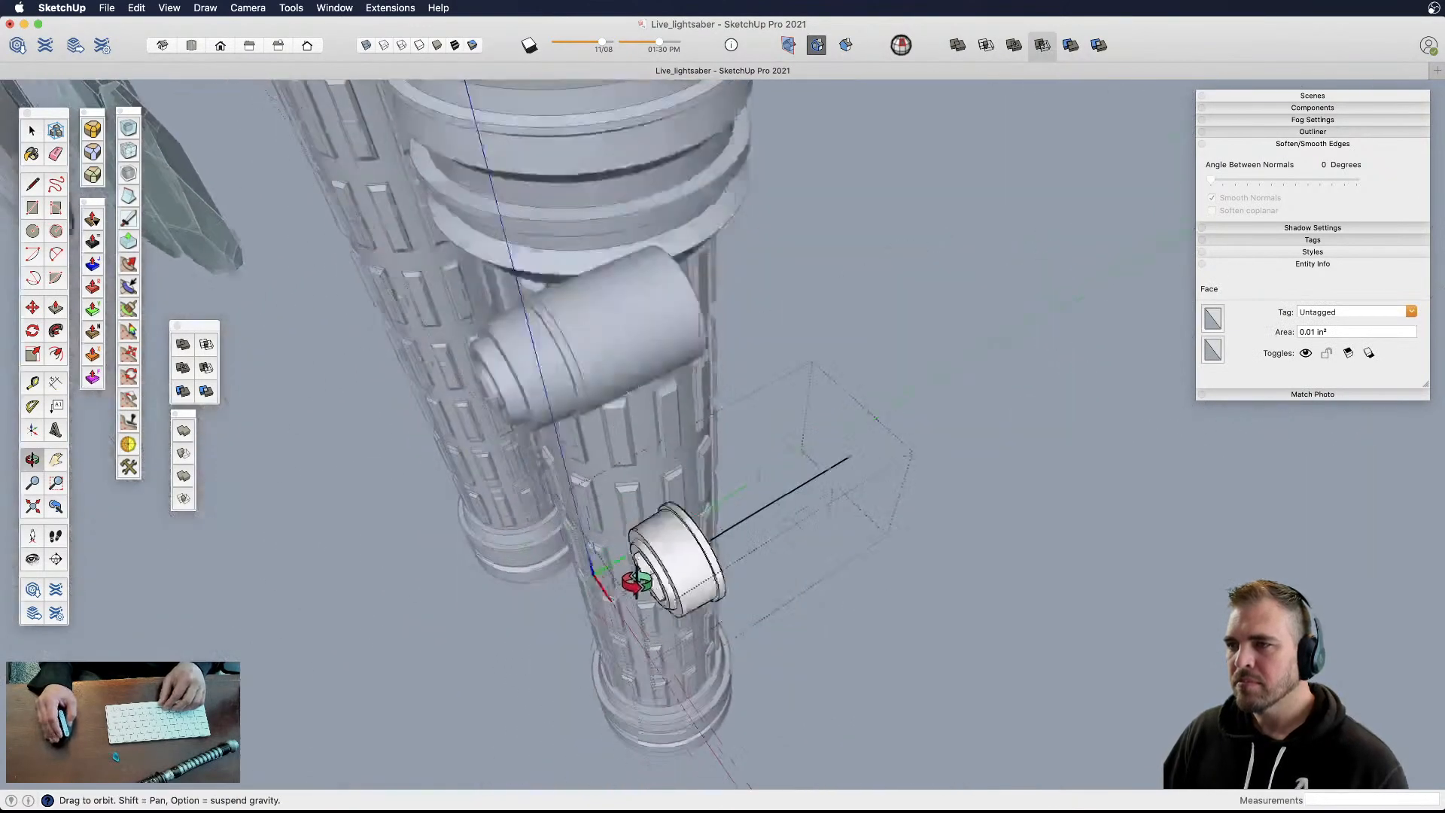
scroll(636, 582, up, 8)
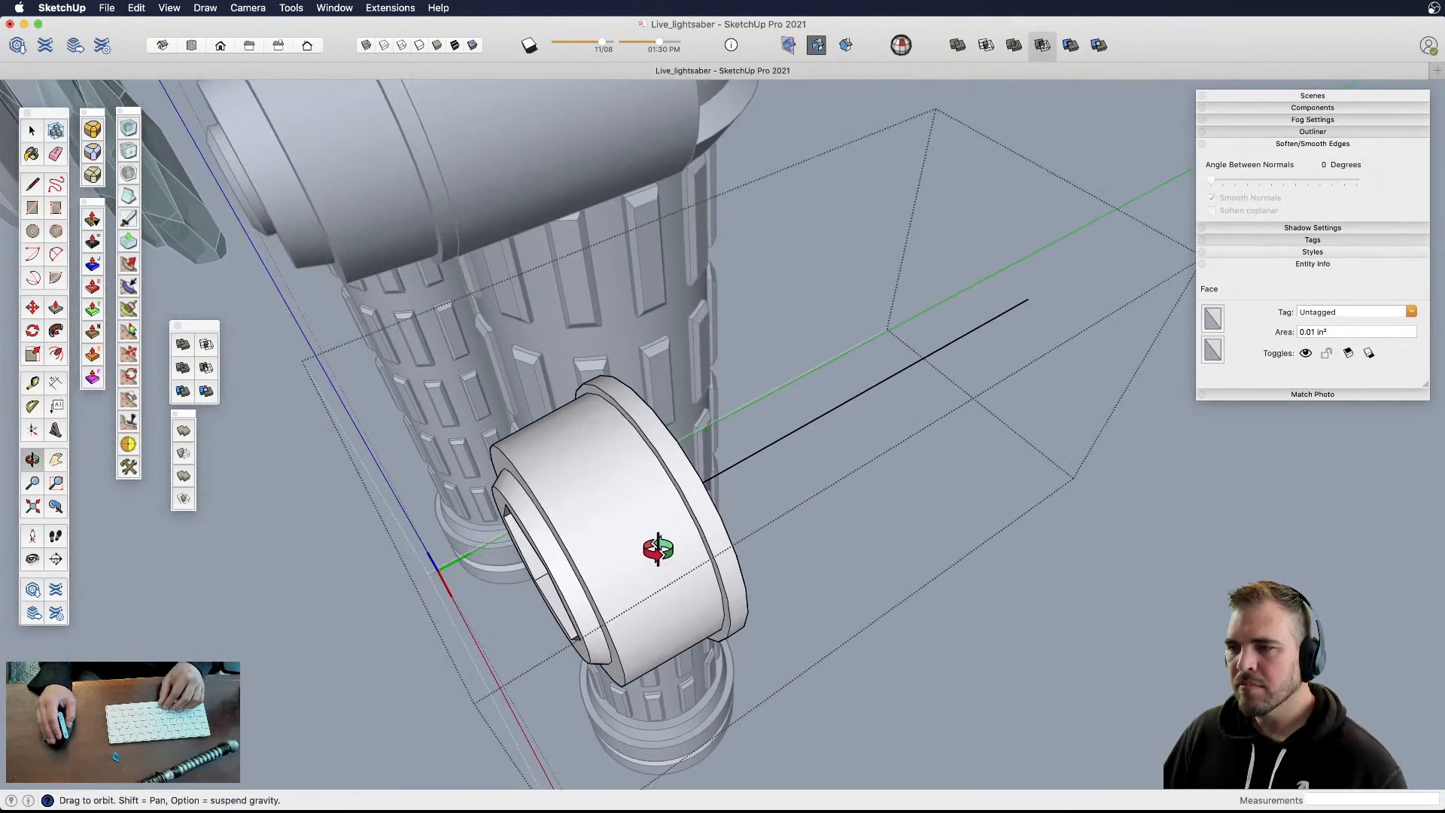
key(space)
scroll(665, 498, up, 4)
click(678, 479)
shift+middle_drag(679, 479, 774, 452)
key(m)
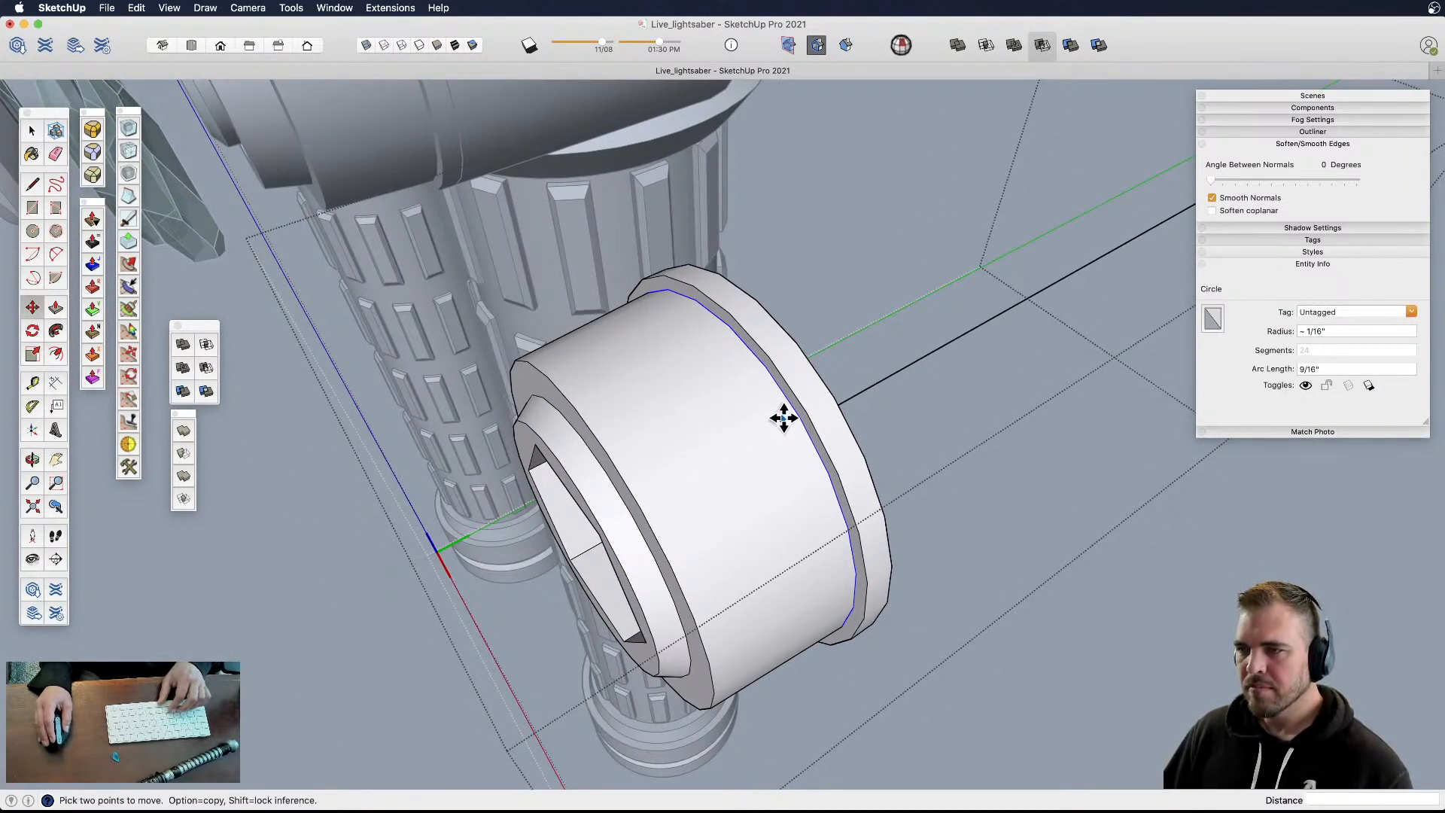
click(796, 411)
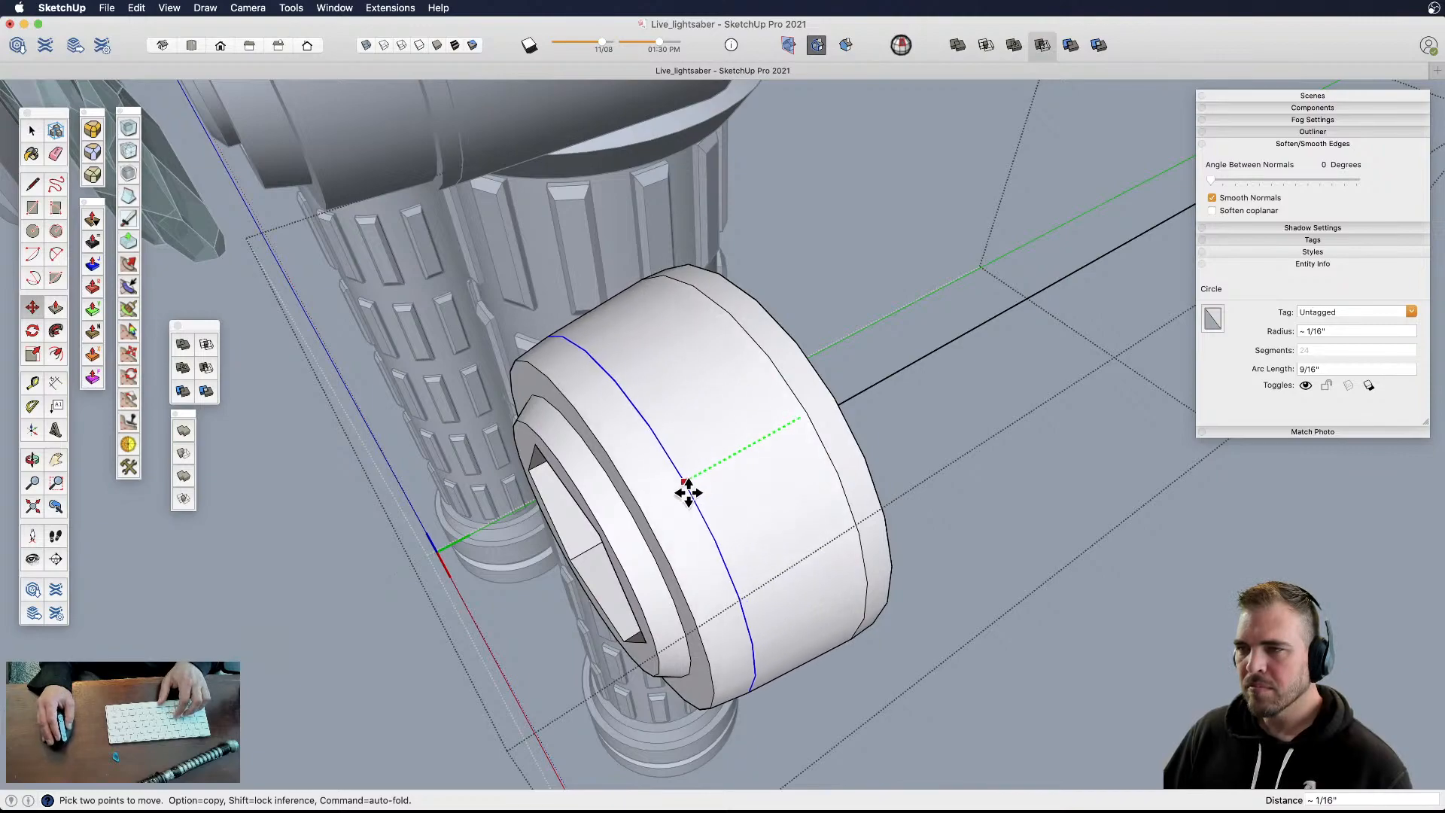
click(678, 498)
- Move the button's rear band surface along its axis, close the component and select the button
key(space)
click(822, 406)
key(m)
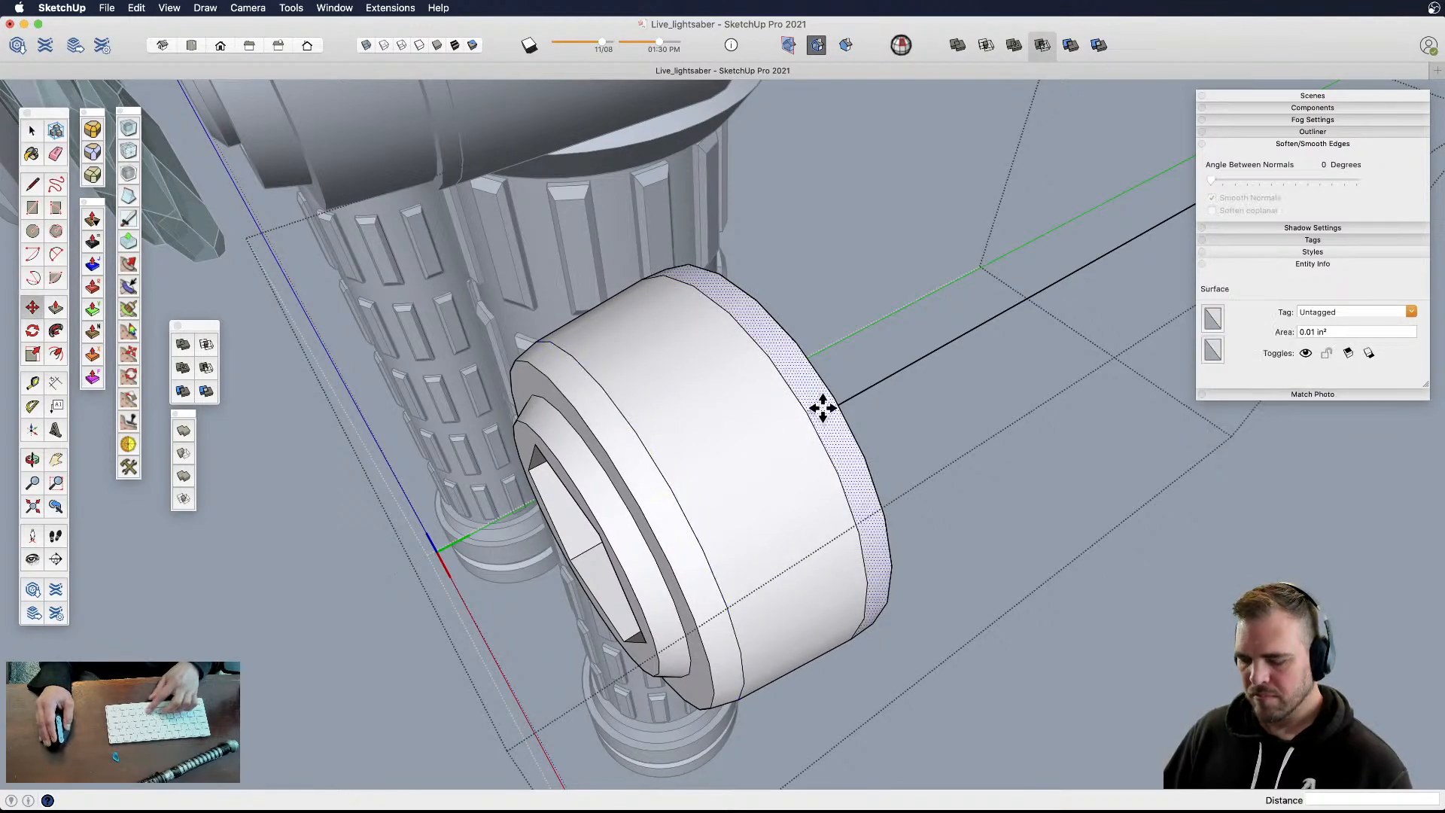
click(819, 411)
middle_drag(706, 467, 1155, 419)
key(p)
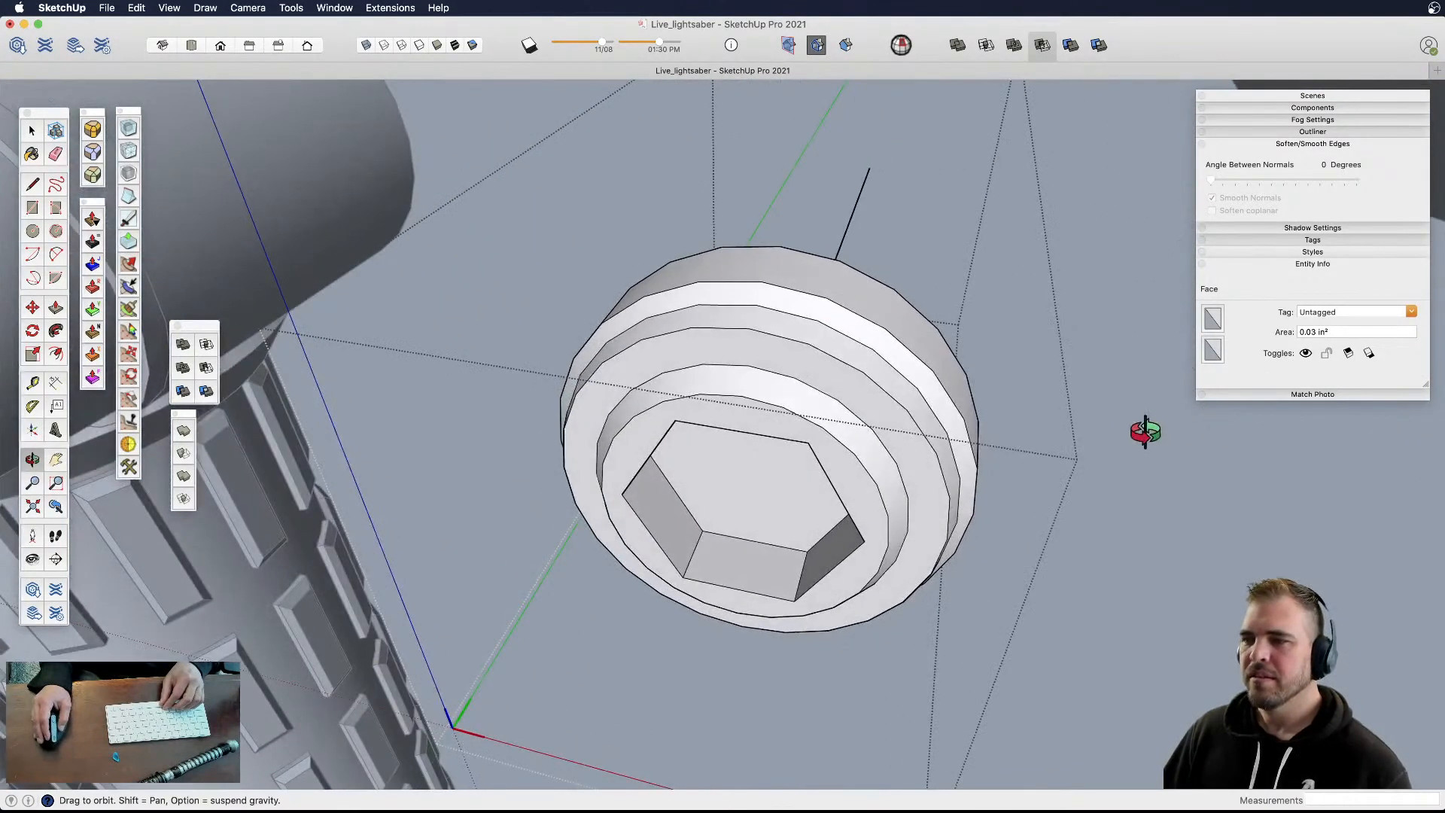
key(space)
click(1109, 454)
click(766, 486)
click(1122, 524)
click(788, 413)
- Open the button component, select all its connected geometry and scale it down uniformly
scroll(789, 426, down, 4)
scroll(828, 444, down, 5)
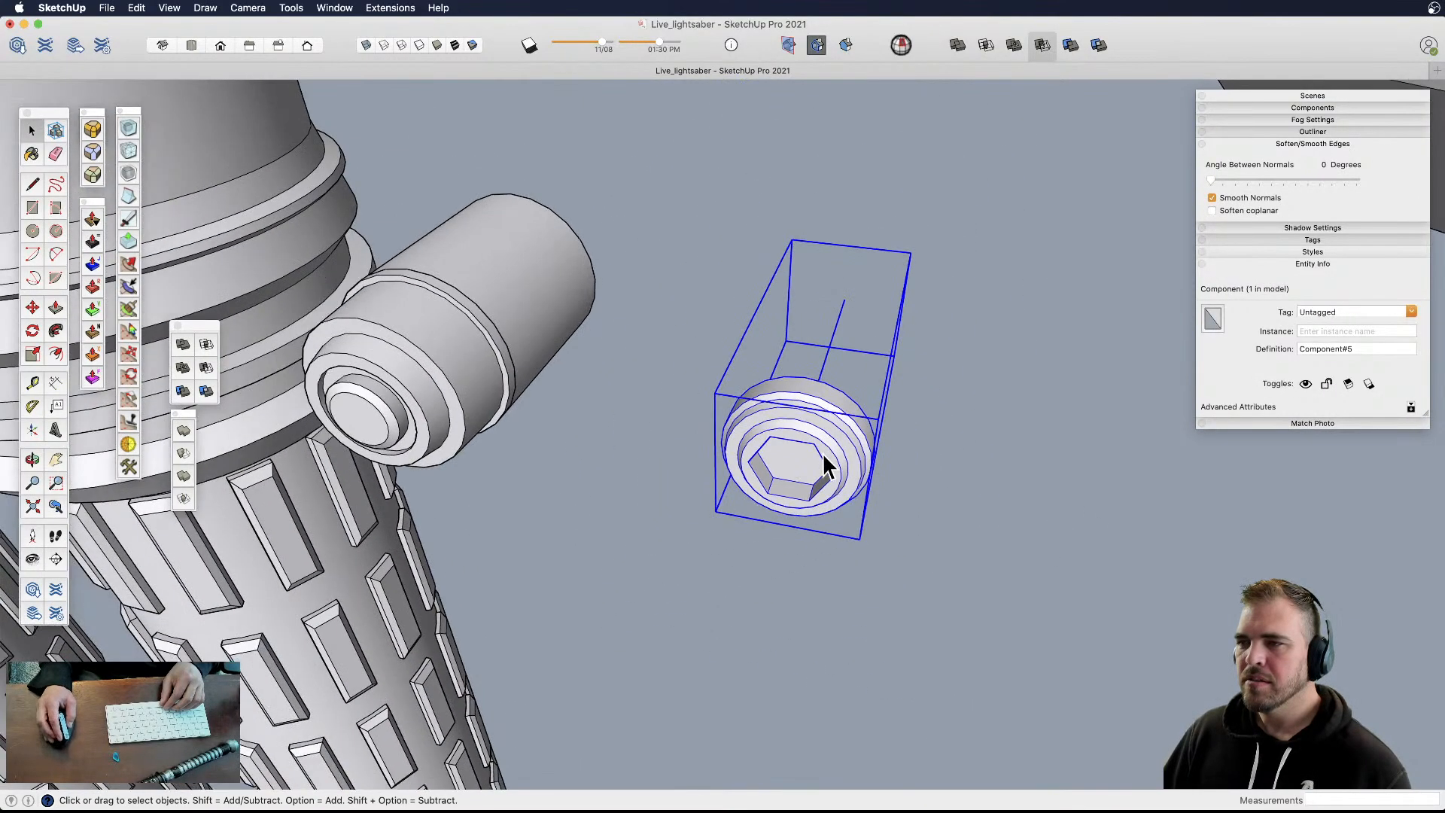
scroll(813, 450, up, 5)
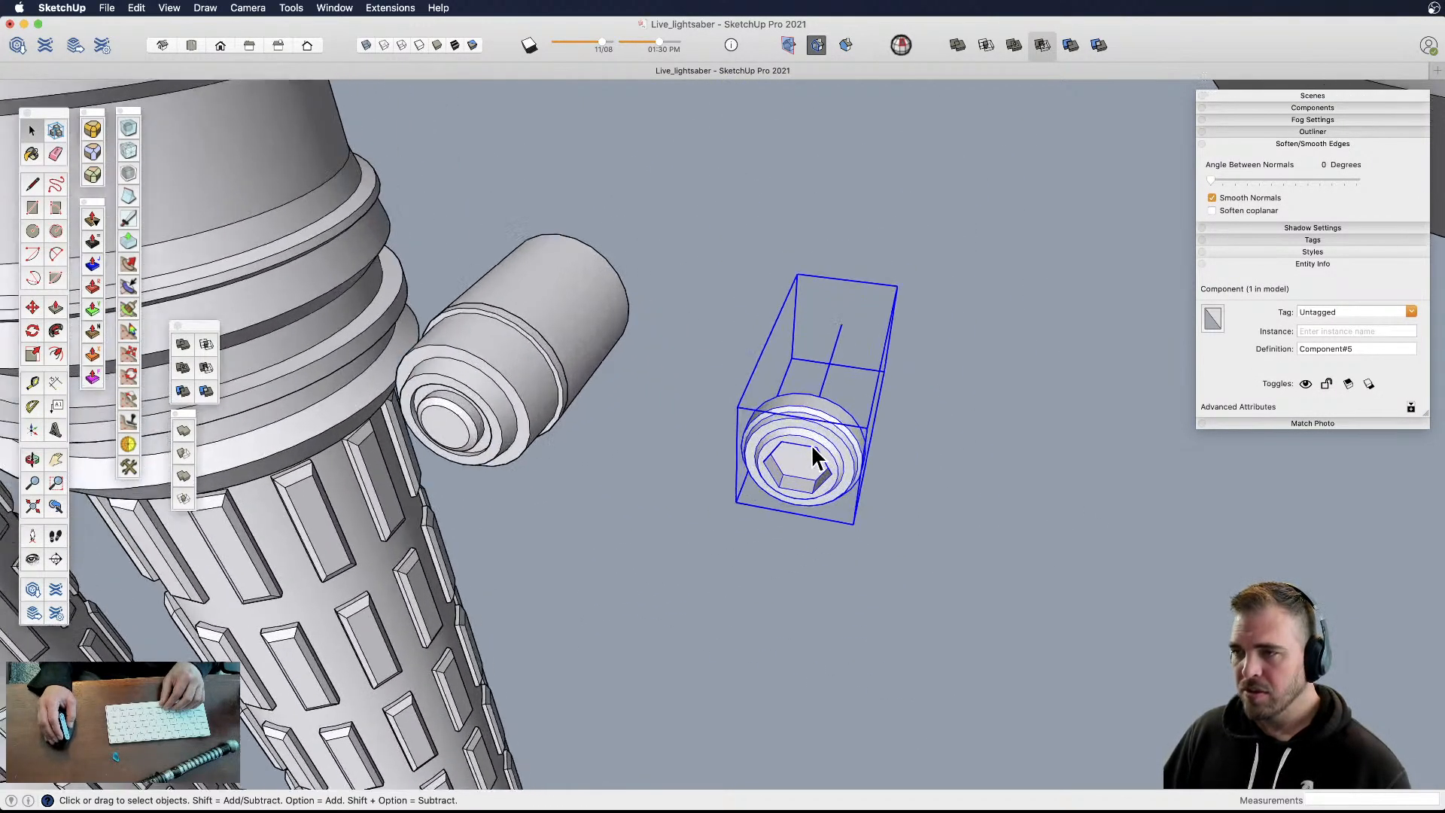
double_click(811, 452)
triple_click(808, 441)
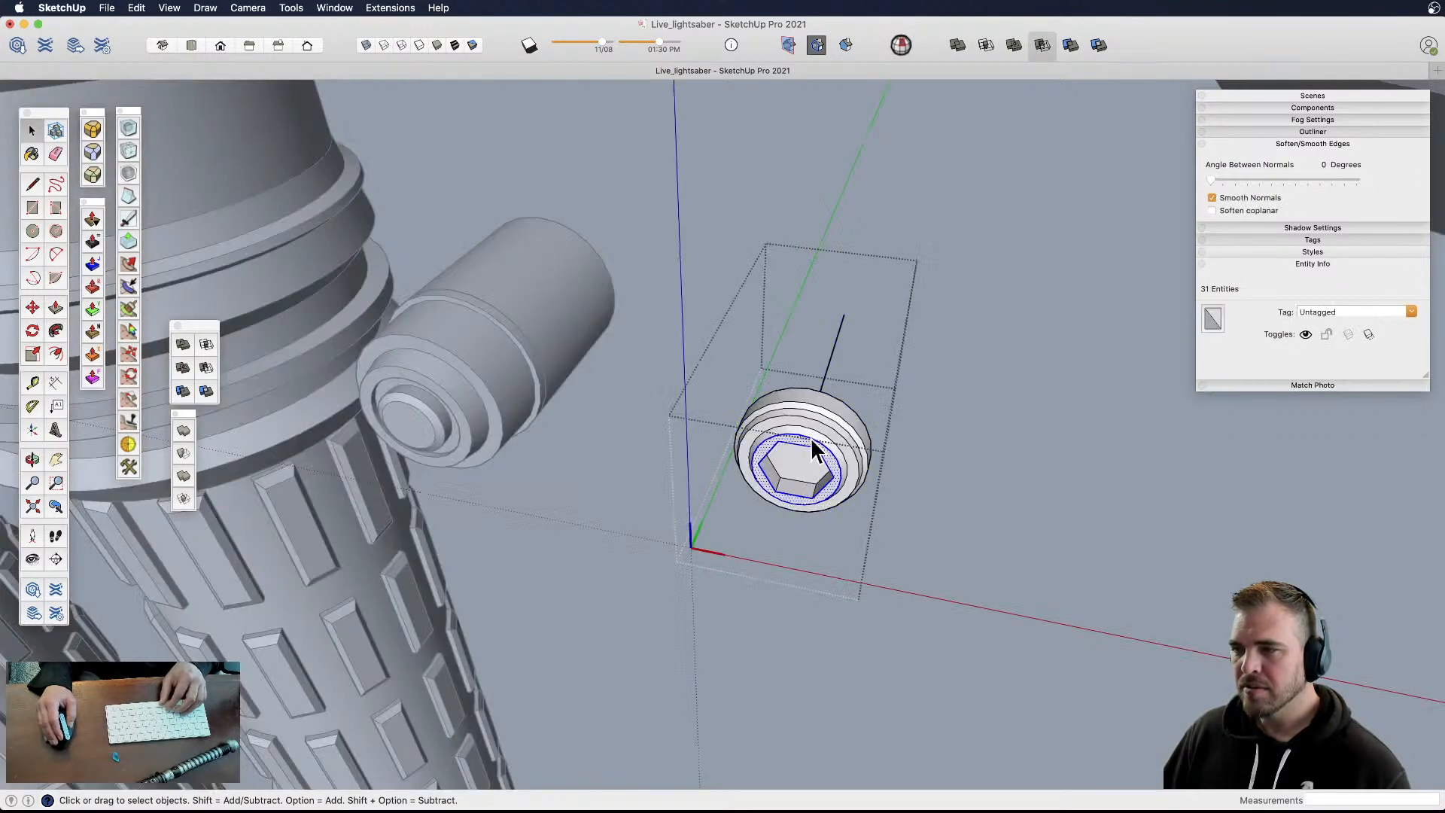
key(s)
drag(906, 273, 882, 302)
click(877, 305)
- Move the scaled geometry forward along the button's axis, close the component and select the button
shift+middle_drag(901, 490, 798, 546)
key(m)
click(801, 505)
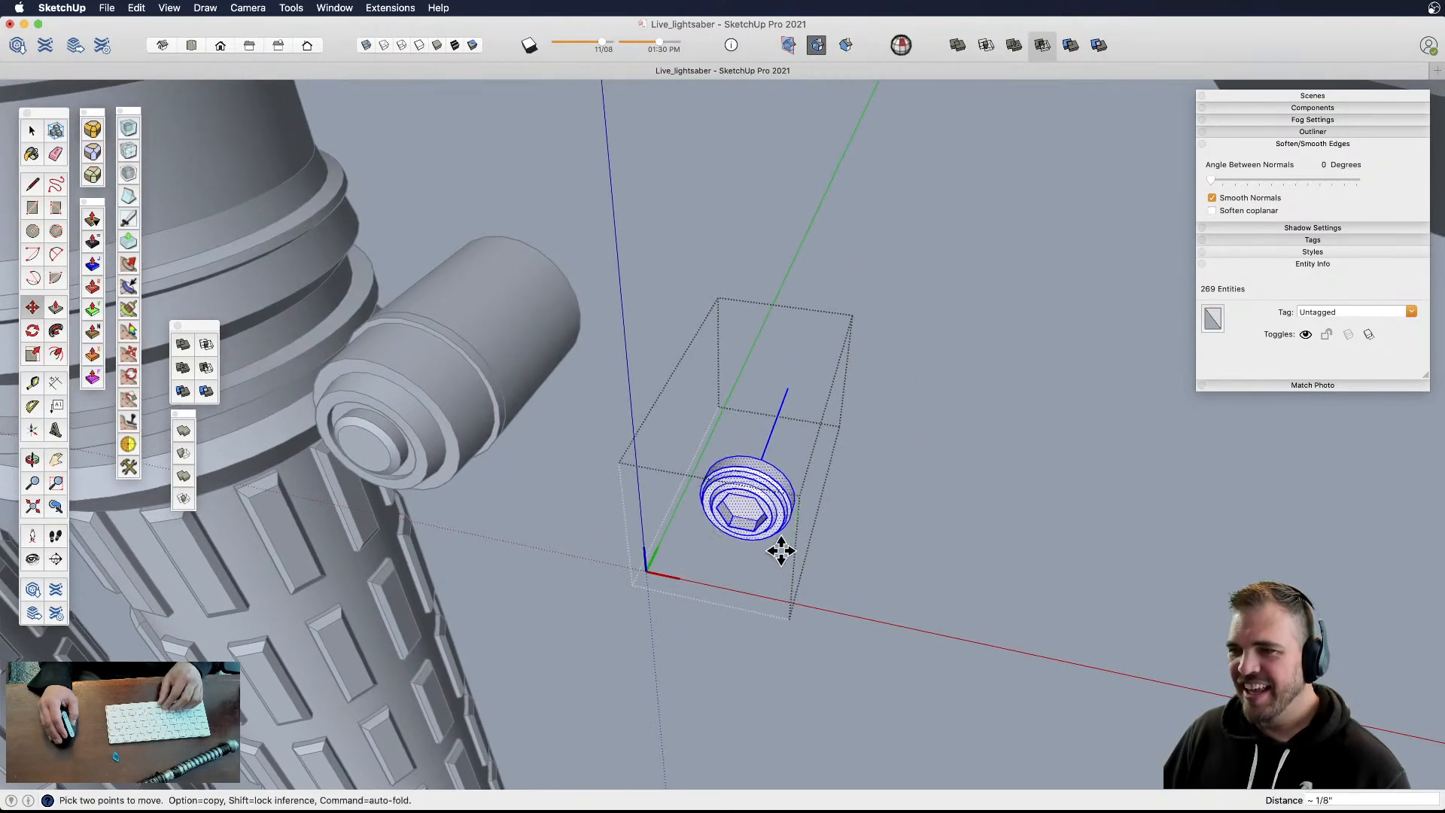
click(774, 578)
key(space)
click(854, 577)
click(727, 516)
- Move the hexagonal button component from beside the hilt to the center of the hilt's bottom face
scroll(728, 517, down, 5)
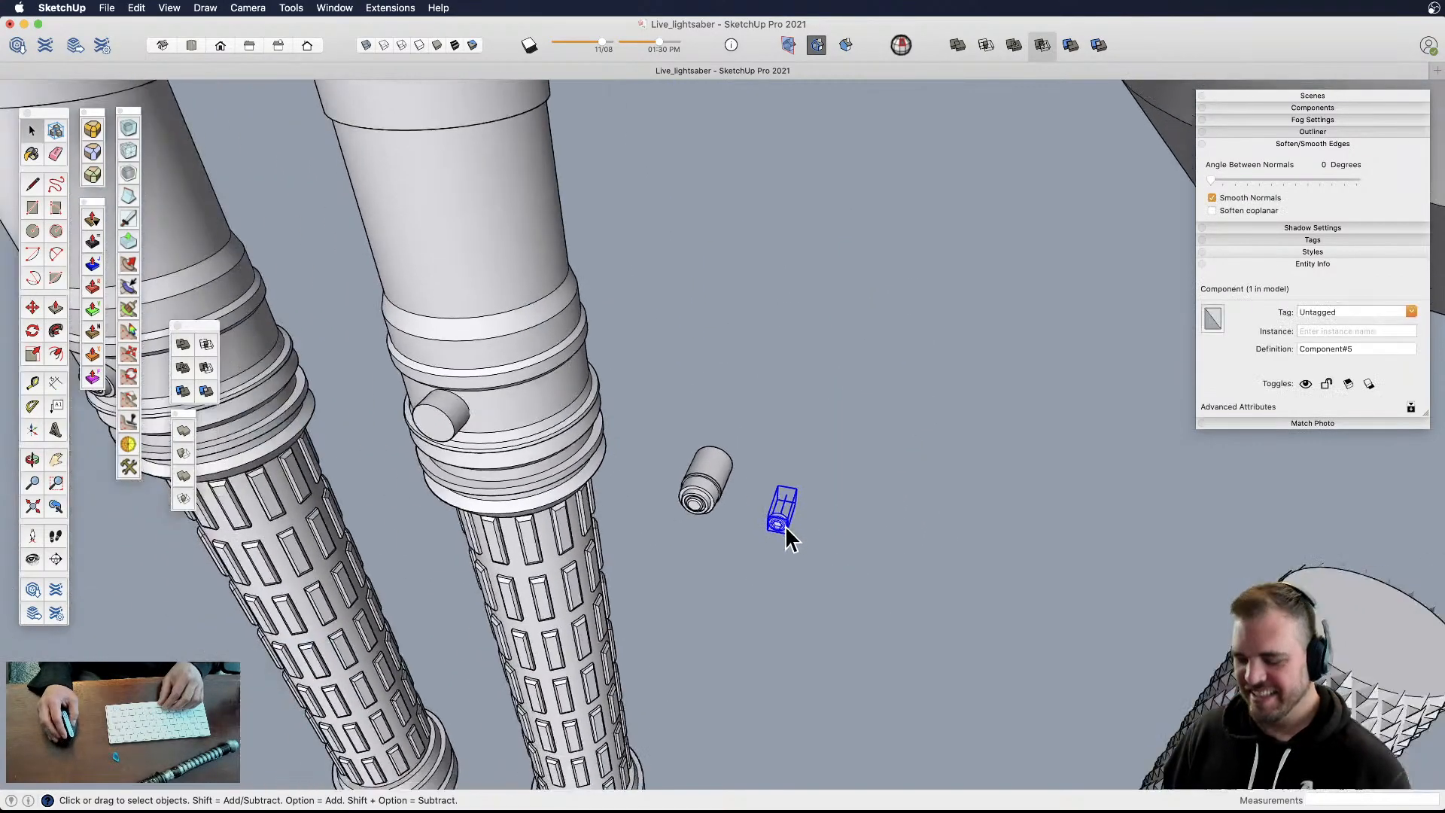
key(m)
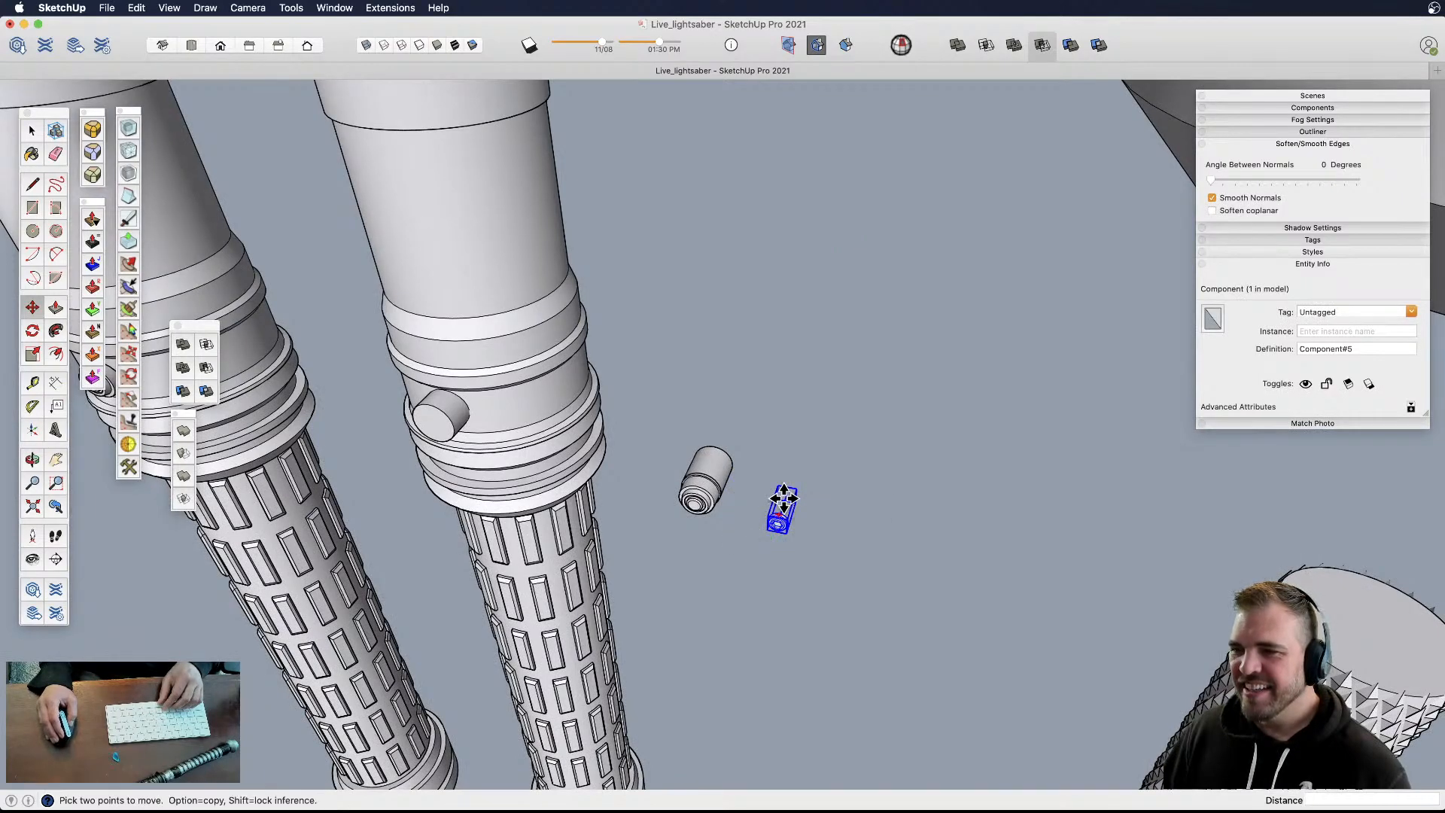
click(784, 499)
scroll(946, 516, down, 6)
scroll(799, 446, up, 10)
middle_drag(682, 387, 707, 358)
scroll(681, 292, down, 8)
middle_drag(703, 455, 687, 684)
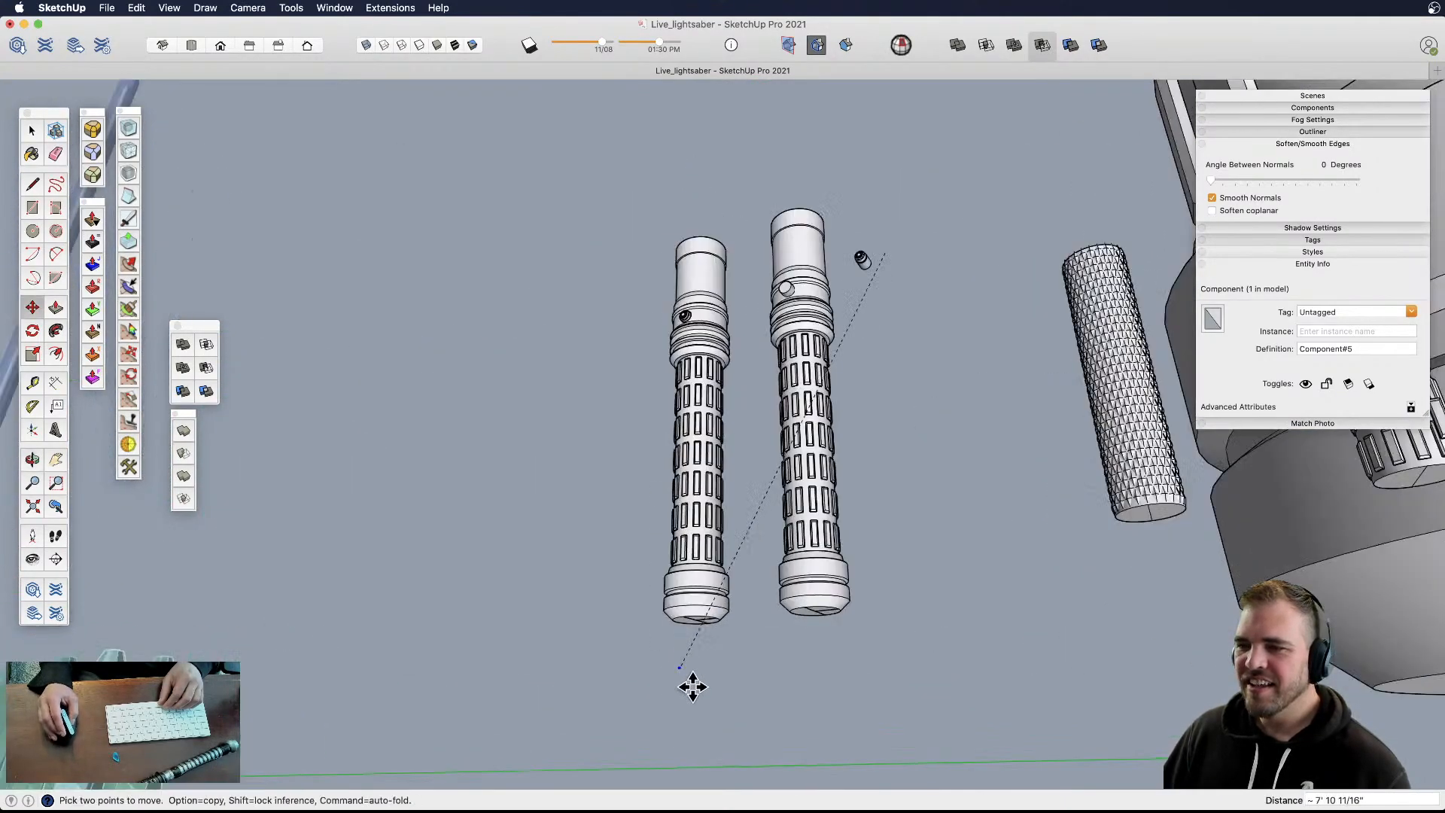
scroll(681, 597, up, 5)
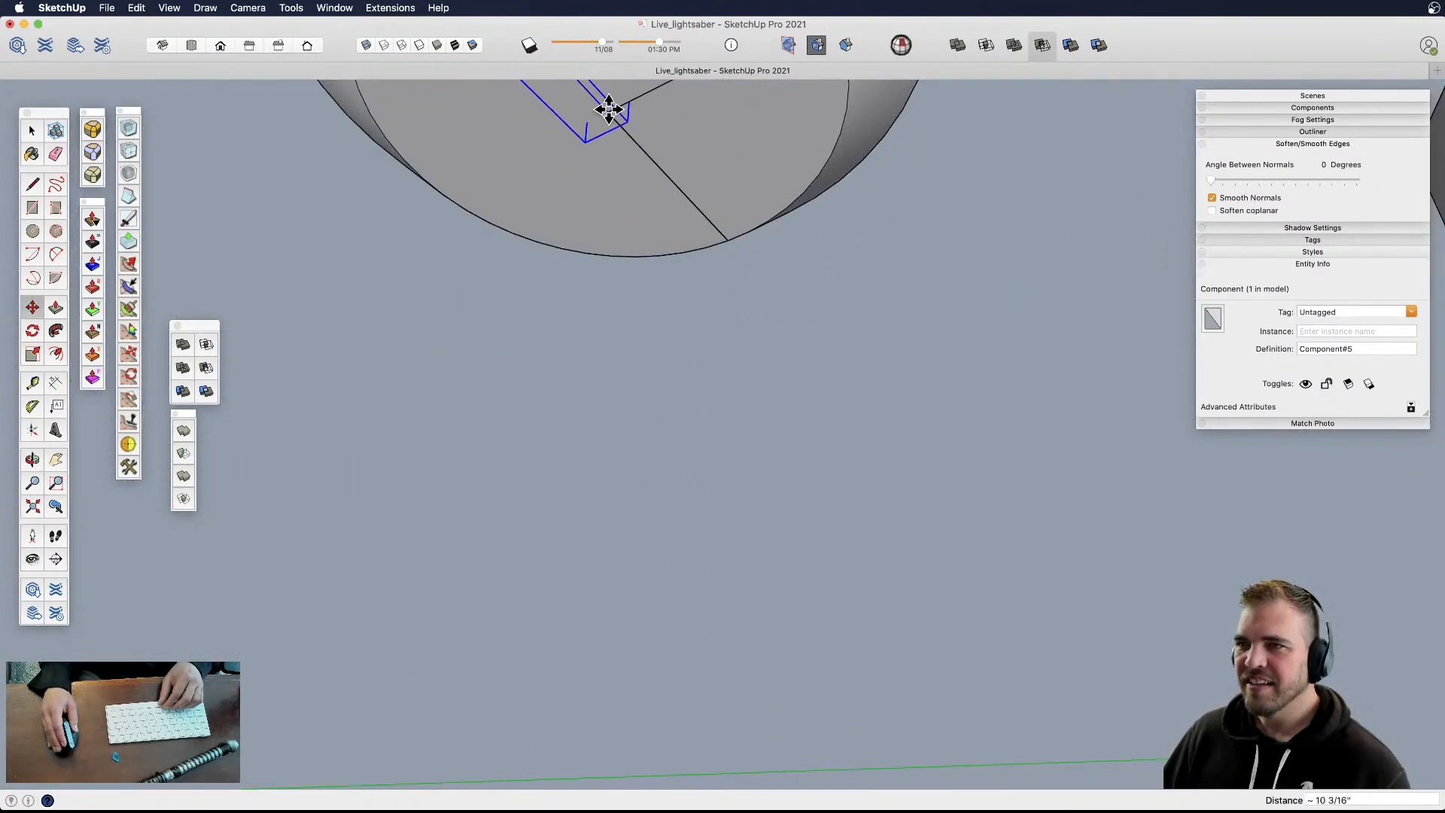
click(609, 110)
- Move the button outward along the green axis from the bottom face's center toward the pommel's outer surface
scroll(676, 264, down, 8)
shift+middle_drag(677, 264, 698, 237)
scroll(683, 249, up, 3)
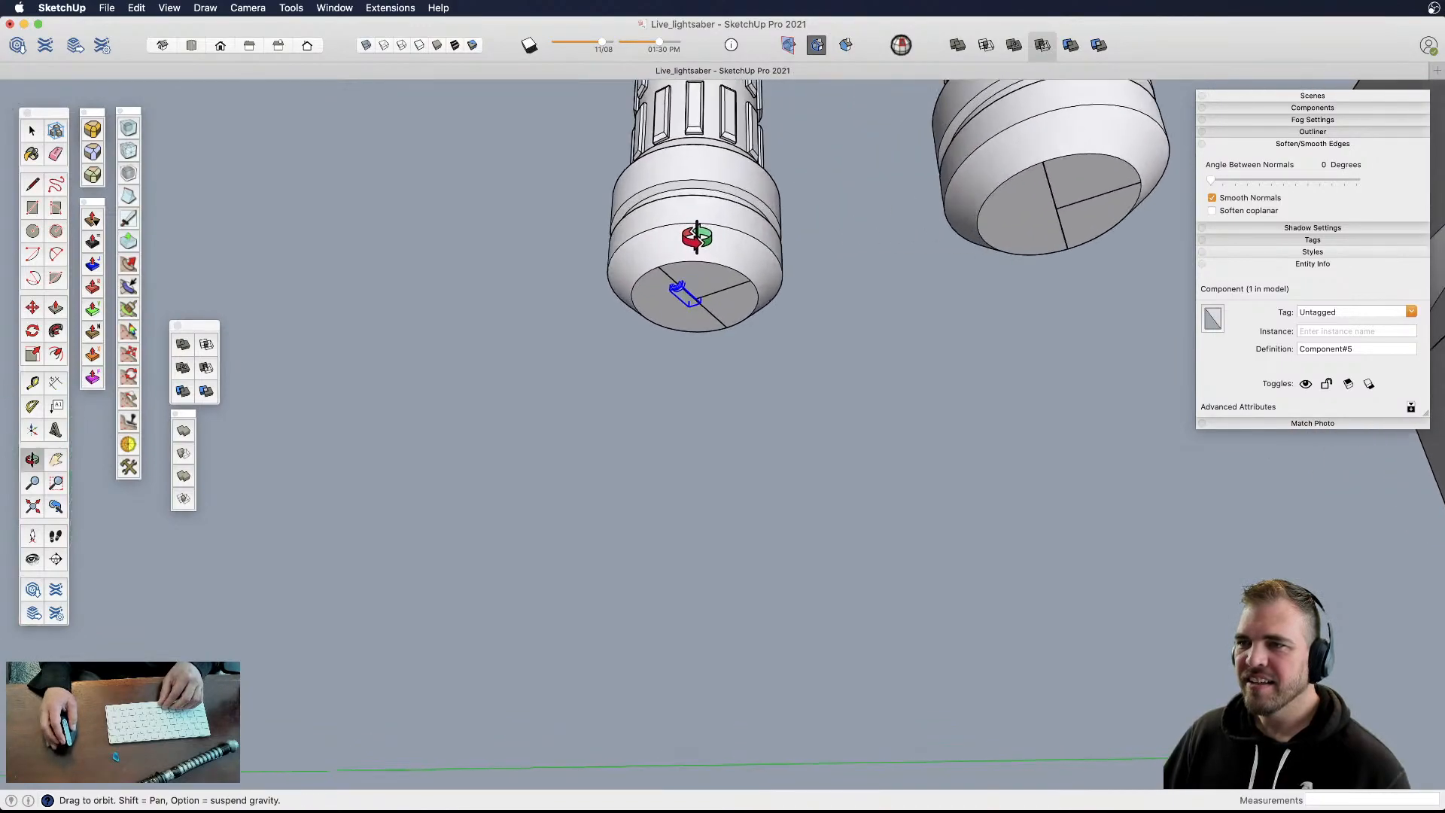
scroll(697, 245, up, 4)
shift+middle_drag(683, 316, 691, 208)
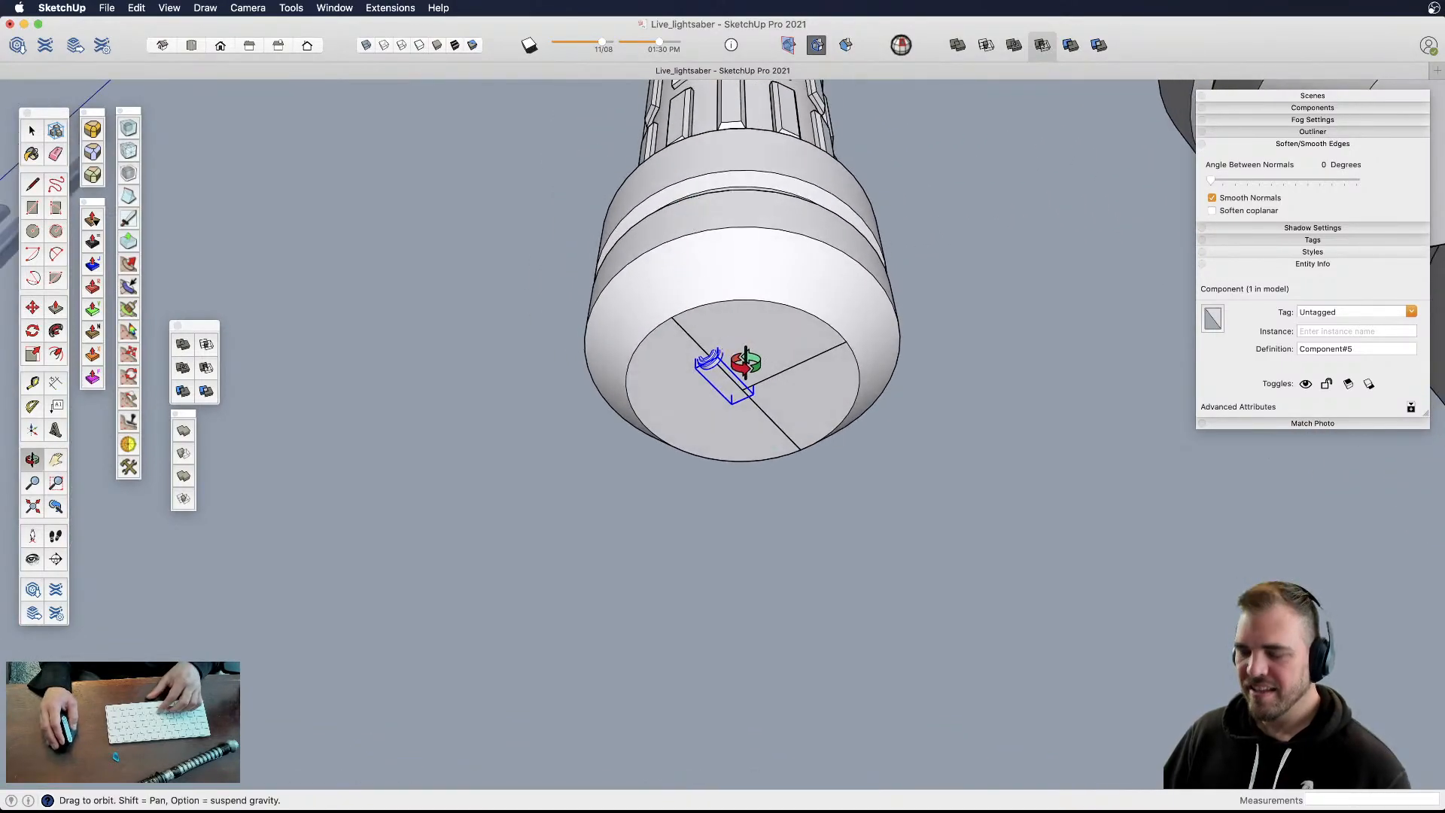
click(742, 420)
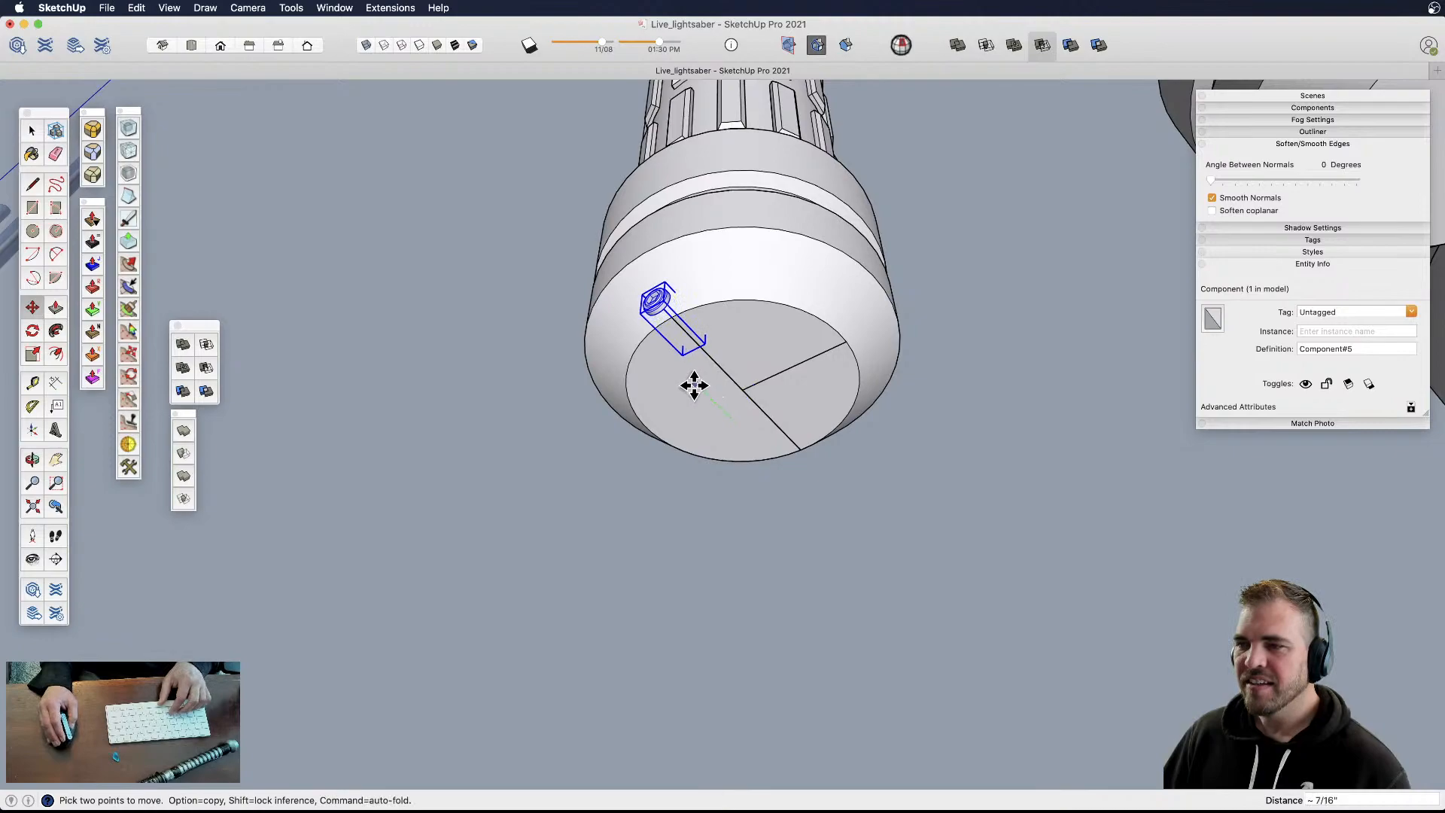
middle_drag(683, 377, 731, 502)
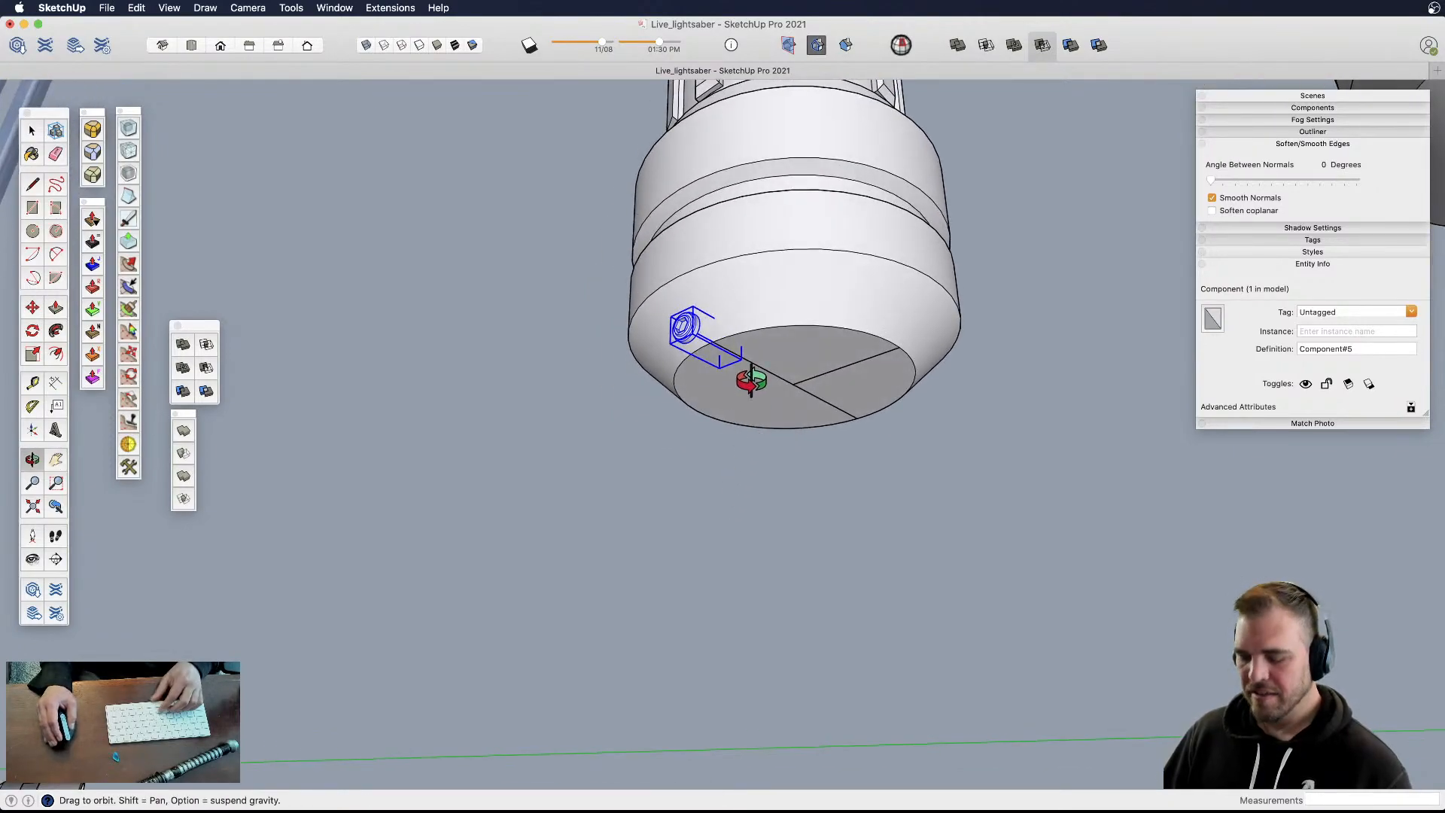
- Raise the button along the blue axis onto the pommel's side band and adjust how far it protrudes
key(q)
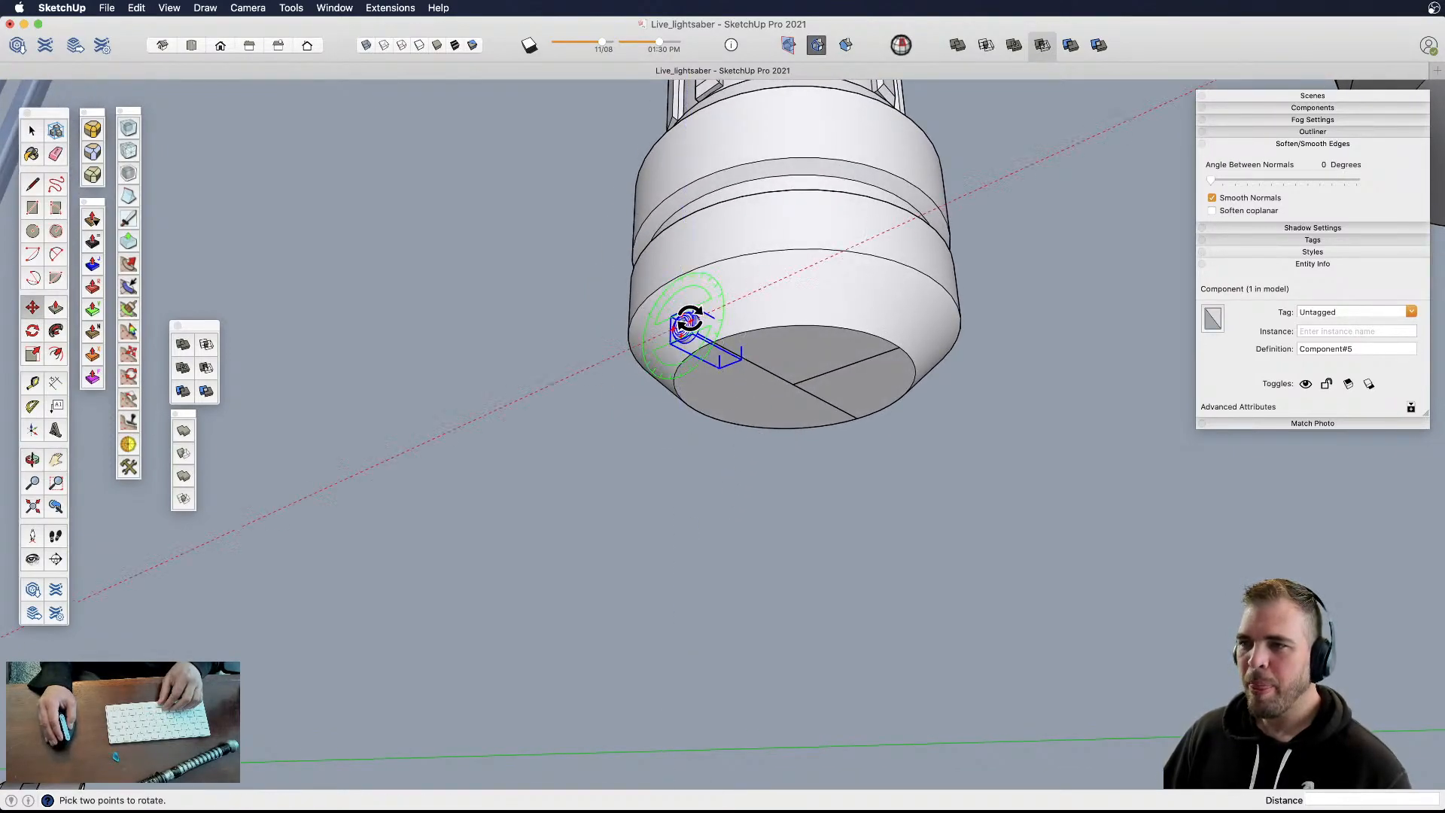
click(691, 311)
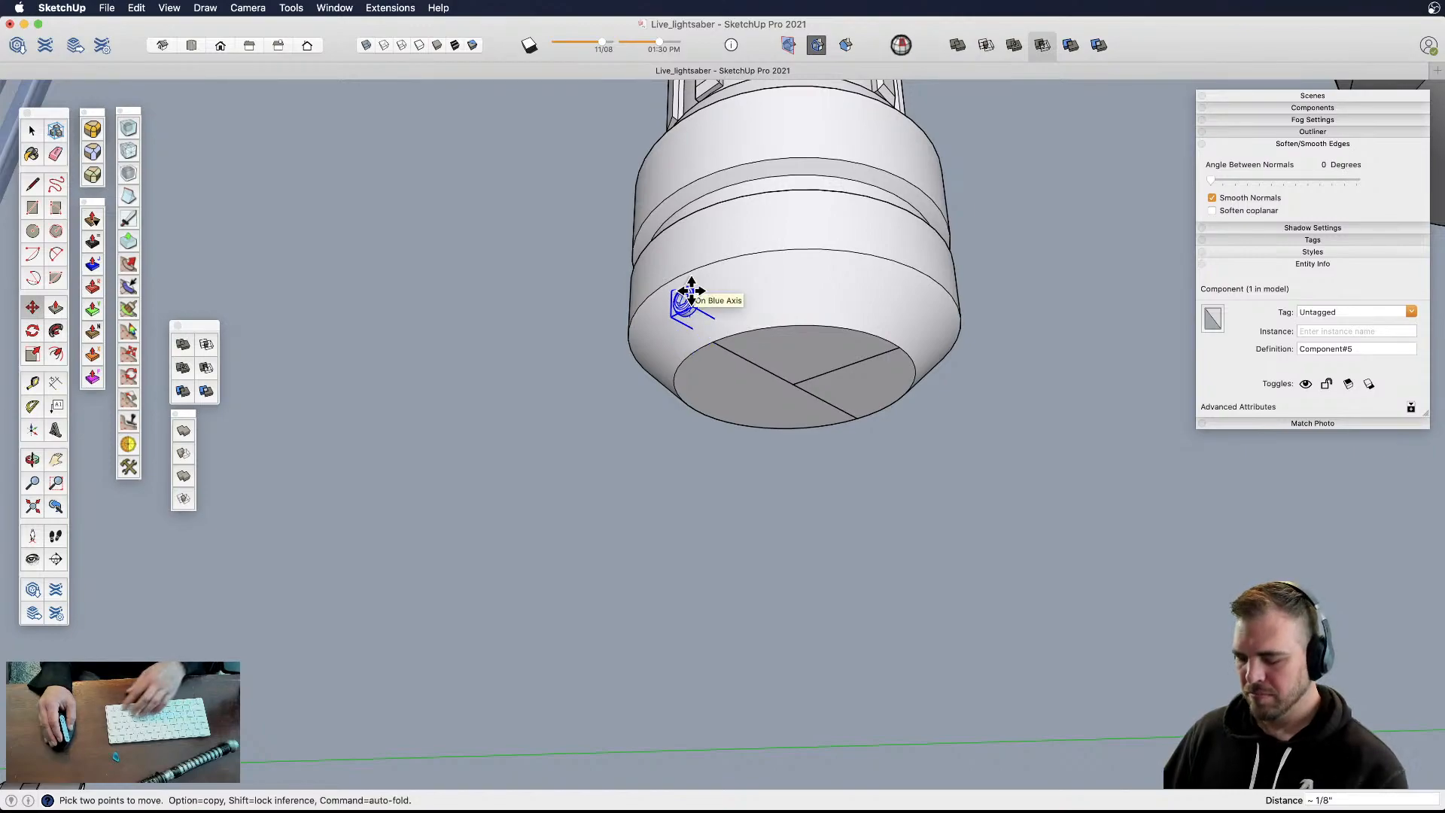
click(924, 234)
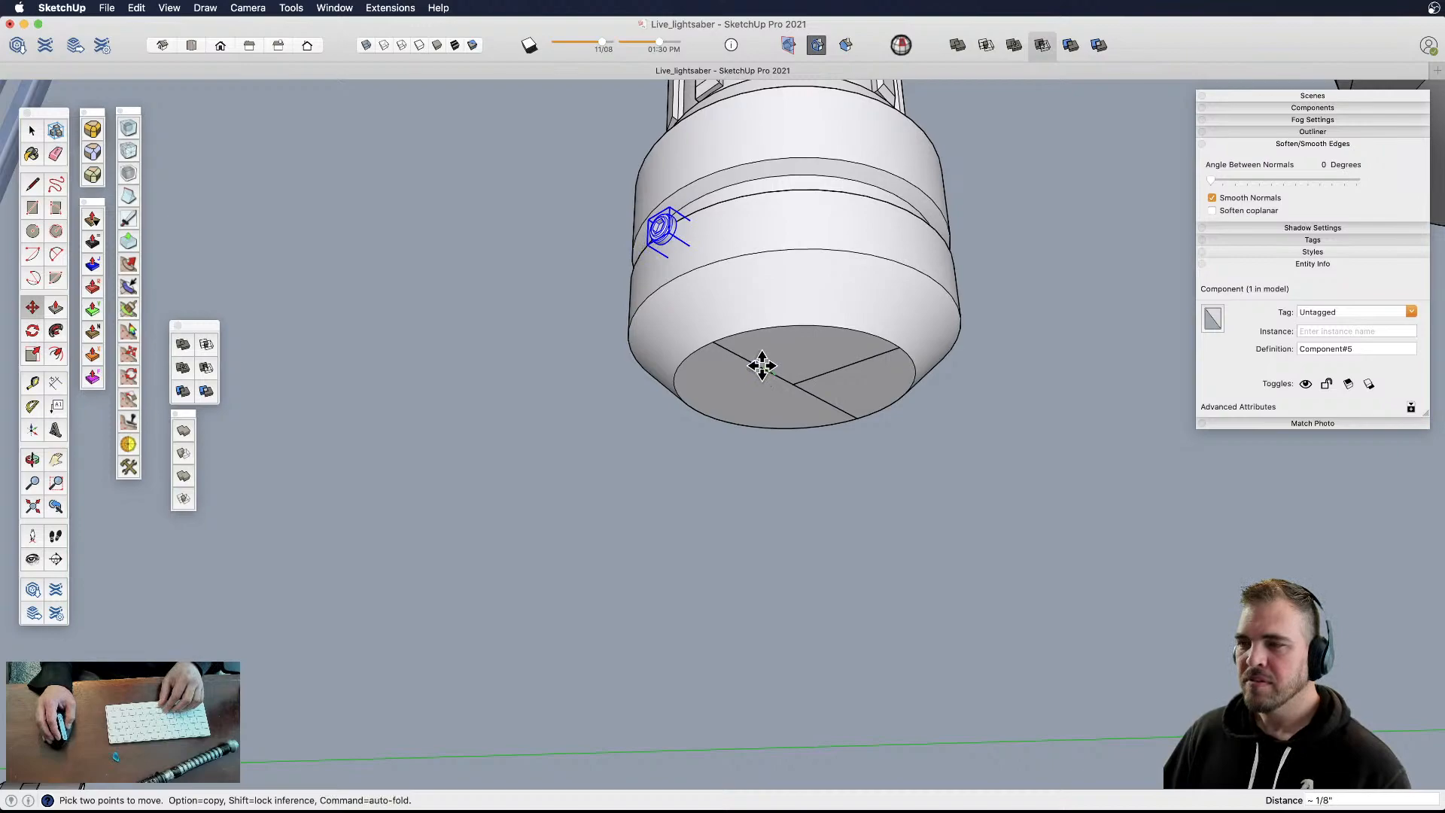
scroll(760, 363, up, 4)
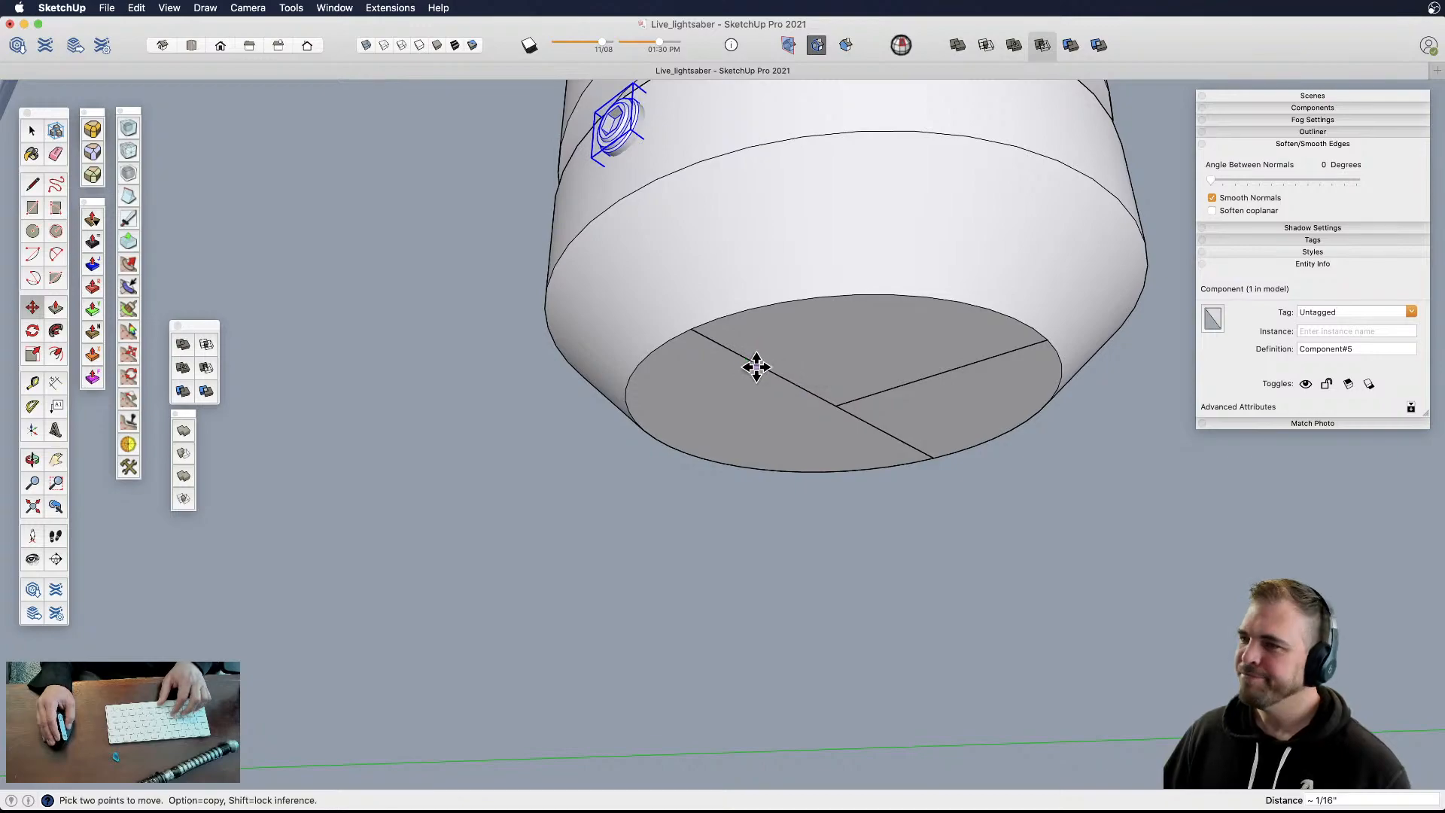
middle_drag(768, 332, 819, 356)
- Show the hidden geometry and lower the button slightly to center it vertically on the pommel's side band
key(shift+h)
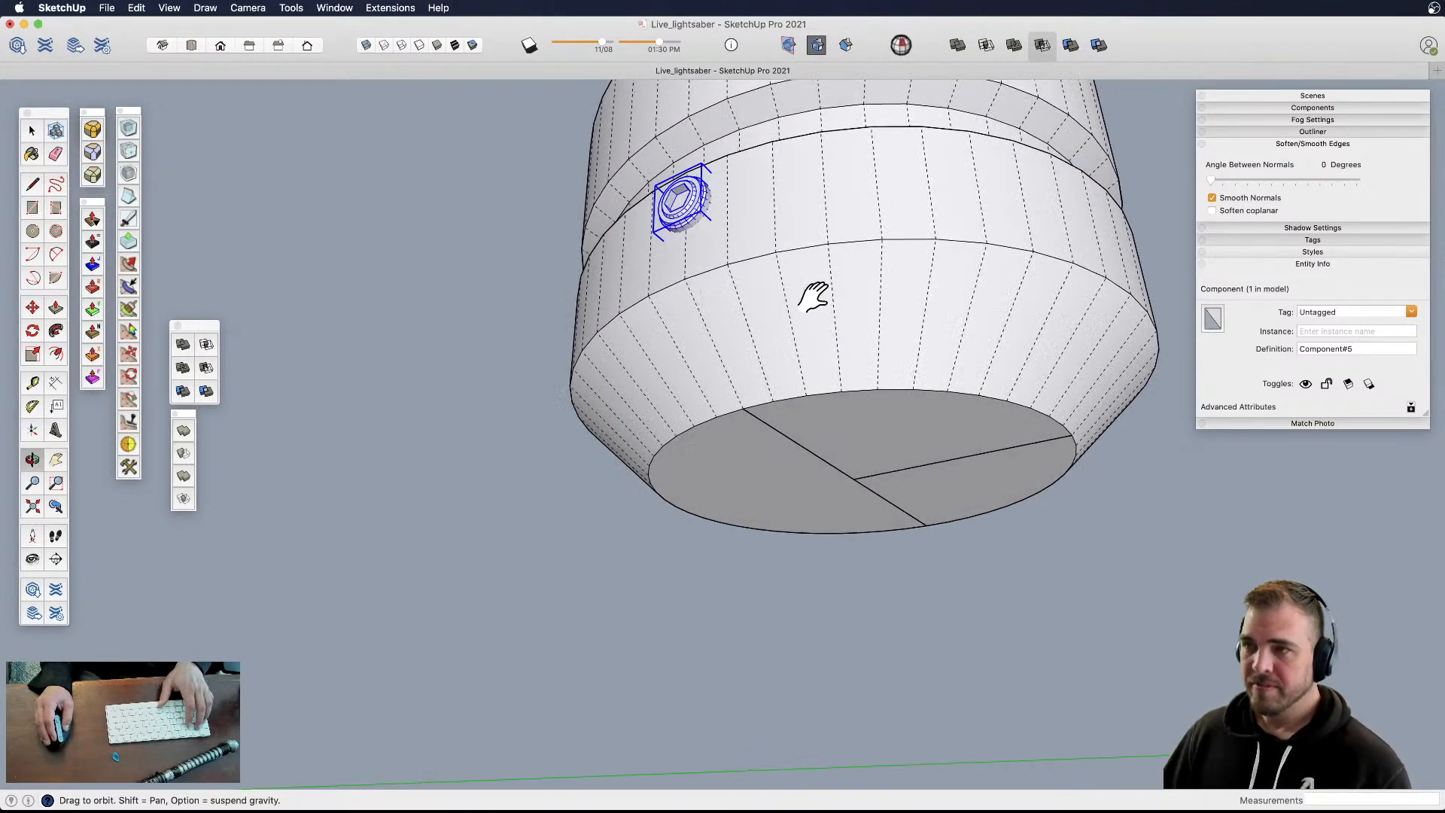
scroll(761, 186, up, 3)
key(m)
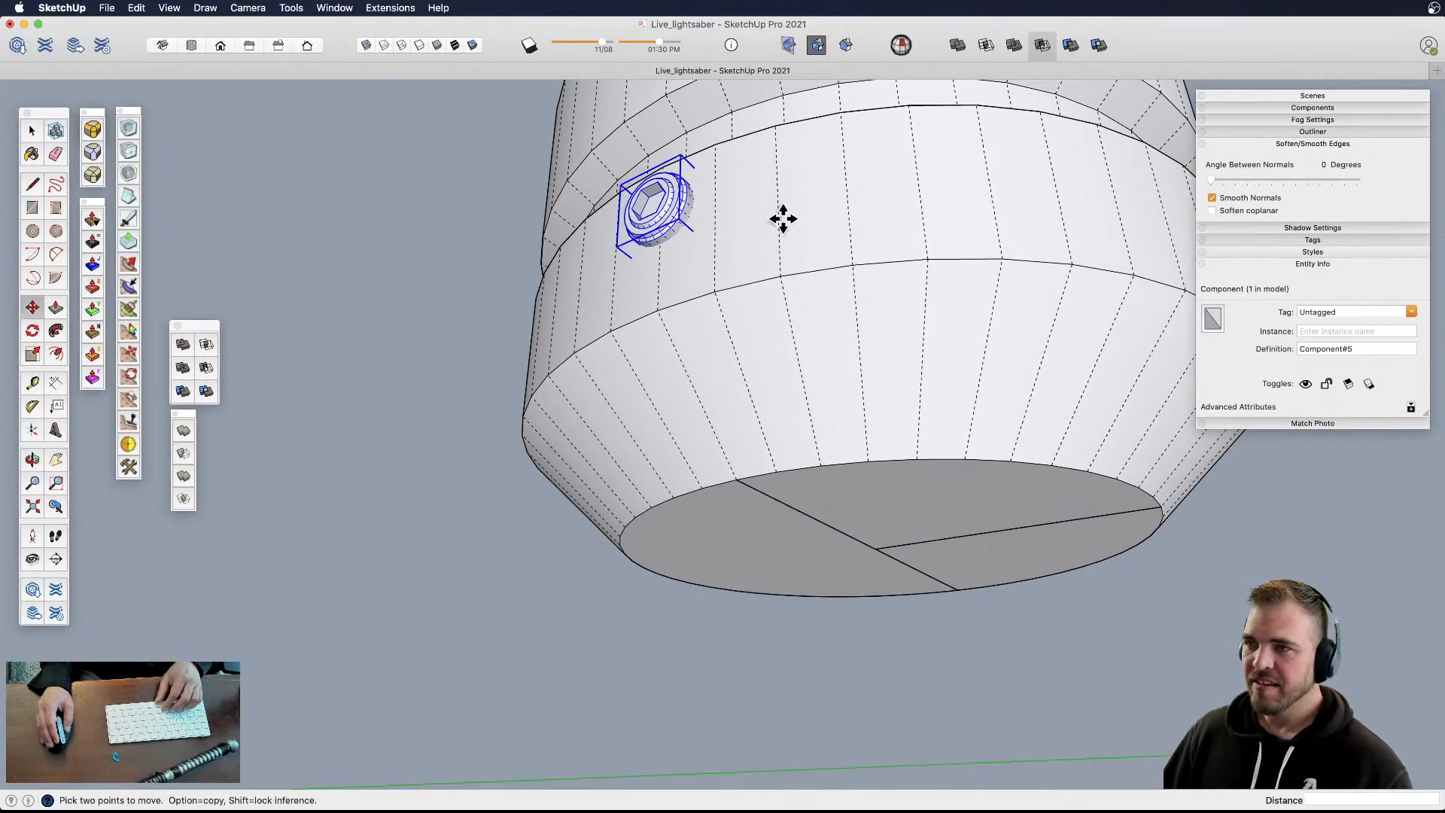
drag(779, 217, 775, 251)
mouse_move(774, 252)
middle_down()
mouse_move(767, 306)
mouse_move(781, 224)
middle_up()
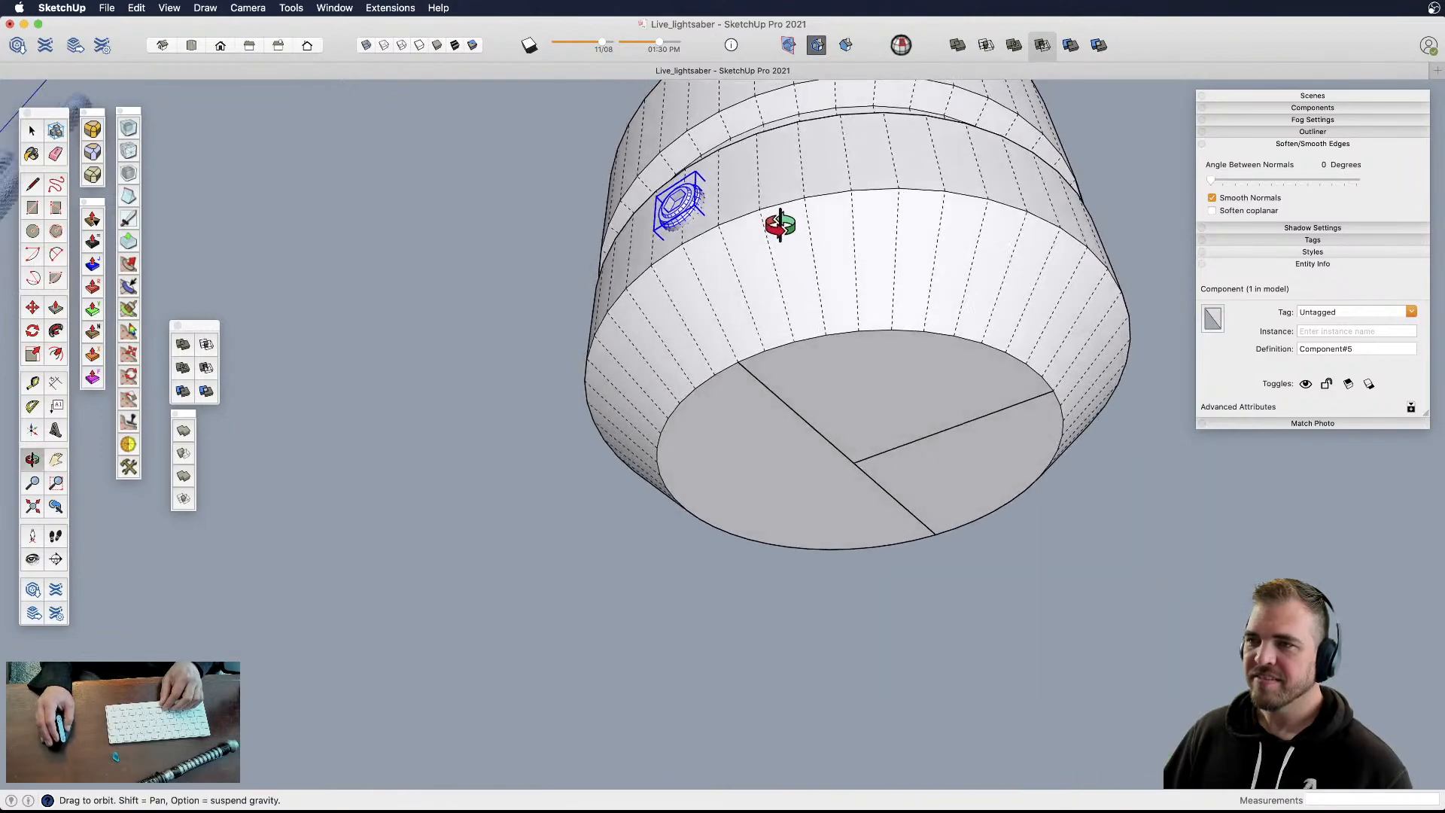
- Try a 45-degree rotated copy of the button around the bottom face's center, arrayed 4x and 5x, and check it in X-ray
key(q)
click(854, 463)
click(786, 403)
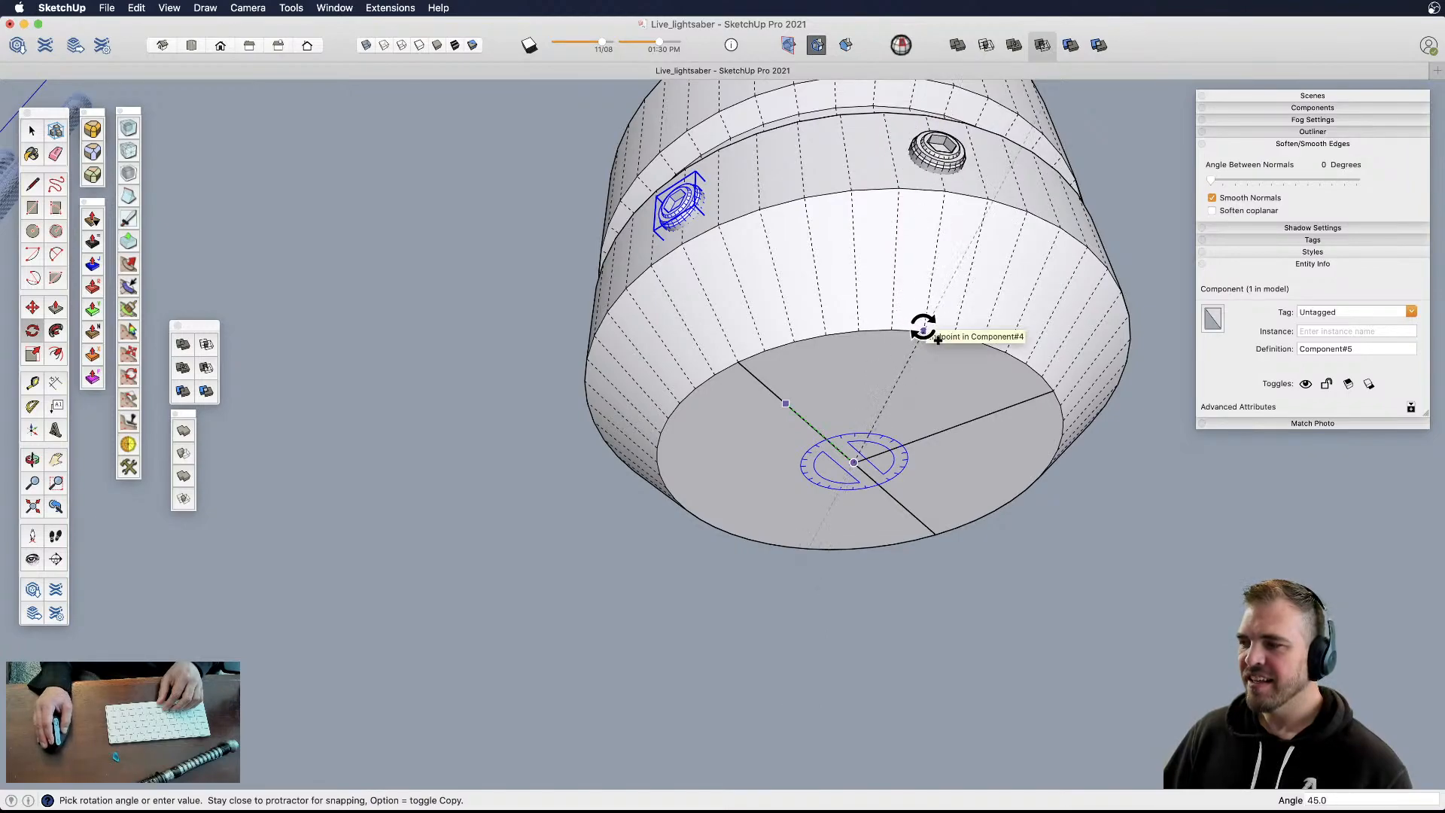
click(924, 329)
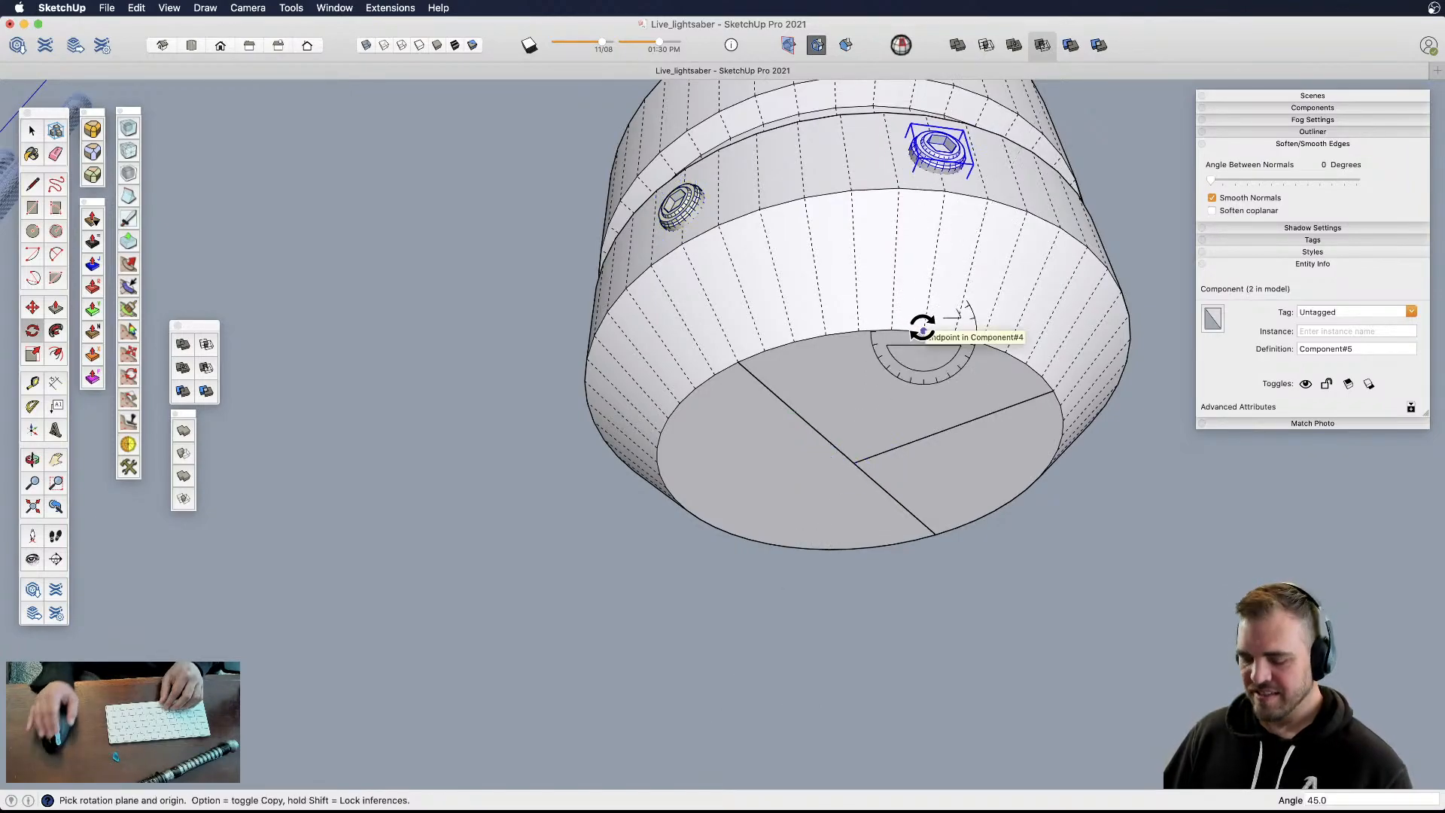
text(4x)
key(Return)
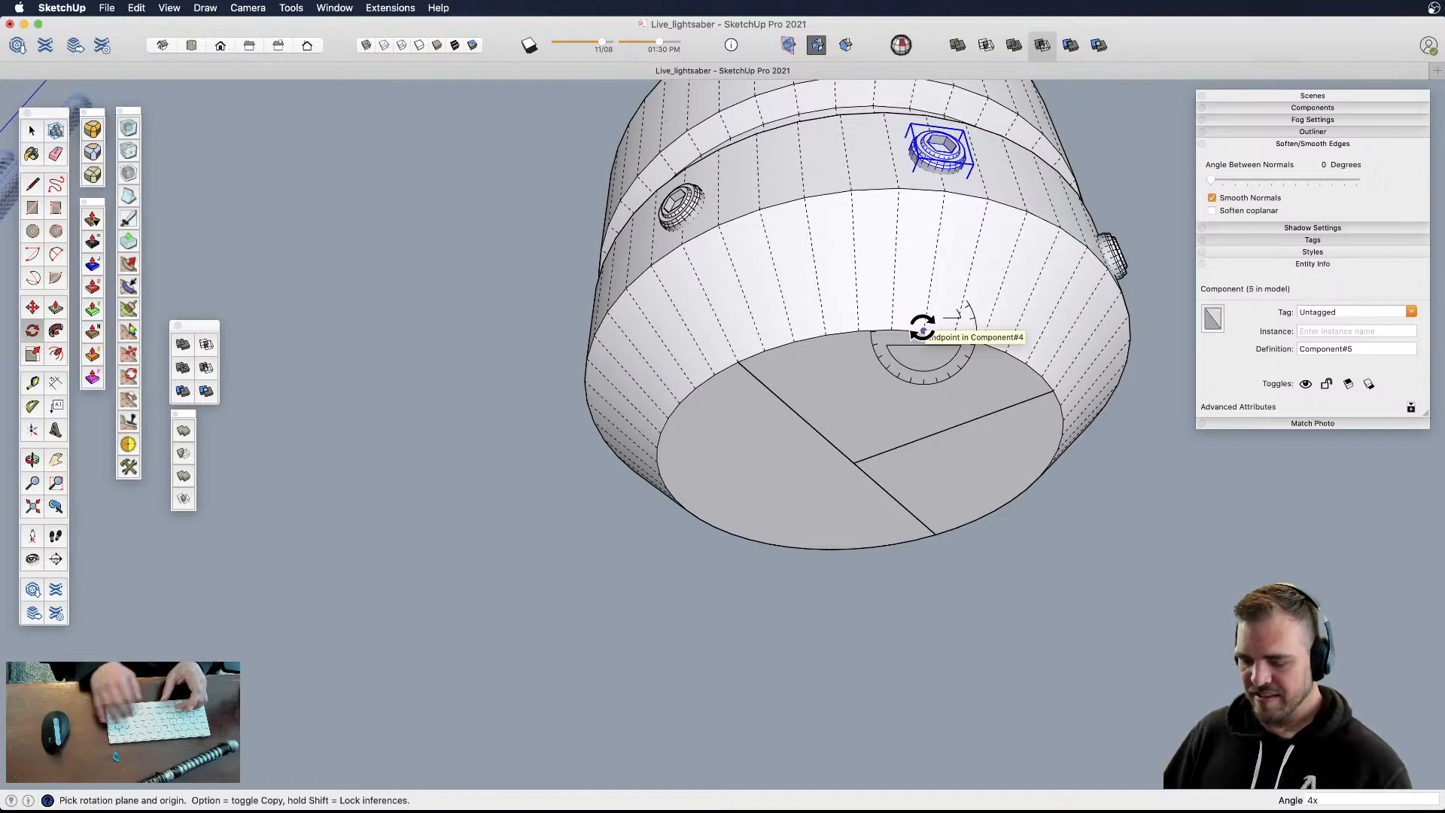
text(5x)
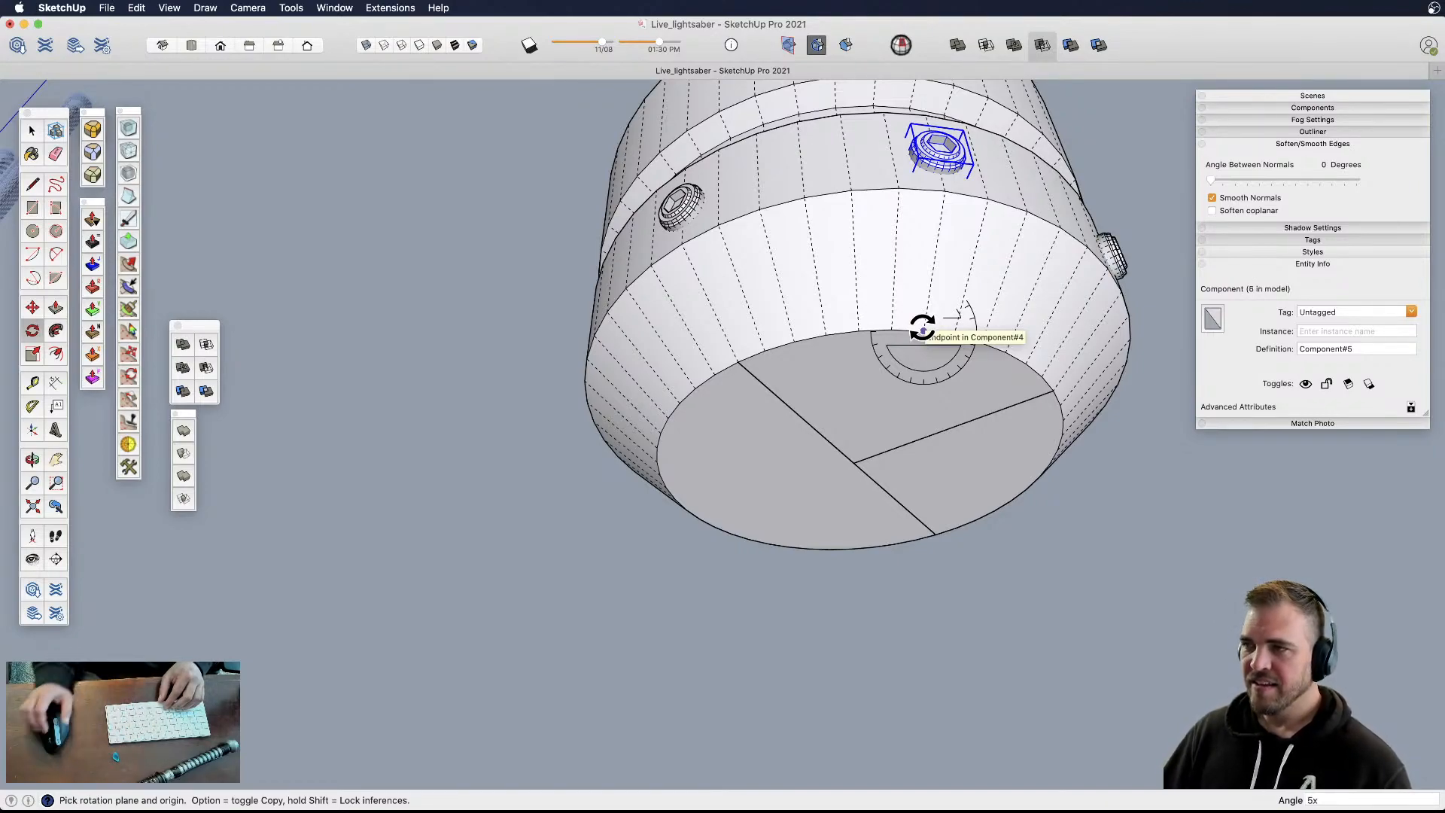
text(x)
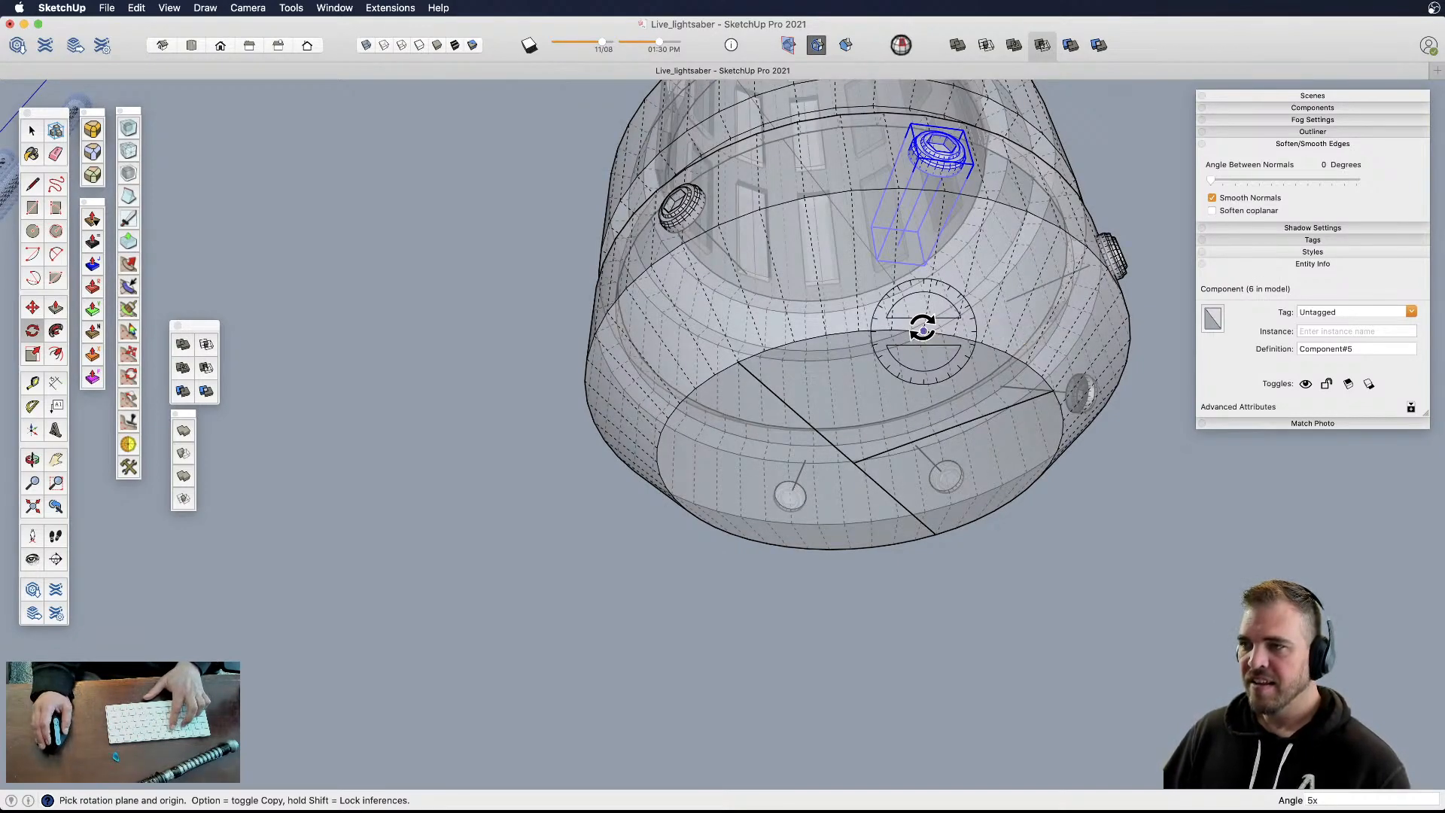
text(x)
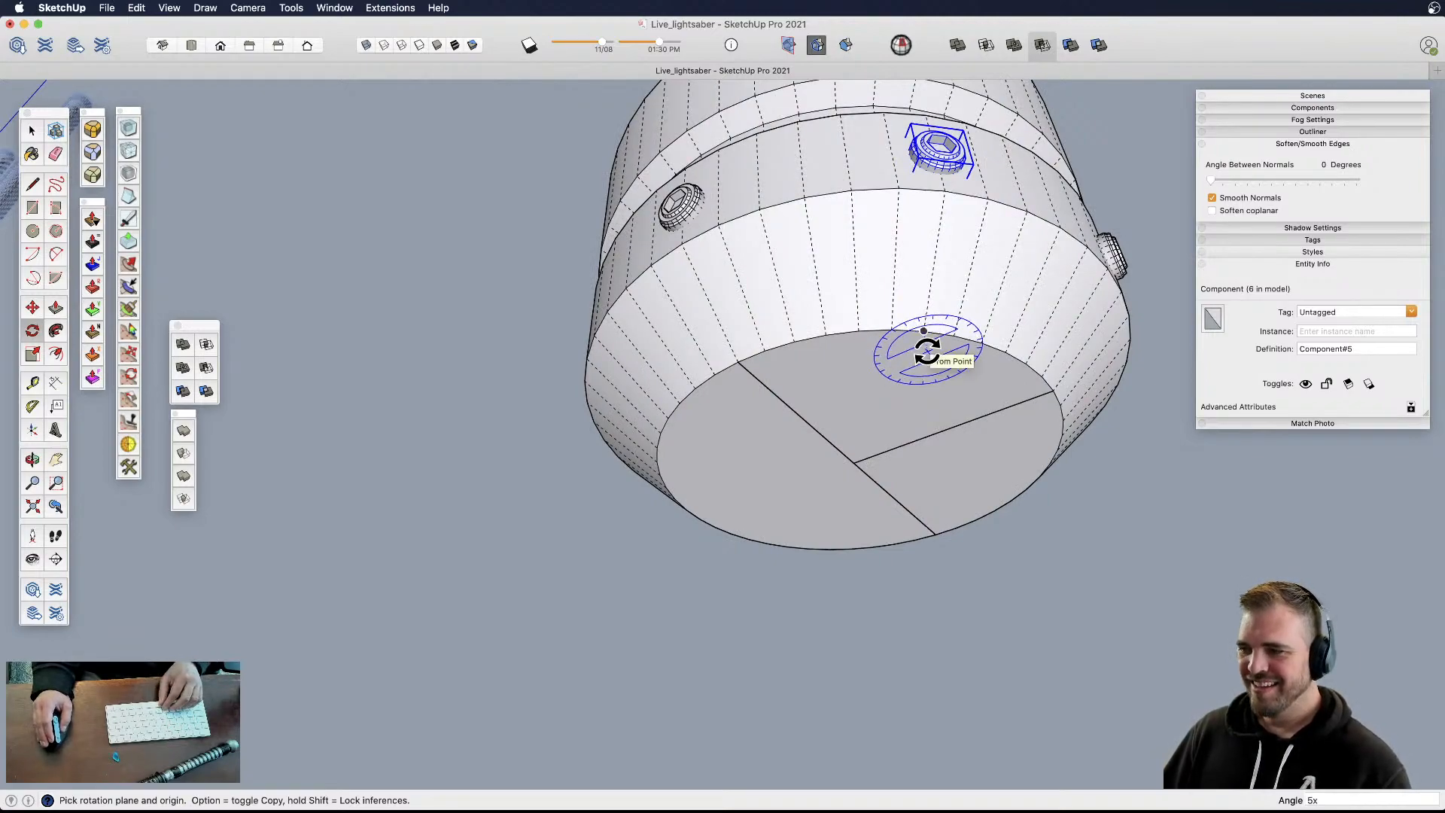
- Rotate a copy of the original button 45 degrees around the bottom face's center and array it 11x around the pommel
key(space)
click(689, 205)
key(q)
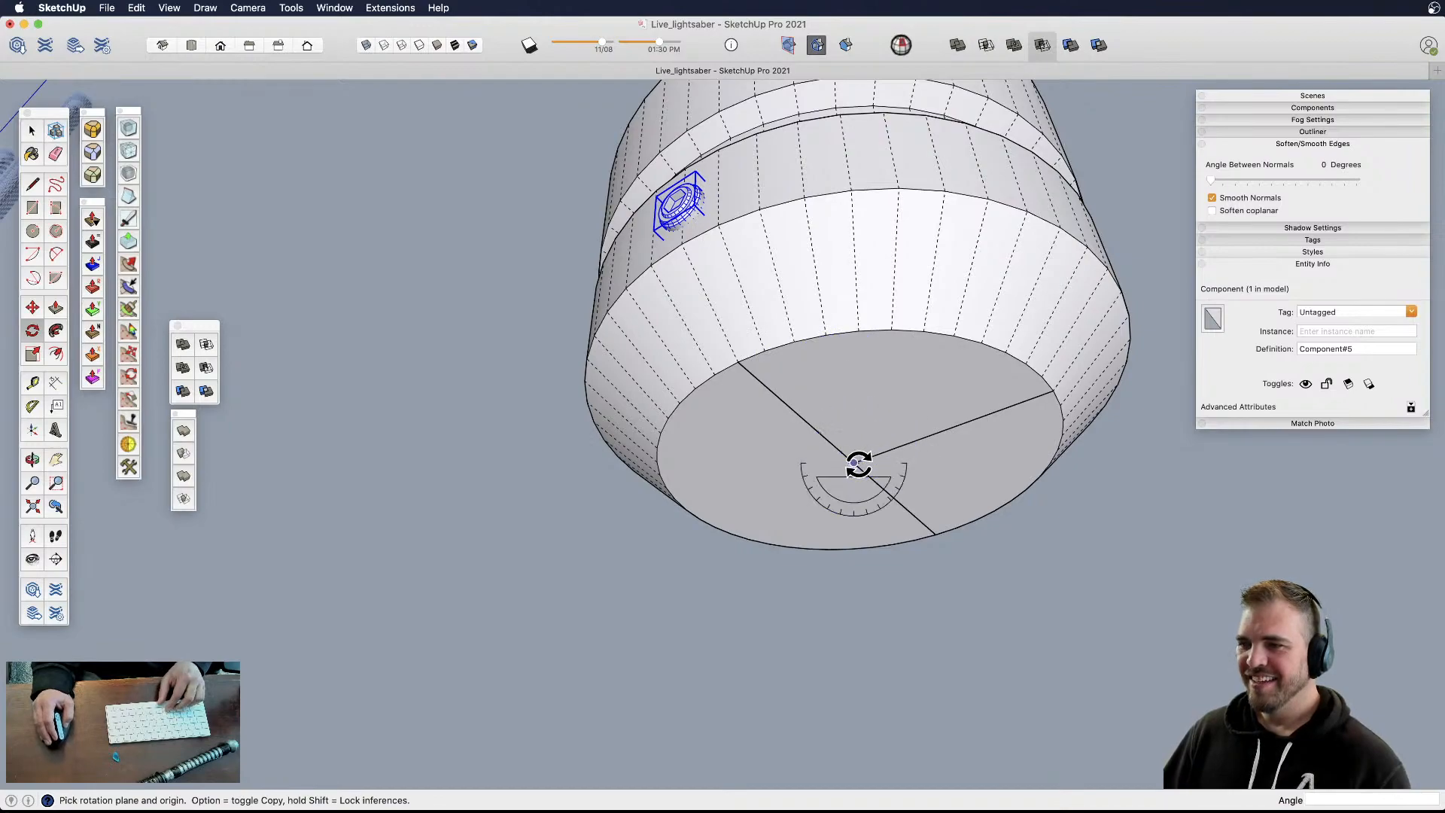
click(853, 462)
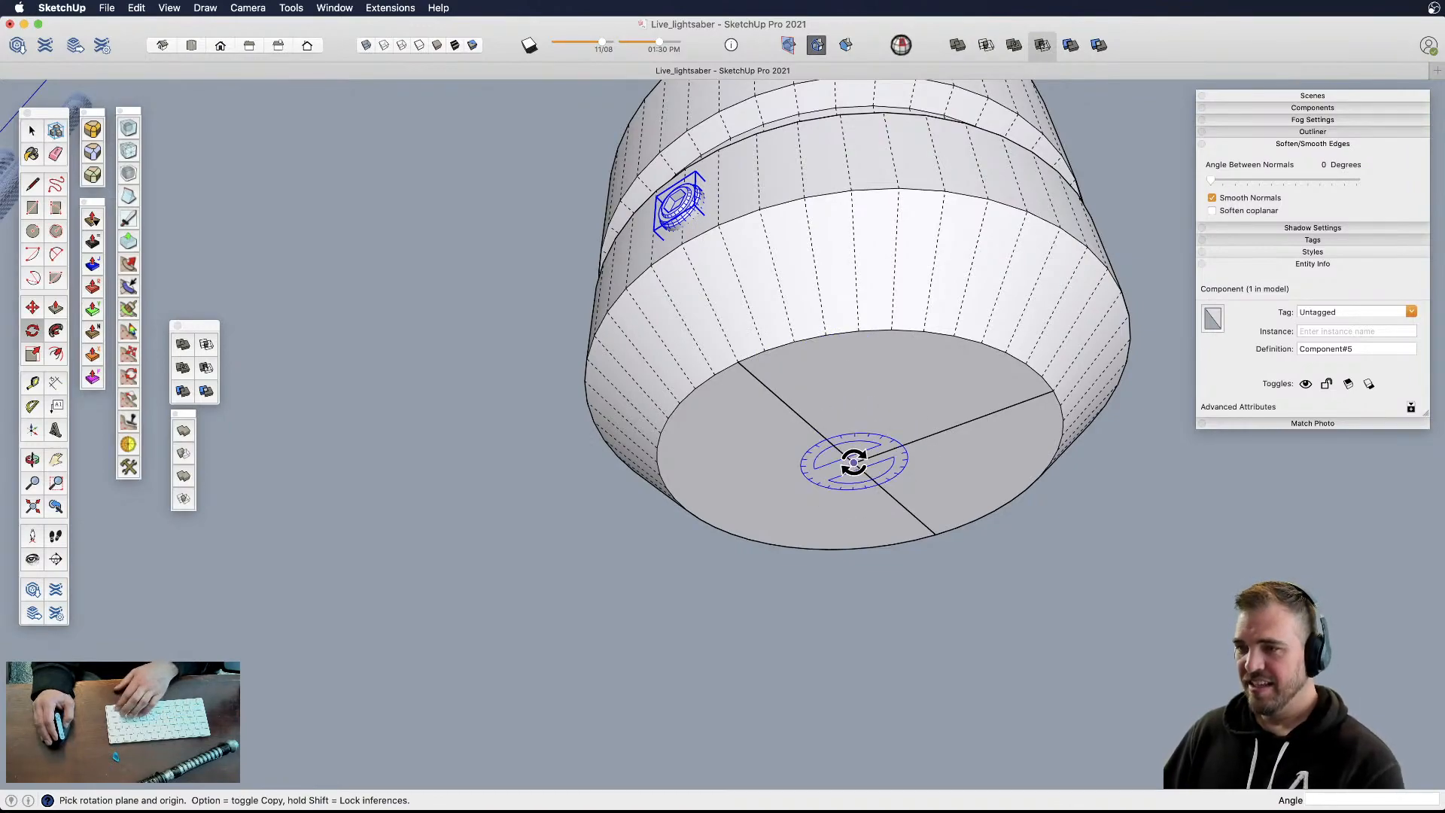
click(801, 415)
key(alt)
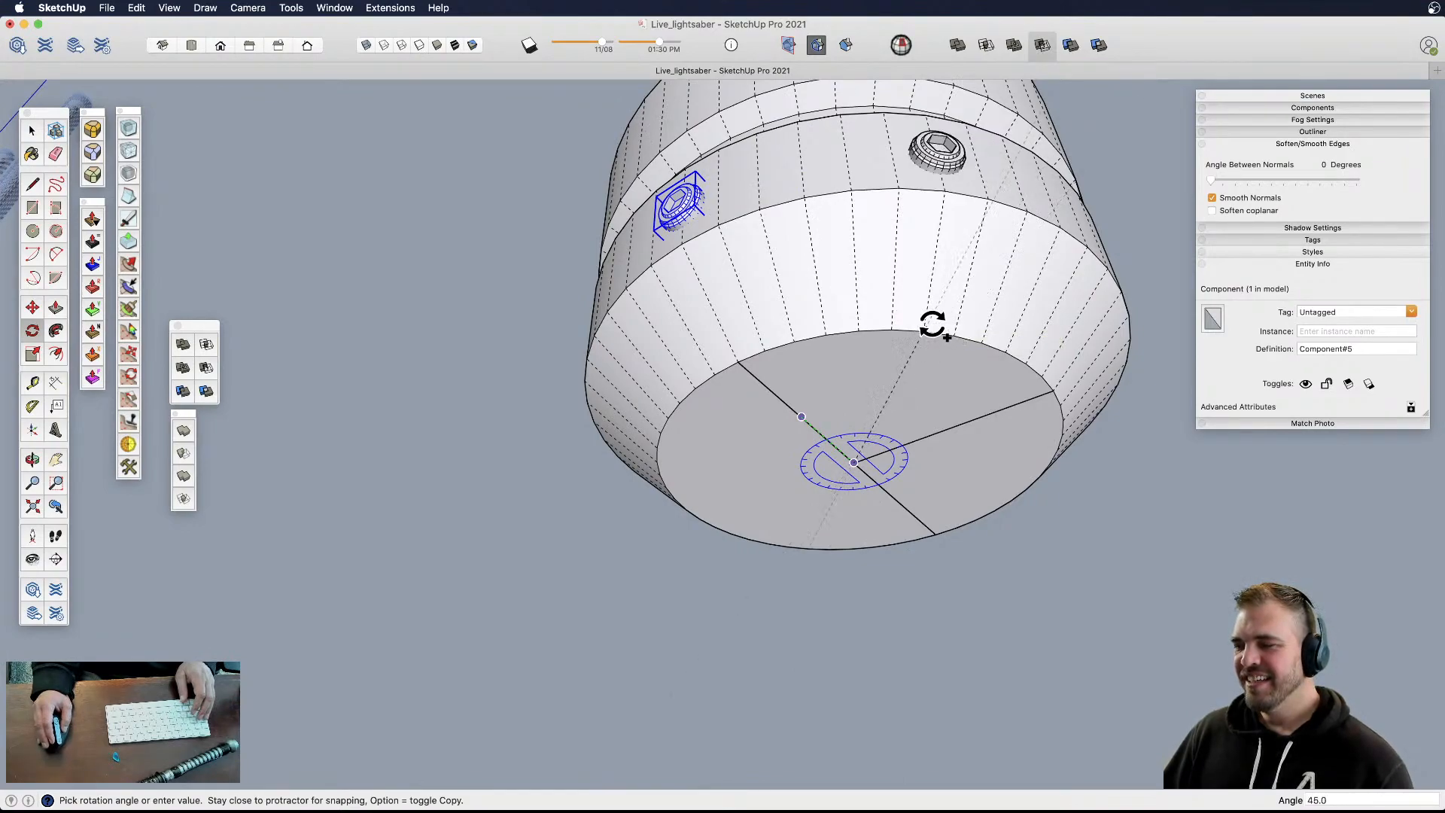
click(925, 331)
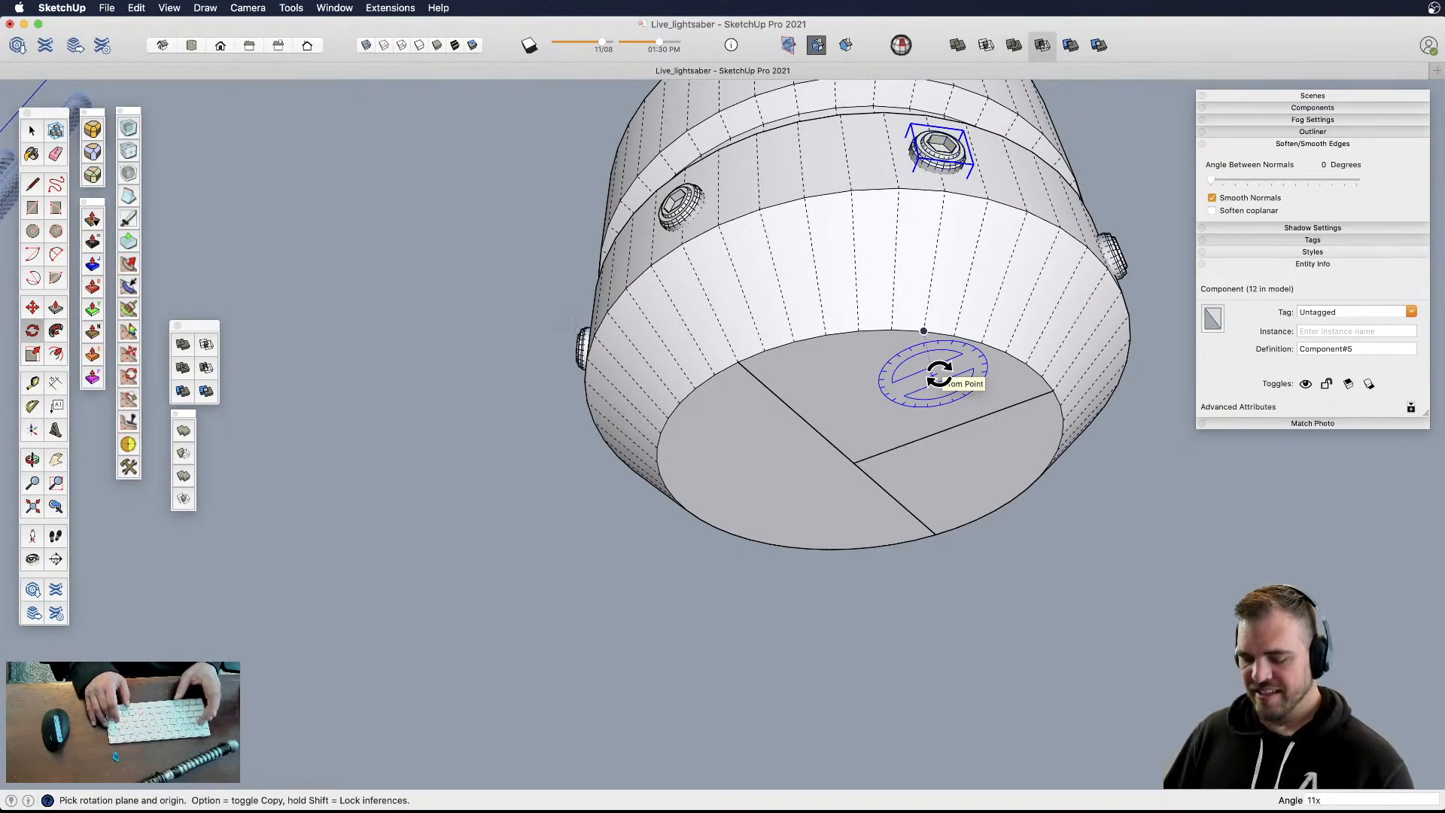
- Change the rotated button array around the pommel to 7x and check its spacing in X-ray view
text(7x)
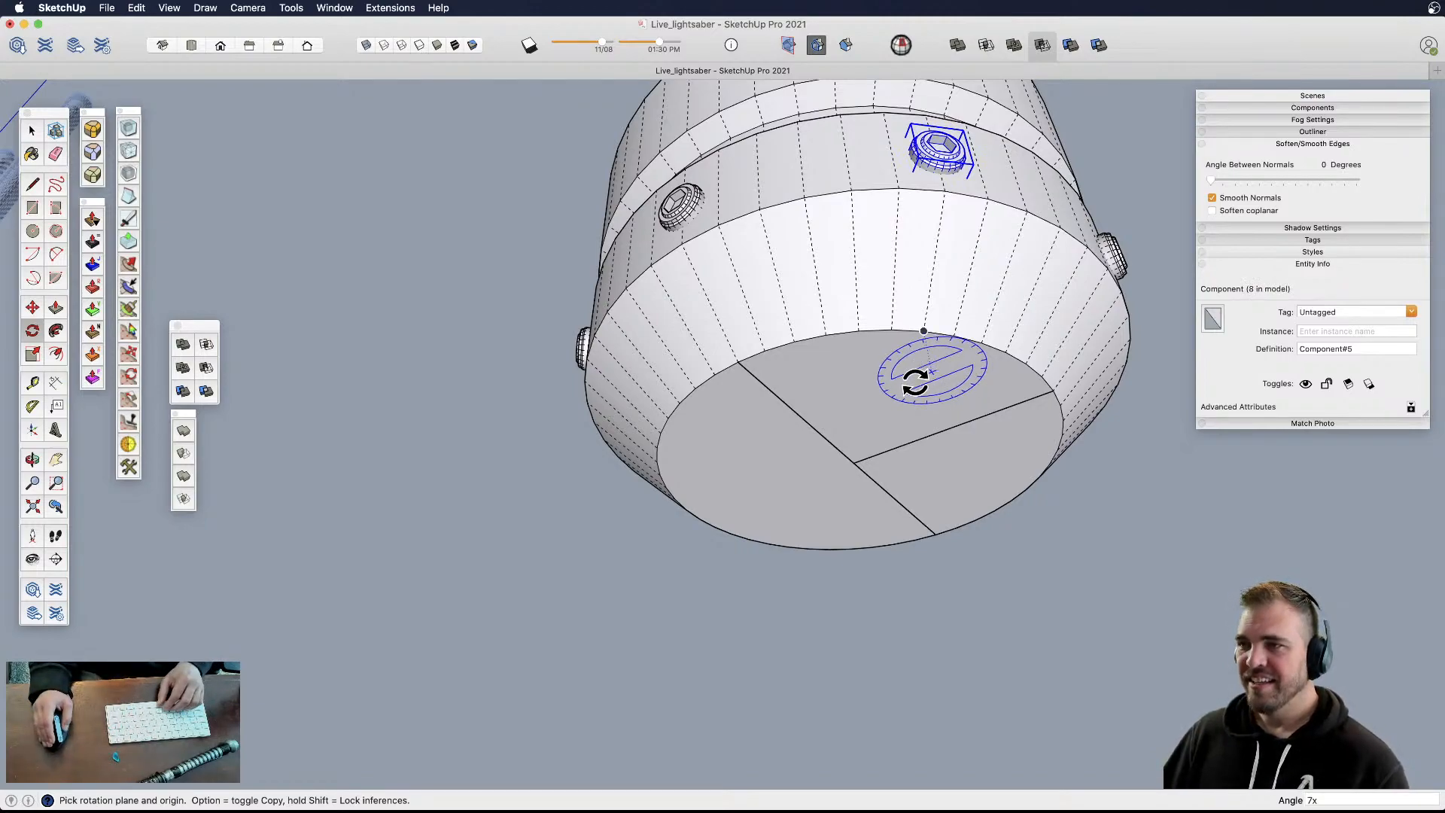
scroll(913, 384, down, 3)
key(space)
click(947, 551)
middle_drag(947, 552, 912, 289)
key(shift+x)
key(space)
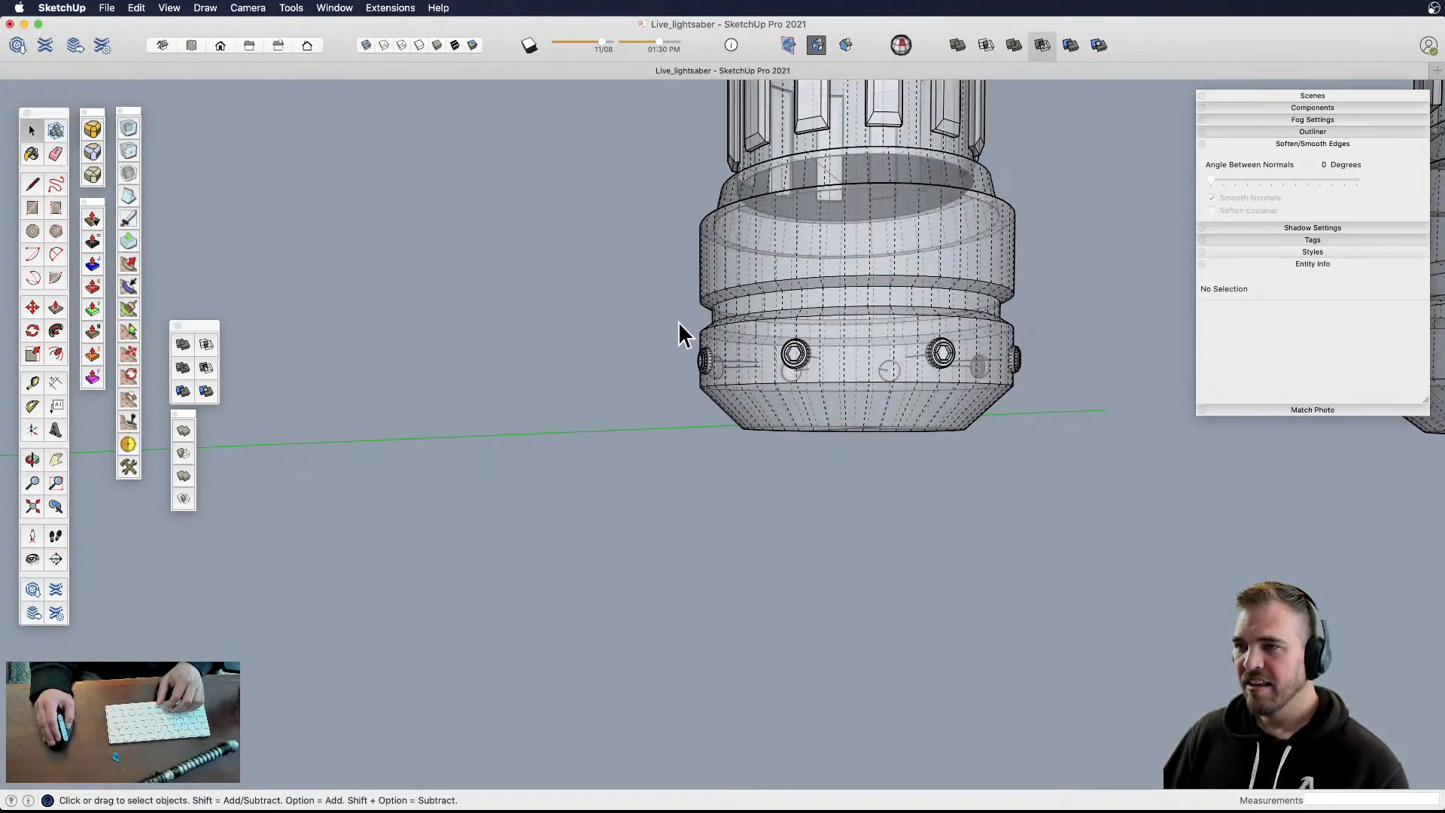
- Copy the ring of eight buttons about 1/2" straight up onto the pommel's upper band and turn off X-ray view
click(853, 352)
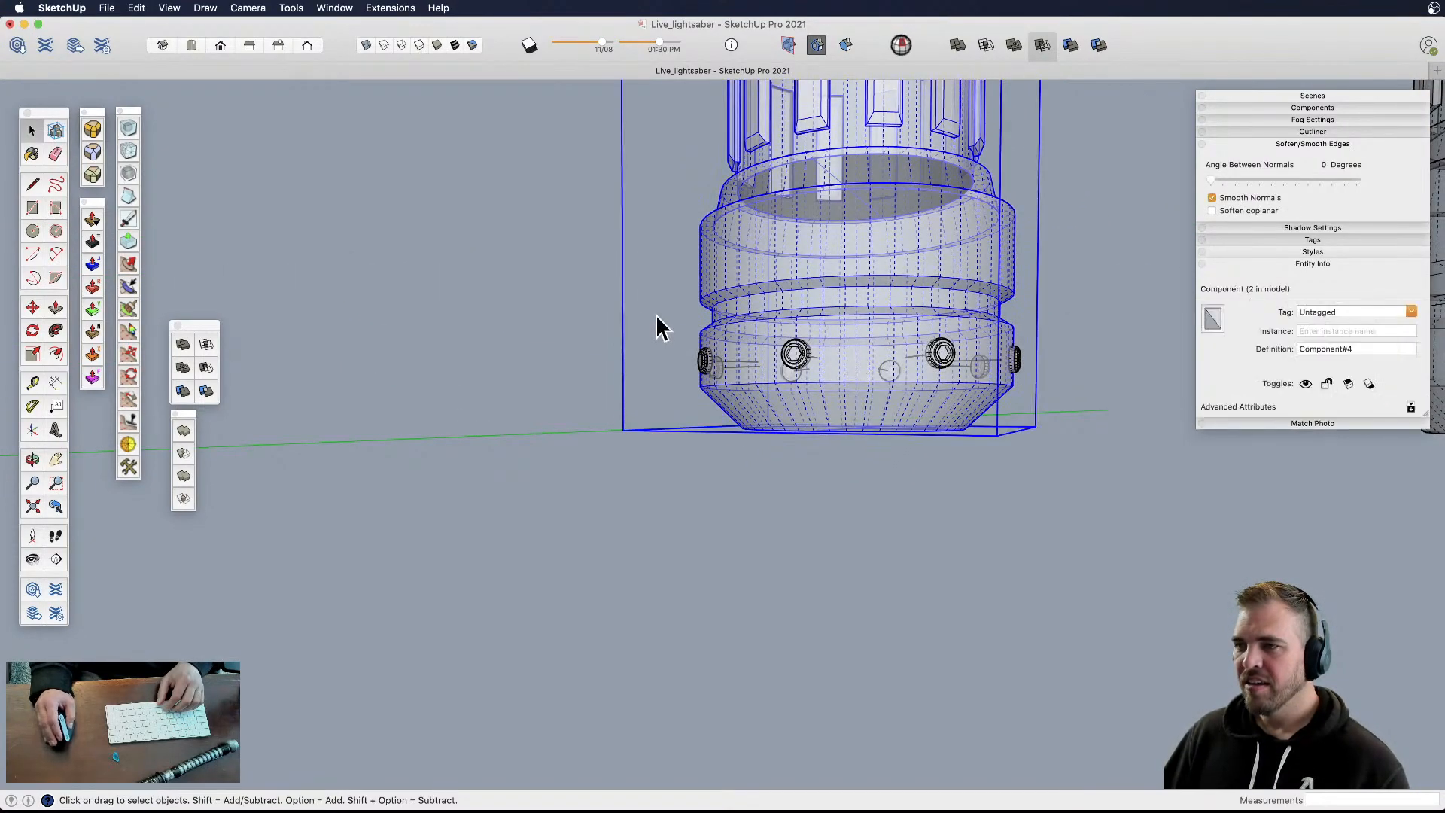
drag(1123, 438, 1119, 437)
scroll(993, 393, down, 5)
scroll(993, 419, up, 5)
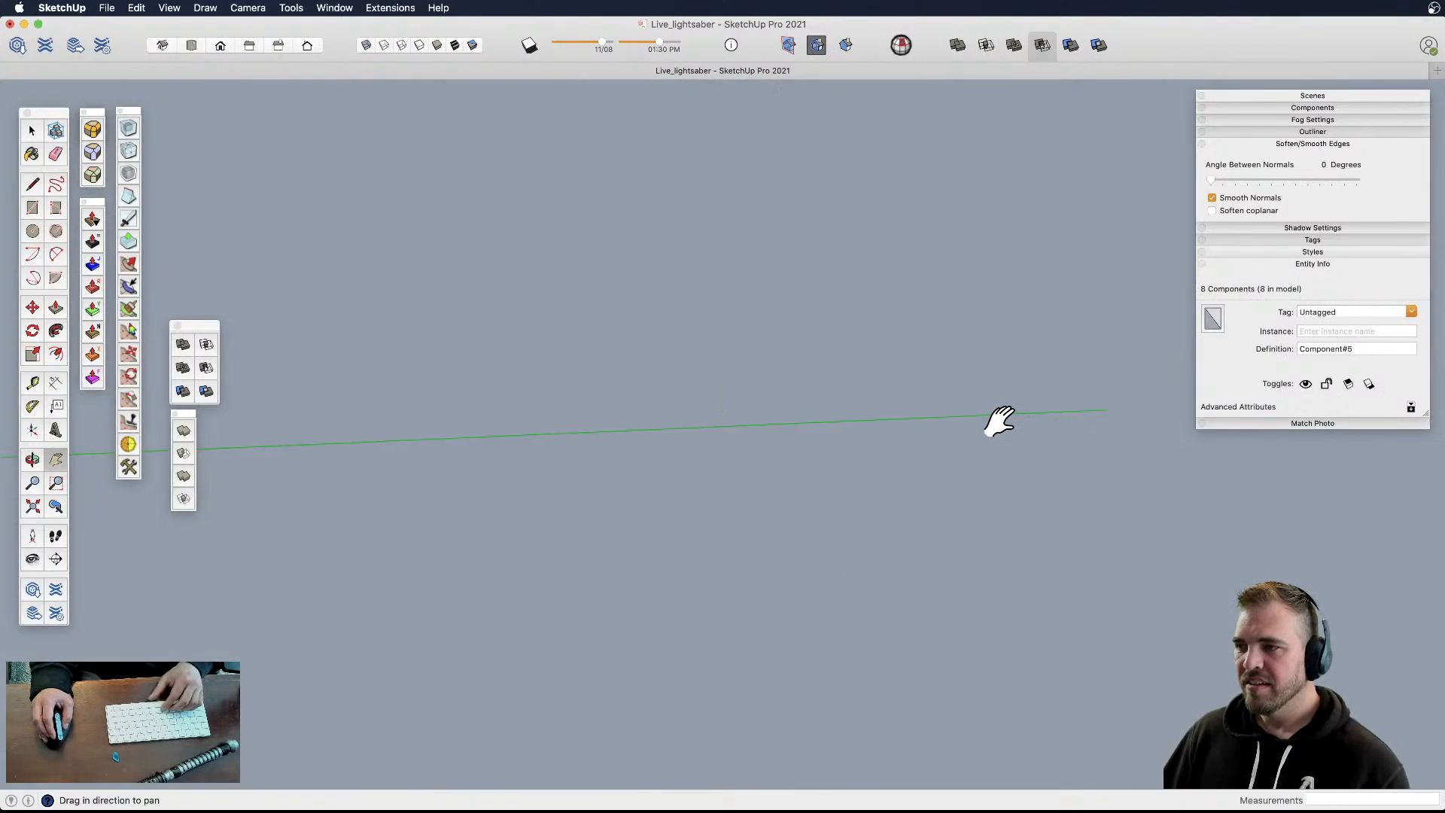
scroll(1001, 422, down, 5)
scroll(1001, 421, up, 3)
key(m)
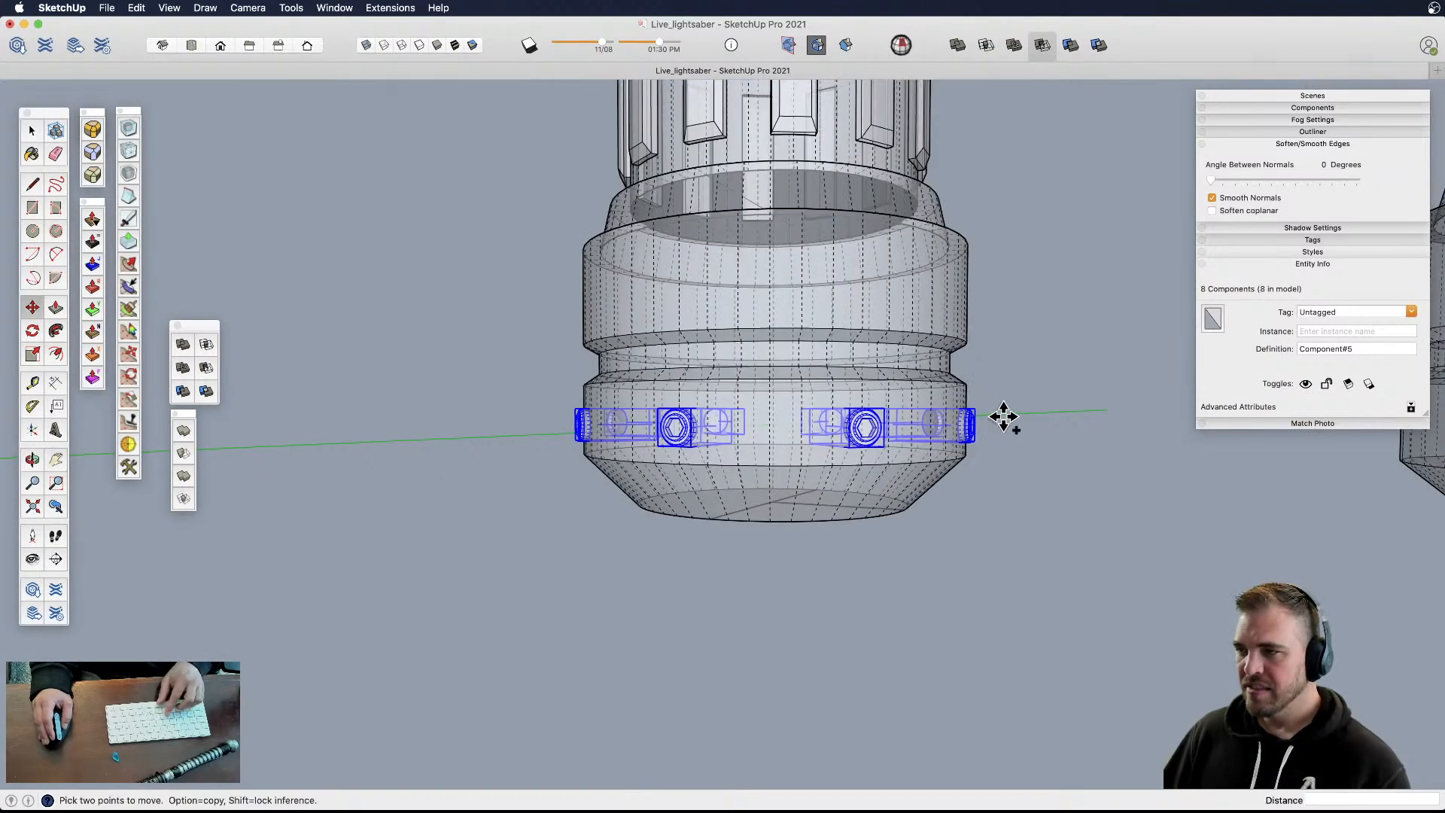
click(1001, 412)
key(alt)
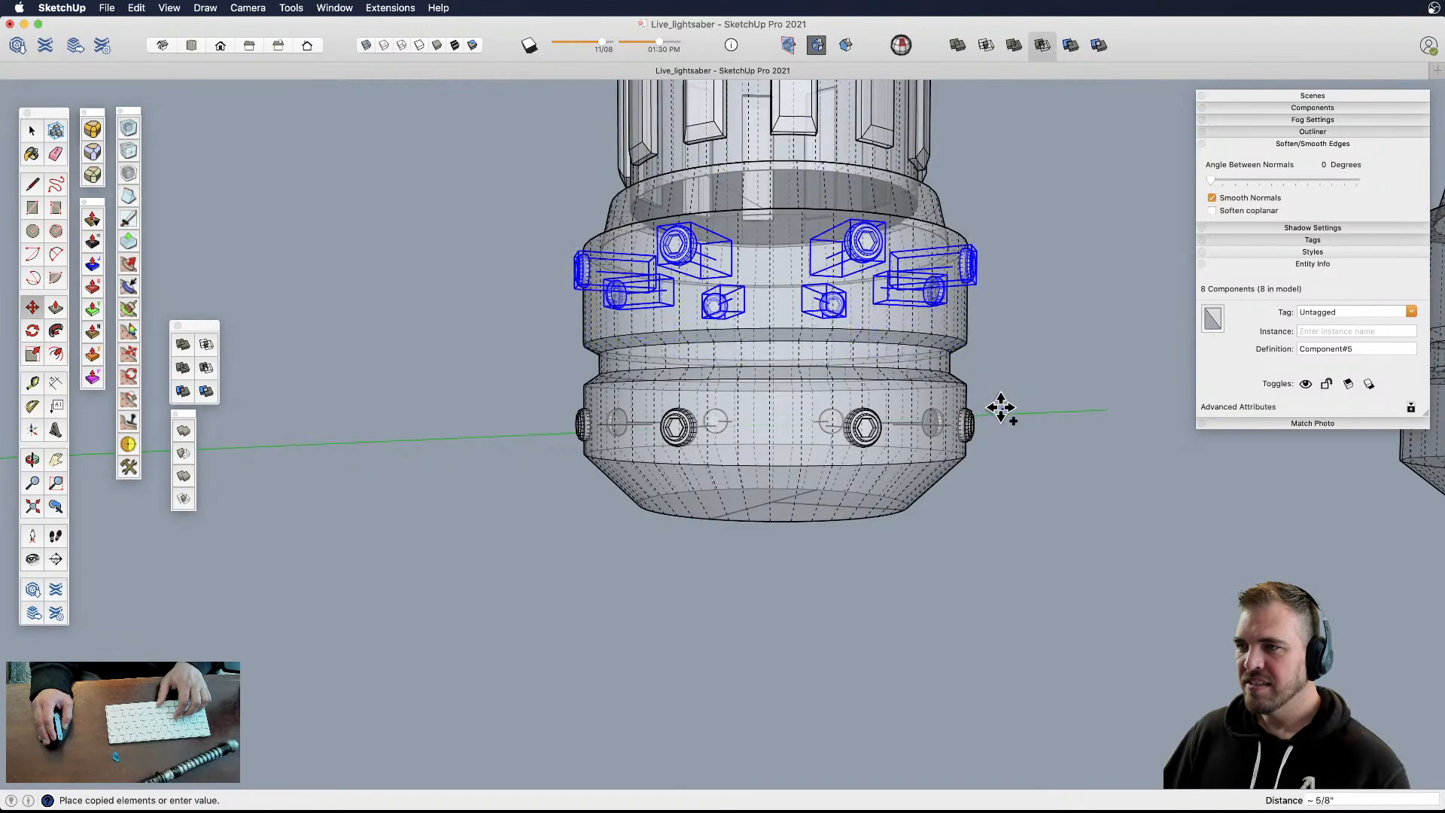
click(1000, 408)
key(x)
key(space)
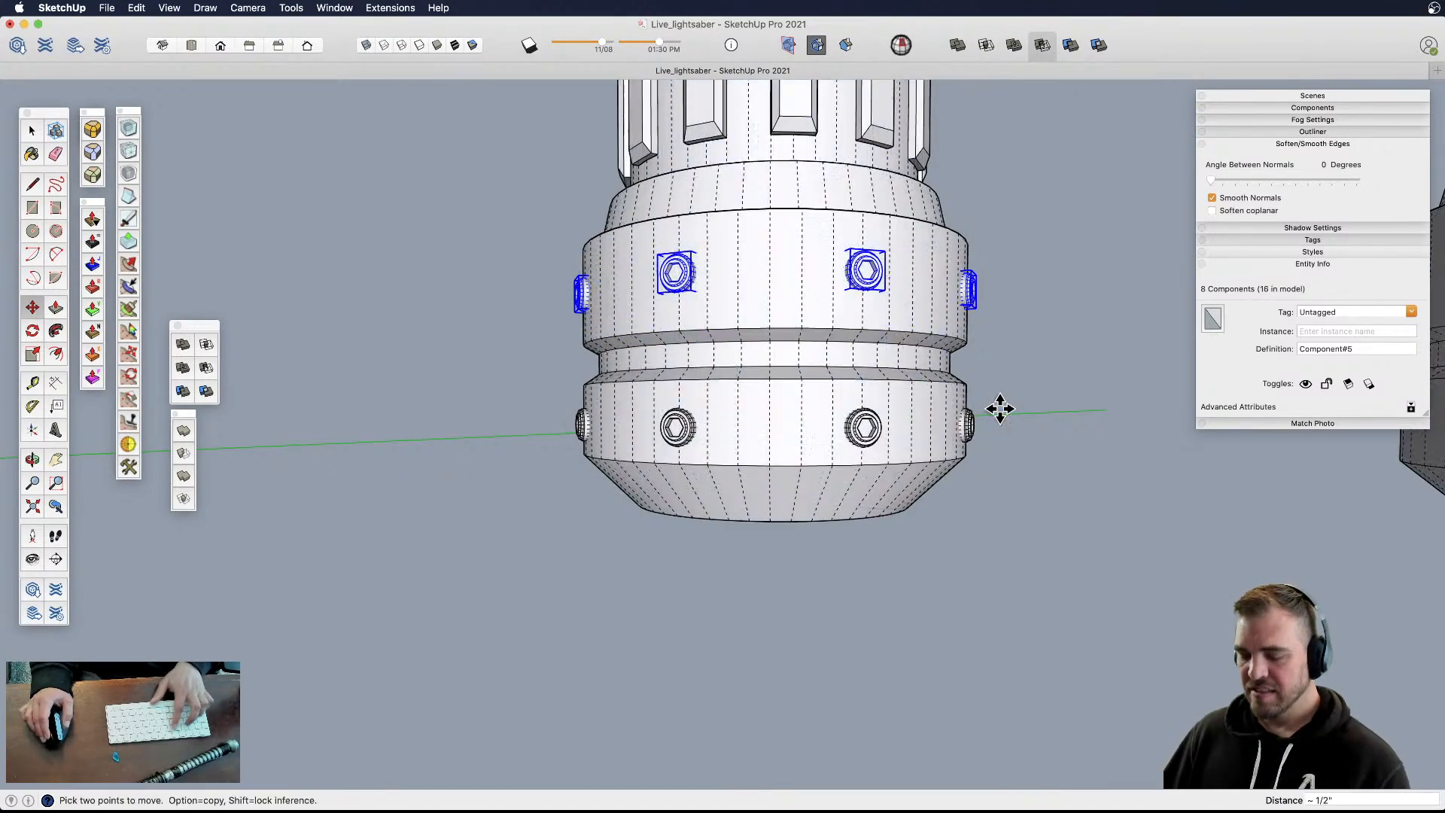
- Copy the upper row of pommel buttons about 7 15/16" up the hilt onto the band just above the large round button
scroll(909, 410, down, 3)
key(h)
scroll(895, 416, down, 3)
click(882, 495)
scroll(843, 382, down, 4)
shift+middle_drag(848, 360, 851, 348)
scroll(846, 454, down, 10)
middle_drag(812, 452, 805, 550)
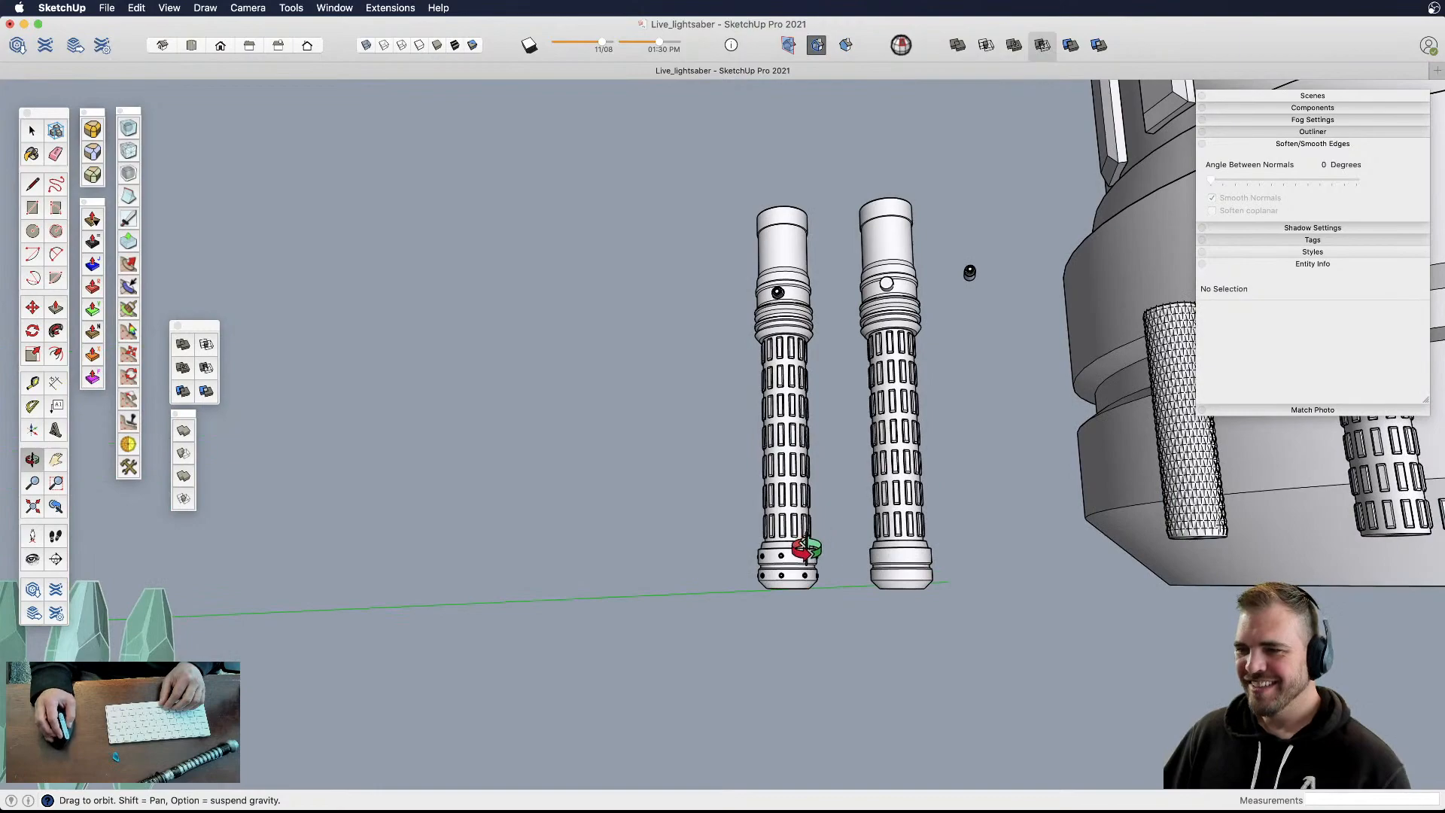
click(803, 557)
scroll(769, 560, up, 2)
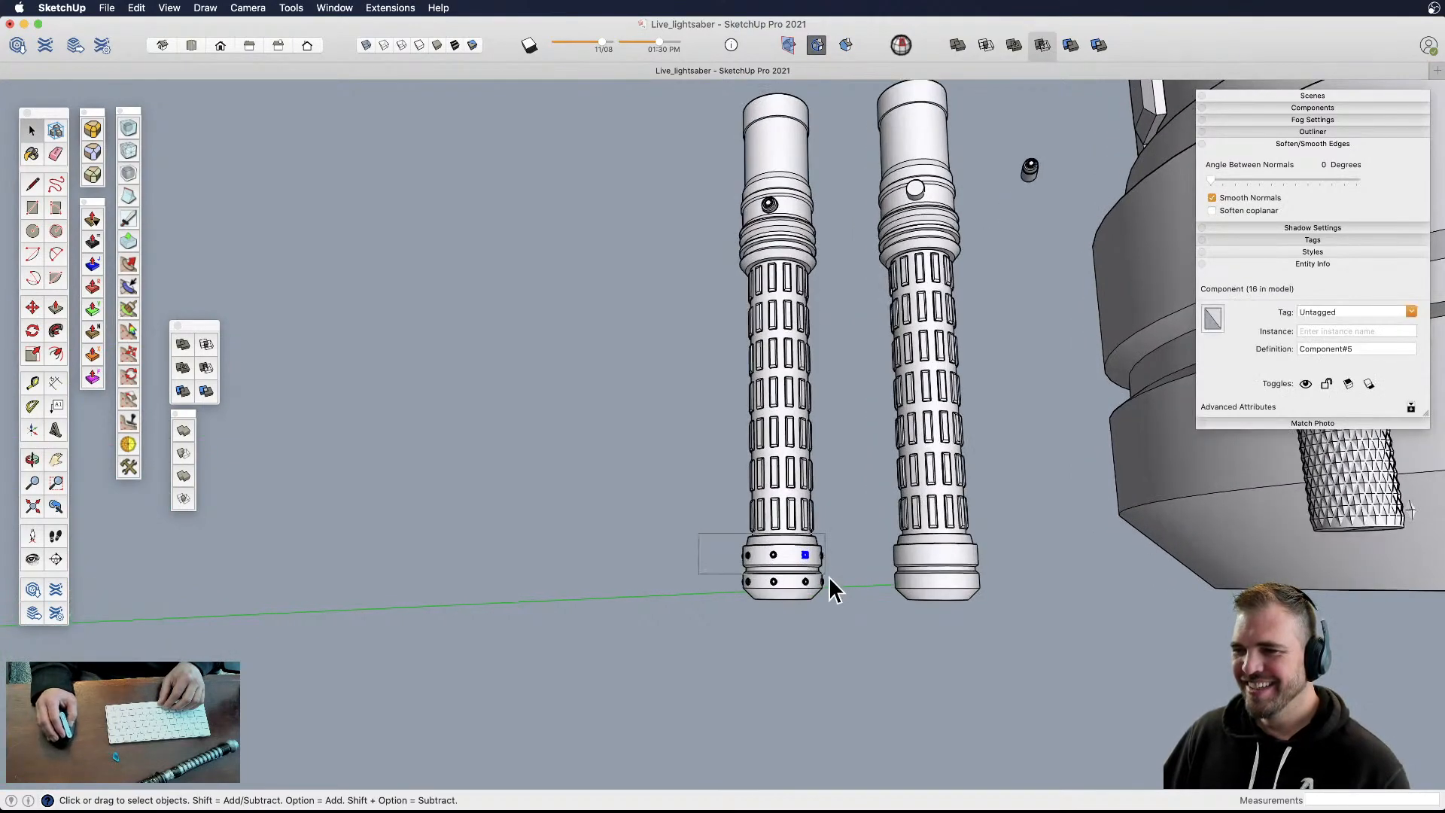
key(m)
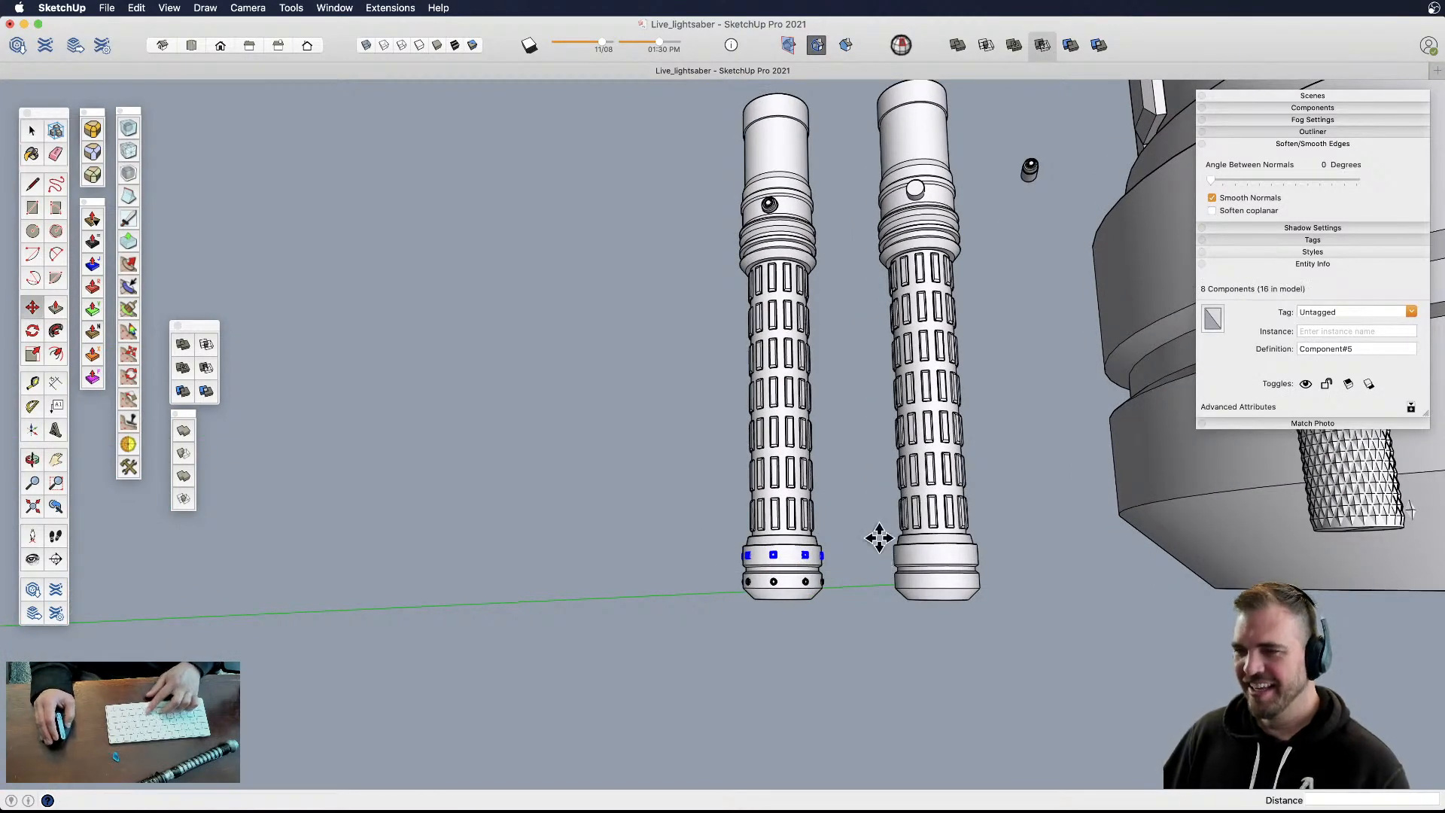
click(794, 547)
key(alt)
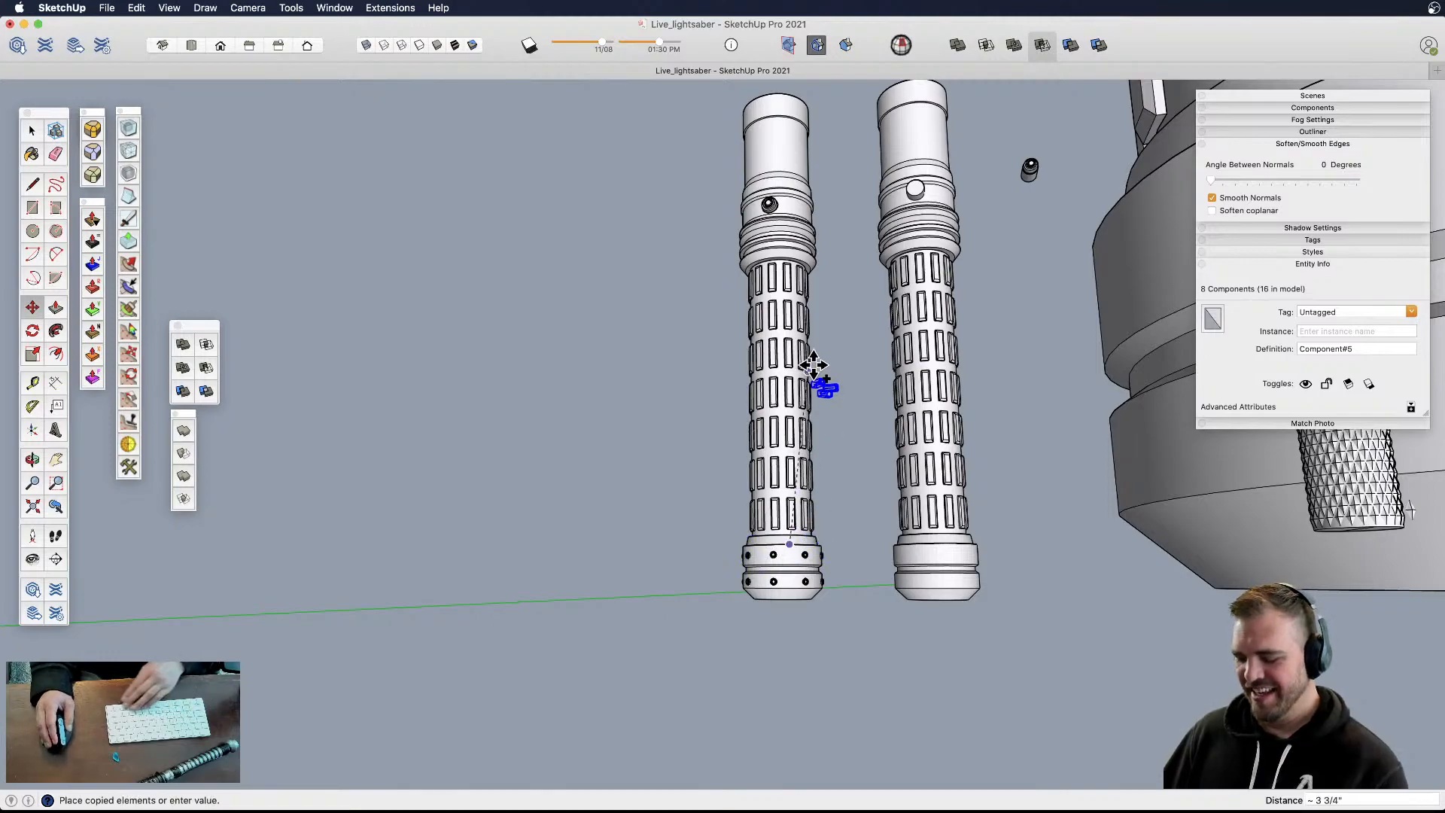
click(845, 167)
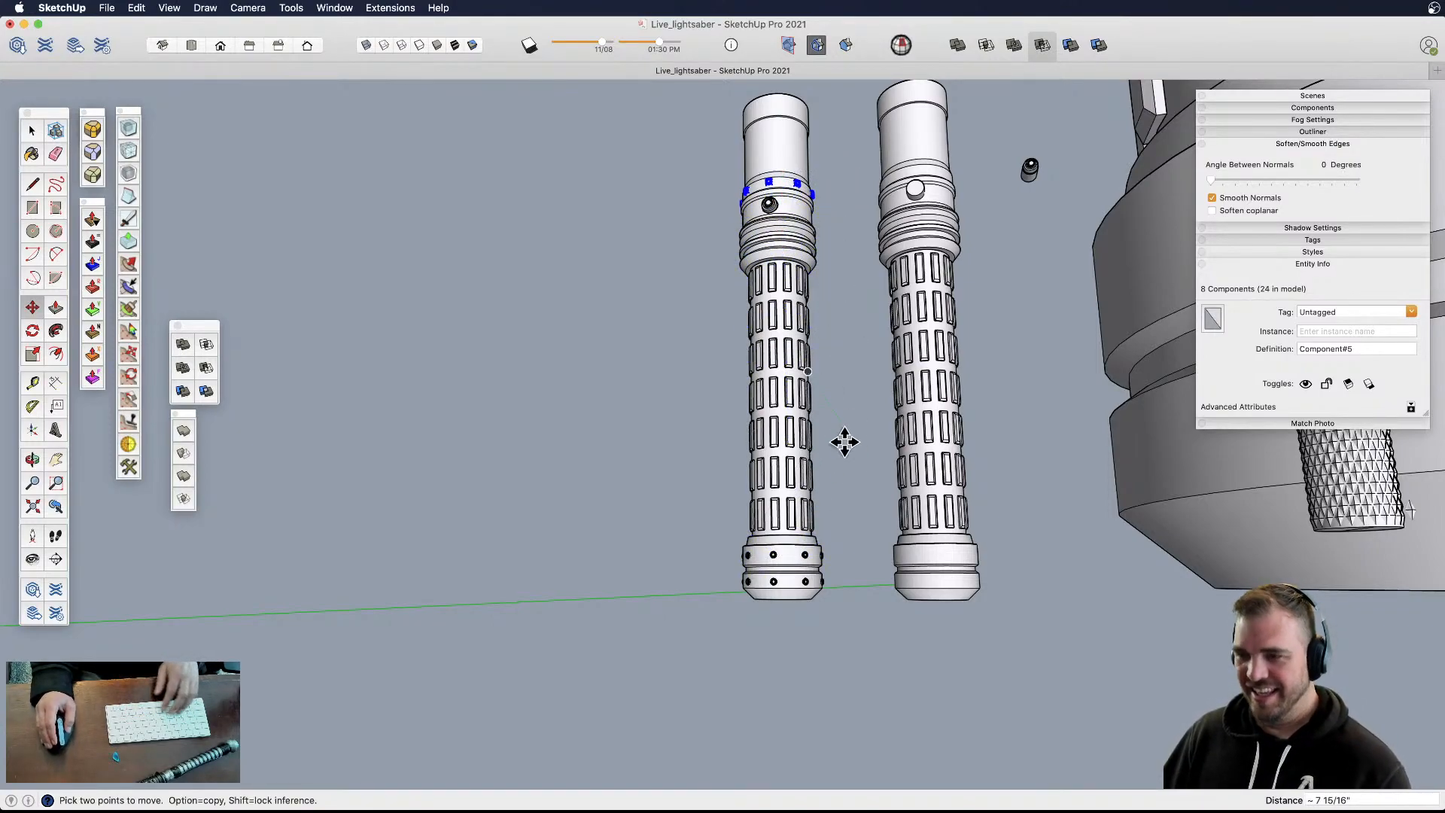
- Remove the row of buttons on the pommel's upper band
scroll(809, 569, up, 2)
key(space)
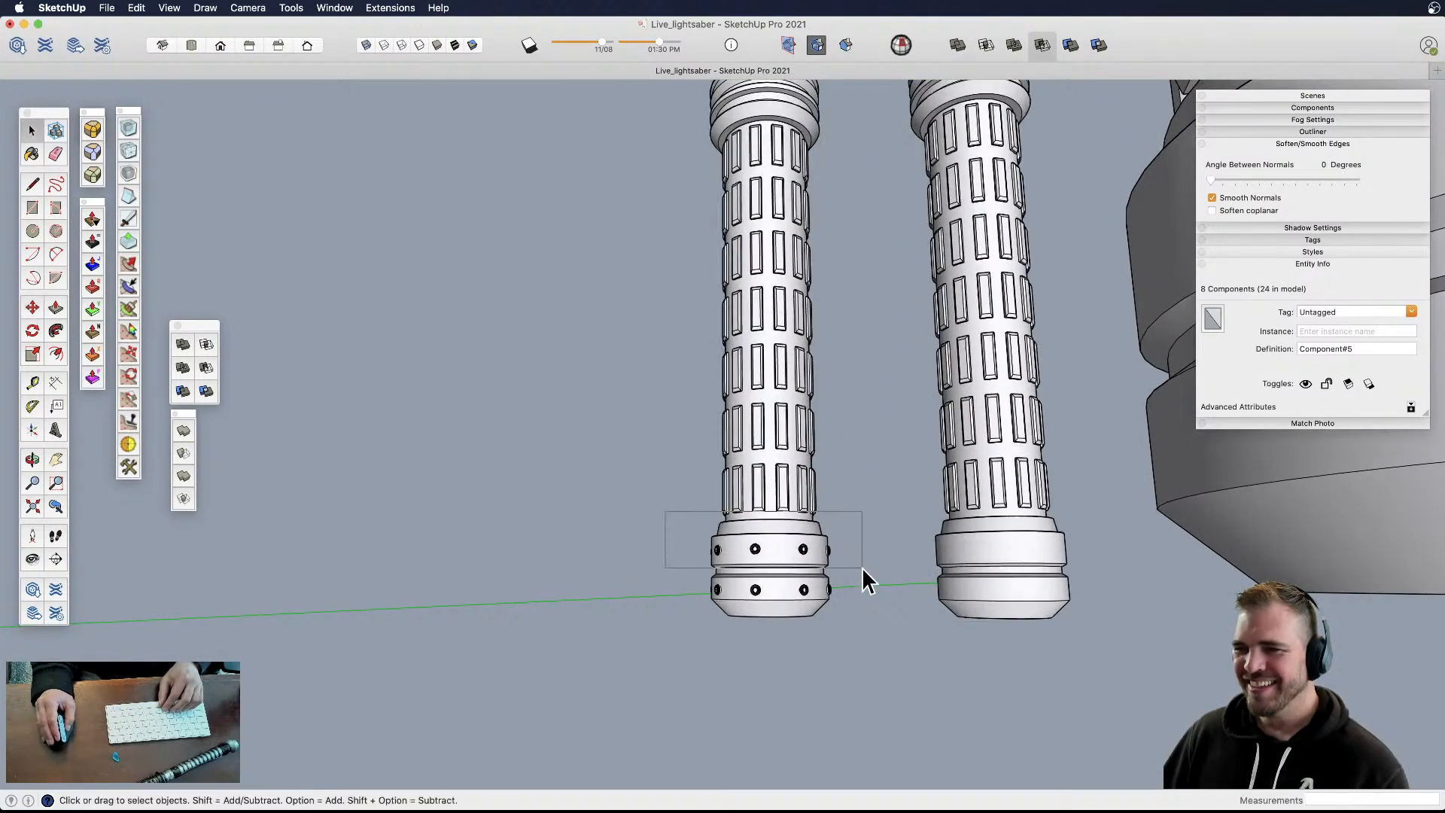
click(863, 570)
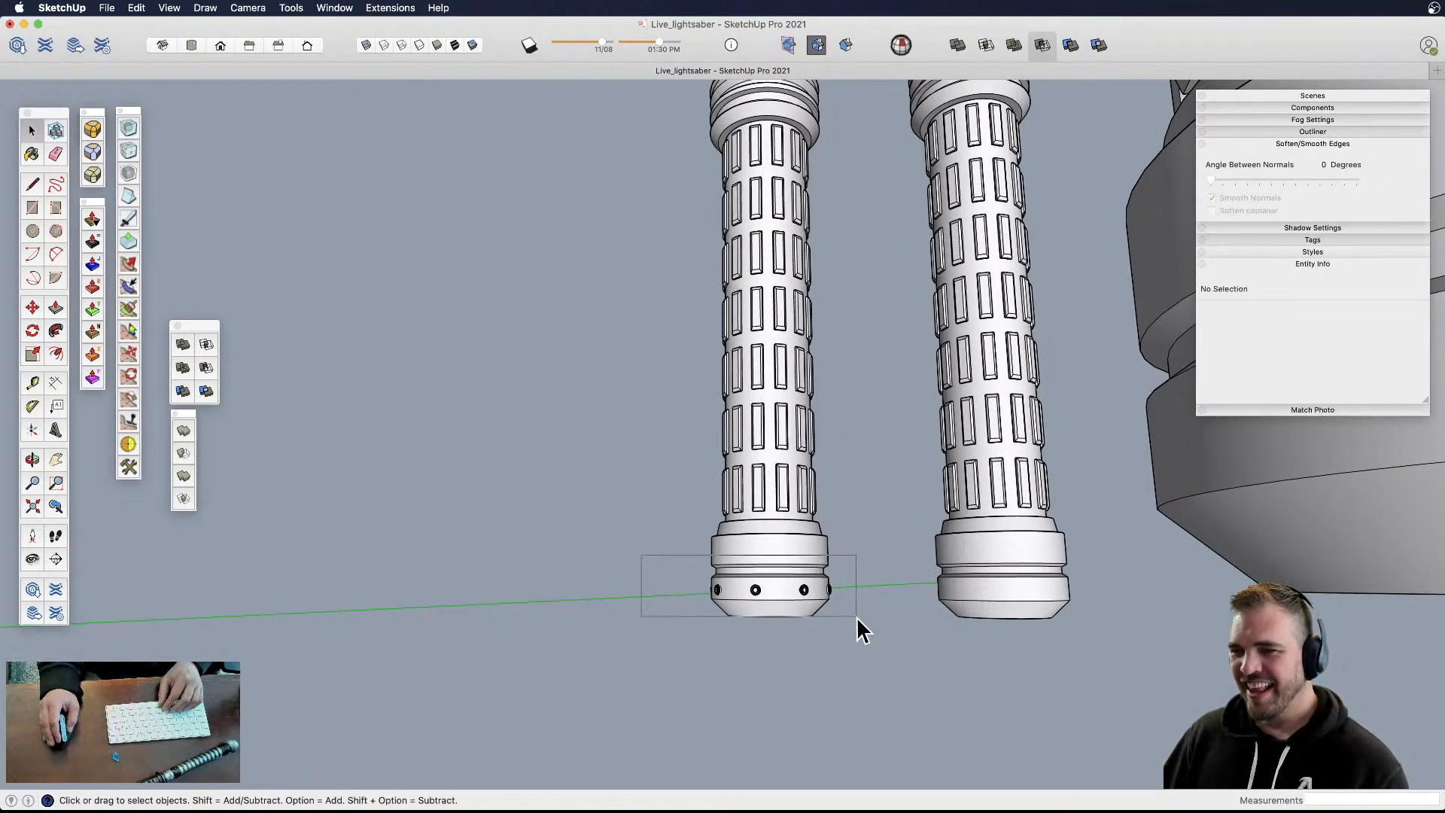
- Cut the pommel's remaining lower row of buttons and paste it in place inside the hilt component
drag(856, 618, 858, 616)
click(870, 581)
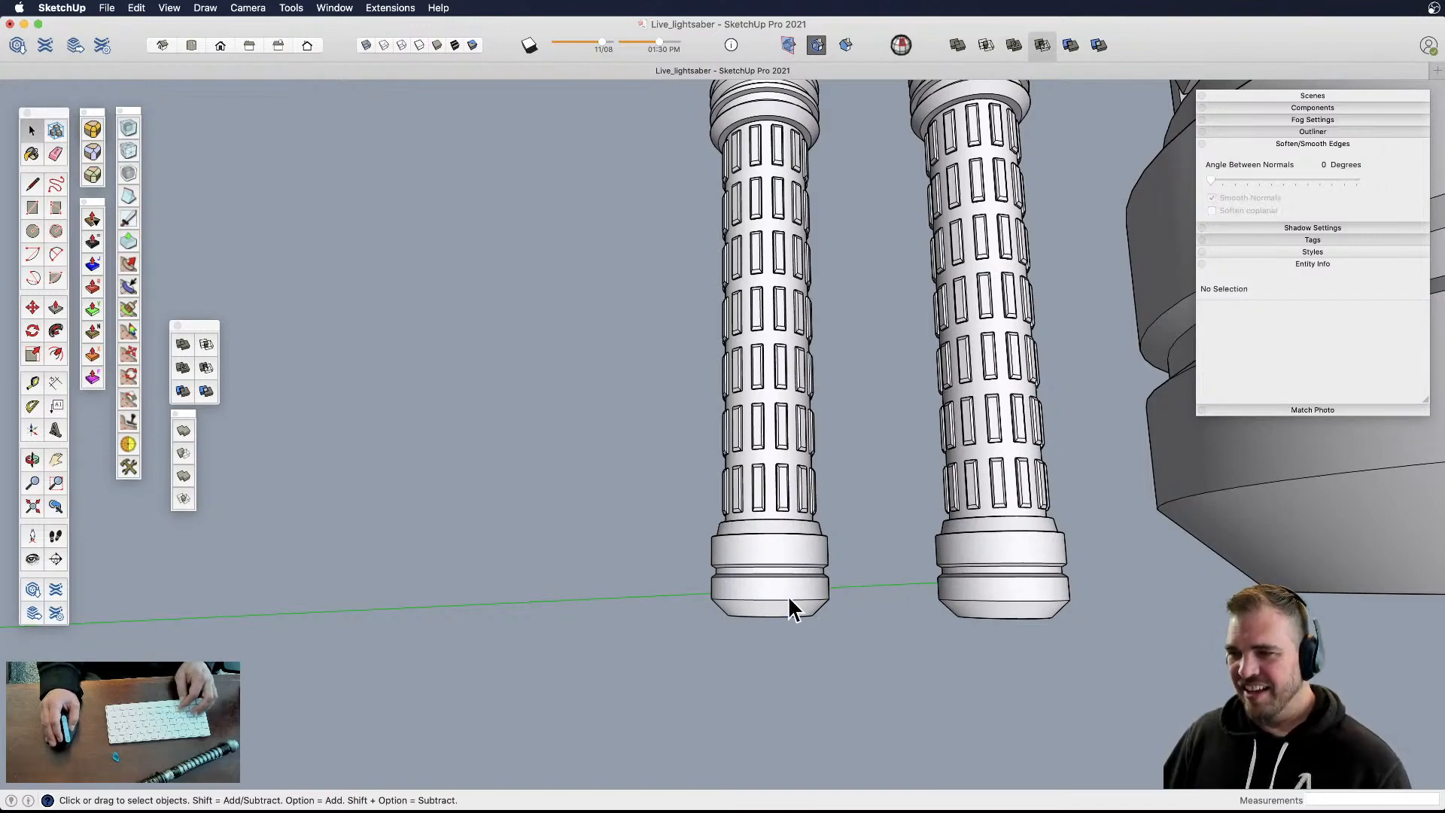
double_click(778, 543)
key(super+shift+v)
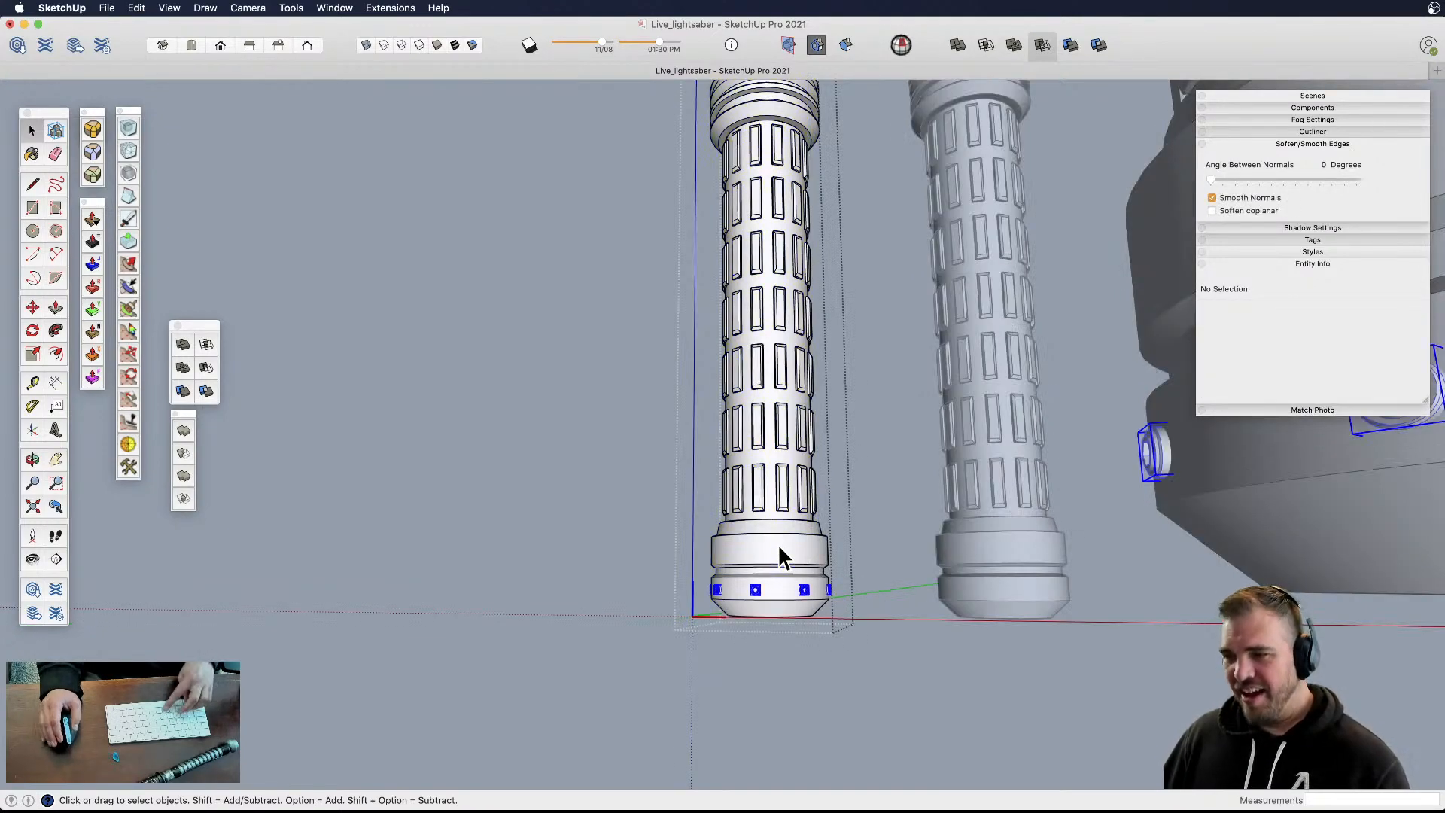
click(879, 639)
- Scale the ring of eight buttons below the emitter to 0.95 in red and green about its center, pulling the buttons into the band
shift+middle_drag(779, 418, 778, 599)
shift+middle_drag(780, 297, 778, 659)
scroll(775, 365, up, 6)
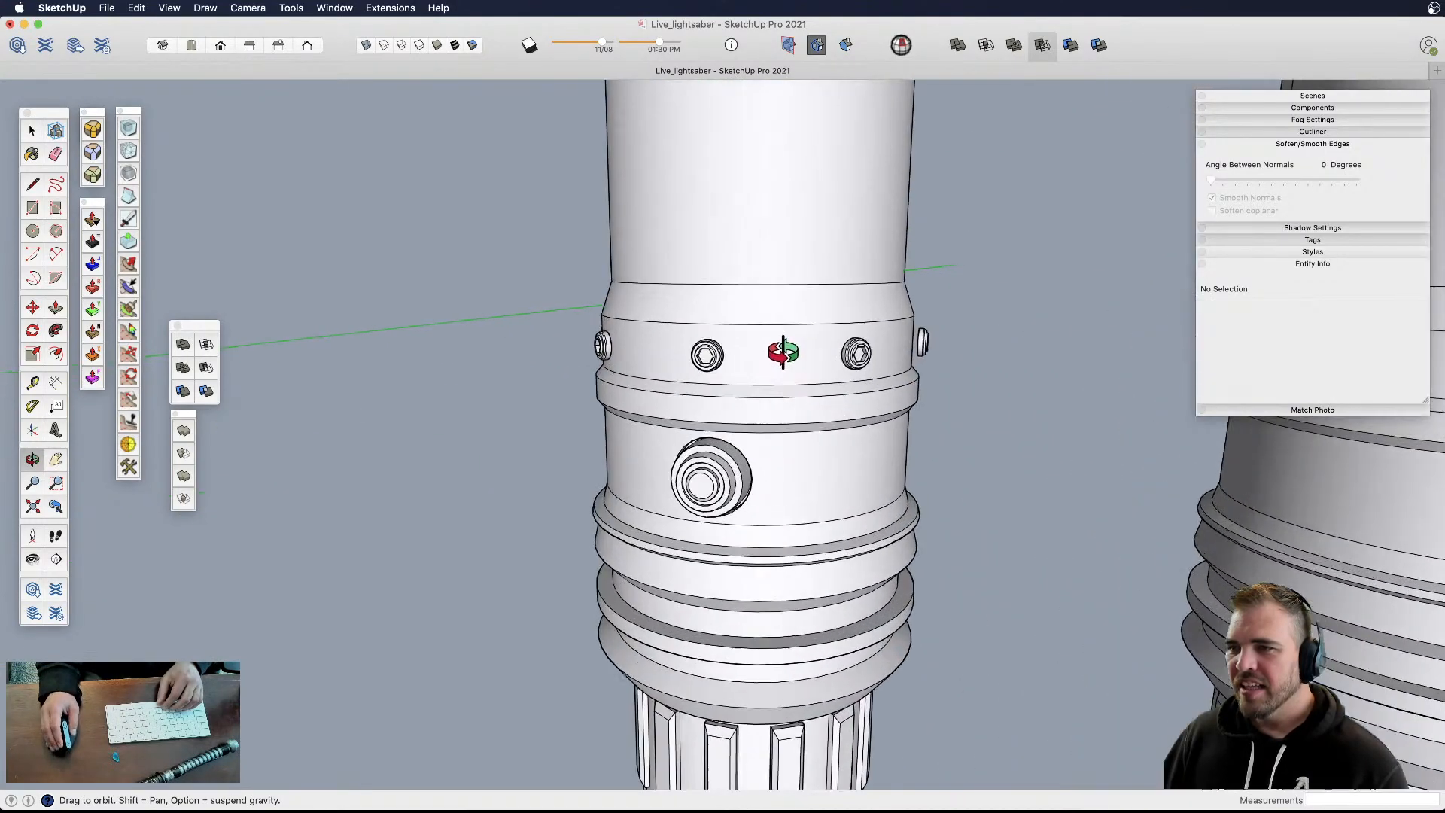
middle_drag(802, 383, 780, 335)
drag(527, 295, 1092, 398)
middle_drag(903, 406, 1003, 435)
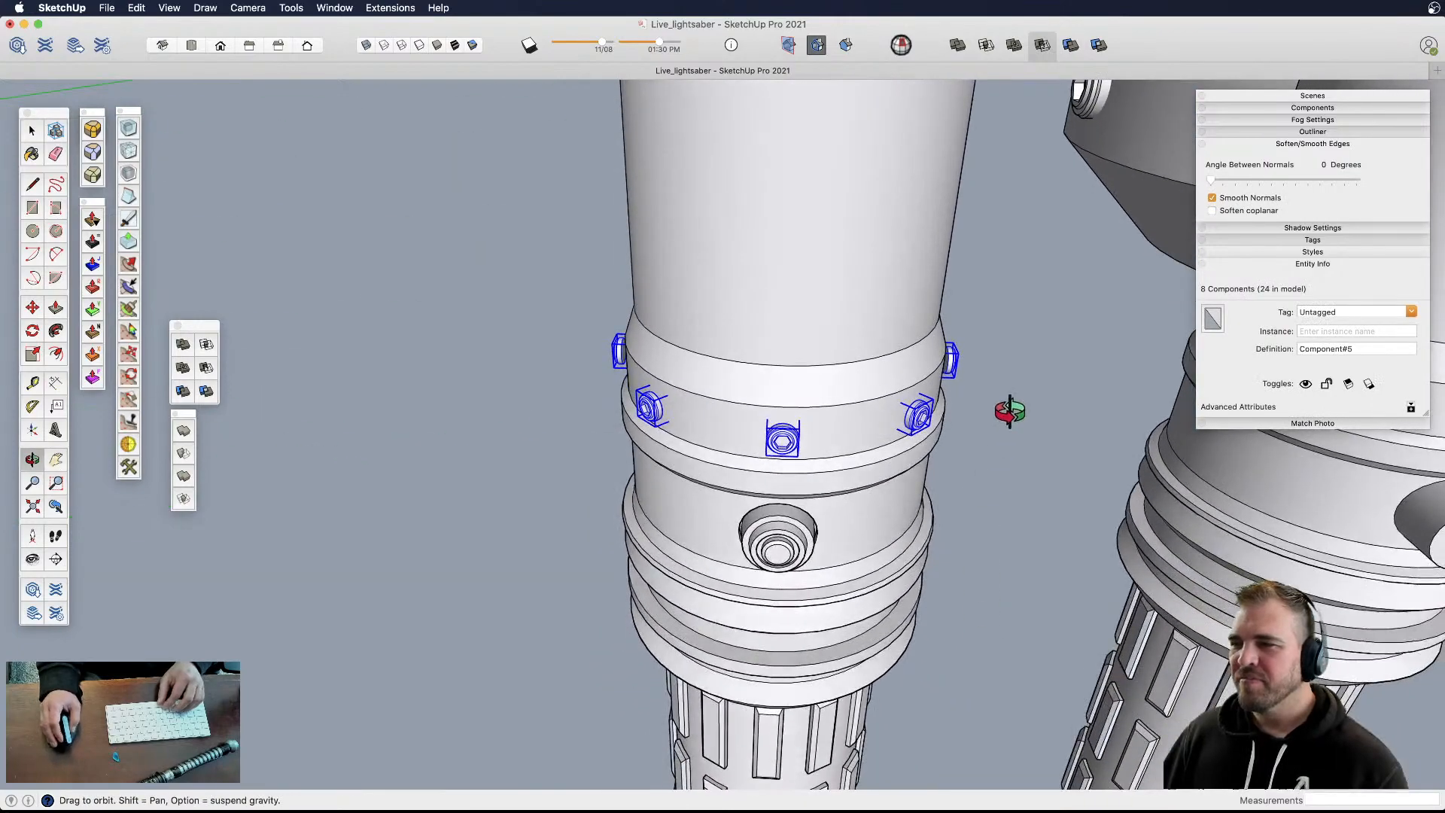
key(s)
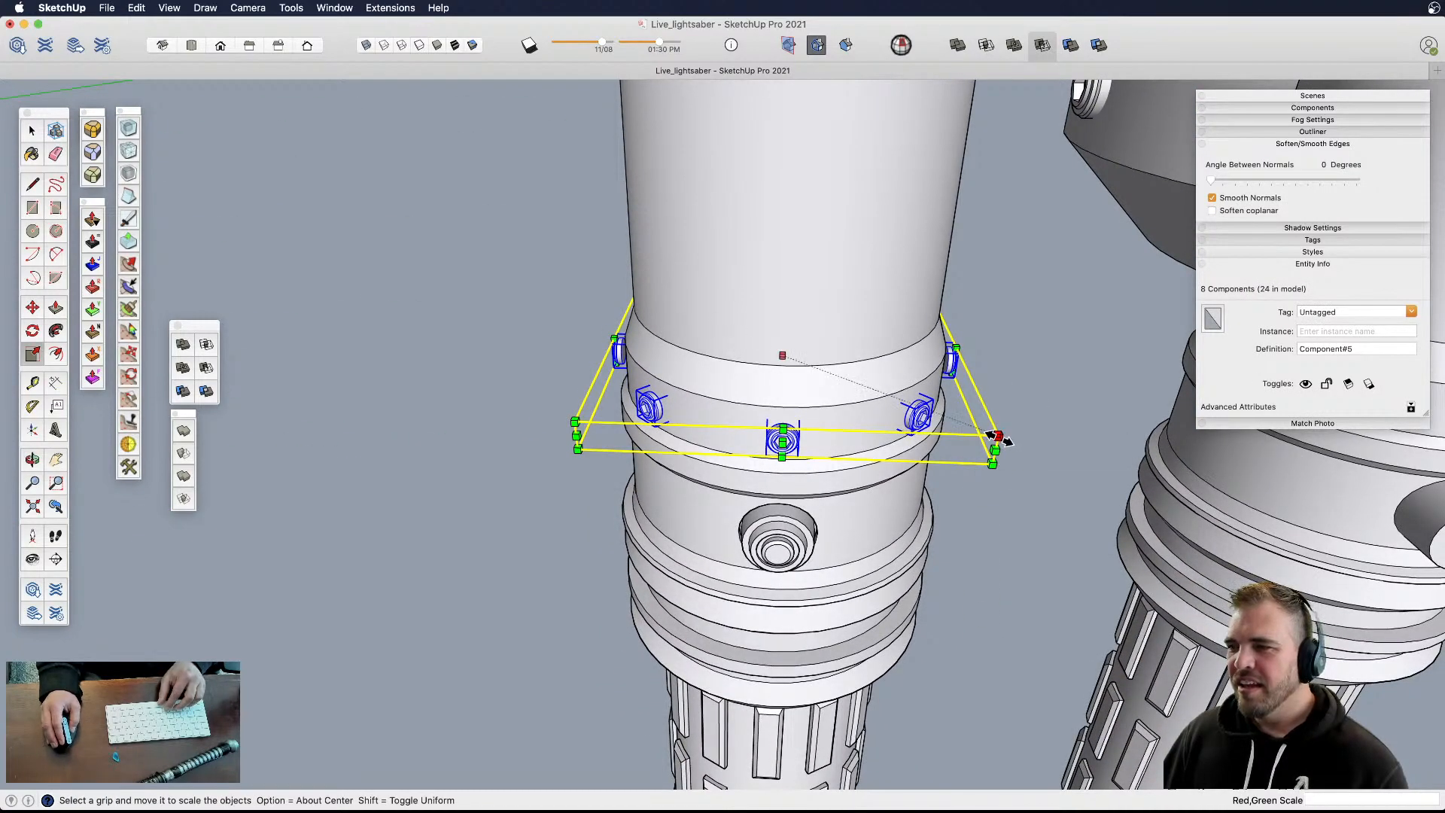
drag(998, 437, 986, 429)
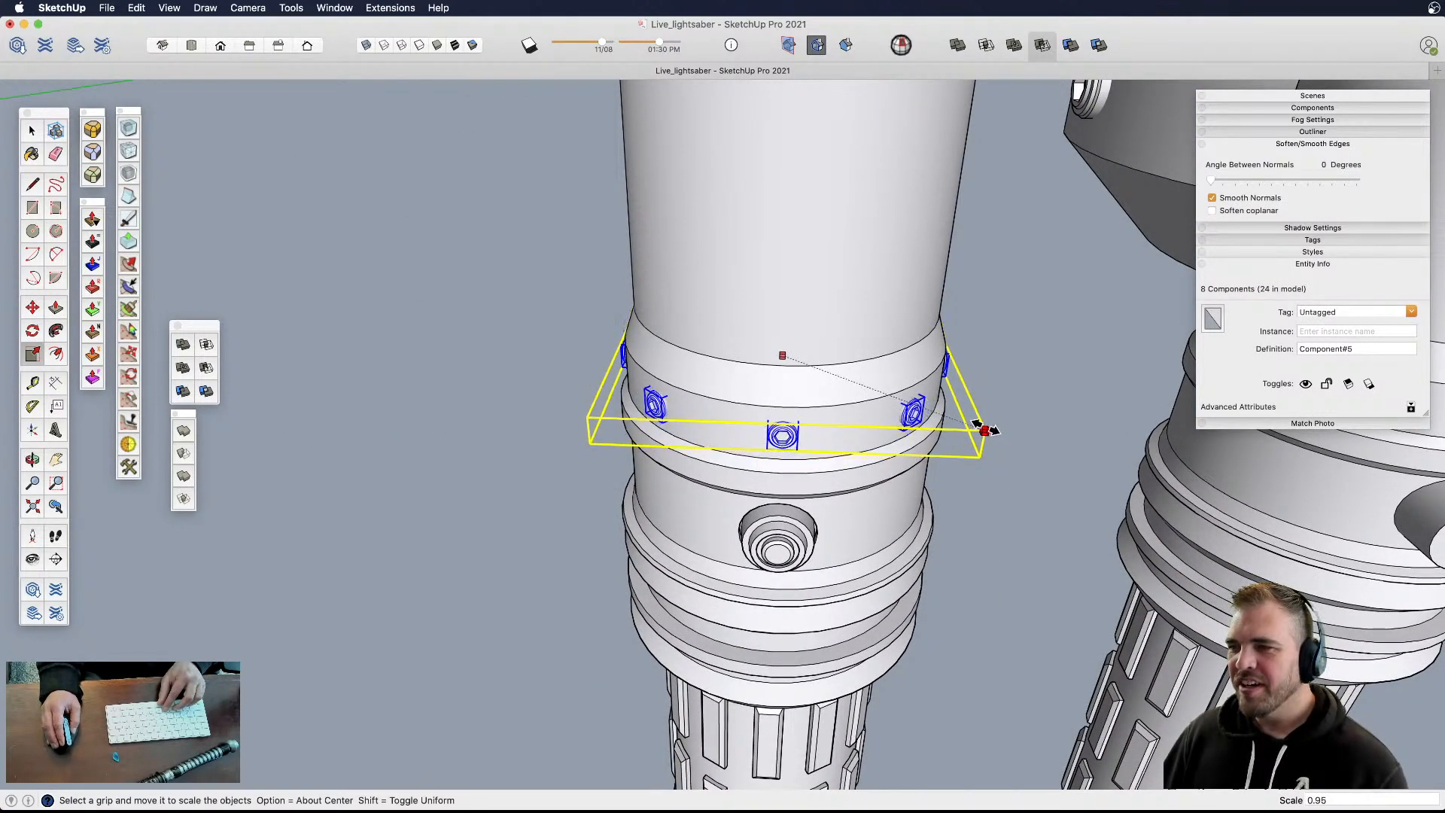
key(space)
key(super+shift+a)
- Inside the hilt component, copy the emitter's top rim face 3" away from the hilt along the red axis
scroll(798, 494, down, 10)
middle_drag(798, 493, 700, 529)
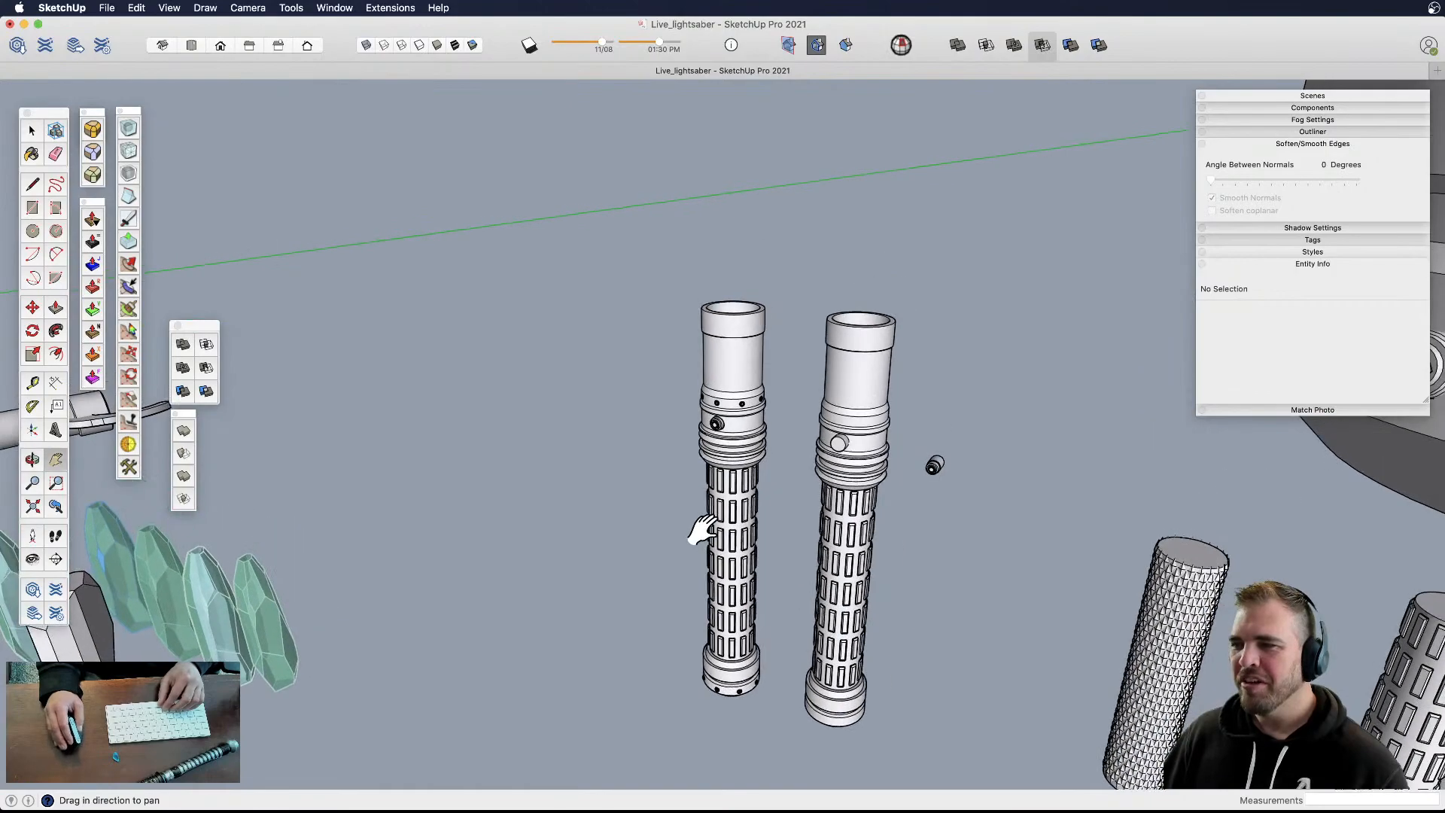
middle_drag(713, 469, 843, 545)
scroll(700, 268, up, 5)
middle_drag(708, 234, 712, 390)
scroll(698, 268, down, 4)
scroll(712, 384, up, 2)
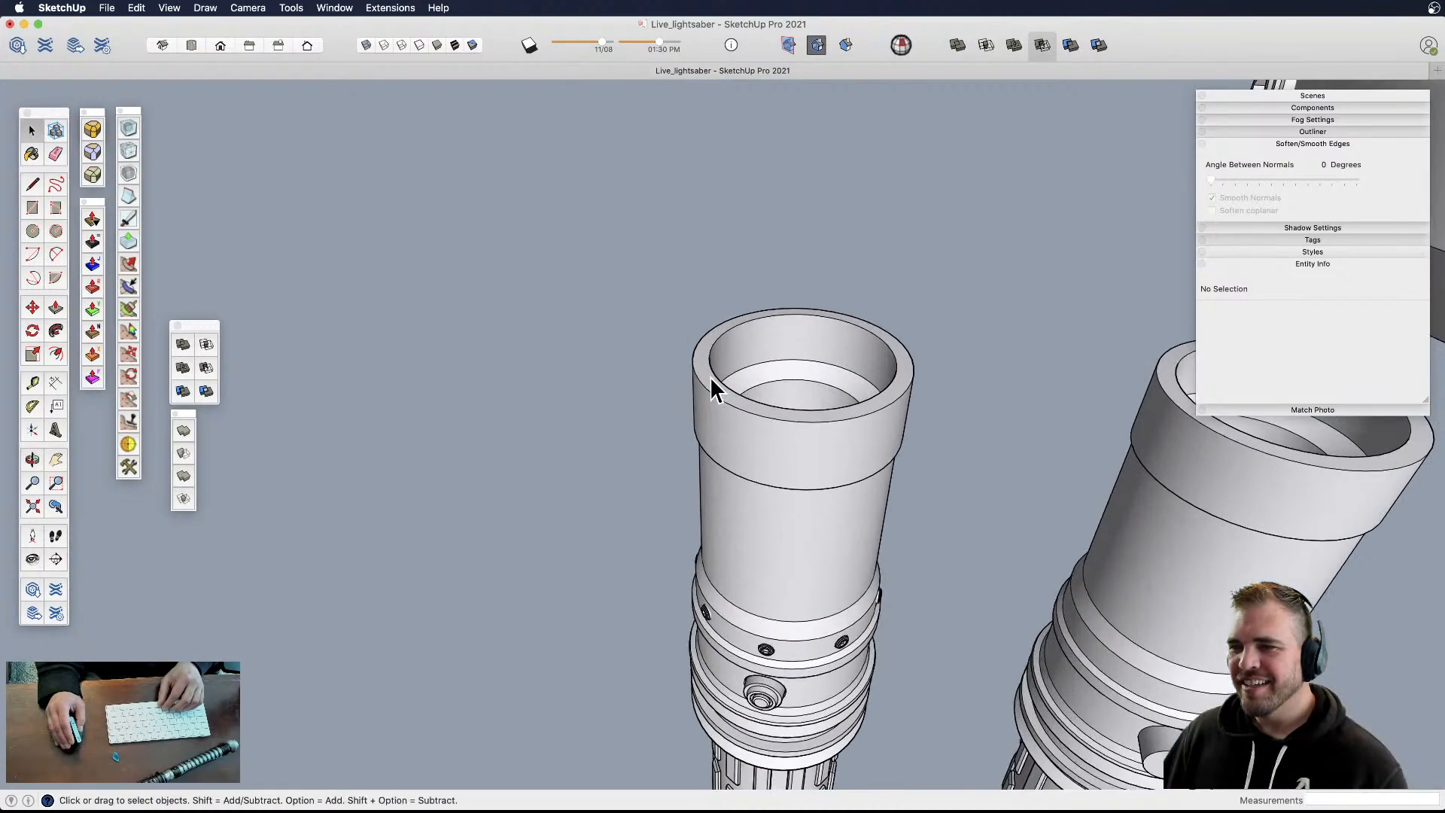
click(707, 374)
double_click(704, 369)
scroll(704, 366, up, 3)
click(704, 367)
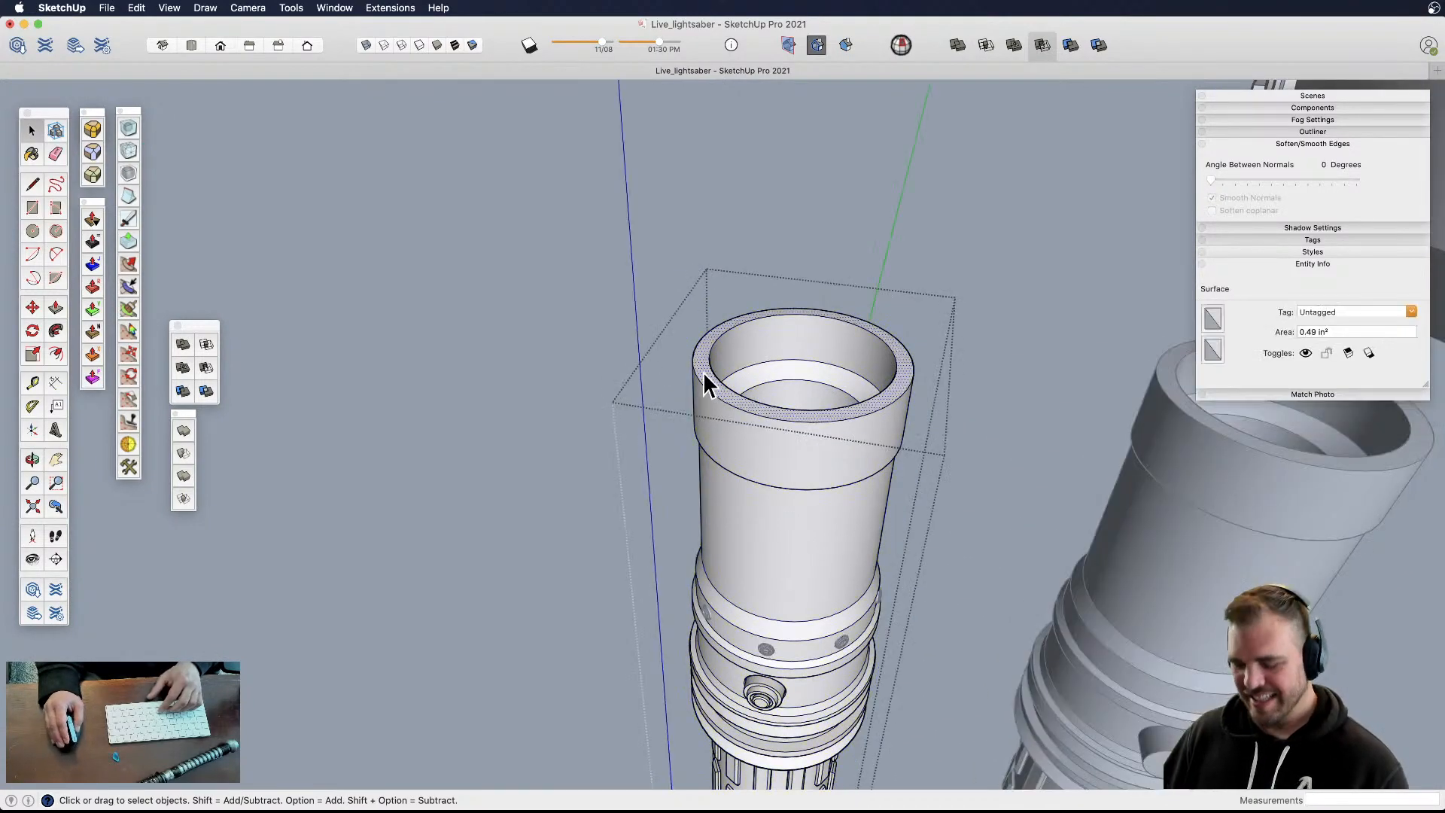
key(m)
click(709, 387)
key(alt)
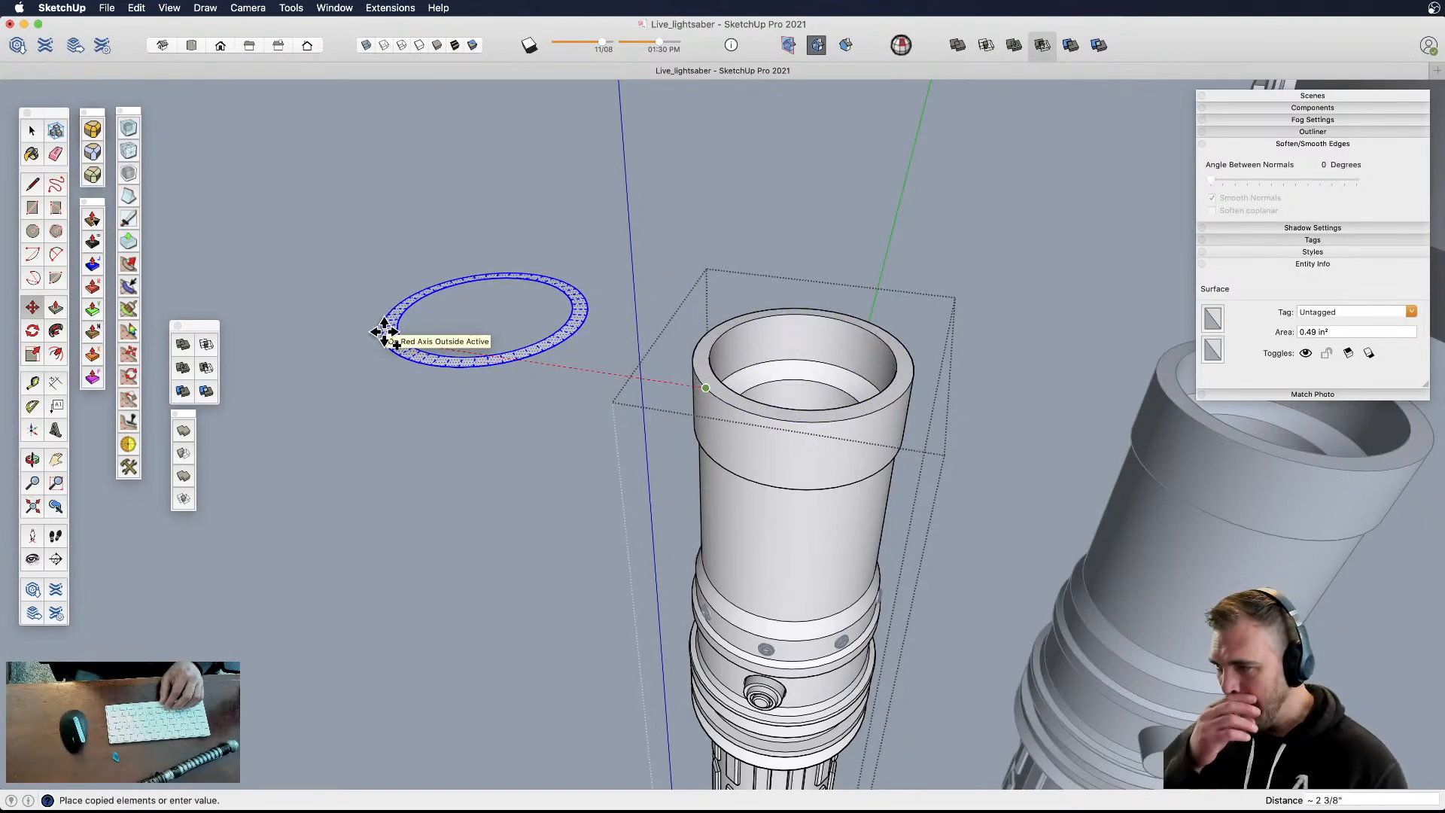
text(3)
key(Return)
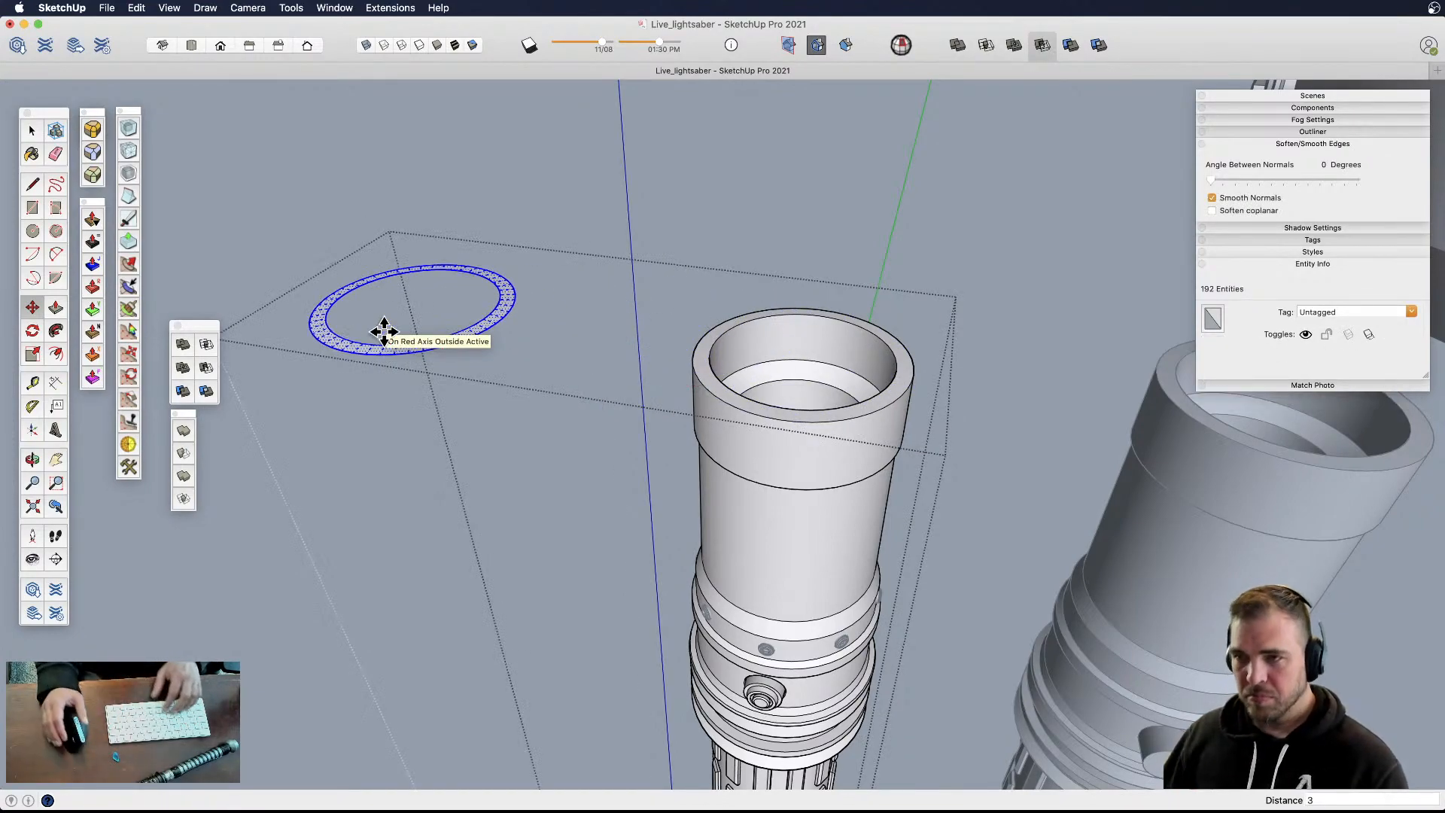
middle_drag(468, 377, 638, 295)
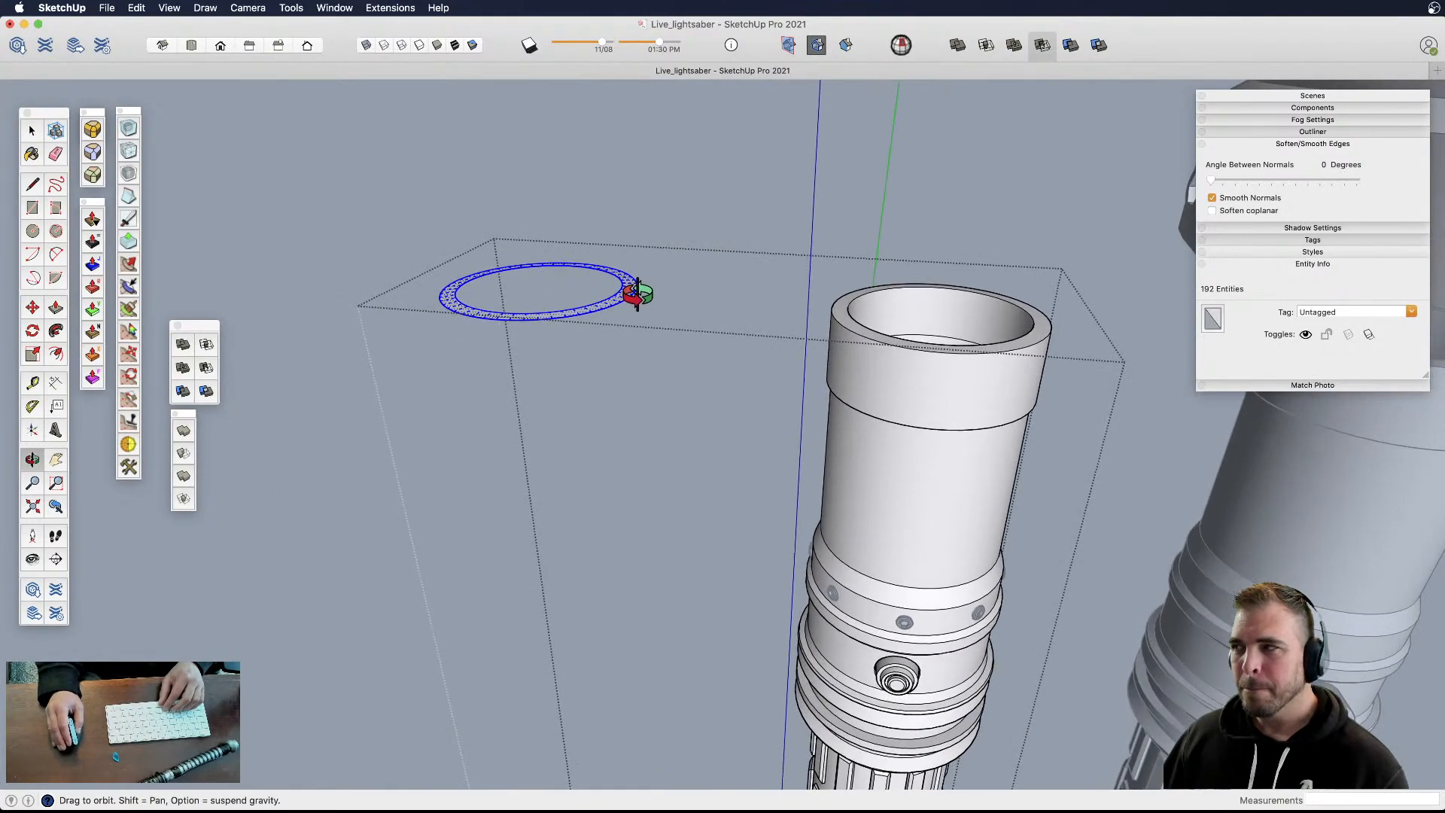
scroll(595, 301, up, 3)
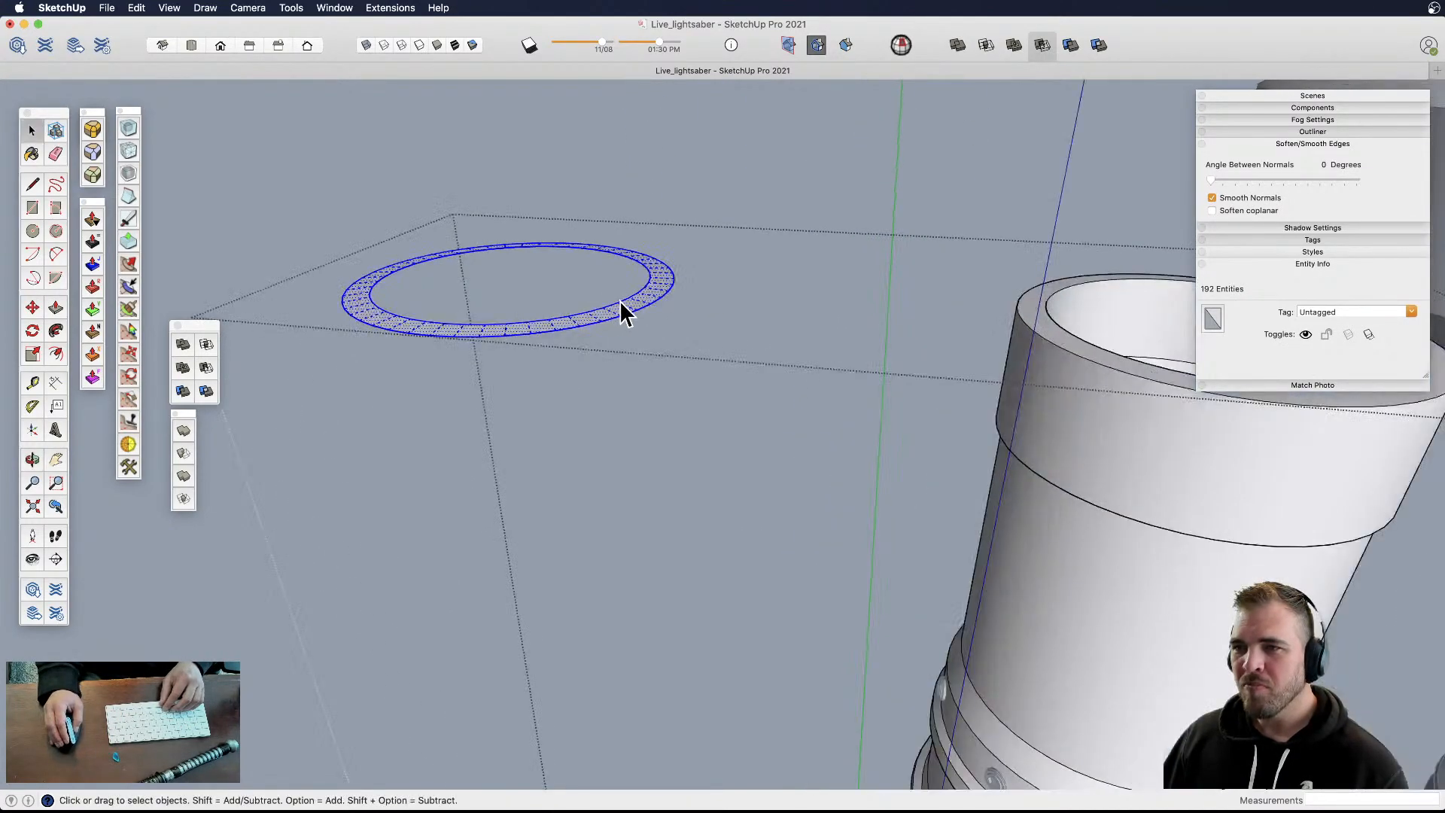
scroll(620, 301, up, 3)
click(621, 301)
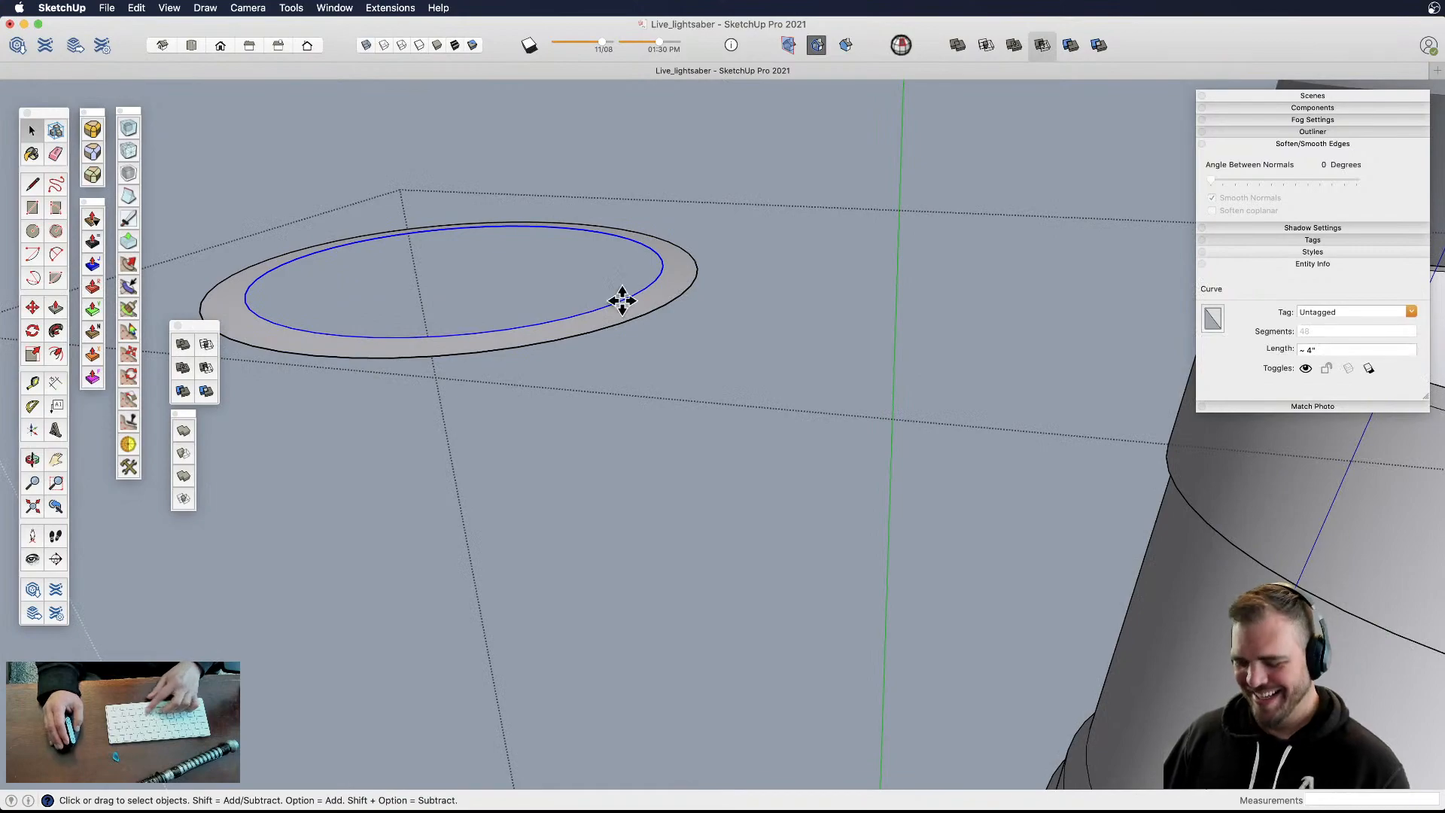
key(m)
click(619, 301)
key(Escape)
- Offset the copied rim's outer circle outward about 3/16", and offset it again to add a circle just outside the original
scroll(689, 289, down, 3)
middle_drag(688, 287, 706, 354)
key(space)
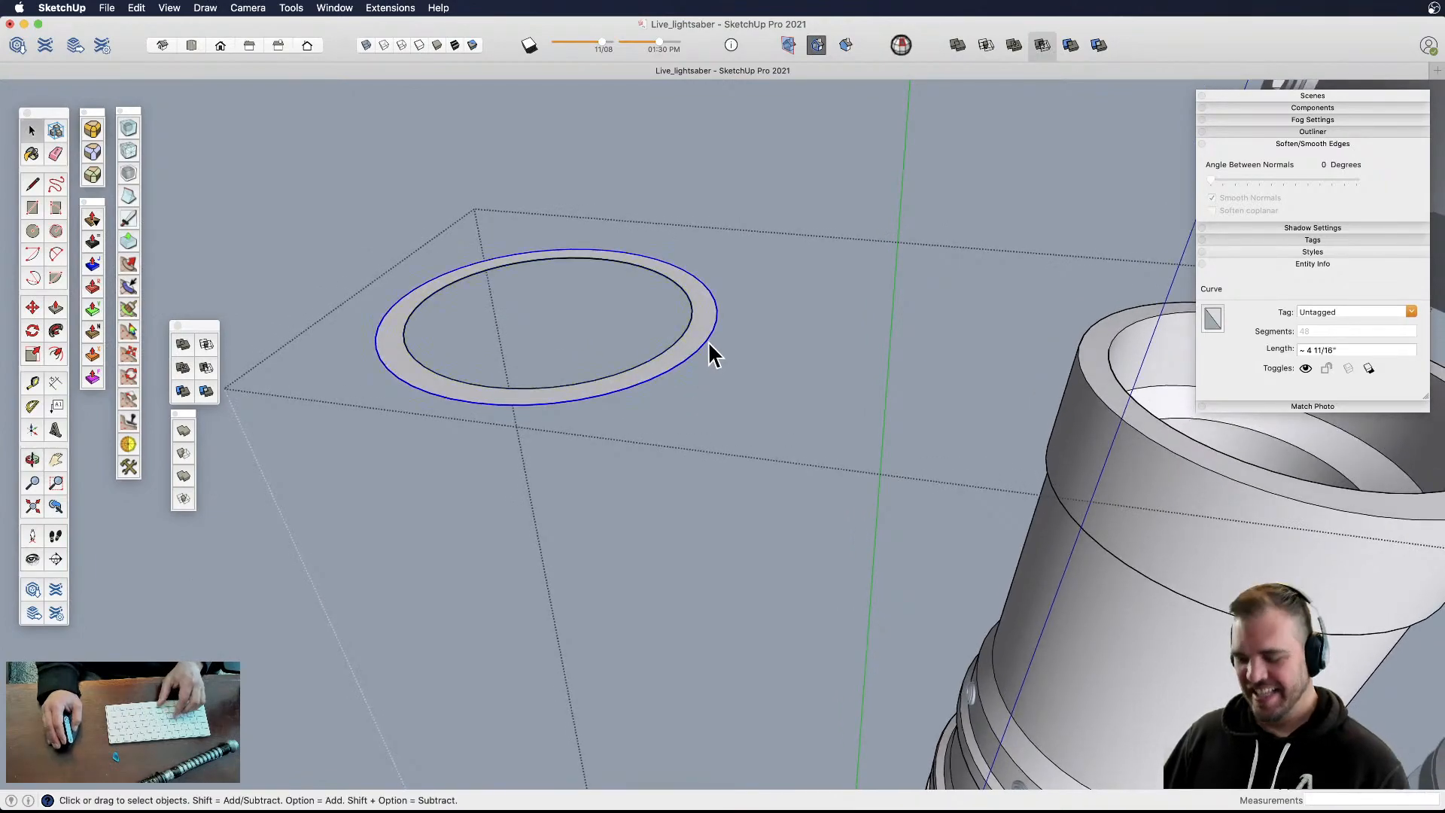
key(f)
click(708, 342)
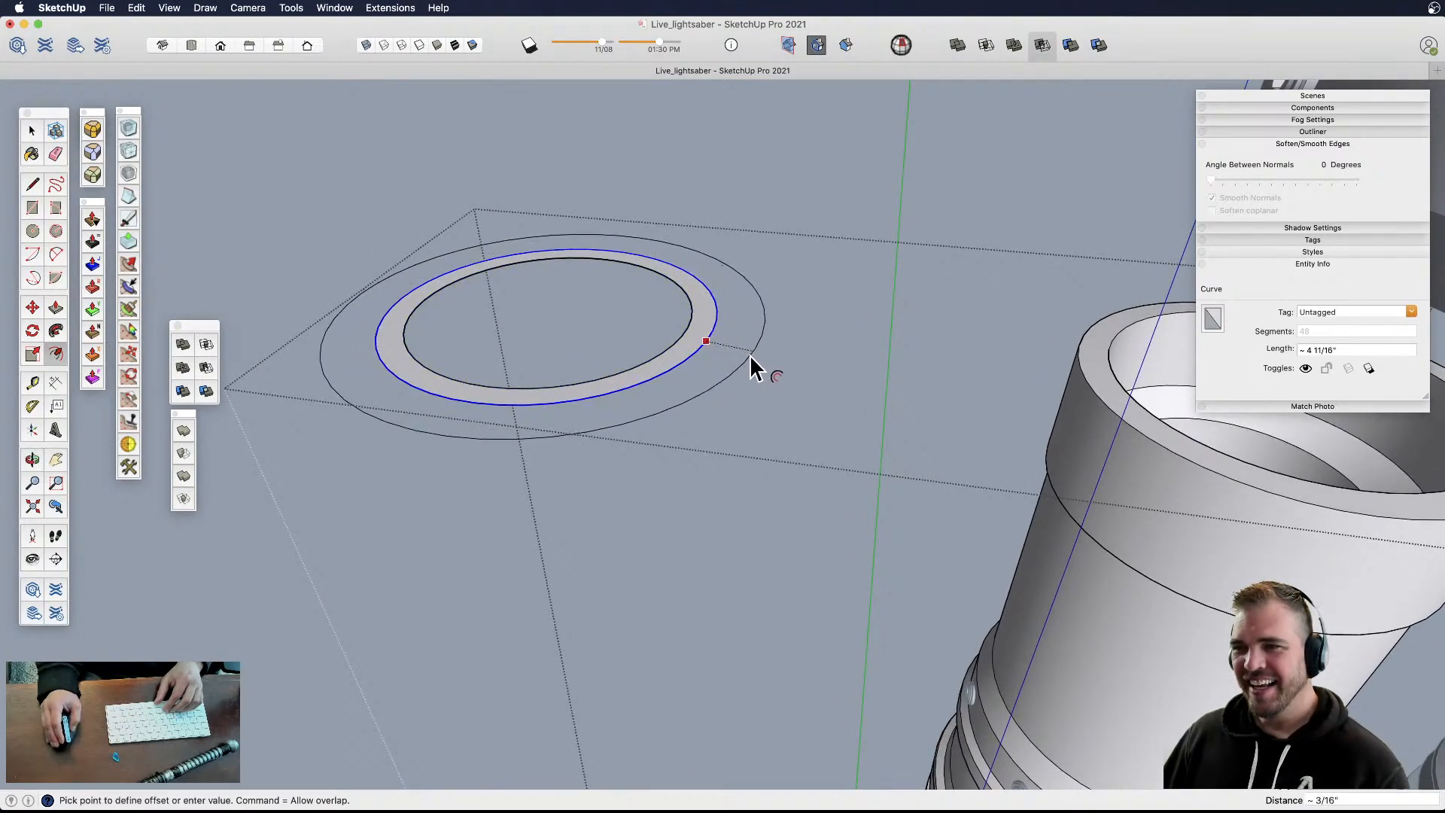
click(749, 354)
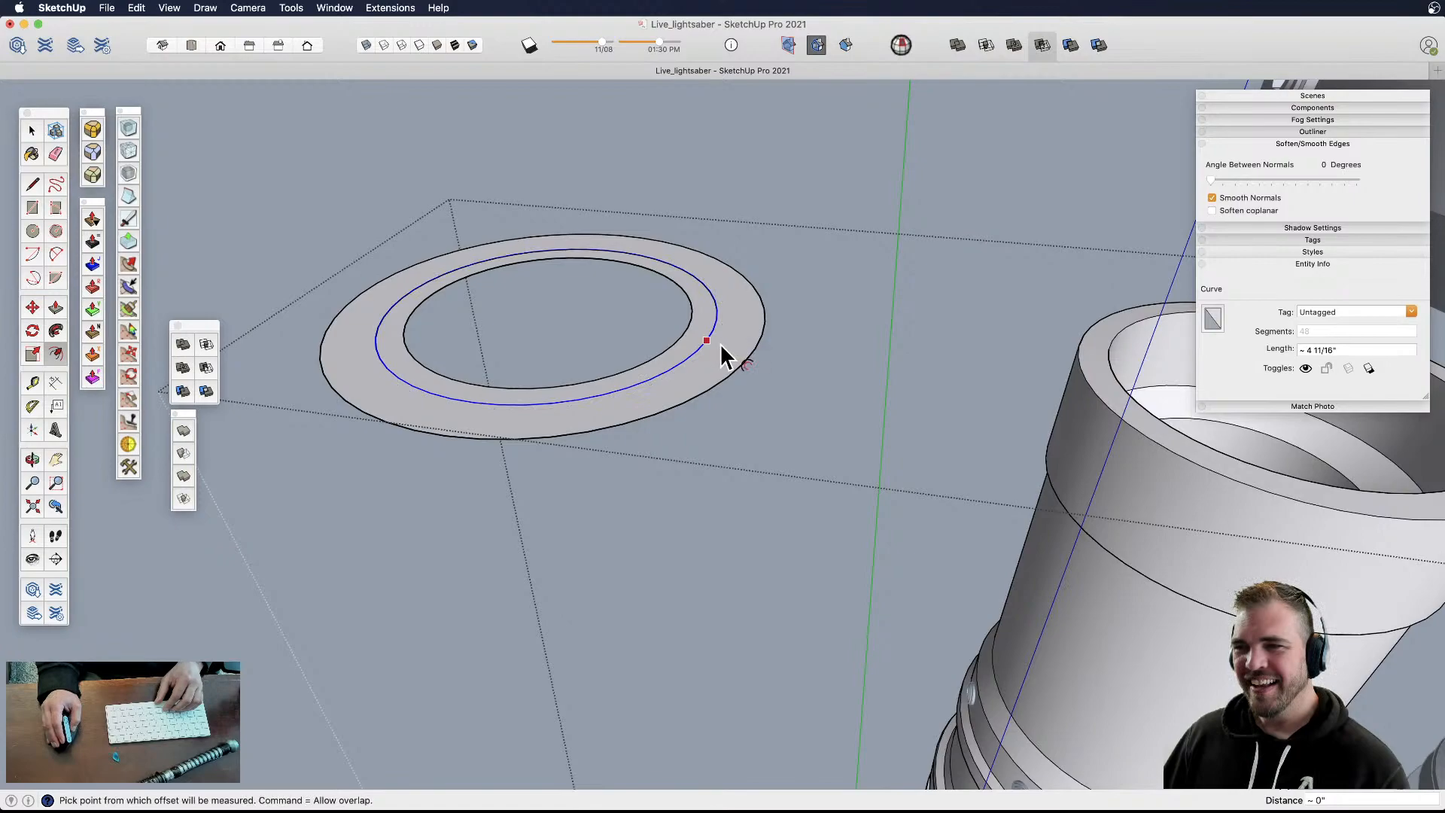
click(715, 343)
scroll(721, 339, up, 3)
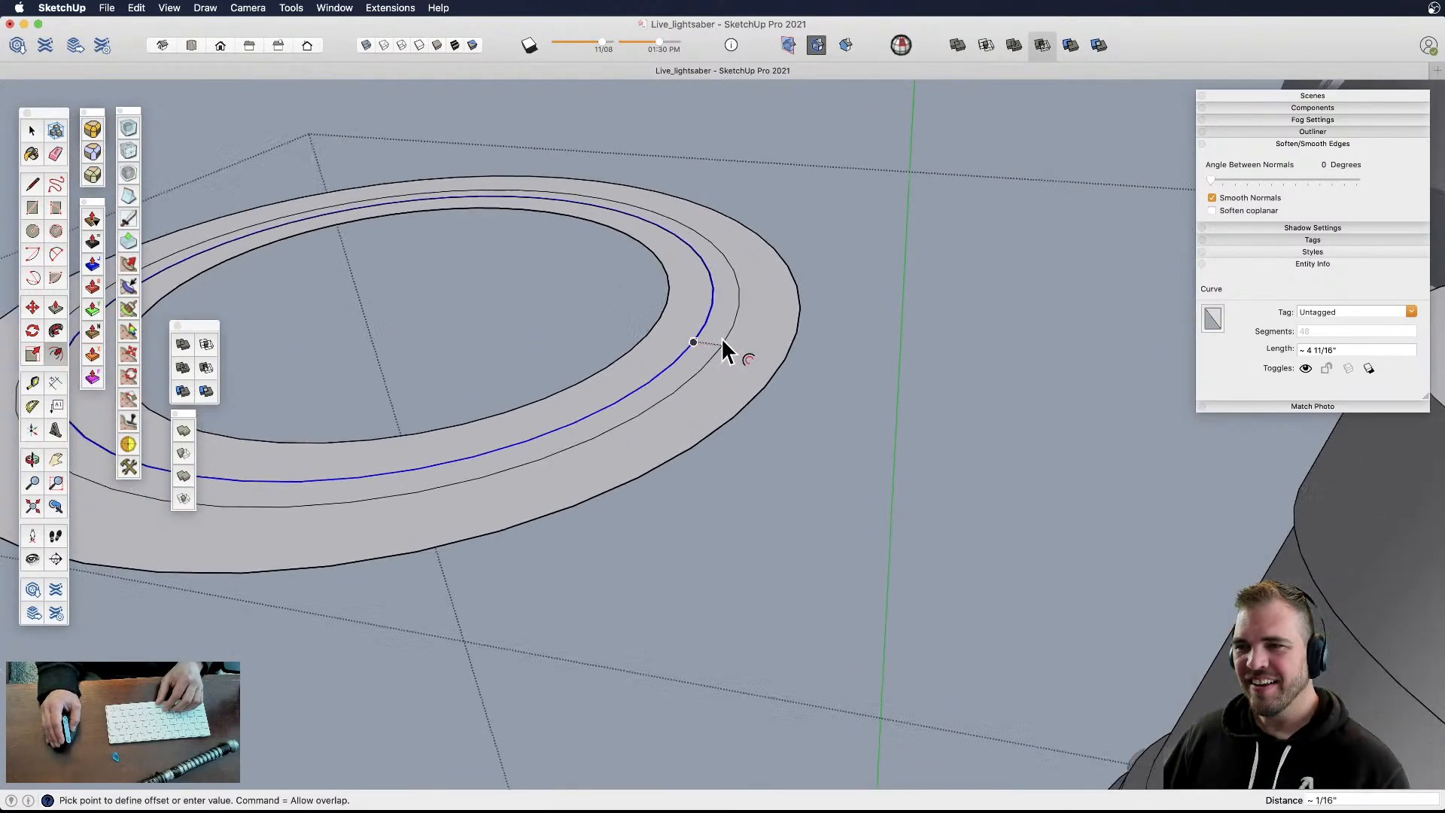
click(704, 352)
- Offset the outermost circle inward about 1/16", and erase the old outermost circle and the copied rim's original outer circle
key(space)
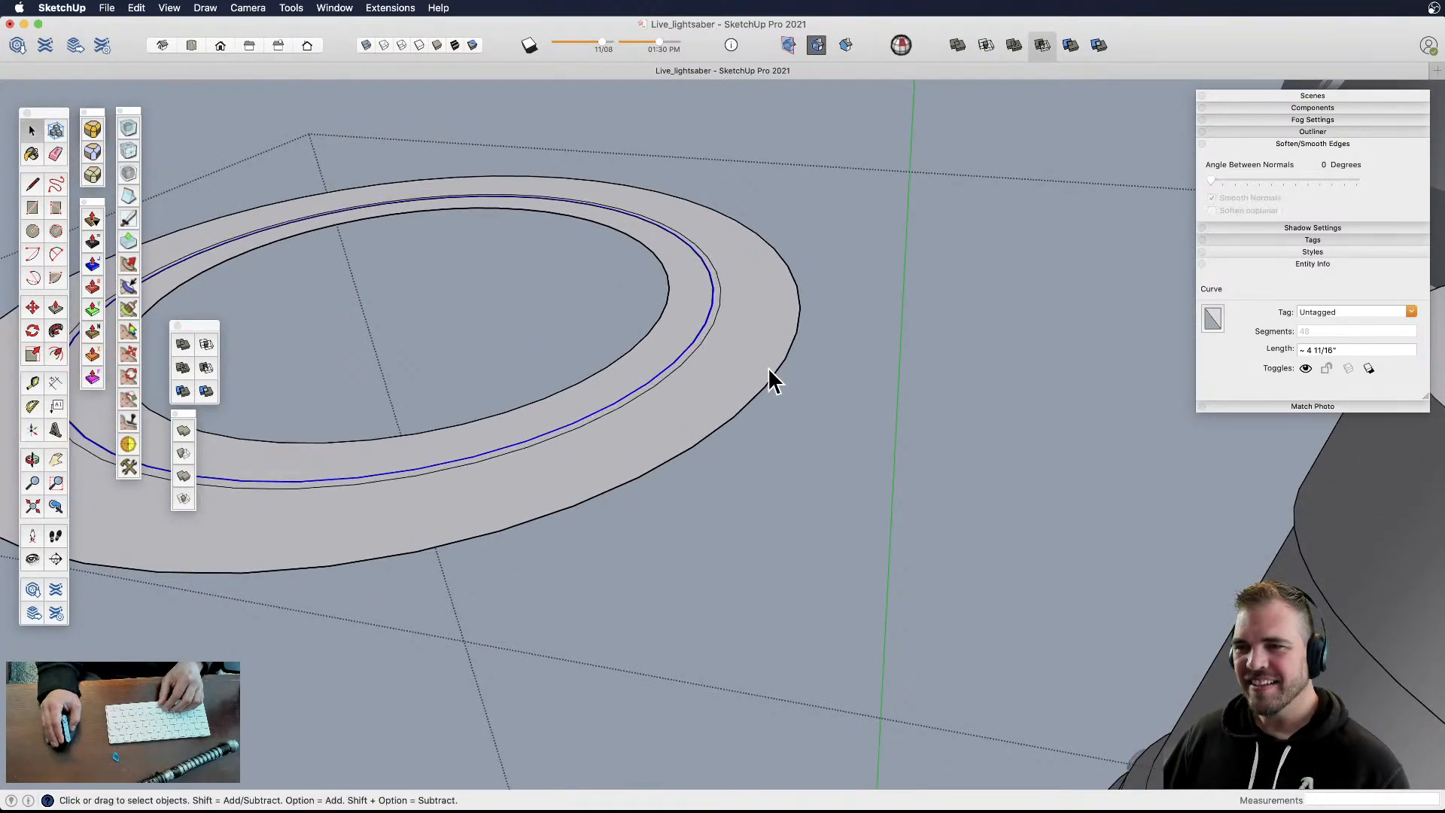
click(775, 370)
key(e)
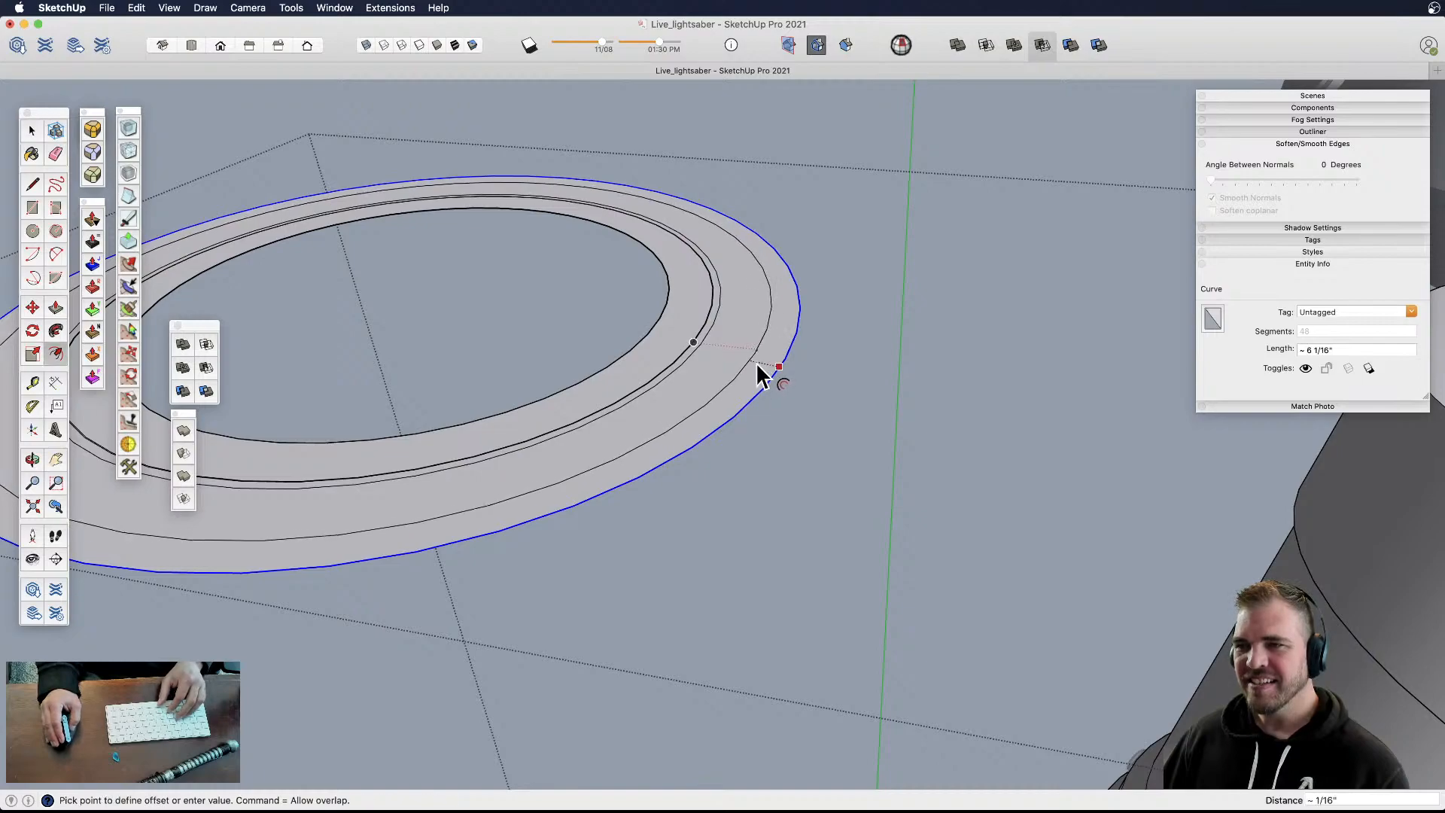
click(771, 383)
scroll(680, 349, up, 3)
click(681, 351)
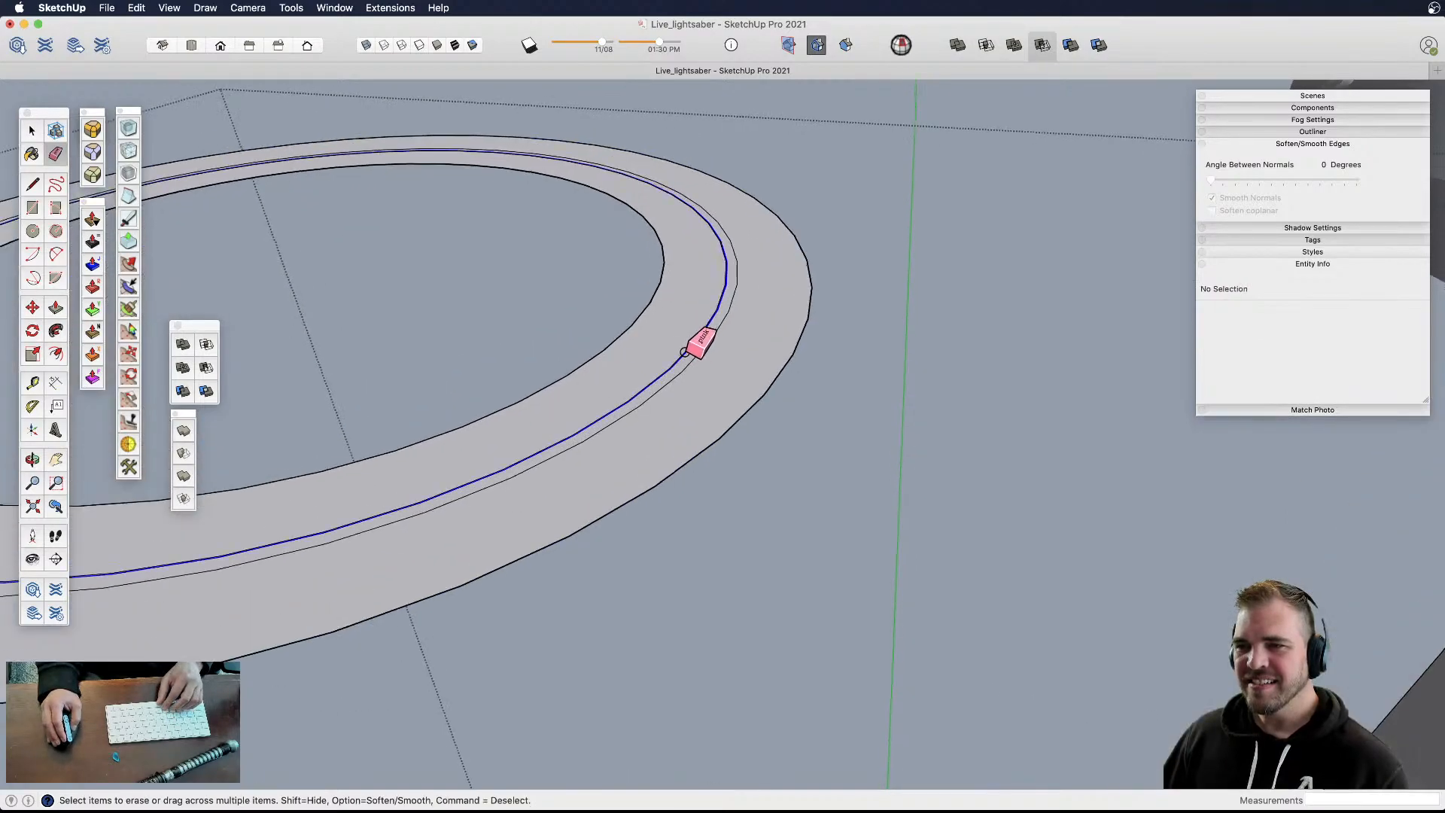
- Erase the copied rim's inner circle and delete the face inside the remaining circle to leave a thin flat ring
click(631, 337)
key(space)
click(617, 330)
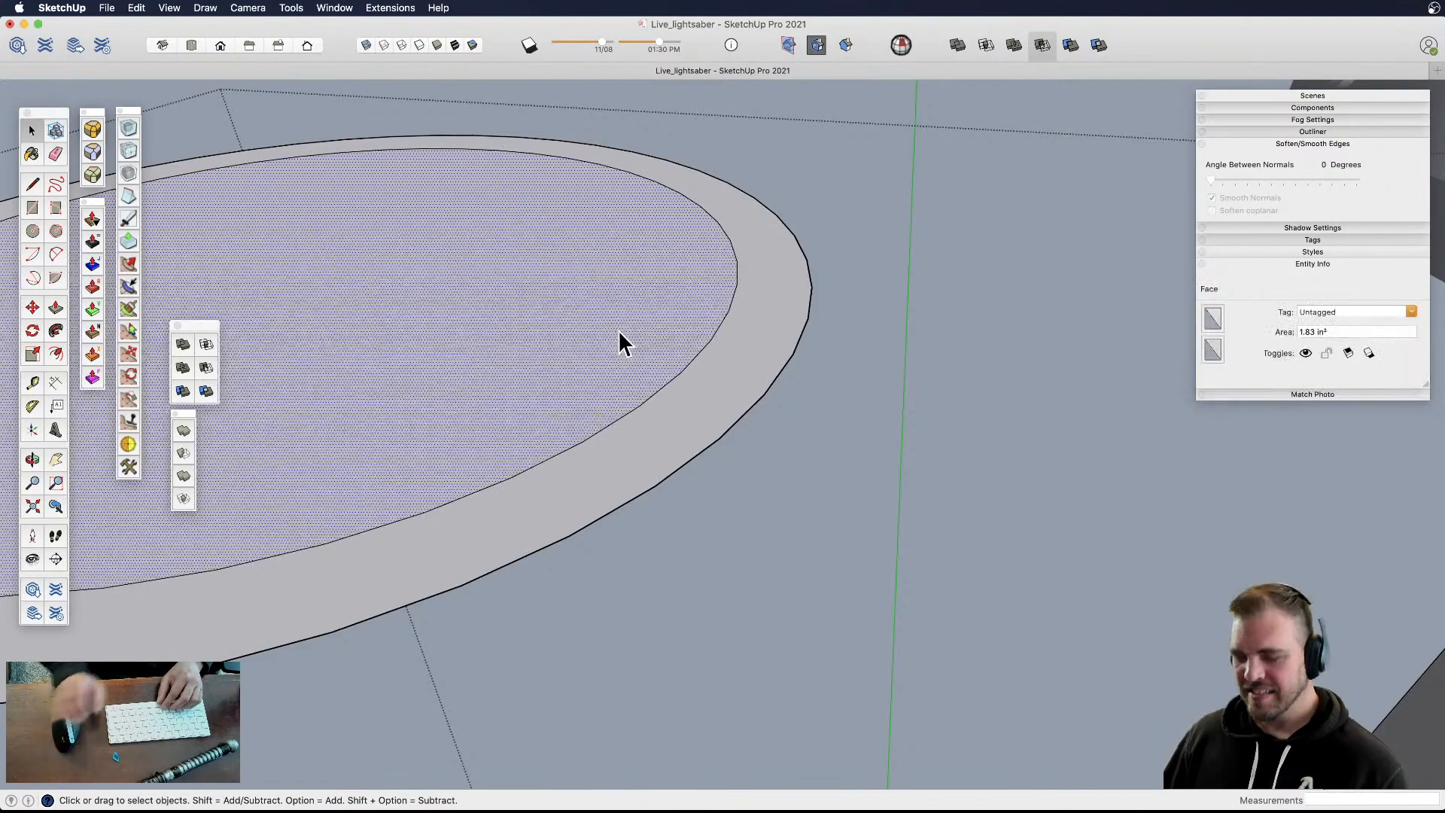
key(Delete)
- Split the thin ring with a line across its diameter, and erase one half and the dividing line
scroll(677, 354, down, 5)
shift+middle_drag(536, 399, 670, 448)
mouse_move(670, 448)
middle_down()
mouse_move(706, 486)
mouse_move(705, 507)
middle_up()
key(l)
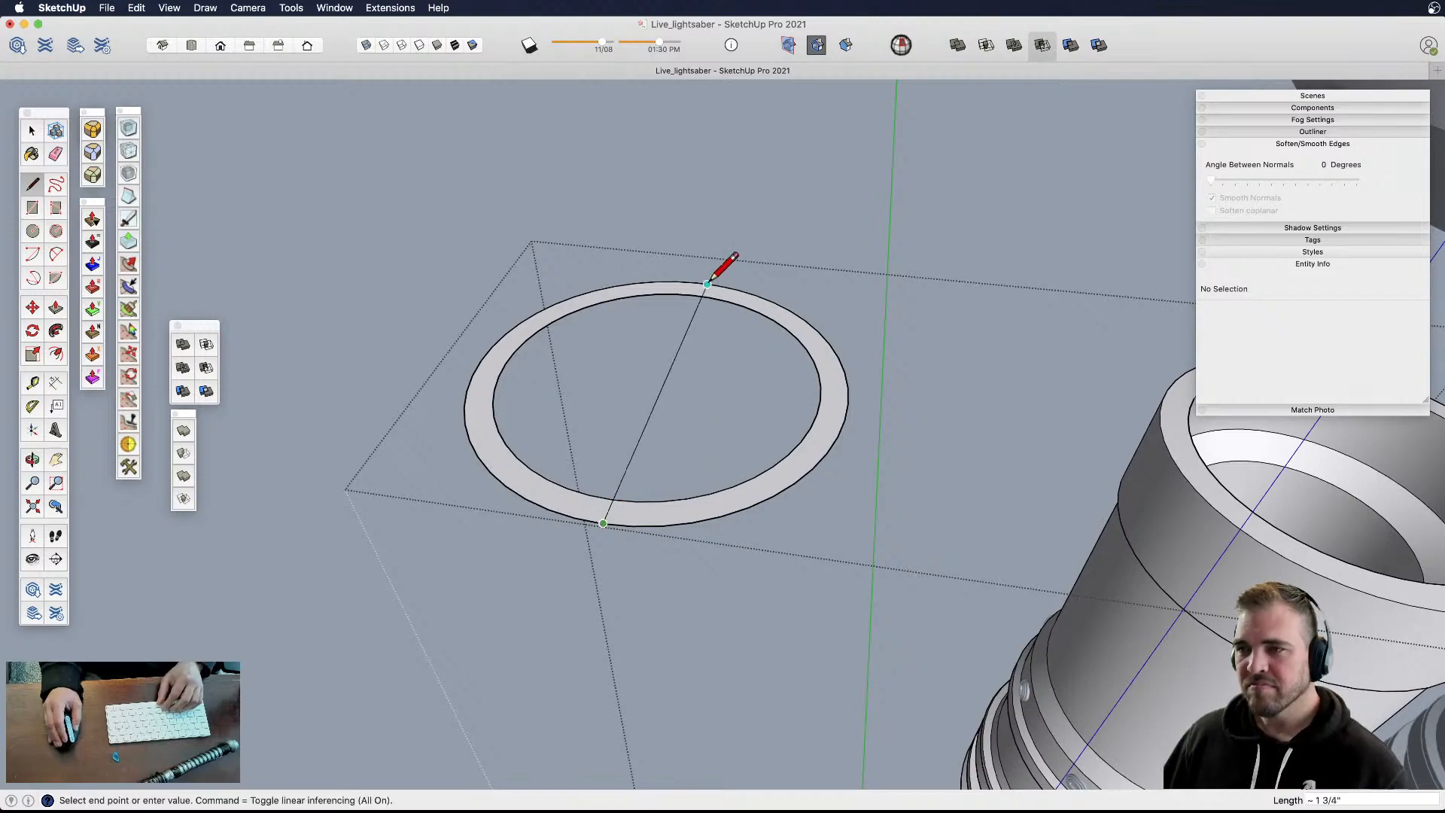
click(705, 250)
key(e)
mouse_move(756, 297)
mouse_down()
mouse_move(726, 461)
mouse_move(760, 502)
mouse_up()
drag(700, 346, 622, 381)
- Extrude the remaining half ring into a tall curved shell and make the solid a component
mouse_move(622, 381)
middle_down()
mouse_move(677, 517)
mouse_move(599, 396)
middle_up()
key(p)
drag(599, 510, 608, 154)
key(space)
triple_click(593, 268)
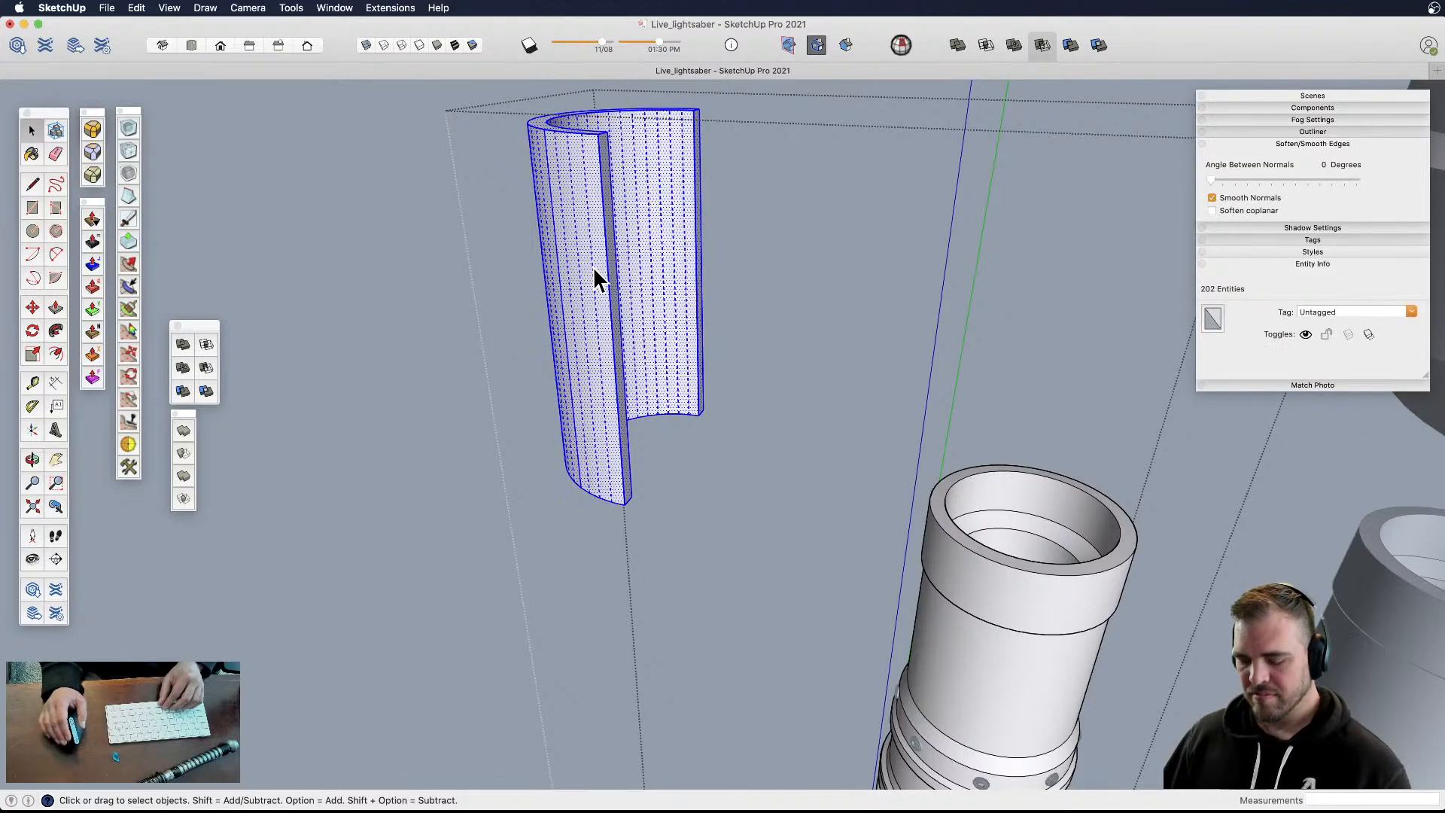
key(g)
- Move the half-ring shell component down about 2 1/8" so it stands level with the emitter section
scroll(593, 282, down, 3)
middle_drag(593, 282, 704, 362)
scroll(673, 342, down, 3)
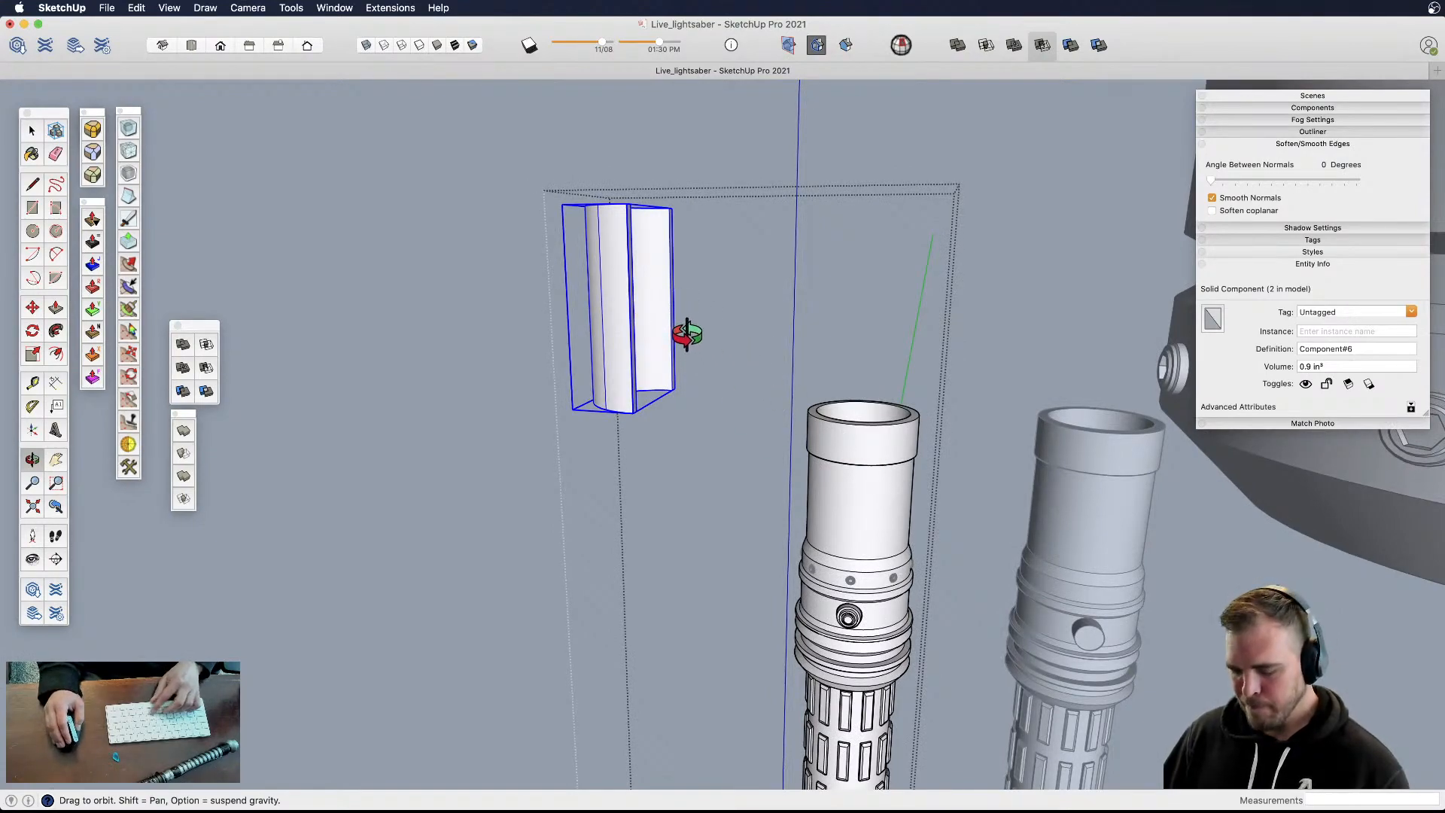
key(m)
click(654, 332)
click(659, 467)
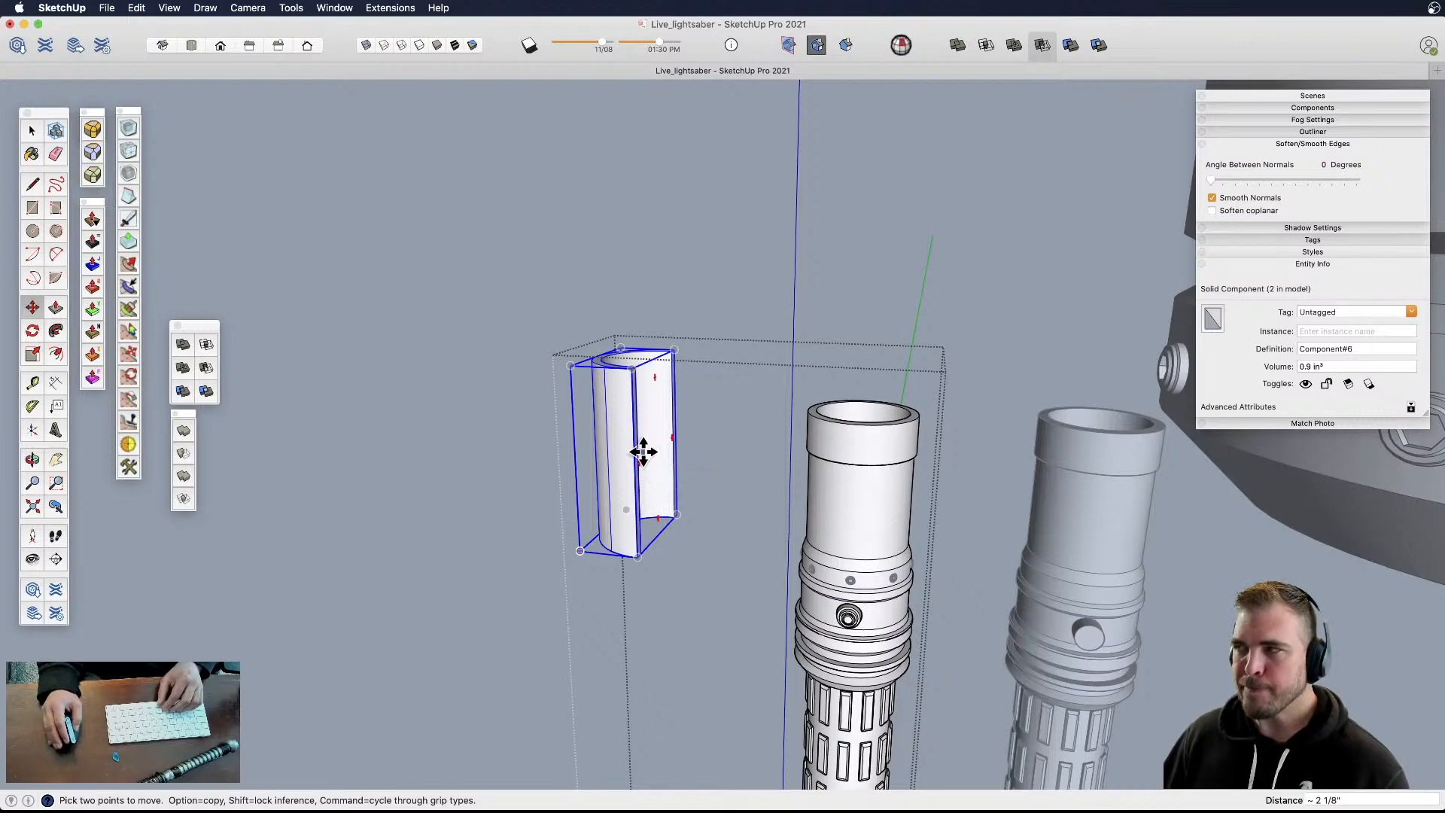
- Show the model from the front and open the large hilt copy for editing
click(220, 44)
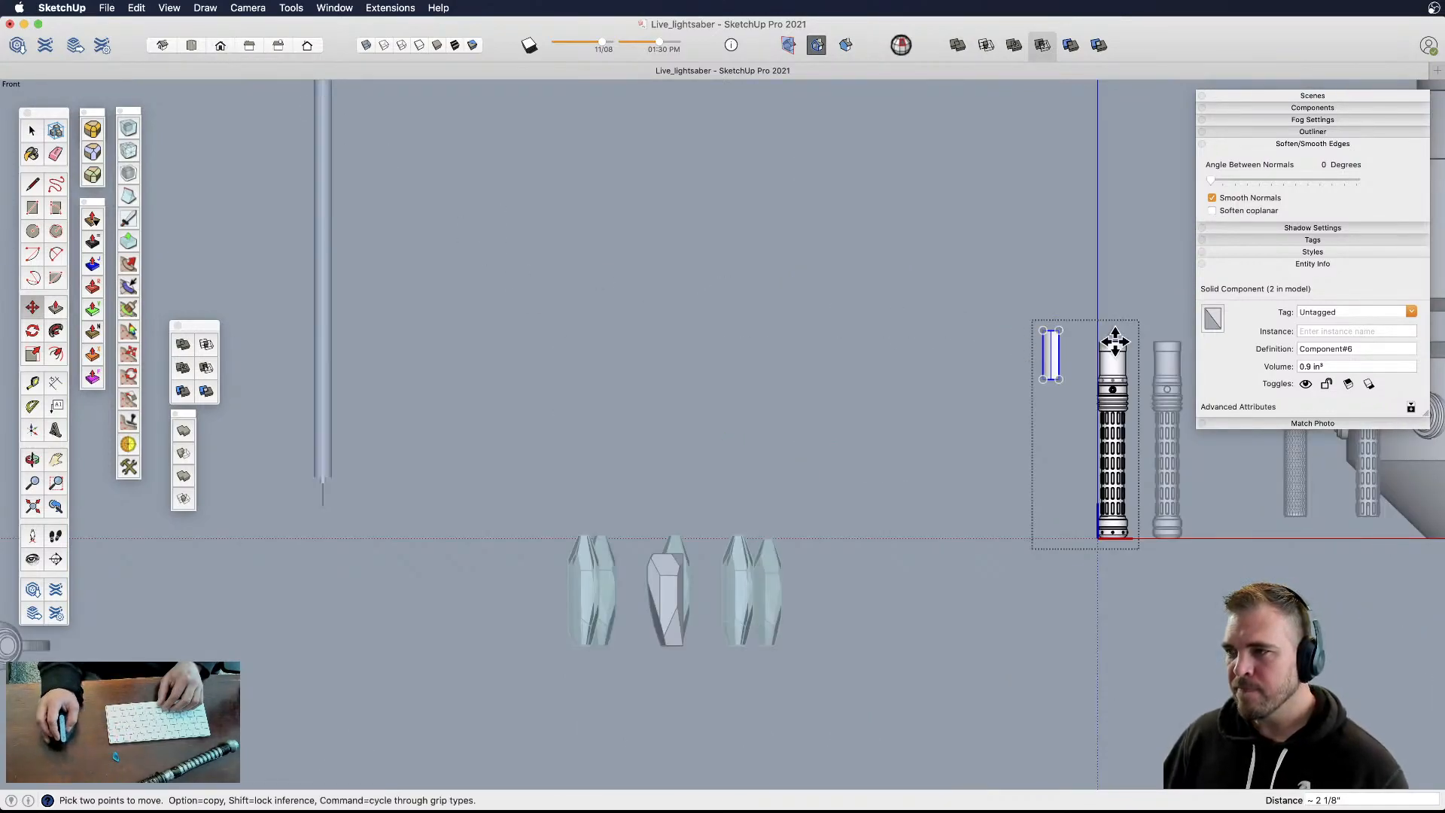
scroll(1103, 338, up, 5)
scroll(1076, 374, up, 2)
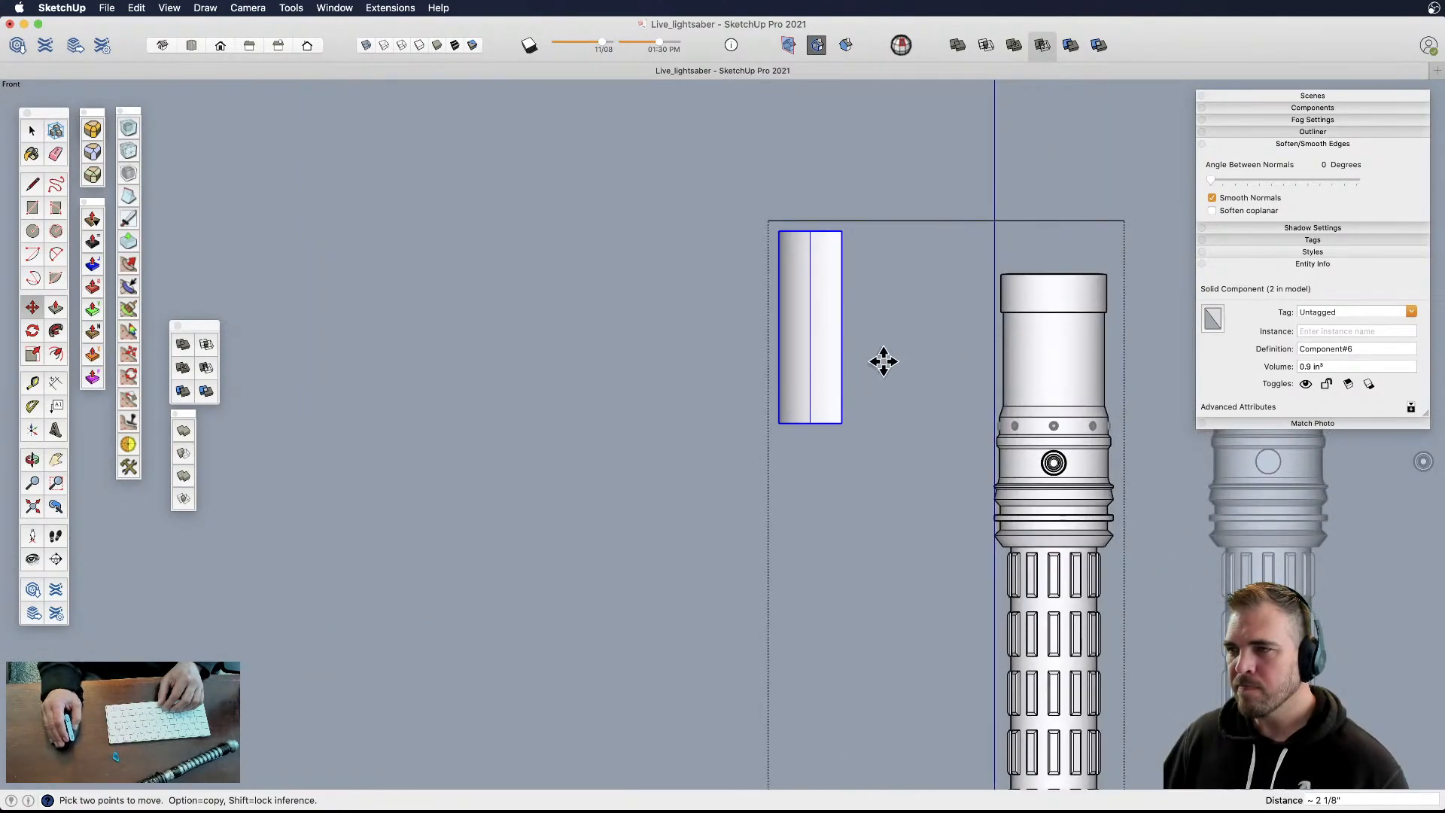
key(space)
click(691, 375)
scroll(675, 397, down, 4)
scroll(724, 638, down, 8)
shift+middle_drag(863, 361, 839, 670)
double_click(819, 318)
click(820, 323)
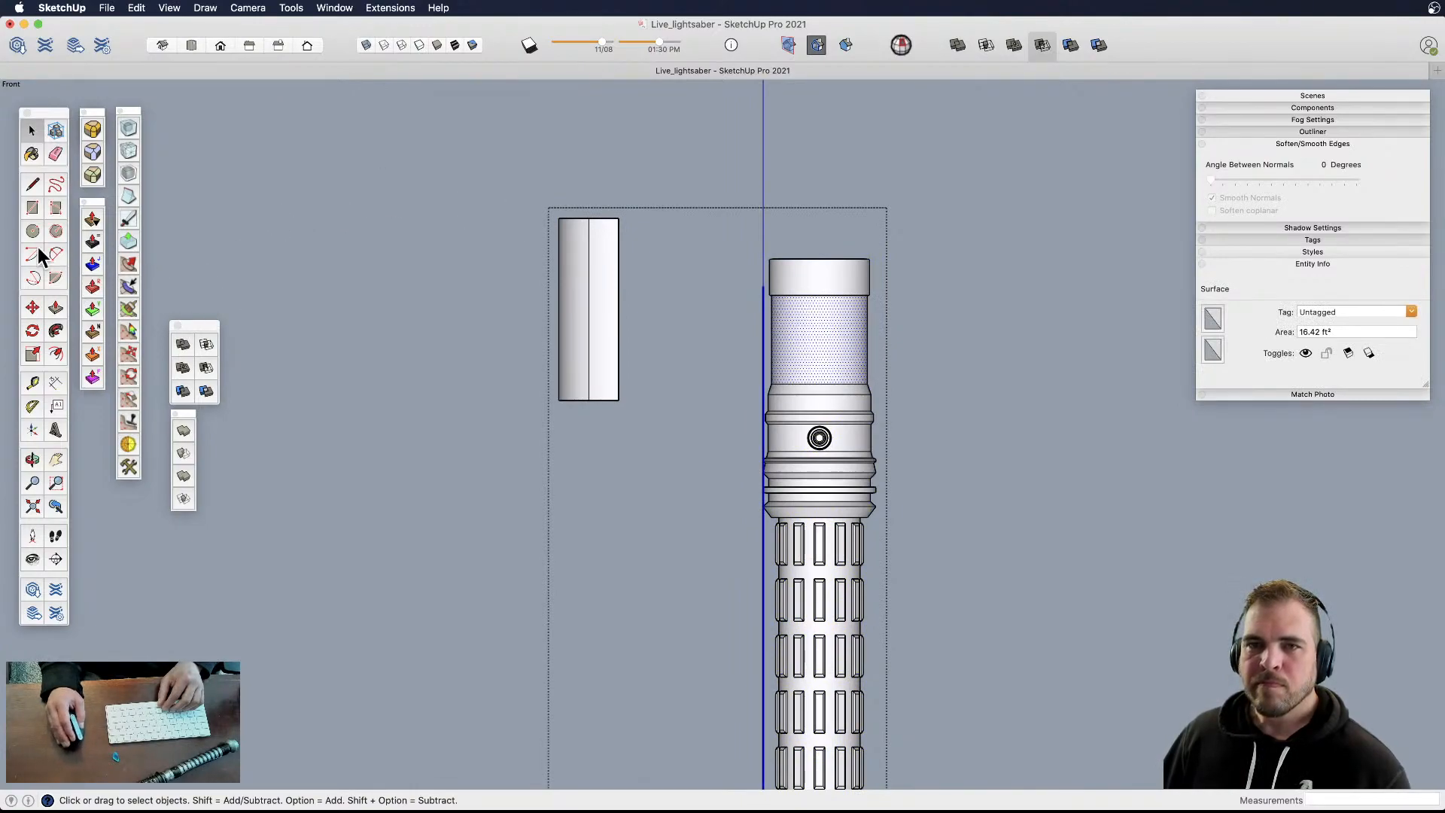
- Draw a rectangle about 7 3/16" by 1' 8 1/4" beside the emitter tube and cap both short ends with half-circle arcs
click(32, 208)
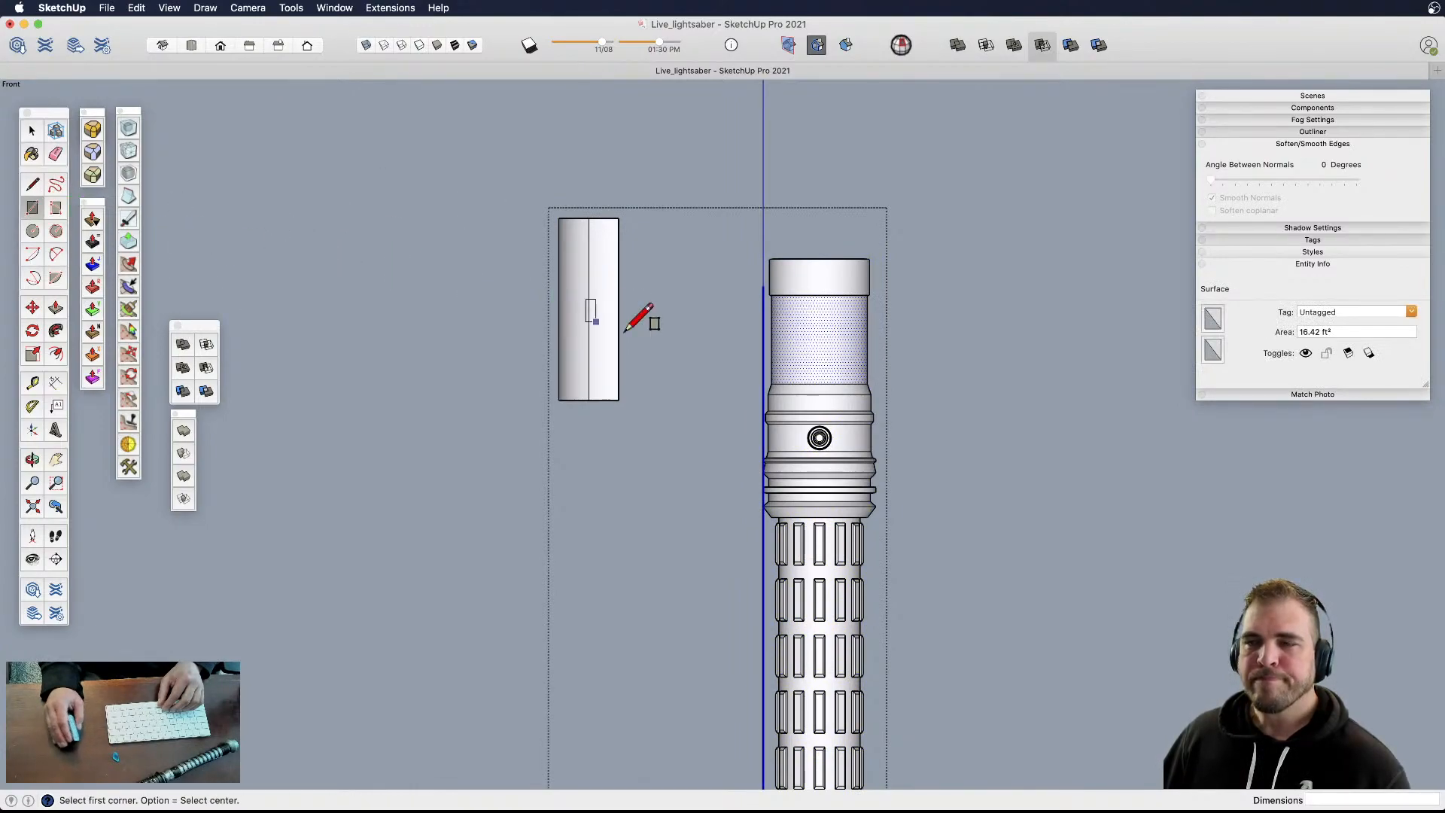
click(936, 304)
scroll(942, 310, up, 10)
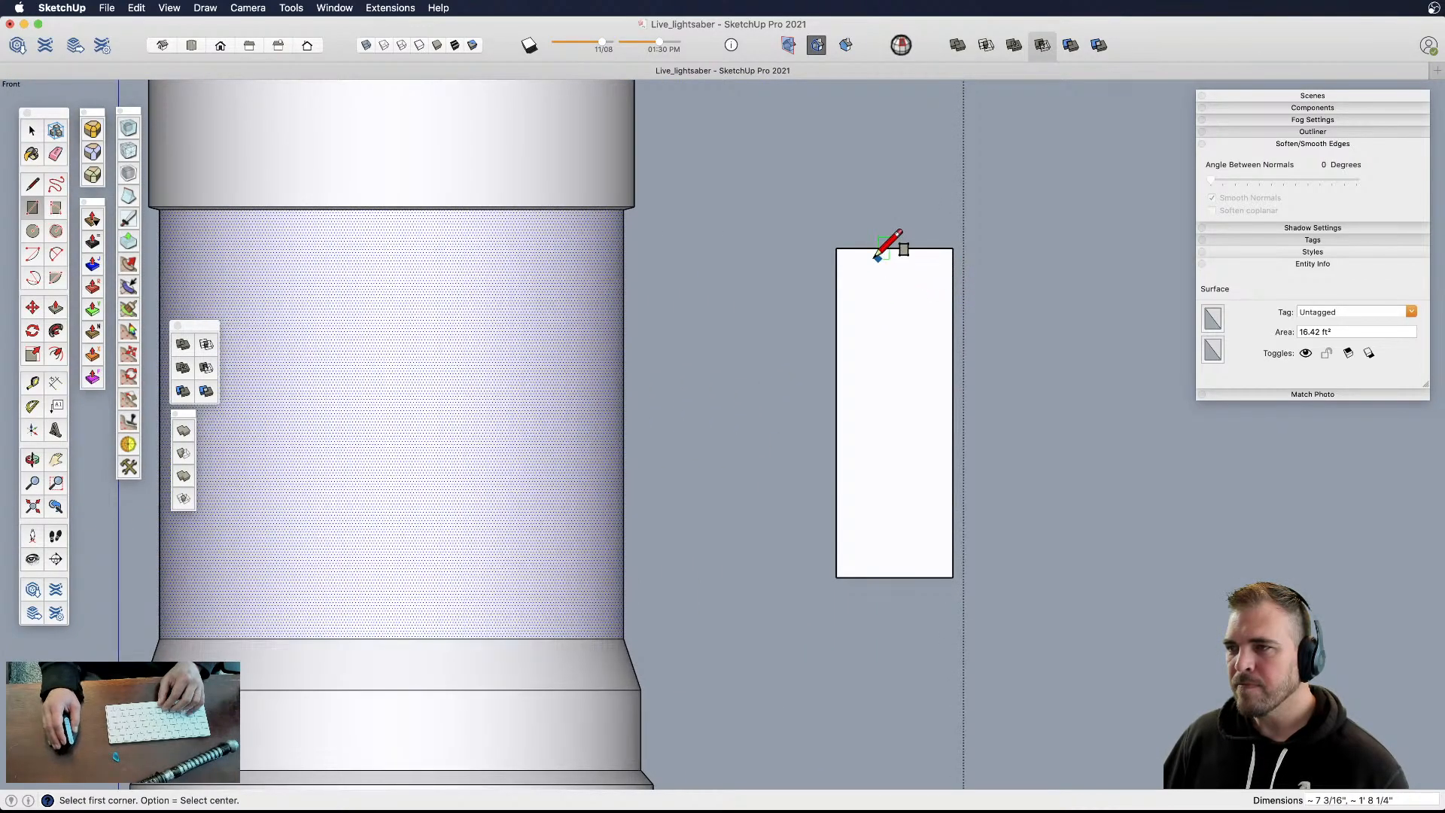
key(a)
click(836, 248)
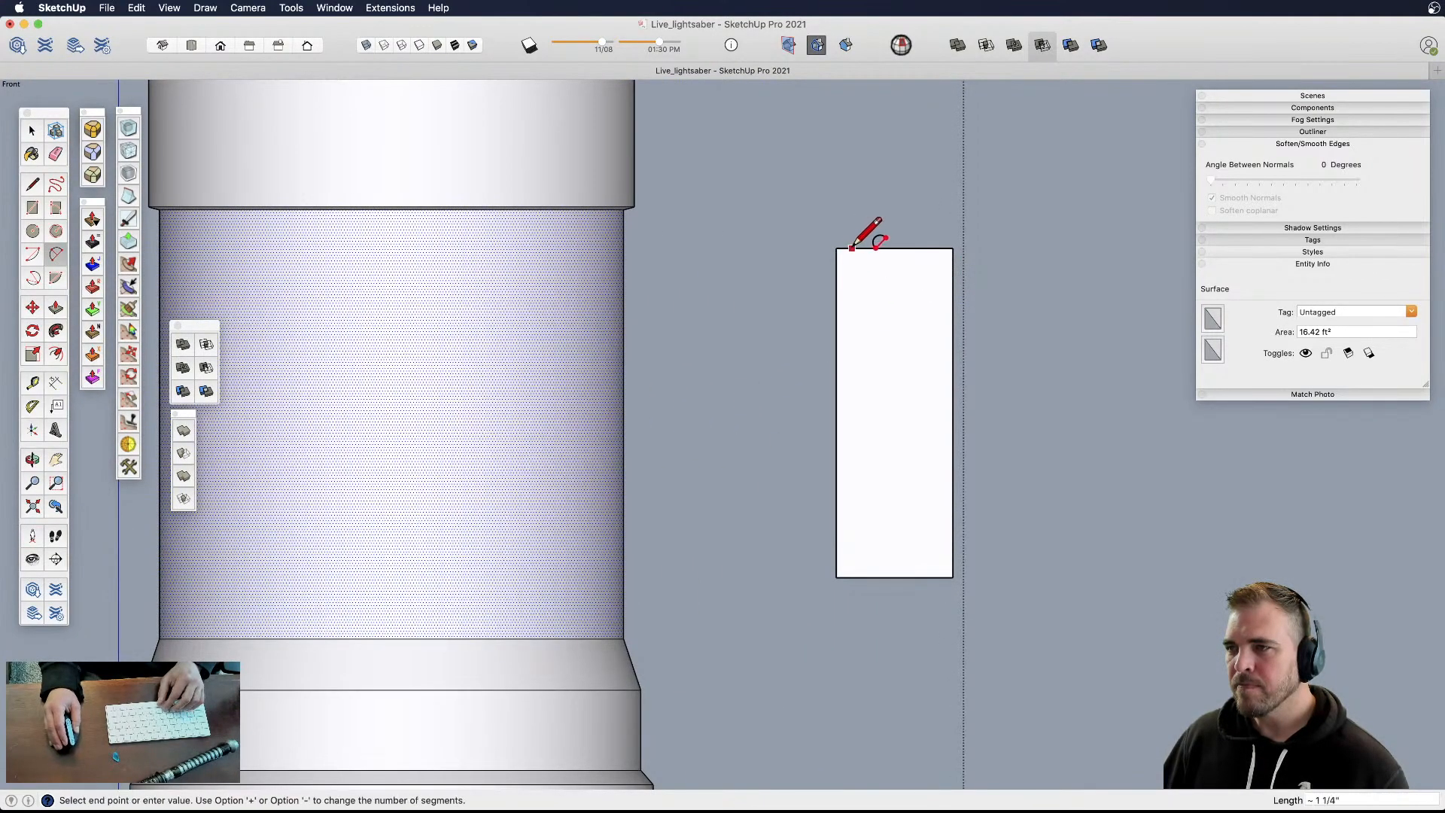
click(953, 248)
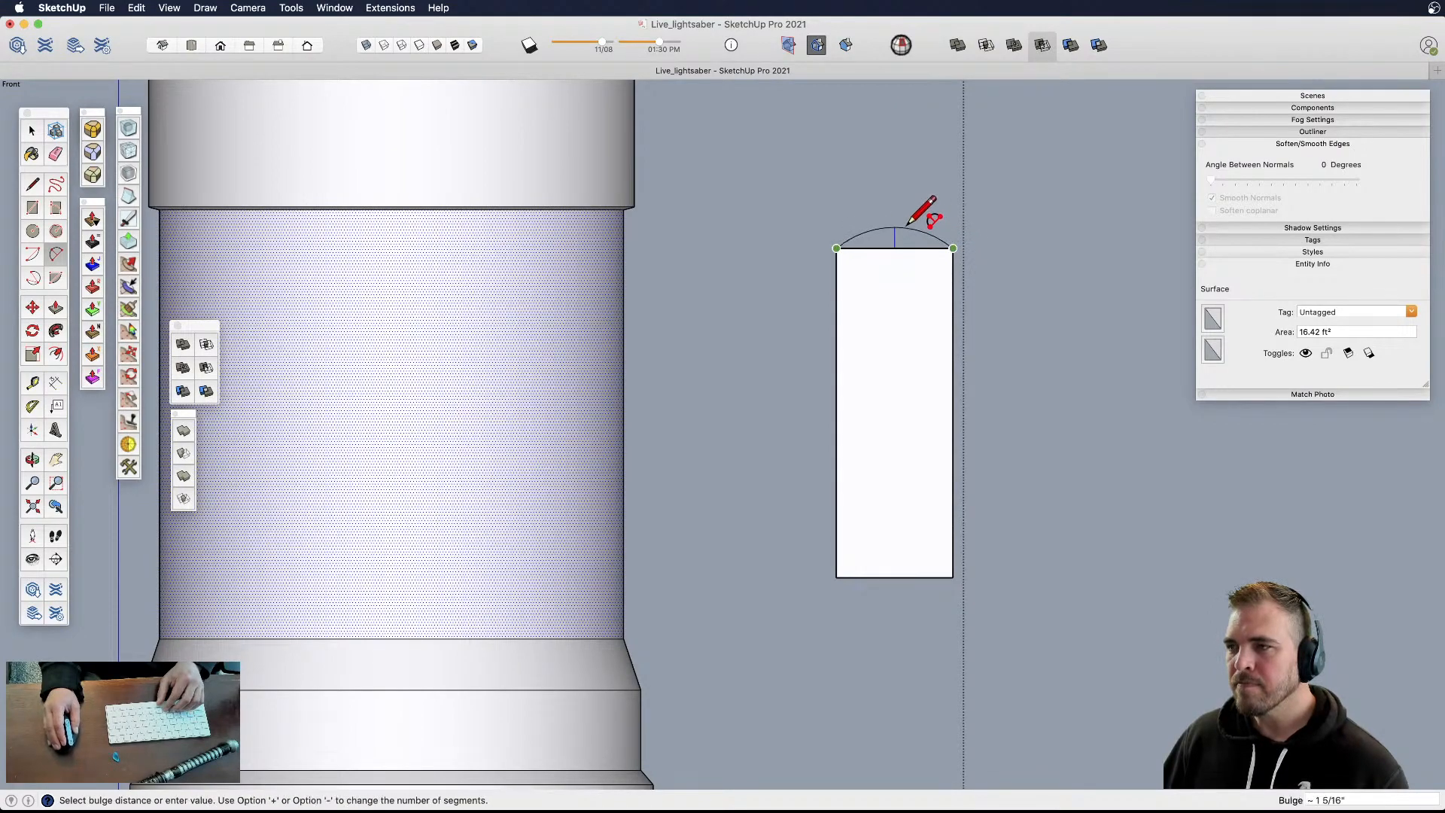
click(897, 189)
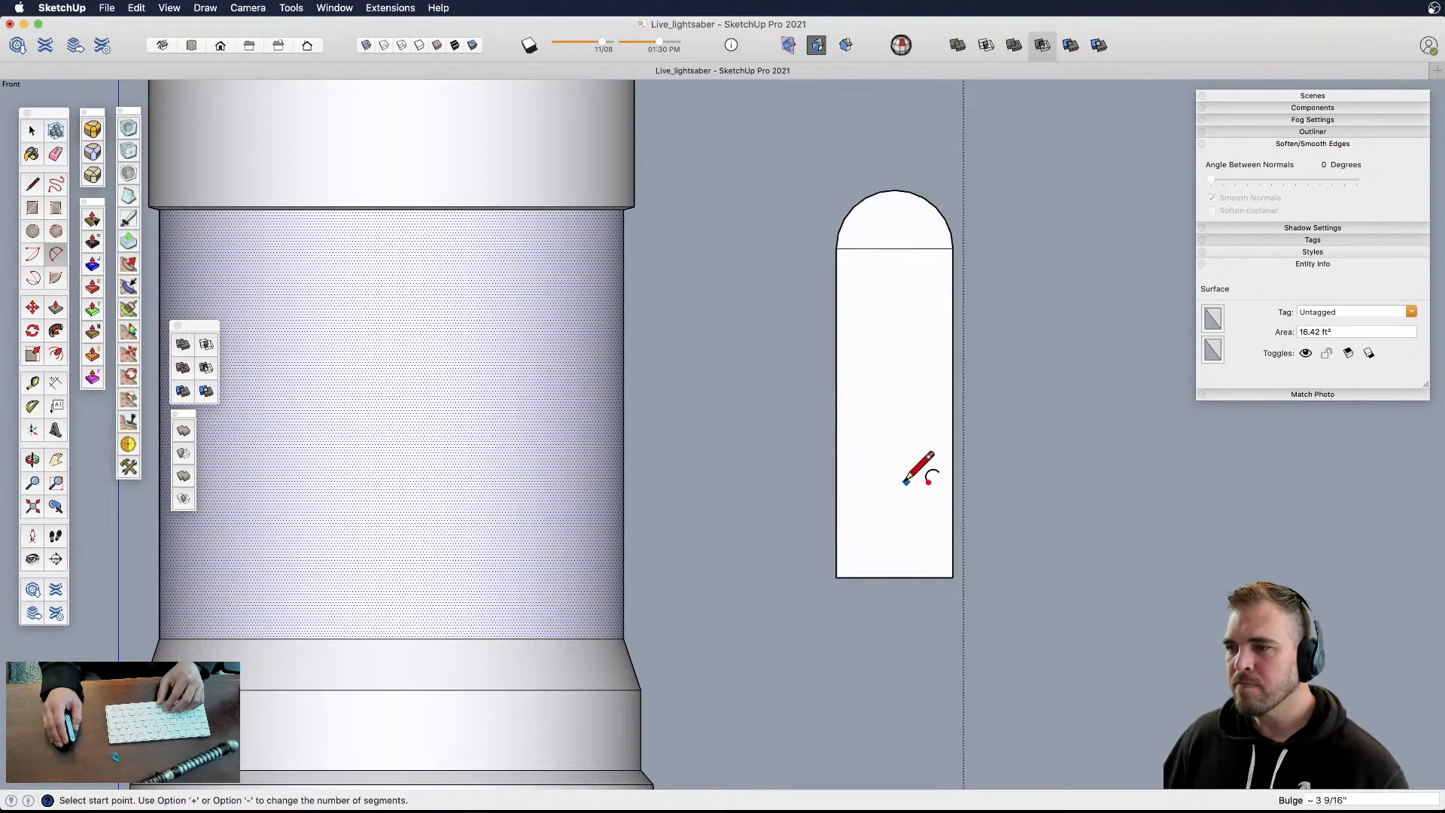
click(836, 577)
click(952, 577)
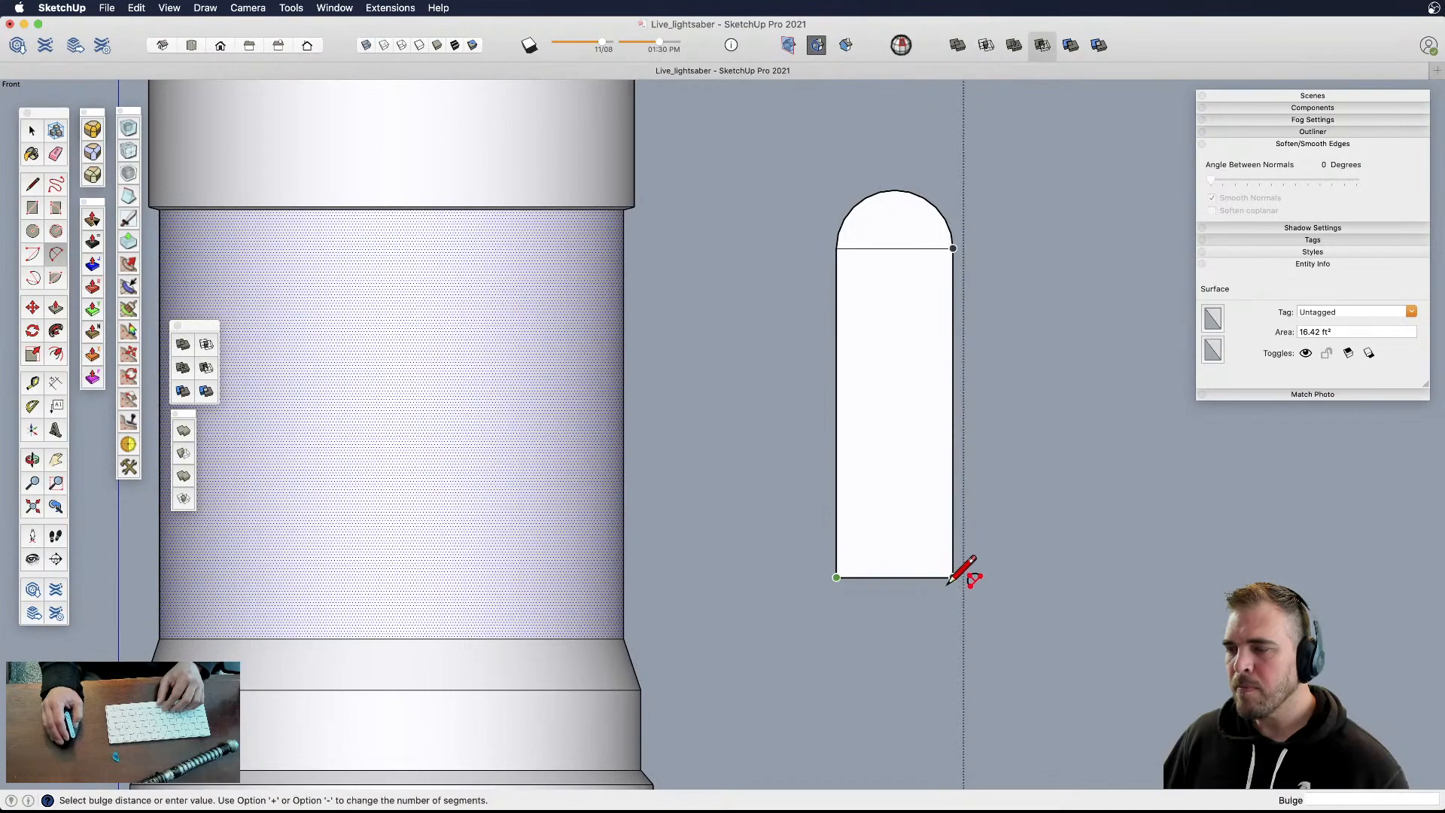
click(907, 631)
- Move the shape's lower rounded end up to shorten it, and erase the dividing lines to leave a single capsule face
key(space)
click(906, 621)
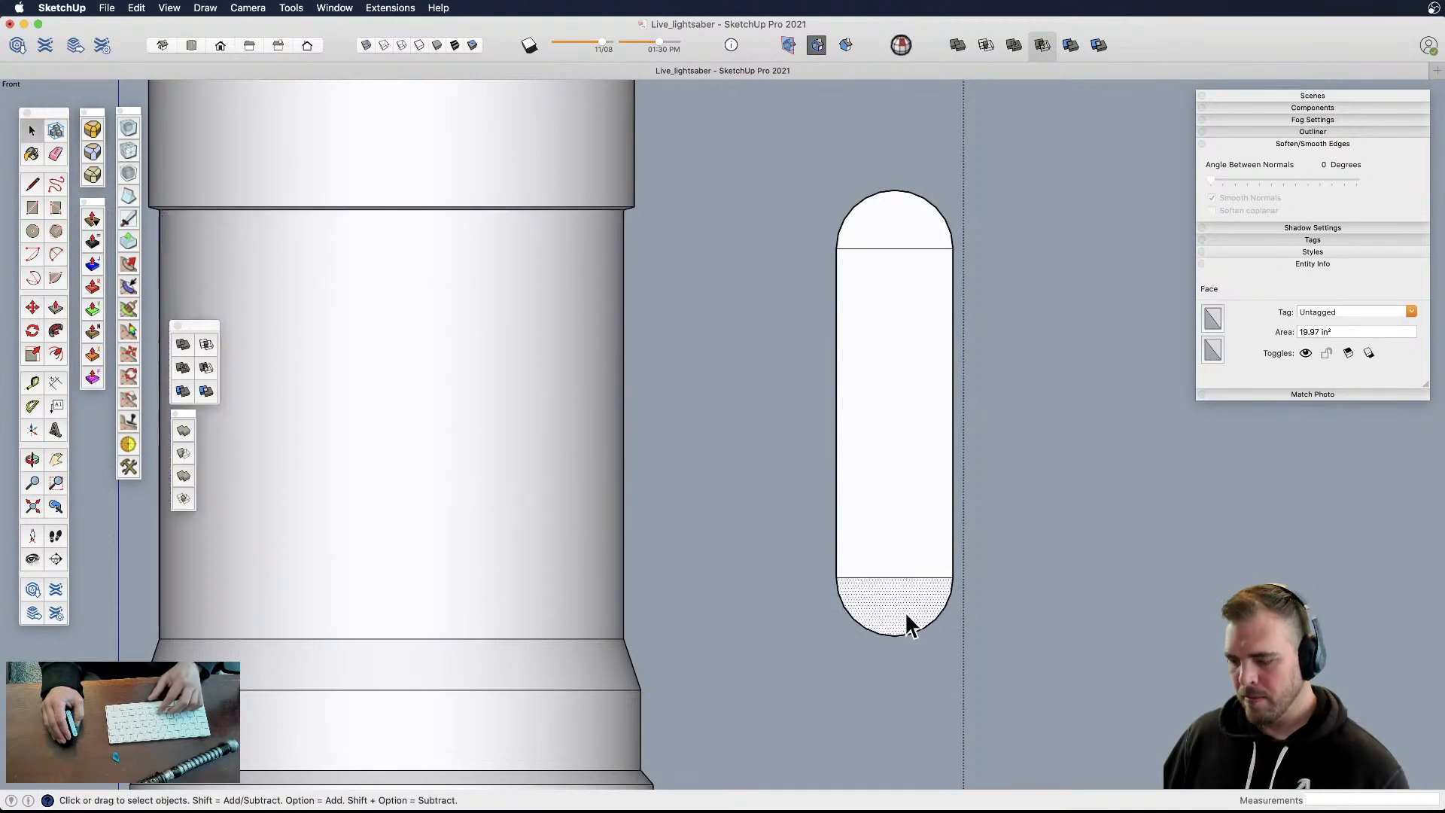
key(m)
click(901, 602)
click(896, 463)
key(e)
drag(895, 438, 898, 319)
click(895, 251)
- Extrude the capsule face far back along the green axis and make the resulting solid a group
scroll(926, 409, down, 3)
key(space)
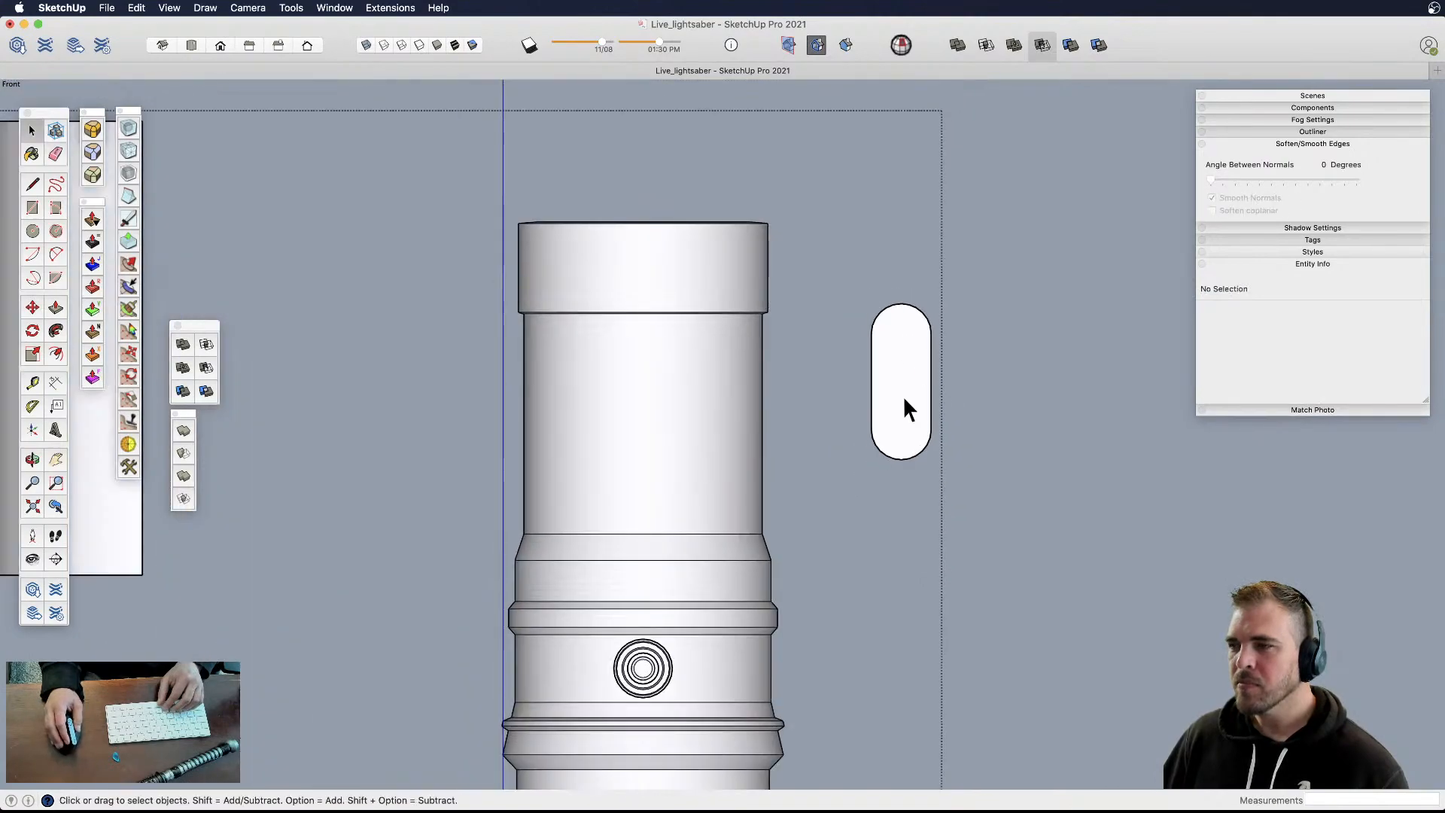
click(903, 409)
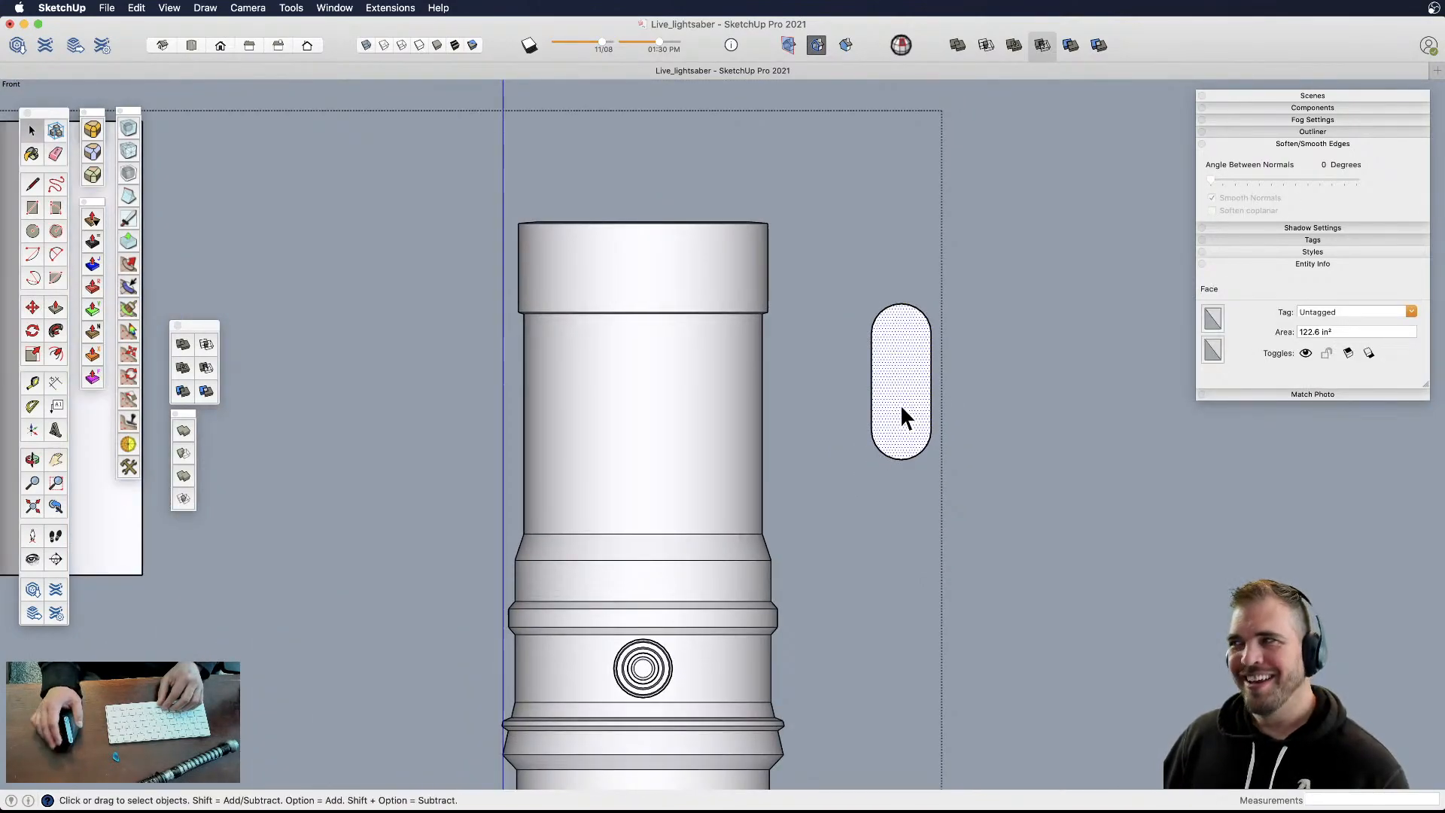
middle_drag(900, 404, 862, 421)
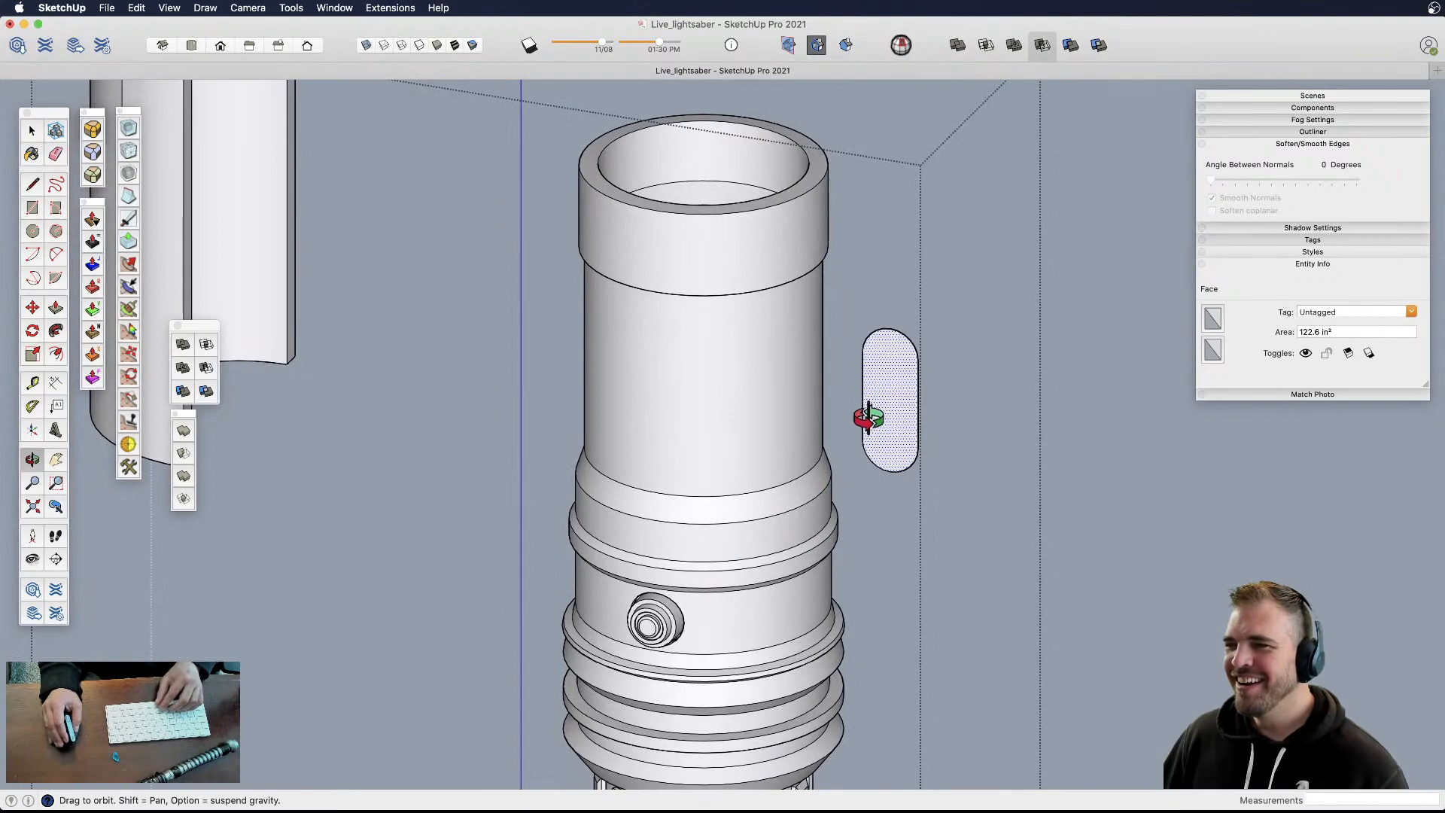
key(p)
click(901, 420)
click(1121, 217)
key(space)
triple_click(1043, 314)
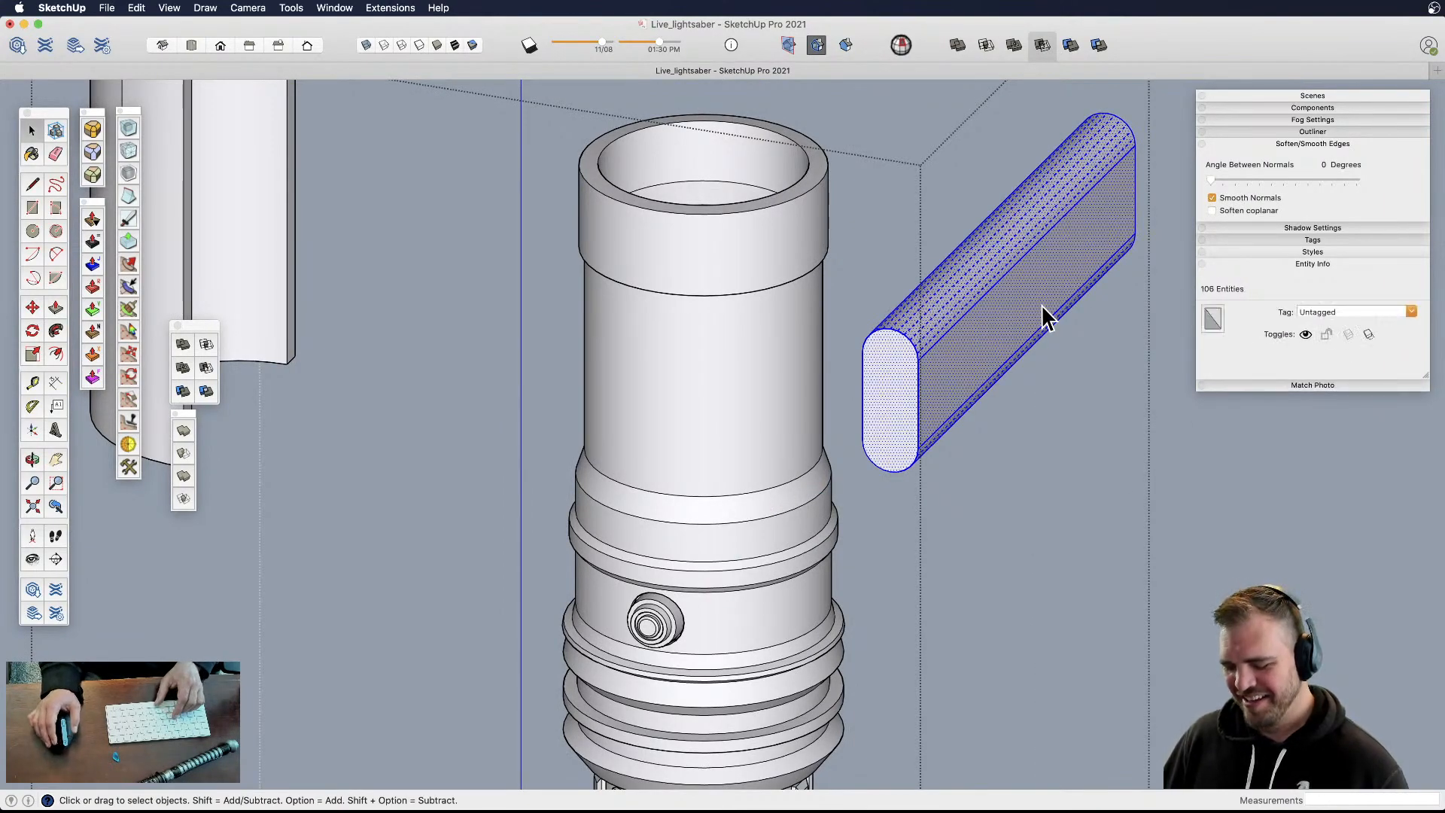
key(g)
- Move the capsule group sideways about 2' 6 15/16" to center it on the emitter tube, using hidden geometry as the alignment reference
middle_drag(677, 308, 989, 325)
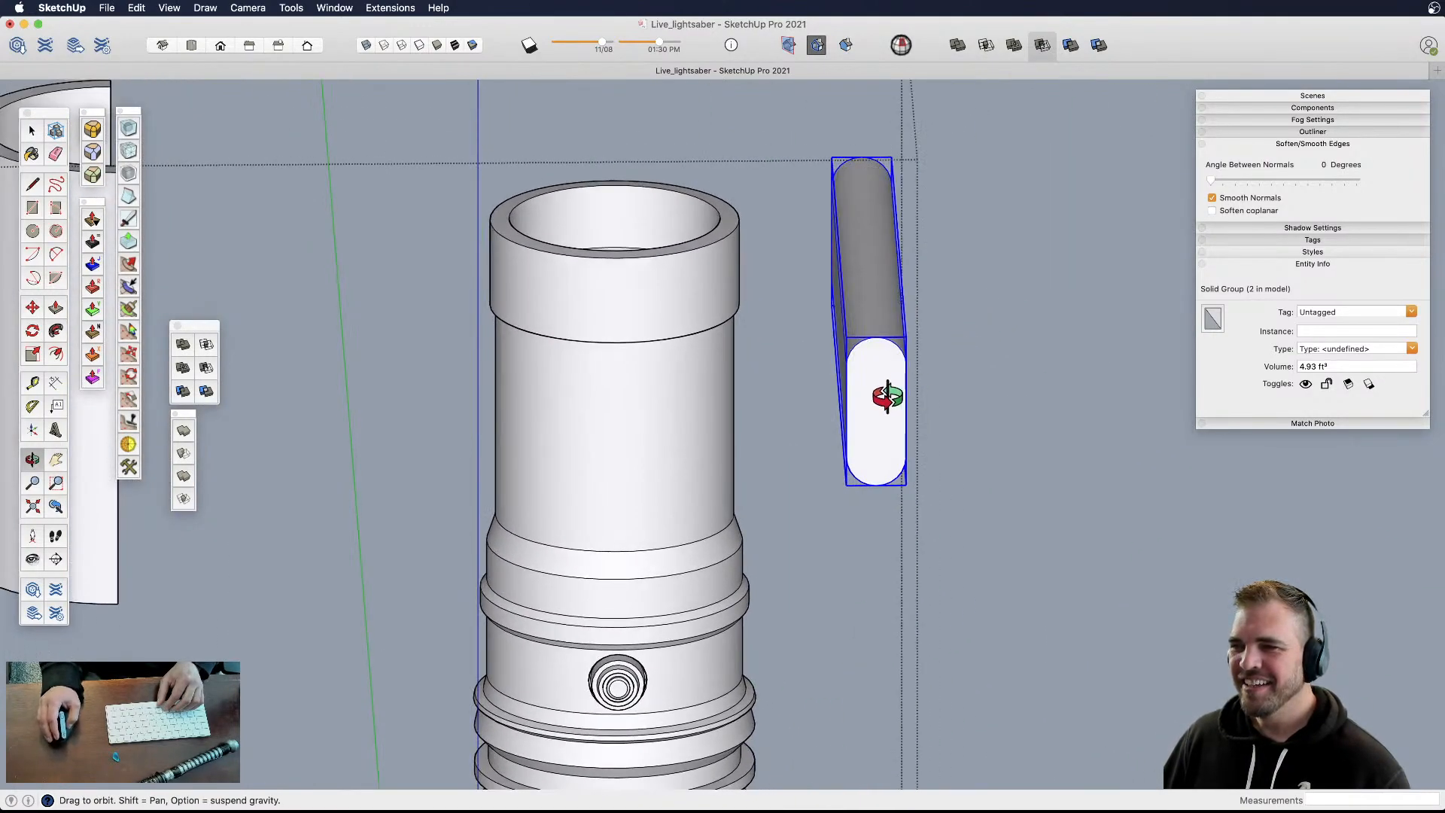
scroll(888, 397, up, 5)
shift+middle_drag(877, 391, 916, 389)
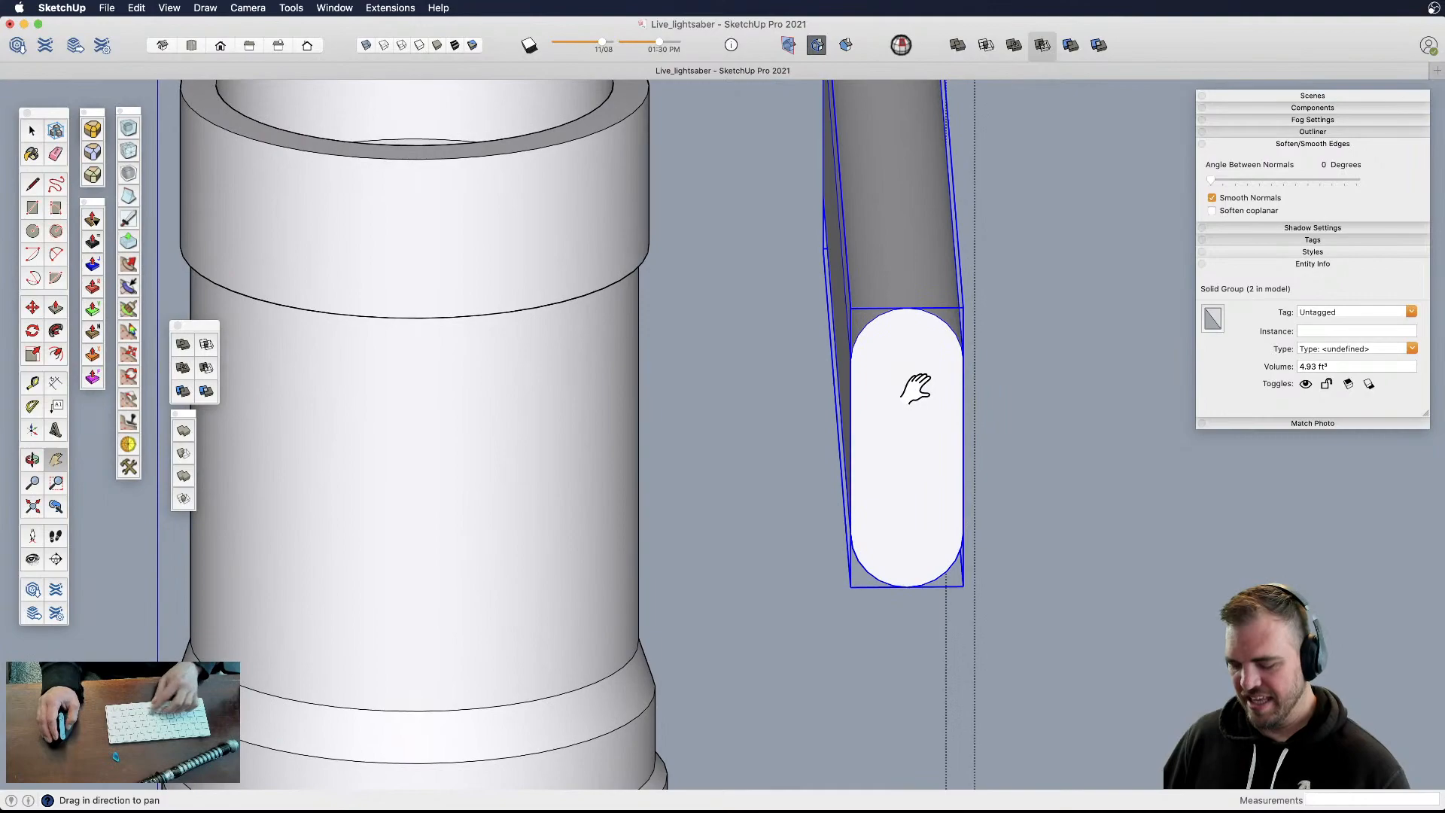
key(m)
click(906, 308)
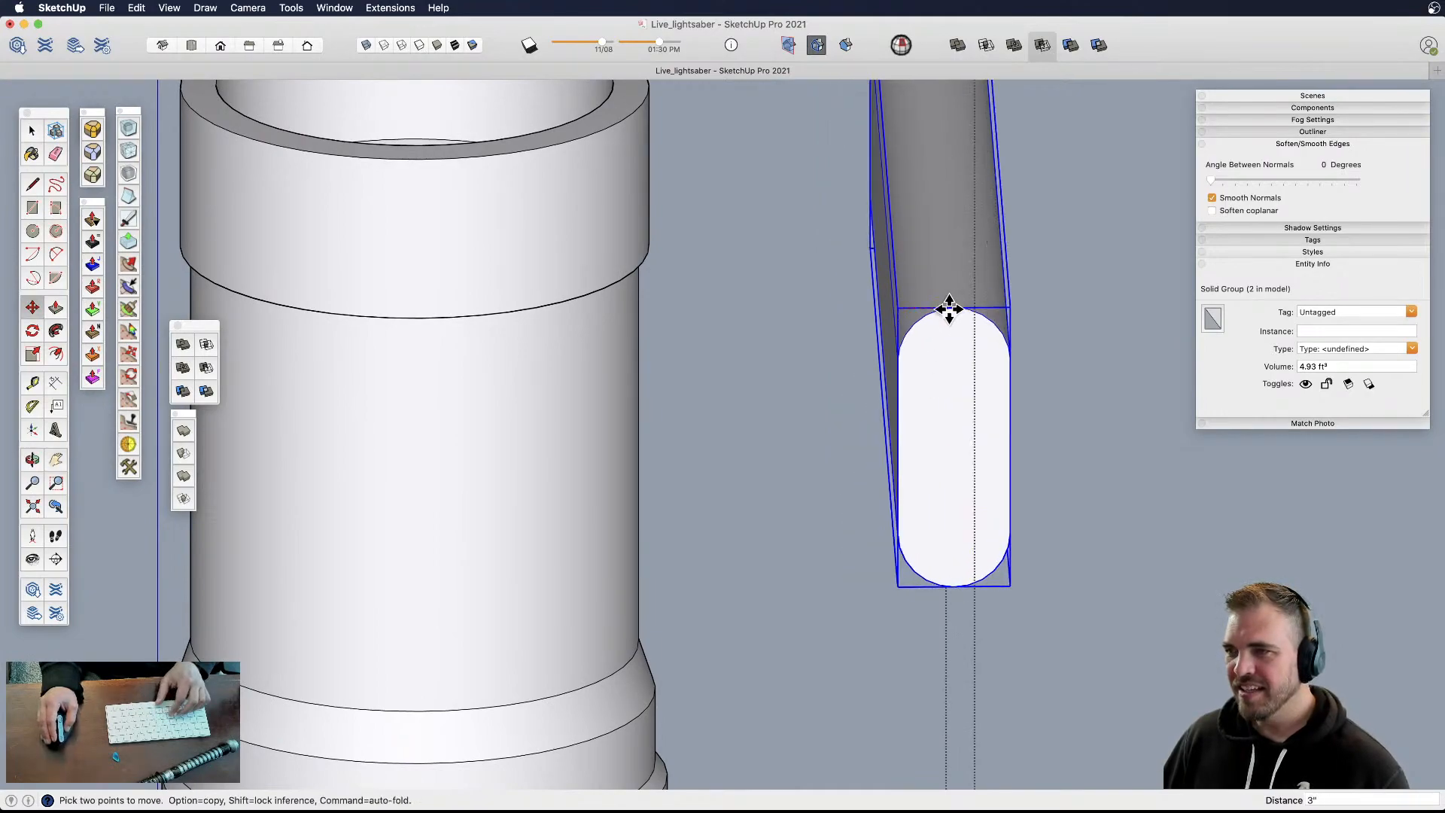
key(h)
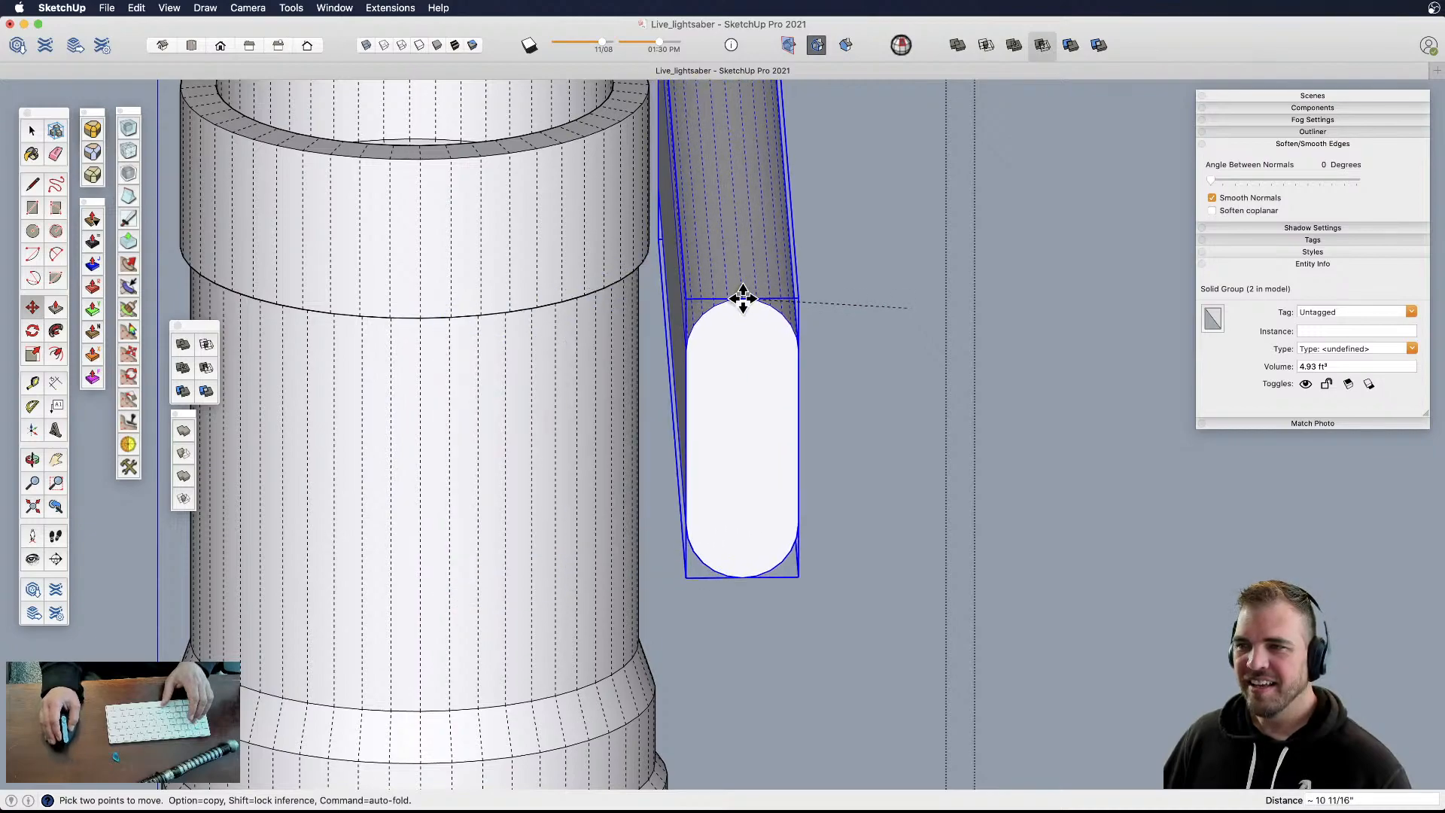
key(Escape)
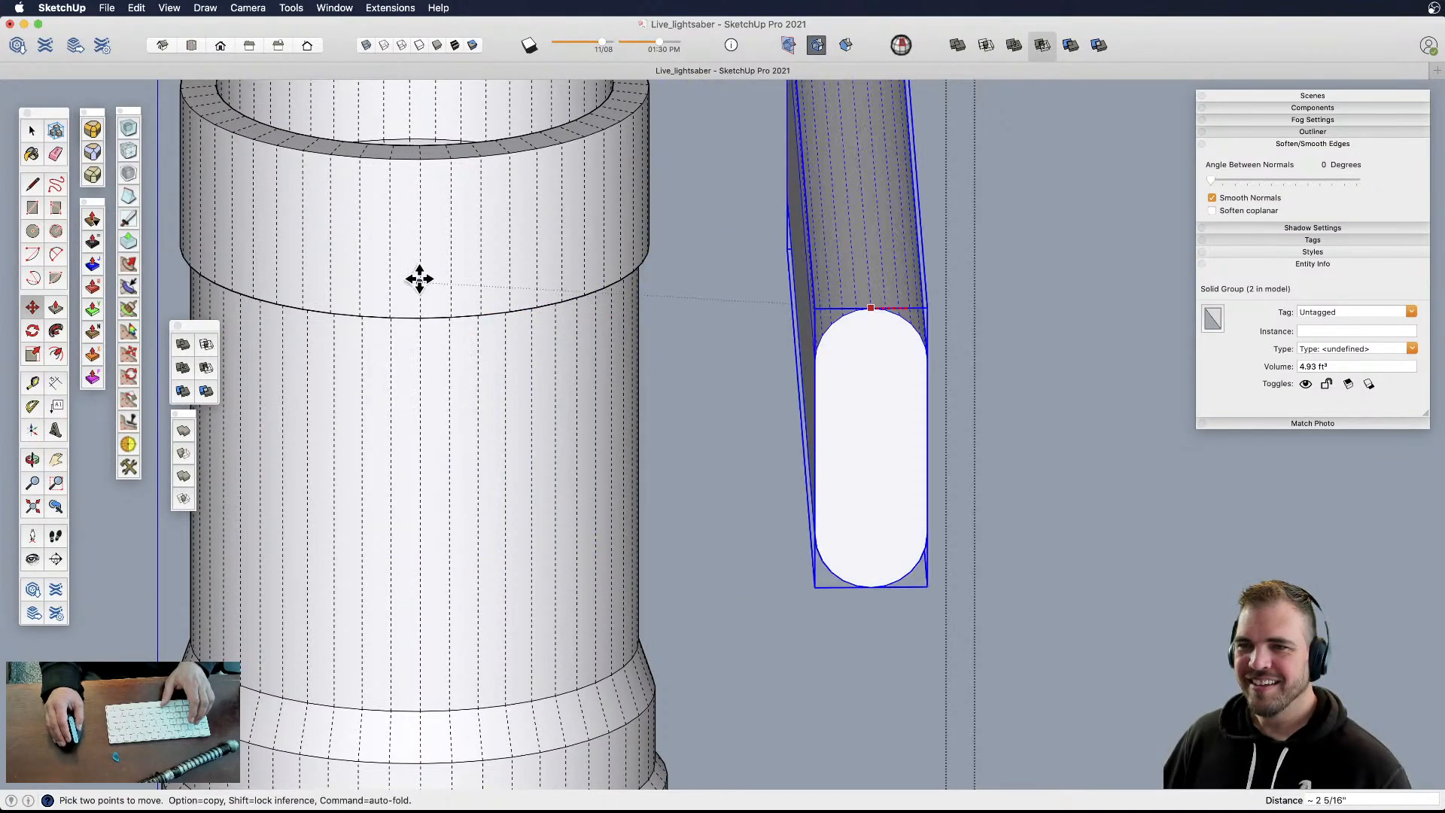
click(421, 167)
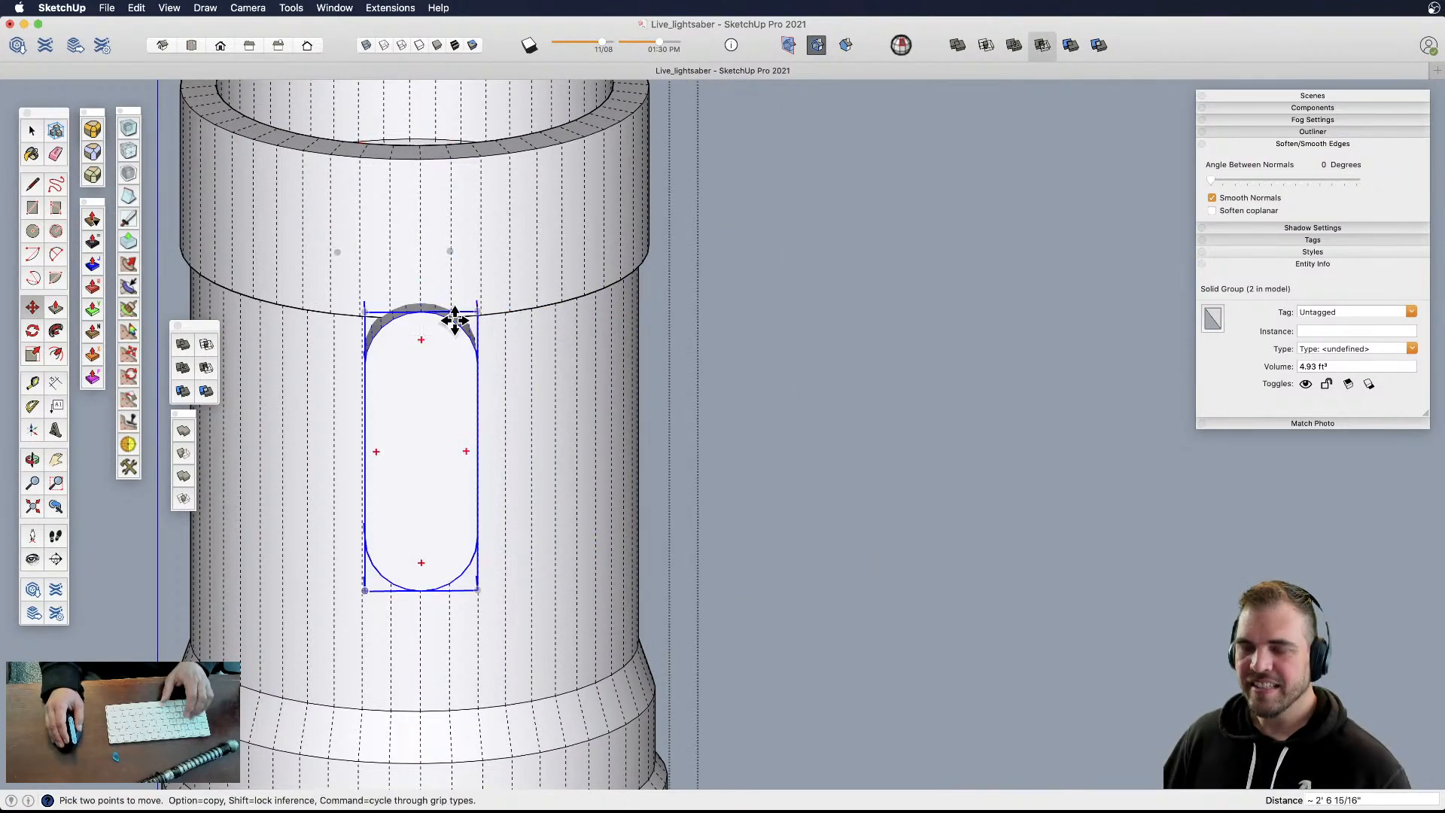
- Lower the capsule group along the emitter tube so it sits below the collar, and hide the hidden geometry again
middle_drag(514, 452, 589, 366)
key(m)
click(572, 348)
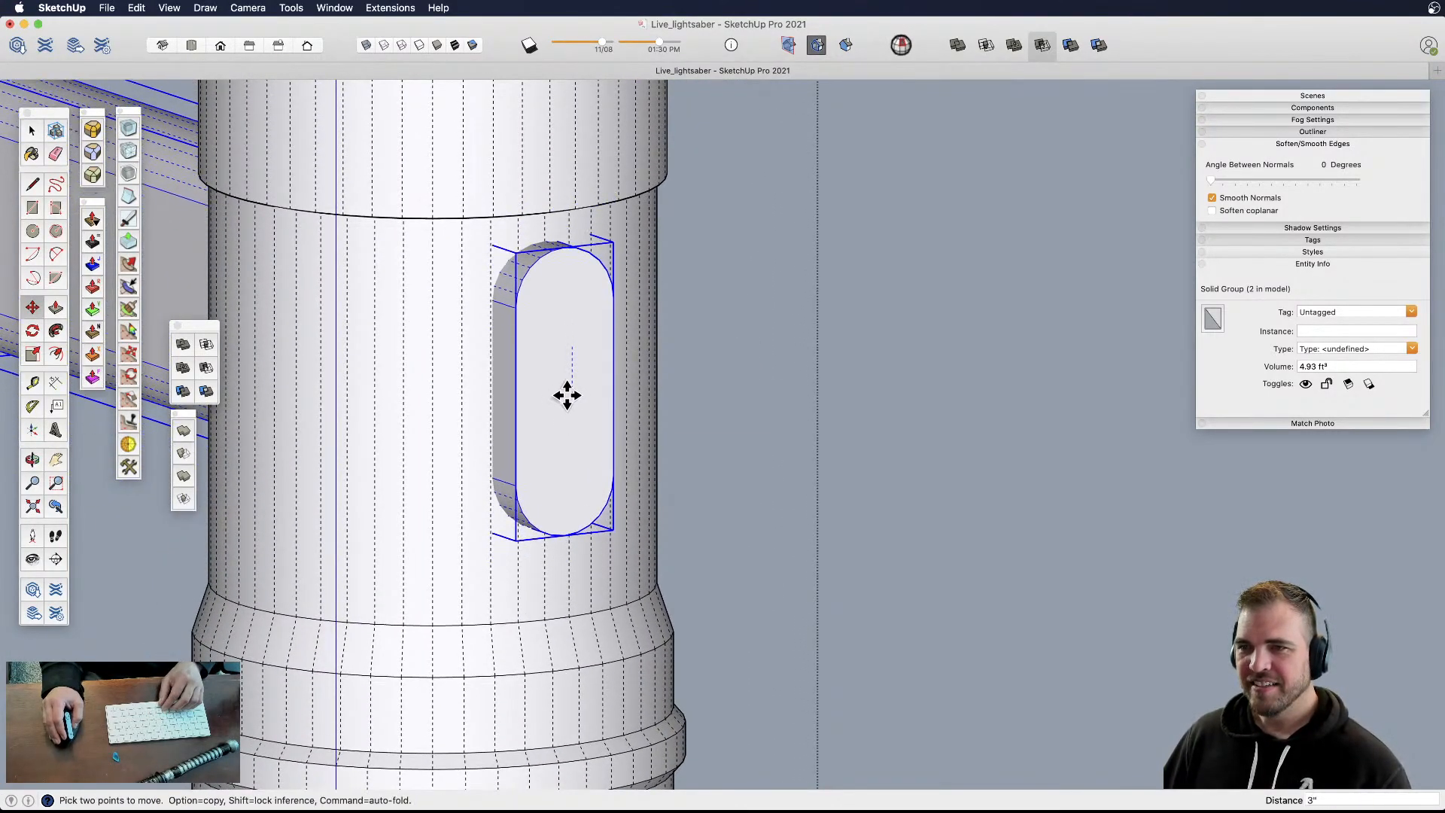
click(562, 455)
shift+middle_drag(562, 456, 437, 365)
key(s)
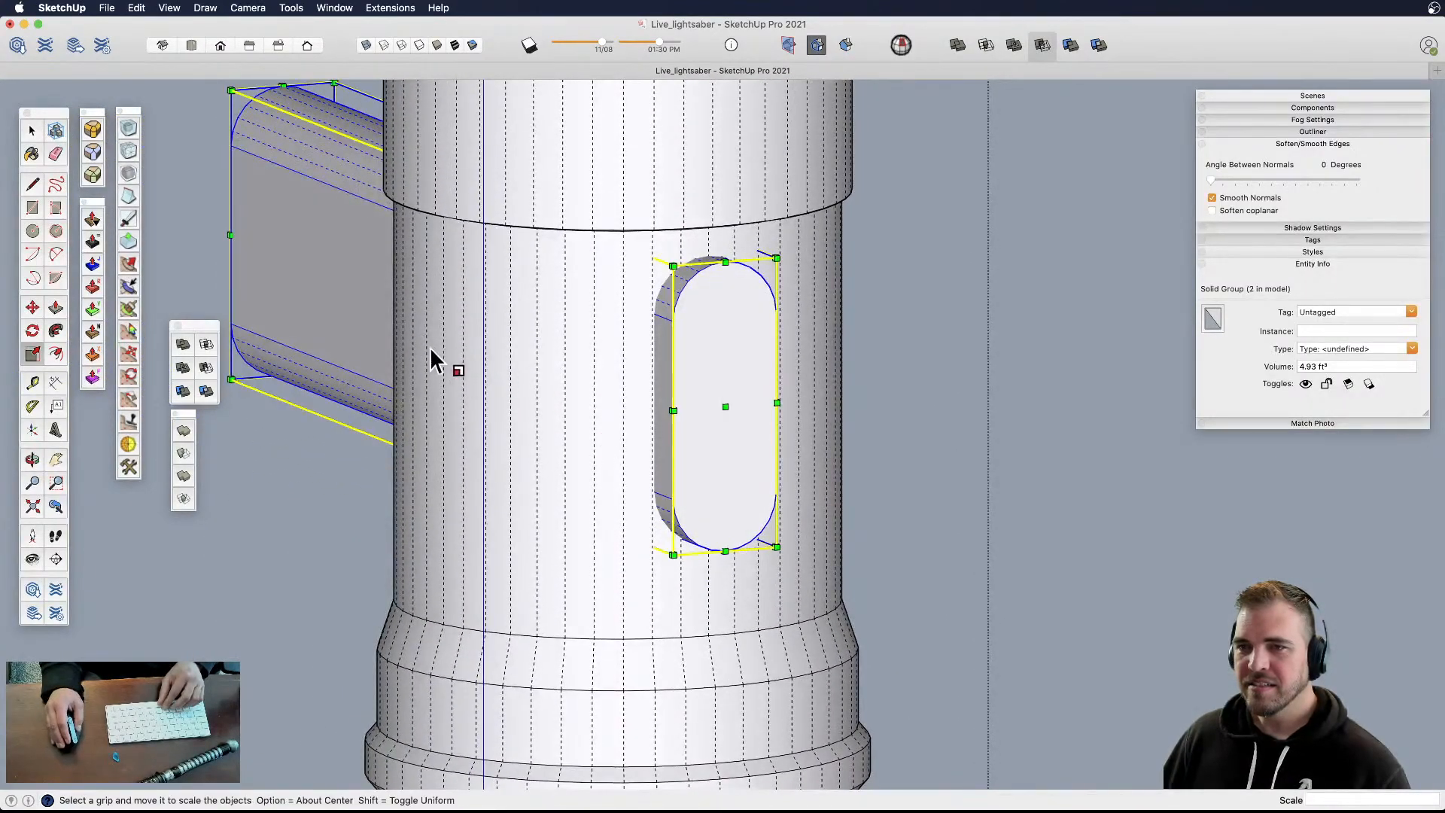
middle_drag(713, 489, 662, 253)
key(space)
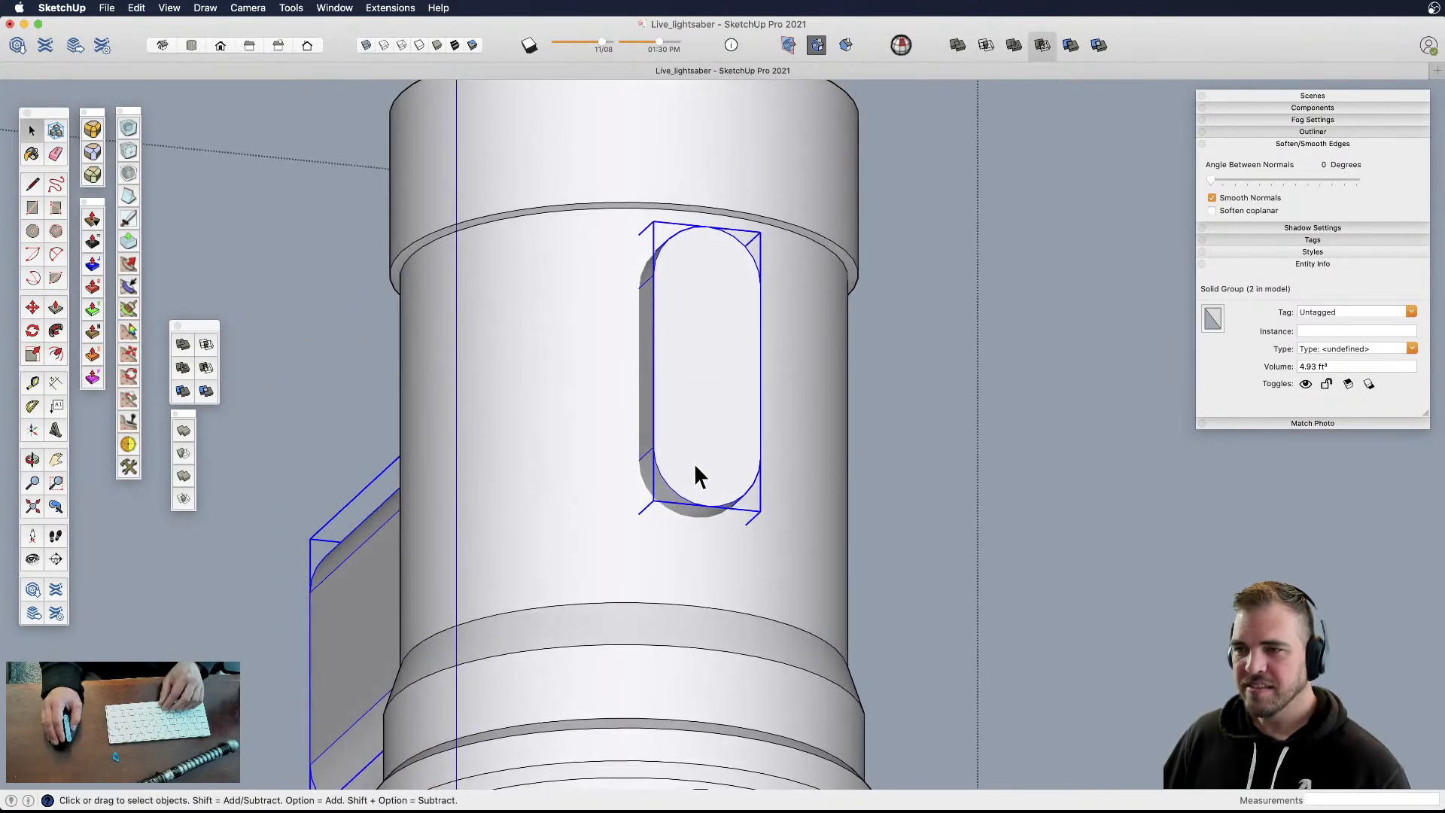
- Inside the capsule group, move the lower rounded surface down to lengthen the capsule
double_click(694, 510)
click(694, 510)
scroll(694, 510, up, 4)
key(m)
click(703, 451)
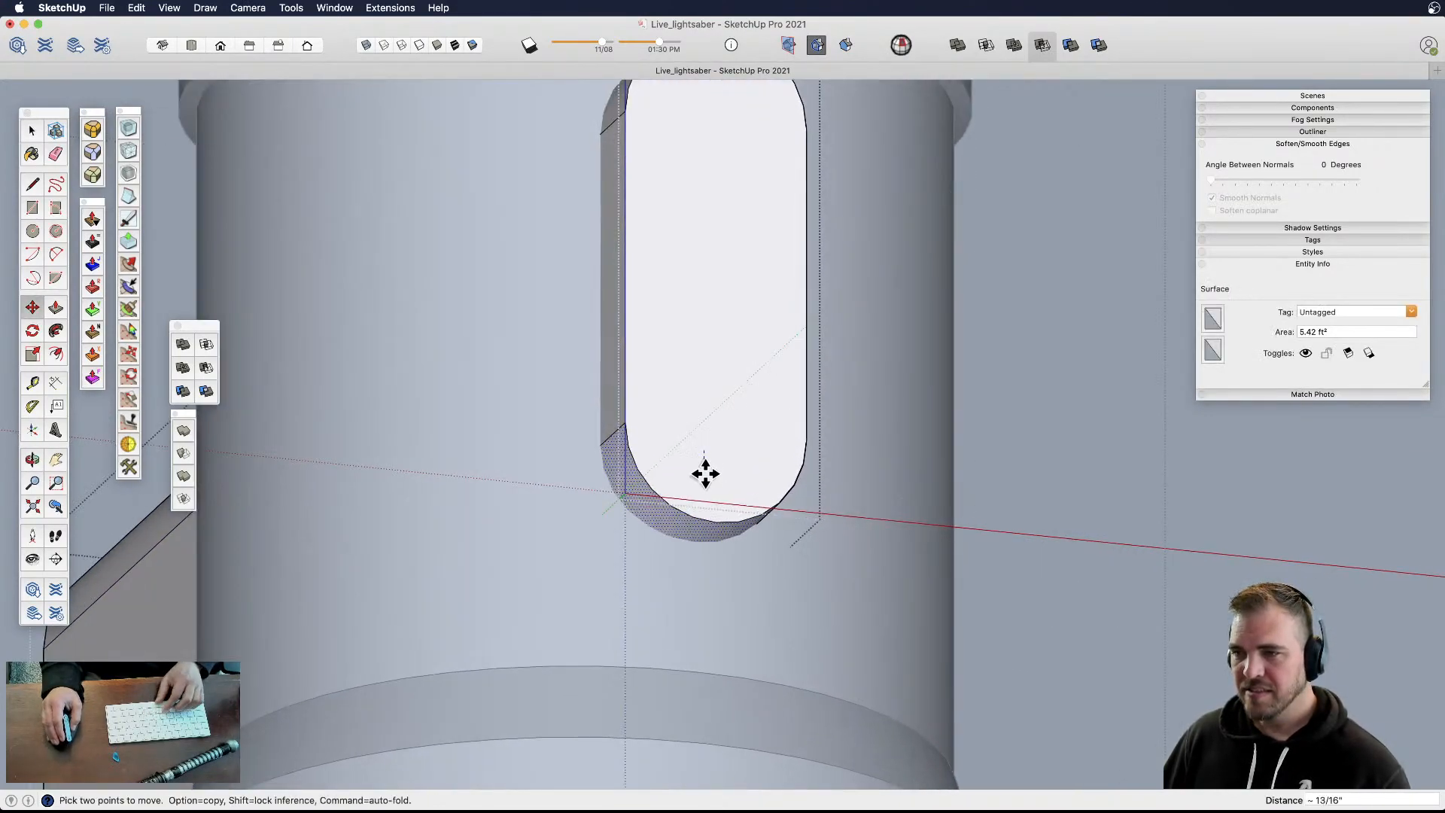
click(701, 516)
key(space)
- Select all the capsule's geometry and scale it down slightly from a corner of its front face
scroll(710, 480, down, 3)
triple_click(706, 439)
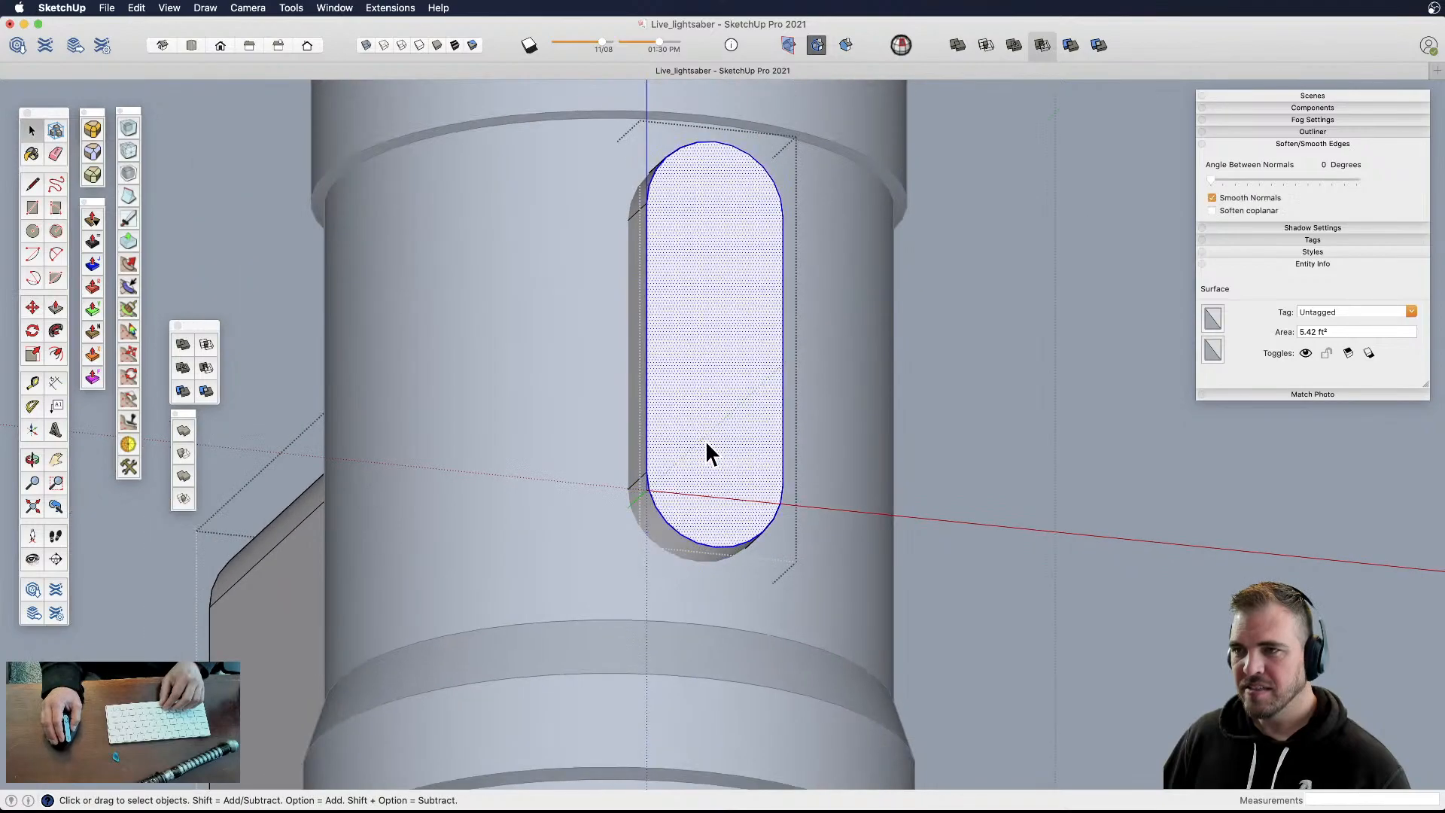
key(s)
drag(782, 149, 774, 171)
- Leave the capsule group and move it forward about 1' 2 1/8" along the green axis so it projects from the emitter tube
key(h)
middle_drag(693, 437, 898, 468)
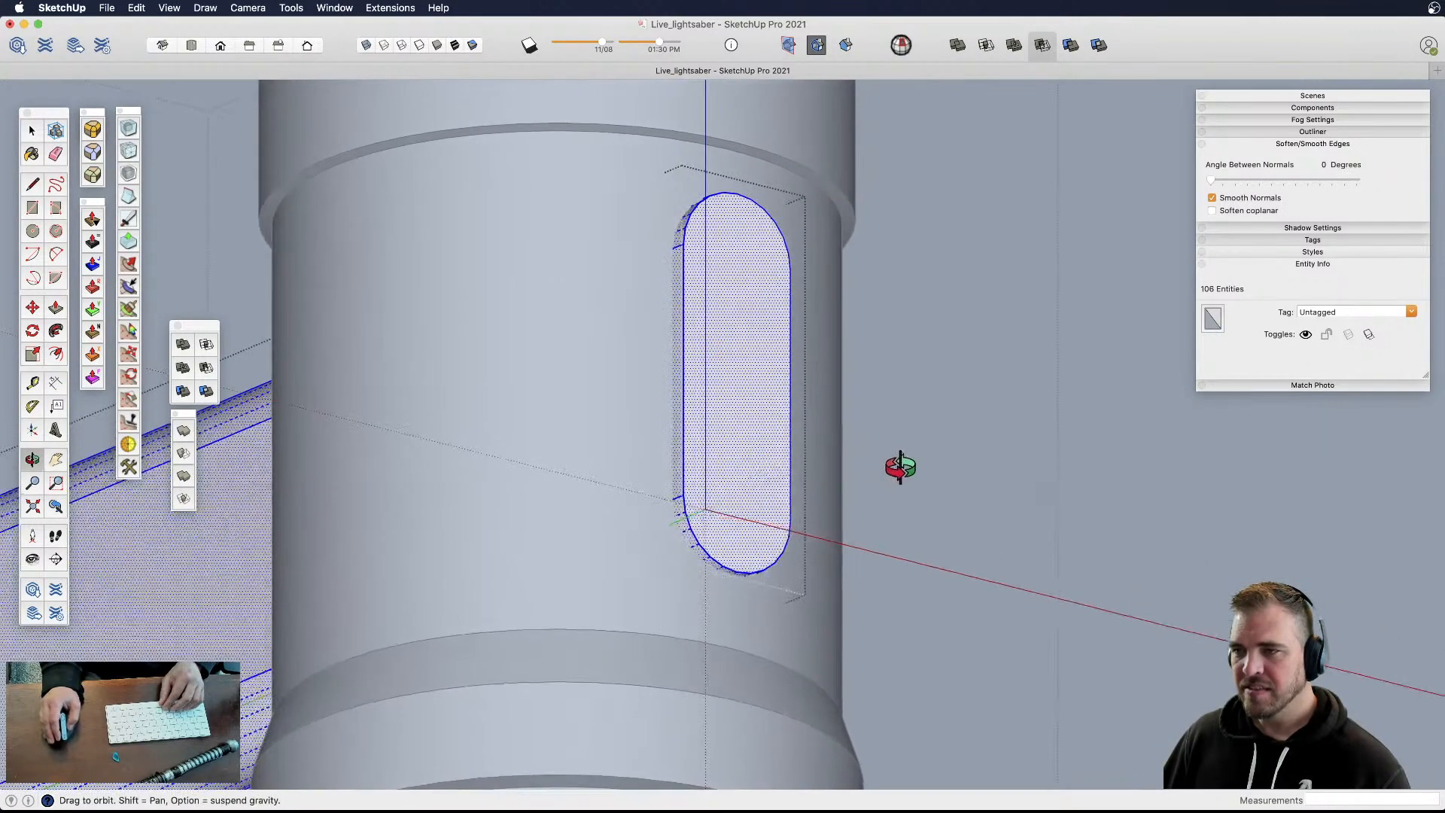
key(space)
click(906, 470)
click(764, 466)
key(m)
click(743, 469)
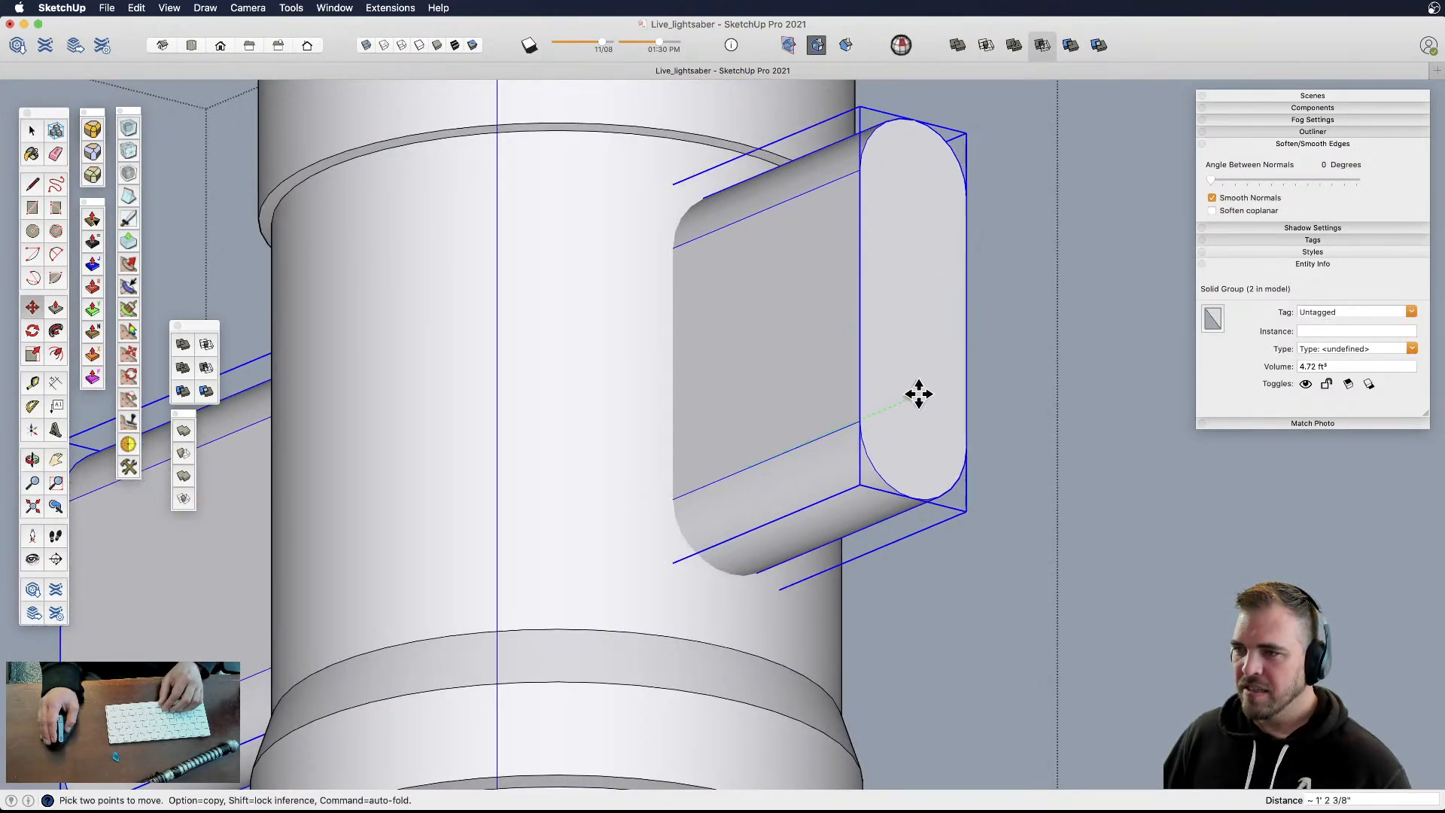
click(917, 396)
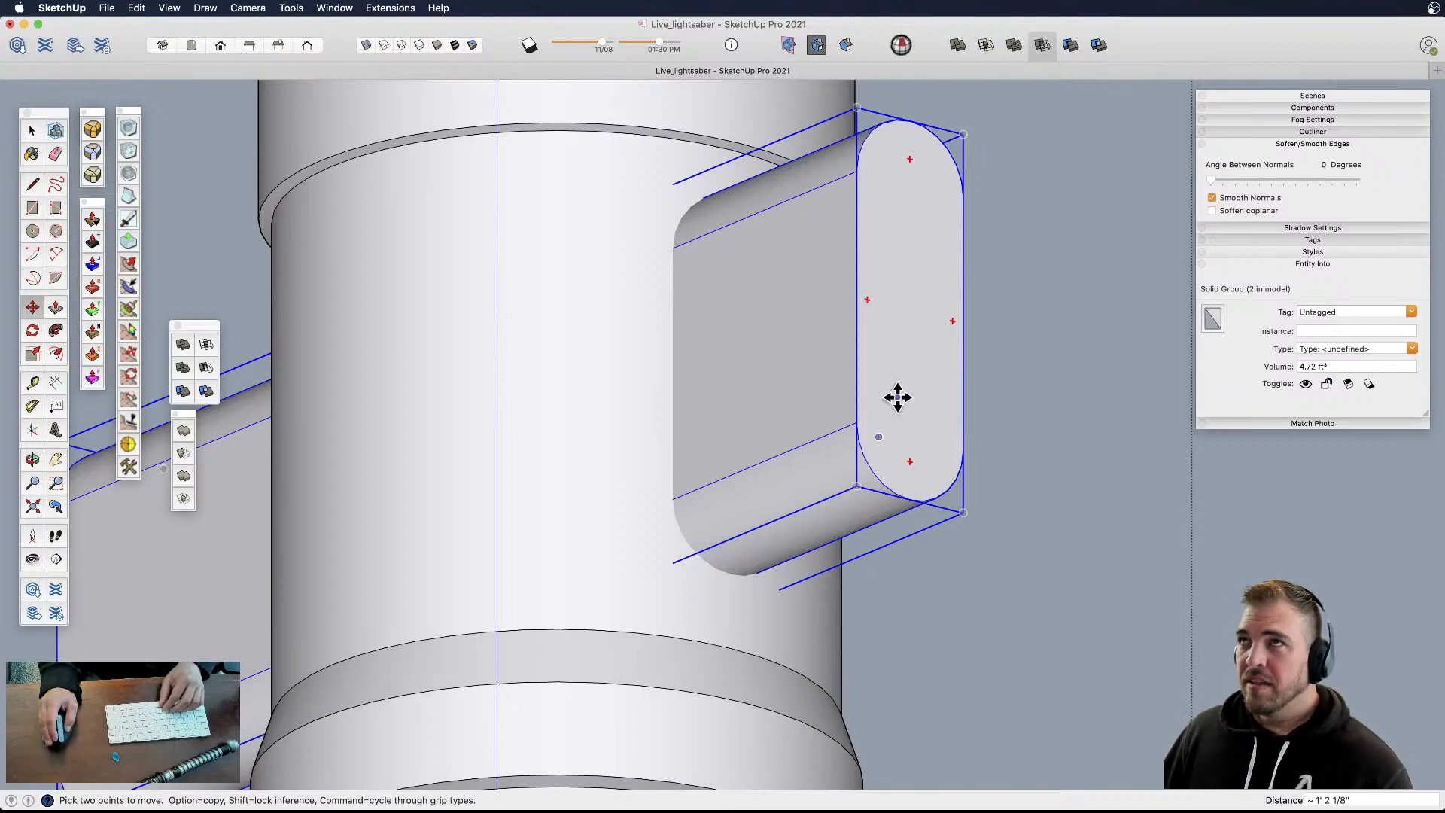
- Switch the camera to perspective projection to show the hilt with the projecting capsule
shift+middle_drag(836, 410, 816, 494)
scroll(771, 545, down, 5)
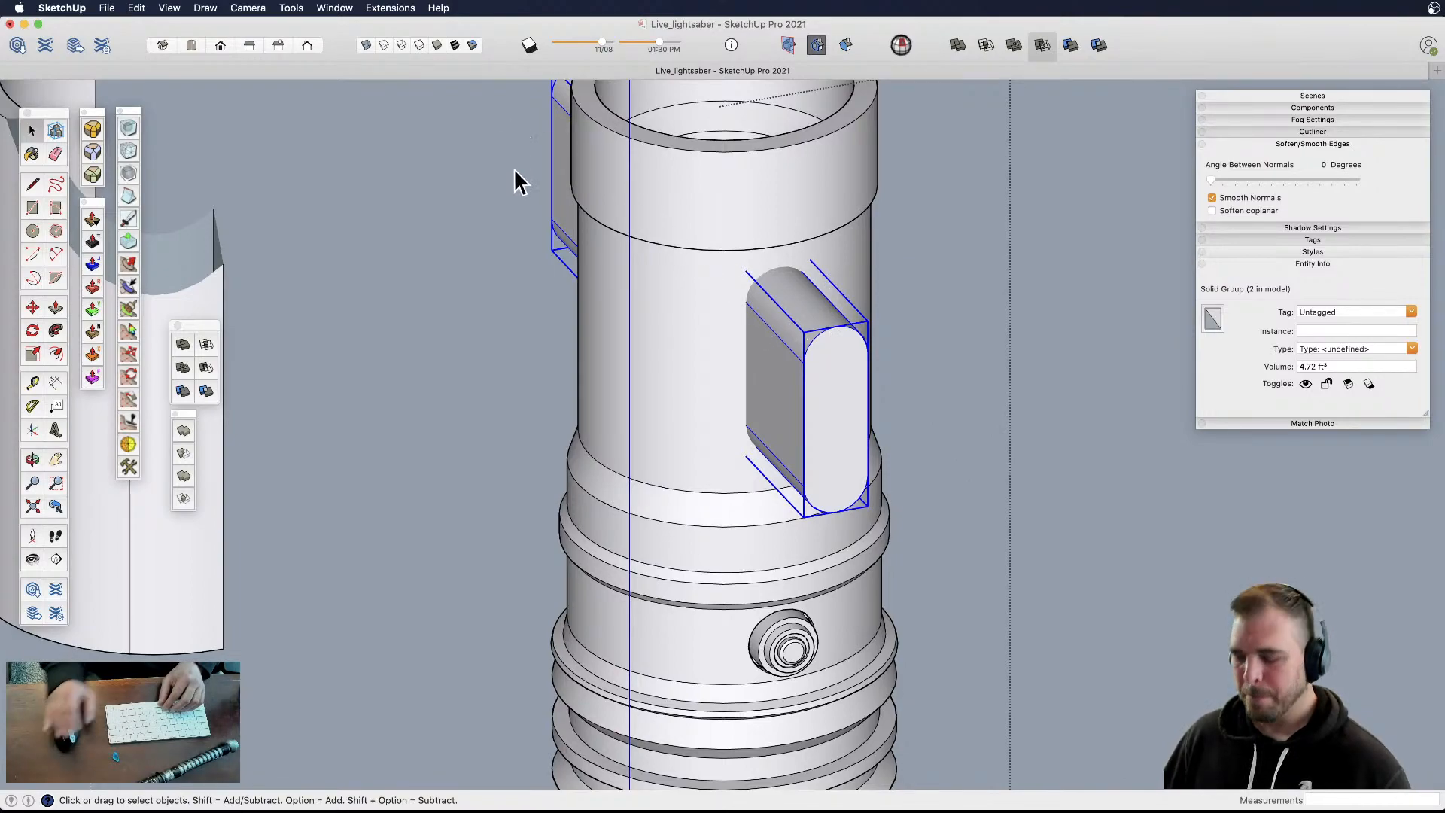
key(shift+p)
scroll(581, 256, down, 8)
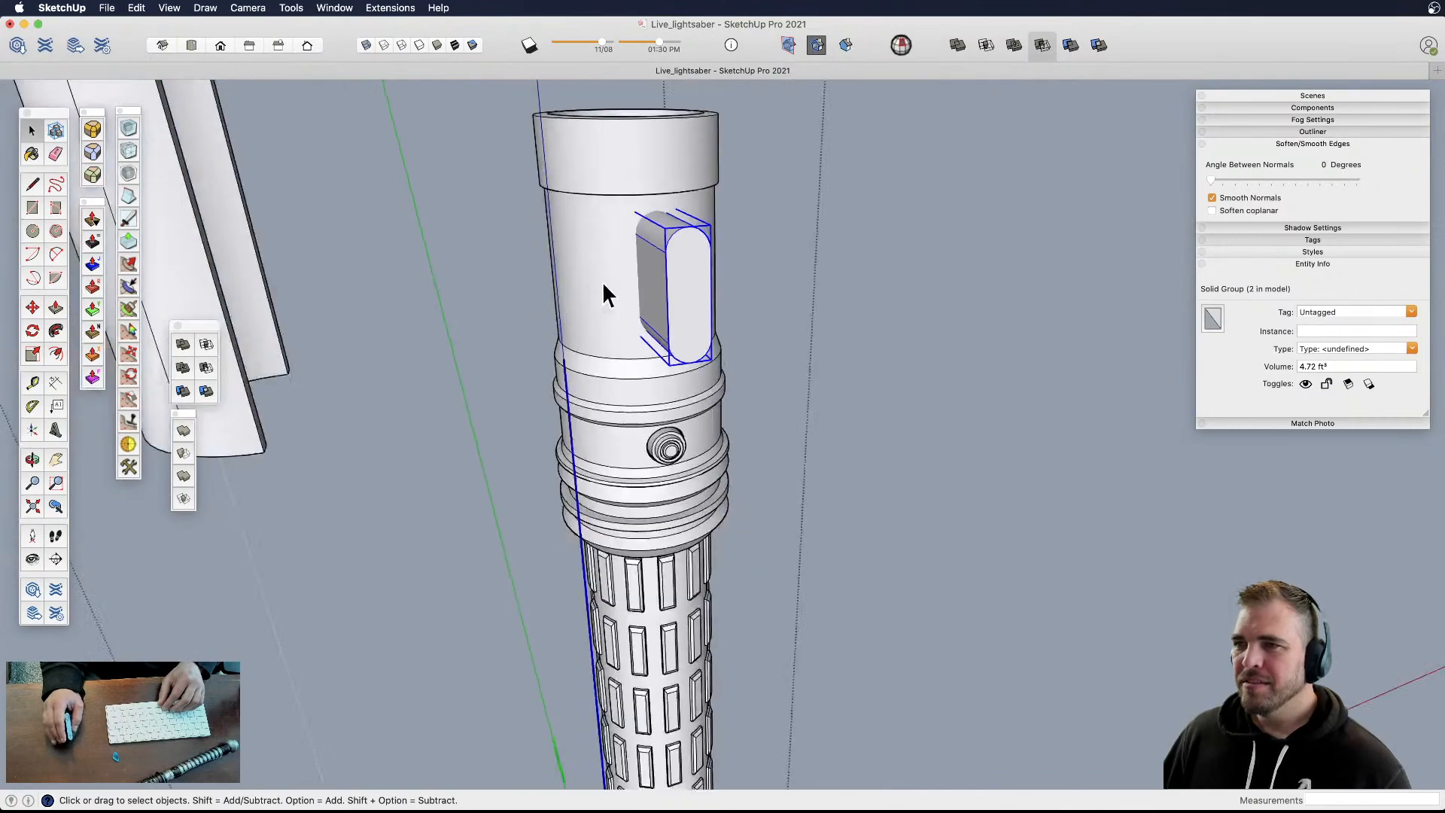
- Rotate-copy the capsule solid around the hilt's centre axis by 60 degrees and repeat it for two copies
scroll(597, 293, down, 8)
middle_drag(601, 310, 682, 366)
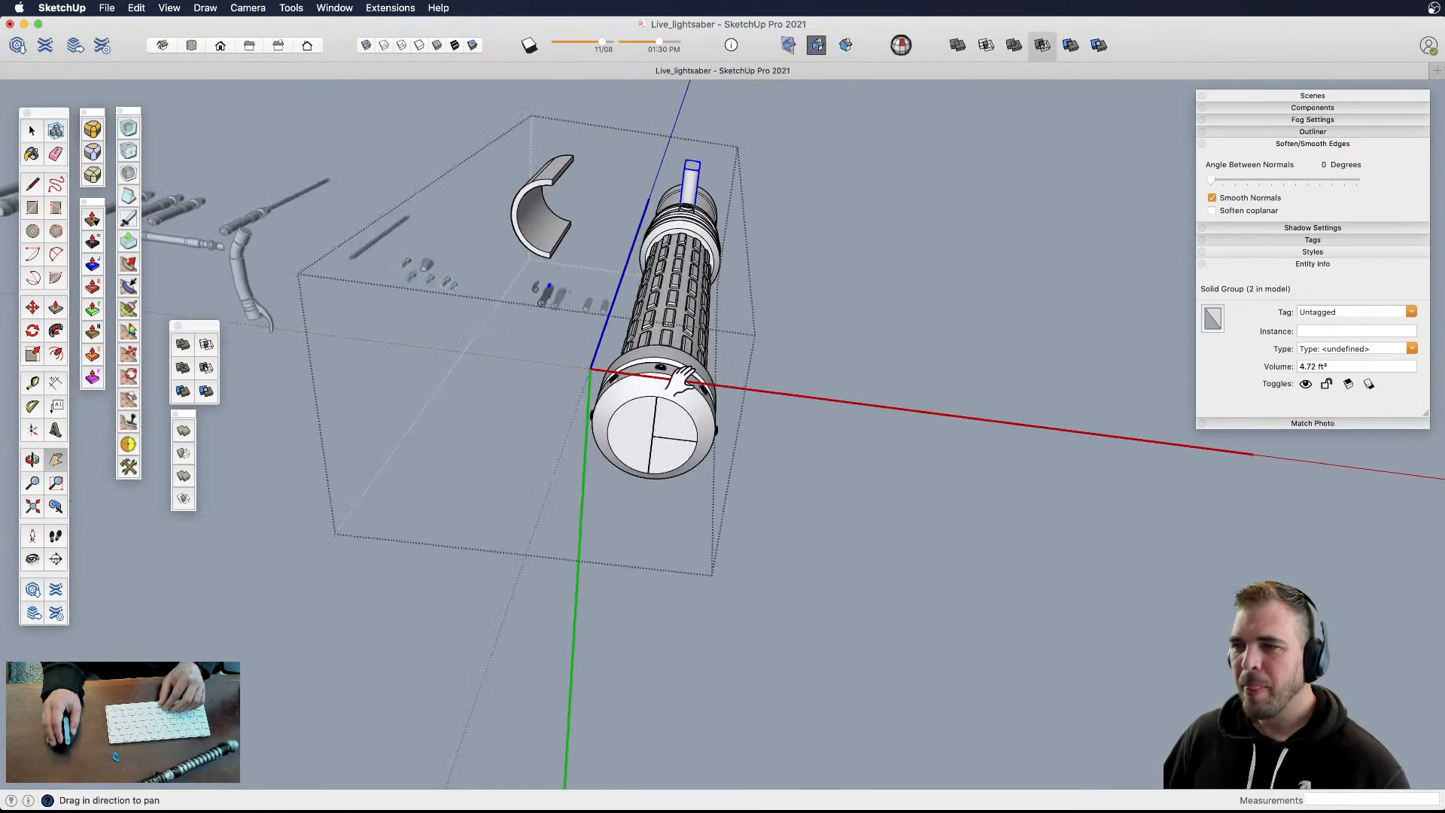
key(q)
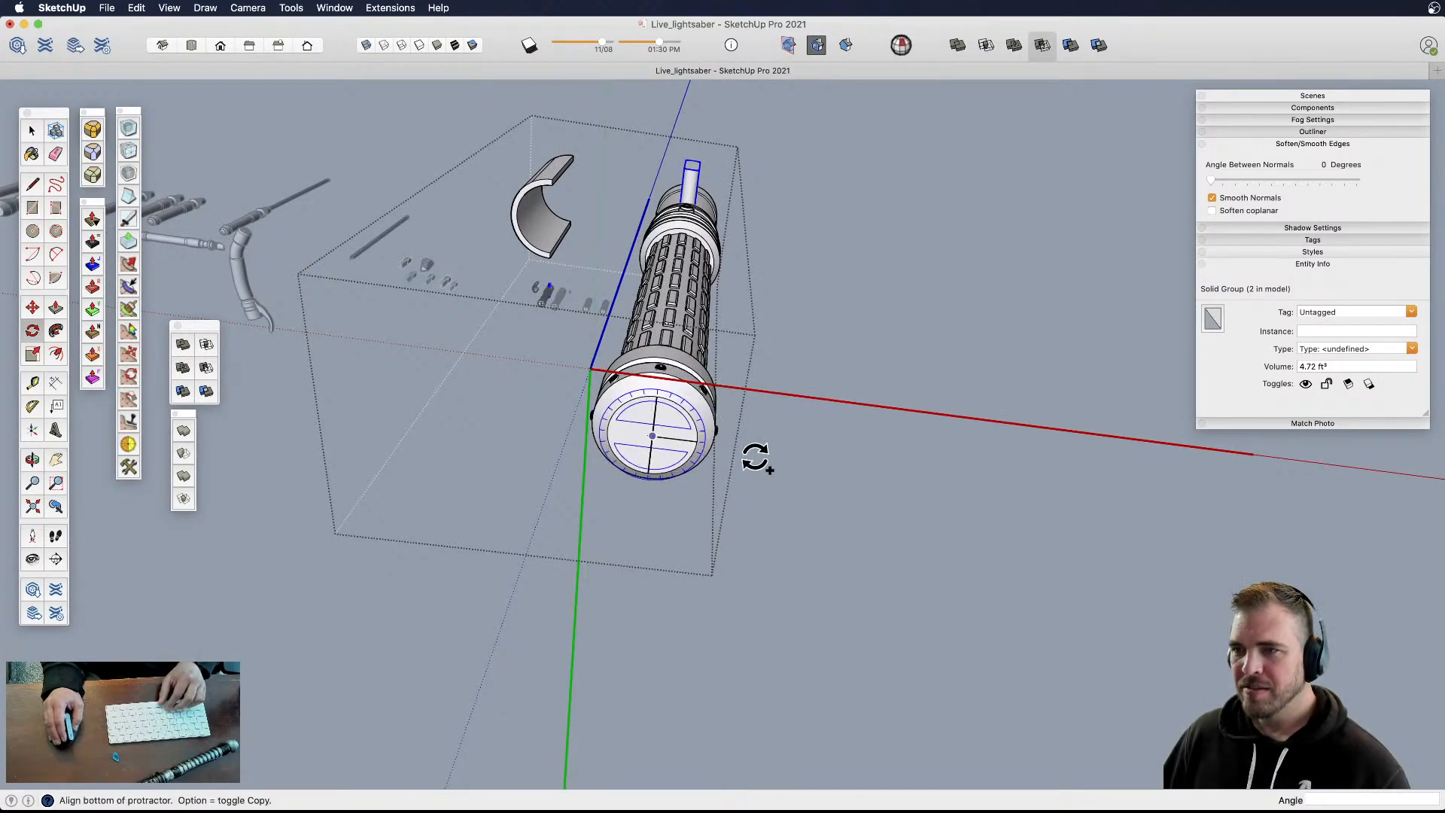
click(812, 454)
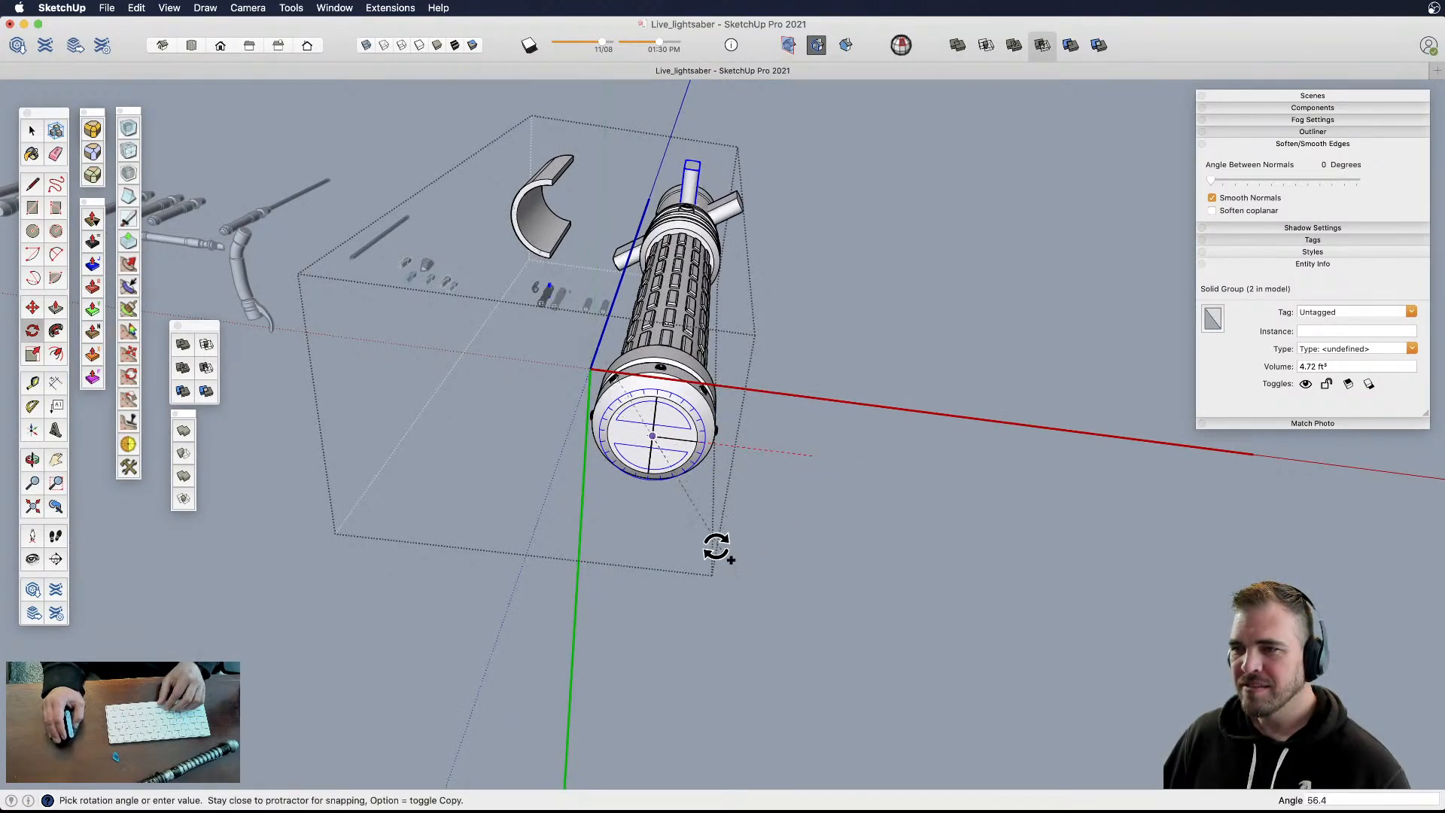
click(704, 532)
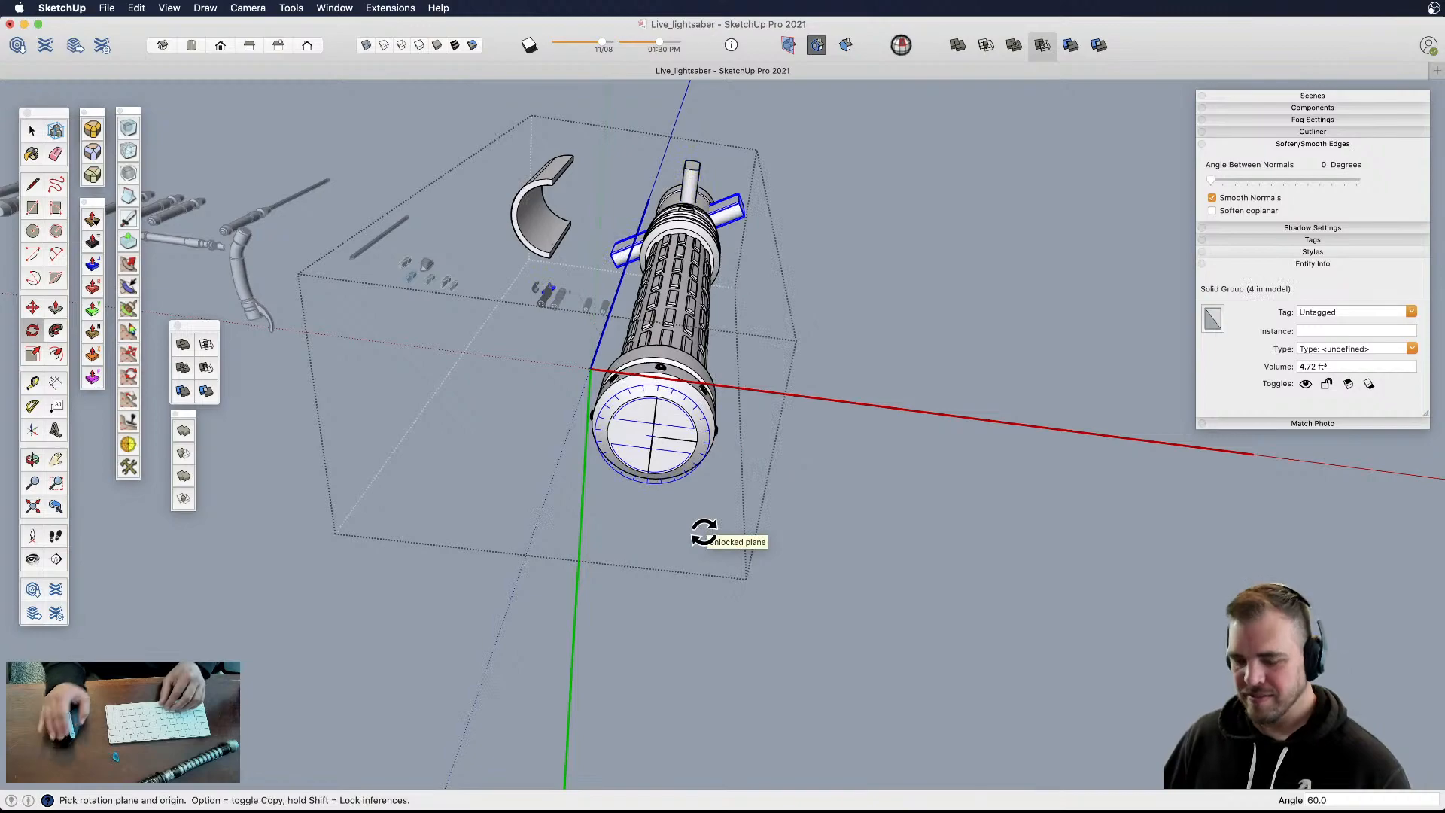
text(2x)
key(Return)
- Select all connected geometry of the emitter tube and make it a group
middle_drag(710, 229, 721, 681)
scroll(696, 690, down, 3)
scroll(668, 346, up, 4)
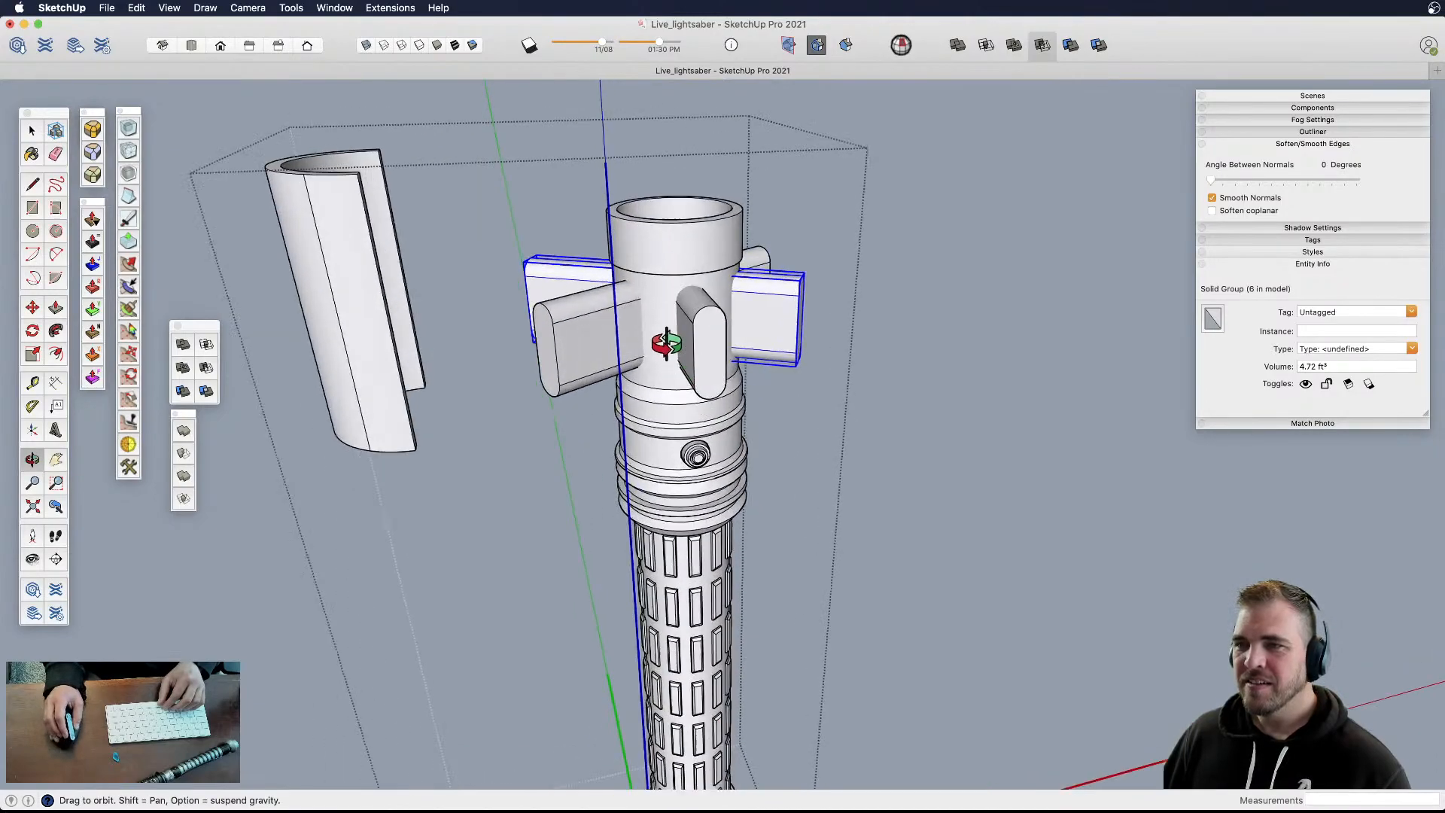
middle_drag(670, 349, 728, 533)
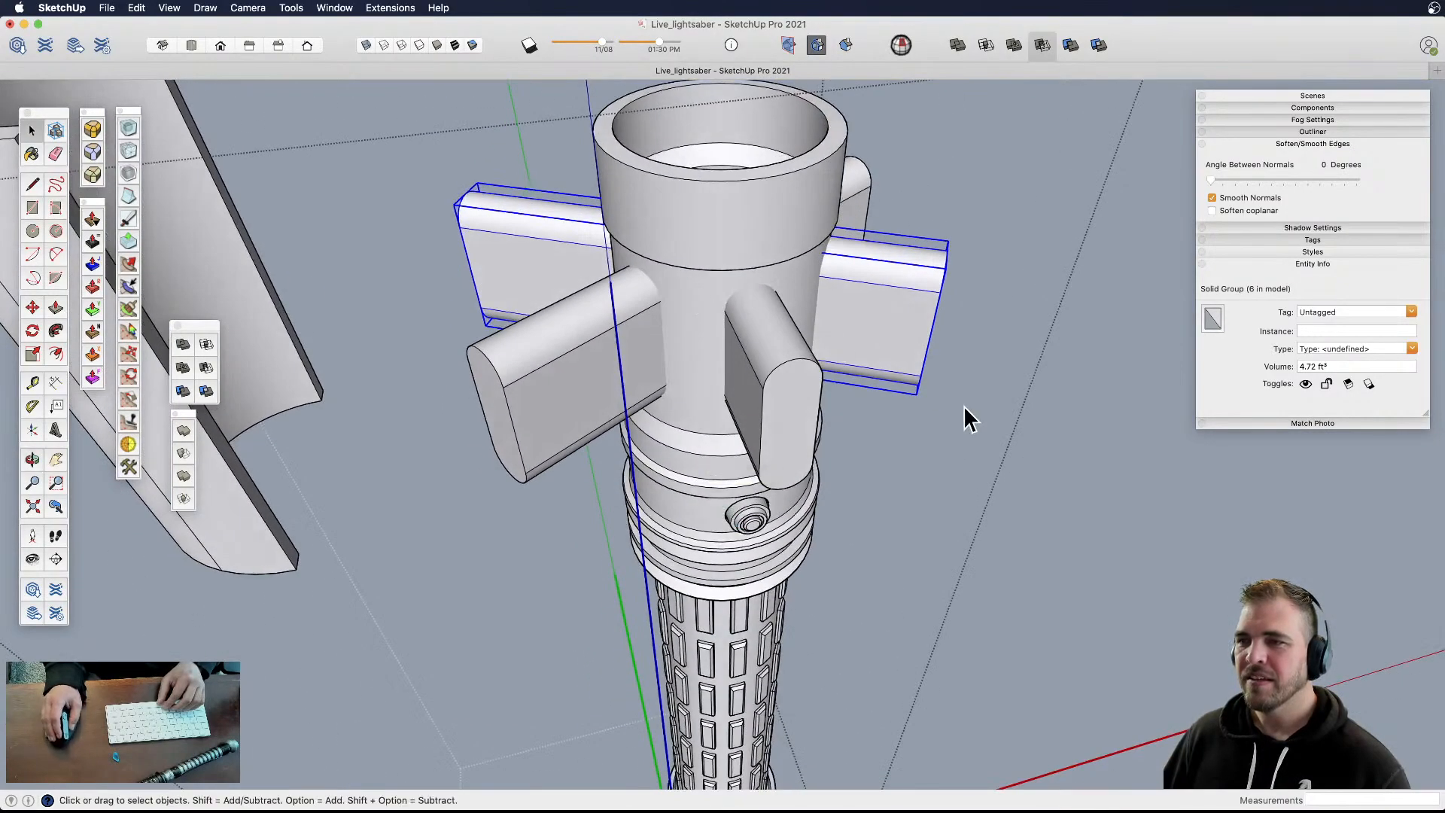
click(963, 405)
click(704, 343)
triple_click(694, 322)
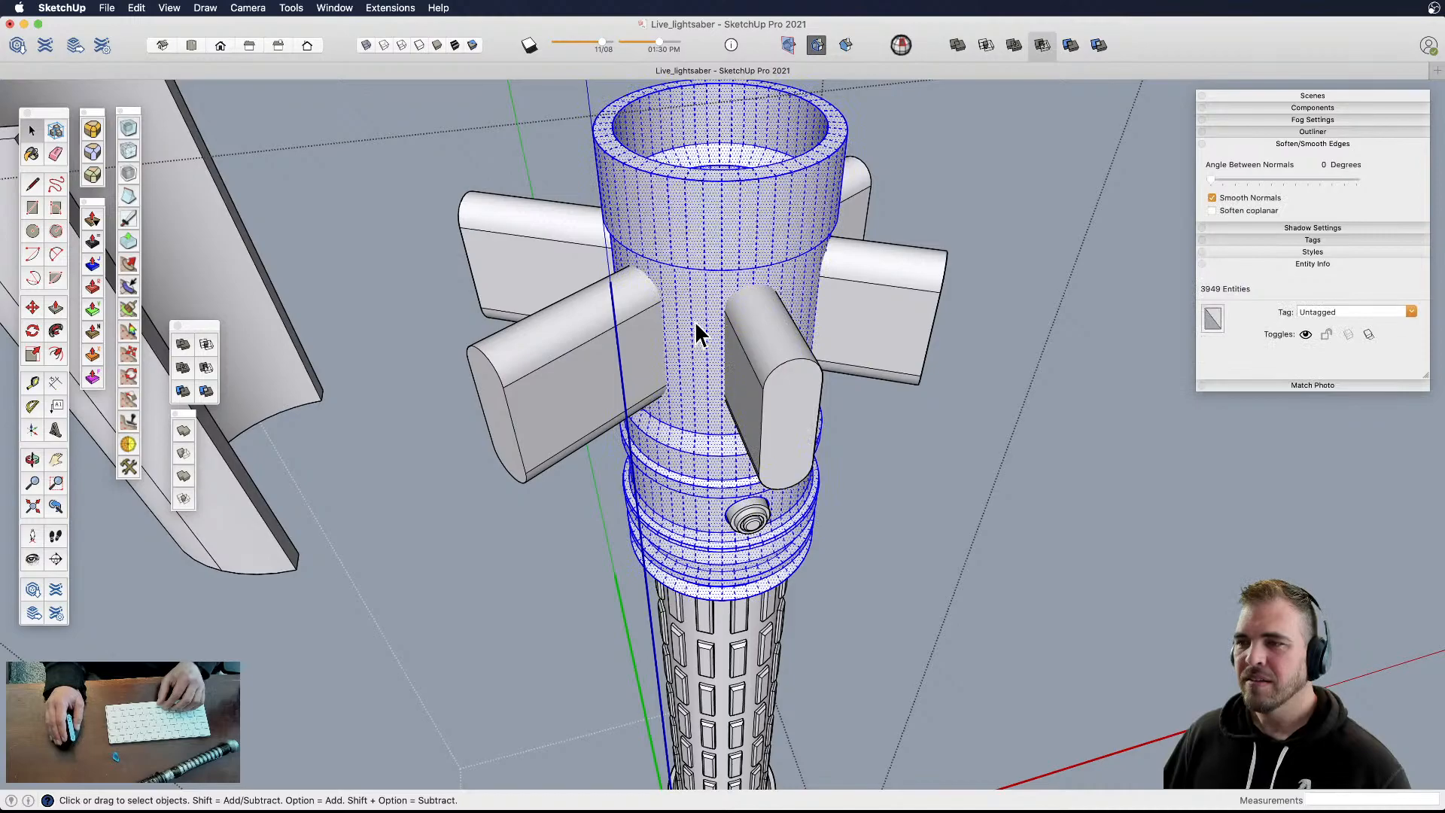
key(g)
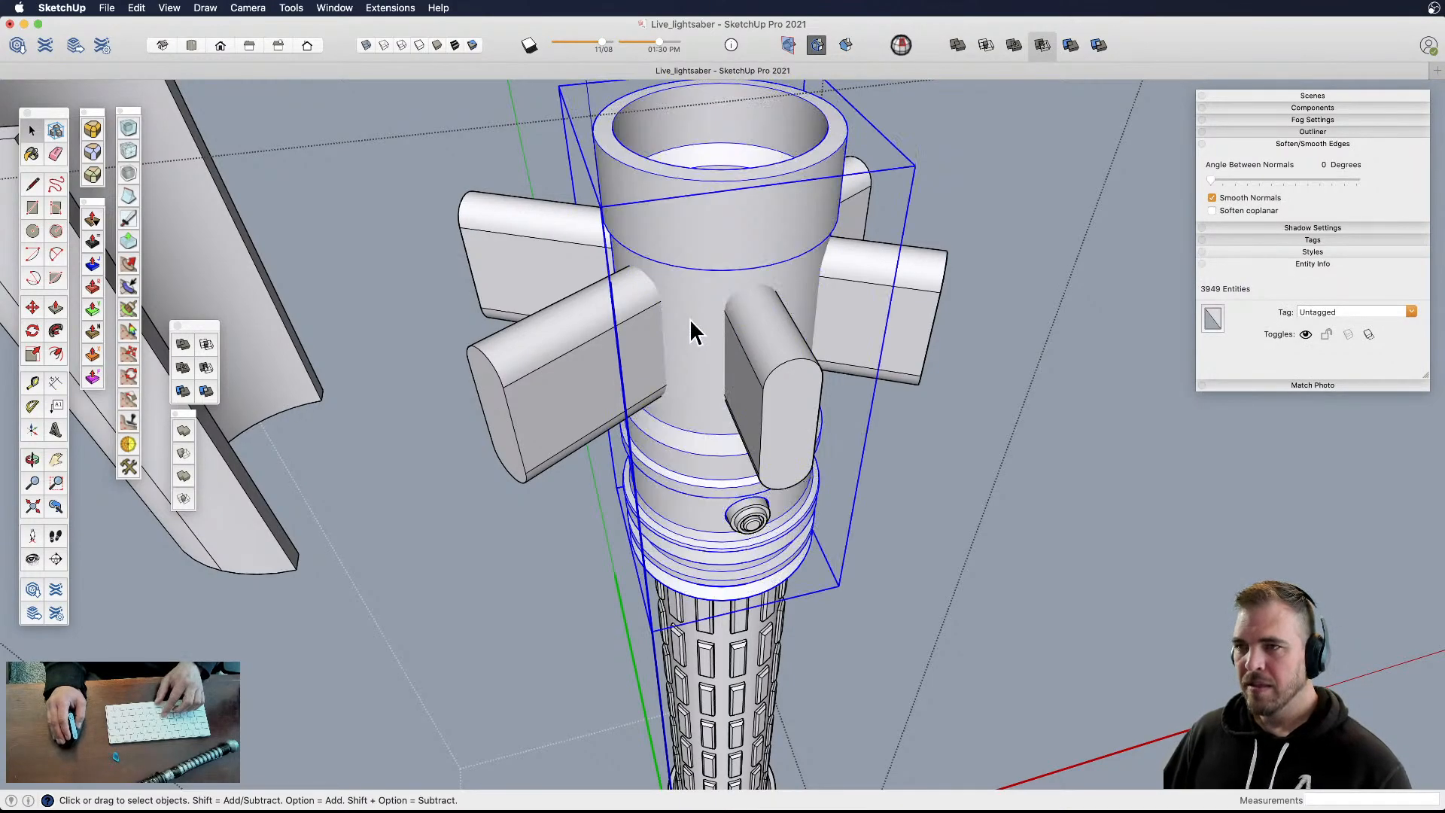
- Try to subtract the crossing capsules starting from the front one, and undo the subtractions
middle_drag(698, 310, 677, 349)
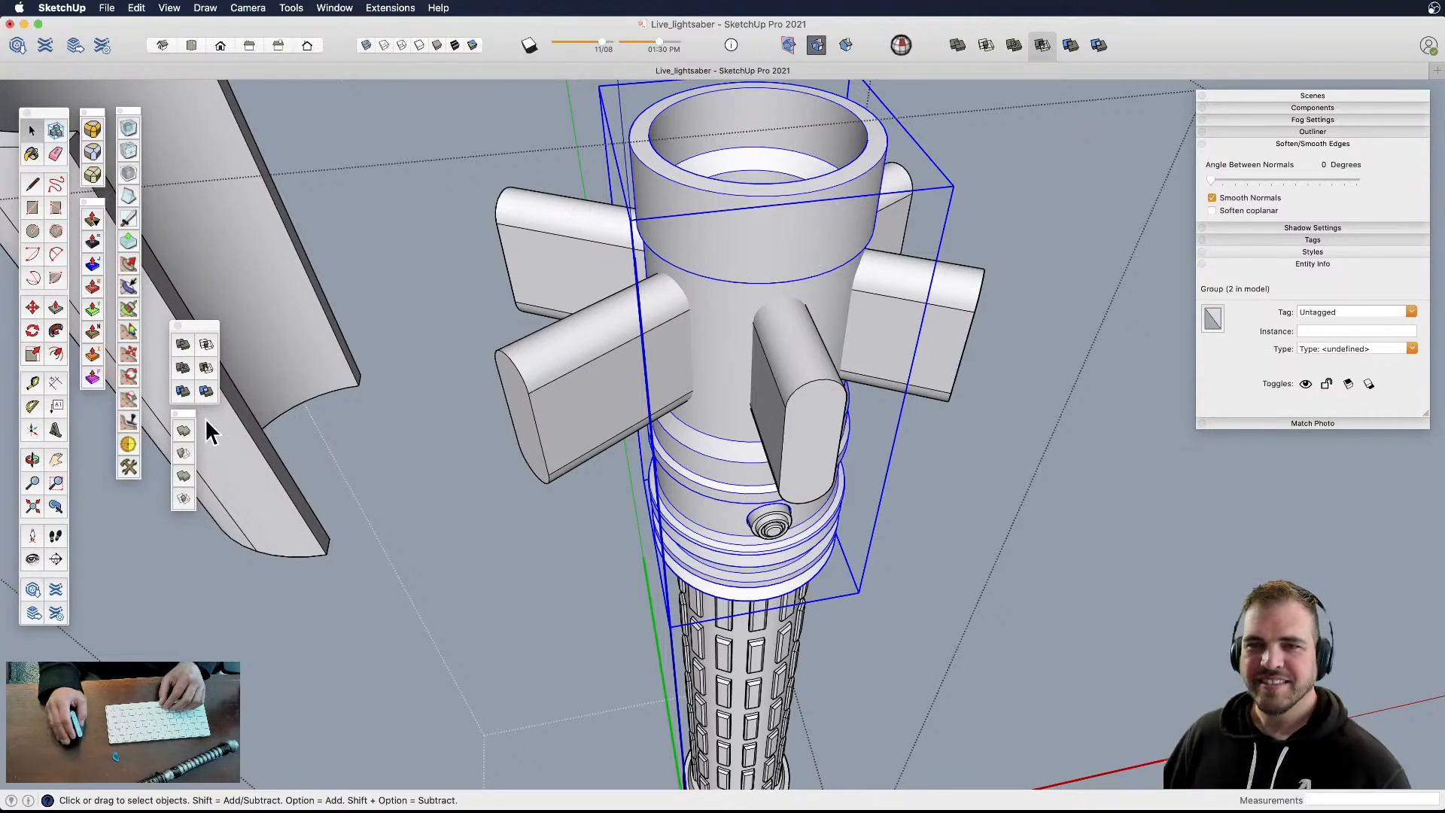
click(183, 454)
click(800, 403)
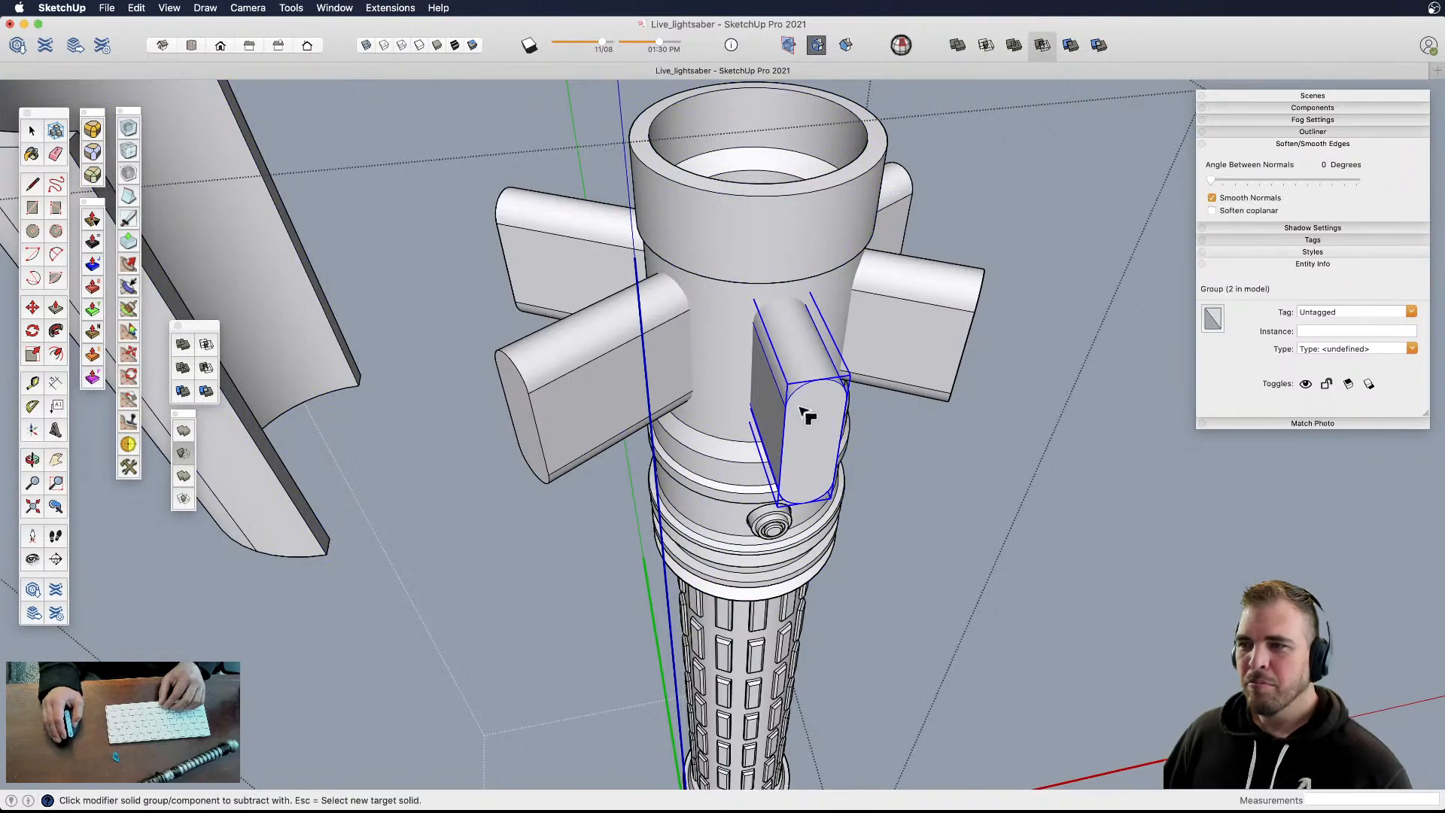
click(591, 371)
click(564, 274)
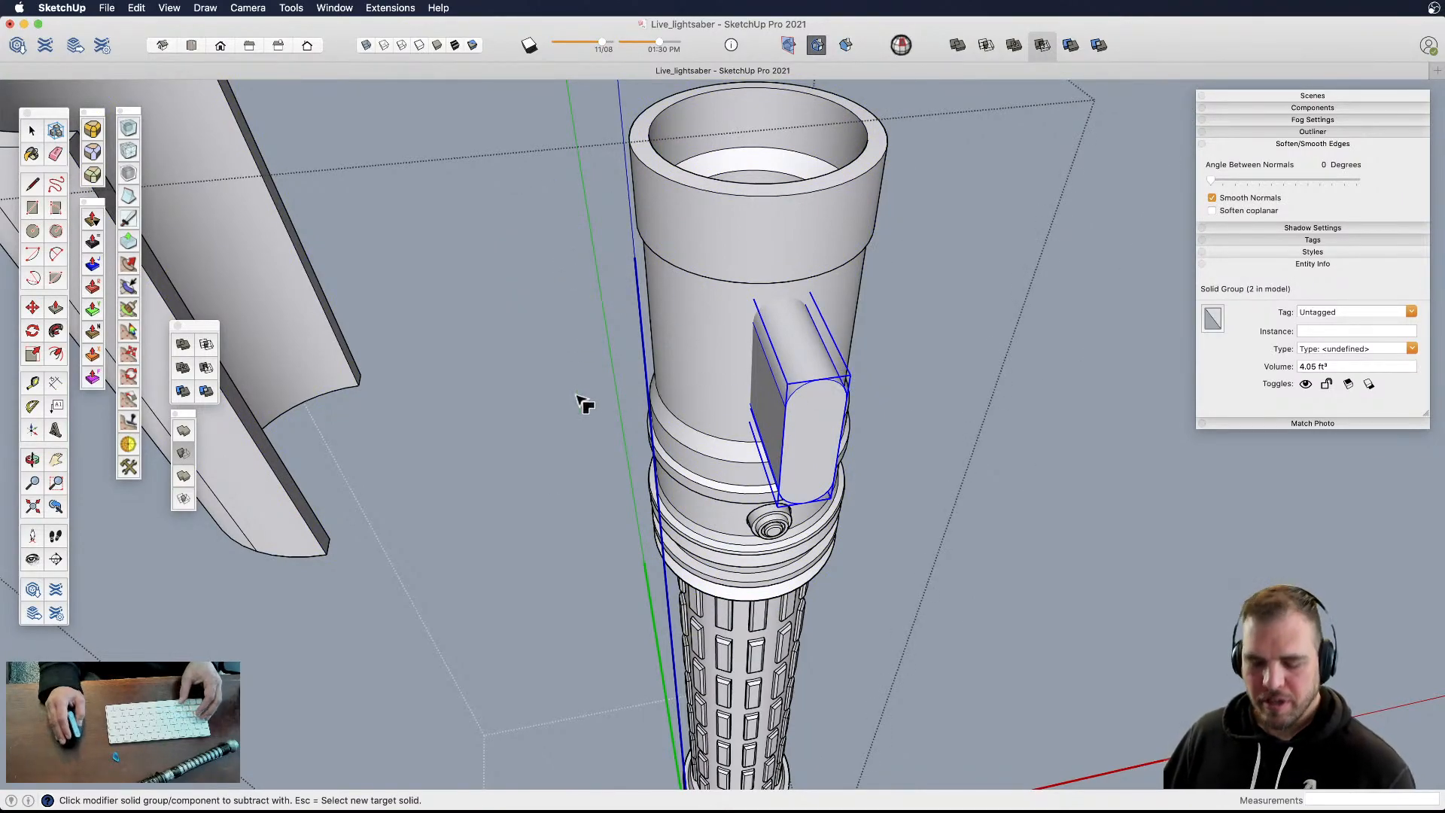
key(super+z)
key(super+z)
- Examine the hidden geometry where the capsules meet the emitter tube, and inspect the tube group's properties
click(600, 399)
middle_drag(693, 387, 787, 432)
click(781, 419)
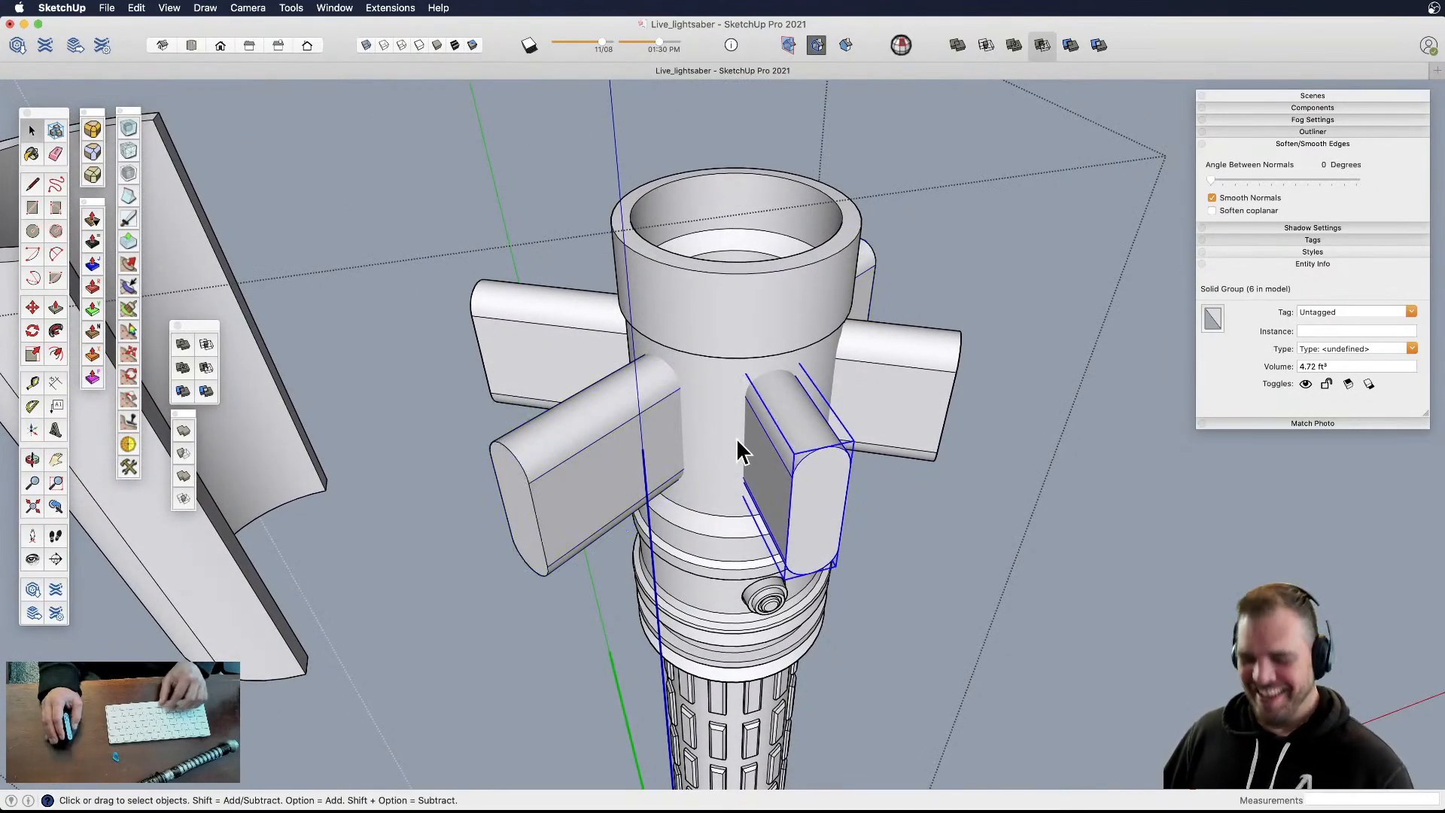
key(h)
scroll(757, 411, up, 5)
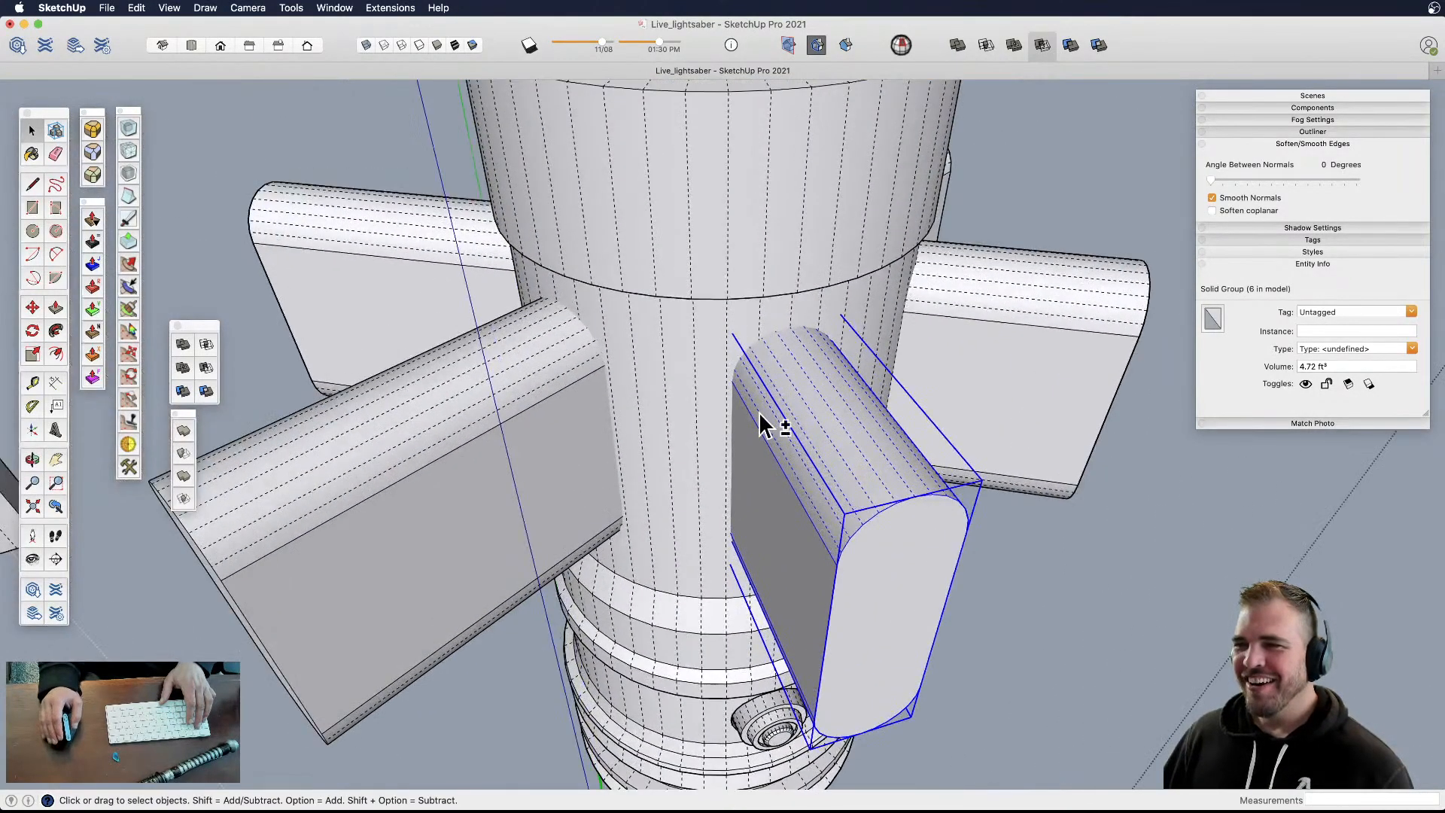
key(h)
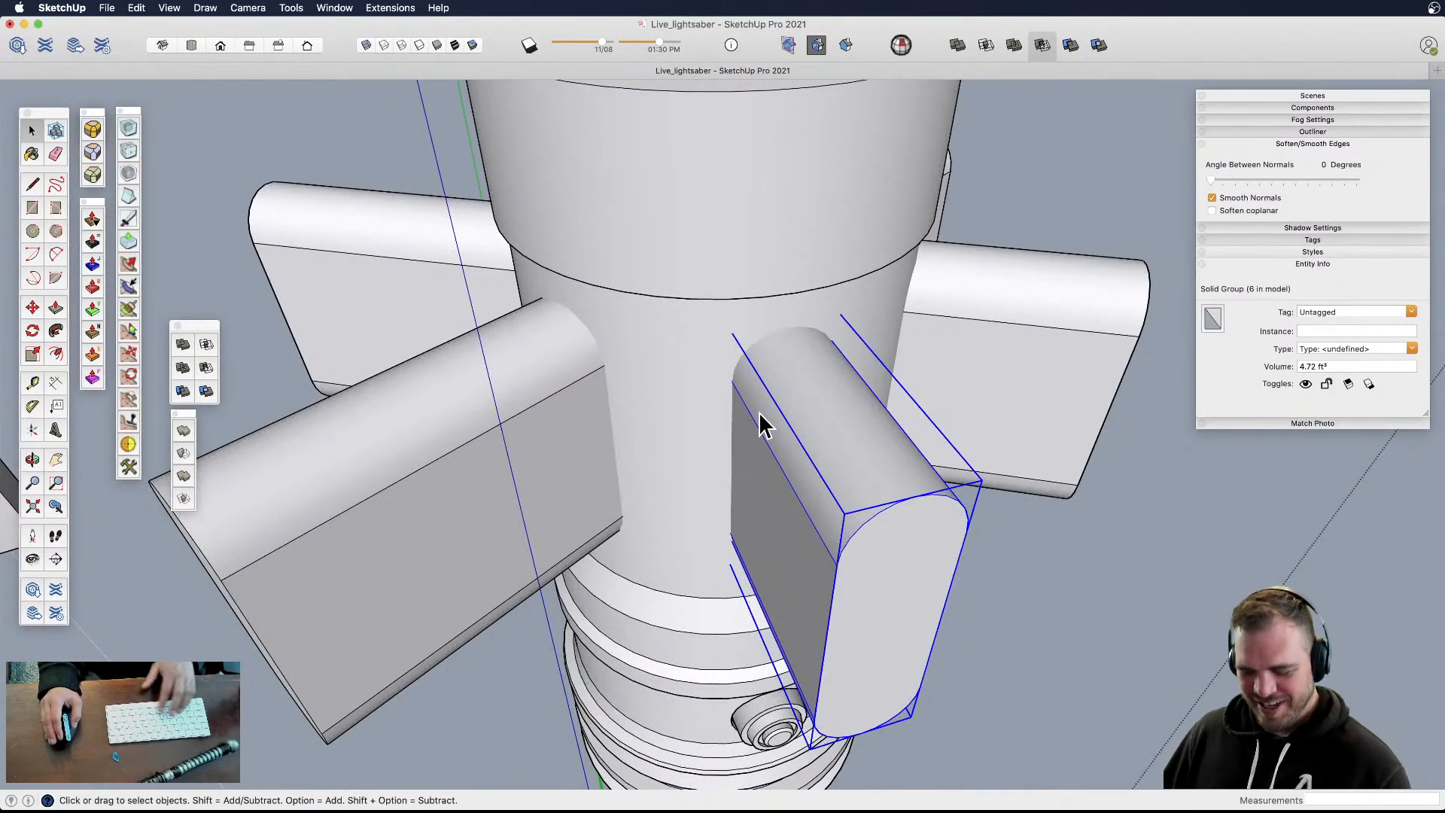
scroll(760, 425, down, 3)
click(704, 441)
middle_drag(767, 474, 925, 487)
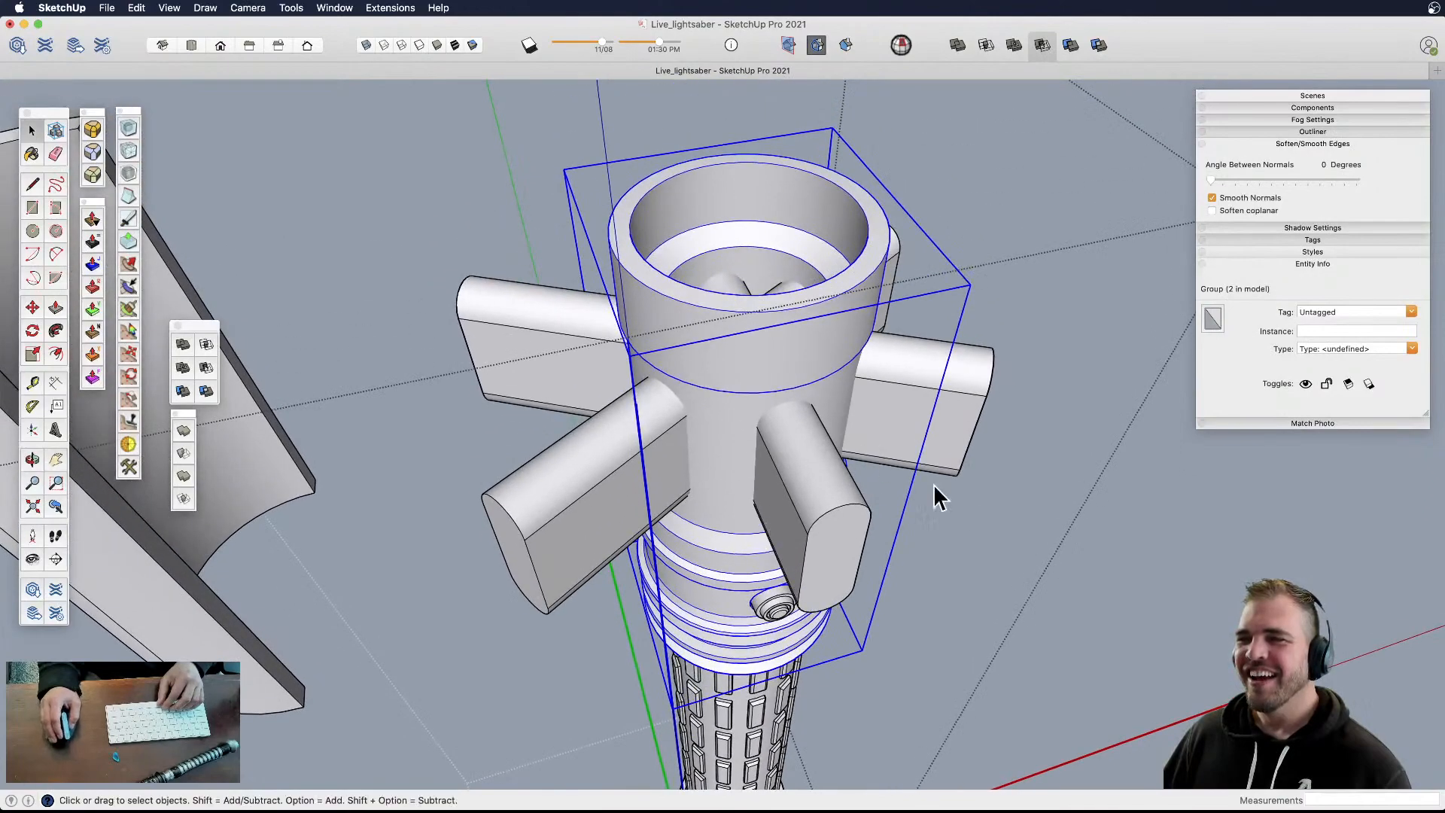
- Check the emitter tube group with Solid Inspector² and fix all reported errors, including the internal face
click(1010, 512)
click(750, 444)
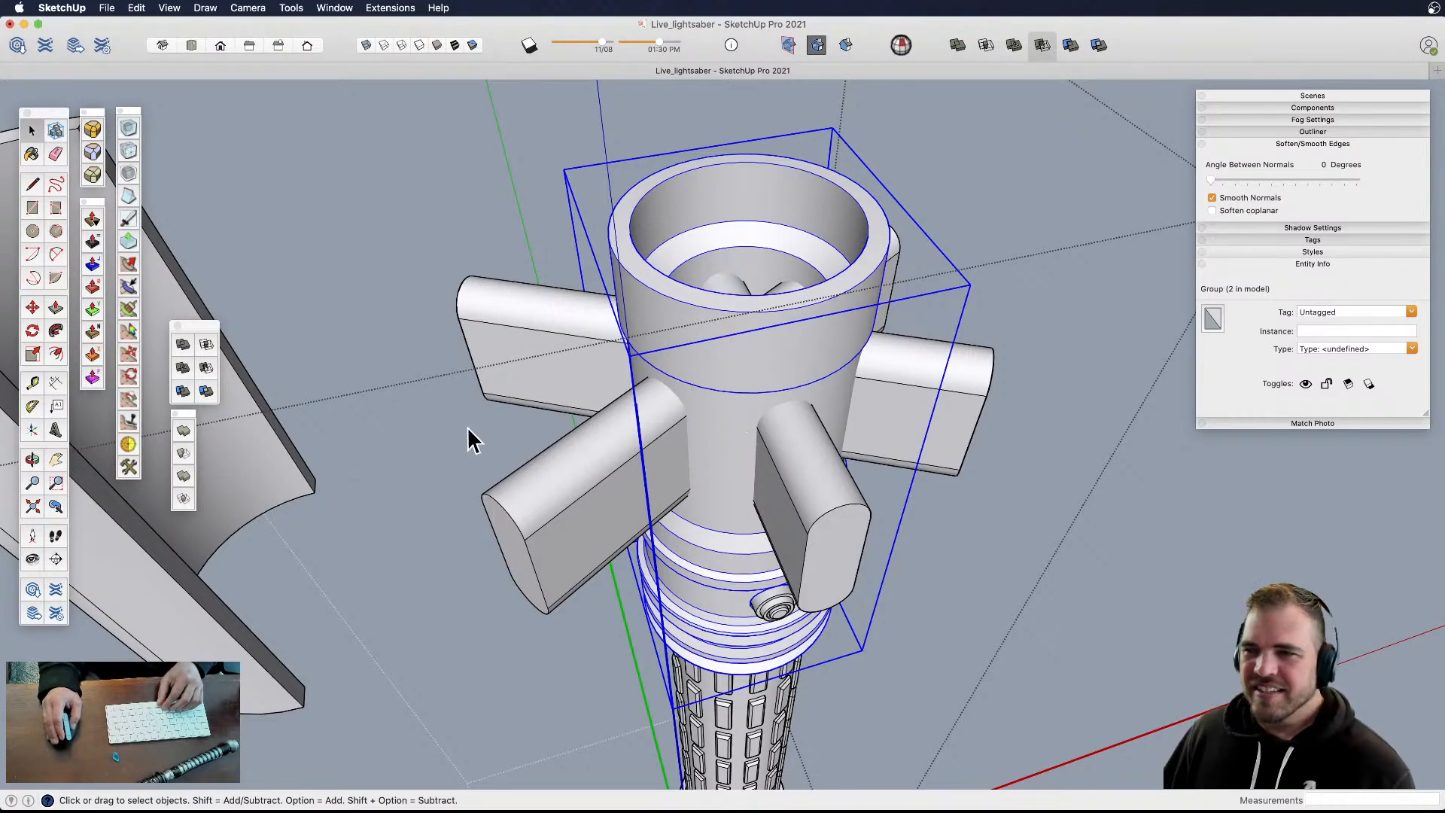
middle_drag(677, 381, 698, 440)
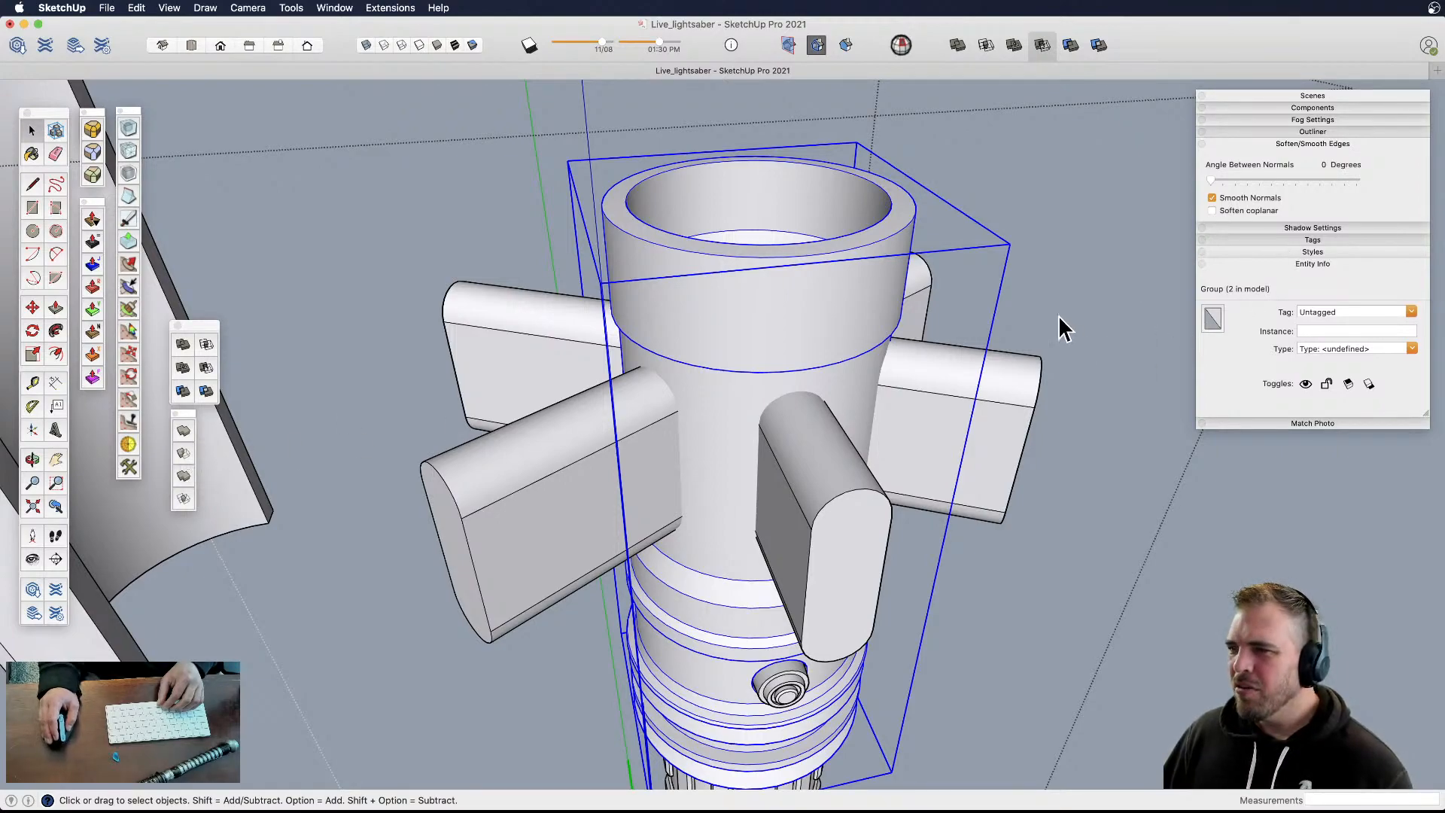
click(900, 46)
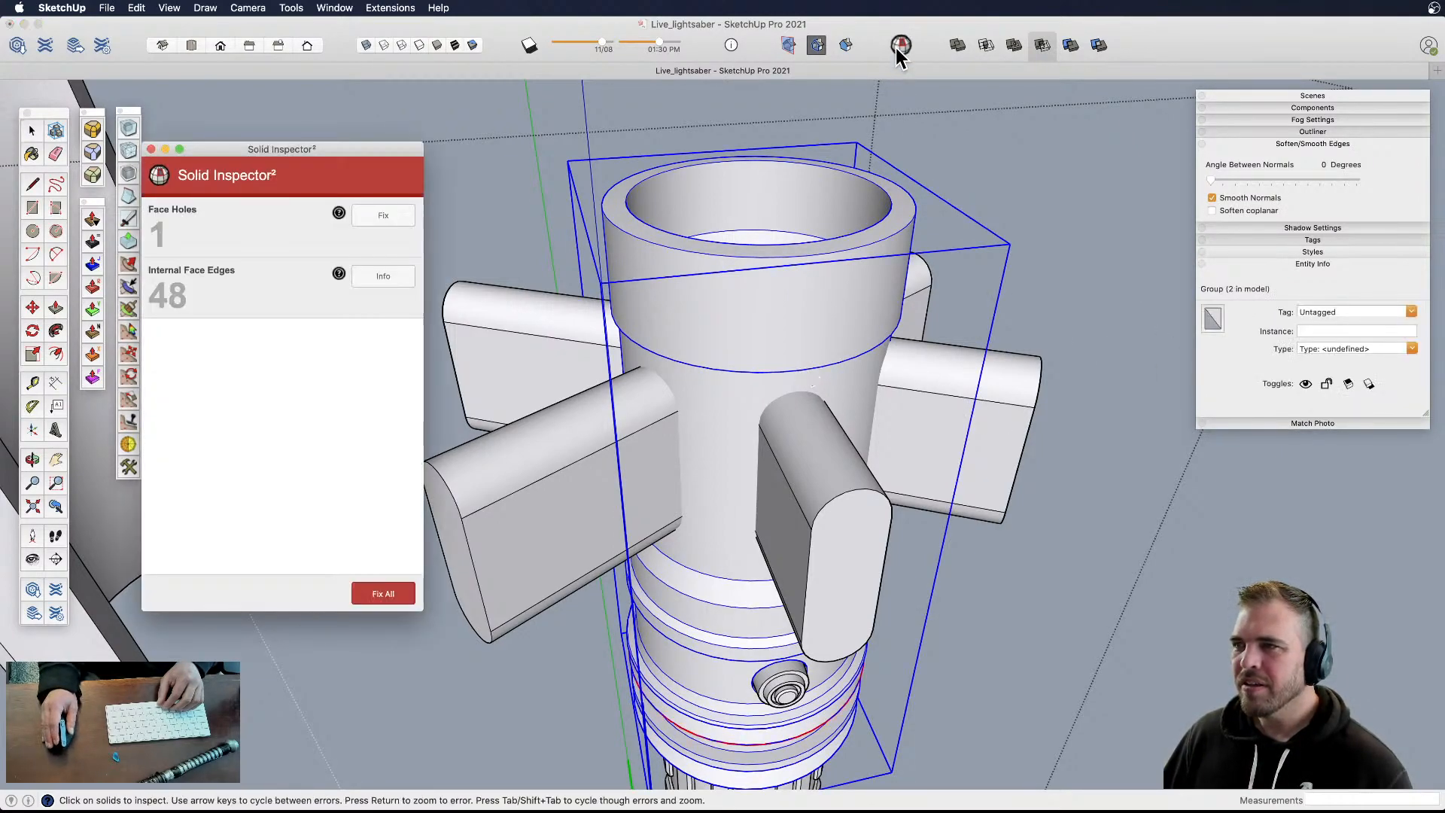
click(388, 593)
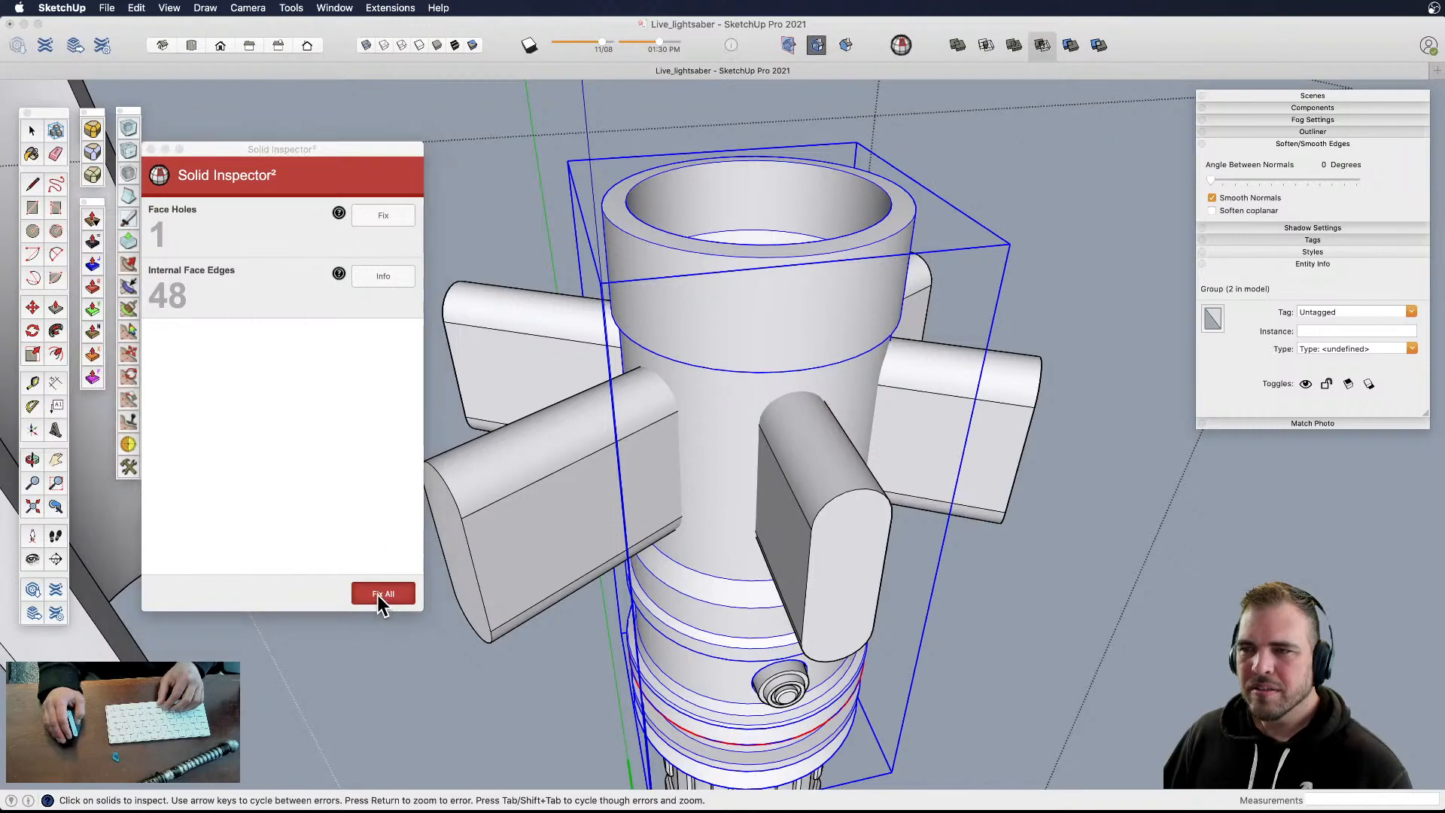
click(1008, 329)
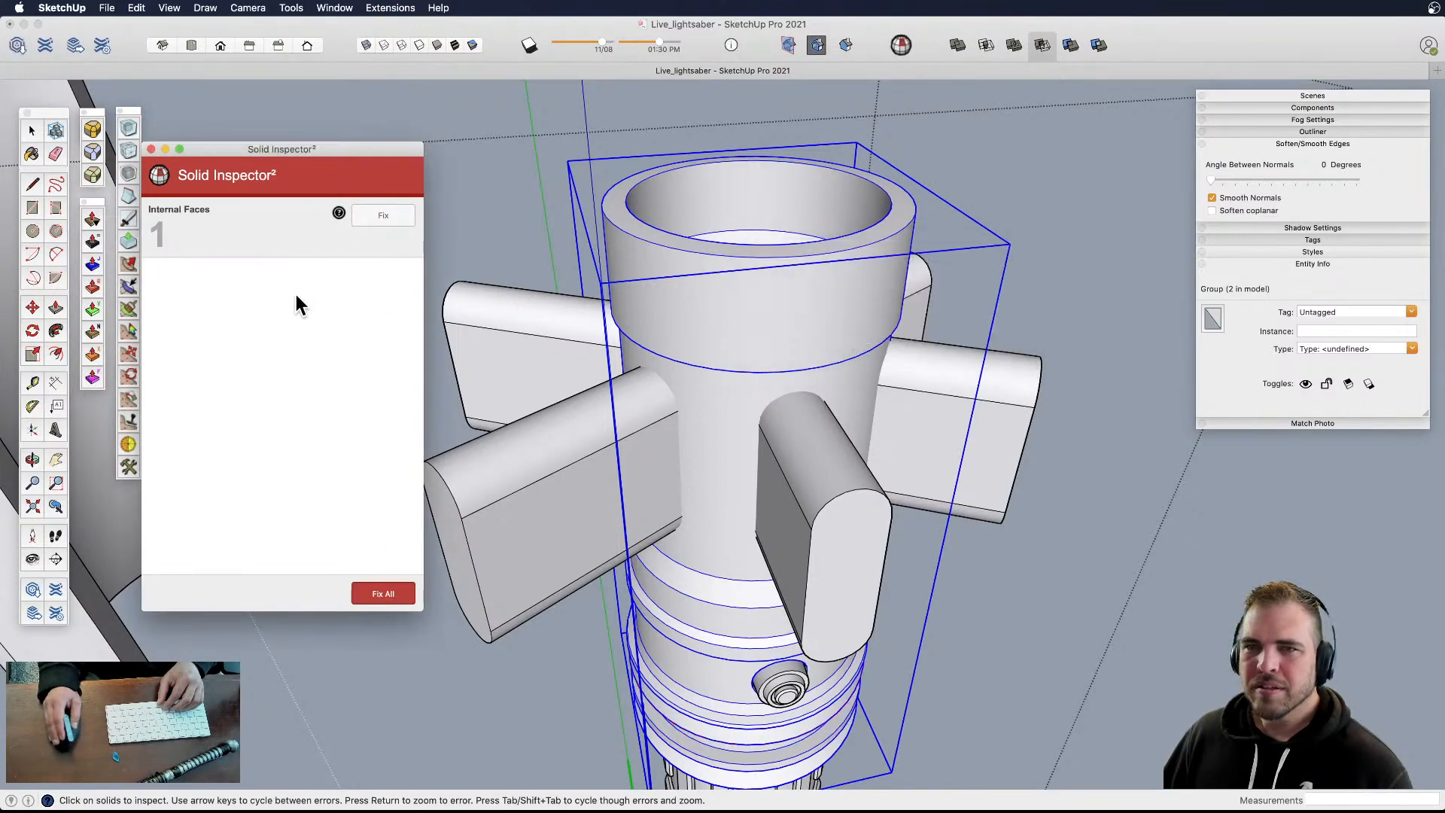
click(384, 218)
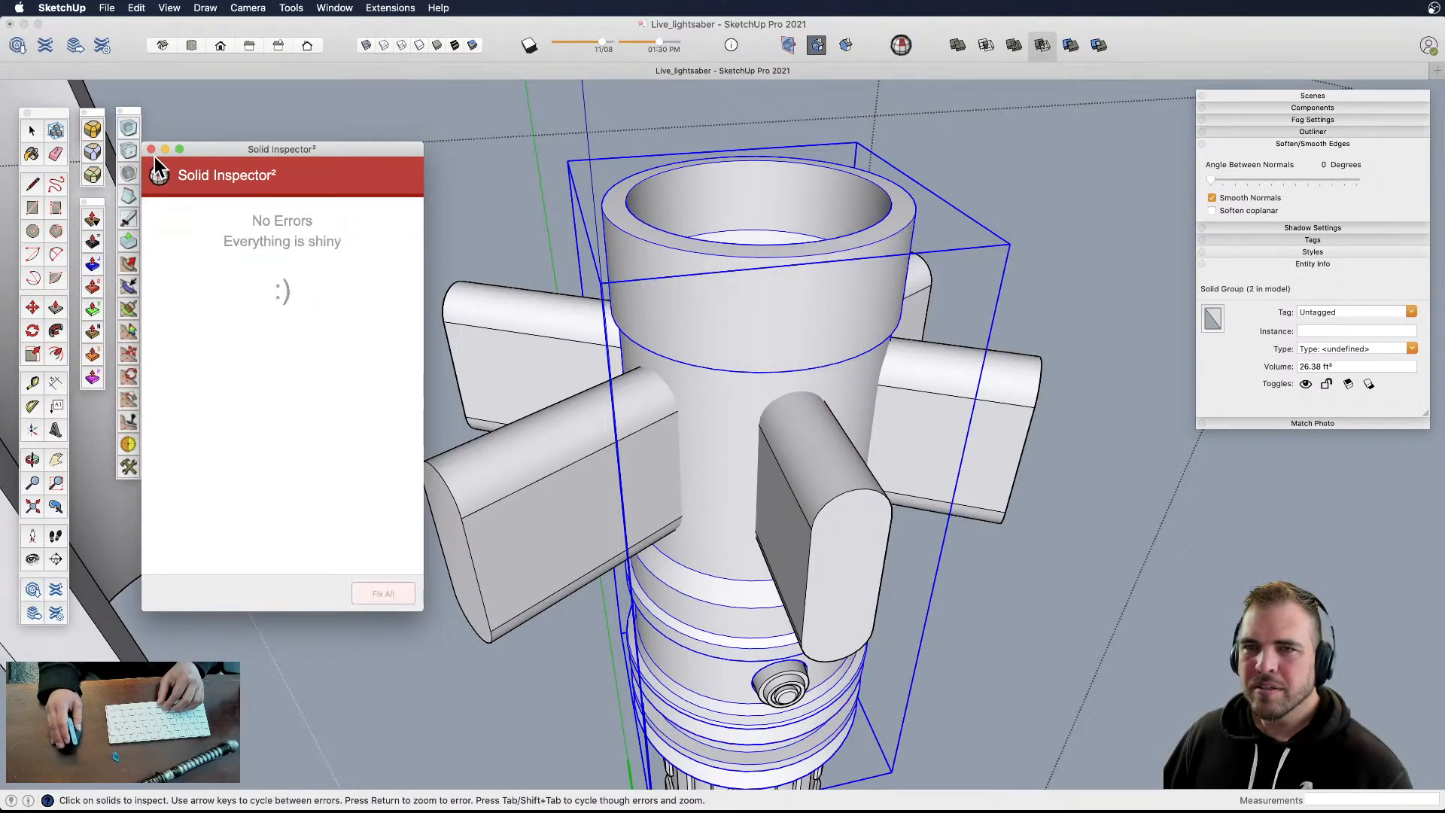
click(151, 149)
- Subtract the three crossing capsule solids from the emitter tube group to cut rounded slots around it
click(411, 196)
click(707, 331)
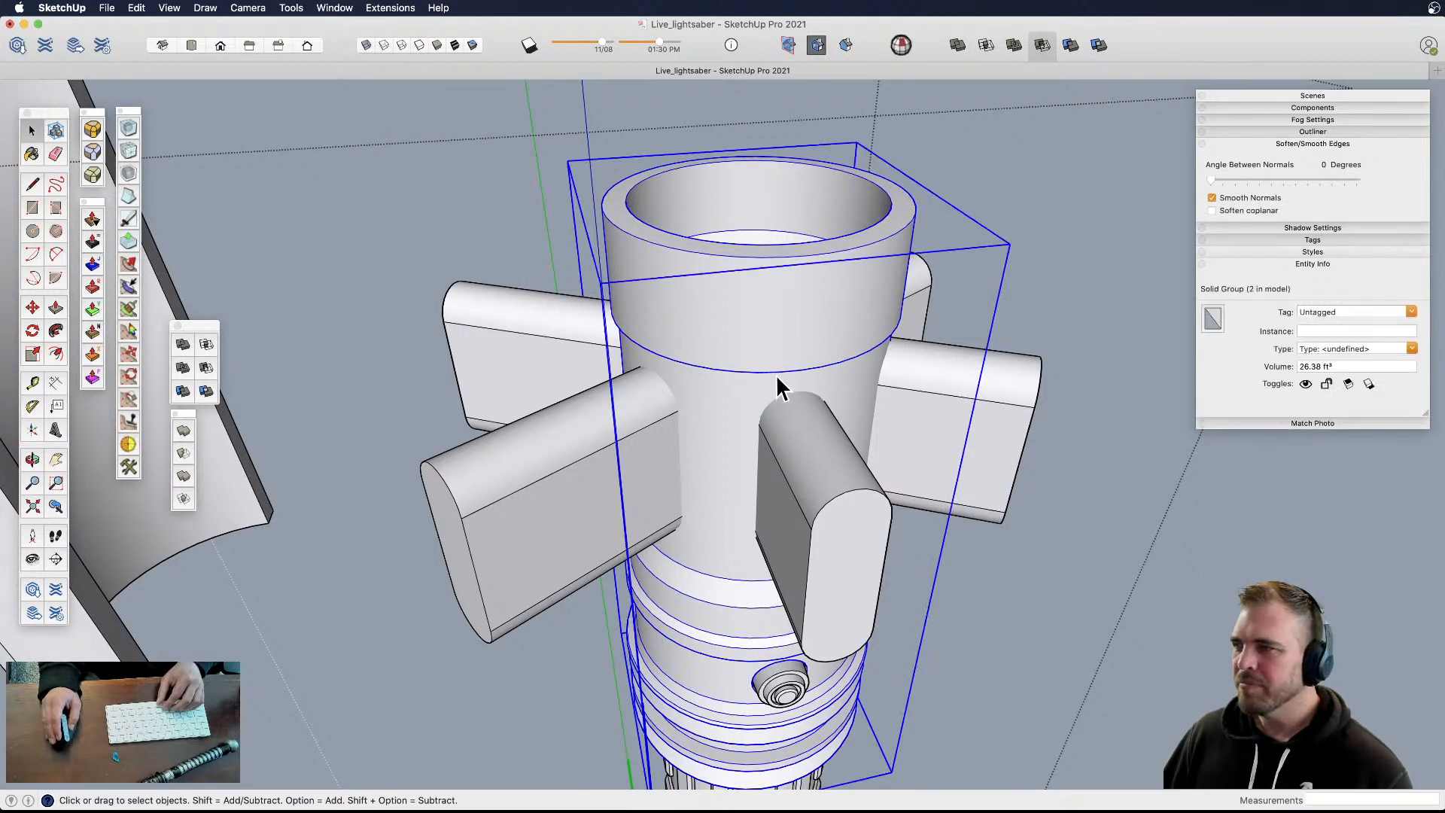
click(185, 455)
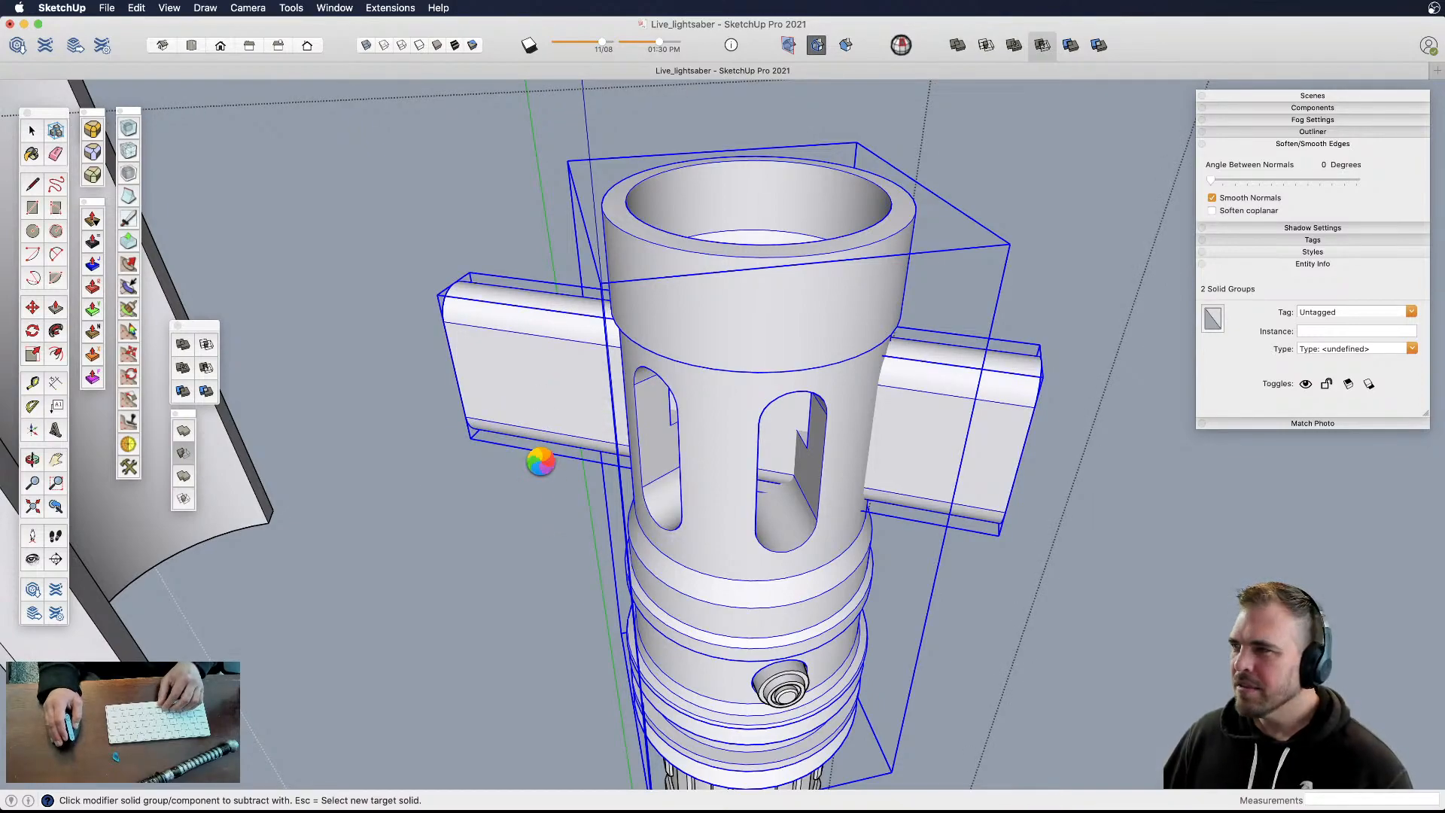
key(o)
drag(764, 447, 757, 529)
middle_drag(760, 281, 749, 324)
shift+middle_drag(748, 324, 800, 238)
middle_drag(833, 295, 709, 433)
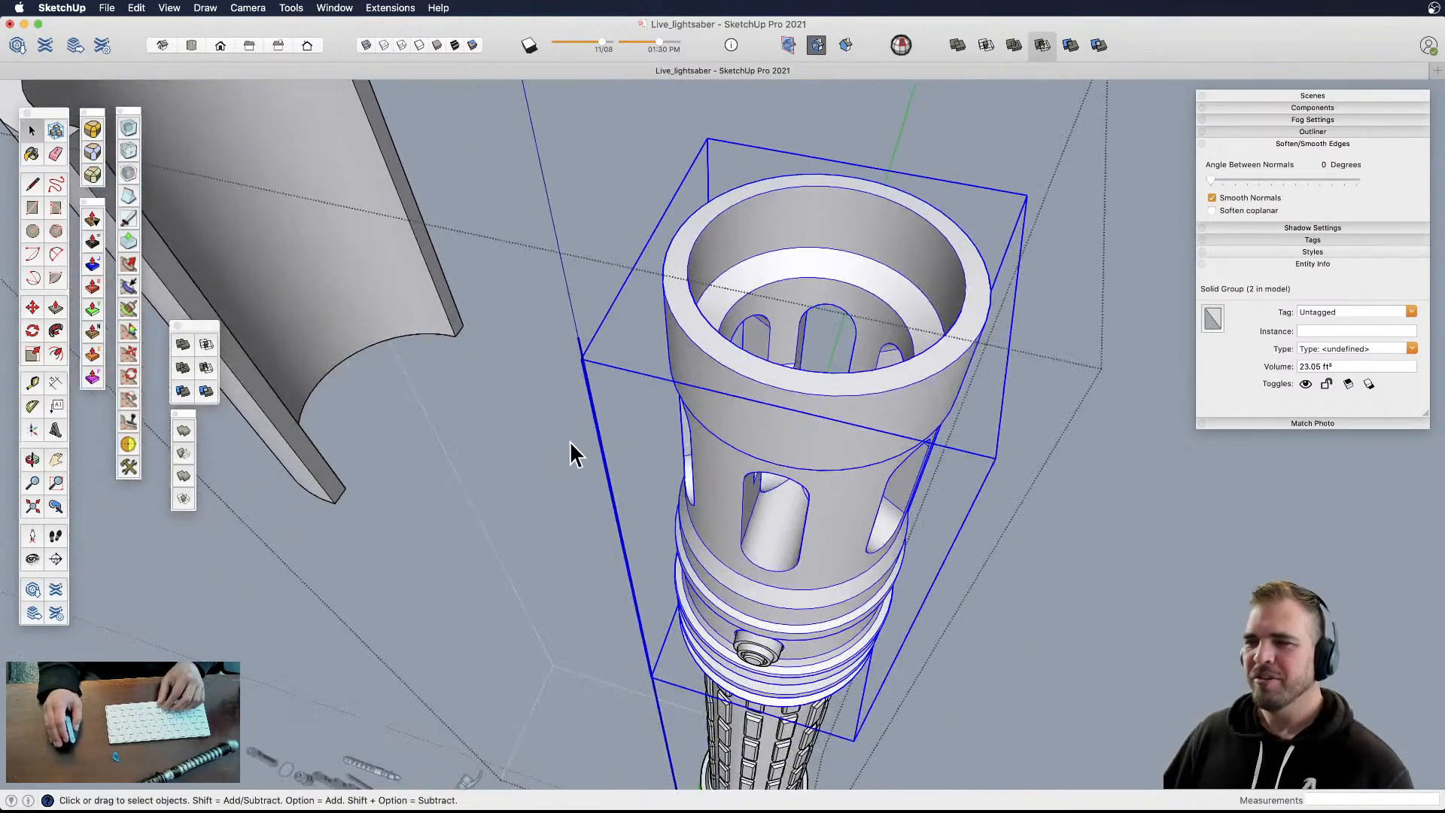
- In a parallel-projection front view, draw a rectangle about 2' 8 1/4" by 5' 10 3/8" between the half-ring shell and the emitter
click(367, 519)
middle_drag(662, 509, 798, 380)
mouse_move(831, 298)
middle_down()
mouse_move(826, 331)
mouse_move(1126, 256)
mouse_move(832, 290)
middle_up()
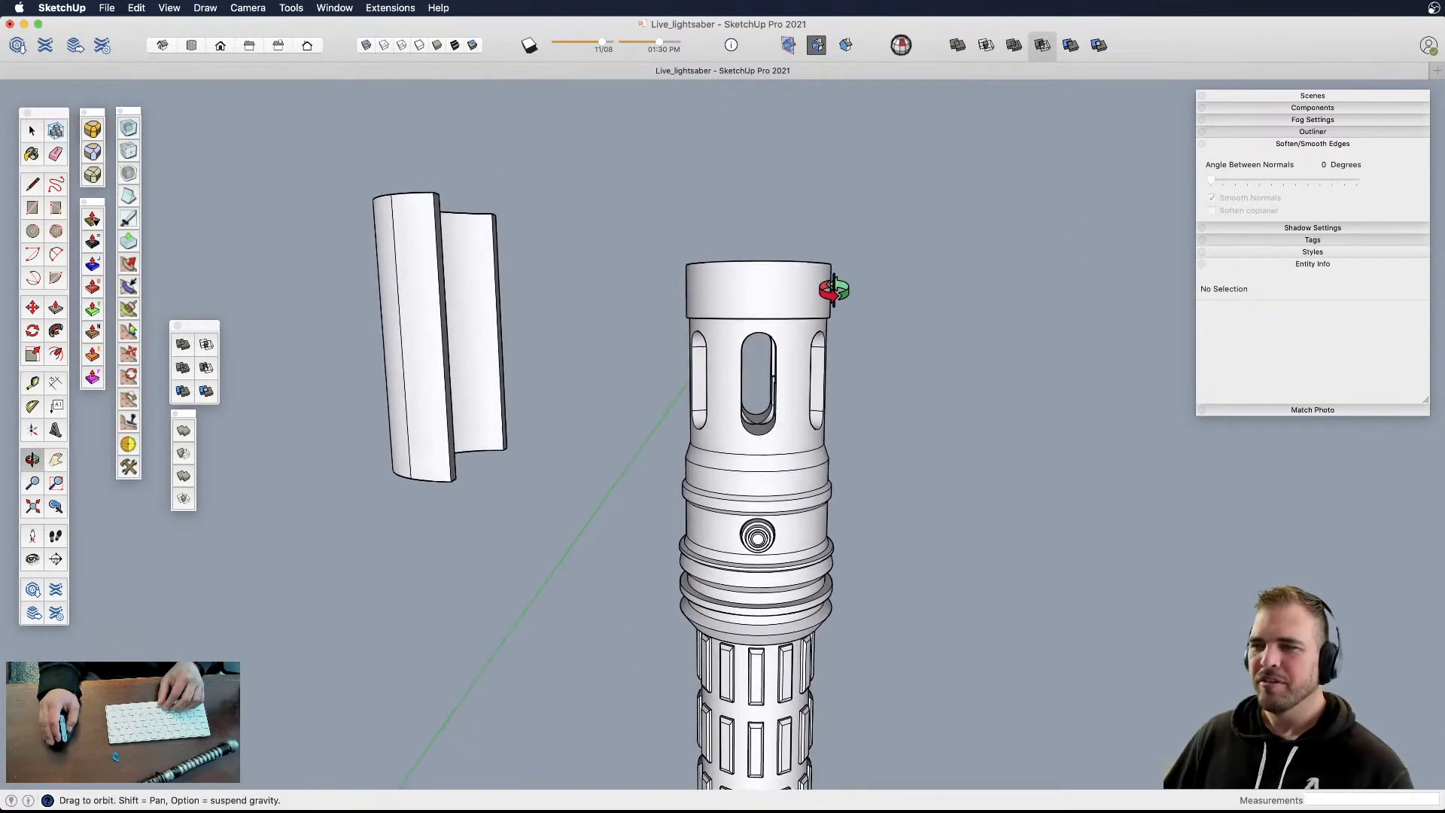
click(220, 45)
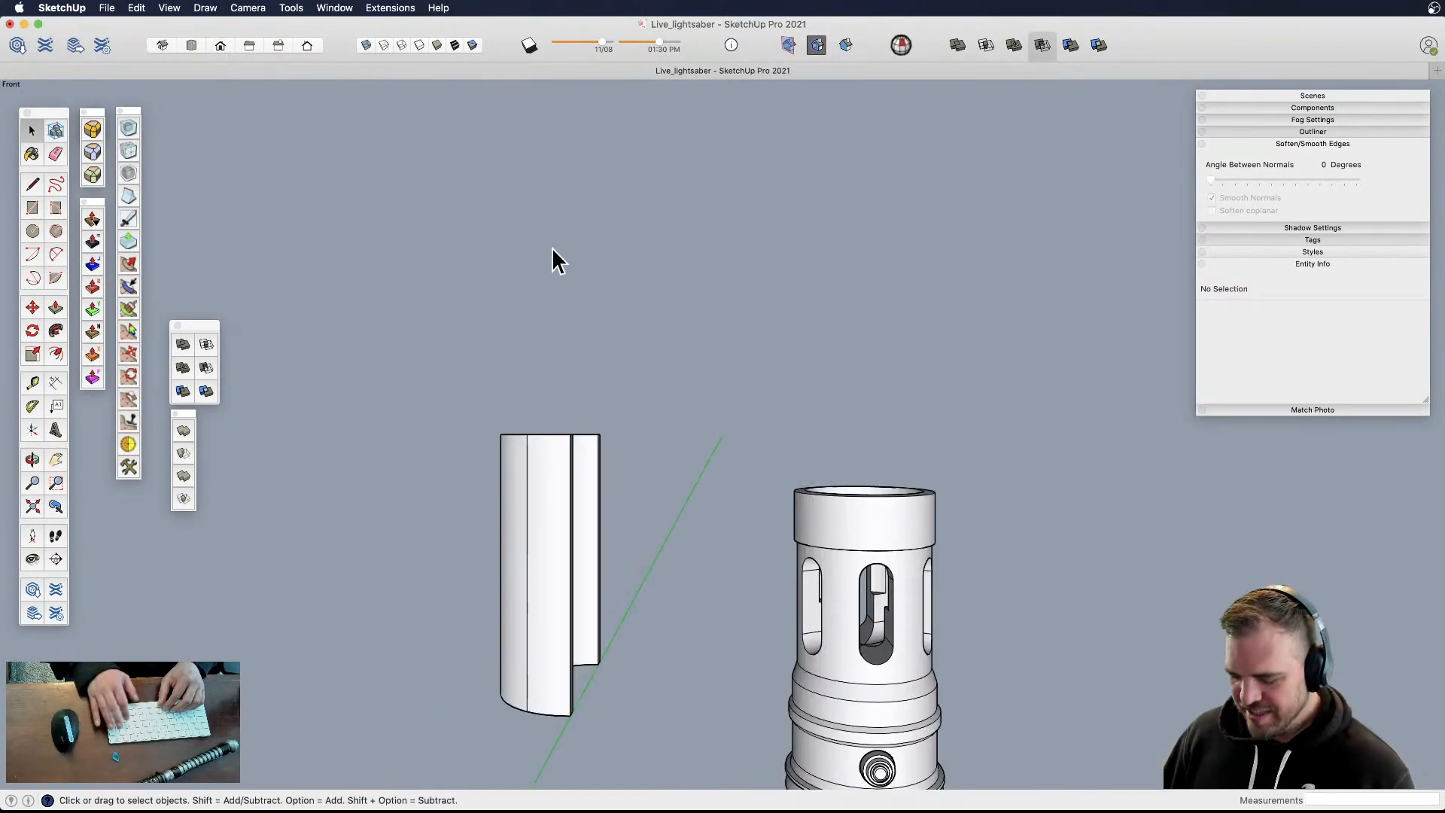
key(shift+p)
shift+middle_drag(695, 570, 779, 420)
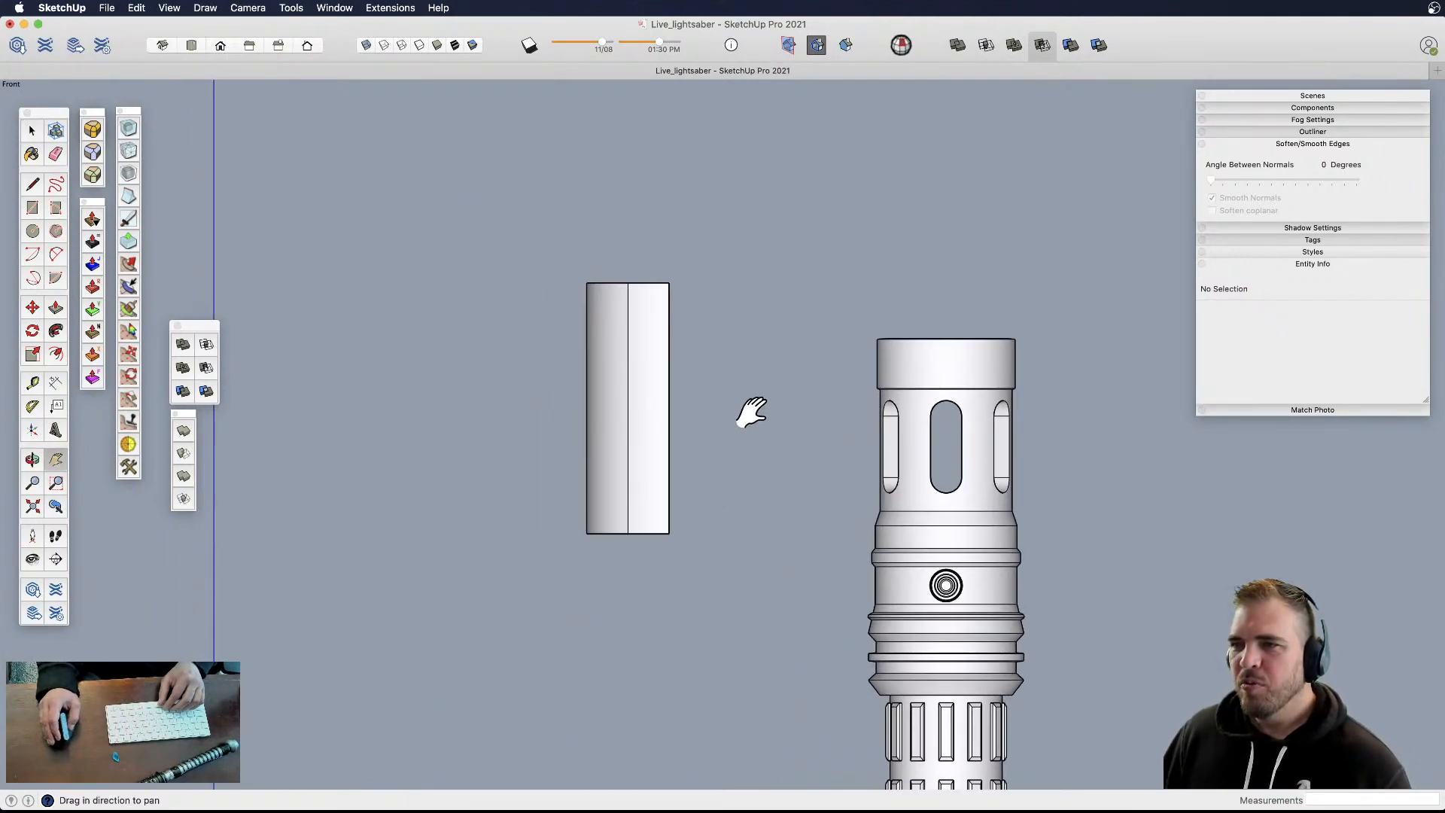
key(r)
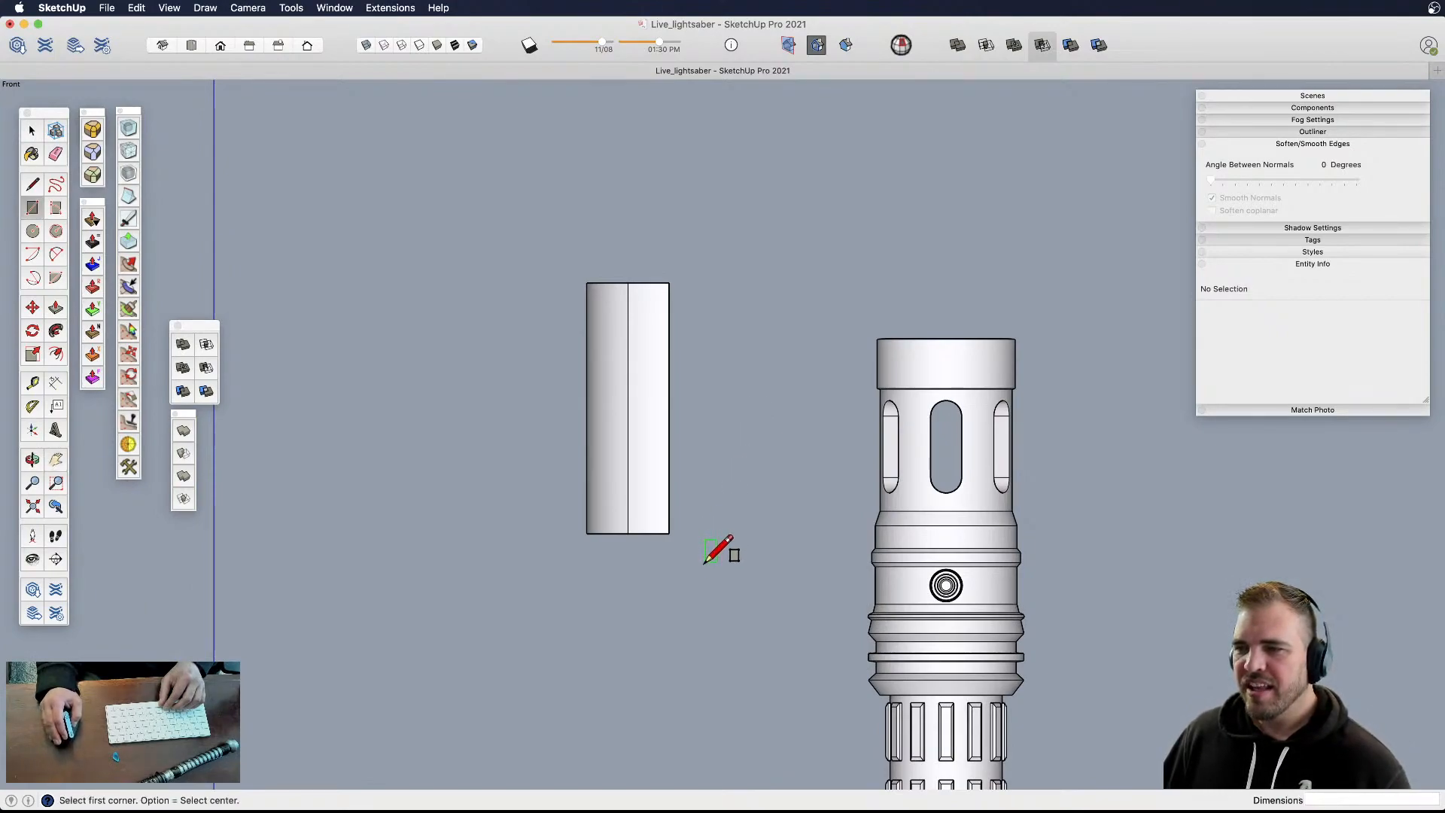
click(854, 239)
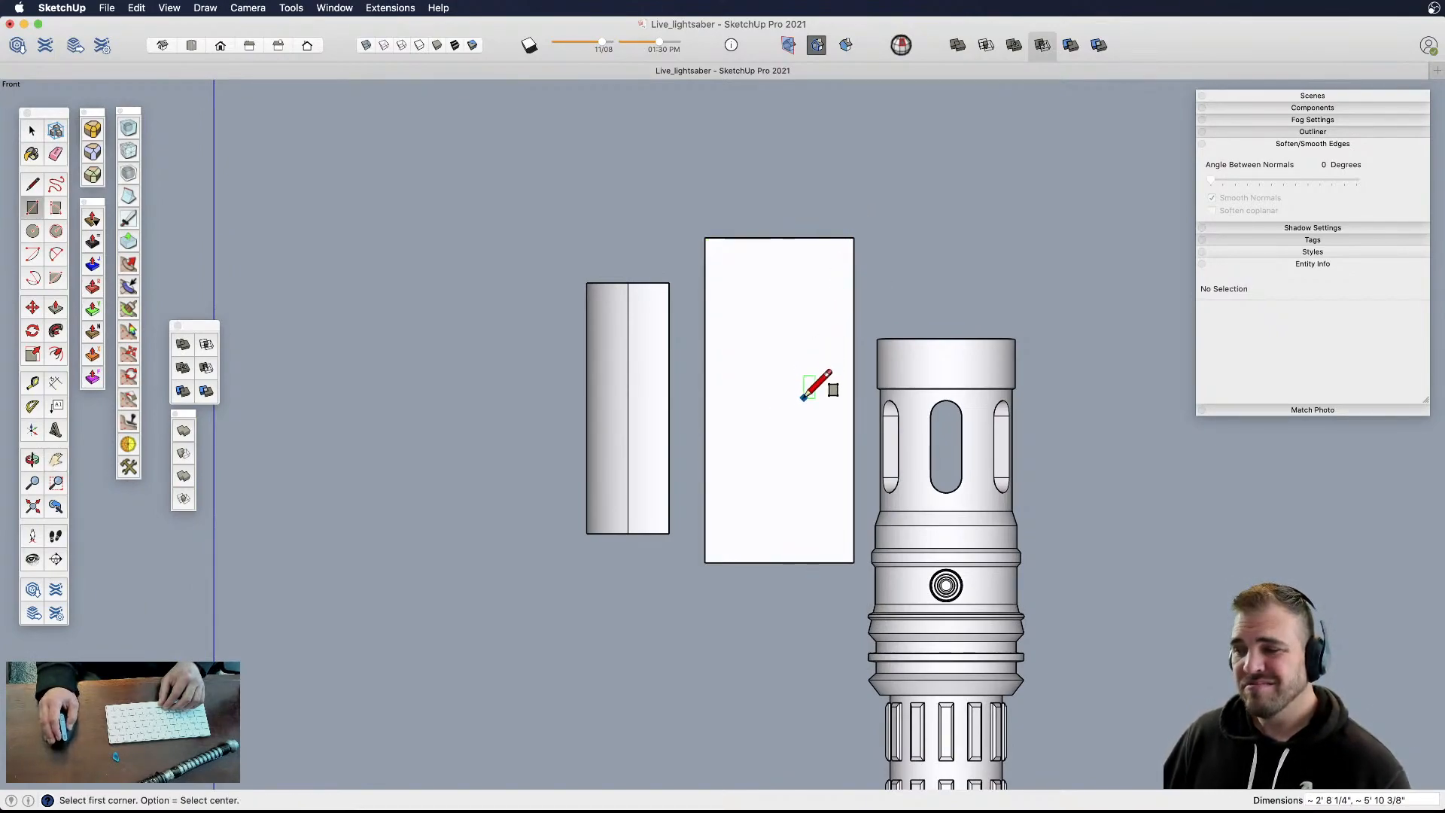
- Draw a stepped, angled line down from the rectangle's upper edge and end it at the left edge with an arc bulging about 2"
key(l)
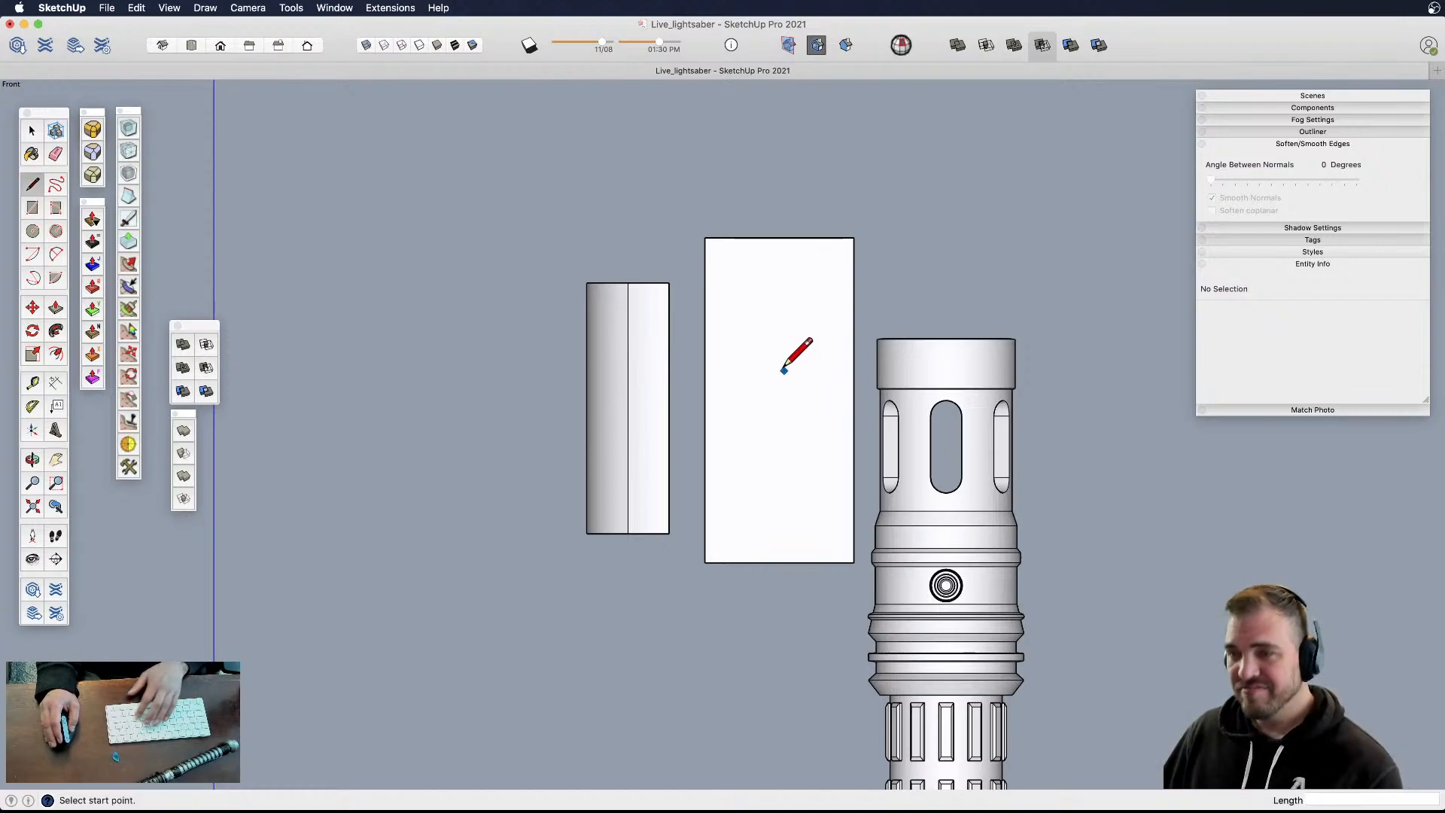
click(745, 237)
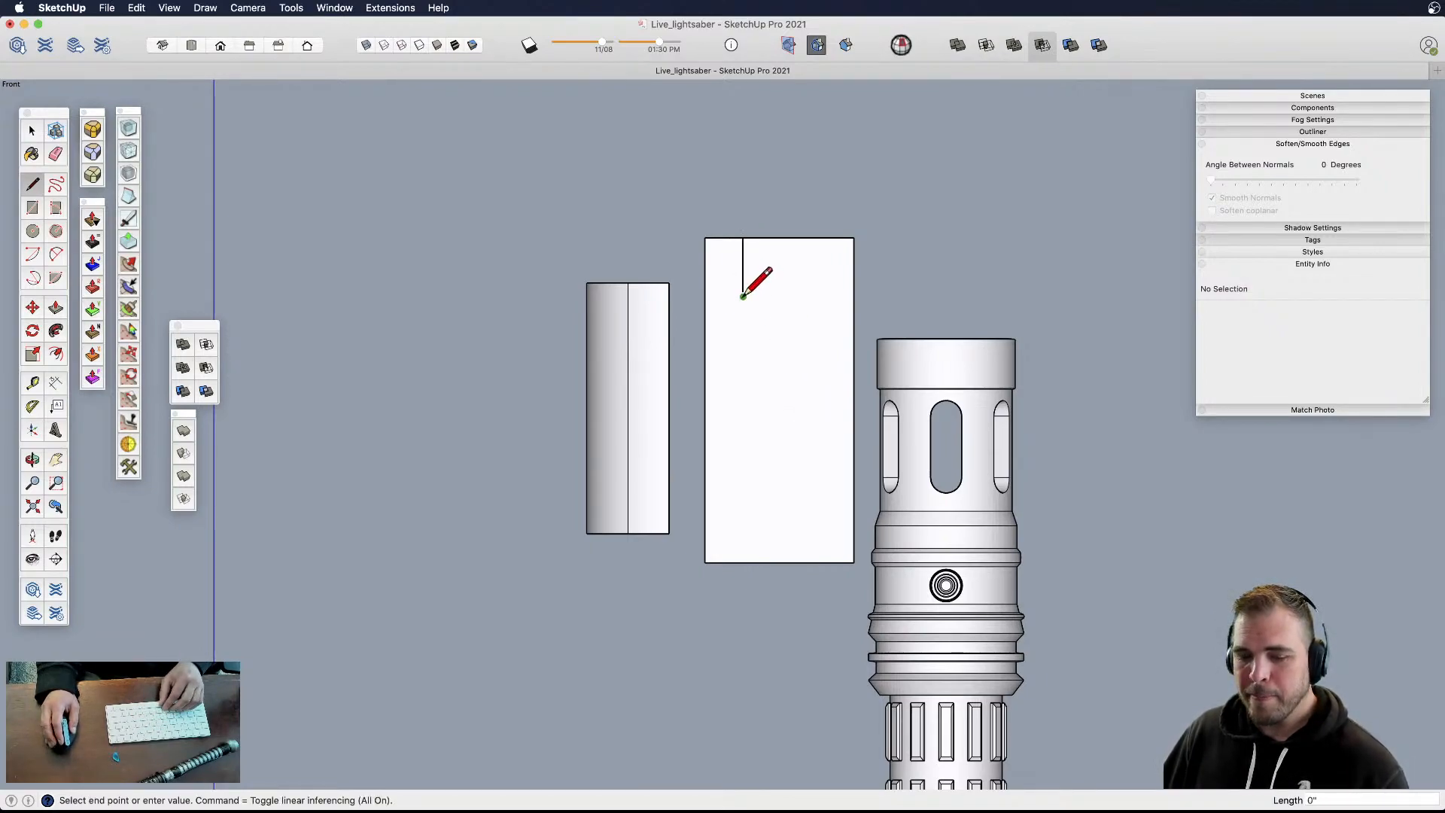
scroll(743, 296, up, 2)
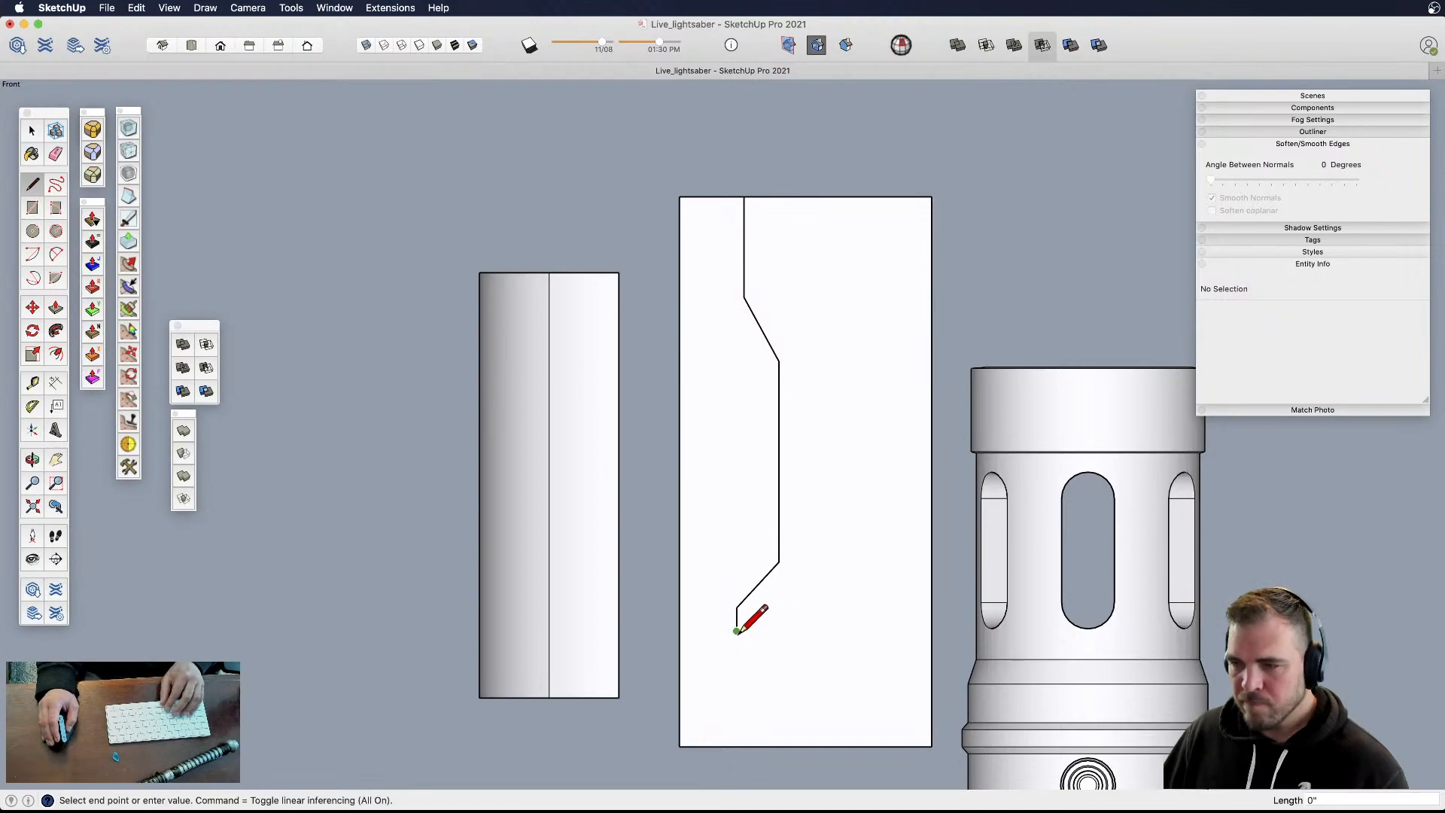
key(a)
click(736, 631)
click(680, 711)
click(707, 703)
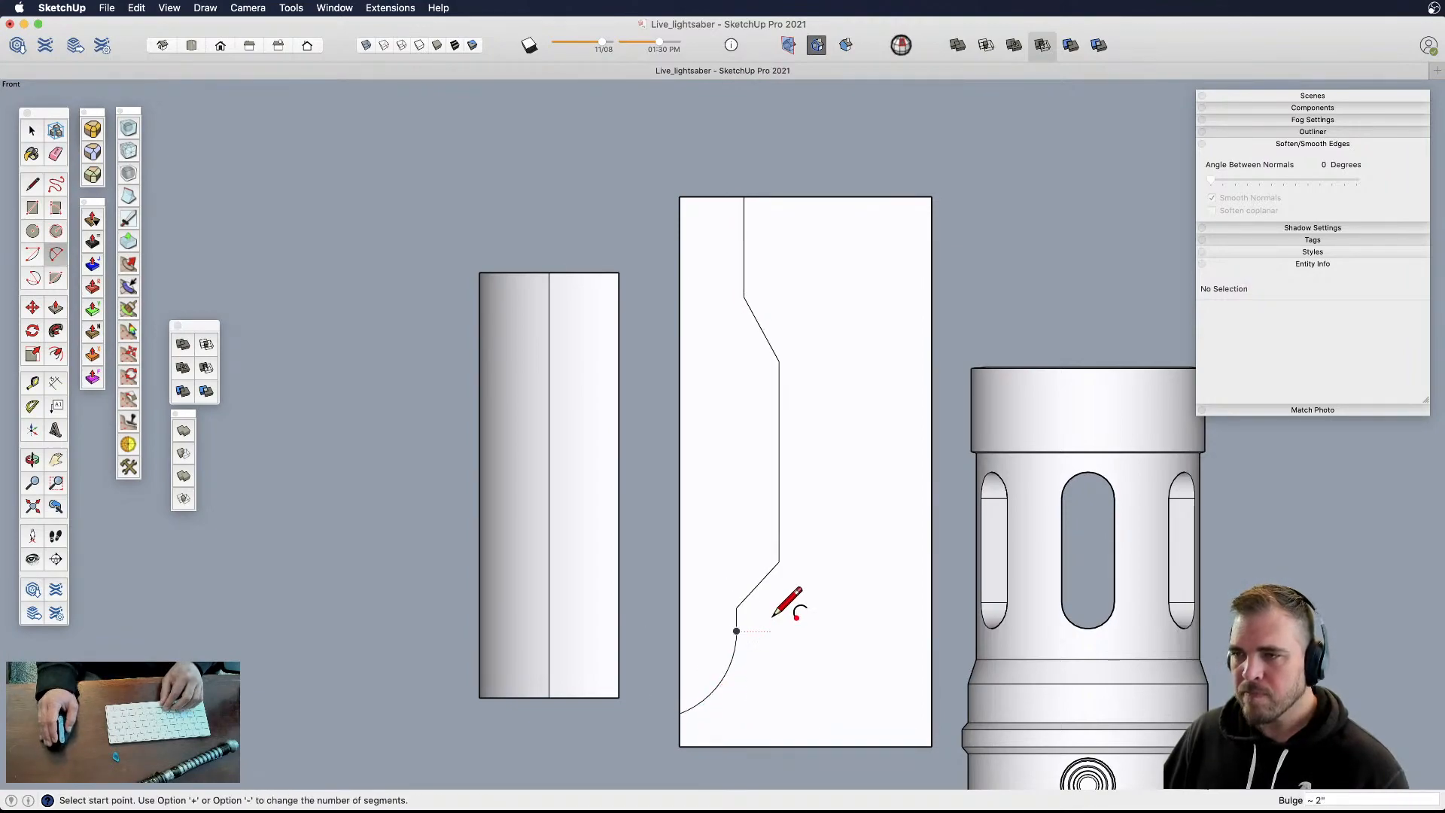
- Erase the rectangle's upper-left corner segment and left edge so only the profile's right-hand region remains as a face
scroll(773, 615, down, 2)
key(space)
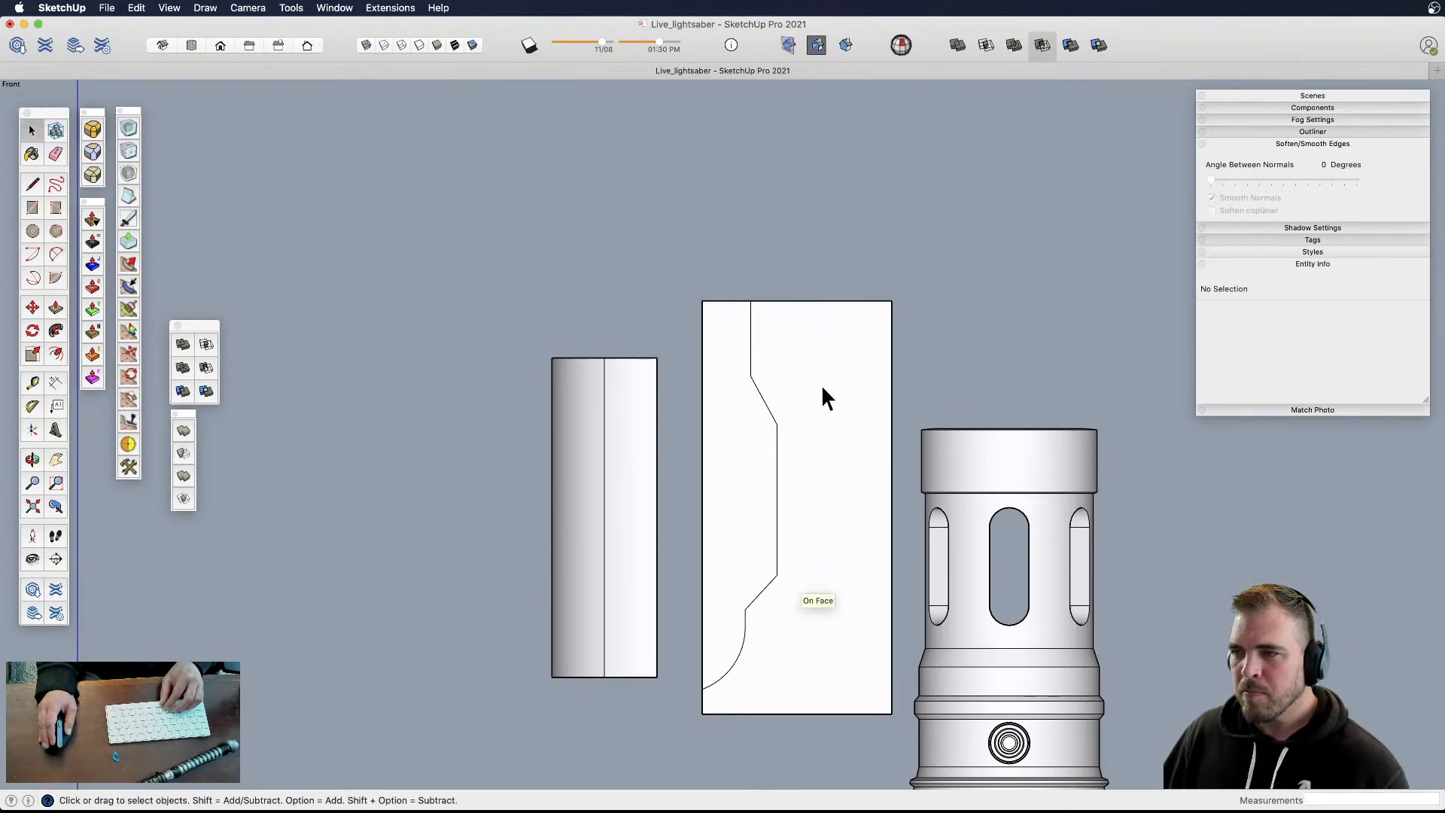
key(e)
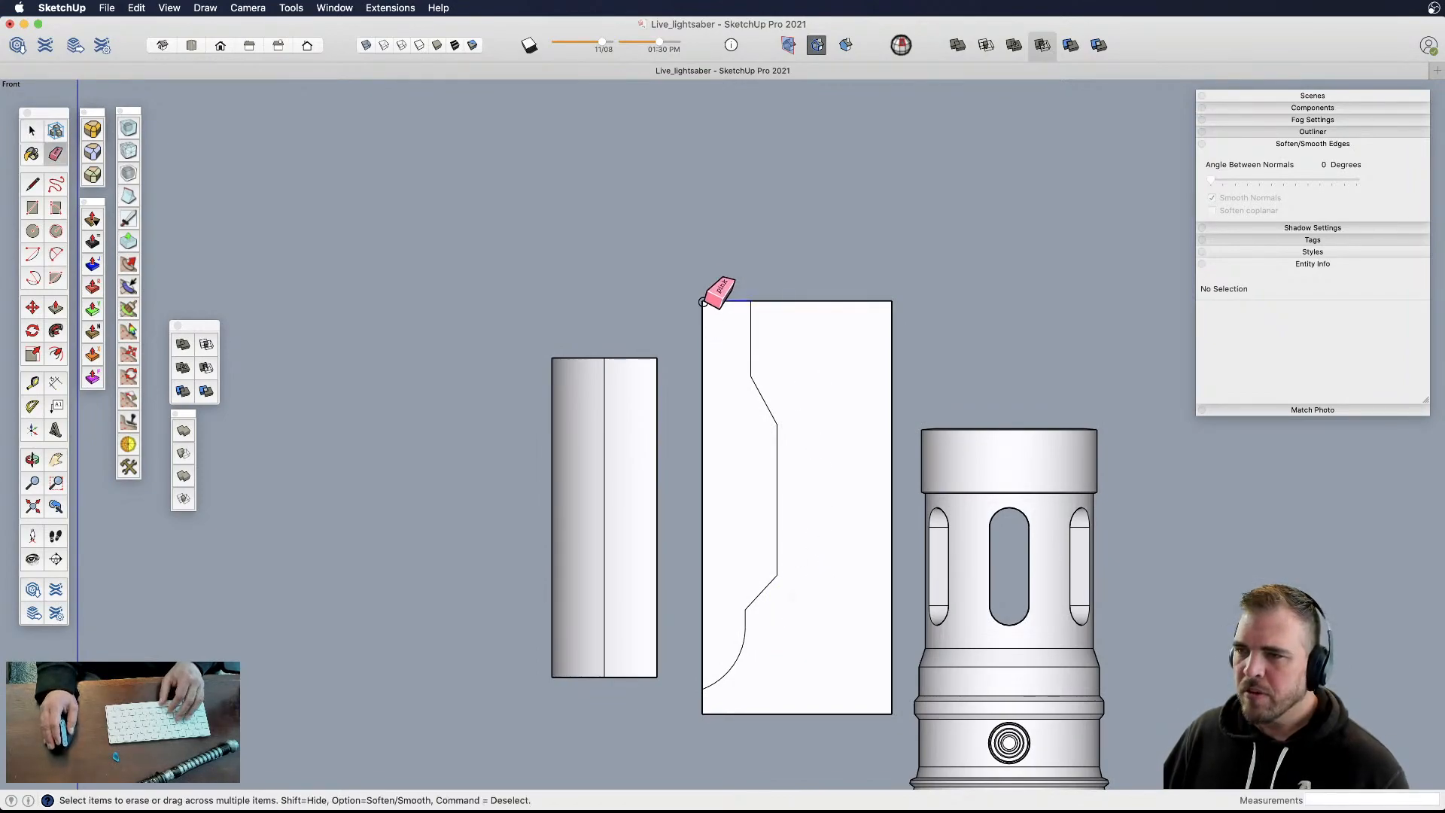
drag(707, 301, 706, 505)
- Scale the remaining profile face down slightly about its center and move it left toward the half-ring shell
key(space)
click(821, 587)
key(s)
alt+drag(892, 301, 873, 341)
key(m)
drag(835, 442, 776, 440)
- Extrude the profile face into a block deeper than the half-ring shell and make the block a group
middle_drag(777, 439, 565, 710)
key(p)
drag(797, 548, 946, 426)
key(space)
triple_click(866, 475)
key(g)
- Move the cutter block along the green and red axes until it overlaps the open side of the half-ring shell
middle_drag(842, 482, 758, 688)
shift+middle_drag(784, 580, 757, 649)
key(m)
click(857, 535)
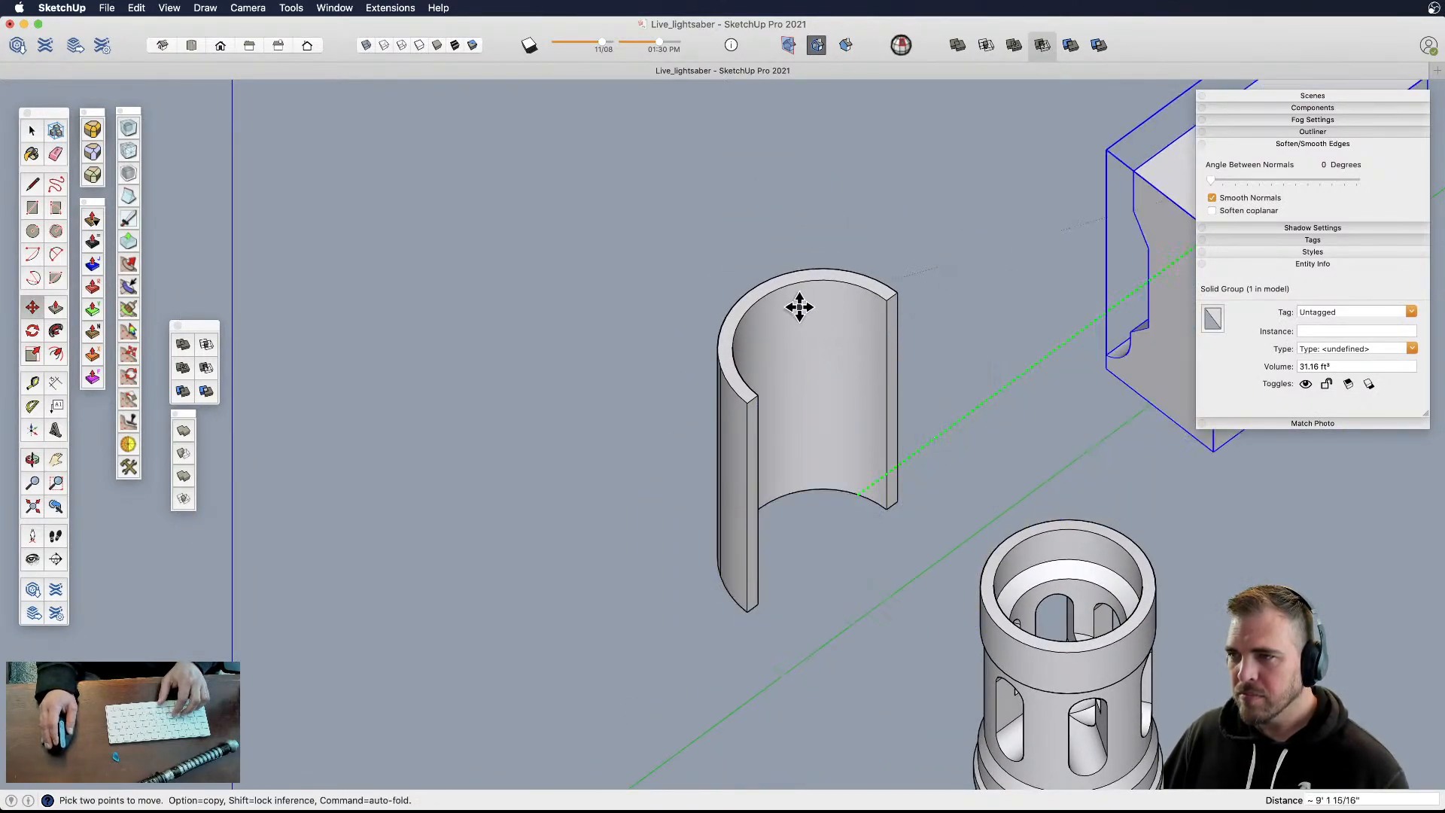
click(767, 296)
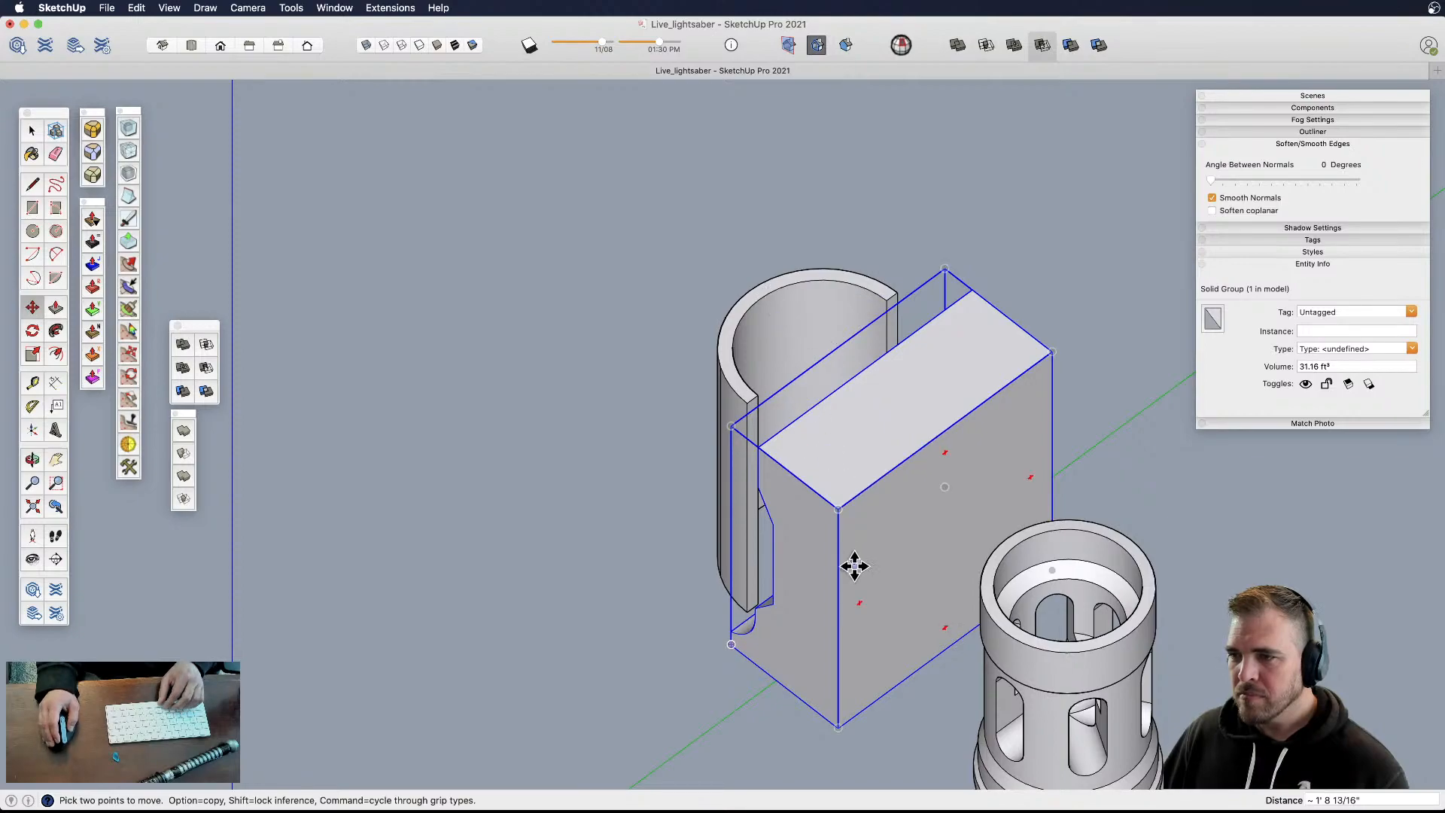
click(818, 701)
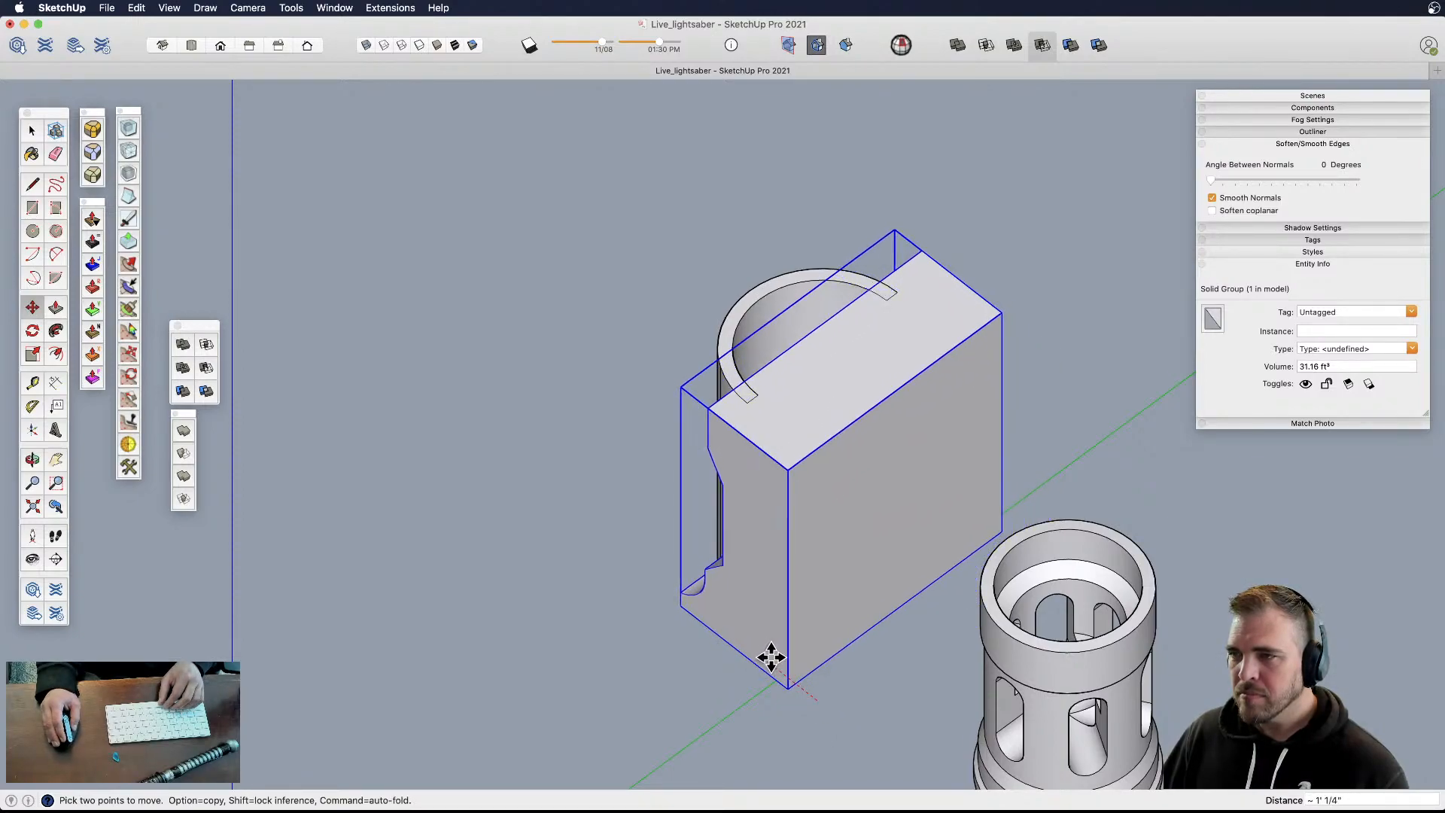
- Extend the cutter block's underside downward, well below the half-ring shell
middle_drag(770, 657, 795, 315)
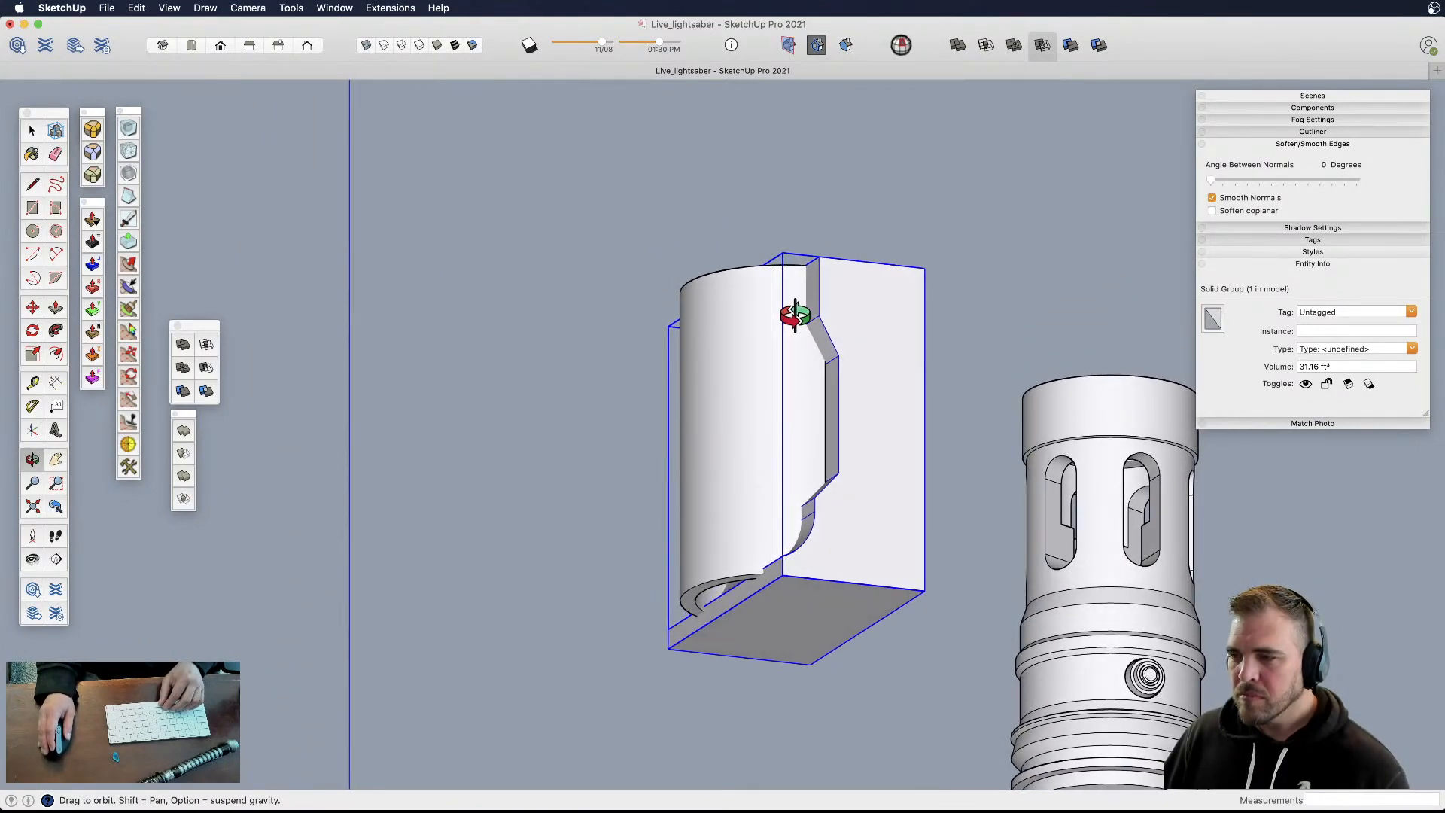
scroll(784, 553, up, 3)
key(space)
double_click(775, 623)
key(p)
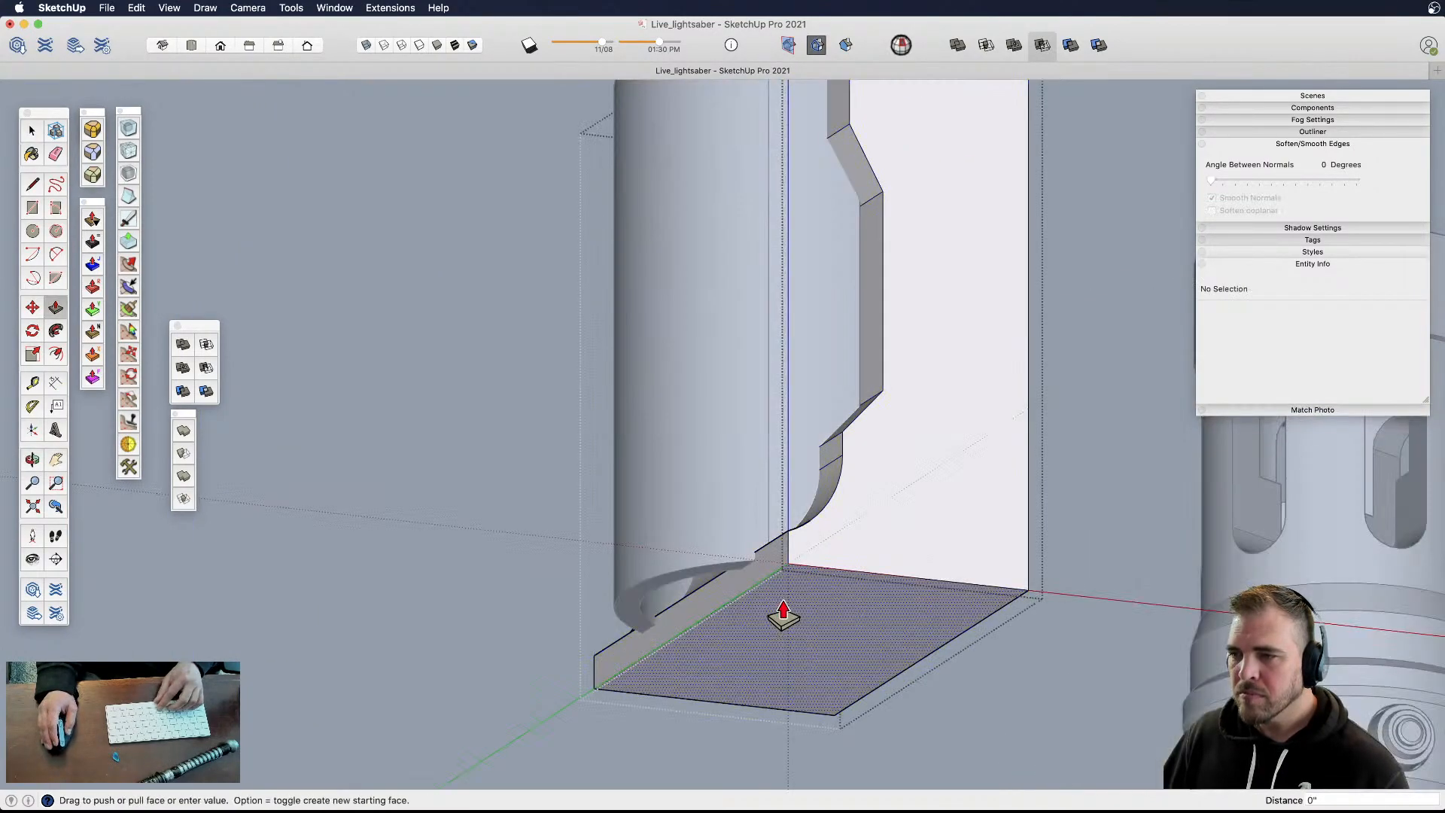
click(787, 726)
key(space)
click(505, 475)
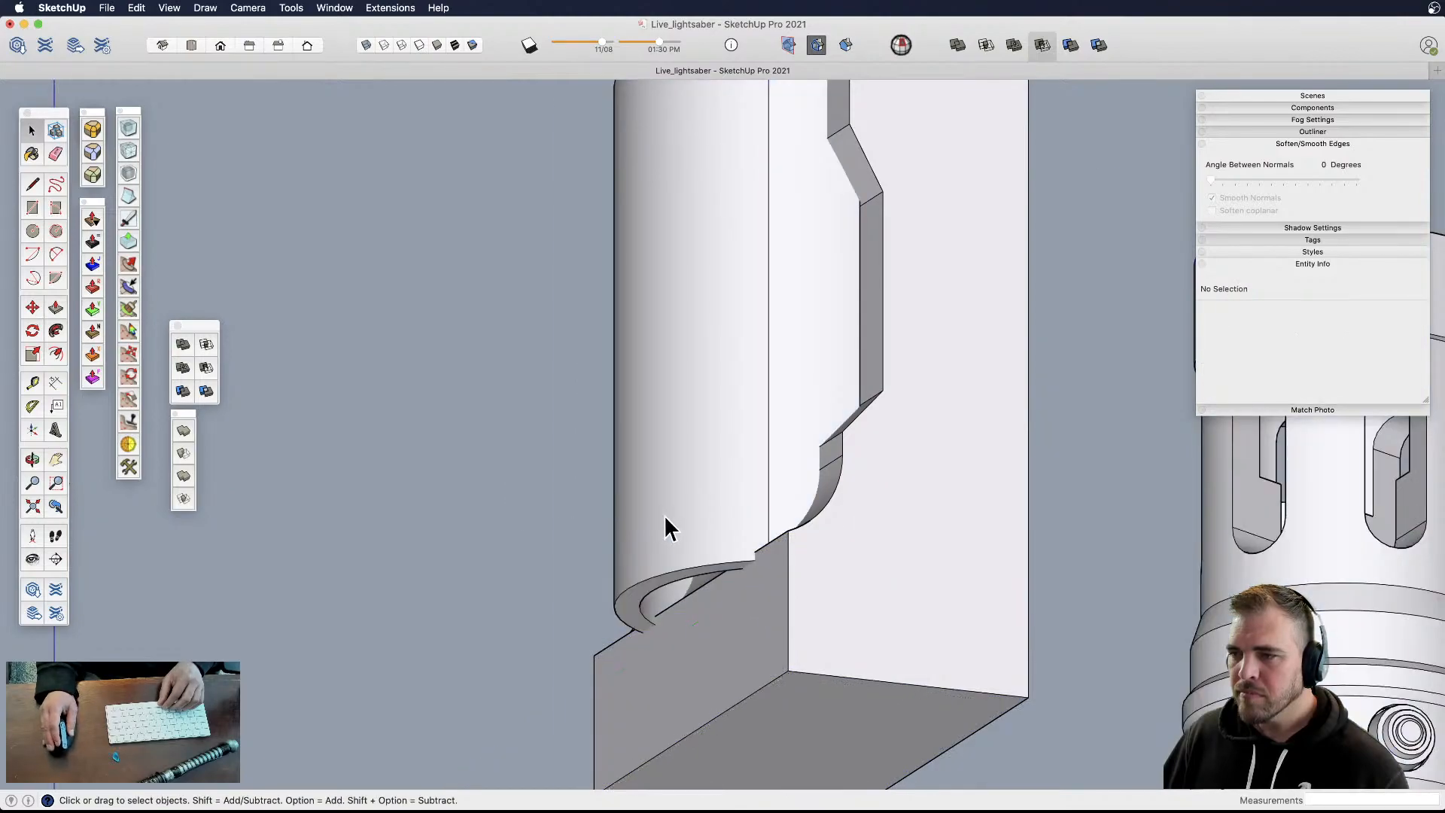
- Open the half-ring shell for editing and extend its underside slightly downward, past the end of the cutter's arc
double_click(666, 517)
key(p)
key(space)
triple_click(711, 542)
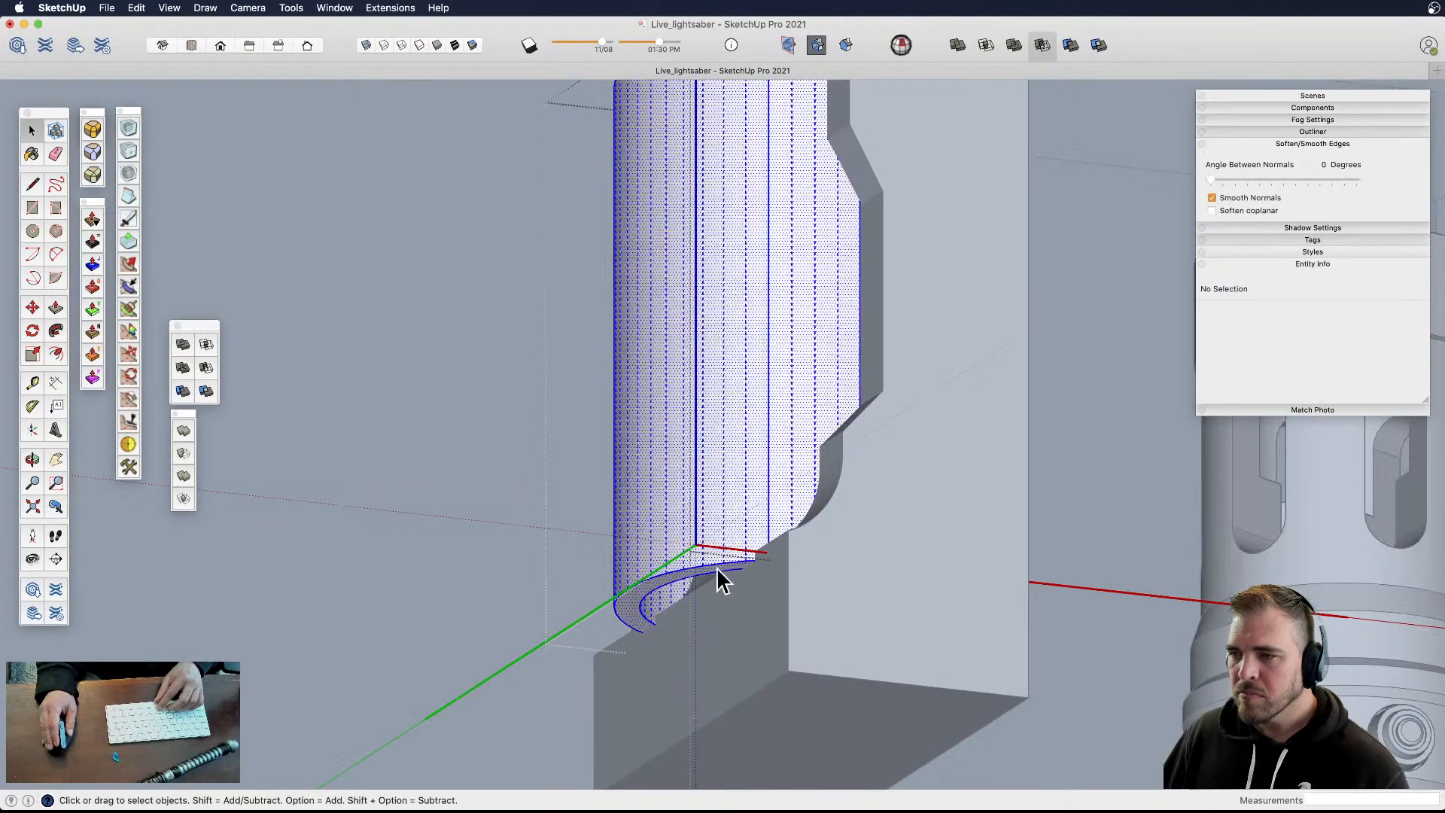
key(p)
click(720, 626)
shift+middle_drag(740, 542, 752, 502)
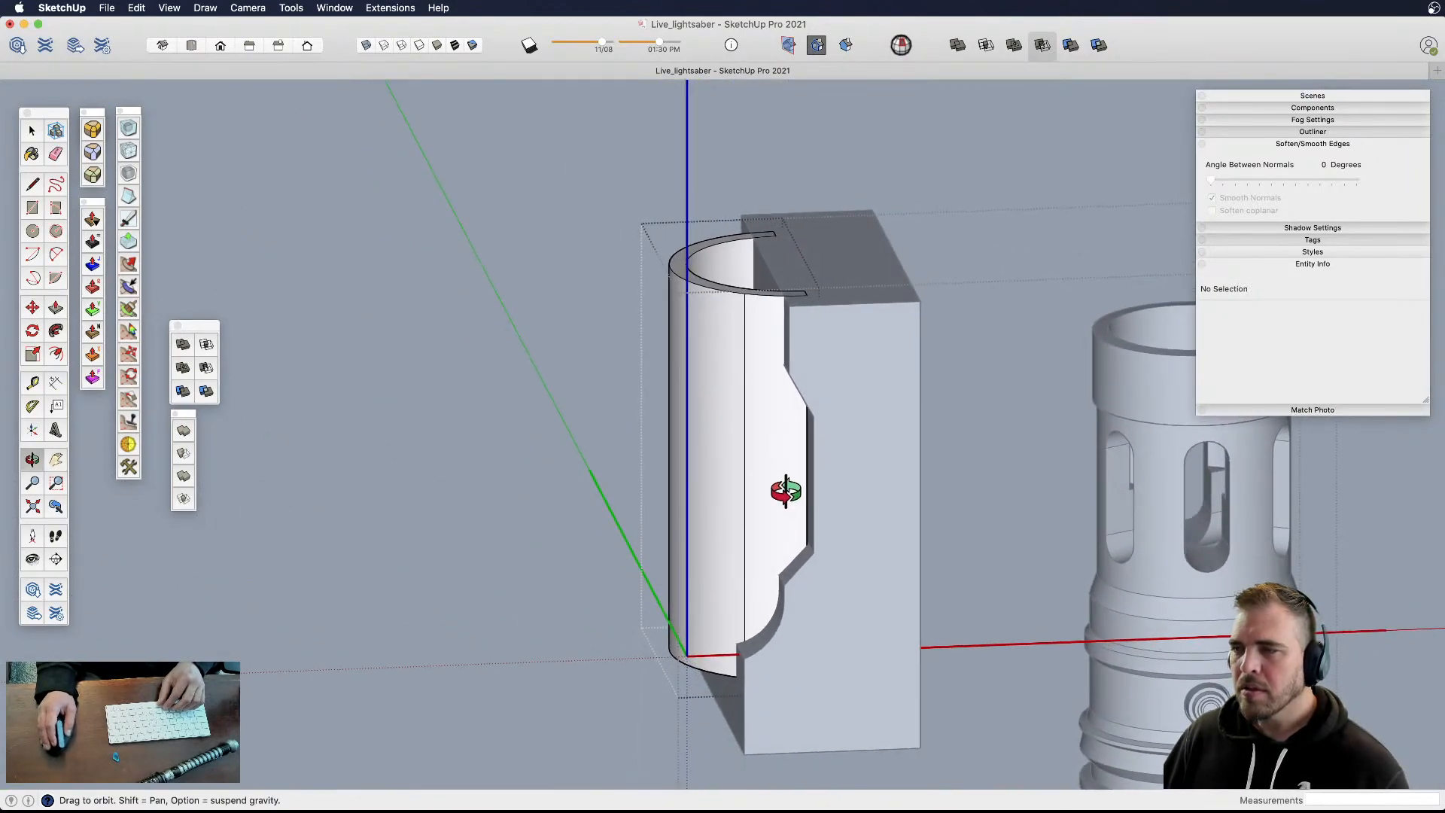
- Inside the cutter group, move the upper inner face further across the shell to deepen the cut near its top
middle_drag(806, 378, 807, 377)
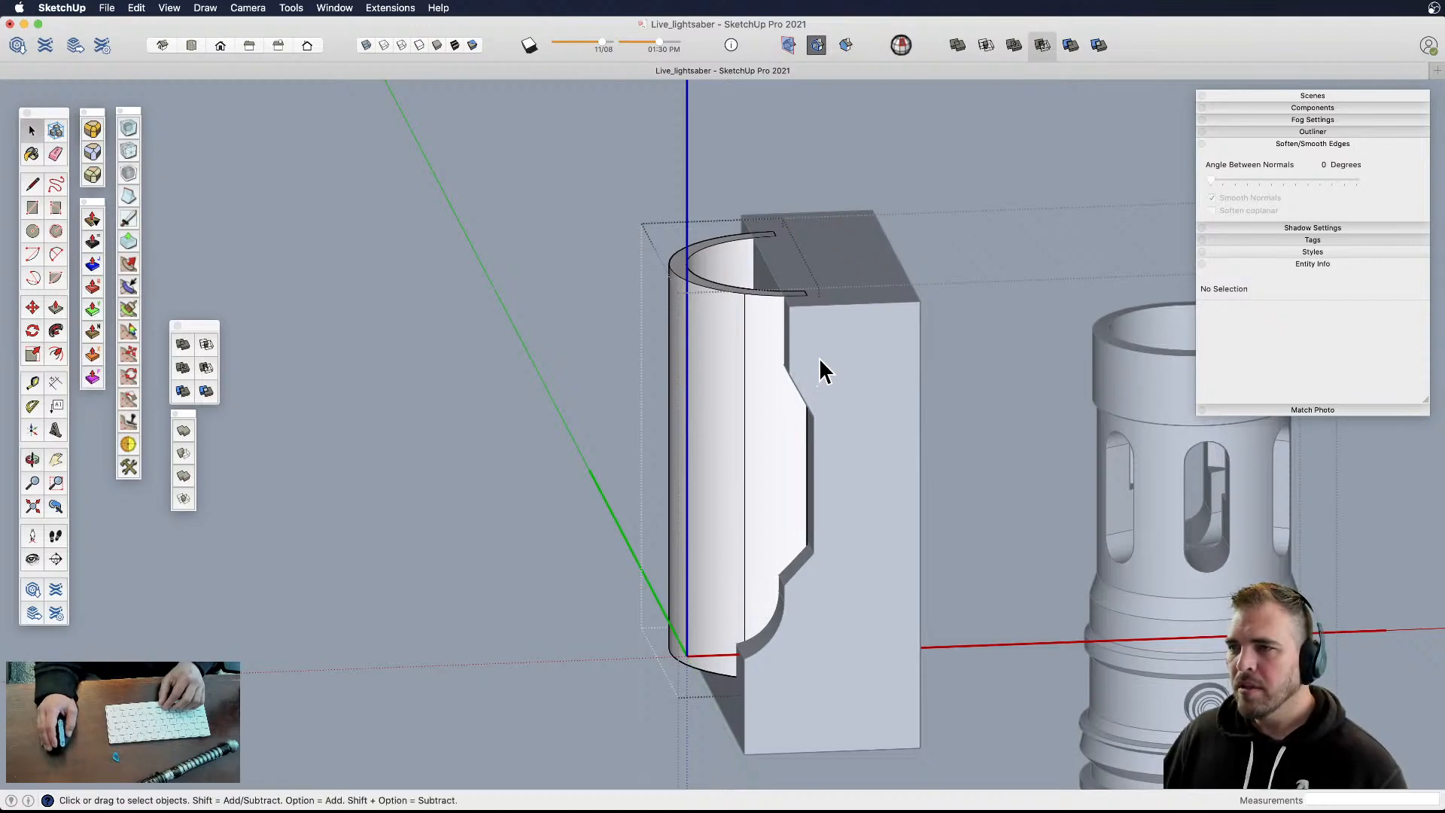
middle_drag(933, 400, 852, 374)
click(852, 374)
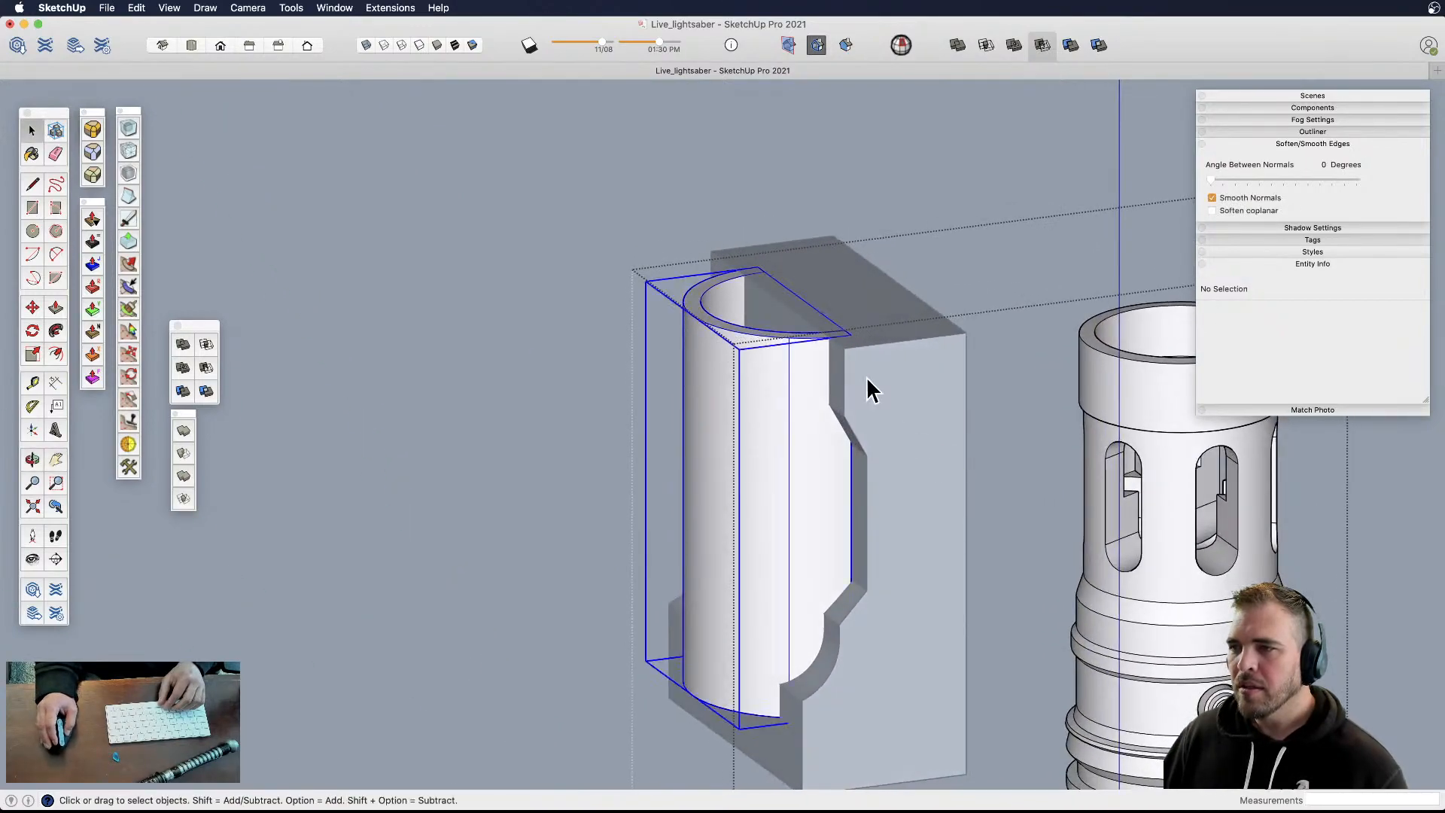
triple_click(945, 387)
click(838, 370)
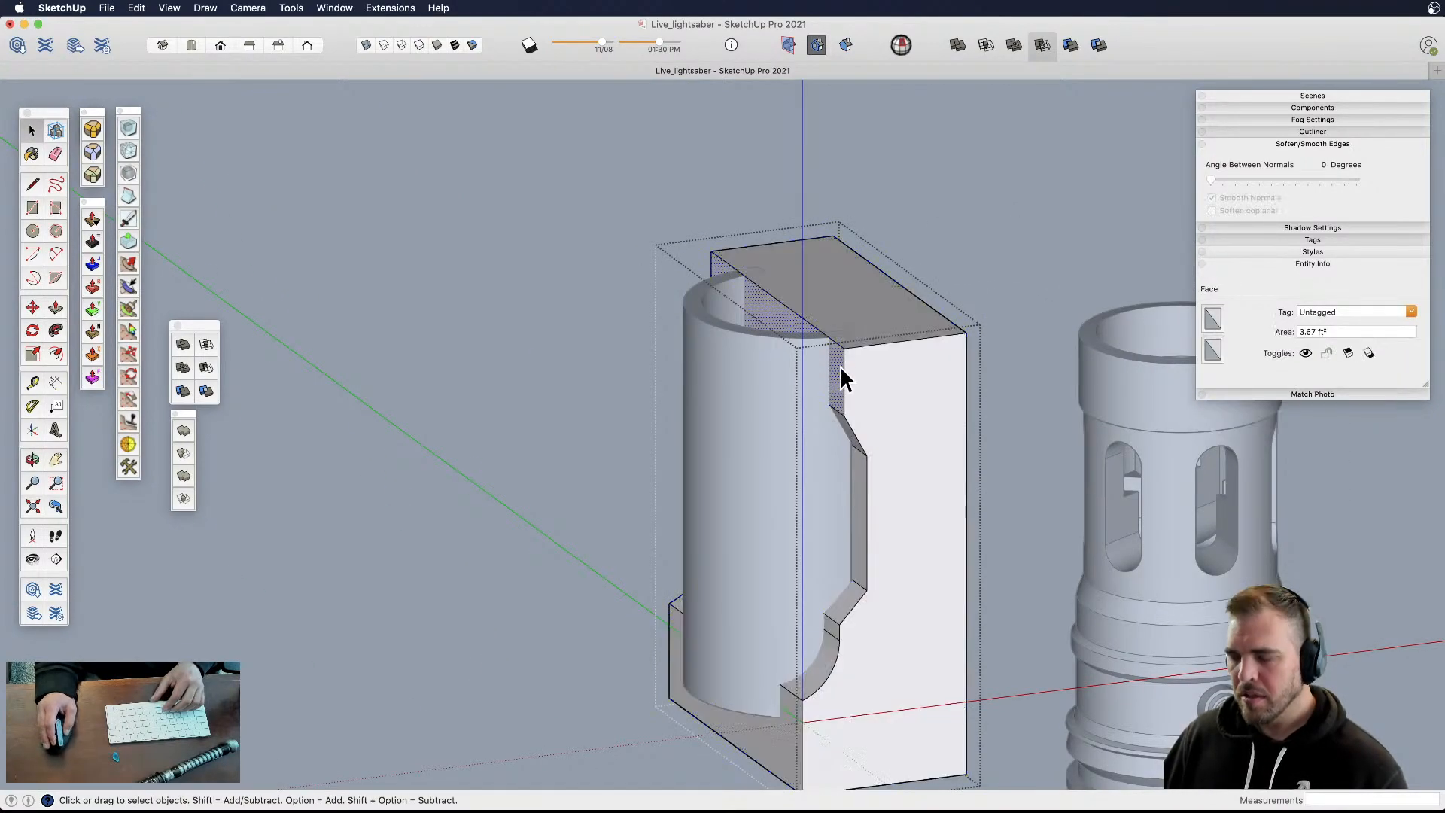
key(m)
click(926, 362)
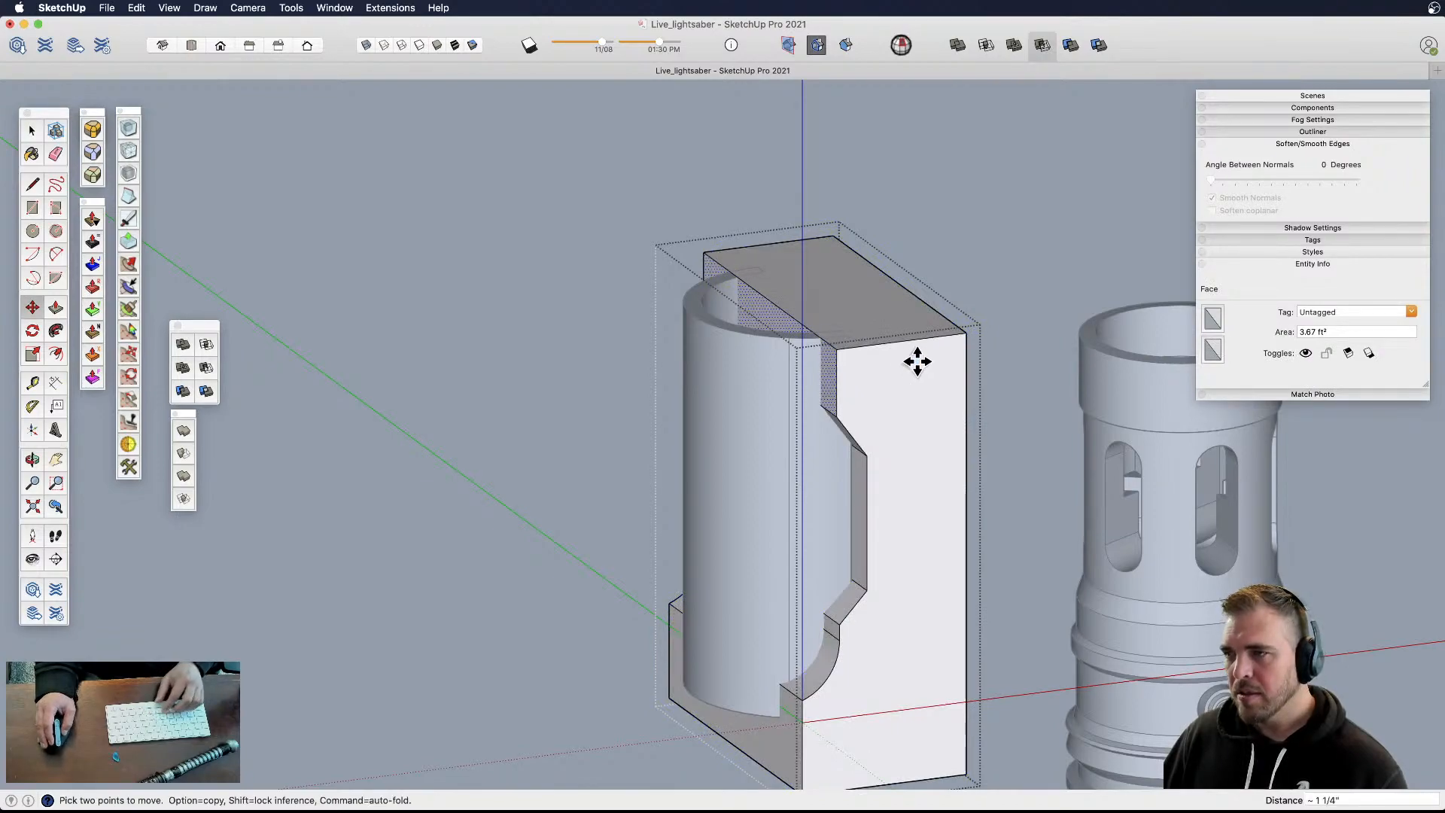
click(871, 365)
- Shift the whole cutter block about 1 15/16" relative to the half-ring shell
middle_drag(1002, 456, 927, 560)
click(914, 566)
scroll(877, 568, up, 5)
key(m)
click(865, 567)
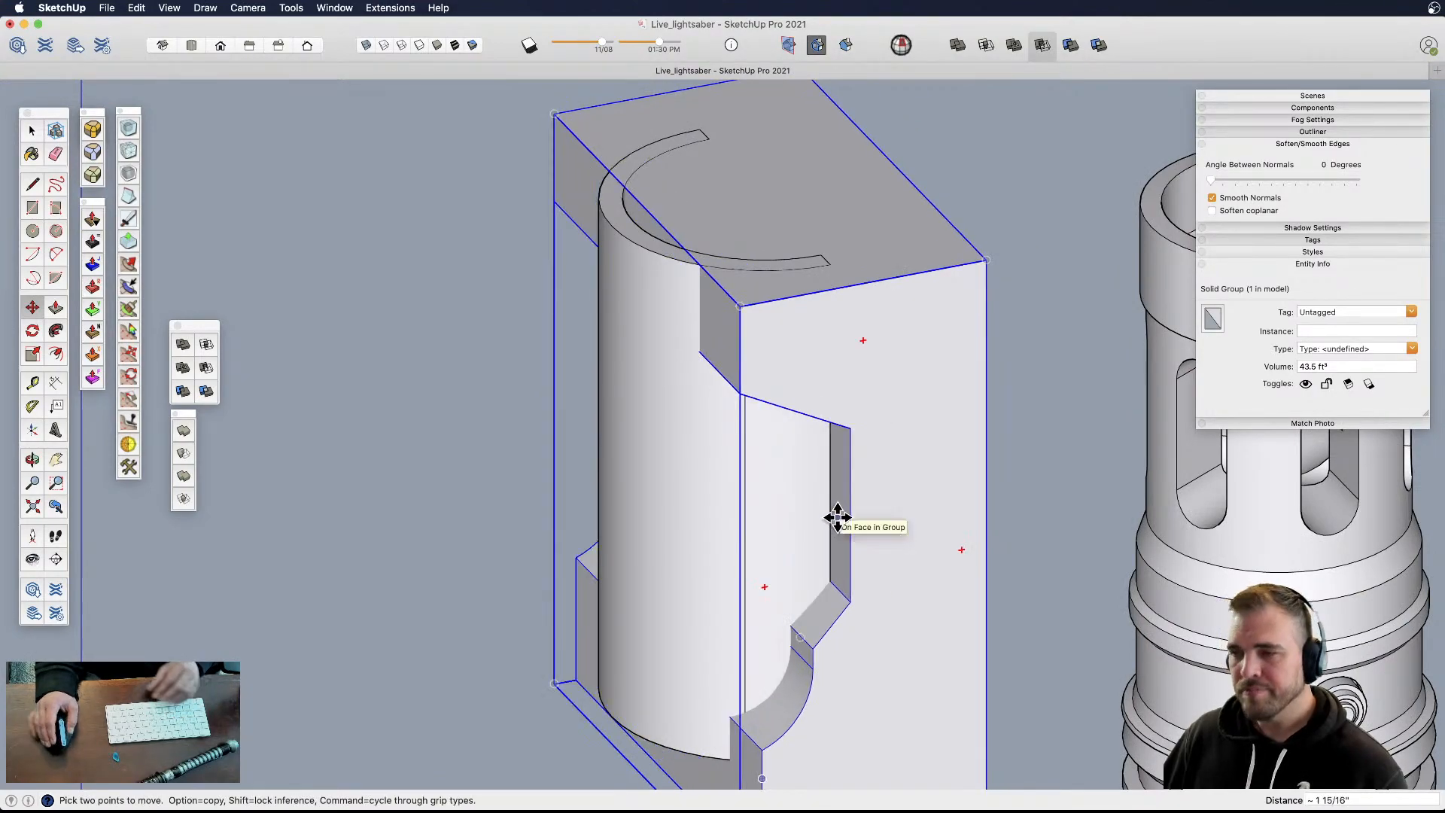
- Raise the cutter block's upper face above the half-ring shell's rim and close the group
scroll(836, 521, down, 3)
shift+middle_drag(835, 521, 756, 451)
key(space)
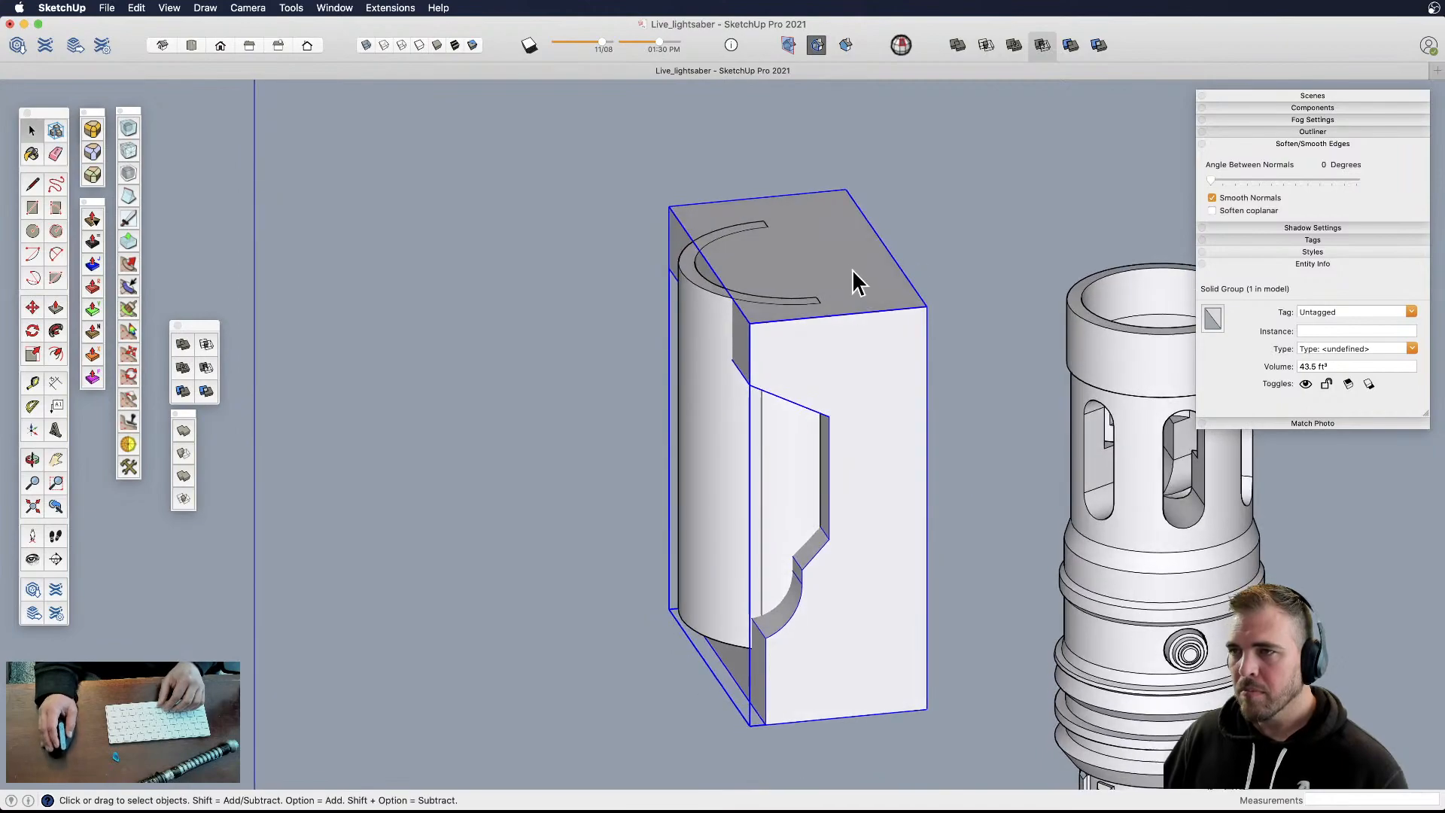
double_click(852, 276)
key(p)
click(850, 288)
click(849, 276)
middle_drag(849, 406, 861, 345)
click(980, 414)
- Cut the cutter block and paste it in place inside the hilt group that contains the half-ring shell
middle_drag(981, 416, 994, 496)
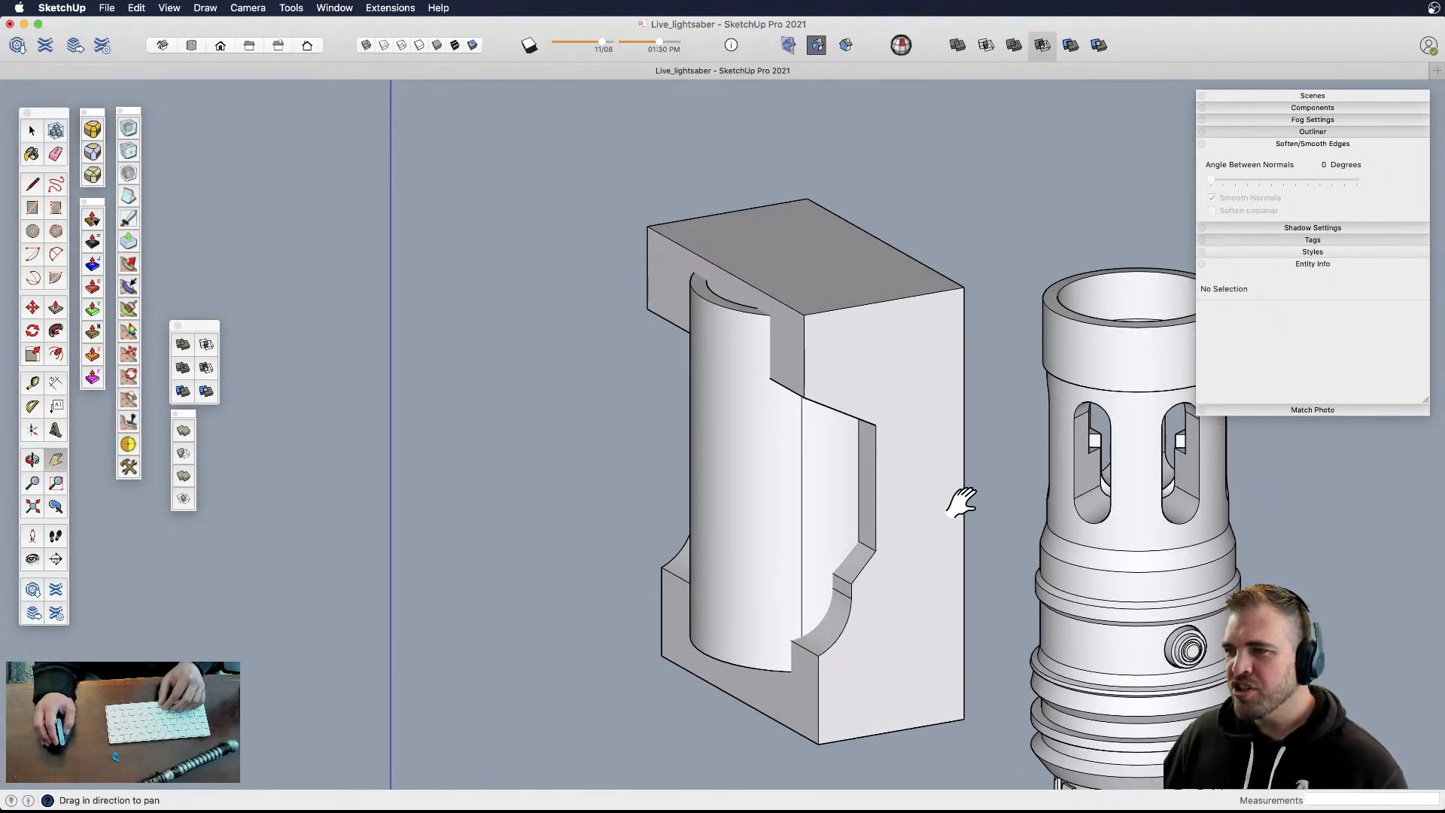
scroll(961, 501, up, 3)
shift+middle_drag(900, 499, 806, 464)
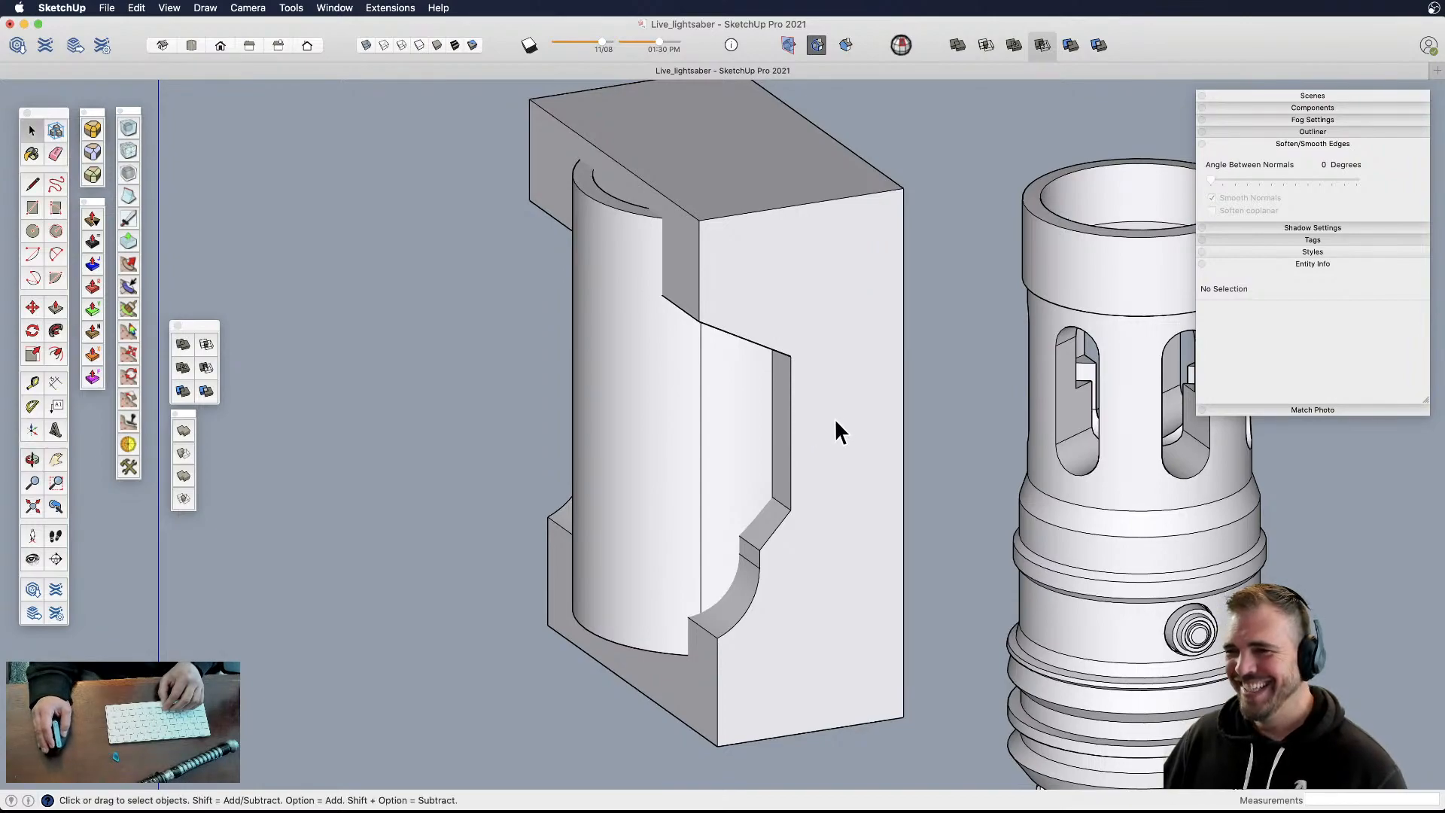
click(825, 412)
click(656, 411)
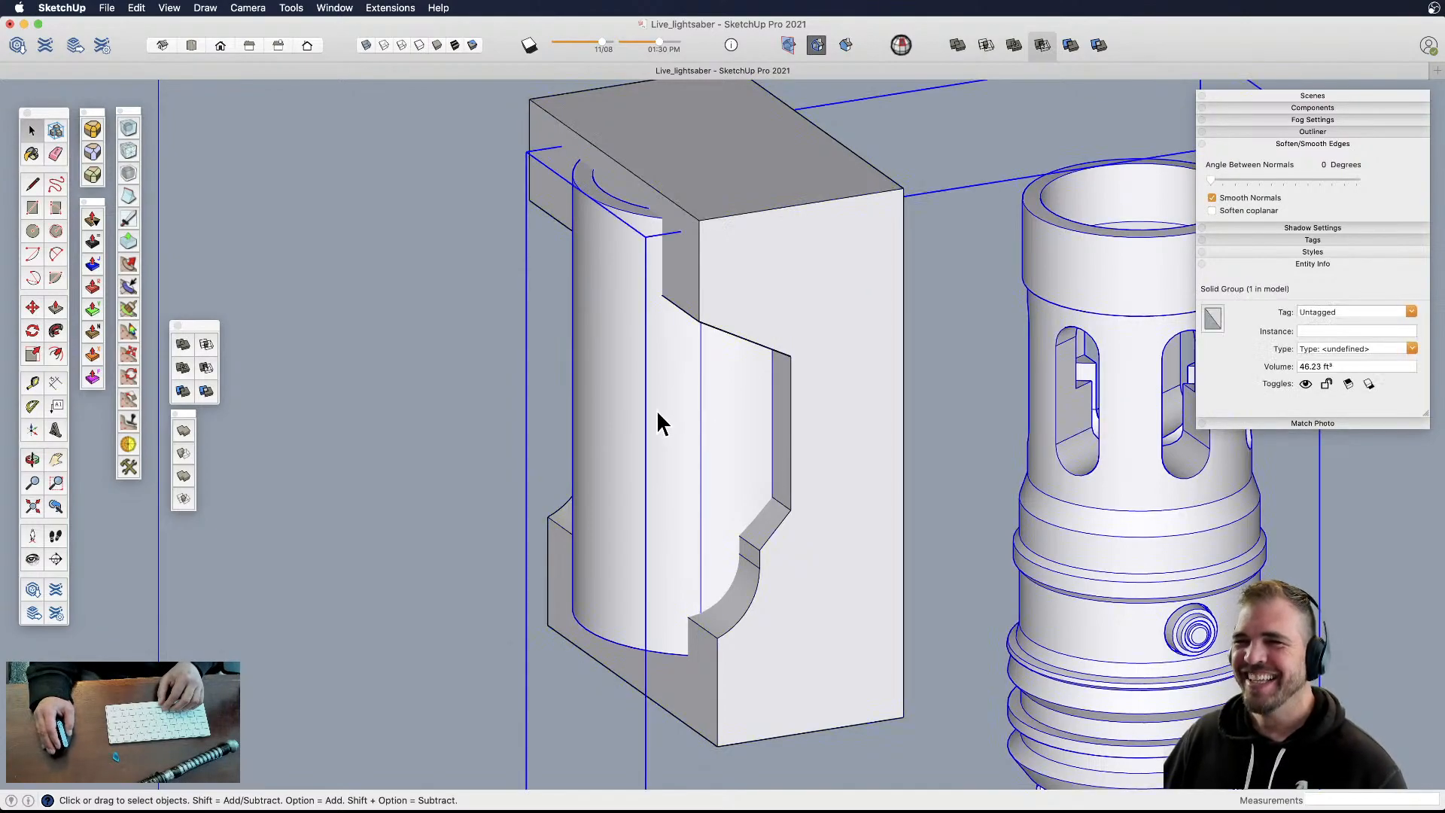
click(741, 287)
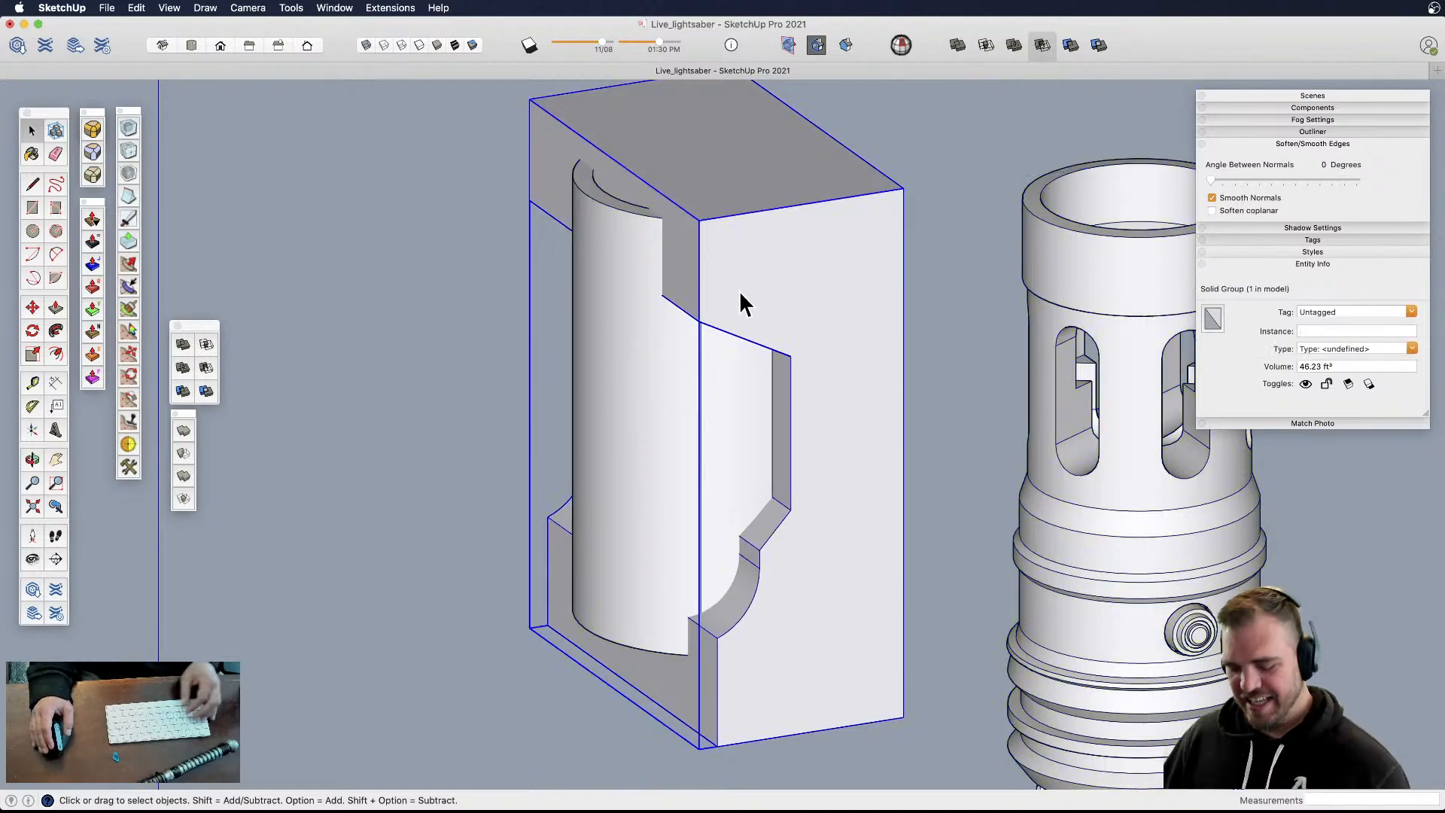
key(Delete)
double_click(660, 369)
click(664, 361)
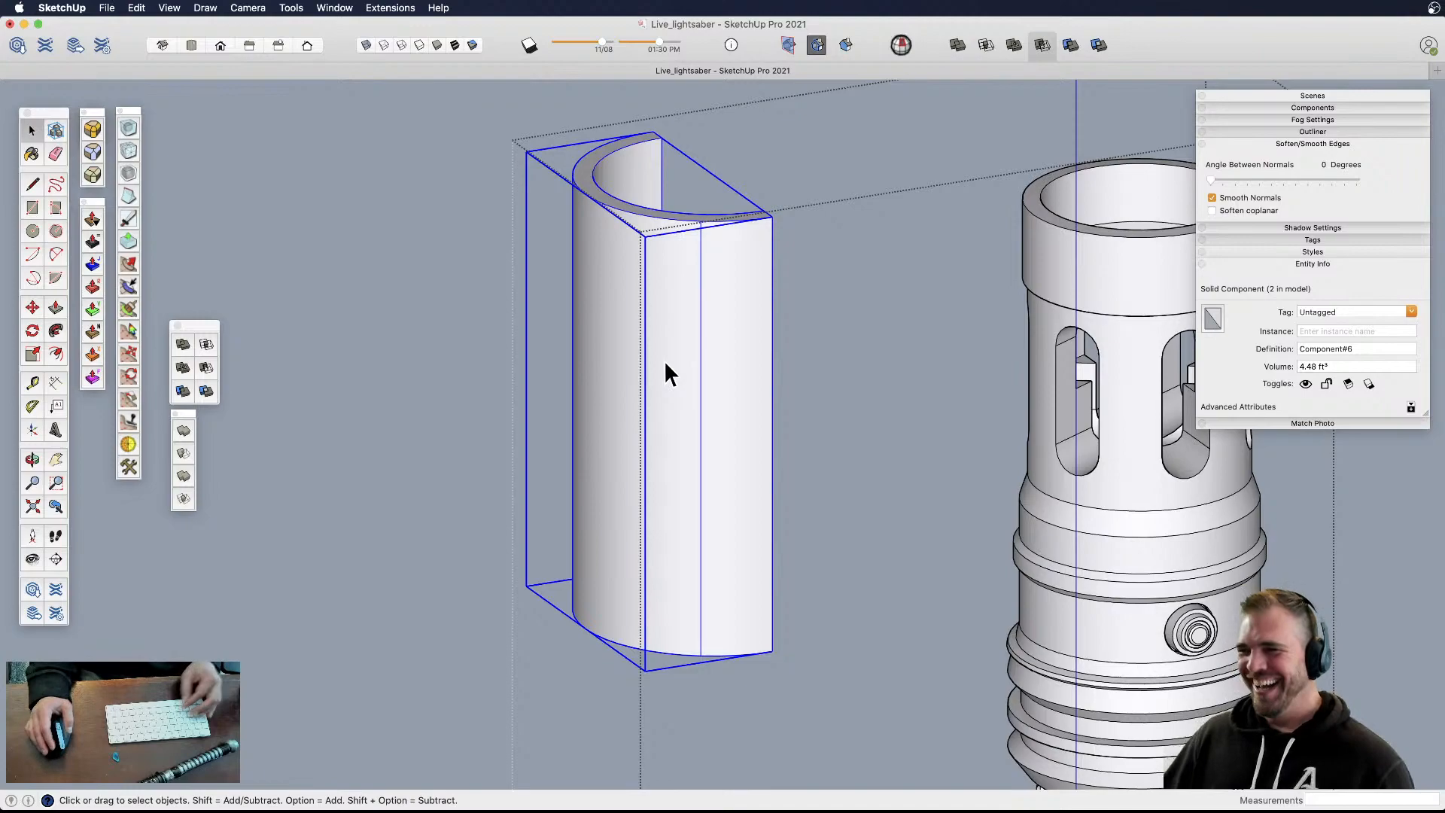
key(super+z)
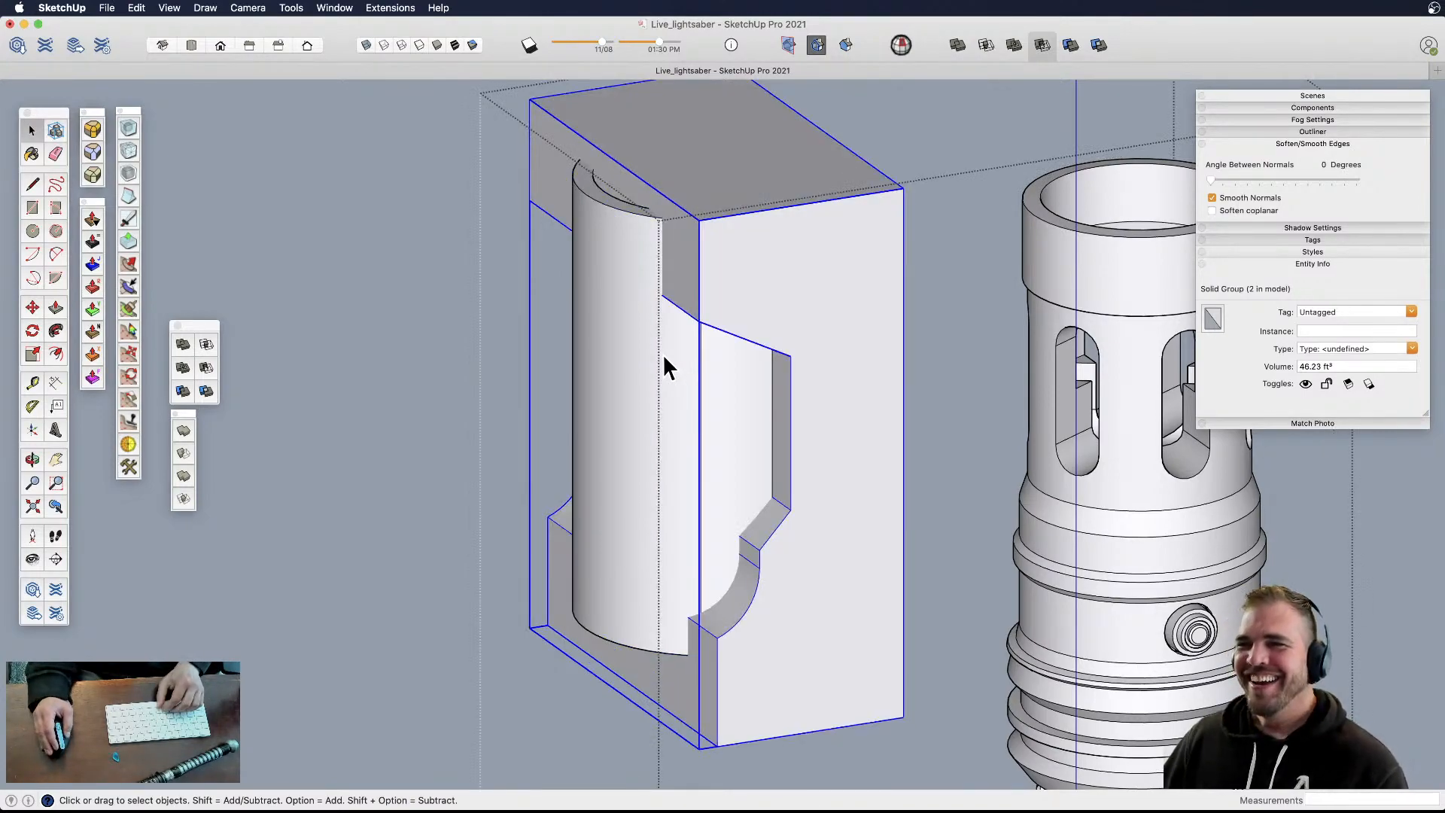
- Subtract the cutter block from the half-ring shell component with the Subtract solid tool
click(672, 374)
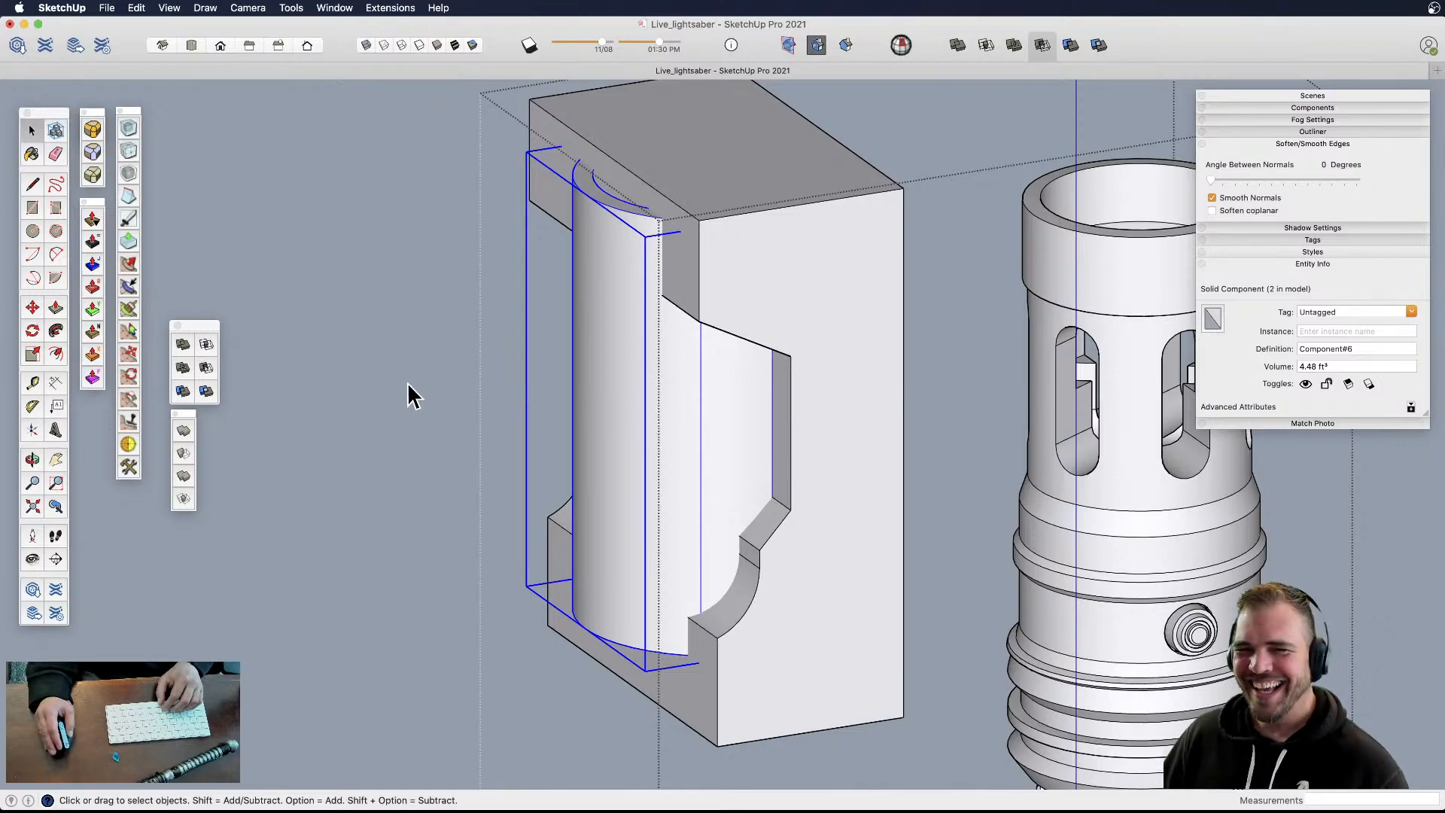
click(821, 395)
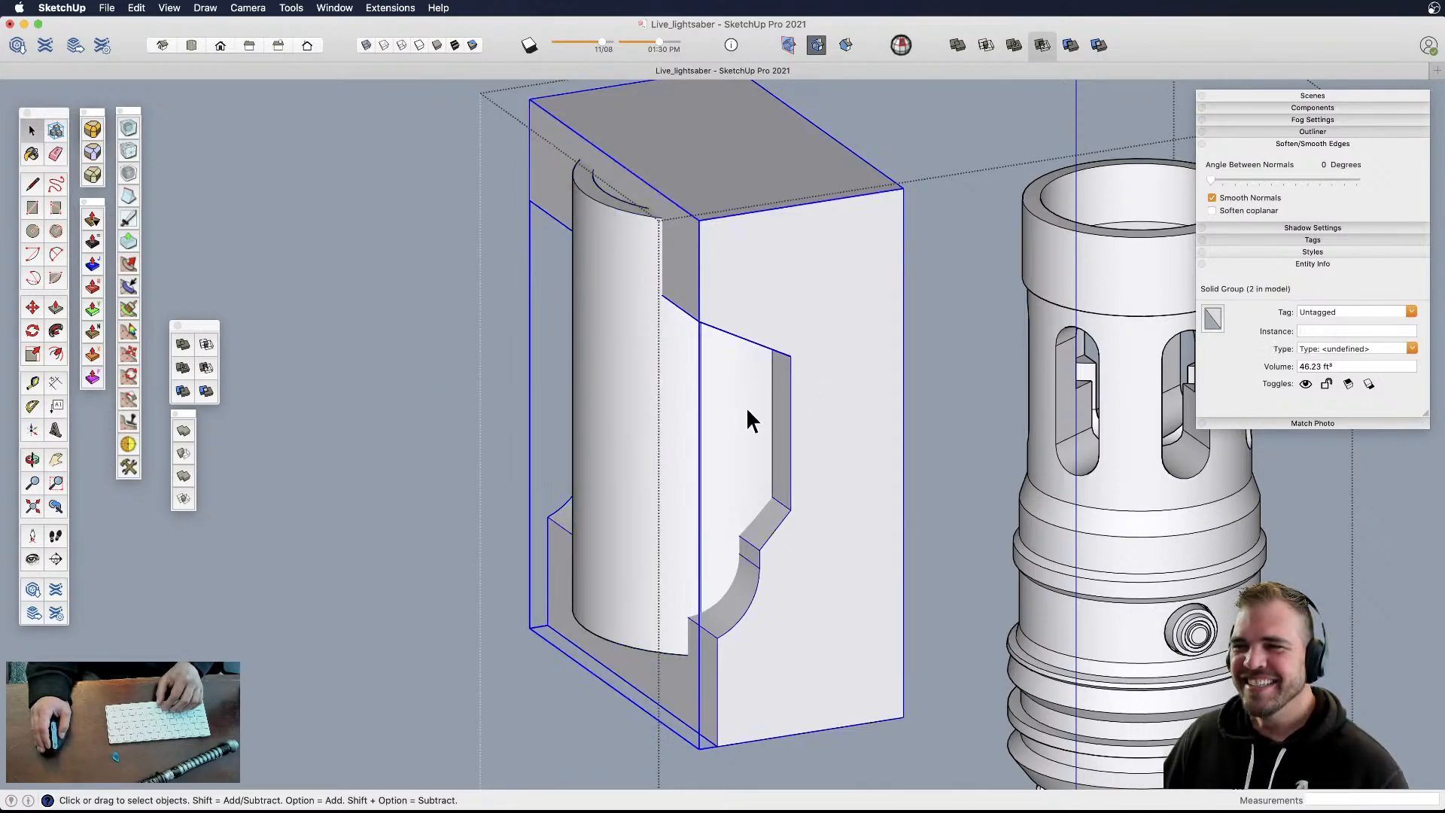
click(206, 368)
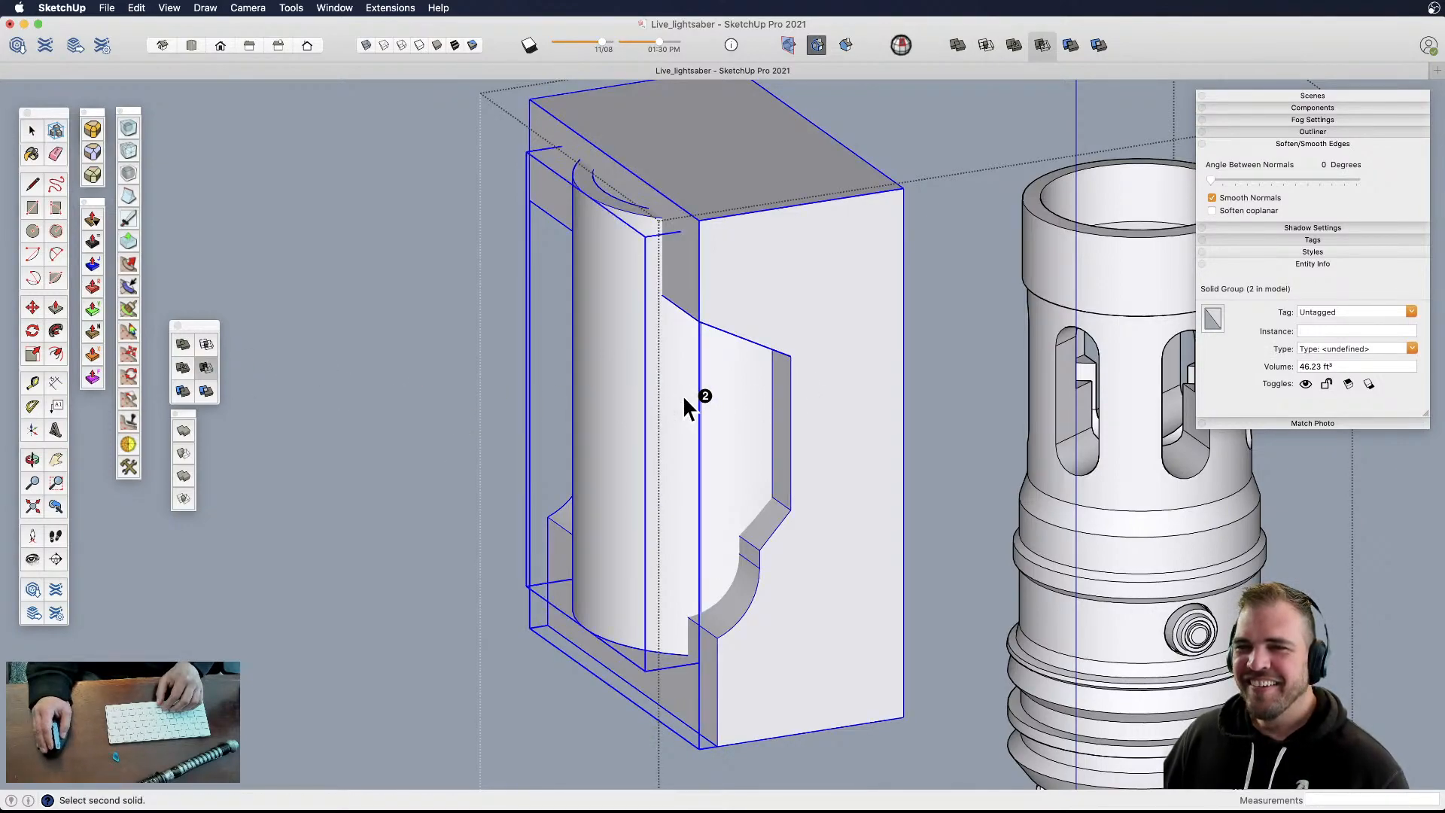
click(665, 399)
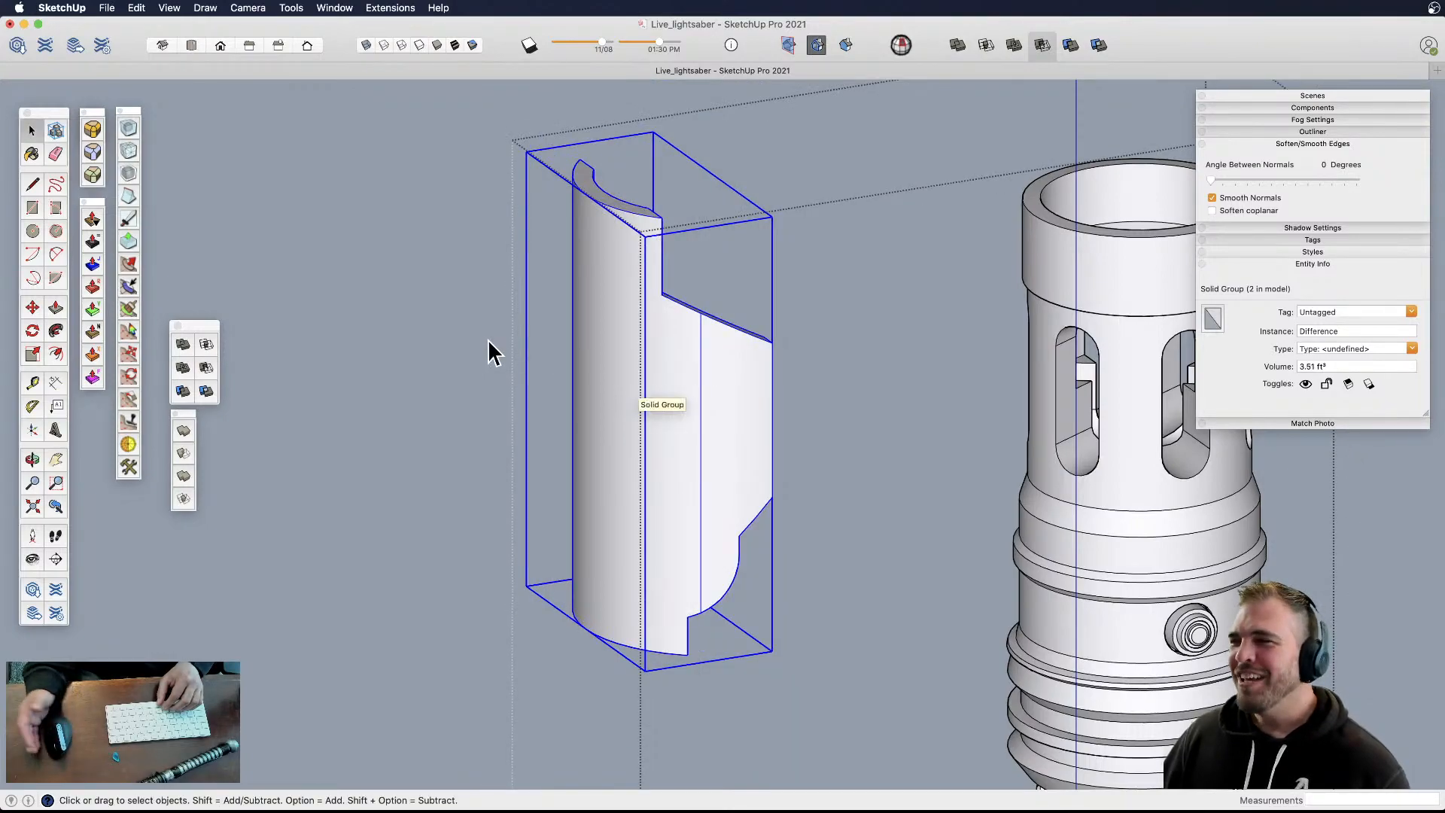
click(470, 336)
- Move the cut half-ring shell about 4' 7 11/16" along the red axis toward the emitter tube
click(609, 402)
shift+middle_drag(690, 413, 646, 530)
click(682, 430)
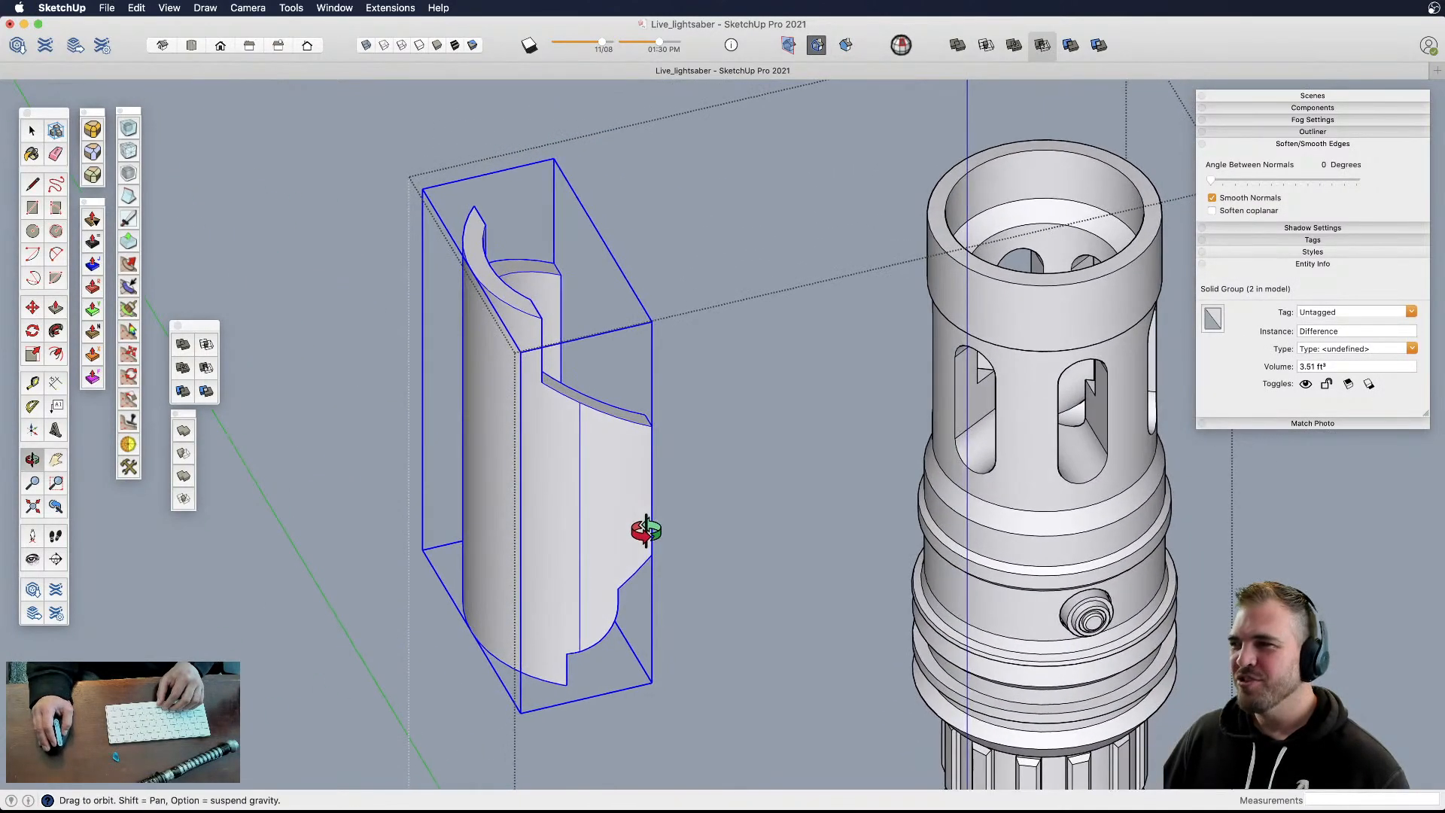
key(m)
click(519, 557)
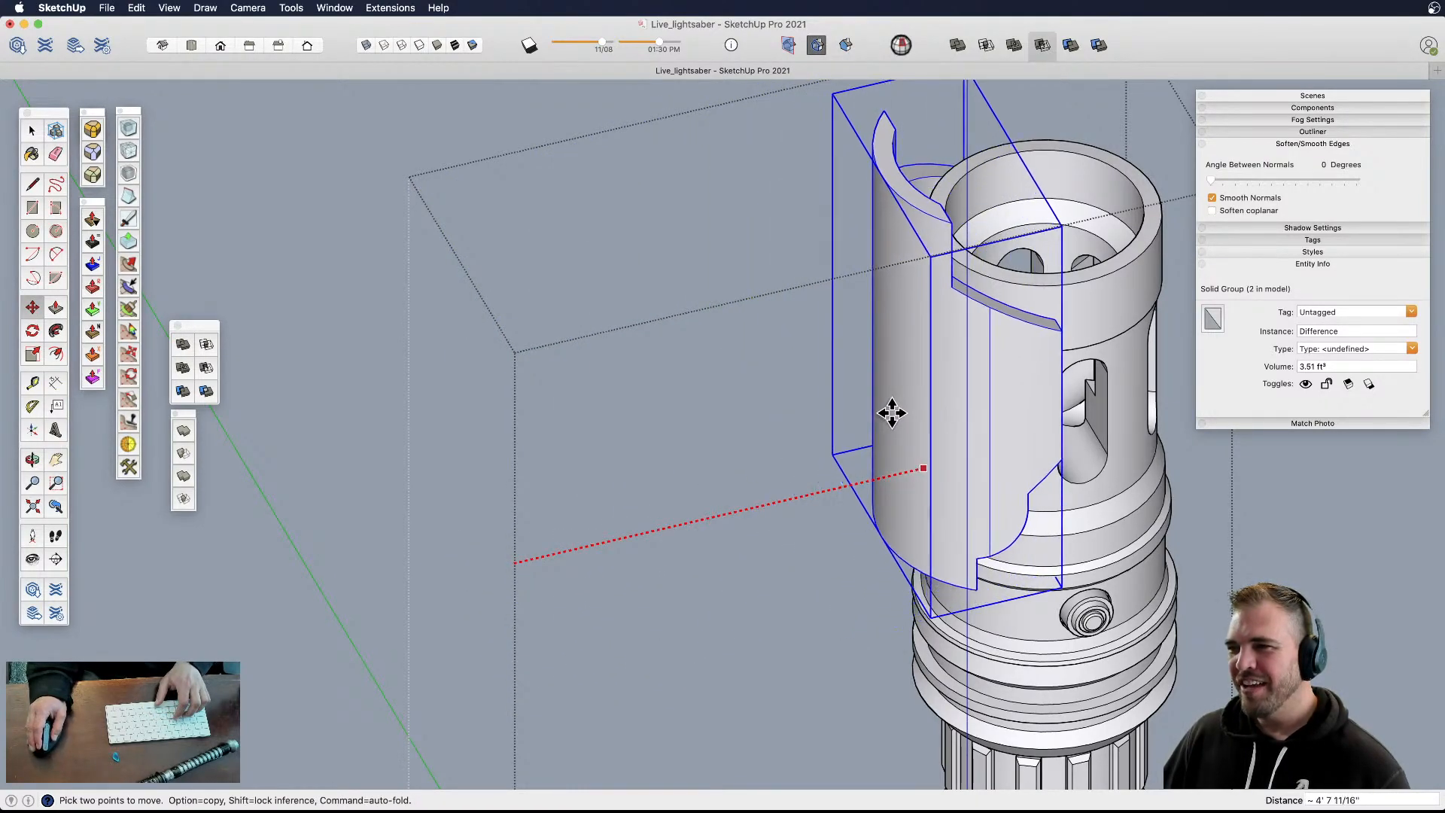
click(901, 410)
shift+middle_drag(924, 393, 557, 529)
shift+middle_drag(759, 502, 646, 487)
- Nudge the cut shell about 2 15/16" further along the red axis against the emitter's side
scroll(761, 444, up, 5)
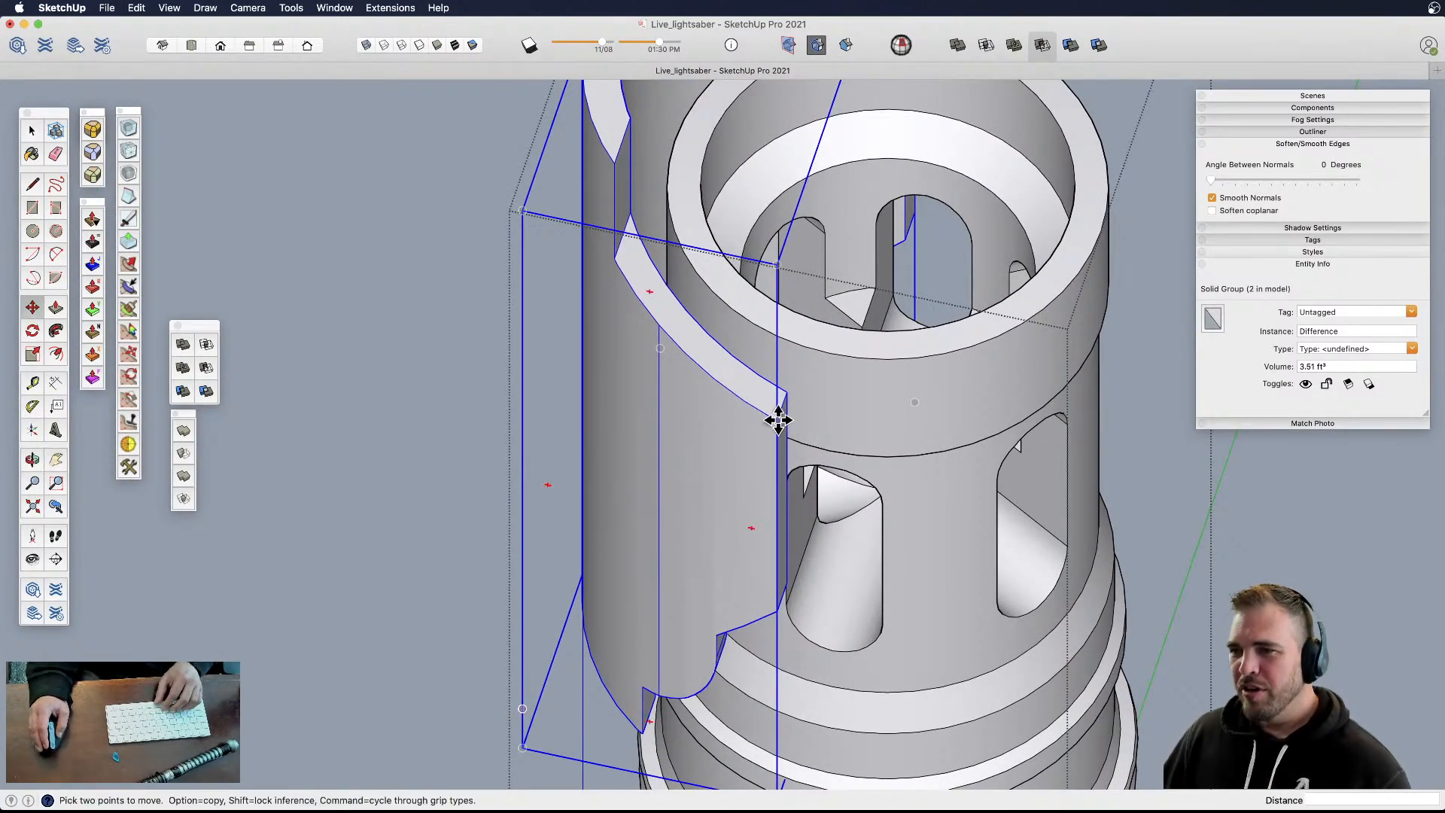
click(778, 420)
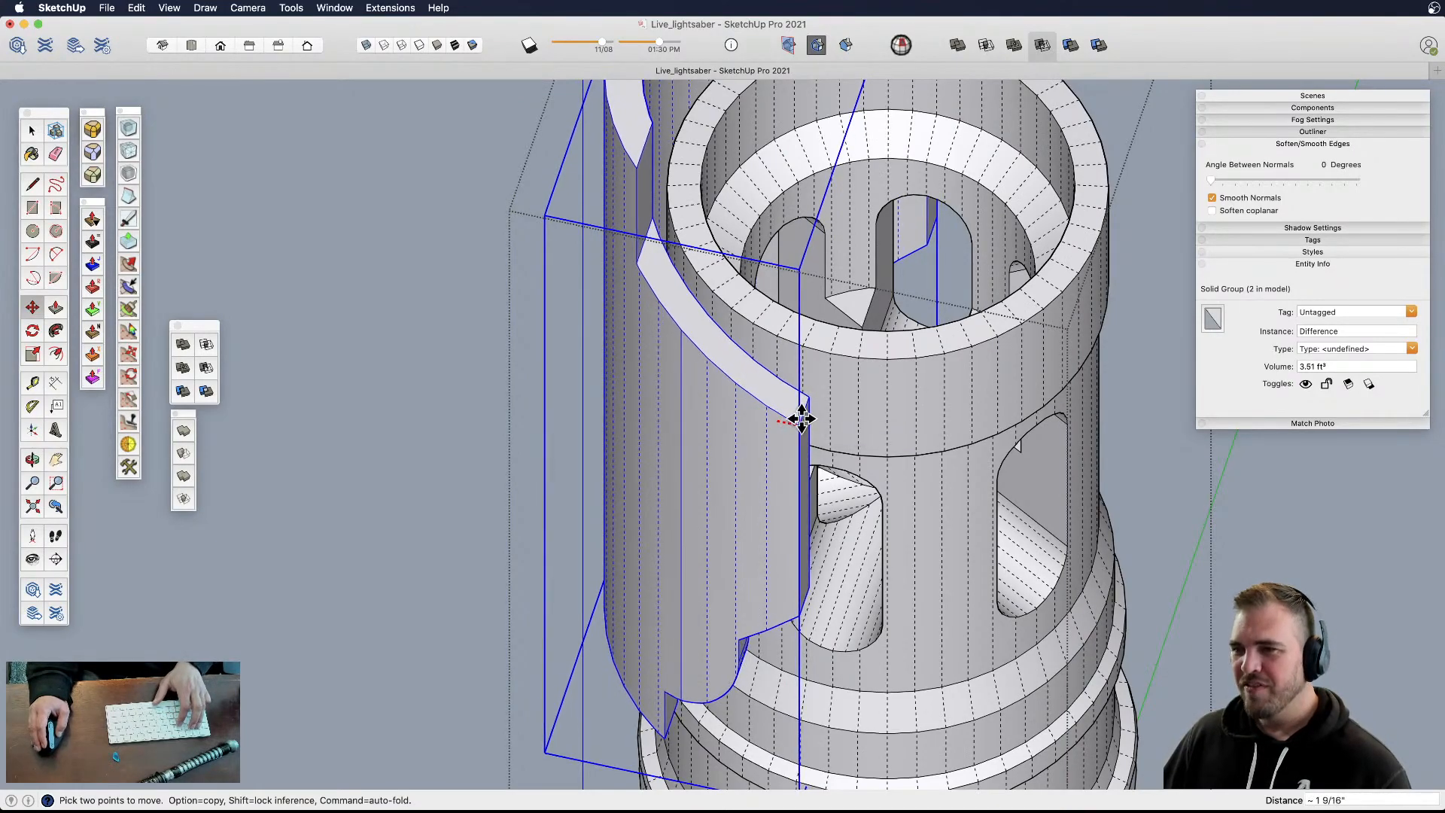
click(828, 355)
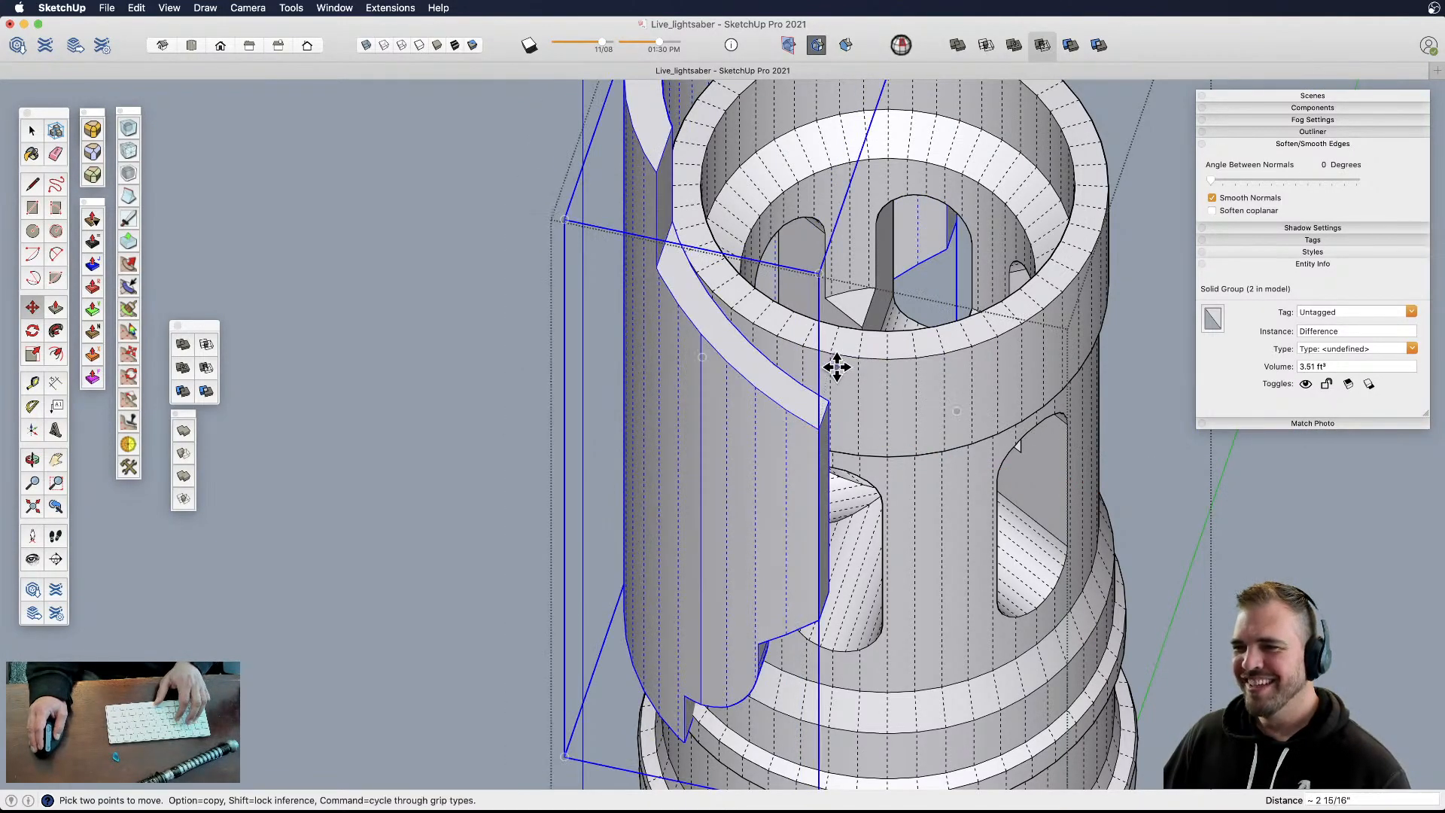
scroll(829, 476, down, 5)
shift+middle_drag(830, 477, 887, 335)
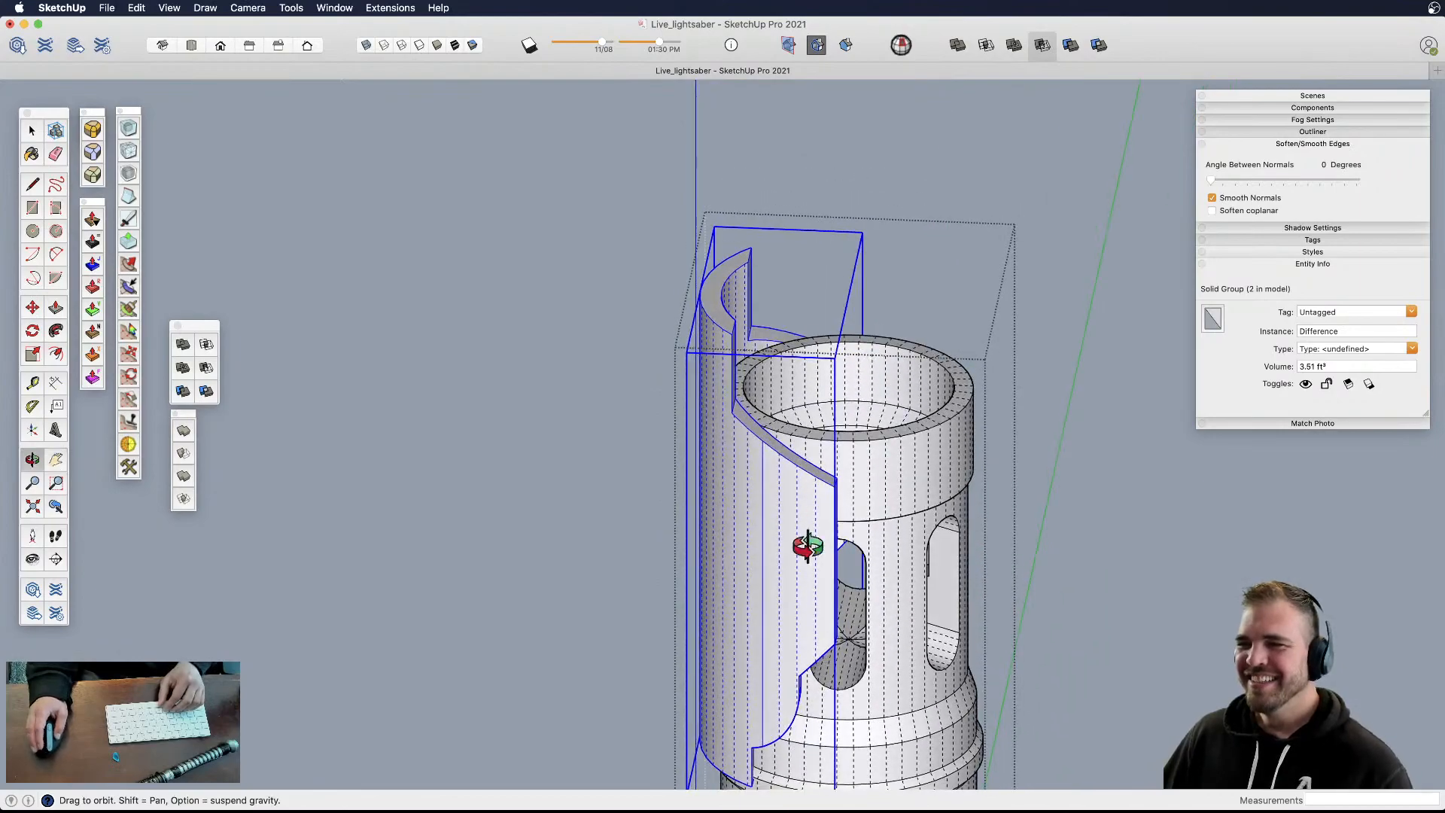
- Raise the cut shell about 9 3/8" along the emitter so its lower end sits above the flared collar
scroll(785, 521, down, 3)
shift+middle_drag(785, 521, 763, 449)
middle_drag(933, 304, 1025, 217)
middle_drag(742, 555, 632, 602)
scroll(720, 461, up, 4)
key(m)
drag(681, 587, 684, 501)
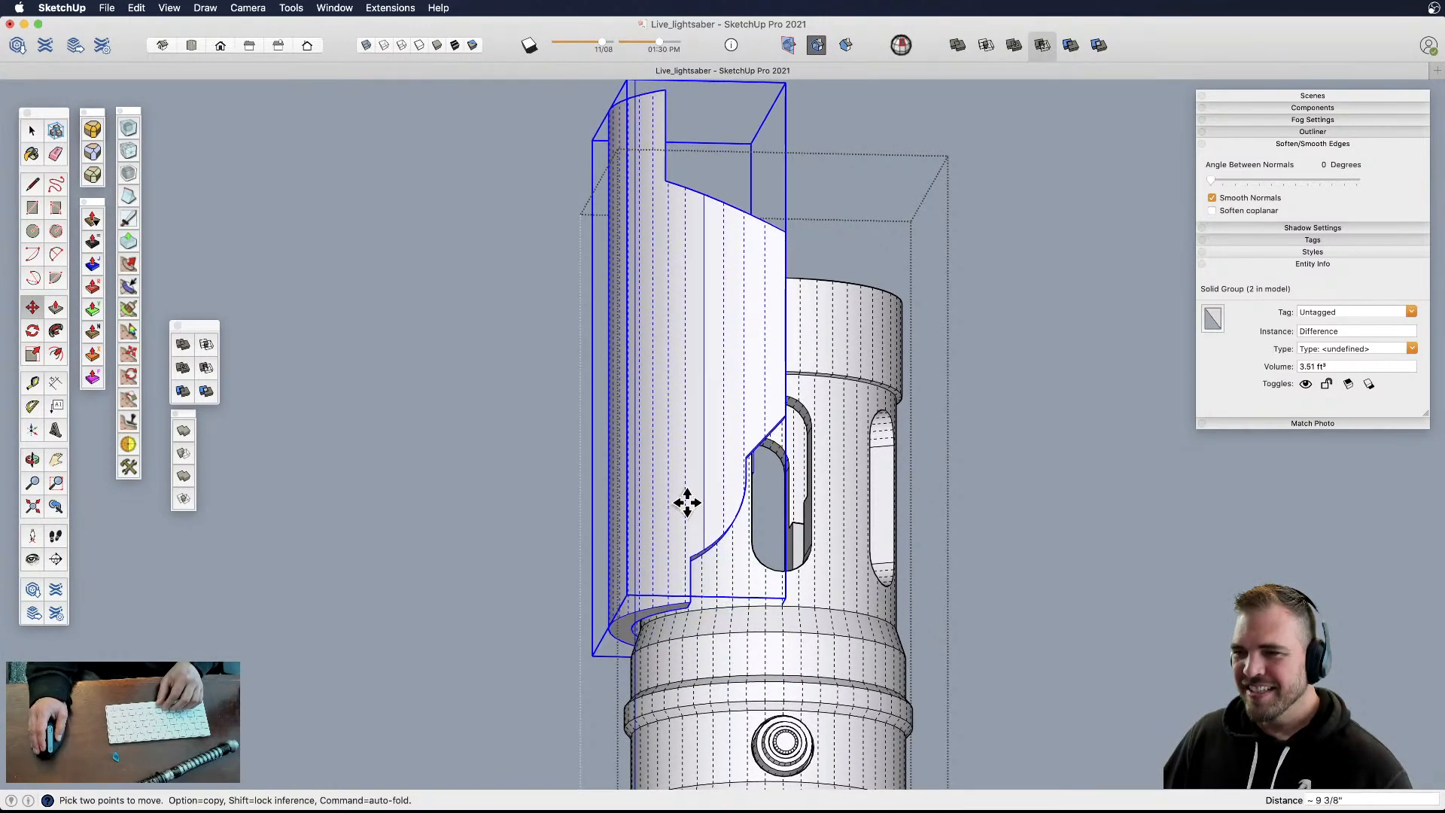
- Open the cut half-ring shell group, leave its editing without changes, and turn off the hidden geometry display
middle_drag(701, 507, 666, 539)
double_click(697, 501)
key(e)
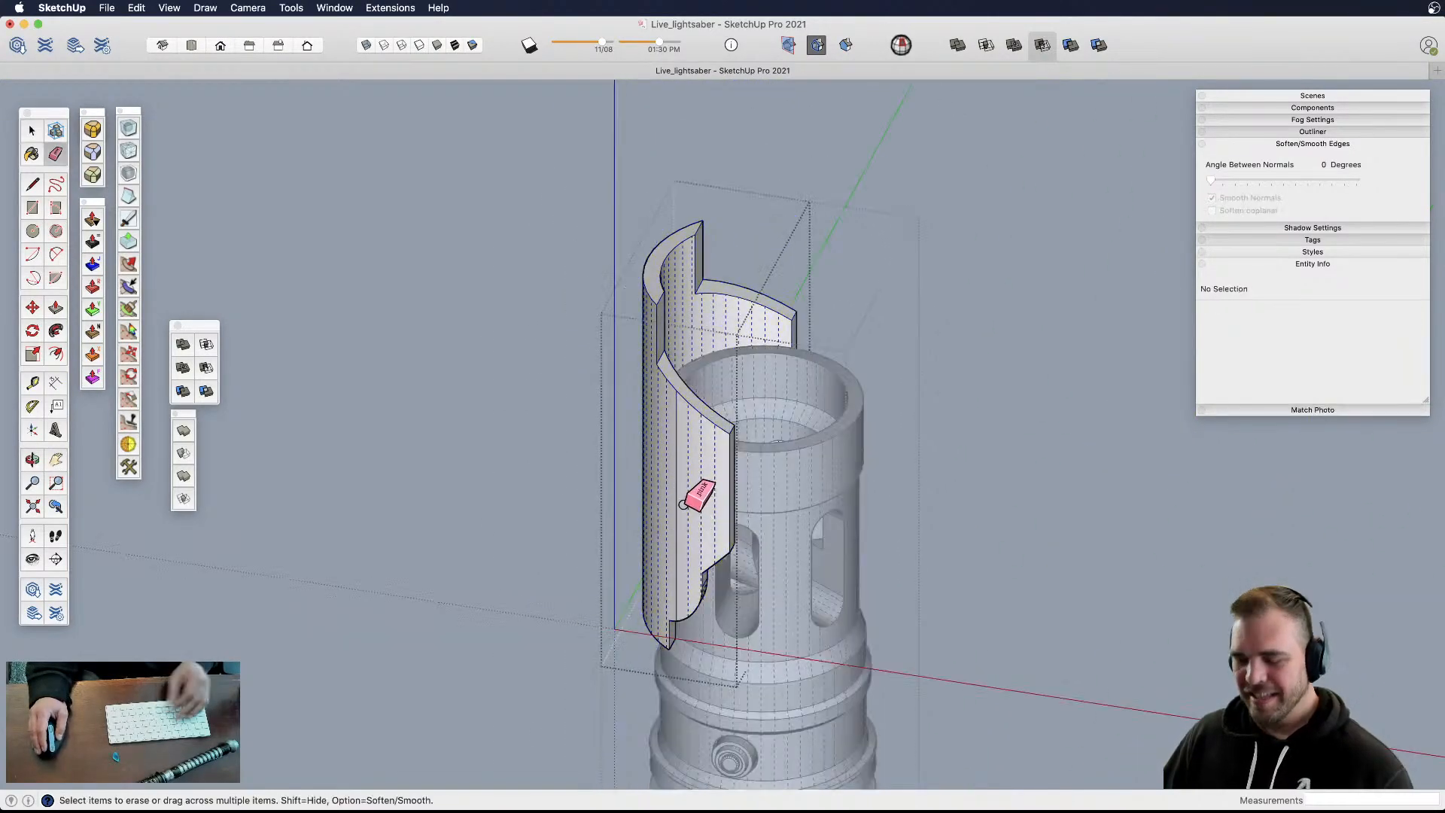
mouse_move(687, 506)
middle_down()
mouse_move(687, 526)
mouse_move(565, 535)
mouse_move(781, 502)
mouse_move(826, 580)
mouse_move(810, 645)
mouse_move(784, 542)
mouse_move(516, 526)
mouse_move(519, 577)
mouse_move(958, 523)
mouse_move(980, 476)
mouse_move(1009, 487)
mouse_move(790, 548)
mouse_move(697, 487)
mouse_move(682, 530)
middle_up()
scroll(683, 529, down, 4)
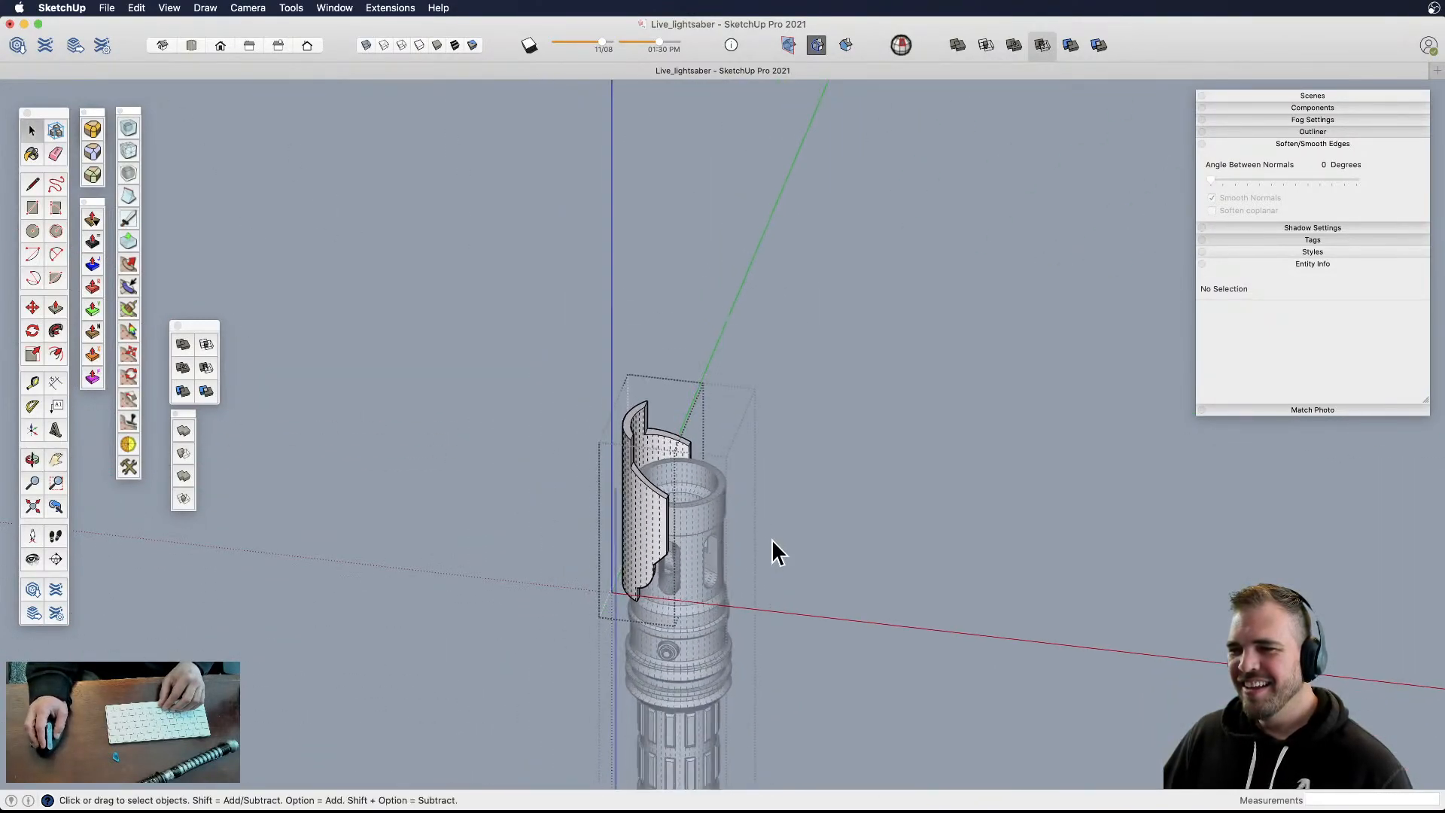
click(770, 538)
key(shift+h)
- Copy the standalone blue blade about 2' 11 1/8" over to the detailed hilts
middle_drag(728, 572, 1074, 523)
middle_drag(808, 548, 736, 517)
scroll(780, 616, up, 3)
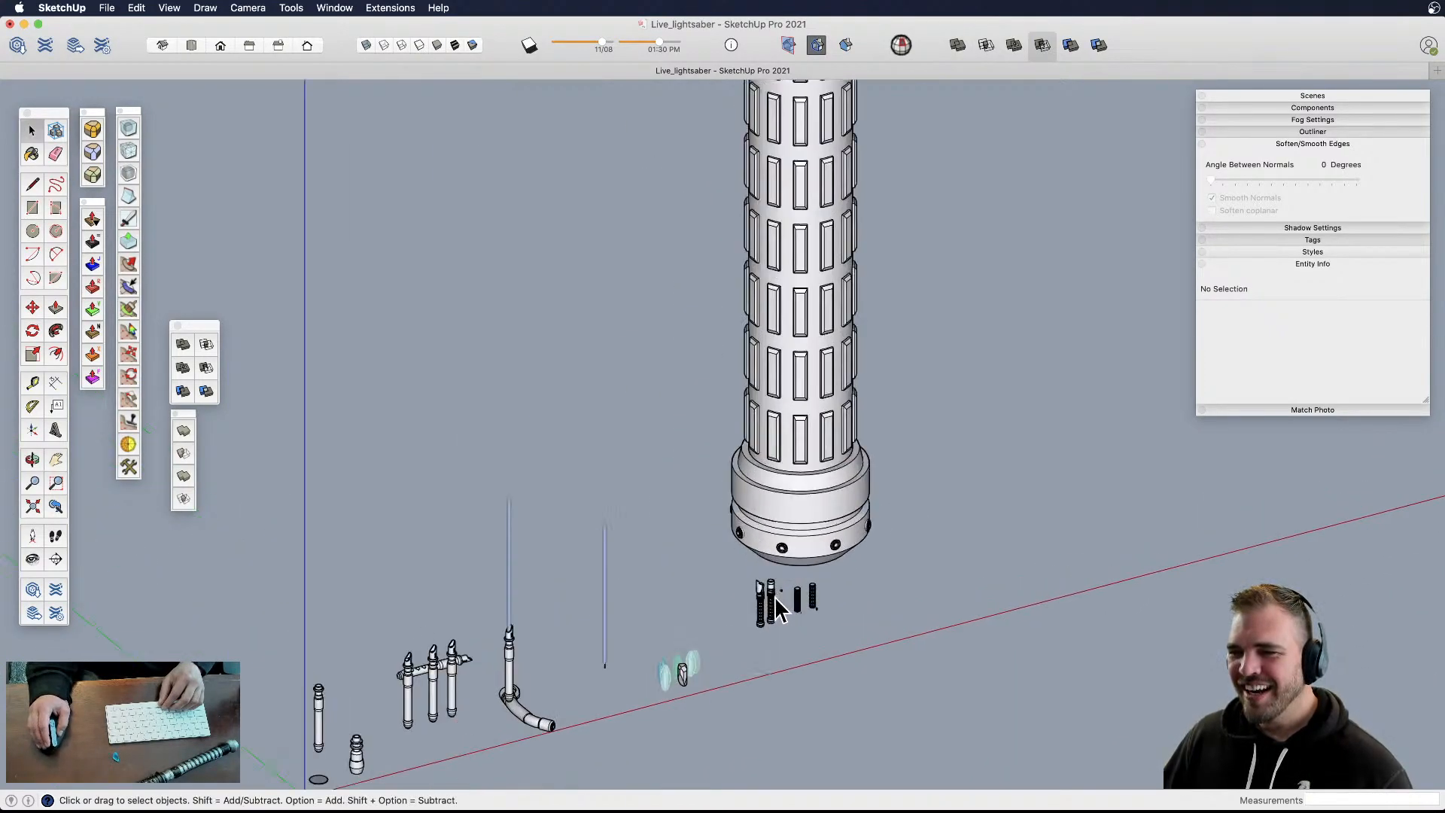
scroll(777, 600, up, 3)
click(470, 681)
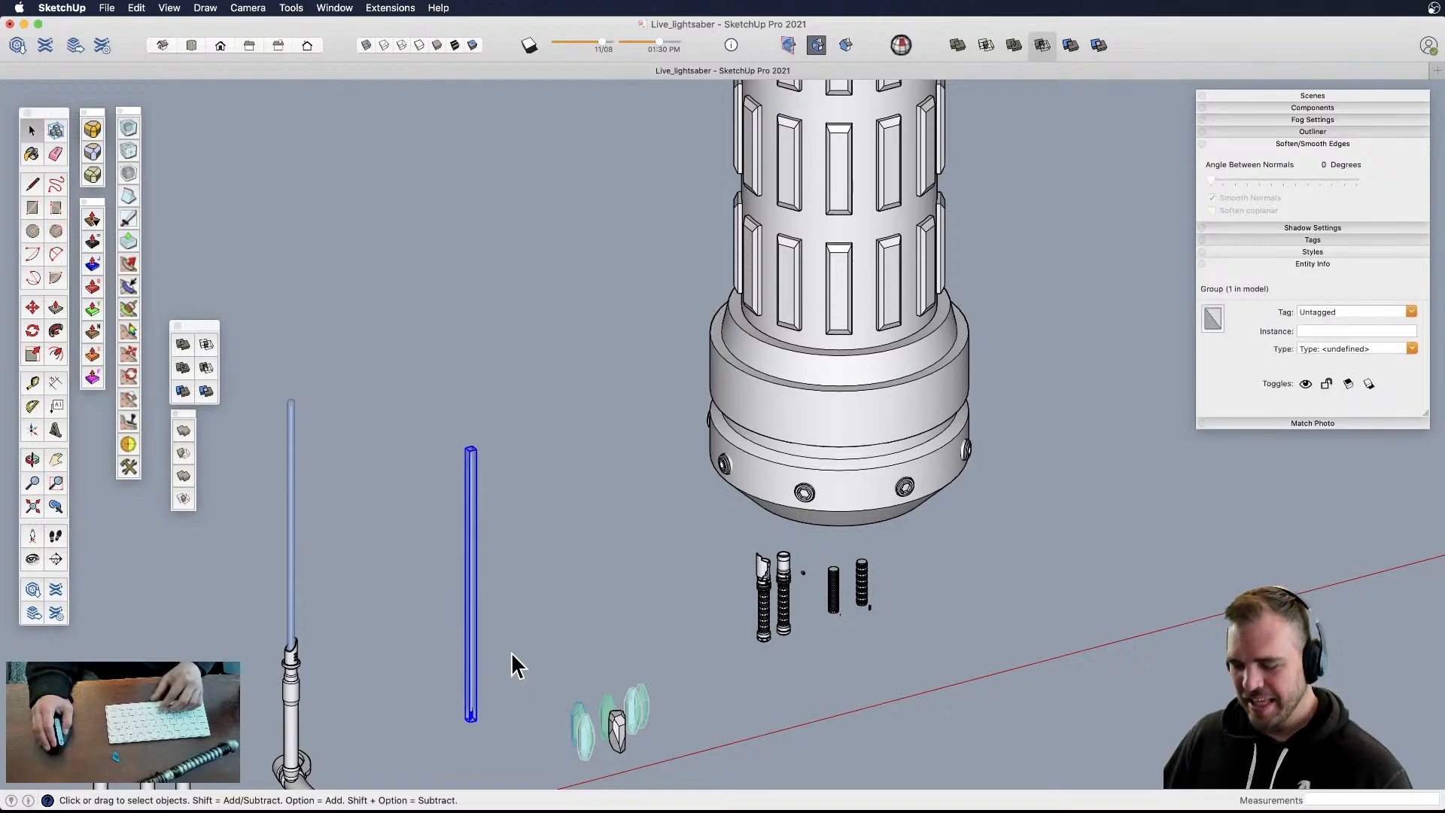
key(m)
click(509, 696)
key(alt)
click(785, 636)
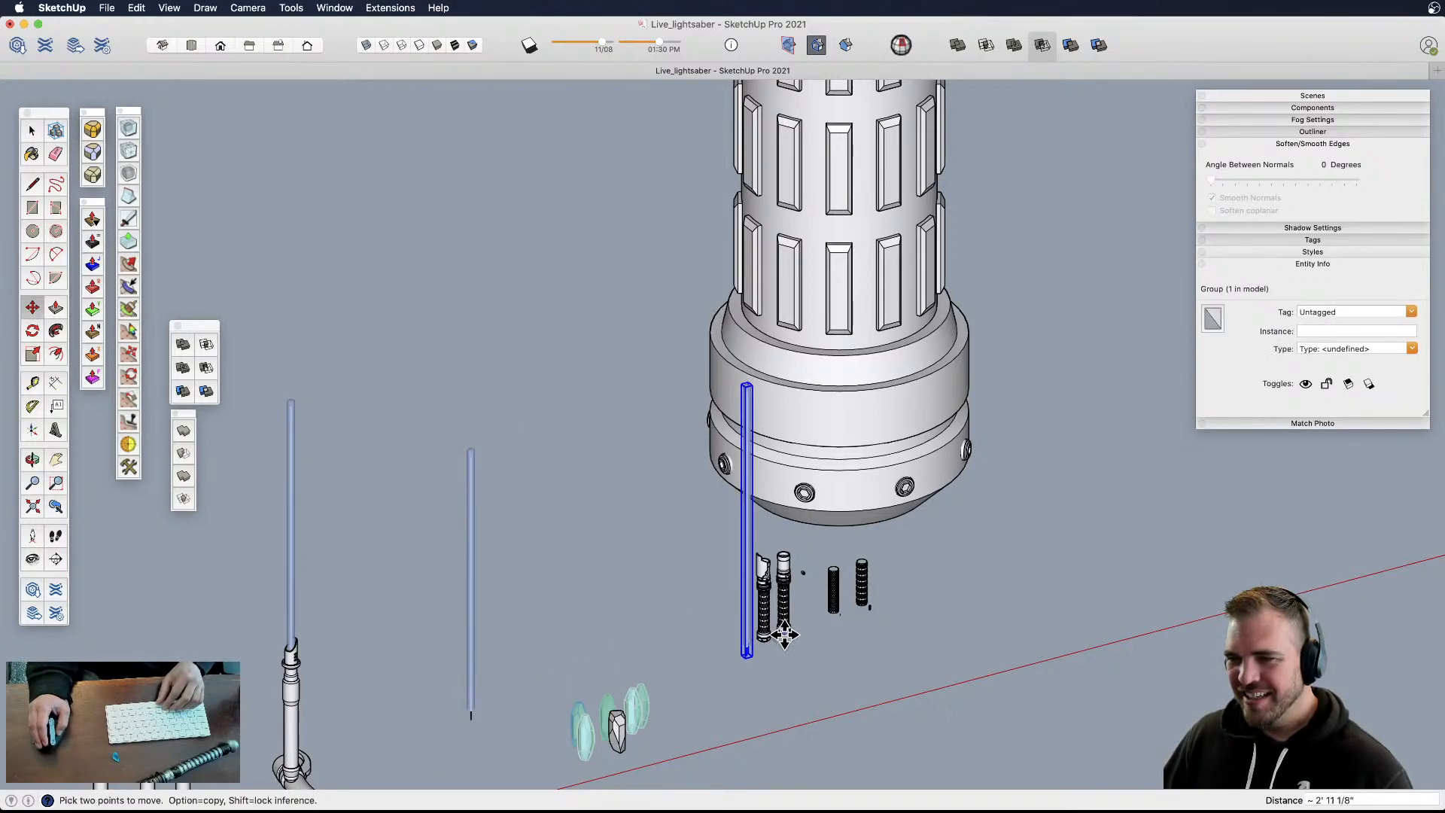
- Move the blade copy by its base about 1' 10" onto the centre of the slotted hilt's pommel underside
scroll(773, 629, up, 6)
middle_drag(722, 610, 500, 645)
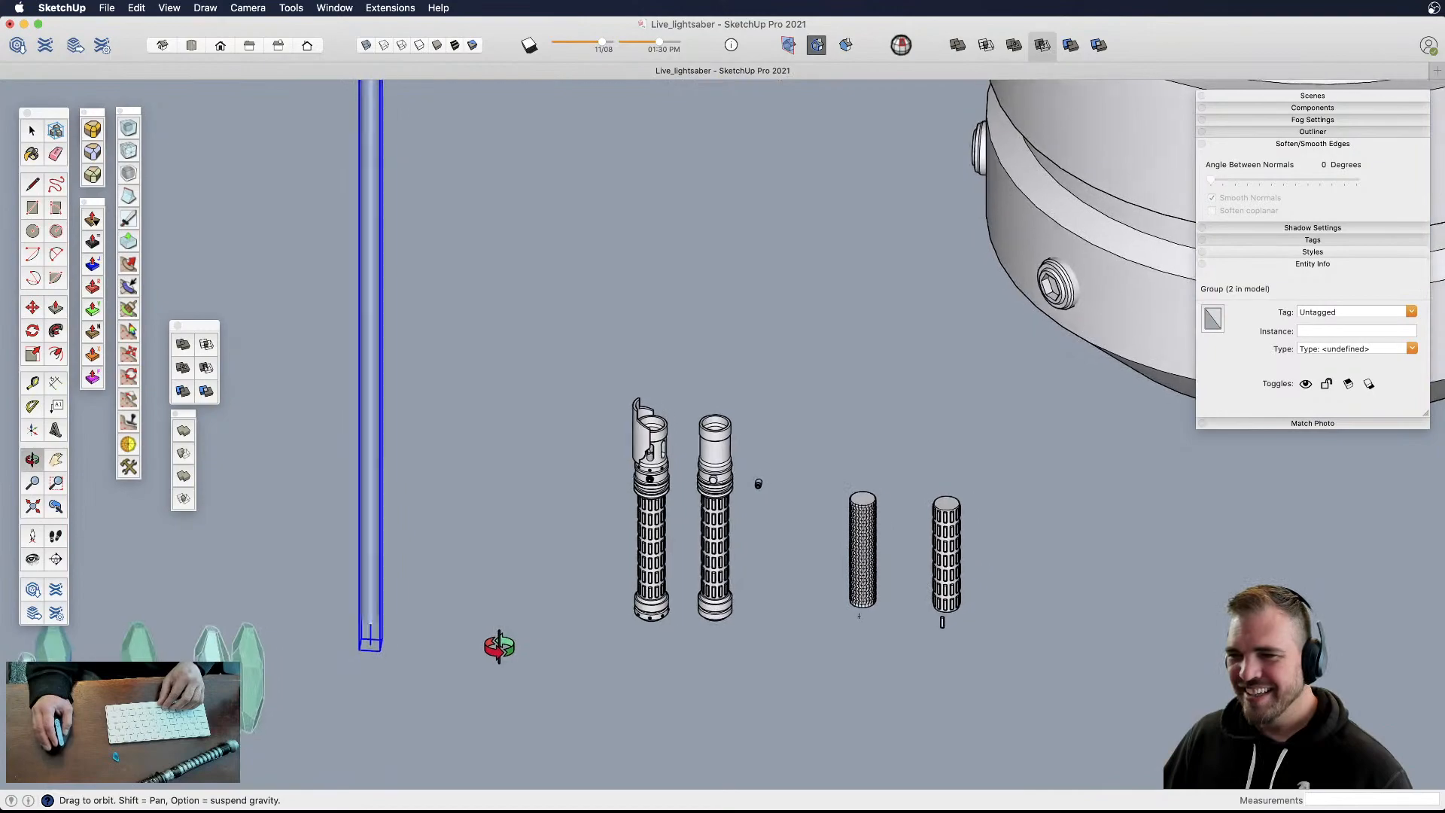
middle_drag(320, 586, 371, 254)
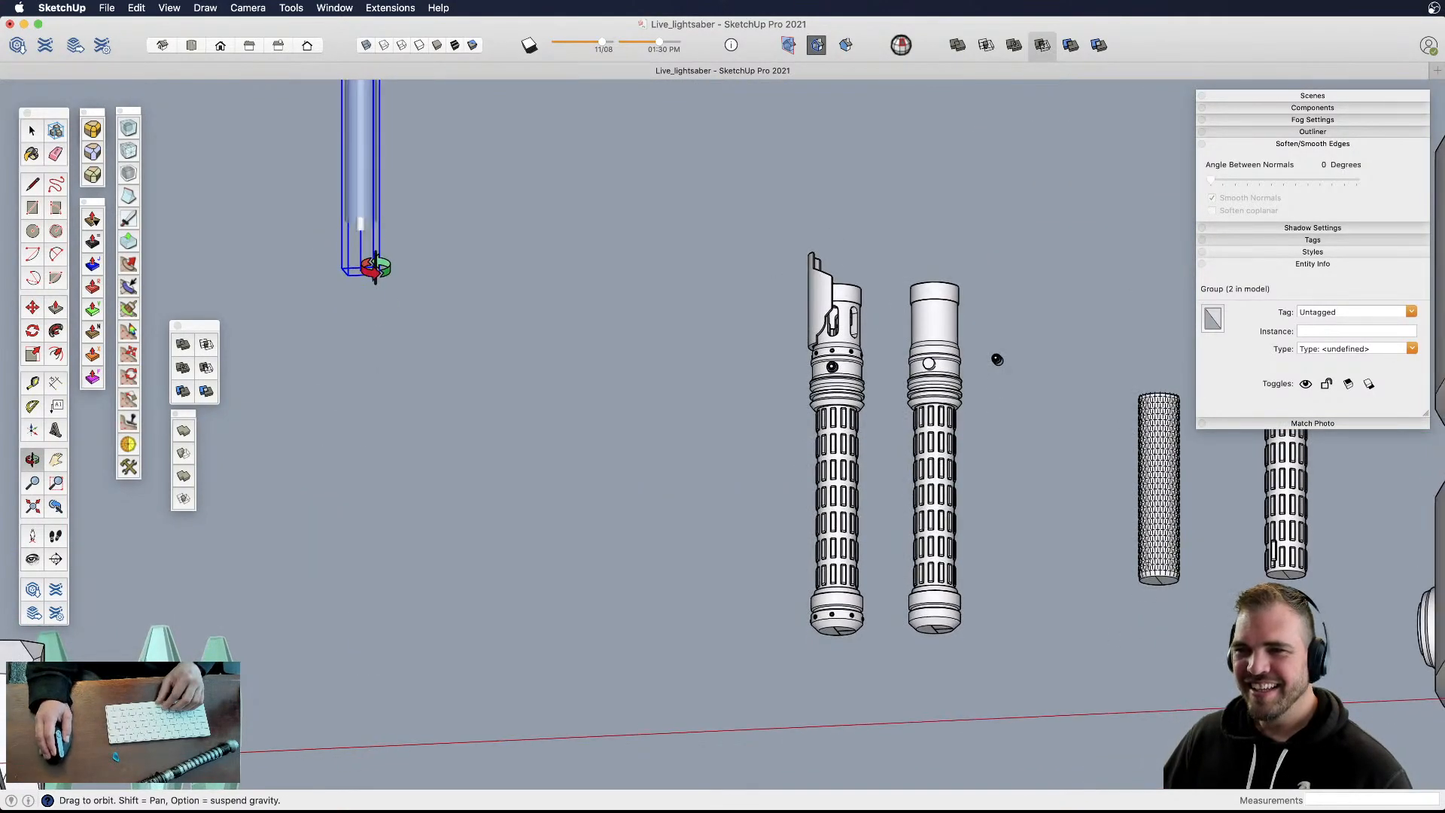
key(m)
click(376, 284)
scroll(784, 612, up, 10)
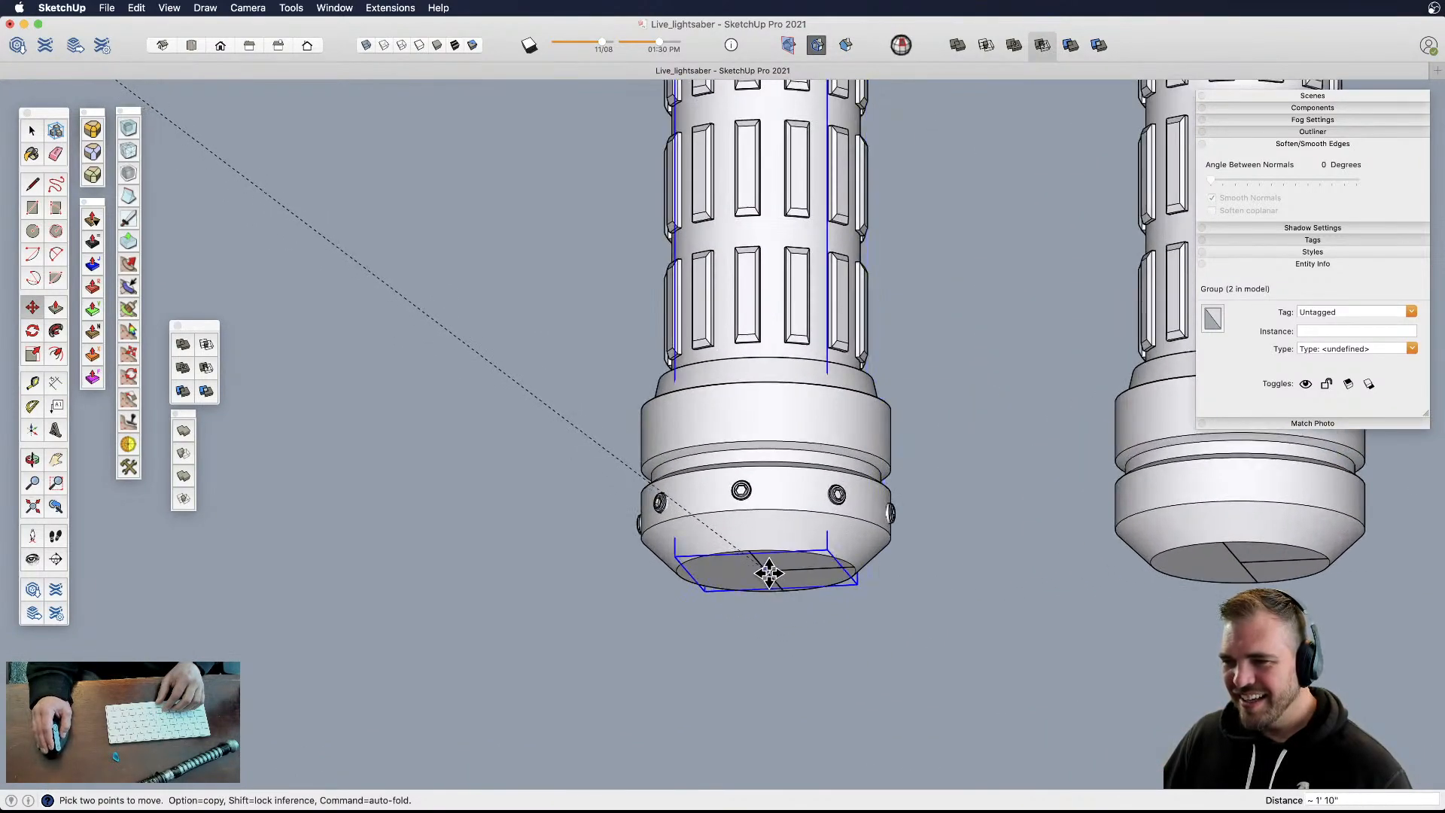
scroll(769, 599, down, 12)
middle_drag(790, 383, 742, 703)
scroll(739, 444, down, 10)
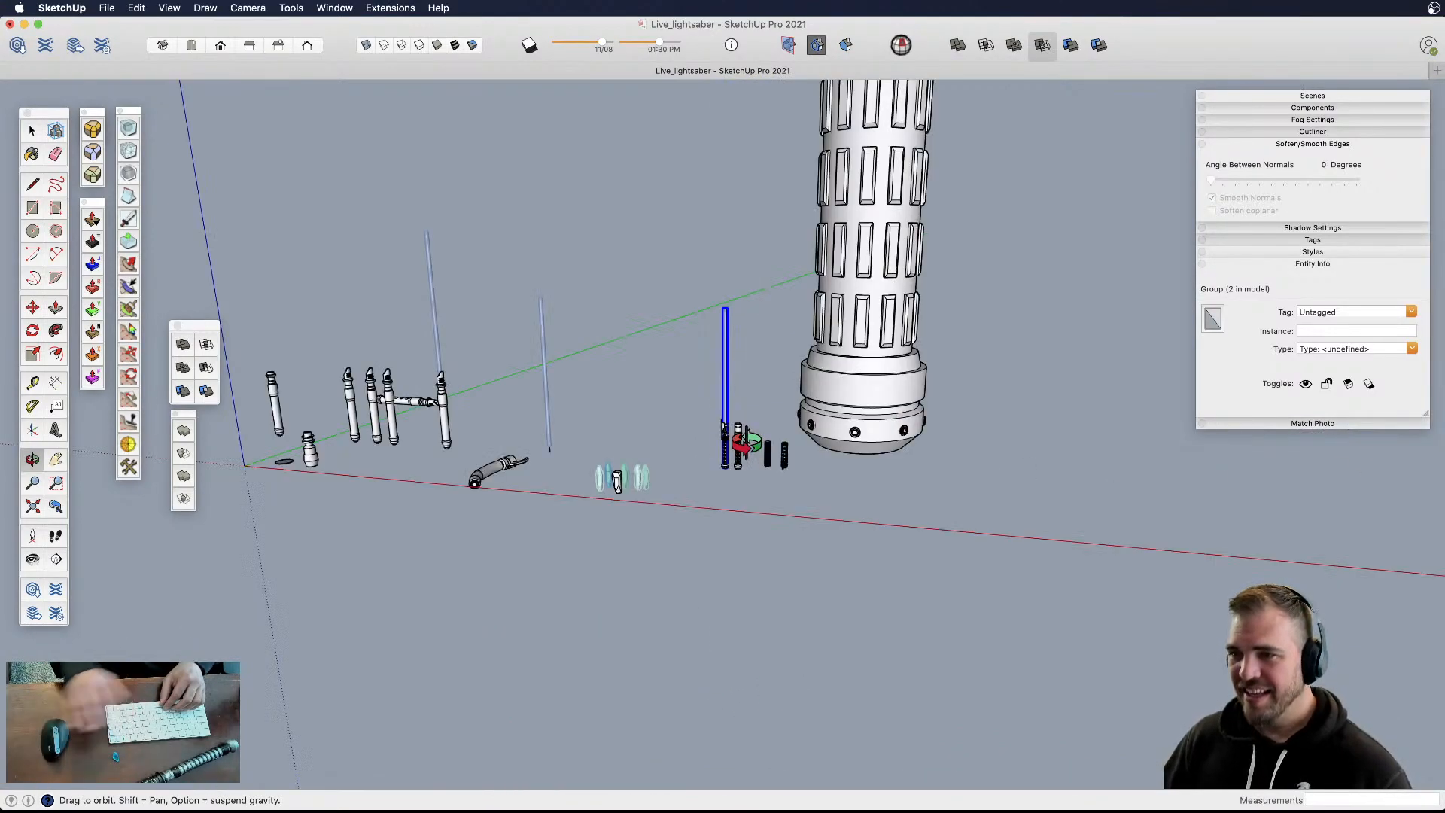
- Raise the blade about 3 1/8" inside the hilt so its base sits within the slotted emitter, and deselect it
scroll(737, 429, up, 12)
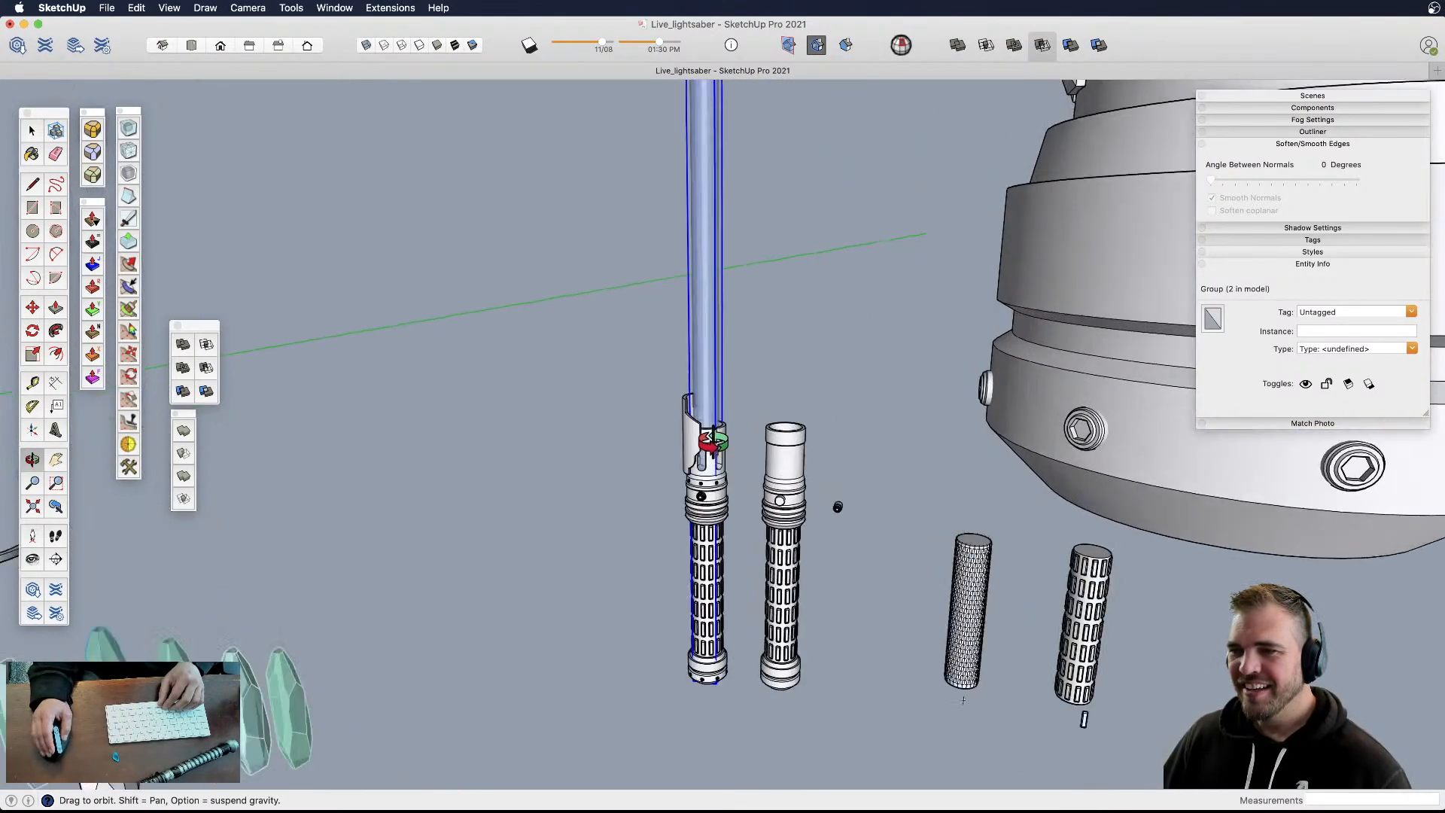
middle_drag(721, 452, 735, 443)
key(m)
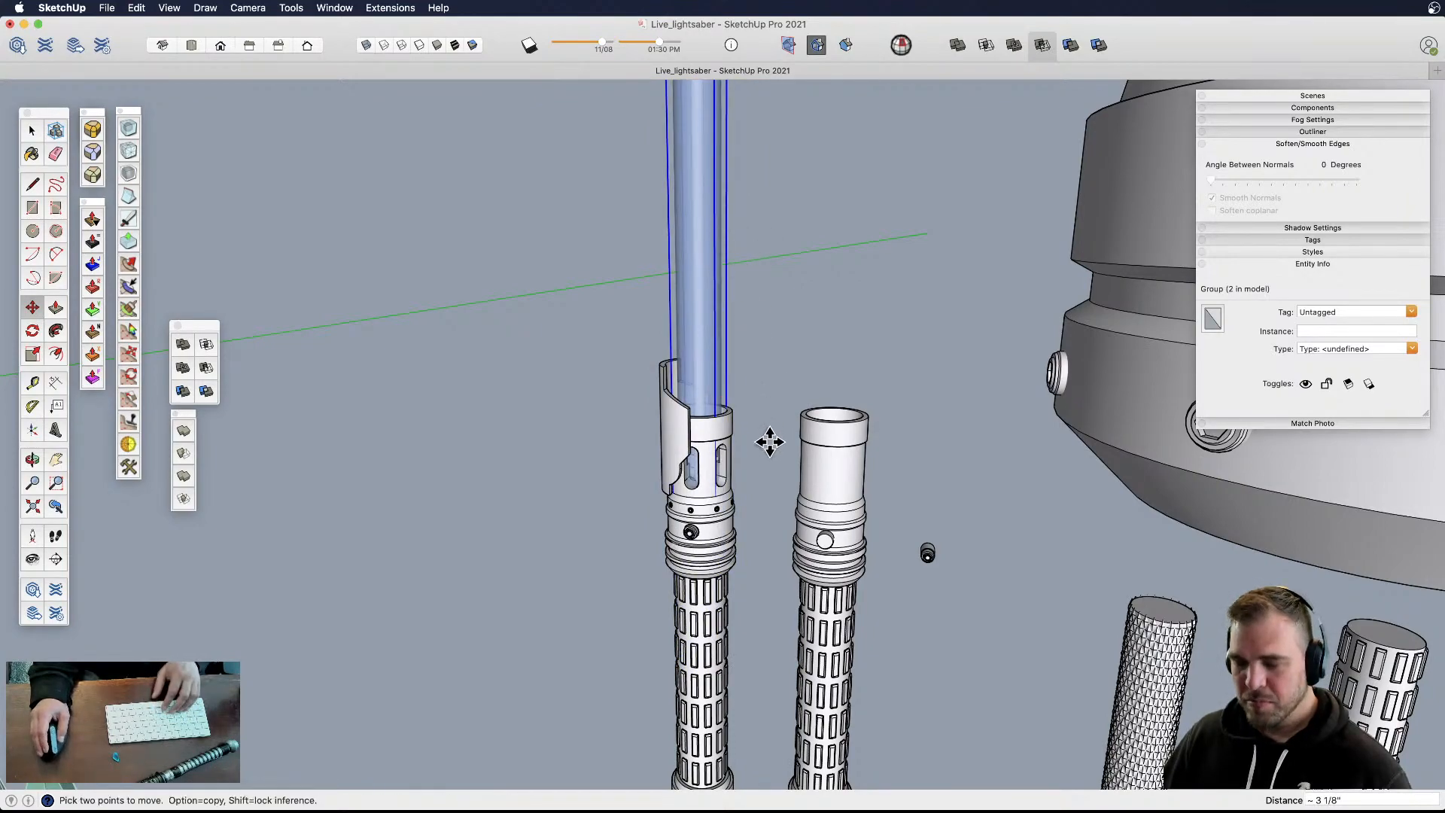
key(space)
click(770, 418)
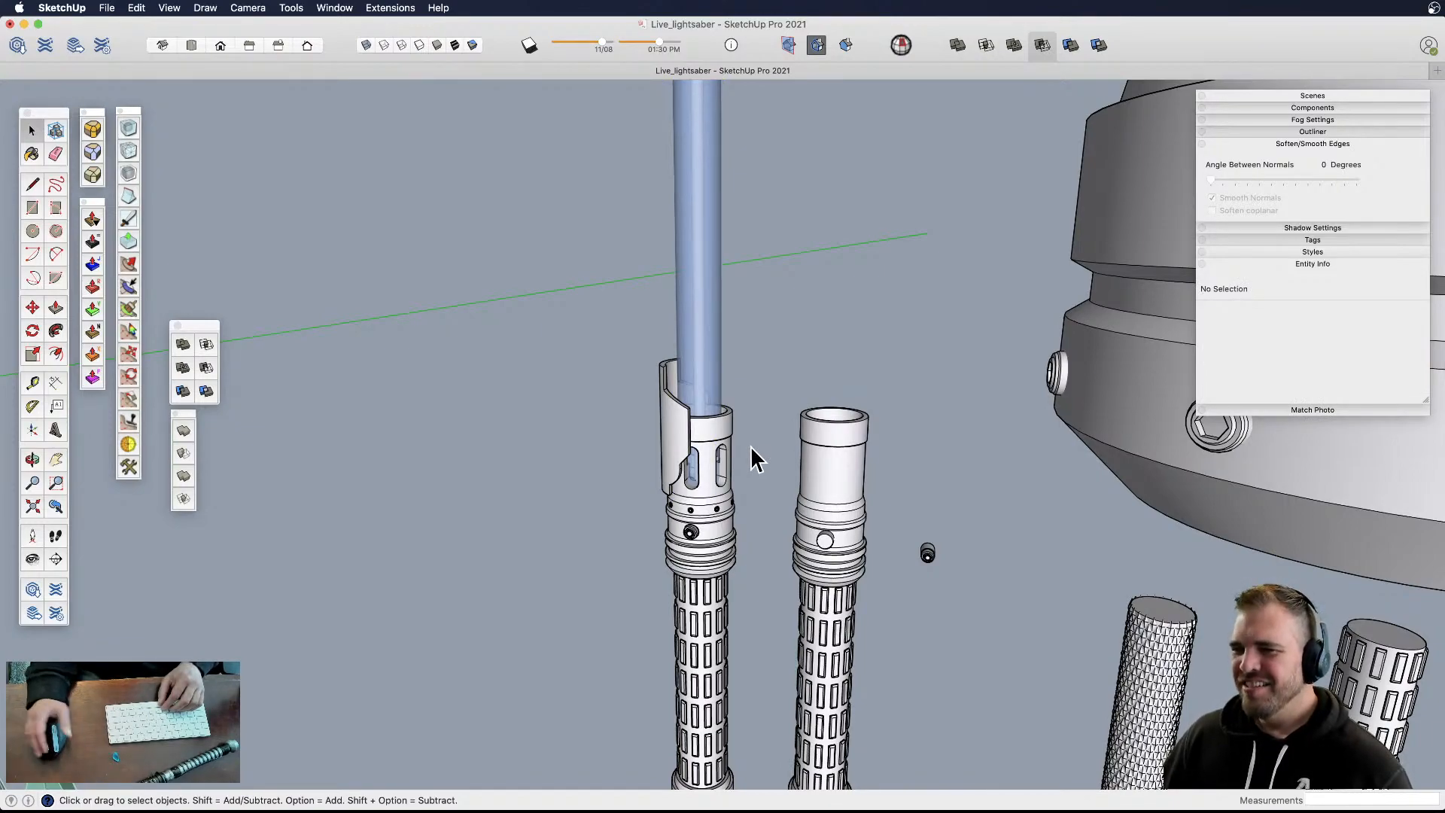
- Copy a small hex screw from the collar about 3/8" up in front of the half-ring shell
scroll(678, 450, up, 5)
middle_drag(694, 452, 814, 489)
click(809, 484)
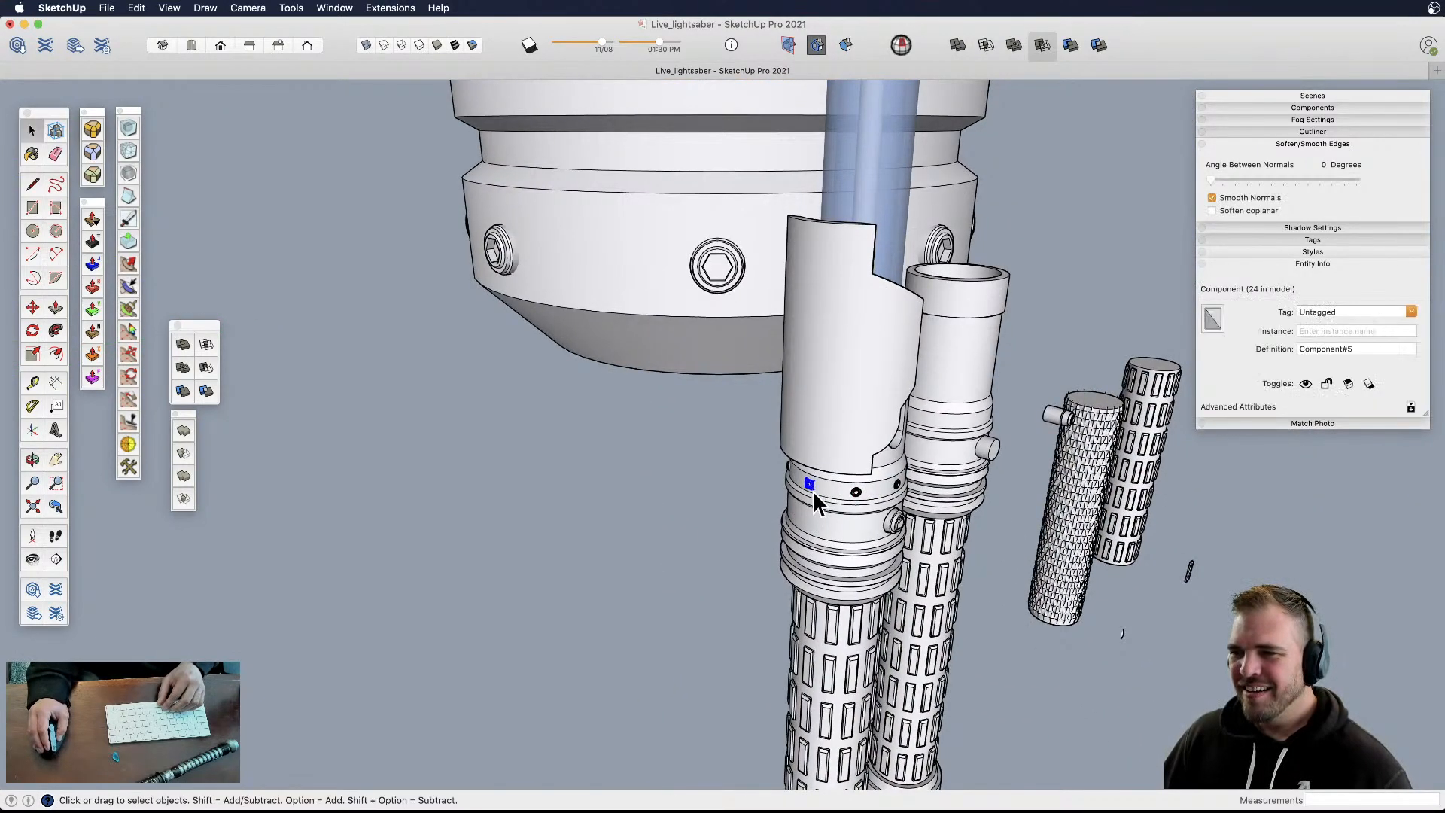
scroll(828, 489, up, 4)
scroll(815, 487, up, 1)
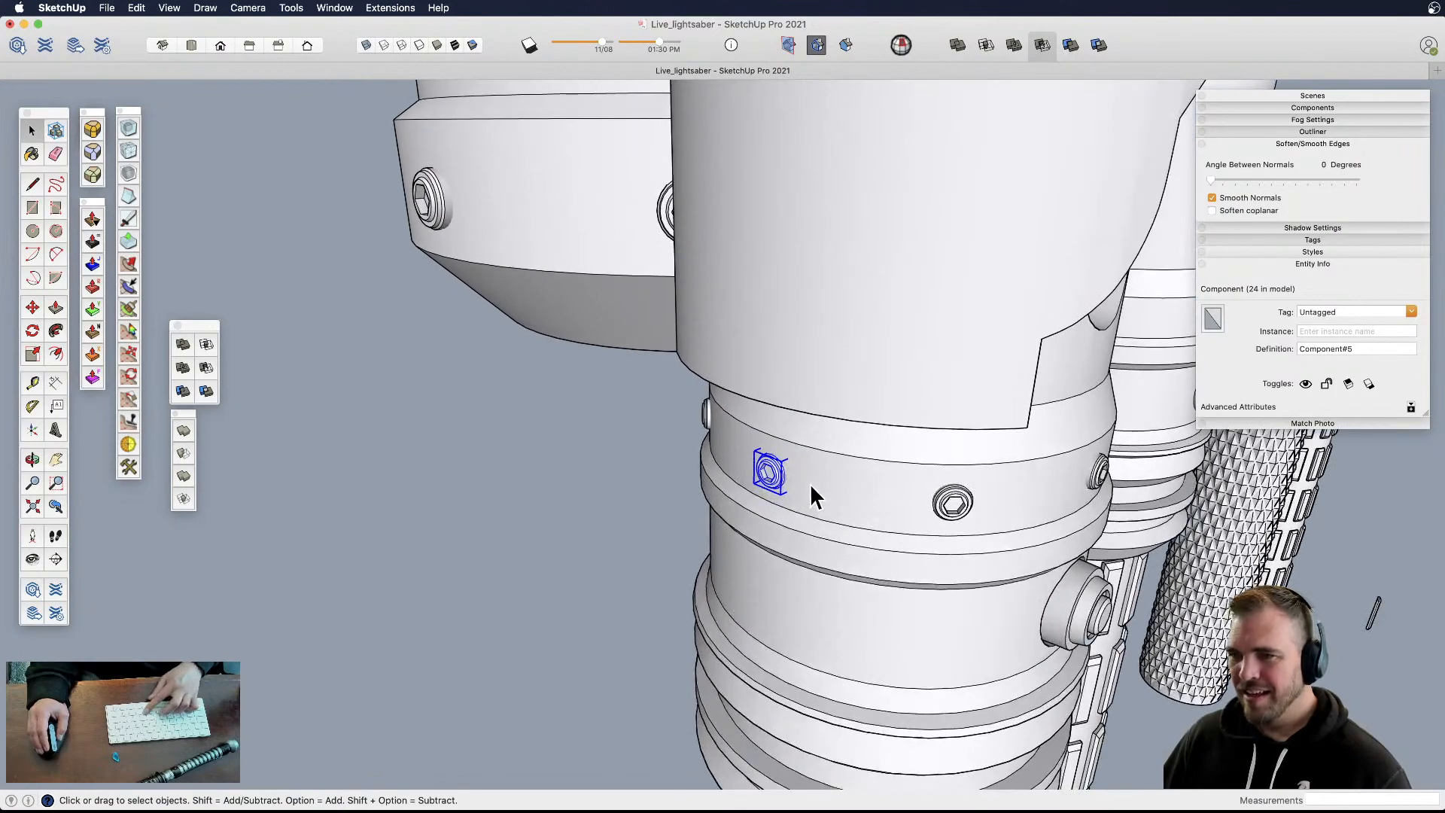
key(m)
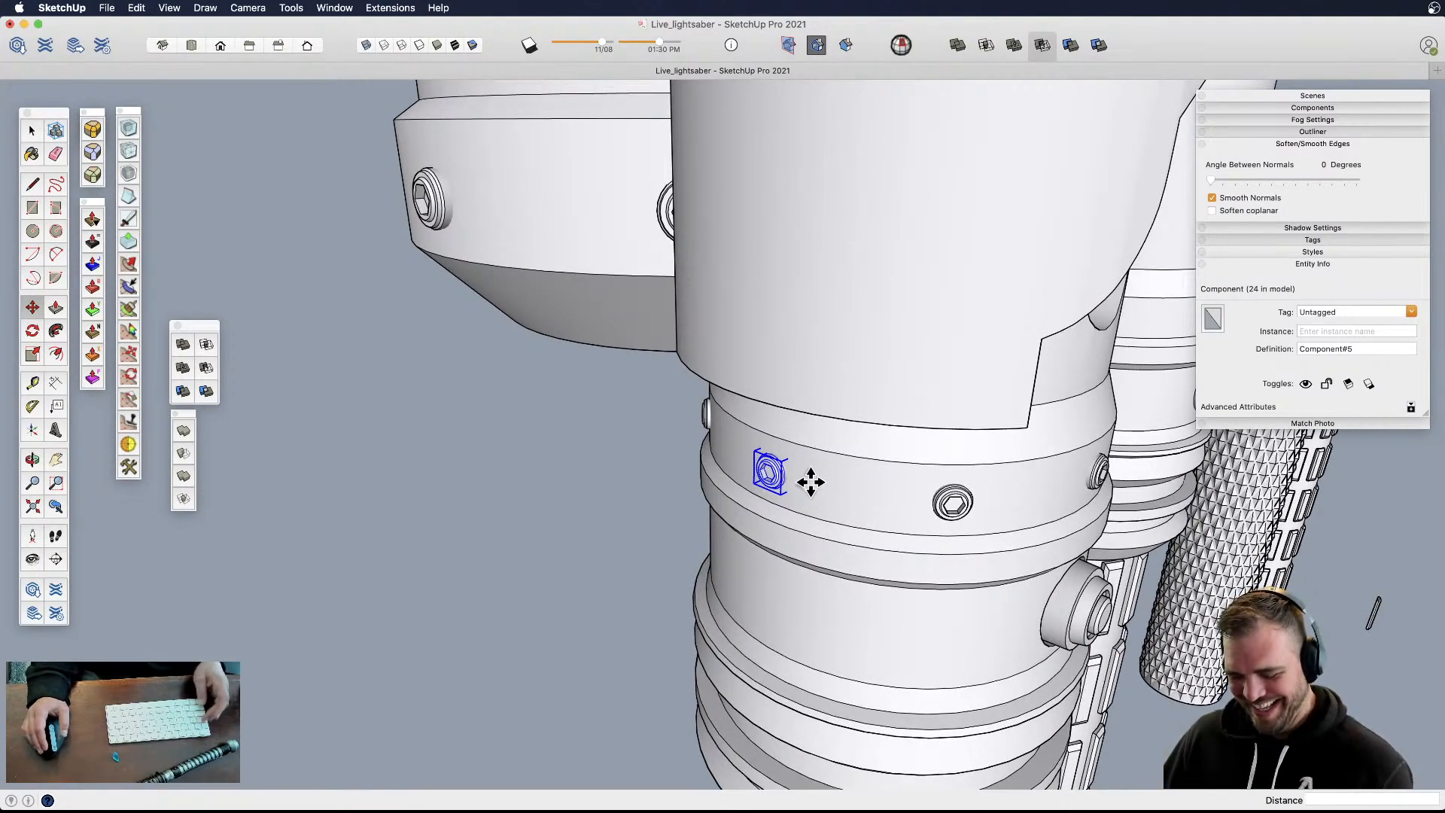
key(alt+h)
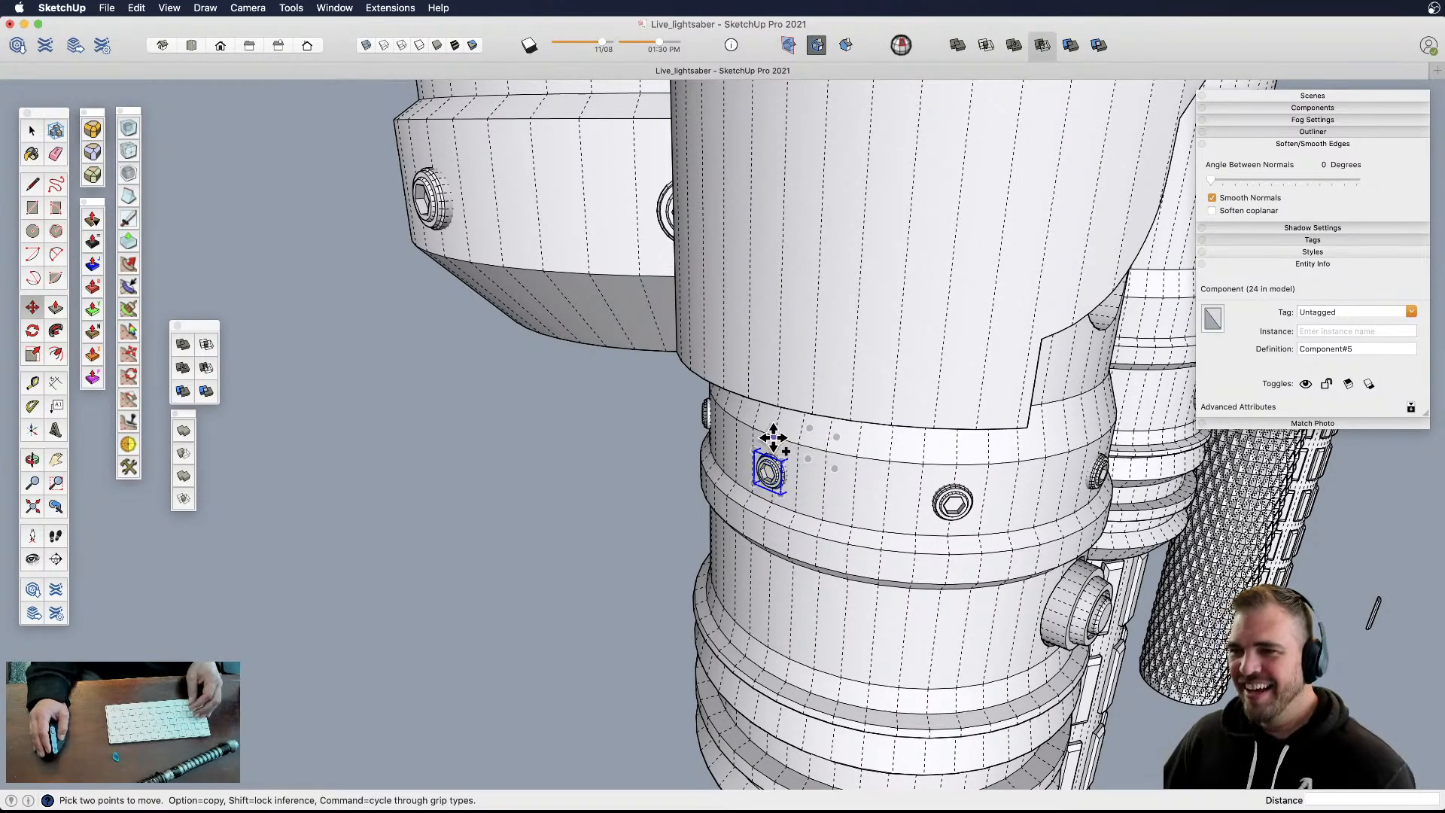
alt+click(773, 437)
middle_drag(773, 371, 982, 389)
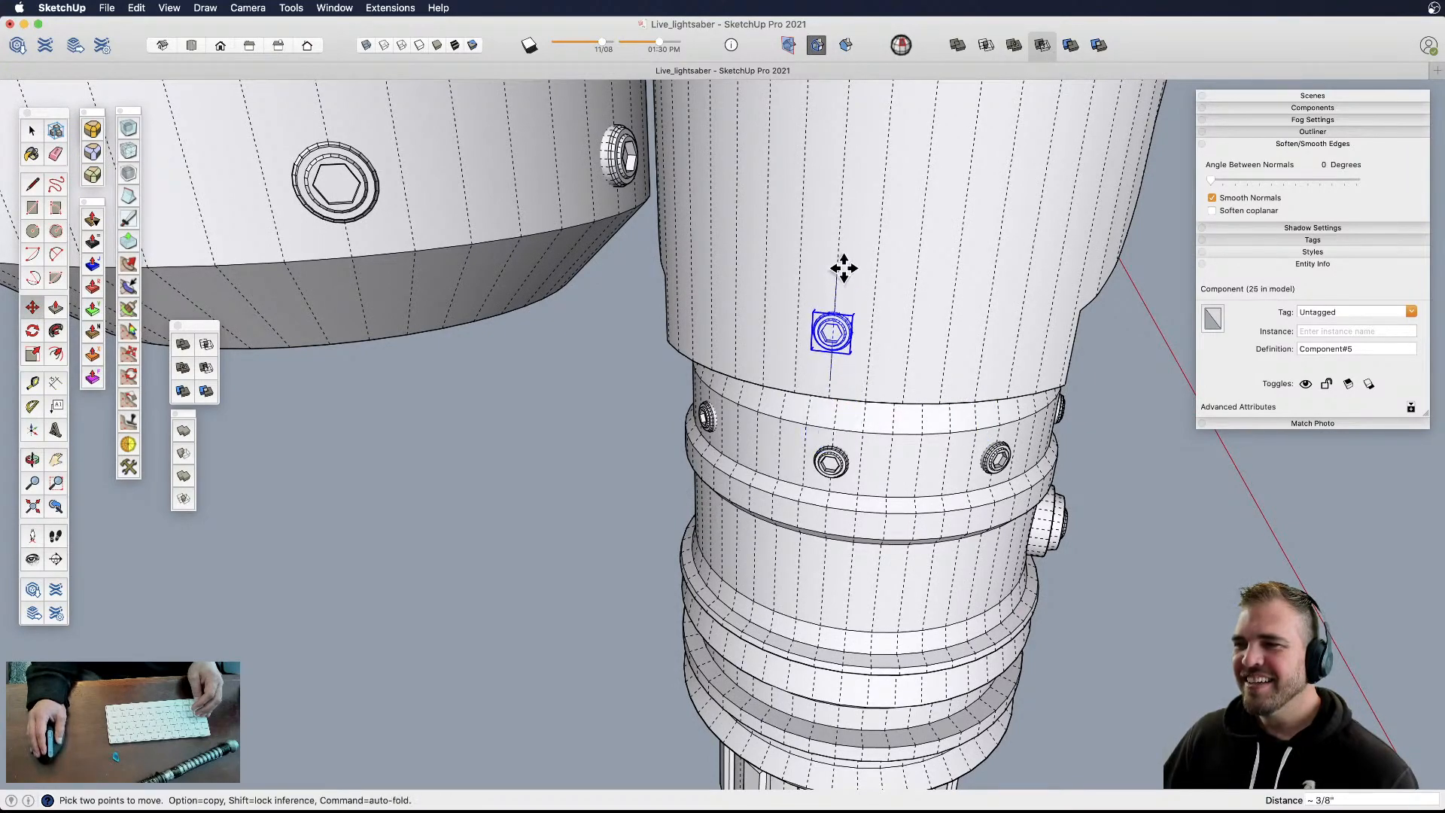
click(843, 267)
- Scale the copied hex screw up uniformly to about 2.43 times its size
key(s)
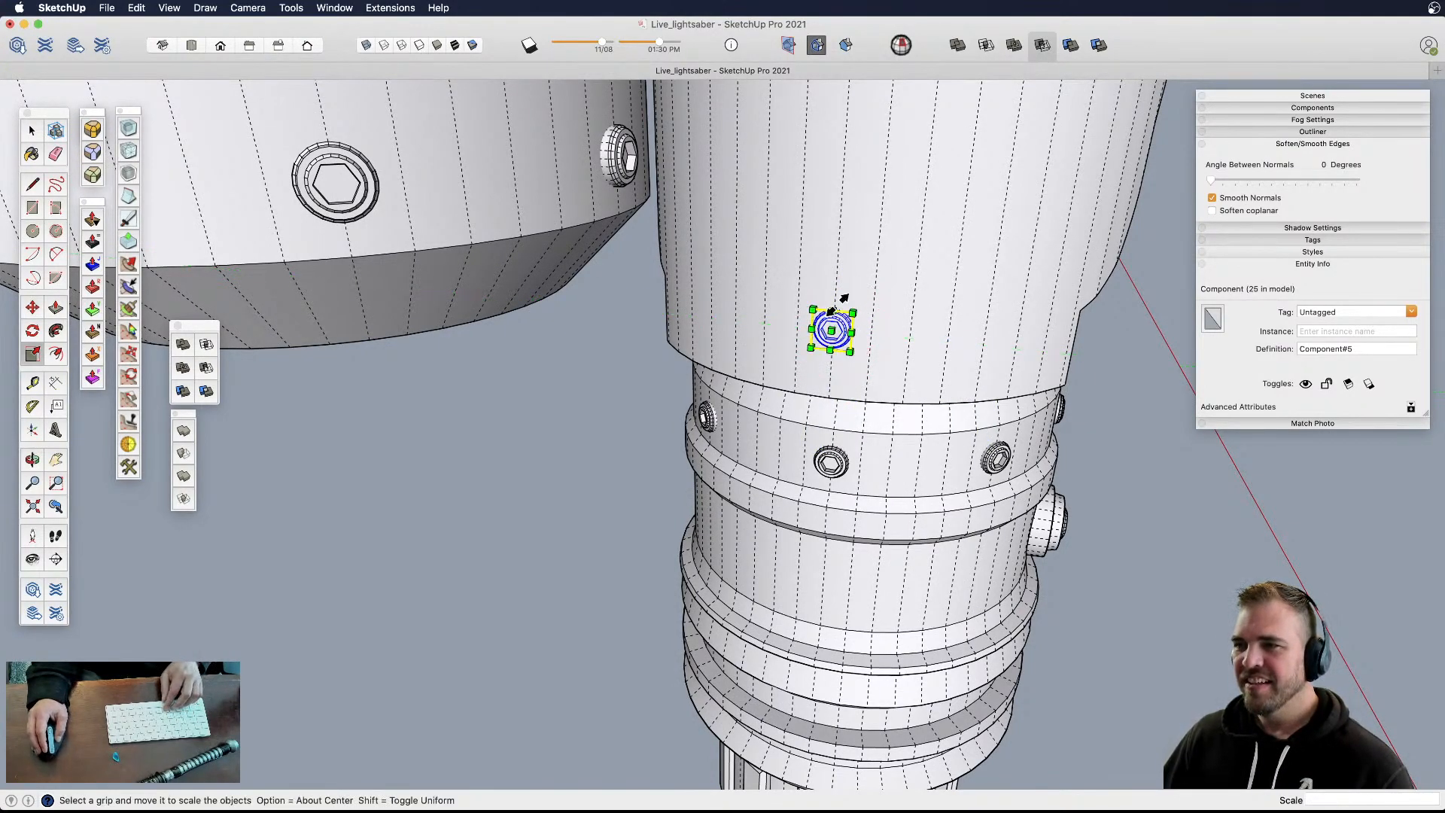
click(853, 311)
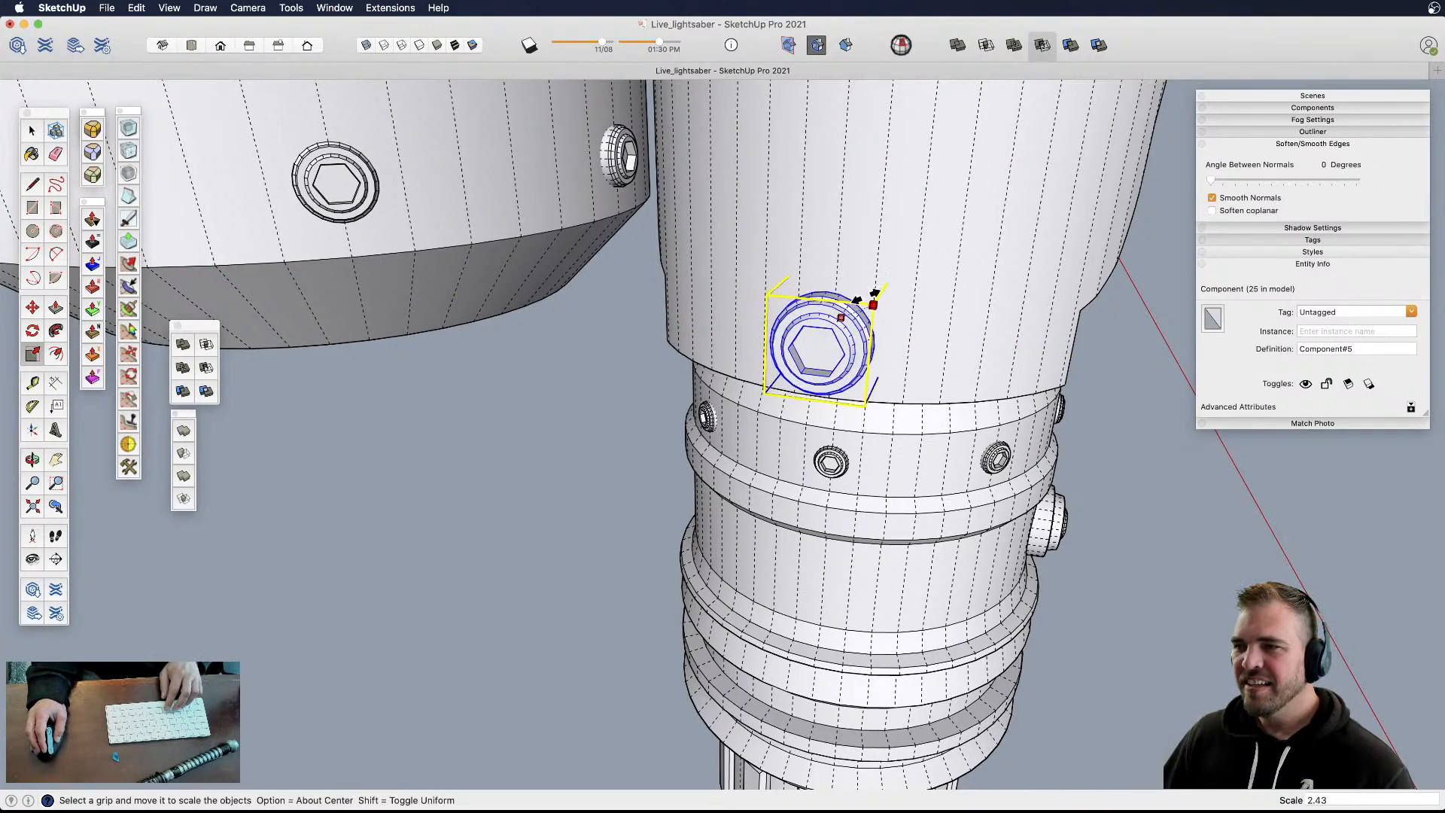
middle_drag(870, 297, 487, 386)
scroll(635, 380, up, 3)
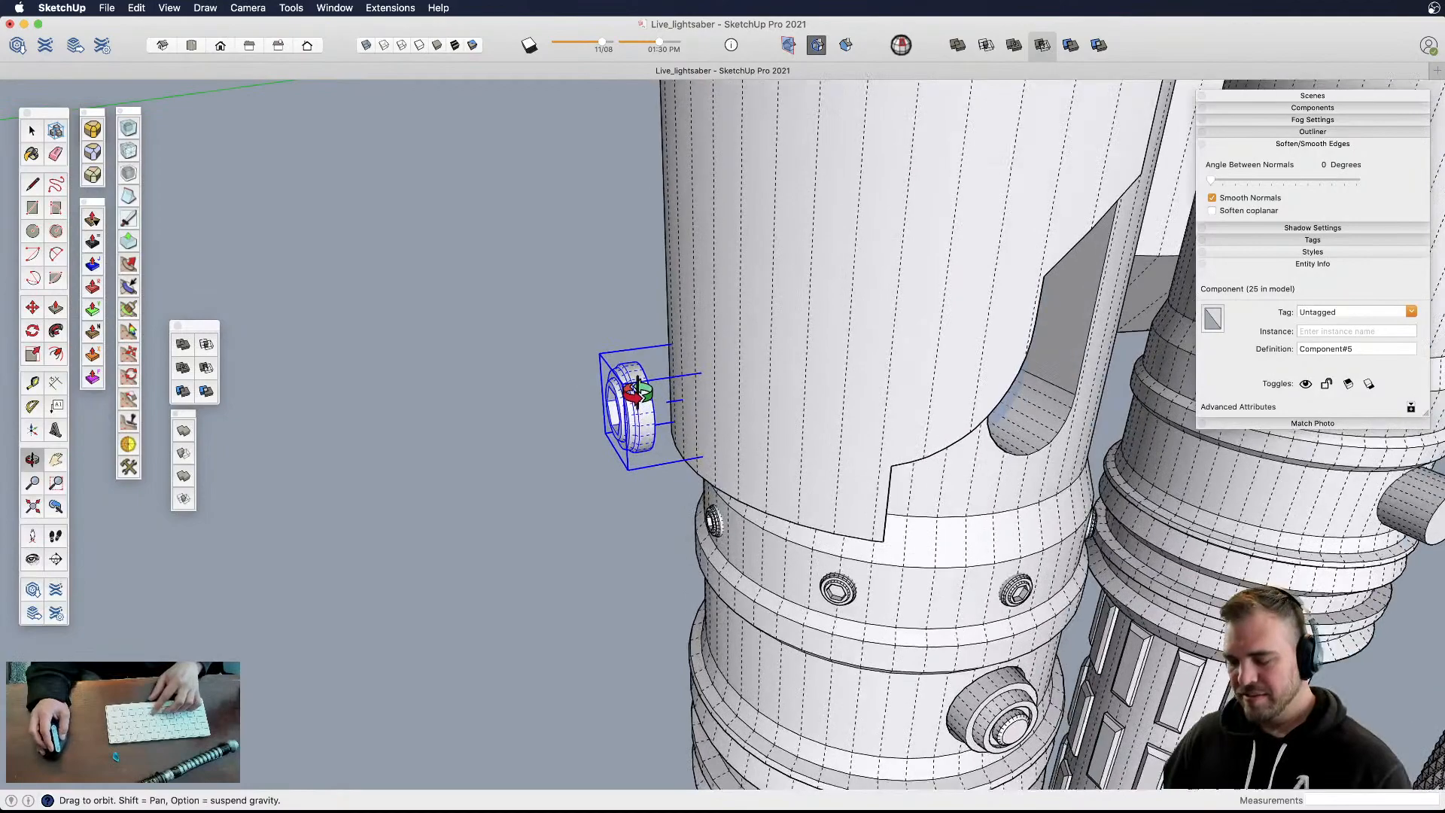
- Move the enlarged screw about 3/16" along the red axis so it seats into the shell's outer surface
key(m)
click(630, 369)
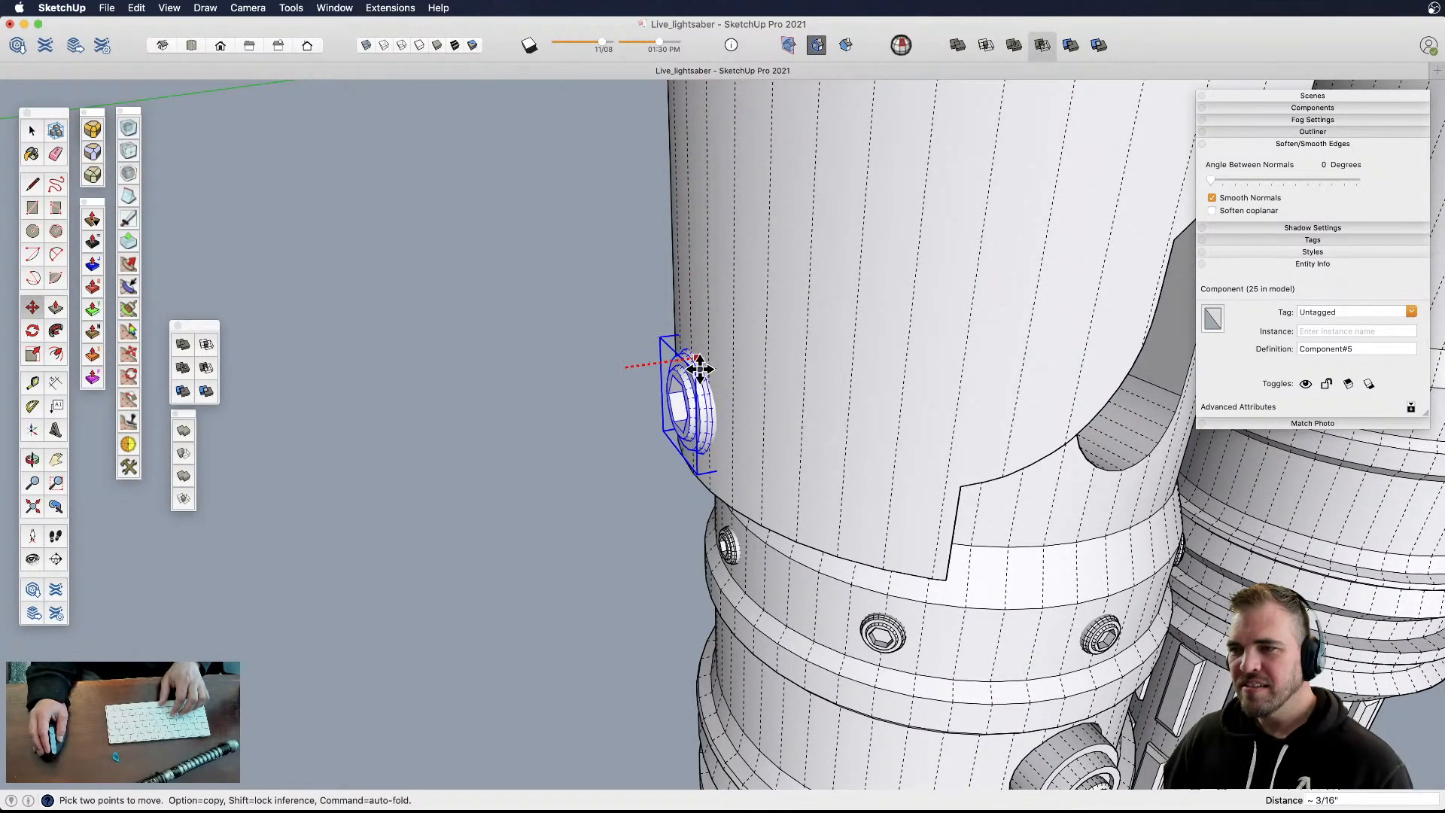
scroll(695, 380, up, 2)
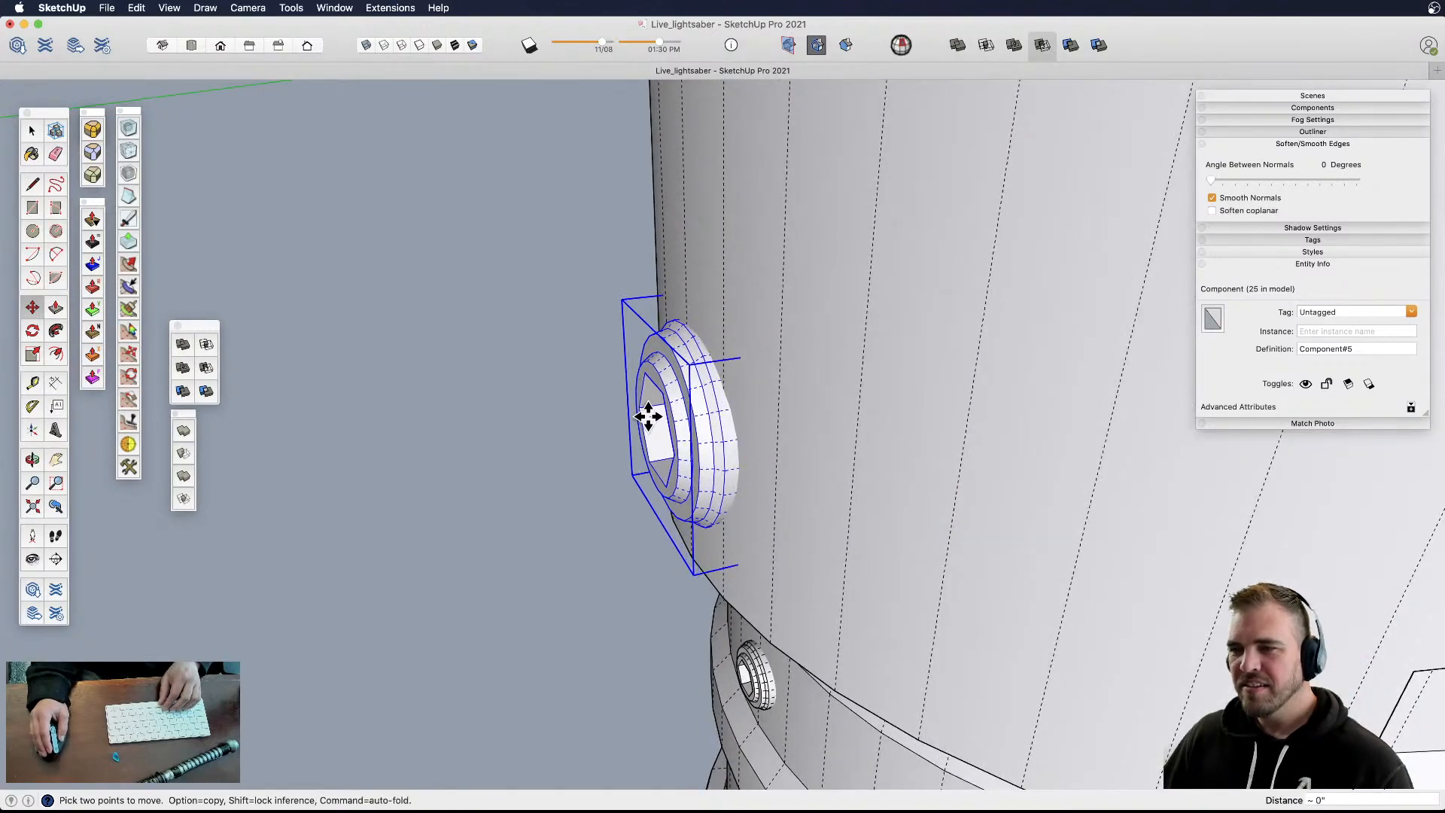
scroll(632, 490, down, 2)
scroll(632, 490, down, 6)
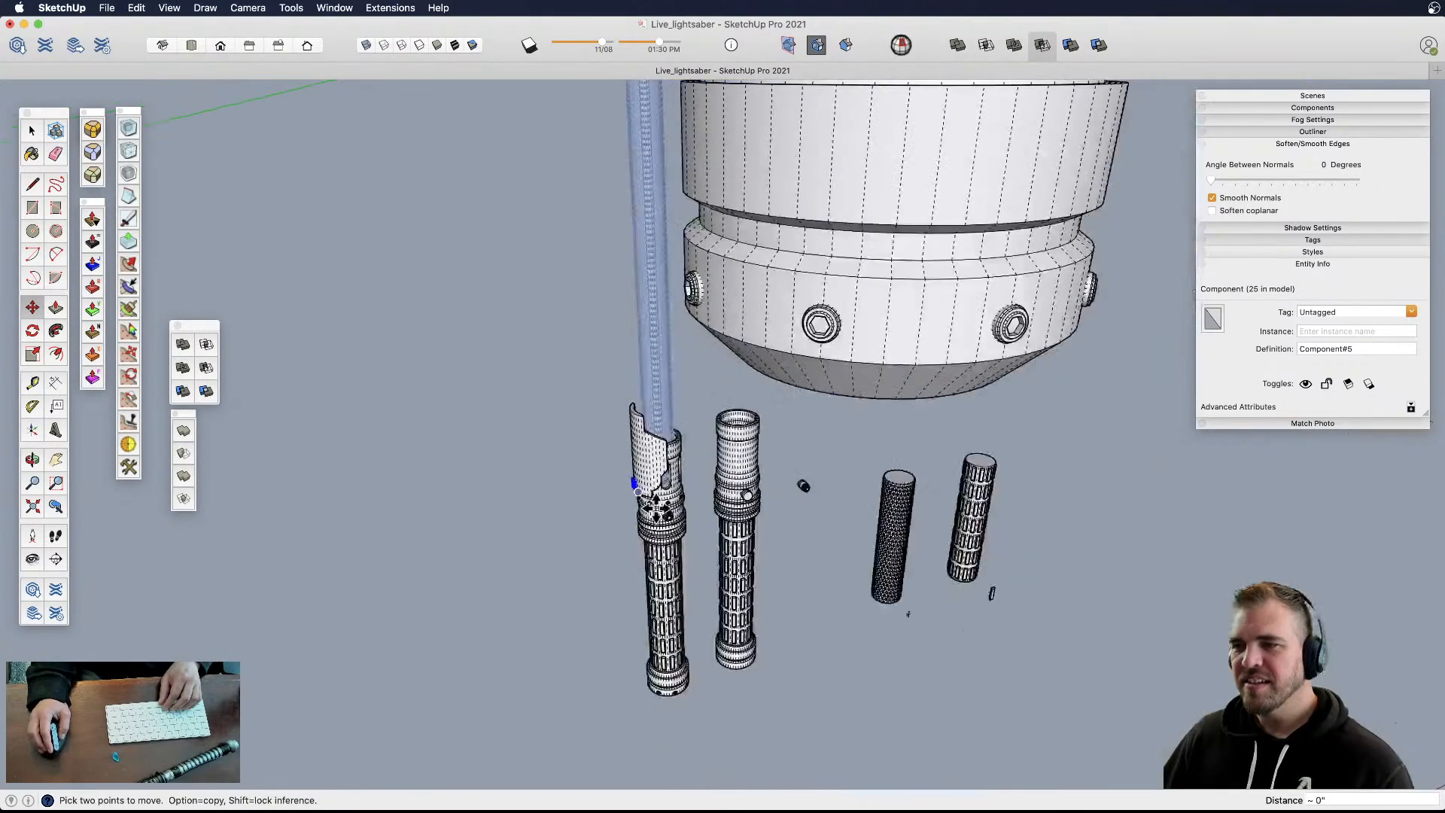
scroll(640, 493, up, 1)
scroll(640, 491, up, 8)
middle_drag(647, 477, 710, 476)
- Move the enlarged screw slightly up the shell along the vertical axis
key(space)
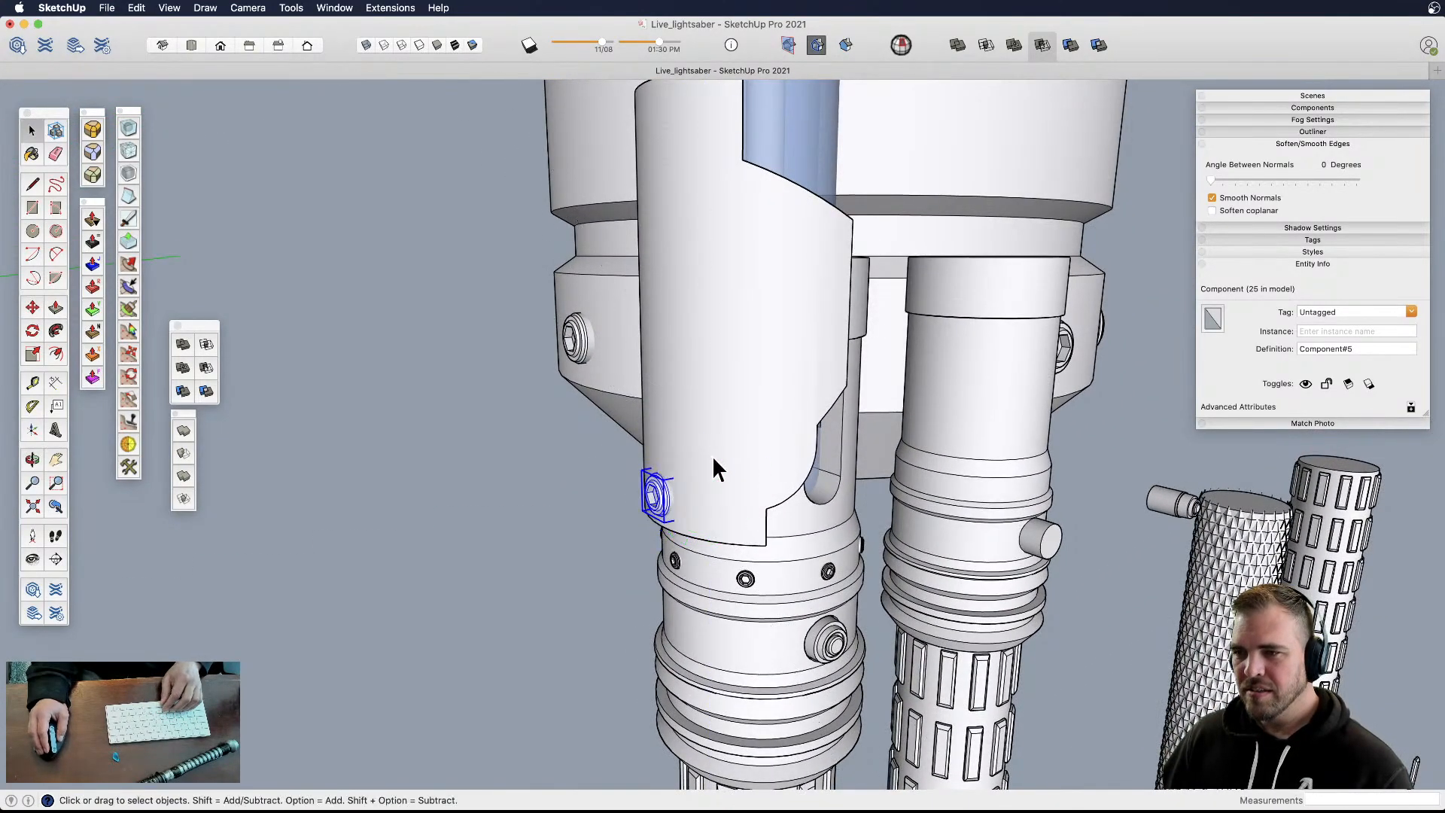
key(m)
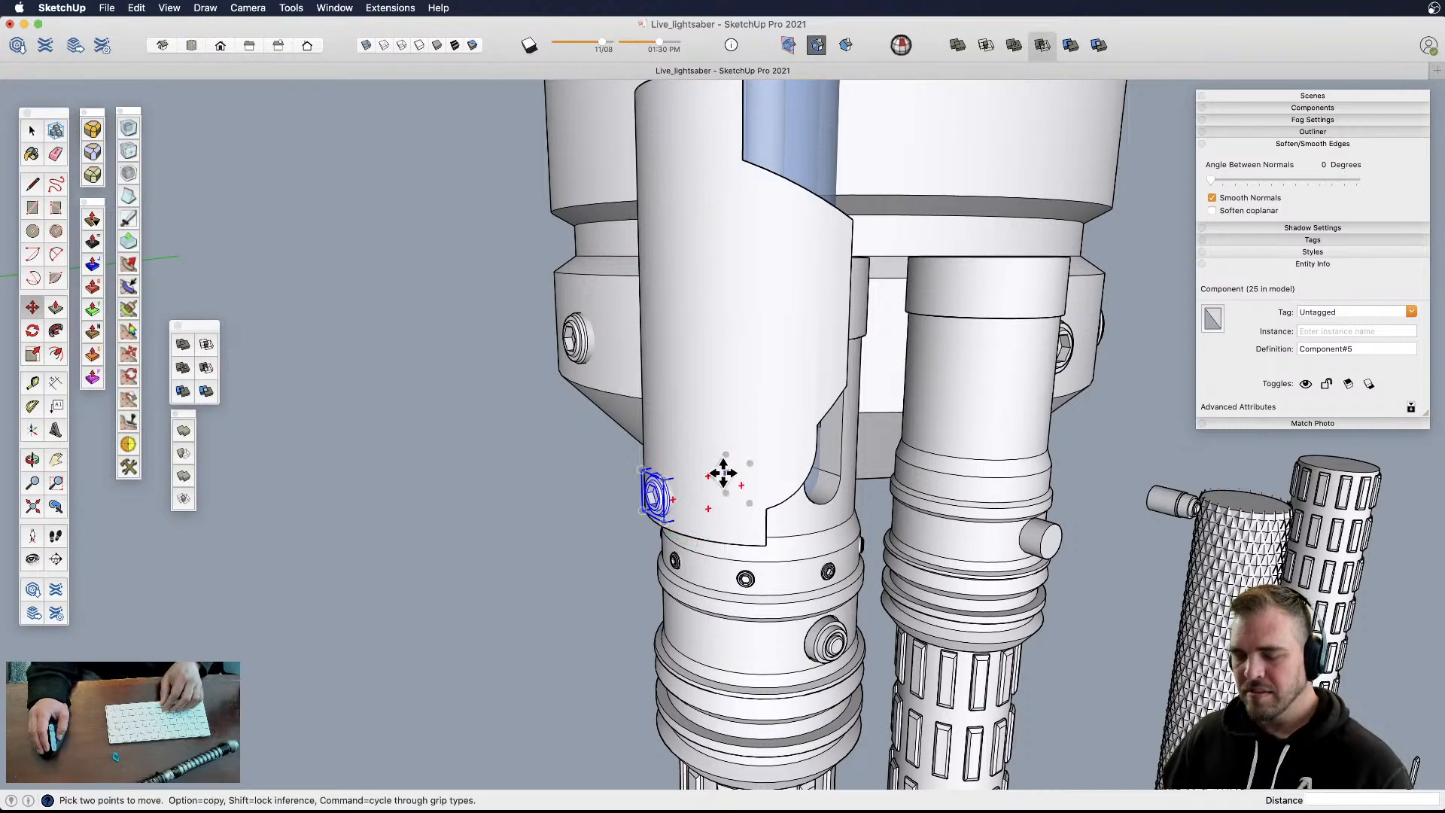
key(h)
click(725, 446)
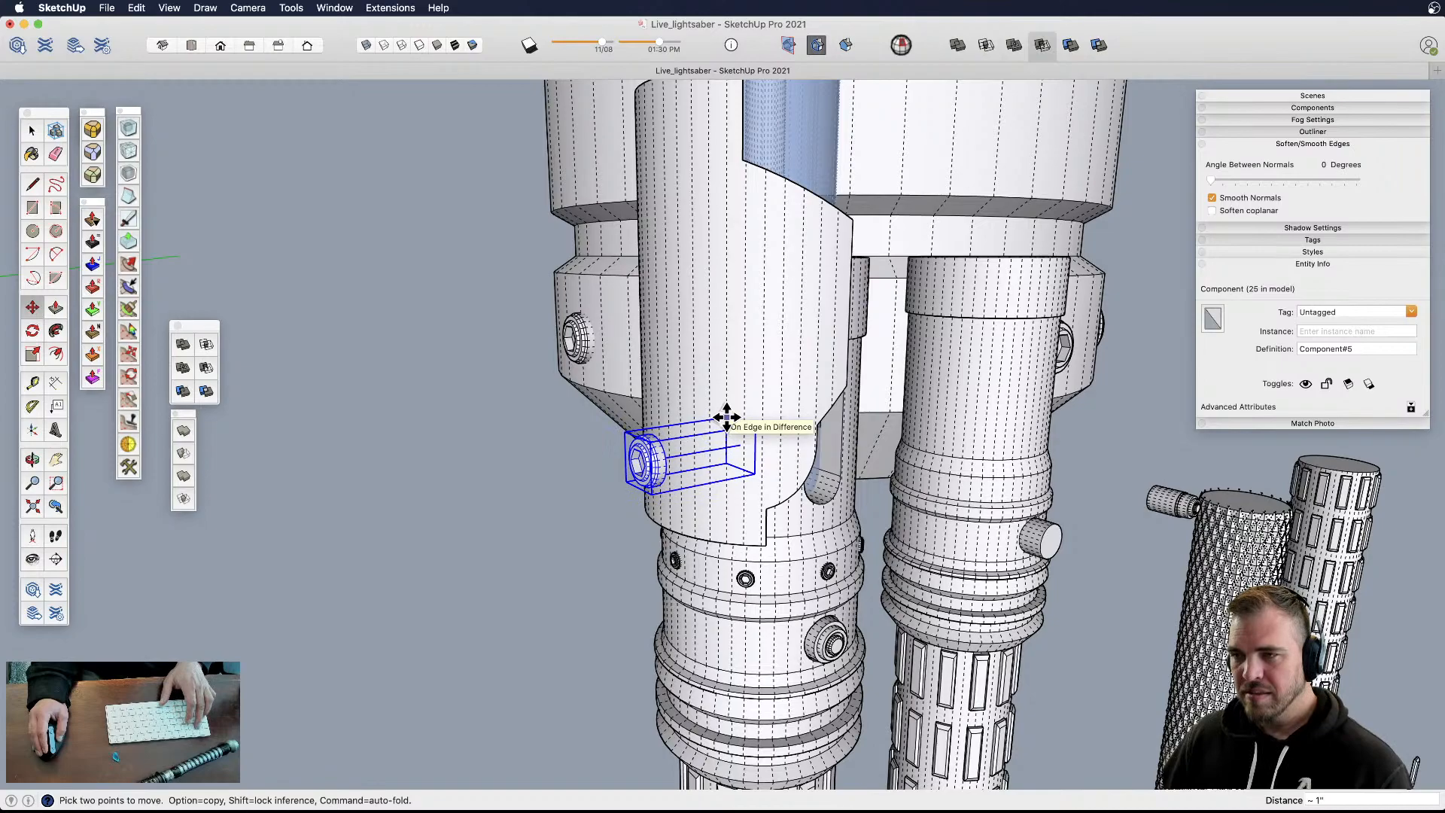
key(h)
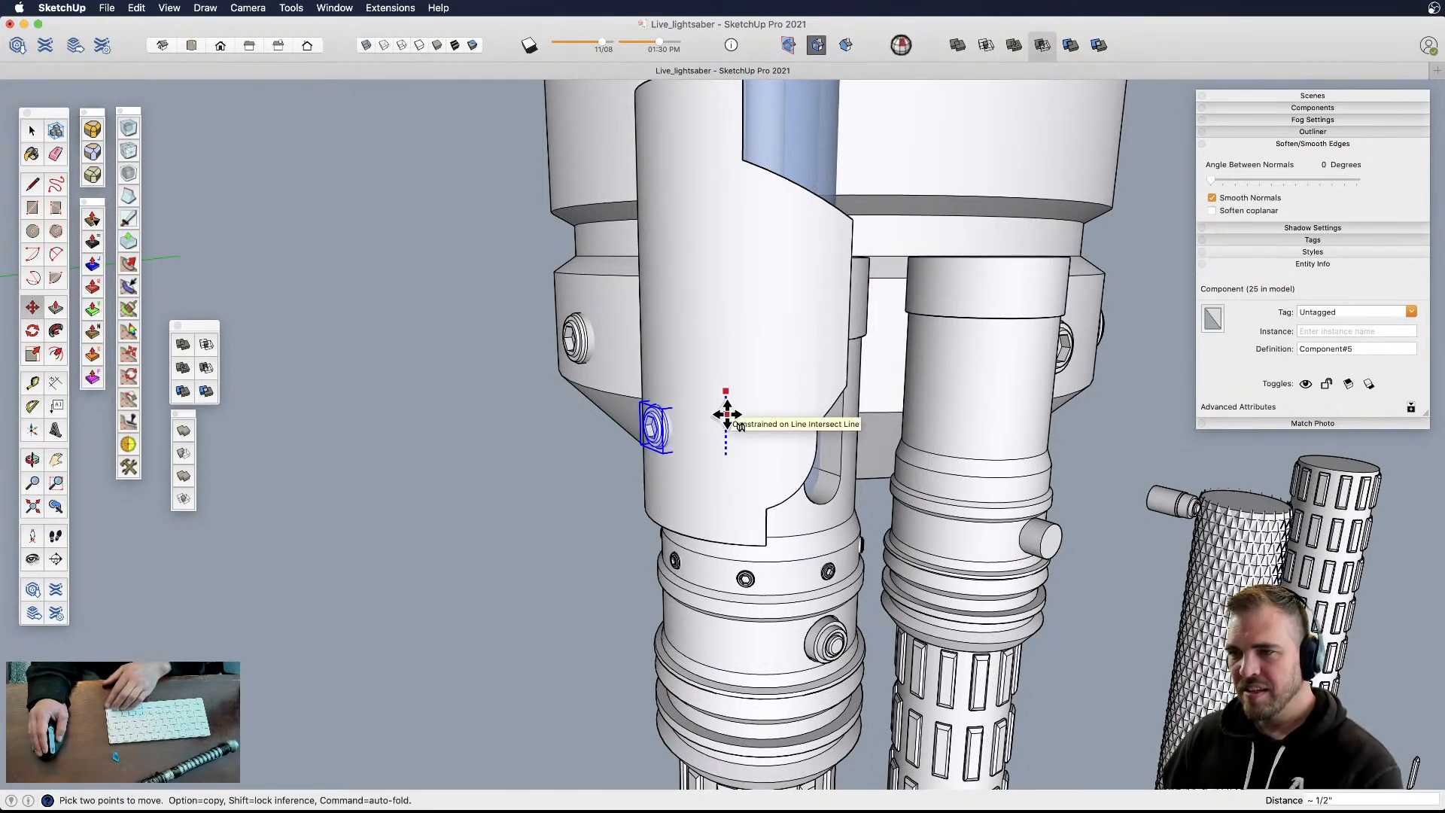
click(728, 429)
- Copy the enlarged screw straight up the shell to place a second one above it
key(q)
key(m)
click(710, 476)
key(alt)
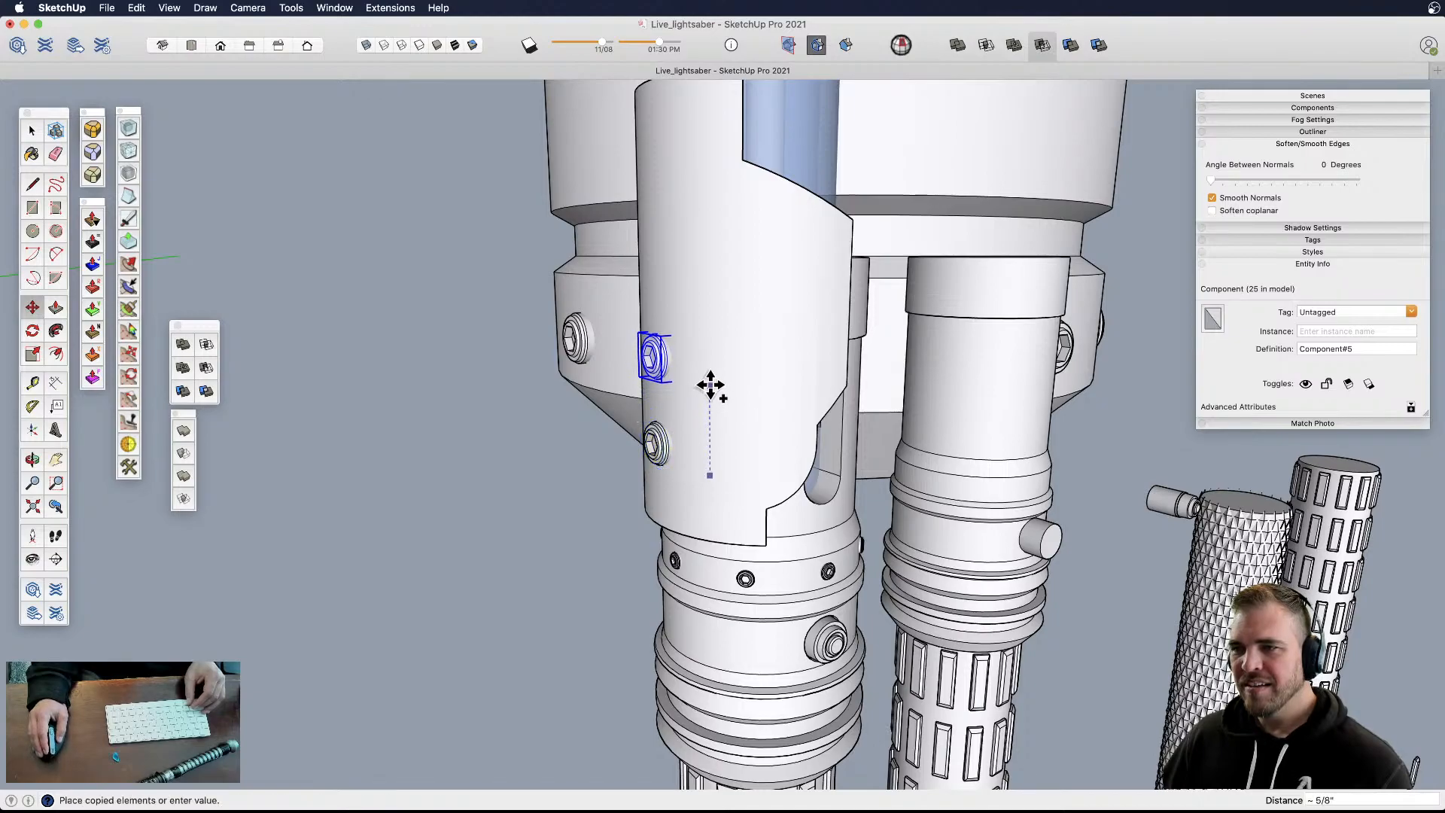
click(708, 348)
- Select the finished hilt with its blade and move the assembly into open space beyond the giant hilt, then deselect it
middle_drag(703, 346, 413, 484)
scroll(423, 483, down, 5)
key(space)
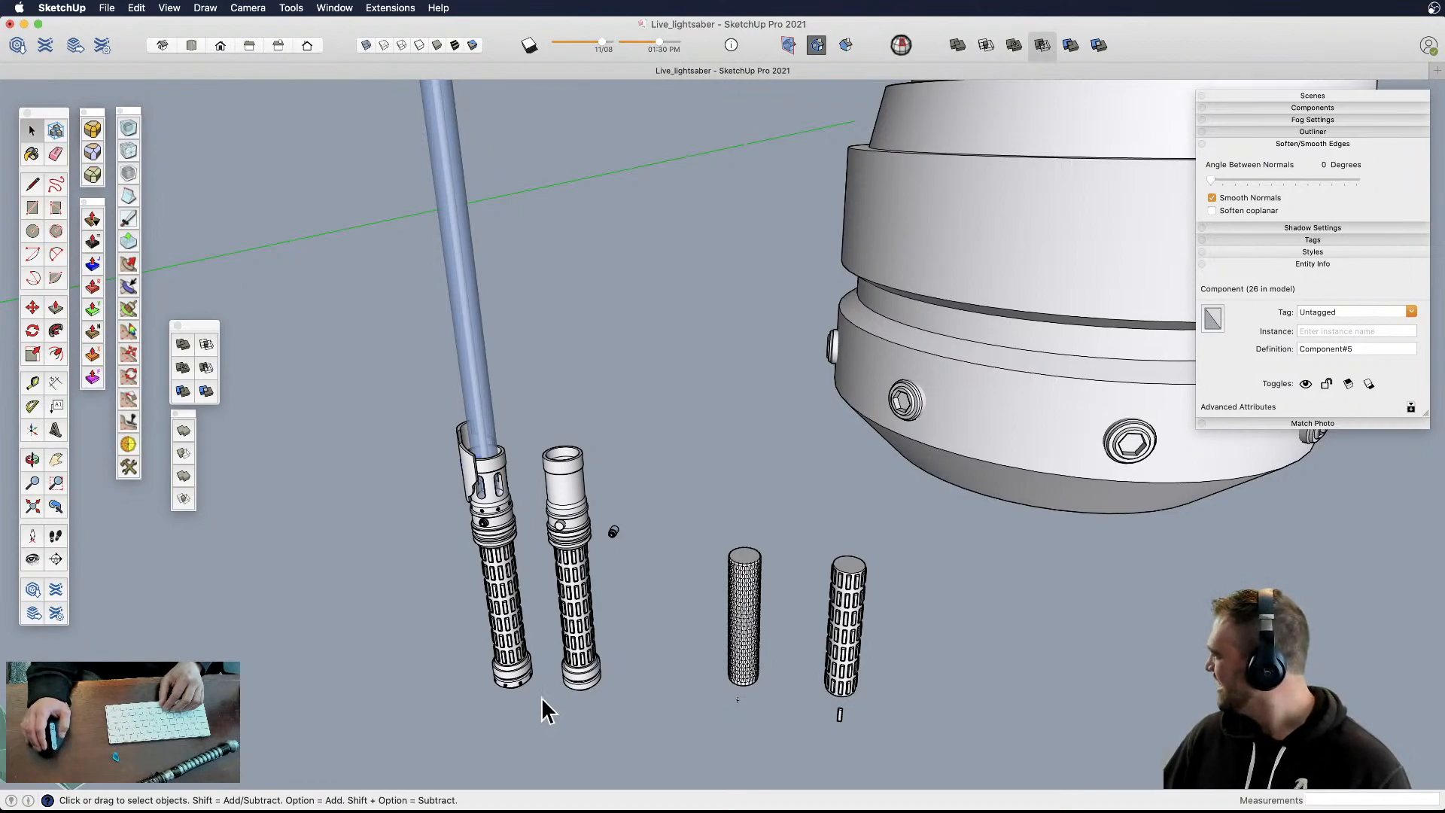
drag(531, 697, 422, 377)
scroll(421, 546, down, 2)
scroll(419, 547, down, 5)
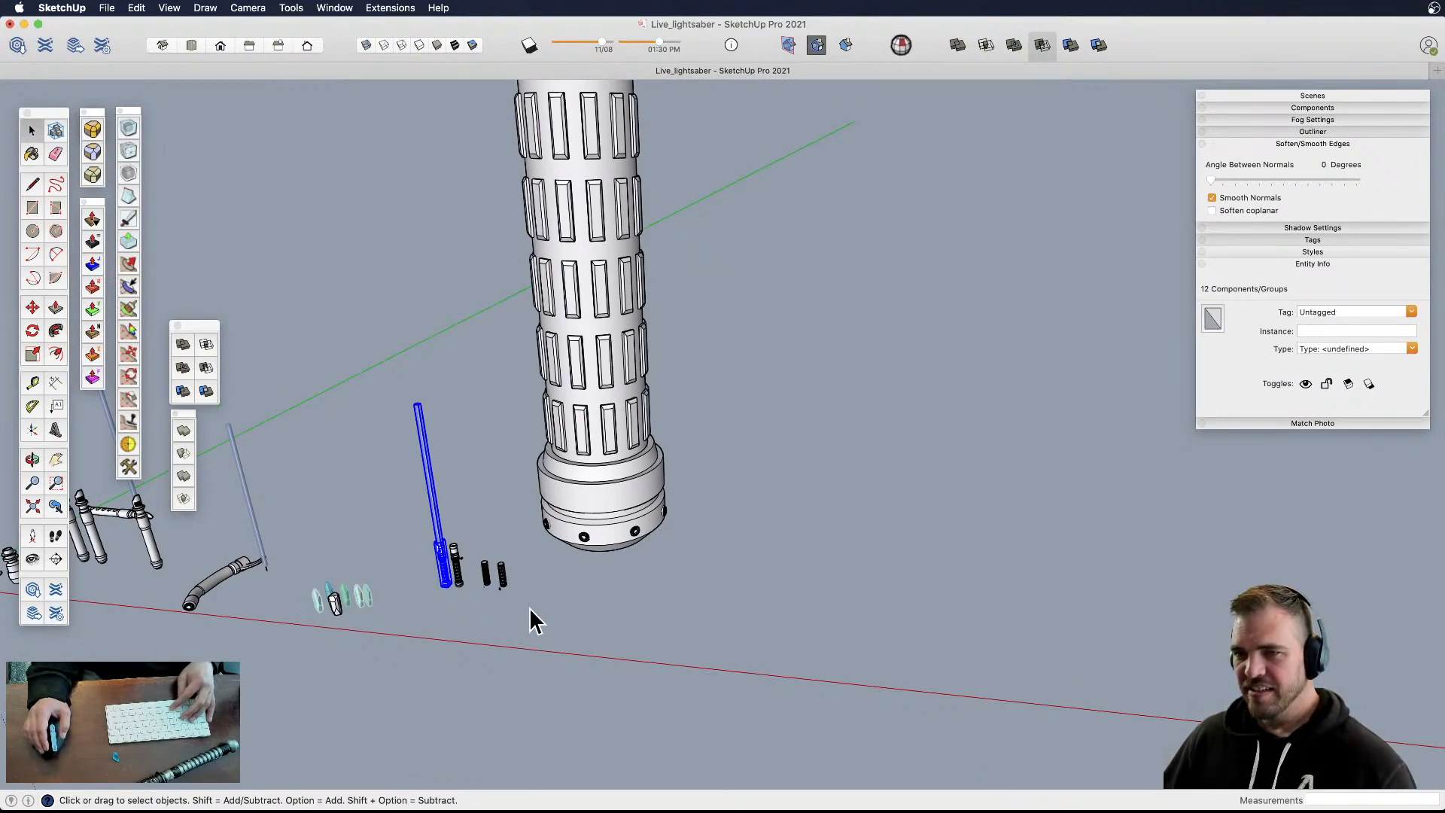
key(m)
click(471, 609)
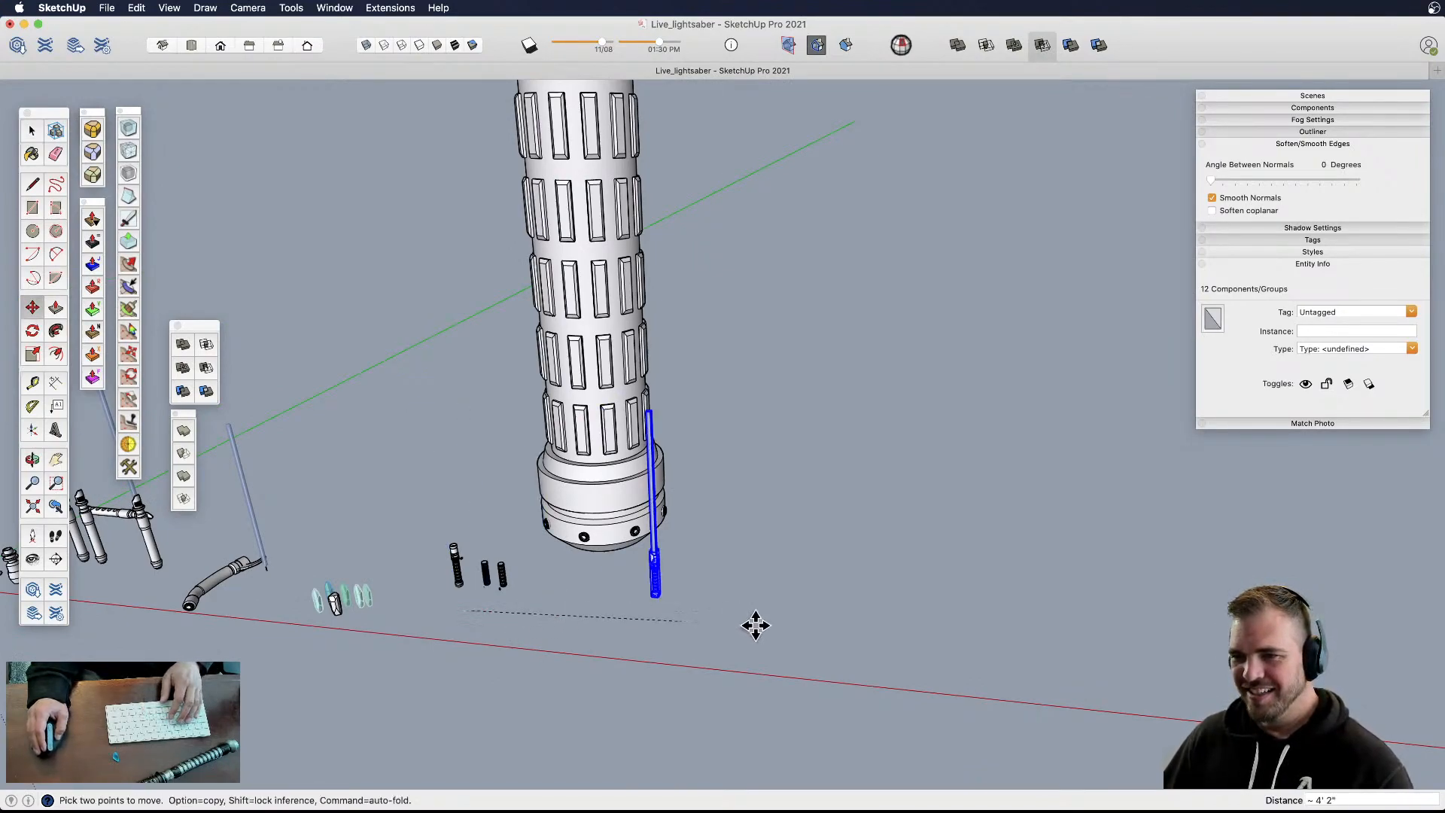
click(844, 642)
key(space)
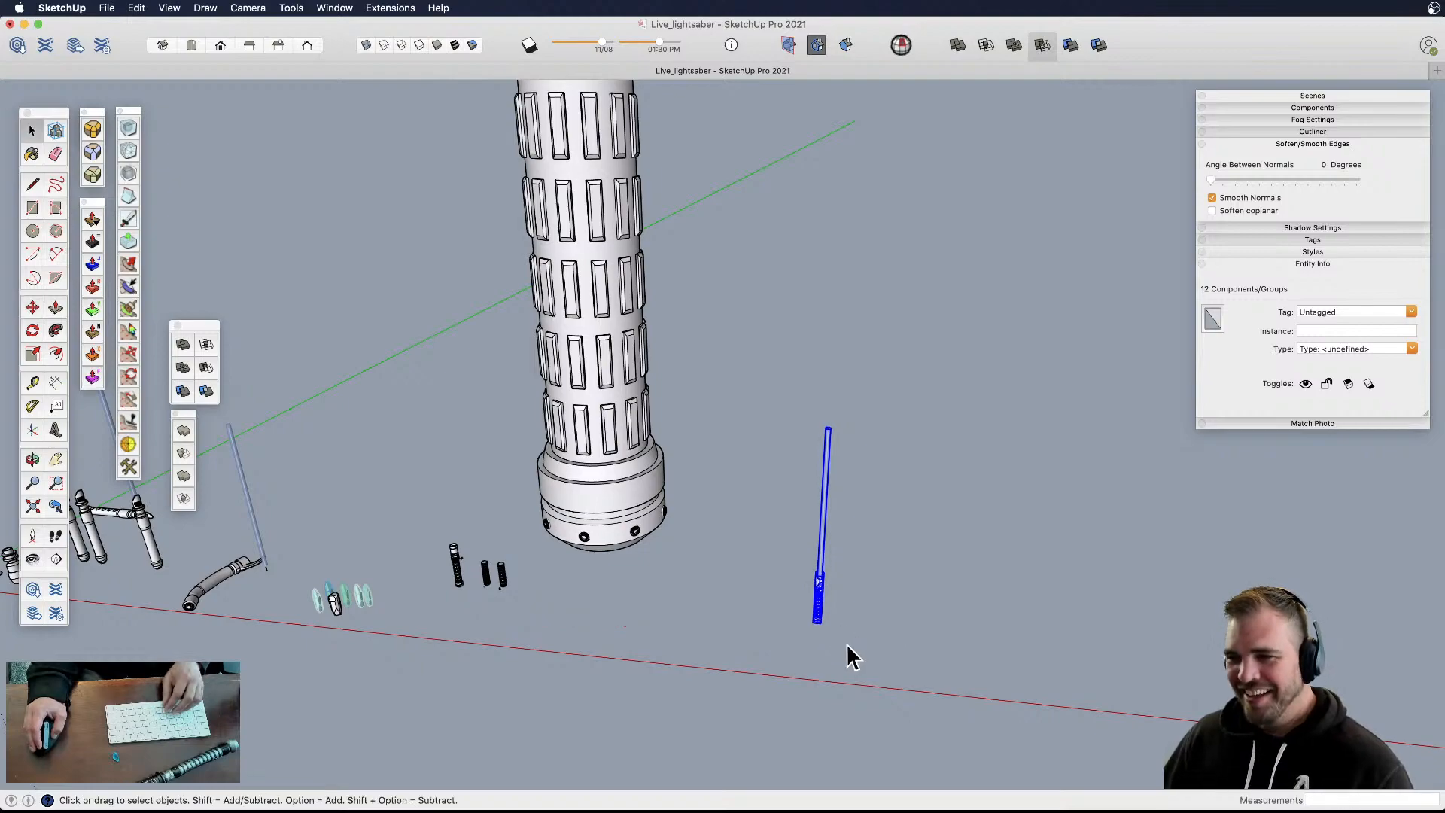
click(846, 644)
- Open the finished hilt's grip group and one of its raised rib components for editing
scroll(836, 595, up, 5)
shift+middle_drag(810, 566, 733, 572)
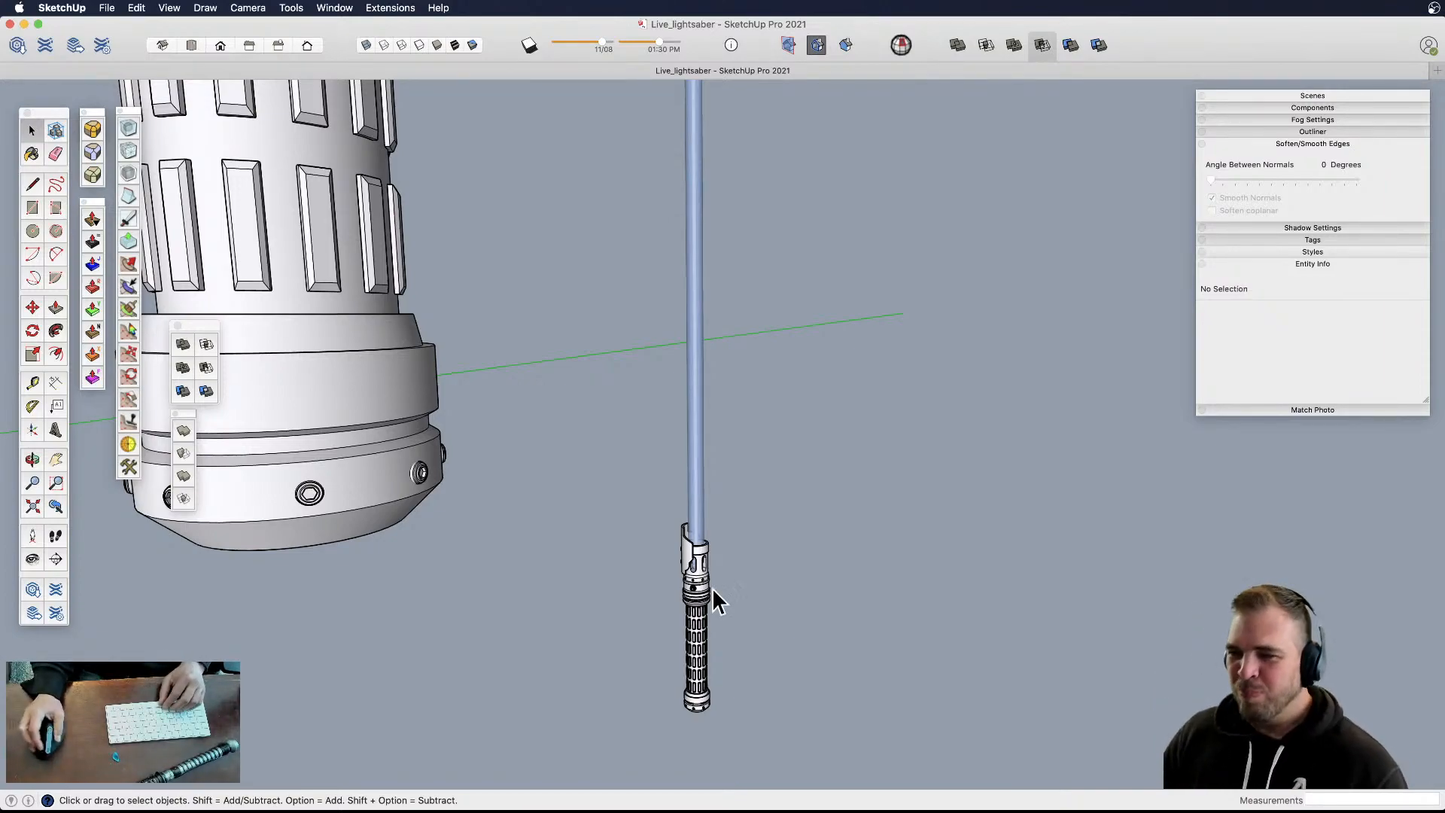
scroll(707, 583, up, 6)
middle_drag(711, 652, 748, 603)
double_click(716, 465)
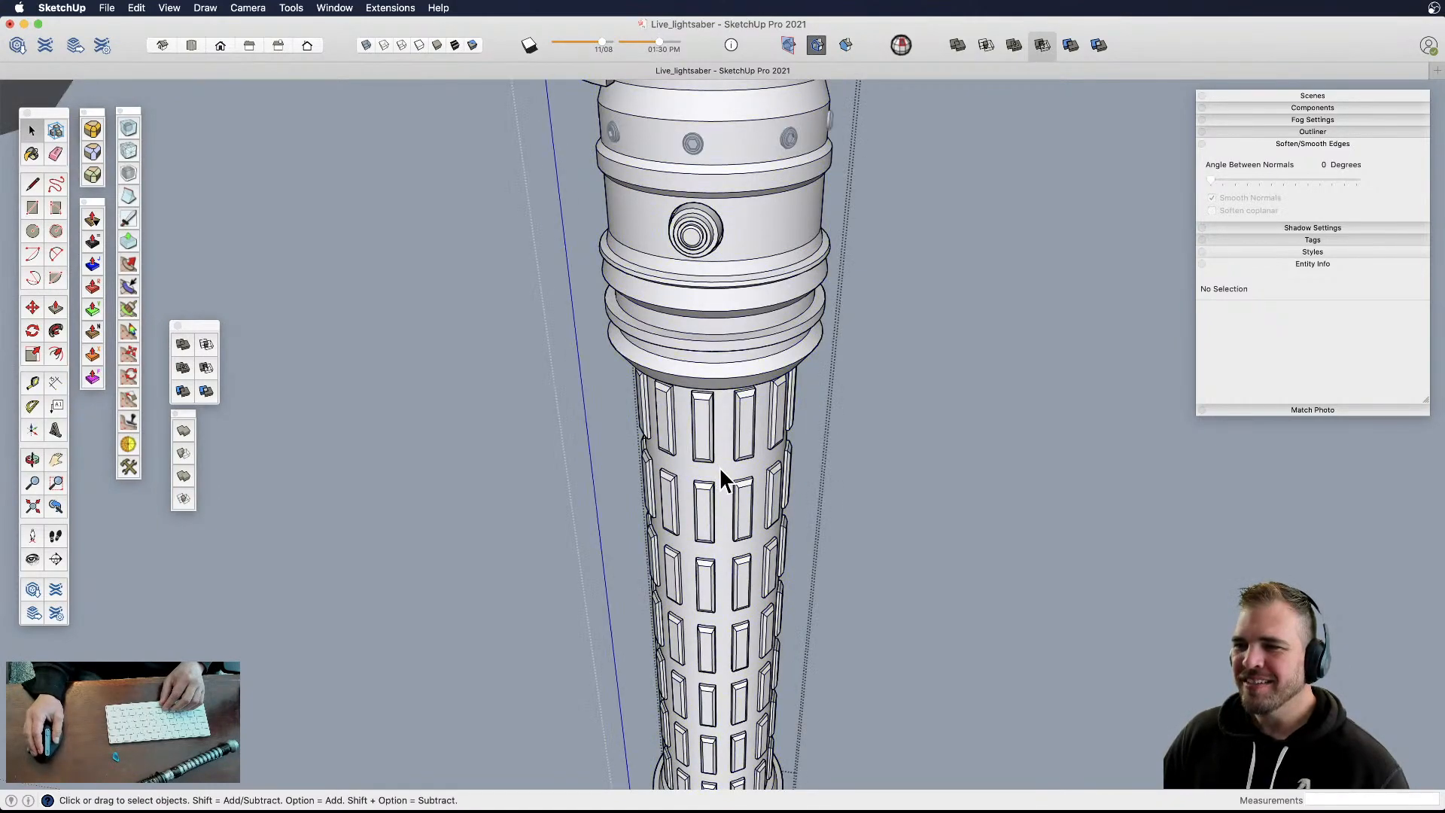
middle_drag(746, 450, 677, 477)
click(716, 515)
double_click(716, 512)
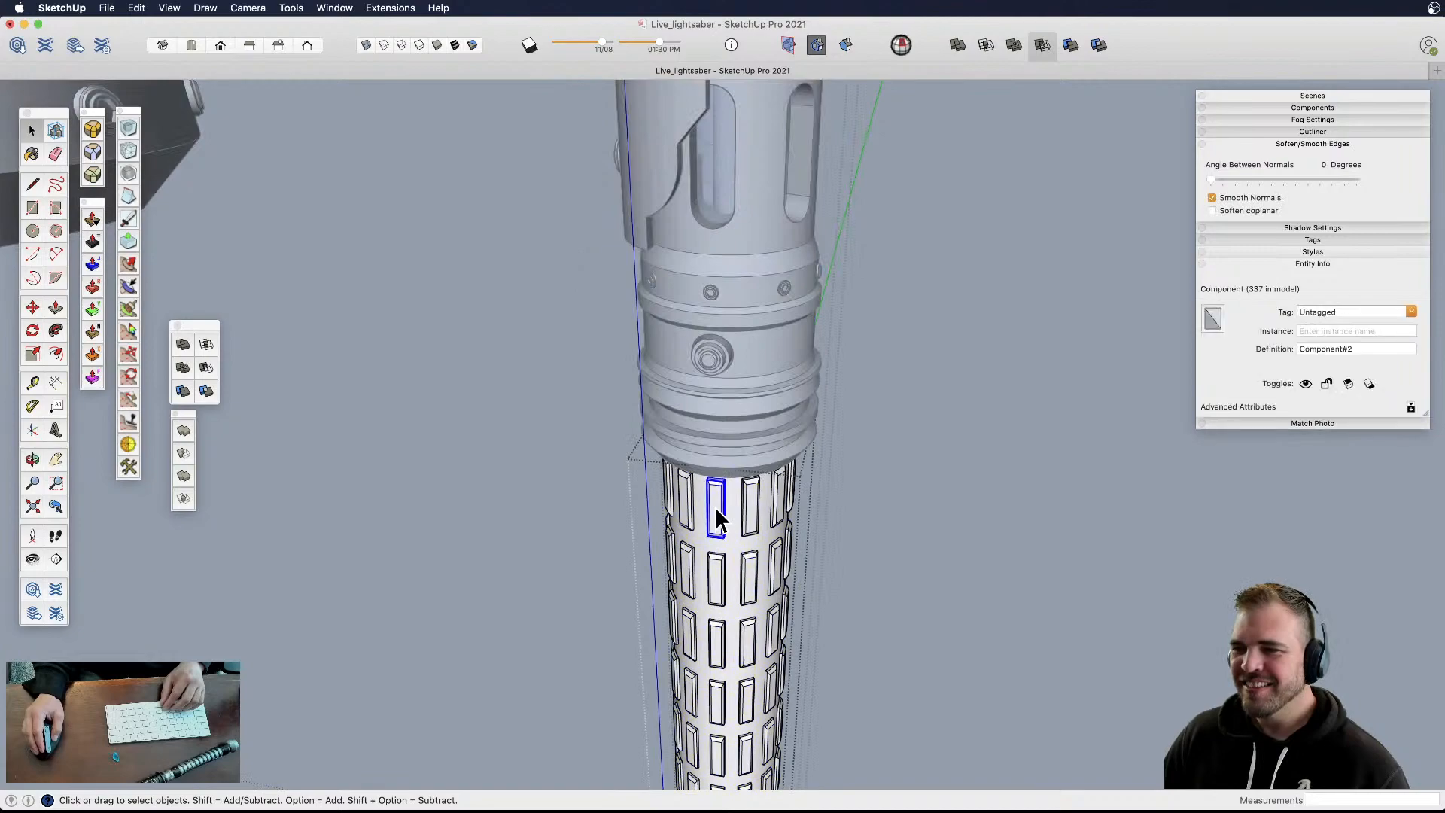
- Select all of the rib component's geometry, paint it medium grey, and close the component
triple_click(730, 525)
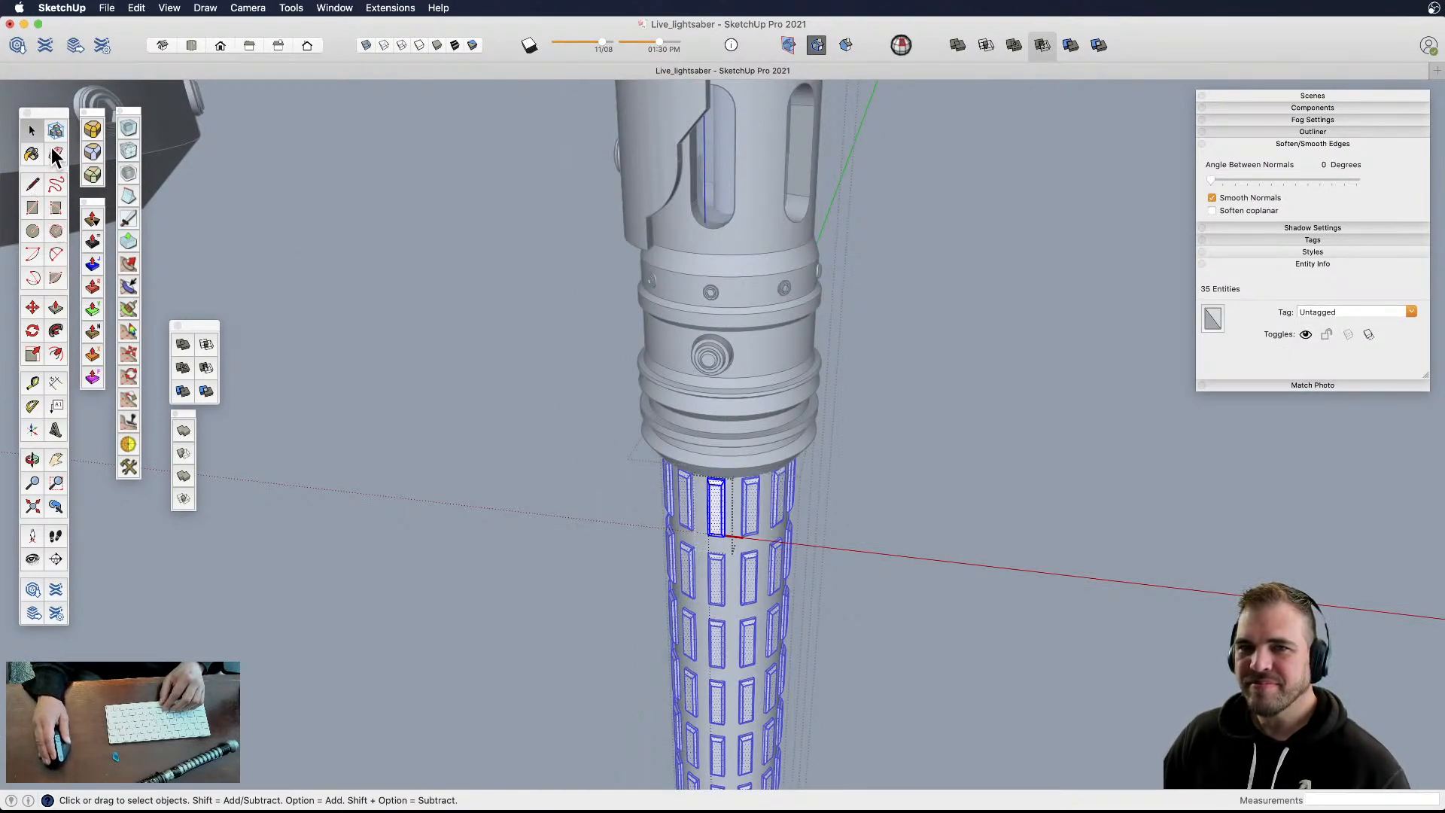
click(31, 154)
click(1028, 405)
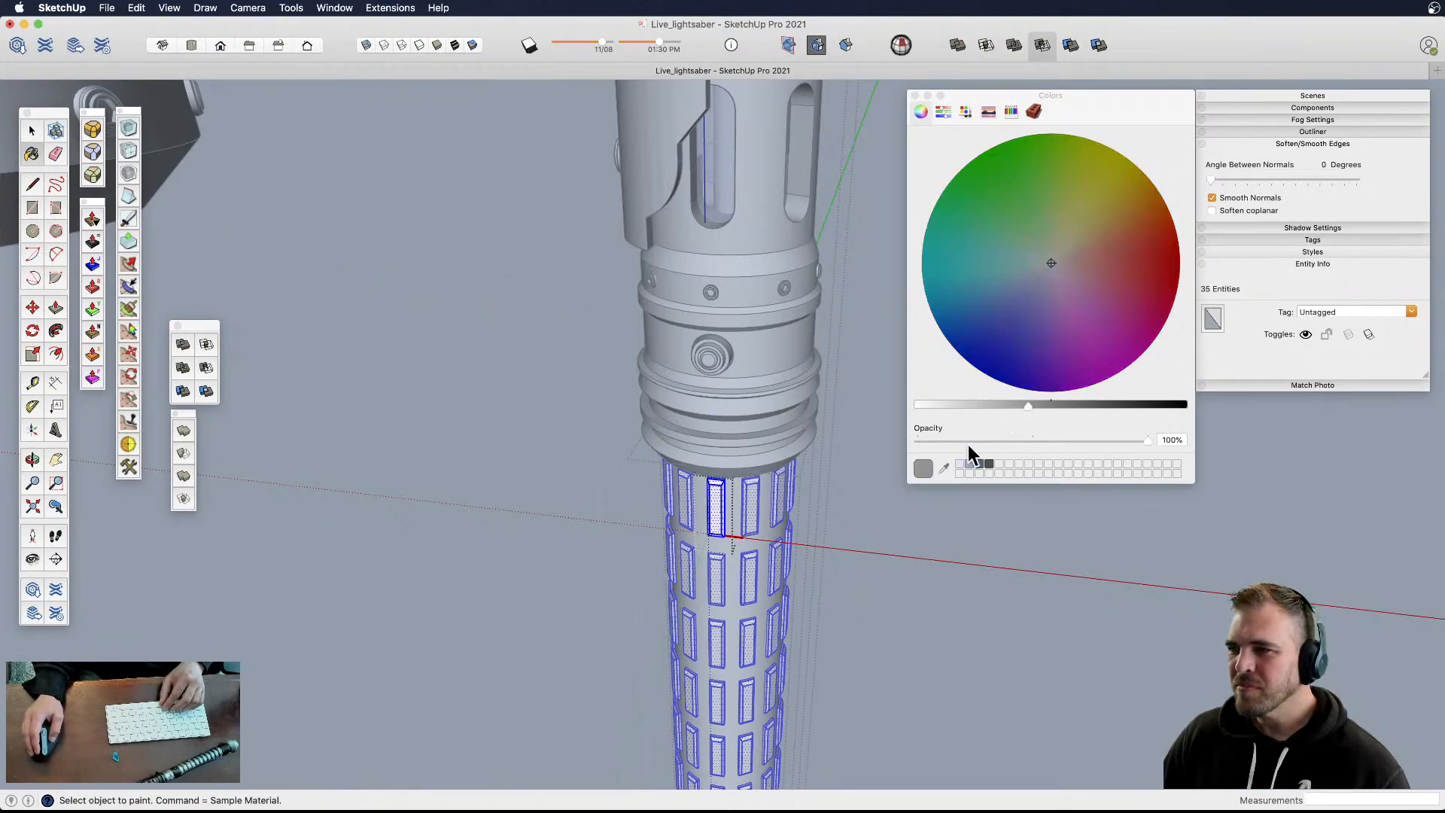
click(719, 500)
key(space)
click(725, 555)
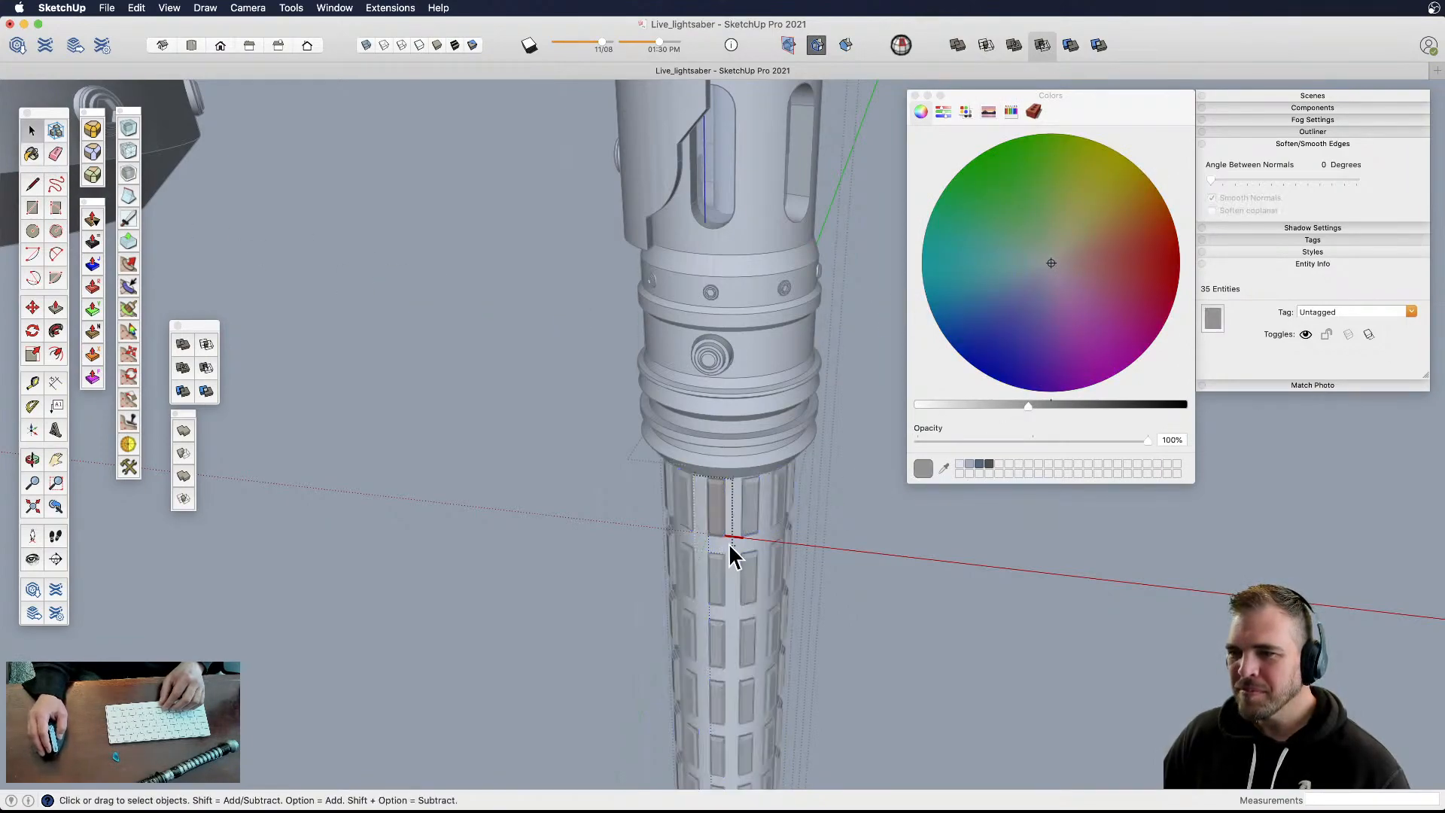
- Paint the grip's core surface between the ribs dark grey
click(734, 556)
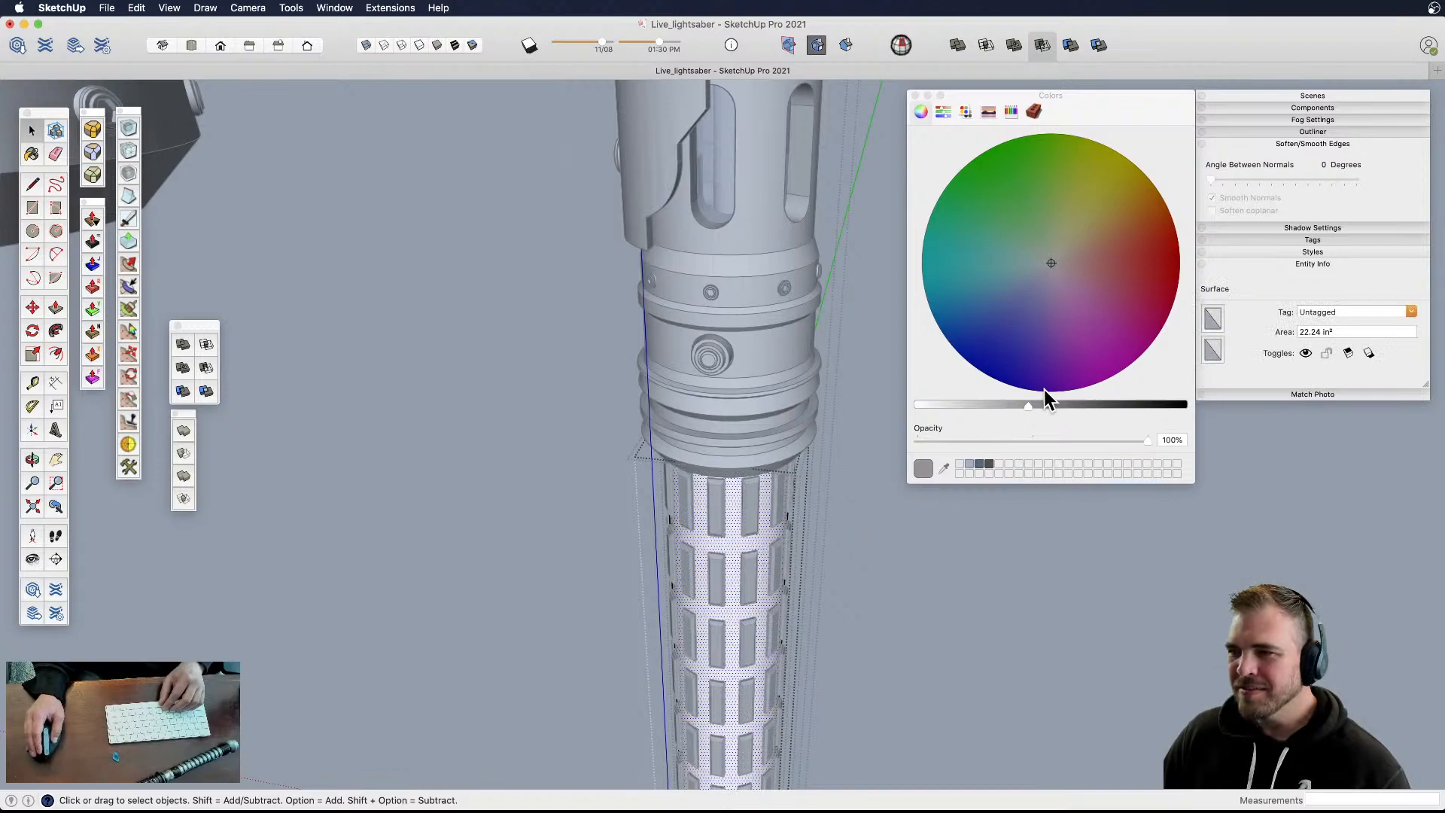
click(1078, 405)
key(b)
click(737, 536)
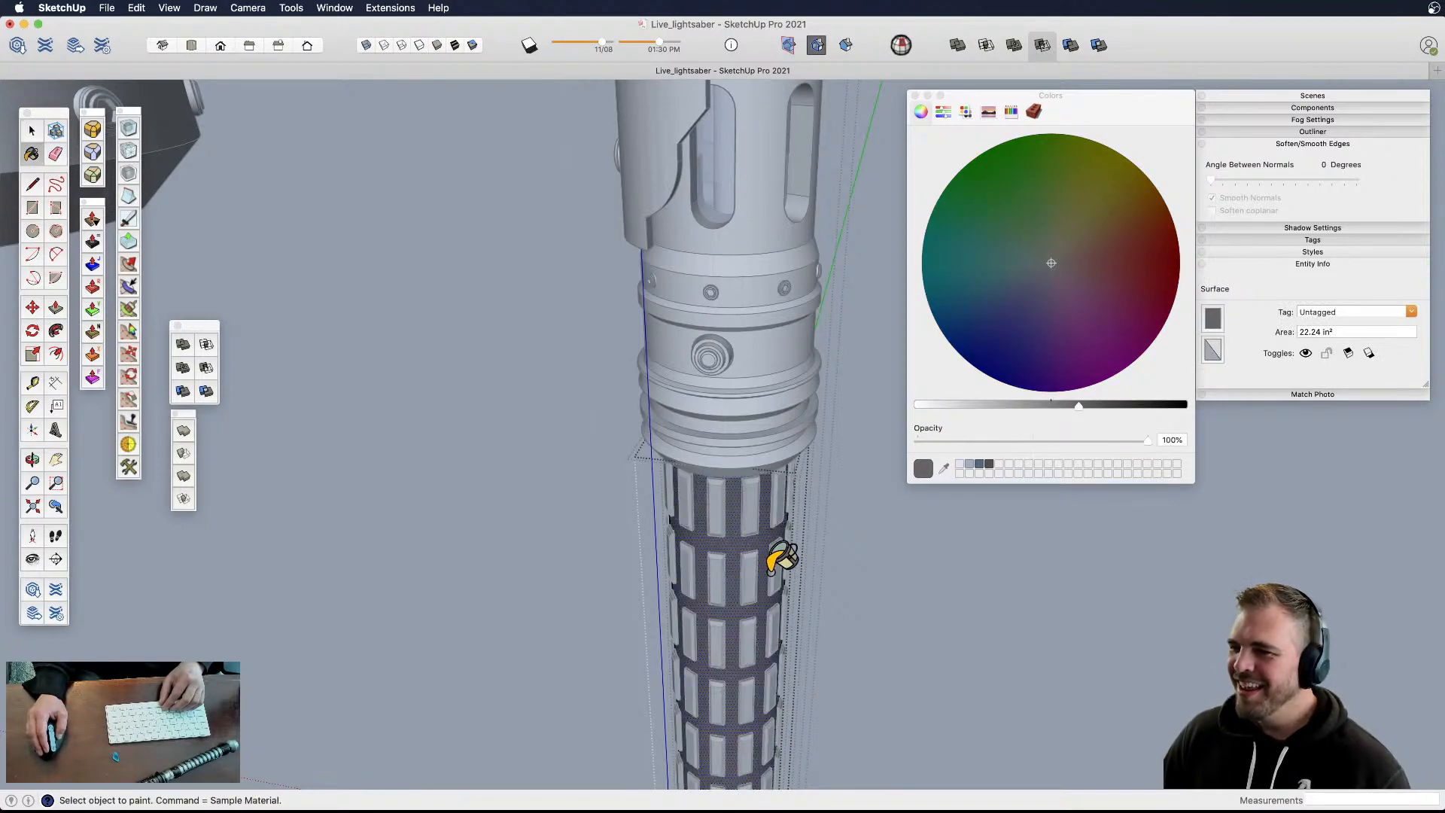
key(space)
- Paint the grip's core surface between the ribs light grey and close the grip group
click(983, 405)
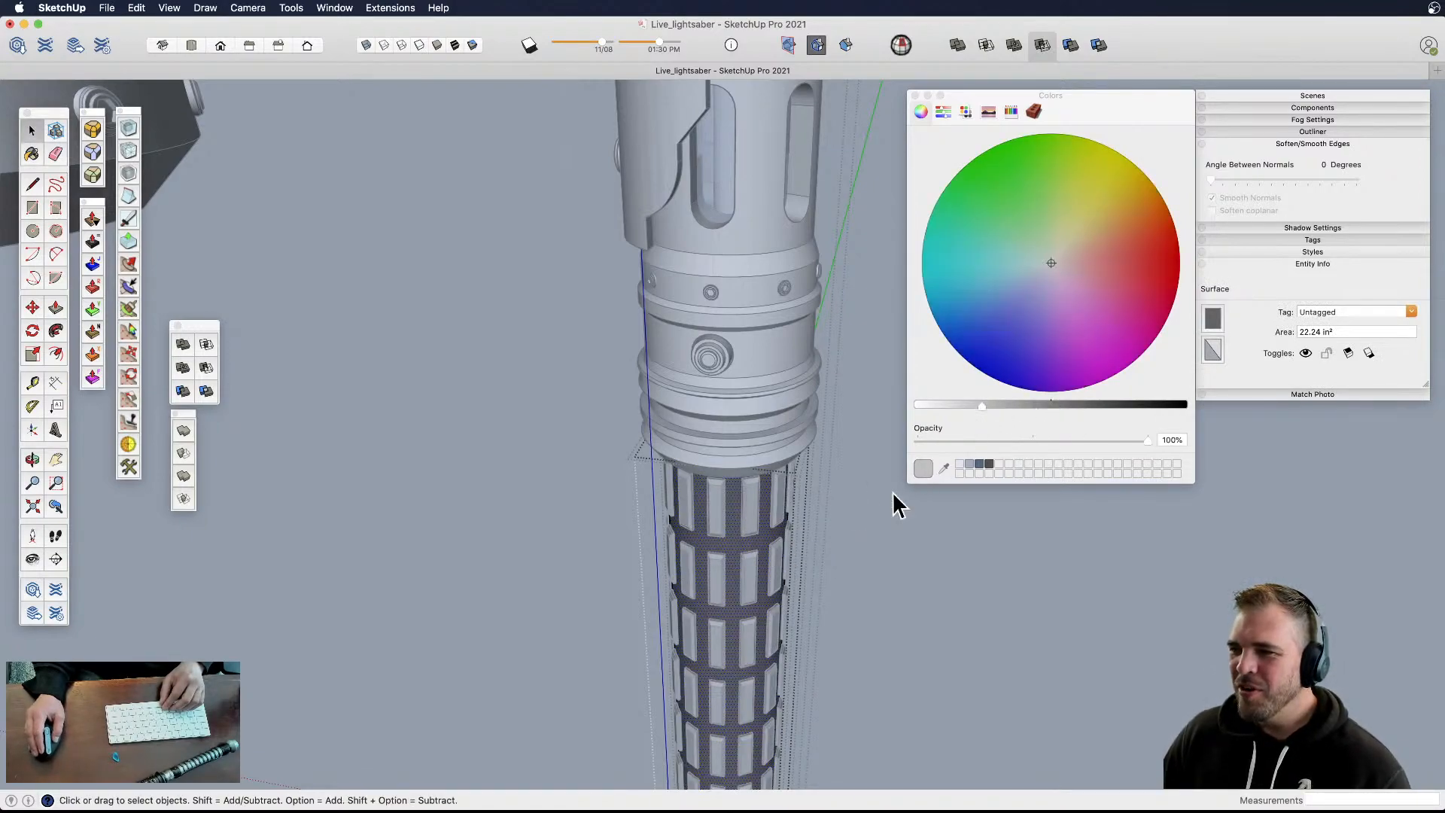
key(b)
click(736, 538)
key(space)
click(884, 565)
middle_drag(884, 566, 715, 462)
click(846, 549)
- Reopen the grip group and a rib component in its uppermost row for editing
scroll(716, 566, down, 5)
scroll(716, 529, up, 5)
key(space)
click(693, 500)
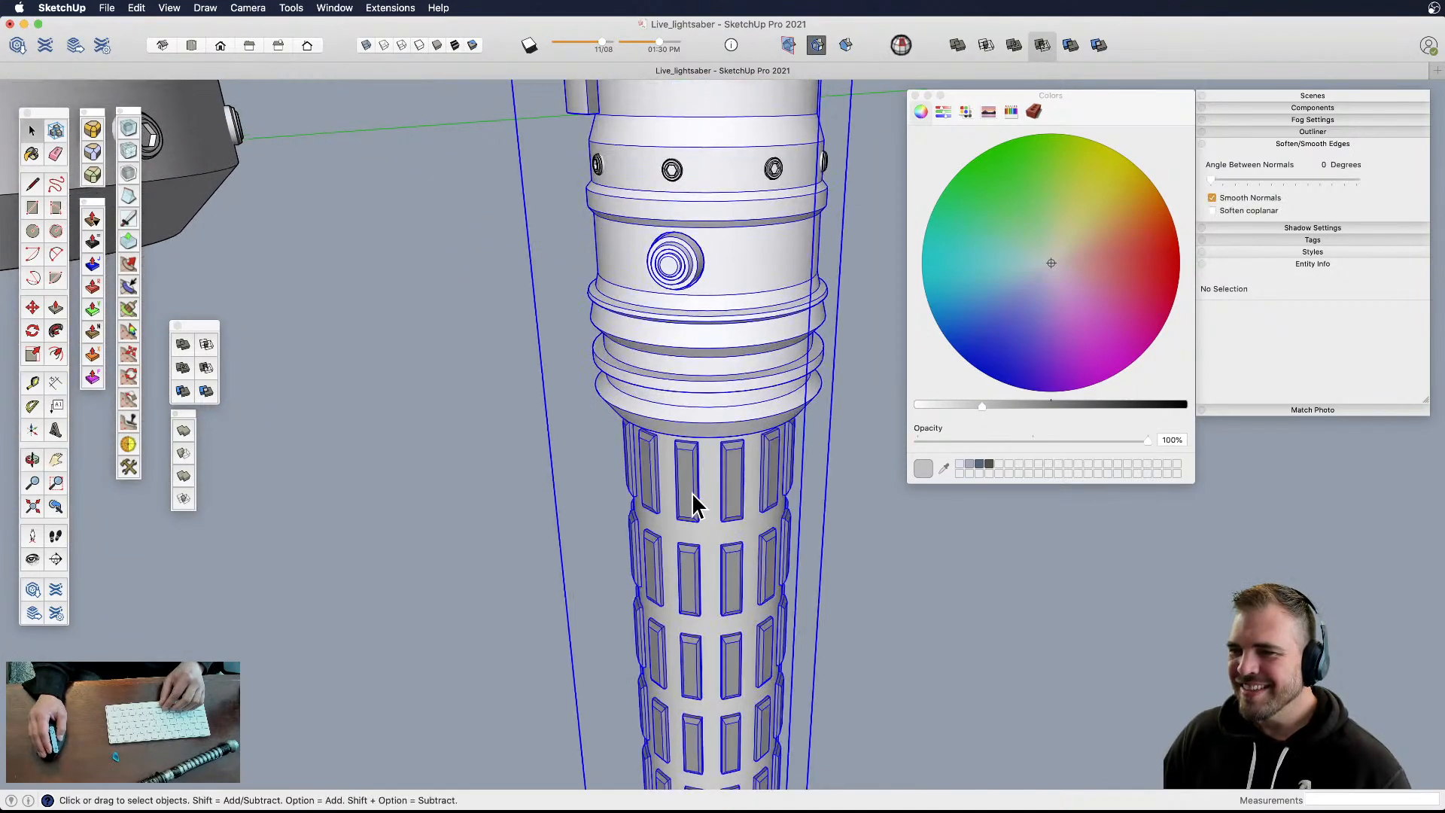
double_click(690, 489)
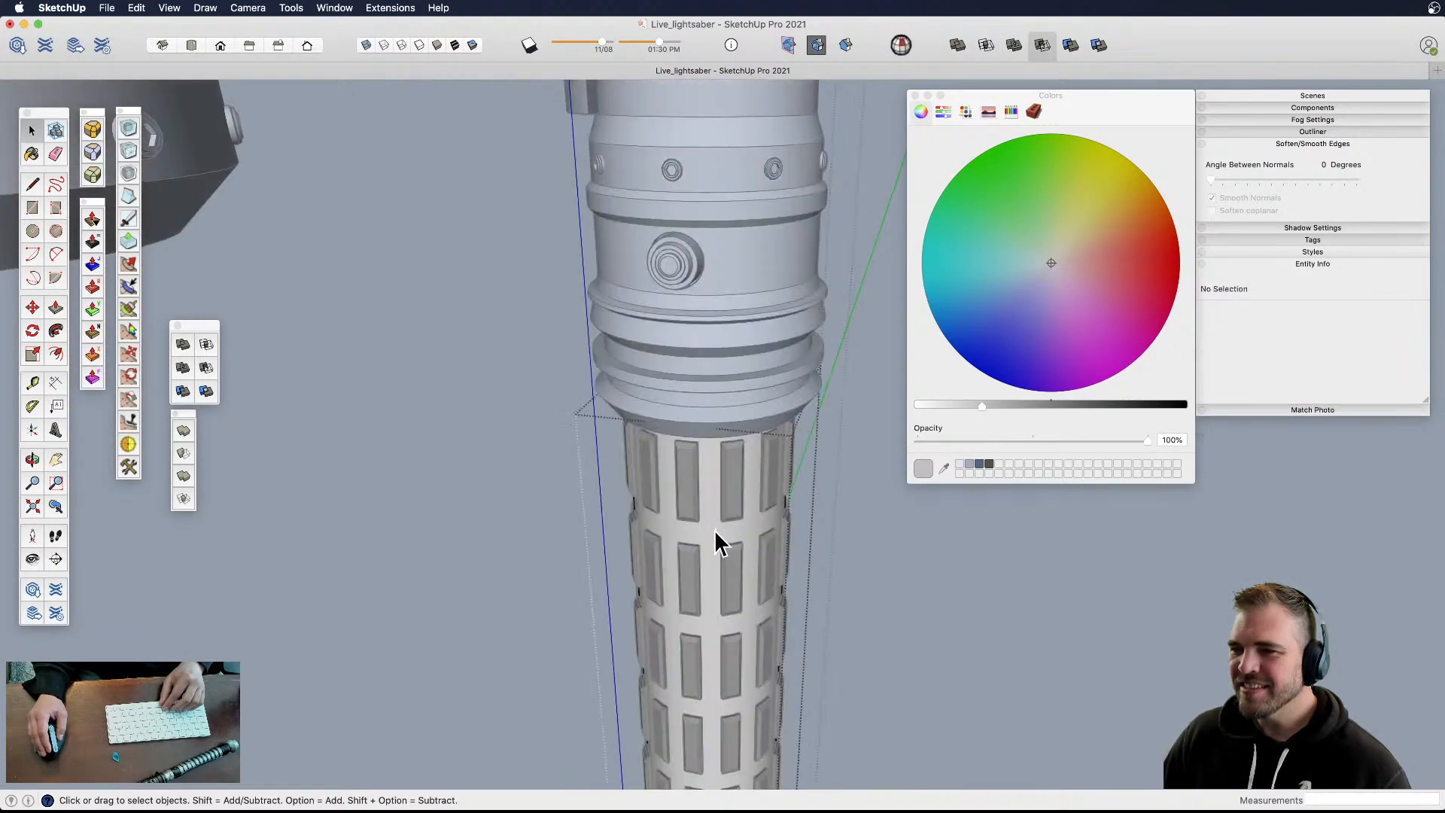
triple_click(685, 482)
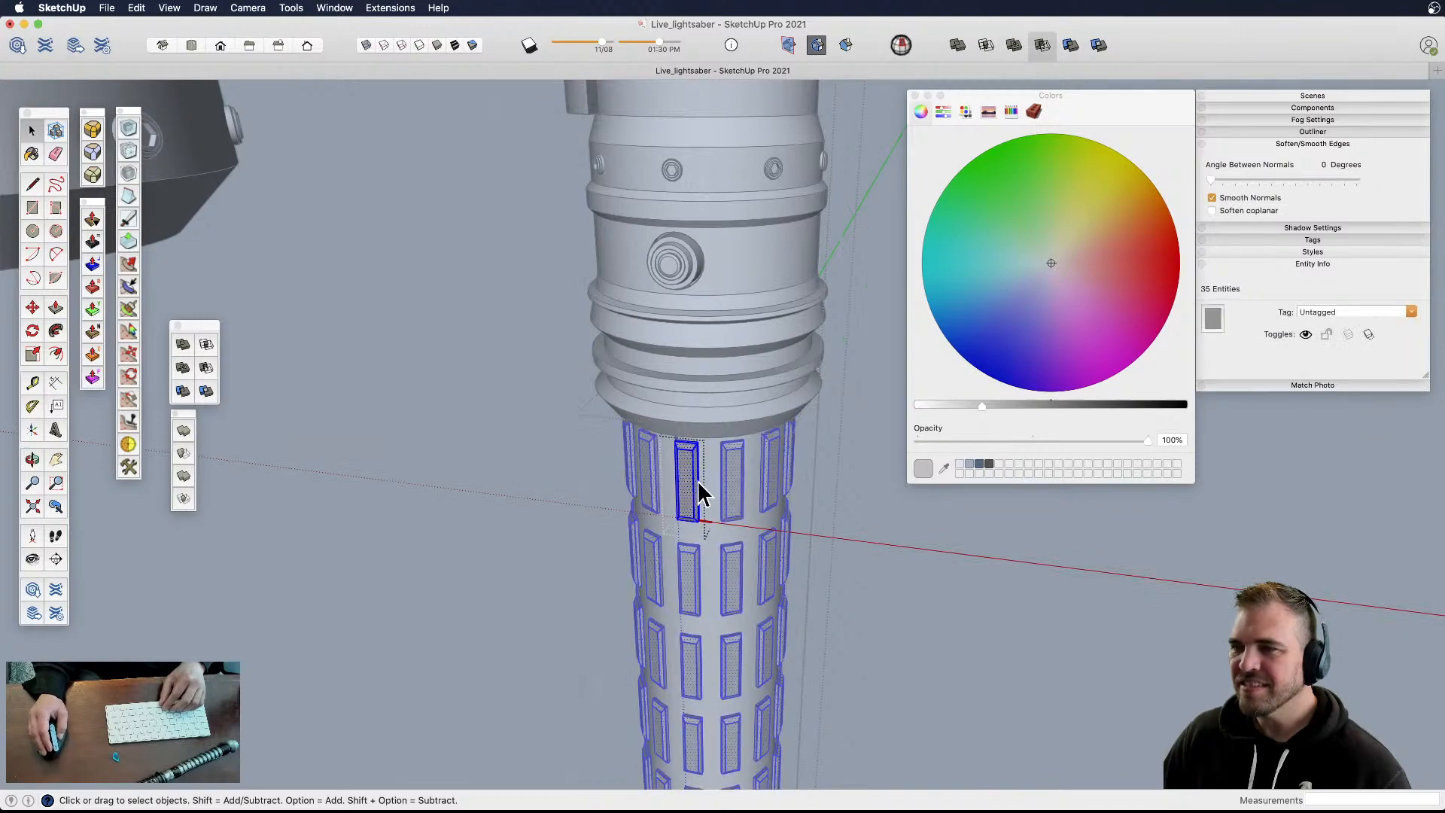
click(691, 489)
scroll(692, 486, up, 3)
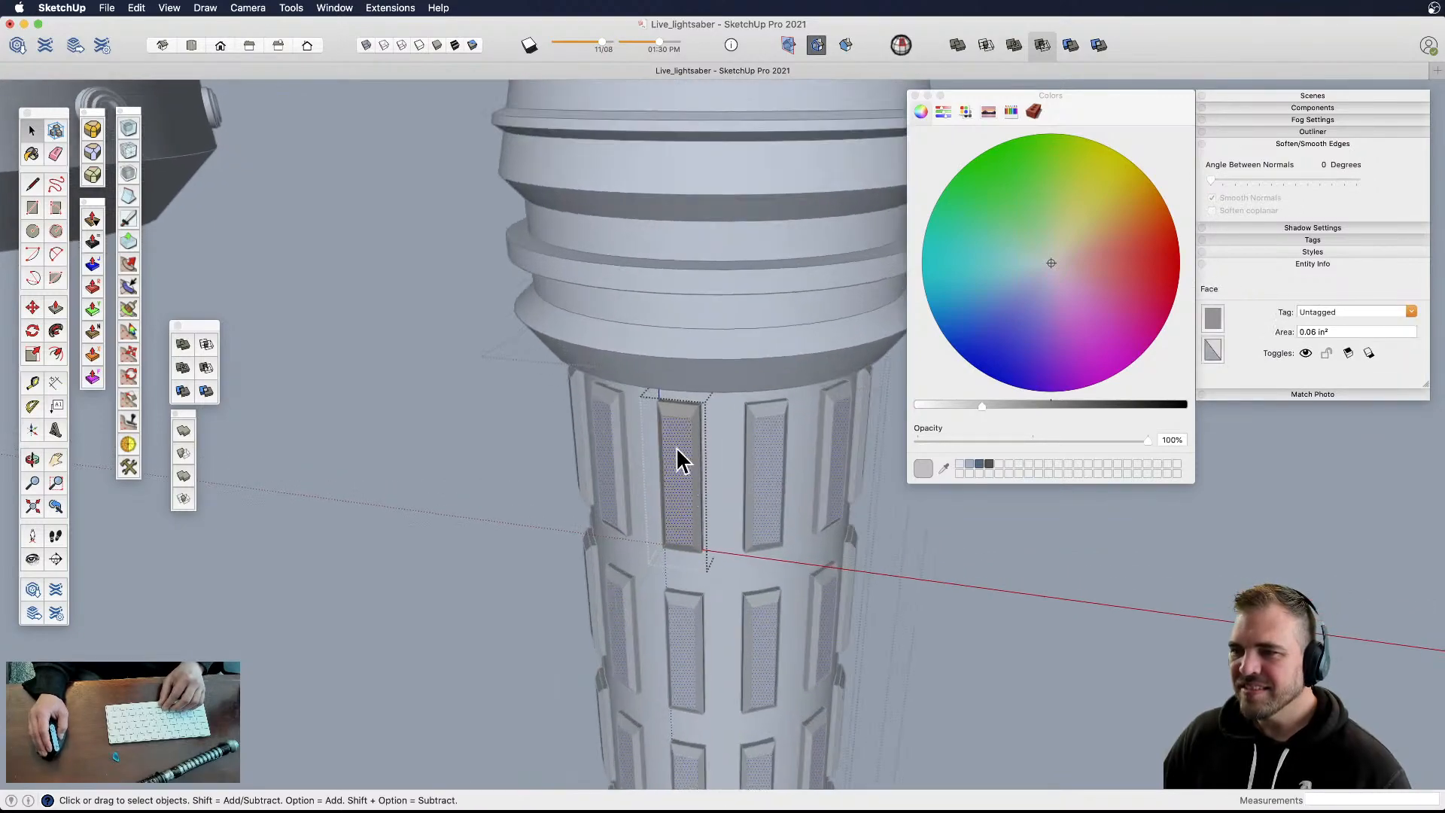
- In wireframe display, select only the rib component's edges, recolor them dark grey, and close the component
click(400, 46)
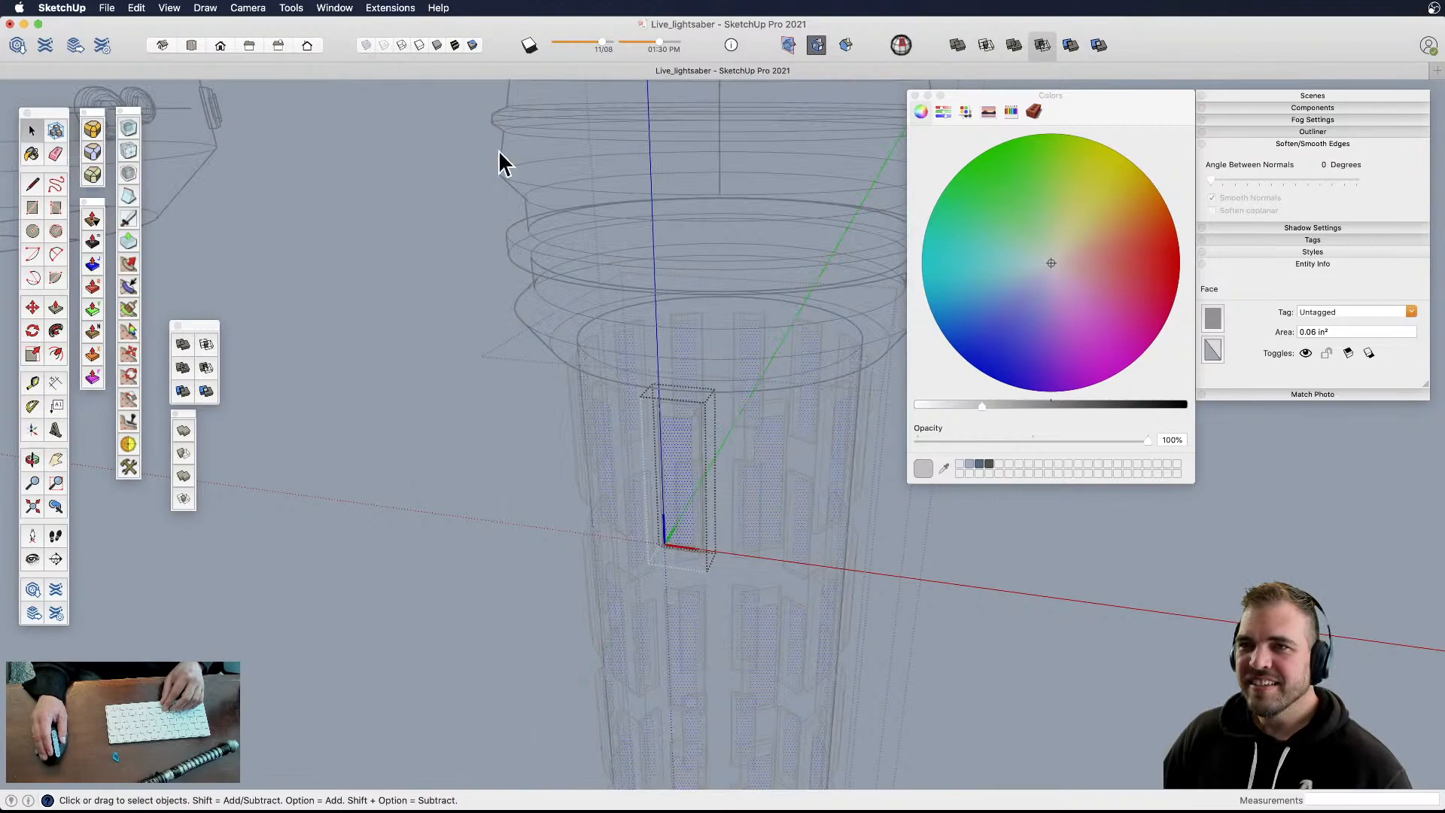
drag(599, 356, 750, 557)
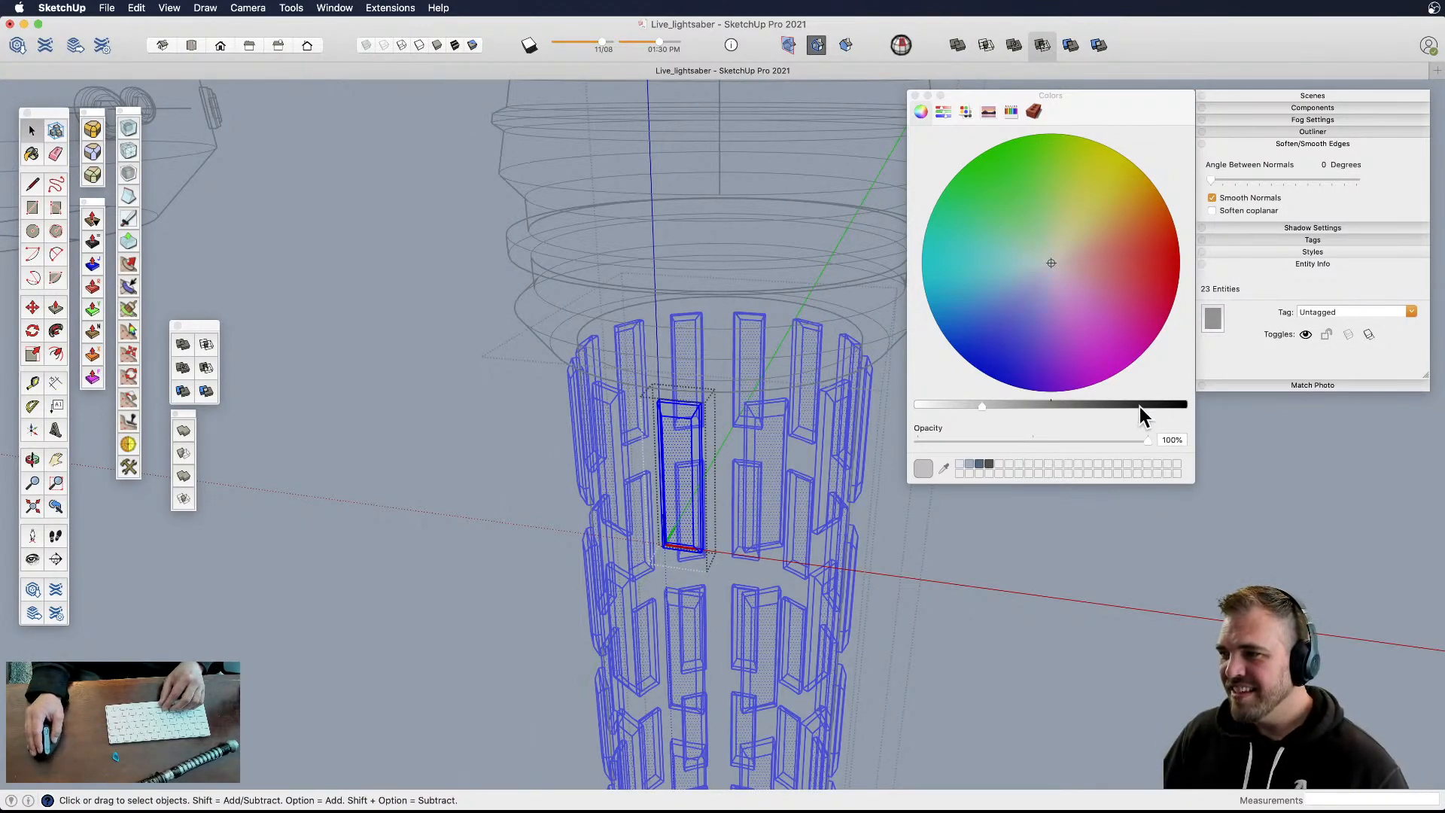
click(1109, 404)
scroll(722, 419, up, 3)
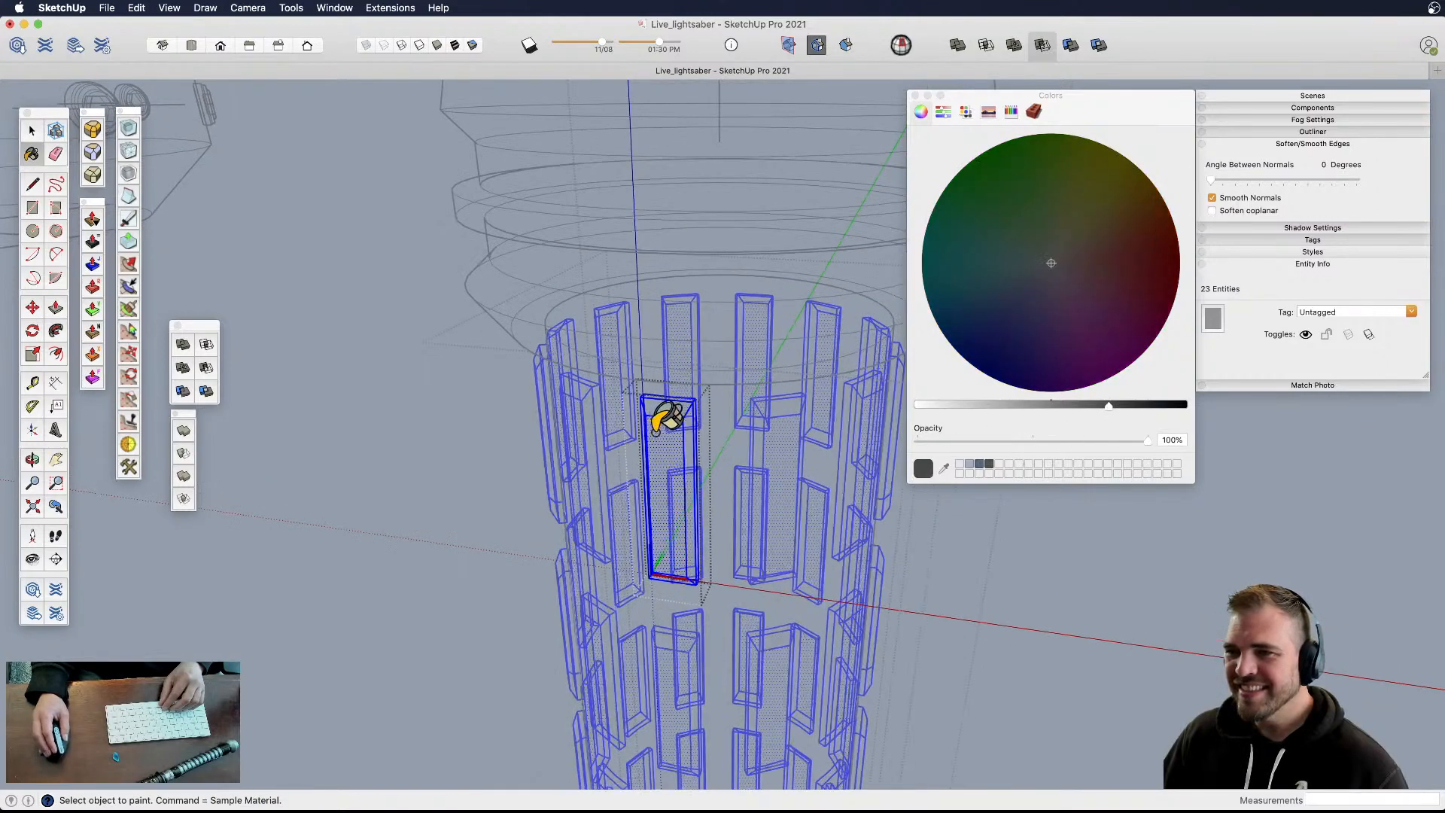
key(space)
click(699, 465)
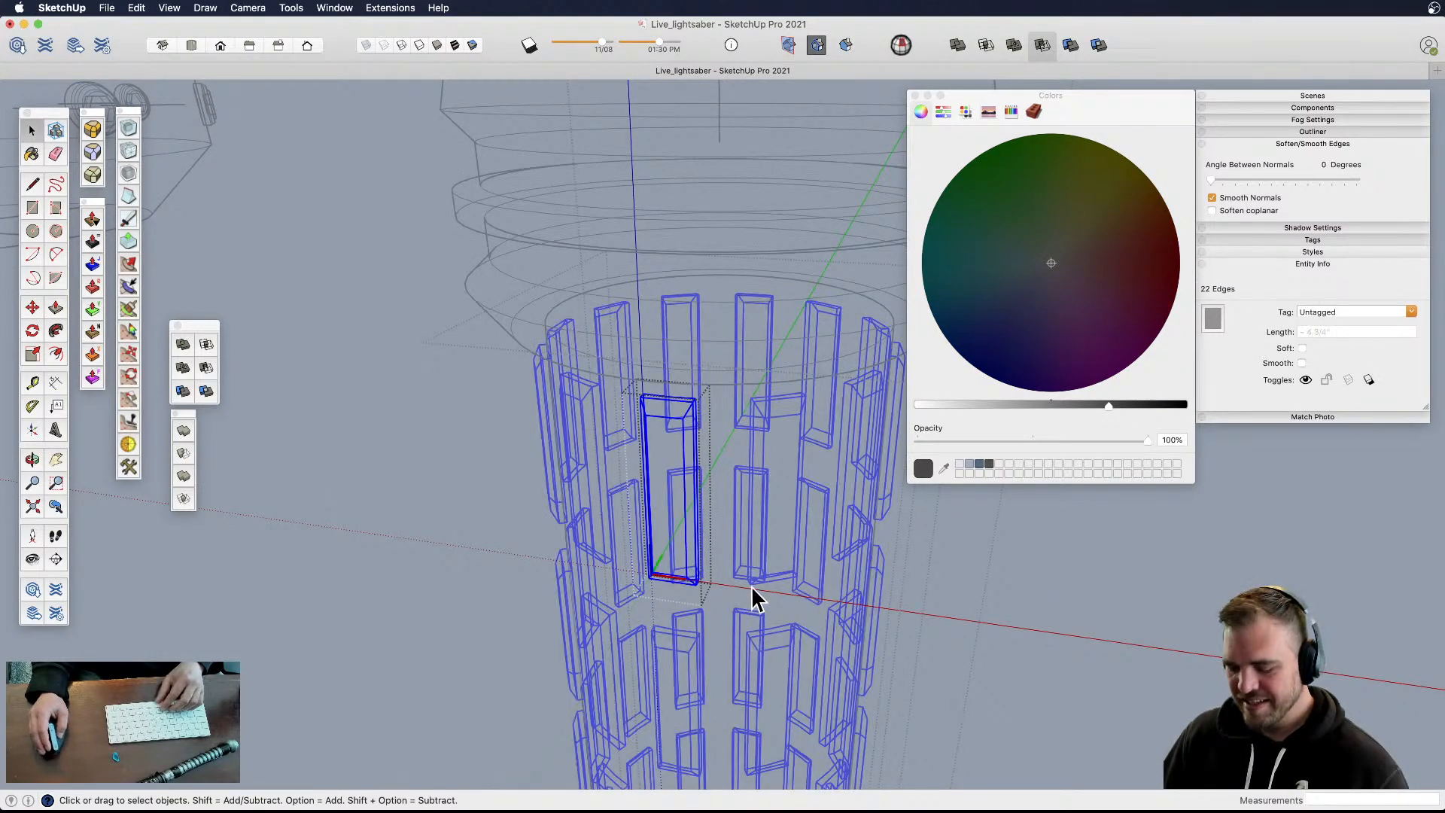
click(1211, 317)
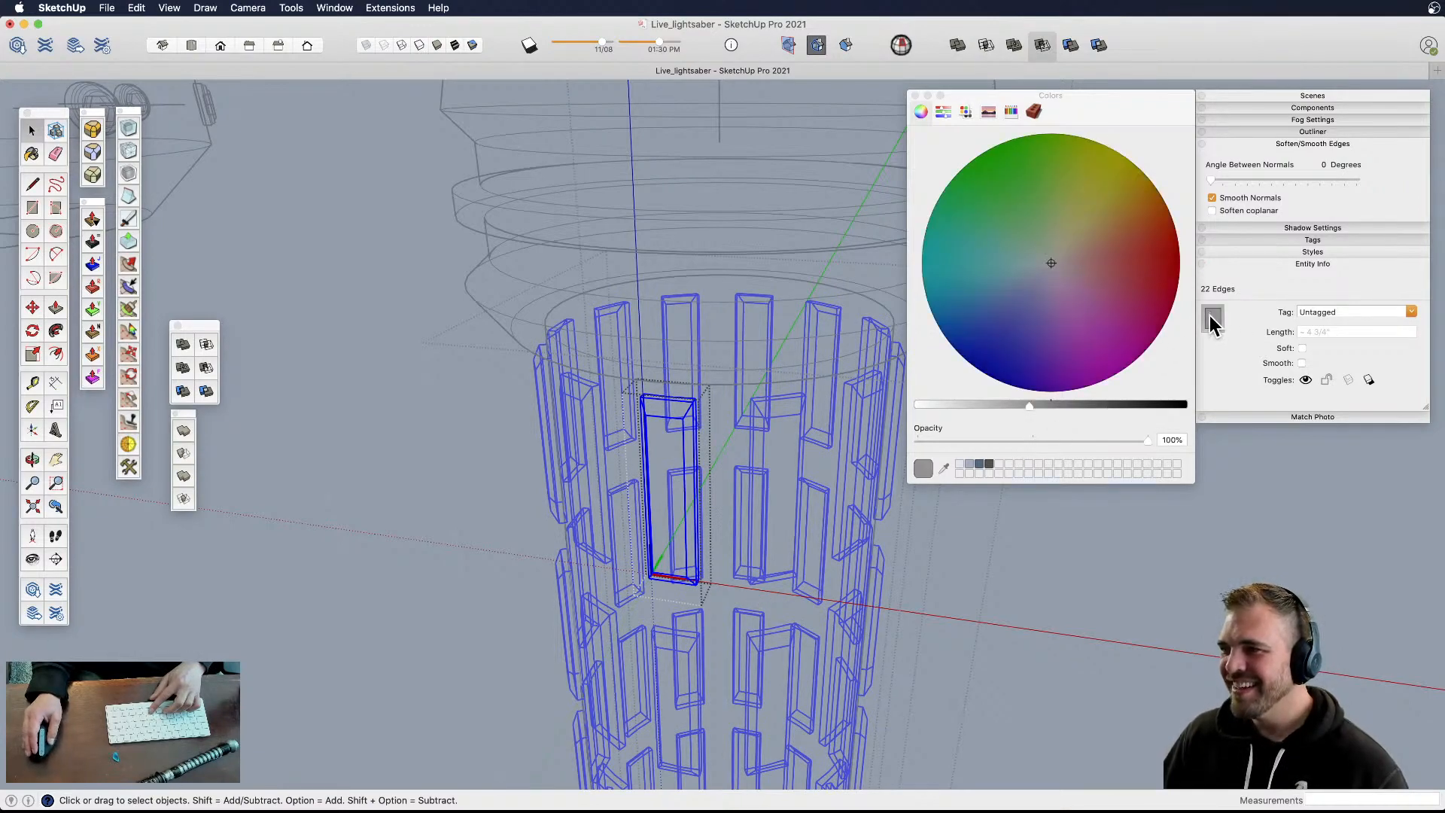
click(1123, 405)
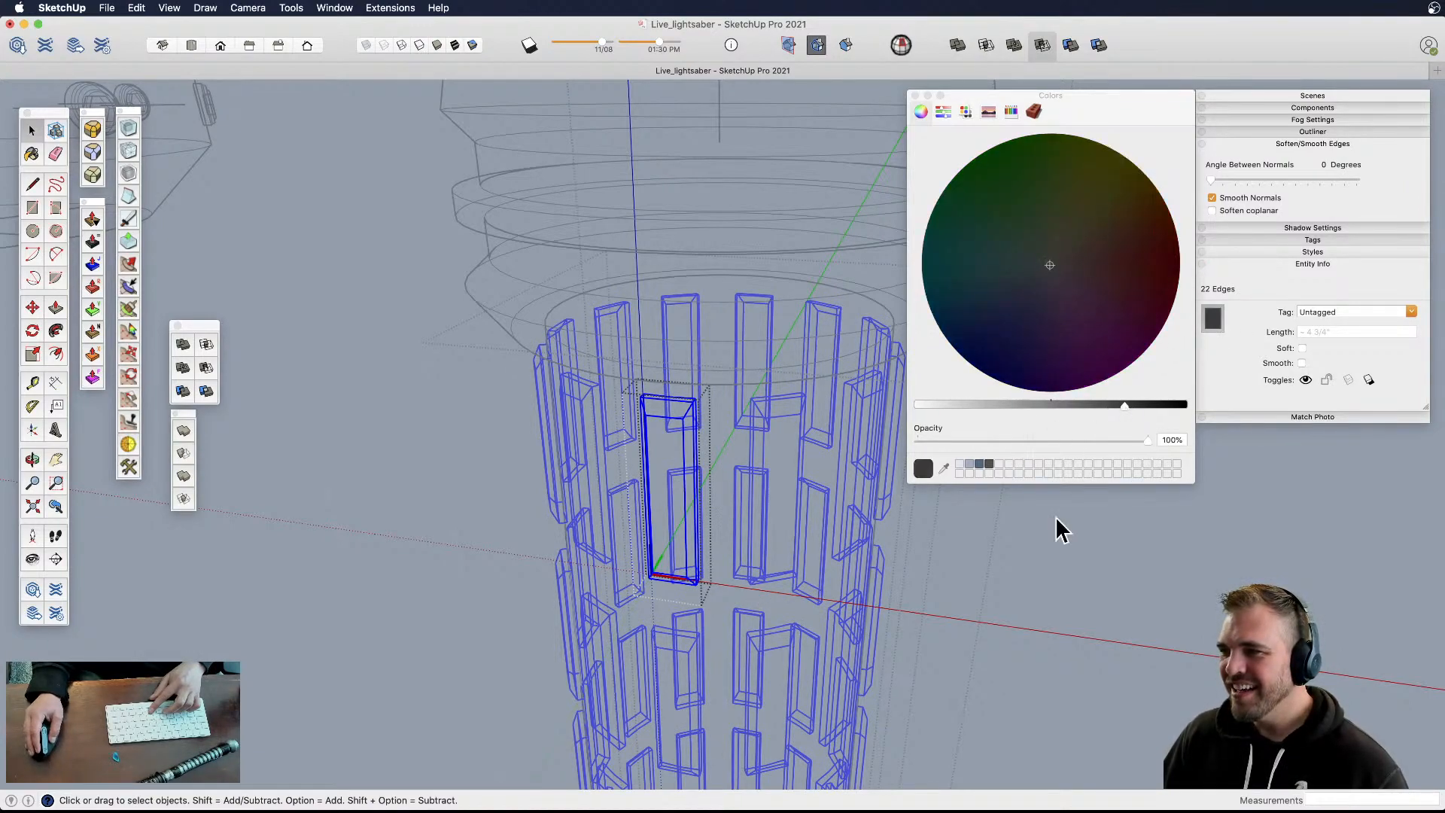
click(1019, 606)
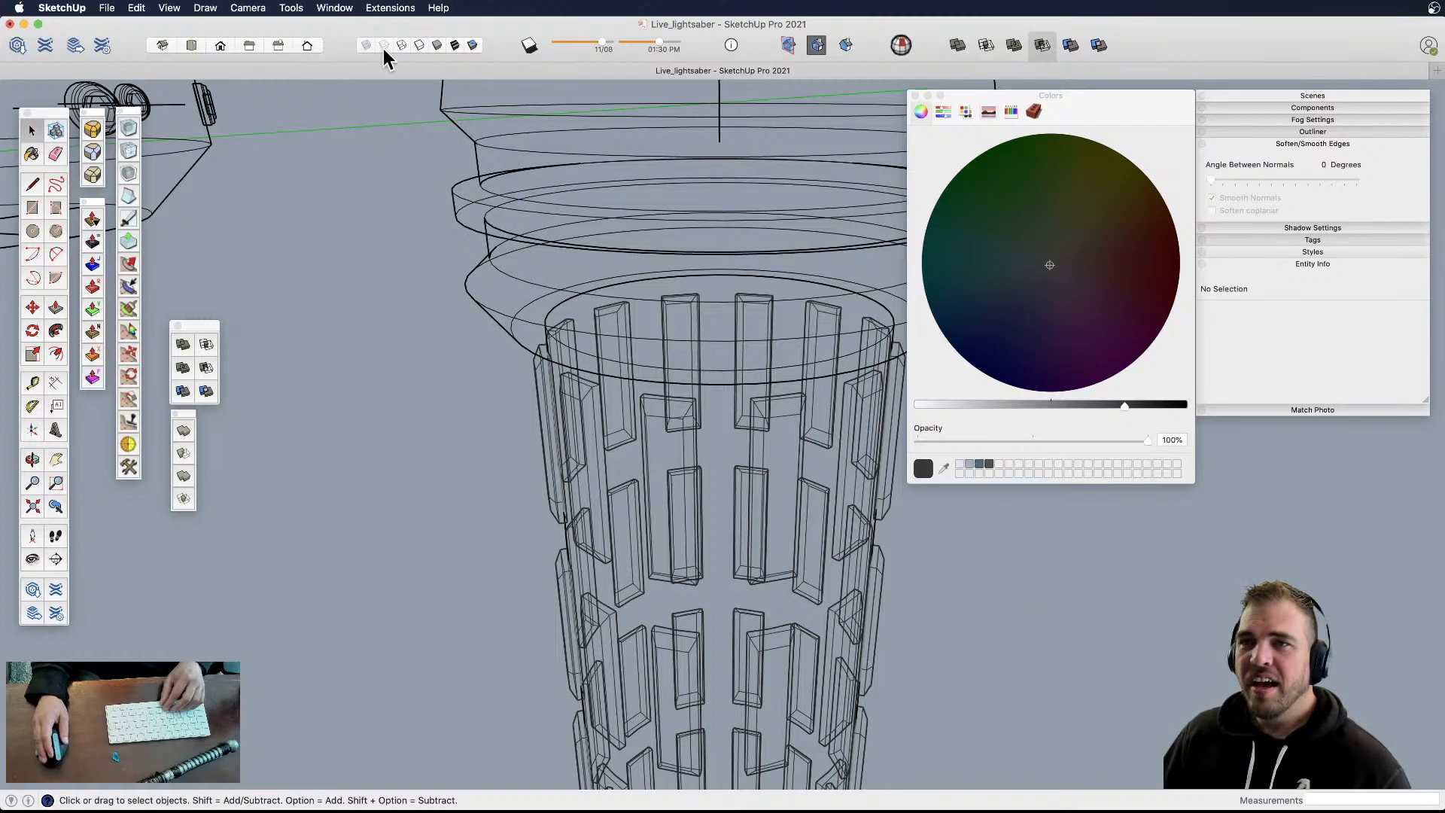
- Restore the shaded display and check the recolored grip and the emitter shell with its two screws
click(438, 45)
scroll(564, 639, down, 10)
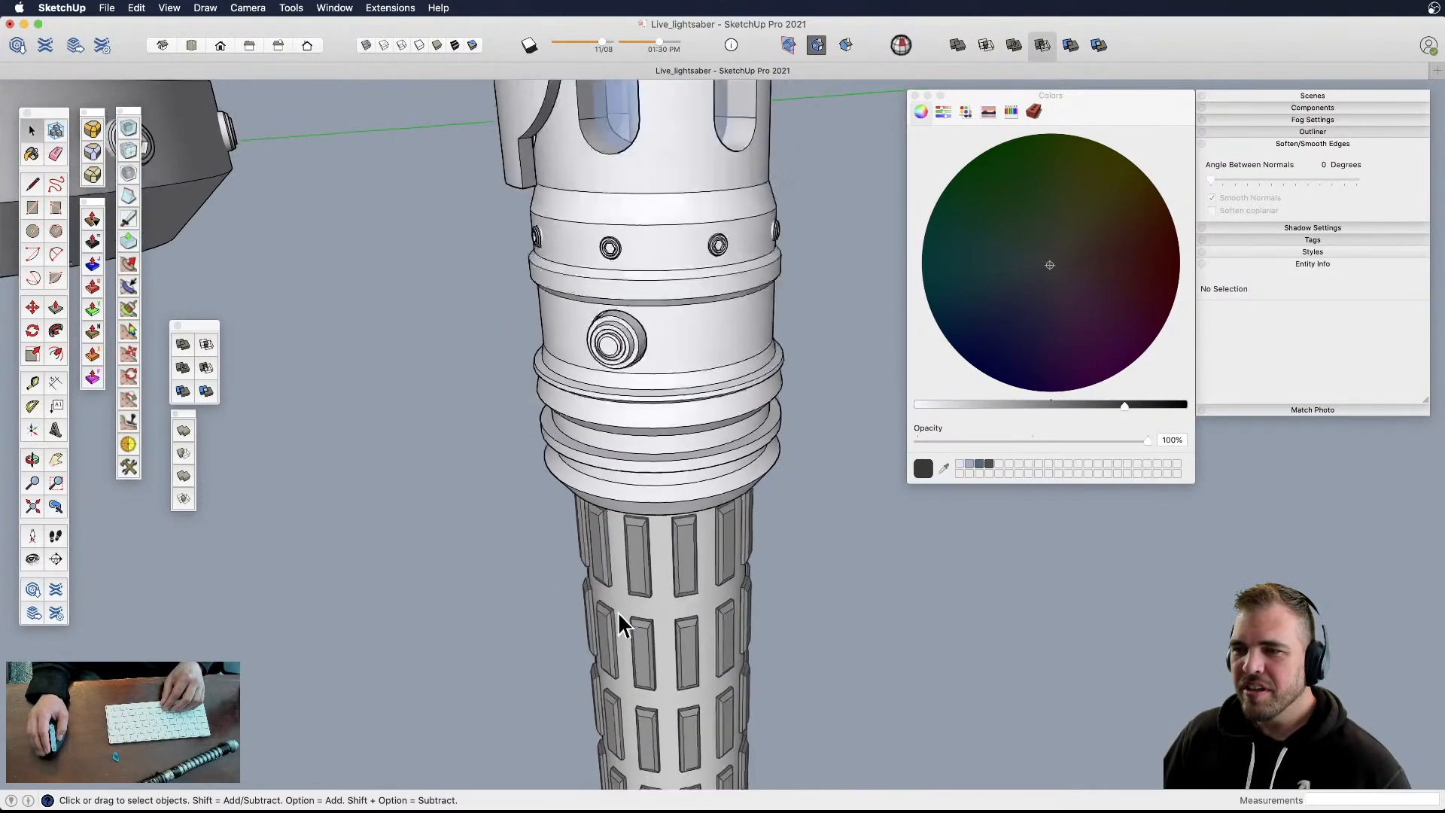
middle_drag(625, 602, 680, 616)
scroll(685, 451, down, 5)
scroll(703, 602, up, 6)
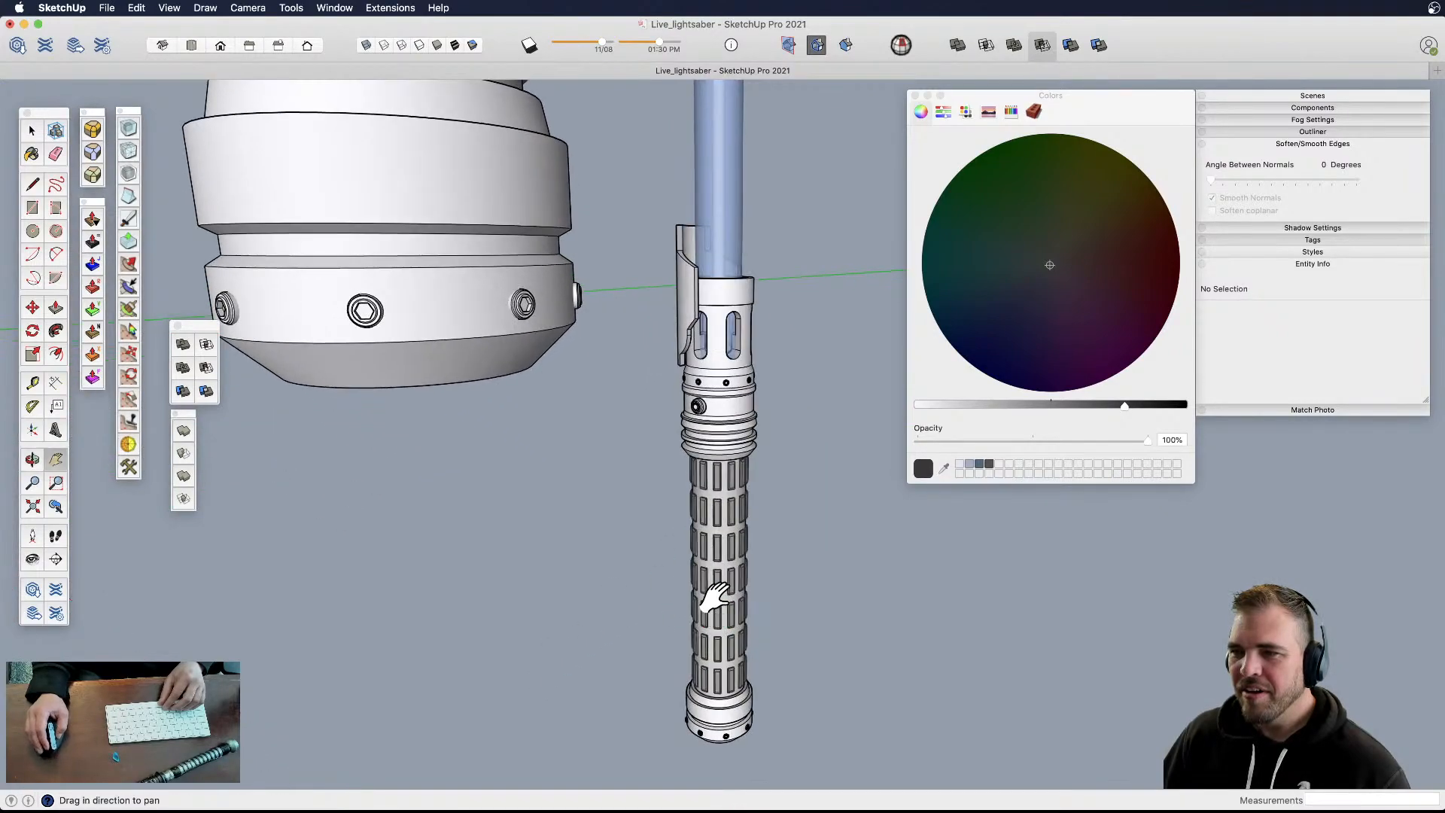
middle_drag(721, 331, 896, 399)
middle_drag(1270, 558, 658, 411)
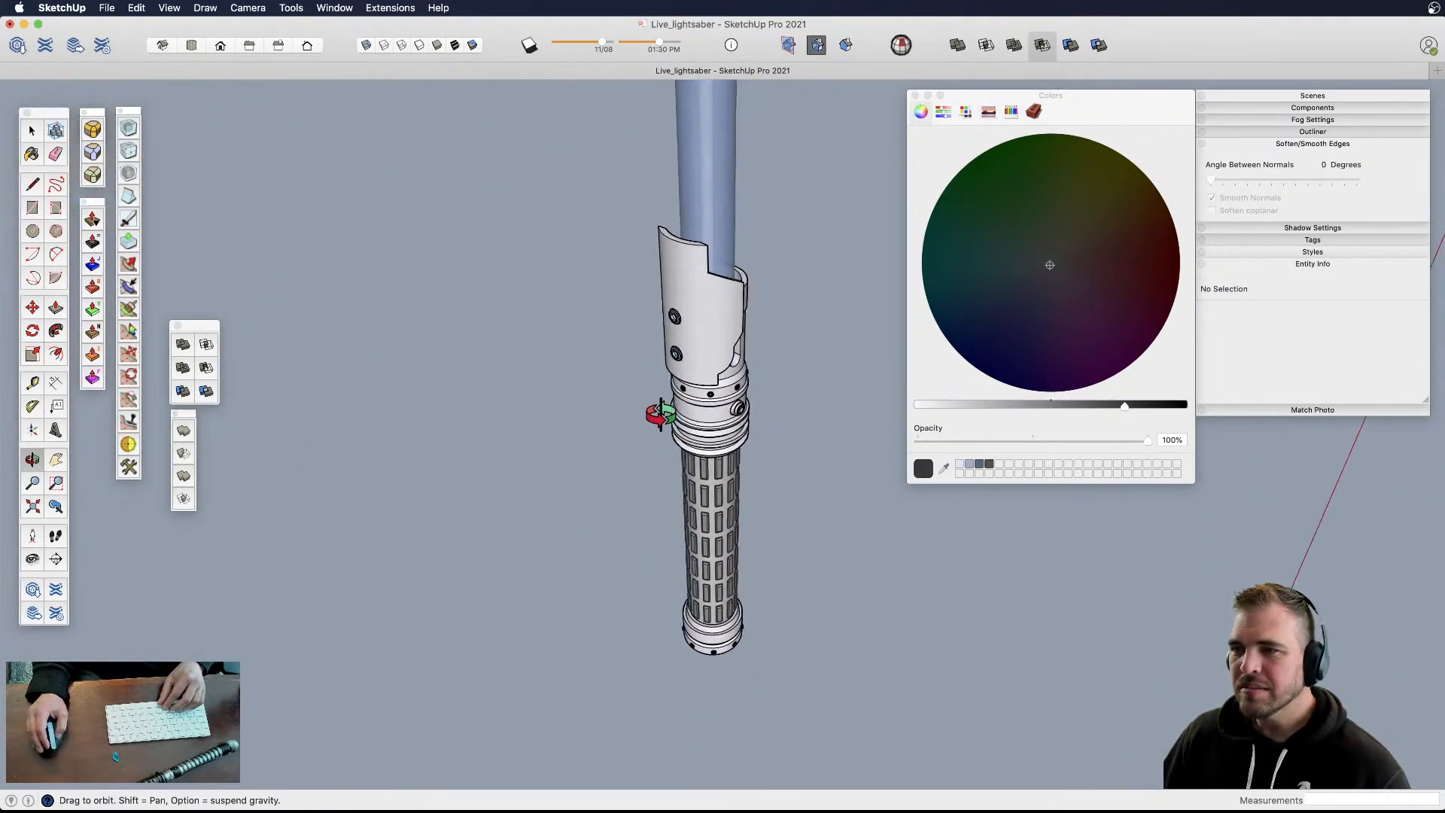
- Move the upper of the two emitter shell screws up by about 3/16"
scroll(670, 331, up, 3)
click(662, 331)
middle_drag(666, 336, 430, 151)
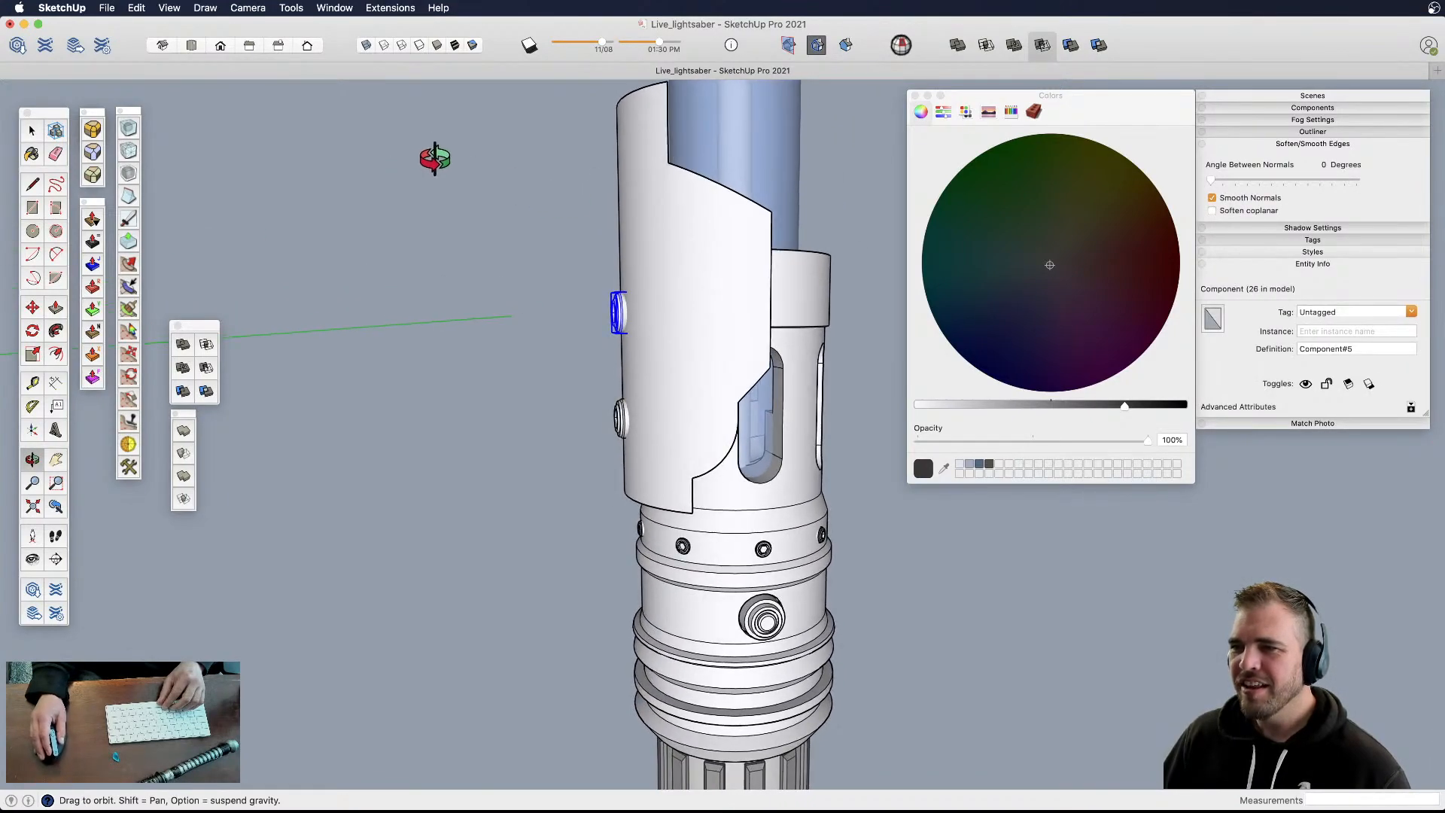
key(m)
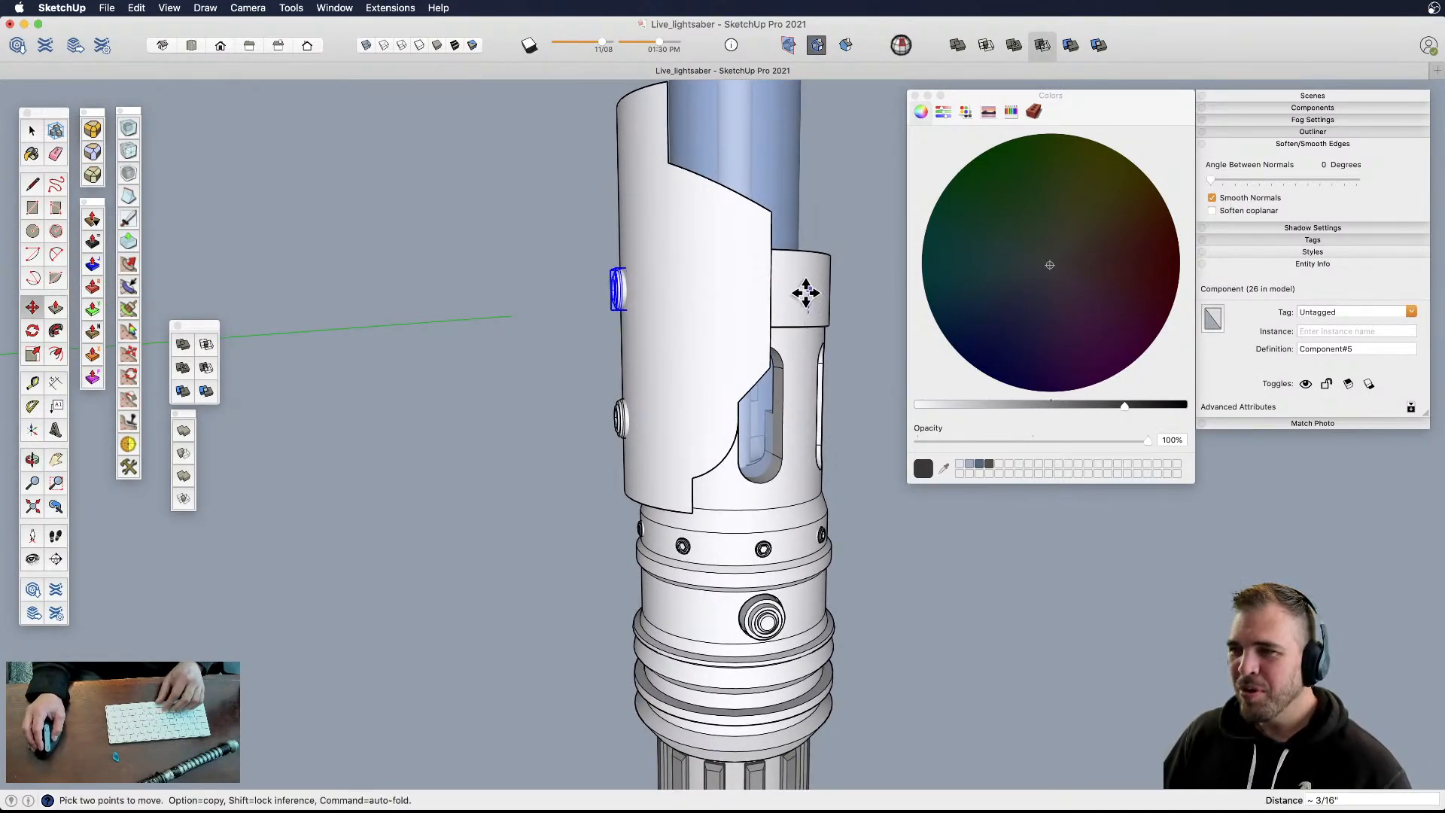
- Rotate a copy of the upper shell screw 120 degrees about the hilt's axis, centred on the pommel's end face
middle_drag(768, 301, 832, 468)
scroll(722, 263, down, 5)
key(q)
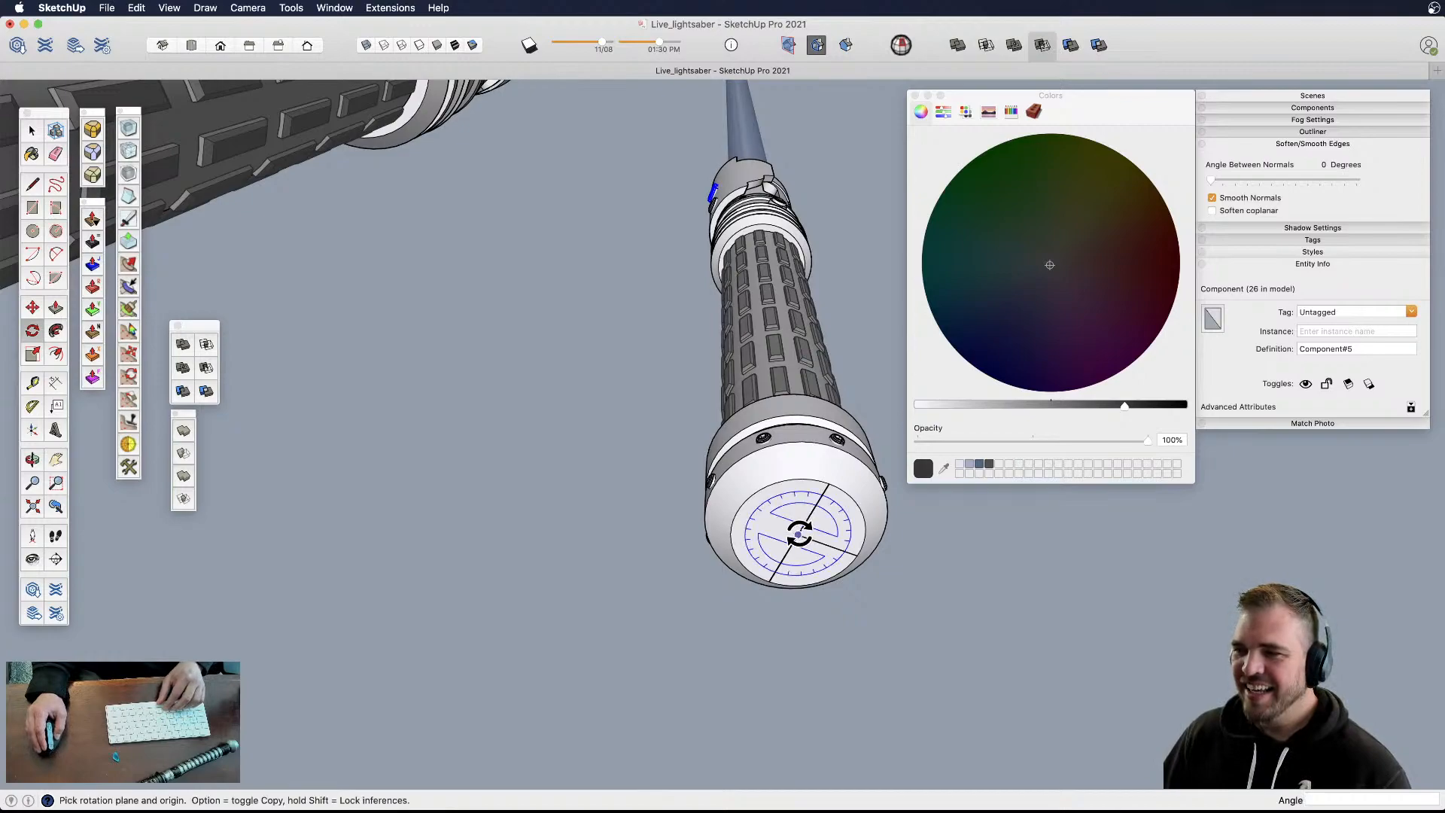
click(798, 534)
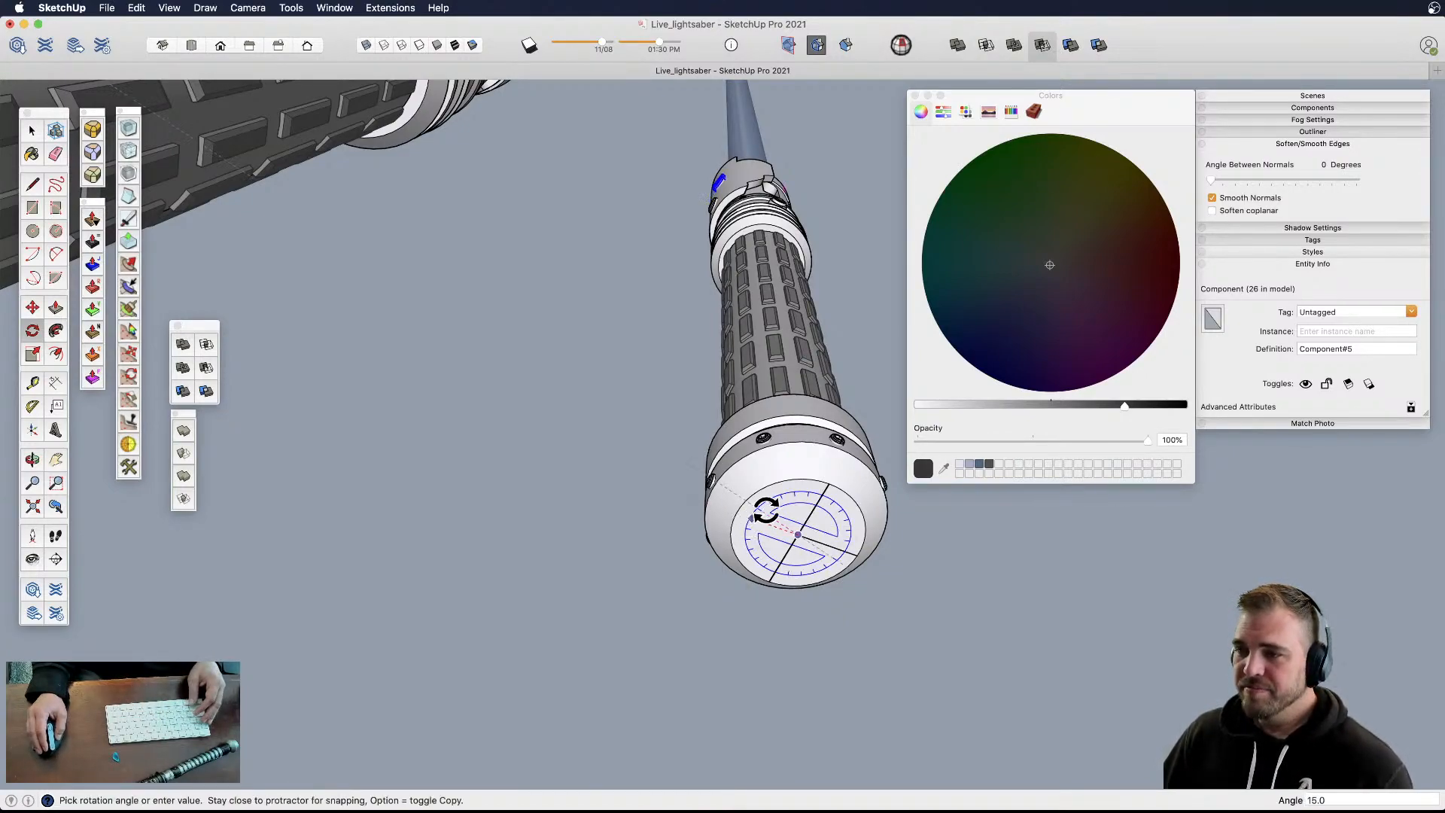
click(792, 497)
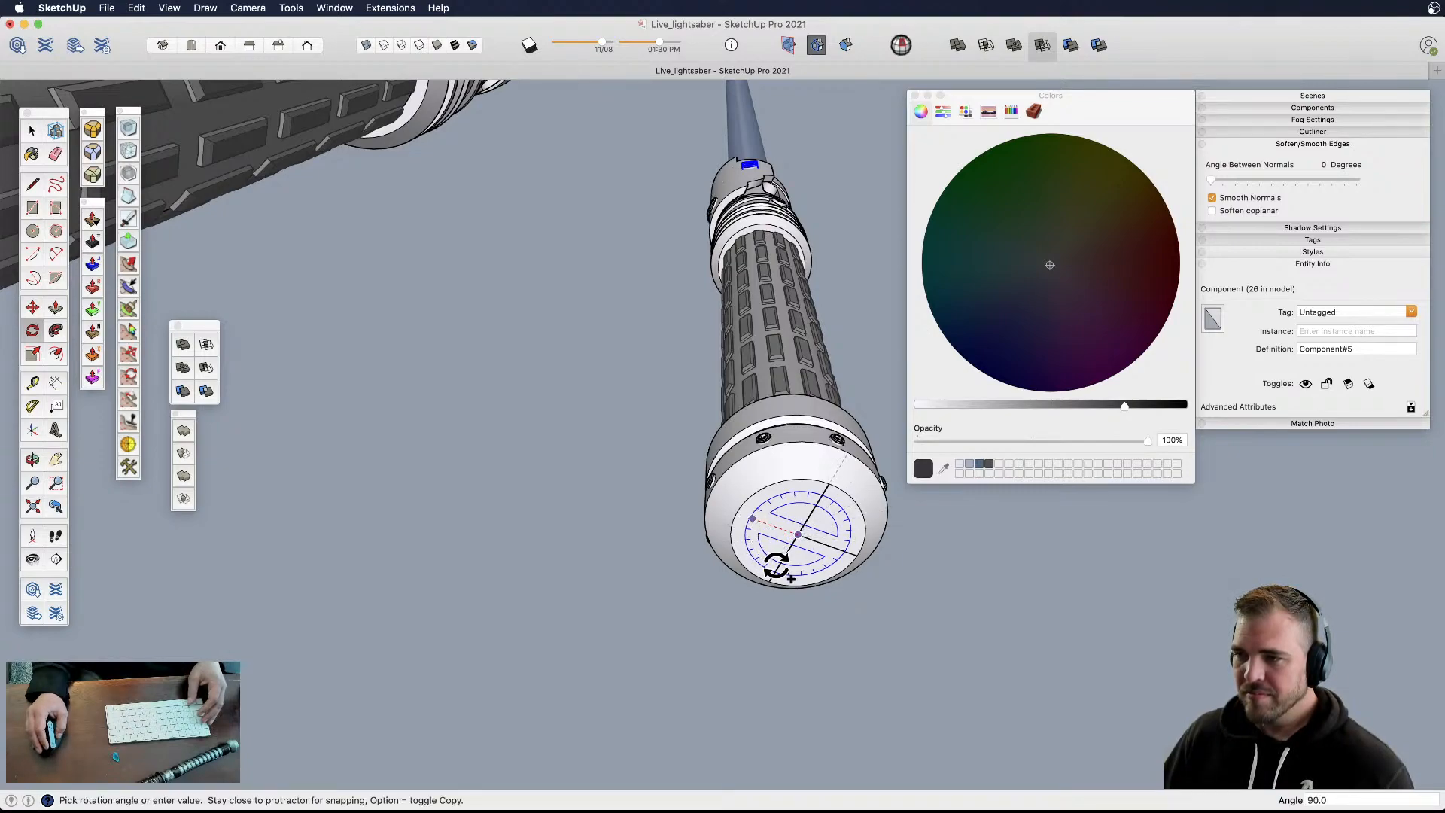
text(120)
key(Return)
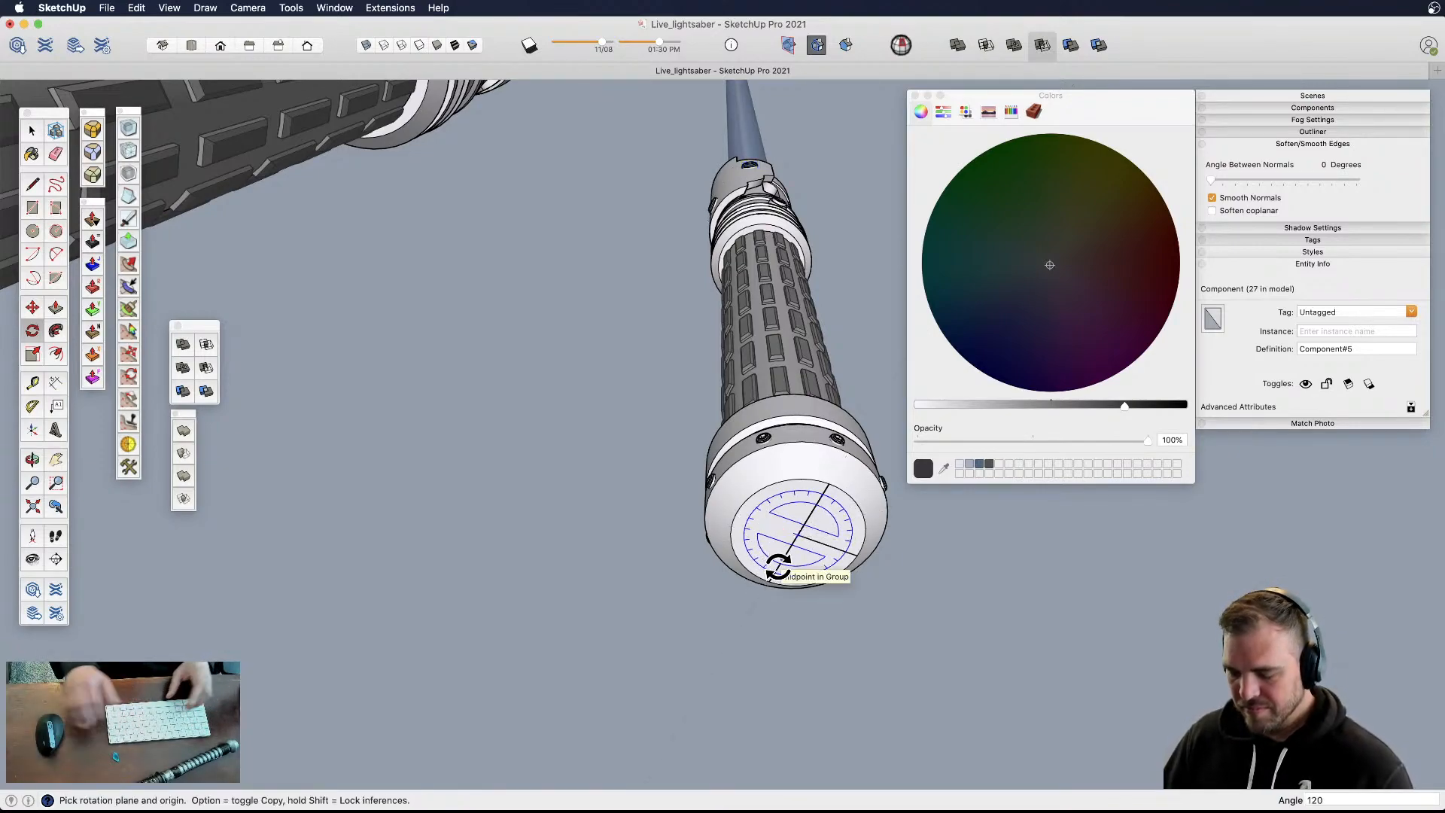
- Rotate another copy of the selected screw 60 degrees about the pommel's centre and clear the selection
middle_drag(777, 566, 738, 426)
scroll(866, 582, down, 4)
scroll(738, 425, up, 3)
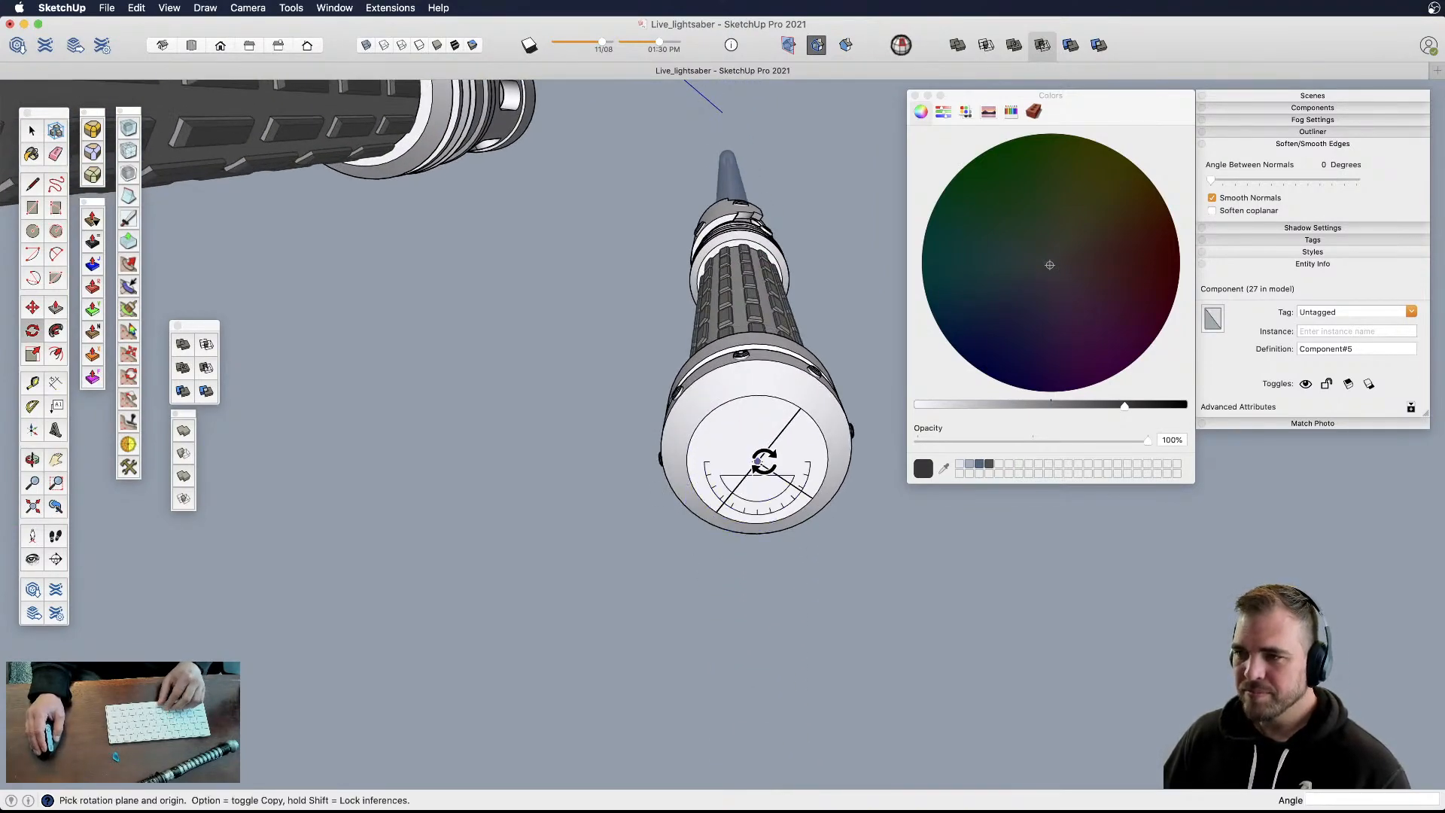
click(758, 461)
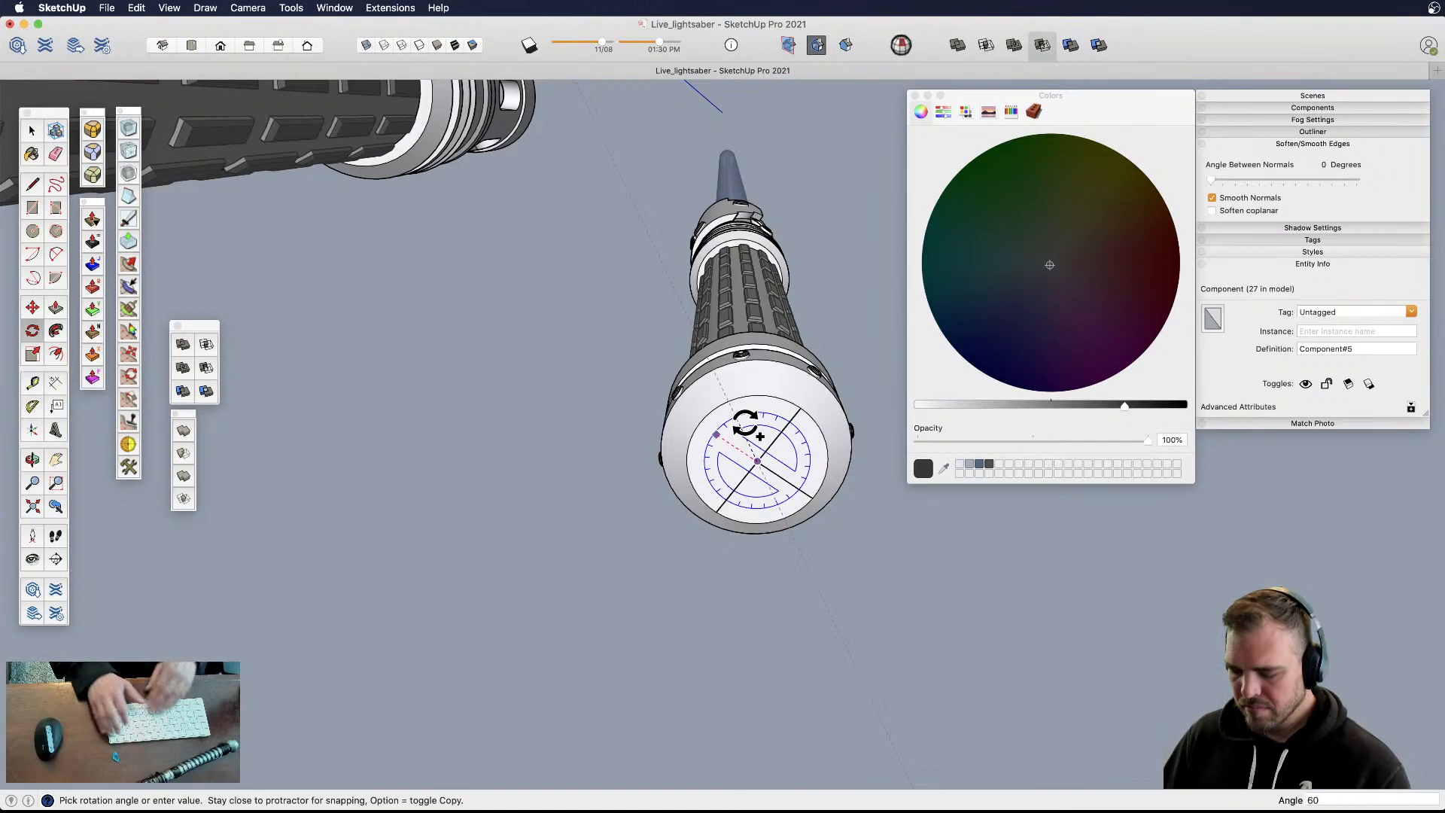
key(Return)
middle_drag(742, 422, 745, 576)
scroll(745, 575, down, 4)
shift+middle_drag(734, 489, 729, 697)
click(831, 568)
- Open the emitter section for editing and paint the recessed band between its lower rings dark grey
mouse_move(773, 536)
middle_down()
mouse_move(756, 372)
mouse_move(768, 268)
mouse_move(738, 265)
mouse_move(948, 523)
mouse_move(1199, 563)
mouse_move(933, 503)
mouse_move(597, 493)
mouse_move(584, 315)
middle_up()
scroll(728, 434, up, 3)
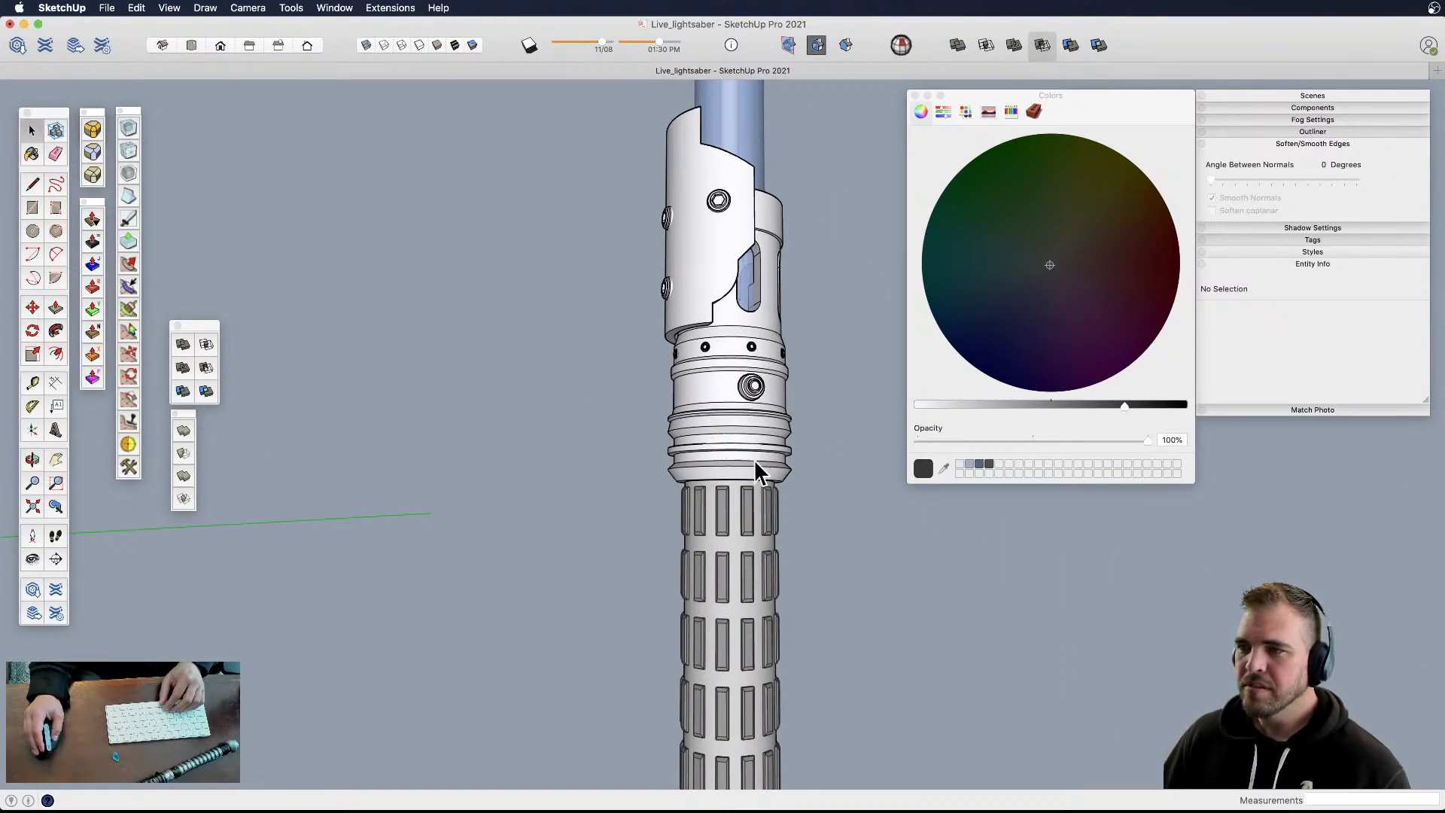
mouse_move(748, 381)
middle_down()
mouse_move(667, 442)
mouse_move(571, 466)
middle_up()
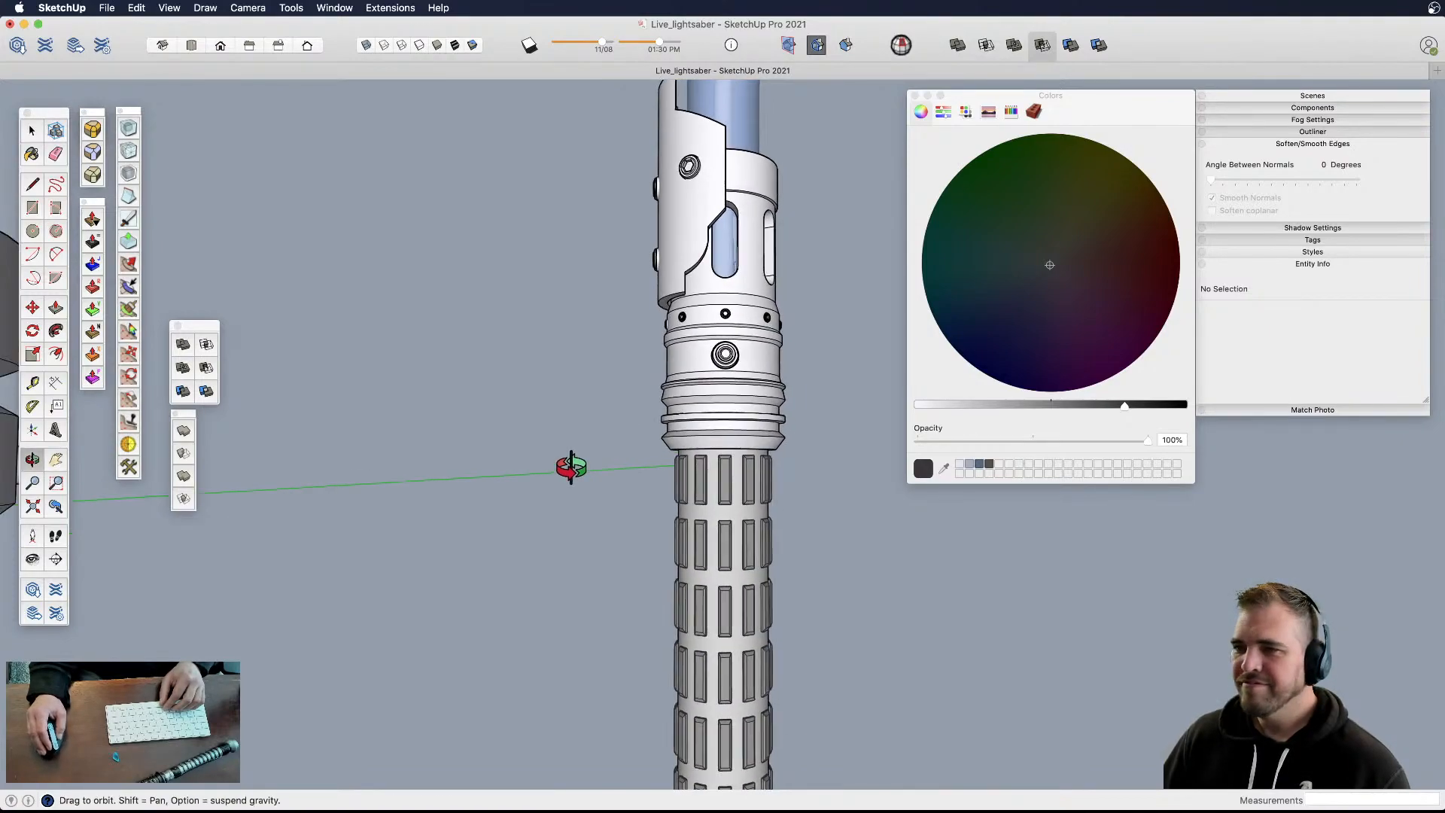
click(734, 421)
scroll(774, 403, up, 3)
middle_drag(751, 412, 716, 413)
double_click(721, 395)
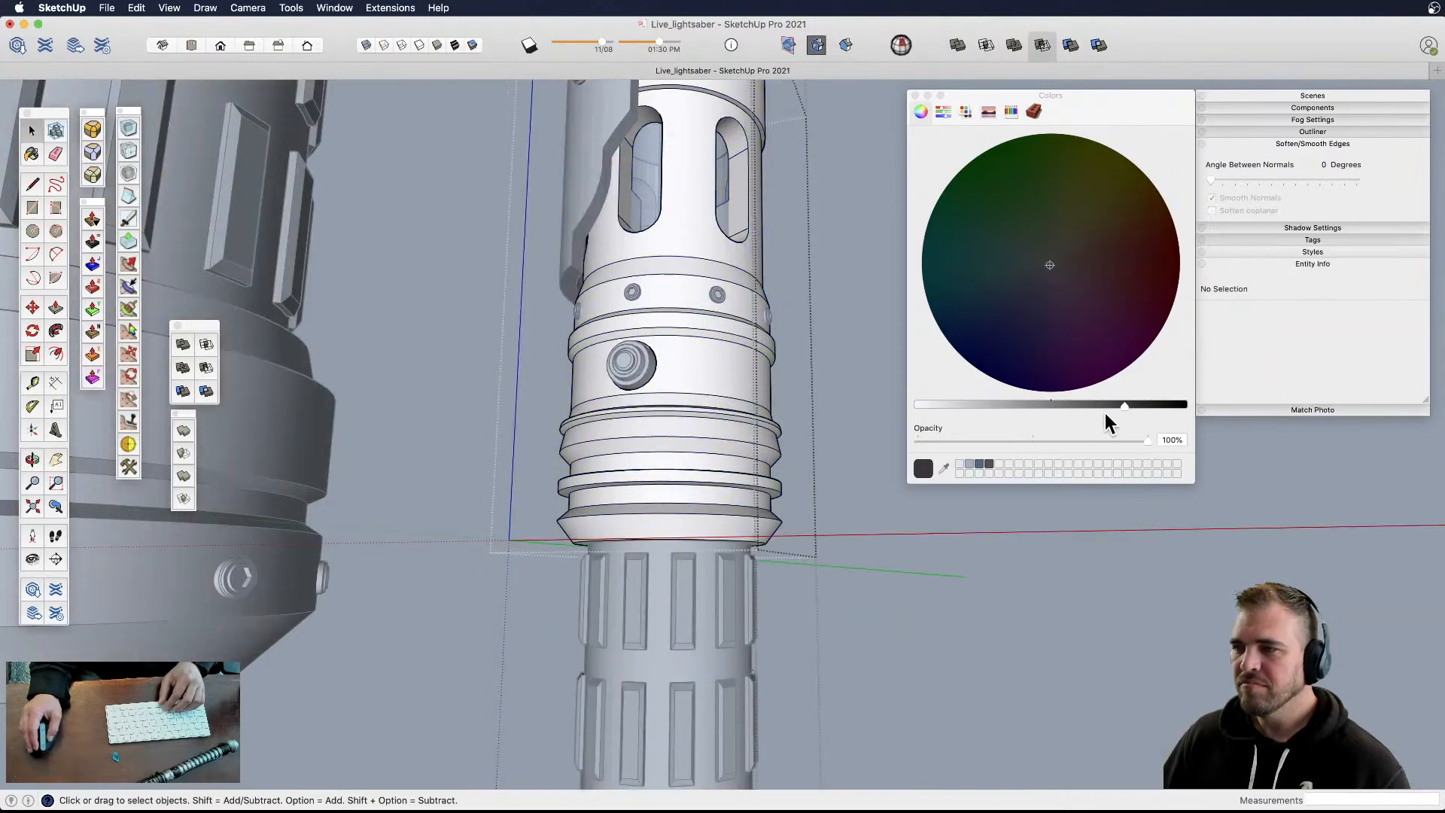
click(1087, 405)
click(707, 465)
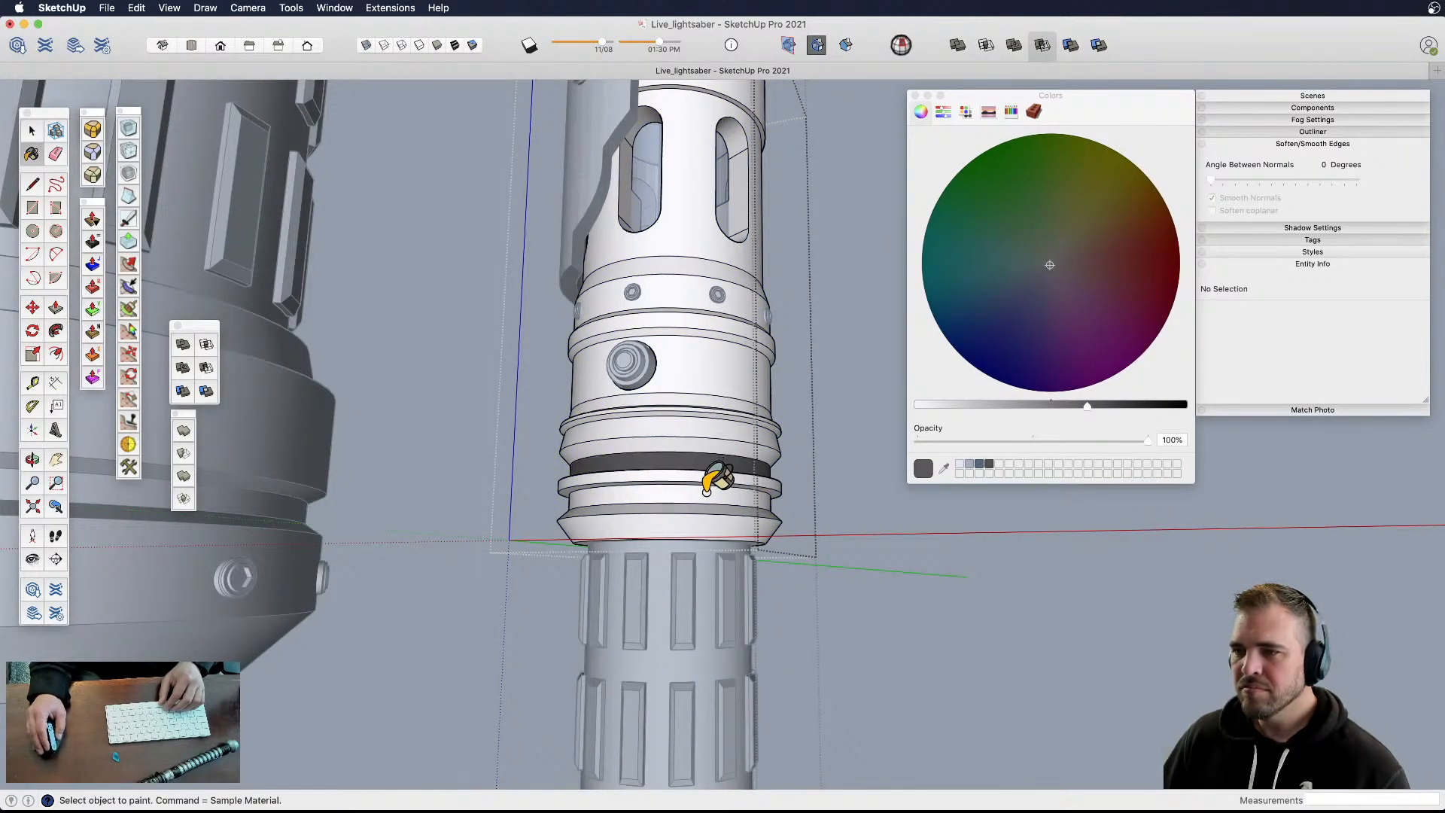
- Paint the emitter's lowest recessed band and the wide band around the round button dark grey
click(707, 494)
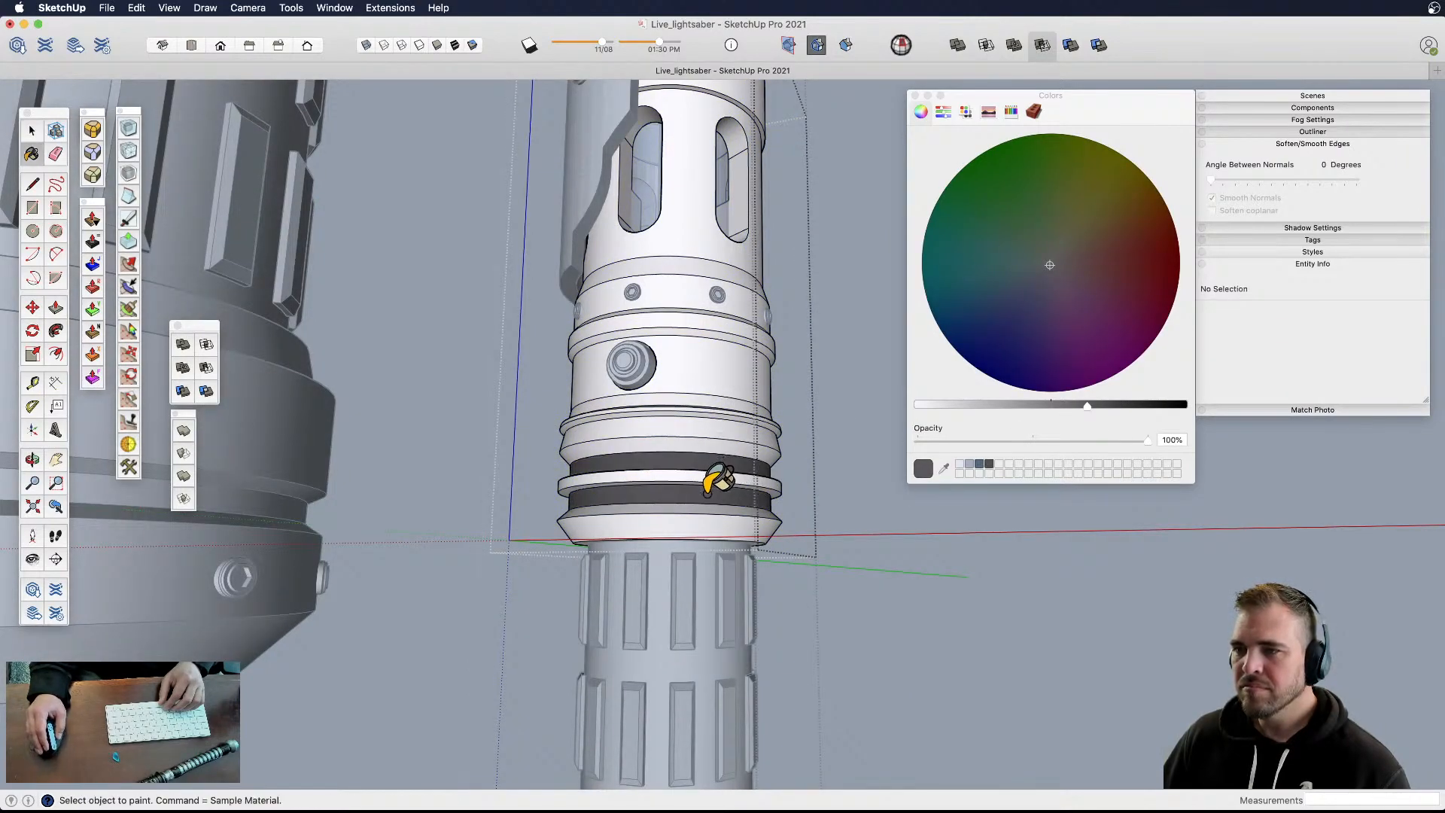
click(700, 364)
- Try dark grey on the narrow edge faces directly above and below the button band, and undo those fills
scroll(704, 365, up, 5)
click(691, 418)
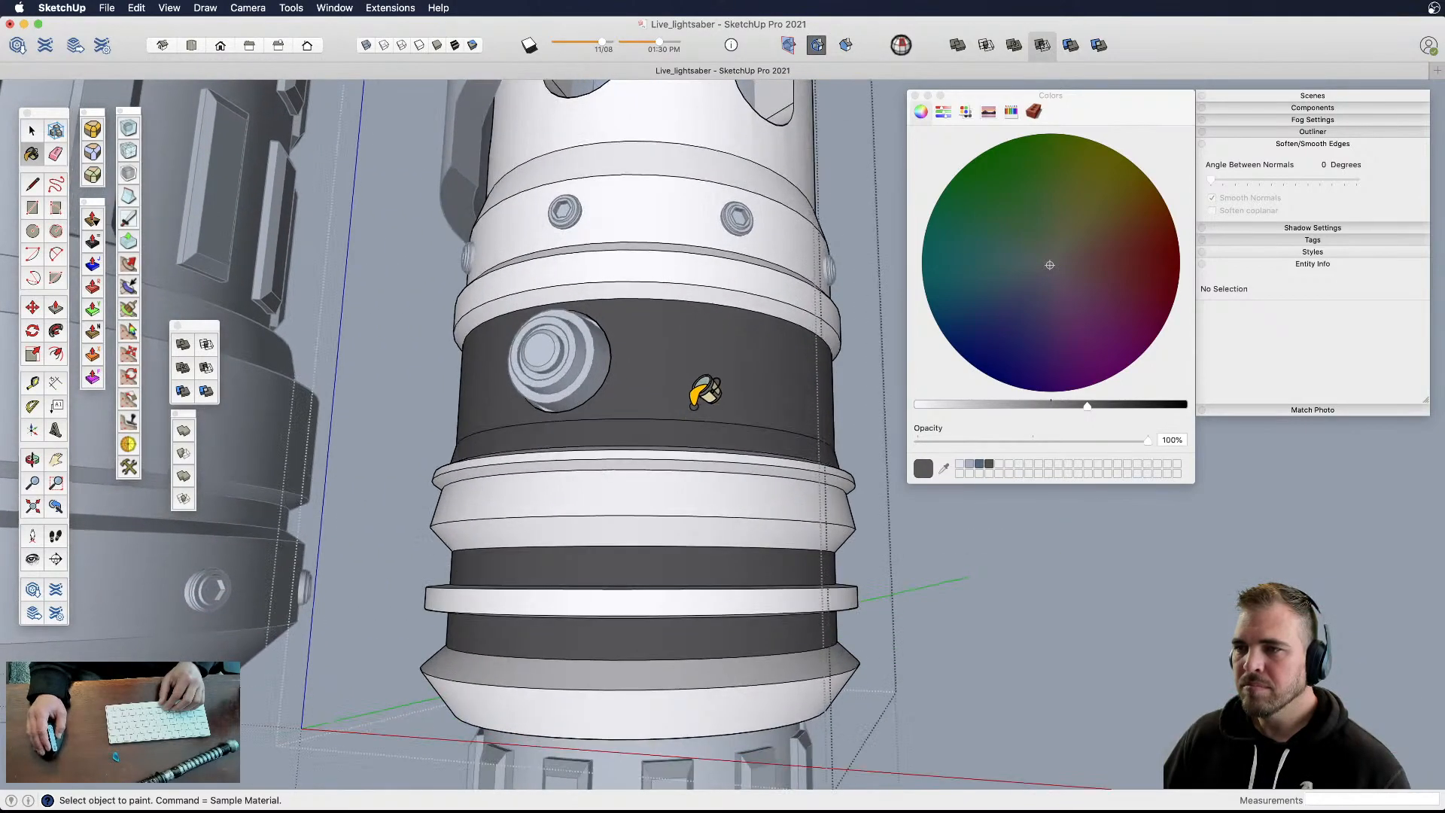
click(696, 297)
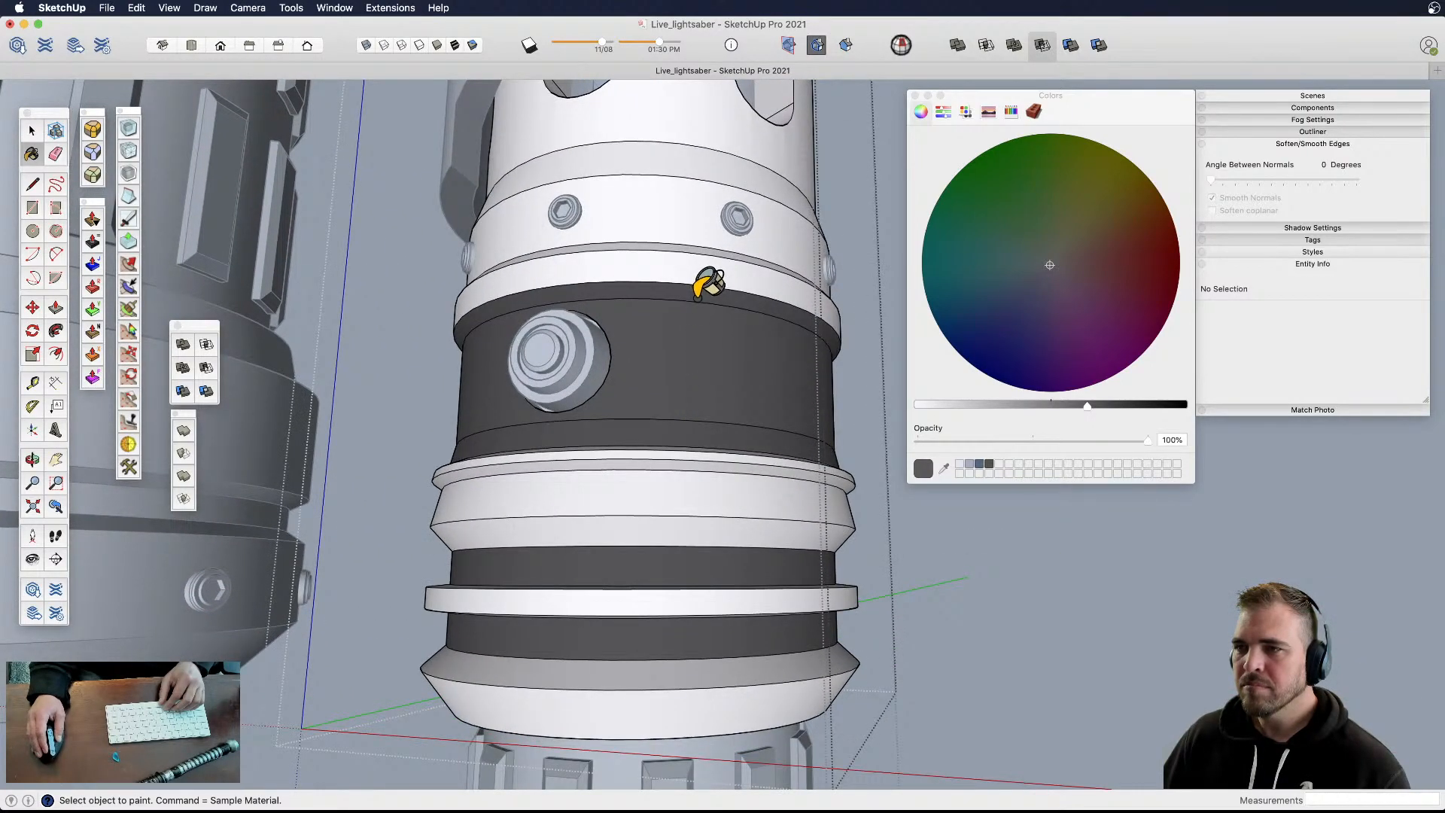
scroll(718, 468, up, 3)
click(720, 468)
click(724, 455)
middle_drag(748, 422, 779, 575)
click(778, 561)
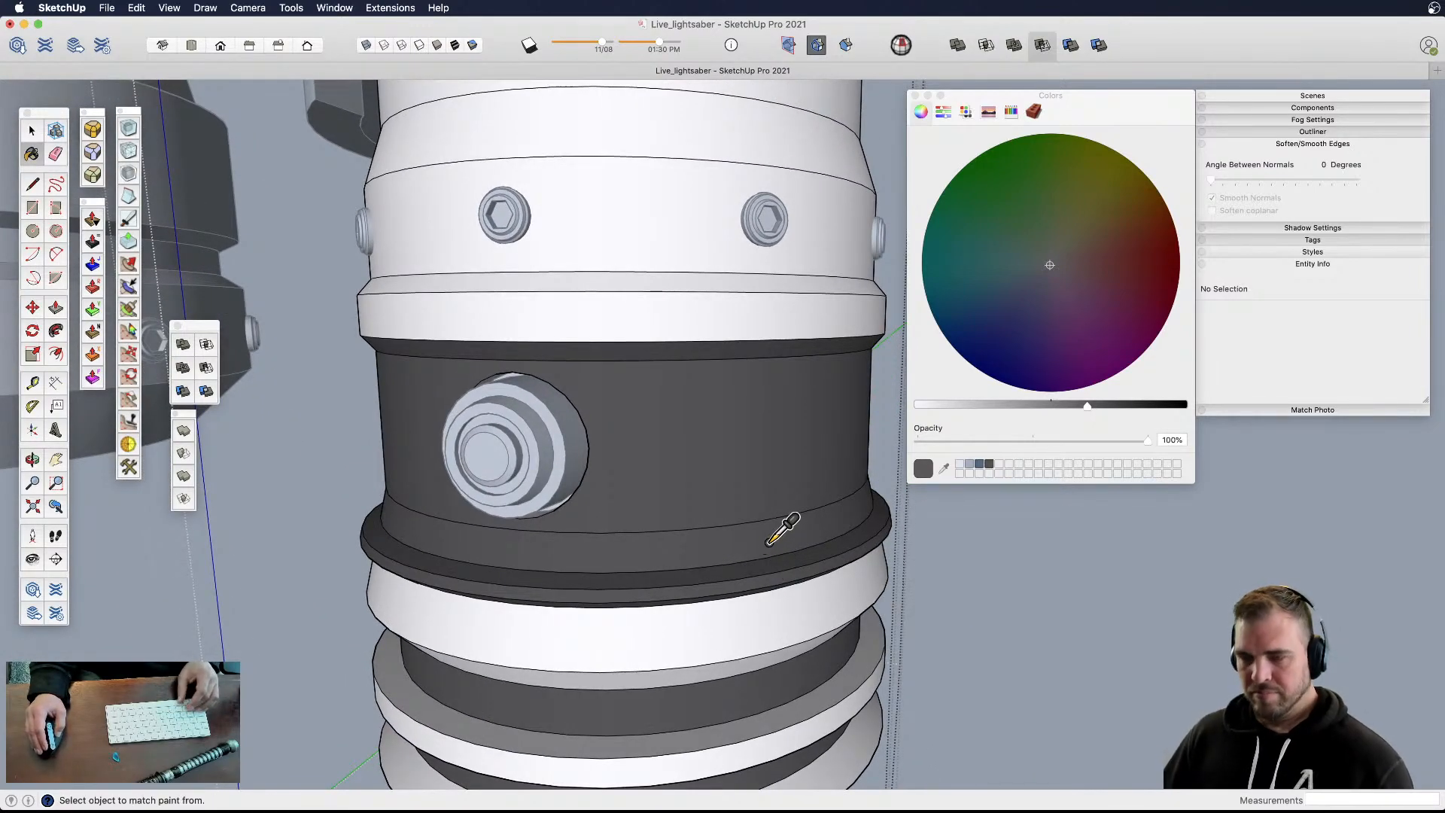
key(super+z)
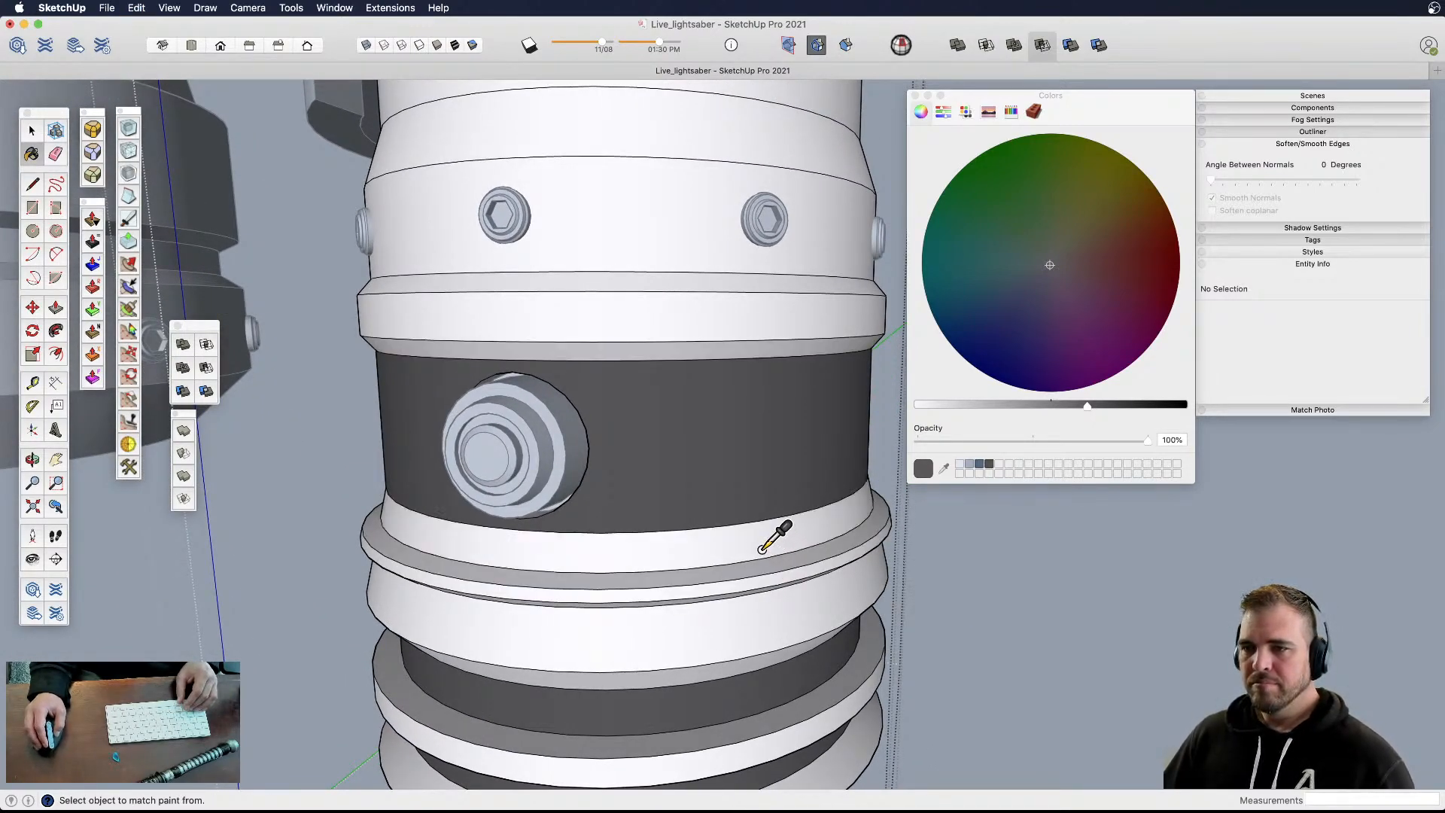
scroll(775, 533, down, 6)
scroll(790, 597, down, 3)
middle_drag(790, 597, 754, 532)
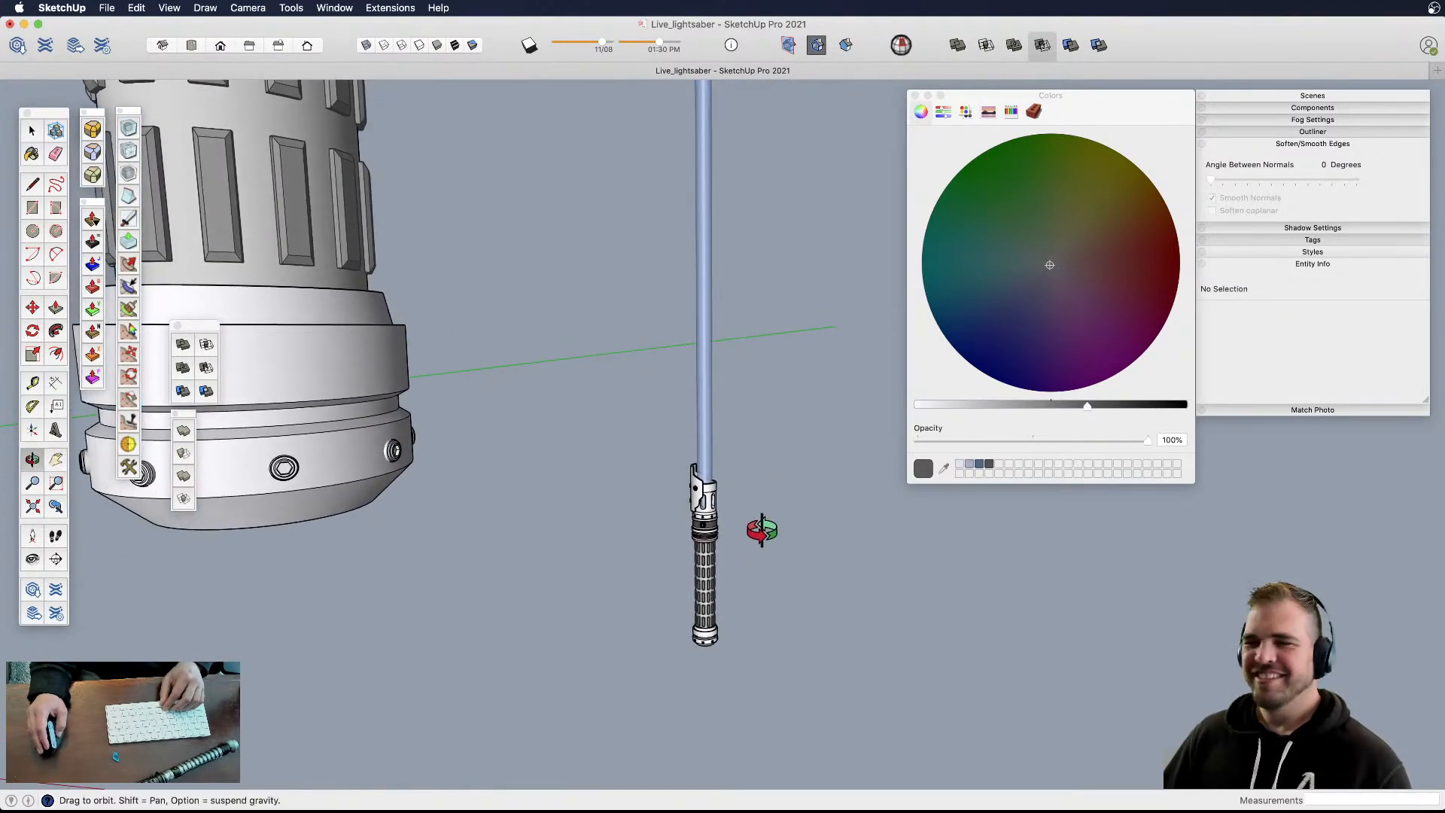